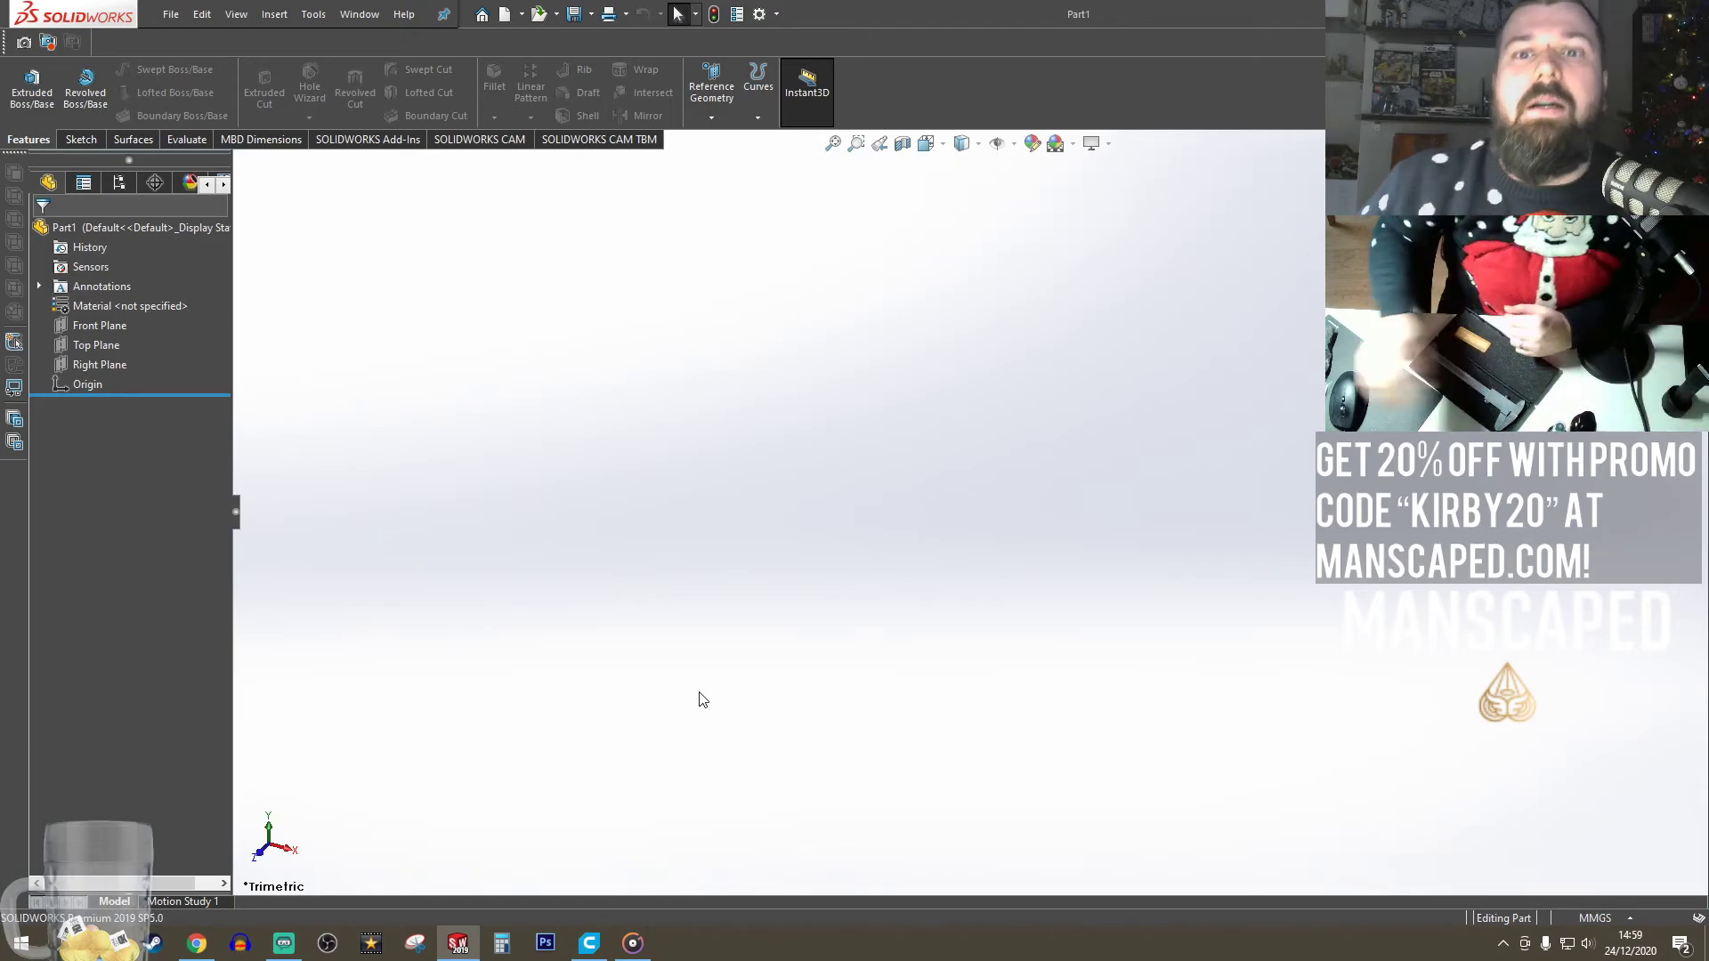
- Set the viewport background appearance to Gradient in the system color options and apply it
{"action": "left_click", "coordinate": [759, 14]}
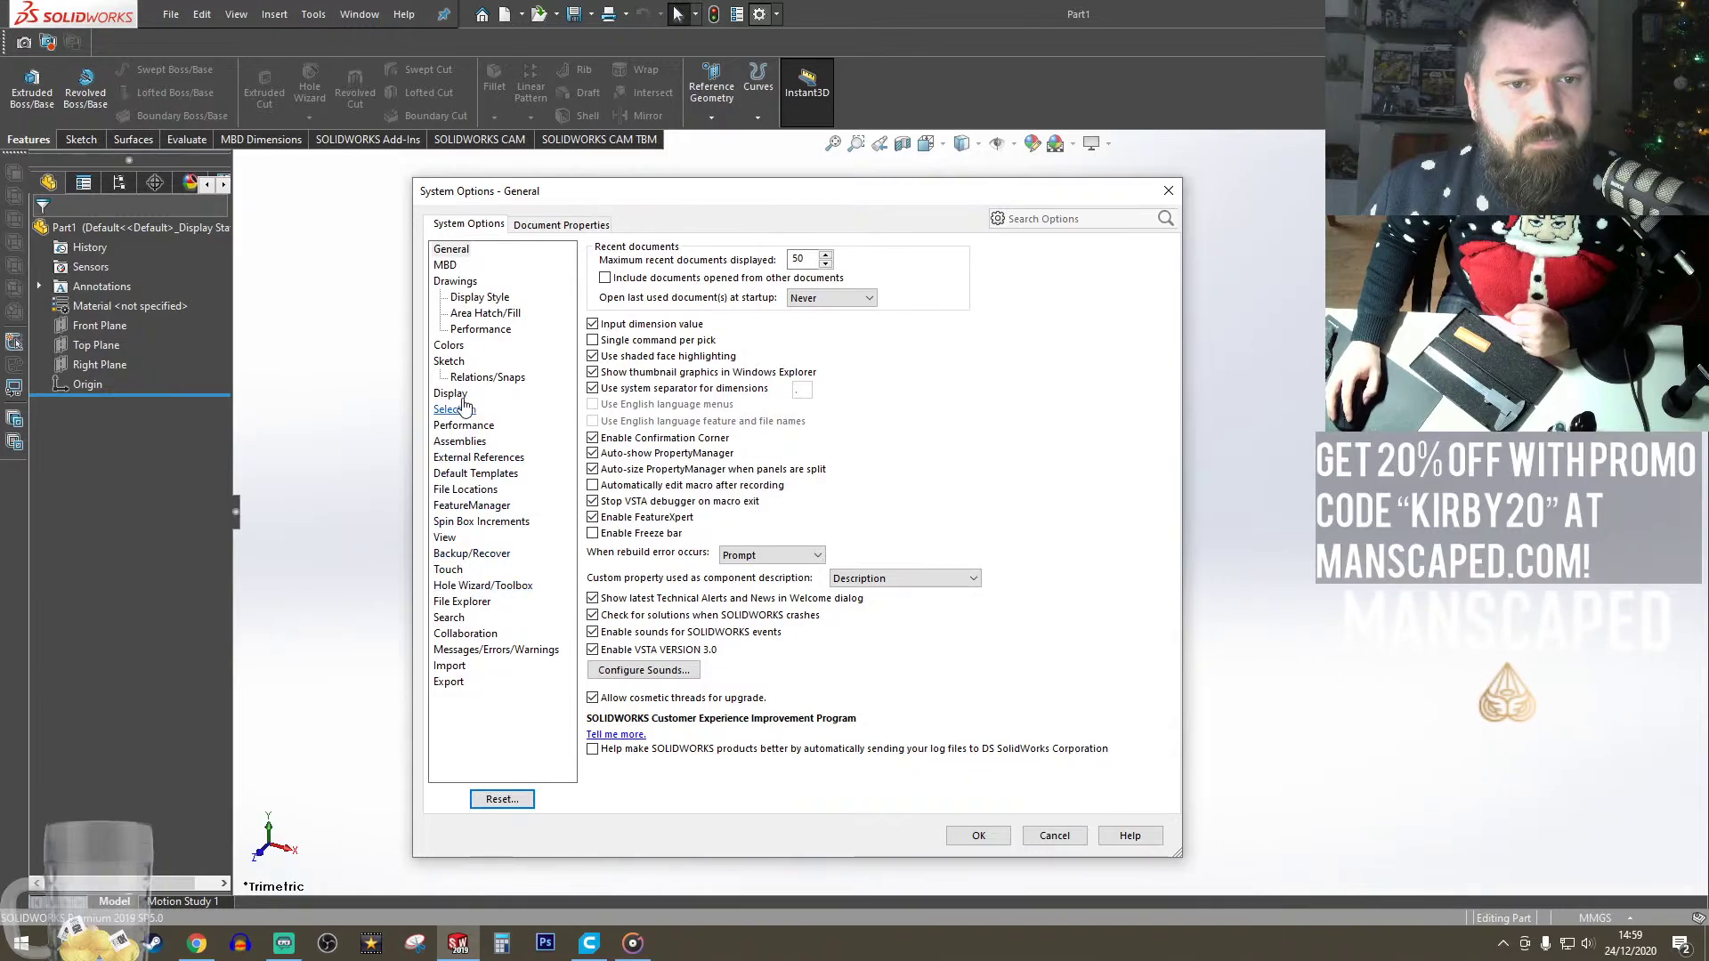
{"action": "left_click", "coordinate": [481, 377]}
{"action": "left_click", "coordinate": [450, 394]}
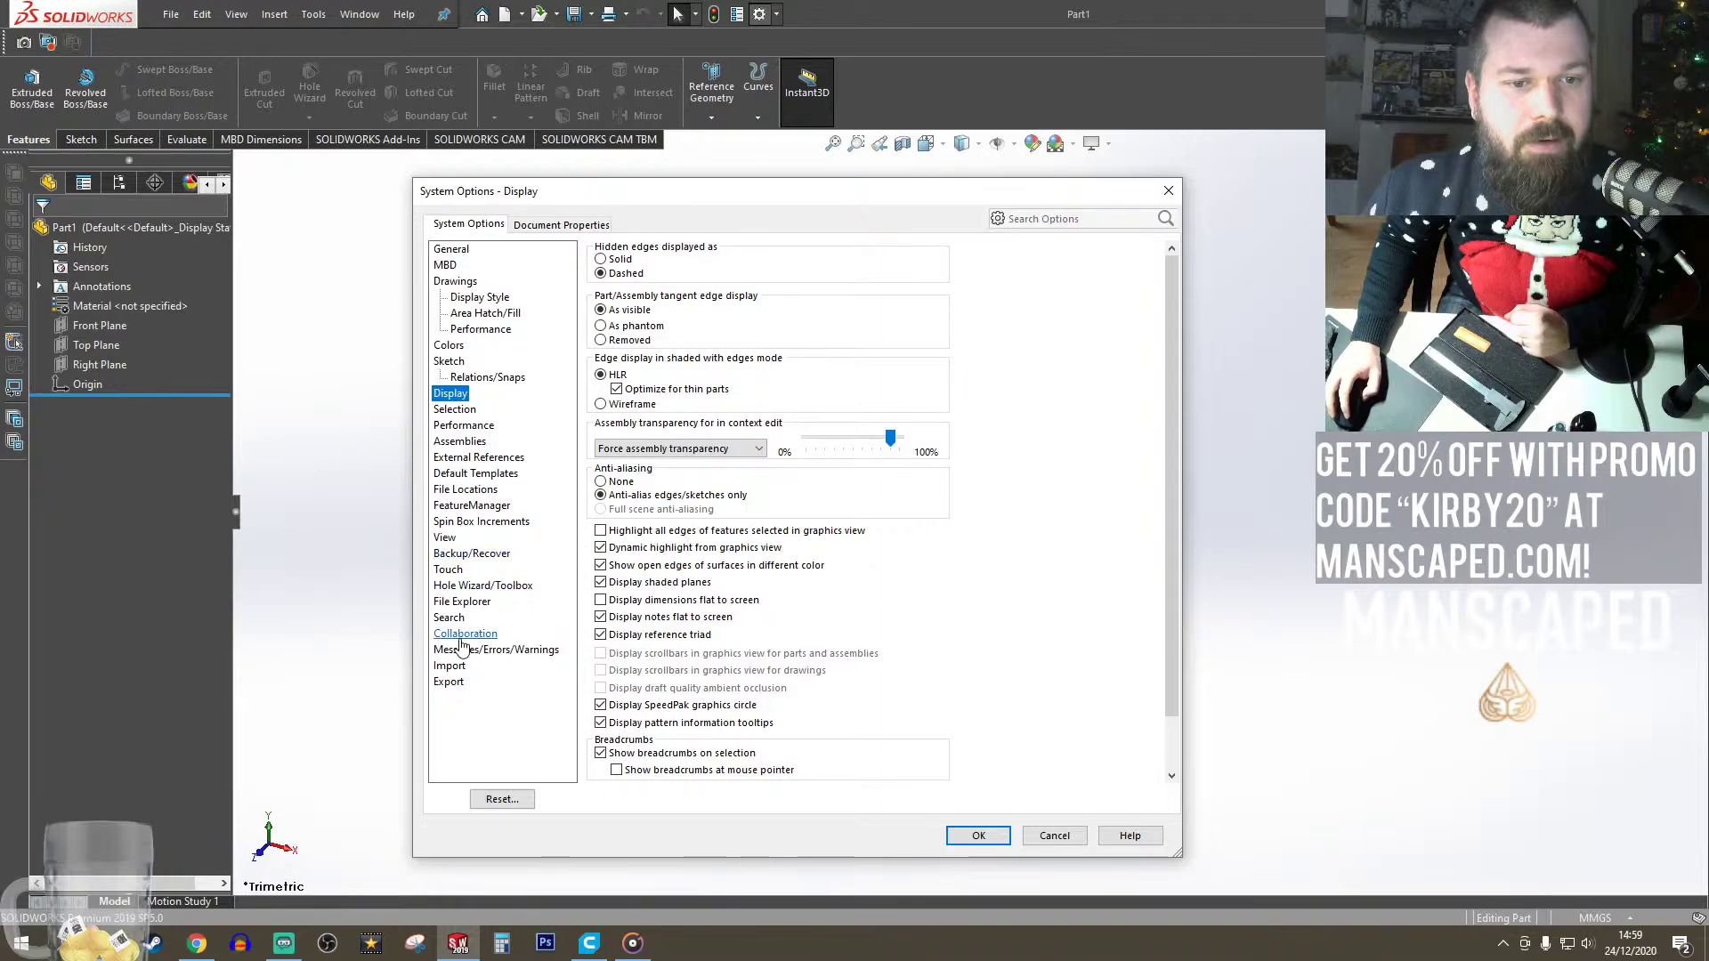
{"action": "left_click", "coordinate": [444, 538]}
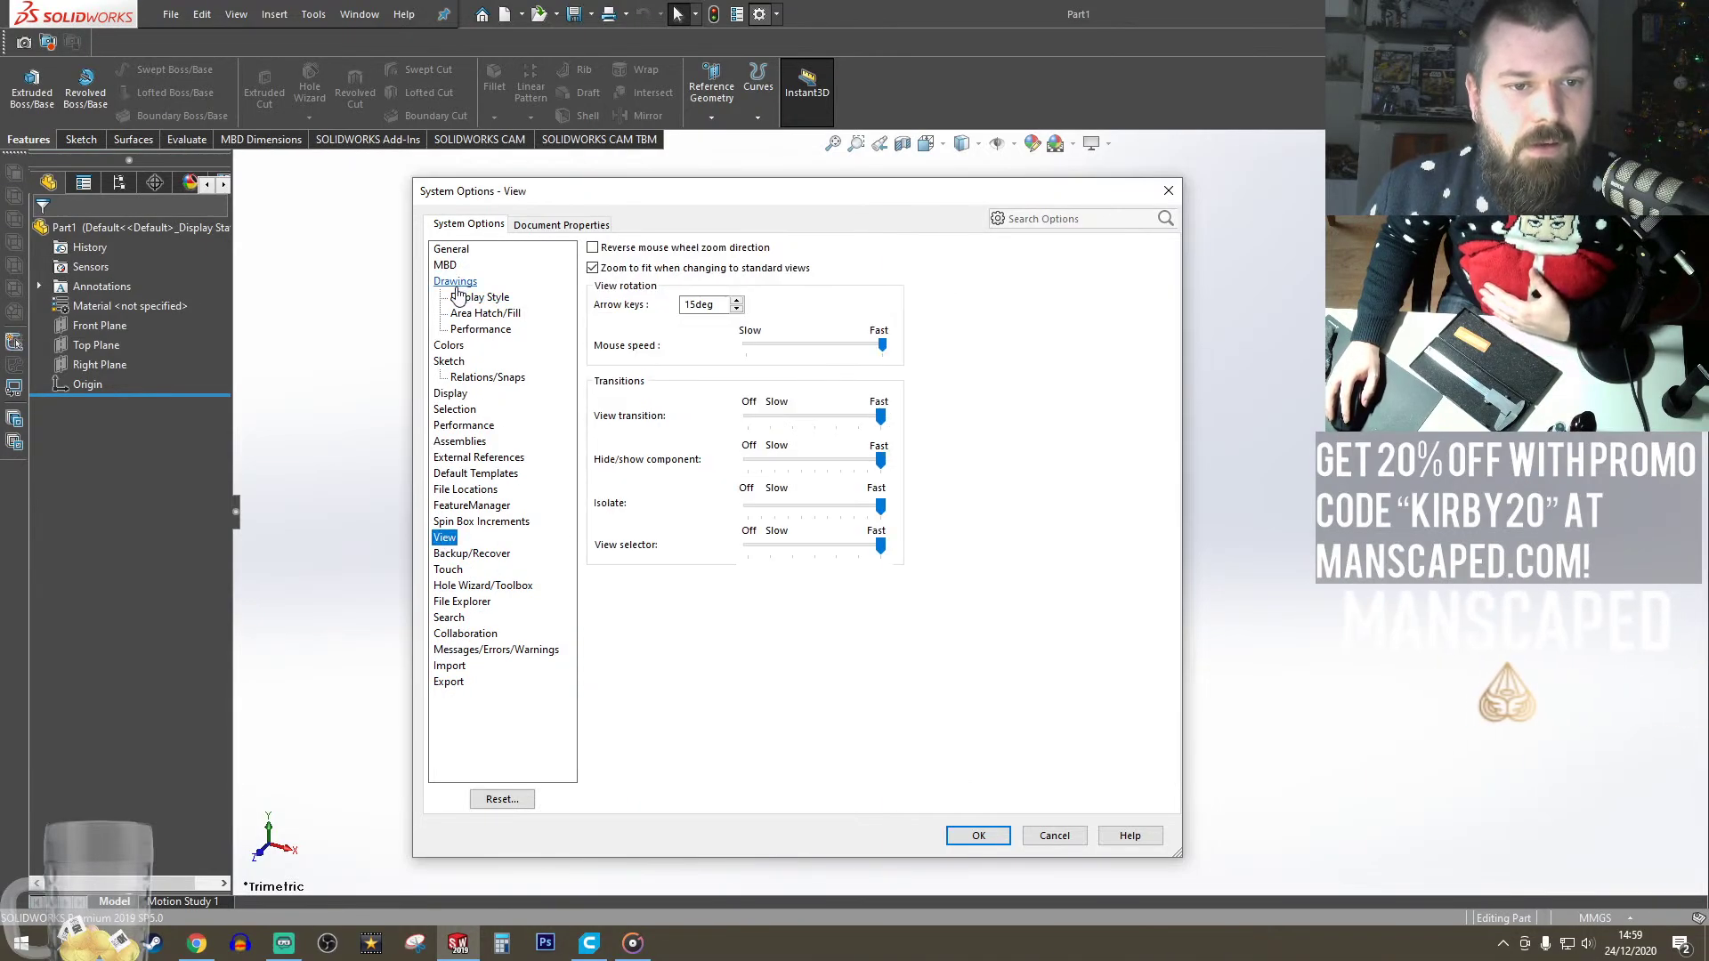
{"action": "left_click", "coordinate": [452, 349]}
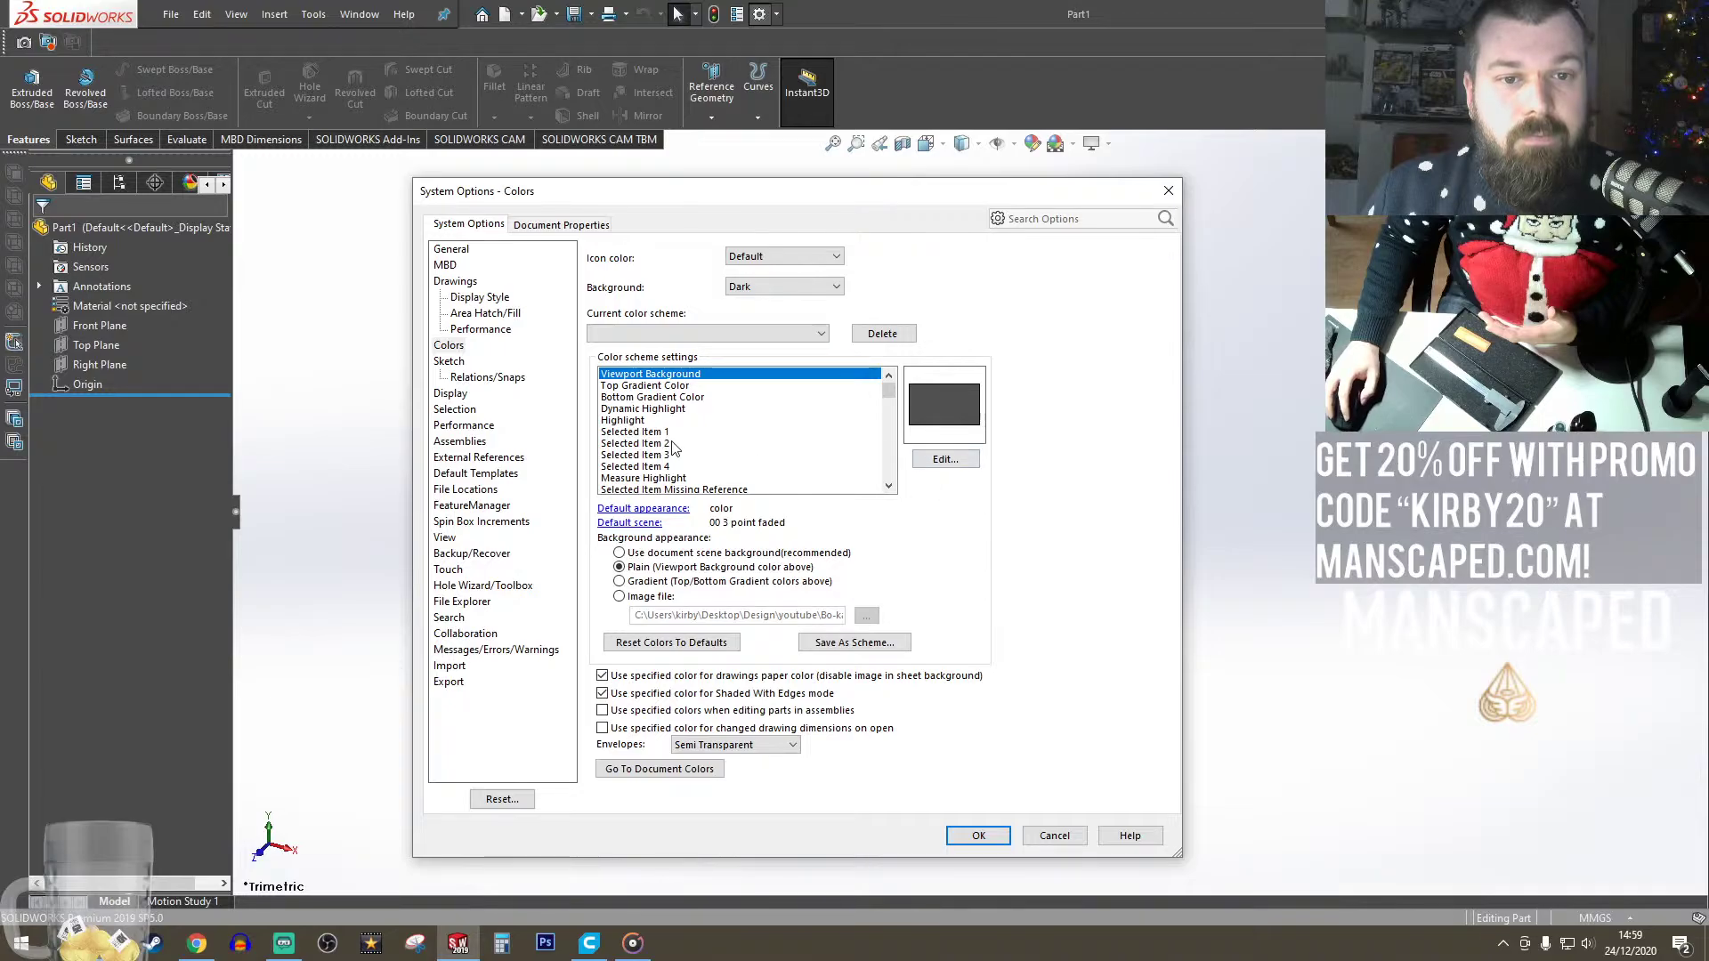
{"action": "left_click", "coordinate": [620, 584]}
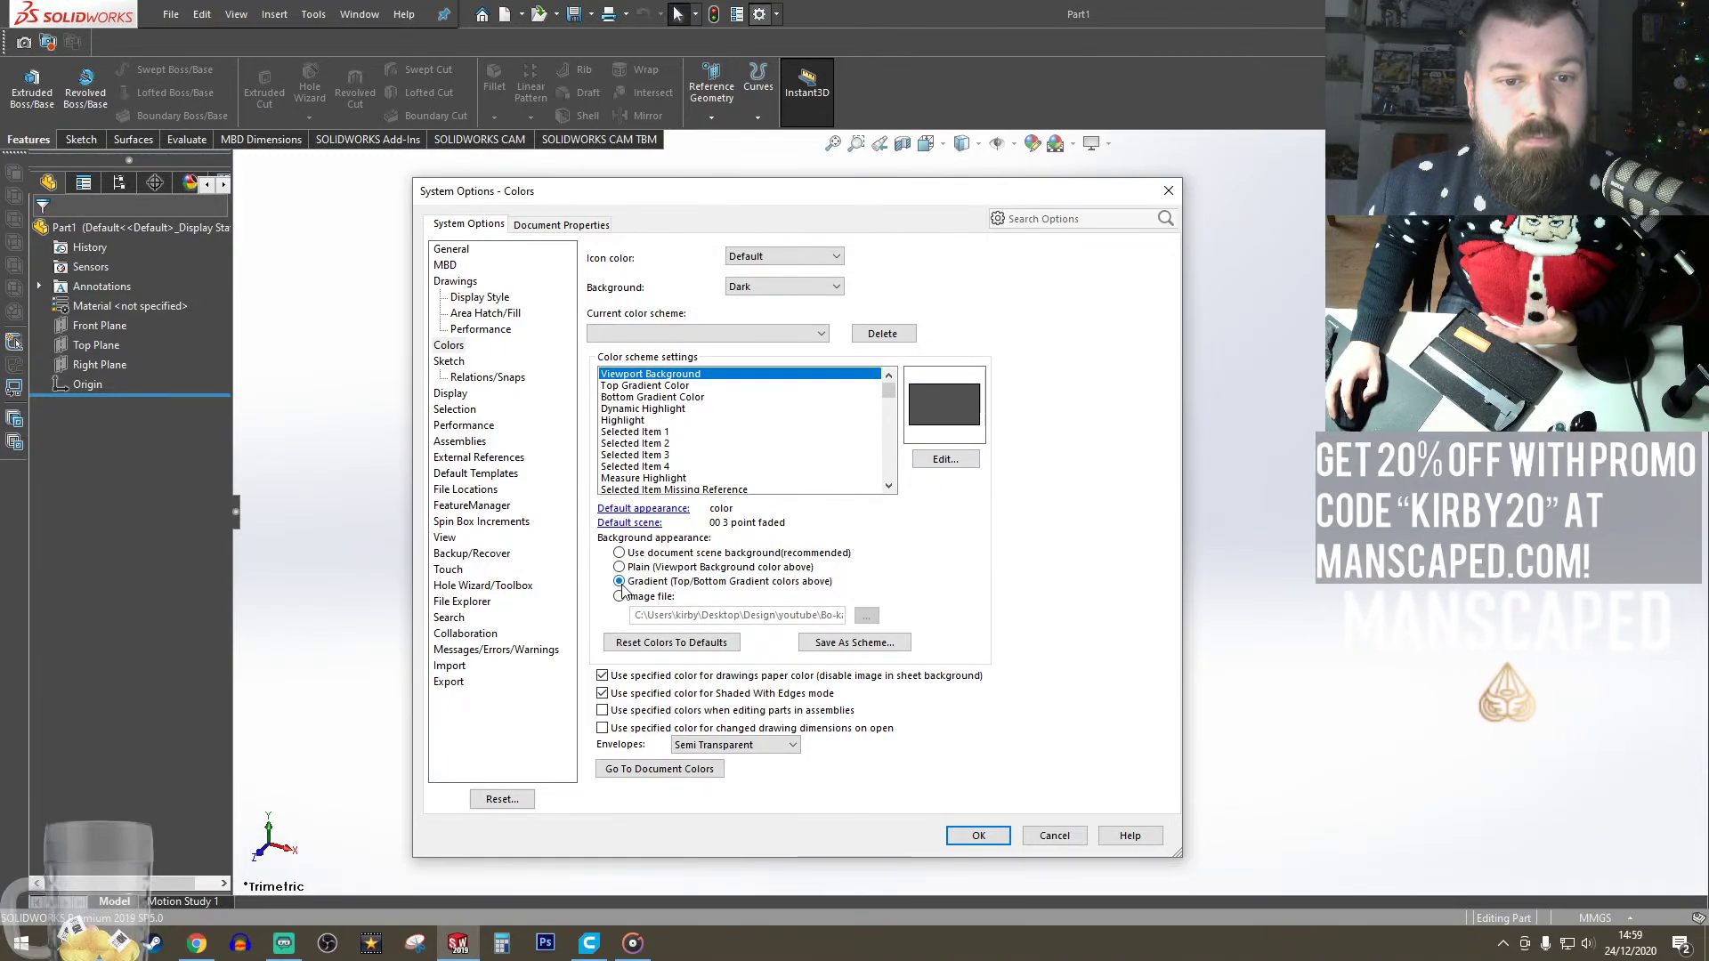
{"action": "left_click", "coordinate": [980, 836]}
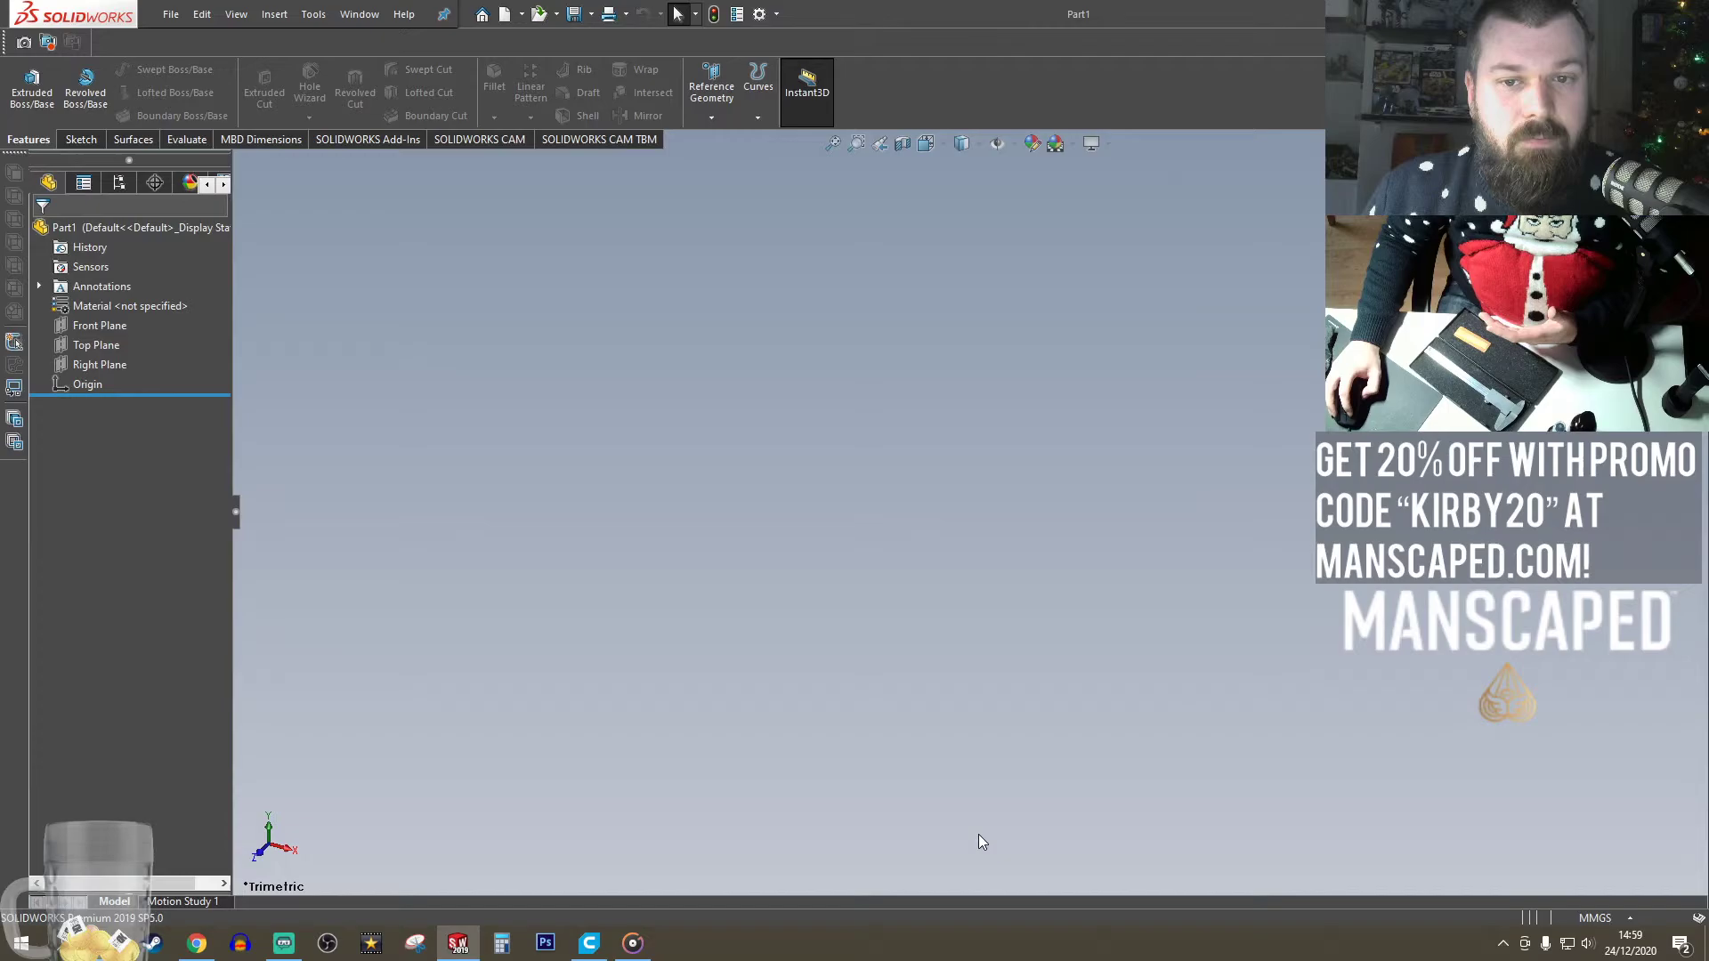
- Set the viewport background appearance to the plain viewport background color in the system color options
{"action": "left_click", "coordinate": [759, 15]}
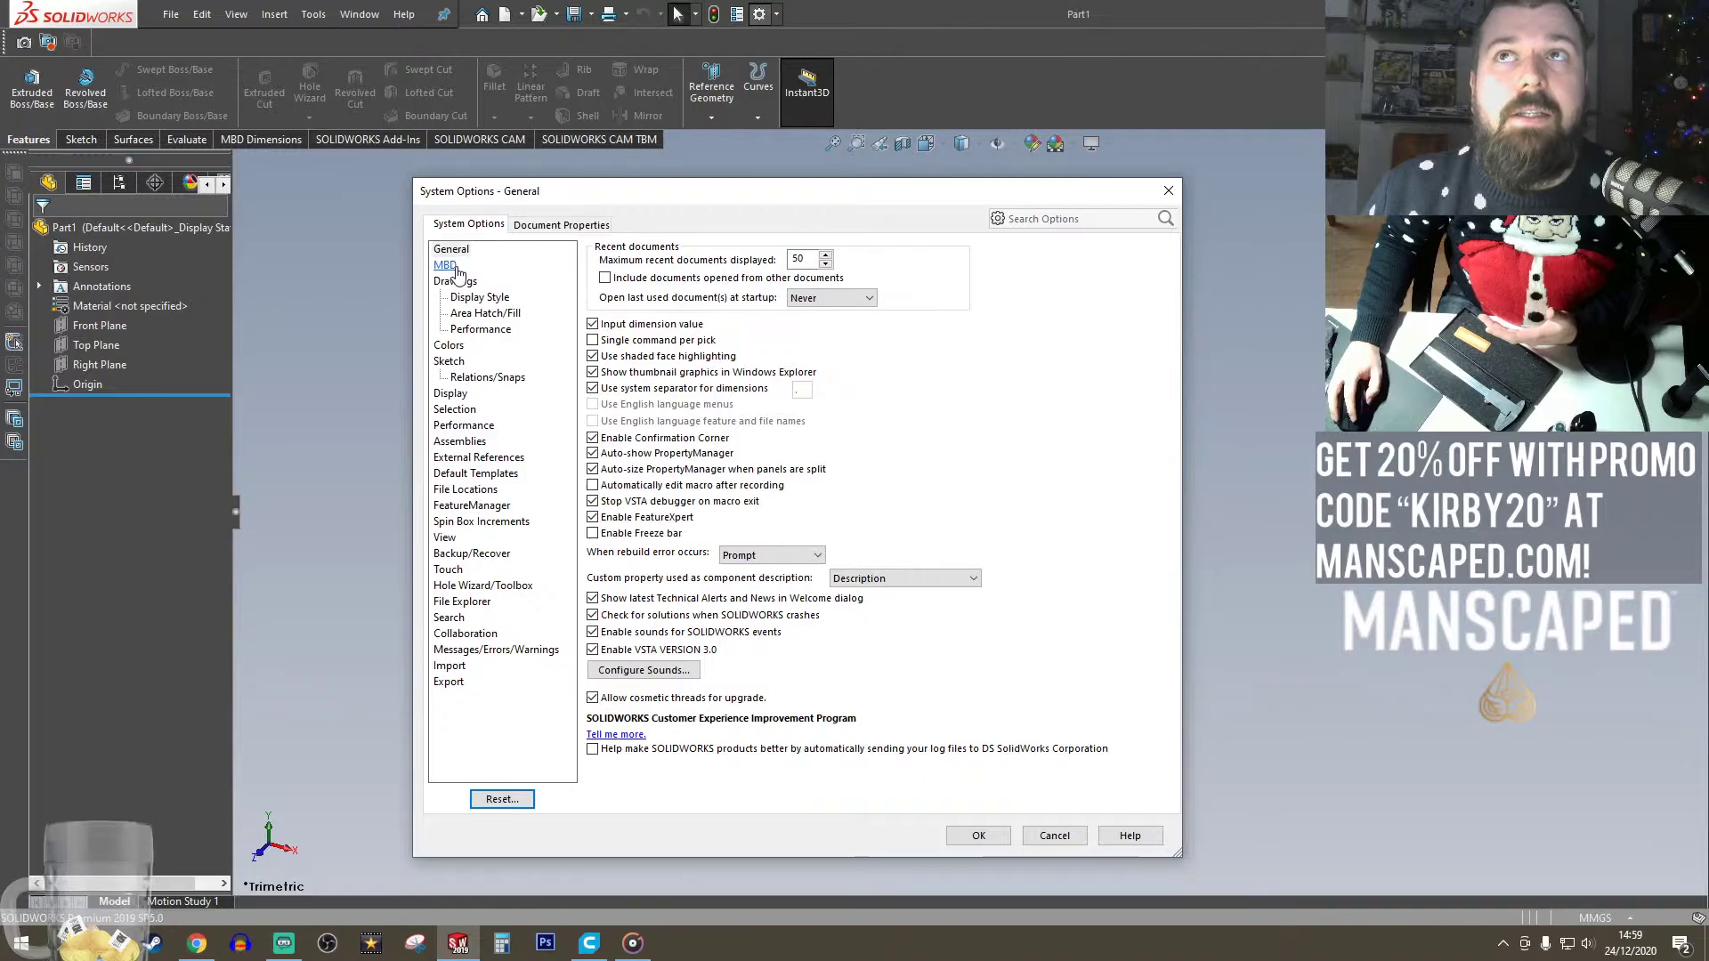
{"action": "left_click", "coordinate": [464, 399]}
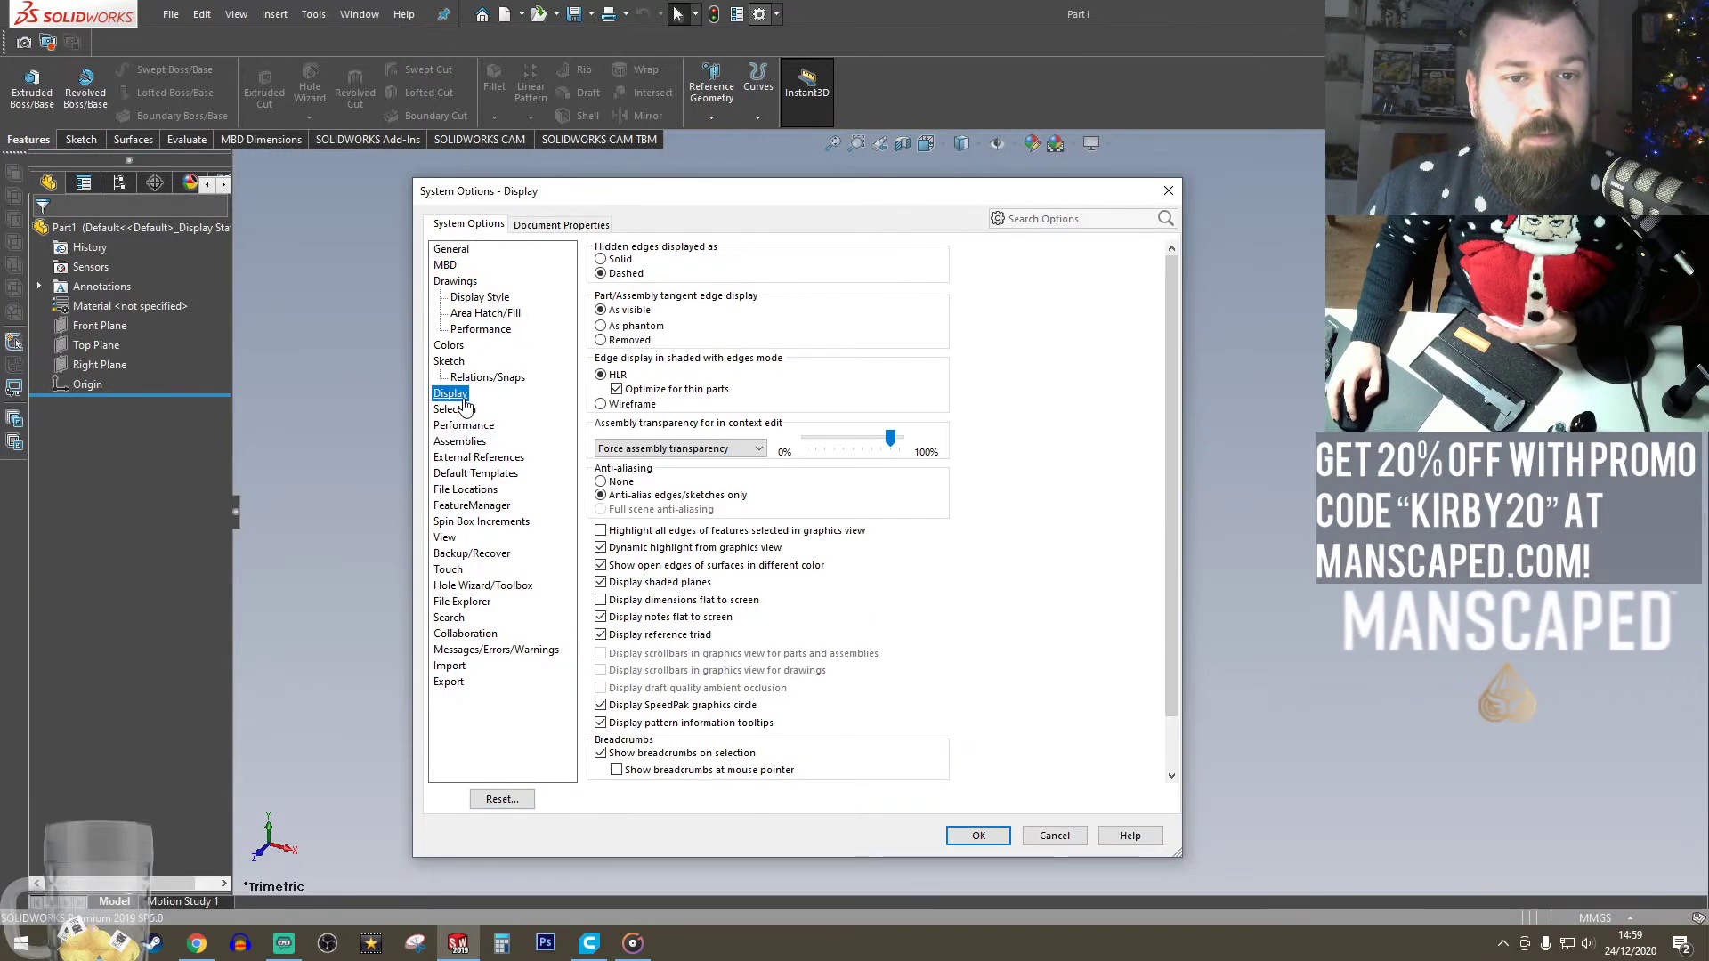
{"action": "left_click", "coordinate": [449, 346]}
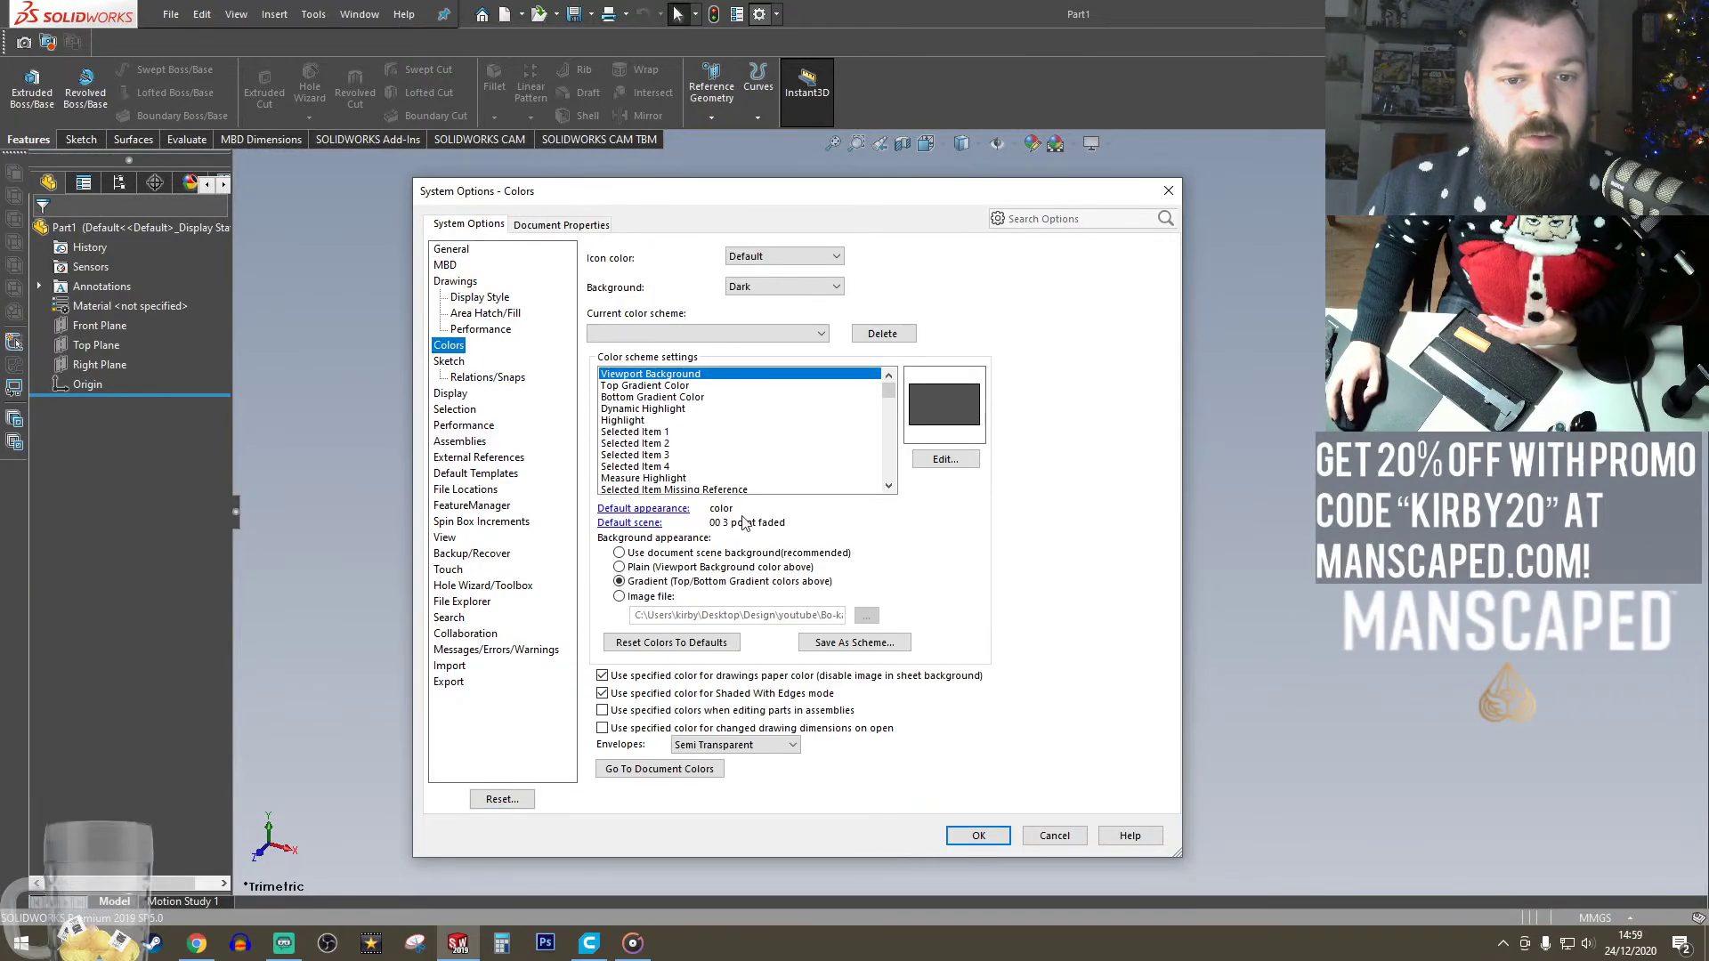
{"action": "left_click", "coordinate": [980, 837]}
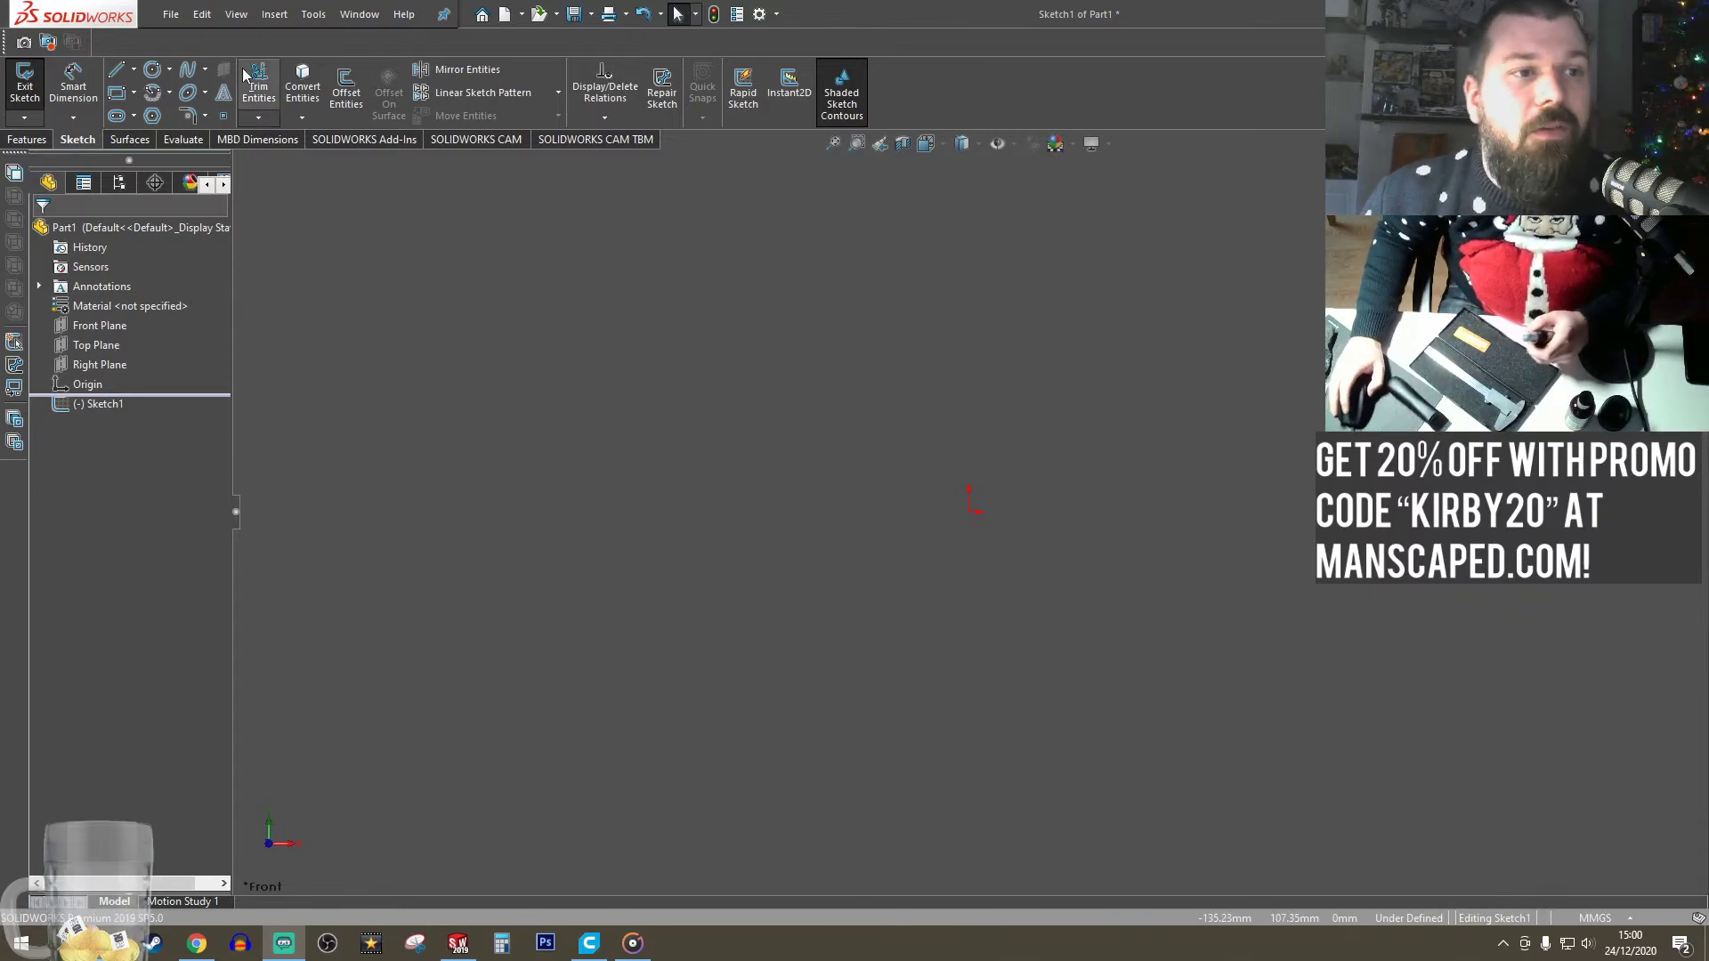
- Sketch an upright corner rectangle about 71 mm wide, starting at the origin and extending up and to the right
{"action": "left_click", "coordinate": [27, 139]}
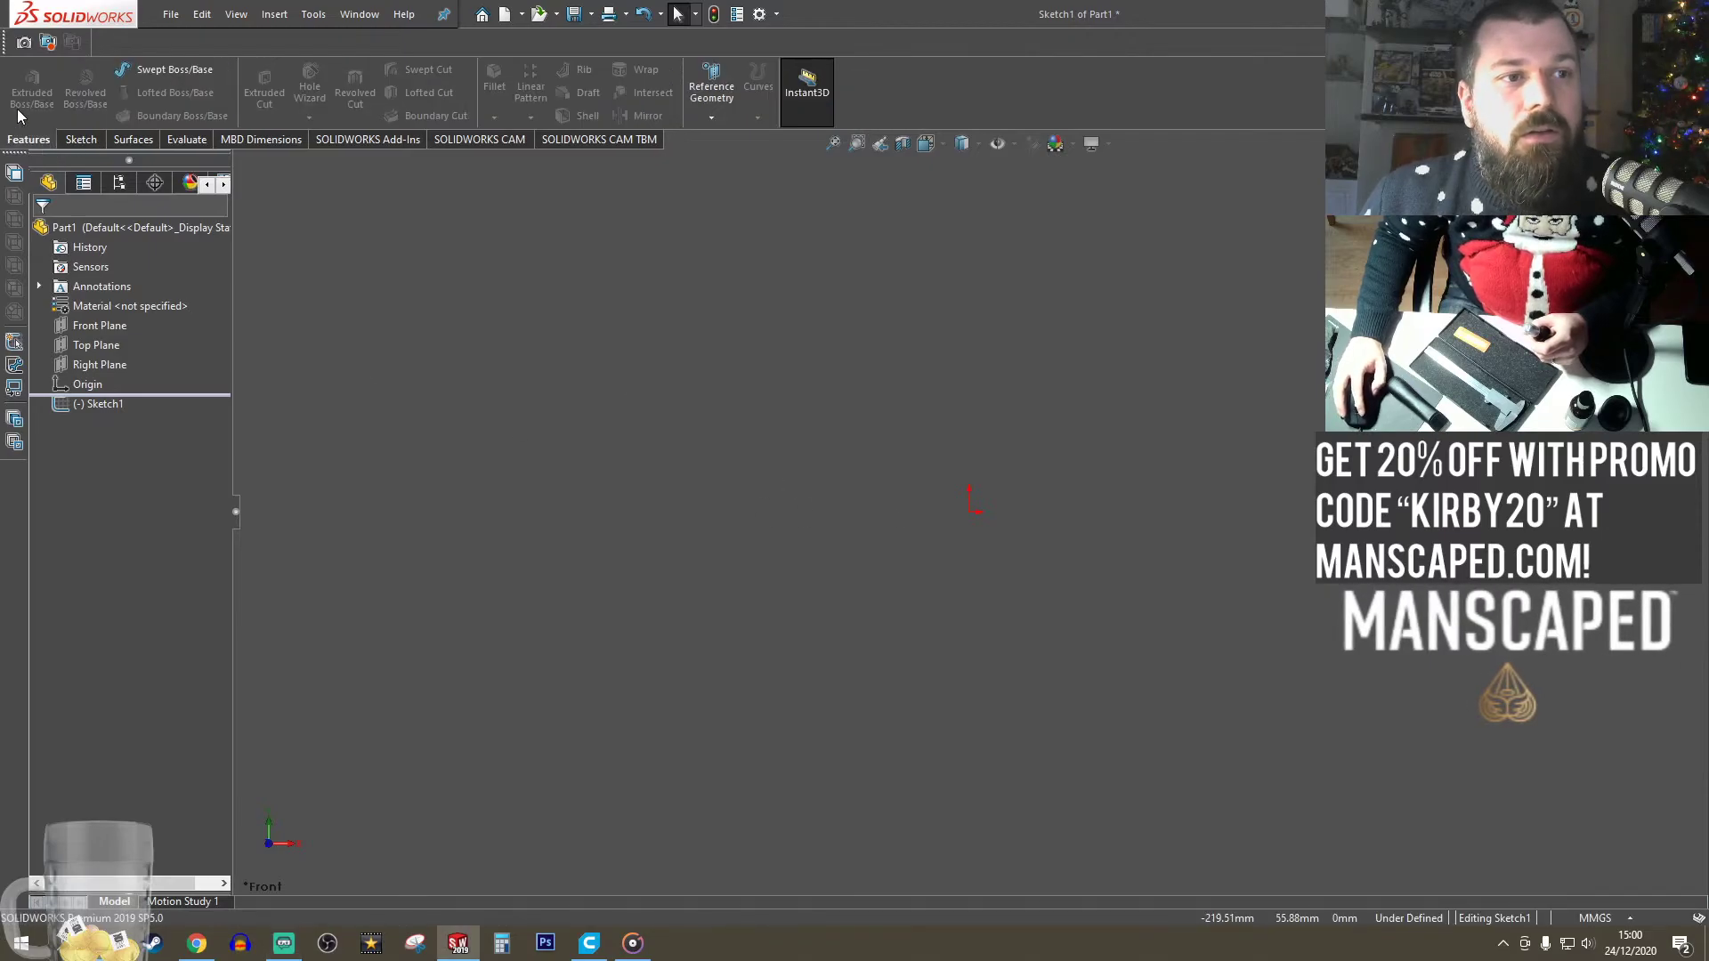
{"action": "left_click", "coordinate": [81, 139]}
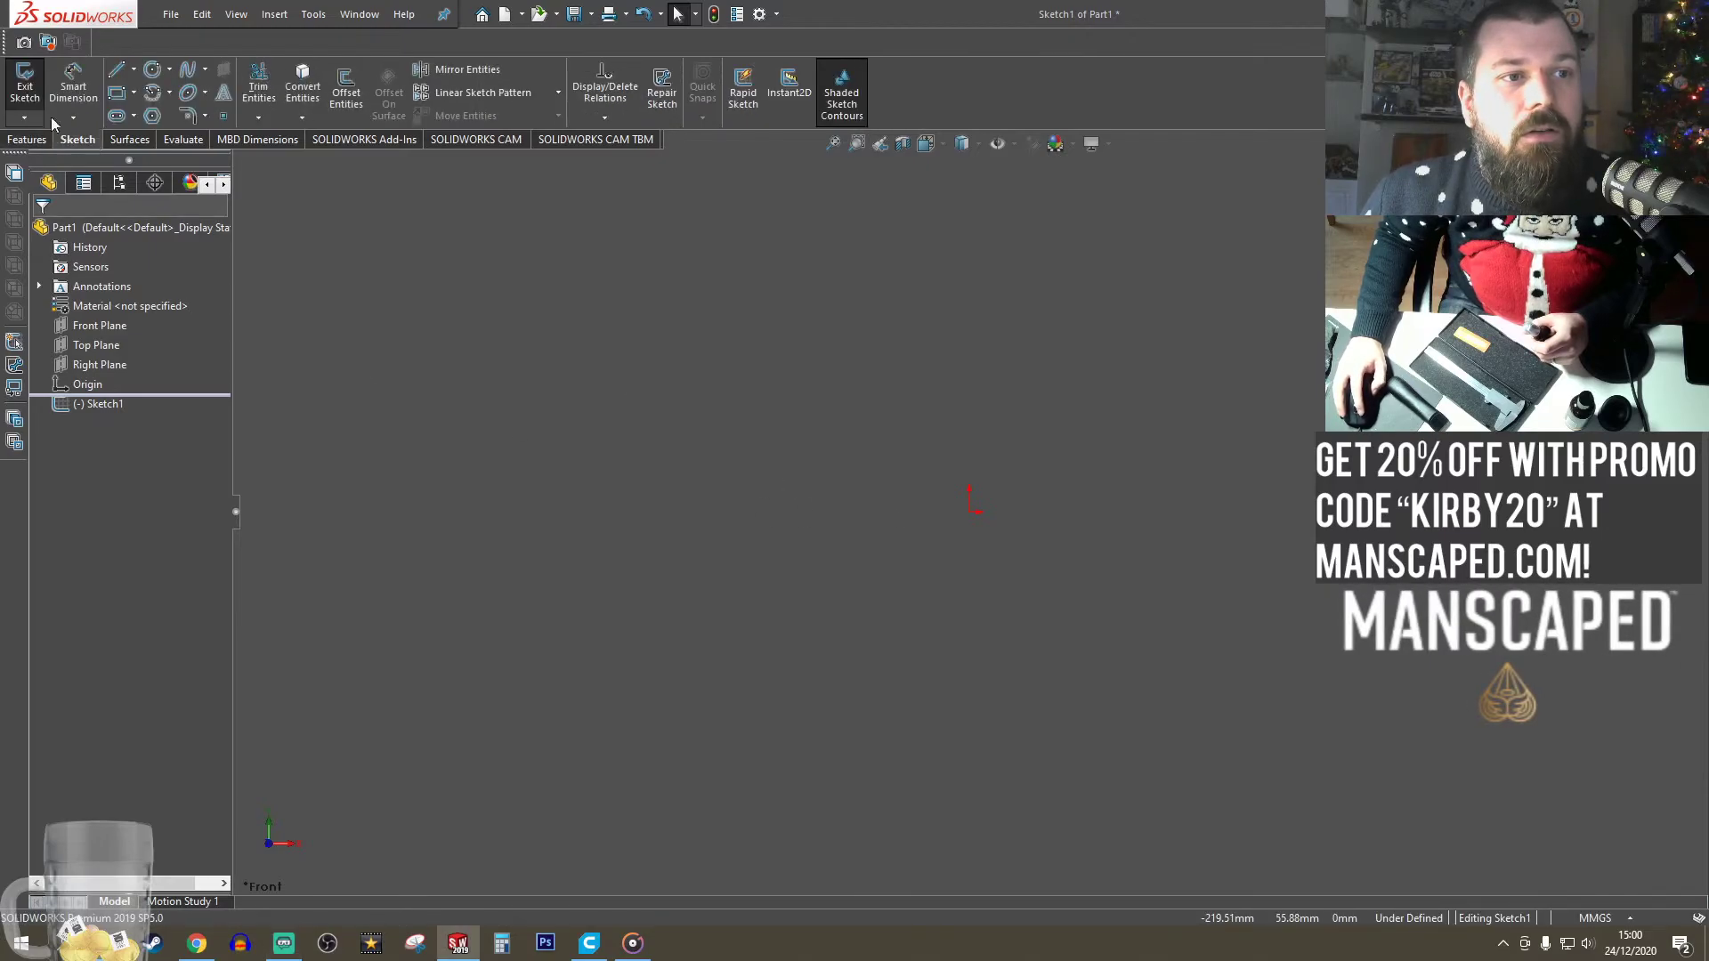
{"action": "left_click", "coordinate": [113, 76]}
{"action": "left_click", "coordinate": [117, 92]}
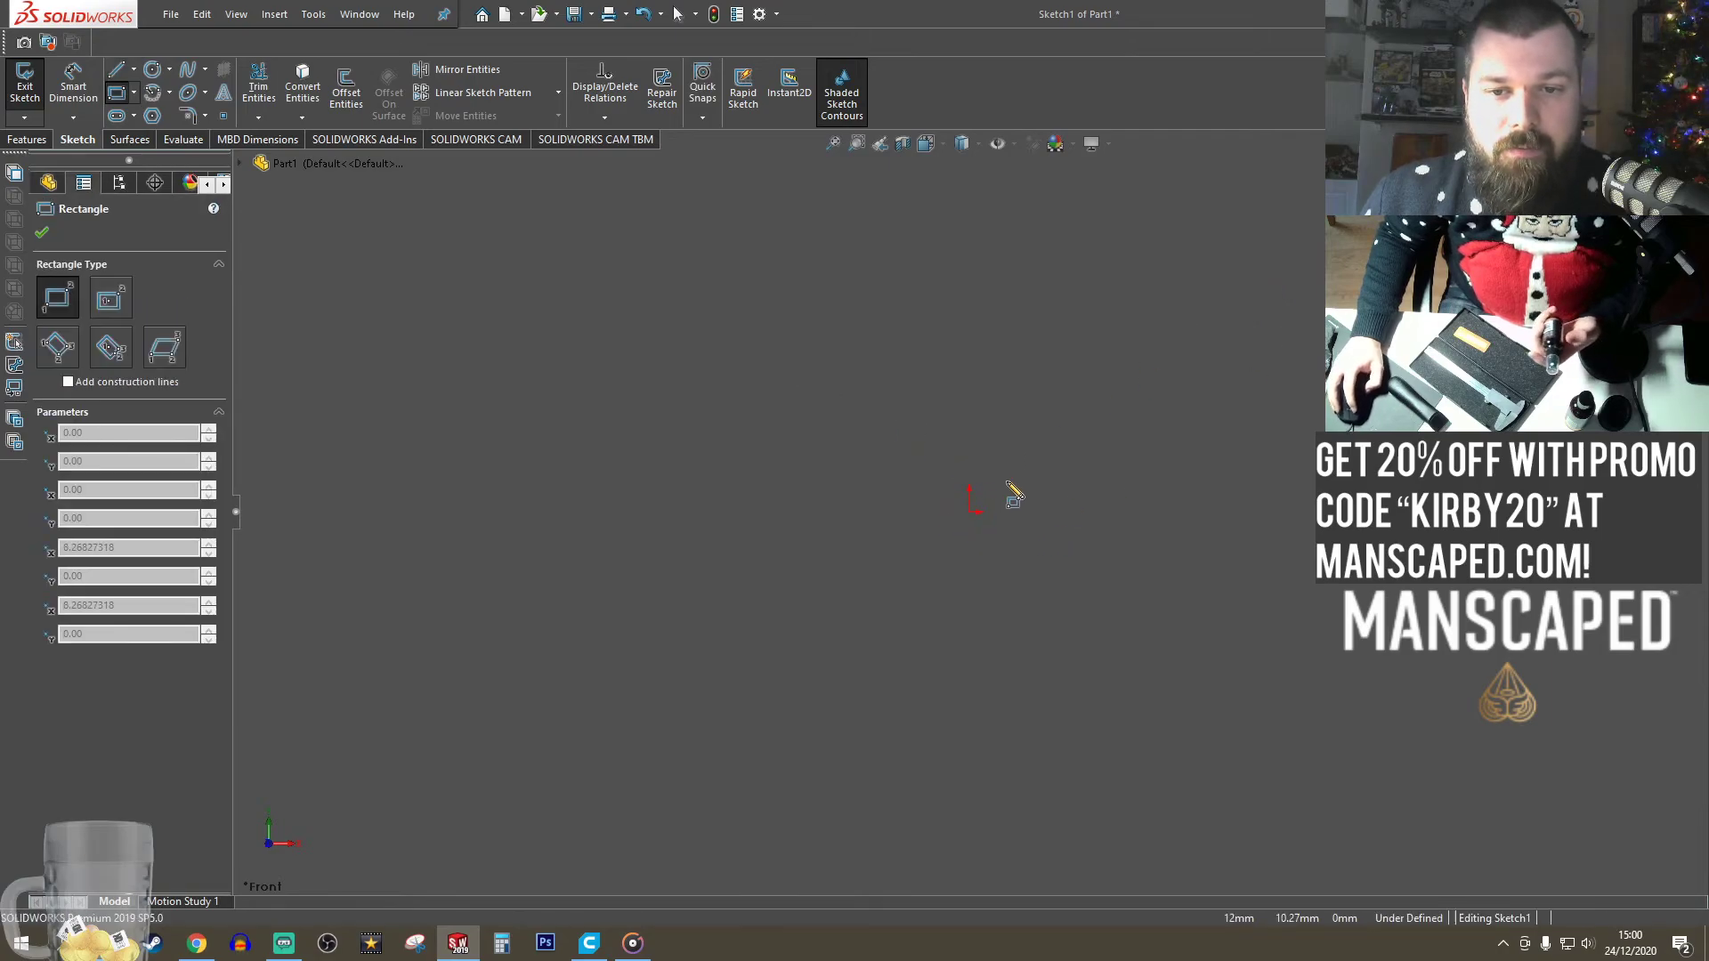
{"action": "left_click", "coordinate": [970, 512]}
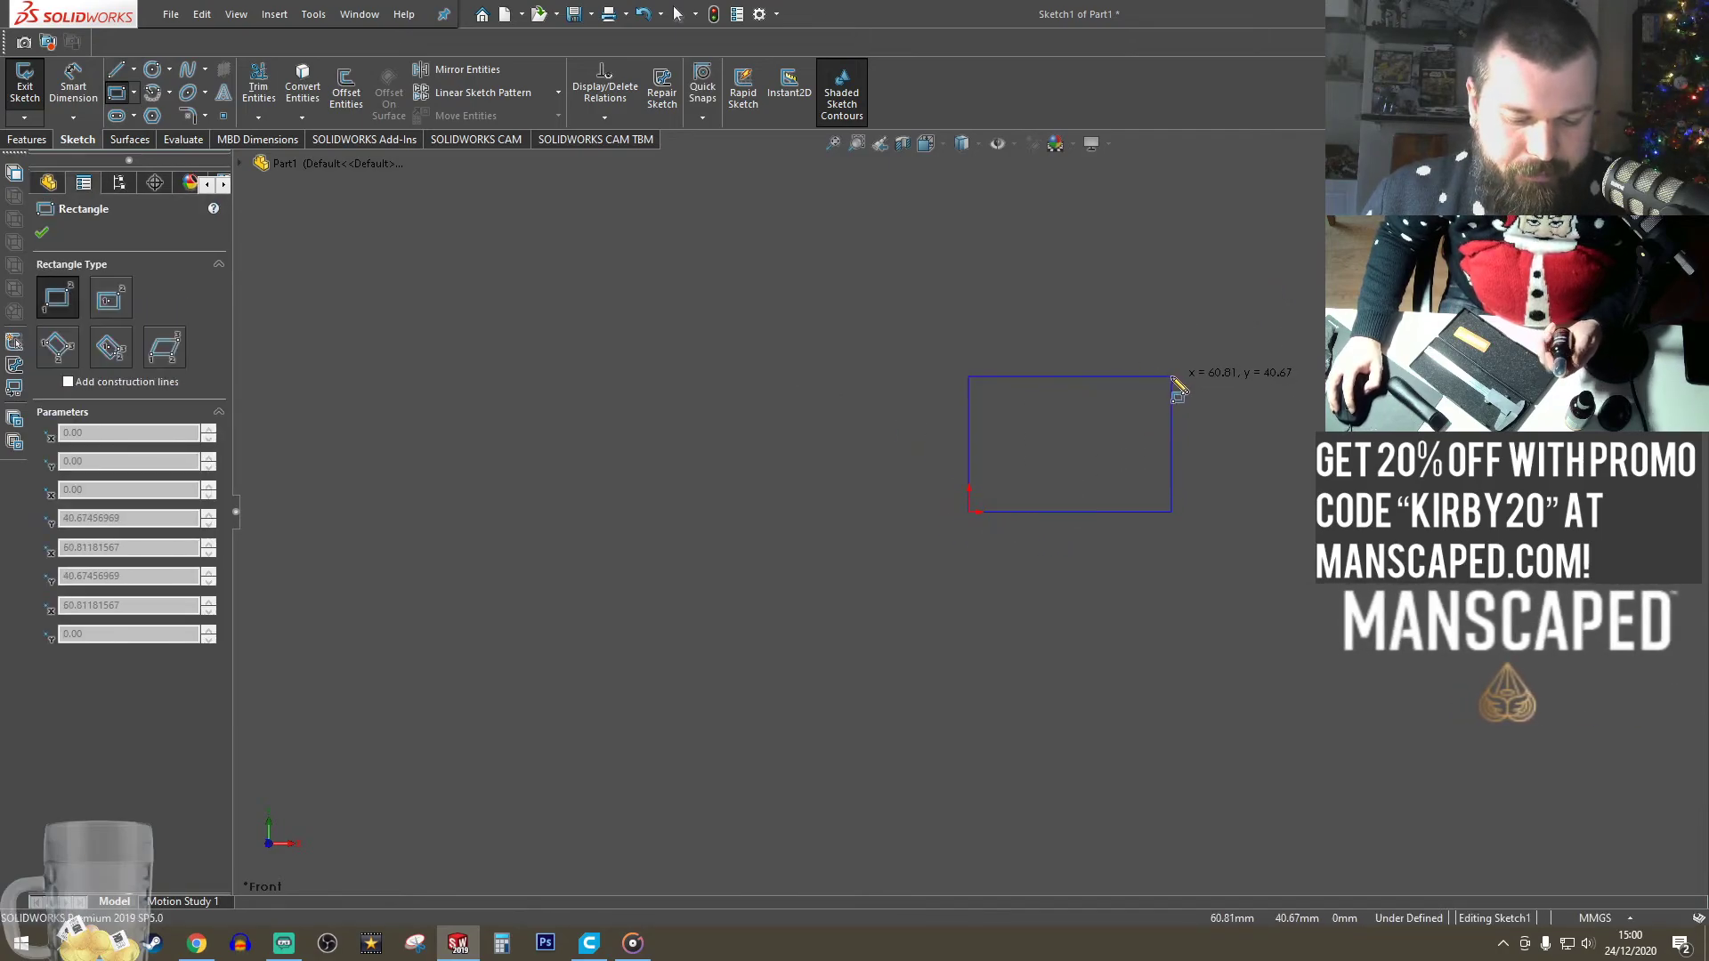
{"action": "left_click", "coordinate": [1207, 204]}
- Dimension the rectangle's bottom edge and set its width to 18.25 mm
{"action": "left_click", "coordinate": [74, 89]}
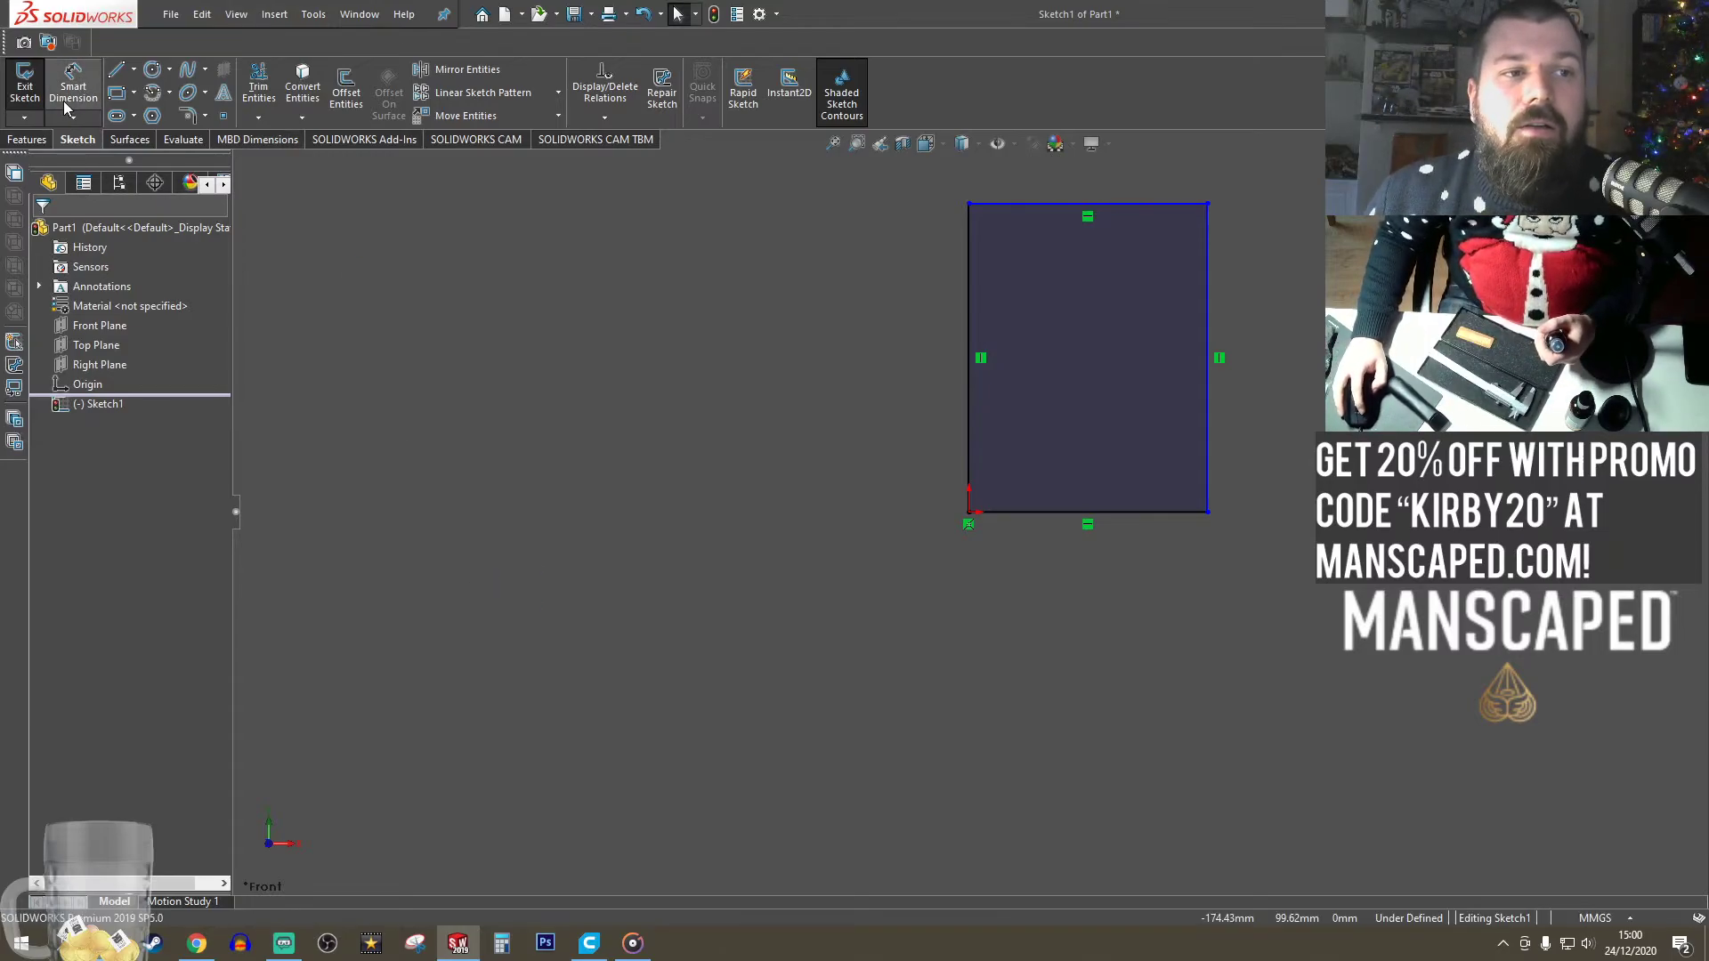
{"action": "left_click", "coordinate": [1036, 518]}
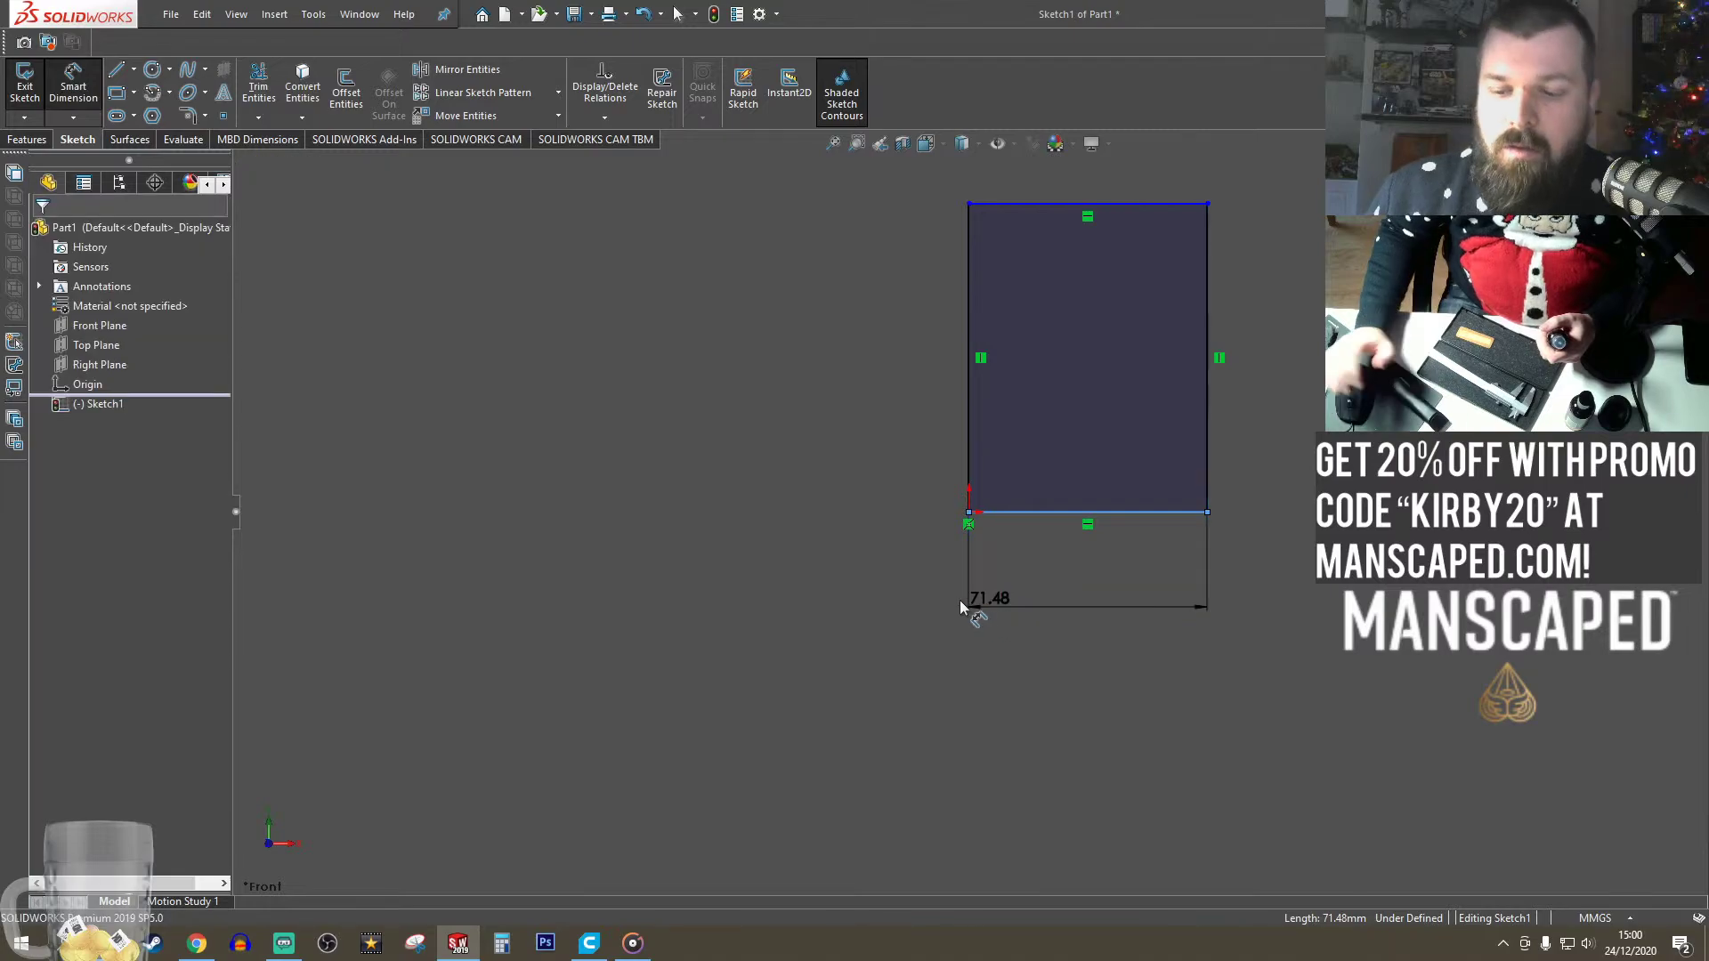
{"action": "left_click", "coordinate": [959, 600]}
{"action": "type", "text": "36."}
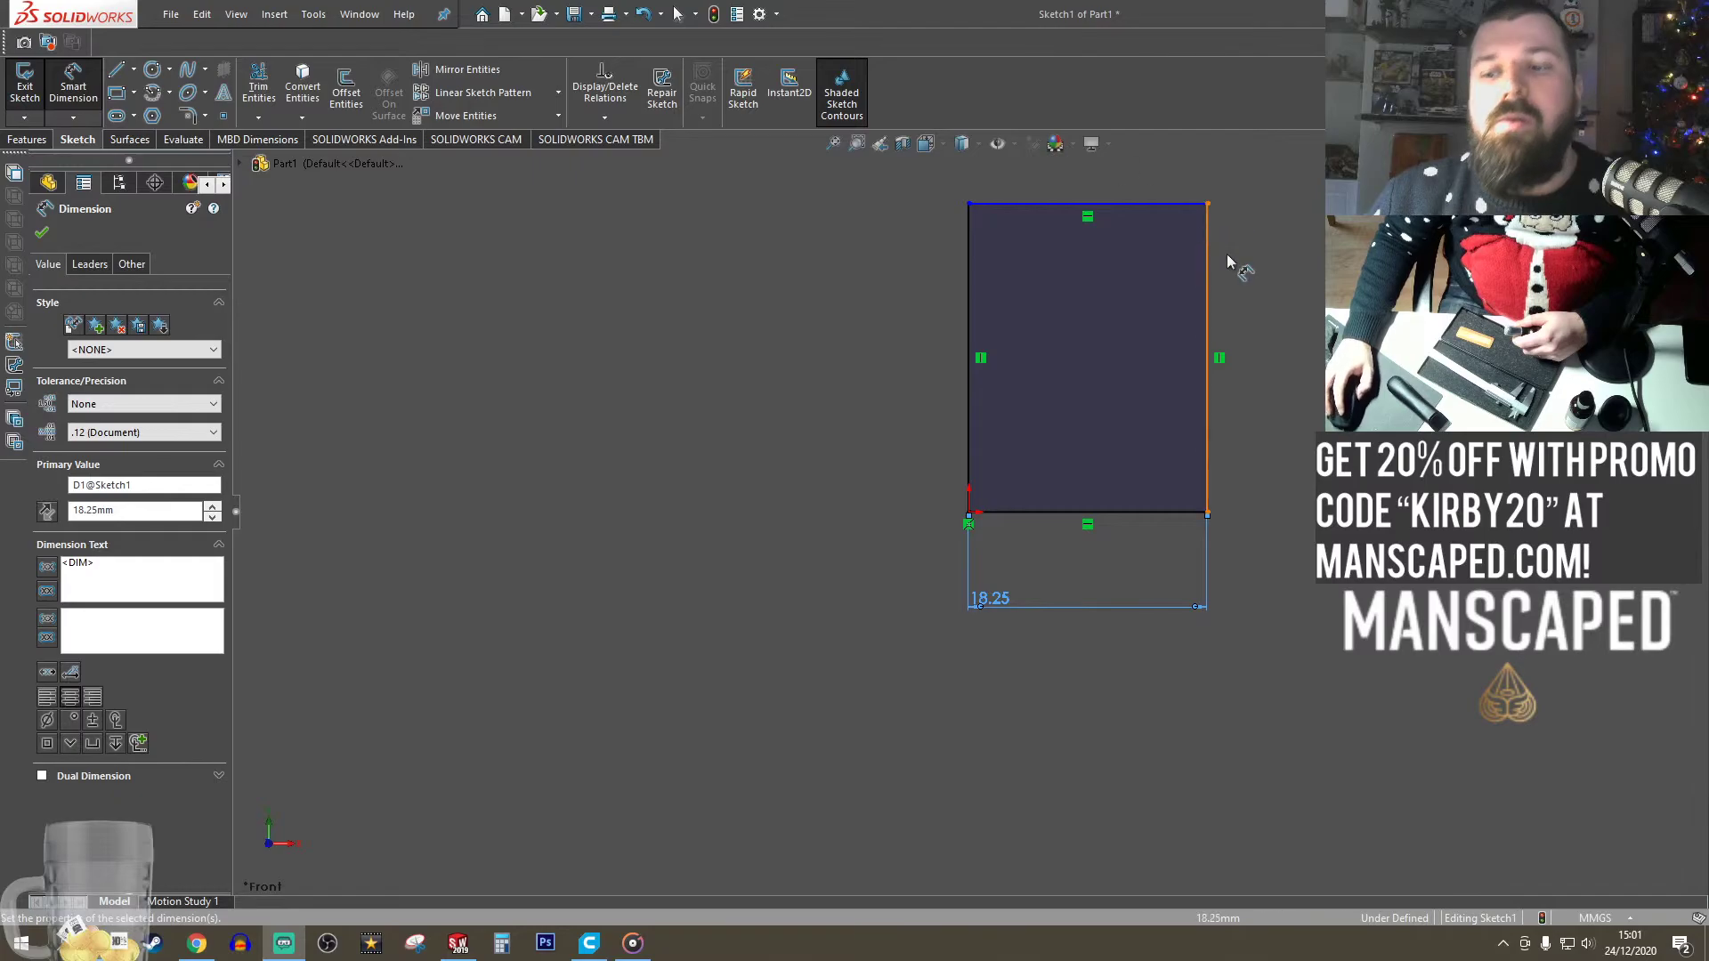
- Lower the system speaker volume
{"action": "left_click", "coordinate": [1587, 943]}
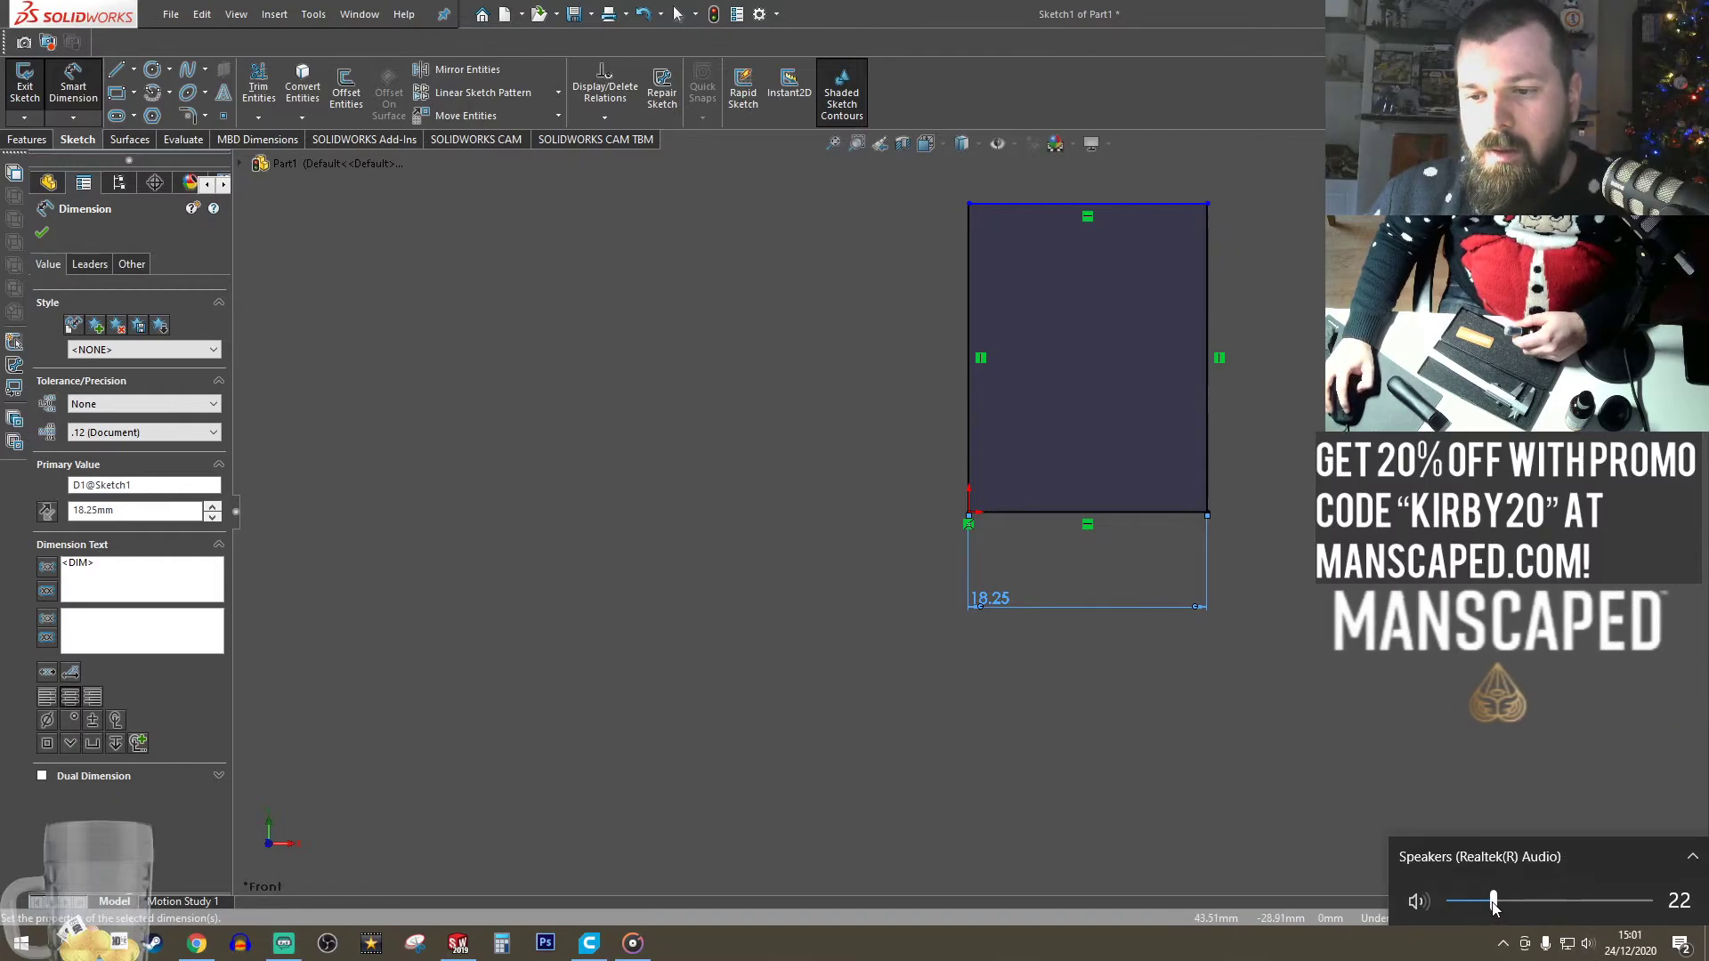
{"action": "left_click_drag", "start_coordinate": [1495, 905], "coordinate": [1485, 906]}
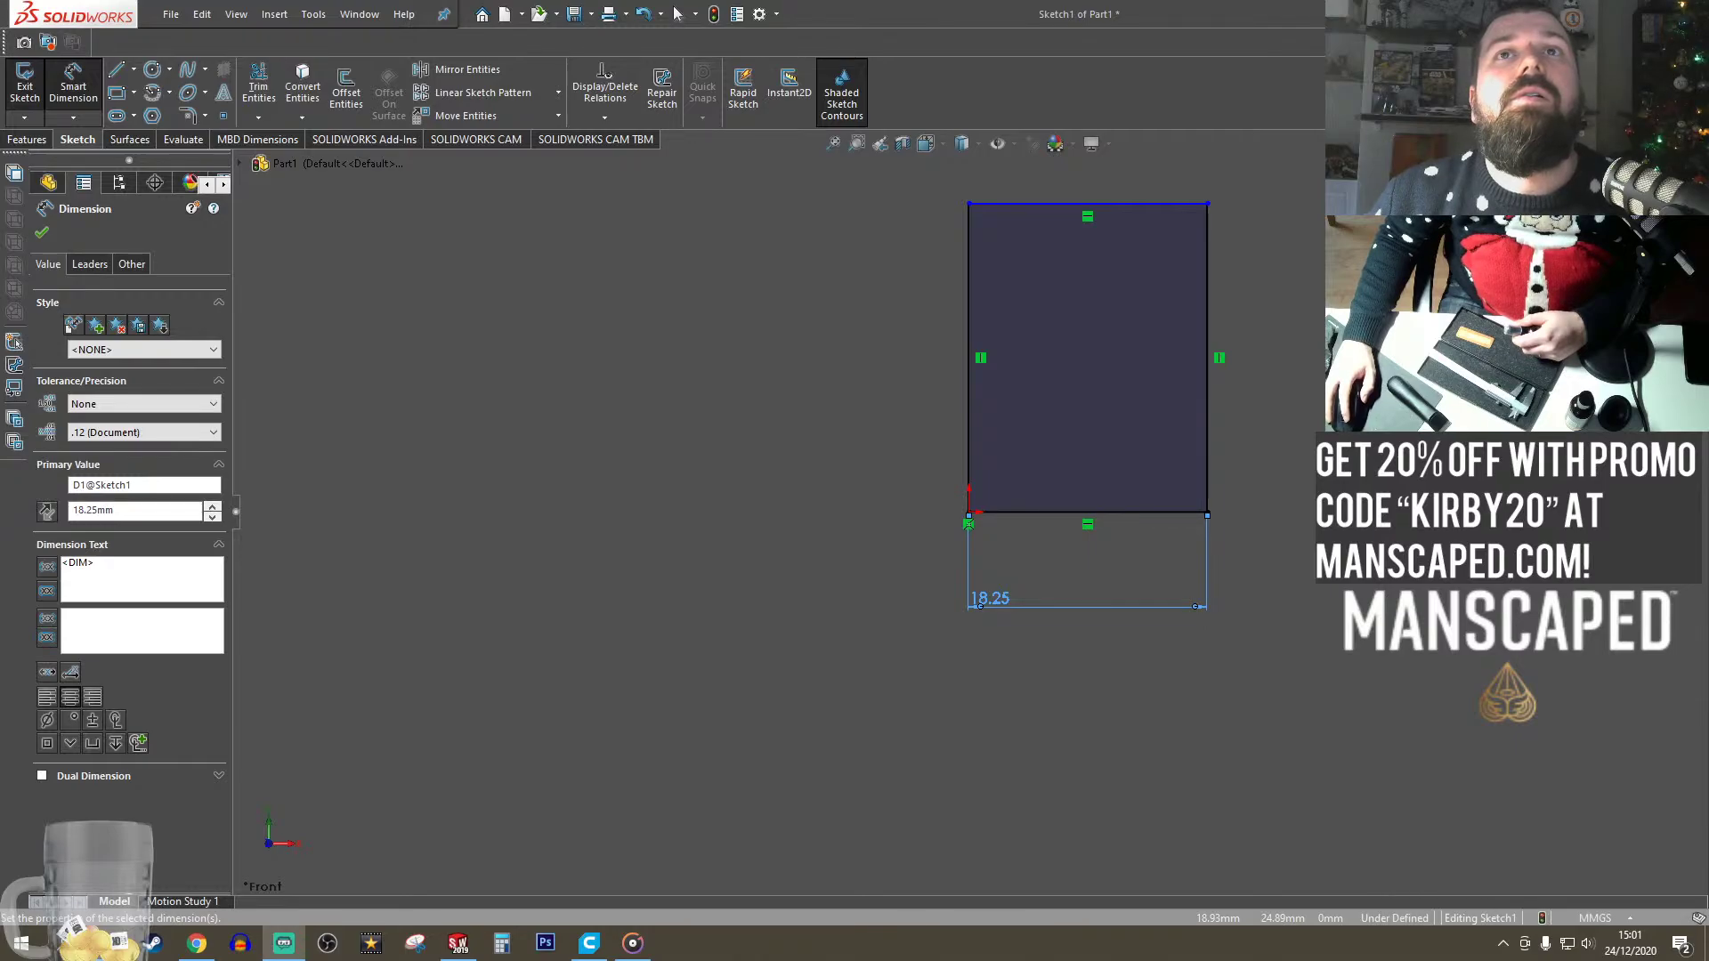
{"action": "left_click", "coordinate": [783, 458]}
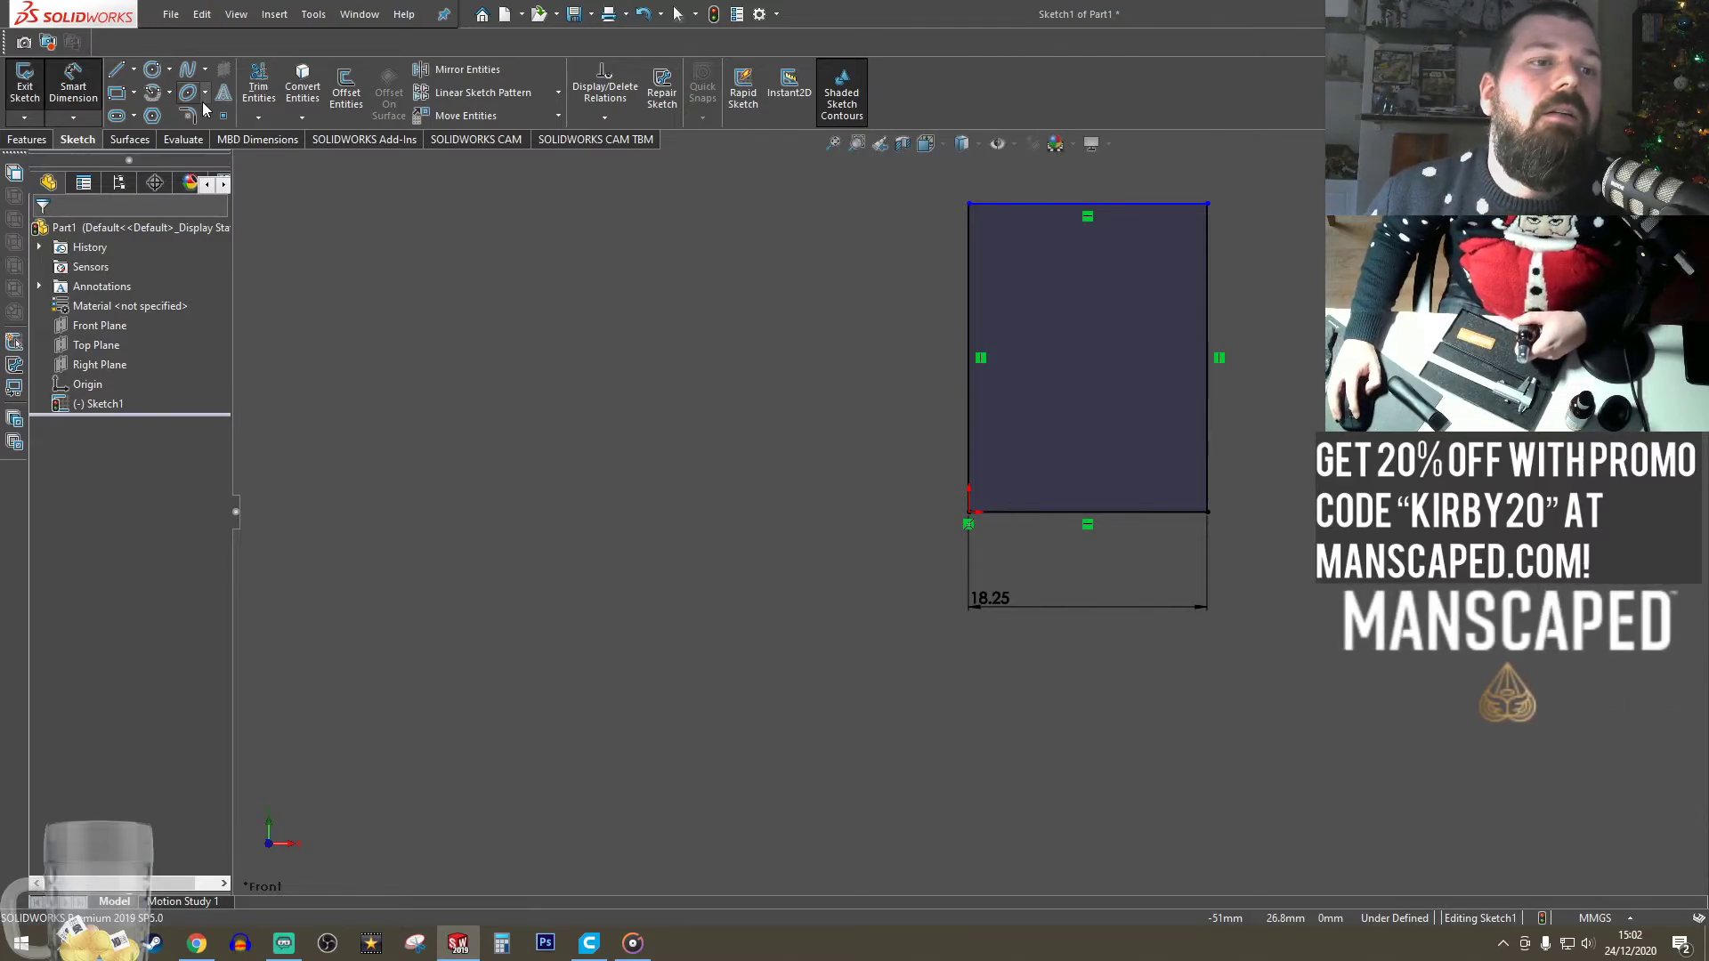
- Round the rectangle's lower-right corner with a 3 mm sketch fillet and leave the fillet command
{"action": "left_click", "coordinate": [1208, 512]}
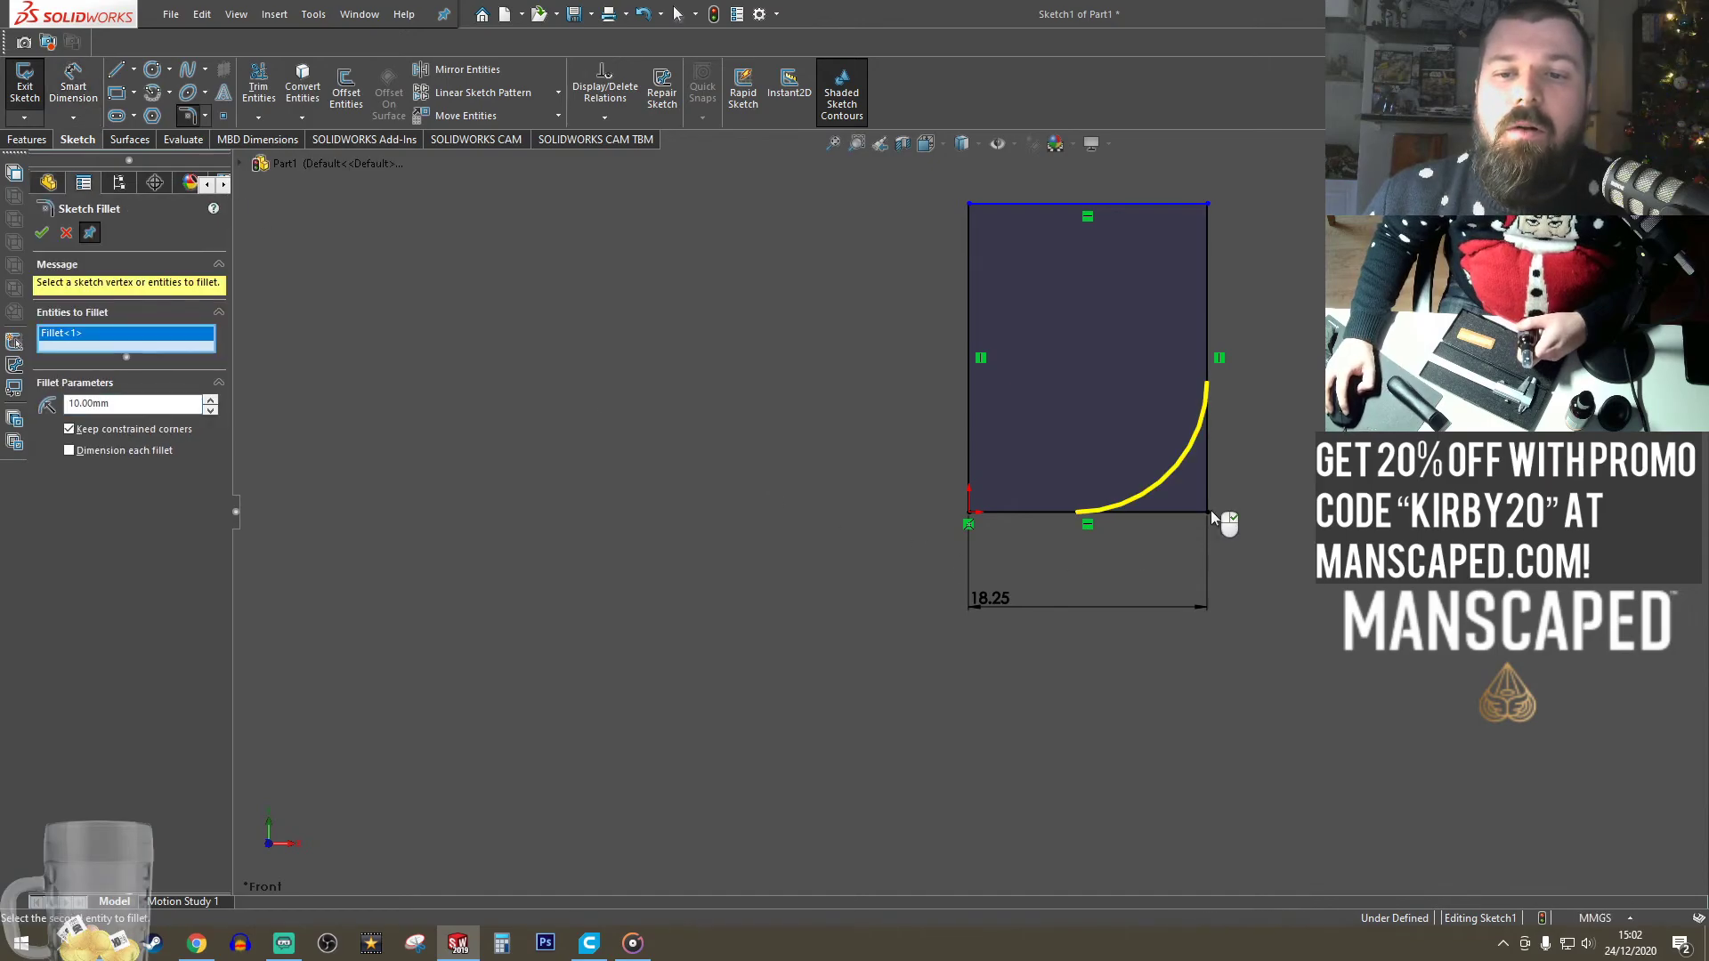
{"action": "left_click_drag", "start_coordinate": [134, 403], "coordinate": [65, 404]}
{"action": "type", "text": "3"}
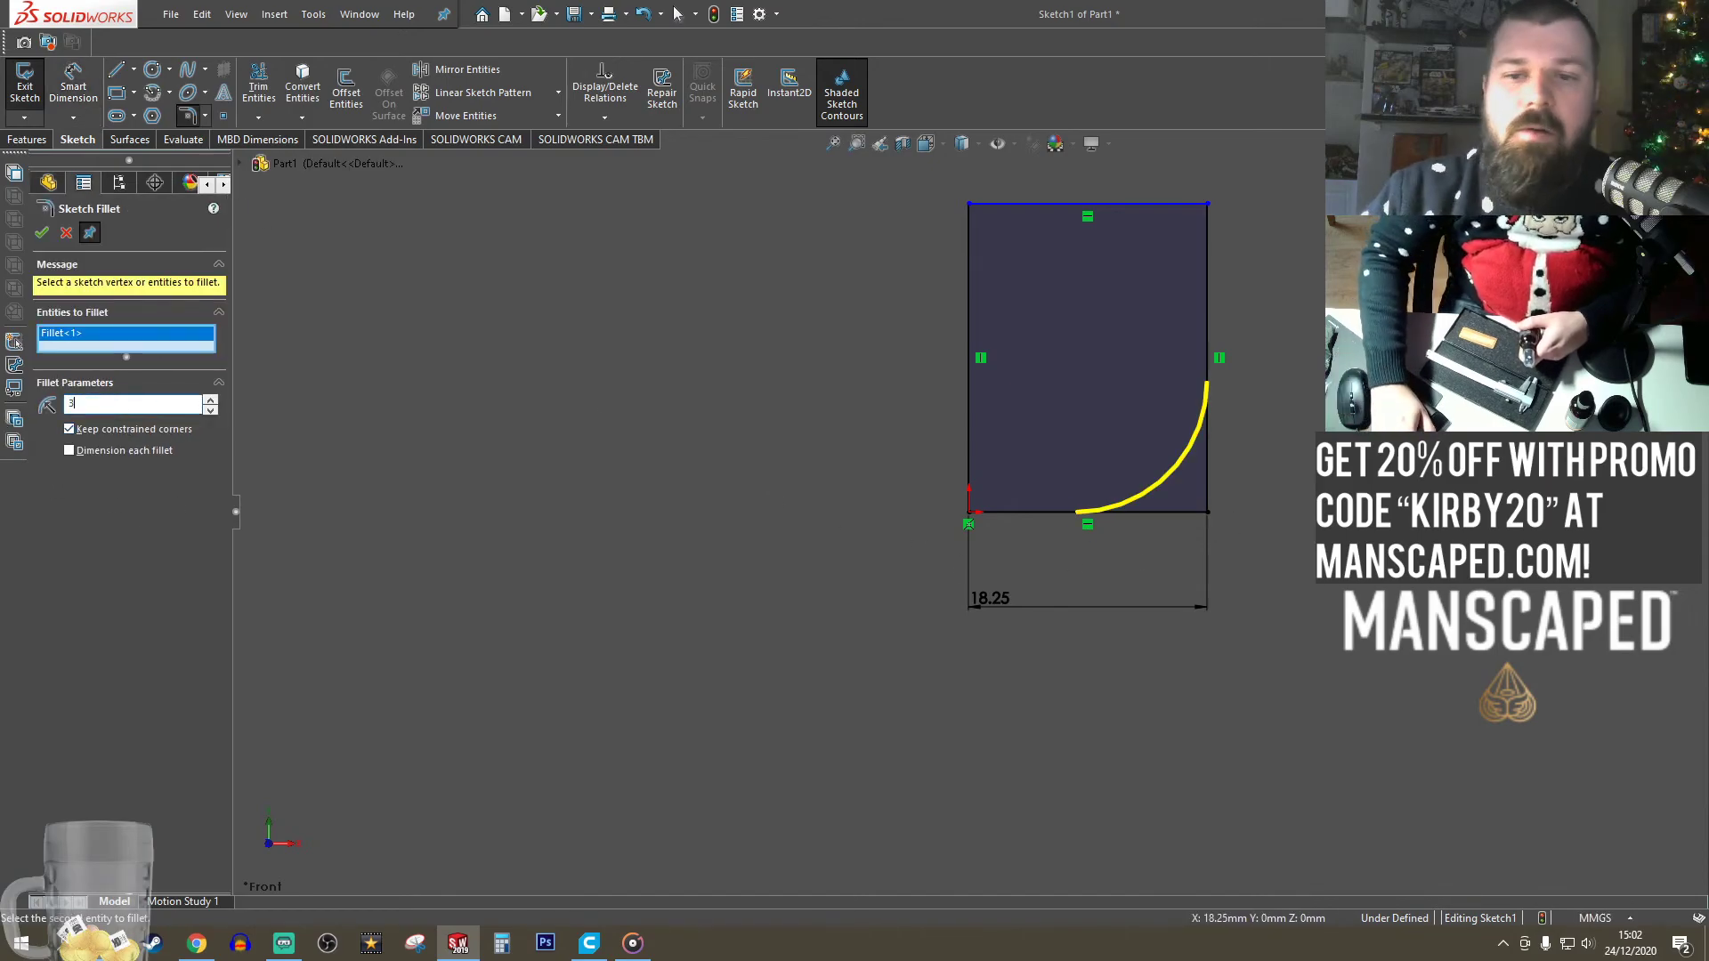
{"action": "key", "text": "Return"}
{"action": "left_click", "coordinate": [40, 232]}
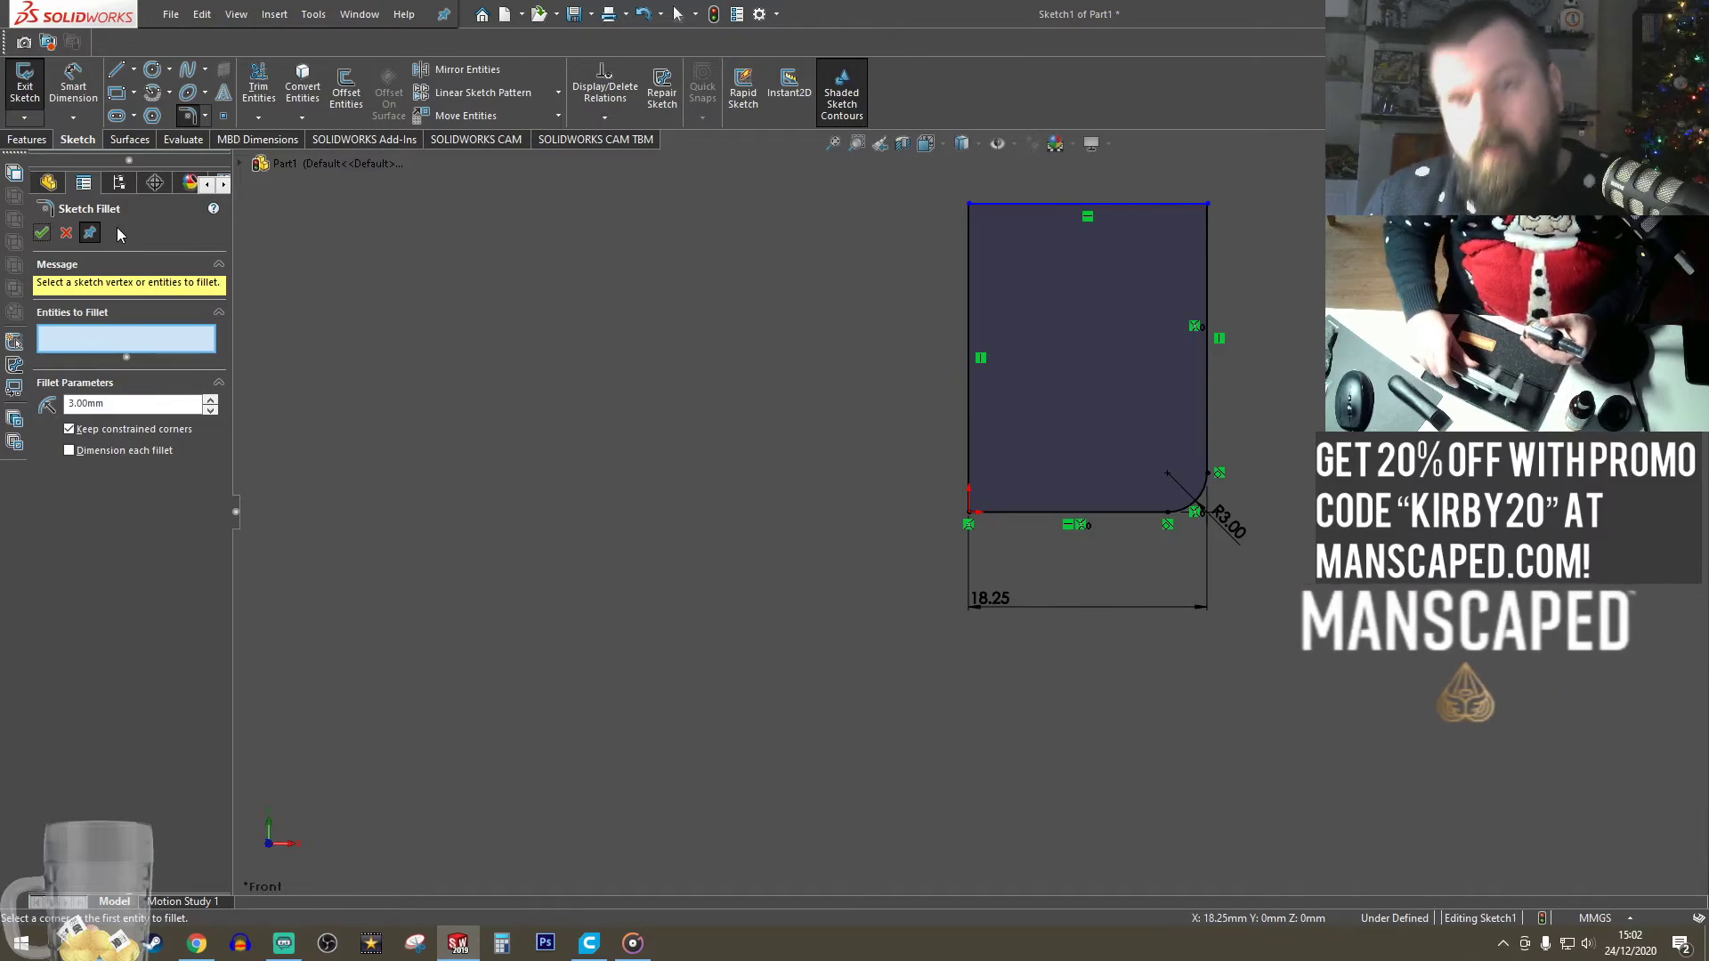
{"action": "left_click", "coordinate": [968, 303]}
{"action": "left_click", "coordinate": [67, 233]}
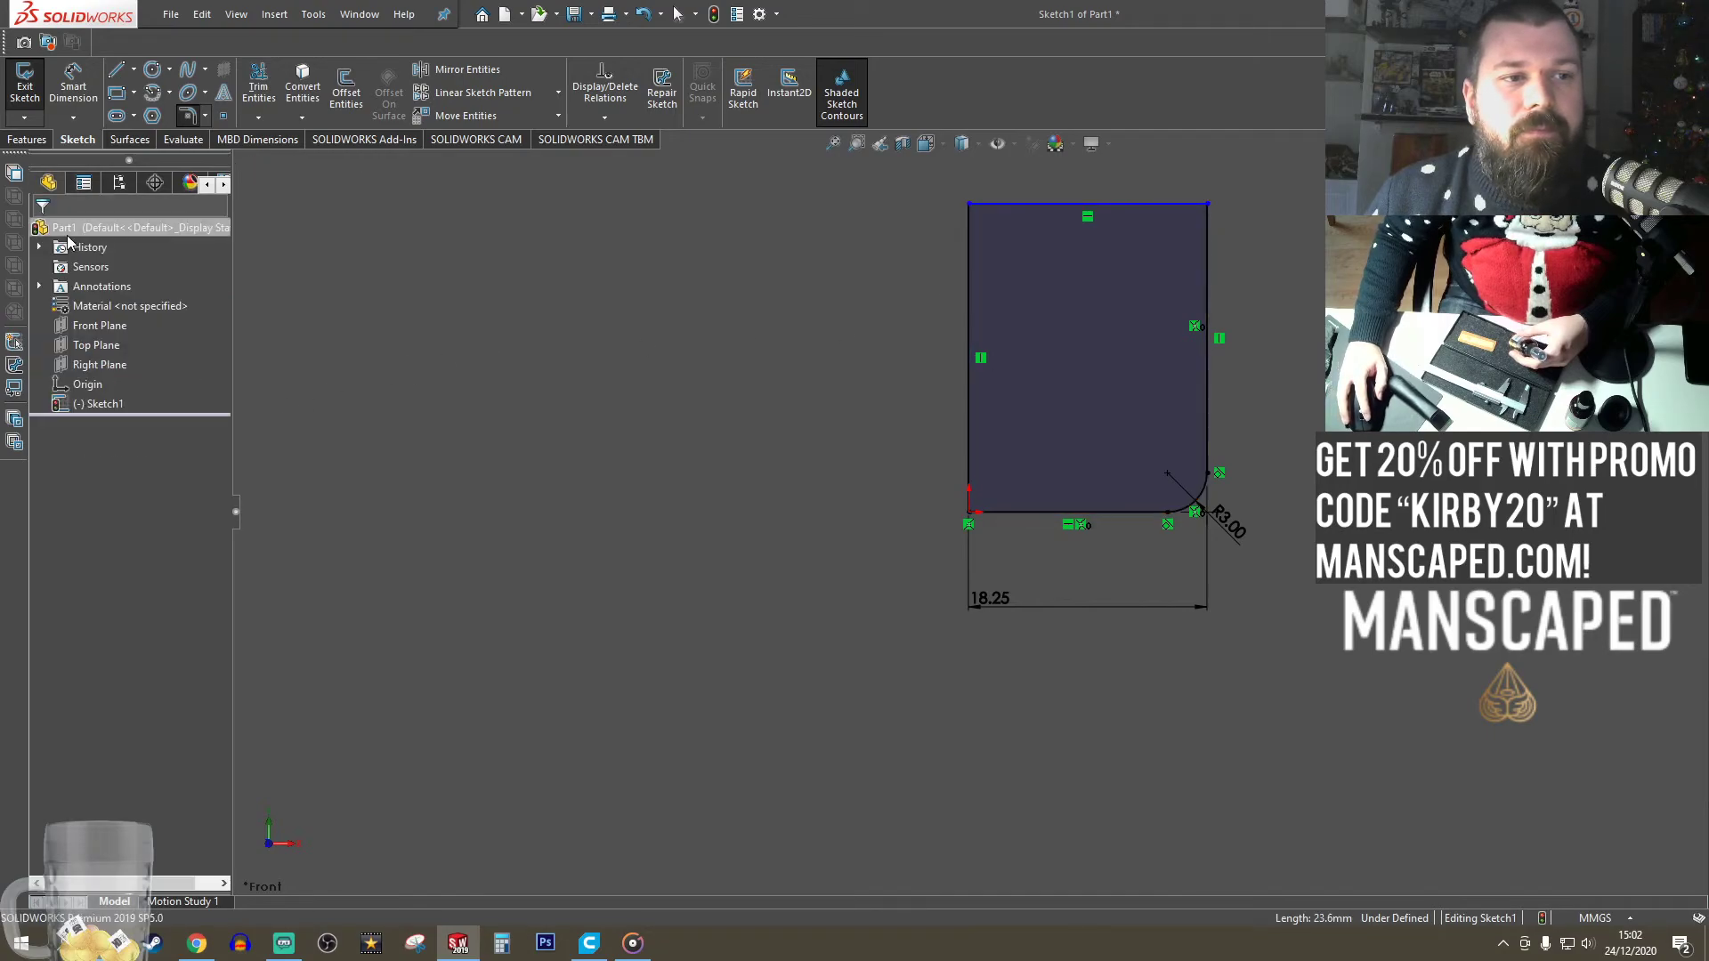
- Dimension the rectangle's left vertical edge and set its height to 60 mm
{"action": "left_click", "coordinate": [73, 85]}
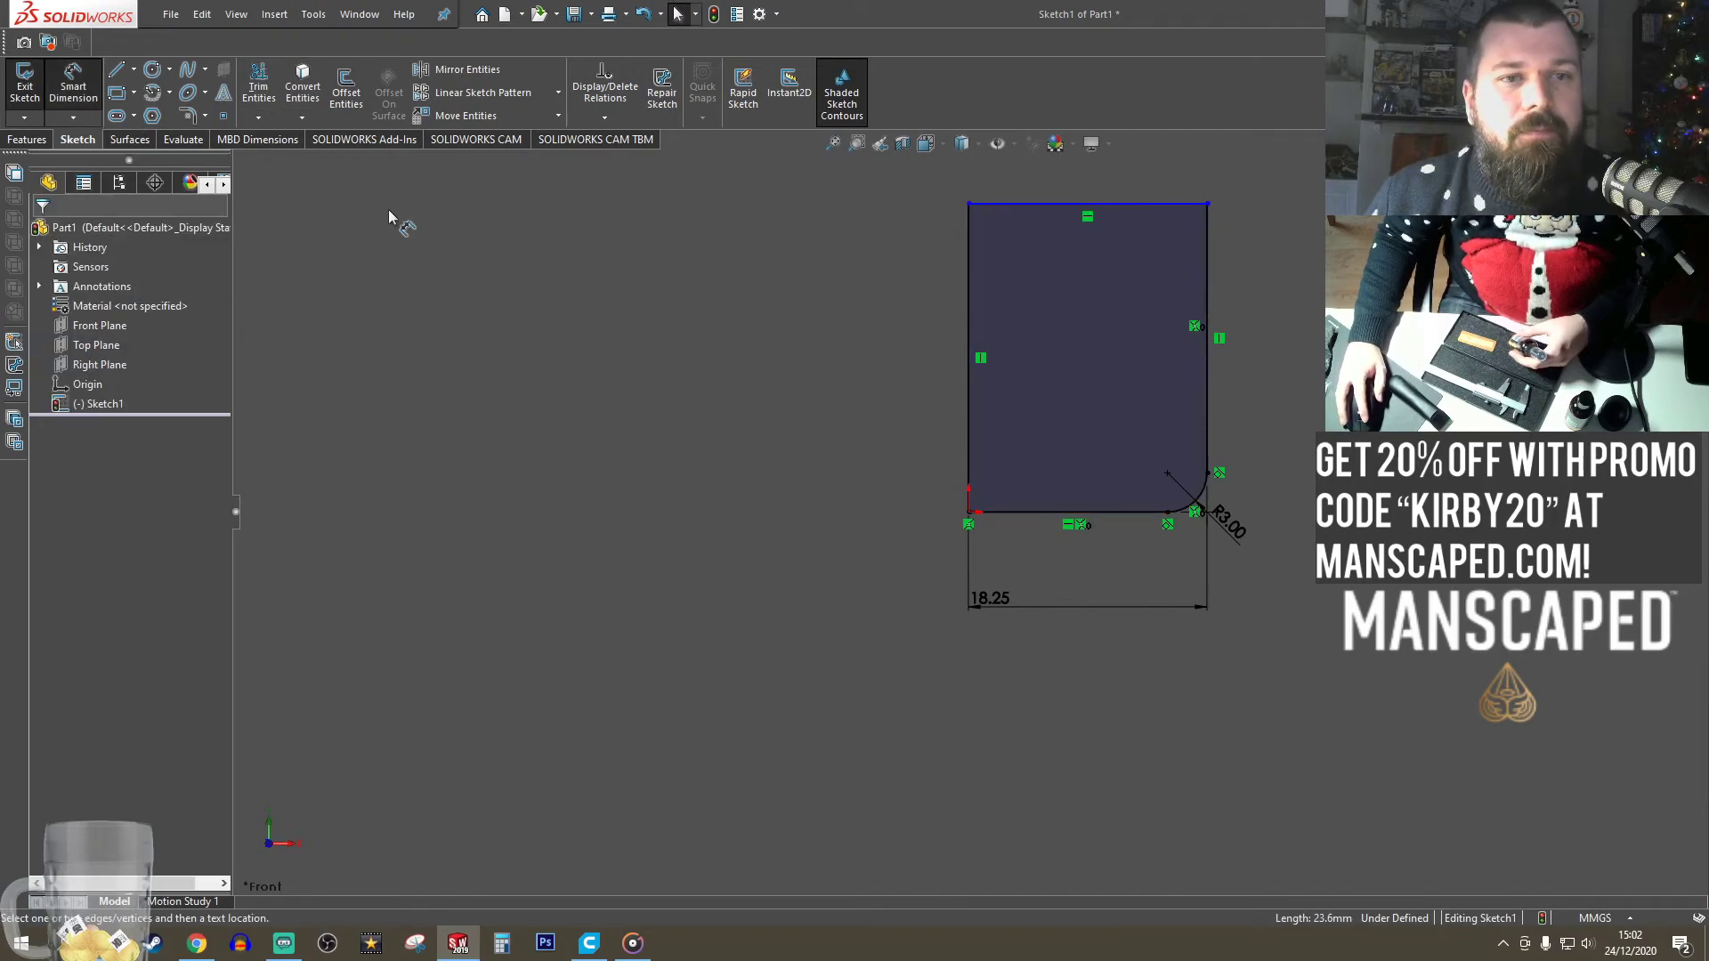
{"action": "left_click", "coordinate": [969, 306]}
{"action": "left_click", "coordinate": [875, 316]}
{"action": "type", "text": "60"}
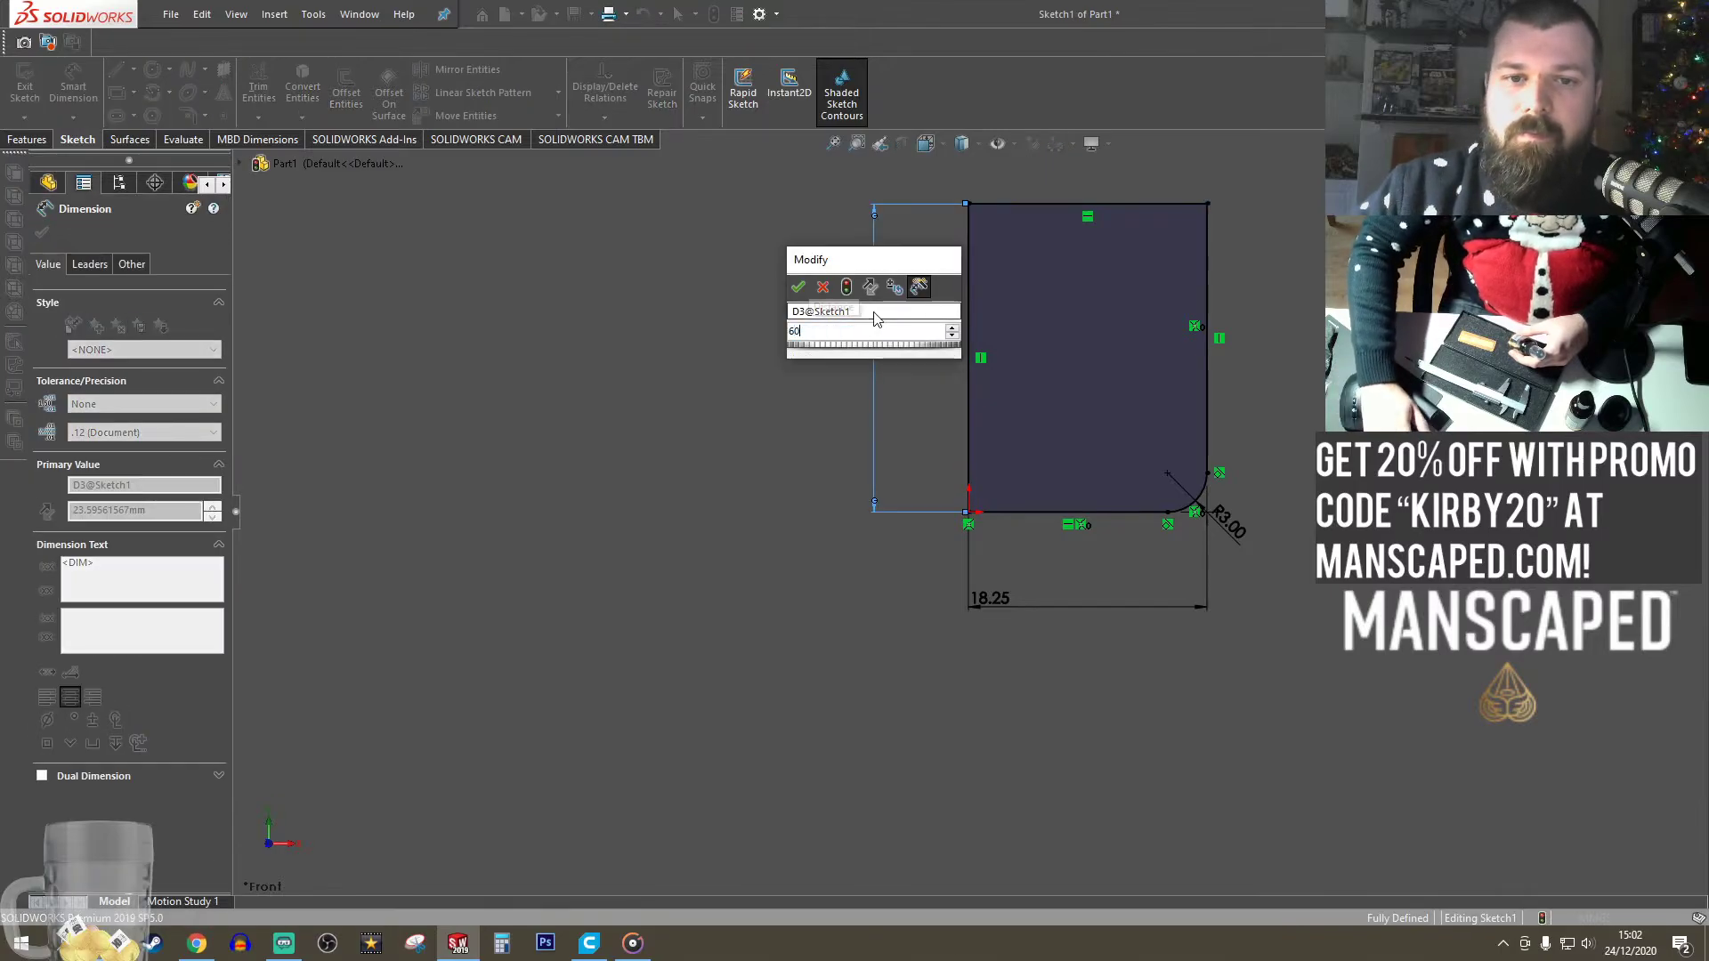
{"action": "key", "text": "Return"}
- Revolve the closed profile 360 degrees about its left vertical line to form a solid cylinder
{"action": "left_click", "coordinate": [29, 139]}
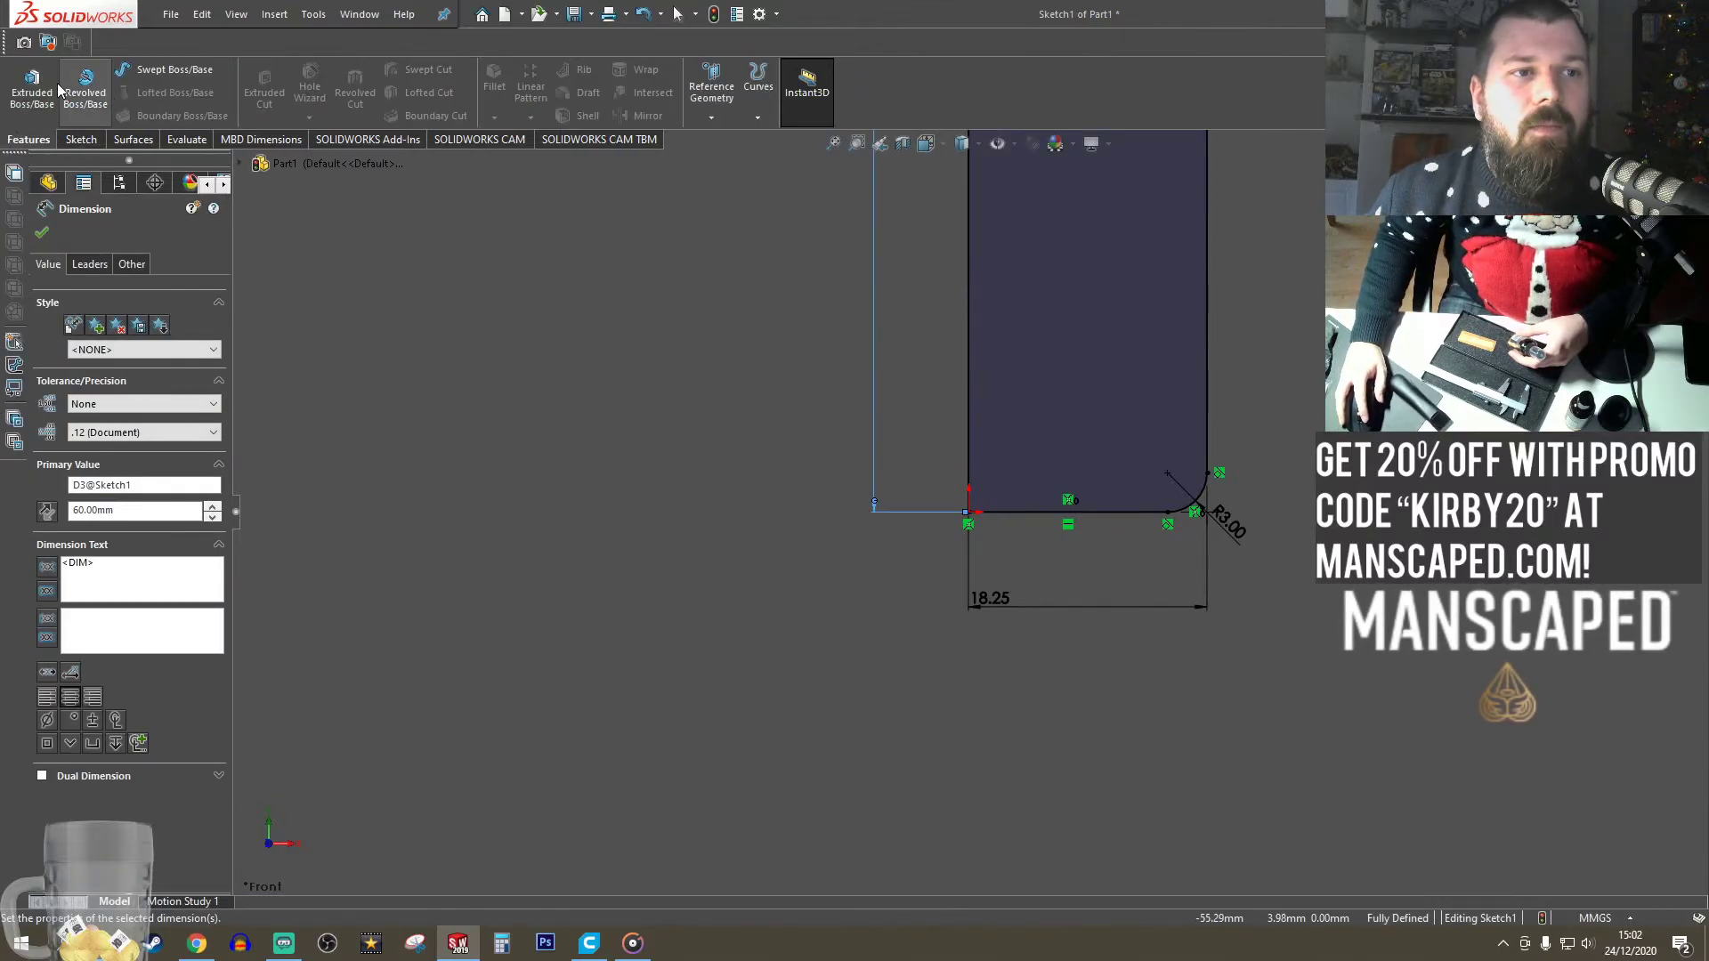
{"action": "left_click", "coordinate": [85, 89]}
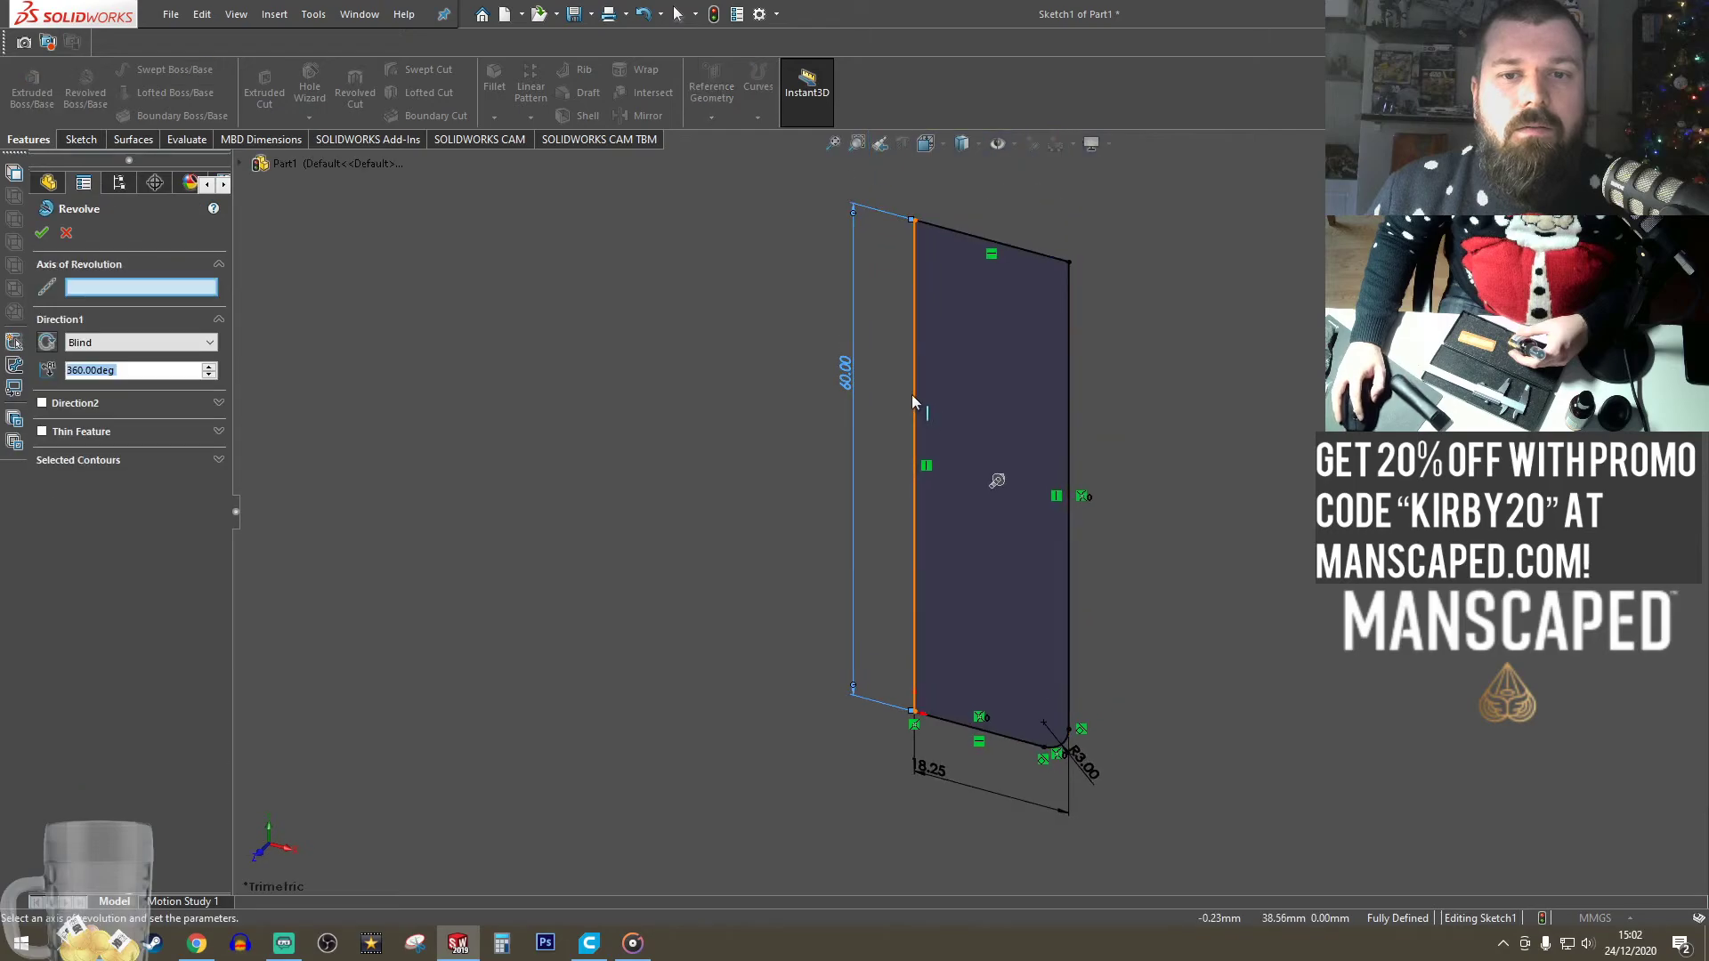
{"action": "left_click", "coordinate": [915, 397]}
{"action": "right_click", "coordinate": [913, 410]}
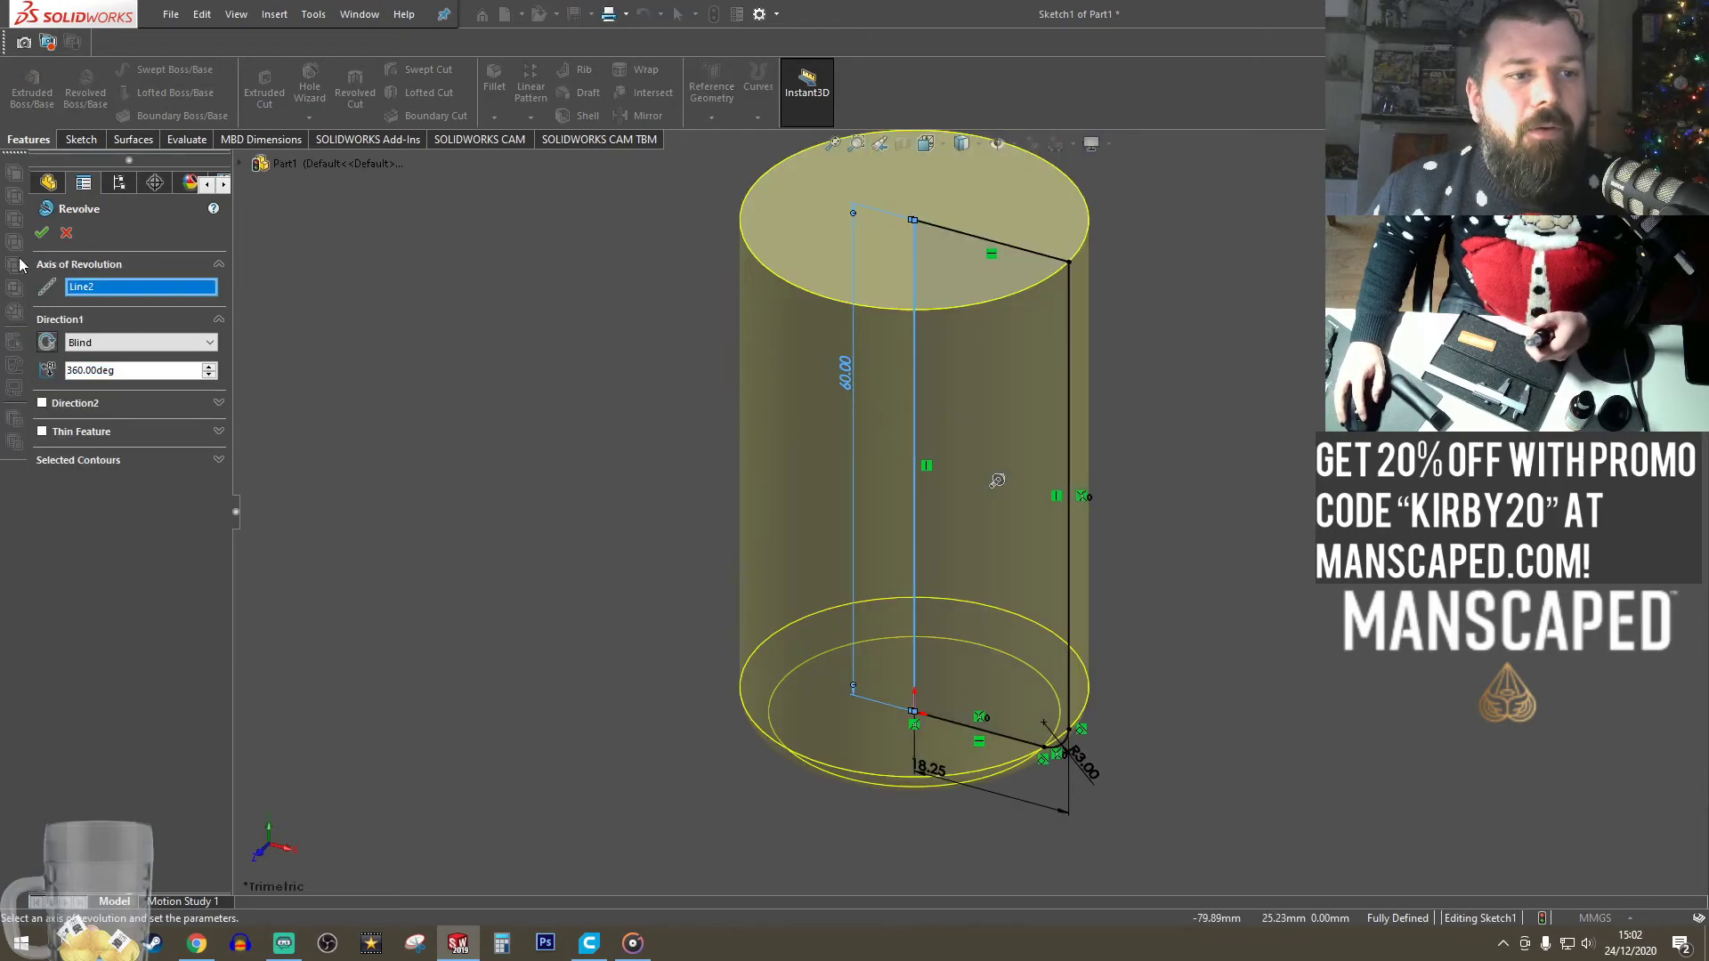
{"action": "middle_click_drag", "start_coordinate": [933, 696], "coordinate": [1004, 596]}
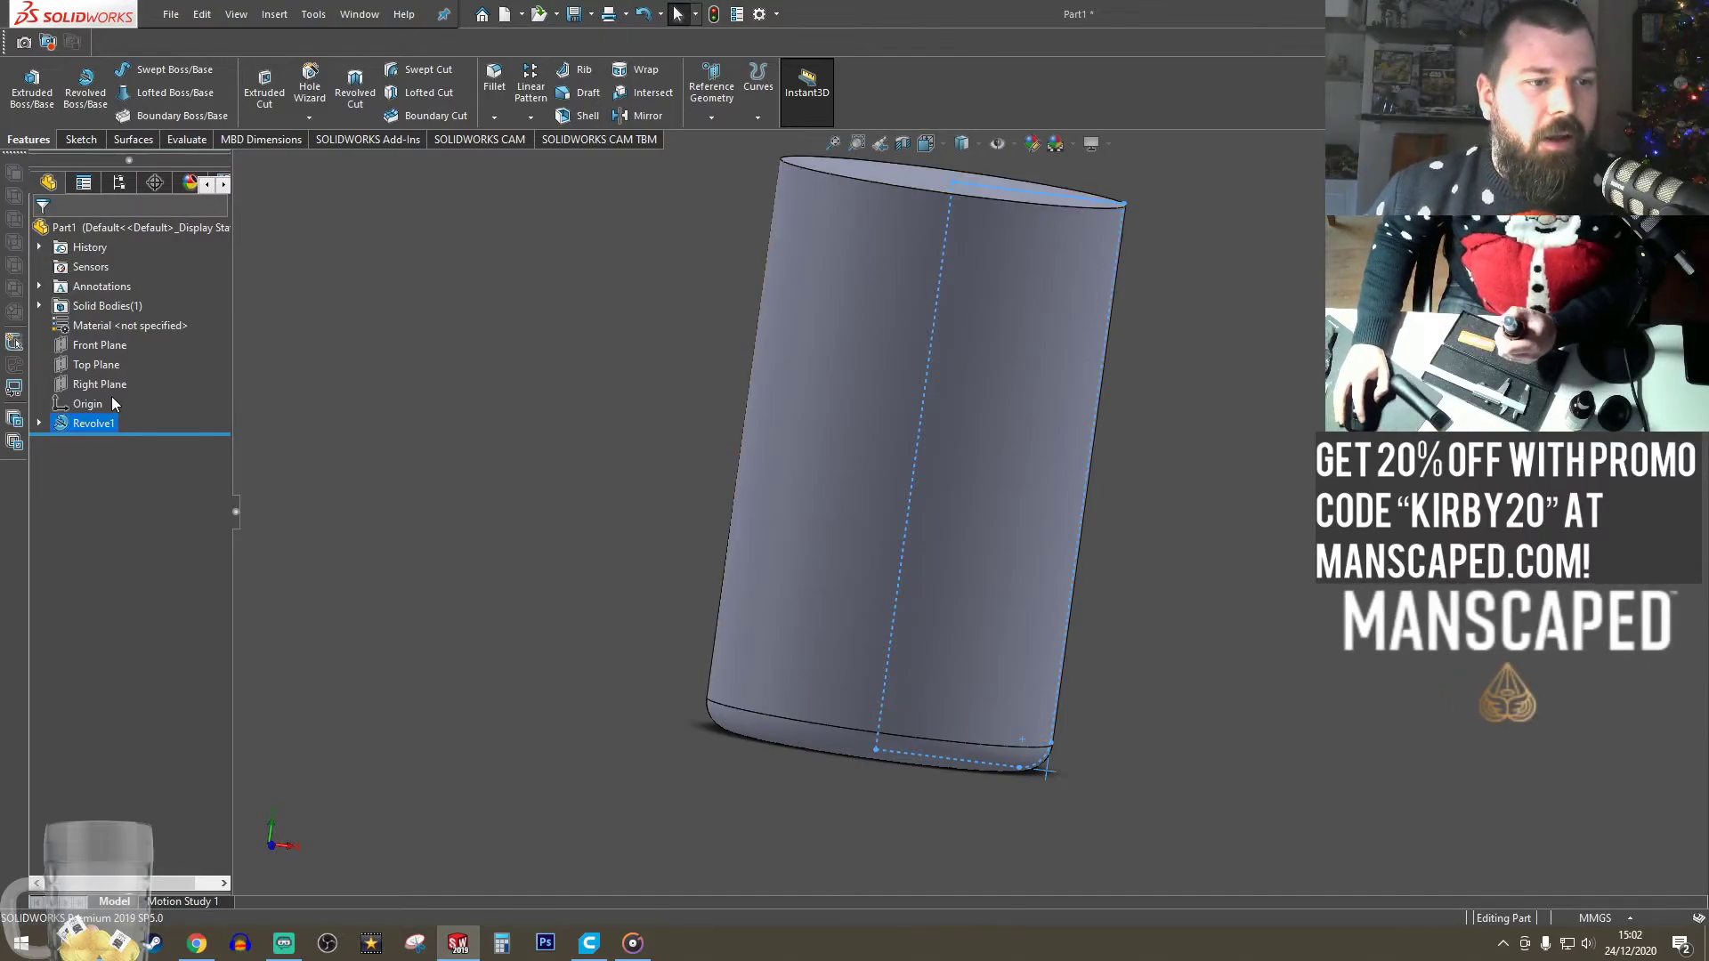
- Reopen the revolve's profile sketch for editing and set the corner fillet radius to 2.5 mm
{"action": "left_click", "coordinate": [39, 426]}
{"action": "left_click", "coordinate": [88, 446]}
{"action": "left_click", "coordinate": [103, 390]}
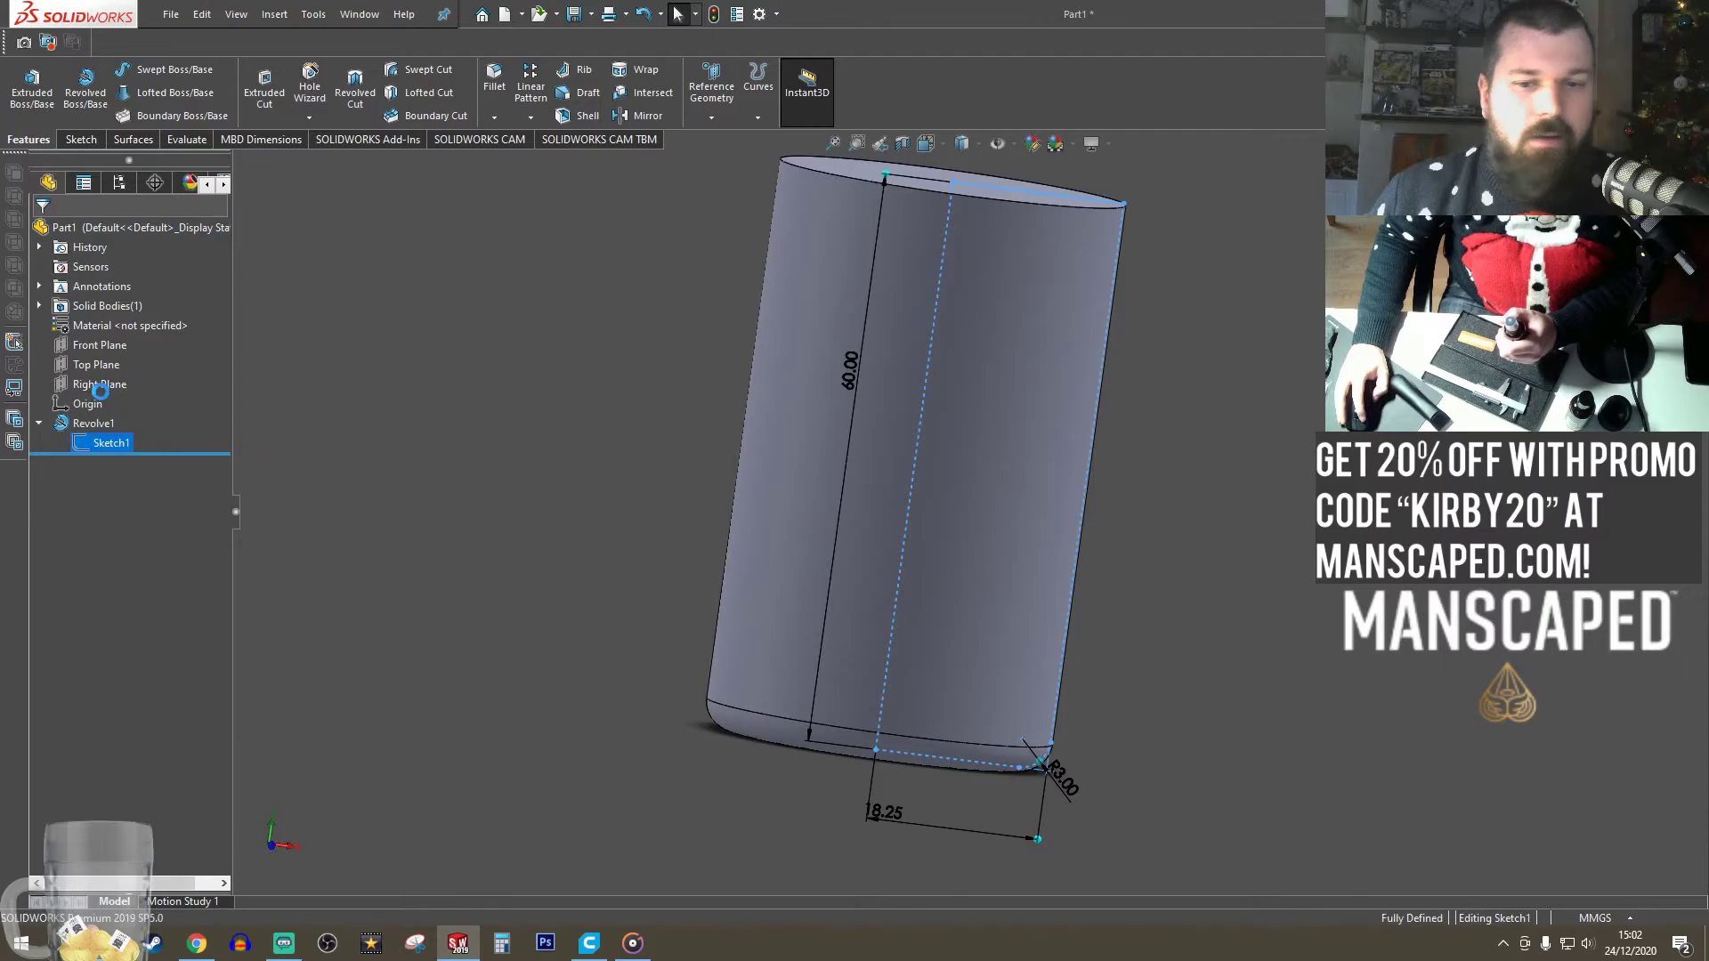
{"action": "scroll", "coordinate": [988, 614], "scroll_direction": "down", "scroll_amount": 8}
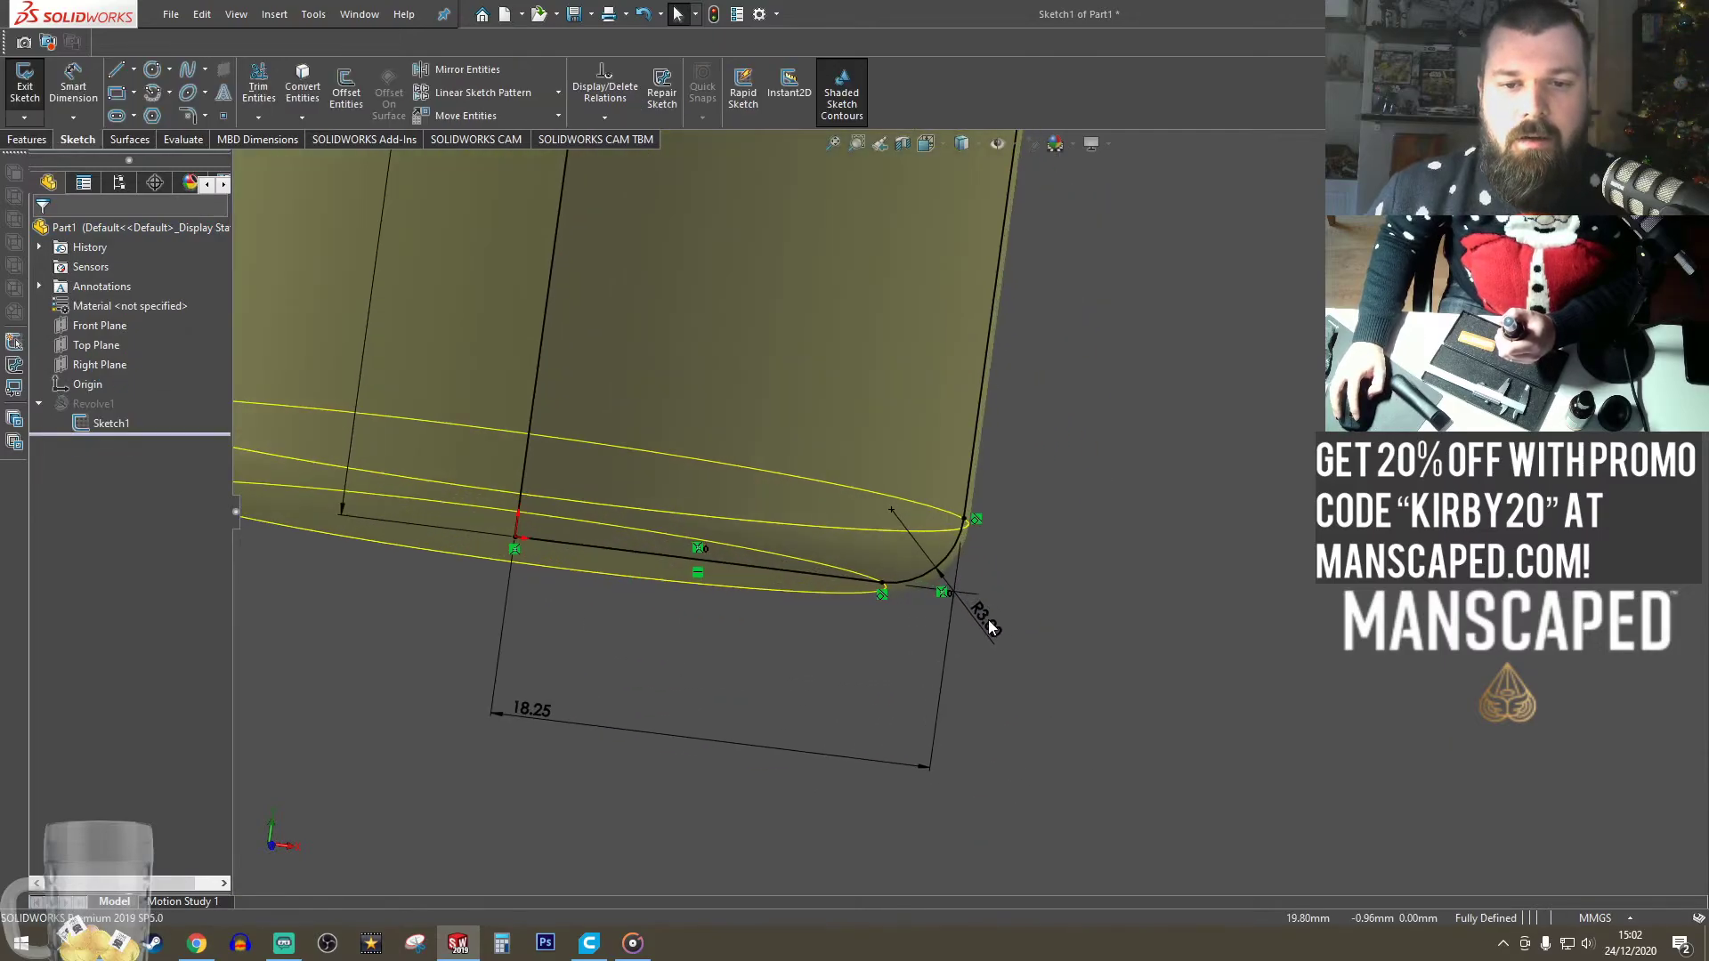
{"action": "double_click", "coordinate": [996, 617]}
{"action": "type", "text": "5"}
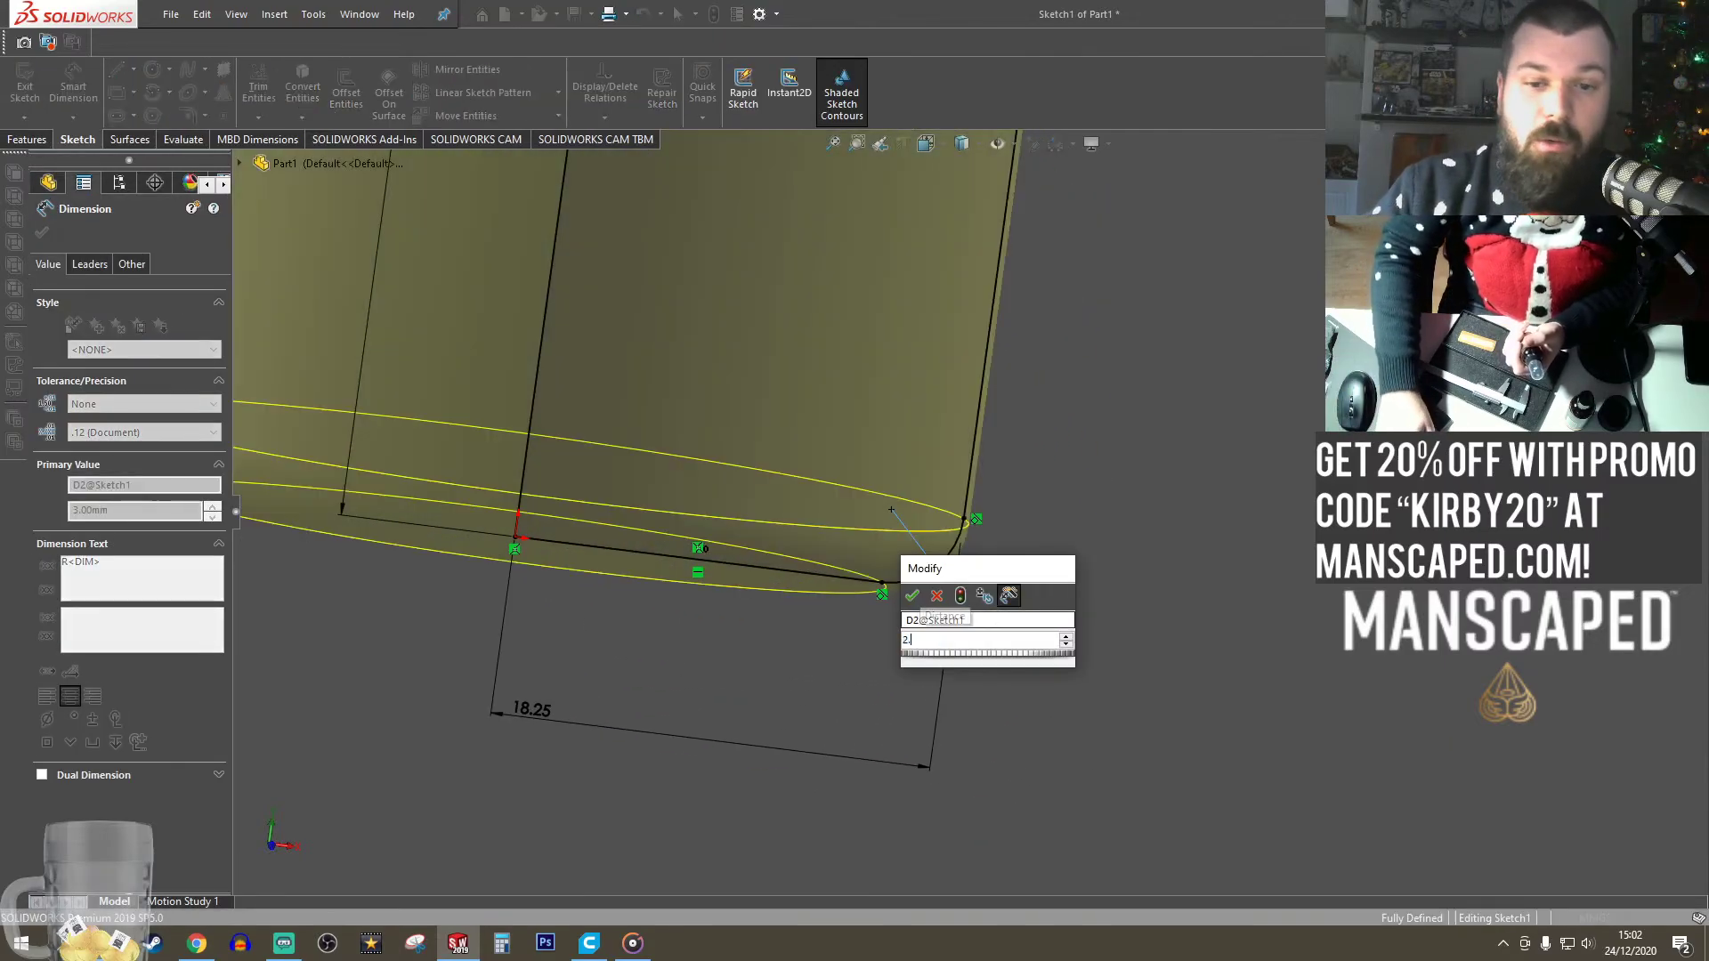
{"action": "key", "text": "Return"}
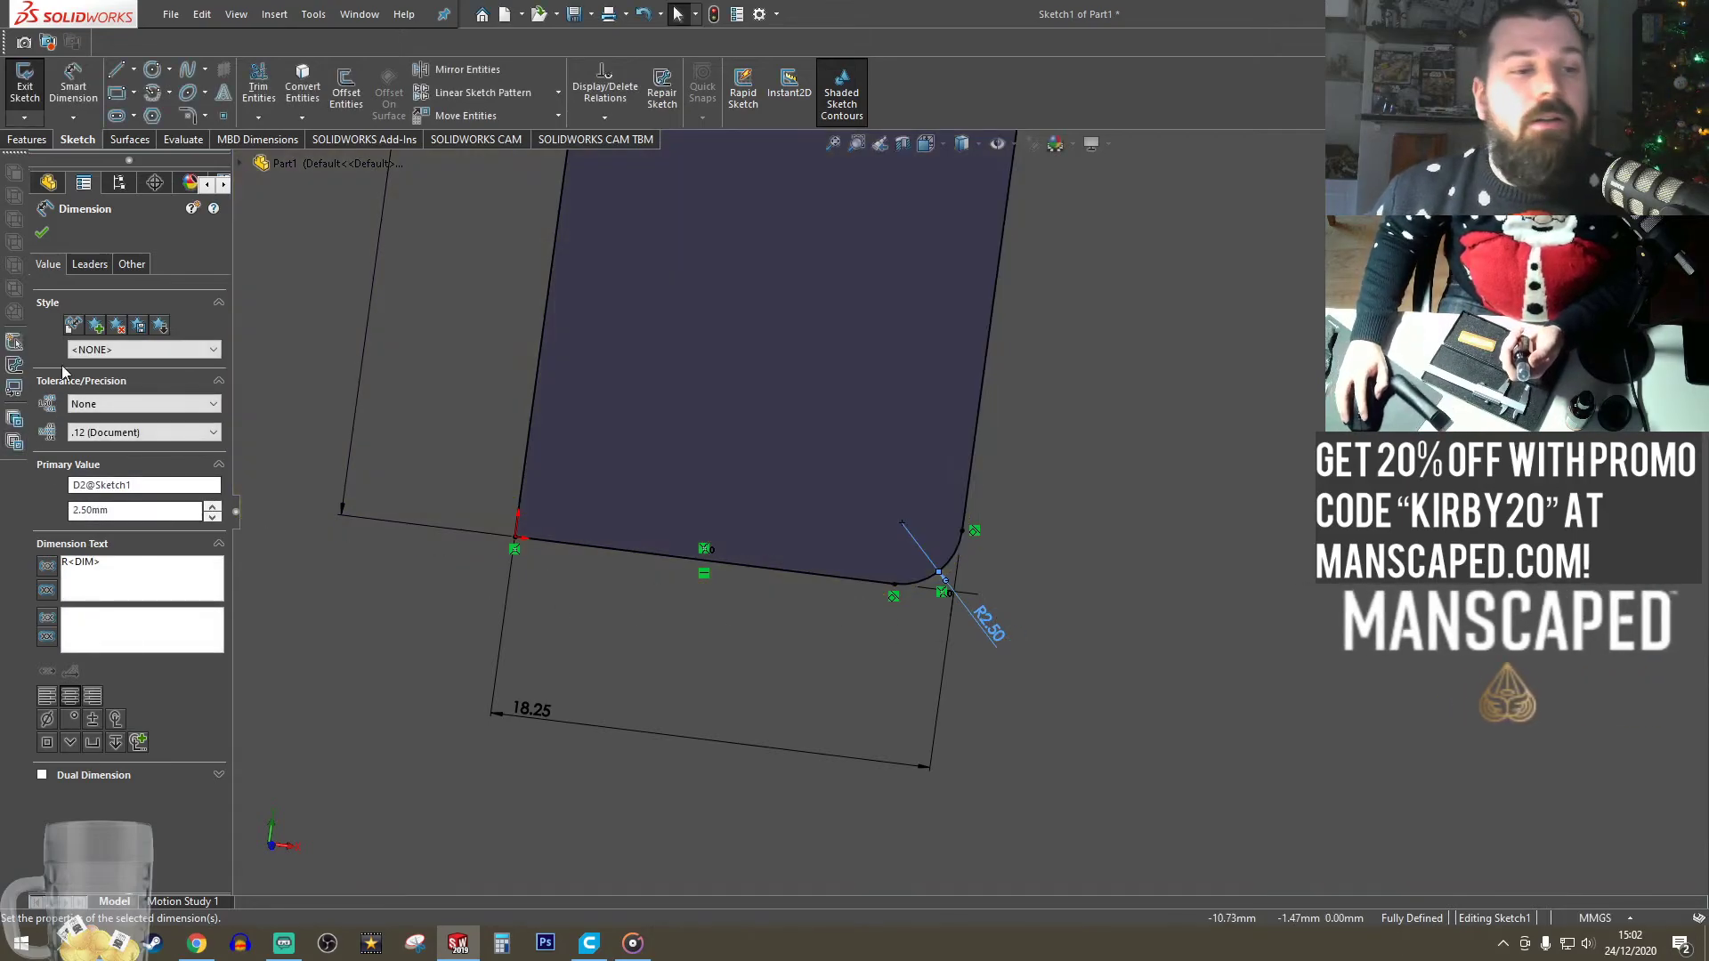
{"action": "left_click", "coordinate": [42, 233]}
{"action": "scroll", "coordinate": [1081, 649], "scroll_direction": "up", "scroll_amount": 4}
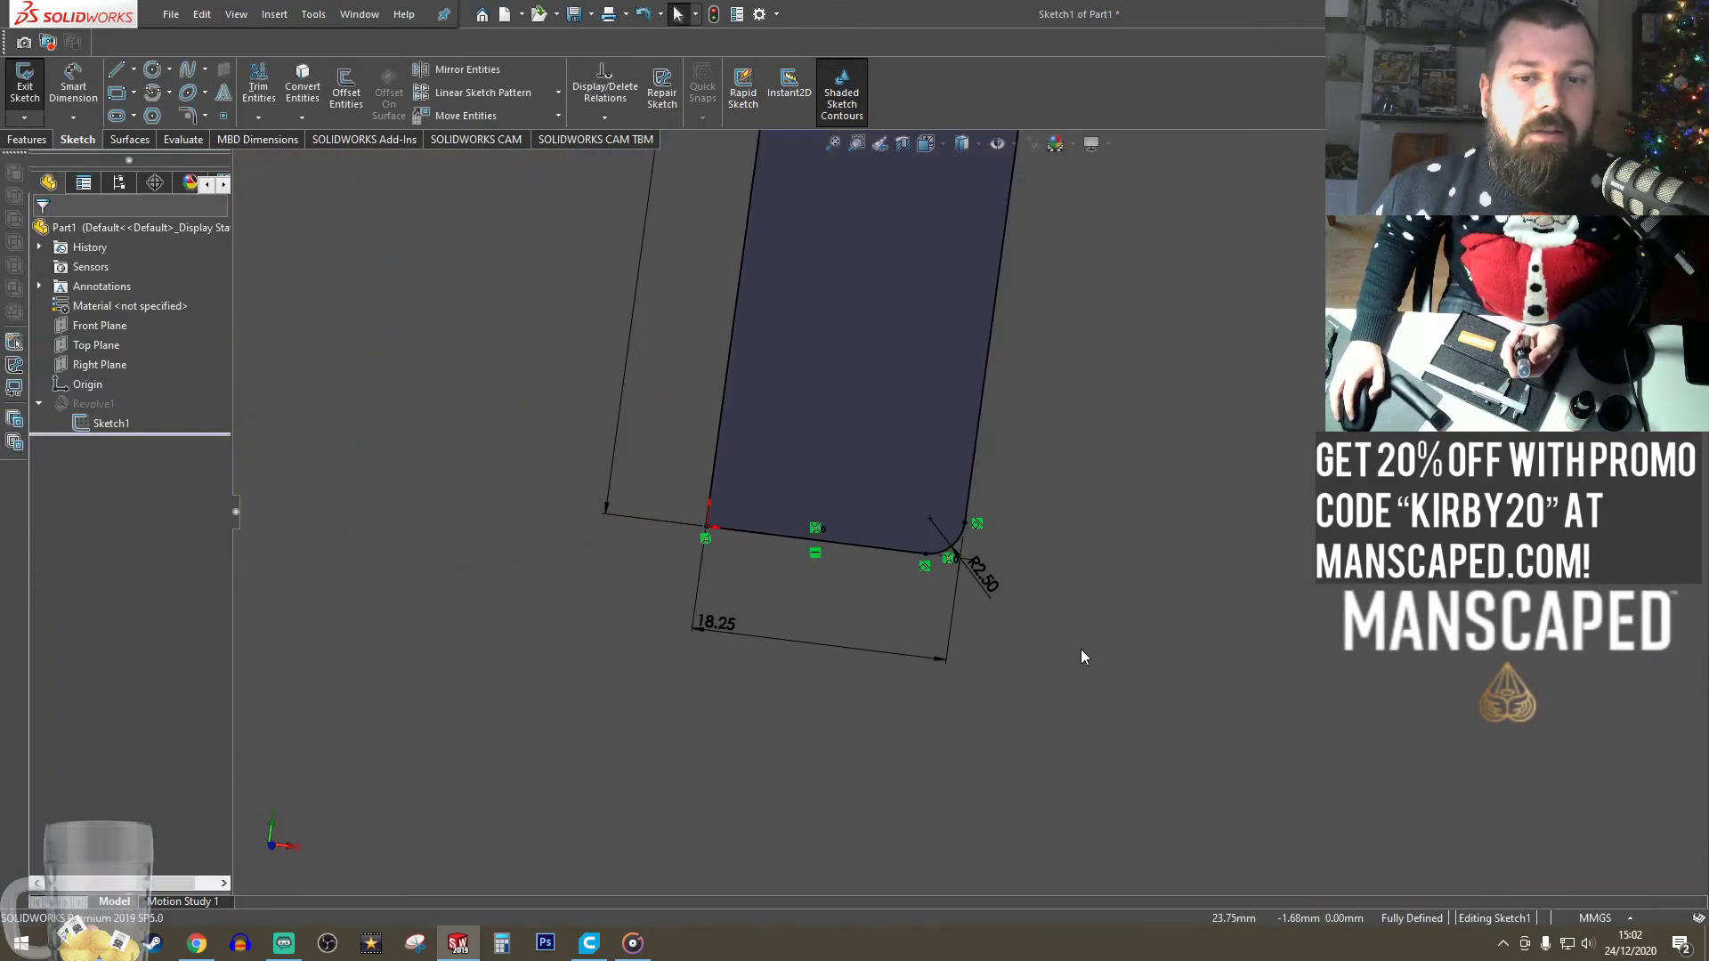
- Finish editing the profile sketch to rebuild the revolved cylinder
{"action": "left_click", "coordinate": [25, 84]}
{"action": "scroll", "coordinate": [1004, 501], "scroll_direction": "up", "scroll_amount": 3}
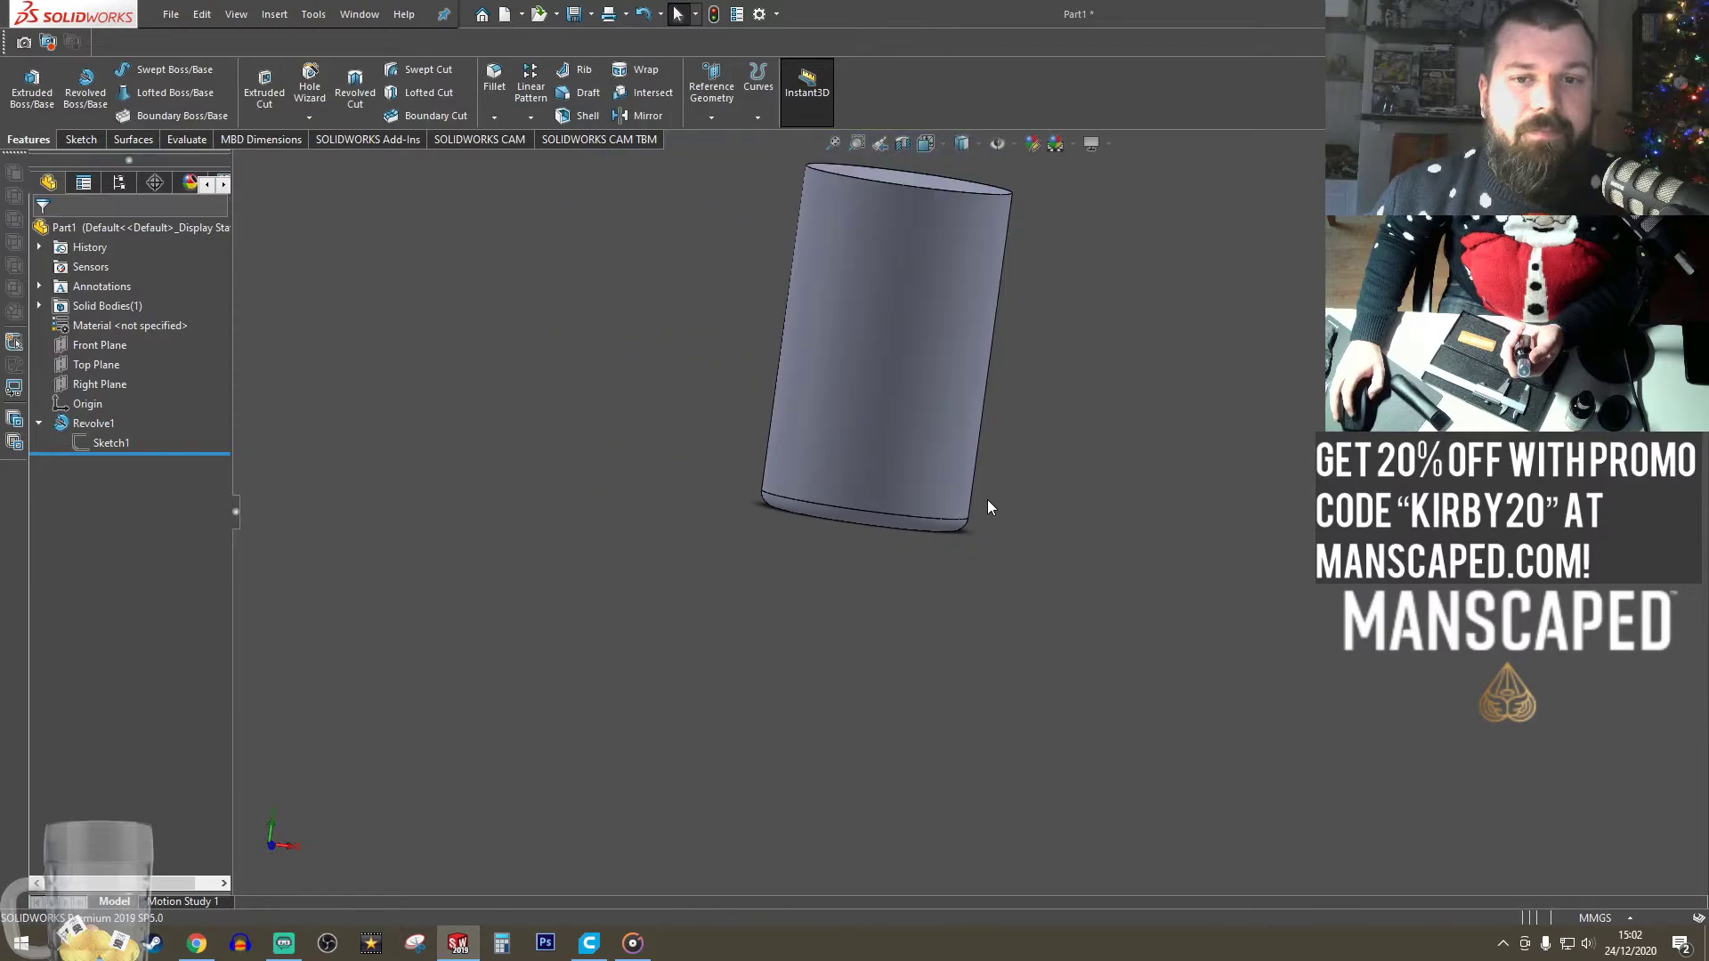
{"action": "mouse_move", "coordinate": [987, 499]}
{"action": "middle_mouse_down"}
{"action": "mouse_move", "coordinate": [978, 408]}
{"action": "mouse_move", "coordinate": [1019, 713]}
{"action": "mouse_move", "coordinate": [1041, 564]}
{"action": "middle_mouse_up"}
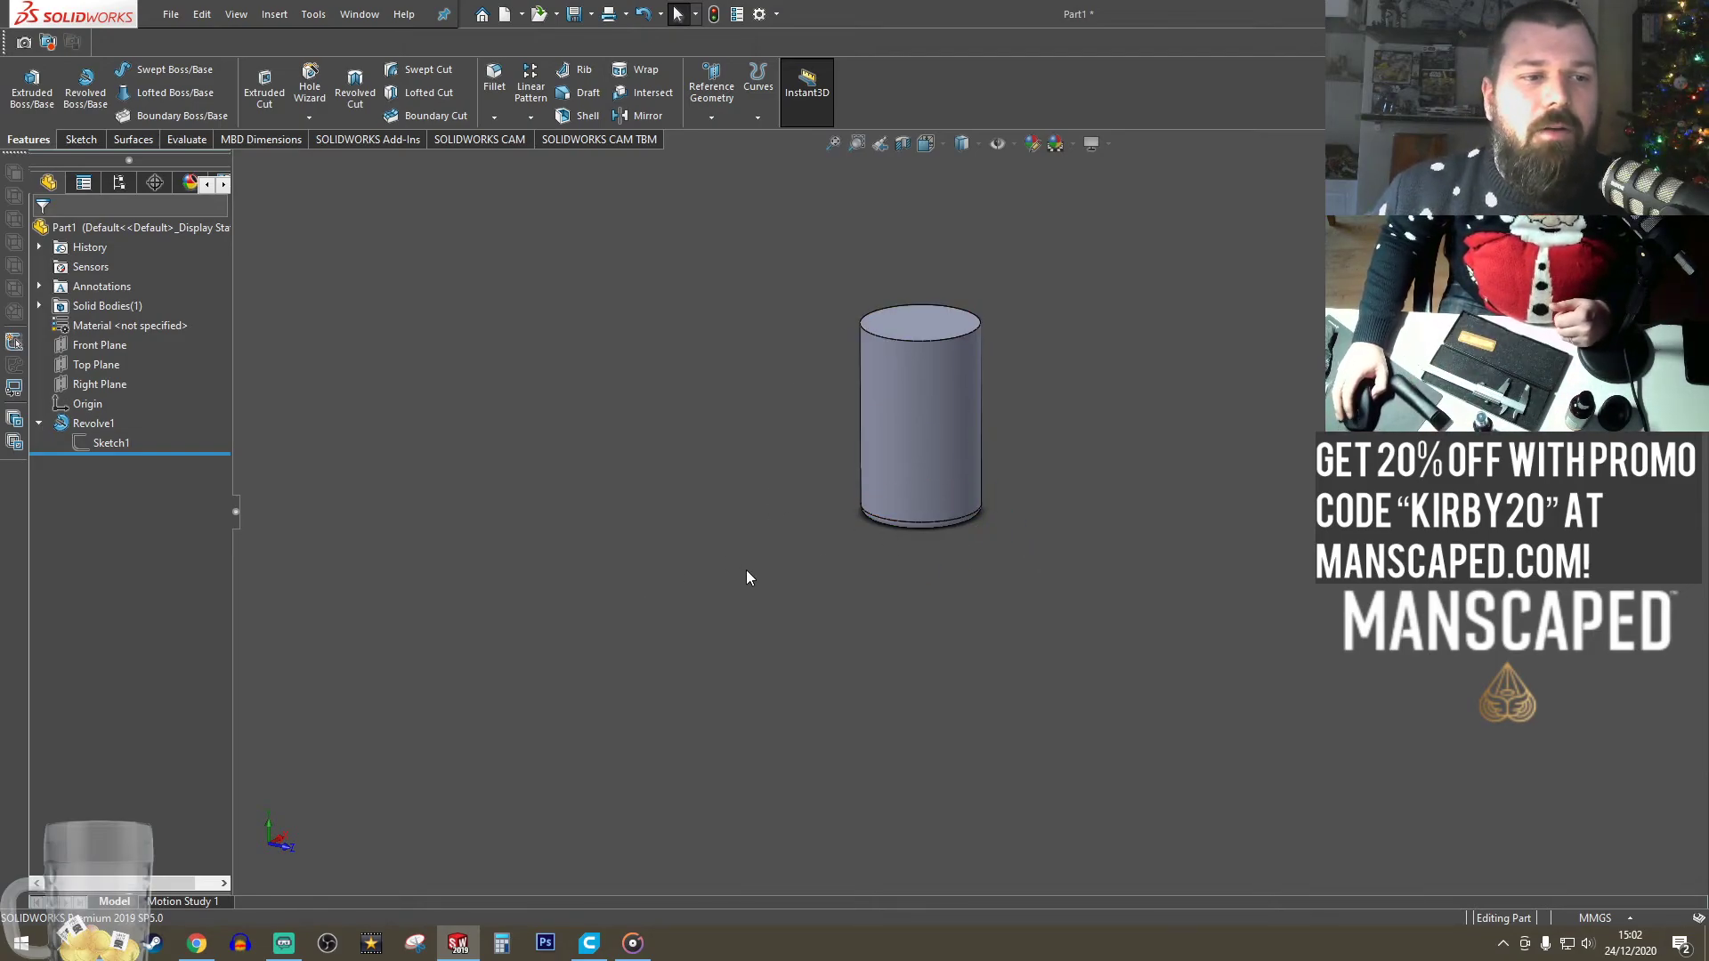
- Sketch a corner rectangle about 43 mm wide and 69 mm tall on the Front Plane, left of the cylinder and level with its base
{"action": "left_click", "coordinate": [100, 344]}
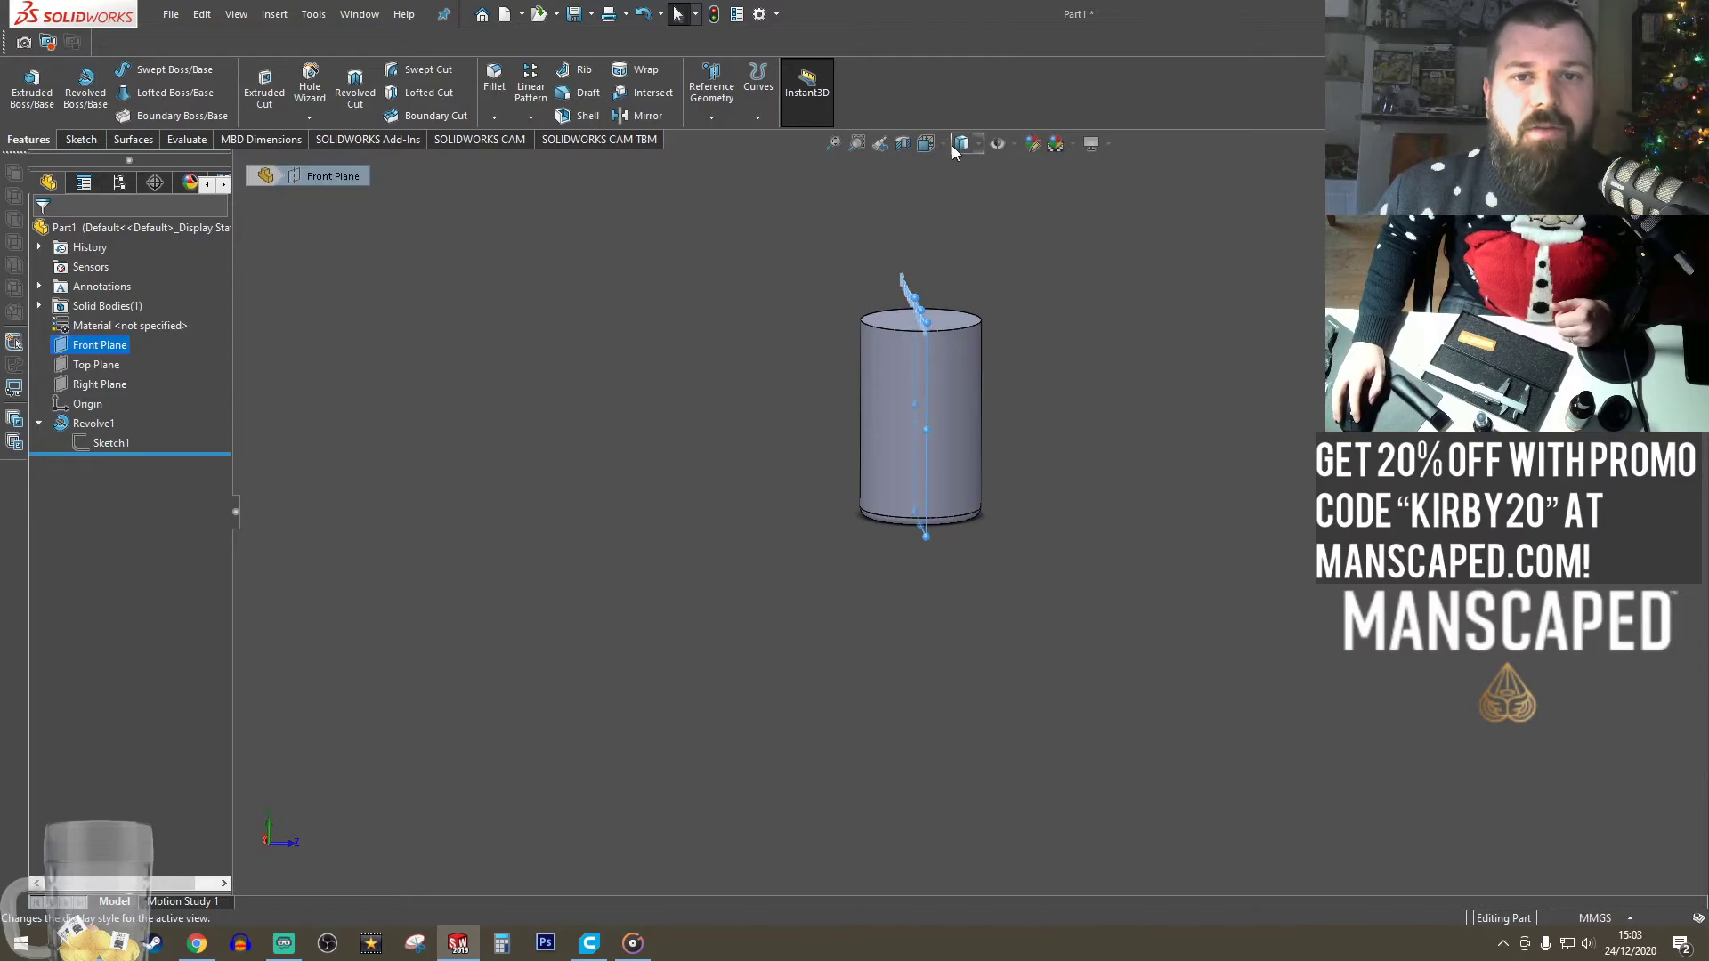
{"action": "key", "text": "ctrl+8"}
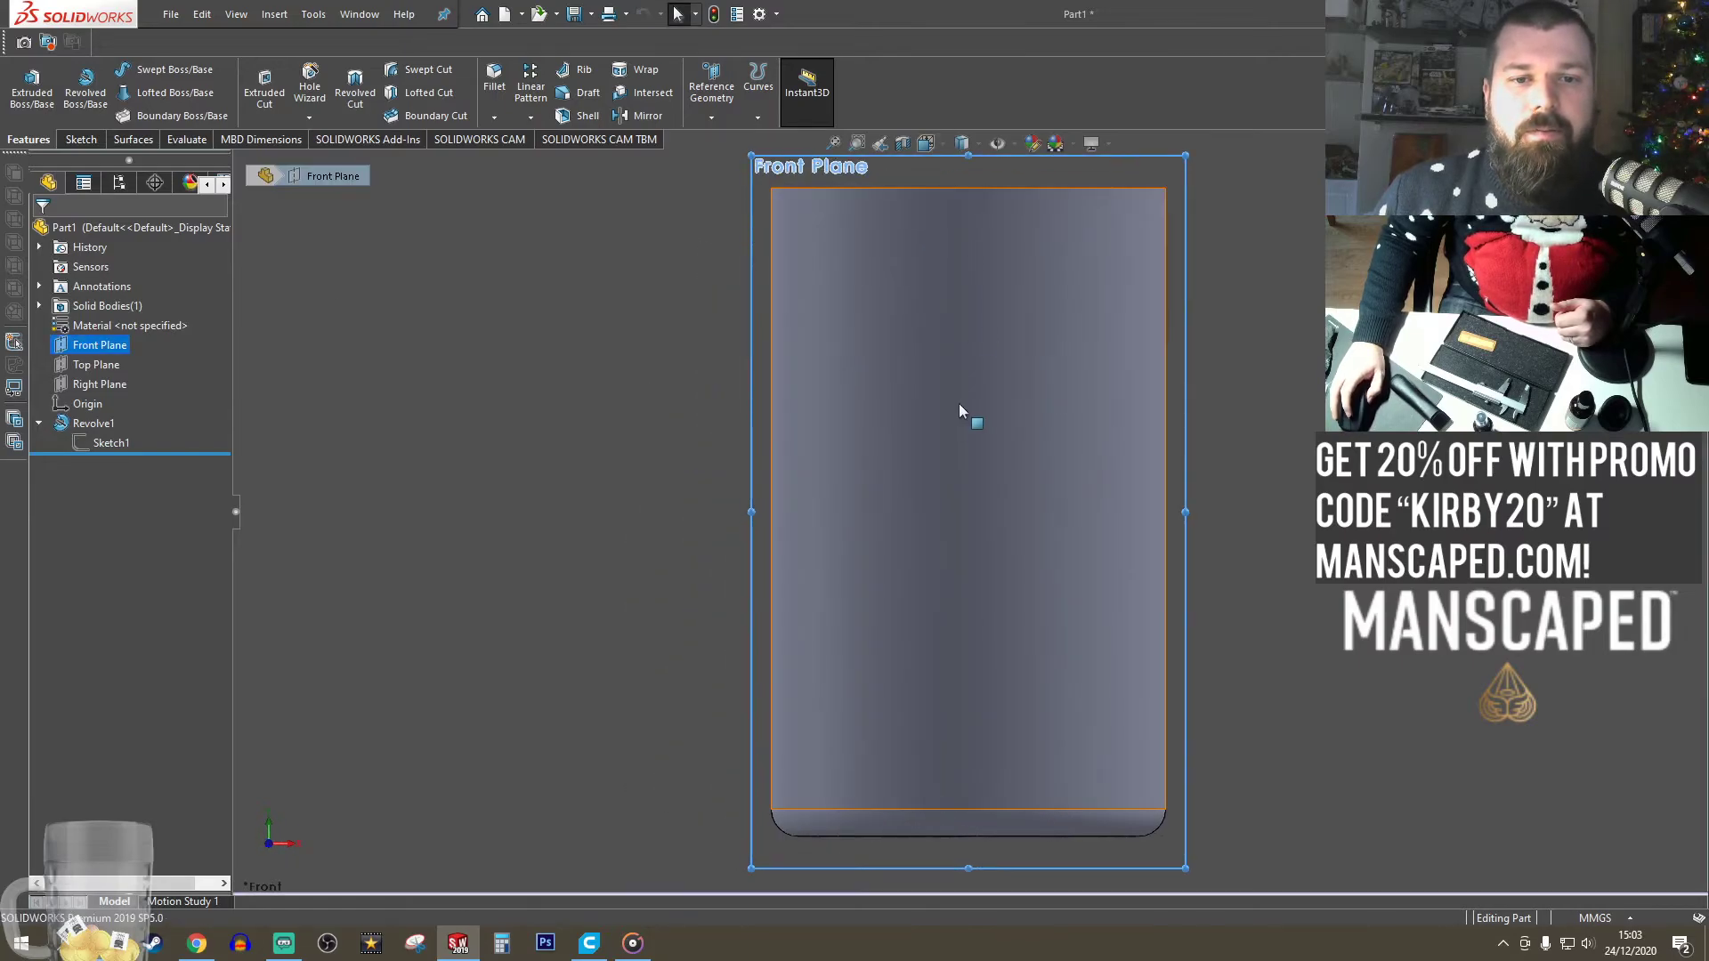
{"action": "scroll", "coordinate": [959, 436], "scroll_direction": "up", "scroll_amount": 5}
{"action": "left_click", "coordinate": [77, 139]}
{"action": "left_click", "coordinate": [25, 80]}
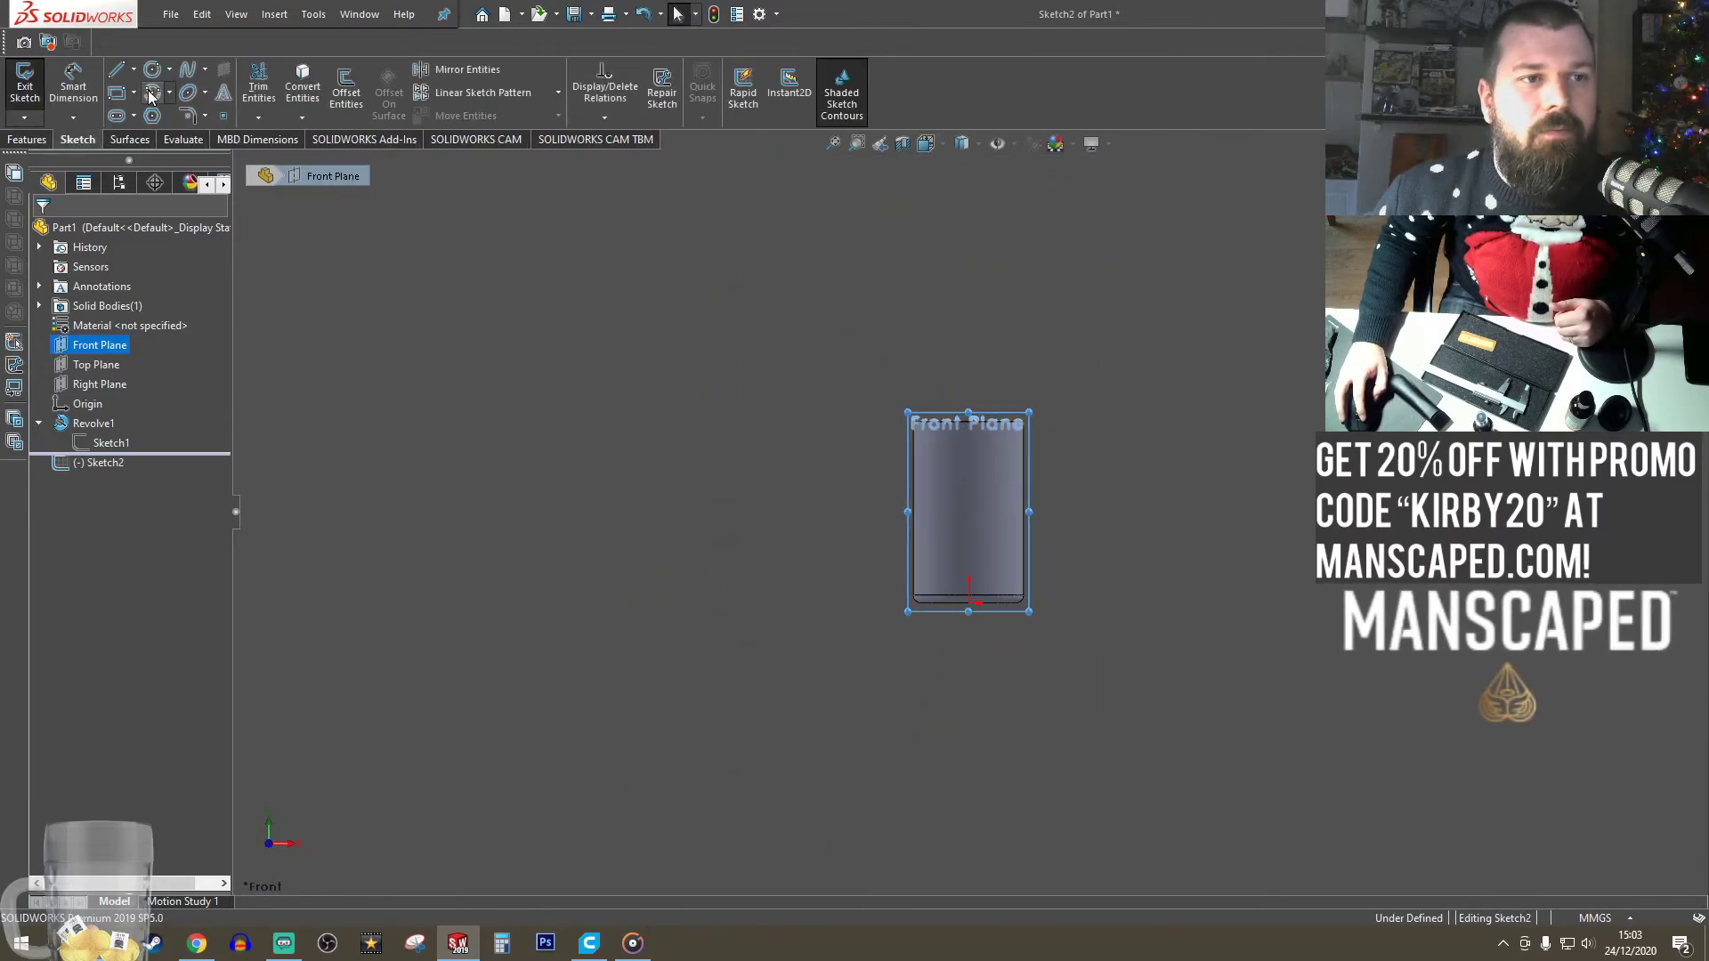
{"action": "left_click", "coordinate": [115, 93]}
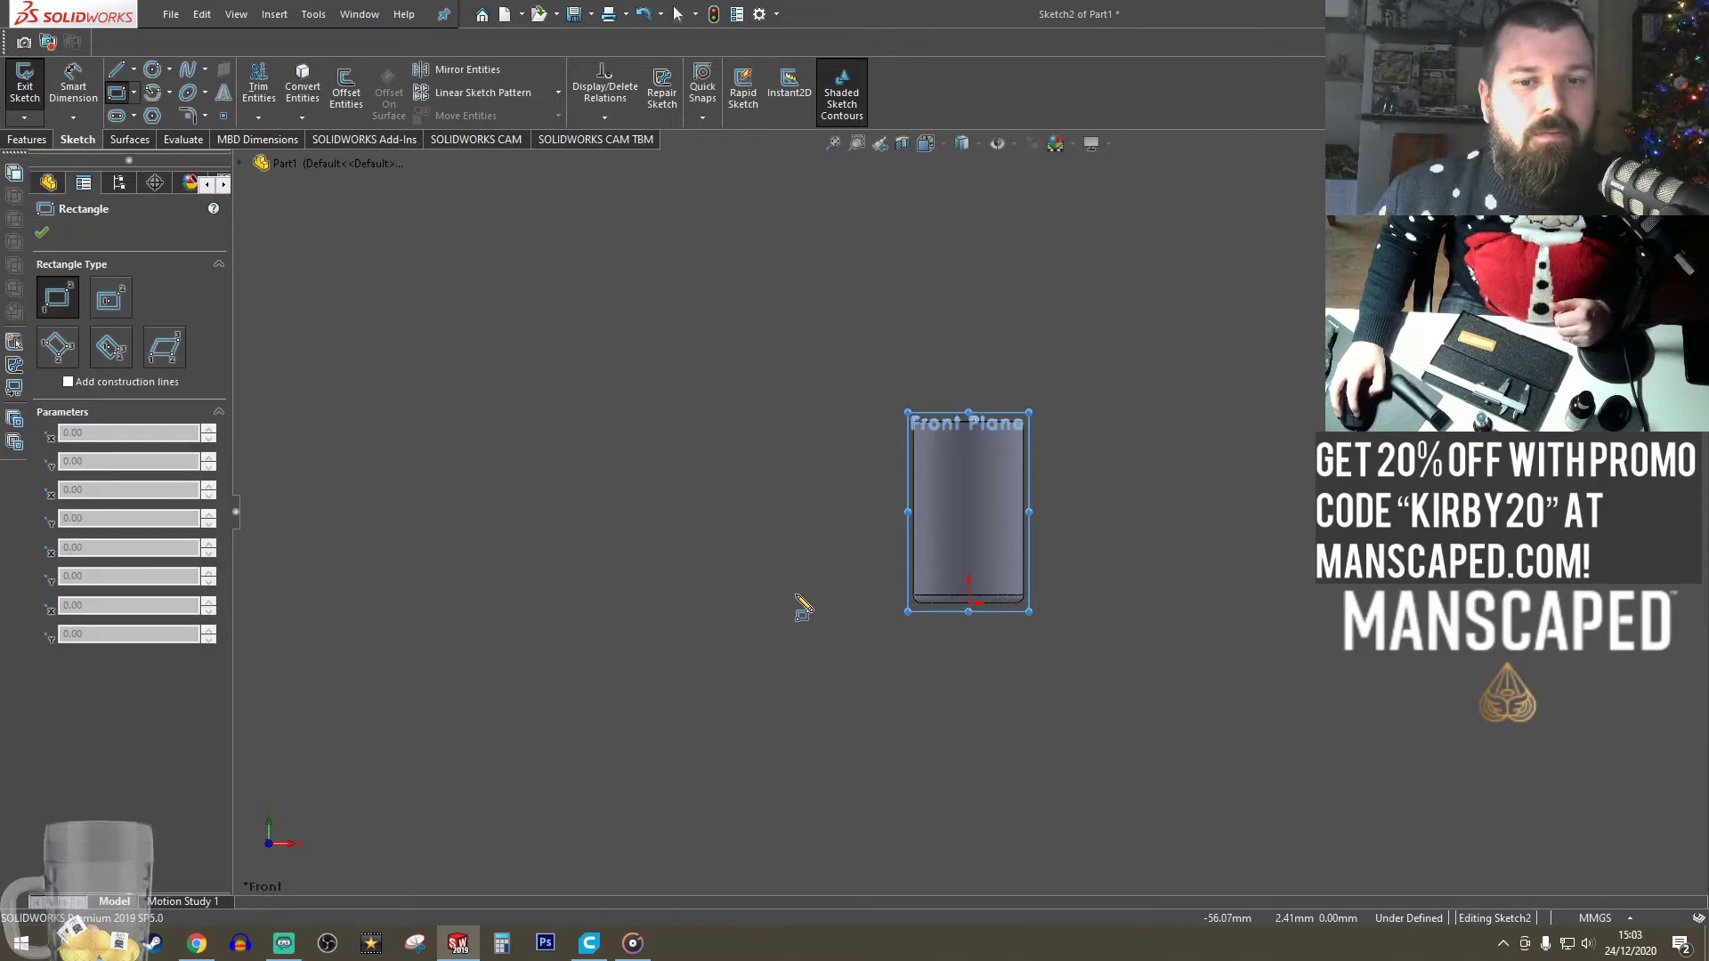
{"action": "left_click", "coordinate": [617, 603]}
{"action": "left_click", "coordinate": [747, 394]}
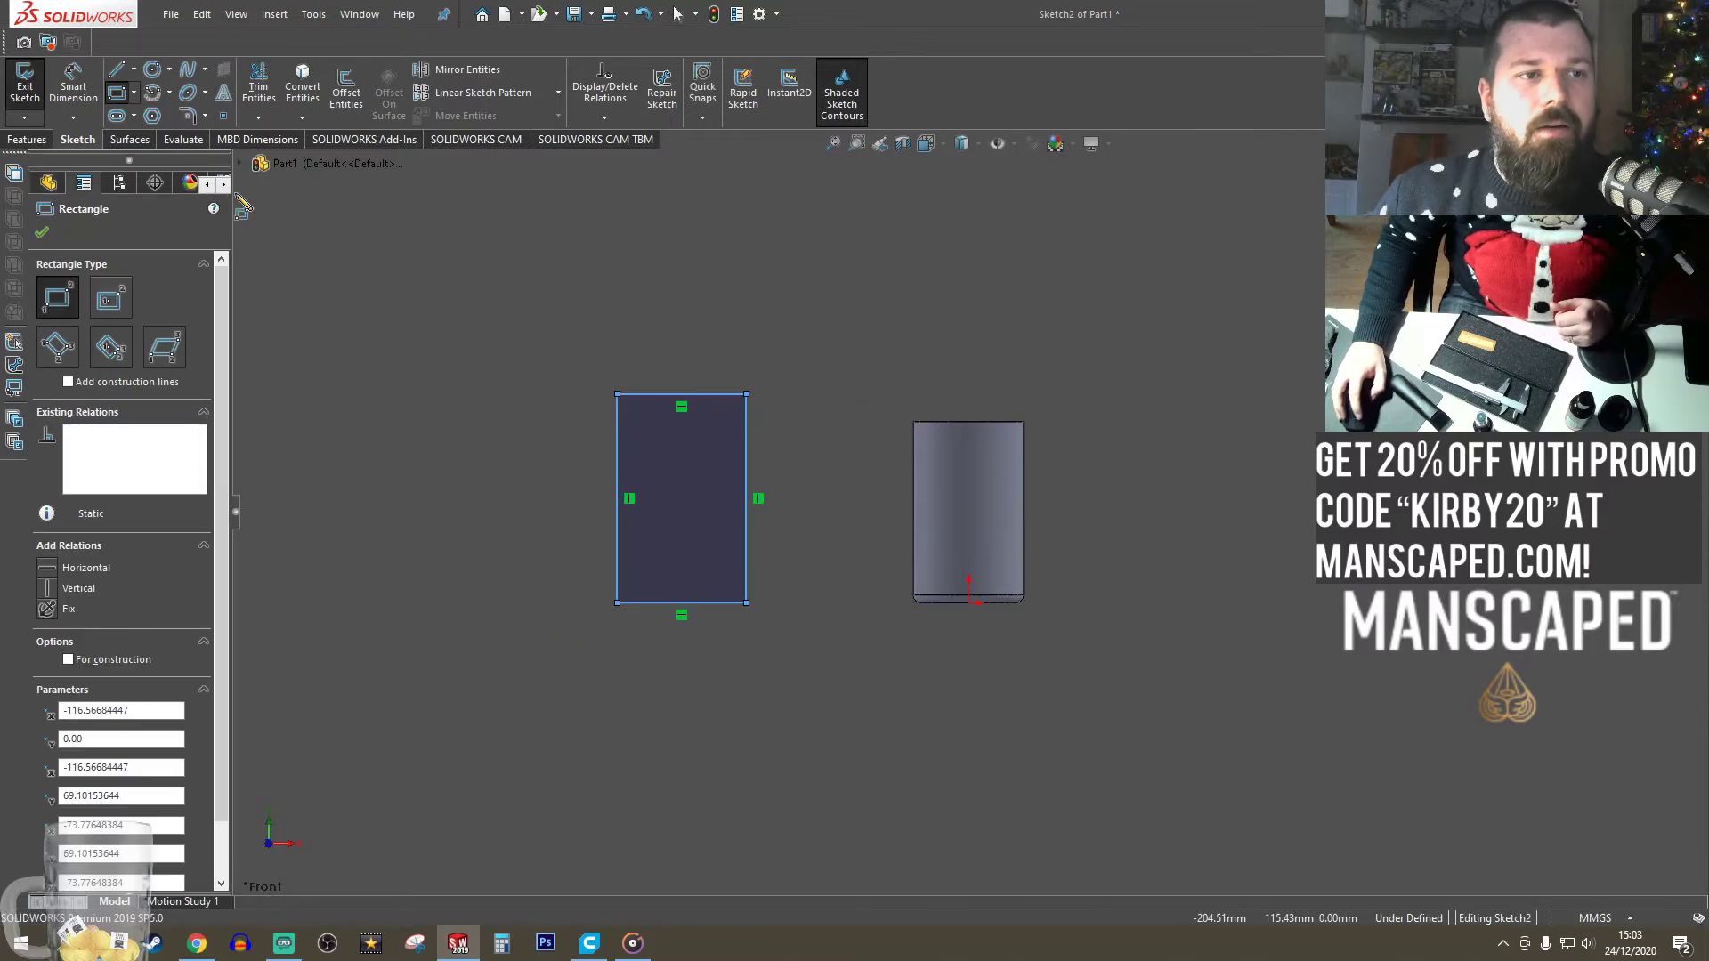
- Dimension the new rectangle's bottom edge and set its width to 46/2 (23 mm)
{"action": "left_click", "coordinate": [73, 99]}
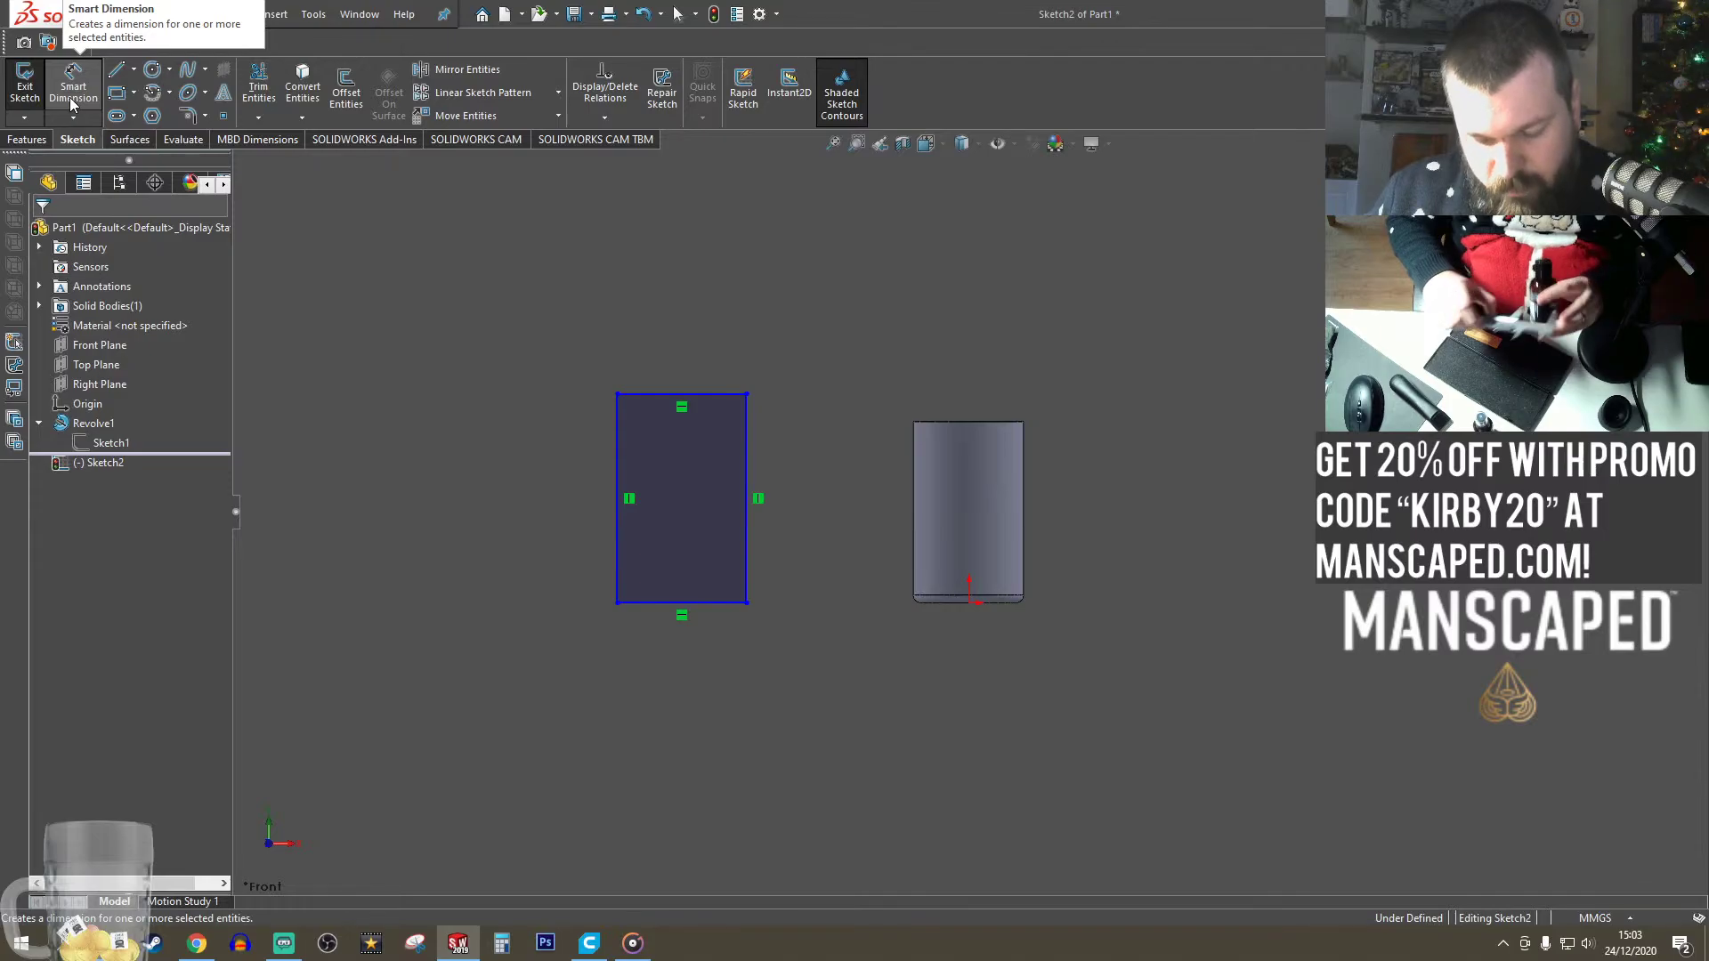
{"action": "left_click", "coordinate": [73, 94]}
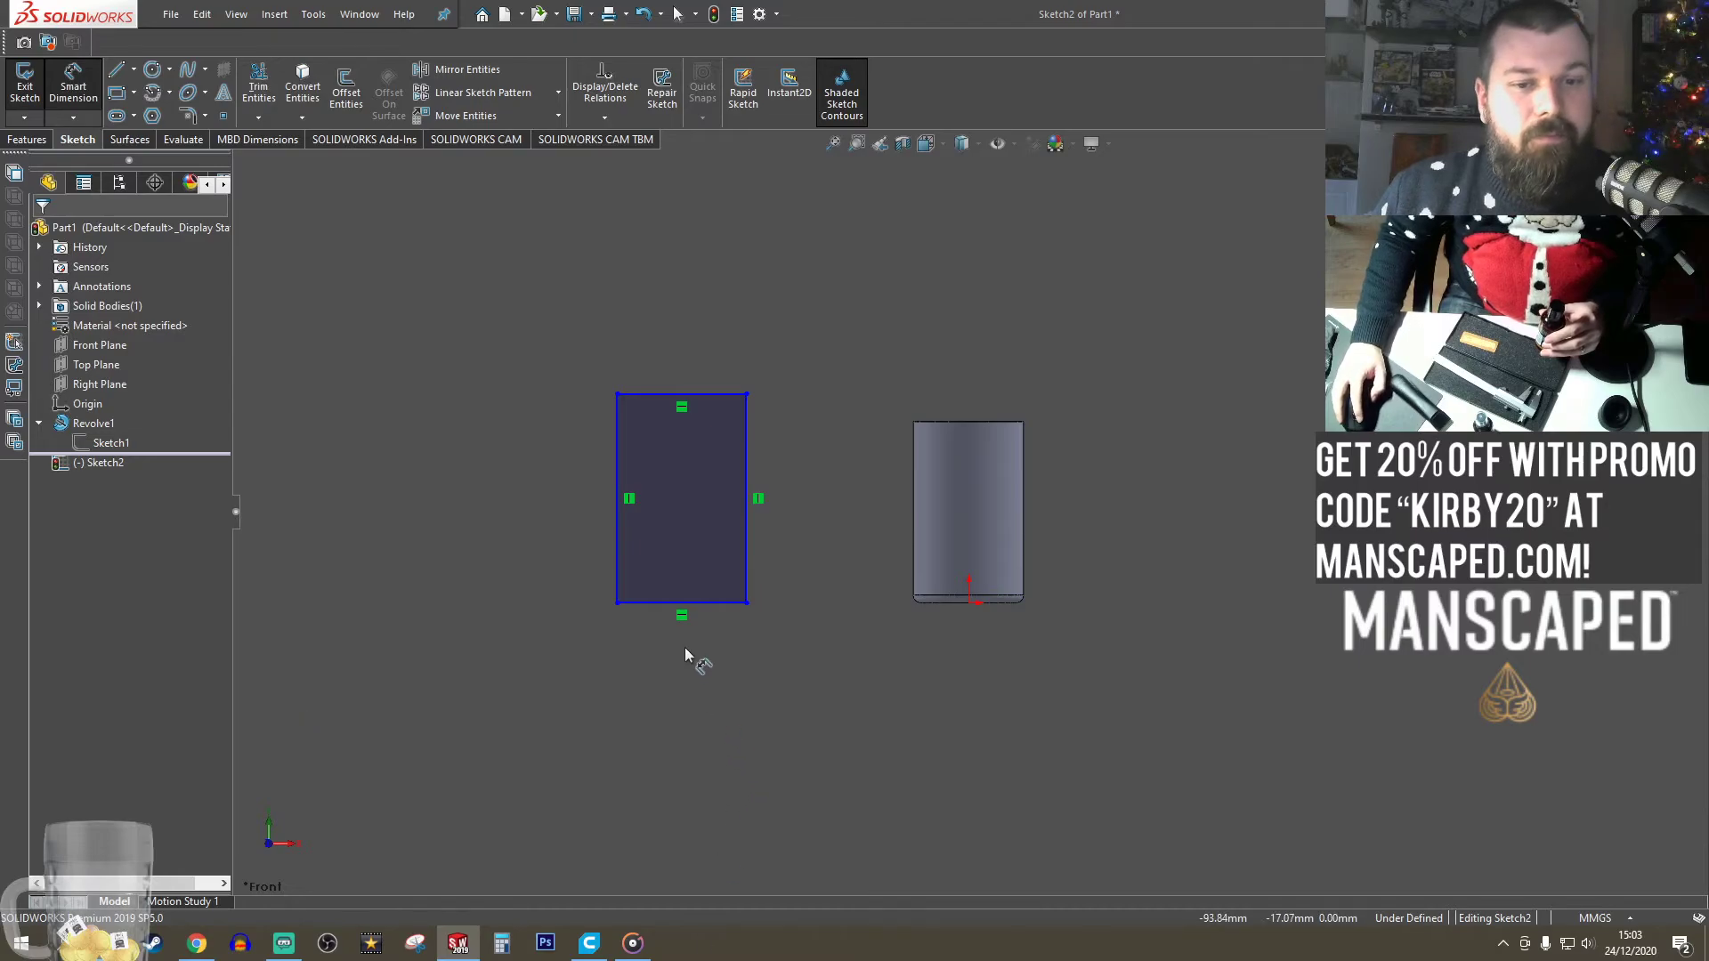
{"action": "left_click", "coordinate": [713, 640]}
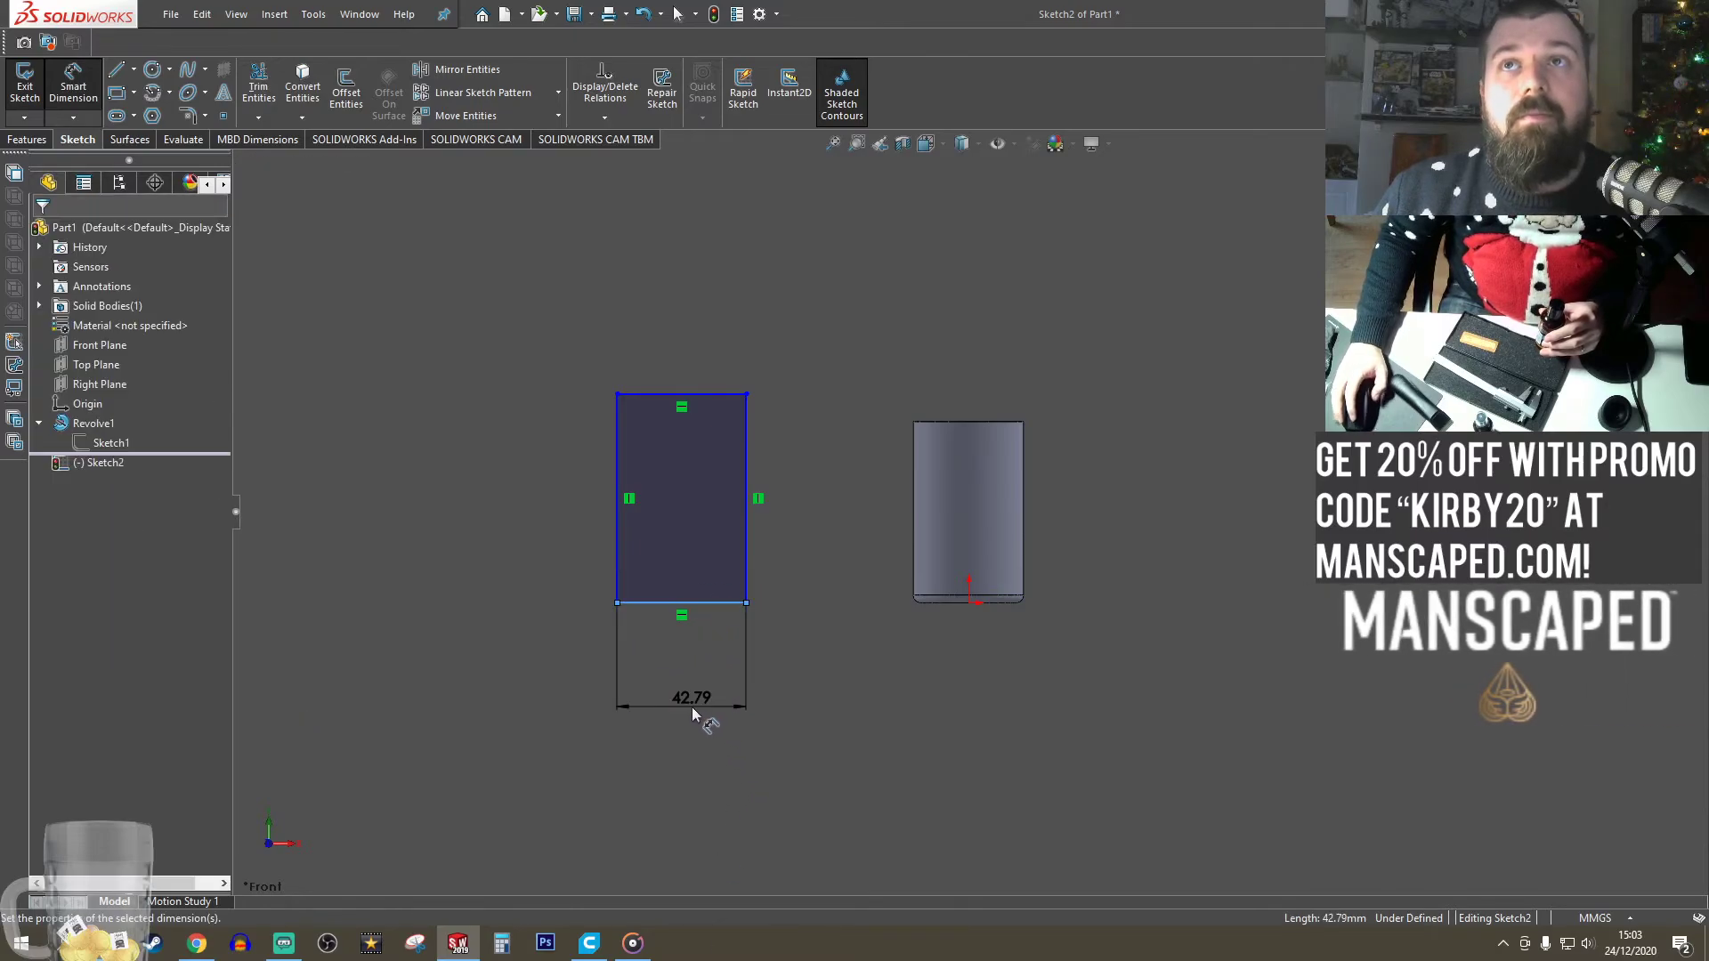
{"action": "left_click", "coordinate": [692, 707]}
{"action": "type", "text": "46.2"}
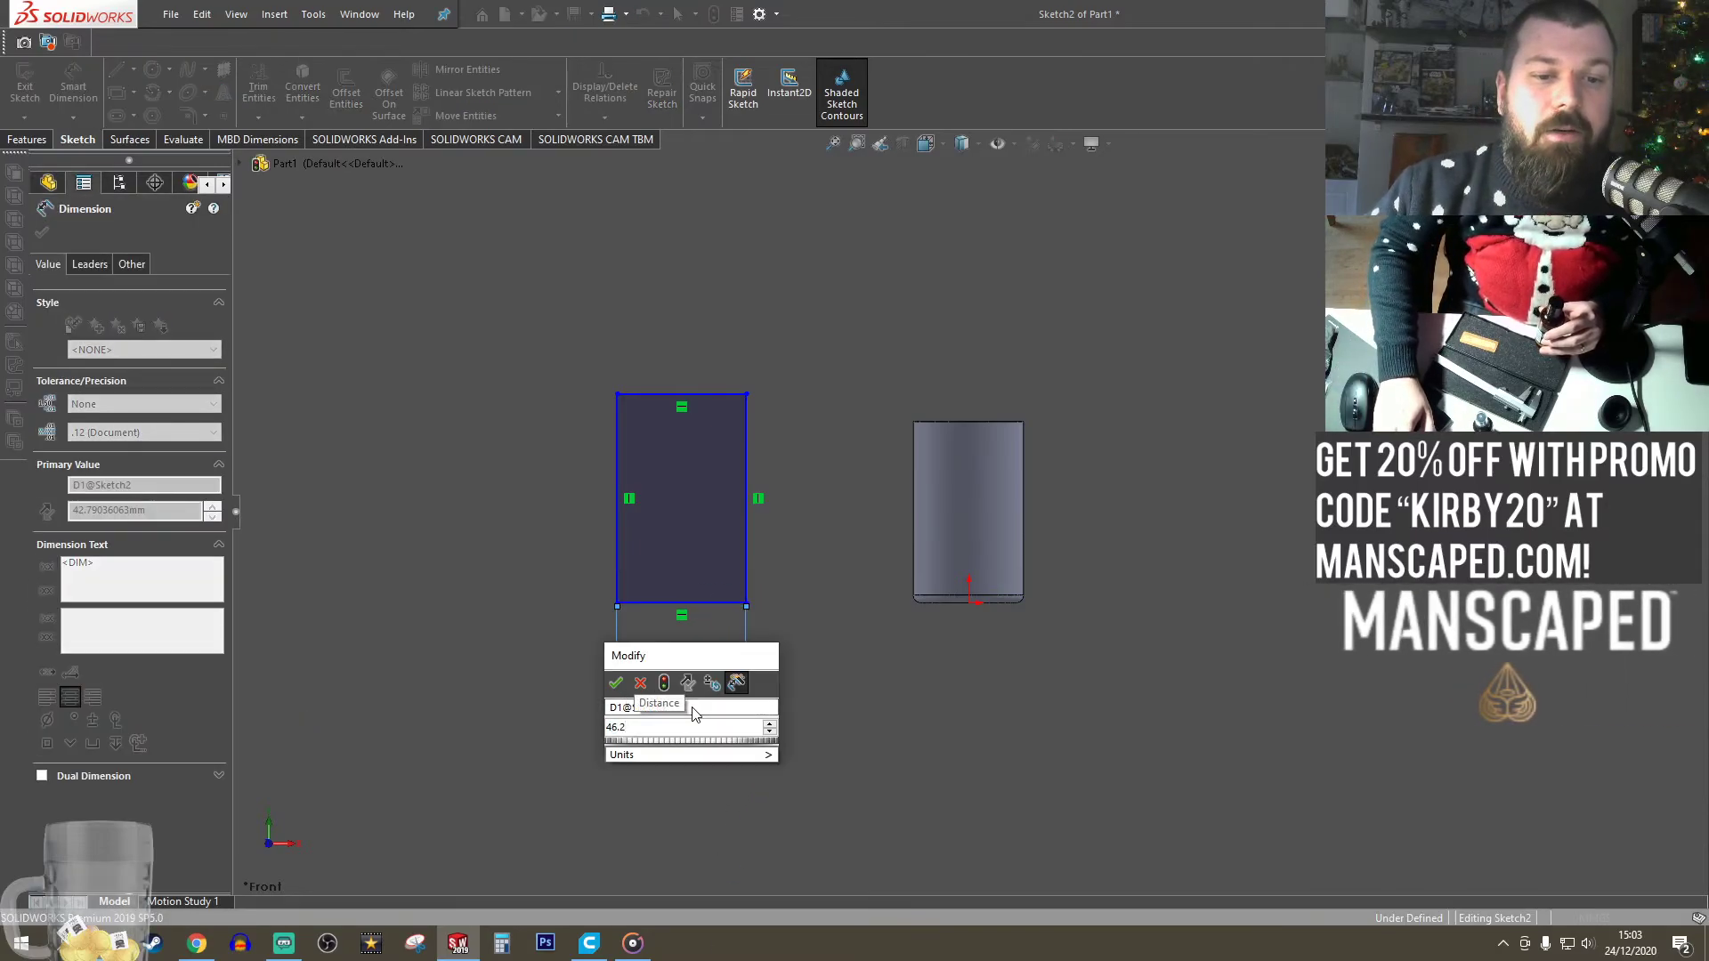
{"action": "key", "text": "BackSpace"}
{"action": "key", "text": "BackSpace"}
{"action": "type", "text": "*/"}
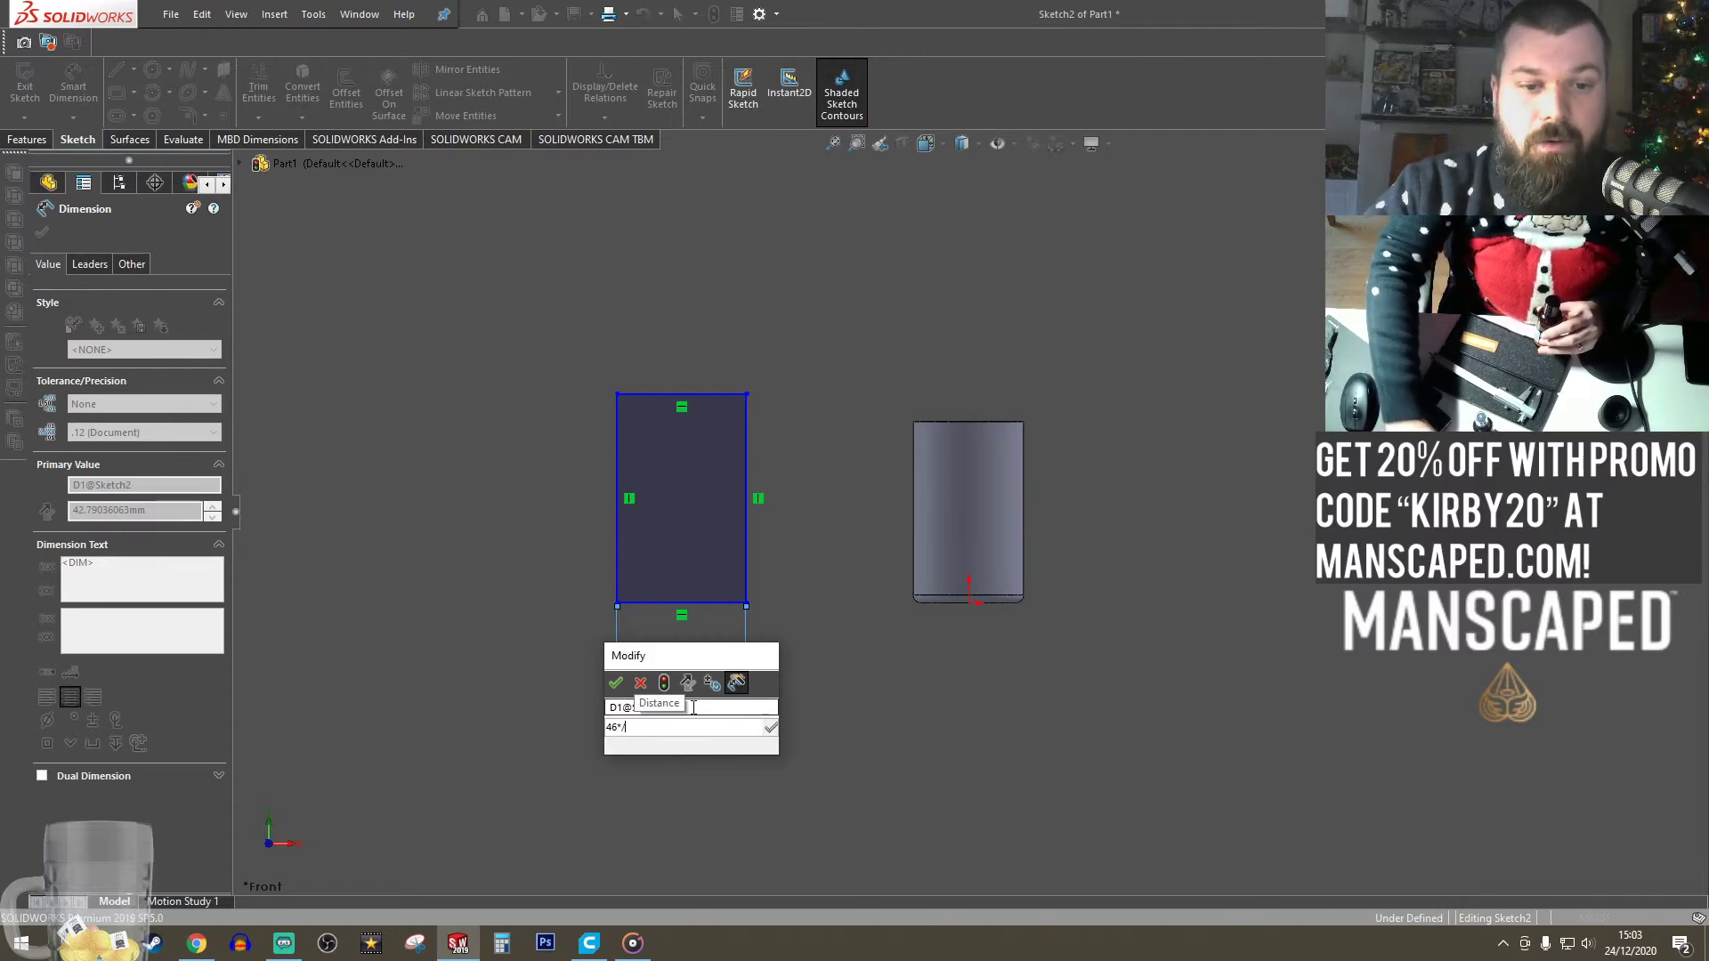
{"action": "type", "text": "2"}
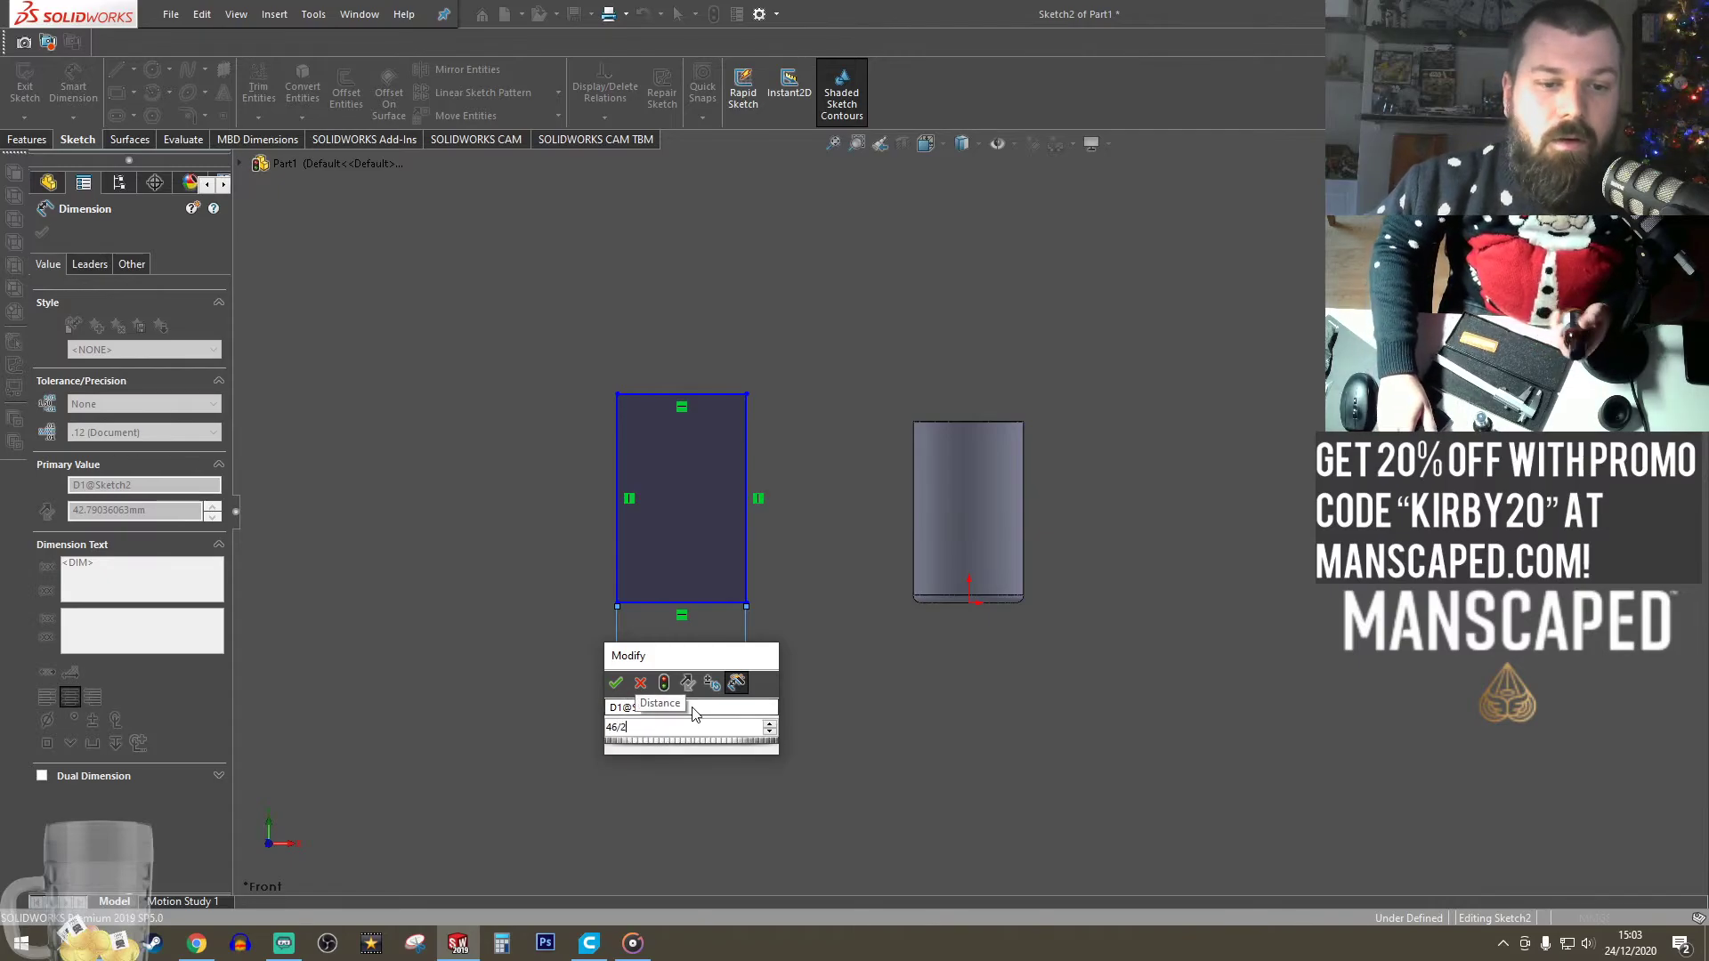
{"action": "key", "text": "Return"}
{"action": "scroll", "coordinate": [641, 565], "scroll_direction": "up", "scroll_amount": 2}
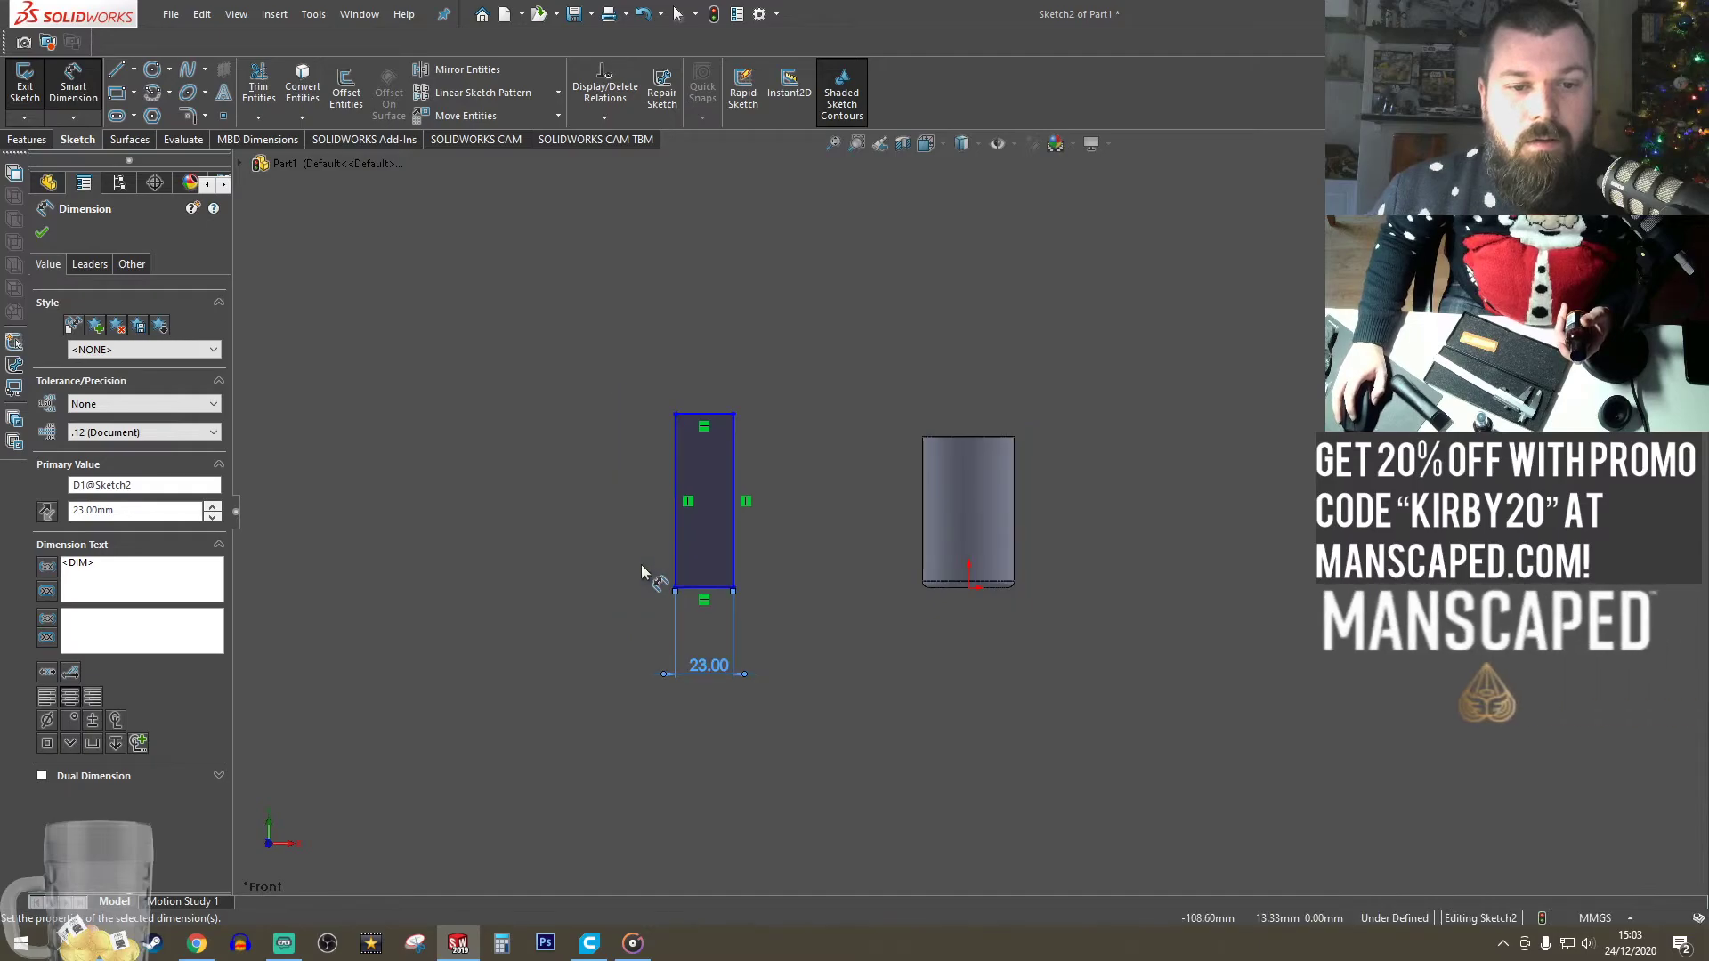
{"action": "scroll", "coordinate": [628, 619], "scroll_direction": "down", "scroll_amount": 1}
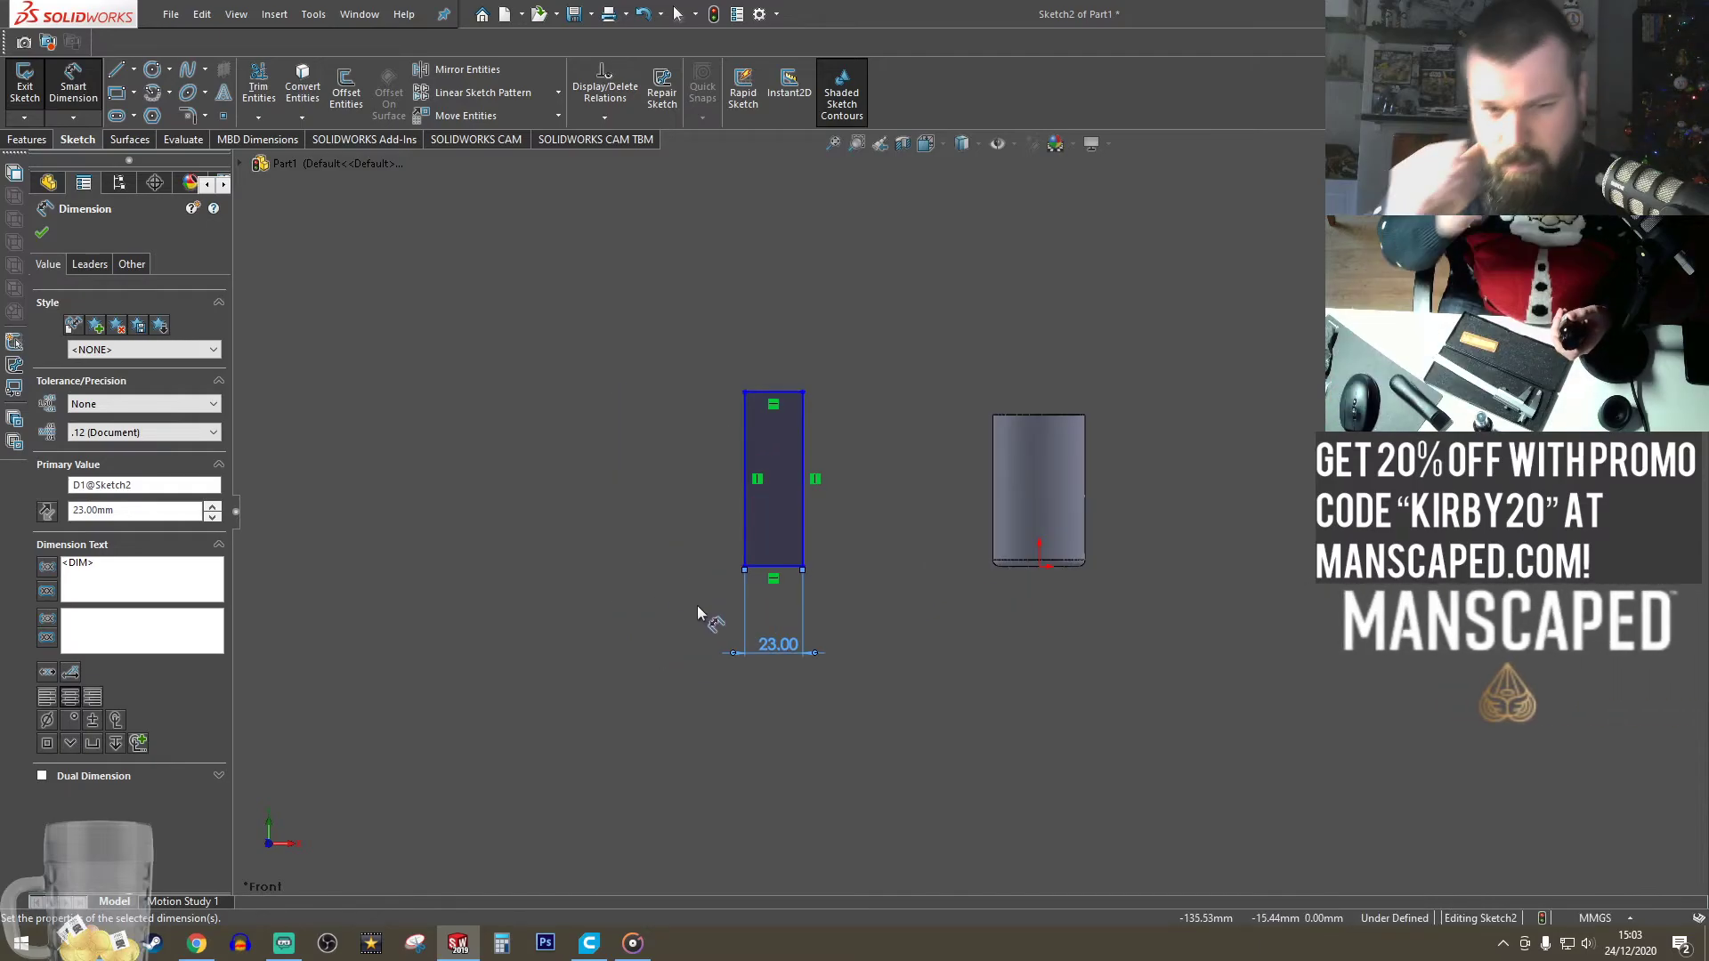
- Round the new rectangle's lower-right corner with a 2.5 mm sketch fillet and leave the fillet command
{"action": "left_click", "coordinate": [187, 115]}
{"action": "scroll", "coordinate": [821, 629], "scroll_direction": "down", "scroll_amount": 5}
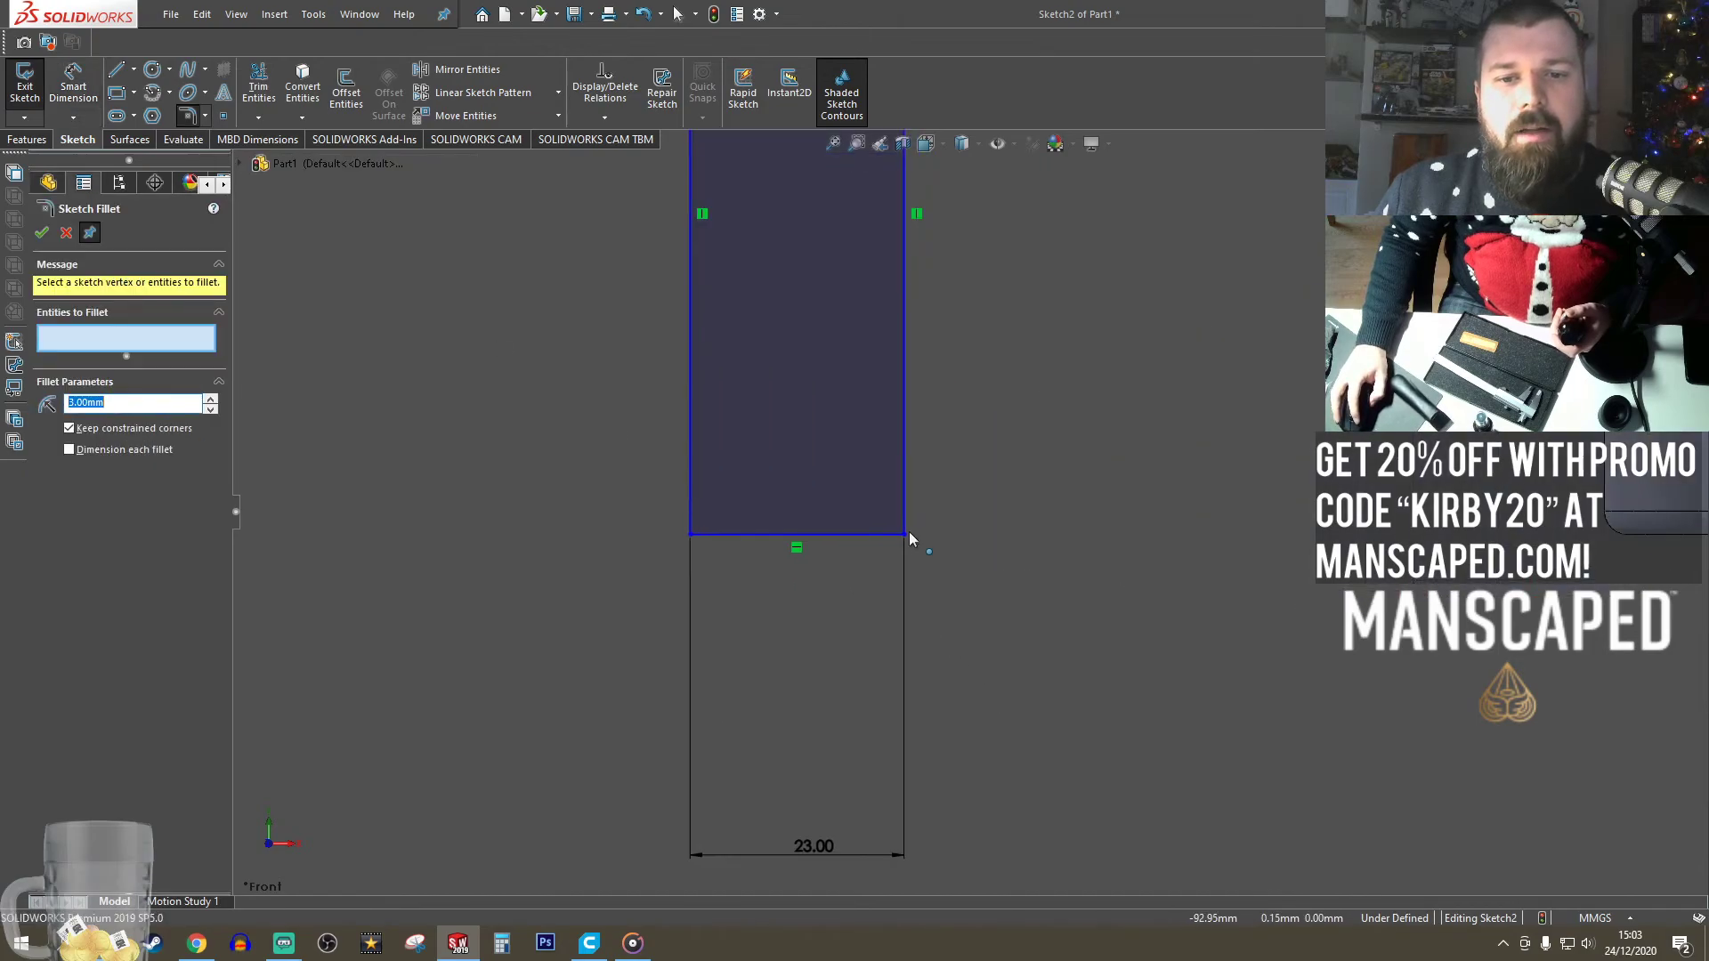
{"action": "left_click", "coordinate": [908, 533]}
{"action": "double_click", "coordinate": [152, 405]}
{"action": "type", "text": "2.5"}
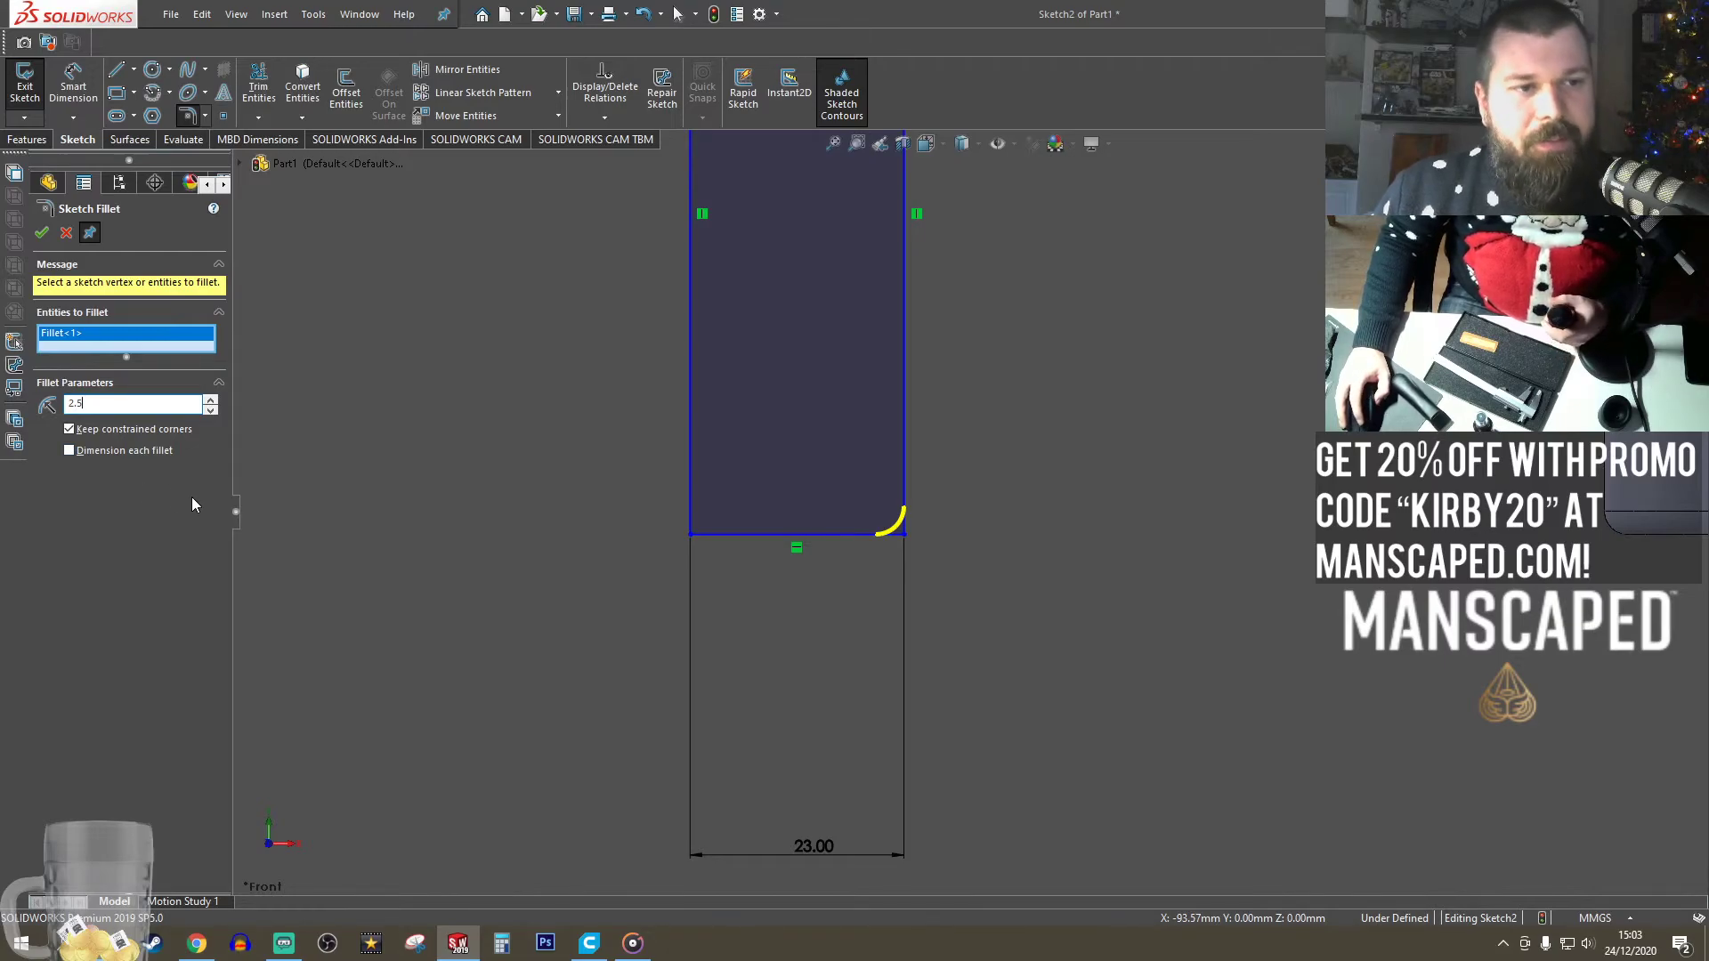
{"action": "left_click", "coordinate": [42, 232]}
{"action": "scroll", "coordinate": [962, 512], "scroll_direction": "up", "scroll_amount": 3}
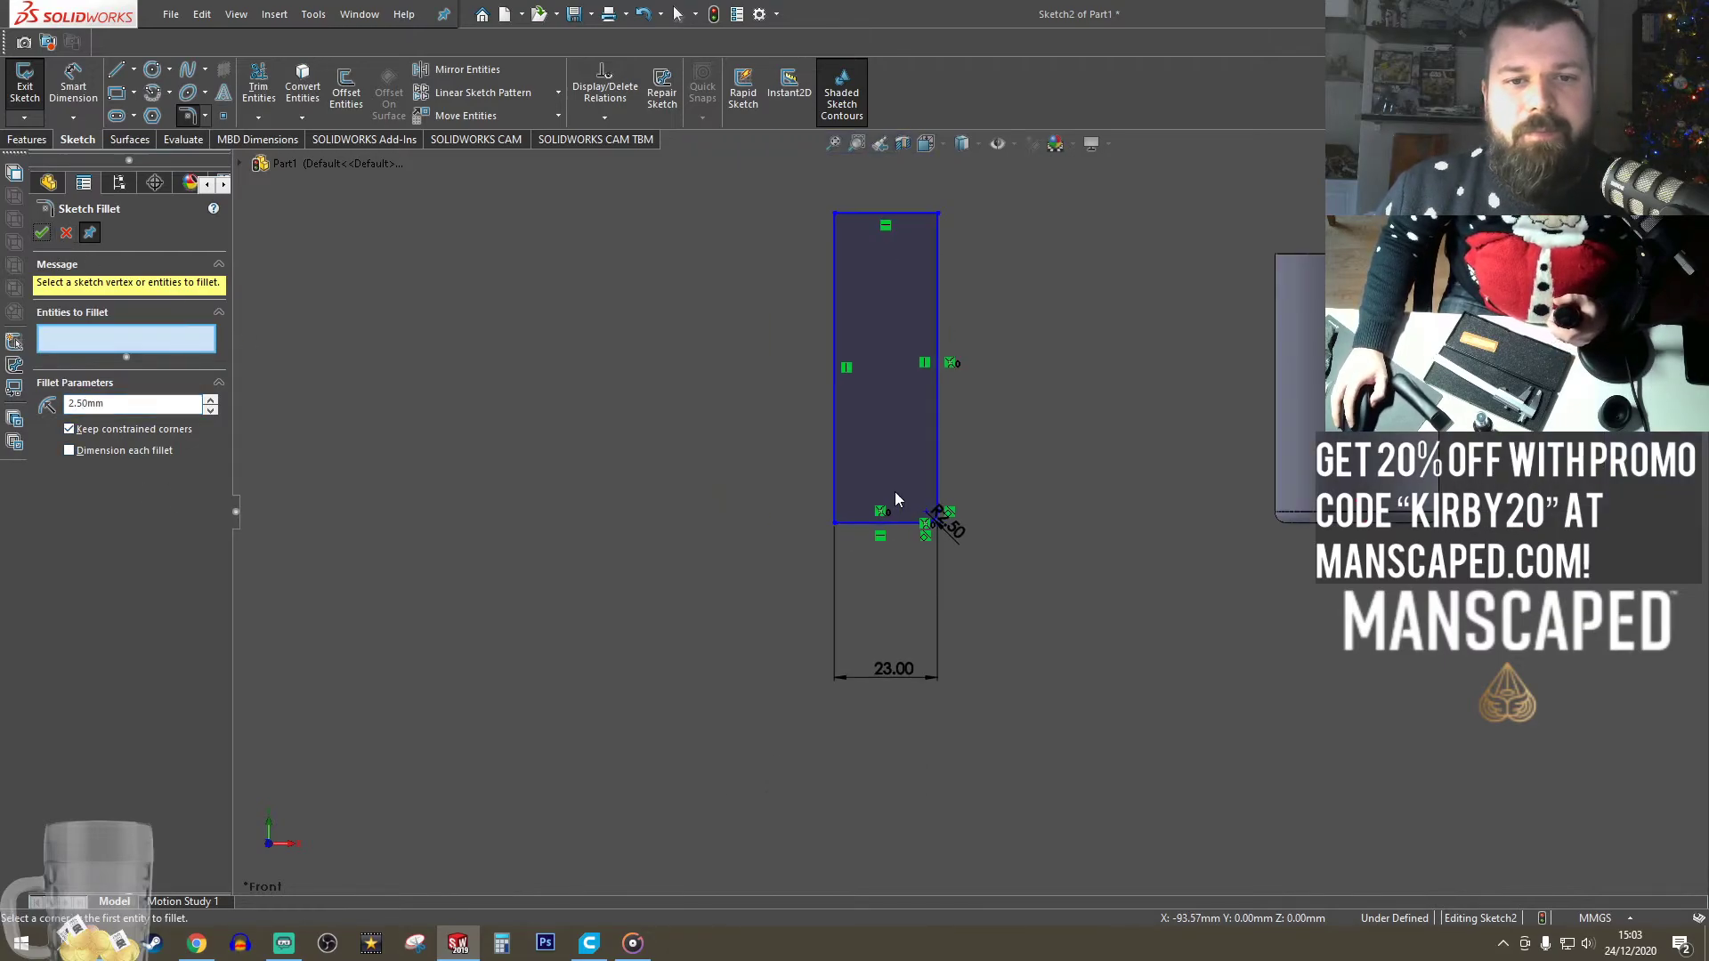
{"action": "left_click", "coordinate": [26, 139]}
{"action": "left_click", "coordinate": [42, 232]}
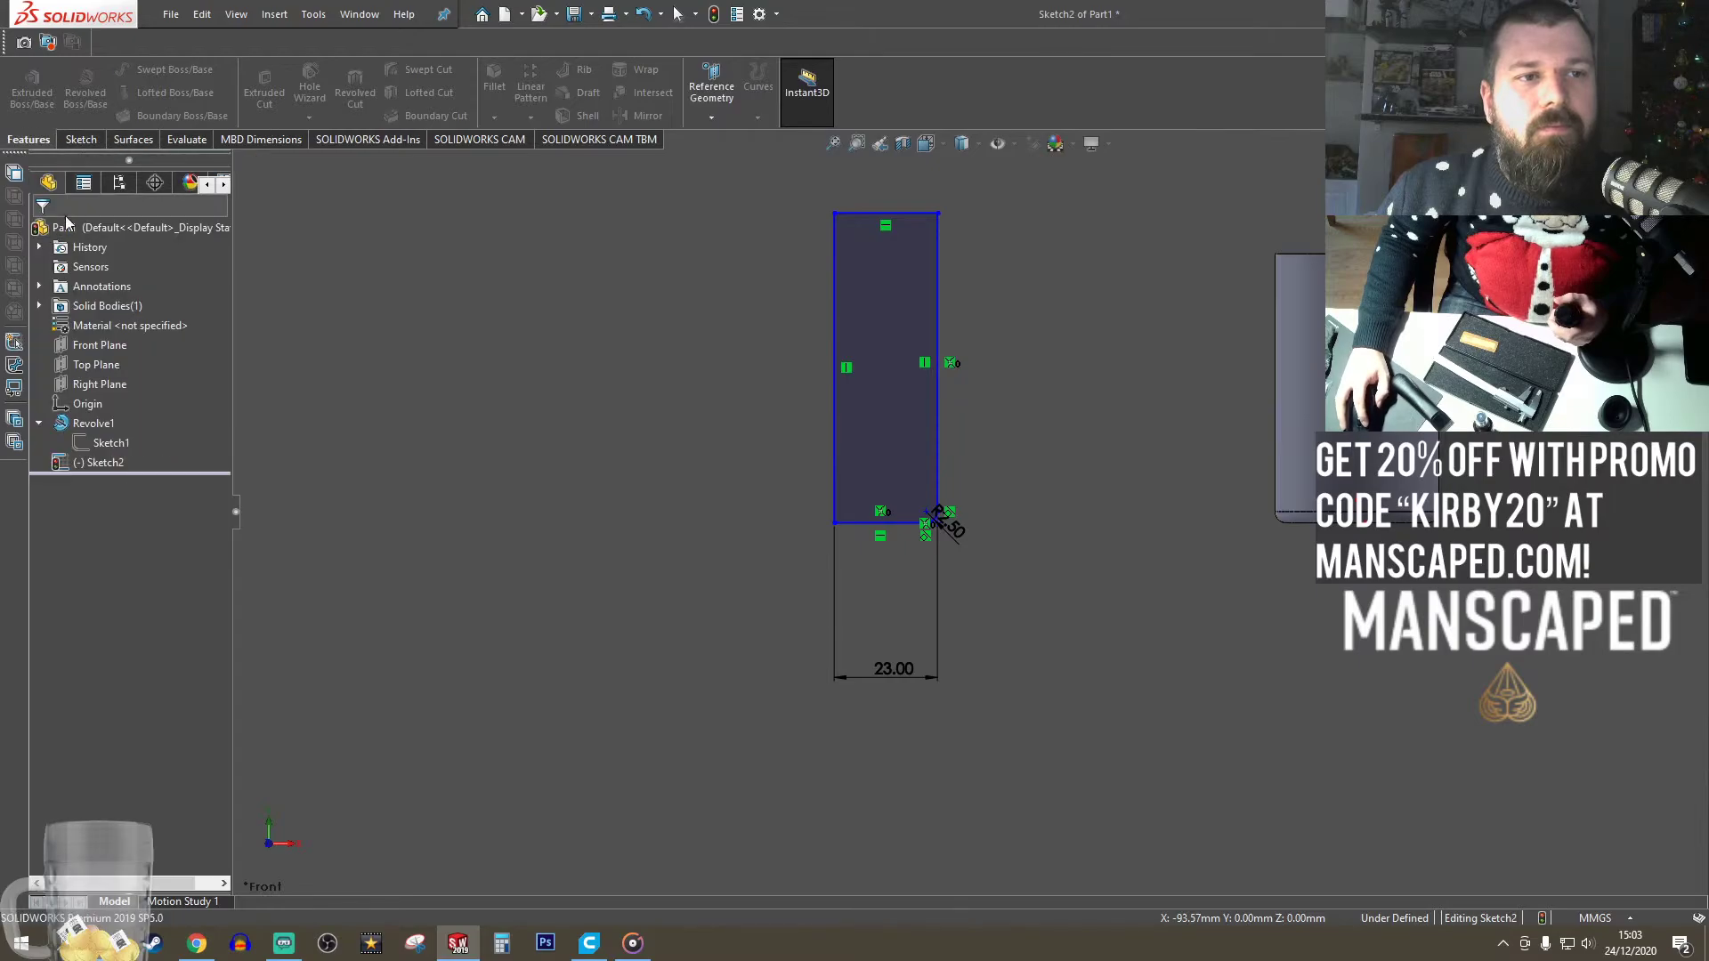
- Revolve the second profile about its left vertical line to form another solid cylinder
{"action": "left_click", "coordinate": [86, 89]}
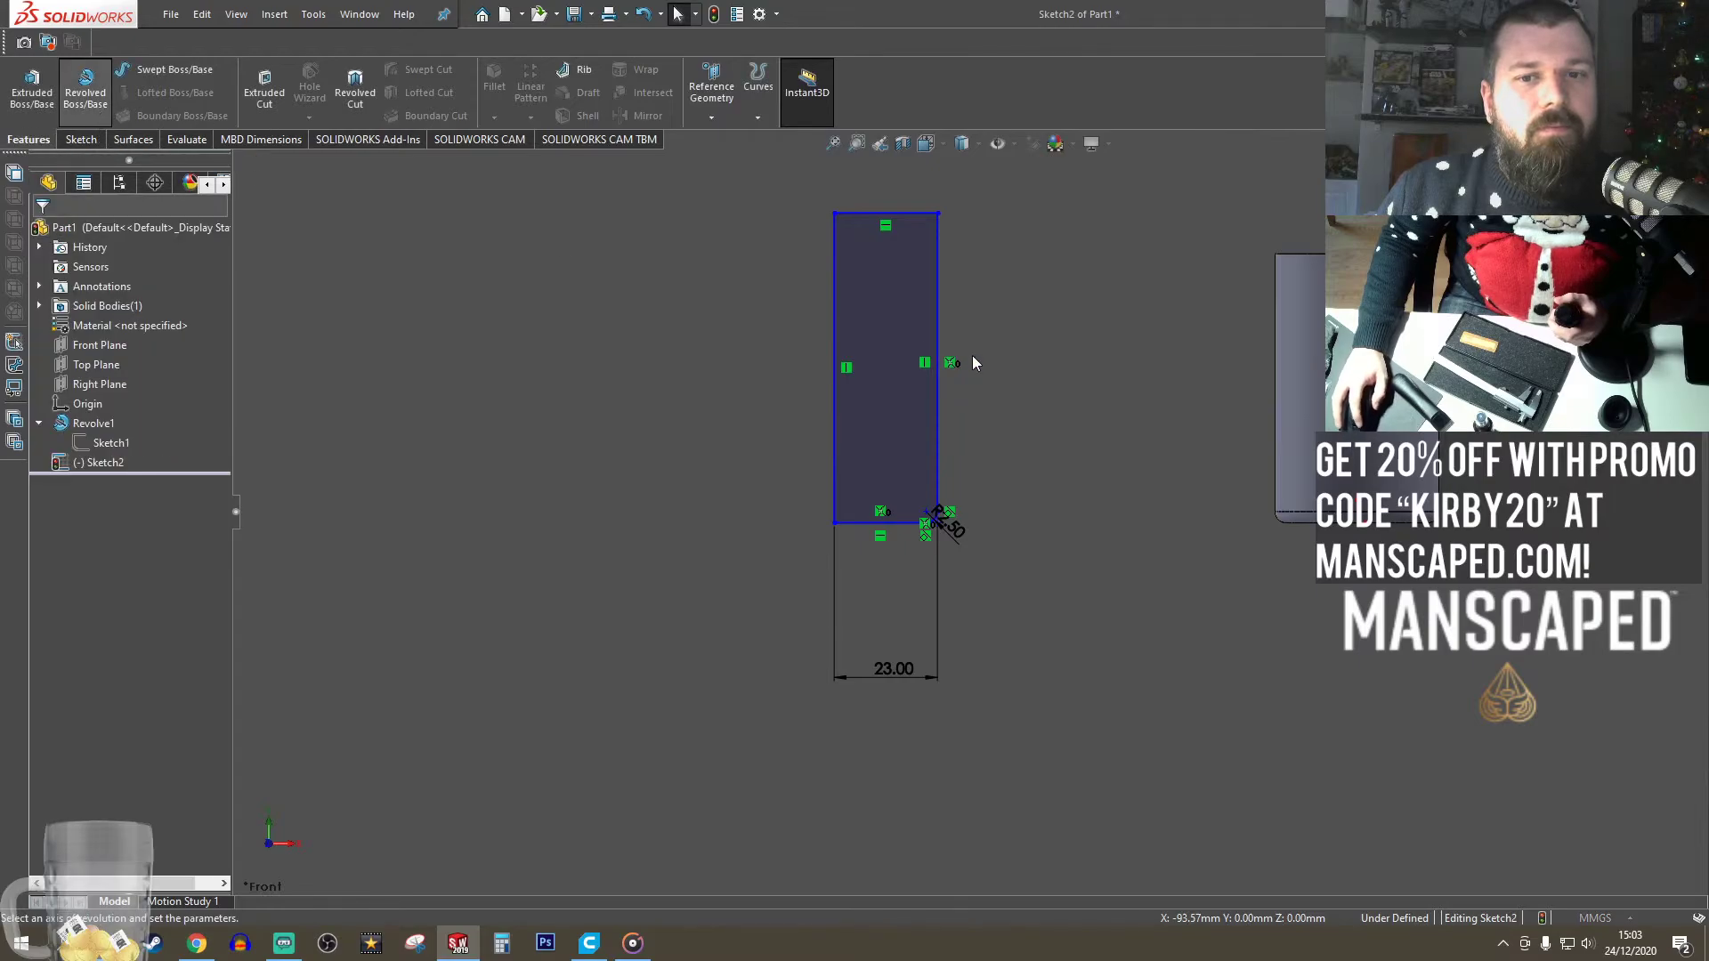
{"action": "left_click", "coordinate": [833, 336]}
{"action": "left_click", "coordinate": [42, 234]}
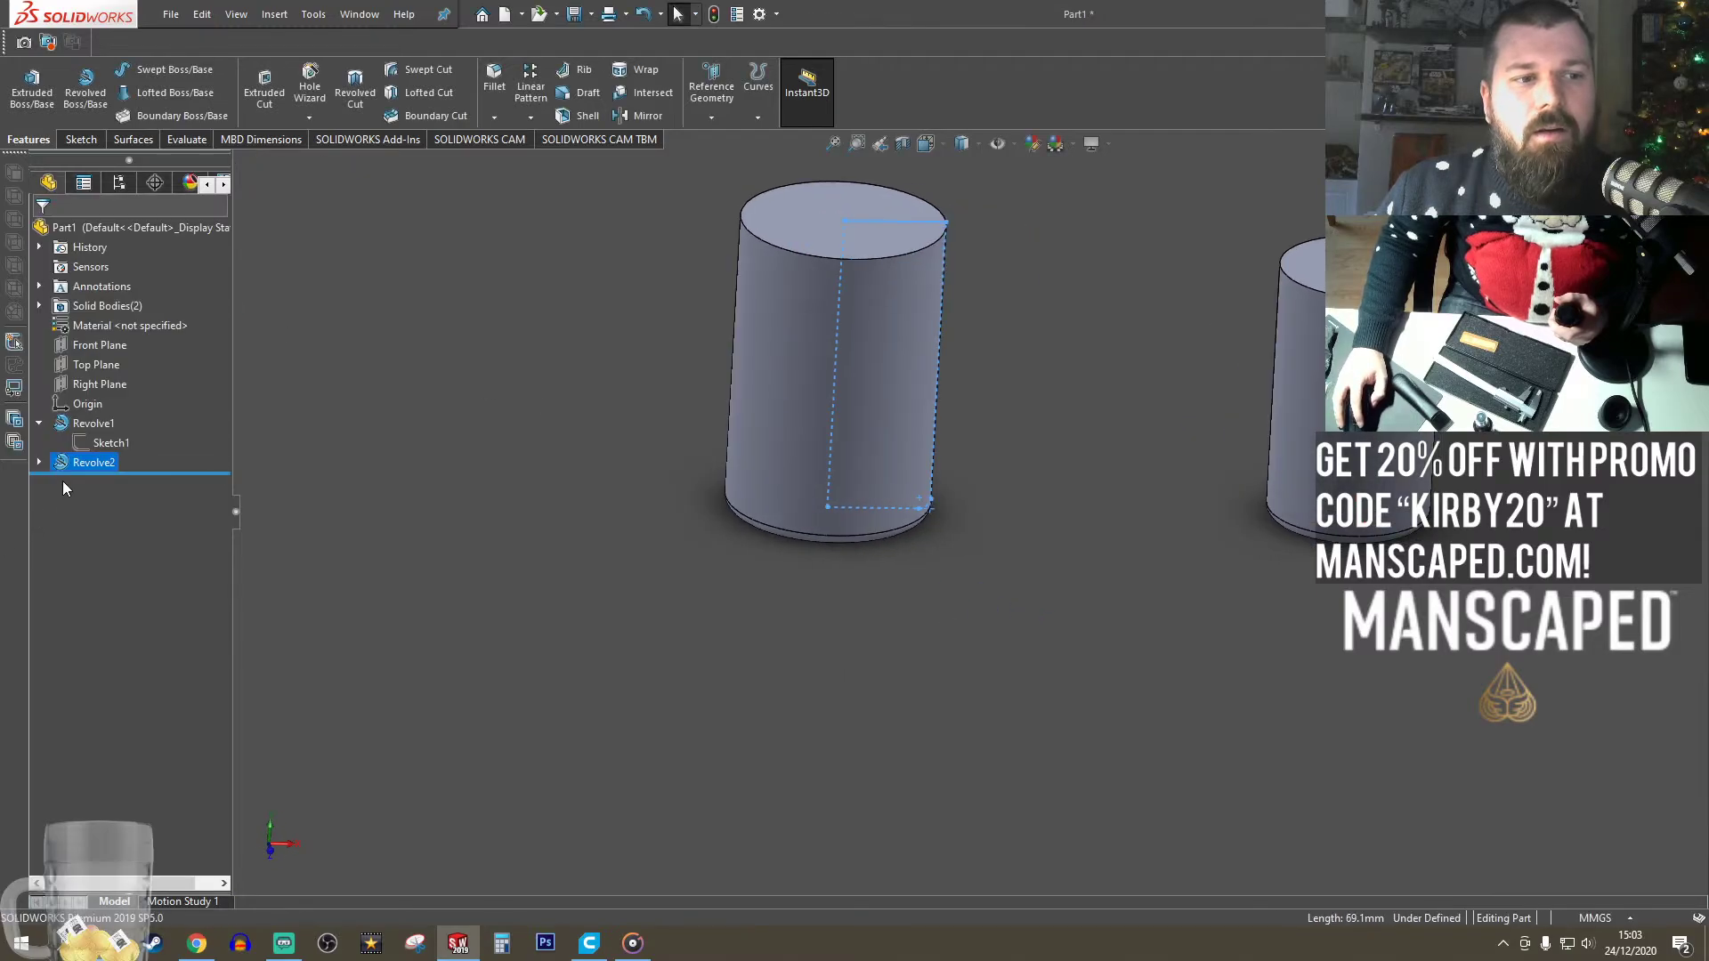
- Edit the second revolve's profile sketch, dimension its height to 83 mm and finish the sketch
{"action": "left_click", "coordinate": [93, 462]}
{"action": "left_click", "coordinate": [125, 431]}
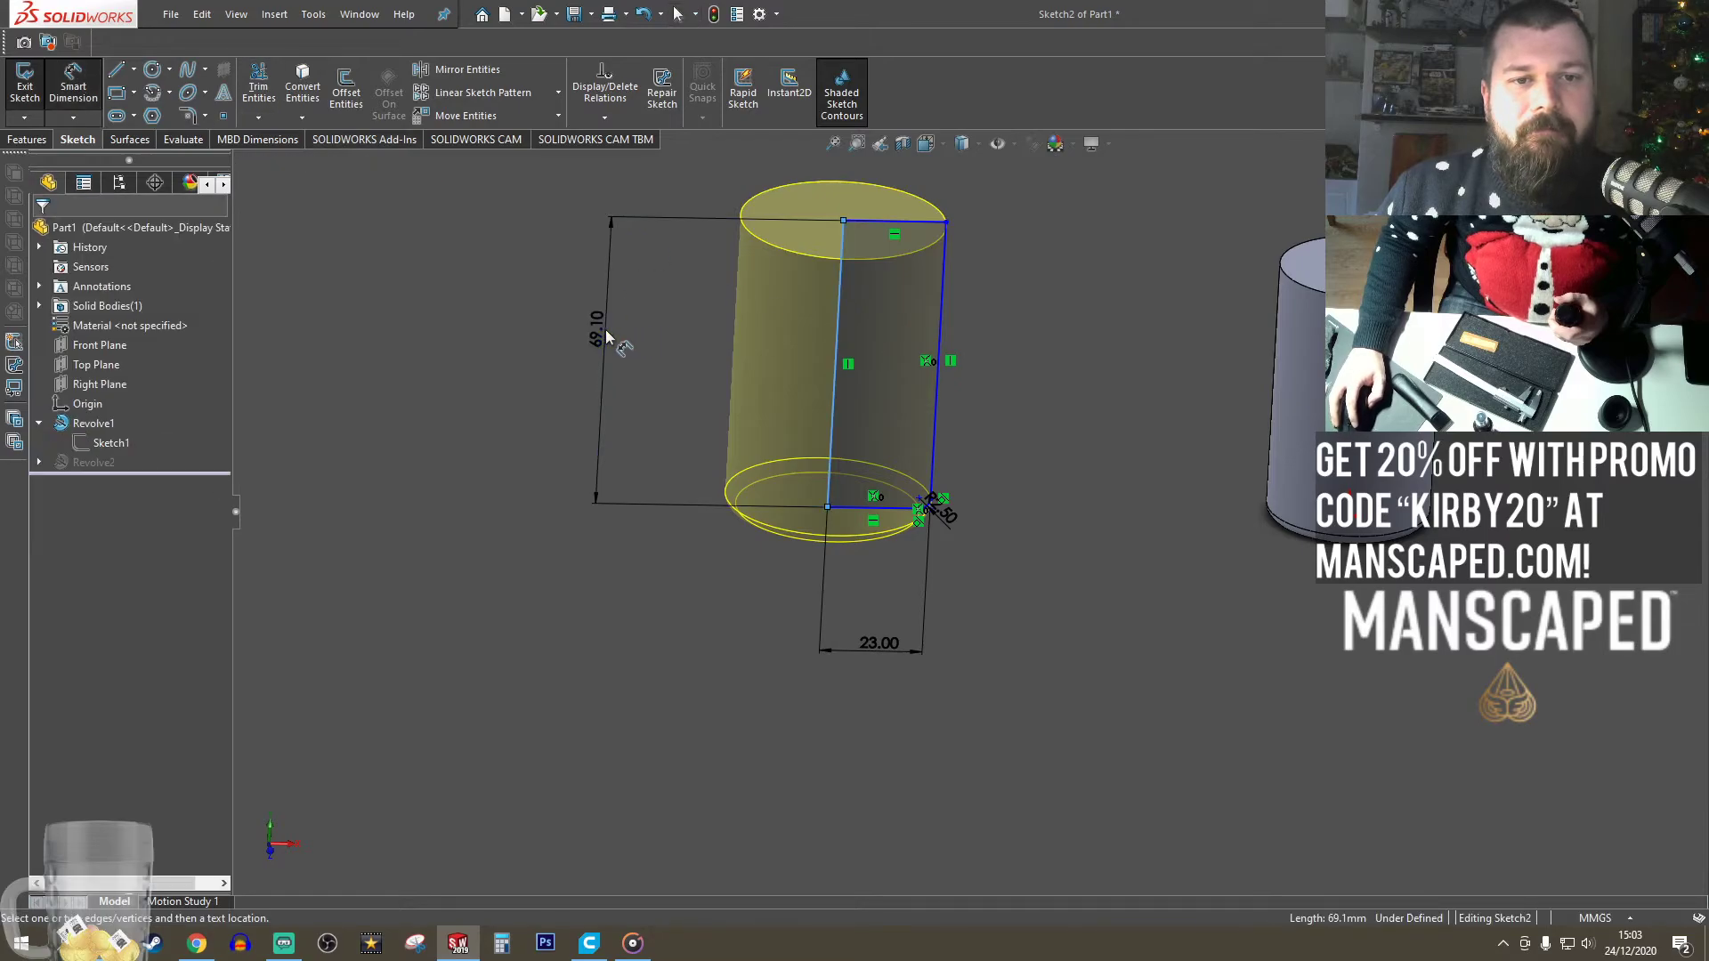
{"action": "left_click", "coordinate": [601, 342]}
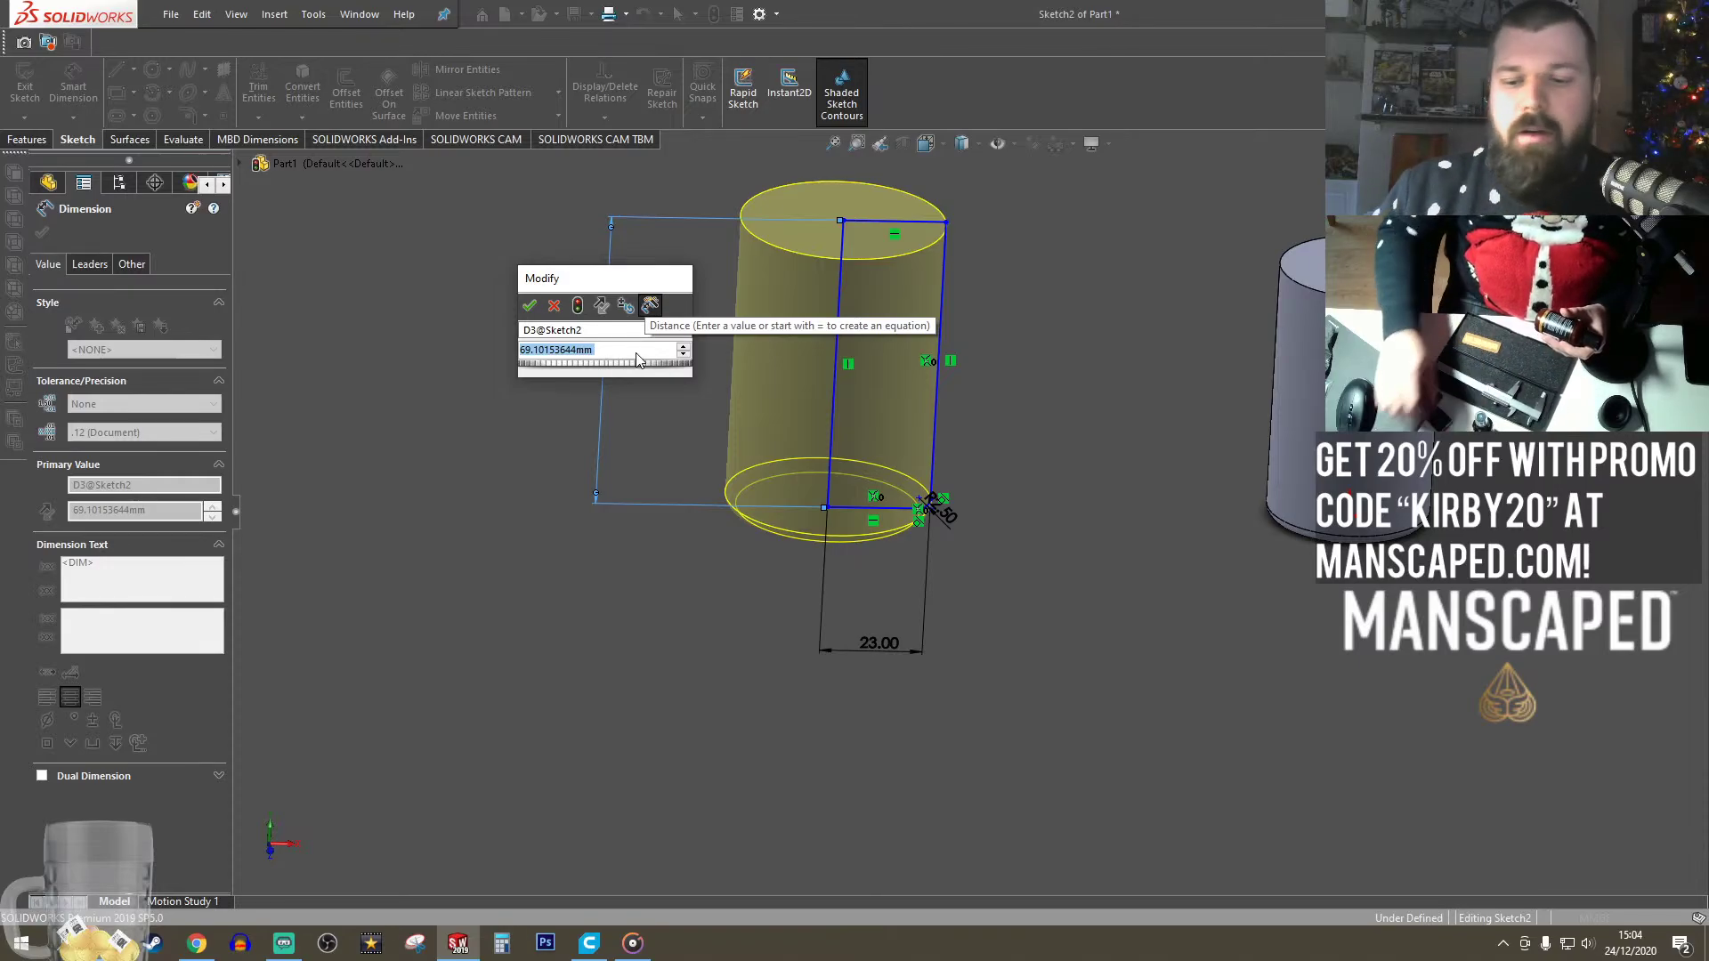
{"action": "type", "text": "83"}
{"action": "key", "text": "Return"}
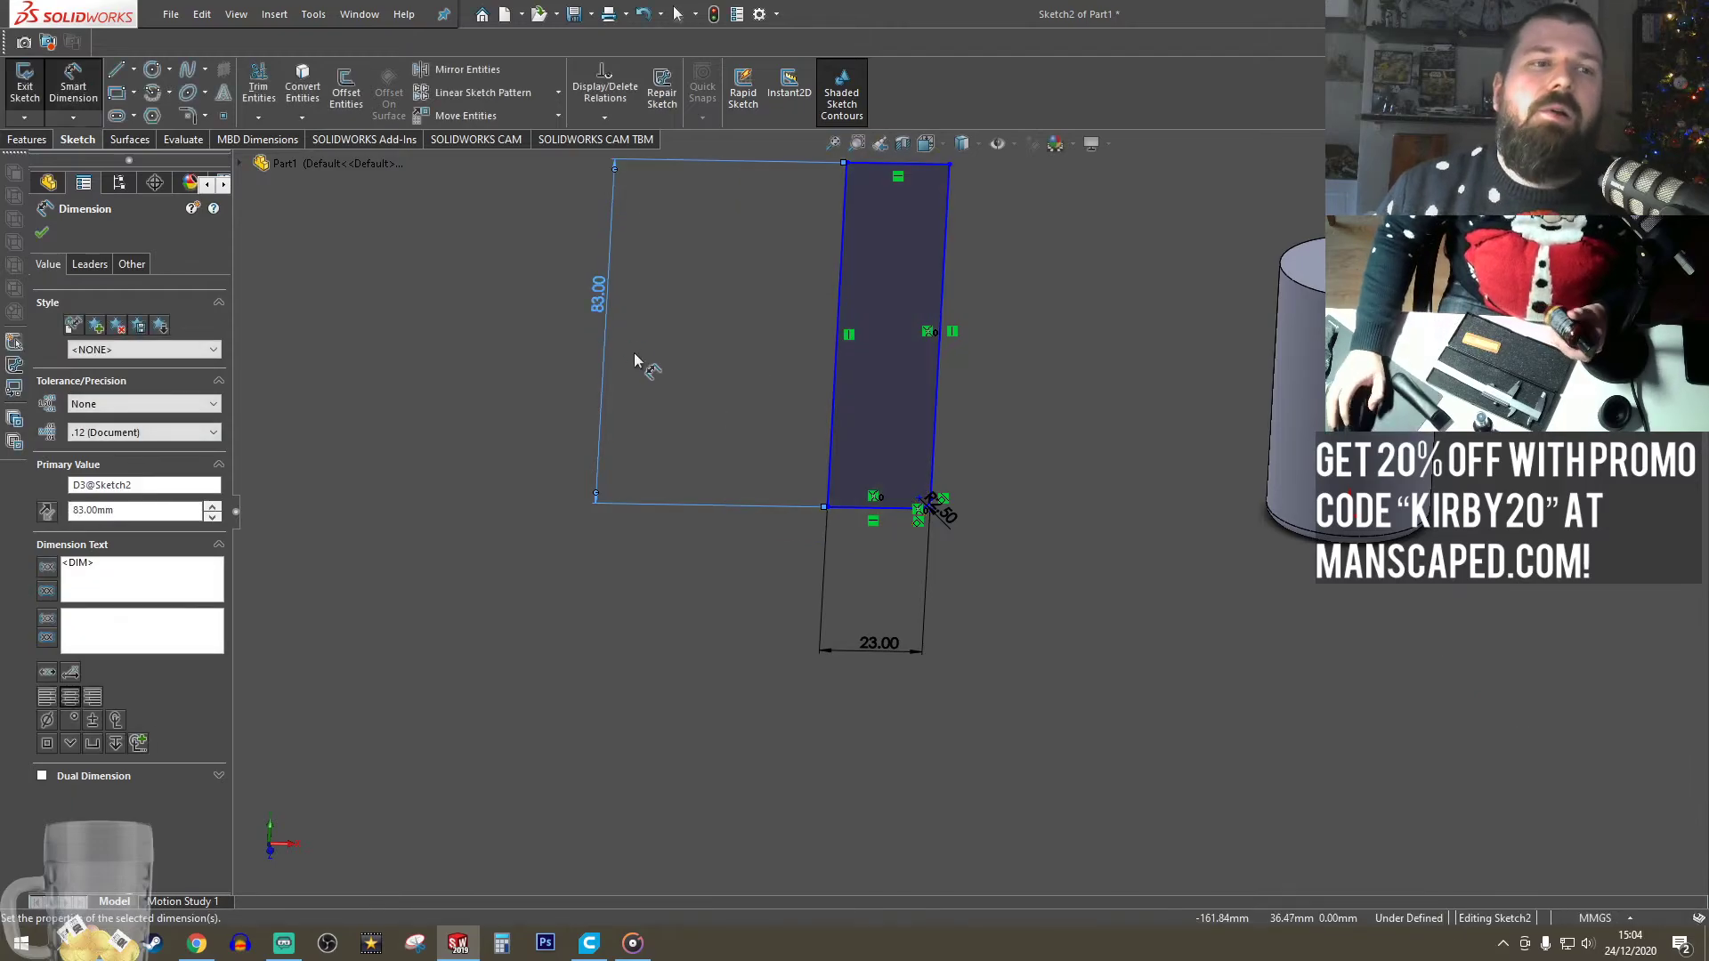
{"action": "left_click", "coordinate": [25, 86]}
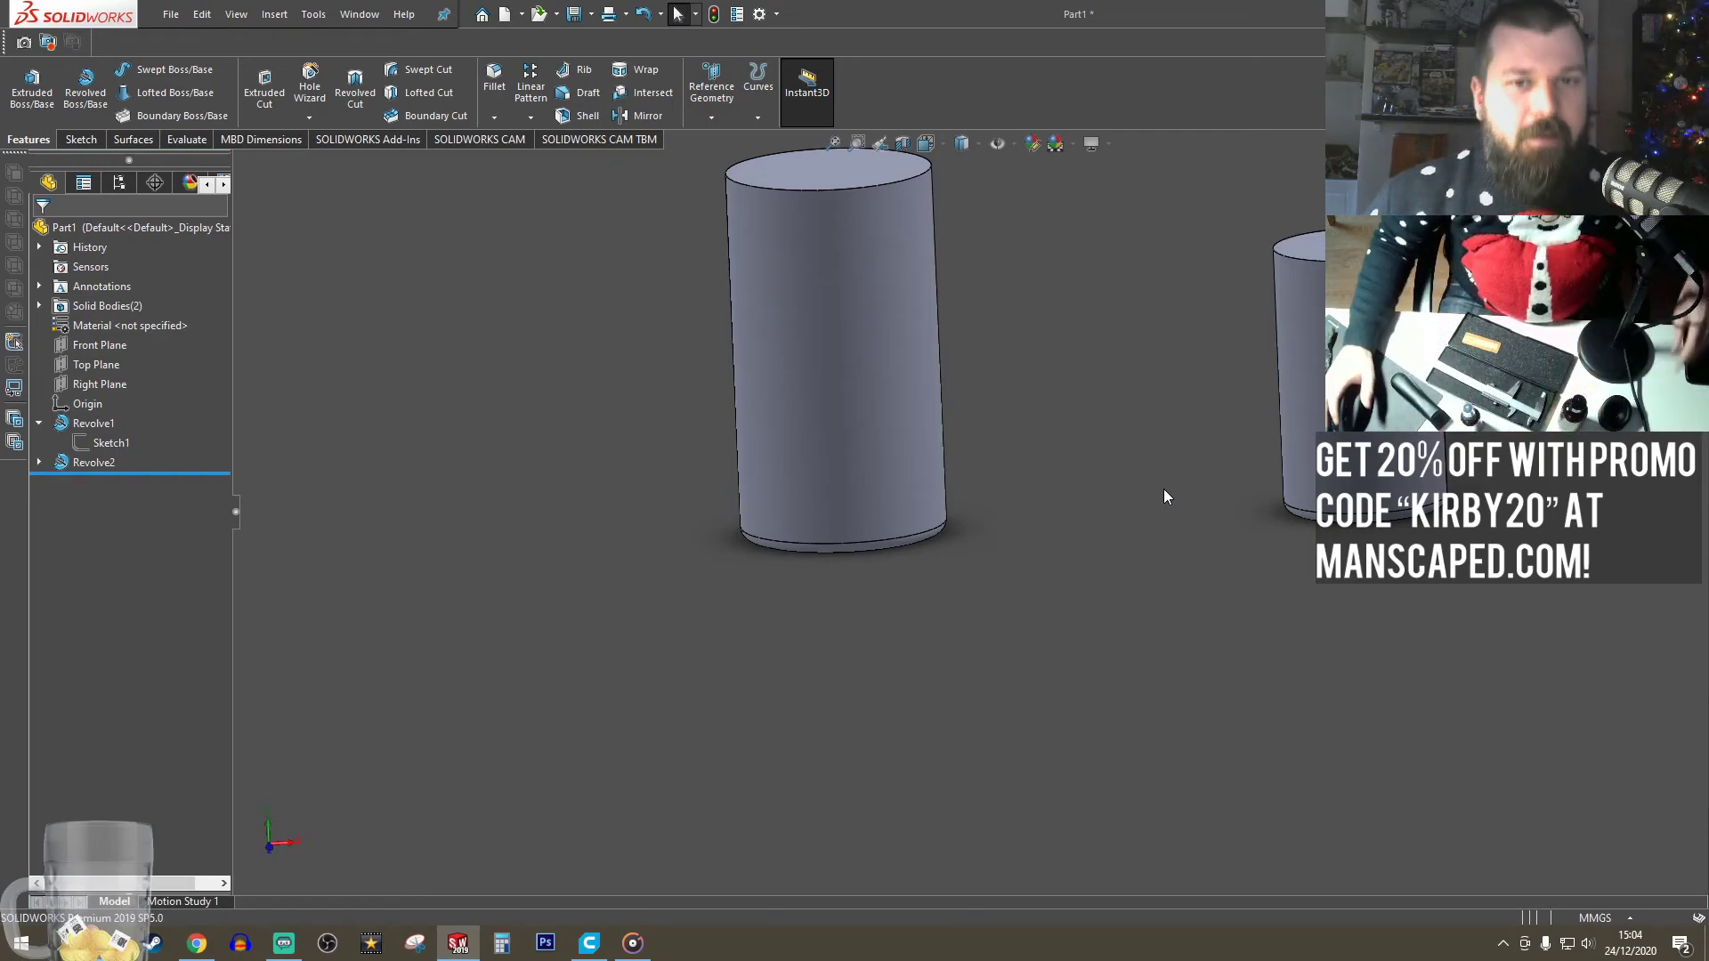
- Start a reference plane with the Front Plane as its first reference
{"action": "left_click", "coordinate": [931, 145]}
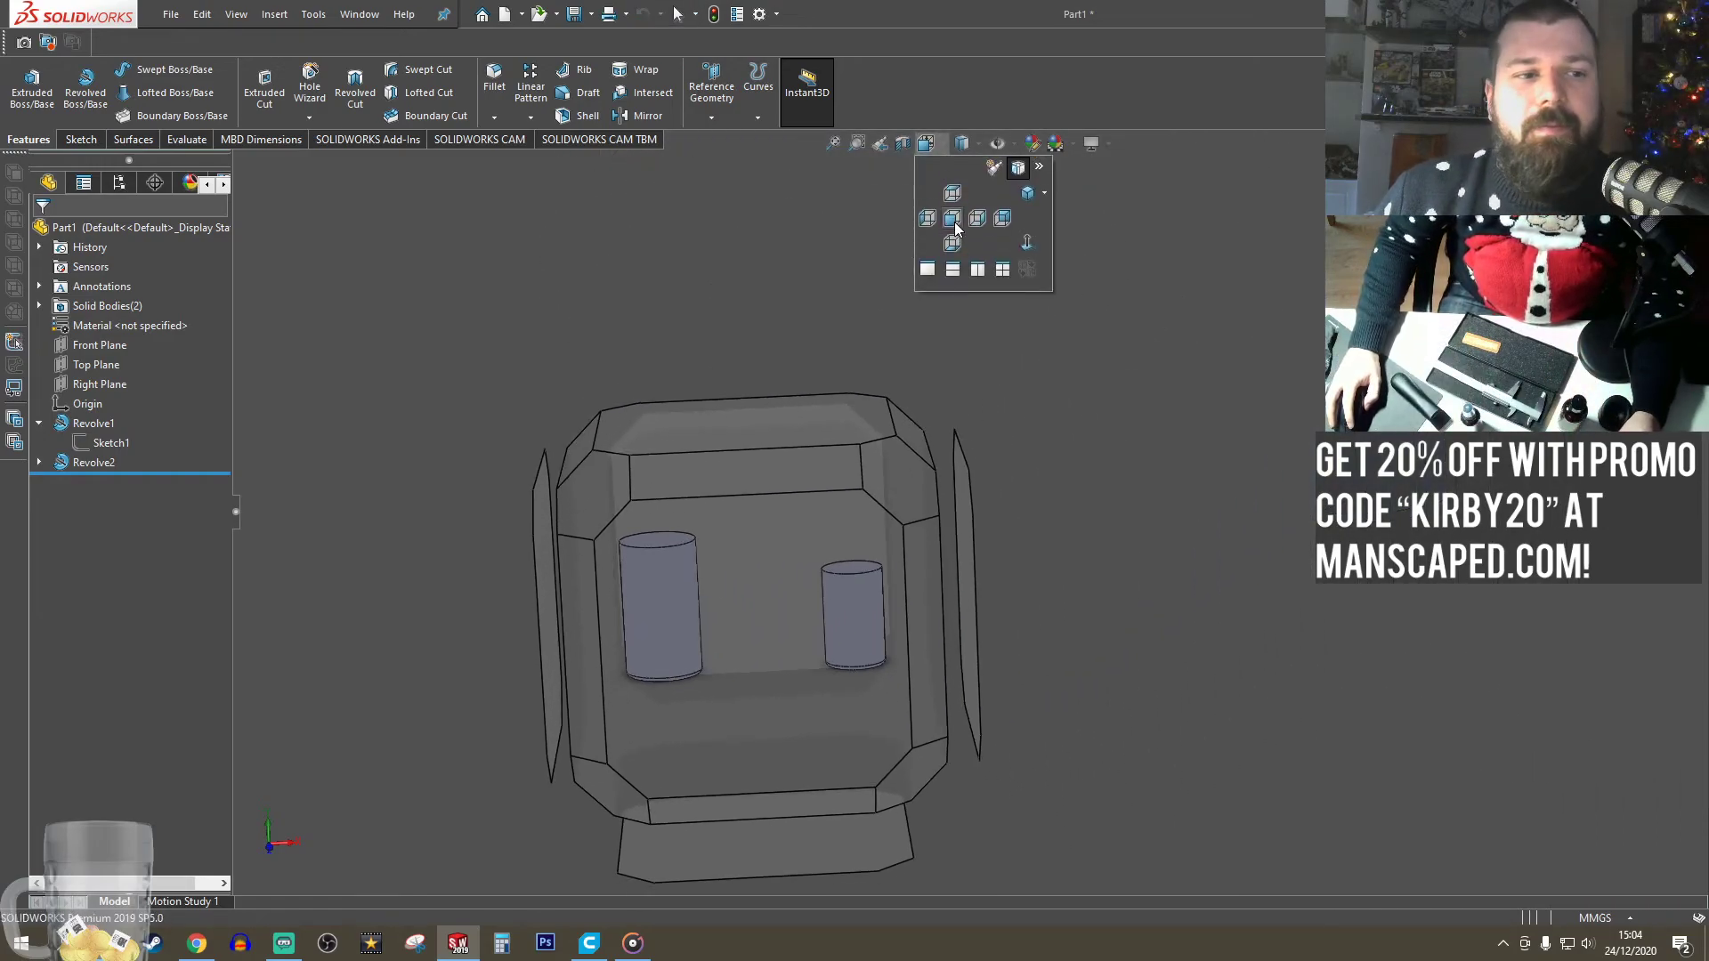
{"action": "left_click", "coordinate": [954, 221]}
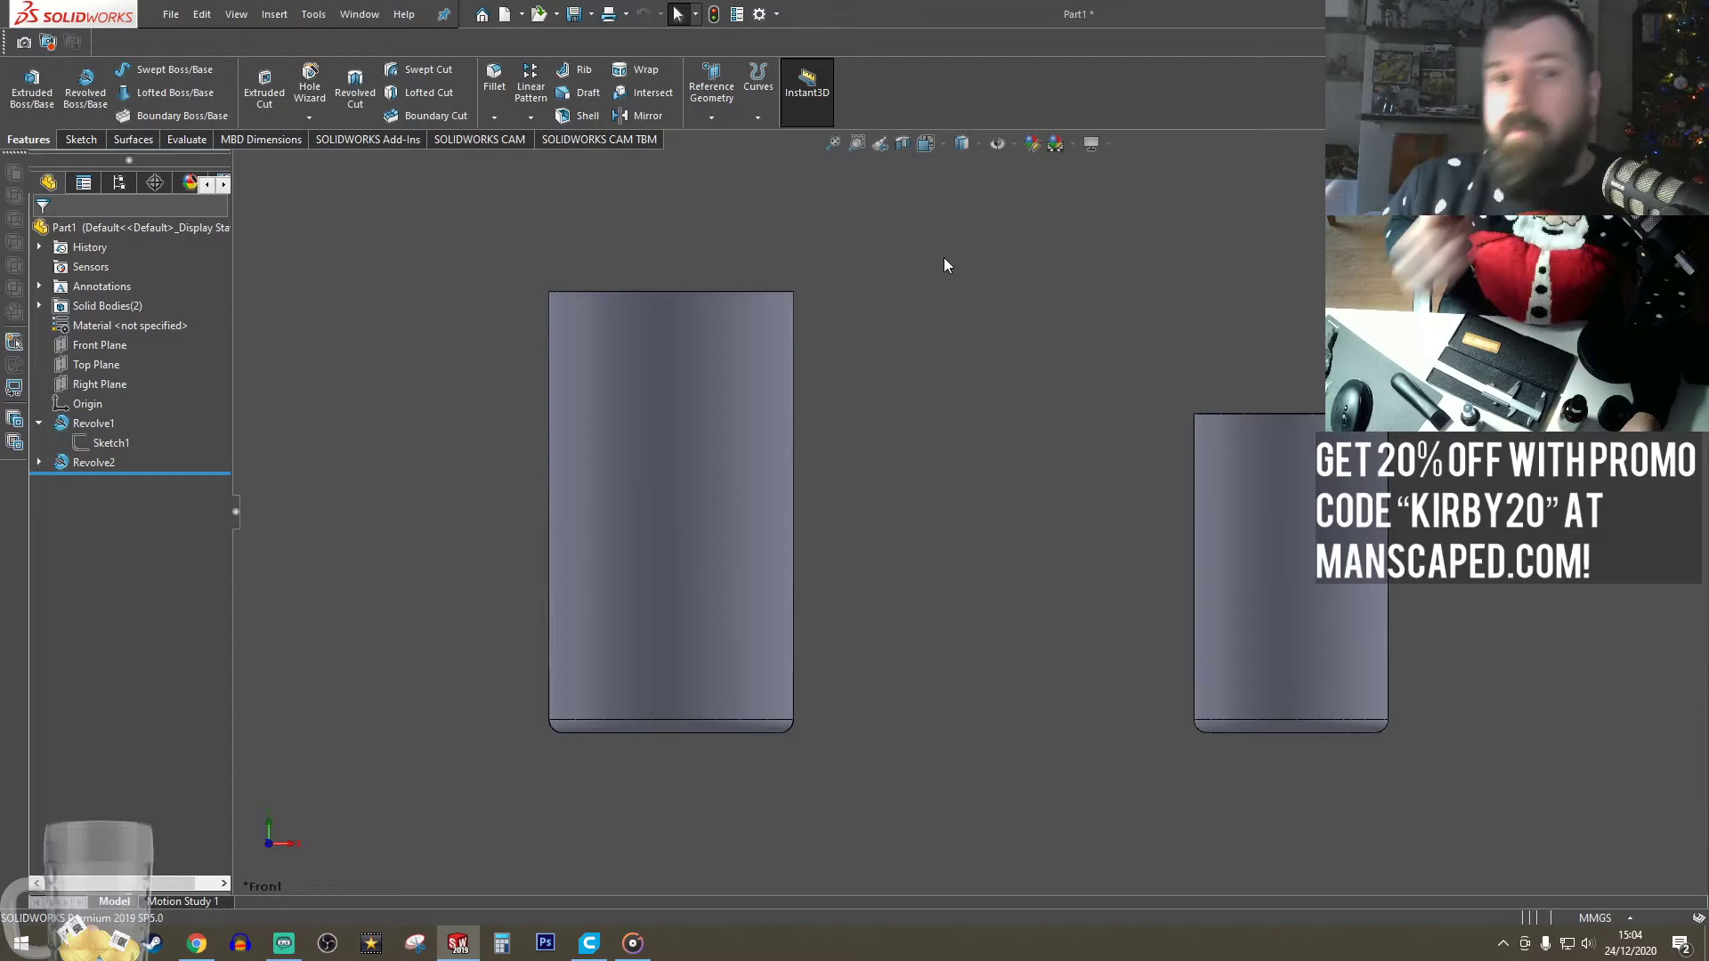
{"action": "left_click", "coordinate": [96, 345]}
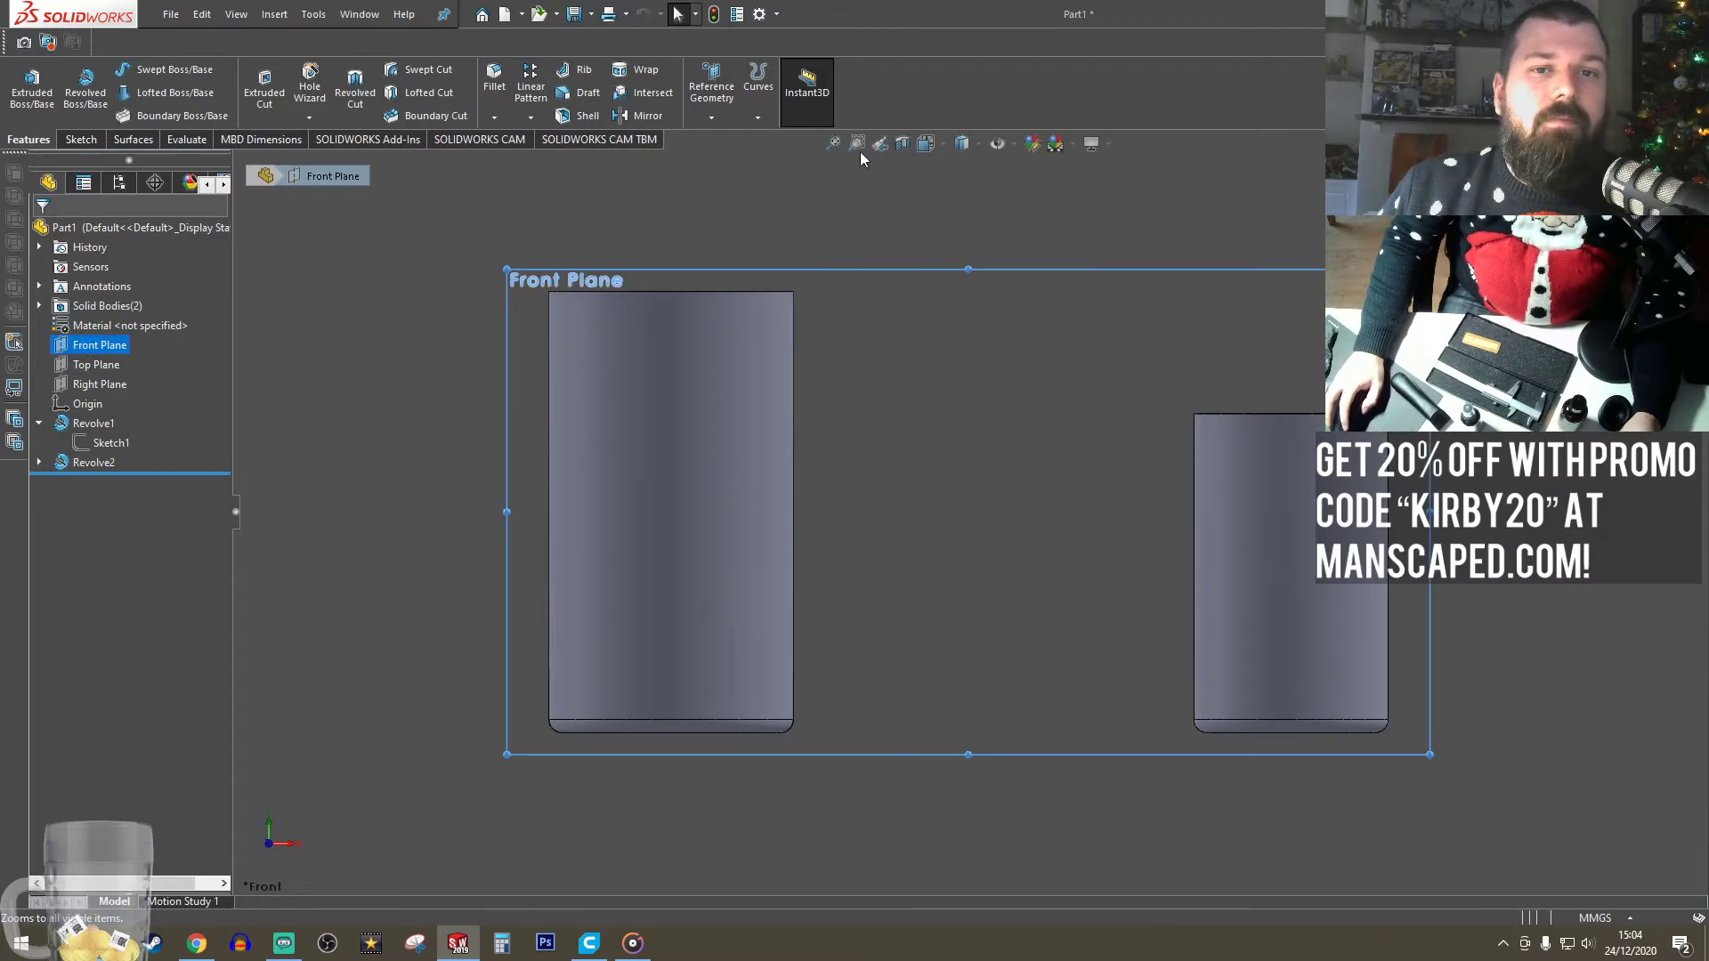
{"action": "left_click", "coordinate": [711, 93]}
{"action": "left_click", "coordinate": [707, 152]}
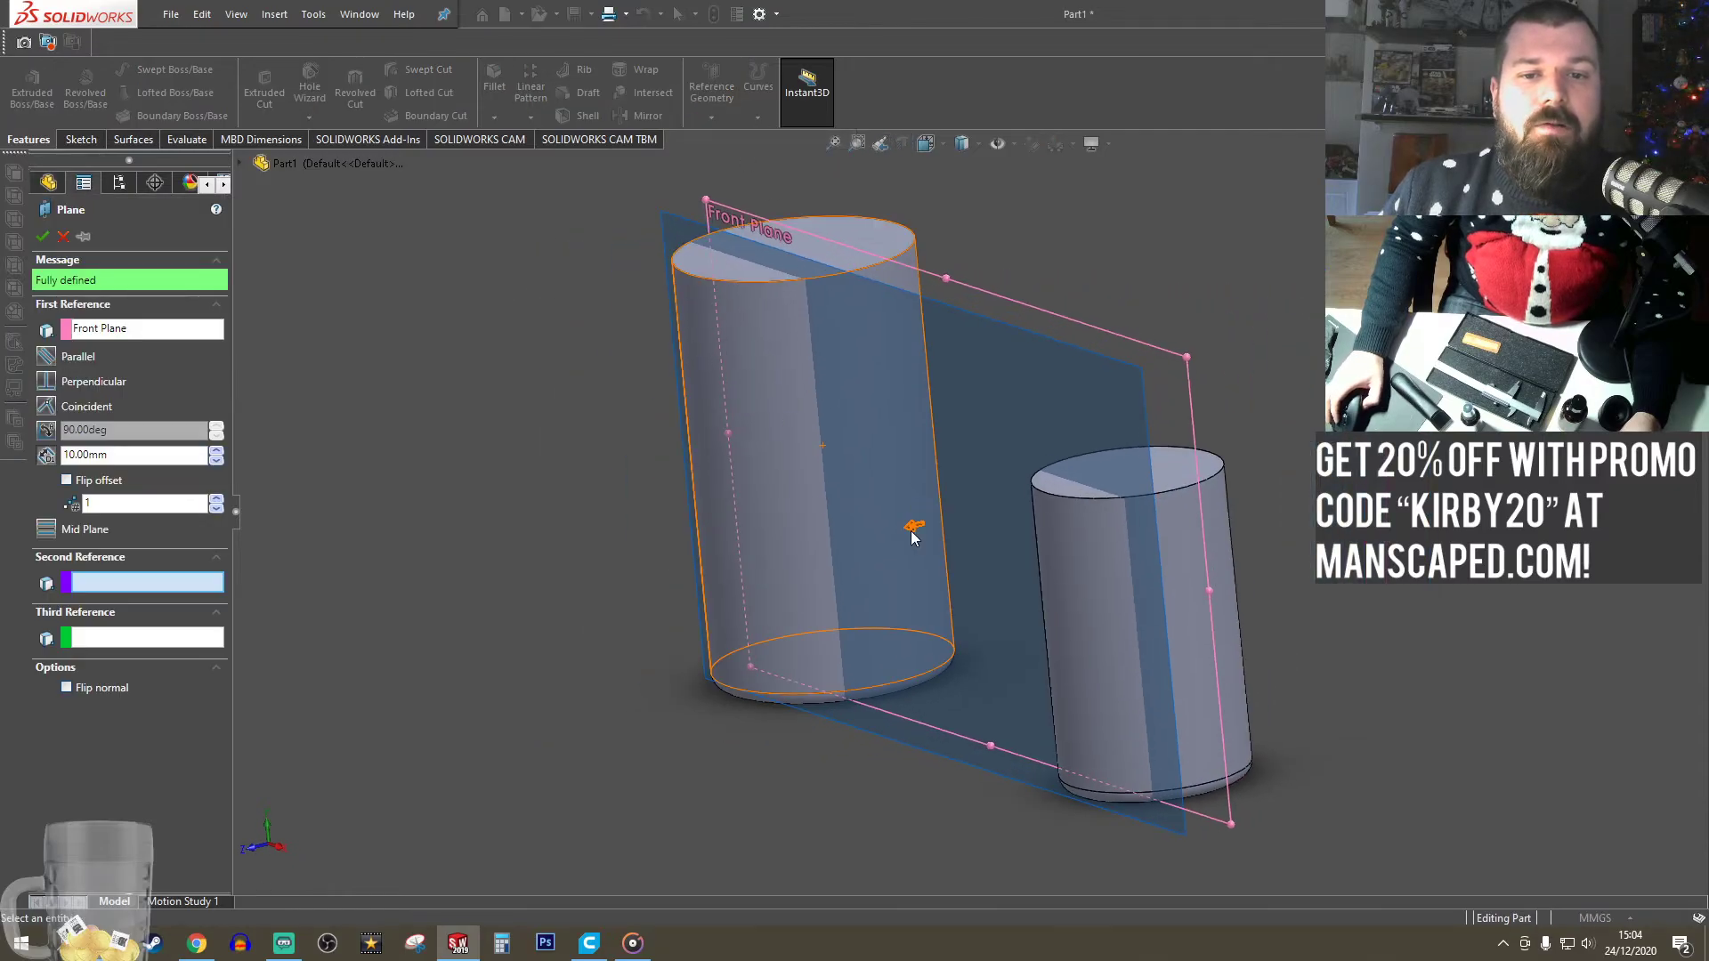
{"action": "left_click", "coordinate": [913, 537]}
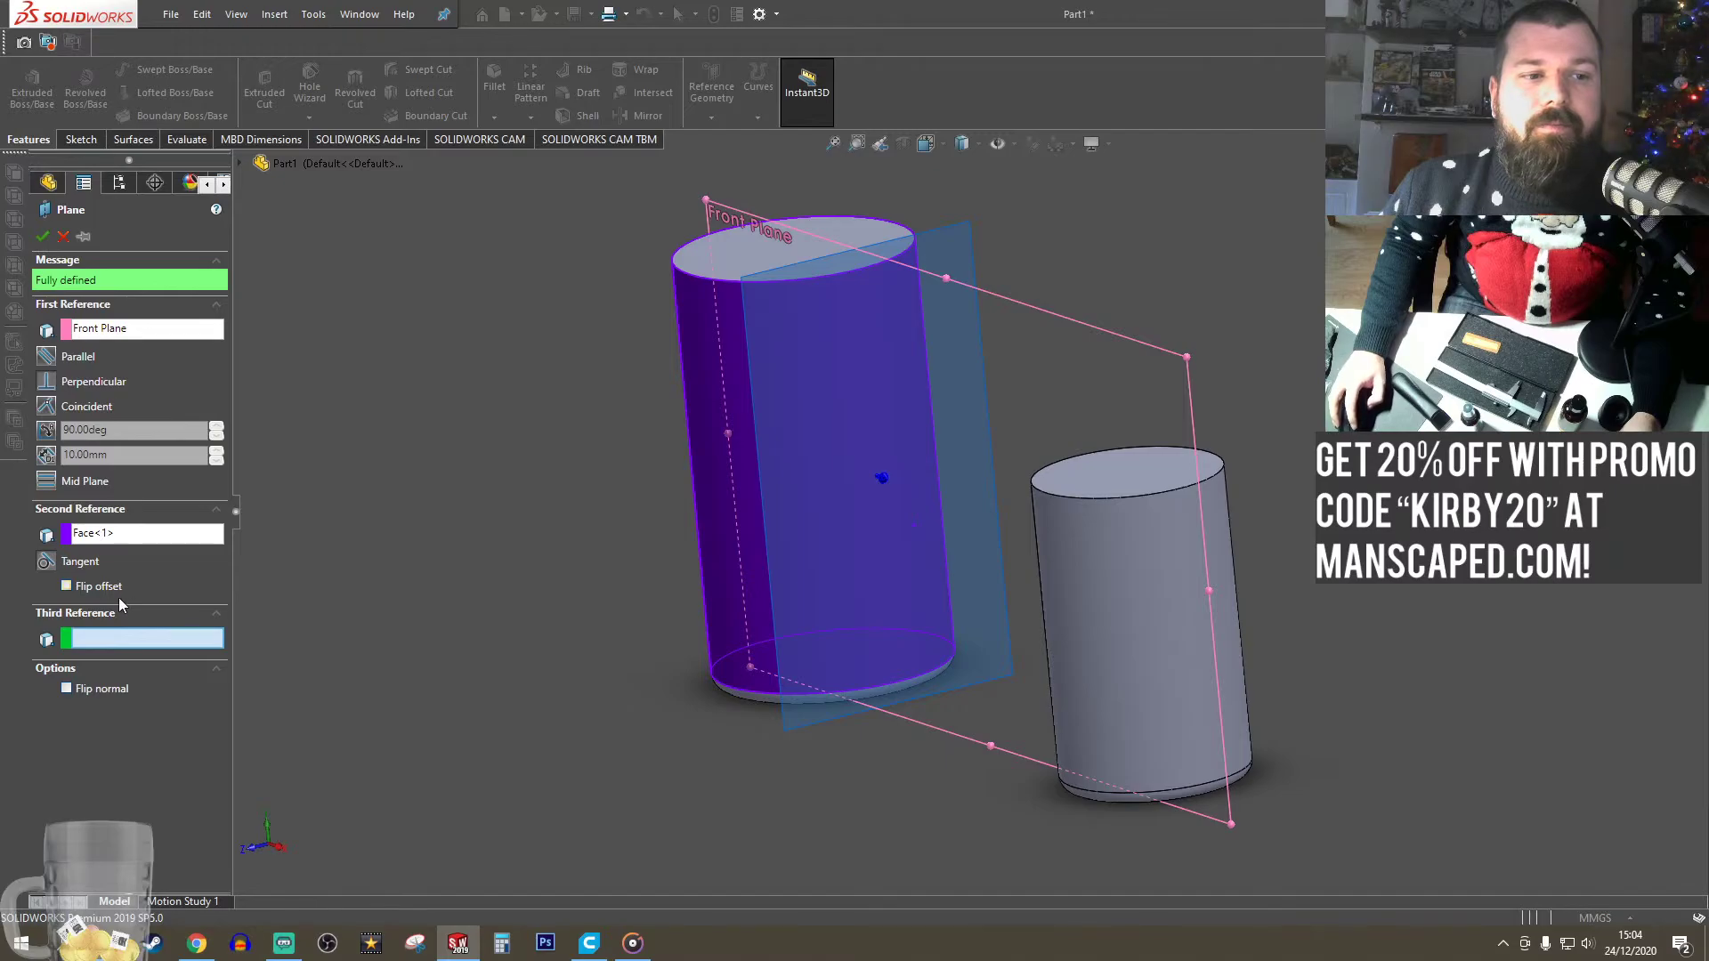
{"action": "left_click", "coordinate": [130, 537]}
{"action": "right_click", "coordinate": [130, 537]}
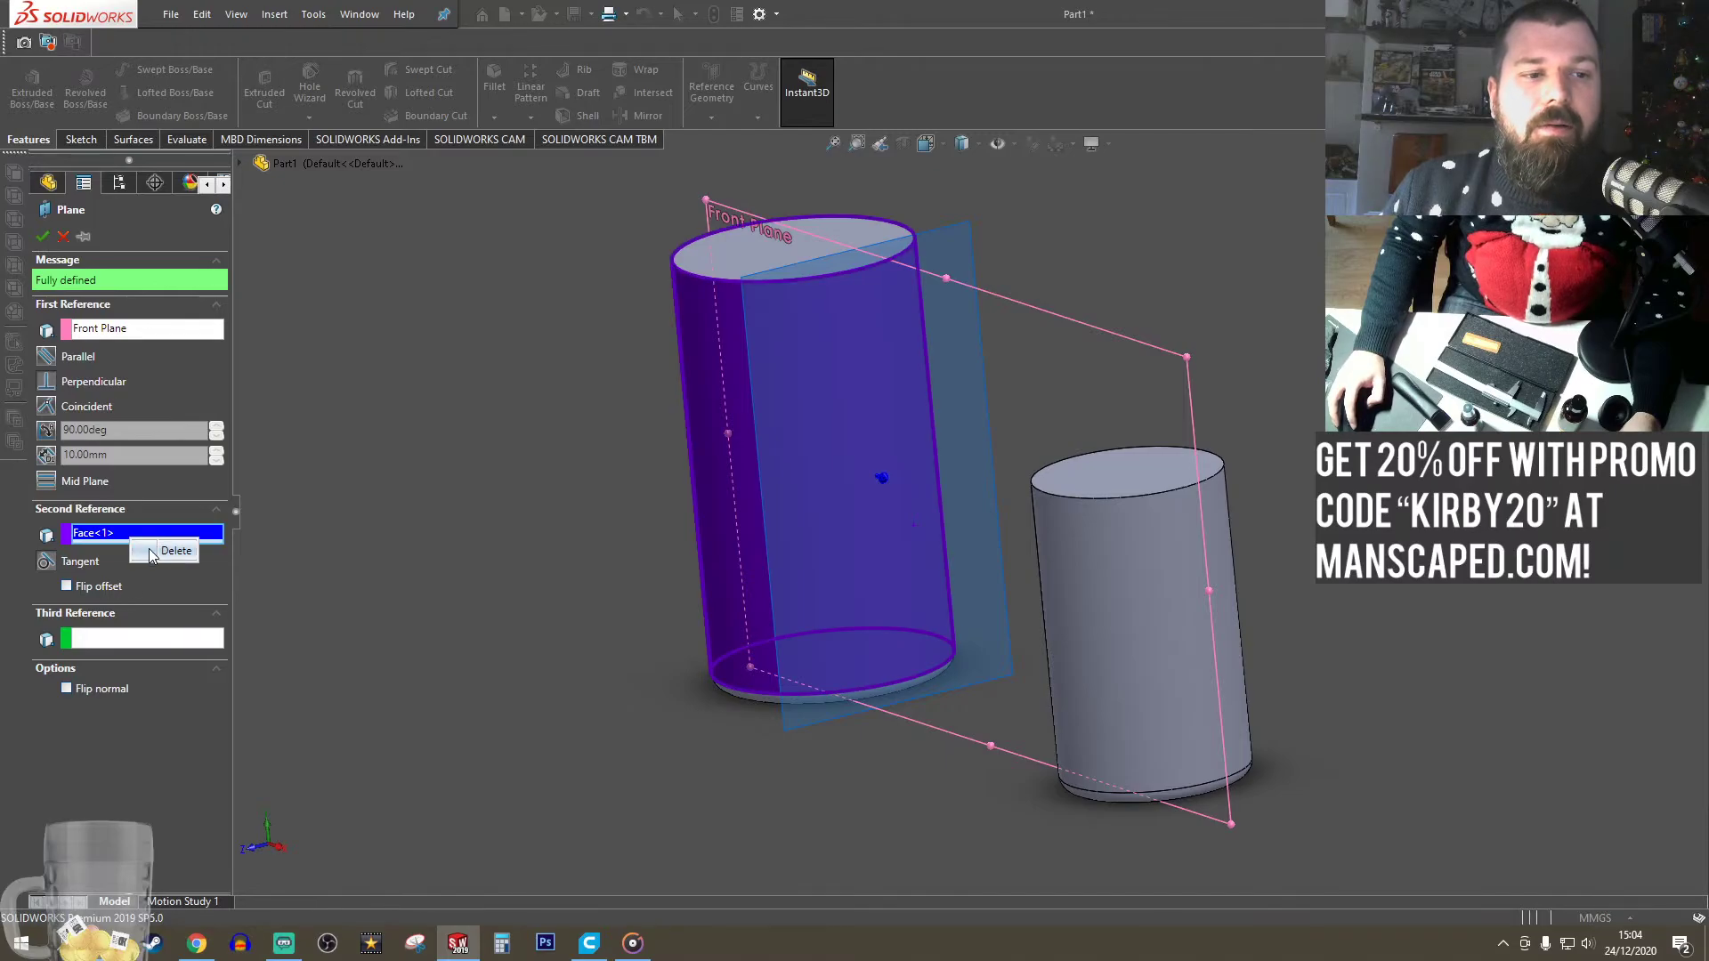
{"action": "left_click", "coordinate": [154, 553]}
- Increase the reference plane's offset until it lies in front of both cylinders, and create the plane
{"action": "left_click", "coordinate": [215, 452]}
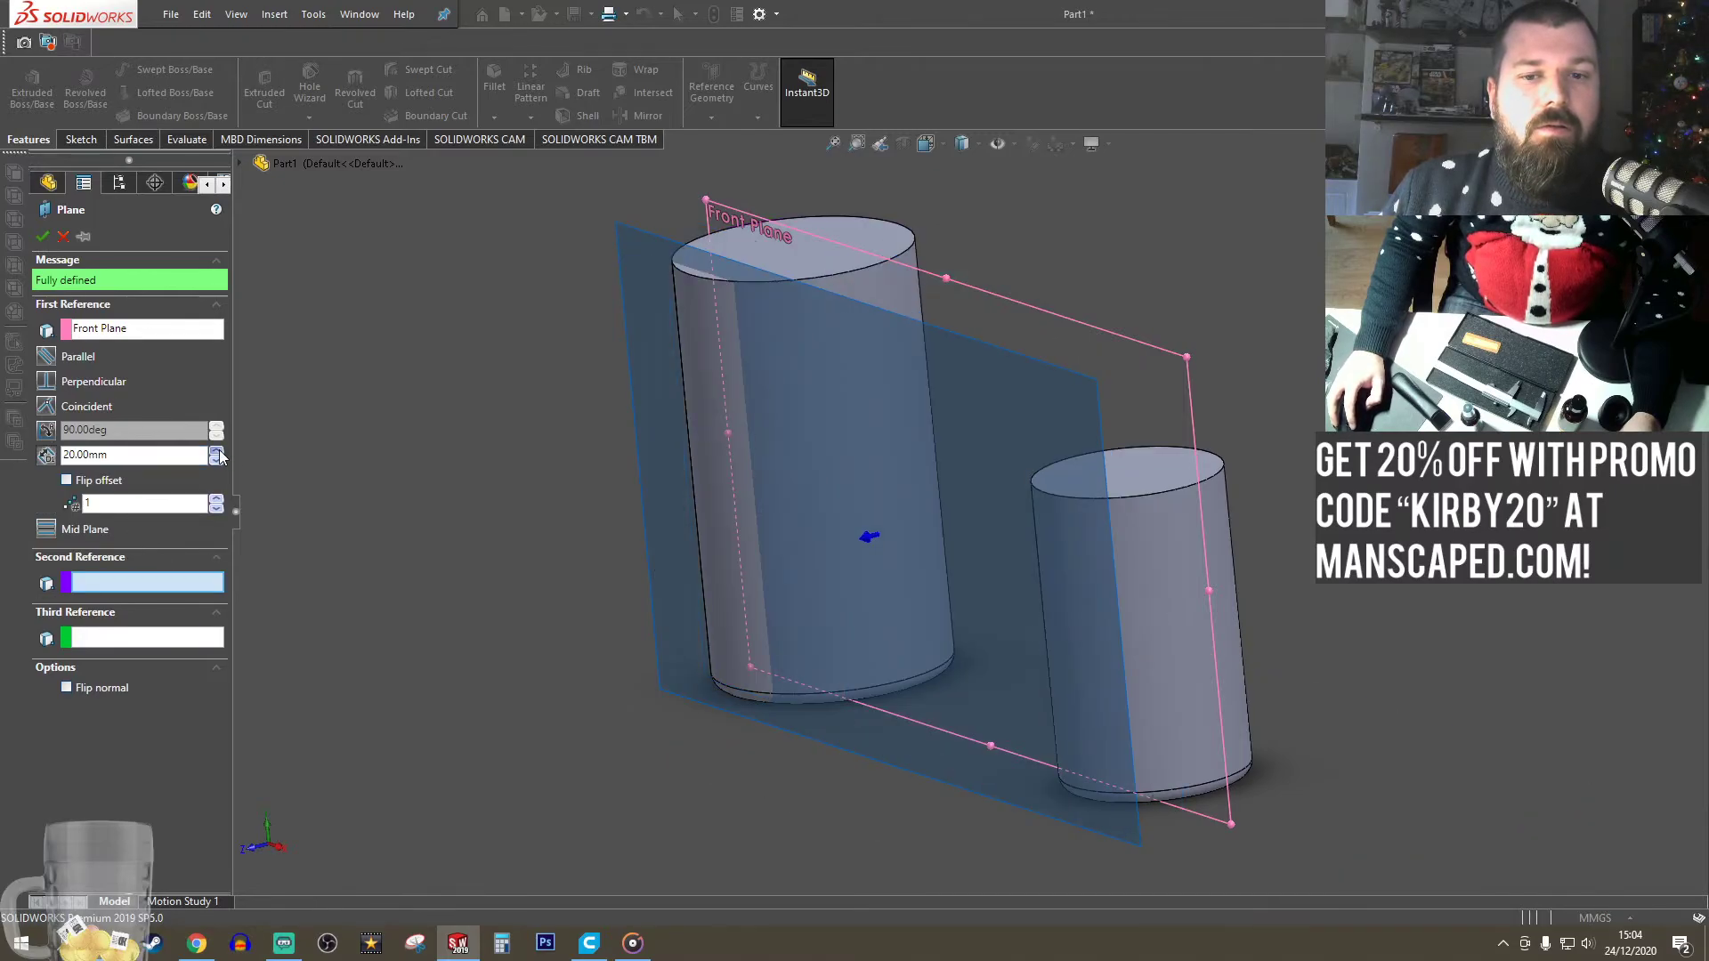
{"action": "left_click", "coordinate": [215, 451]}
{"action": "left_click", "coordinate": [42, 237]}
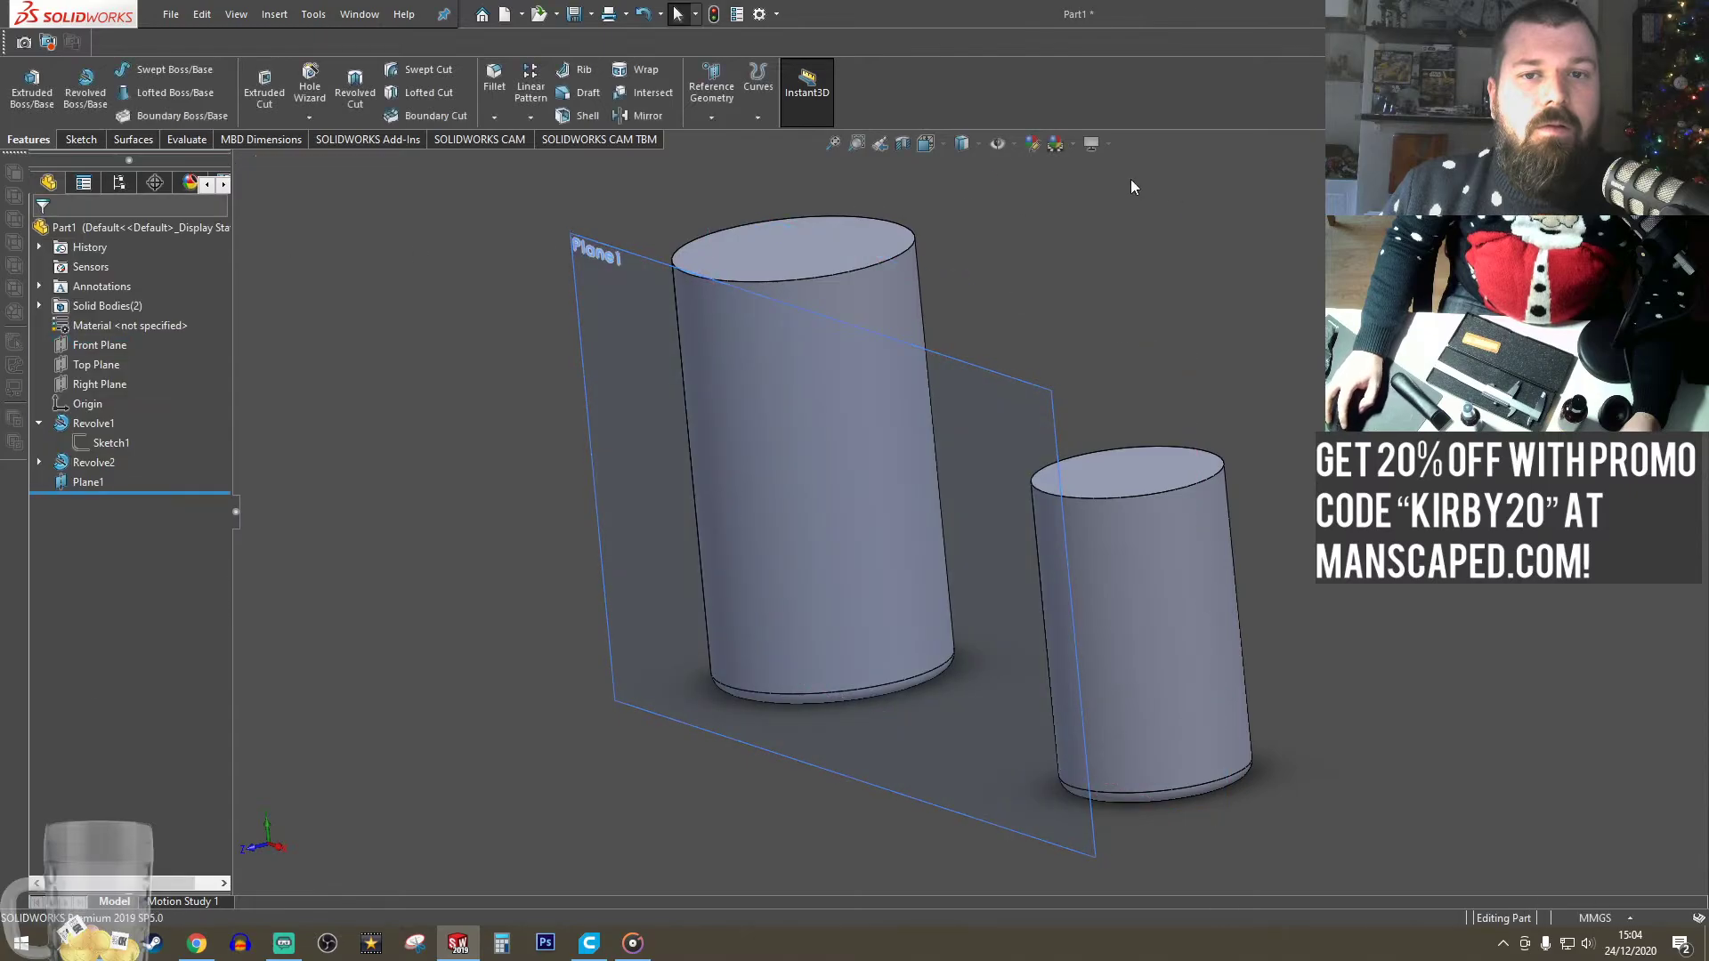
- Start a sketch on the new offset plane, viewed from the front
{"action": "left_click", "coordinate": [938, 145]}
{"action": "left_click", "coordinate": [953, 220]}
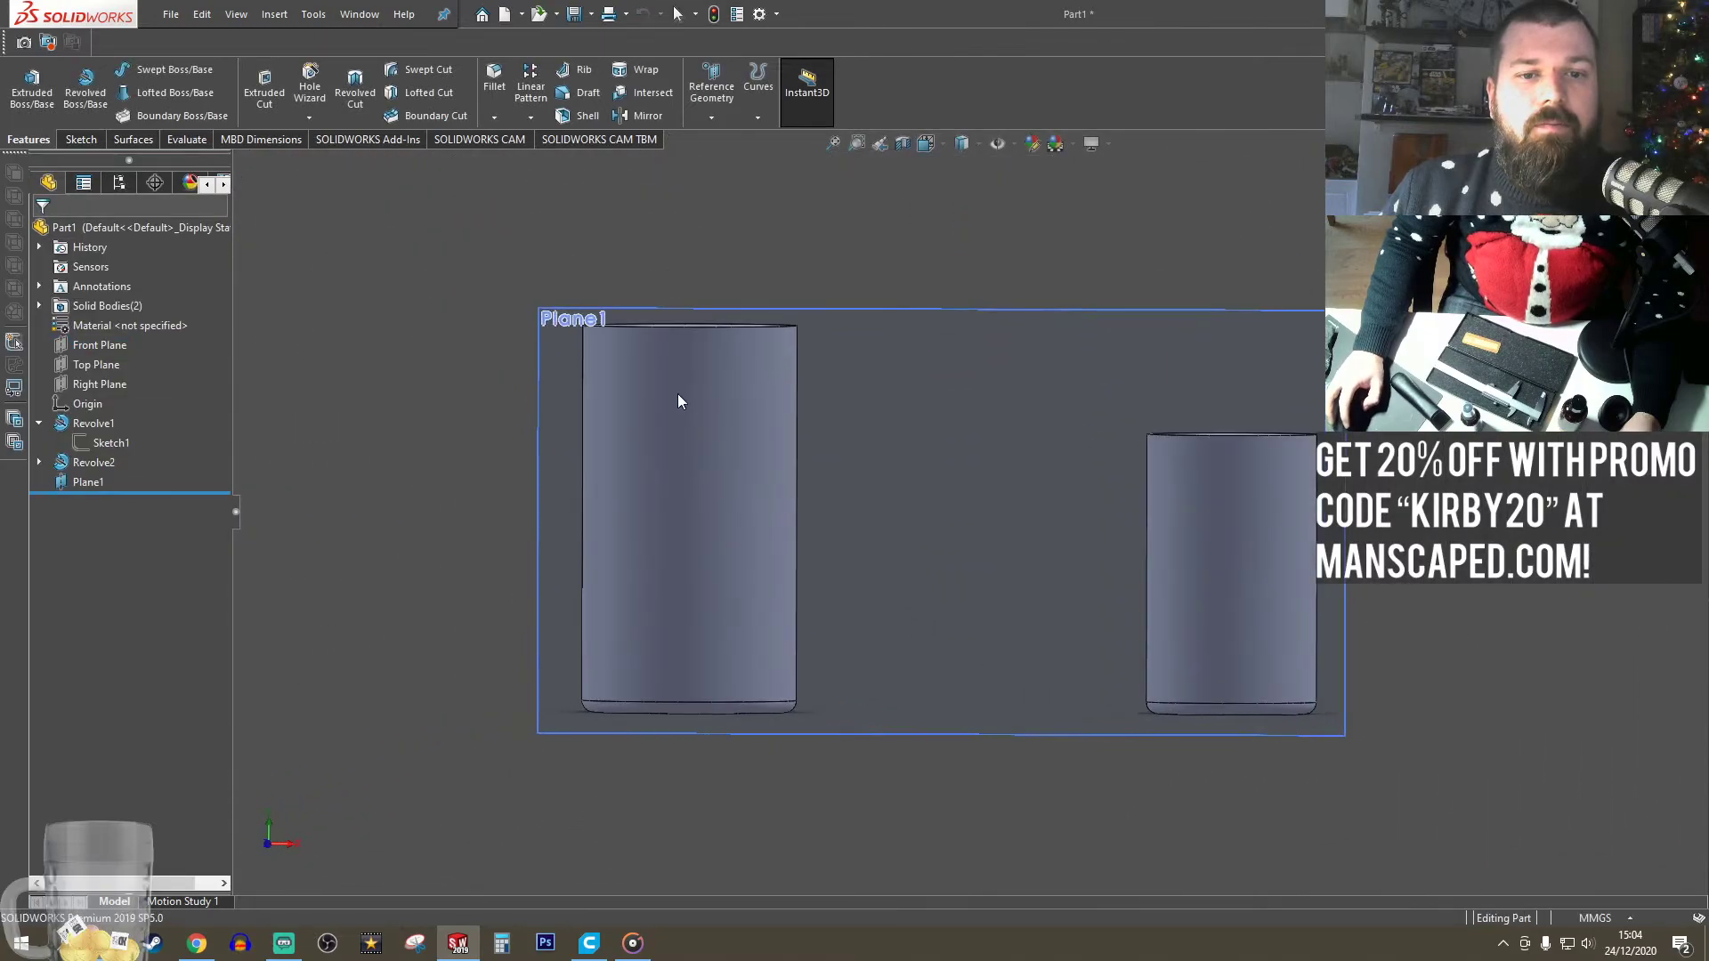
{"action": "left_click", "coordinate": [1069, 309]}
{"action": "left_click", "coordinate": [77, 139]}
{"action": "left_click", "coordinate": [25, 80]}
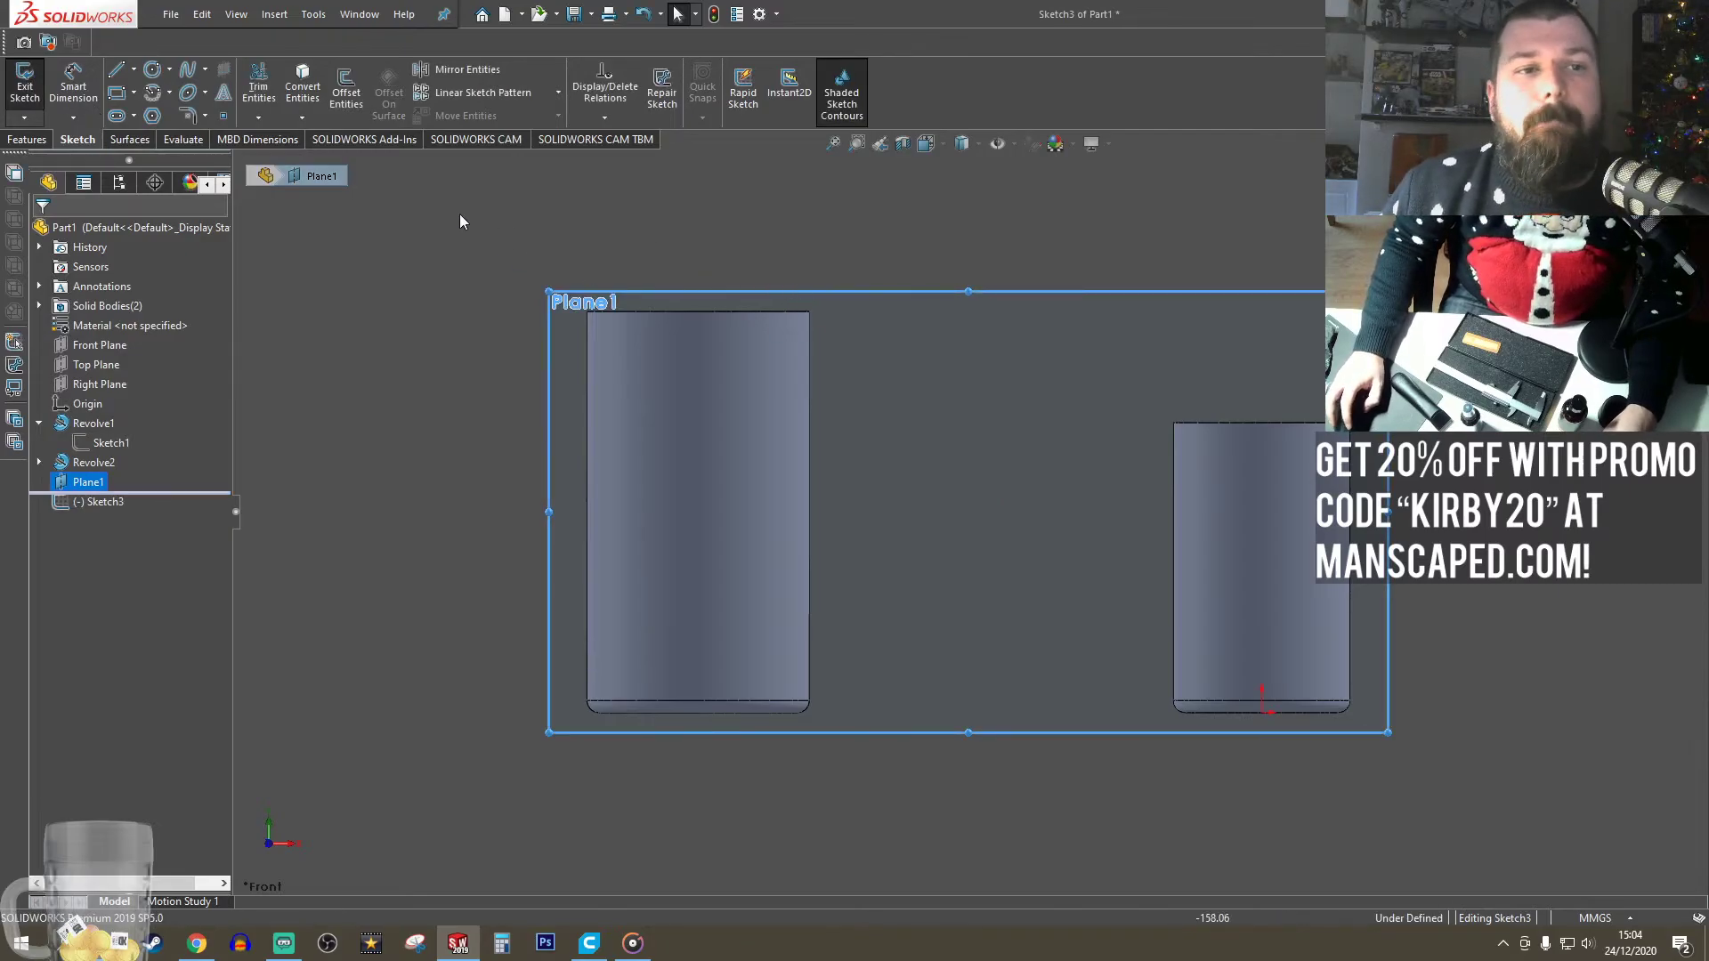
- Add the two-line sketch text "Ball" / "Deodorant" and place it over the upper part of the taller cylinder
{"action": "left_click", "coordinate": [223, 94]}
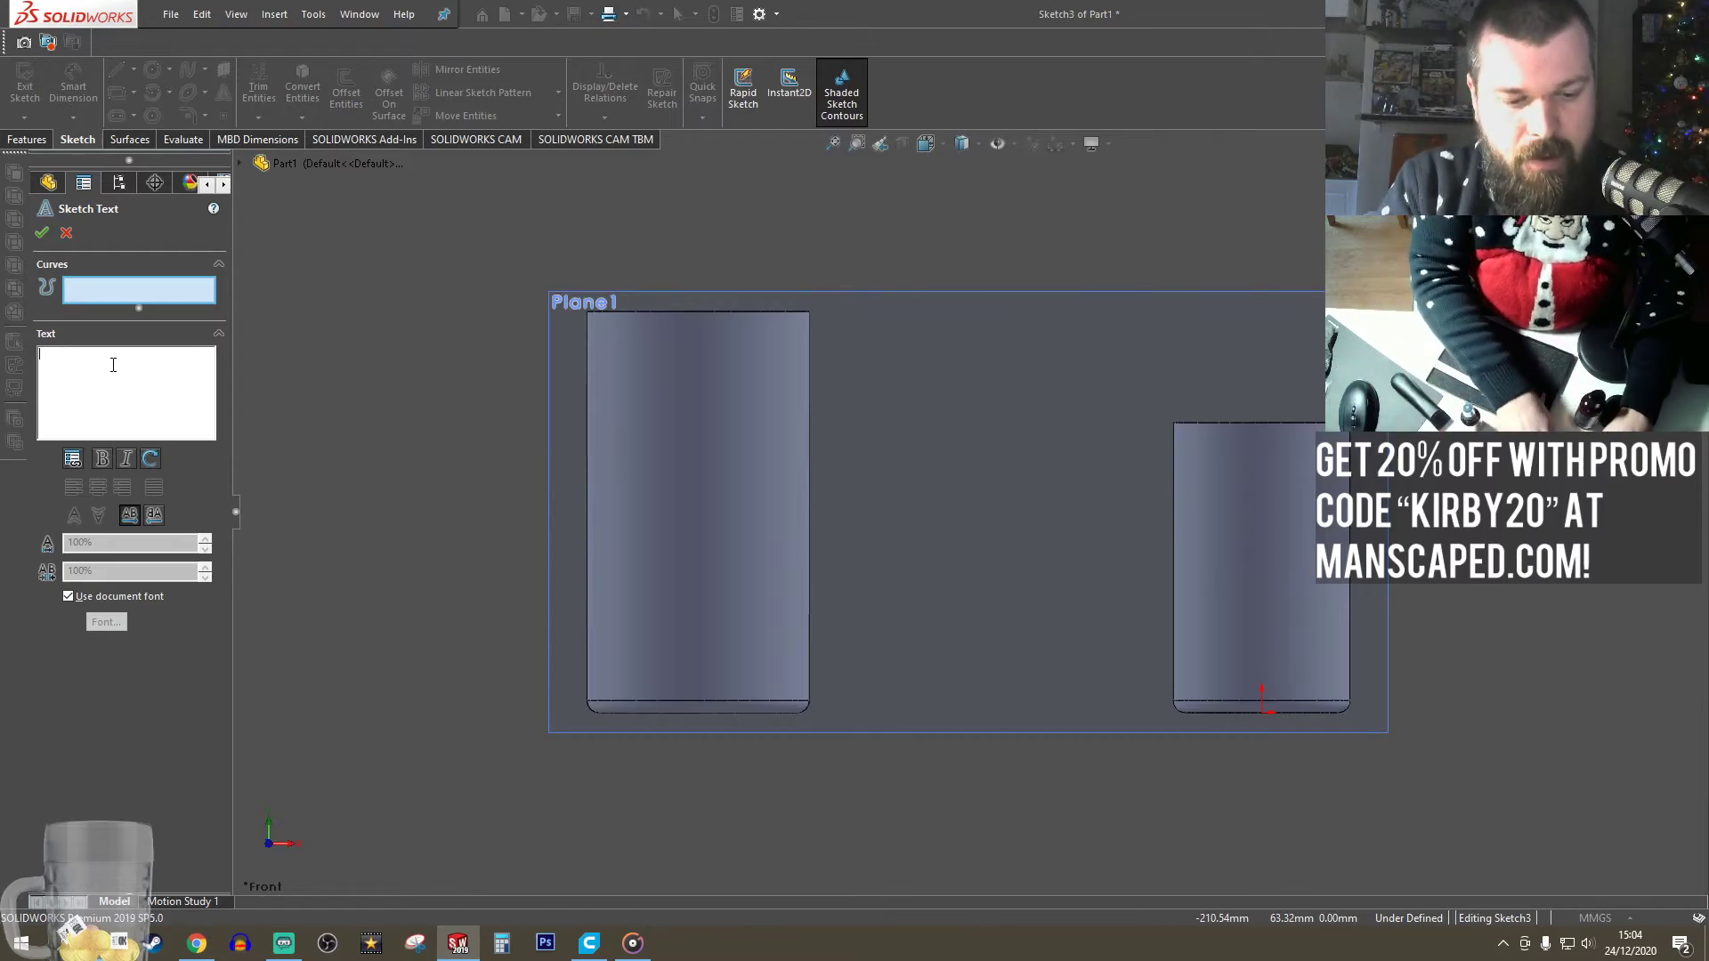
{"action": "type", "text": "Ball"}
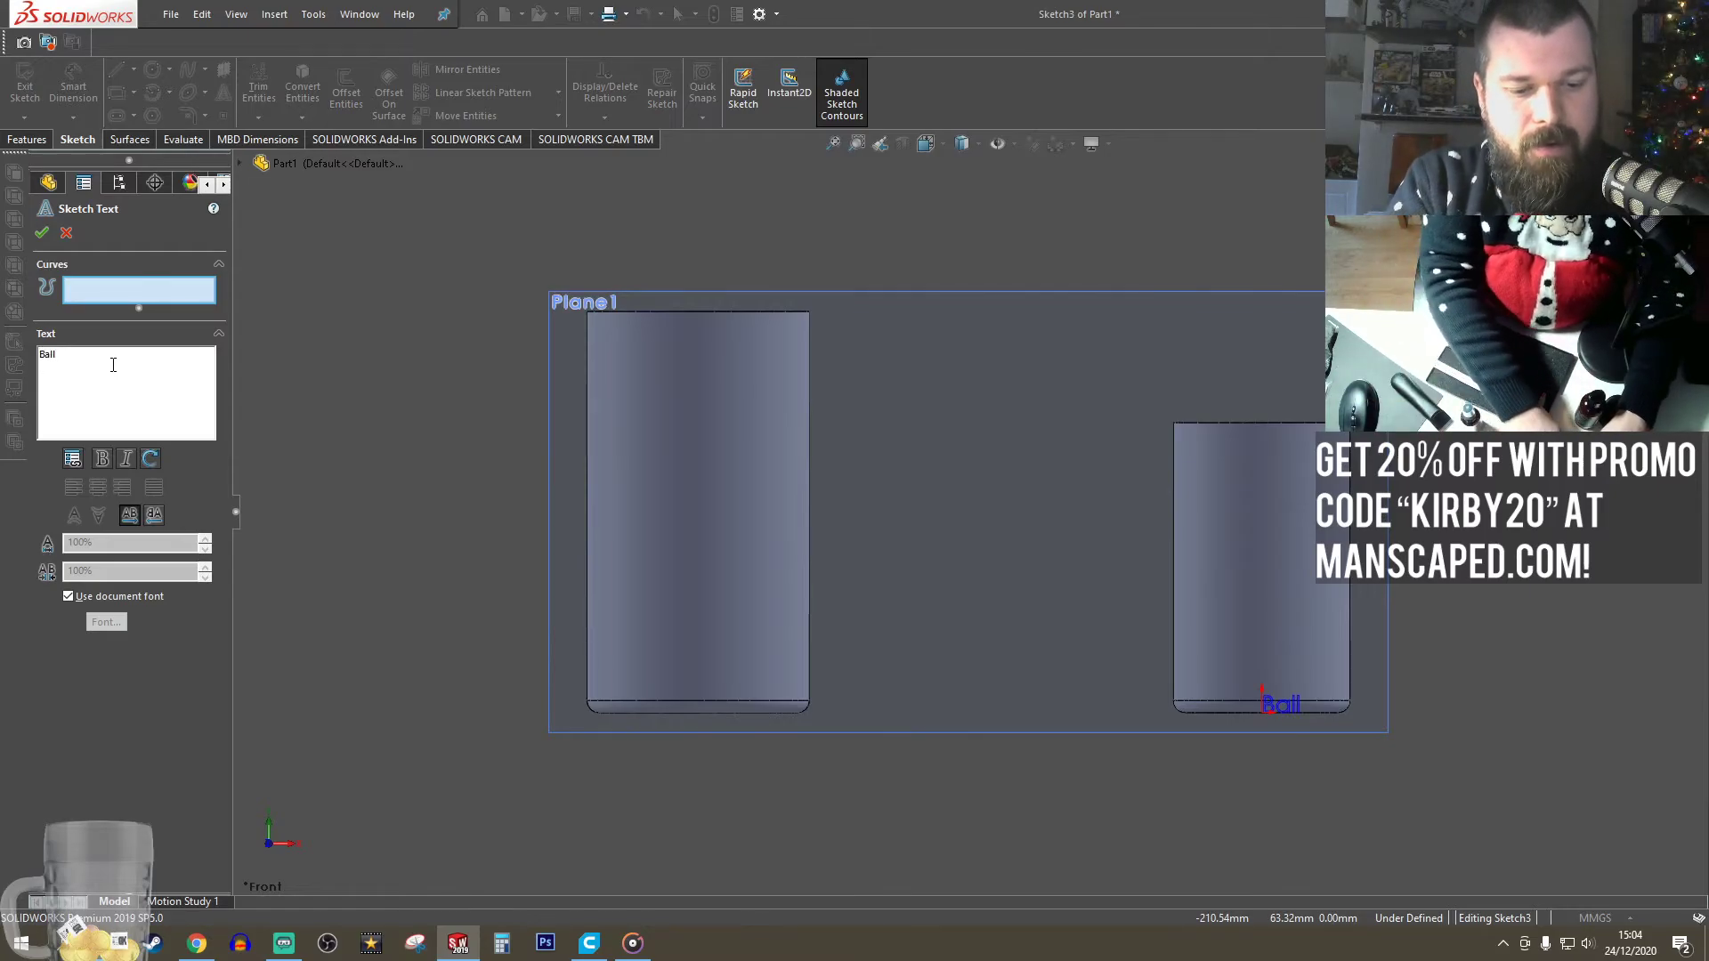
{"action": "key", "text": "Return"}
{"action": "type", "text": "Deo"}
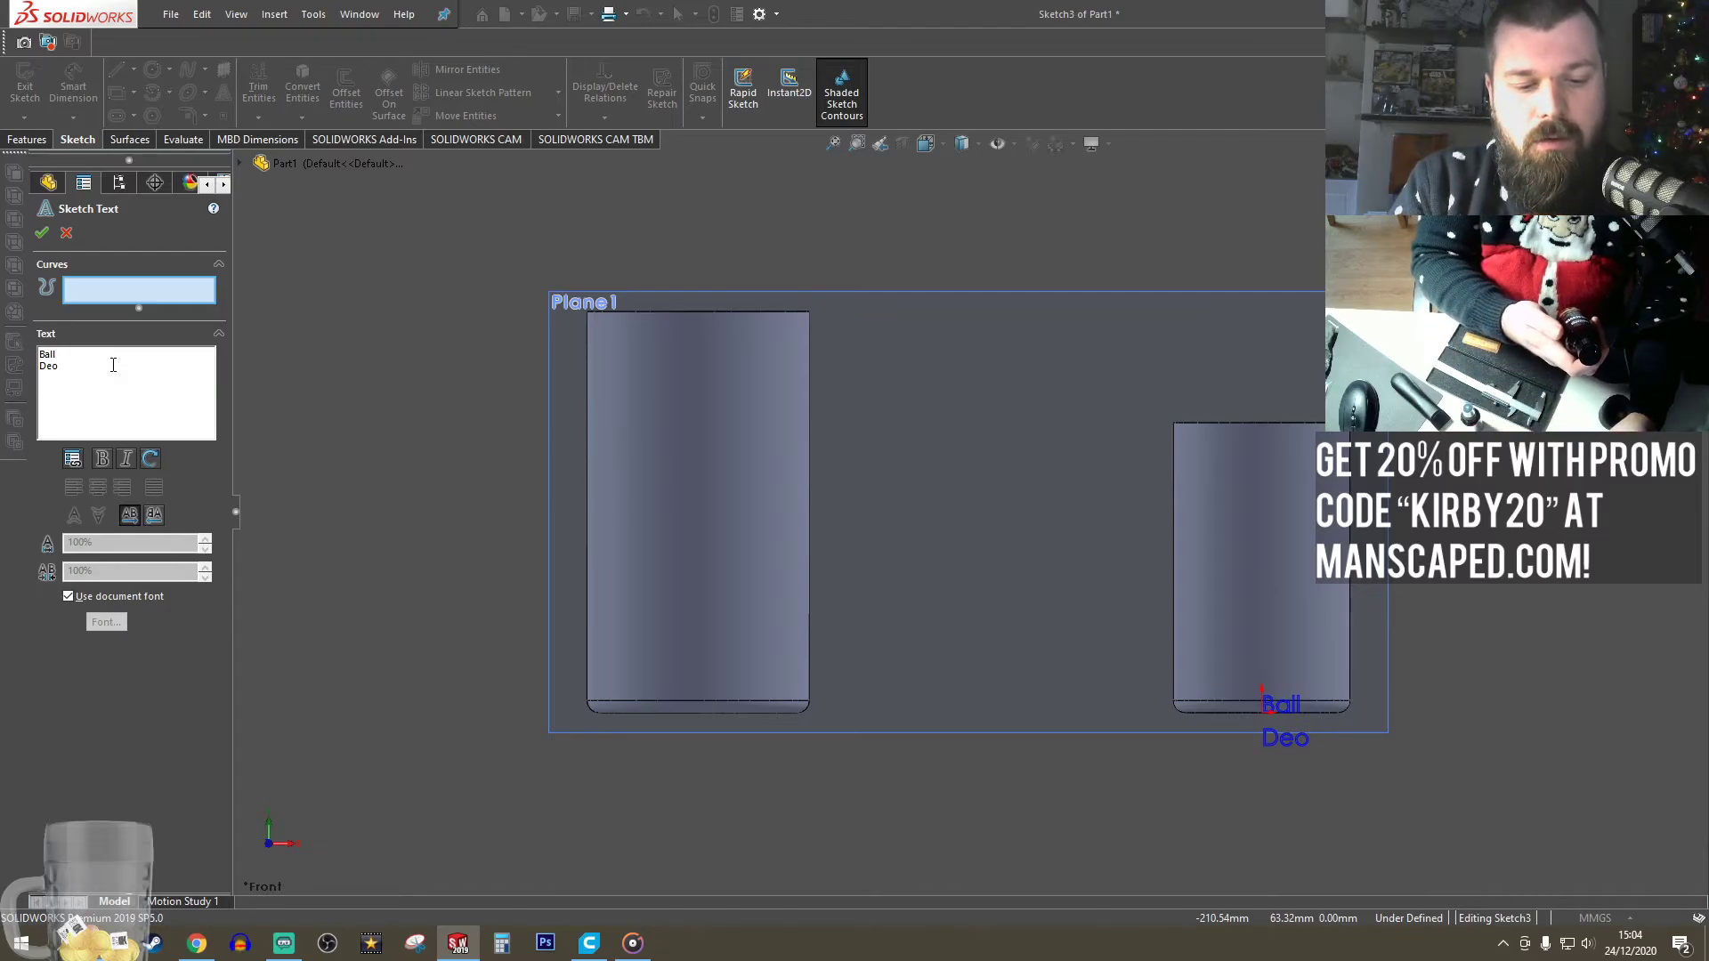
{"action": "type", "text": "dorant"}
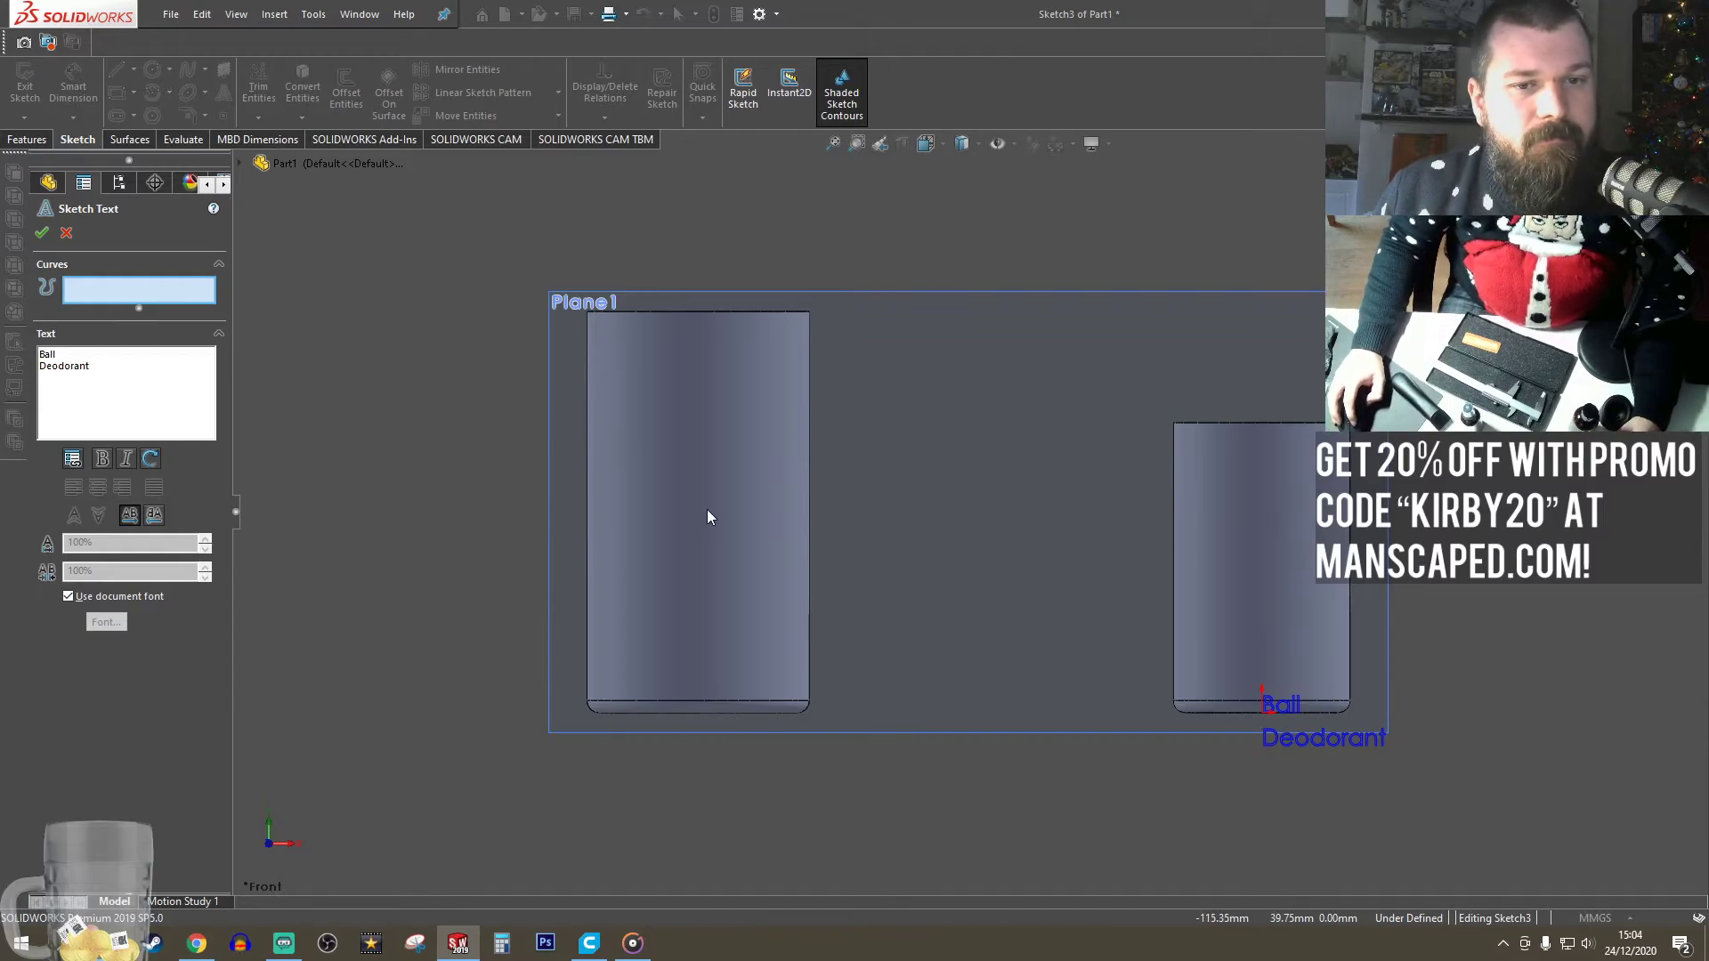
{"action": "mouse_move", "coordinate": [687, 412]}
{"action": "left_mouse_down"}
{"action": "mouse_move", "coordinate": [616, 393]}
{"action": "mouse_move", "coordinate": [612, 372]}
{"action": "mouse_move", "coordinate": [622, 392]}
{"action": "left_mouse_up"}
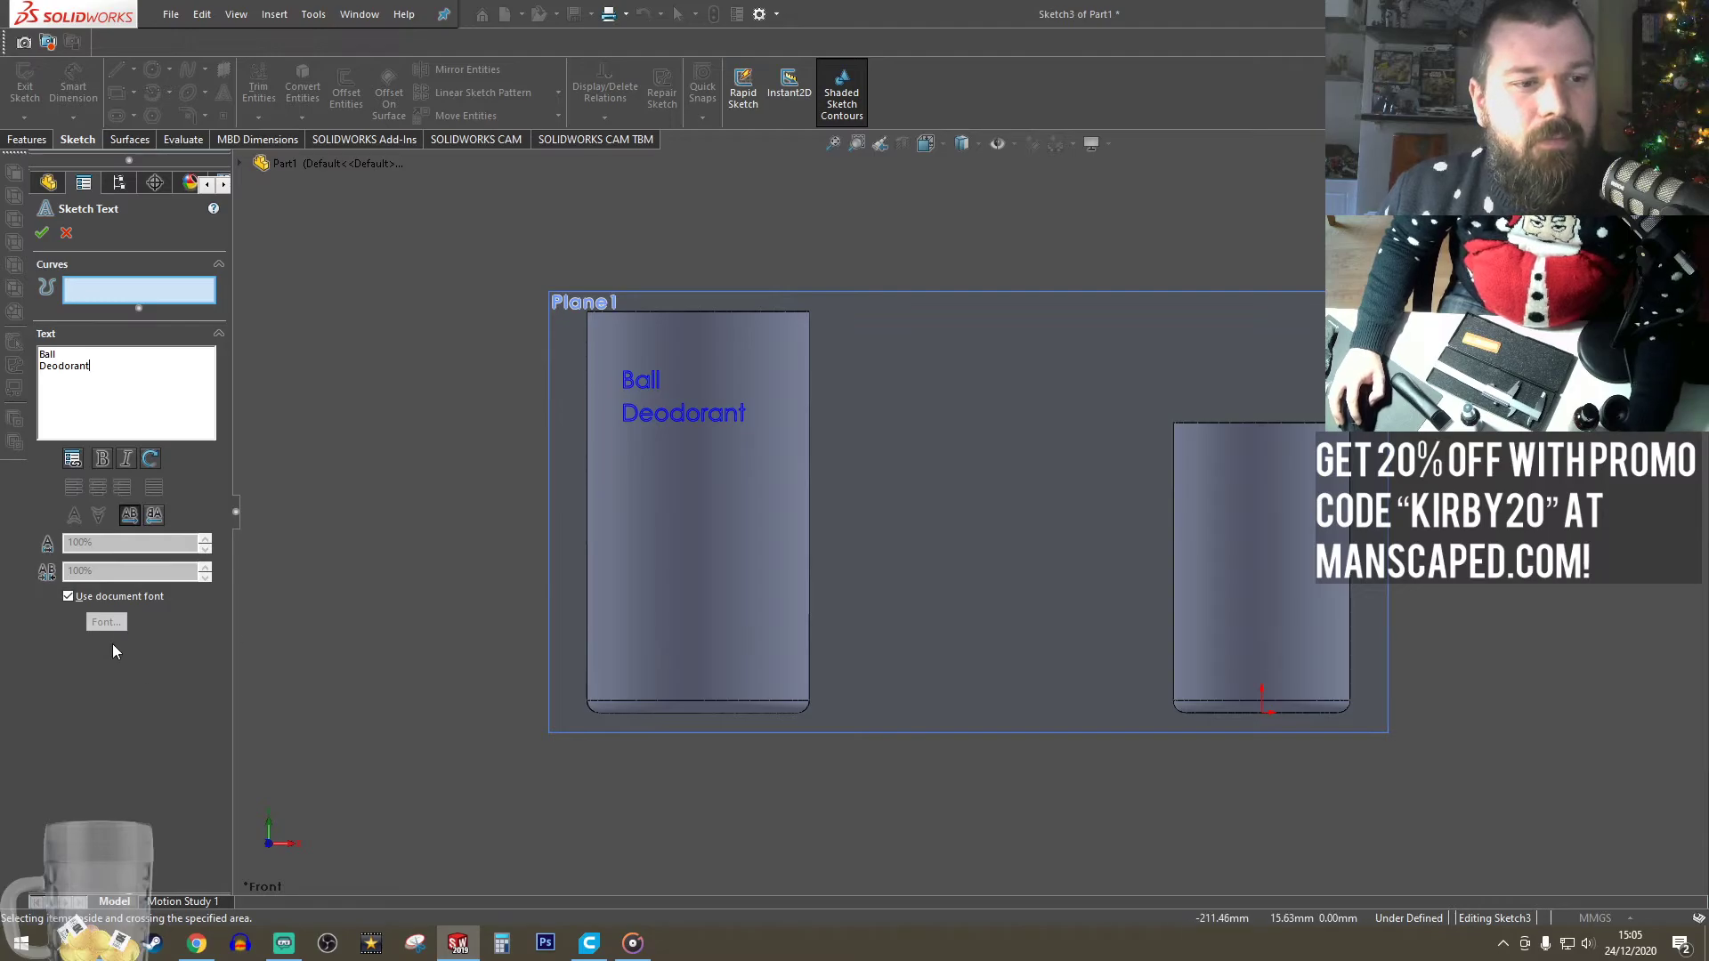
- Override the document font for the sketch text and change it to Impact, Regular
{"action": "left_click", "coordinate": [69, 596]}
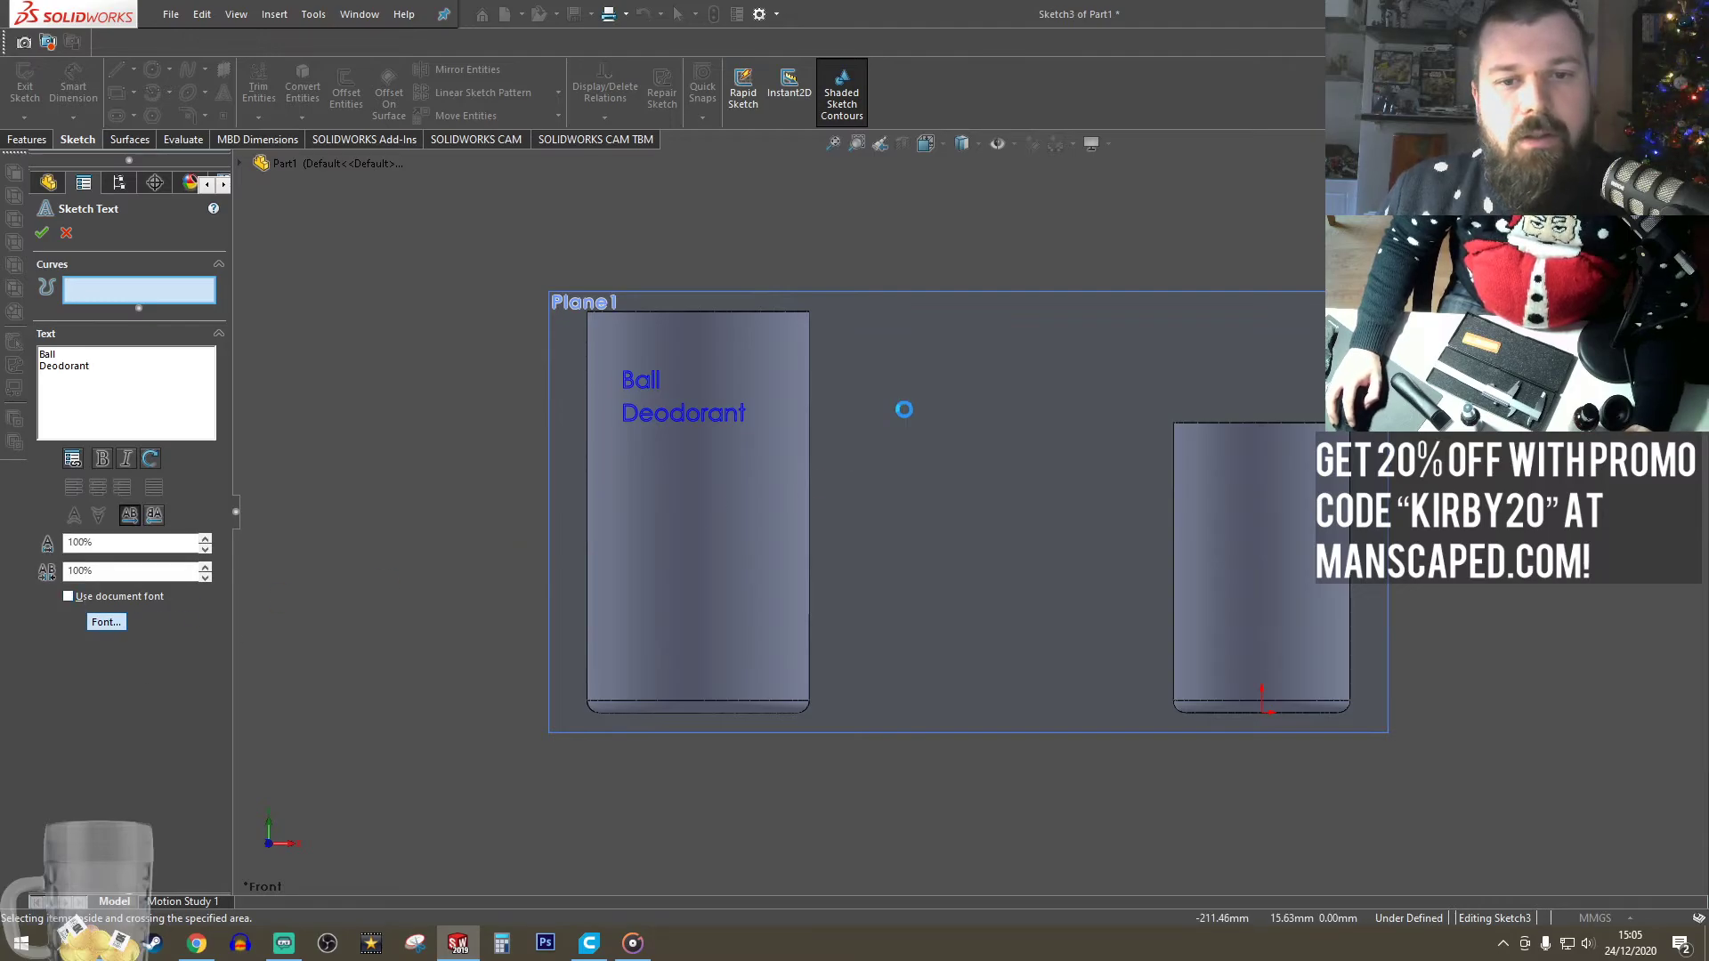
{"action": "left_click", "coordinate": [760, 392]}
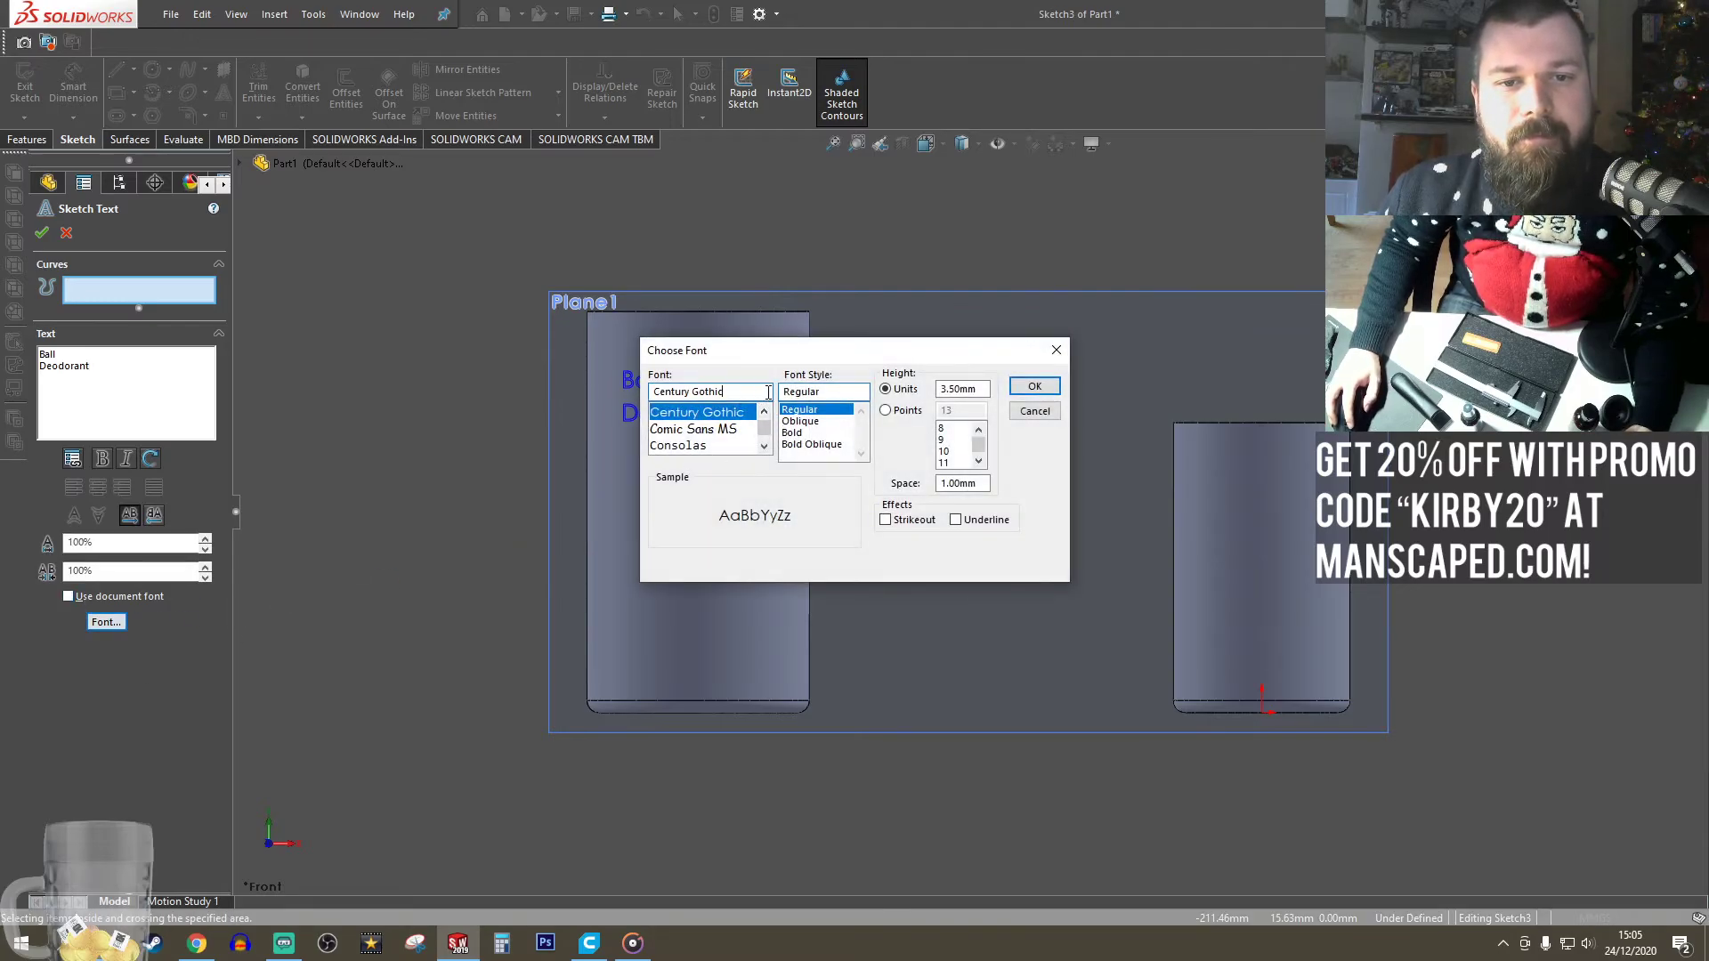
{"action": "type", "text": "im"}
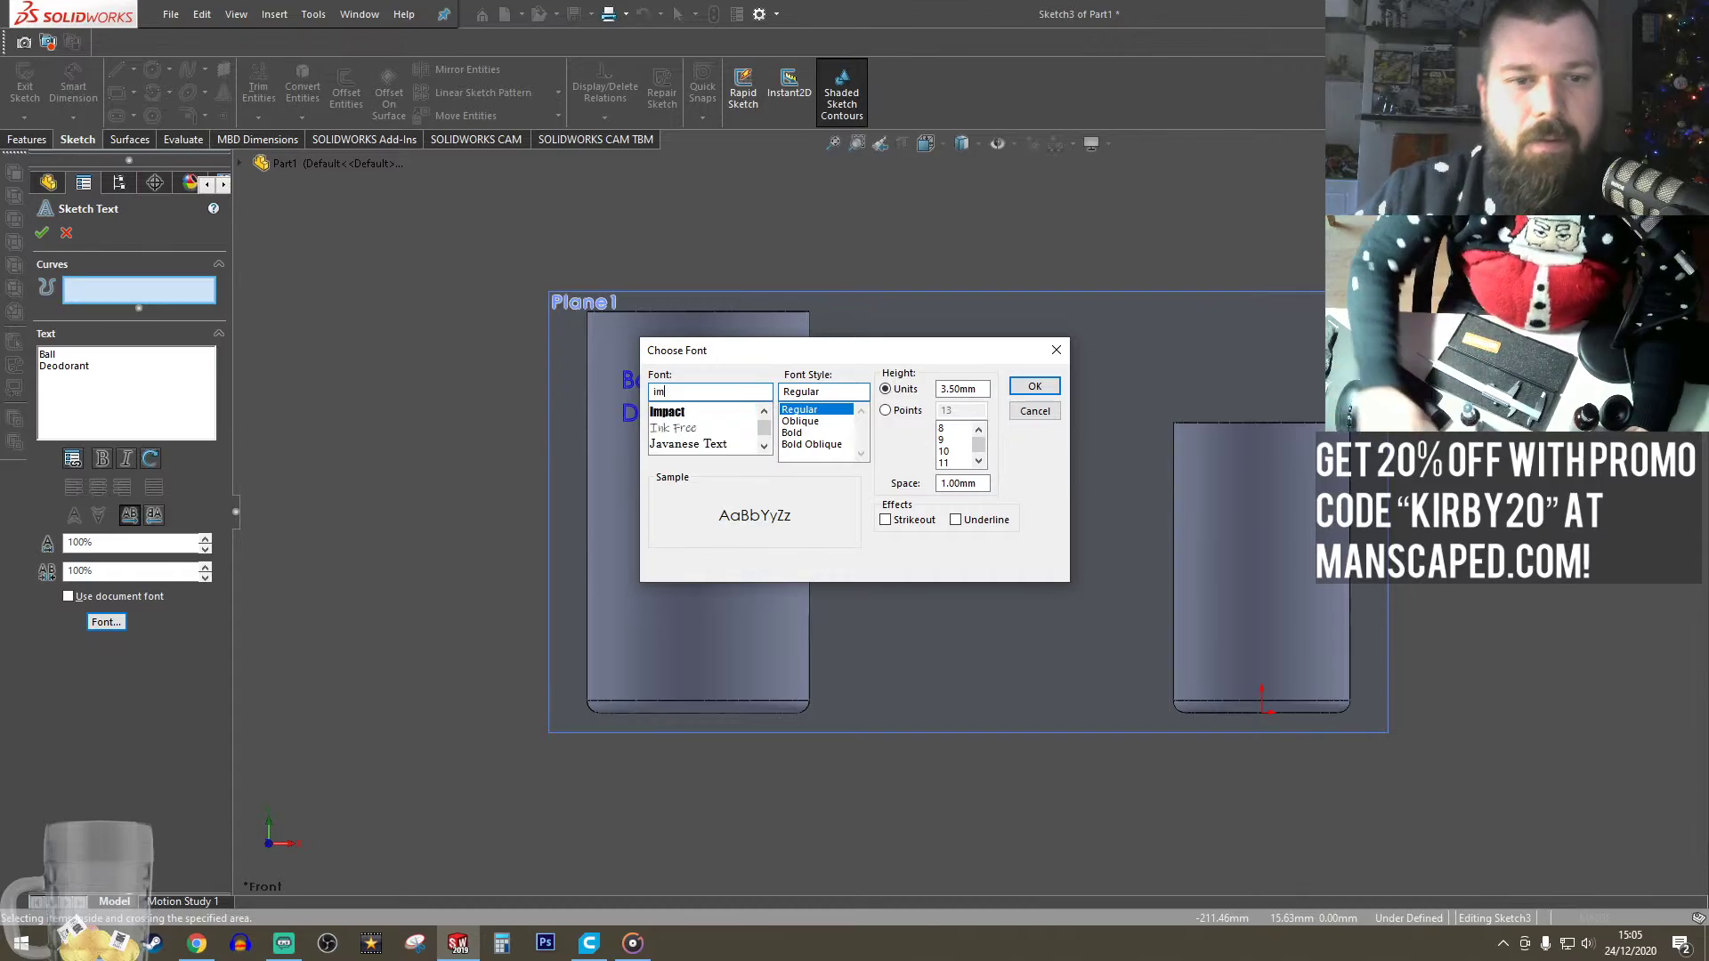
{"action": "left_click", "coordinate": [679, 415]}
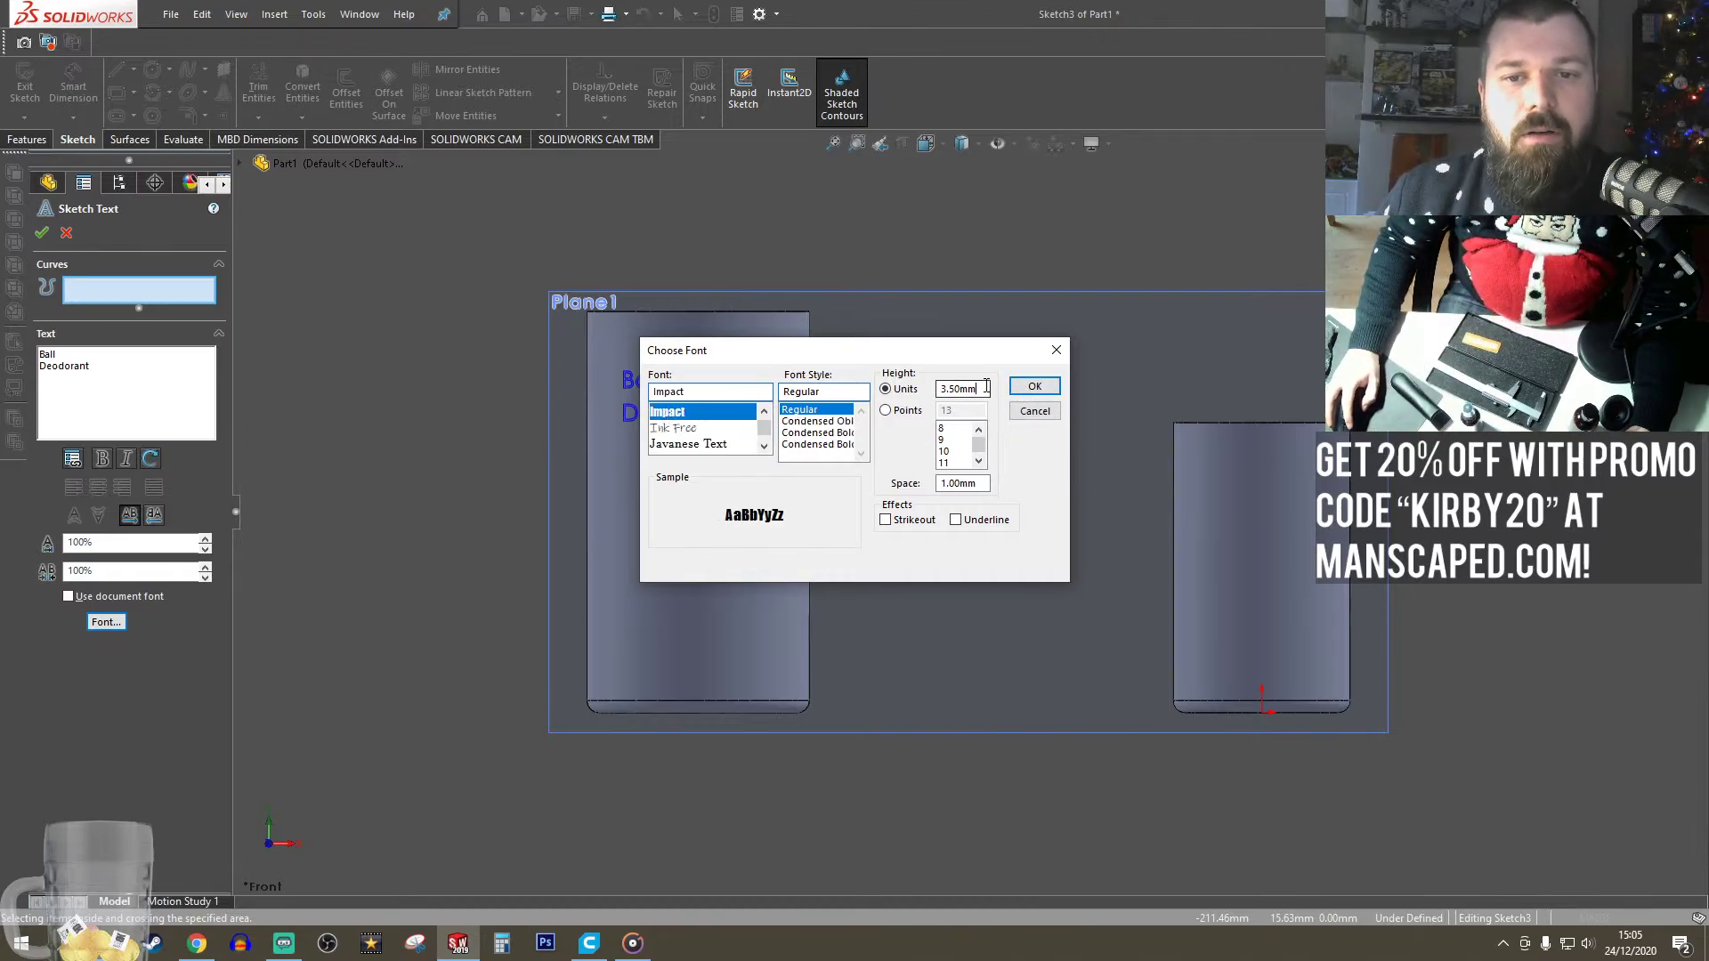
{"action": "key", "text": "Return"}
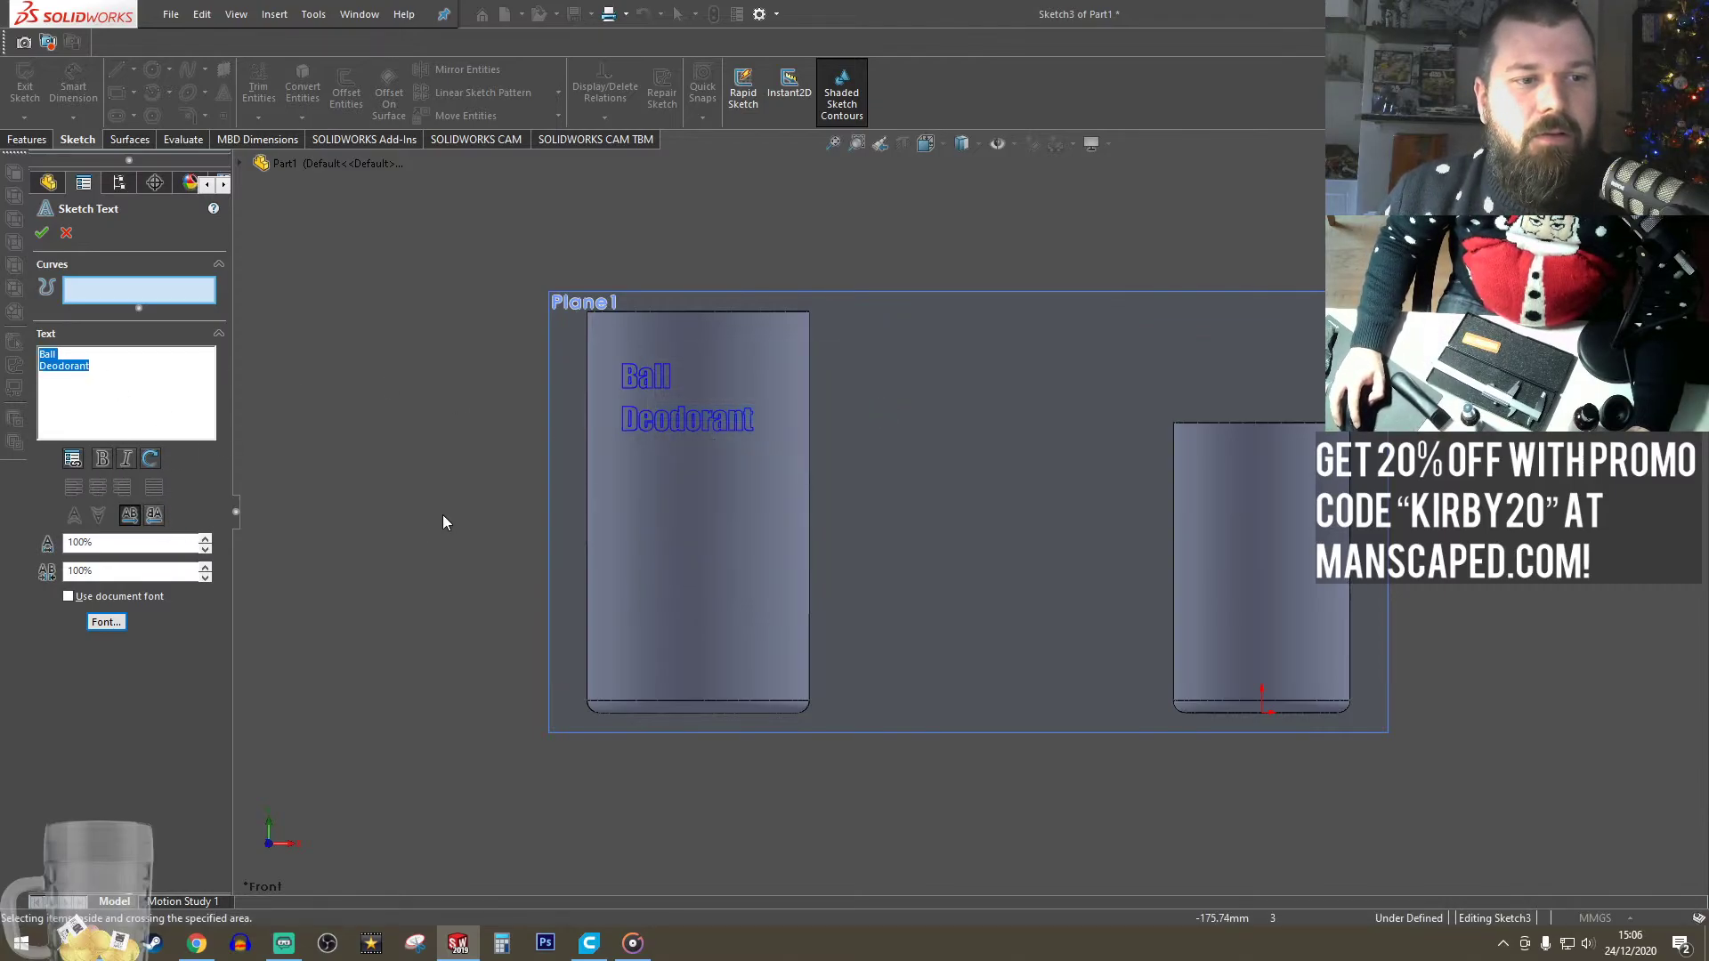
- Centre the two-line text roughly across the taller cylinder's width, below its top edge, and accept the text
{"action": "scroll", "coordinate": [735, 419], "scroll_direction": "up", "scroll_amount": 5}
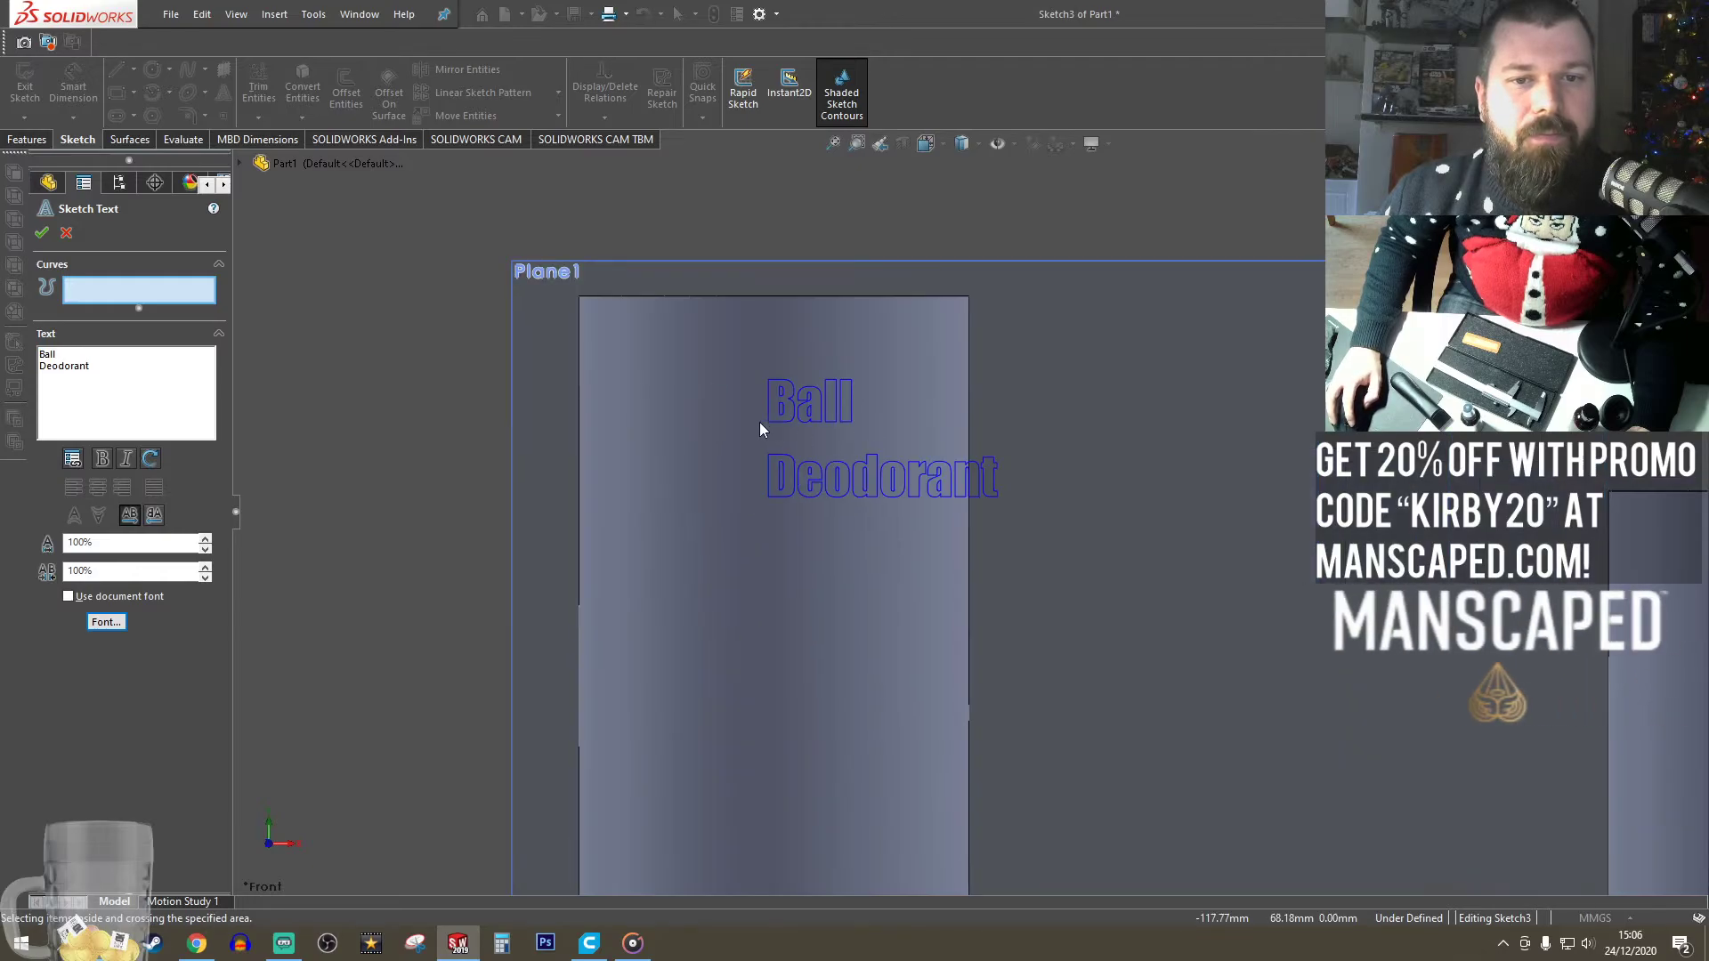
{"action": "mouse_move", "coordinate": [760, 422]}
{"action": "left_mouse_down"}
{"action": "mouse_move", "coordinate": [678, 433]}
{"action": "mouse_move", "coordinate": [655, 458]}
{"action": "mouse_move", "coordinate": [680, 470]}
{"action": "mouse_move", "coordinate": [602, 468]}
{"action": "left_mouse_up"}
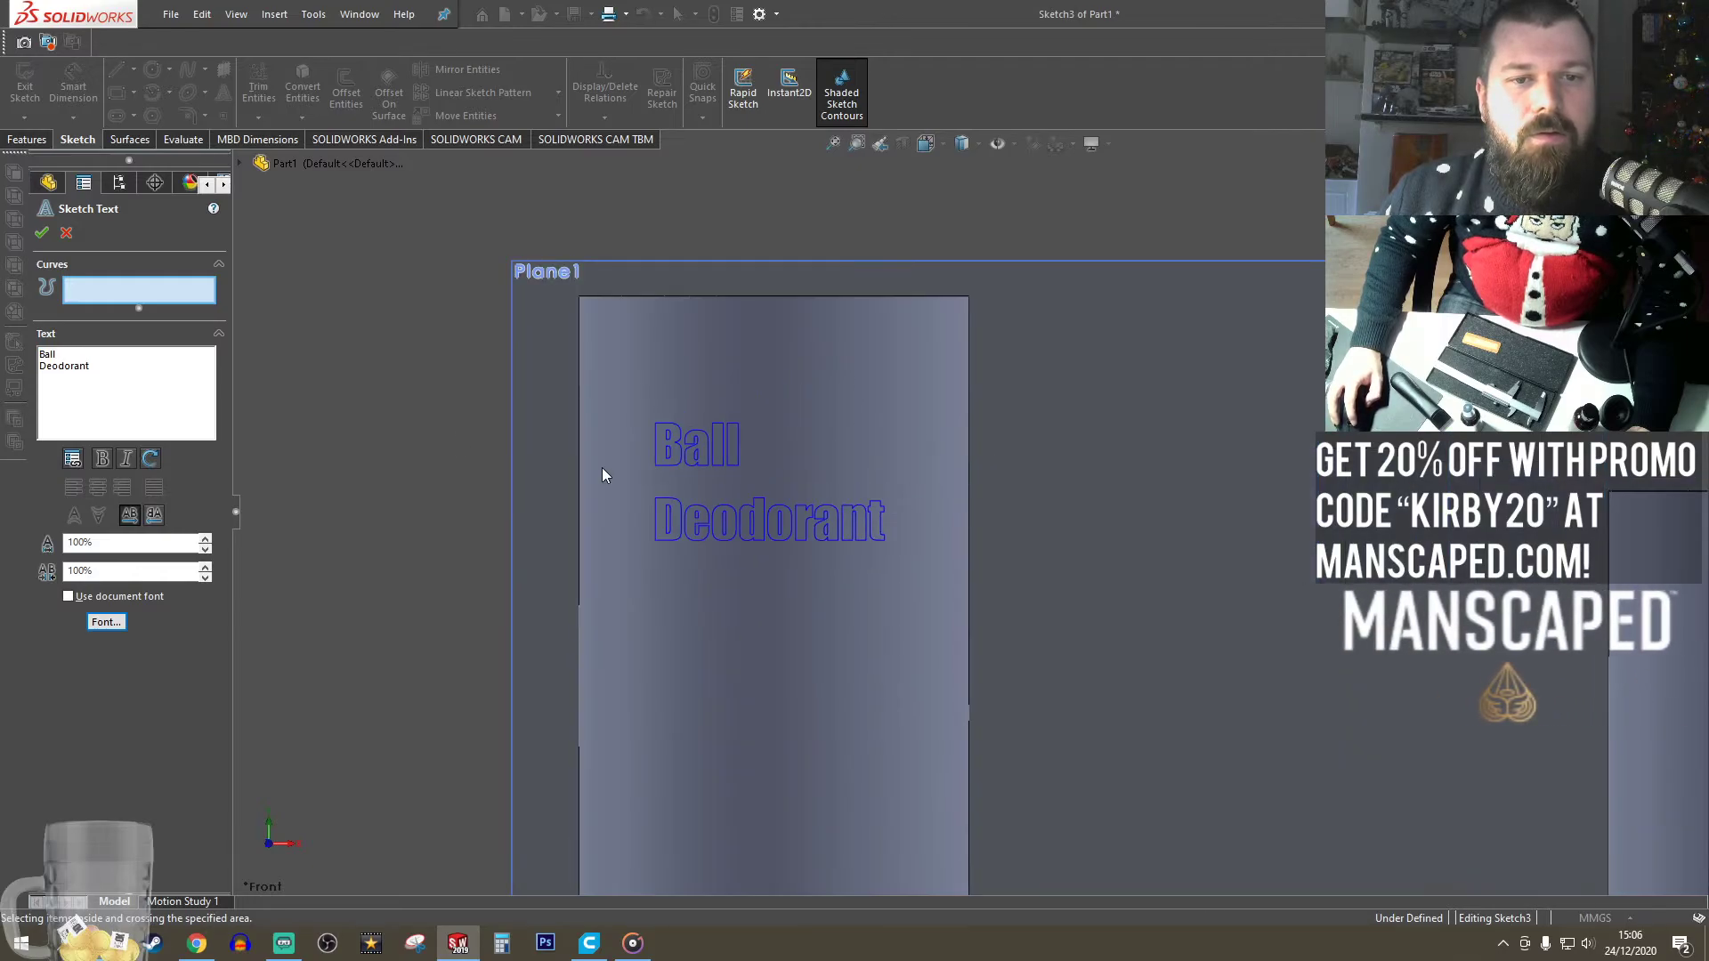
{"action": "left_click", "coordinate": [41, 234]}
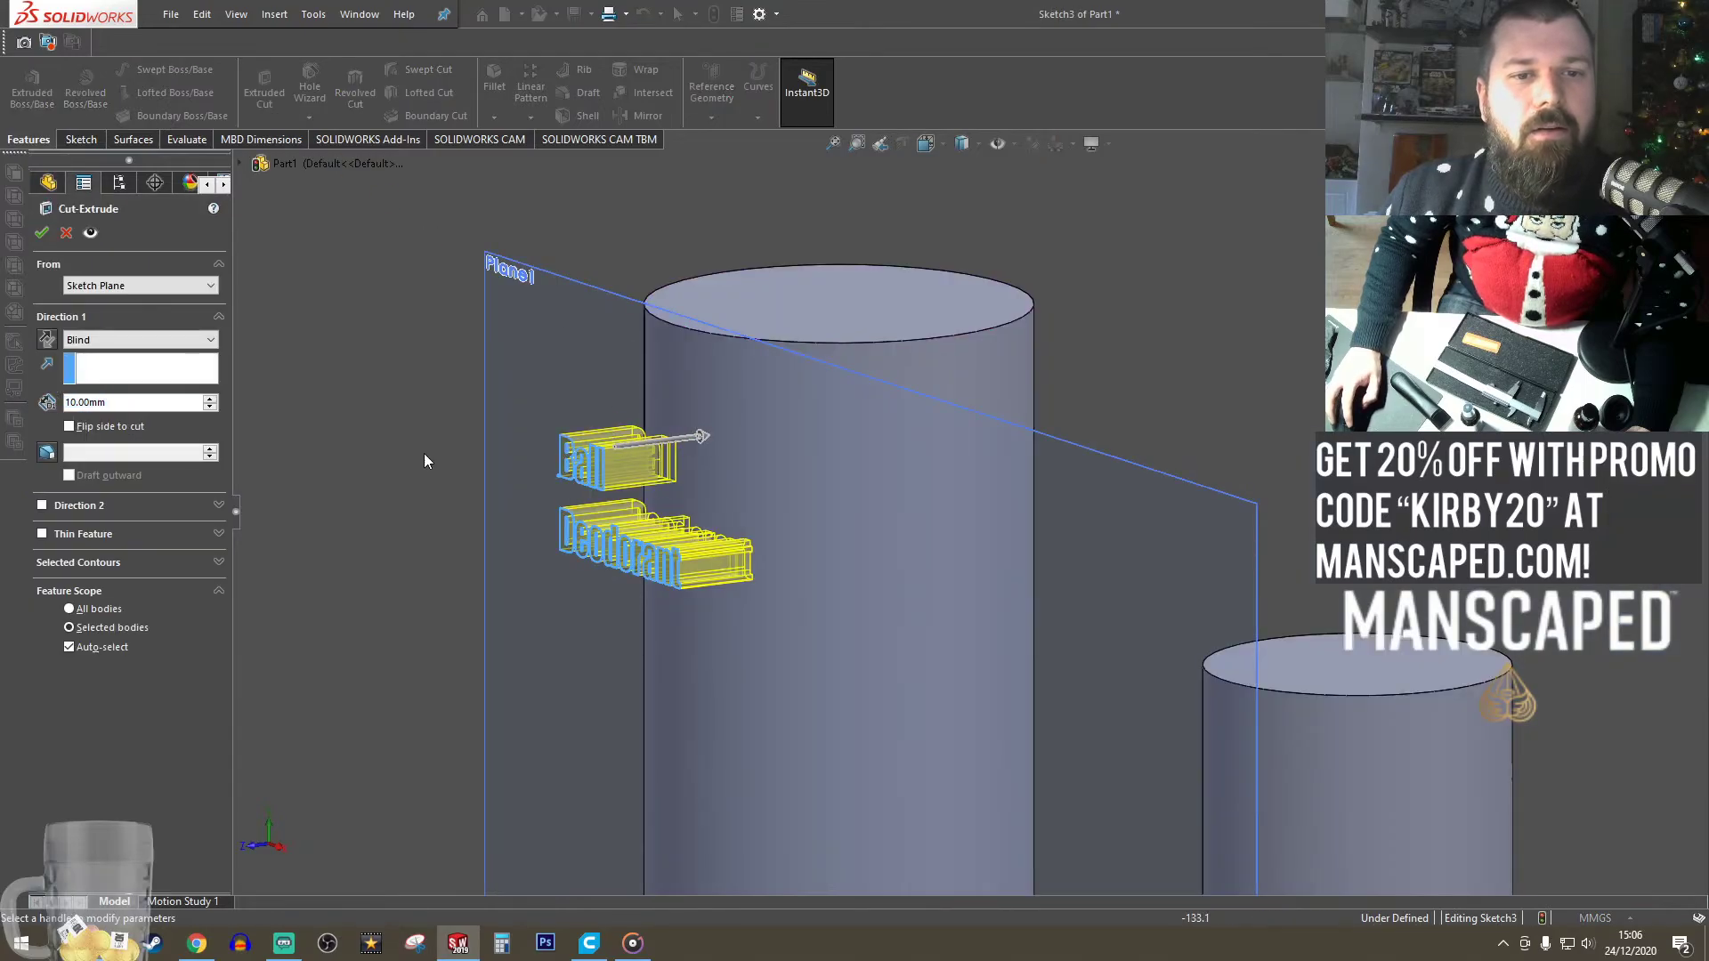
- Cut-extrude the text up to an Offset From Surface of 0.5 mm from the taller cylinder's side face, with Reverse offset on
{"action": "left_click", "coordinate": [131, 340]}
{"action": "left_click", "coordinate": [156, 420]}
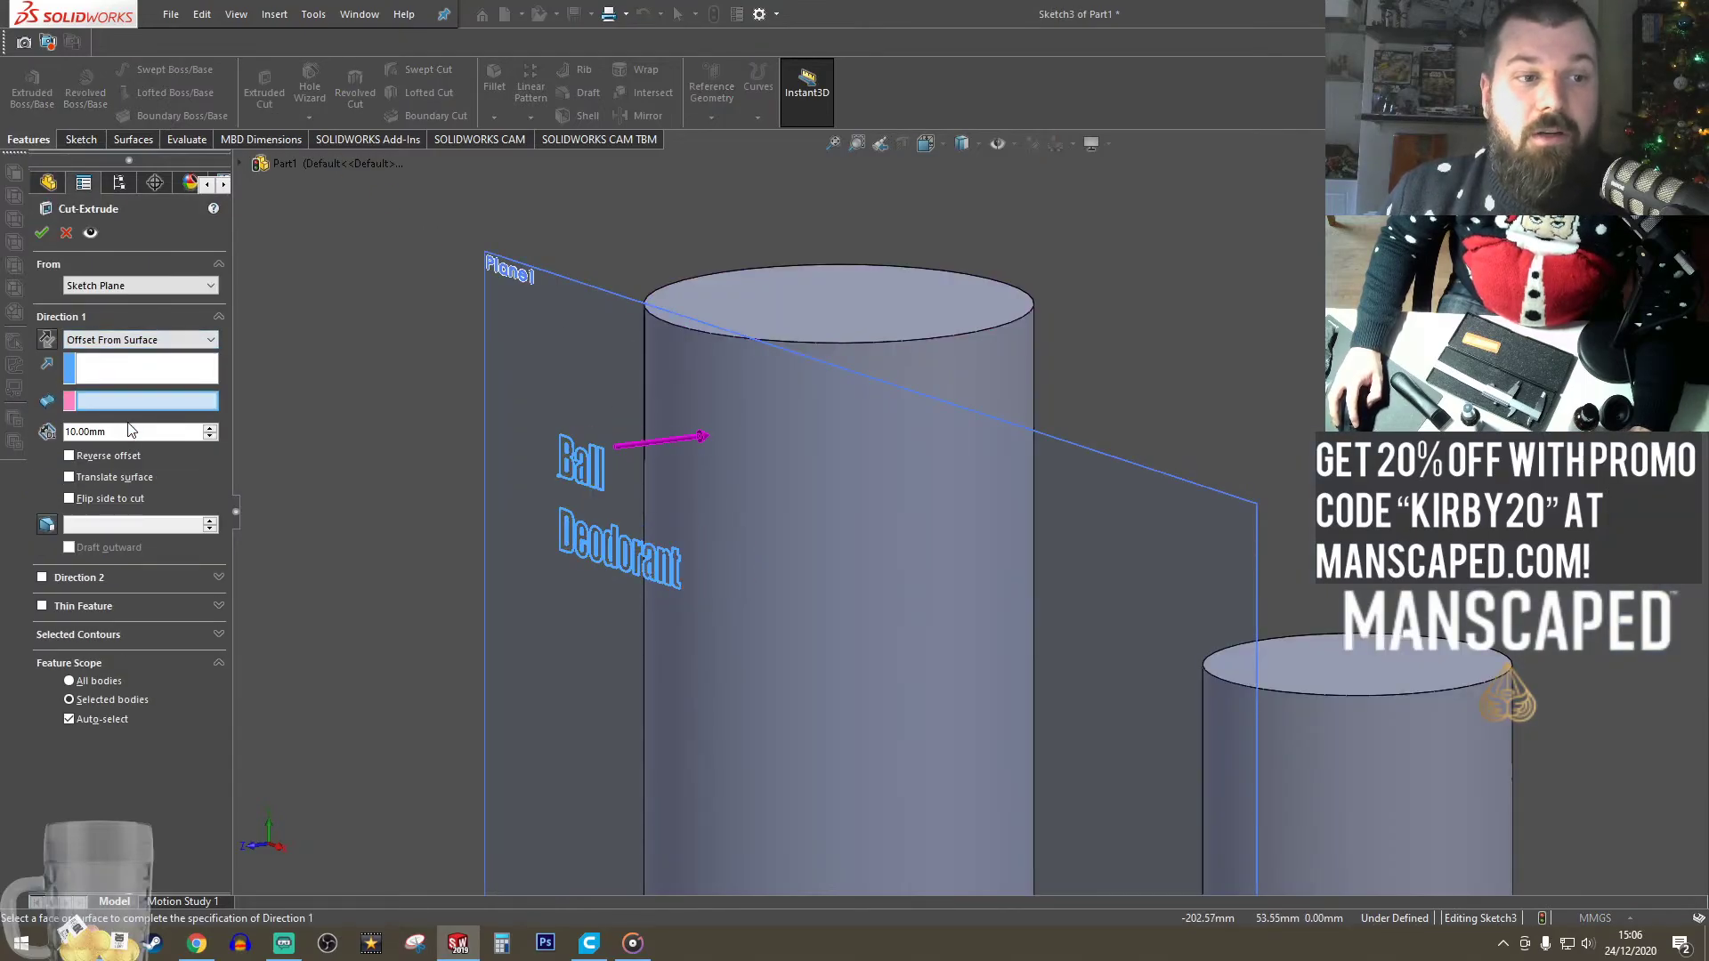
{"action": "double_click", "coordinate": [133, 432]}
{"action": "type", "text": "0.5"}
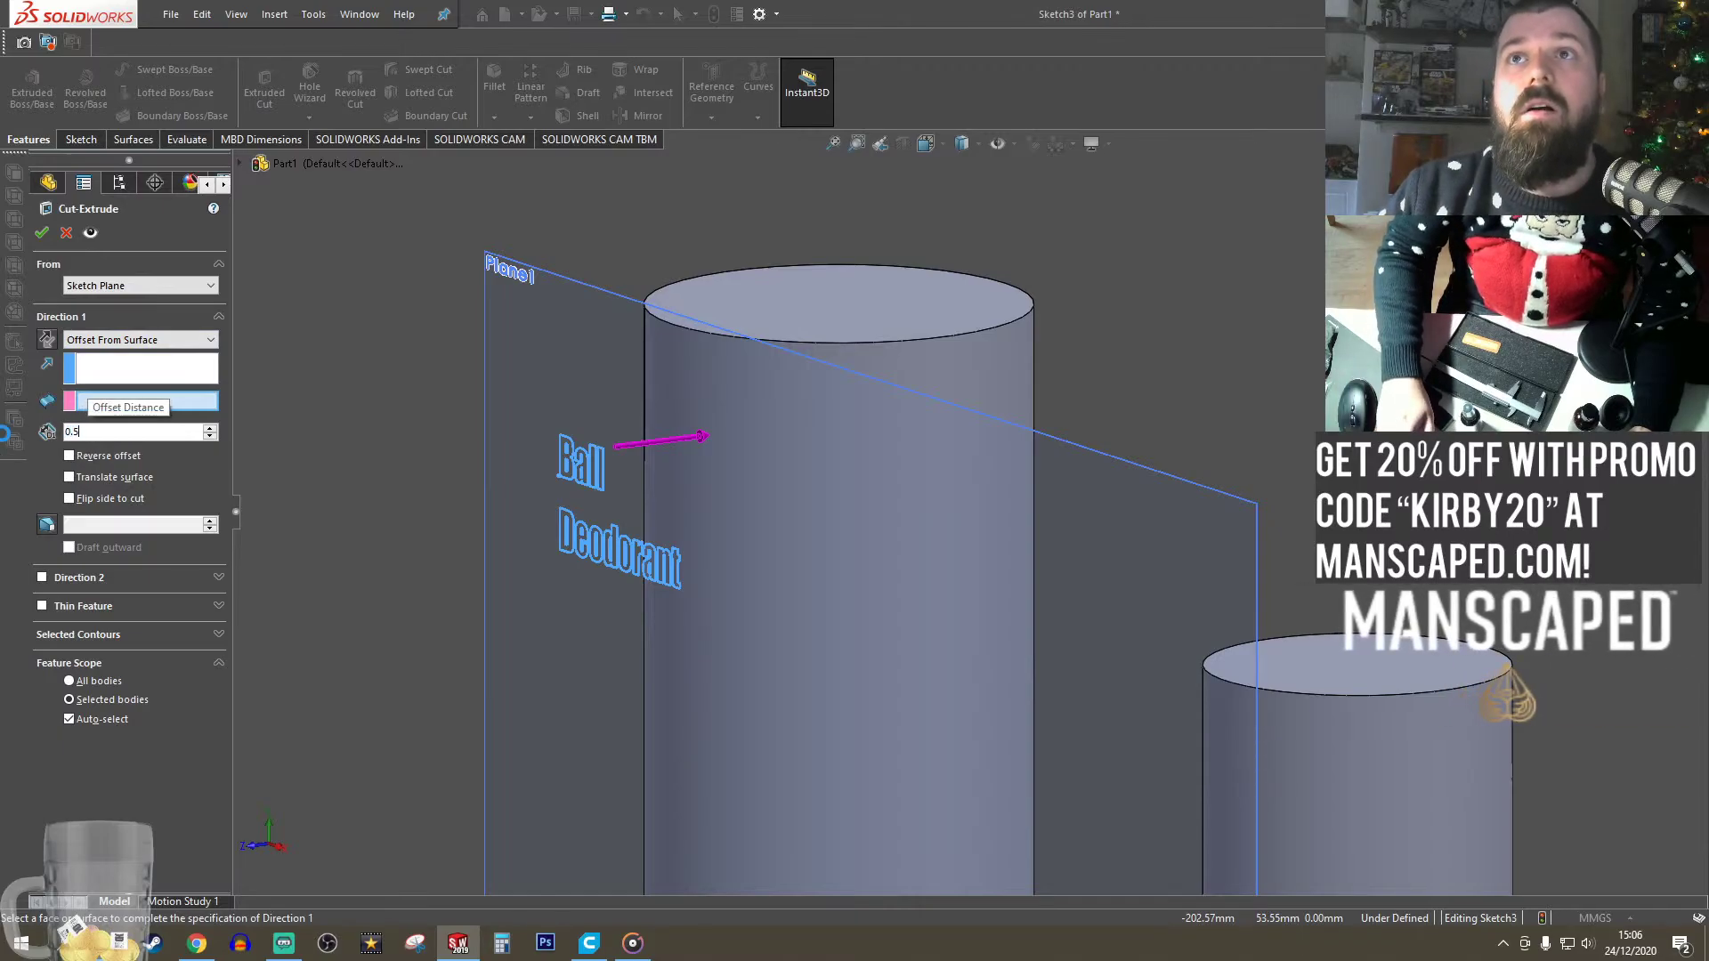
{"action": "key", "text": "Return"}
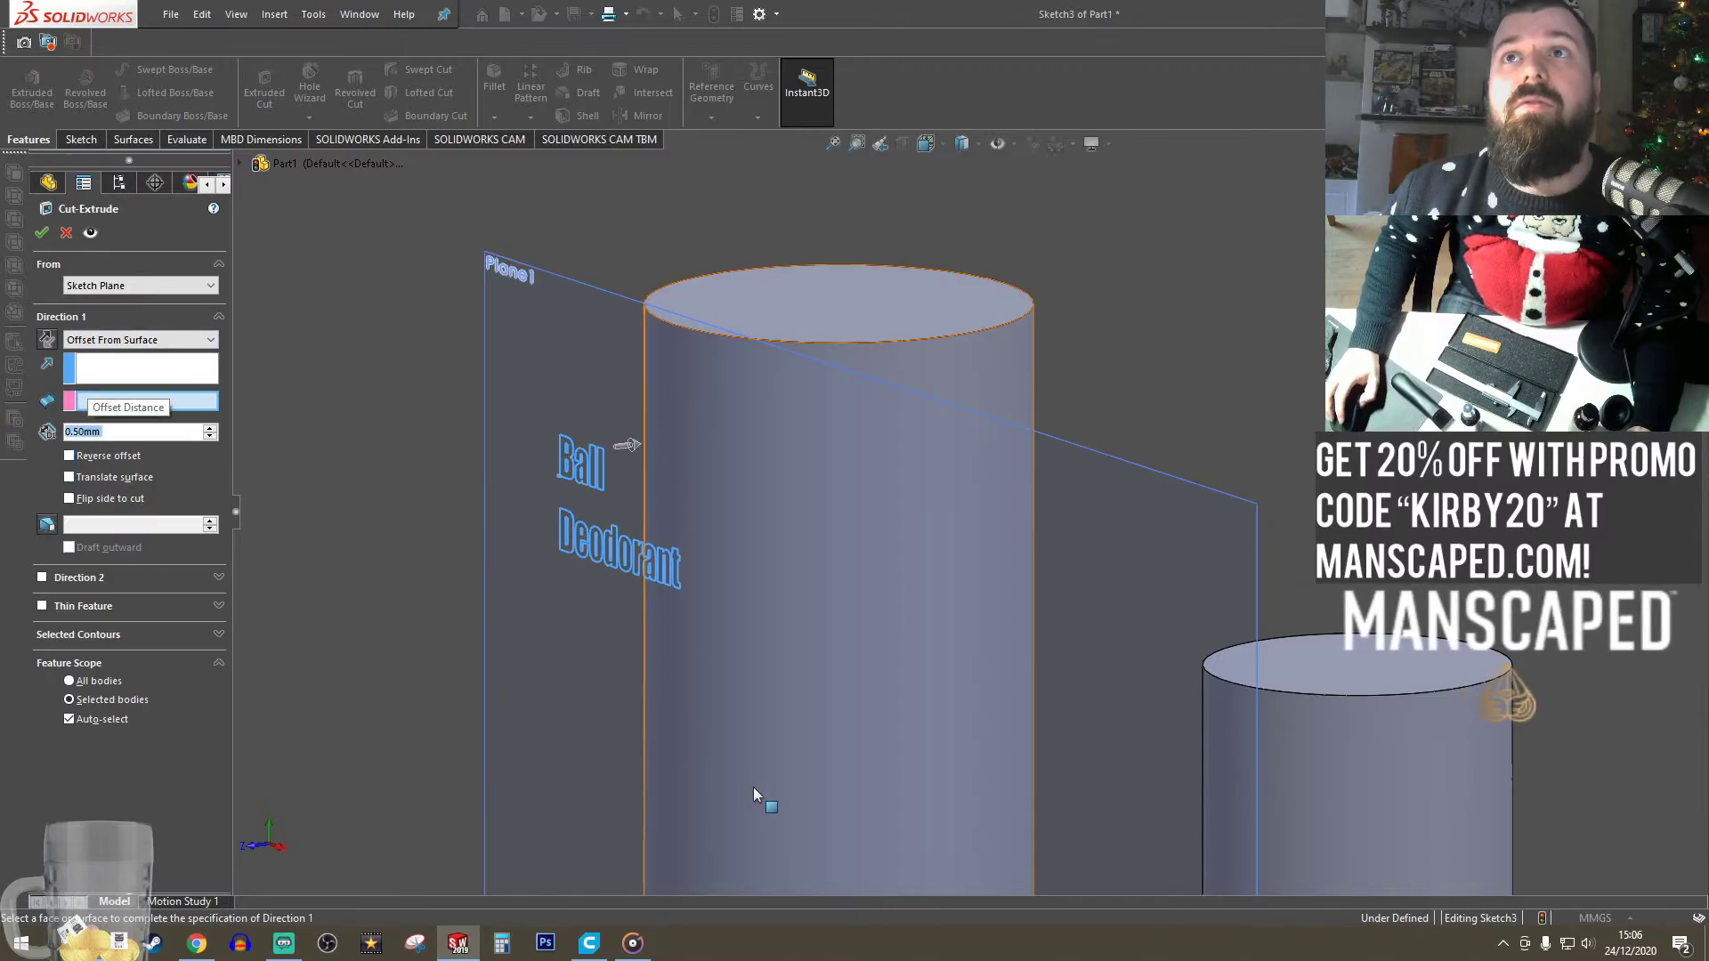
{"action": "left_click", "coordinate": [767, 470]}
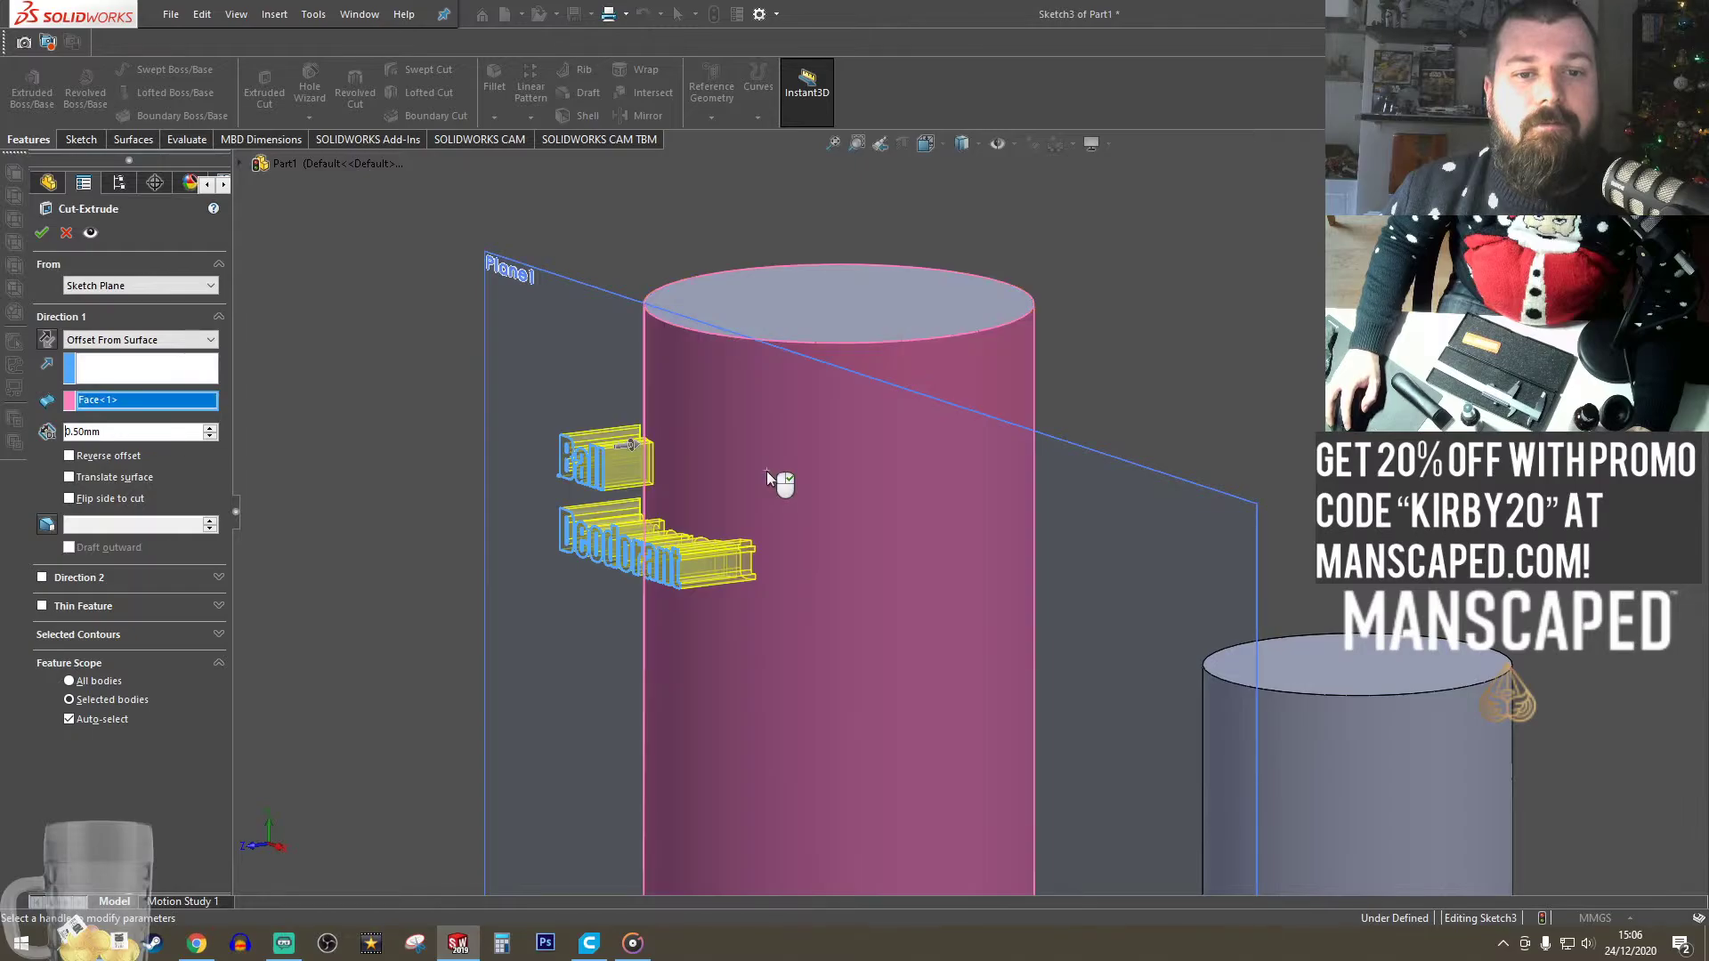
{"action": "left_click", "coordinate": [70, 456]}
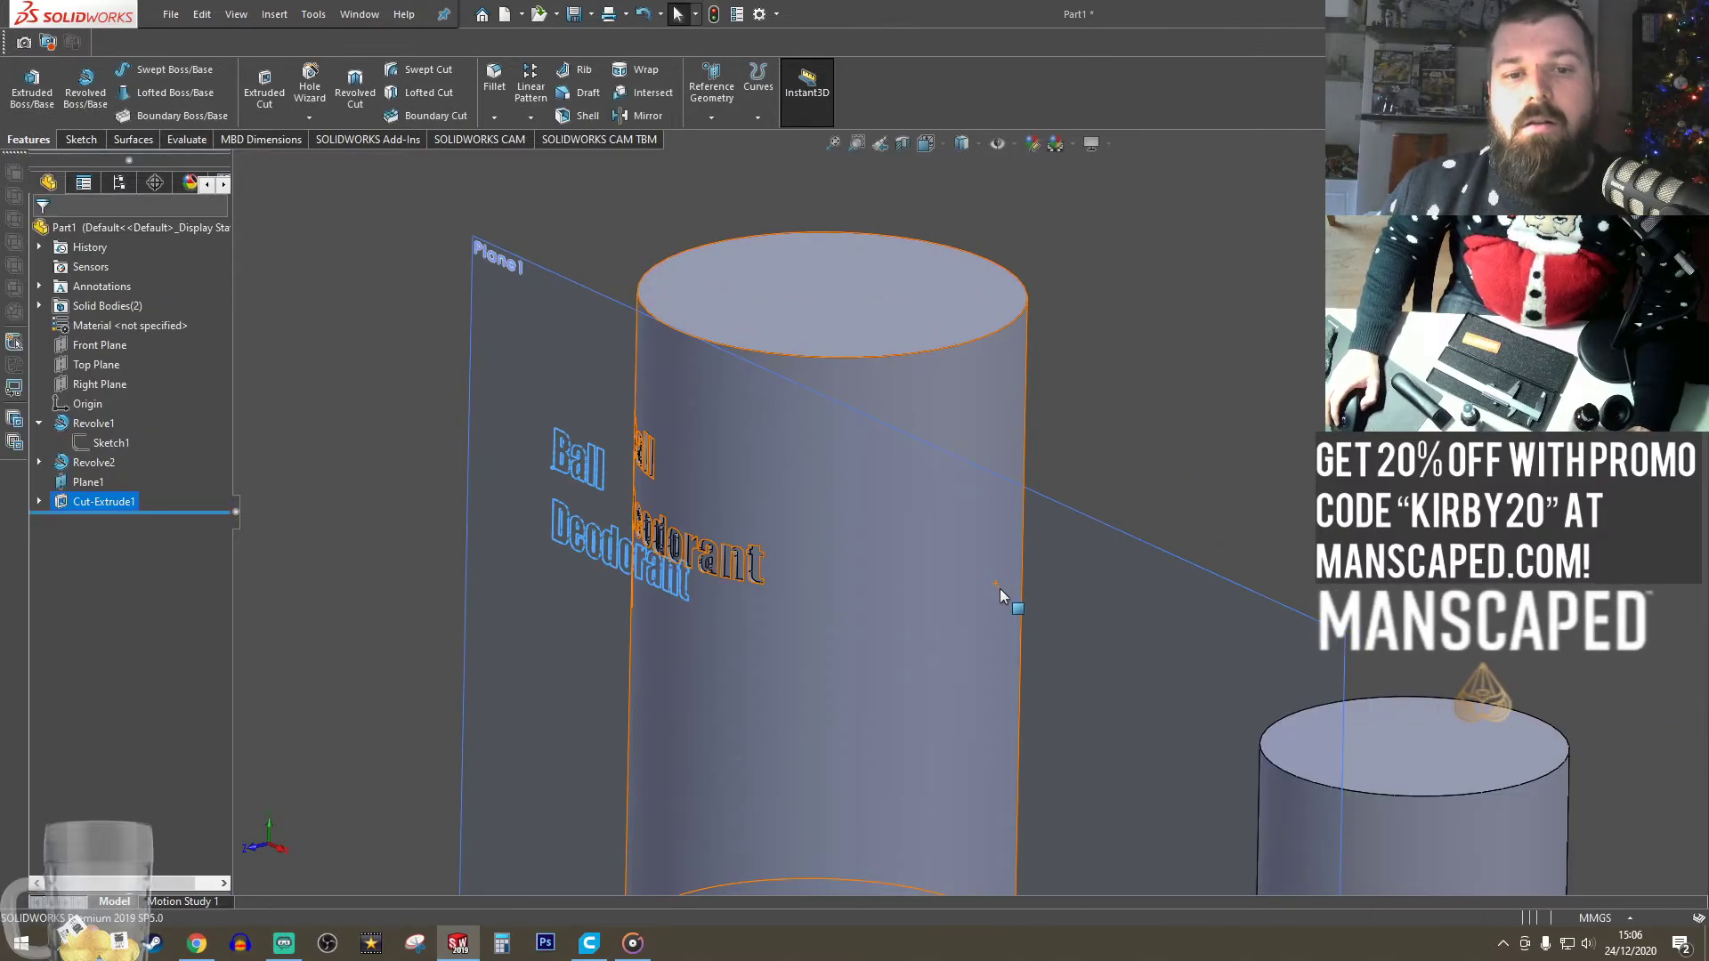
- Edit the text's cut feature and try the Front Plane as the surface its end is offset from
{"action": "scroll", "coordinate": [890, 497], "scroll_direction": "down", "scroll_amount": 4}
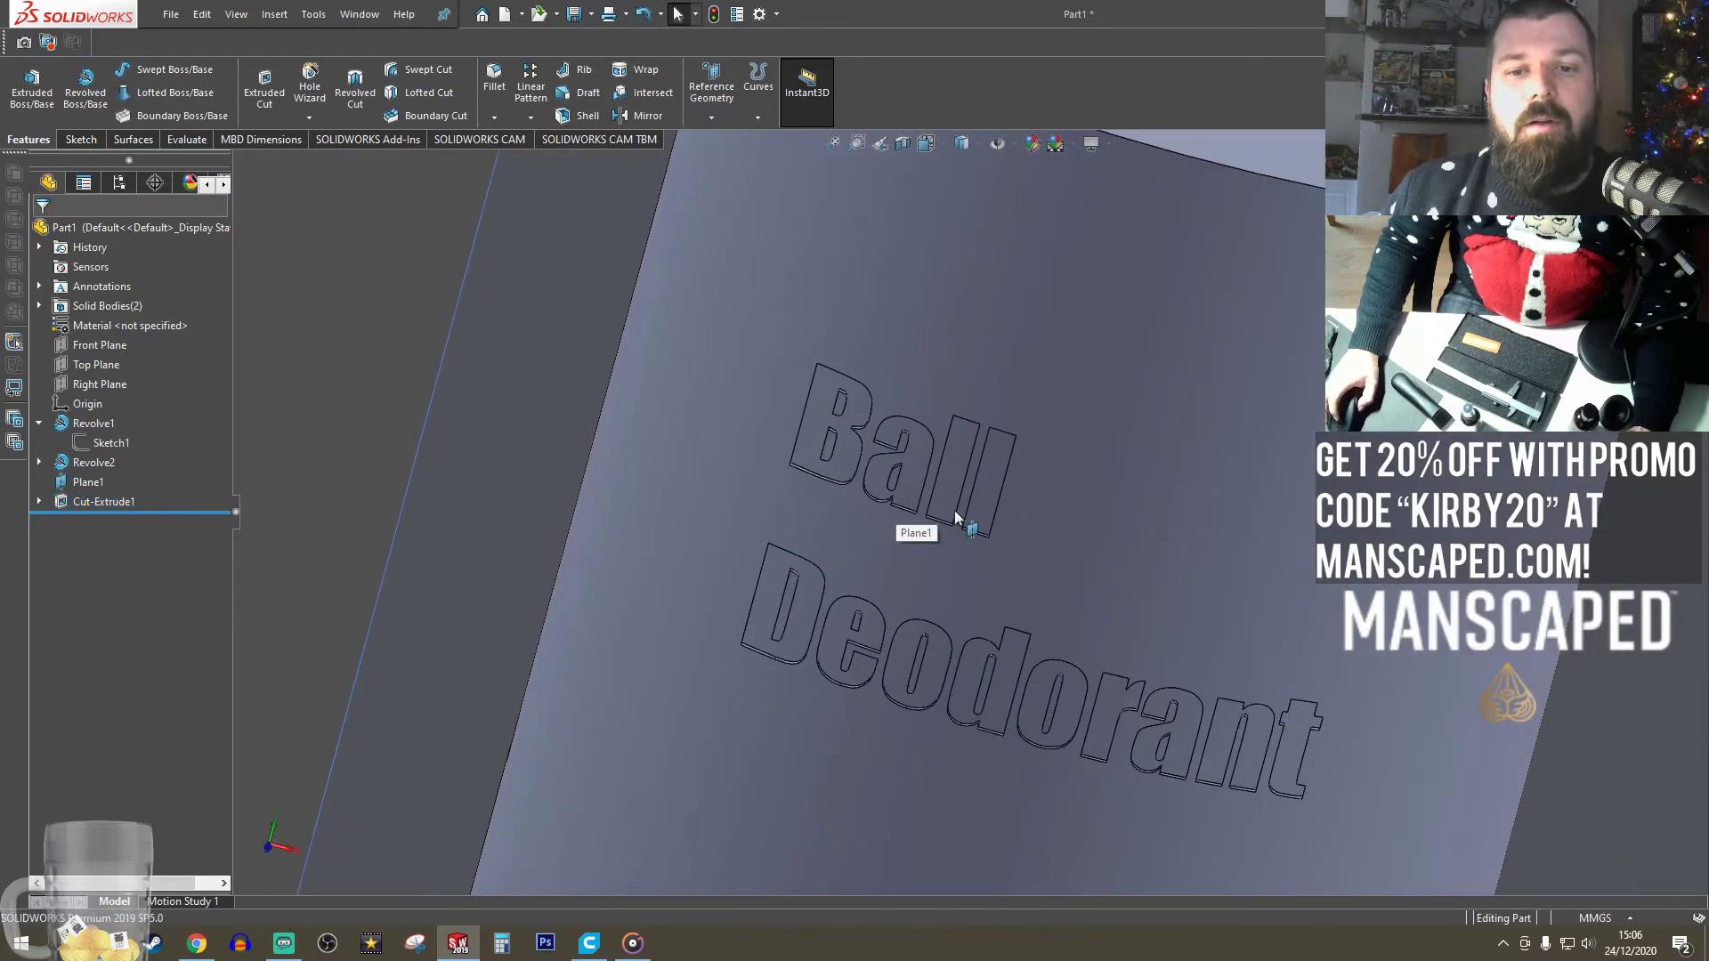
{"action": "scroll", "coordinate": [872, 512], "scroll_direction": "up", "scroll_amount": 4}
{"action": "middle_click_drag", "start_coordinate": [873, 512], "coordinate": [1166, 769]}
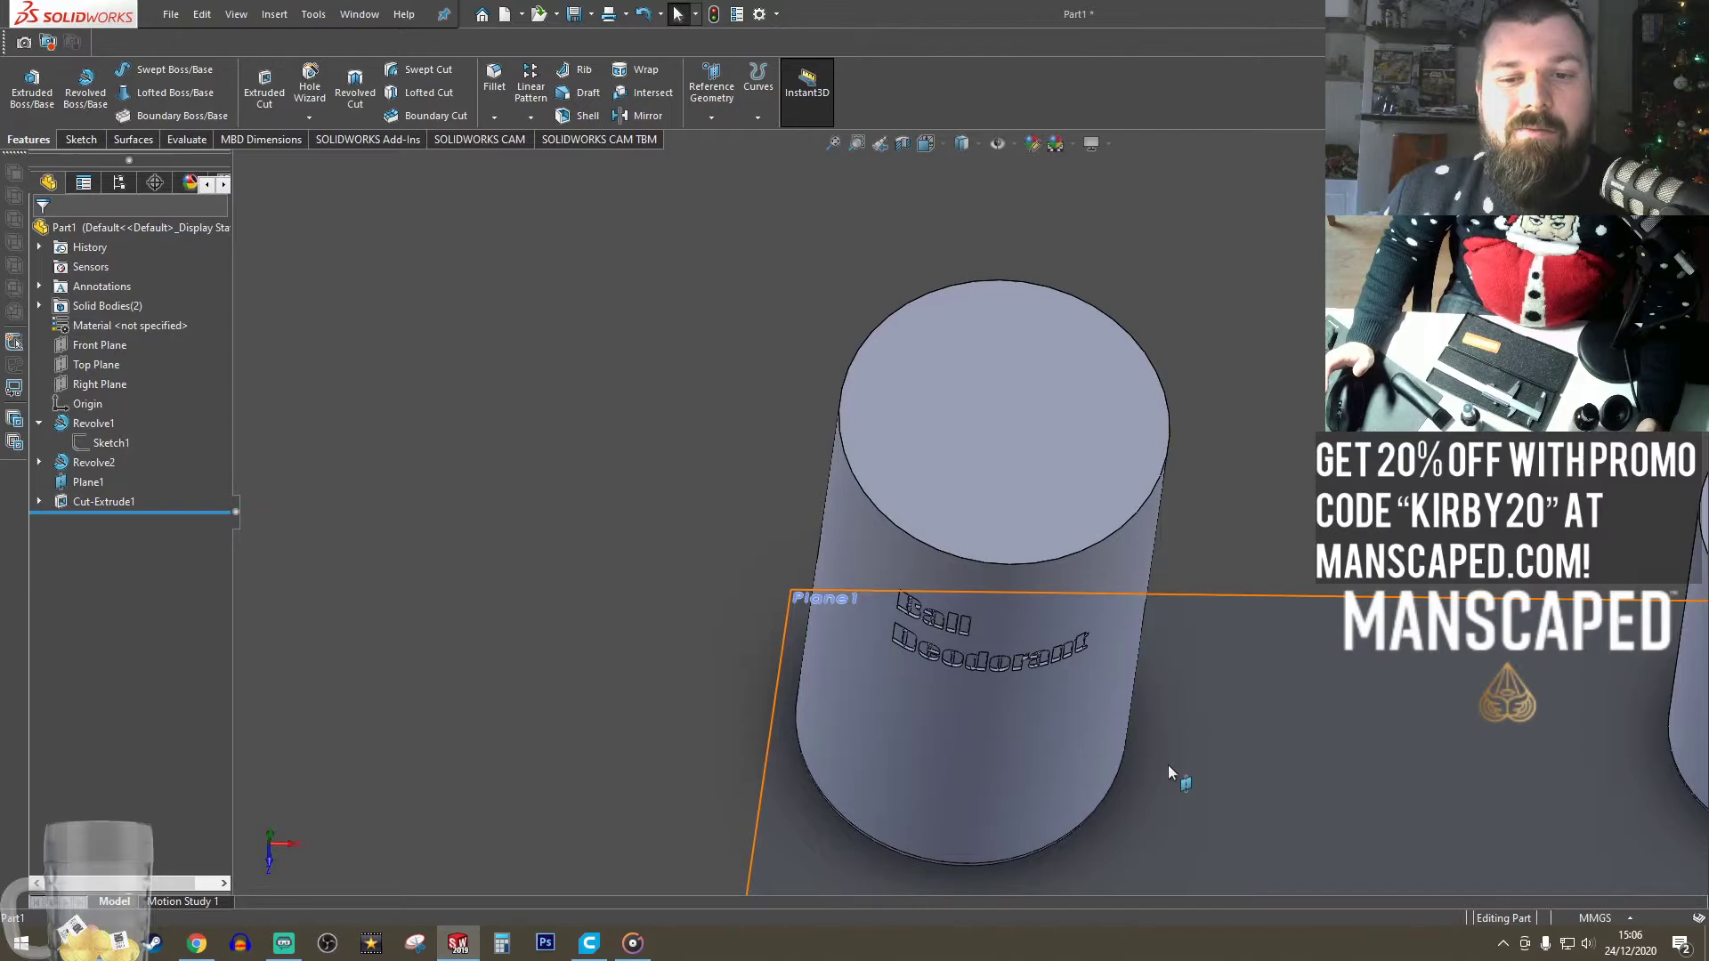
{"action": "middle_click_drag", "start_coordinate": [982, 630], "coordinate": [1306, 434]}
{"action": "left_click", "coordinate": [79, 505]}
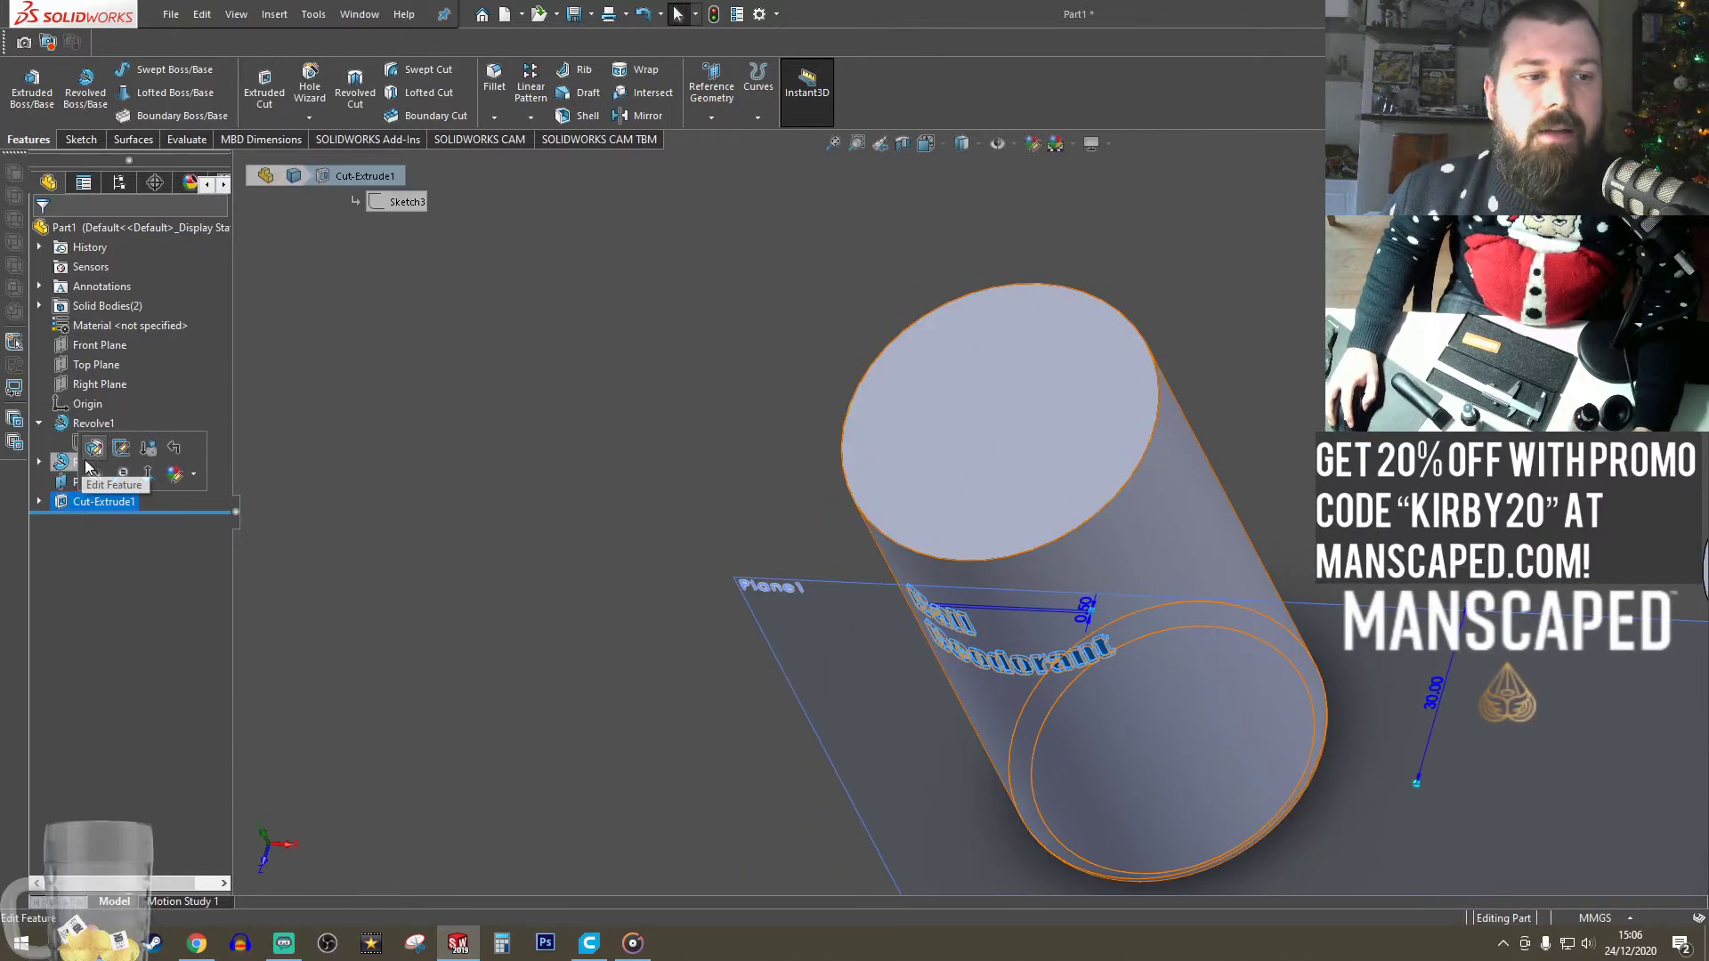
{"action": "left_click", "coordinate": [112, 449]}
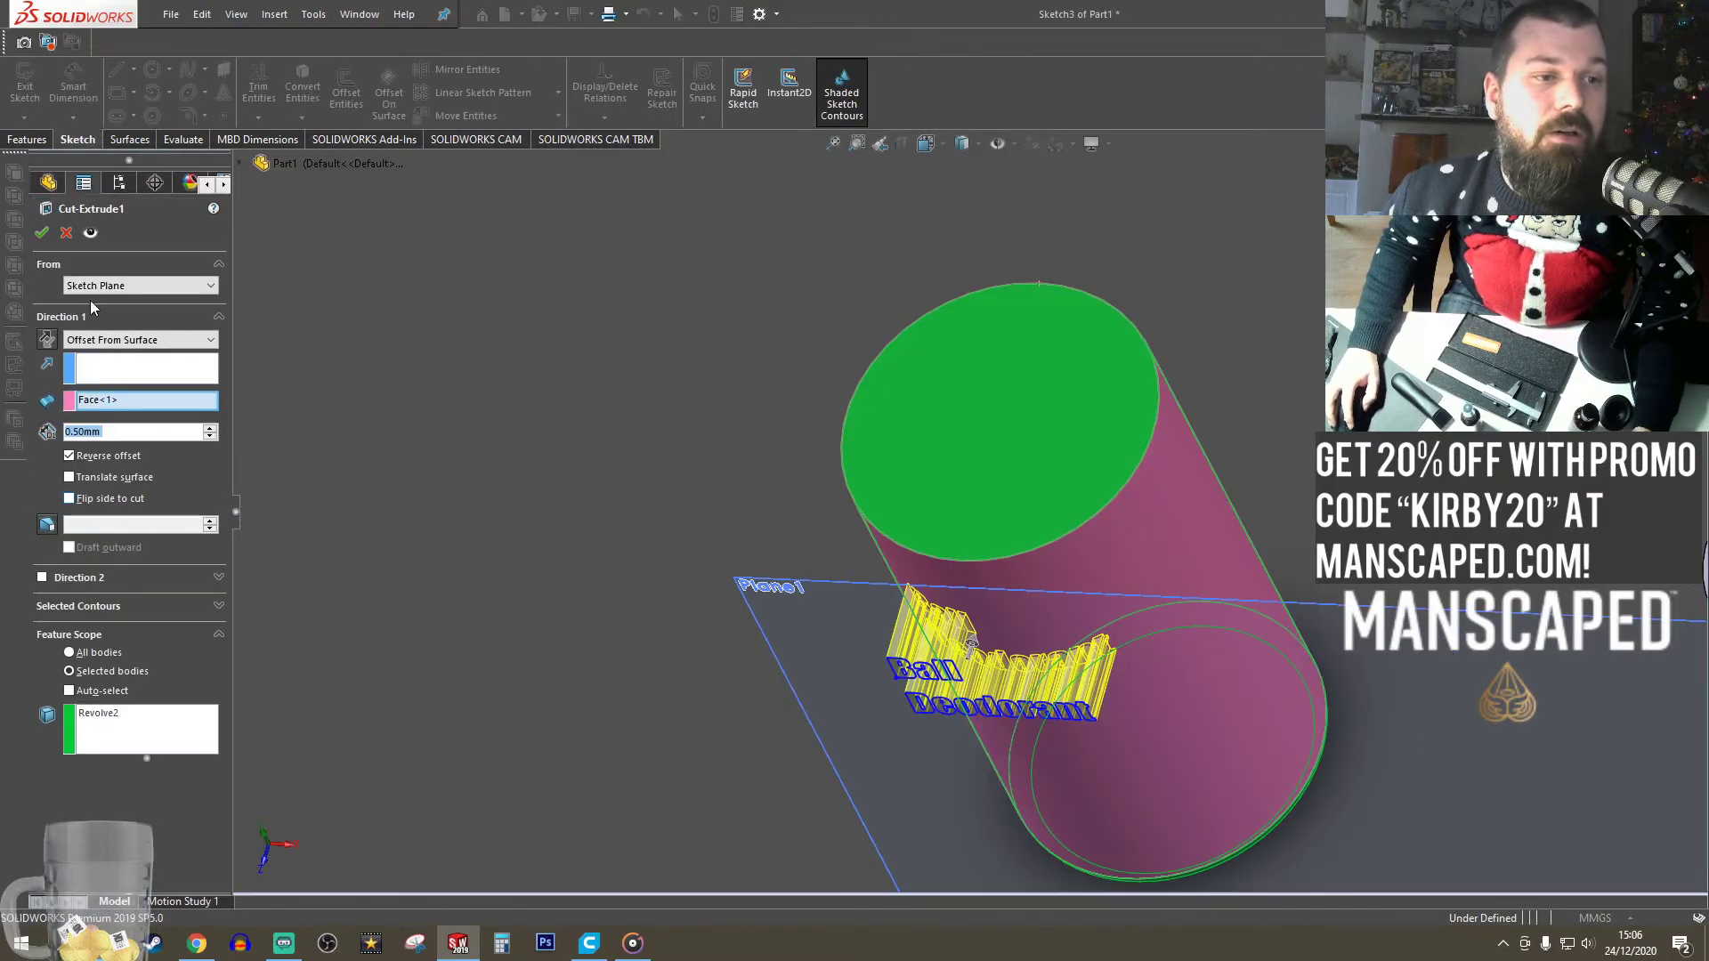
{"action": "left_click", "coordinate": [250, 169]}
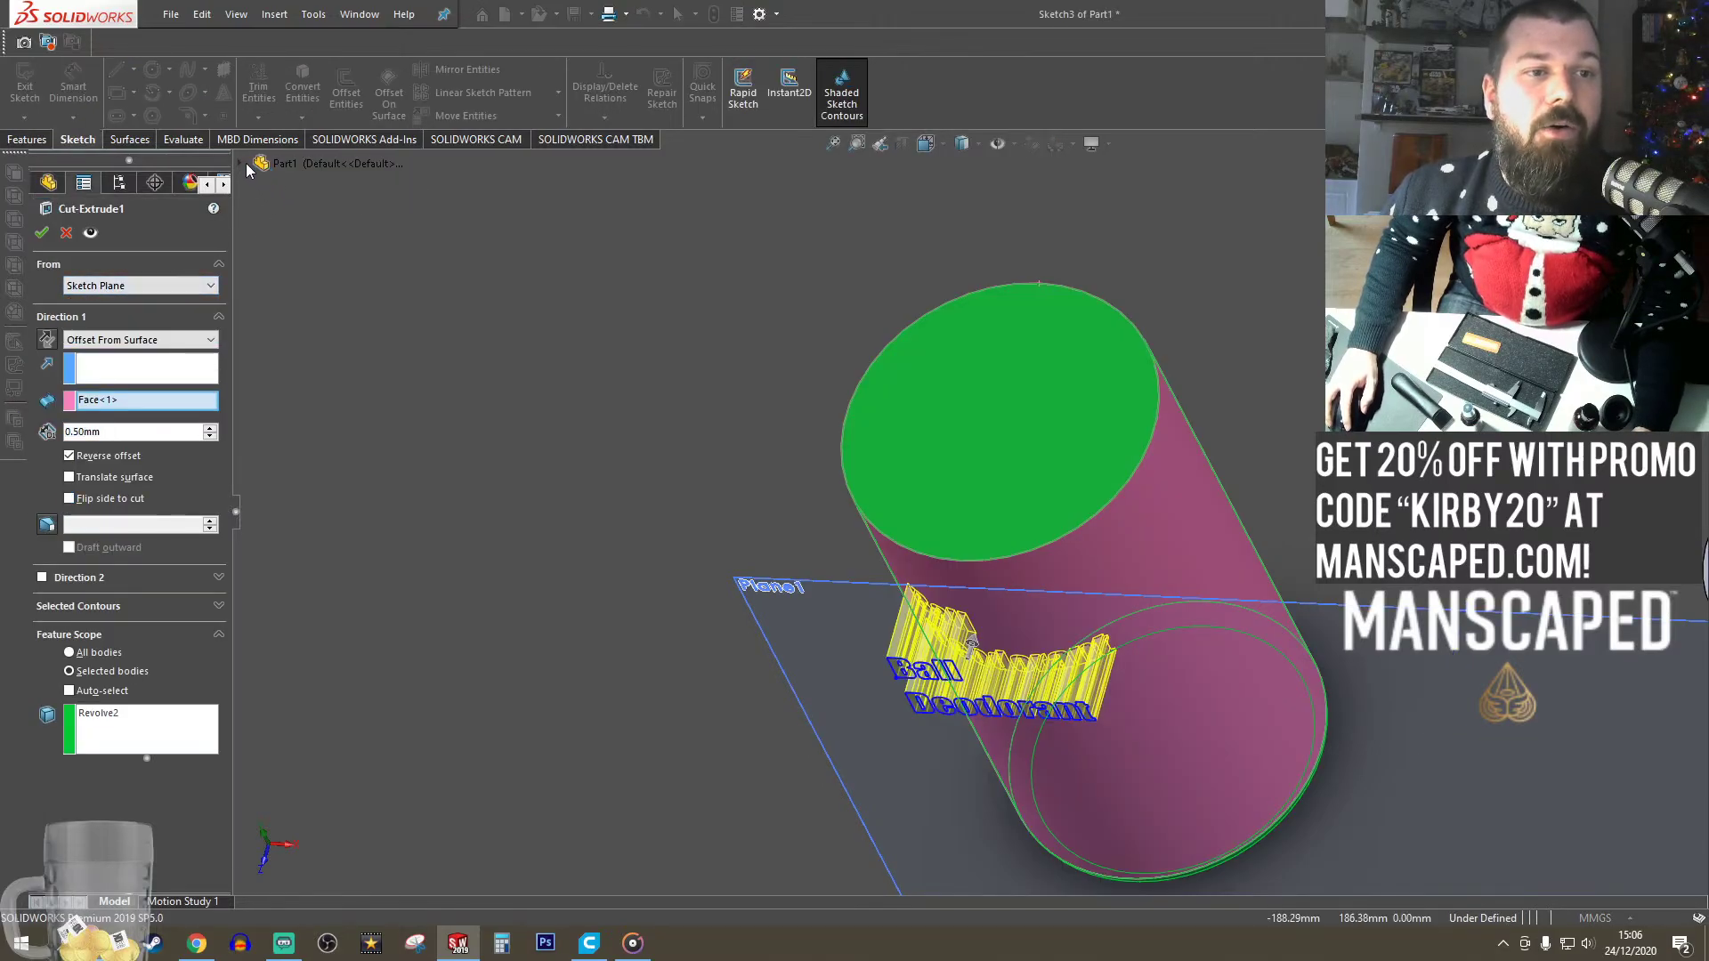
{"action": "left_click", "coordinate": [243, 166]}
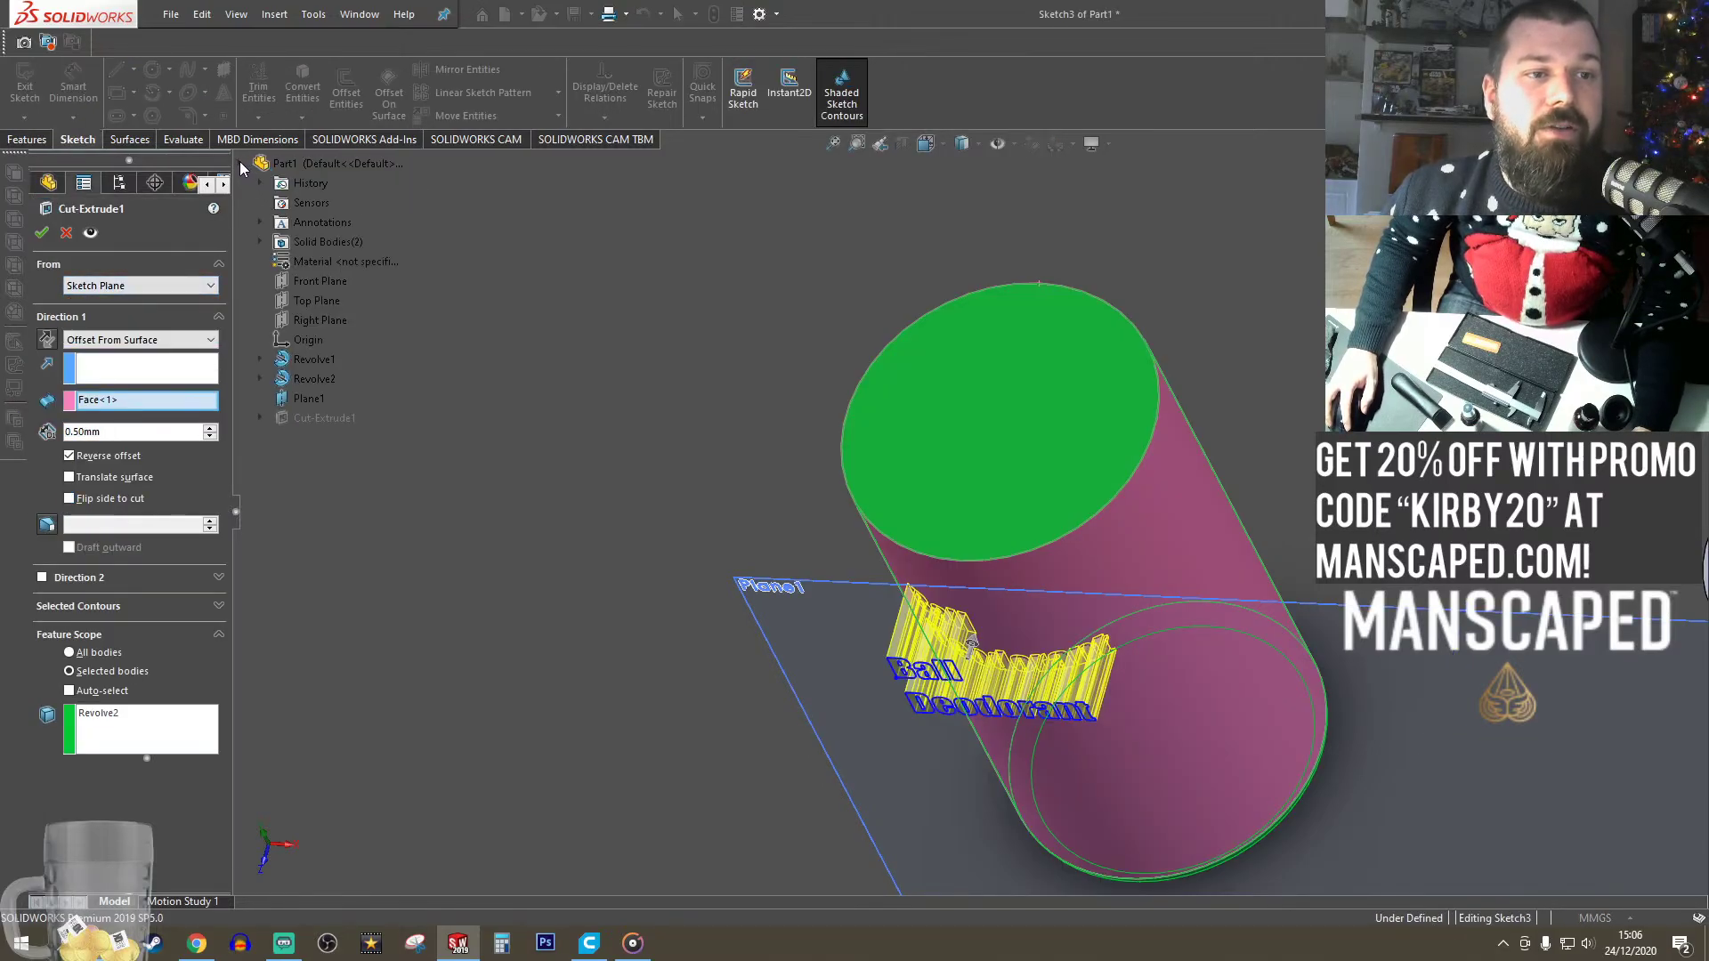
{"action": "left_click", "coordinate": [312, 282]}
- Try starting the text cut from a 40 mm offset instead of the sketch plane, and cancel the feature edit
{"action": "left_click", "coordinate": [133, 286]}
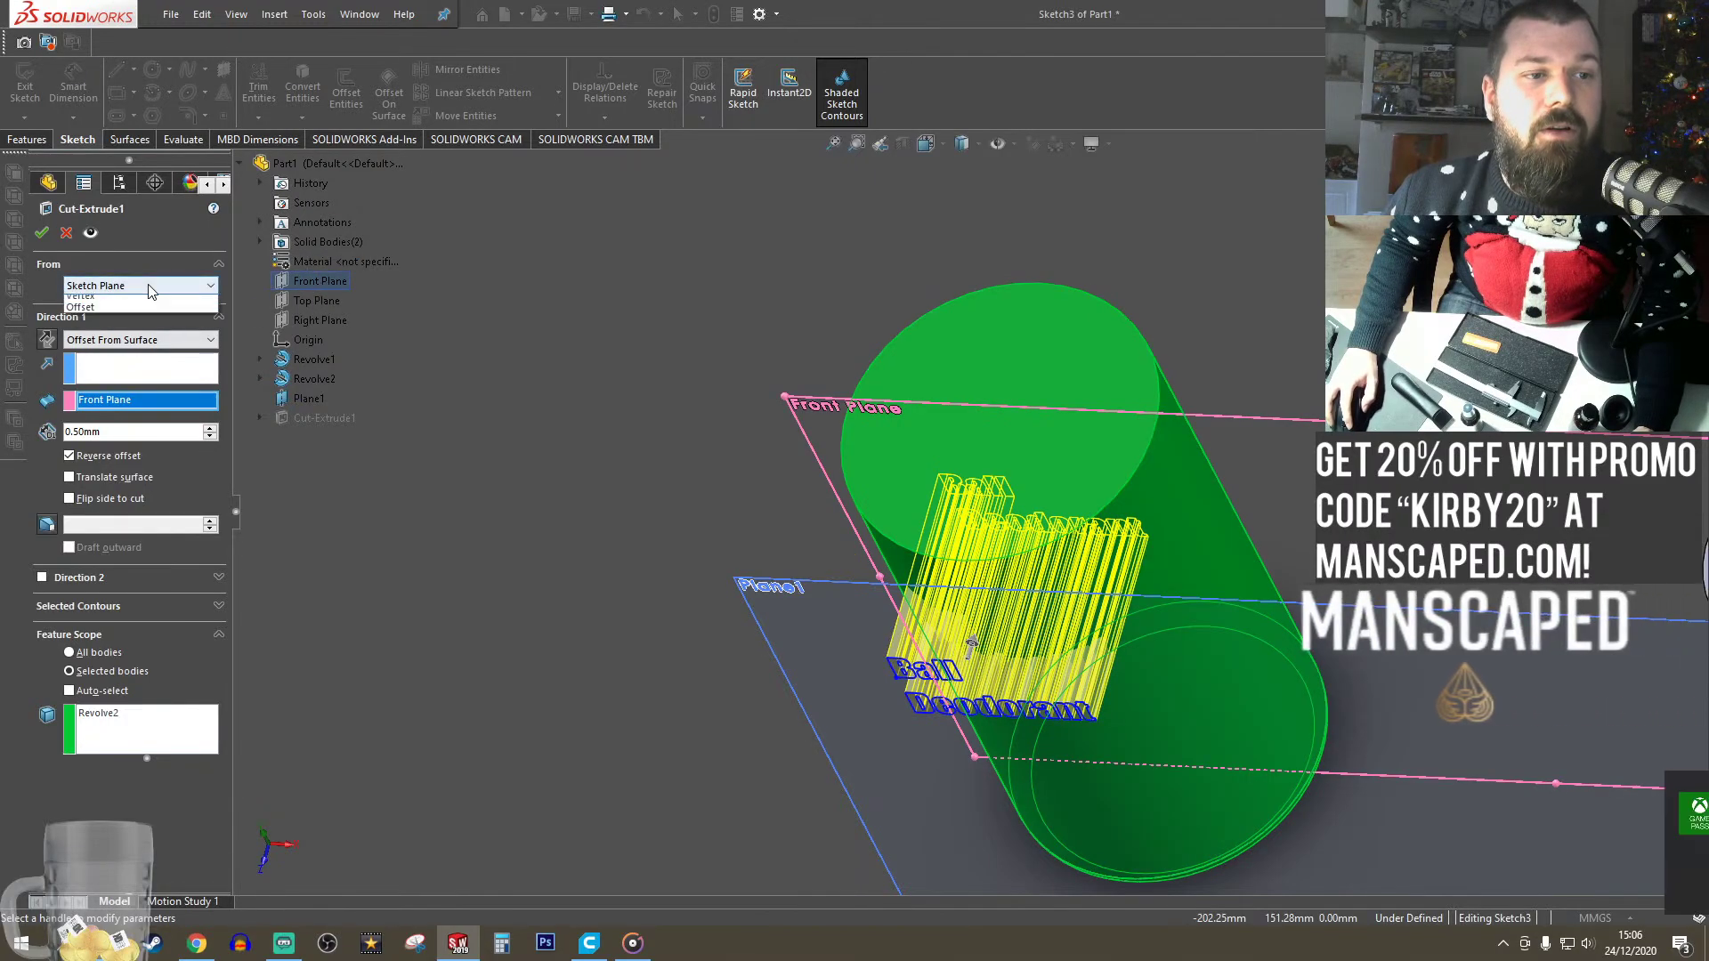
{"action": "left_click", "coordinate": [124, 337]}
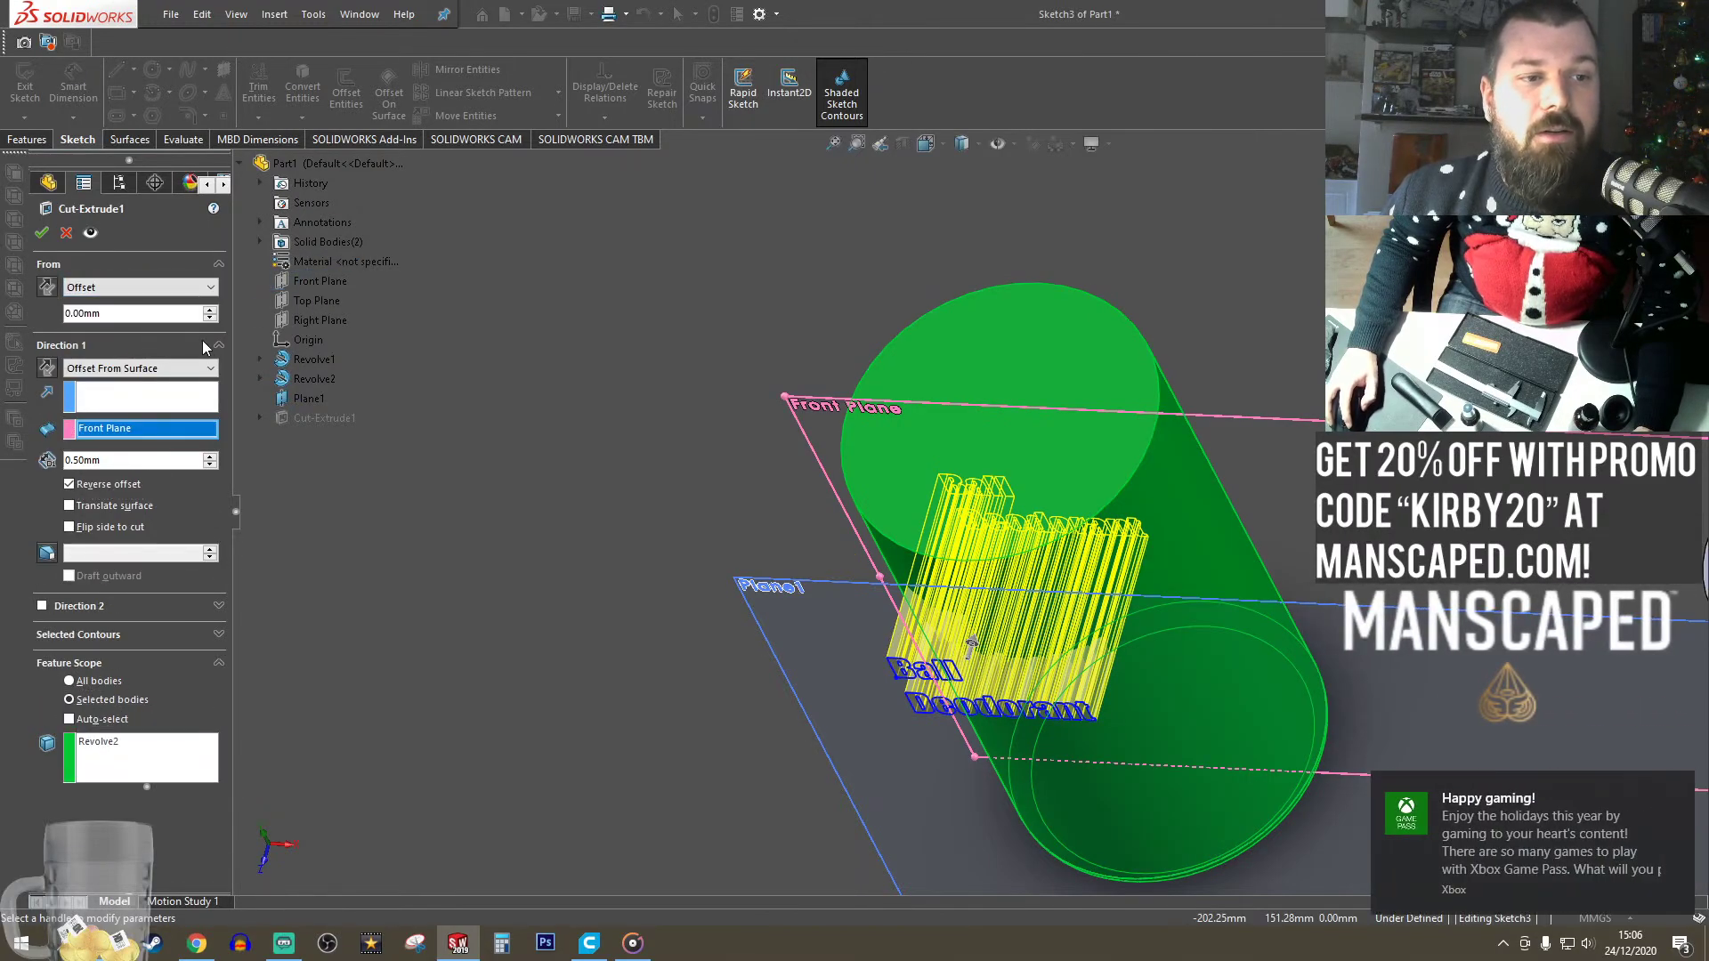
{"action": "left_click", "coordinate": [212, 372]}
{"action": "left_click", "coordinate": [212, 371]}
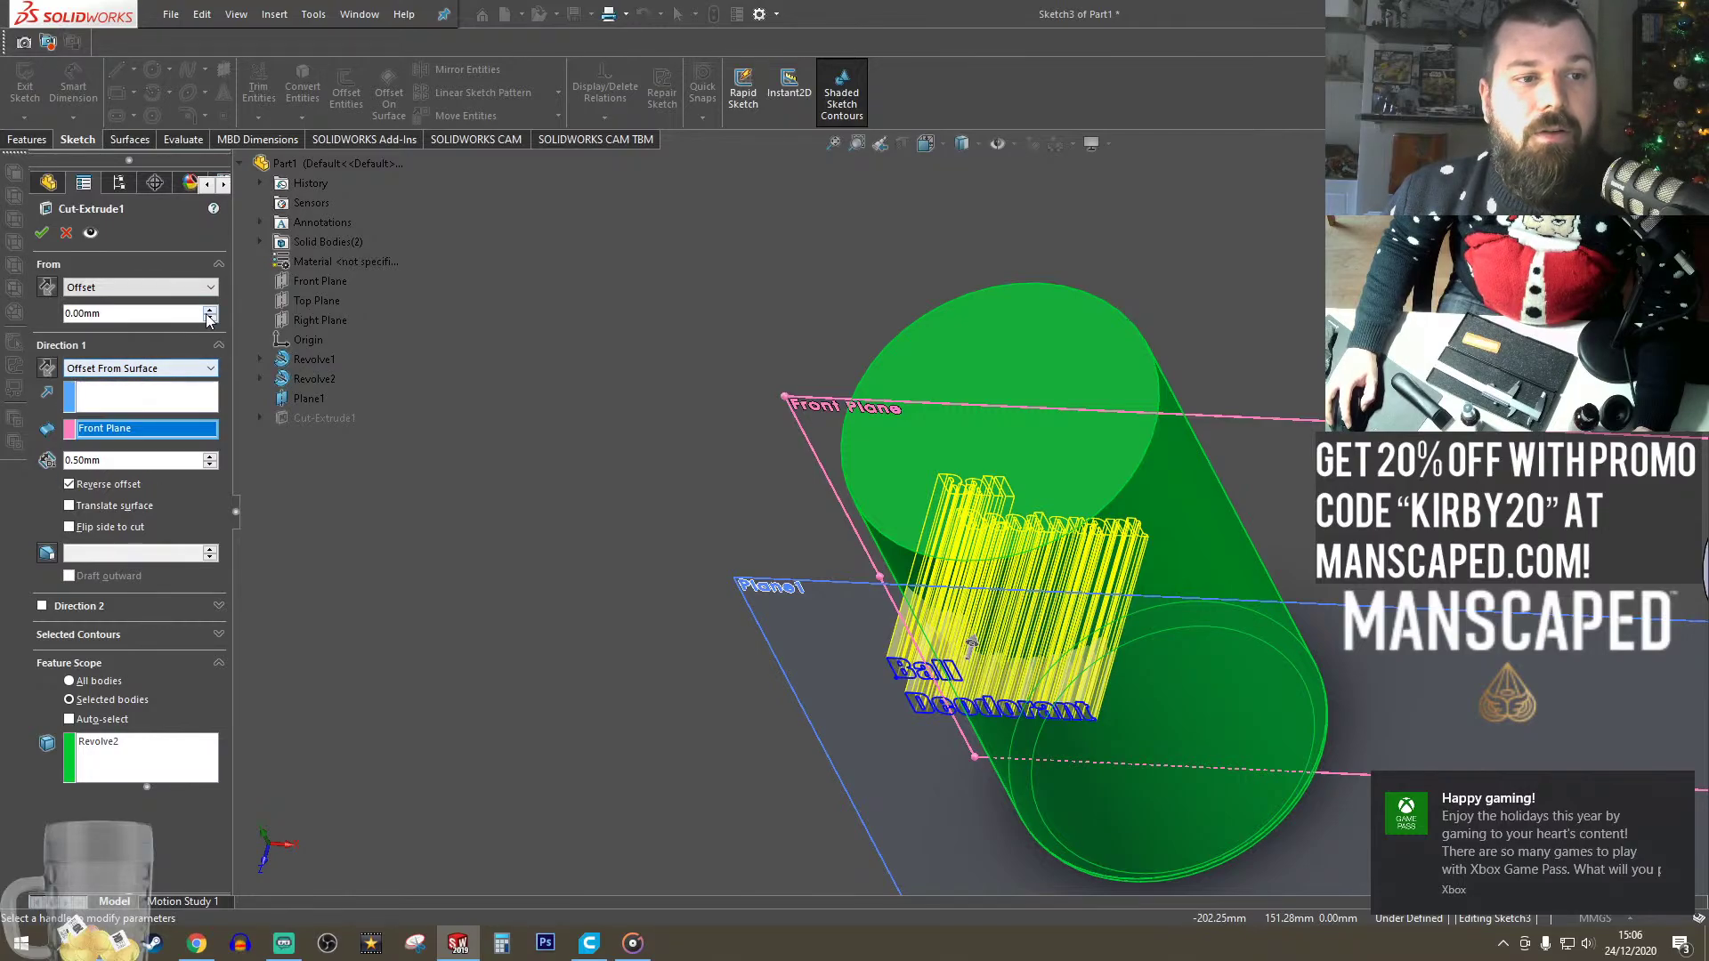
{"action": "left_click", "coordinate": [209, 308]}
{"action": "left_click", "coordinate": [208, 308]}
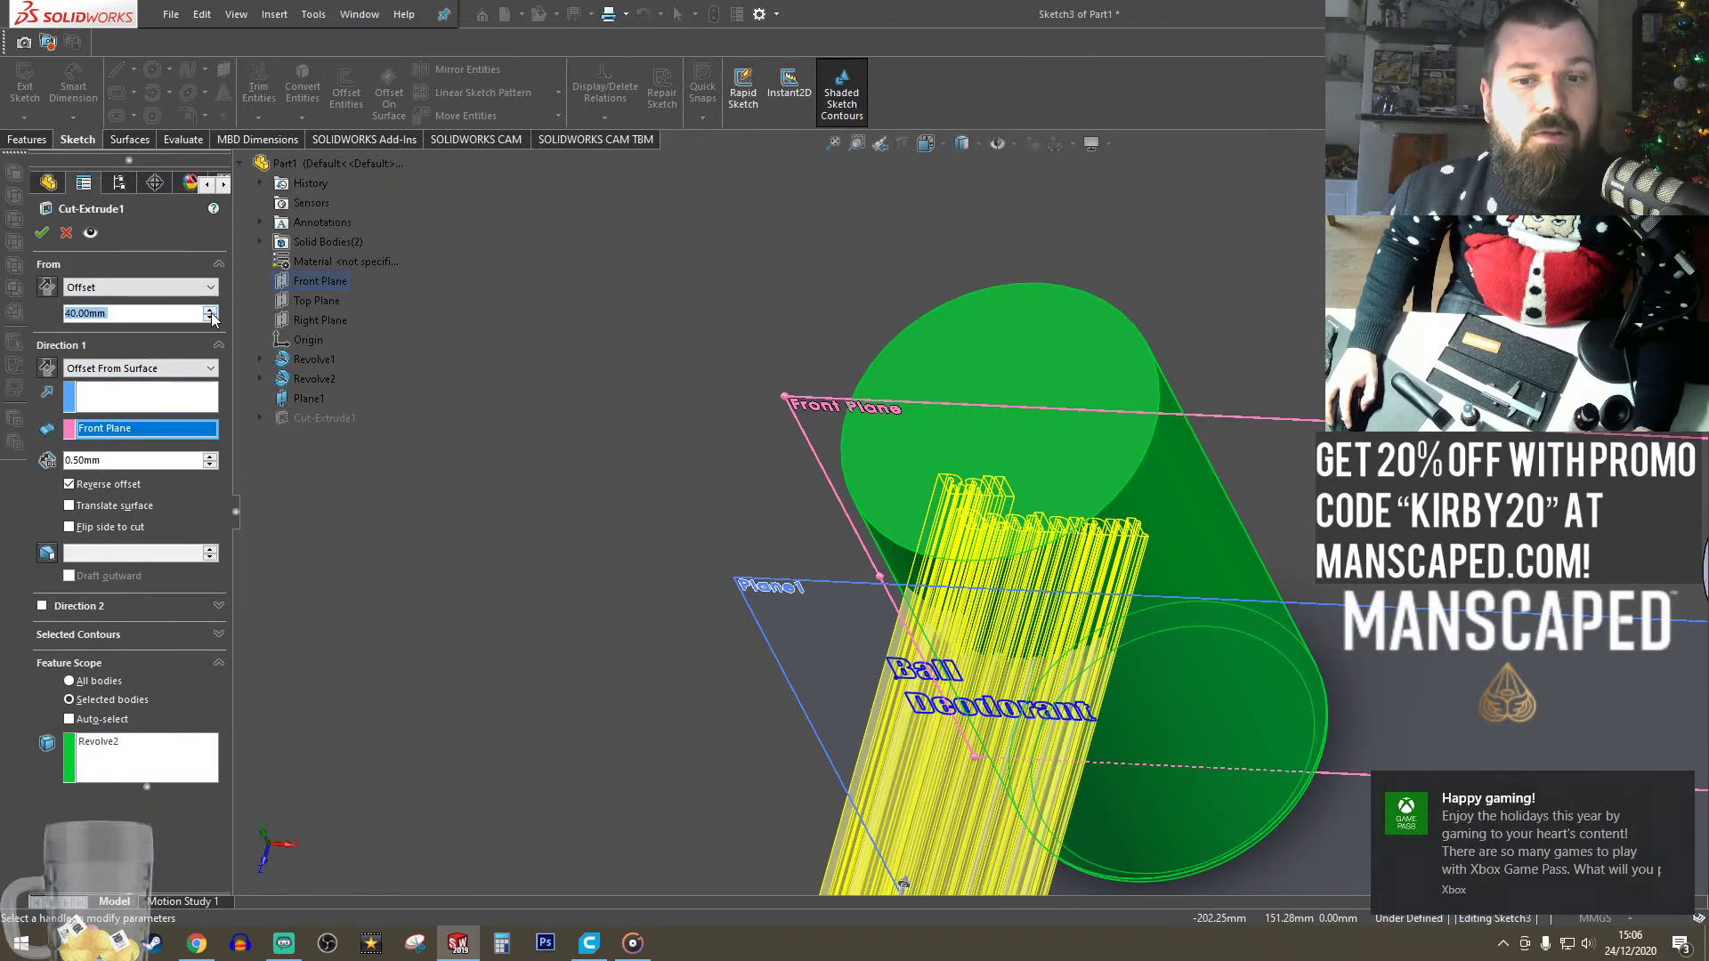
{"action": "middle_click_drag", "start_coordinate": [935, 570], "coordinate": [1030, 602]}
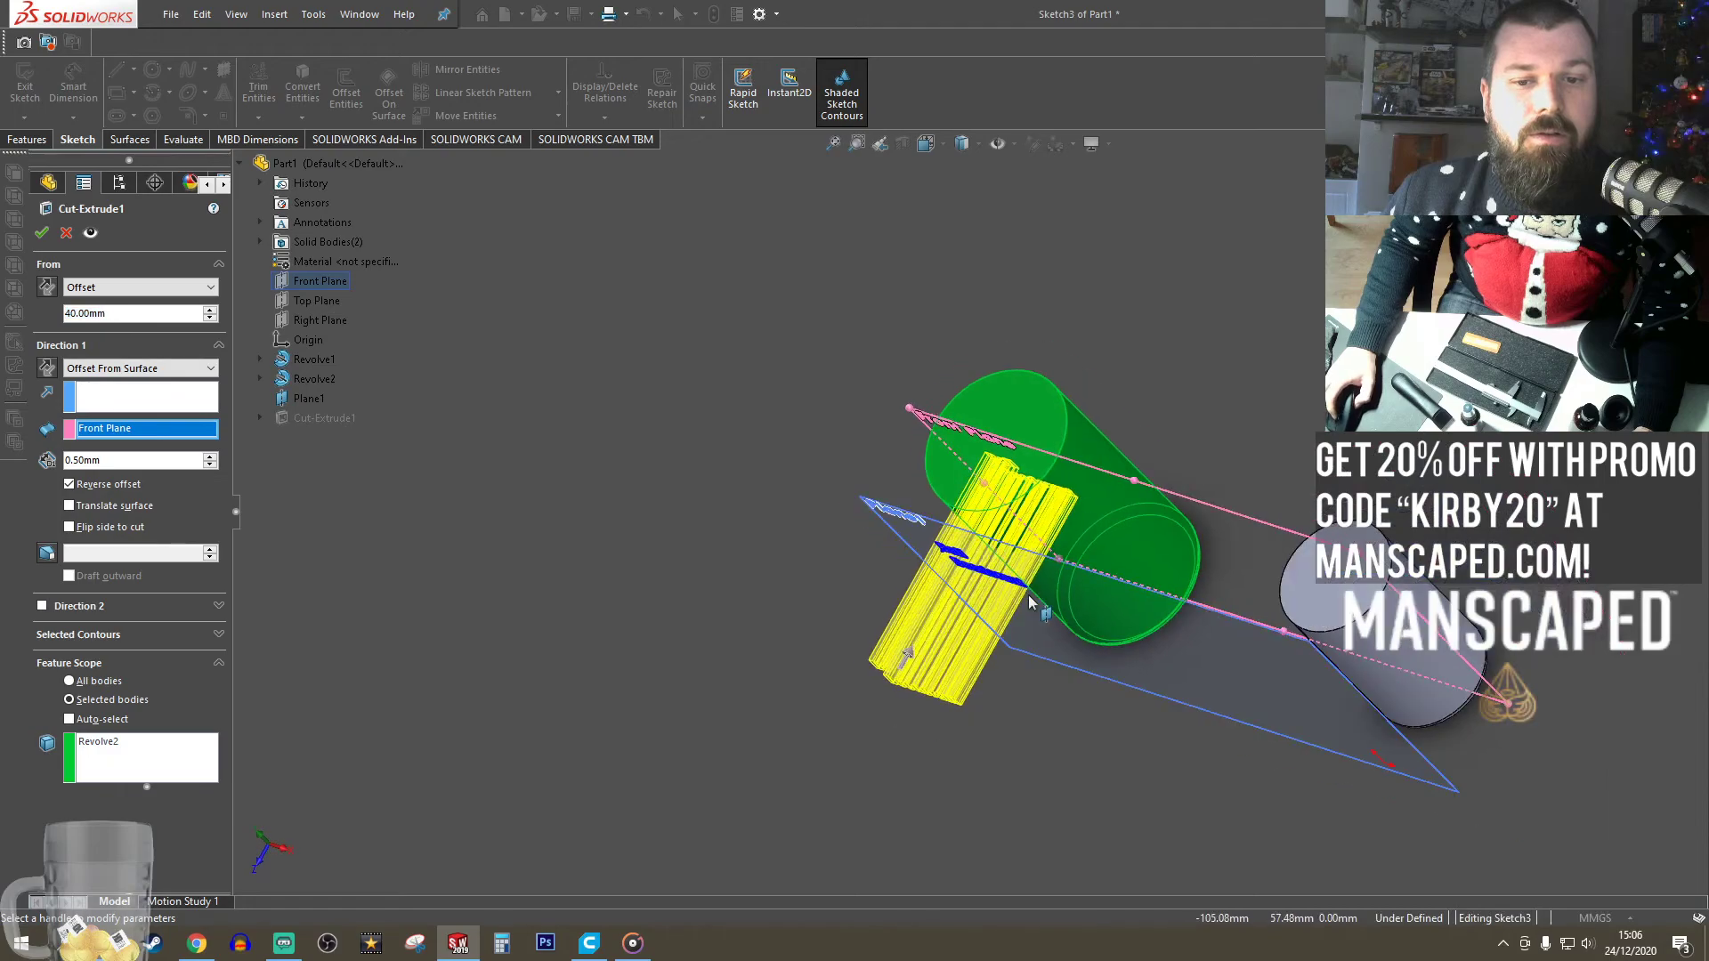
{"action": "scroll", "coordinate": [1030, 603], "scroll_direction": "down", "scroll_amount": 2}
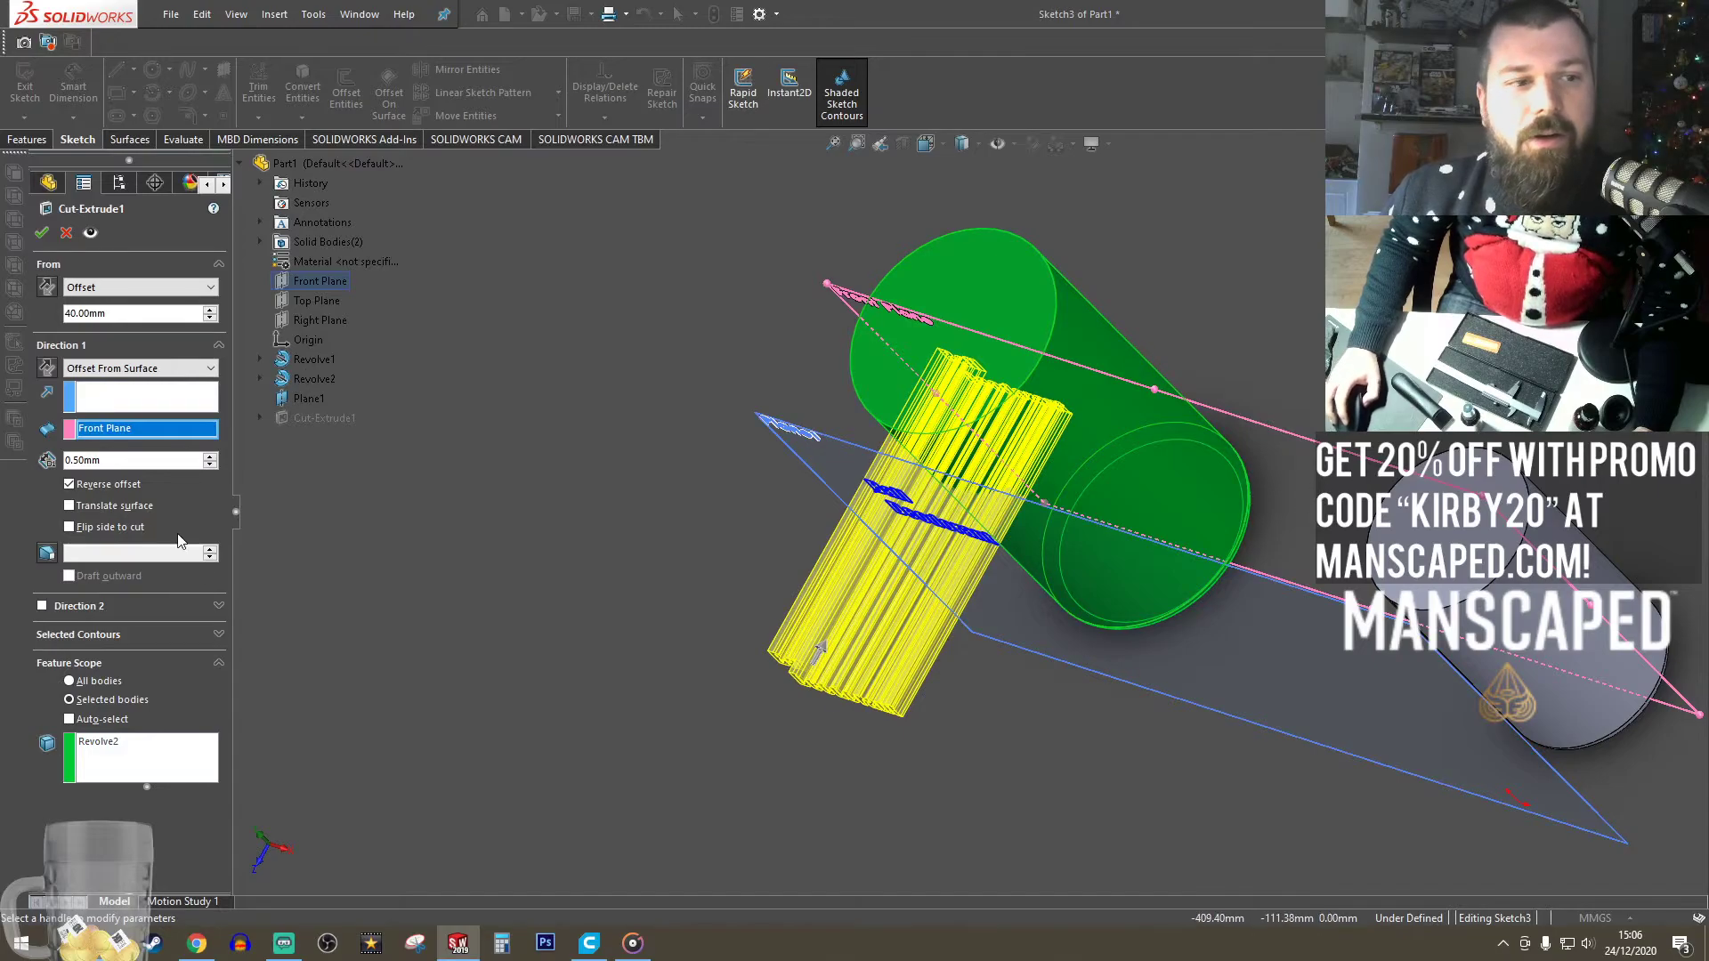
{"action": "left_click", "coordinate": [66, 237]}
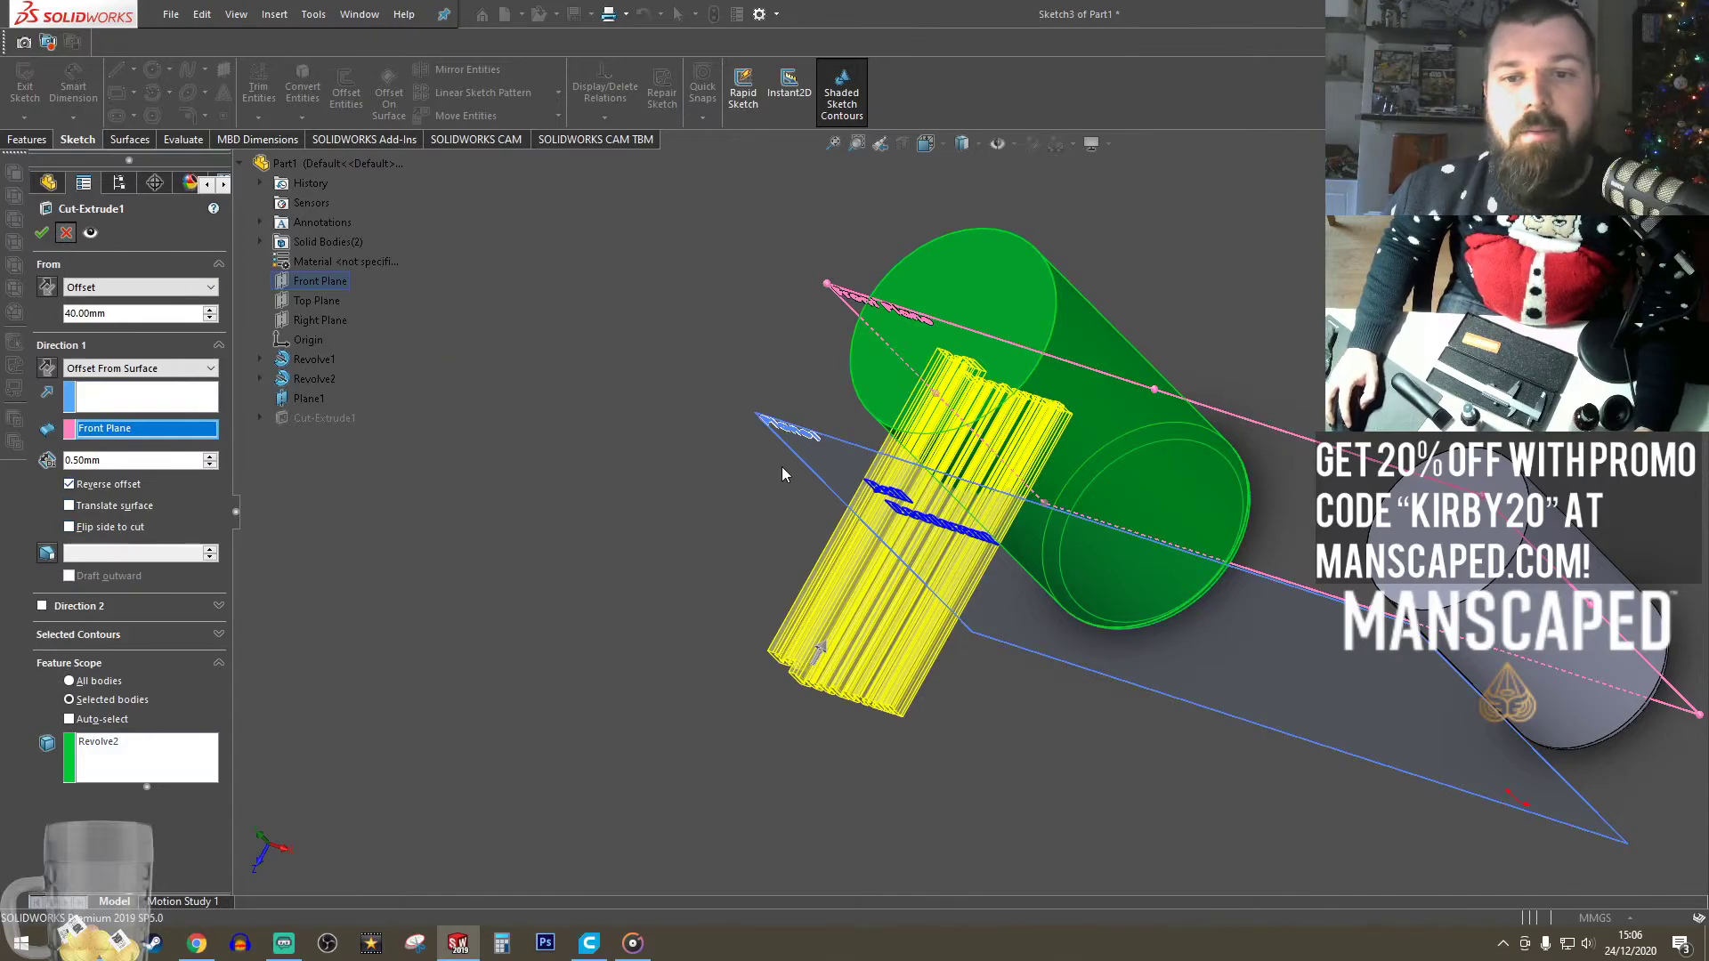
{"action": "left_click", "coordinate": [612, 527]}
- Hide the offset reference plane in front of the two cylinders
{"action": "mouse_move", "coordinate": [766, 570]}
{"action": "middle_mouse_down"}
{"action": "mouse_move", "coordinate": [884, 584]}
{"action": "mouse_move", "coordinate": [927, 482]}
{"action": "mouse_move", "coordinate": [1258, 493]}
{"action": "middle_mouse_up"}
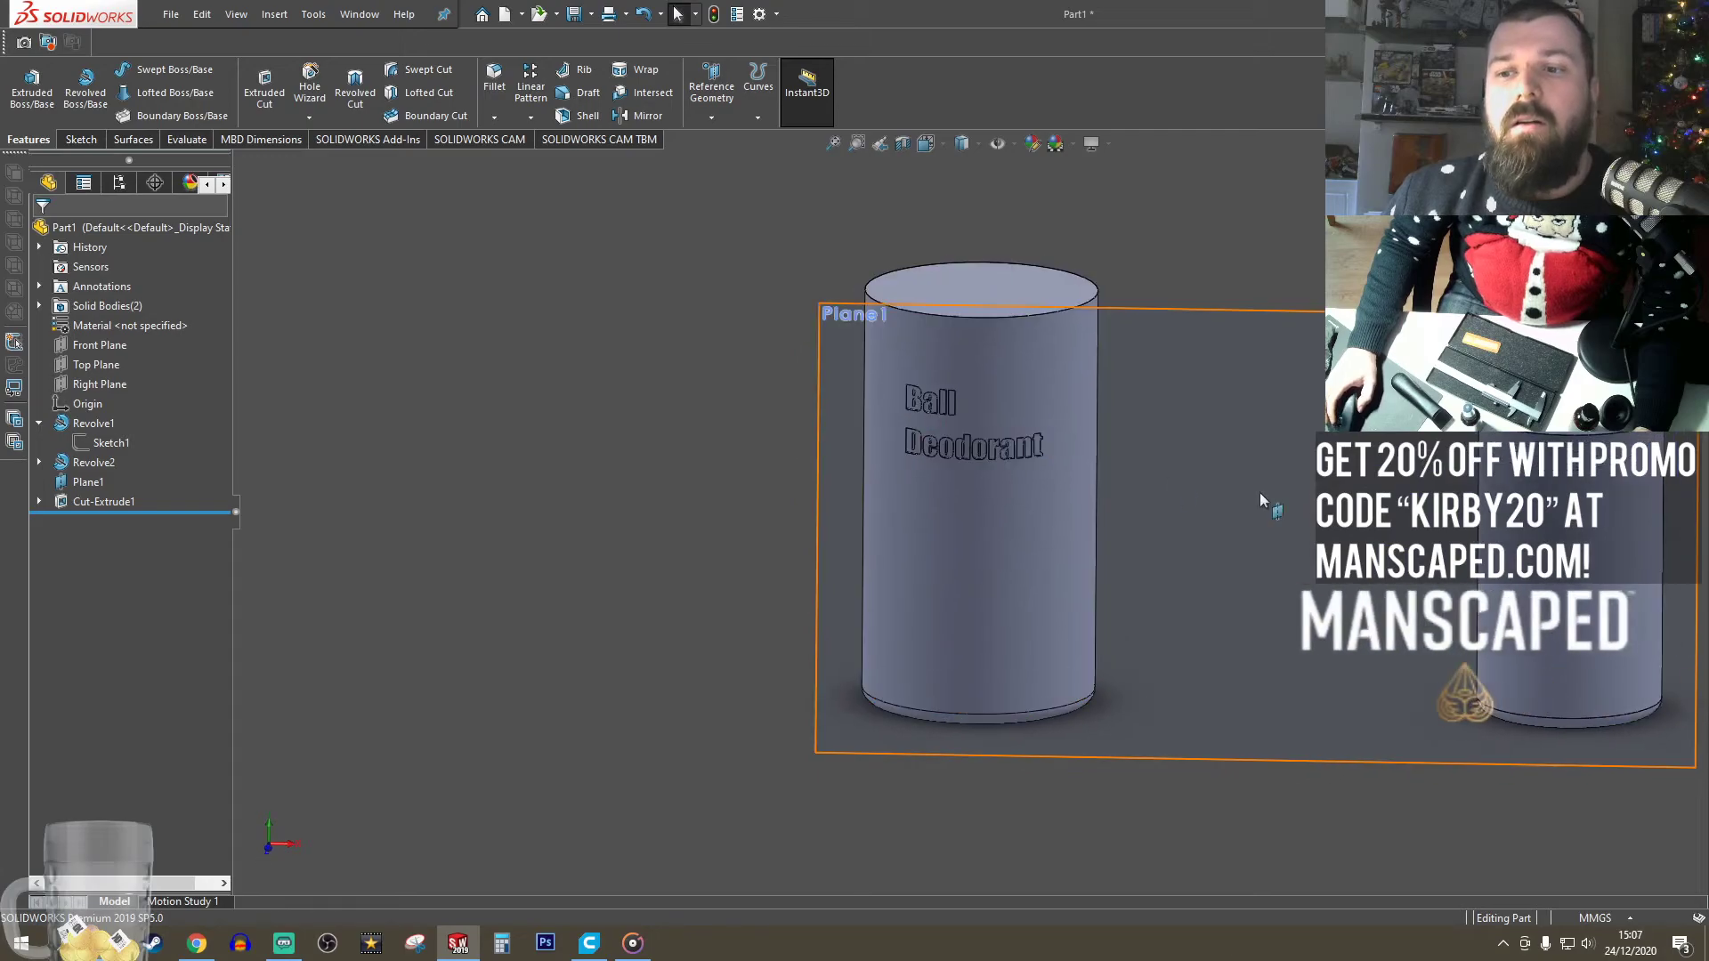
{"action": "scroll", "coordinate": [1184, 445], "scroll_direction": "up", "scroll_amount": 2}
{"action": "left_click", "coordinate": [1111, 404]}
{"action": "left_click", "coordinate": [1209, 362]}
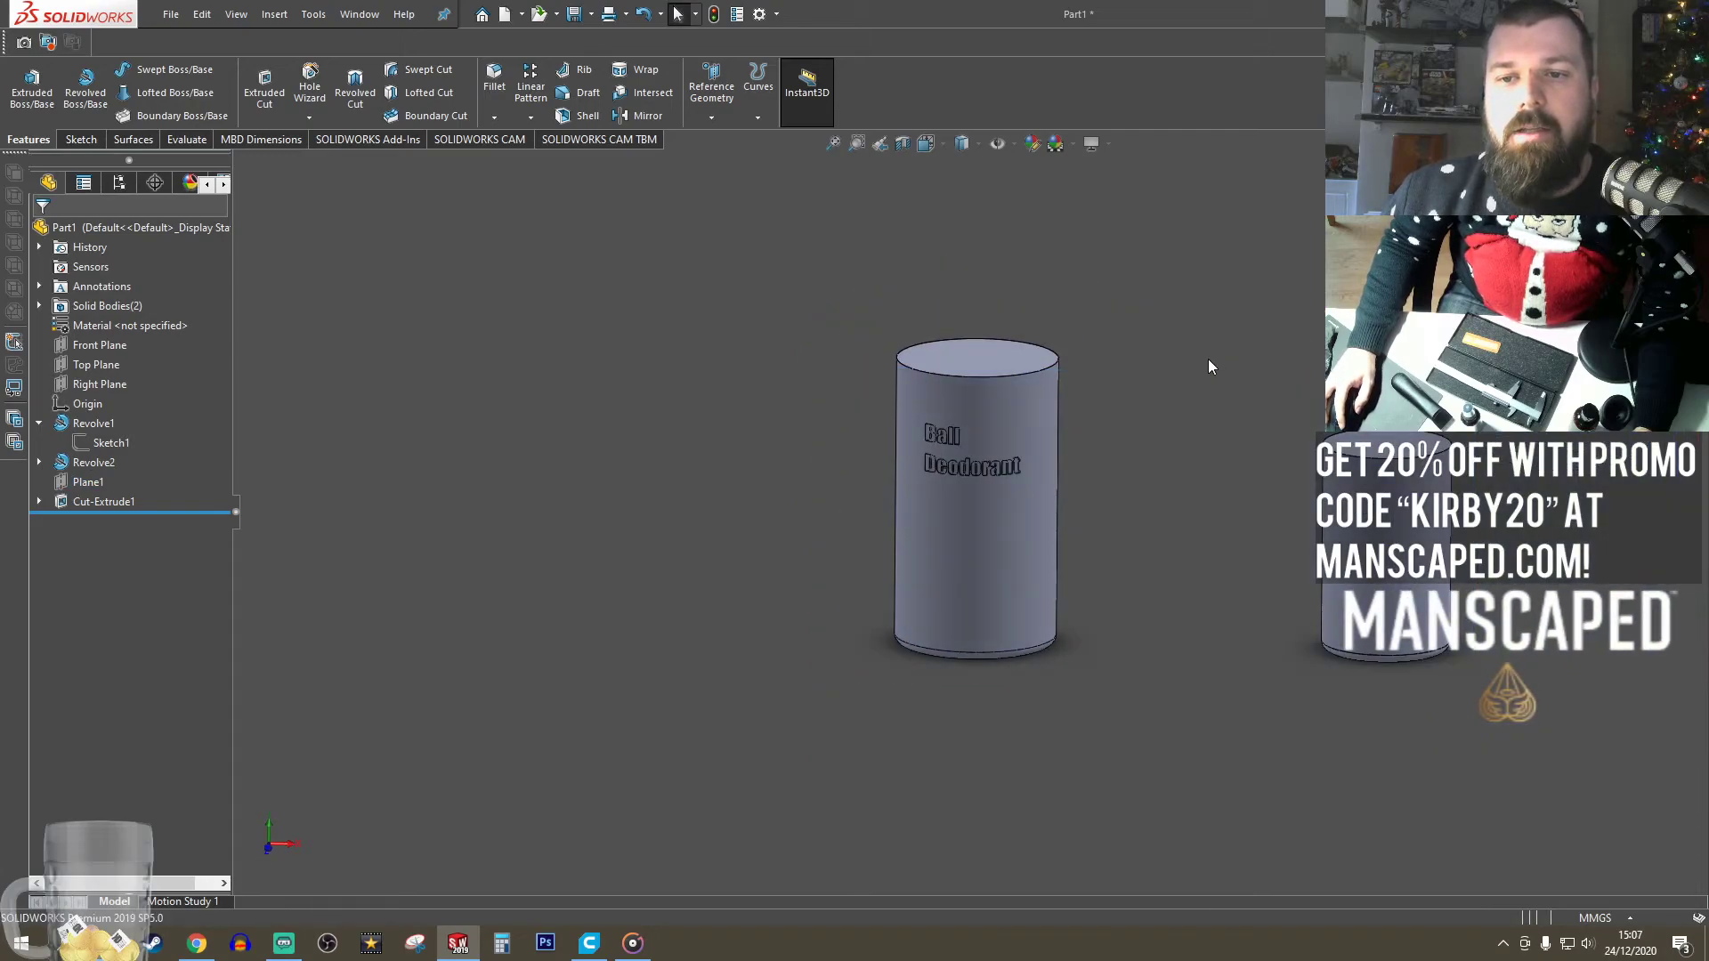
- Start a new sketch on the Front Plane and view the model from the front with the shorter cylinder enlarged
{"action": "middle_click_drag", "start_coordinate": [1209, 361], "coordinate": [1113, 373]}
{"action": "left_click", "coordinate": [87, 346]}
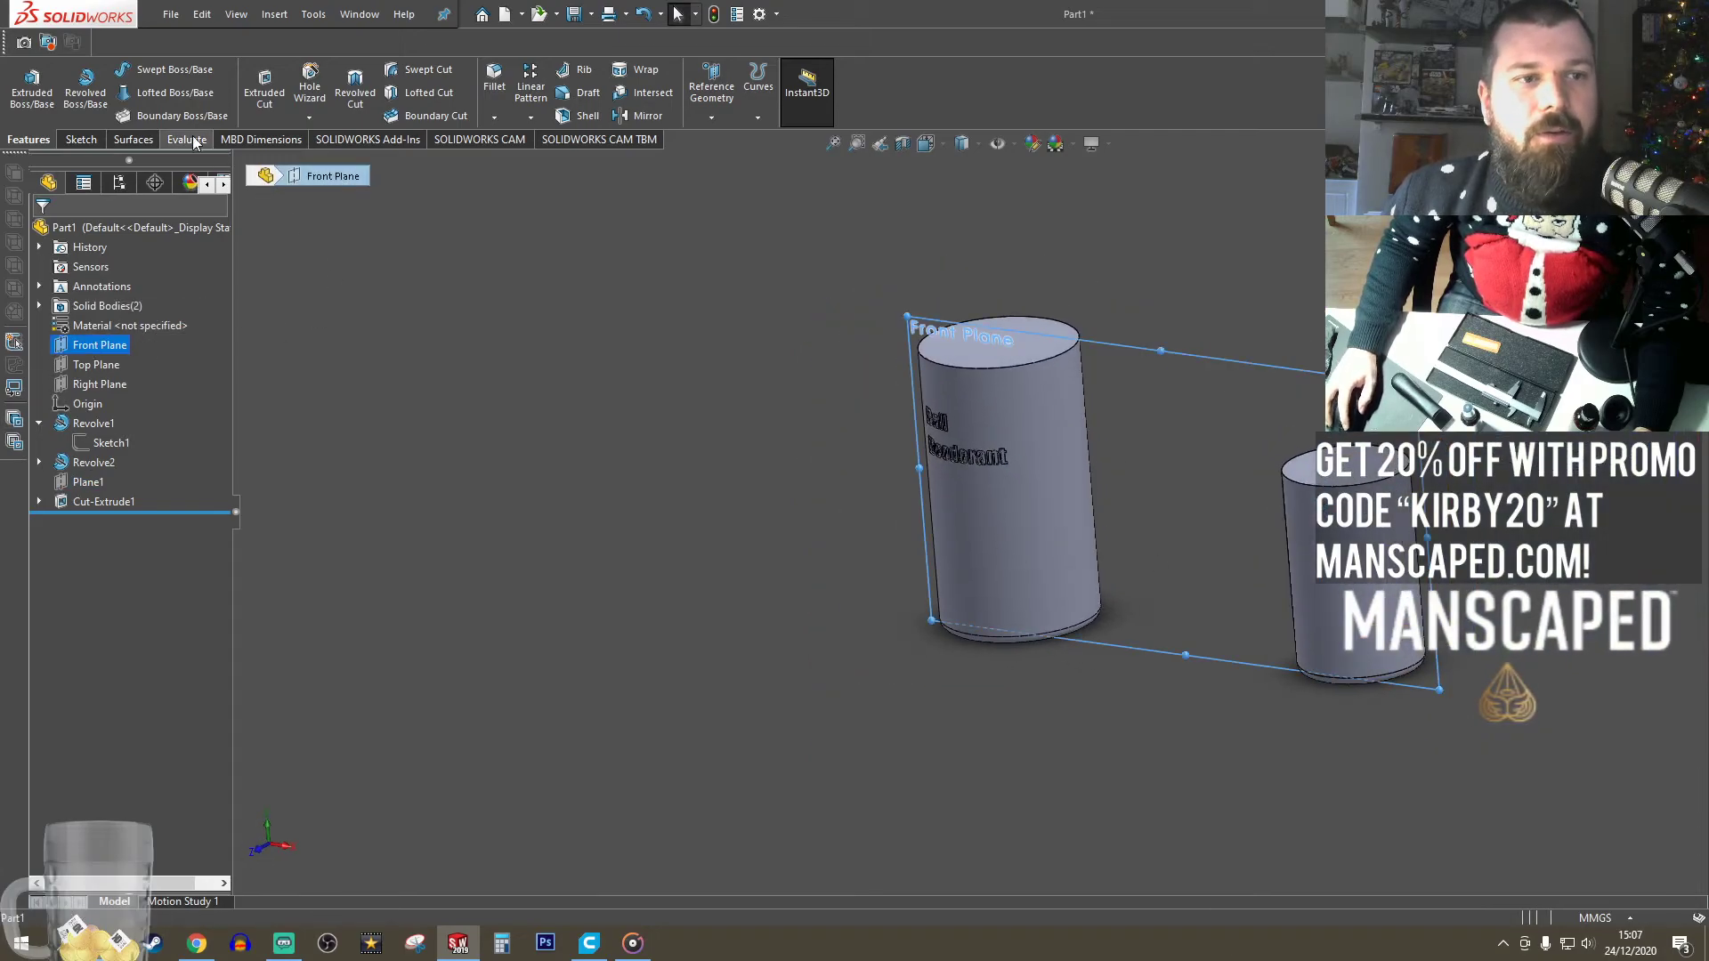
{"action": "left_click", "coordinate": [81, 139]}
{"action": "left_click", "coordinate": [25, 89]}
{"action": "left_click", "coordinate": [926, 144]}
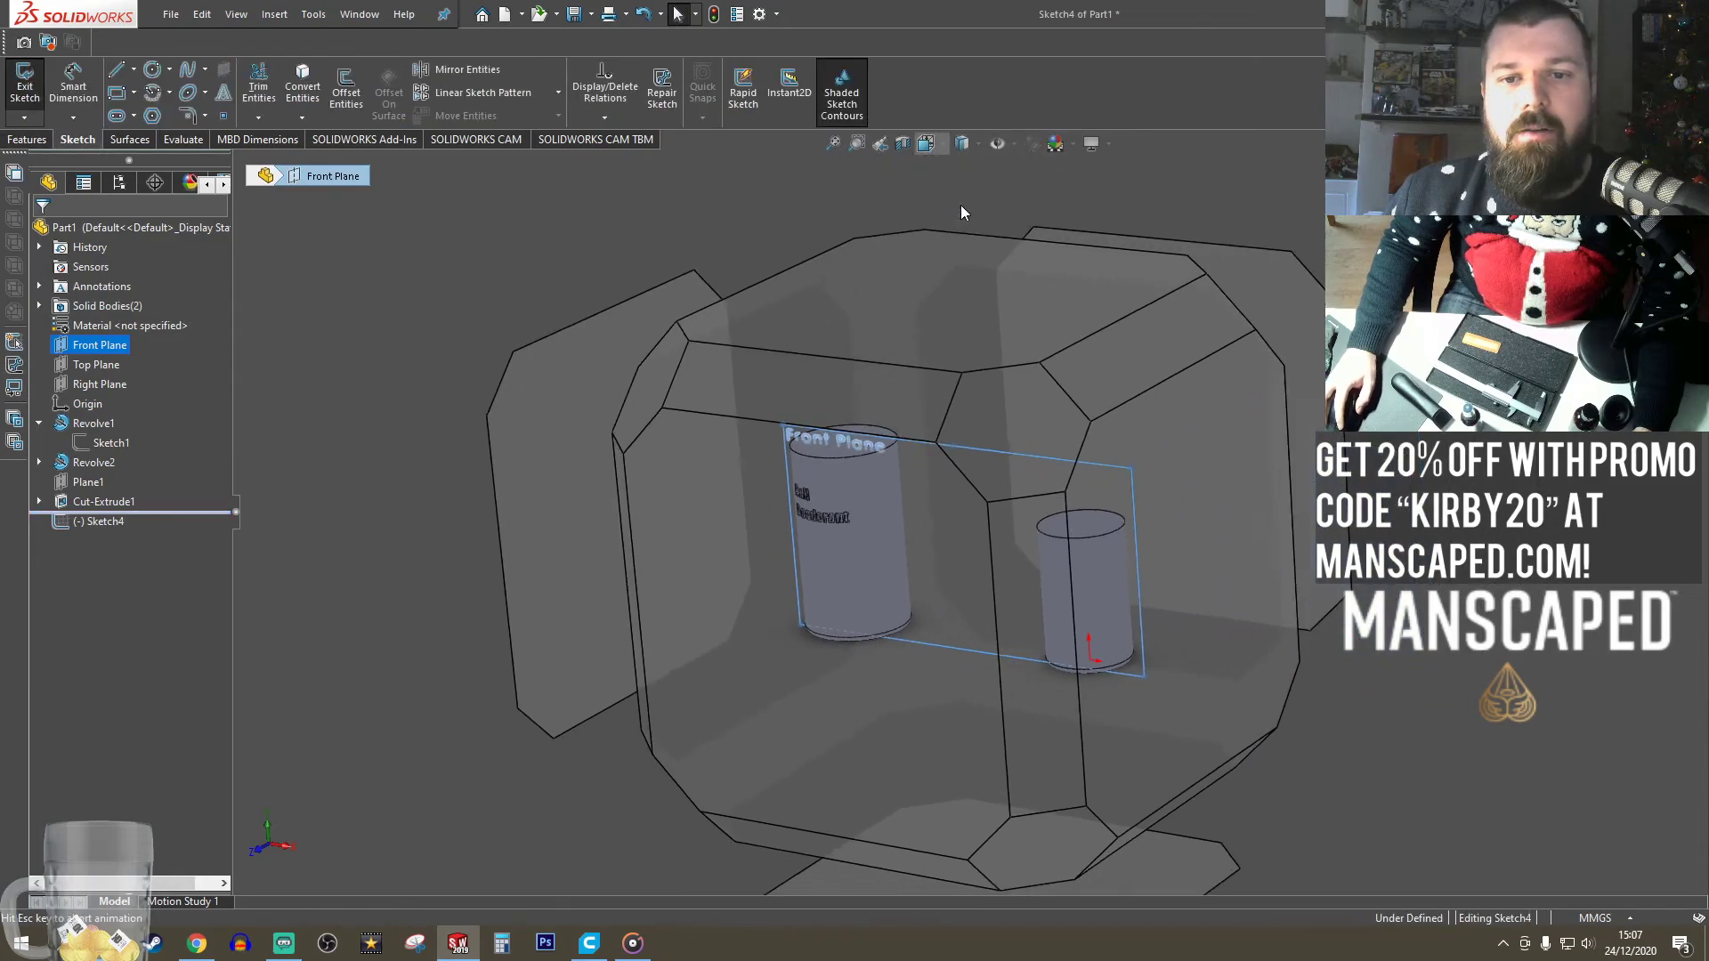
{"action": "left_click", "coordinate": [971, 230]}
{"action": "scroll", "coordinate": [1347, 479], "scroll_direction": "down", "scroll_amount": 2}
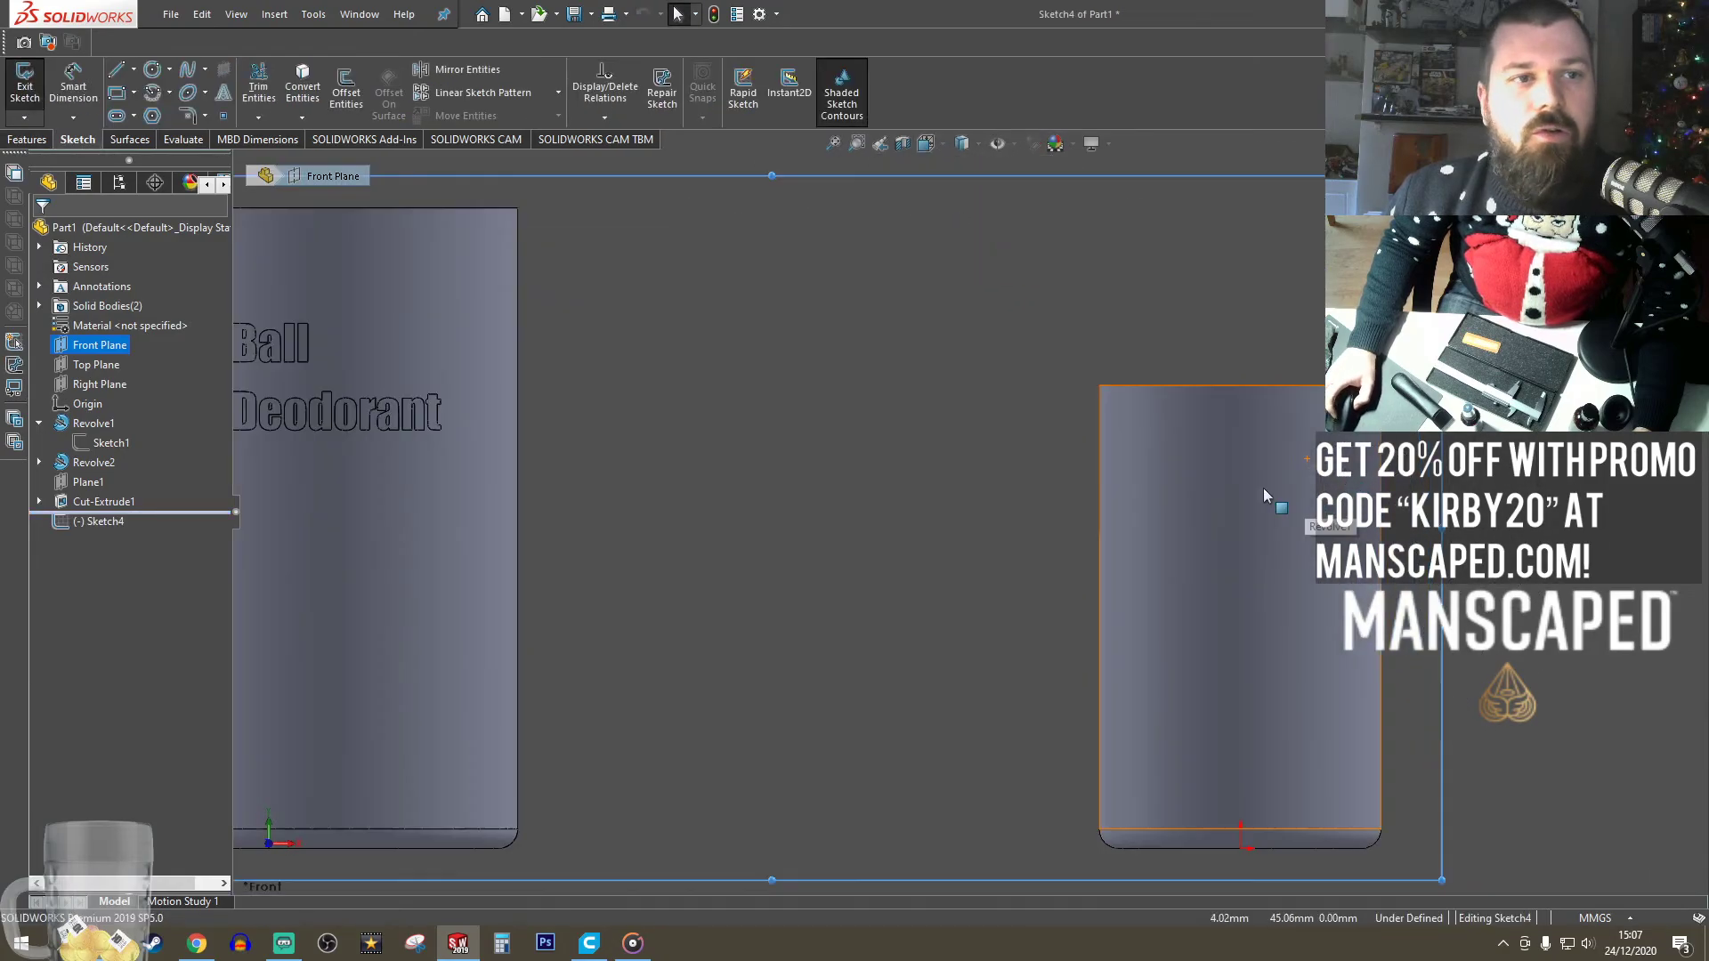
- Create sketch text reading "Ball" and "Toner" on two separate lines
{"action": "left_click", "coordinate": [221, 92]}
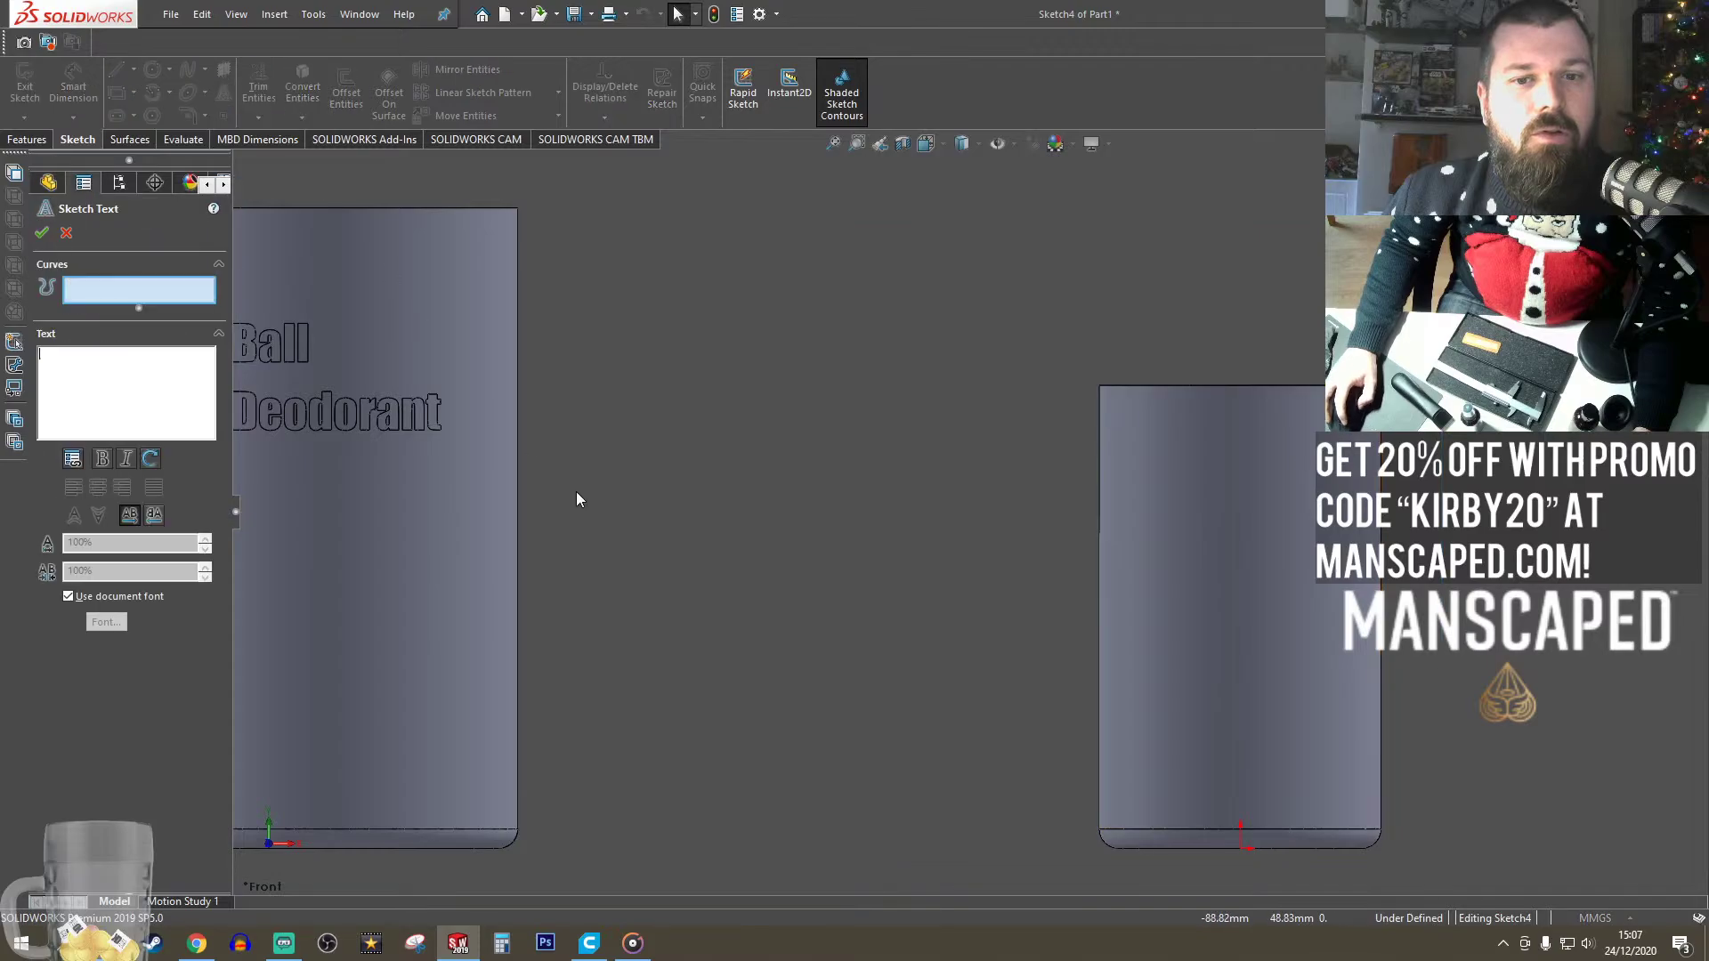
{"action": "type", "text": "Ball"}
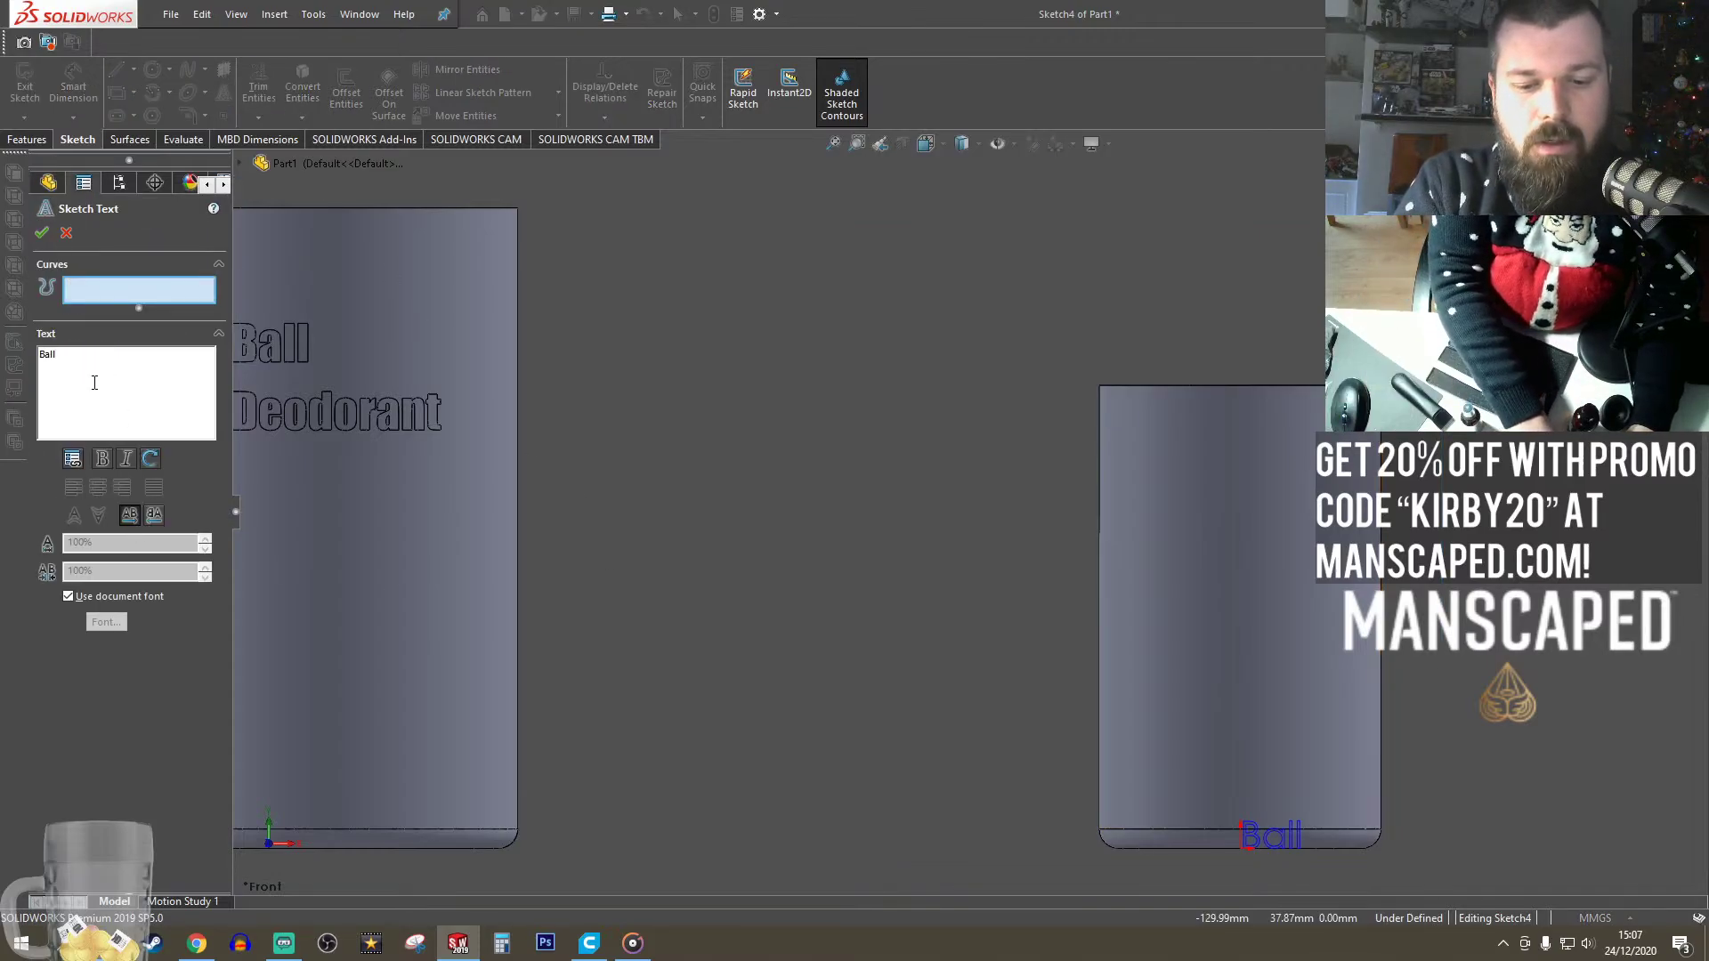
{"action": "key", "text": "Return"}
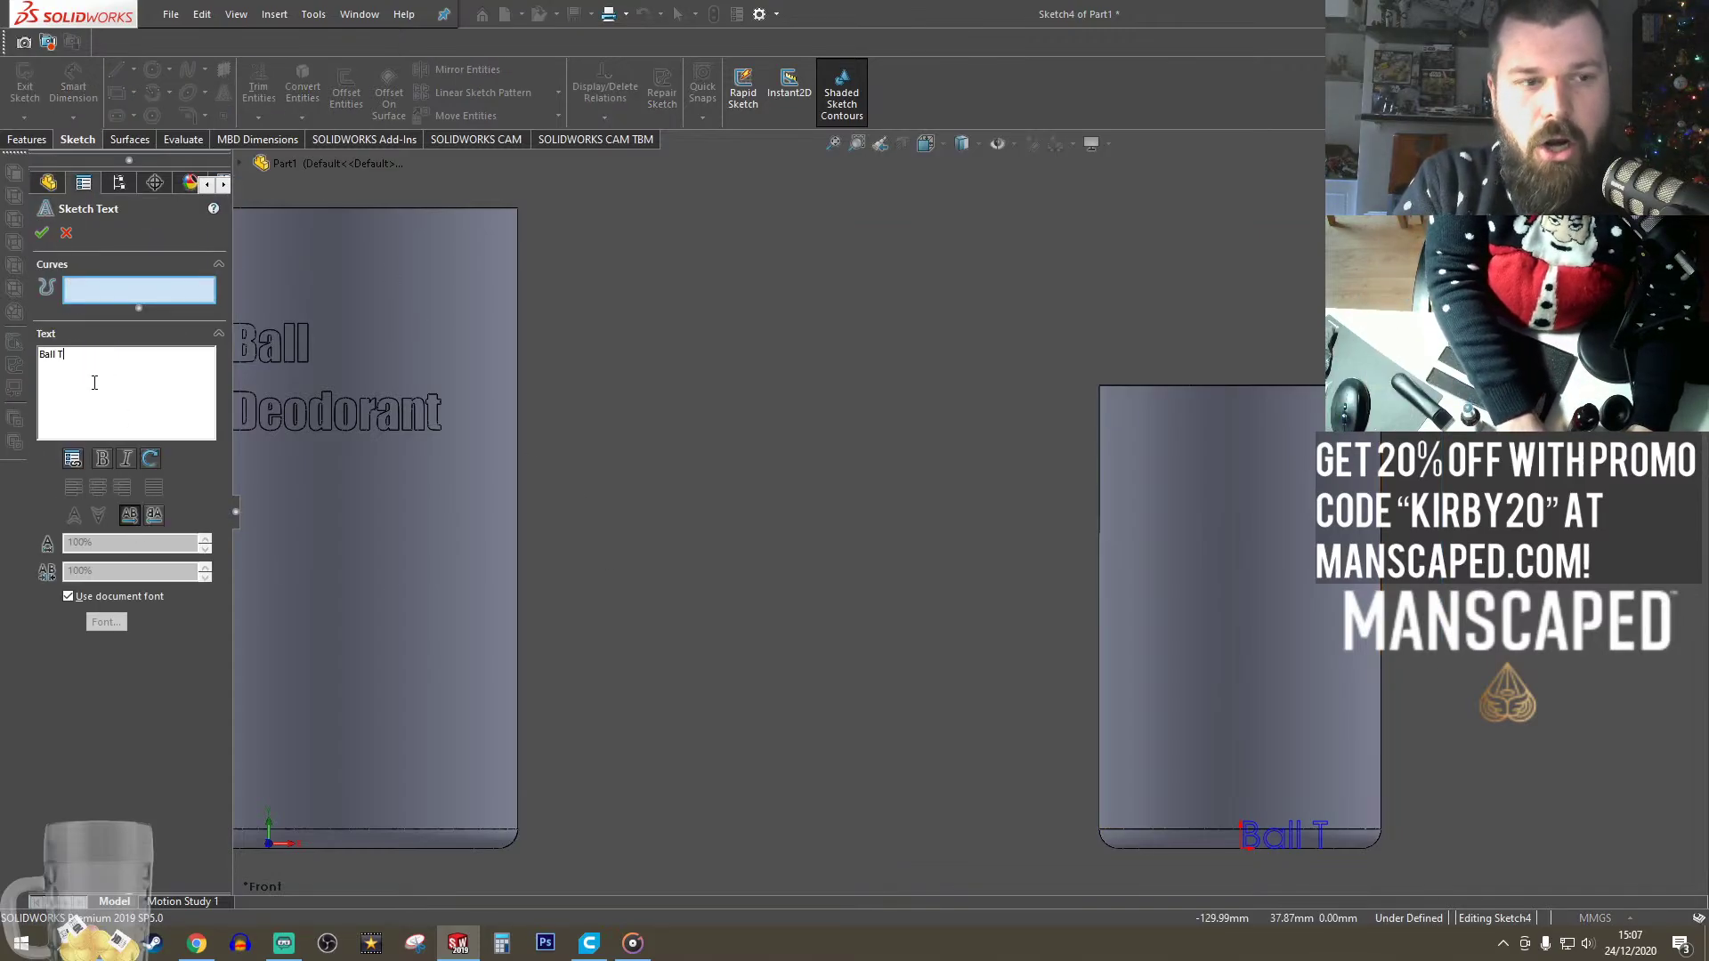
{"action": "type", "text": "T"}
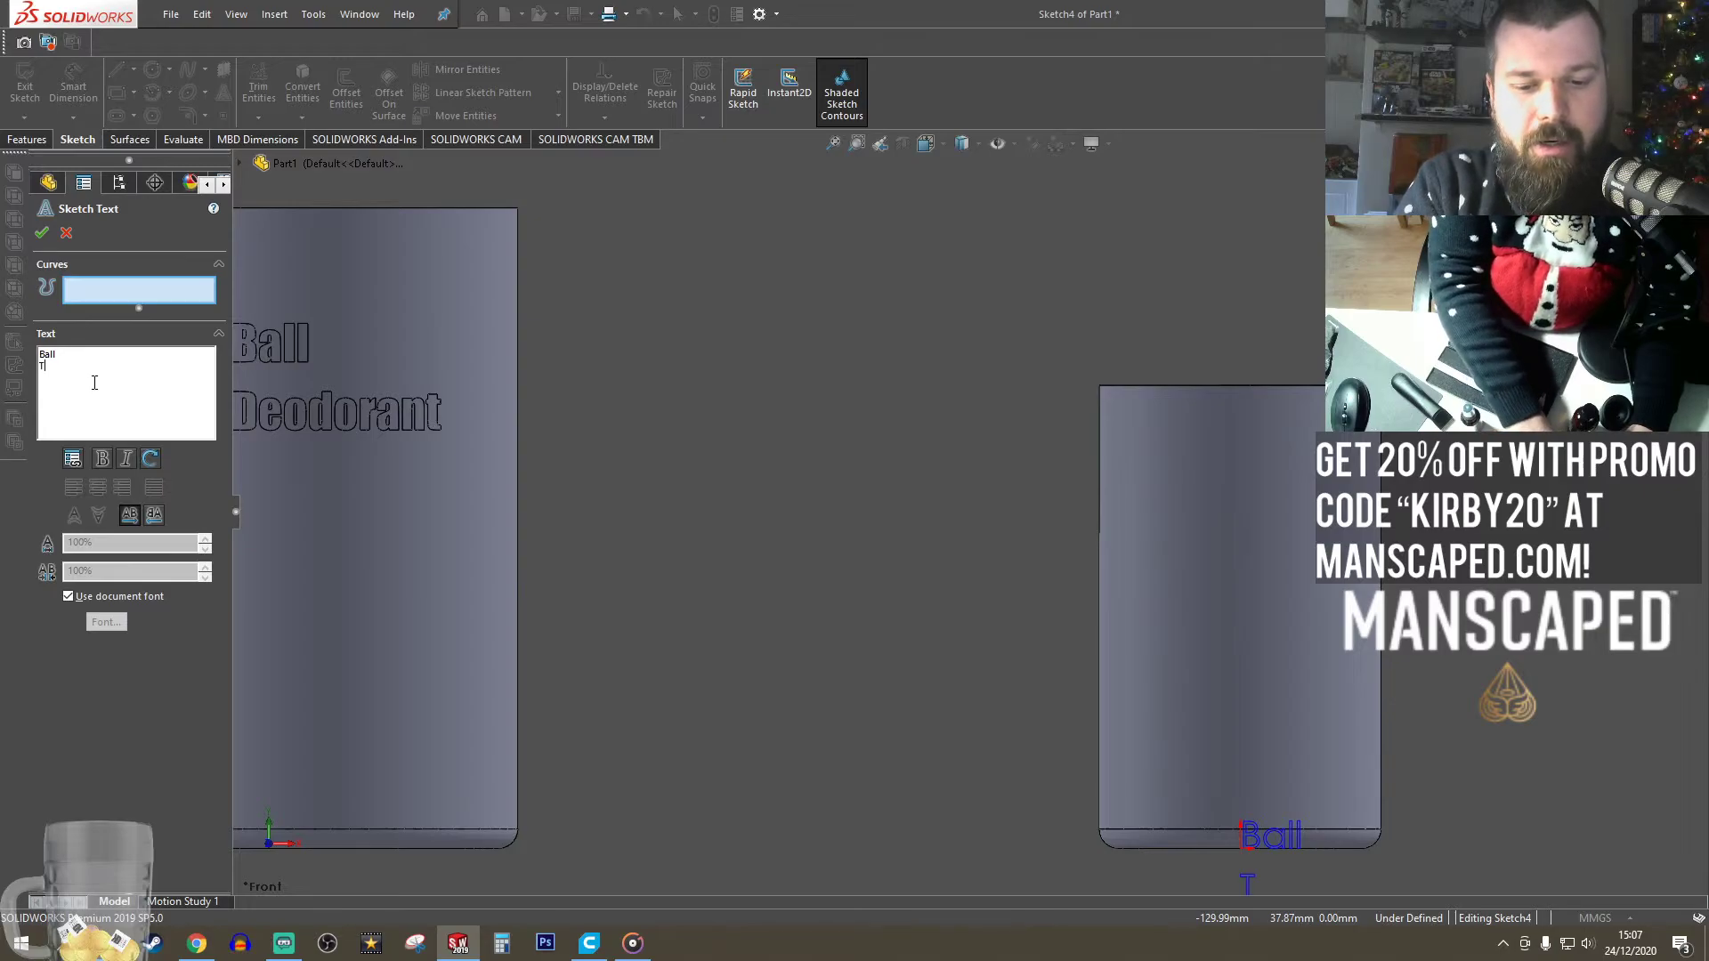
{"action": "type", "text": "oner"}
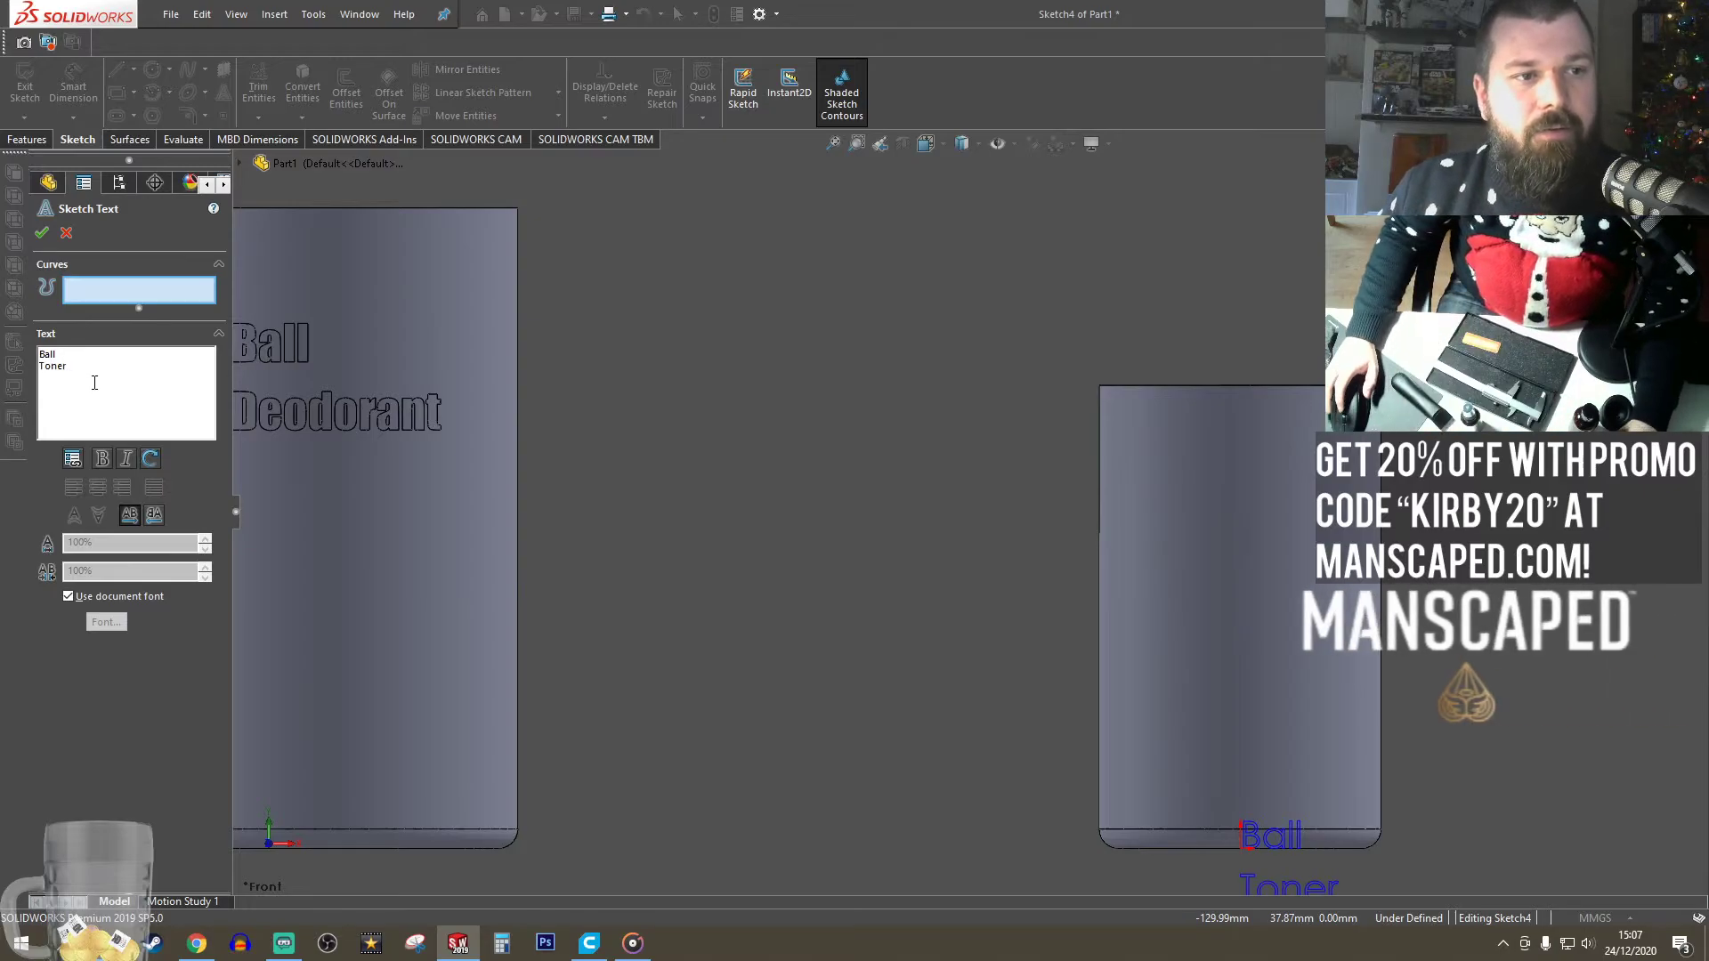
- Replace the text's document font with larger Impact Regular lettering and place it on the upper half of the shorter cylinder
{"action": "left_click", "coordinate": [69, 596]}
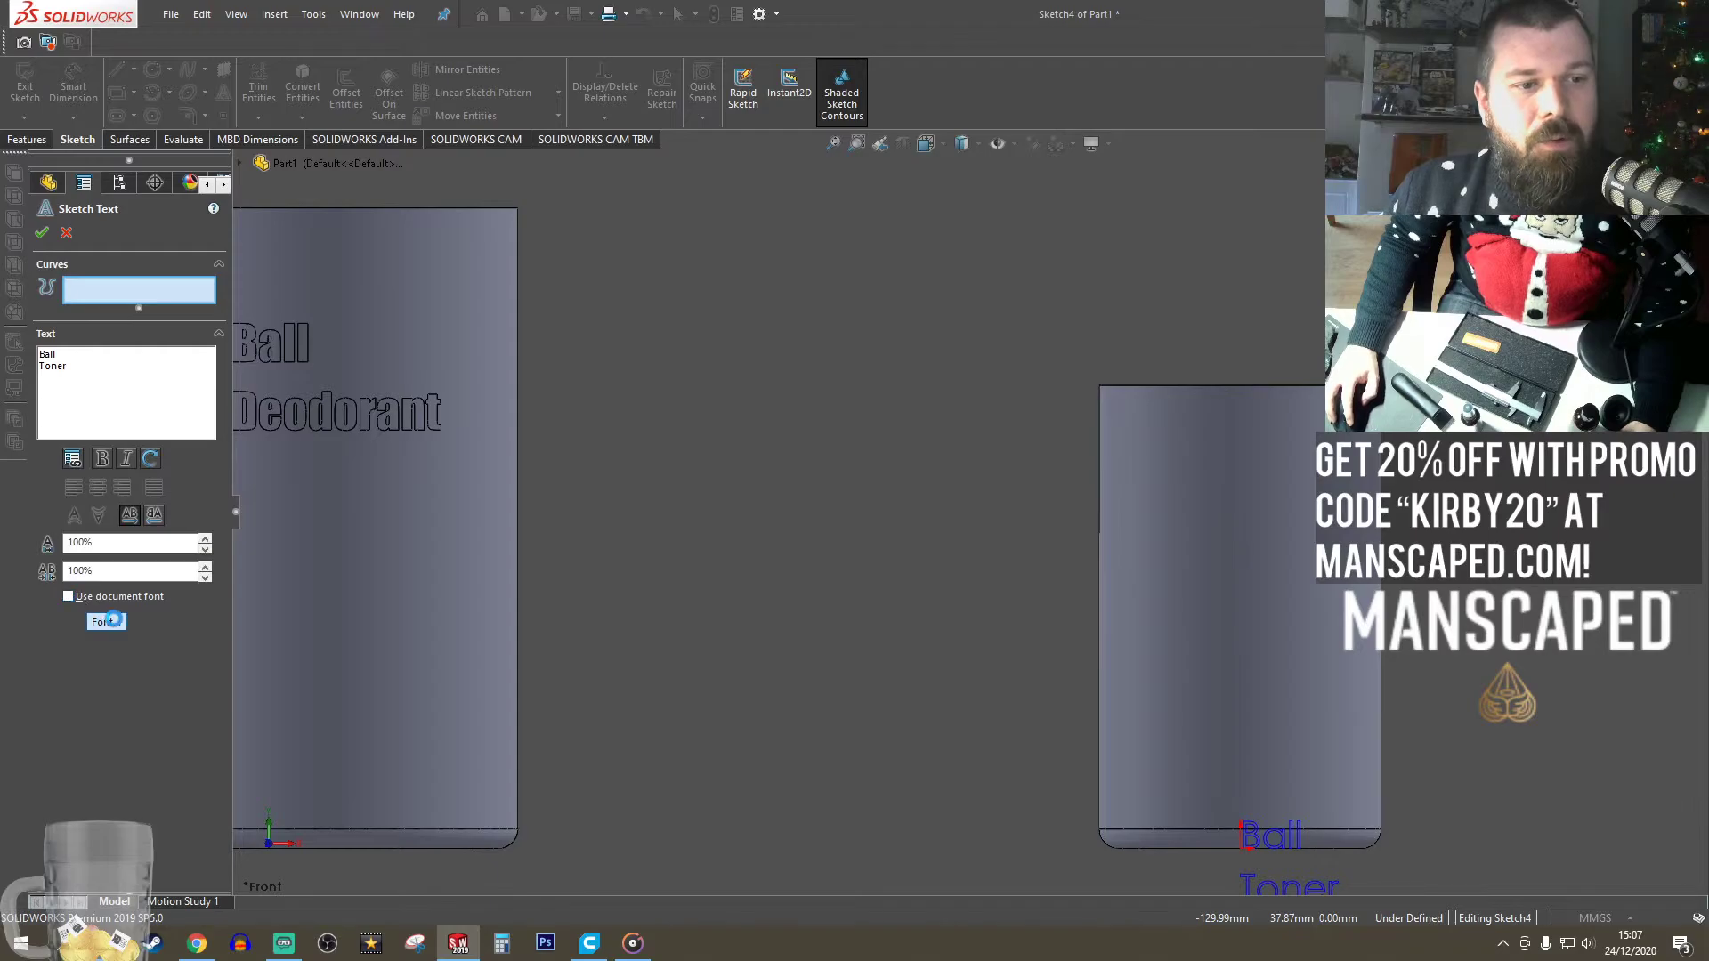
{"action": "left_click", "coordinate": [106, 622]}
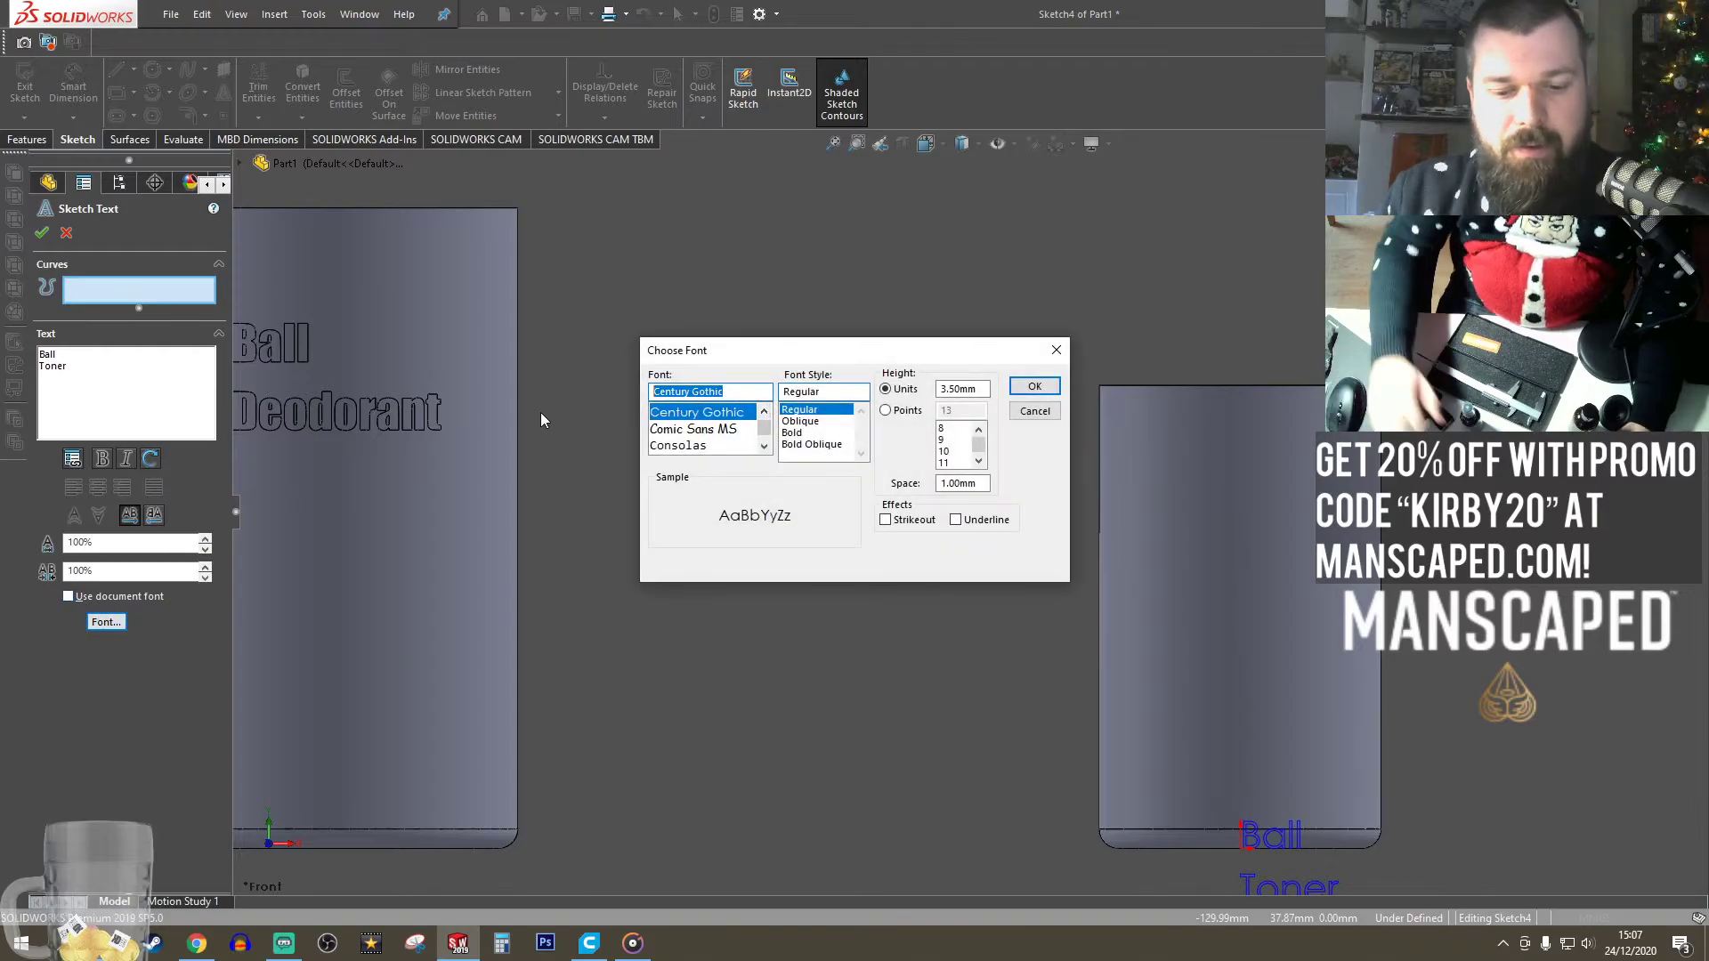
{"action": "type", "text": "imapct"}
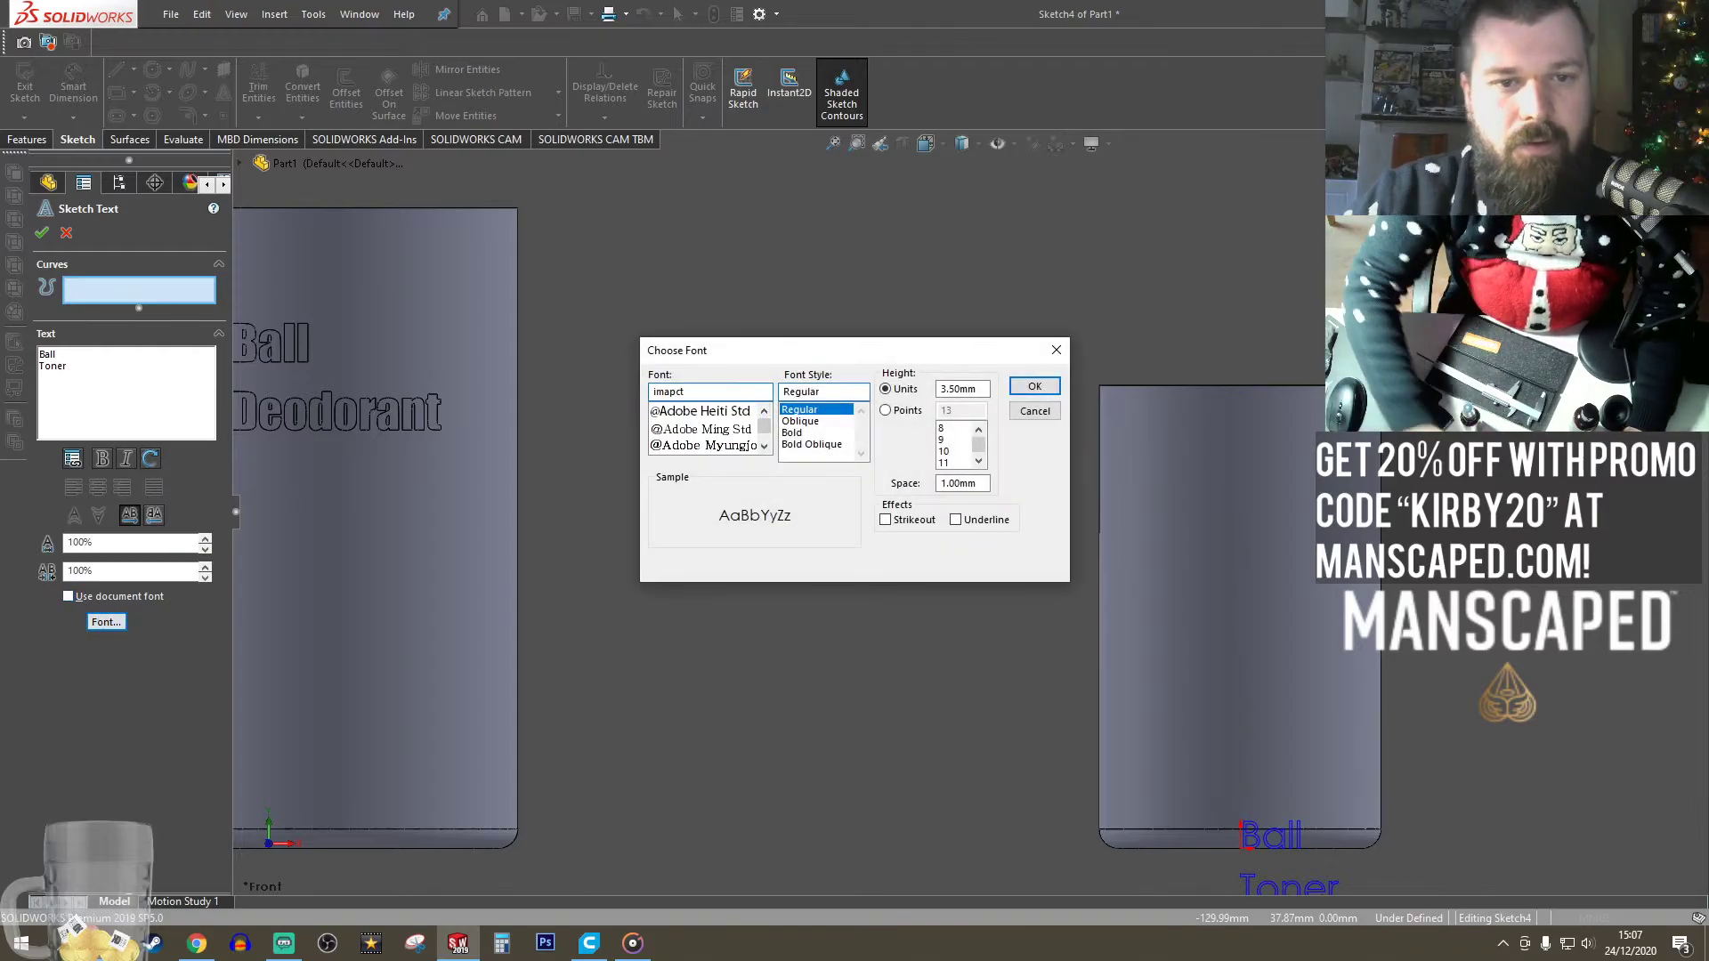
{"action": "key", "text": "BackSpace"}
{"action": "key", "text": "BackSpace"}
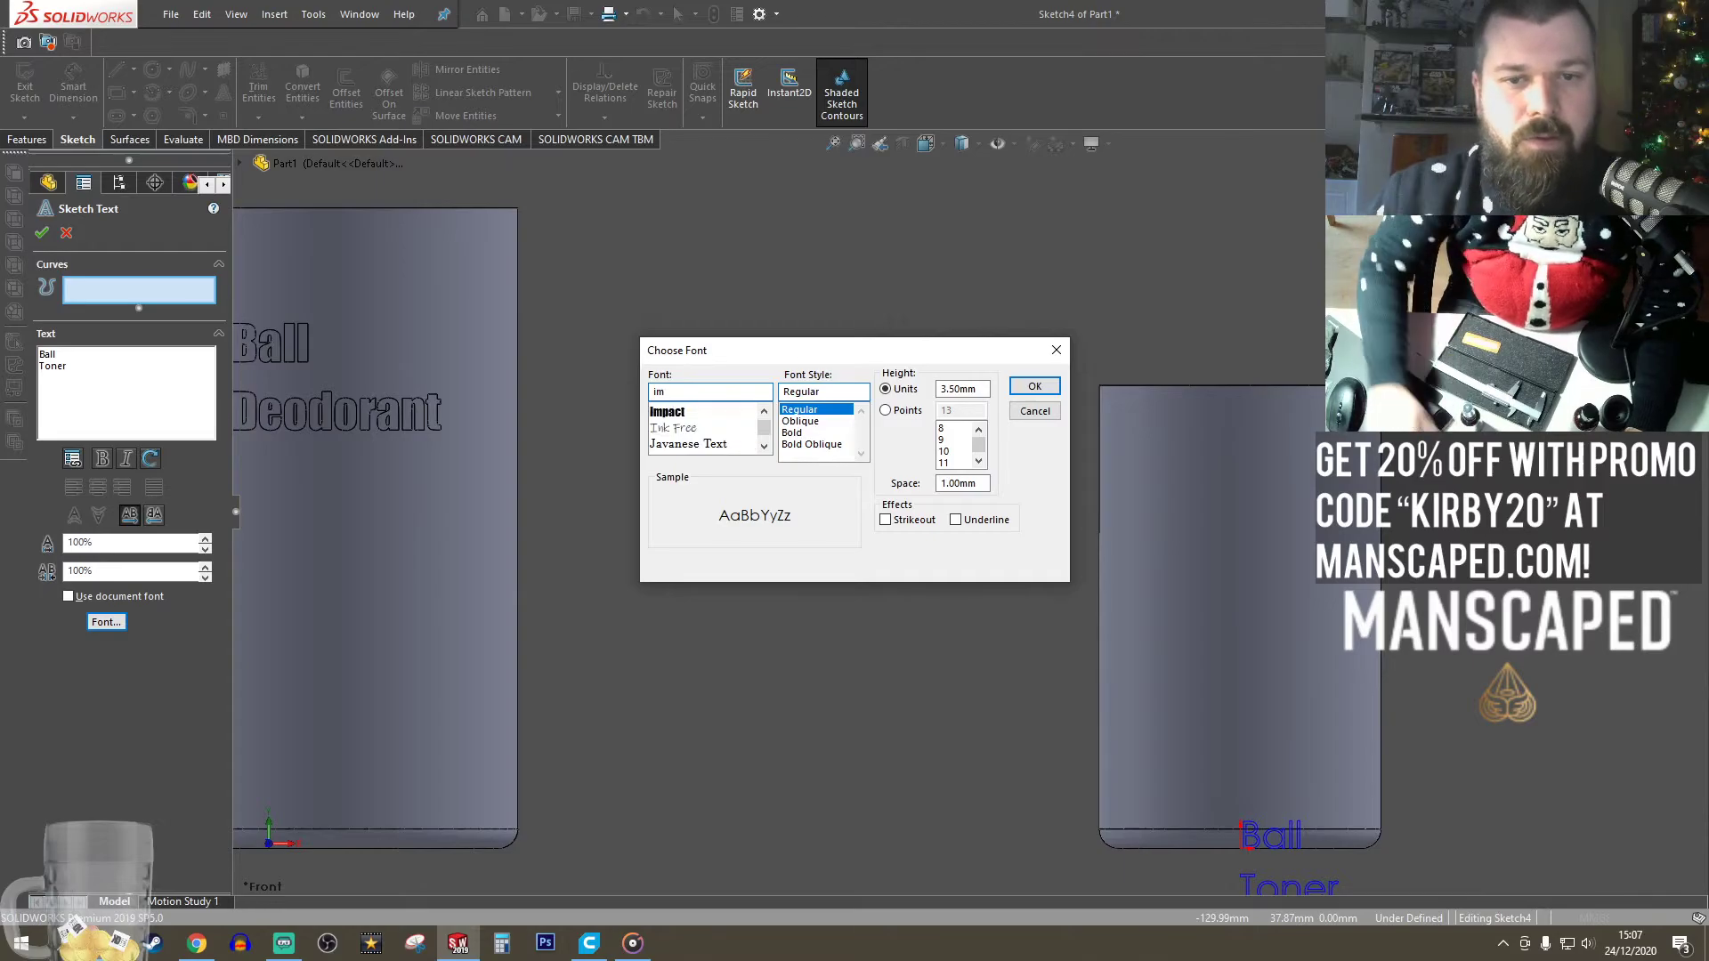
{"action": "left_click", "coordinate": [700, 413]}
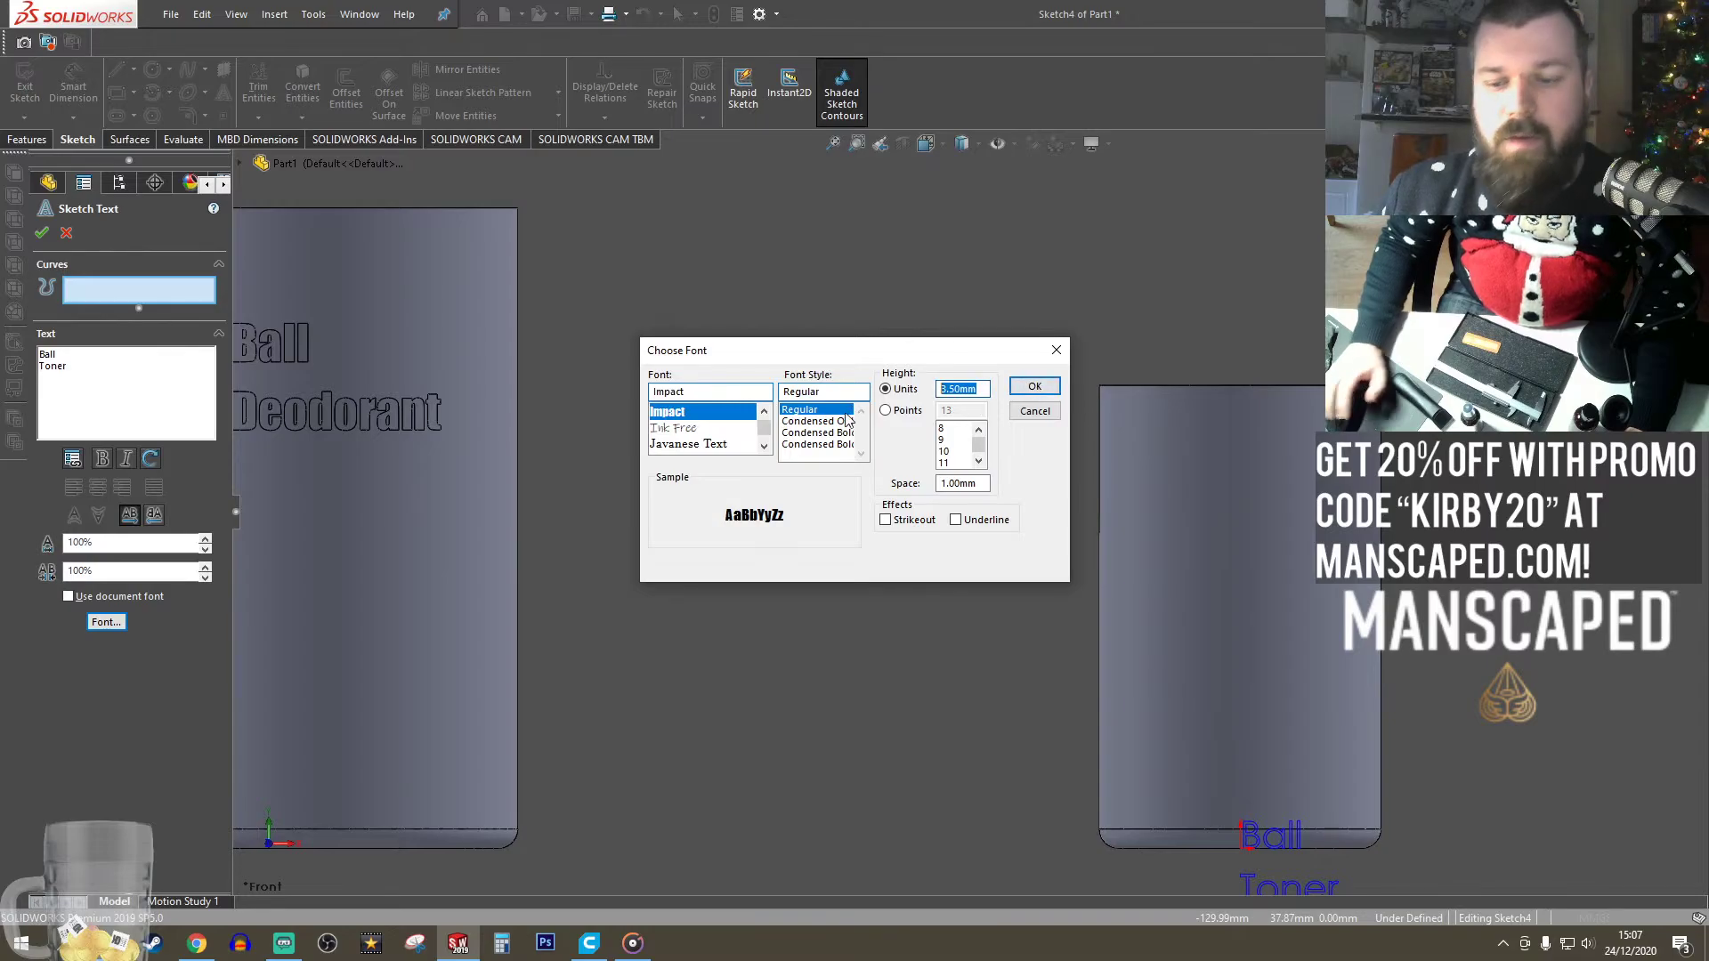
{"action": "key", "text": "Return"}
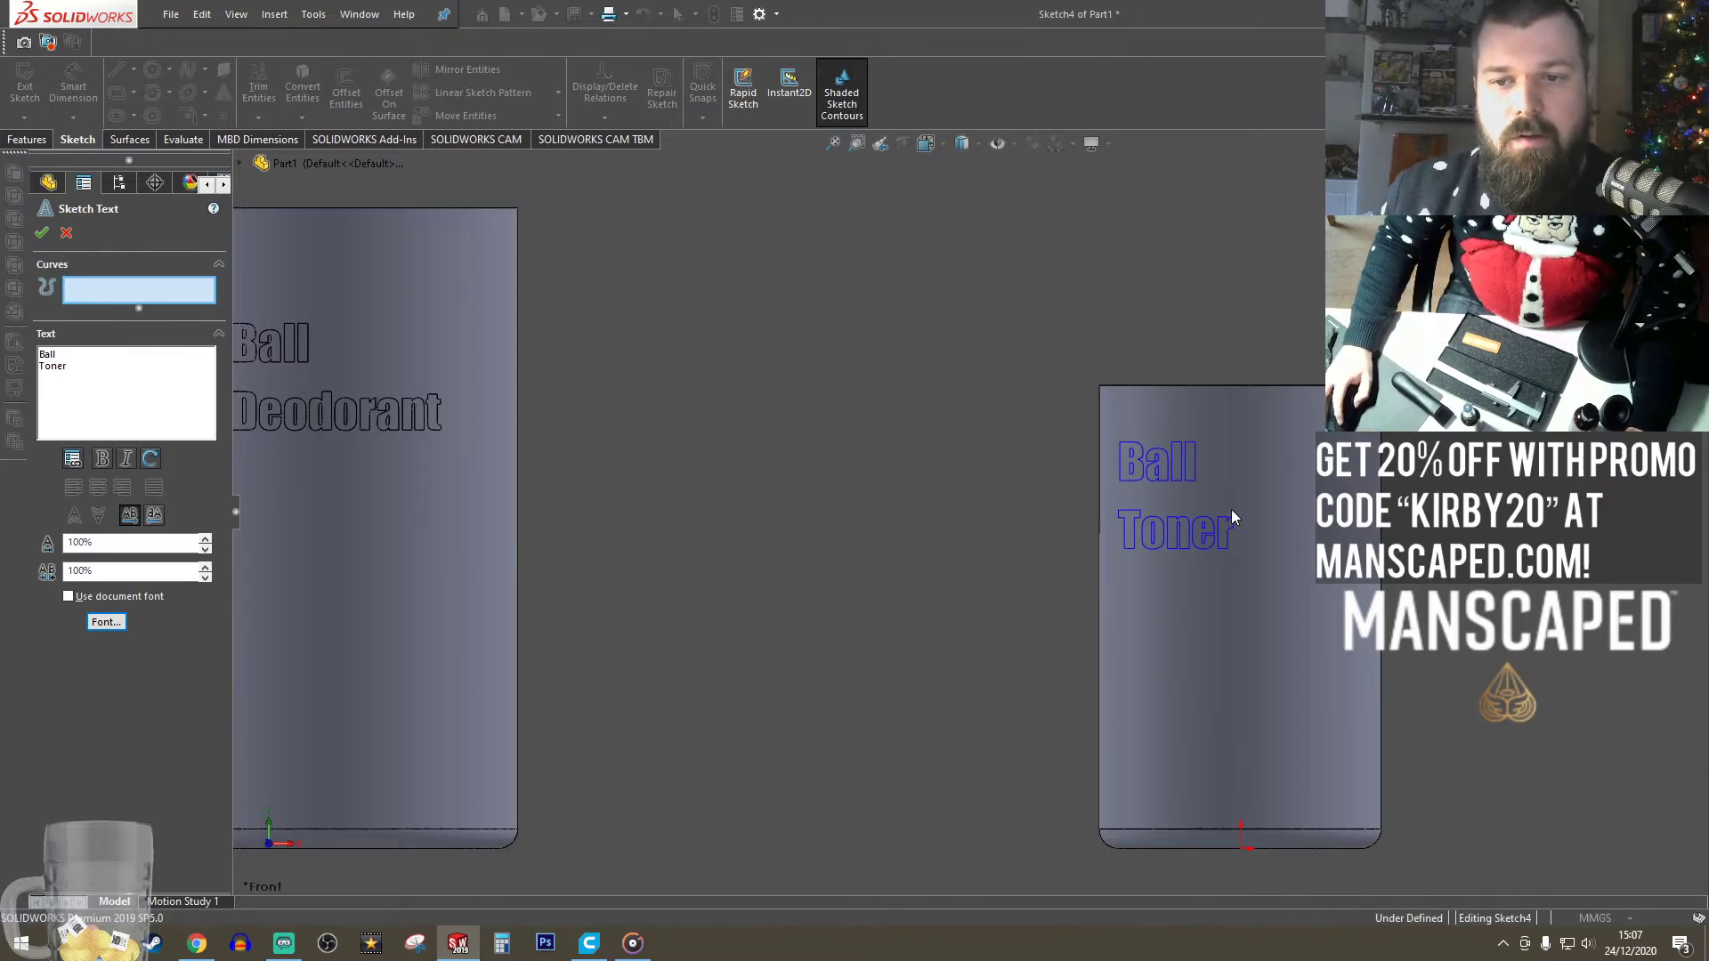
{"action": "left_click_drag", "start_coordinate": [1236, 506], "coordinate": [1184, 498]}
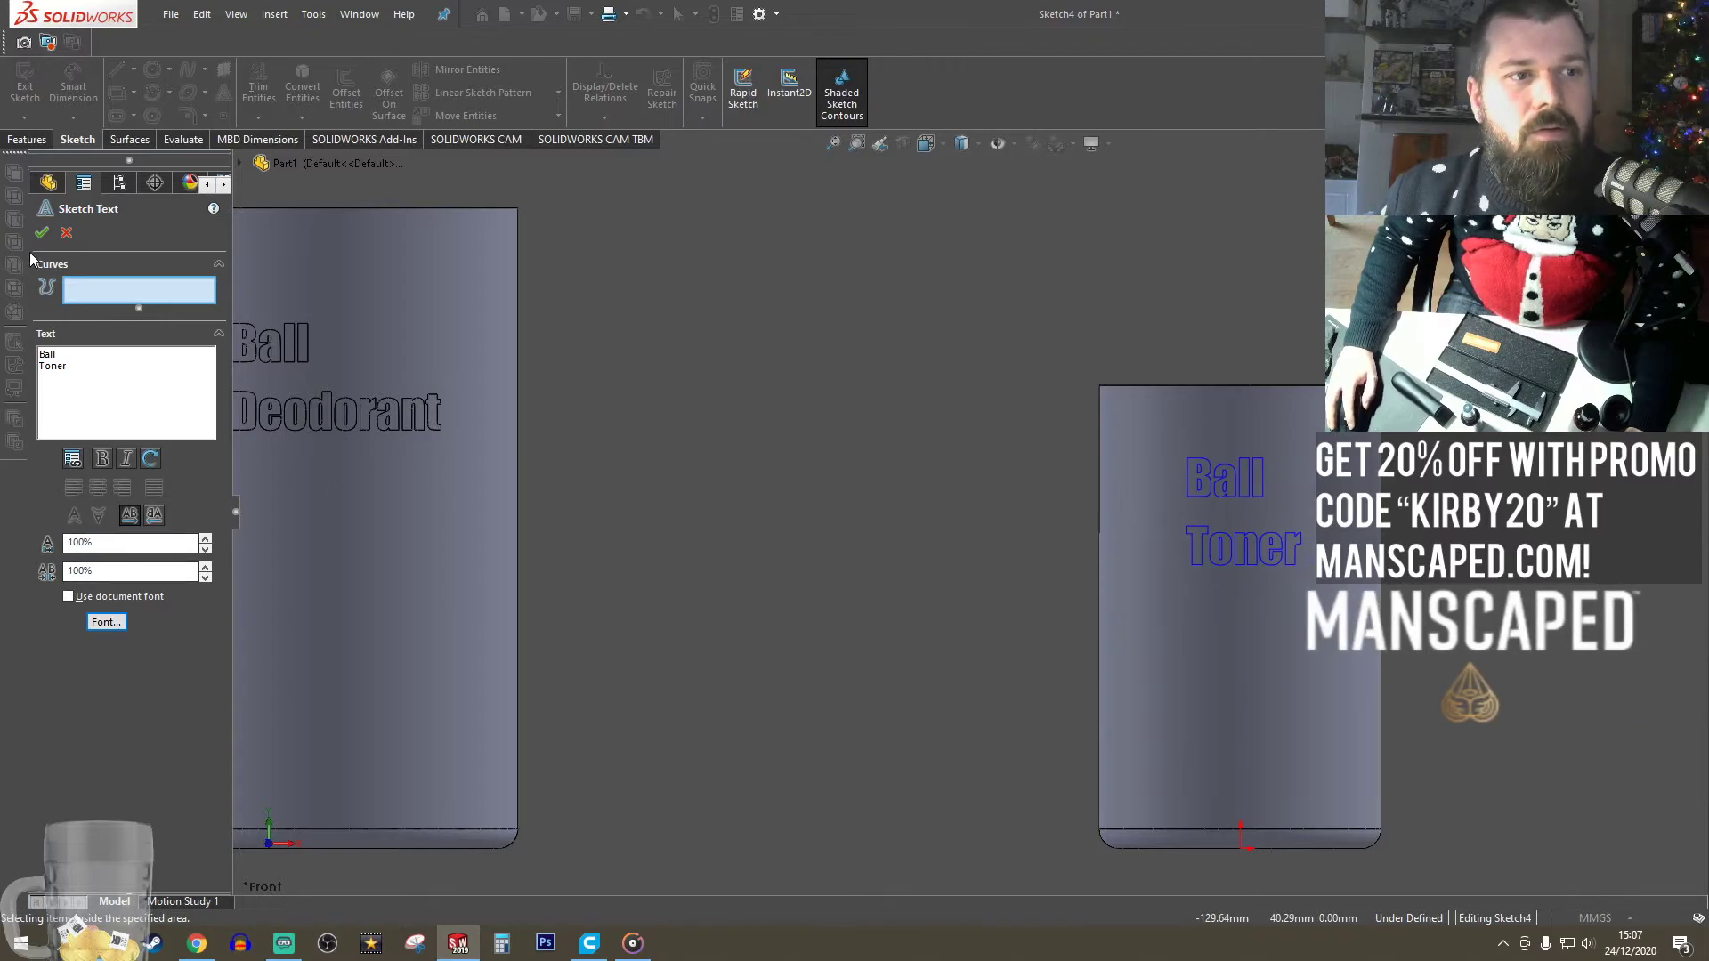
{"action": "left_click", "coordinate": [41, 233]}
- Start an extruded cut of the "Ball Toner" text from a 40 mm offset in front of the sketch plane
{"action": "left_click", "coordinate": [26, 139]}
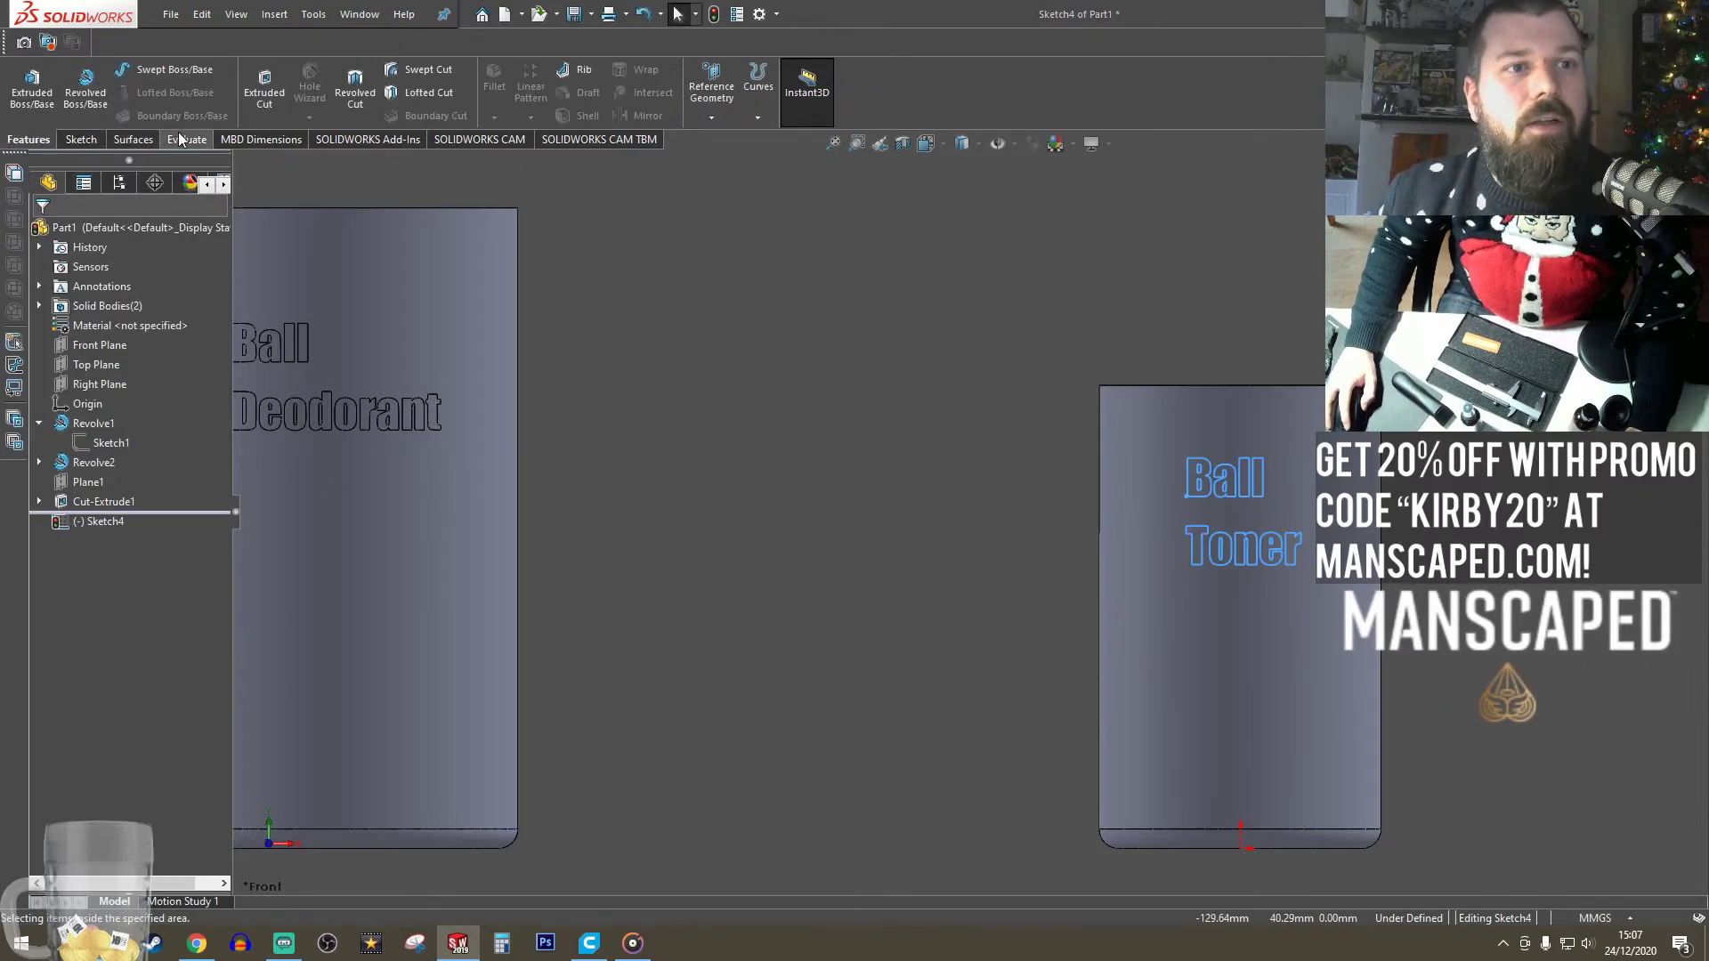
{"action": "left_click", "coordinate": [279, 94]}
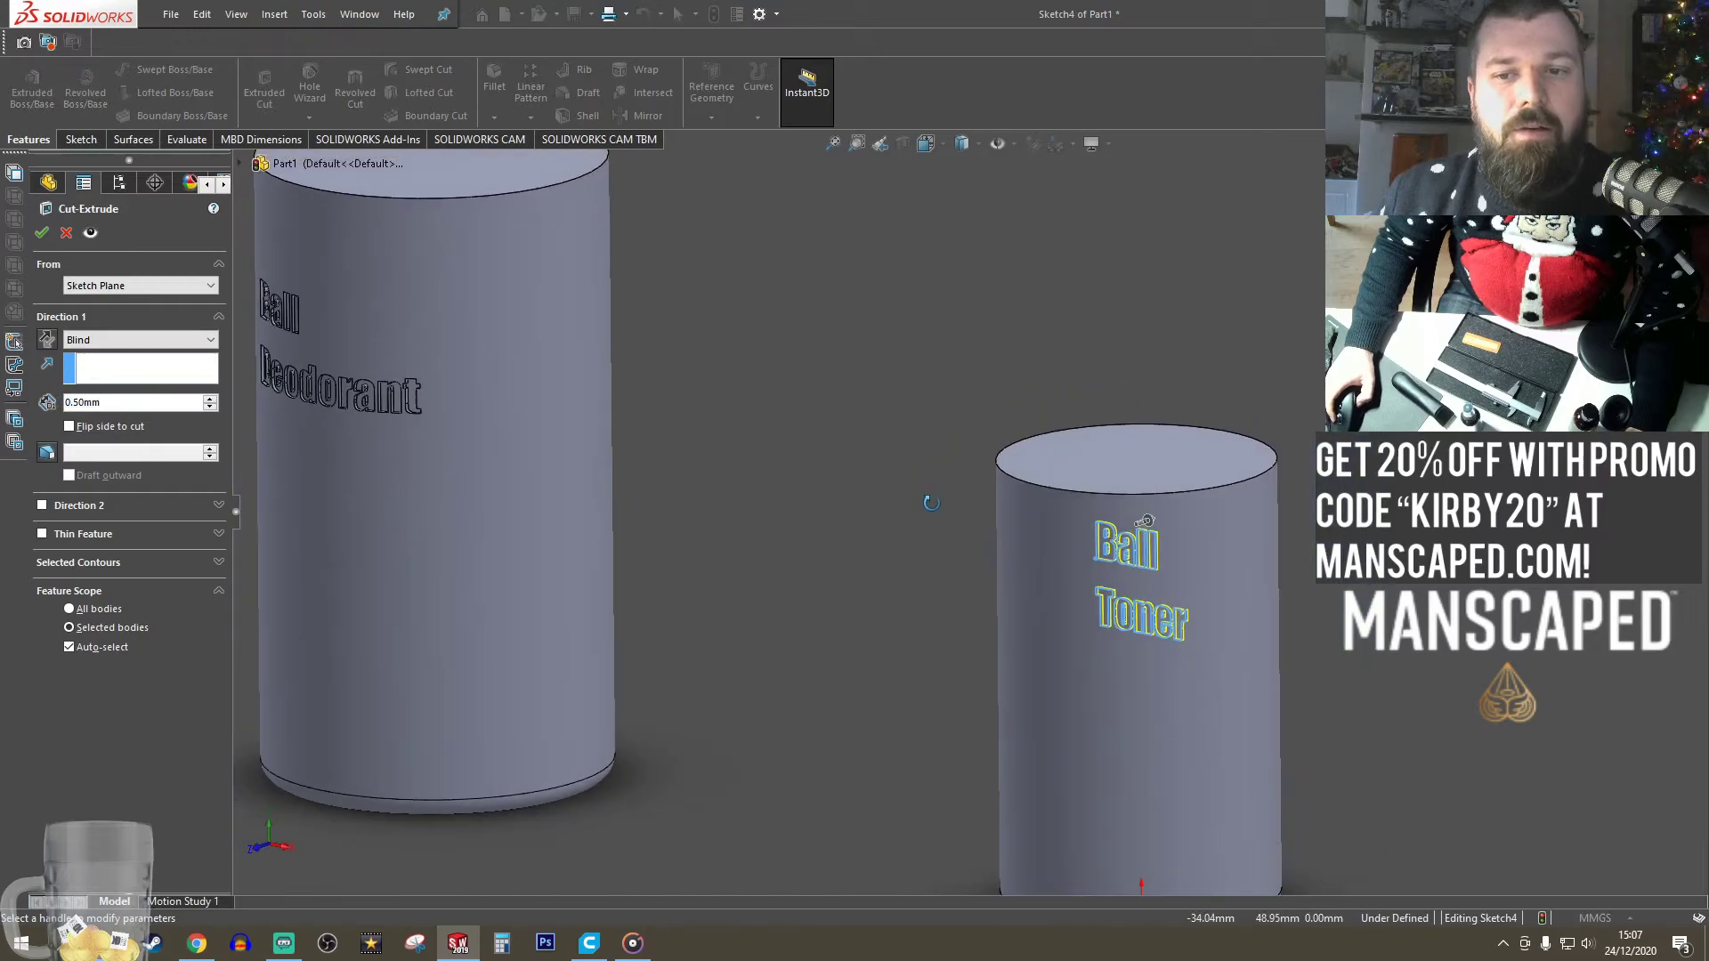
{"action": "left_click_drag", "start_coordinate": [1152, 523], "coordinate": [1280, 483]}
{"action": "middle_click_drag", "start_coordinate": [1108, 583], "coordinate": [1040, 670]}
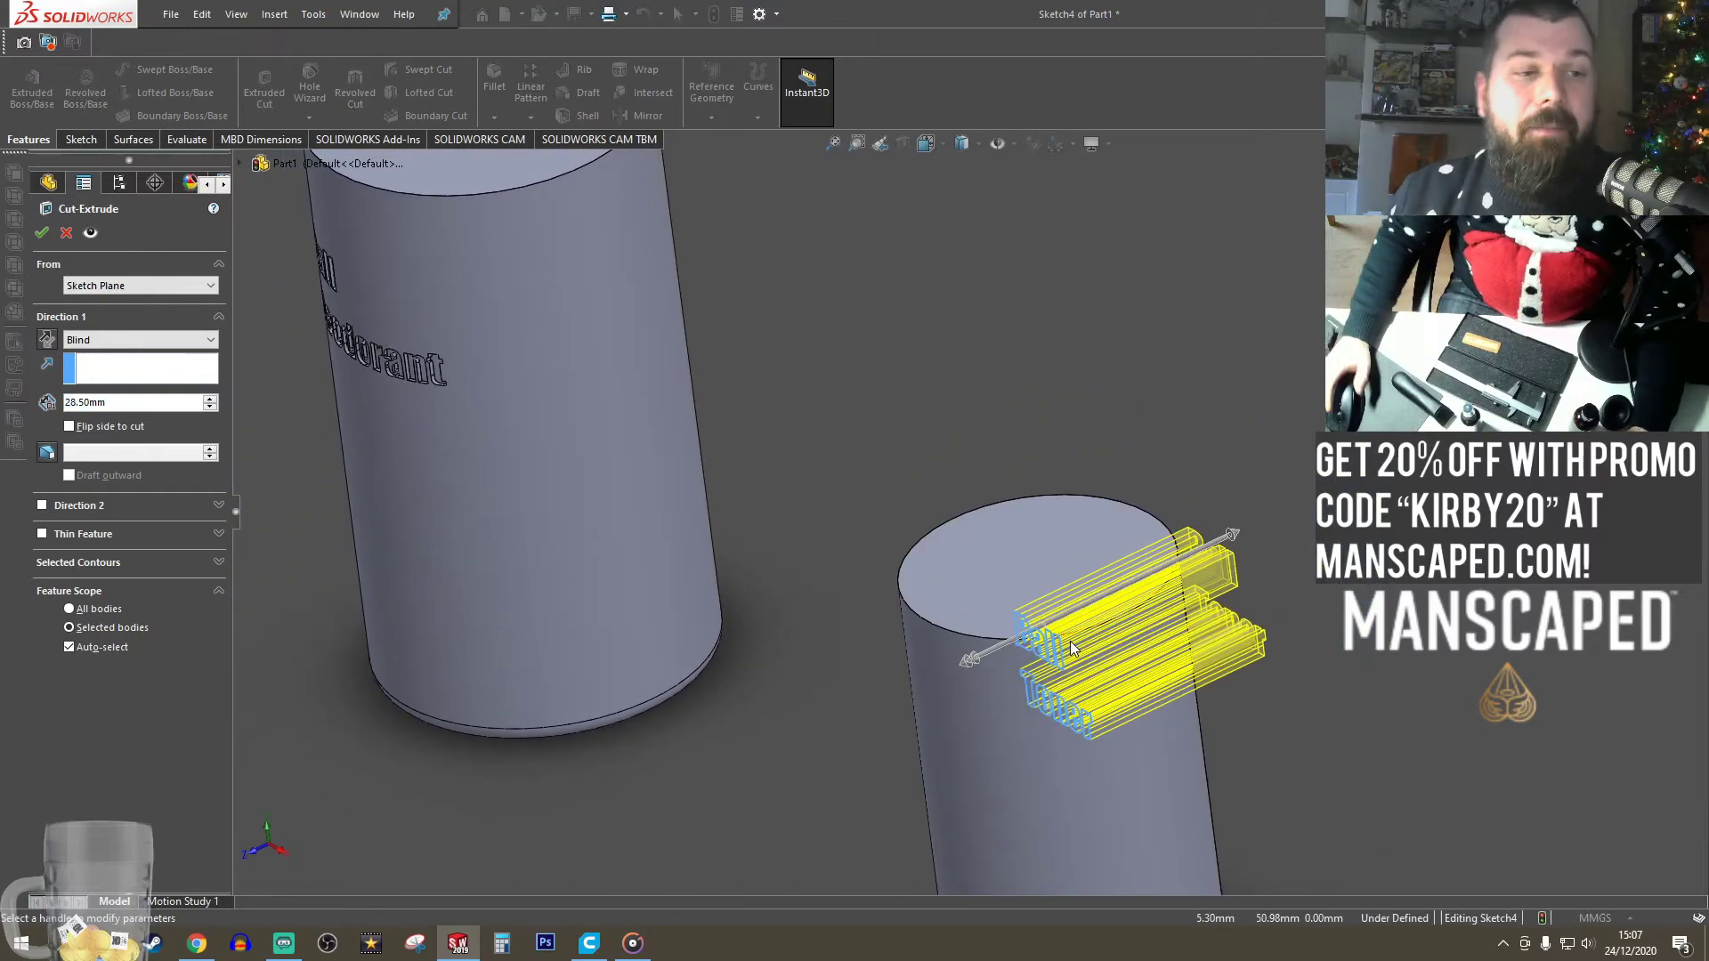
{"action": "left_click", "coordinate": [140, 285]}
{"action": "left_click", "coordinate": [98, 337]}
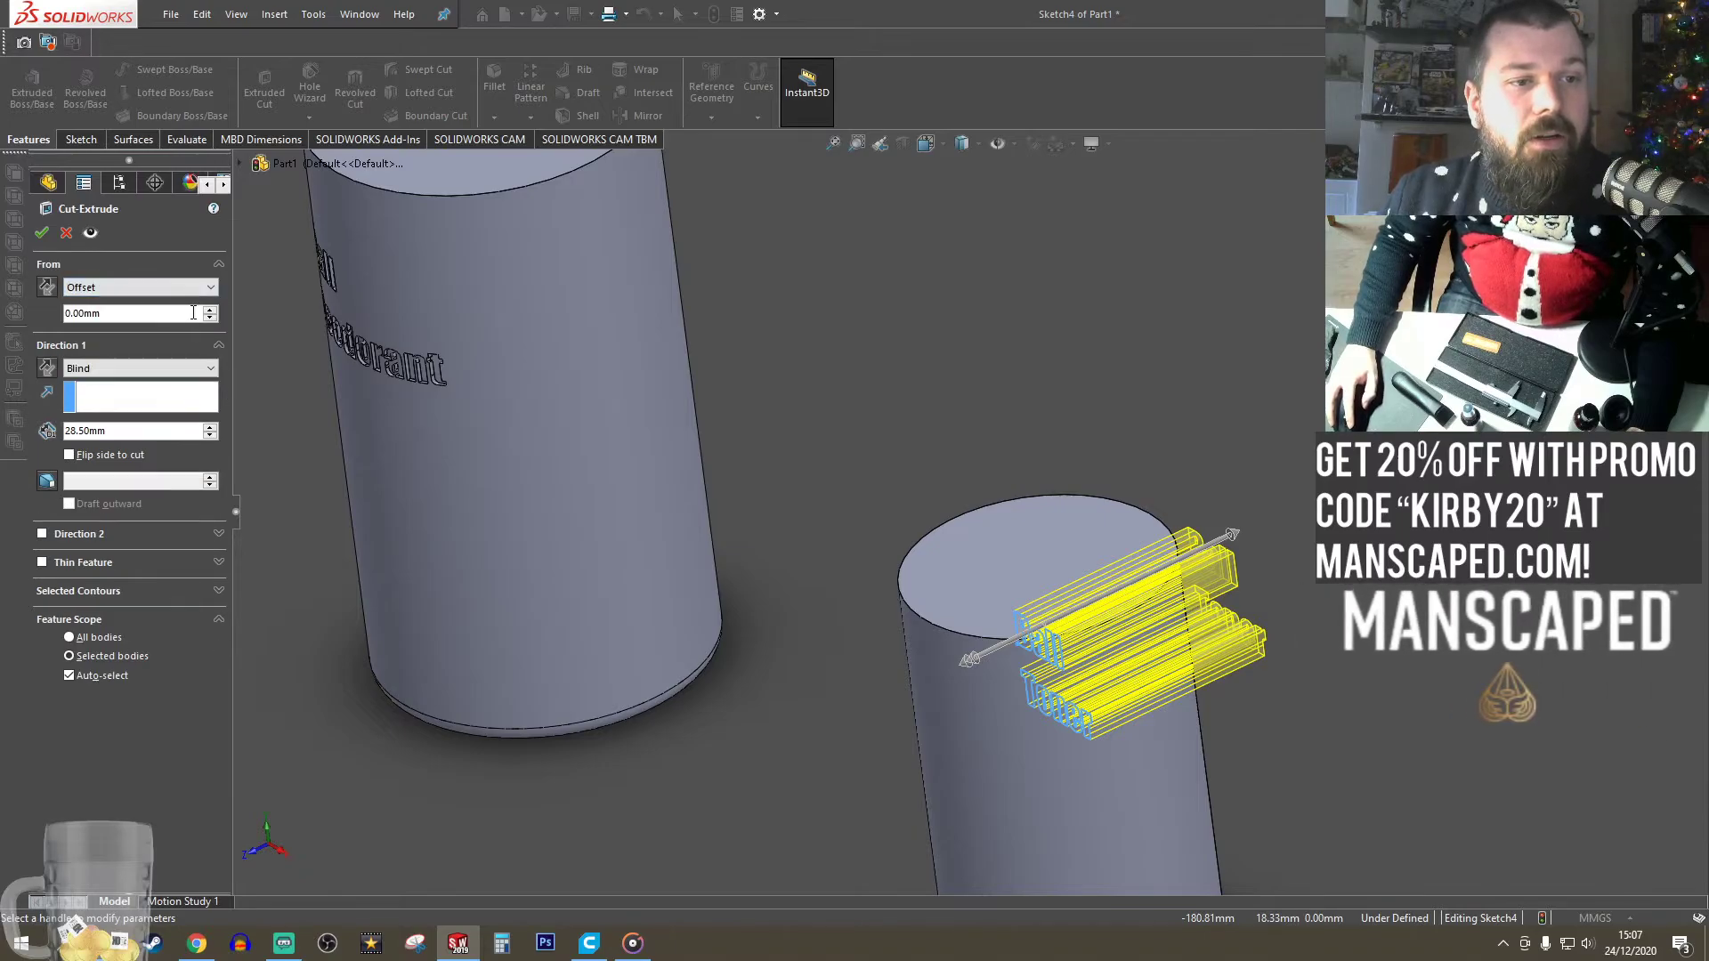
{"action": "left_click", "coordinate": [210, 310]}
{"action": "left_click", "coordinate": [211, 309]}
{"action": "left_click", "coordinate": [210, 310]}
{"action": "left_click", "coordinate": [210, 310]}
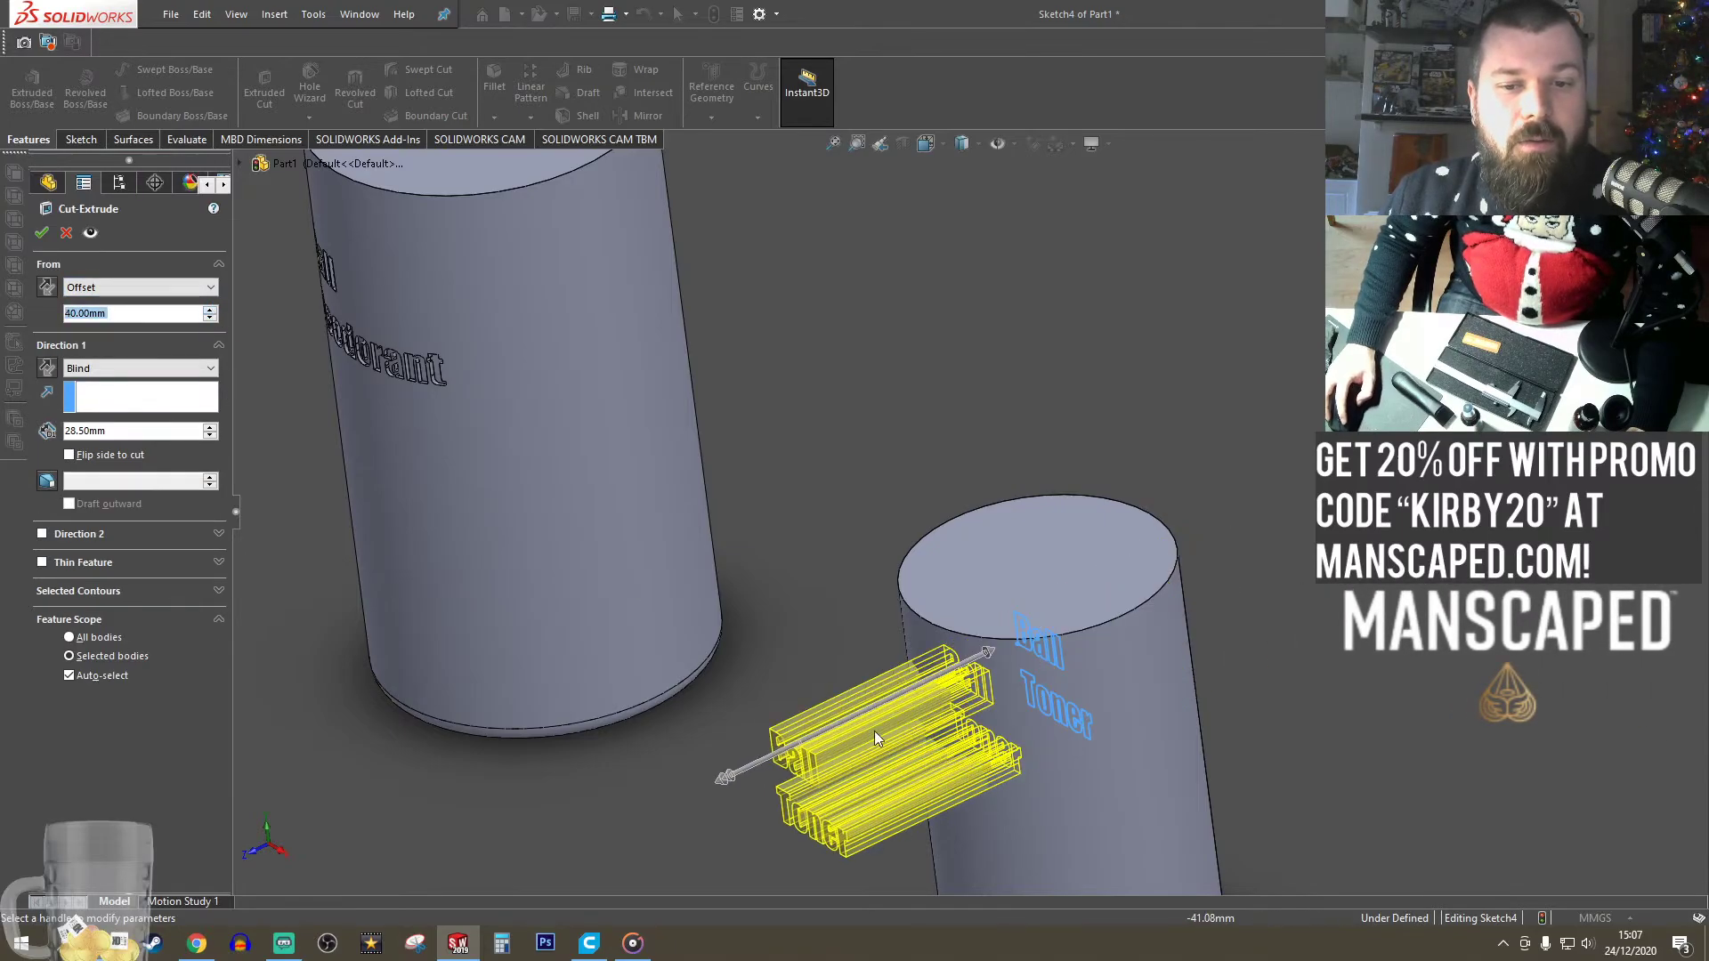
- End the text cut with Offset From Surface, 0.5 mm from the shorter cylinder's side face, with Reverse offset on
{"action": "left_click", "coordinate": [125, 368]}
{"action": "left_click", "coordinate": [132, 464]}
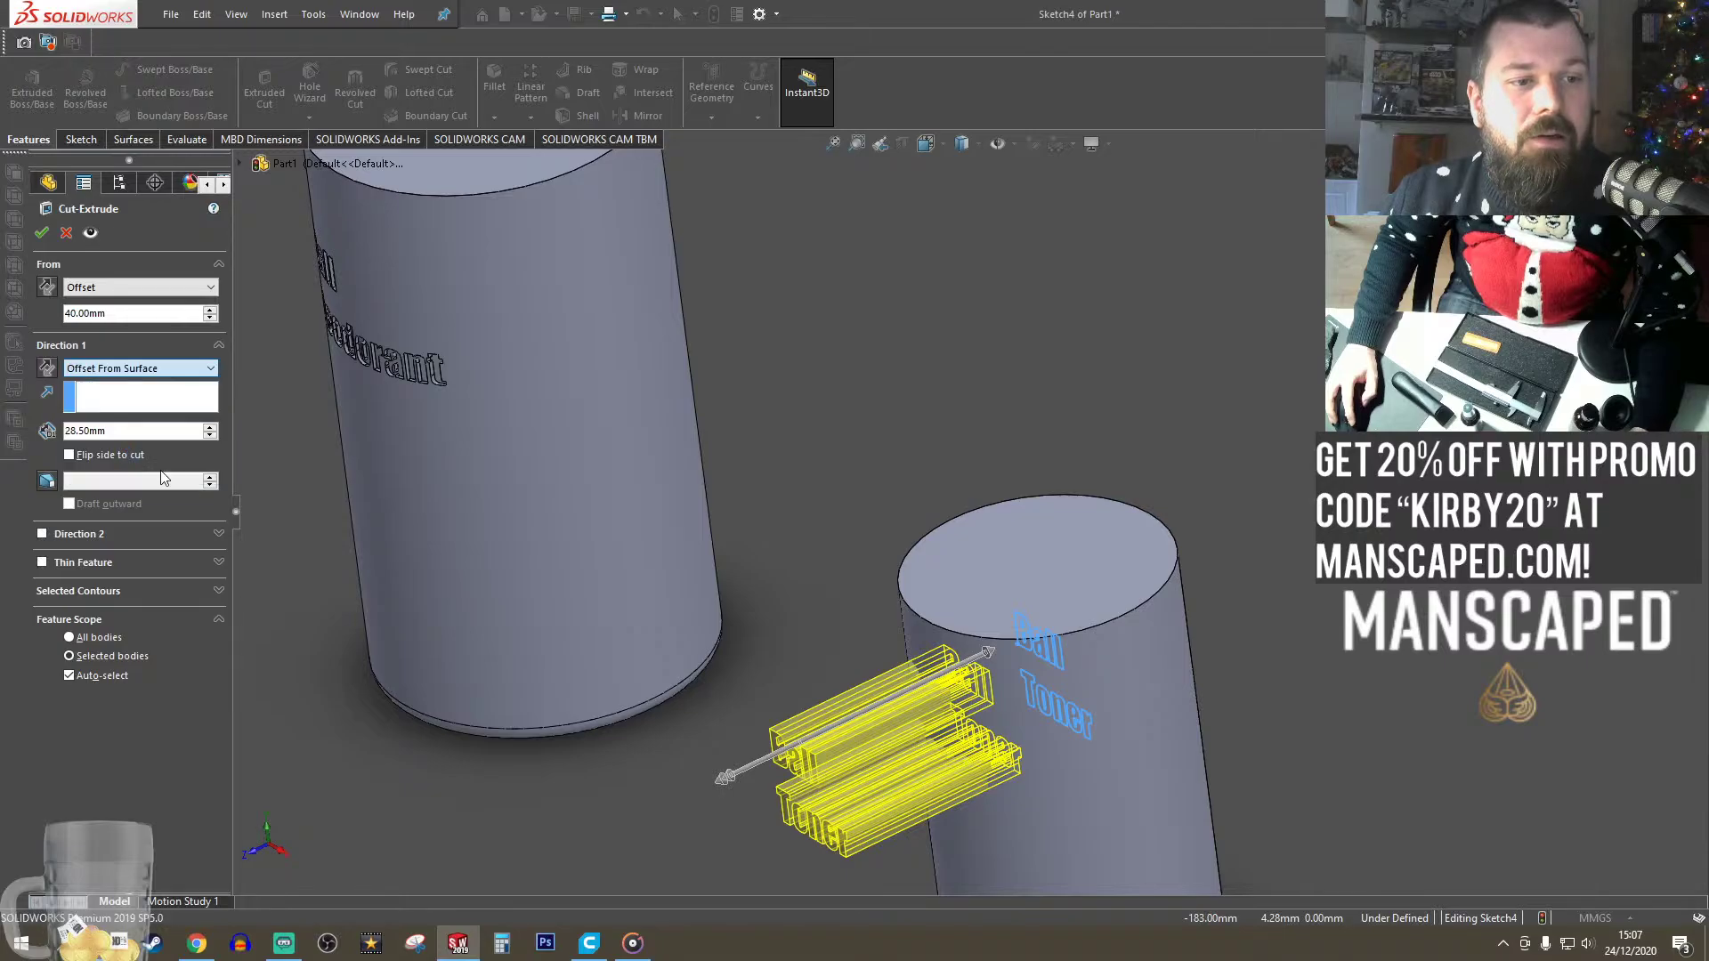
{"action": "left_click", "coordinate": [1082, 809]}
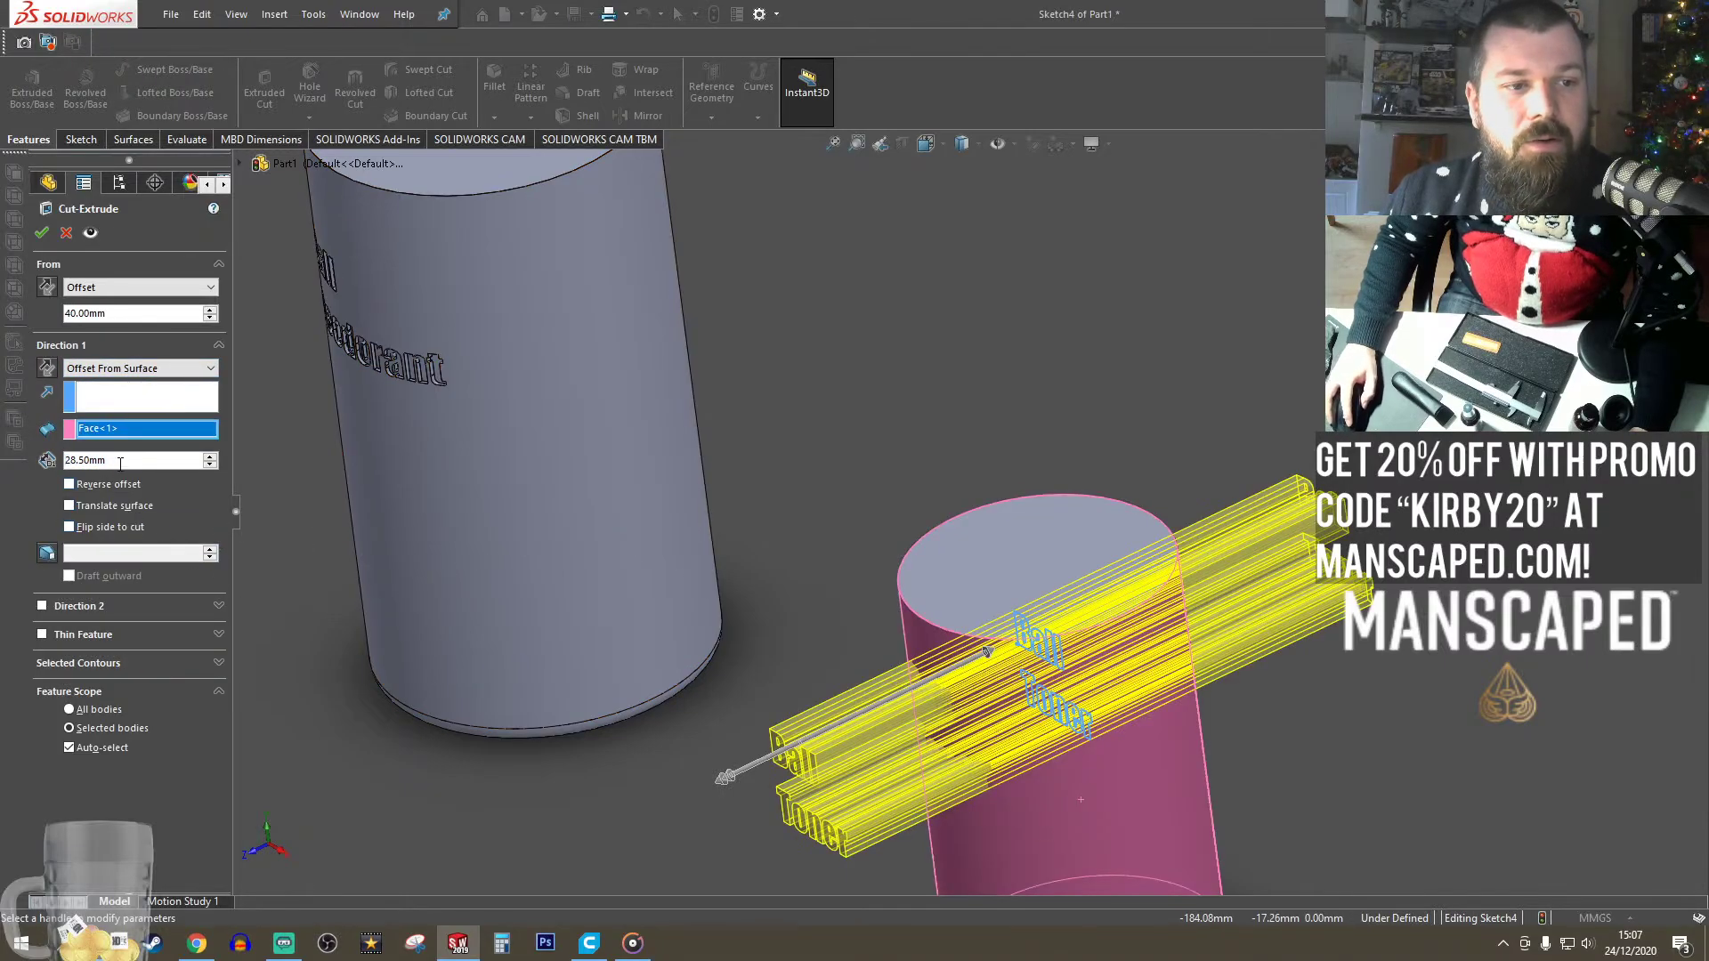
{"action": "left_click_drag", "start_coordinate": [149, 463], "coordinate": [2, 470]}
{"action": "type", "text": "0.5"}
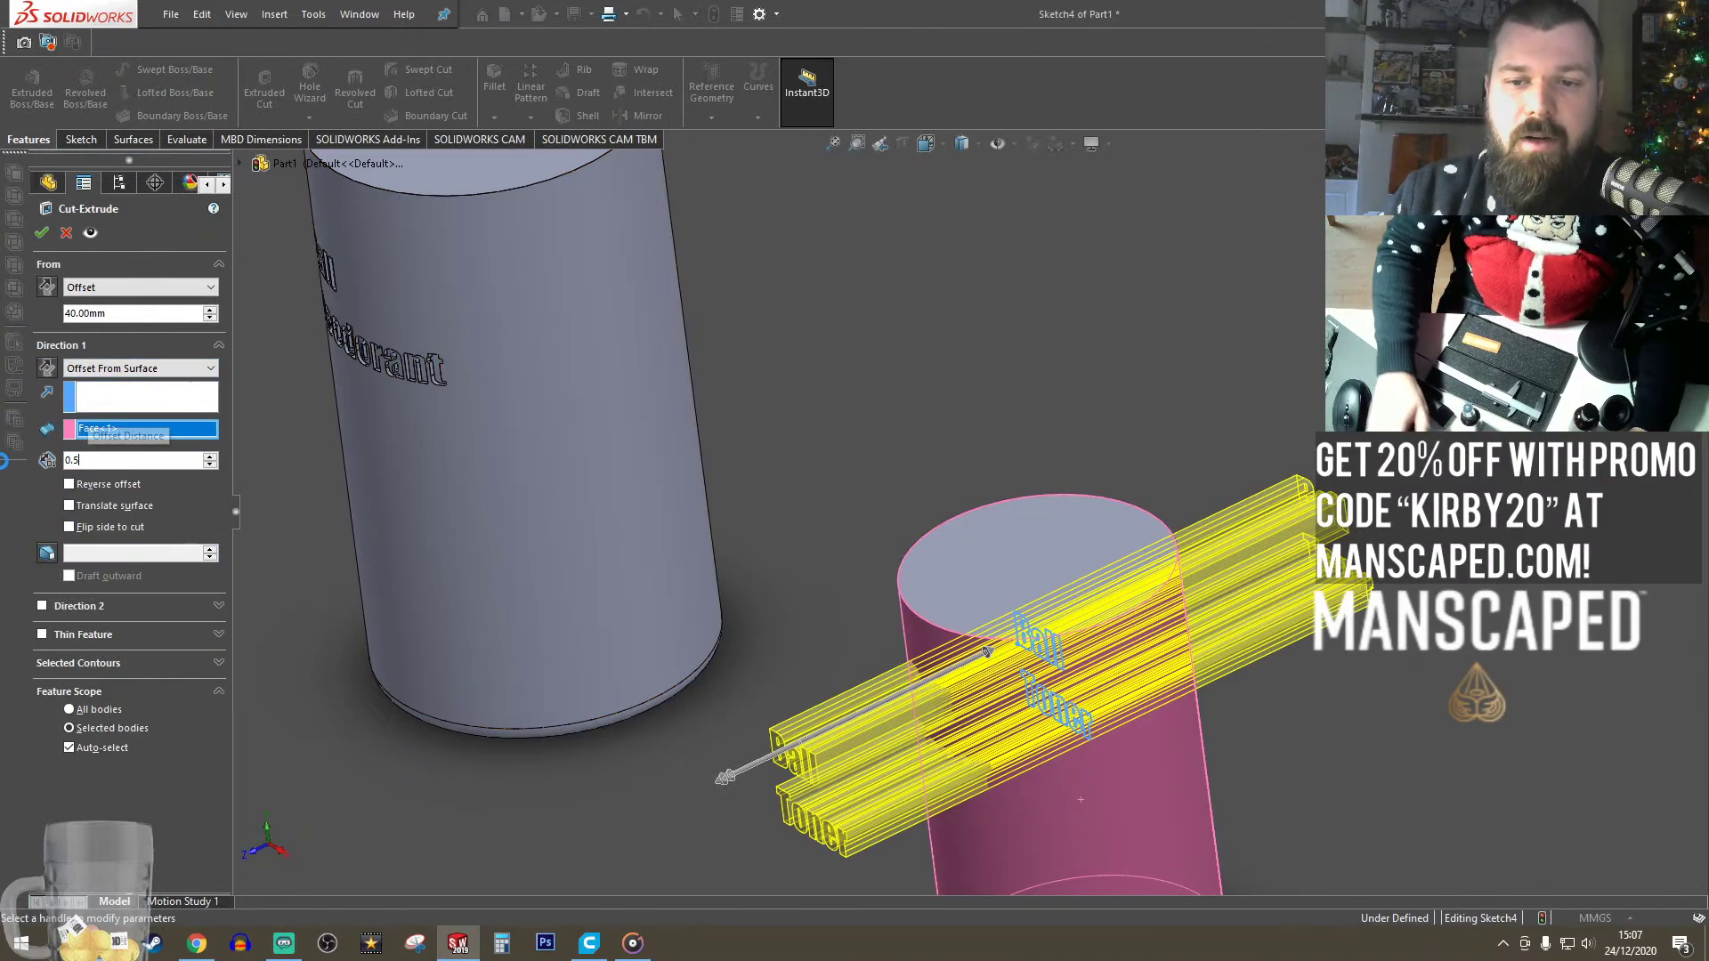
{"action": "key", "text": "Return"}
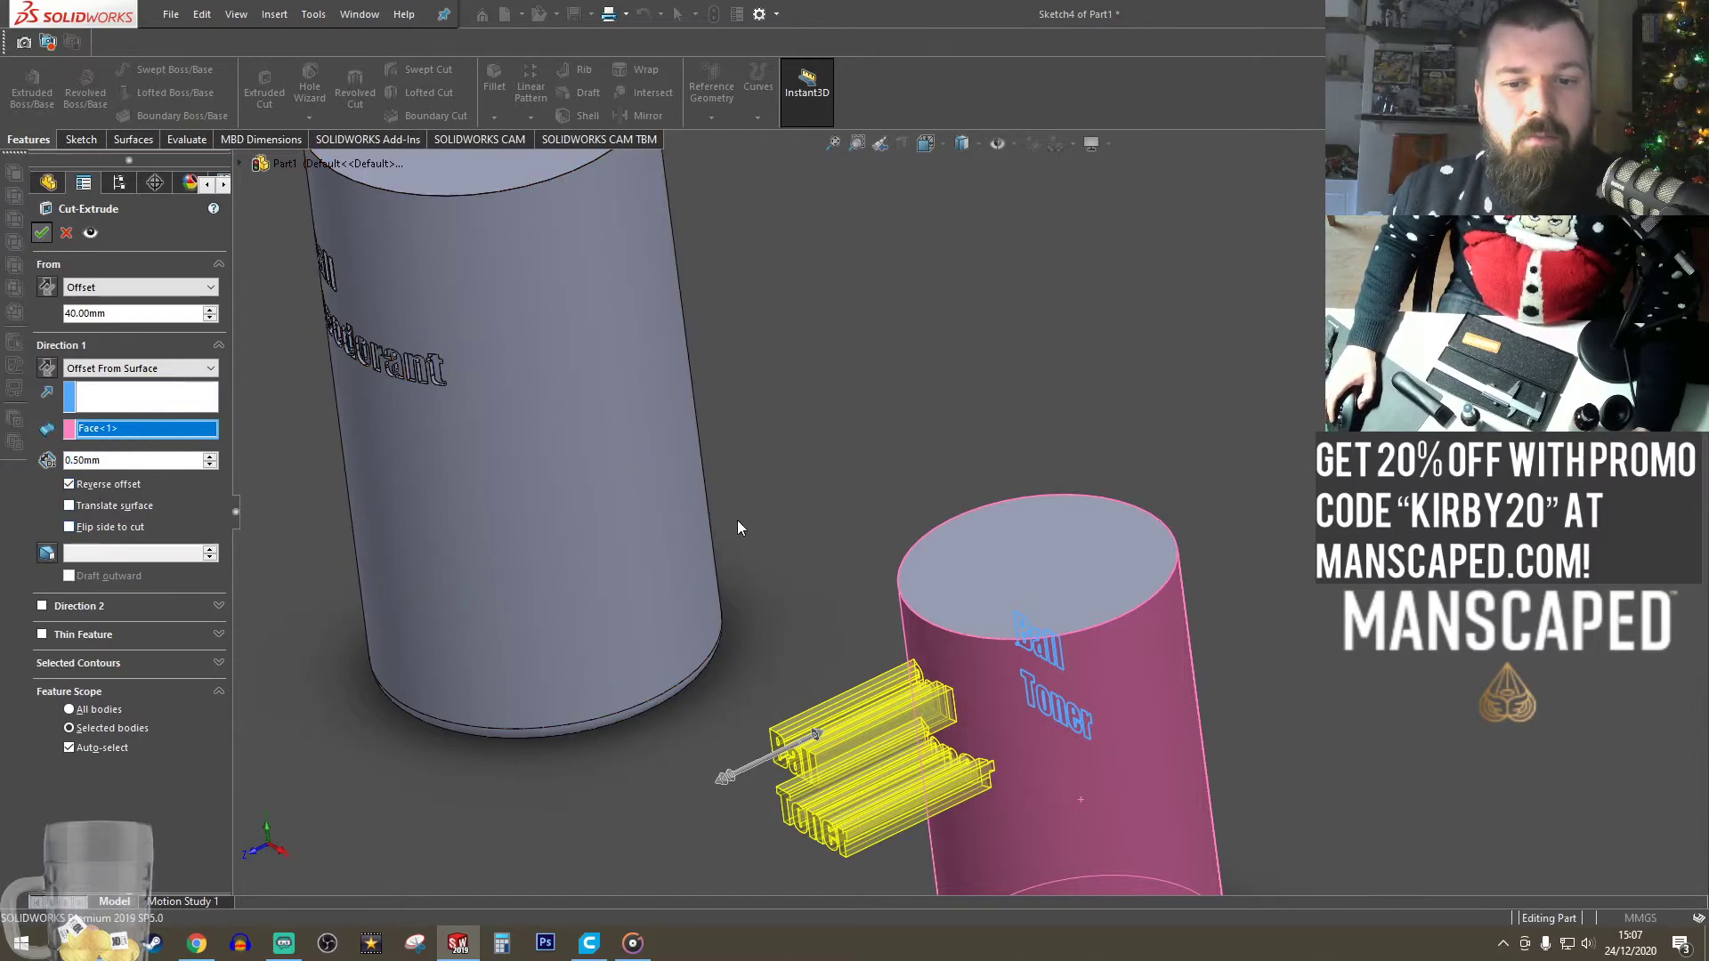
{"action": "middle_click_drag", "start_coordinate": [740, 527], "coordinate": [890, 540]}
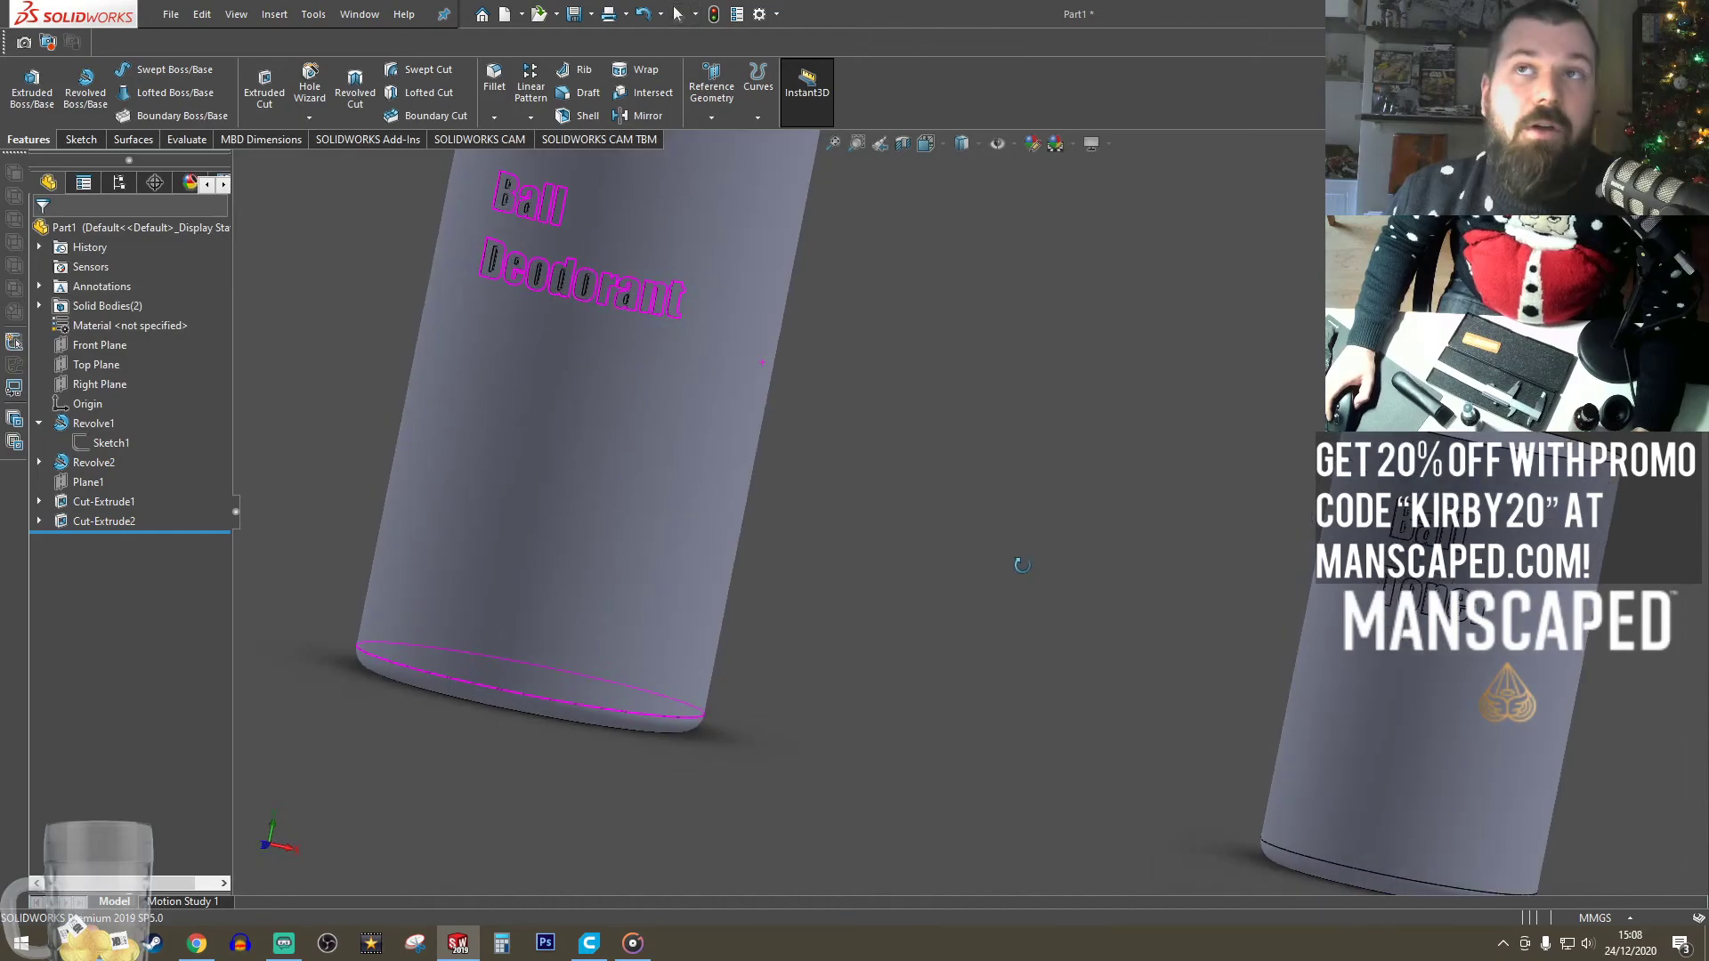
- Sketch a corner rectangle about 36 mm high on the Front Plane, overlapping the lower left part of the shorter cylinder
{"action": "left_click", "coordinate": [940, 145]}
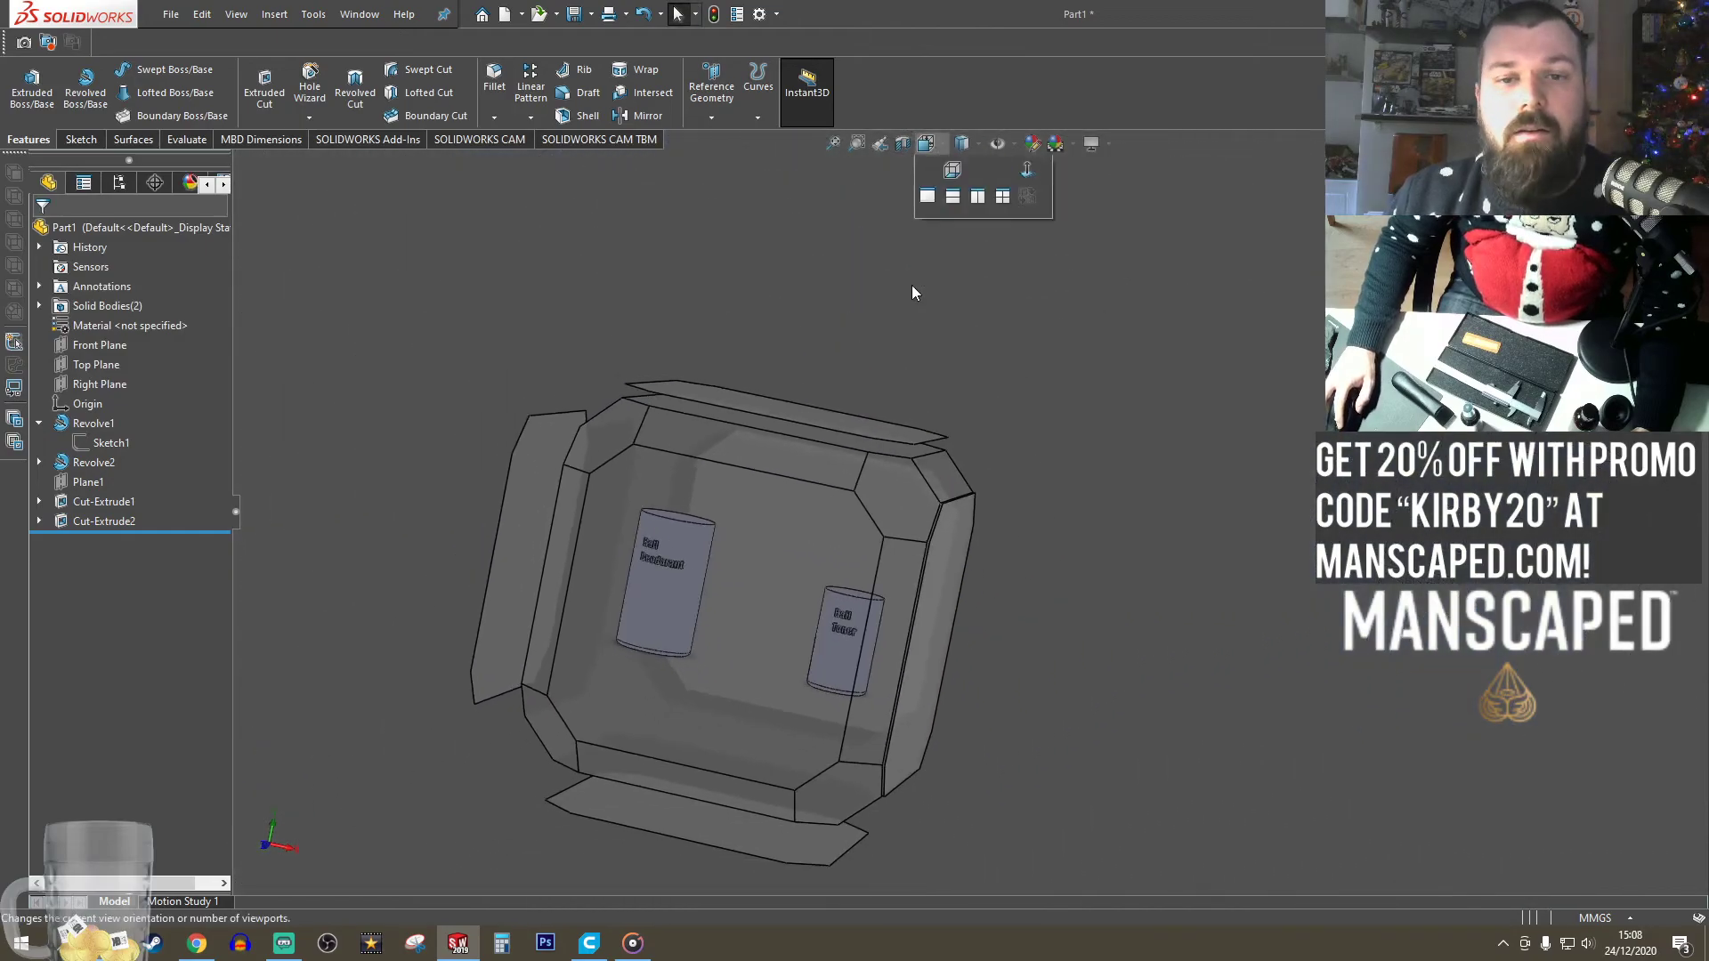
{"action": "left_click", "coordinate": [957, 197]}
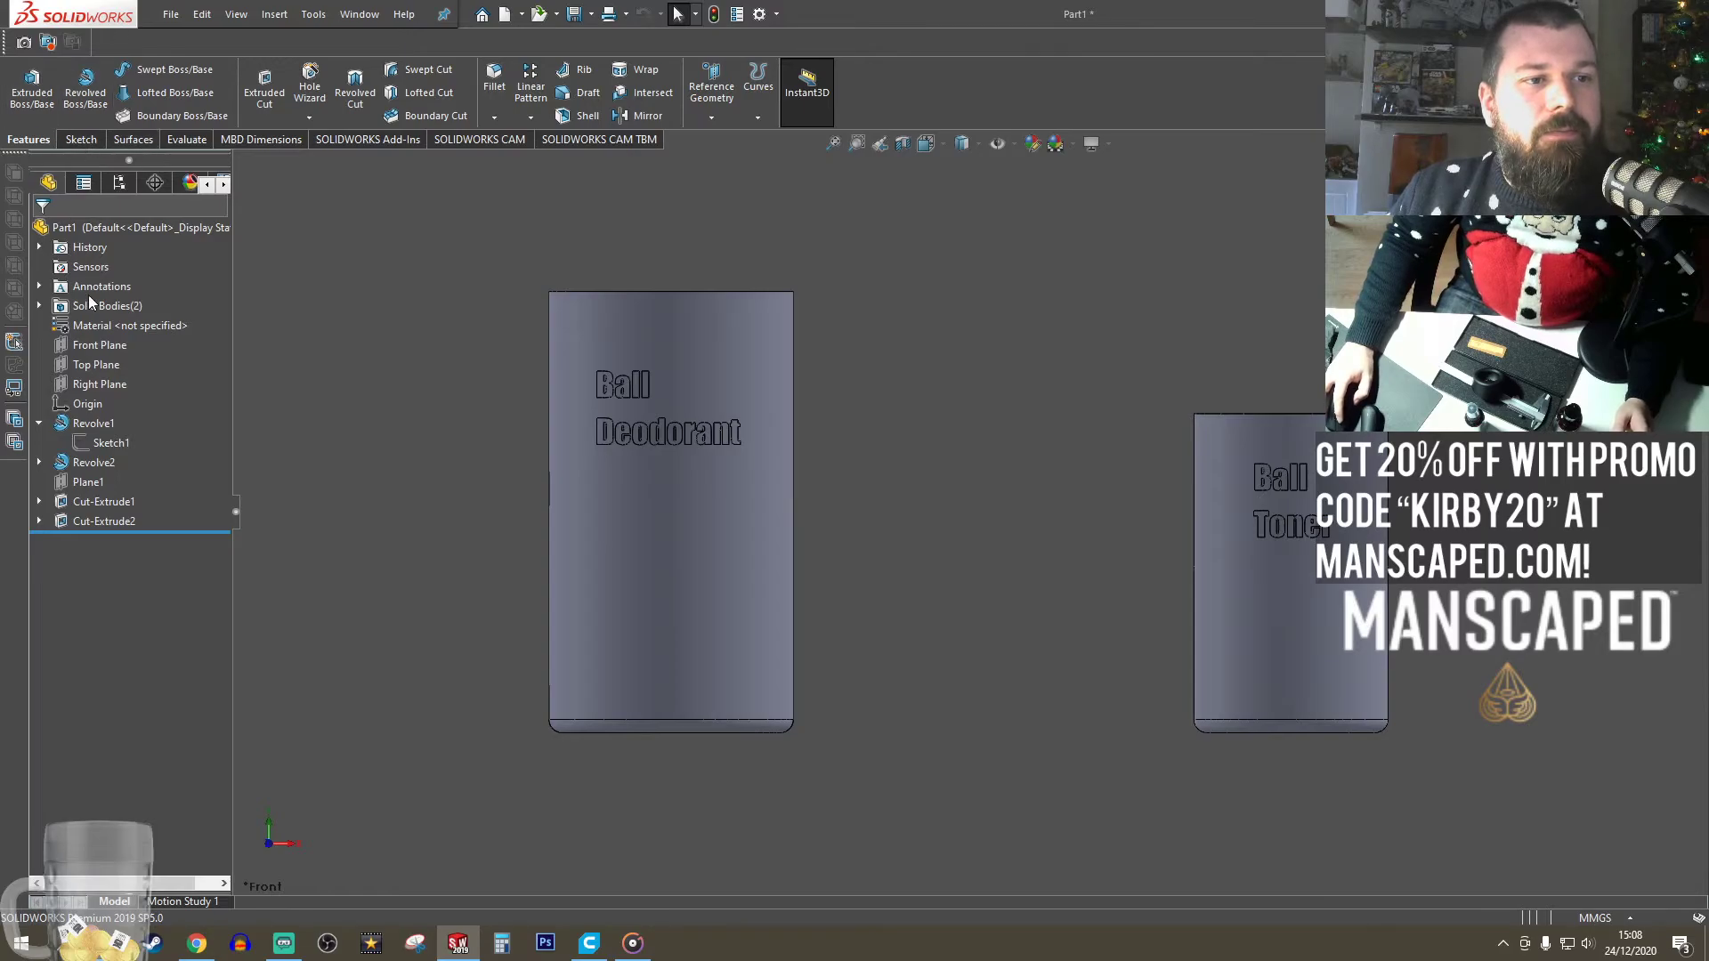
{"action": "left_click", "coordinate": [98, 345]}
{"action": "left_click", "coordinate": [77, 139]}
{"action": "left_click", "coordinate": [25, 85]}
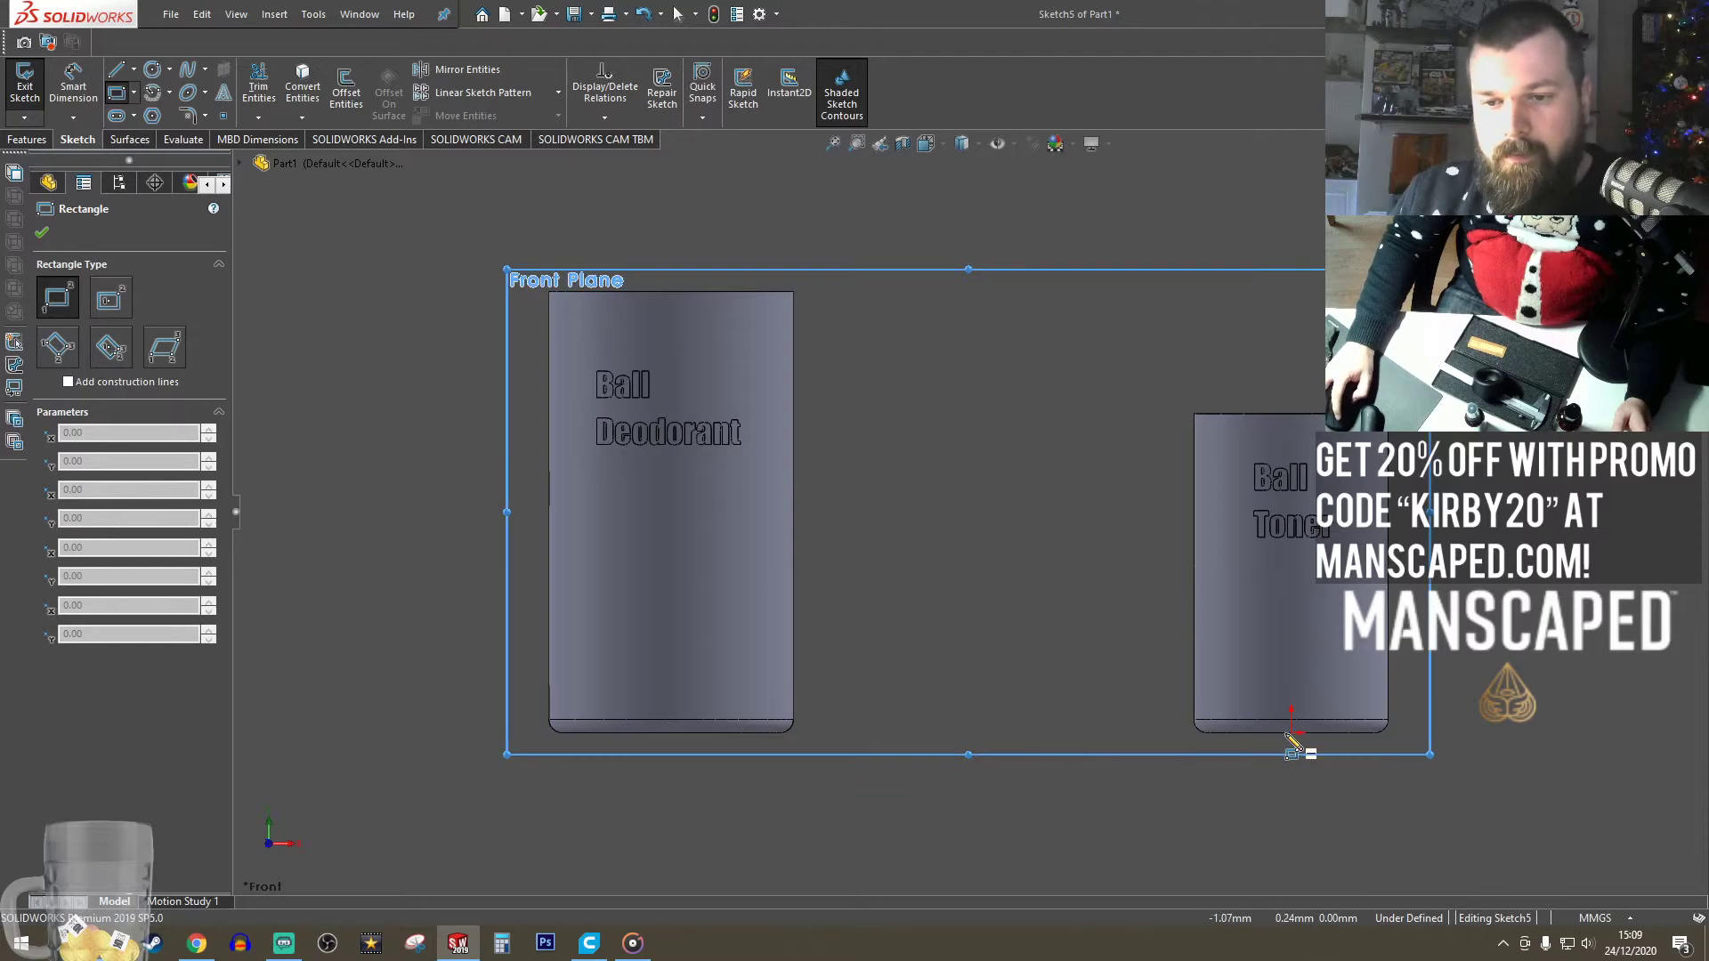
{"action": "left_click", "coordinate": [1291, 772]}
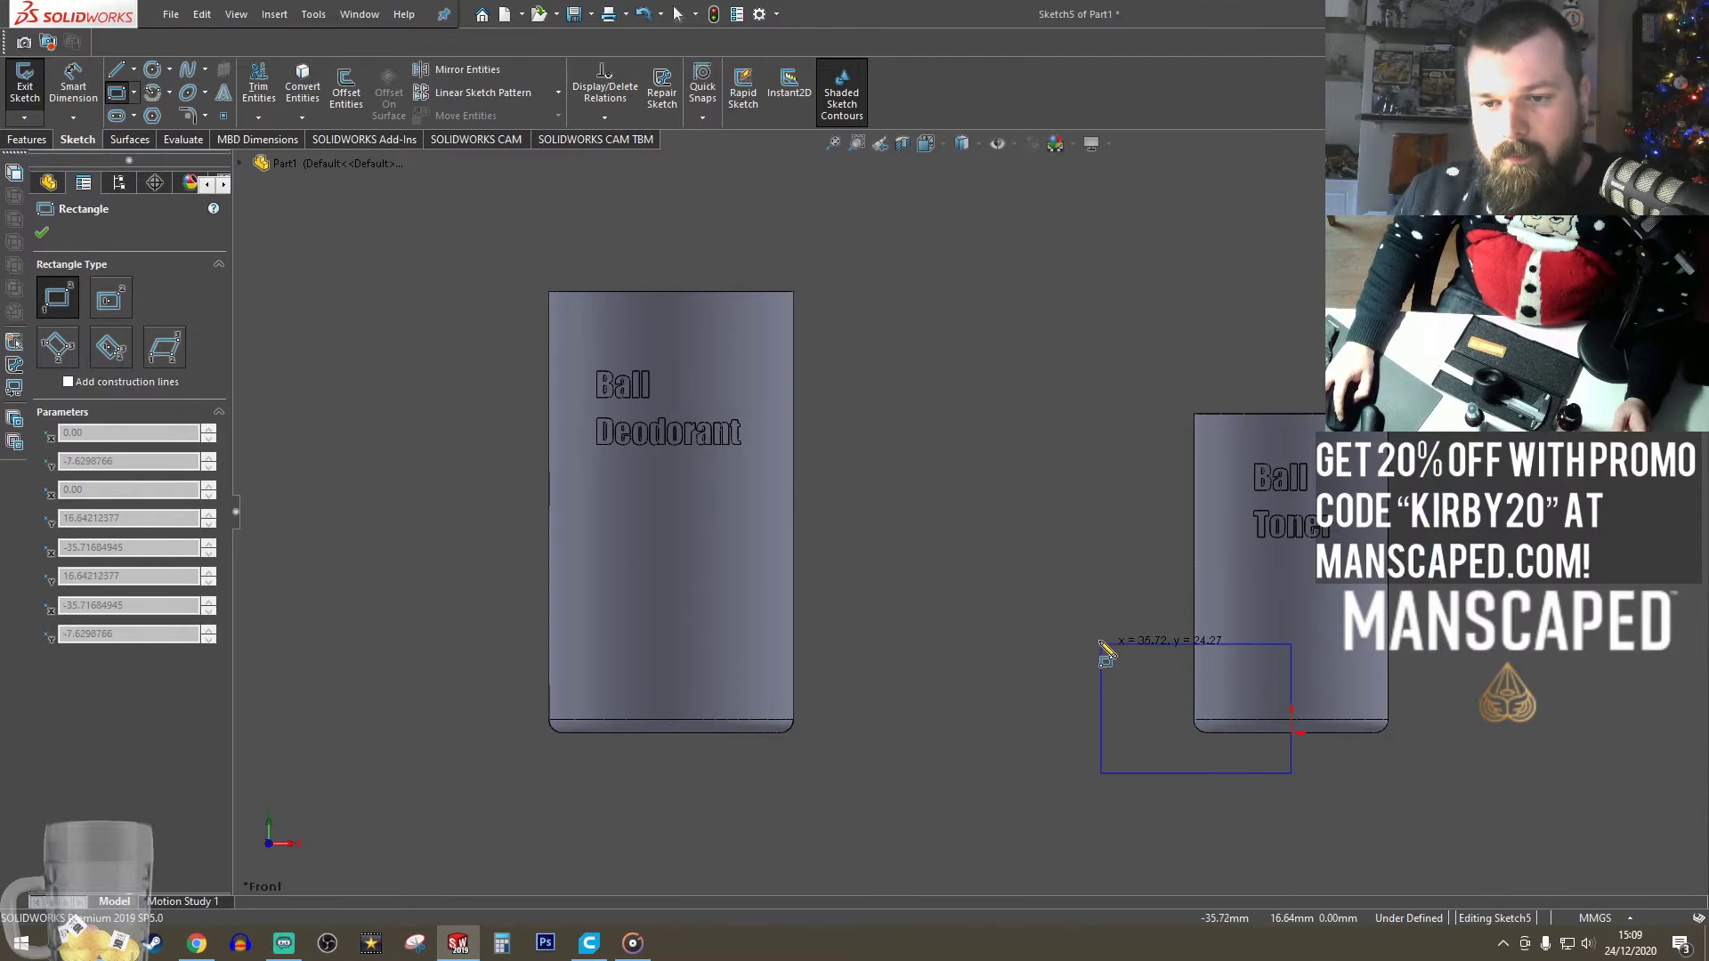
{"action": "left_click", "coordinate": [1083, 584]}
{"action": "key", "text": "Escape"}
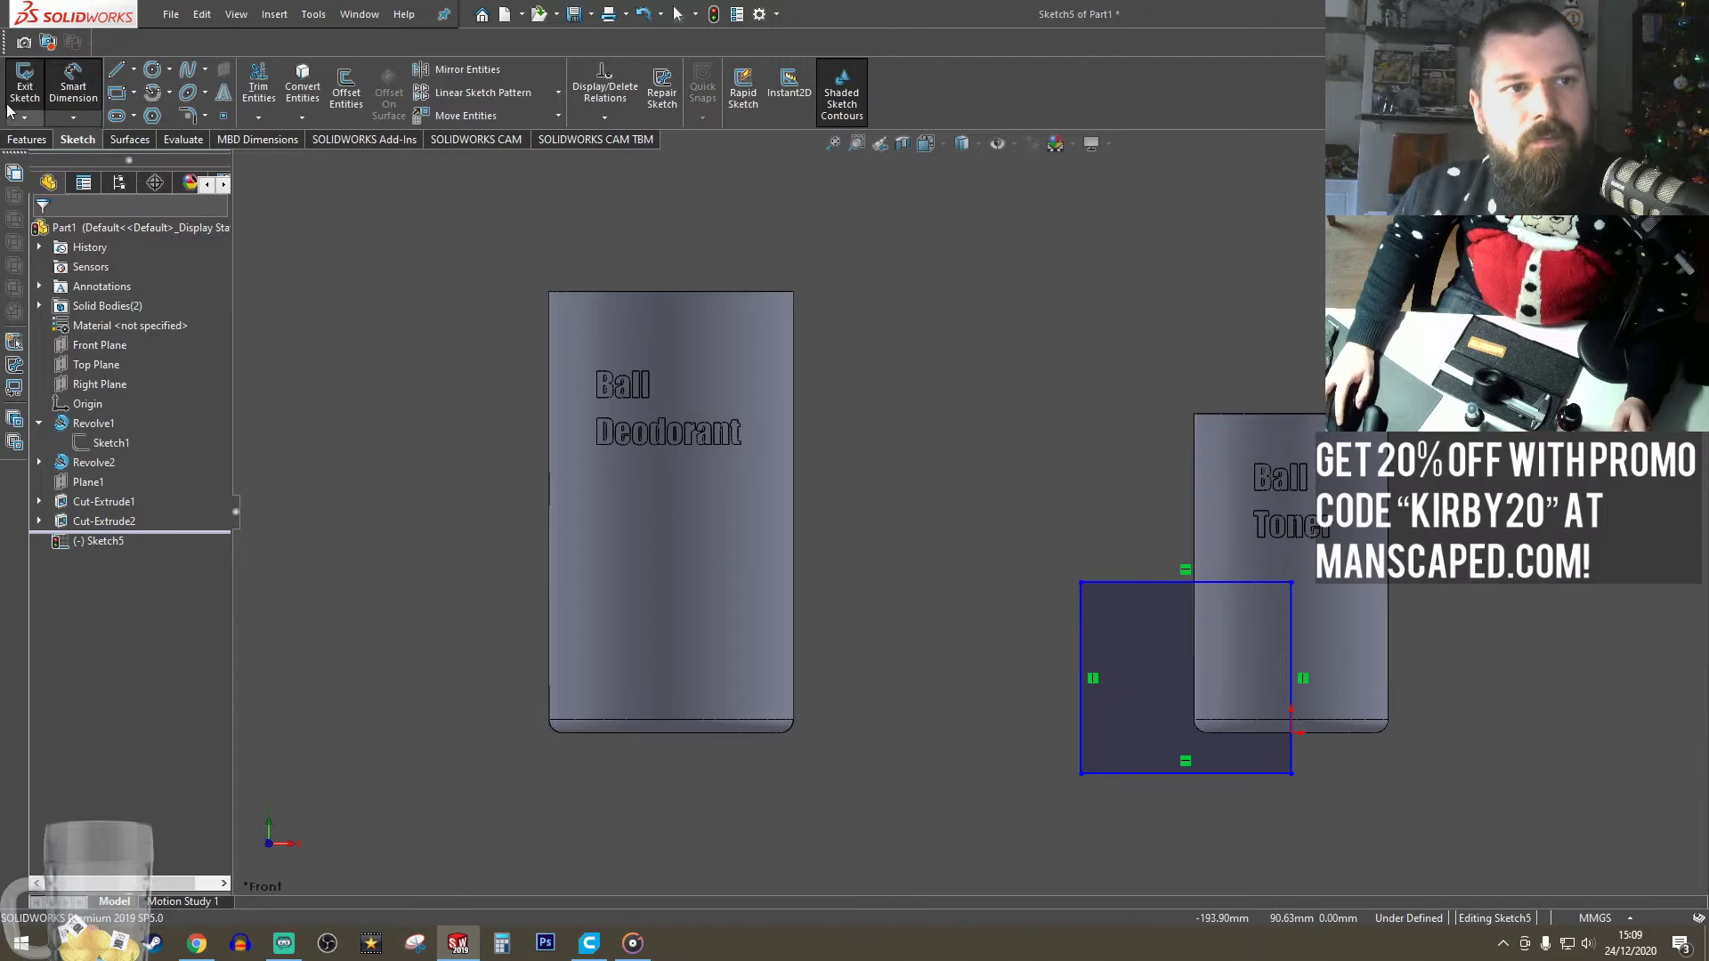
- Draw a vertical construction line along the shorter cylinder's left edge, from its top corner to the end of its straight side
{"action": "left_click", "coordinate": [134, 69]}
{"action": "left_click", "coordinate": [147, 111]}
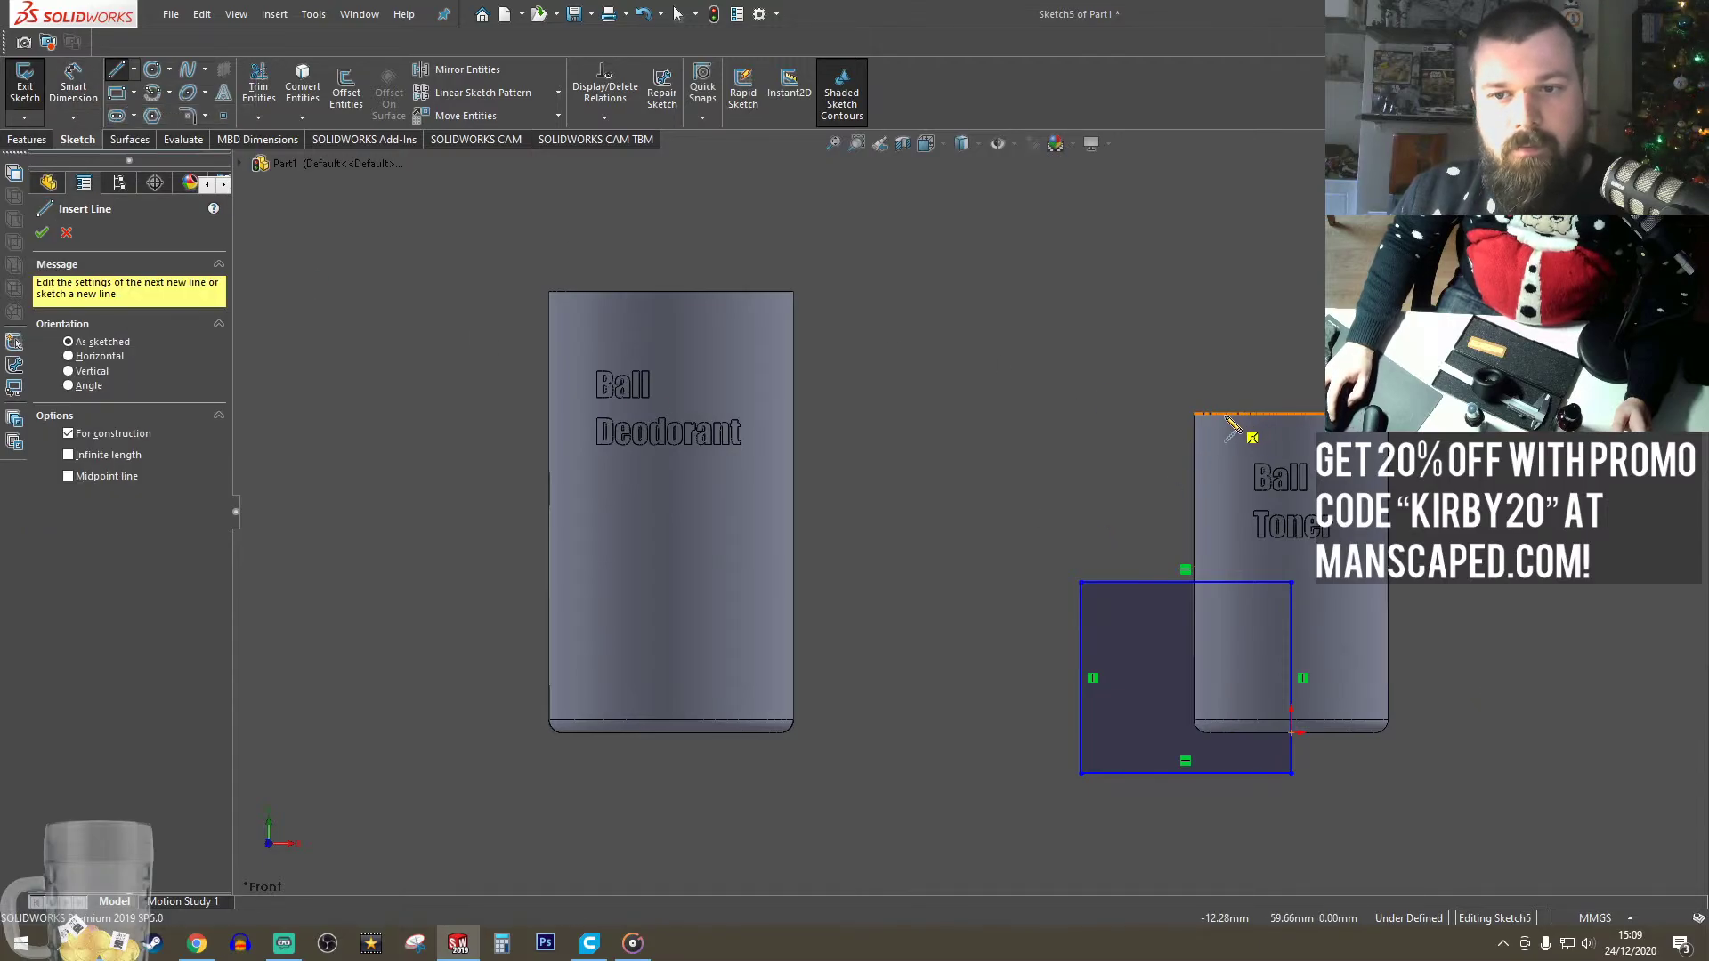
{"action": "left_click", "coordinate": [1195, 416]}
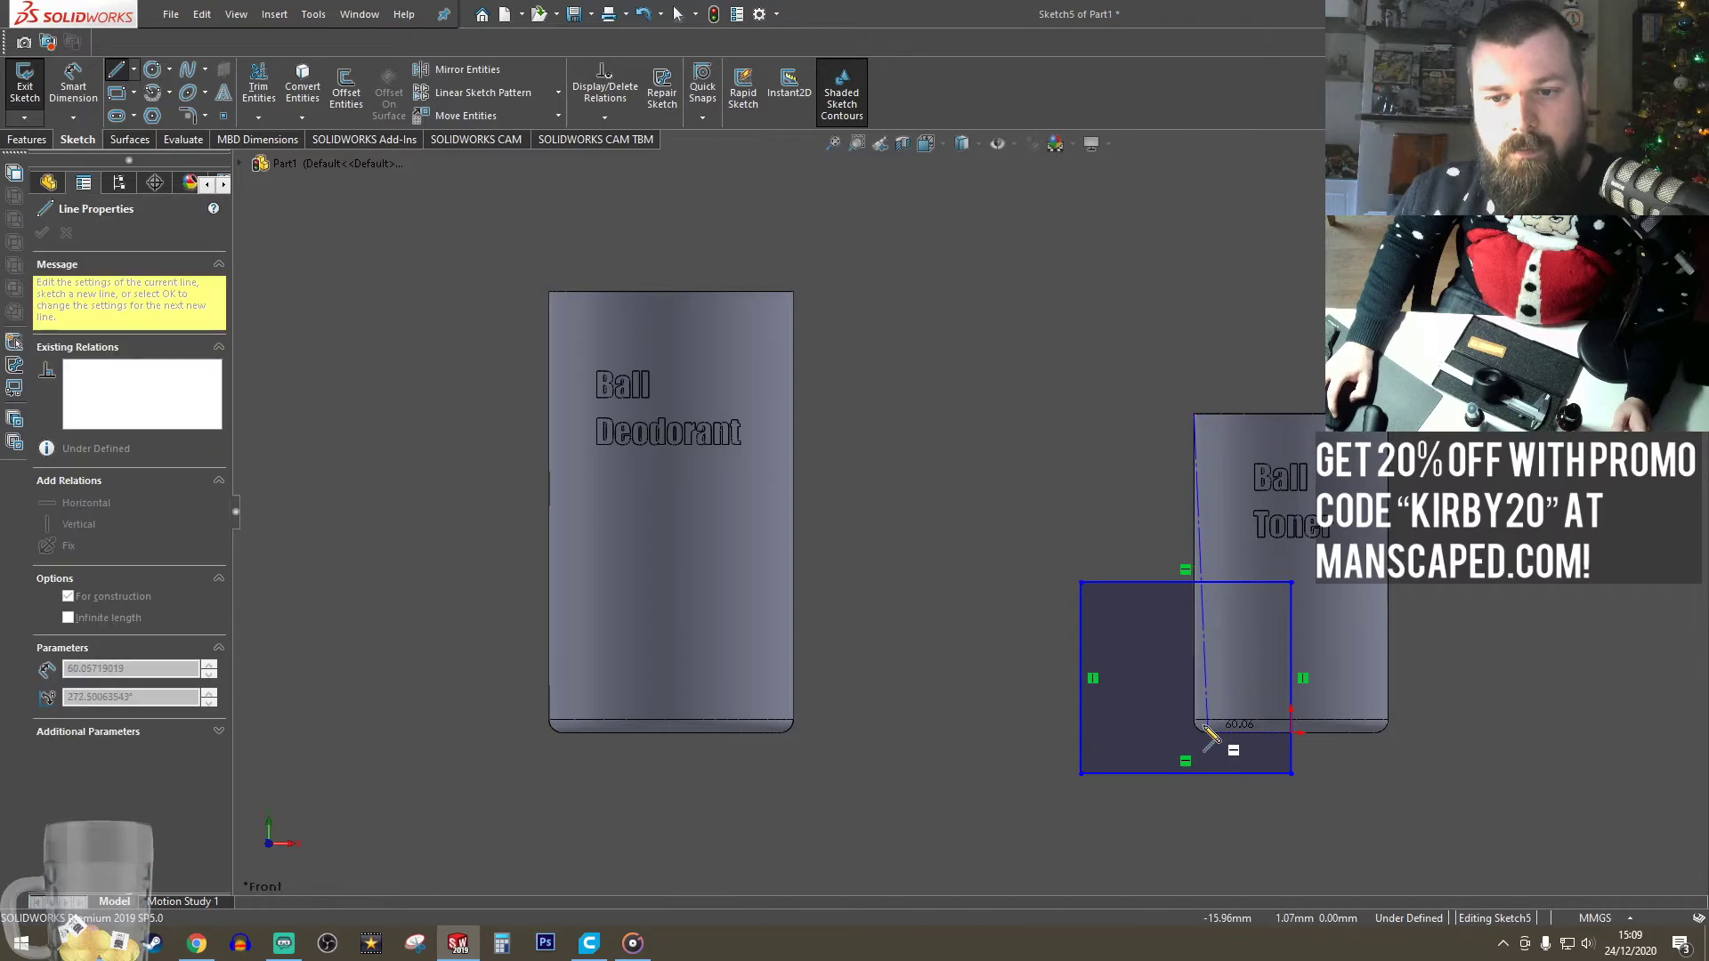
{"action": "left_click", "coordinate": [1195, 728]}
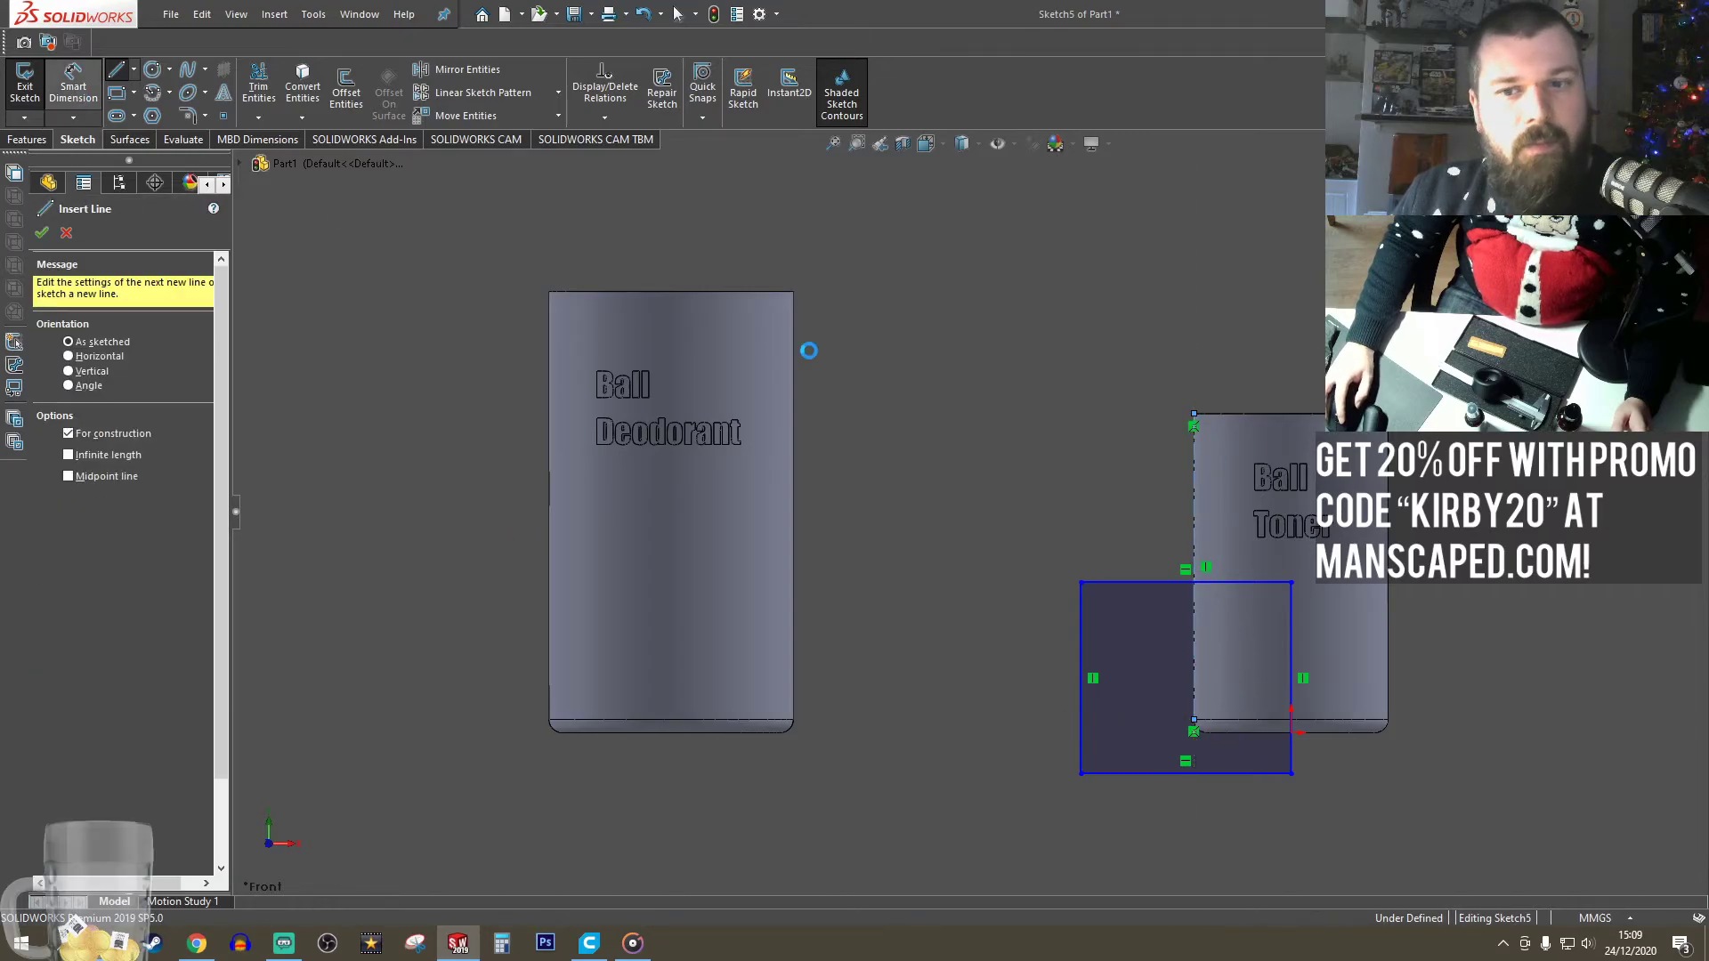
{"action": "key", "text": "Escape"}
- Dimension the distance between the rectangle's left side and the construction line to 15 mm
{"action": "left_click", "coordinate": [1081, 656]}
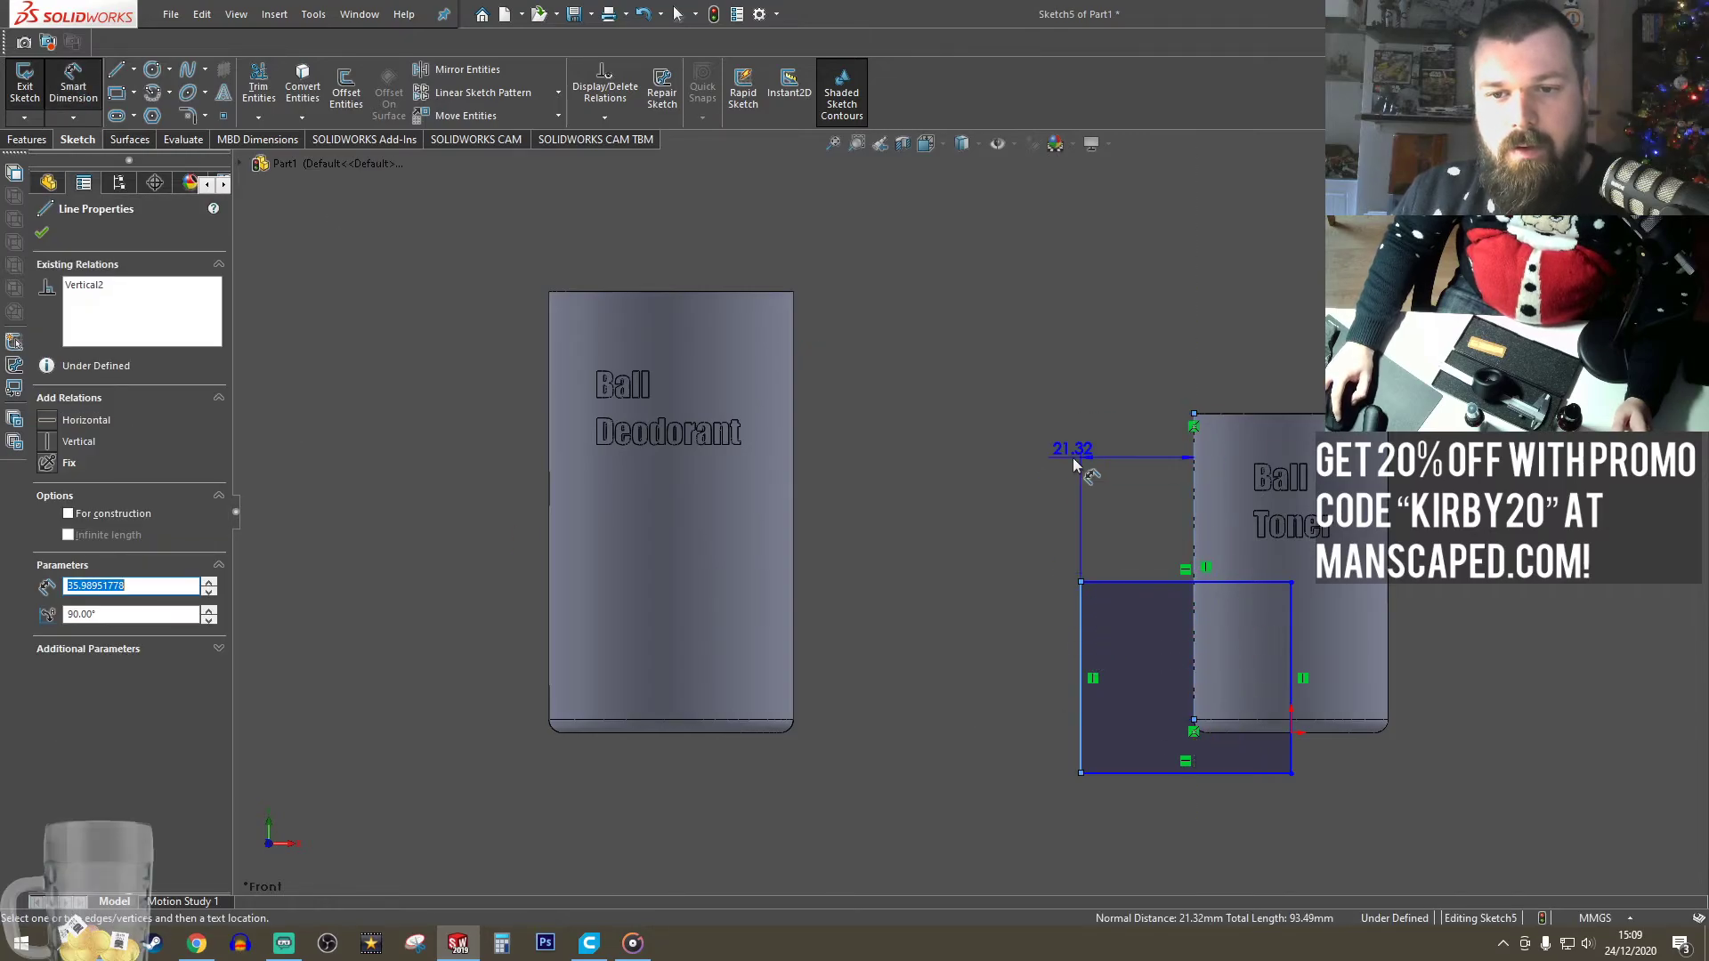
{"action": "left_click", "coordinate": [1072, 458]}
{"action": "type", "text": "15"}
{"action": "key", "text": "Return"}
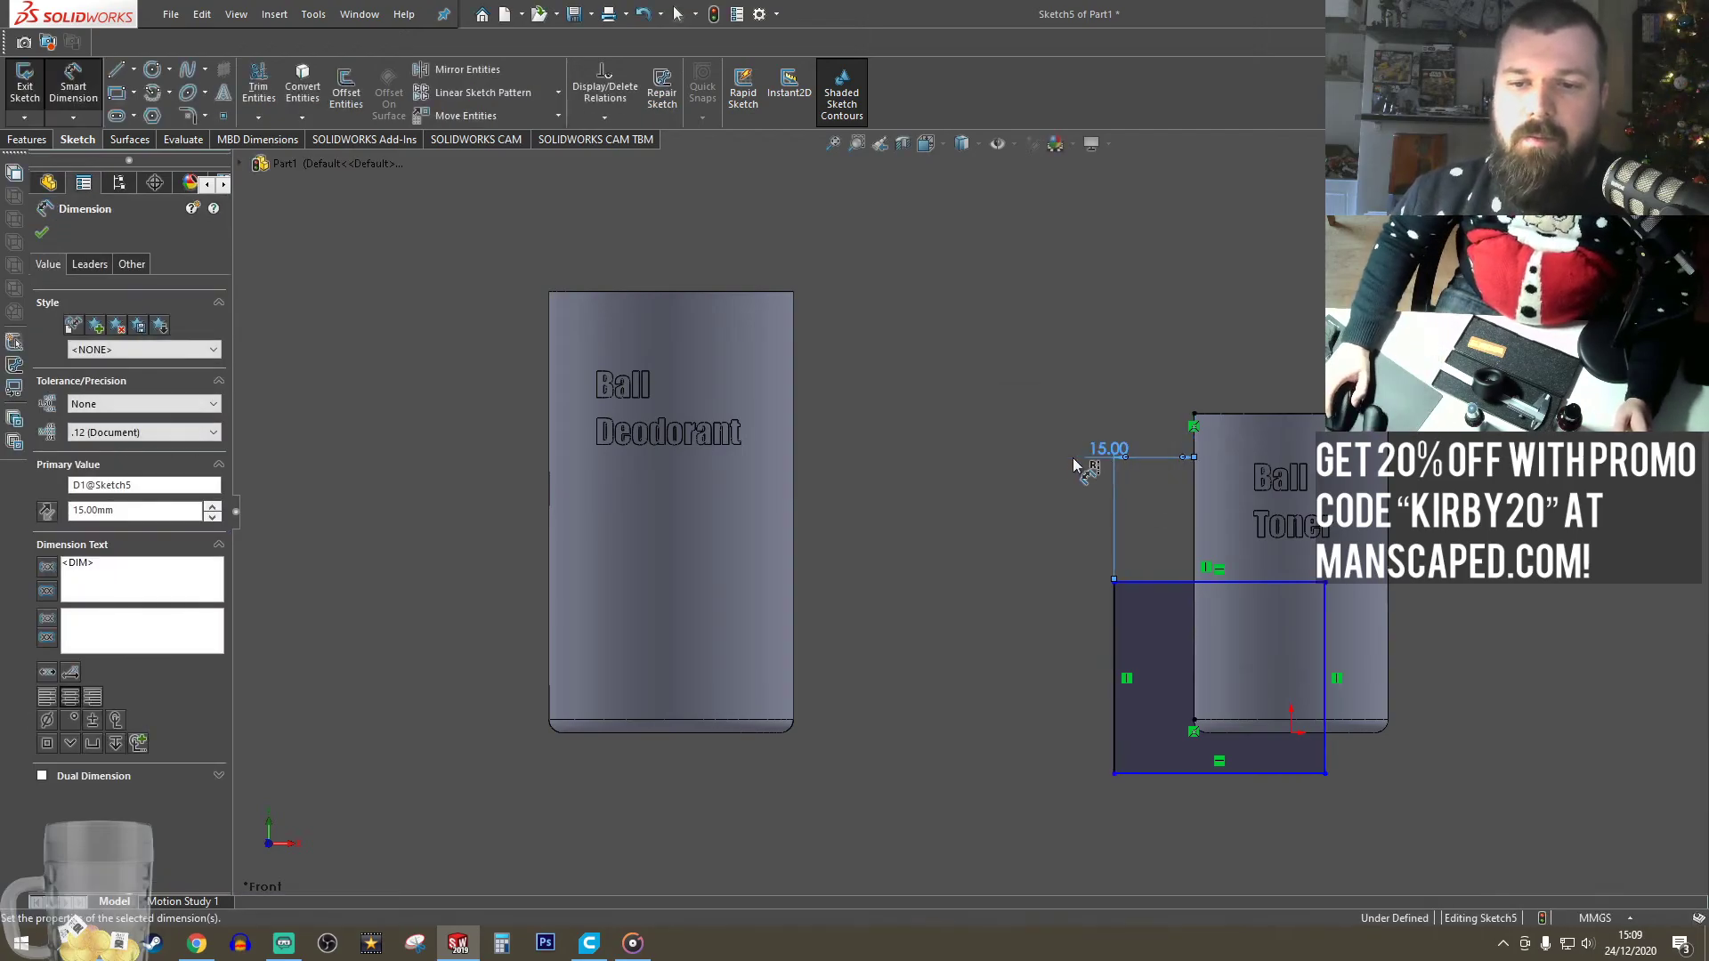
- Make the rectangle's right side coincident with the origin
{"action": "key", "text": "f"}
{"action": "scroll", "coordinate": [1198, 632], "scroll_direction": "down", "scroll_amount": 2}
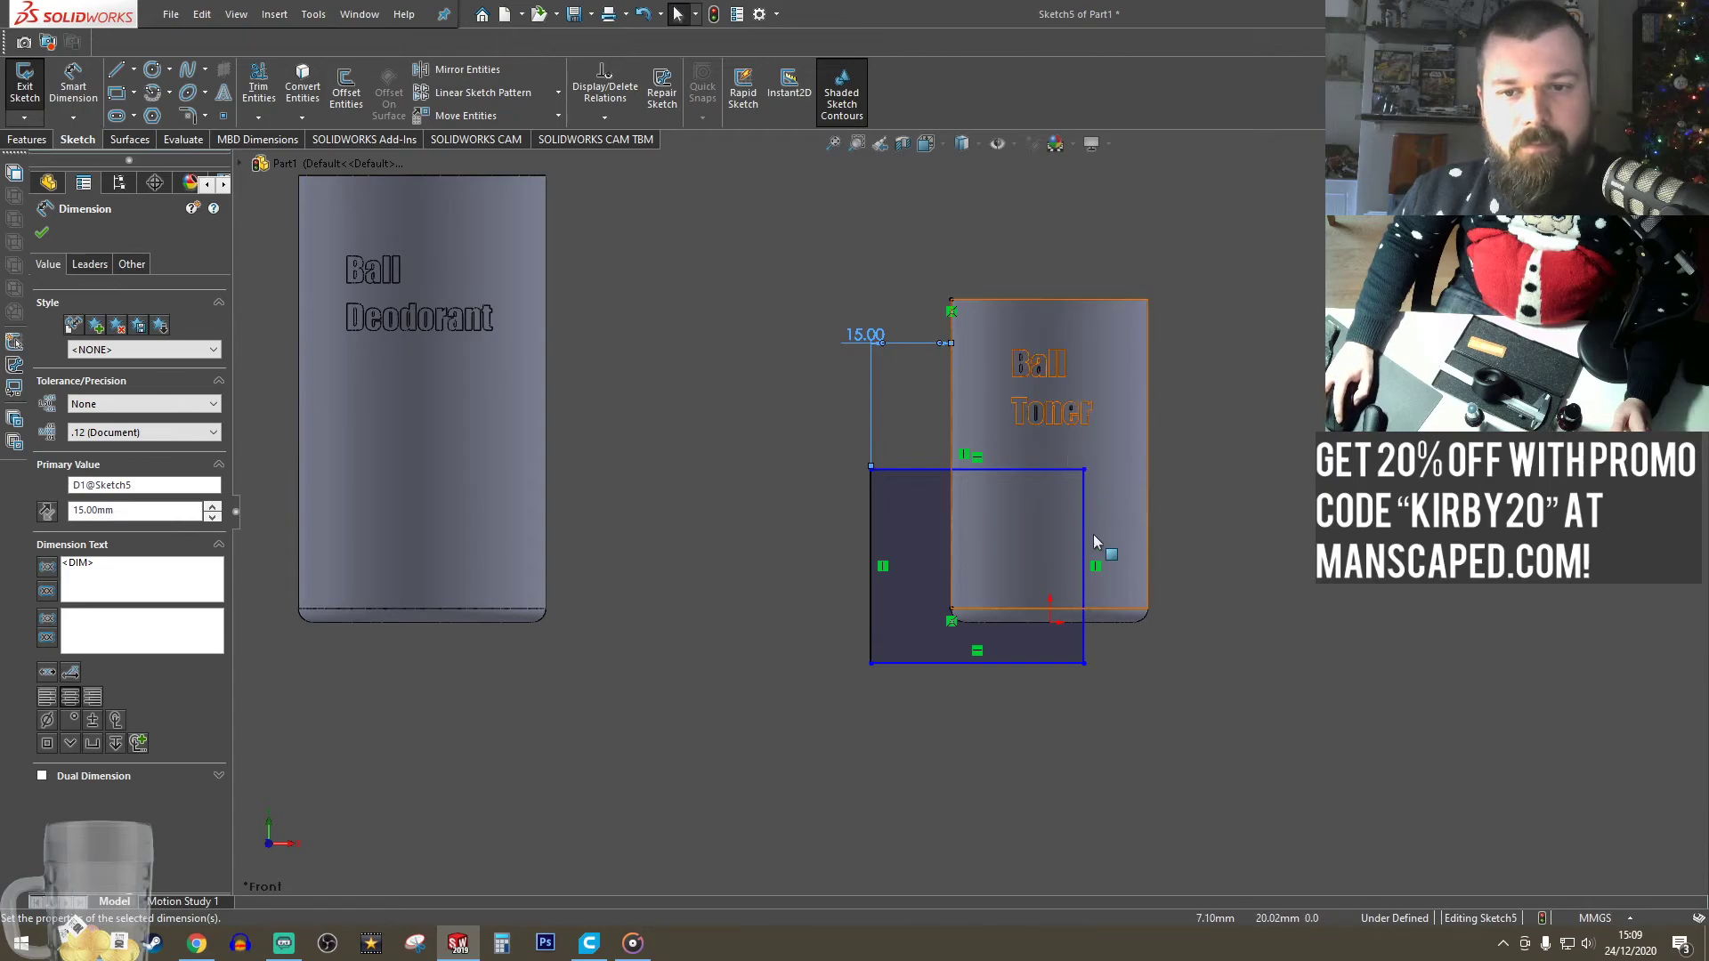
{"action": "left_click", "coordinate": [1049, 622]}
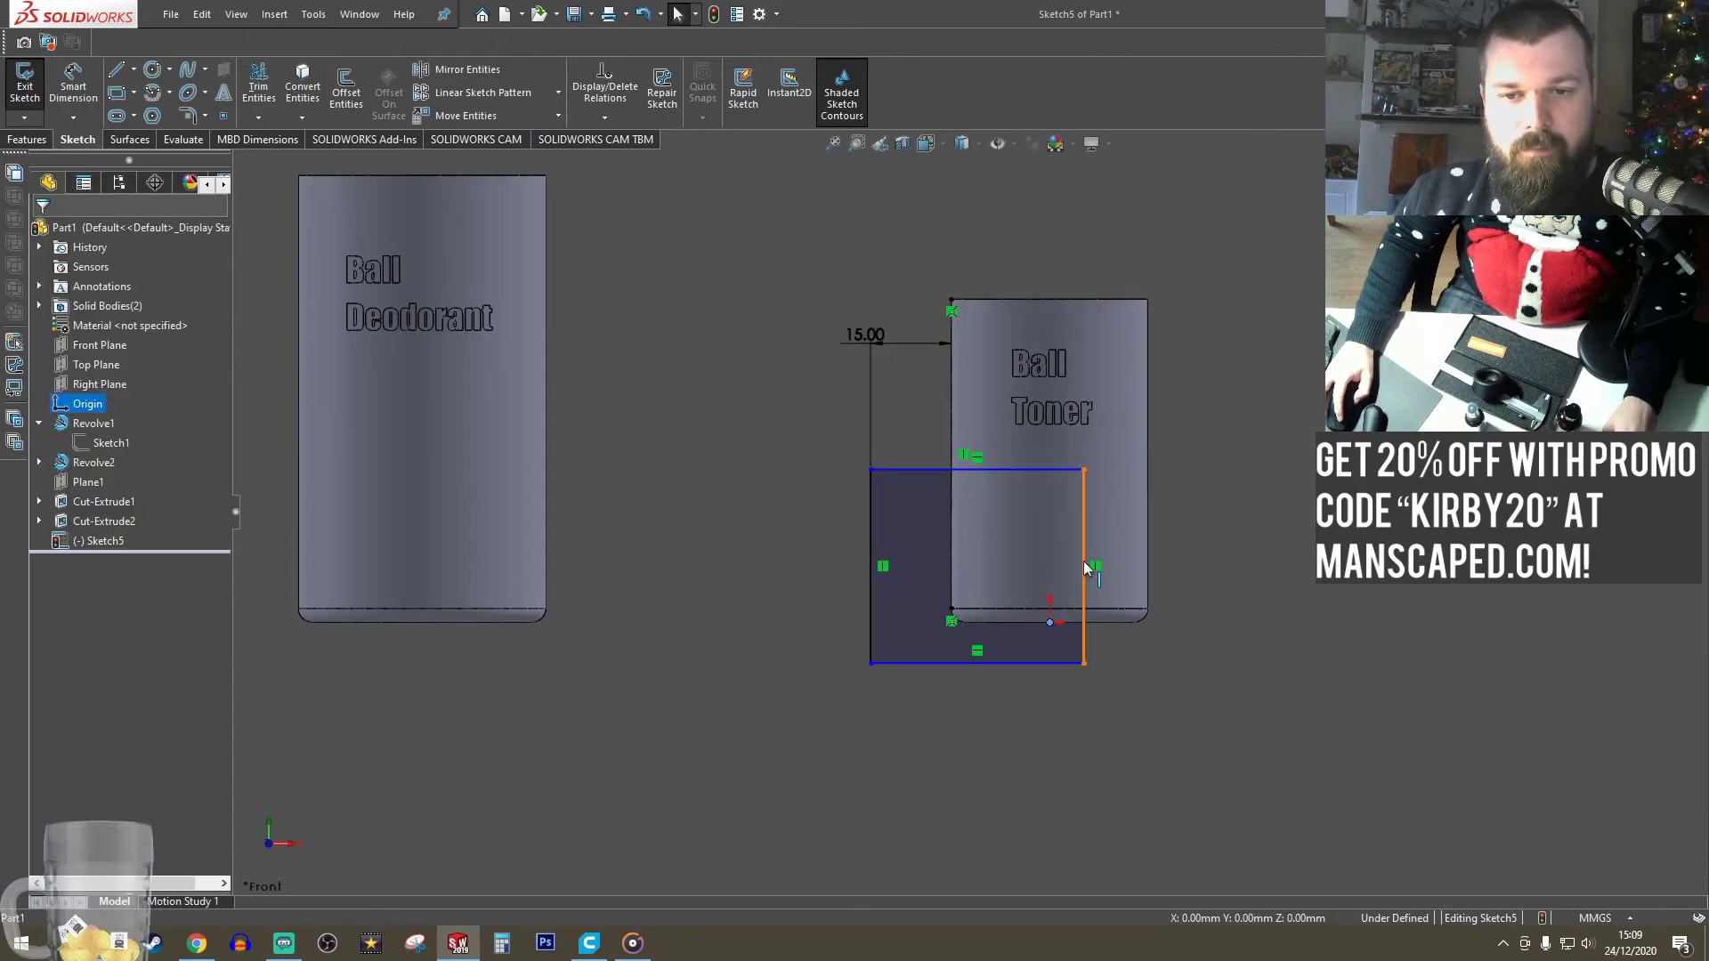
{"action": "left_click", "coordinate": [1083, 561], "text": "ctrl"}
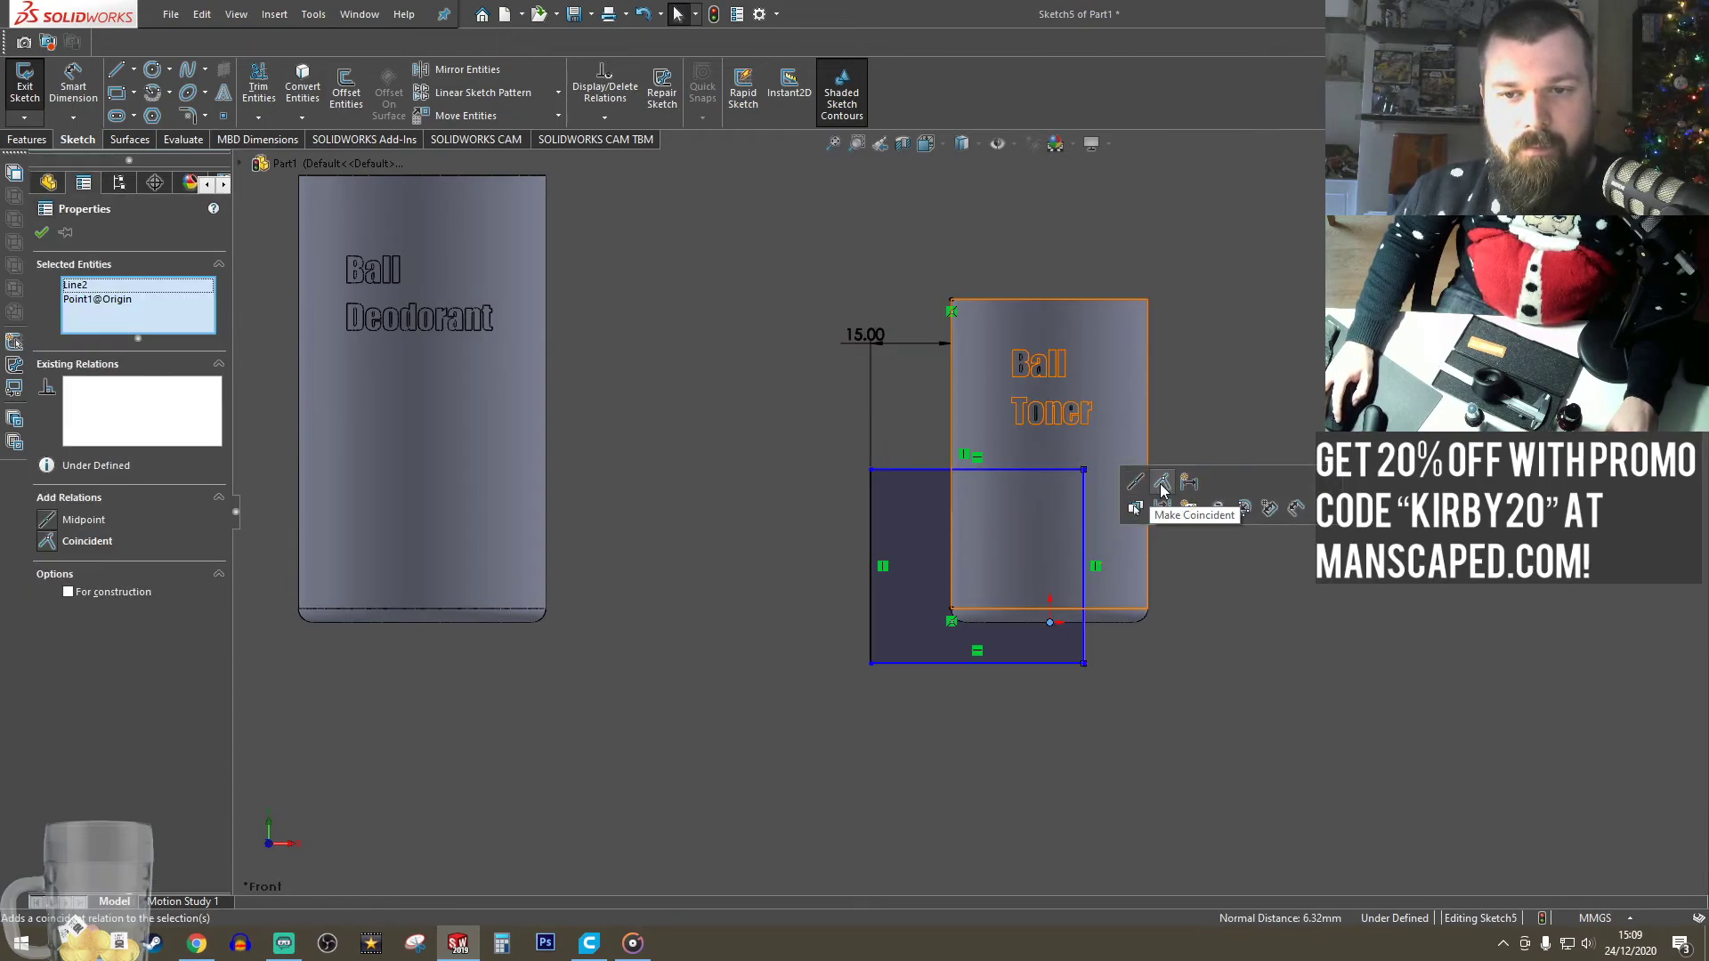
{"action": "left_click", "coordinate": [1162, 488]}
{"action": "key", "text": "Escape"}
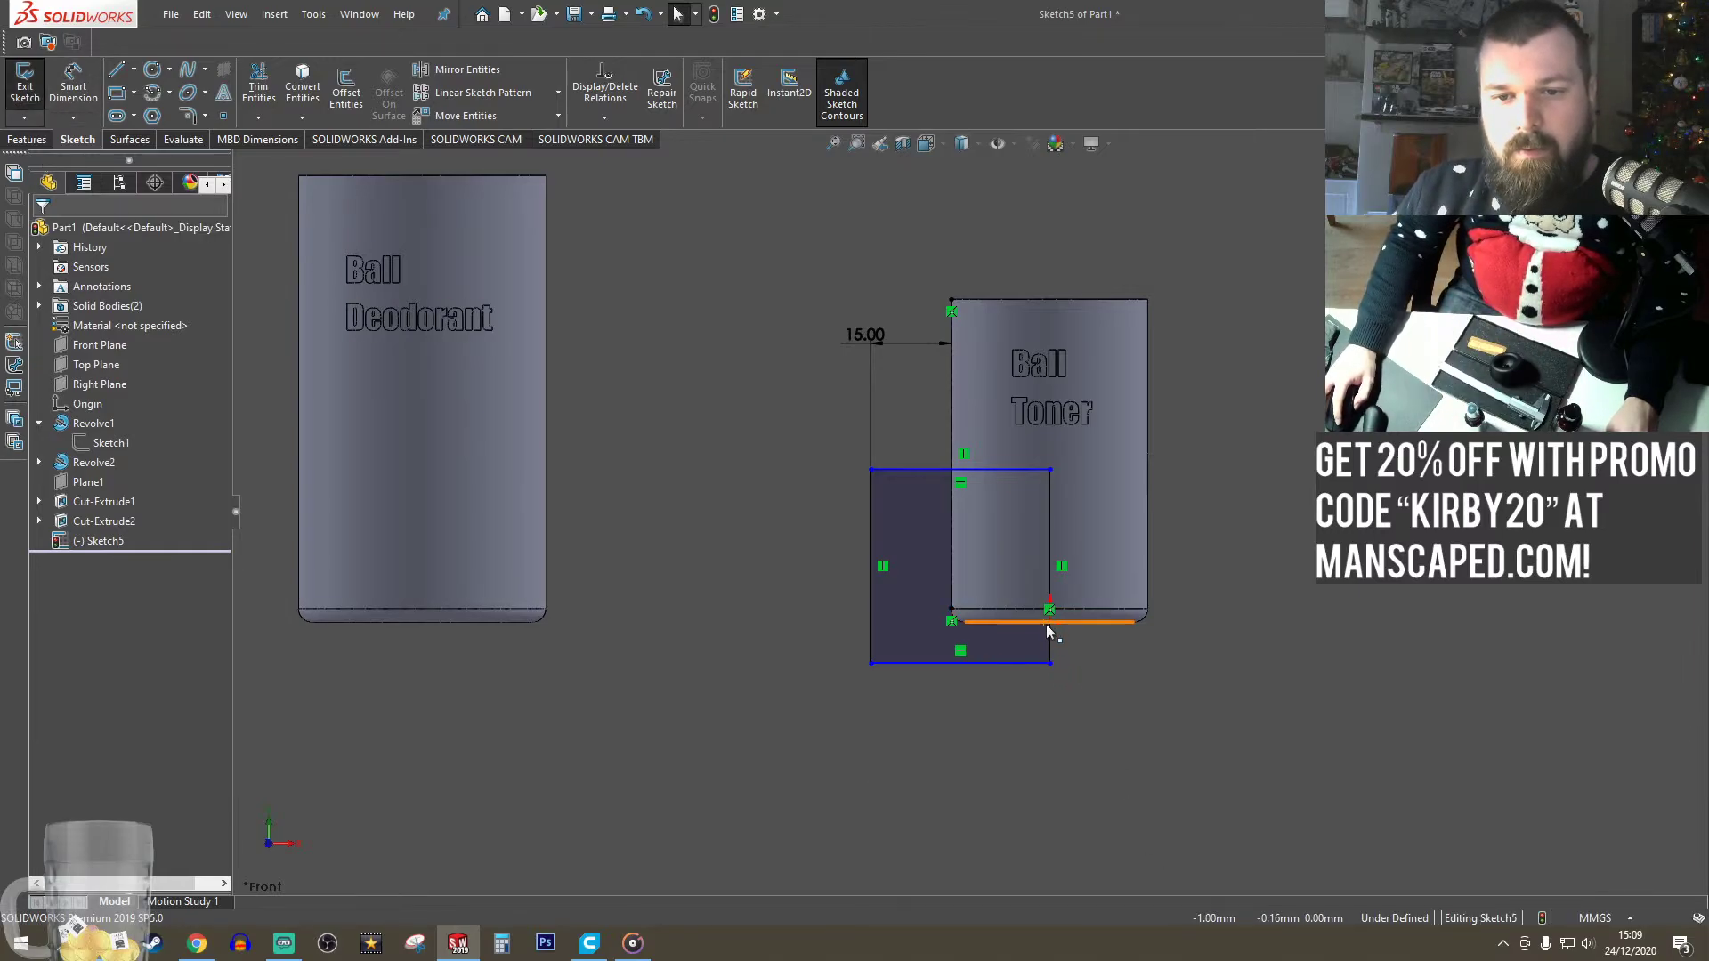
- Dimension the vertical distance between the origin and the rectangle's bottom side to 5 mm
{"action": "left_click", "coordinate": [1024, 663]}
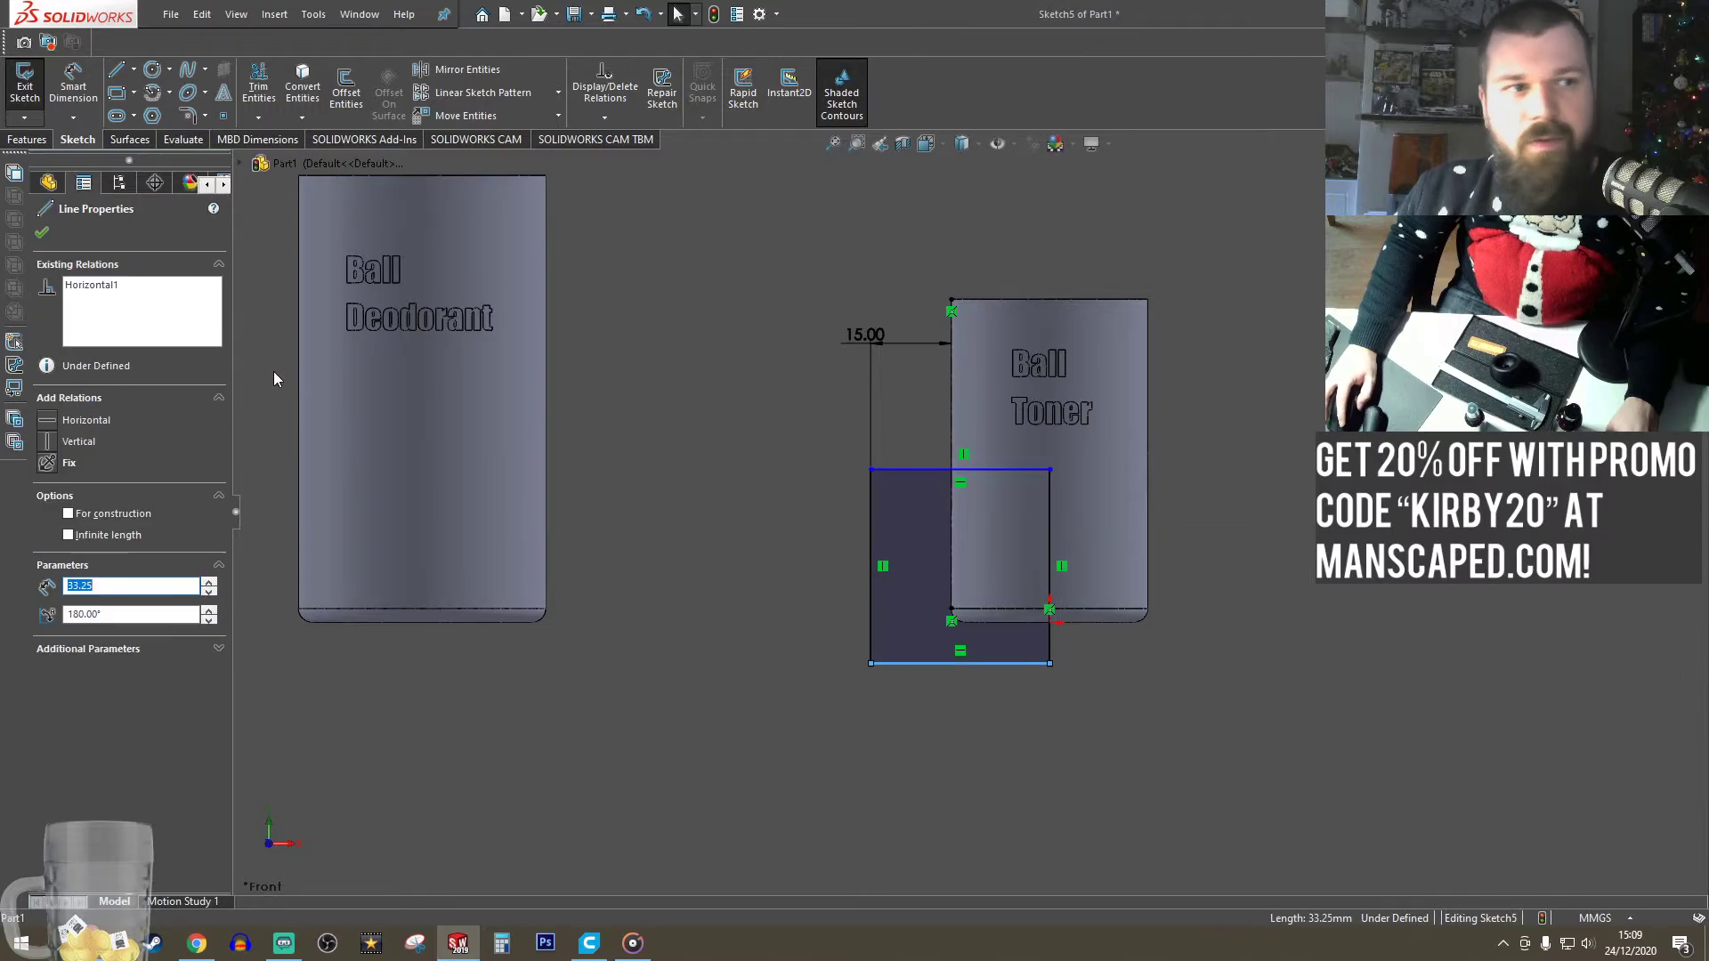
{"action": "left_click", "coordinate": [79, 100]}
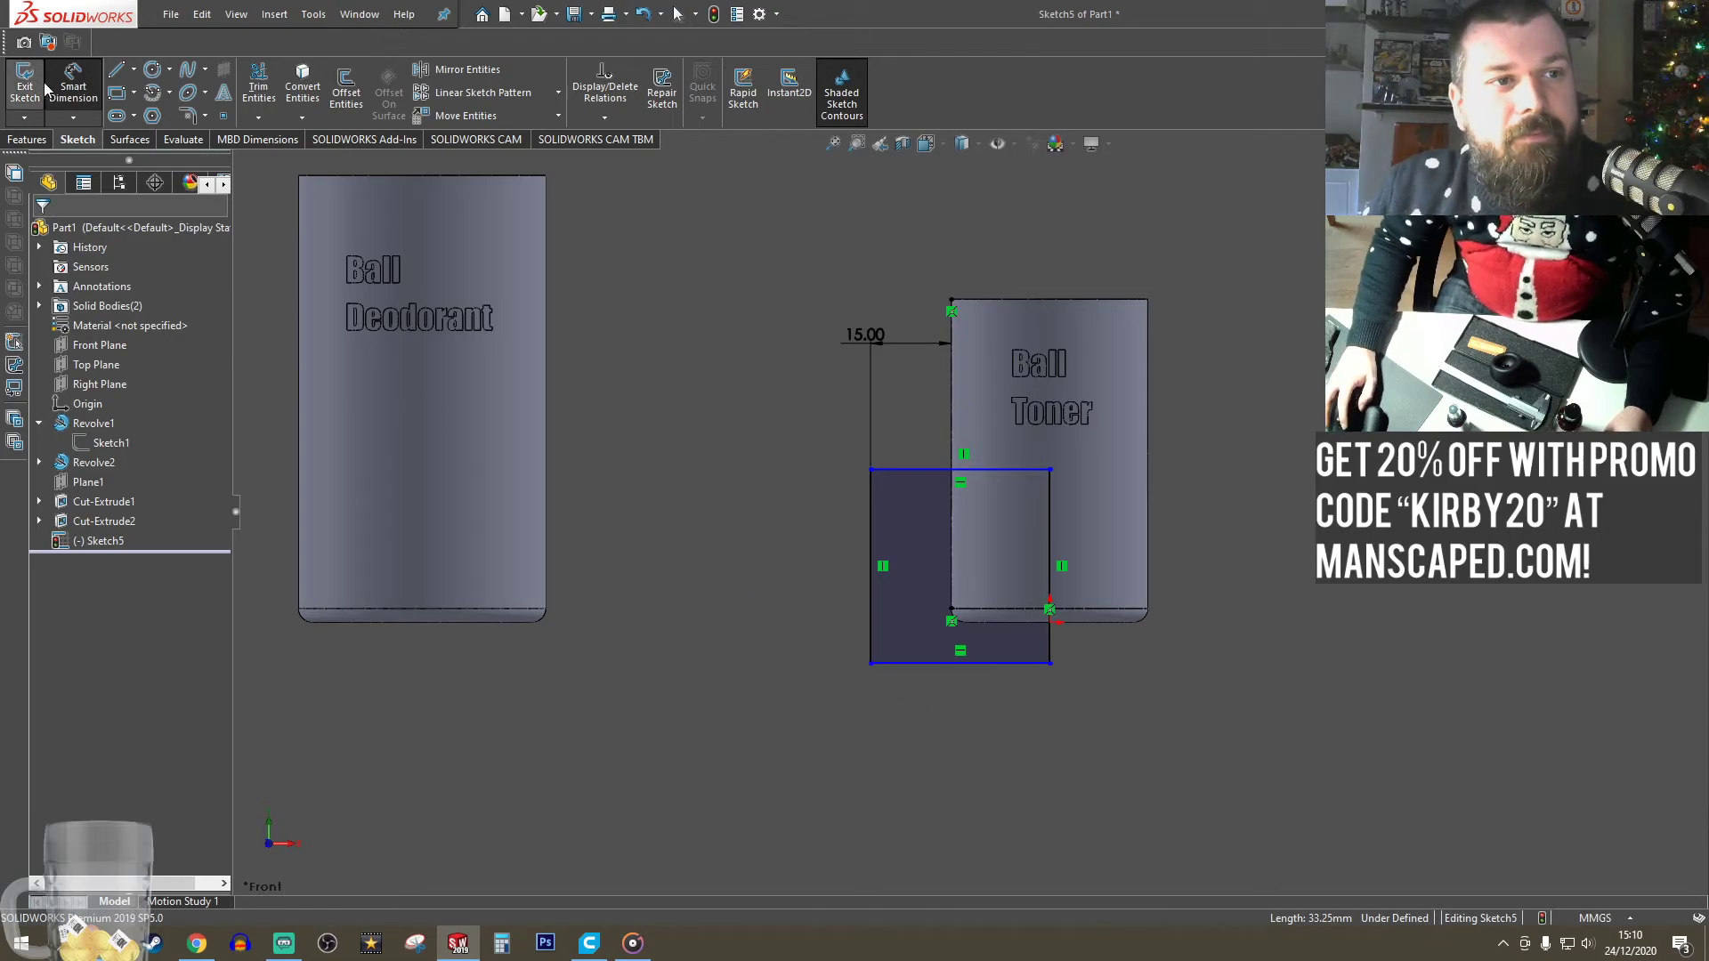
{"action": "left_click", "coordinate": [1050, 621]}
{"action": "left_click", "coordinate": [1013, 663]}
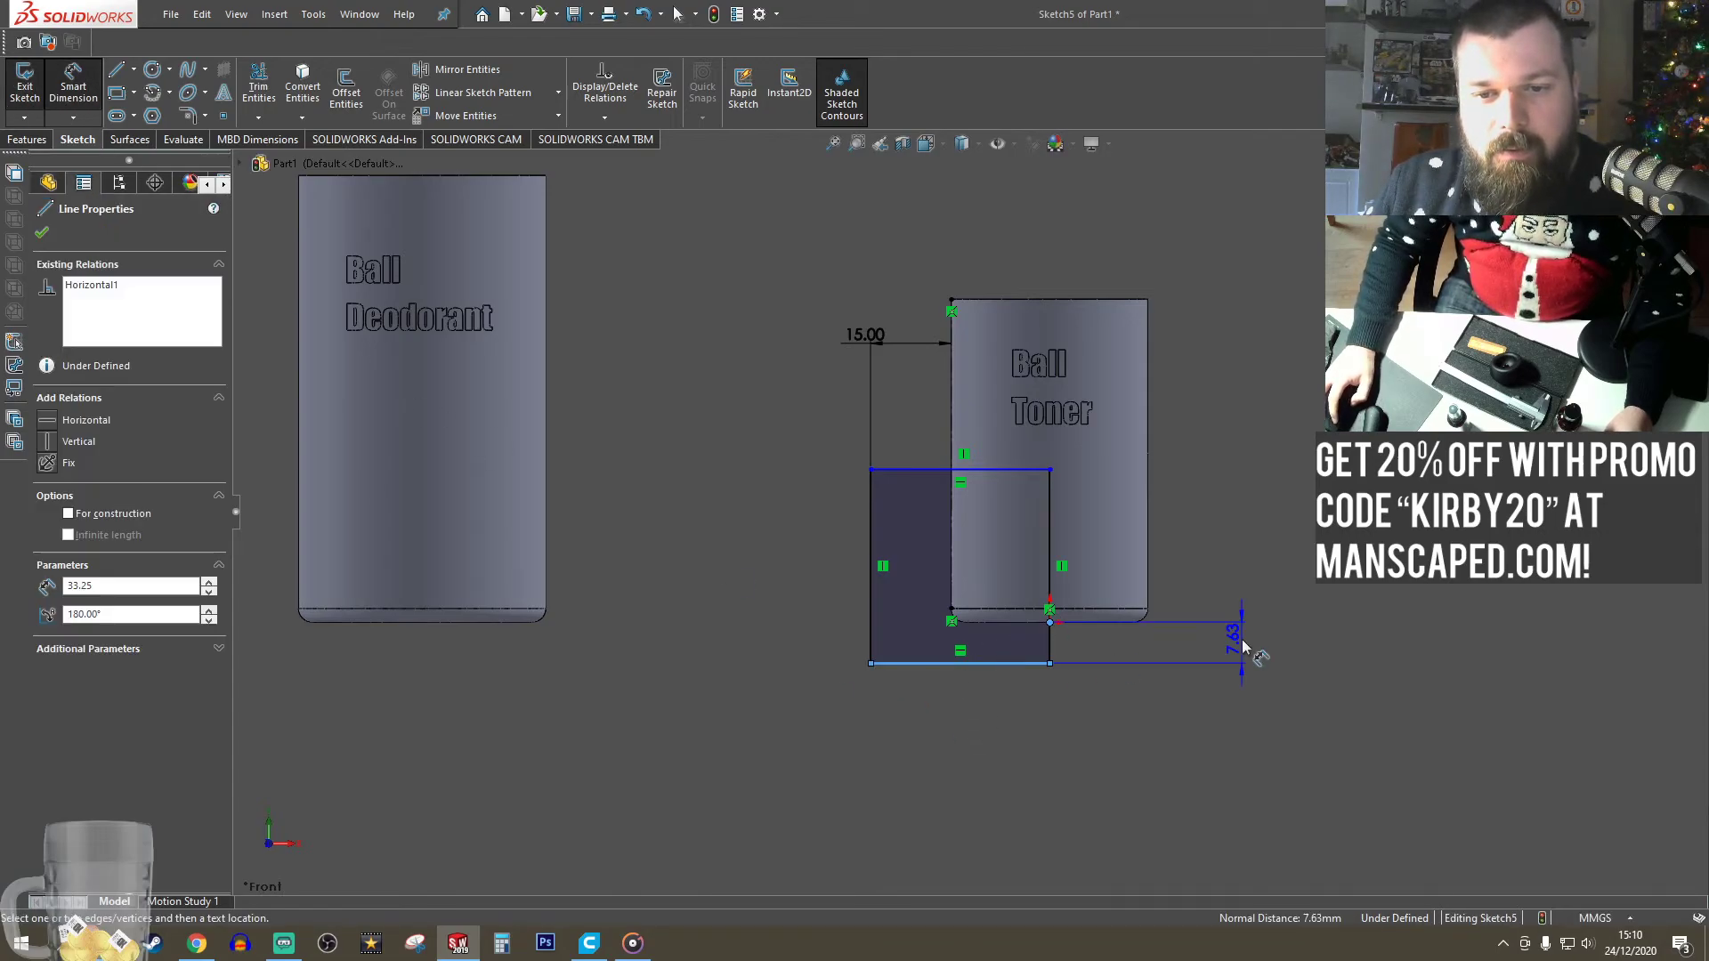
{"action": "left_click", "coordinate": [1427, 646]}
{"action": "type", "text": "5"}
{"action": "key", "text": "Return"}
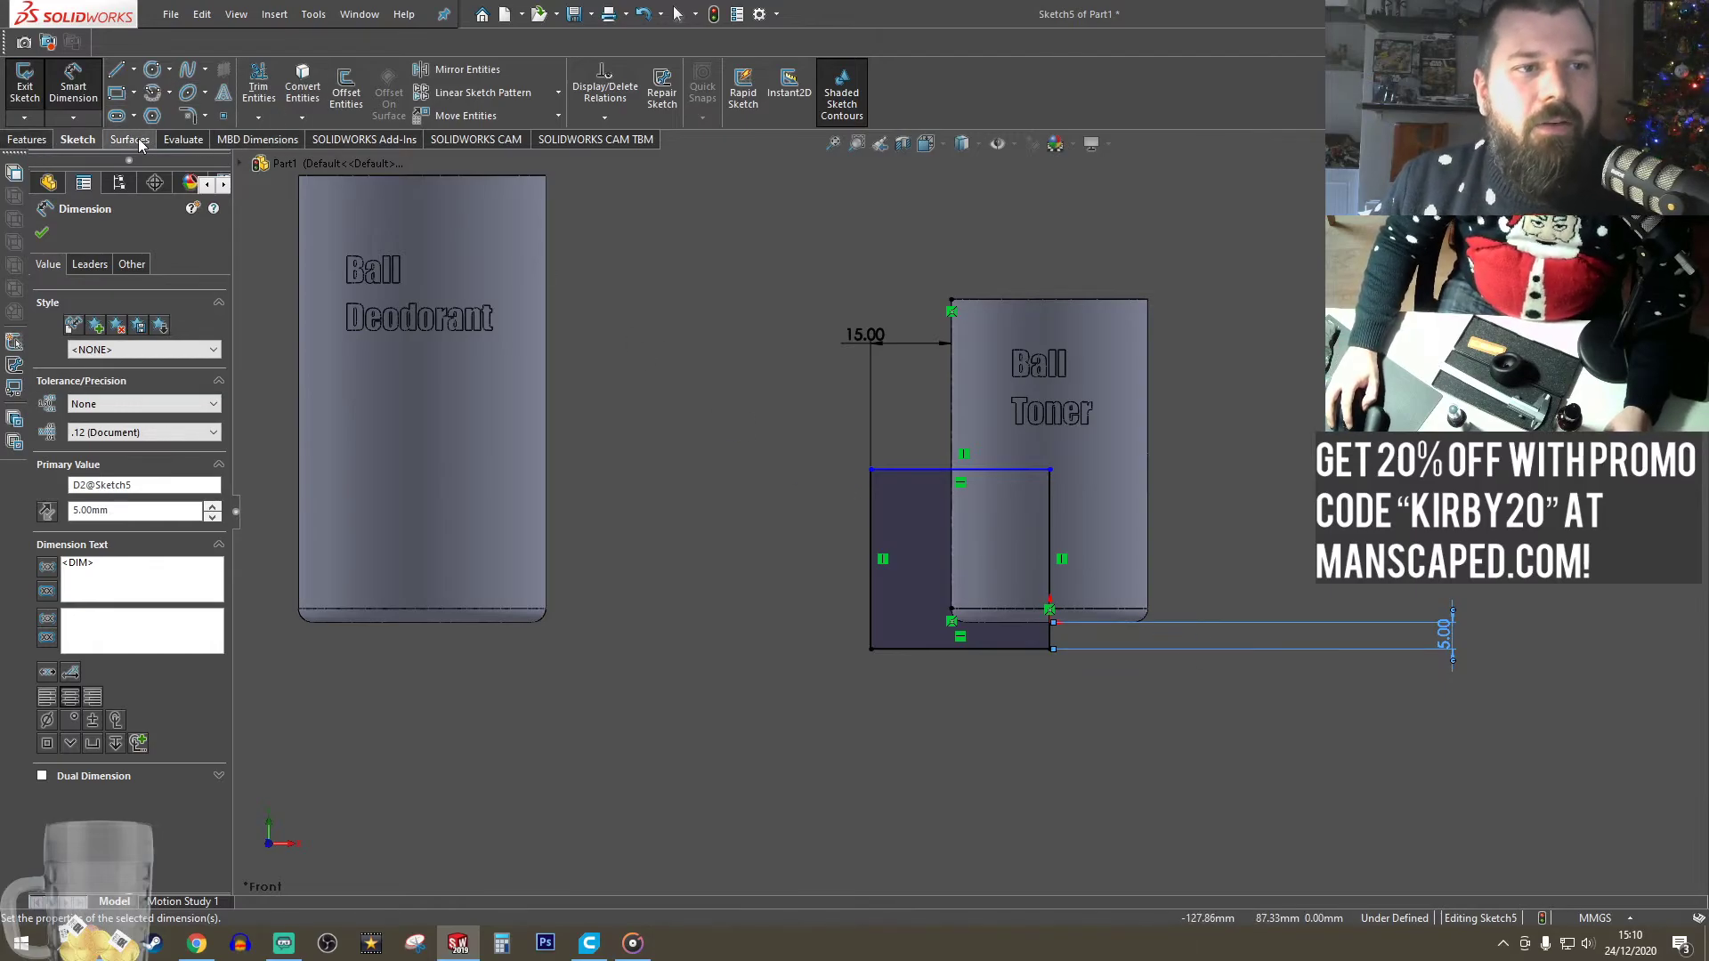
- Revolve the rectangle 360 degrees about its side through the origin, with Merge result turned off
{"action": "left_click", "coordinate": [25, 140]}
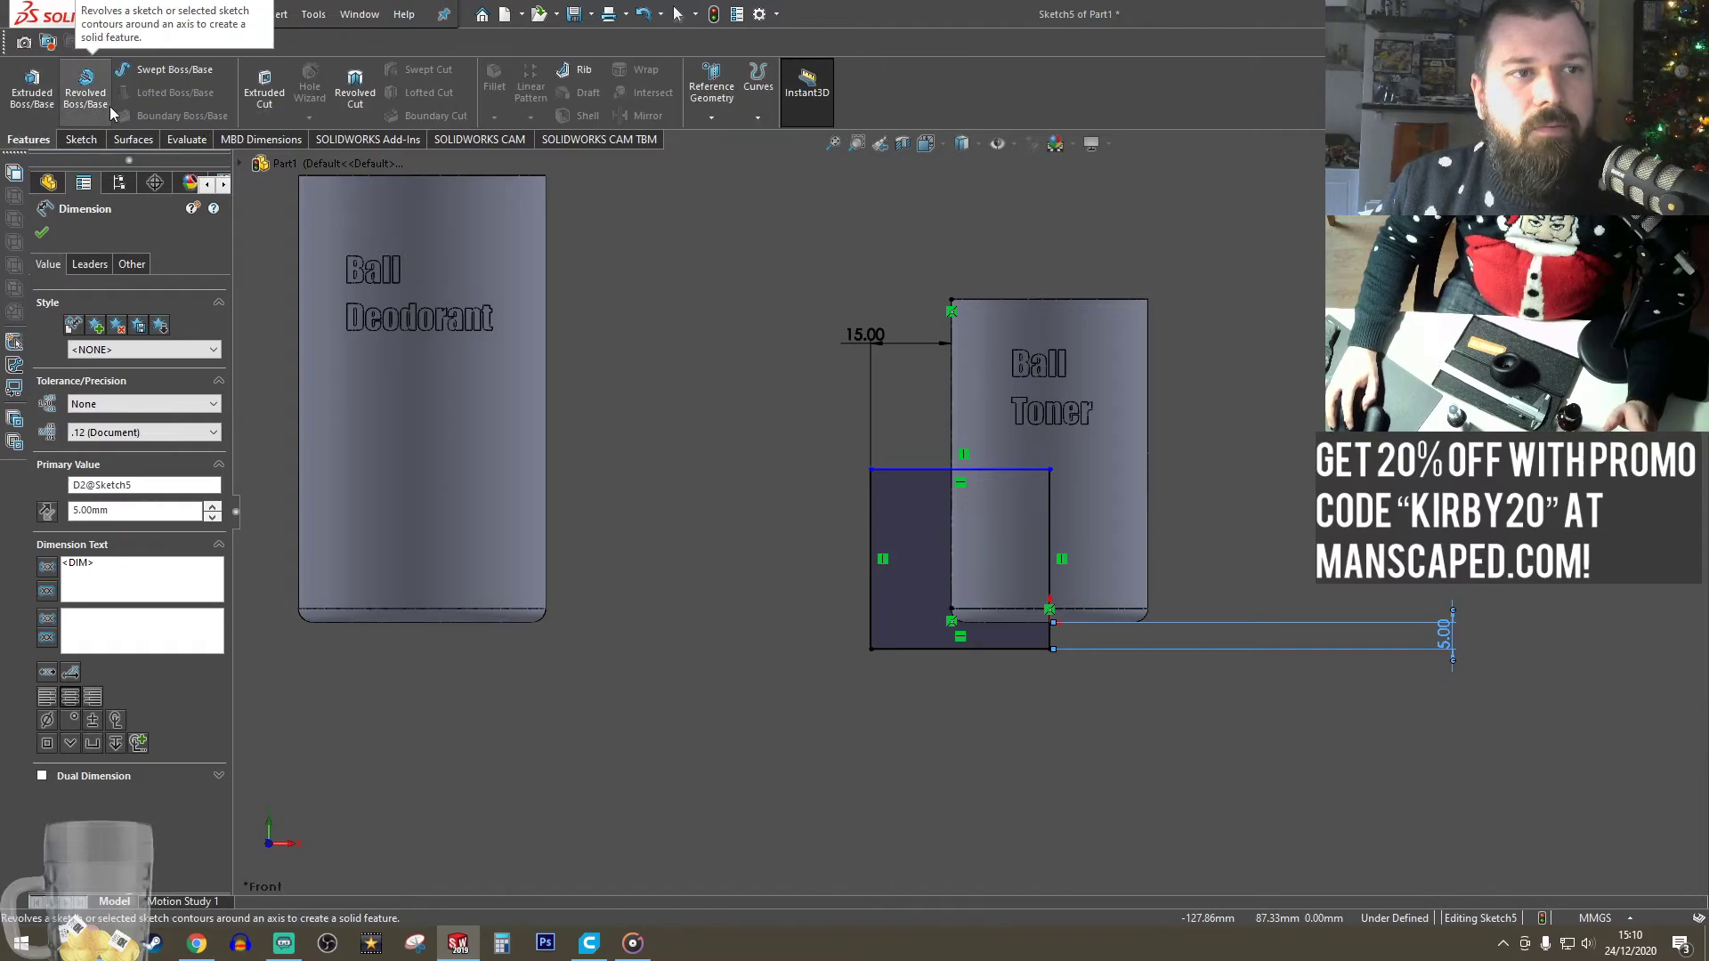
{"action": "left_click", "coordinate": [85, 89]}
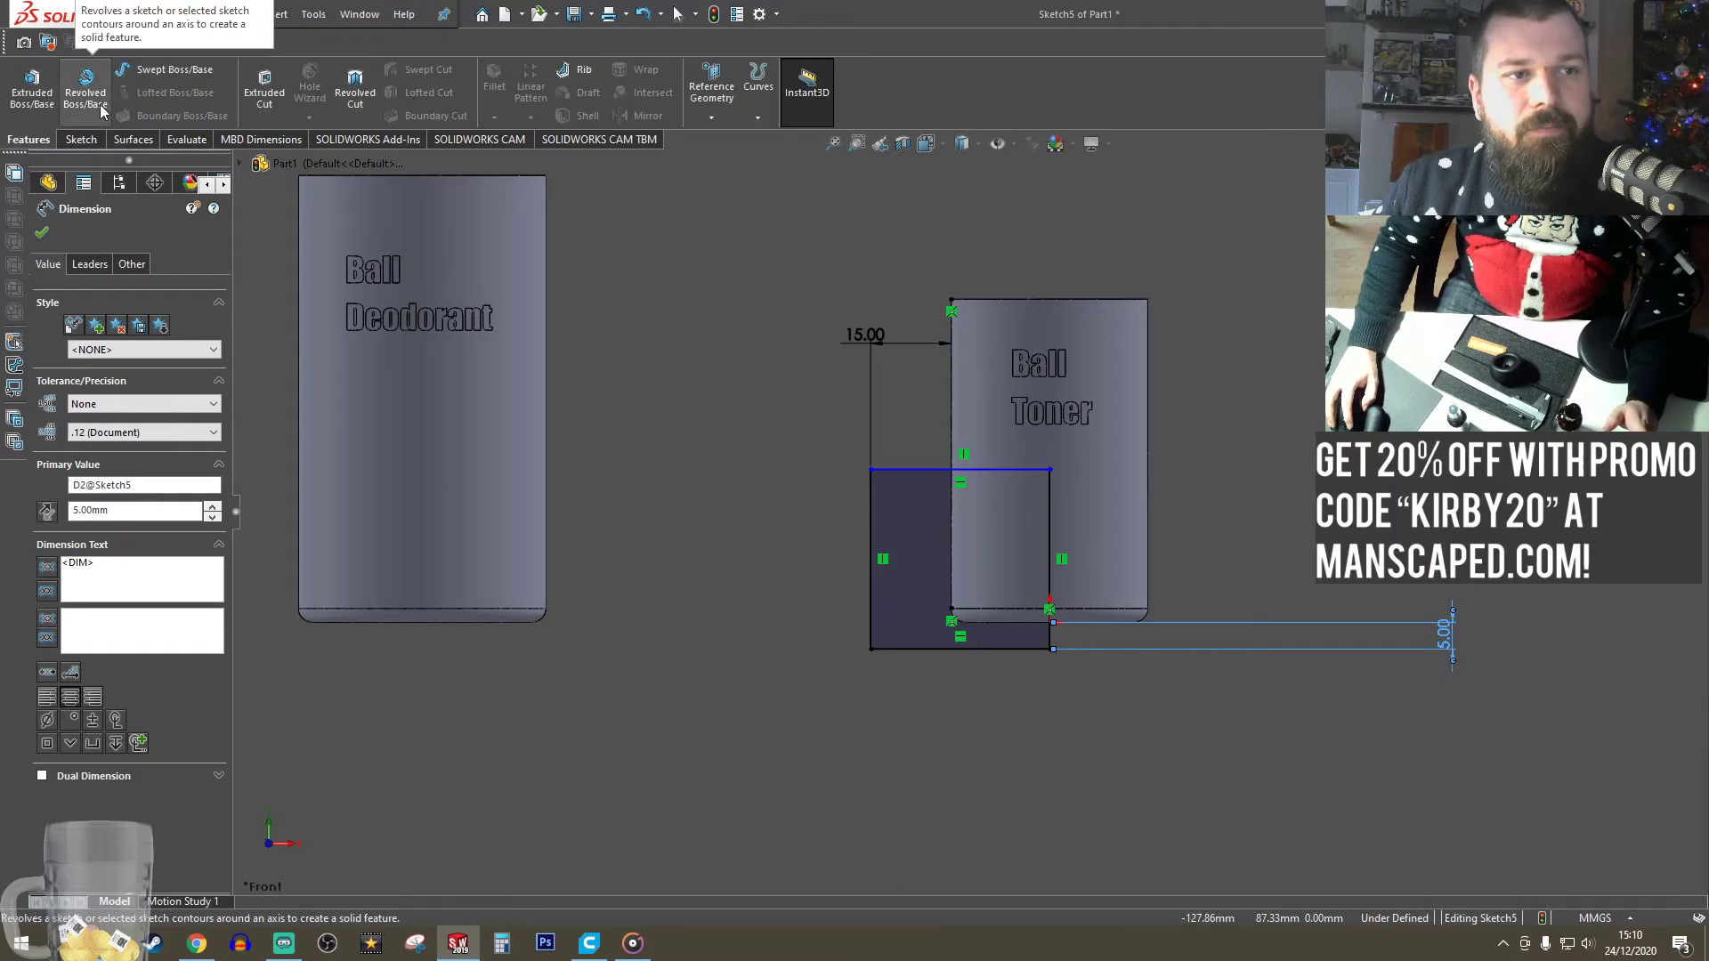
{"action": "left_click", "coordinate": [1048, 505]}
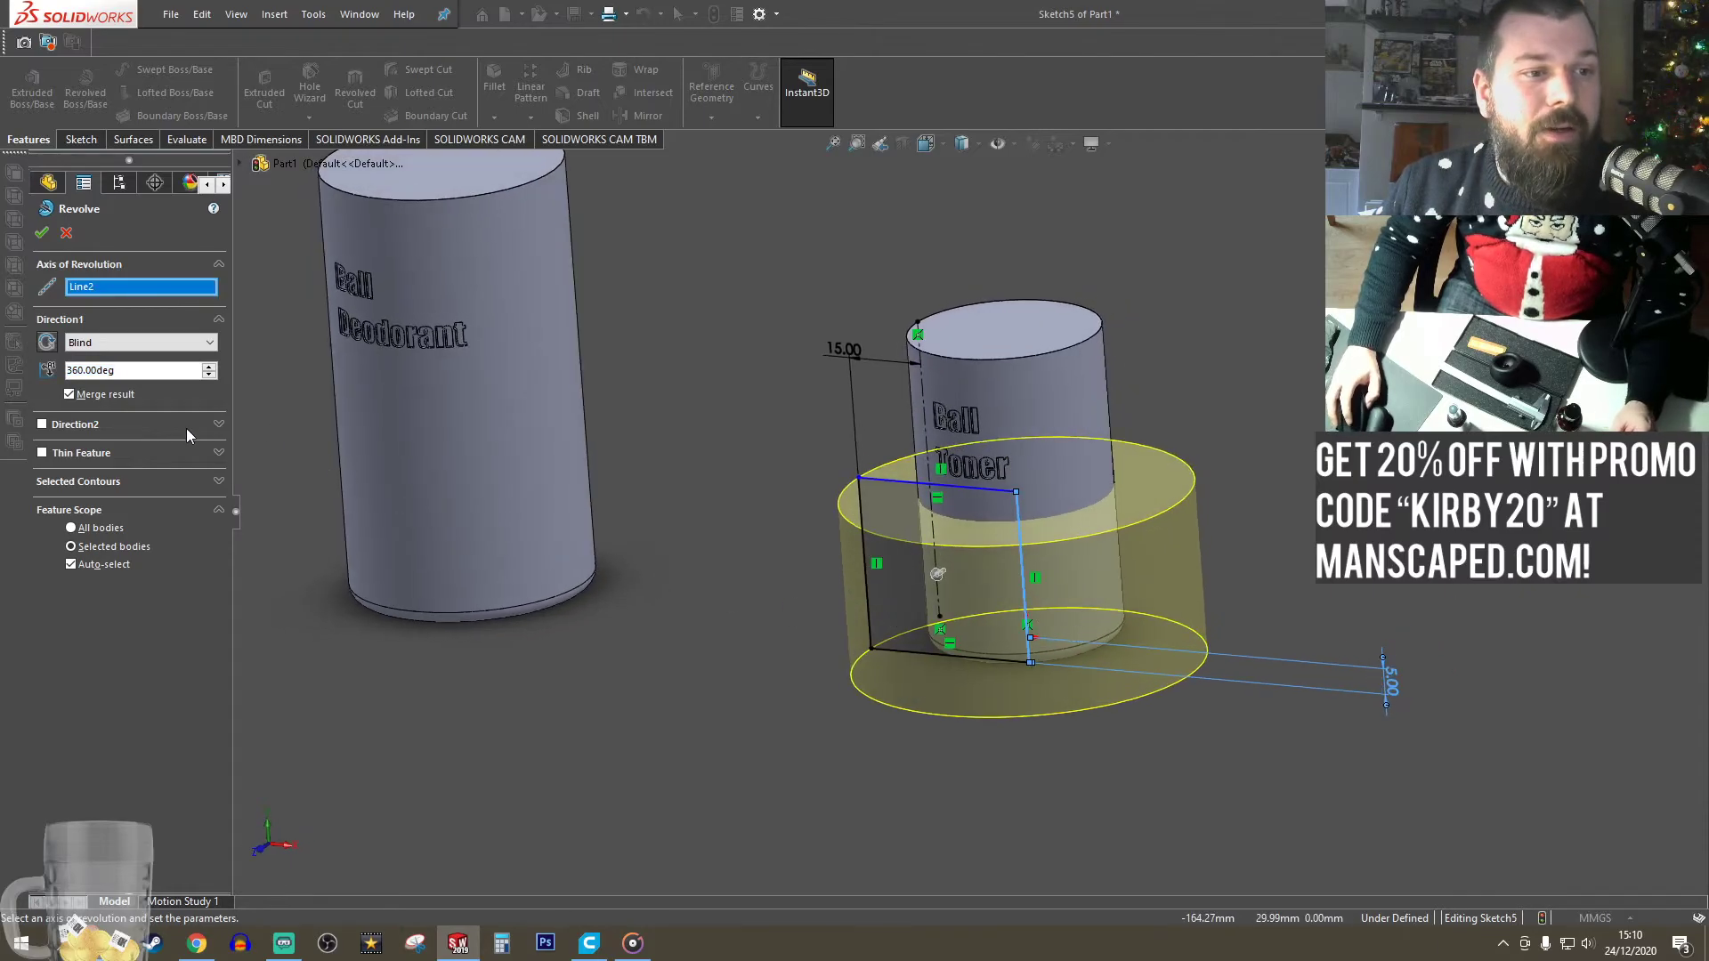
{"action": "left_click", "coordinate": [70, 395]}
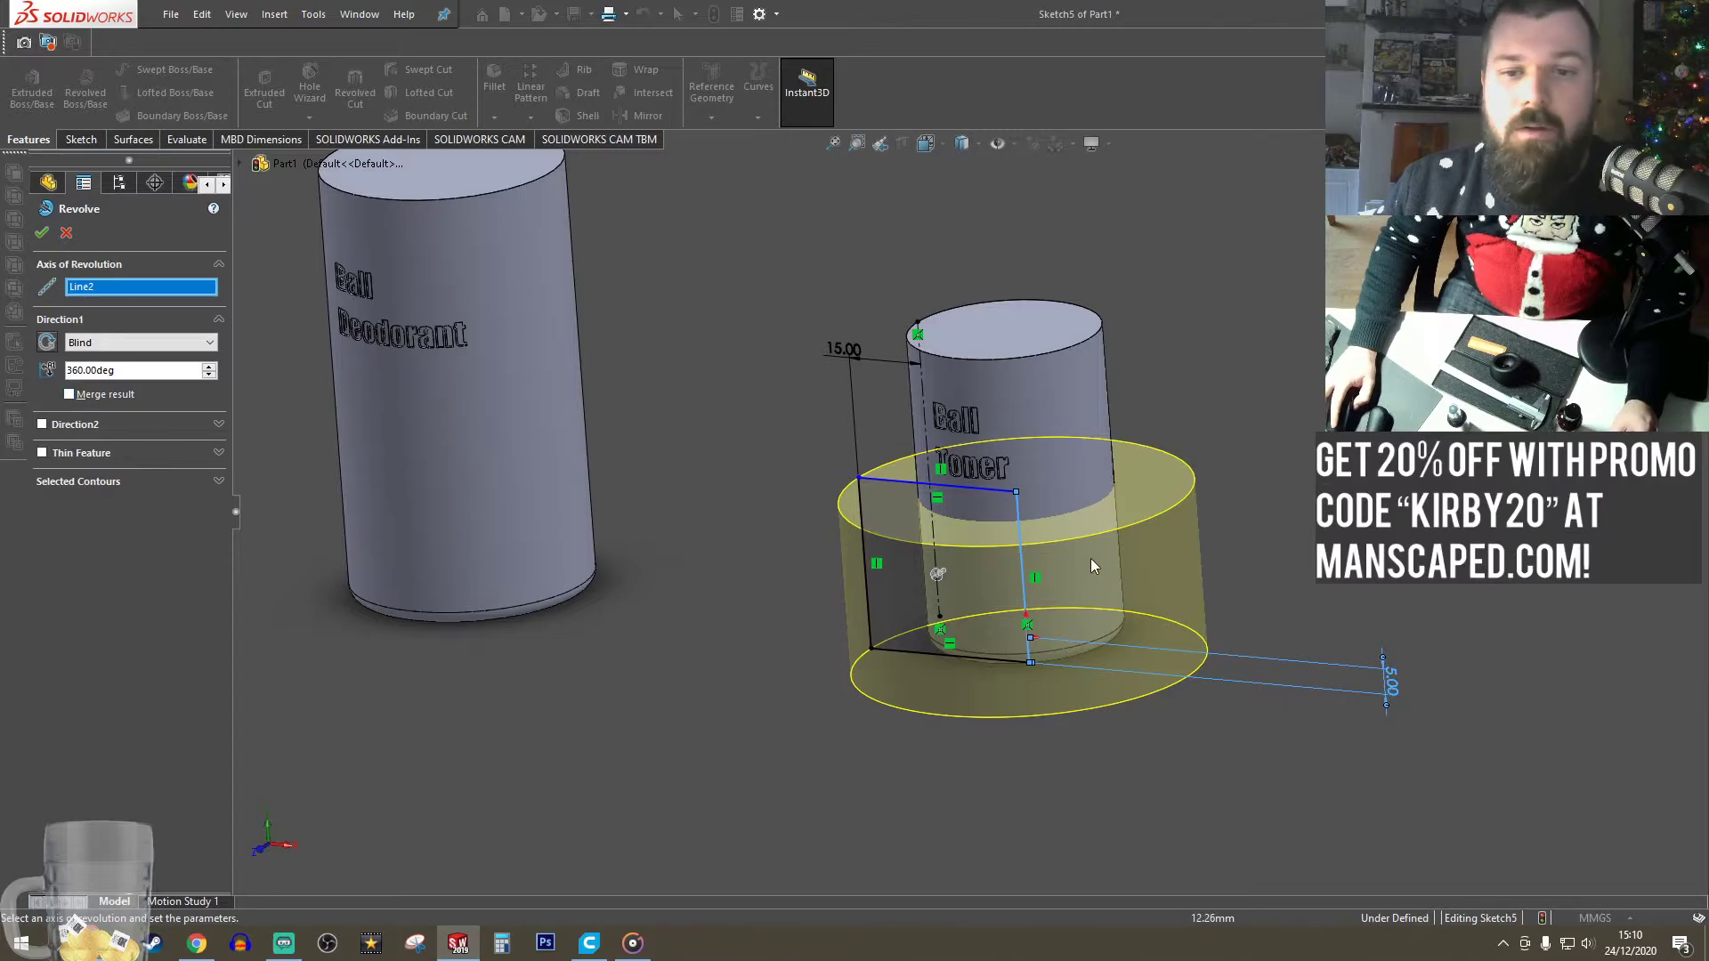
{"action": "left_click", "coordinate": [42, 235]}
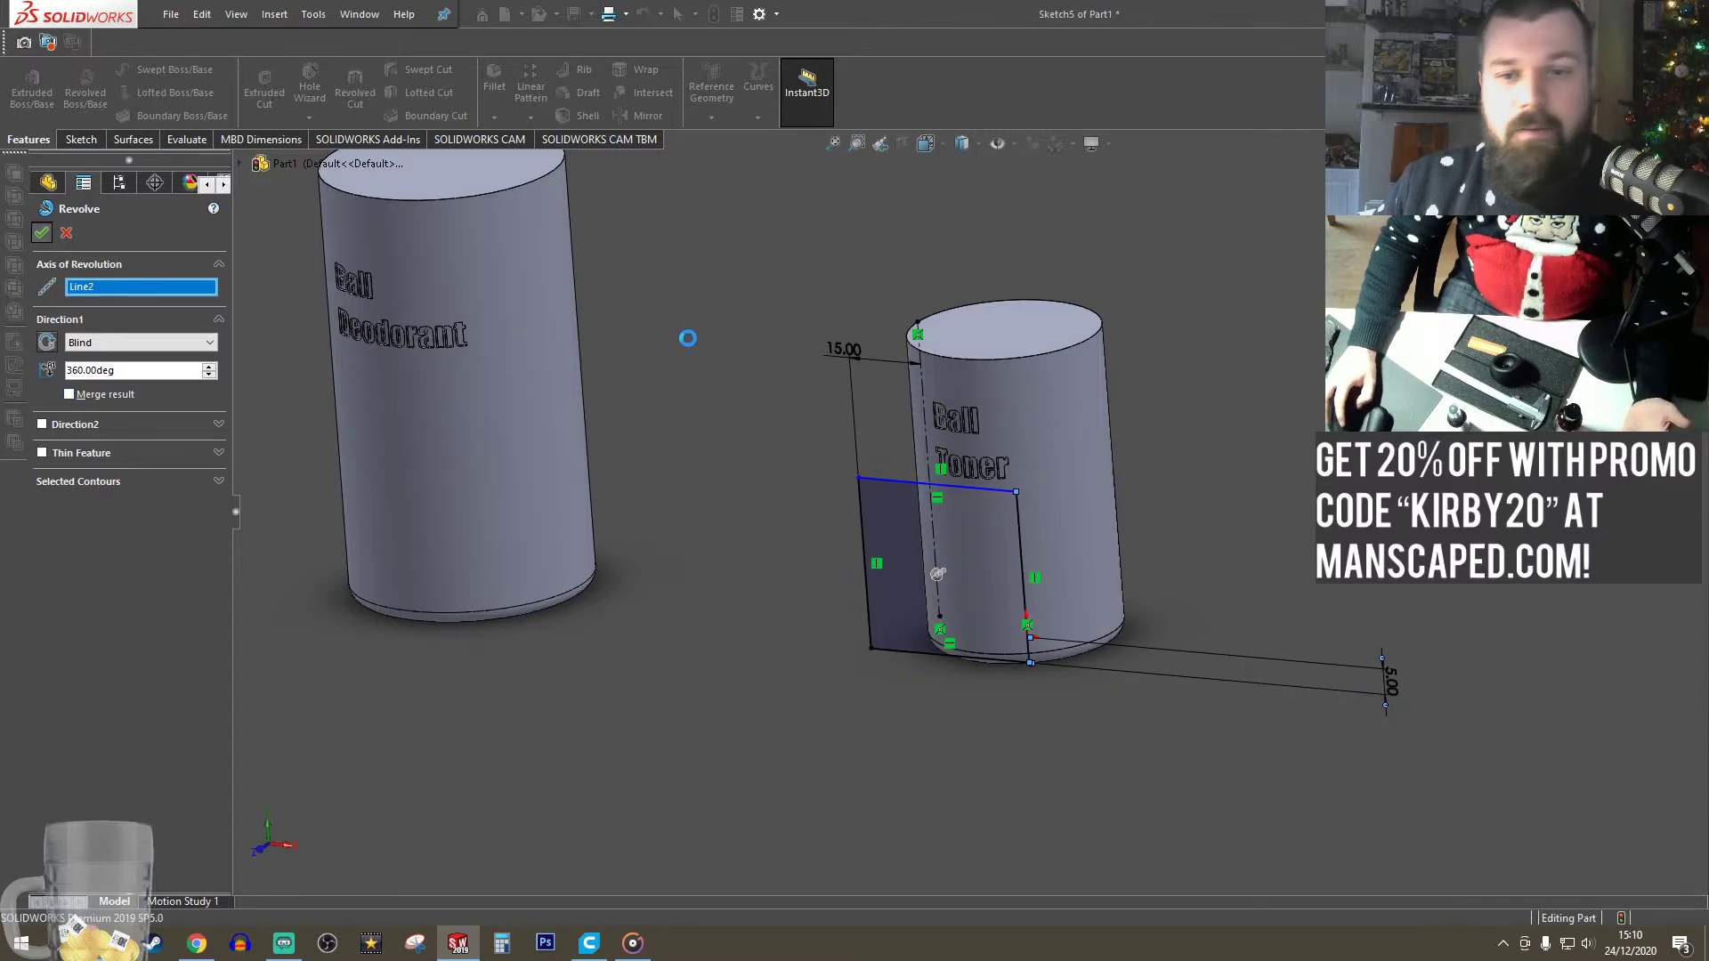
{"action": "middle_click_drag", "start_coordinate": [1231, 596], "coordinate": [1041, 567]}
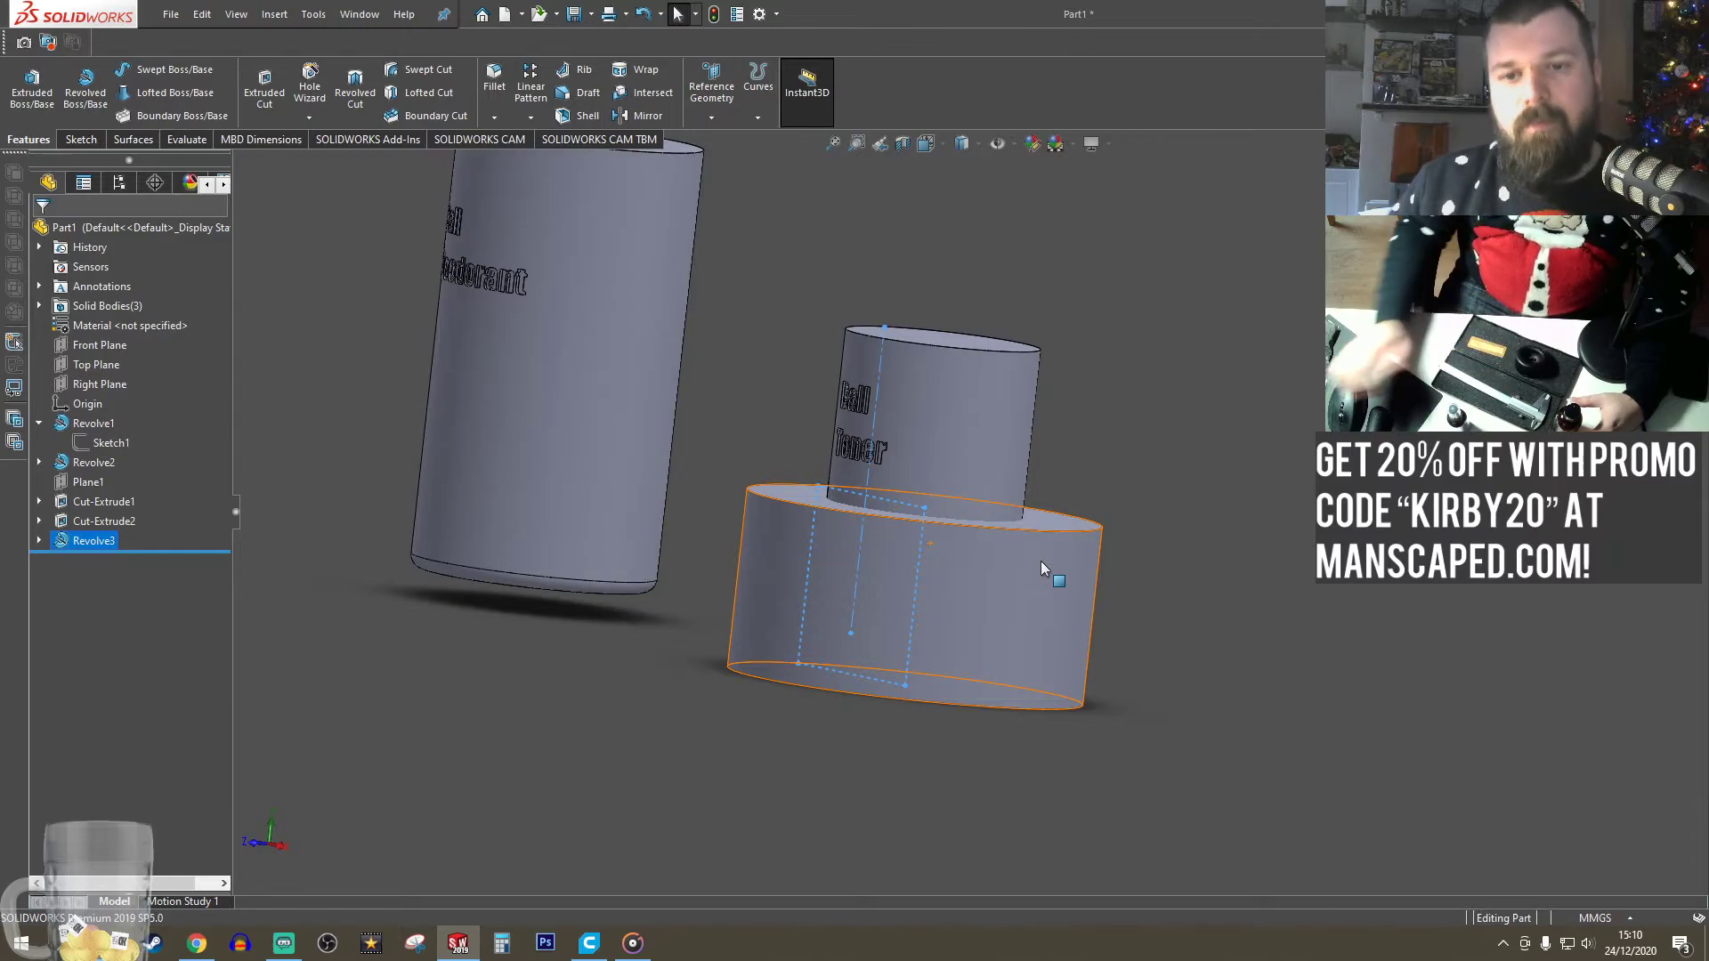
- Edit the sketch of the new revolve and dimension the rectangle's vertical side to 50 mm, rebuilding the feature
{"action": "left_click", "coordinate": [64, 541]}
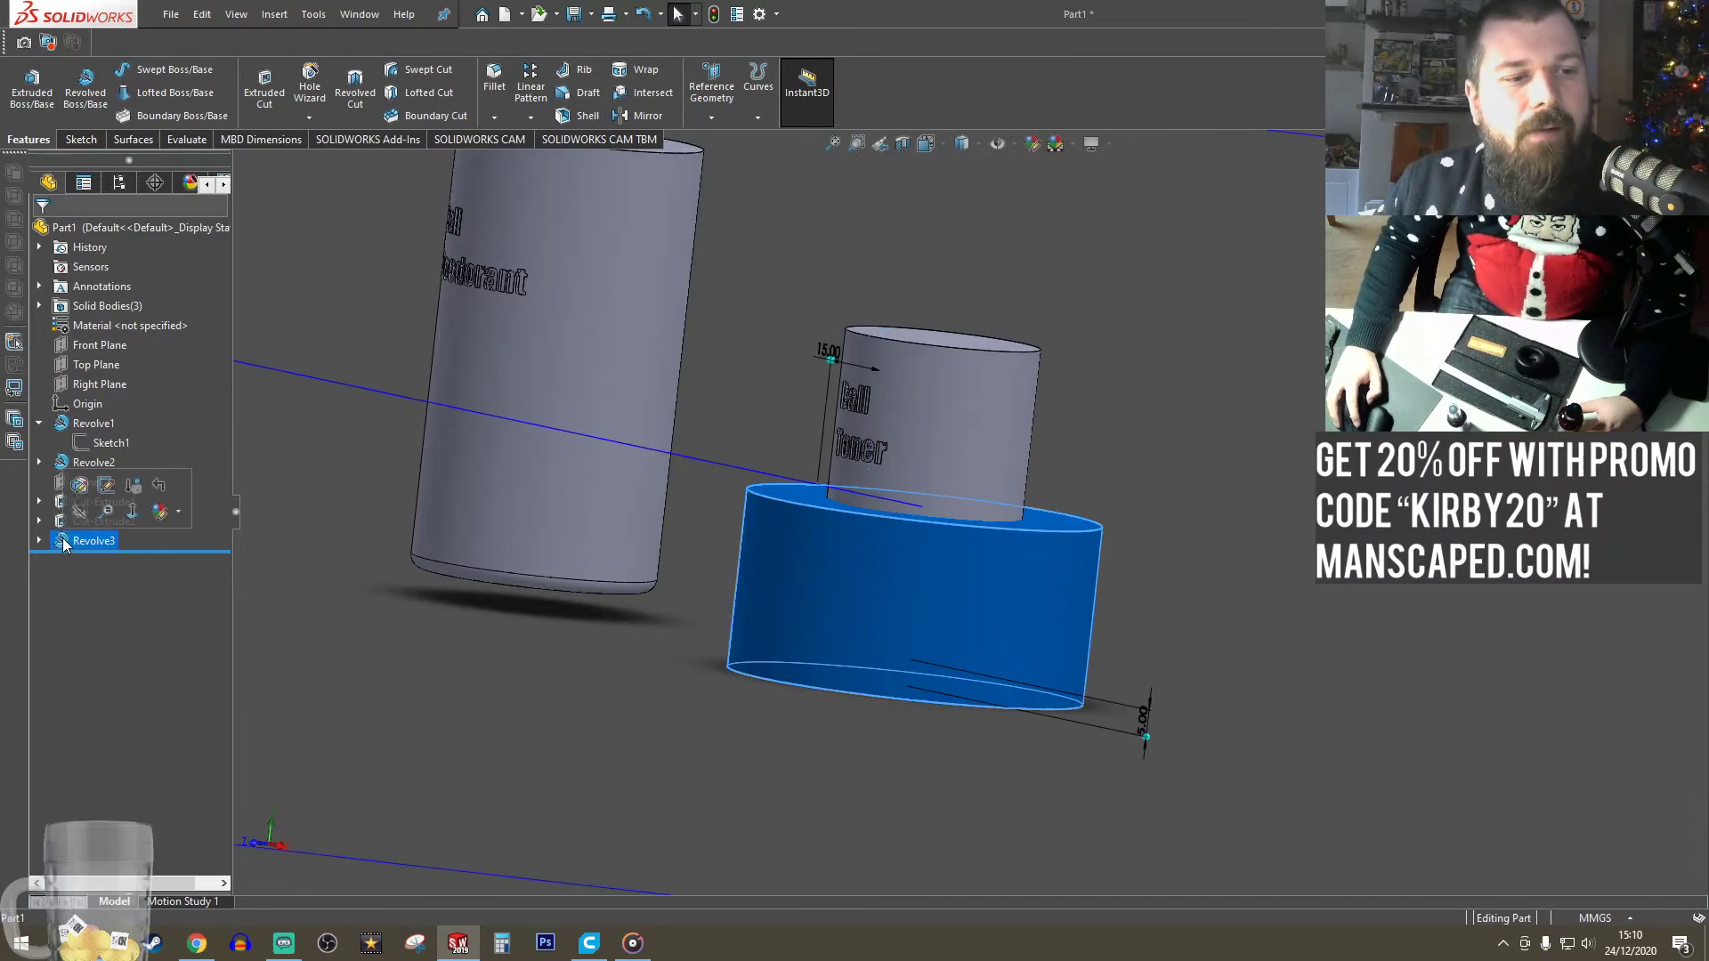
{"action": "left_click", "coordinate": [106, 486]}
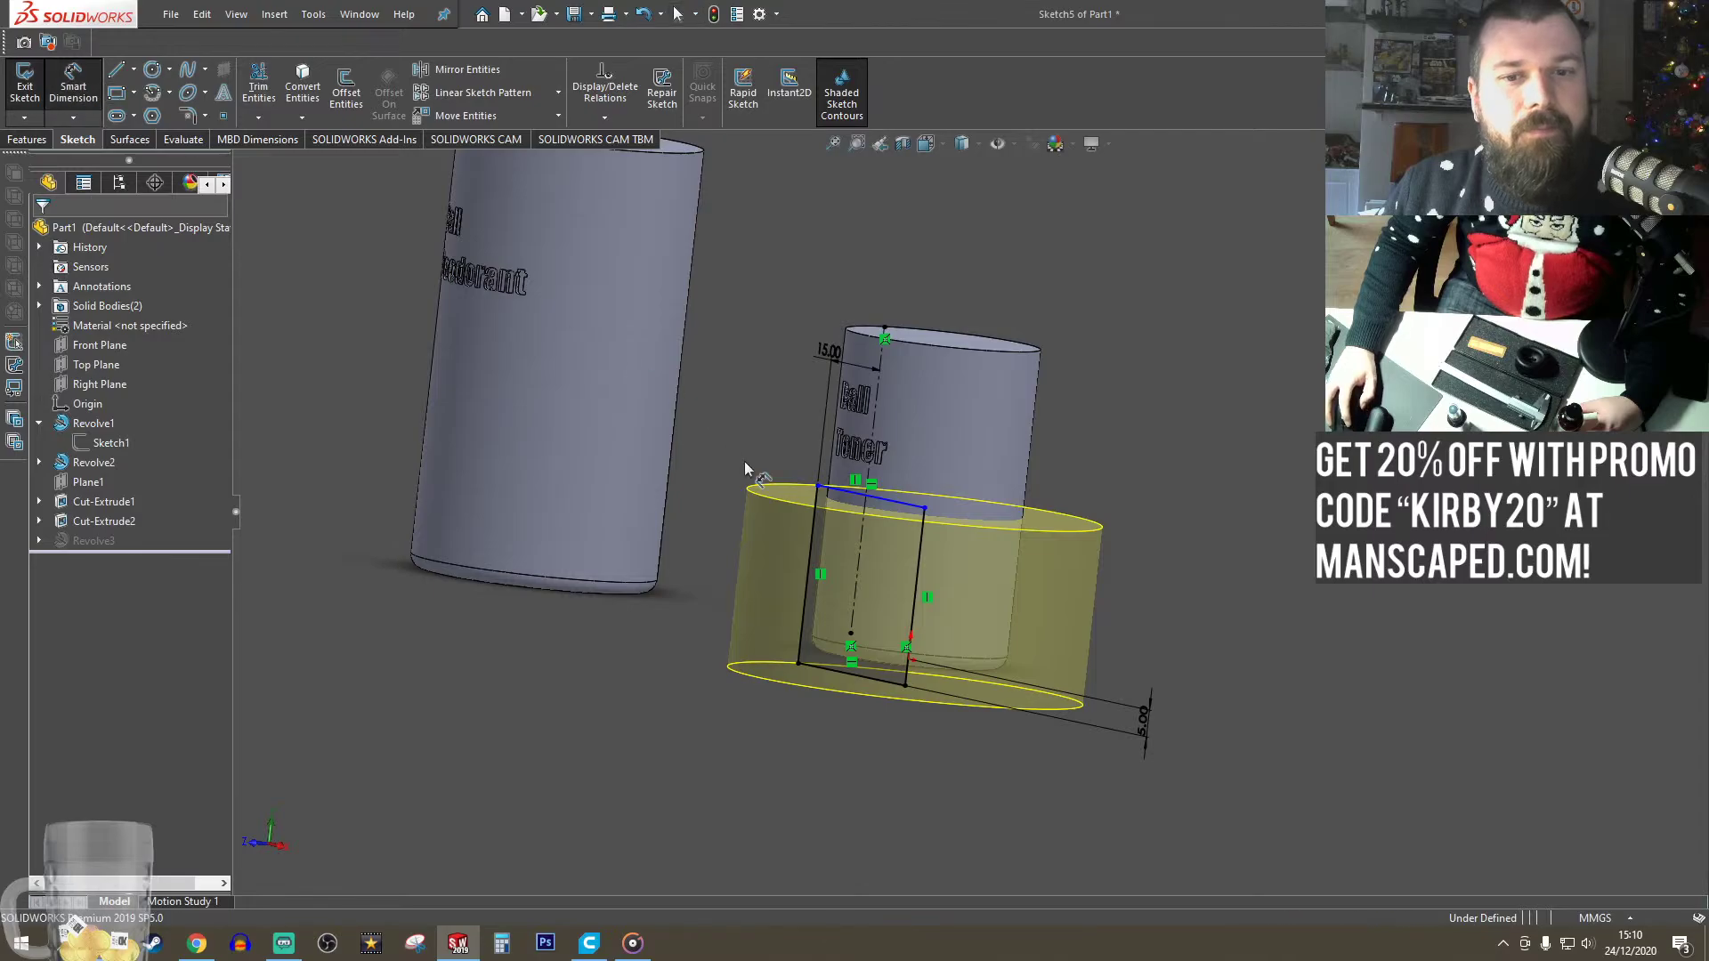
{"action": "left_click", "coordinate": [811, 552]}
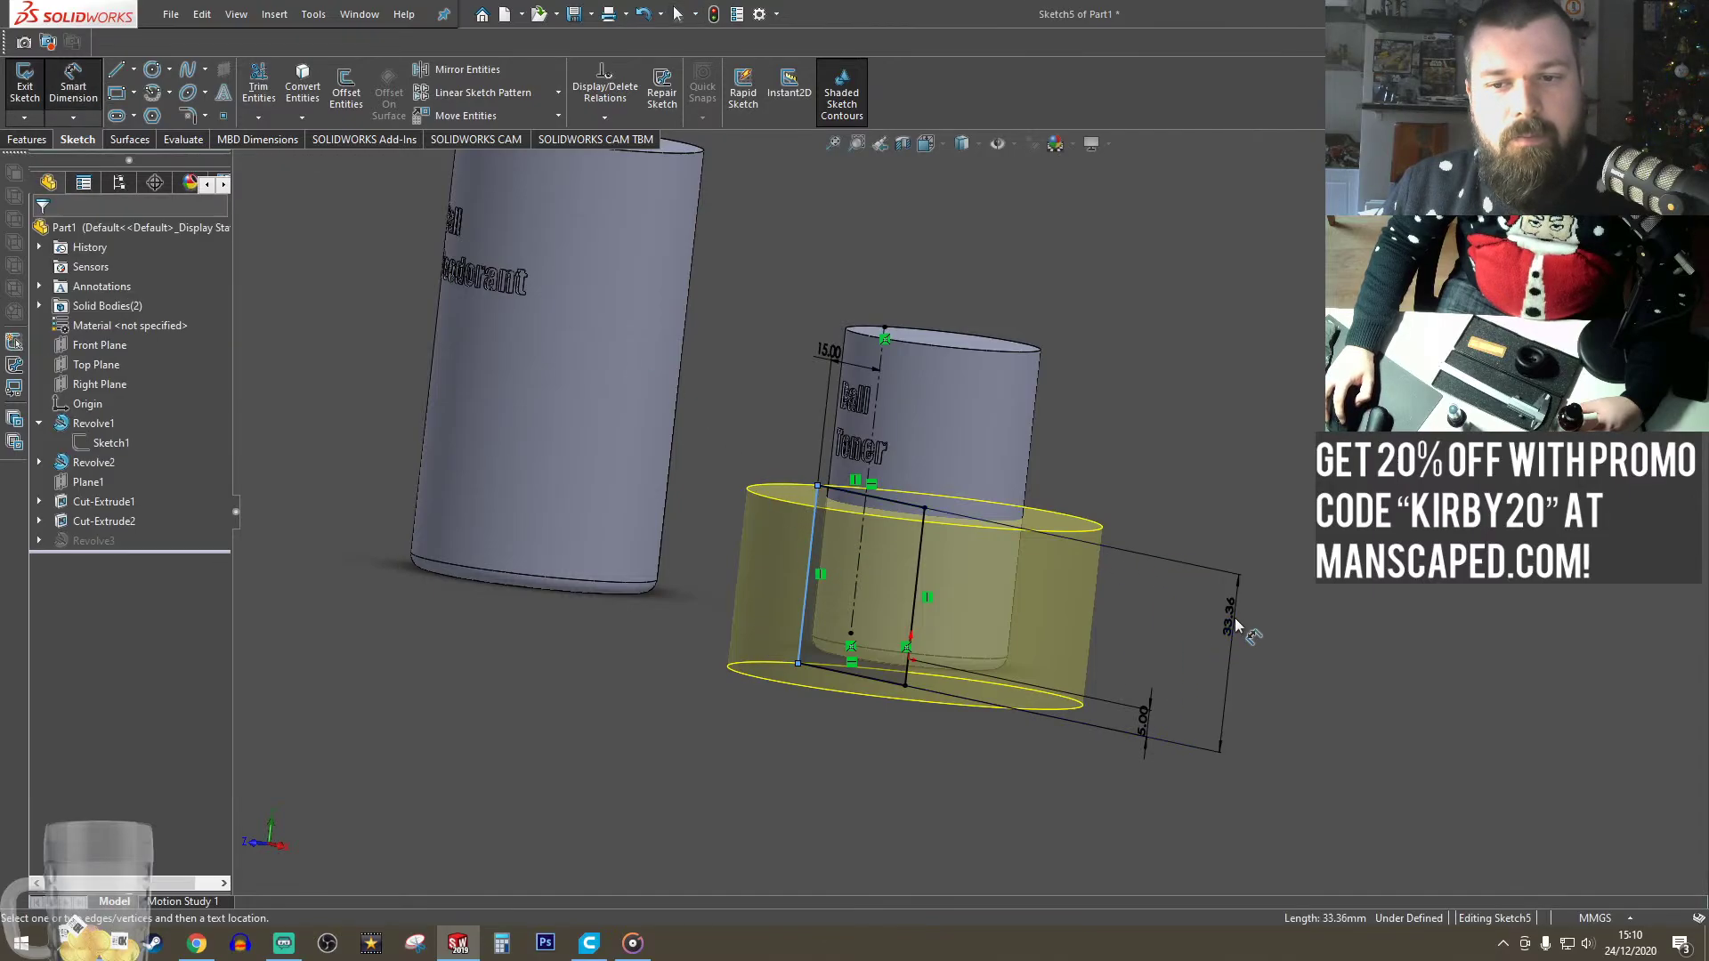
{"action": "left_click", "coordinate": [1236, 627]}
{"action": "type", "text": "50"}
{"action": "key", "text": "Return"}
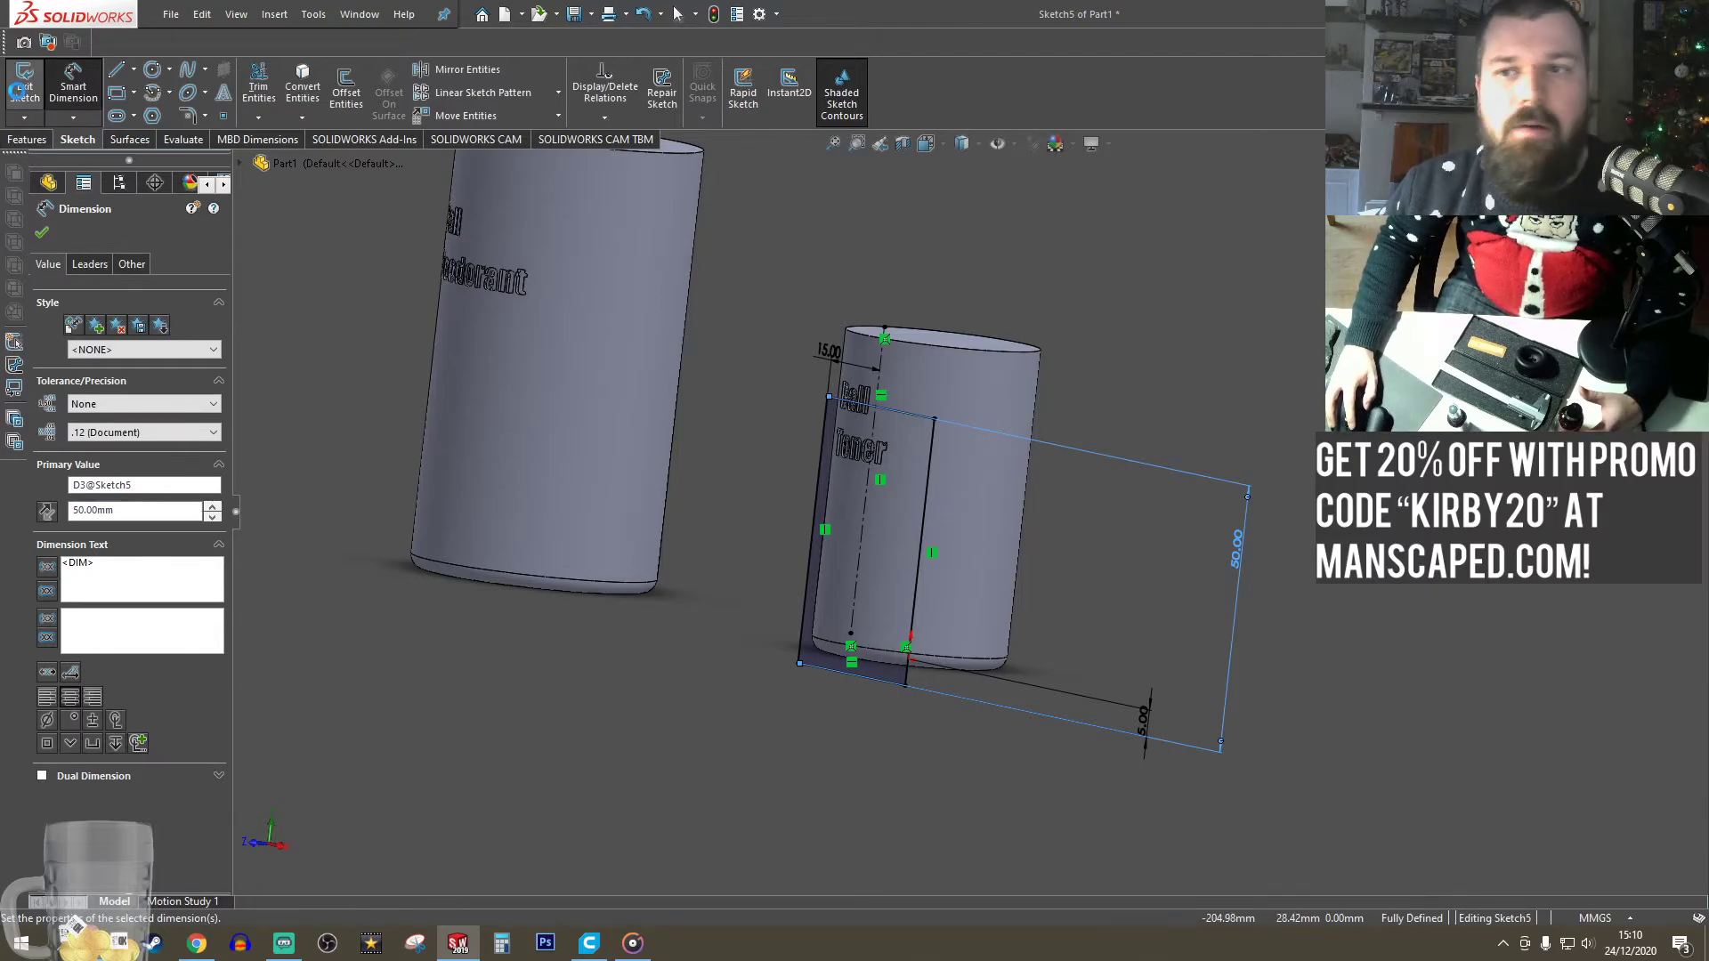
{"action": "left_click", "coordinate": [20, 88]}
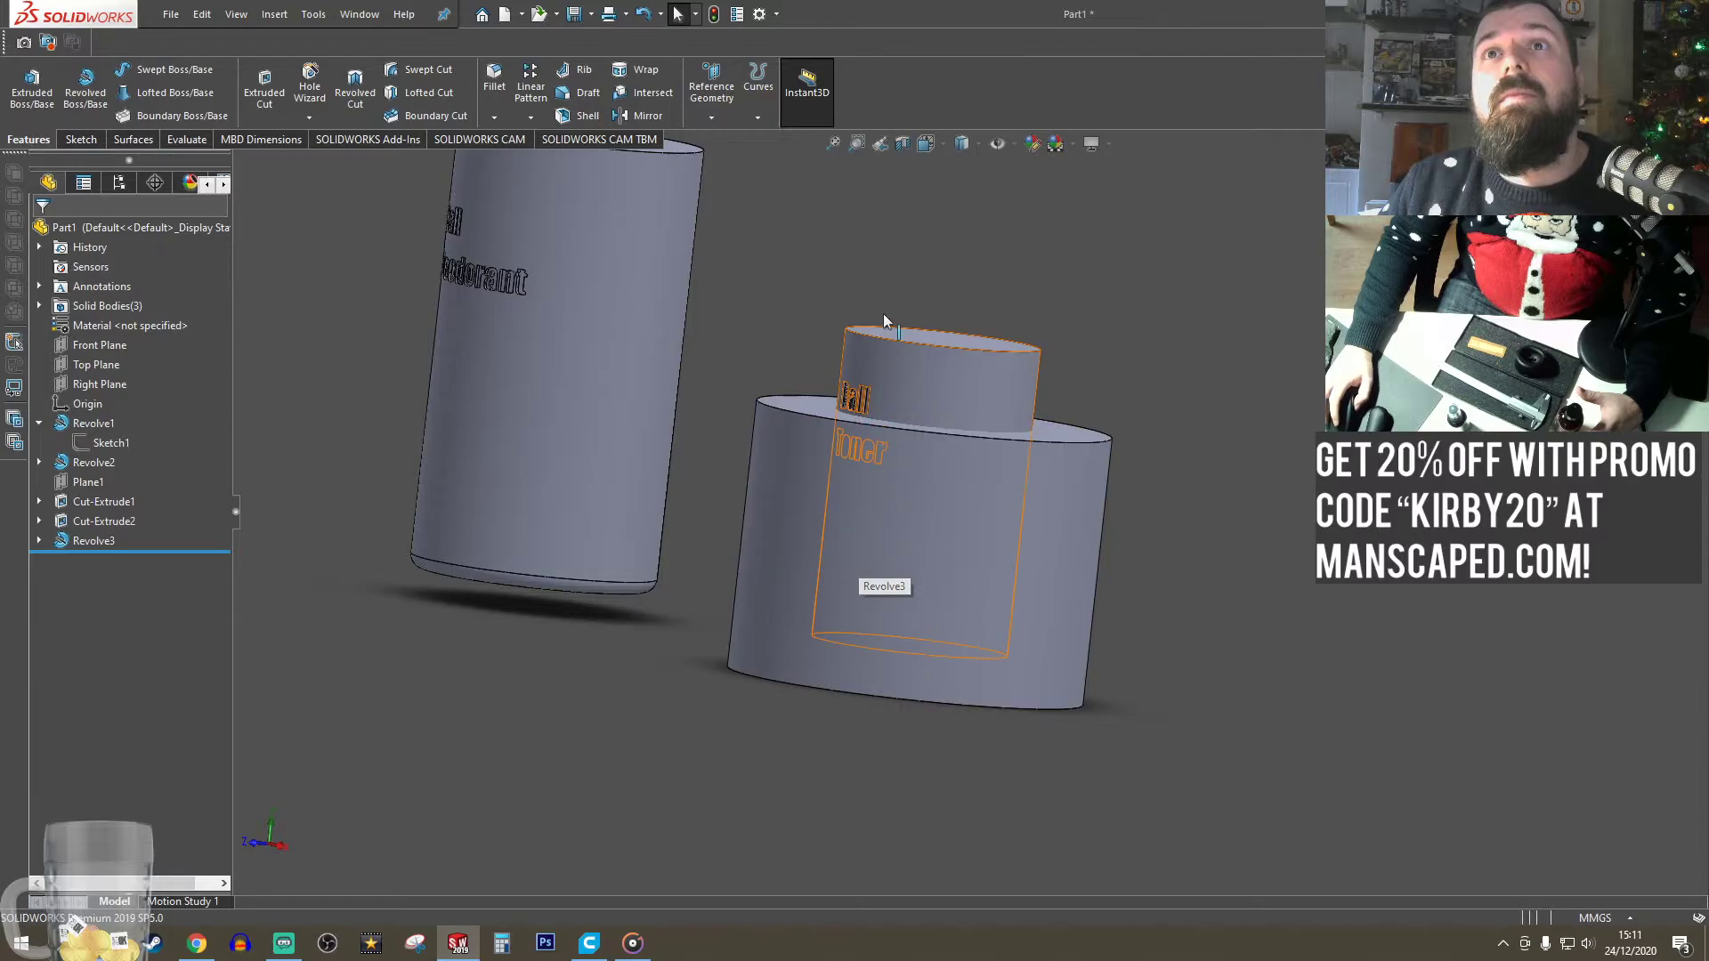
- Hide the taller "Ball Deodorant" cylinder body
{"action": "left_click", "coordinate": [591, 13]}
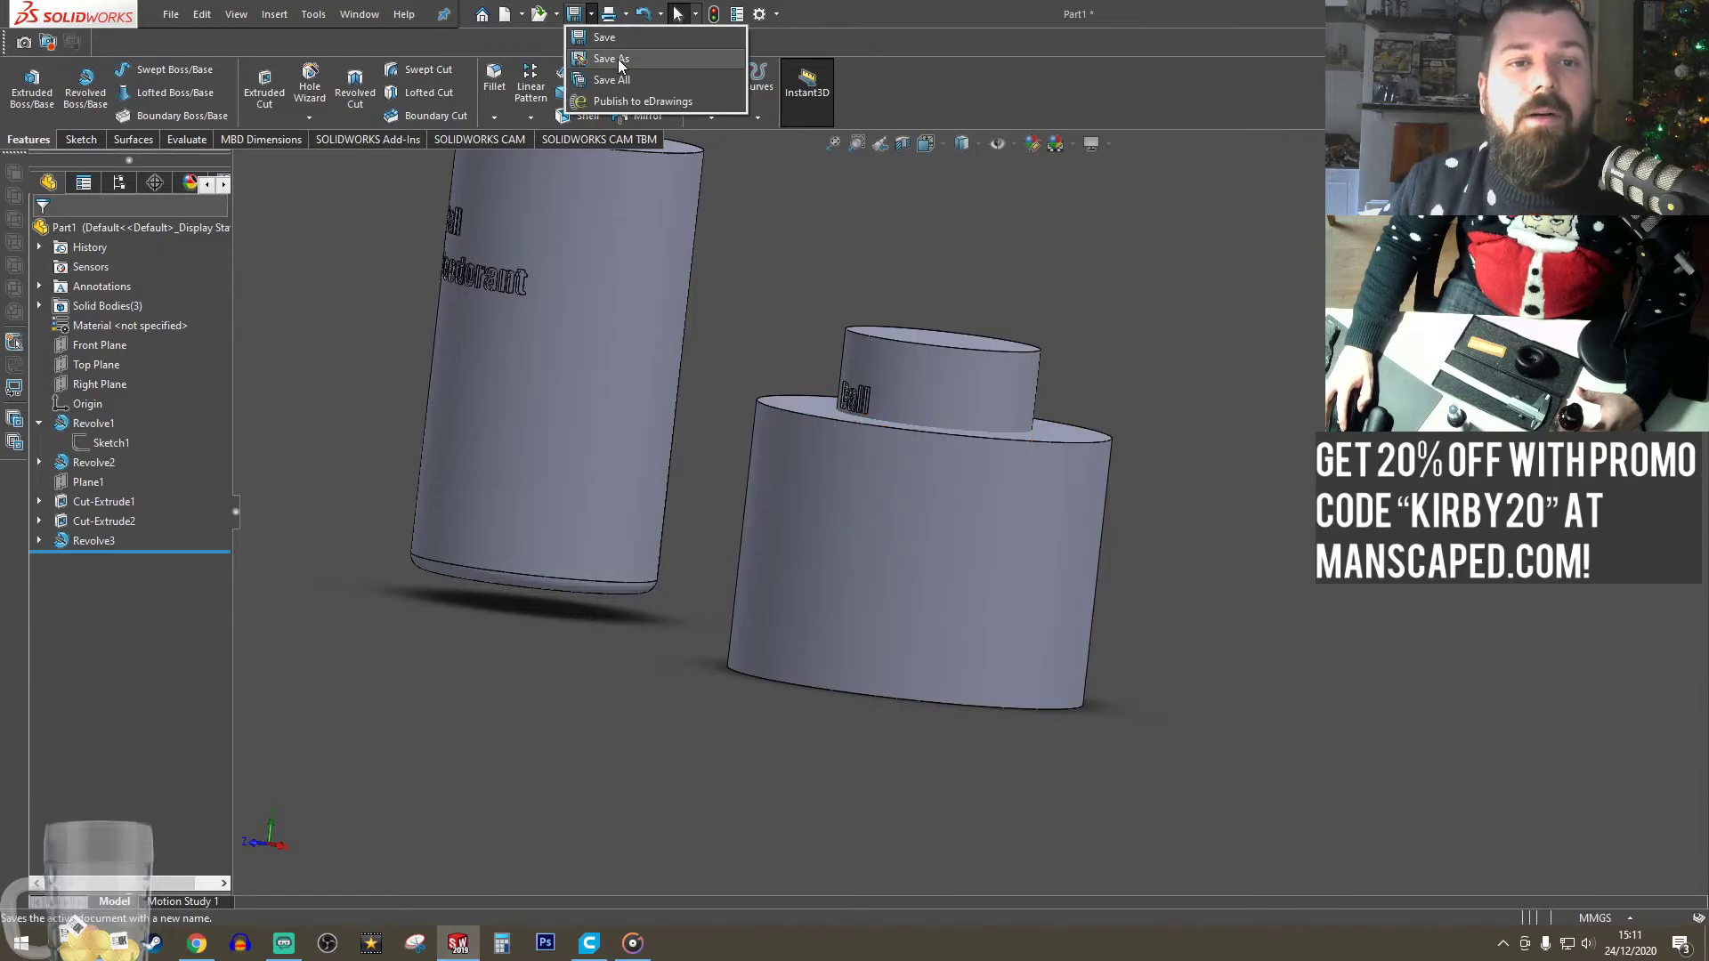
{"action": "left_click", "coordinate": [645, 289]}
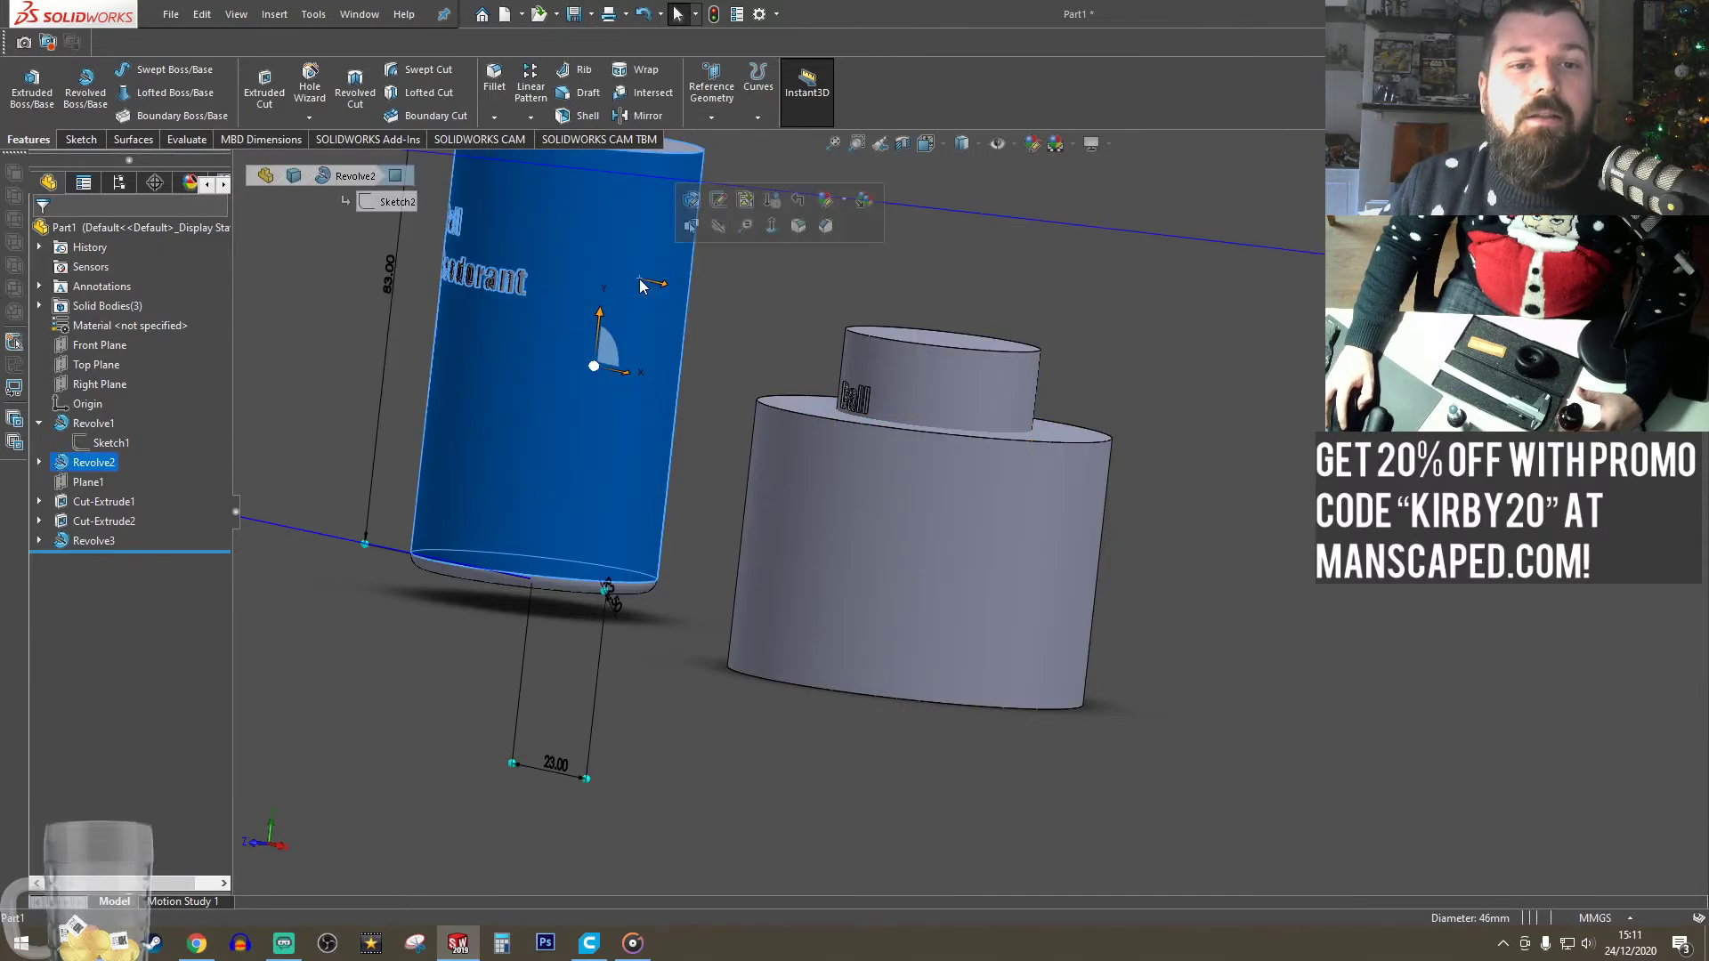
{"action": "left_click", "coordinate": [719, 225]}
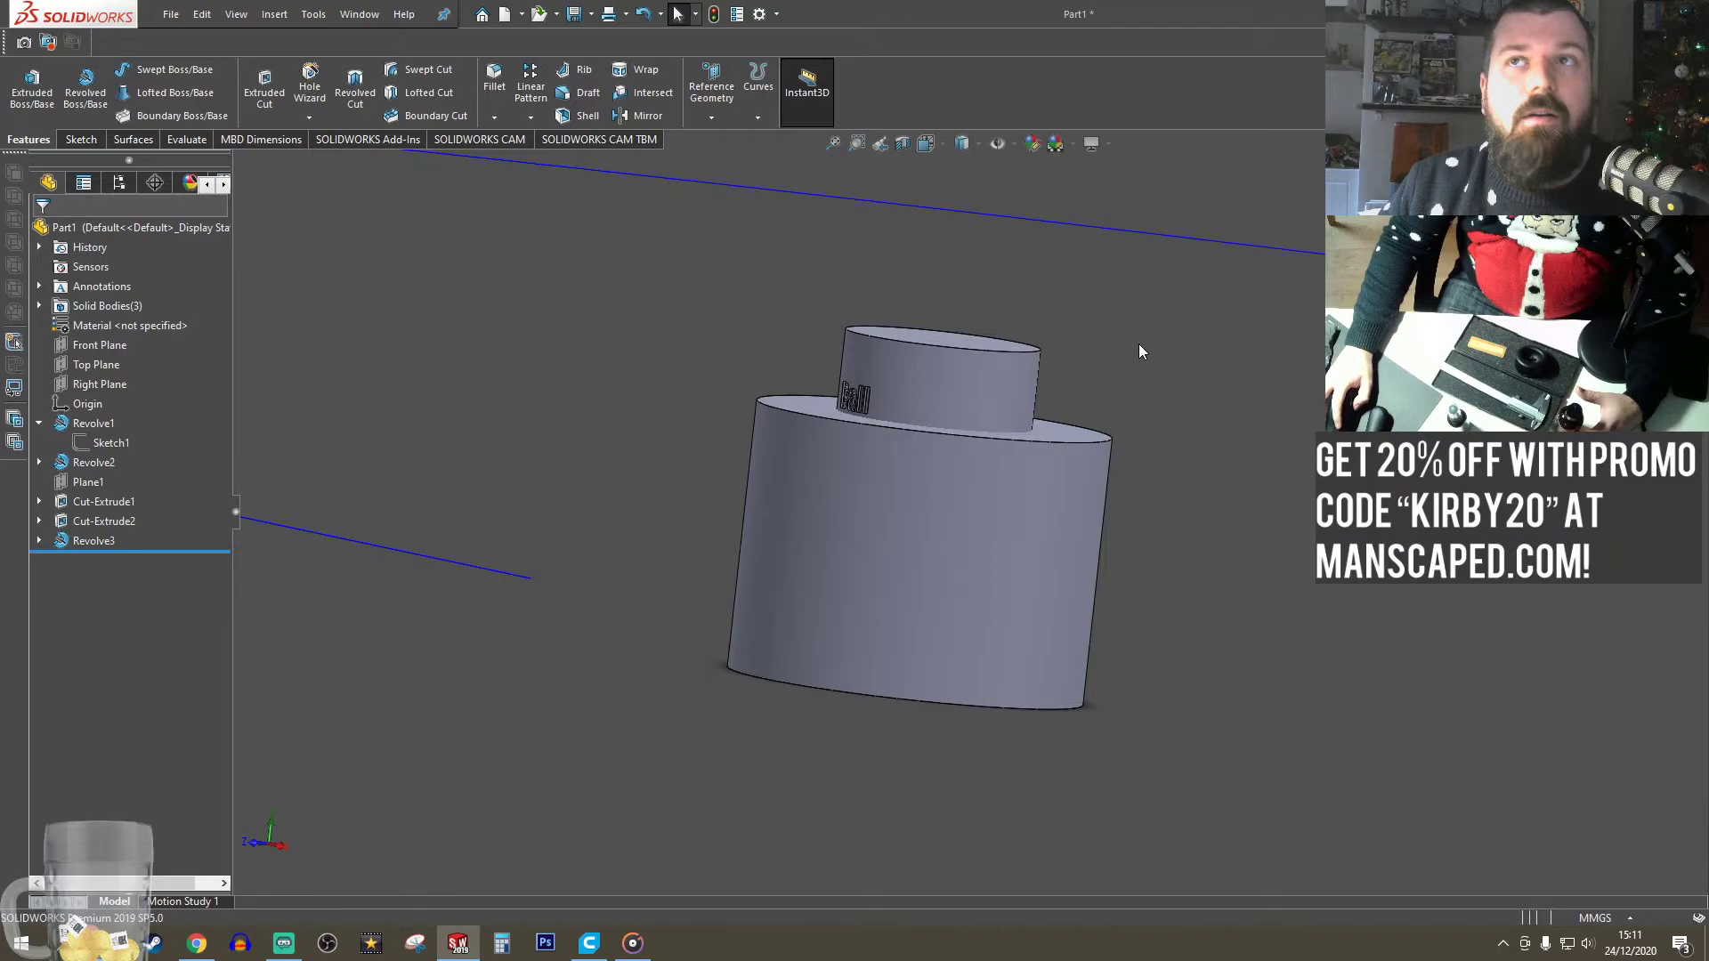
{"action": "left_click", "coordinate": [591, 14]}
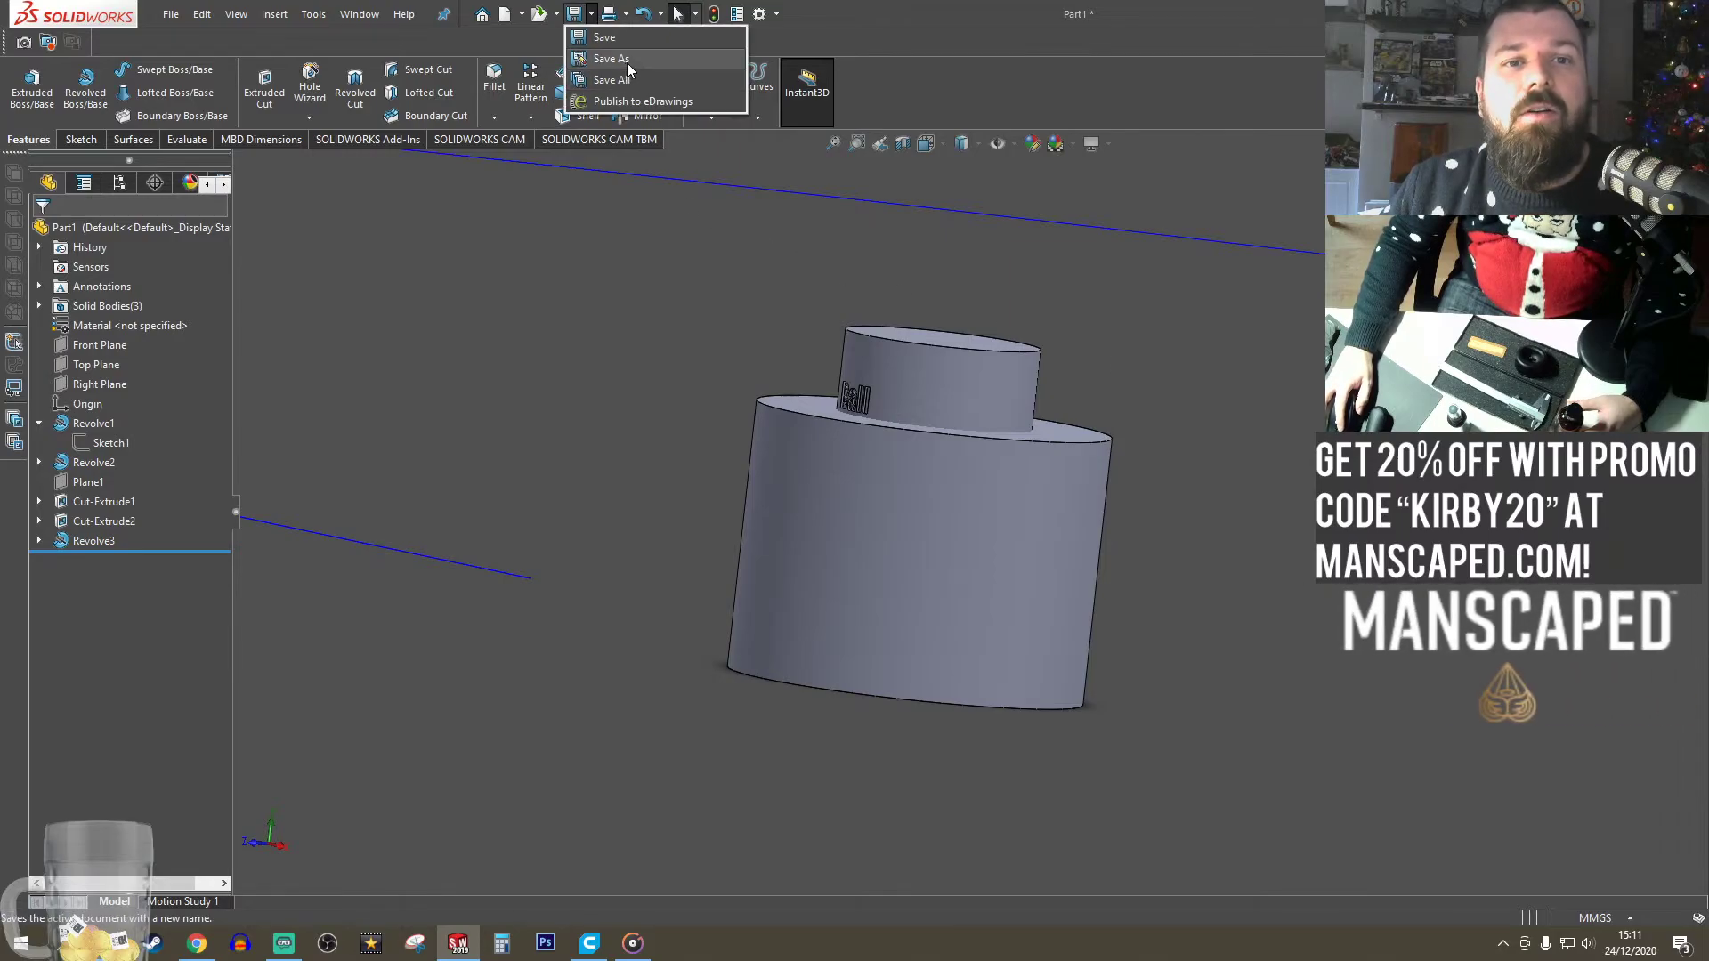
{"action": "left_click", "coordinate": [612, 58]}
{"action": "left_click", "coordinate": [1288, 276]}
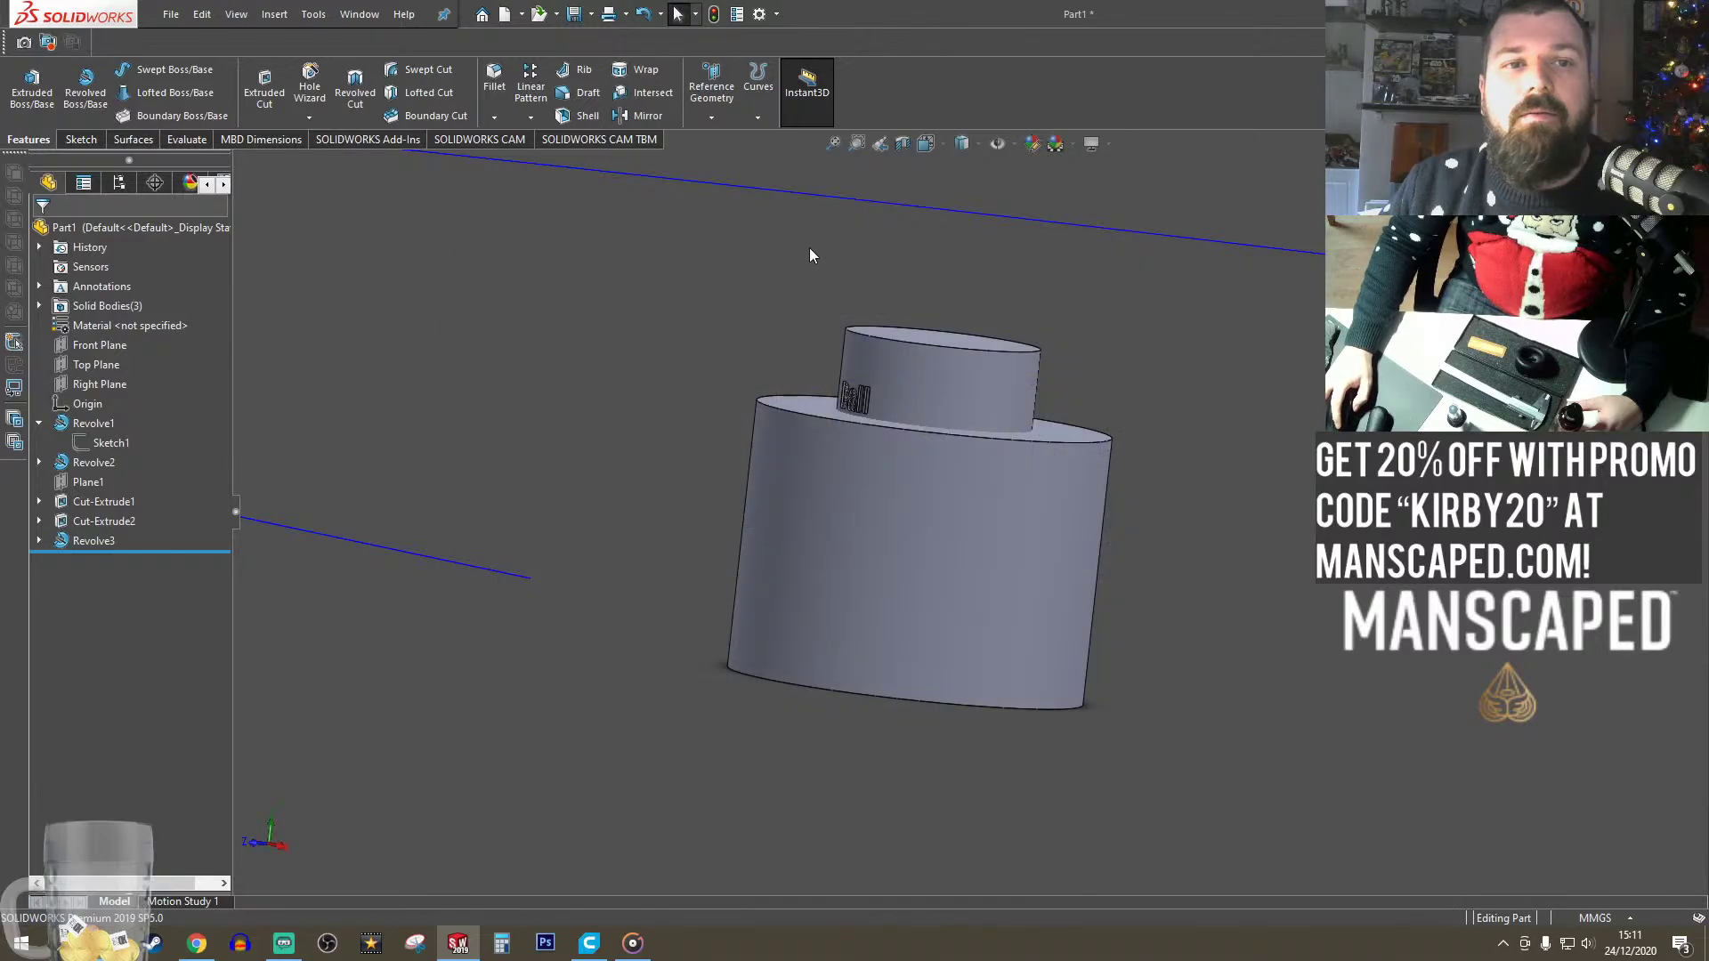
{"action": "left_click", "coordinate": [583, 22]}
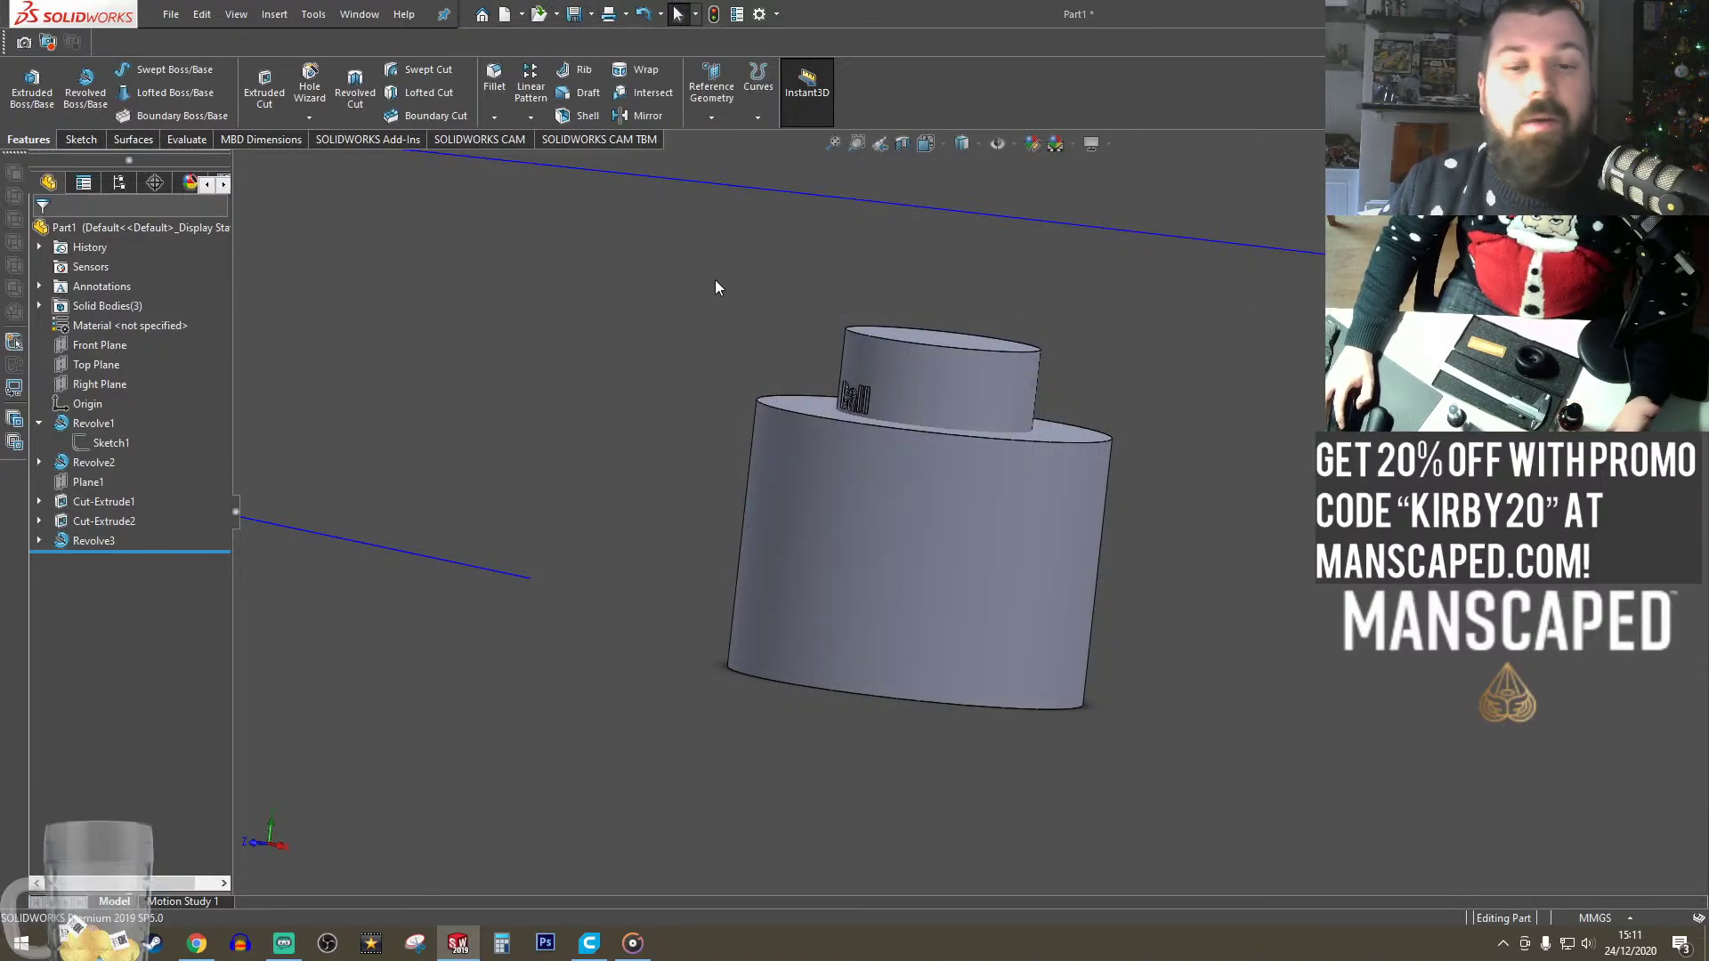
- Sketch a closed four-sided line profile on the Right Plane, with its sloping lower edge crossing the wide cylinder and extending past both sides
{"action": "left_click", "coordinate": [926, 144]}
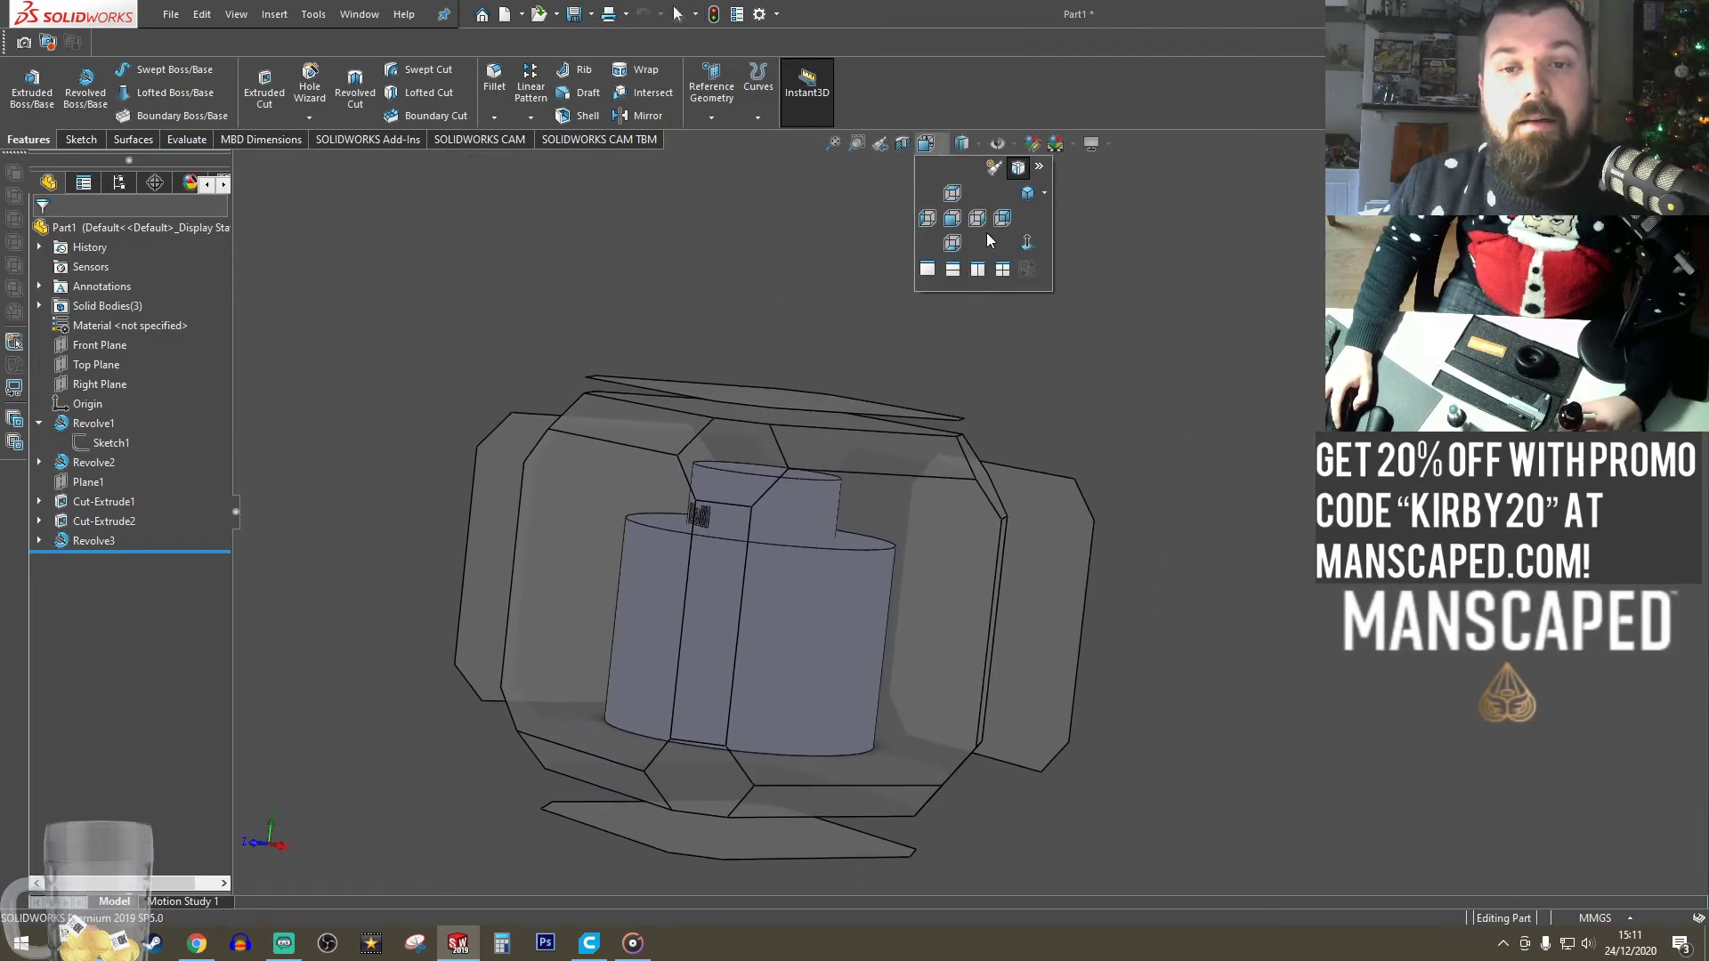
{"action": "left_click", "coordinate": [978, 218]}
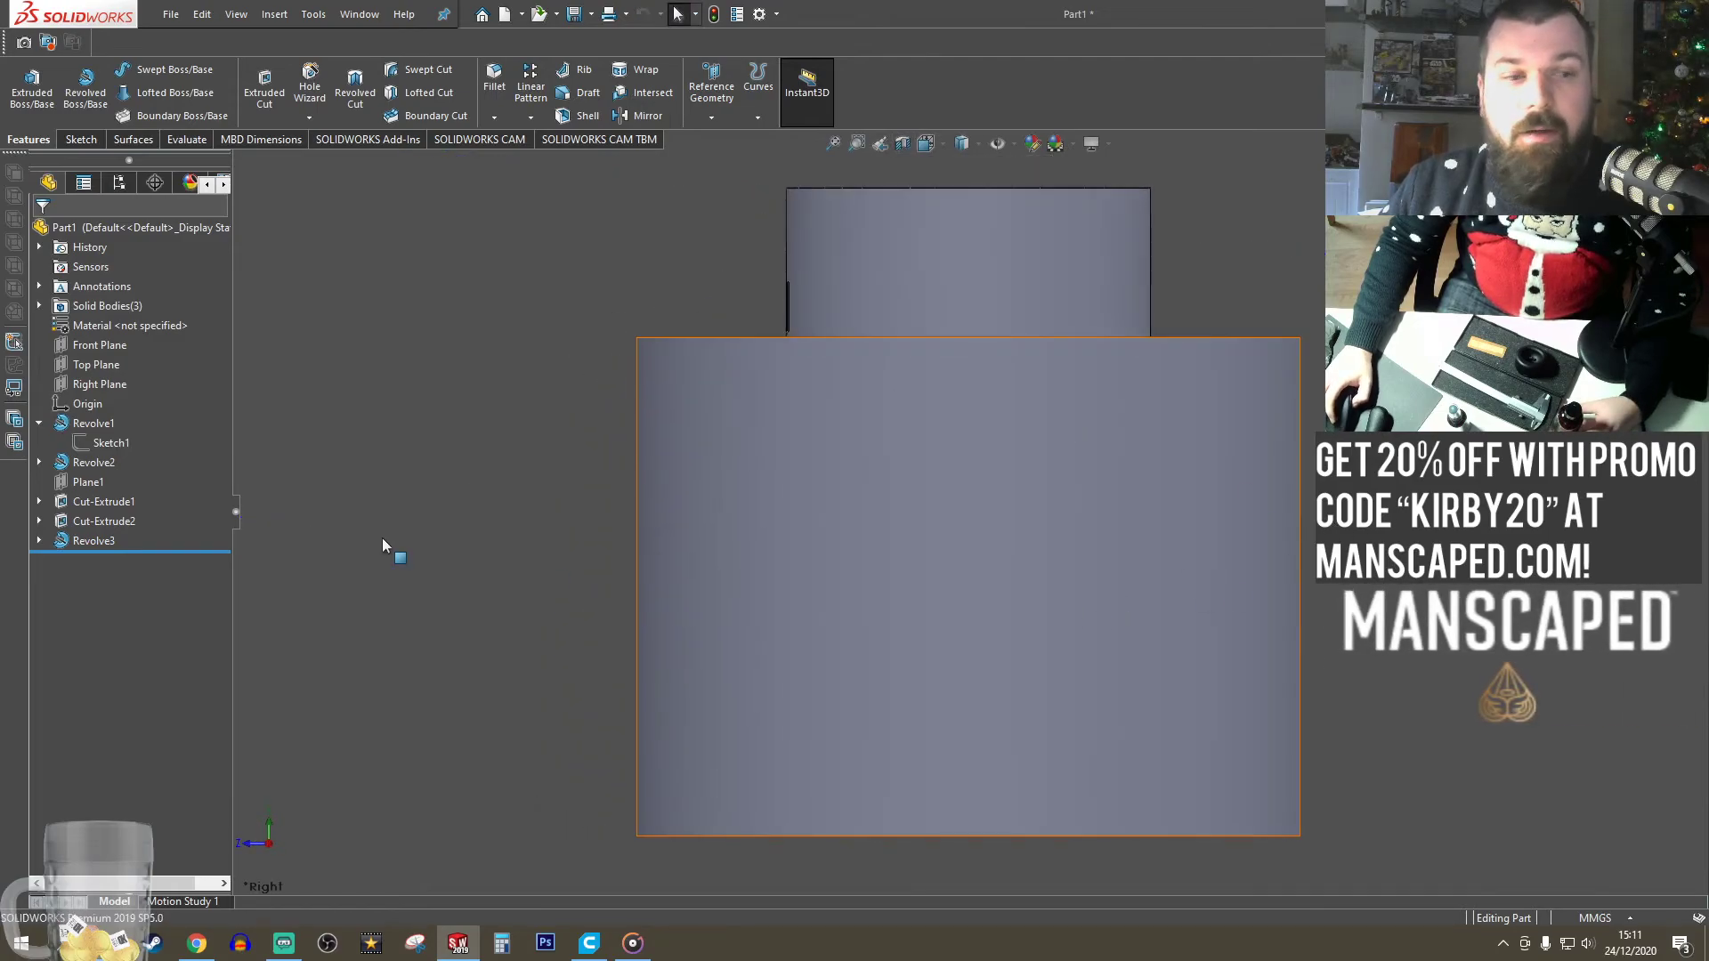
{"action": "left_click", "coordinate": [91, 383]}
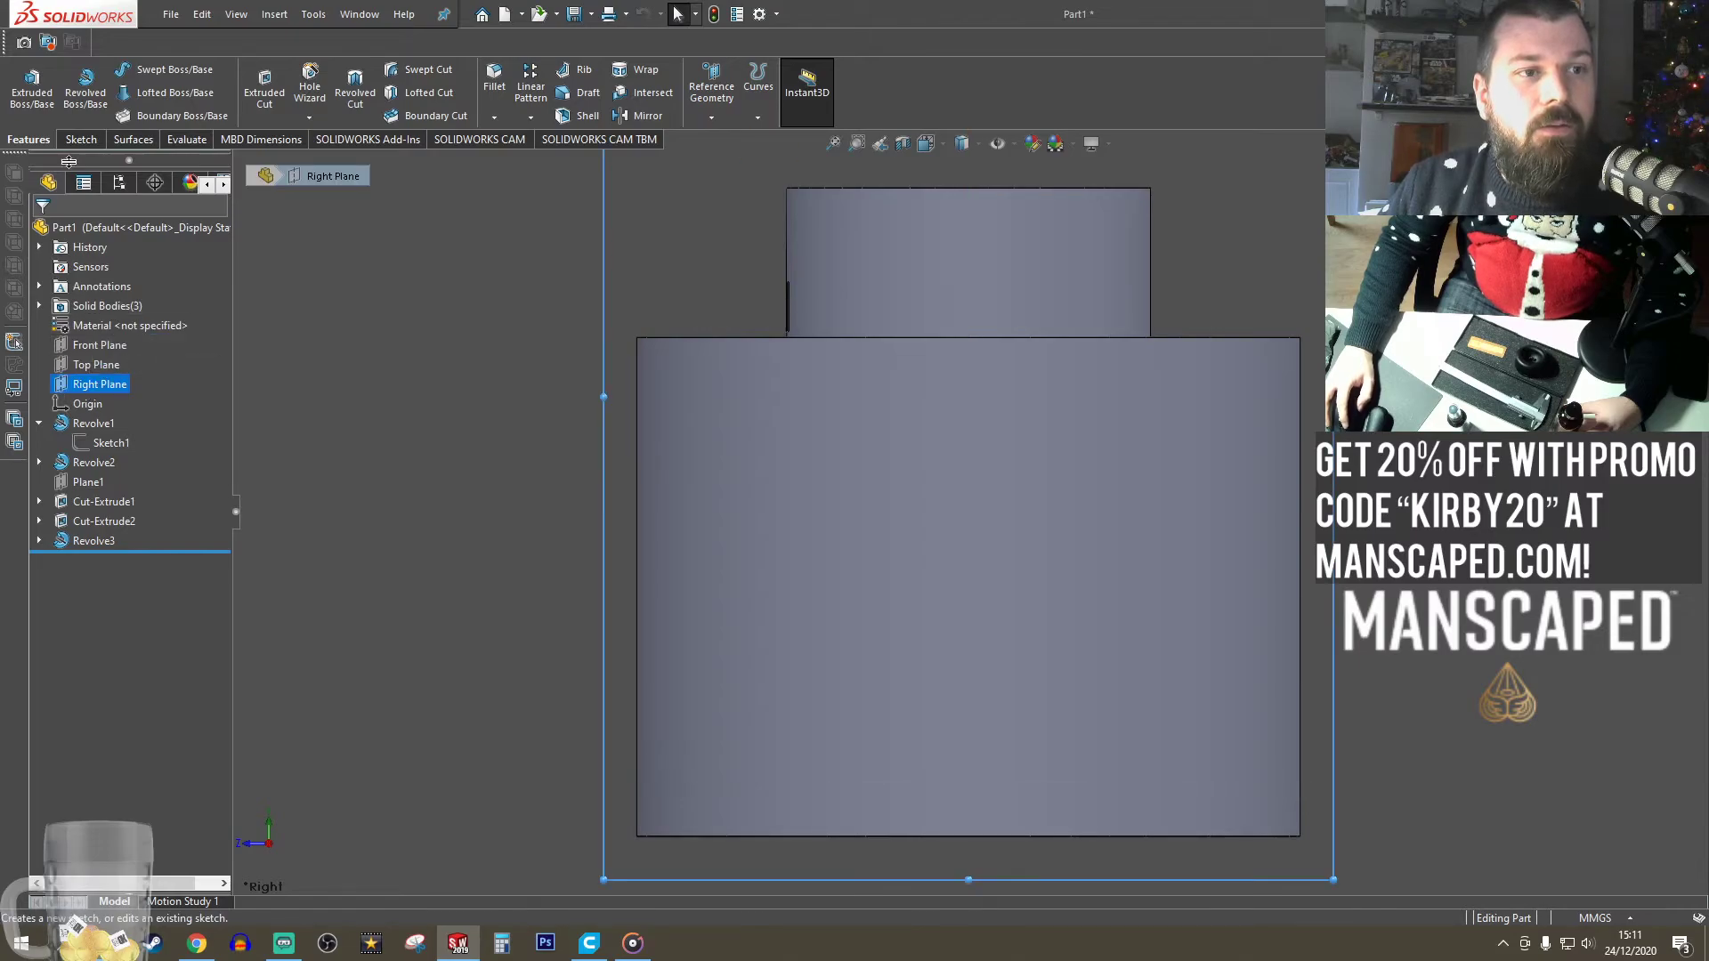
{"action": "left_click", "coordinate": [81, 139]}
{"action": "left_click", "coordinate": [25, 84]}
{"action": "left_click", "coordinate": [132, 71]}
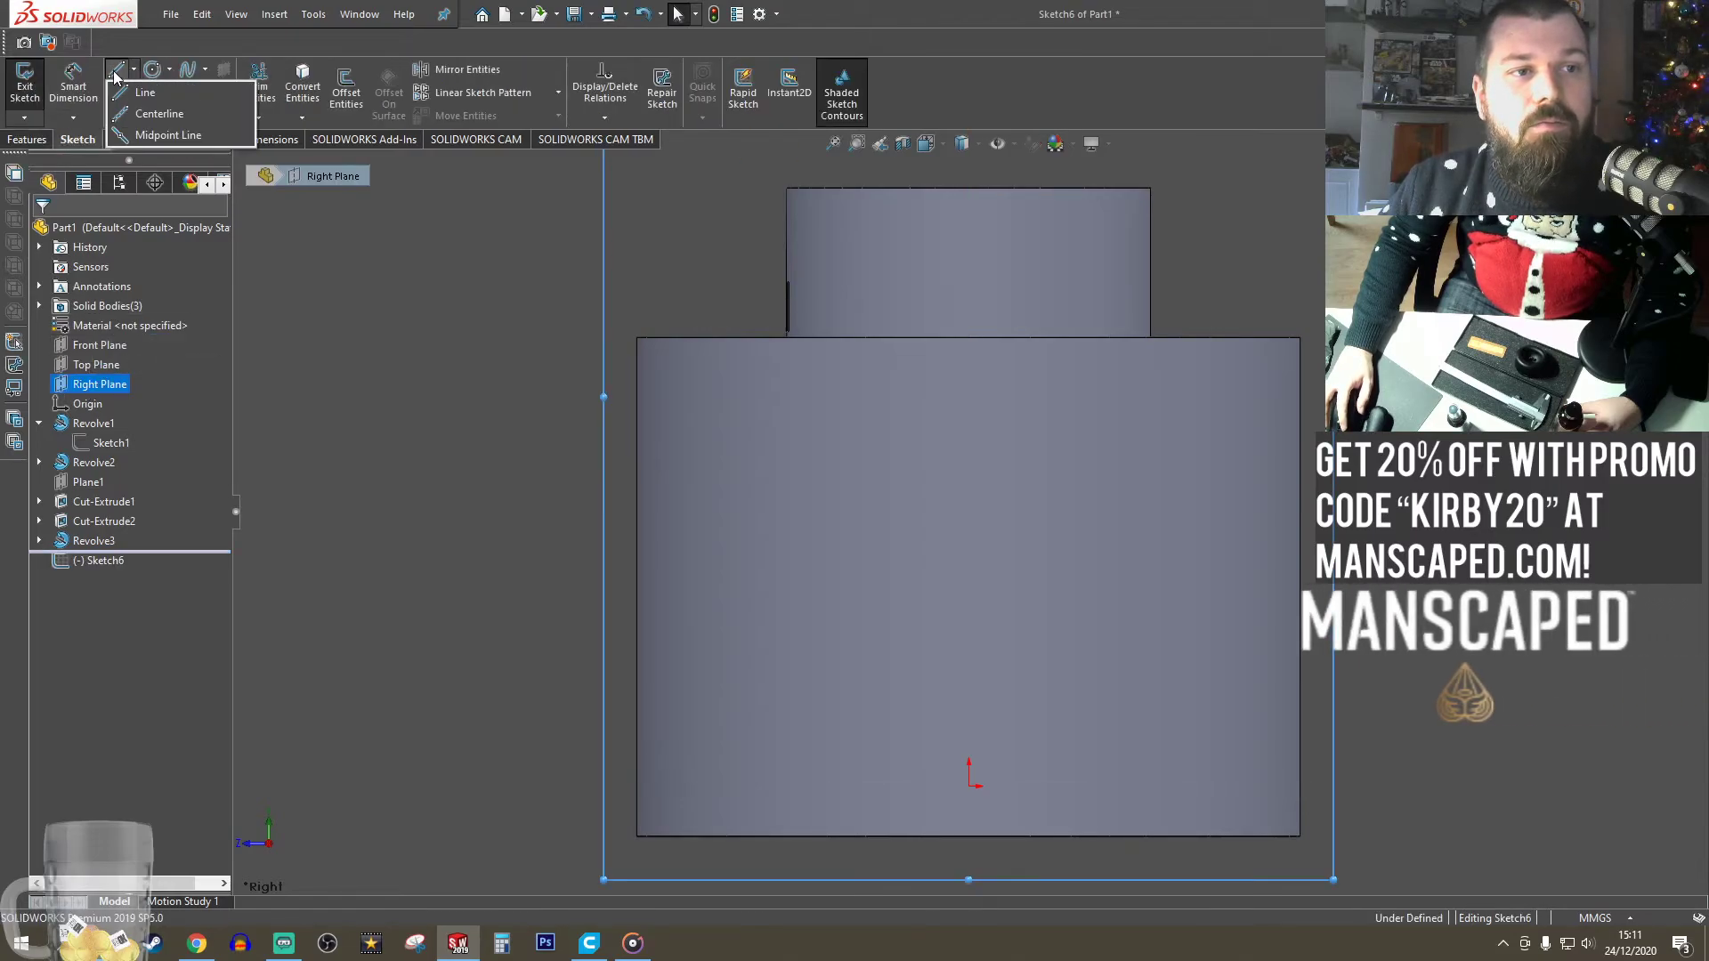
{"action": "left_click", "coordinate": [145, 92]}
{"action": "left_click", "coordinate": [404, 604]}
{"action": "left_click", "coordinate": [1531, 410]}
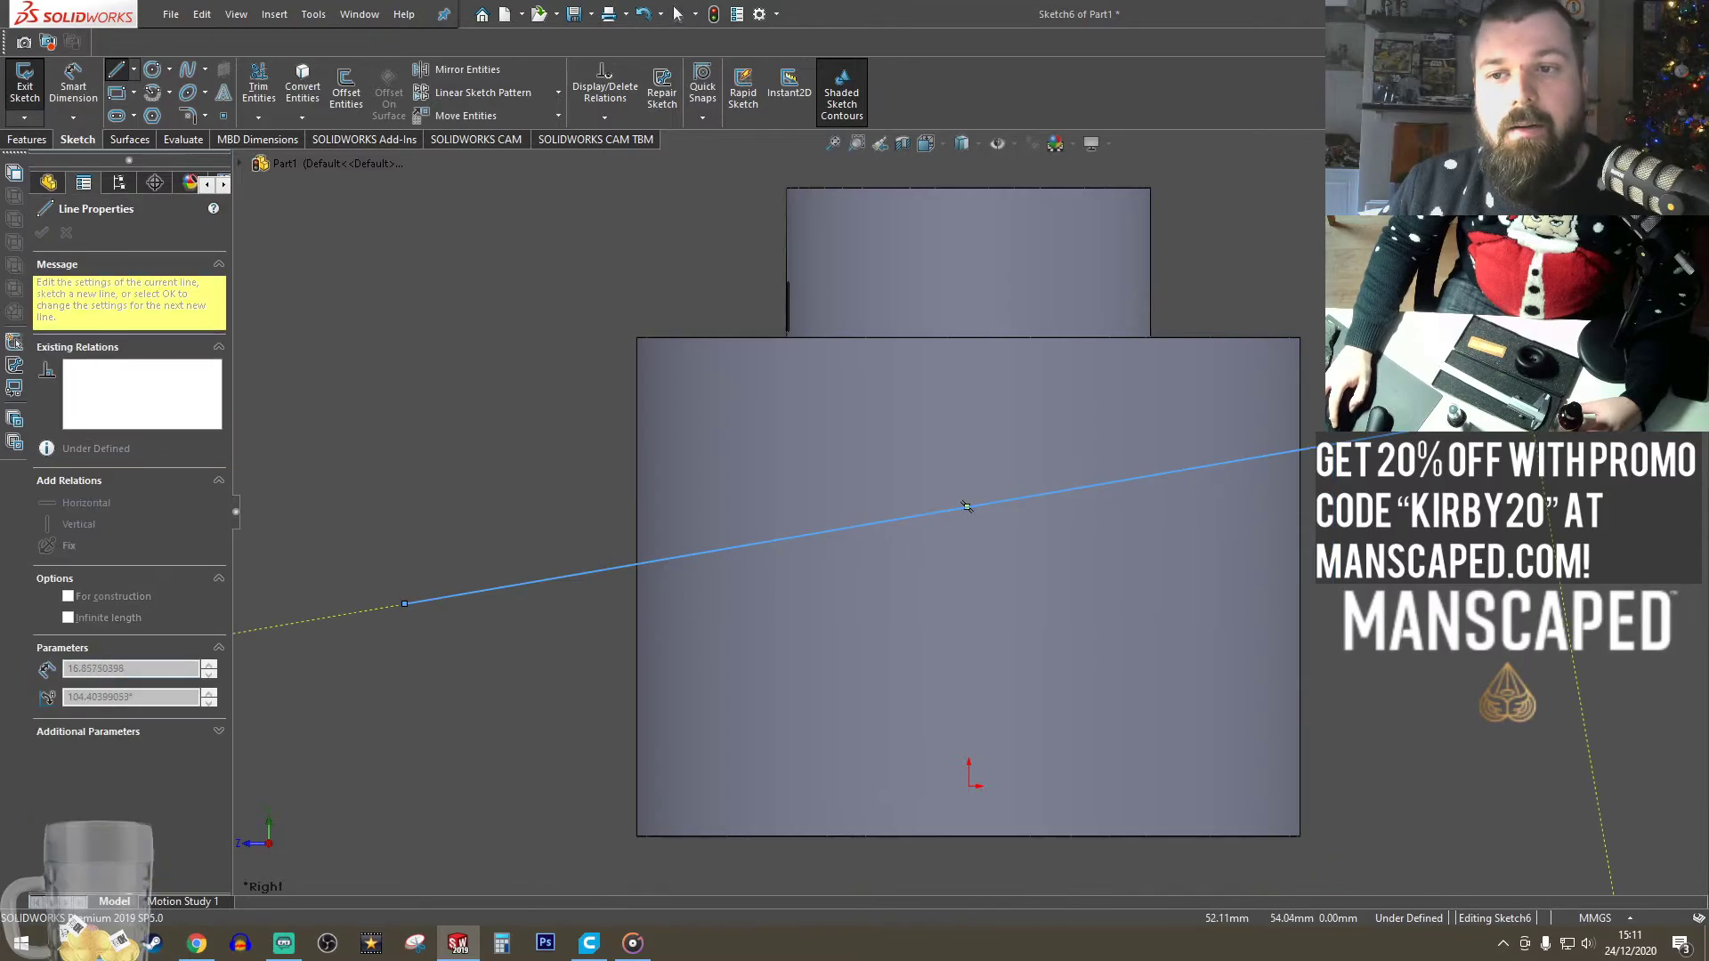
{"action": "left_click", "coordinate": [1499, 234]}
{"action": "left_click", "coordinate": [522, 211]}
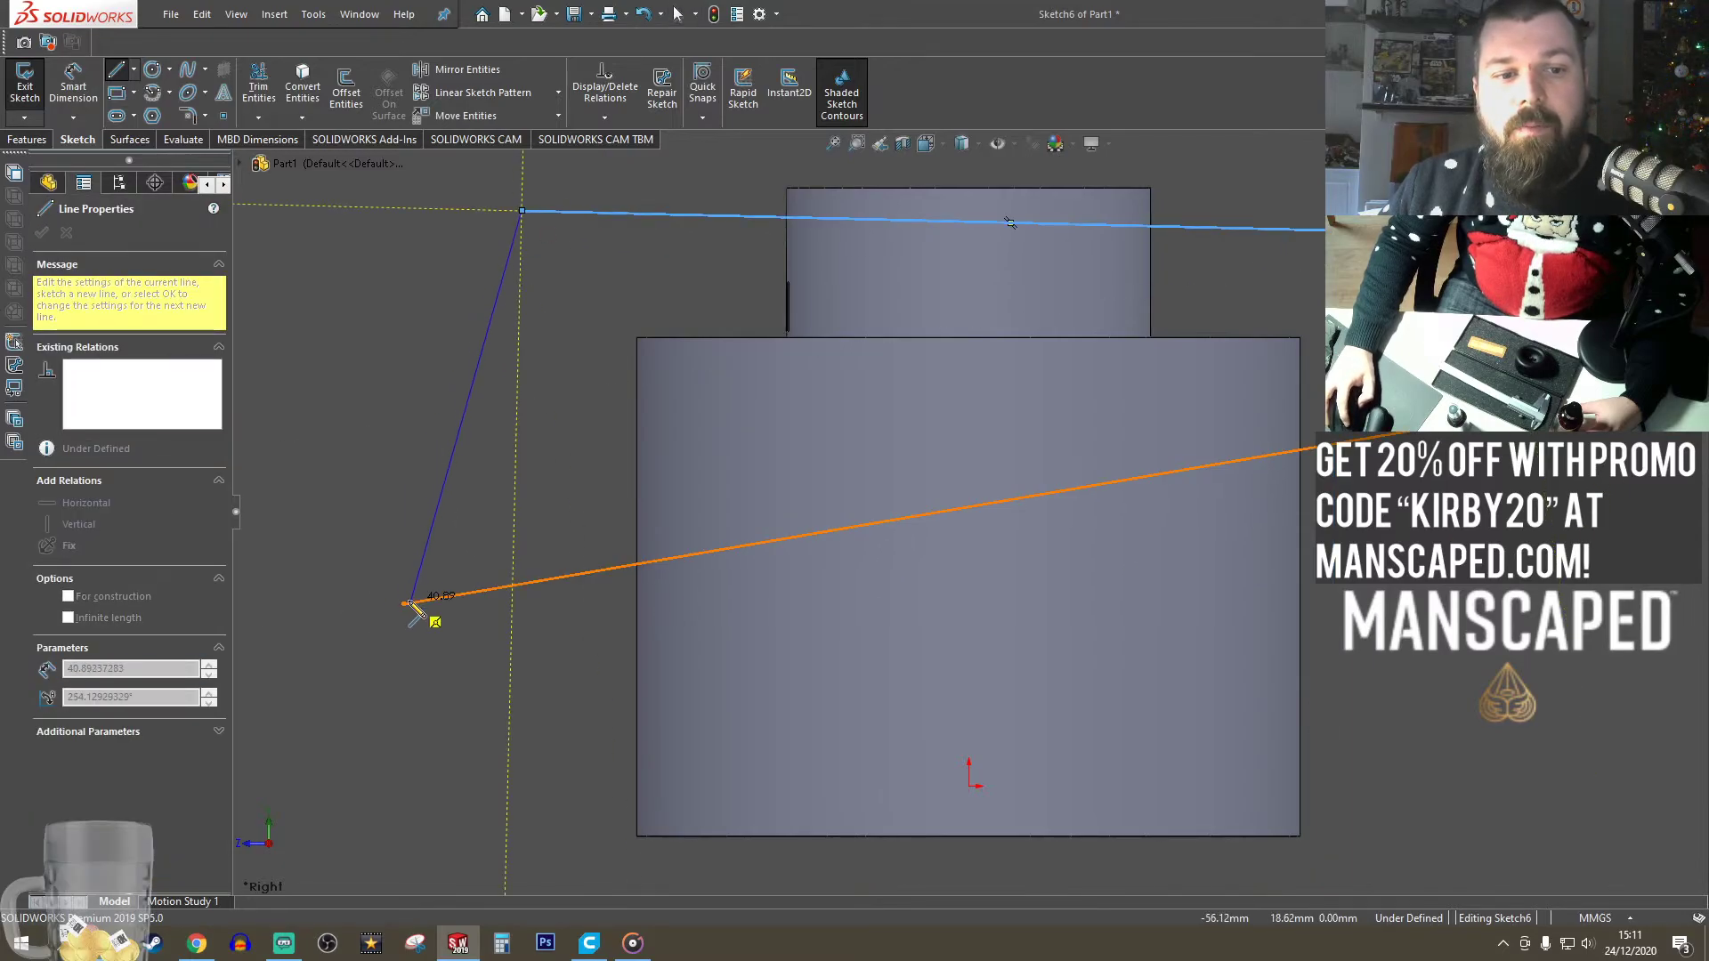
{"action": "left_click", "coordinate": [405, 604]}
{"action": "key", "text": "Escape"}
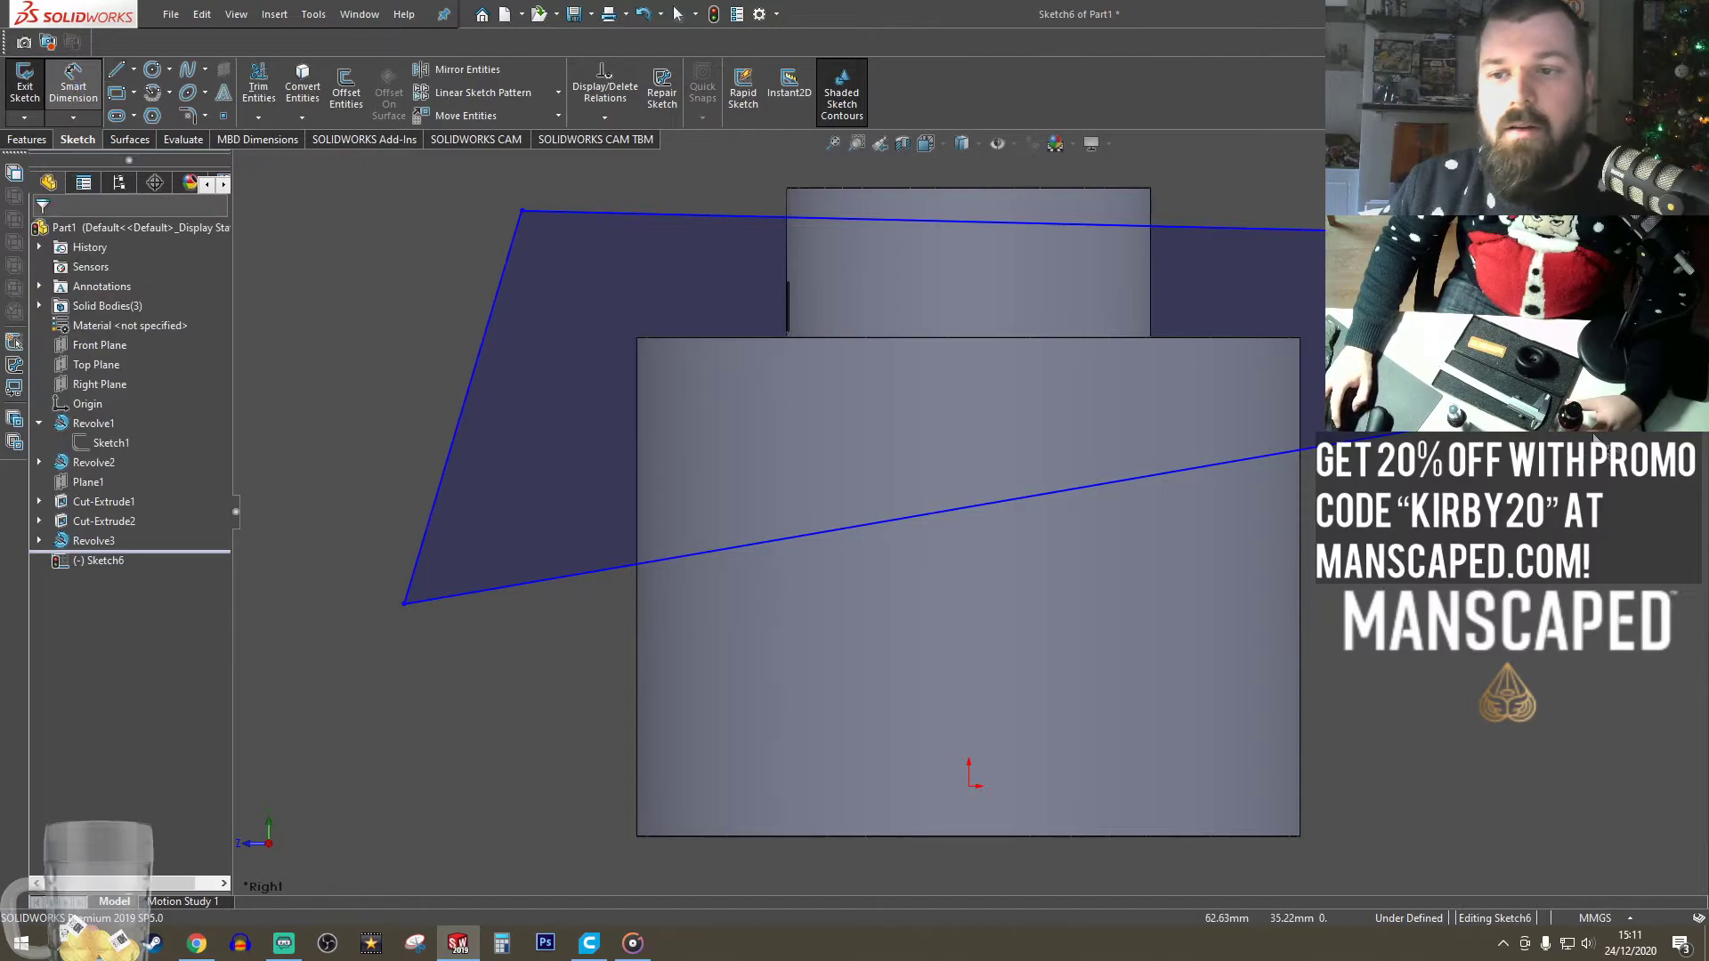
- Move the sloping line's endpoints onto the wide cylinder's side edges, about 42.4 mm high on the right and 15.3 mm on the left
{"action": "left_click", "coordinate": [1531, 409]}
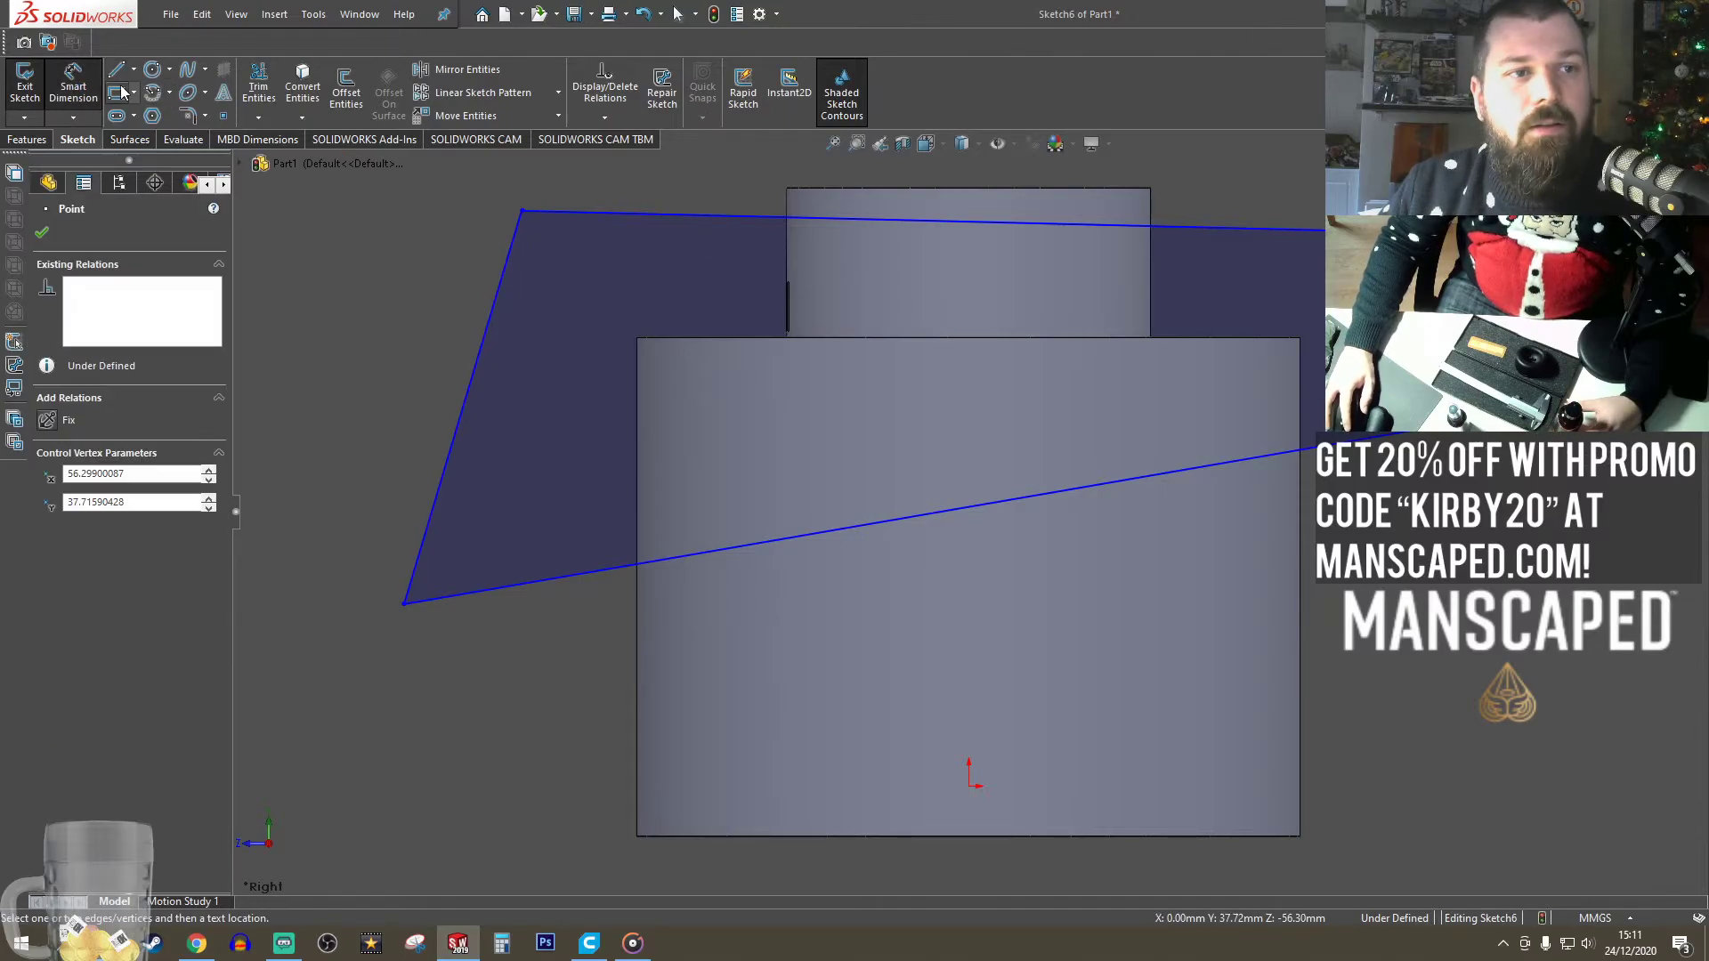
{"action": "mouse_move", "coordinate": [1531, 410]}
{"action": "left_mouse_down"}
{"action": "mouse_move", "coordinate": [1351, 397]}
{"action": "mouse_move", "coordinate": [1301, 362]}
{"action": "left_mouse_up"}
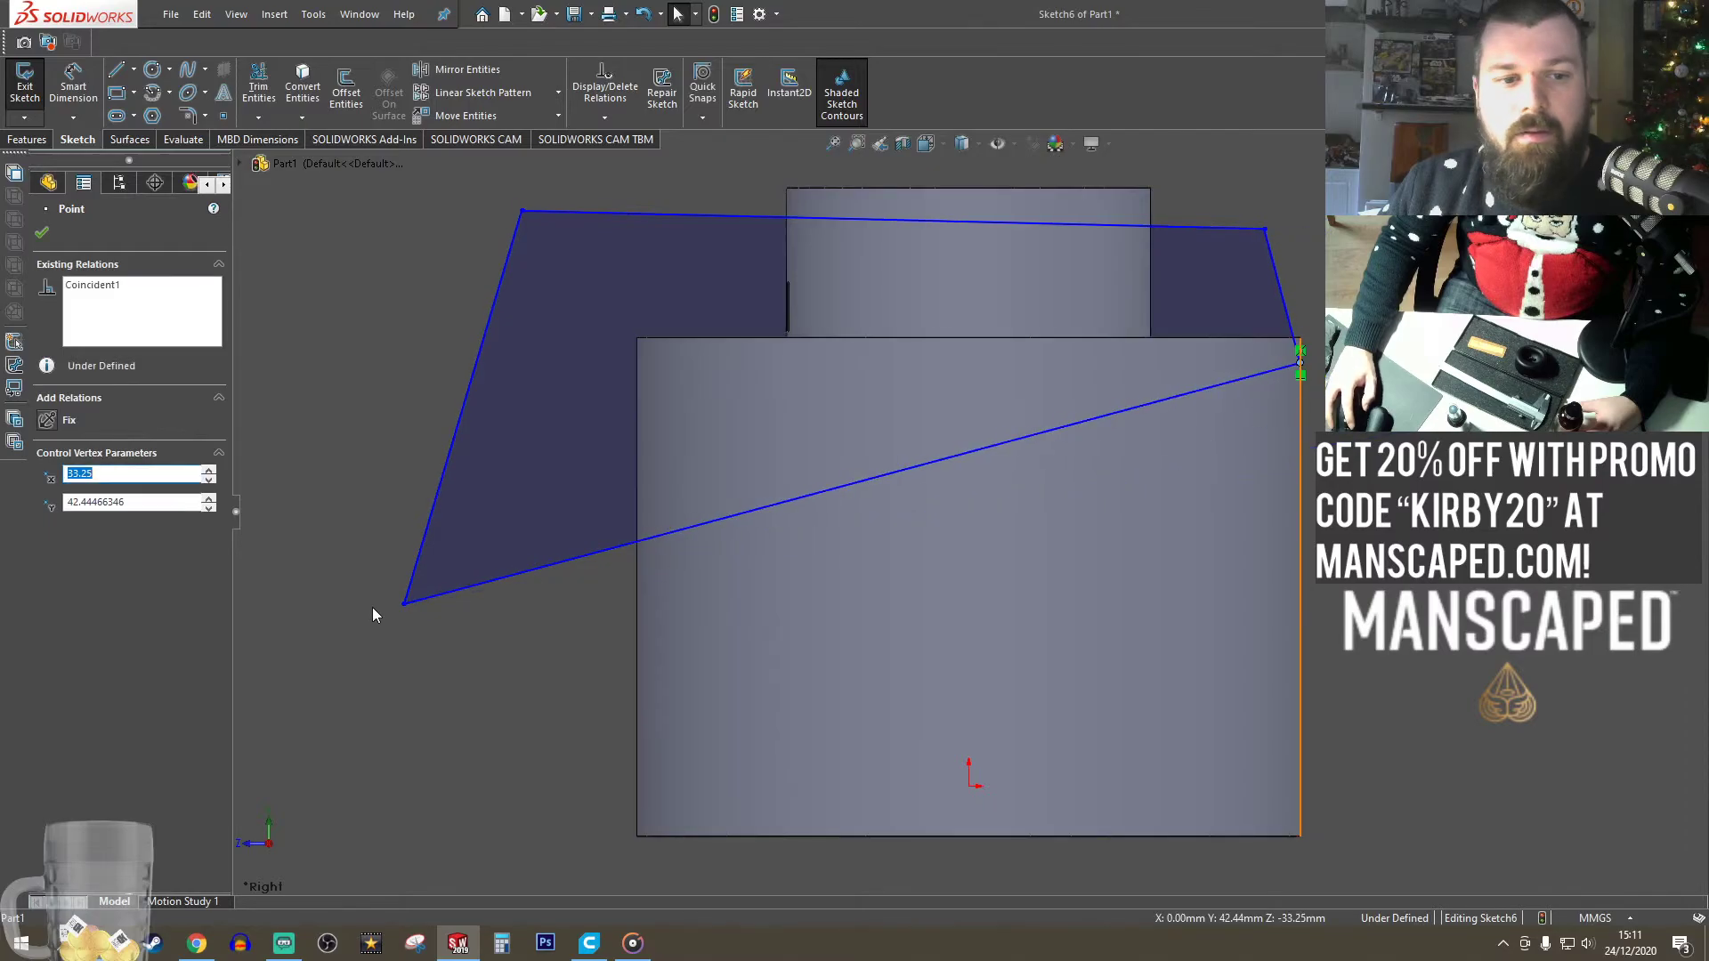
{"action": "left_click_drag", "start_coordinate": [406, 605], "coordinate": [637, 635]}
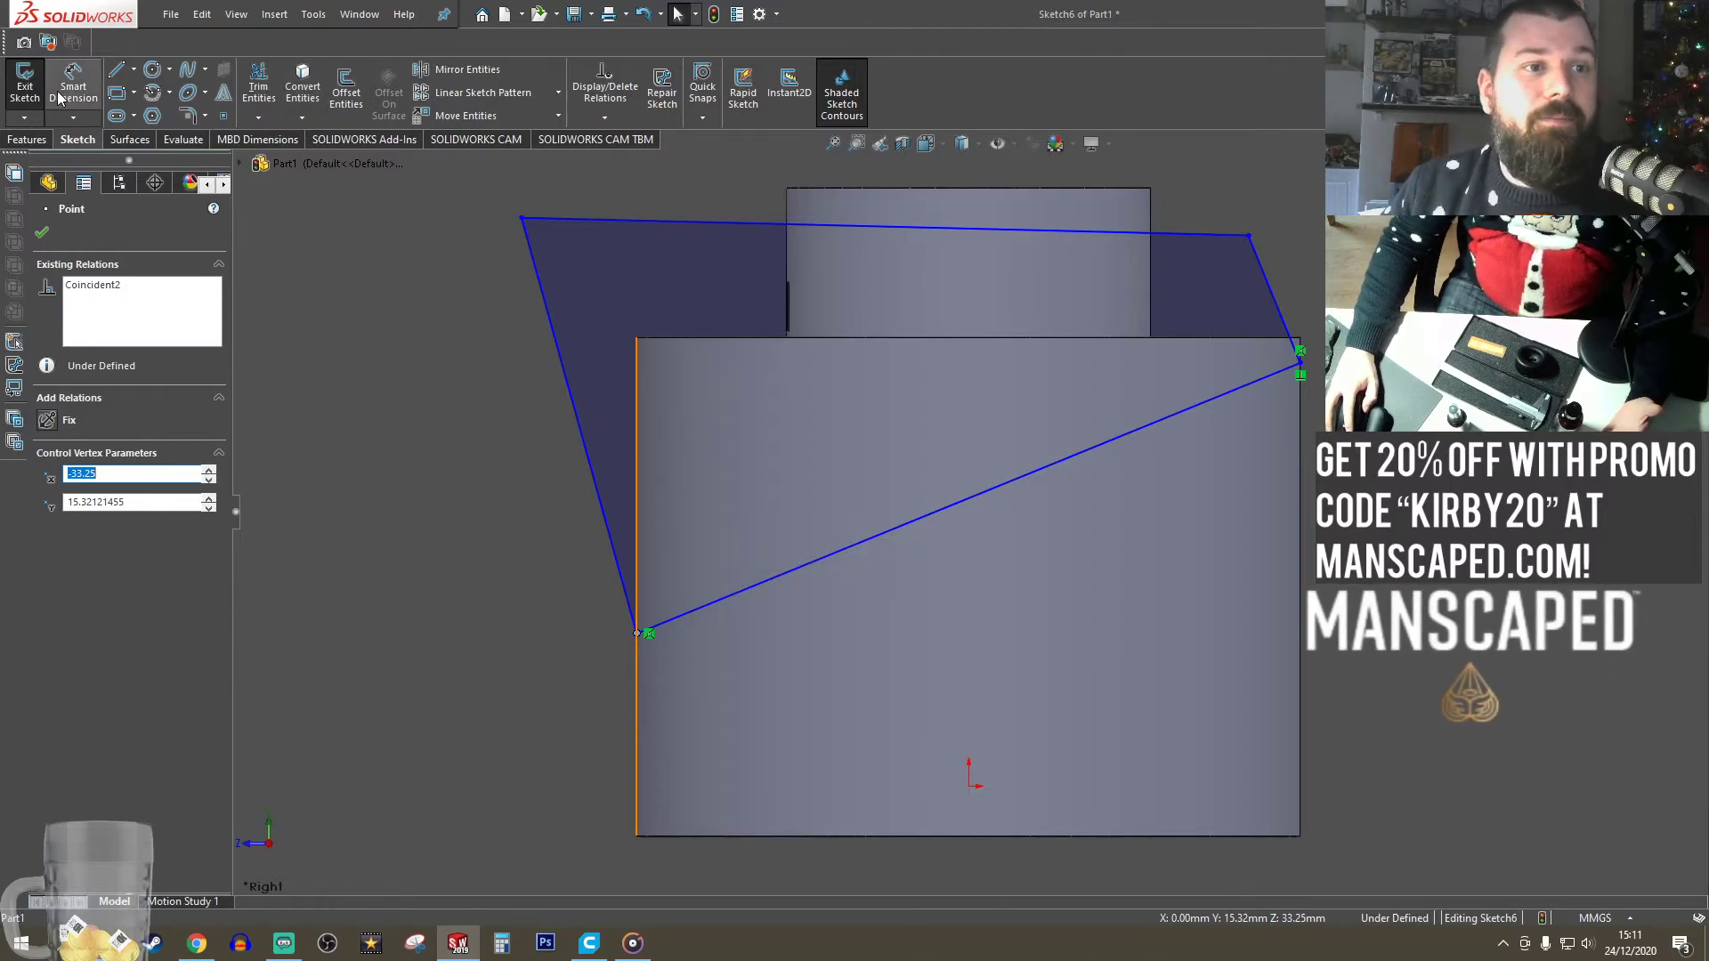
- Draw a horizontal construction line about 90 mm long from the wide cylinder's lower left corner, along its base and past the right side
{"action": "left_click", "coordinate": [133, 70]}
{"action": "left_click", "coordinate": [162, 115]}
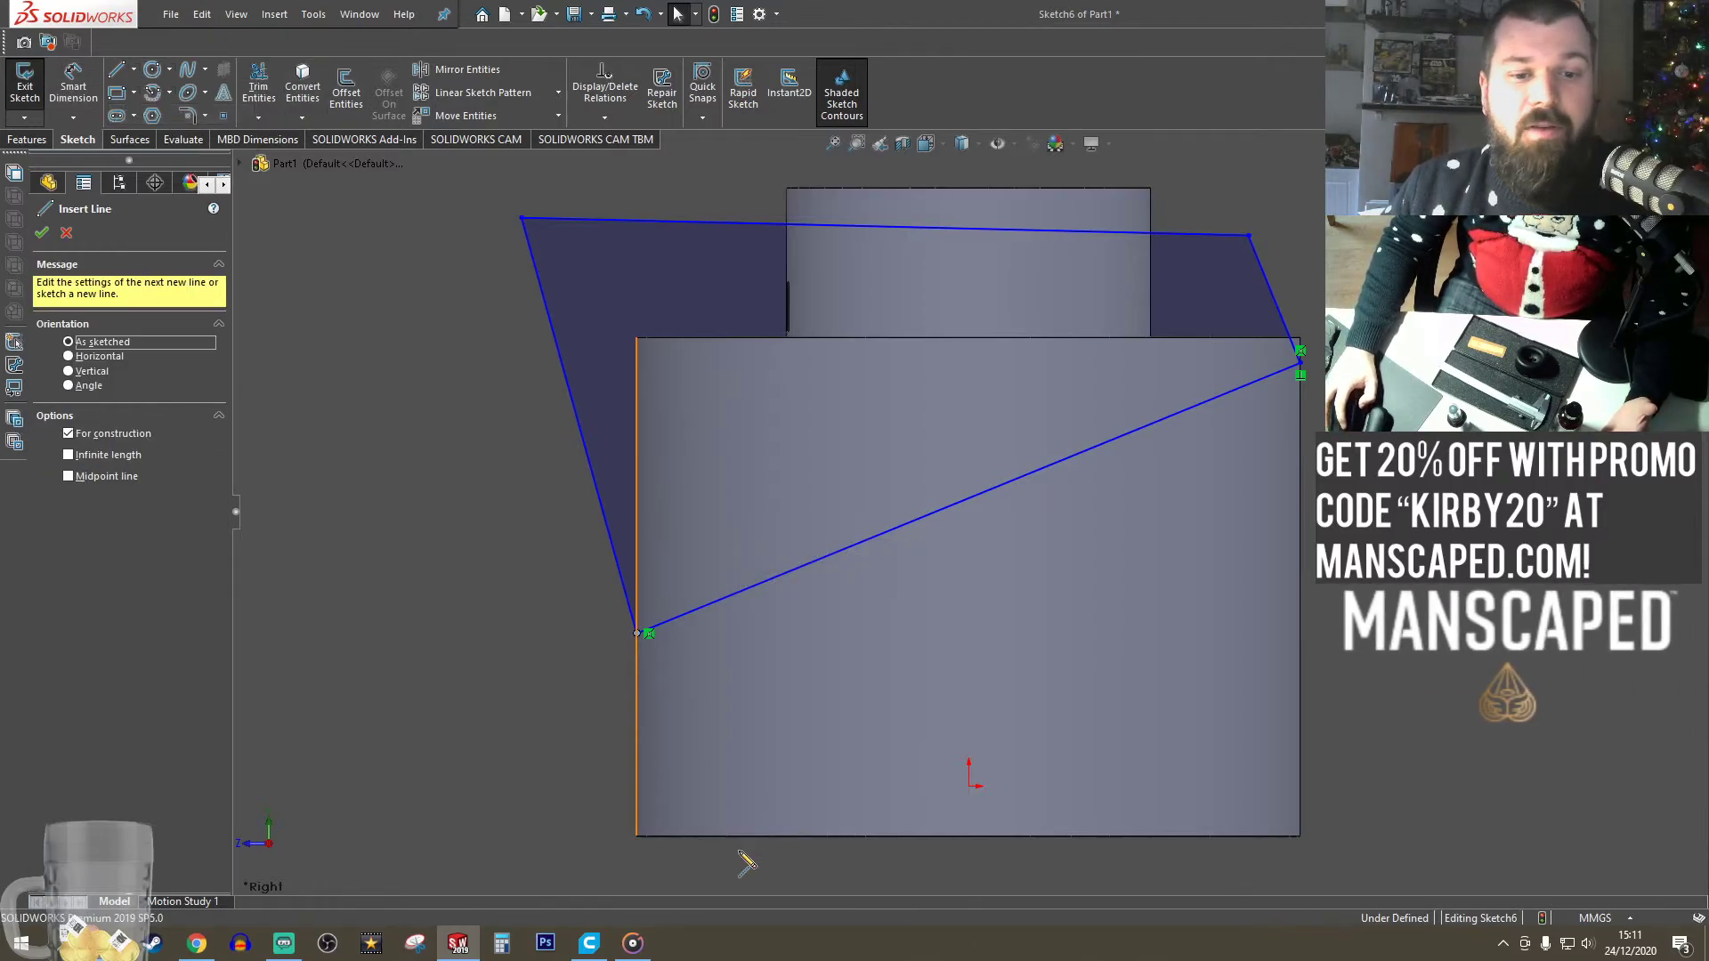
{"action": "left_click", "coordinate": [637, 837]}
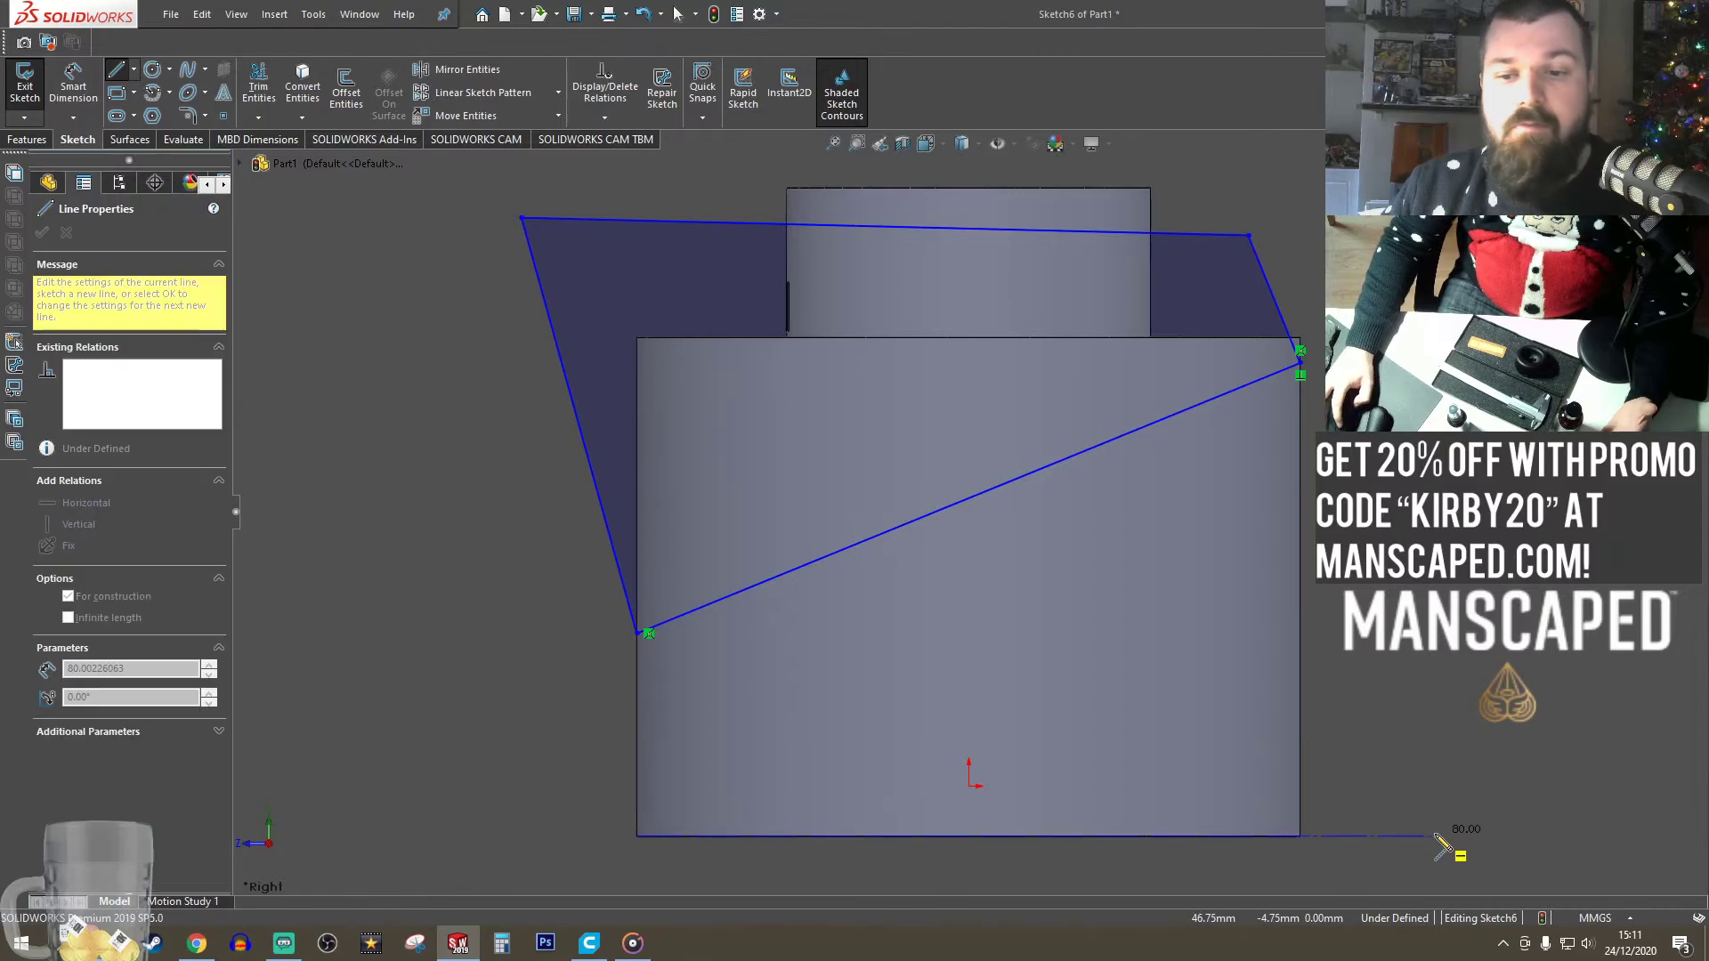
{"action": "left_click", "coordinate": [1529, 837]}
{"action": "key", "text": "Escape"}
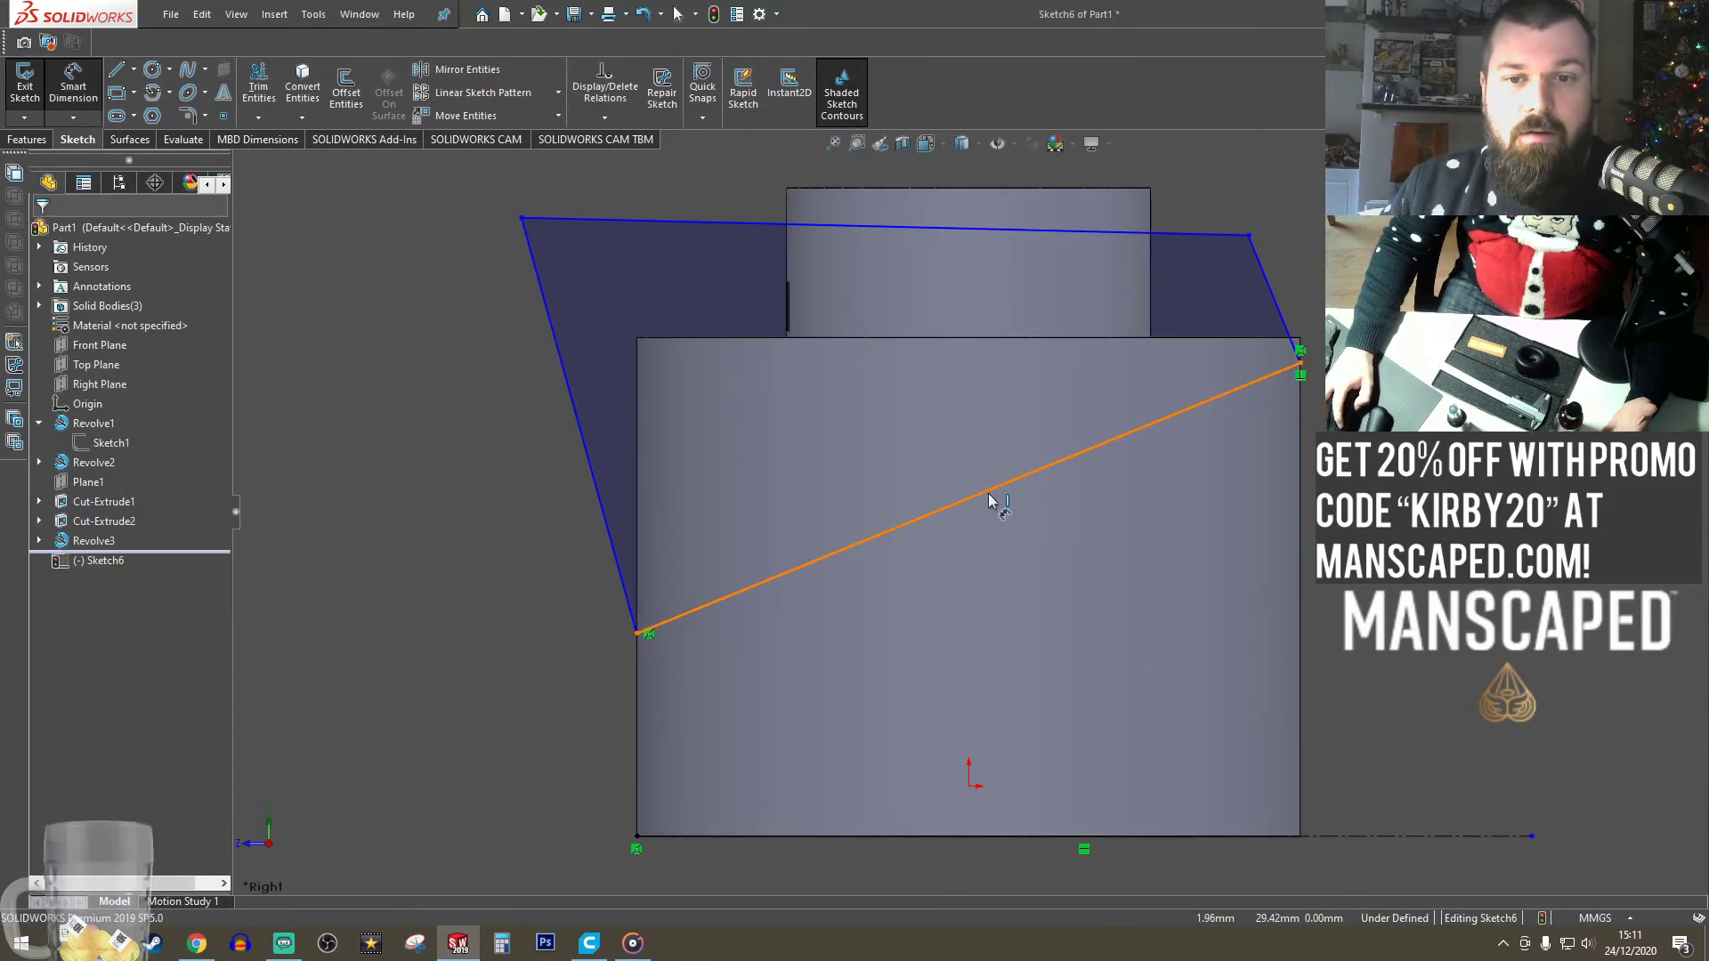
- Dimension the angle between the sloping line and the base construction line as 30°
{"action": "left_click", "coordinate": [990, 501]}
{"action": "left_click", "coordinate": [1120, 837]}
{"action": "left_click", "coordinate": [1400, 766]}
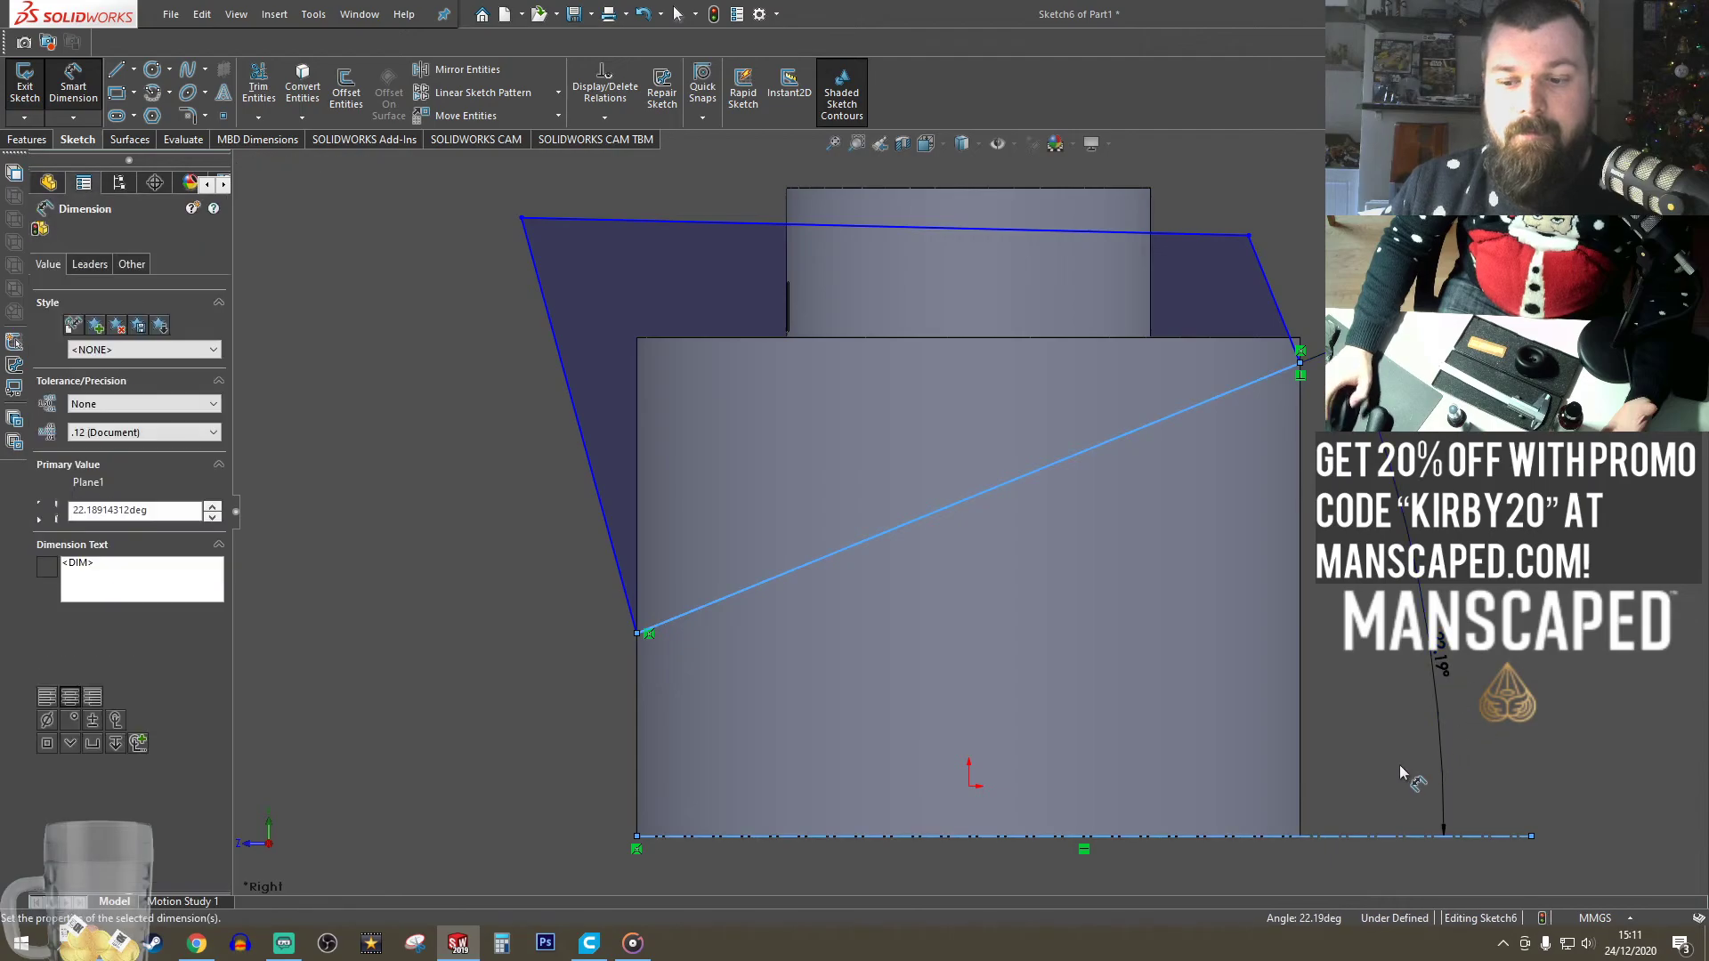
{"action": "type", "text": "30"}
{"action": "key", "text": "Return"}
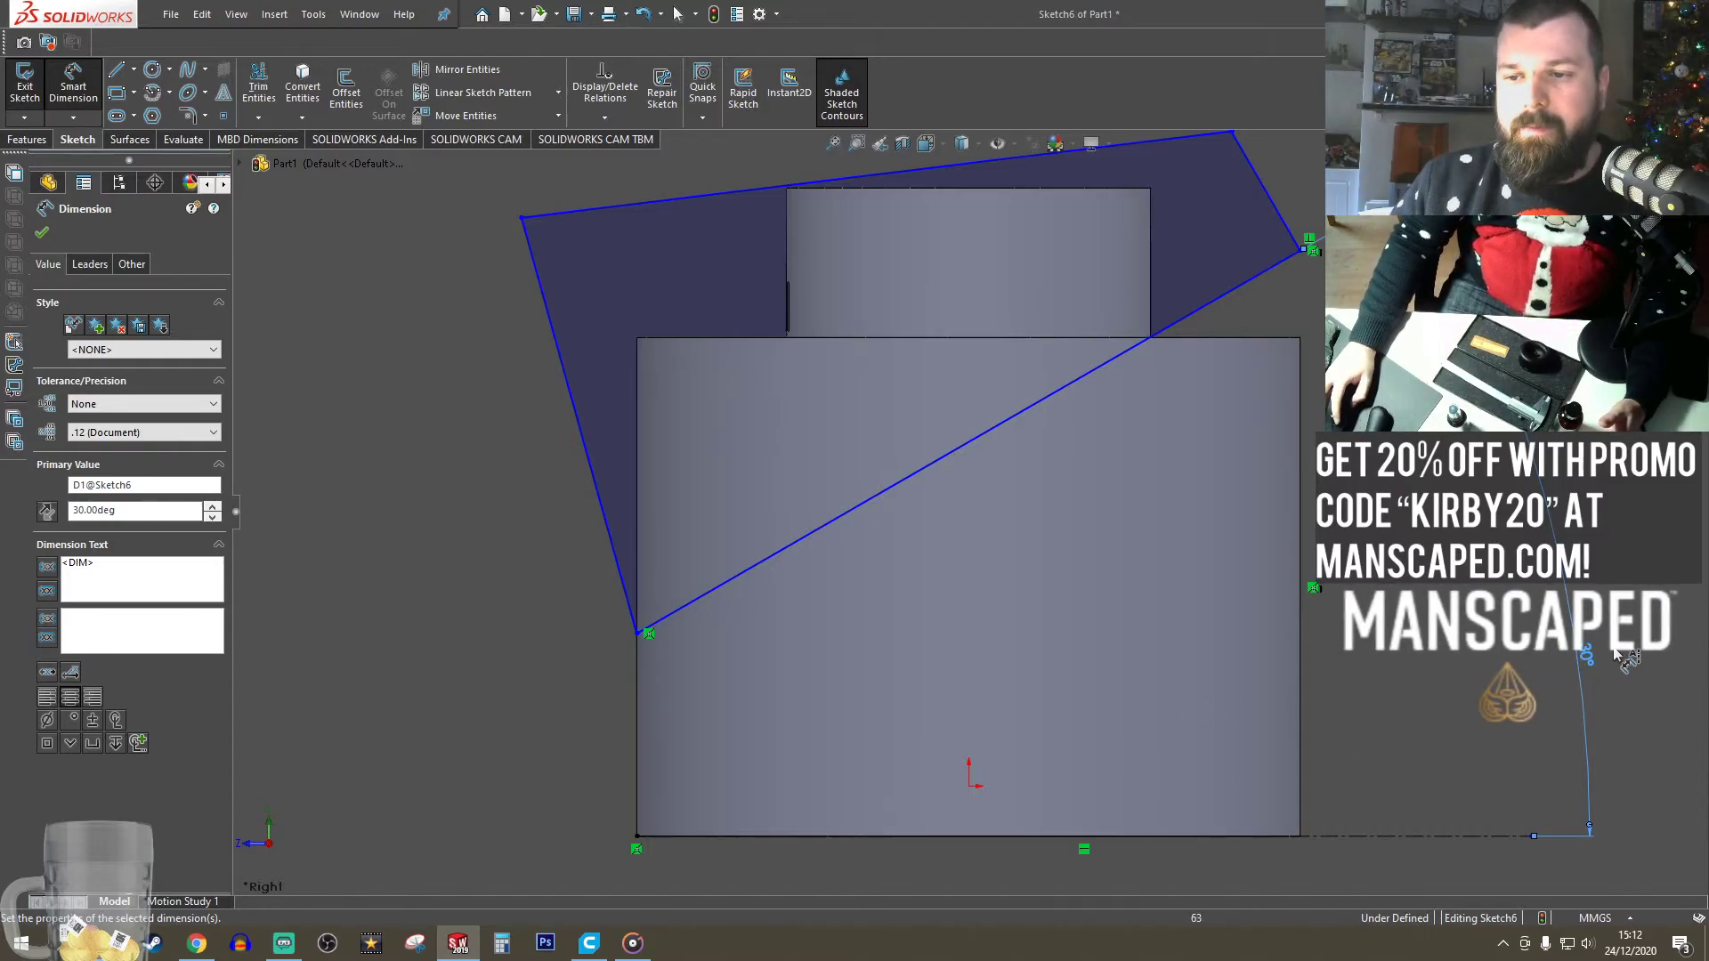
- Set the sloping line's angle dimension to 25°
{"action": "double_click", "coordinate": [1589, 656]}
{"action": "type", "text": "25"}
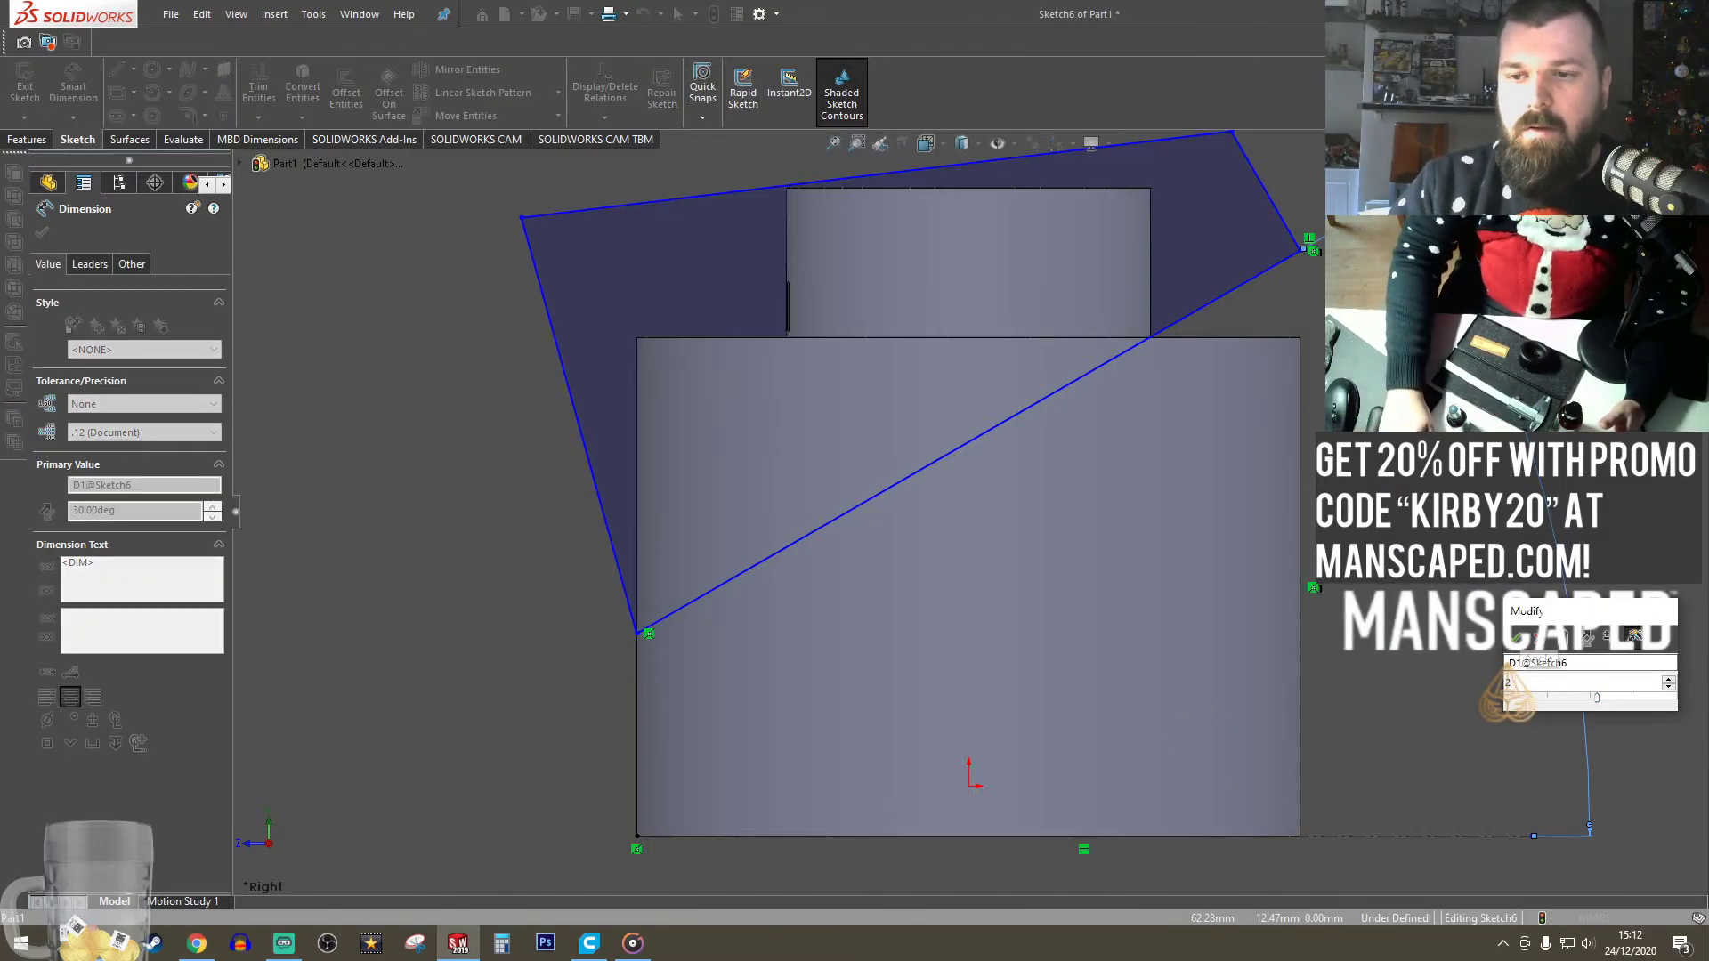
{"action": "key", "text": "Return"}
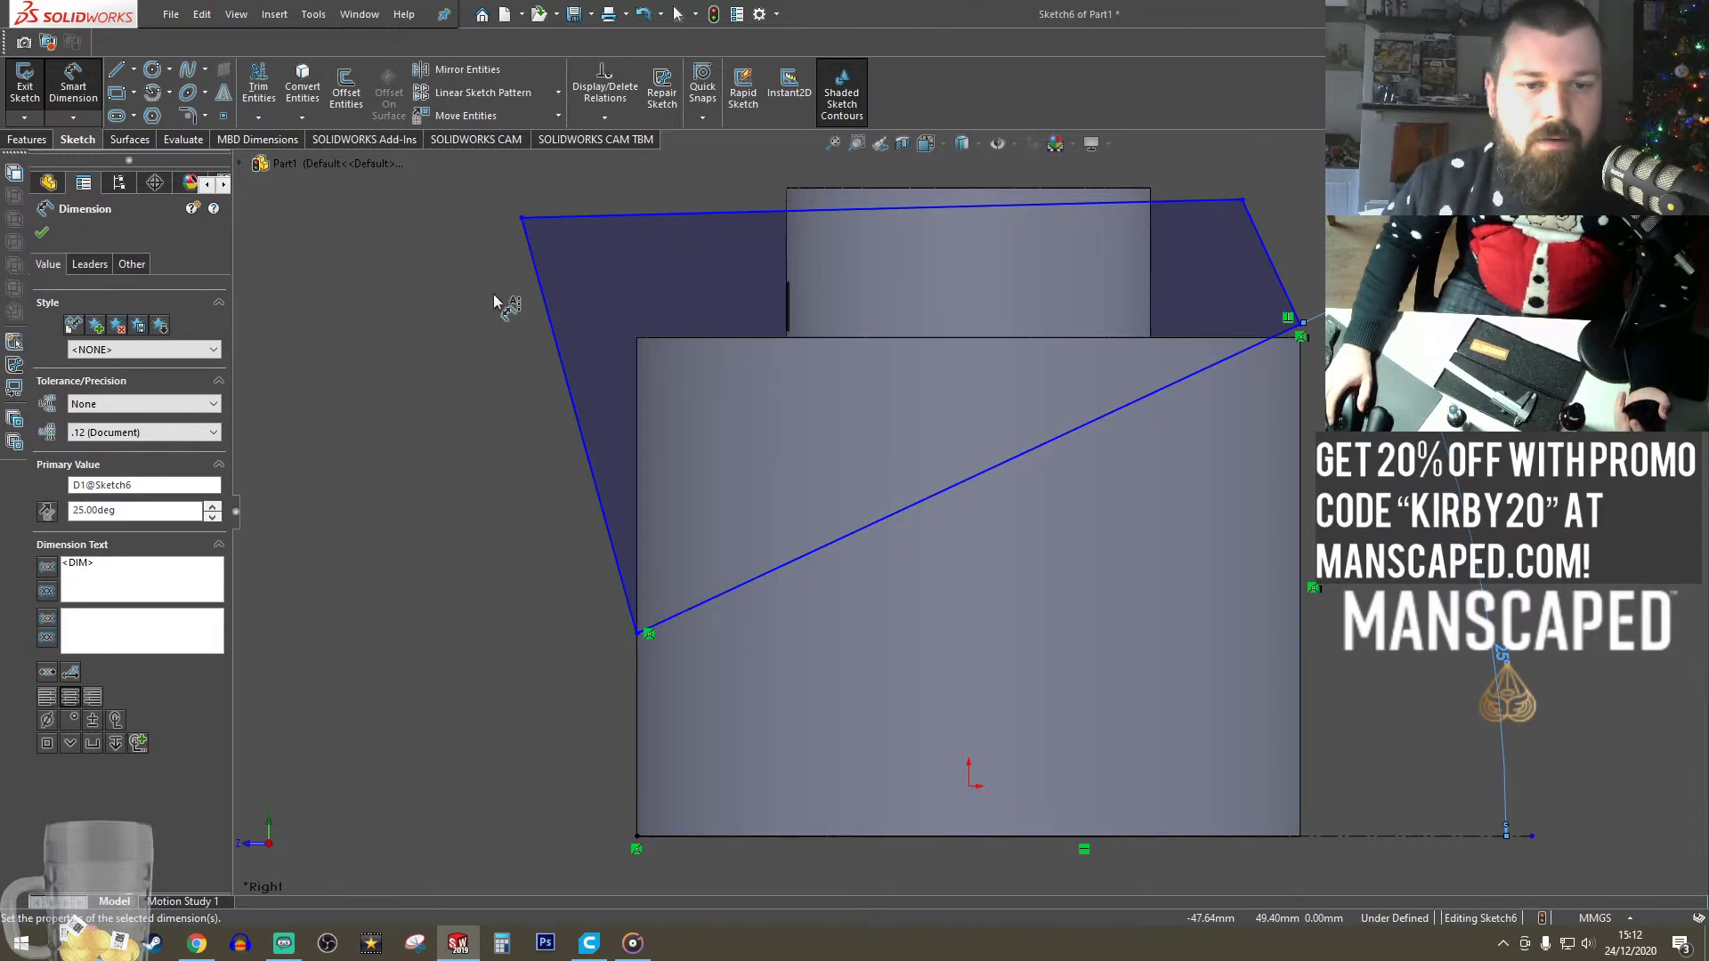
- Dimension the sloping line's lower left endpoint 20 mm above the base construction line and exit the sketch
{"action": "left_click", "coordinate": [74, 87]}
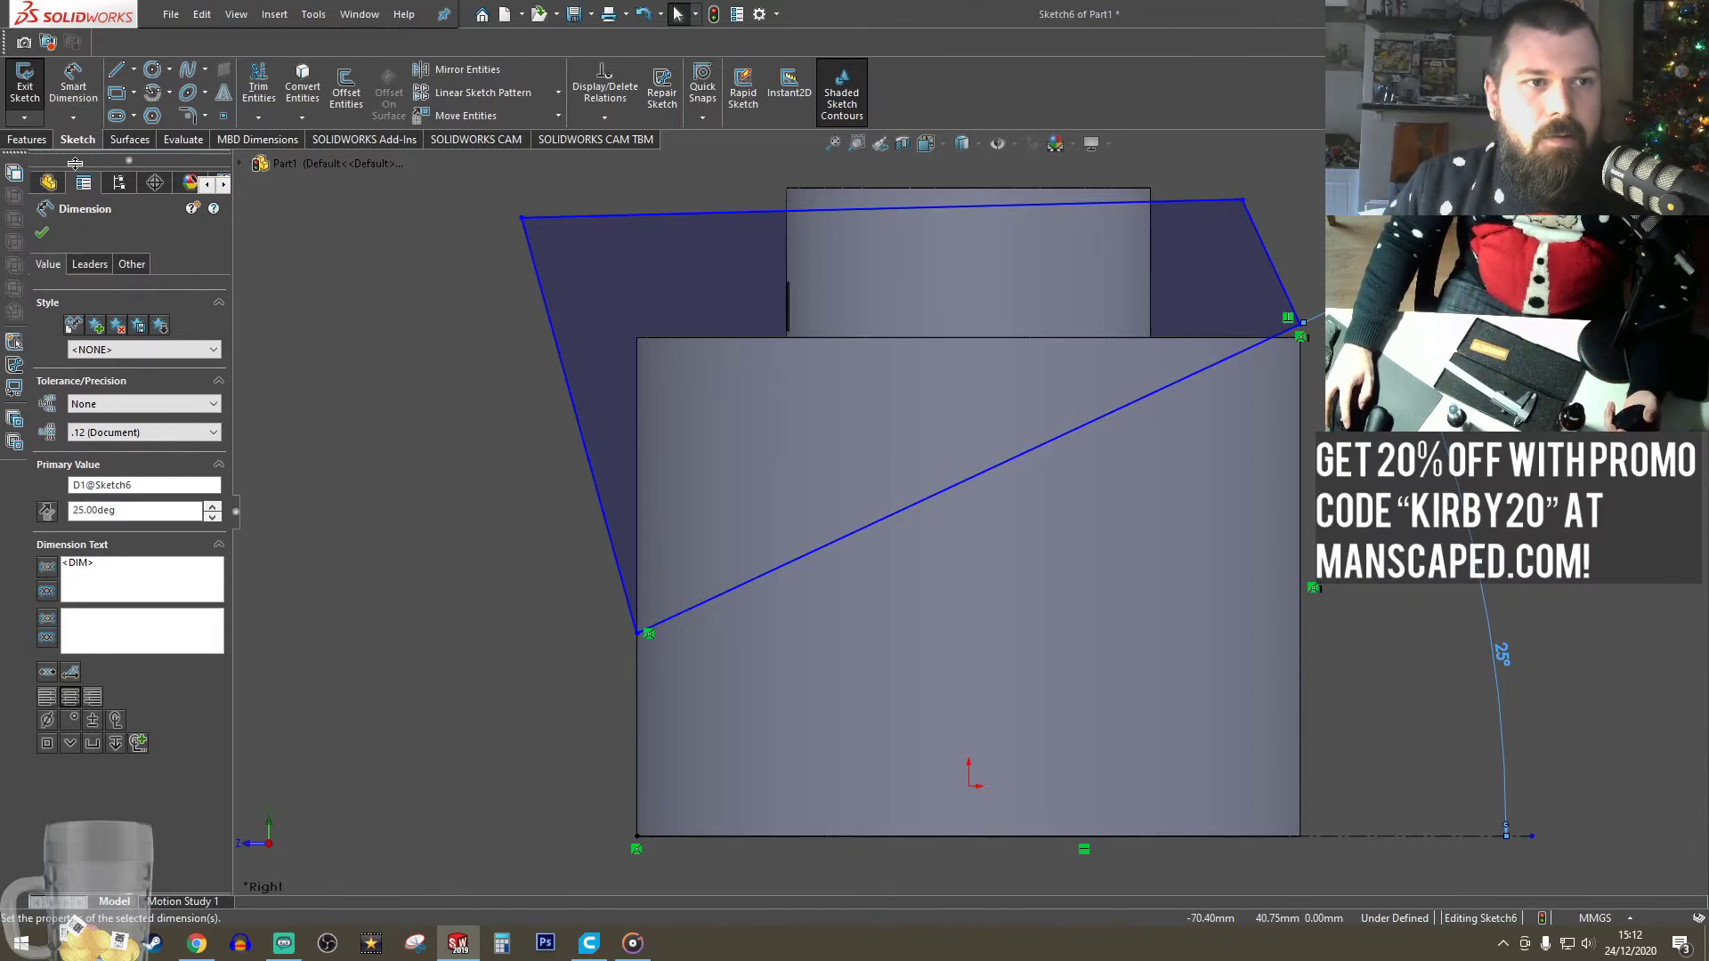
{"action": "left_click", "coordinate": [75, 89]}
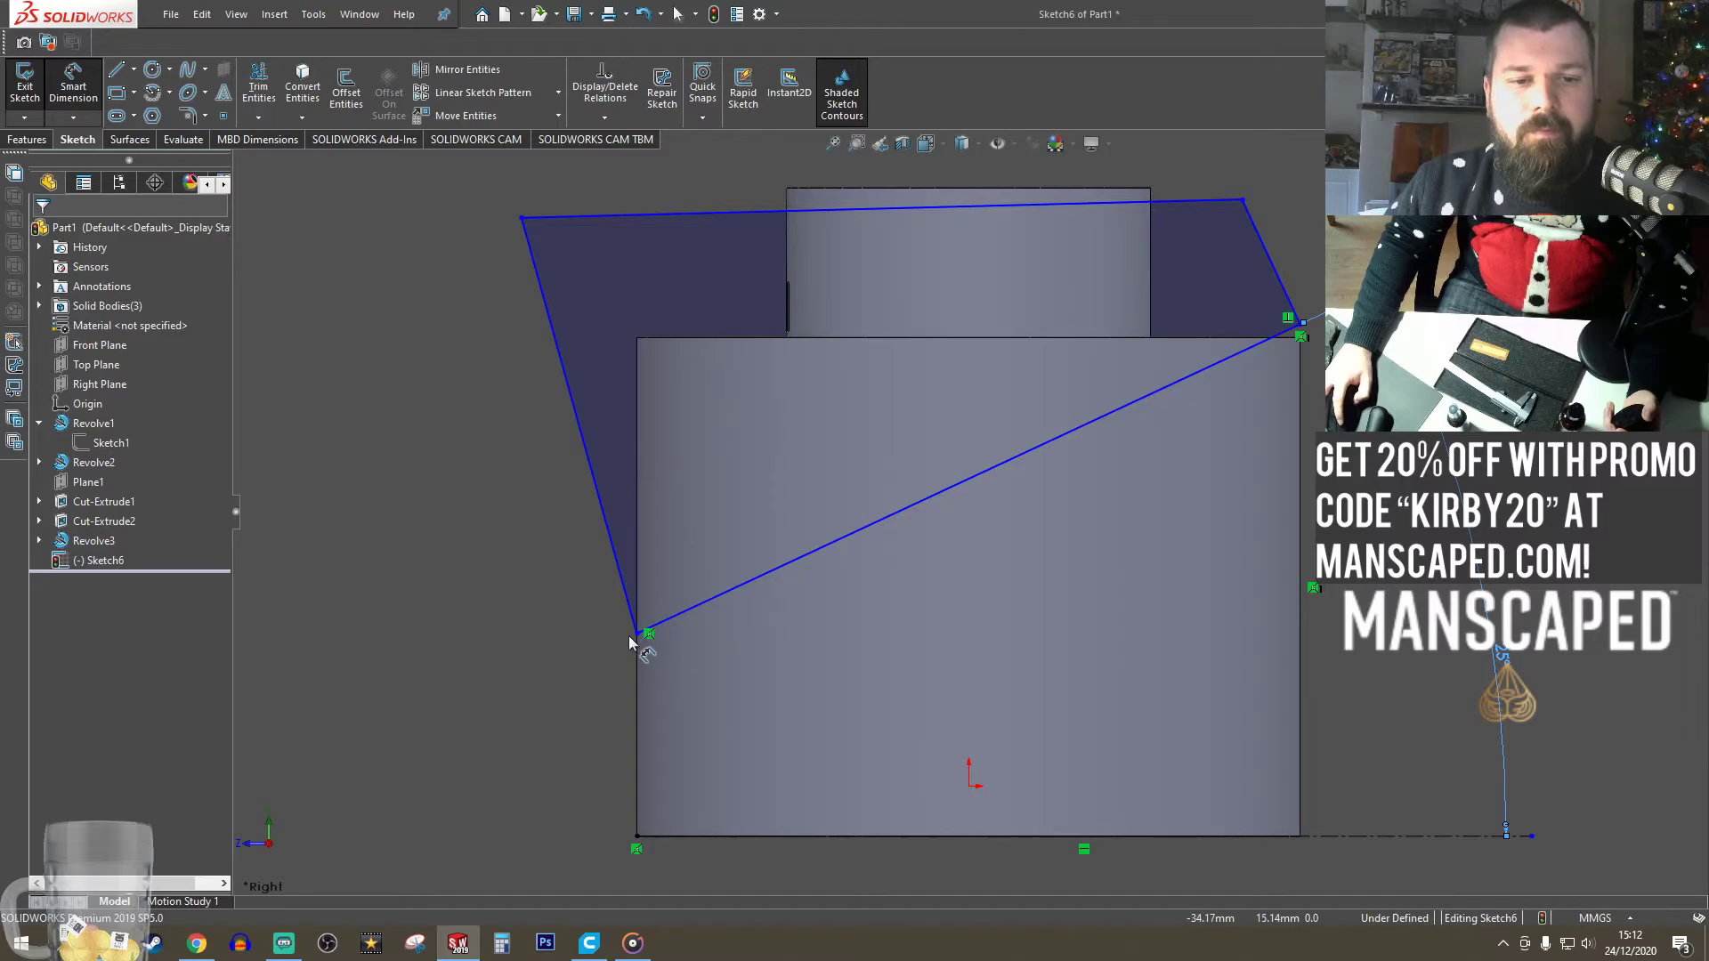
{"action": "left_click", "coordinate": [636, 635]}
{"action": "left_click", "coordinate": [752, 846]}
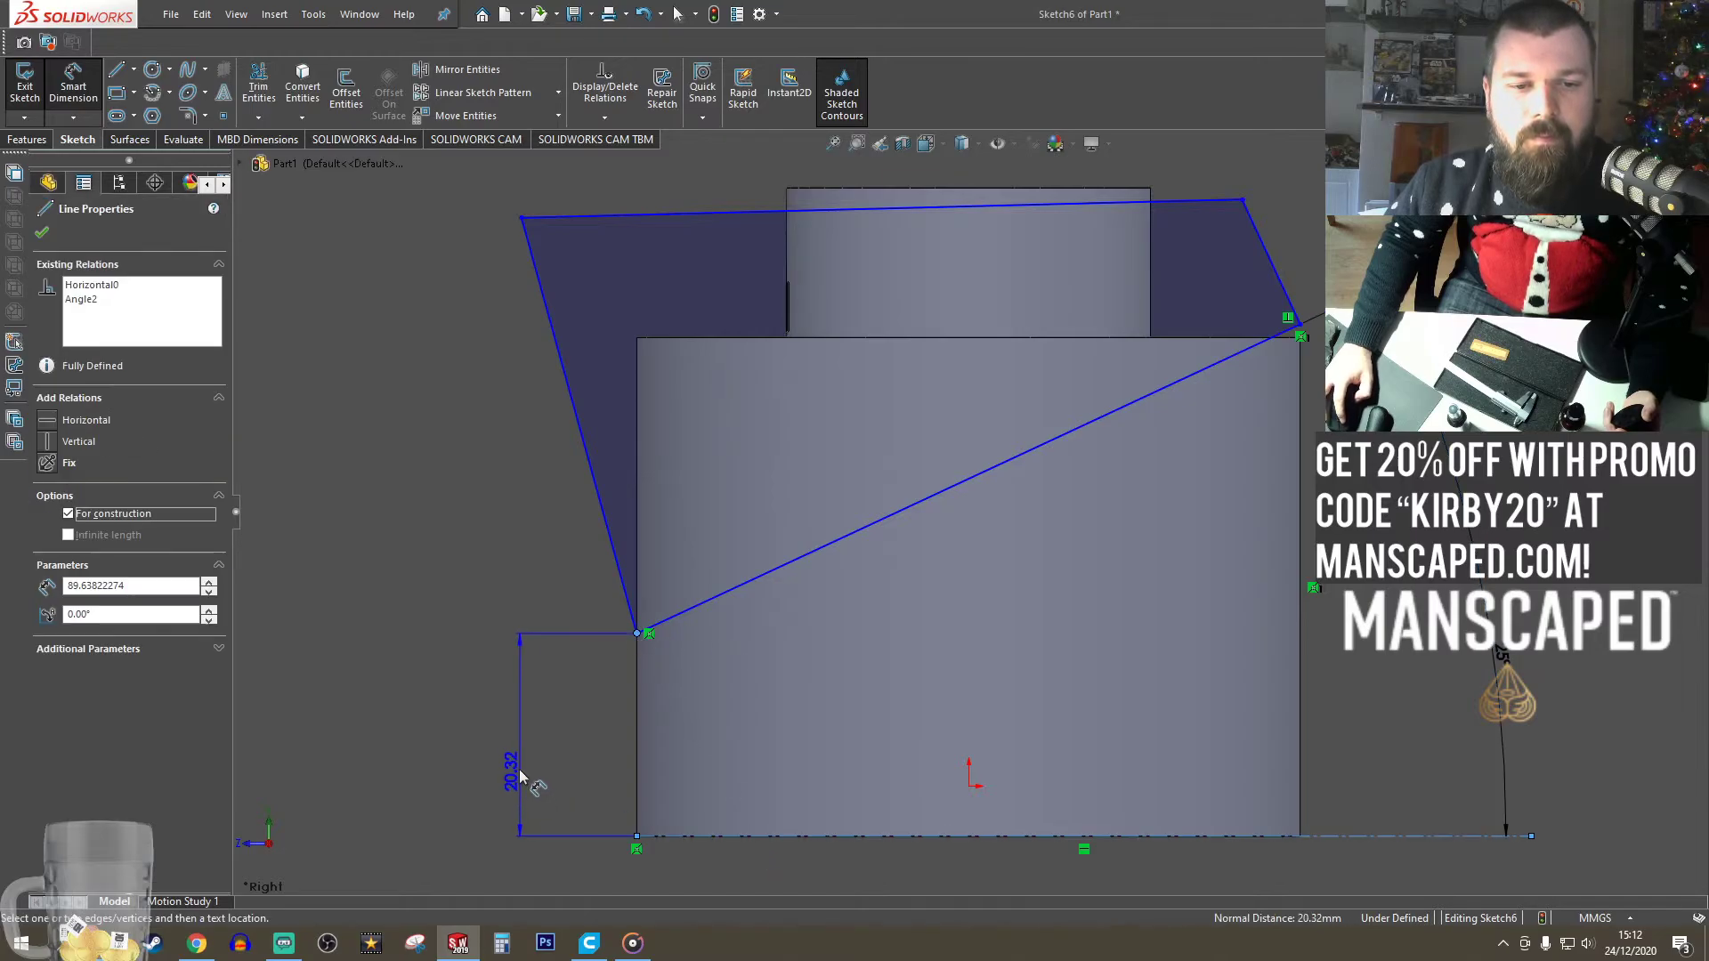
{"action": "left_click", "coordinate": [517, 779]}
{"action": "key", "text": "Return"}
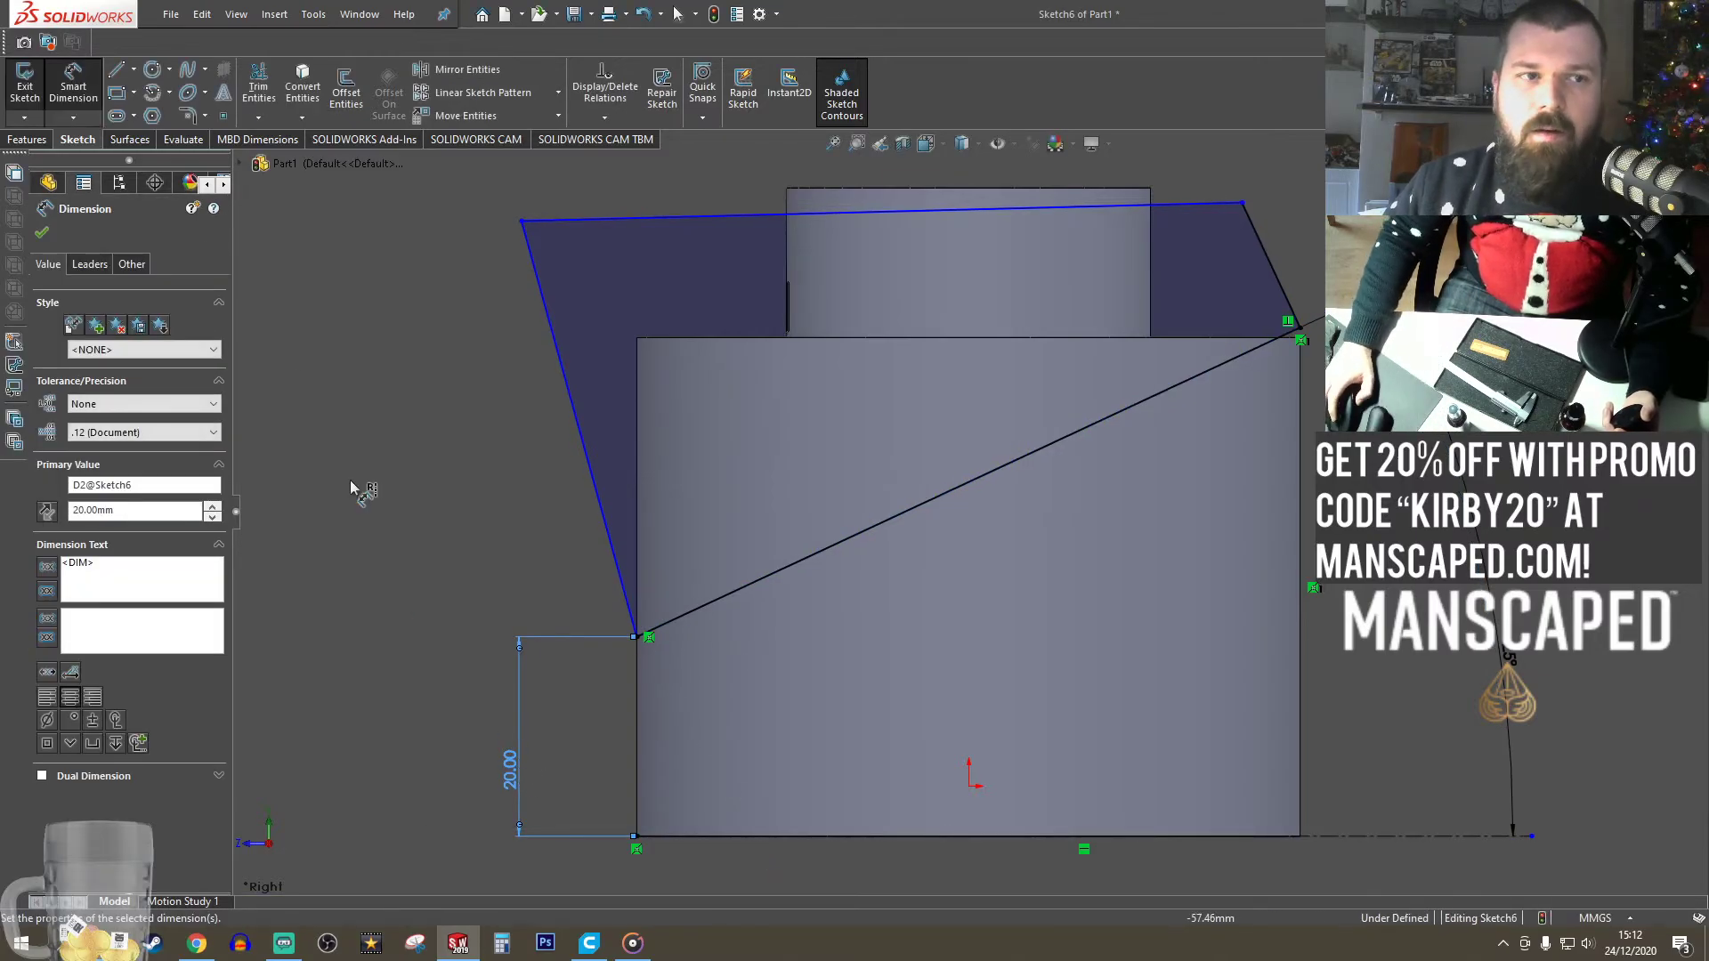
{"action": "left_click", "coordinate": [73, 80]}
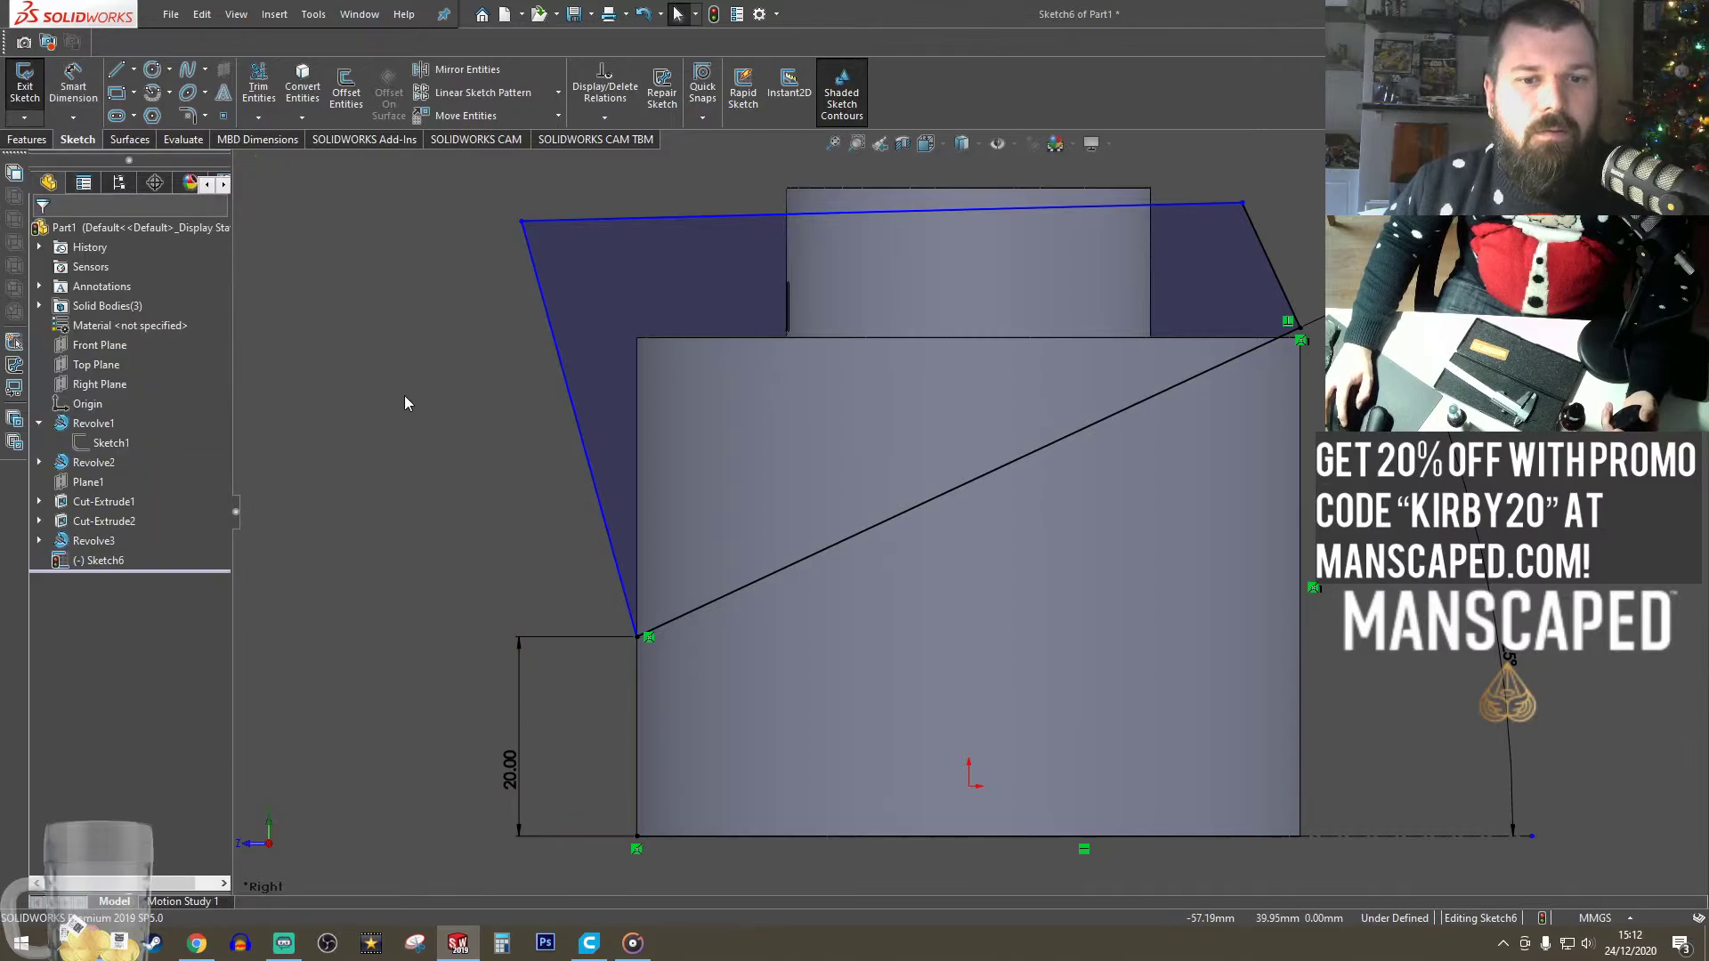
{"action": "left_click", "coordinate": [20, 88]}
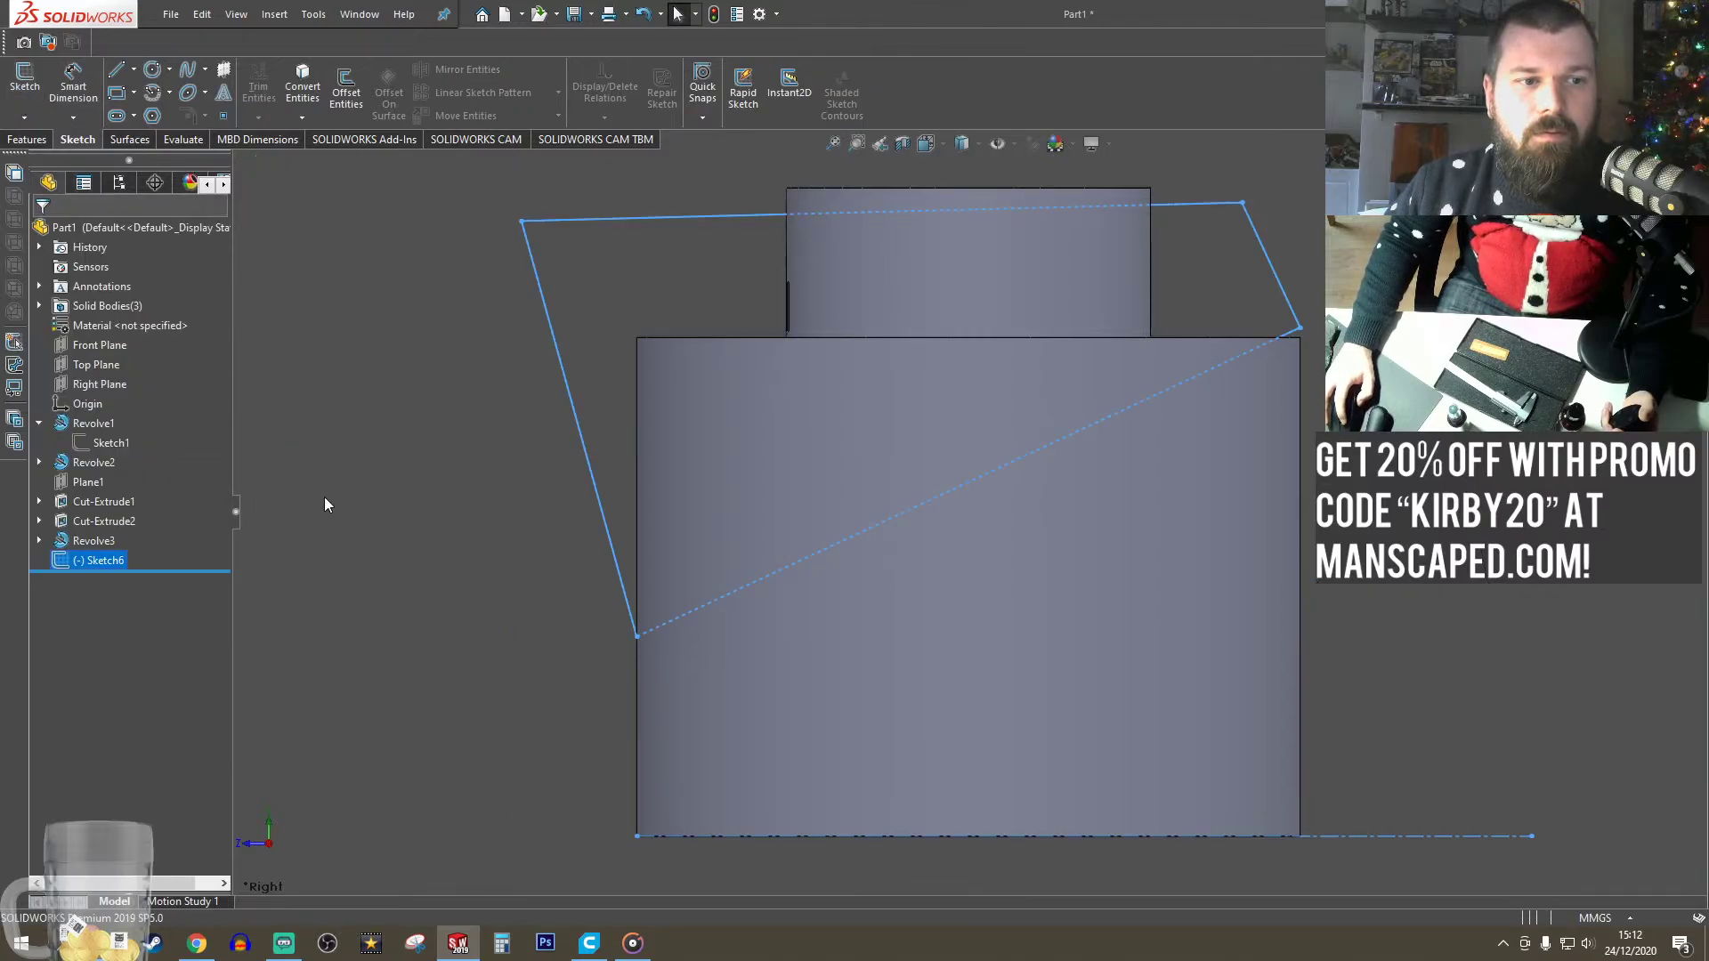
{"action": "left_click", "coordinate": [80, 541]}
{"action": "left_click", "coordinate": [99, 513]}
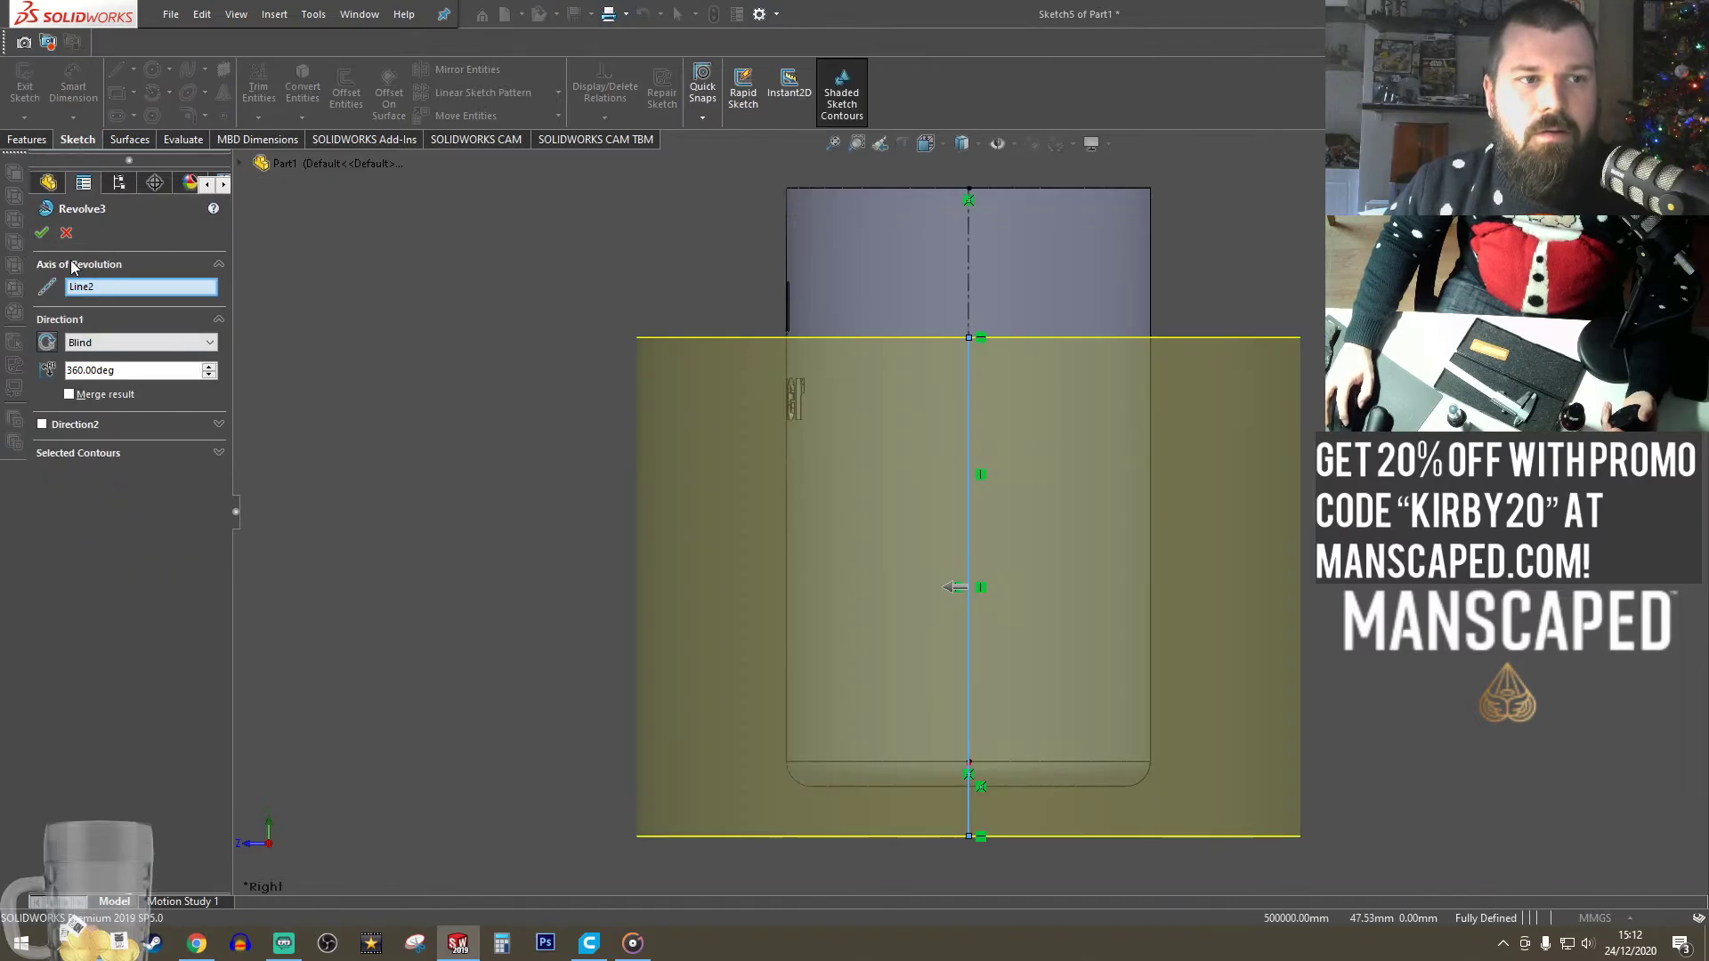
{"action": "left_click", "coordinate": [66, 233]}
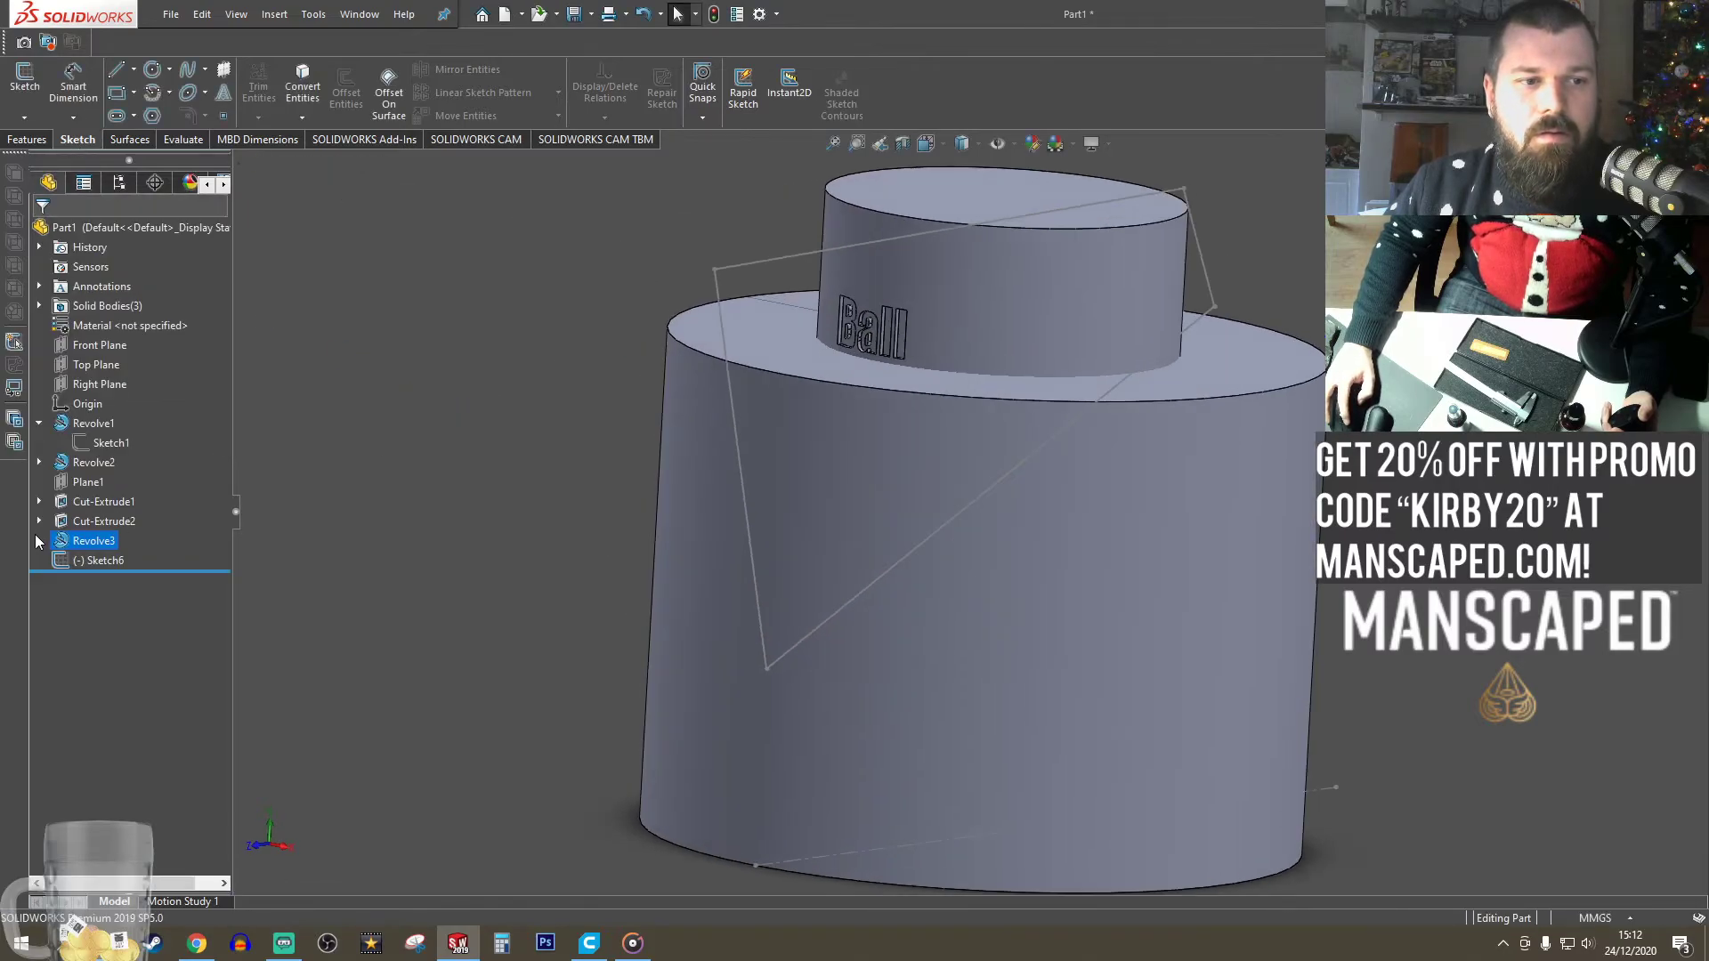
- Set the vertical height dimension in the wide cylinder's revolve sketch to 60 mm and rebuild the part
{"action": "left_click", "coordinate": [39, 541]}
{"action": "left_click", "coordinate": [111, 561]}
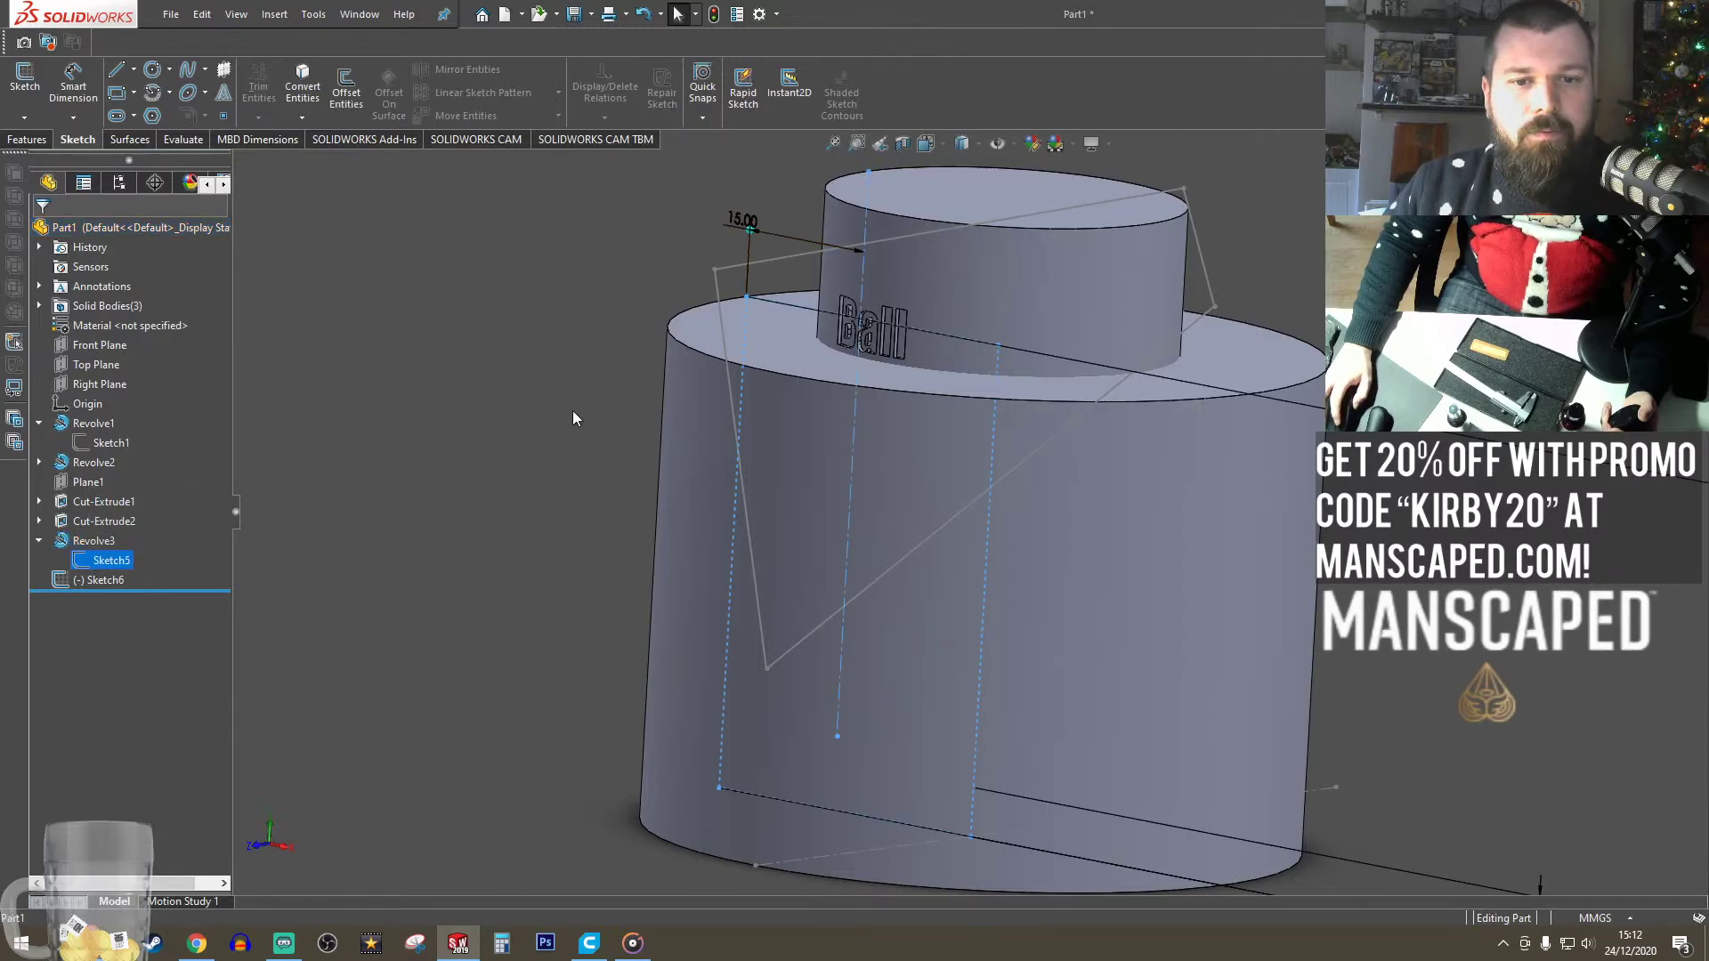
{"action": "scroll", "coordinate": [572, 421], "scroll_direction": "up", "scroll_amount": 4}
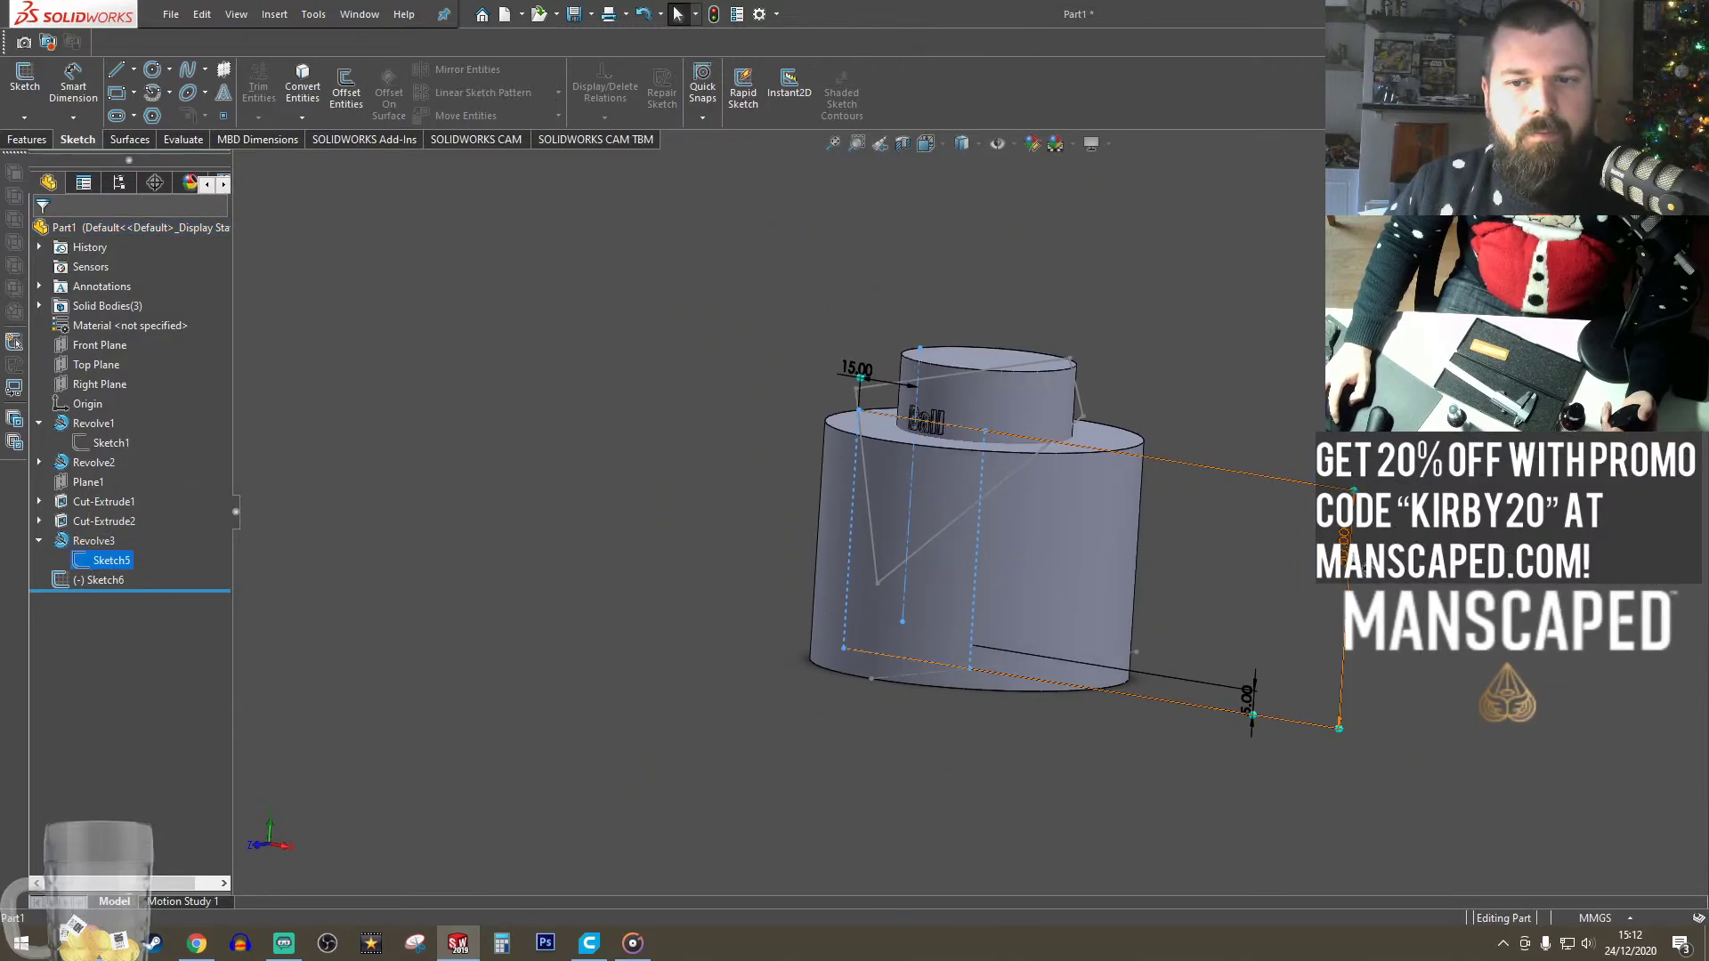
{"action": "left_click", "coordinate": [1344, 534]}
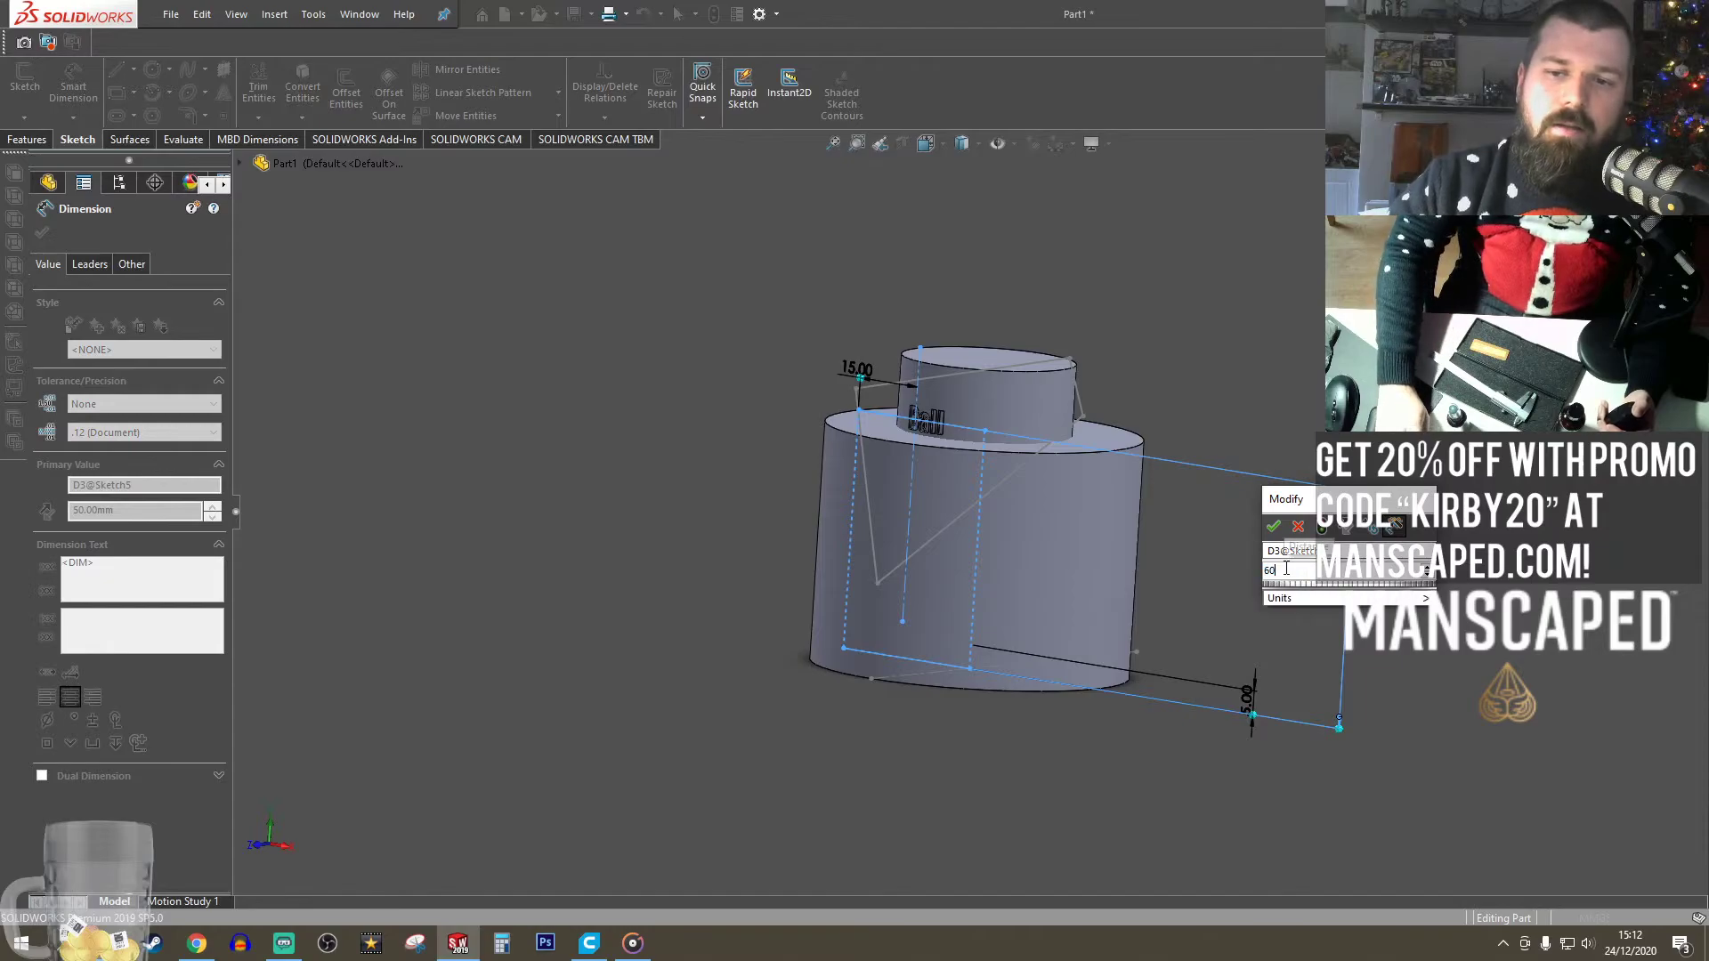
{"action": "left_click", "coordinate": [716, 14]}
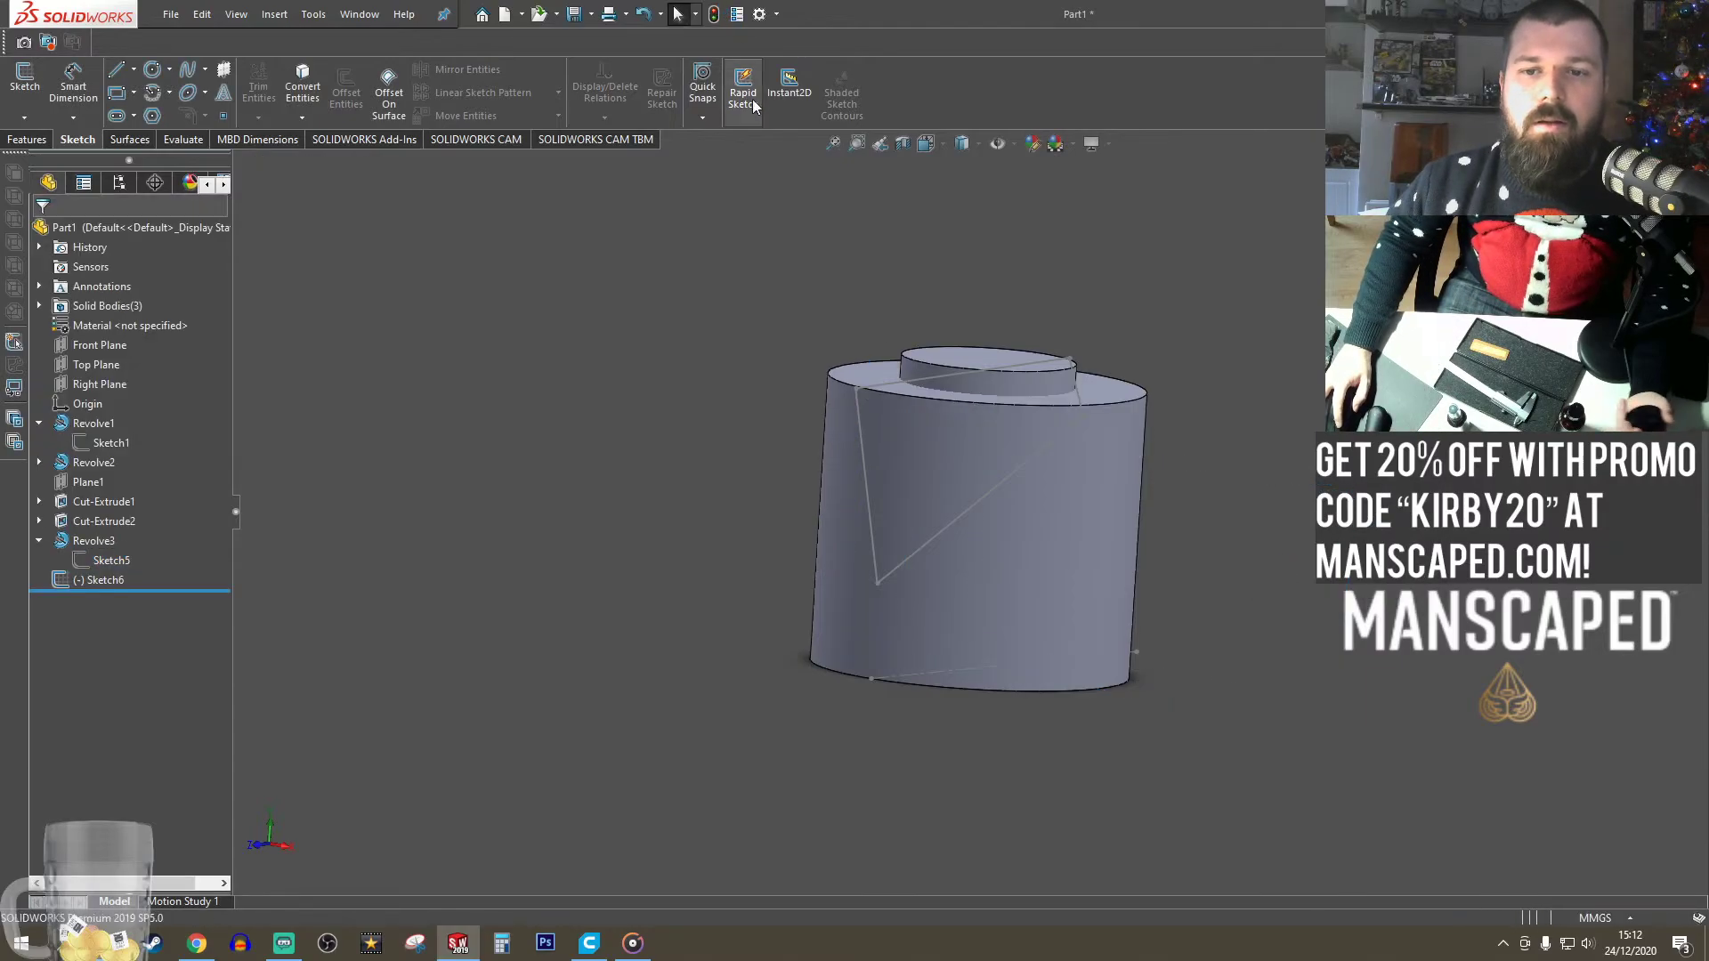
- Extrude-cut the slanted profile 60.5 mm in the first direction and 104 mm in the second, keeping all resulting bodies
{"action": "left_click", "coordinate": [81, 583]}
{"action": "left_click", "coordinate": [99, 536]}
{"action": "middle_click_drag", "start_coordinate": [897, 571], "coordinate": [778, 560]}
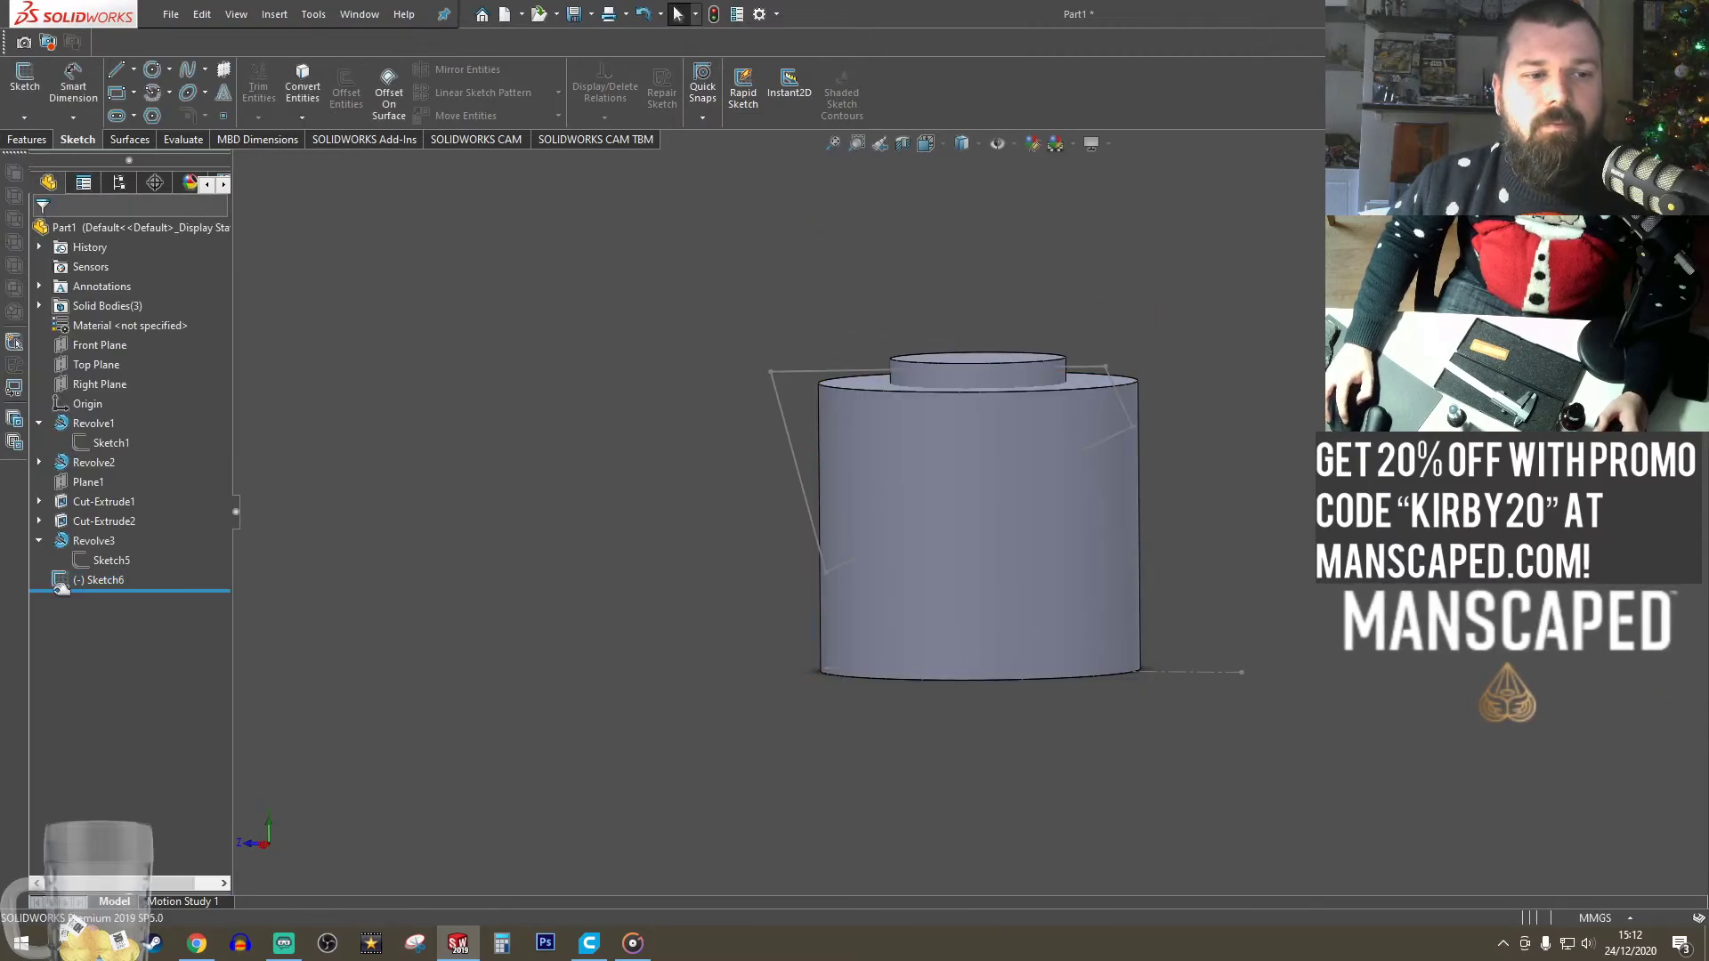
{"action": "left_click", "coordinate": [25, 141]}
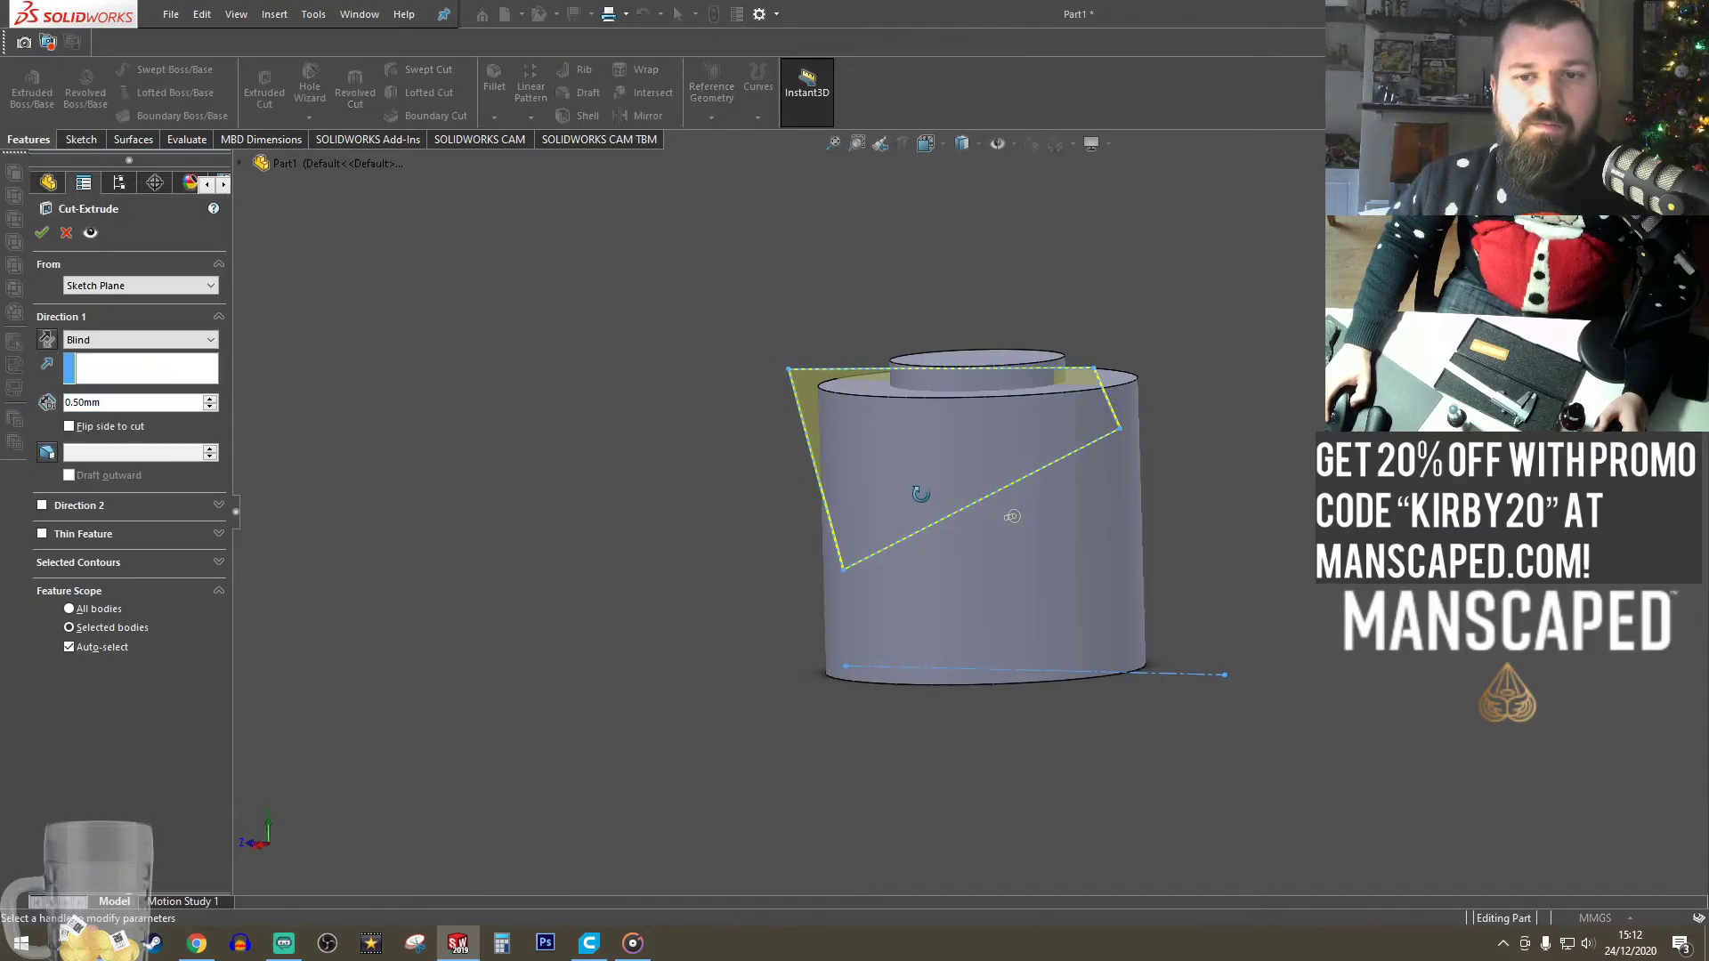
{"action": "left_click_drag", "start_coordinate": [987, 506], "coordinate": [826, 401]}
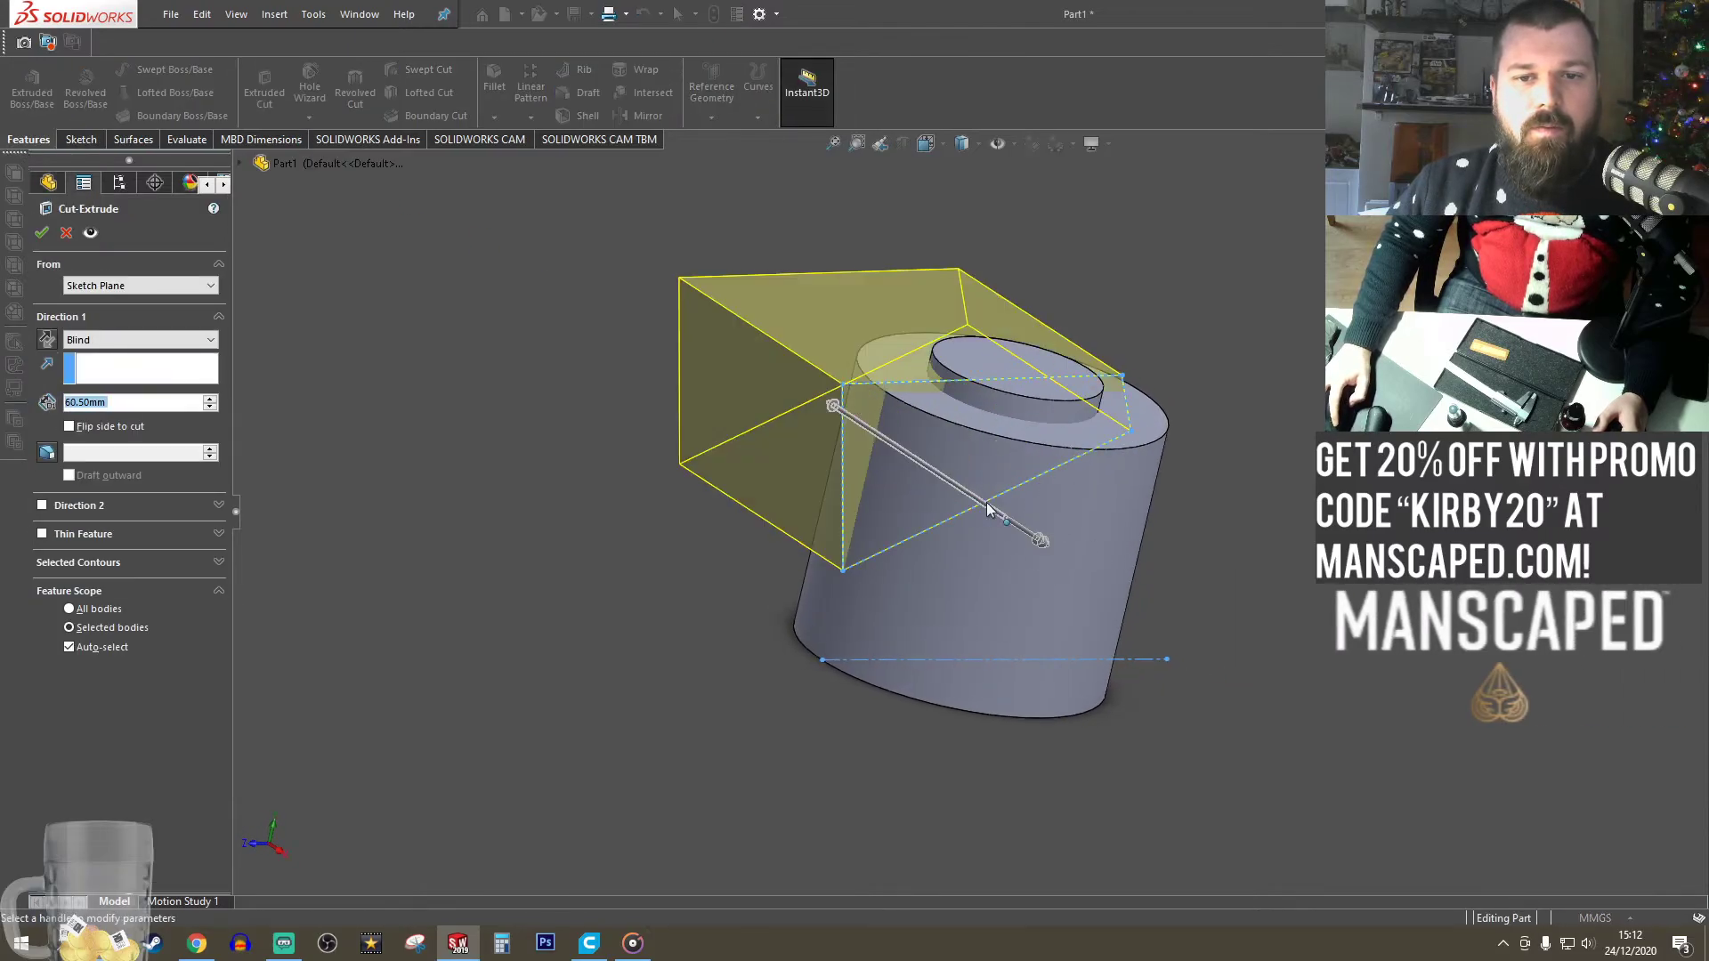
{"action": "left_click_drag", "start_coordinate": [1042, 542], "coordinate": [1298, 707]}
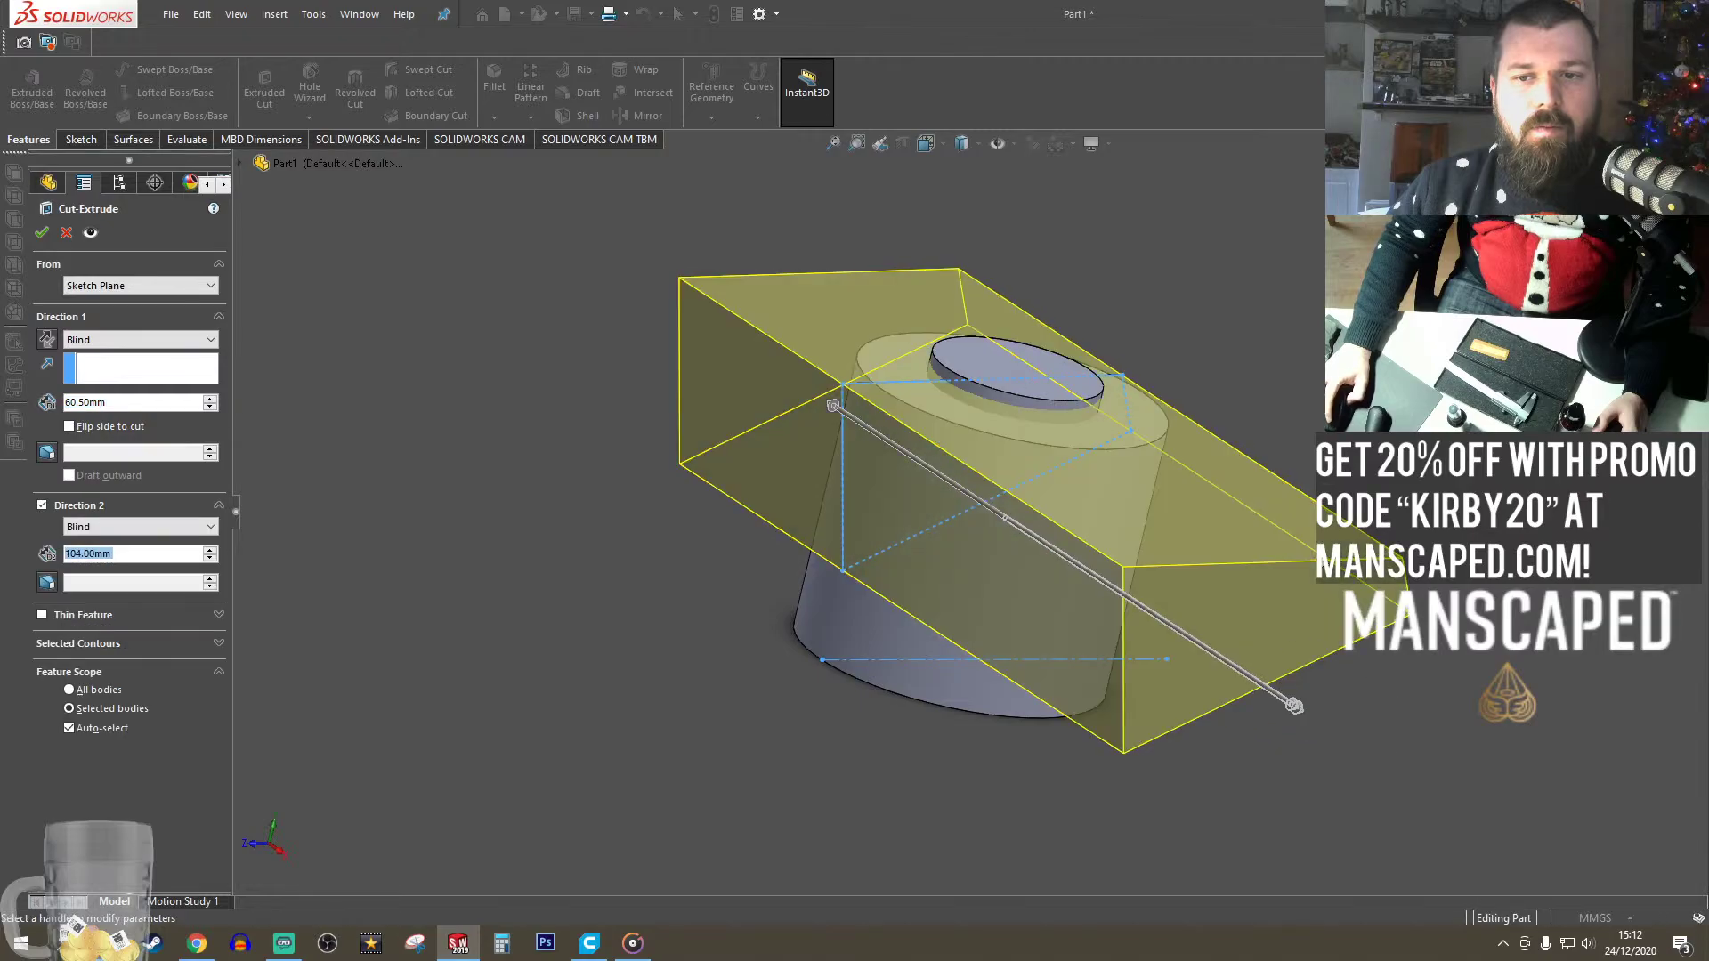
{"action": "left_click", "coordinate": [1129, 380]}
{"action": "left_click", "coordinate": [41, 232]}
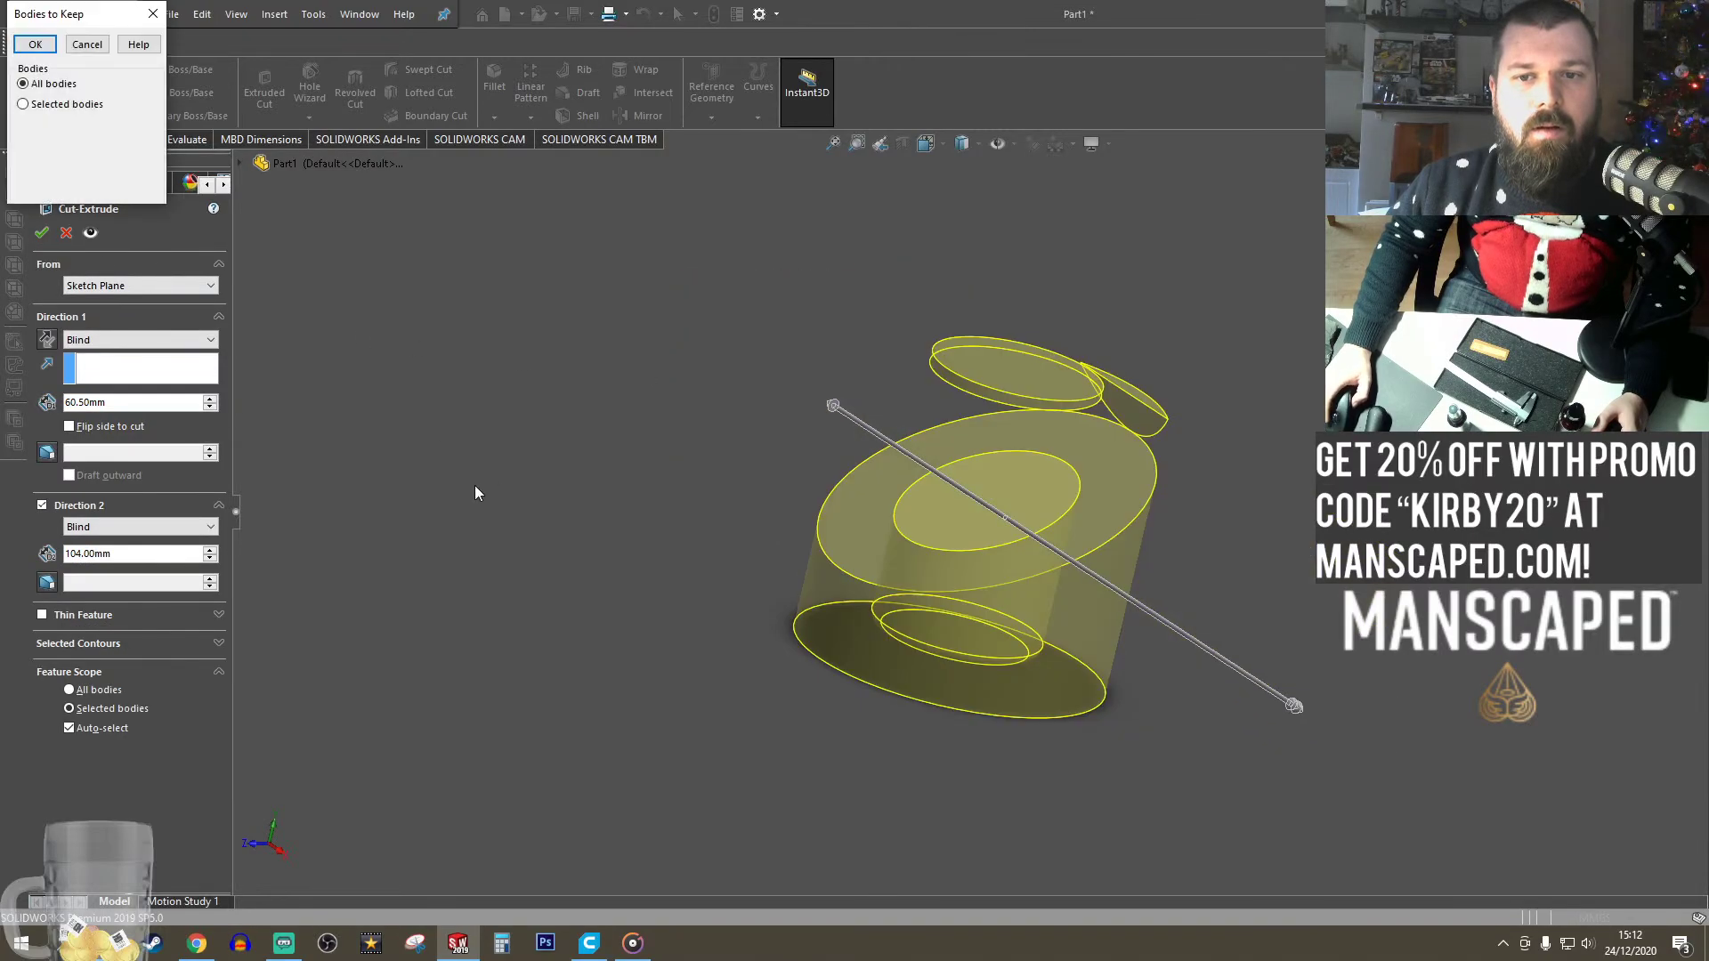
{"action": "left_click", "coordinate": [39, 46]}
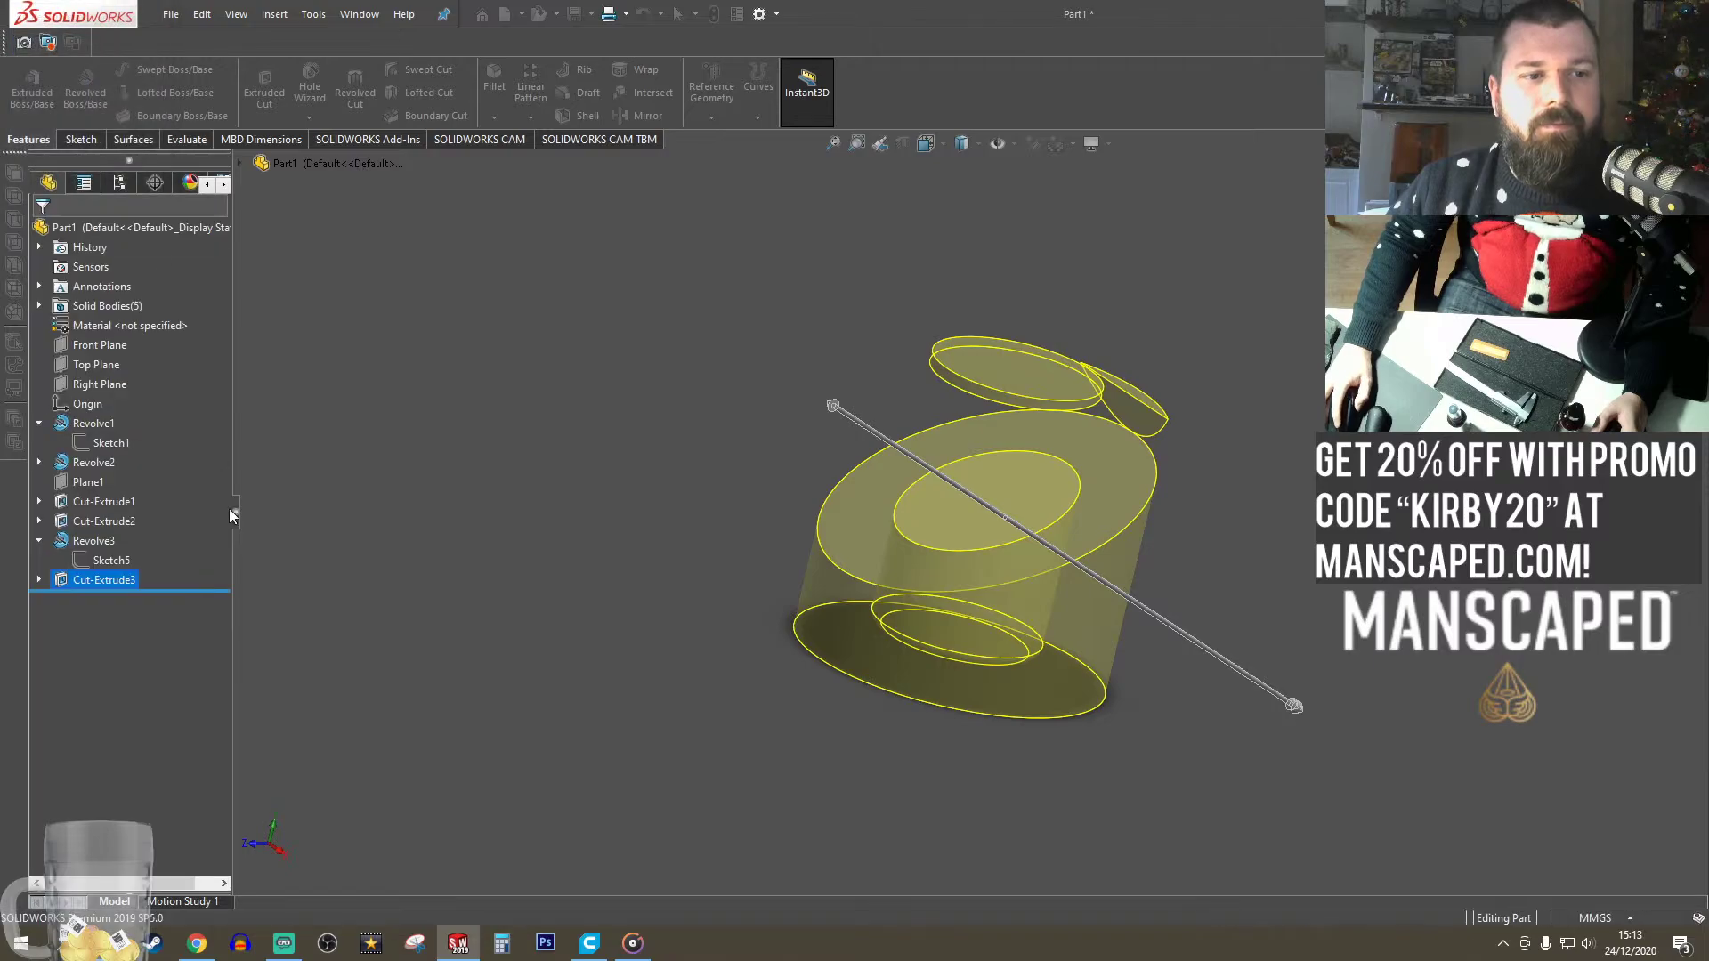
- Edit the slanted cut's sketch and move the profile's upper right corner to about 24.8 mm from the axis and 64.1 mm high
{"action": "left_click", "coordinate": [80, 578]}
{"action": "left_click", "coordinate": [108, 528]}
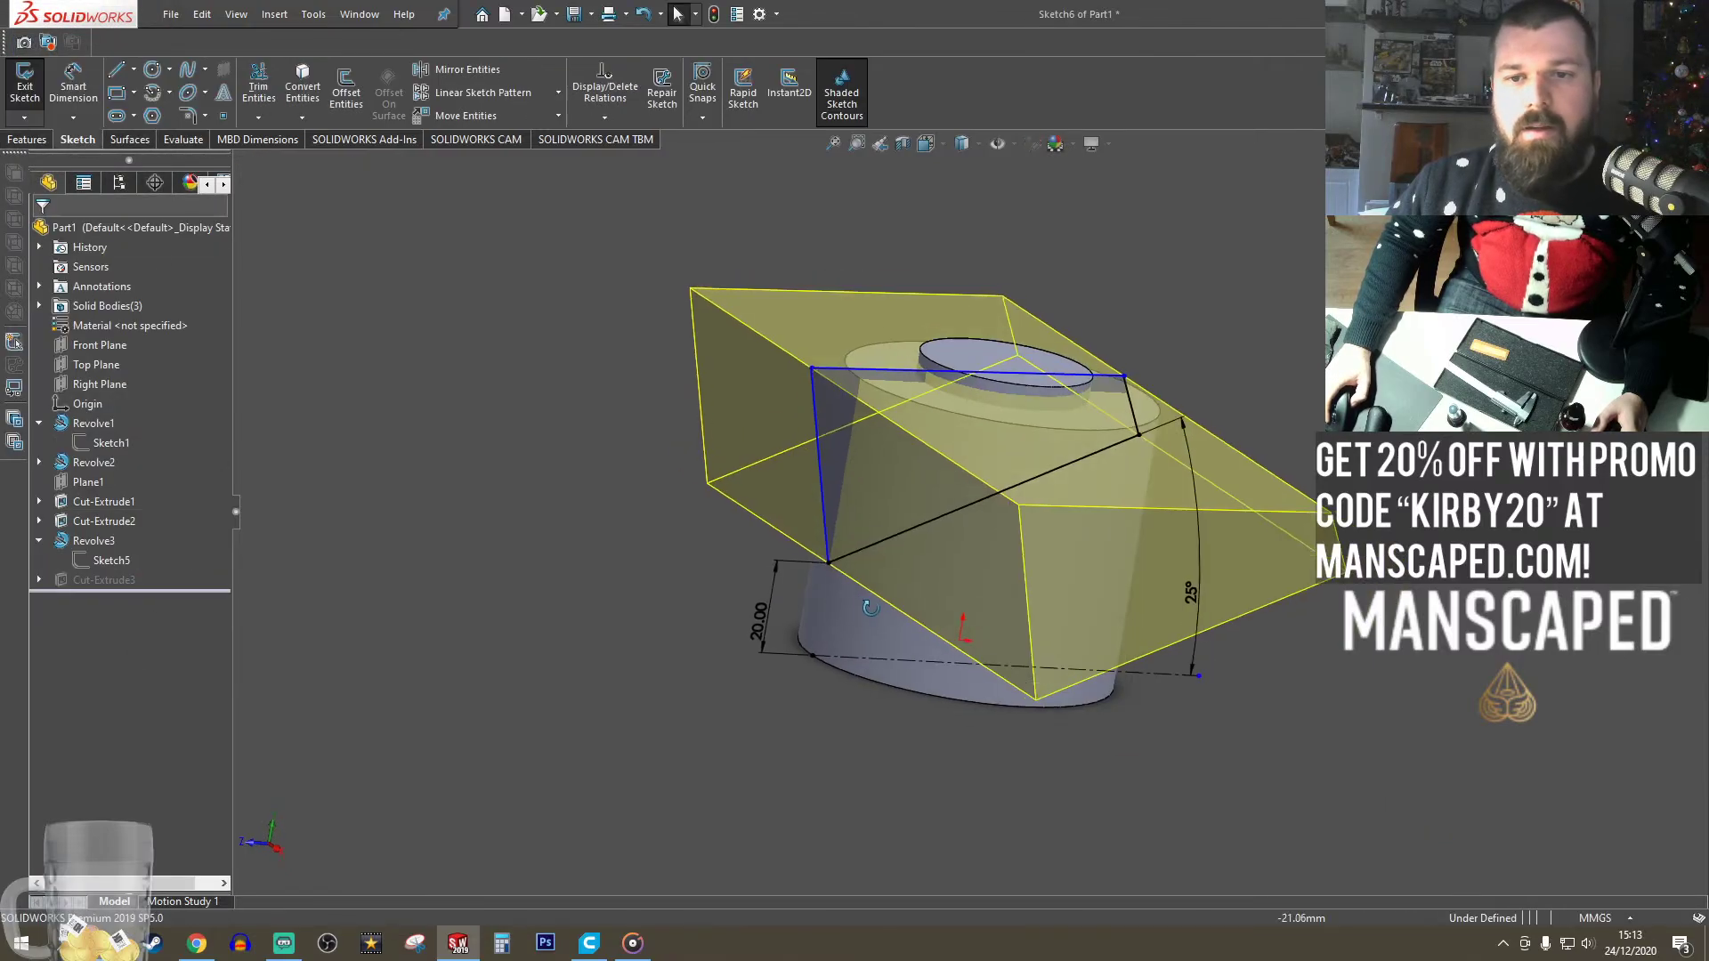
{"action": "middle_click_drag", "start_coordinate": [1158, 468], "coordinate": [1079, 445]}
{"action": "left_click_drag", "start_coordinate": [1113, 374], "coordinate": [1265, 367]}
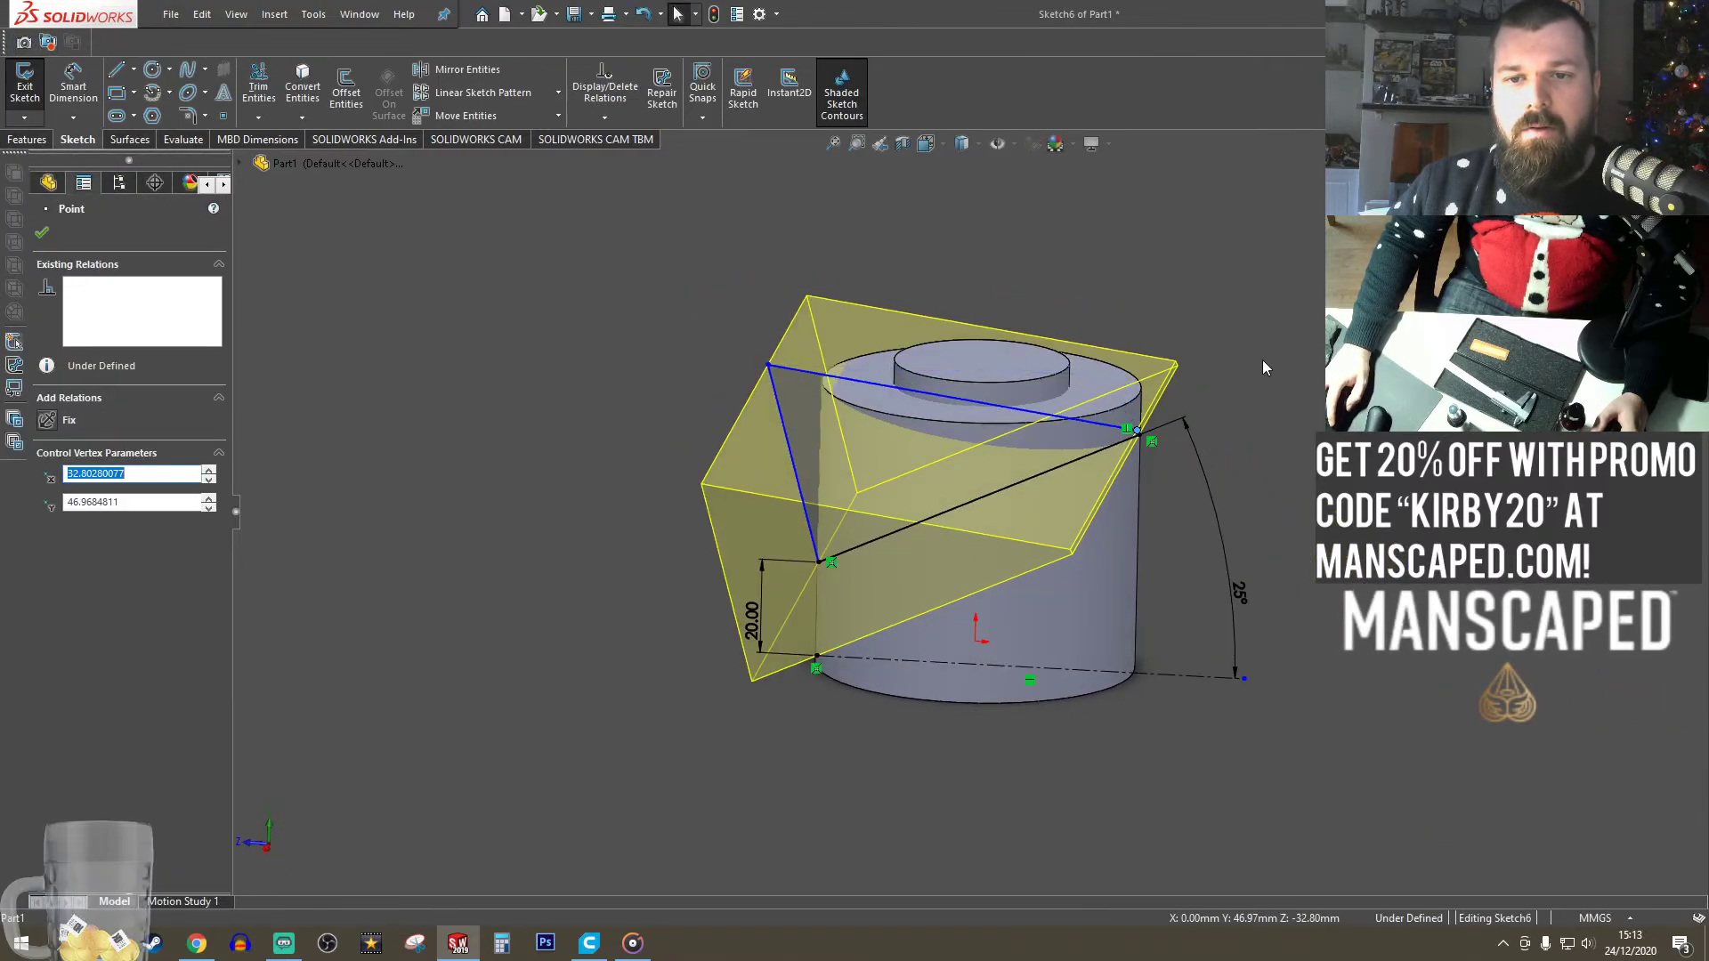
{"action": "left_click_drag", "start_coordinate": [1142, 433], "coordinate": [1101, 348]}
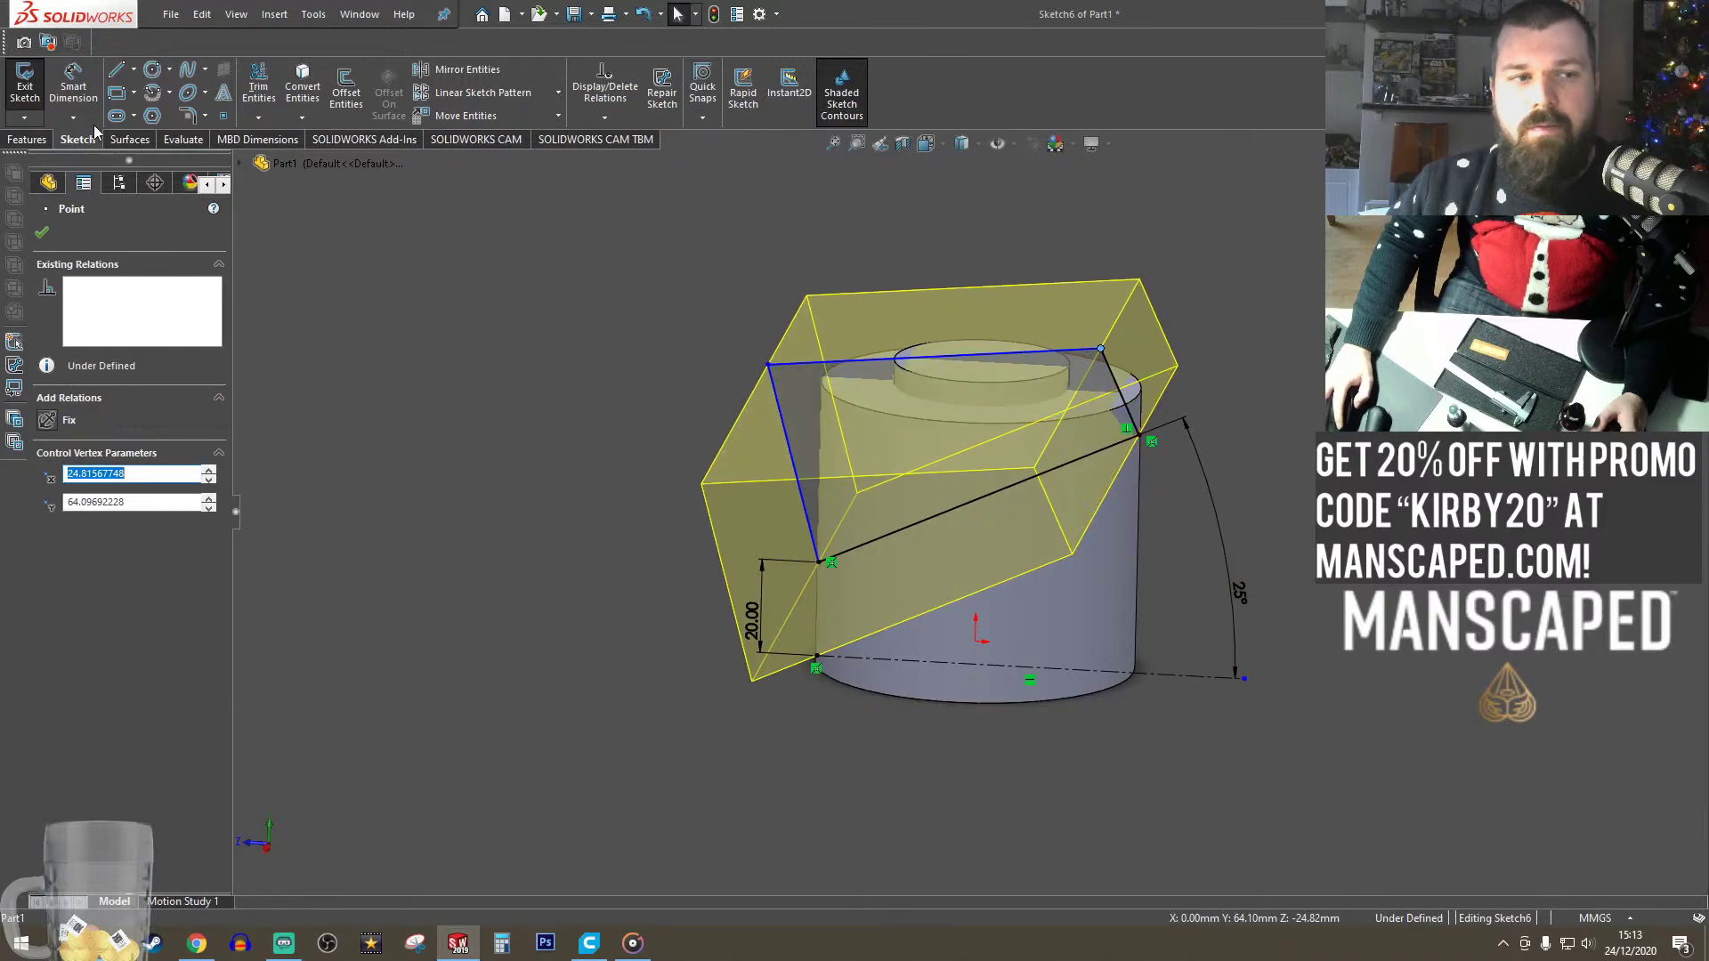
- Draw a line outward from the profile's upper right corner and a second one back to the sloping line's upper endpoint
{"action": "left_click", "coordinate": [114, 72]}
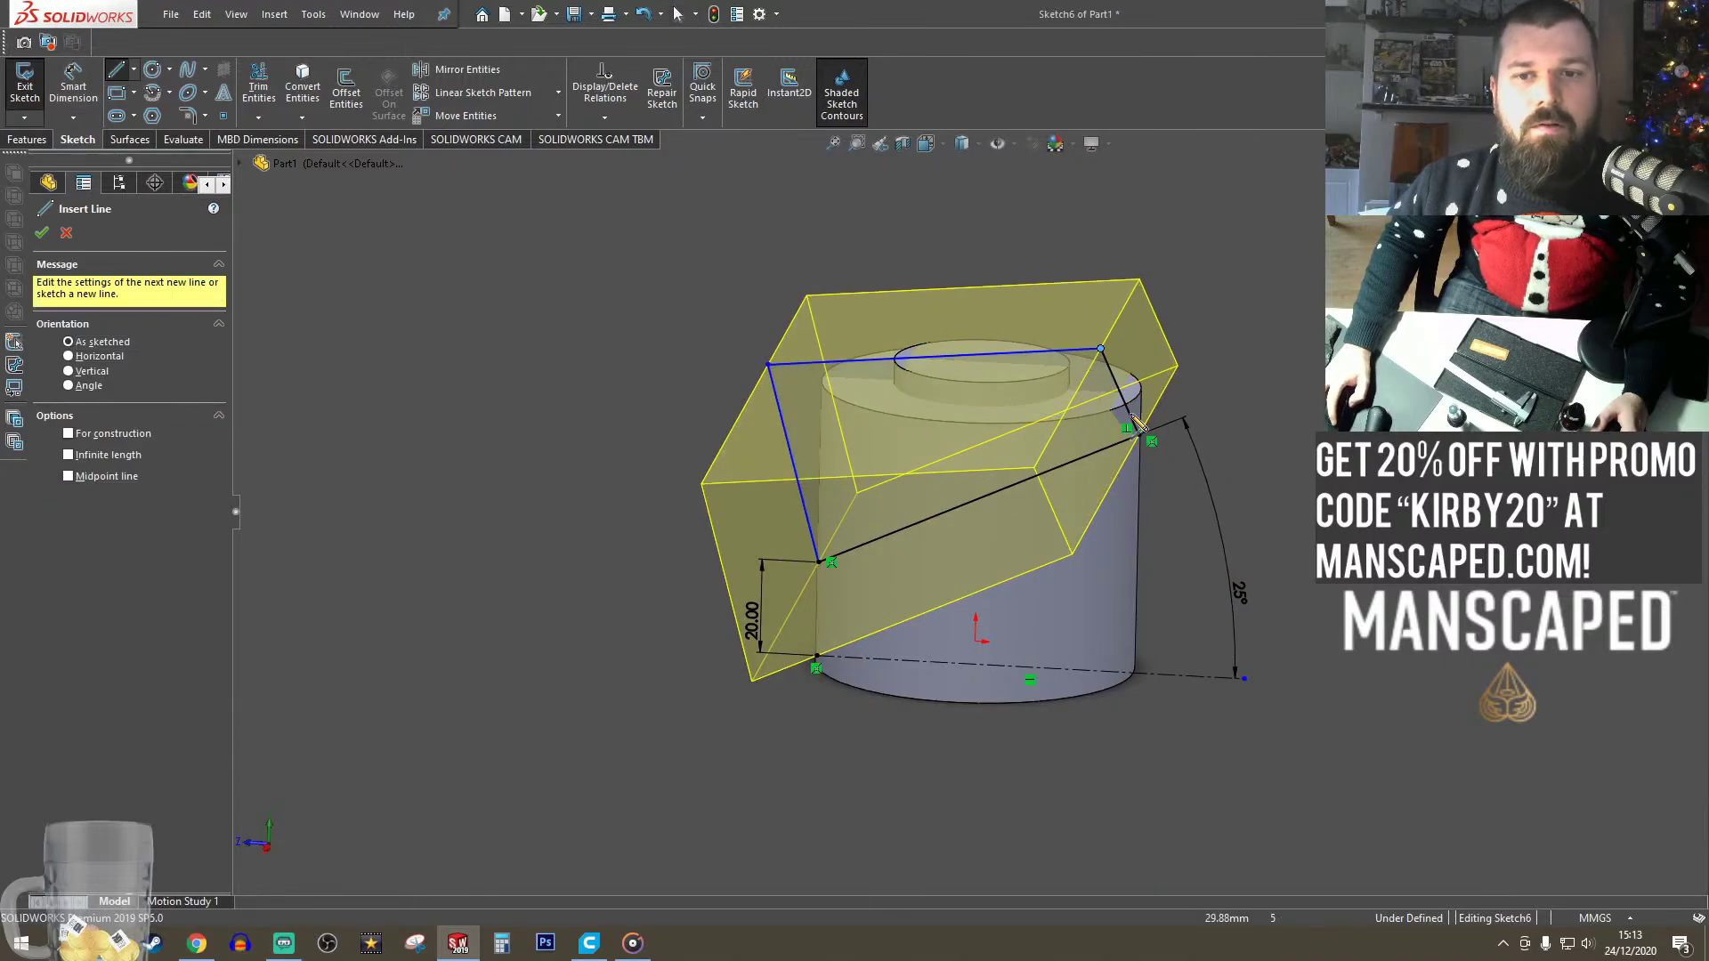
{"action": "left_click", "coordinate": [1102, 348]}
{"action": "left_click", "coordinate": [1265, 348]}
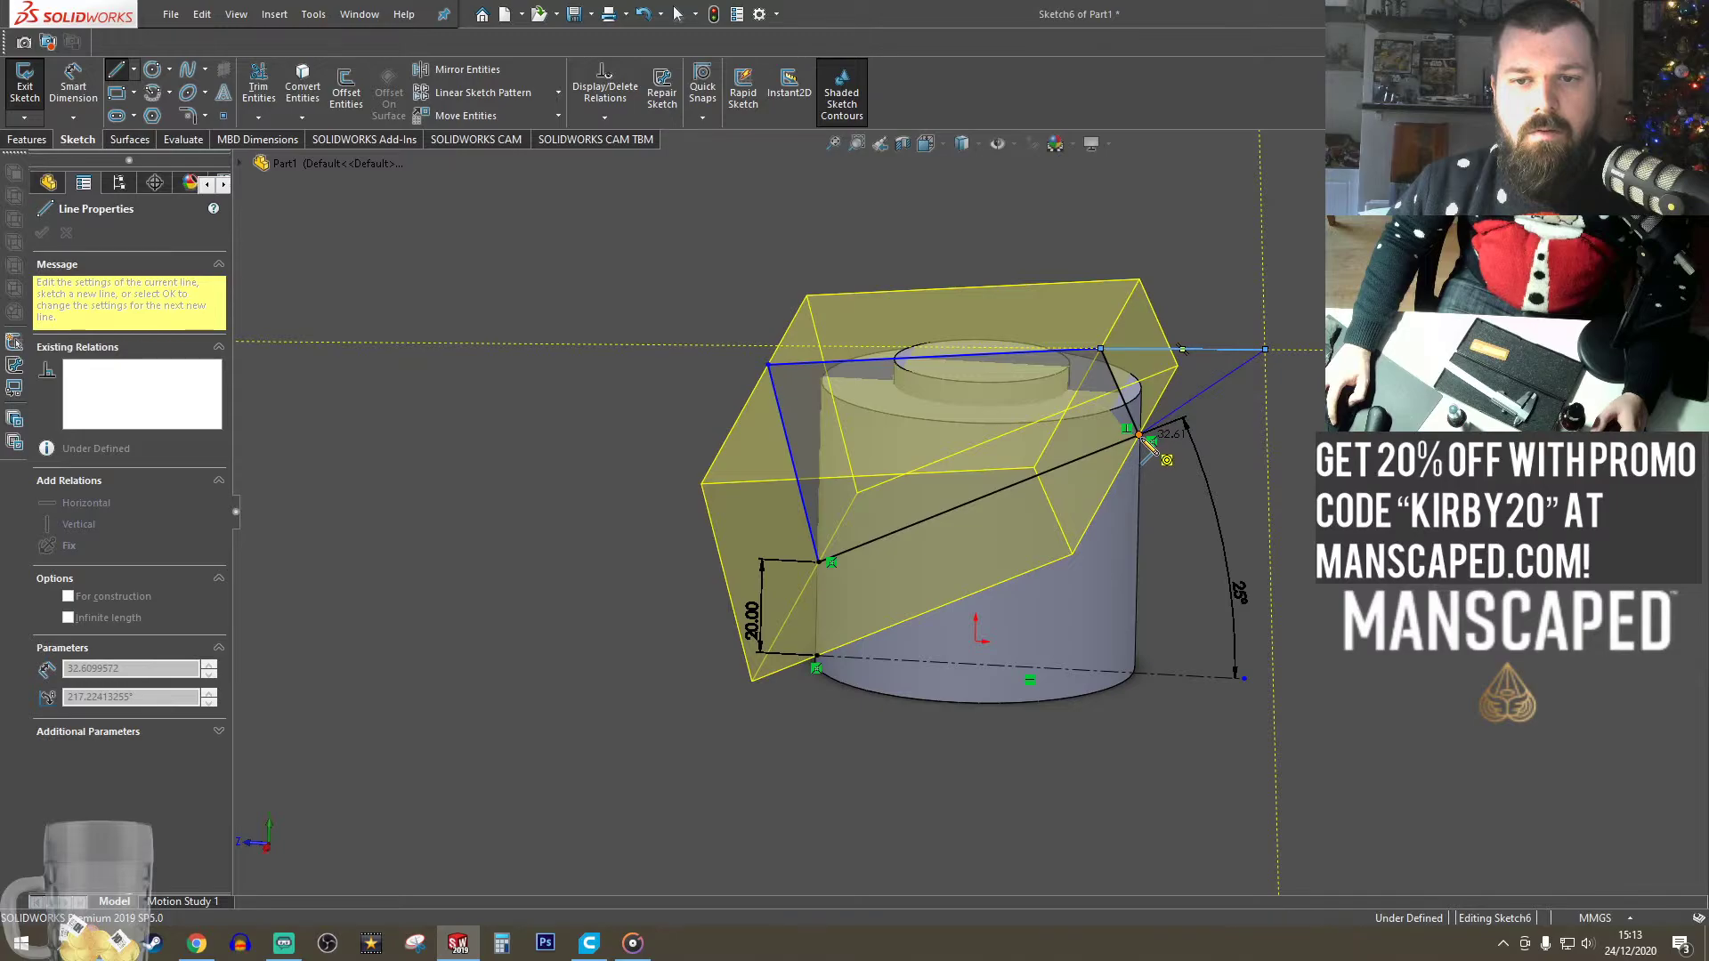
{"action": "left_click", "coordinate": [1140, 434]}
- Trim away the old short side between the profile and its new triangular extension, and exit the sketch
{"action": "left_click", "coordinate": [303, 89]}
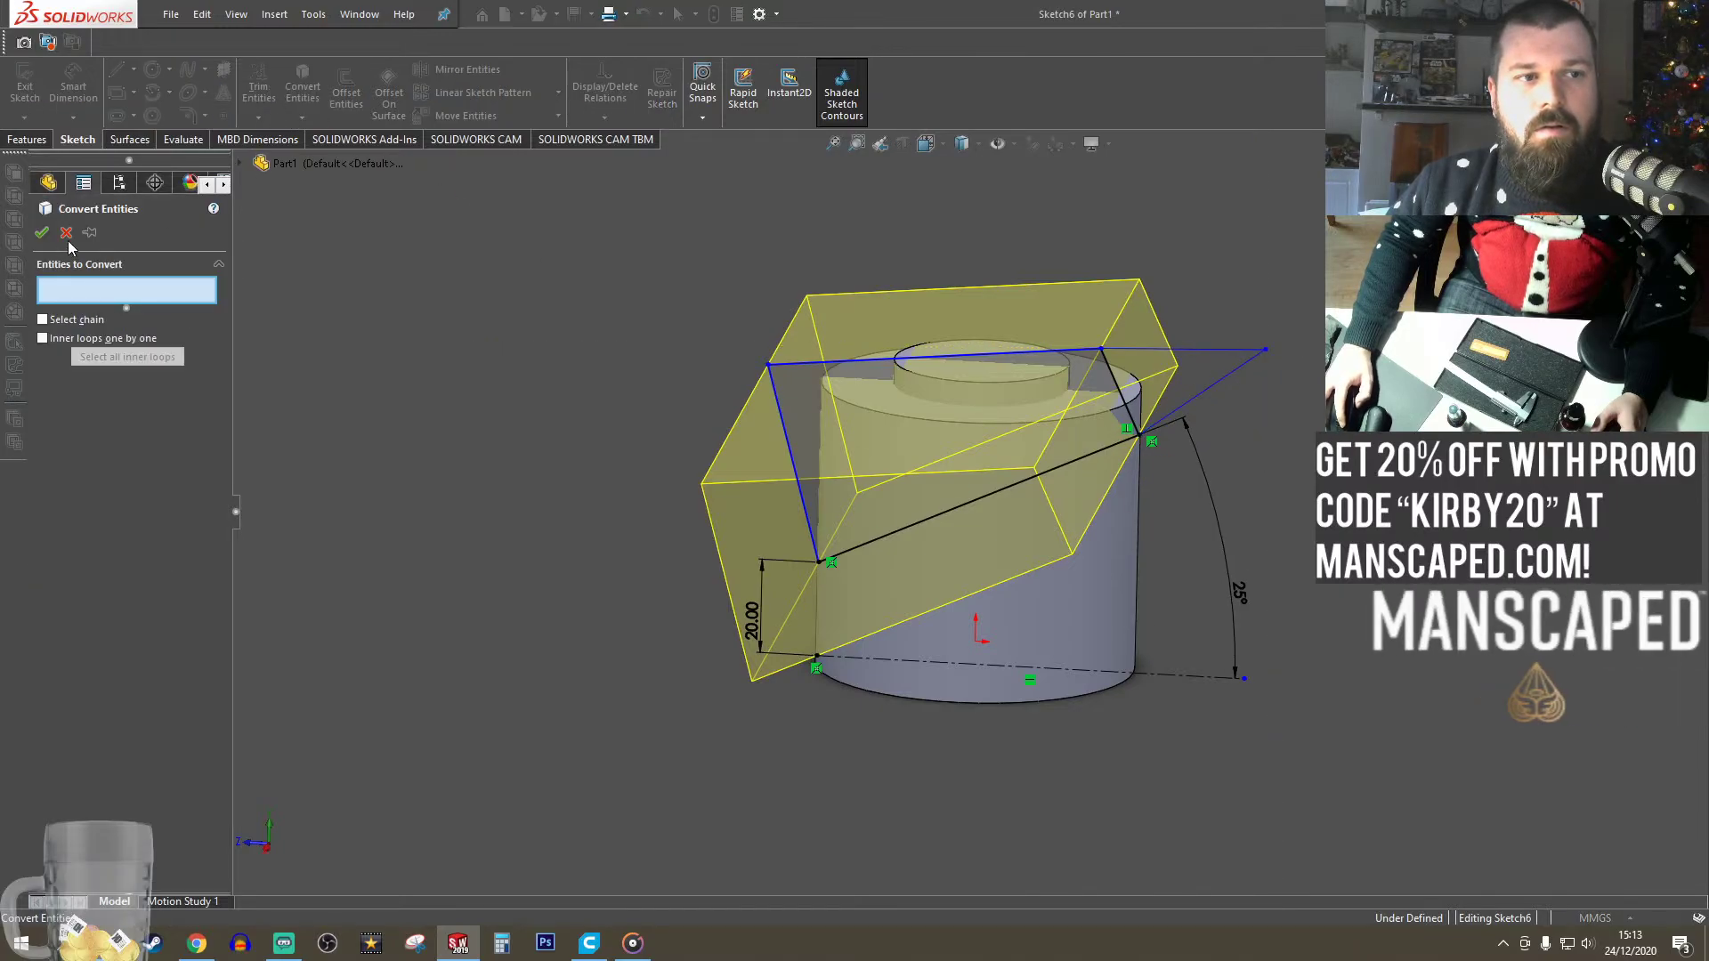
{"action": "left_click", "coordinate": [67, 234]}
{"action": "left_click", "coordinate": [259, 93]}
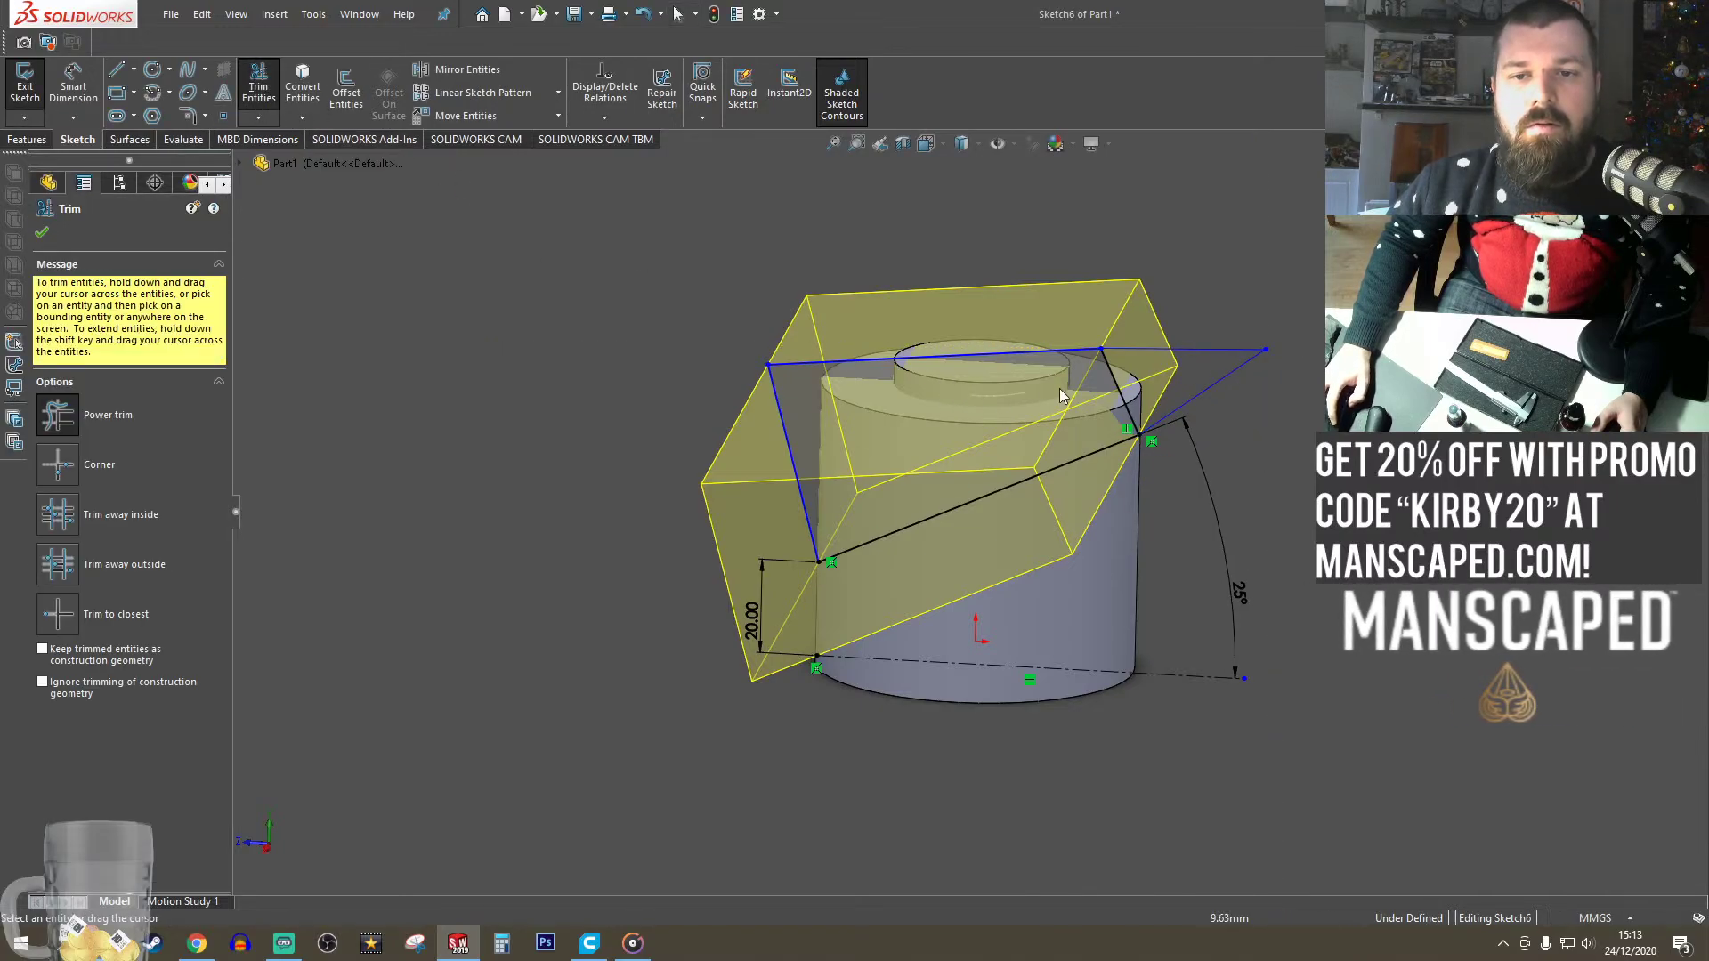
{"action": "left_click_drag", "start_coordinate": [1061, 395], "coordinate": [964, 387]}
{"action": "left_click", "coordinate": [25, 89]}
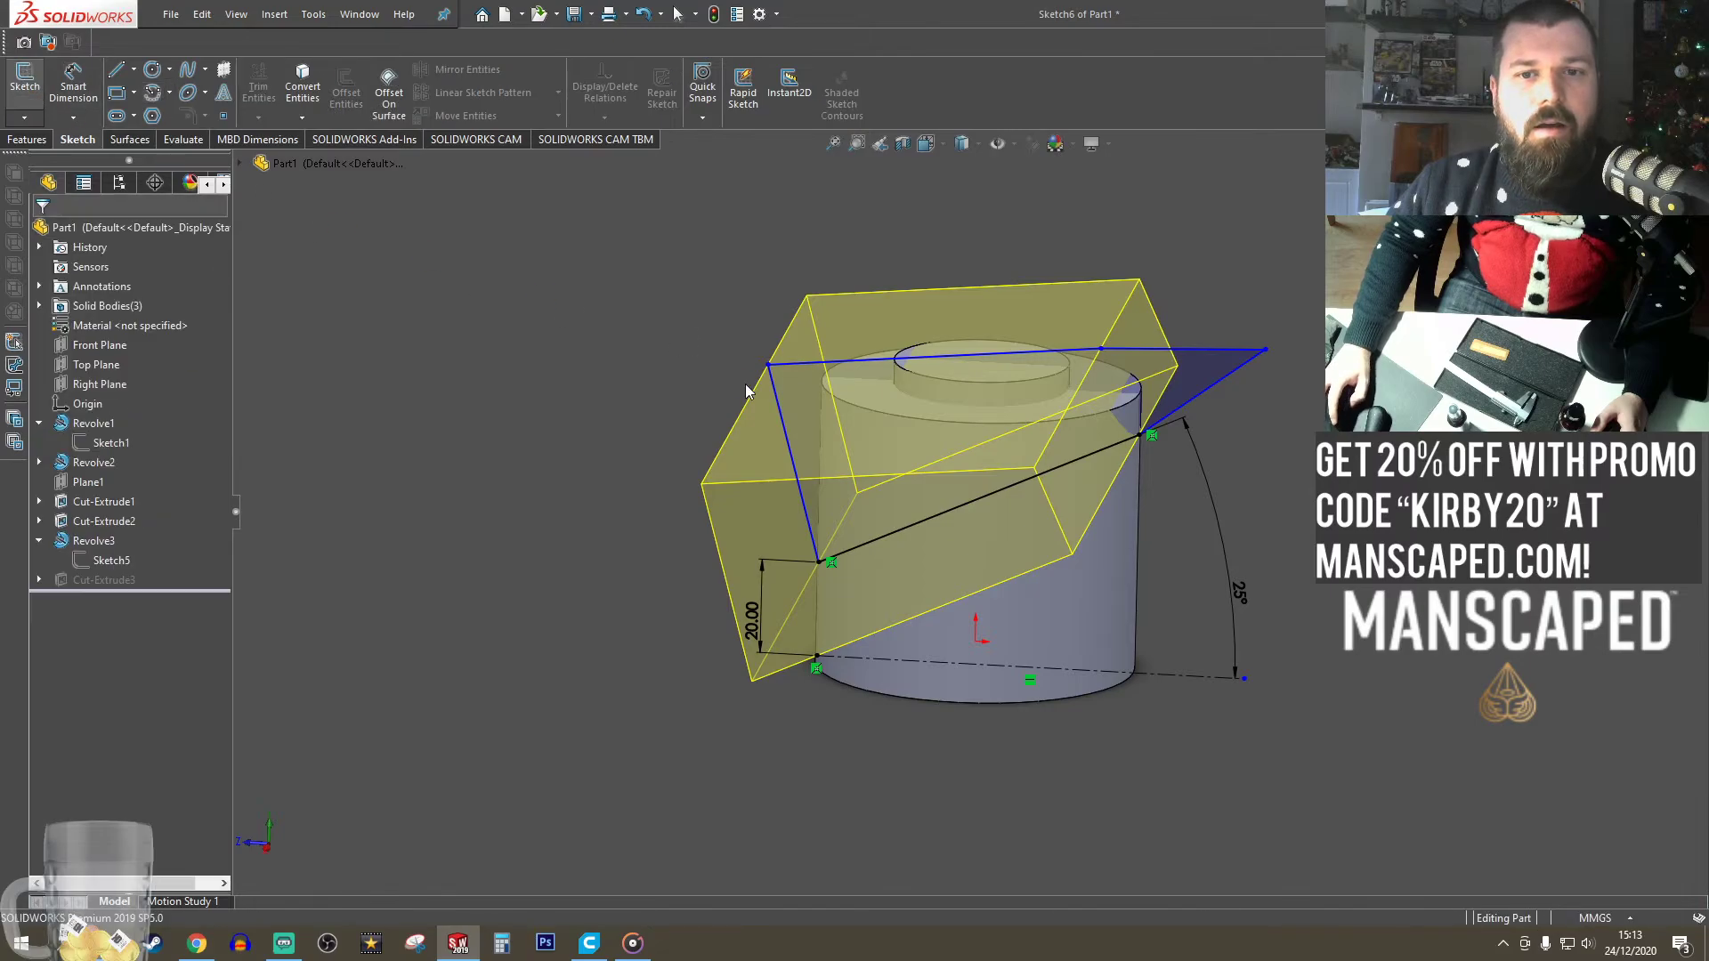
- Edit the slanted cut's feature scope to affect only the outer revolved body, leaving out the Ball Toner bottle
{"action": "left_click", "coordinate": [100, 580]}
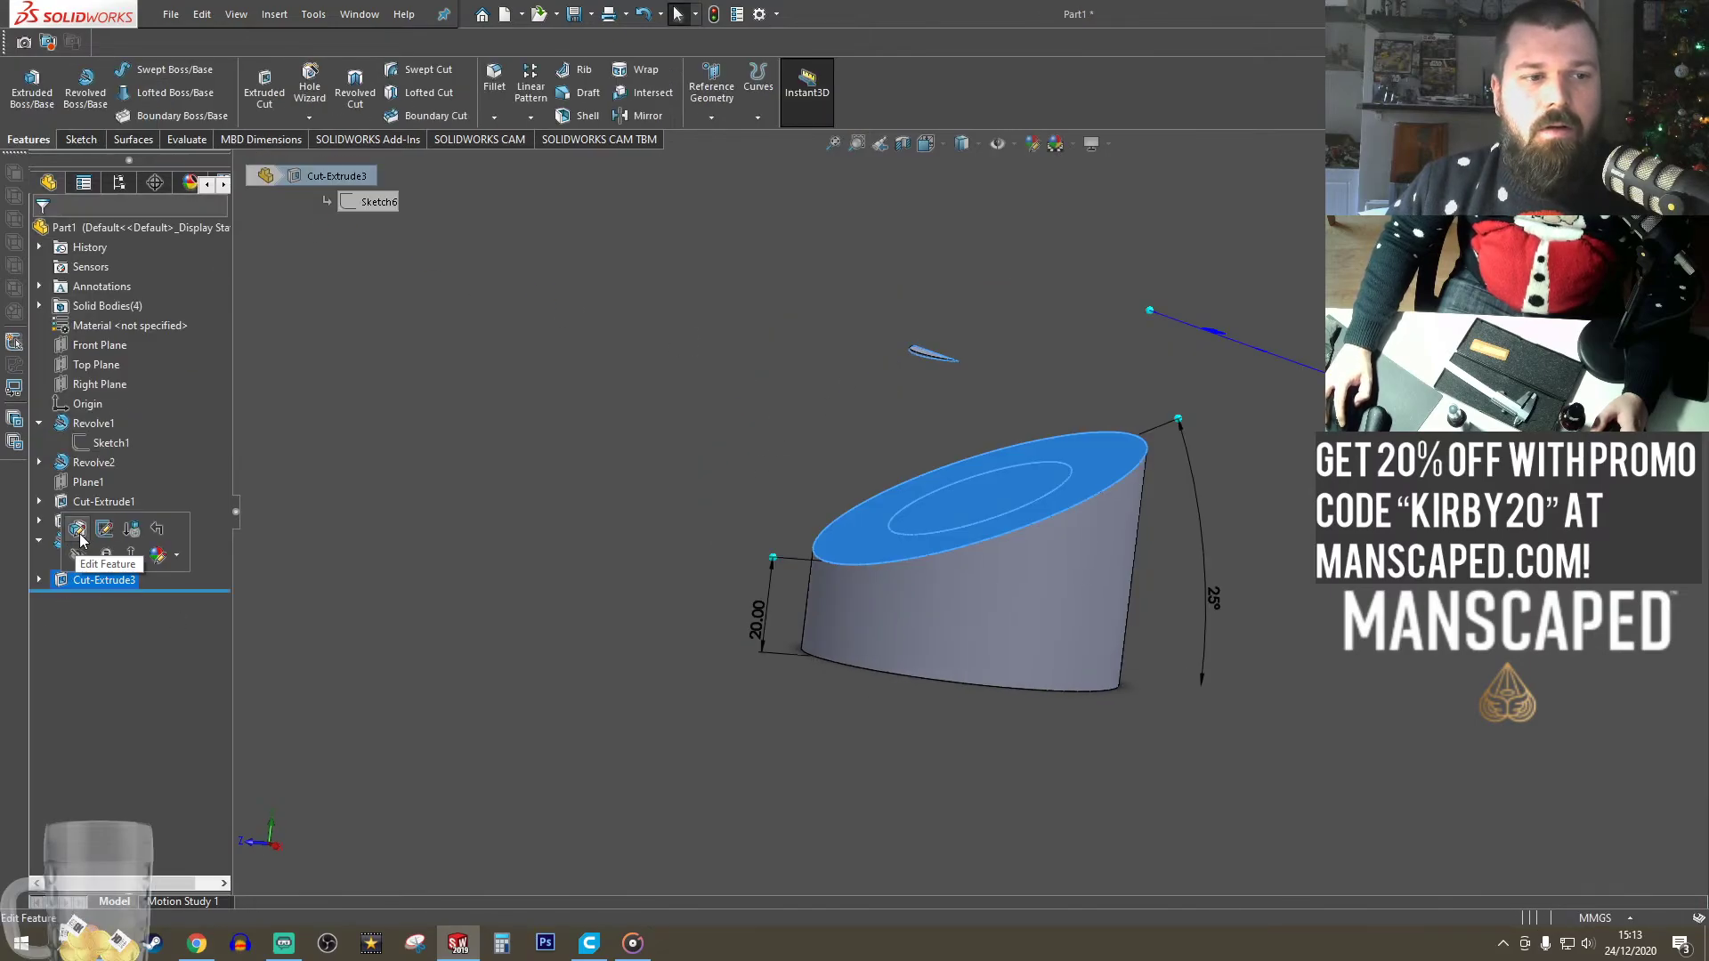
{"action": "left_click", "coordinate": [118, 544]}
{"action": "left_click", "coordinate": [147, 755]}
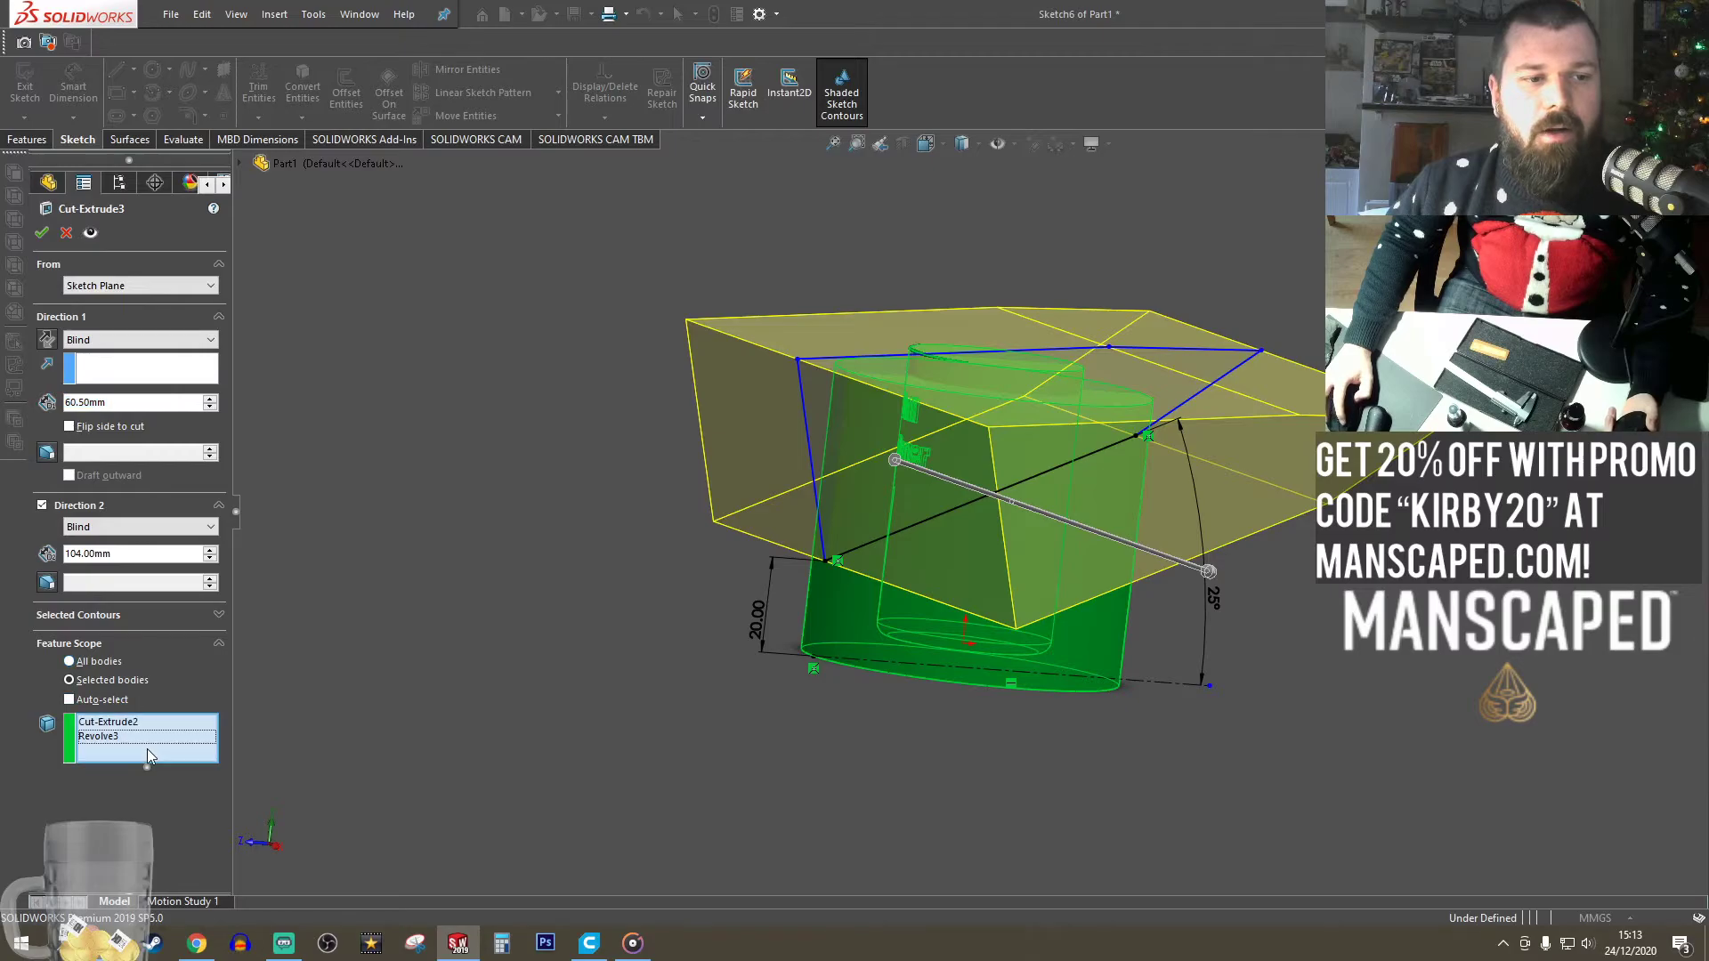
{"action": "left_click", "coordinate": [228, 759]}
{"action": "left_click", "coordinate": [1002, 636]}
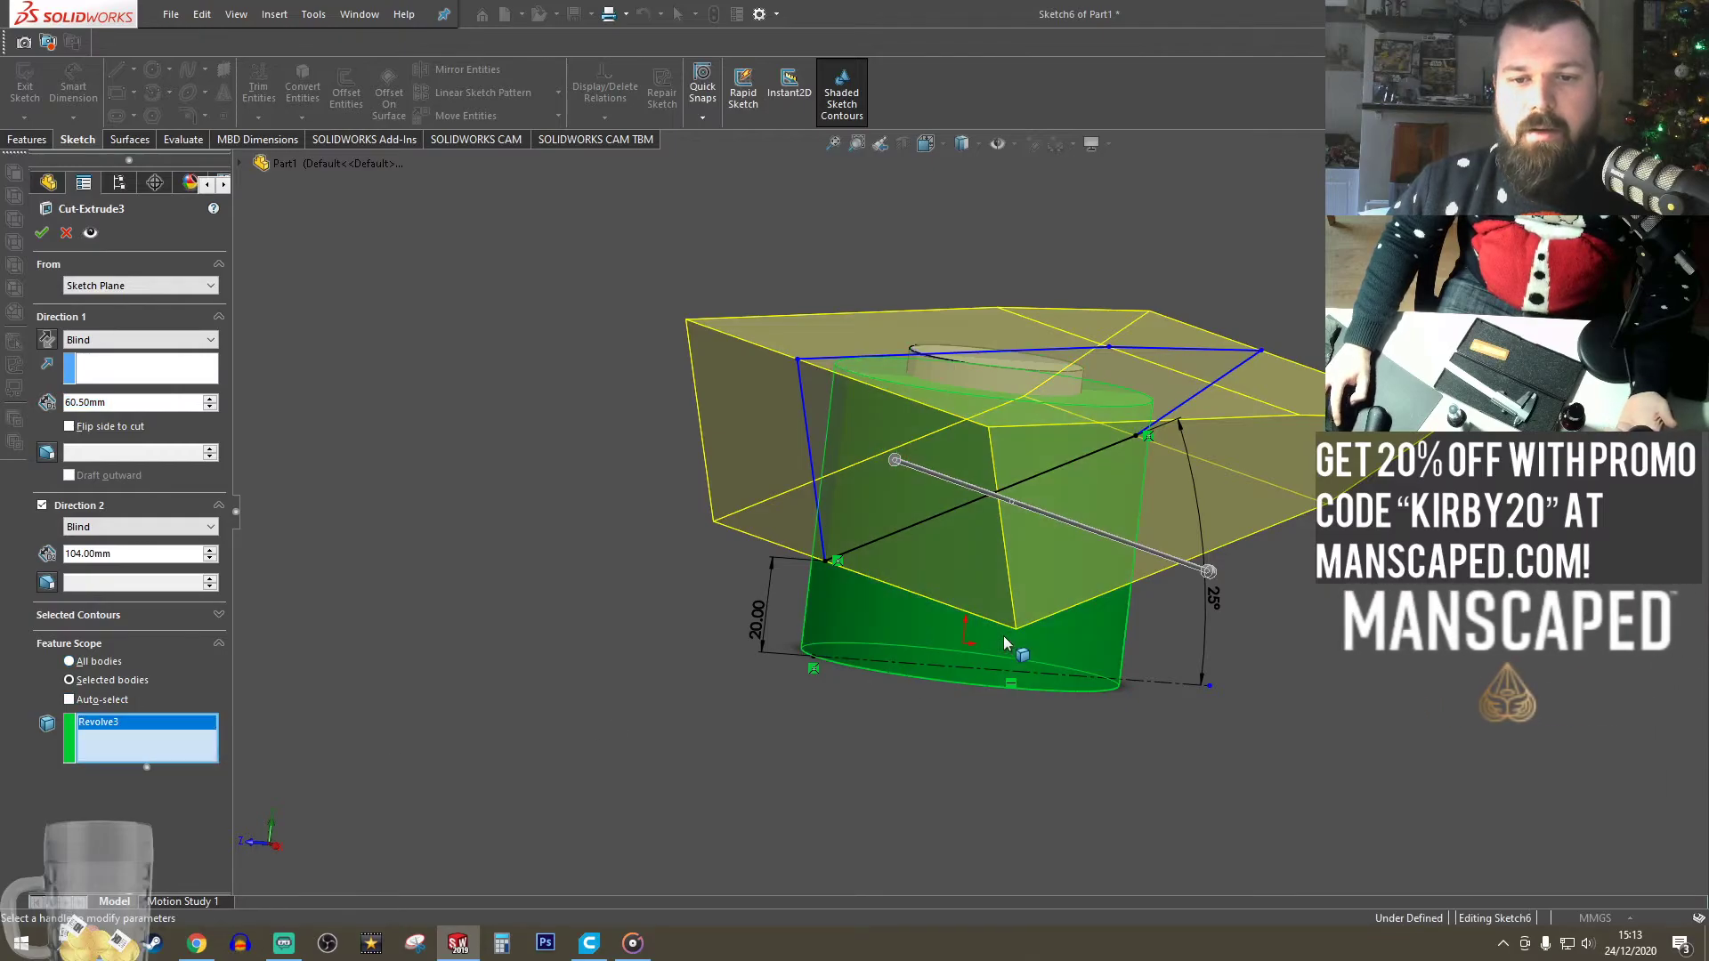
{"action": "left_click", "coordinate": [40, 233]}
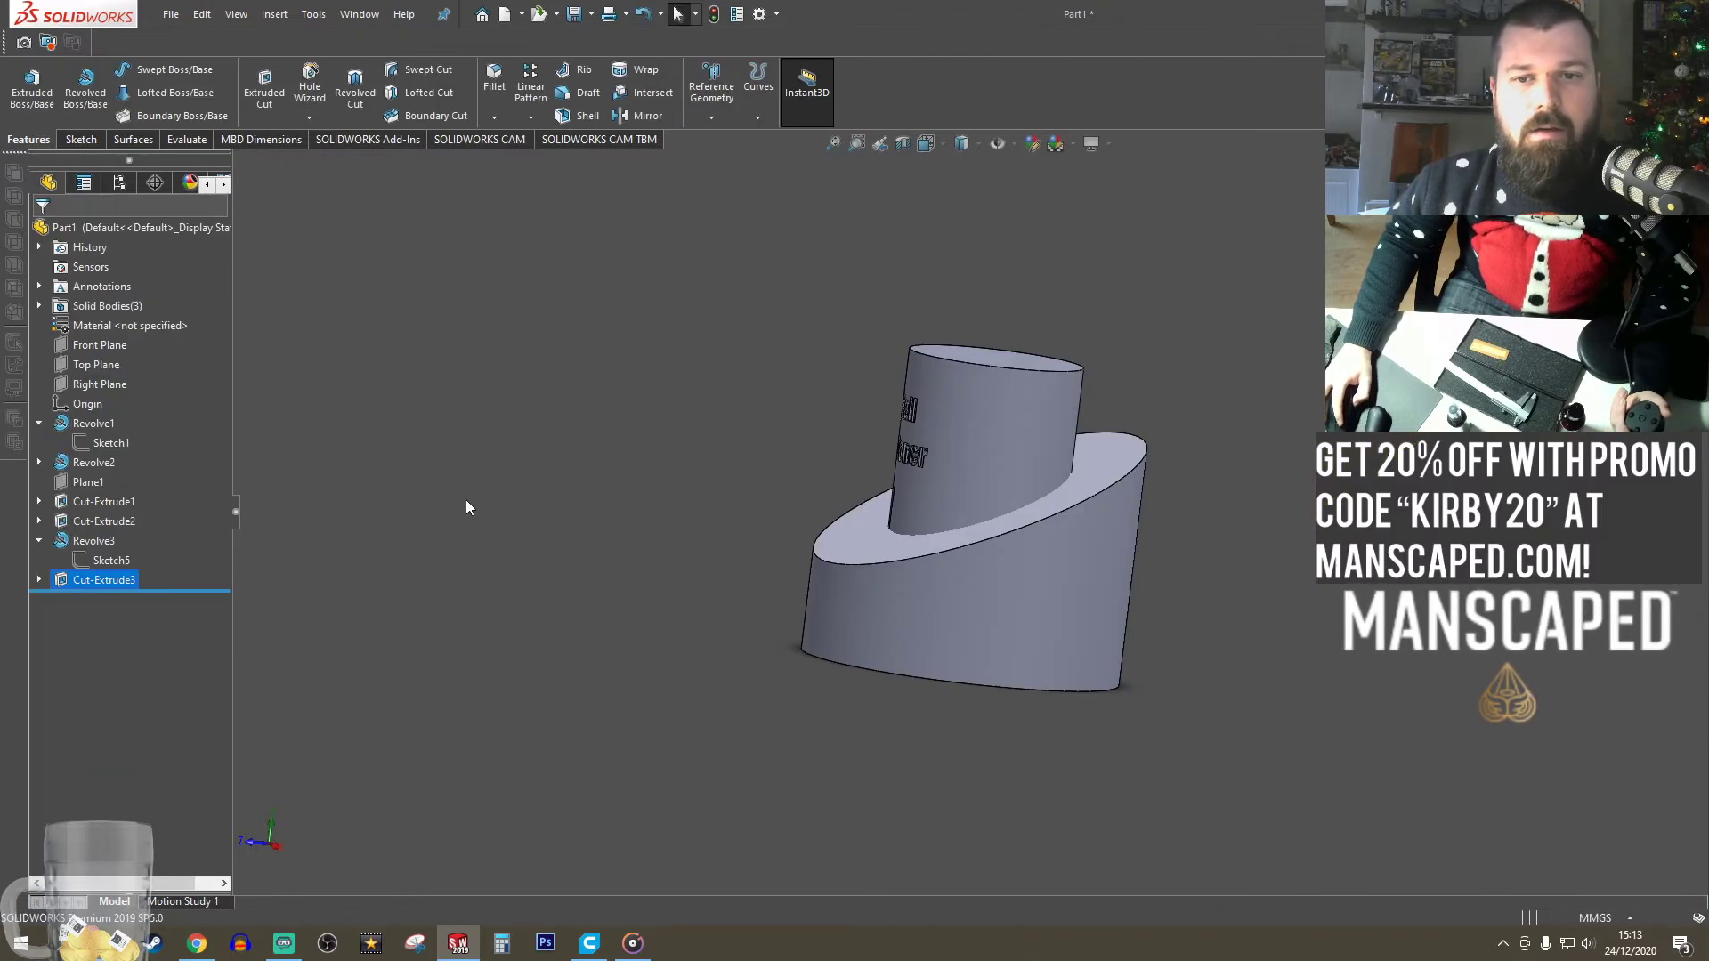
- Edit the slanted cut's sketch, set the sloping line's angle to 20°, and exit the sketch
{"action": "middle_click_drag", "start_coordinate": [682, 641], "coordinate": [609, 575]}
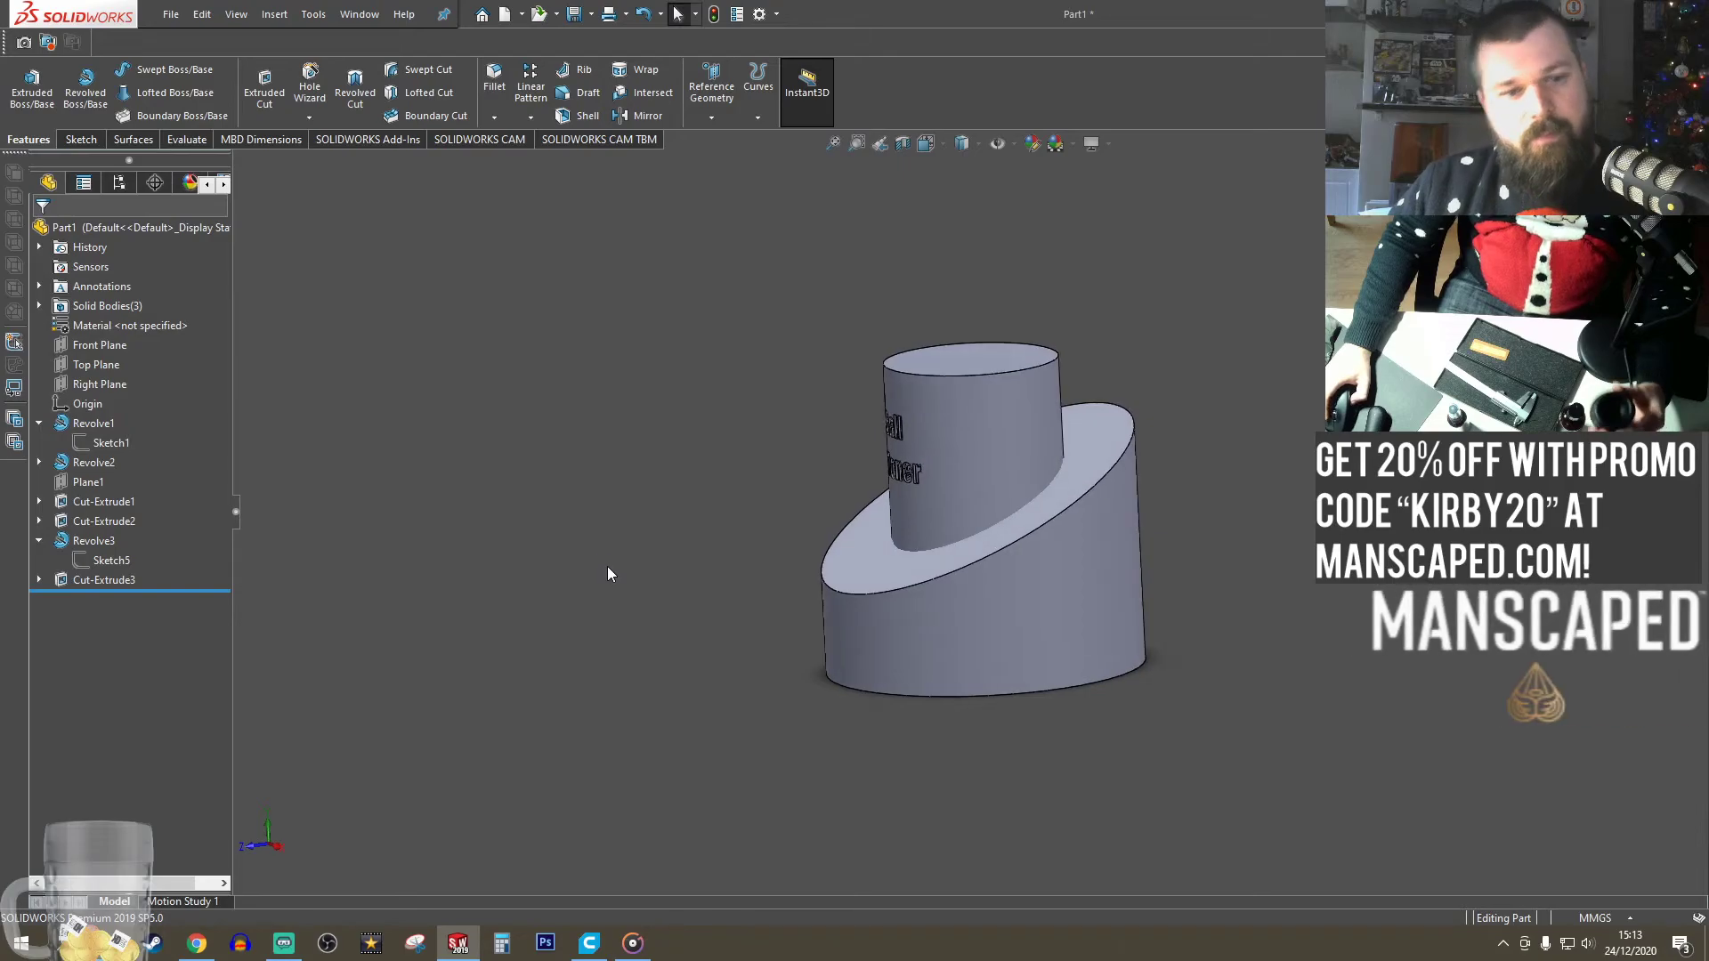
{"action": "left_click", "coordinate": [79, 584]}
{"action": "left_click", "coordinate": [115, 533]}
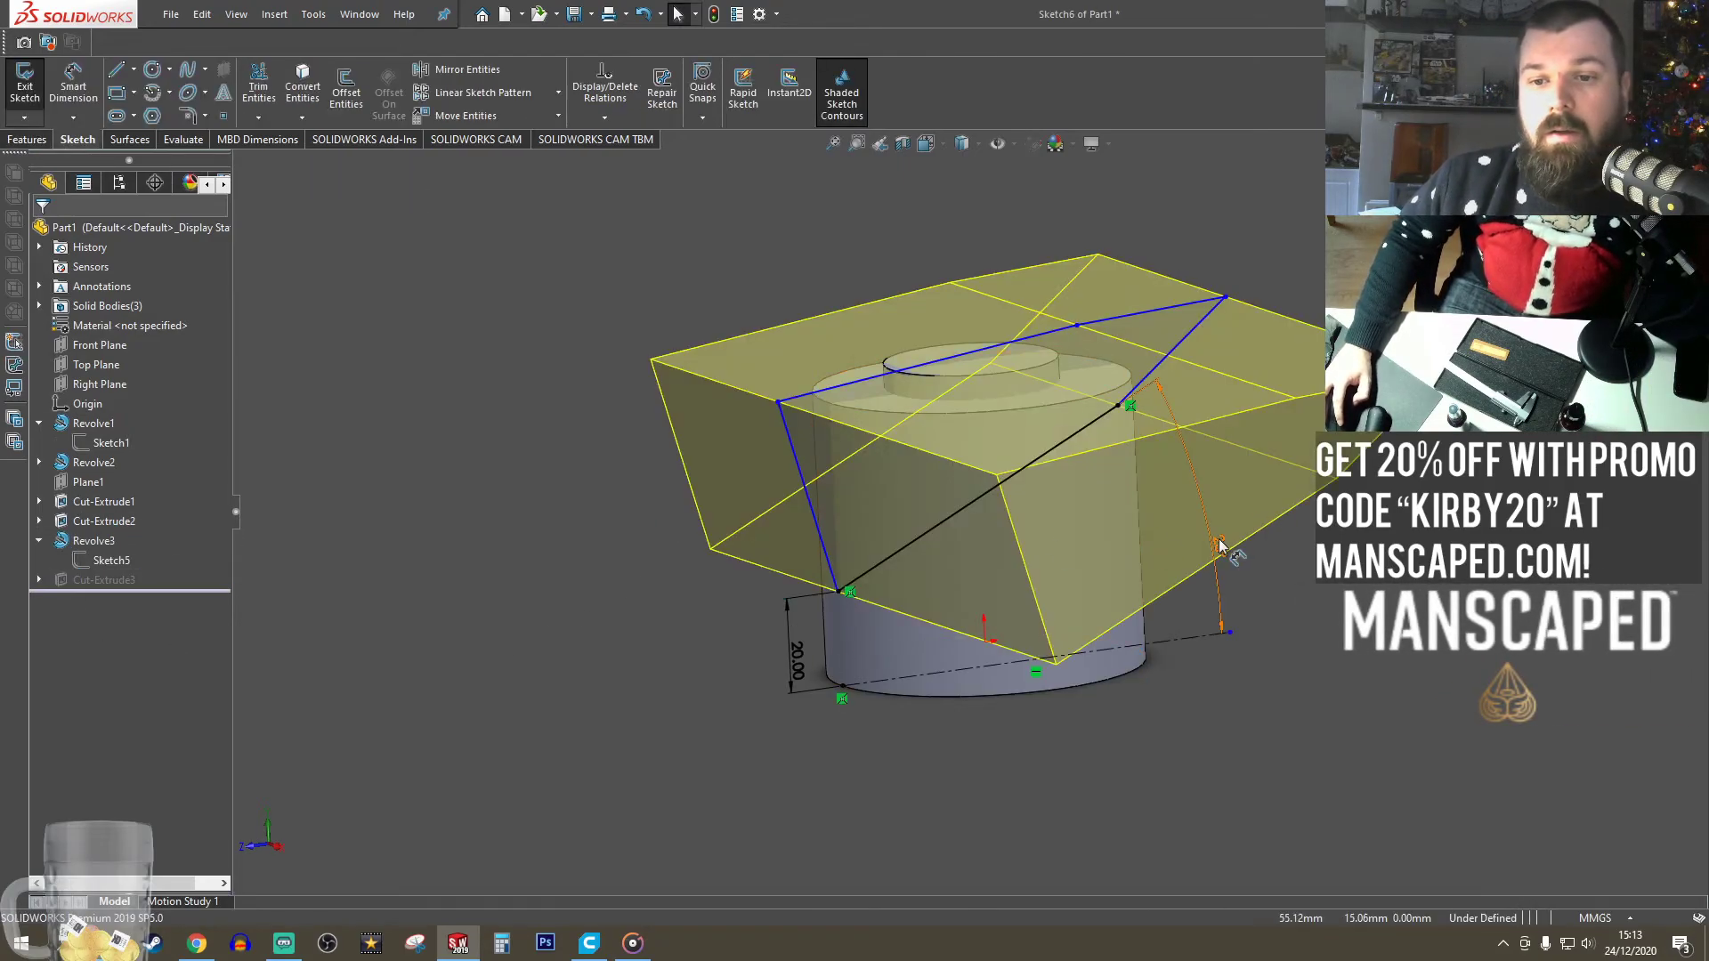
{"action": "double_click", "coordinate": [1216, 545]}
{"action": "type", "text": "20"}
{"action": "key", "text": "Return"}
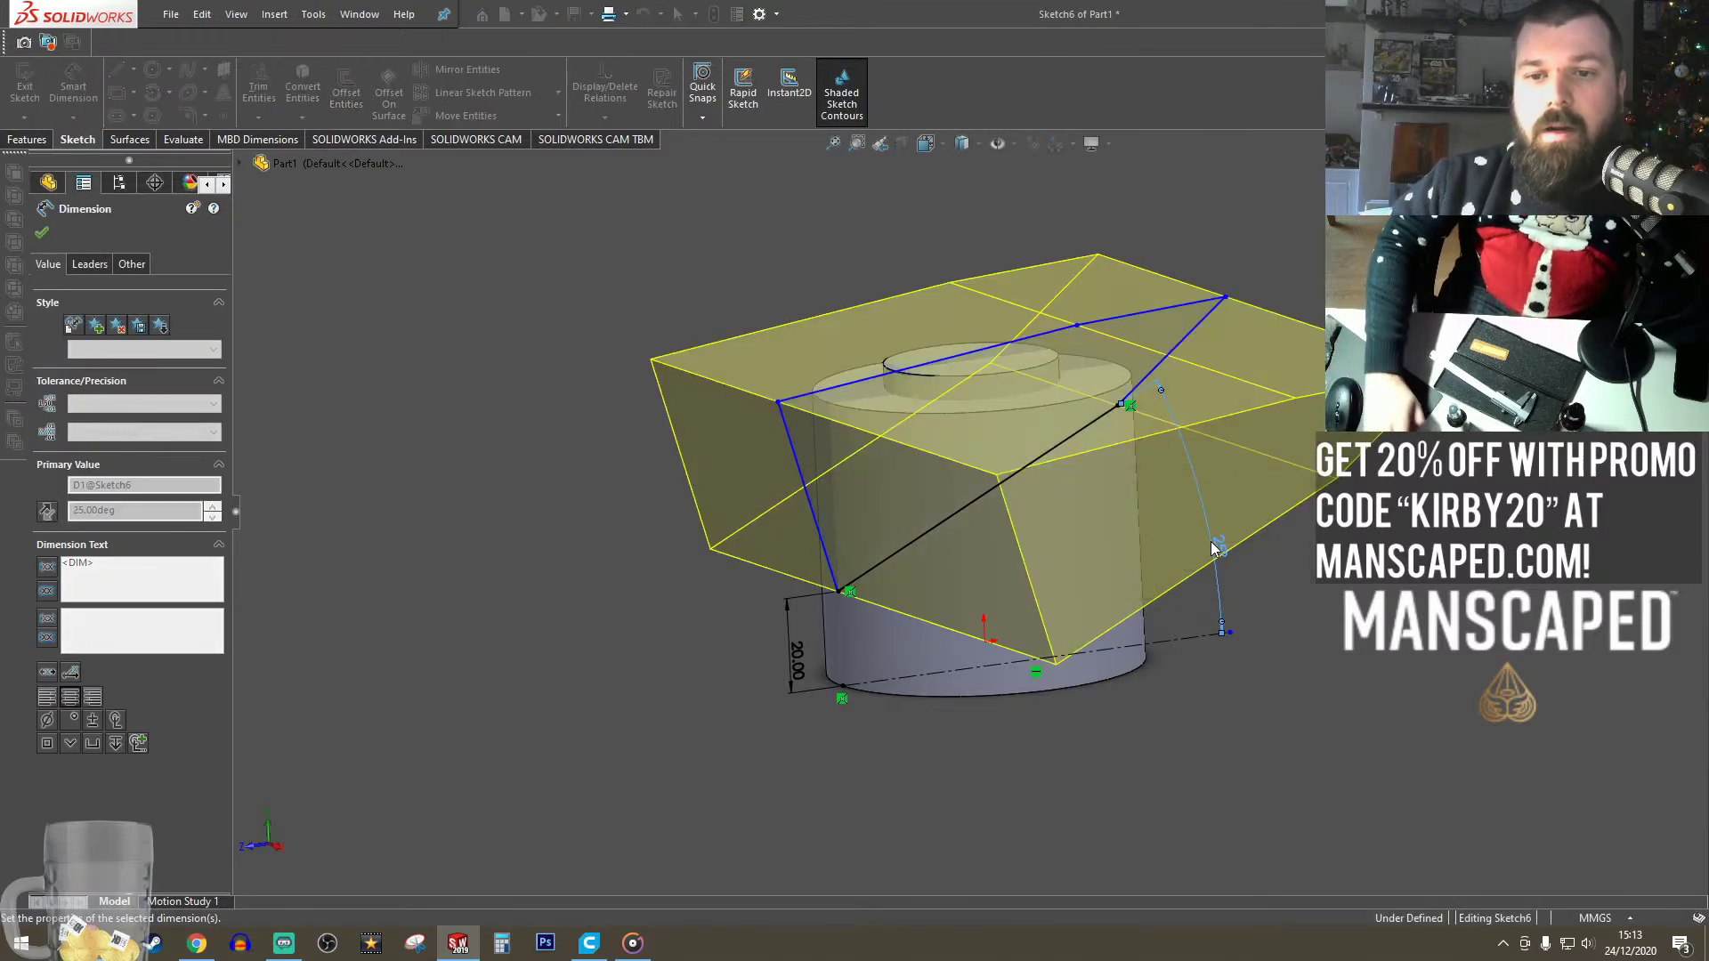
{"action": "left_click", "coordinate": [25, 85]}
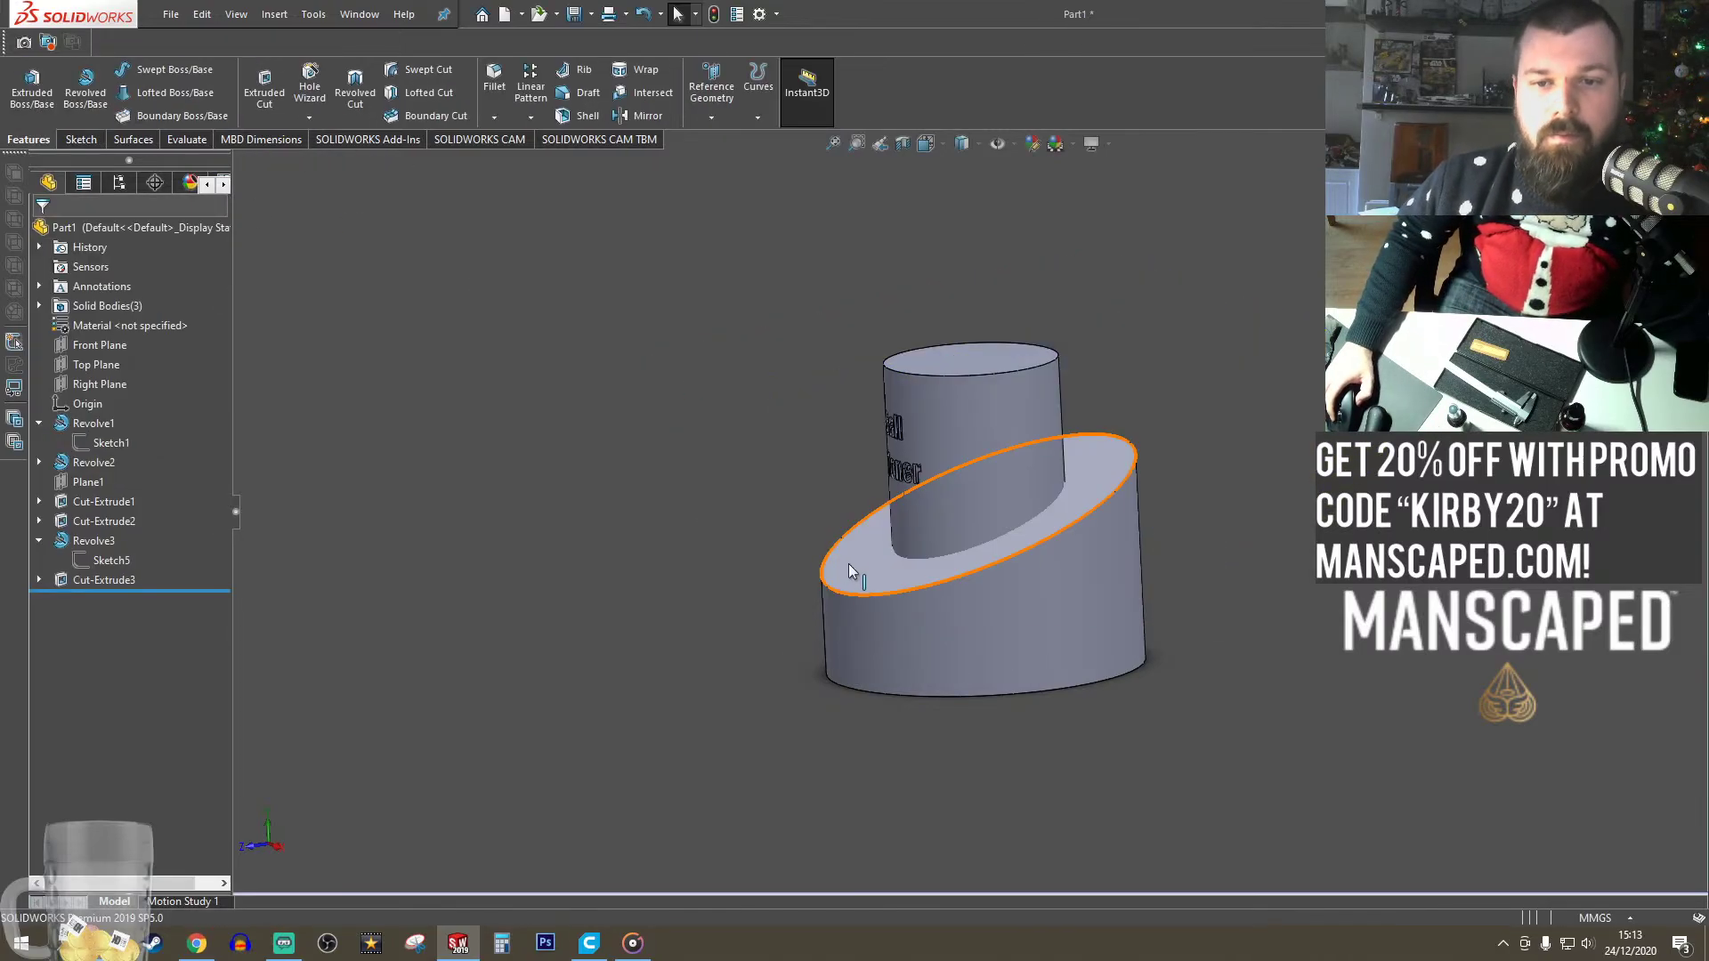
- Hide the outer slanted body so that only the Ball Toner bottle is shown
{"action": "middle_click_drag", "start_coordinate": [969, 579], "coordinate": [990, 613]}
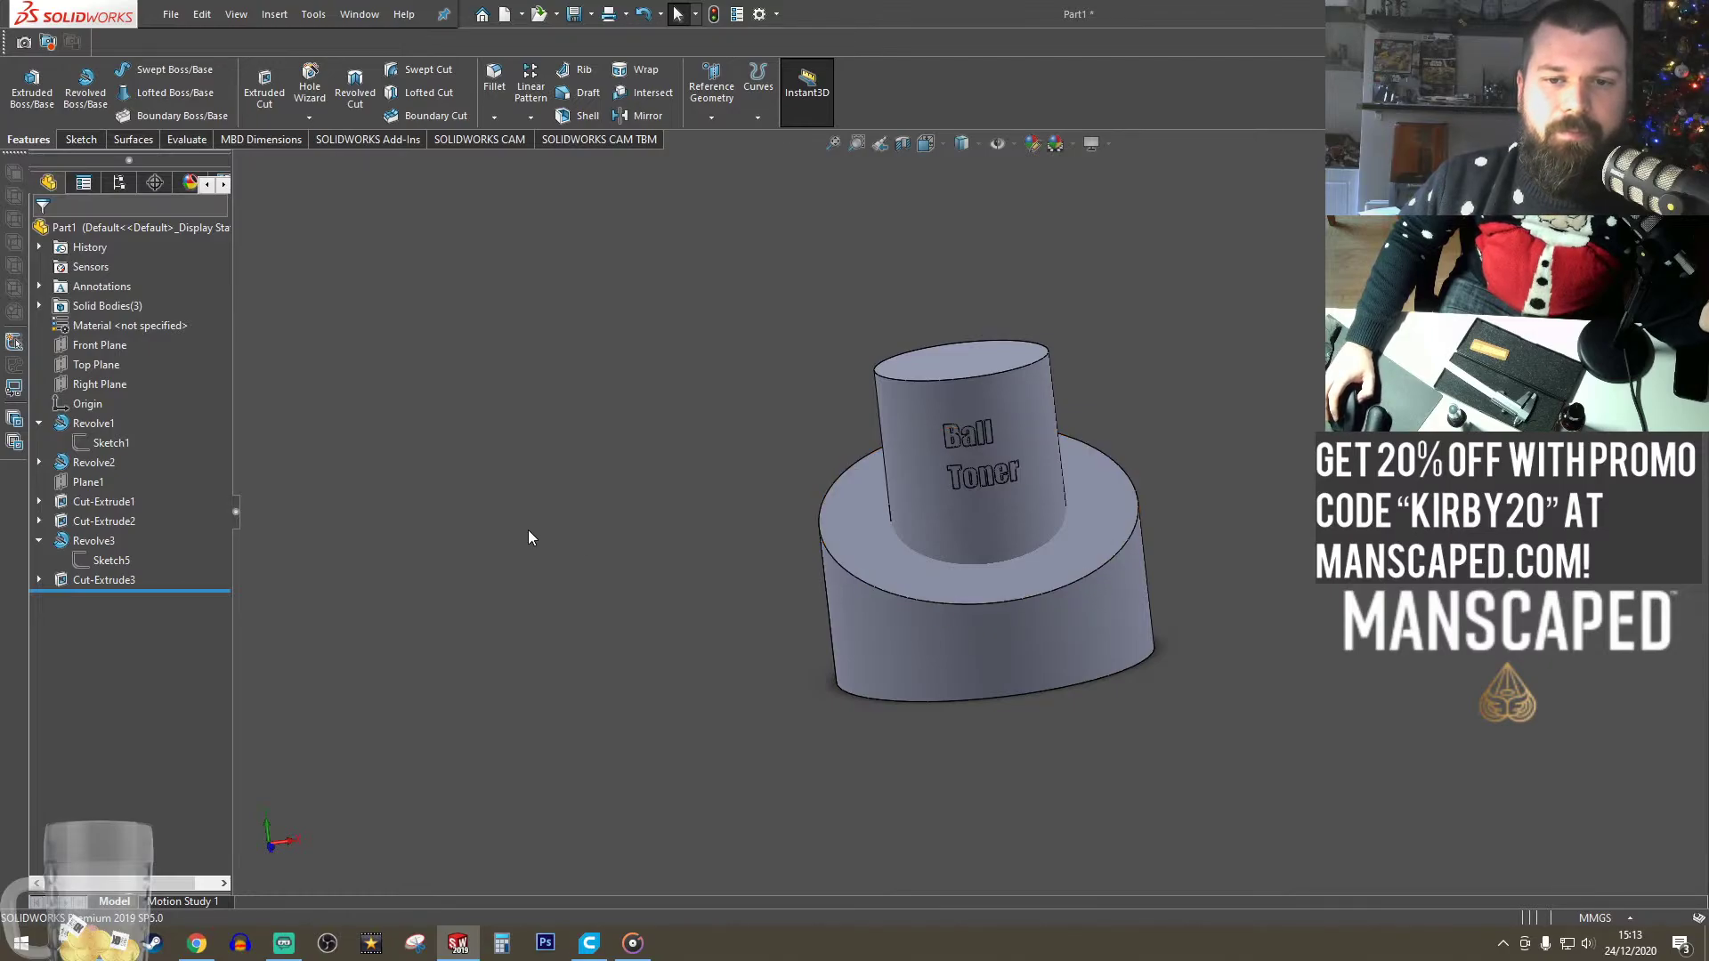
{"action": "middle_click_drag", "start_coordinate": [529, 538], "coordinate": [585, 573]}
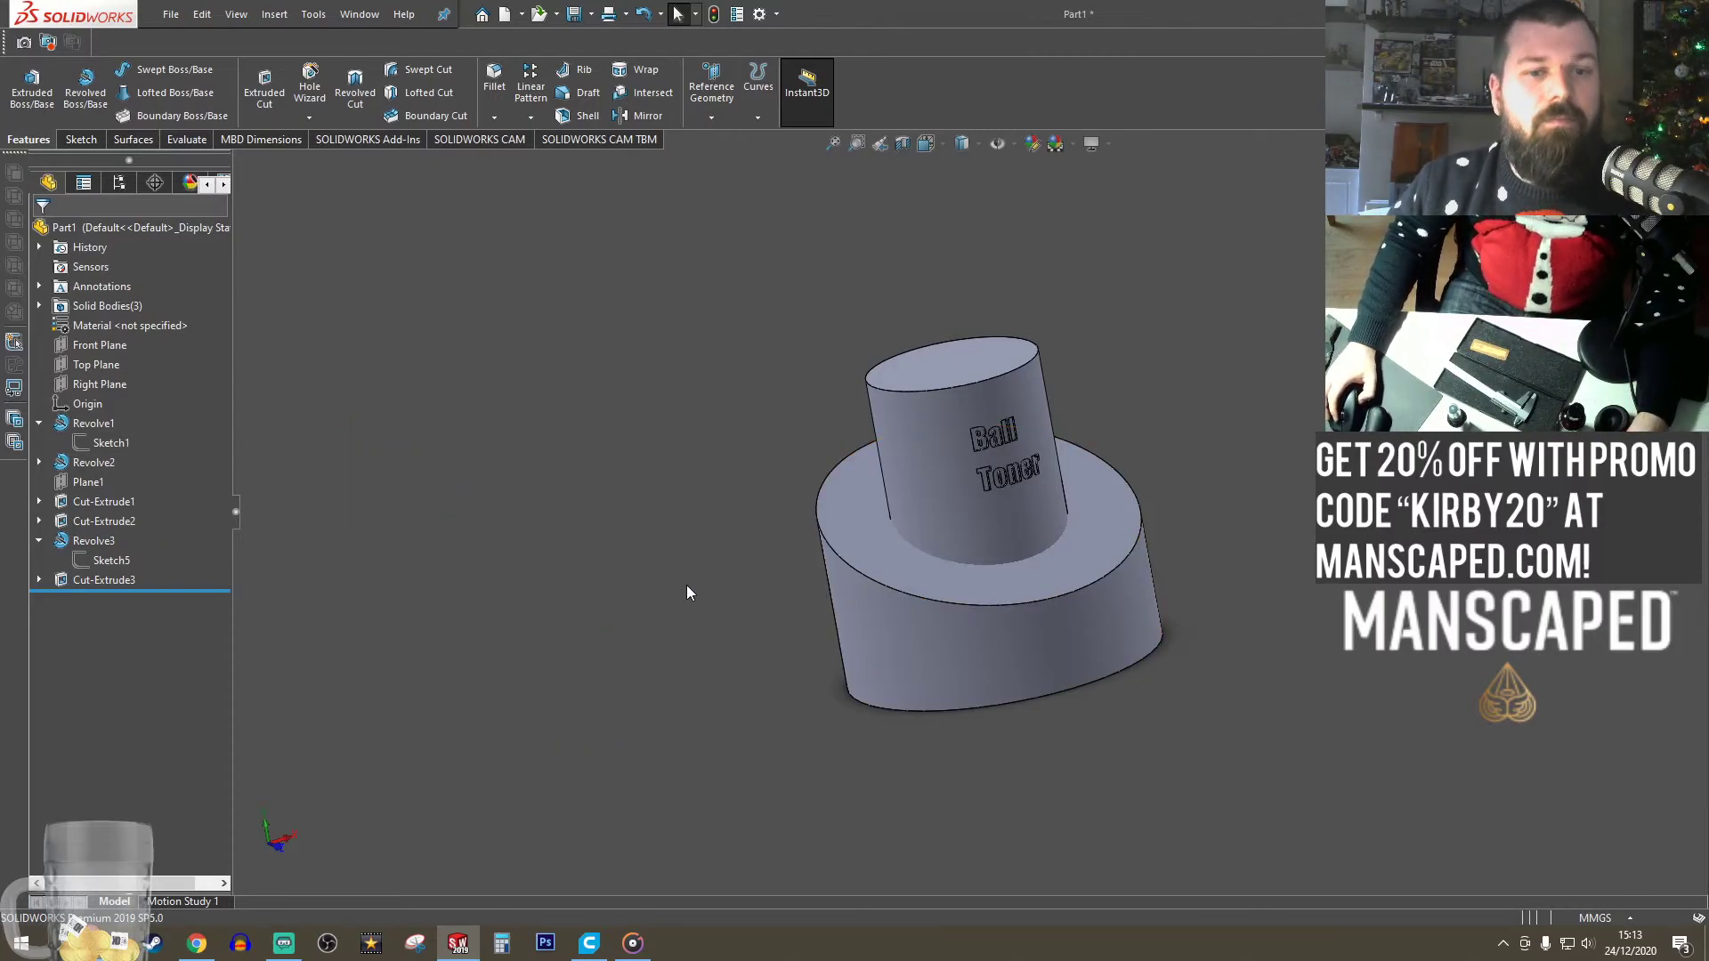
{"action": "middle_click_drag", "start_coordinate": [951, 565], "coordinate": [907, 609]}
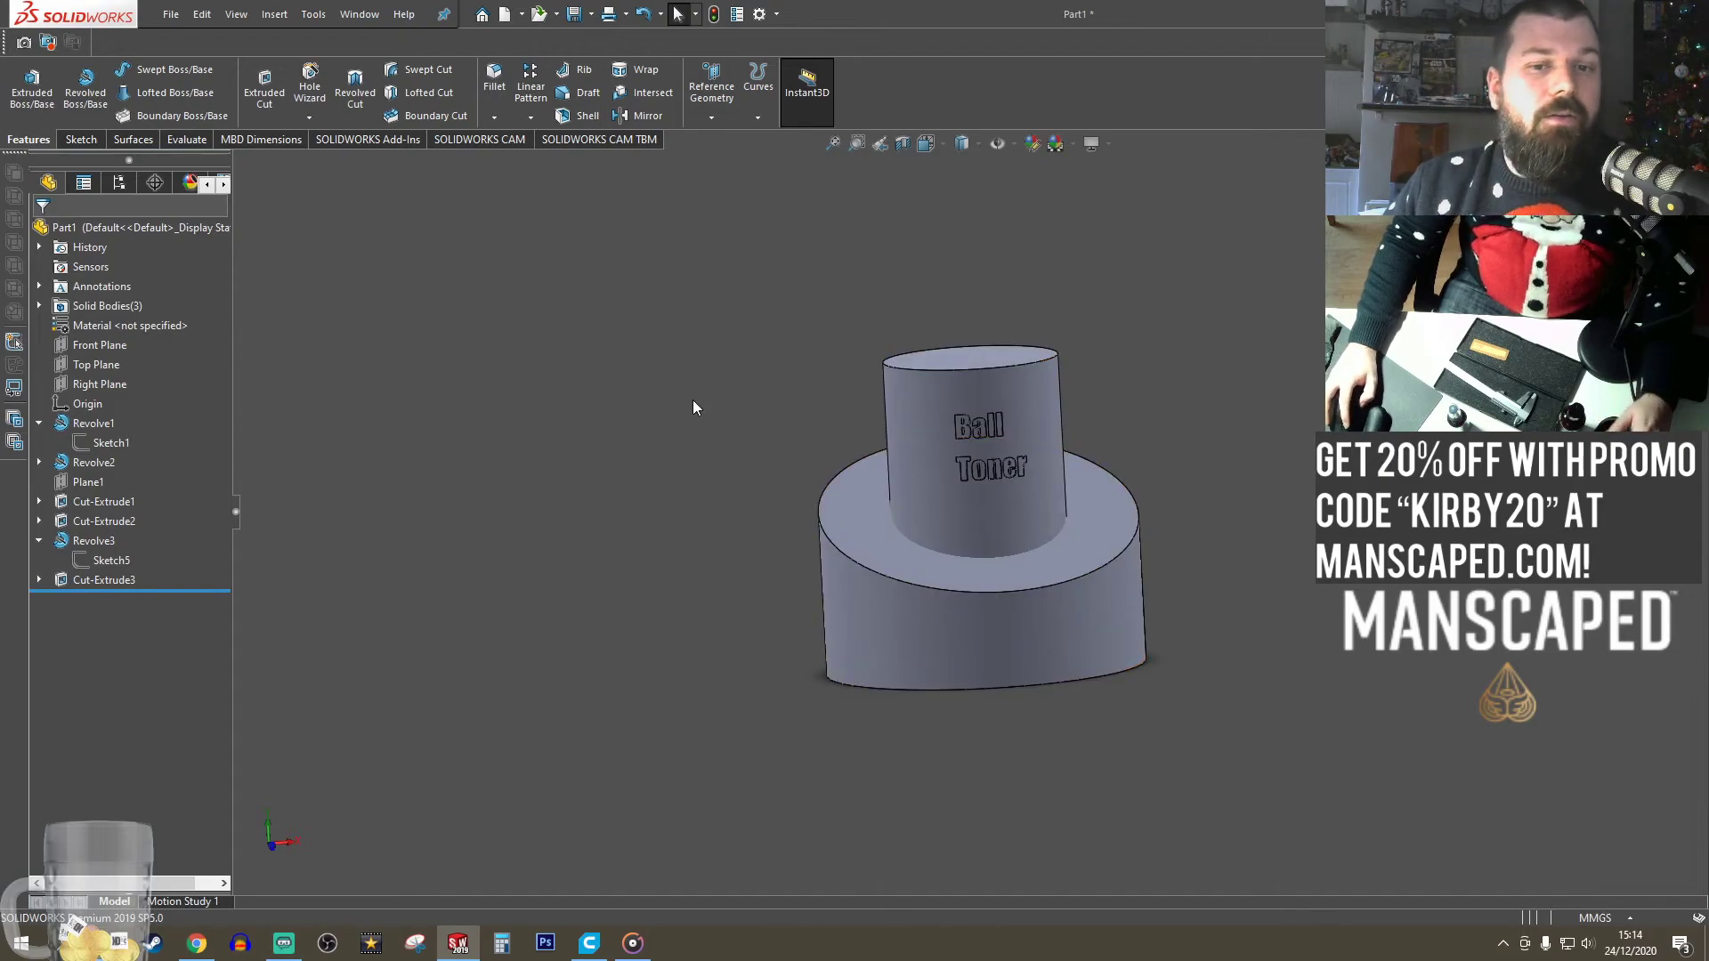
{"action": "left_click", "coordinate": [874, 579]}
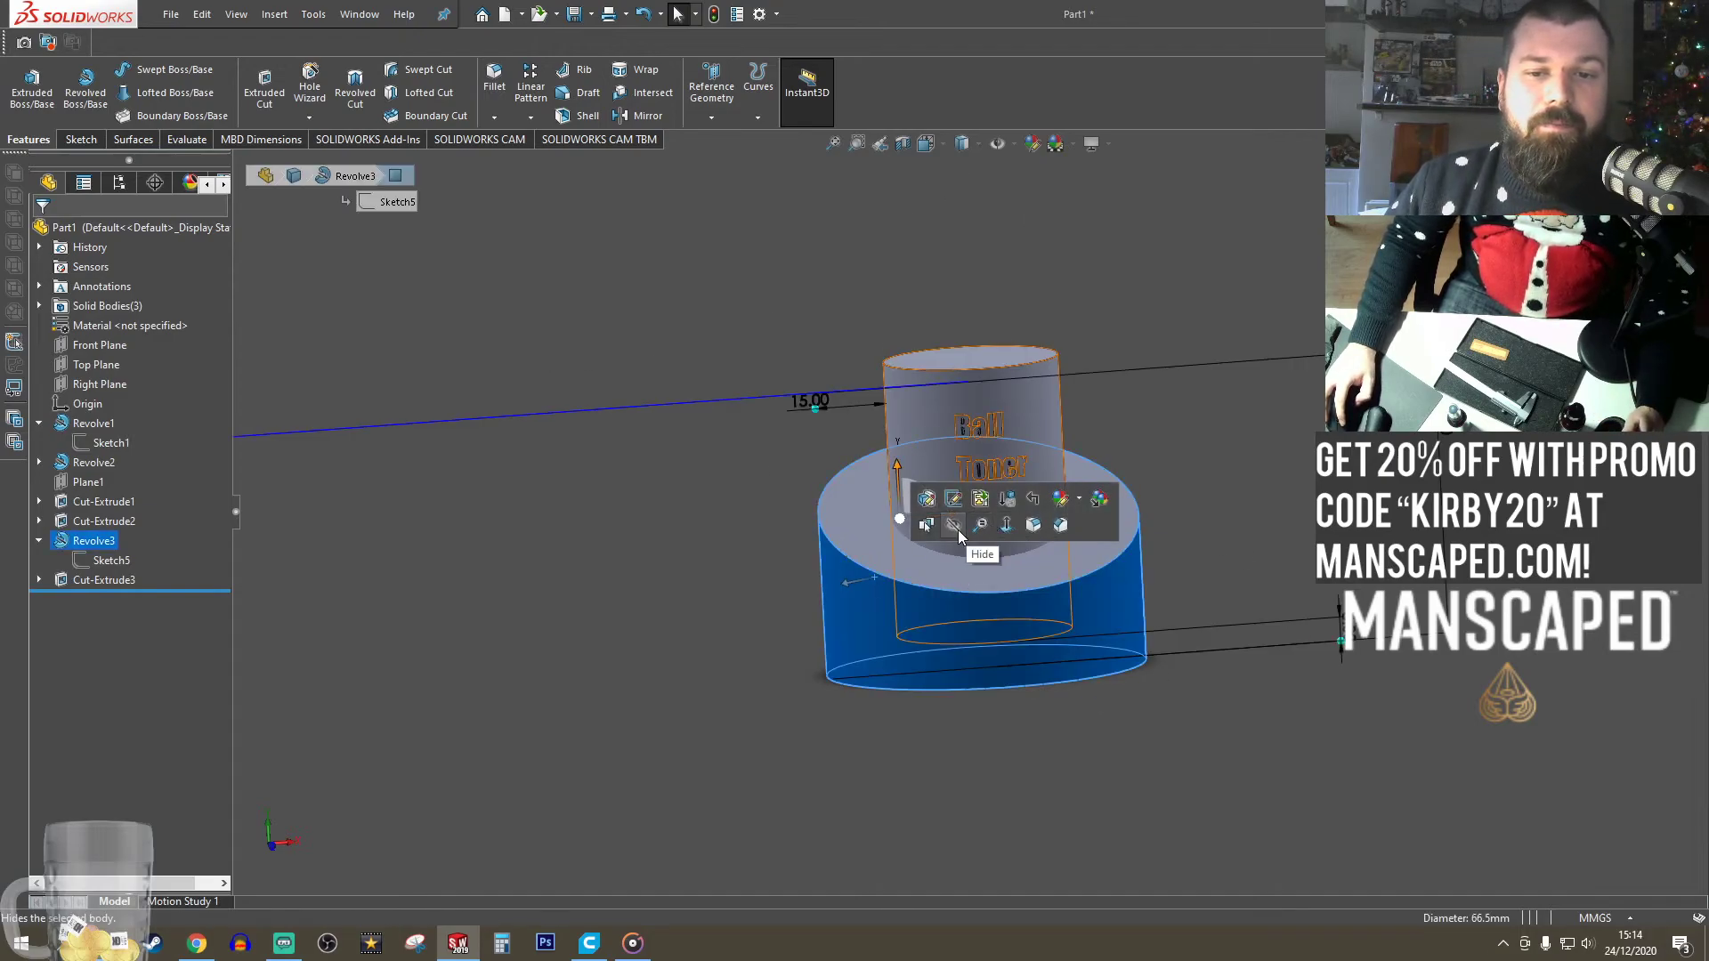
{"action": "left_click", "coordinate": [958, 531]}
{"action": "middle_click_drag", "start_coordinate": [749, 614], "coordinate": [484, 403]}
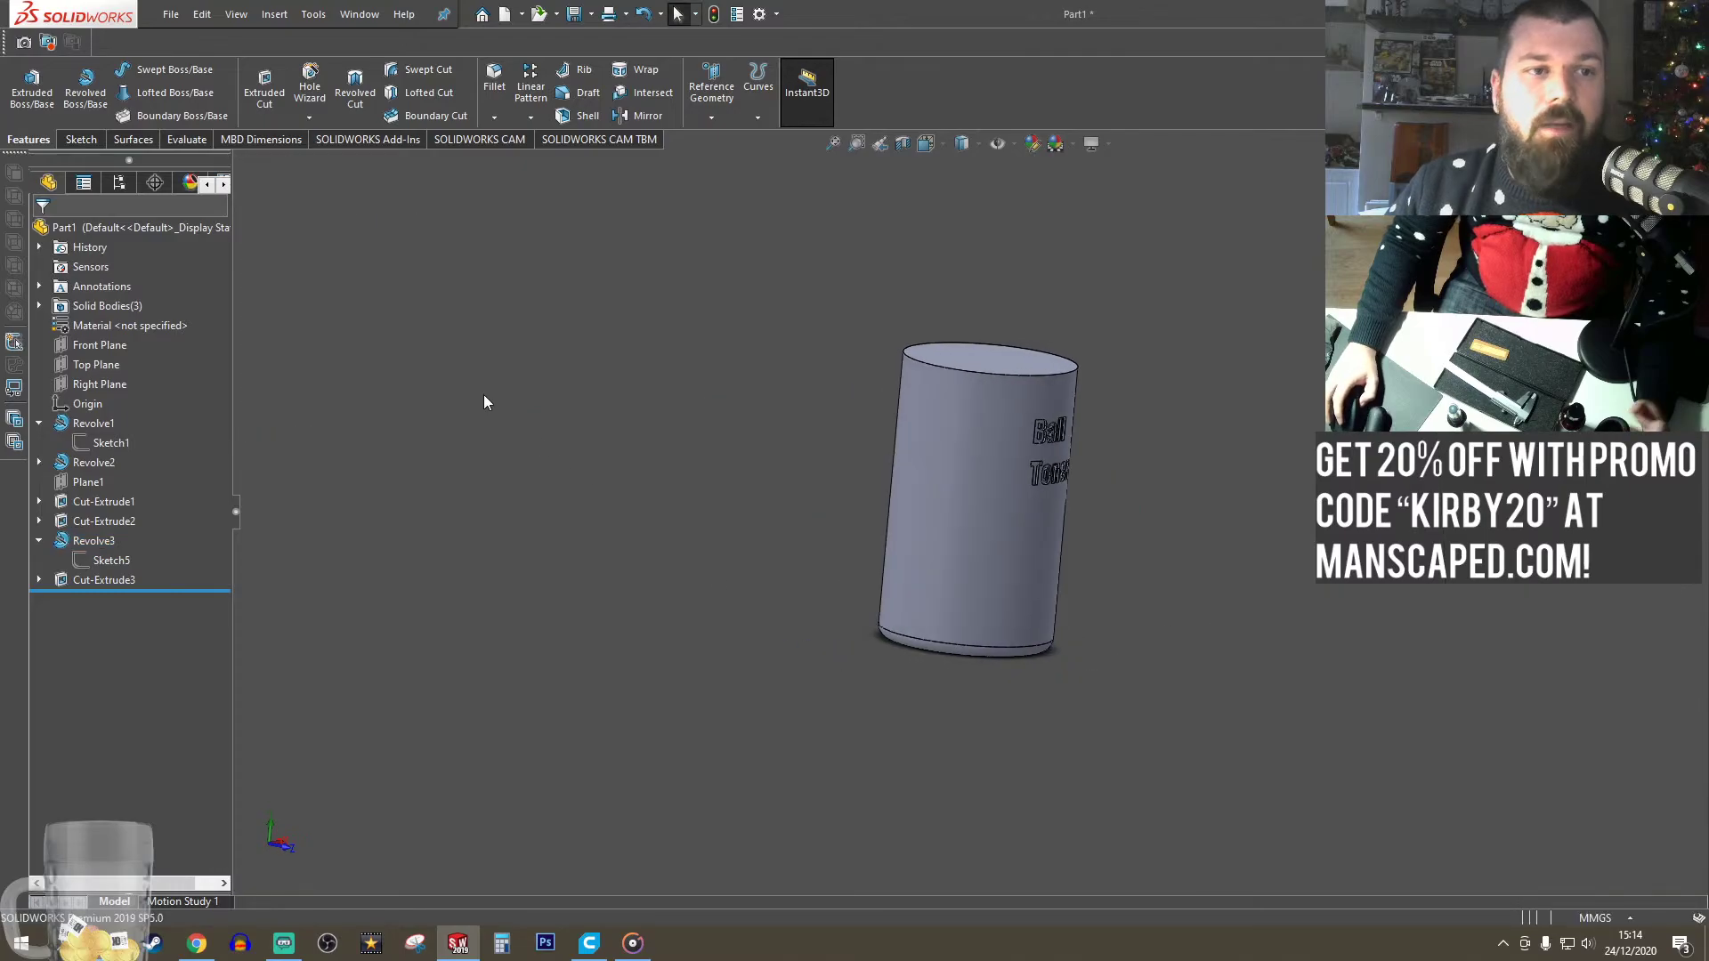
- Create an offset surface 1 mm outside the Ball Toner bottle's side, rounded bottom edge and bottom face
{"action": "left_click", "coordinate": [127, 143]}
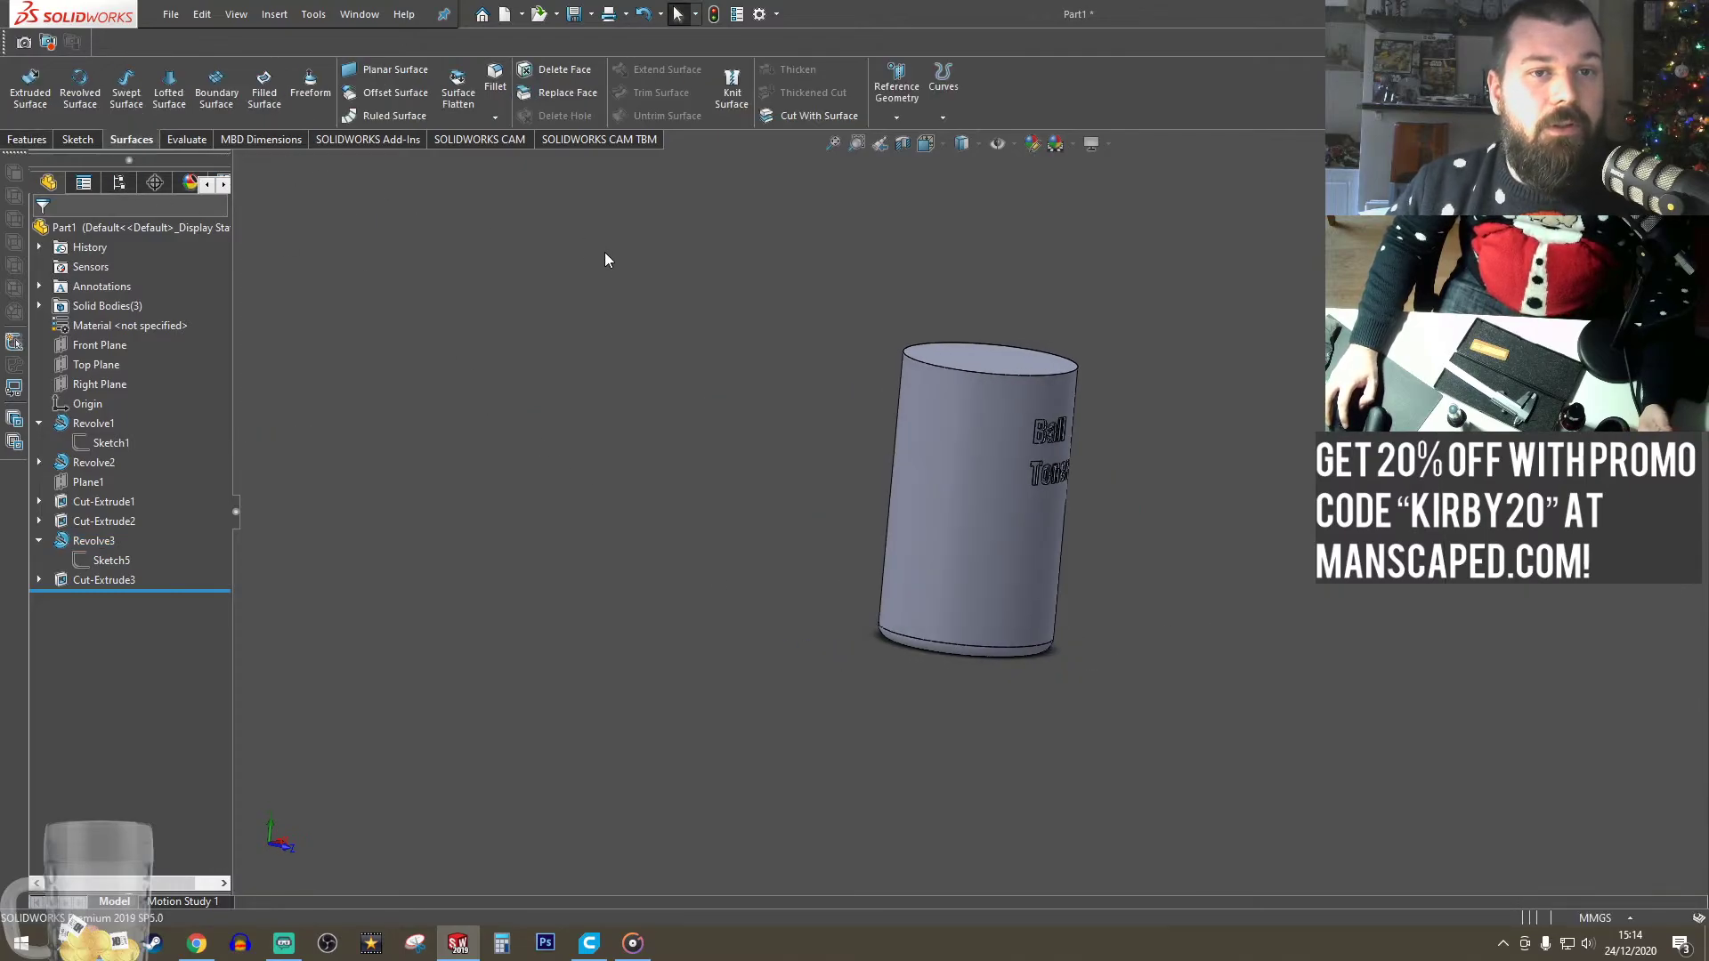
{"action": "left_click", "coordinate": [388, 95]}
{"action": "left_click", "coordinate": [964, 604]}
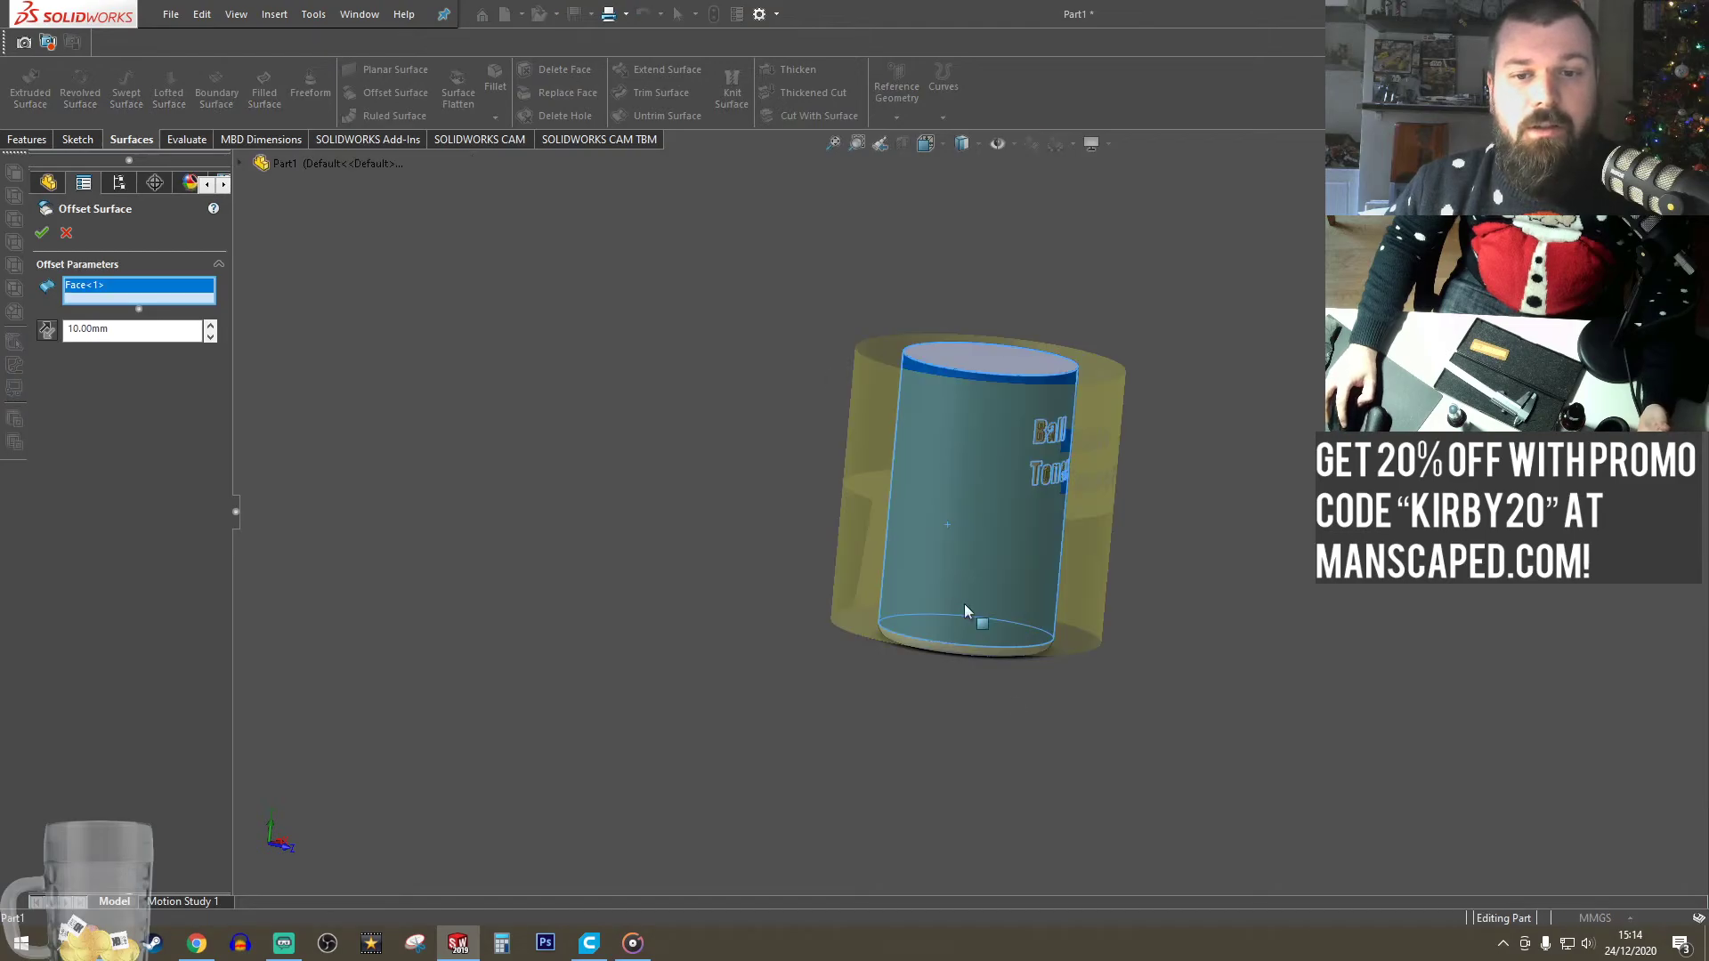
{"action": "scroll", "coordinate": [964, 596], "scroll_direction": "down", "scroll_amount": 5}
{"action": "left_click", "coordinate": [921, 591]}
{"action": "left_click", "coordinate": [926, 641]}
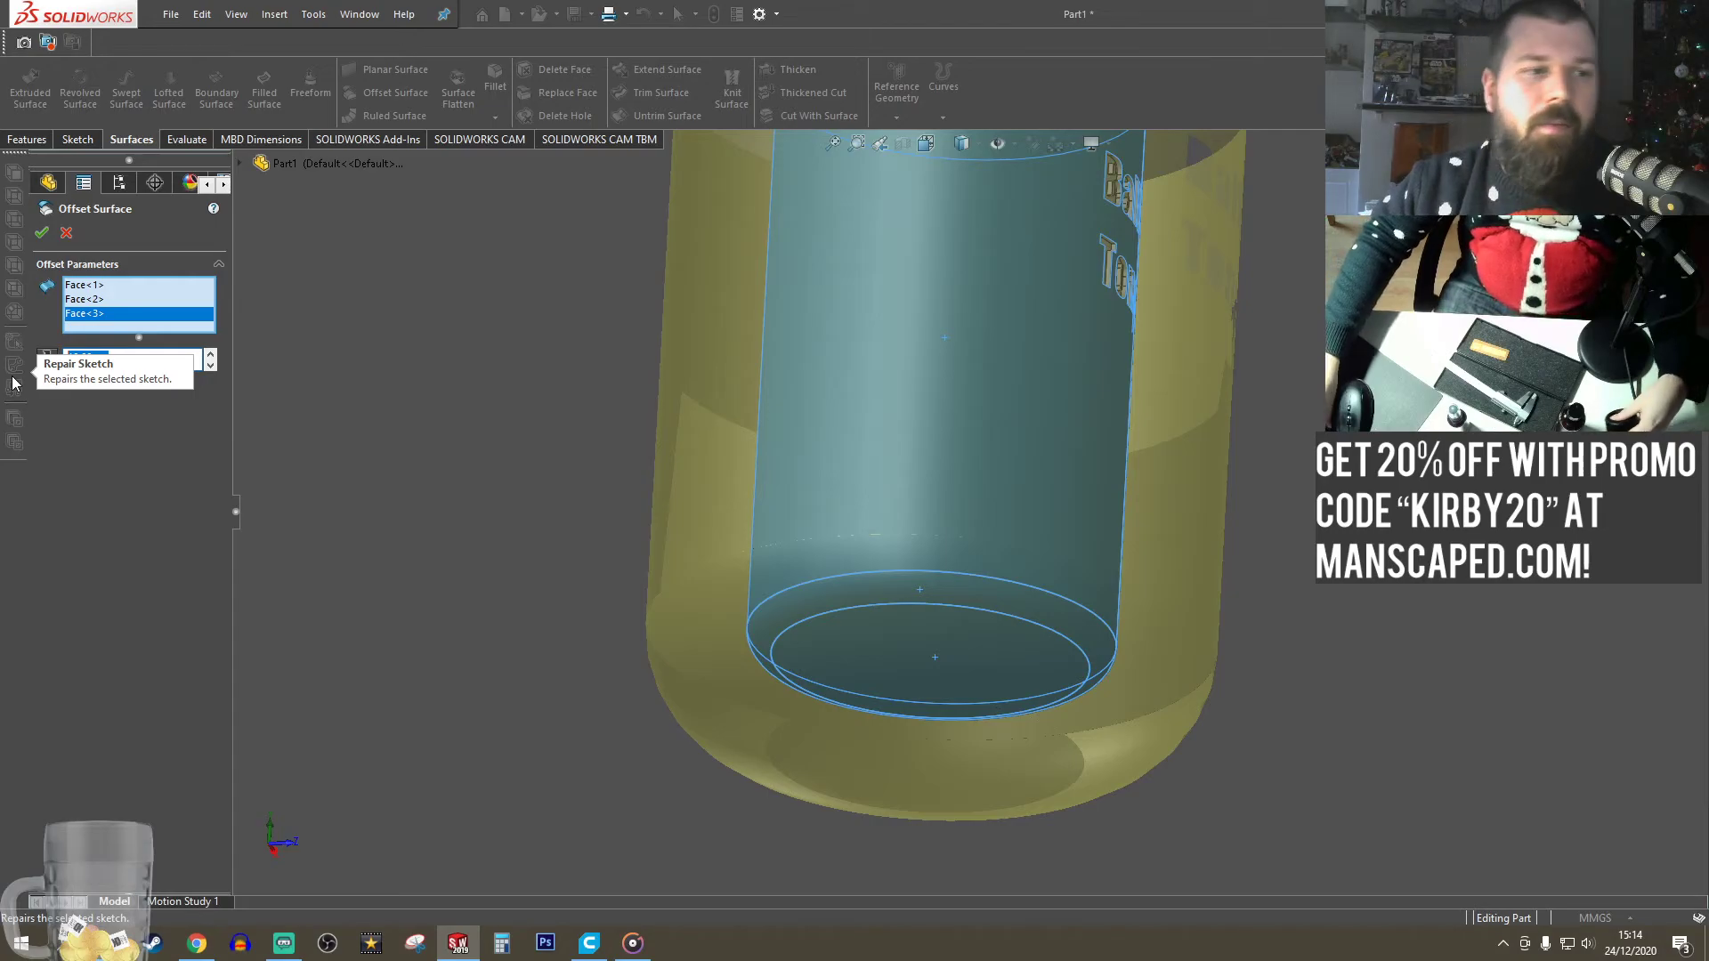
{"action": "type", "text": "1.00mm"}
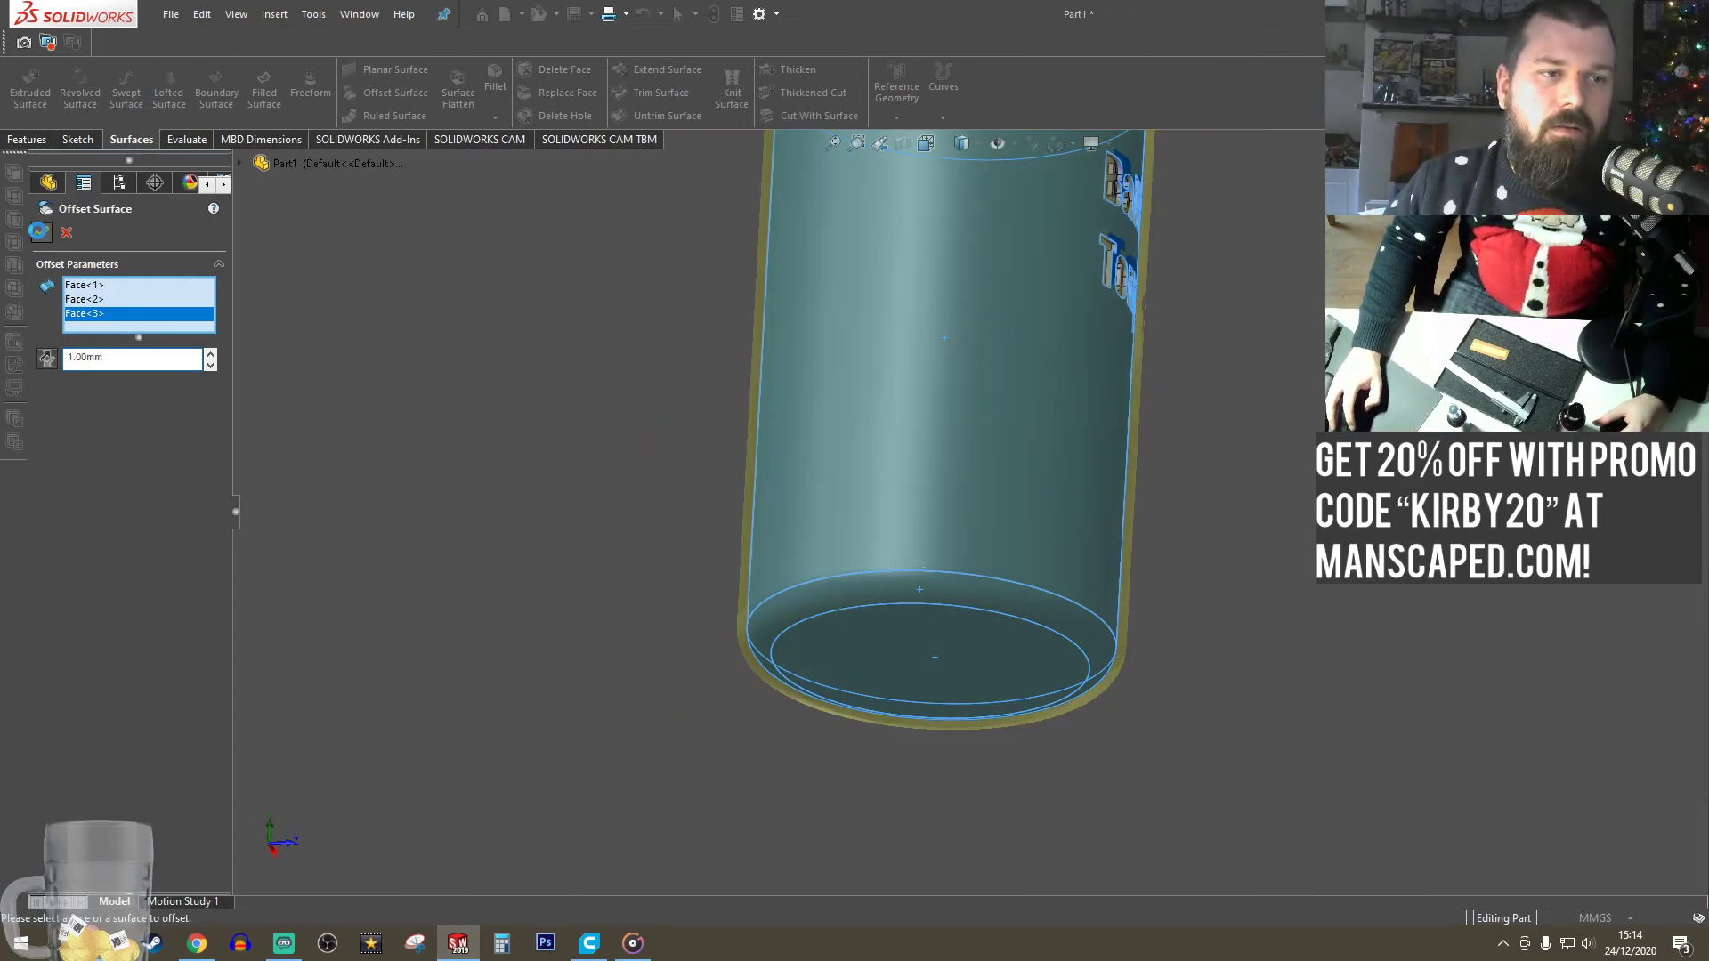
{"action": "key", "text": "Return"}
- Hide the solid Ball Toner bottle inside the offset surface
{"action": "middle_click_drag", "start_coordinate": [541, 370], "coordinate": [1155, 256]}
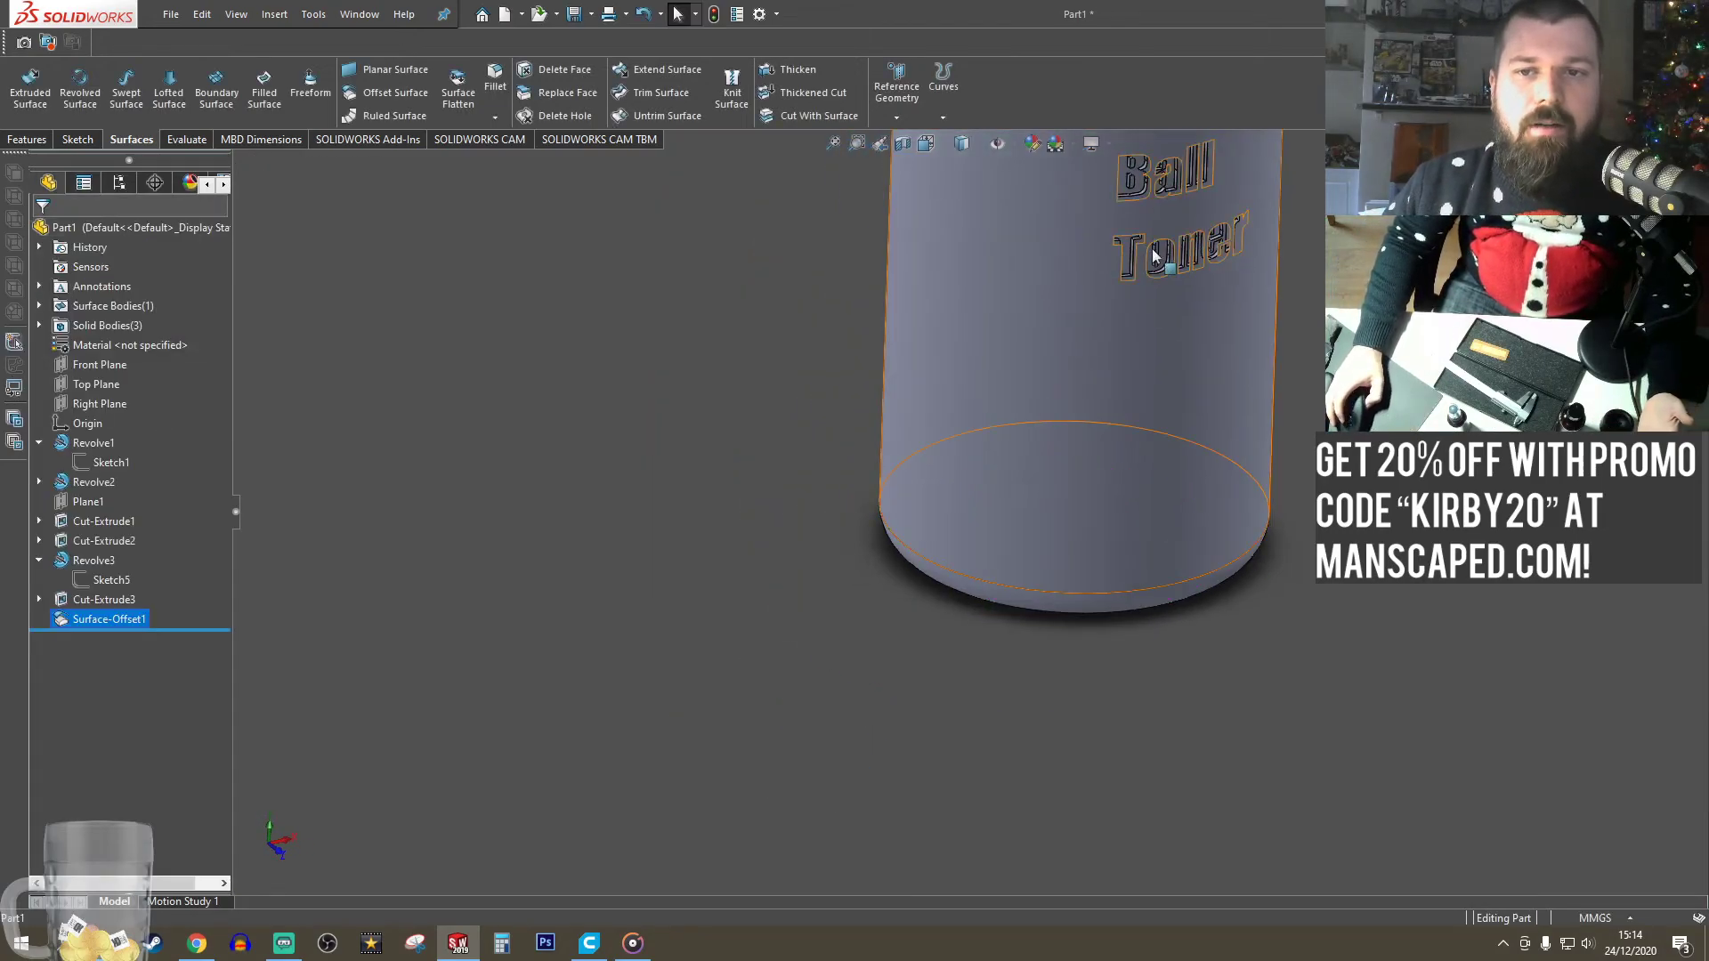
{"action": "scroll", "coordinate": [1152, 248], "scroll_direction": "up", "scroll_amount": 3}
{"action": "scroll", "coordinate": [1009, 349], "scroll_direction": "down", "scroll_amount": 2}
{"action": "left_click", "coordinate": [1010, 349]}
{"action": "left_click", "coordinate": [1066, 318]}
{"action": "scroll", "coordinate": [937, 528], "scroll_direction": "down", "scroll_amount": 2}
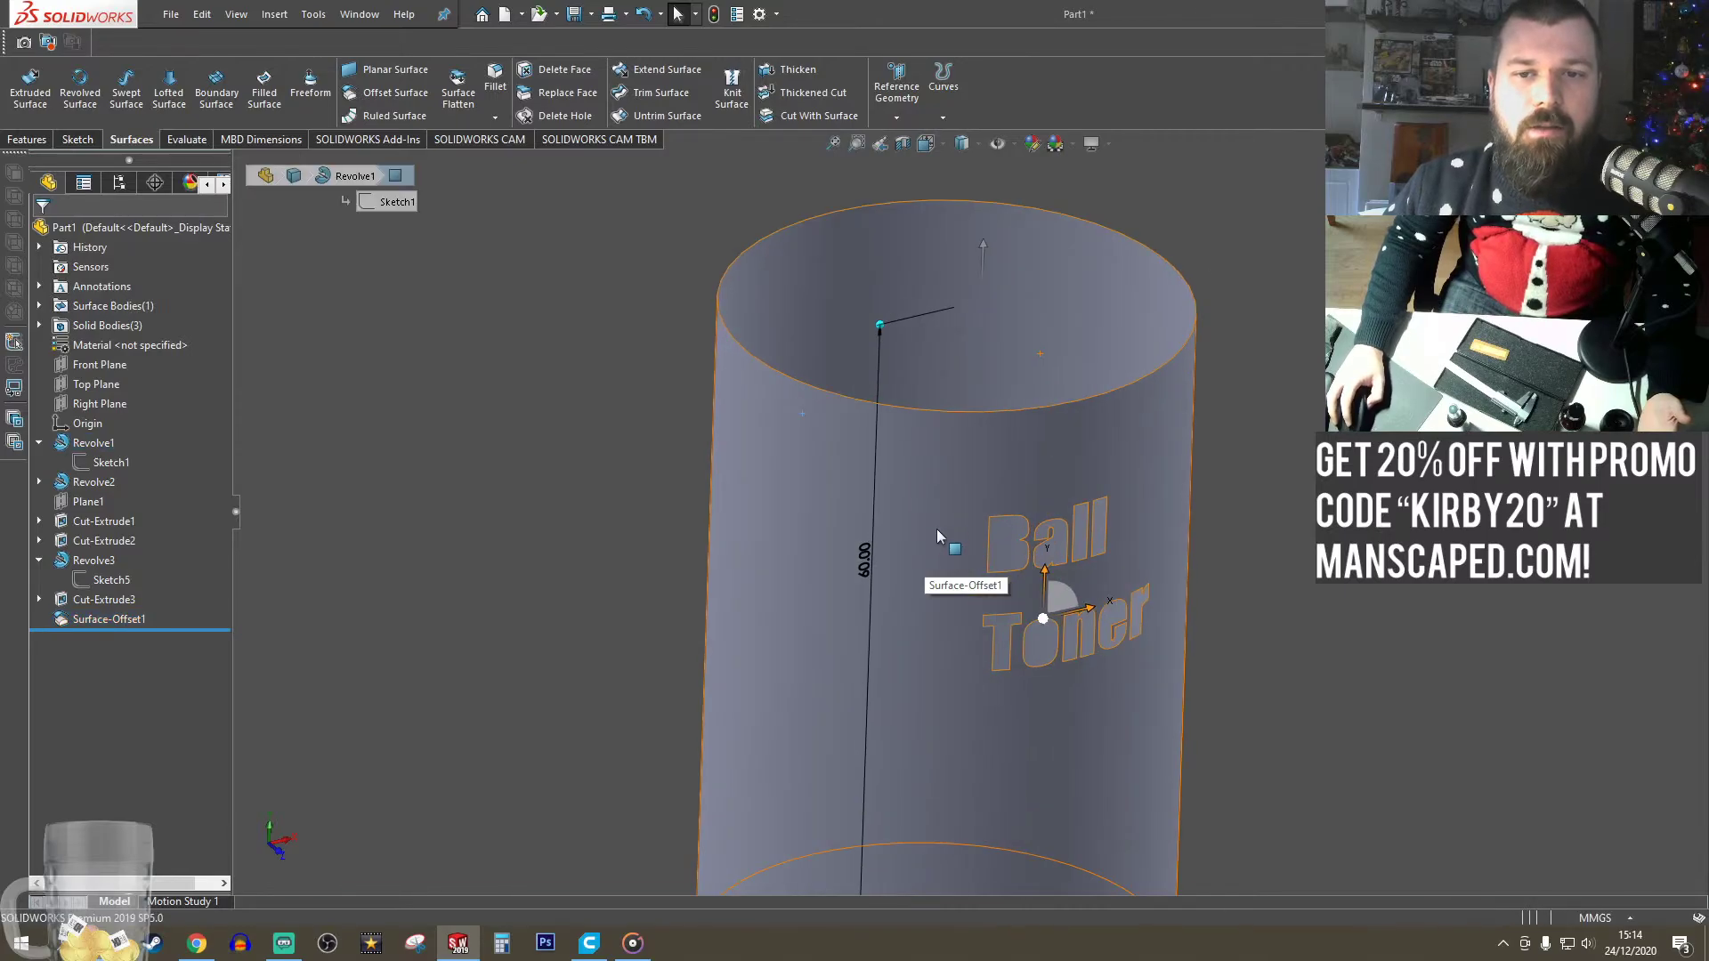
- Expand the solid bodies list and show the outer slanted body again
{"action": "middle_click_drag", "start_coordinate": [936, 529], "coordinate": [944, 677]}
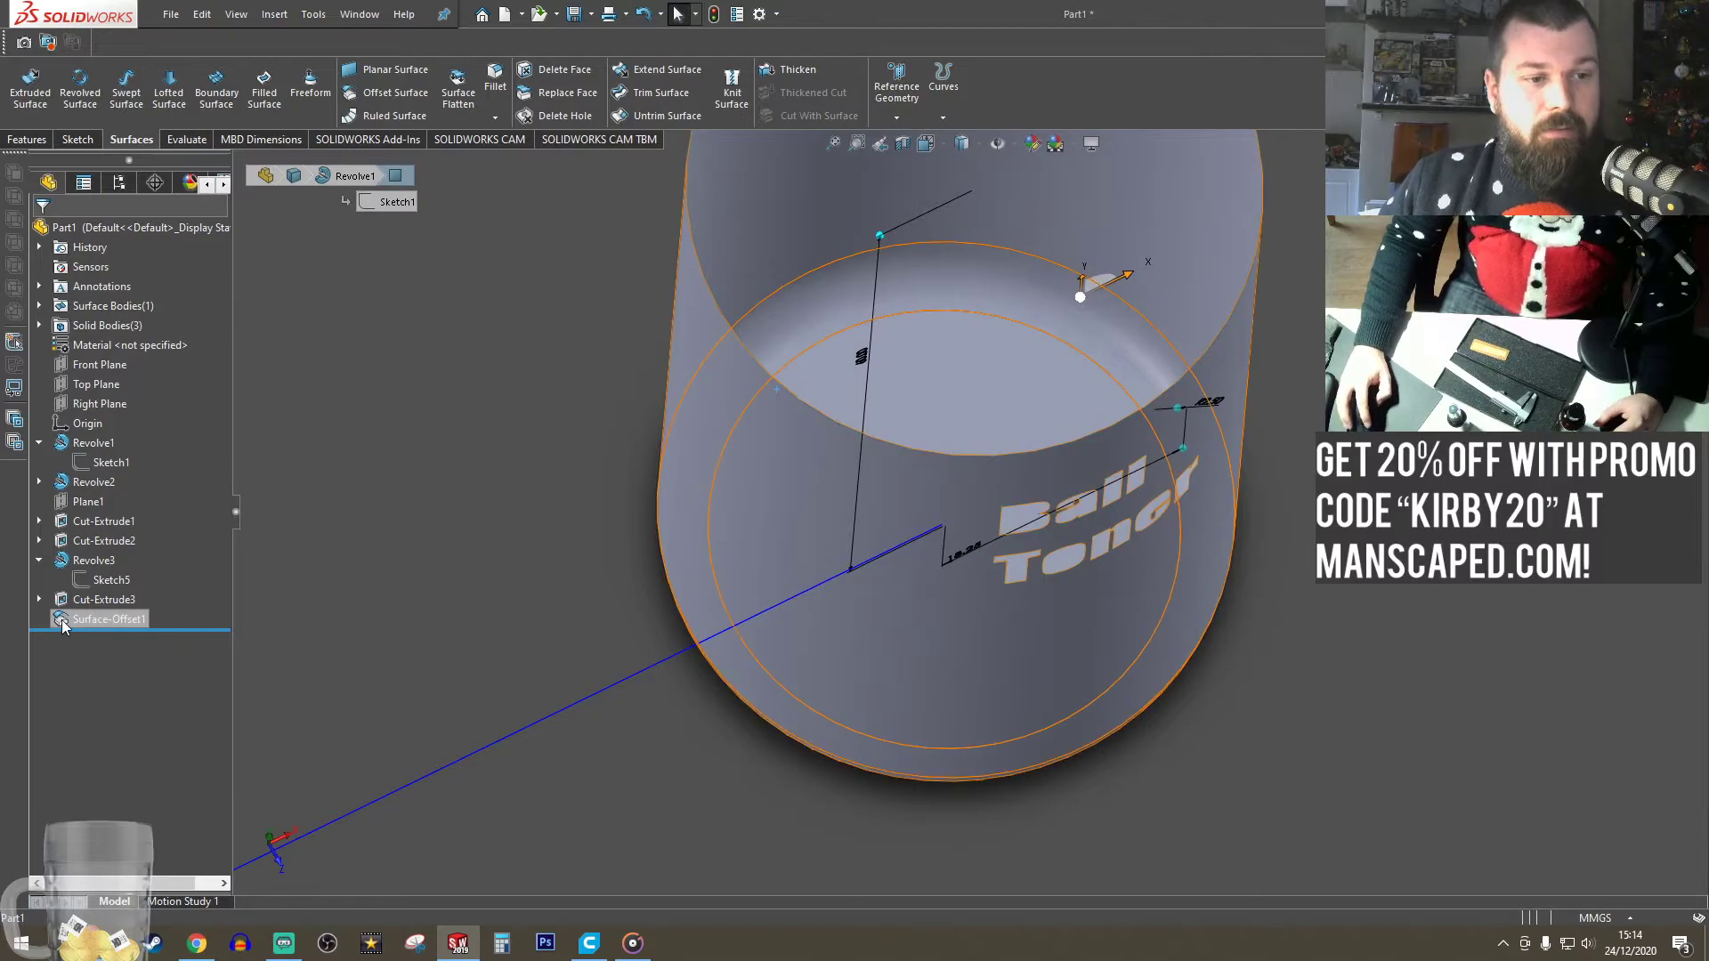
{"action": "left_click", "coordinate": [43, 307]}
{"action": "left_click", "coordinate": [49, 310]}
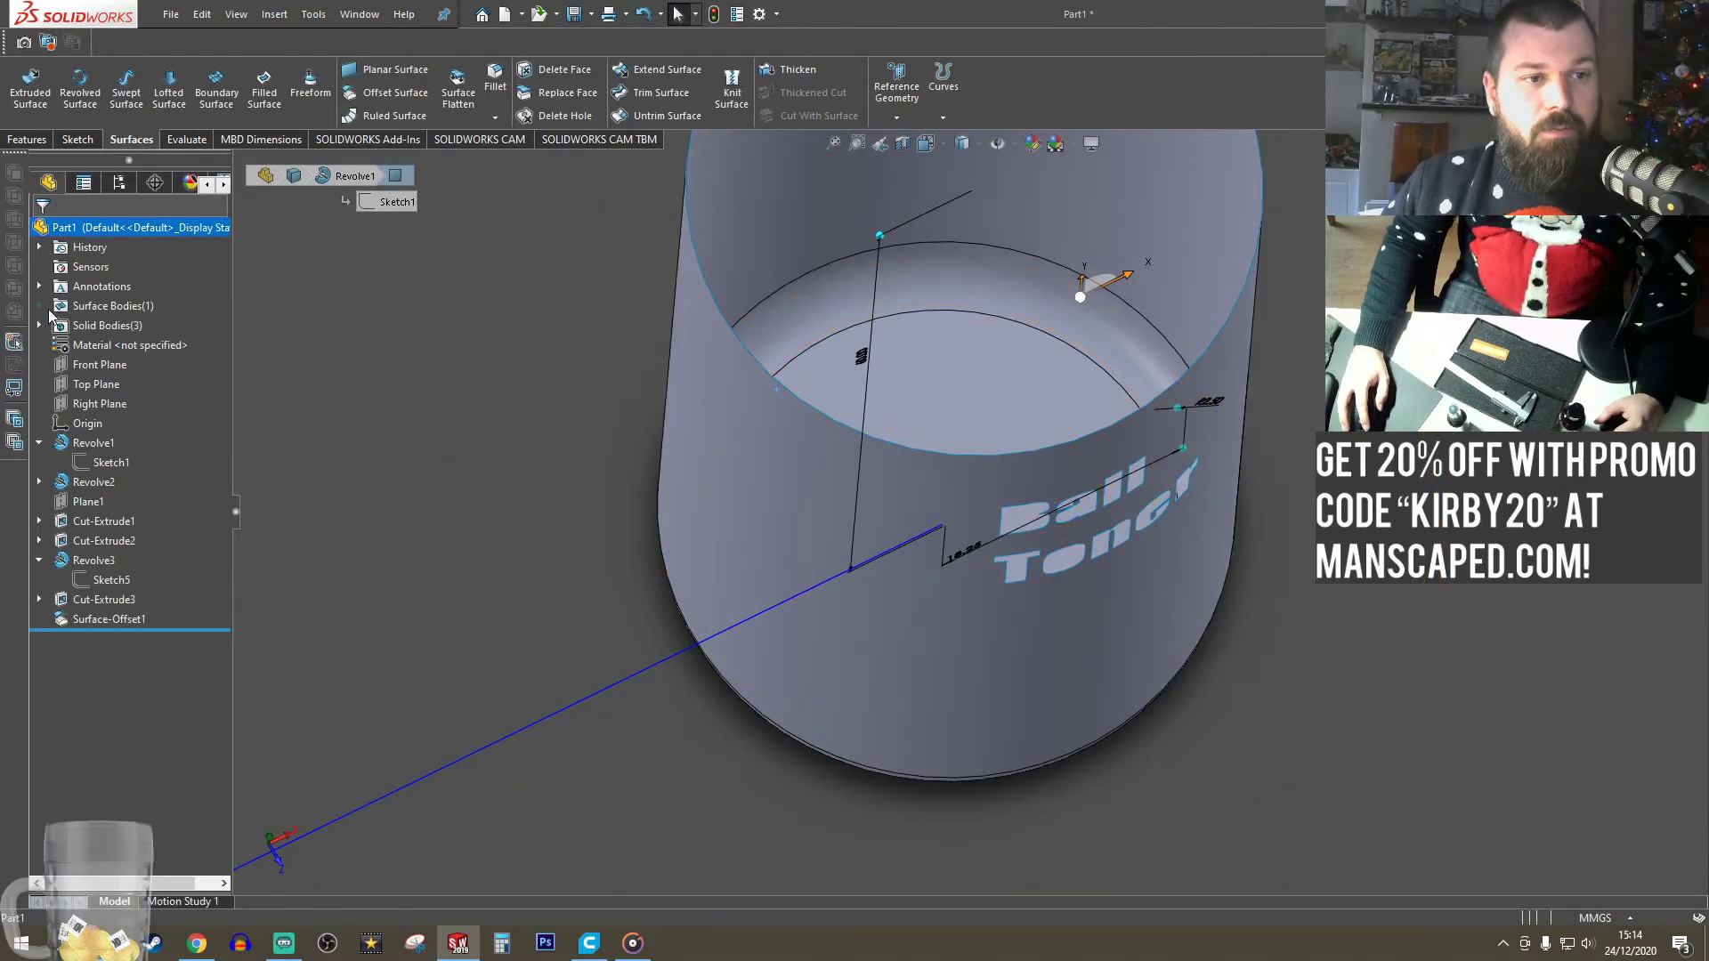
{"action": "left_click", "coordinate": [50, 326]}
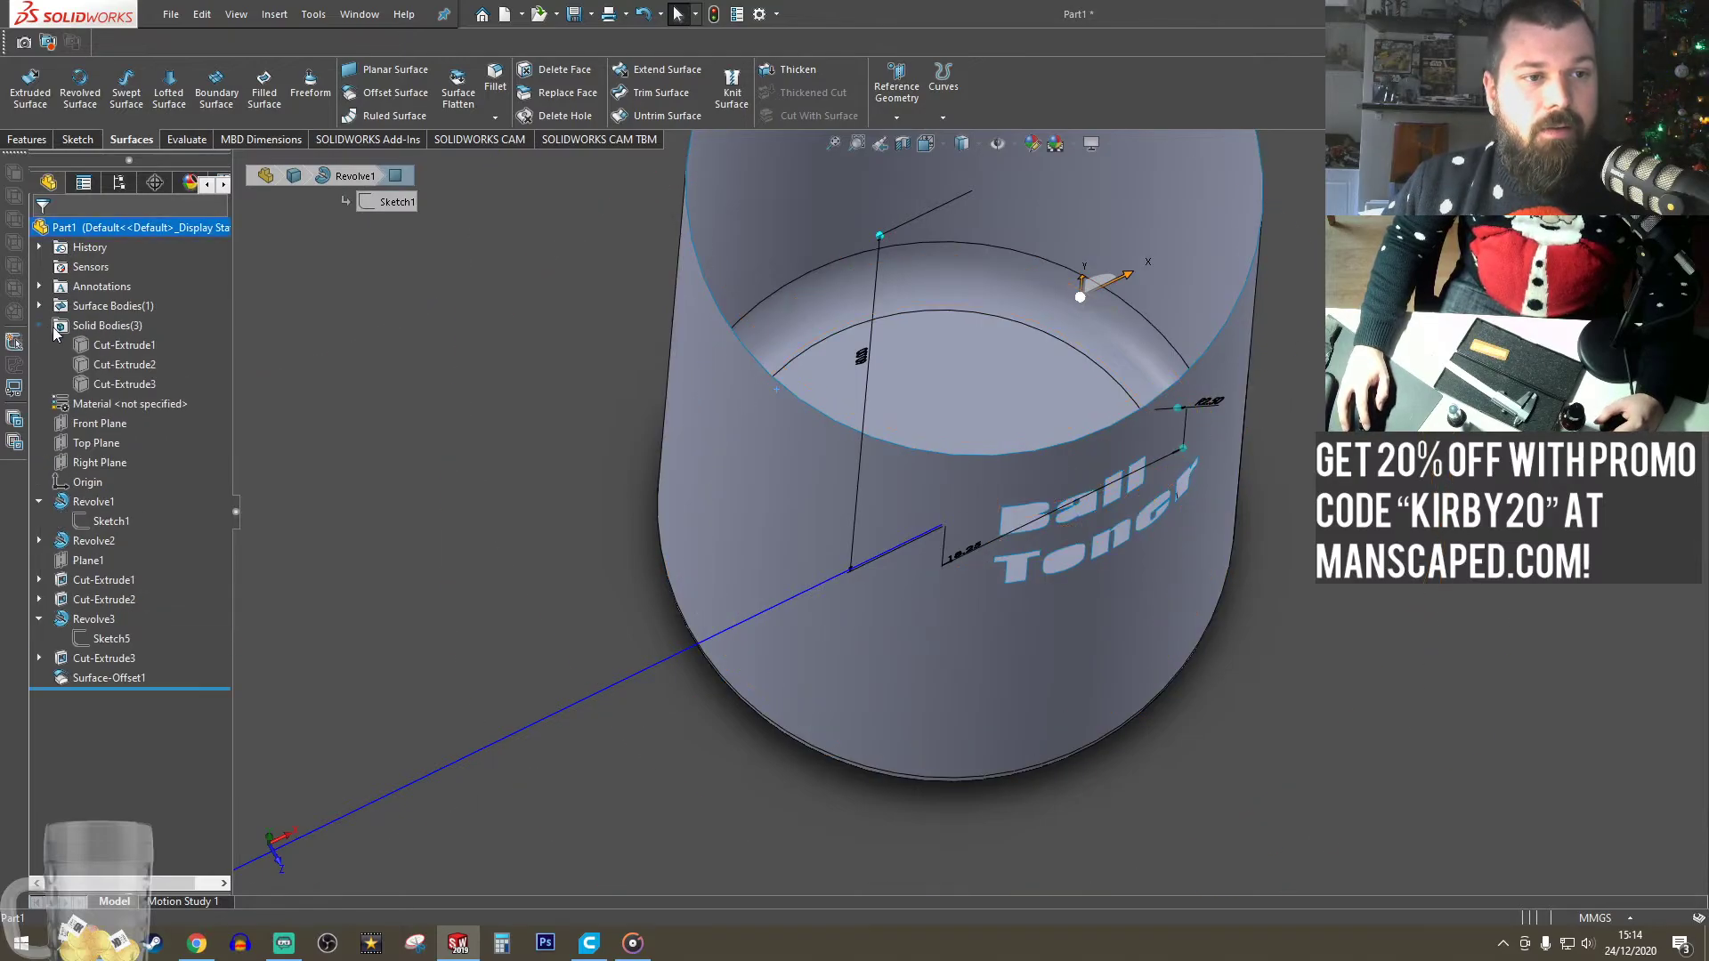
{"action": "left_click", "coordinate": [118, 384]}
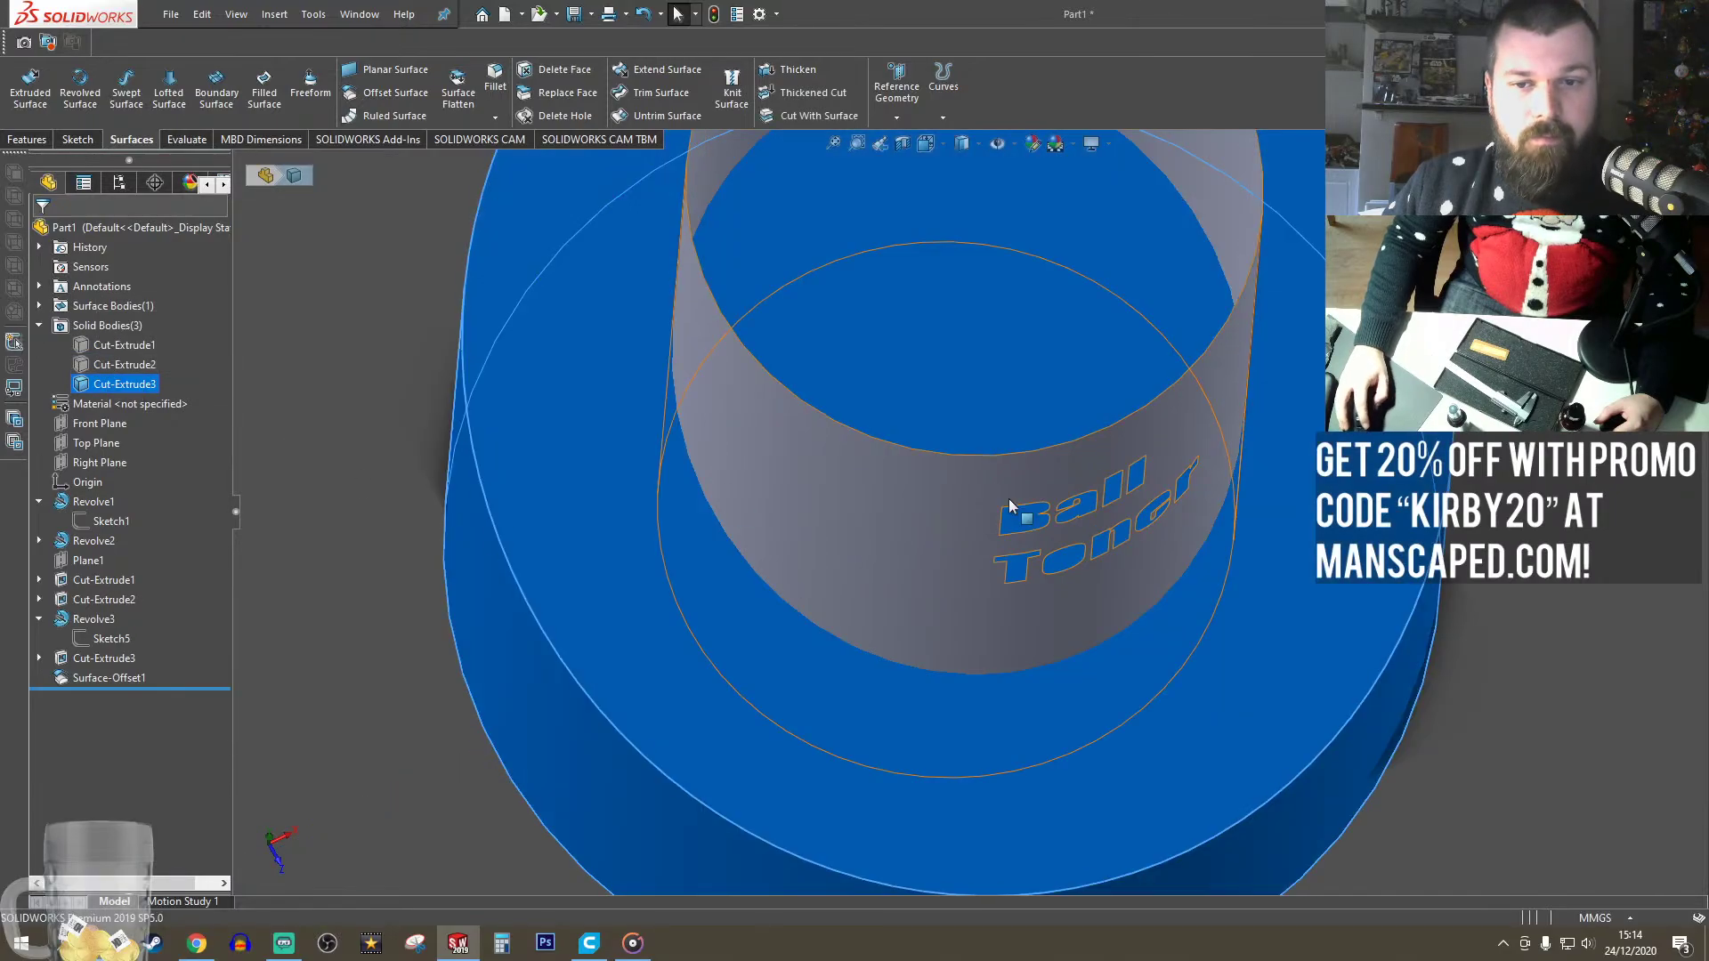
- Split the slanted body using the offset surface as the trim tool, keeping both the inner and outer resulting bodies
{"action": "left_click", "coordinate": [1007, 501]}
{"action": "scroll", "coordinate": [1177, 661], "scroll_direction": "up", "scroll_amount": 4}
{"action": "middle_click_drag", "start_coordinate": [1407, 665], "coordinate": [1444, 616]}
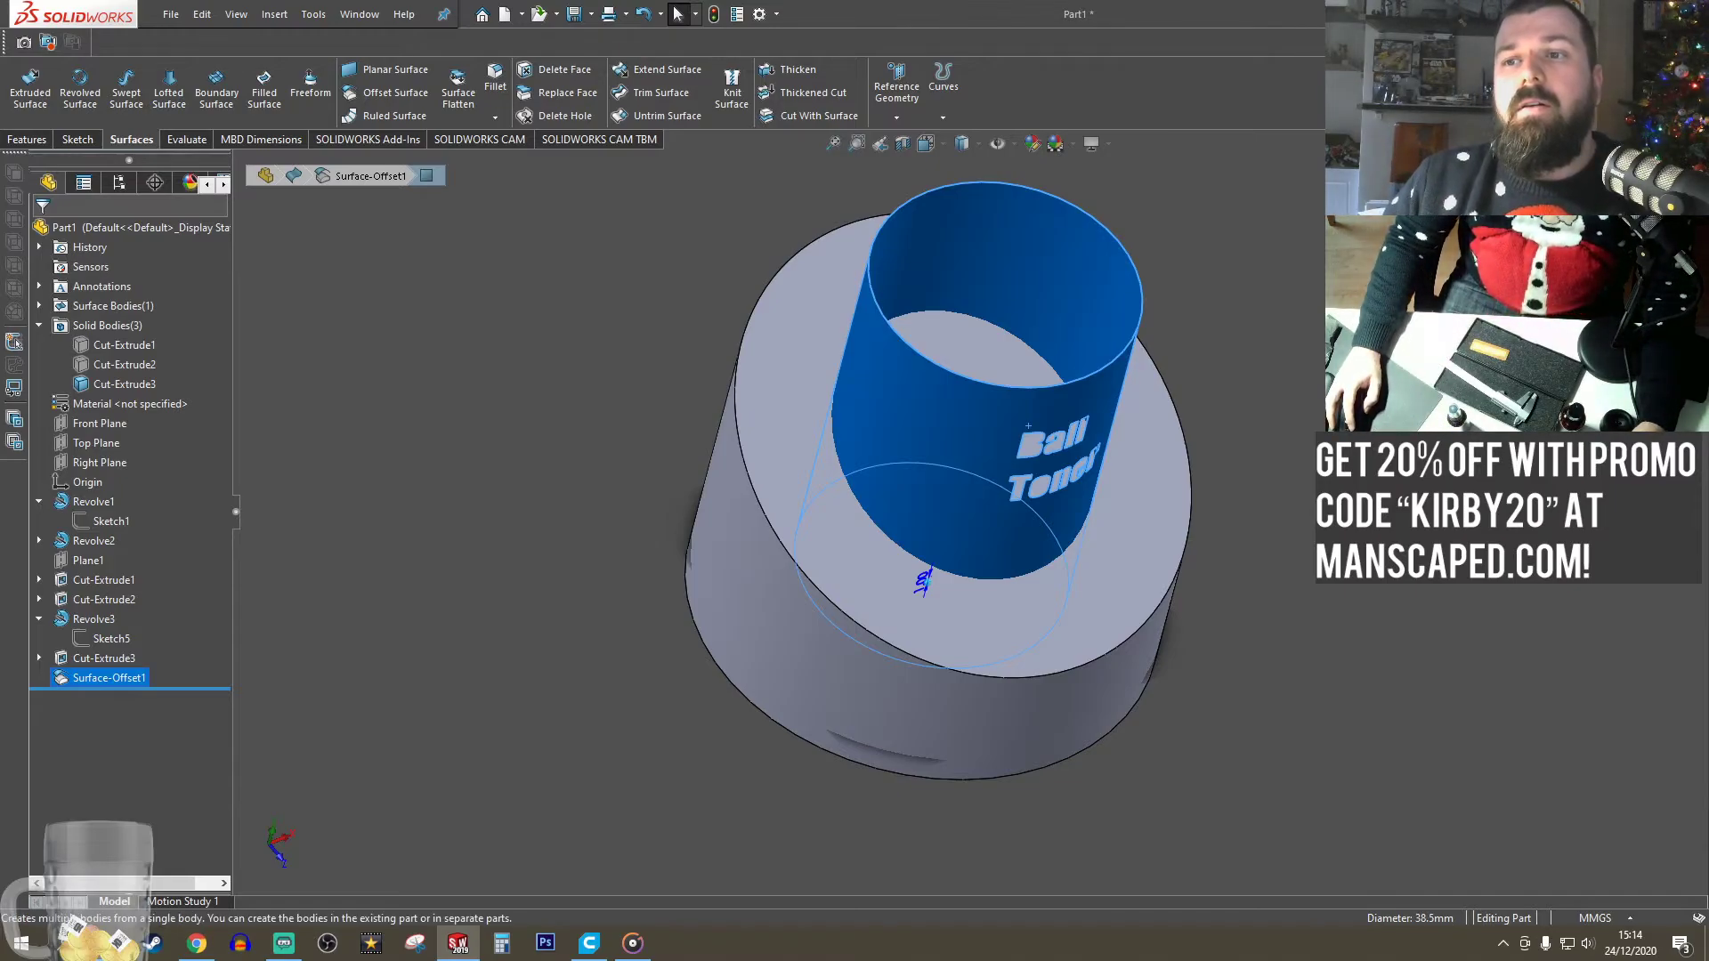
{"action": "left_click", "coordinate": [202, 14]}
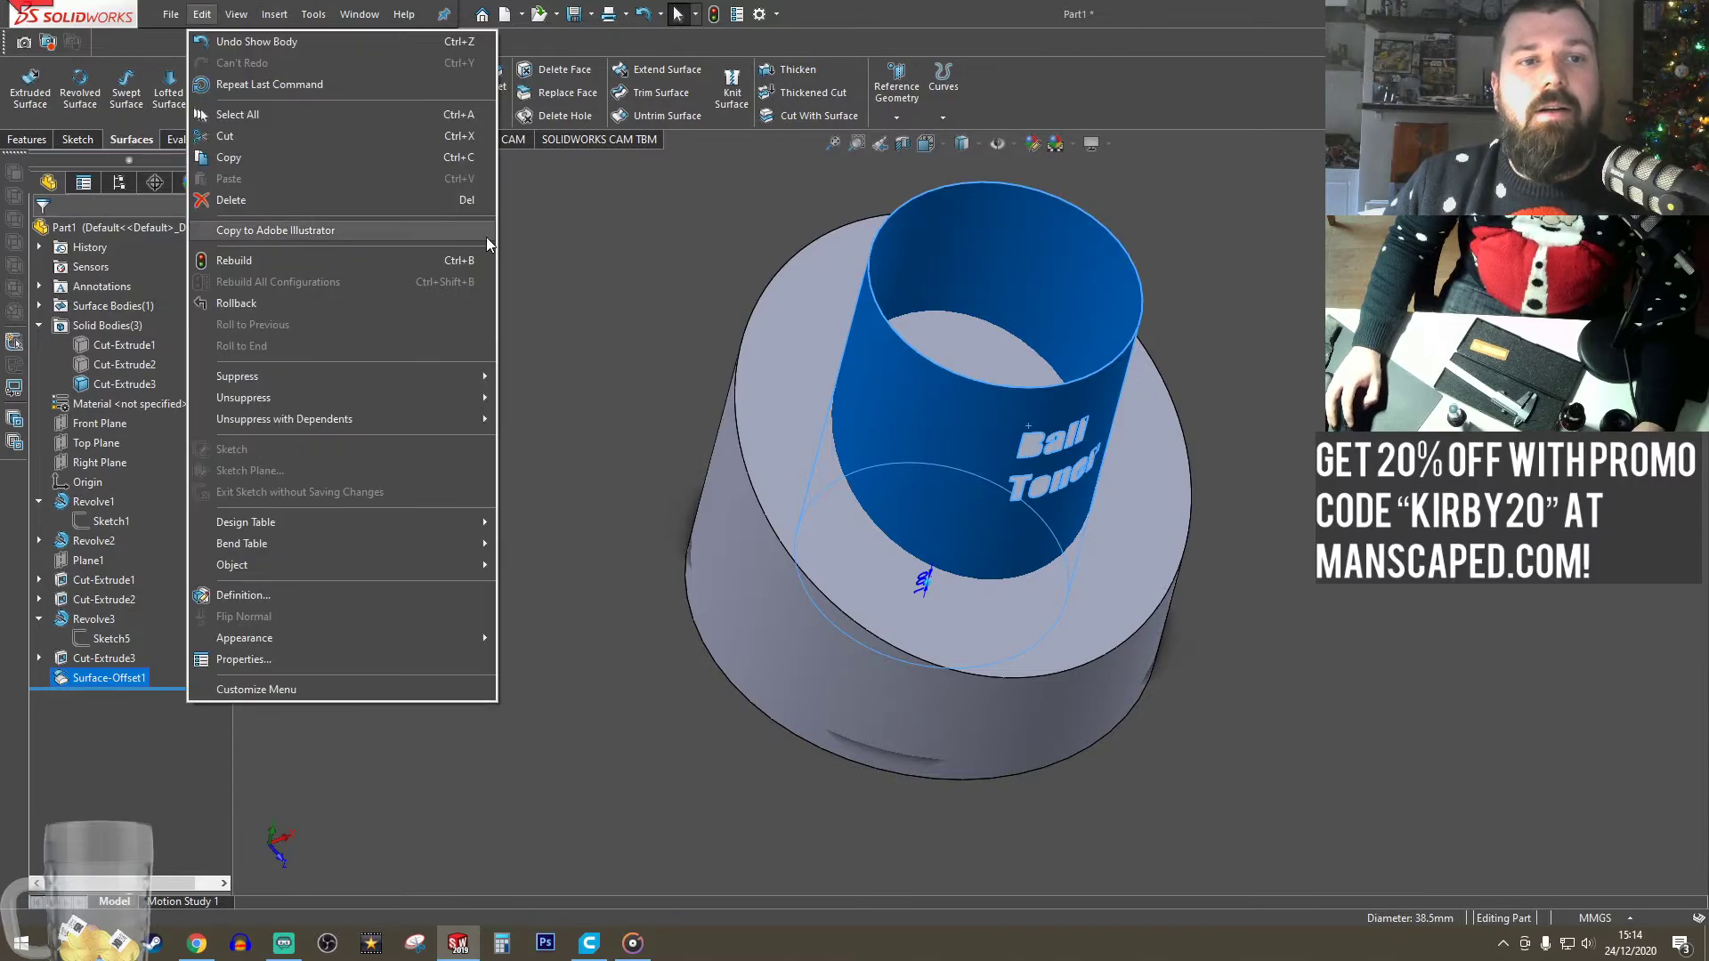
{"action": "key", "text": "Escape"}
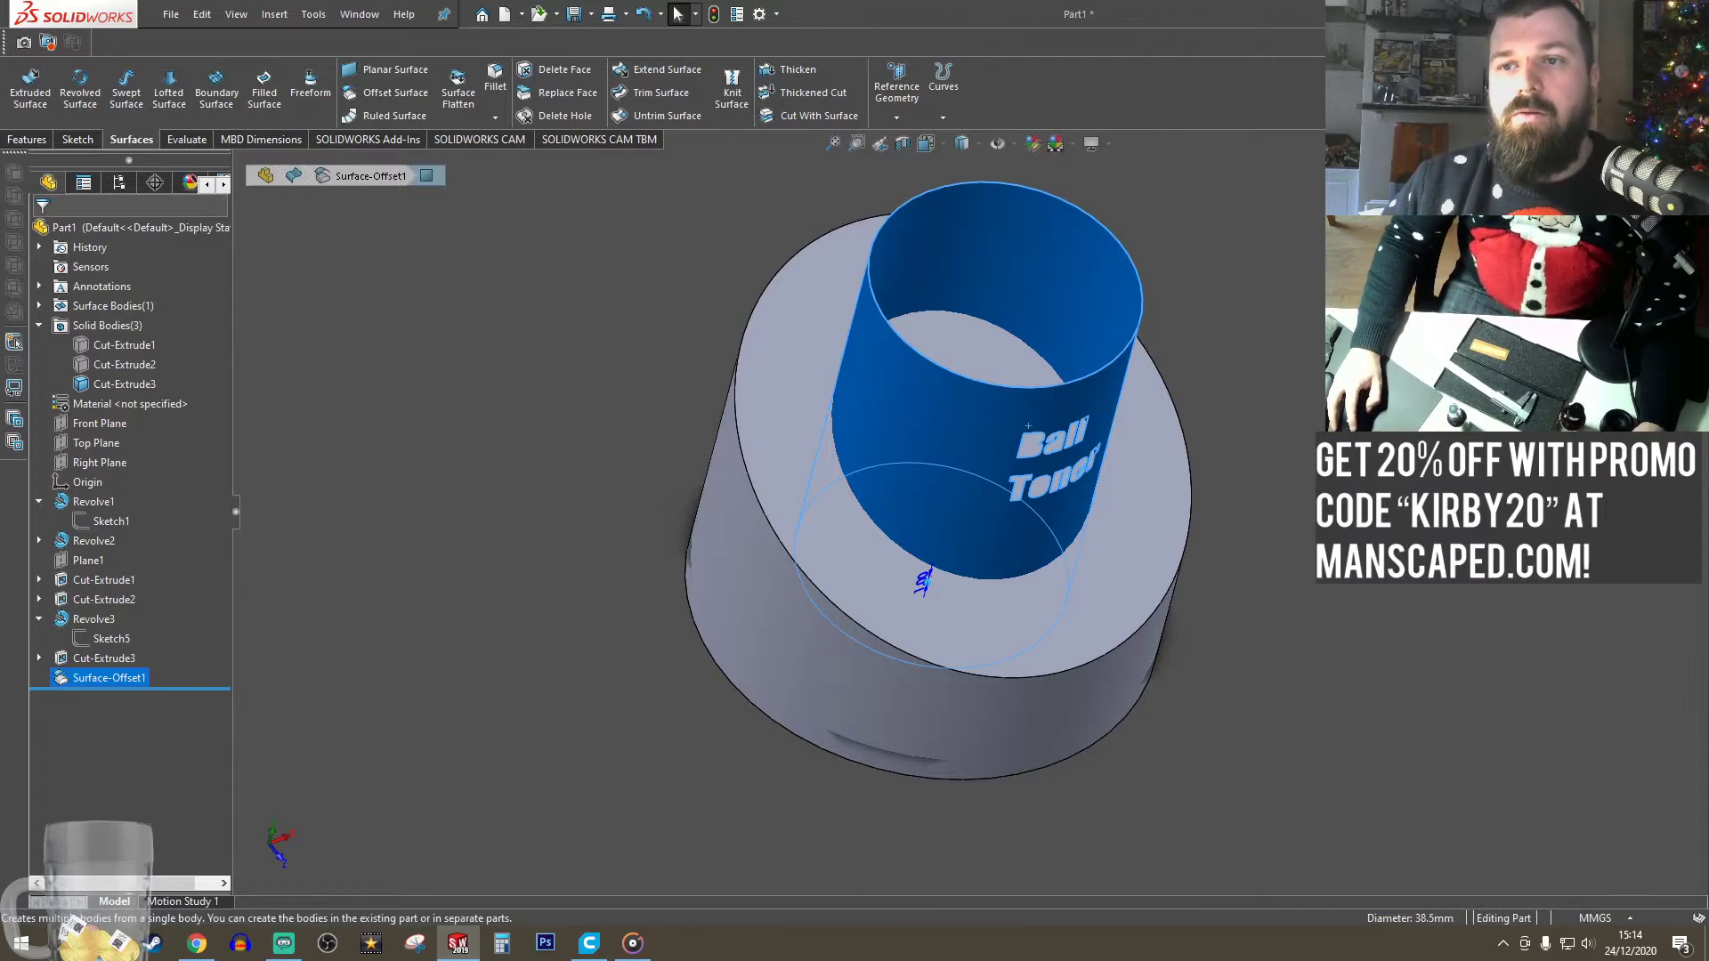
{"action": "left_click", "coordinate": [15, 343]}
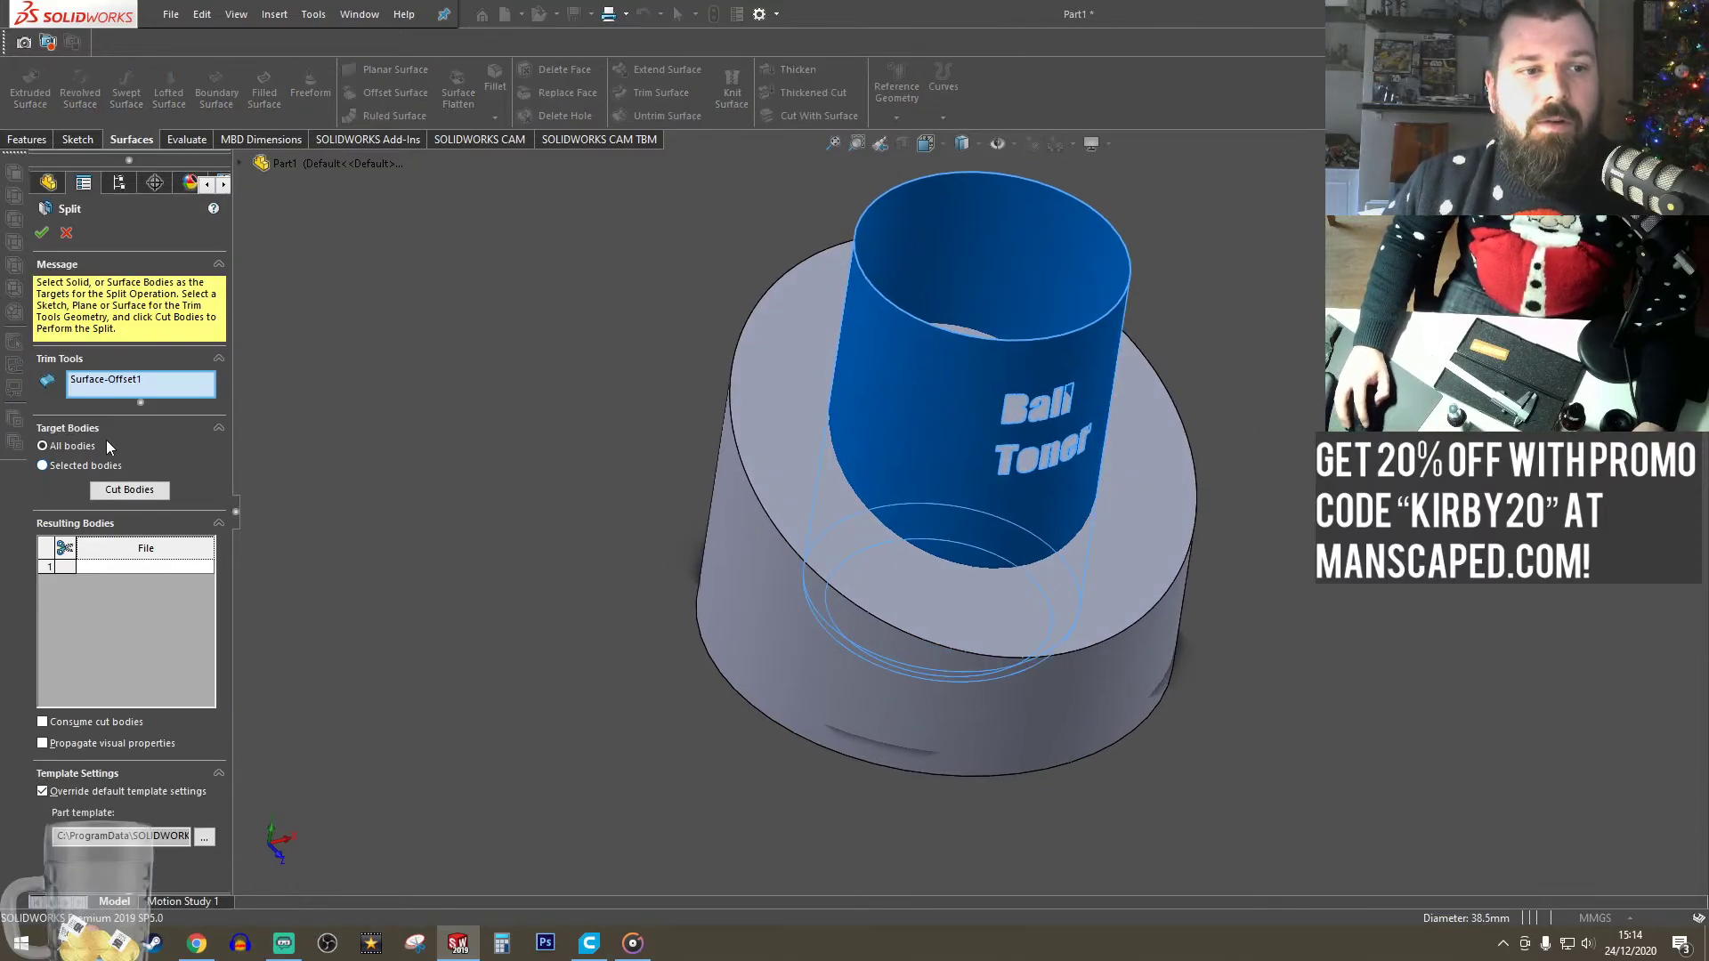
{"action": "right_click", "coordinate": [103, 386]}
{"action": "left_click", "coordinate": [142, 397]}
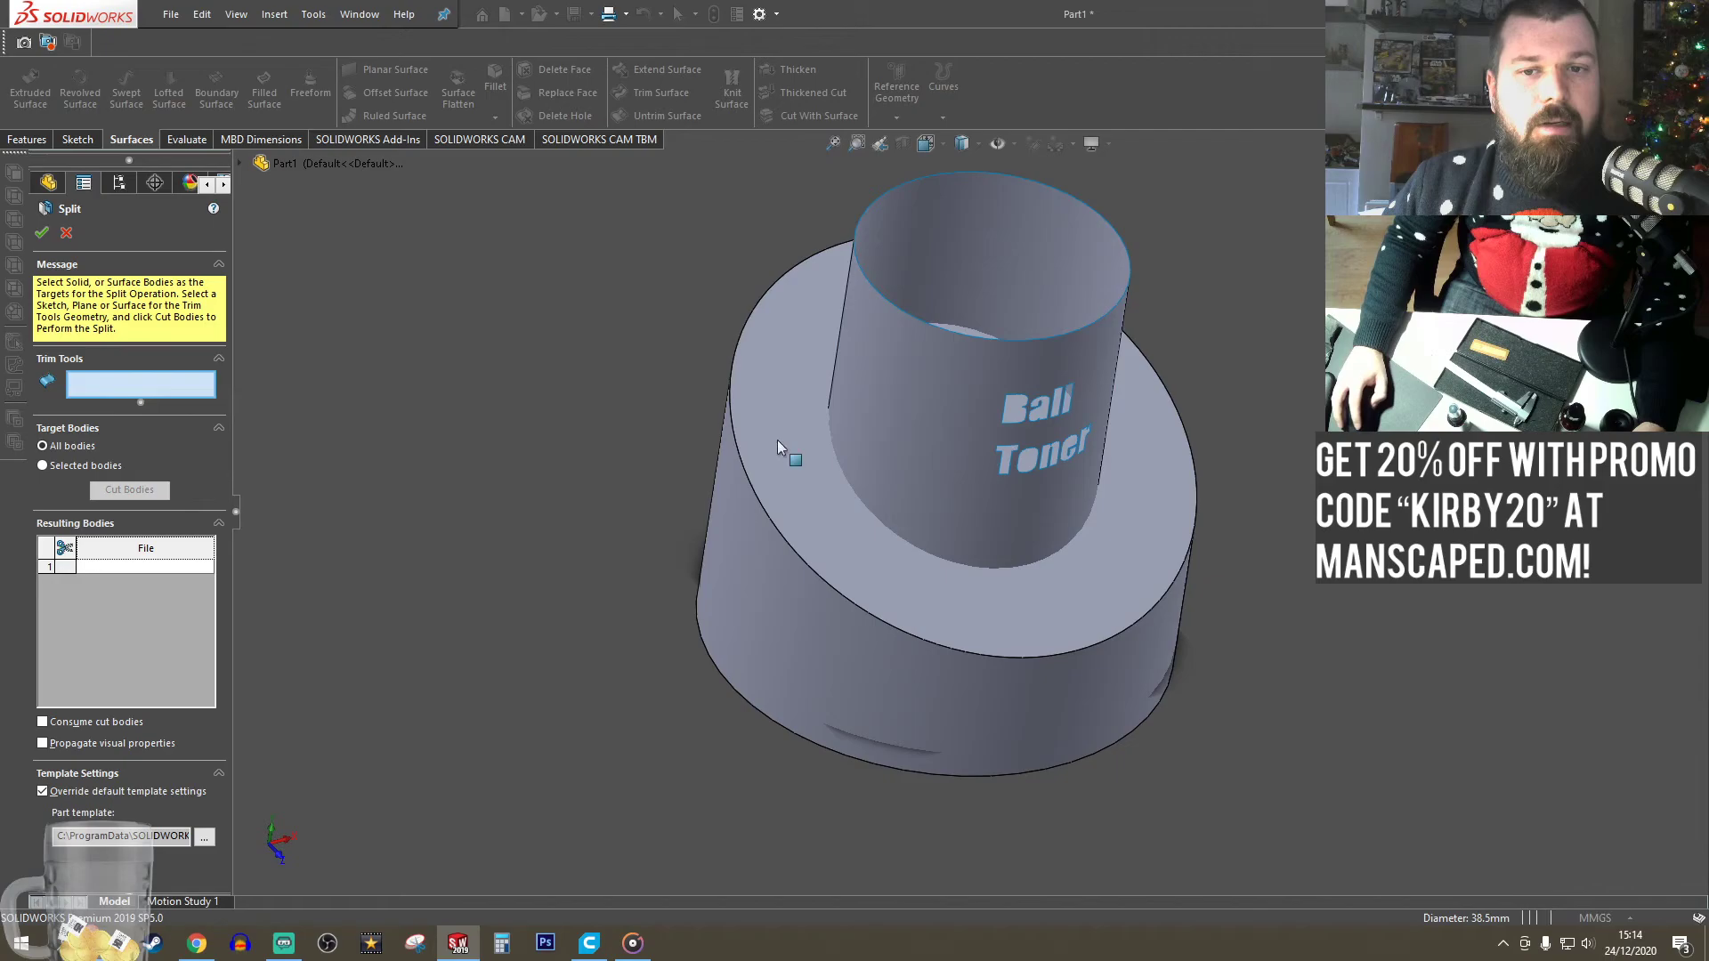
{"action": "left_click", "coordinate": [901, 405]}
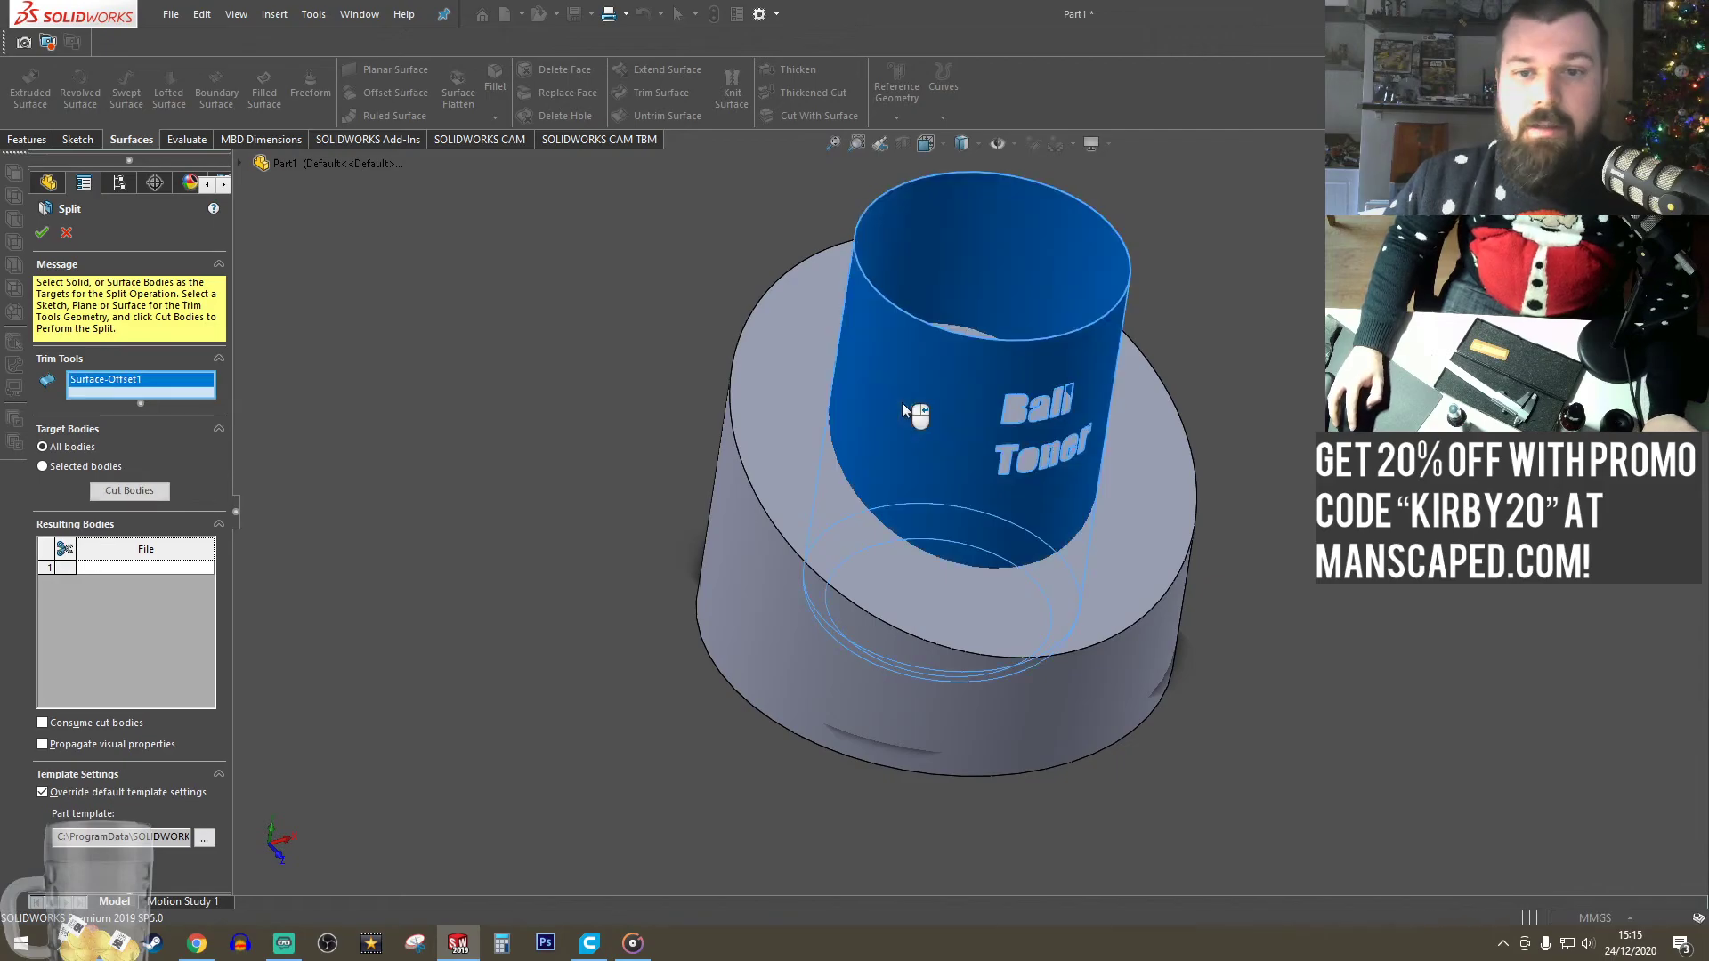
{"action": "left_click", "coordinate": [115, 568]}
{"action": "middle_click_drag", "start_coordinate": [593, 457], "coordinate": [563, 548]}
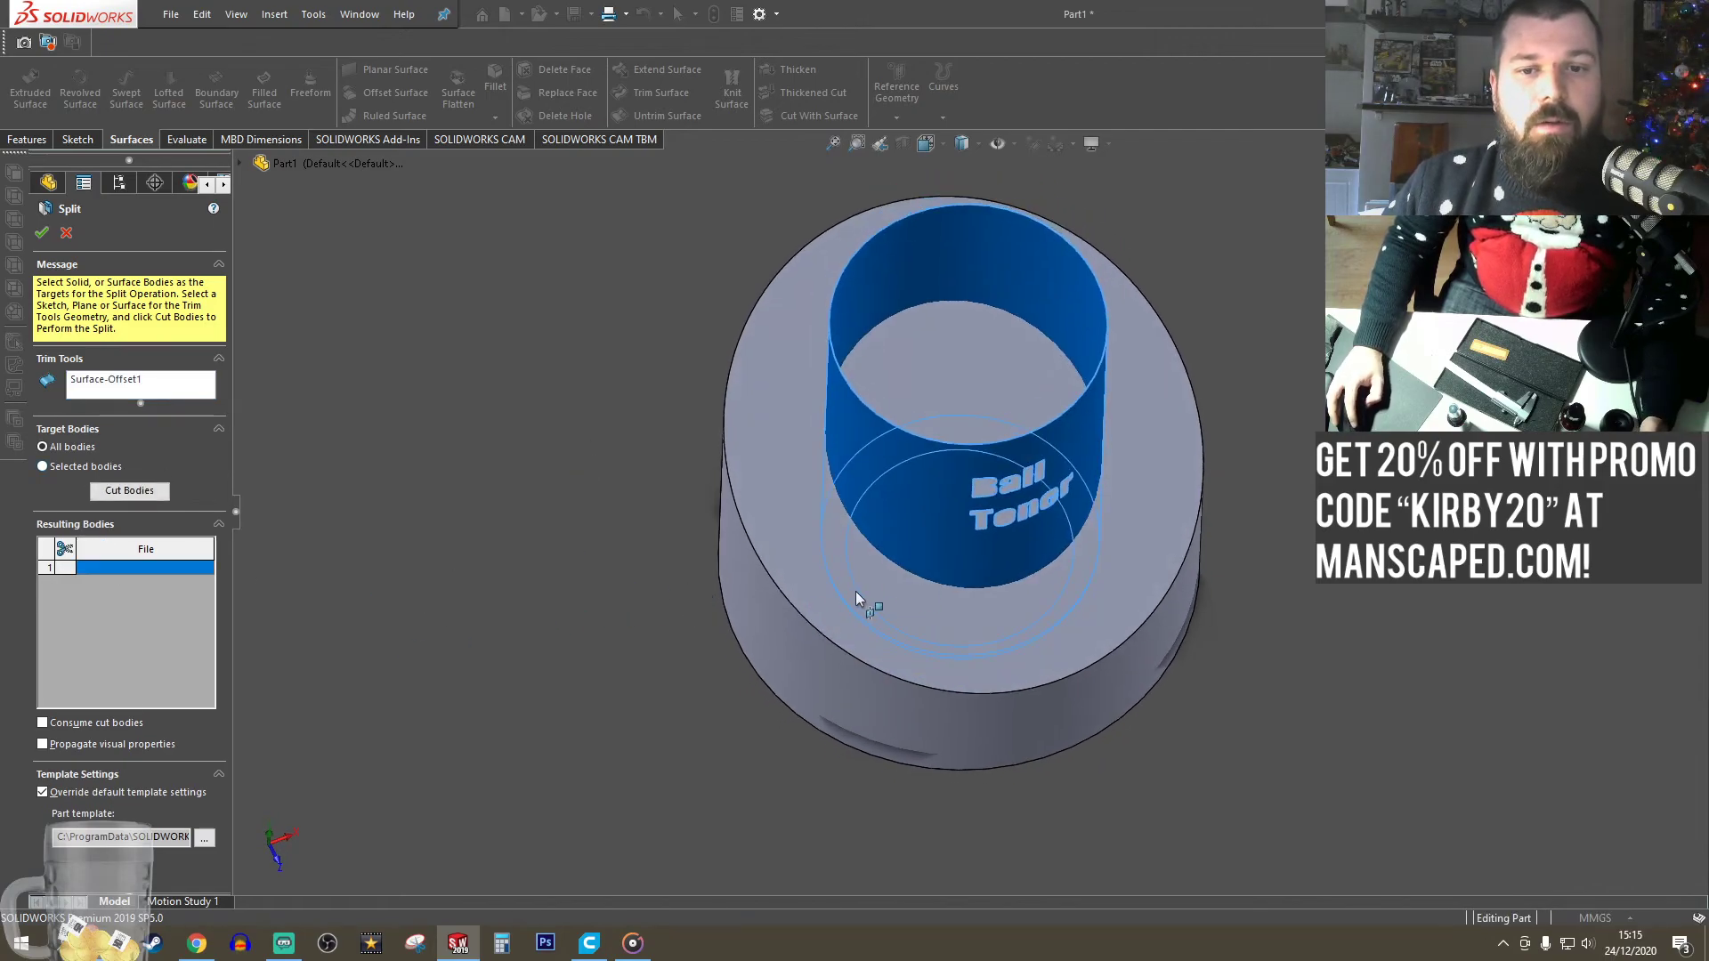
{"action": "left_click", "coordinate": [856, 591]}
{"action": "left_click", "coordinate": [940, 384]}
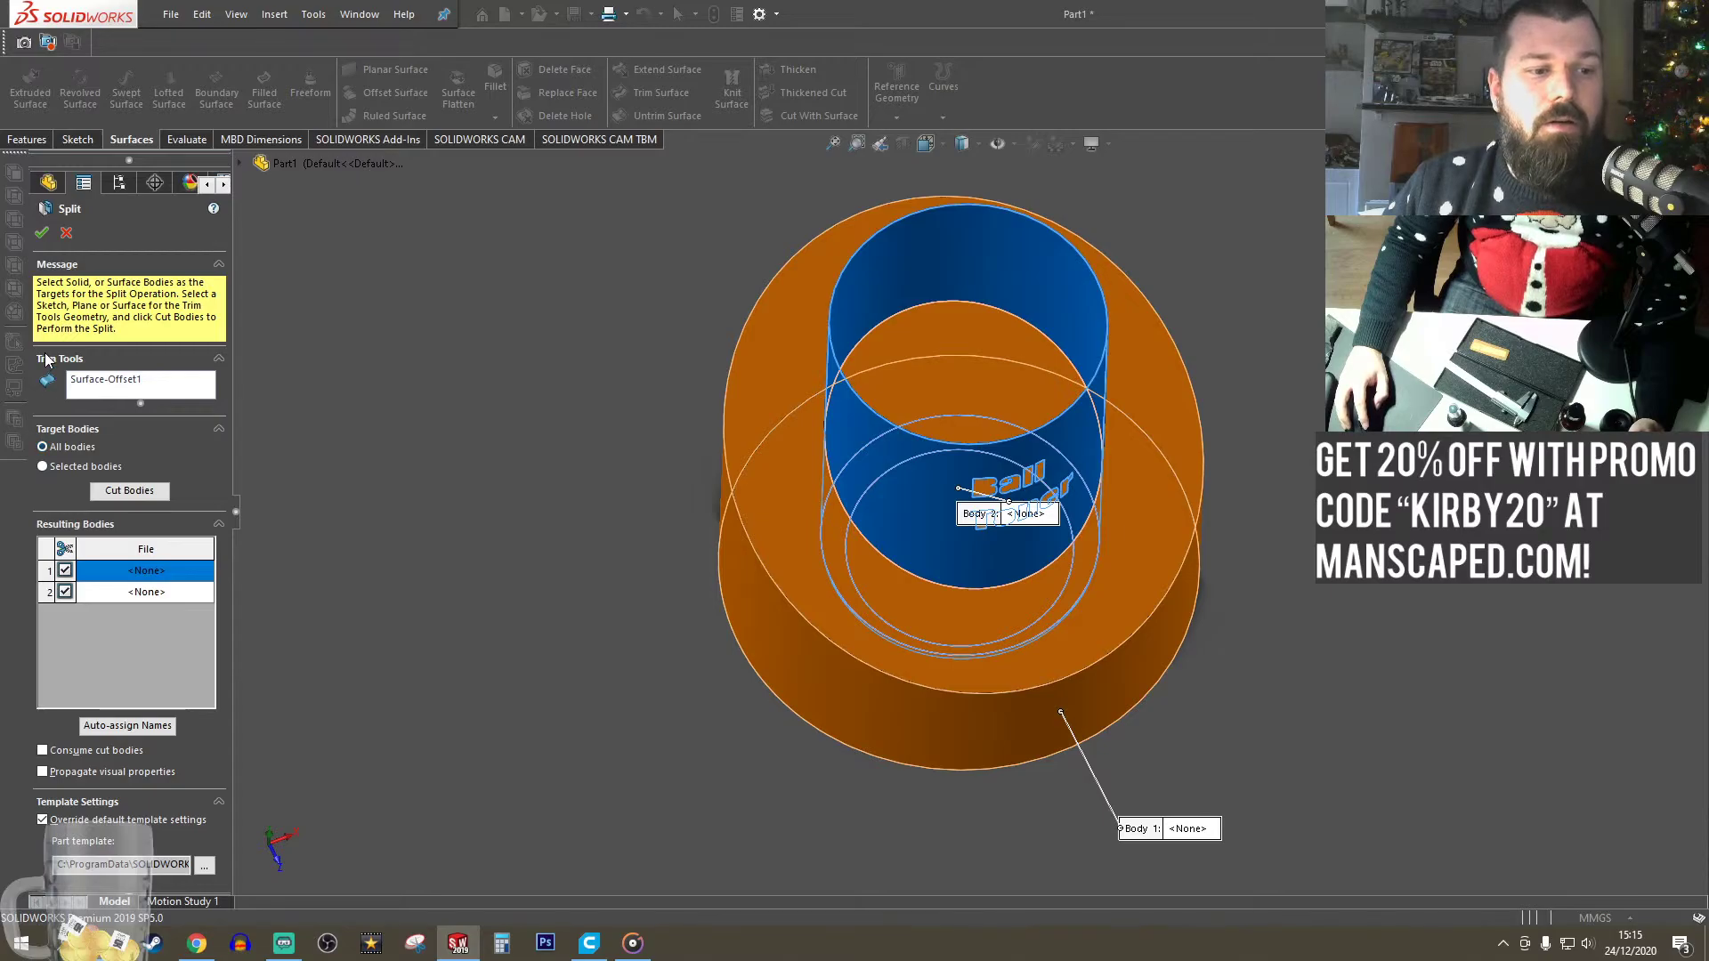
{"action": "left_click", "coordinate": [42, 233]}
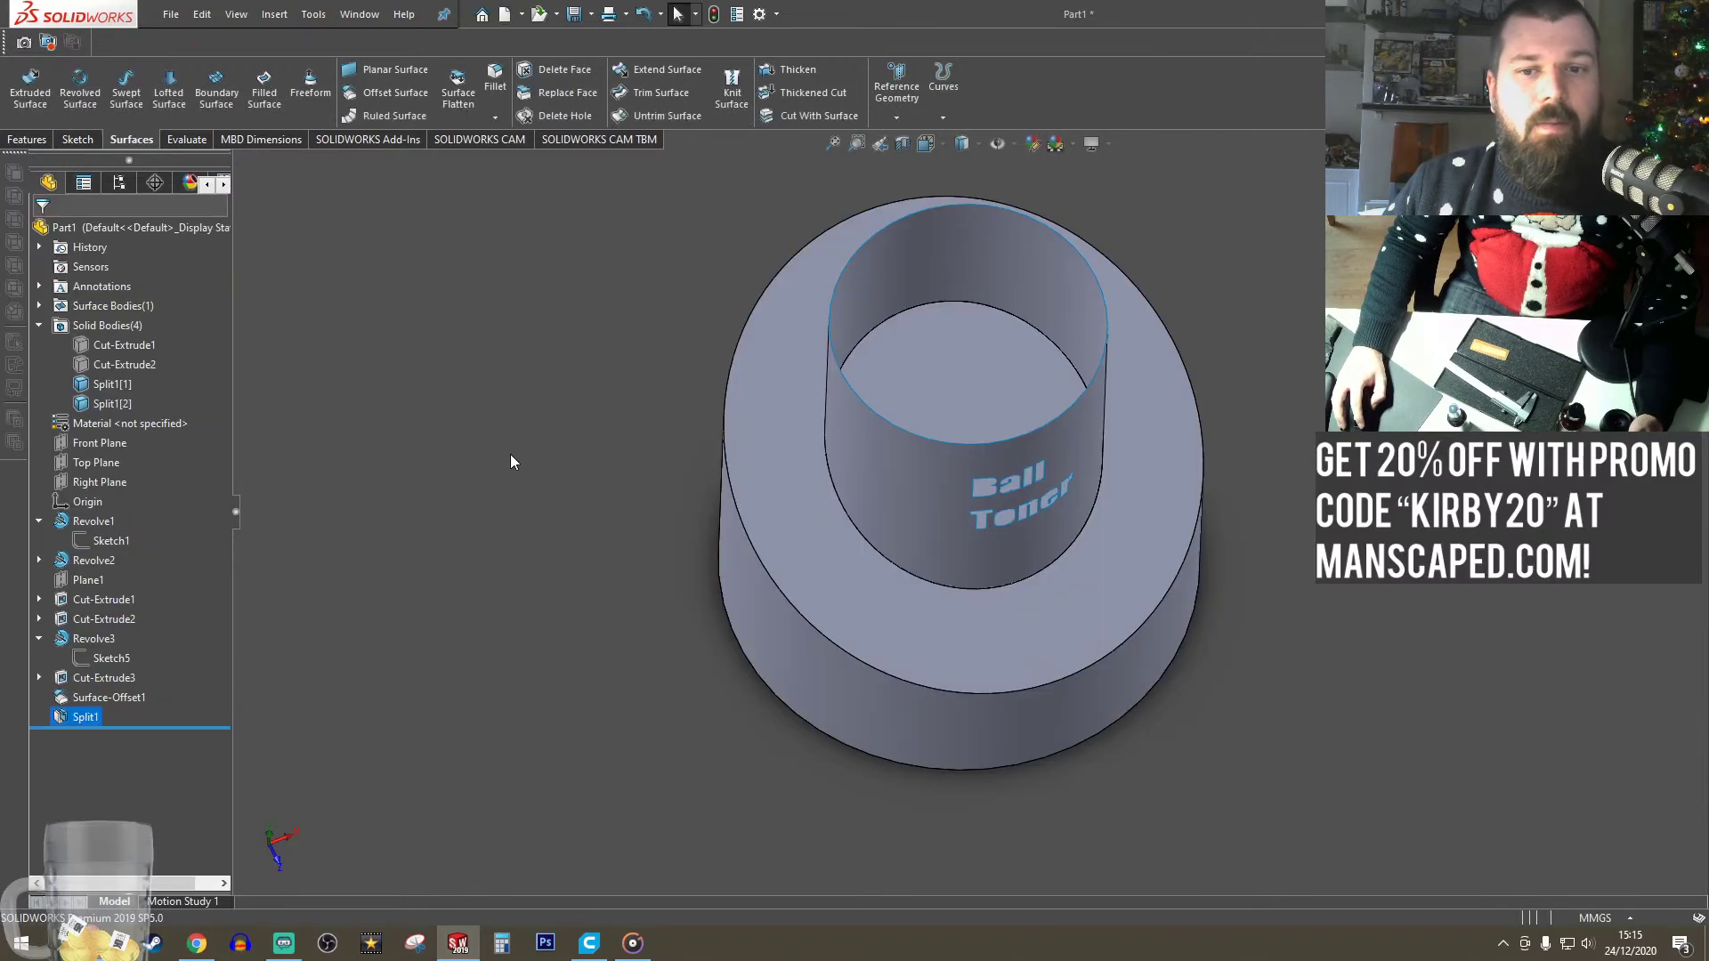
- Hide the offset surface and the split-off inner body to expose the holder's bottle pocket
{"action": "middle_click_drag", "start_coordinate": [890, 476], "coordinate": [976, 359]}
{"action": "left_click", "coordinate": [952, 369]}
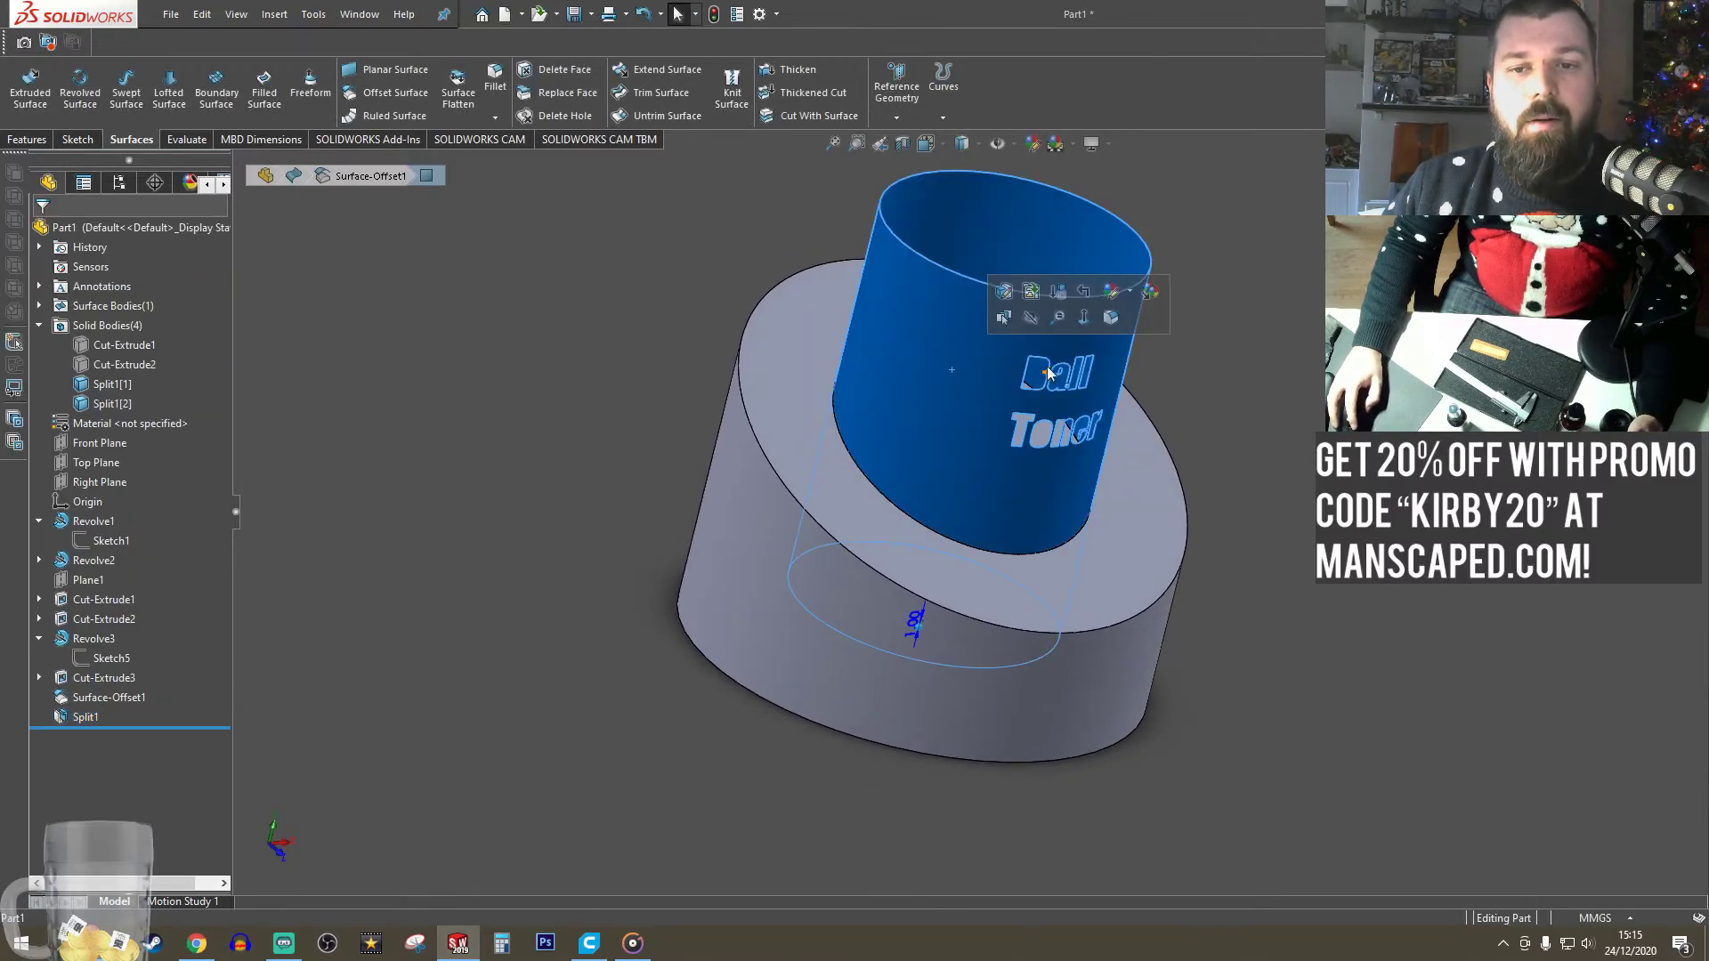
{"action": "left_click", "coordinate": [1036, 326]}
{"action": "left_click", "coordinate": [943, 396]}
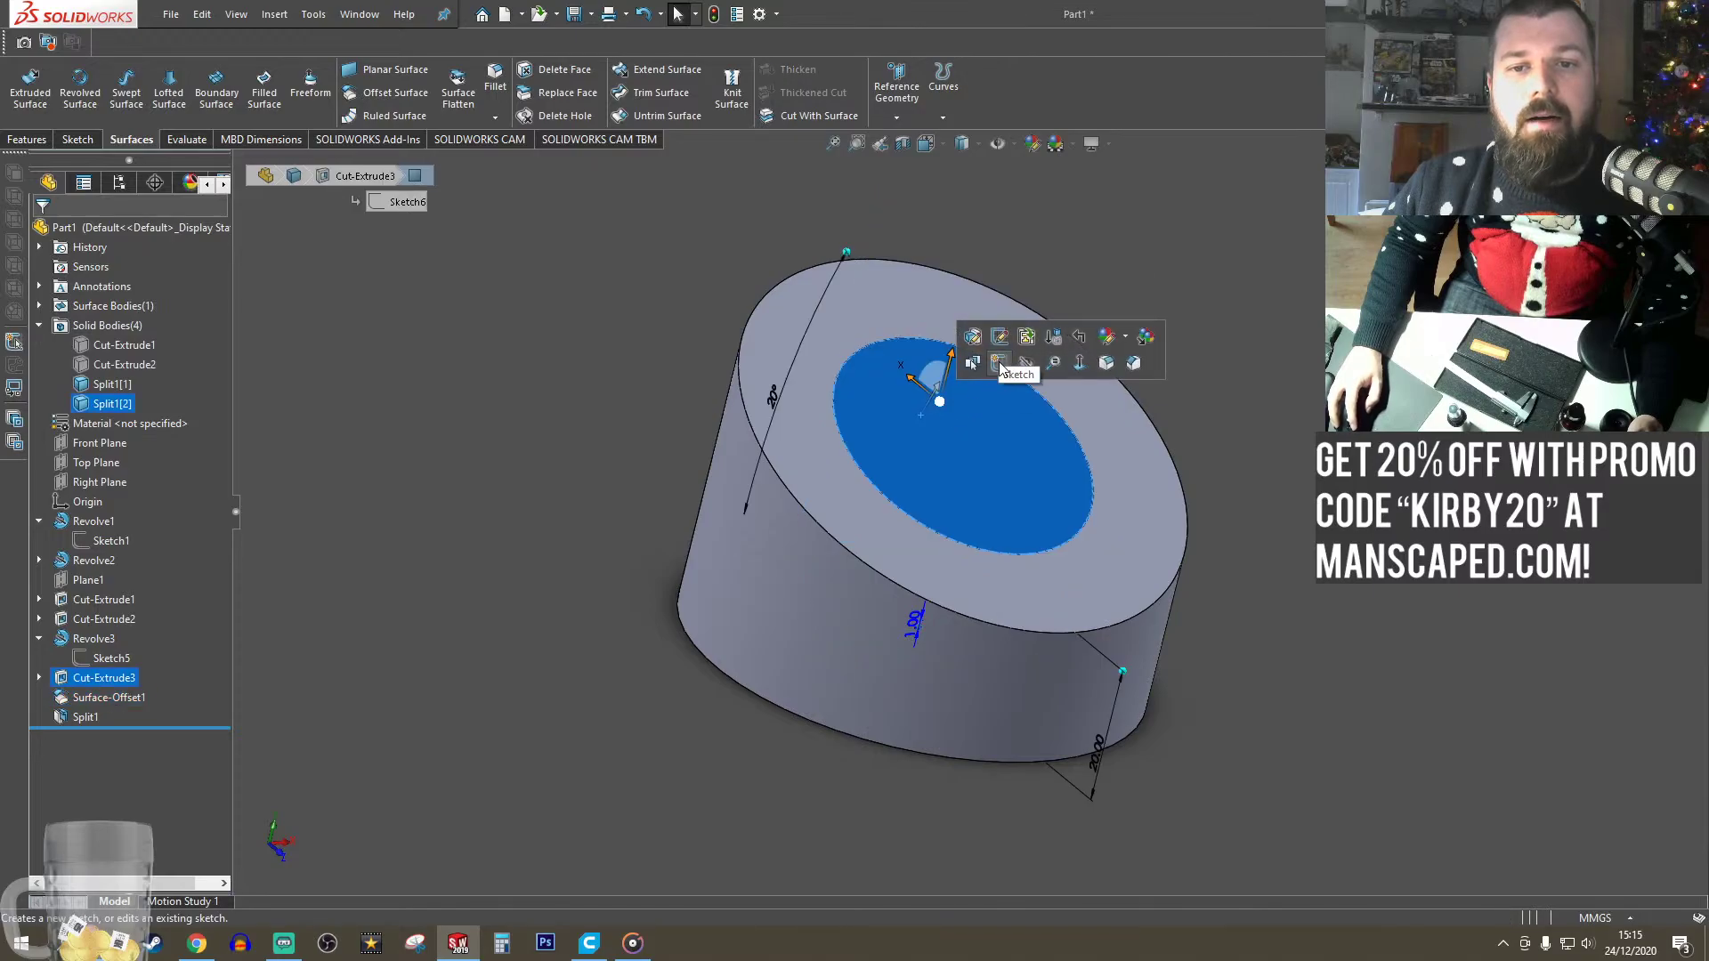
{"action": "left_click", "coordinate": [1029, 365]}
{"action": "middle_click_drag", "start_coordinate": [995, 463], "coordinate": [1121, 543]}
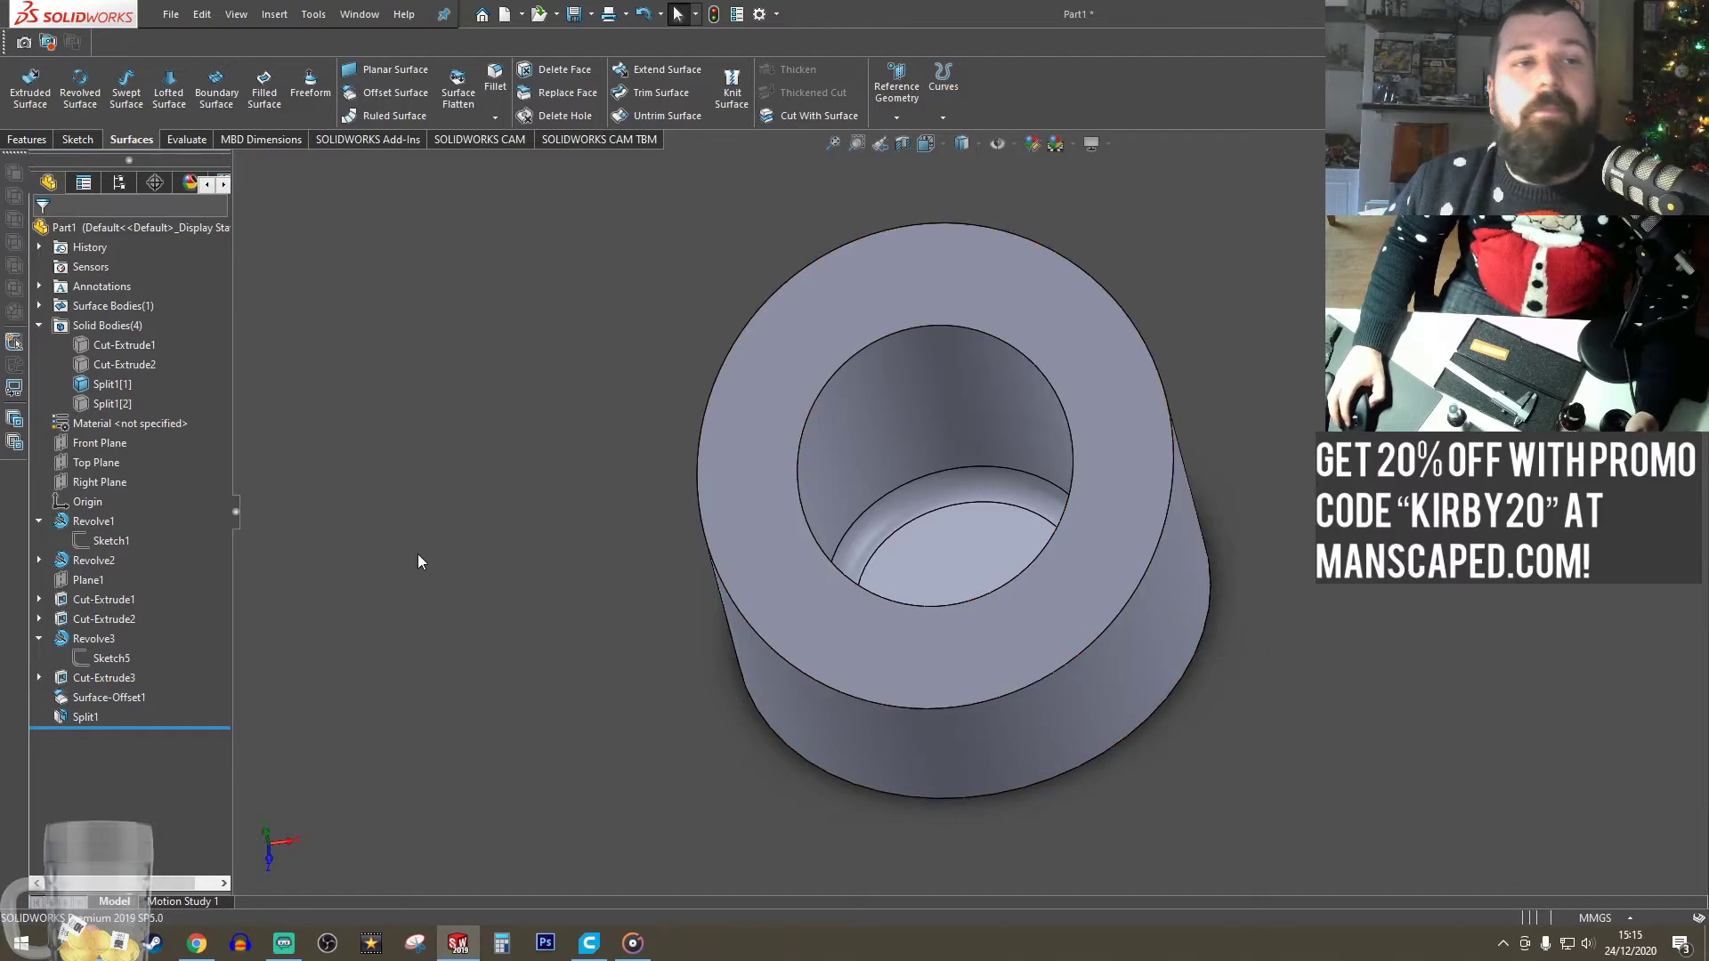
- Start a fillet on the outer edge of the holder's slanted top face and set its radius to 5 mm
{"action": "middle_click_drag", "start_coordinate": [420, 559], "coordinate": [523, 545]}
{"action": "scroll", "coordinate": [835, 598], "scroll_direction": "down", "scroll_amount": 4}
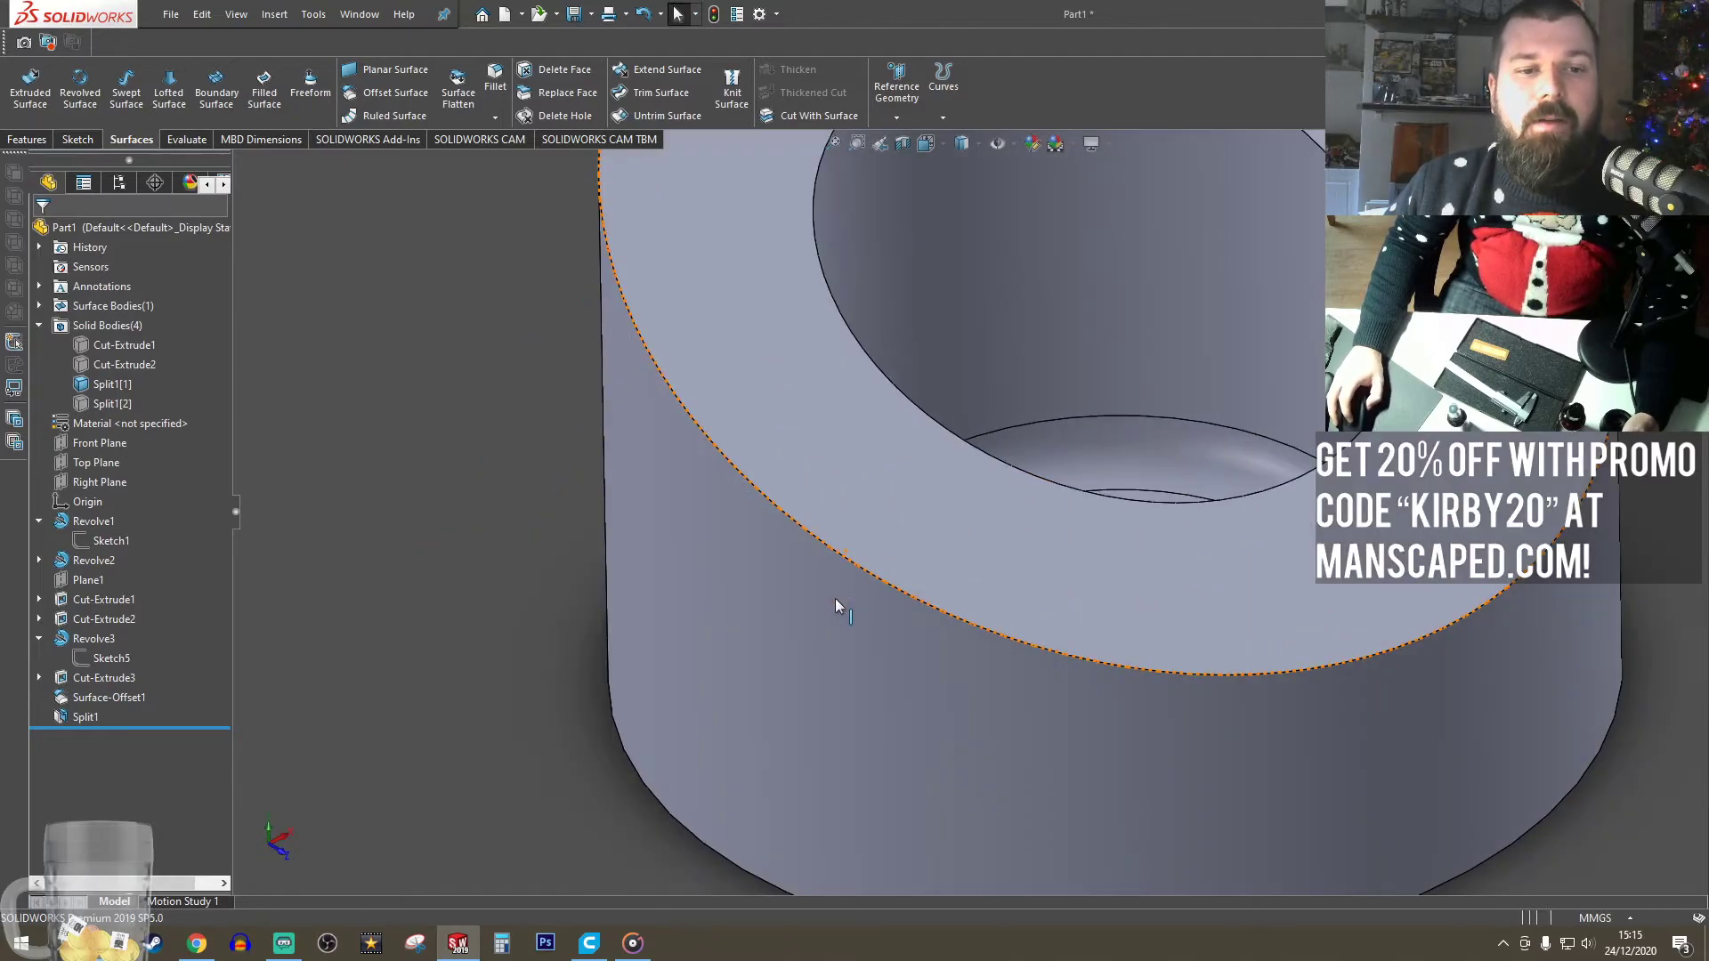
{"action": "scroll", "coordinate": [825, 626], "scroll_direction": "up", "scroll_amount": 4}
{"action": "scroll", "coordinate": [824, 625], "scroll_direction": "up", "scroll_amount": 4}
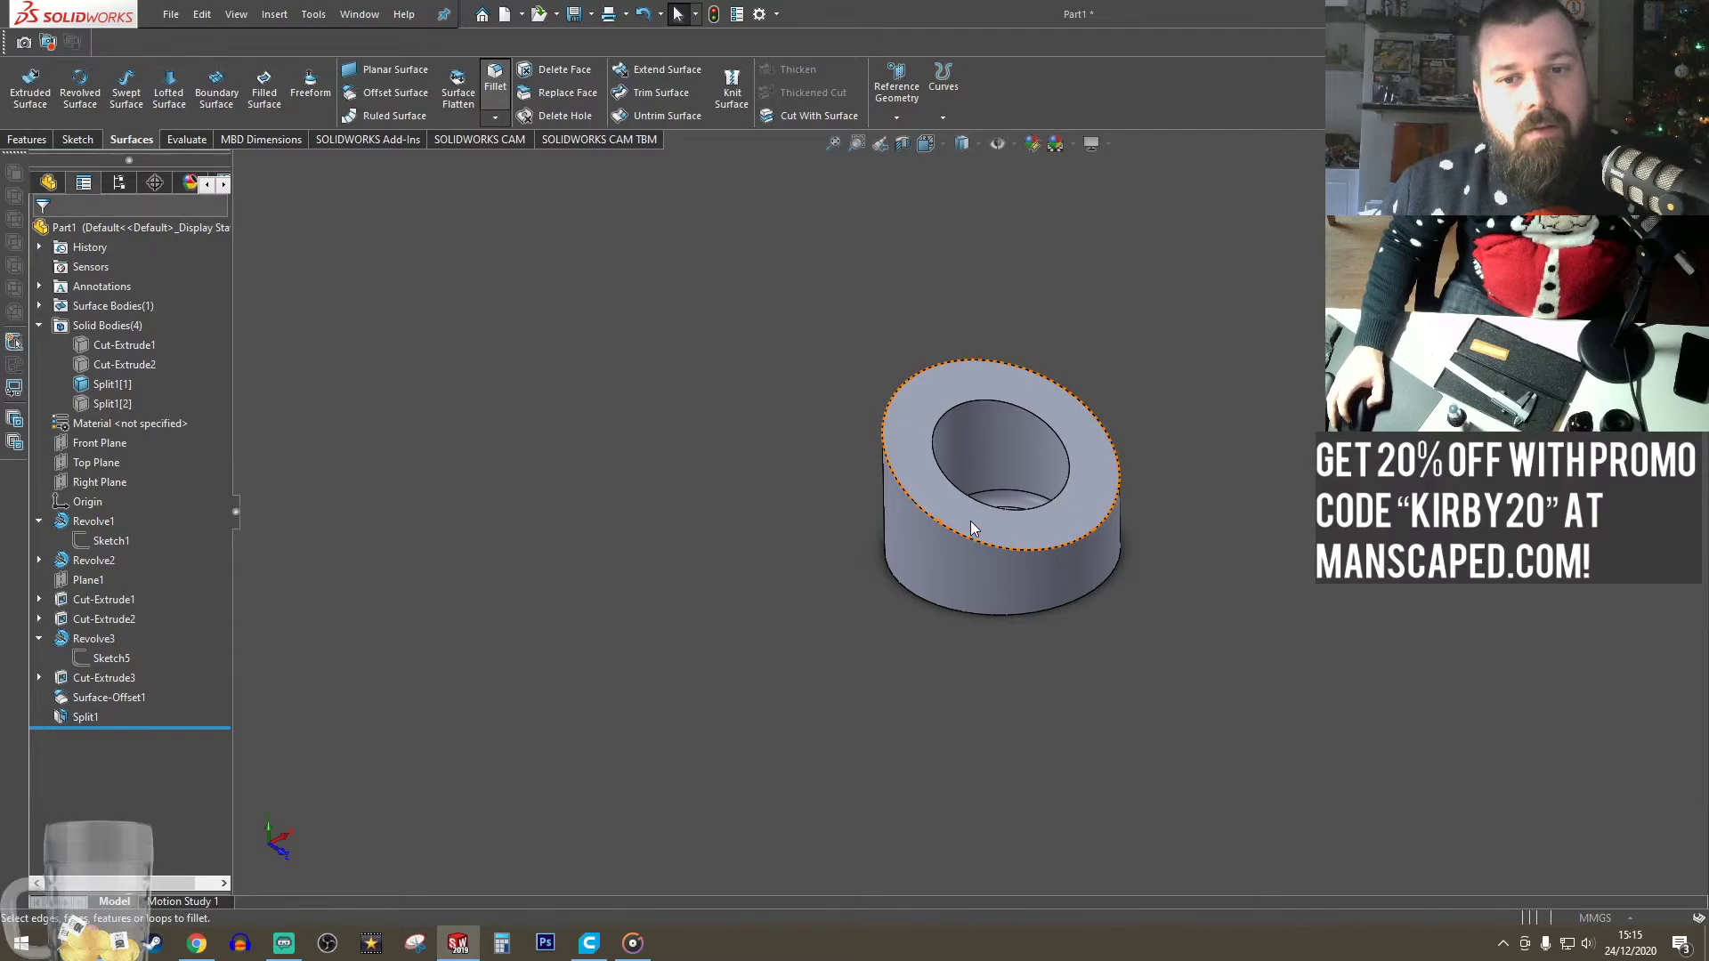
{"action": "scroll", "coordinate": [966, 506], "scroll_direction": "down", "scroll_amount": 6}
{"action": "middle_click_drag", "start_coordinate": [967, 506], "coordinate": [916, 564]}
{"action": "left_click", "coordinate": [861, 563]}
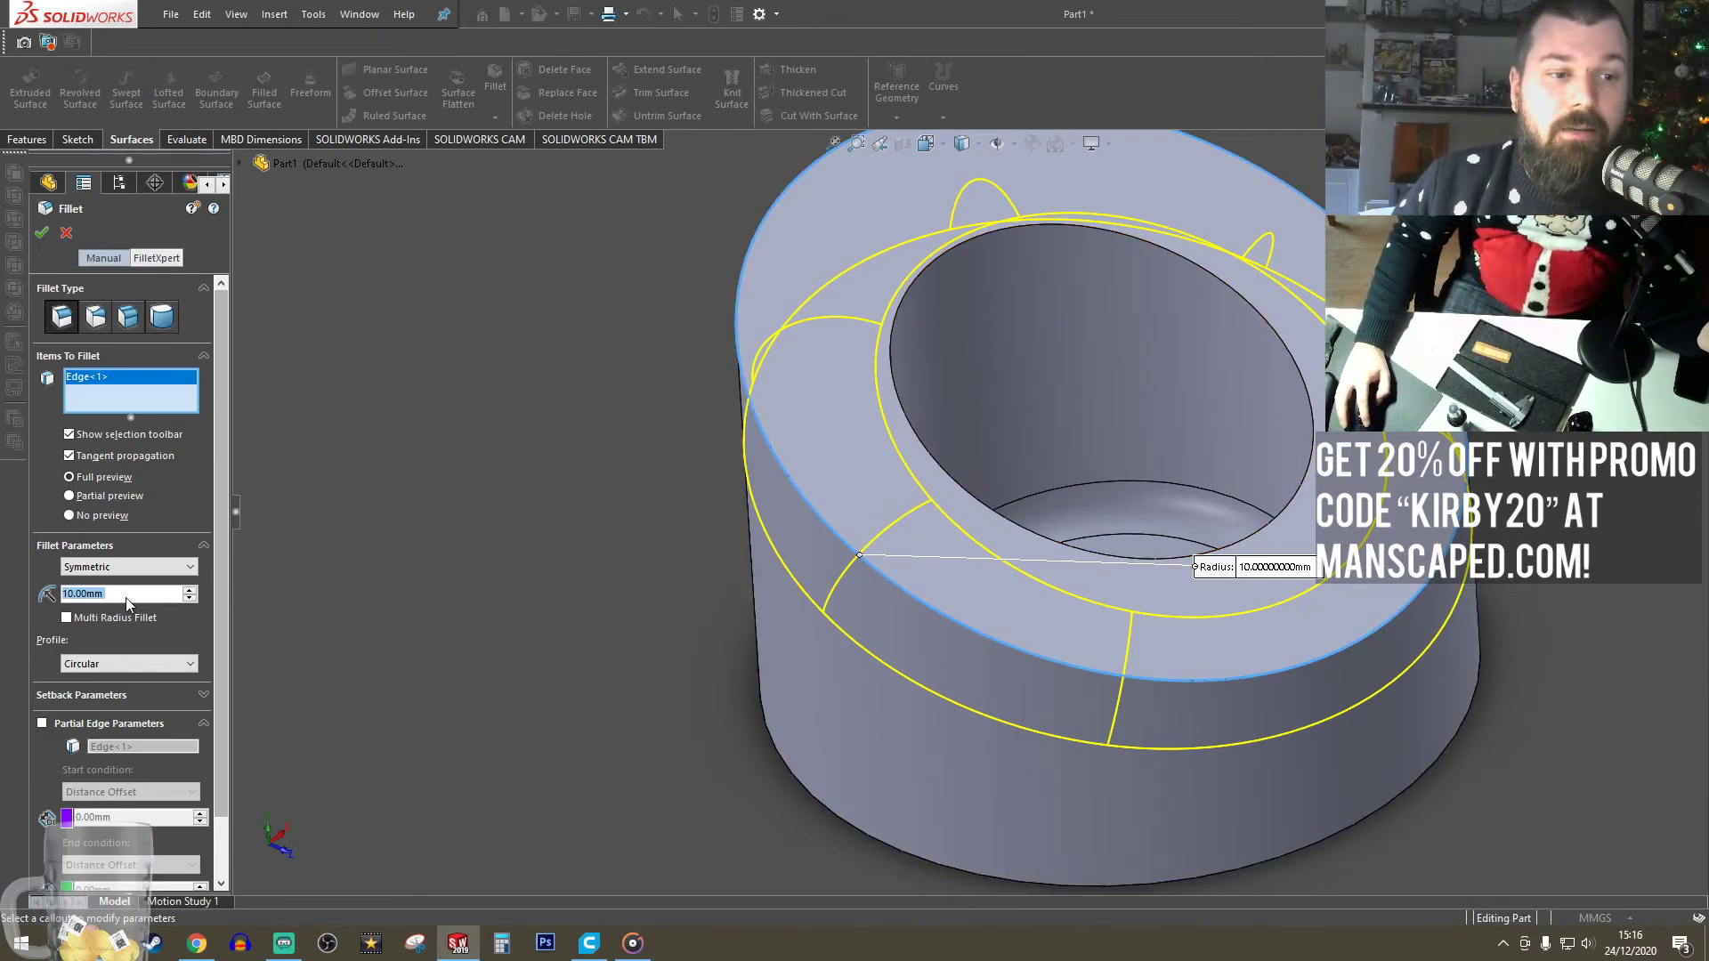
{"action": "key", "text": "BackSpace"}
{"action": "key", "text": "BackSpace"}
{"action": "key", "text": "BackSpace"}
{"action": "key", "text": "BackSpace"}
{"action": "key", "text": "BackSpace"}
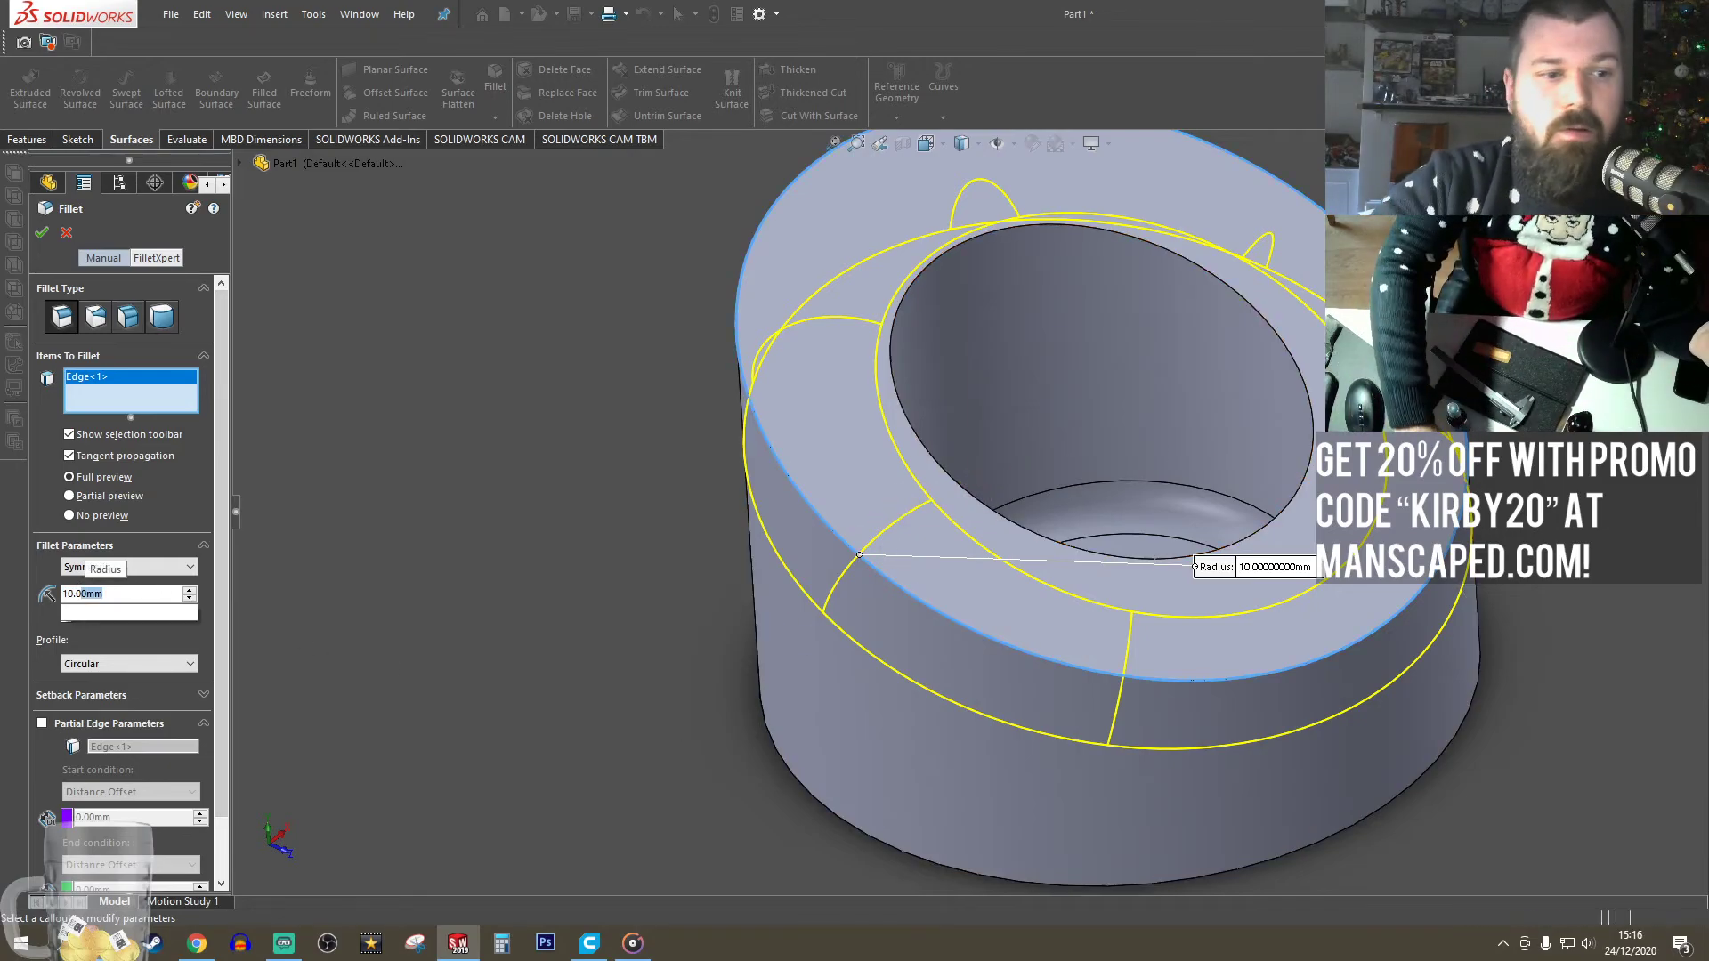
{"action": "type", "text": "5"}
{"action": "key", "text": "Return"}
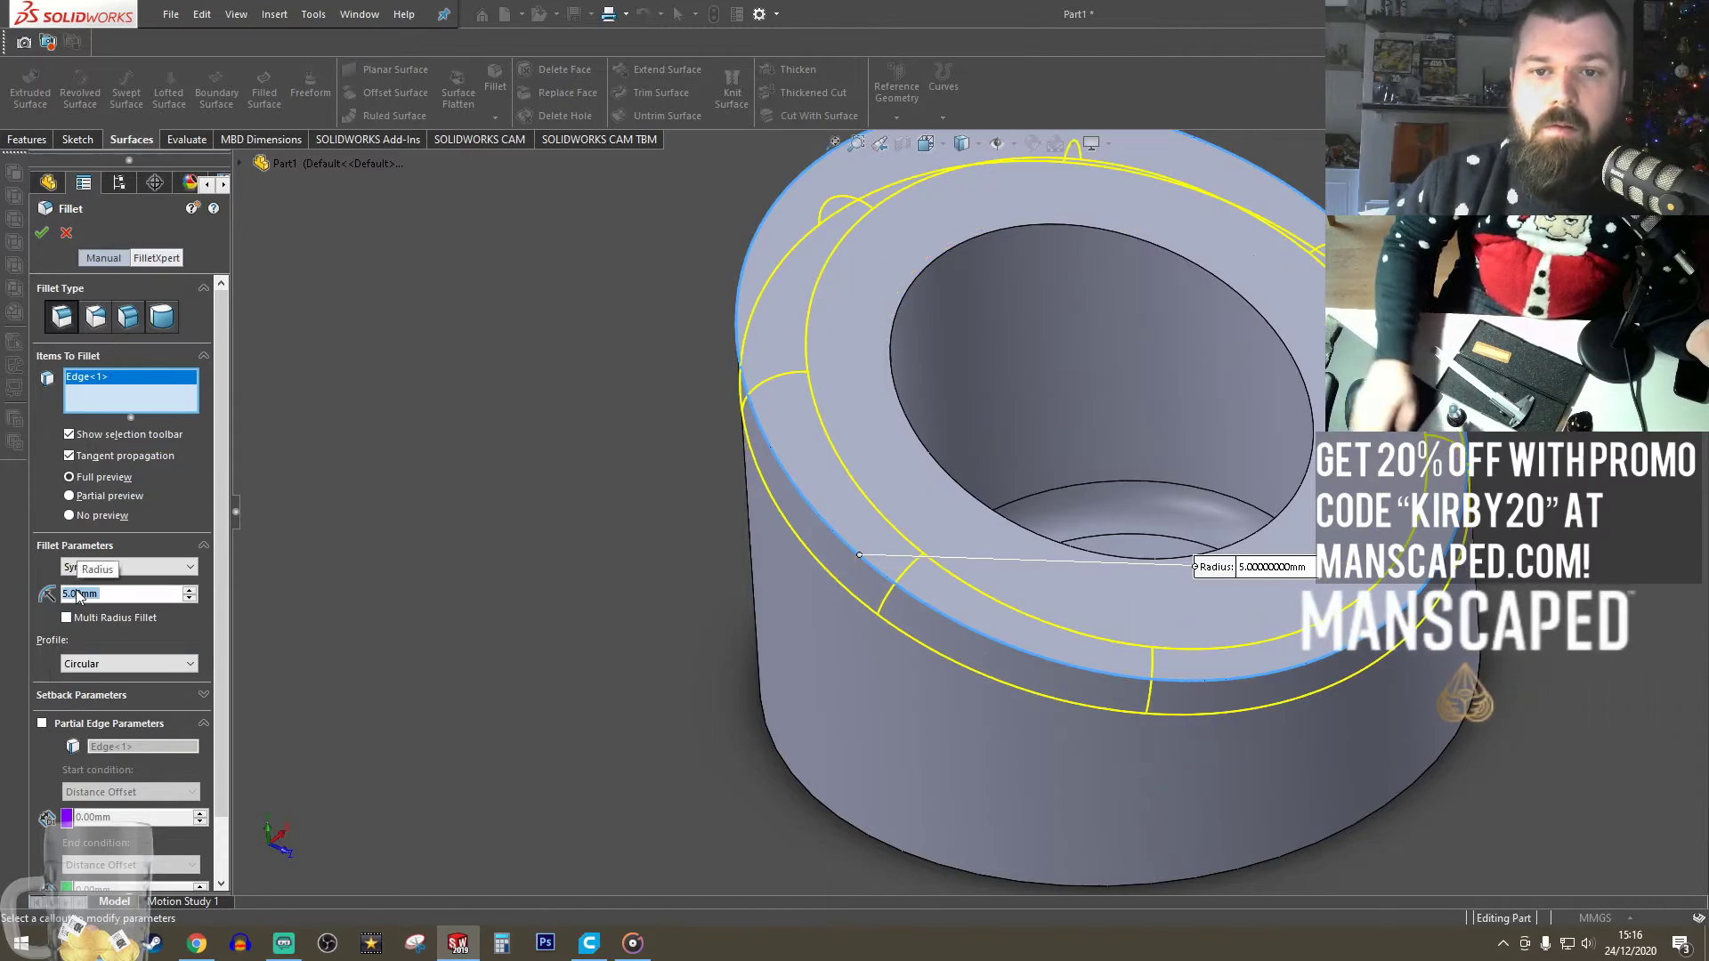
- Add the rim edge of the bottle pocket to the 5 mm fillet and apply it
{"action": "left_click", "coordinate": [1042, 226]}
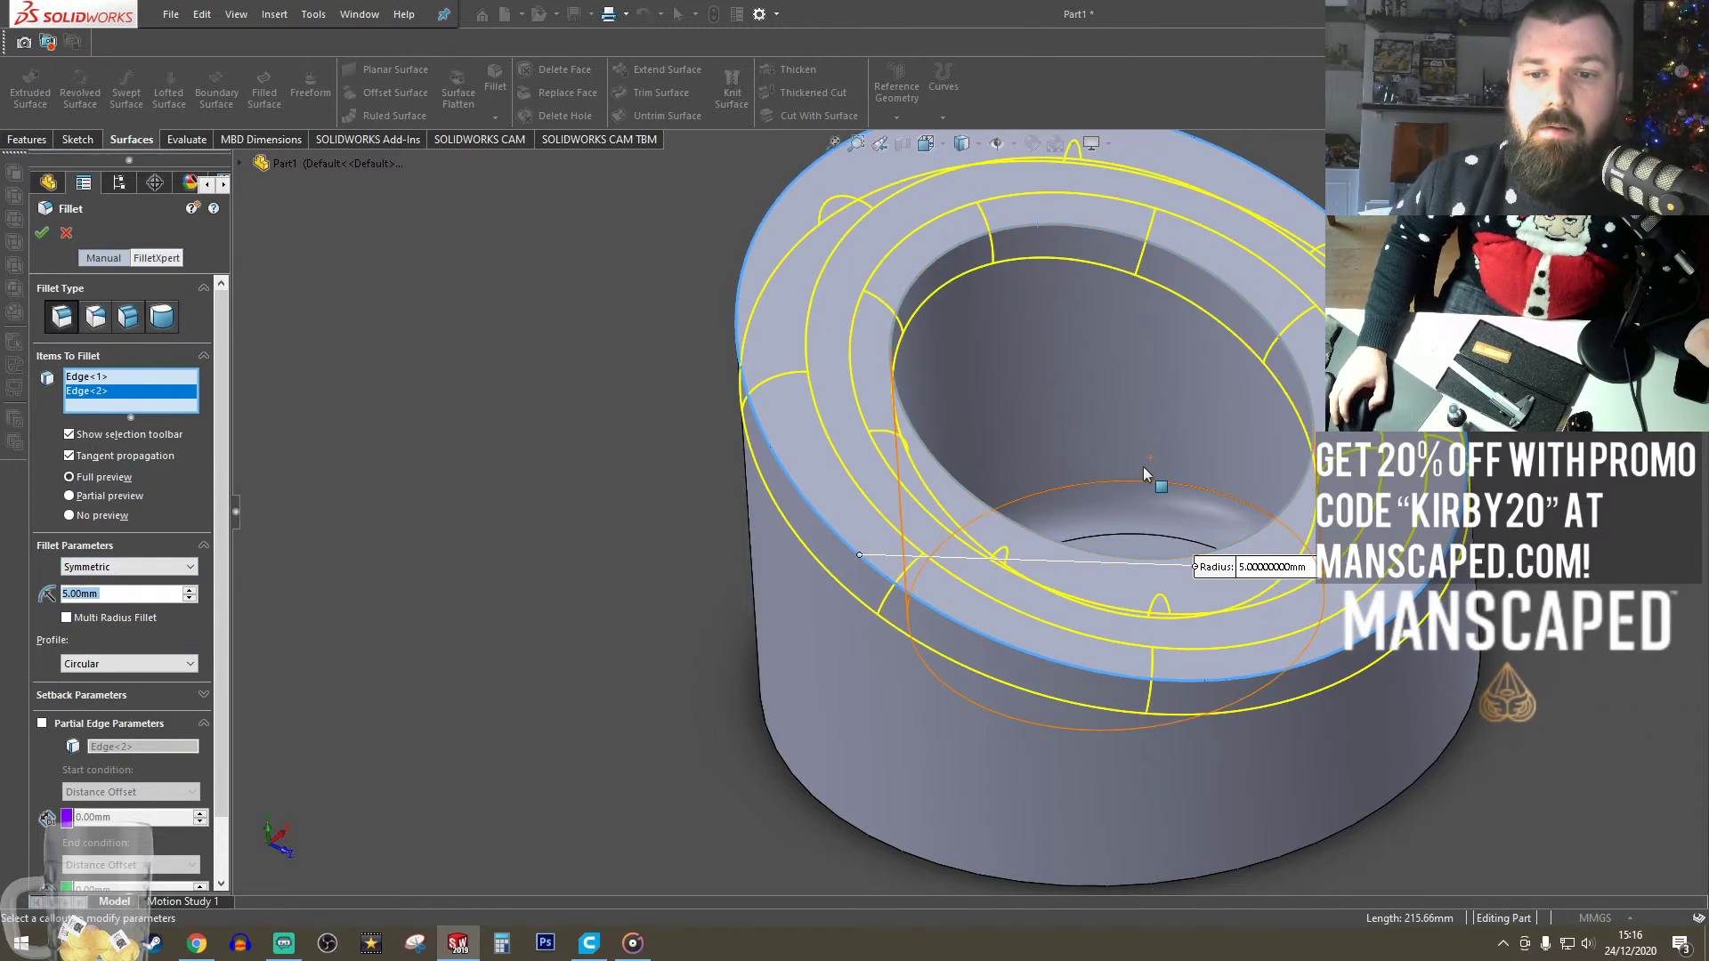
{"action": "middle_click_drag", "start_coordinate": [1072, 325], "coordinate": [976, 541]}
{"action": "key", "text": "Return"}
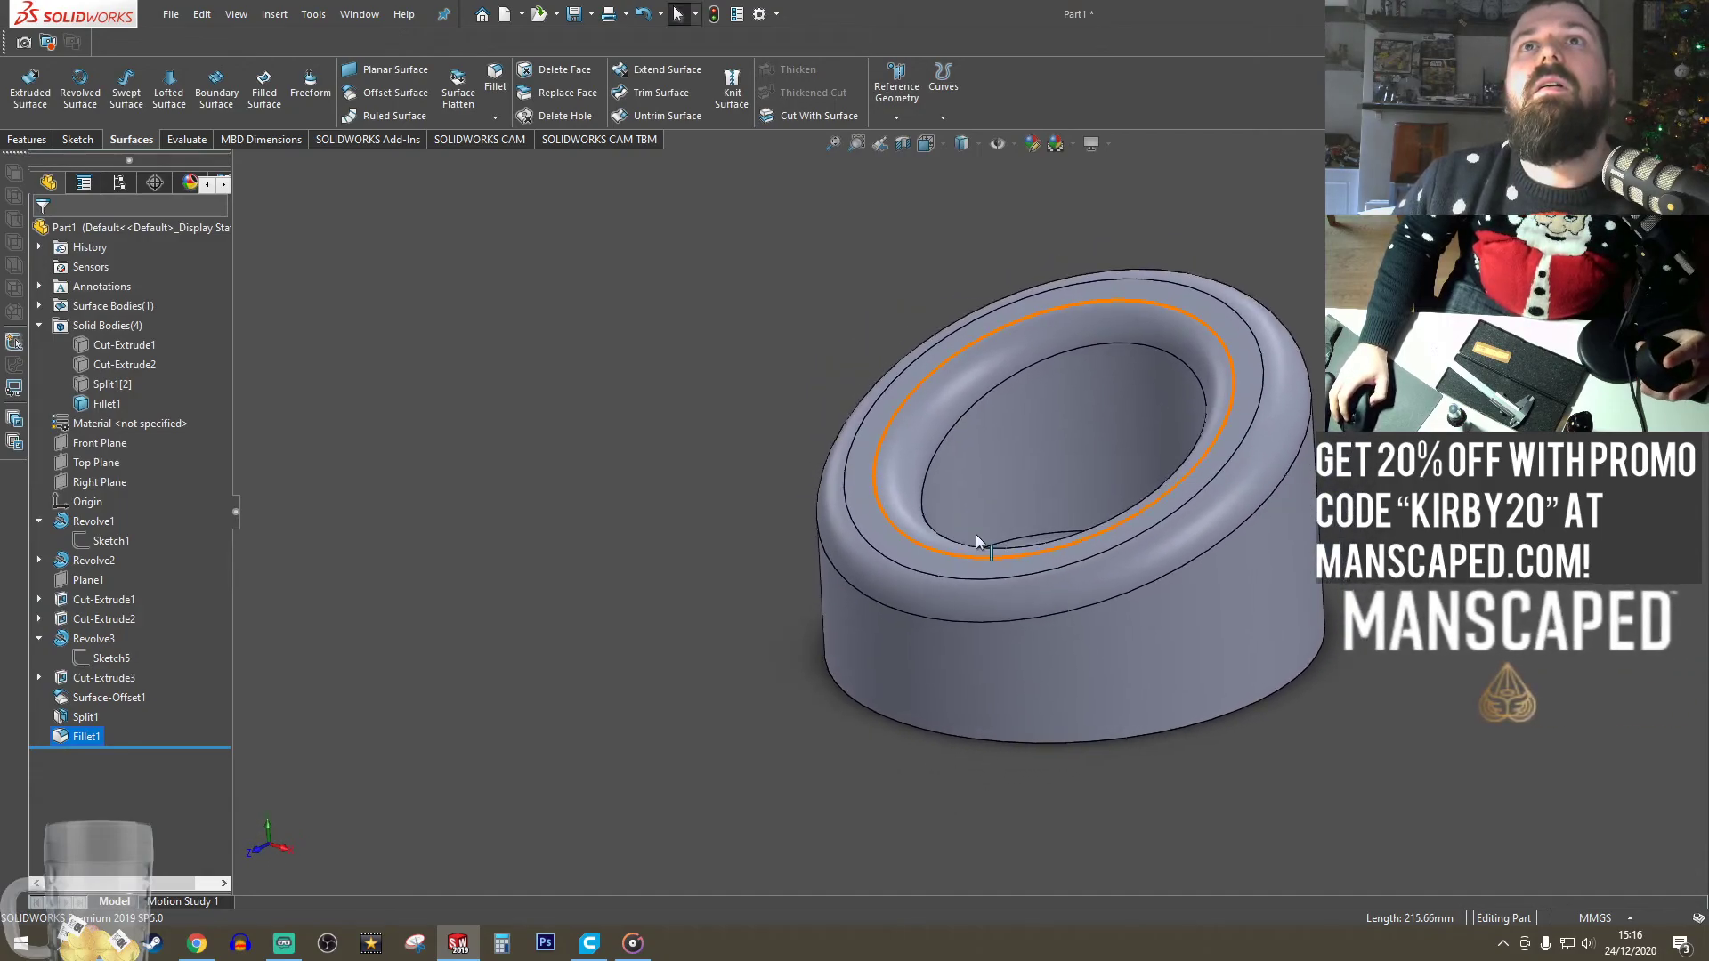
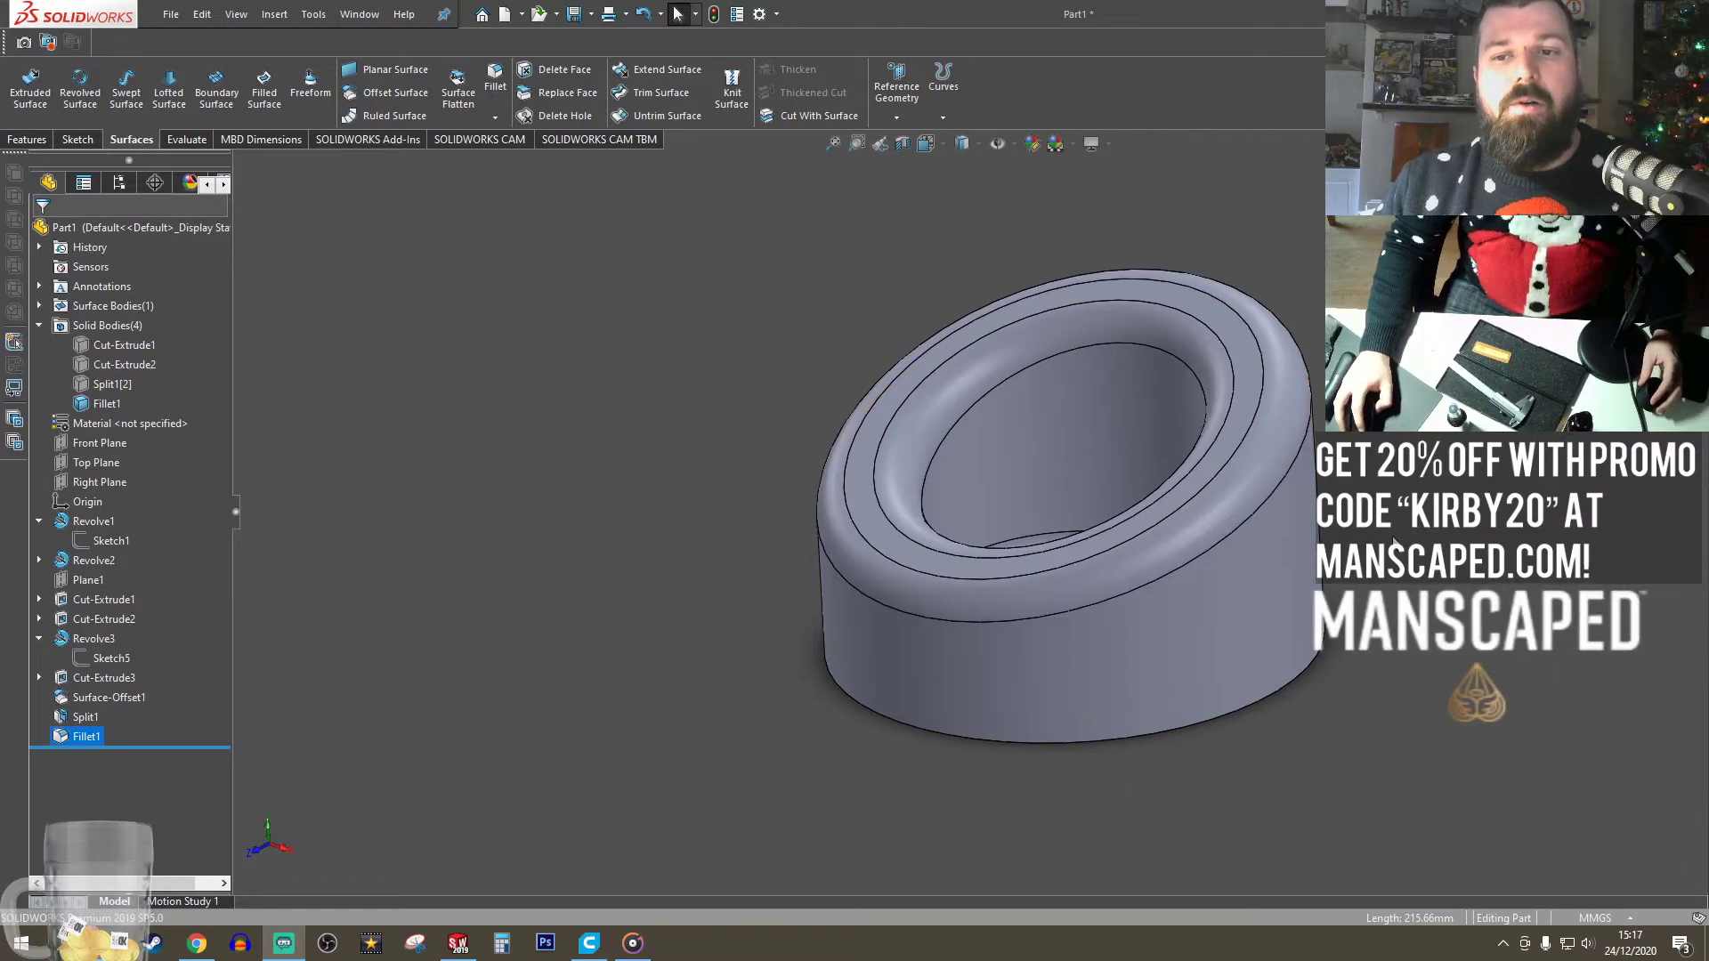
- Examine the filleted holder's pocket, side wall and flat bottom face
{"action": "left_click", "coordinate": [1348, 483]}
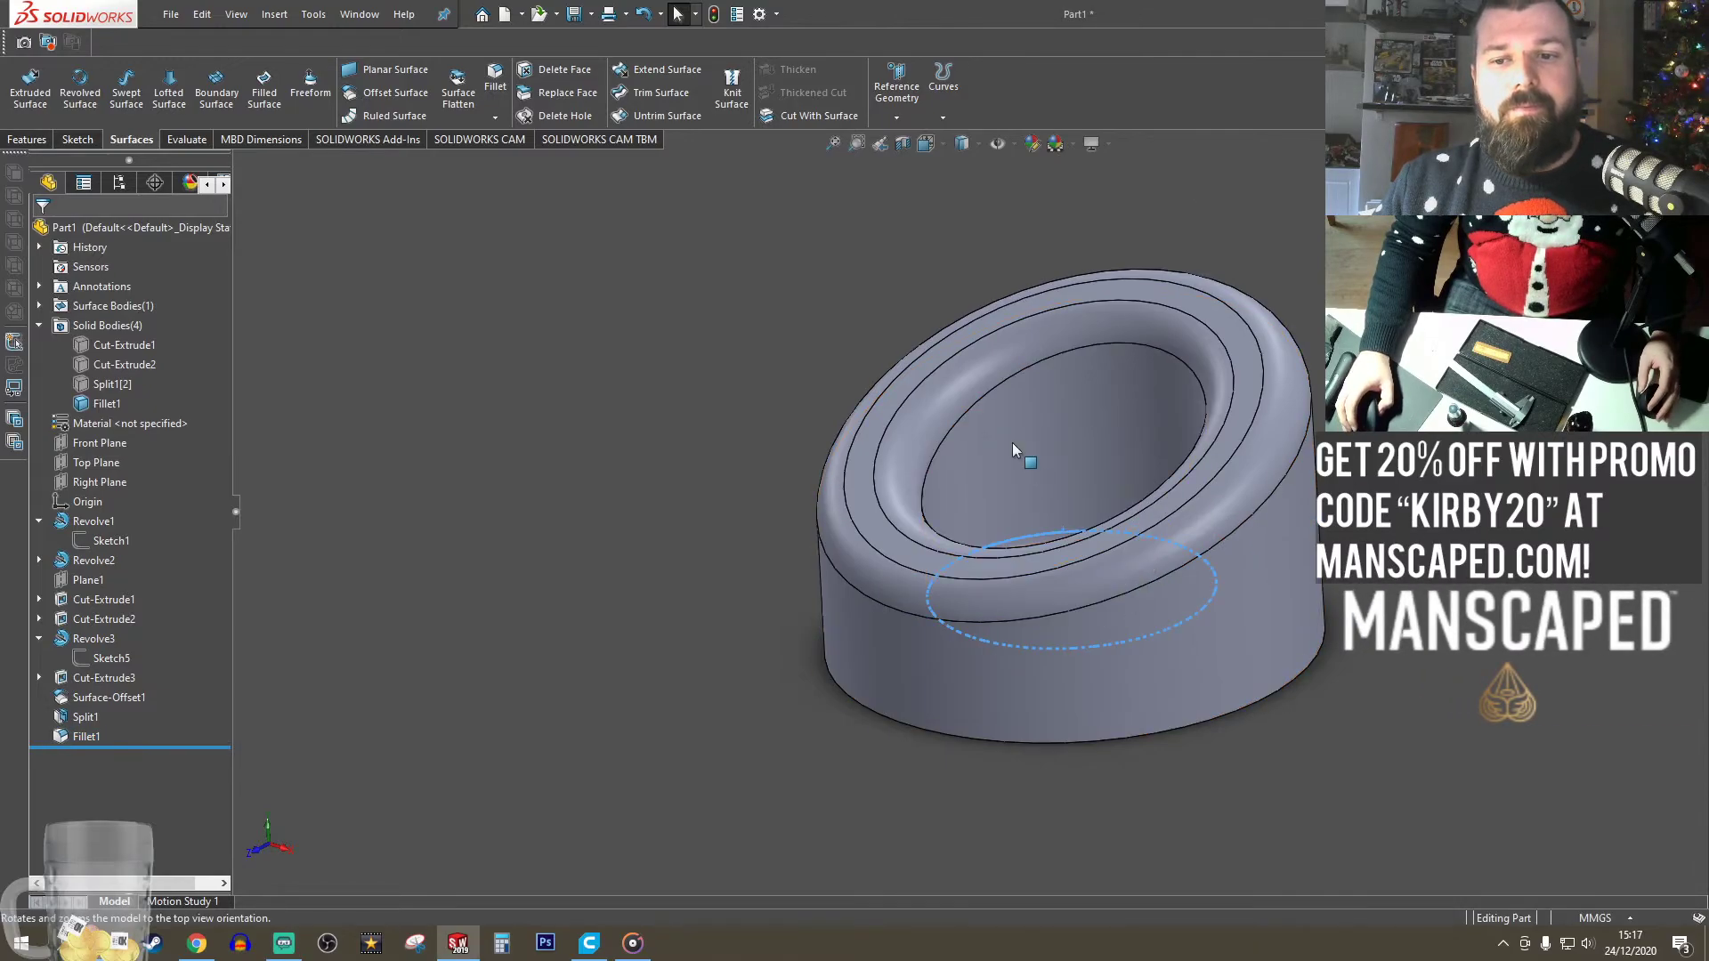
{"action": "middle_click_drag", "start_coordinate": [1022, 458], "coordinate": [999, 433]}
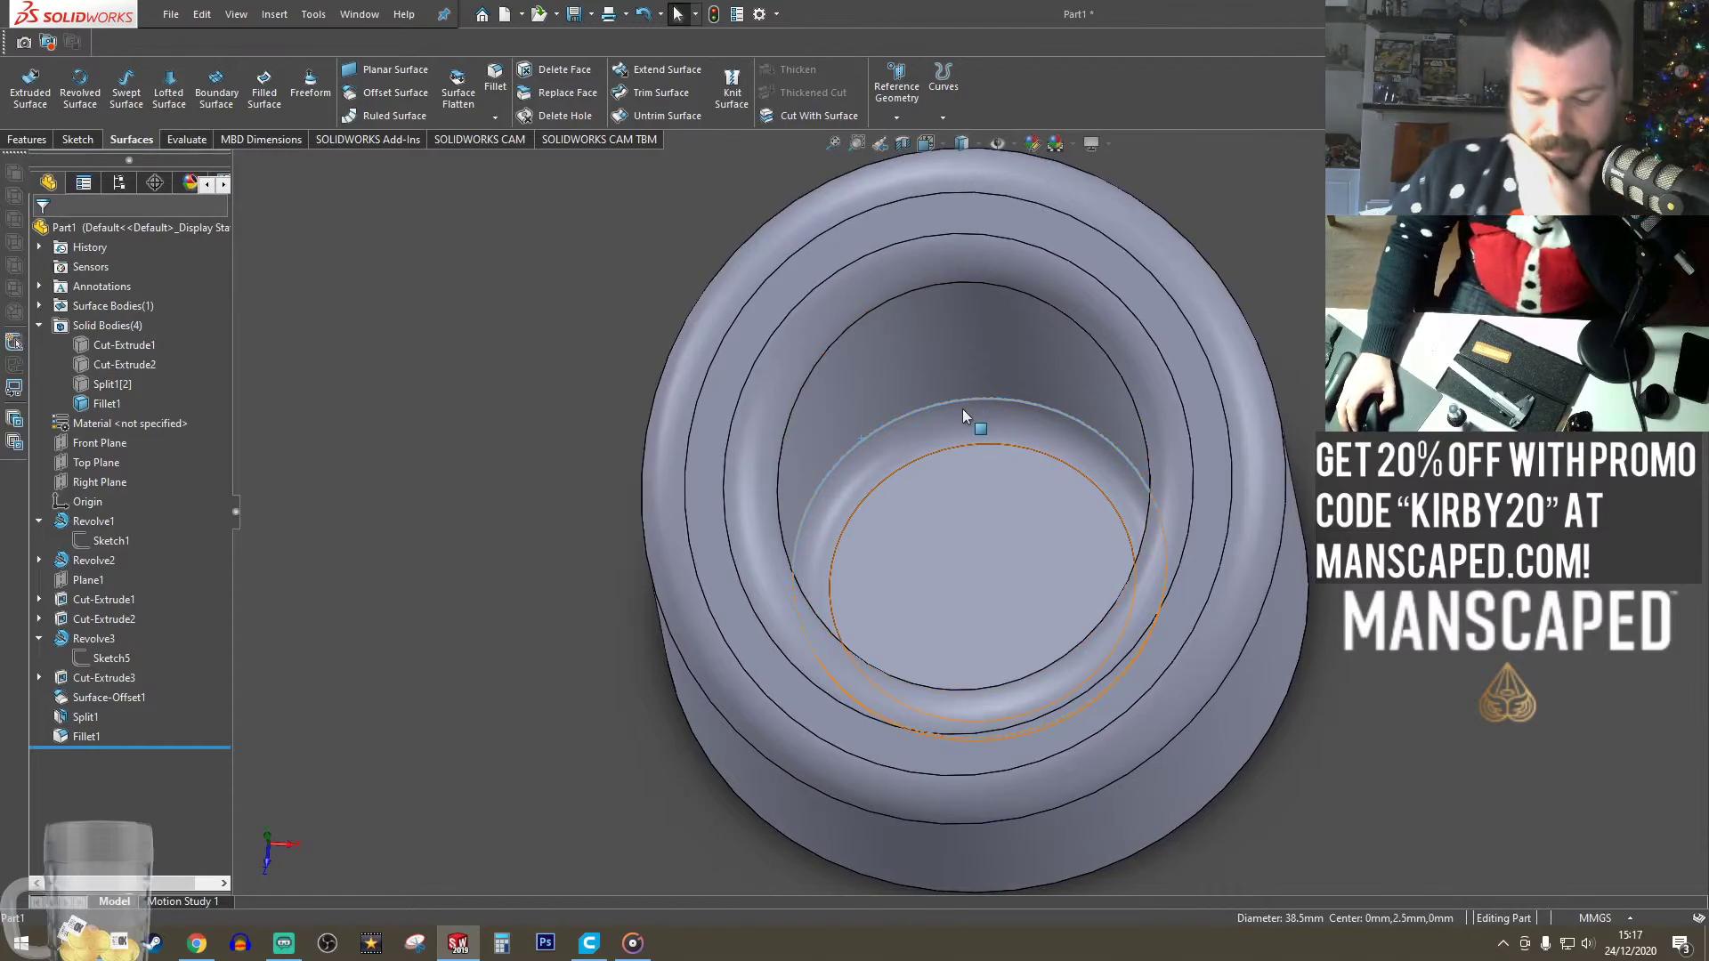
{"action": "middle_click_drag", "start_coordinate": [969, 531], "coordinate": [1056, 607]}
{"action": "left_click", "coordinate": [1055, 604]}
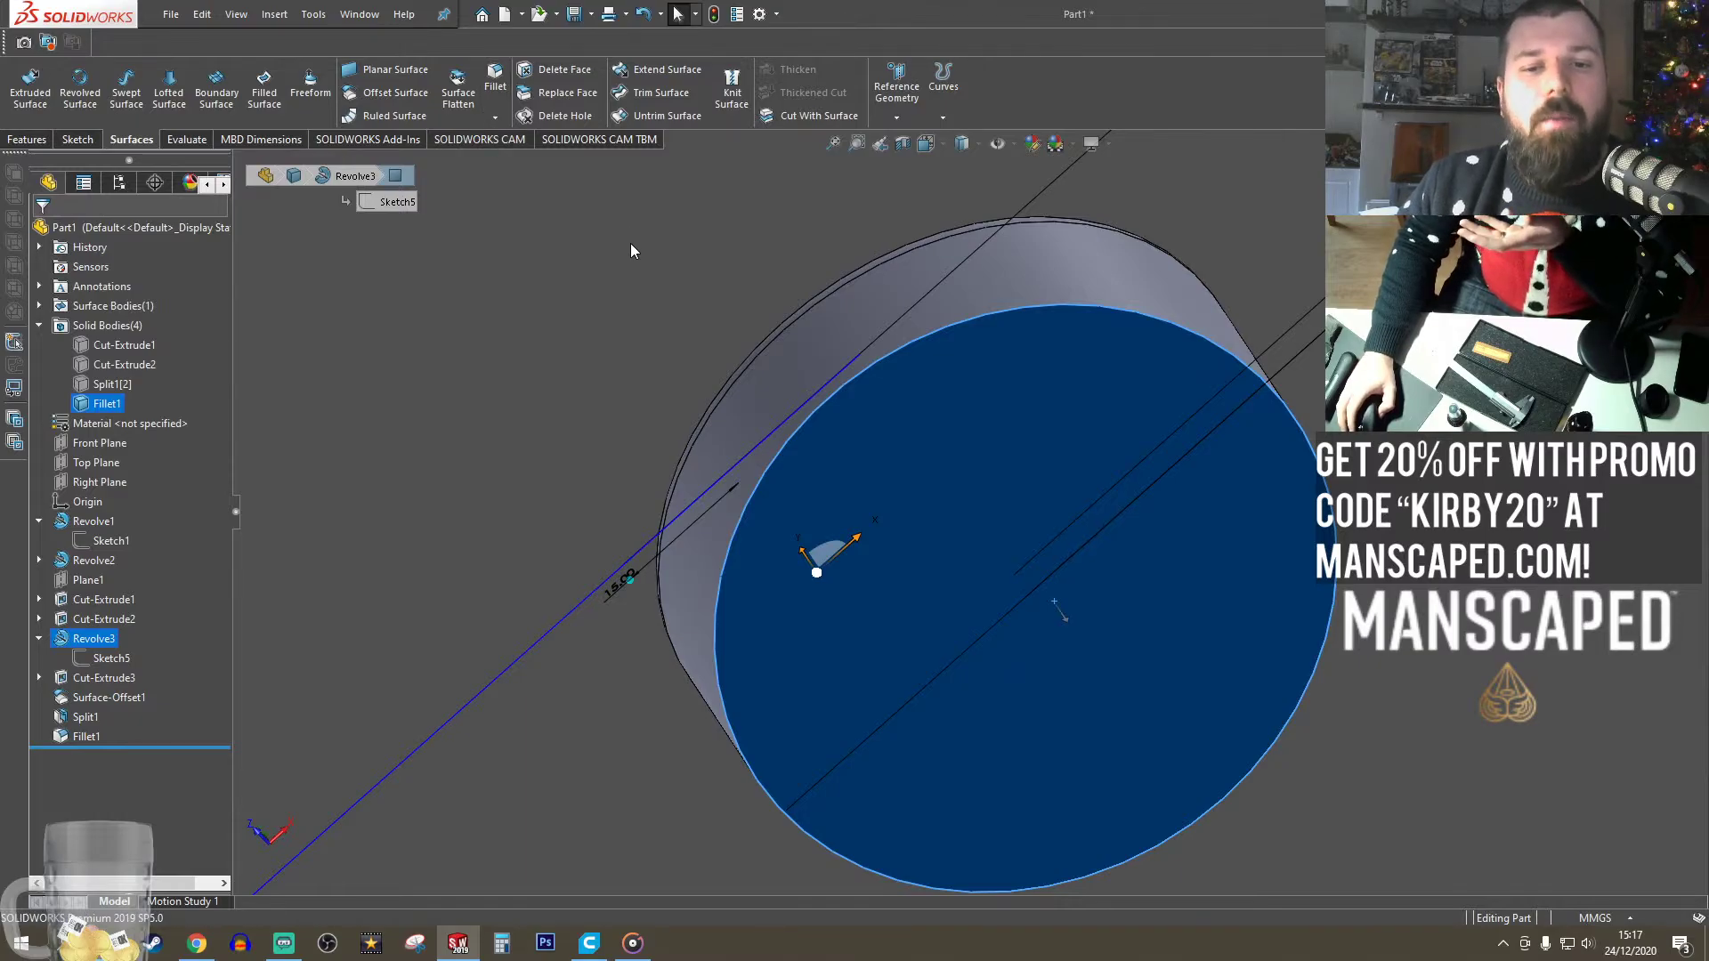
{"action": "middle_click_drag", "start_coordinate": [742, 333], "coordinate": [709, 613]}
{"action": "mouse_move", "coordinate": [837, 495]}
{"action": "middle_mouse_down"}
{"action": "mouse_move", "coordinate": [885, 462]}
{"action": "mouse_move", "coordinate": [834, 461]}
{"action": "middle_mouse_up"}
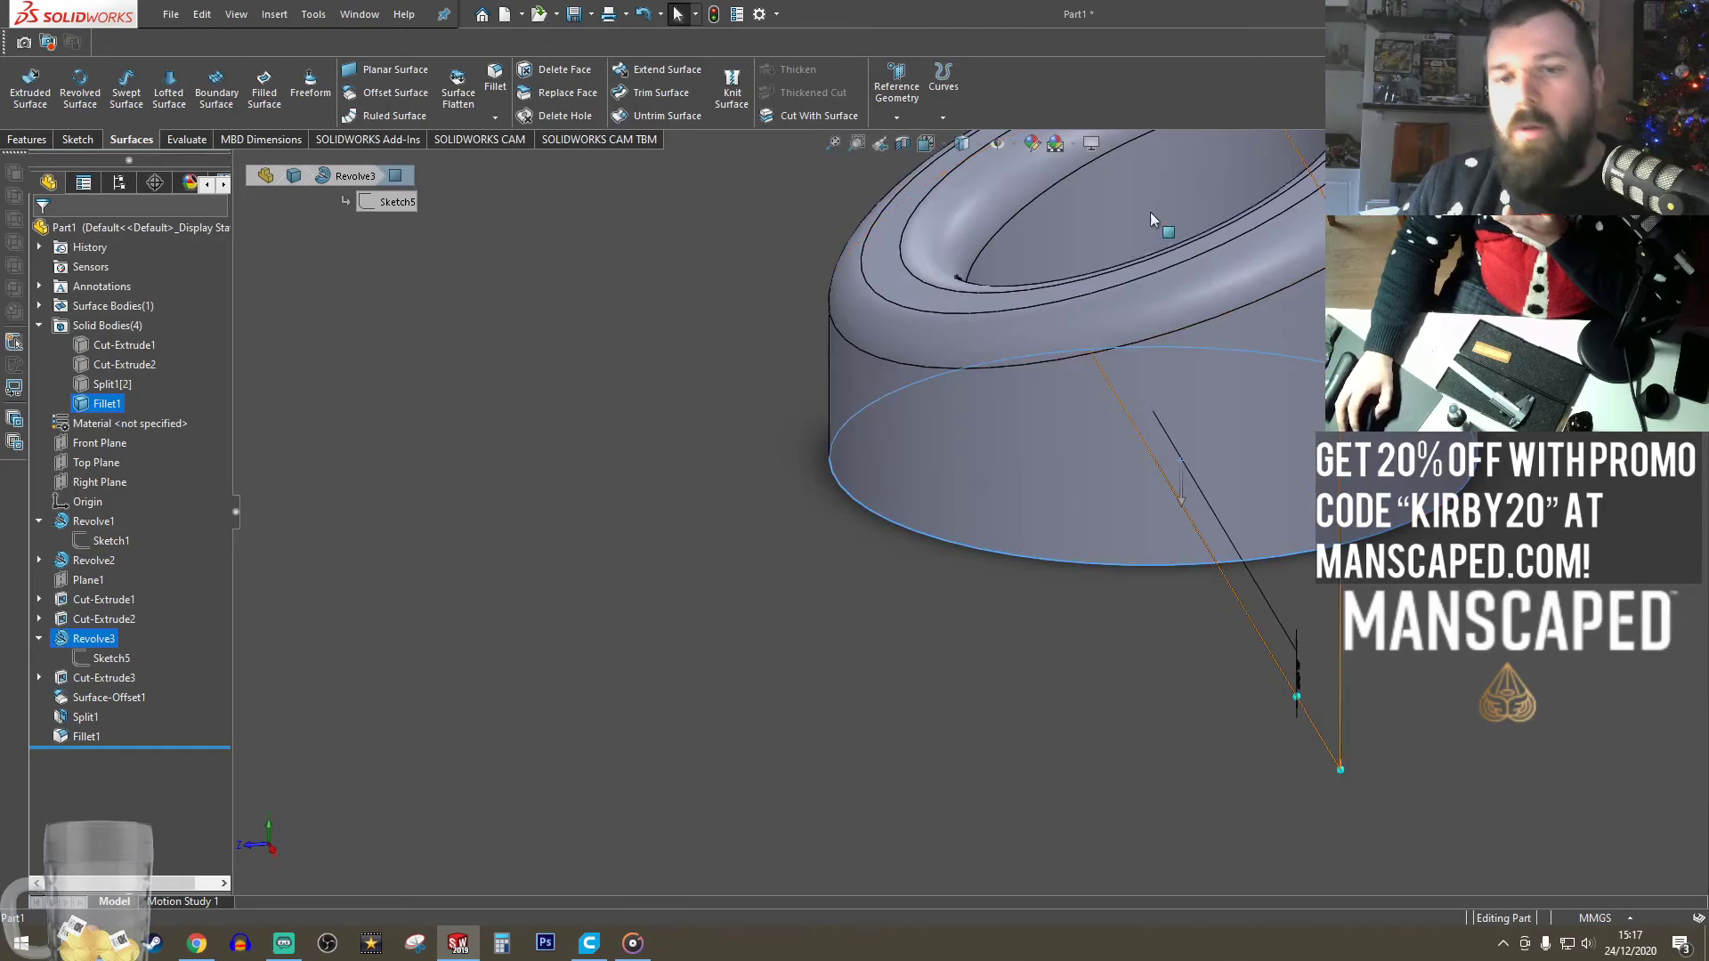
{"action": "middle_click_drag", "start_coordinate": [1151, 219], "coordinate": [1082, 313]}
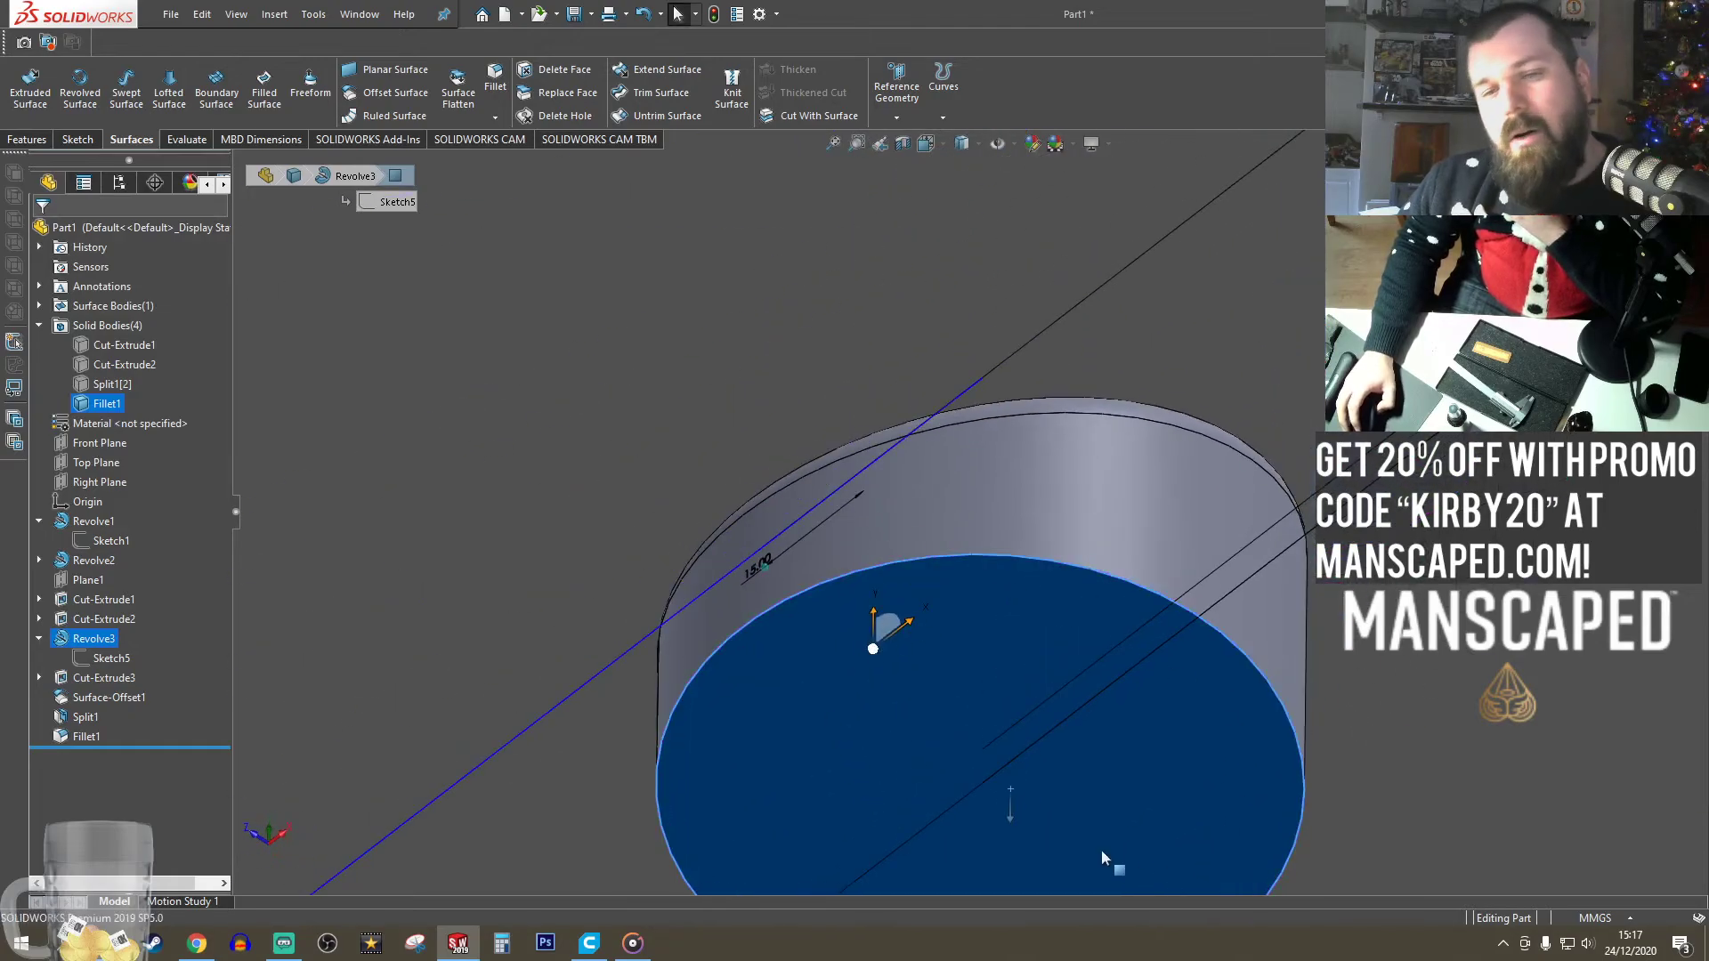
{"action": "middle_click_drag", "start_coordinate": [969, 820], "coordinate": [980, 744], "text": "ctrl"}
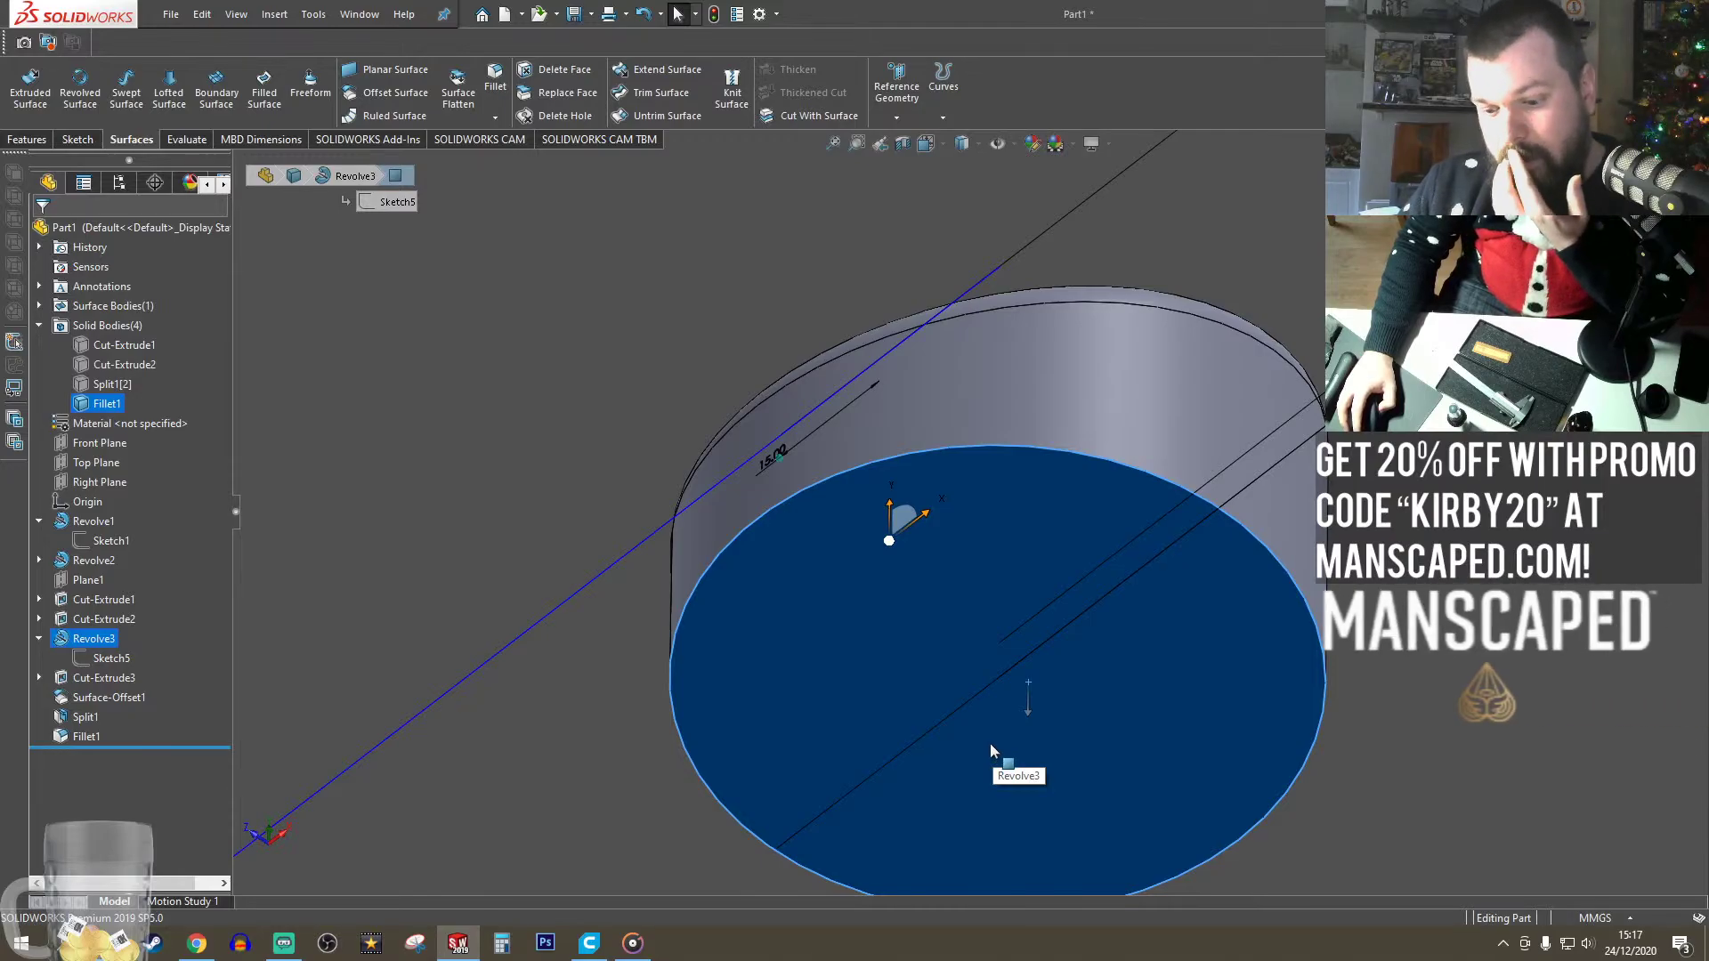
{"action": "scroll", "coordinate": [995, 741], "scroll_direction": "up", "scroll_amount": 4}
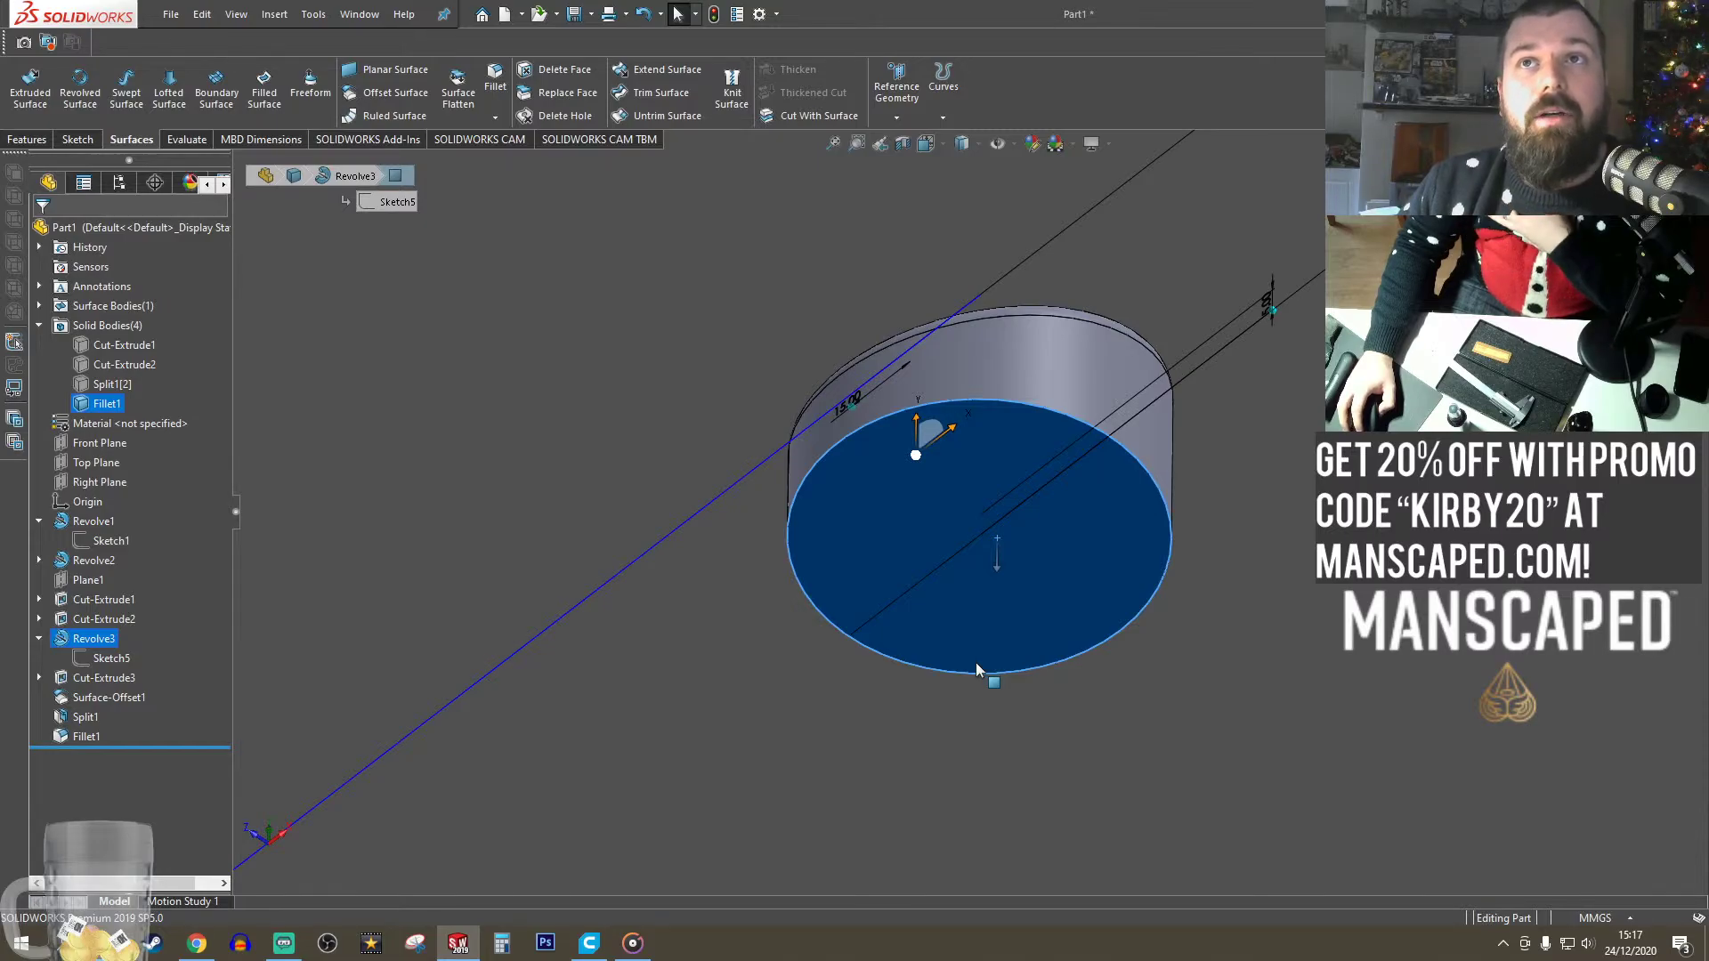
{"action": "middle_click_drag", "start_coordinate": [969, 648], "coordinate": [944, 590]}
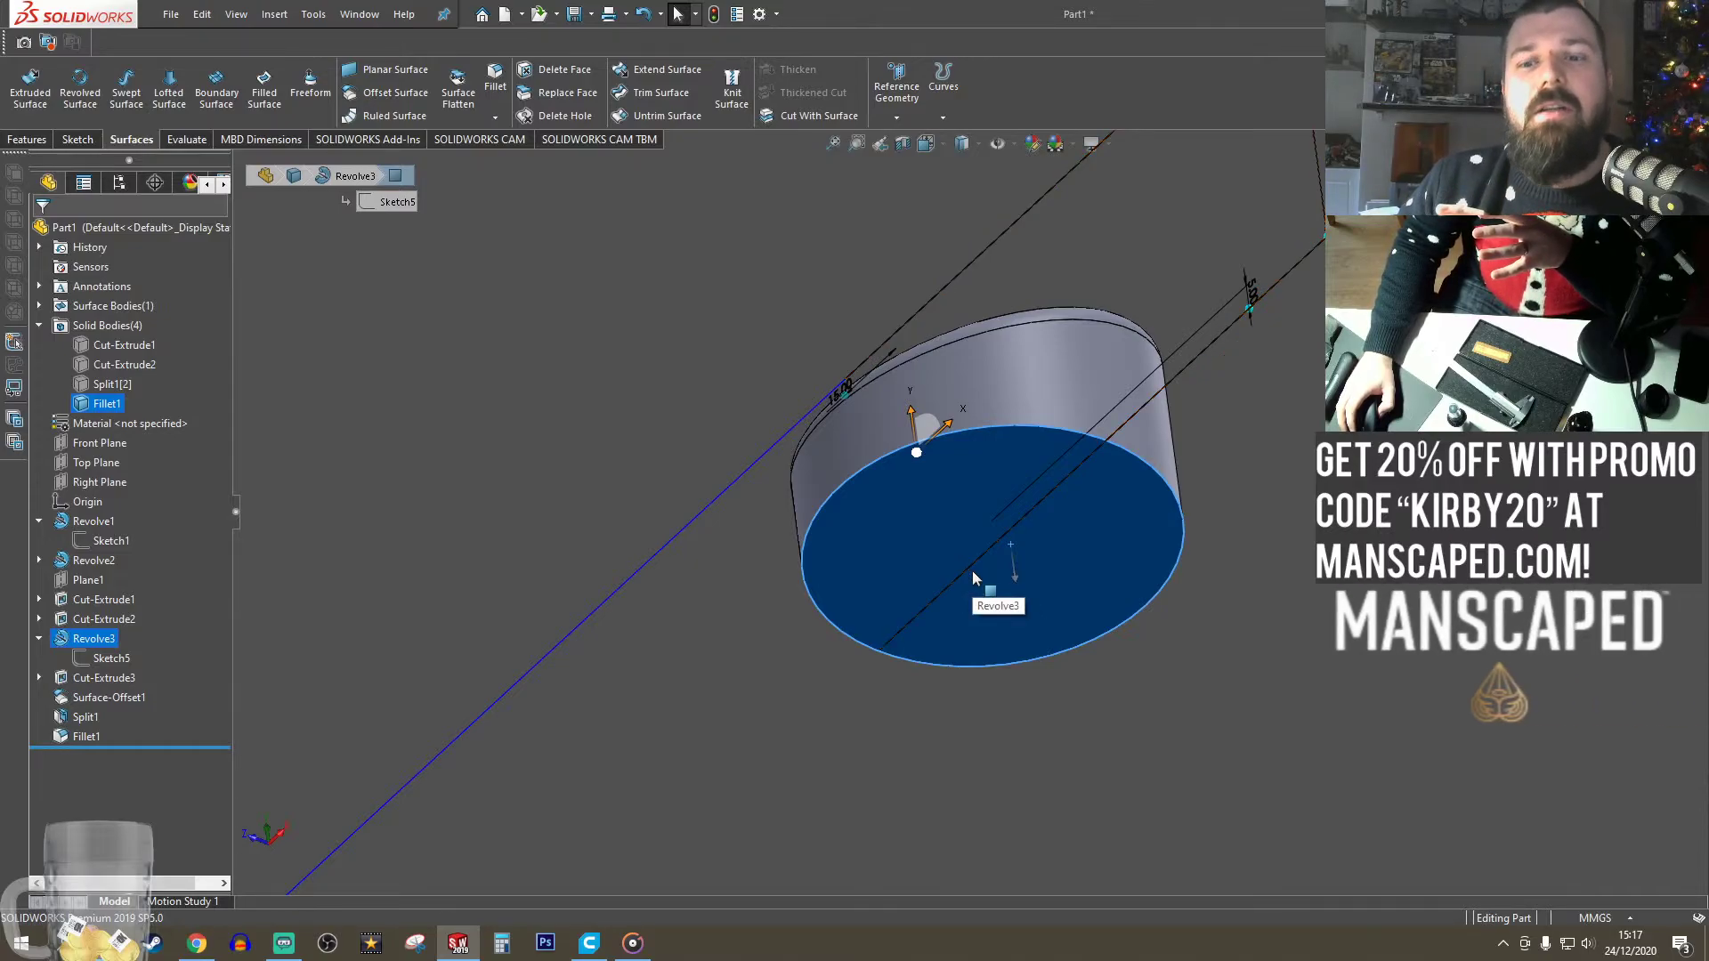
{"action": "middle_click_drag", "start_coordinate": [973, 576], "coordinate": [991, 791]}
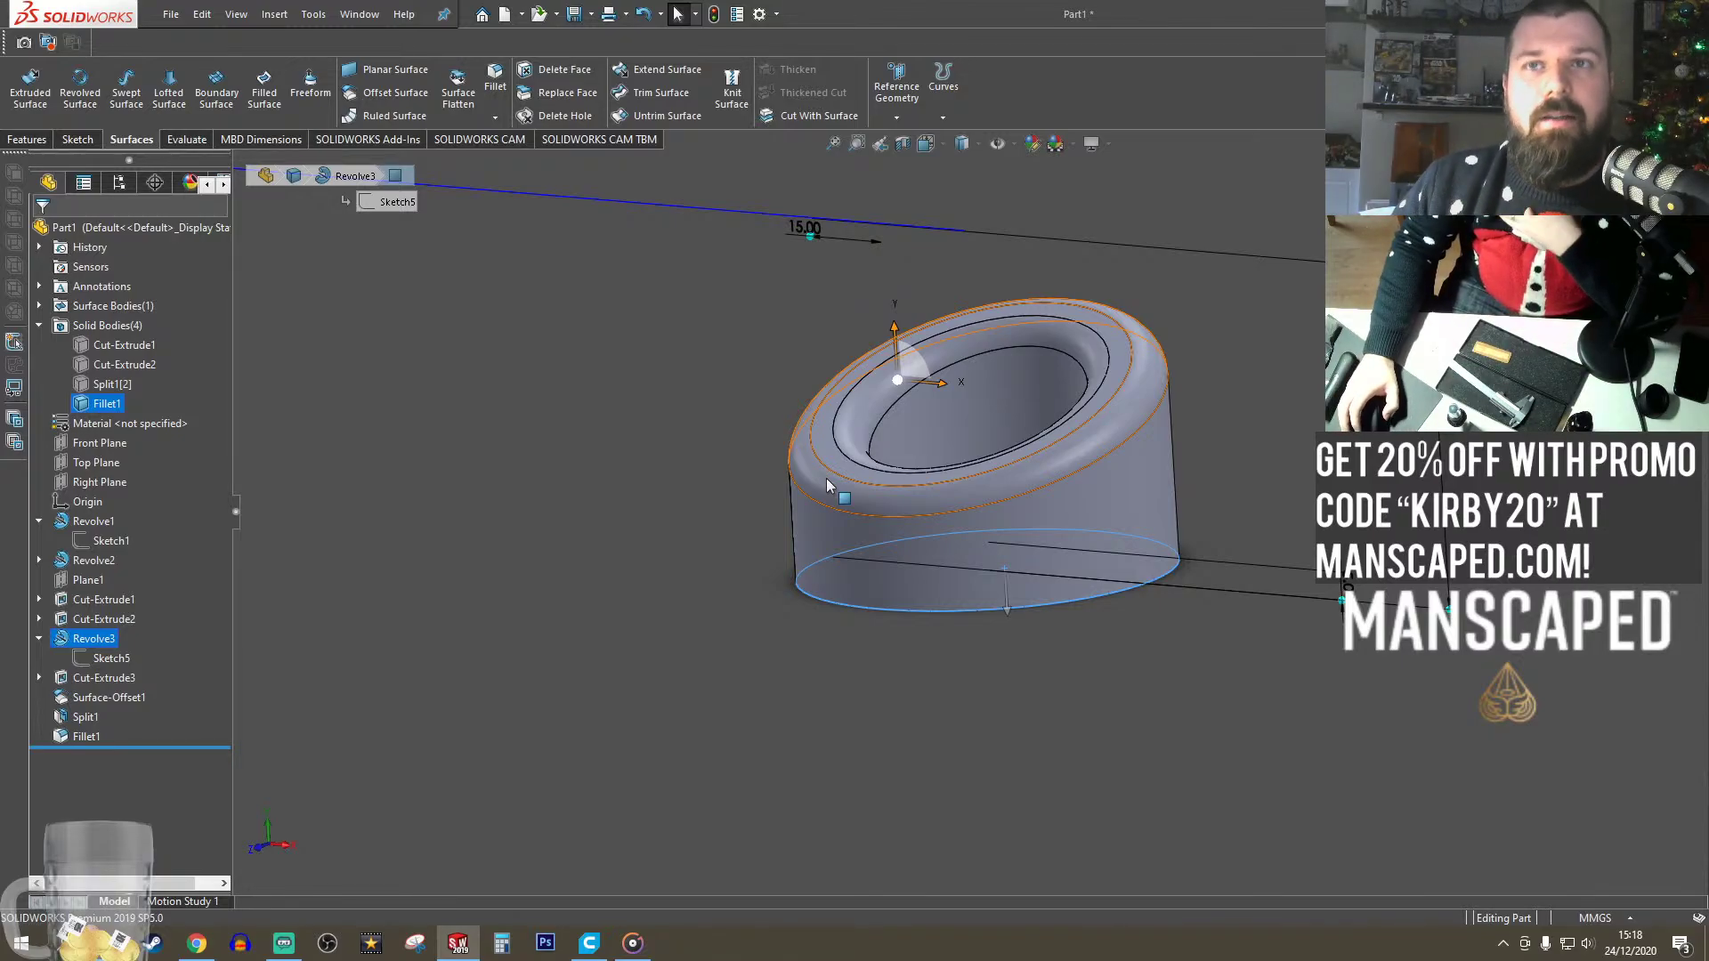
{"action": "scroll", "coordinate": [1086, 563], "scroll_direction": "up", "scroll_amount": 3}
{"action": "scroll", "coordinate": [1042, 526], "scroll_direction": "down", "scroll_amount": 6}
{"action": "middle_click_drag", "start_coordinate": [851, 539], "coordinate": [814, 381]}
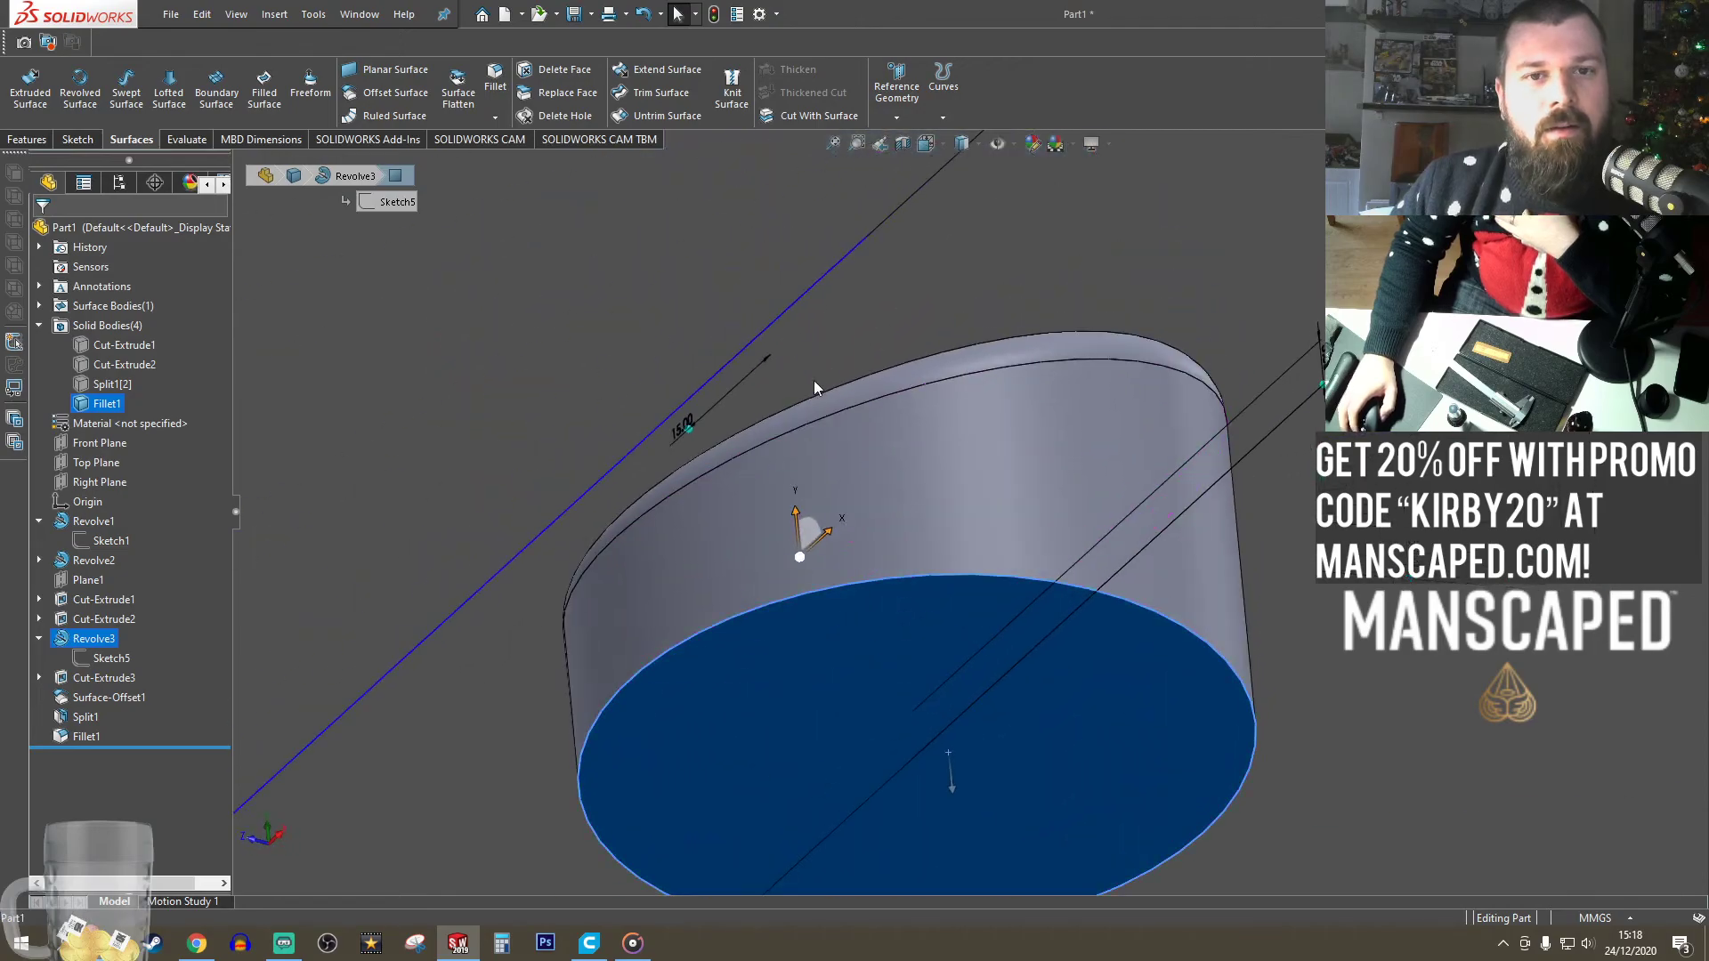
- Shell the holder with a 2 mm wall thickness, removing its flat bottom face
{"action": "left_click", "coordinate": [633, 277]}
{"action": "left_click", "coordinate": [81, 142]}
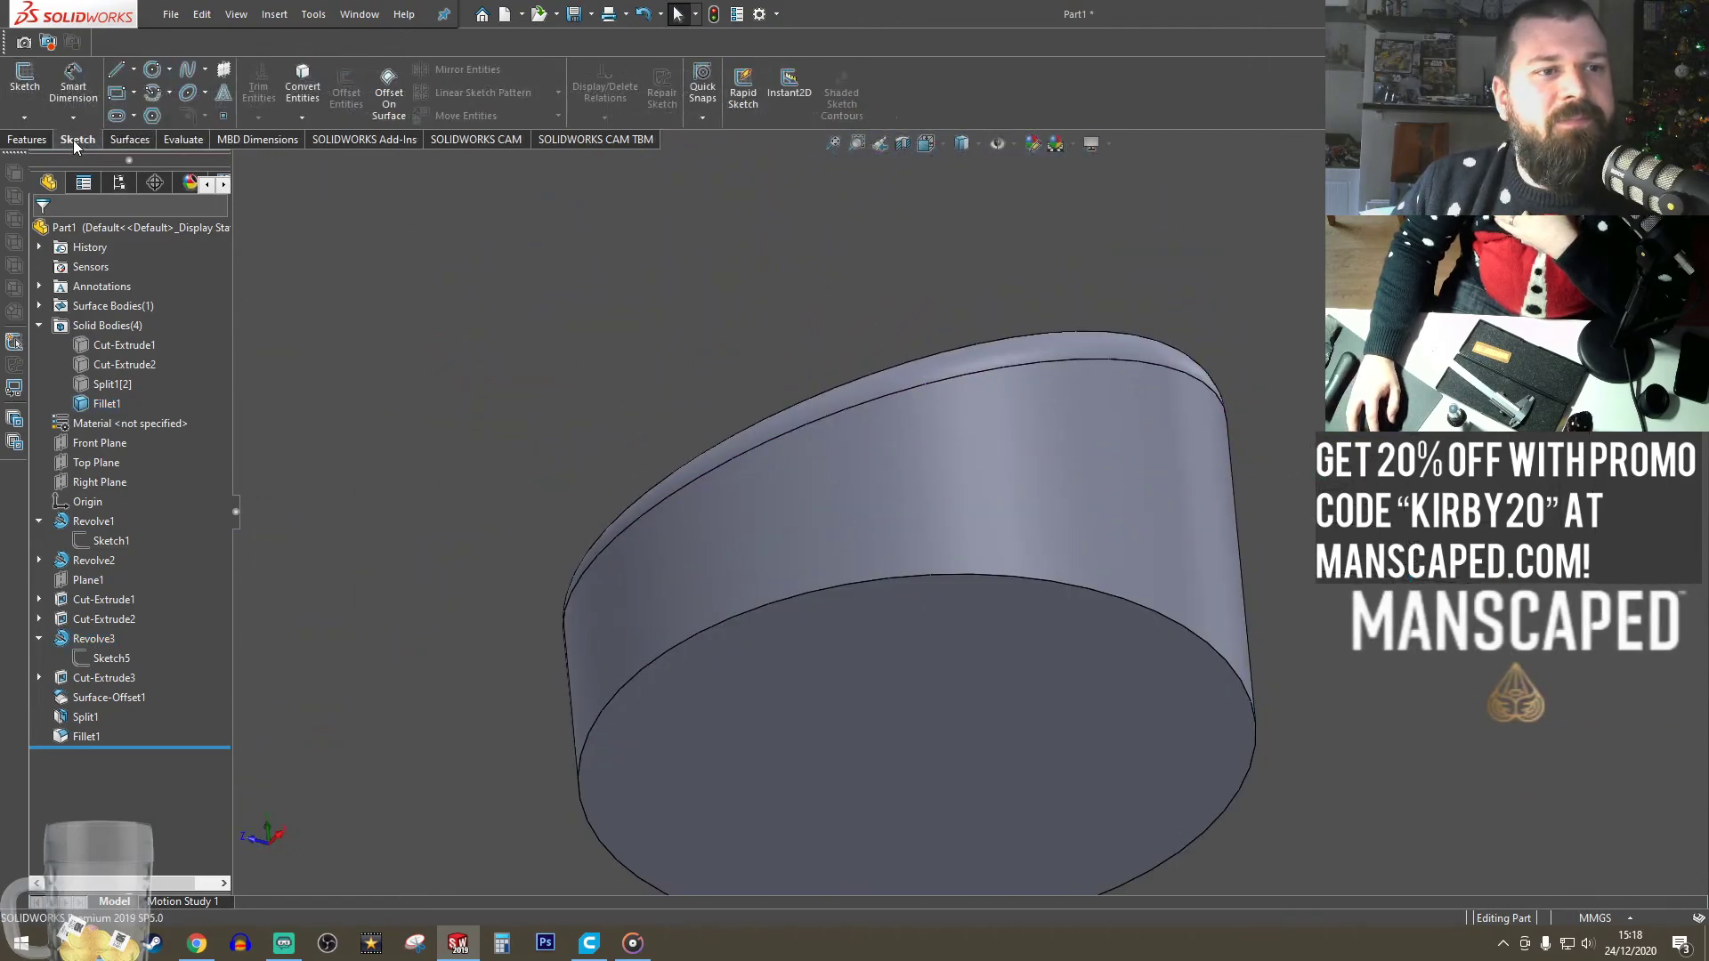
{"action": "left_click", "coordinate": [34, 141]}
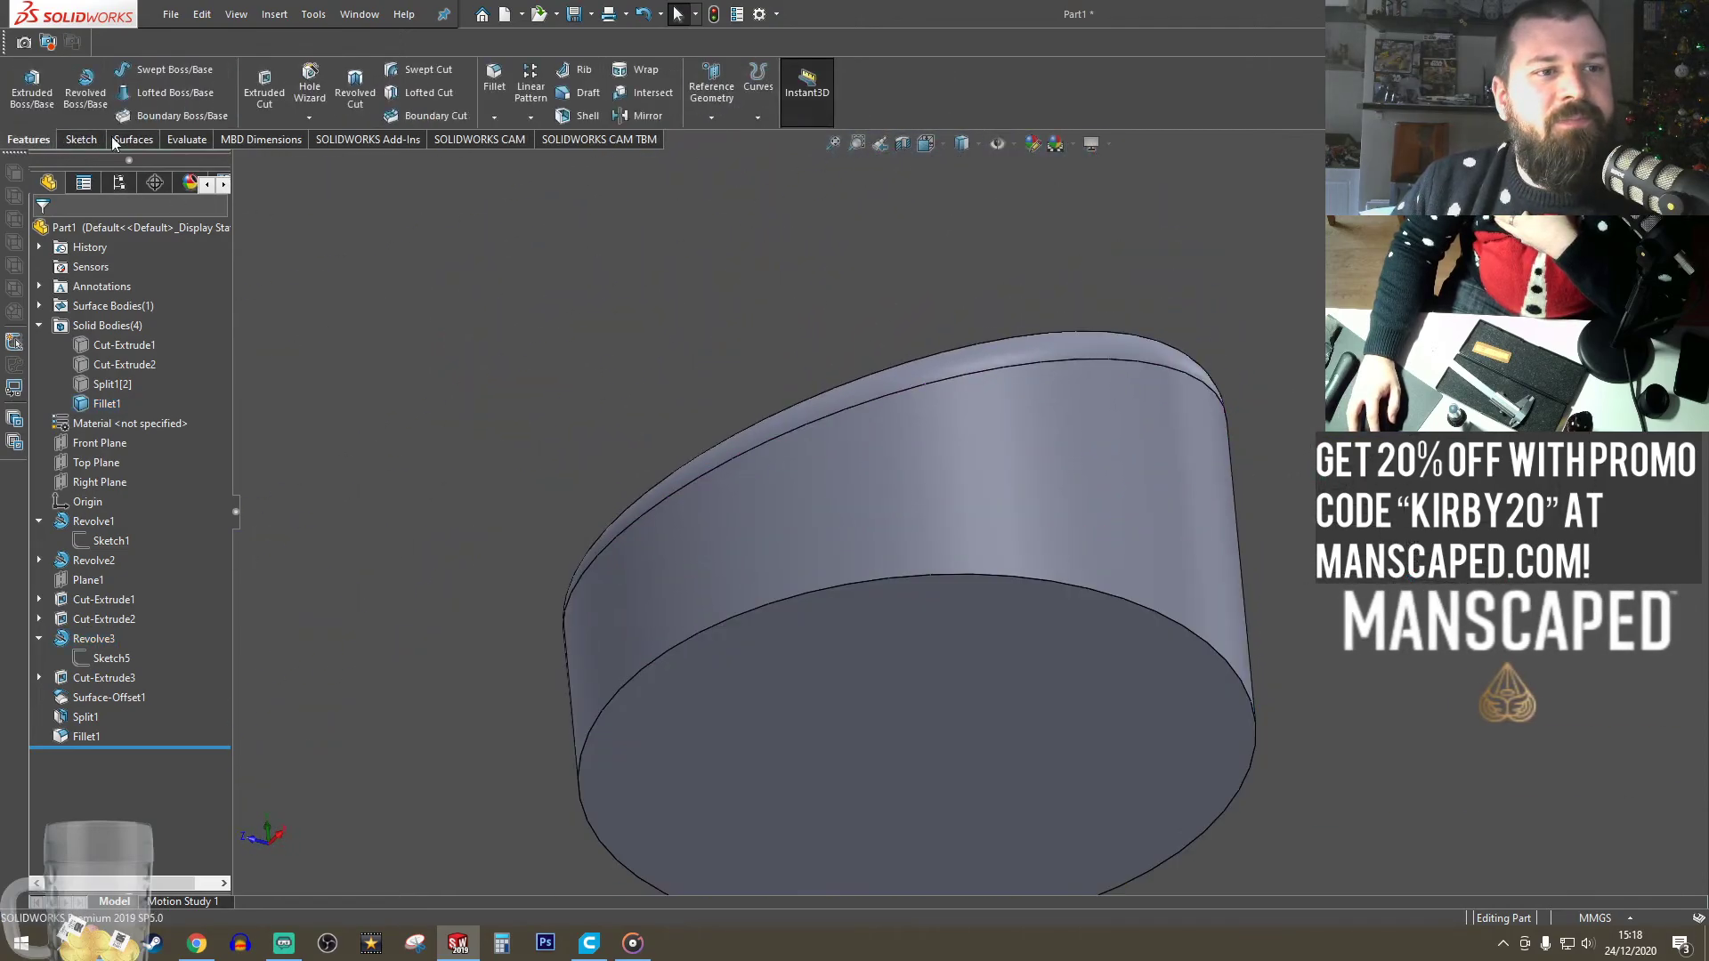
{"action": "left_click", "coordinate": [578, 118]}
{"action": "left_click", "coordinate": [914, 687]}
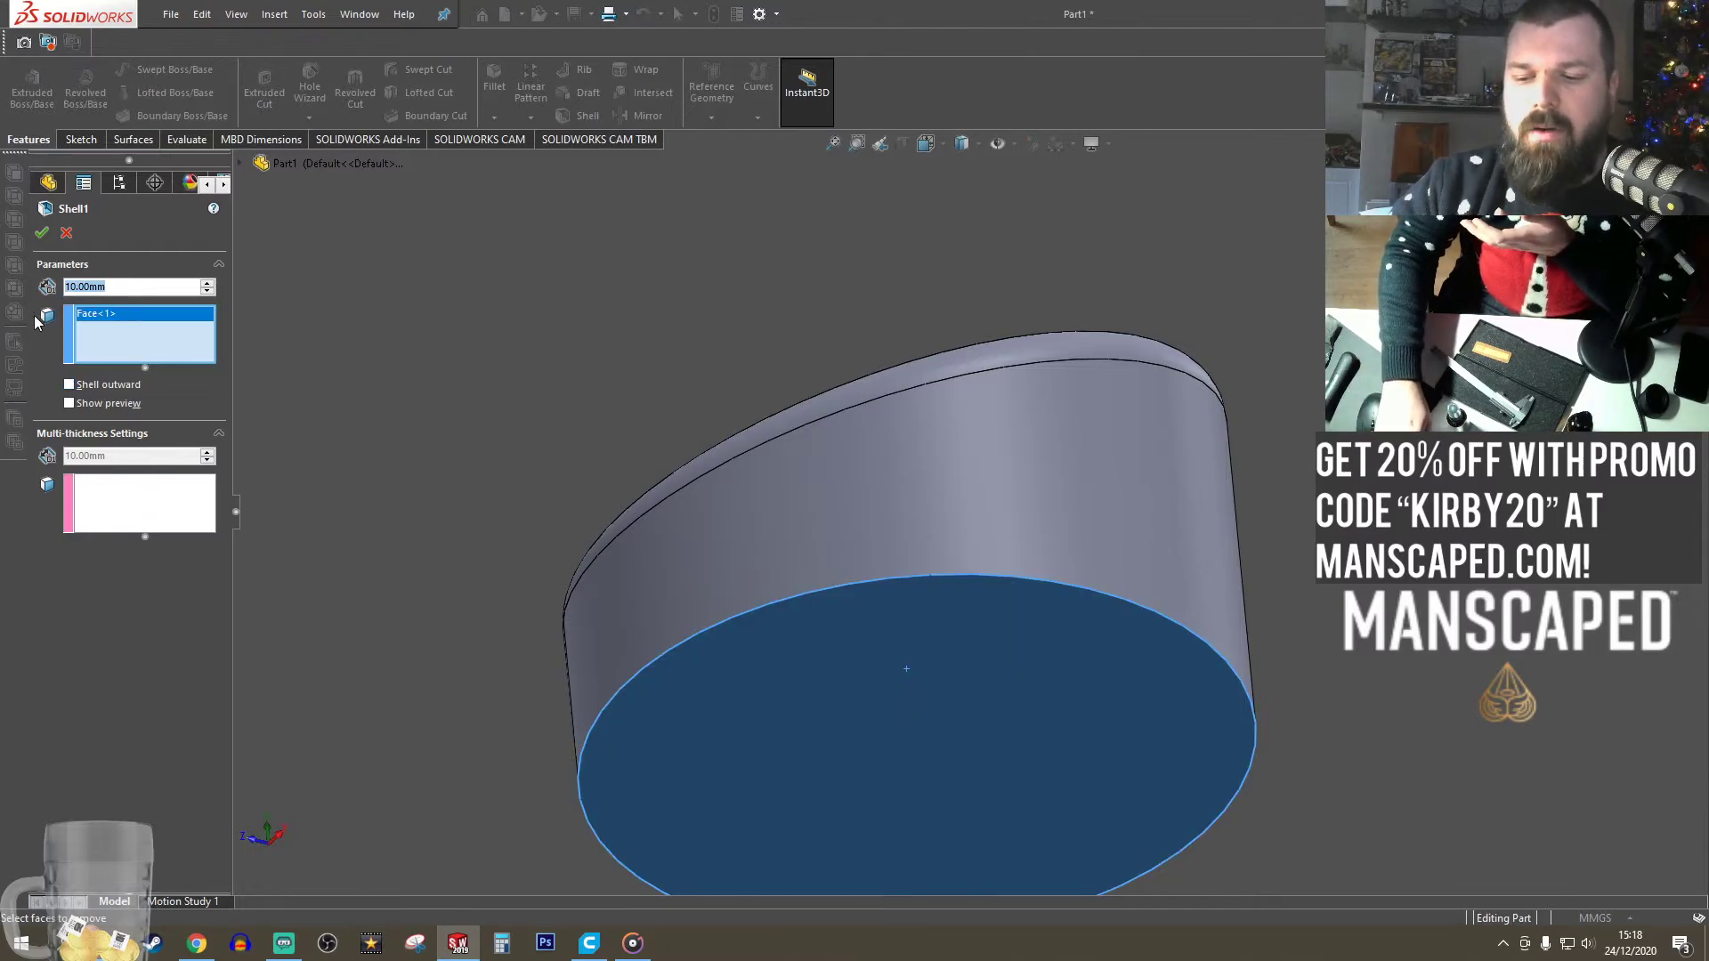
{"action": "type", "text": "2"}
{"action": "key", "text": "Return"}
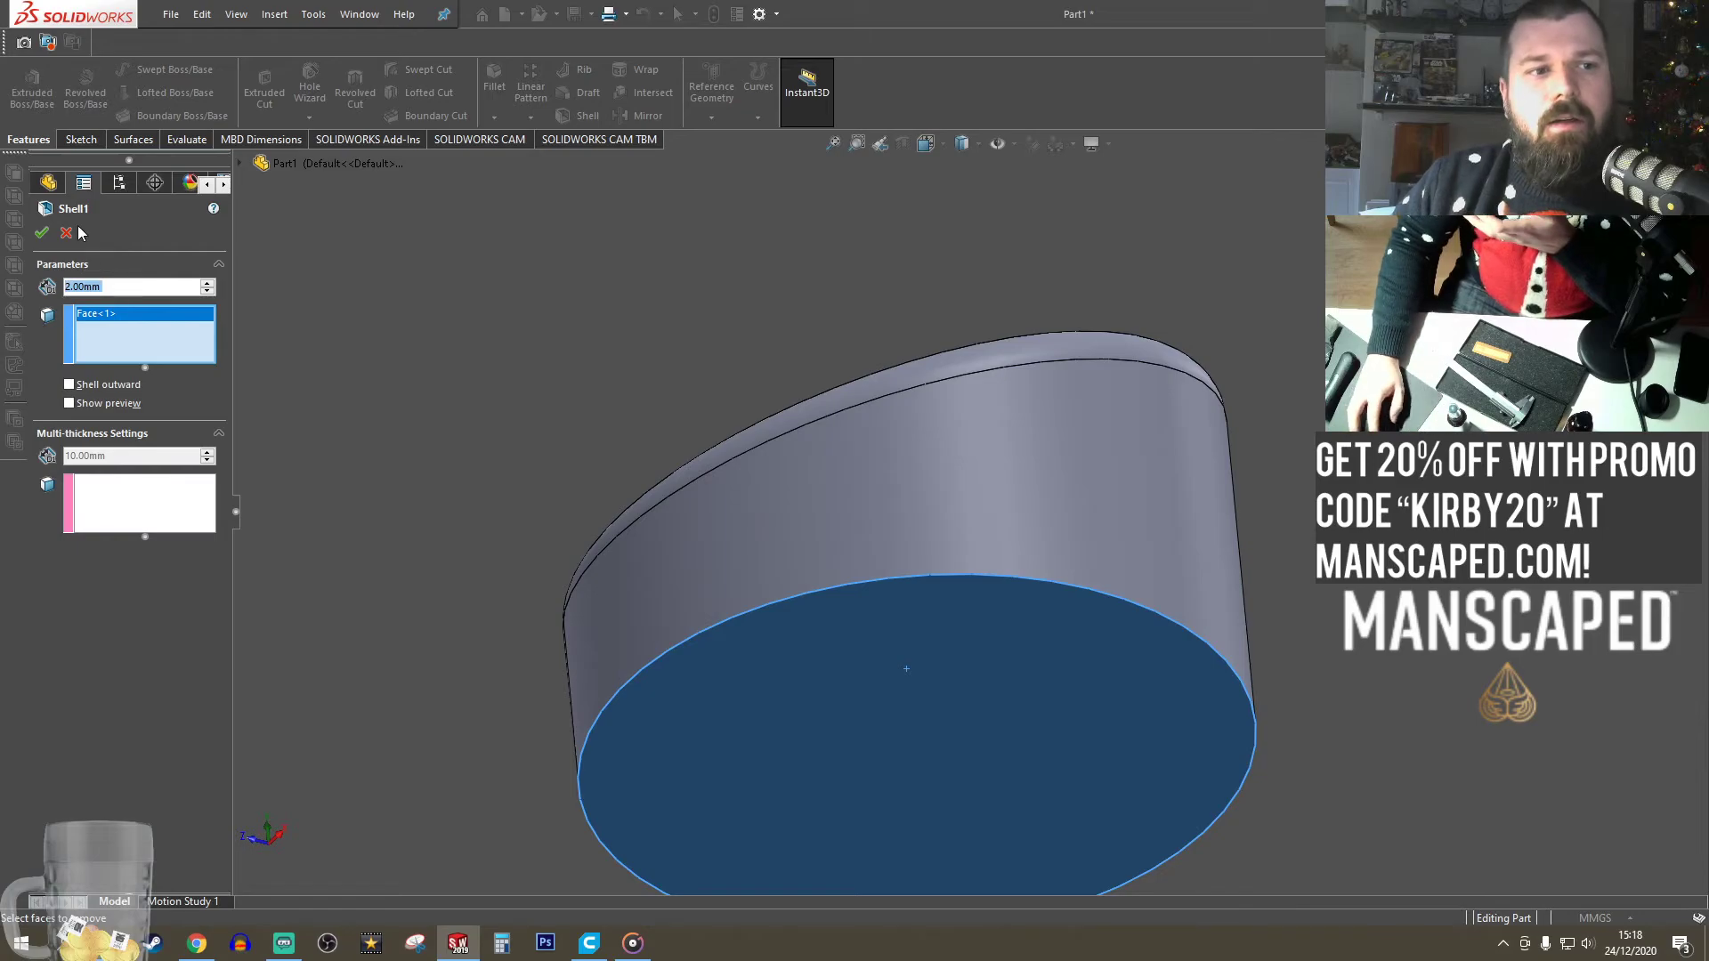
{"action": "left_click", "coordinate": [42, 233]}
- Inspect the shelled holder from above and below, checking the hollow underside around the pocket
{"action": "middle_click_drag", "start_coordinate": [850, 730], "coordinate": [930, 660]}
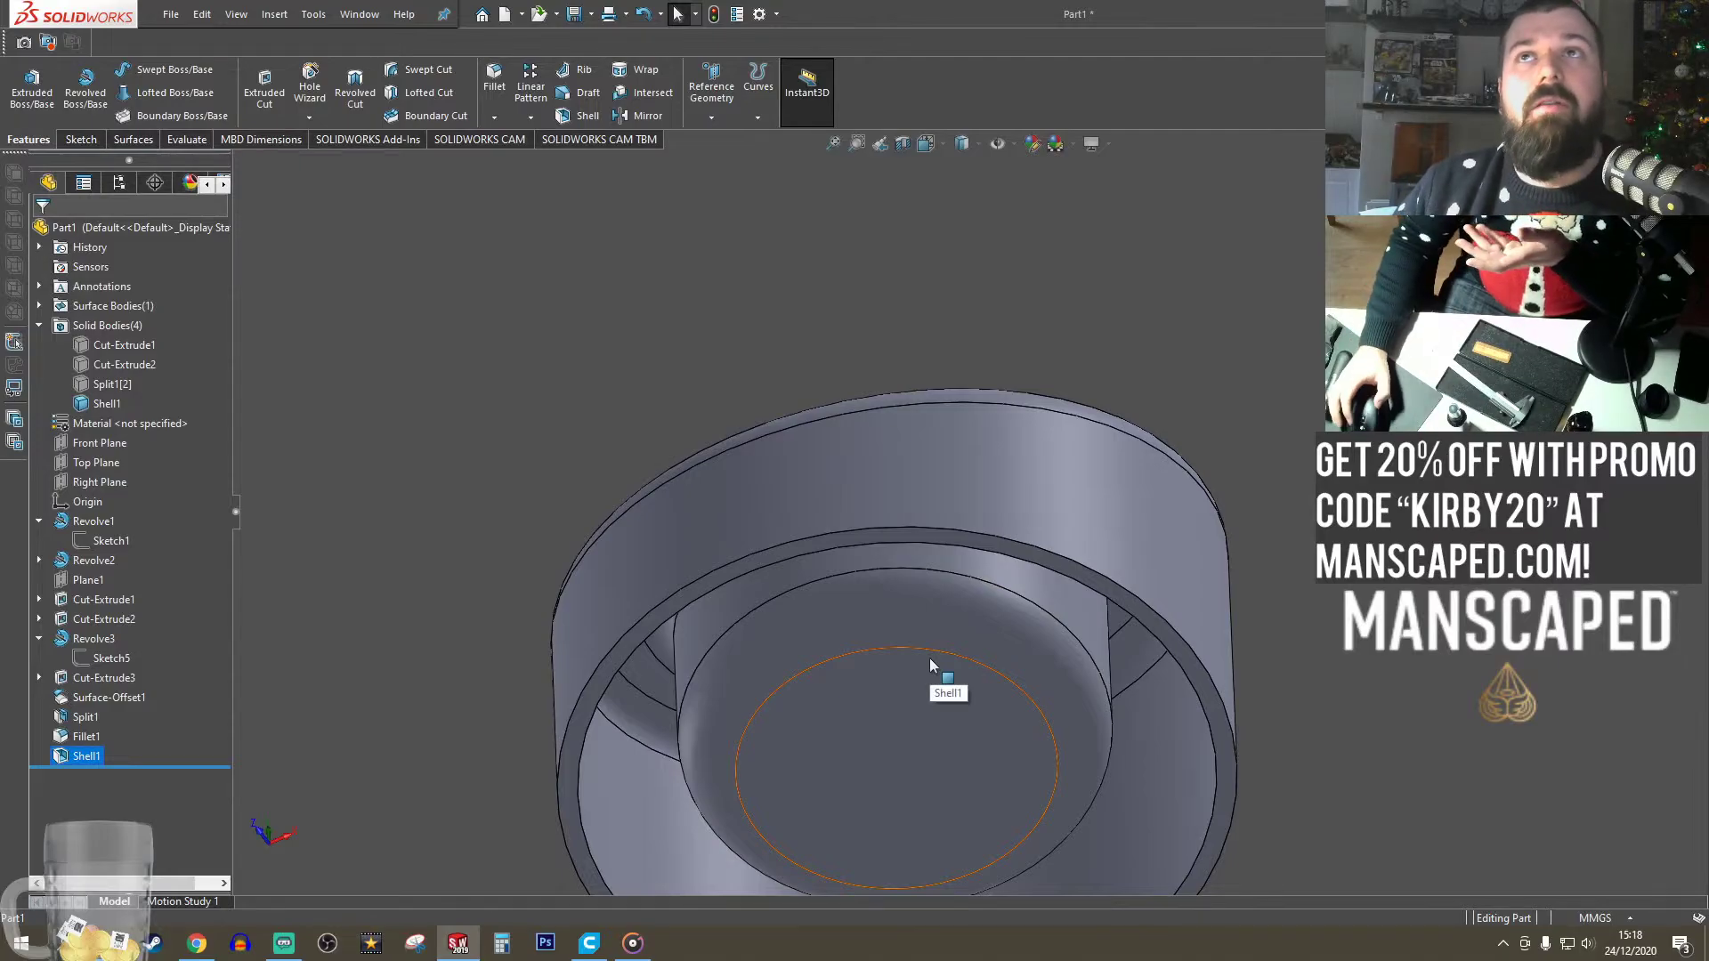
{"action": "scroll", "coordinate": [968, 687], "scroll_direction": "down", "scroll_amount": 2}
{"action": "scroll", "coordinate": [970, 693], "scroll_direction": "up", "scroll_amount": 3}
{"action": "middle_click_drag", "start_coordinate": [962, 706], "coordinate": [888, 498]}
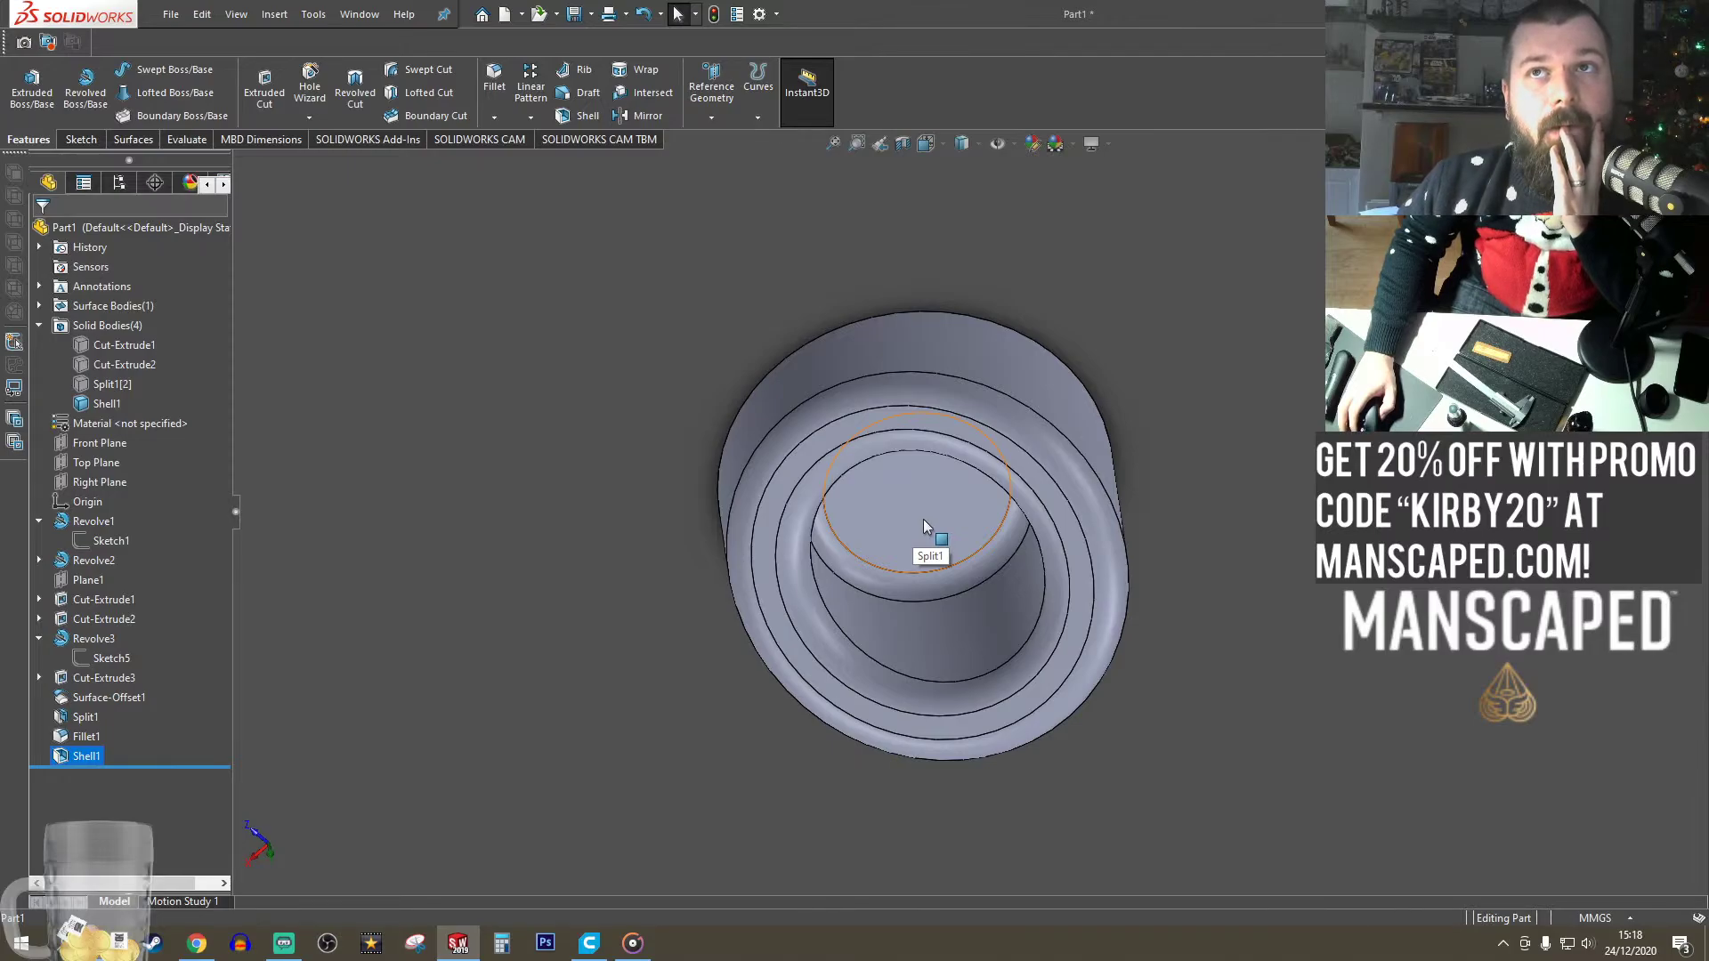
{"action": "middle_click_drag", "start_coordinate": [923, 521], "coordinate": [943, 761]}
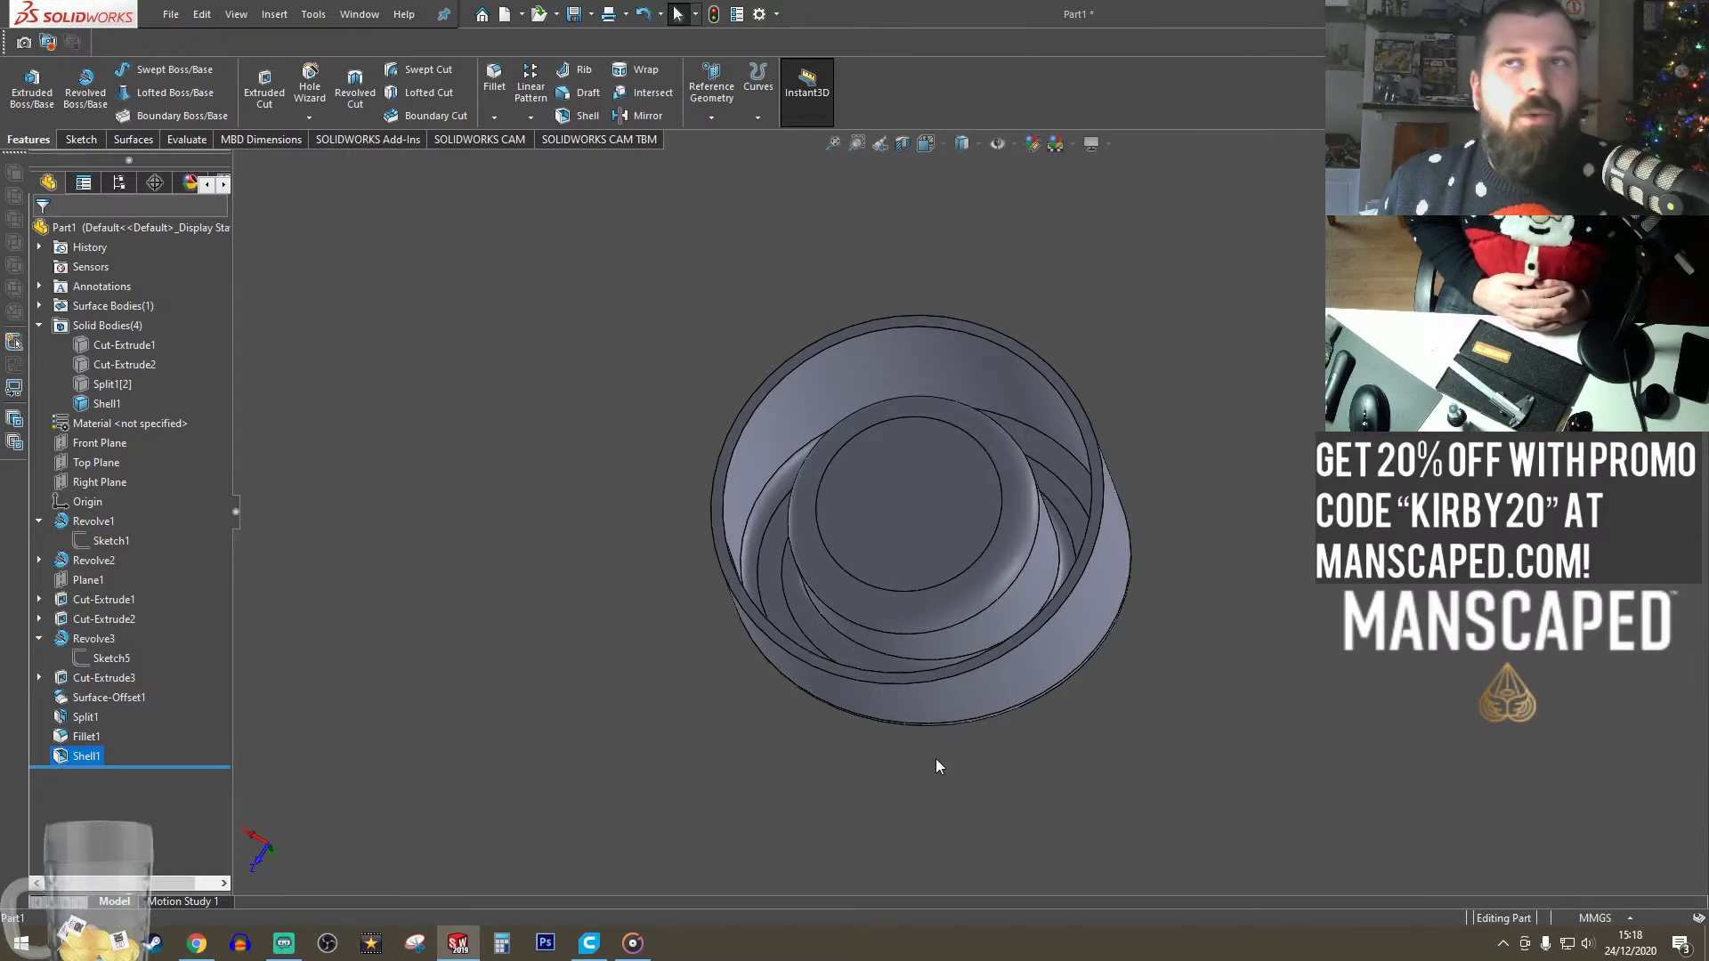
{"action": "middle_click_drag", "start_coordinate": [937, 758], "coordinate": [962, 419]}
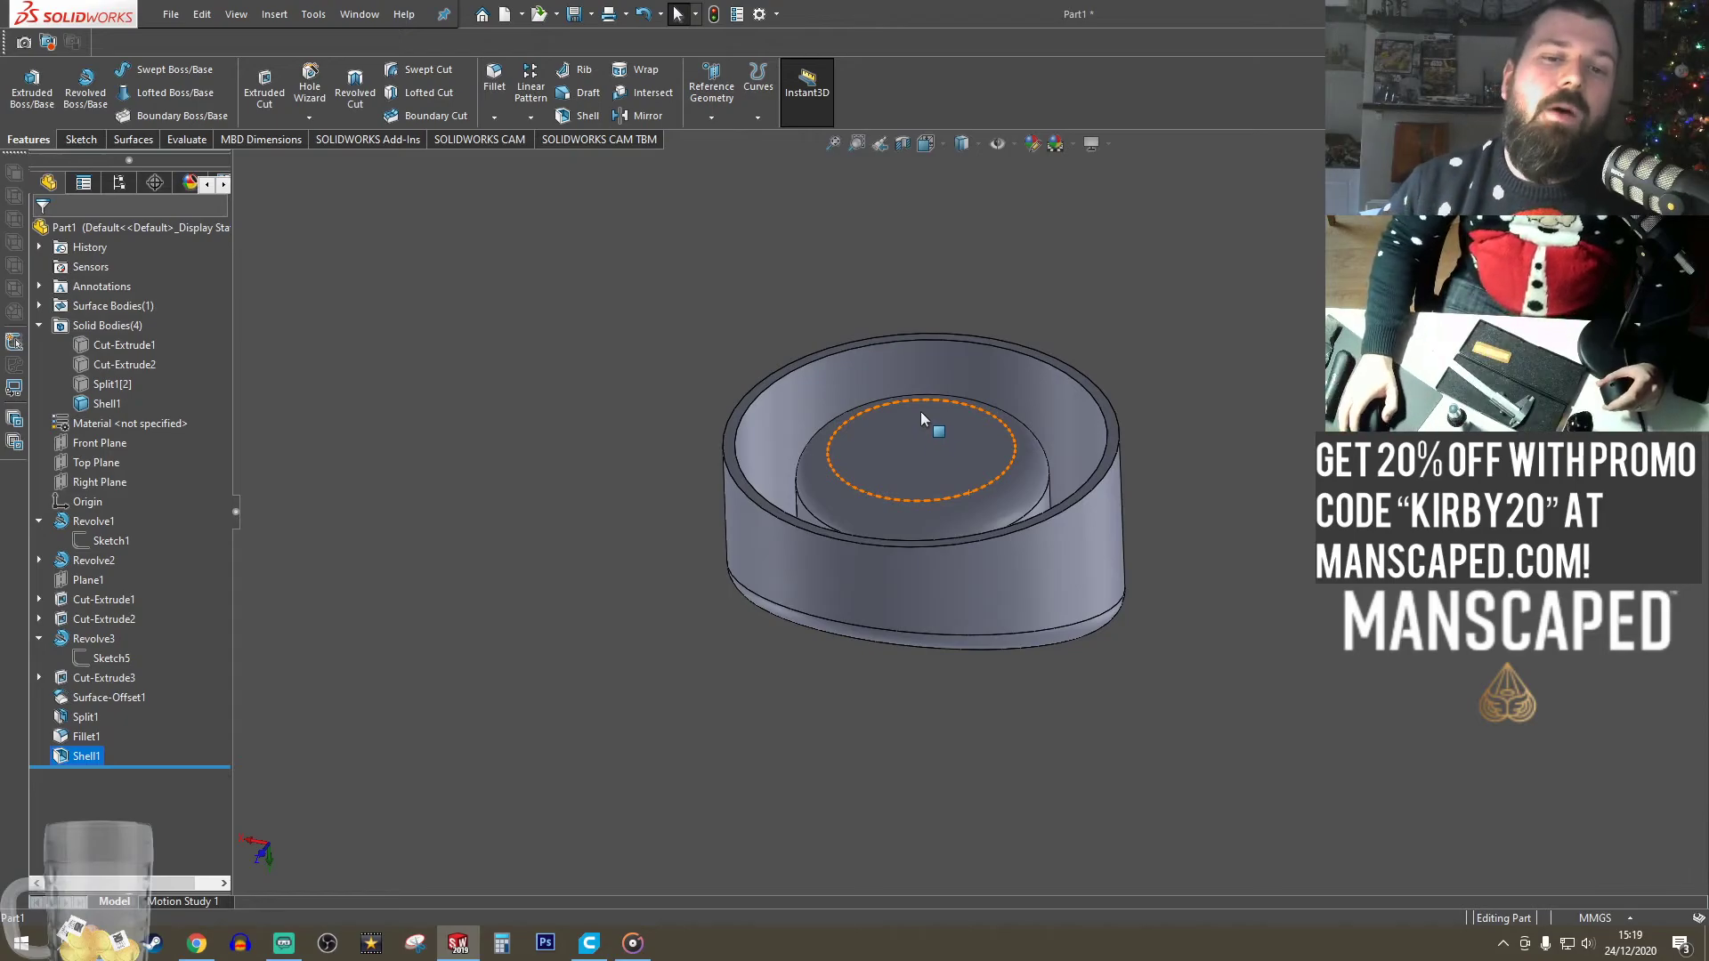
{"action": "middle_click_drag", "start_coordinate": [921, 411], "coordinate": [875, 520]}
{"action": "middle_click_drag", "start_coordinate": [890, 615], "coordinate": [913, 441]}
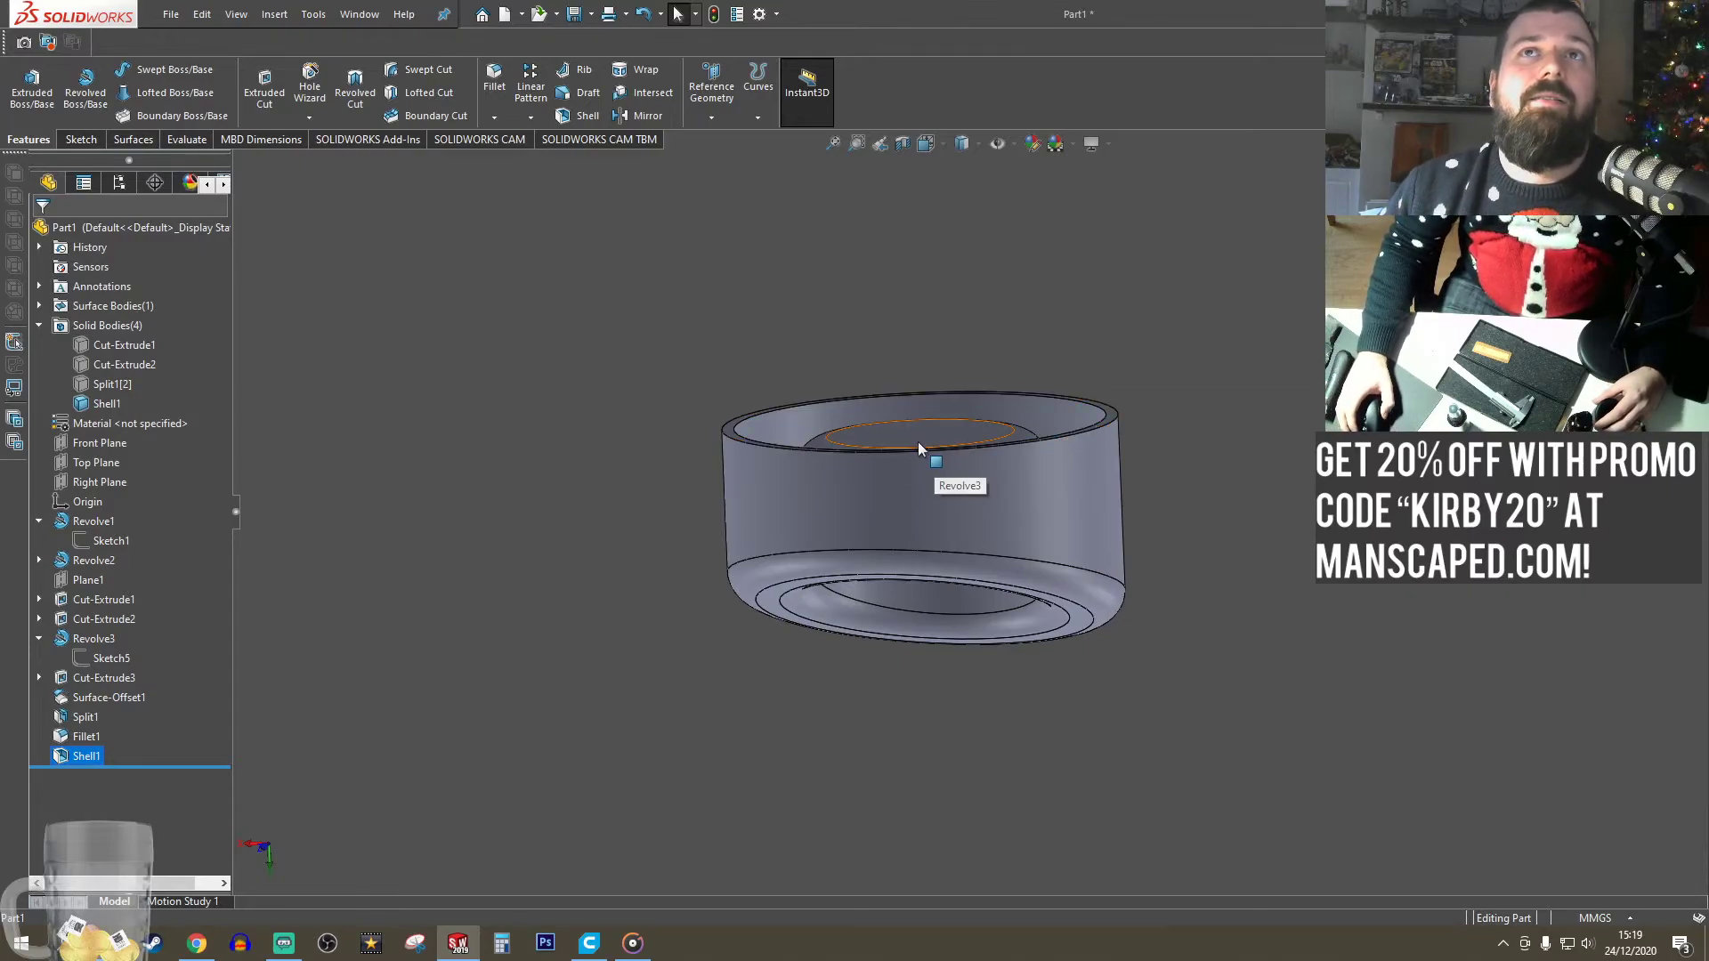
{"action": "middle_click_drag", "start_coordinate": [890, 441], "coordinate": [926, 494]}
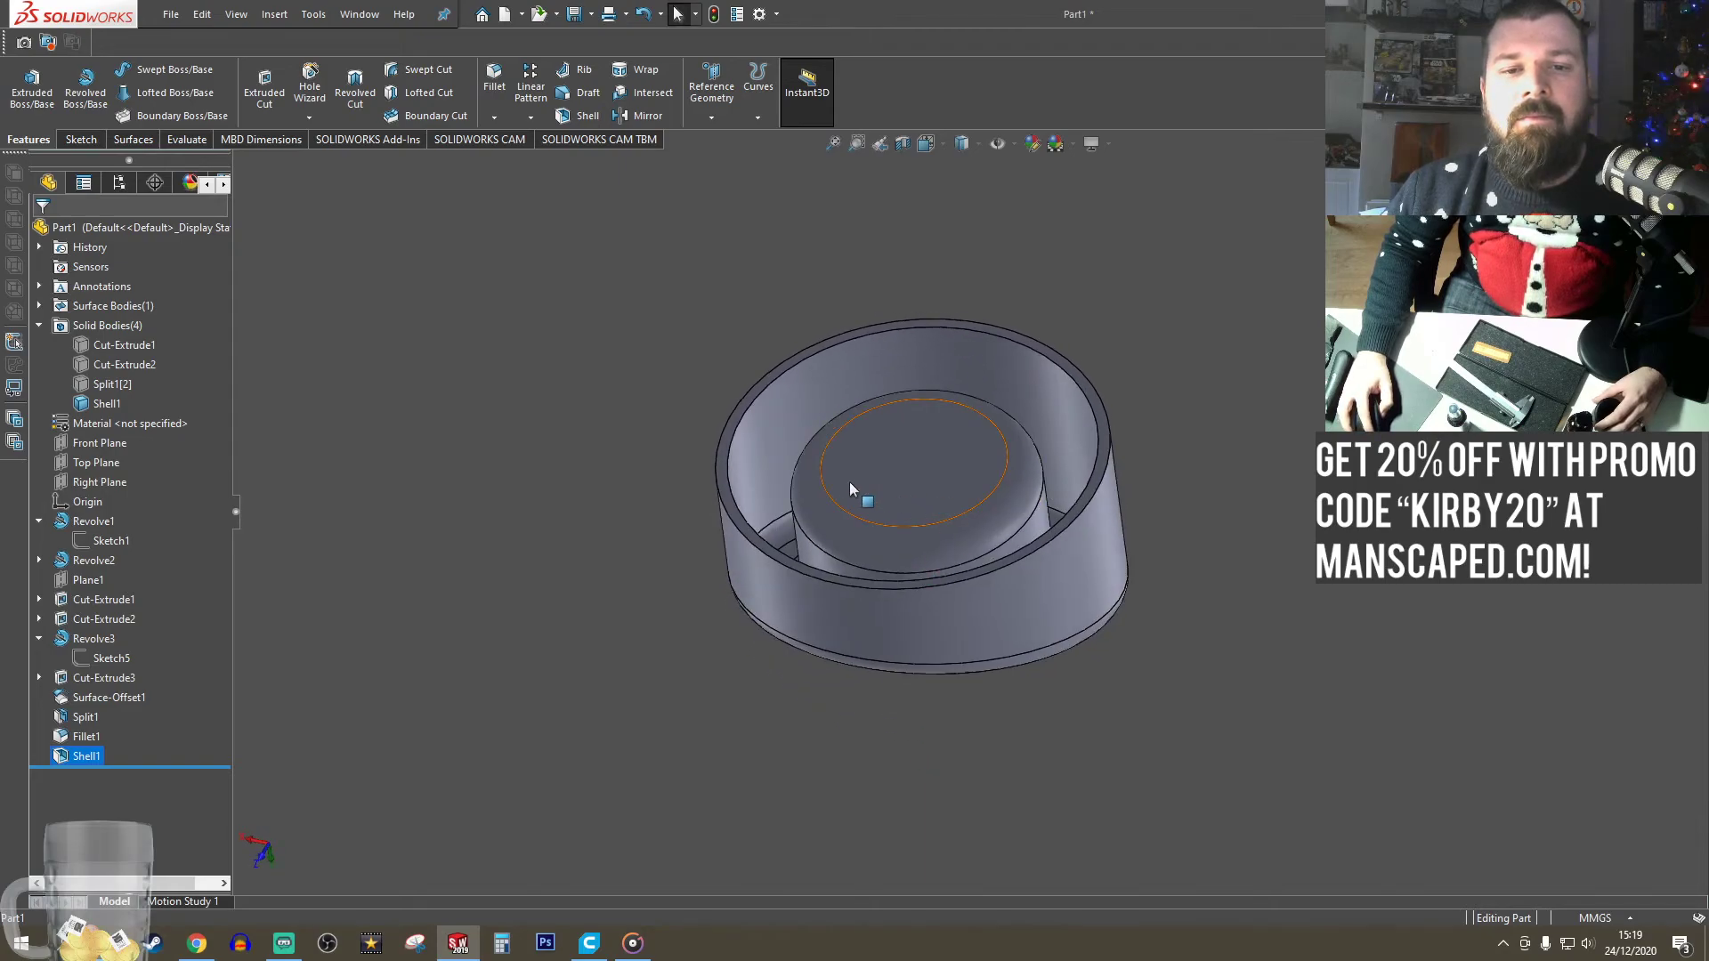
- On the holder's bottom rim face, sketch an origin-centred circle of about 21.25 mm radius following the outside of the pocket wall
{"action": "scroll", "coordinate": [728, 461], "scroll_direction": "down", "scroll_amount": 5}
{"action": "left_click", "coordinate": [779, 516]}
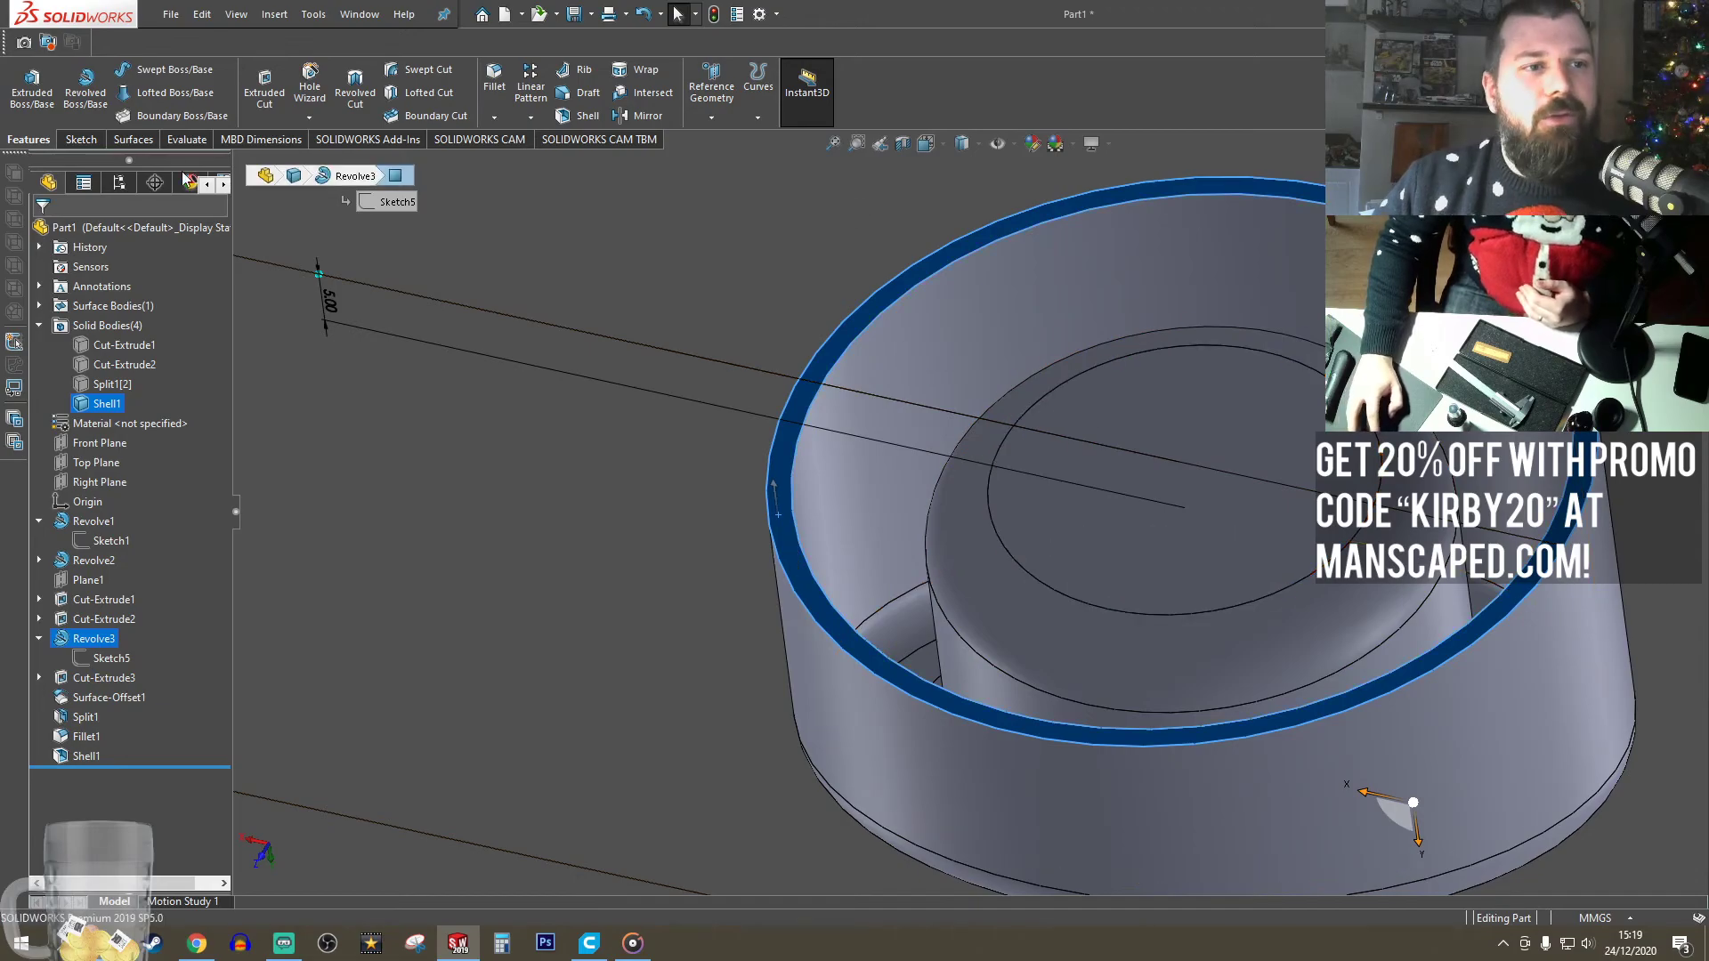
{"action": "left_click", "coordinate": [74, 139]}
{"action": "left_click", "coordinate": [25, 85]}
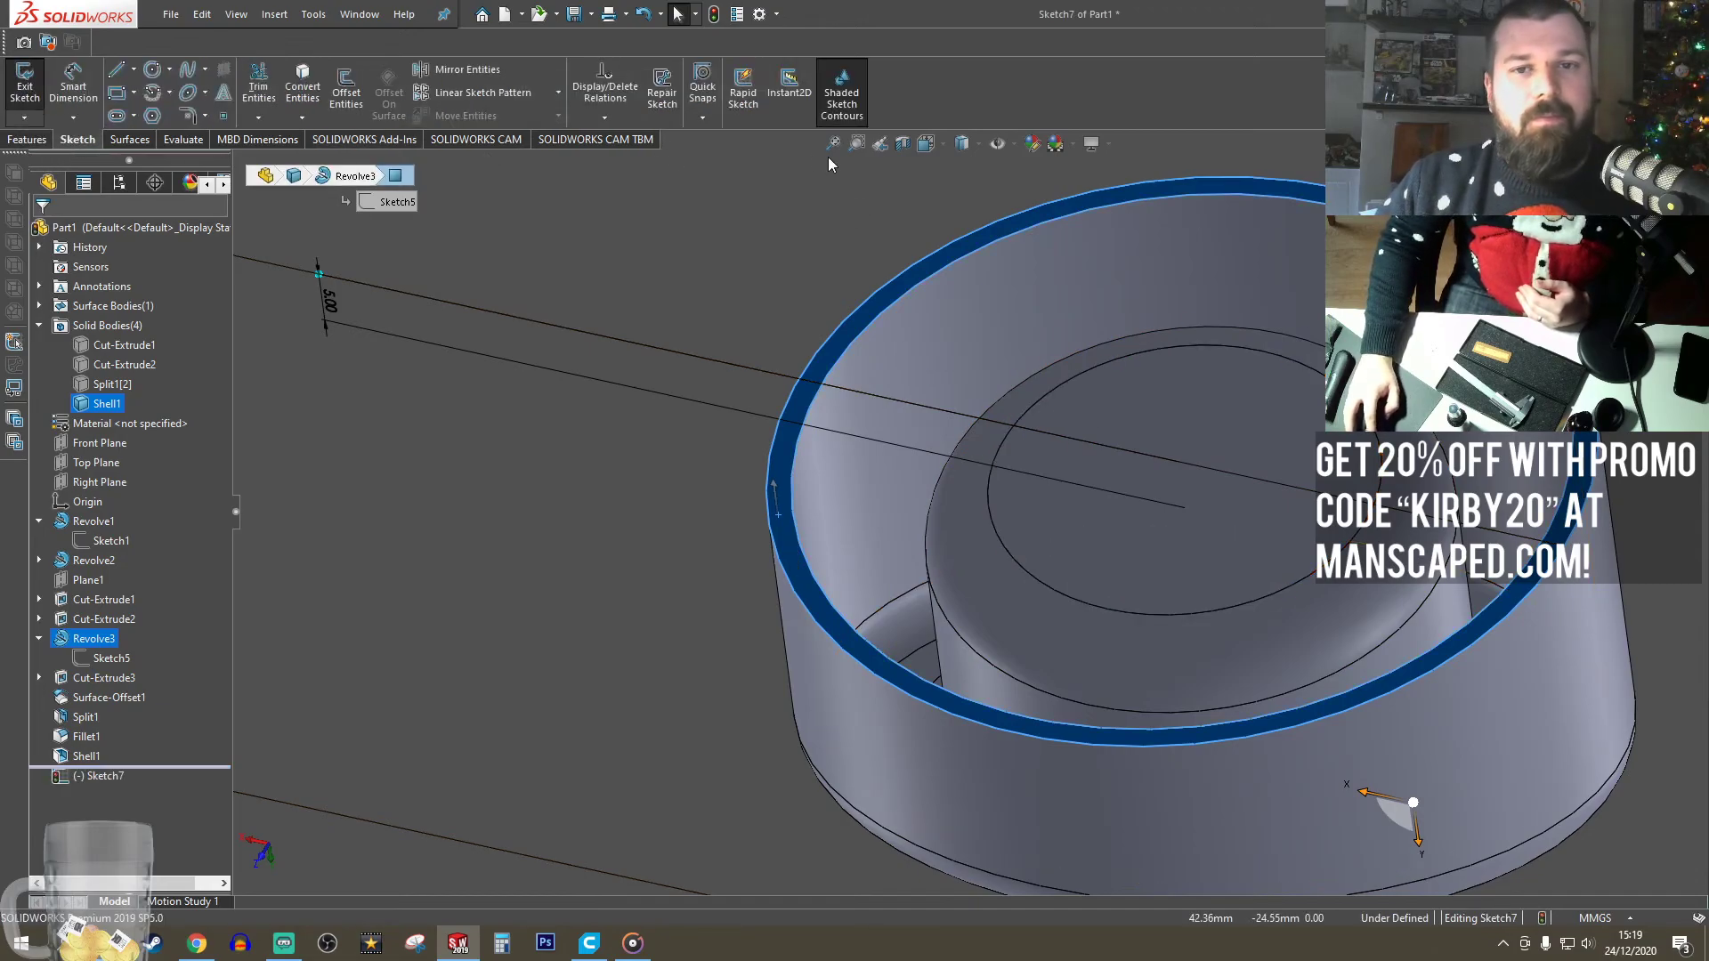
{"action": "left_click", "coordinate": [927, 146]}
{"action": "left_click", "coordinate": [1040, 242]}
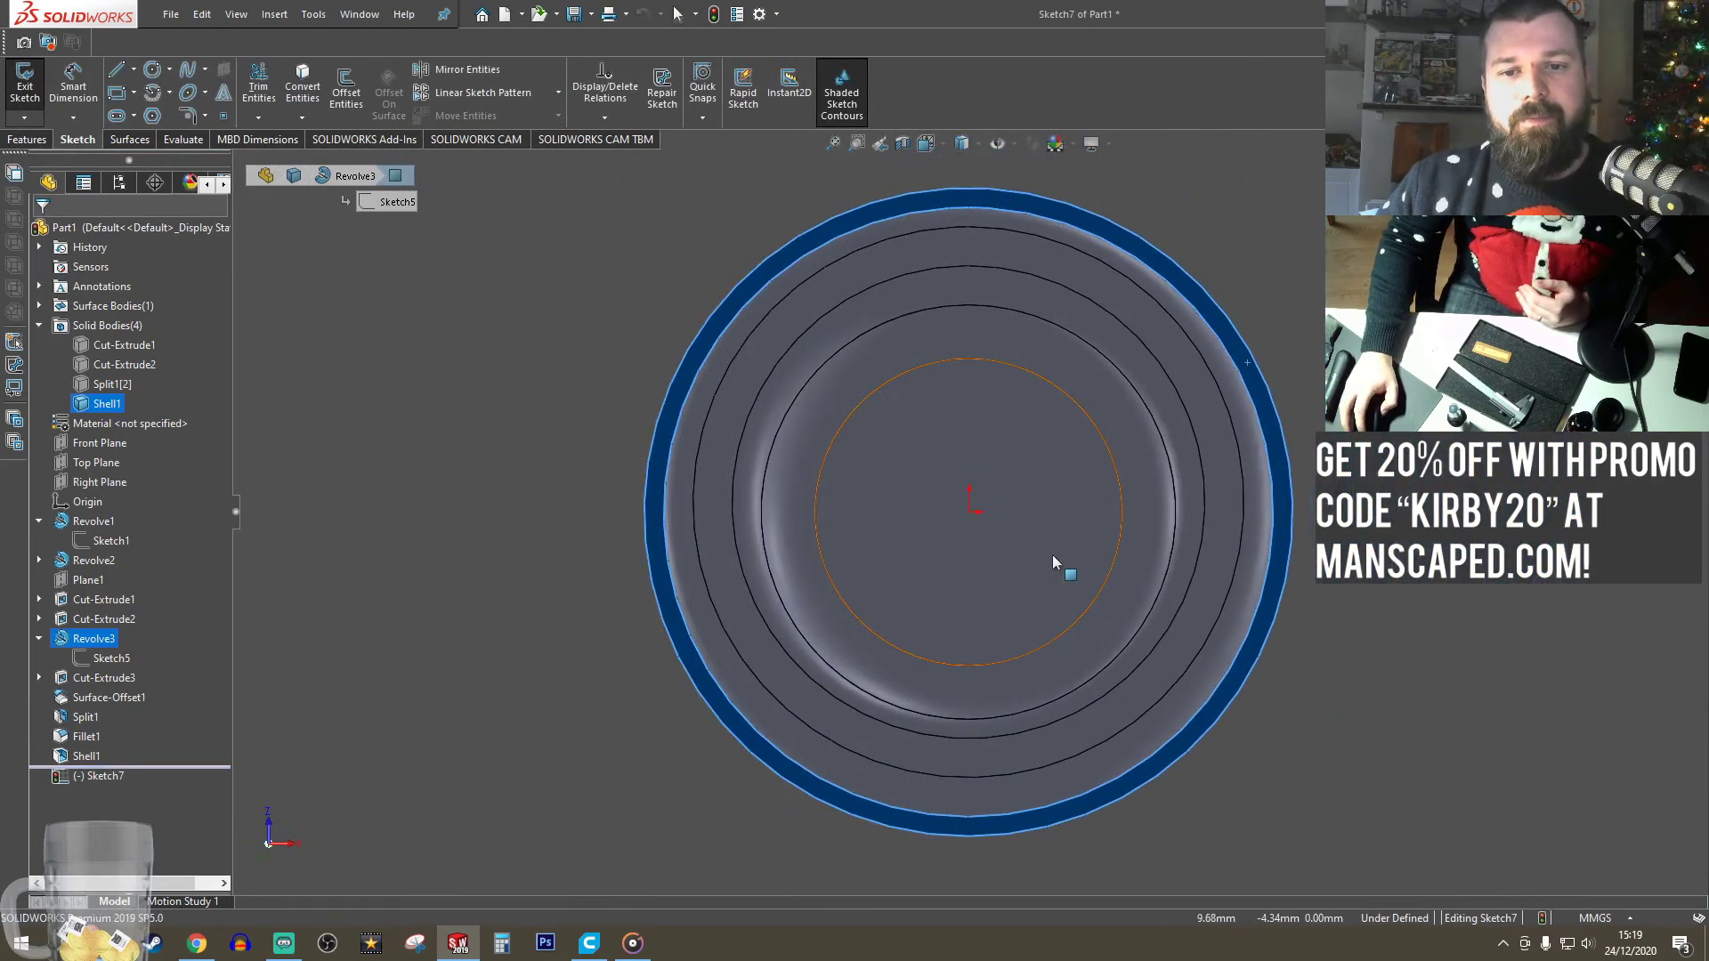
{"action": "left_click", "coordinate": [969, 511]}
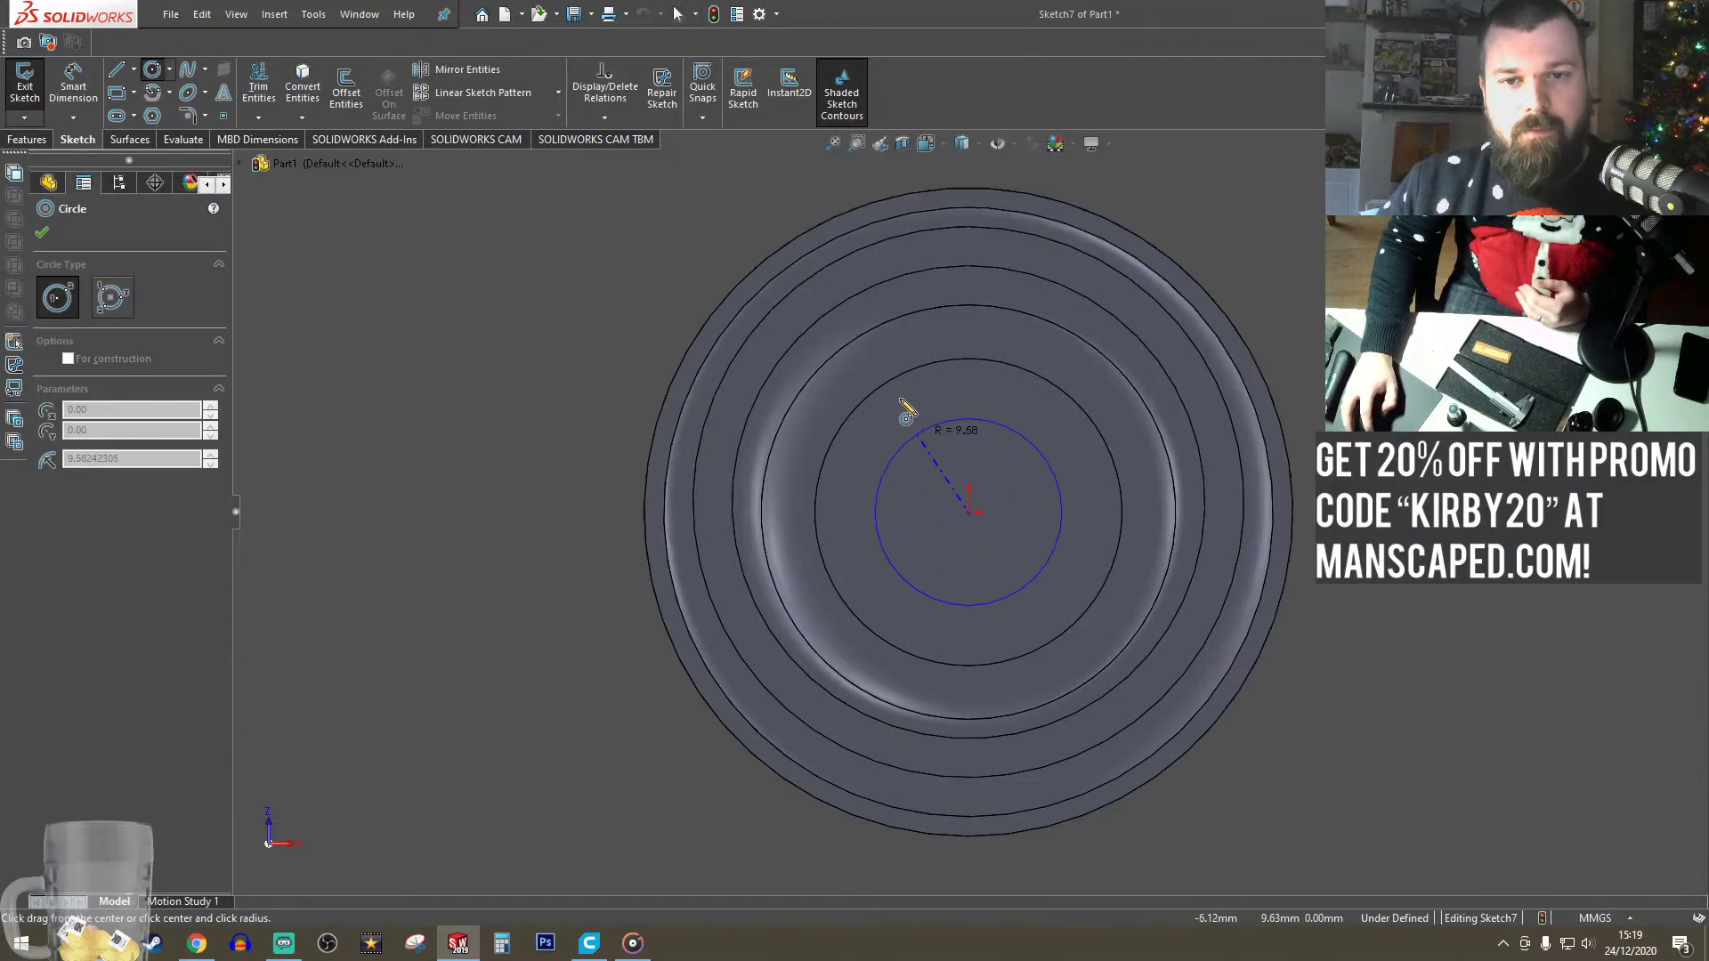
{"action": "left_click", "coordinate": [912, 314]}
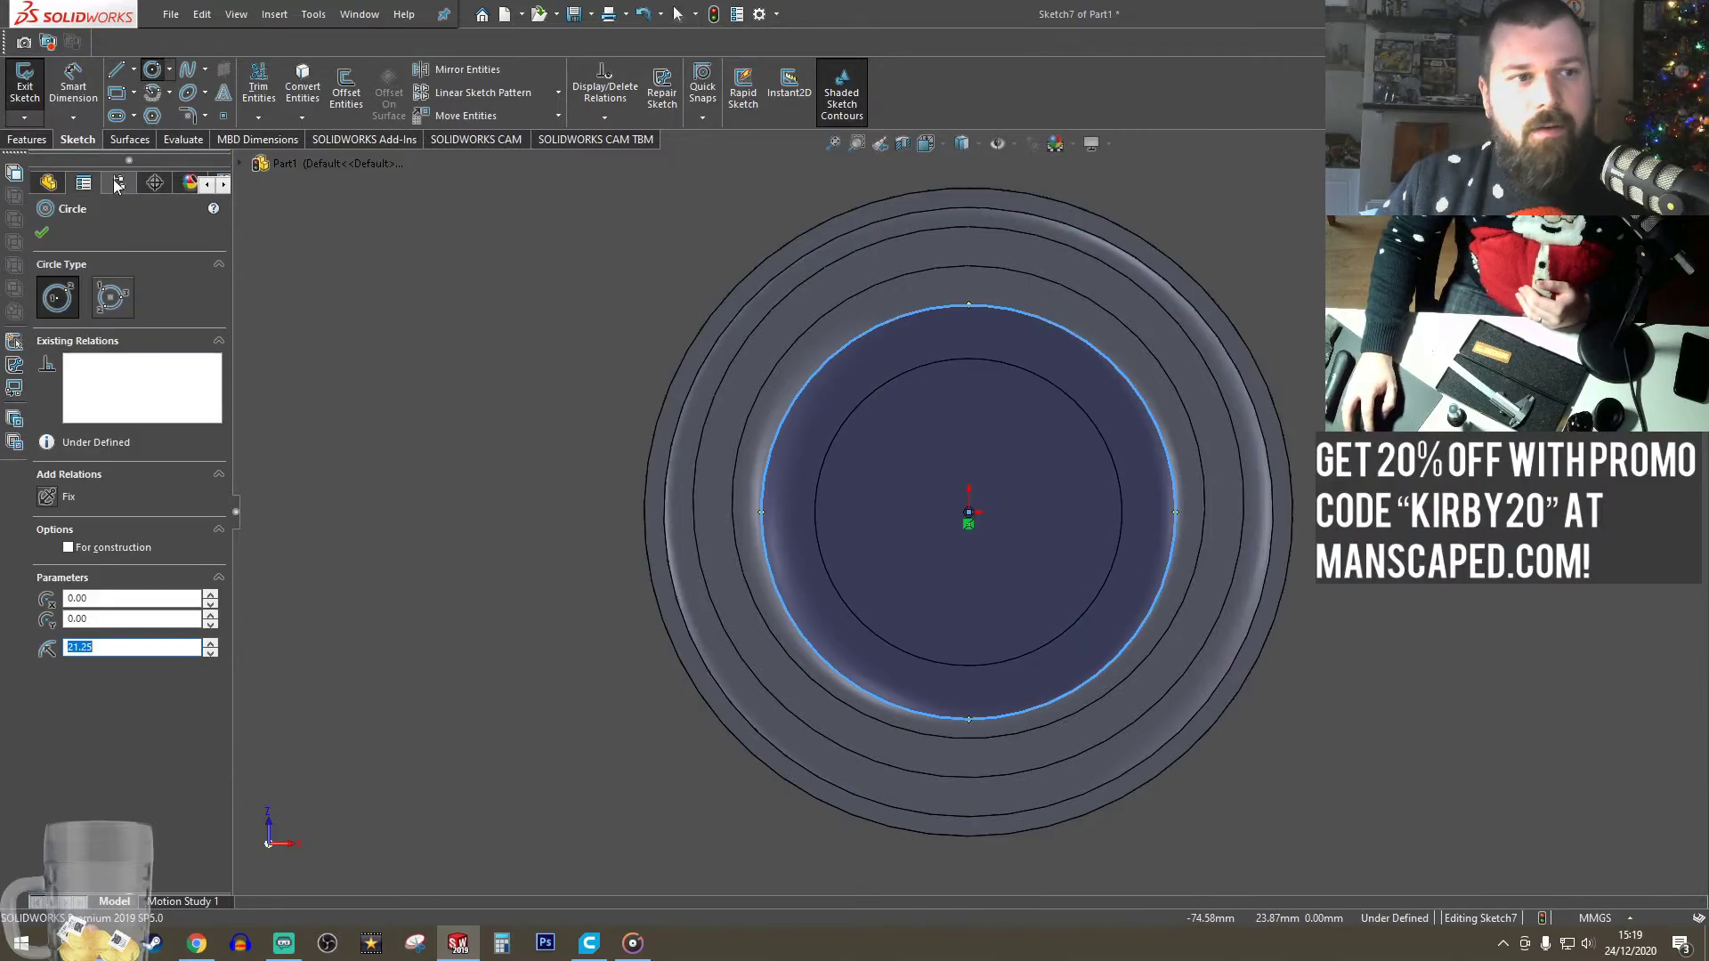
{"action": "left_click", "coordinate": [33, 140]}
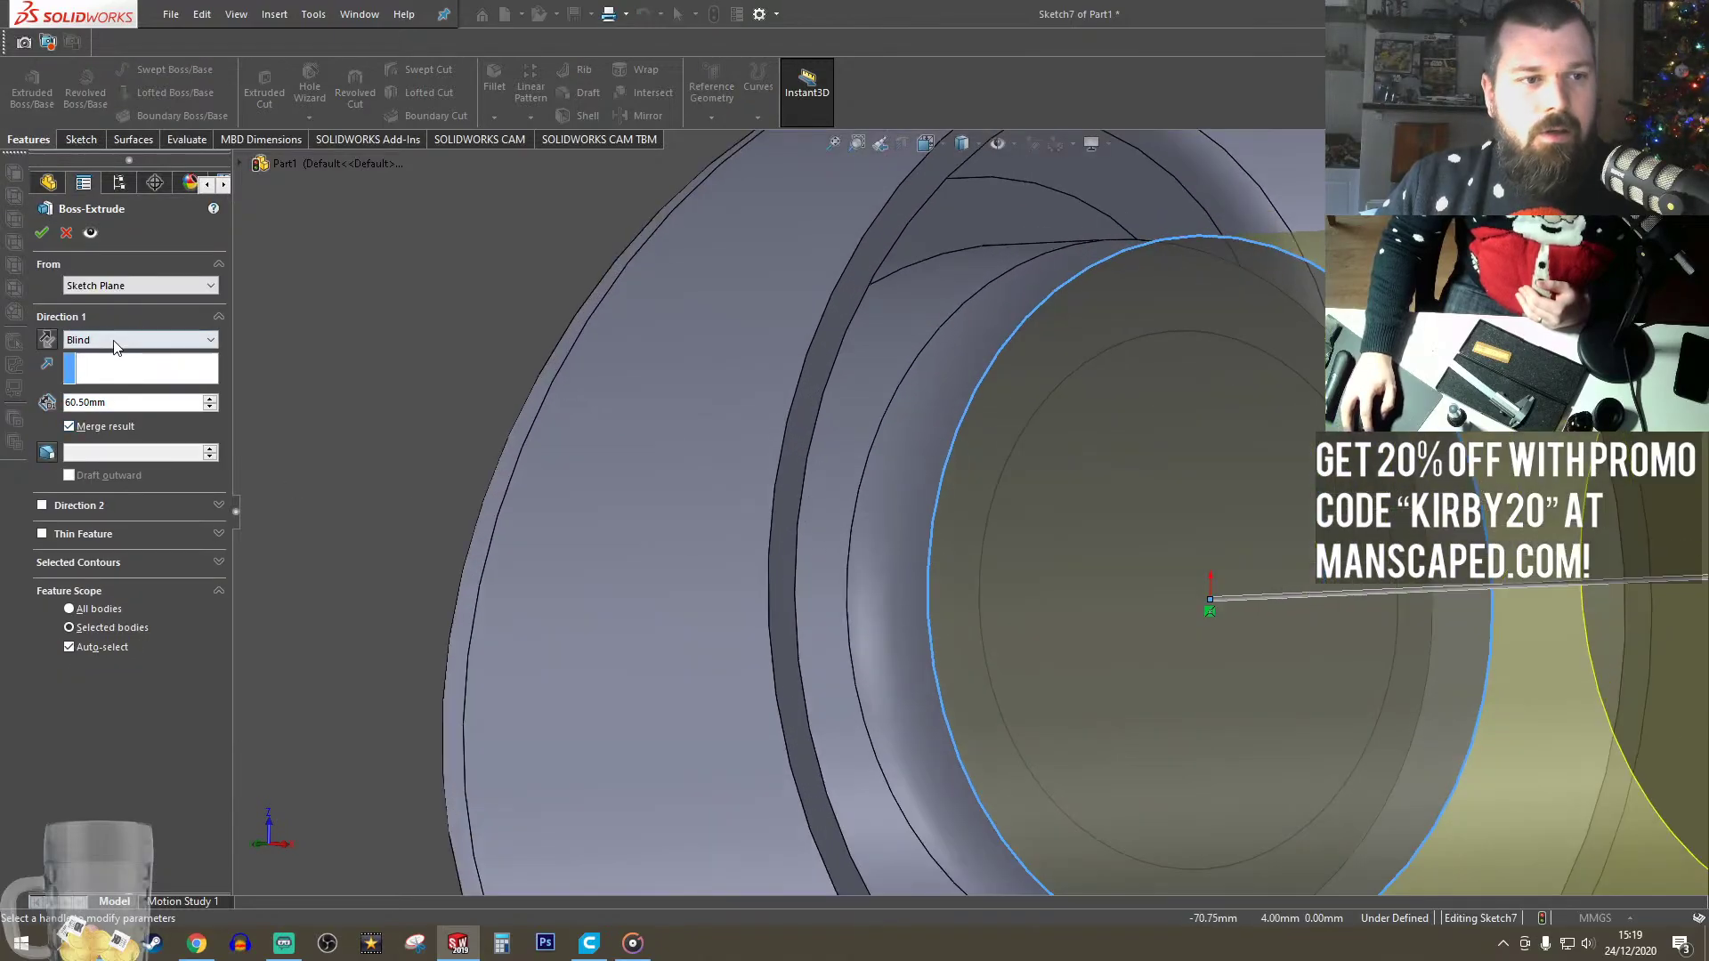
{"action": "left_click", "coordinate": [114, 340]}
{"action": "left_click", "coordinate": [97, 405]}
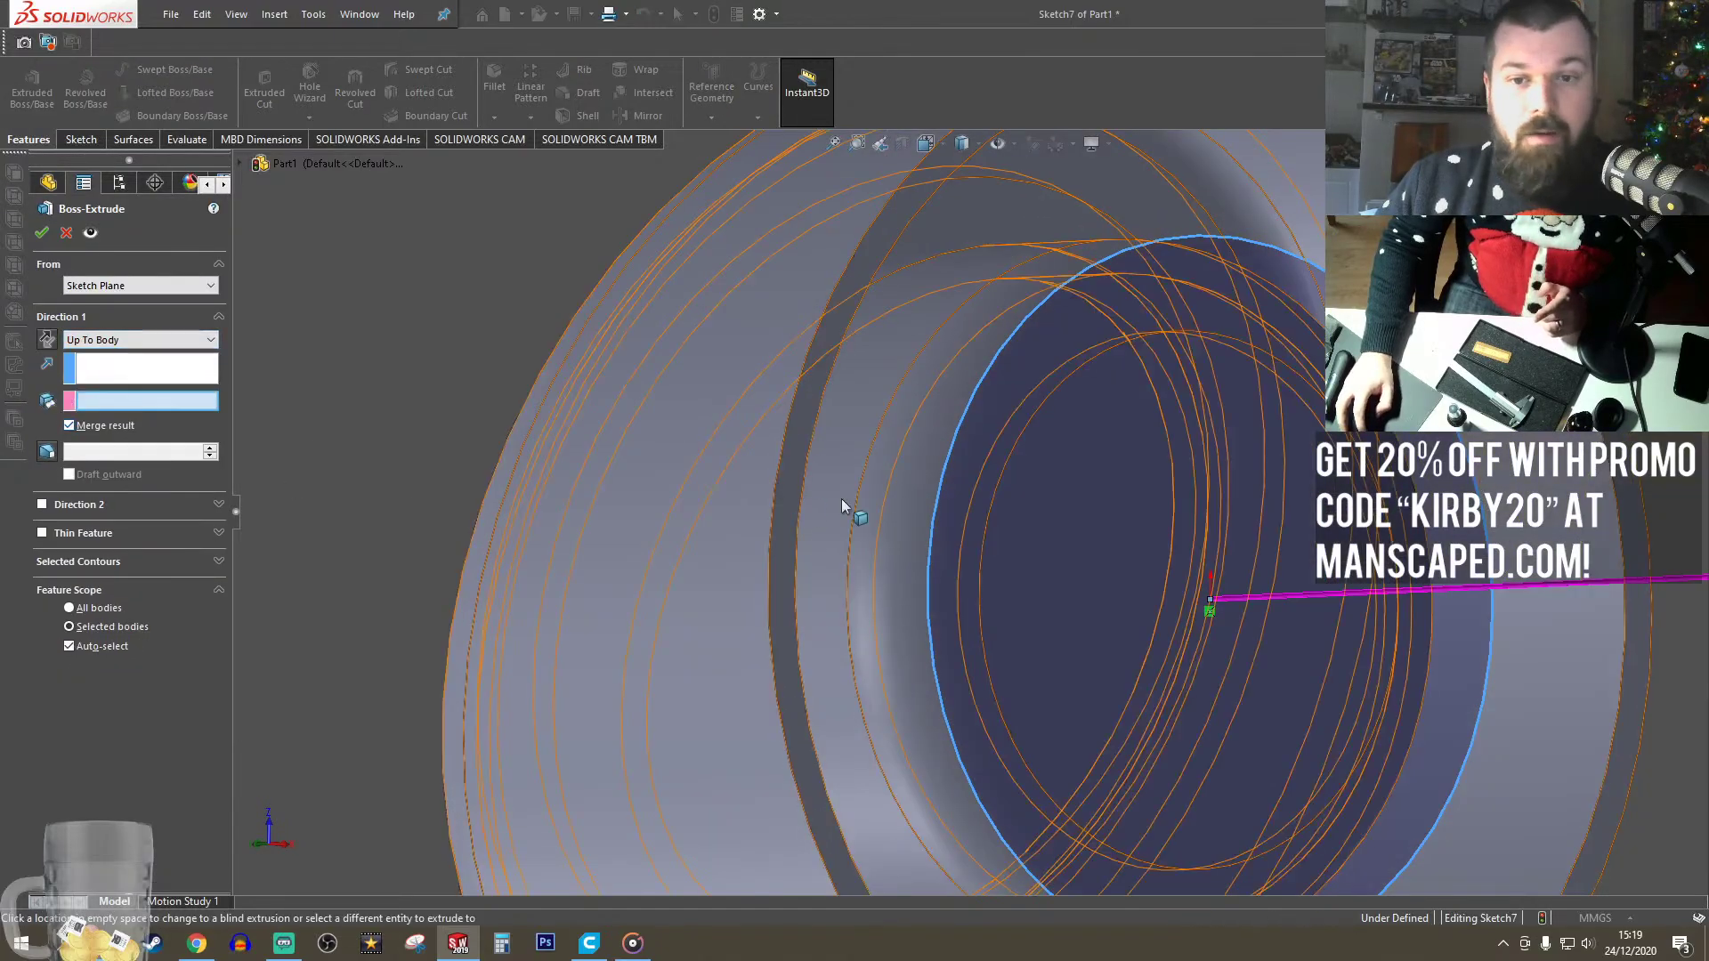
{"action": "left_click", "coordinate": [899, 512]}
{"action": "middle_click_drag", "start_coordinate": [931, 565], "coordinate": [0, 552]}
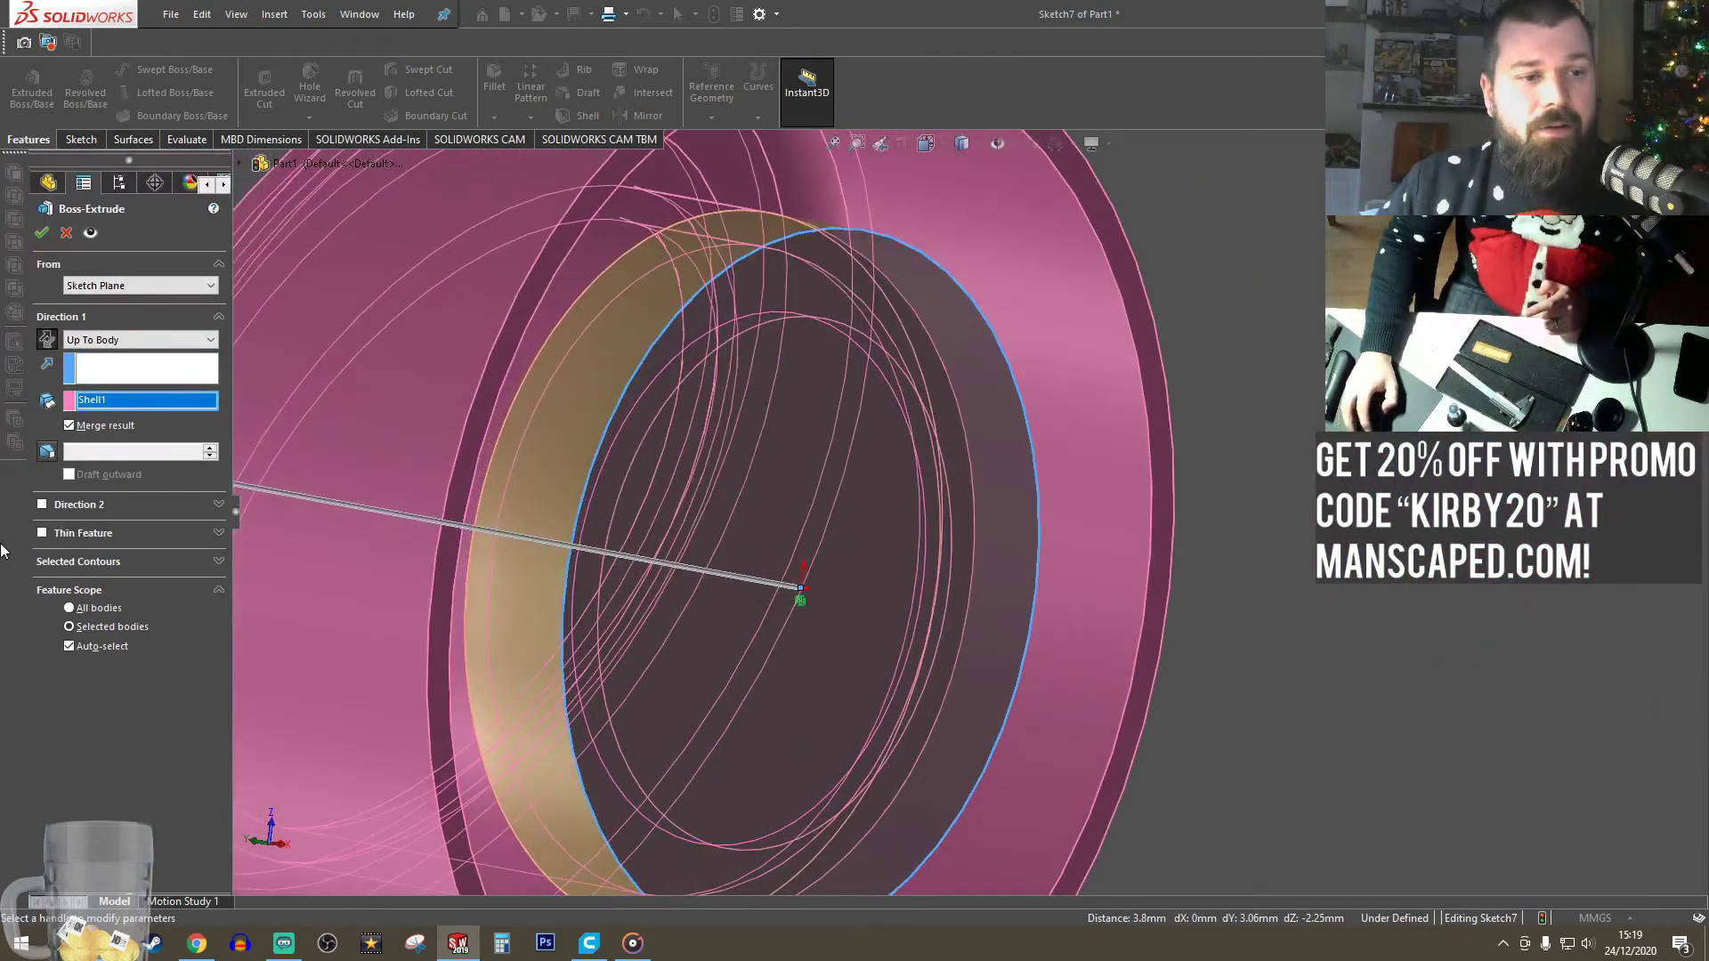
{"action": "left_click", "coordinate": [87, 646]}
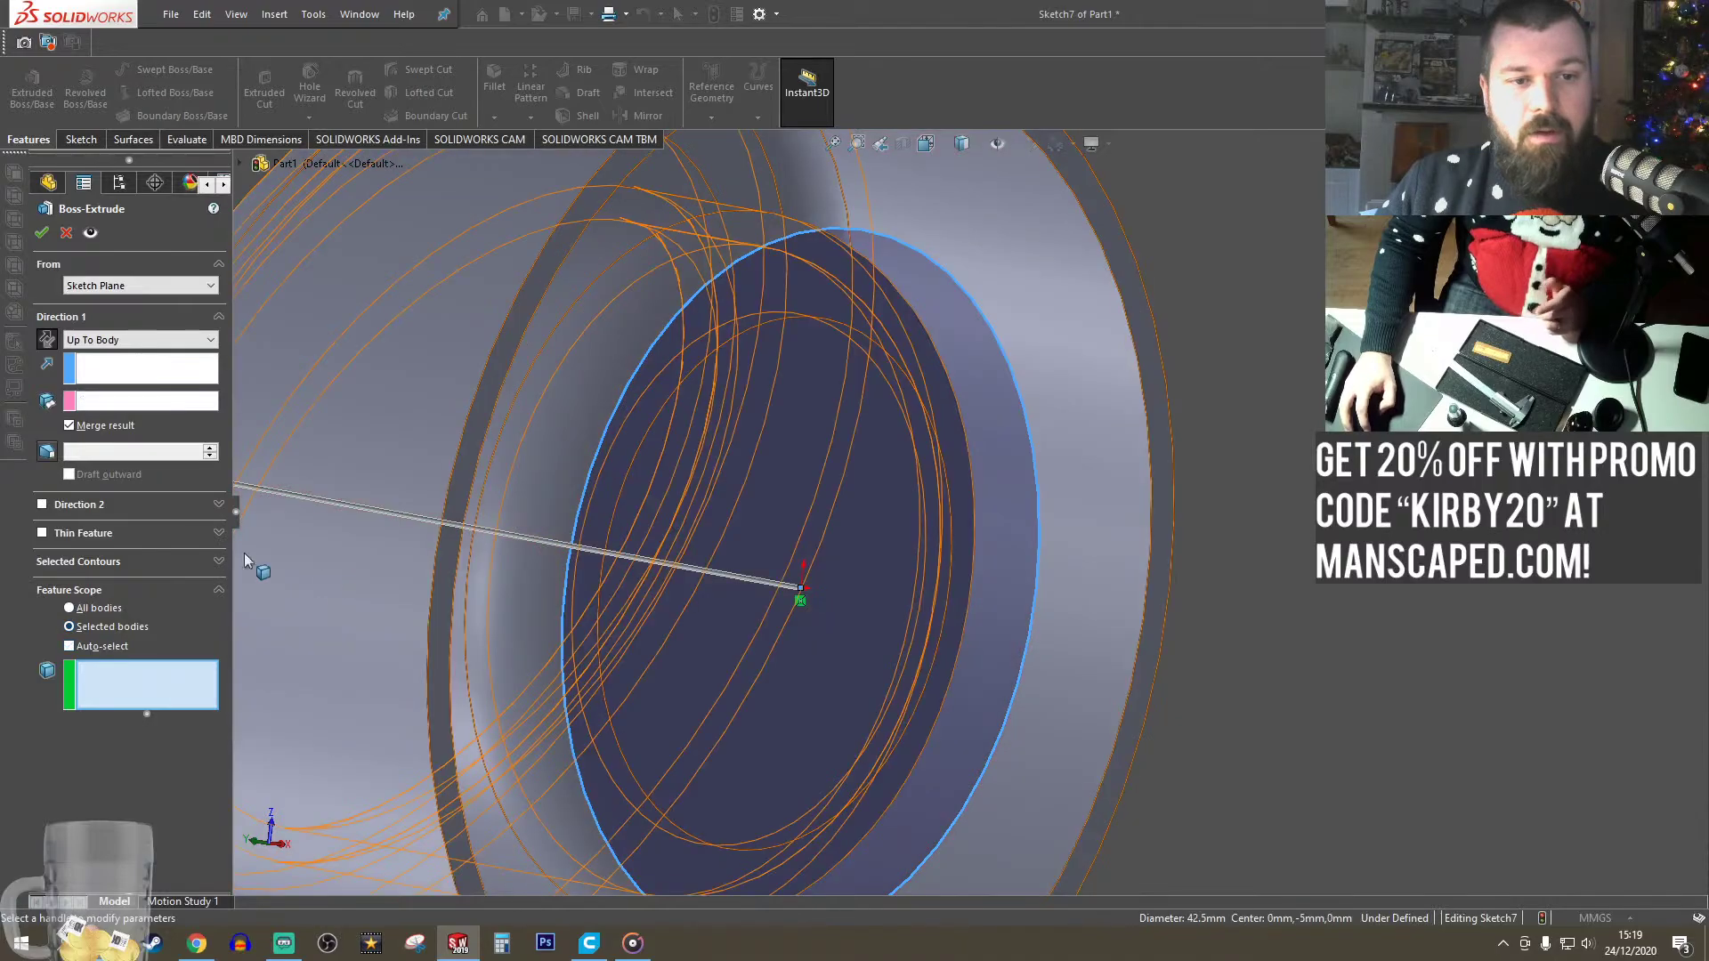
{"action": "left_click", "coordinate": [41, 232]}
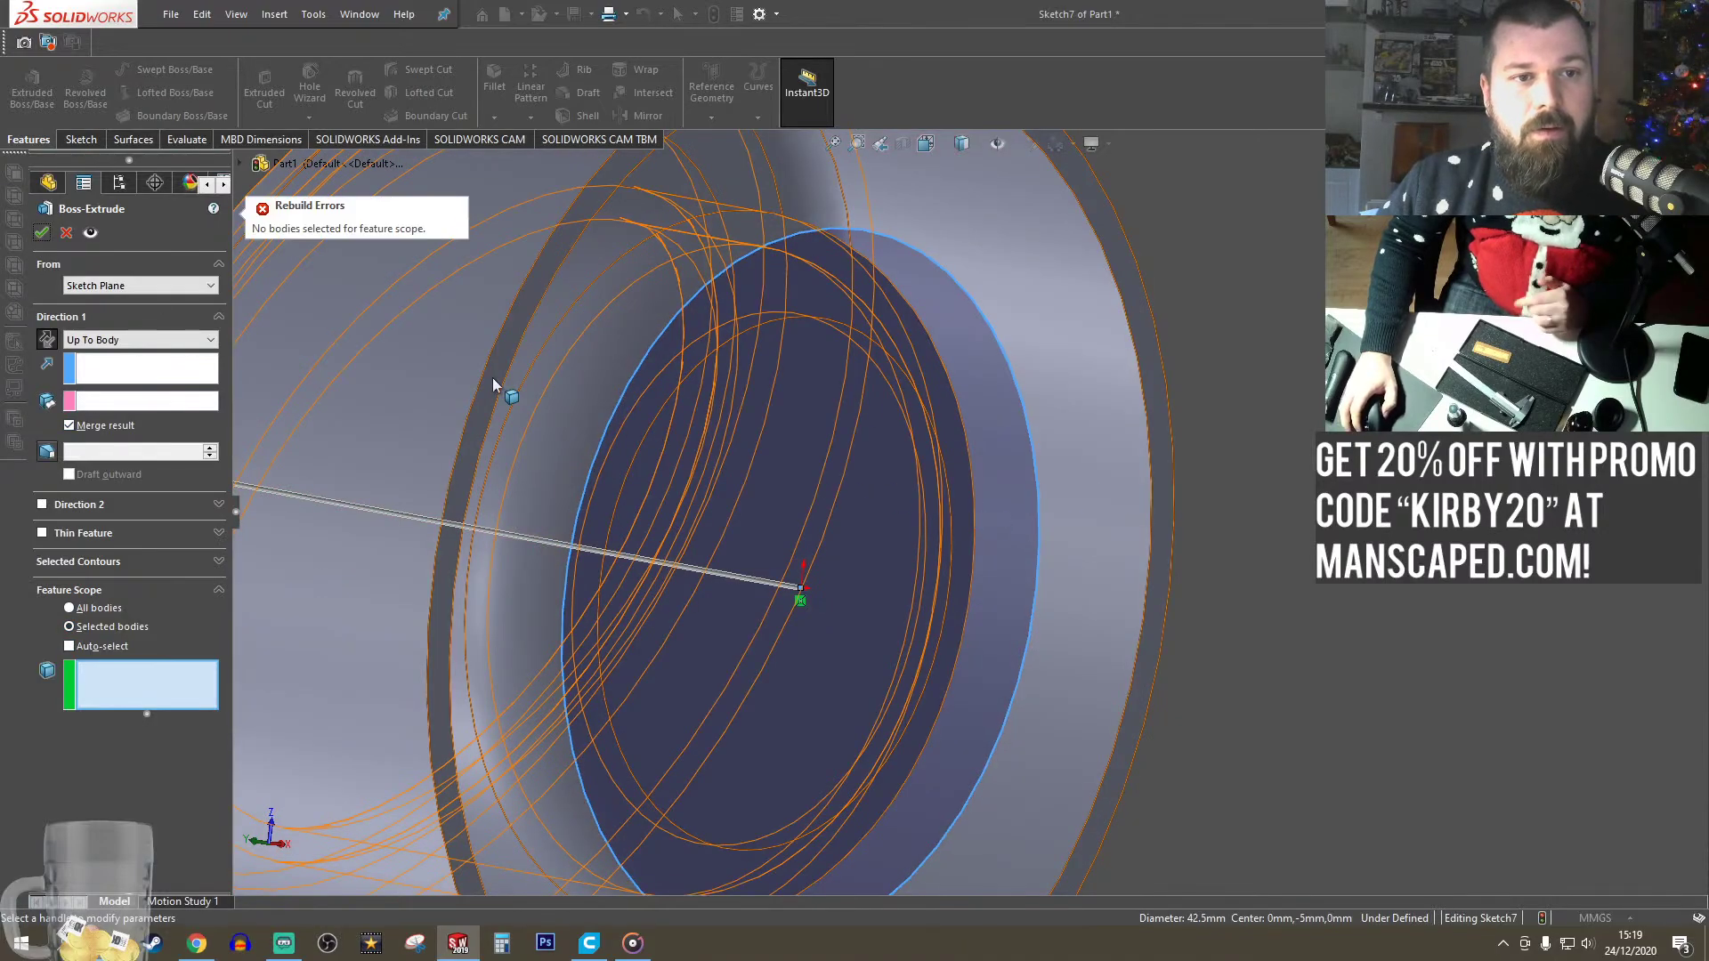
{"action": "left_click", "coordinate": [536, 604]}
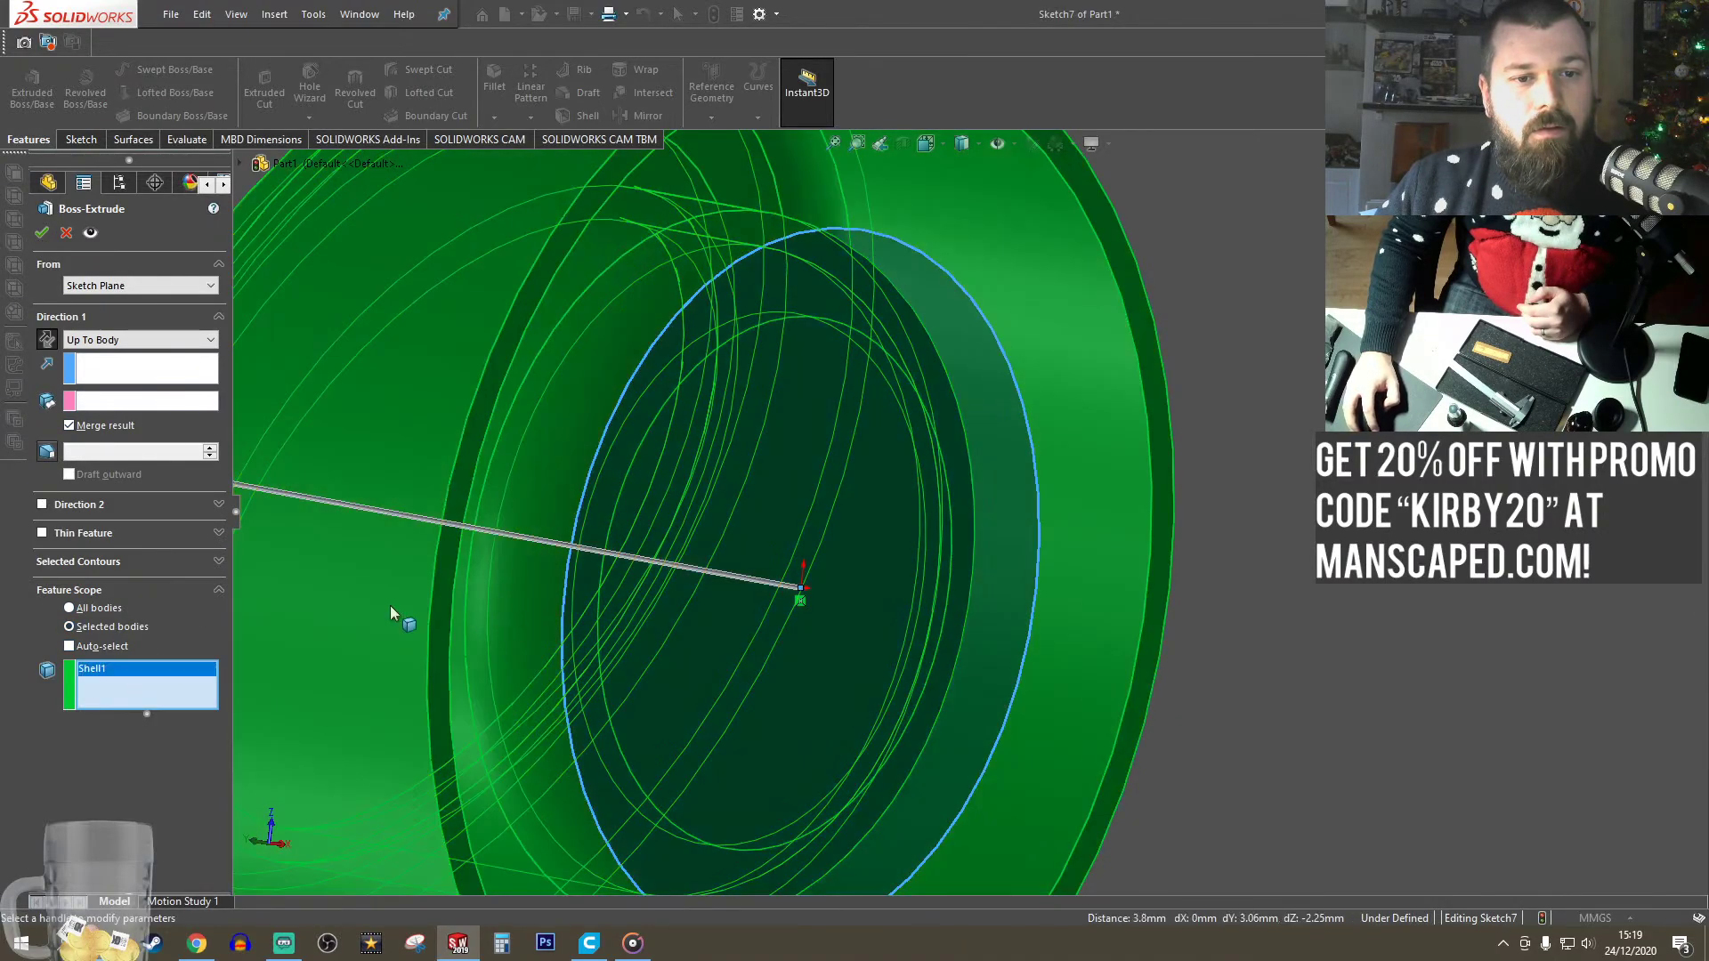
{"action": "left_click", "coordinate": [530, 488]}
{"action": "left_click", "coordinate": [134, 372]}
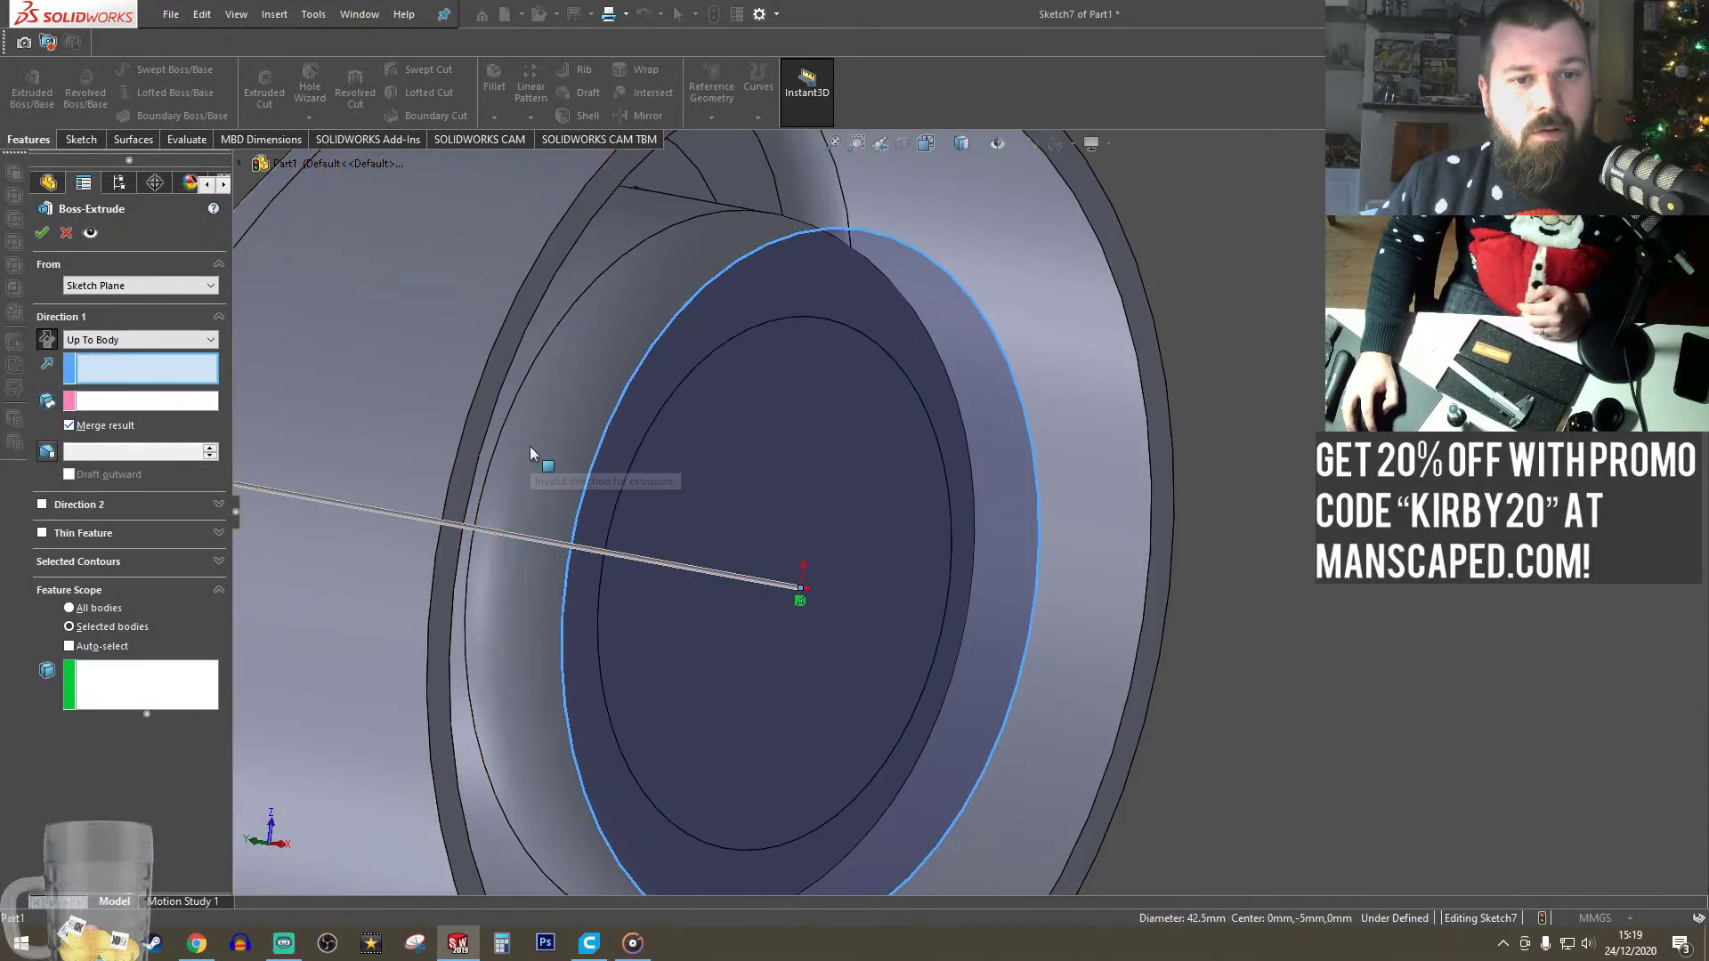
{"action": "middle_click_drag", "start_coordinate": [529, 503], "coordinate": [465, 472]}
{"action": "left_click", "coordinate": [465, 436]}
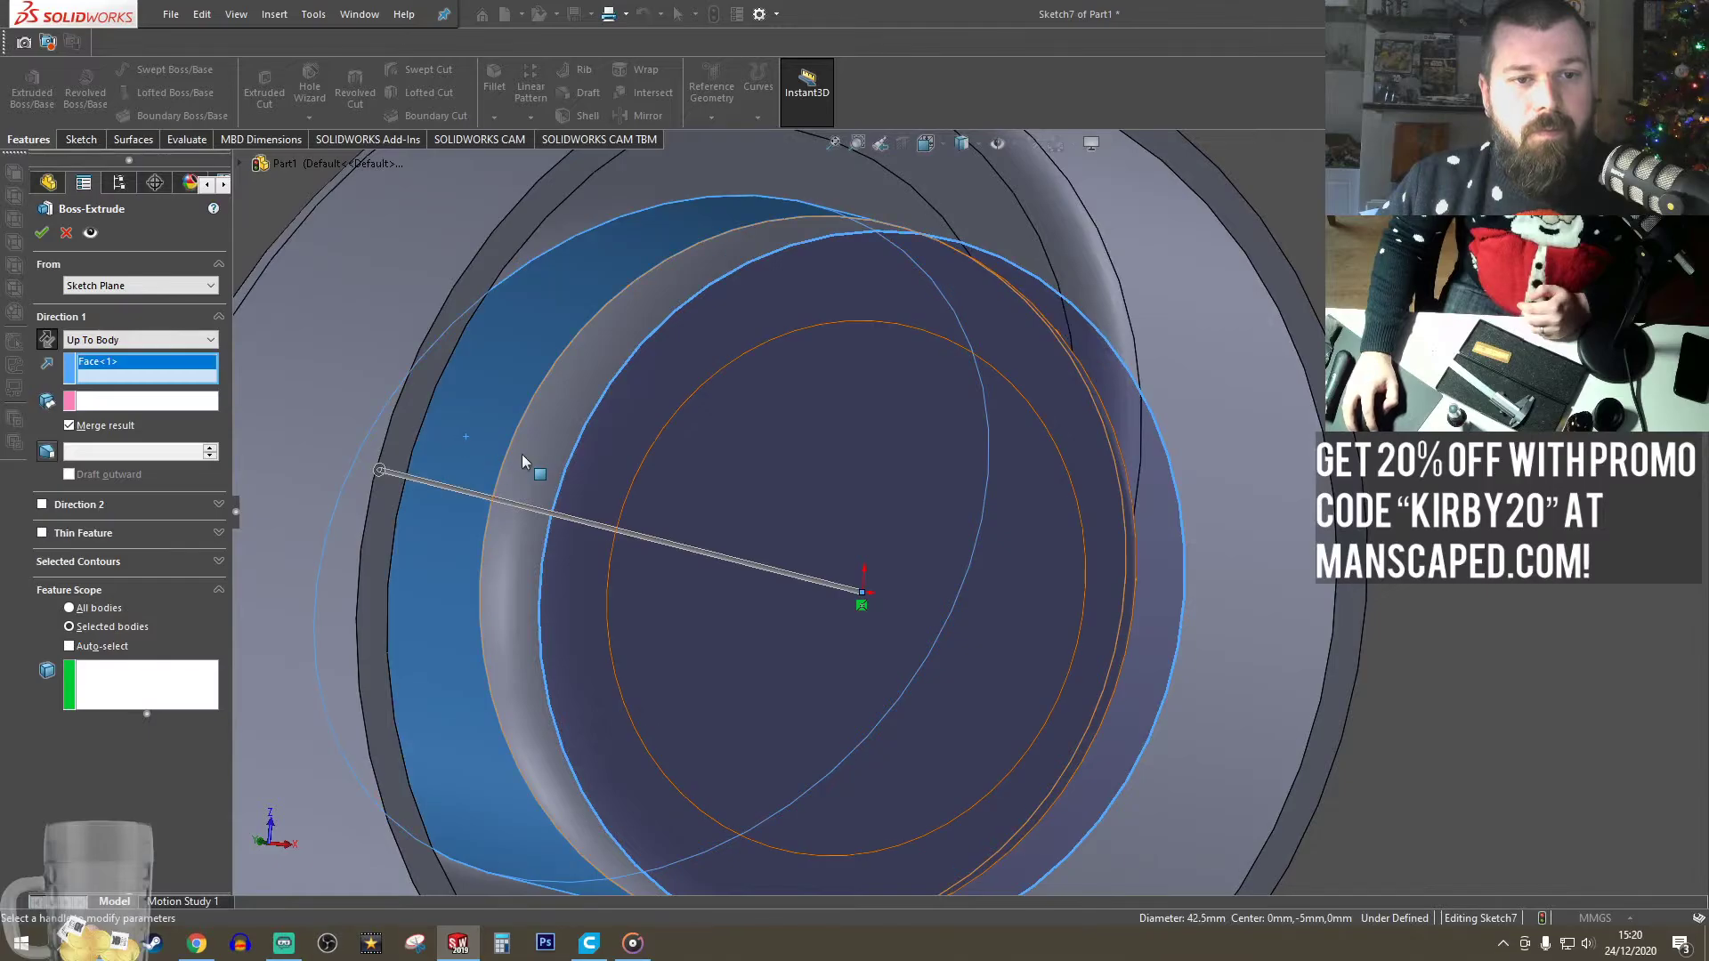
{"action": "left_click", "coordinate": [138, 412]}
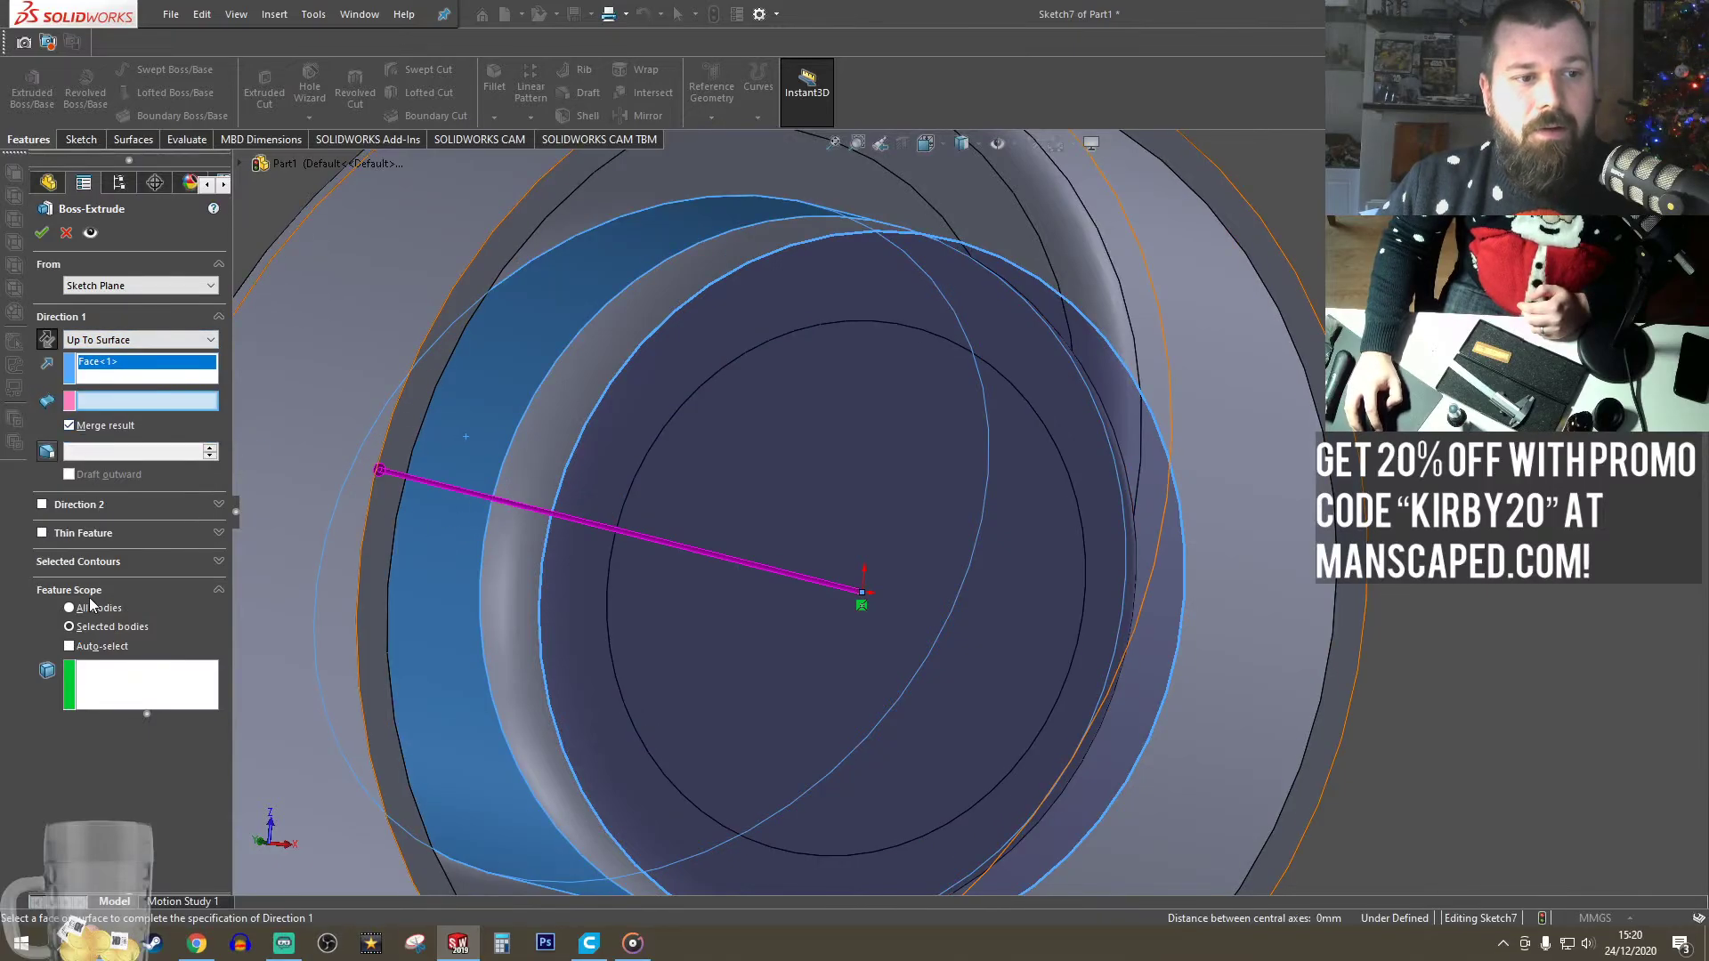
{"action": "left_click", "coordinate": [538, 442]}
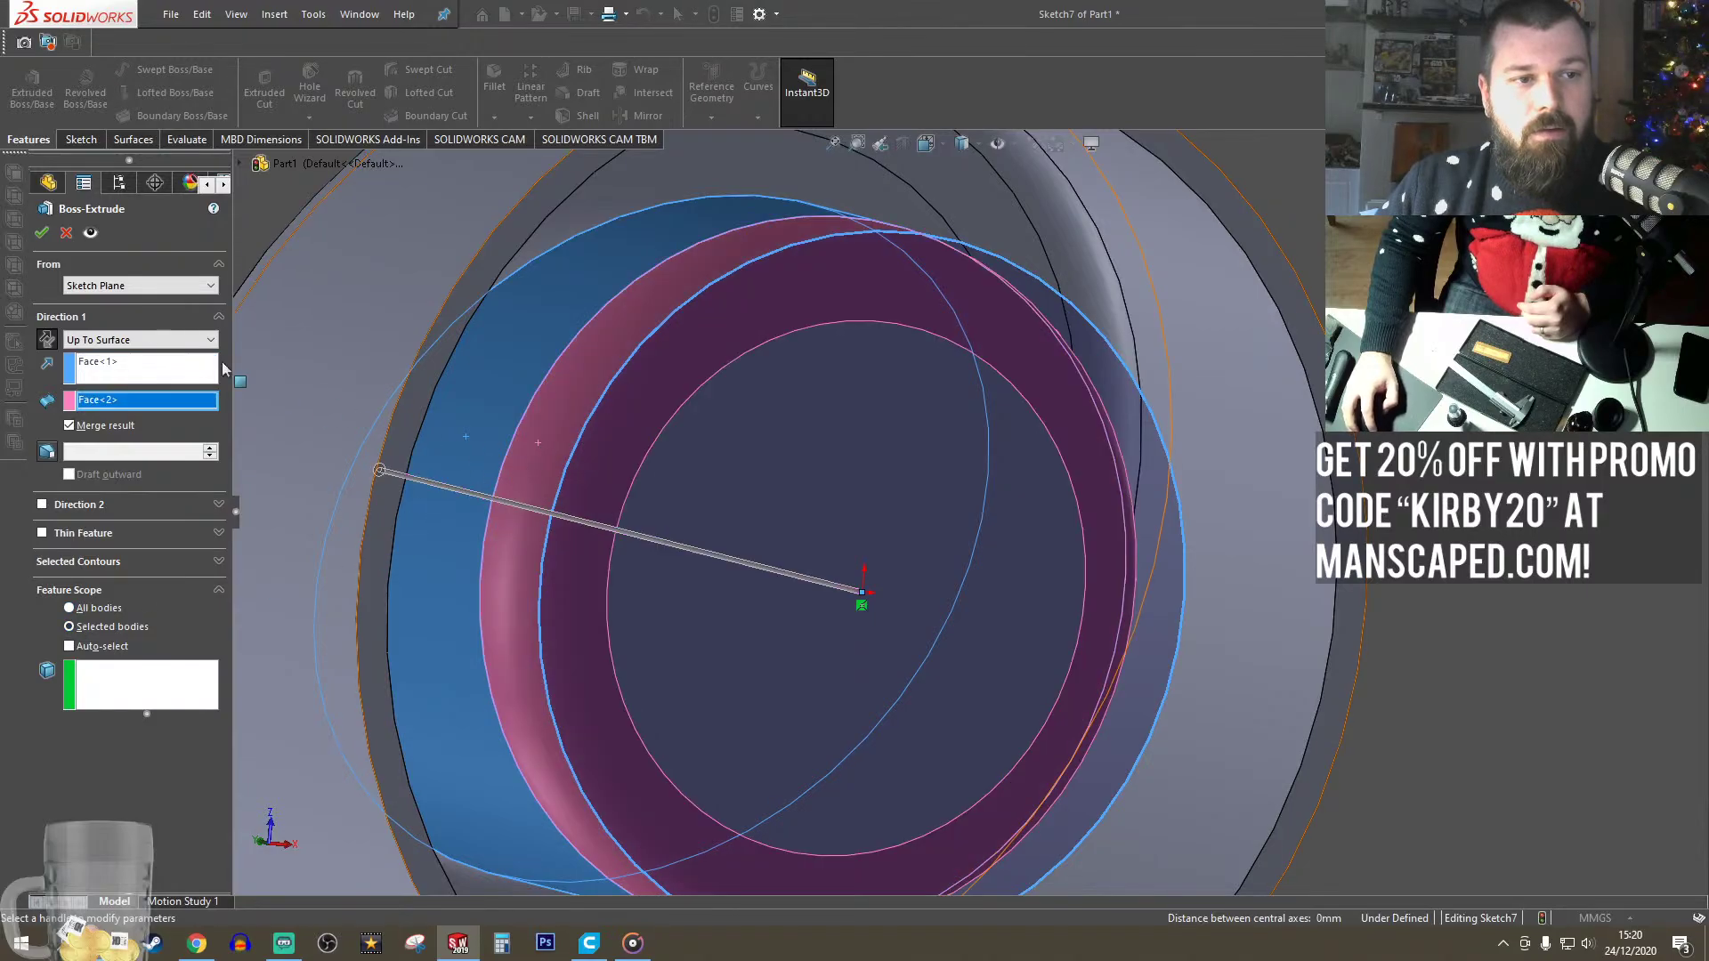
{"action": "middle_click_drag", "start_coordinate": [257, 442], "coordinate": [354, 423]}
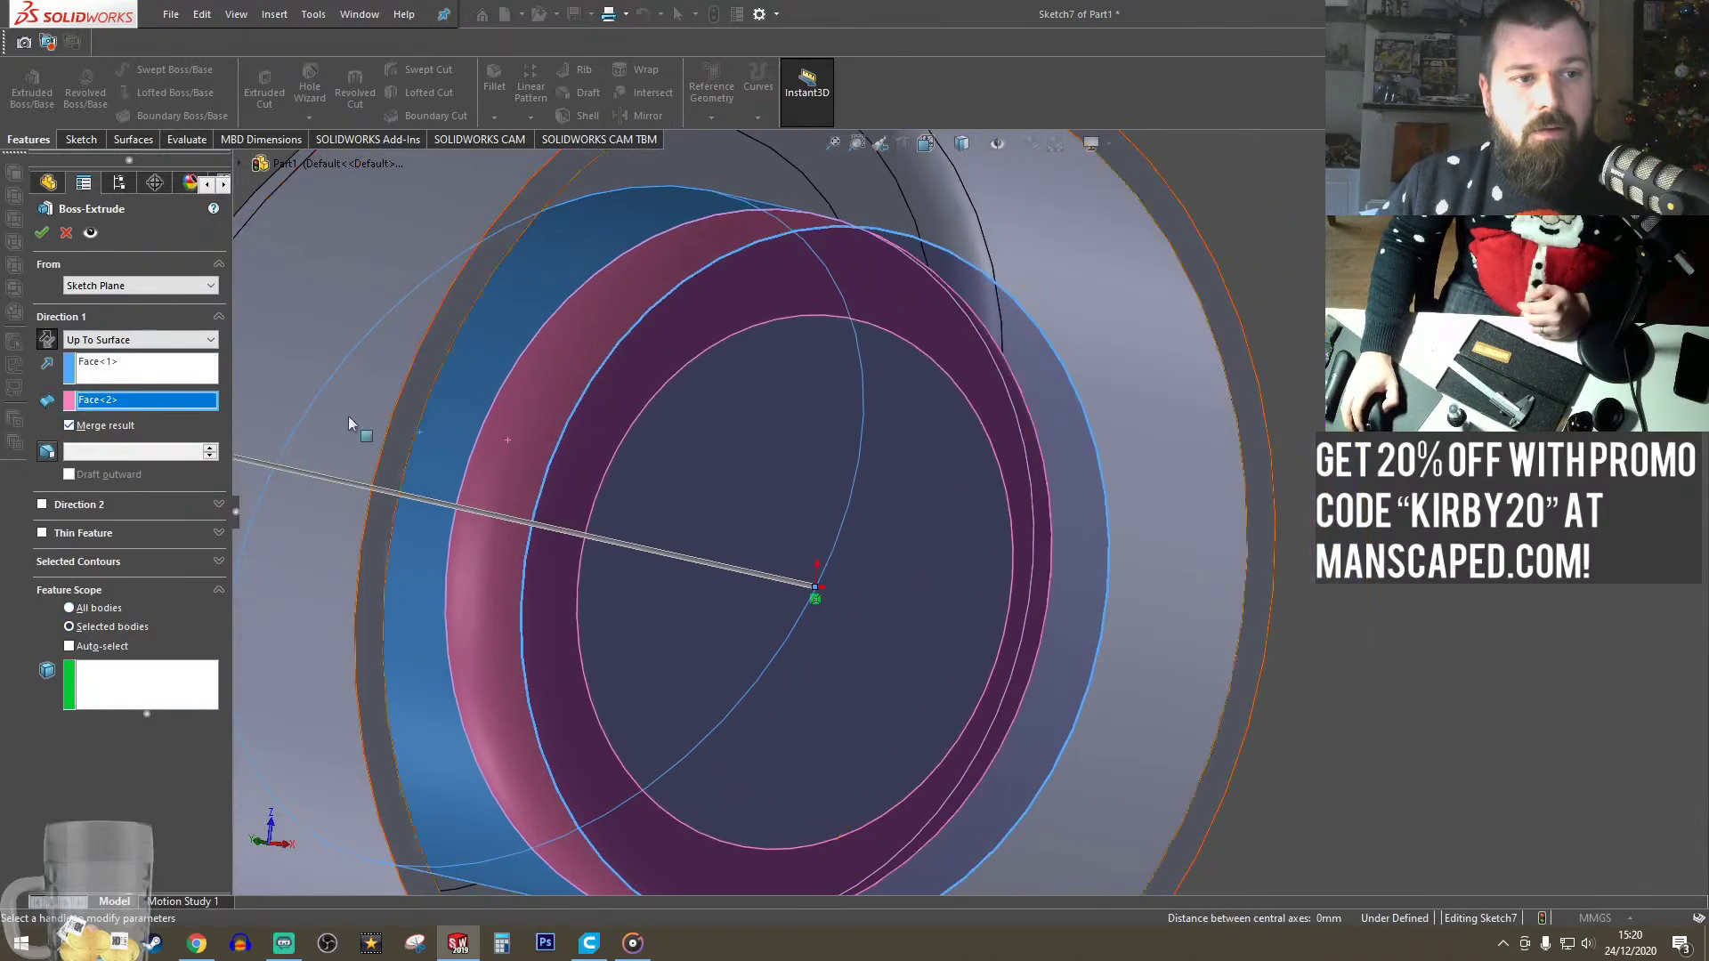
{"action": "left_click", "coordinate": [41, 234]}
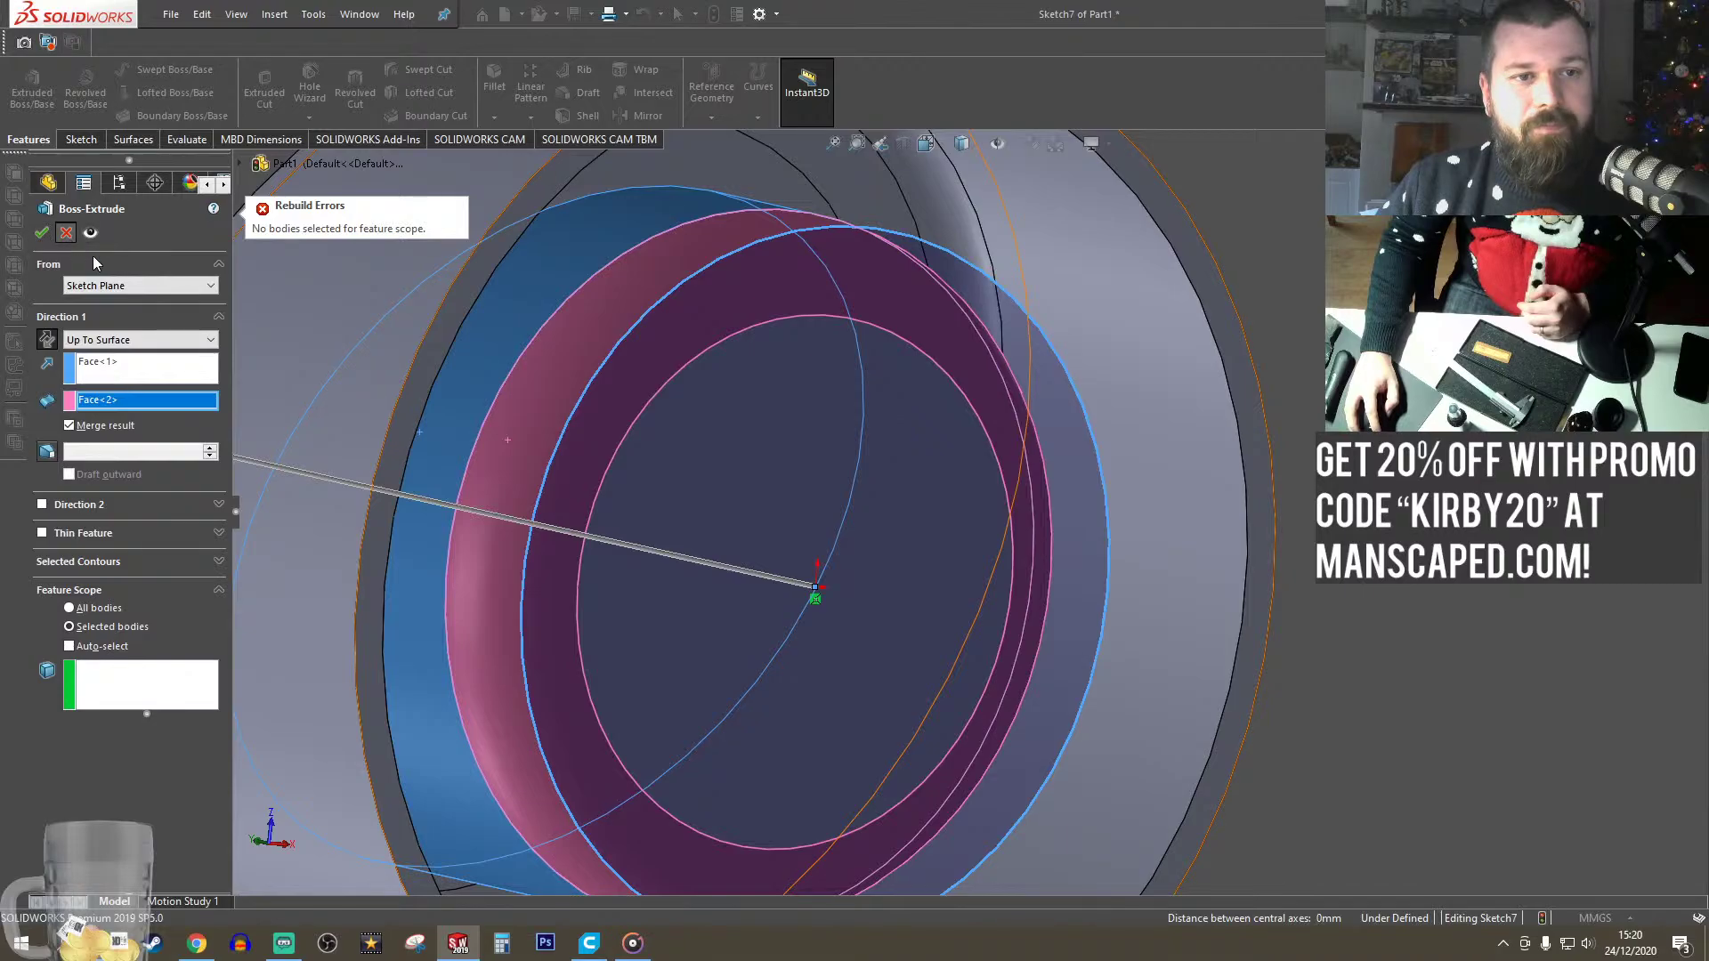
{"action": "left_click", "coordinate": [66, 233]}
- Extrude the 21.25 mm radius circle Up To Body, targeting the shelled holder and merging the result to support the pocket
{"action": "middle_click_drag", "start_coordinate": [667, 467], "coordinate": [749, 605]}
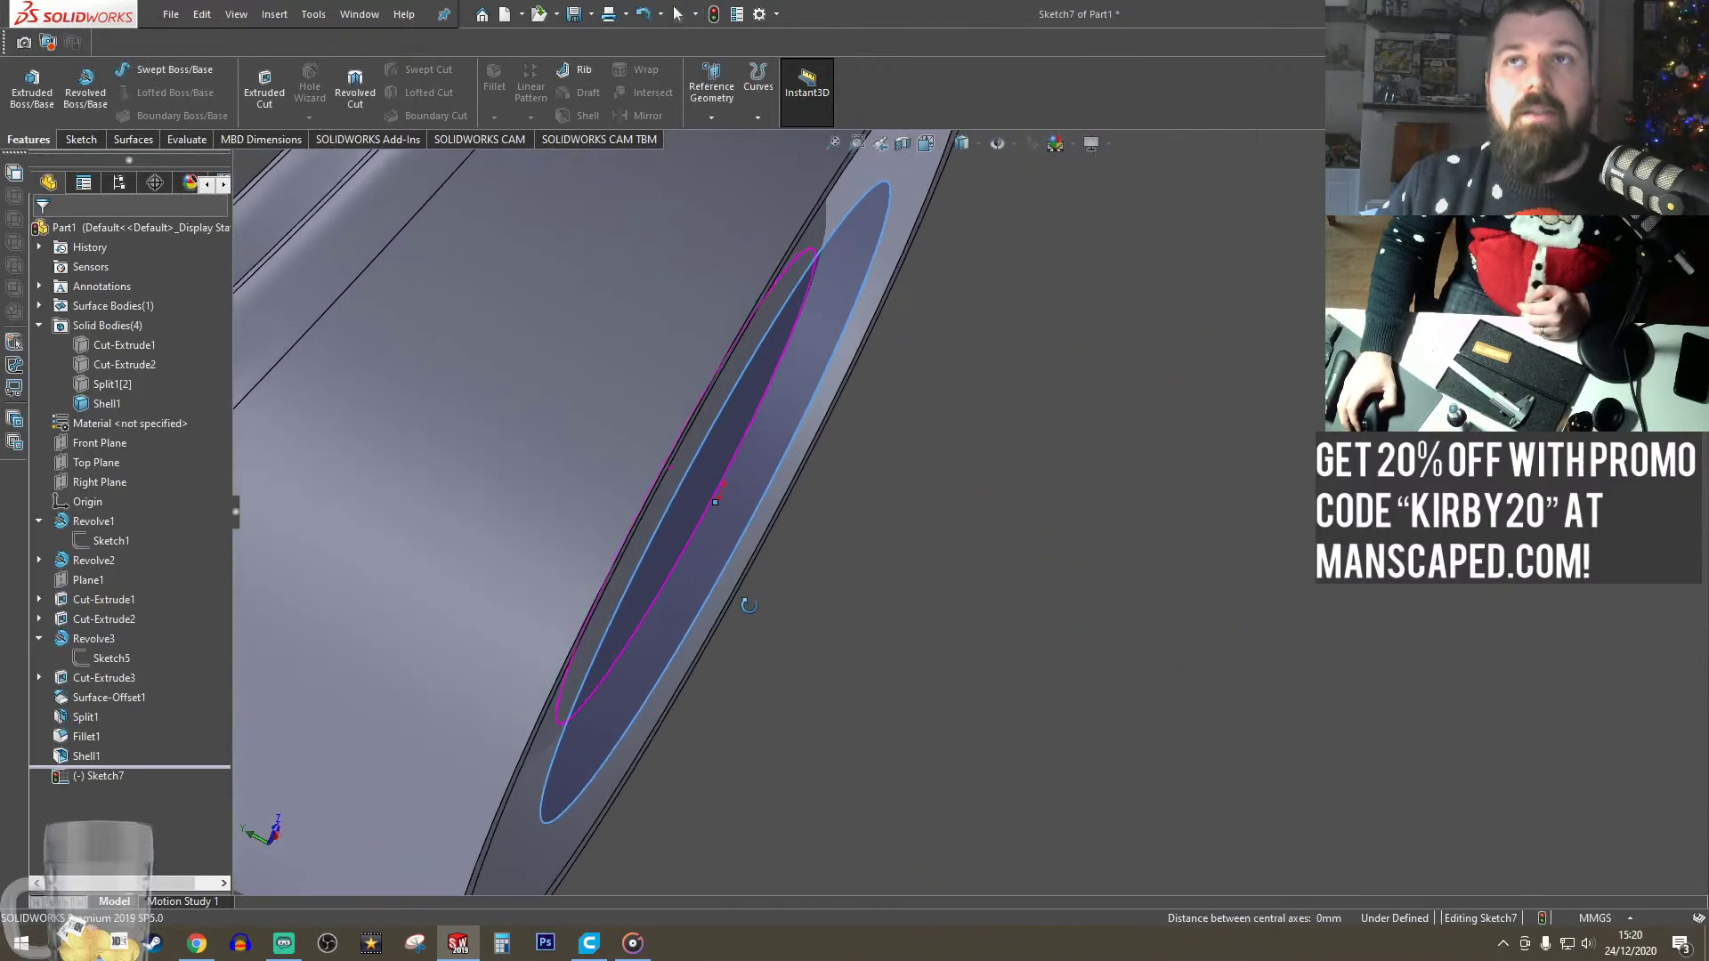
{"action": "key", "text": "ctrl+8"}
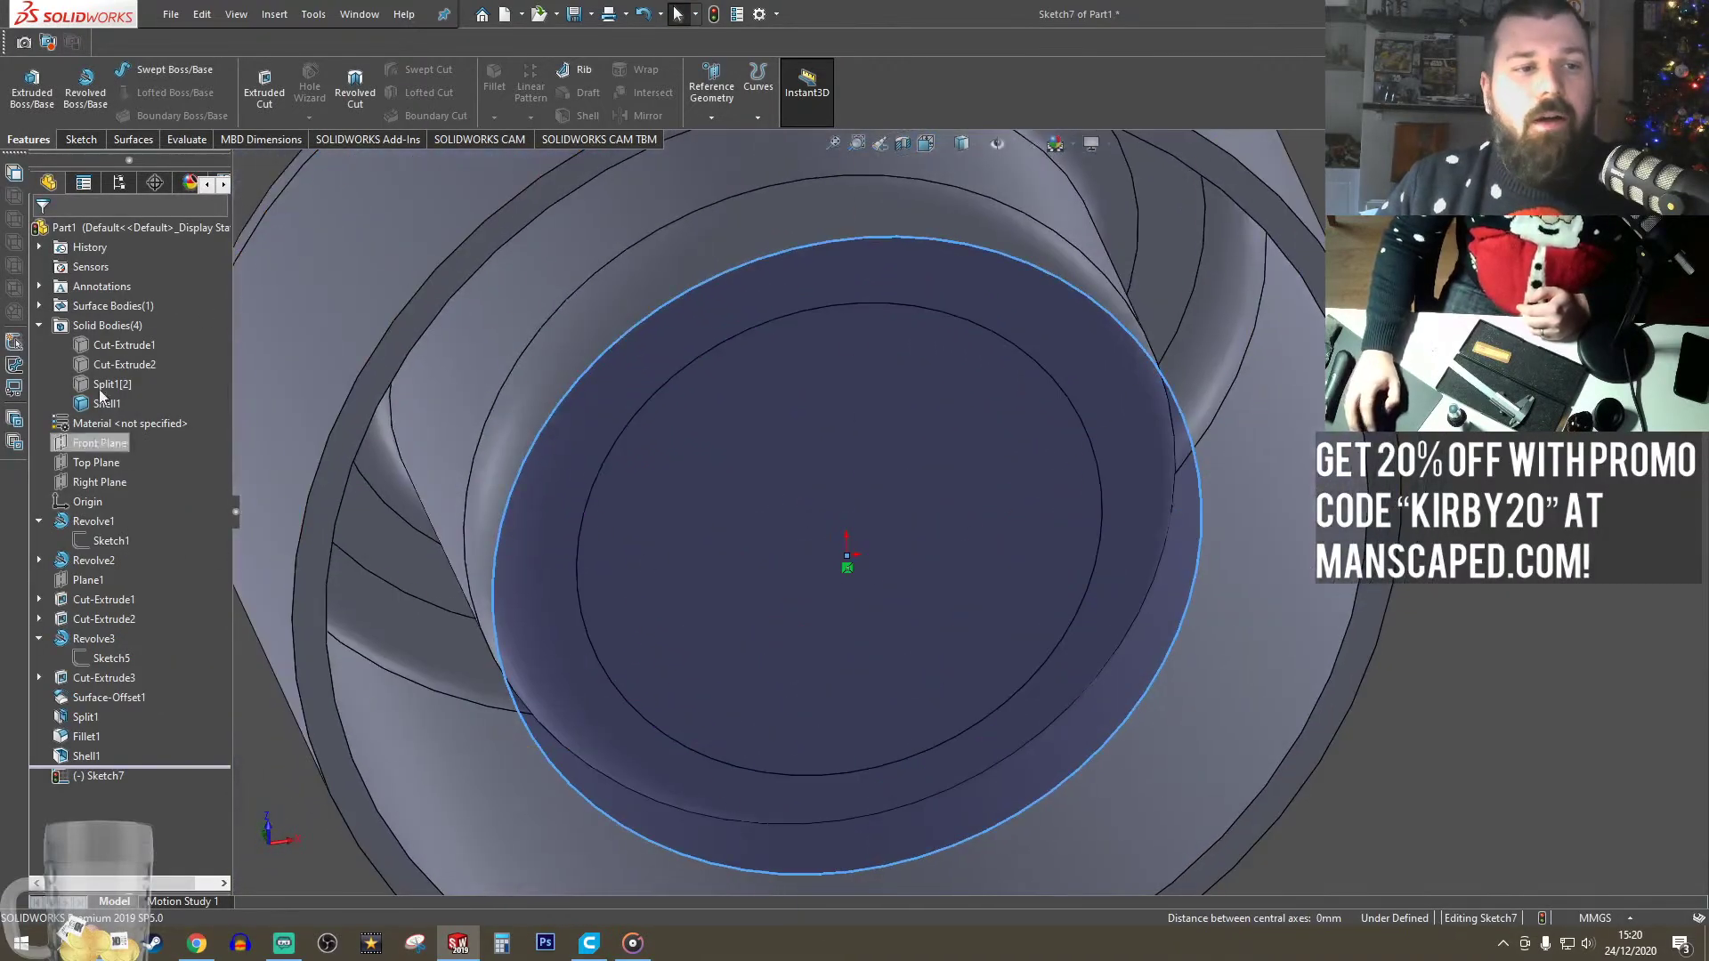
{"action": "left_click", "coordinate": [32, 89]}
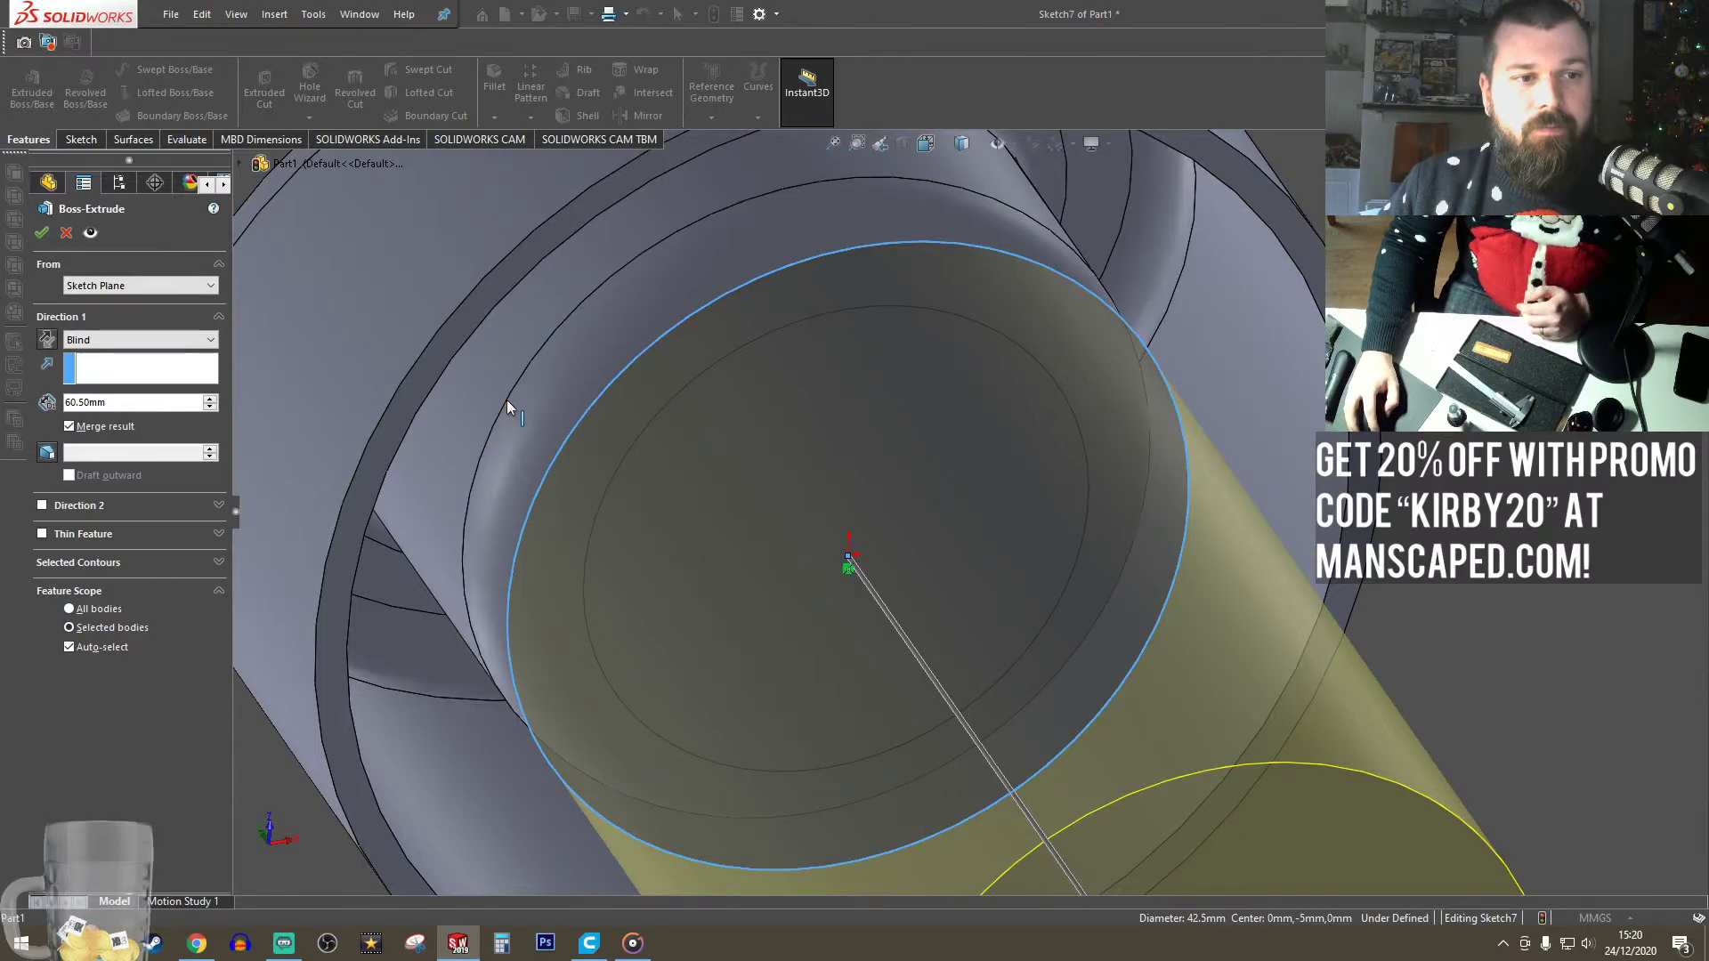
{"action": "left_click", "coordinate": [136, 340]}
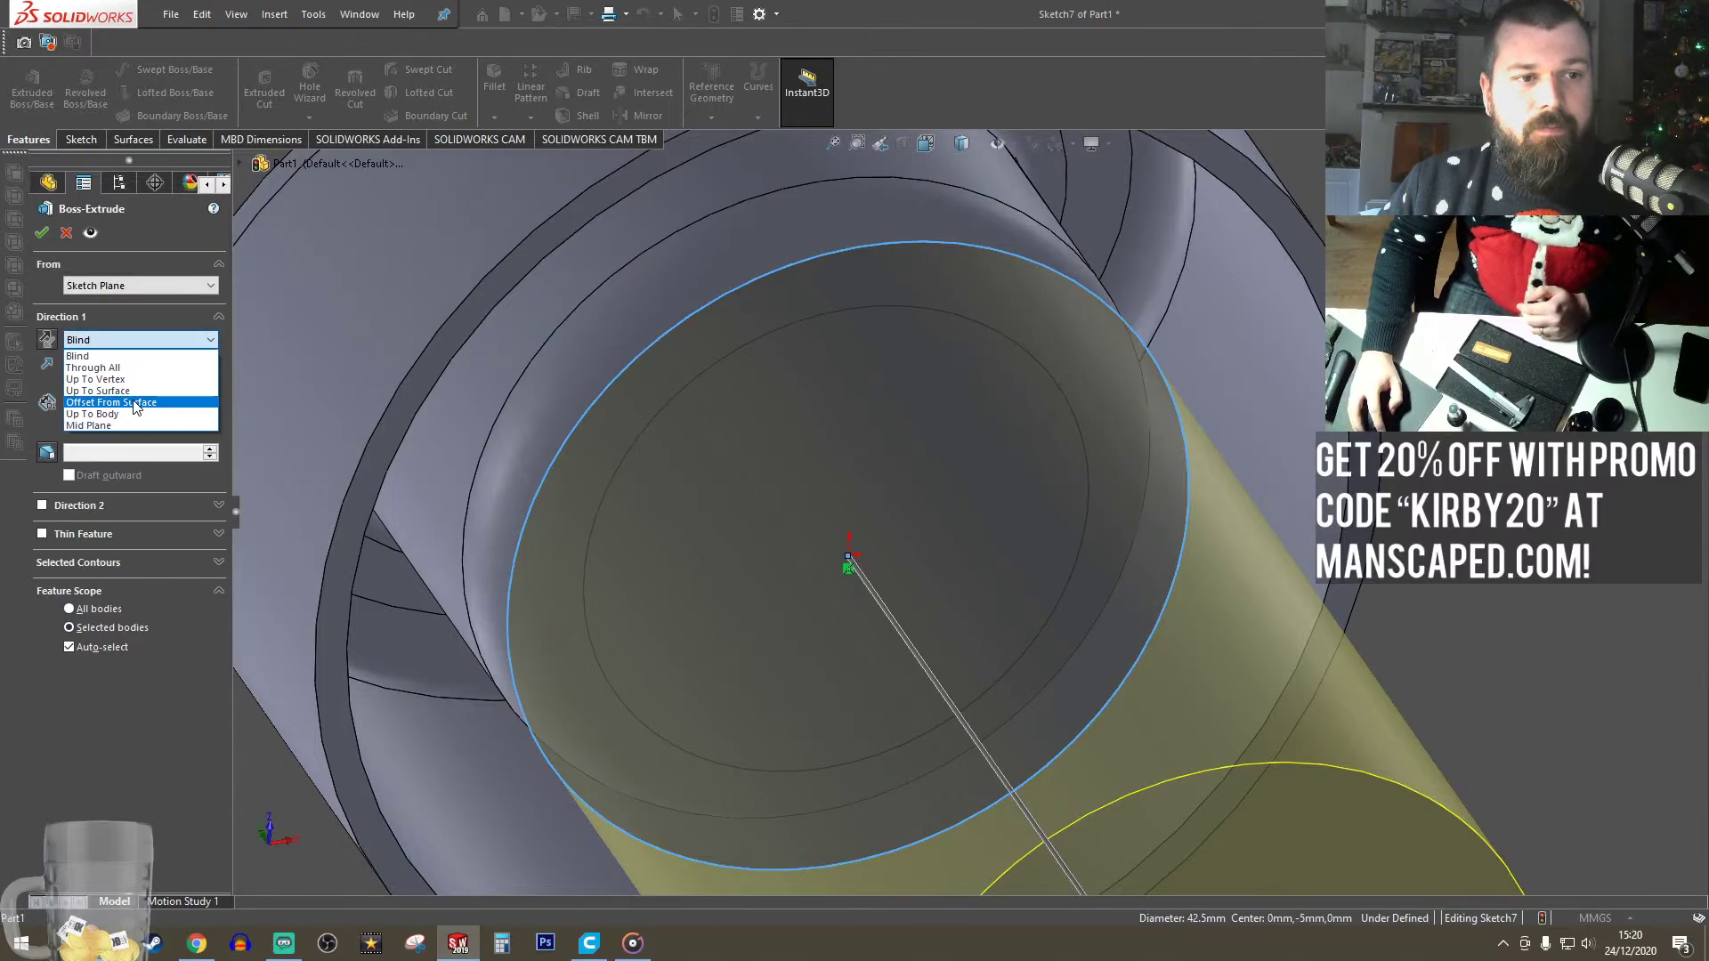
{"action": "left_click", "coordinate": [134, 414]}
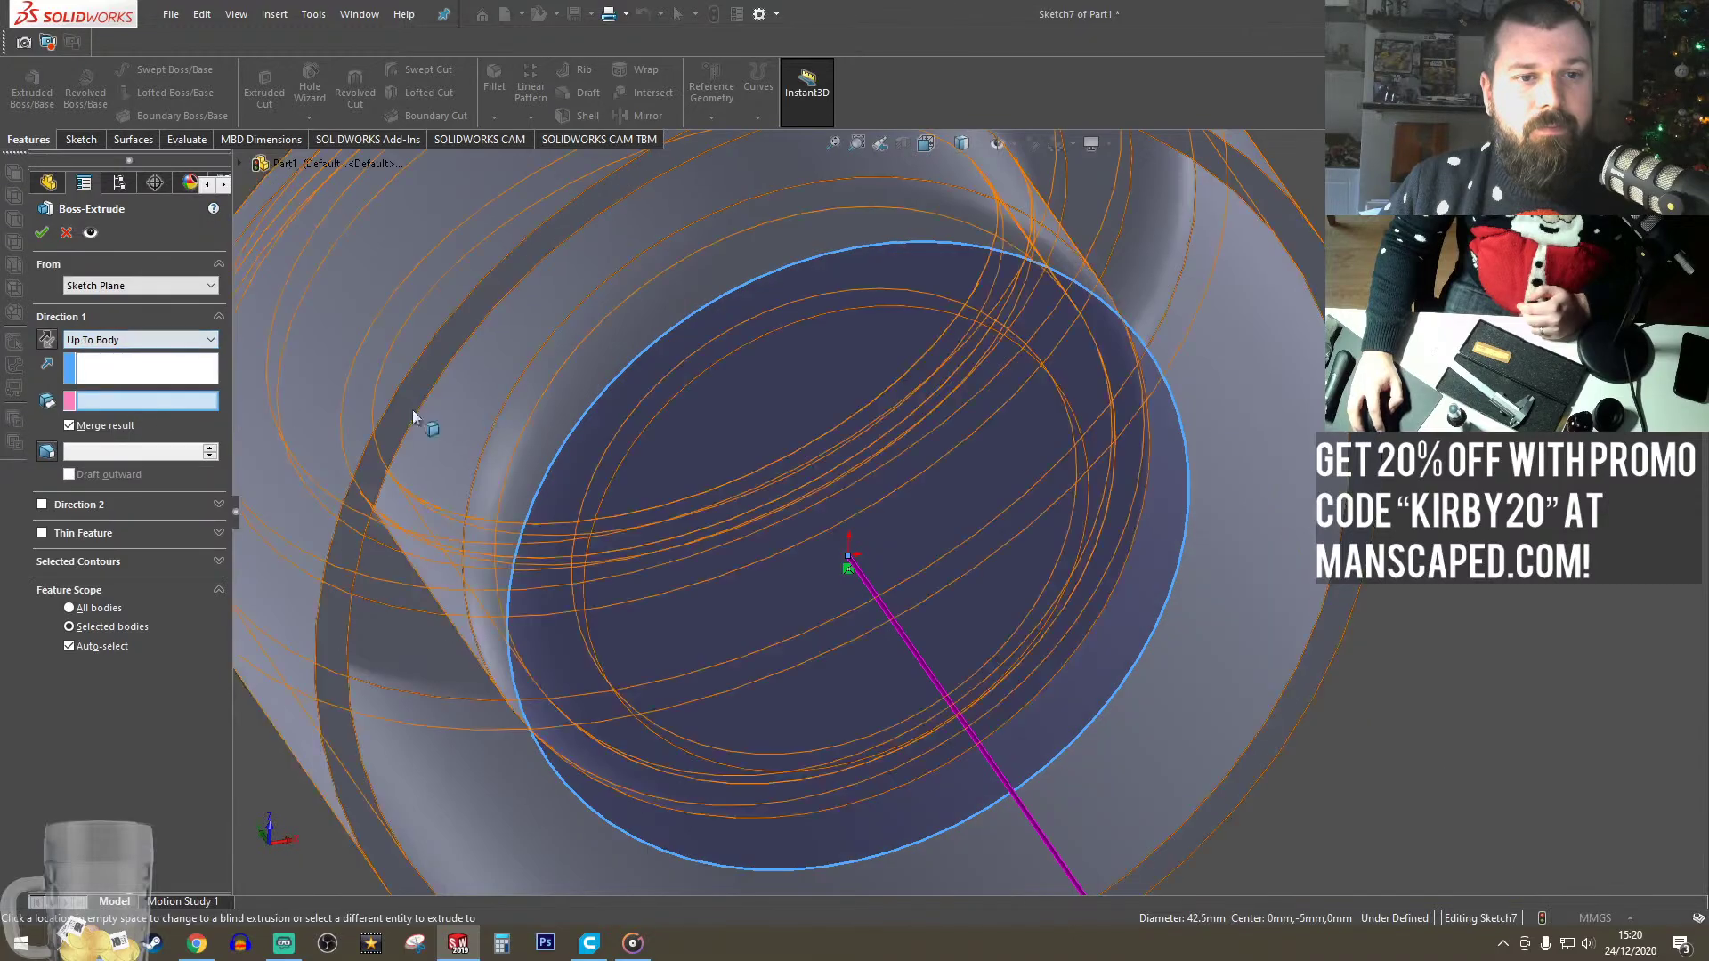
{"action": "left_click", "coordinate": [550, 395]}
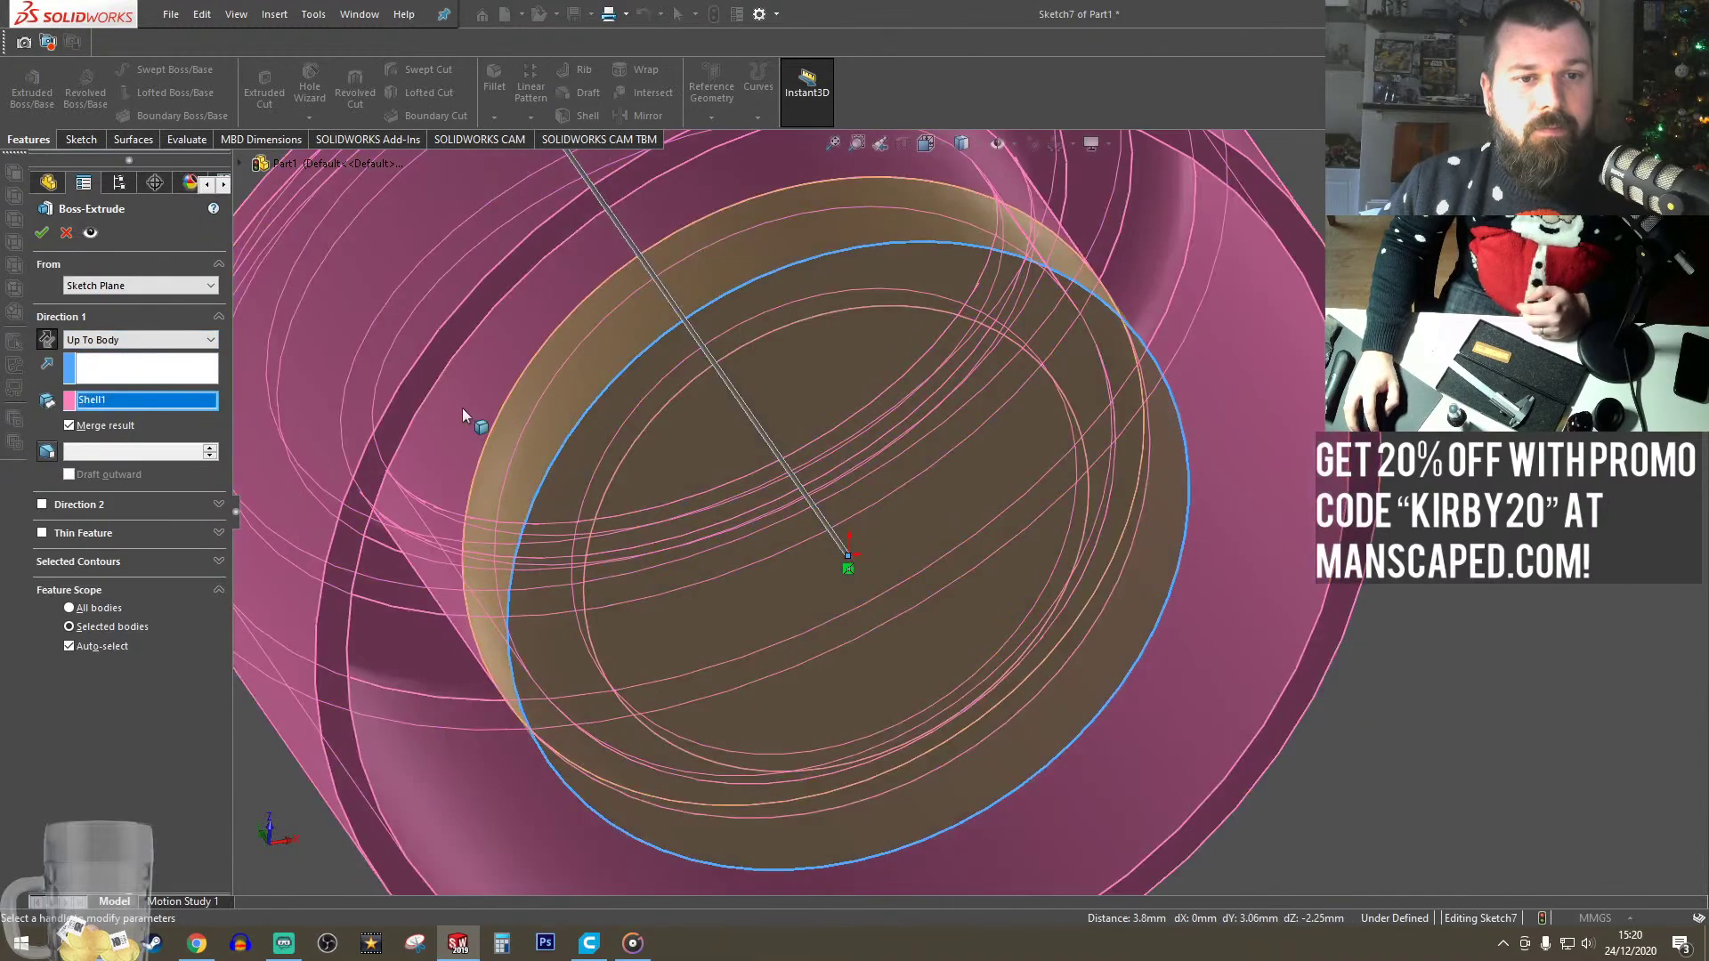
{"action": "left_click", "coordinate": [41, 234]}
- Examine the extruded support under the pocket from above, the side and below
{"action": "scroll", "coordinate": [793, 591], "scroll_direction": "down", "scroll_amount": 3}
{"action": "scroll", "coordinate": [757, 534], "scroll_direction": "up", "scroll_amount": 5}
{"action": "scroll", "coordinate": [643, 328], "scroll_direction": "down", "scroll_amount": 3}
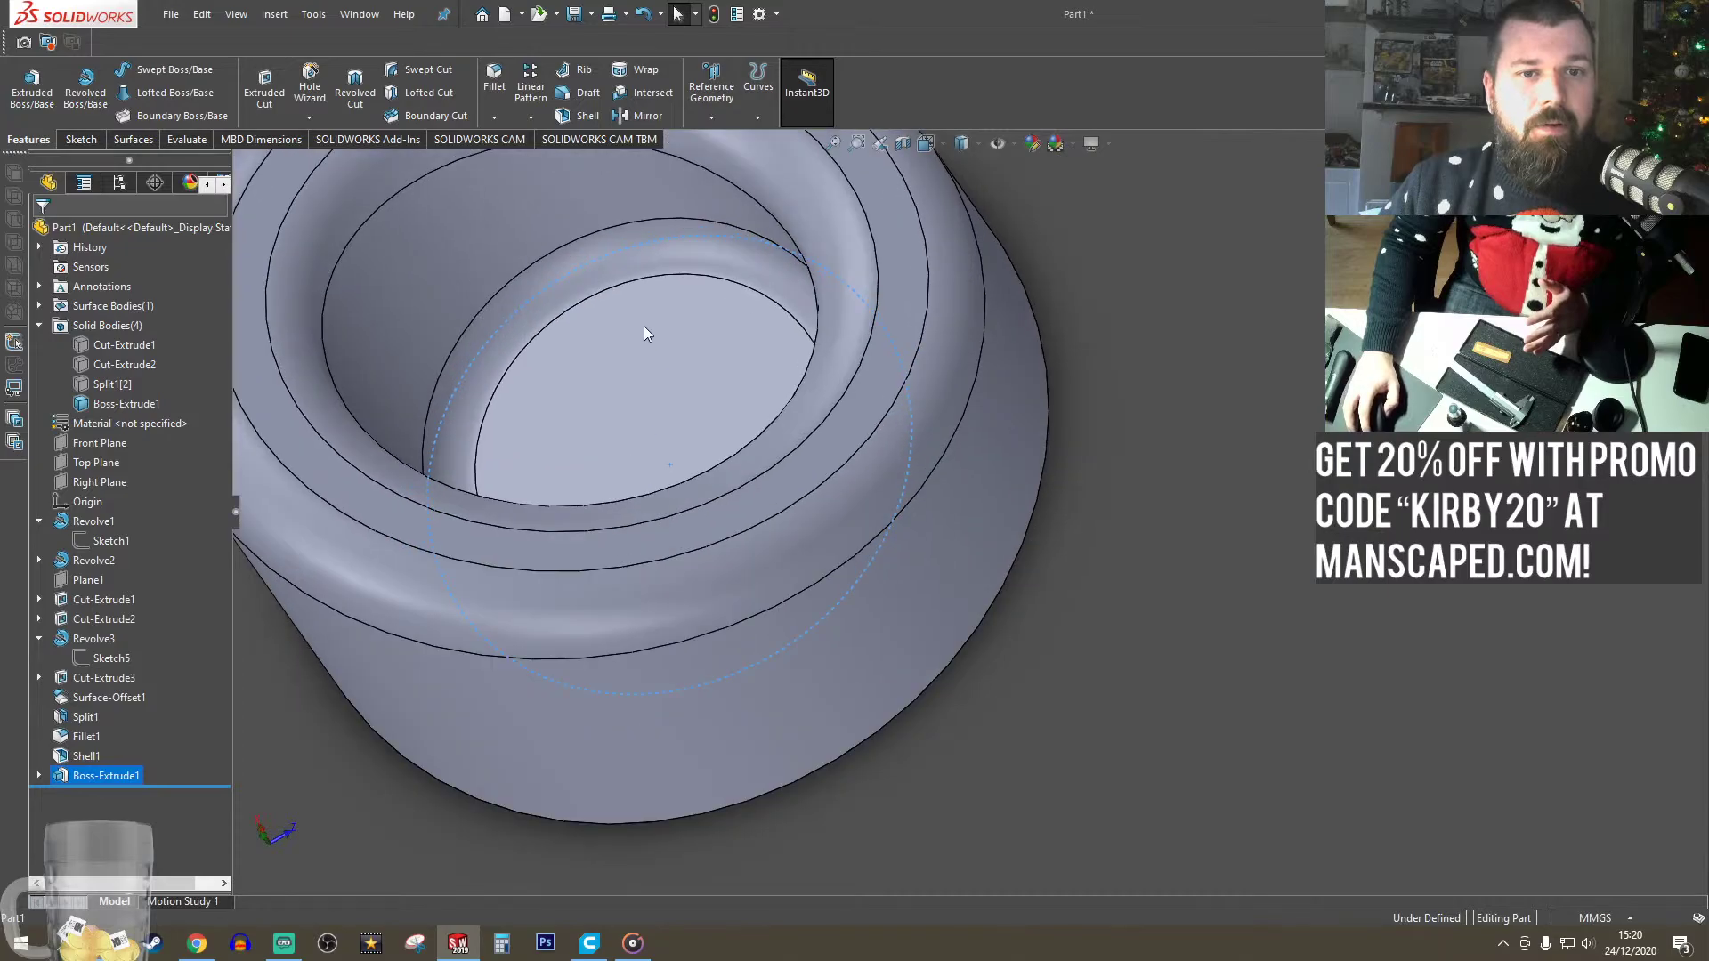
{"action": "middle_click_drag", "start_coordinate": [545, 345], "coordinate": [825, 167]}
{"action": "left_click", "coordinate": [938, 144]}
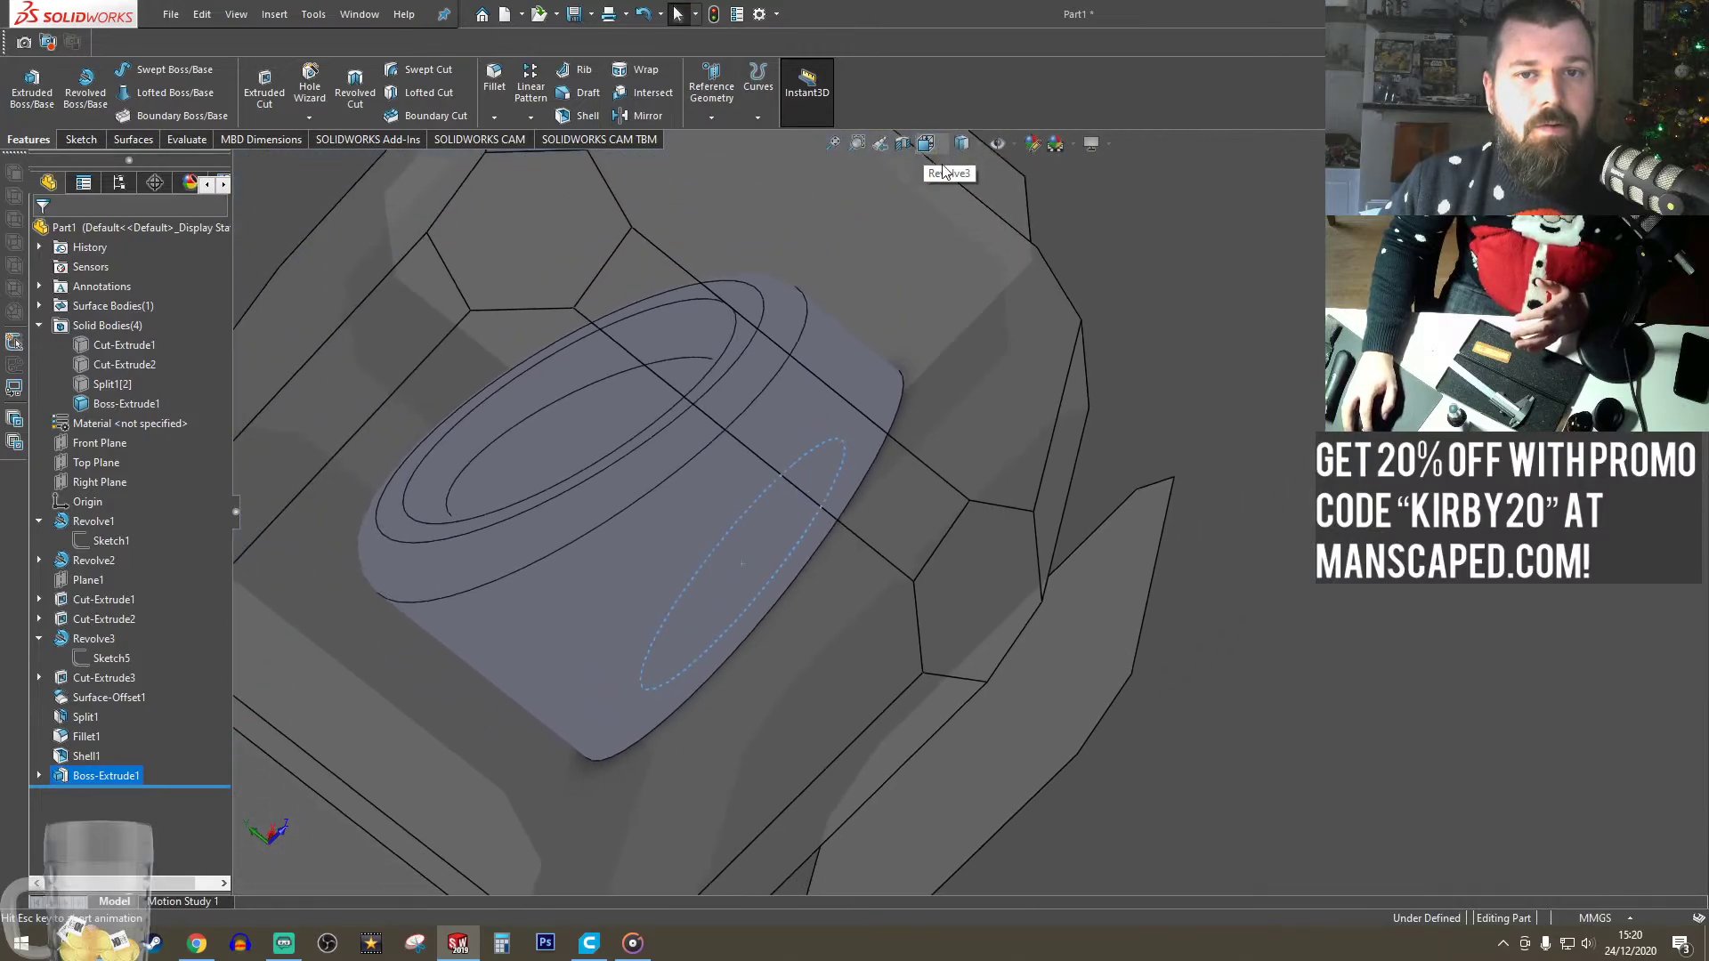
{"action": "left_click", "coordinate": [975, 227]}
{"action": "middle_click_drag", "start_coordinate": [1029, 614], "coordinate": [1034, 458]}
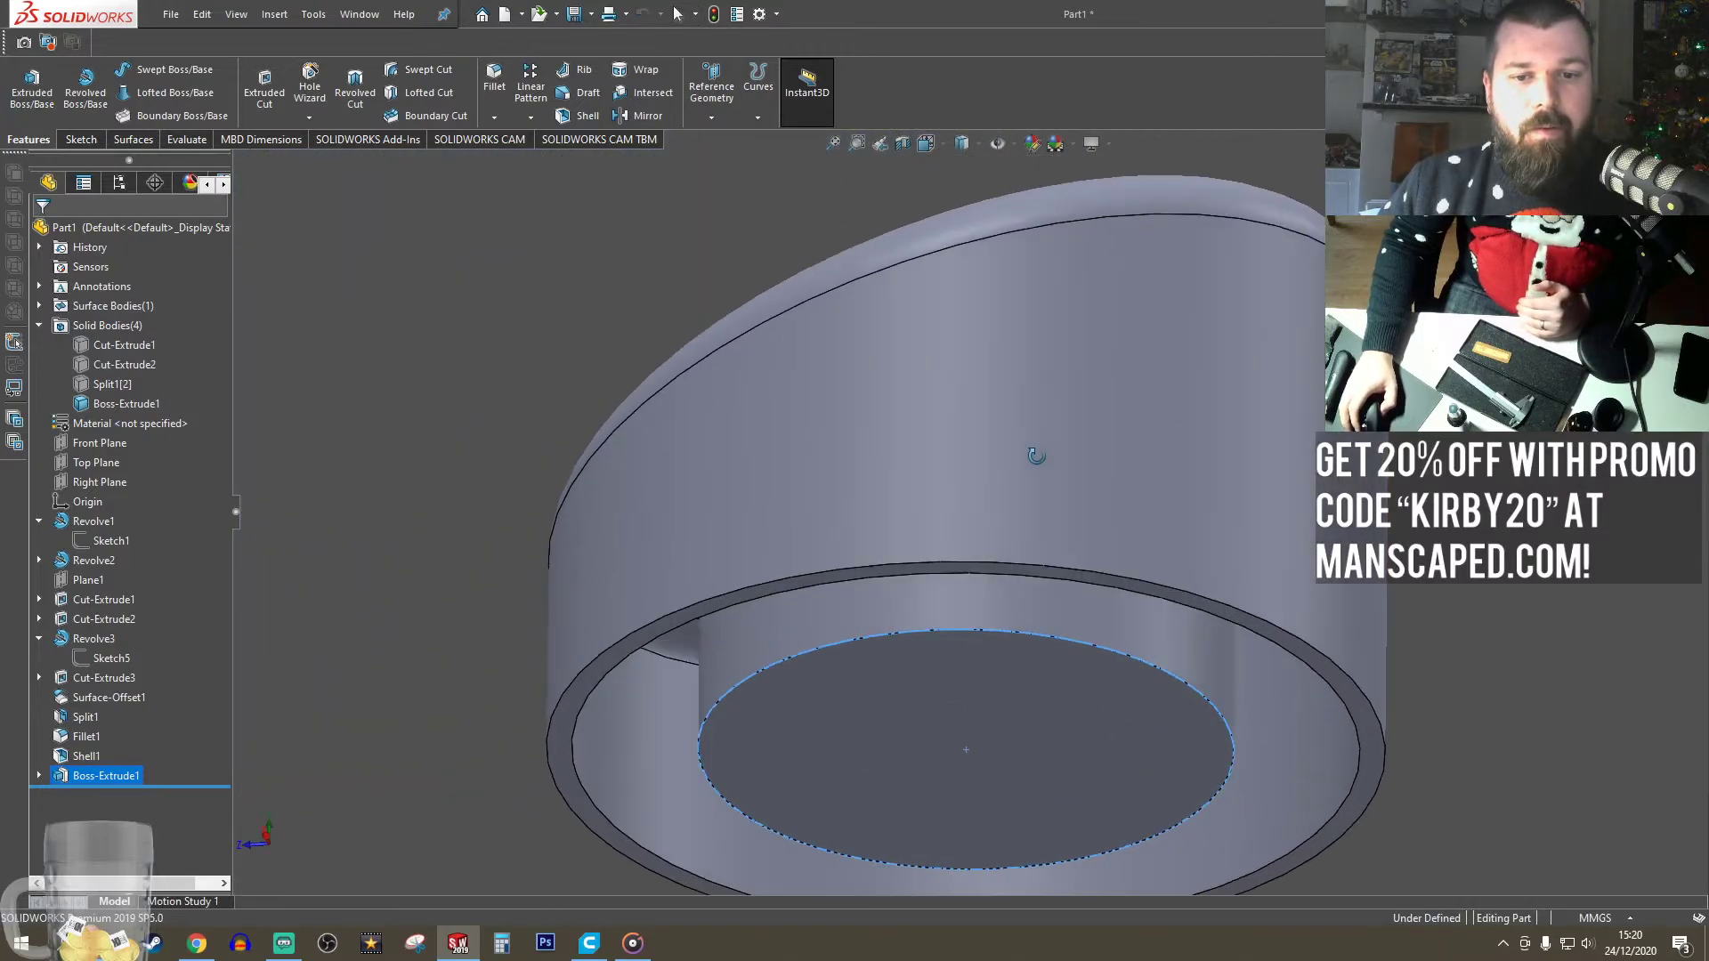
{"action": "middle_click_drag", "start_coordinate": [845, 744], "coordinate": [664, 376]}
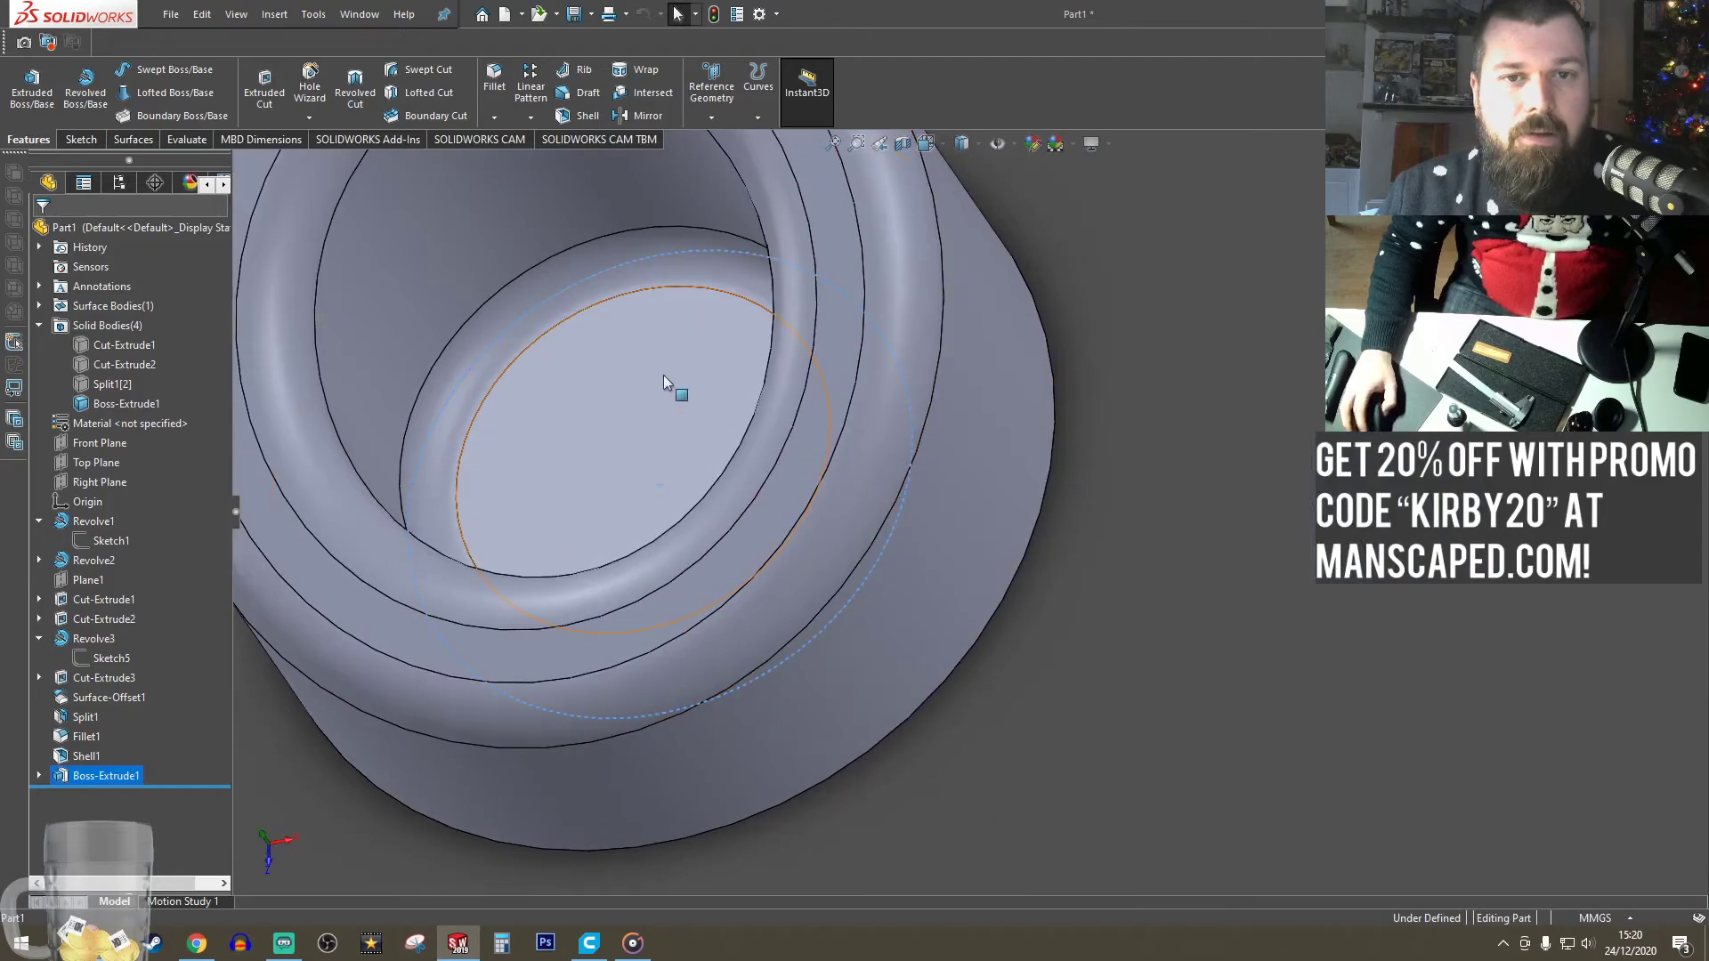
- On the pocket's flat floor face, sketch an origin-centred circle about 10 mm in diameter
{"action": "left_click", "coordinate": [938, 143]}
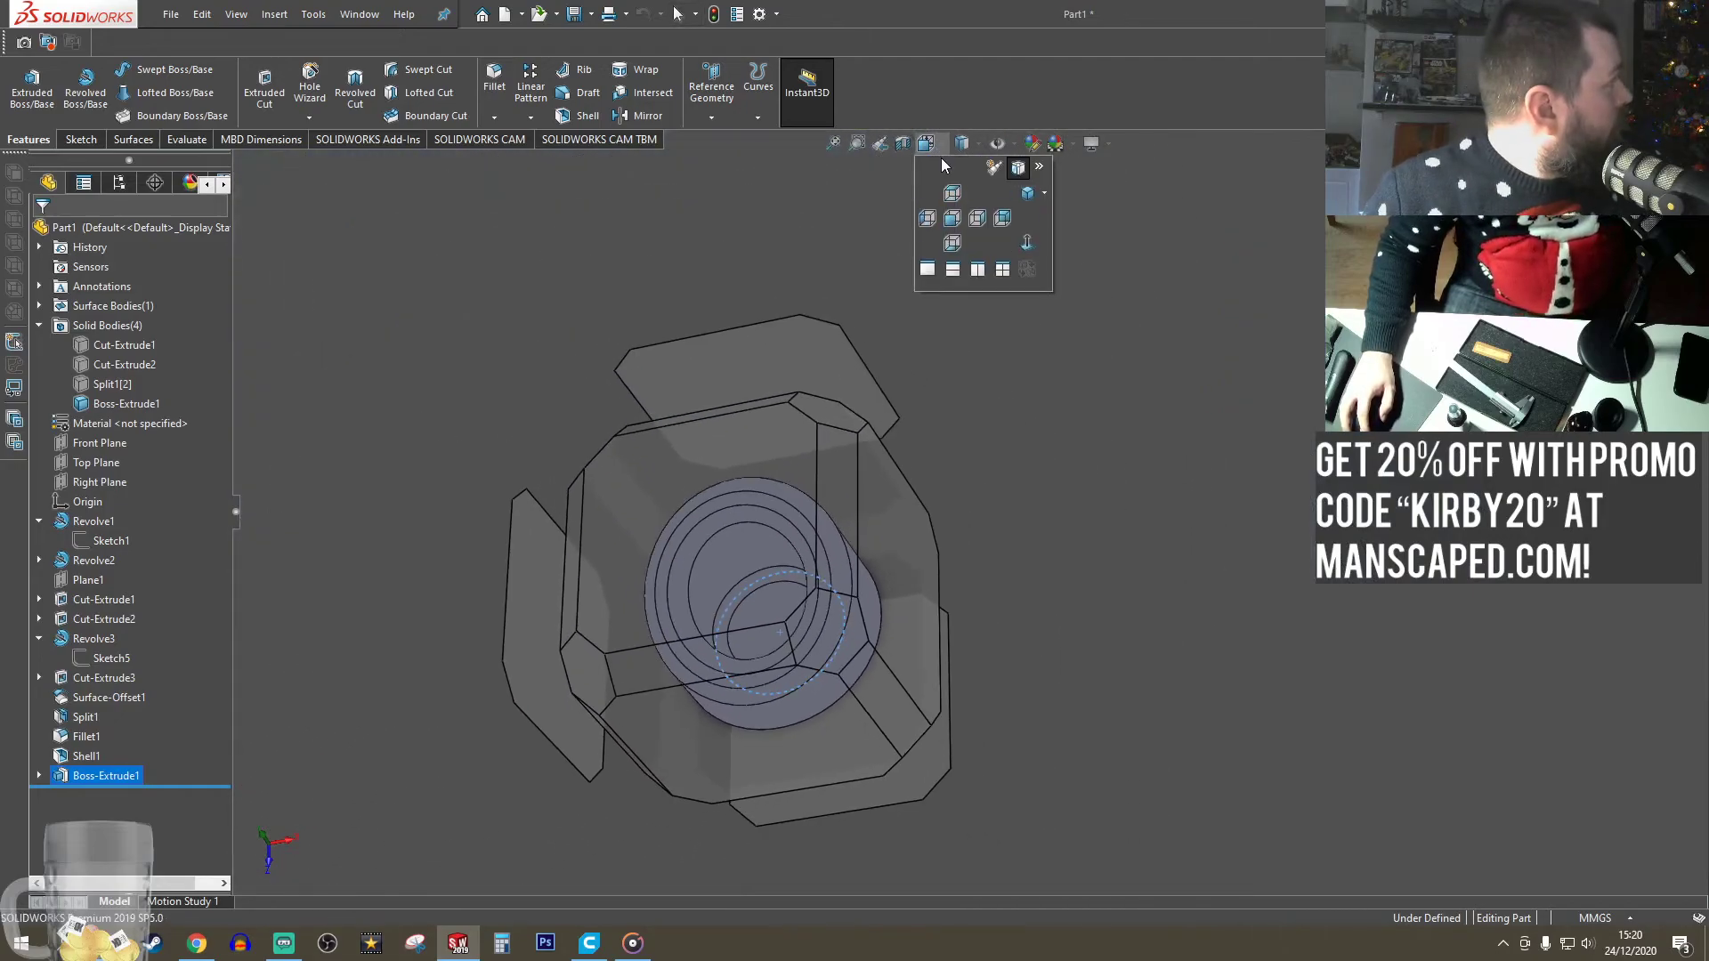
{"action": "left_click", "coordinate": [953, 192]}
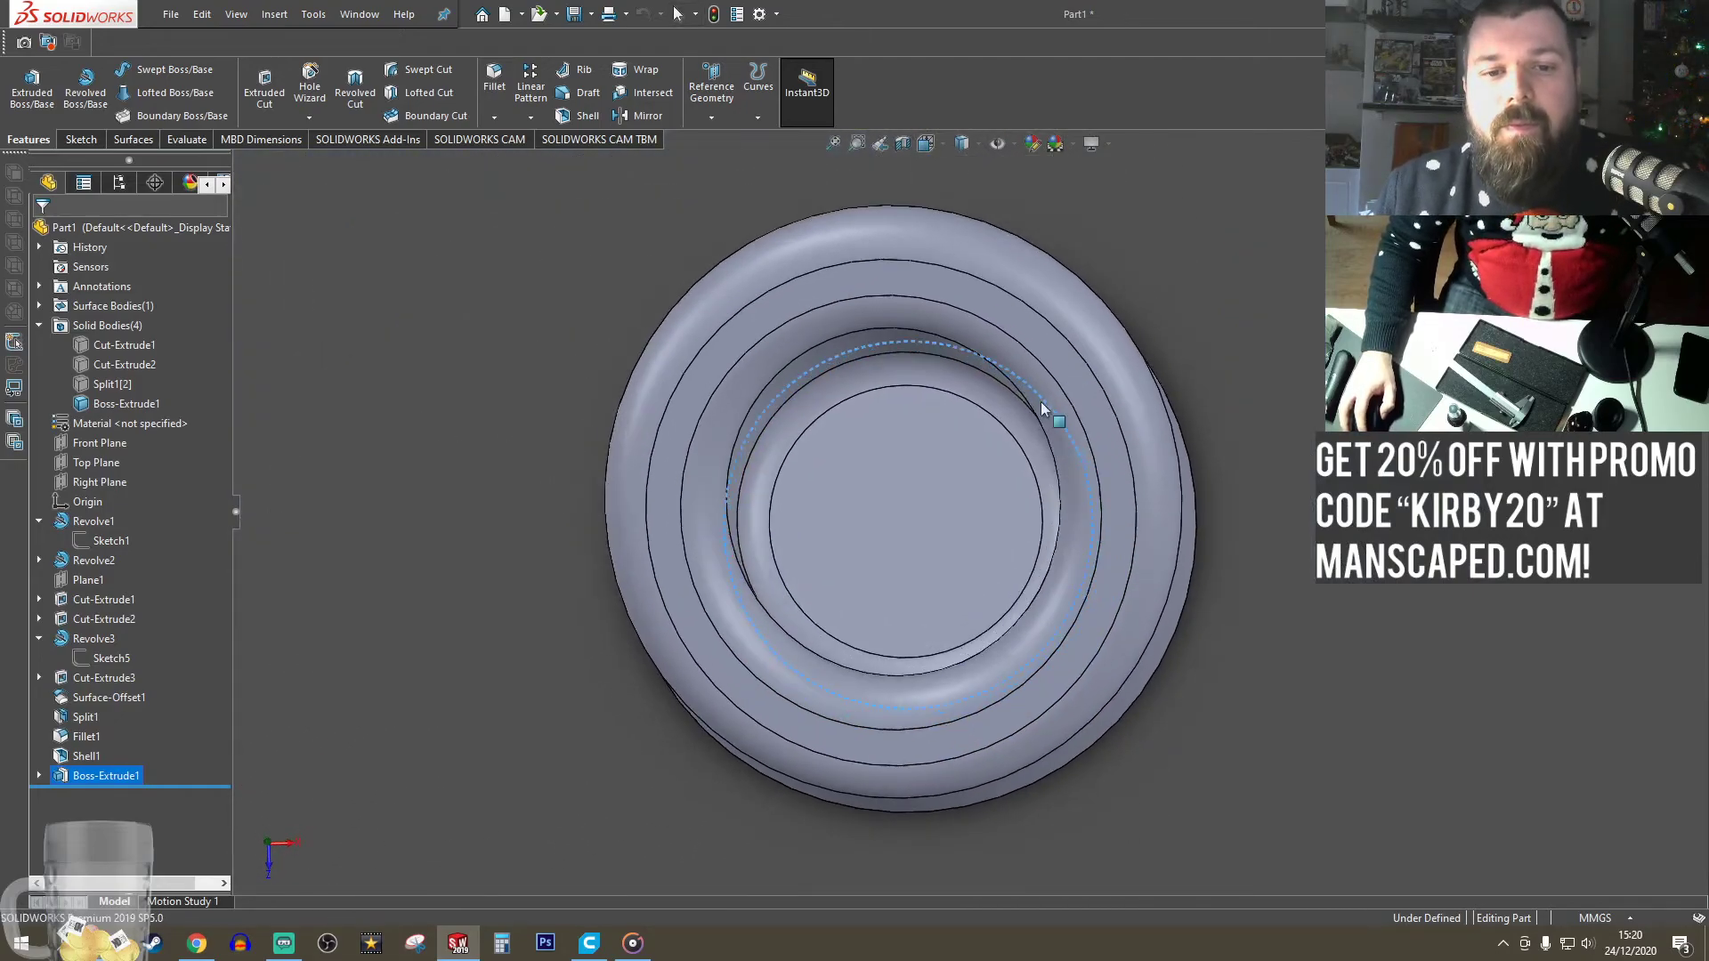
{"action": "left_click", "coordinate": [983, 514]}
{"action": "left_click", "coordinate": [81, 139]}
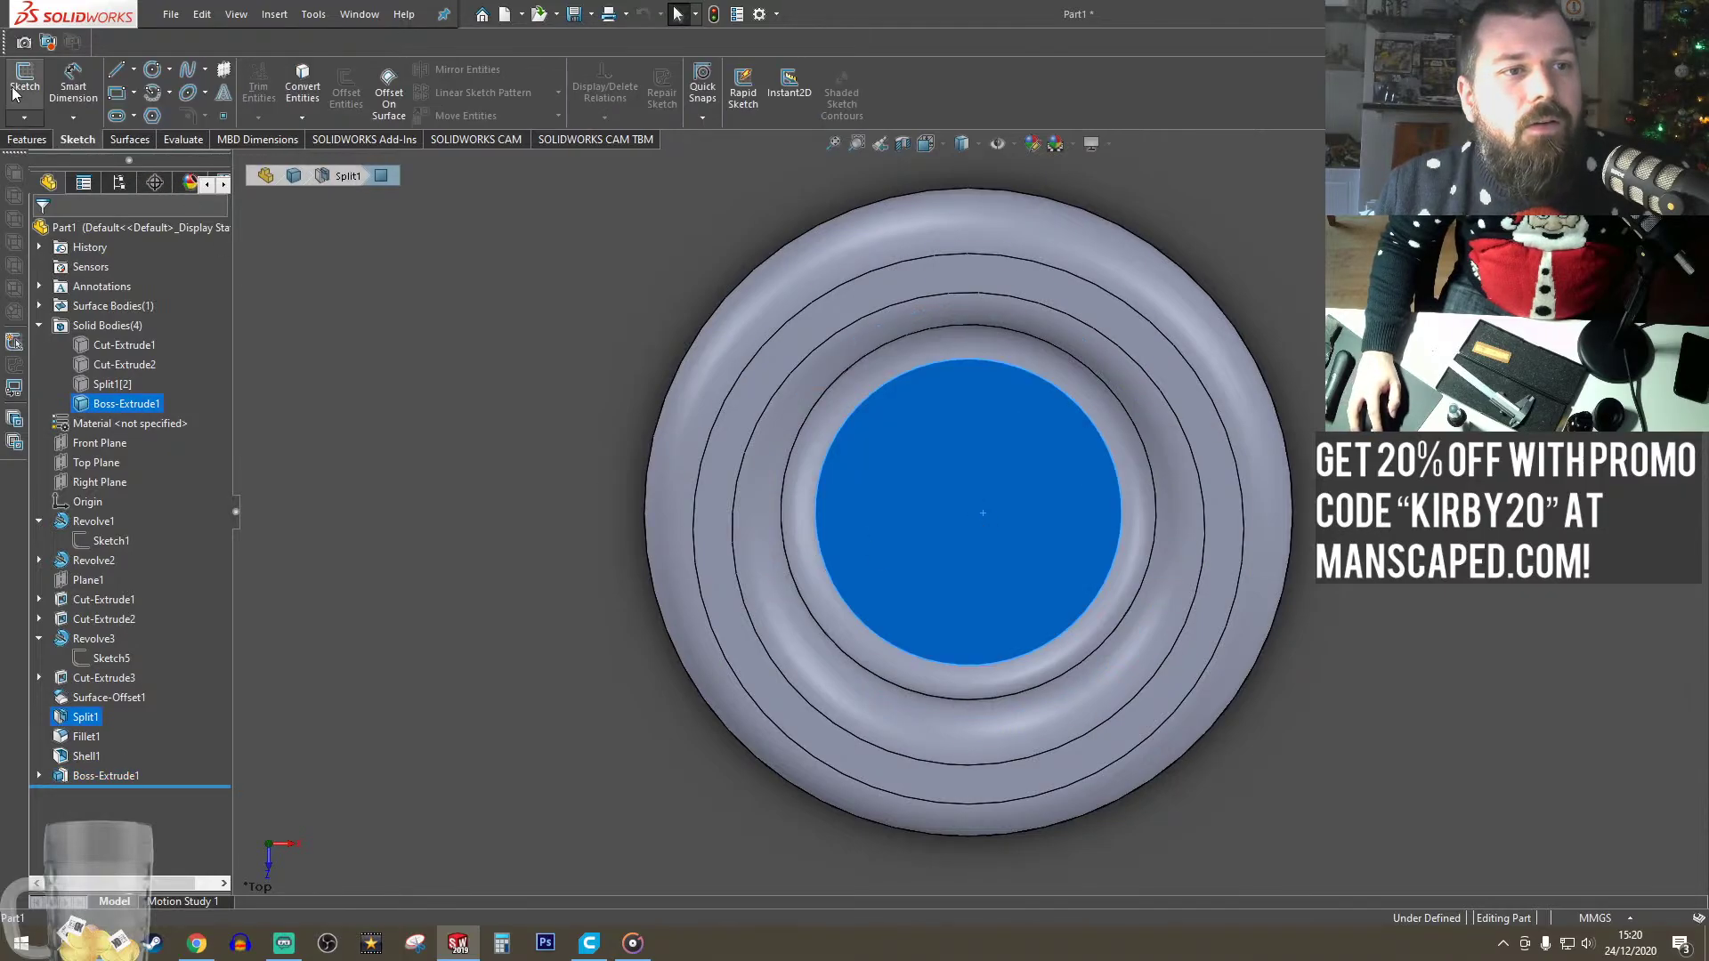
{"action": "left_click", "coordinate": [24, 87]}
{"action": "left_click", "coordinate": [152, 70]}
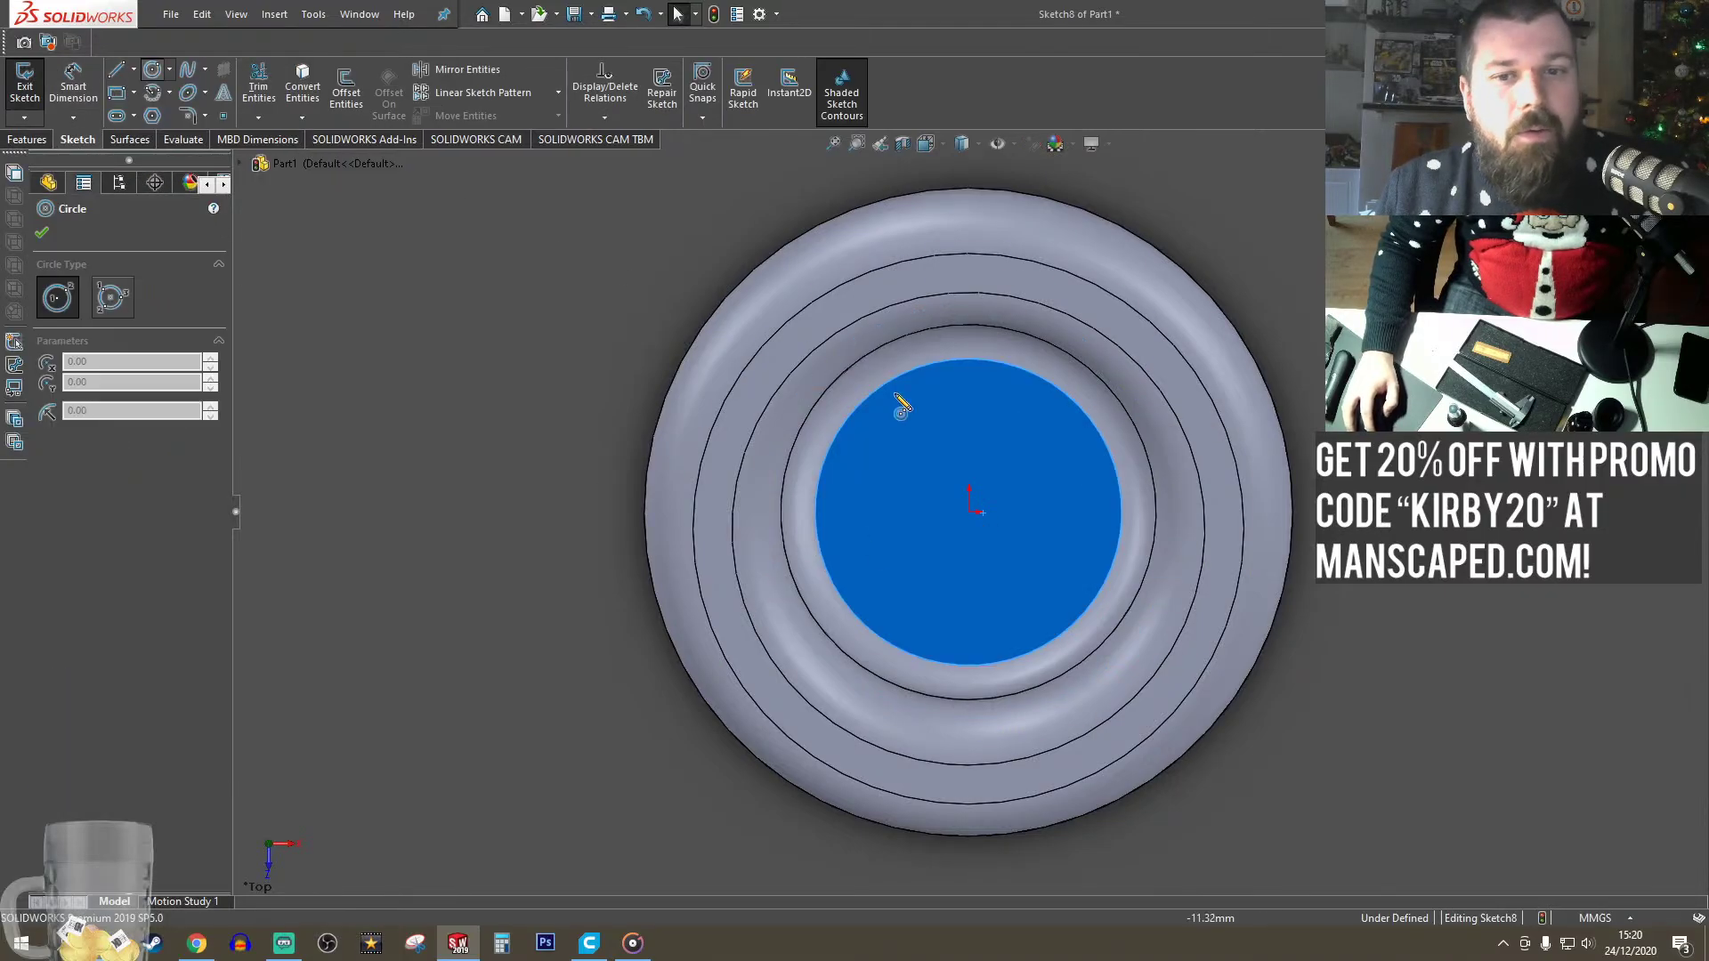
{"action": "left_click", "coordinate": [968, 513]}
{"action": "left_click", "coordinate": [1011, 488]}
{"action": "key", "text": "Escape"}
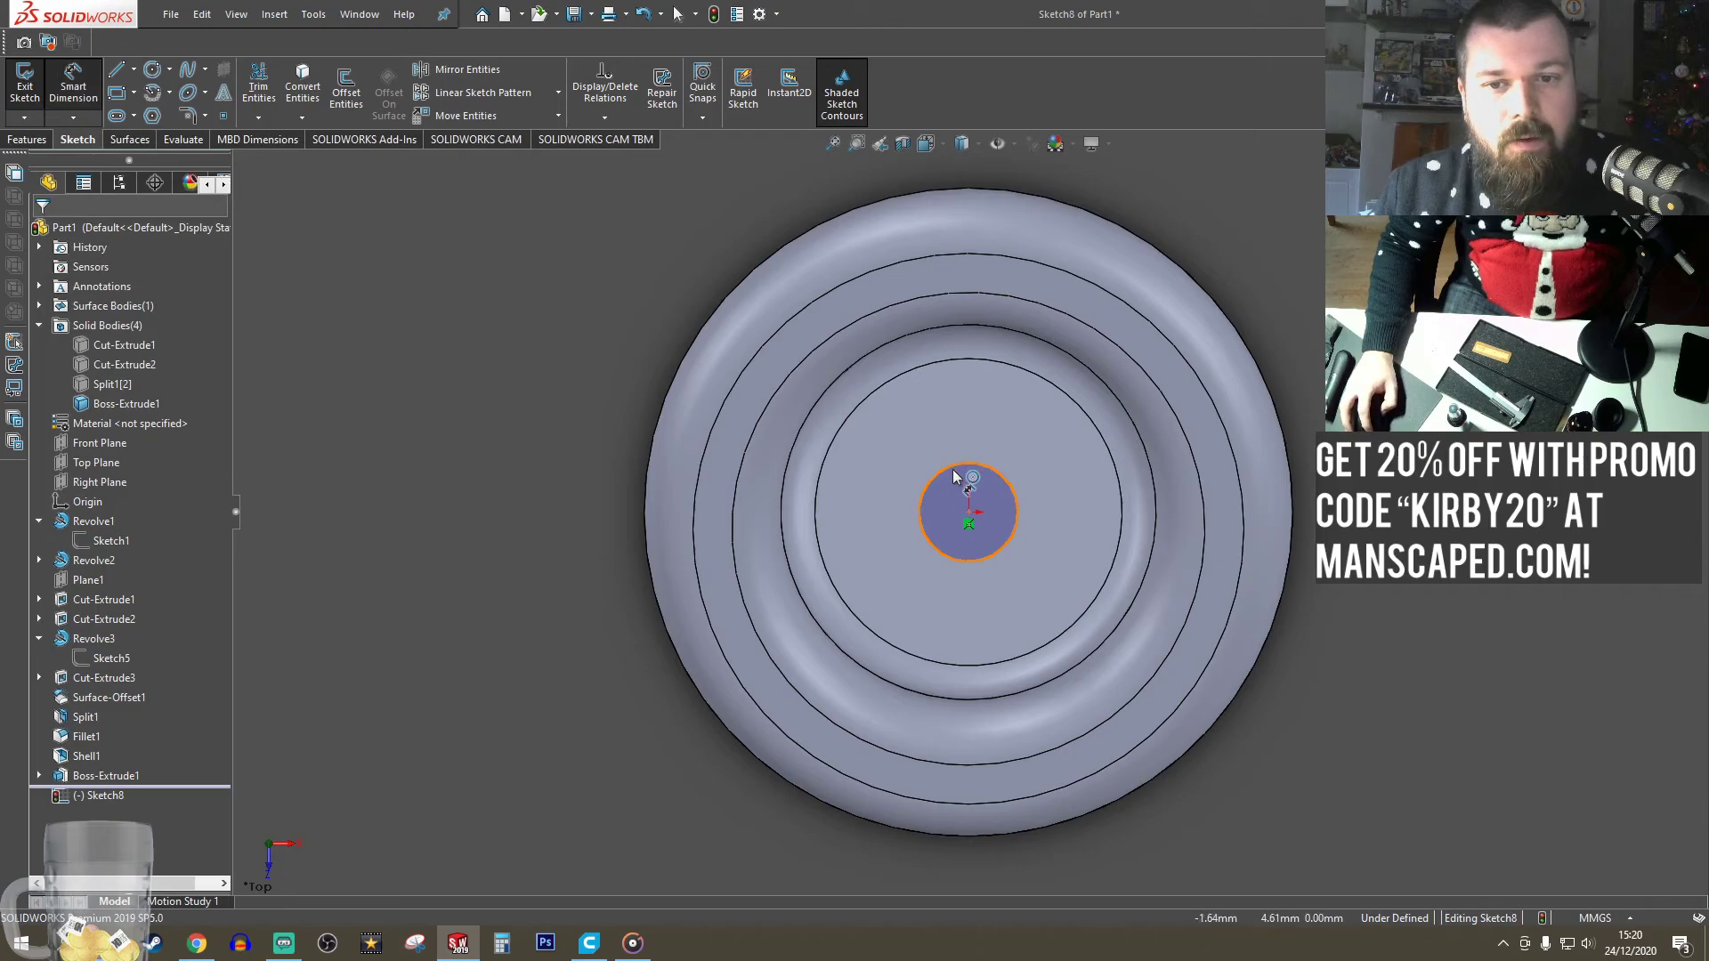
- Dimension the pocket floor circle's diameter as 5 mm
{"action": "left_click", "coordinate": [952, 476]}
{"action": "left_click", "coordinate": [916, 431]}
{"action": "left_click", "coordinate": [977, 488]}
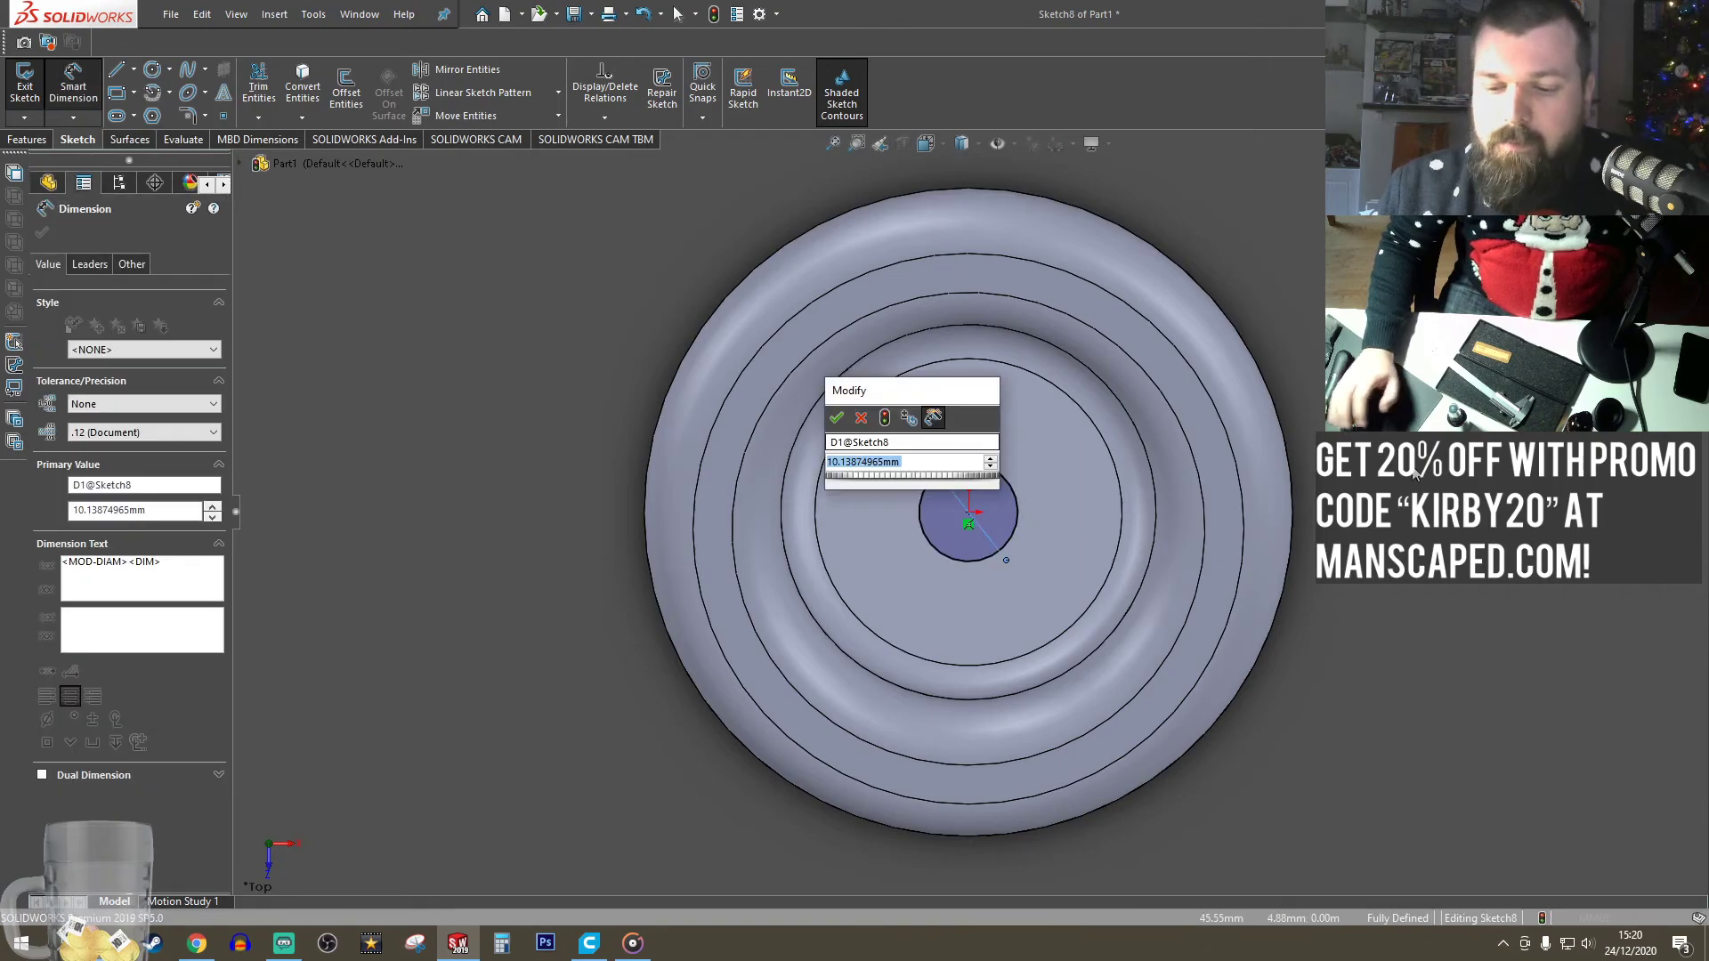
{"action": "type", "text": "5"}
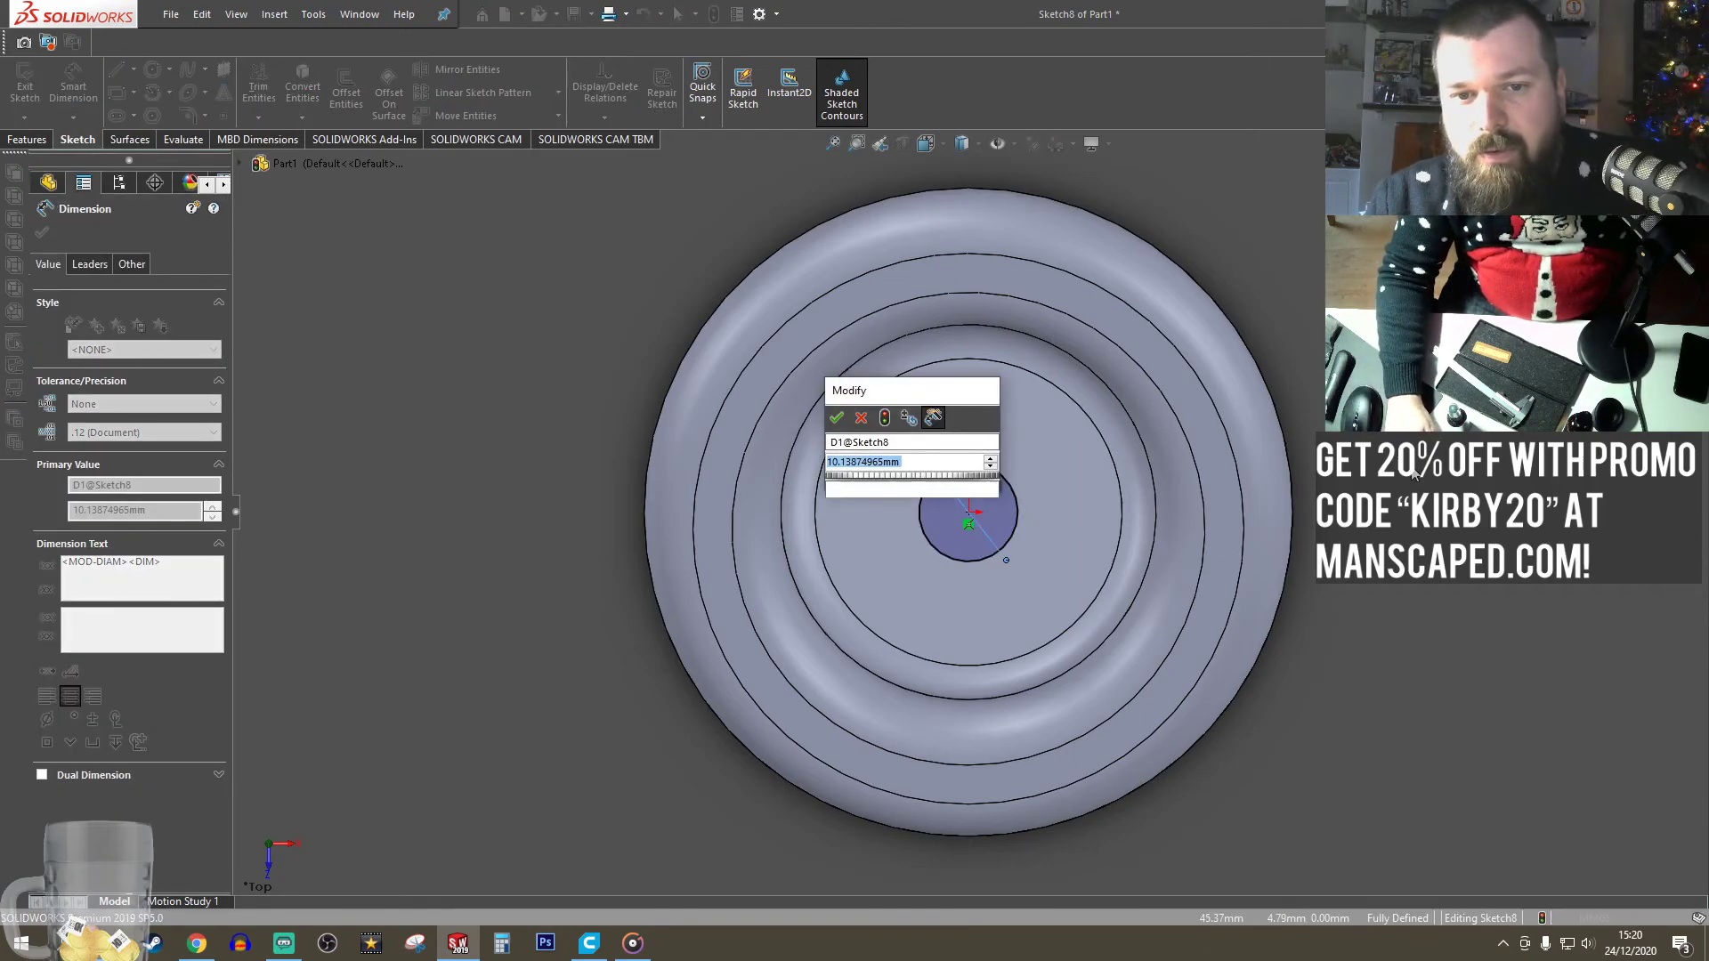
{"action": "key", "text": "Return"}
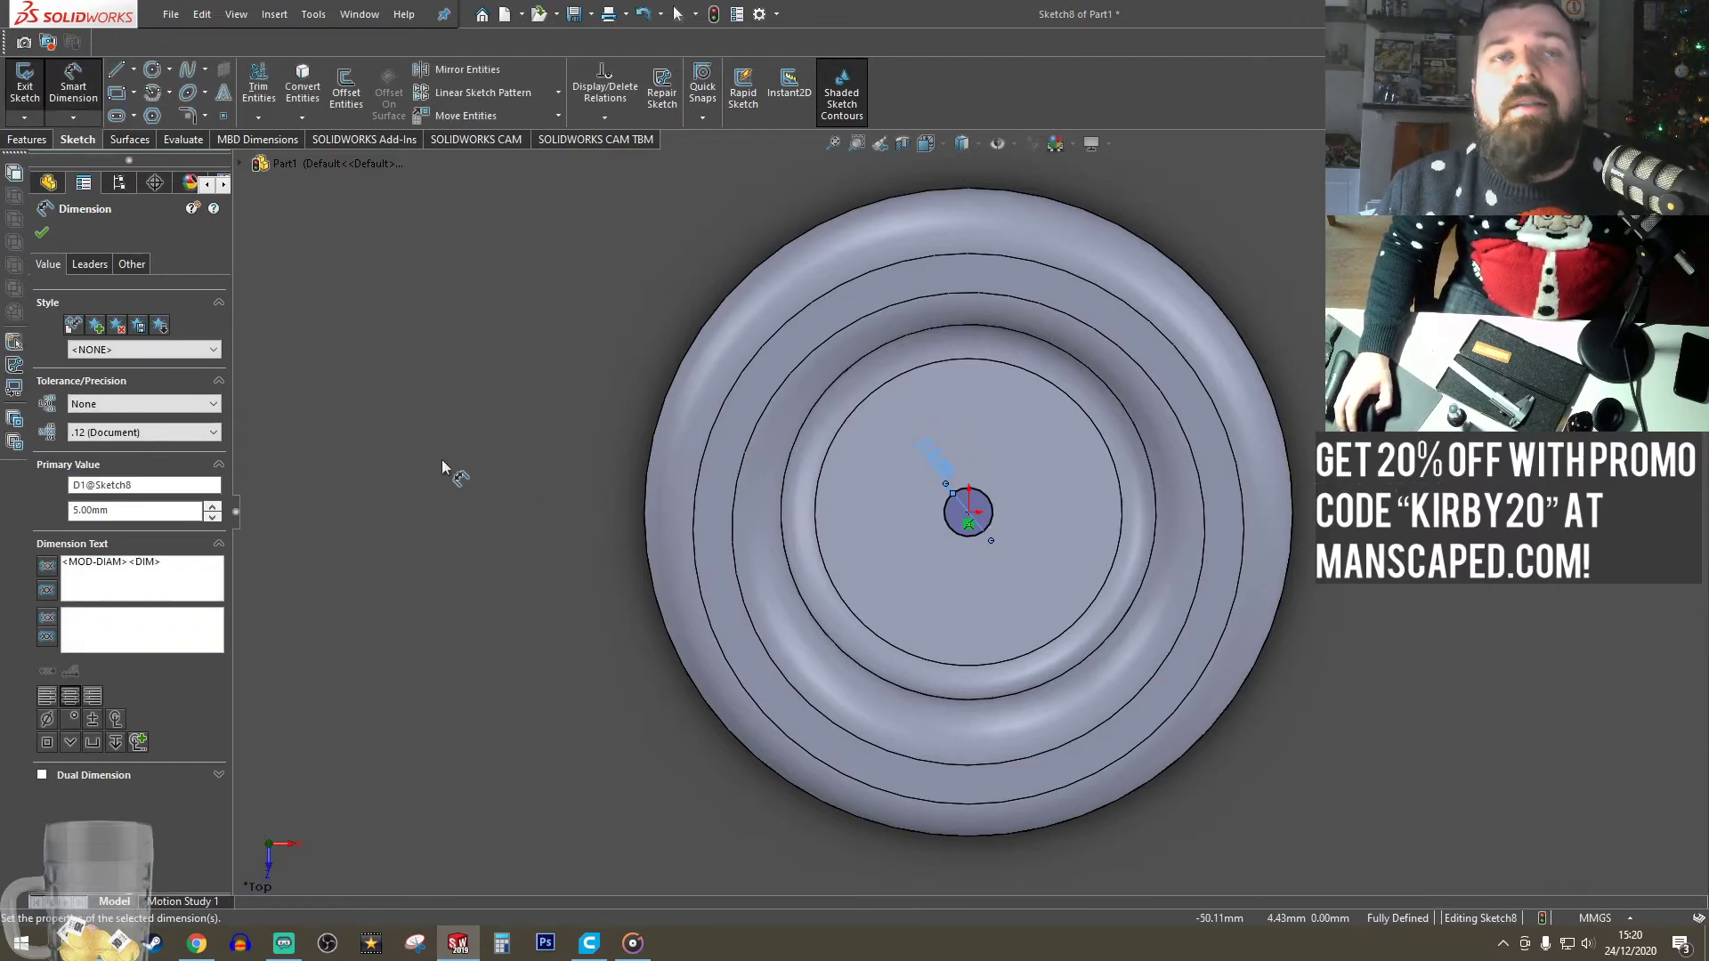
{"action": "left_click", "coordinate": [38, 241]}
- Cut-extrude the 5 mm circle blind 60.5 mm through the pocket floor and its support, and check the hole from both sides
{"action": "middle_click_drag", "start_coordinate": [523, 413], "coordinate": [461, 385]}
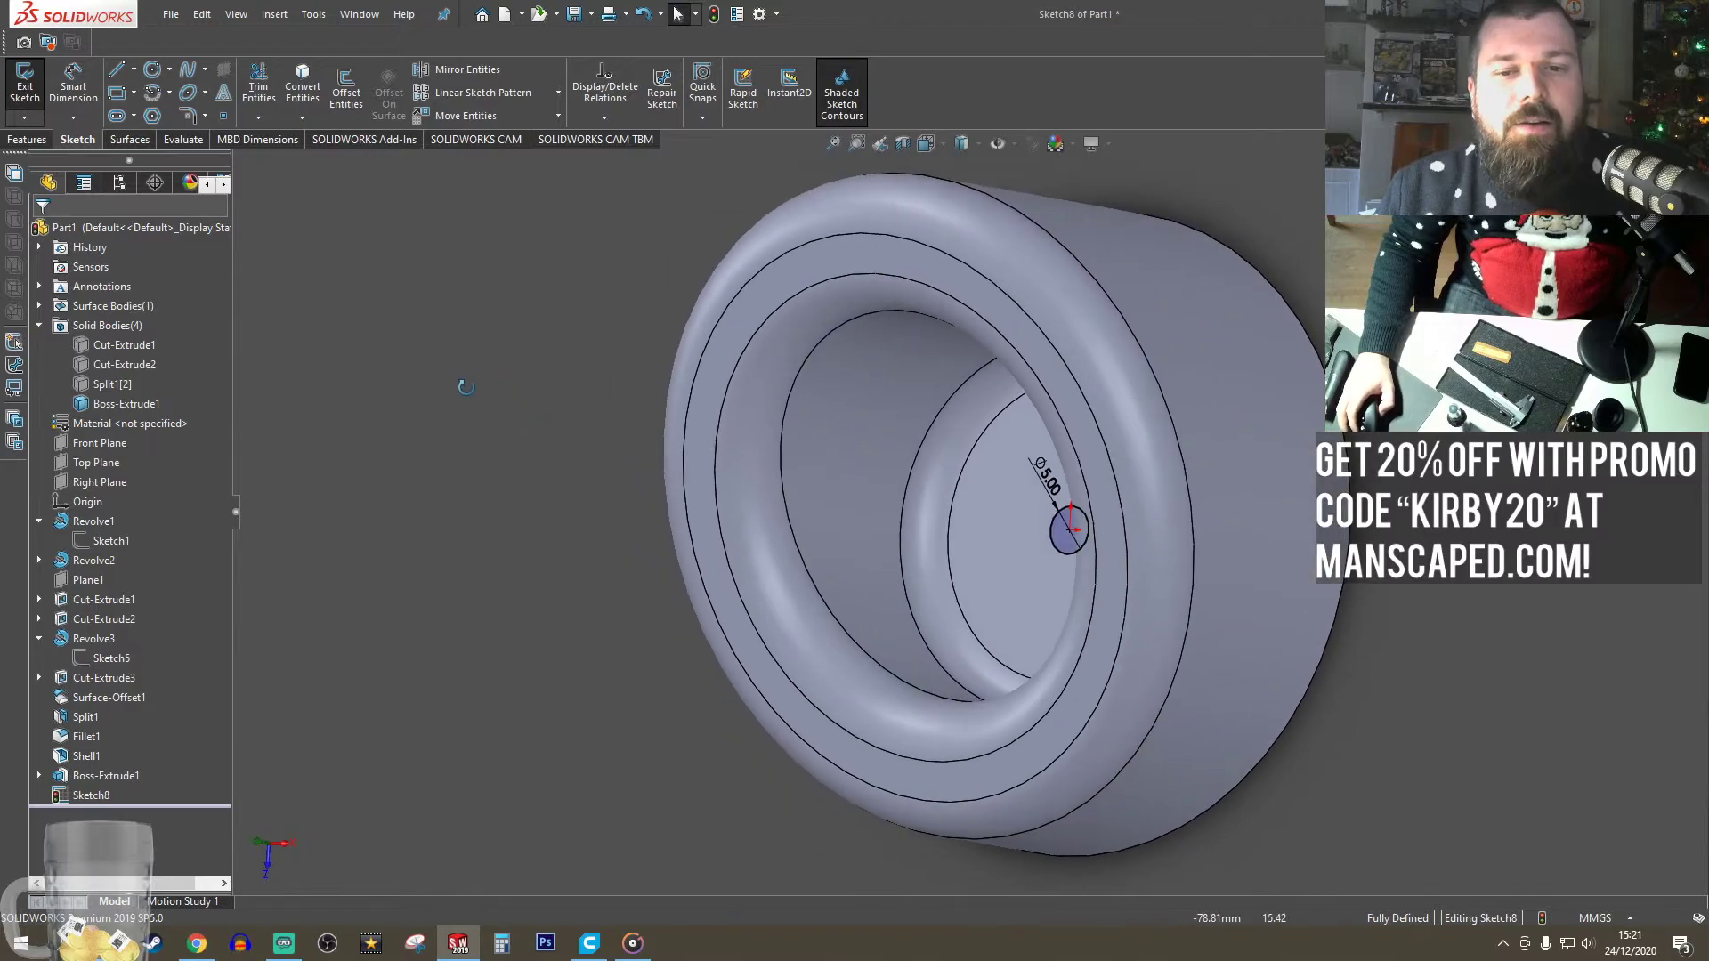
{"action": "left_click", "coordinate": [26, 140]}
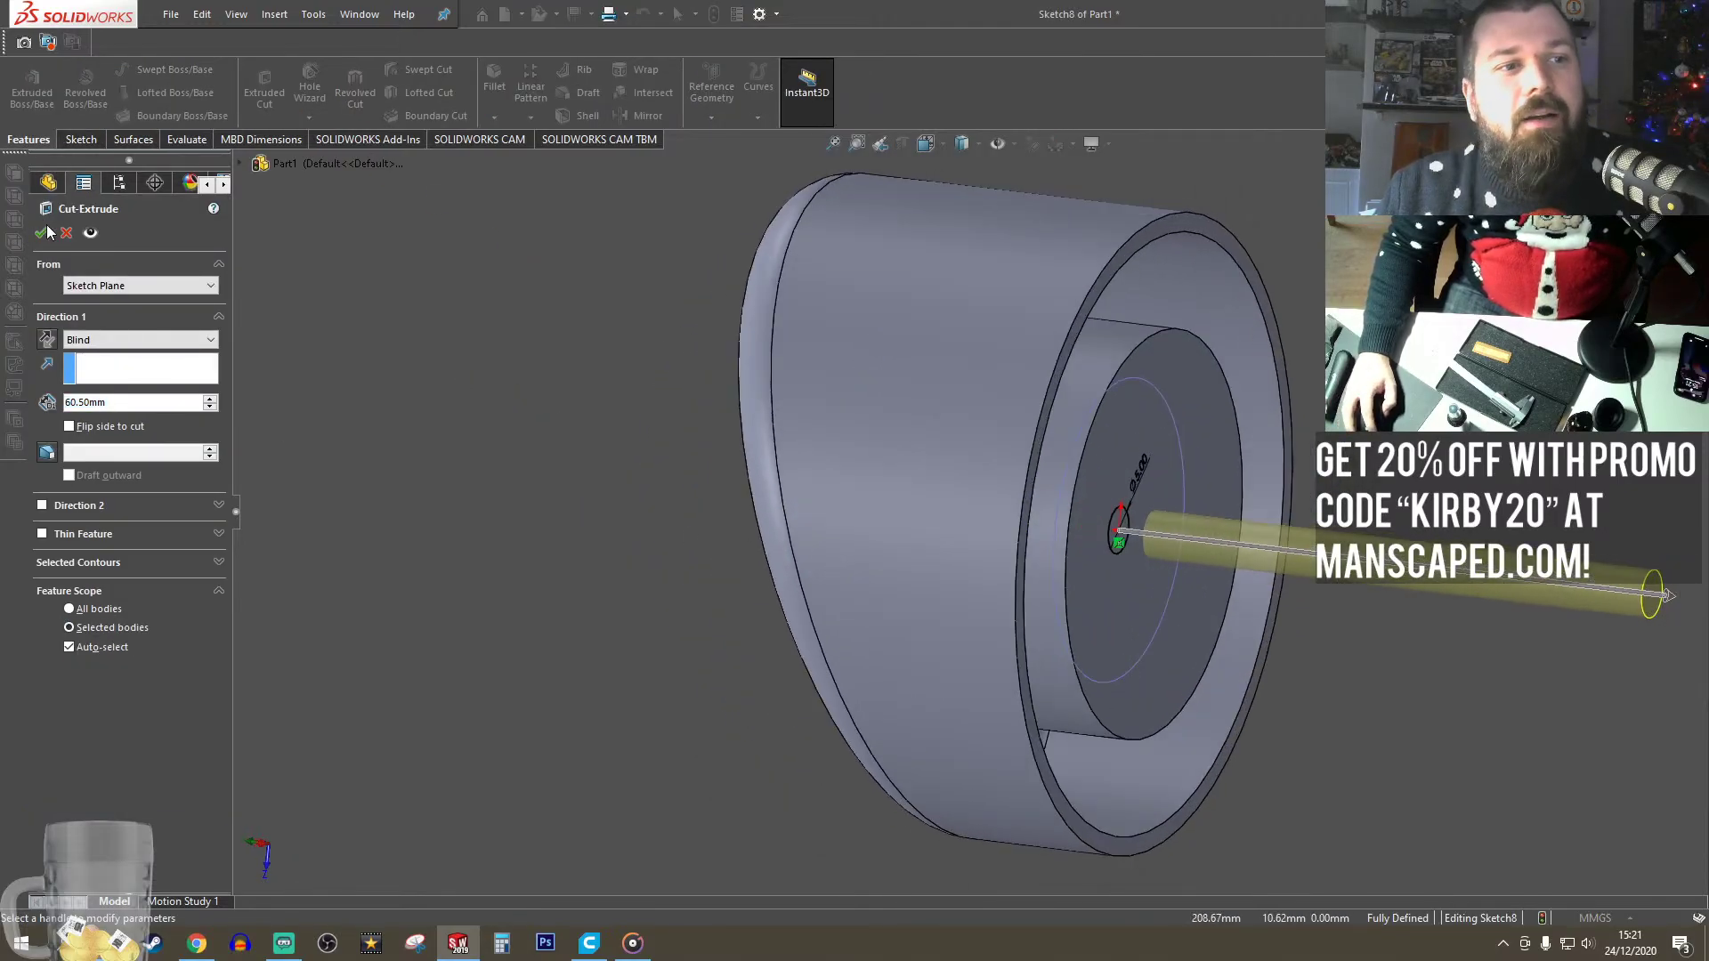
{"action": "left_click", "coordinate": [42, 233]}
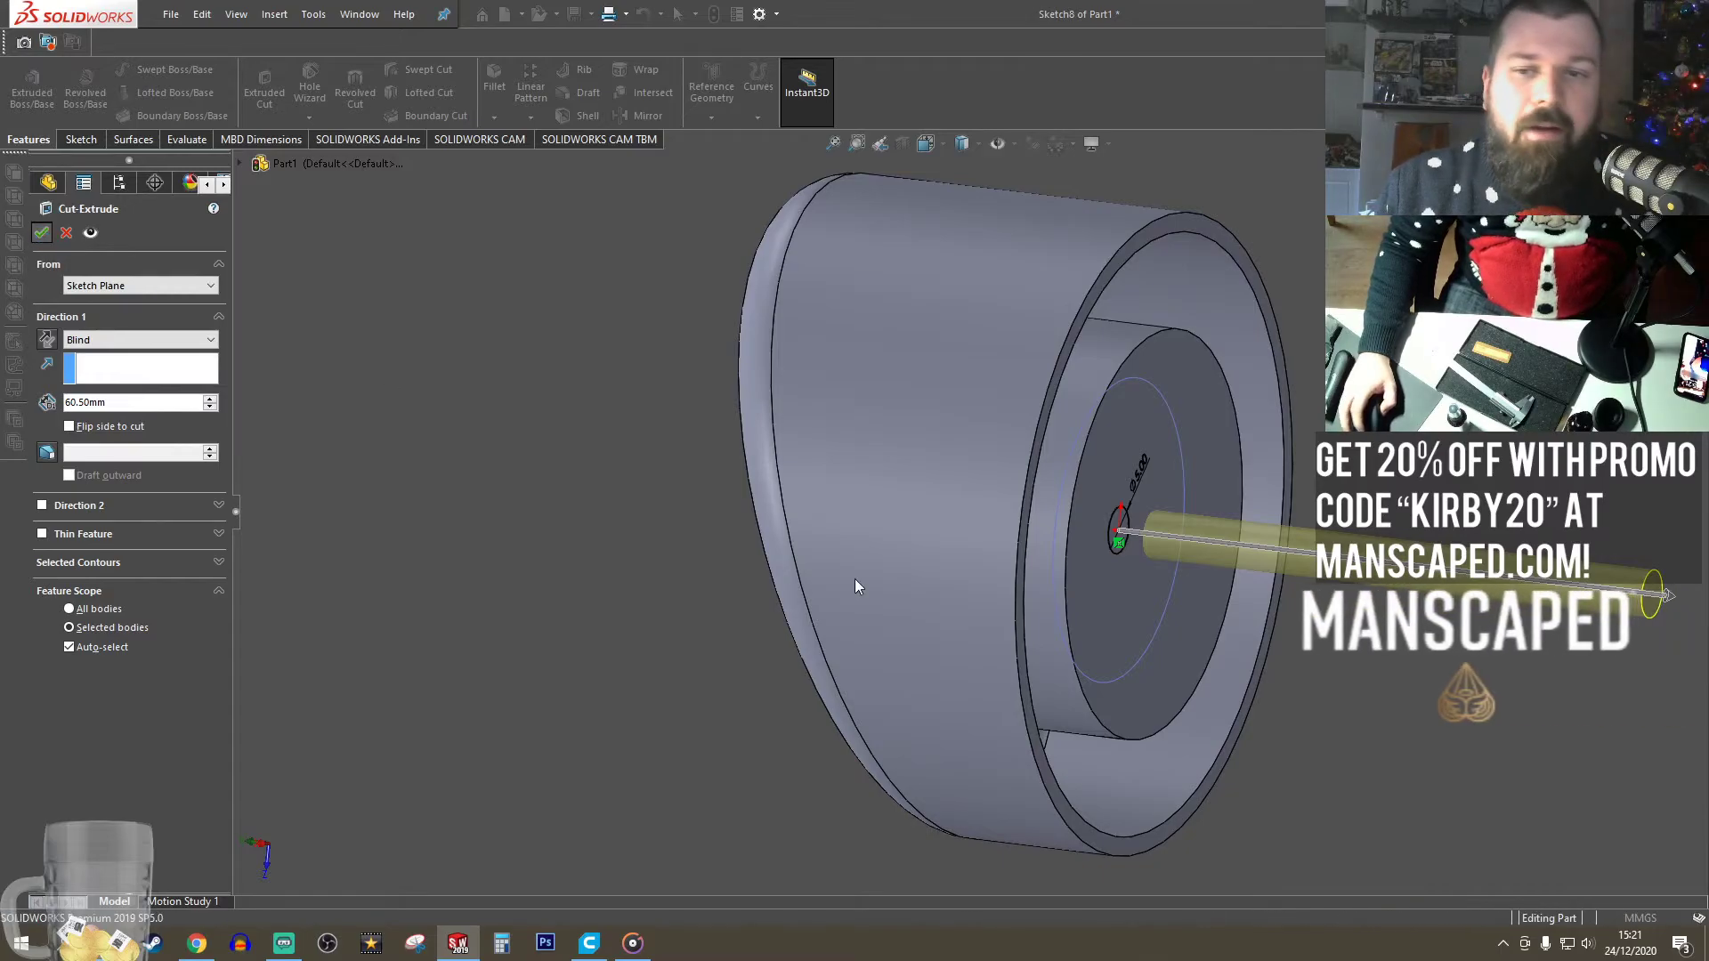
{"action": "middle_click_drag", "start_coordinate": [1120, 613], "coordinate": [1417, 652]}
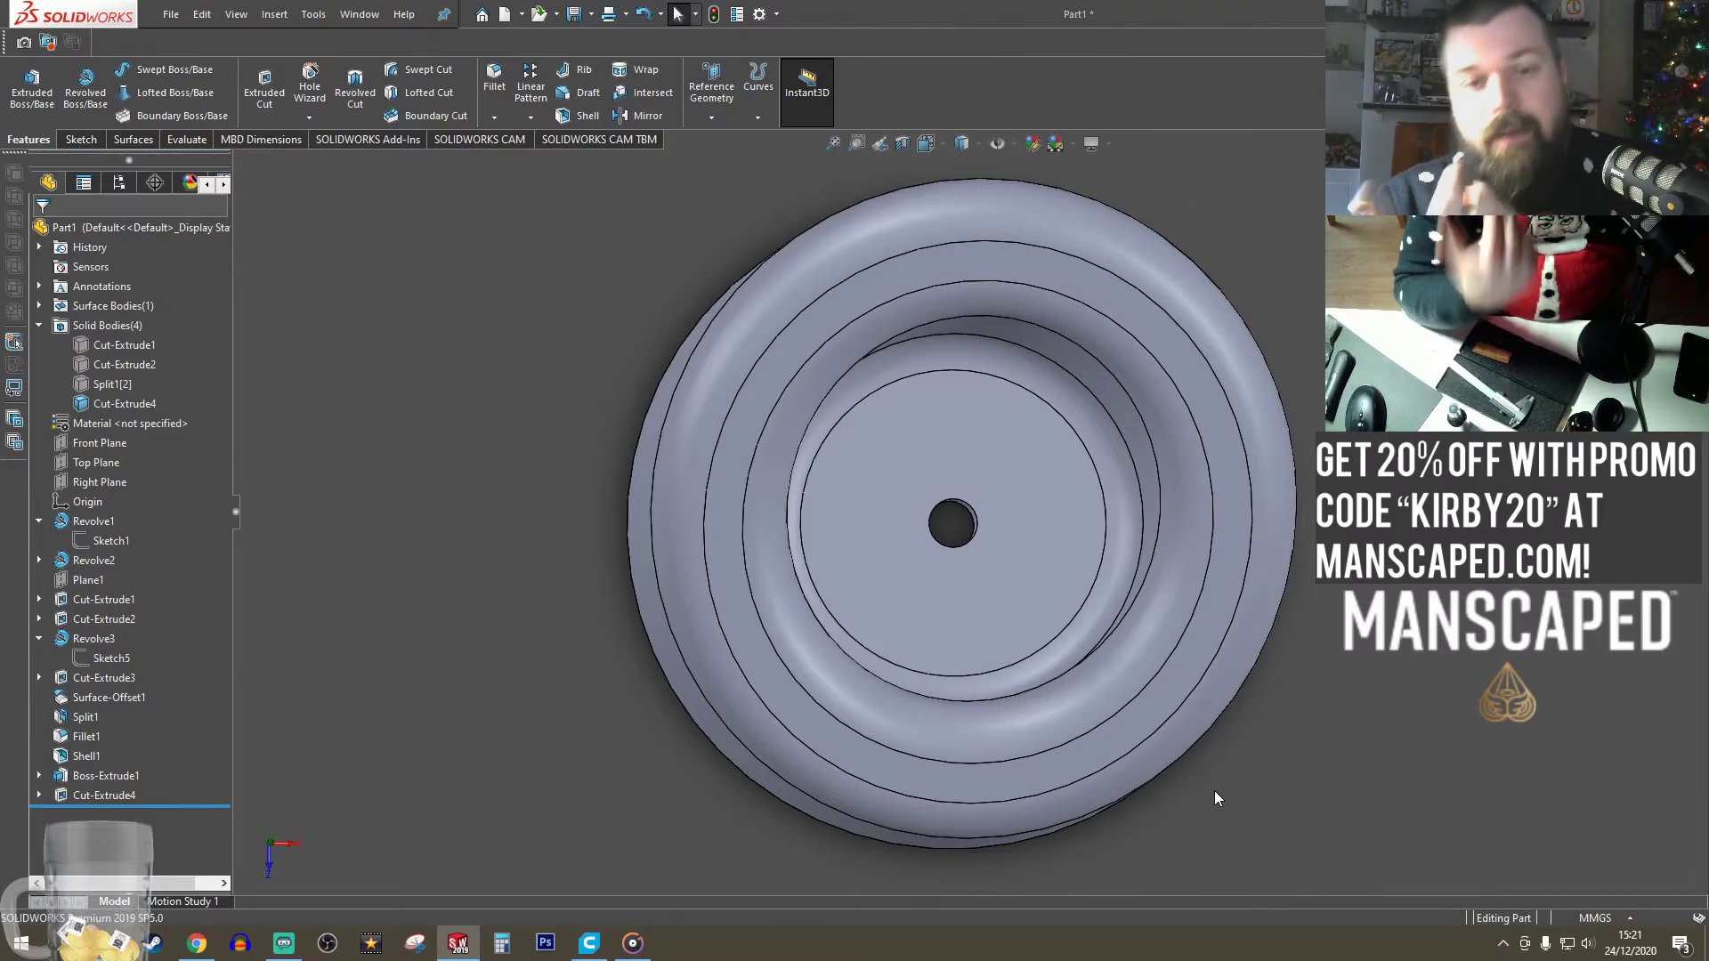
{"action": "middle_click_drag", "start_coordinate": [1161, 472], "coordinate": [788, 718]}
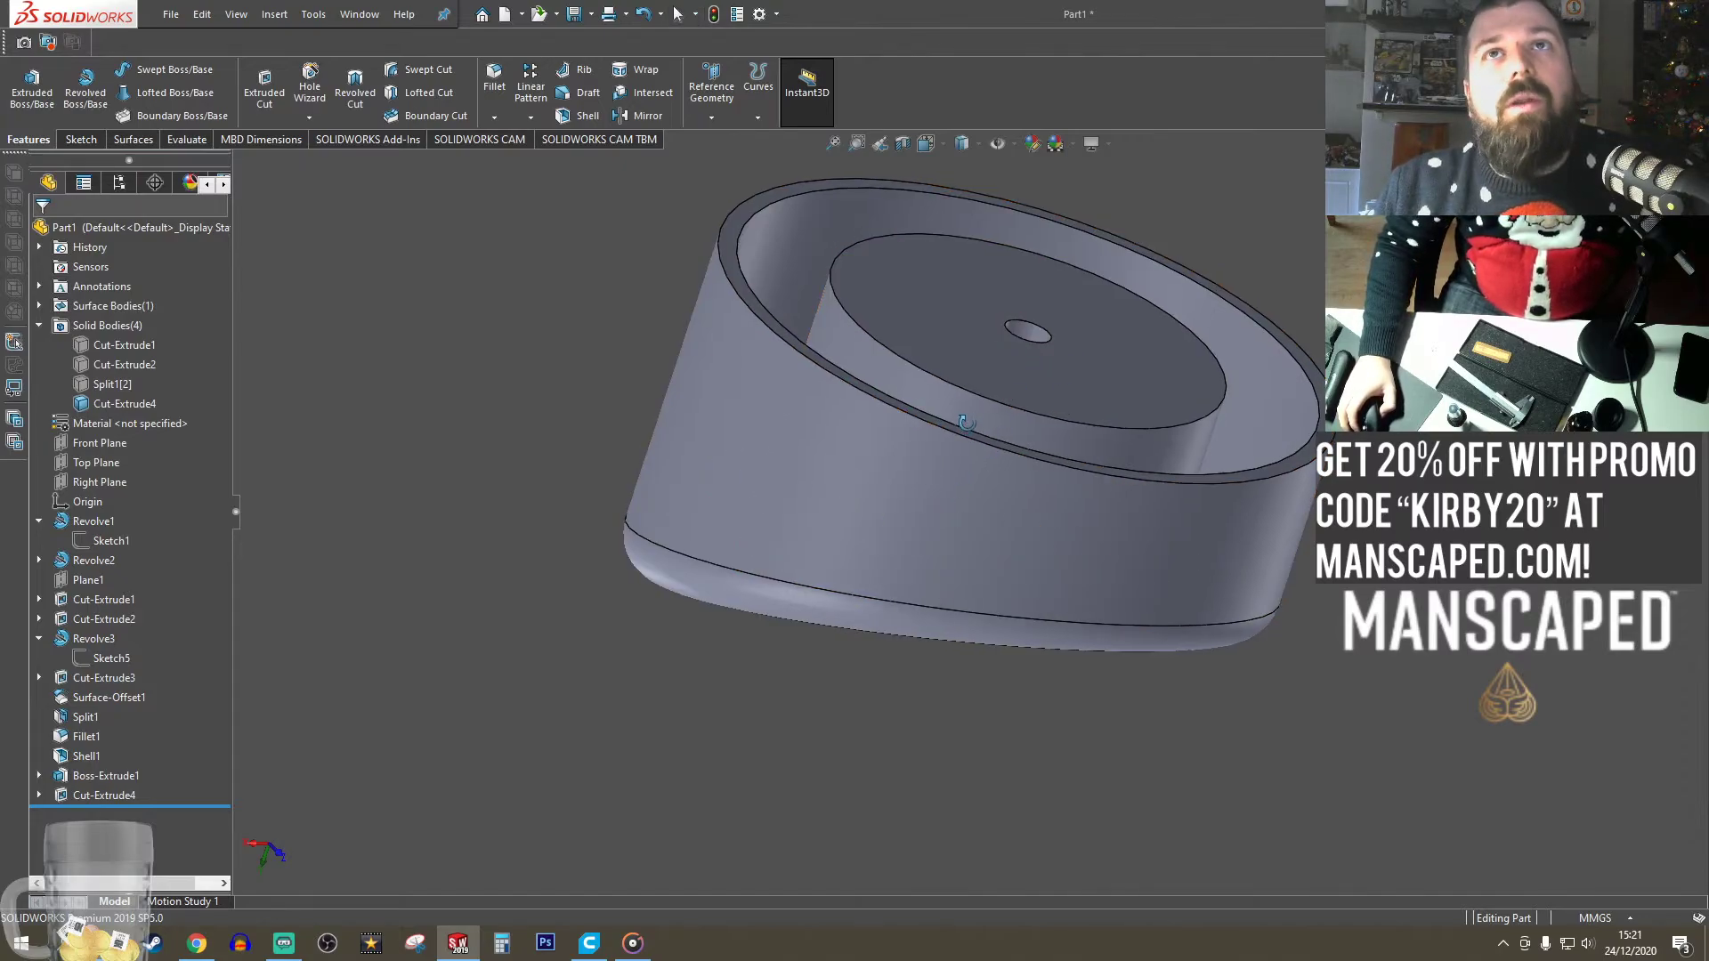
- Examine the finished toner holder's 5 mm hole, pocket, rounded rim and slanted side from below, above and the side
{"action": "middle_click_drag", "start_coordinate": [1011, 374], "coordinate": [1023, 434]}
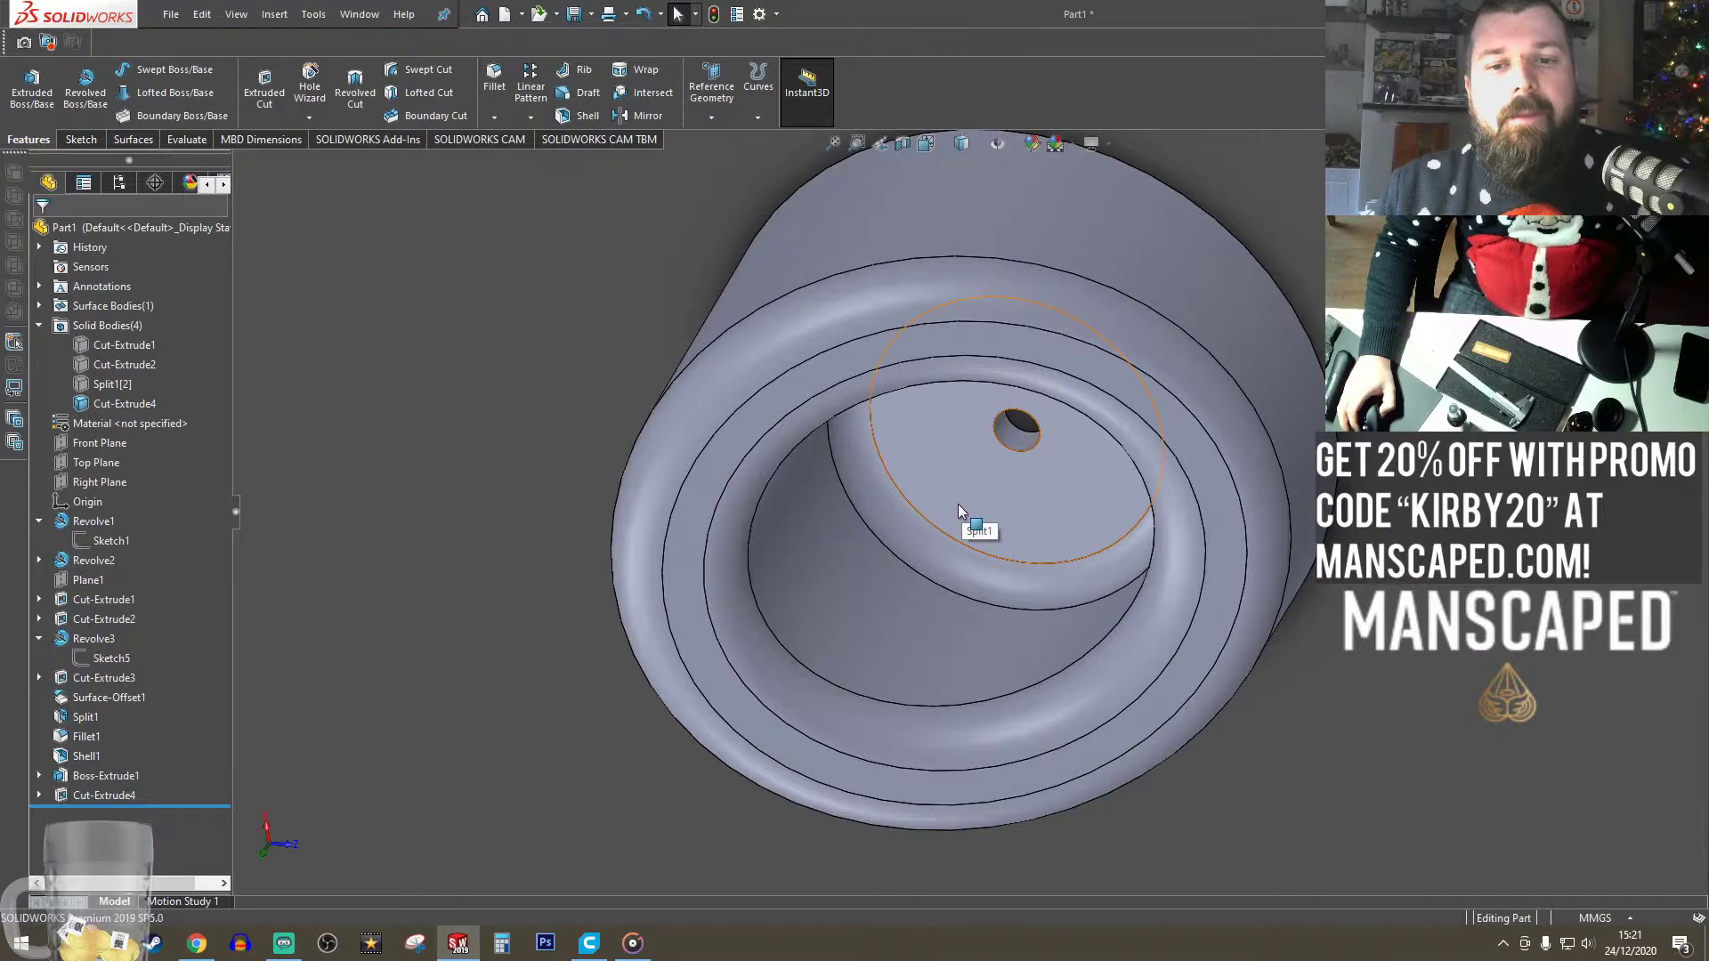
{"action": "middle_click_drag", "start_coordinate": [959, 512], "coordinate": [980, 406]}
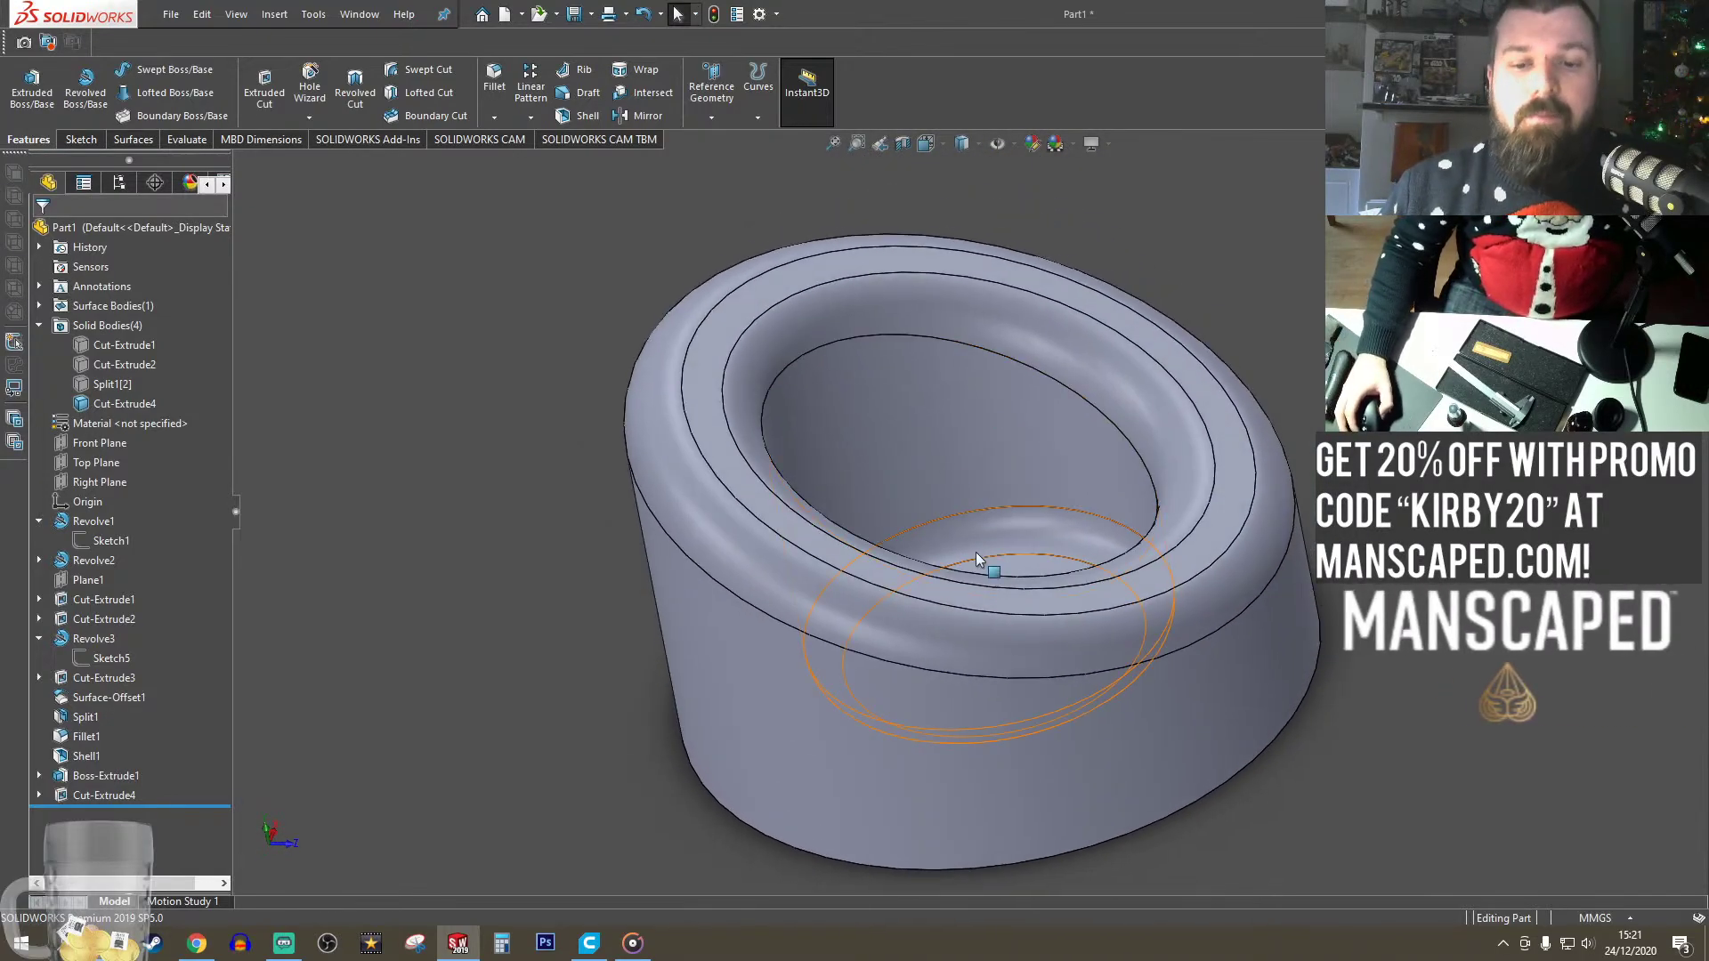
{"action": "middle_click_drag", "start_coordinate": [977, 554], "coordinate": [1031, 497]}
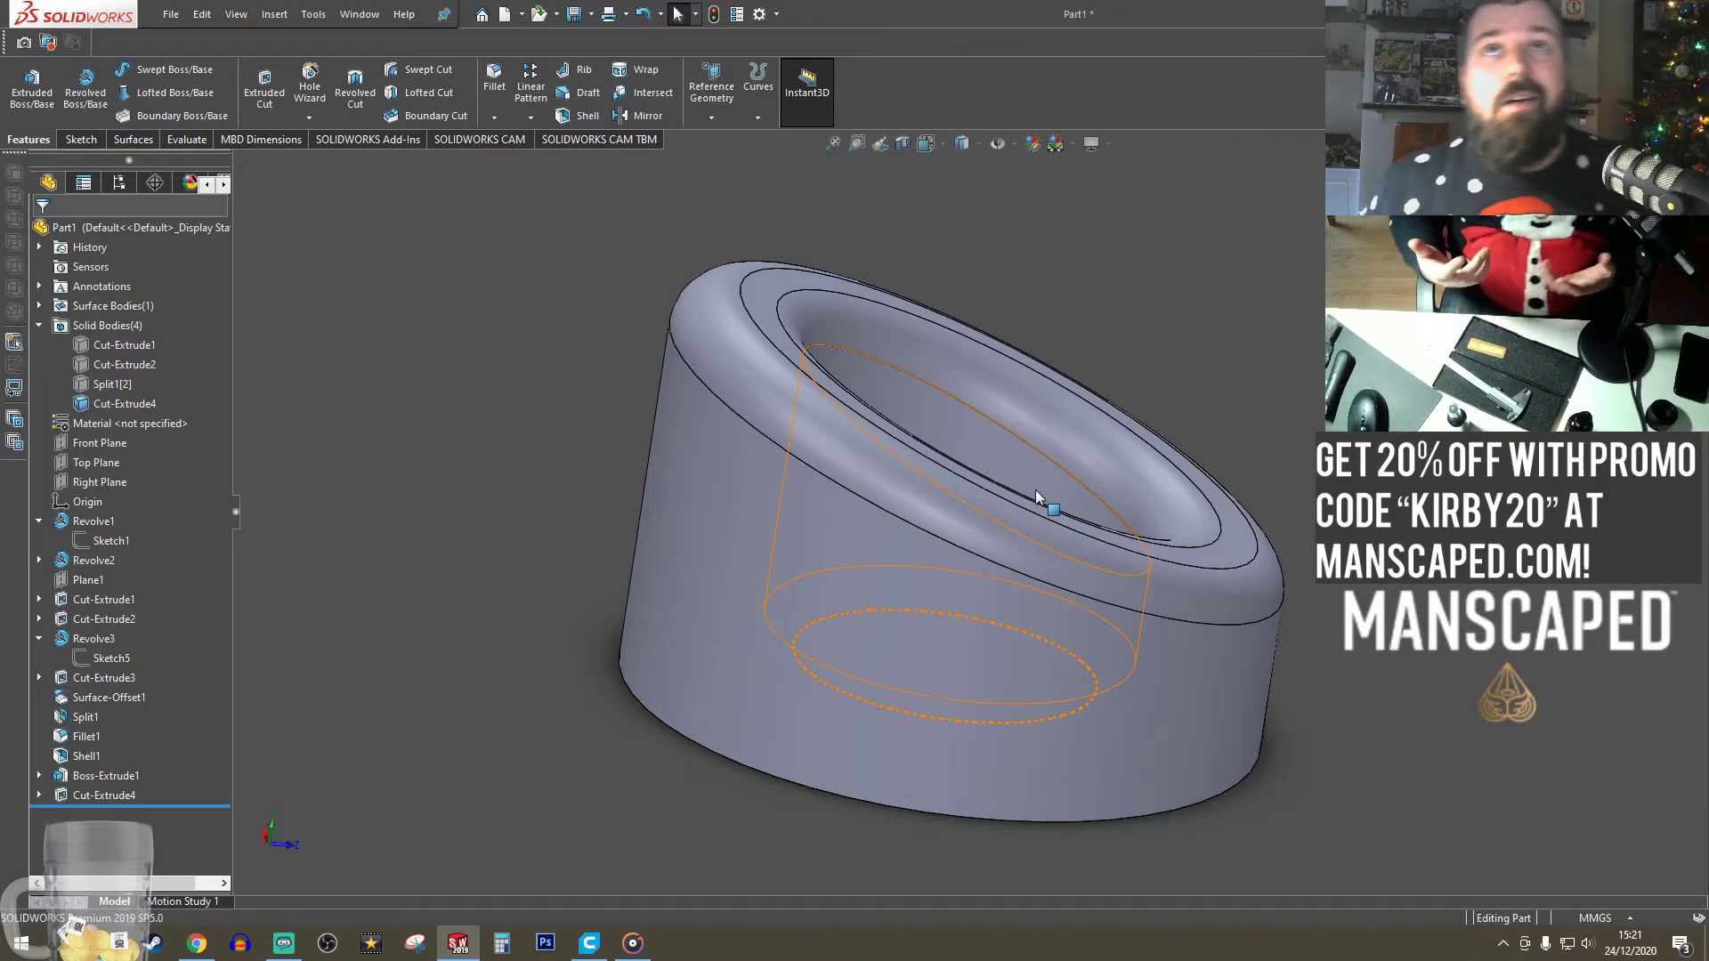
{"action": "right_click_drag", "start_coordinate": [1015, 434], "coordinate": [817, 470]}
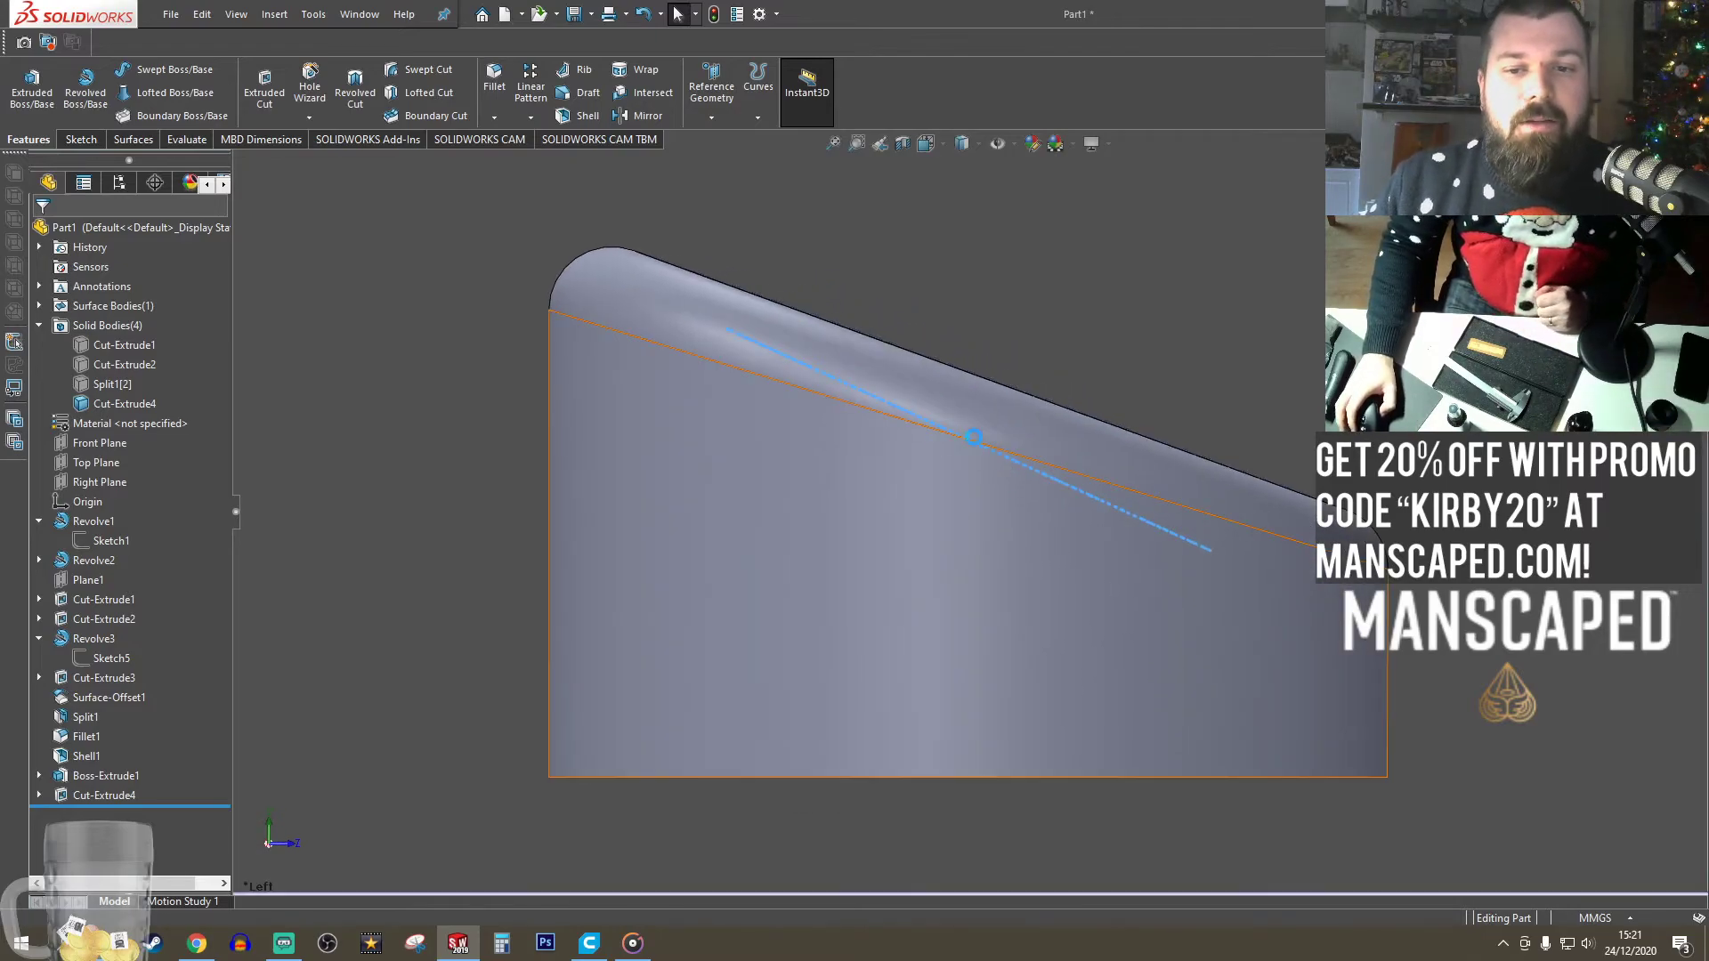
{"action": "middle_click_drag", "start_coordinate": [973, 433], "coordinate": [775, 579]}
{"action": "key", "text": "f"}
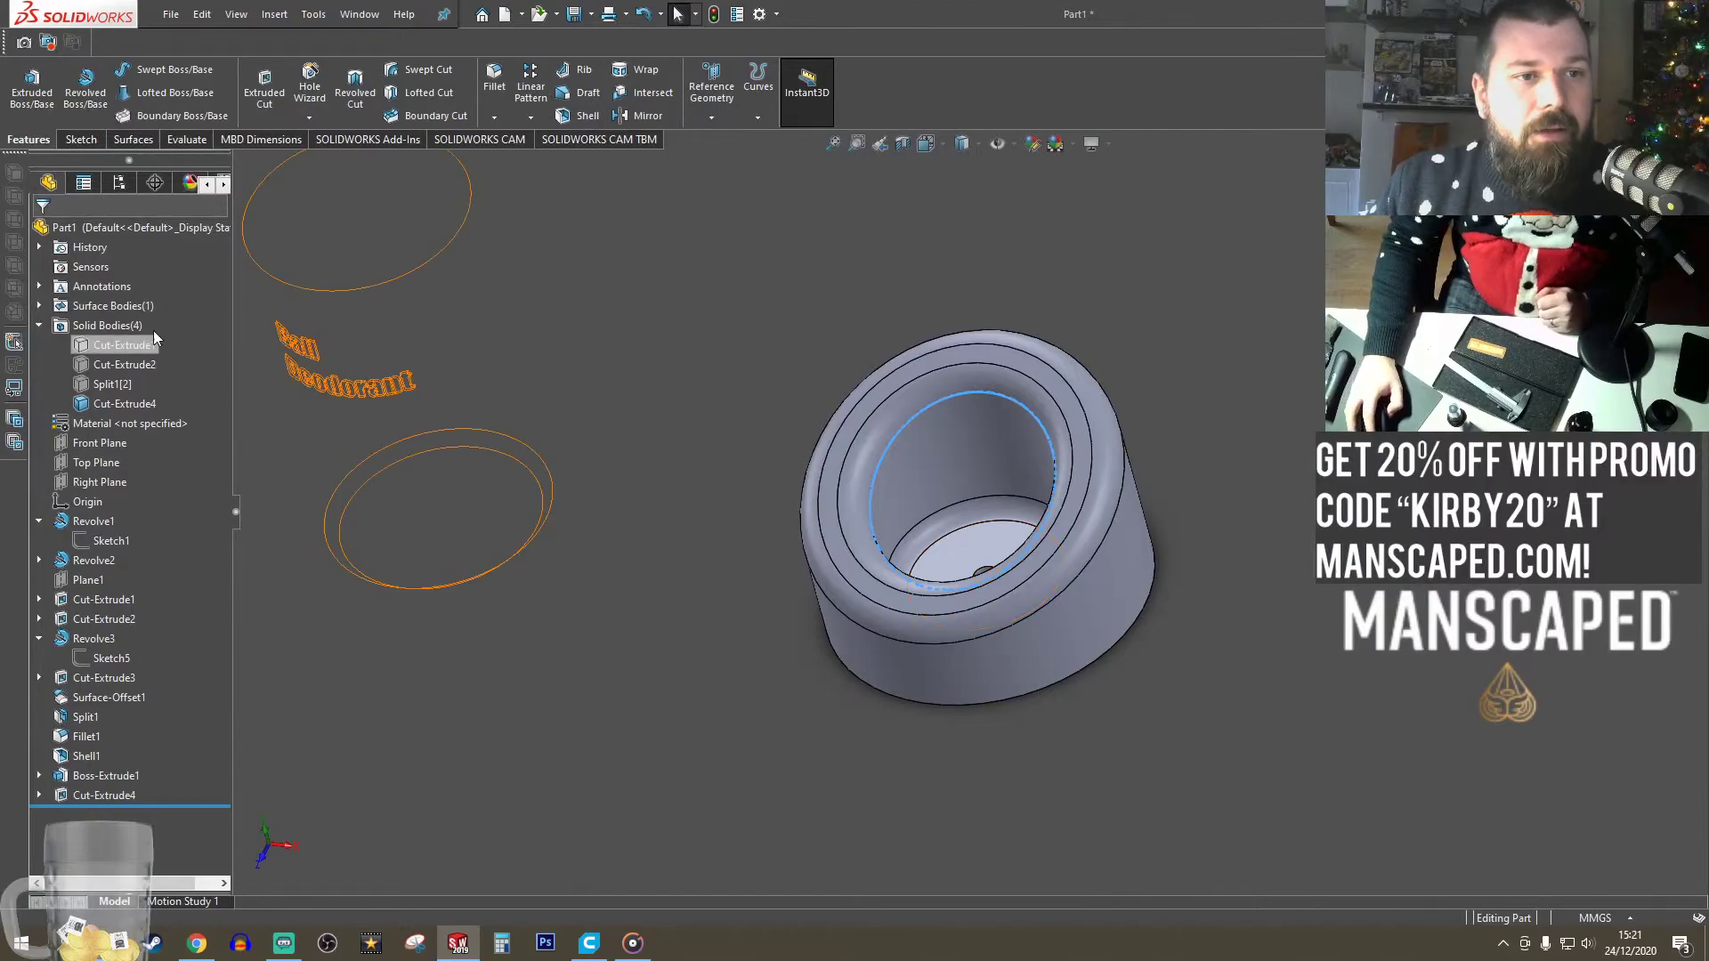
{"action": "left_click", "coordinate": [40, 324]}
{"action": "left_click", "coordinate": [40, 324]}
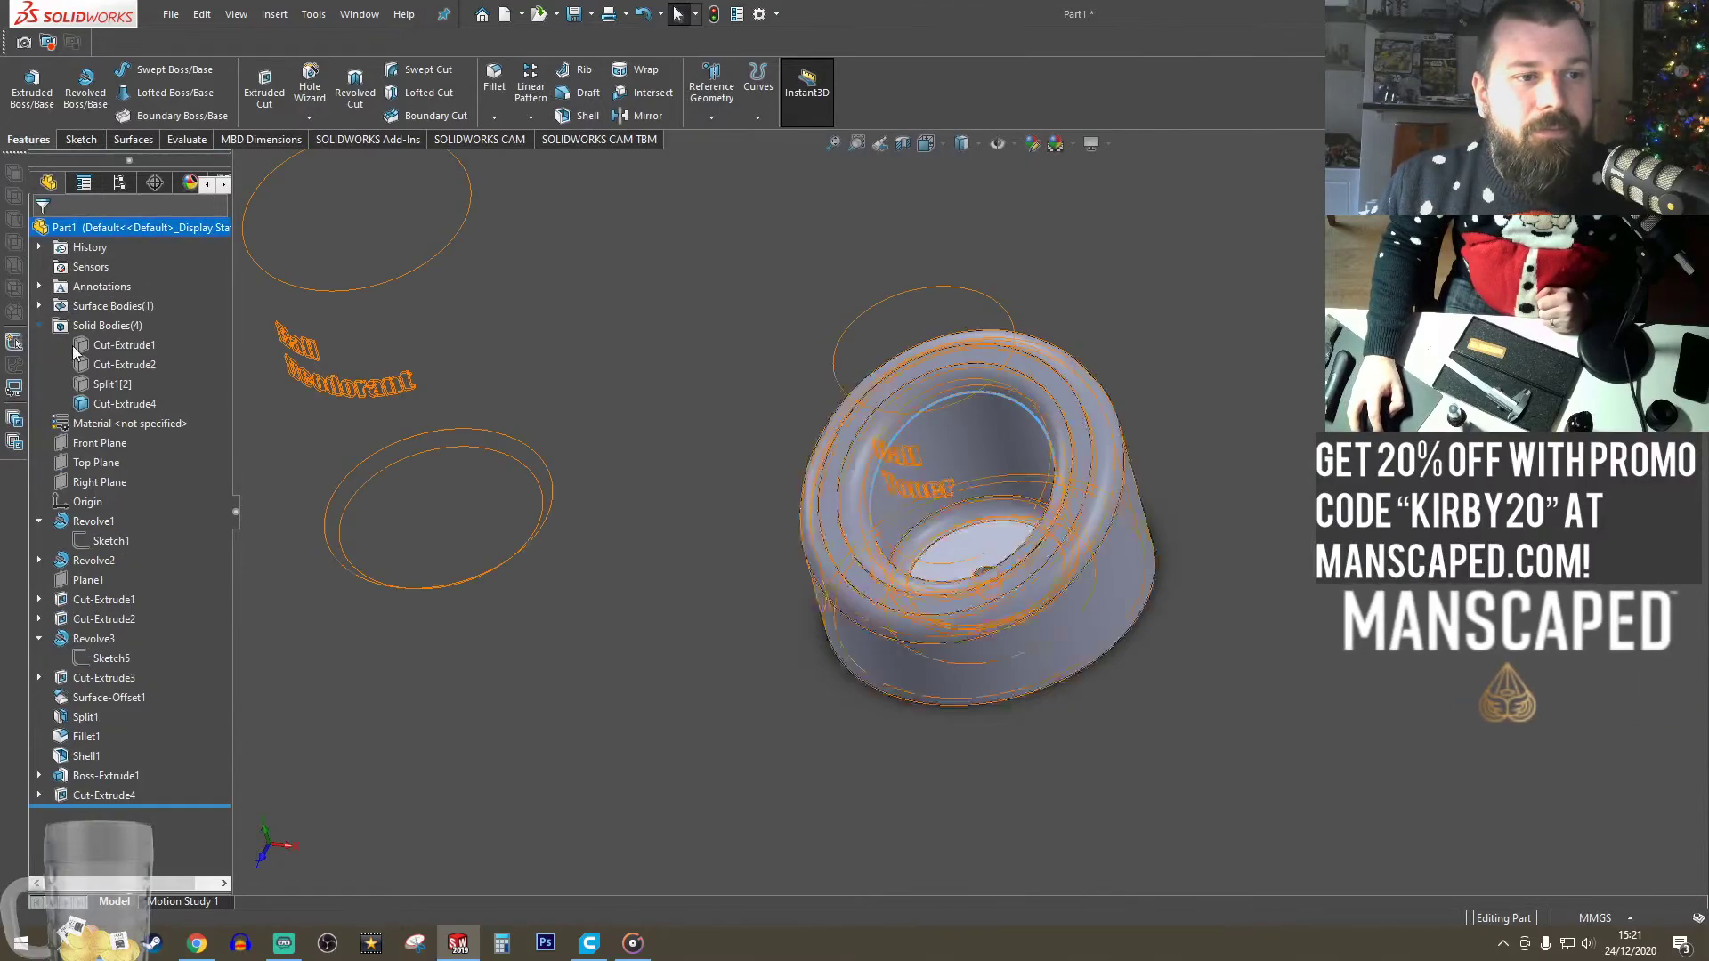
{"action": "left_click", "coordinate": [97, 360]}
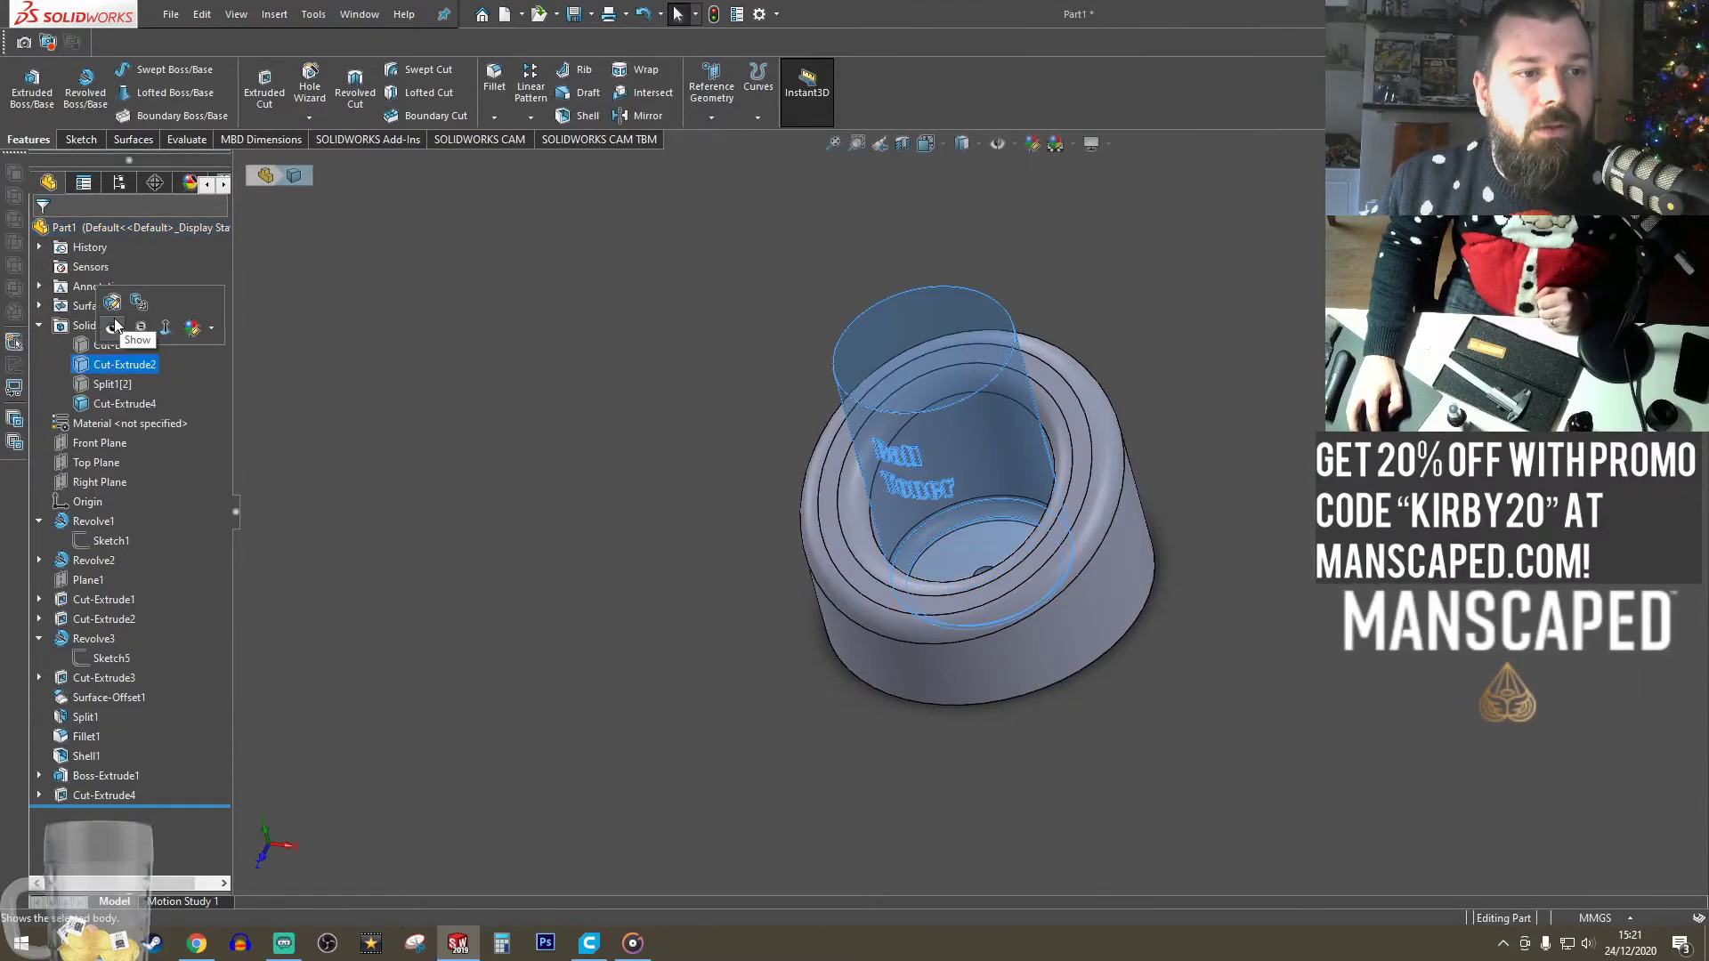
{"action": "left_click", "coordinate": [114, 304]}
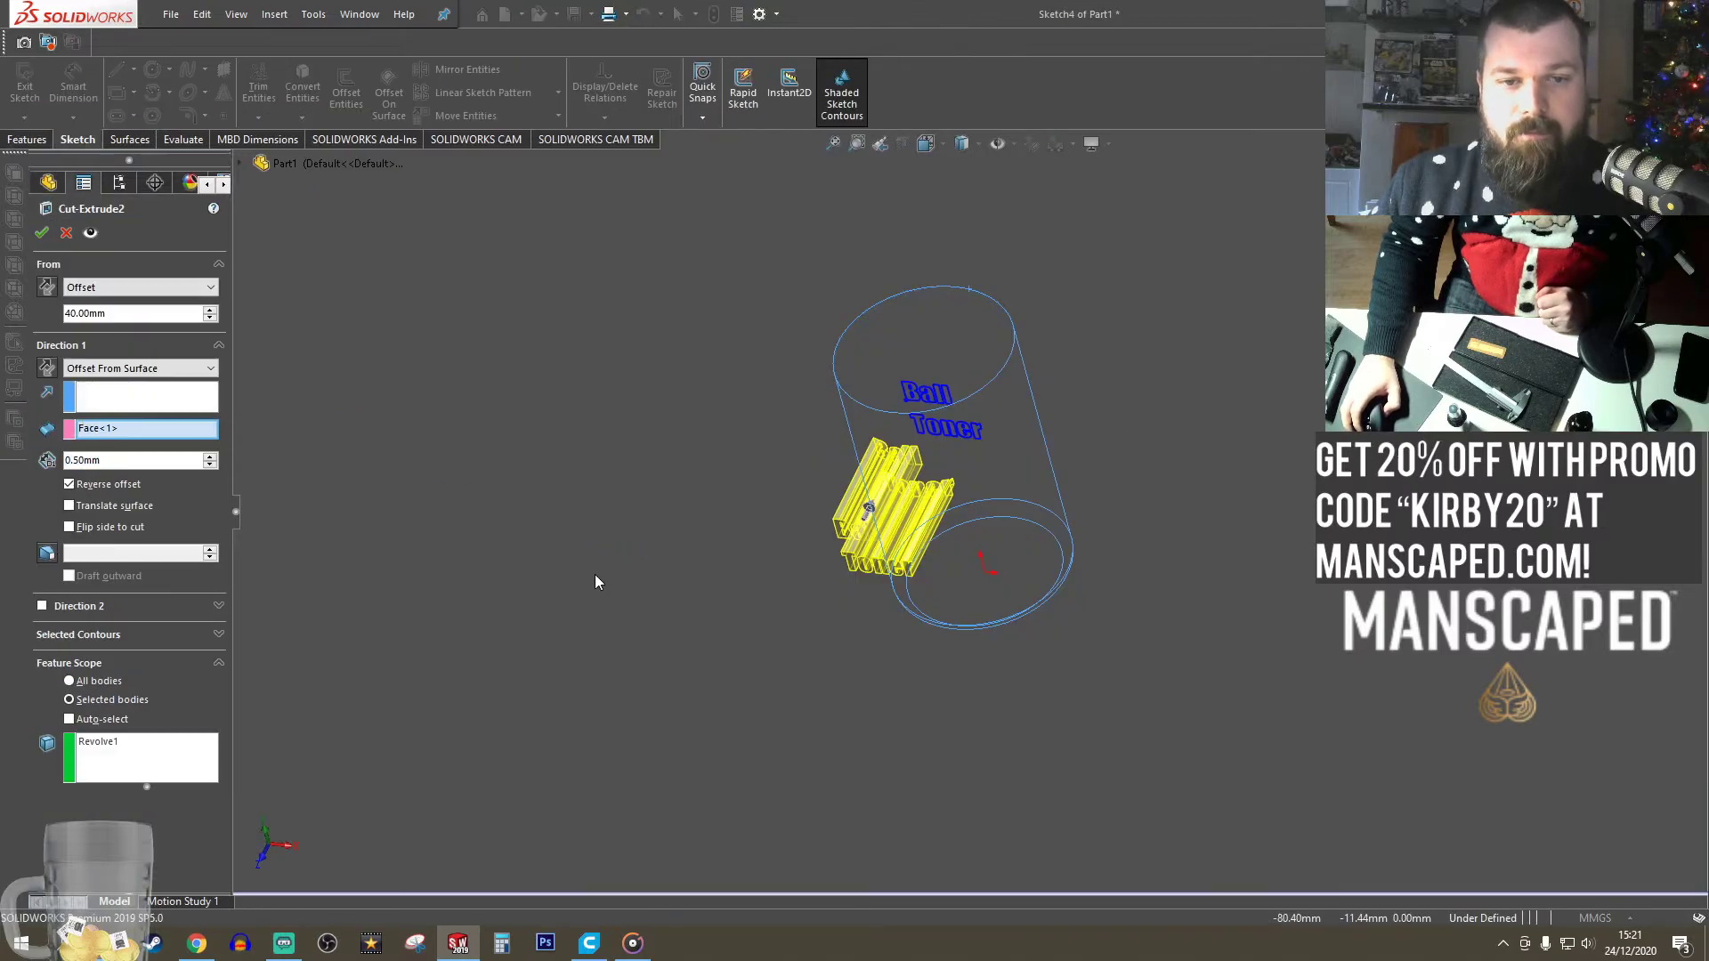
{"action": "left_click", "coordinate": [66, 233]}
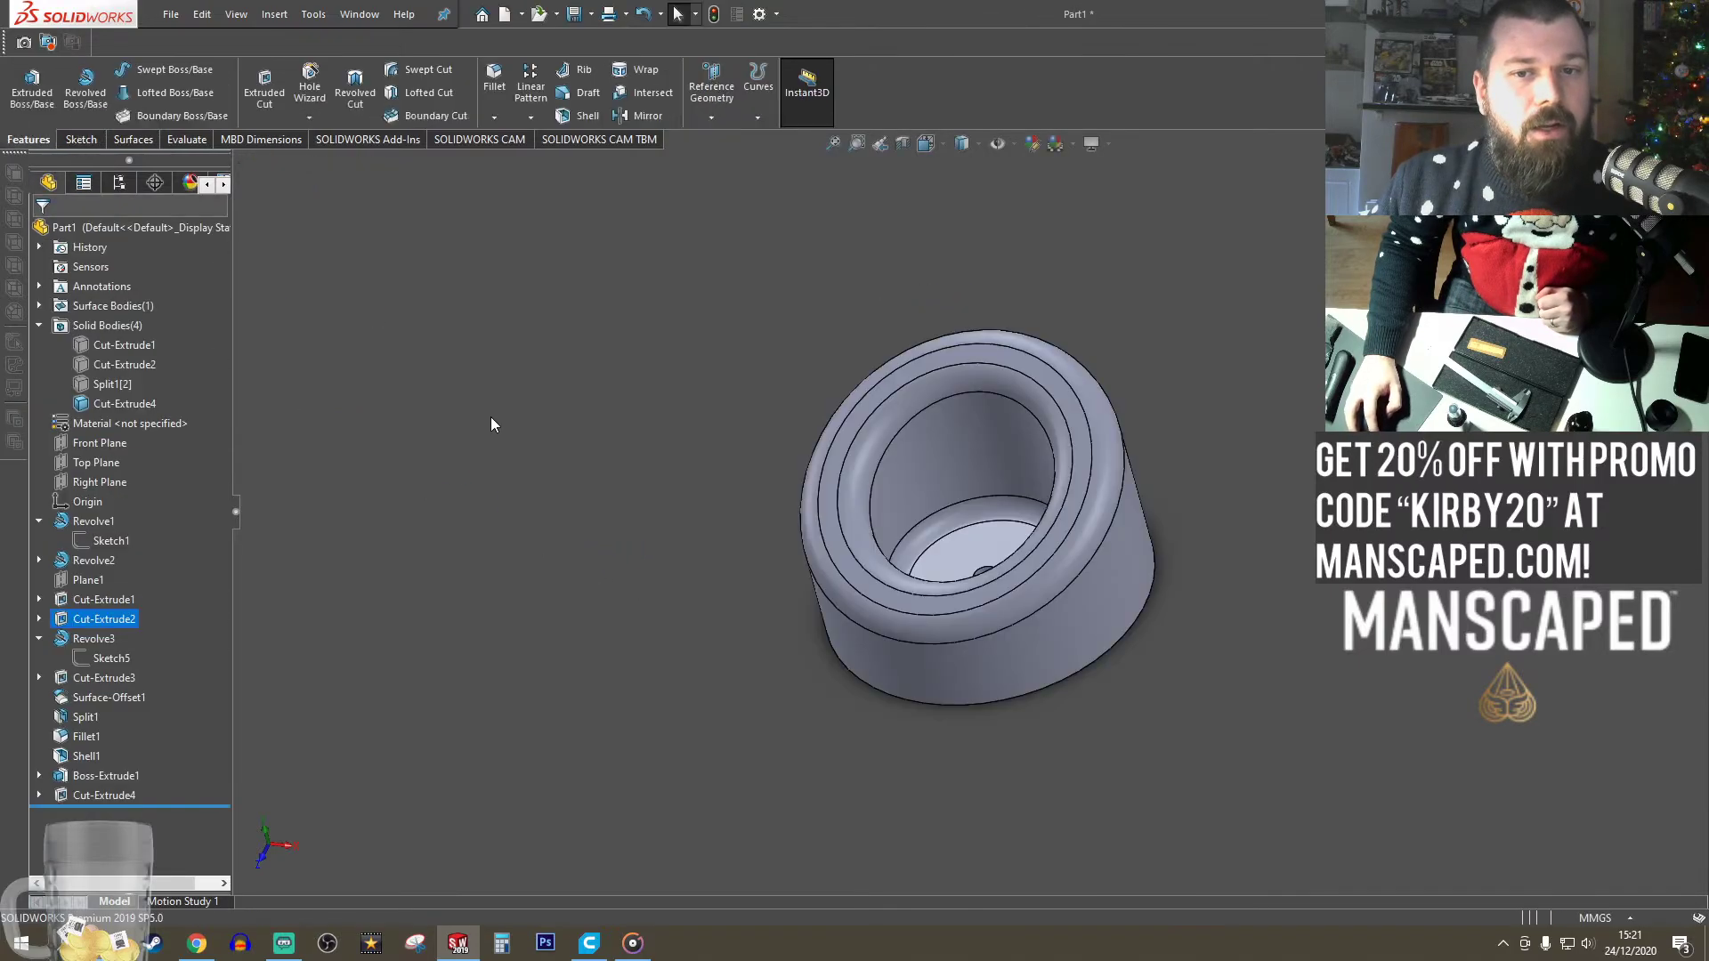
- Show the hidden Ball Toner and Ball Deodorant bottle bodies alongside the holder
{"action": "left_click", "coordinate": [120, 365]}
{"action": "left_click", "coordinate": [138, 345]}
{"action": "left_click", "coordinate": [534, 451]}
{"action": "middle_click_drag", "start_coordinate": [623, 494], "coordinate": [696, 397]}
{"action": "scroll", "coordinate": [981, 543], "scroll_direction": "up", "scroll_amount": 4}
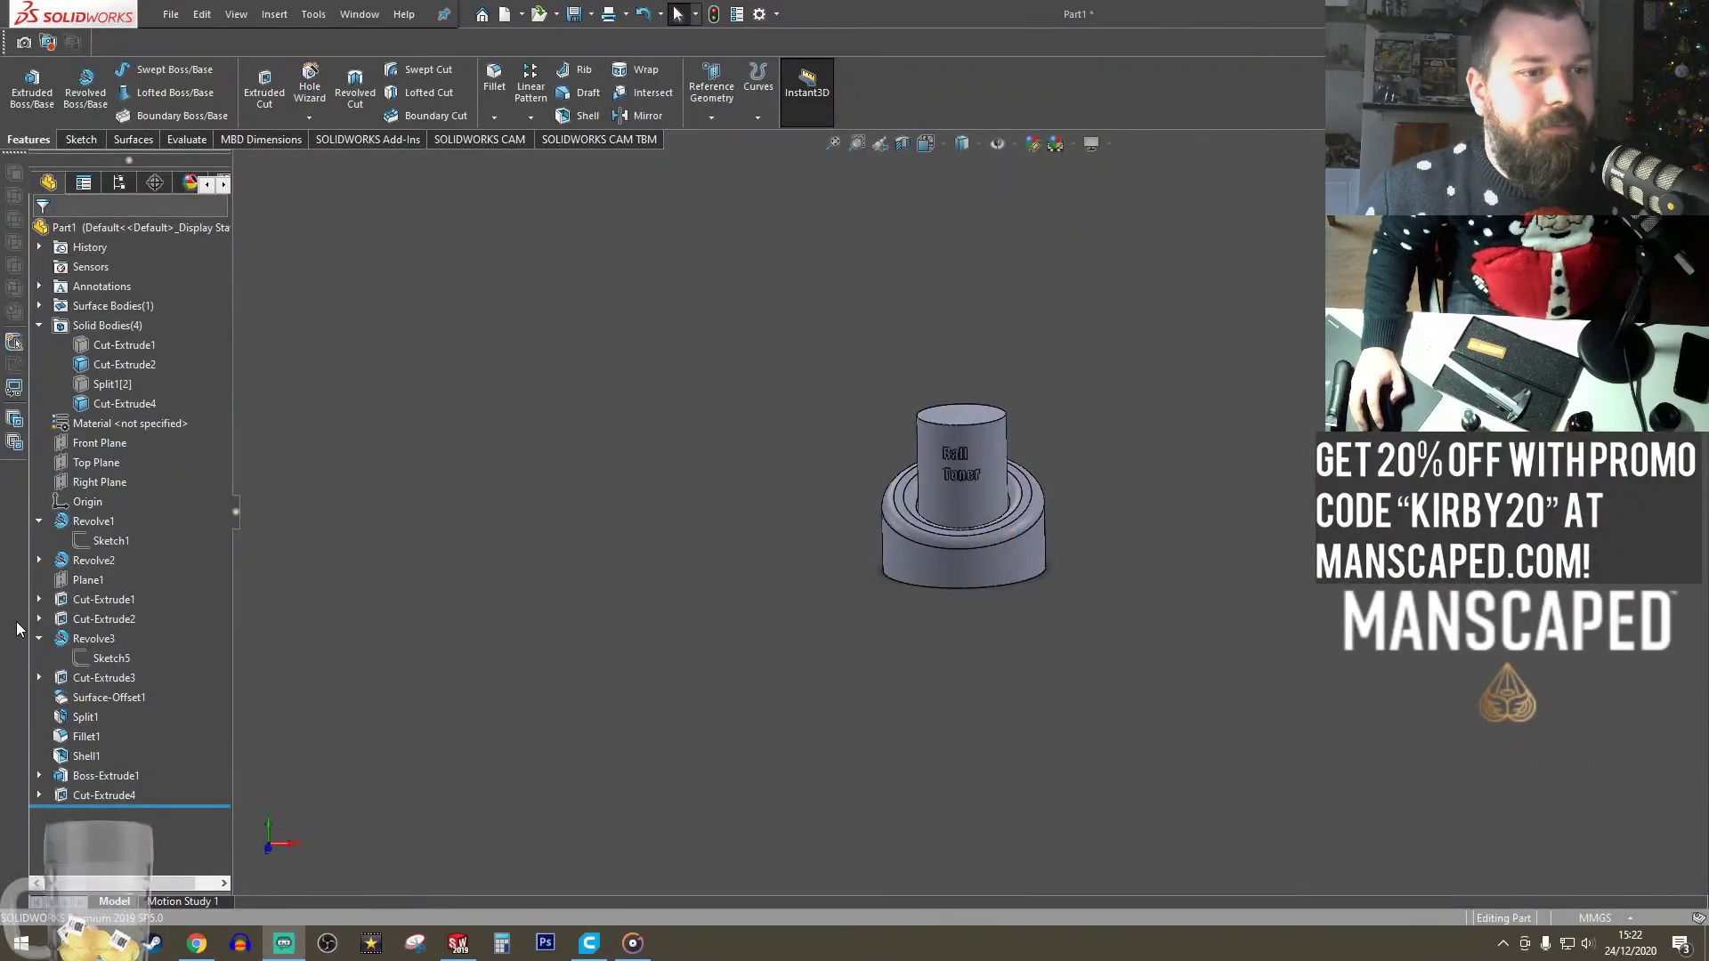
{"action": "left_click", "coordinate": [105, 345]}
{"action": "left_click", "coordinate": [117, 318]}
{"action": "left_click", "coordinate": [664, 627]}
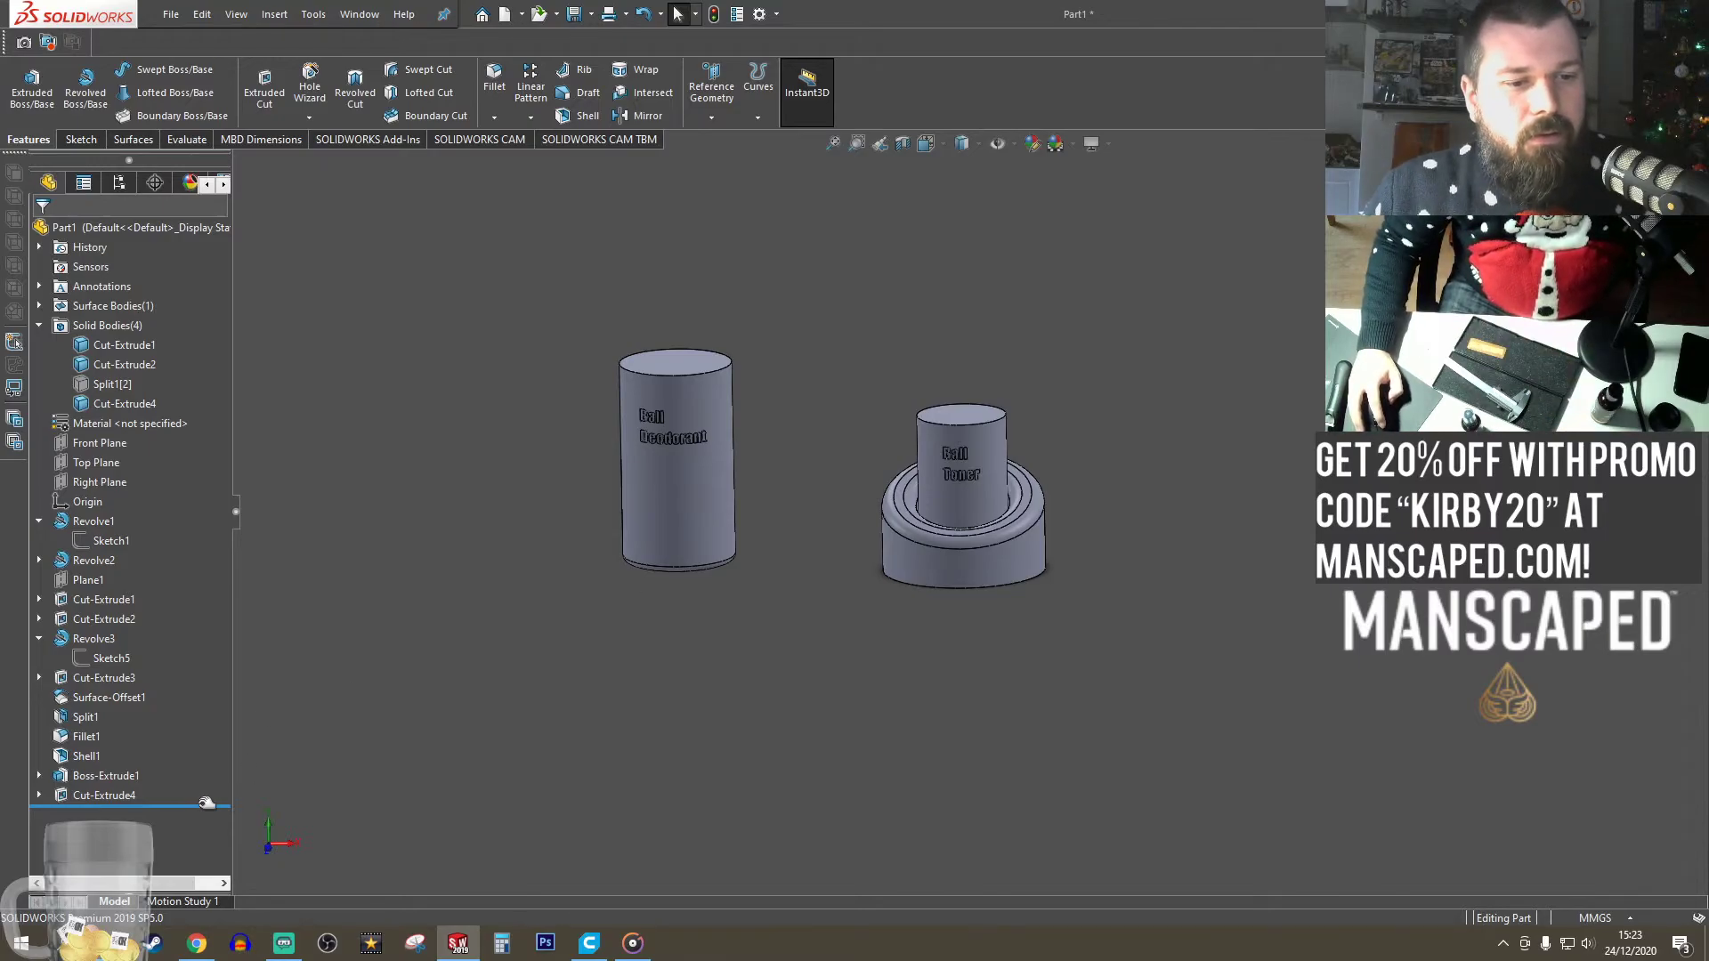
- Roll the feature history back to just before Revolve3, replay the holder's features to the end, and check its underside
{"action": "left_click_drag", "start_coordinate": [205, 803], "coordinate": [185, 714]}
{"action": "left_click_drag", "start_coordinate": [178, 634], "coordinate": [177, 632]}
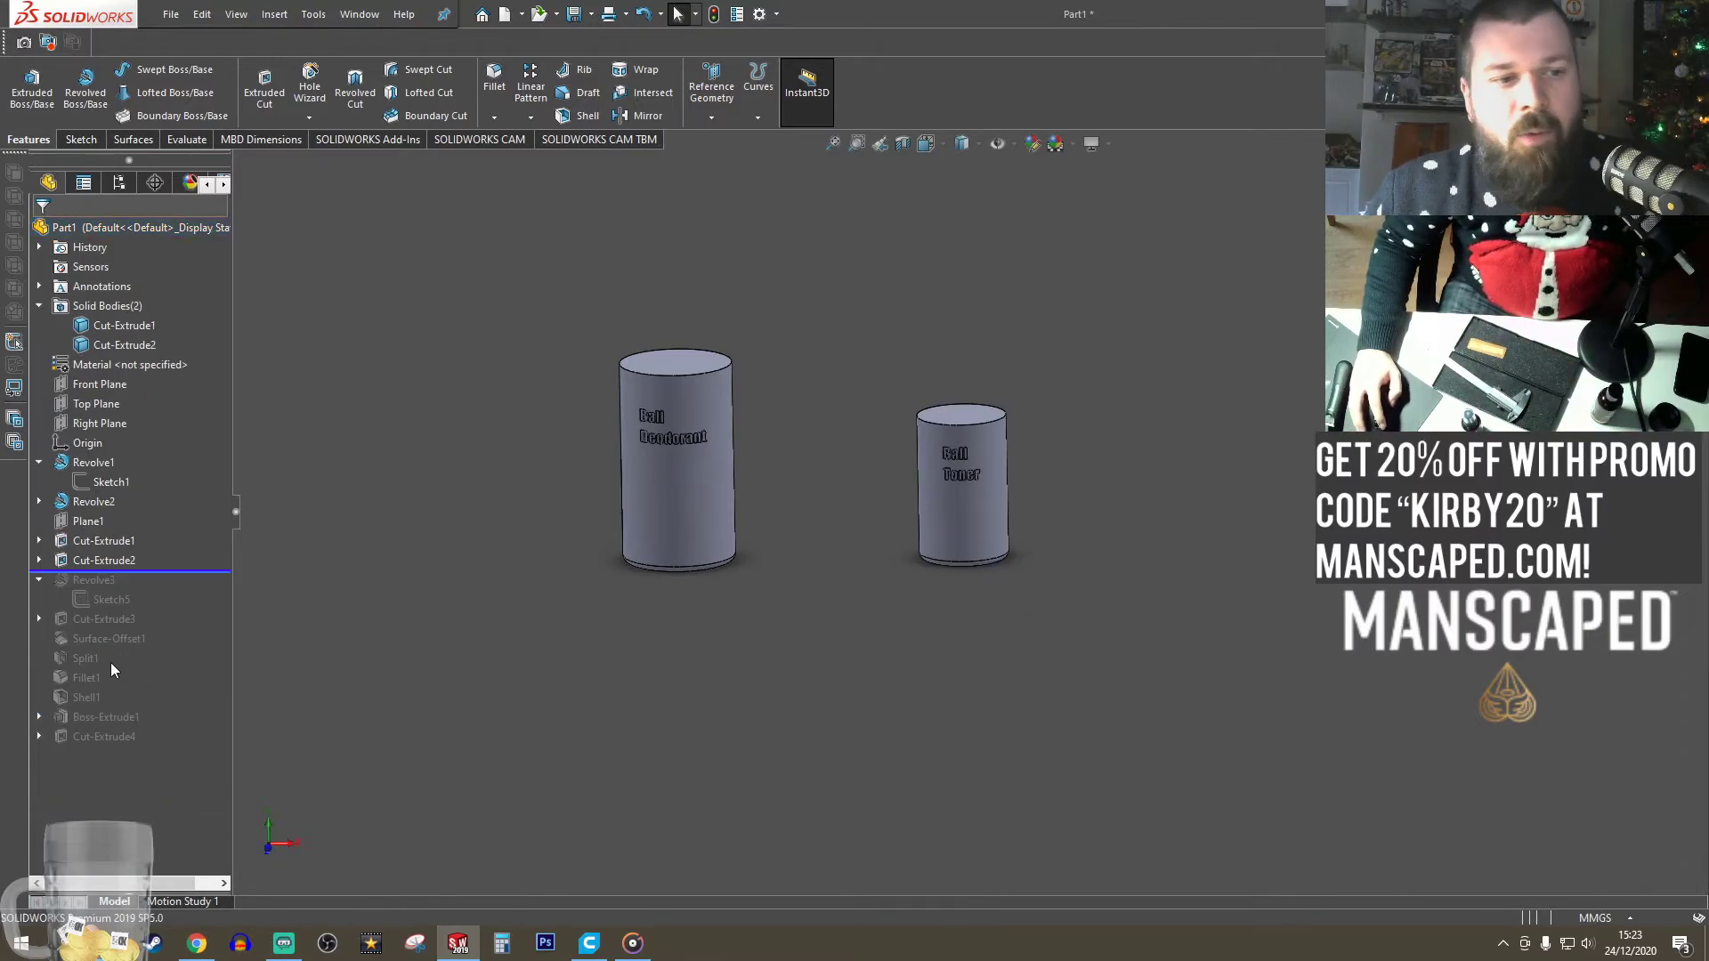
{"action": "left_click_drag", "start_coordinate": [202, 570], "coordinate": [165, 690]}
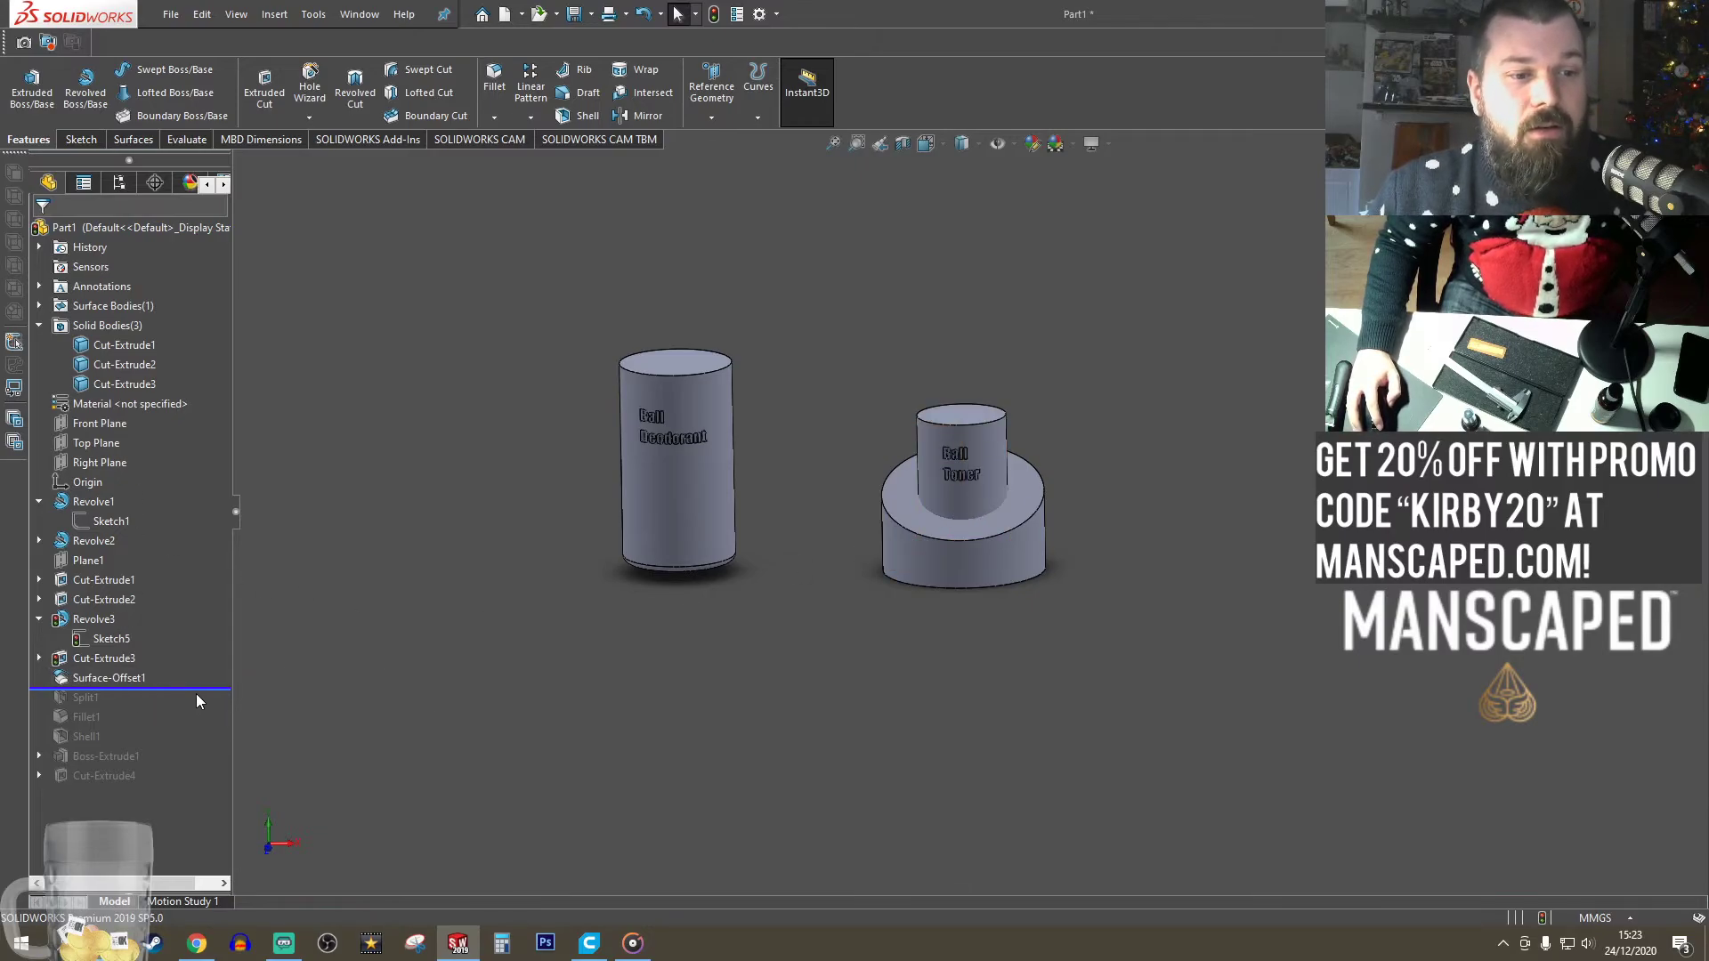
{"action": "left_click_drag", "start_coordinate": [196, 692], "coordinate": [196, 710]}
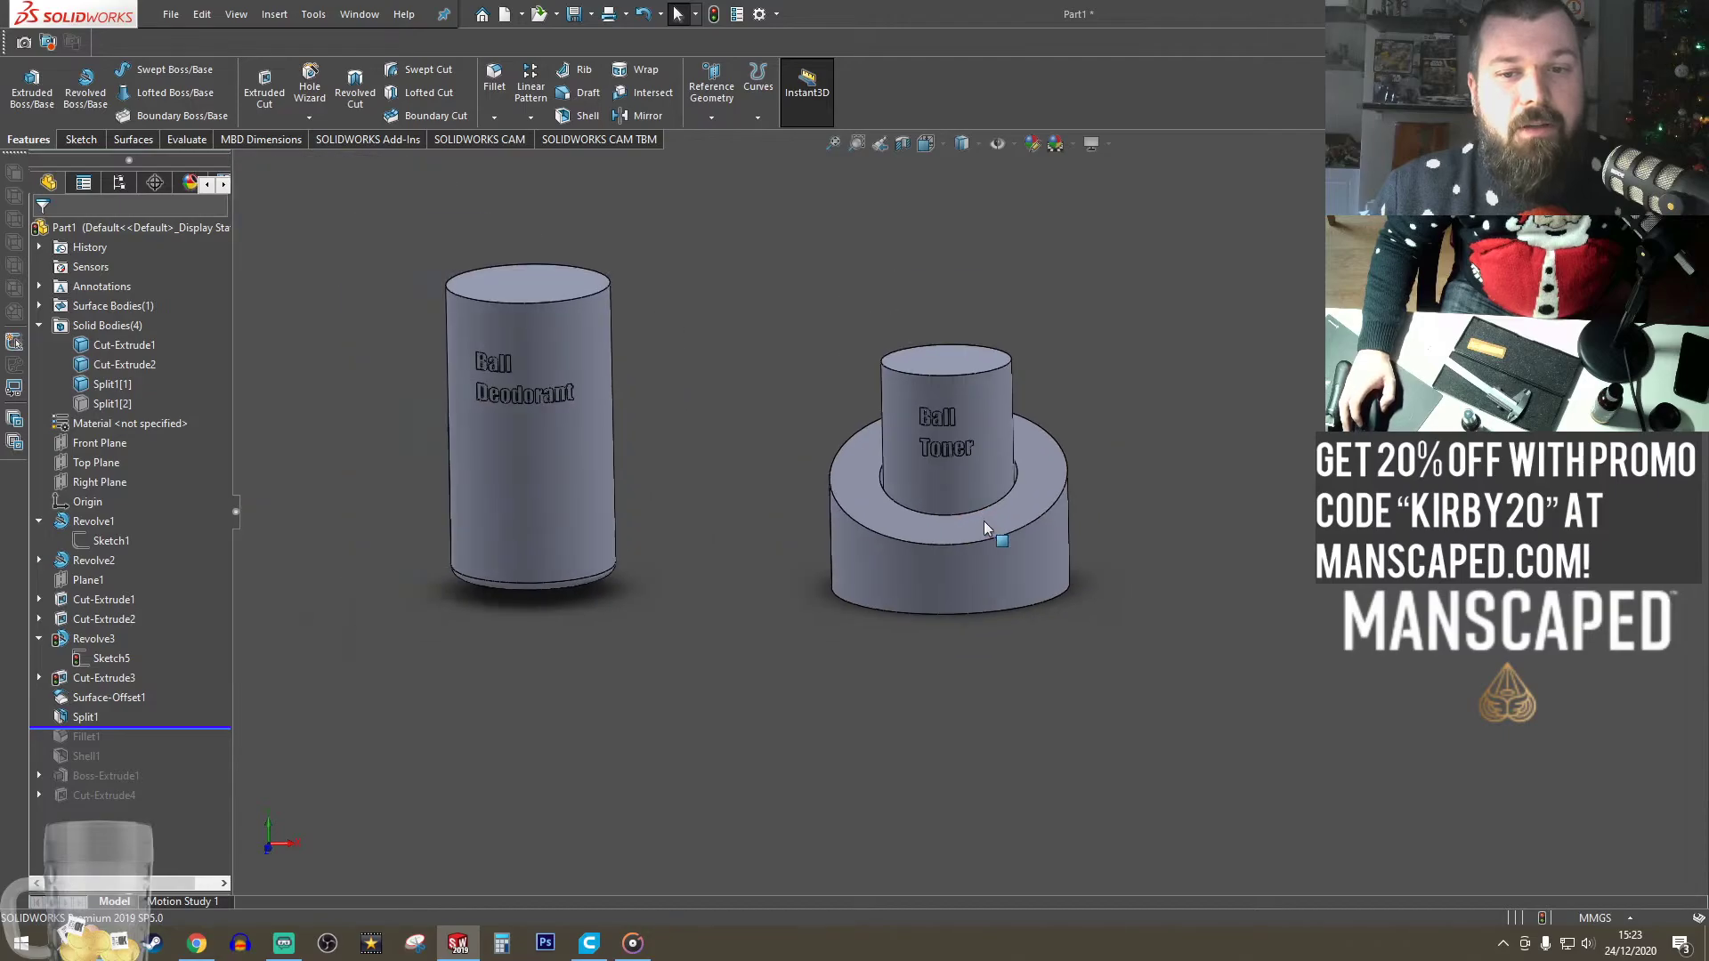
{"action": "scroll", "coordinate": [984, 521], "scroll_direction": "down", "scroll_amount": 4}
{"action": "left_click_drag", "start_coordinate": [179, 729], "coordinate": [194, 780]}
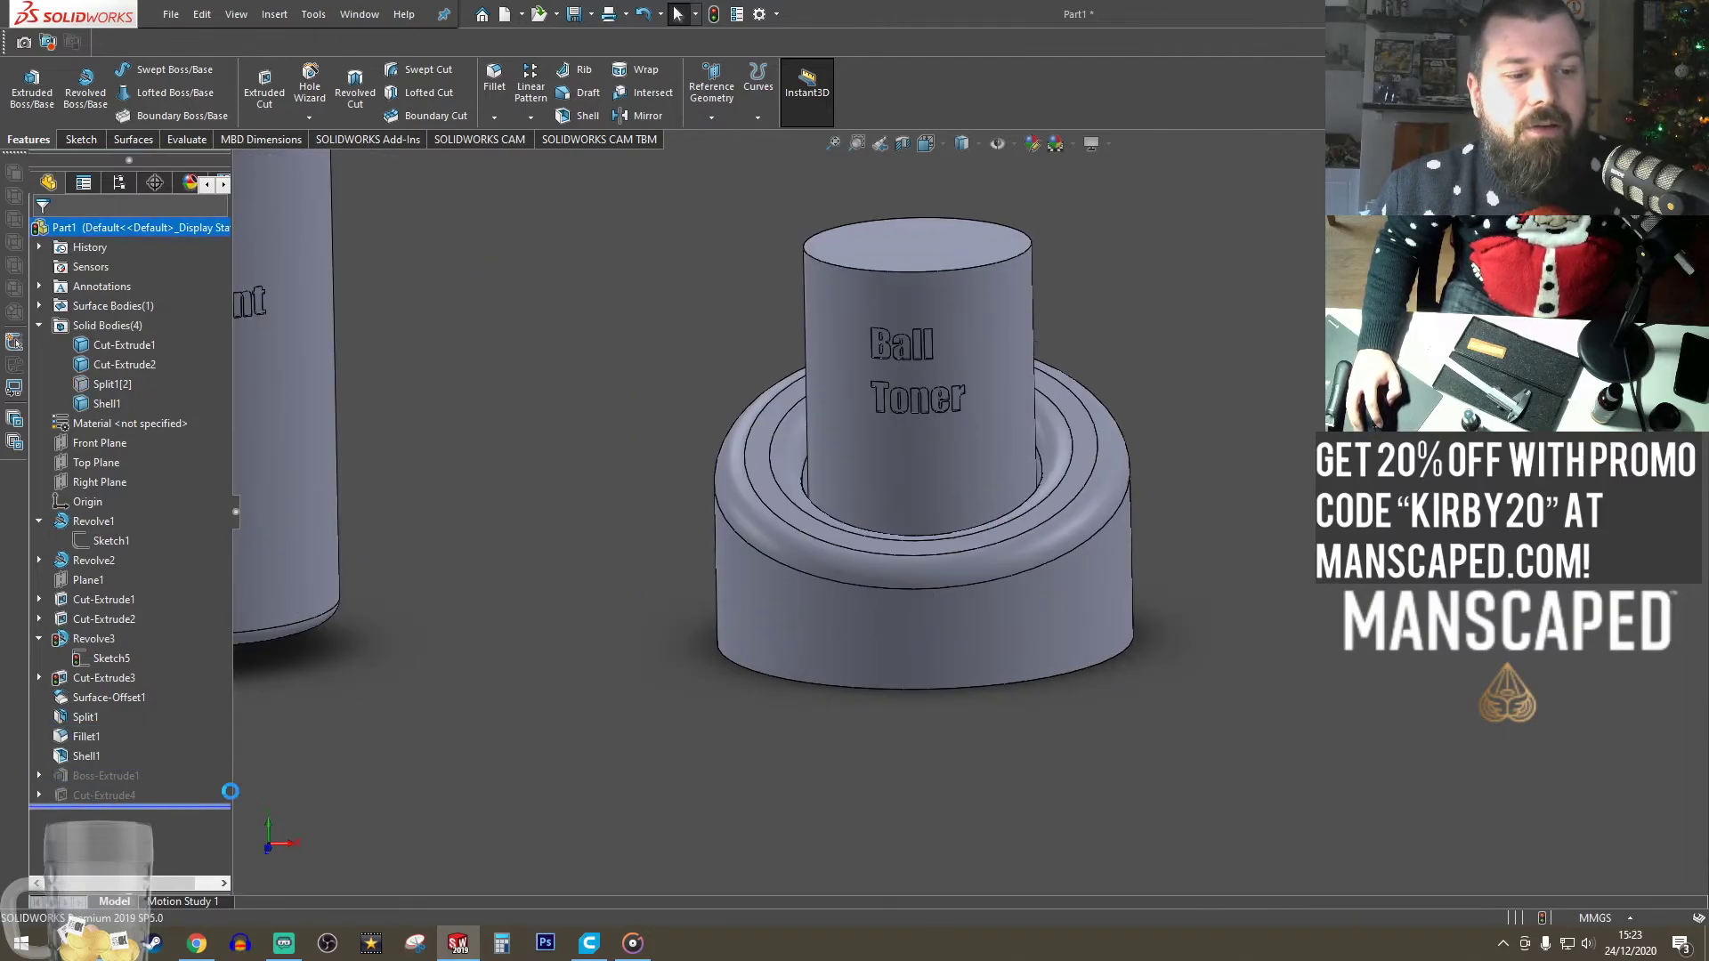
{"action": "middle_click_drag", "start_coordinate": [677, 695], "coordinate": [845, 568]}
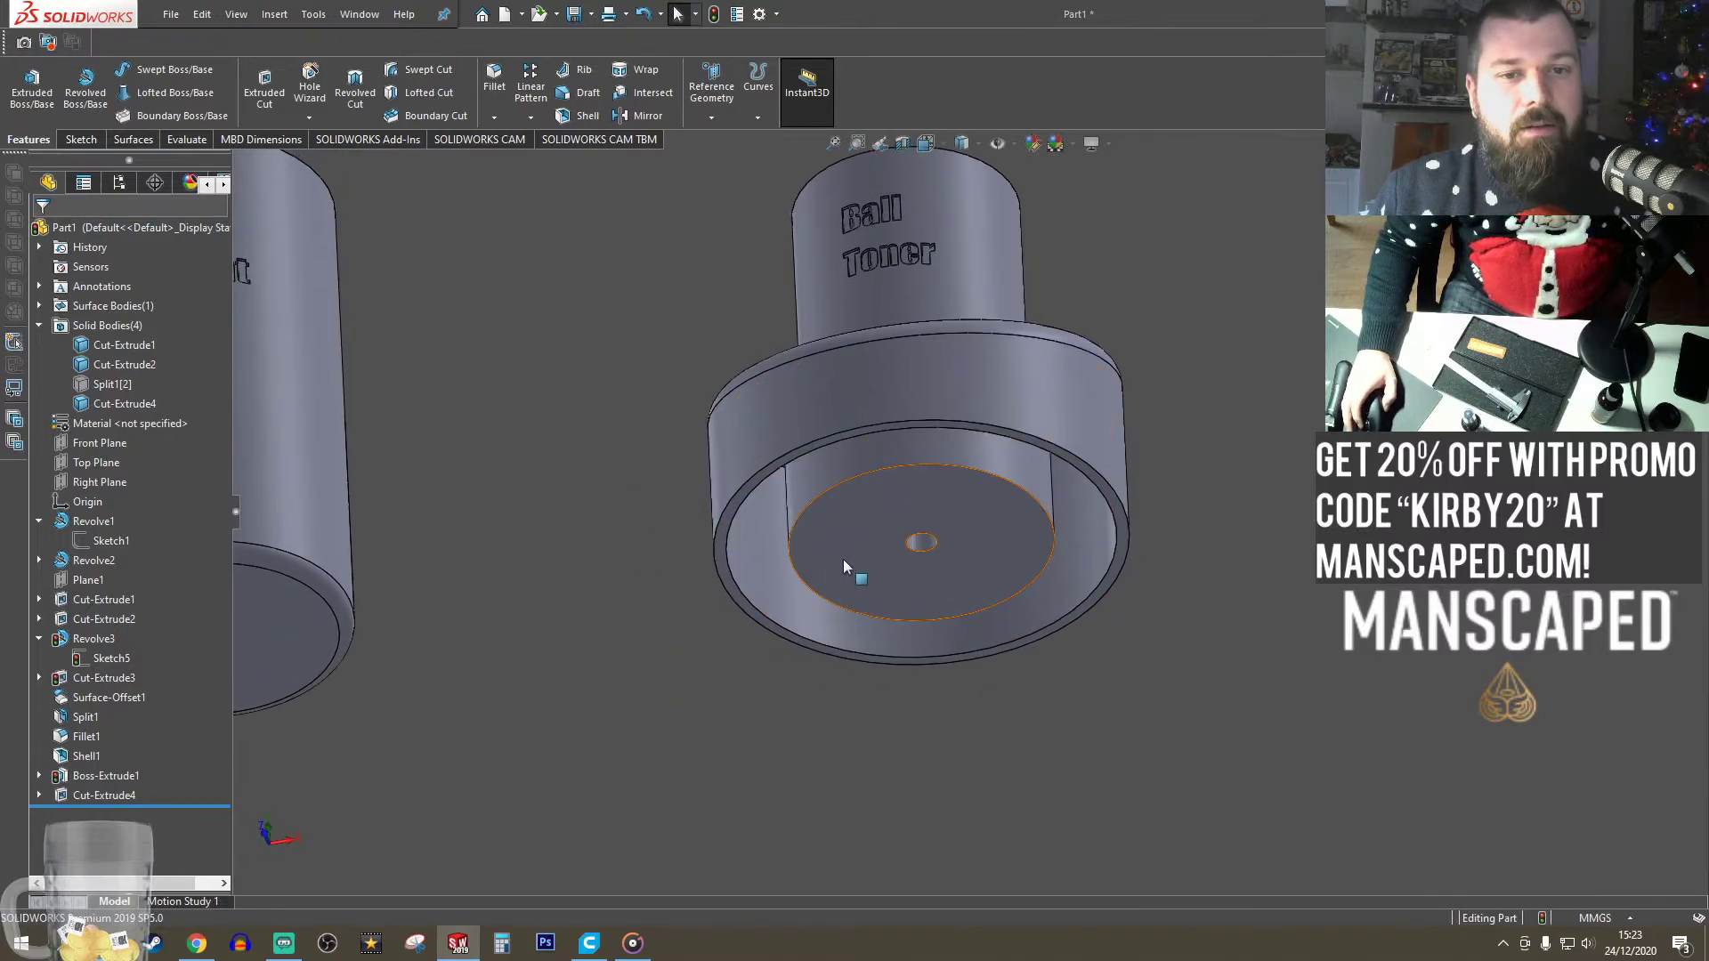
{"action": "key", "text": "f"}
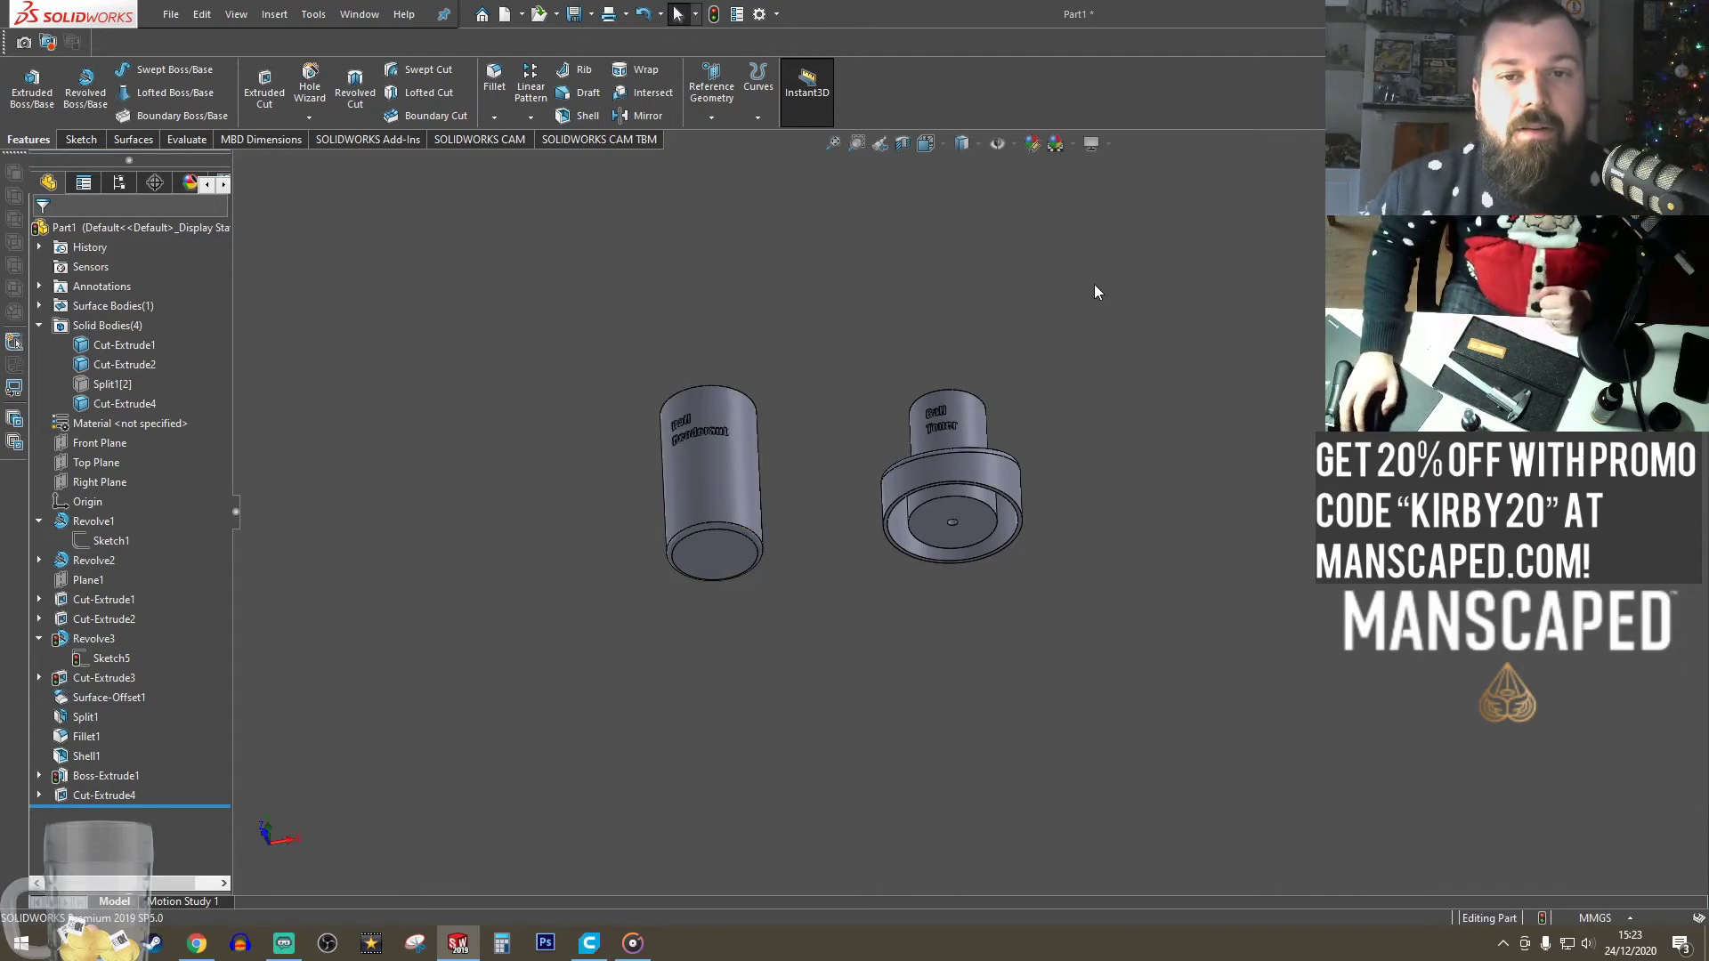
- On the deodorant bottle's flat bottom face, sketch a circle centred on the bottle and larger than its outline
{"action": "left_click", "coordinate": [926, 155]}
{"action": "left_click", "coordinate": [946, 243]}
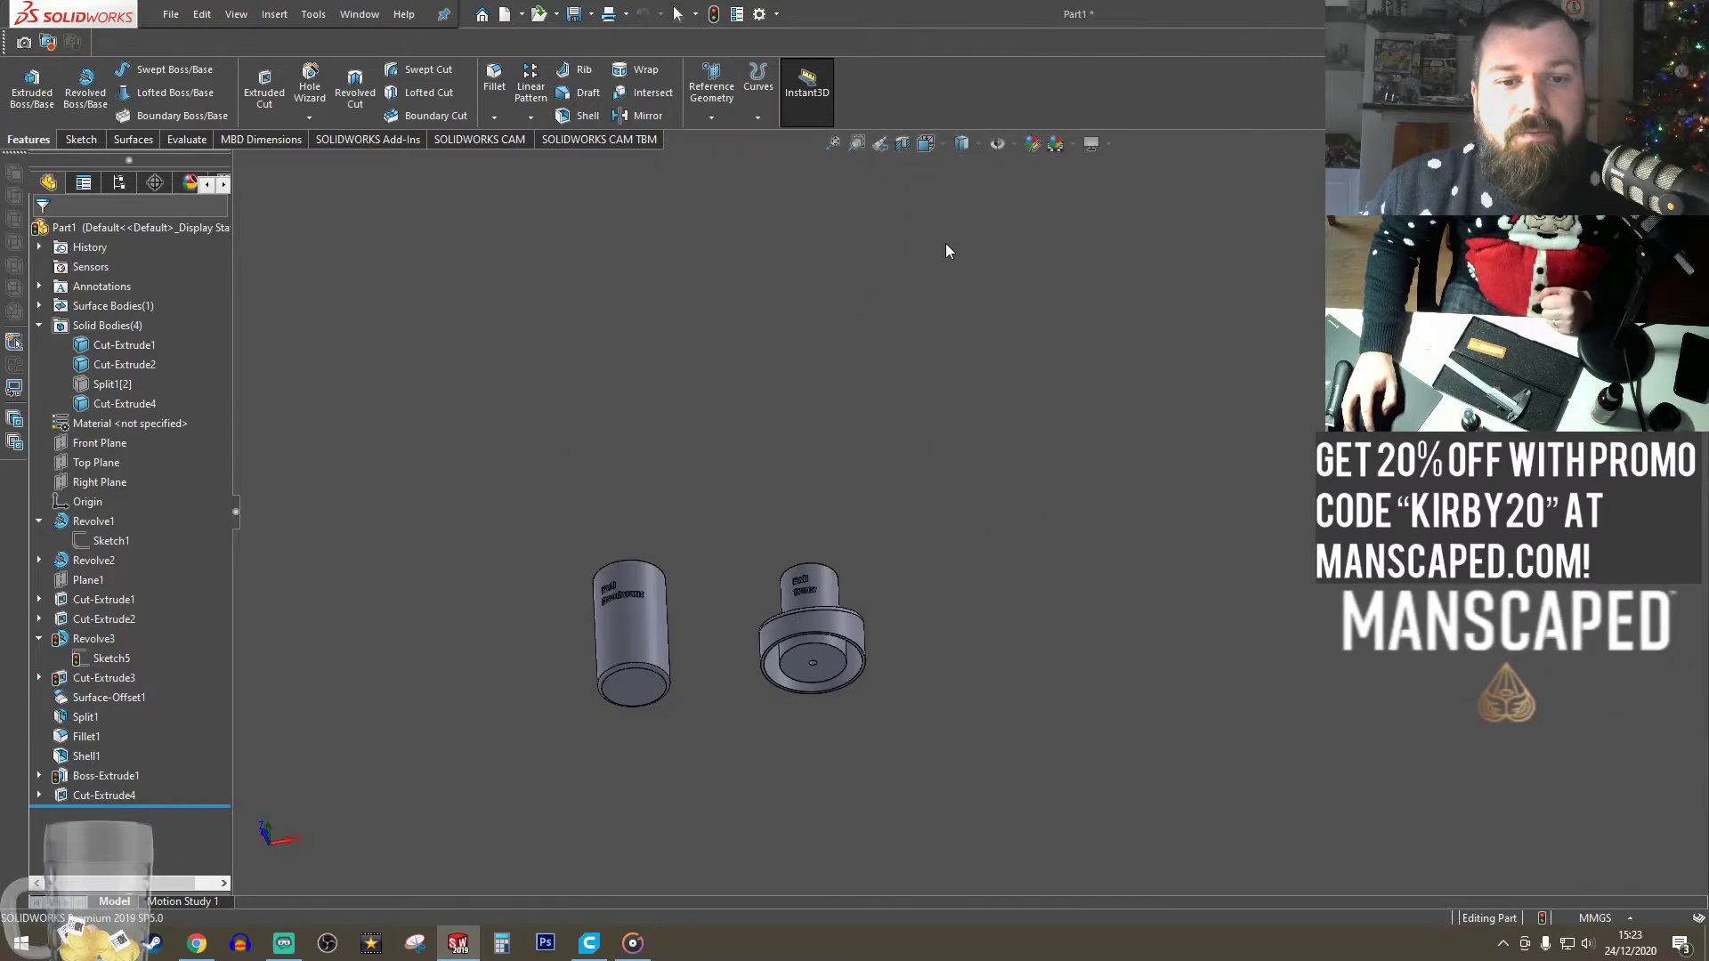
{"action": "left_click", "coordinate": [641, 516]}
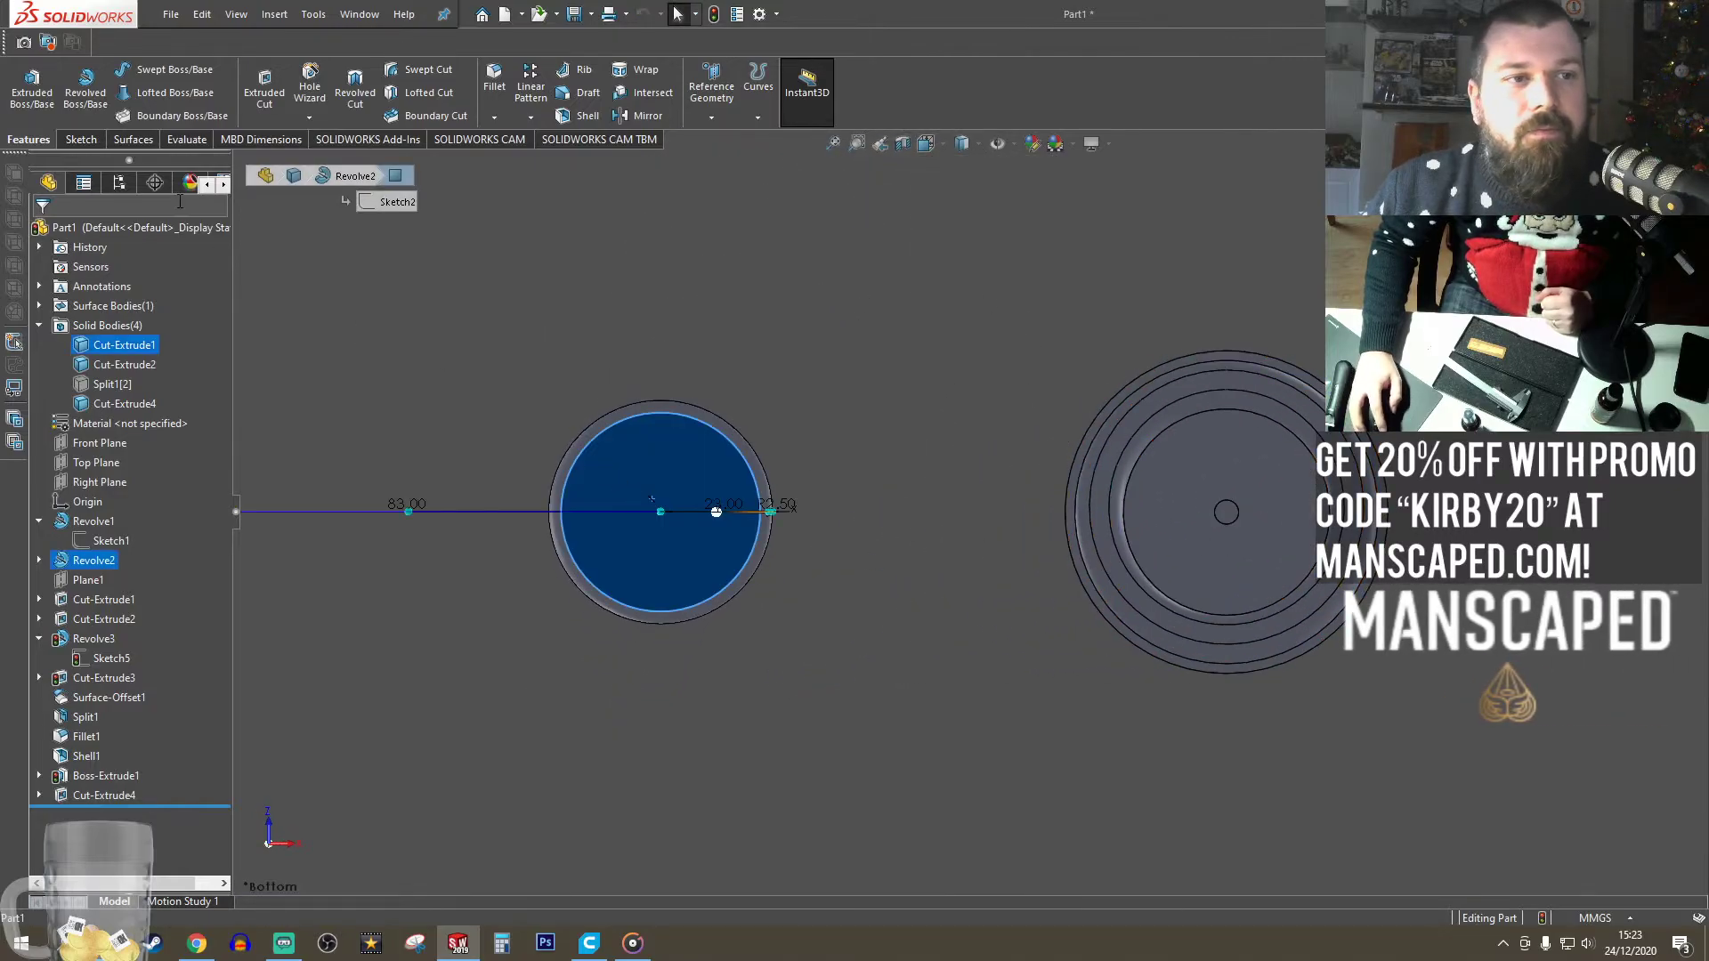
{"action": "left_click", "coordinate": [81, 140]}
{"action": "left_click", "coordinate": [25, 86]}
{"action": "left_click", "coordinate": [152, 70]}
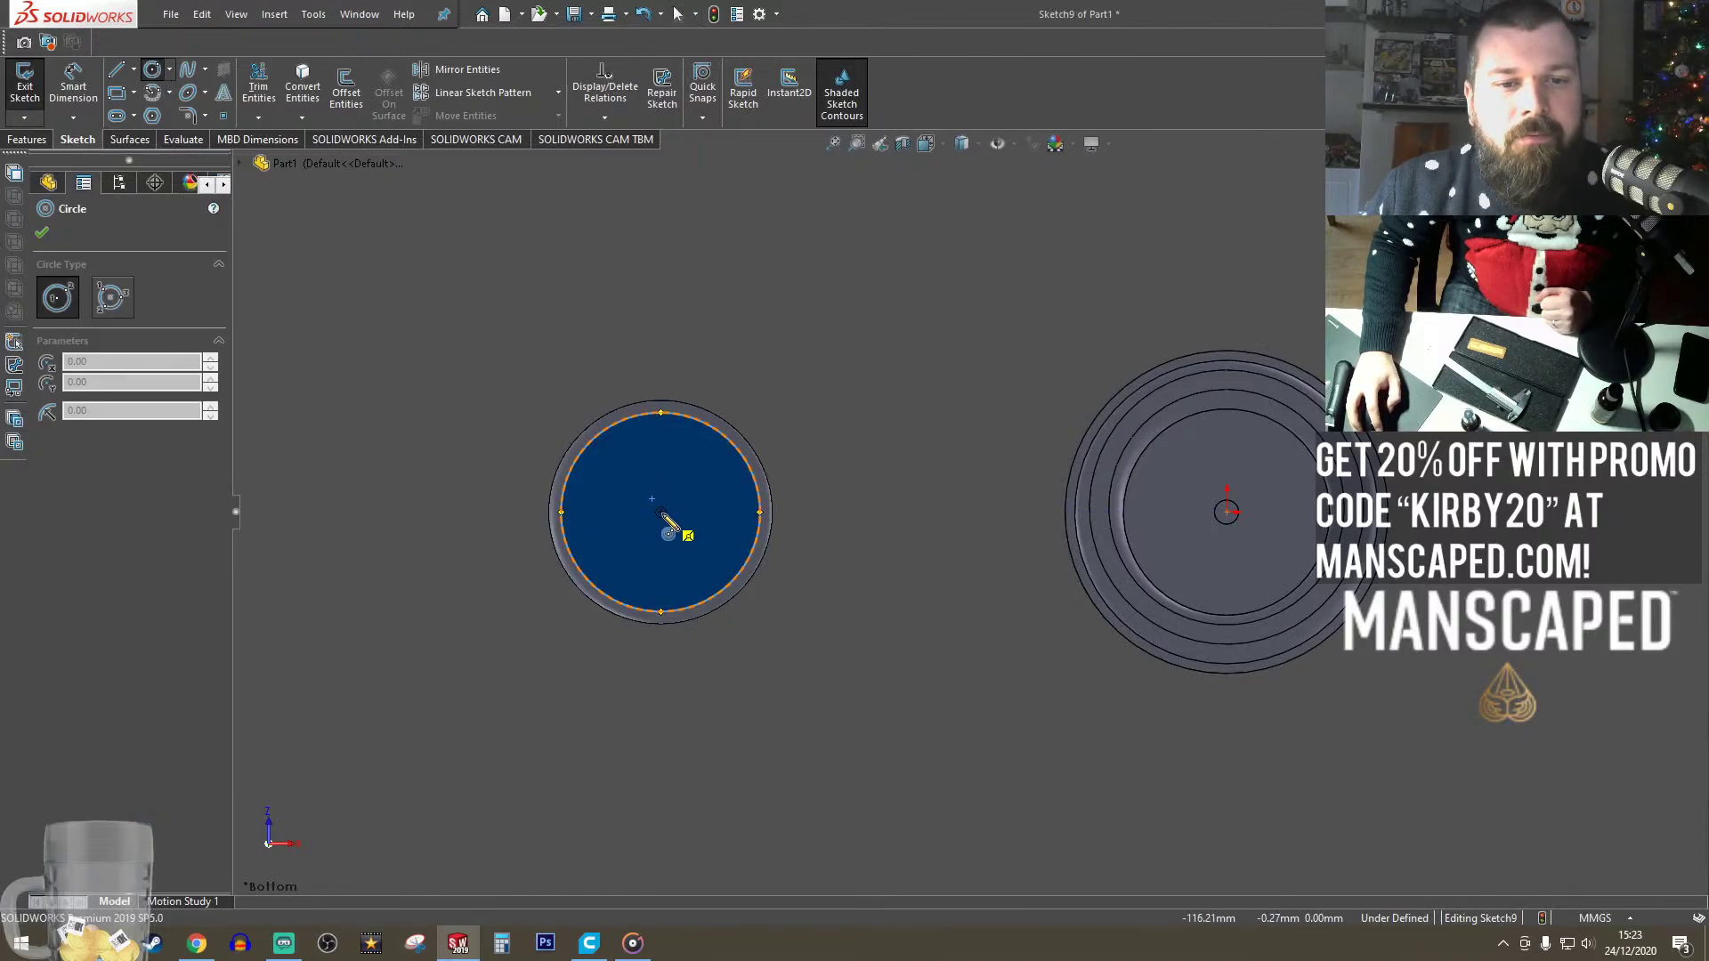
{"action": "left_click", "coordinate": [662, 512]}
{"action": "left_click", "coordinate": [867, 513]}
- Dimension the gap between the deodorant bottle's outer edge and the new circle as 15 mm
{"action": "left_click", "coordinate": [73, 87]}
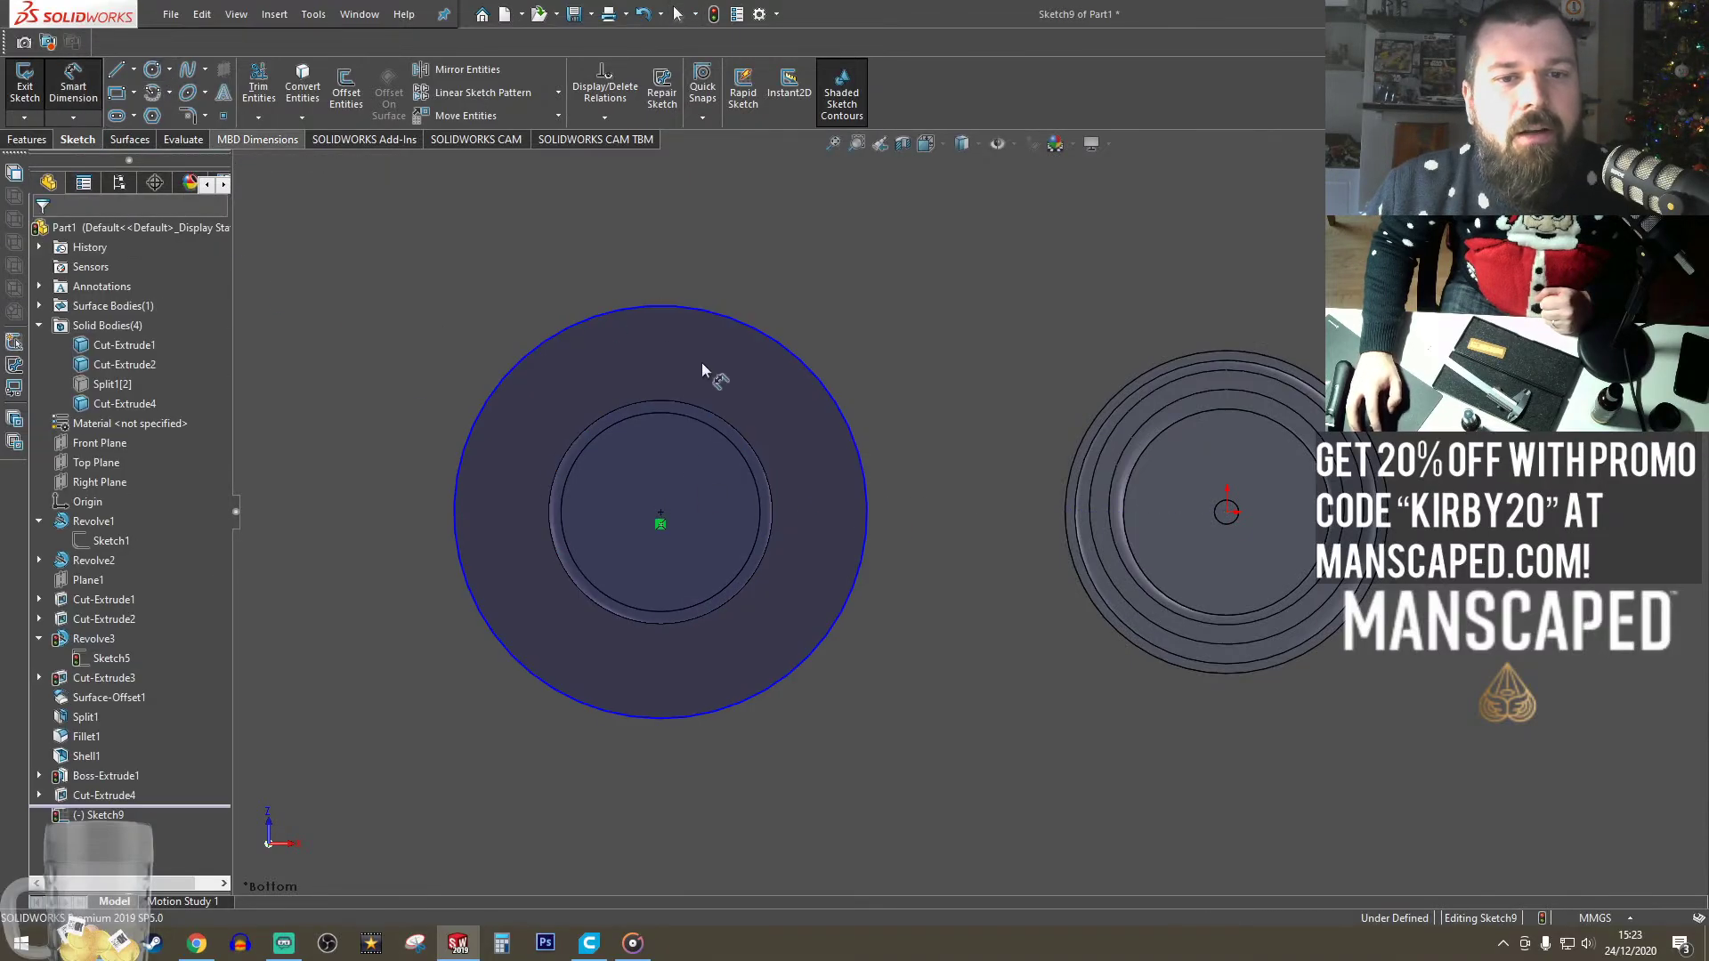
{"action": "left_click", "coordinate": [773, 501]}
{"action": "left_click", "coordinate": [868, 484]}
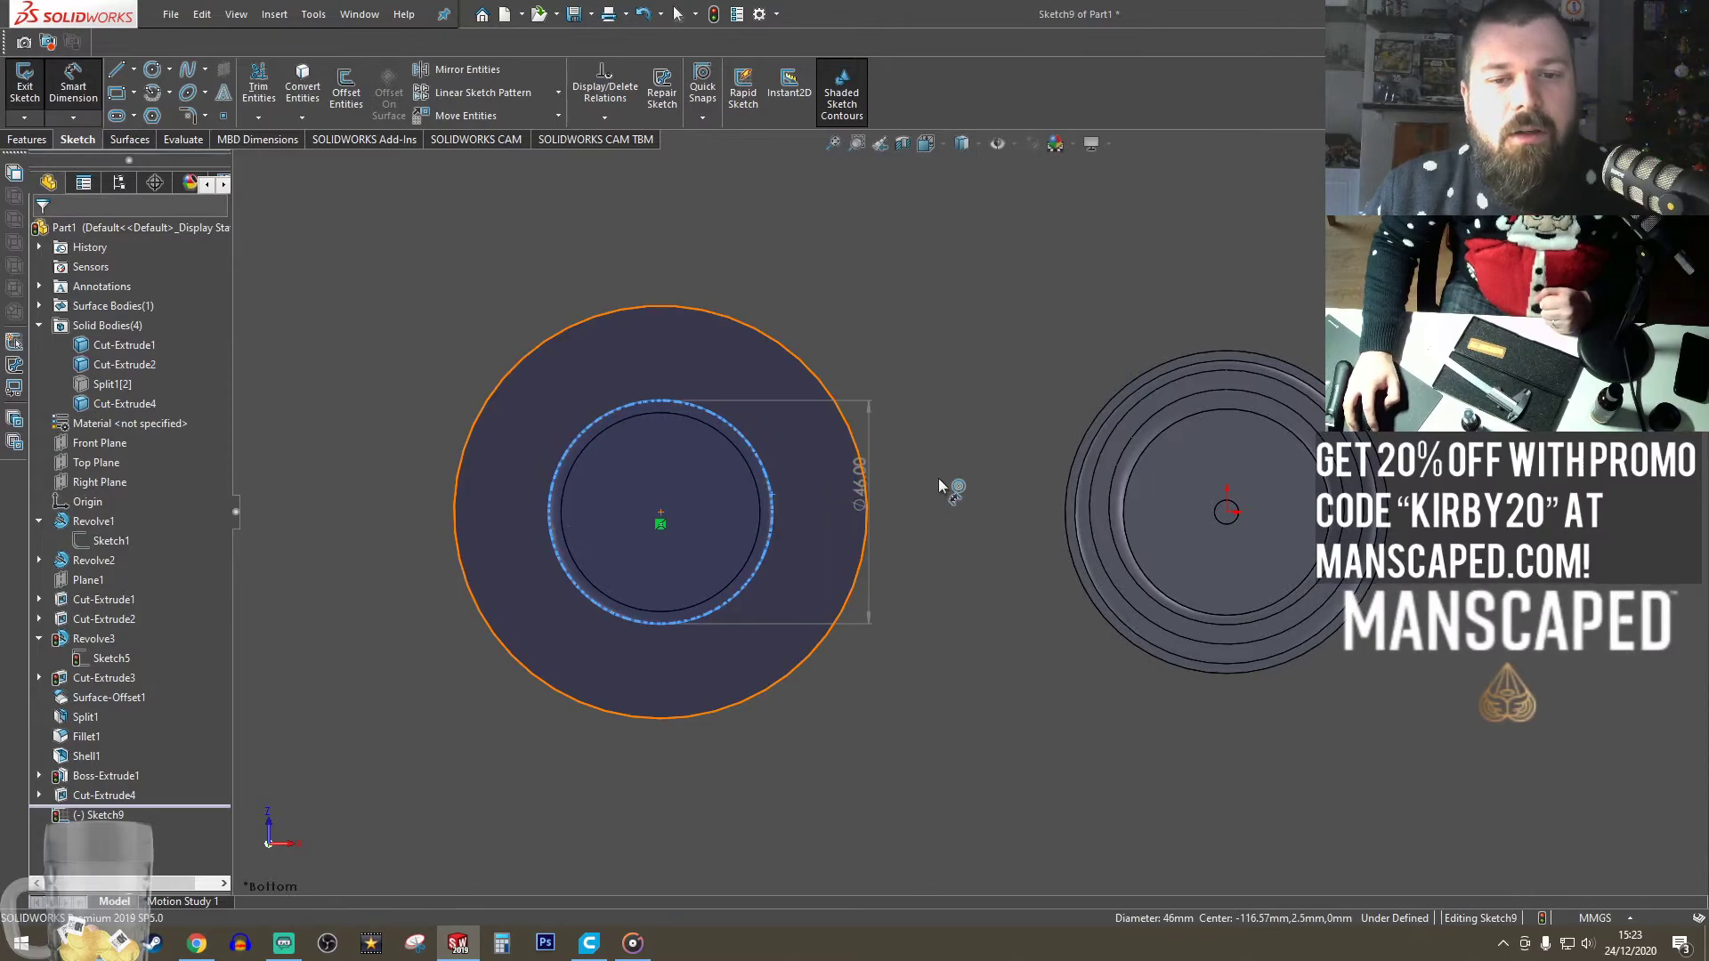
{"action": "left_click", "coordinate": [992, 482]}
{"action": "type", "text": "15"}
{"action": "key", "text": "Return"}
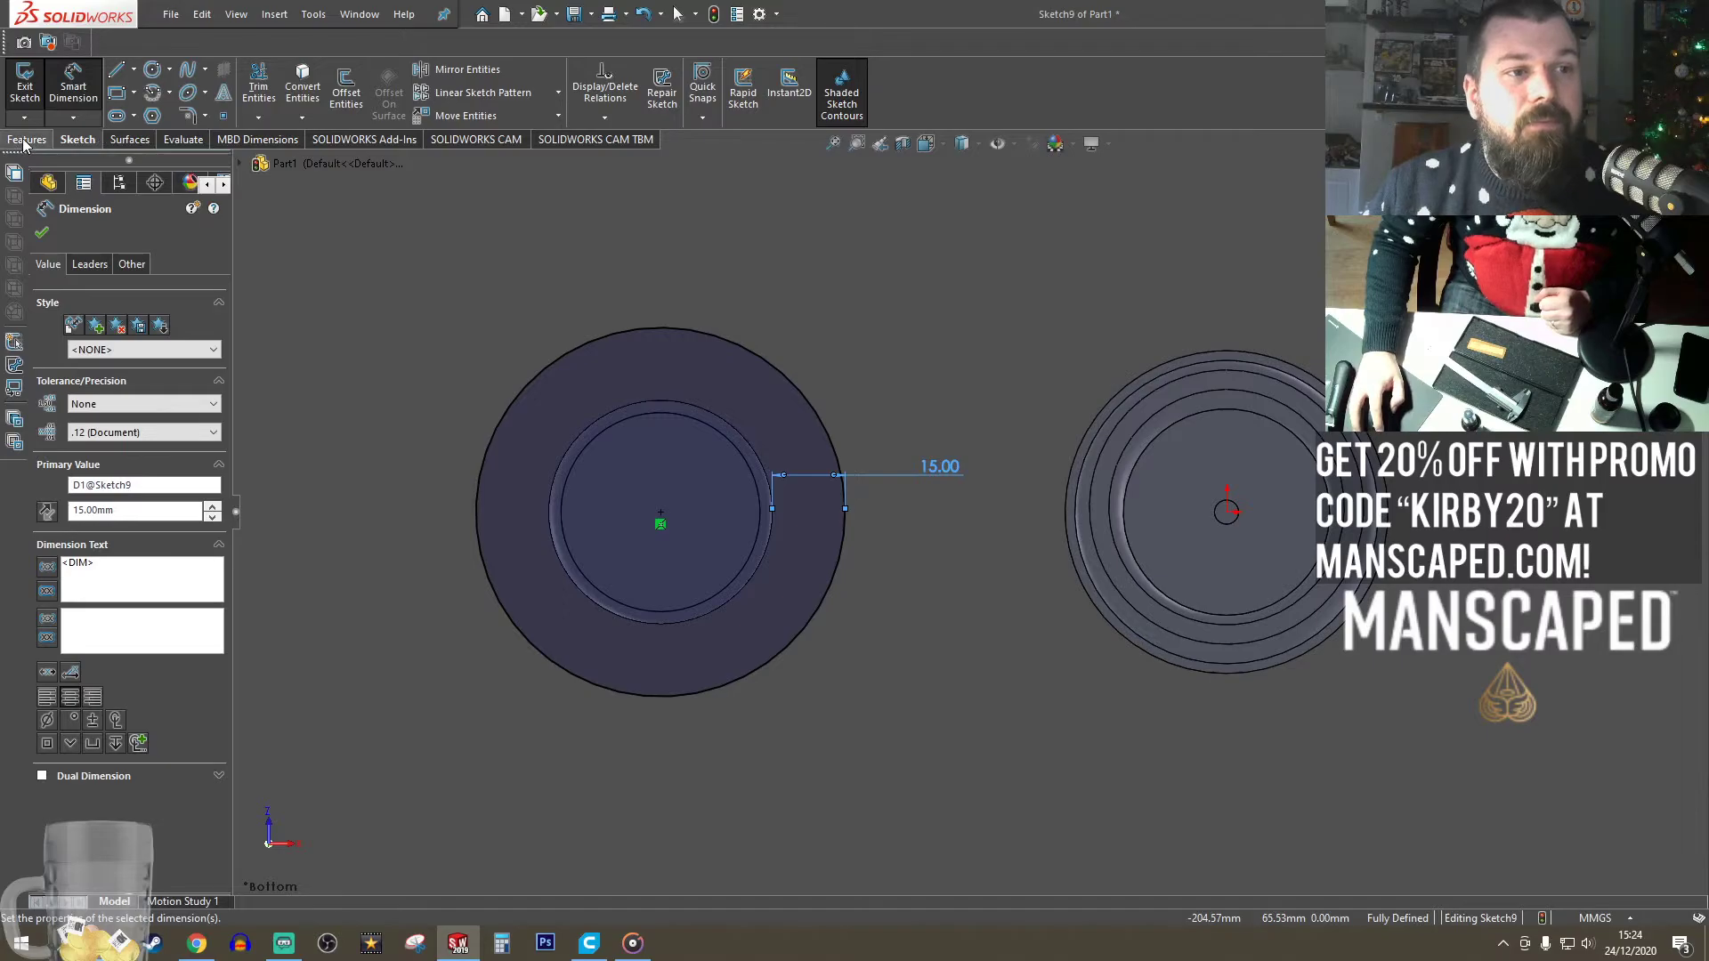
- Extrude the circle blind 5 mm below the deodorant bottle and 72.5 mm up around it, as a separate body
{"action": "left_click", "coordinate": [26, 140]}
{"action": "left_click", "coordinate": [32, 89]}
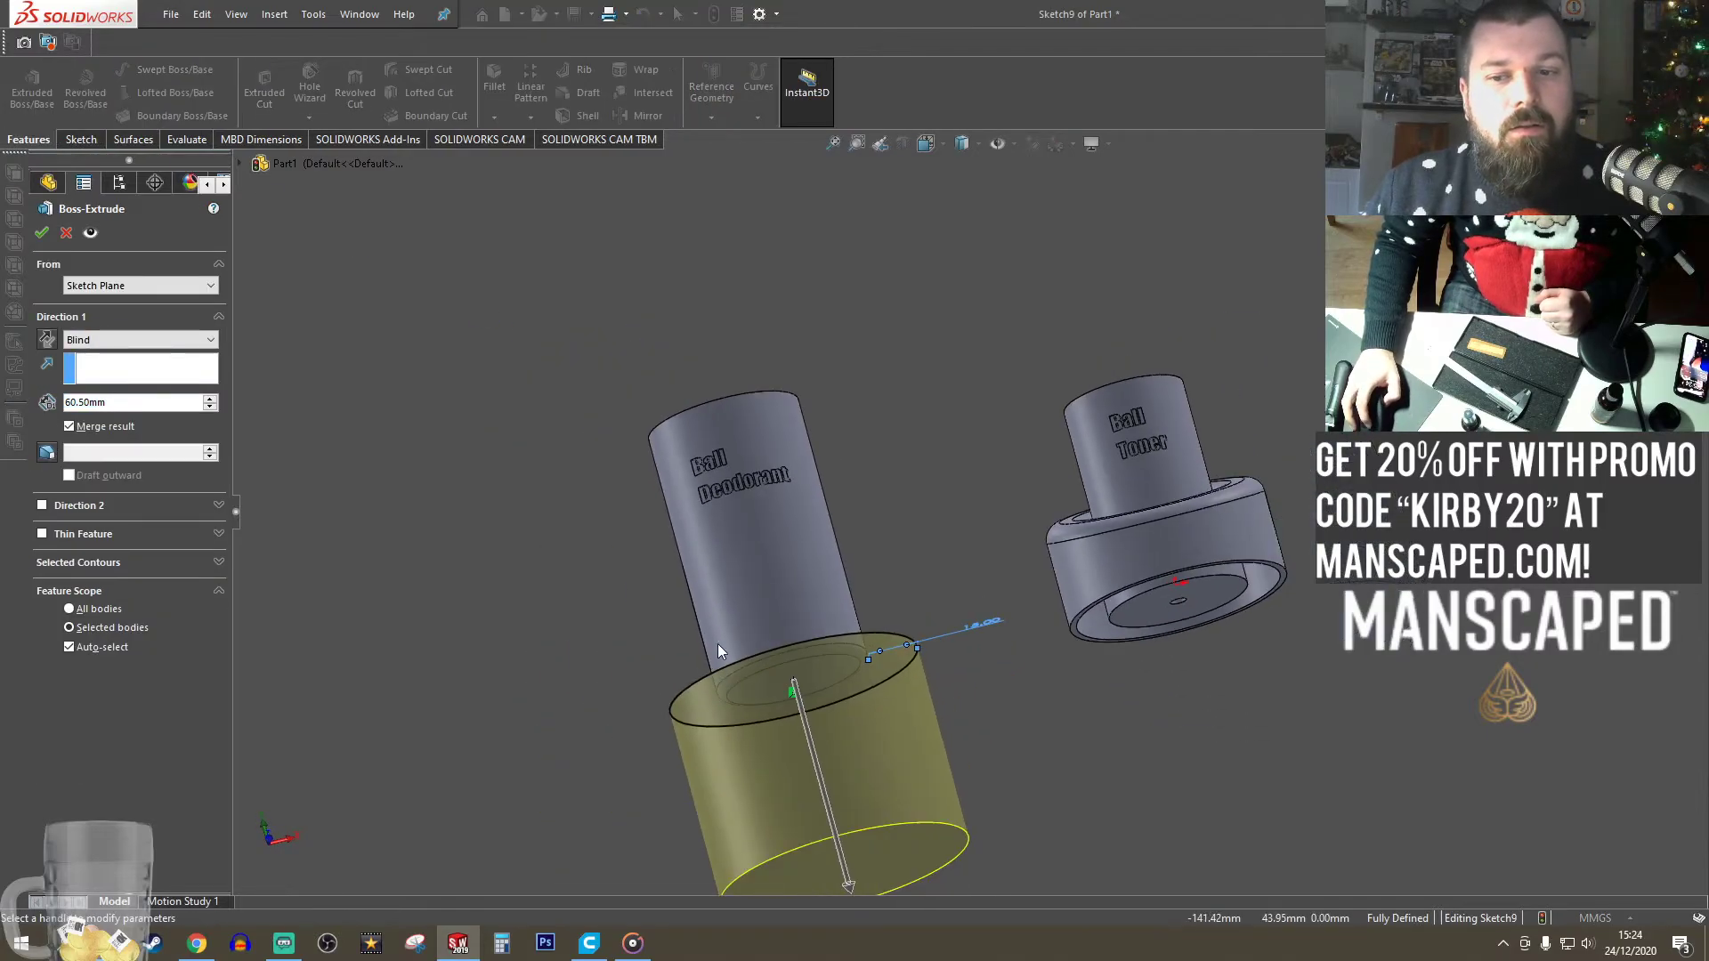
{"action": "left_click", "coordinate": [926, 144]}
{"action": "left_click", "coordinate": [942, 231]}
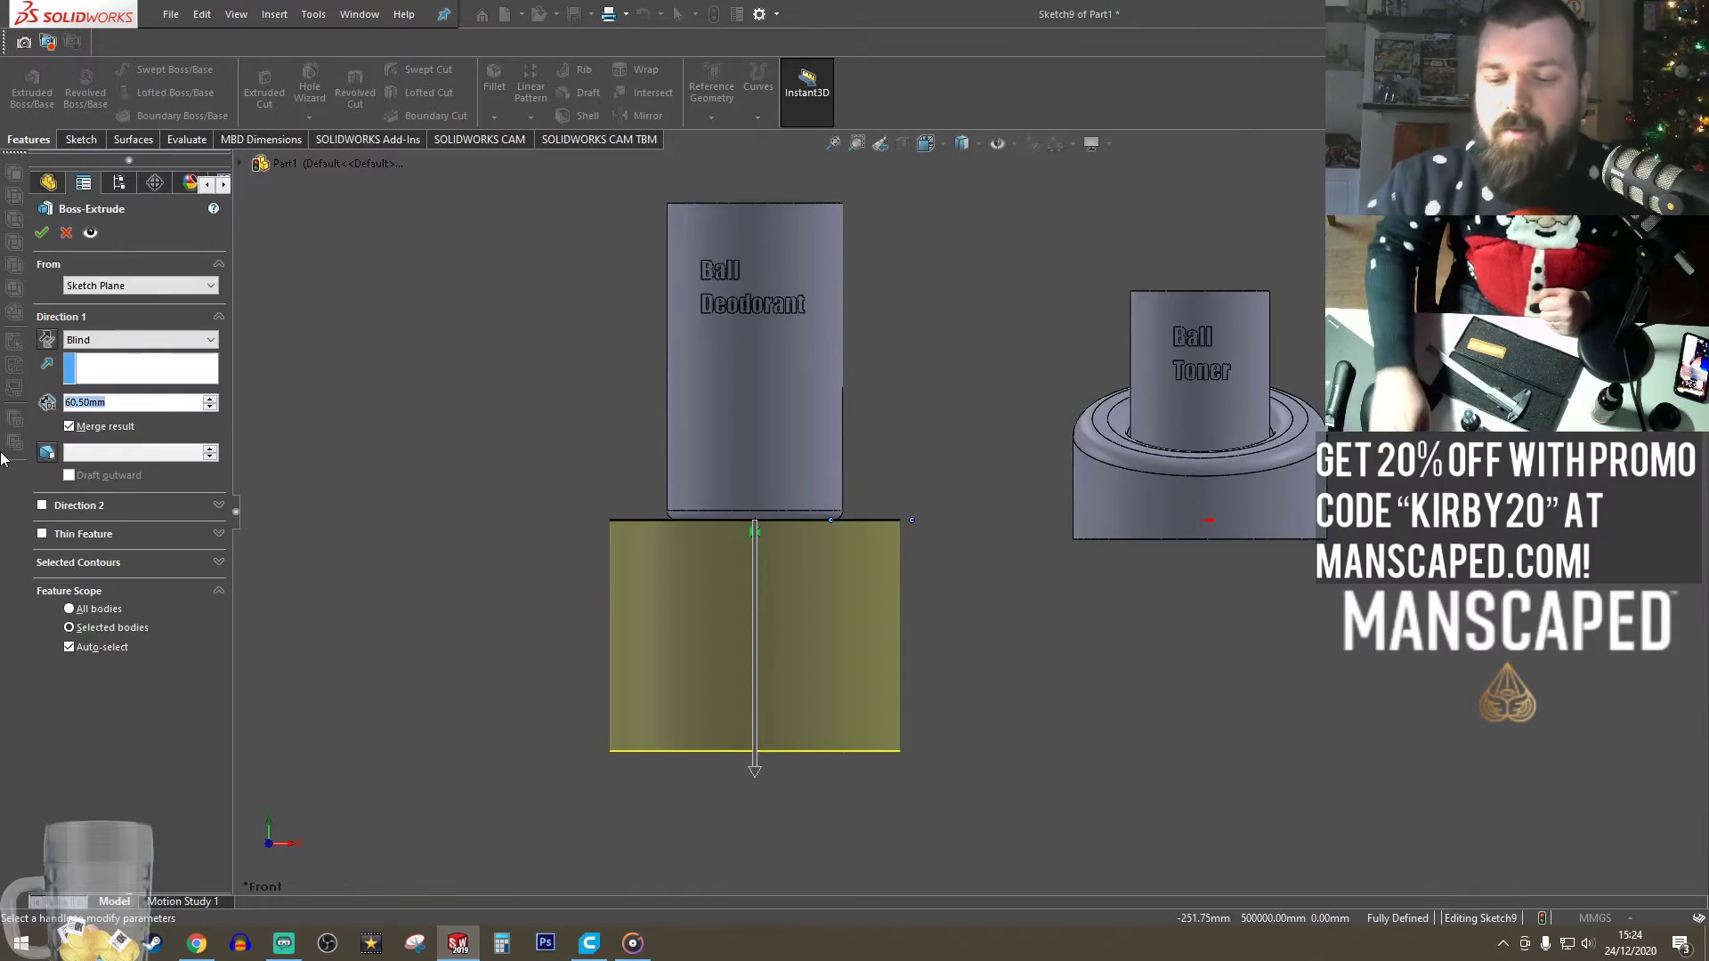
{"action": "type", "text": "5"}
{"action": "key", "text": "Return"}
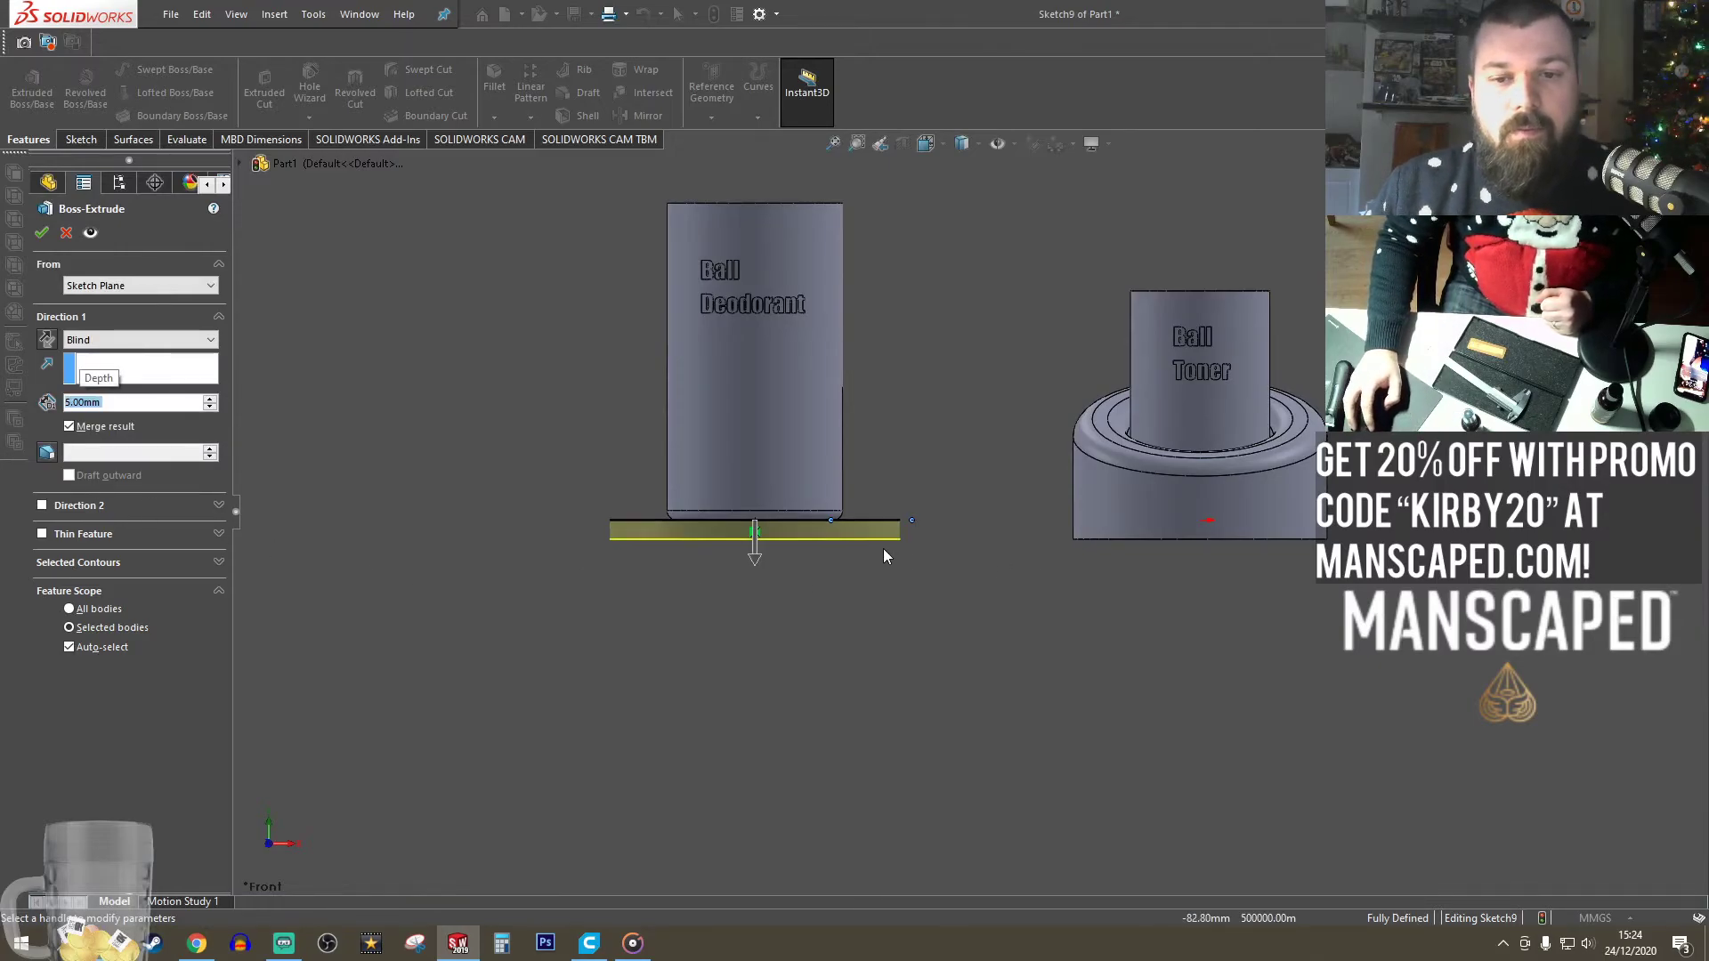
{"action": "left_click", "coordinate": [43, 505]}
{"action": "left_click_drag", "start_coordinate": [755, 271], "coordinate": [763, 252]}
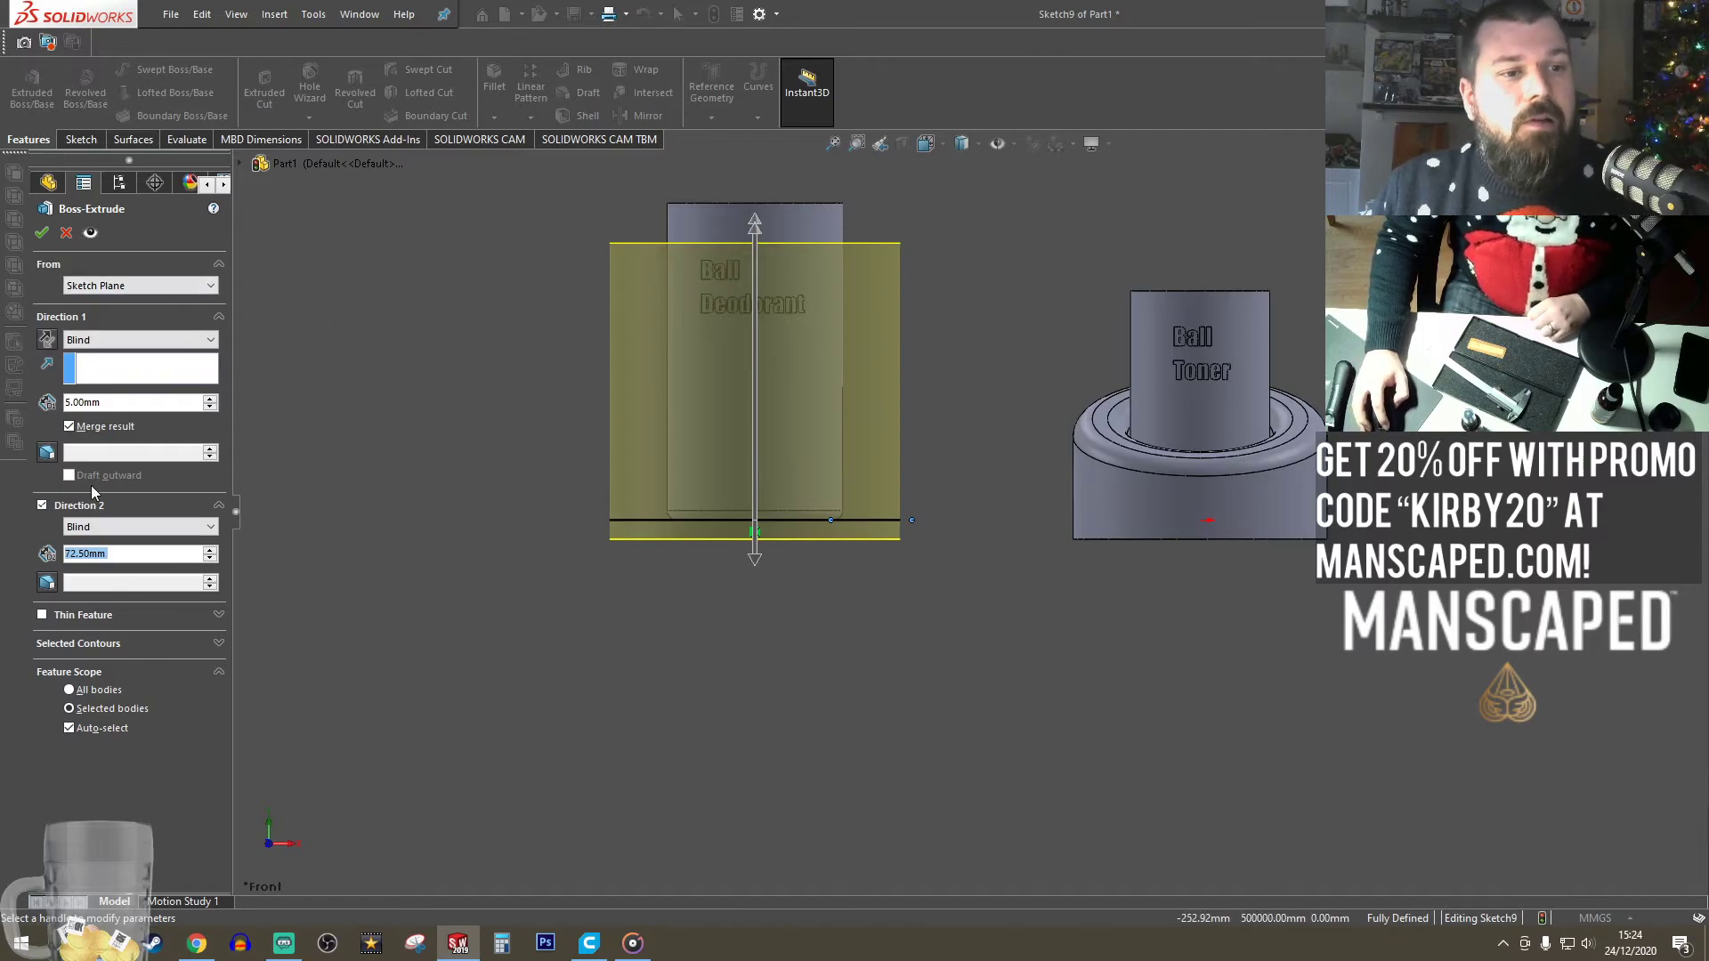
{"action": "middle_click_drag", "start_coordinate": [239, 441], "coordinate": [532, 377]}
{"action": "left_click", "coordinate": [42, 234]}
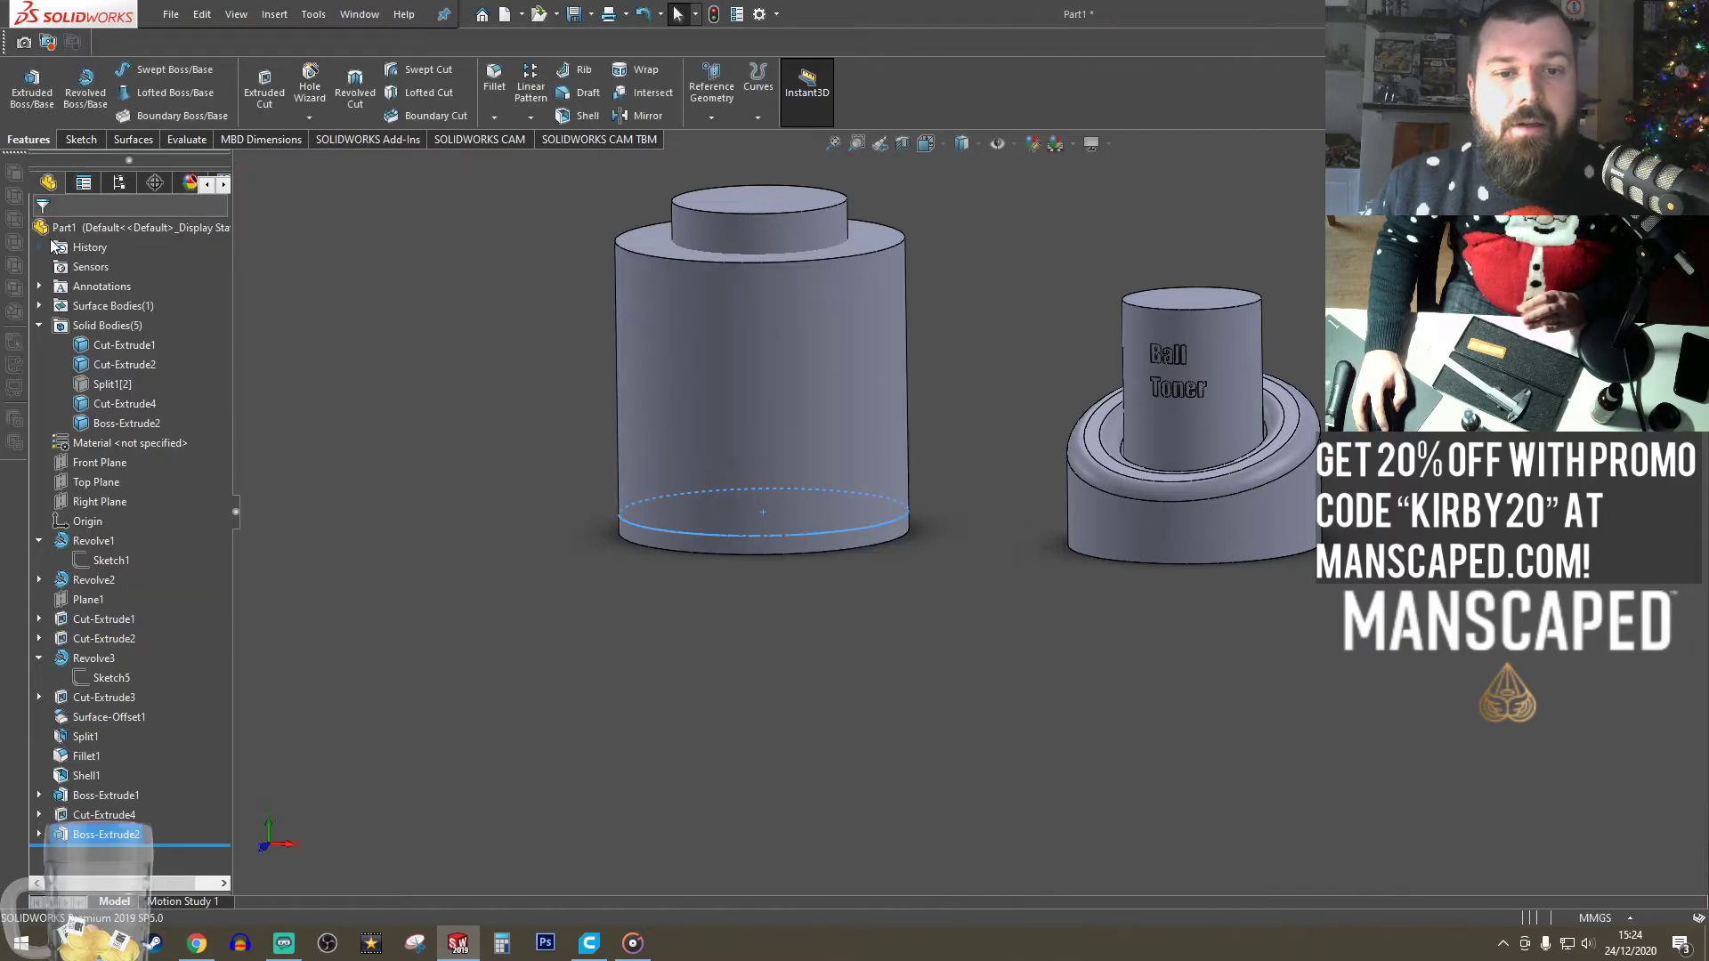
- Hide the deodorant bottle to inspect the new block's top, and show the bottle again
{"action": "left_click", "coordinate": [776, 205]}
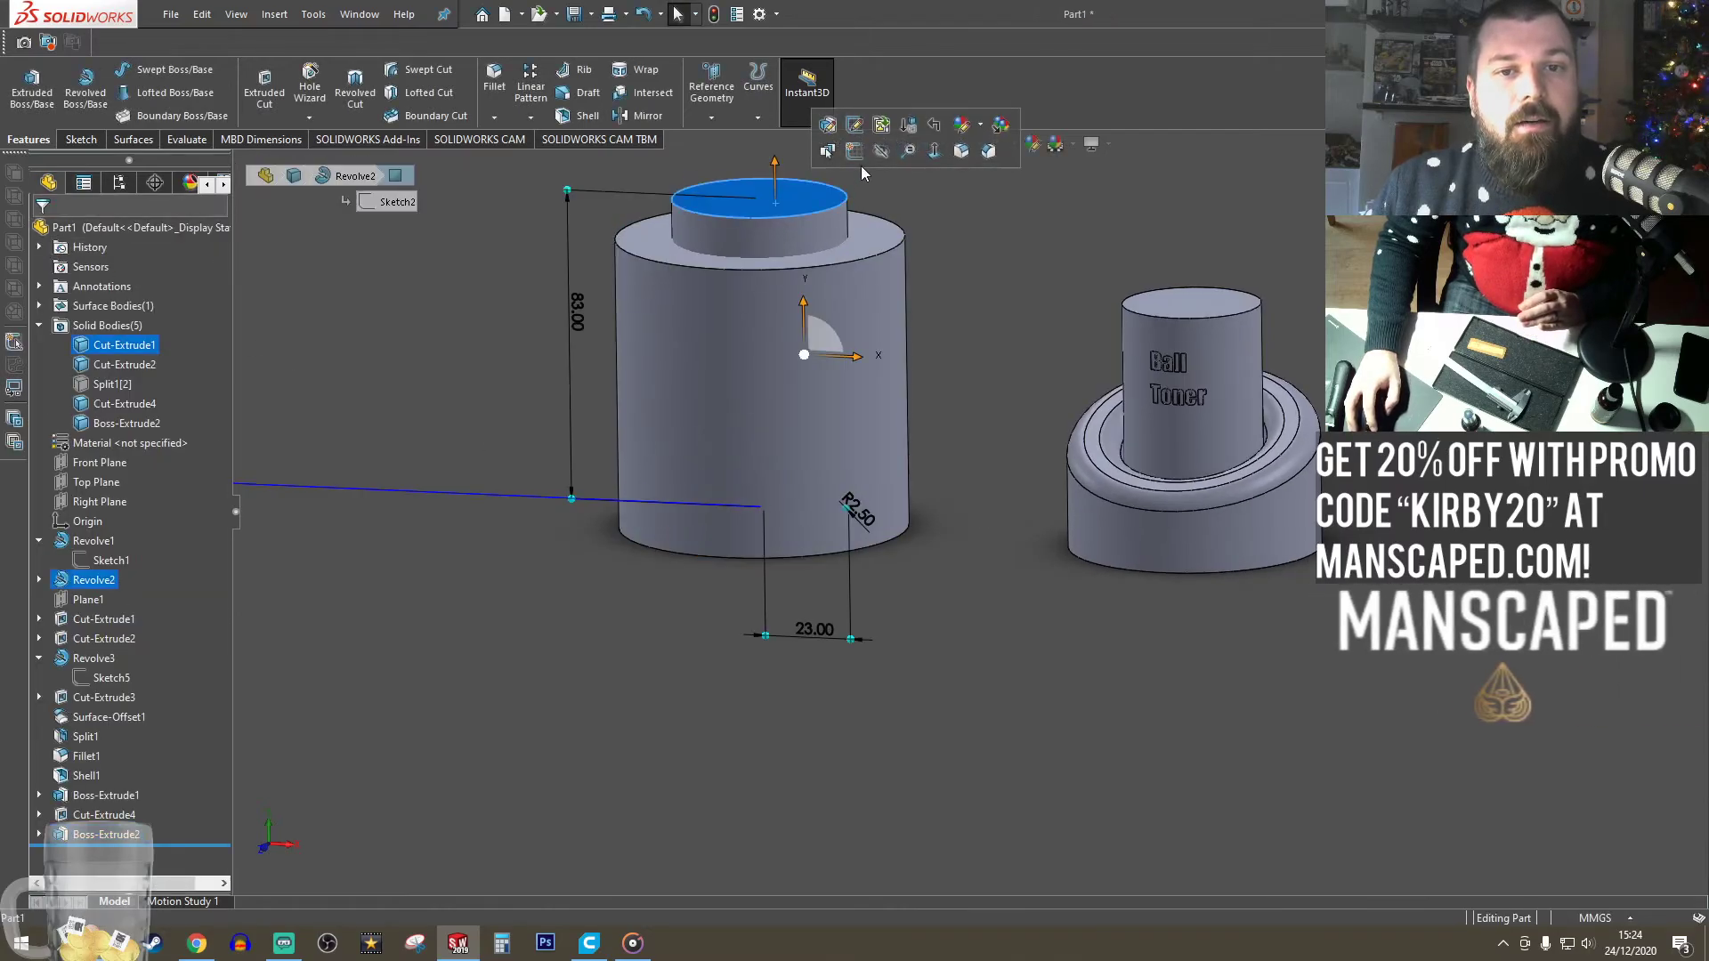
{"action": "left_click", "coordinate": [898, 189]}
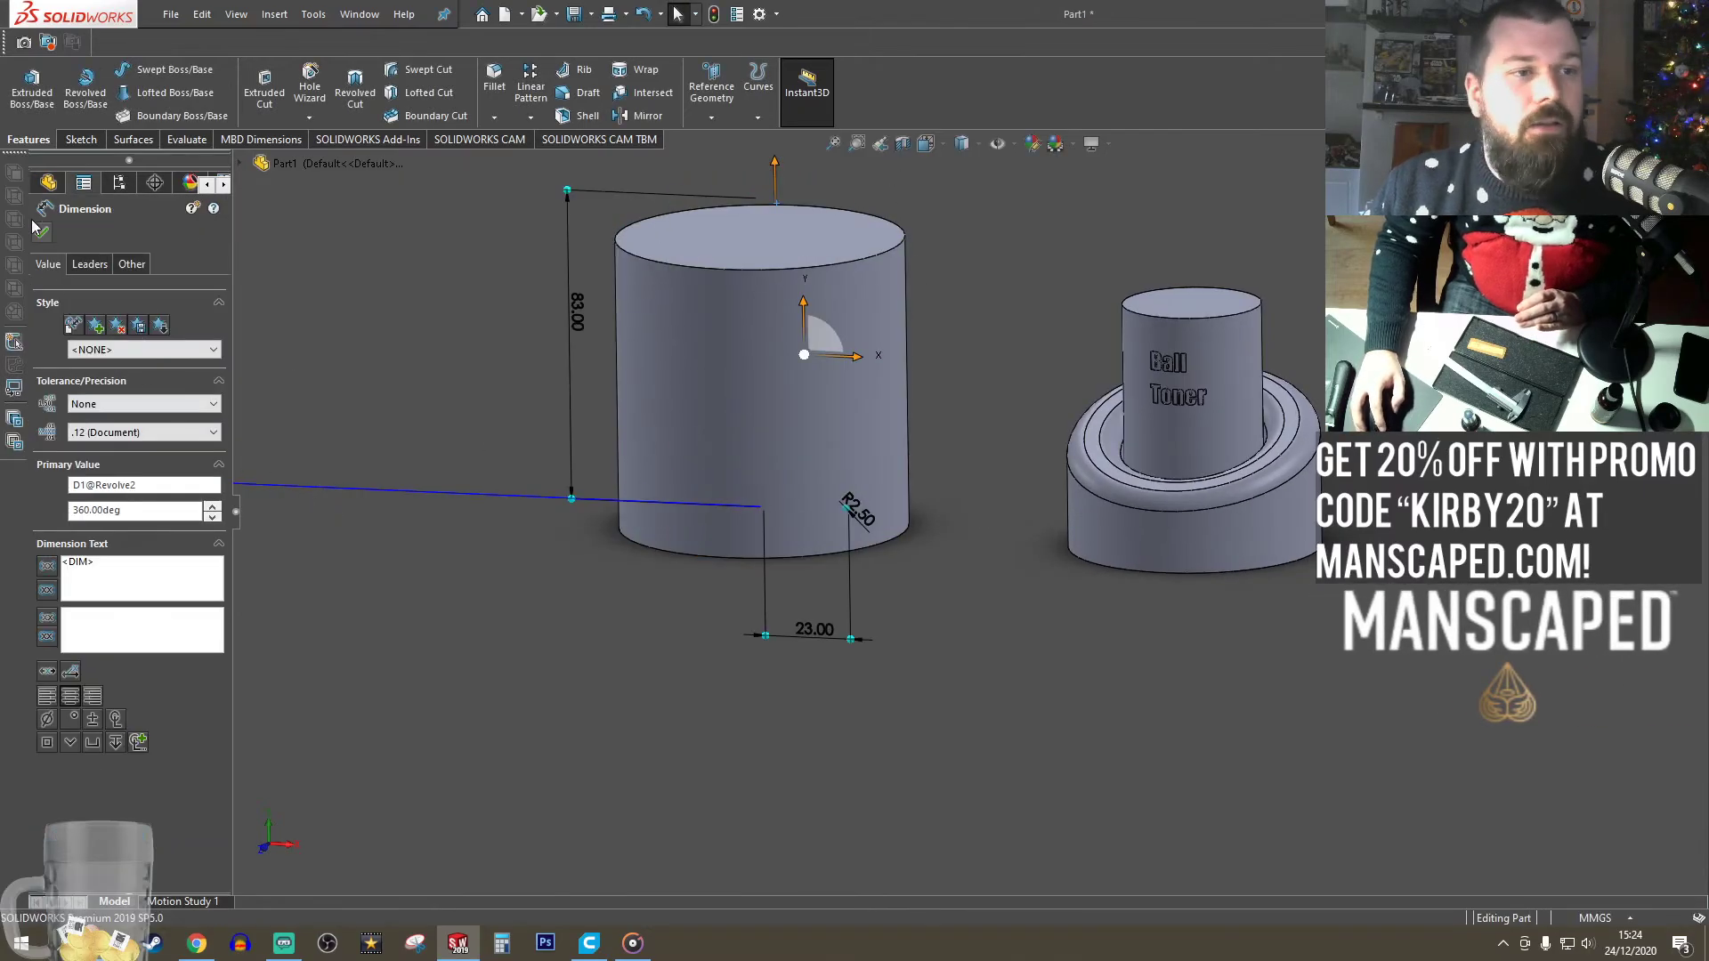
{"action": "left_click", "coordinate": [41, 232]}
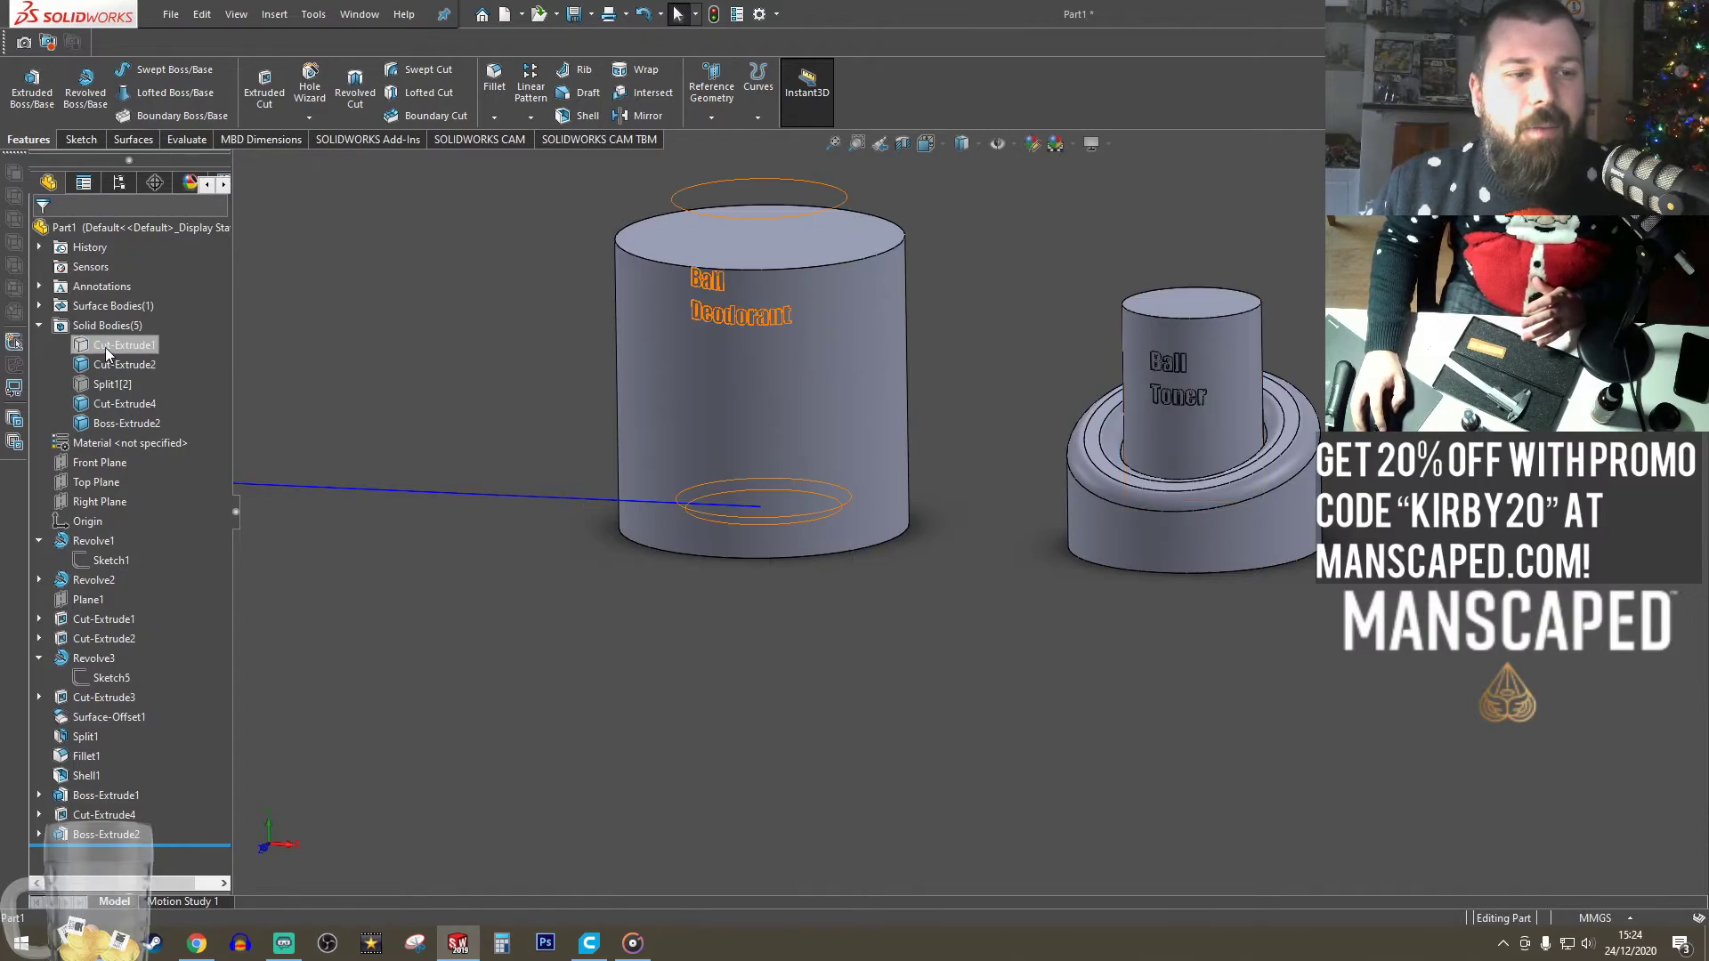
{"action": "left_click", "coordinate": [105, 347]}
{"action": "left_click", "coordinate": [129, 323]}
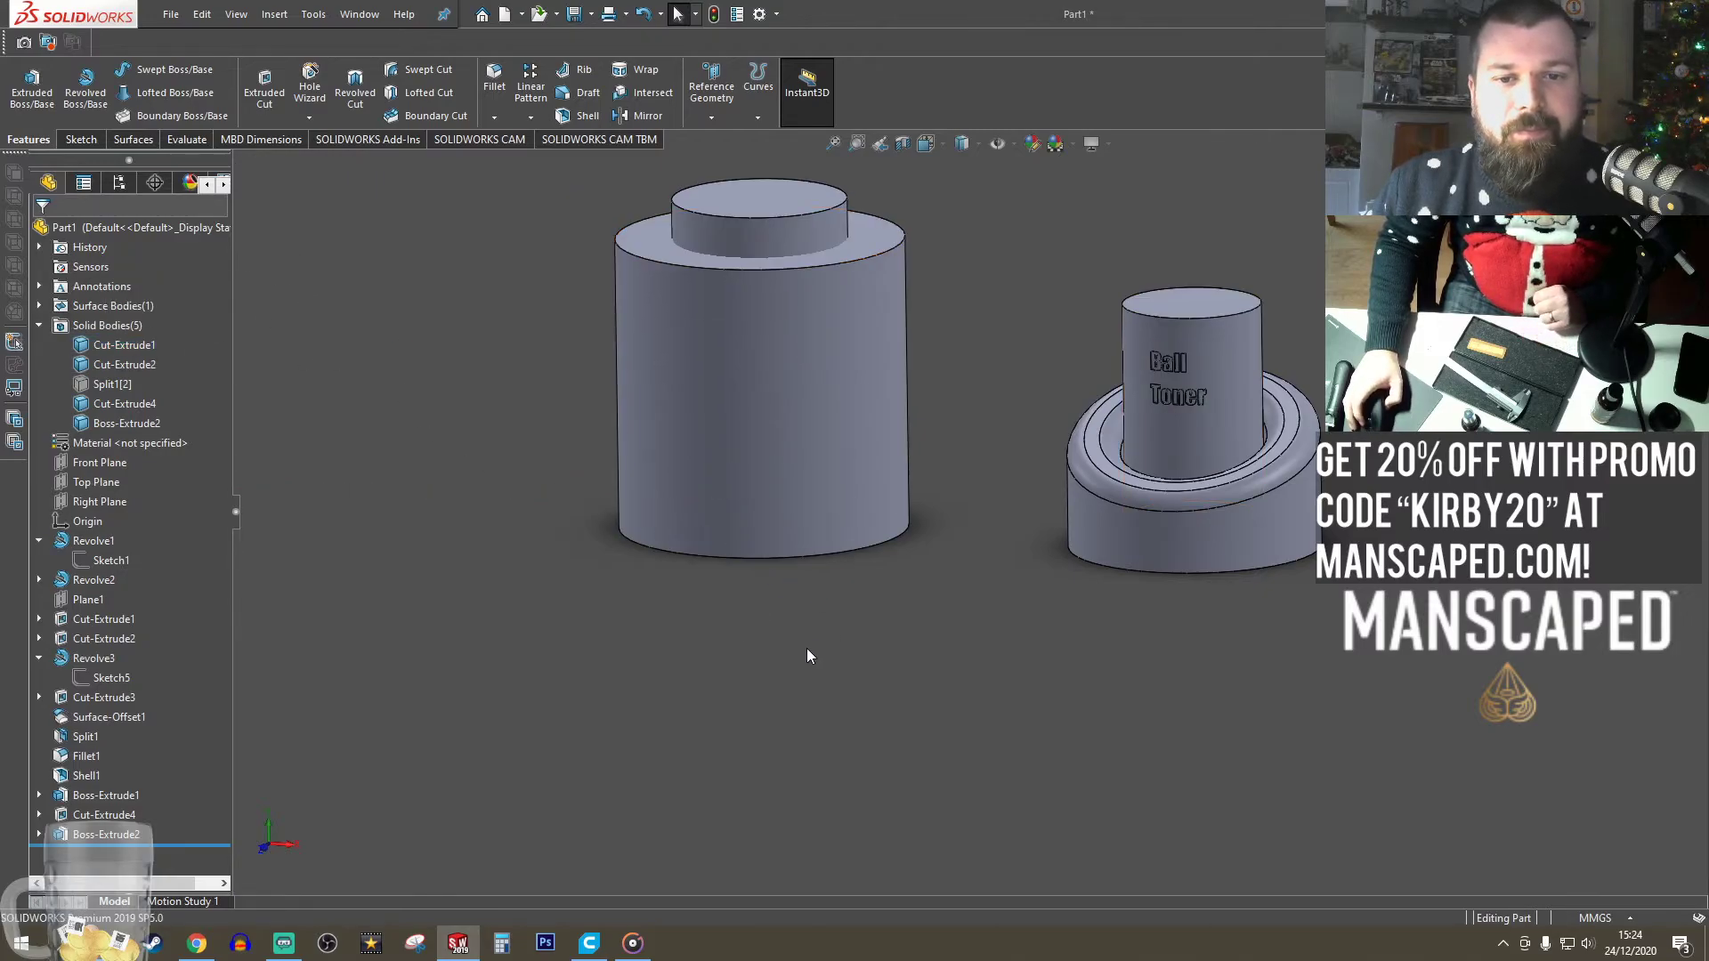
- Compare the new block with the toner holder, and start a line sketch on the Right Plane in the Right view
{"action": "middle_click_drag", "start_coordinate": [806, 648], "coordinate": [794, 443]}
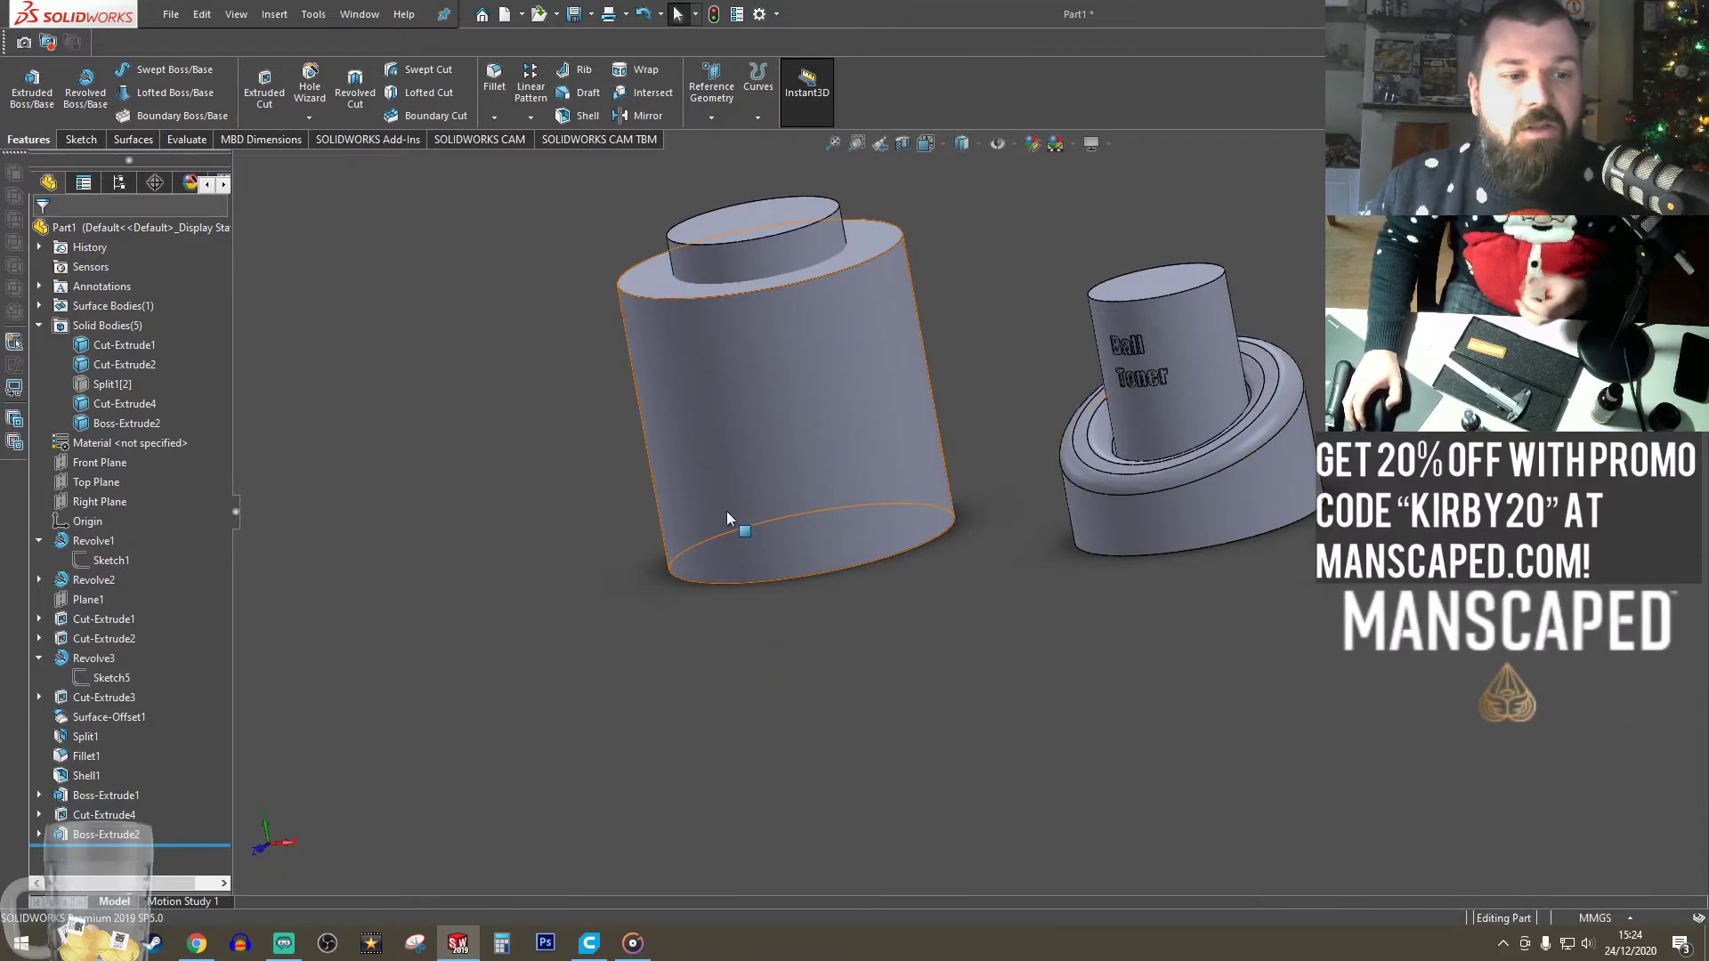
{"action": "middle_click_drag", "start_coordinate": [753, 566], "coordinate": [1144, 491]}
{"action": "left_click", "coordinate": [1217, 459]}
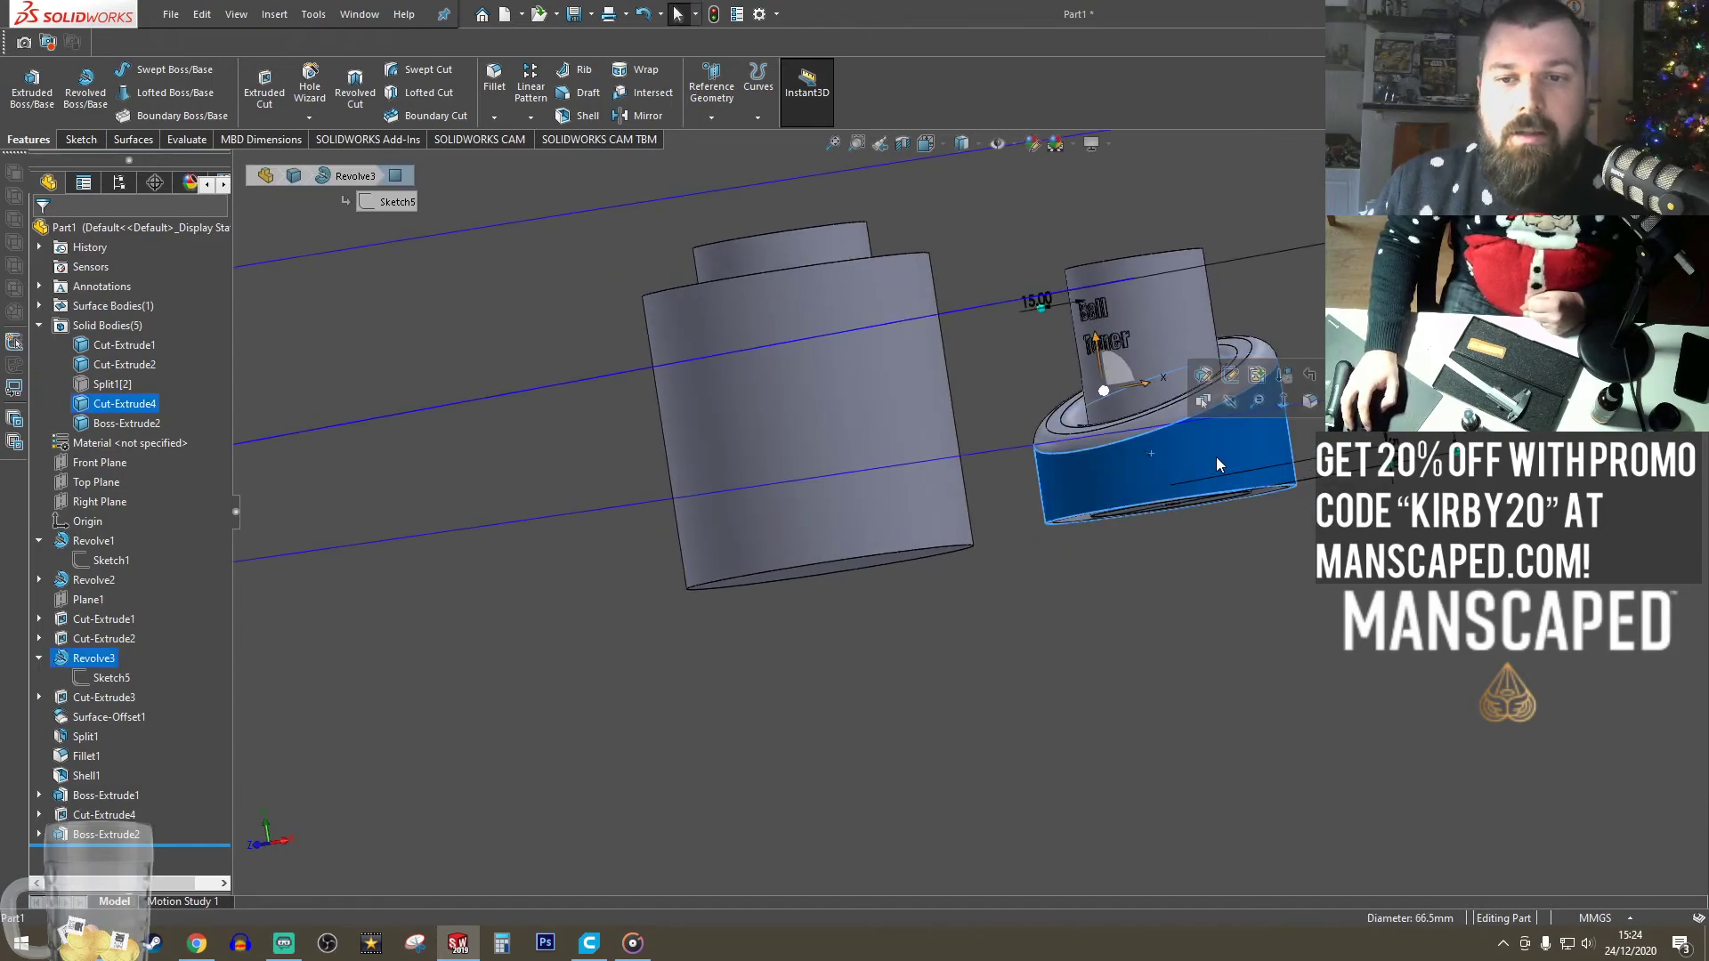
{"action": "left_click", "coordinate": [891, 512]}
{"action": "middle_click_drag", "start_coordinate": [912, 657], "coordinate": [1157, 612]}
{"action": "key", "text": "space"}
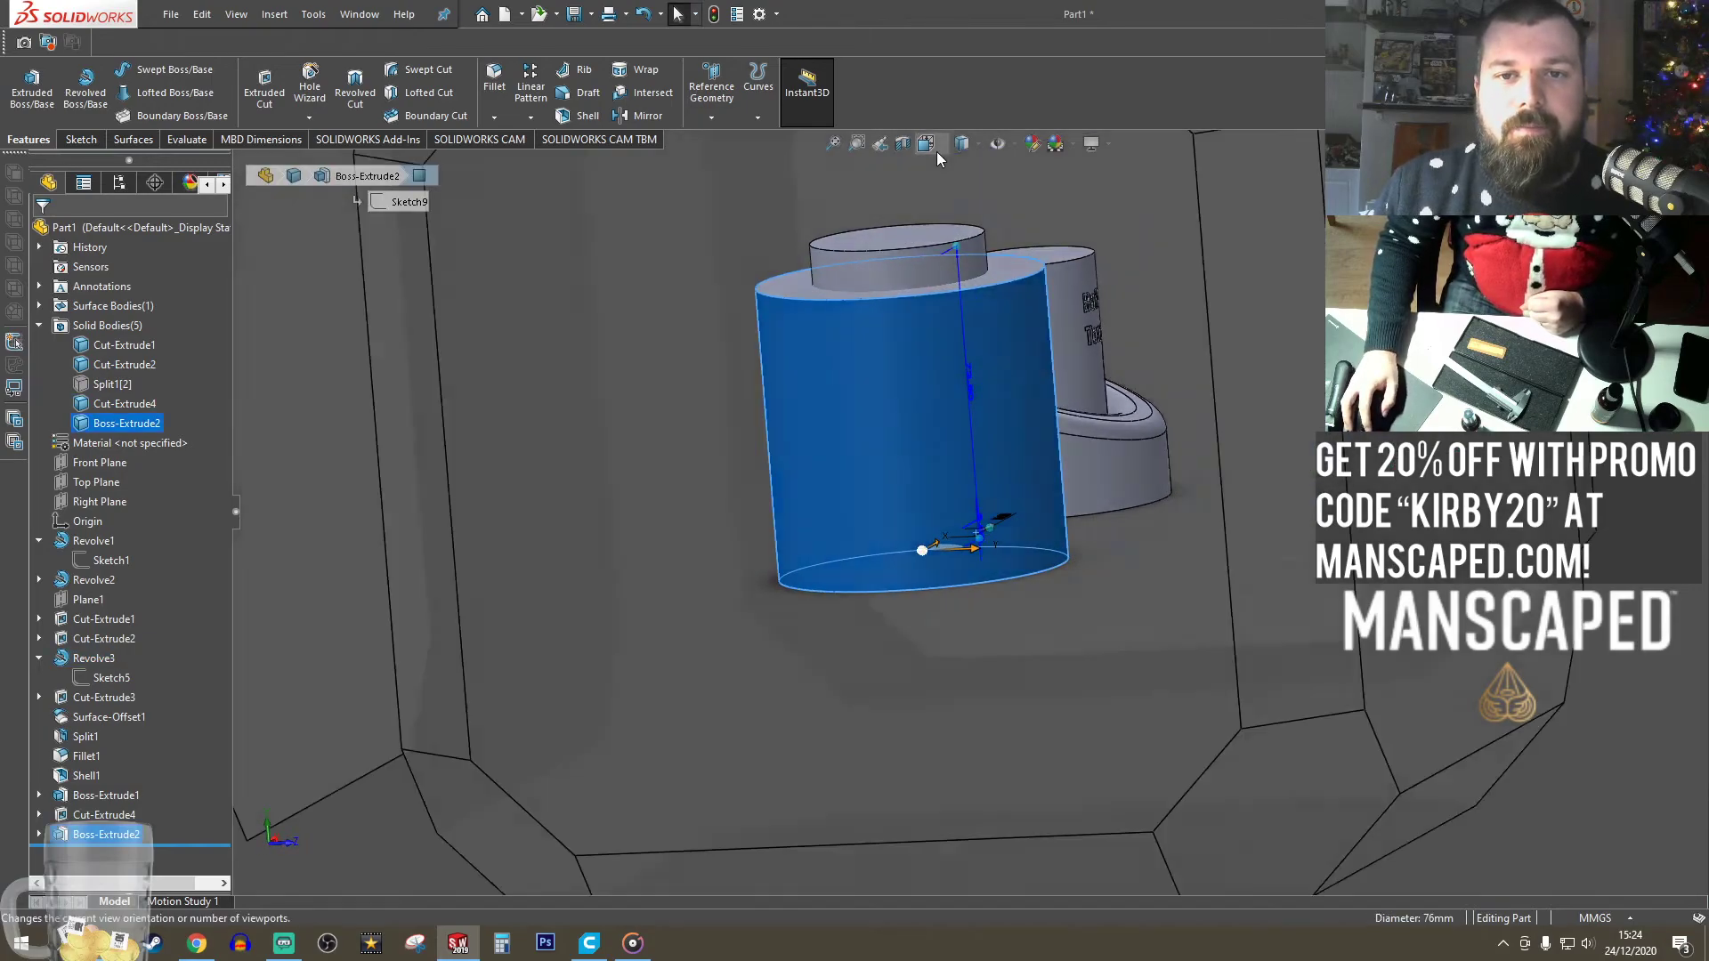
{"action": "left_click", "coordinate": [986, 213]}
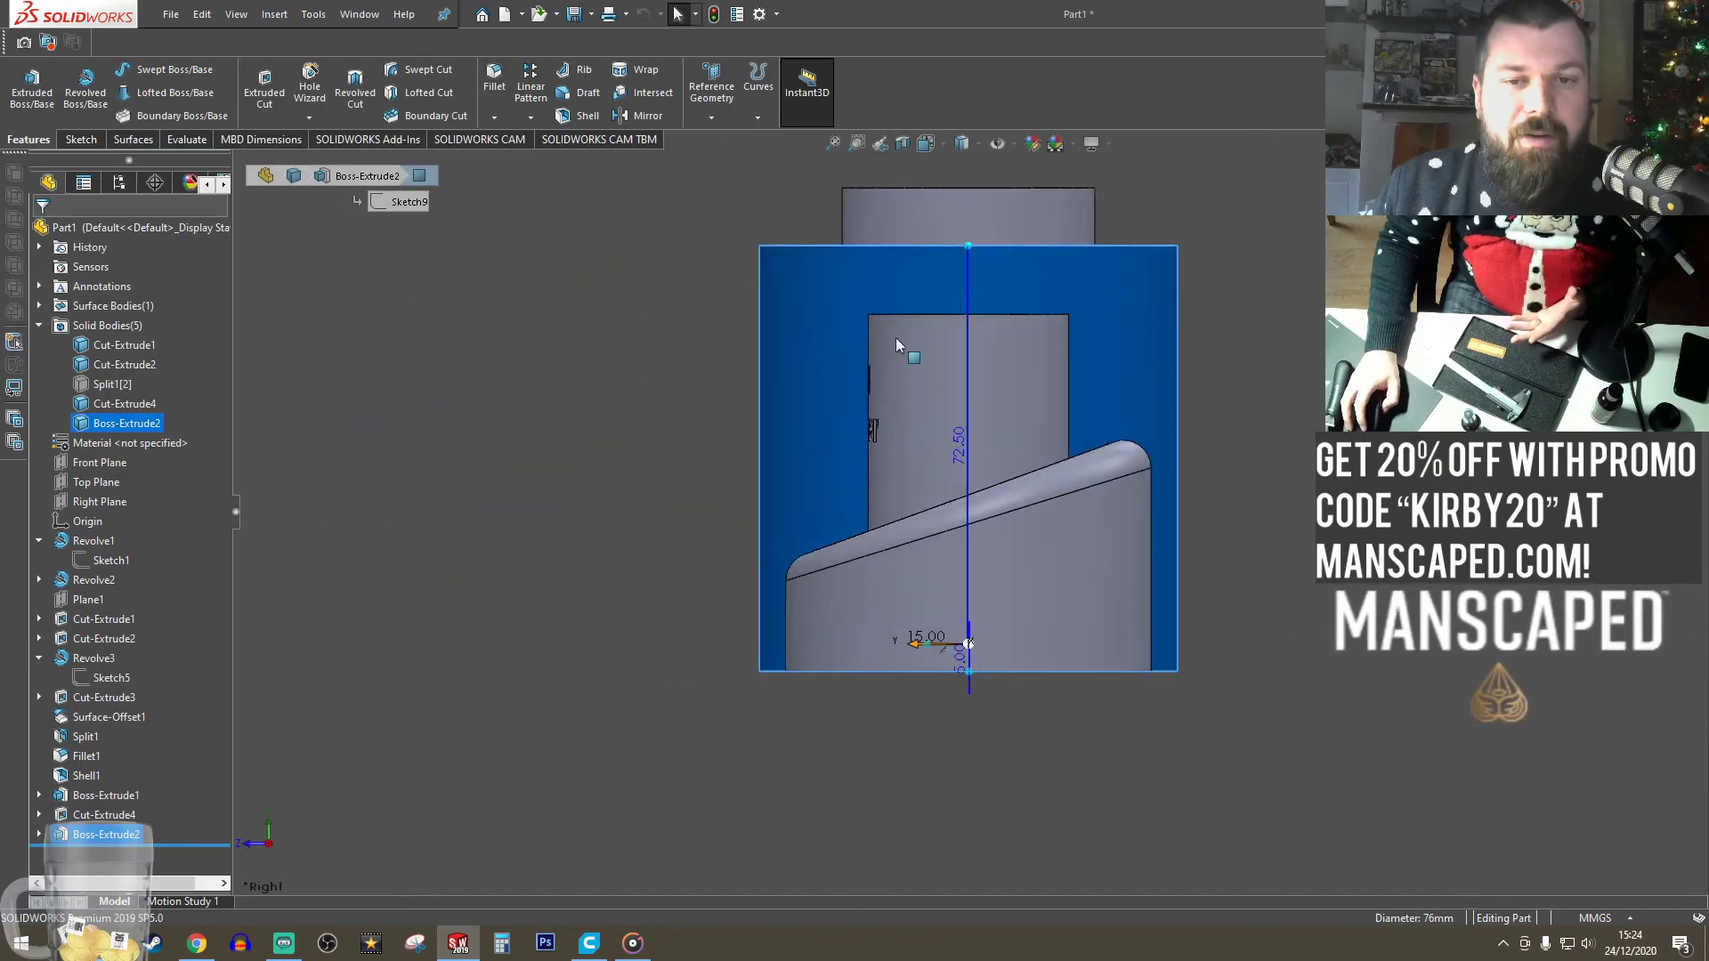
{"action": "left_click", "coordinate": [78, 140]}
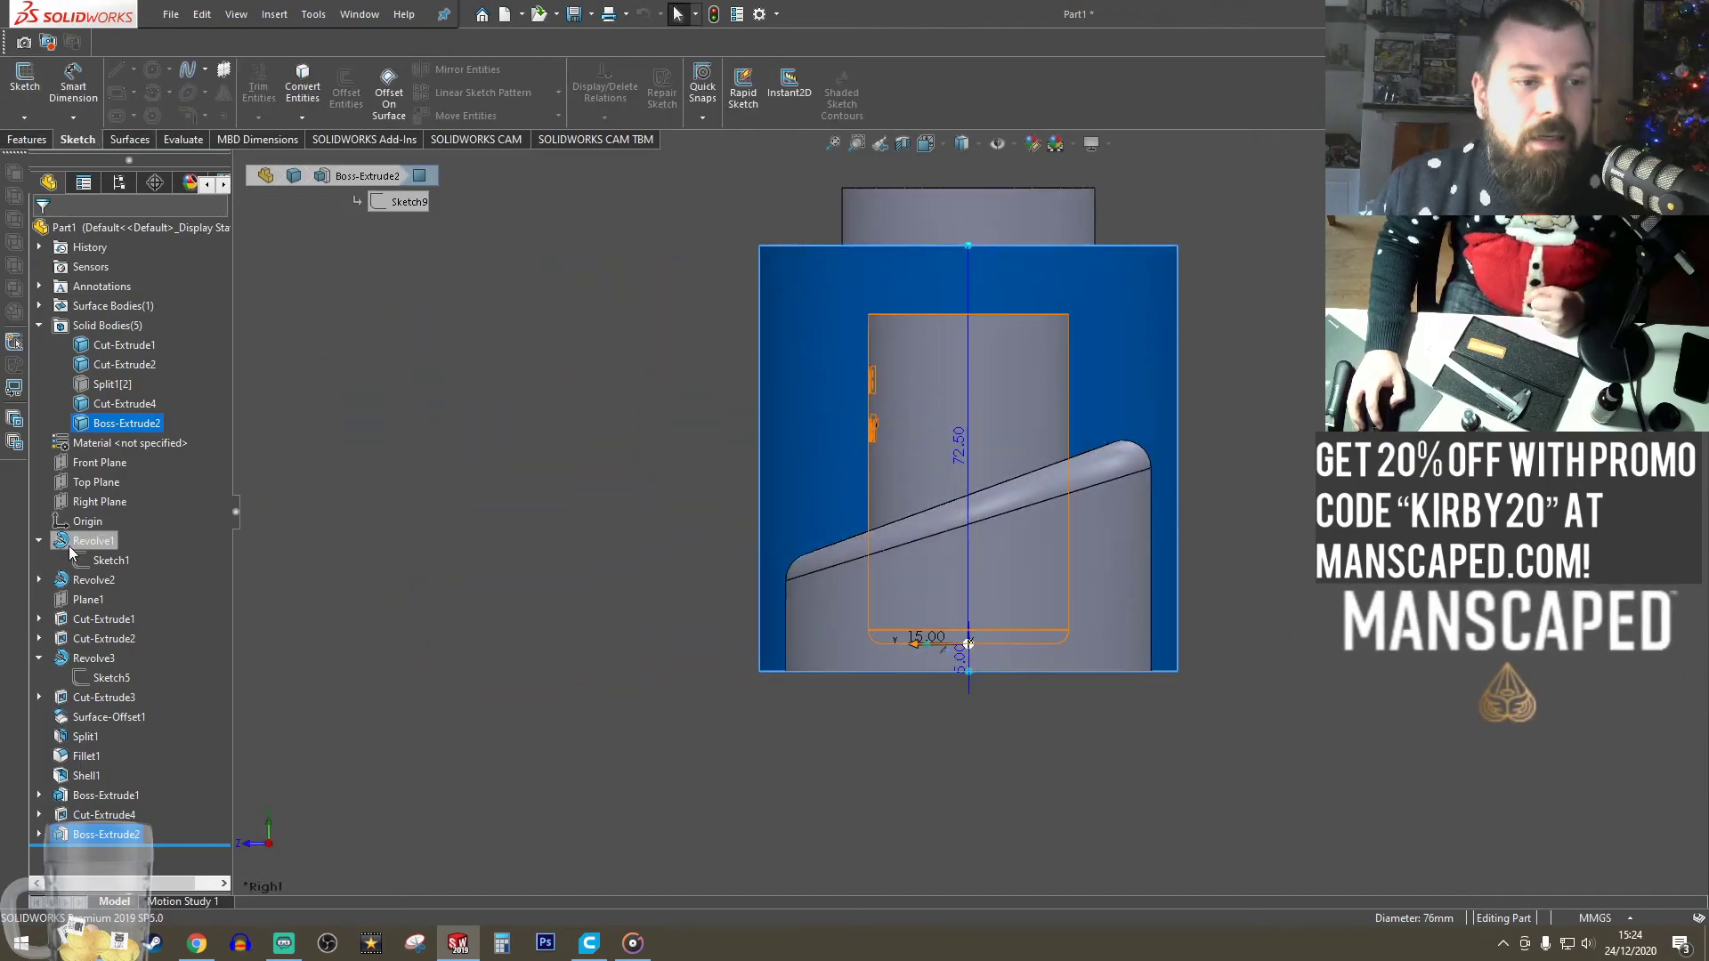
{"action": "left_click", "coordinate": [98, 501]}
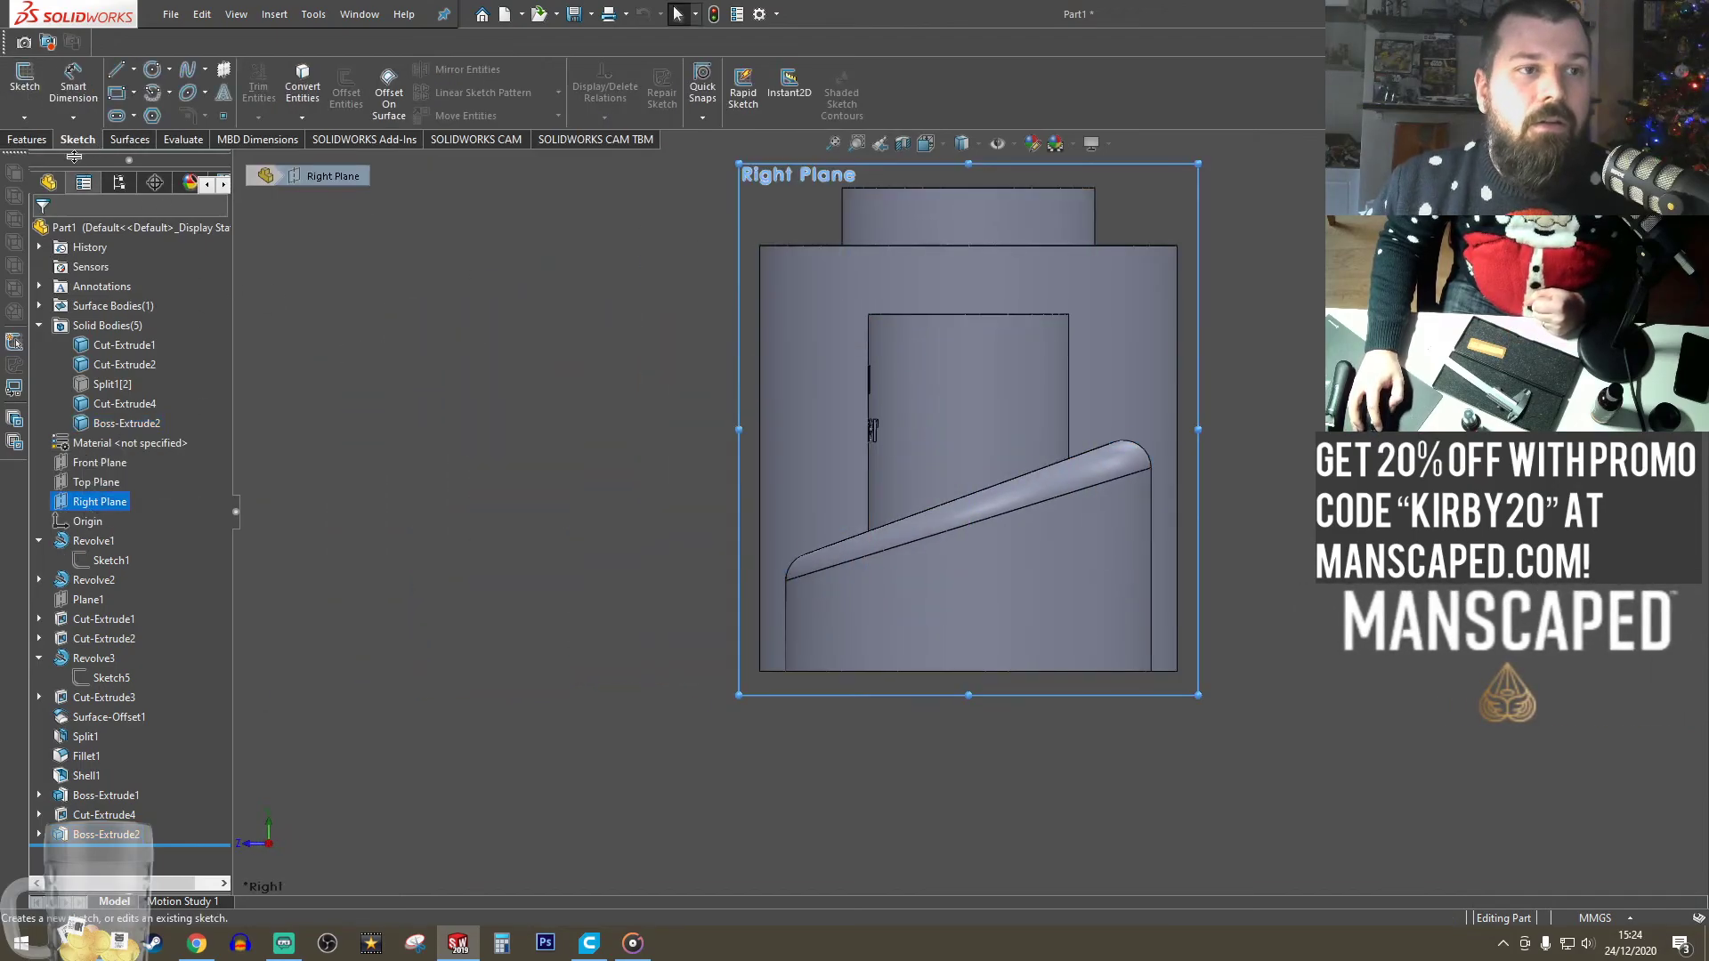
{"action": "left_click", "coordinate": [134, 71]}
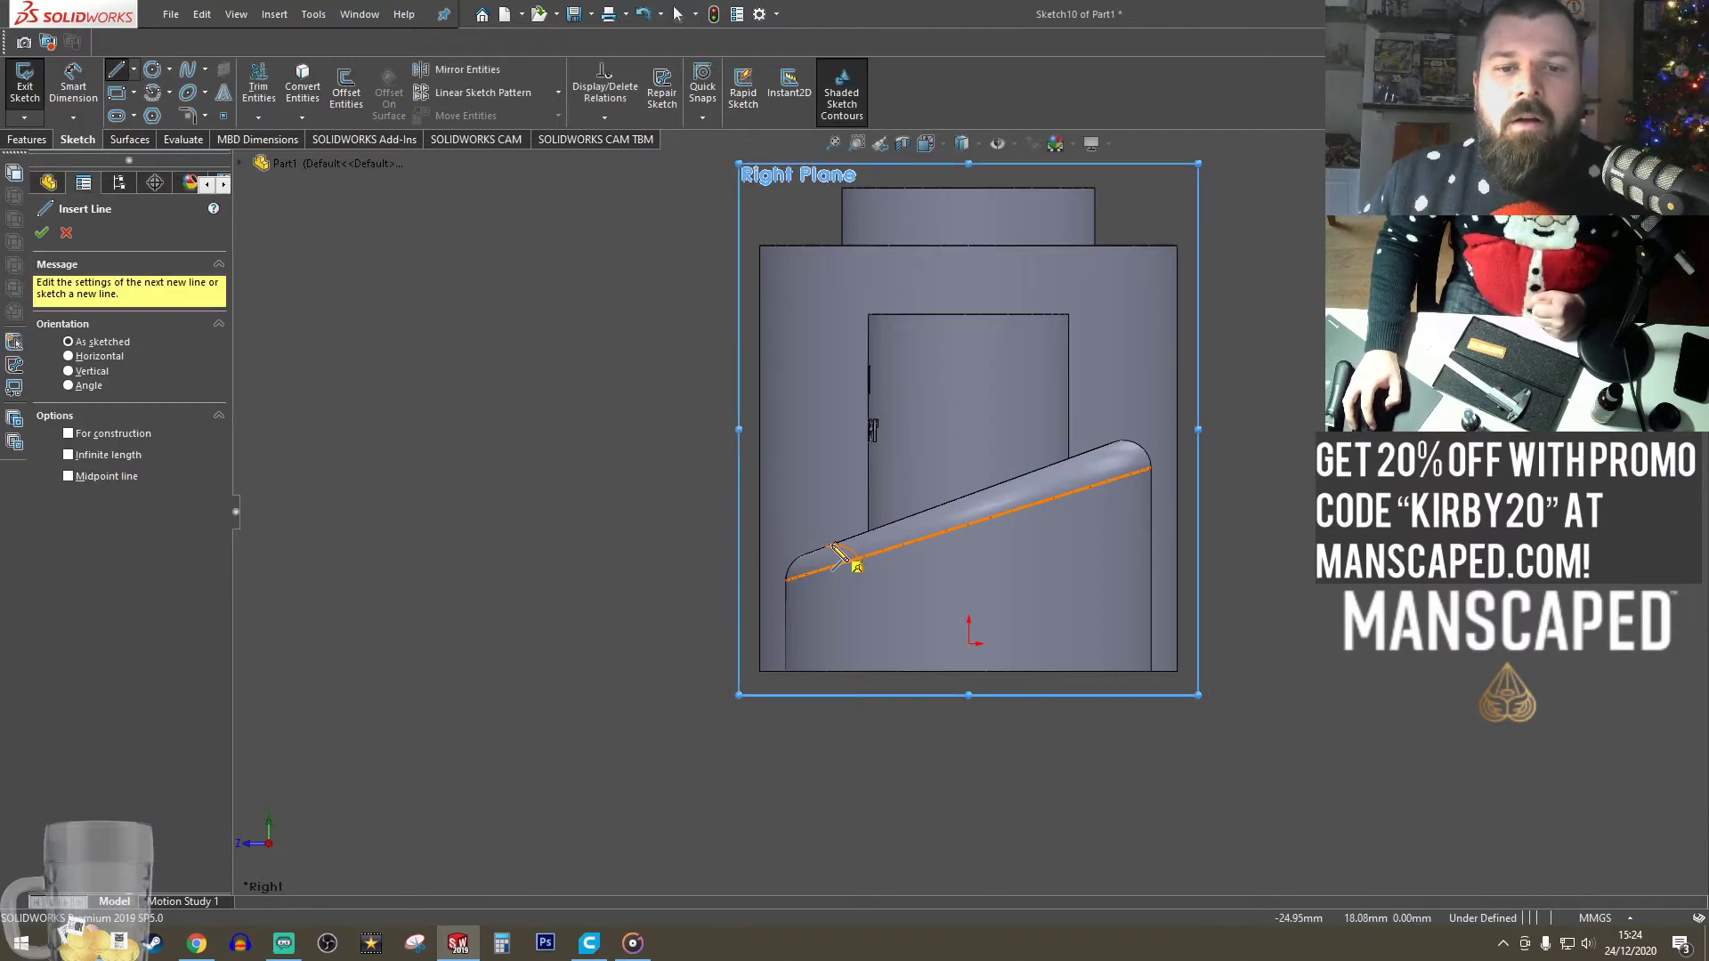
- Sketch a sloped line about 196 mm long across the outer cylinder on the Right Plane
{"action": "left_click", "coordinate": [675, 558]}
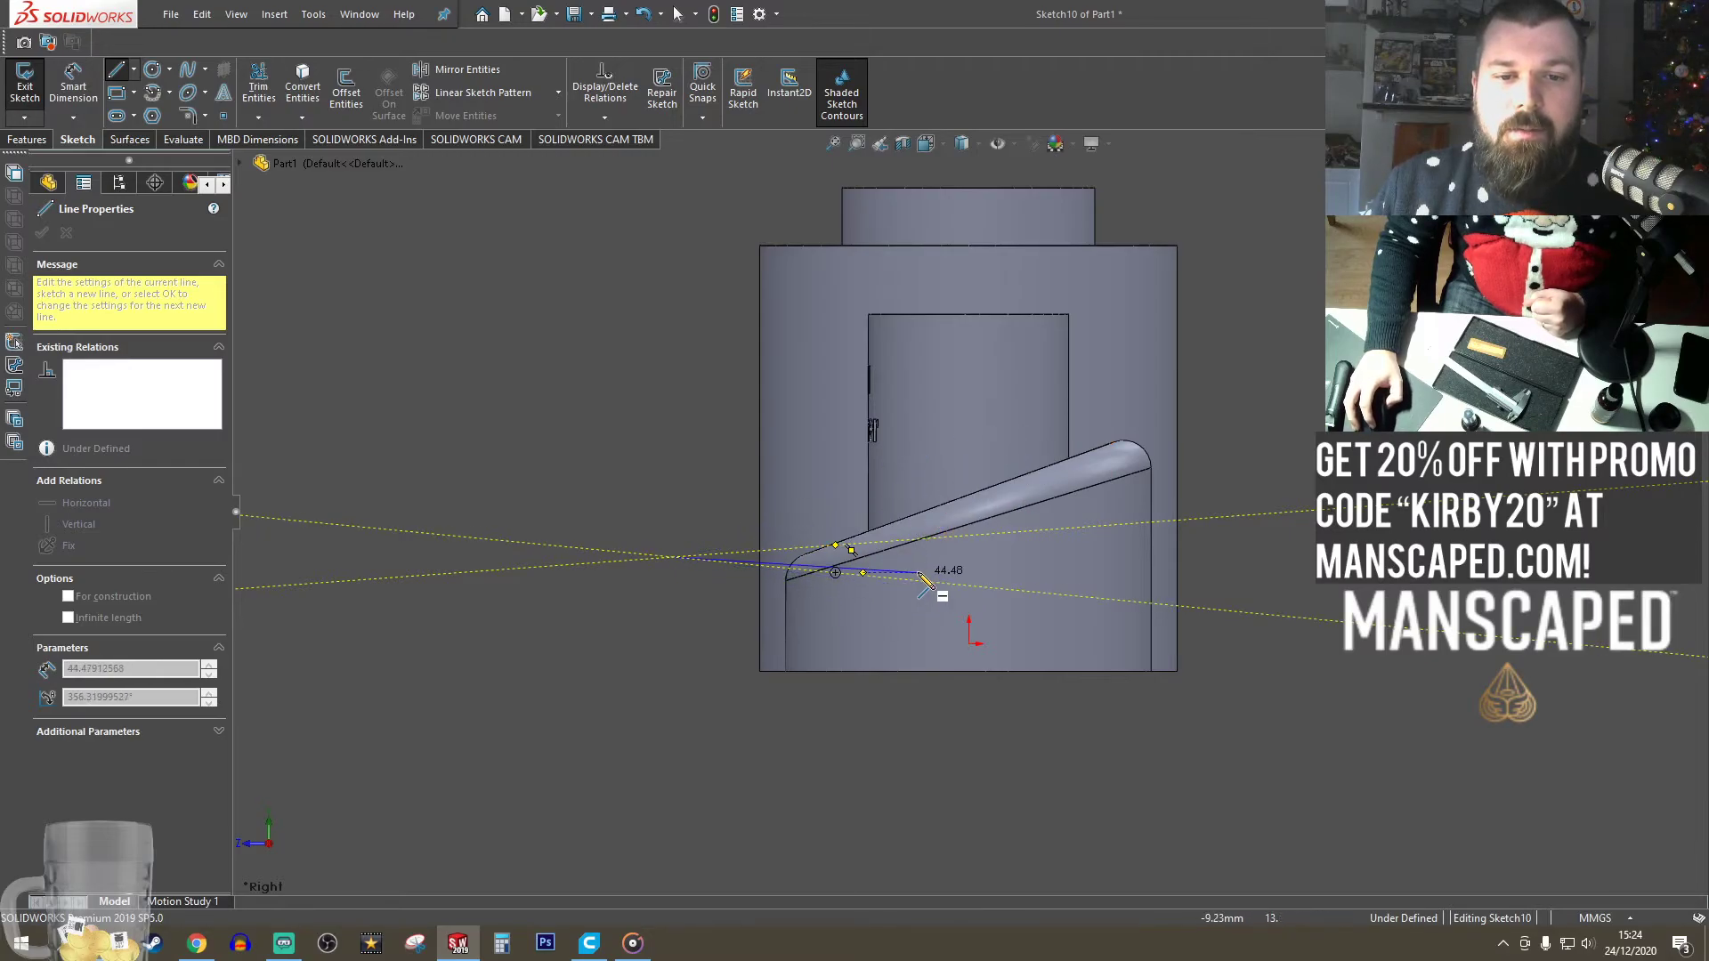
{"action": "key", "text": "Escape"}
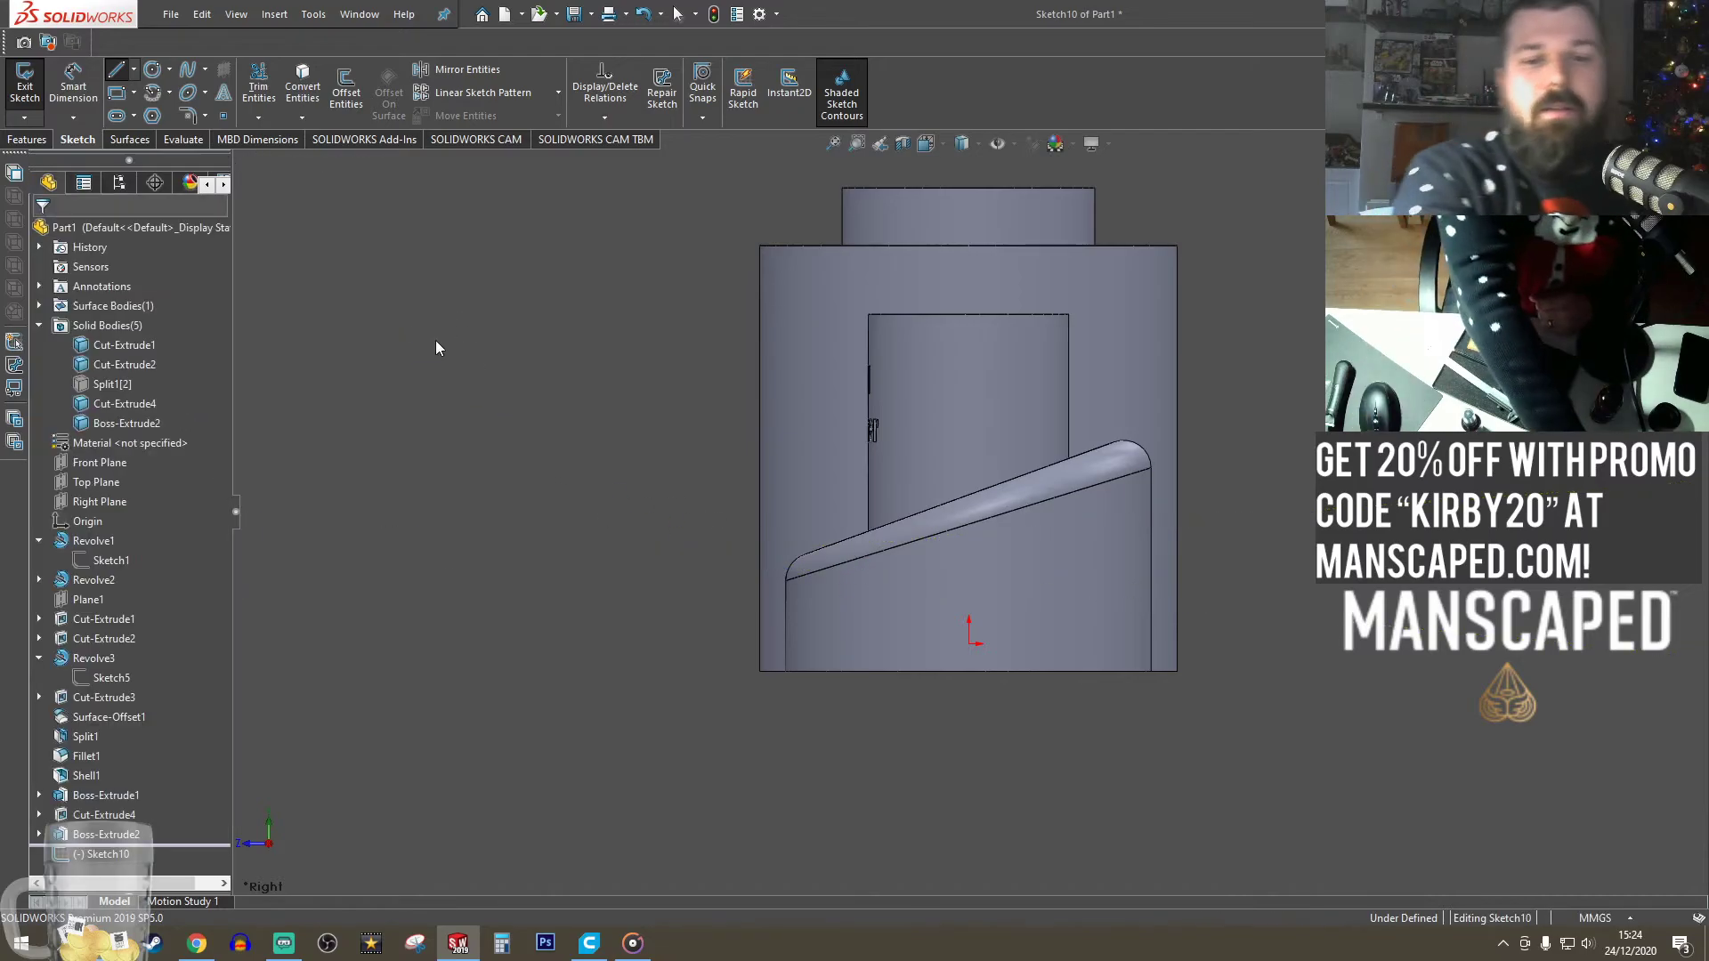
{"action": "key", "text": "l"}
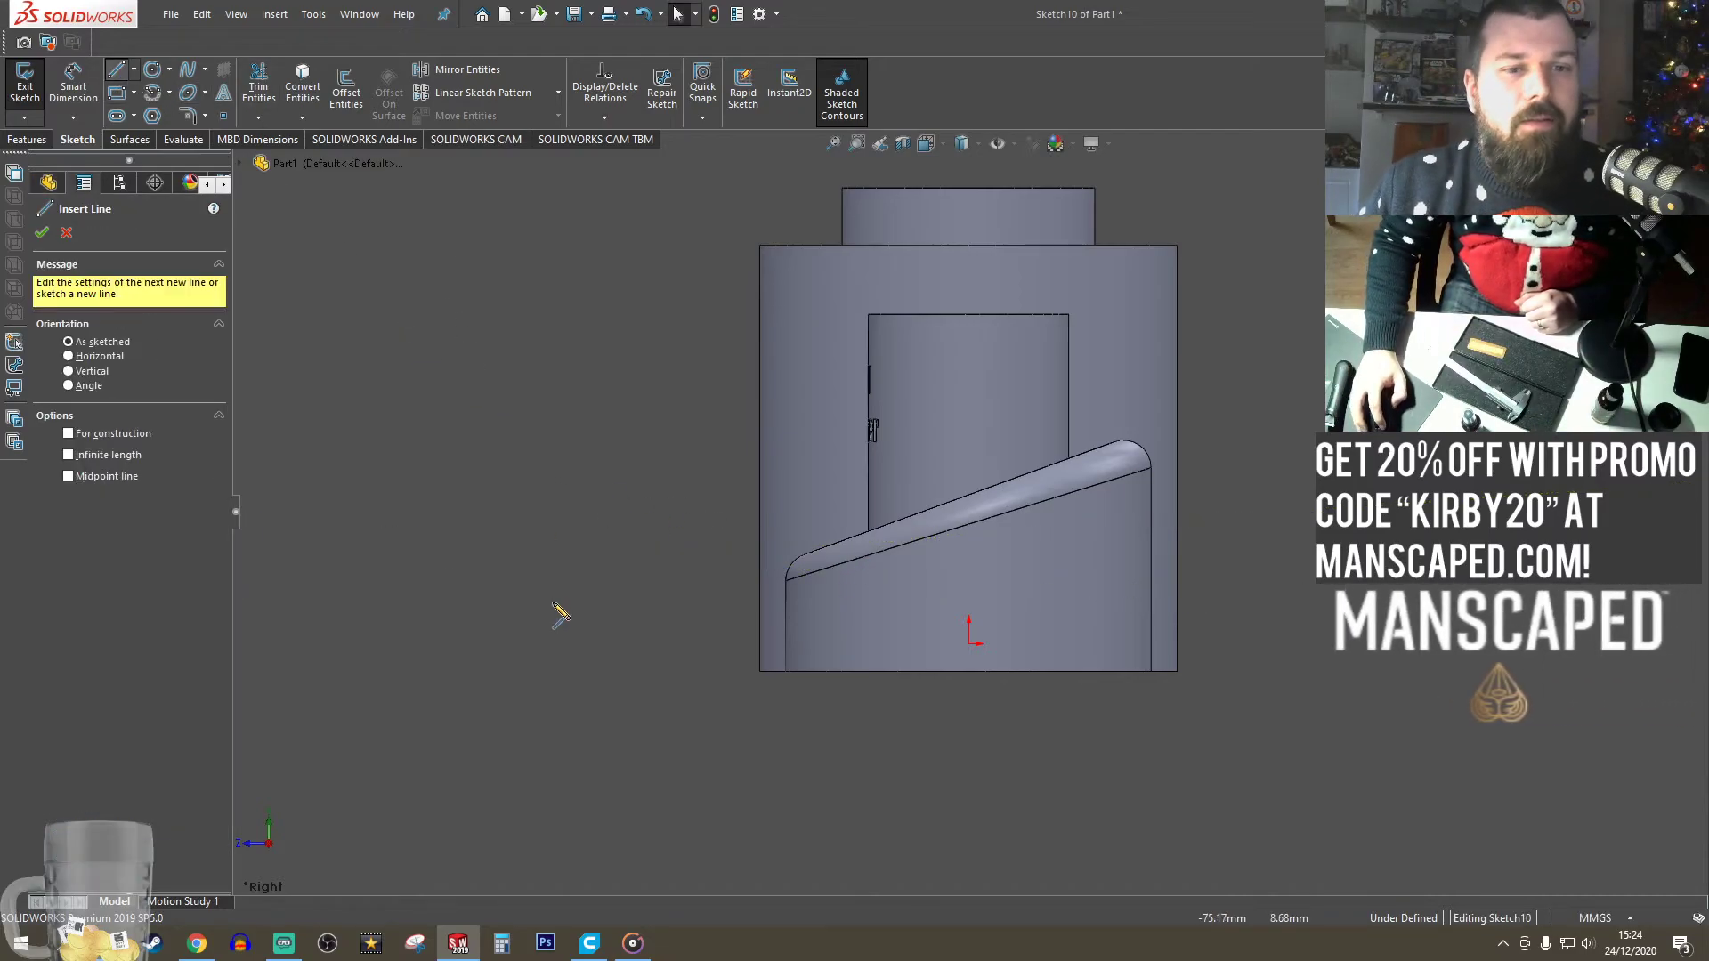
{"action": "left_click", "coordinate": [585, 521]}
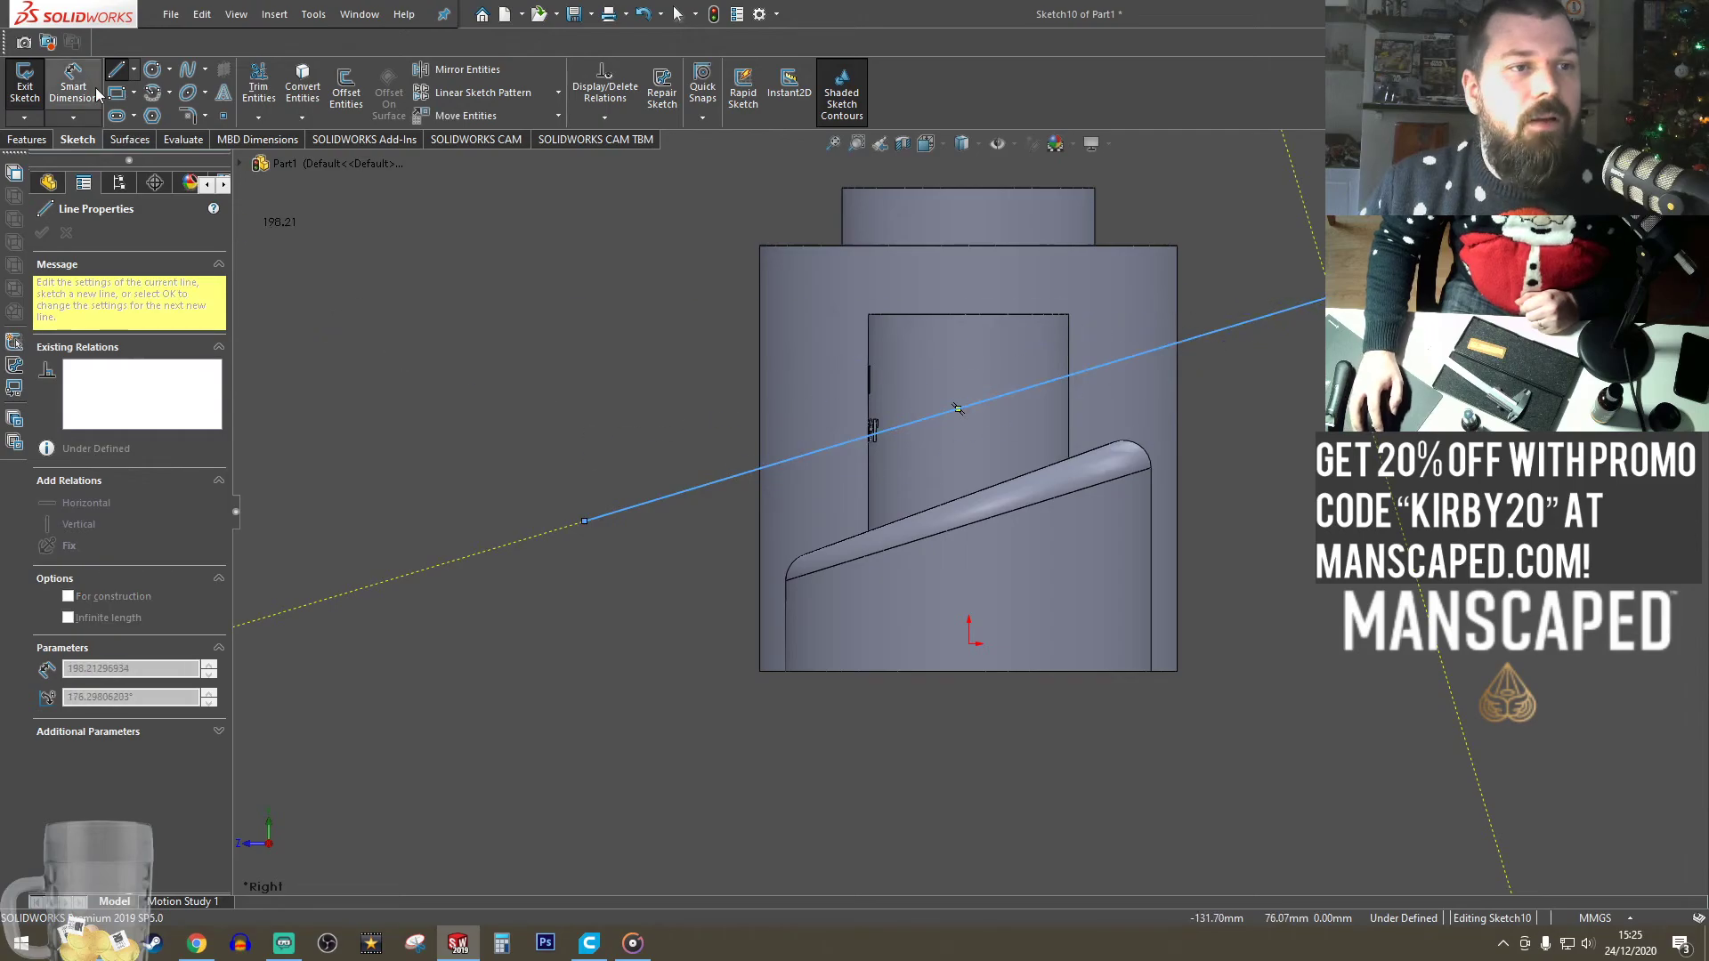
{"action": "left_click", "coordinate": [122, 72]}
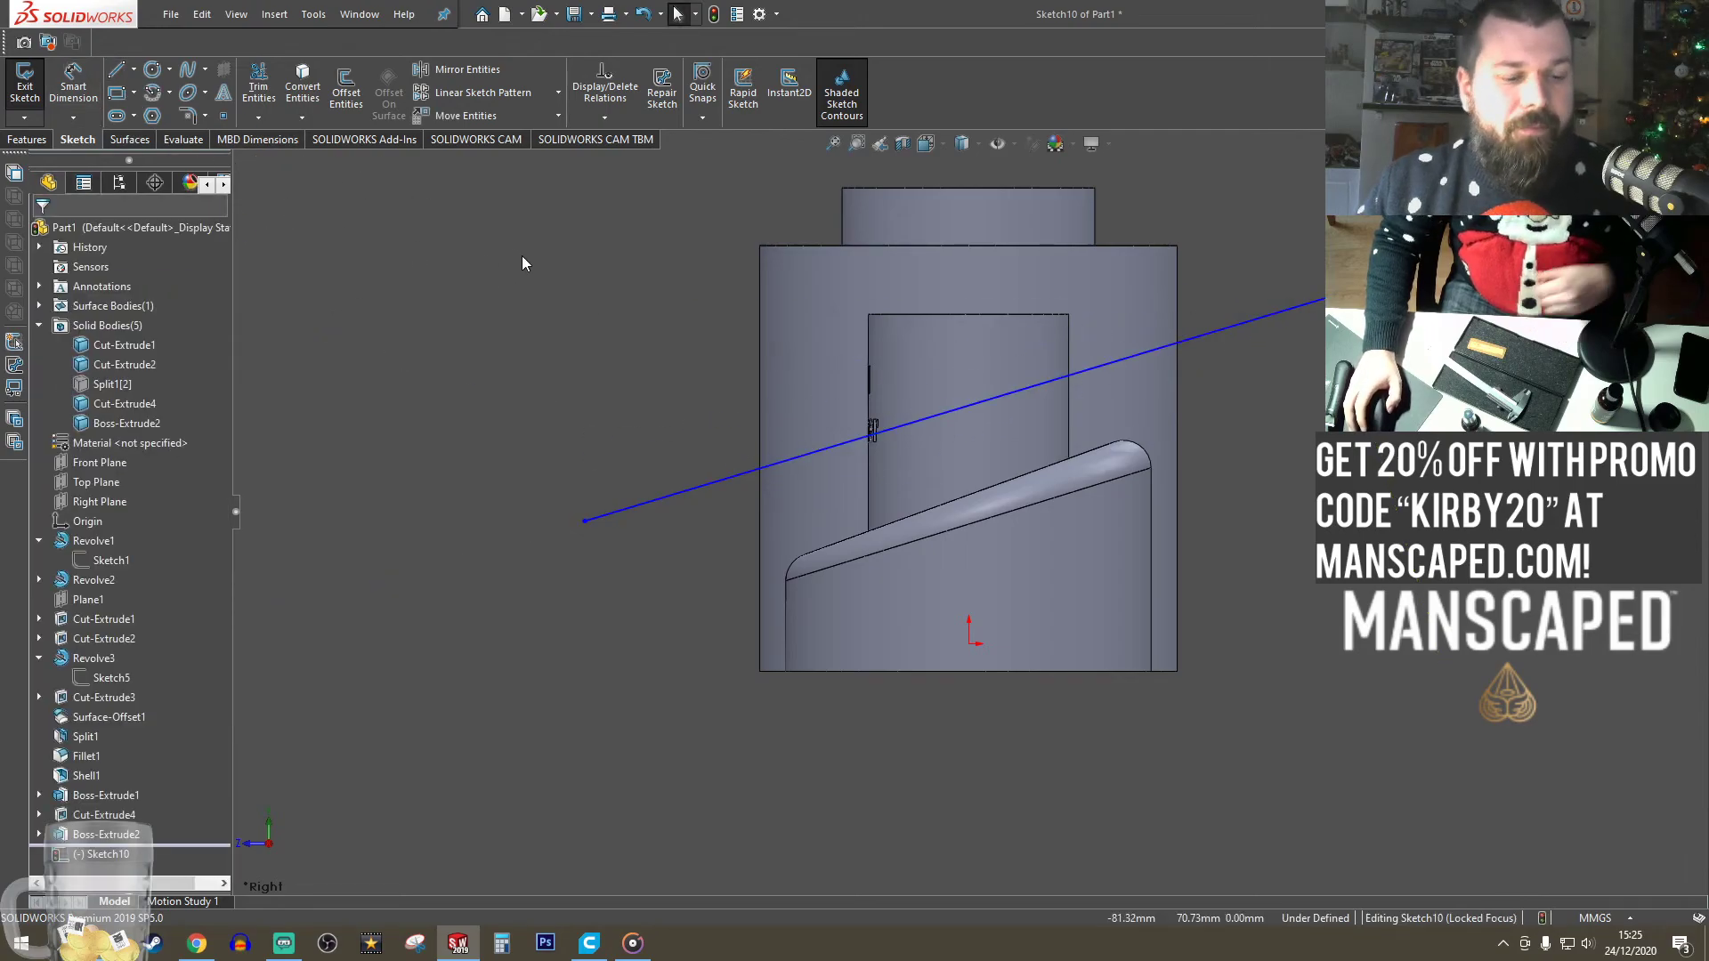
- Sketch a horizontal construction line about 100 mm long, starting on the model's bottom edge and extending past its outer wall
{"action": "left_click", "coordinate": [117, 70]}
{"action": "left_click", "coordinate": [810, 671]}
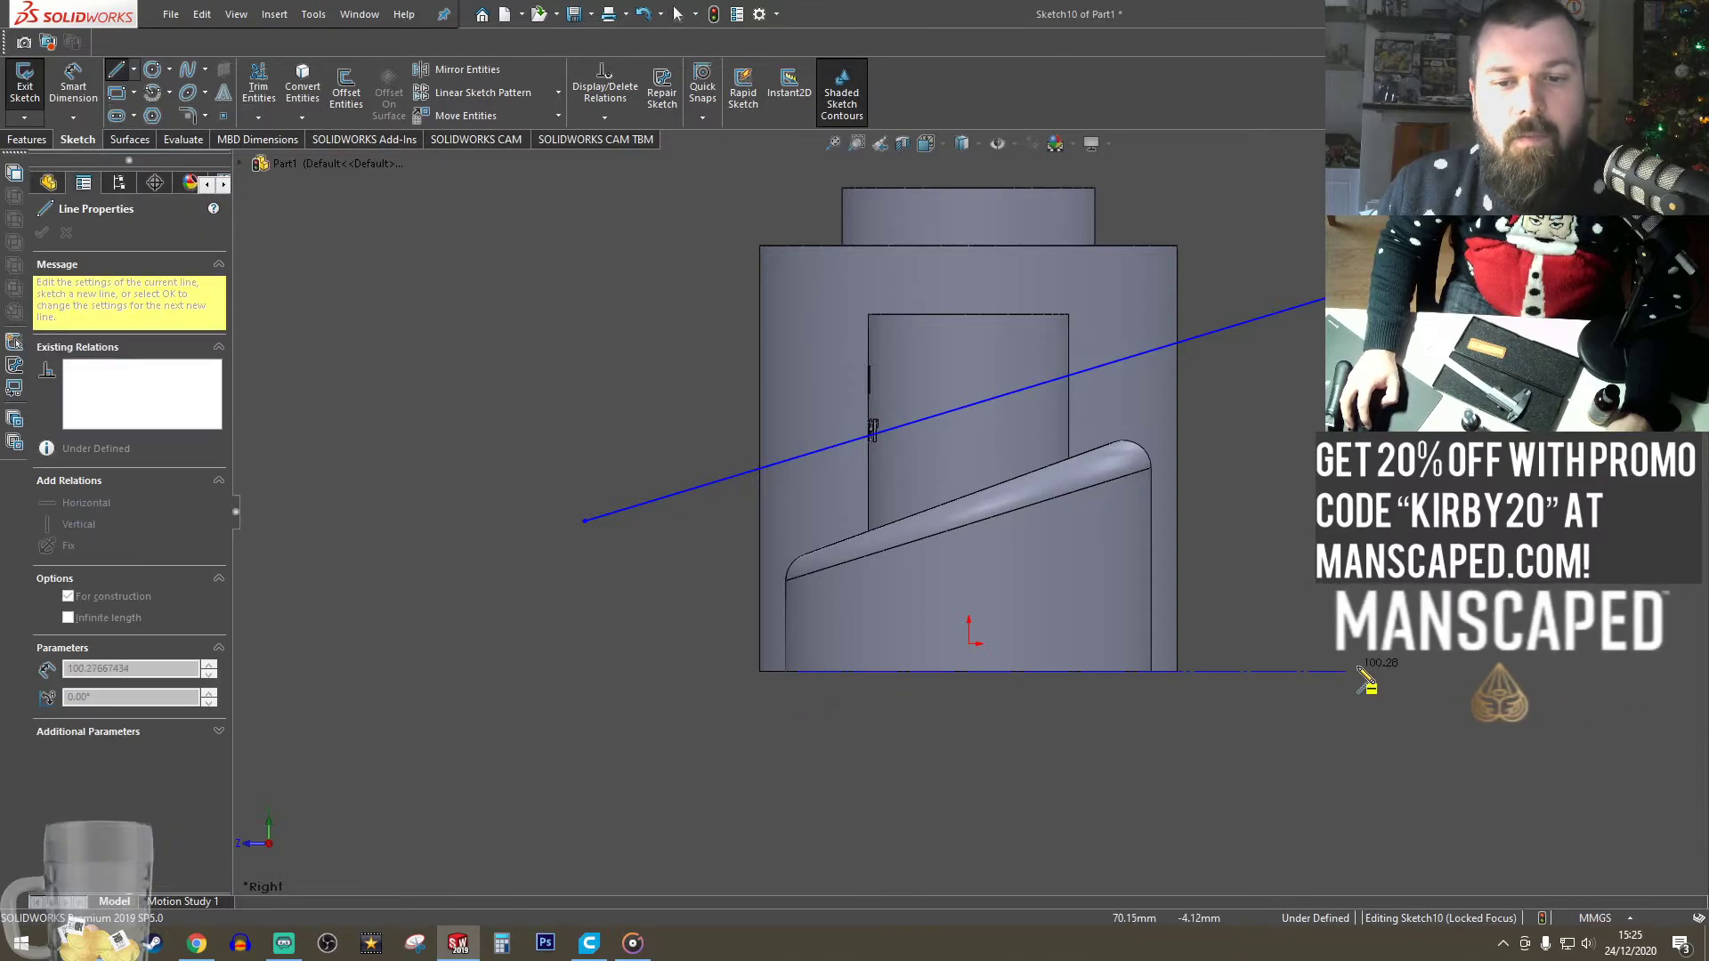
{"action": "left_click", "coordinate": [1386, 672]}
{"action": "key", "text": "Escape"}
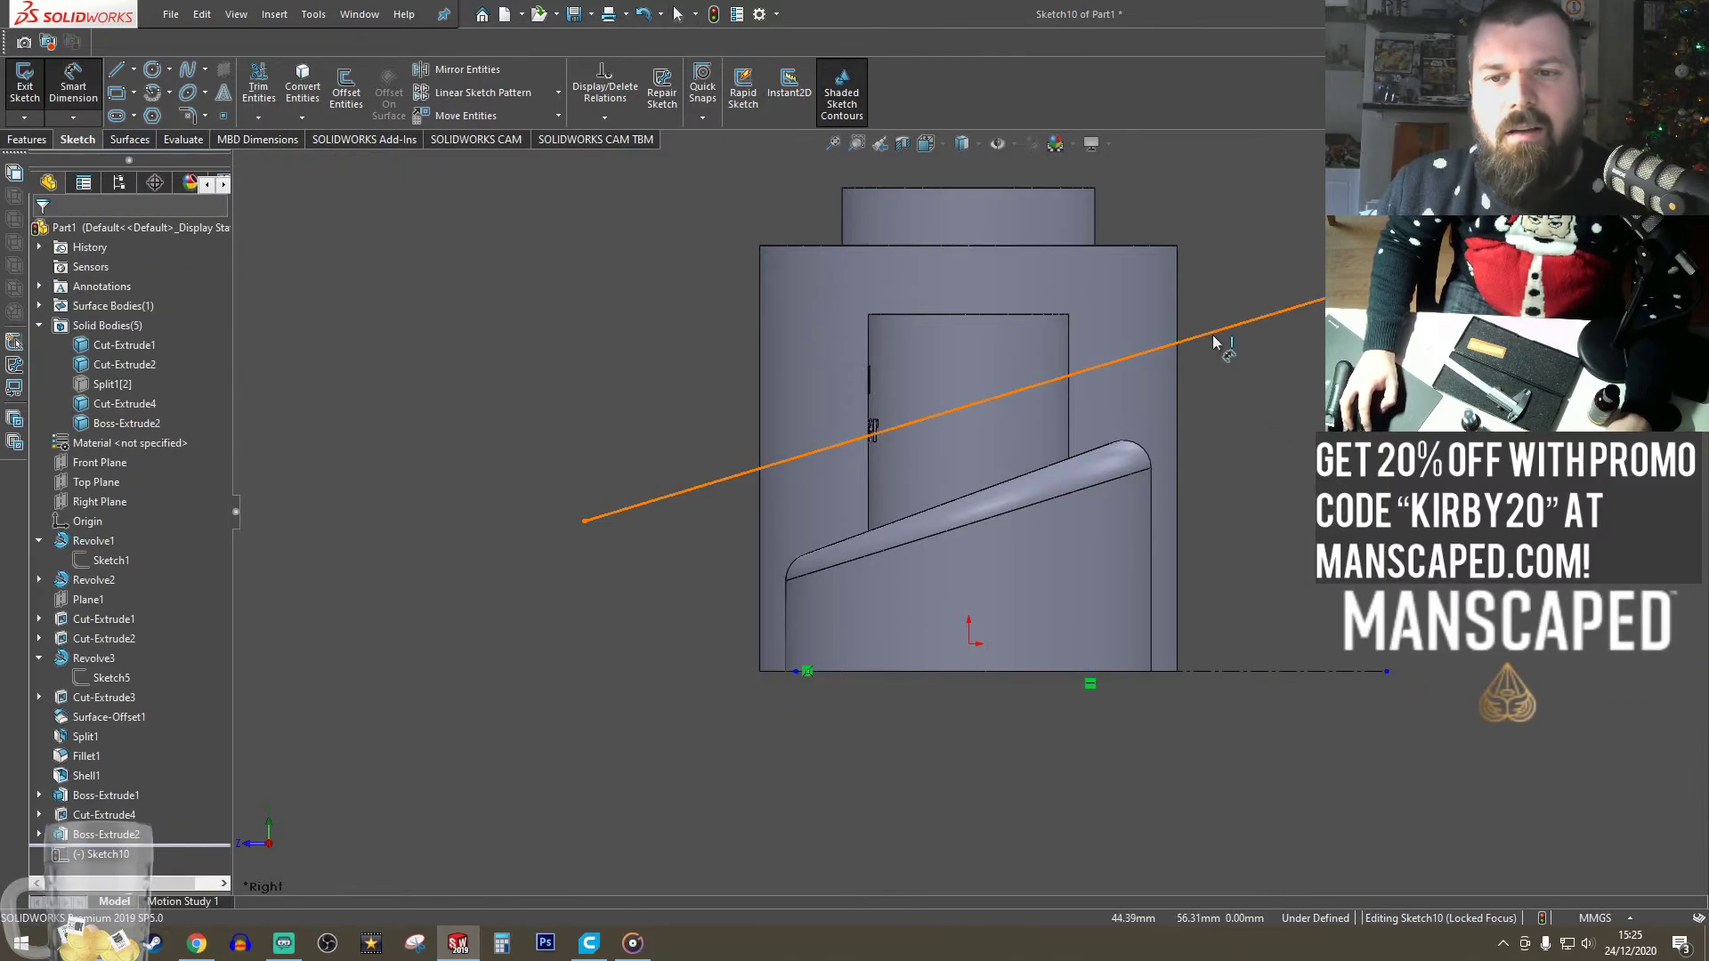
- Dimension the angle between the sloped line and the horizontal construction line at 25 degrees
{"action": "left_click", "coordinate": [1212, 334]}
{"action": "left_click", "coordinate": [1302, 674]}
{"action": "left_click", "coordinate": [1389, 528]}
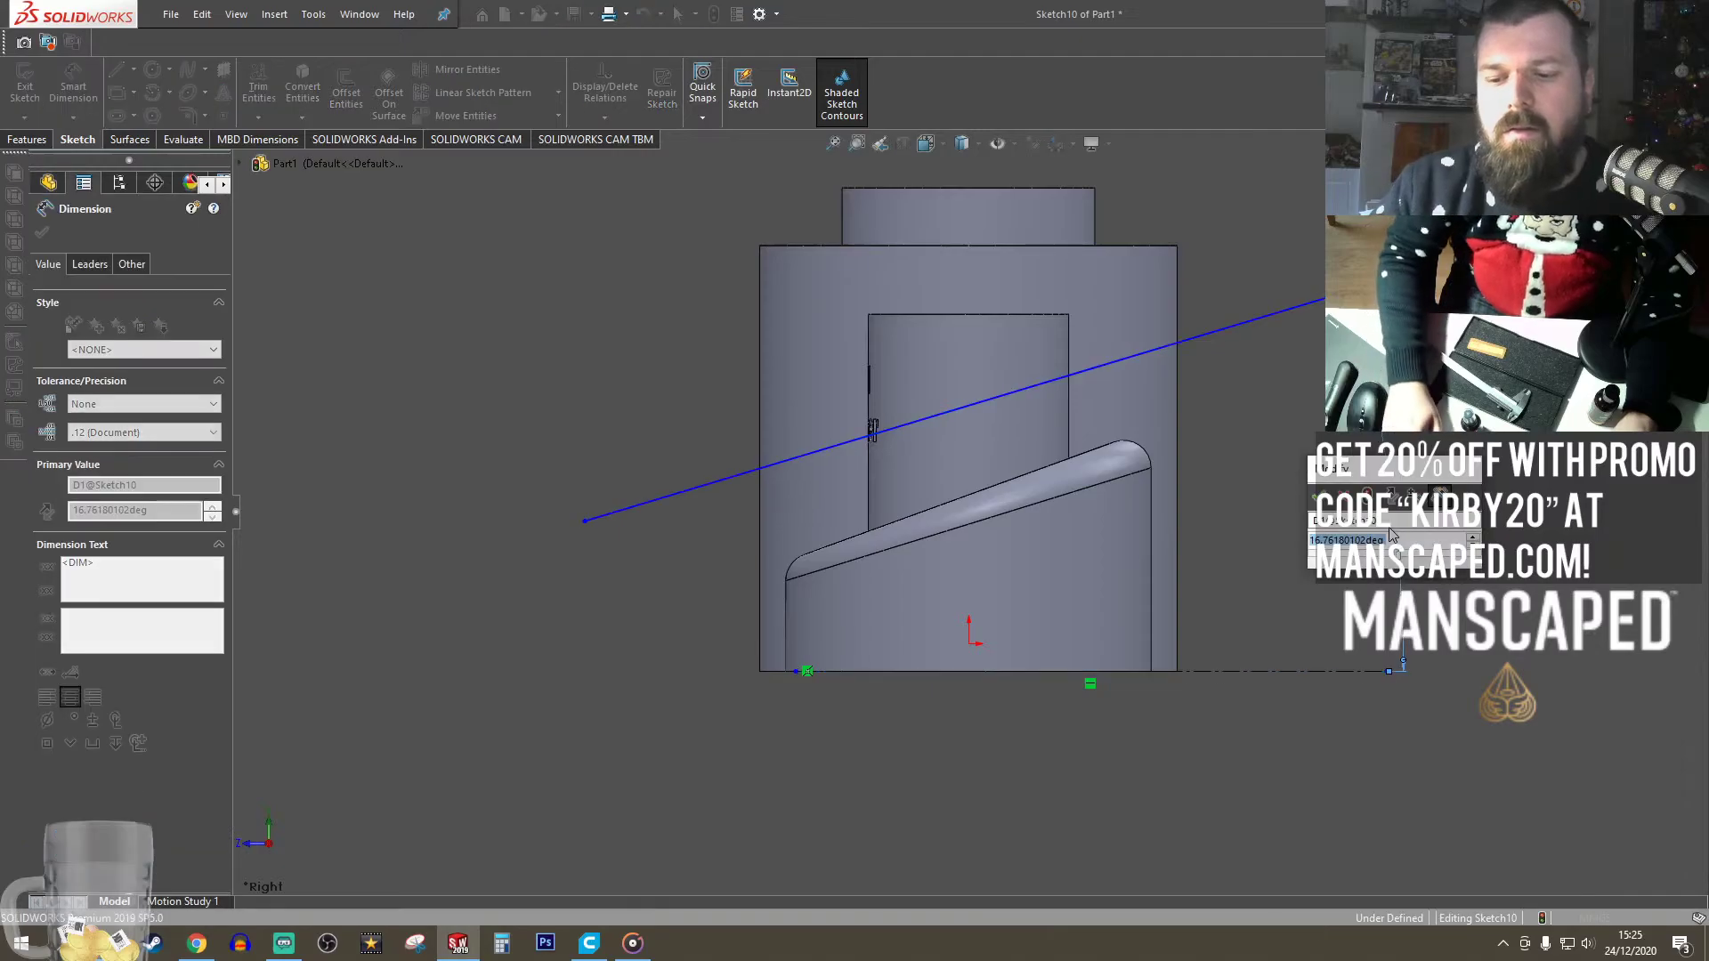
{"action": "type", "text": "25"}
{"action": "key", "text": "Return"}
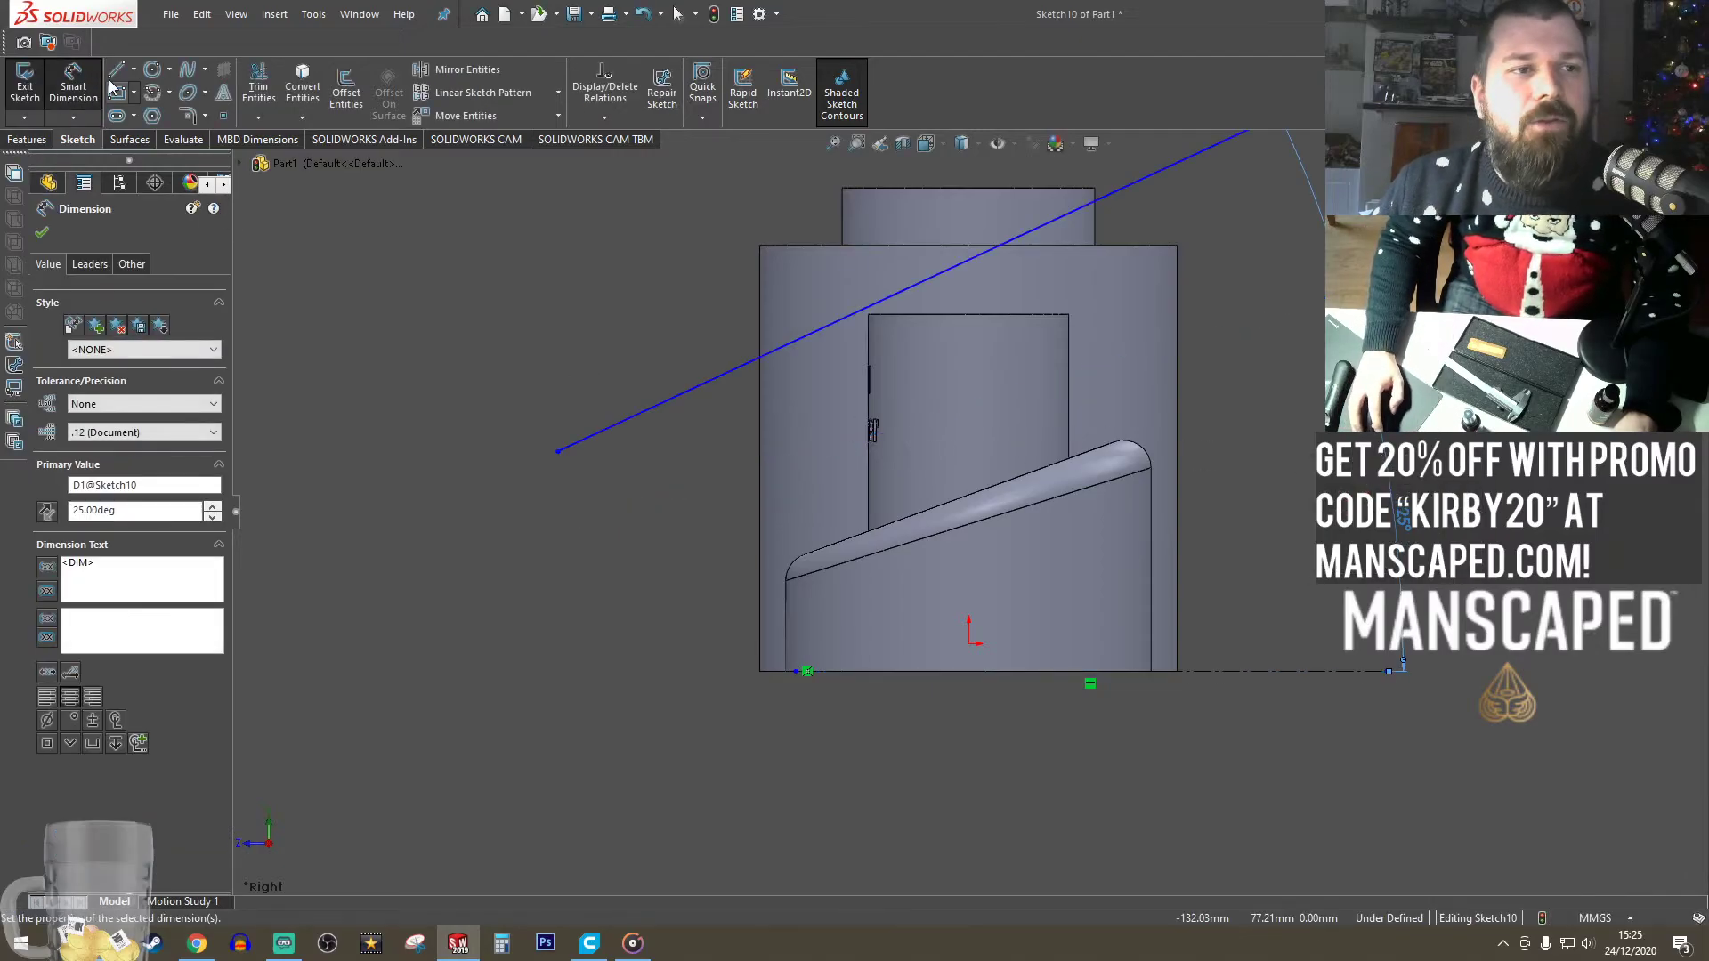
{"action": "key", "text": "l"}
{"action": "key", "text": "Escape"}
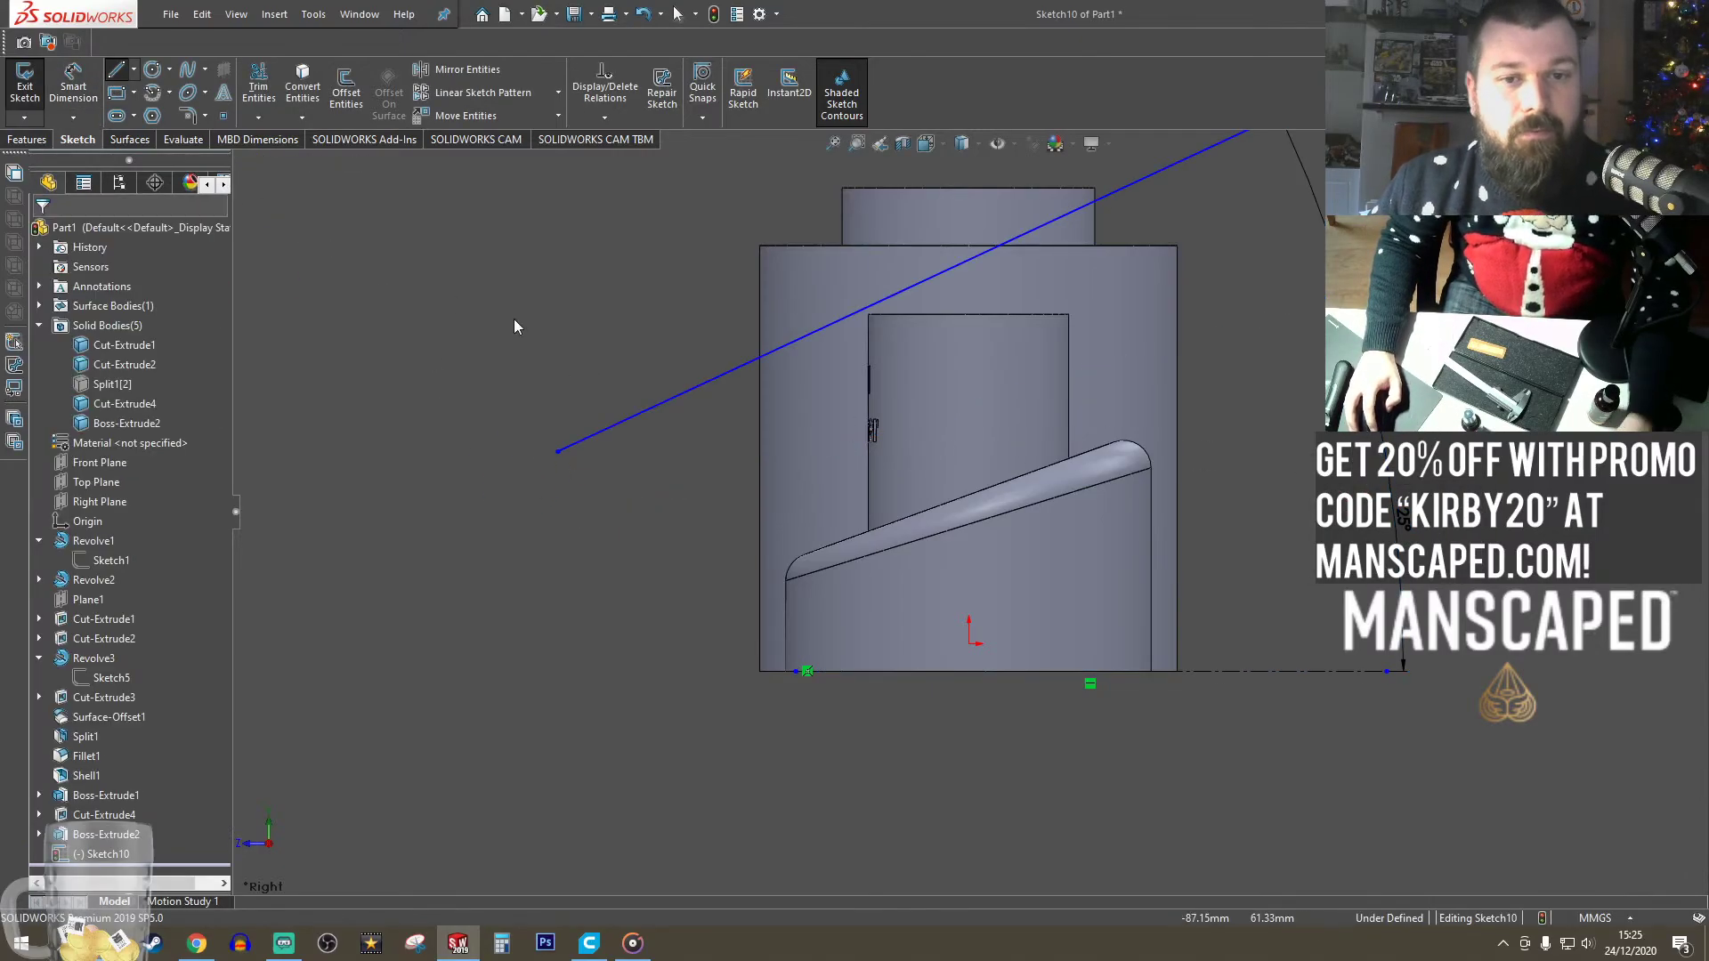
- Attach both ends of the sloped line to the outer cylinder's side edges and set its angle to 20 degrees
{"action": "left_click_drag", "start_coordinate": [558, 453], "coordinate": [761, 490]}
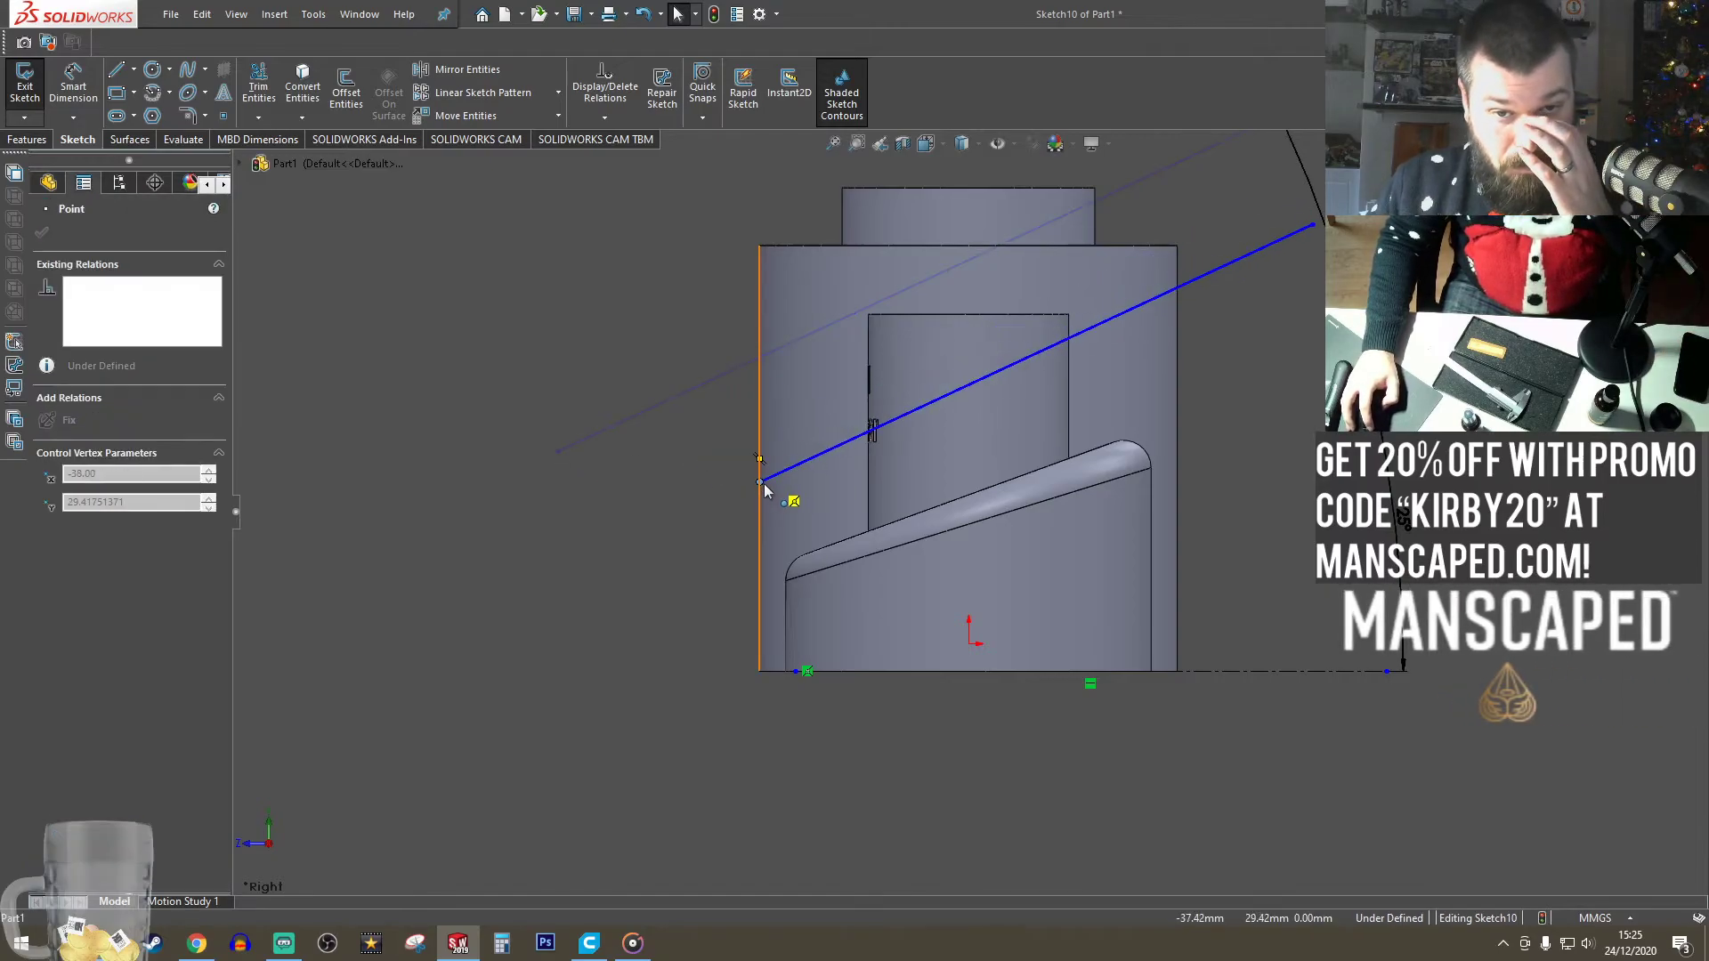
{"action": "mouse_move", "coordinate": [1316, 236]}
{"action": "left_mouse_down"}
{"action": "mouse_move", "coordinate": [1182, 343]}
{"action": "mouse_move", "coordinate": [1198, 360]}
{"action": "mouse_move", "coordinate": [1180, 348]}
{"action": "mouse_move", "coordinate": [1132, 409]}
{"action": "mouse_move", "coordinate": [1135, 436]}
{"action": "mouse_move", "coordinate": [1131, 394]}
{"action": "left_mouse_up"}
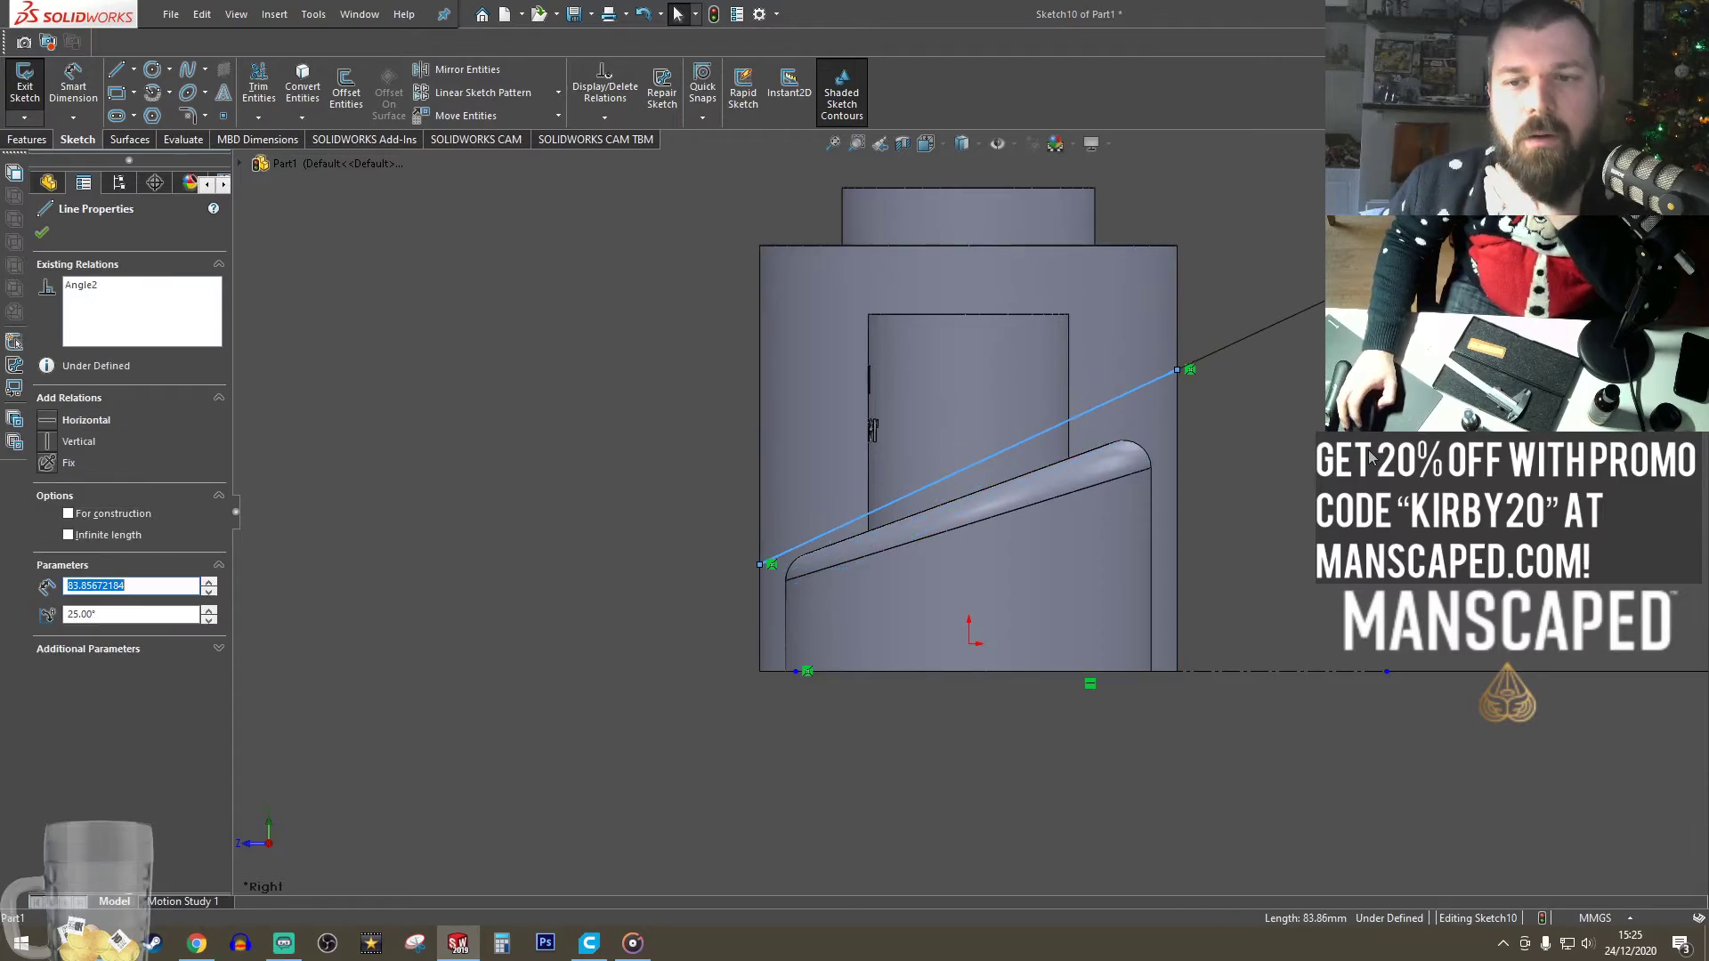
{"action": "scroll", "coordinate": [1132, 395], "scroll_direction": "up", "scroll_amount": 5}
{"action": "double_click", "coordinate": [1324, 511]}
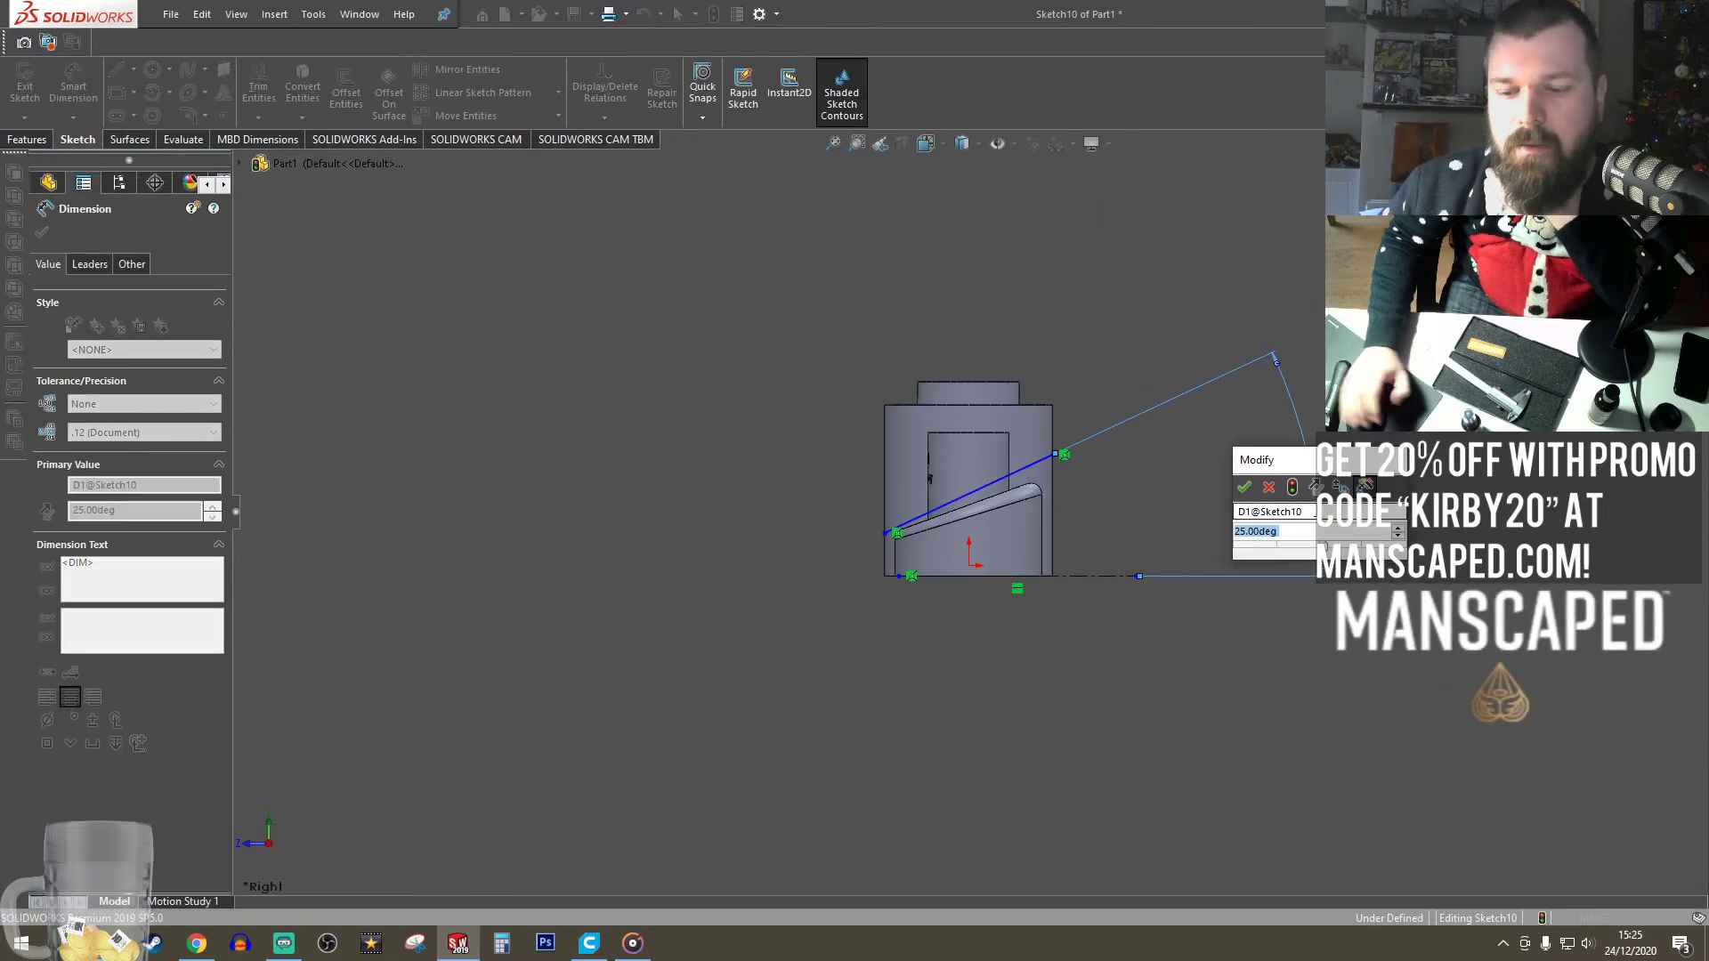
{"action": "type", "text": "20"}
{"action": "key", "text": "Return"}
{"action": "scroll", "coordinate": [1095, 539], "scroll_direction": "down", "scroll_amount": 6}
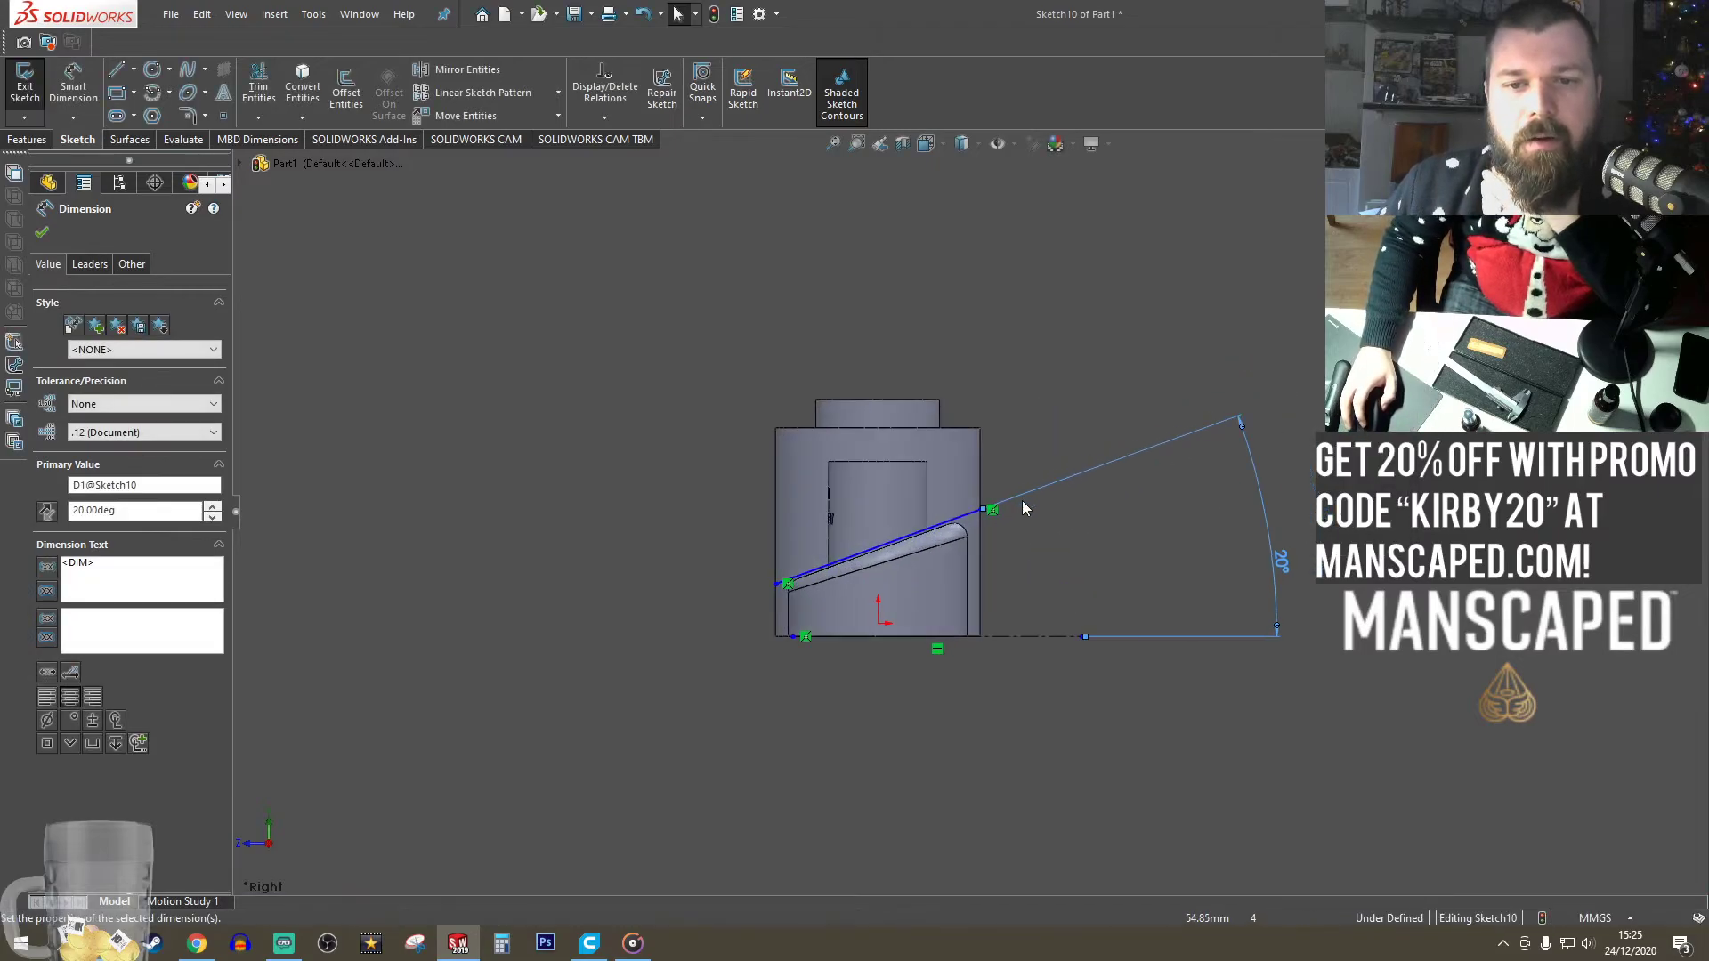
- Move the sloped line just above the inner part's slanted rim and show Sketch6 of Cut-Extrude3
{"action": "left_click", "coordinate": [878, 536]}
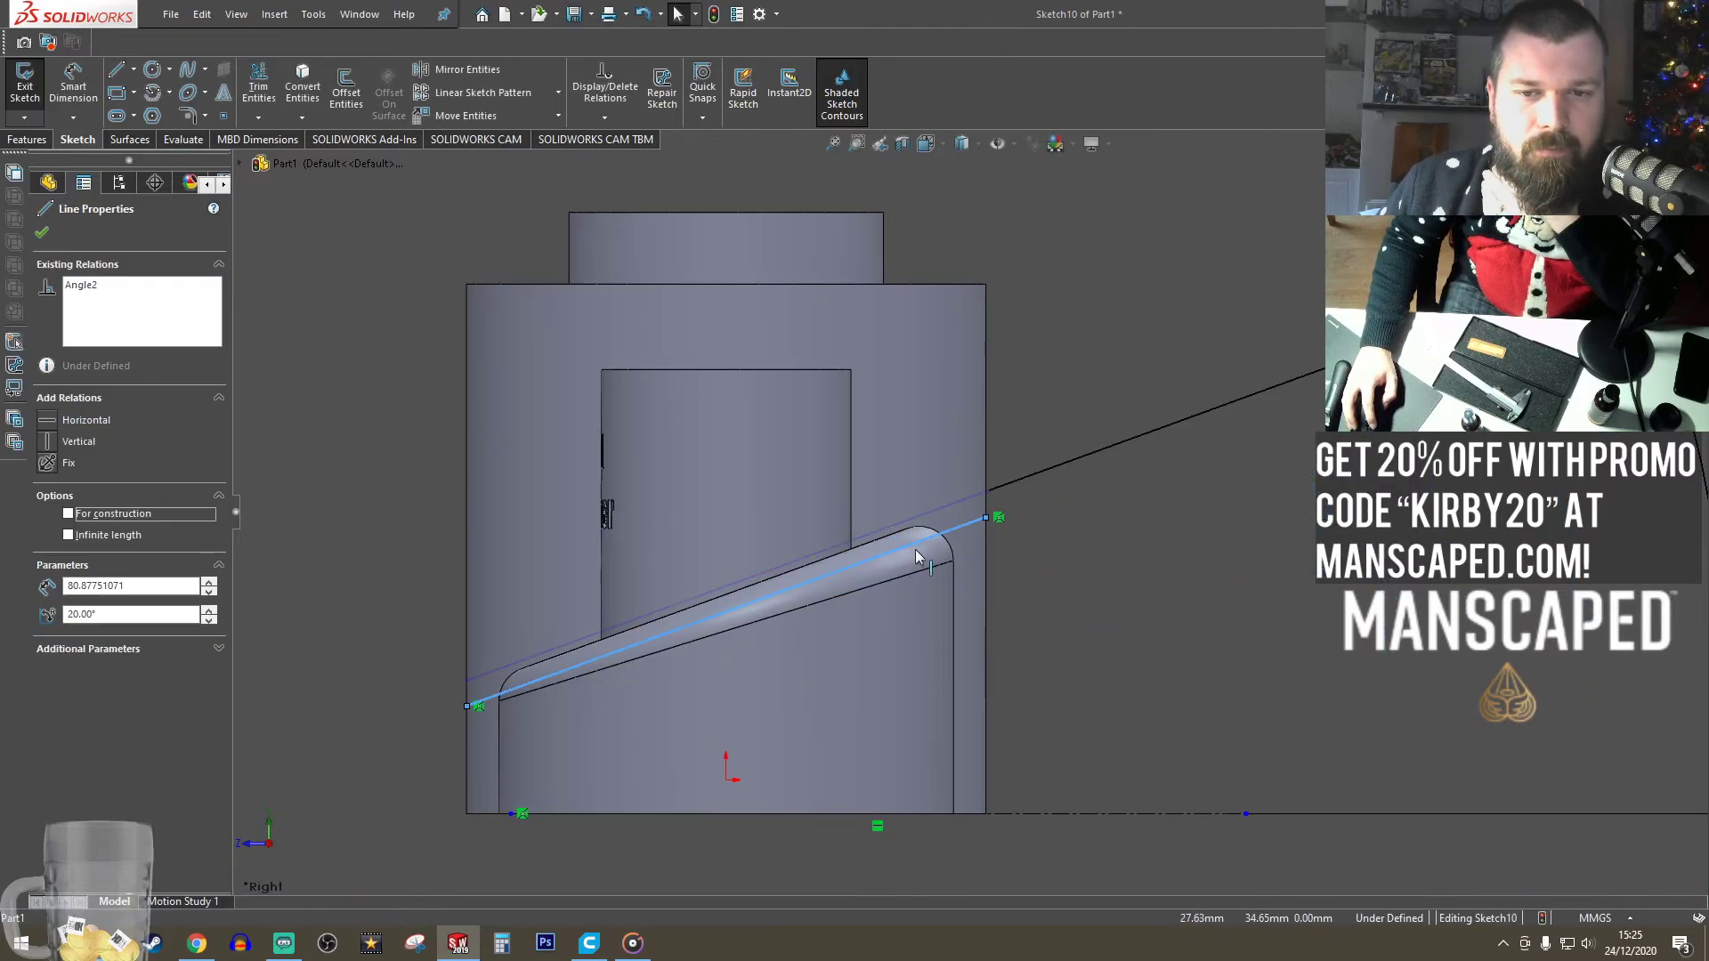
{"action": "left_click_drag", "start_coordinate": [954, 522], "coordinate": [965, 479]}
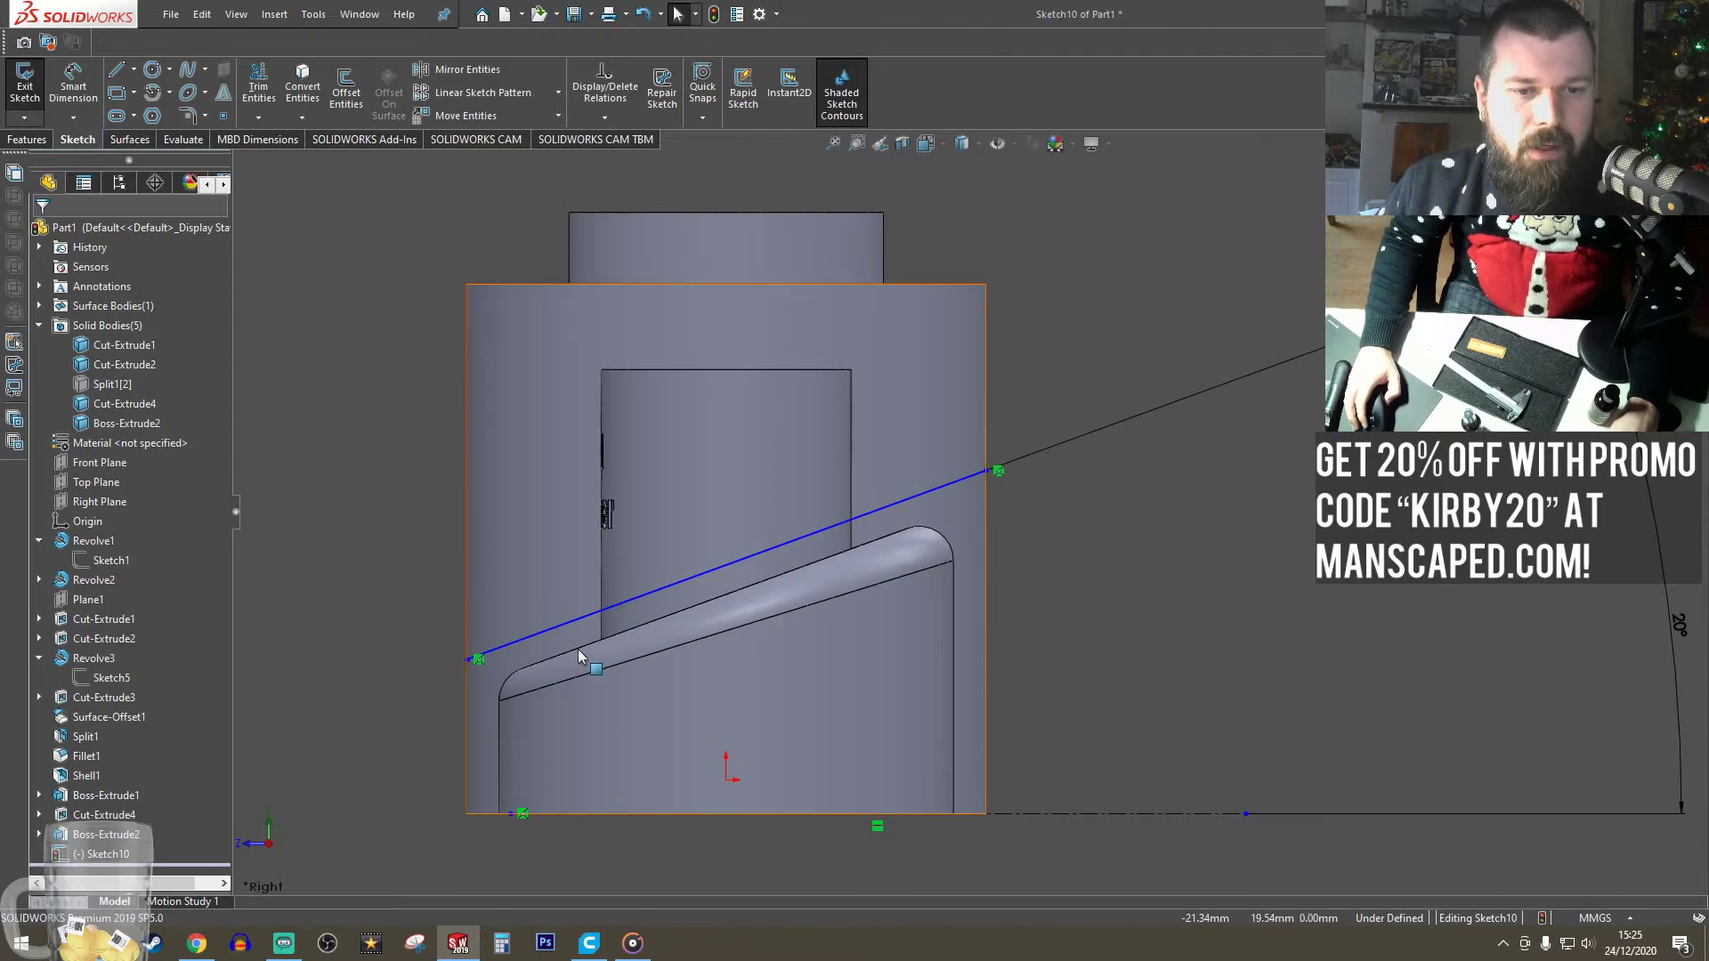
{"action": "left_click", "coordinate": [38, 697]}
{"action": "left_click", "coordinate": [79, 722]}
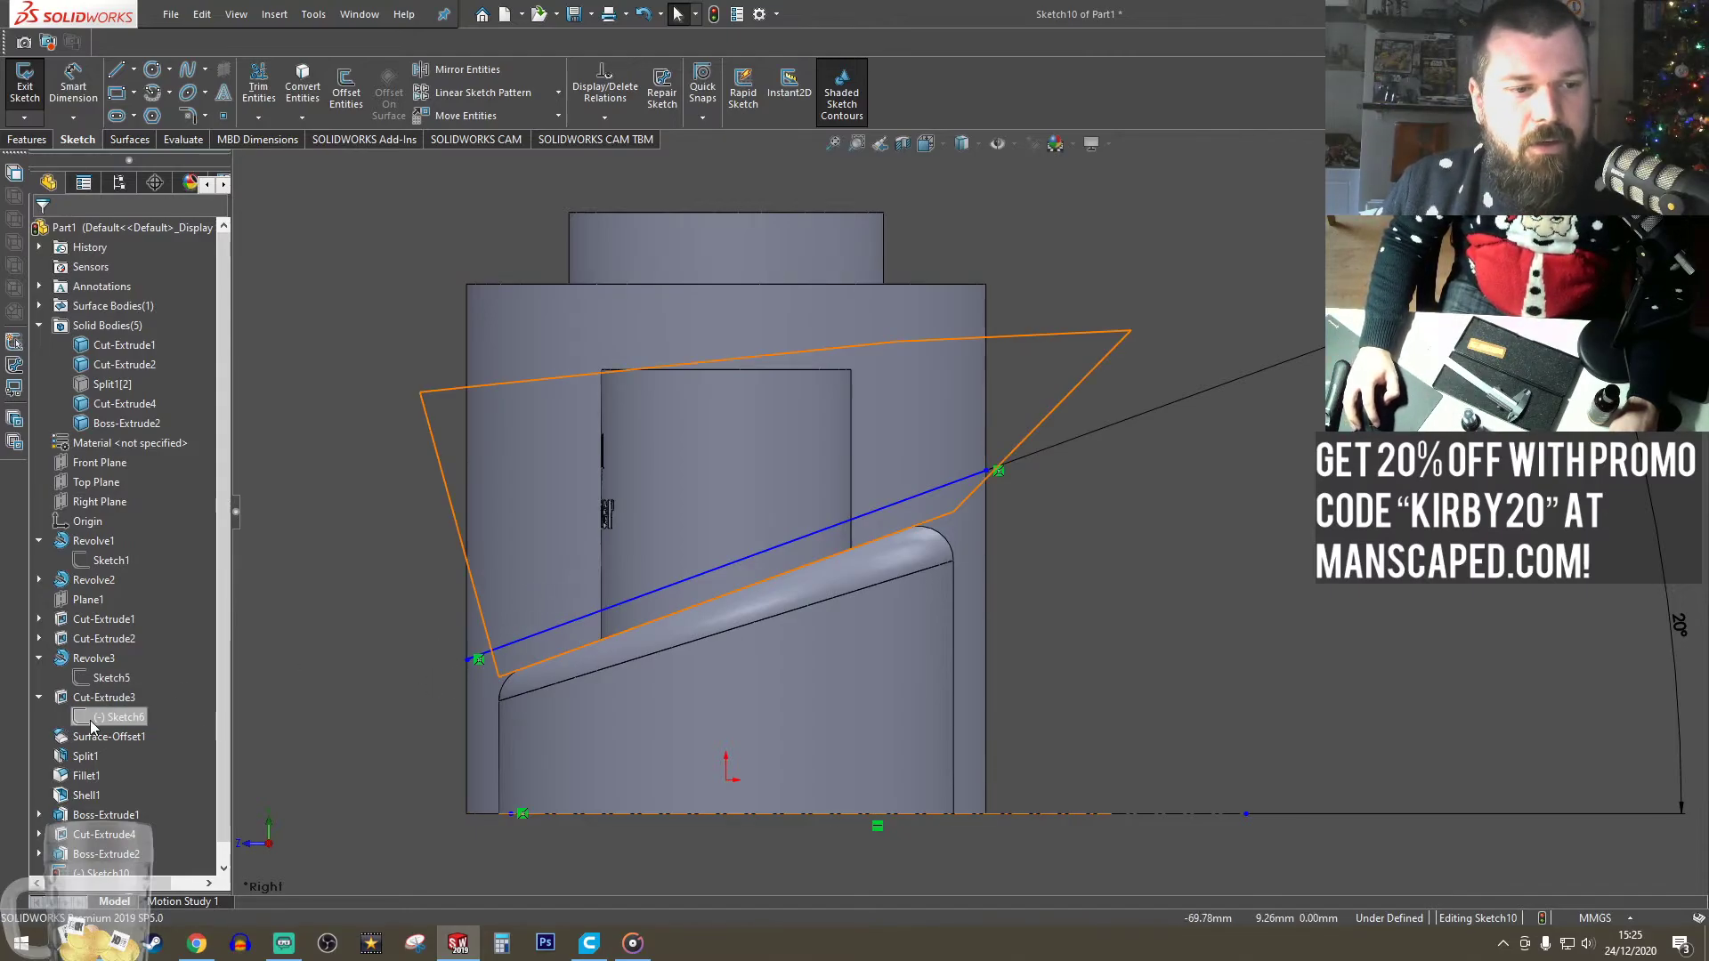
{"action": "left_click", "coordinate": [108, 695]}
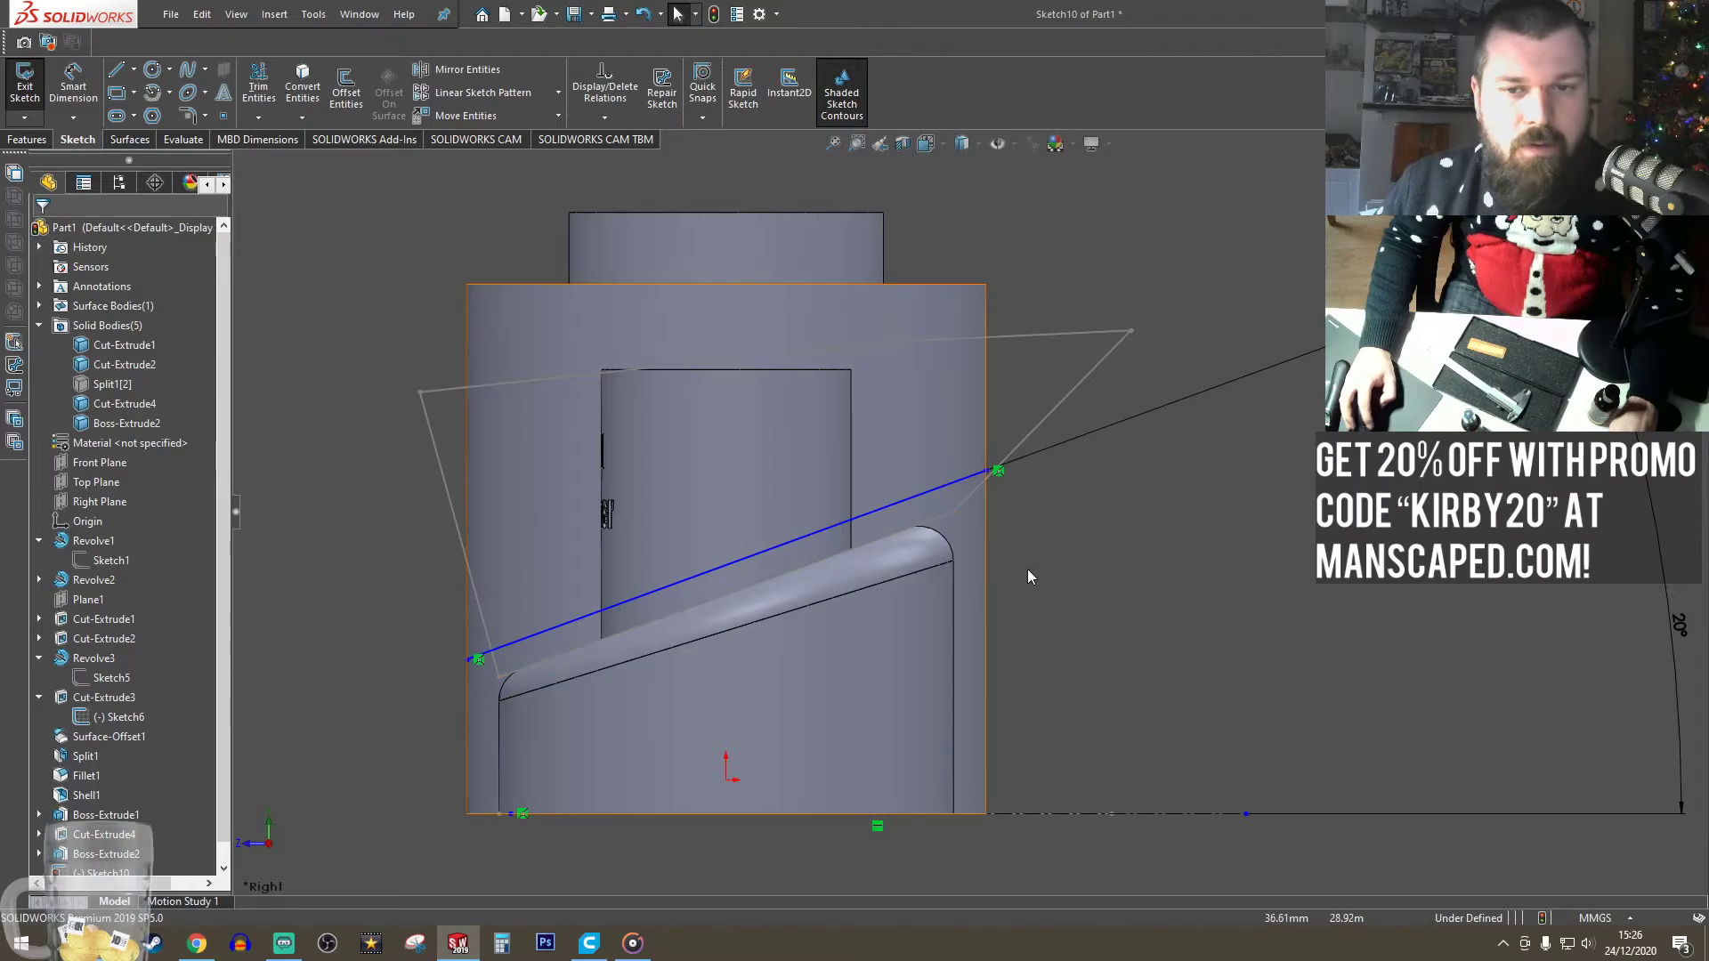
- Make the sloped line collinear with the slanted line of Sketch6 and delete its angle dimension
{"action": "left_click", "coordinate": [937, 524]}
{"action": "left_click", "coordinate": [926, 492], "text": "ctrl"}
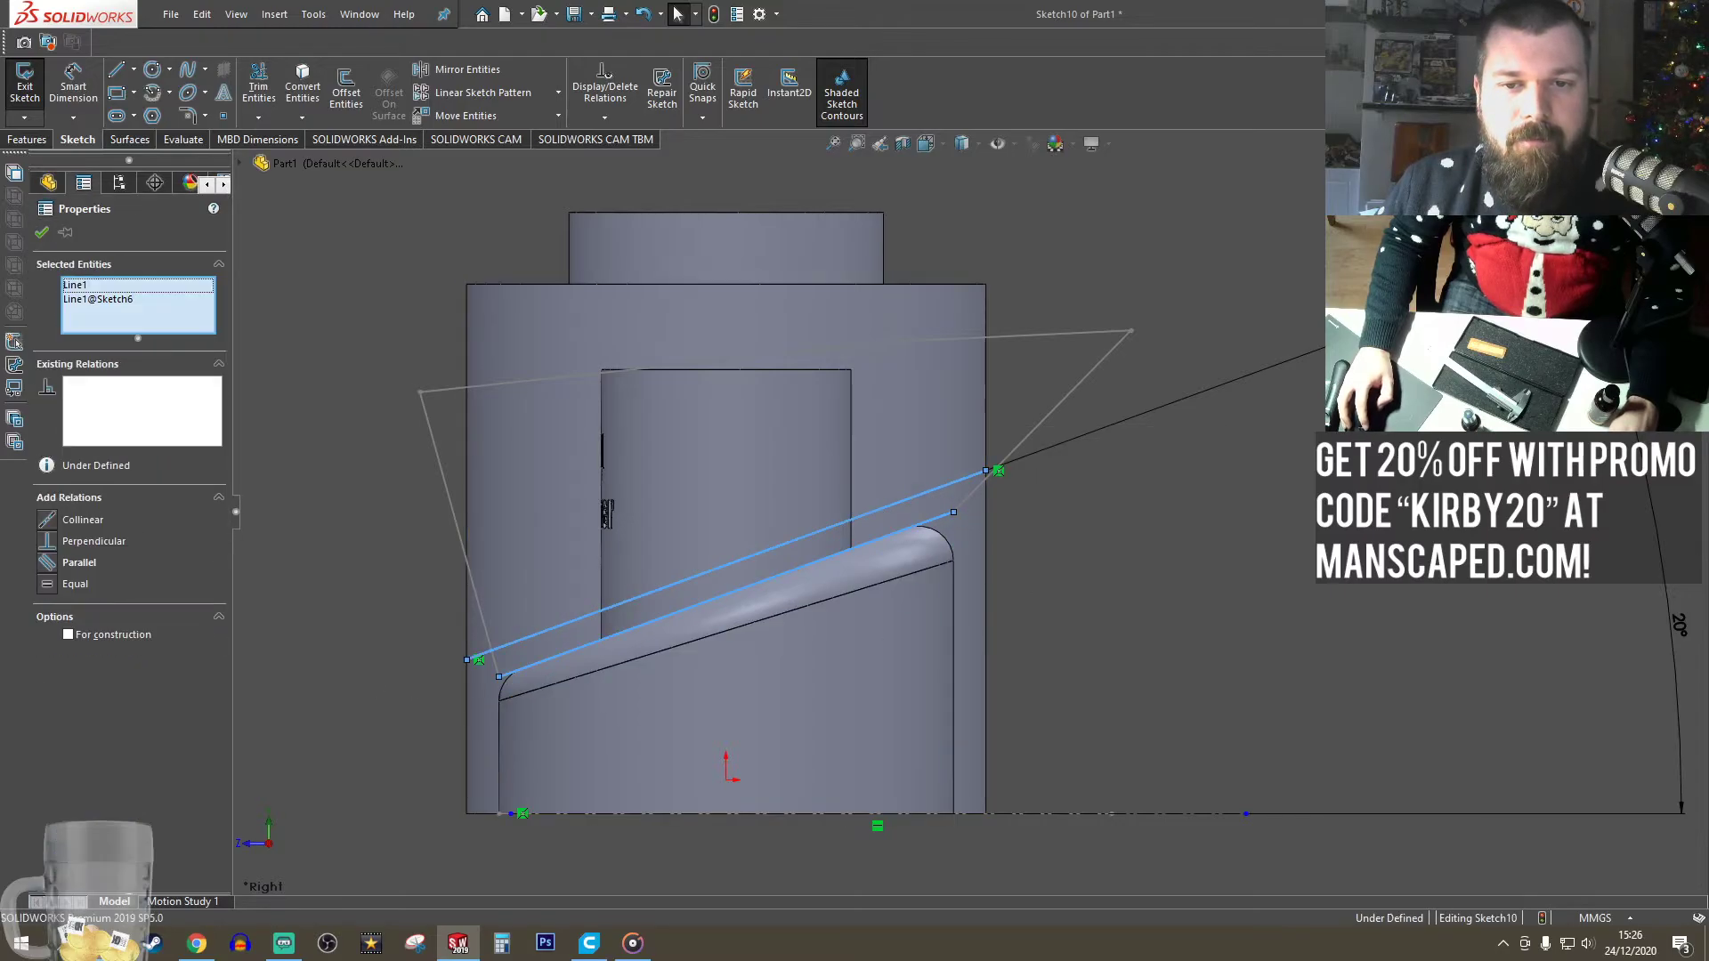
{"action": "left_click", "coordinate": [990, 414]}
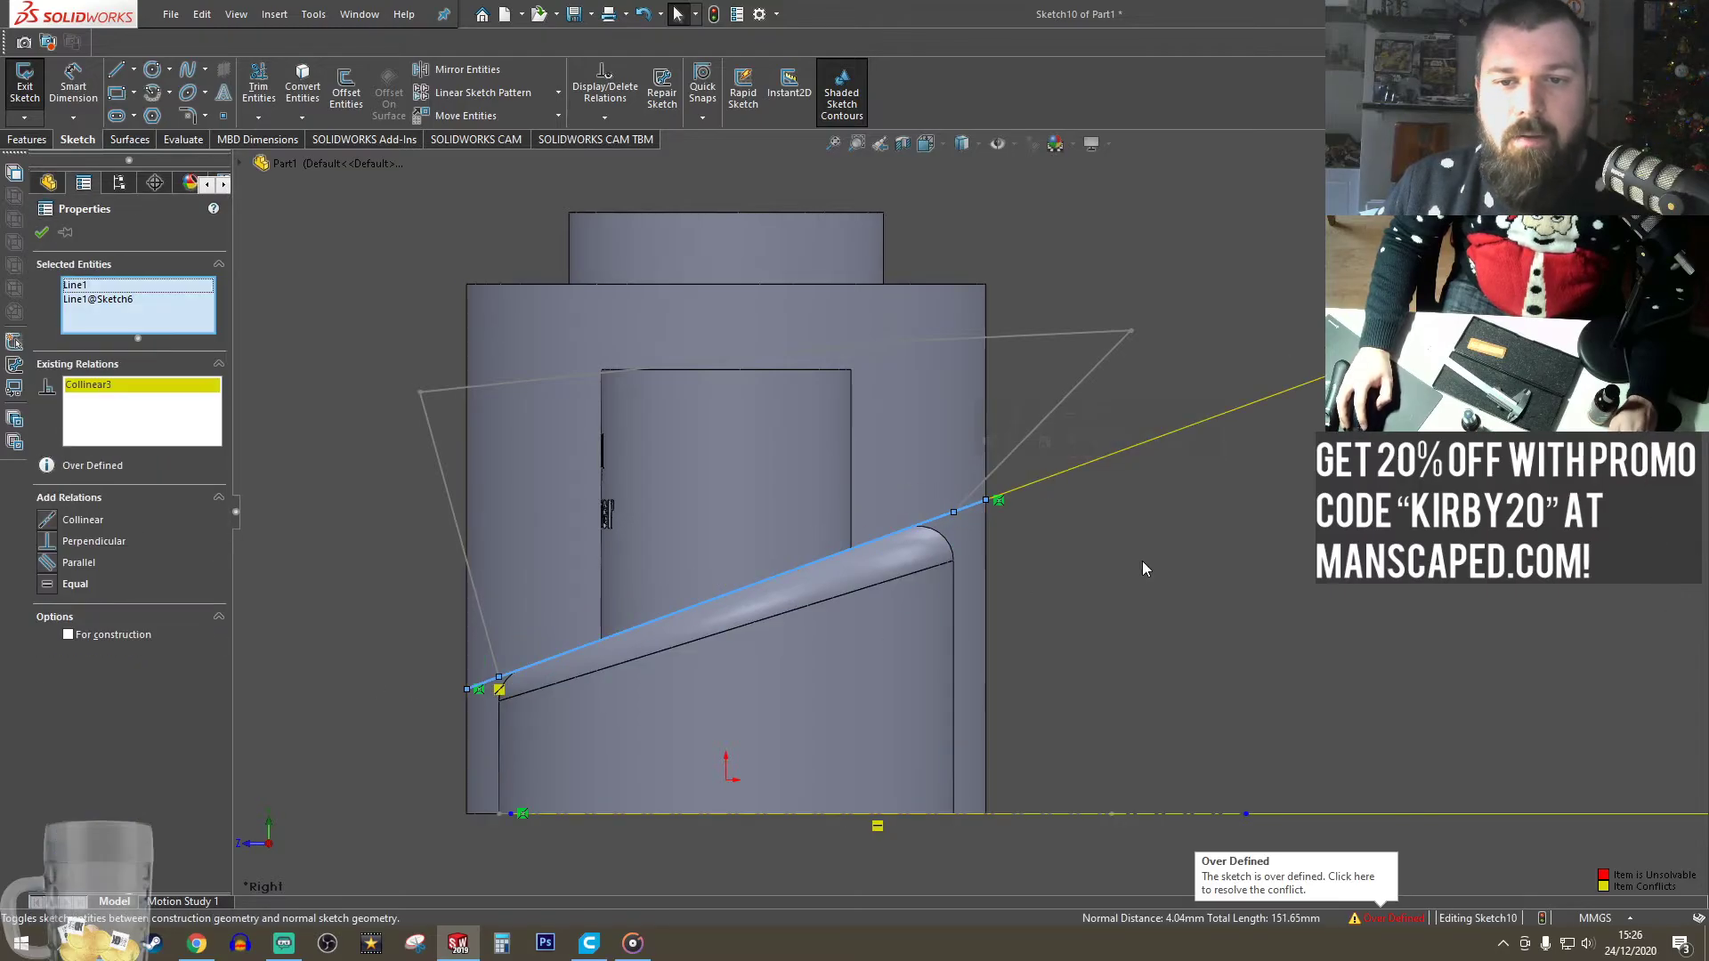
{"action": "scroll", "coordinate": [1118, 589], "scroll_direction": "up", "scroll_amount": 3}
{"action": "left_click", "coordinate": [1454, 588]}
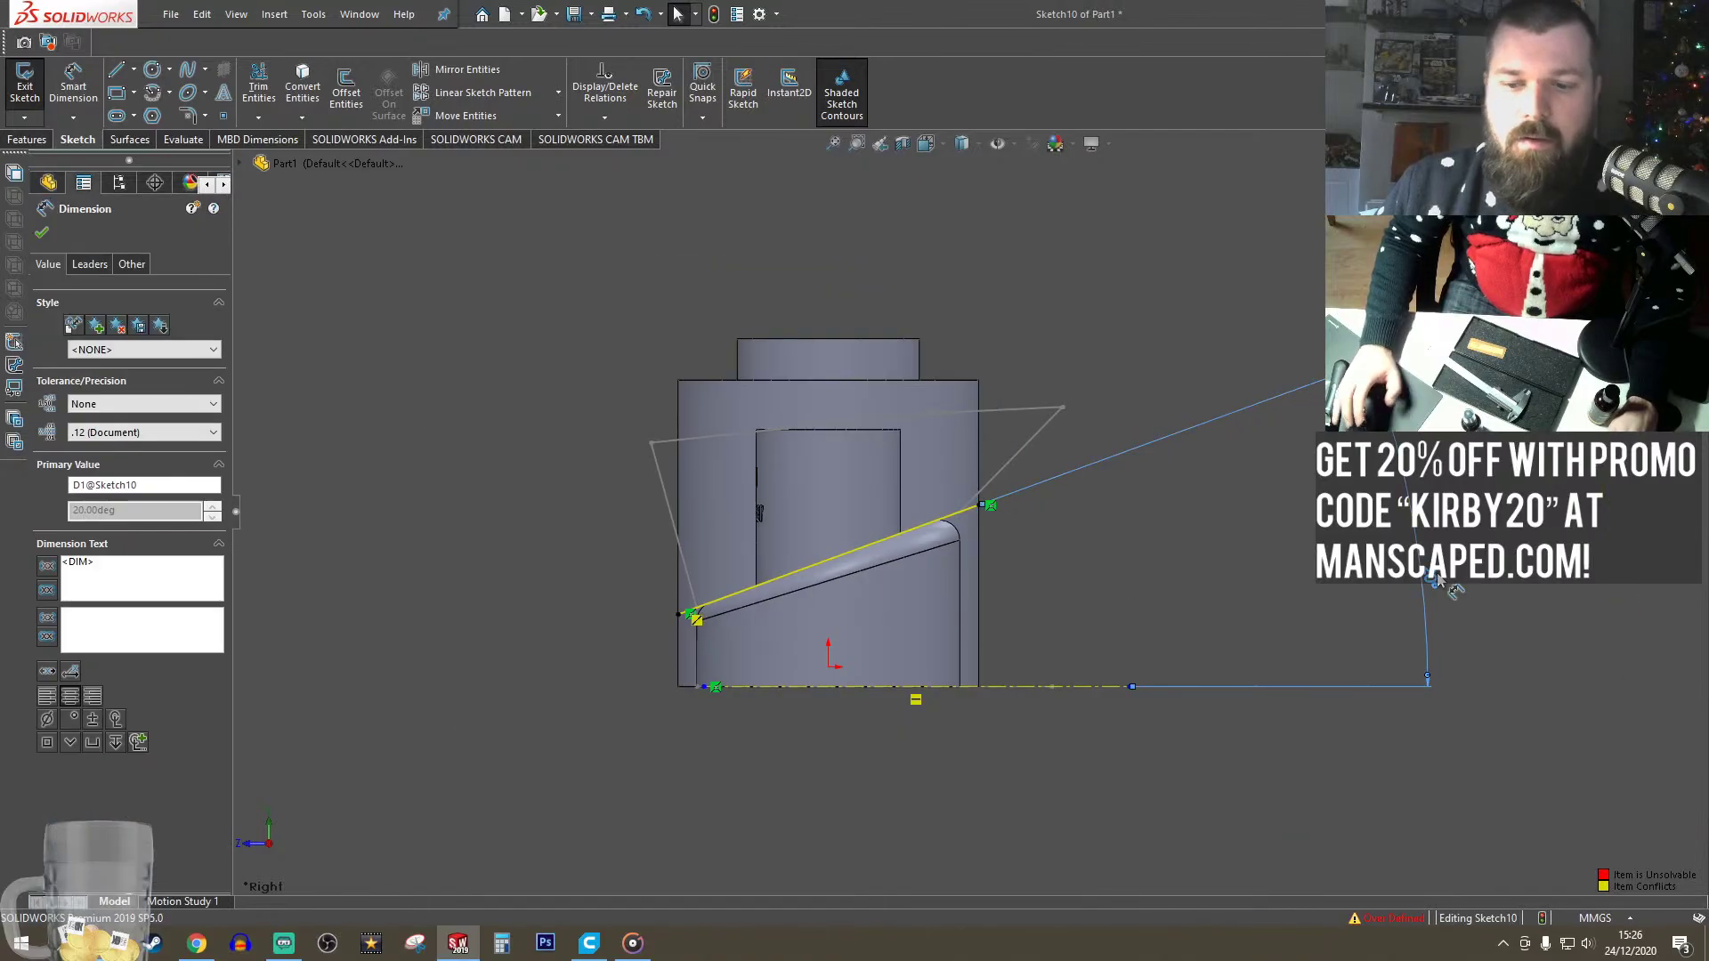
{"action": "key", "text": "Delete"}
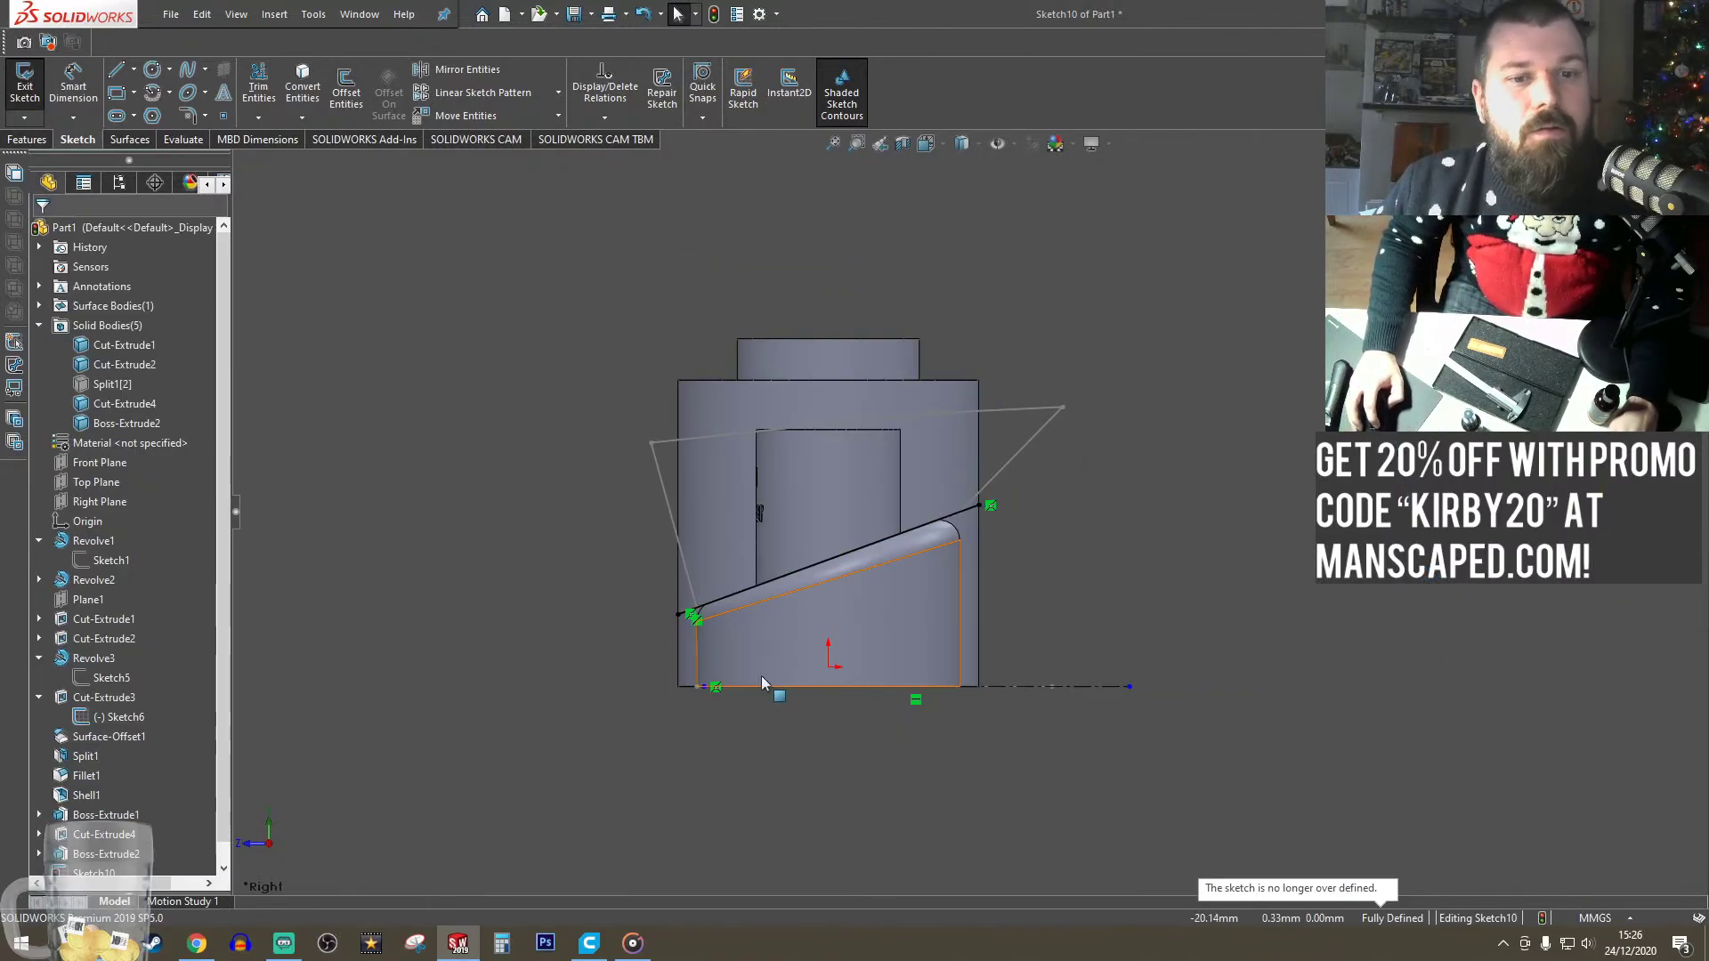
- Hide Sketch6 under Cut-Extrude3 again
{"action": "scroll", "coordinate": [862, 529], "scroll_direction": "down", "scroll_amount": 2}
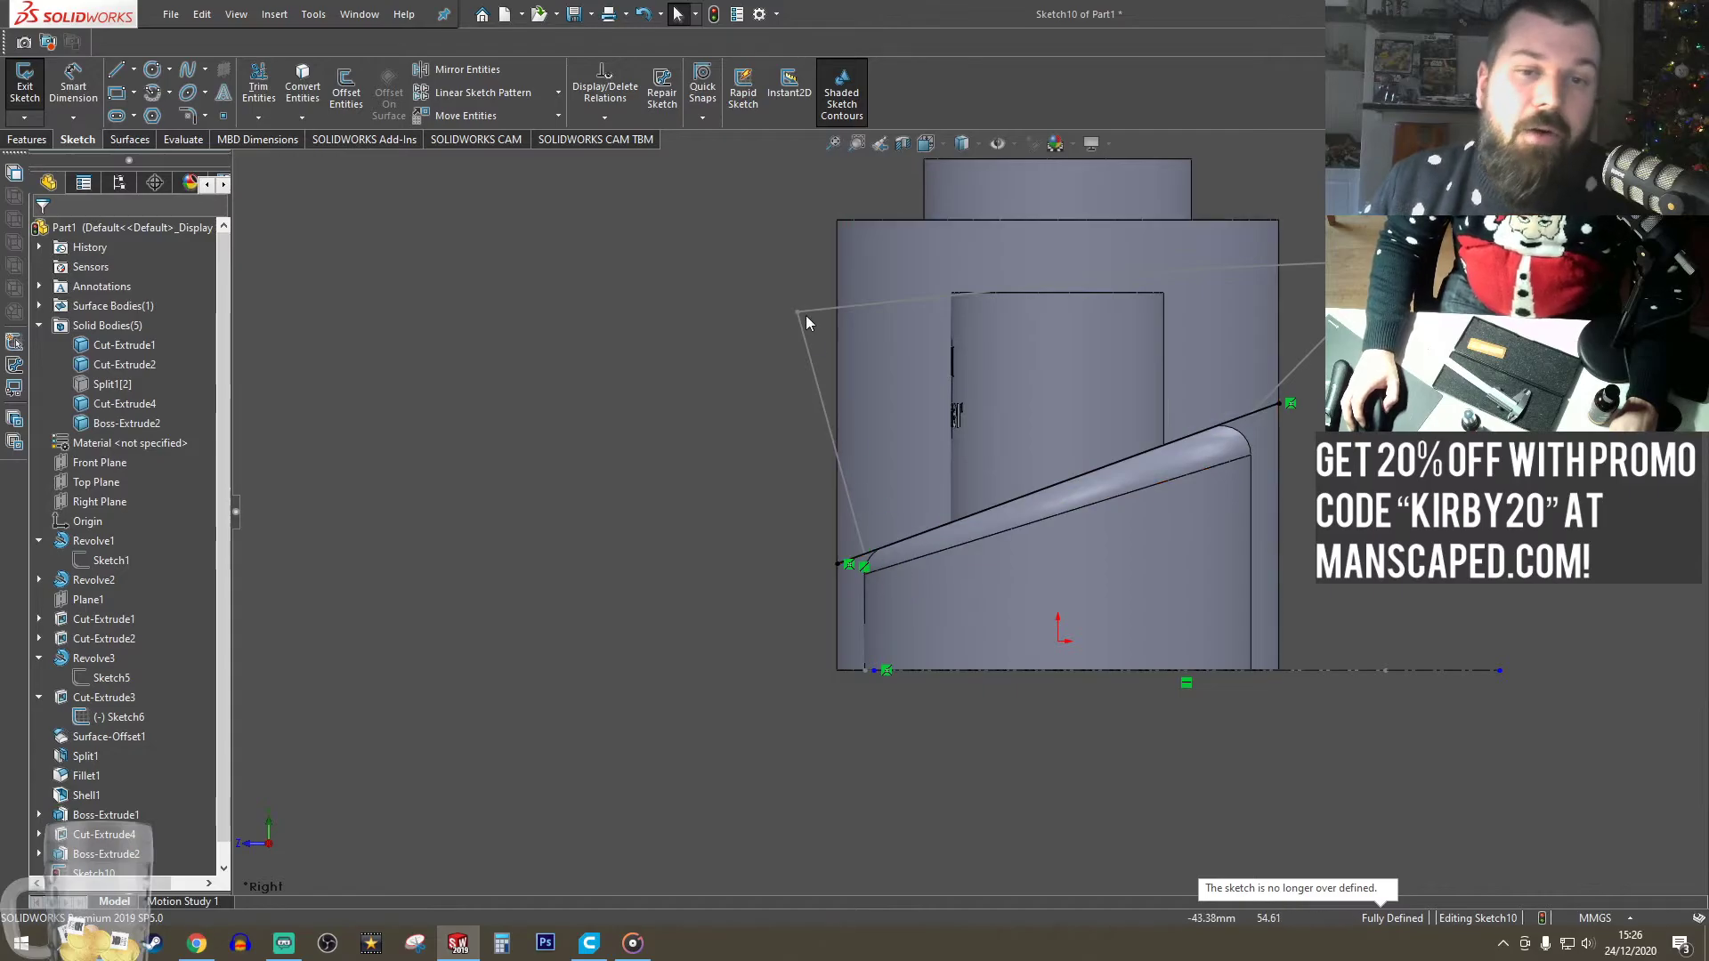
{"action": "left_click", "coordinate": [27, 140]}
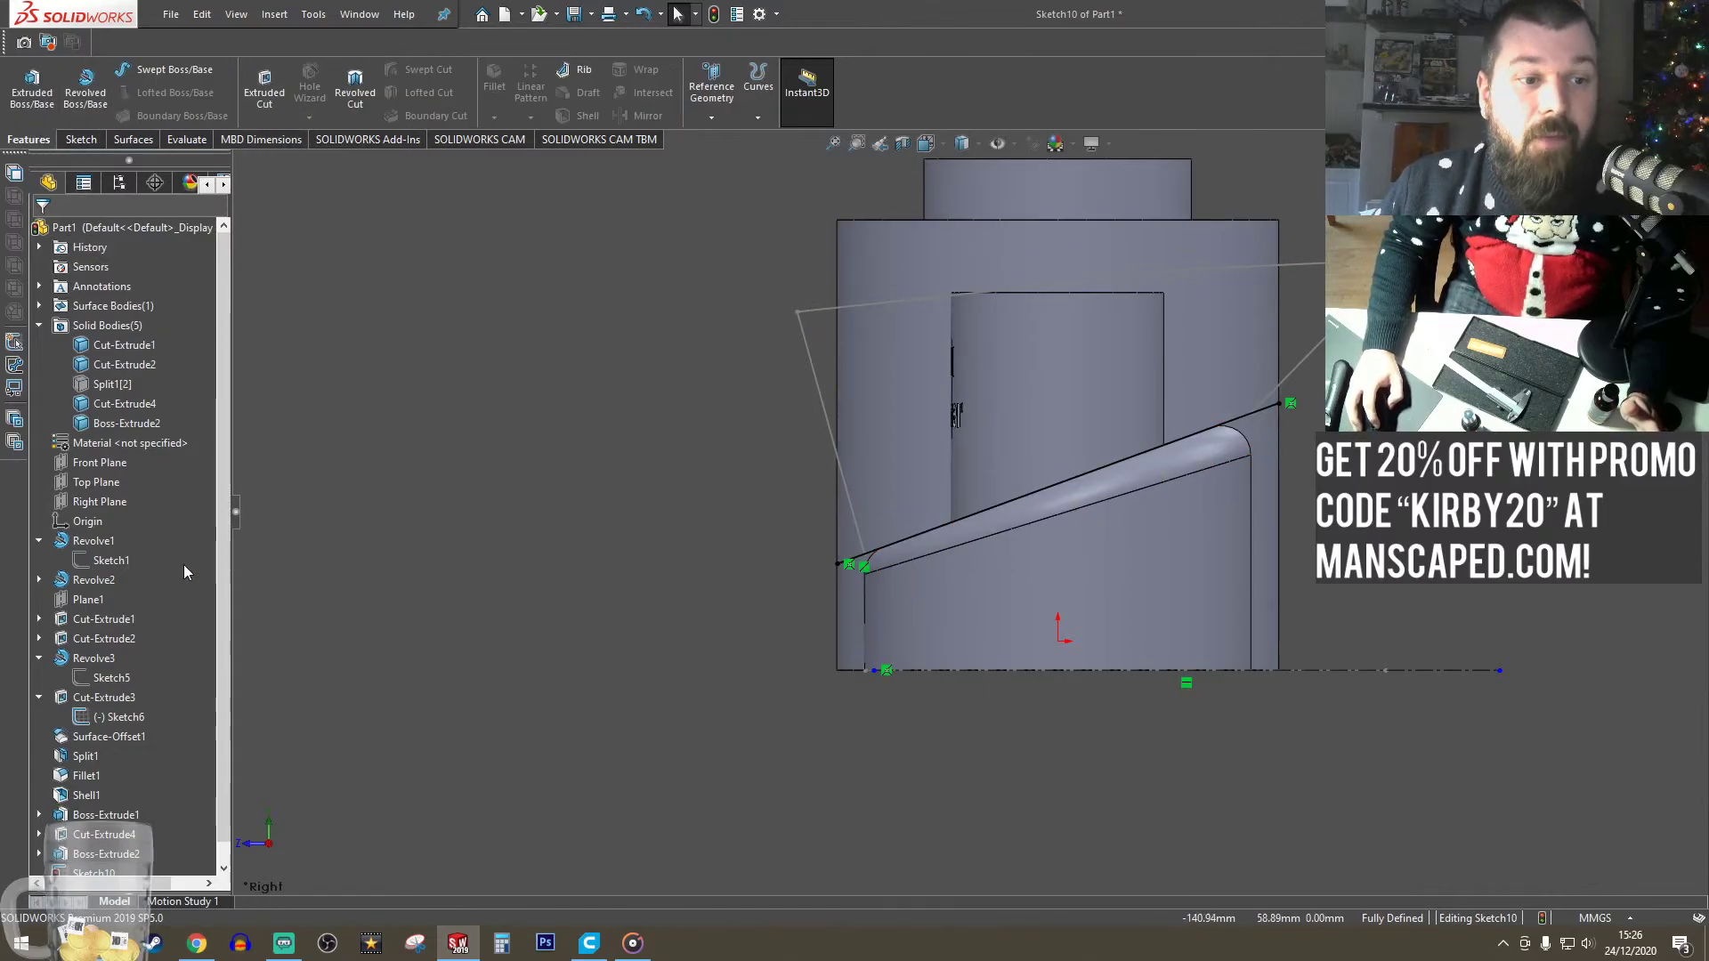
{"action": "scroll", "coordinate": [98, 712], "scroll_direction": "down", "scroll_amount": 1}
{"action": "left_click", "coordinate": [95, 698]}
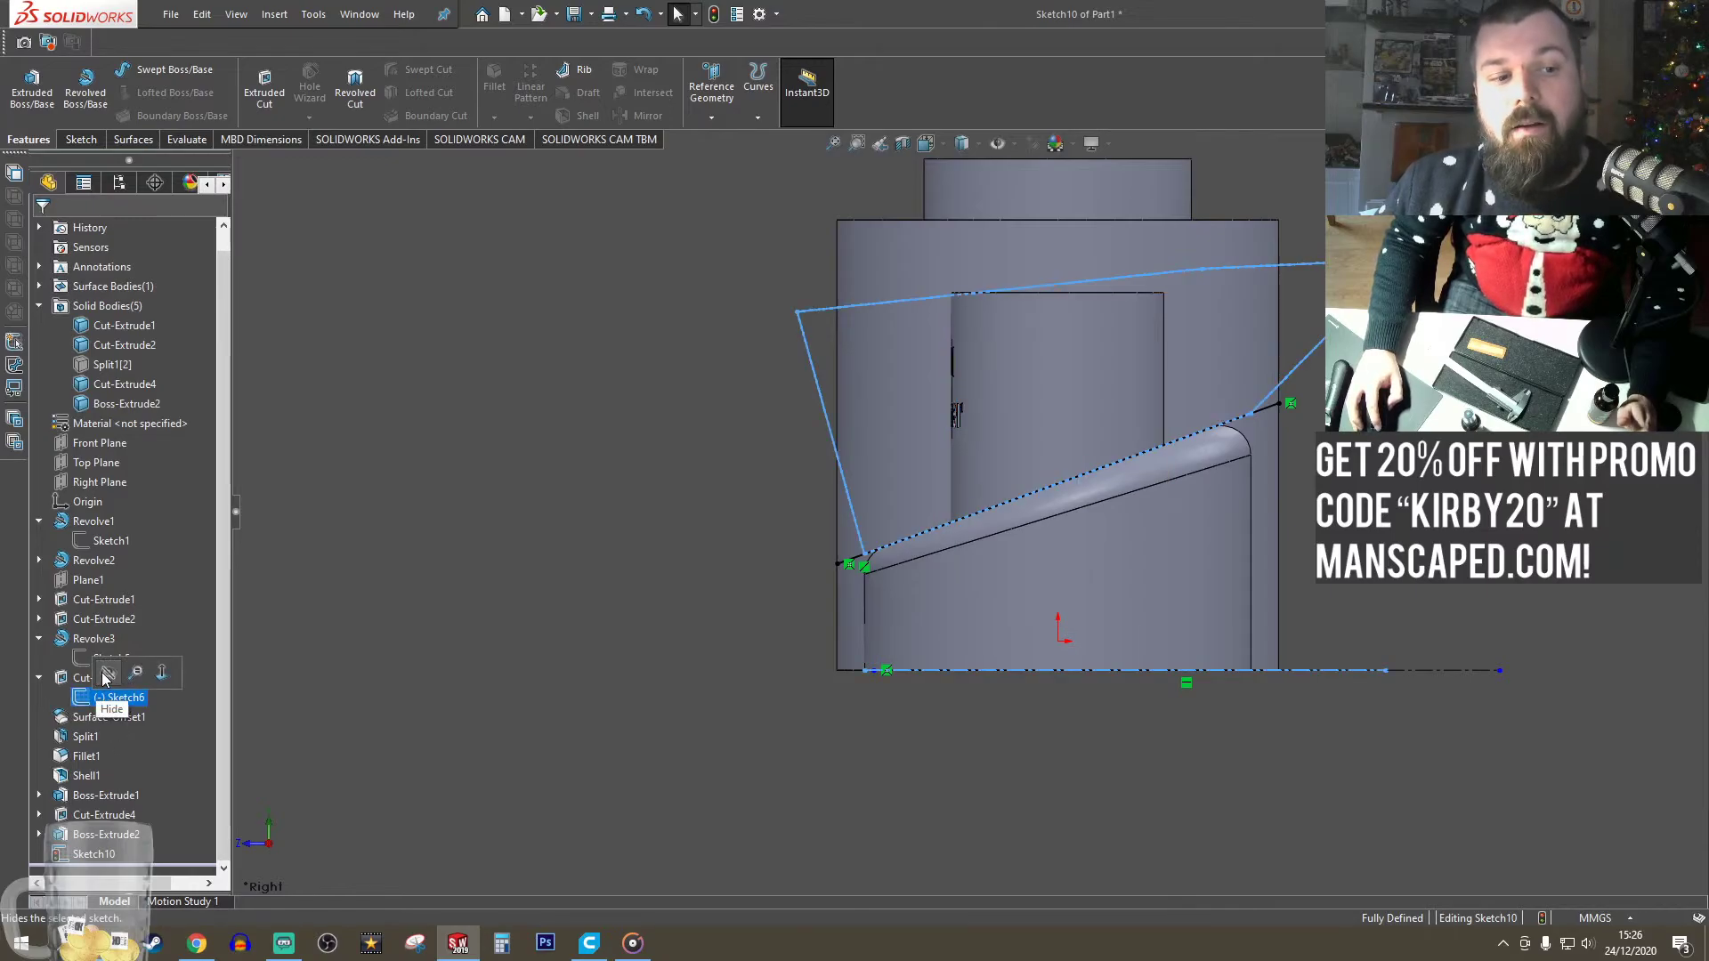
{"action": "left_click", "coordinate": [107, 673]}
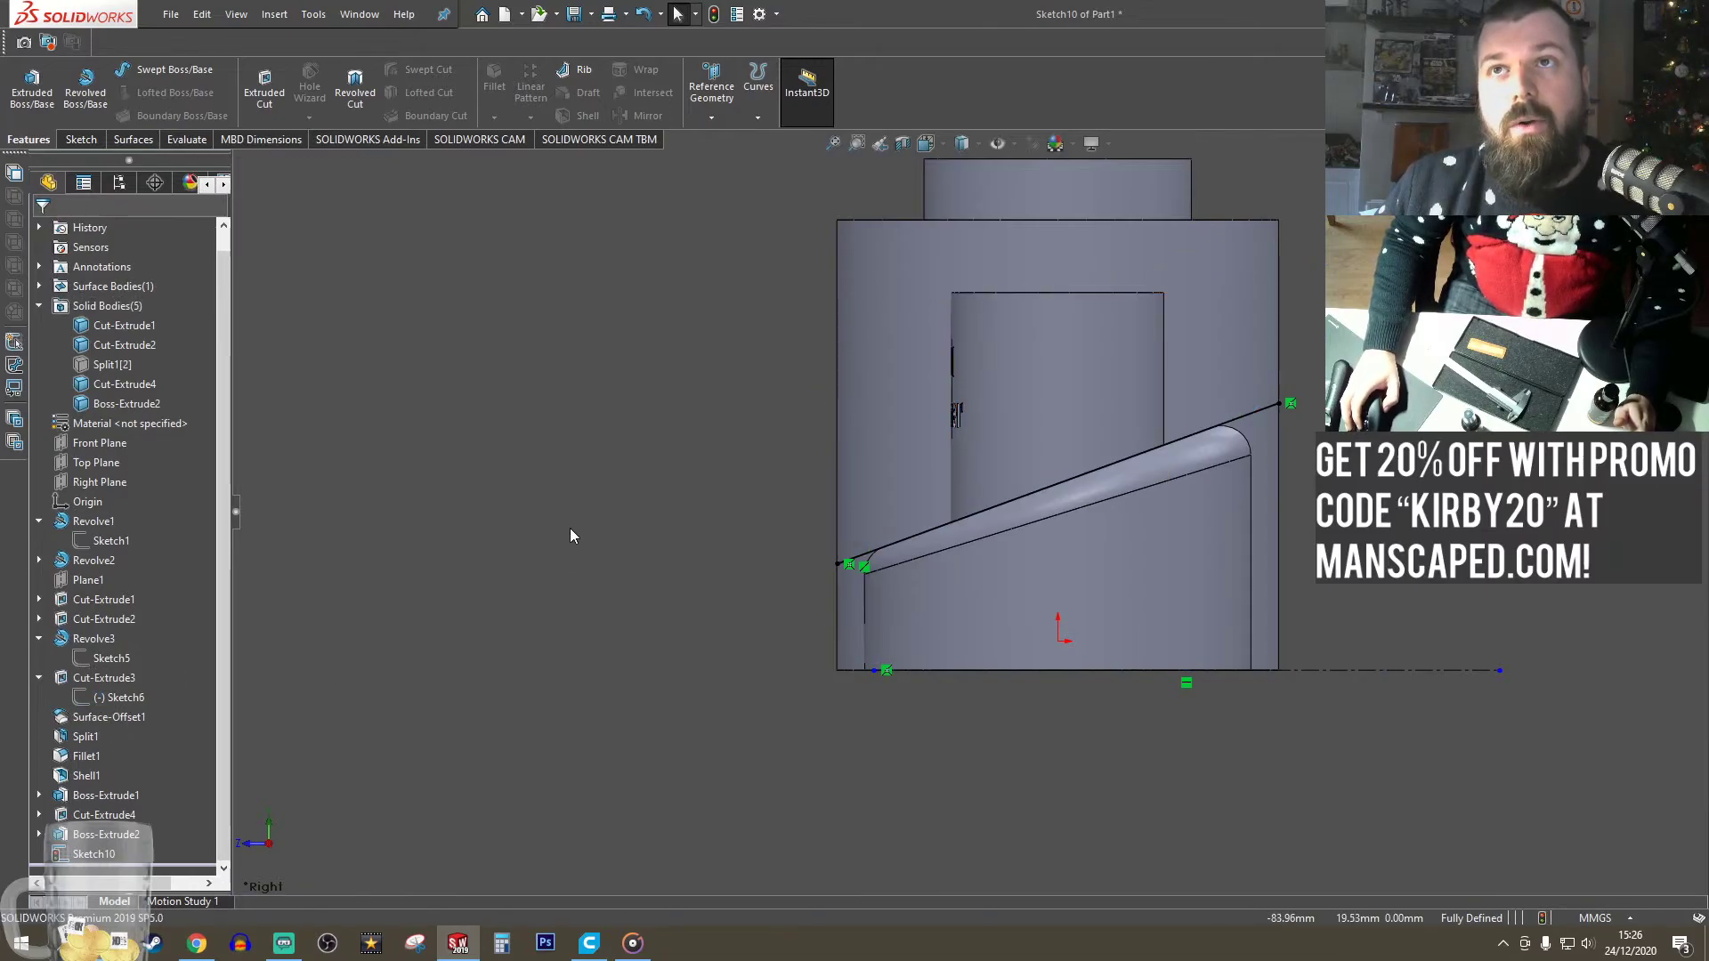
{"action": "key", "text": "ctrl+7"}
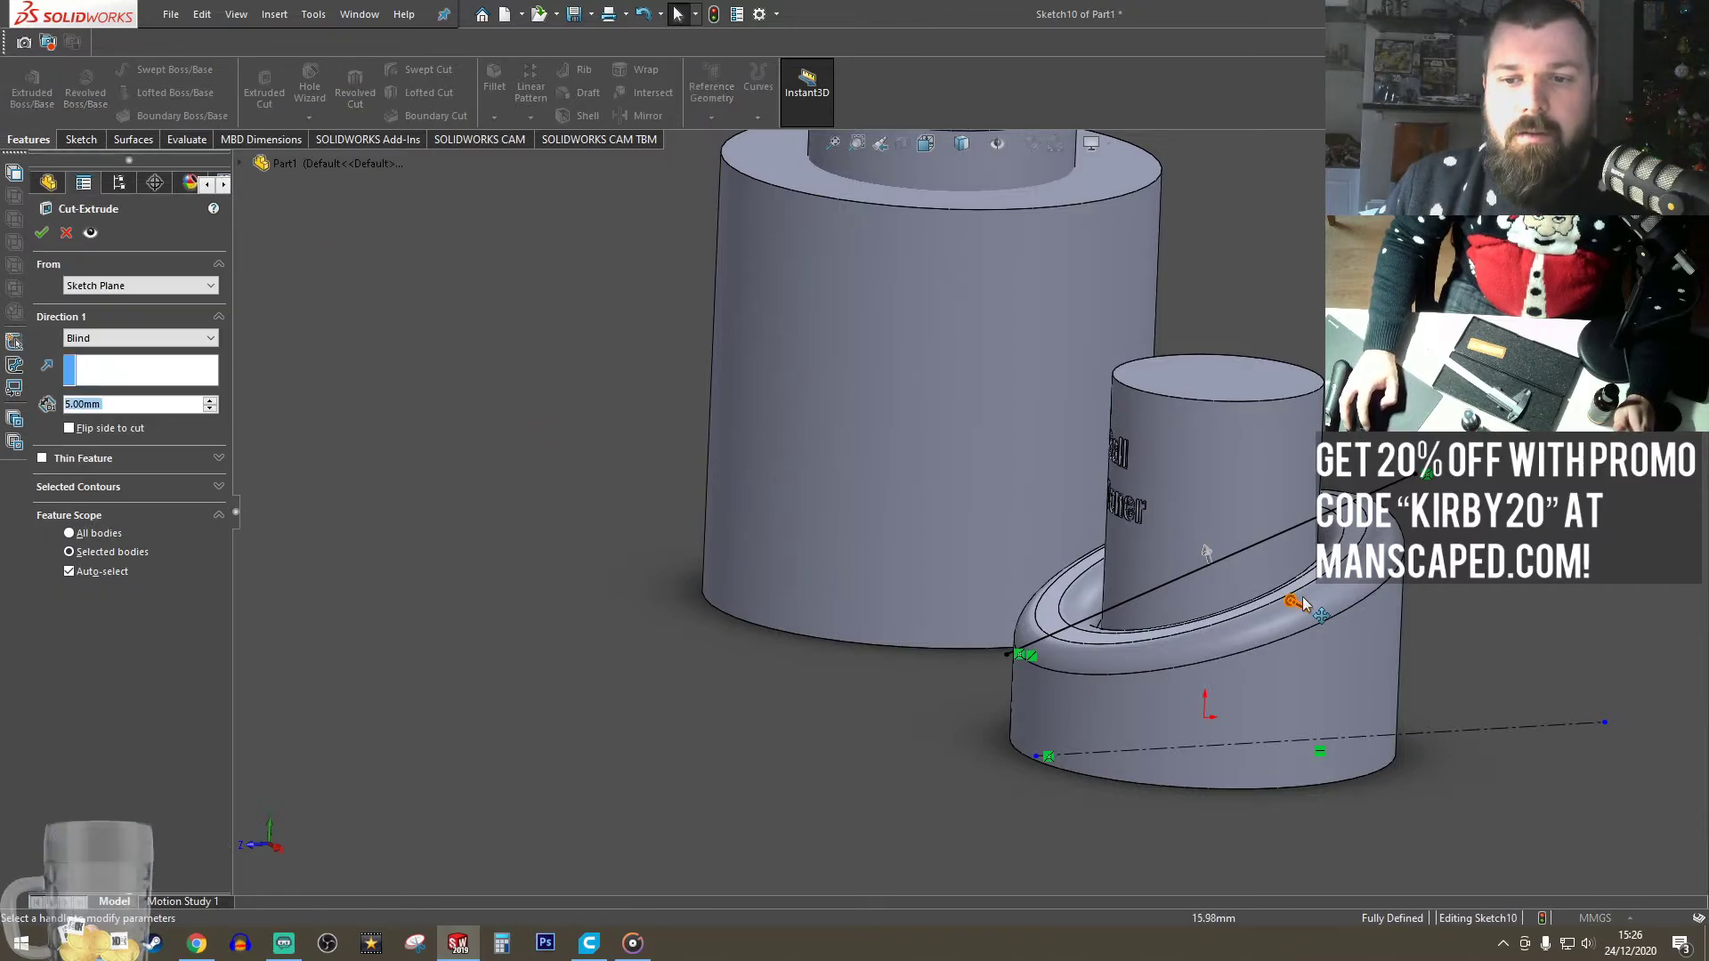
{"action": "left_click_drag", "start_coordinate": [1301, 604], "coordinate": [587, 289]}
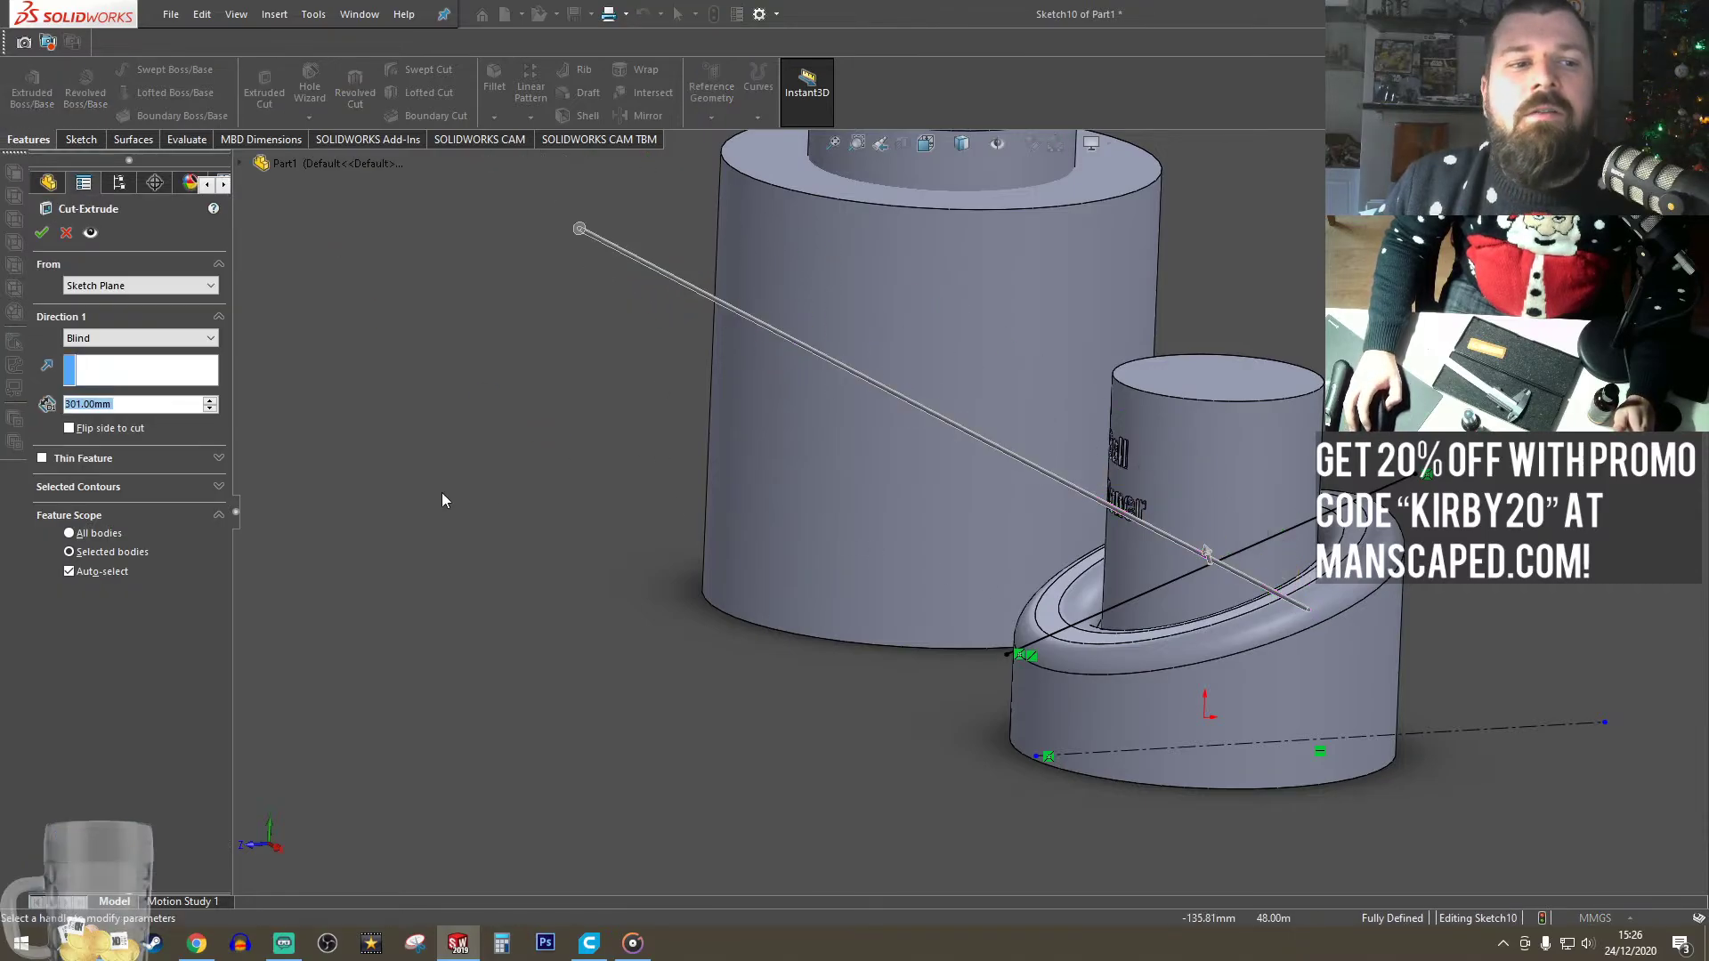
{"action": "left_click", "coordinate": [42, 458]}
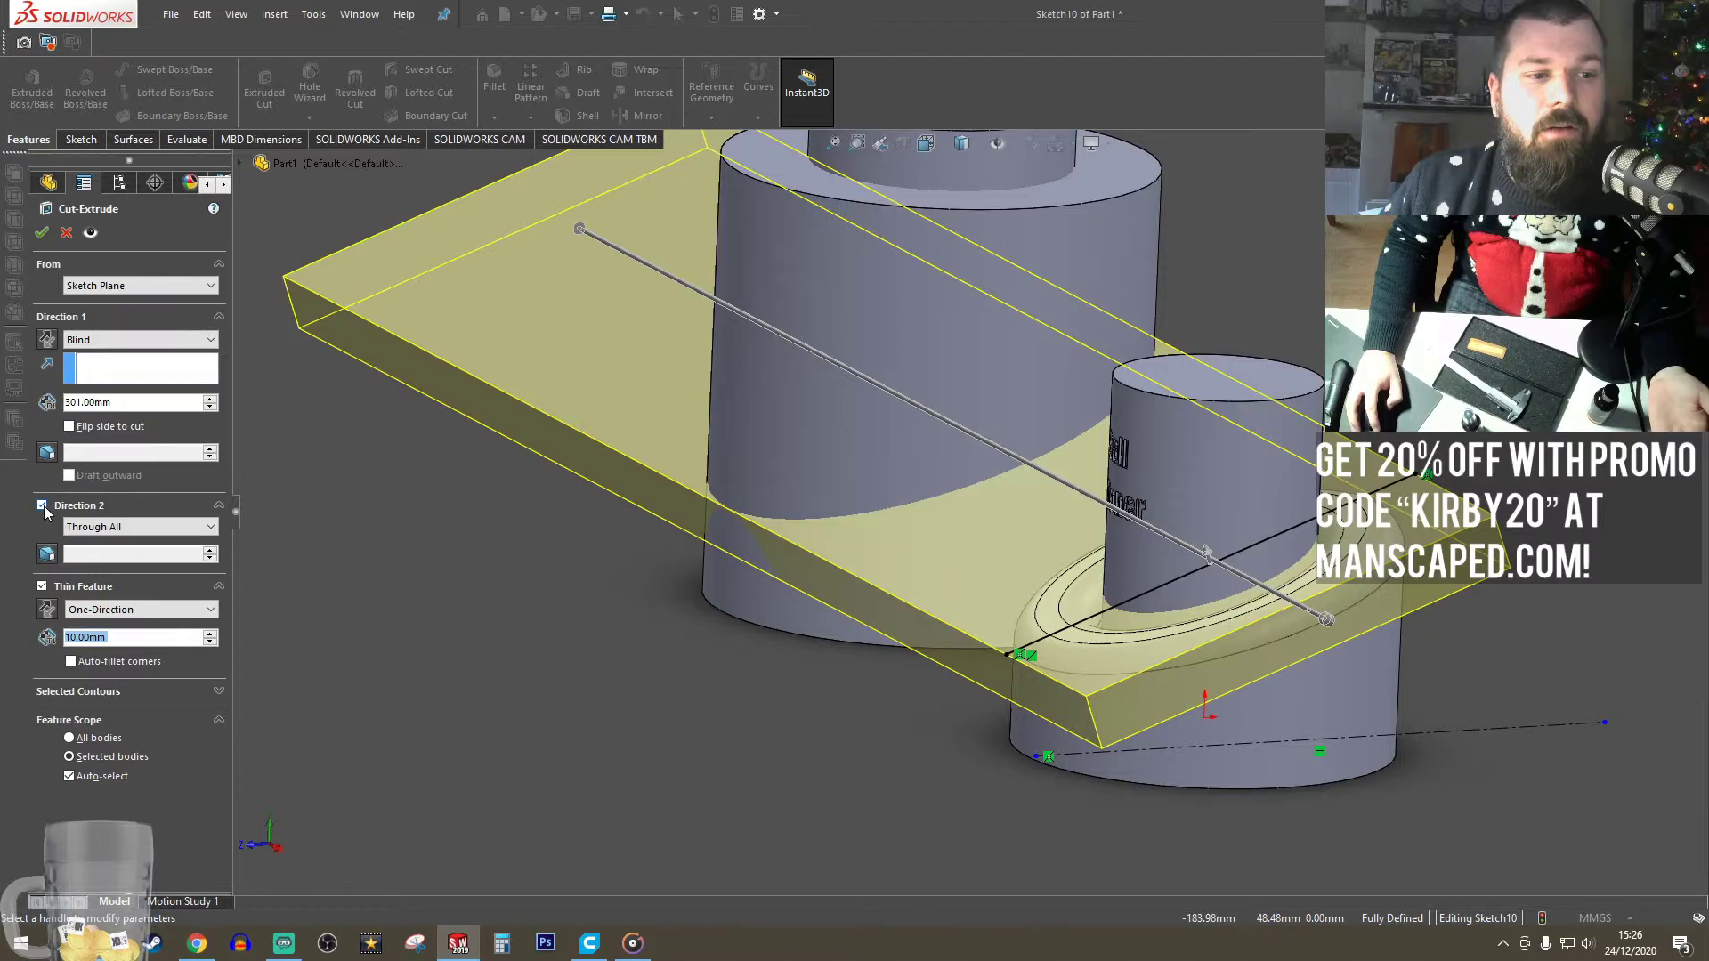
{"action": "left_click", "coordinate": [42, 586]}
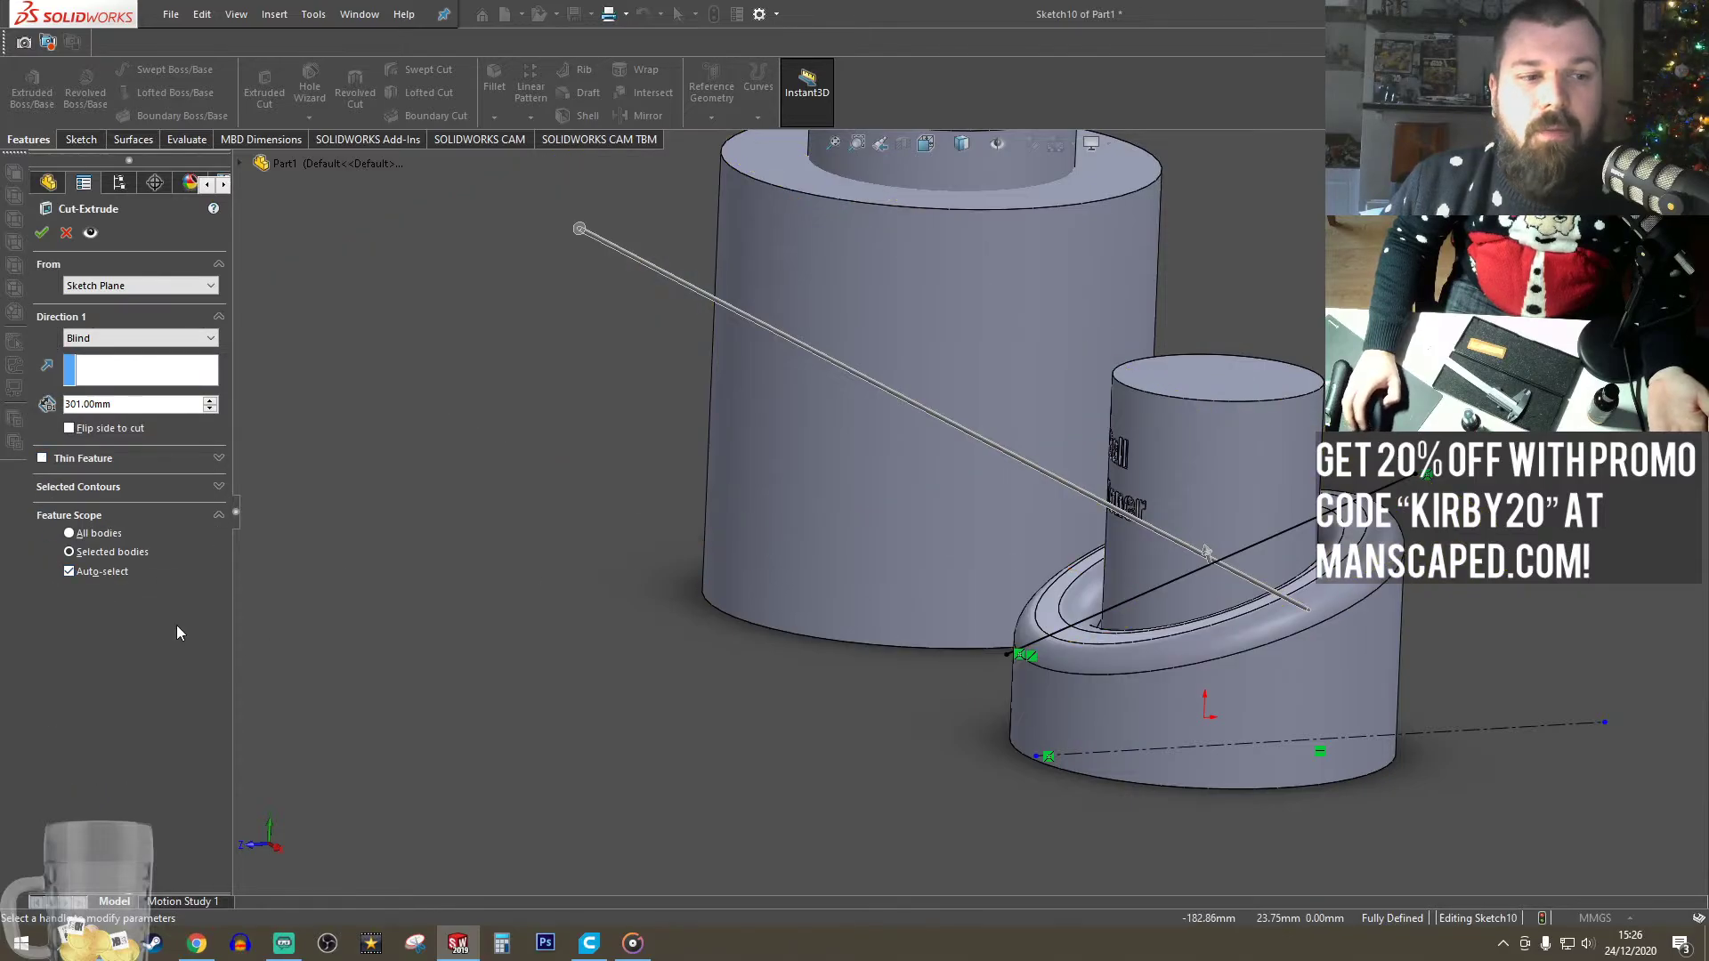
{"action": "left_click", "coordinate": [43, 459]}
{"action": "middle_click_drag", "start_coordinate": [926, 499], "coordinate": [976, 566]}
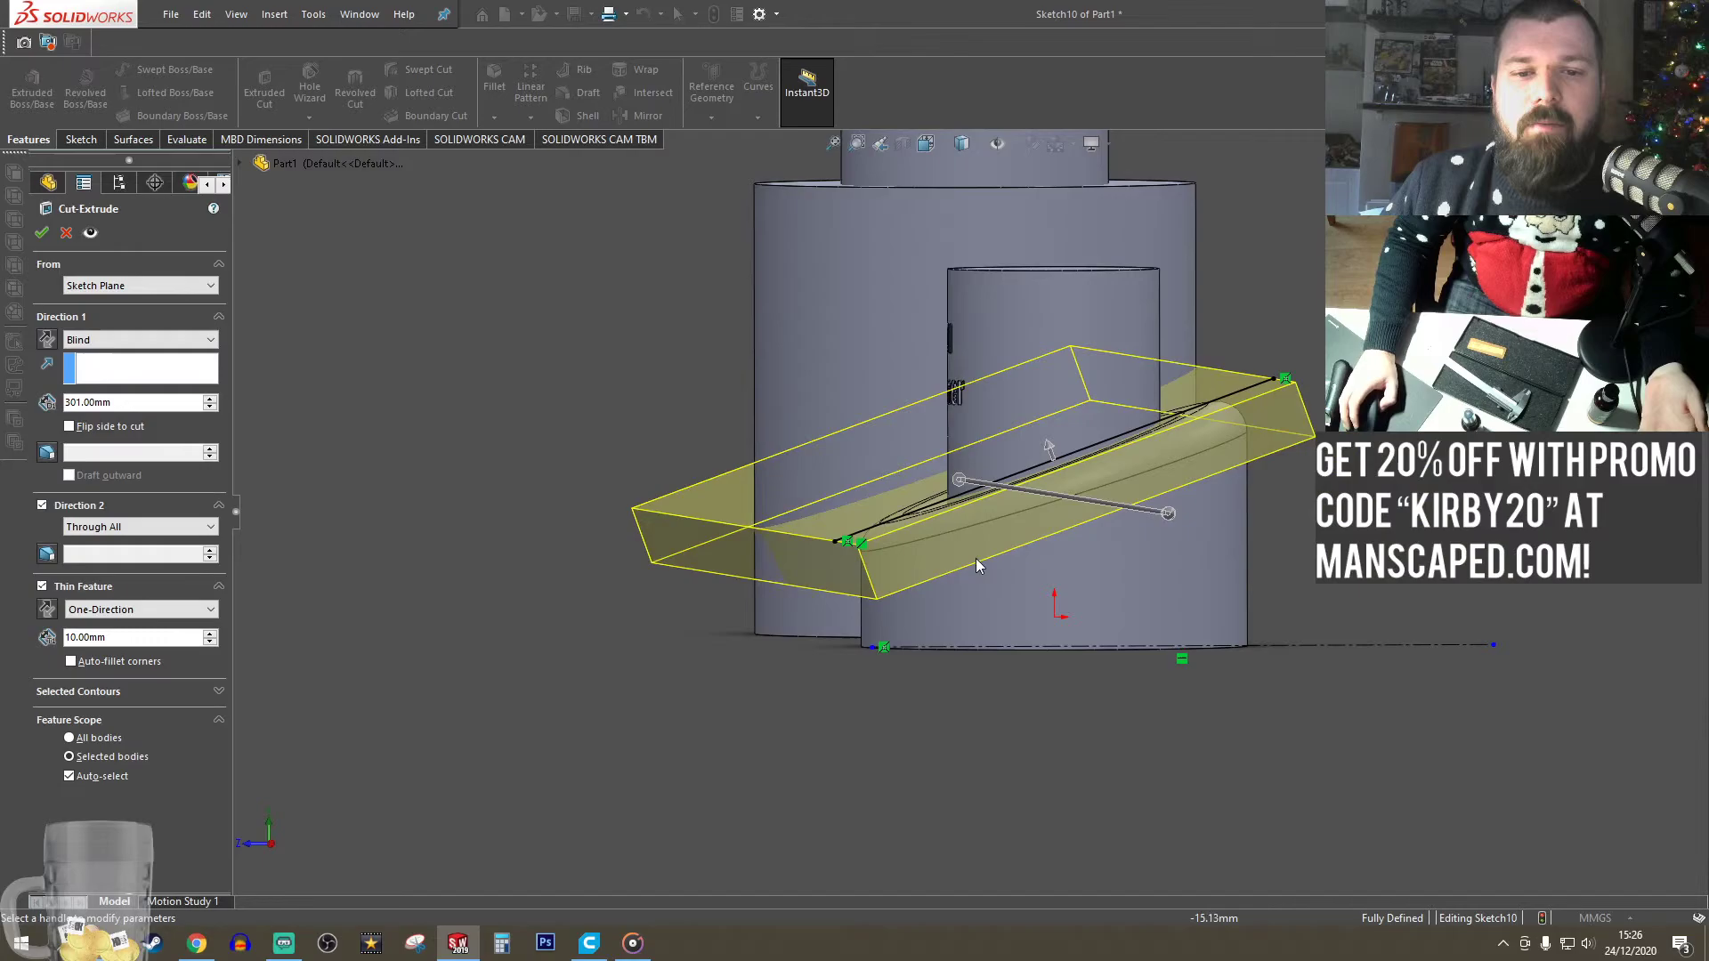
{"action": "left_click", "coordinate": [66, 234]}
- Try to cut the outer cylinder with the open sloped line at 242 mm depth, limiting the feature scope to Boss-Extrude2
{"action": "middle_click_drag", "start_coordinate": [585, 516], "coordinate": [625, 568]}
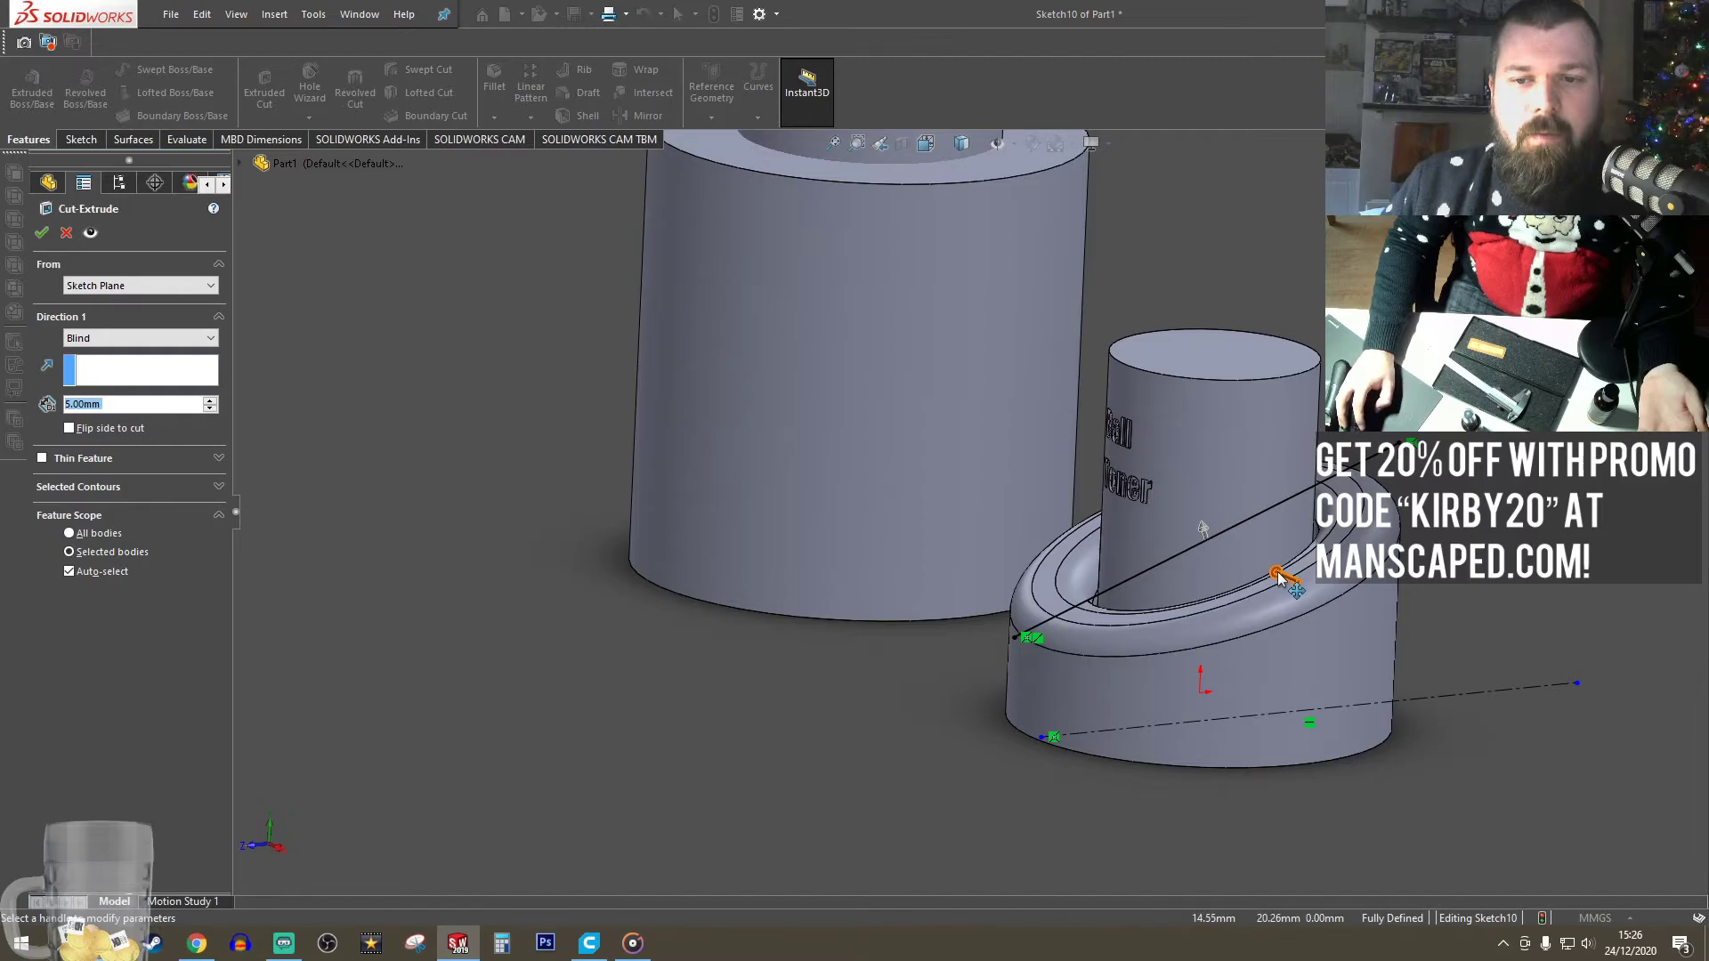
{"action": "left_click_drag", "start_coordinate": [1279, 579], "coordinate": [568, 263]}
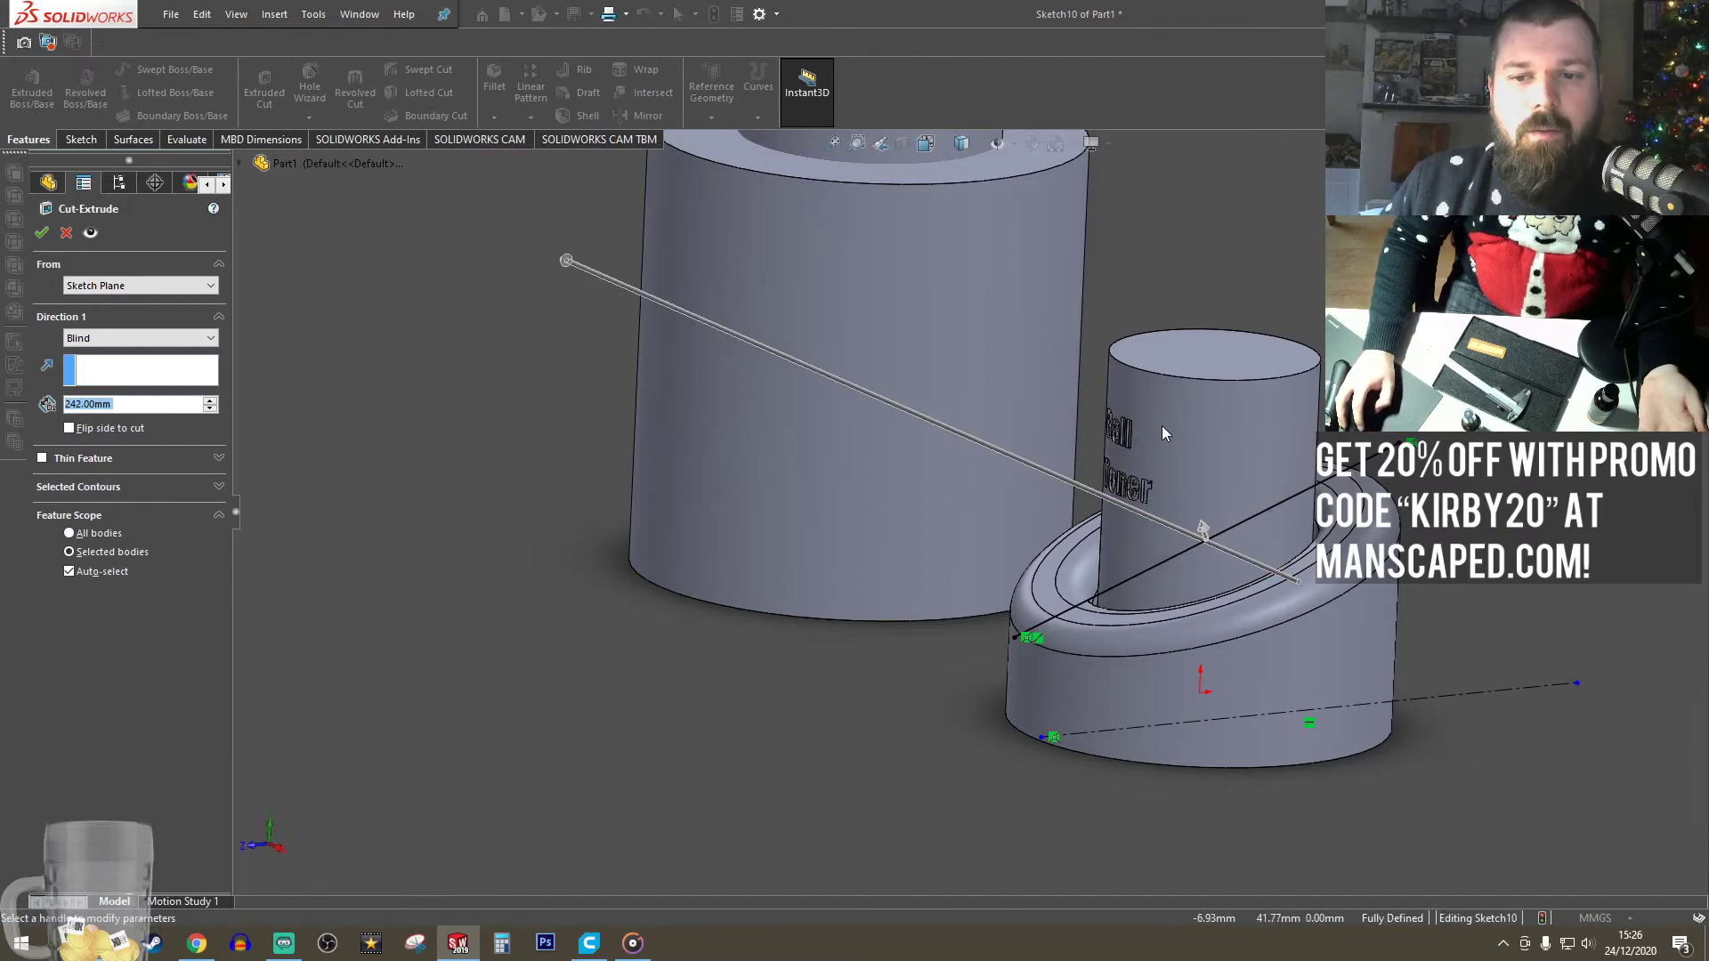
{"action": "left_click", "coordinate": [43, 236]}
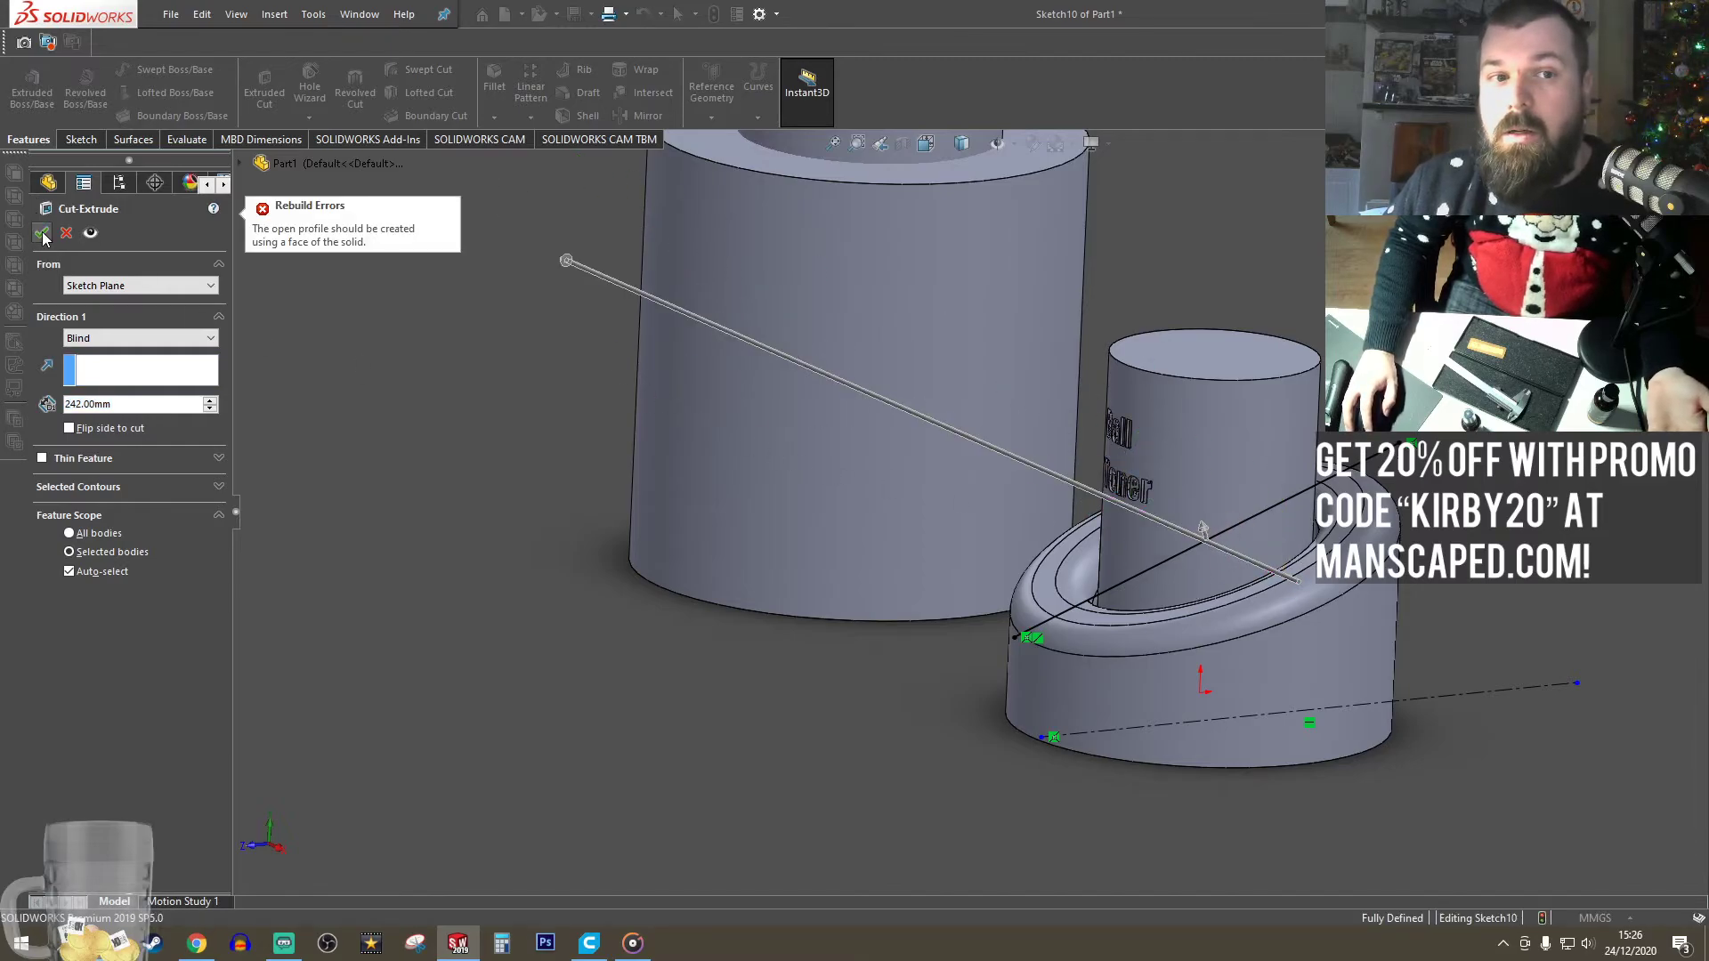
{"action": "left_click", "coordinate": [77, 572]}
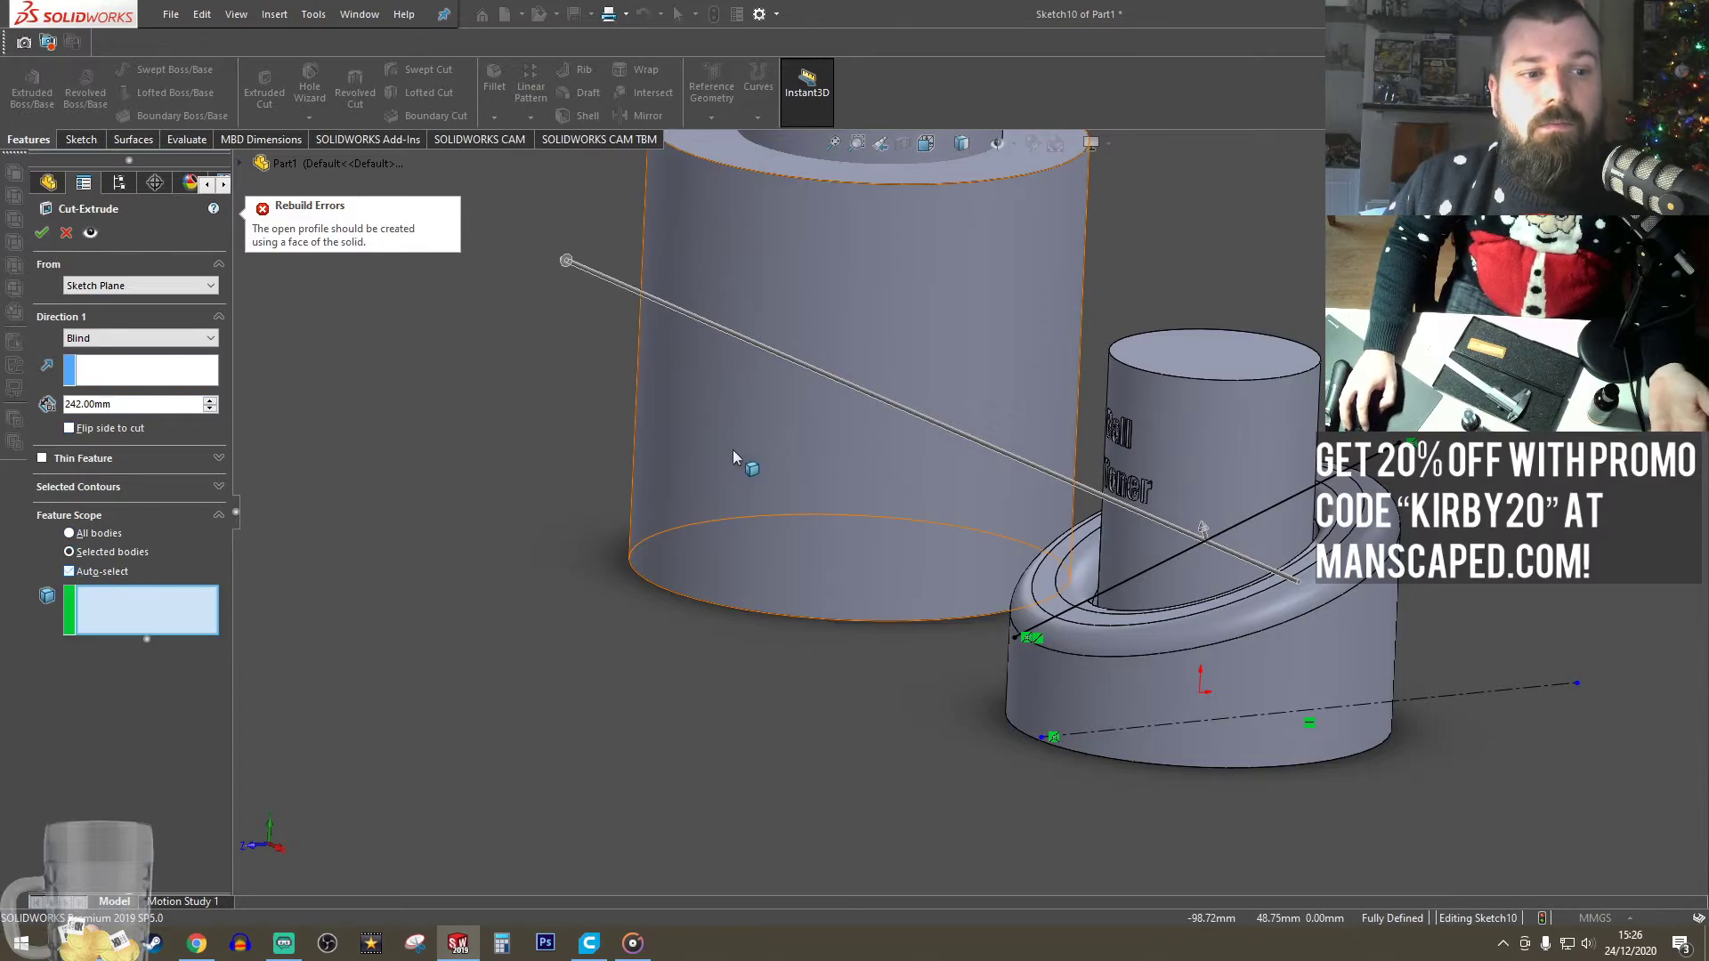
{"action": "left_click", "coordinate": [749, 443]}
{"action": "left_click", "coordinate": [42, 235]}
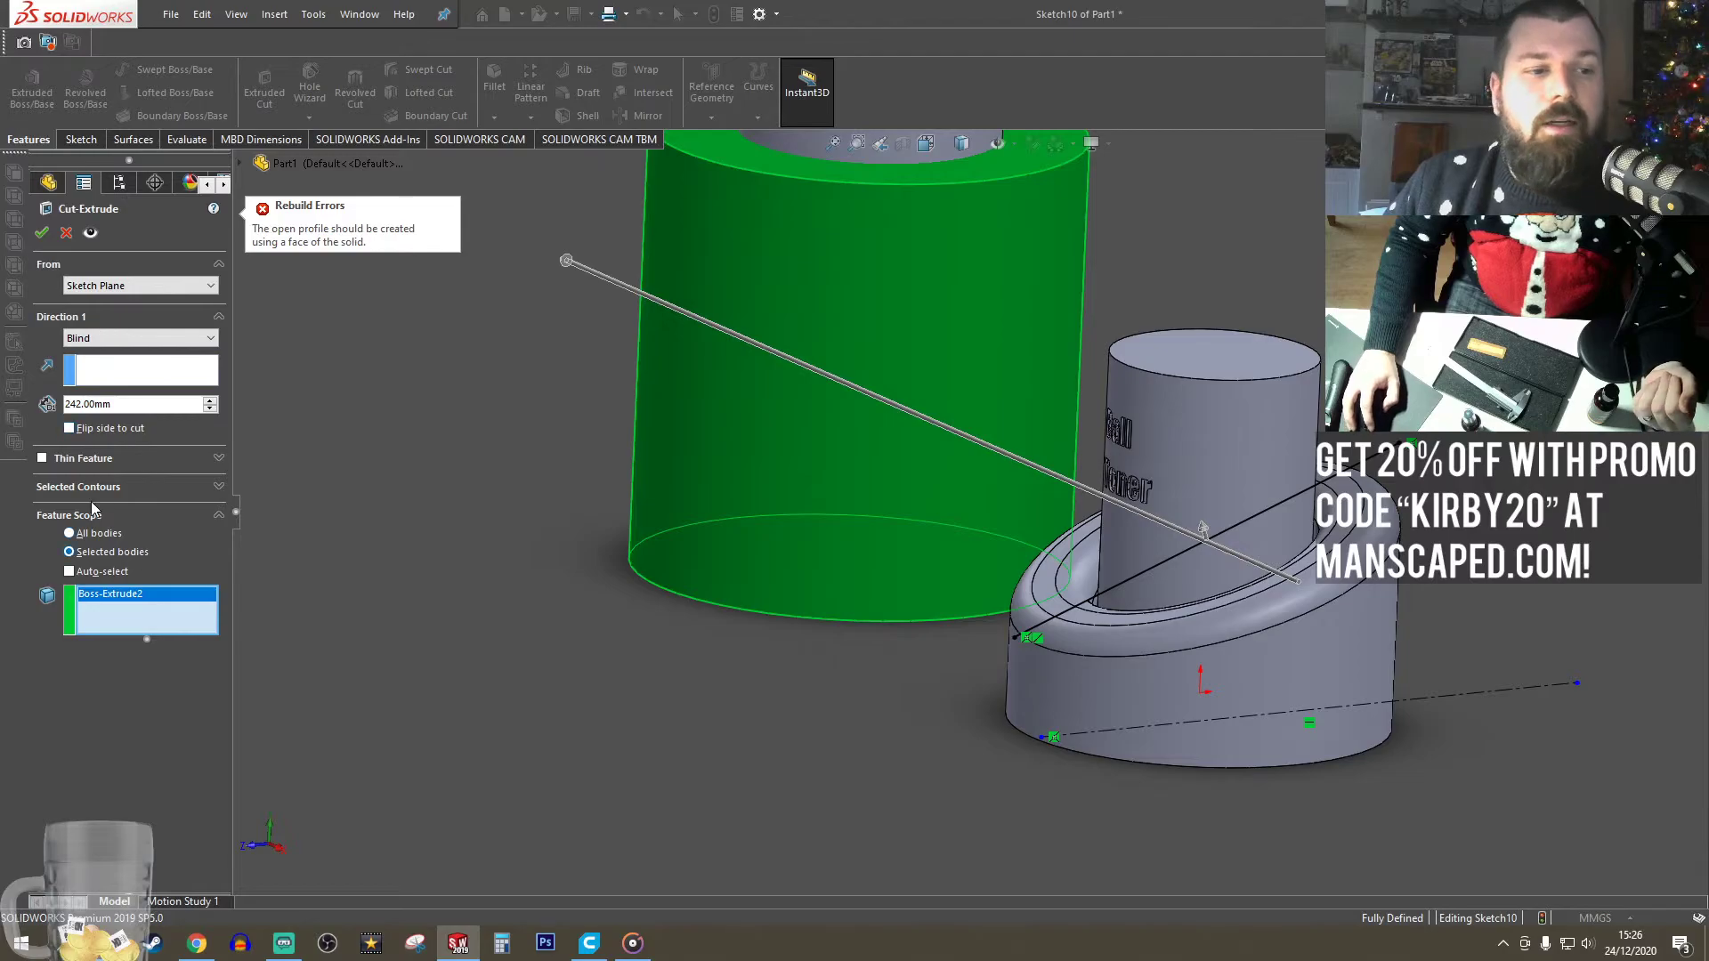
{"action": "left_click", "coordinate": [67, 232]}
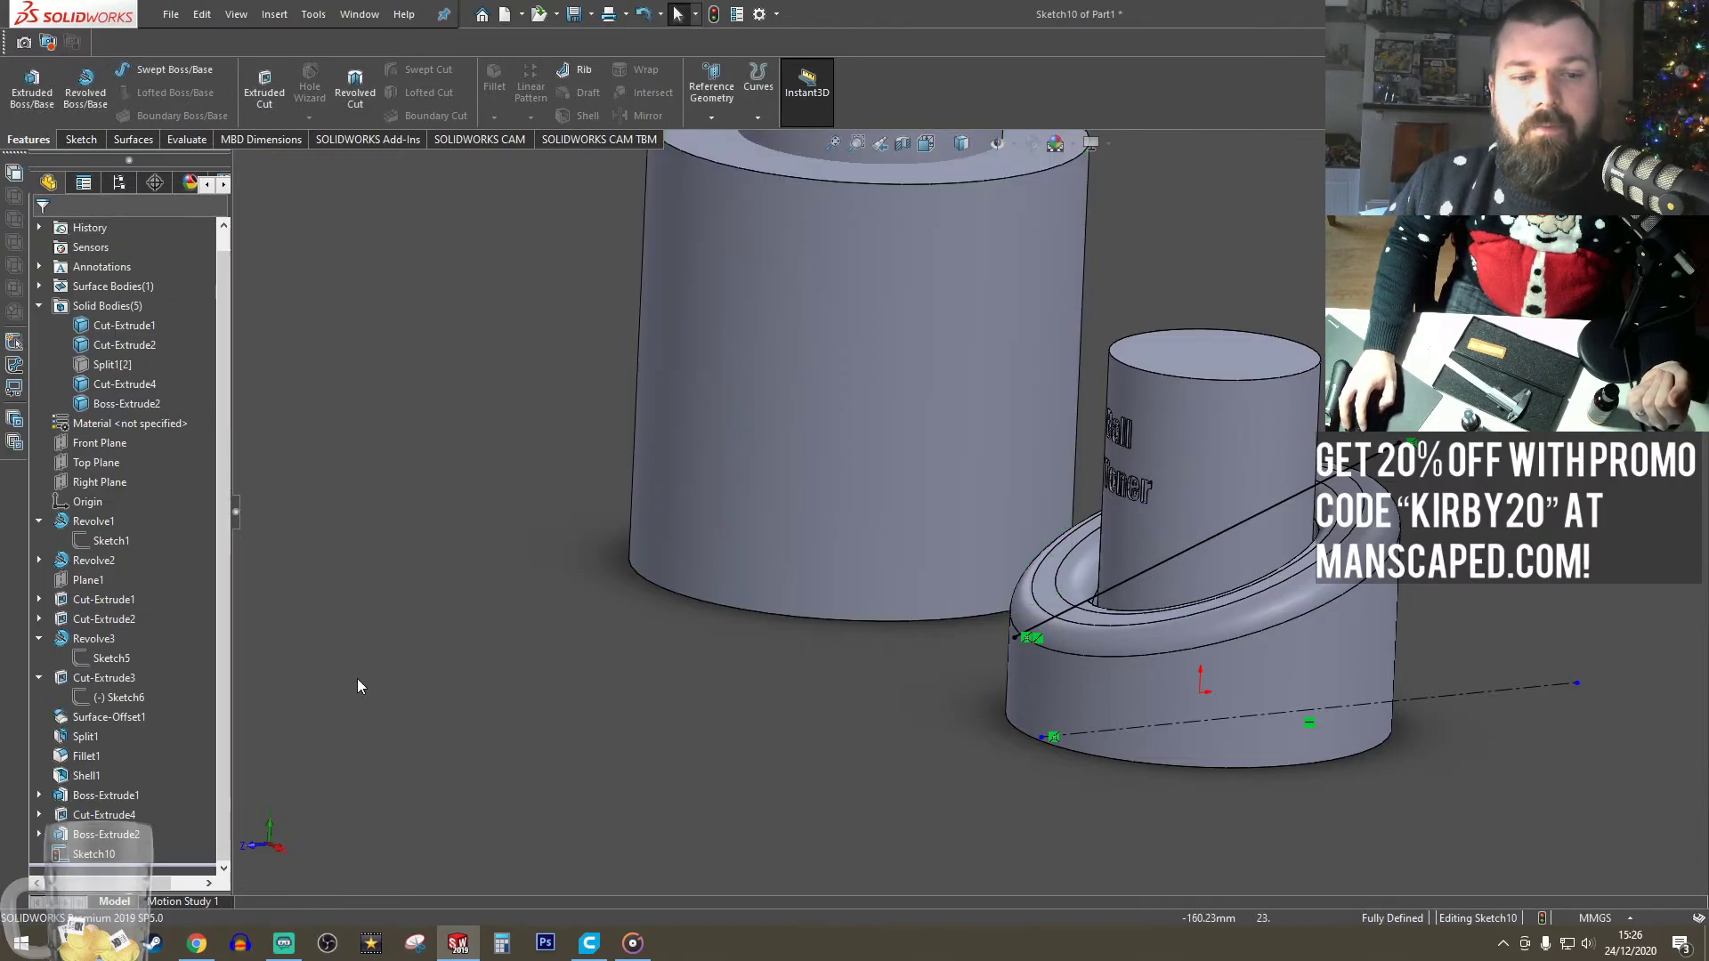
- In the right view, draw a collinear line from the sloped line's lower end outward past the outer cylinder's side
{"action": "left_click", "coordinate": [78, 139]}
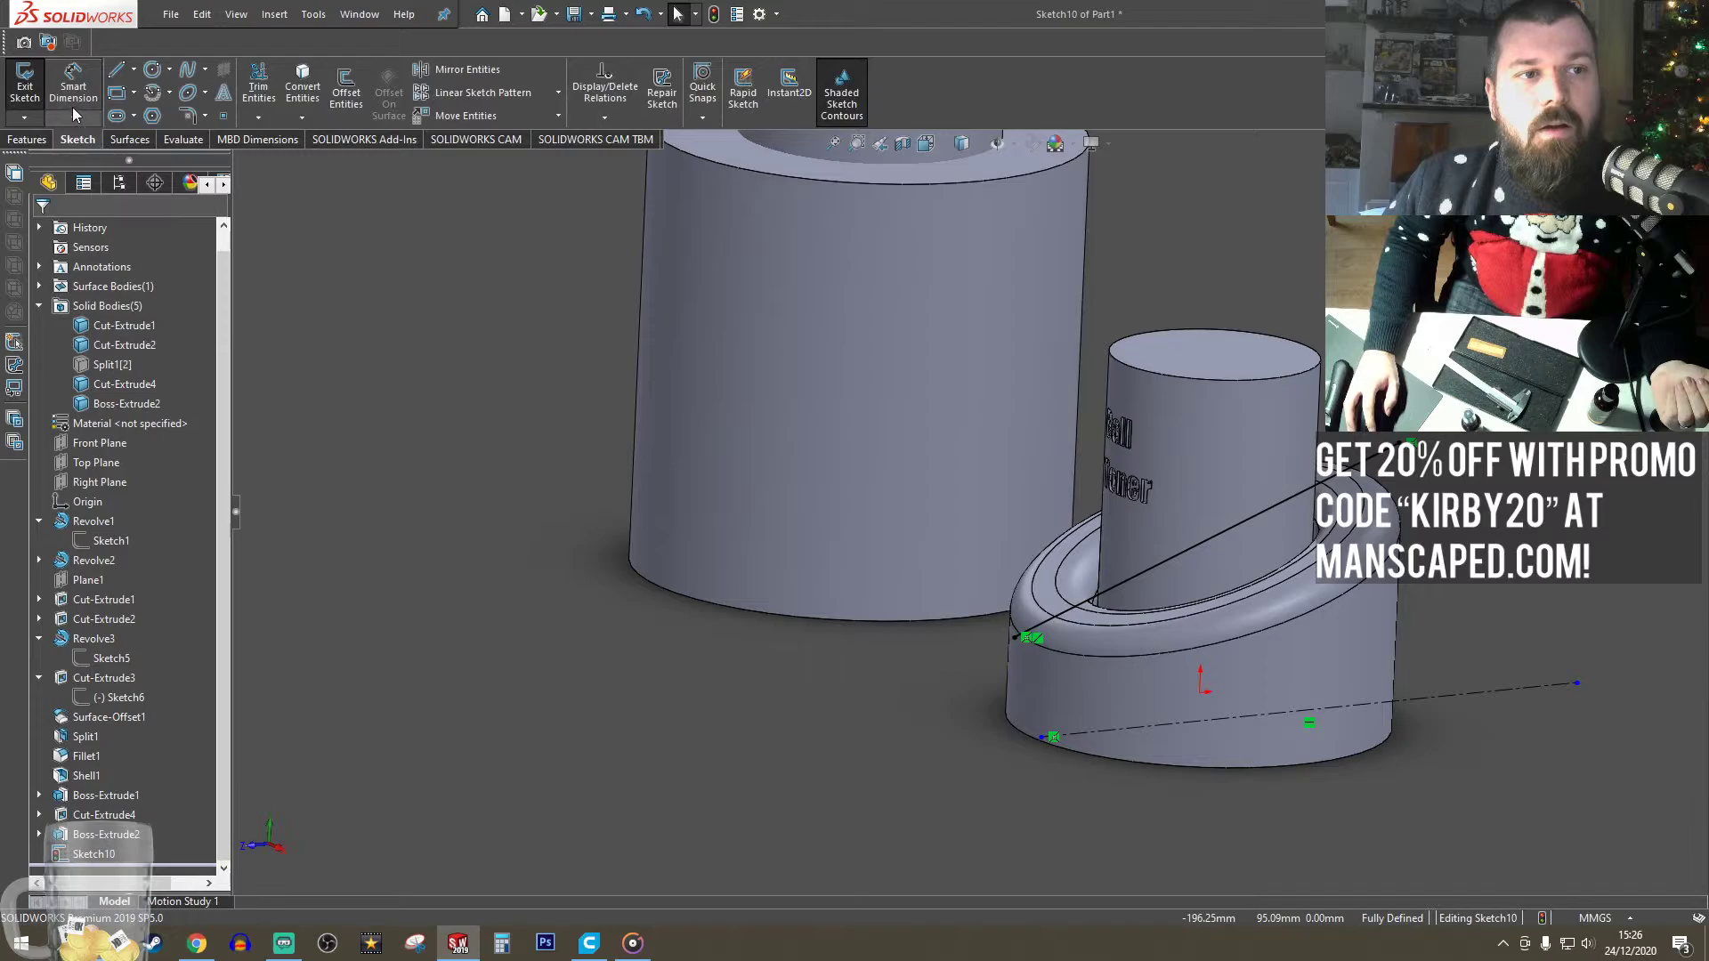
{"action": "left_click", "coordinate": [926, 143]}
{"action": "left_click", "coordinate": [978, 218]}
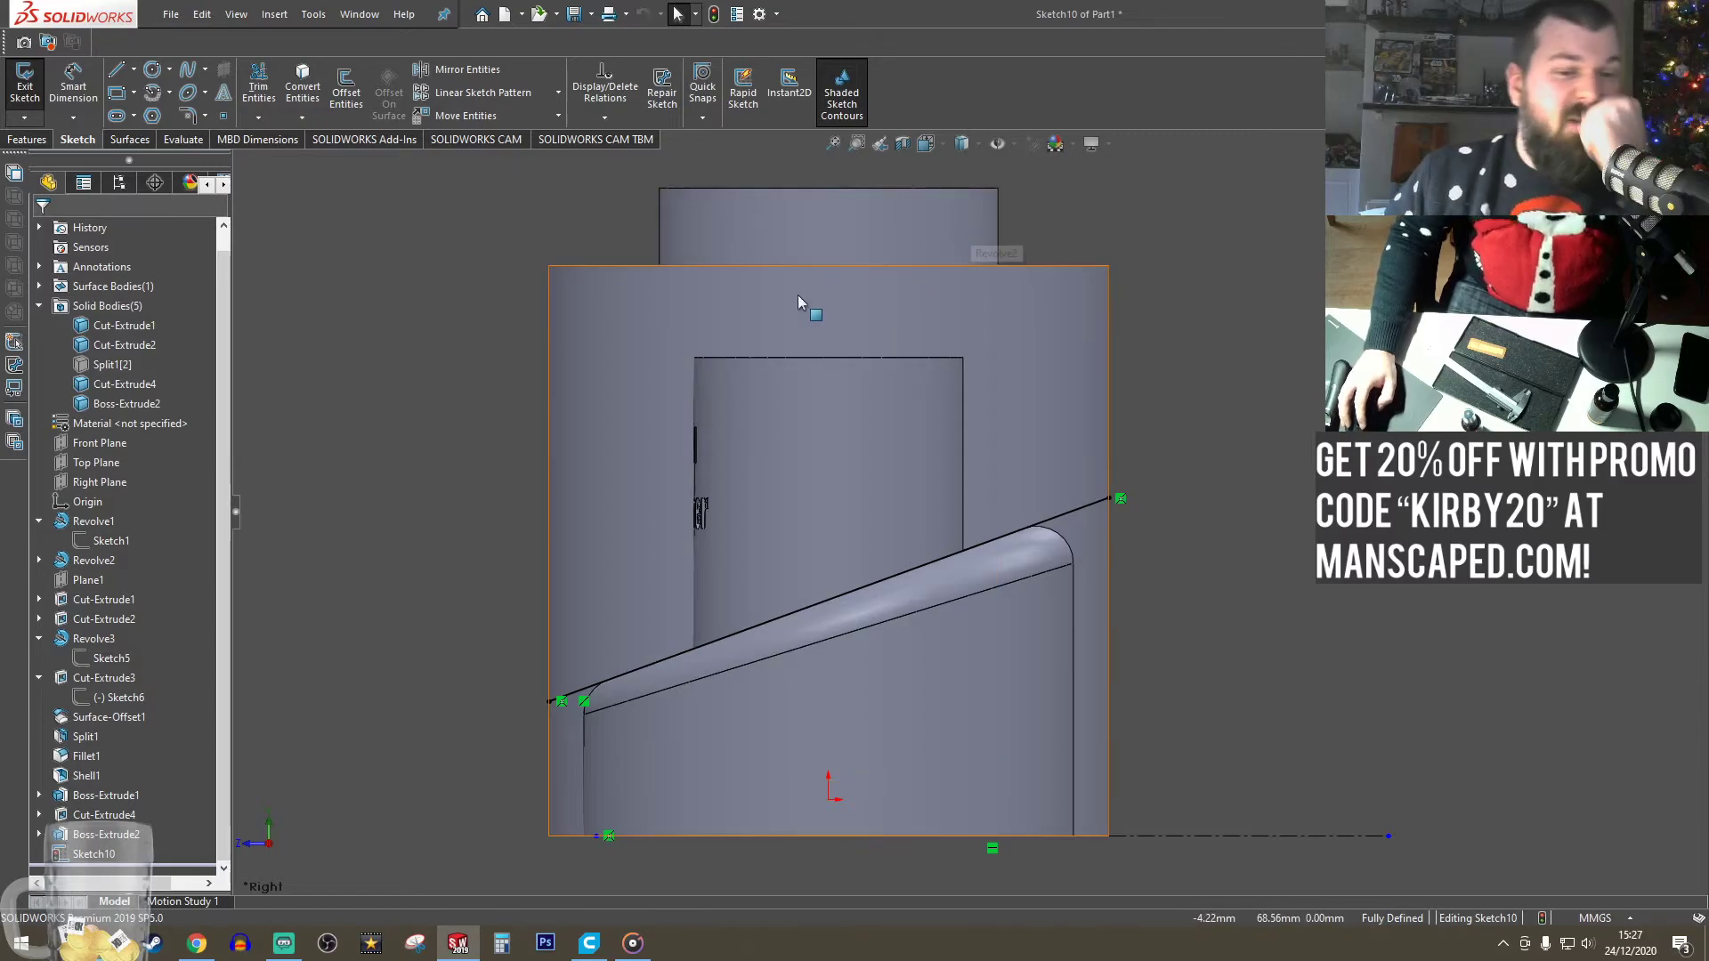
{"action": "left_click", "coordinate": [117, 71]}
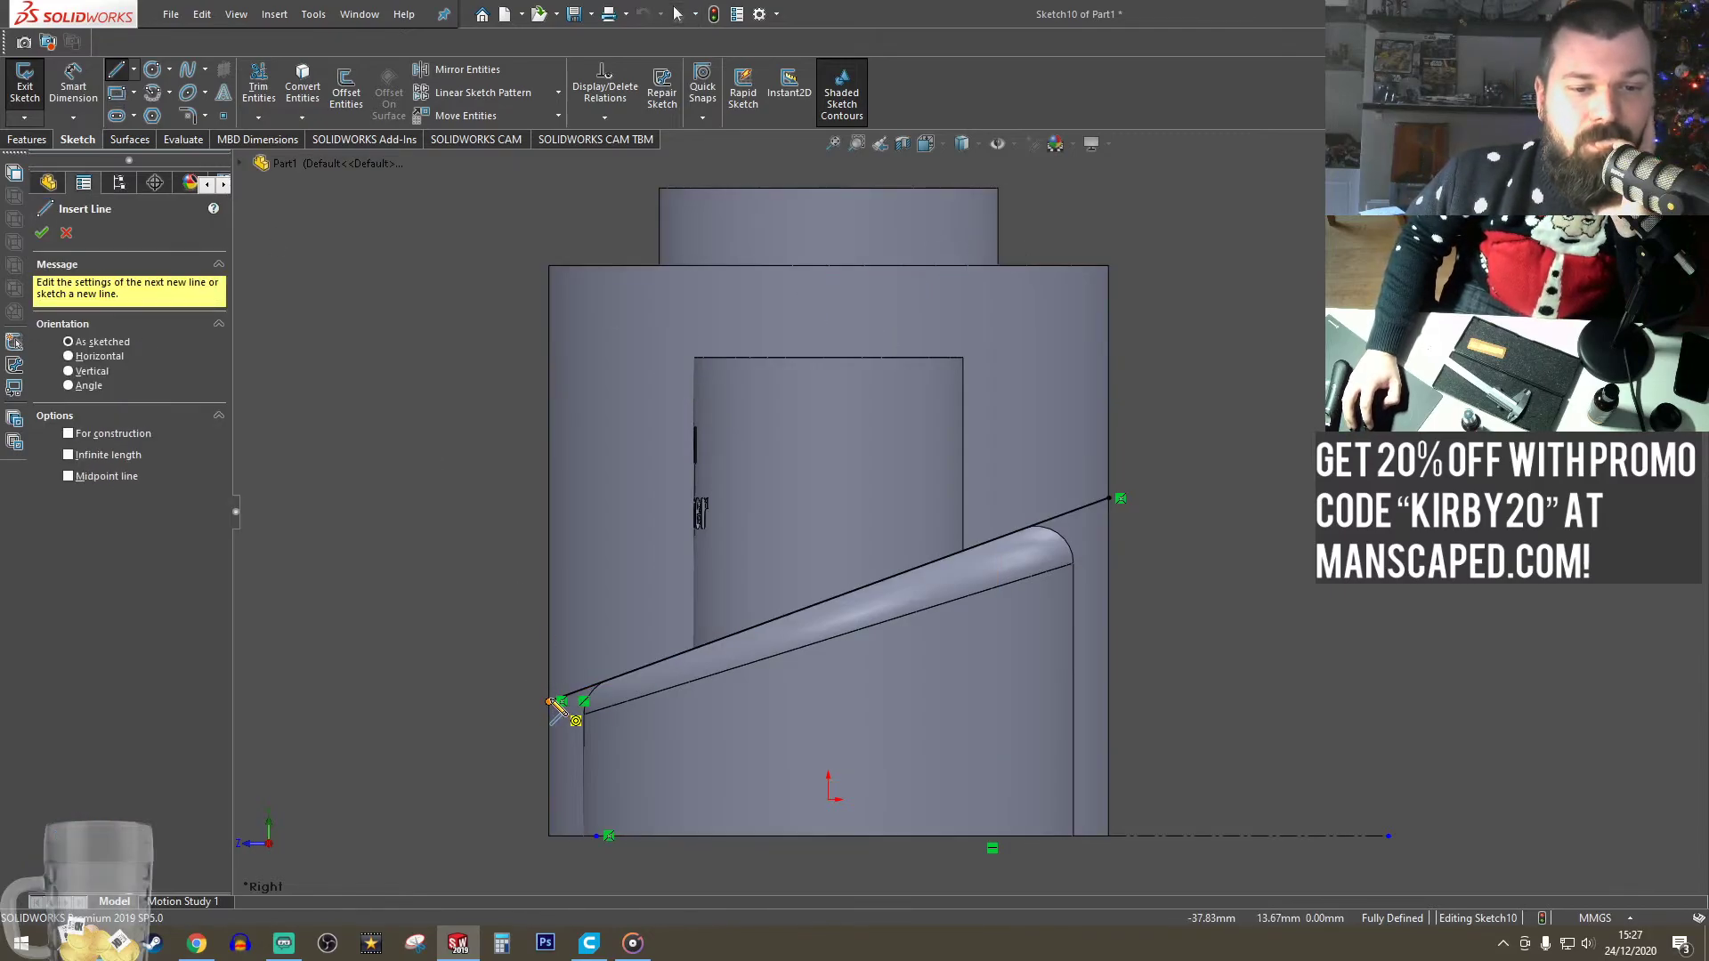
{"action": "left_click", "coordinate": [549, 702]}
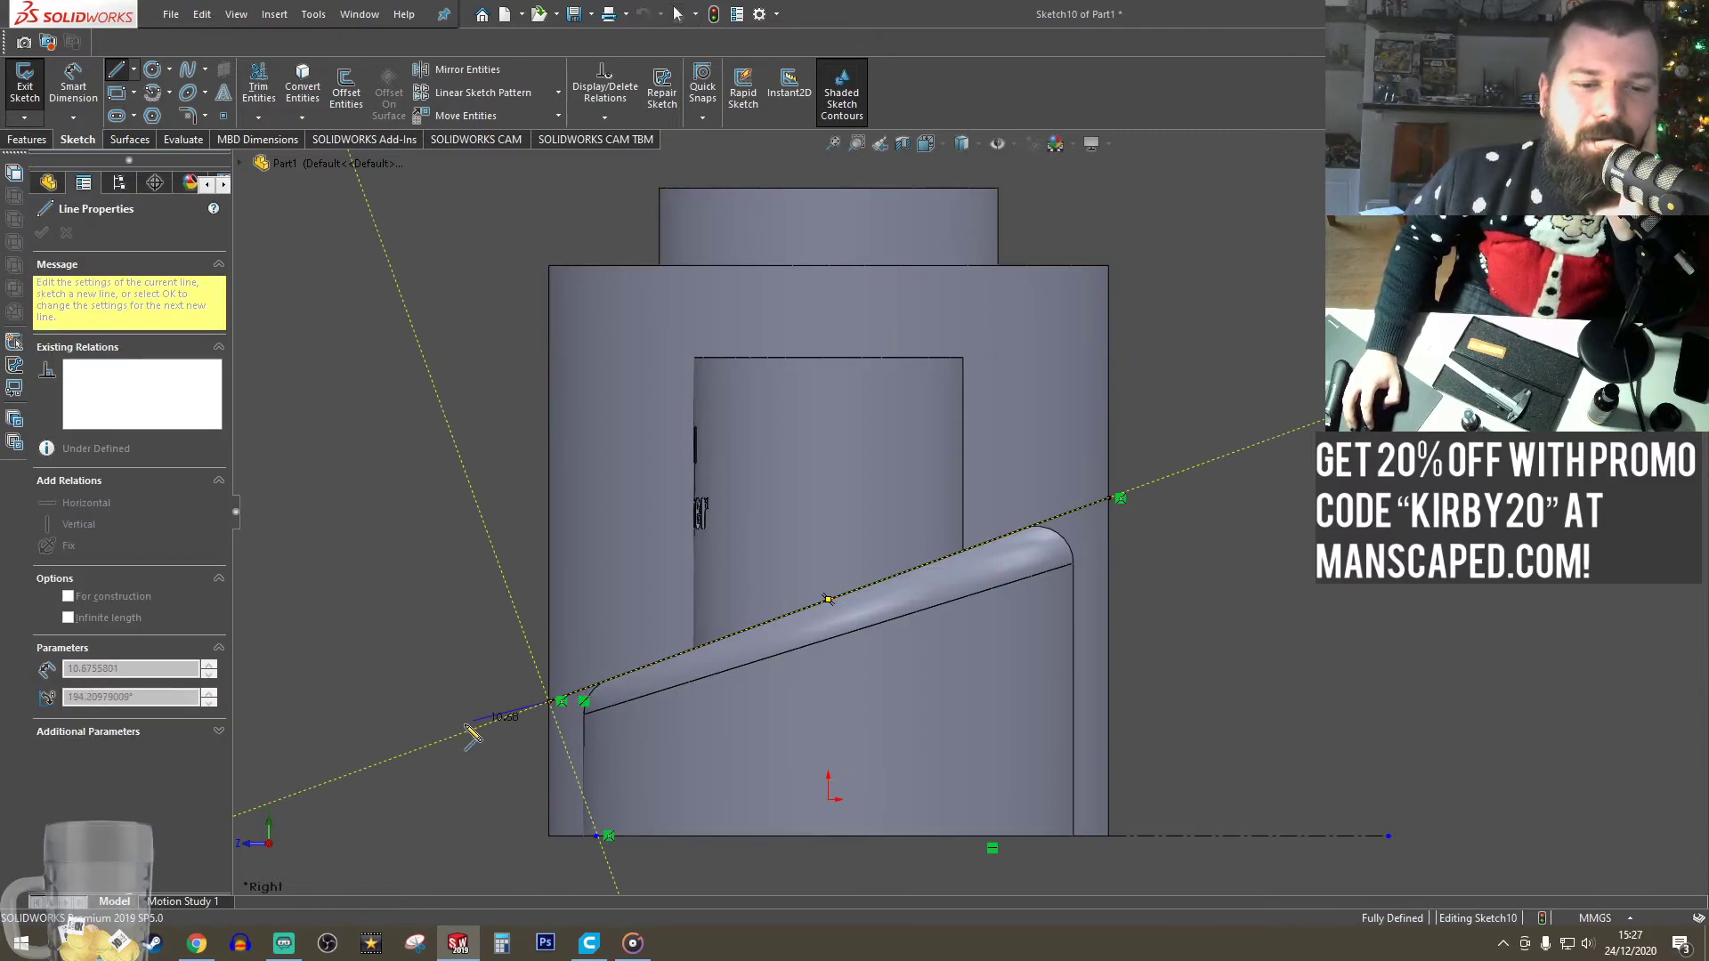
{"action": "left_click", "coordinate": [428, 746]}
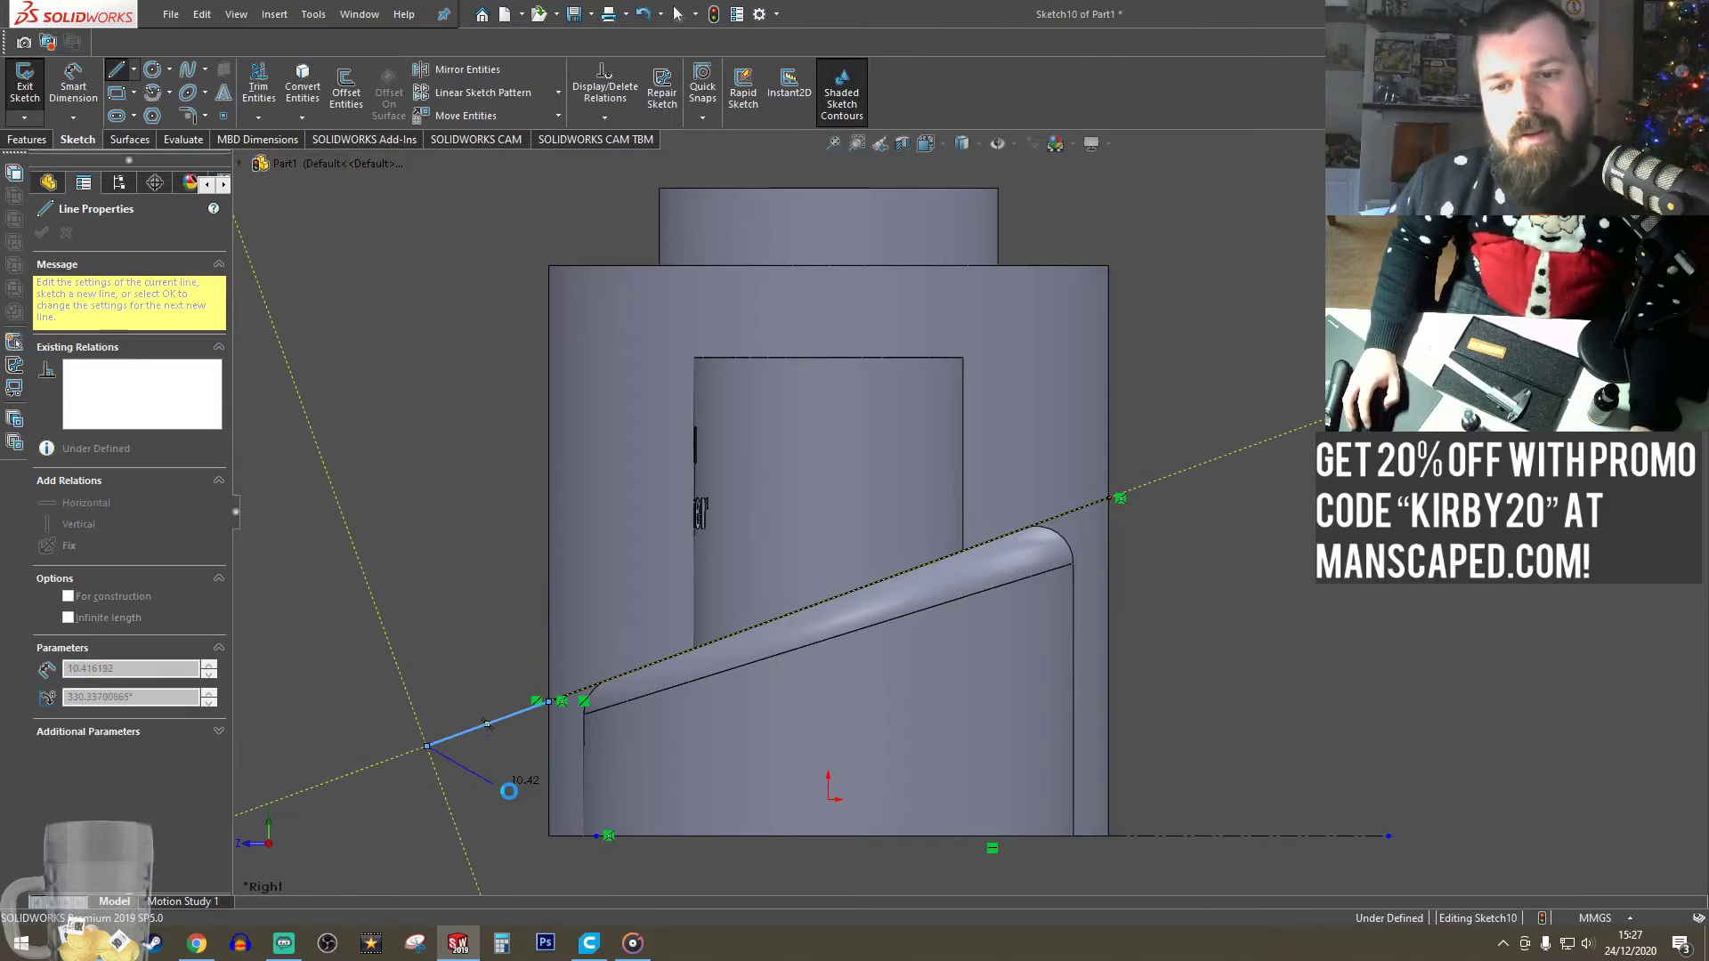
{"action": "key", "text": "Escape"}
- Draw a collinear line from the sloped line's upper end outward past the opposite side of the outer cylinder
{"action": "left_click", "coordinate": [116, 70]}
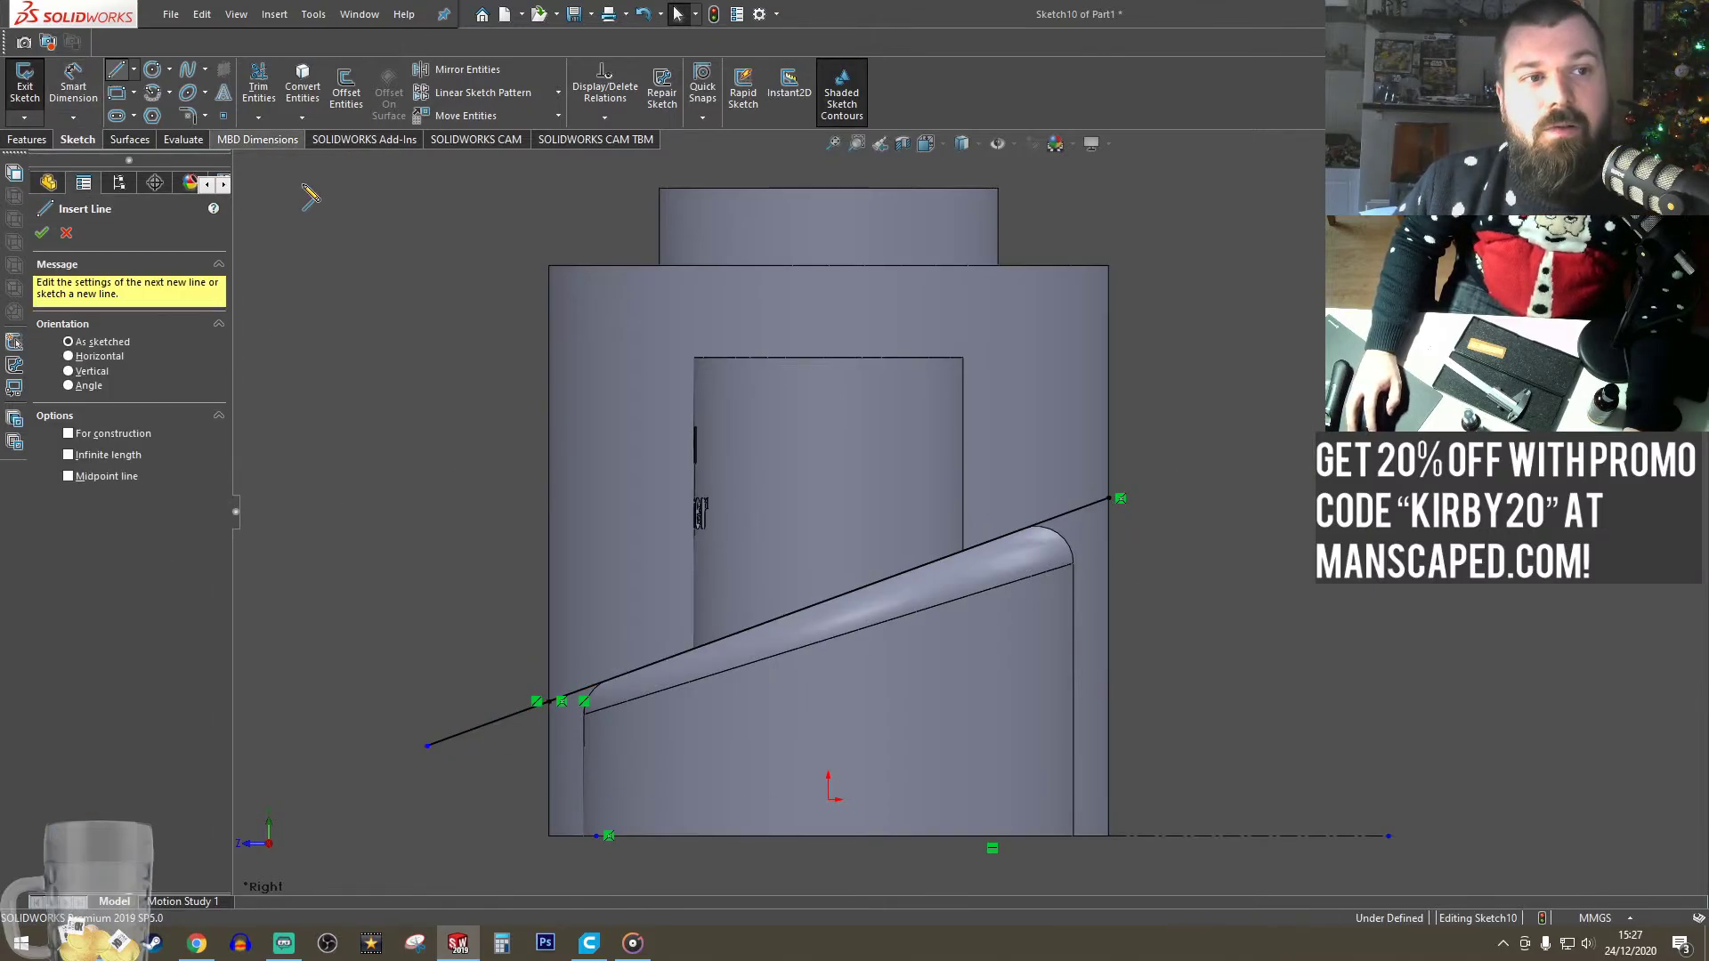
{"action": "left_click", "coordinate": [1109, 500]}
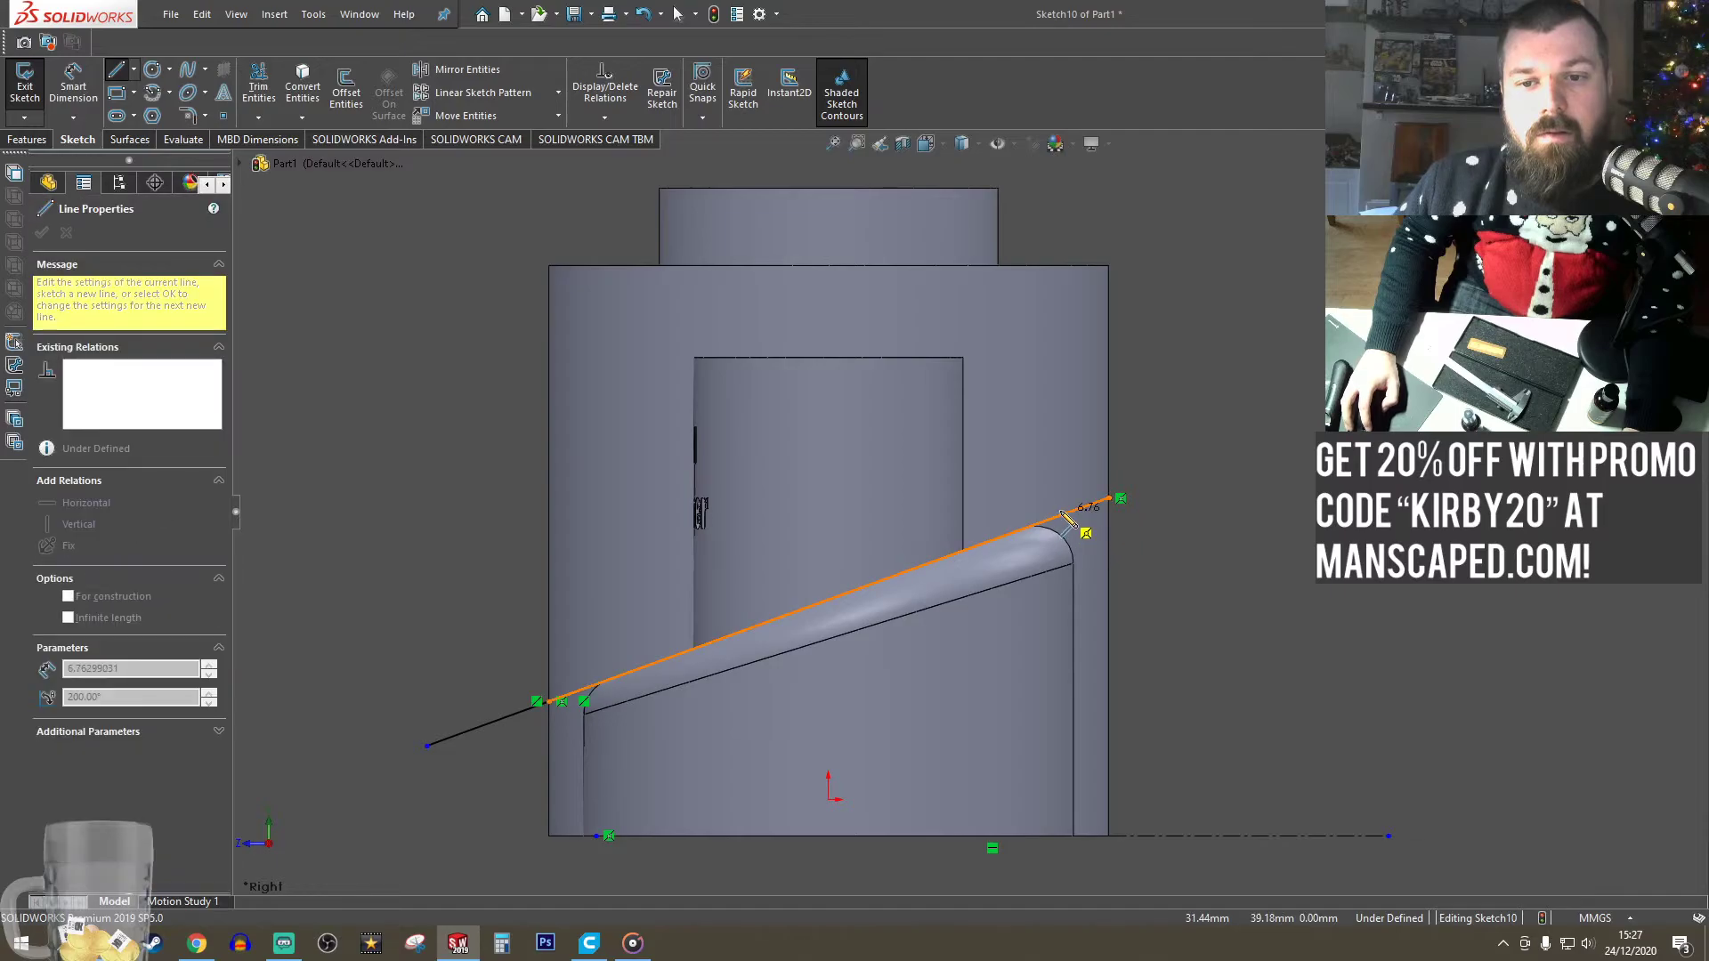
{"action": "left_click", "coordinate": [1310, 427]}
{"action": "key", "text": "Escape"}
{"action": "middle_click_drag", "start_coordinate": [373, 346], "coordinate": [457, 398]}
{"action": "scroll", "coordinate": [458, 399], "scroll_direction": "up", "scroll_amount": 1}
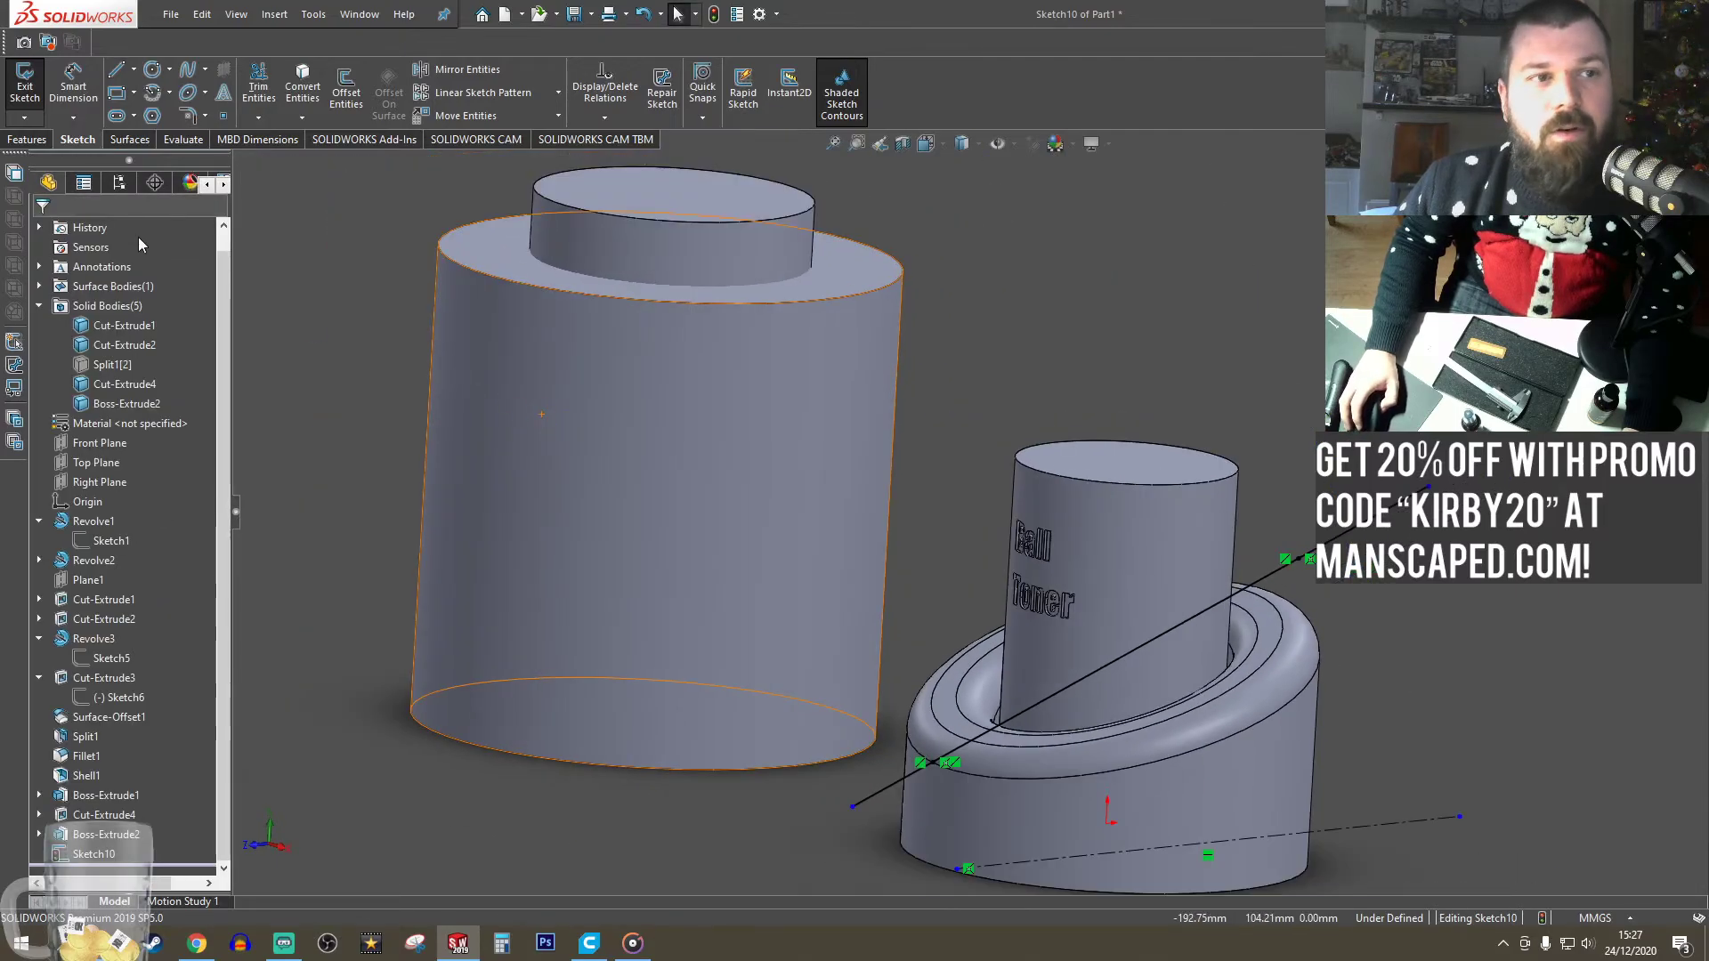
{"action": "left_click", "coordinate": [15, 143]}
{"action": "left_click", "coordinate": [286, 95]}
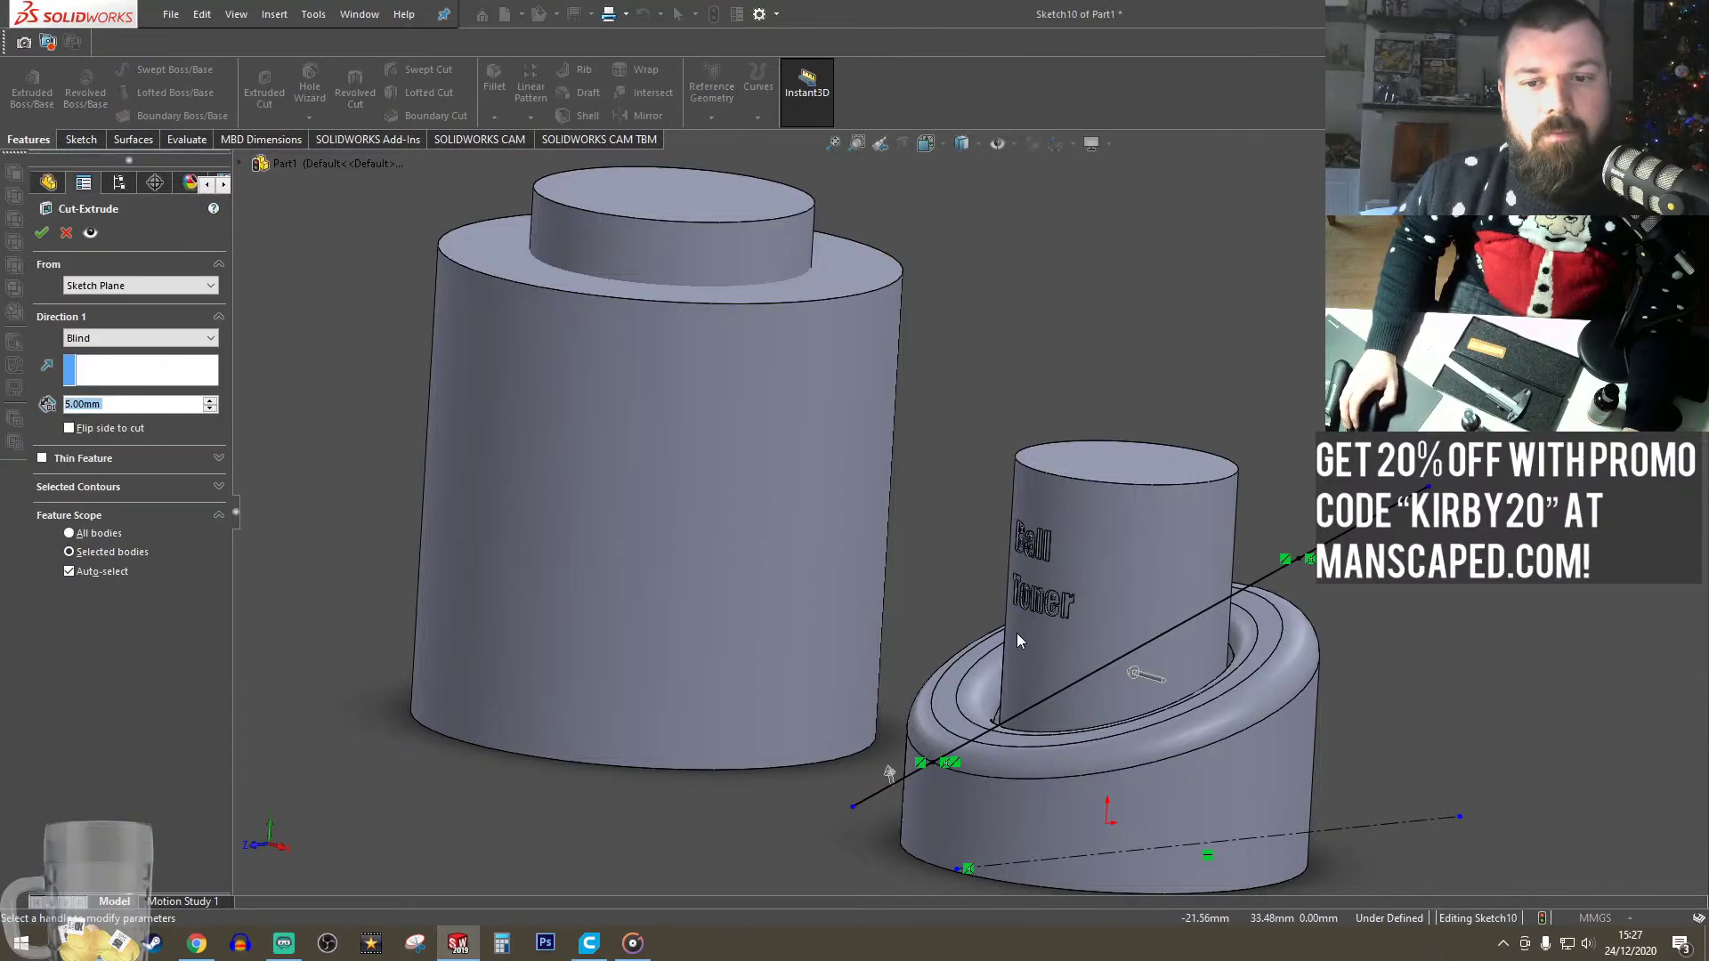
{"action": "left_click_drag", "start_coordinate": [1136, 681], "coordinate": [530, 503]}
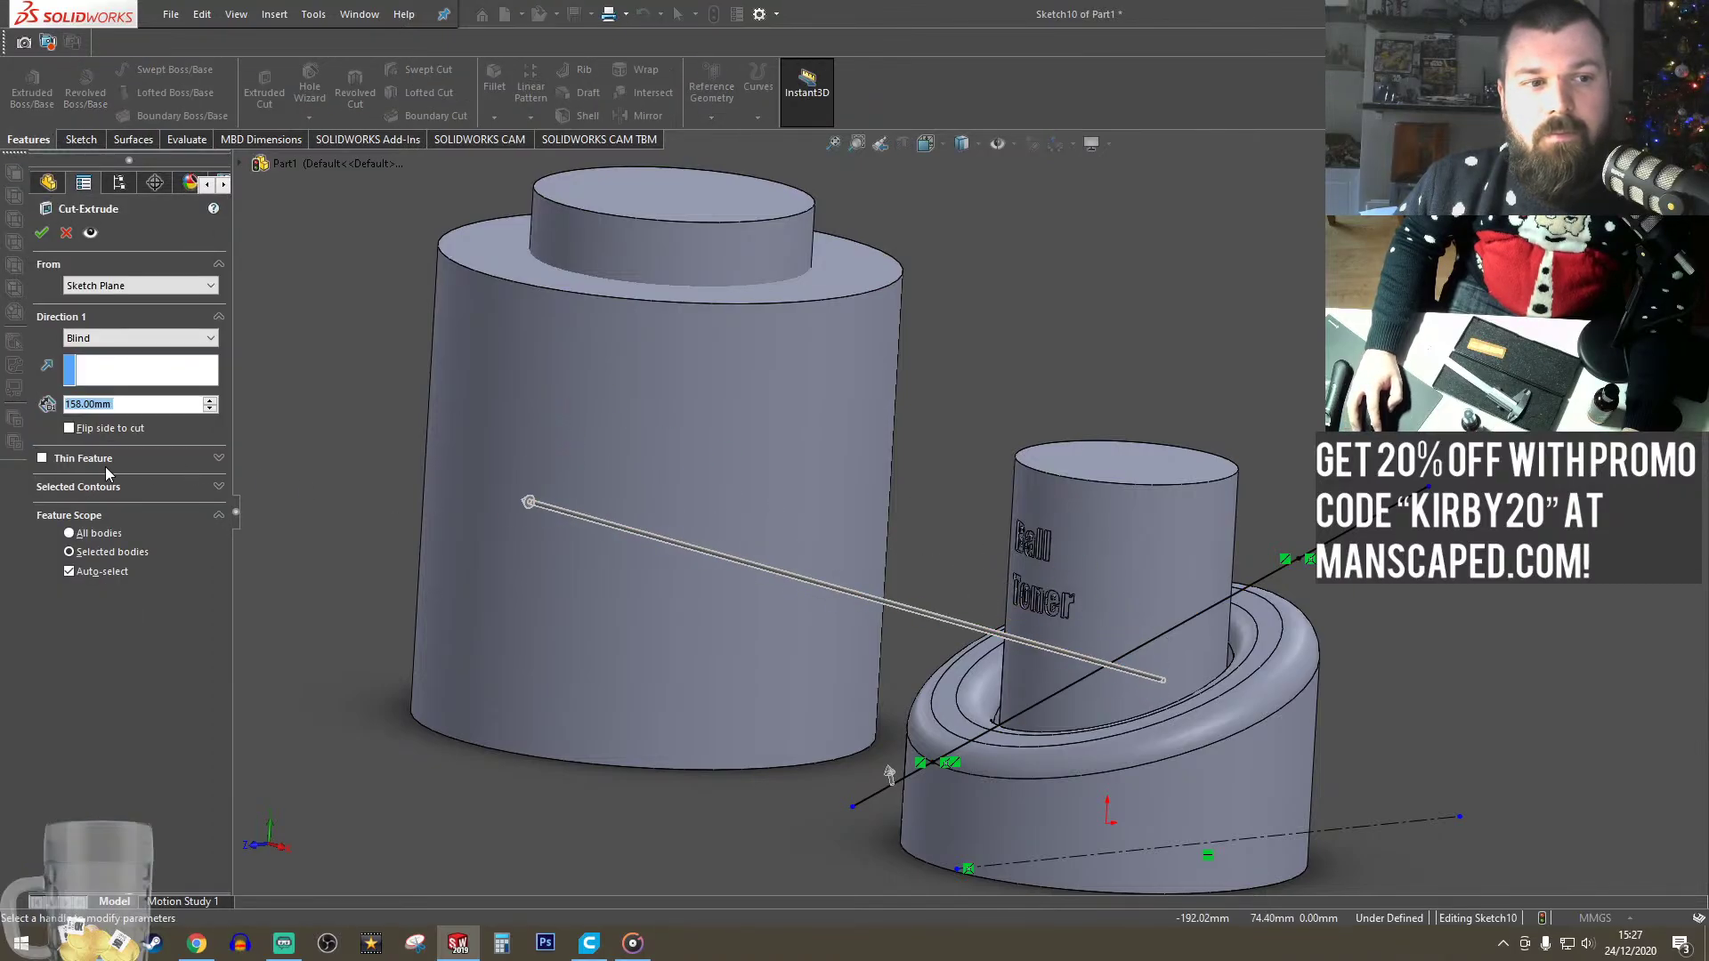
{"action": "left_click", "coordinate": [72, 486]}
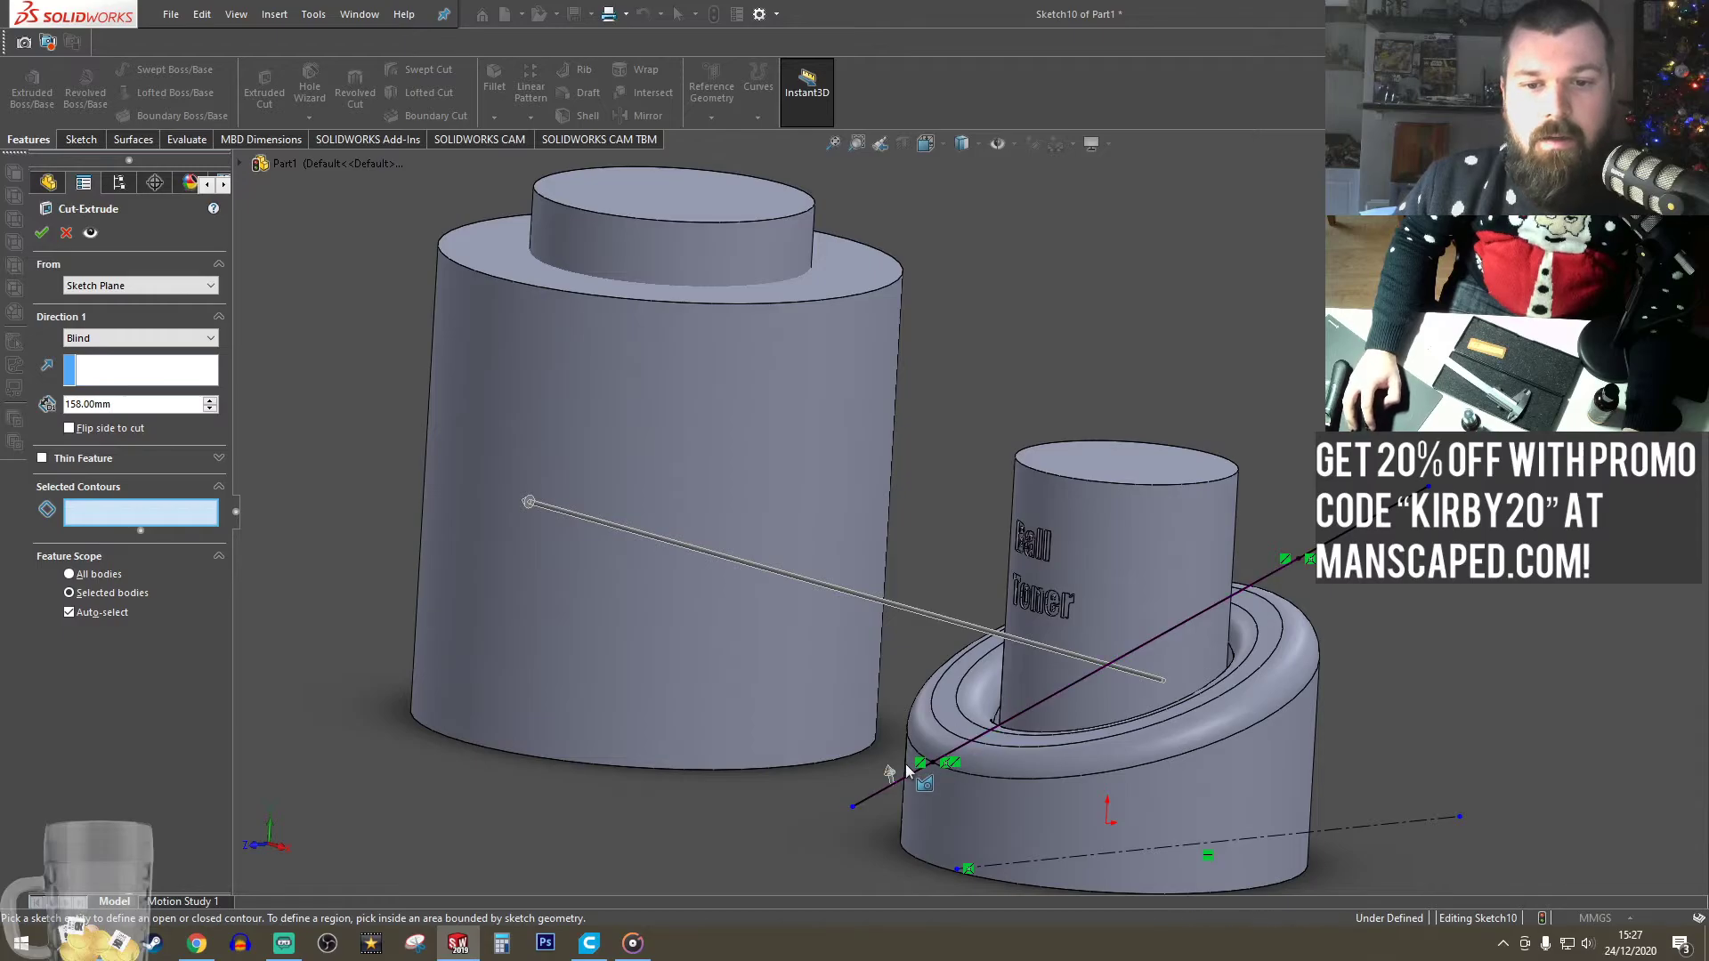
{"action": "left_click", "coordinate": [1012, 722]}
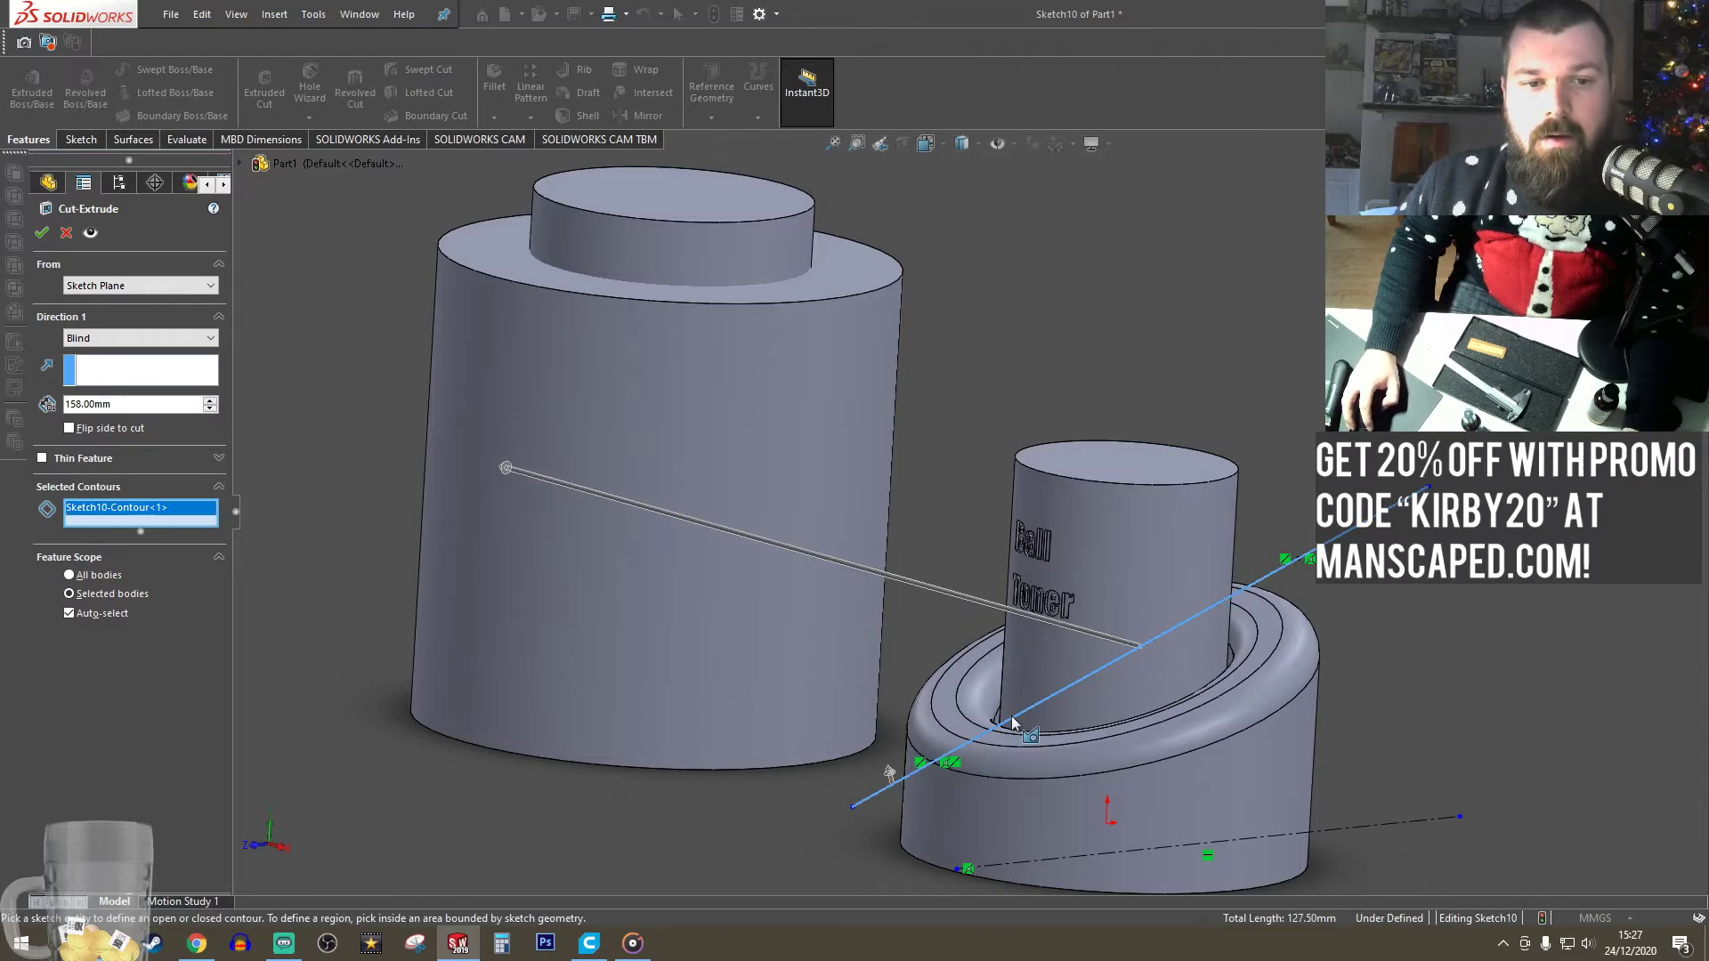
{"action": "left_click", "coordinate": [65, 232]}
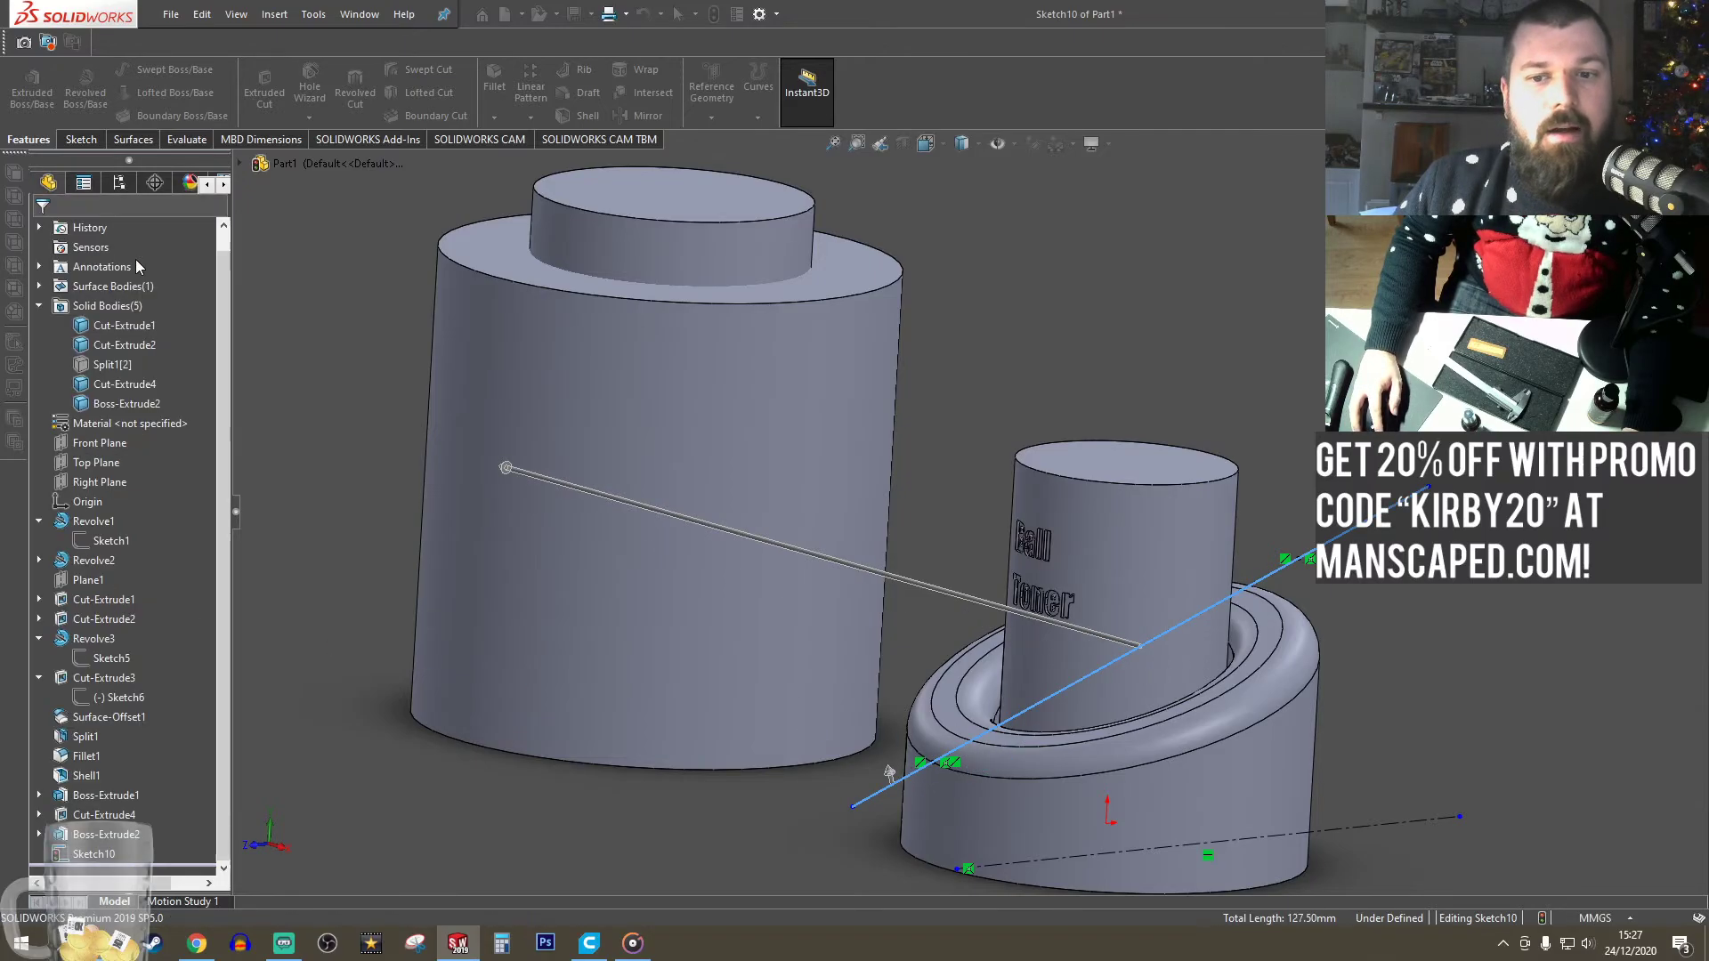
- Close the sketch above the extended sloped line with three lines around the outer cylinder's upper part, the last one about 46 mm long
{"action": "left_click", "coordinate": [941, 148]}
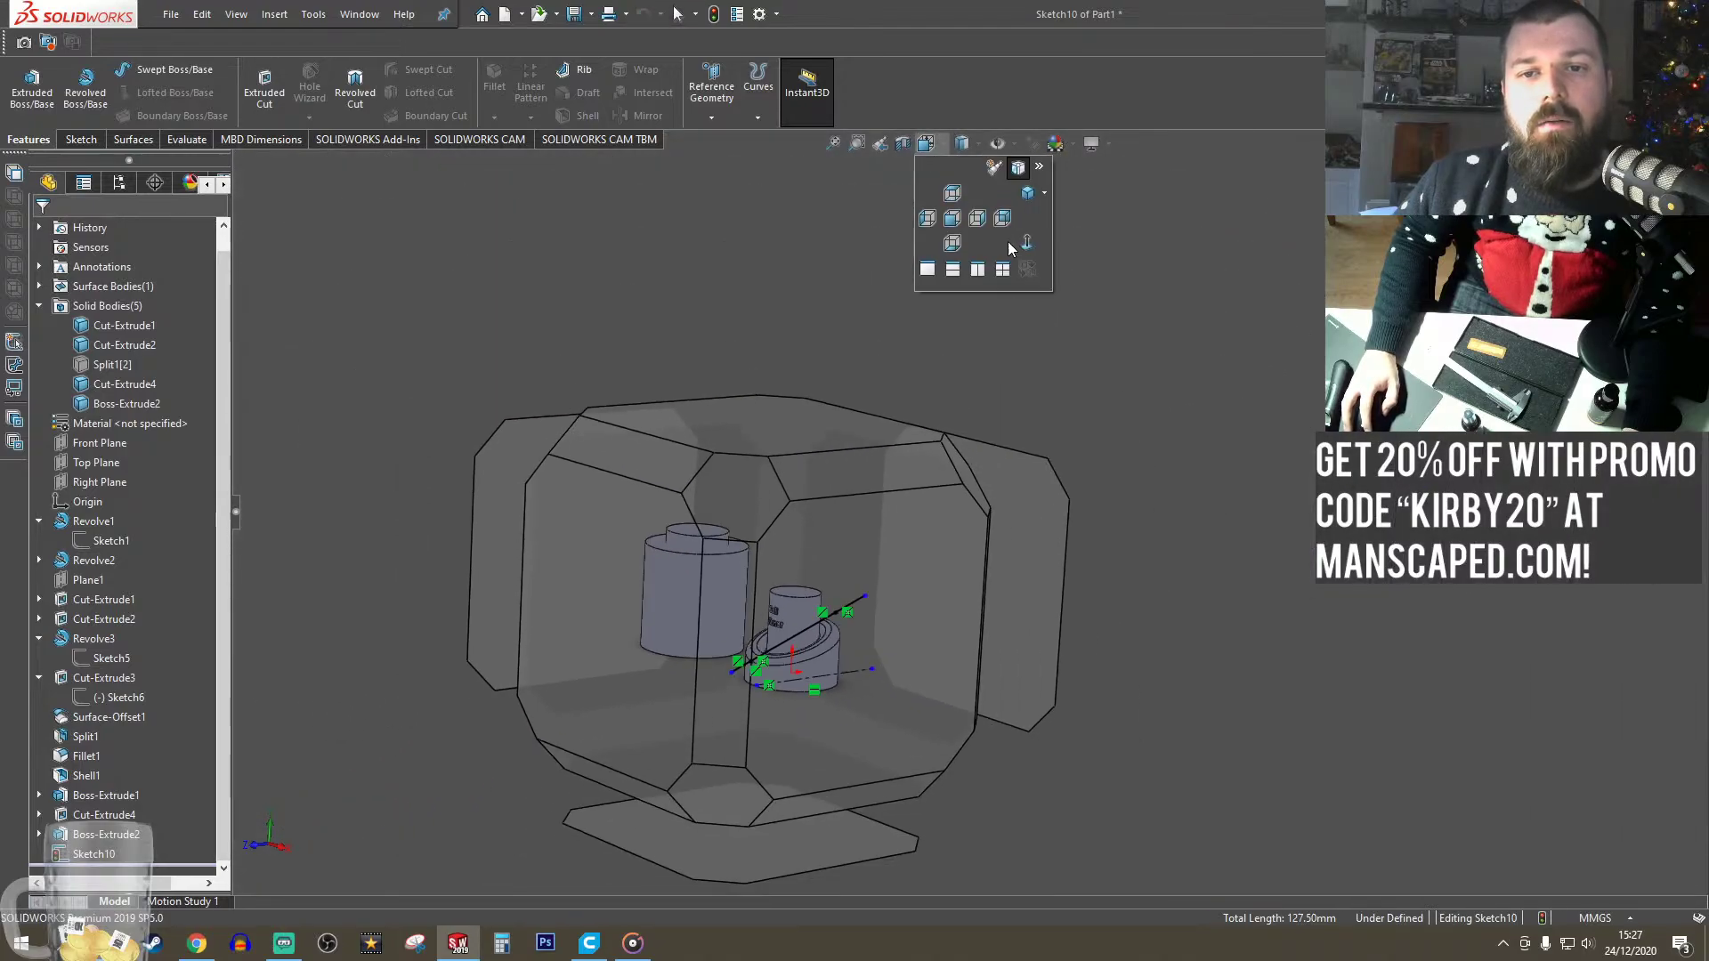
{"action": "left_click", "coordinate": [983, 224]}
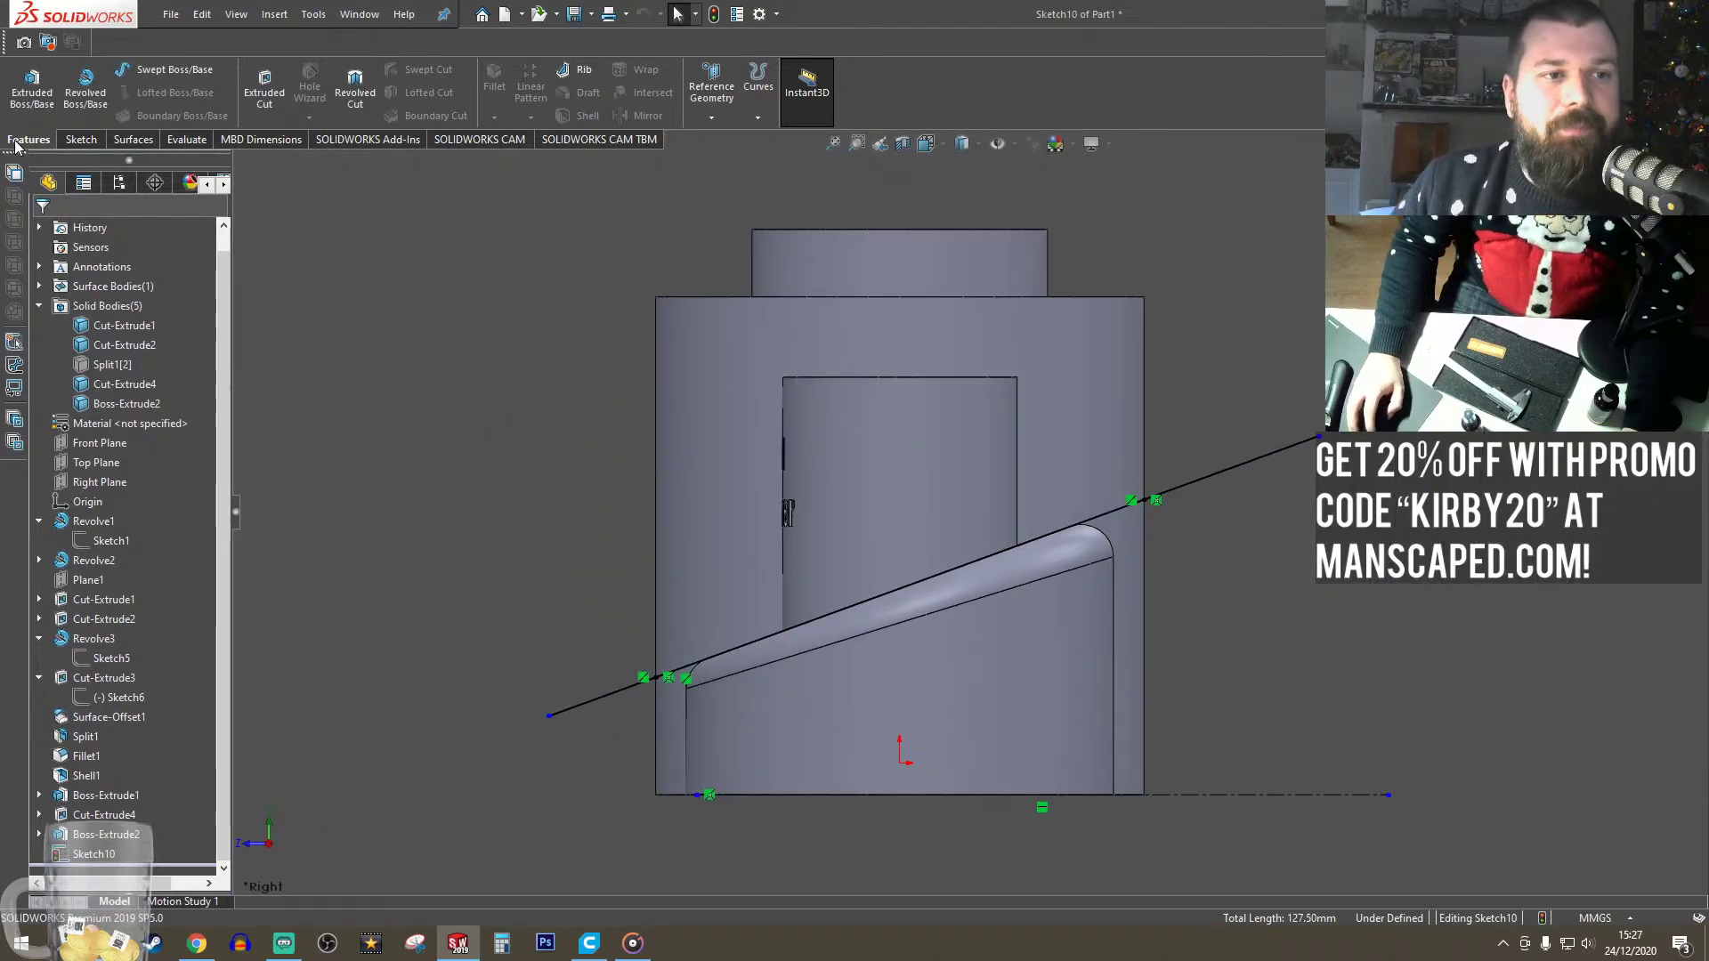
{"action": "left_click", "coordinate": [79, 140]}
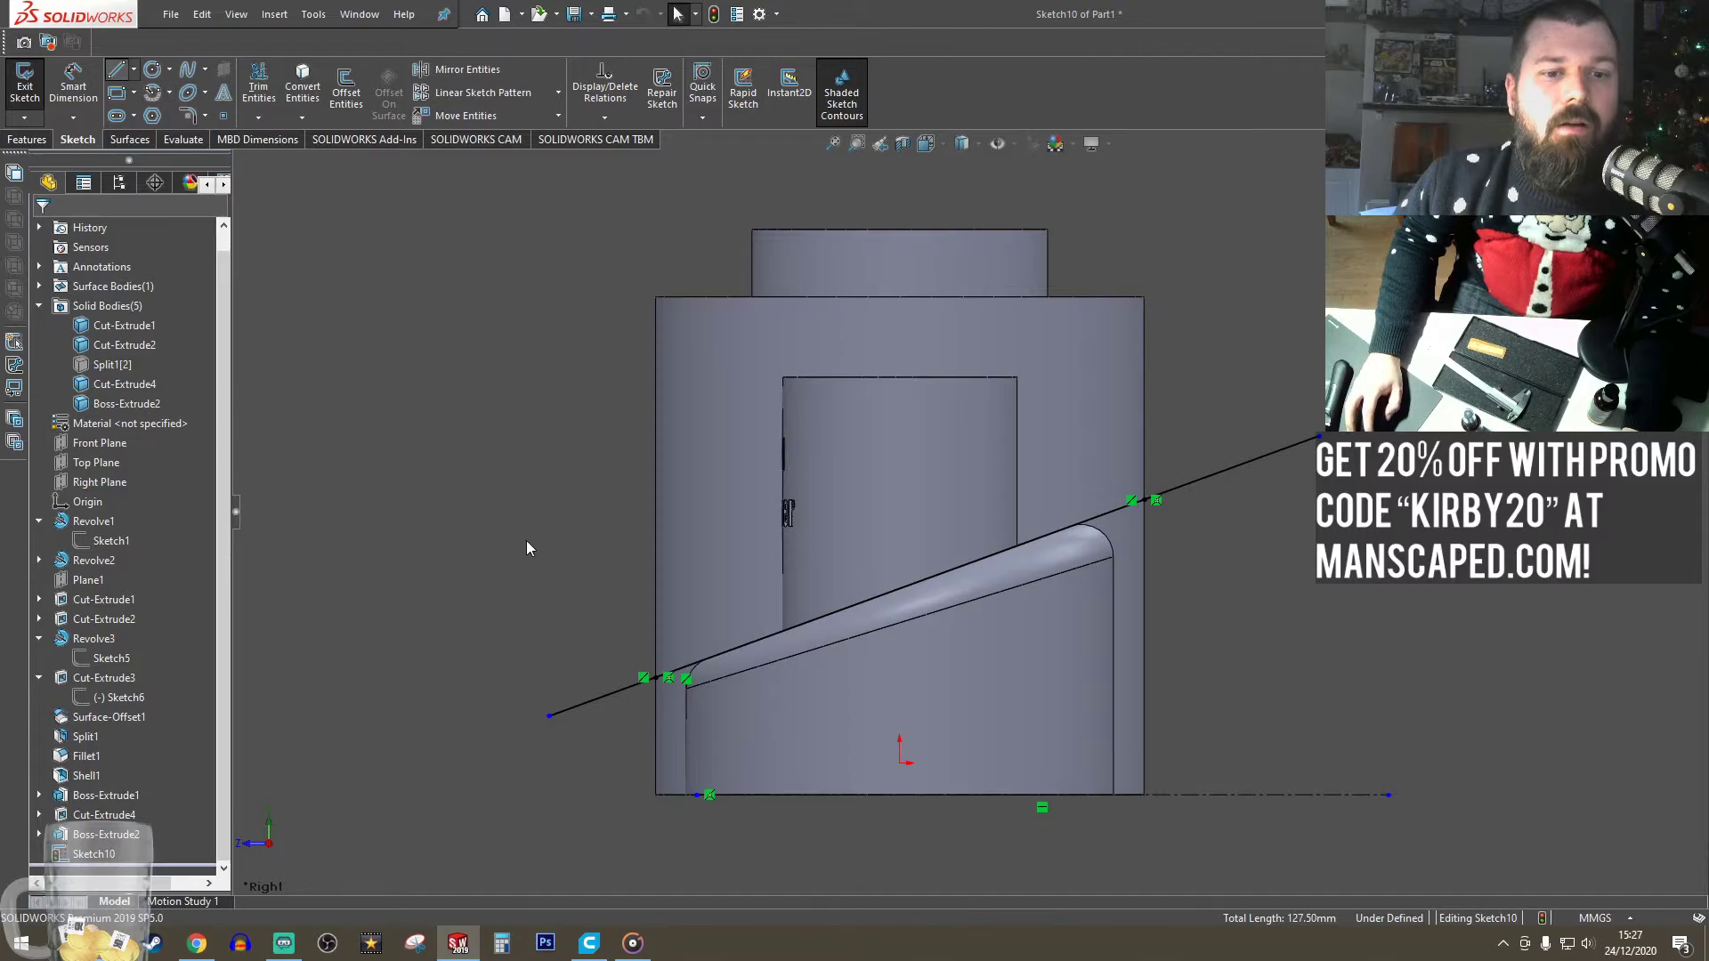
{"action": "key", "text": "l"}
{"action": "left_click", "coordinate": [550, 716]}
{"action": "key", "text": "z"}
{"action": "left_click", "coordinate": [652, 223]}
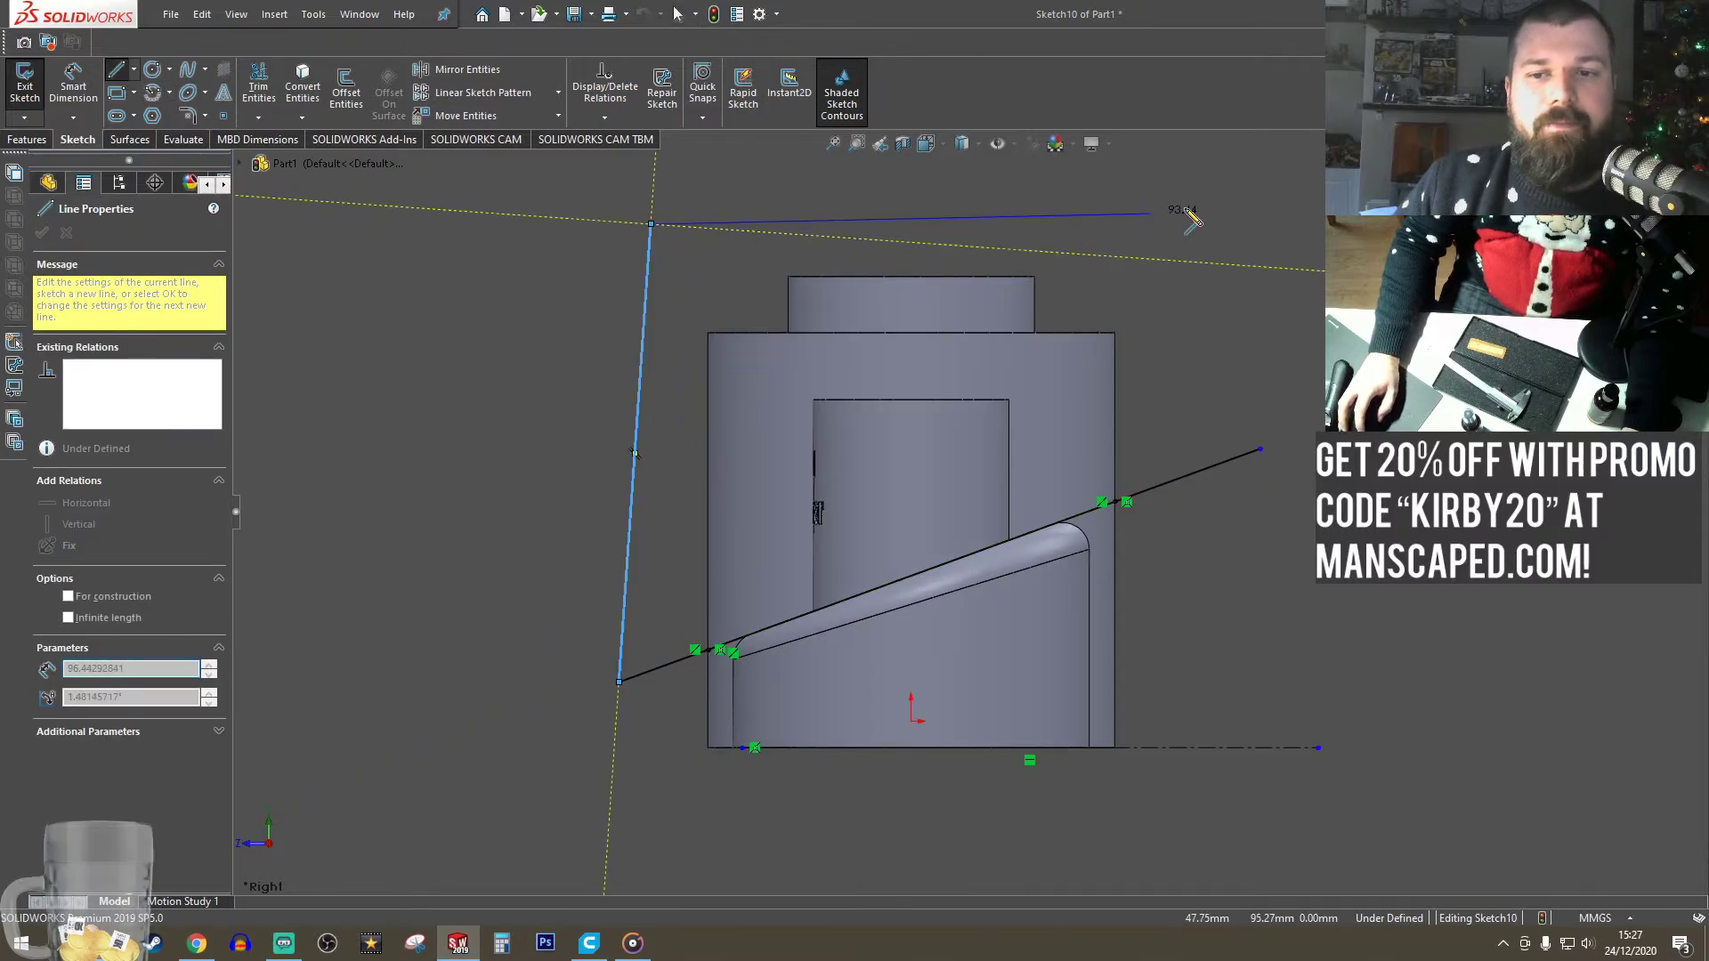
{"action": "left_click", "coordinate": [1210, 205]}
{"action": "left_click", "coordinate": [1259, 449]}
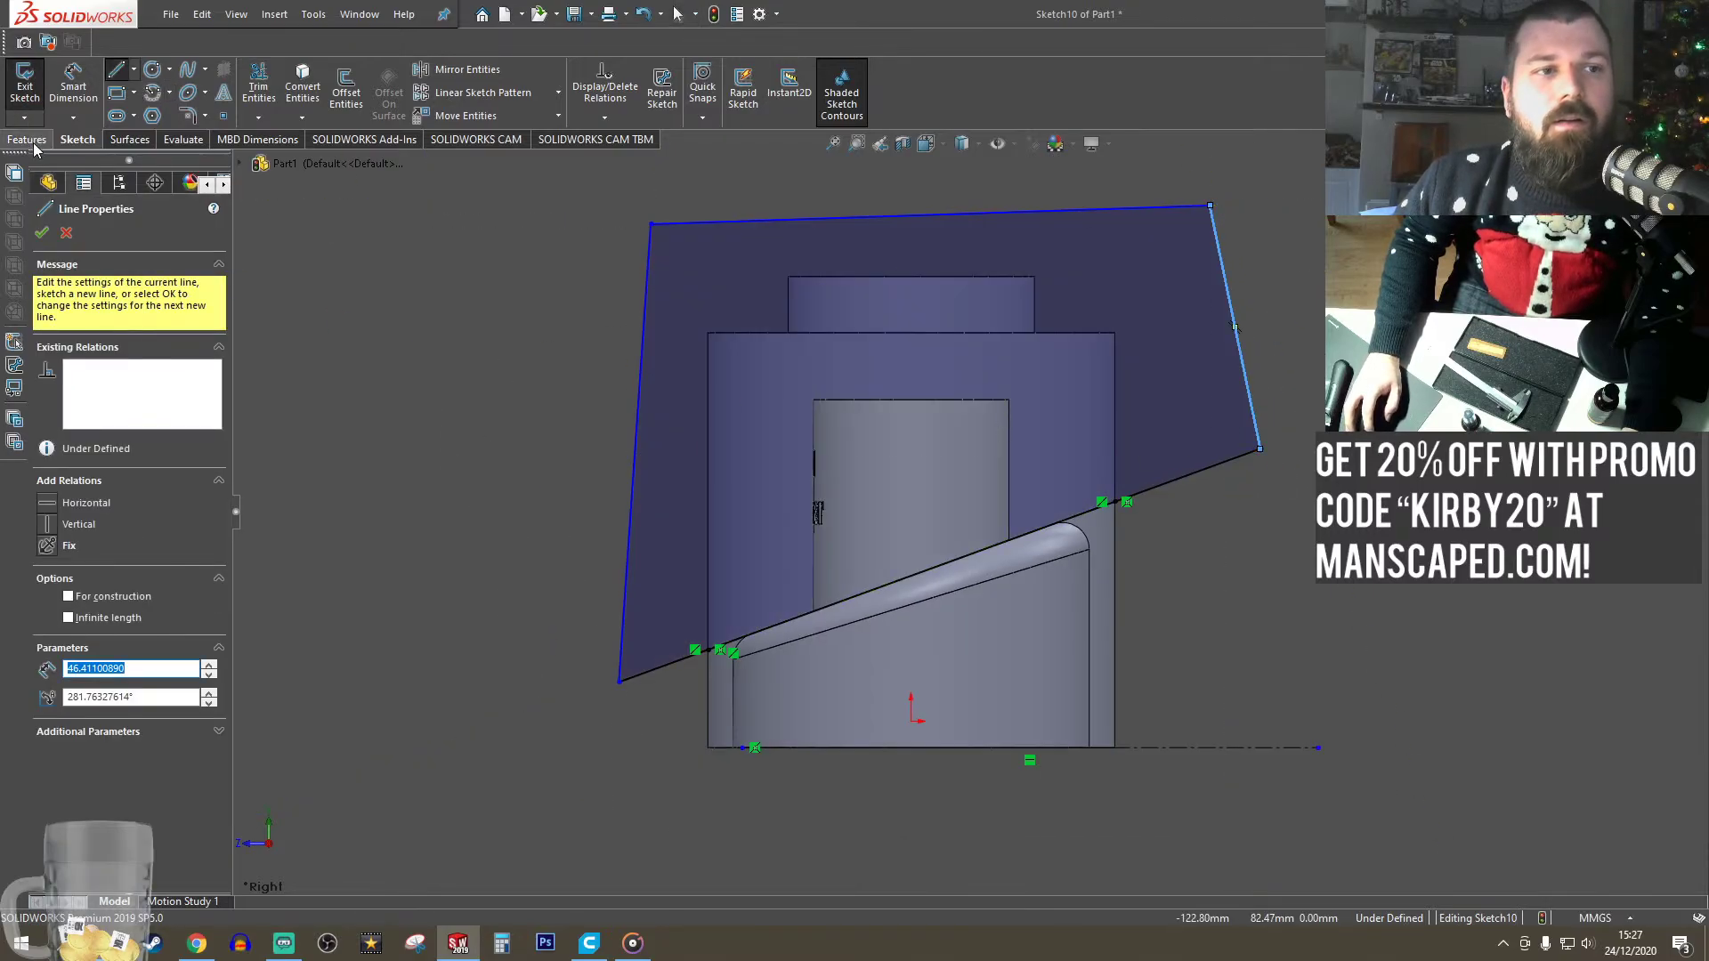
- Extrude-cut the closed profile to a blind depth of 193 mm through the outer cylinder
{"action": "left_click", "coordinate": [27, 139]}
{"action": "left_click", "coordinate": [265, 89]}
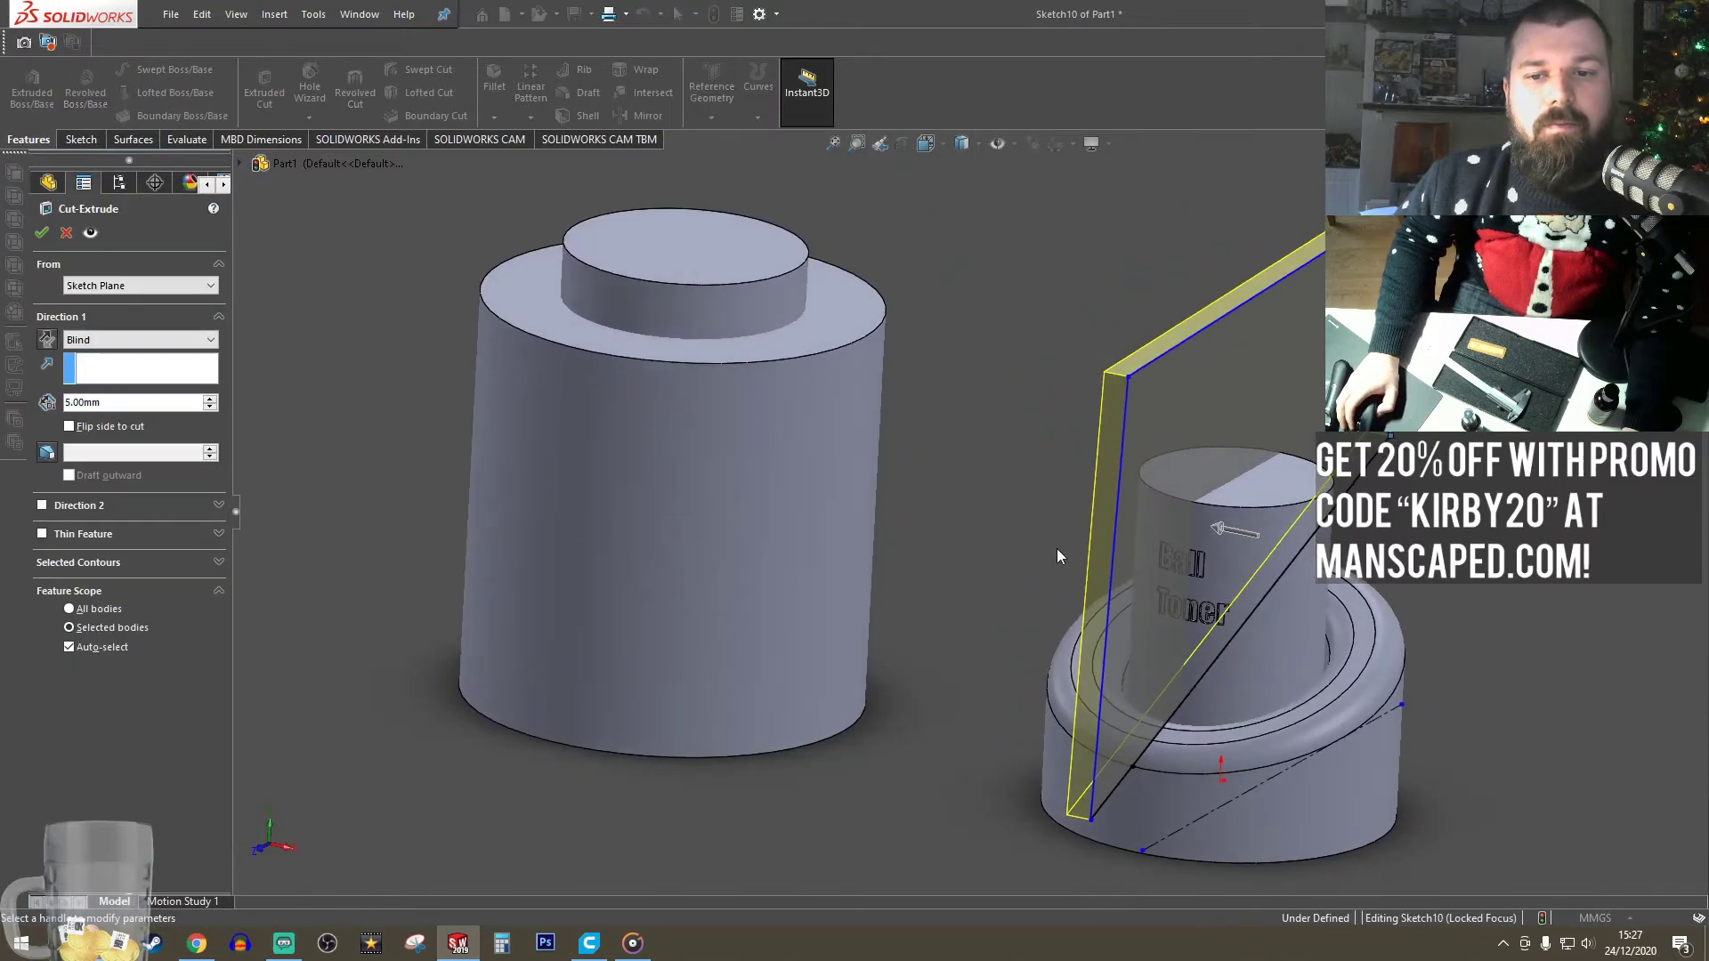
{"action": "left_click_drag", "start_coordinate": [1233, 532], "coordinate": [361, 543]}
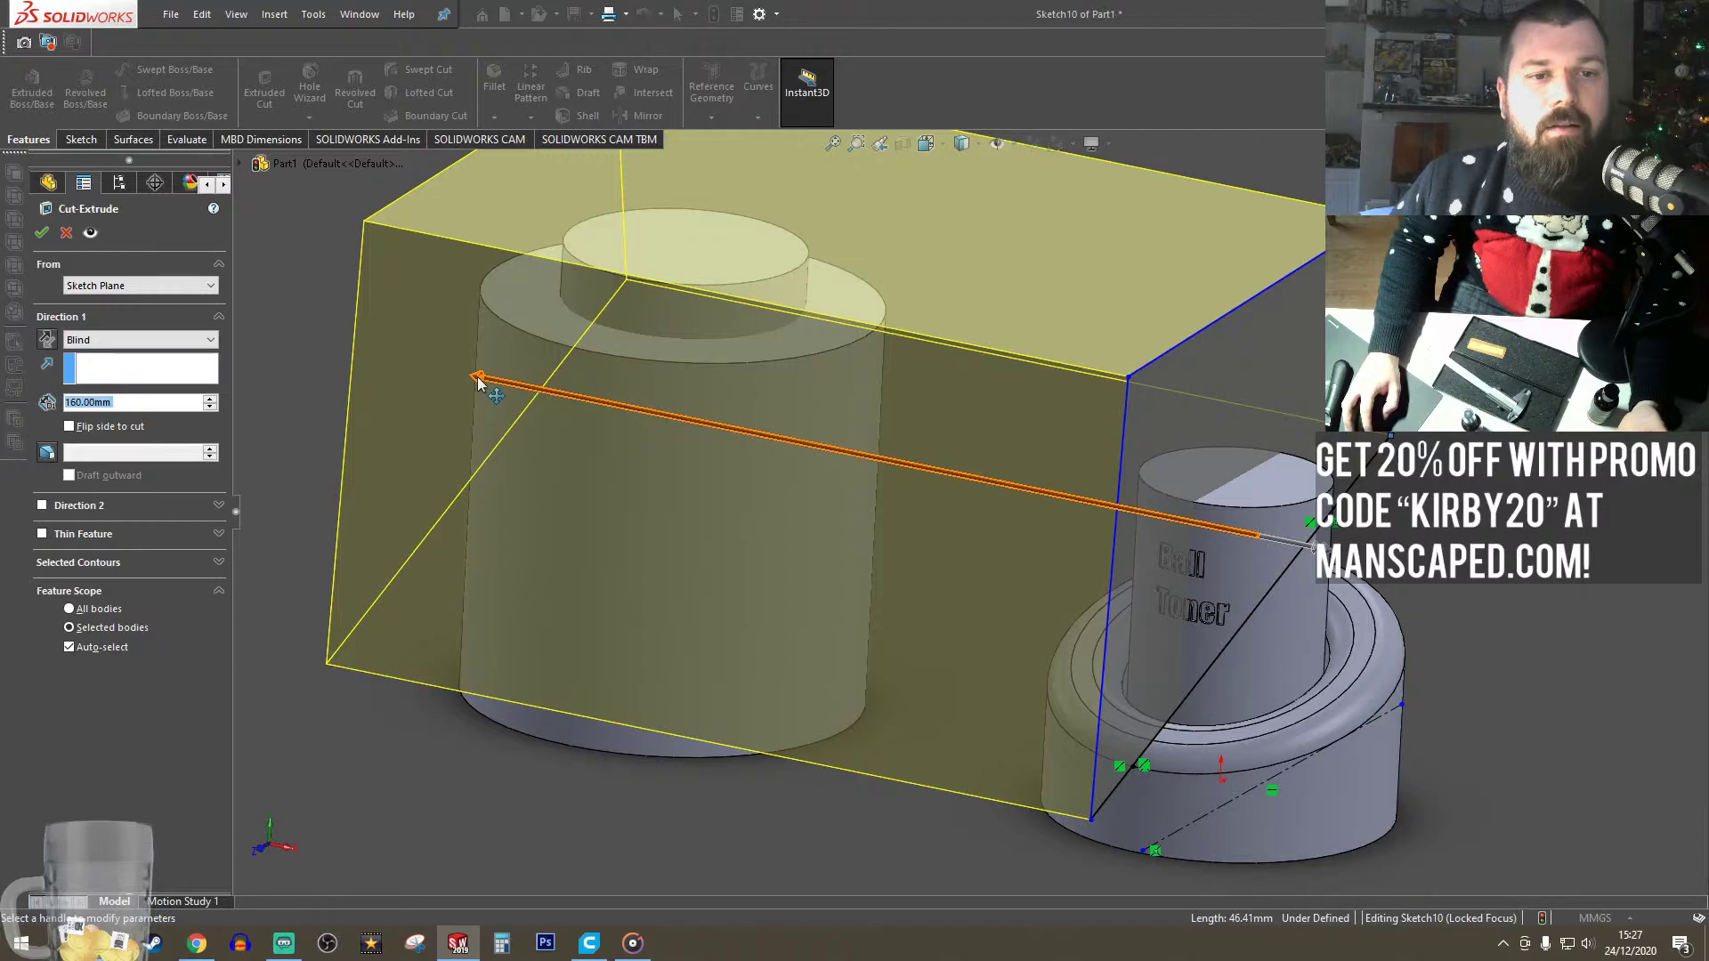
{"action": "key", "text": "Return"}
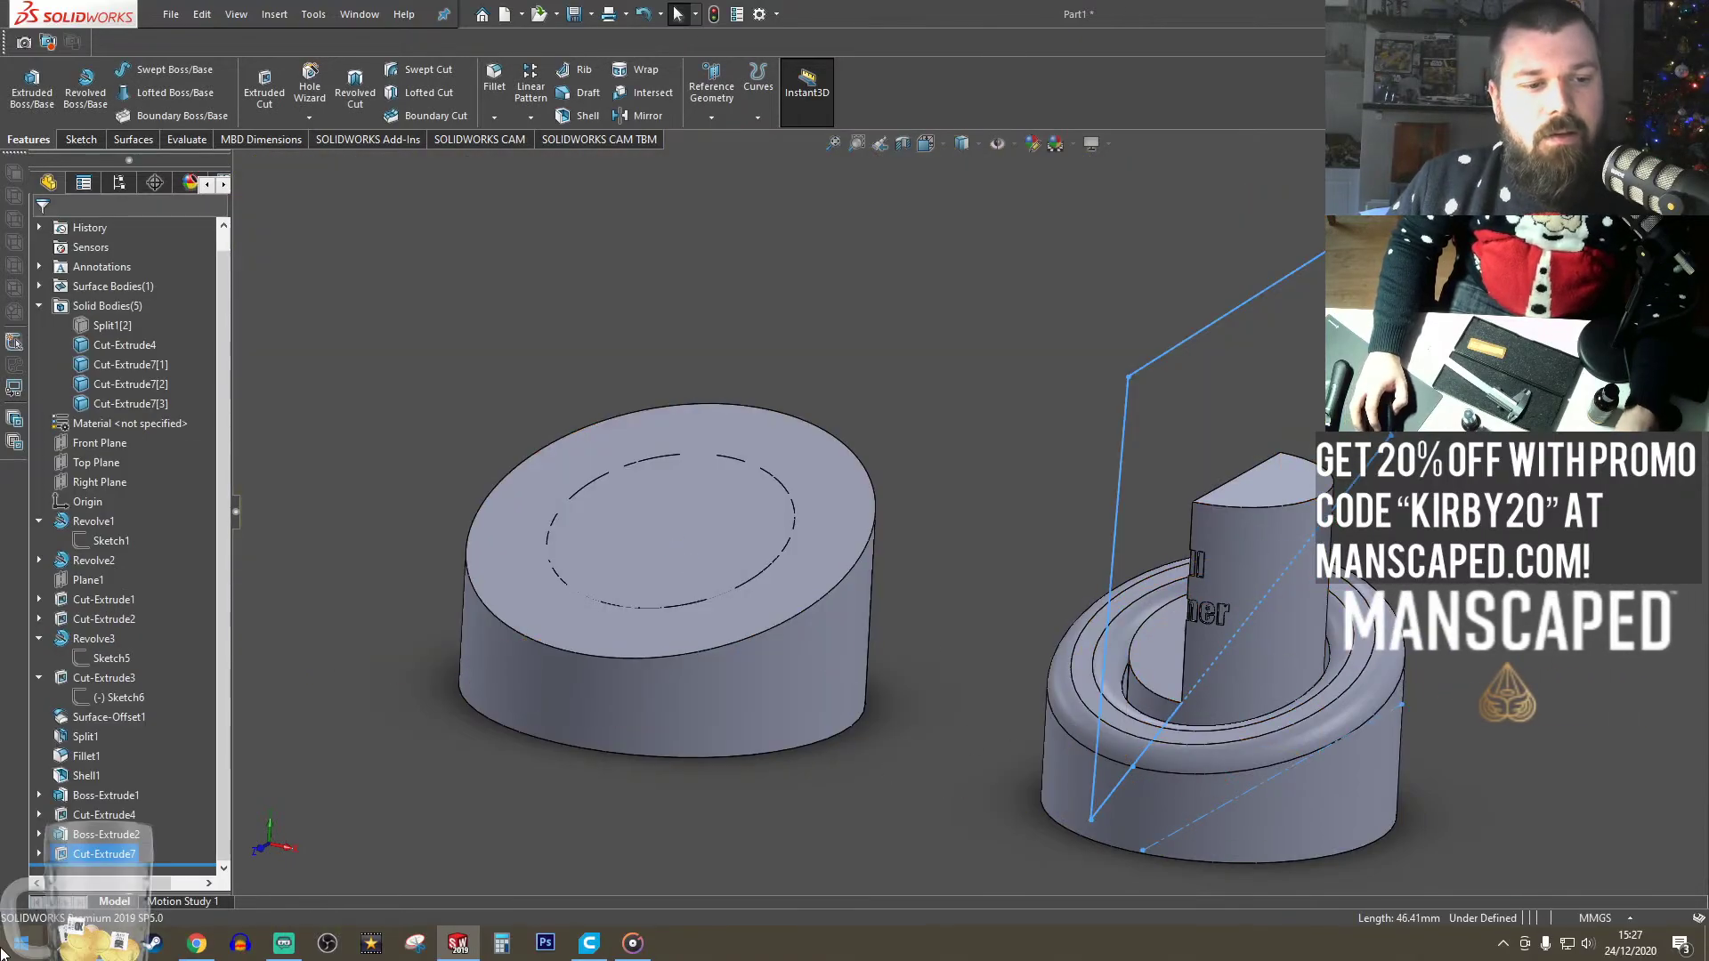
- Edit the new extruded cut so that its feature scope contains only the outer cylinder body, Boss-Extrude2
{"action": "left_click", "coordinate": [89, 855]}
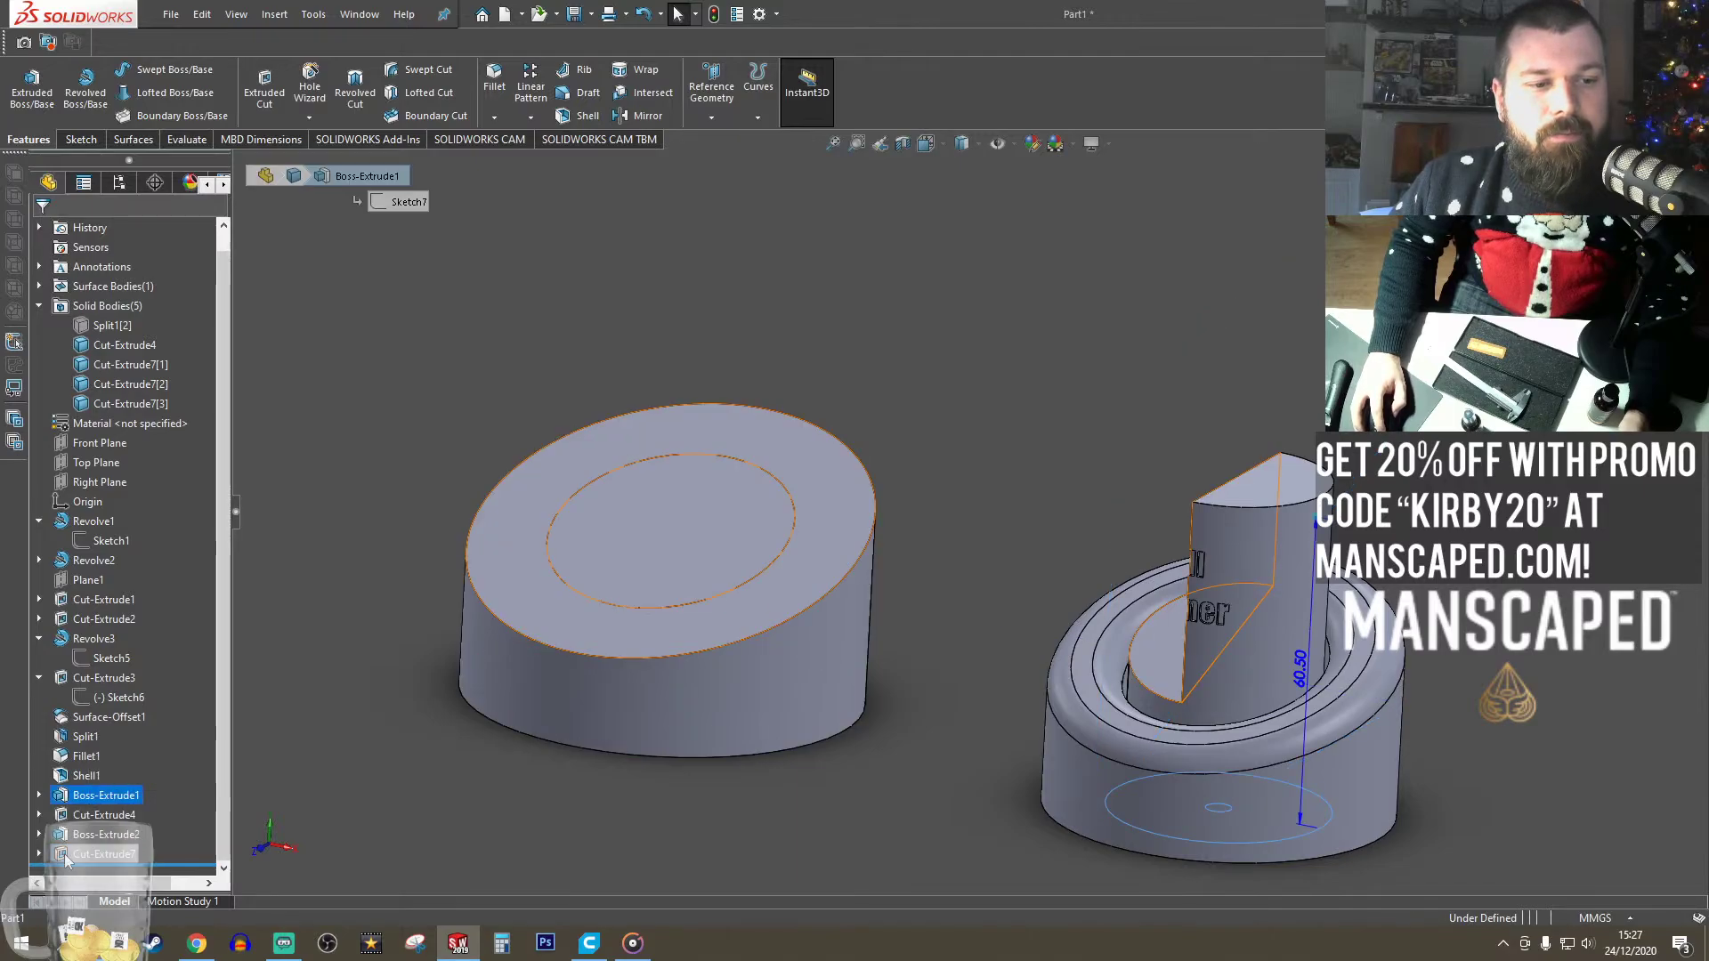
{"action": "left_click", "coordinate": [78, 808]}
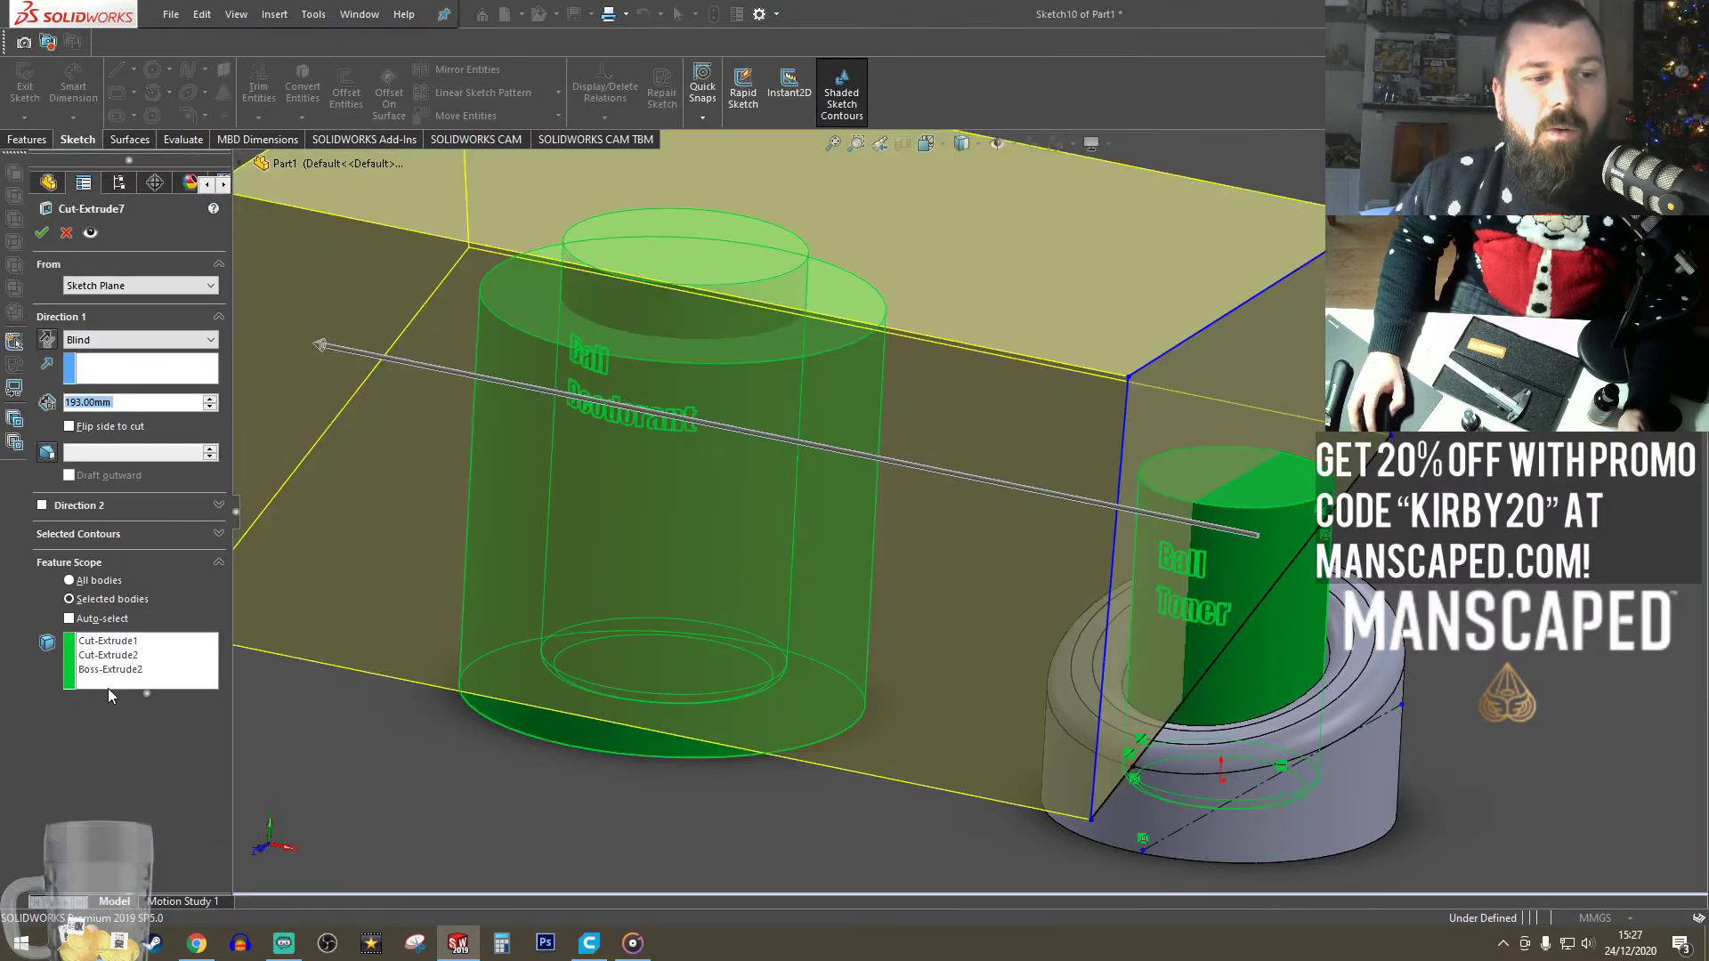
{"action": "right_click", "coordinate": [179, 680]}
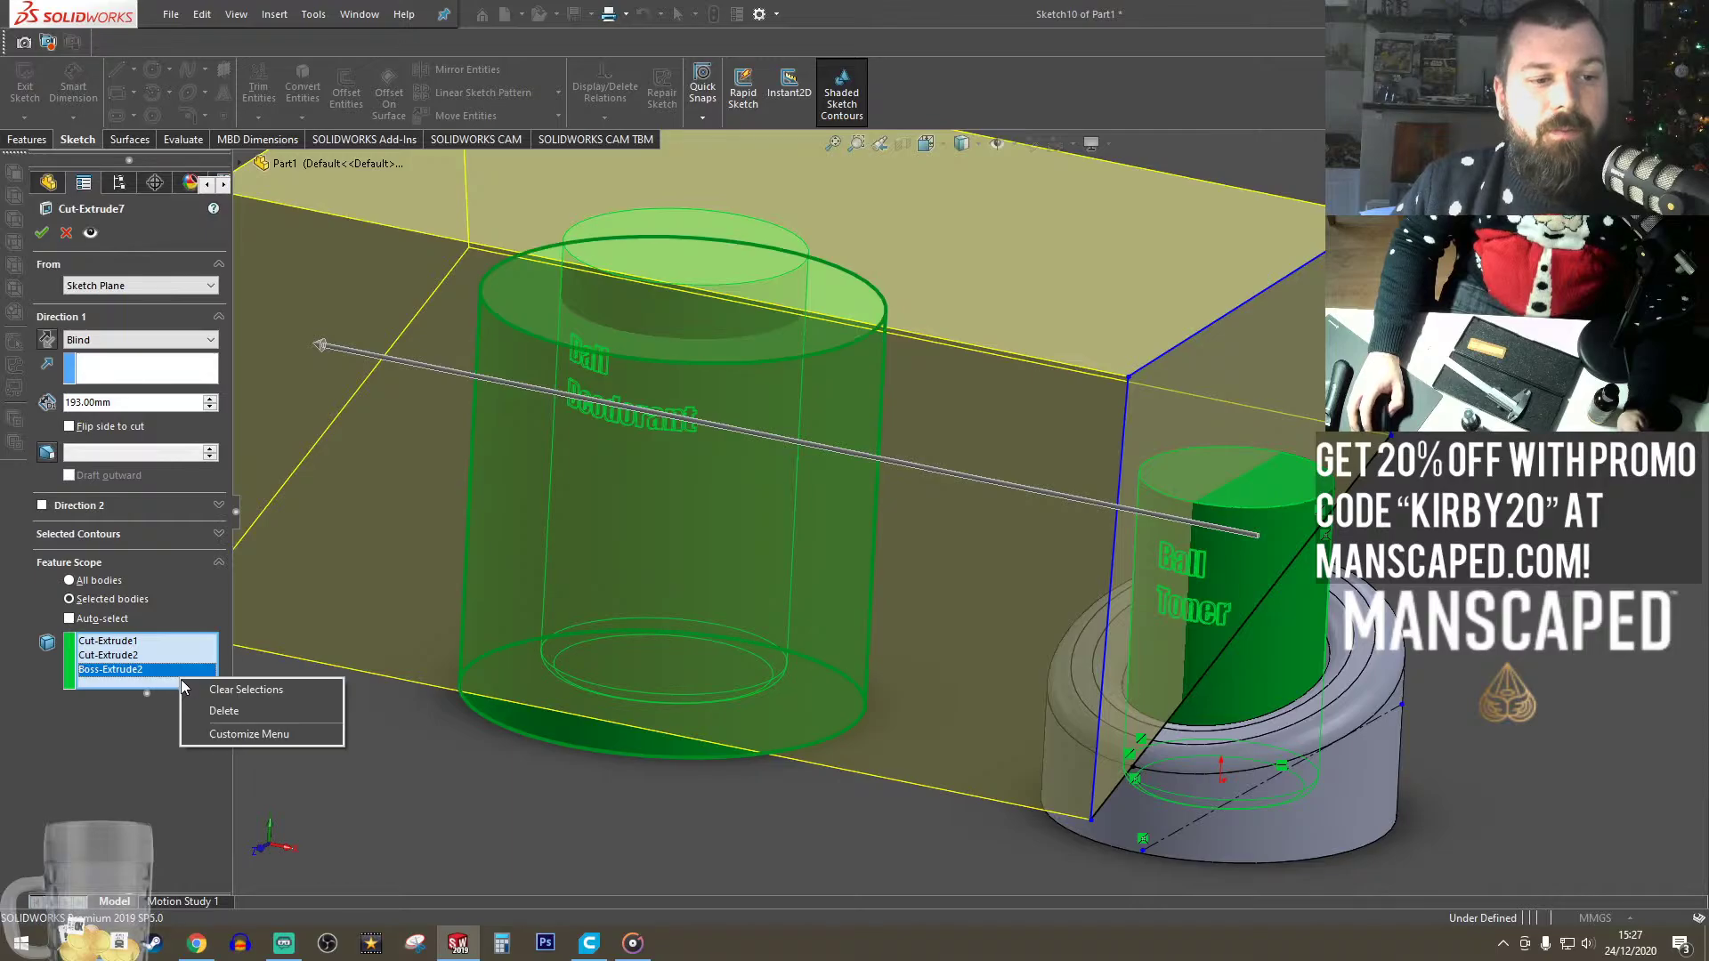
{"action": "left_click", "coordinate": [267, 689]}
{"action": "left_click", "coordinate": [731, 547]}
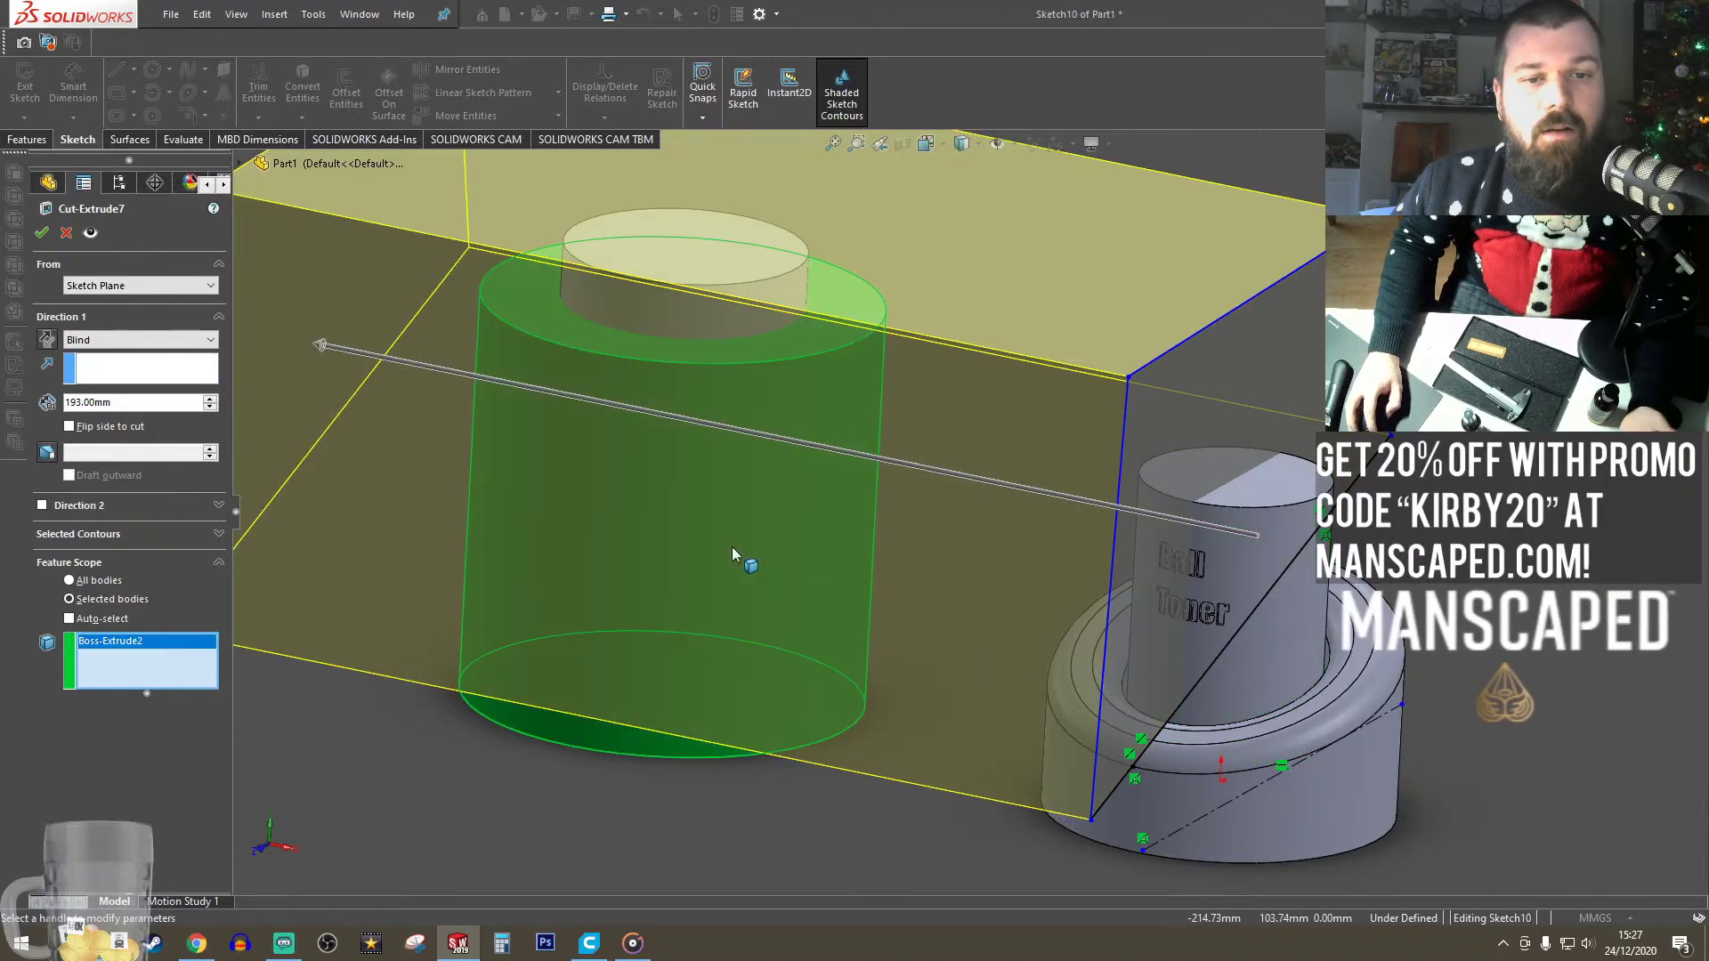
{"action": "left_click", "coordinate": [41, 233]}
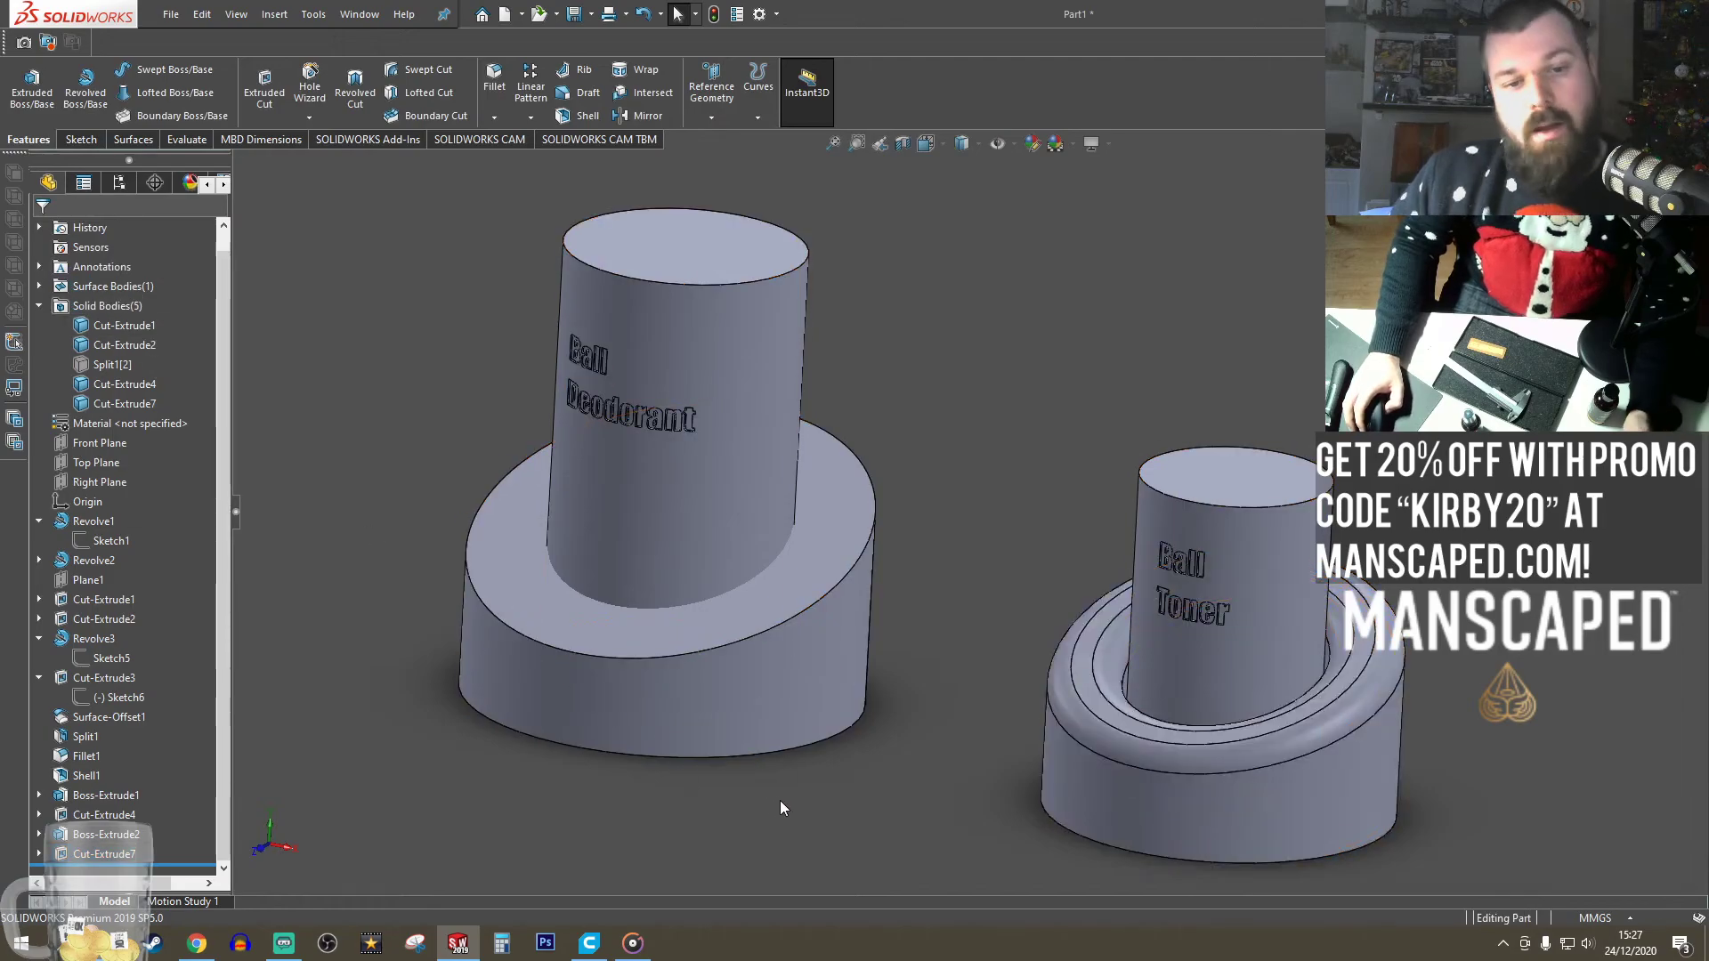
{"action": "middle_click_drag", "start_coordinate": [777, 792], "coordinate": [944, 703]}
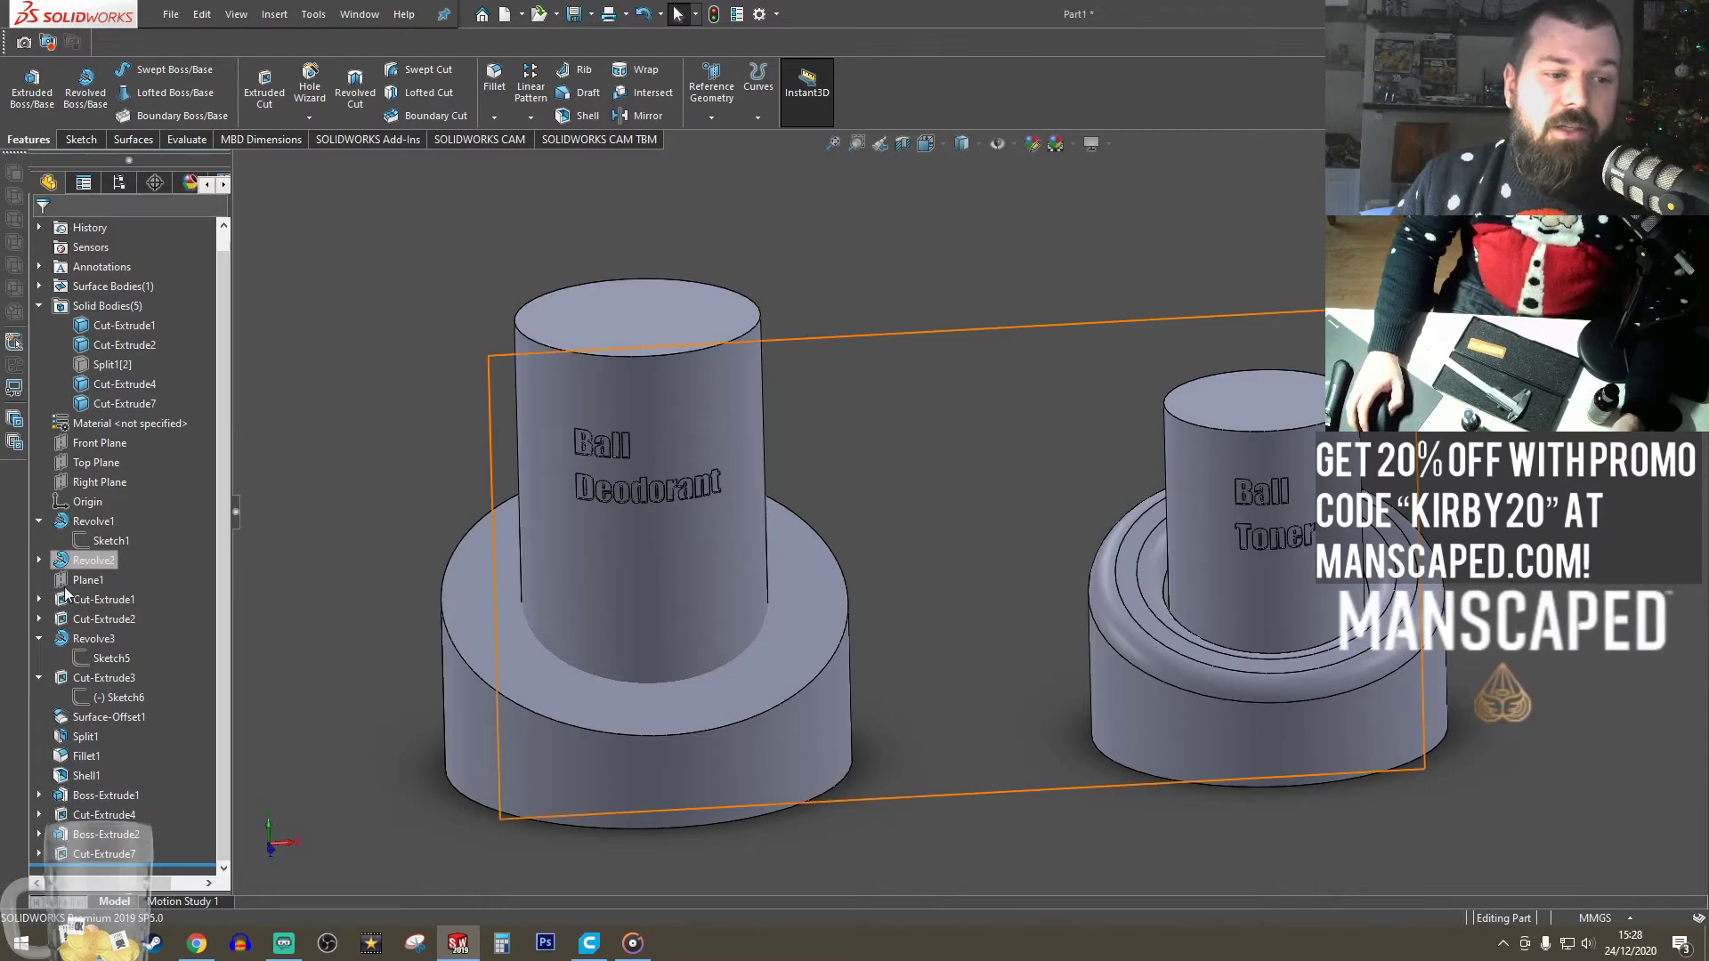
{"action": "middle_click_drag", "start_coordinate": [516, 671], "coordinate": [664, 614]}
{"action": "scroll", "coordinate": [1110, 706], "scroll_direction": "up", "scroll_amount": 3}
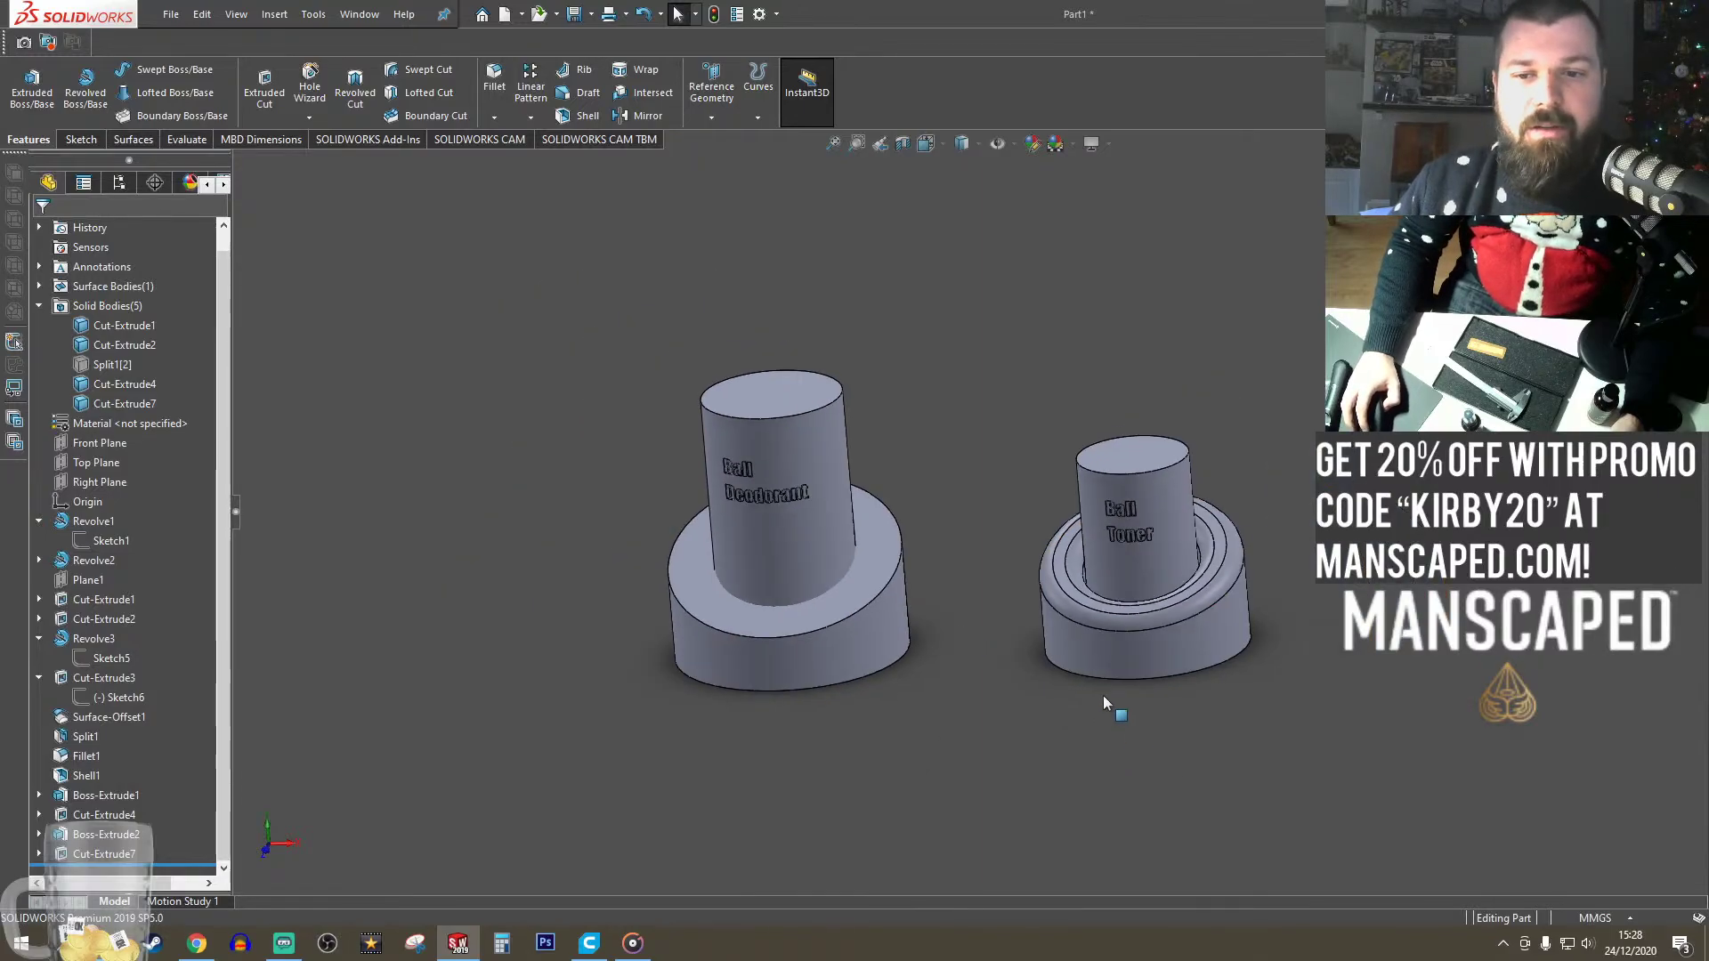
{"action": "scroll", "coordinate": [1007, 596], "scroll_direction": "down", "scroll_amount": 4}
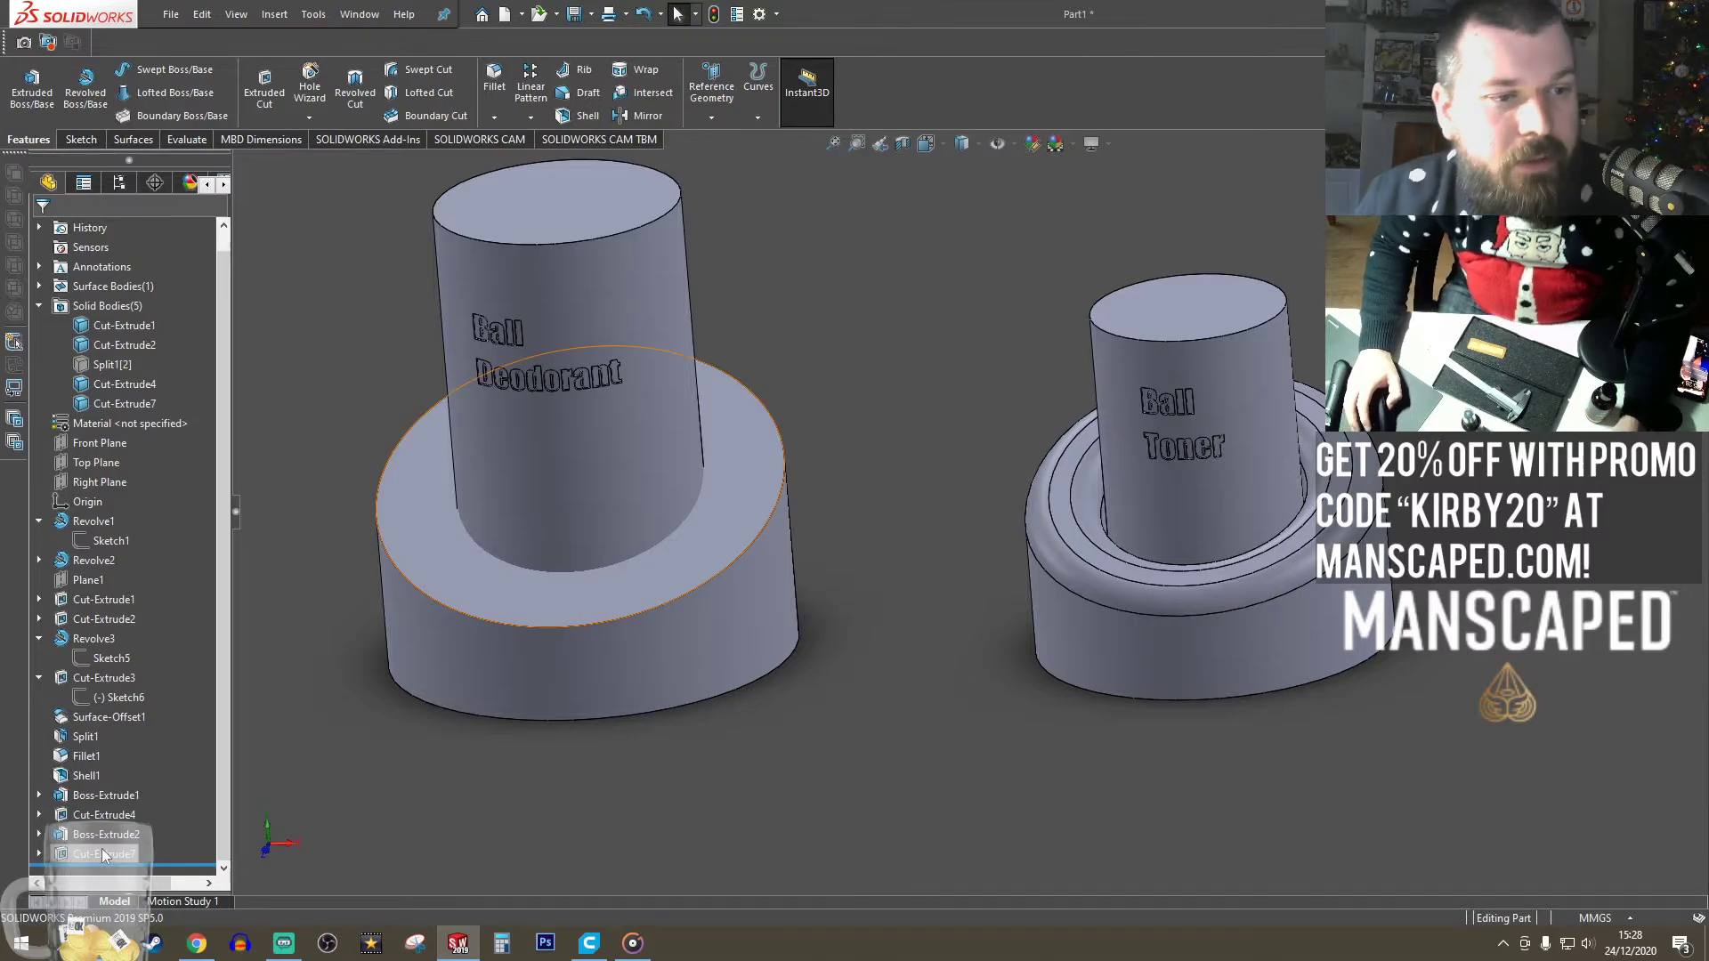
- Show the profile sketch of the Ball Deodorant bottle, Sketch2 under Revolve2
{"action": "left_click", "coordinate": [57, 568]}
{"action": "left_click", "coordinate": [40, 562]}
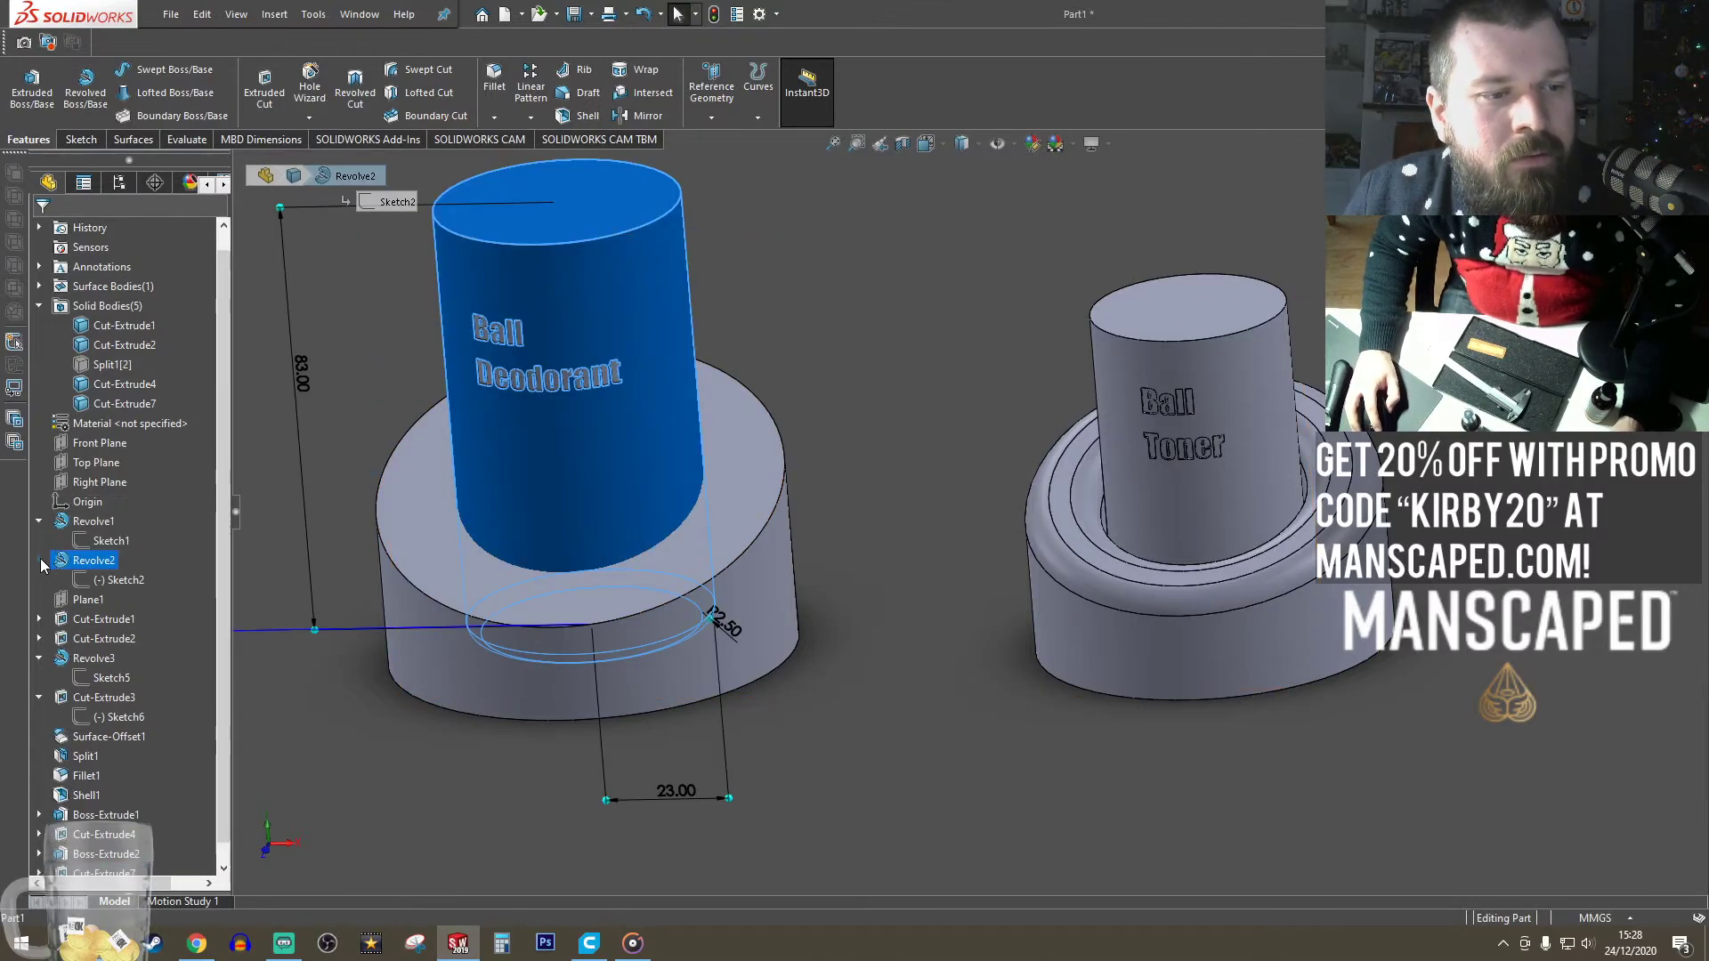
{"action": "left_click", "coordinate": [76, 578]}
{"action": "left_click", "coordinate": [99, 552]}
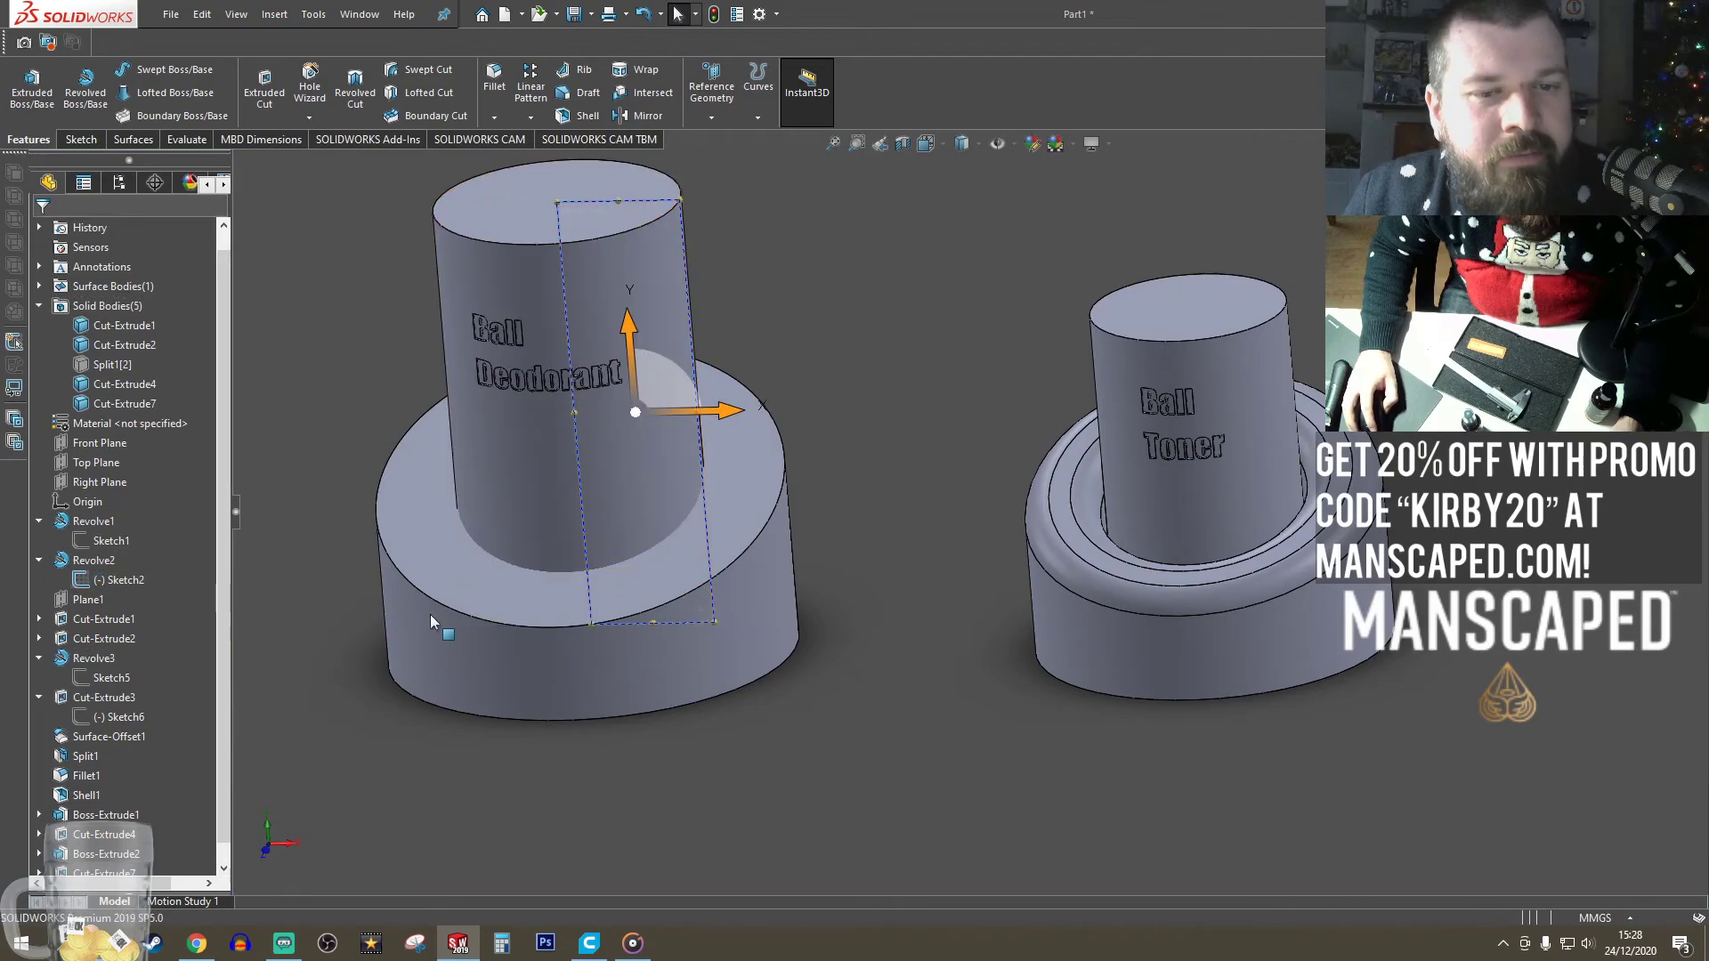
{"action": "middle_click_drag", "start_coordinate": [803, 680], "coordinate": [683, 654]}
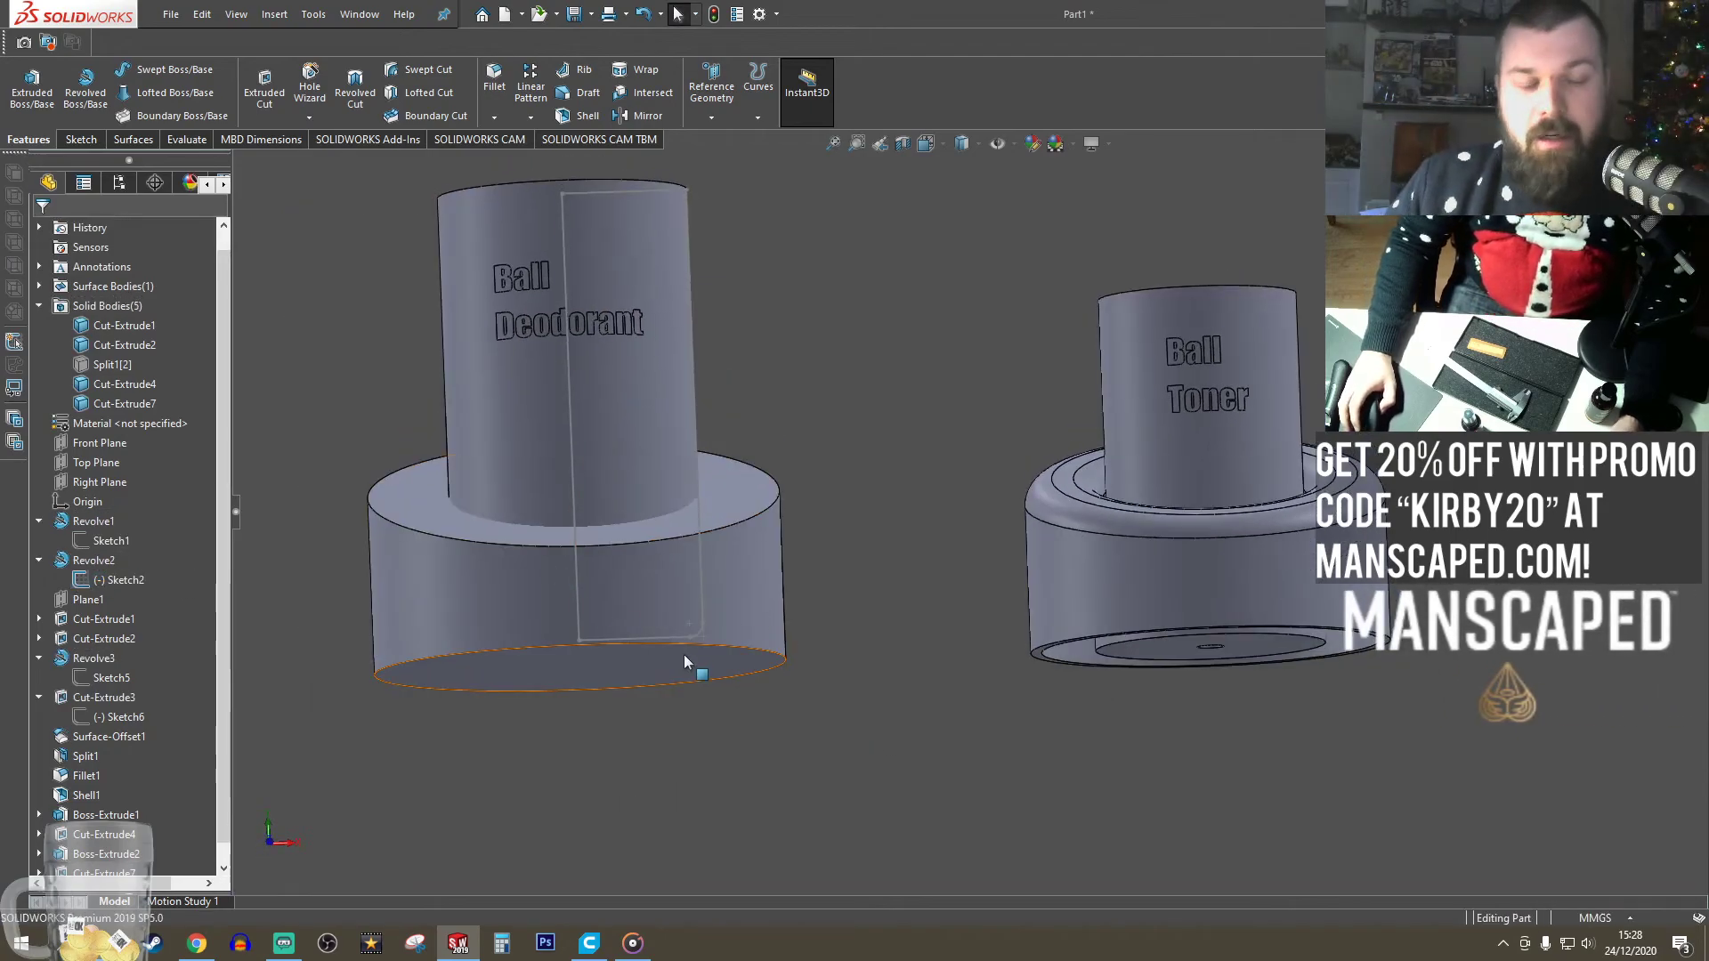
{"action": "middle_click_drag", "start_coordinate": [808, 724], "coordinate": [790, 775]}
{"action": "scroll", "coordinate": [129, 730], "scroll_direction": "up", "scroll_amount": 1}
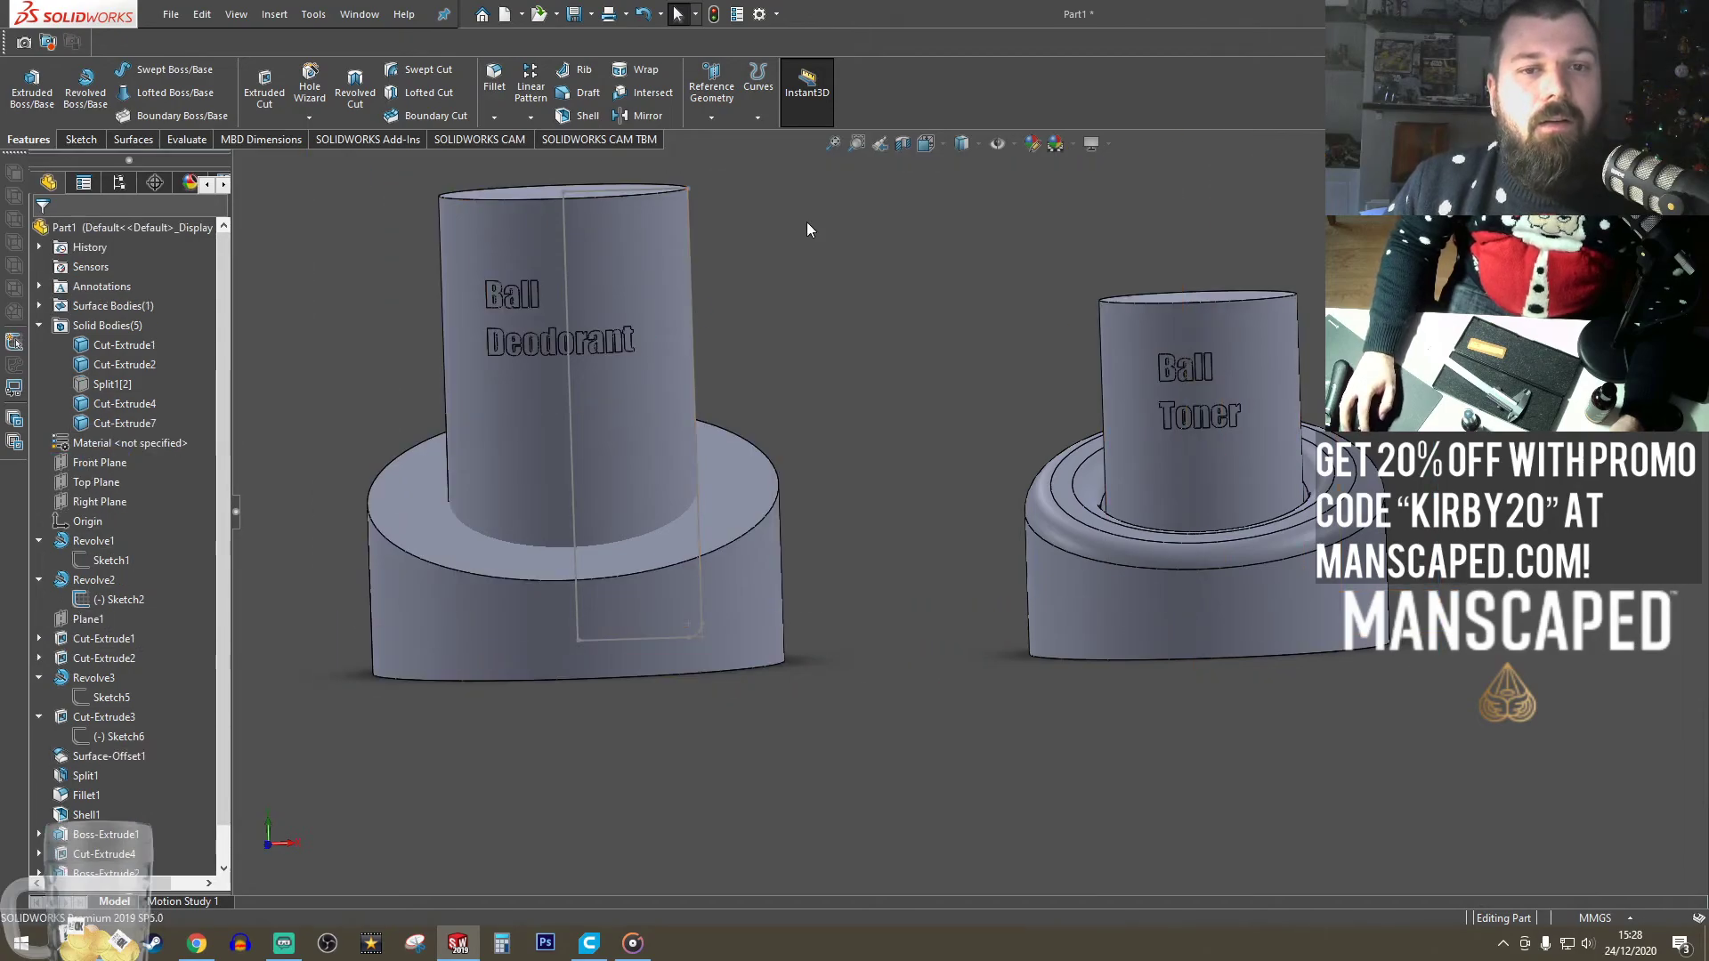
- Start a new sketch on the Front Plane
{"action": "left_click", "coordinate": [78, 140]}
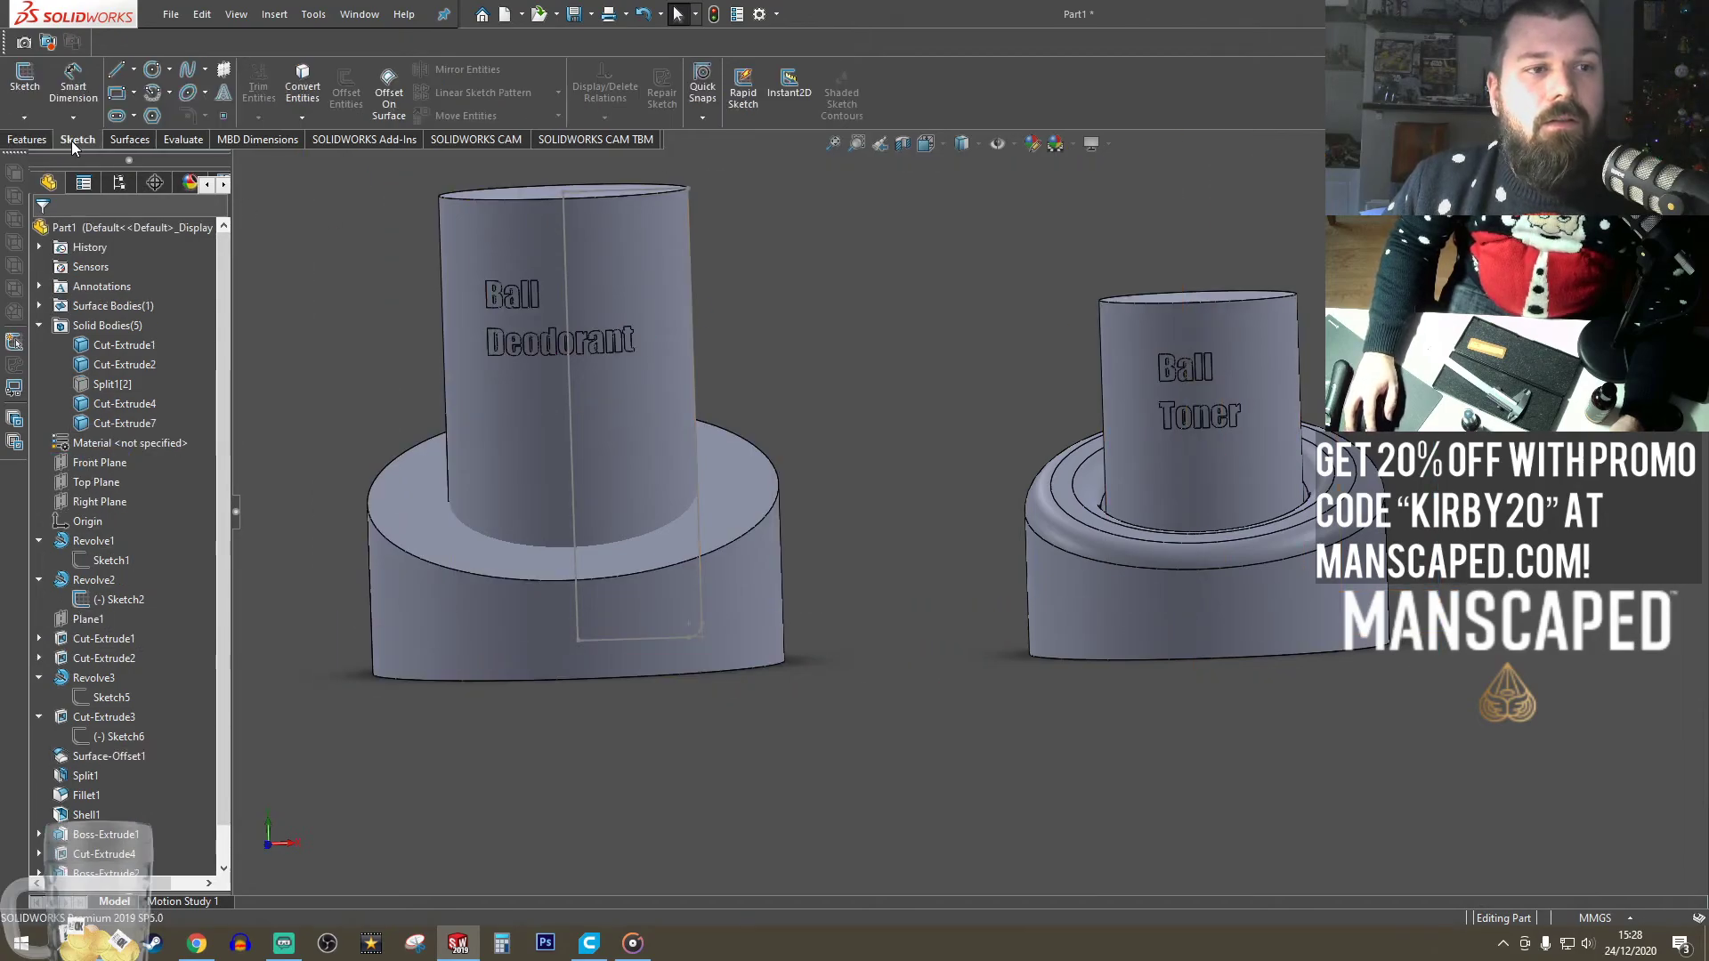
{"action": "left_click", "coordinate": [100, 463]}
{"action": "left_click", "coordinate": [24, 80]}
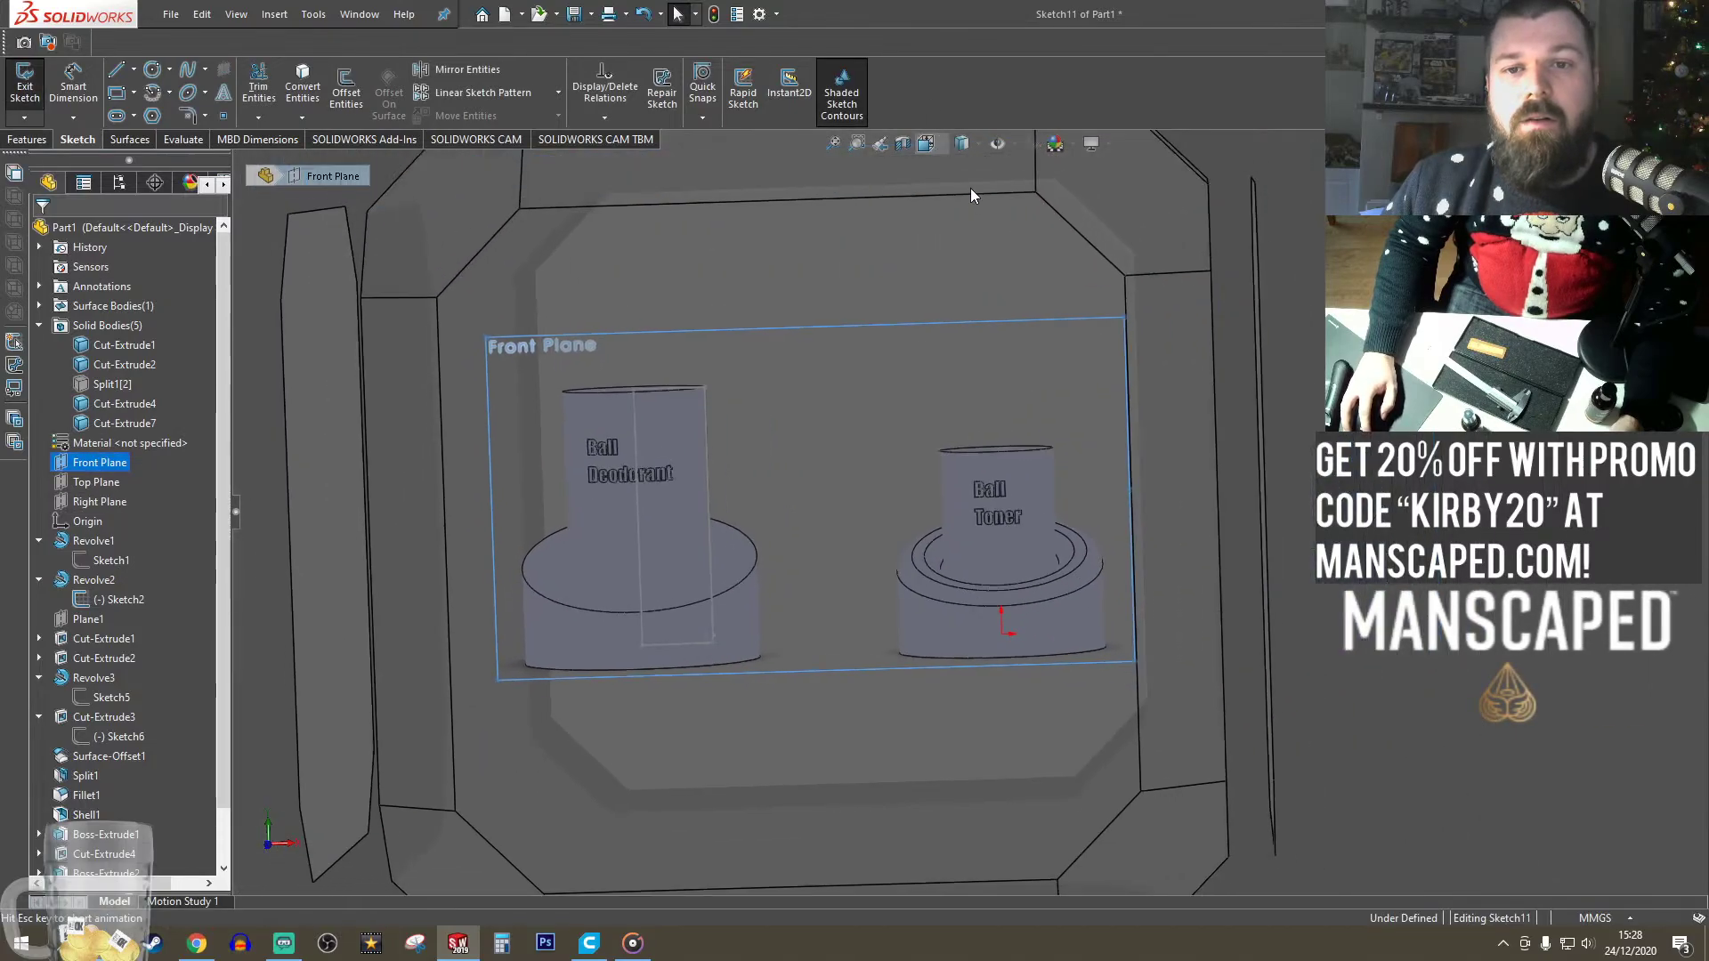
{"action": "left_click", "coordinate": [926, 144]}
{"action": "left_click", "coordinate": [955, 216]}
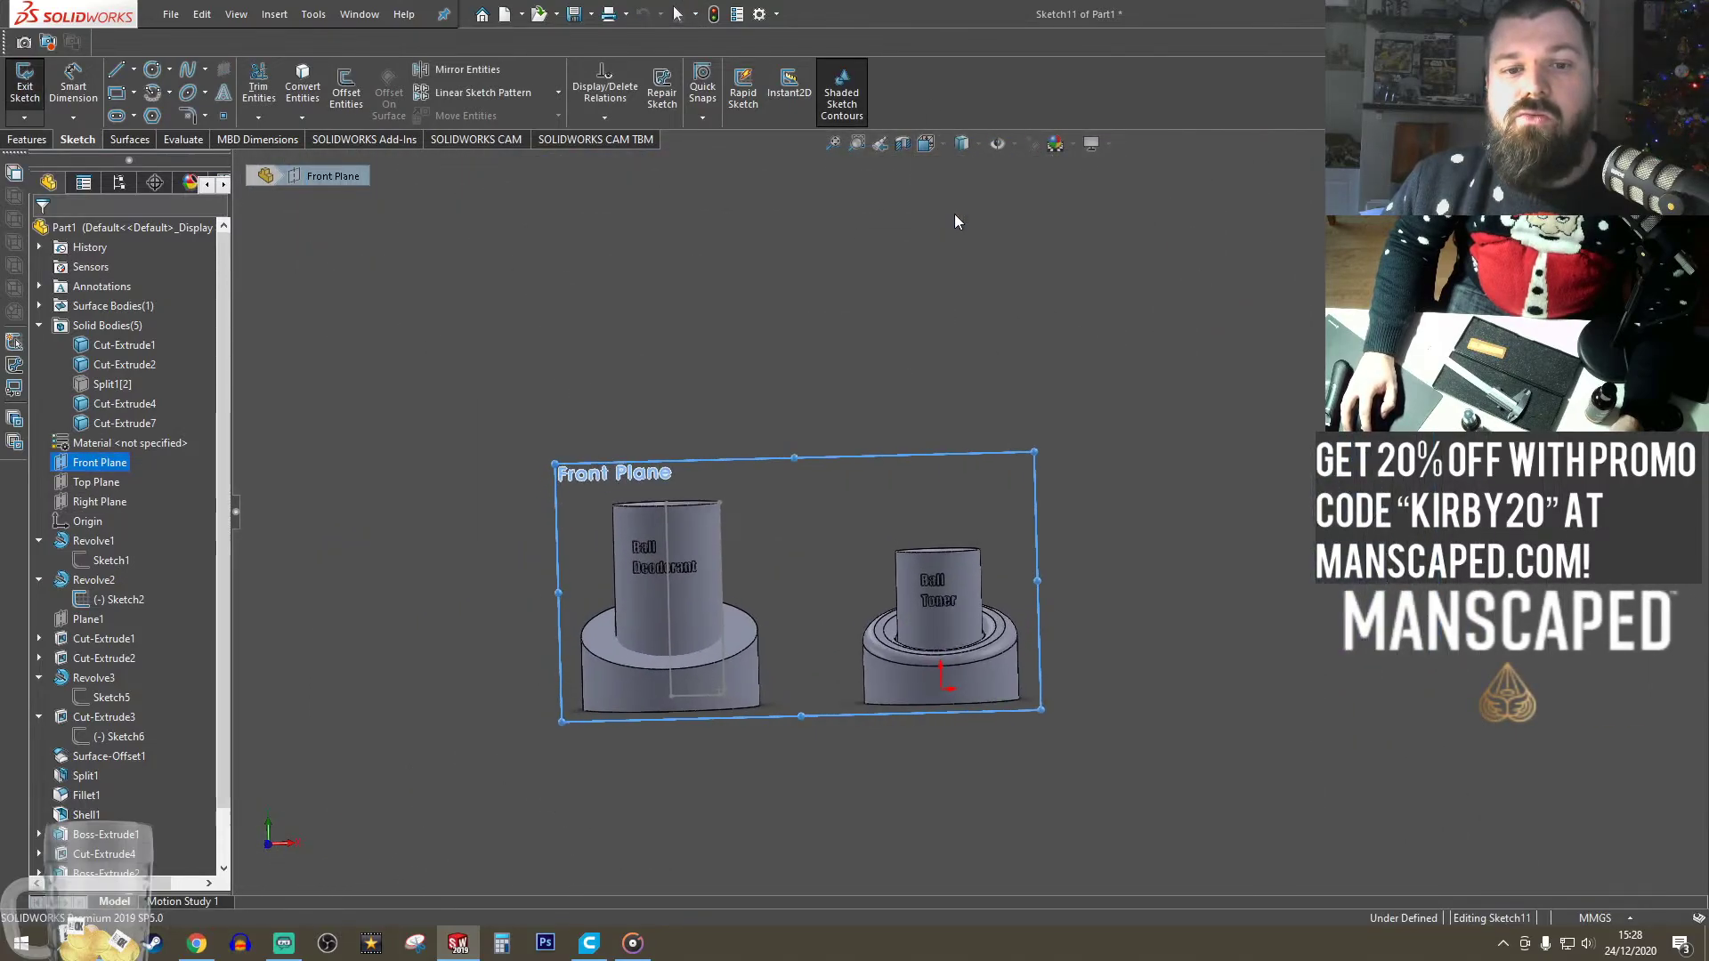
{"action": "scroll", "coordinate": [921, 415], "scroll_direction": "up", "scroll_amount": 5}
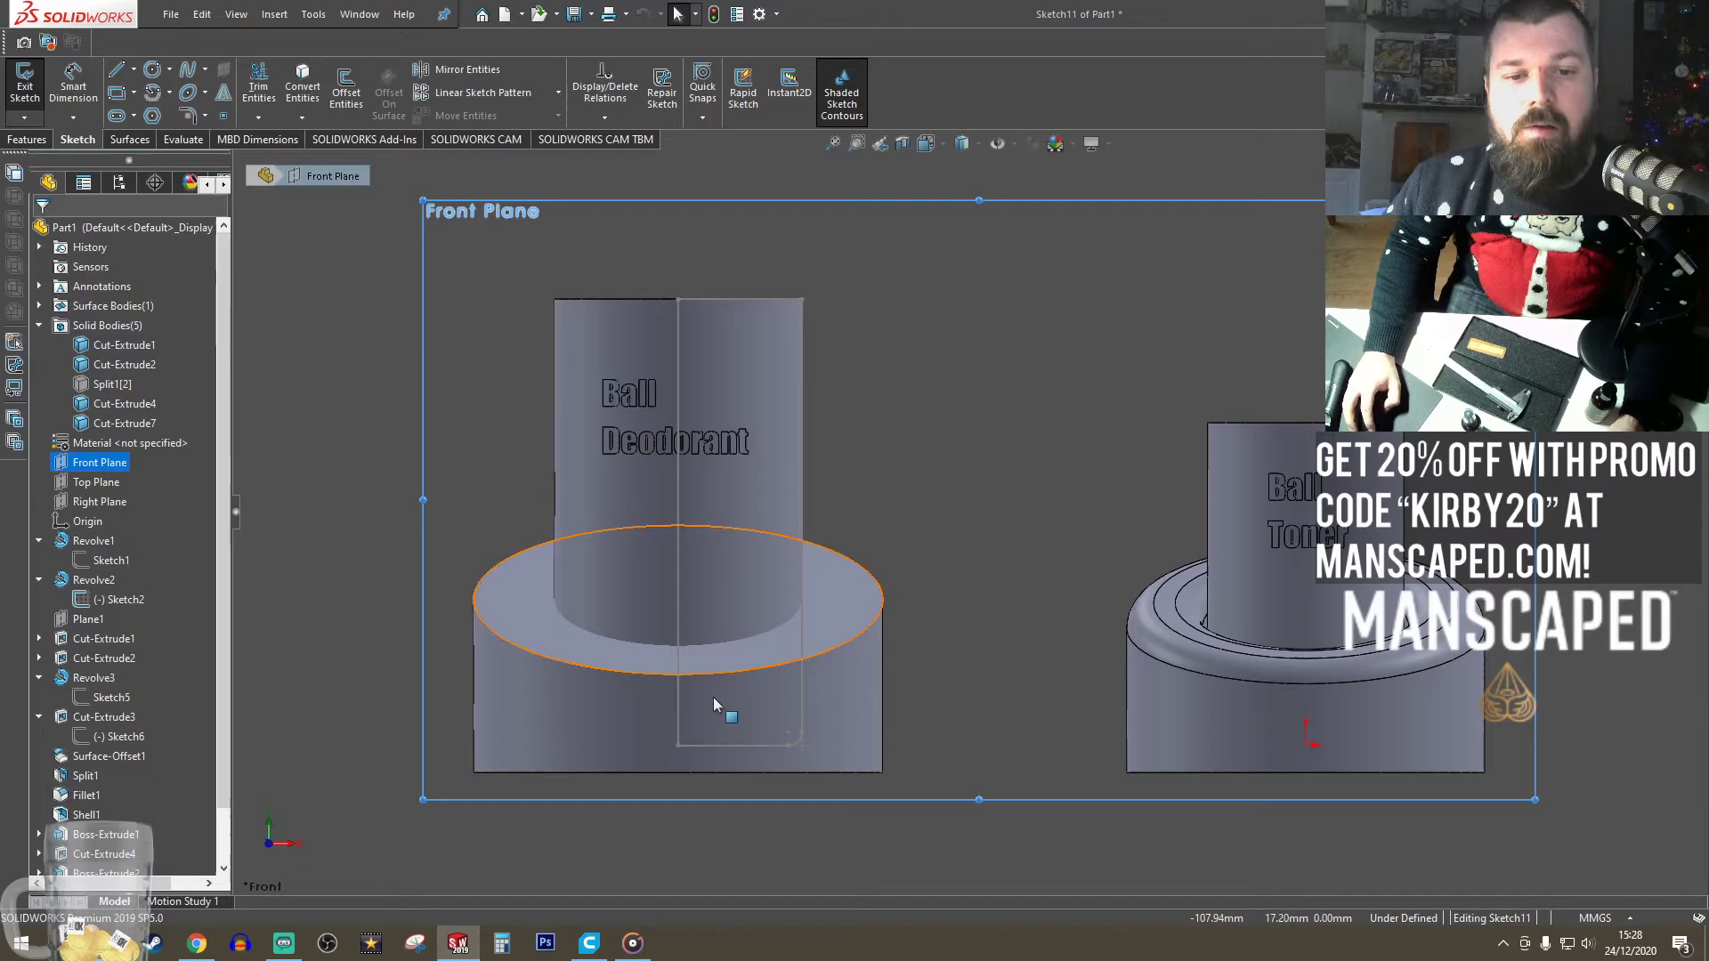
- Offset the deodorant bottle profile's base line, corner arc and side line outward by 1 mm
{"action": "left_click", "coordinate": [711, 745]}
{"action": "scroll", "coordinate": [903, 623], "scroll_direction": "up", "scroll_amount": 2}
{"action": "scroll", "coordinate": [903, 619], "scroll_direction": "up", "scroll_amount": 2}
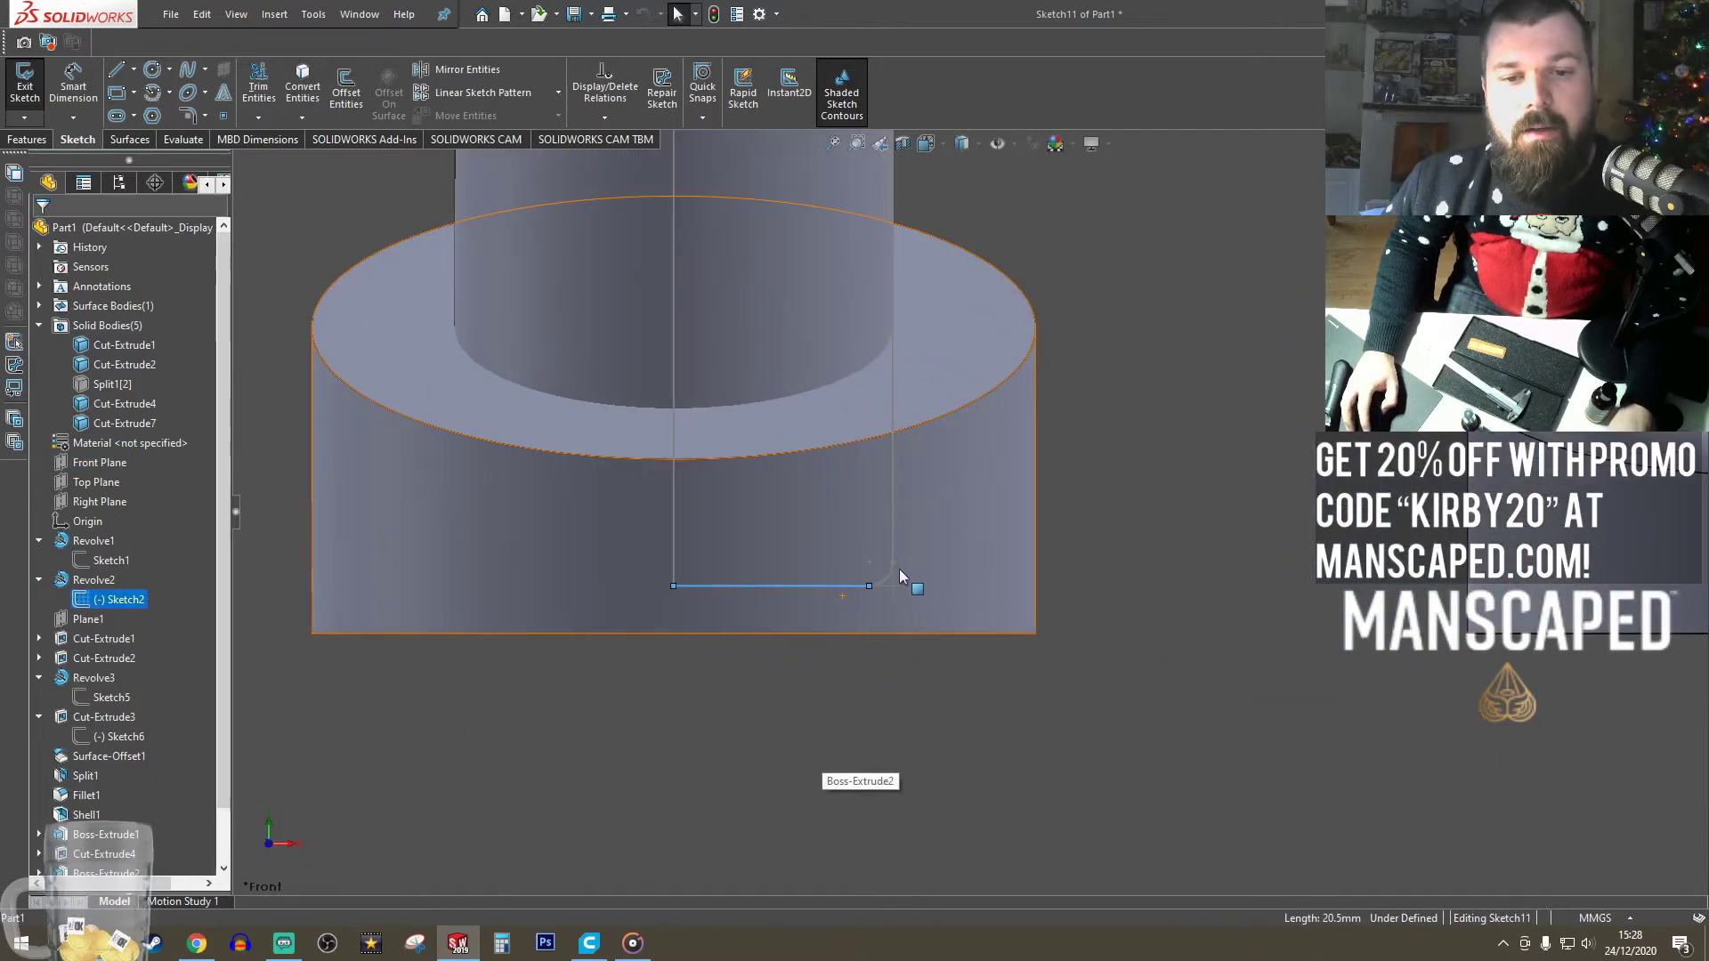
{"action": "left_click", "coordinate": [886, 580], "text": "ctrl"}
{"action": "left_click", "coordinate": [893, 521], "text": "ctrl"}
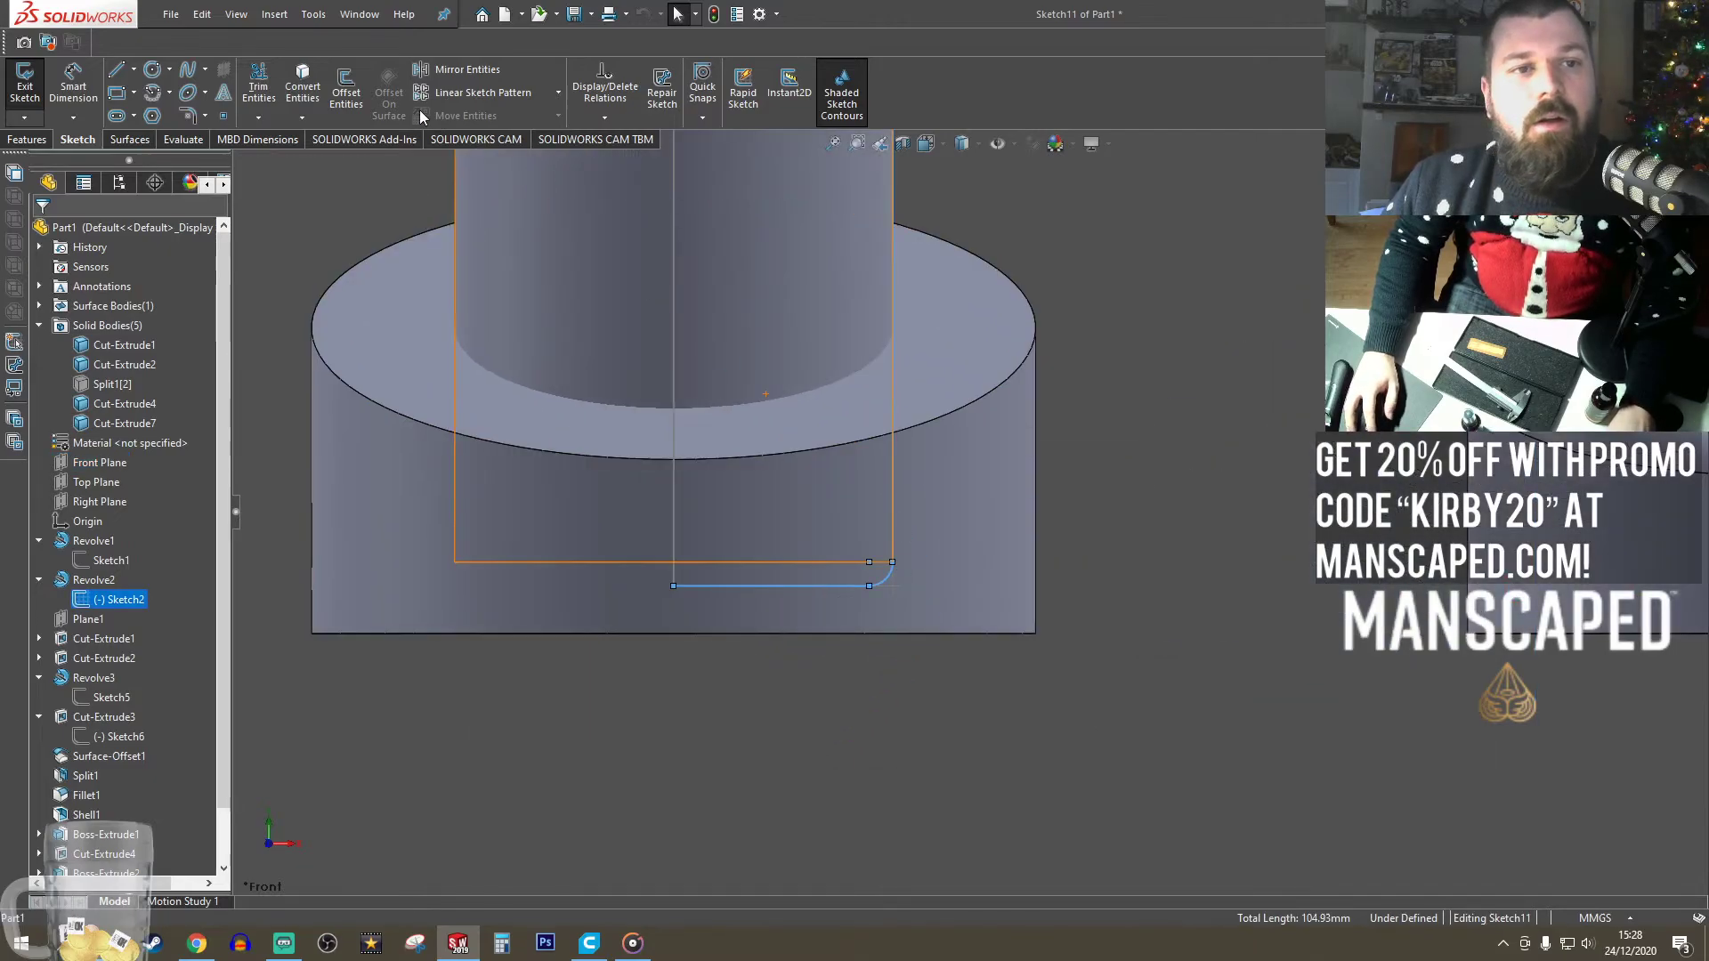
{"action": "left_click", "coordinate": [346, 89]}
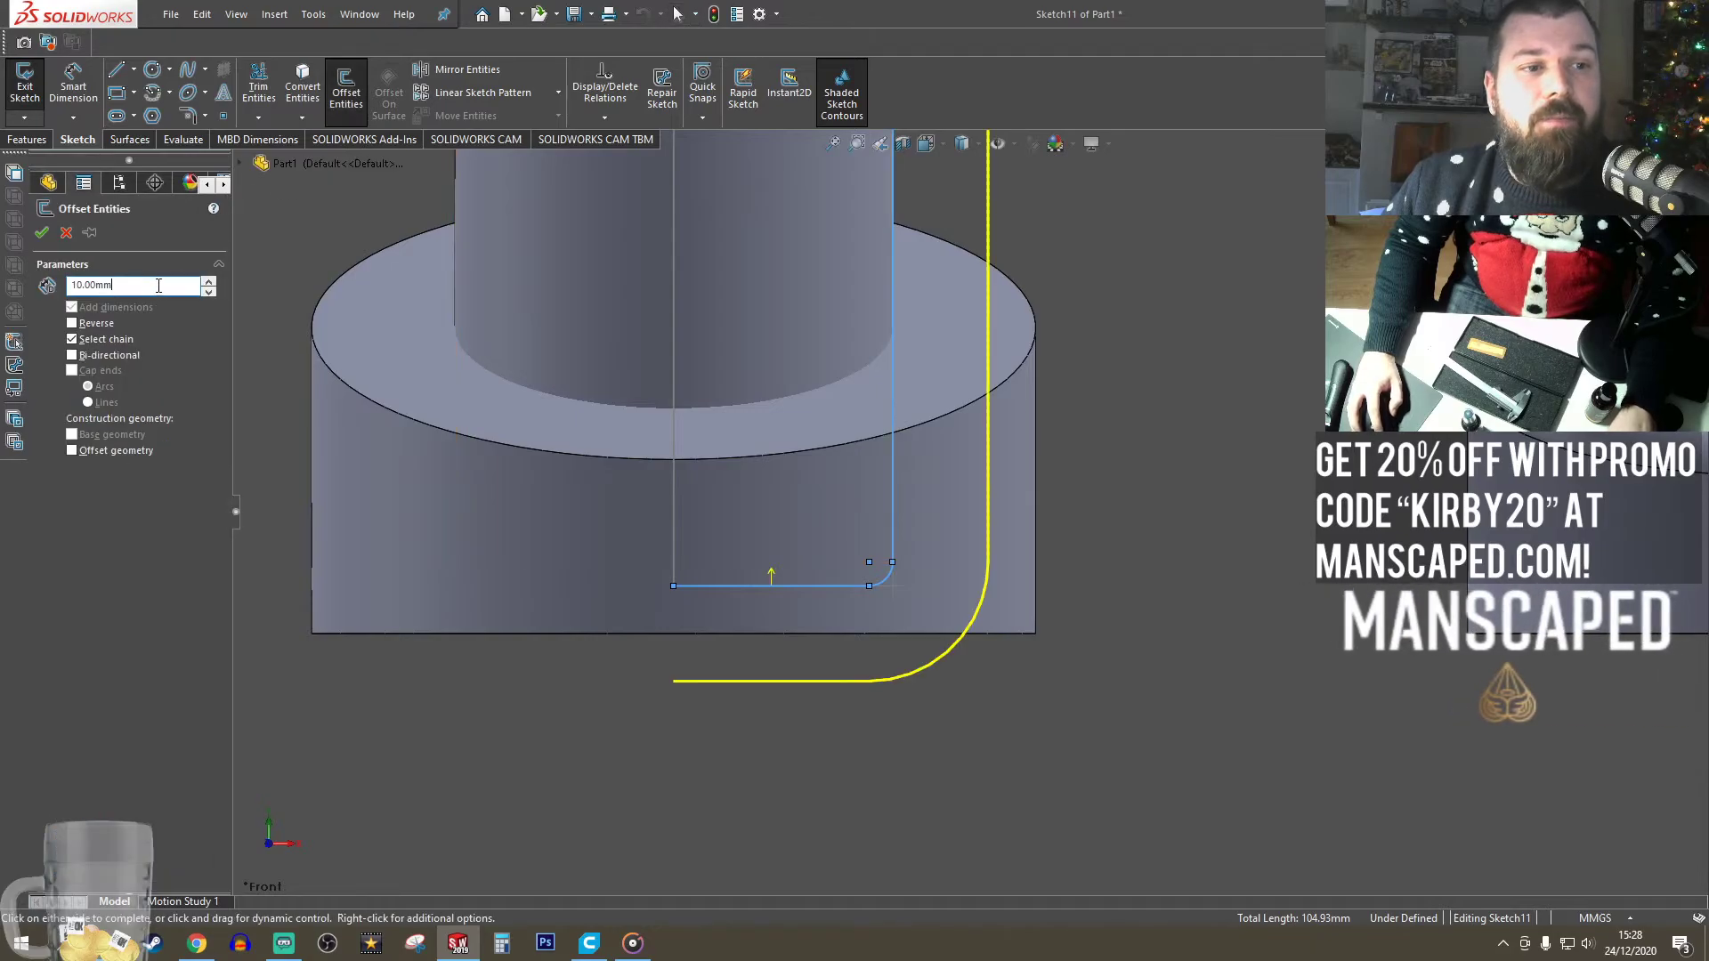
{"action": "type", "text": "1"}
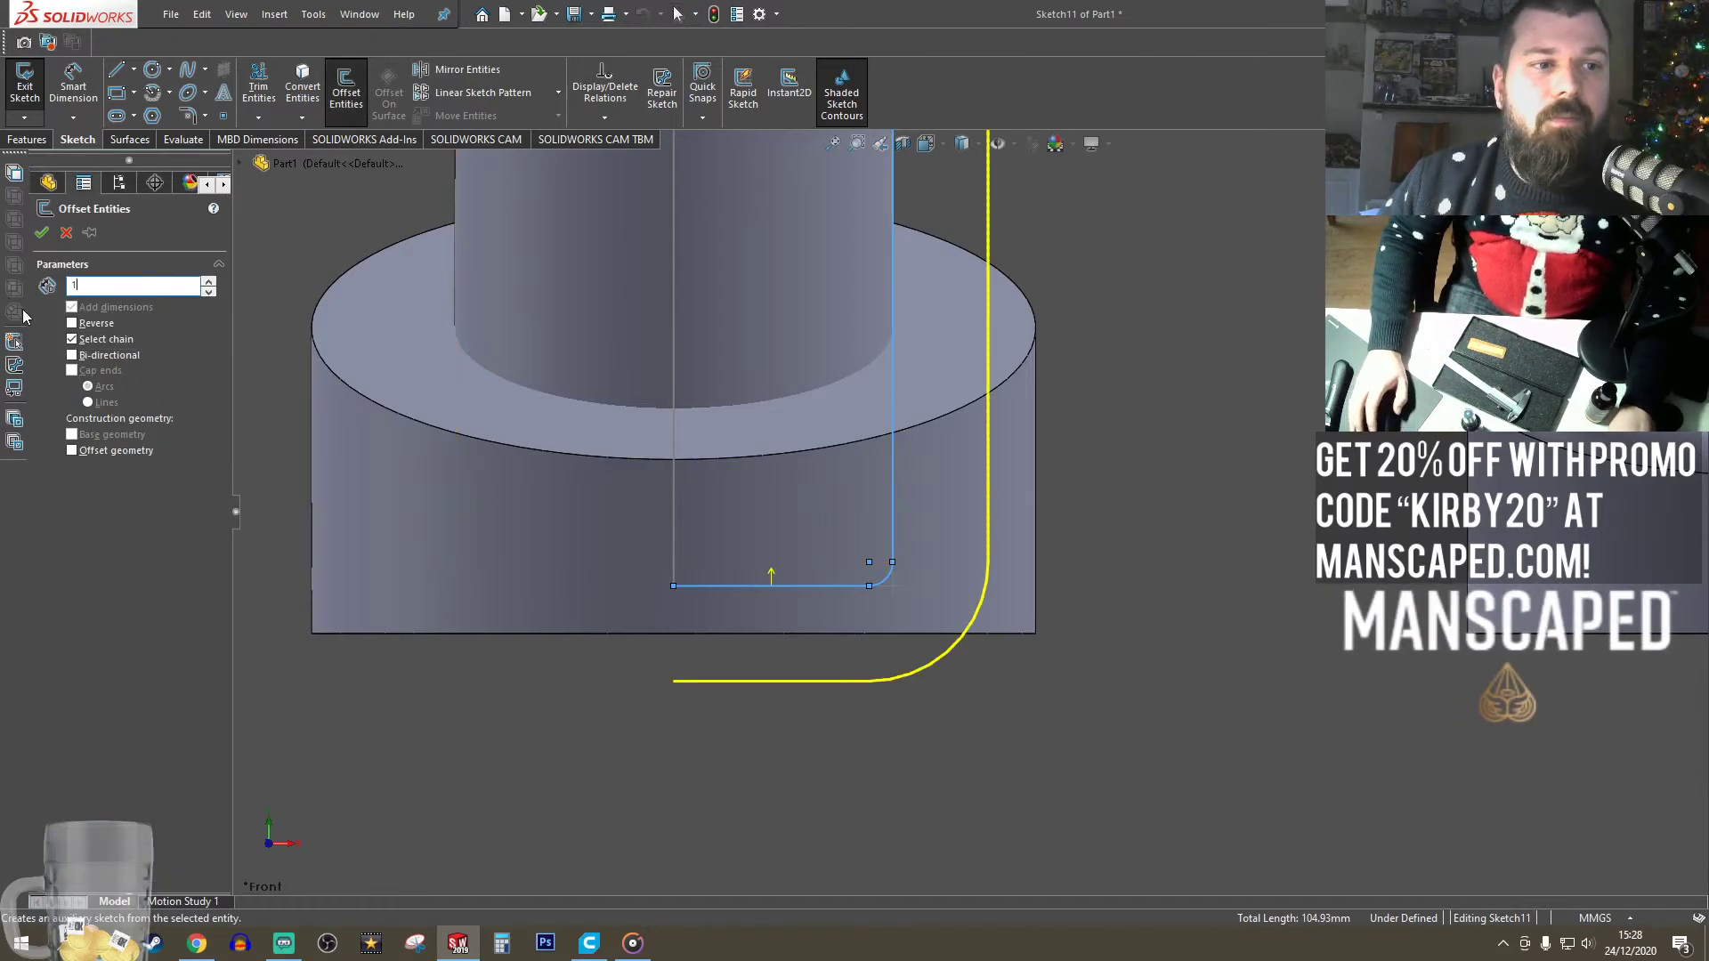
{"action": "left_click", "coordinate": [41, 232]}
{"action": "scroll", "coordinate": [929, 547], "scroll_direction": "up", "scroll_amount": 3}
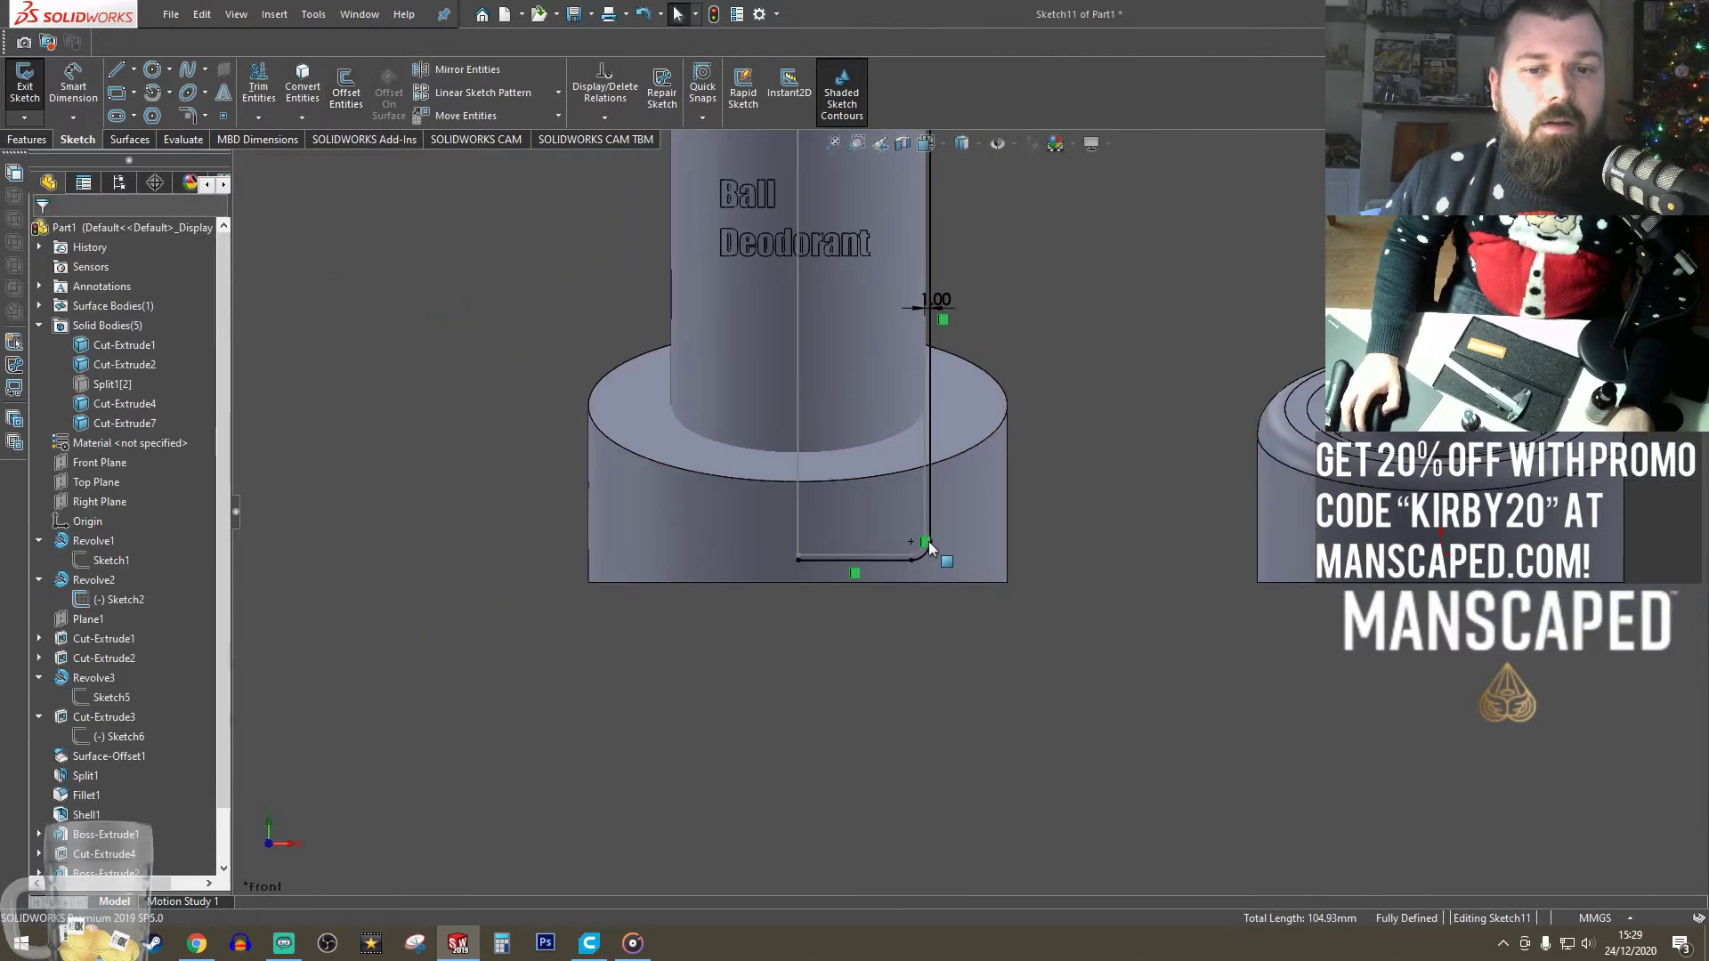
{"action": "scroll", "coordinate": [966, 499], "scroll_direction": "up", "scroll_amount": 2}
{"action": "scroll", "coordinate": [970, 308], "scroll_direction": "down", "scroll_amount": 1}
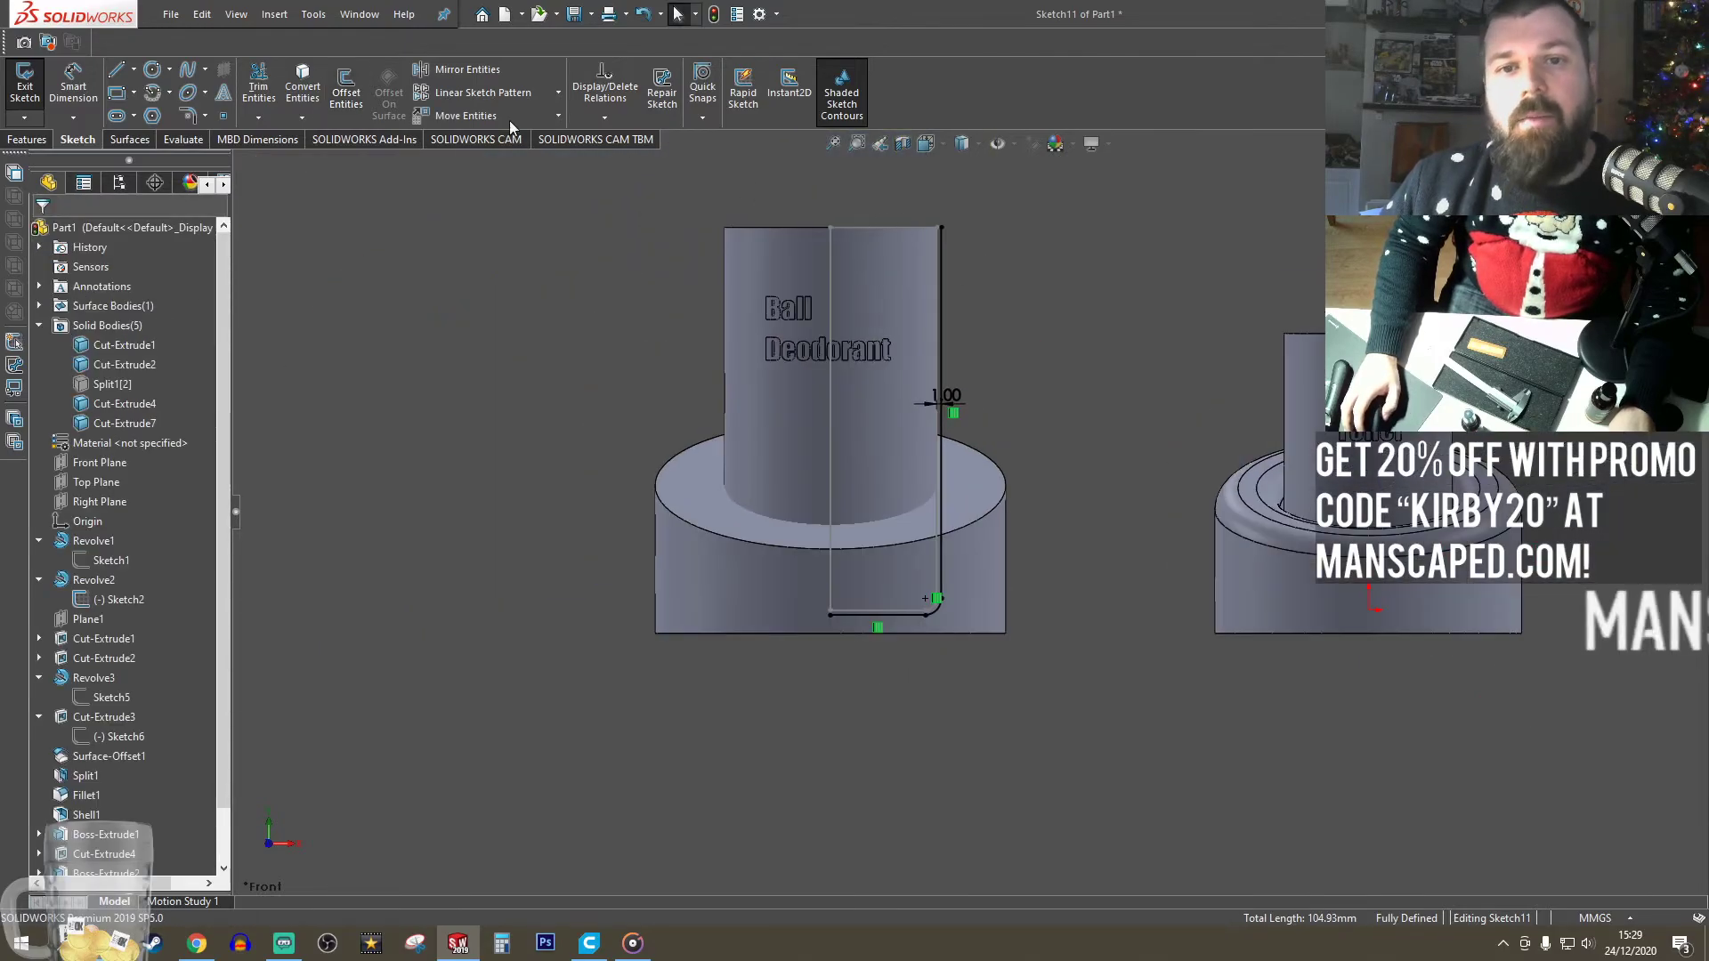
- Close the offset profile with an 84 mm vertical line along the bottle's axis and a 24 mm horizontal line across the top
{"action": "left_click", "coordinate": [117, 70]}
{"action": "left_click", "coordinate": [831, 615]}
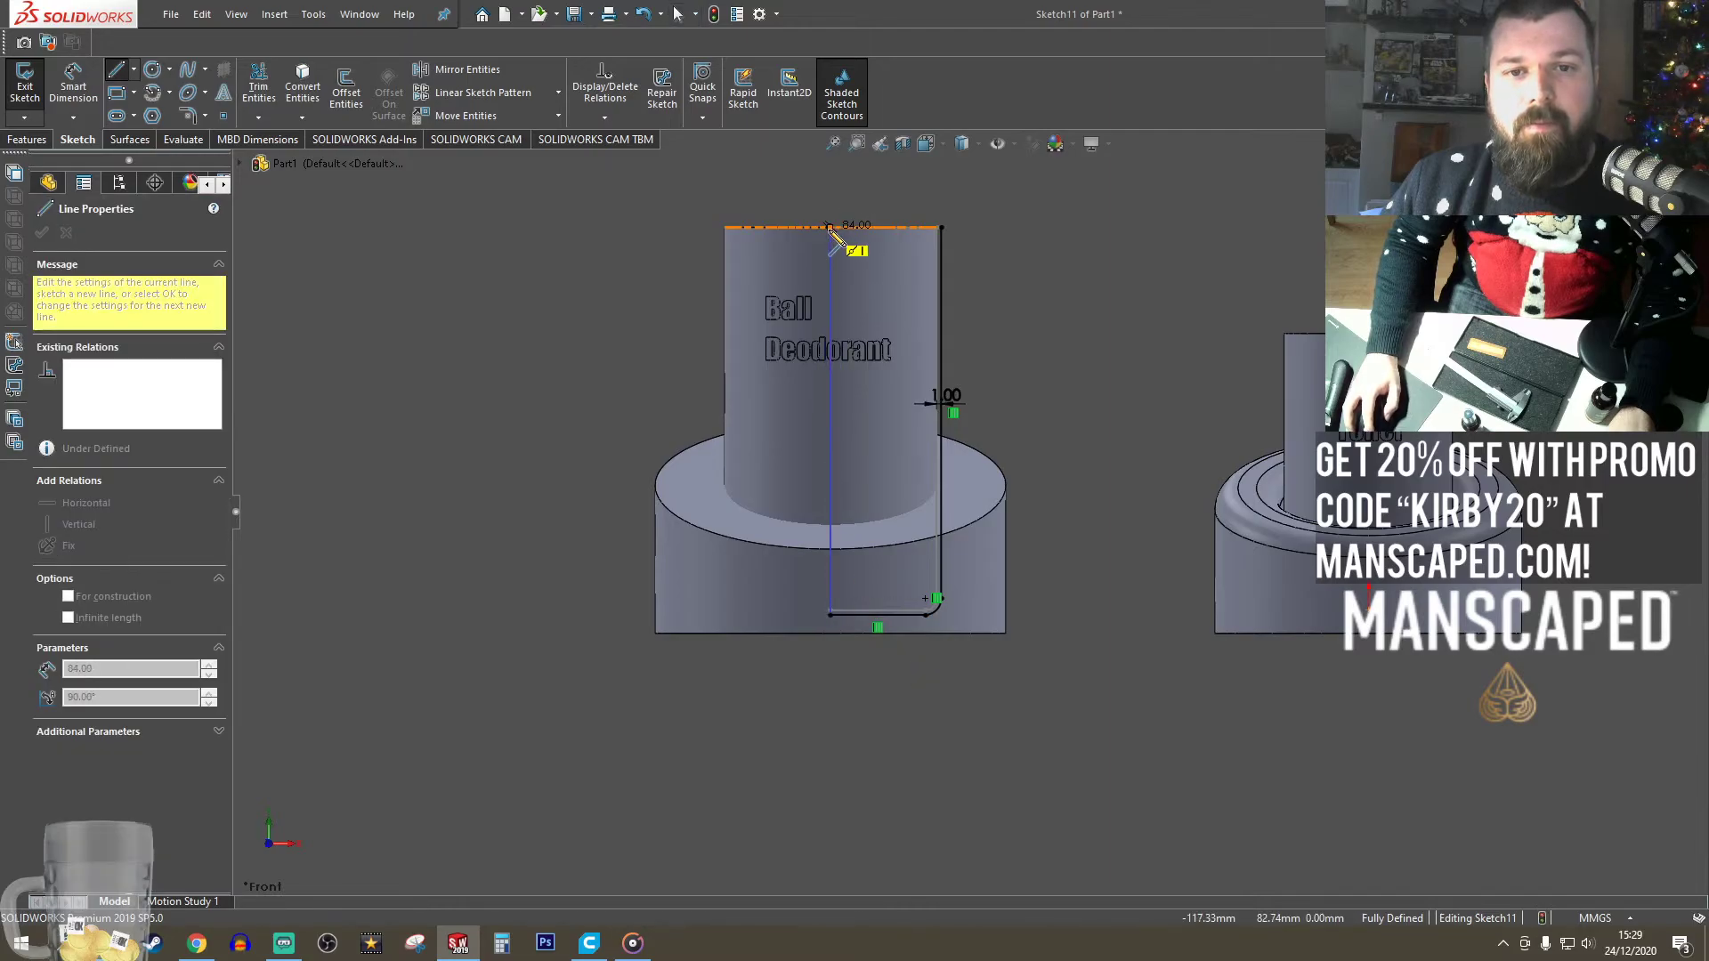
{"action": "left_click", "coordinate": [830, 228]}
{"action": "left_click", "coordinate": [941, 228]}
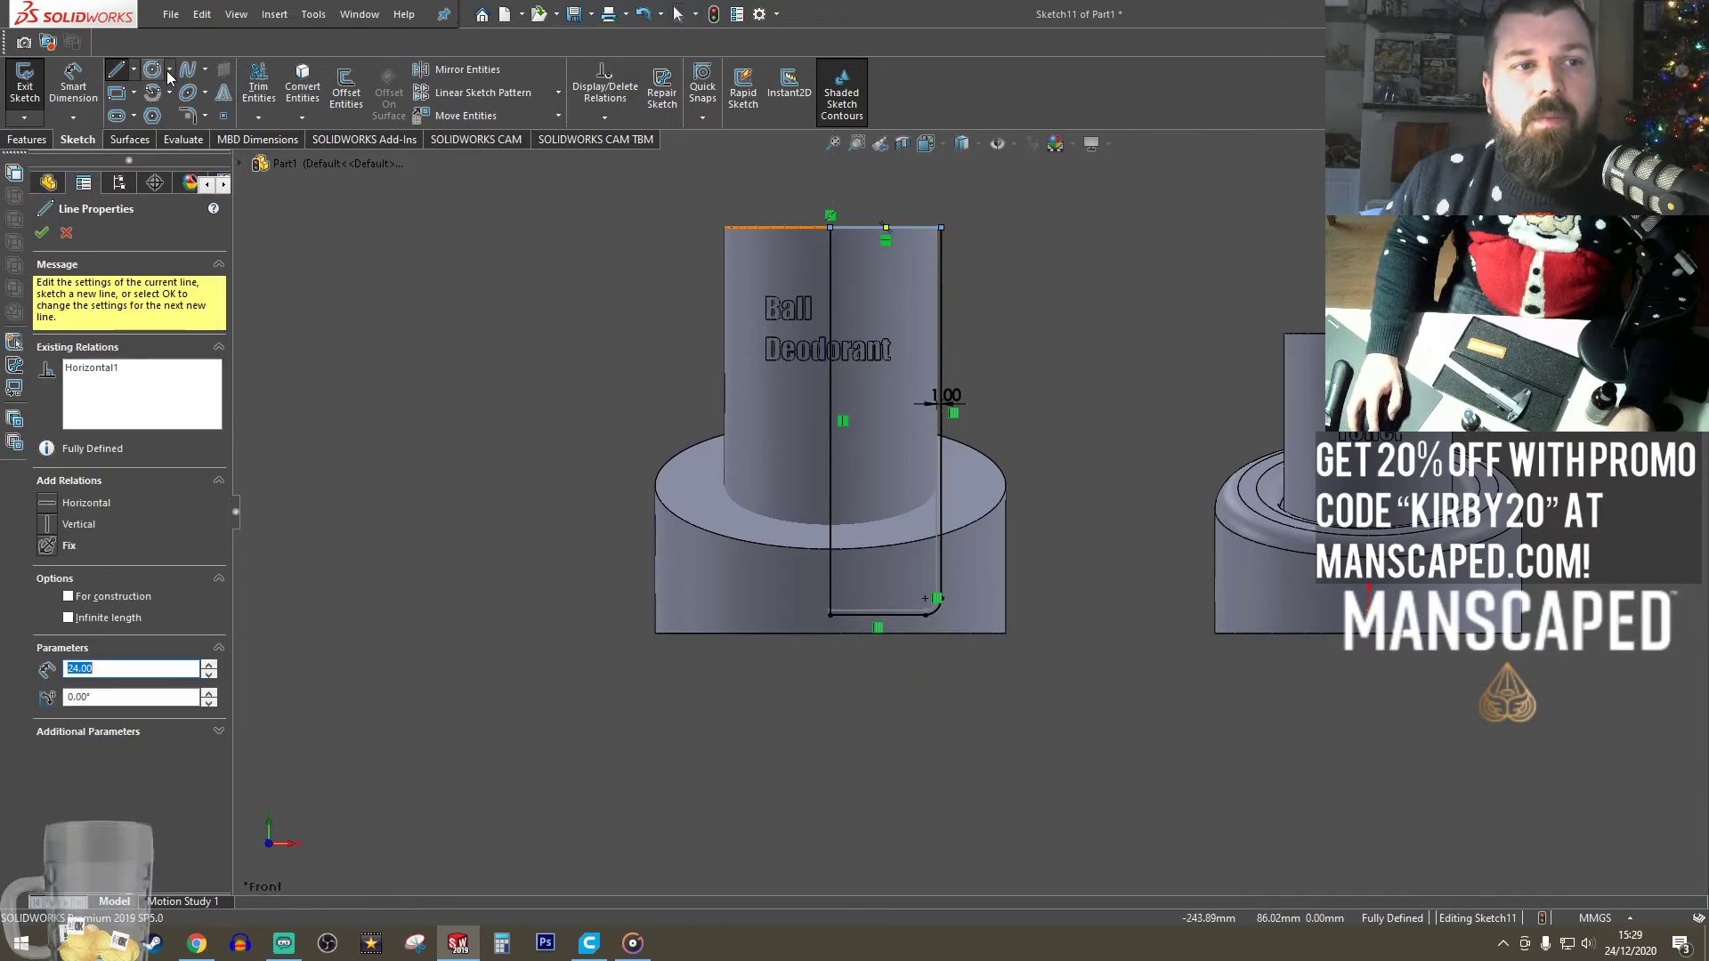
{"action": "left_click", "coordinate": [126, 71]}
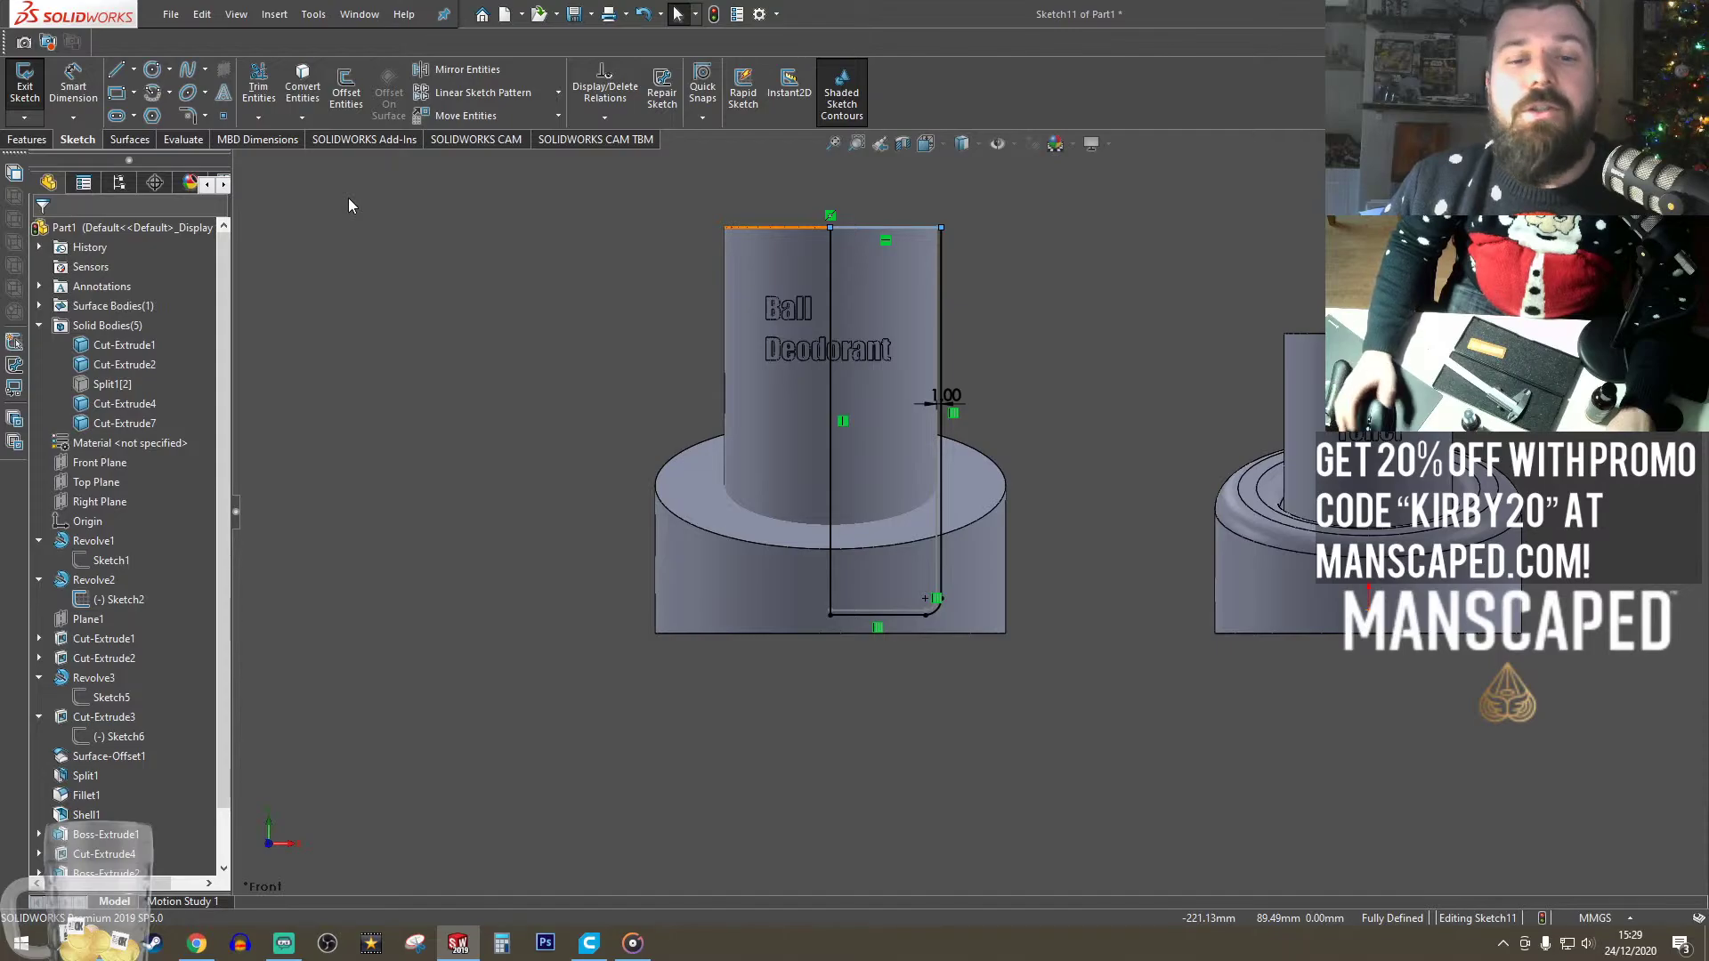
- Revolve-cut the closed profile 360 degrees about its vertical axis line, limiting the feature scope to the outer cylinder body Cut-Extrude7
{"action": "left_click", "coordinate": [26, 138]}
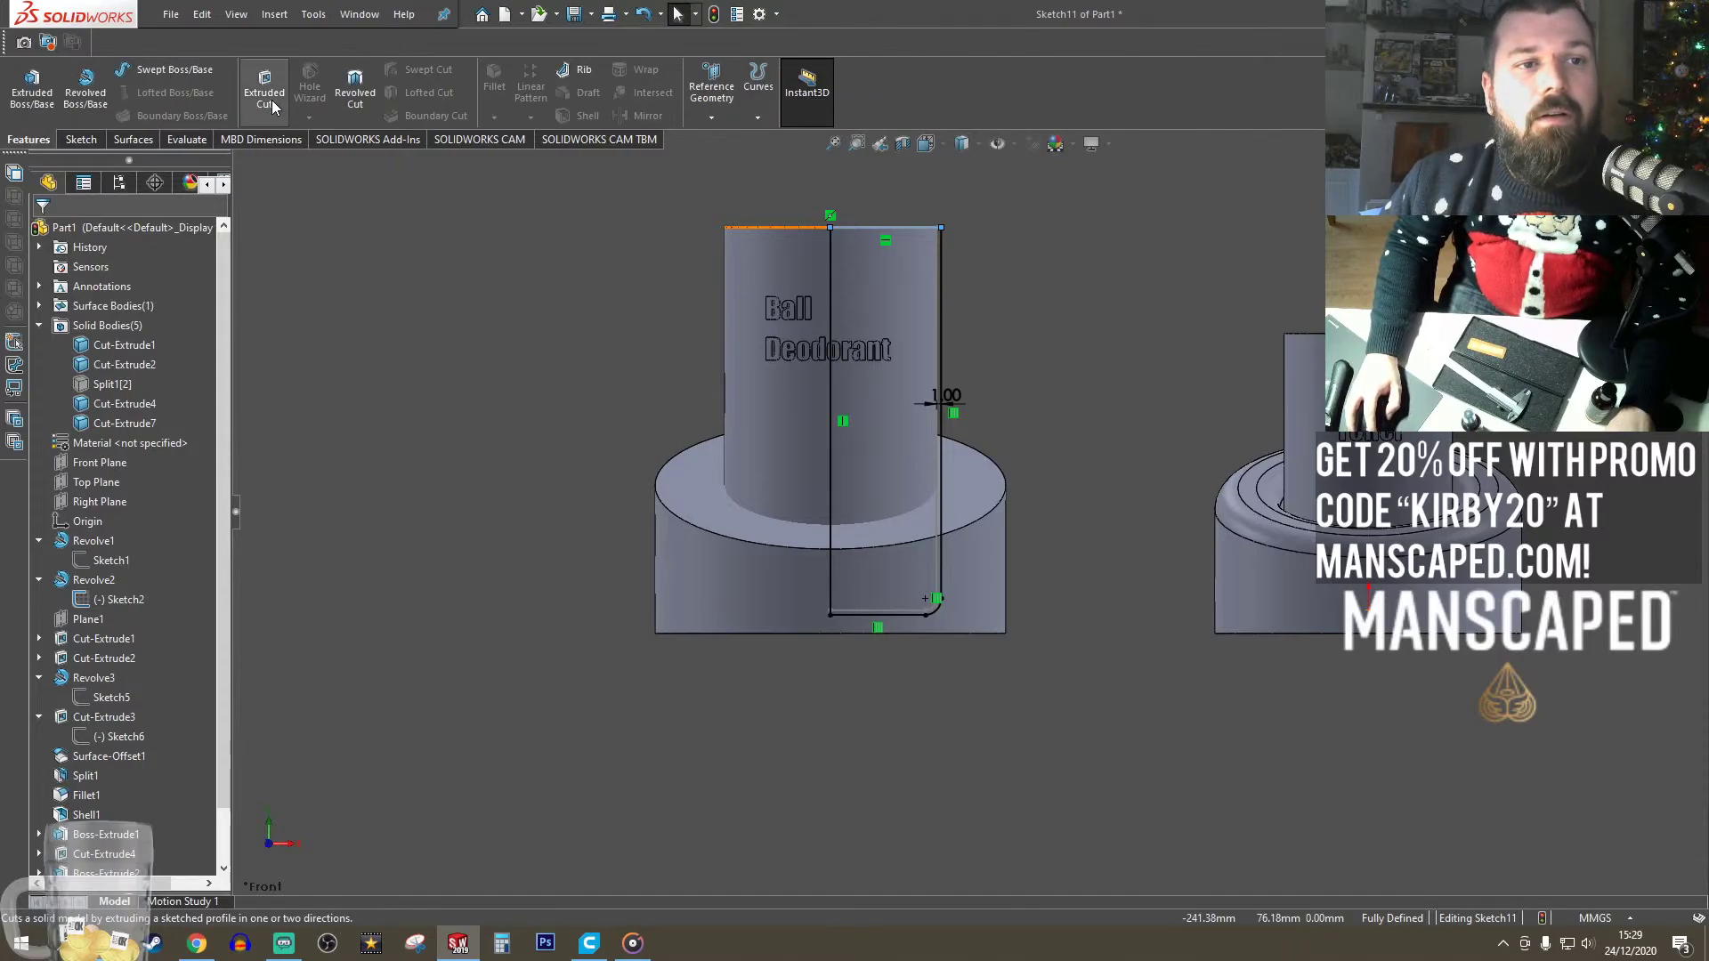
{"action": "left_click", "coordinate": [355, 89]}
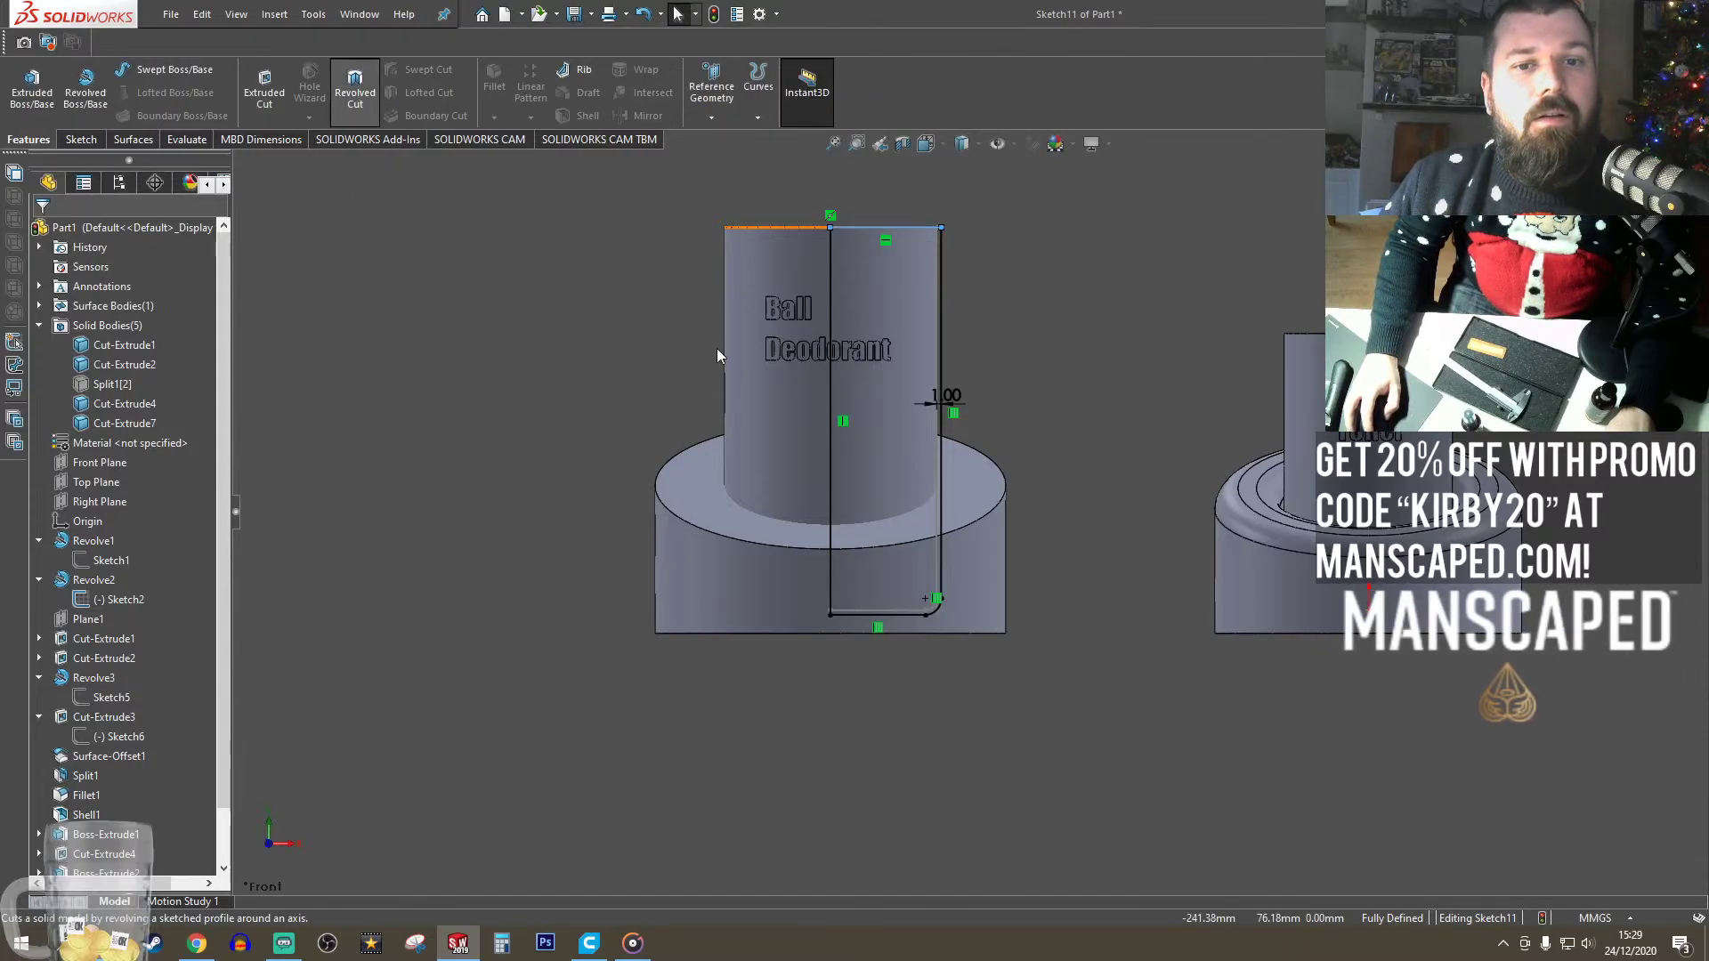
{"action": "left_click", "coordinate": [830, 440]}
{"action": "left_click", "coordinate": [829, 442]}
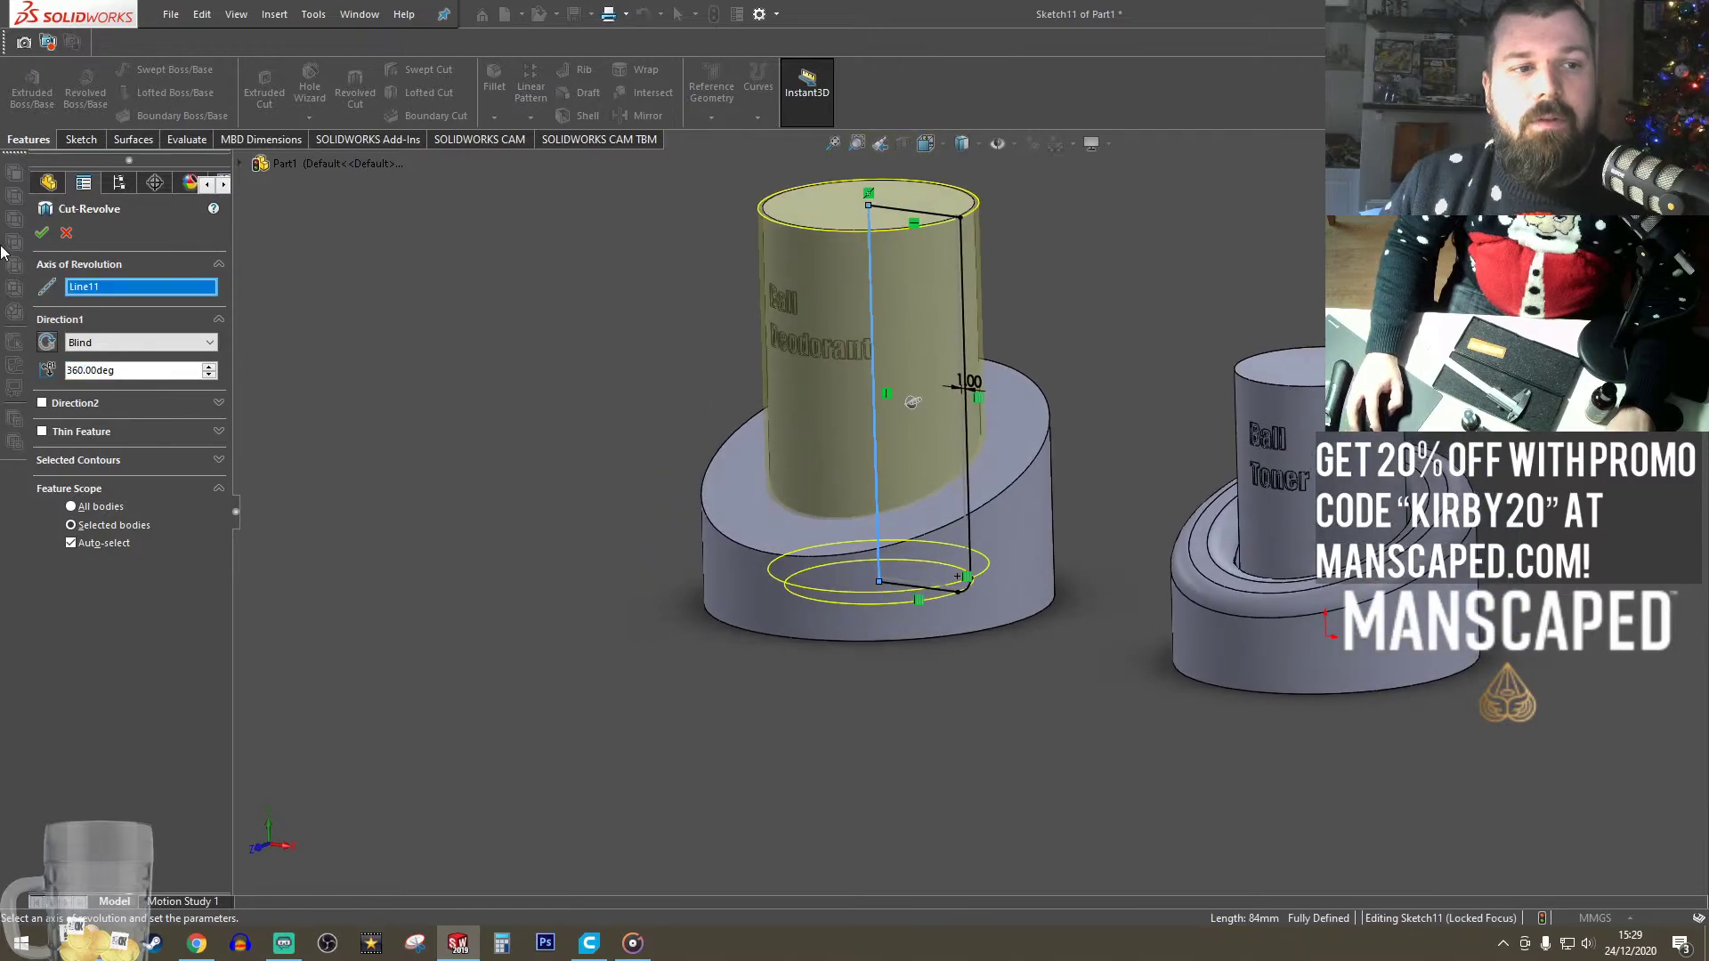
{"action": "left_click", "coordinate": [71, 543]}
{"action": "left_click", "coordinate": [736, 574]}
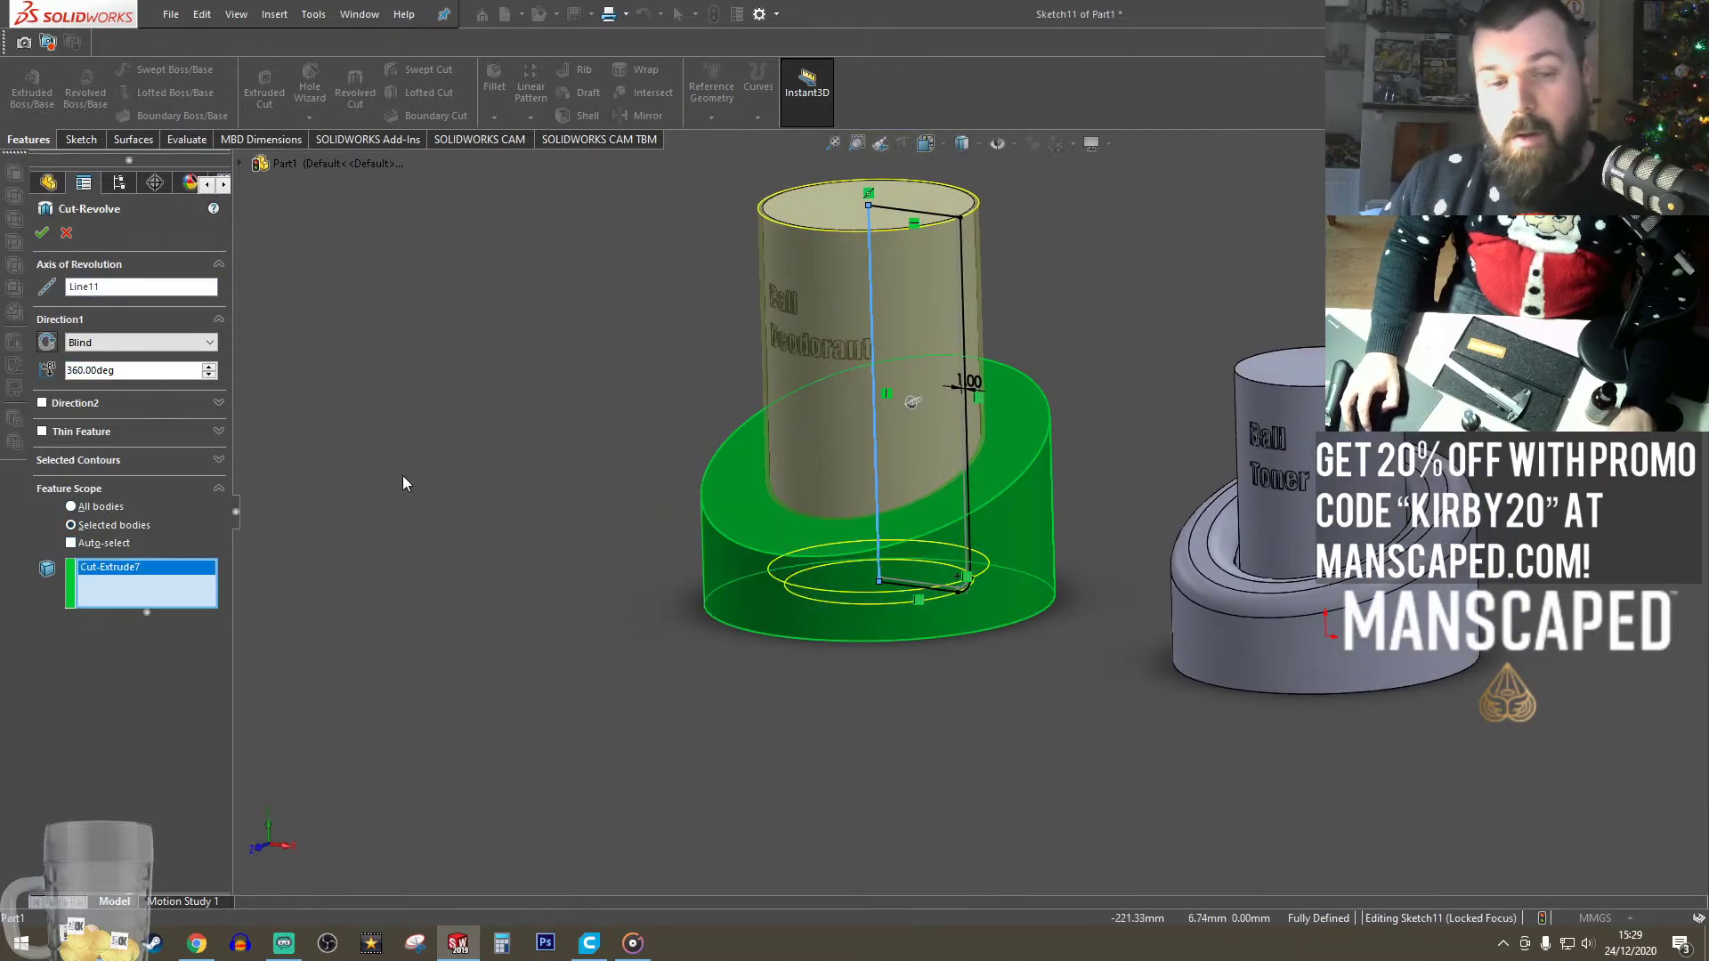
{"action": "left_click", "coordinate": [42, 232]}
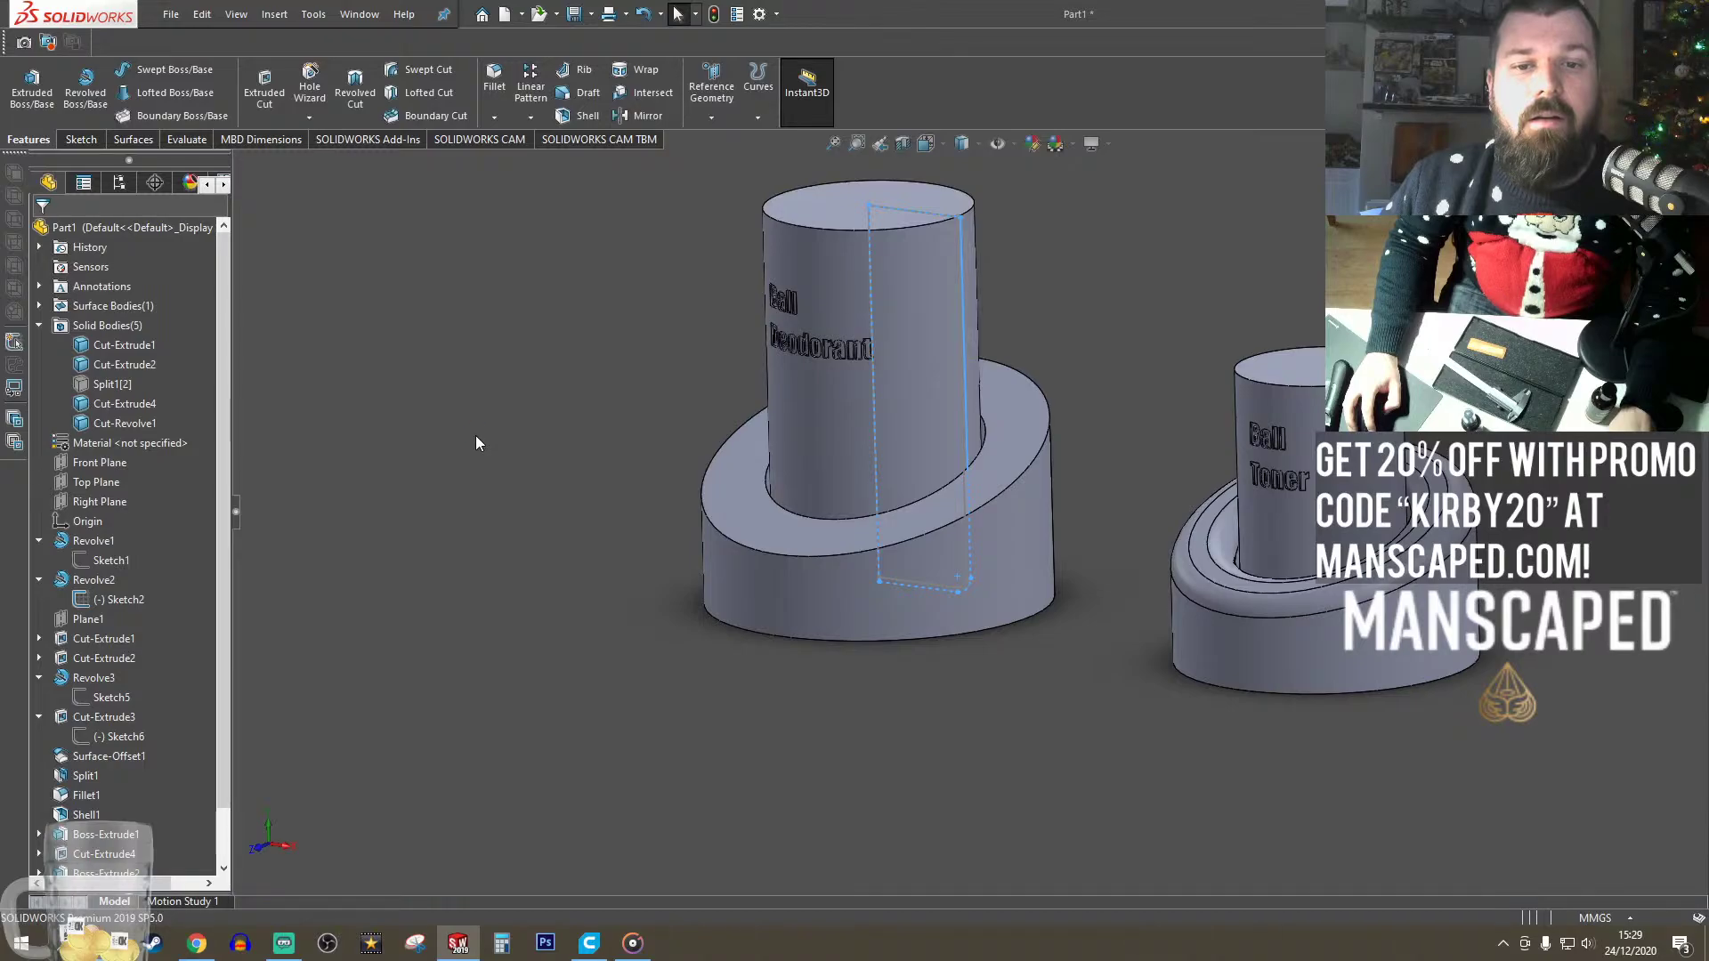
- Fillet the outer and inner edges of the outer cylinder's sloped upper face with a 5 mm radius
{"action": "middle_click_drag", "start_coordinate": [871, 558], "coordinate": [845, 656]}
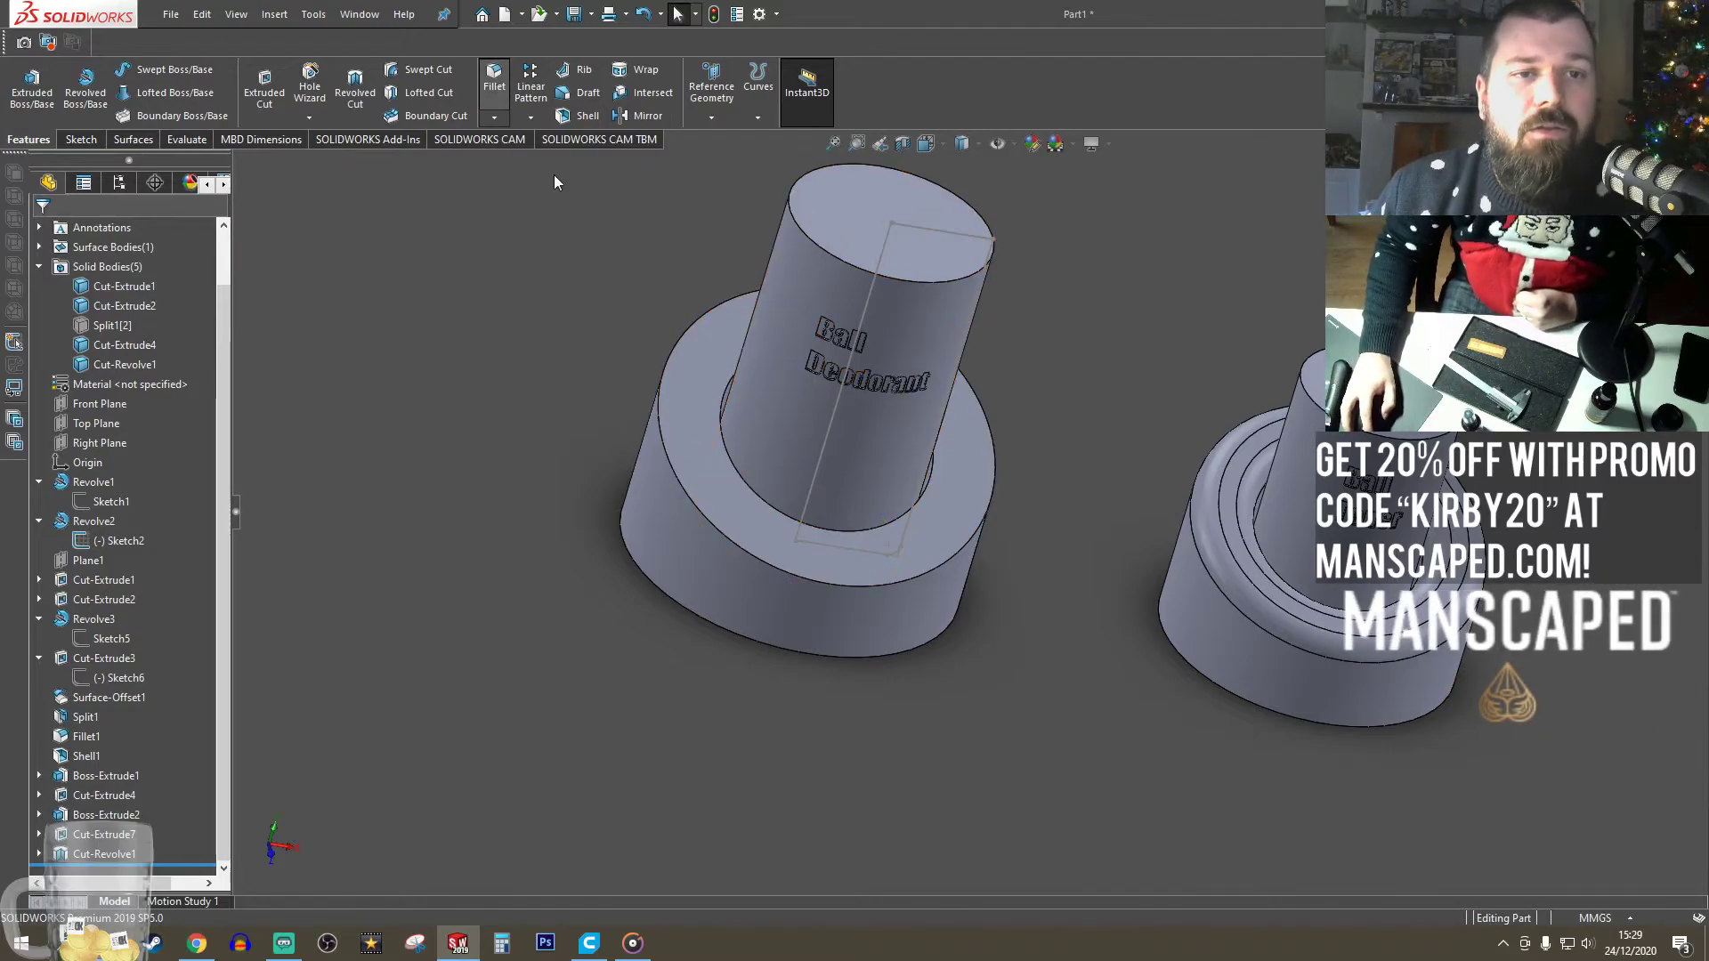
{"action": "left_click", "coordinate": [746, 495]}
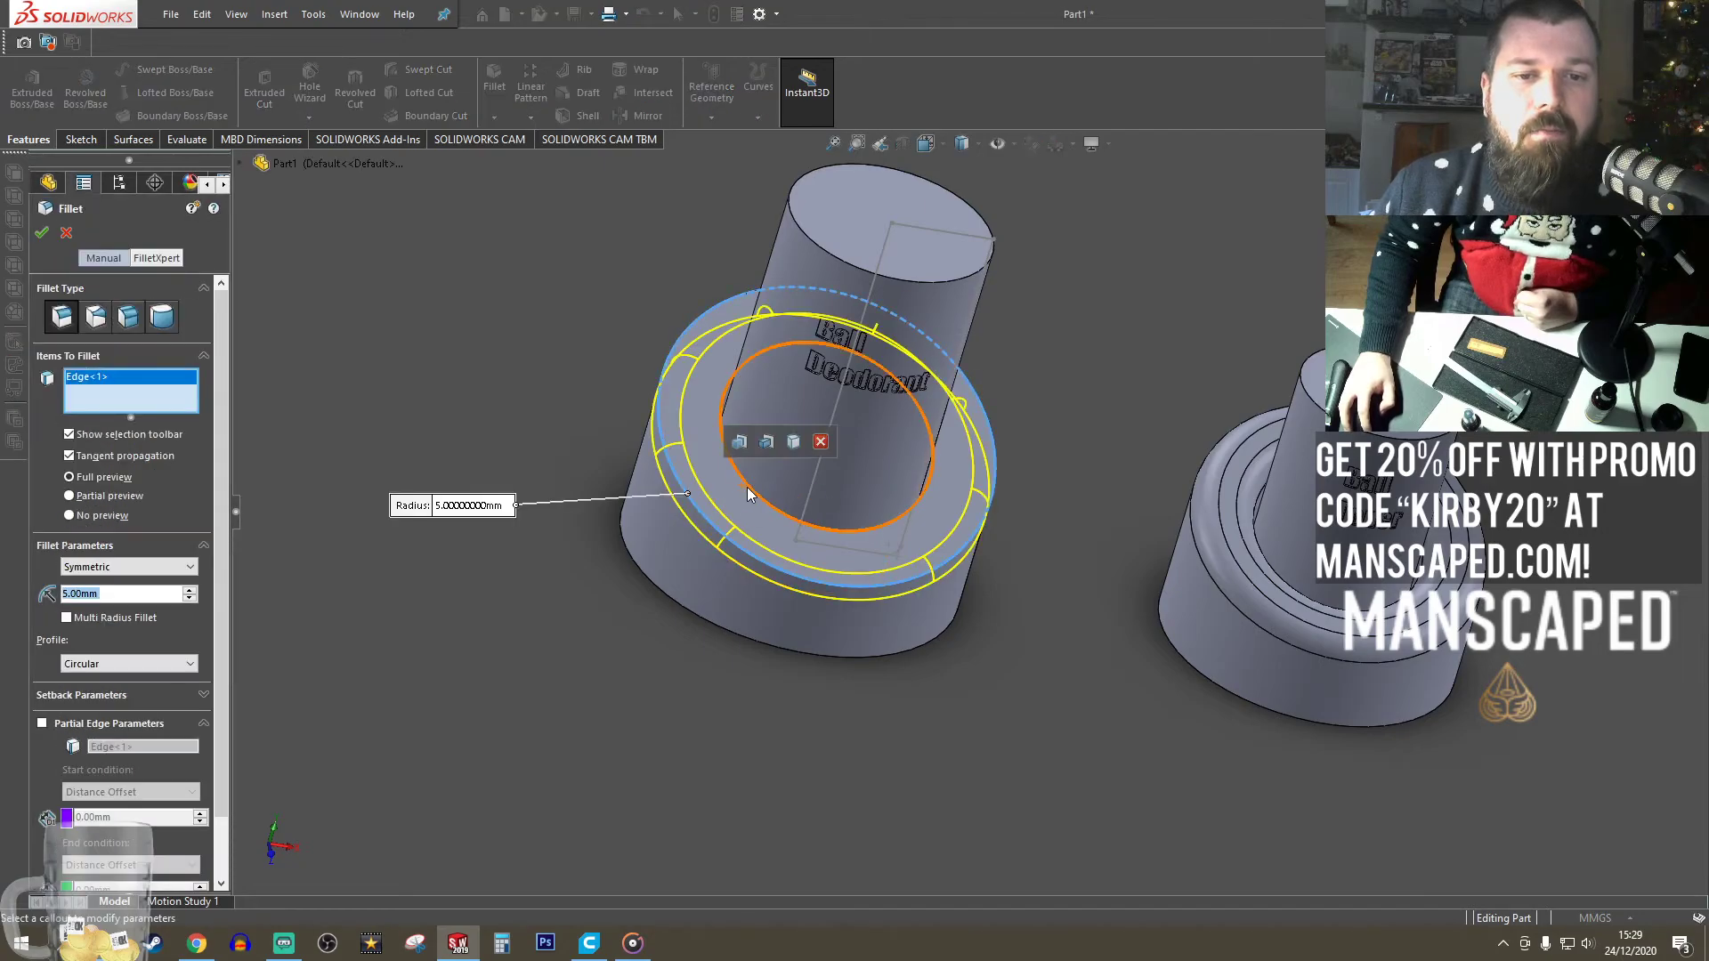
{"action": "left_click", "coordinate": [748, 495]}
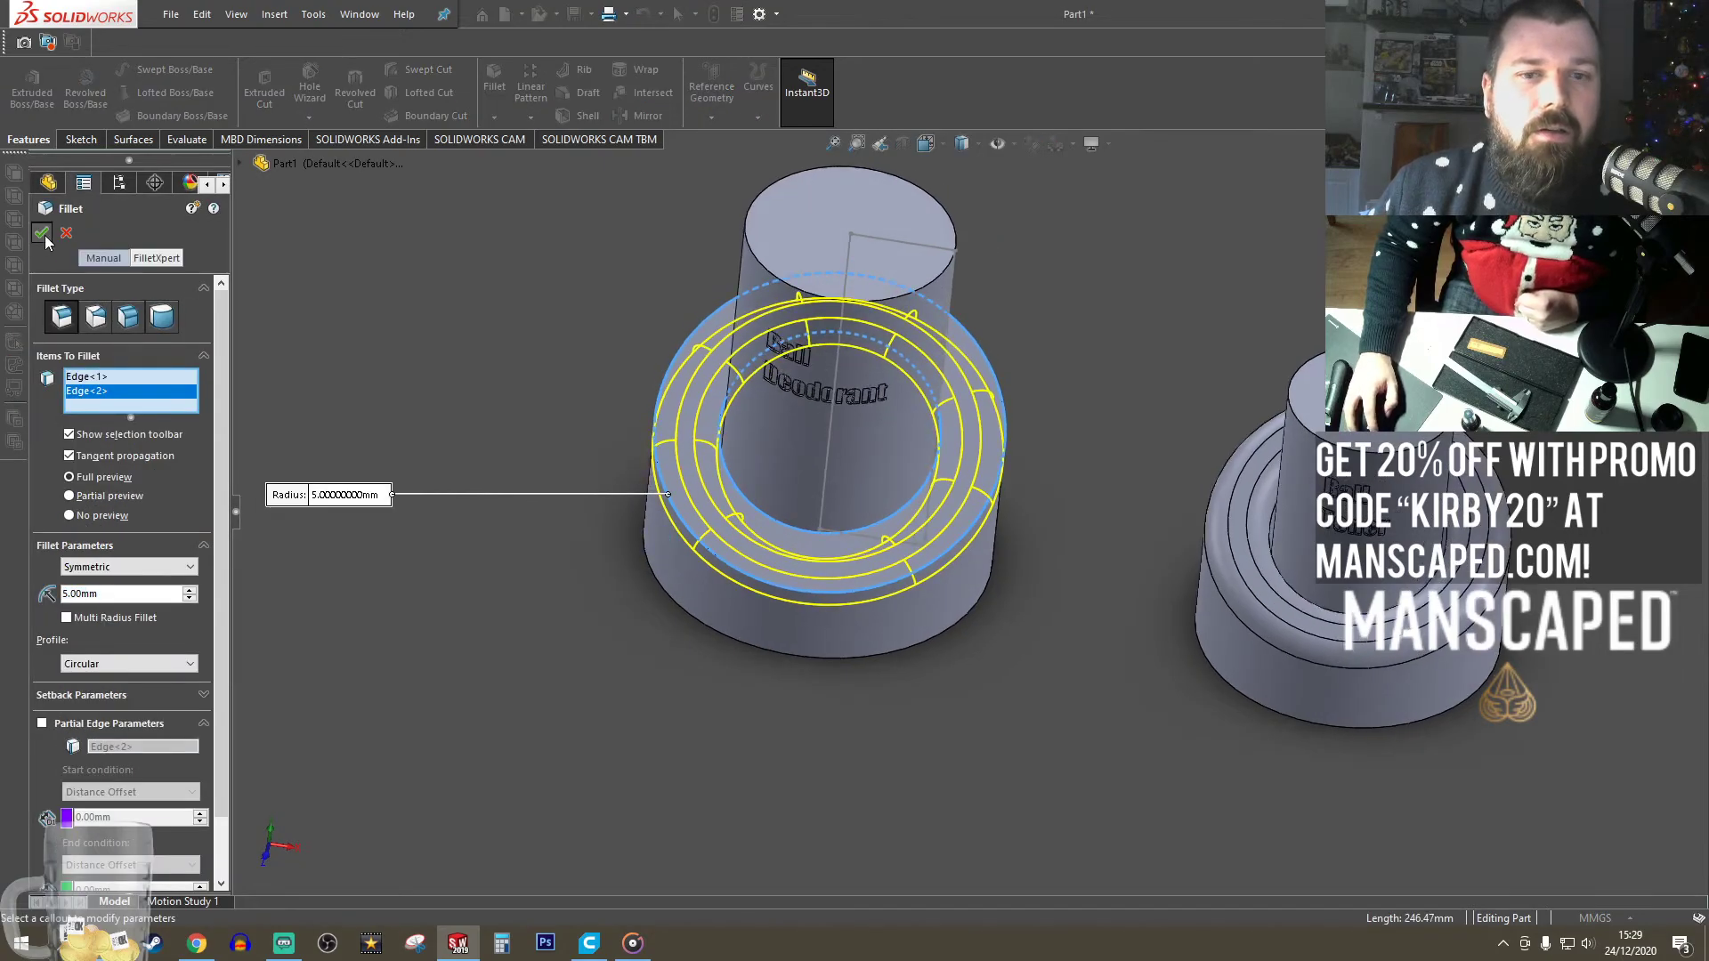
{"action": "left_click", "coordinate": [41, 234]}
- Shell the outer cylinder body, removing its flat bottom face
{"action": "mouse_move", "coordinate": [863, 717]}
{"action": "middle_mouse_down"}
{"action": "mouse_move", "coordinate": [978, 565]}
{"action": "mouse_move", "coordinate": [980, 623]}
{"action": "mouse_move", "coordinate": [952, 676]}
{"action": "mouse_move", "coordinate": [831, 623]}
{"action": "mouse_move", "coordinate": [850, 347]}
{"action": "mouse_move", "coordinate": [801, 507]}
{"action": "middle_mouse_up"}
{"action": "left_click", "coordinate": [783, 563]}
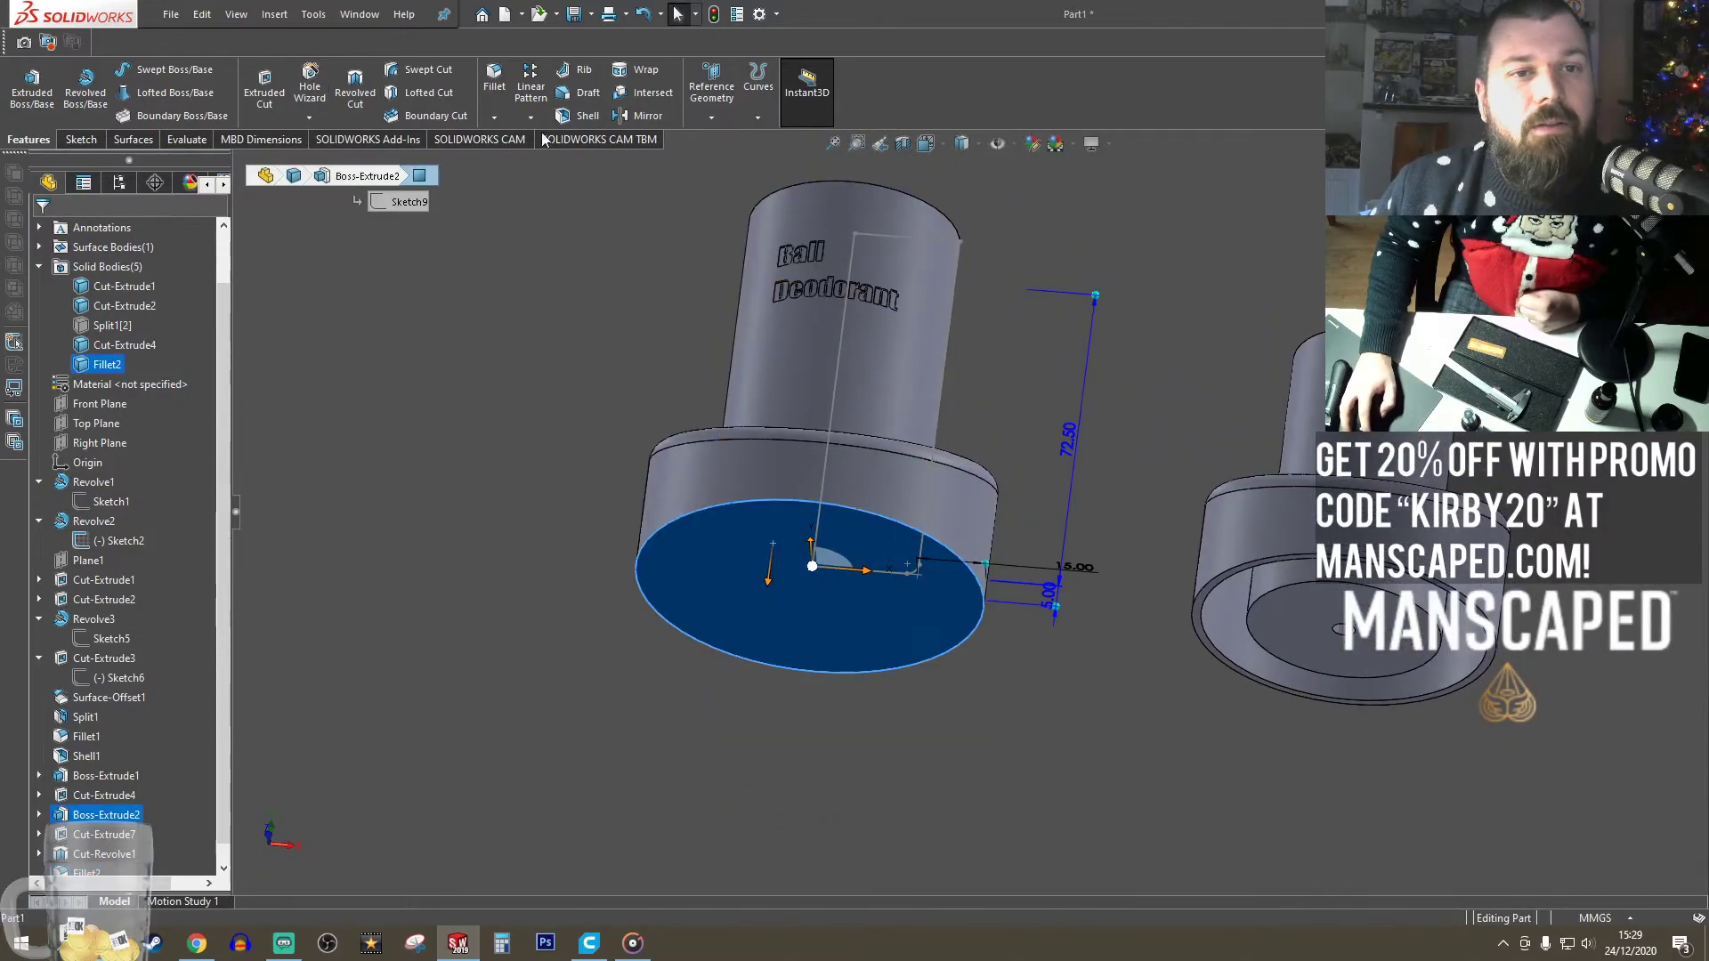
{"action": "left_click", "coordinate": [586, 117]}
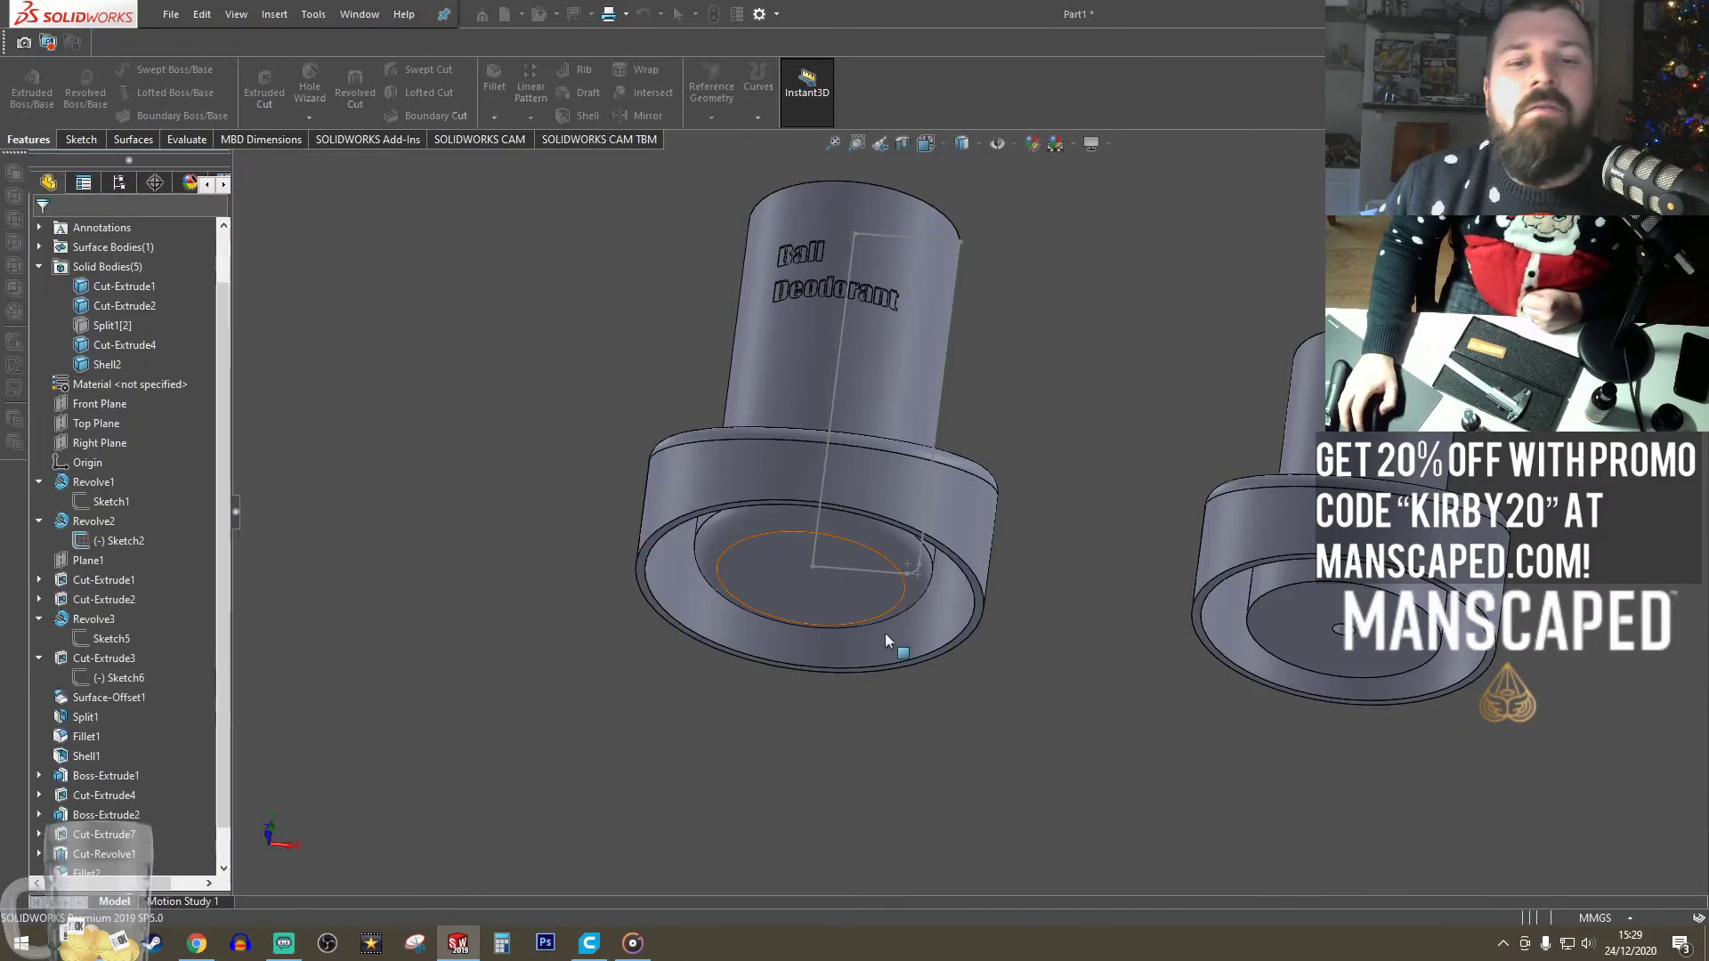
- Start a sketch on the shelled body's bottom rim face and convert the inner pocket's outer circular edge into it
{"action": "middle_click_drag", "start_coordinate": [931, 686], "coordinate": [926, 534]}
{"action": "left_click", "coordinate": [828, 571]}
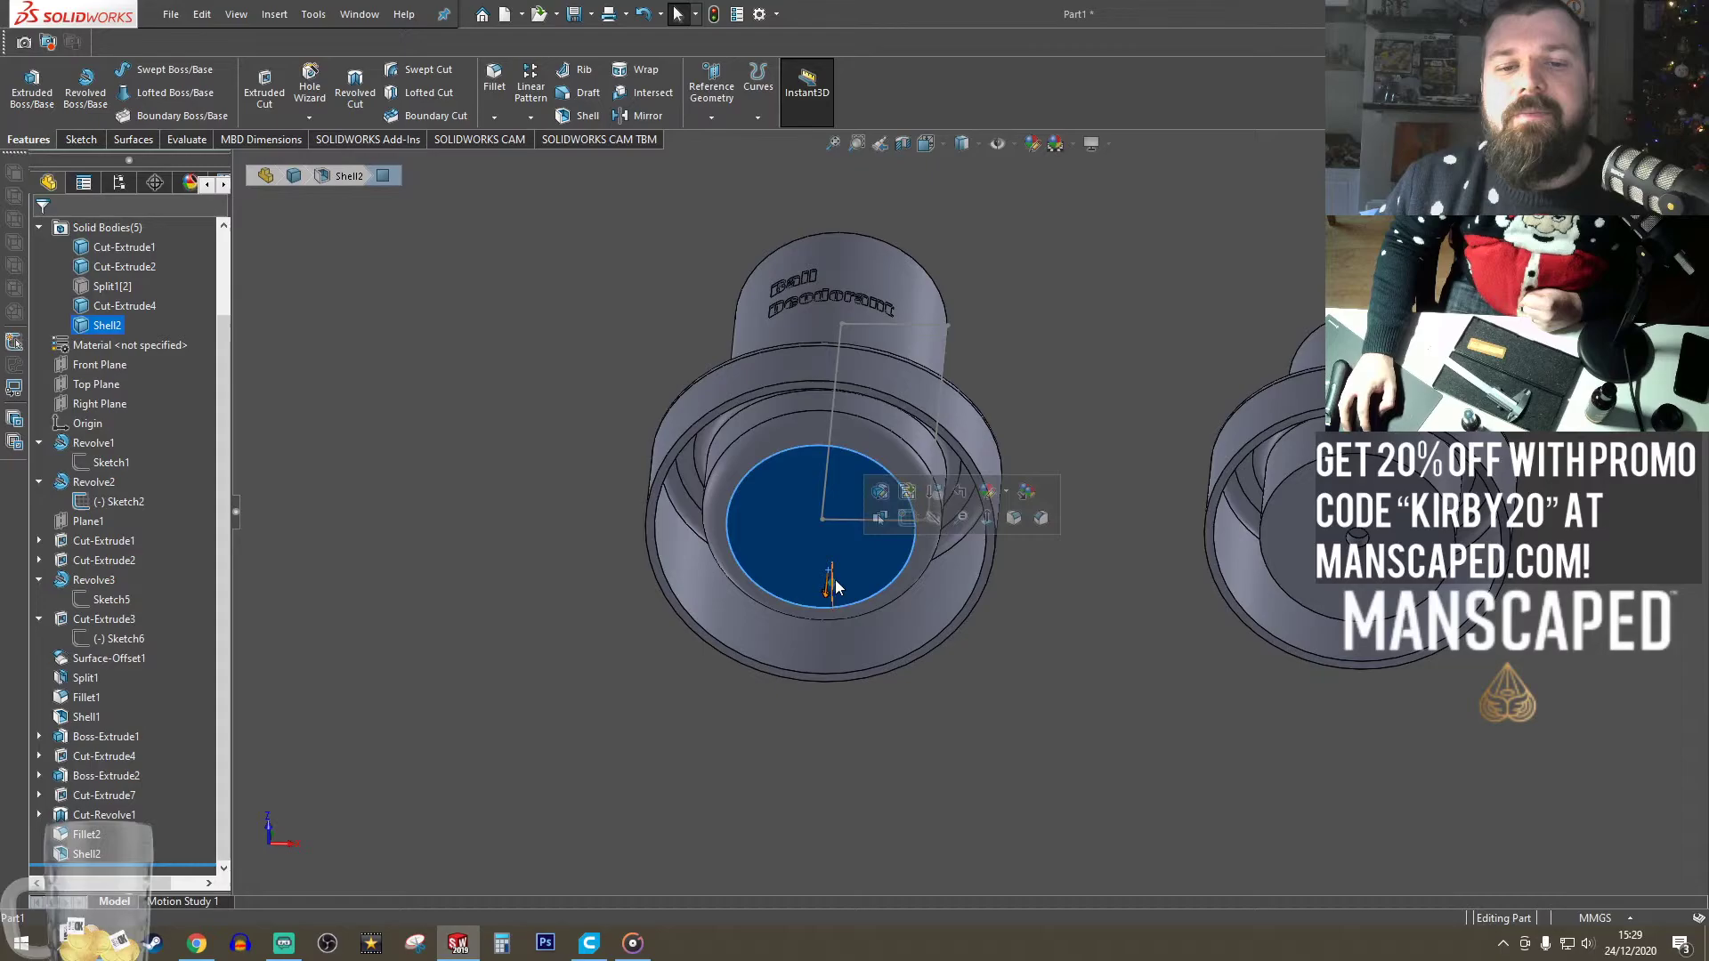
{"action": "scroll", "coordinate": [690, 512], "scroll_direction": "down", "scroll_amount": 3}
{"action": "left_click", "coordinate": [679, 495]}
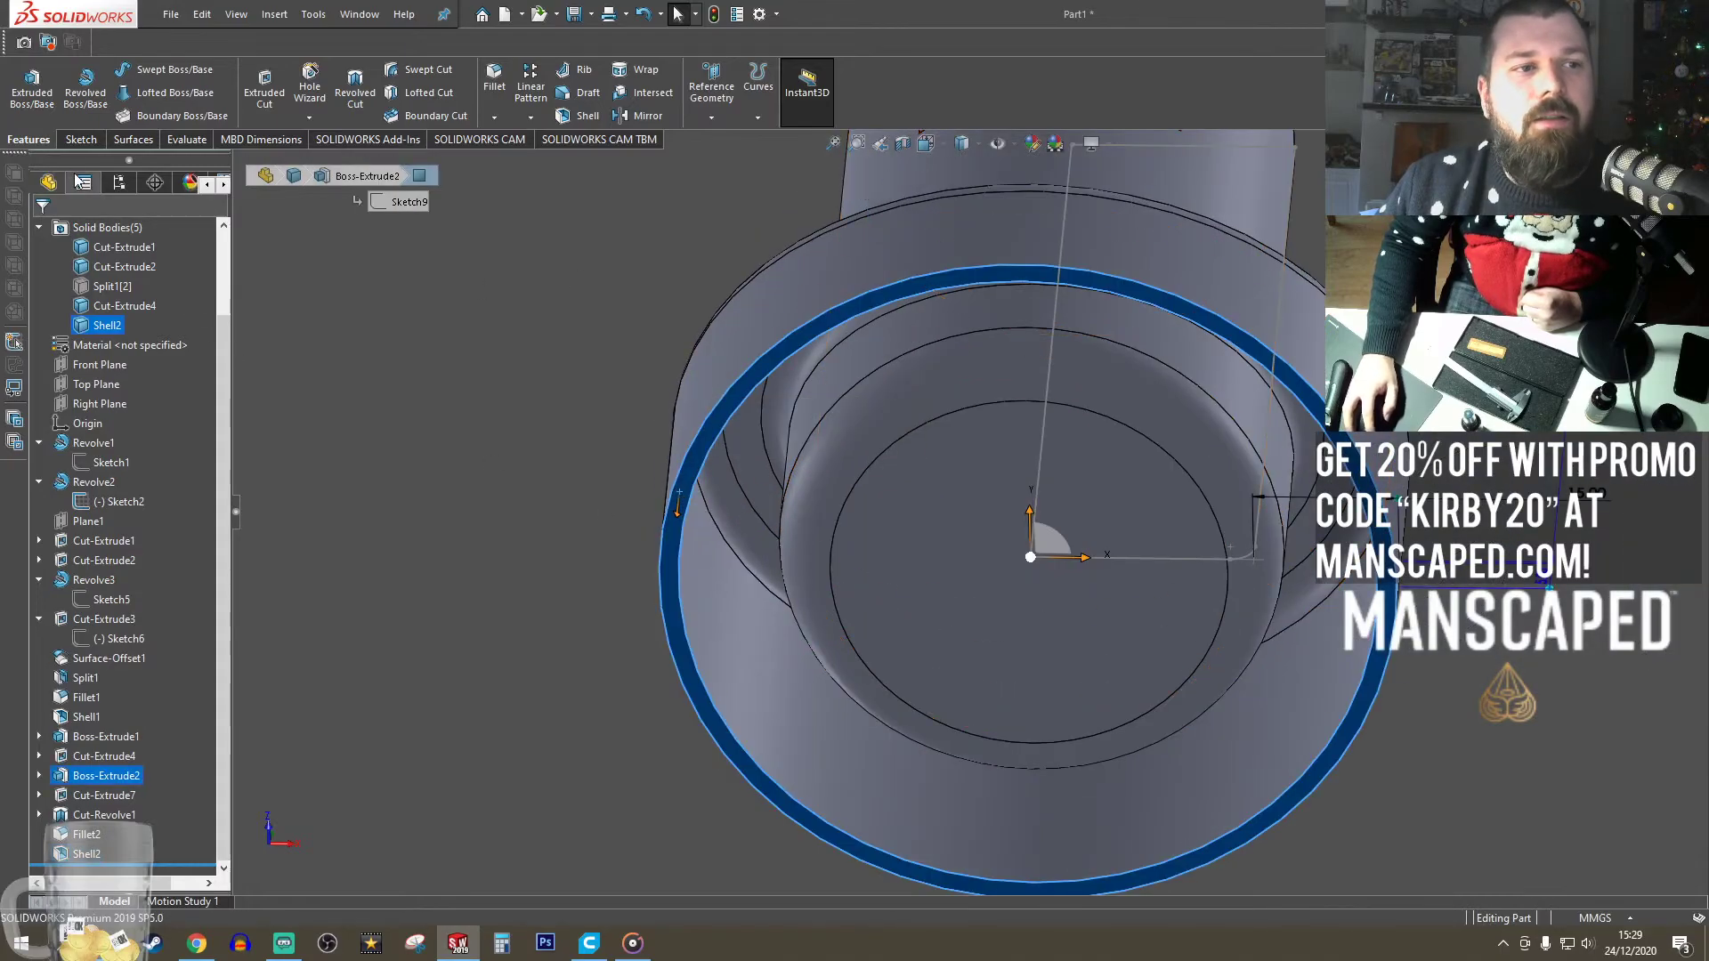
{"action": "left_click", "coordinate": [81, 139]}
{"action": "left_click", "coordinate": [25, 86]}
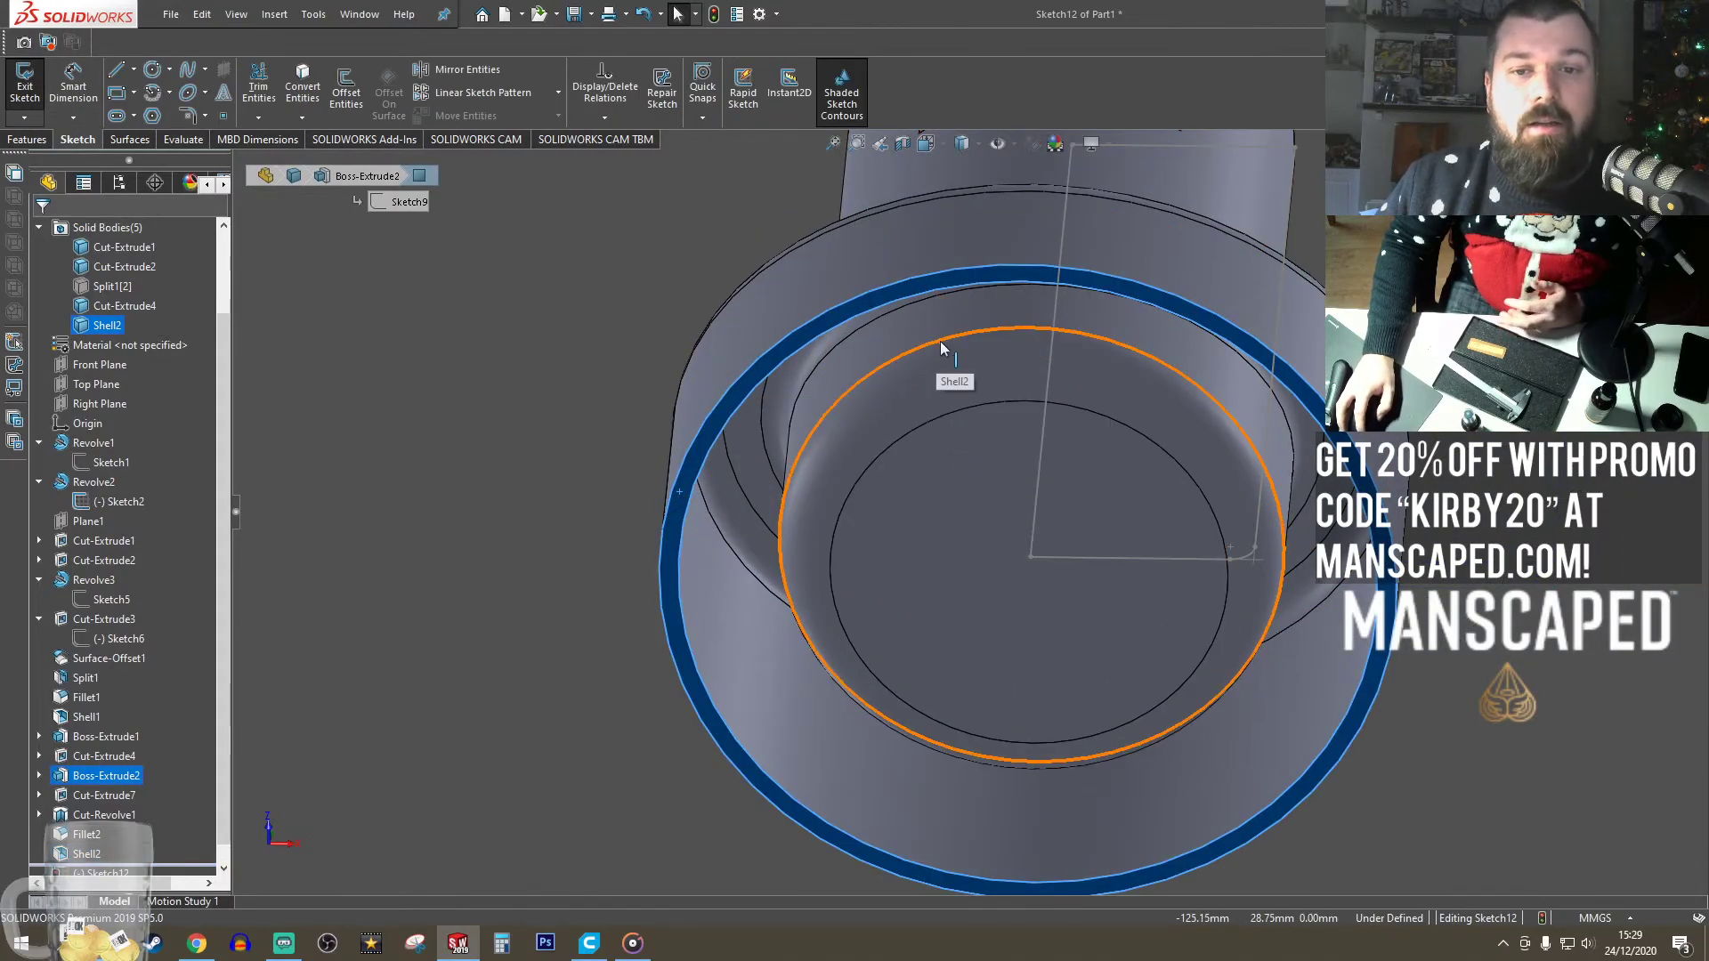
{"action": "left_click", "coordinate": [942, 385]}
{"action": "left_click", "coordinate": [303, 87]}
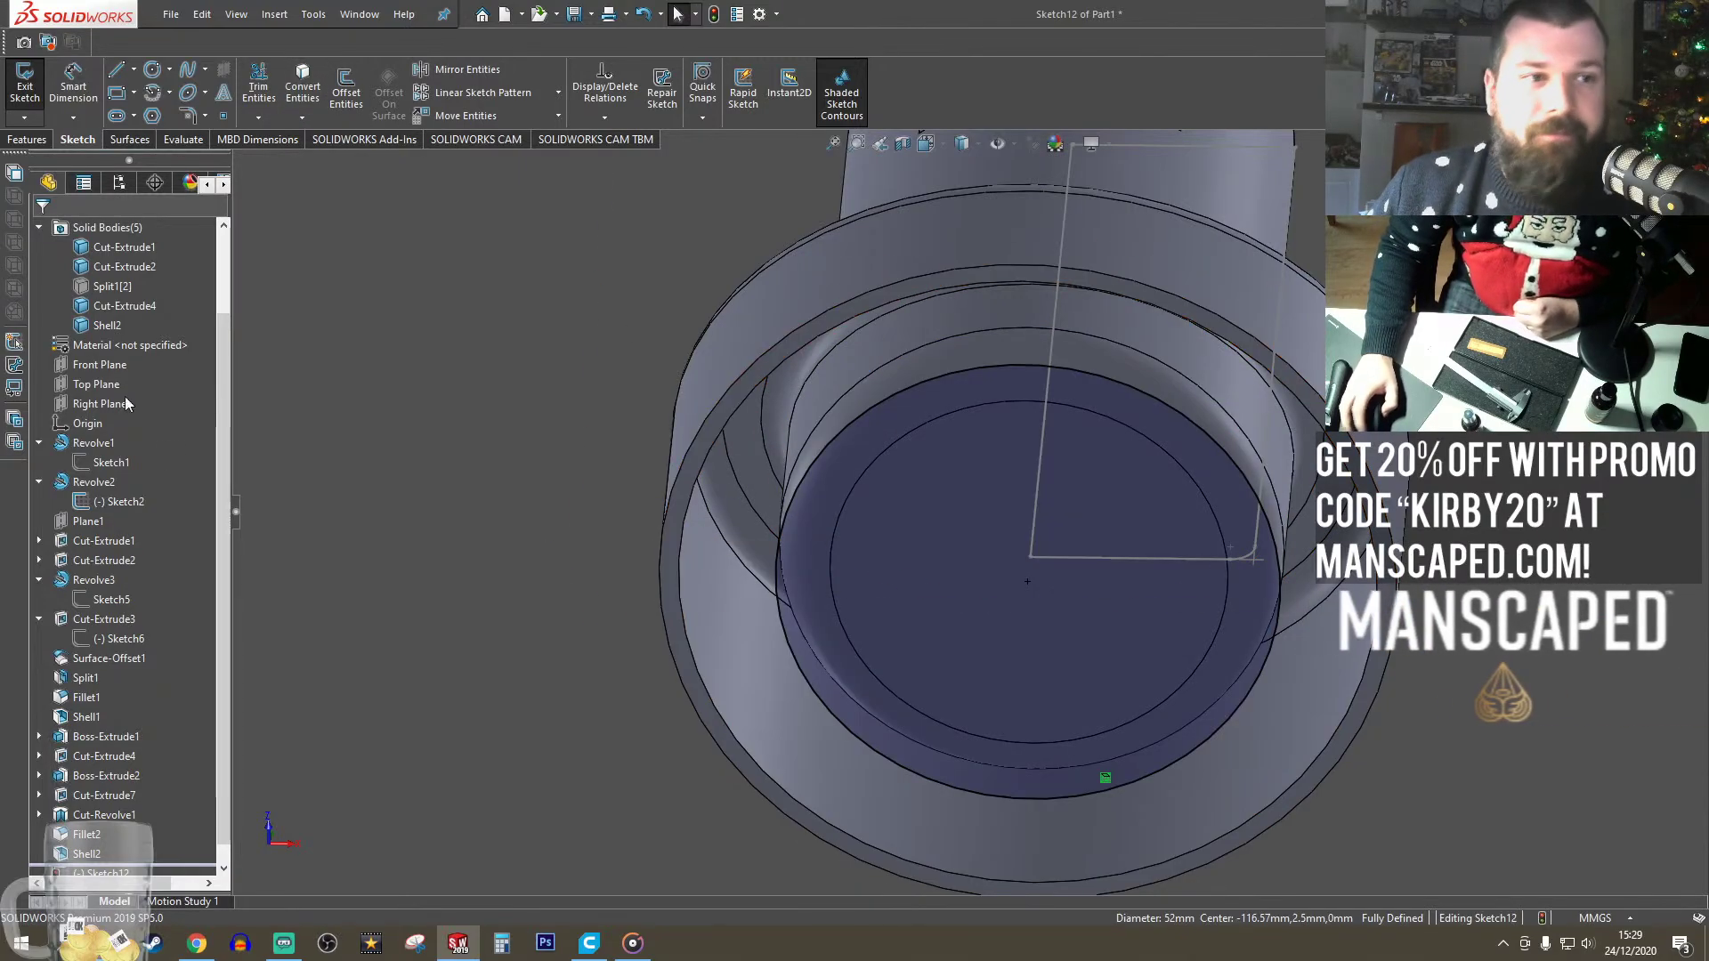
- Extrude the converted circle up to the shelled holder body, keeping the result merged with it
{"action": "left_click", "coordinate": [28, 139]}
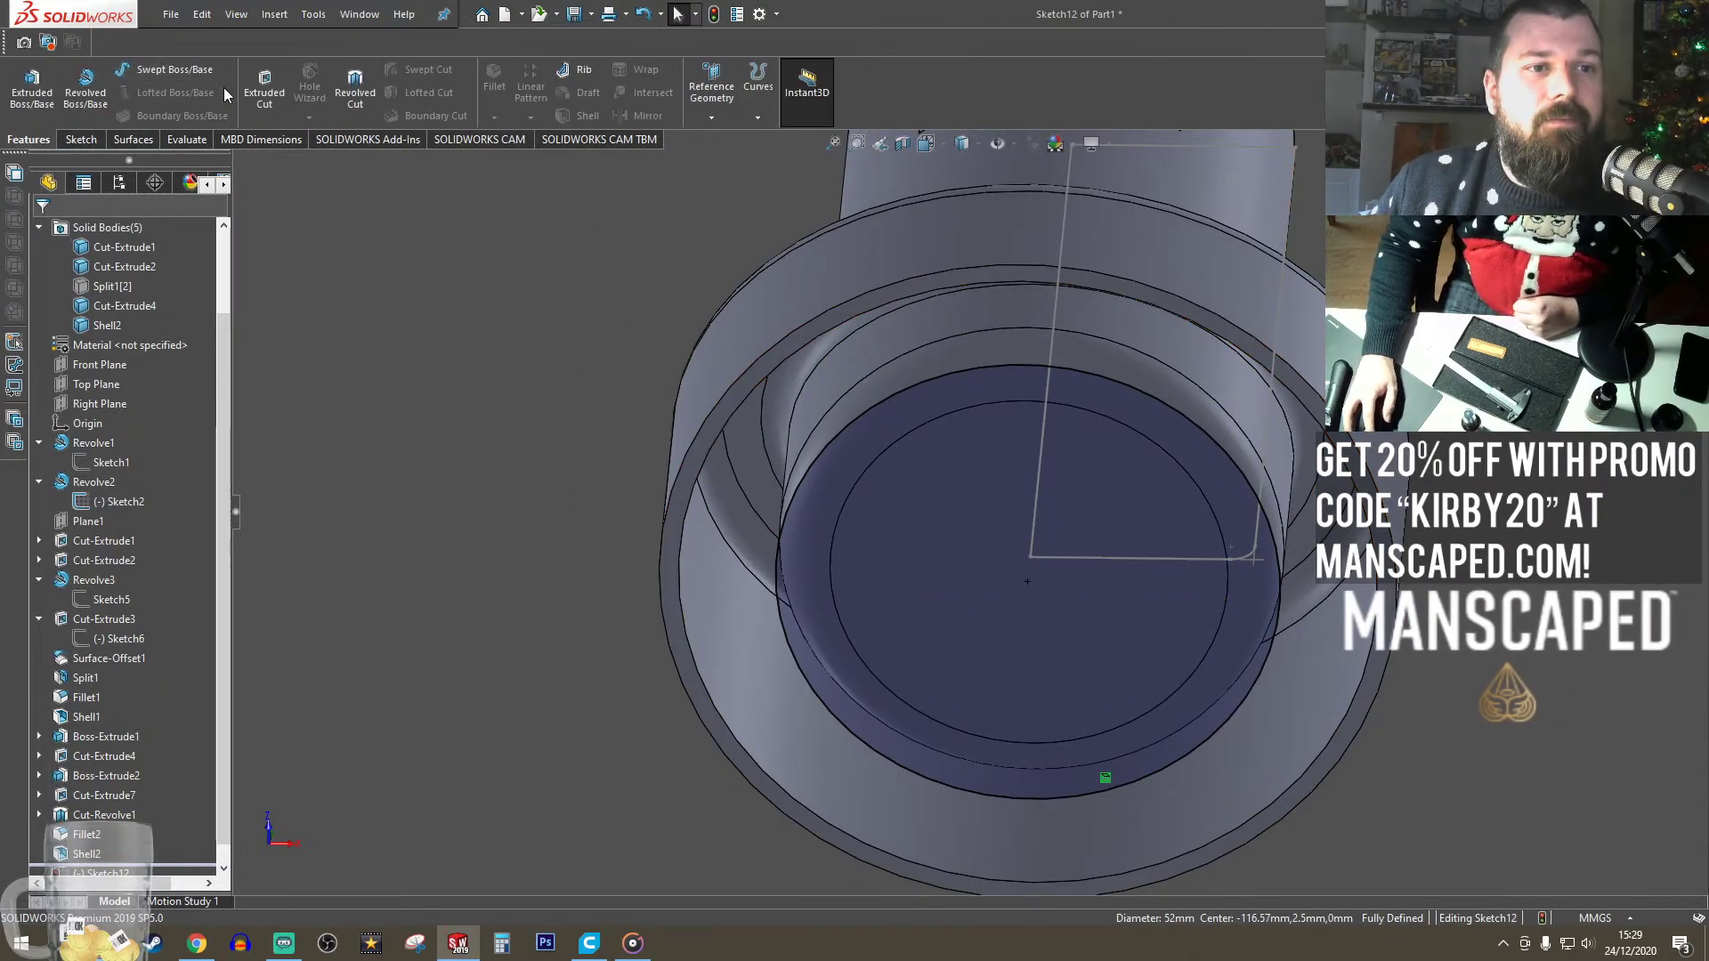
{"action": "left_click", "coordinate": [32, 89]}
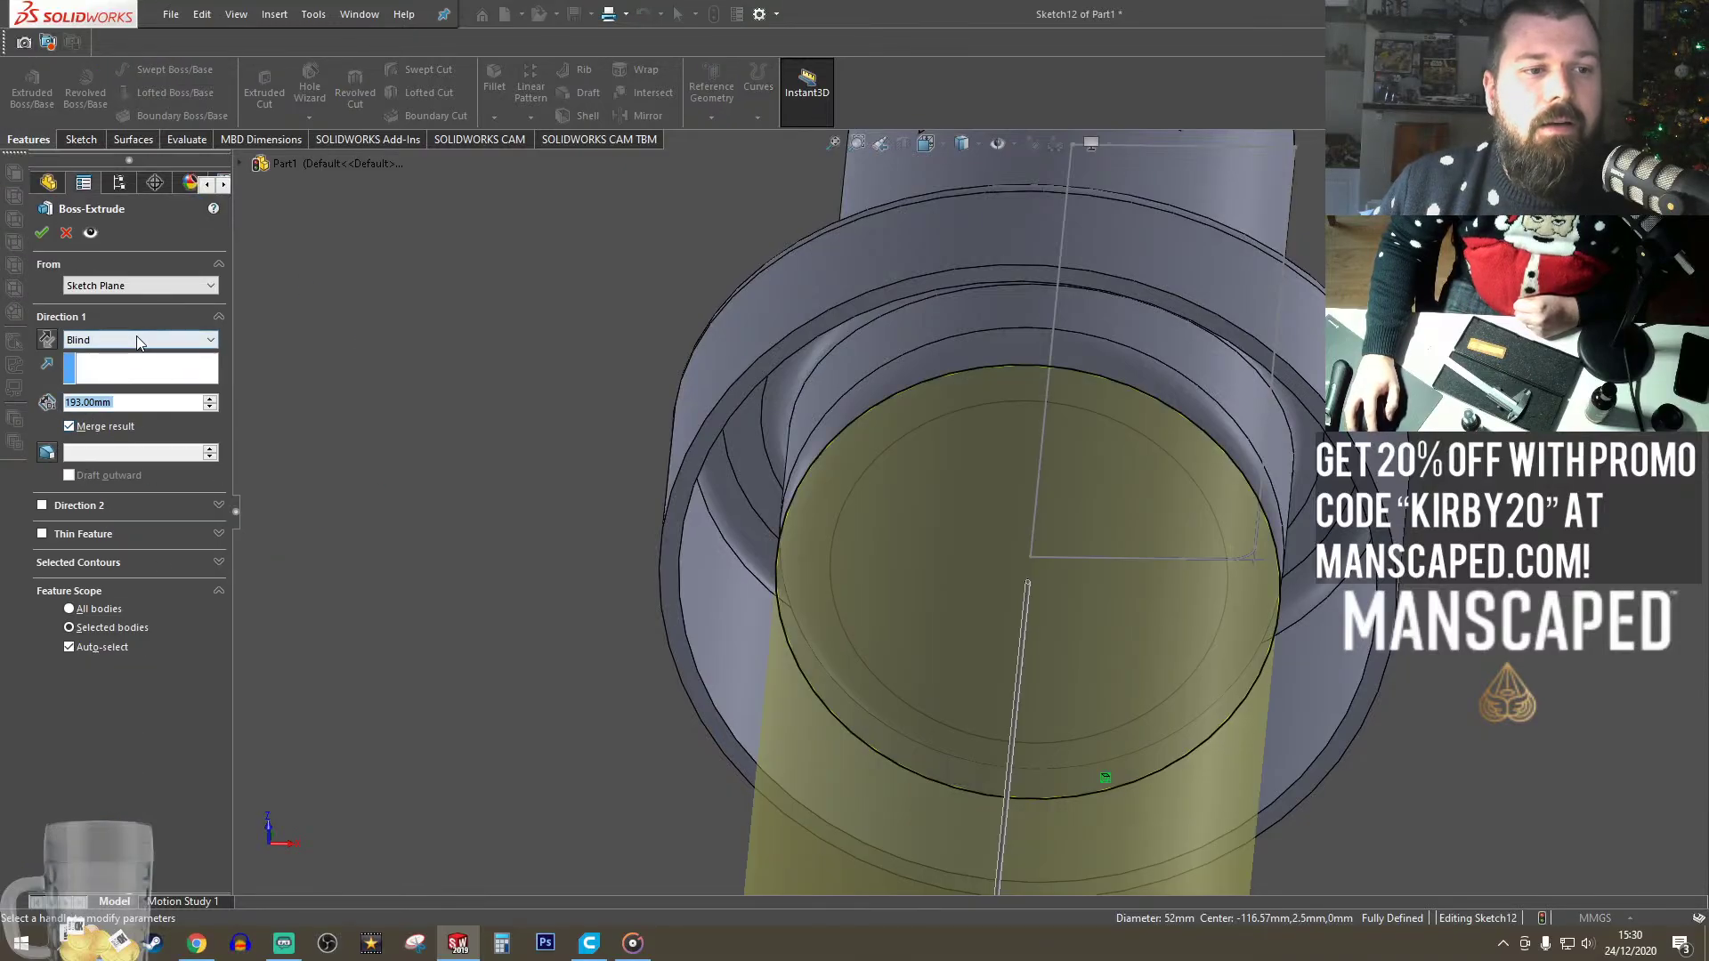
{"action": "left_click", "coordinate": [137, 337]}
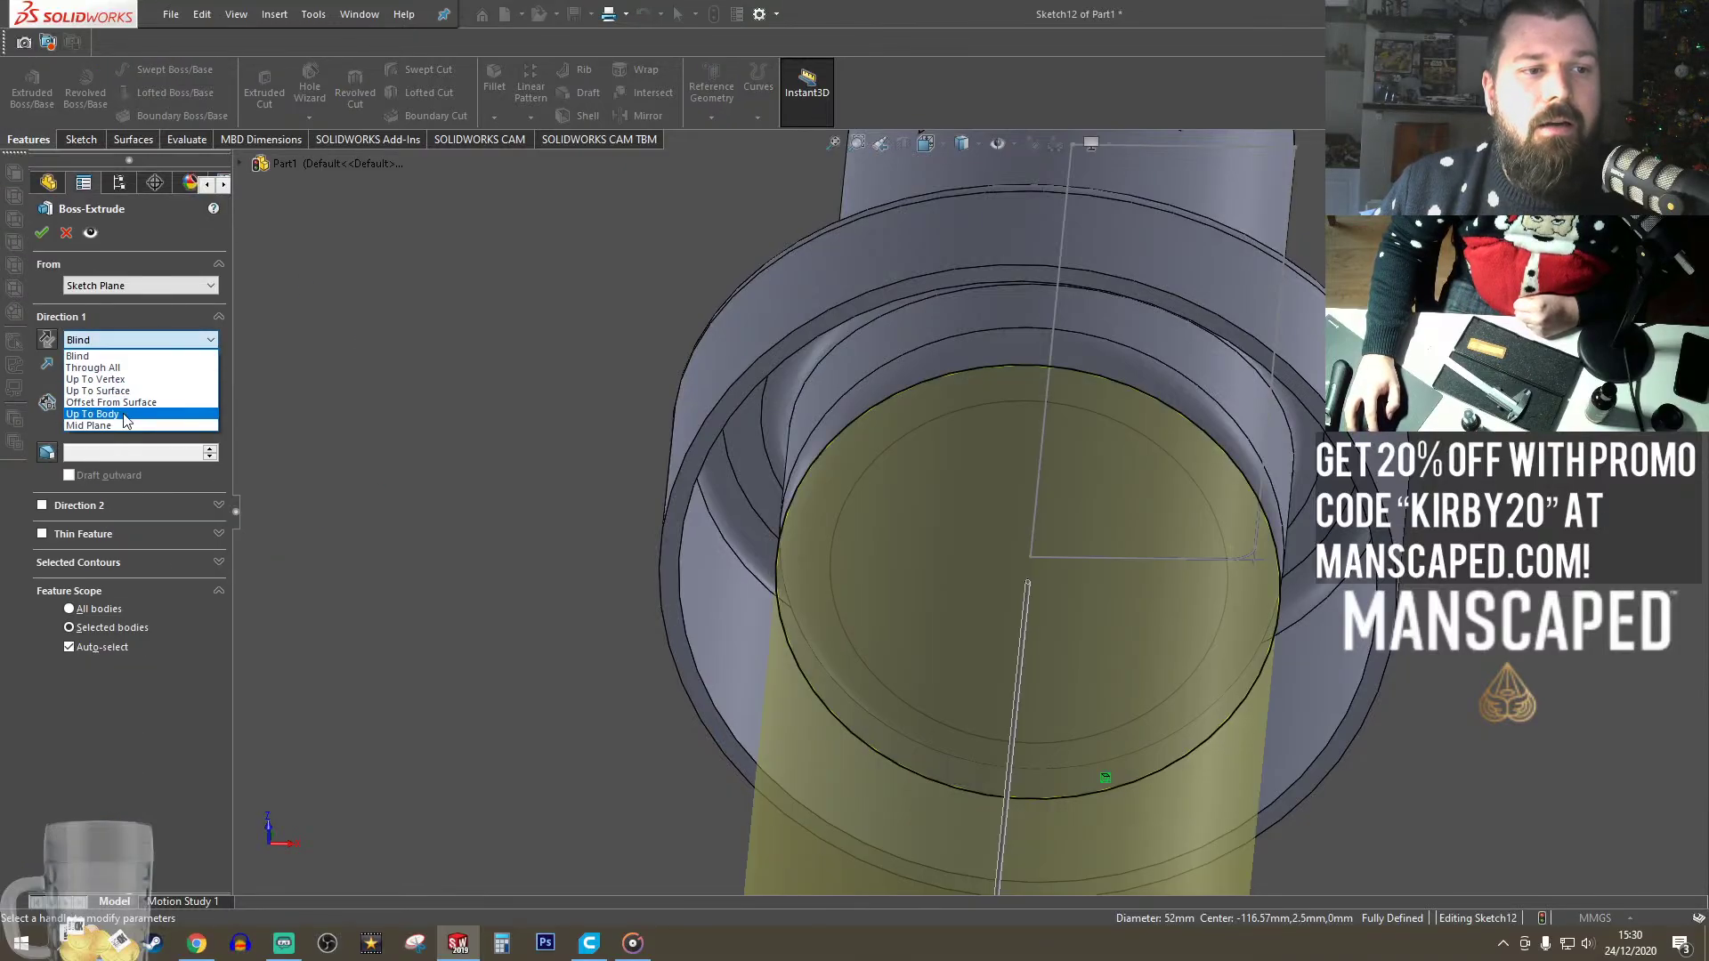
{"action": "left_click", "coordinate": [93, 414]}
{"action": "left_click", "coordinate": [886, 378]}
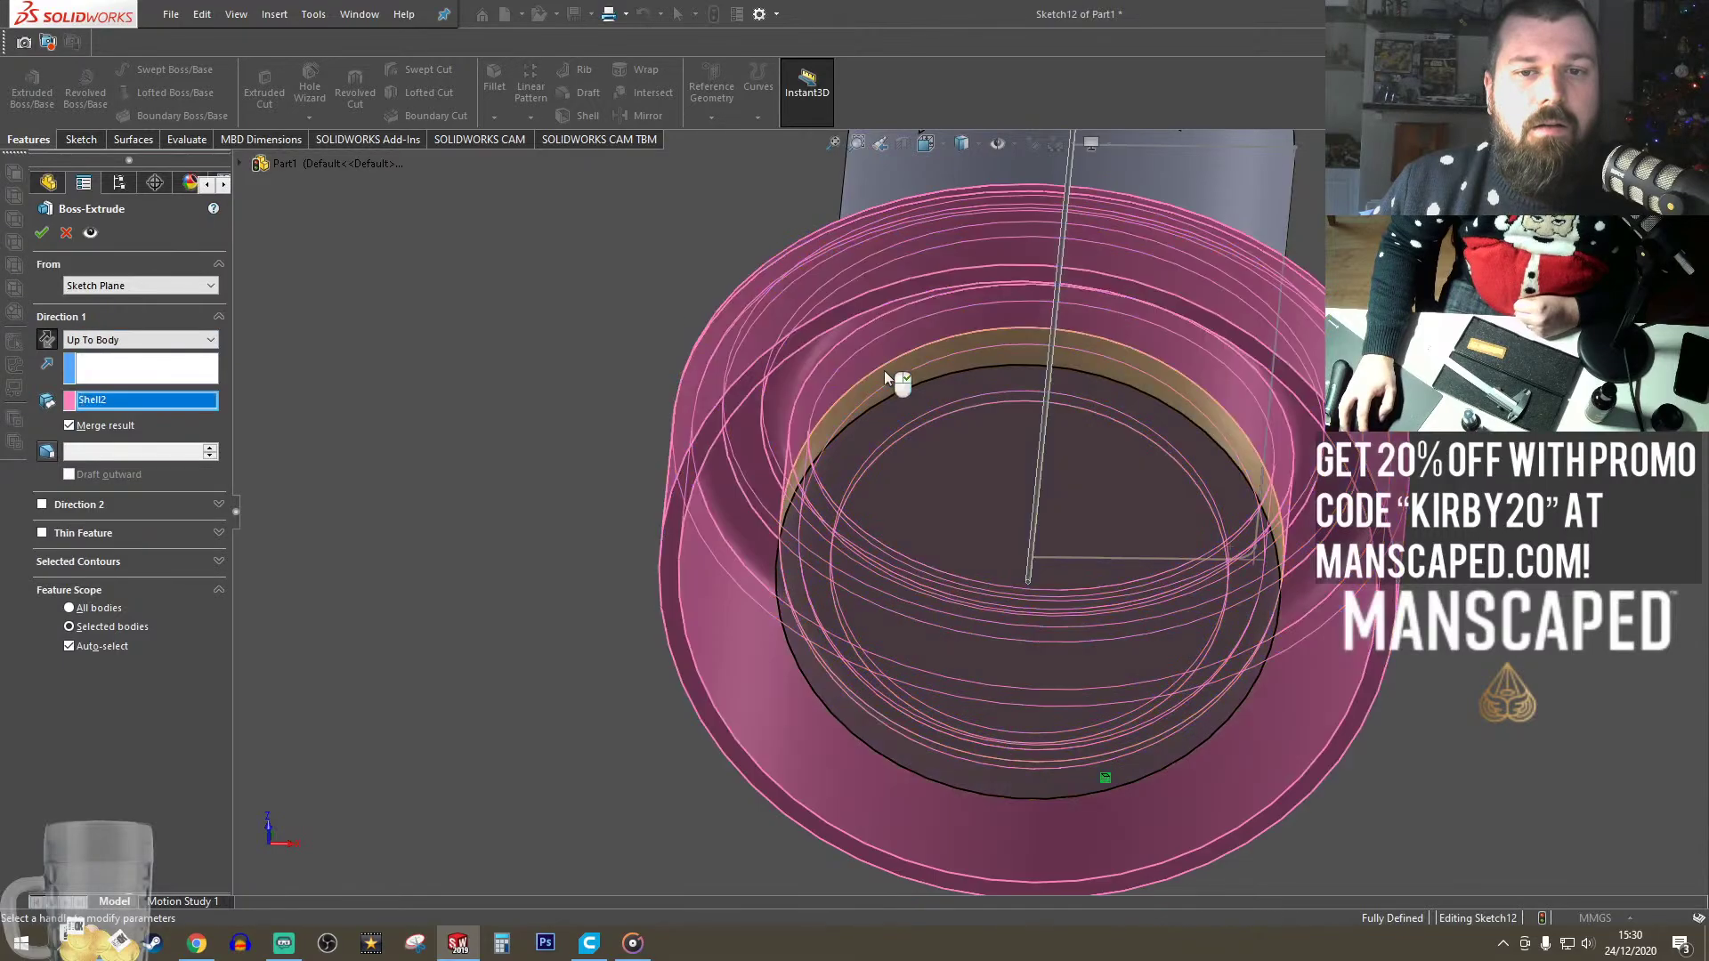
{"action": "left_click", "coordinate": [43, 235]}
{"action": "middle_click_drag", "start_coordinate": [953, 390], "coordinate": [1022, 543]}
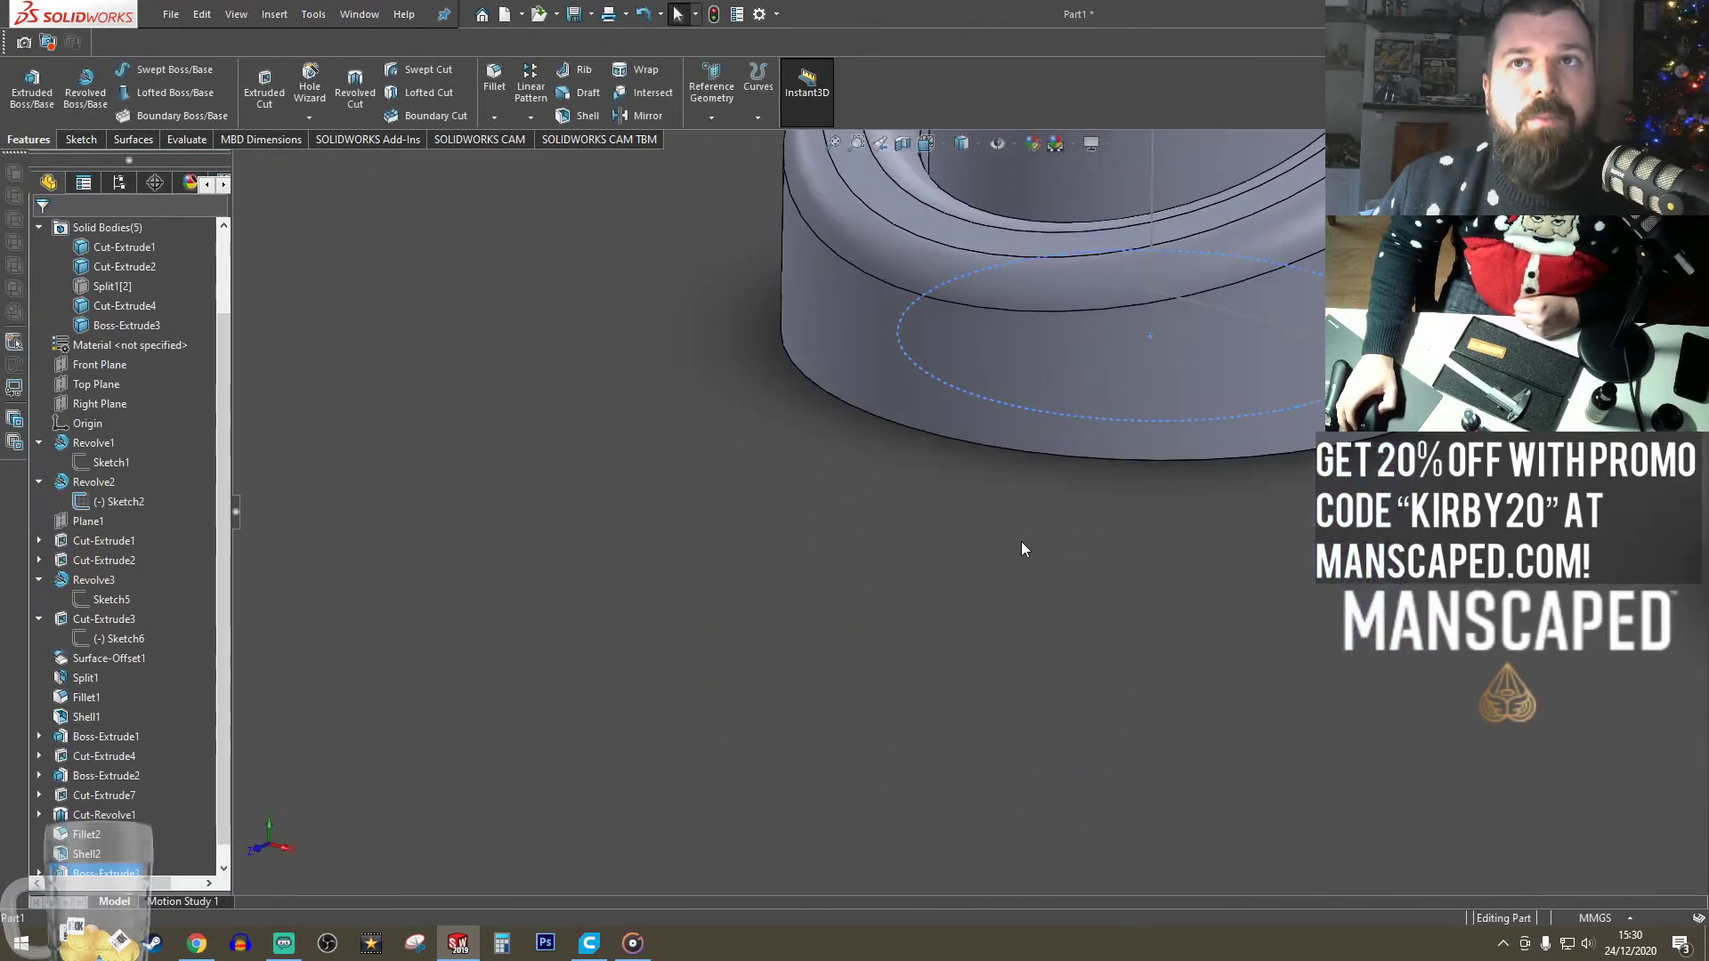
{"action": "scroll", "coordinate": [1033, 290], "scroll_direction": "up", "scroll_amount": 5}
{"action": "scroll", "coordinate": [1086, 408], "scroll_direction": "down", "scroll_amount": 2}
{"action": "scroll", "coordinate": [1086, 409], "scroll_direction": "up", "scroll_amount": 3}
{"action": "left_click", "coordinate": [116, 325]}
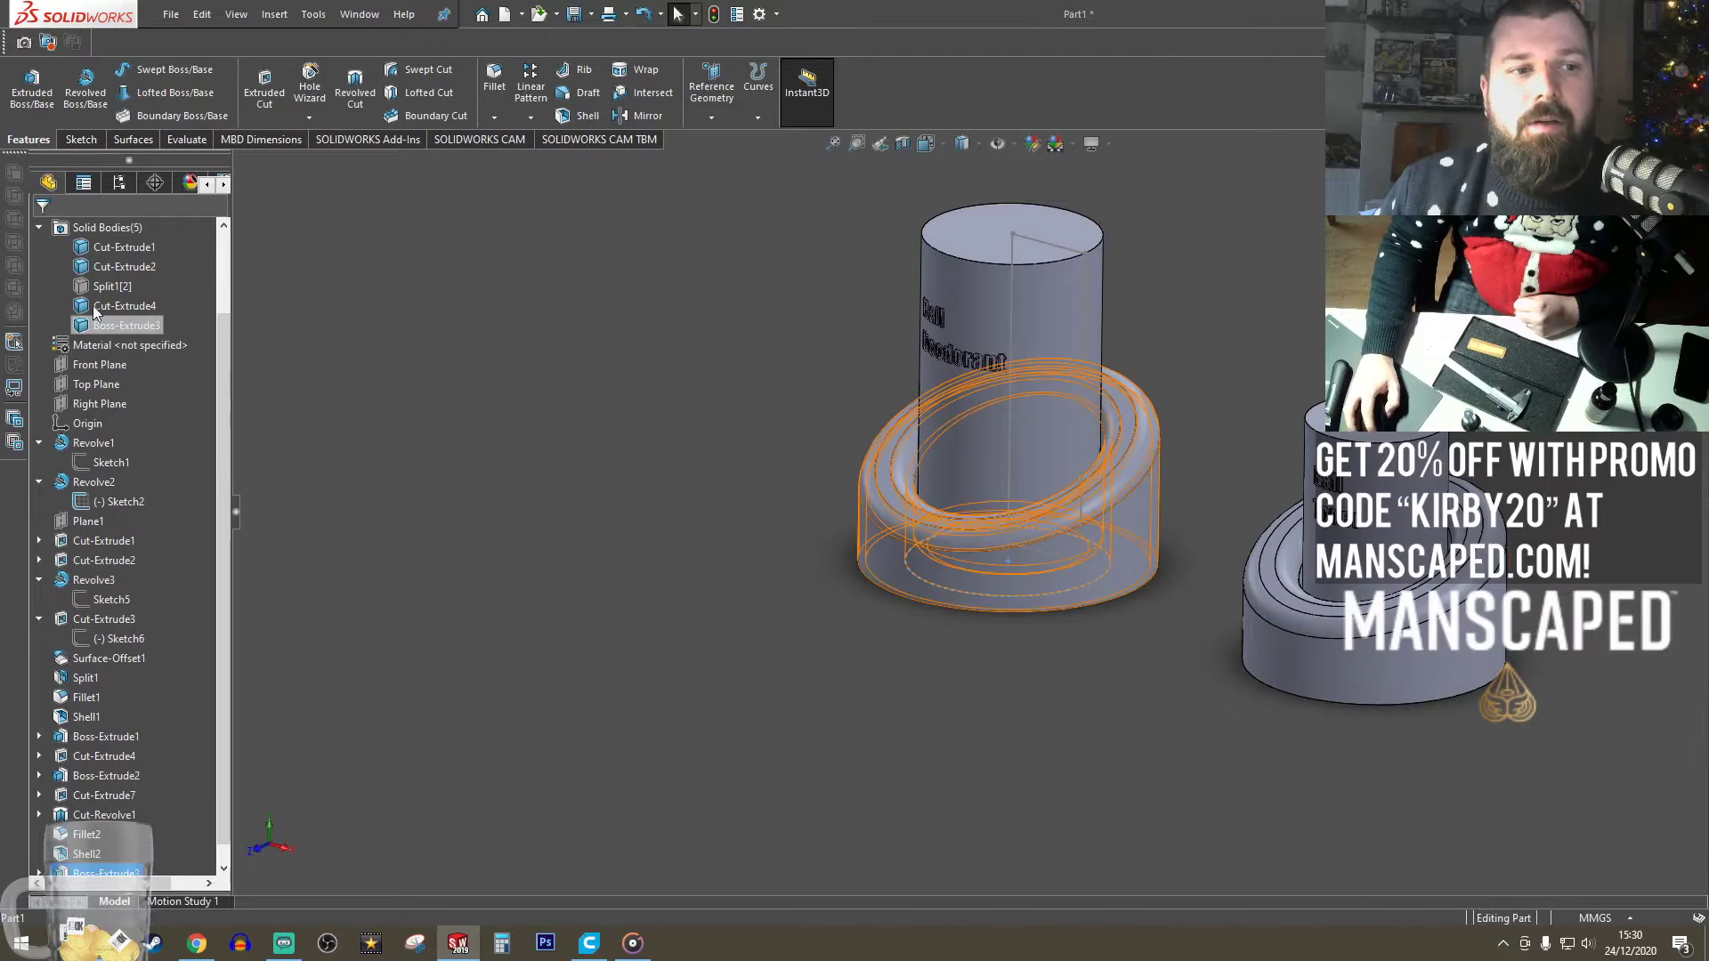
{"action": "left_click", "coordinate": [97, 308]}
{"action": "left_click", "coordinate": [778, 570]}
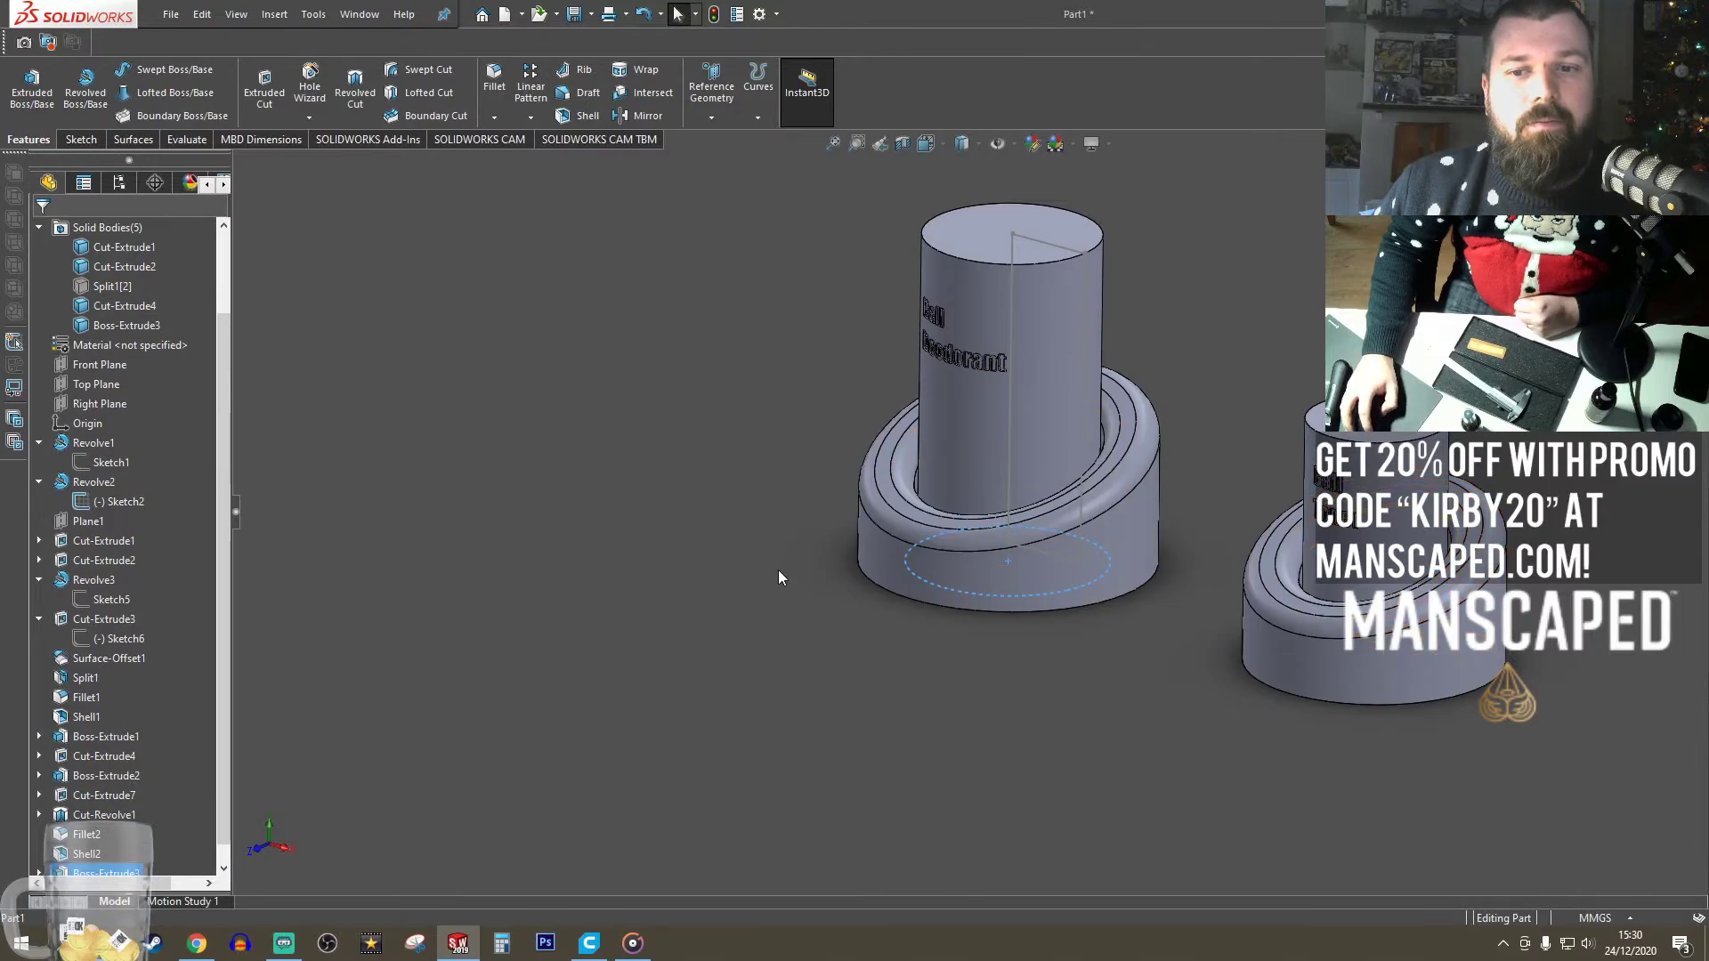
- Start a sketch on the underside of the pocket's circular base and draw a circle about 14.6 mm in diameter at its centre
{"action": "middle_click_drag", "start_coordinate": [778, 570], "coordinate": [1027, 561]}
{"action": "left_click", "coordinate": [985, 602]}
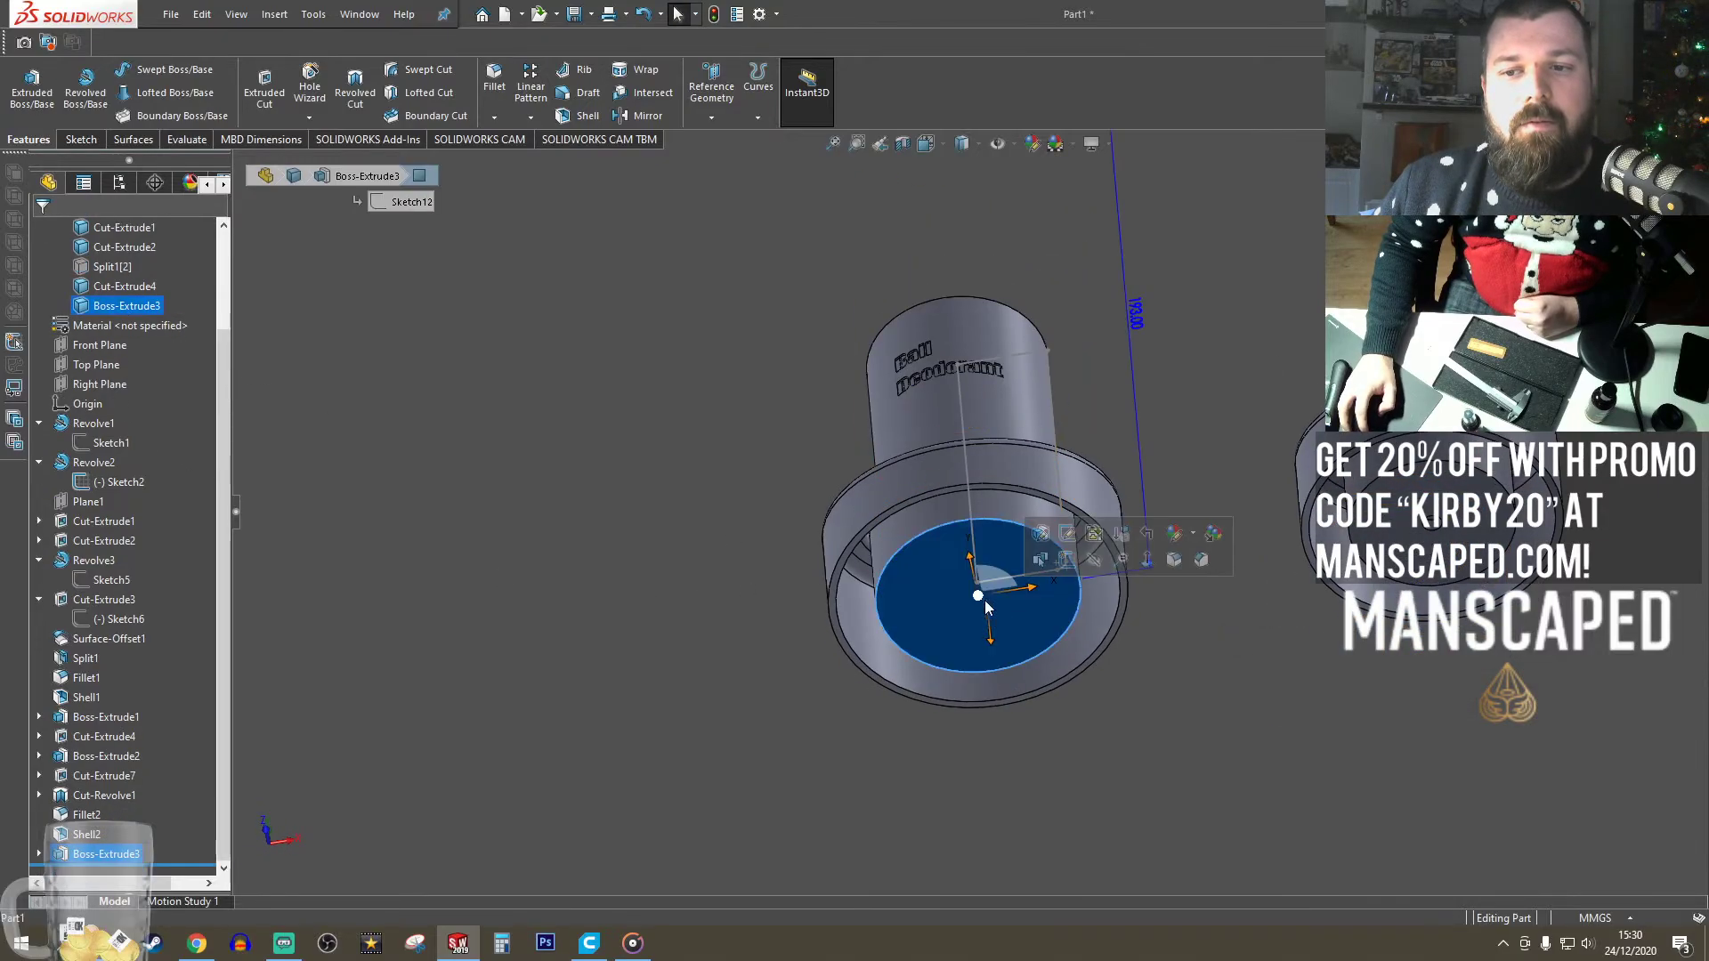
{"action": "left_click", "coordinate": [926, 143]}
{"action": "left_click", "coordinate": [953, 242]}
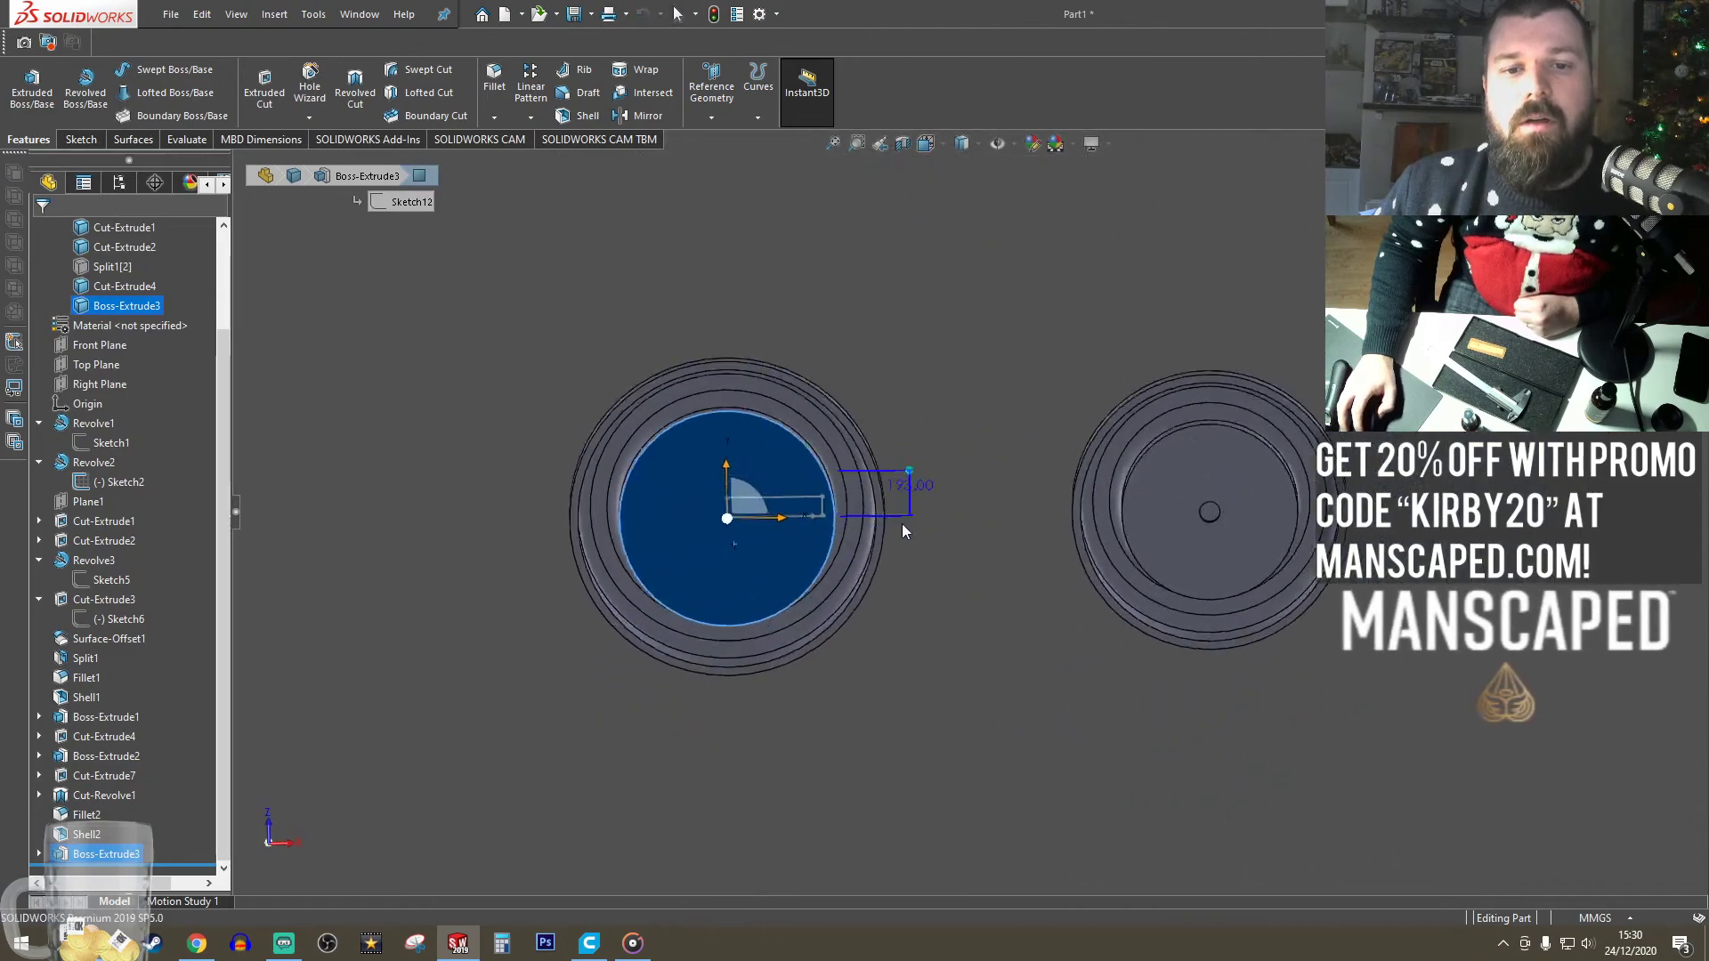
{"action": "scroll", "coordinate": [901, 524], "scroll_direction": "down", "scroll_amount": 5}
{"action": "left_click", "coordinate": [81, 139]}
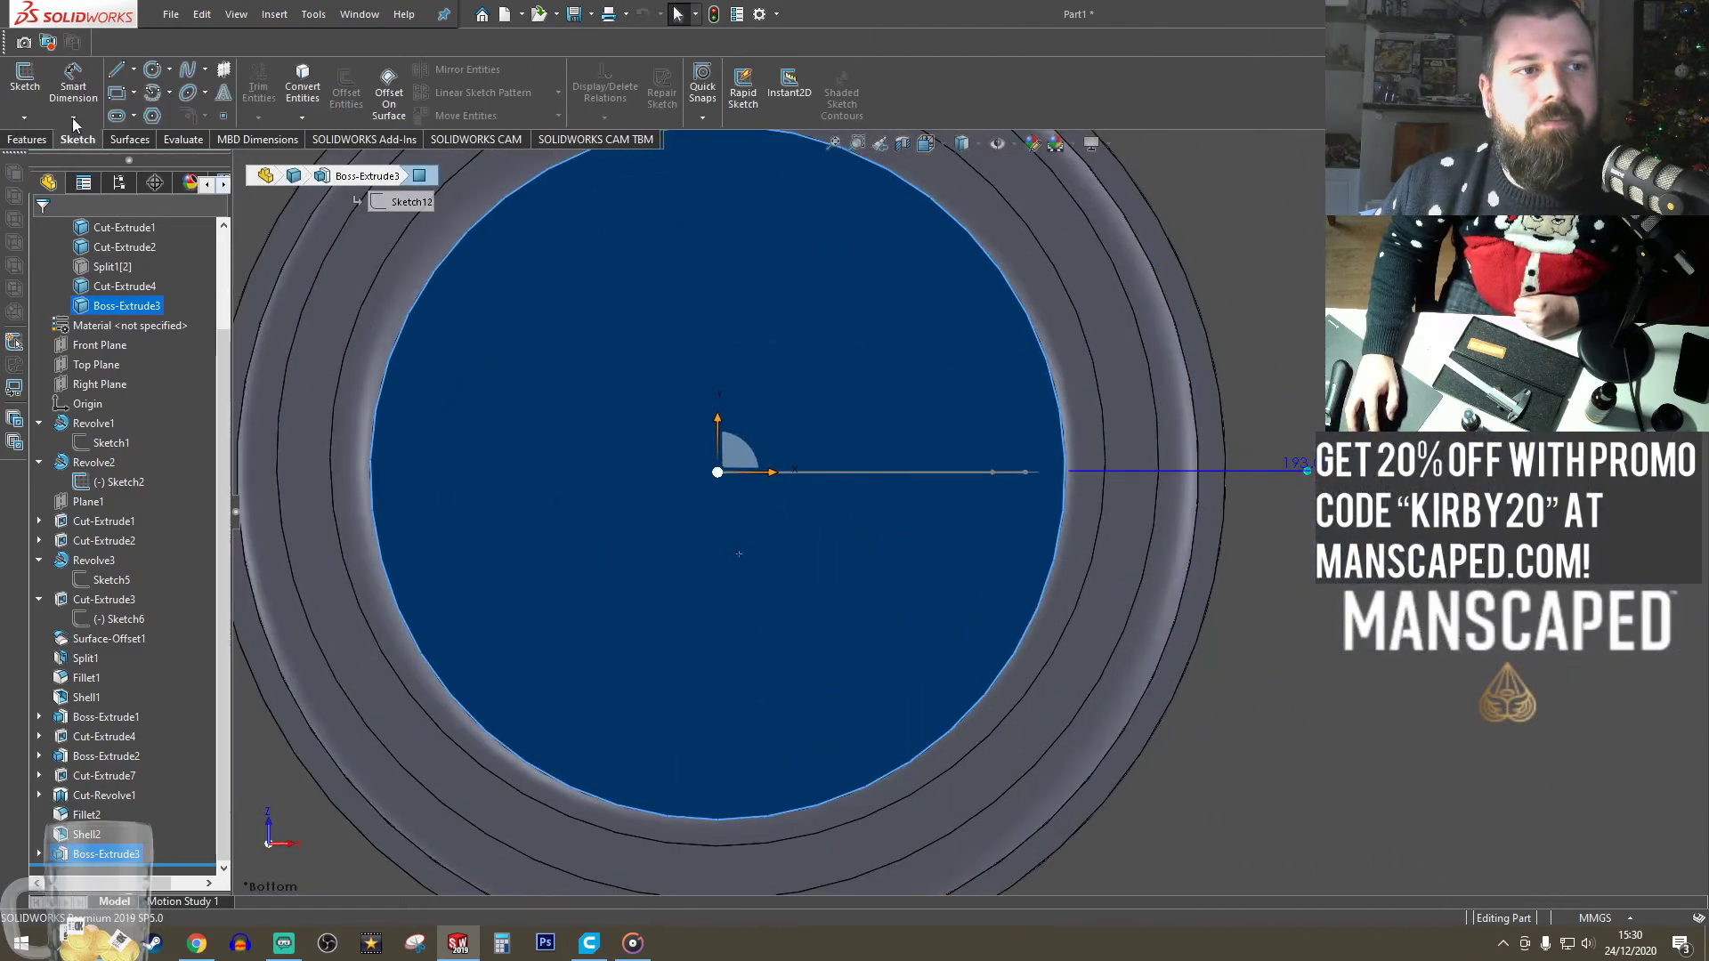
{"action": "left_click", "coordinate": [24, 89]}
{"action": "left_click", "coordinate": [154, 71]}
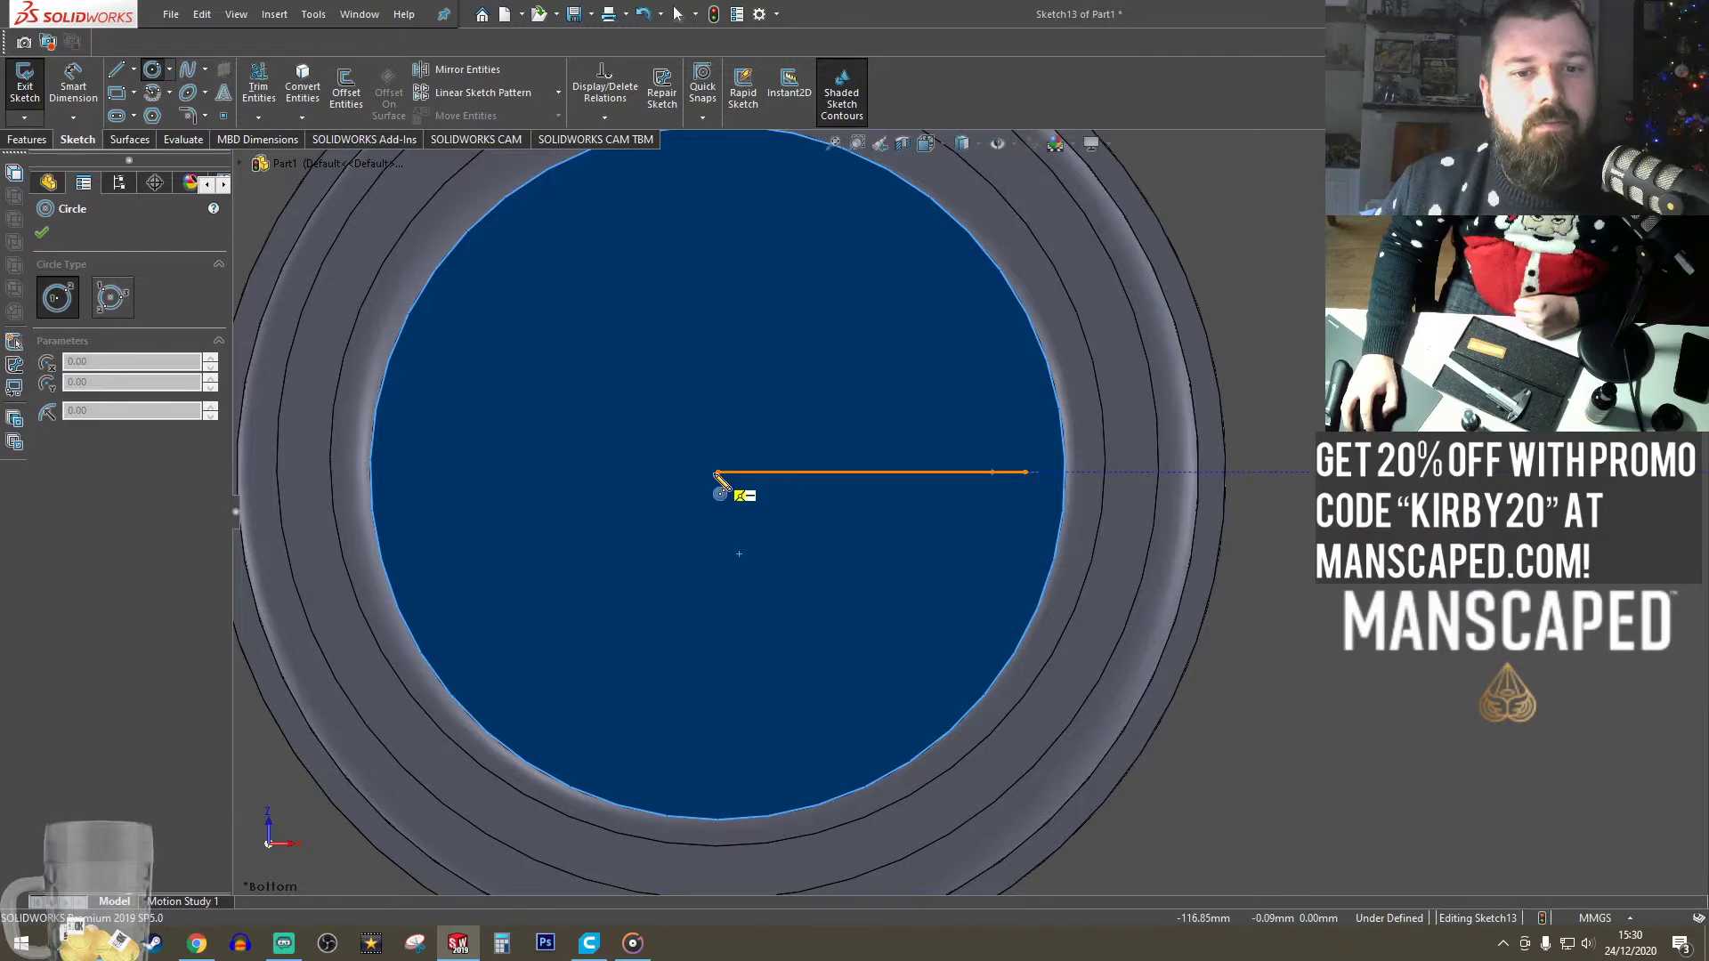
{"action": "left_click", "coordinate": [718, 472]}
{"action": "left_click", "coordinate": [723, 379]}
- Dimension the centre circle's diameter as 5 mm
{"action": "left_click", "coordinate": [74, 86]}
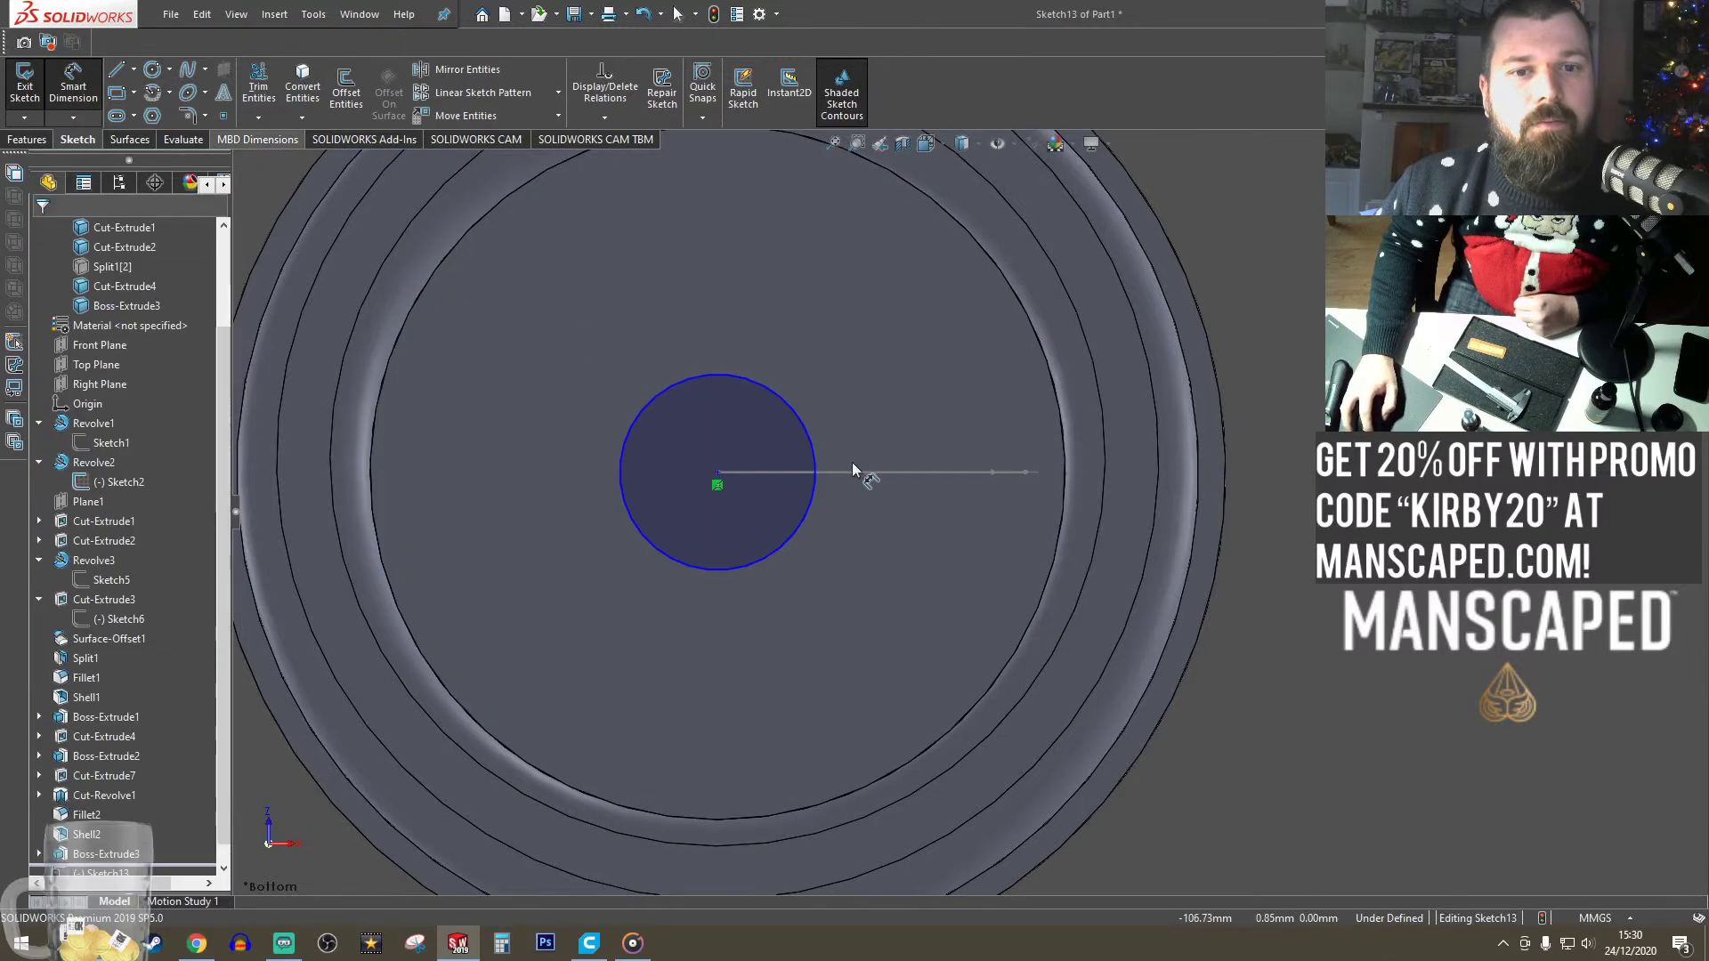
{"action": "left_click", "coordinate": [808, 429]}
{"action": "left_click", "coordinate": [1449, 446]}
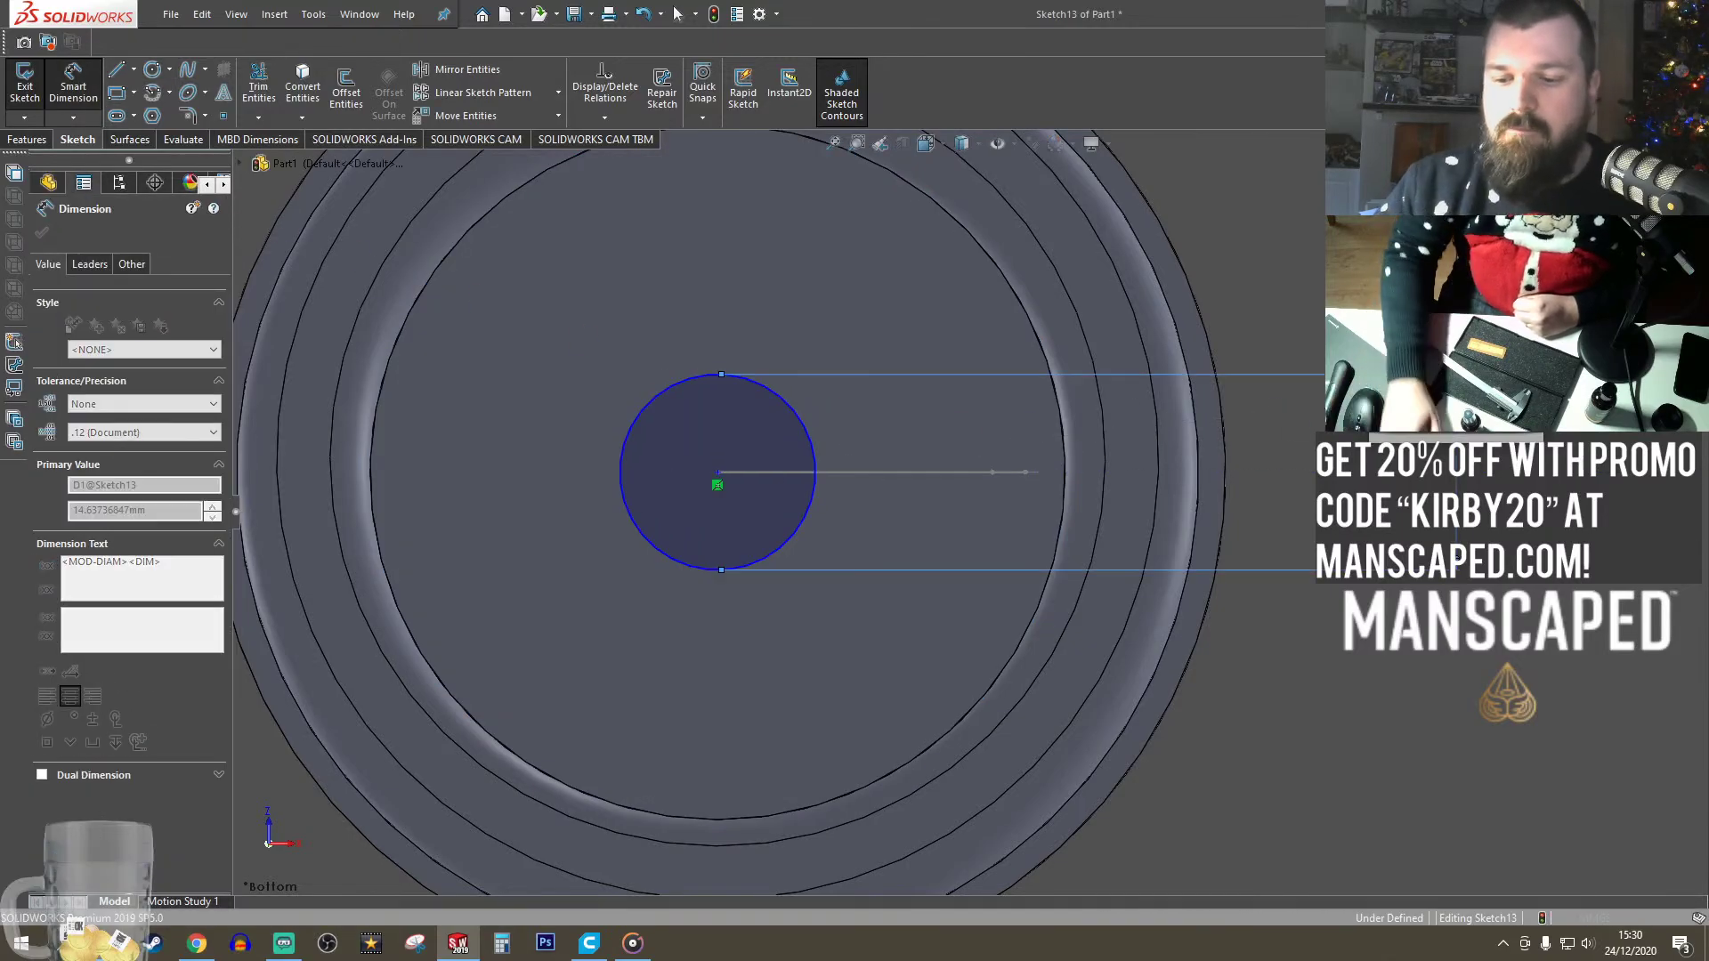
{"action": "type", "text": "5"}
{"action": "key", "text": "Return"}
- Cut-extrude the small circle through the pocket base with a blind depth of 193 mm, limiting the feature scope to the larger holder body
{"action": "left_click", "coordinate": [28, 139]}
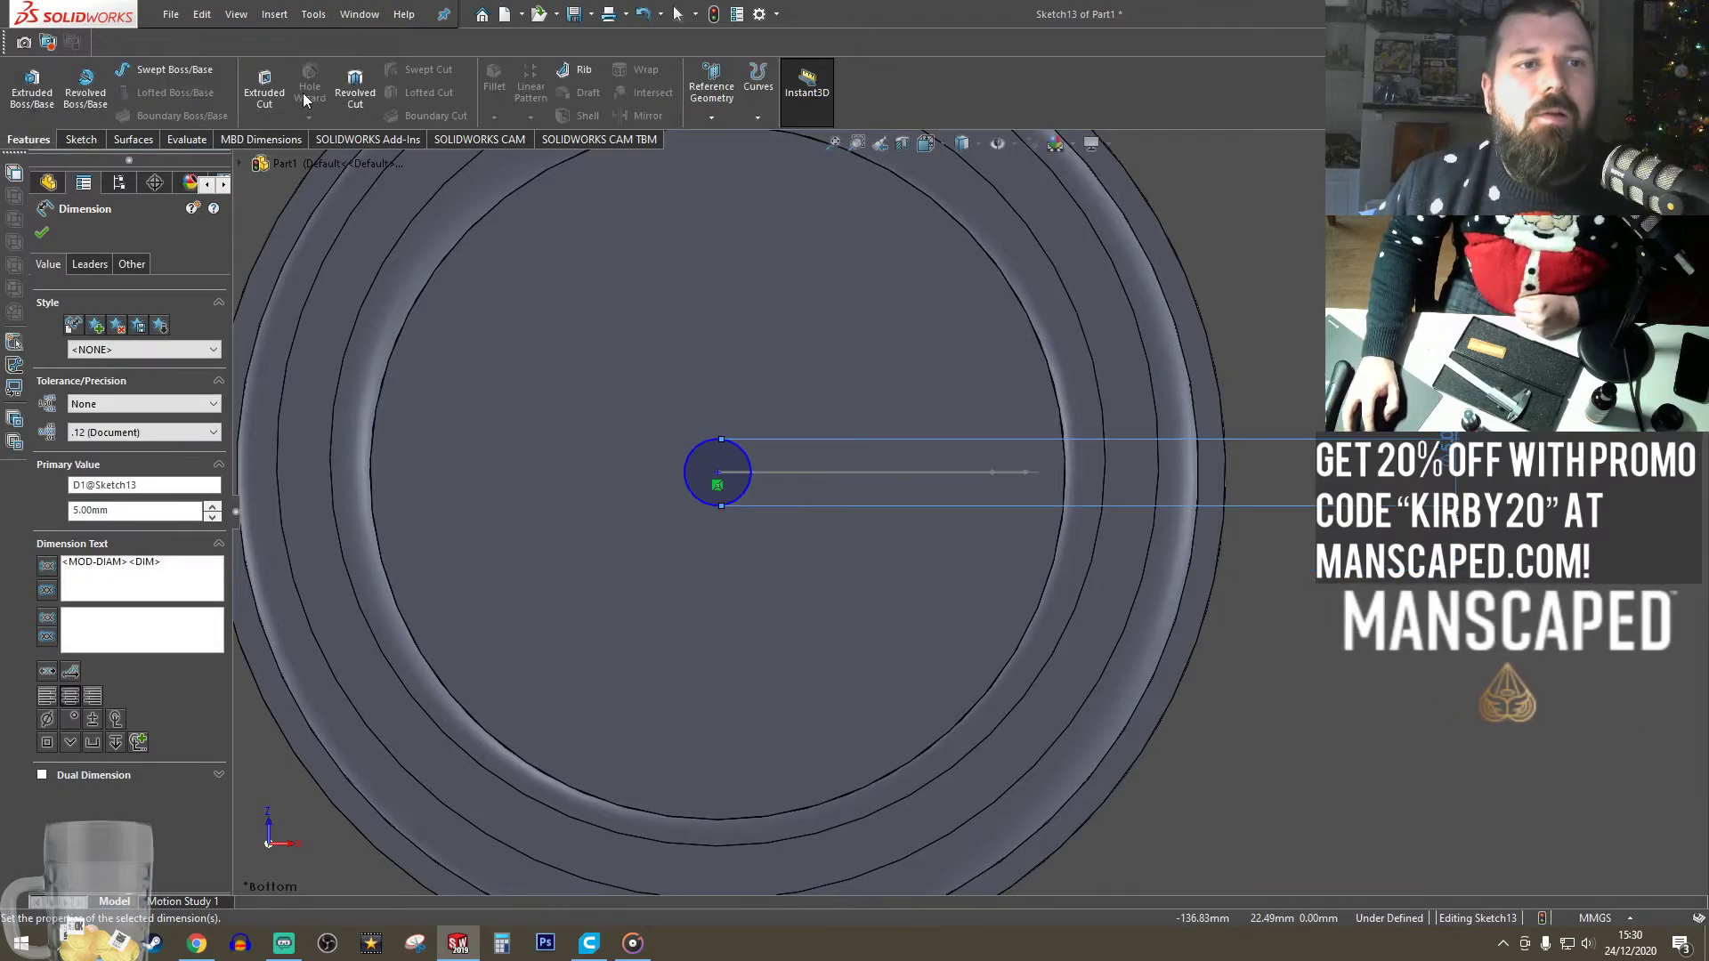
{"action": "left_click", "coordinate": [274, 96]}
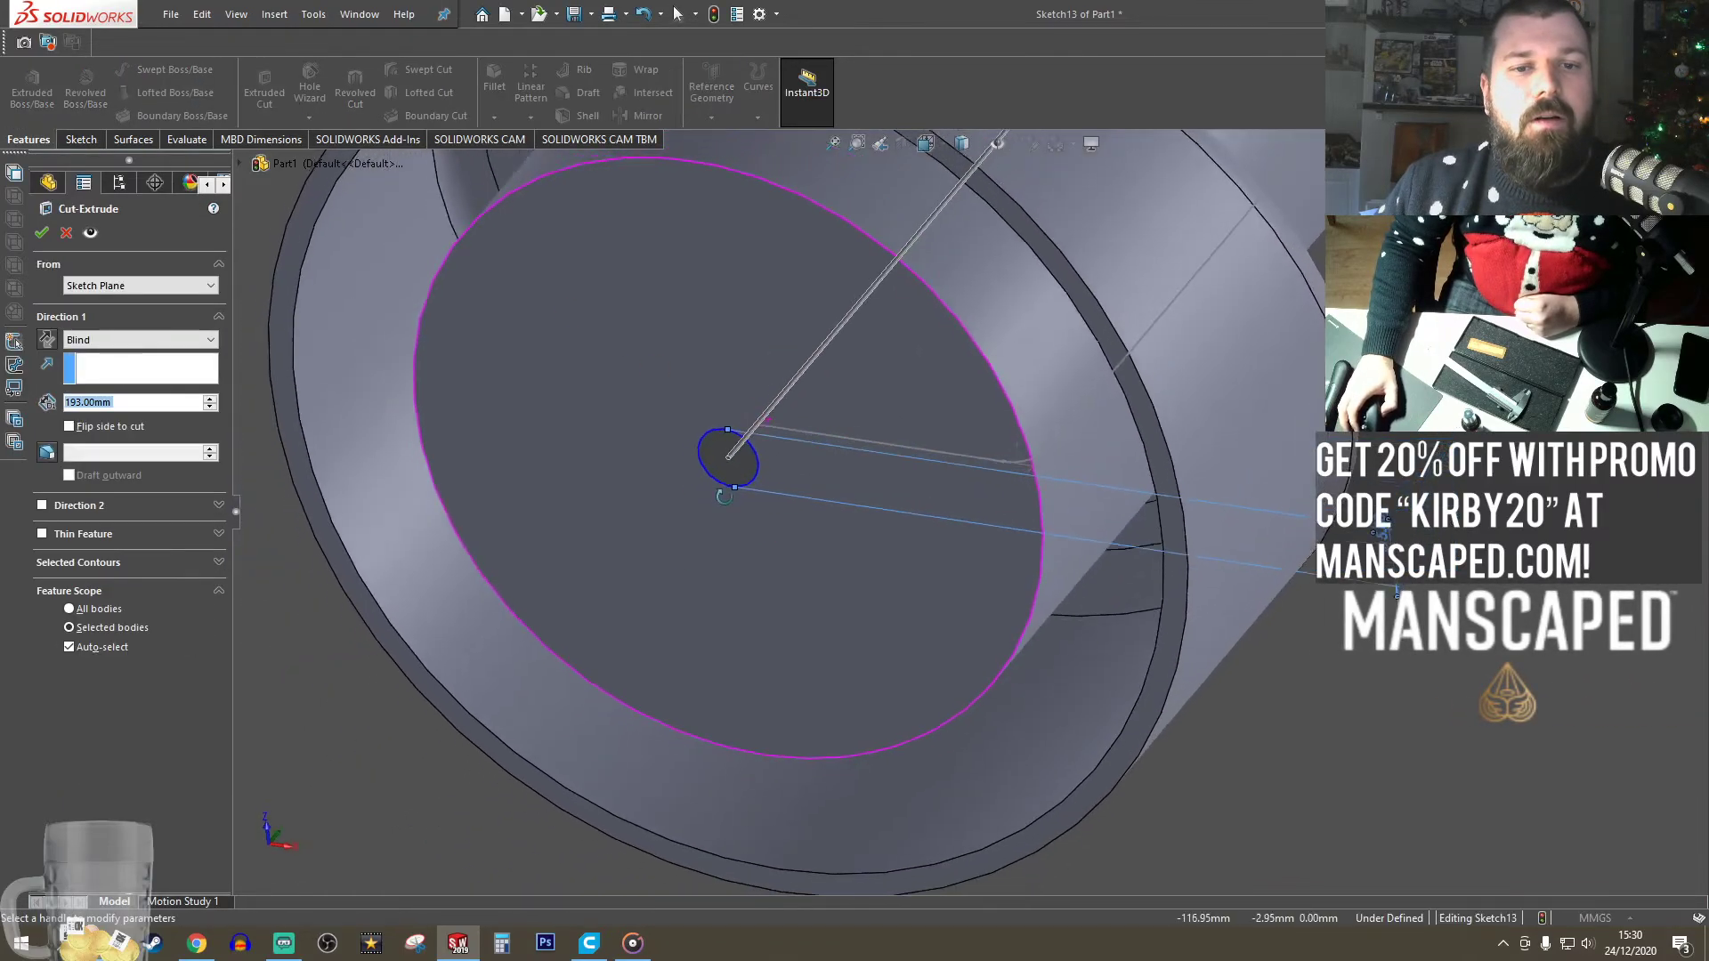
{"action": "left_click", "coordinate": [79, 648]}
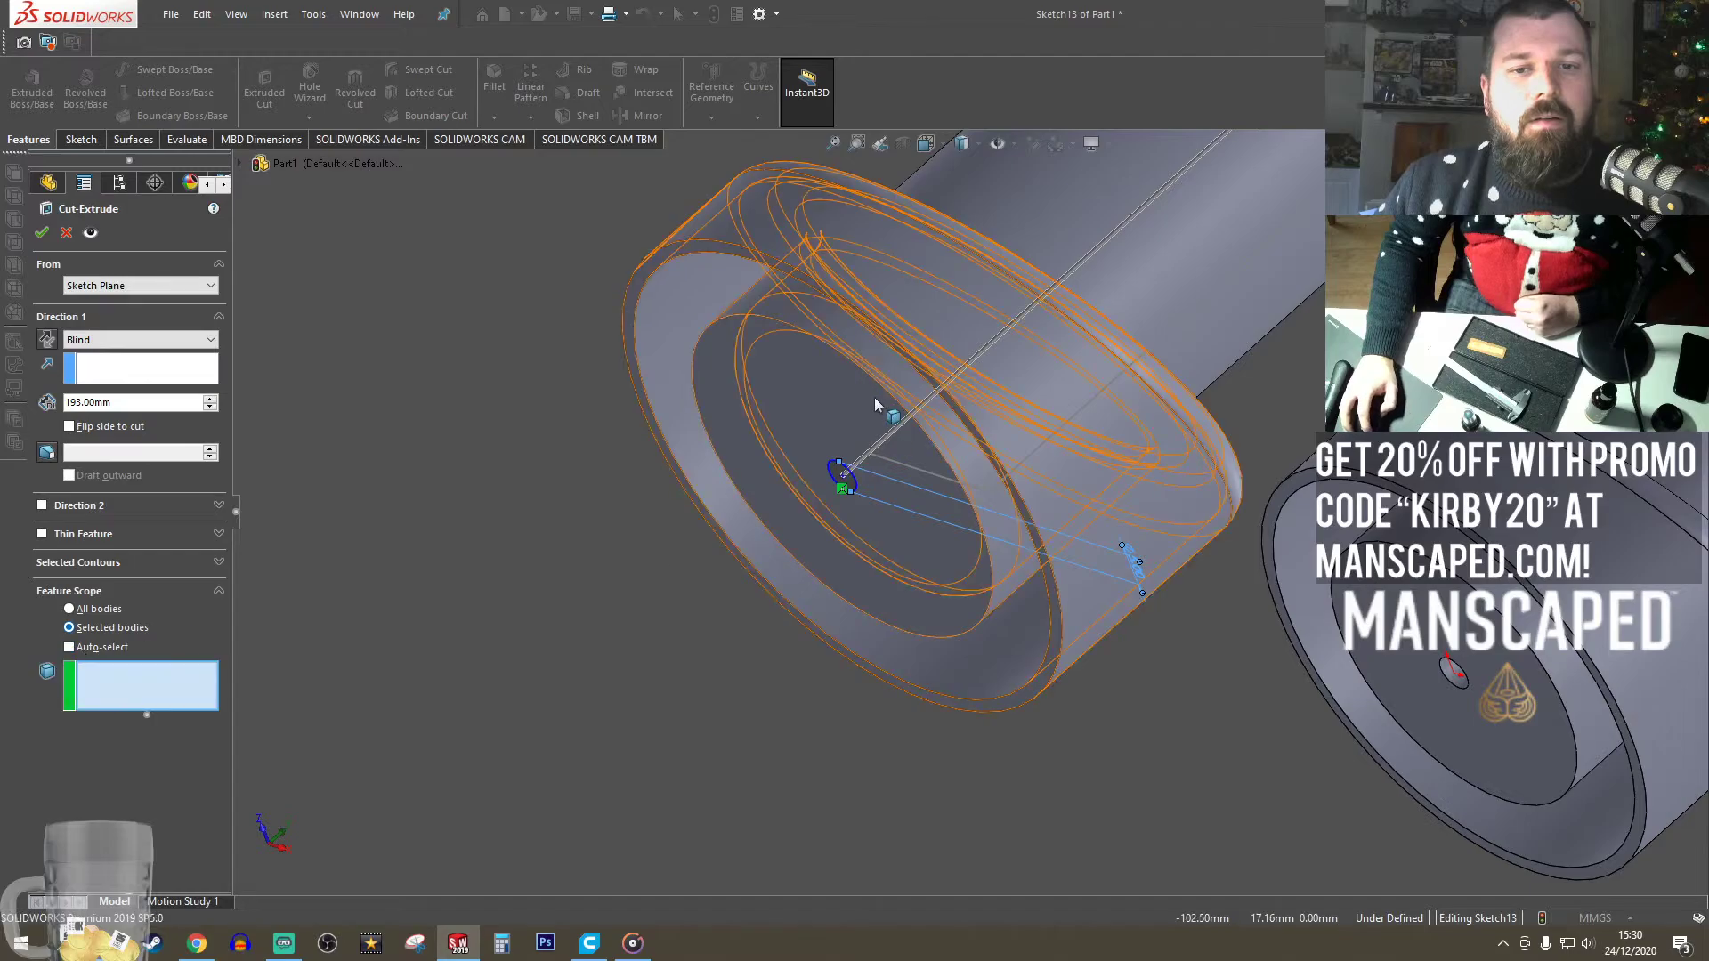
{"action": "left_click", "coordinate": [41, 233]}
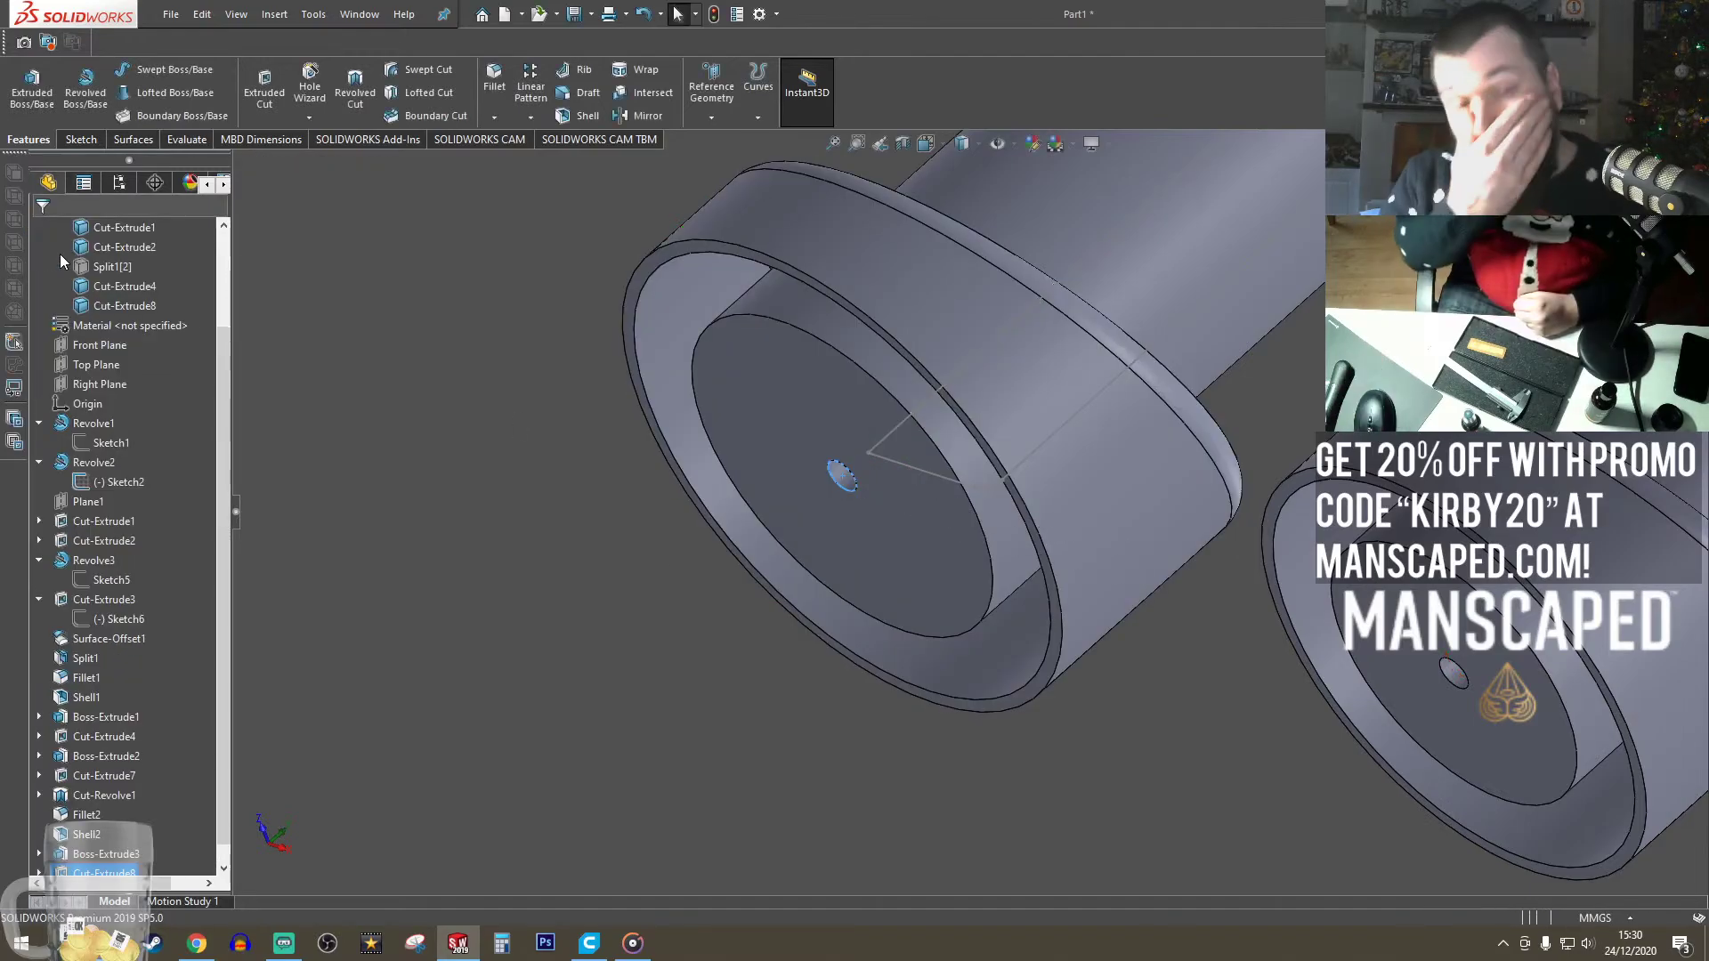
- Hide the Ball Deodorant and Ball Toner bottle bodies and the remaining bottle profile sketch
{"action": "middle_click_drag", "start_coordinate": [648, 553], "coordinate": [1017, 455]}
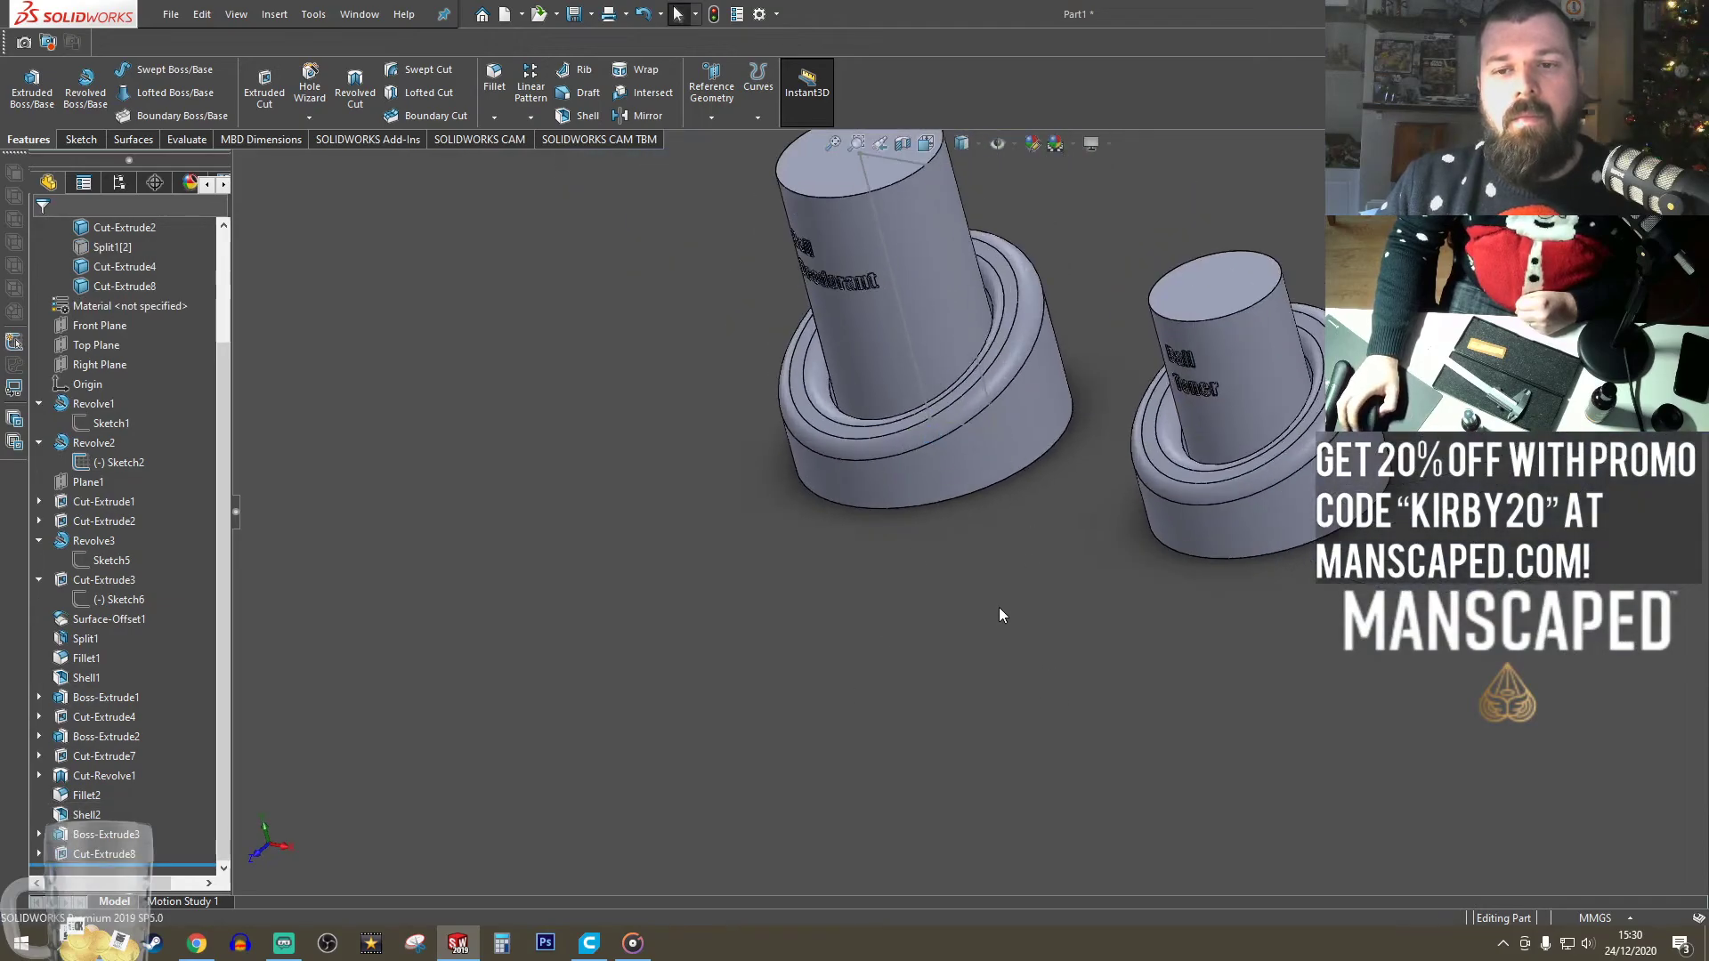
{"action": "scroll", "coordinate": [1010, 540], "scroll_direction": "down", "scroll_amount": 3}
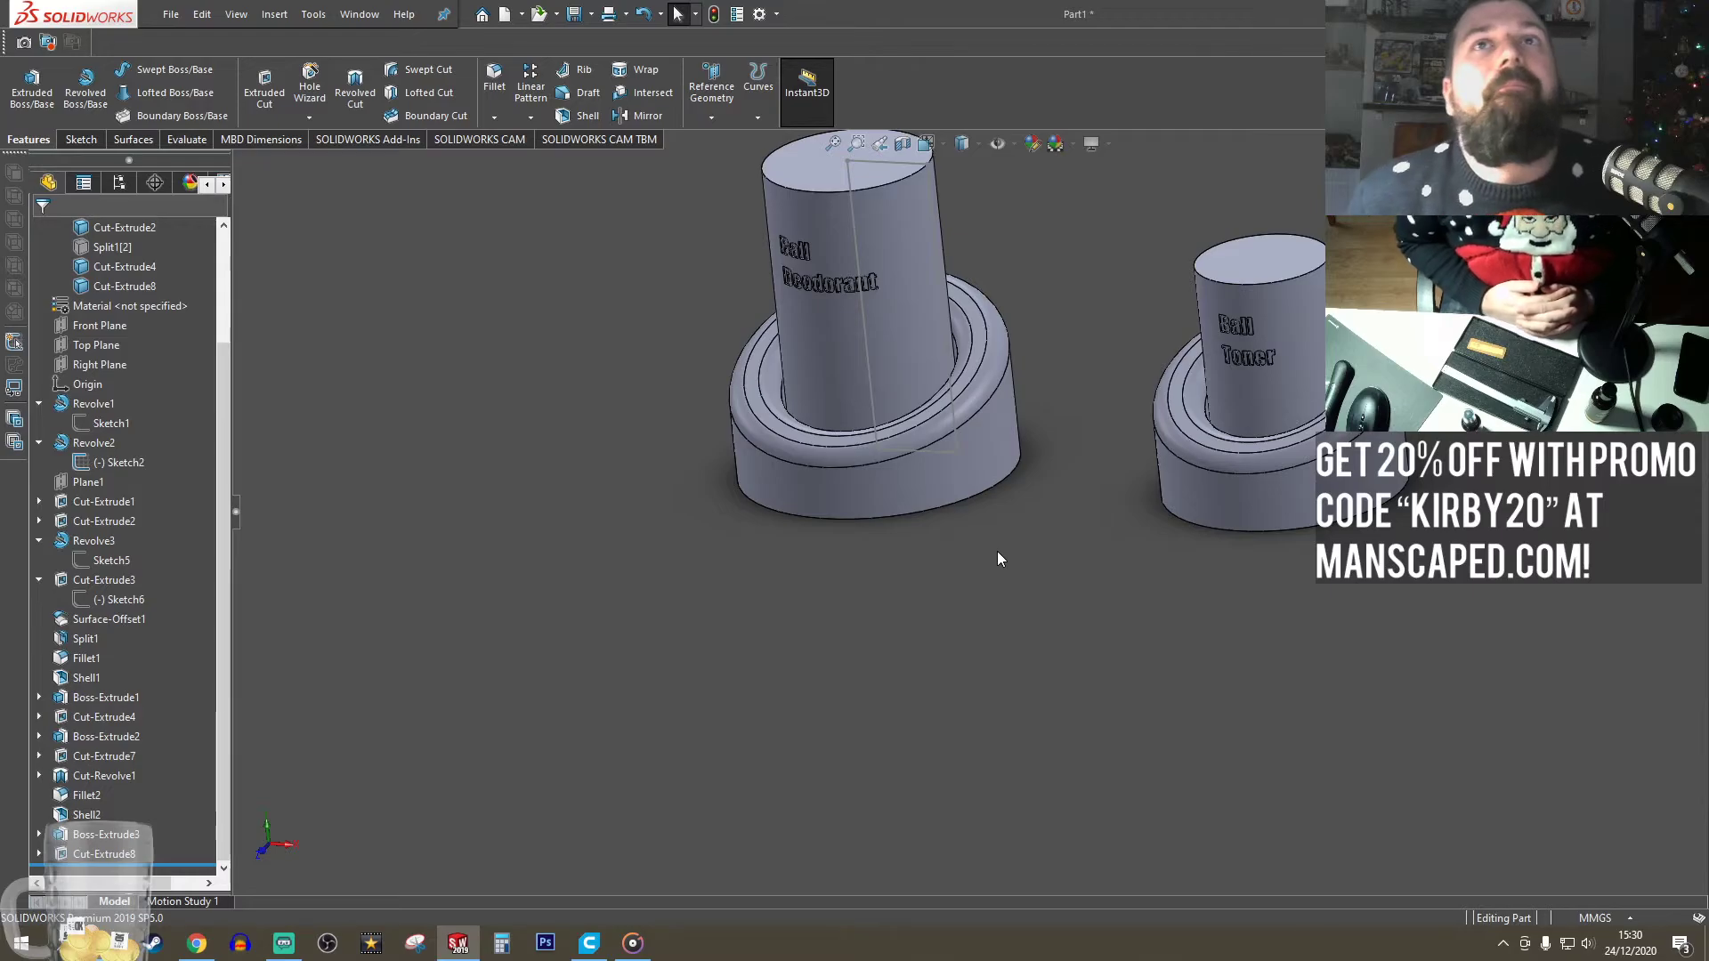
{"action": "key", "text": "f"}
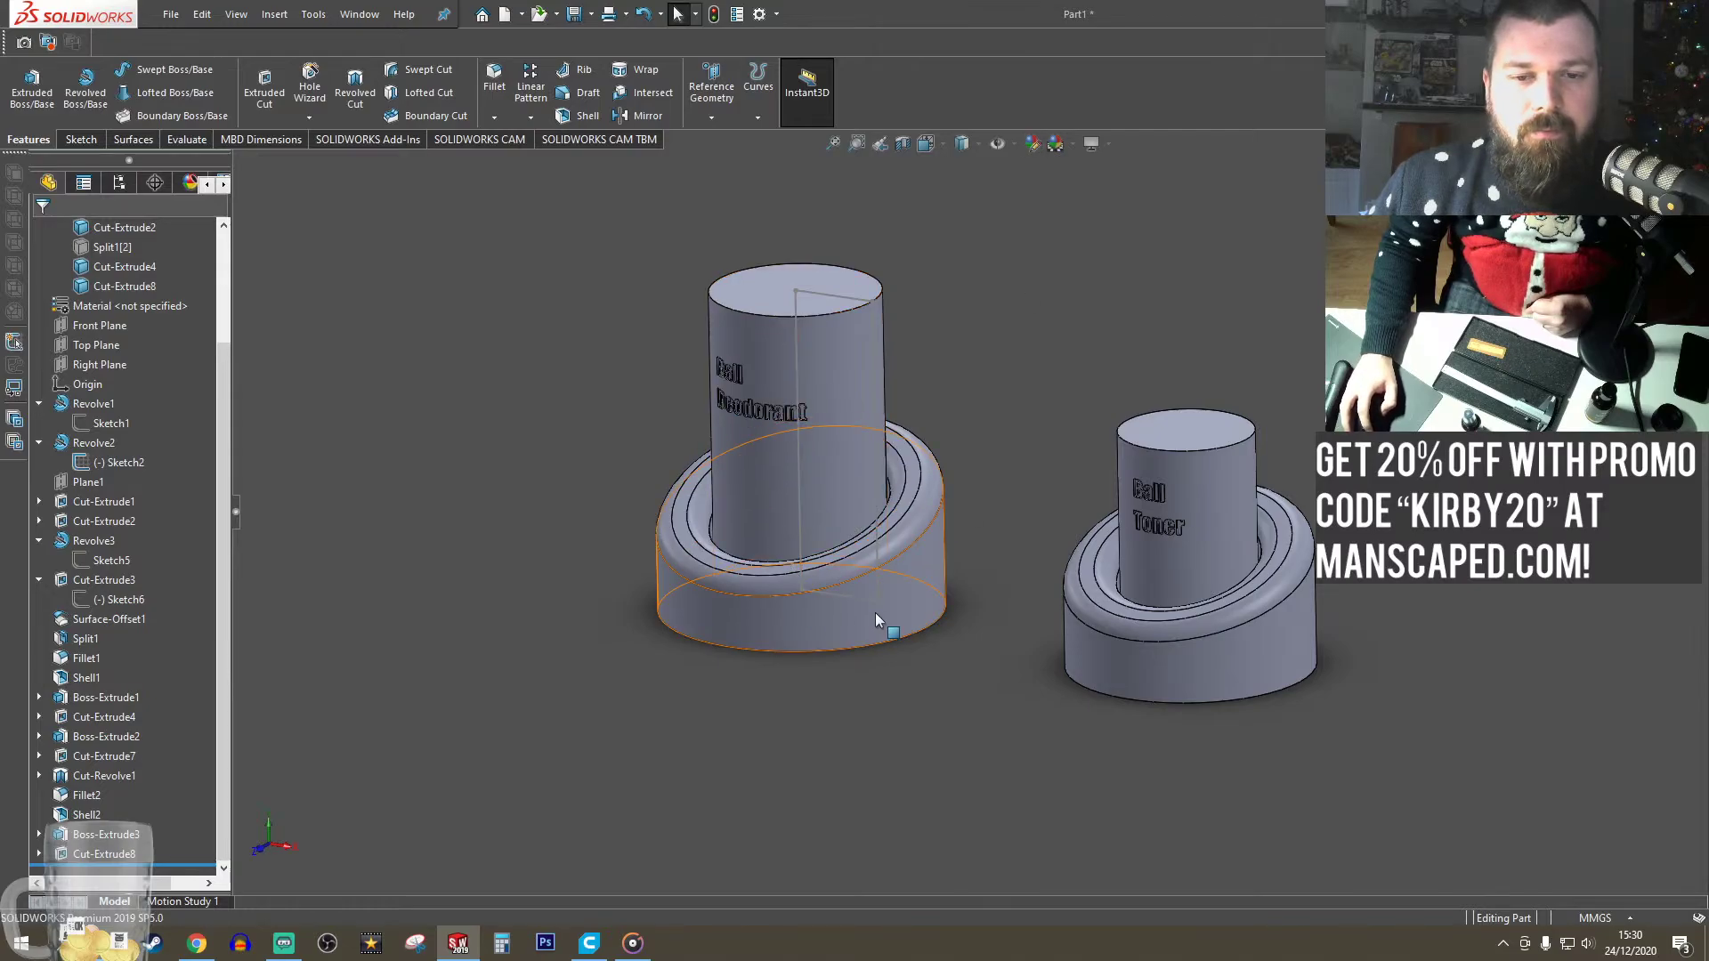
{"action": "left_click", "coordinate": [766, 527]}
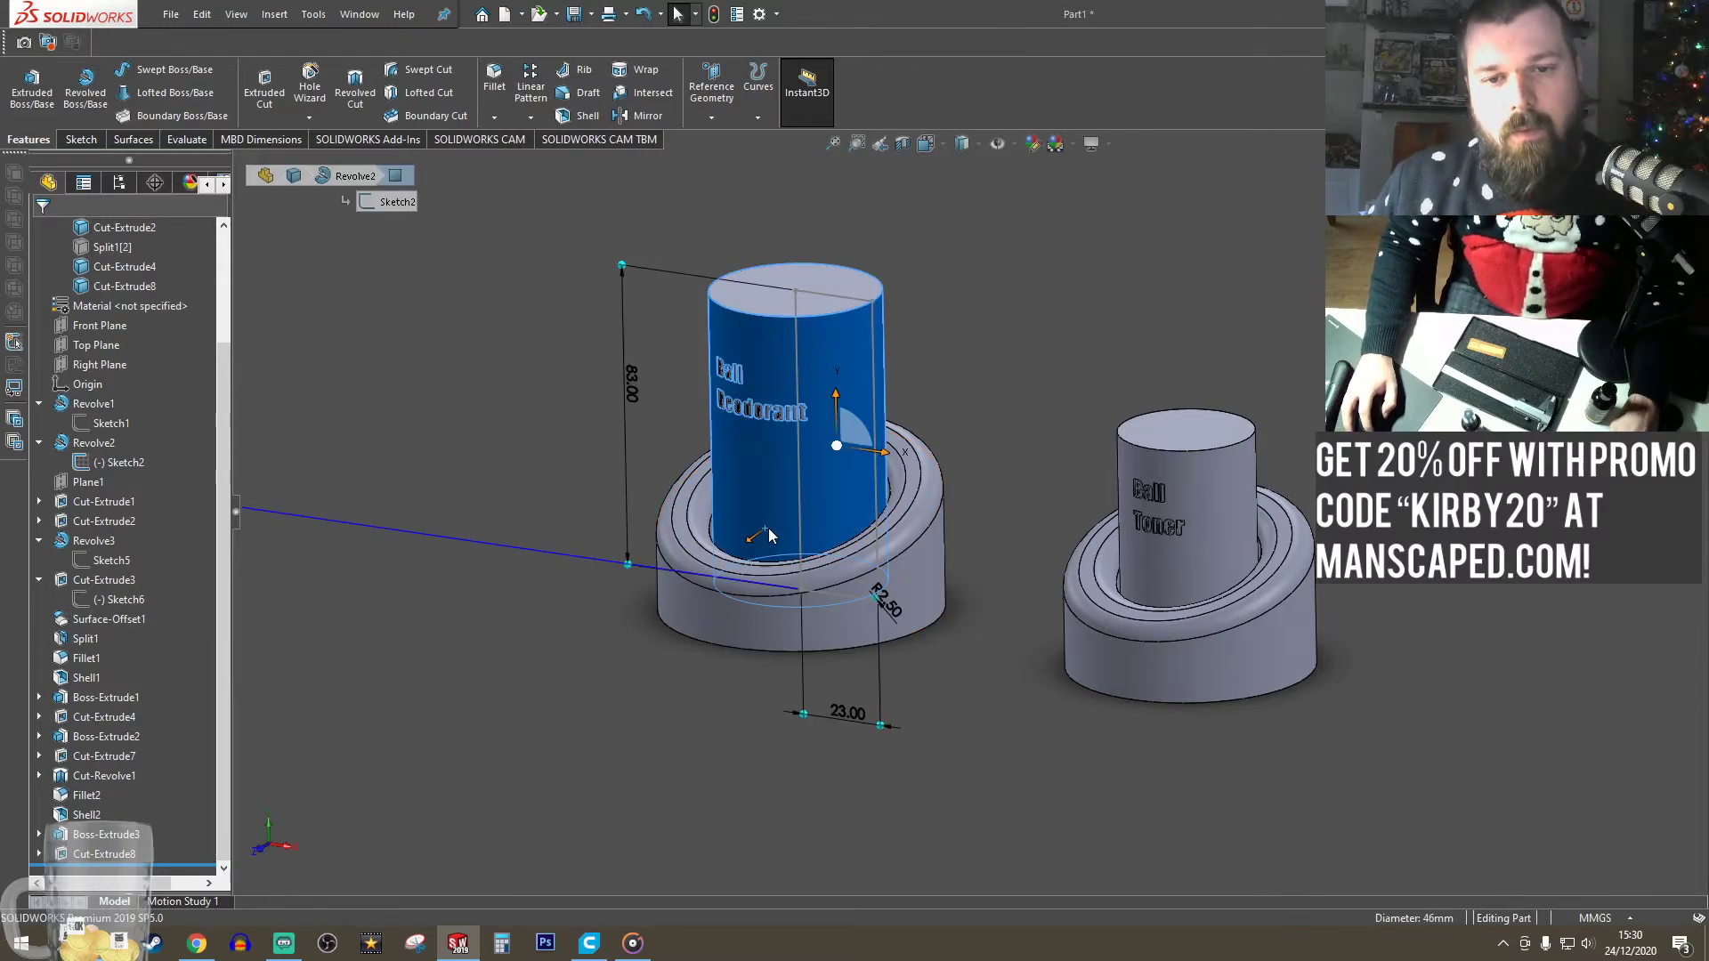
{"action": "left_click", "coordinate": [846, 474]}
{"action": "left_click", "coordinate": [1188, 552]}
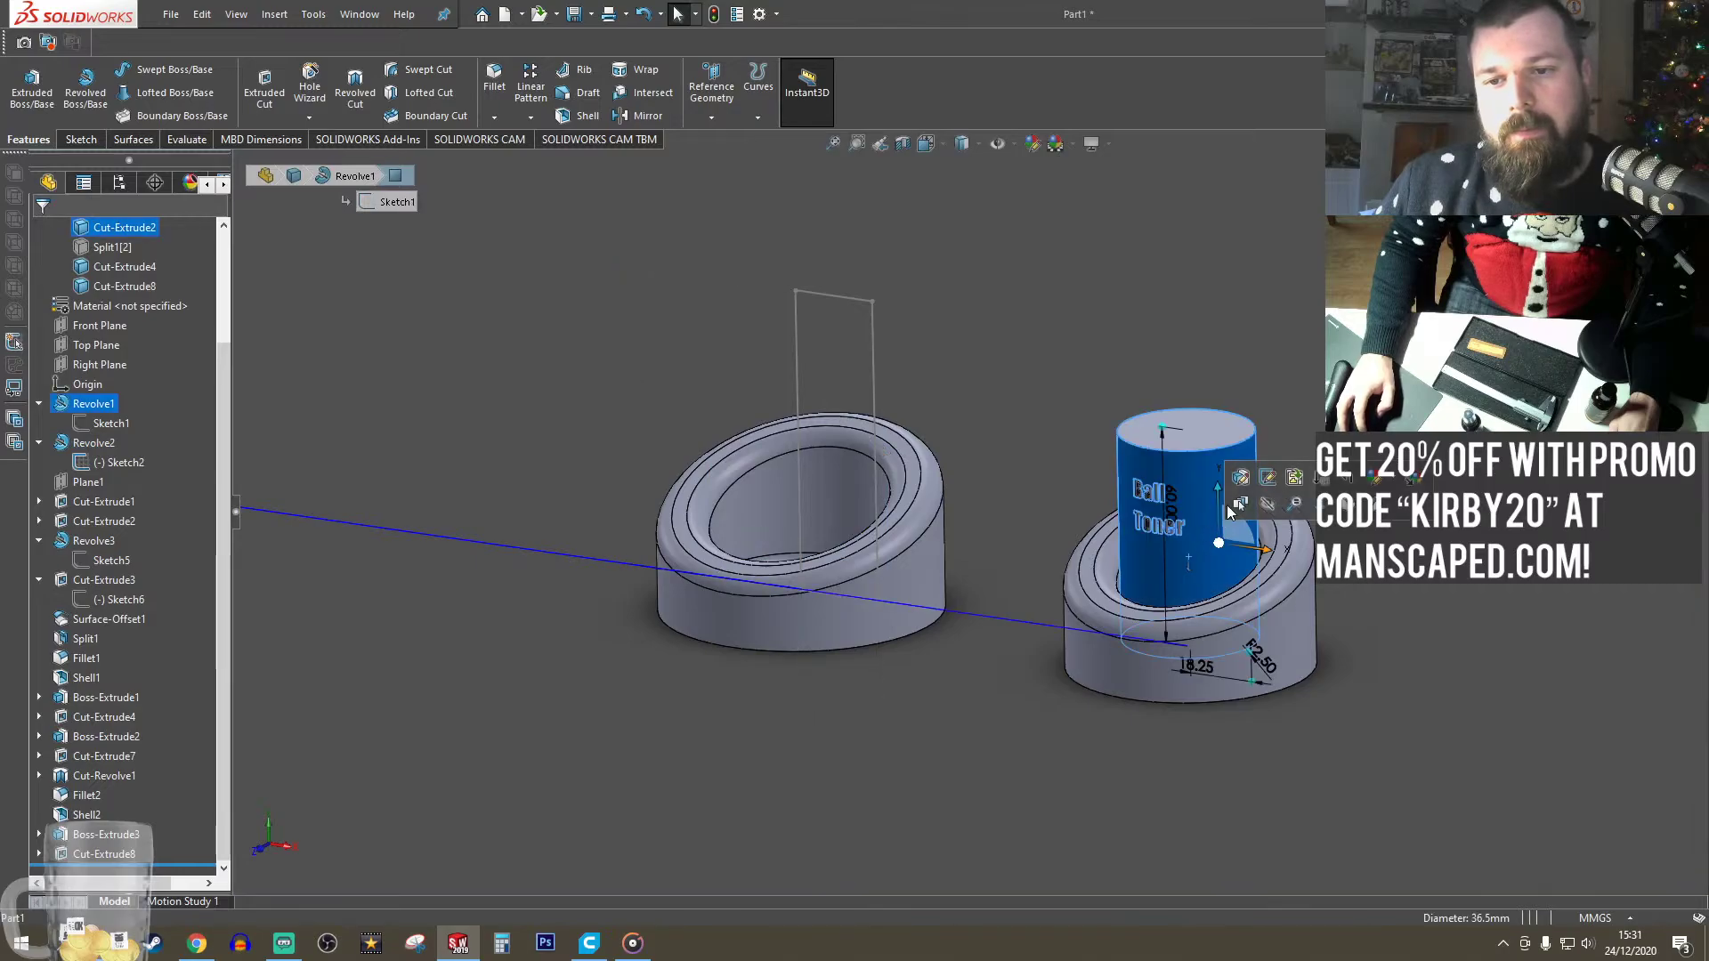
{"action": "left_click", "coordinate": [1271, 514]}
{"action": "middle_click_drag", "start_coordinate": [944, 534], "coordinate": [931, 611]}
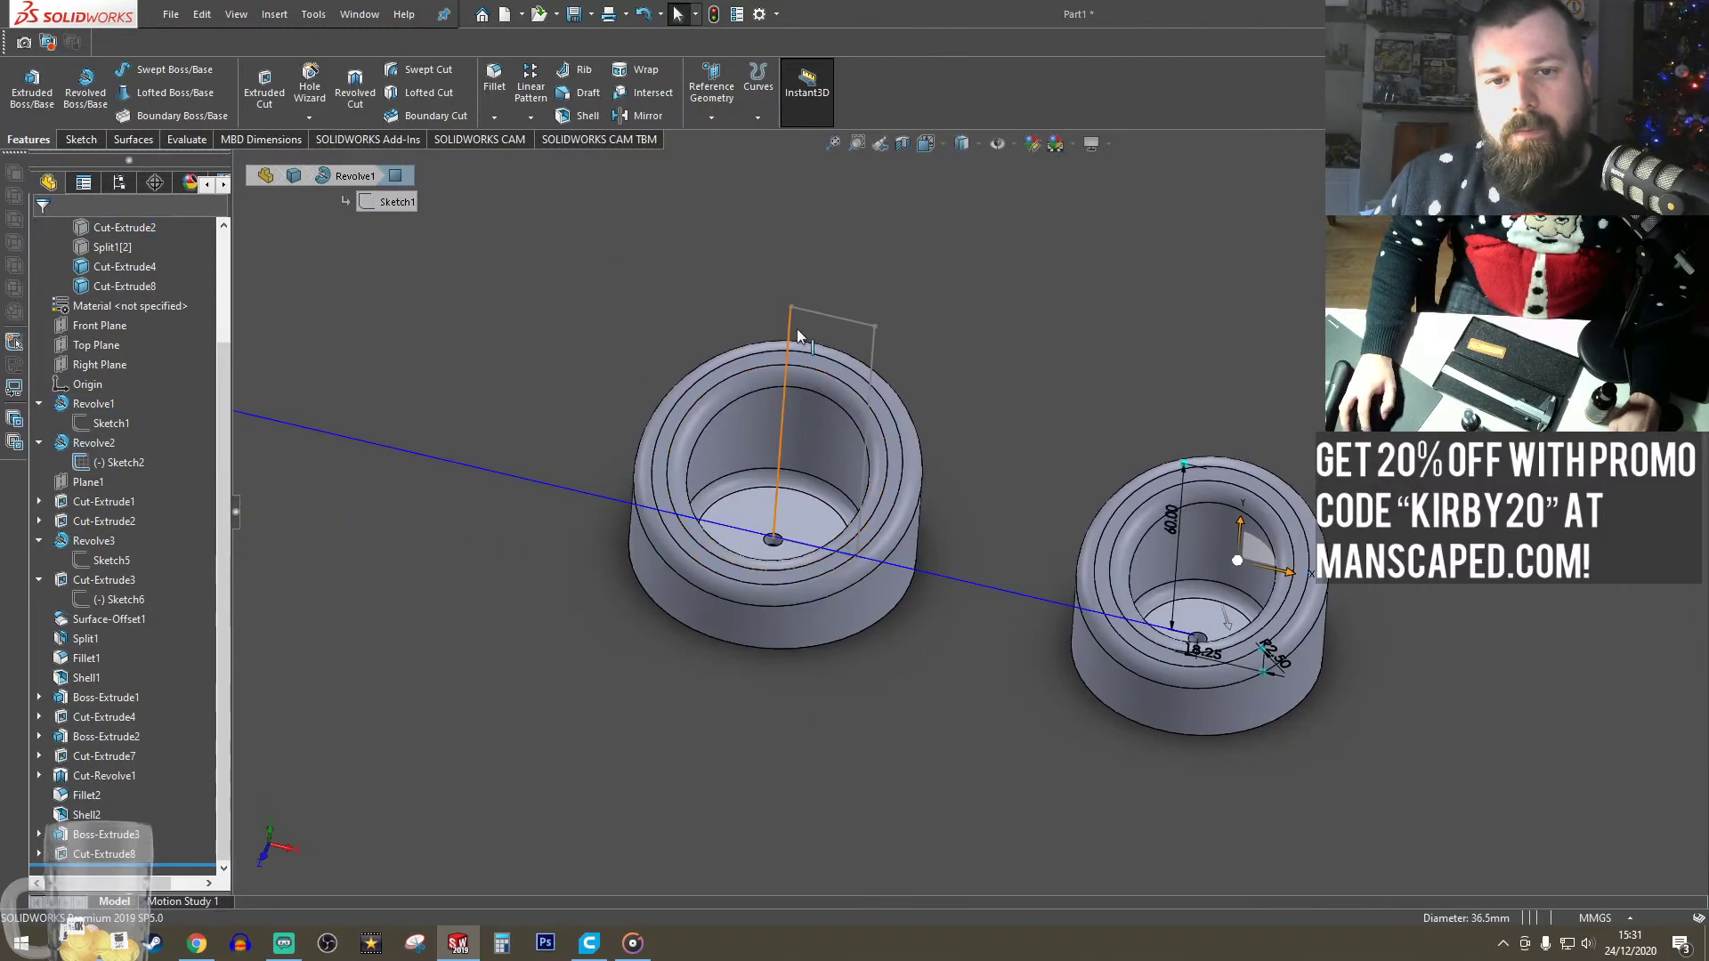
{"action": "left_click", "coordinate": [857, 318]}
{"action": "left_click", "coordinate": [902, 265]}
- Apply the black low gloss plastic appearance to both holder bodies, Cut-Extrude8 and Cut-Extrude4
{"action": "middle_click_drag", "start_coordinate": [1011, 546], "coordinate": [815, 616]}
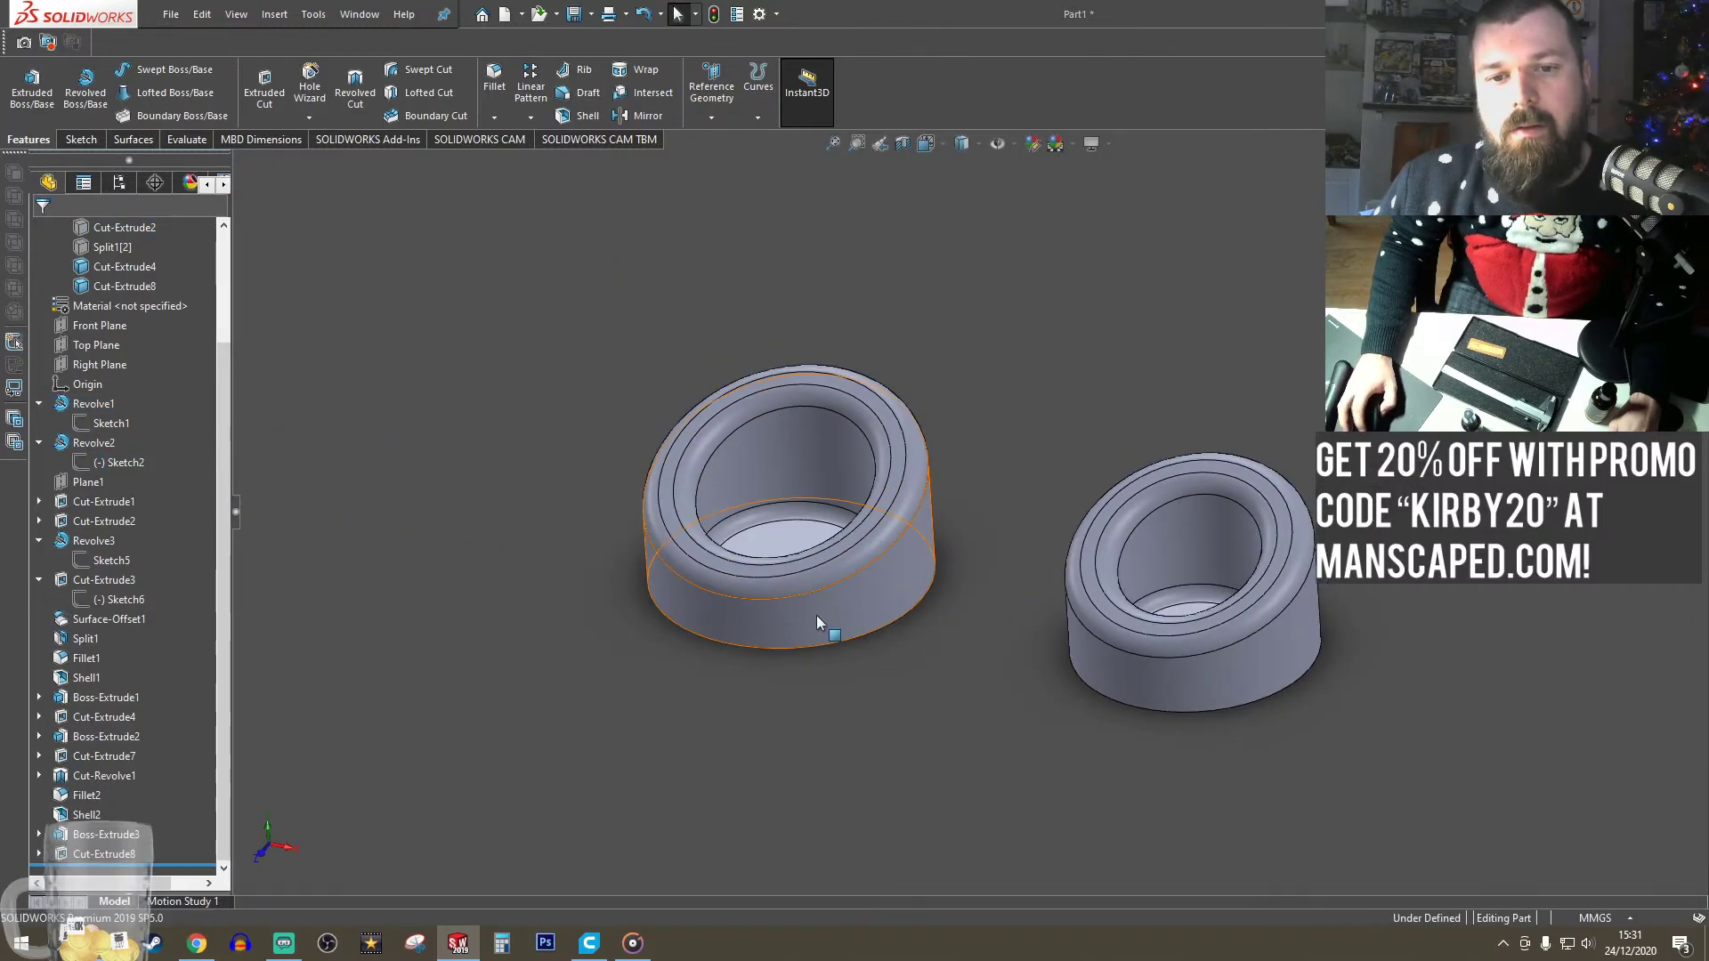
{"action": "left_click", "coordinate": [816, 616]}
{"action": "left_click", "coordinate": [1145, 656], "text": "ctrl"}
{"action": "left_click", "coordinate": [1013, 412]}
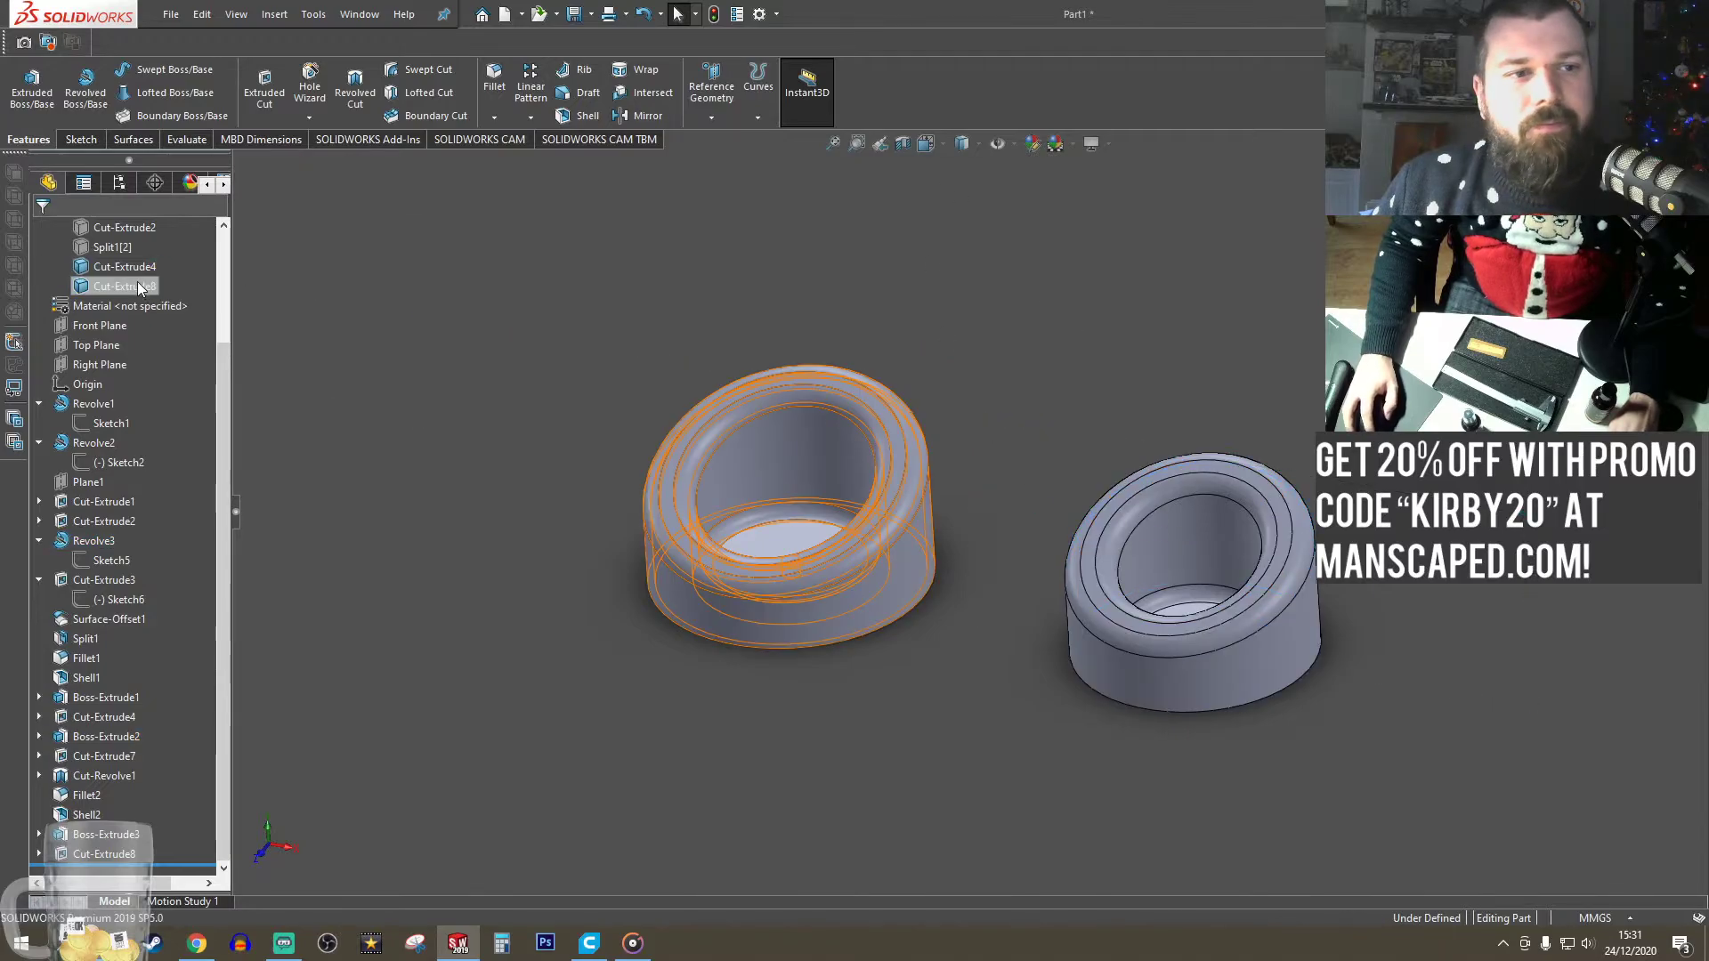
{"action": "scroll", "coordinate": [139, 294], "scroll_direction": "up", "scroll_amount": 3}
{"action": "left_click", "coordinate": [122, 422]}
{"action": "left_click", "coordinate": [125, 404], "text": "ctrl"}
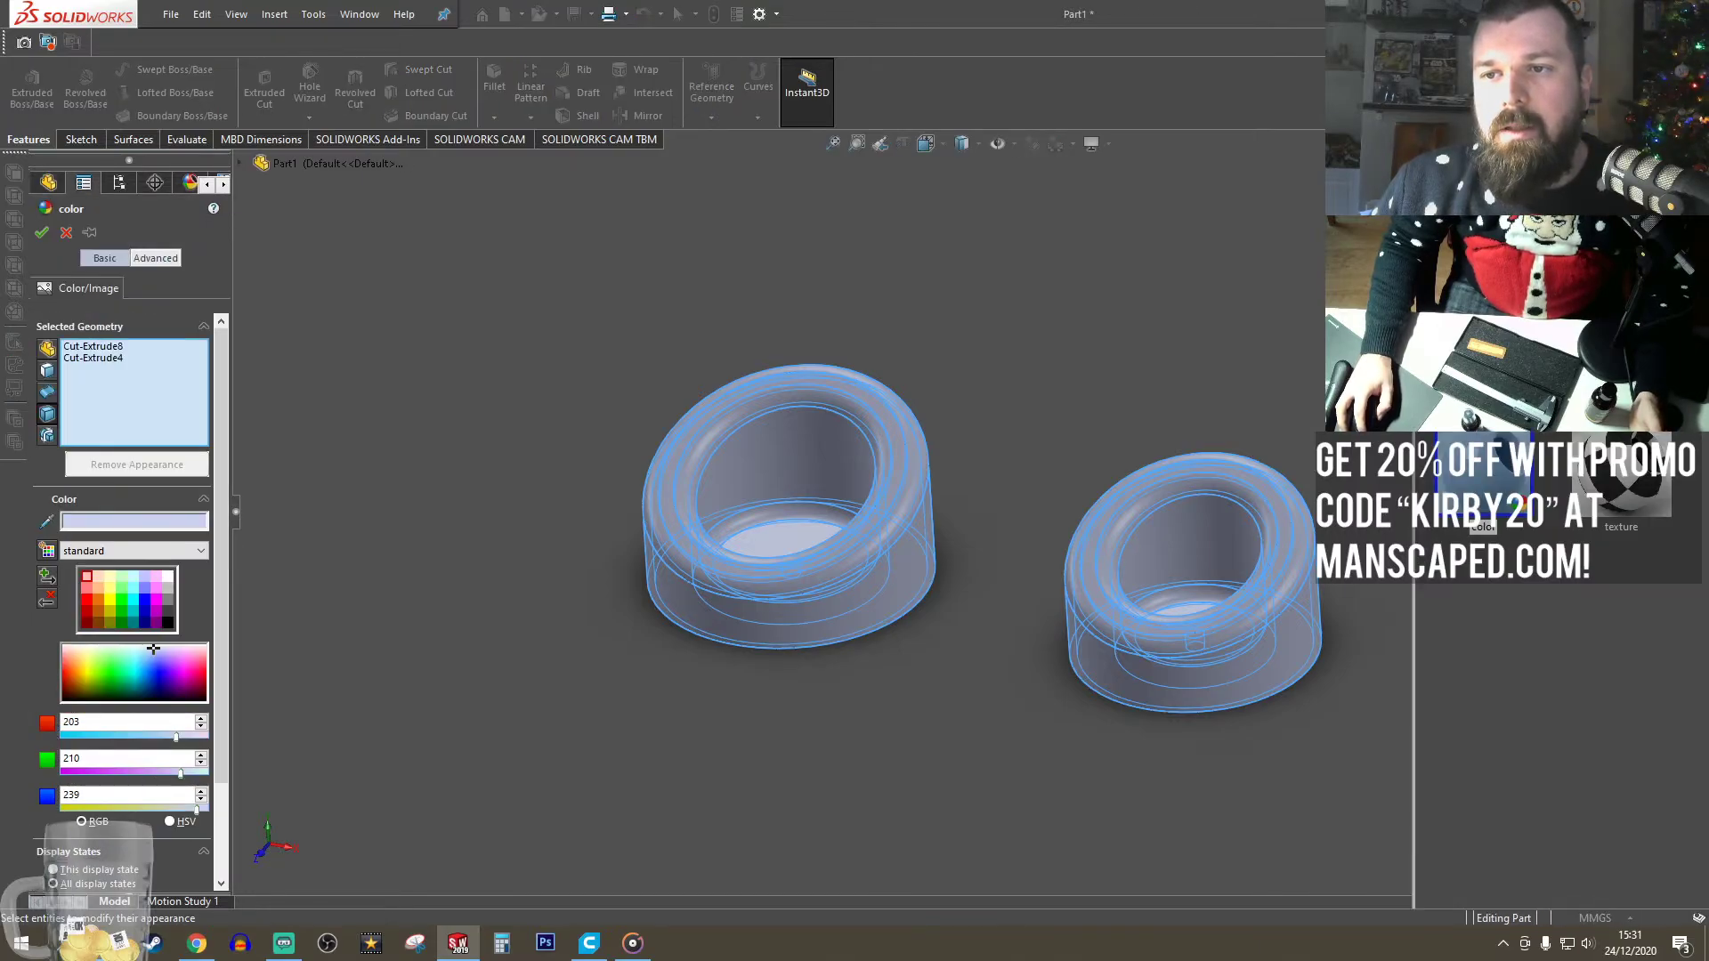
{"action": "left_click", "coordinate": [1489, 289]}
{"action": "scroll", "coordinate": [1582, 626], "scroll_direction": "down", "scroll_amount": 2}
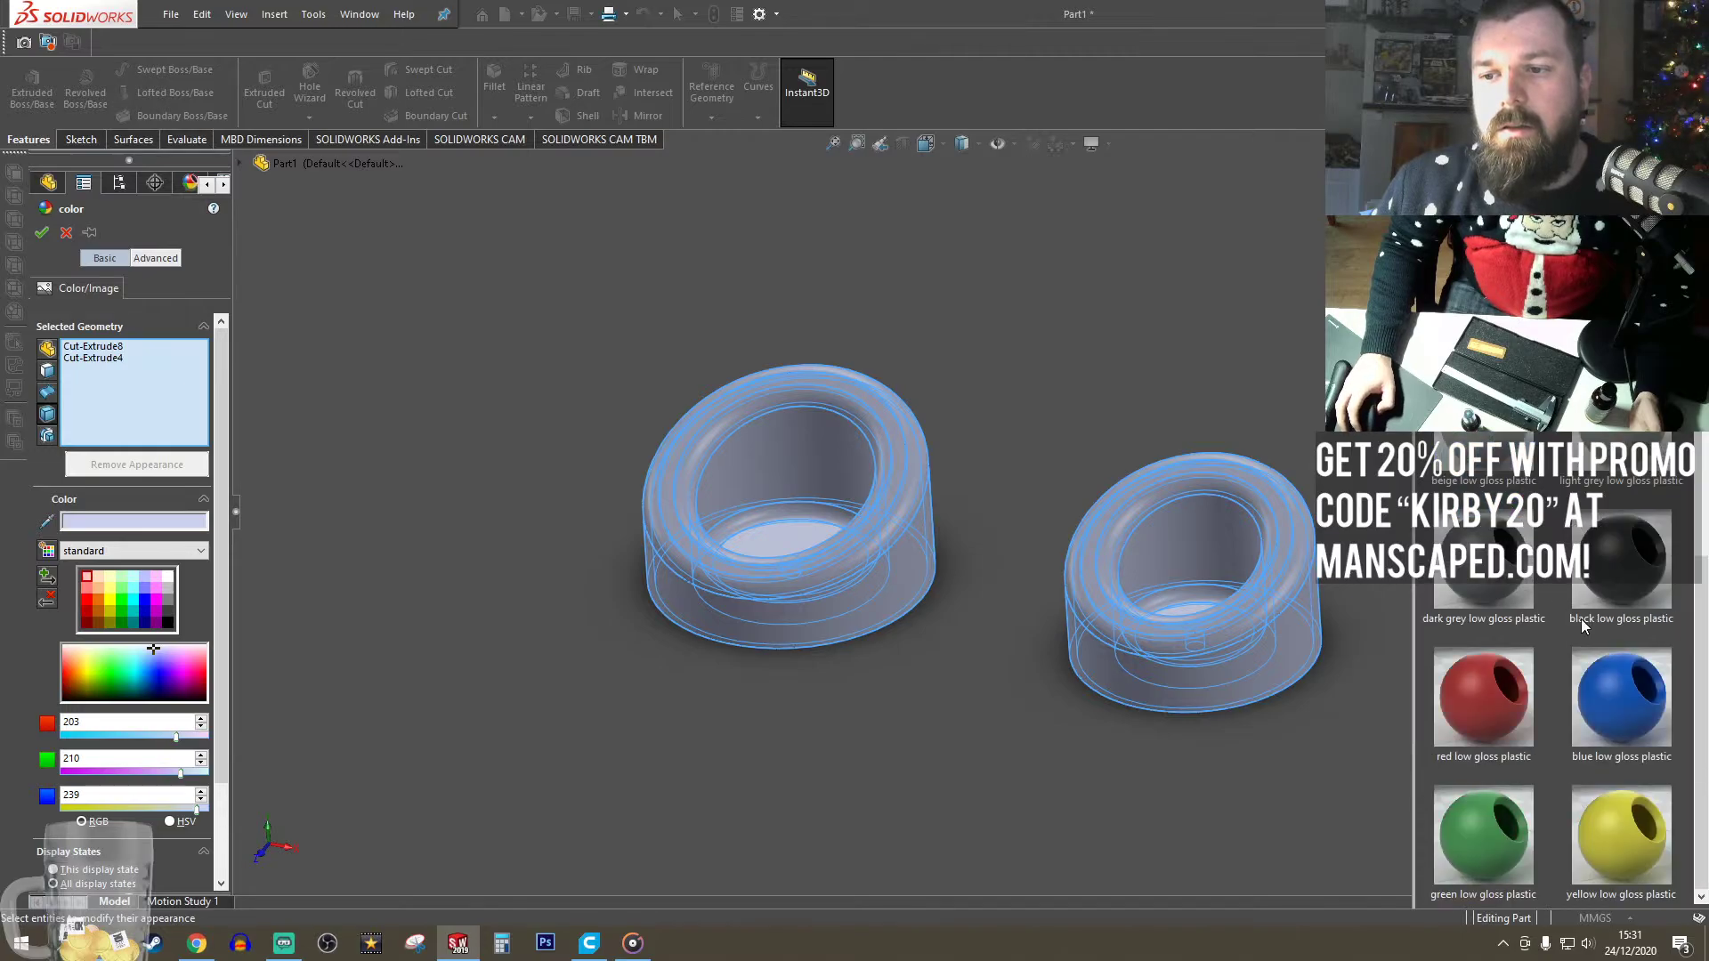
{"action": "left_click", "coordinate": [1622, 581]}
{"action": "left_click", "coordinate": [40, 232]}
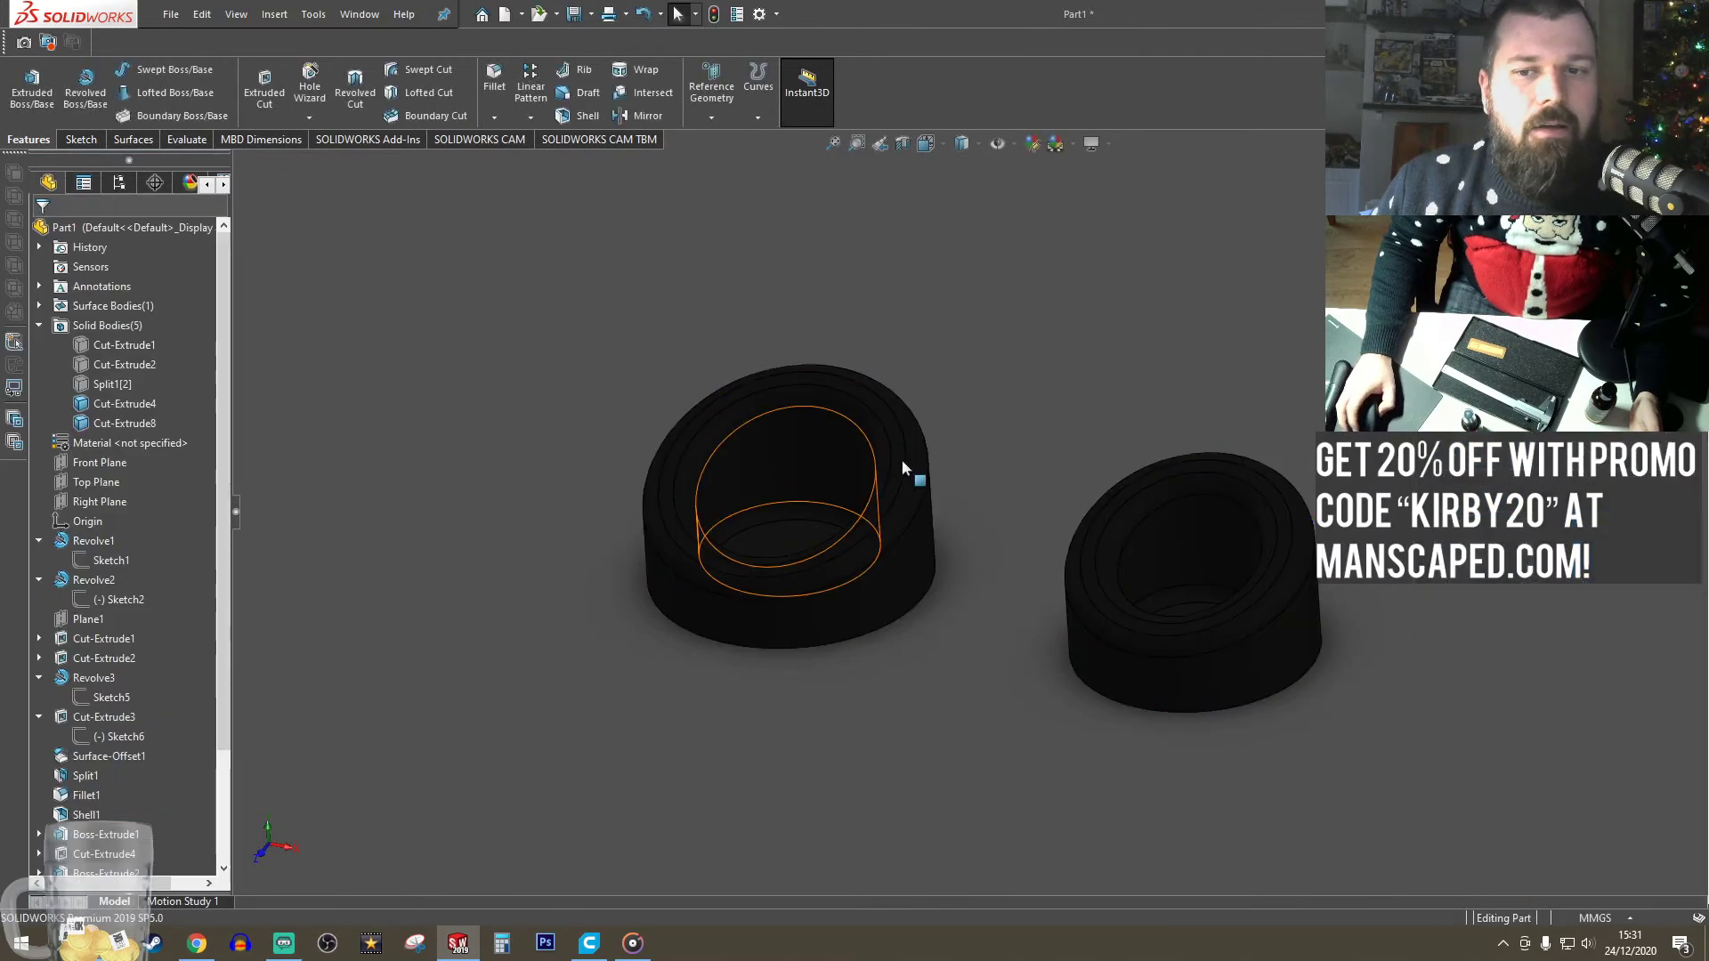
- Display the scene's list of lights and select the Directional1 light
{"action": "scroll", "coordinate": [1103, 580], "scroll_direction": "up", "scroll_amount": 3}
{"action": "scroll", "coordinate": [896, 520], "scroll_direction": "down", "scroll_amount": 4}
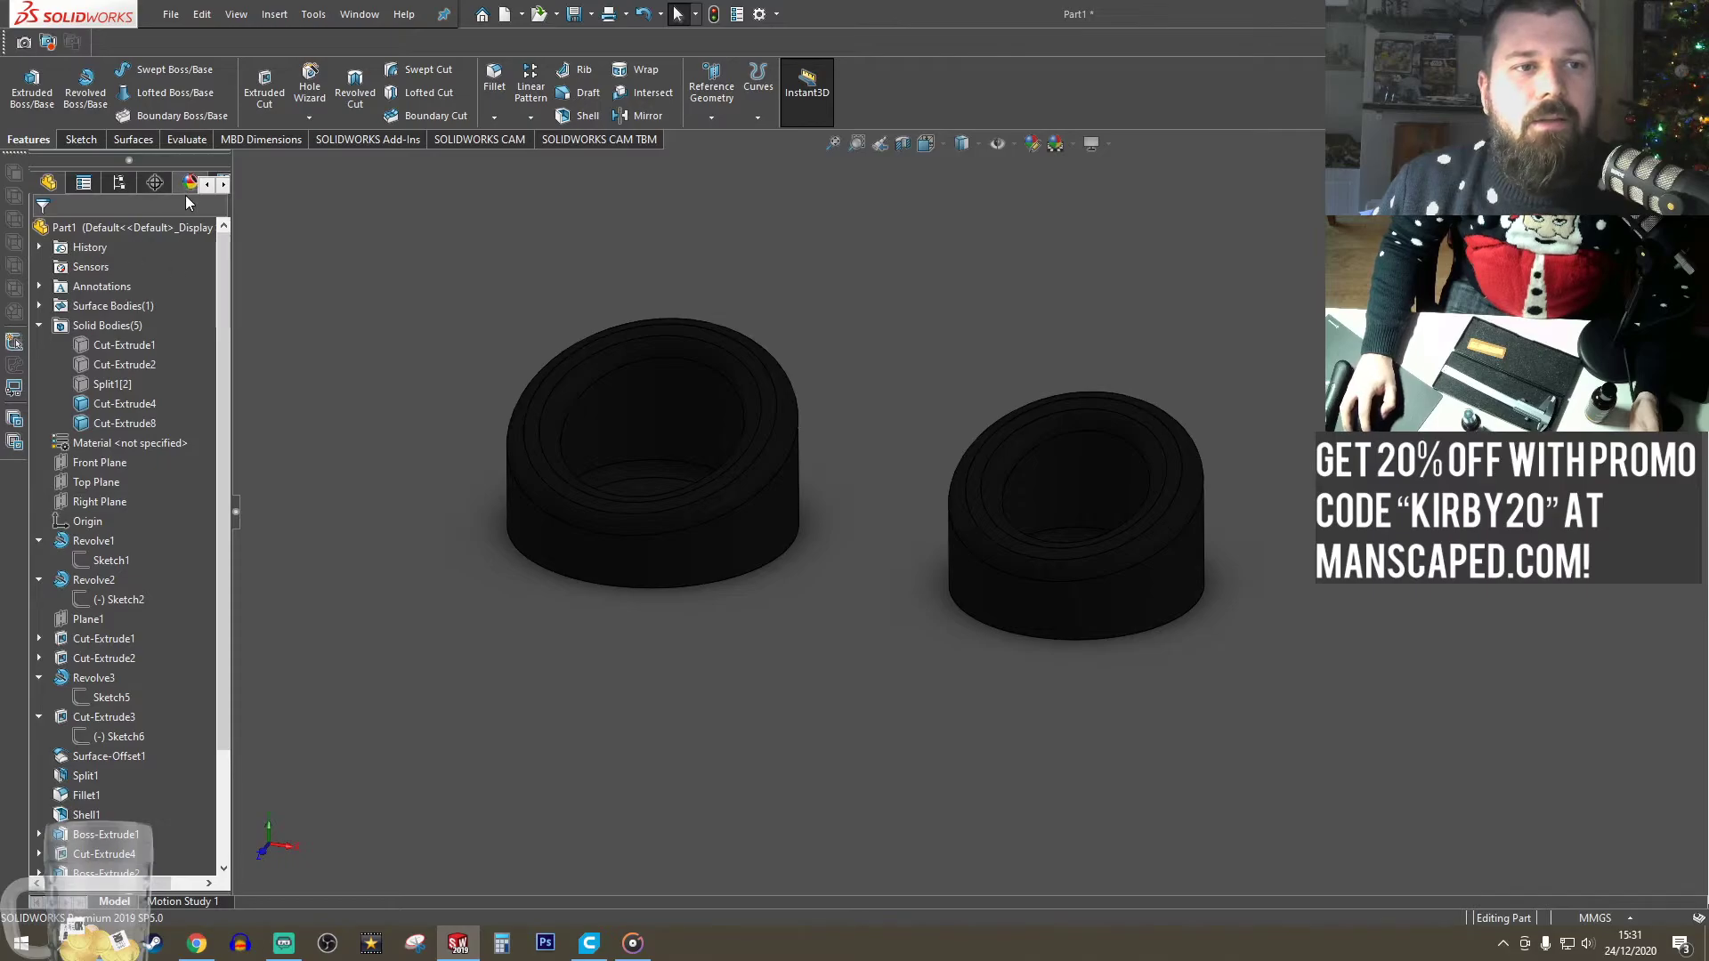
{"action": "left_click", "coordinate": [223, 185]}
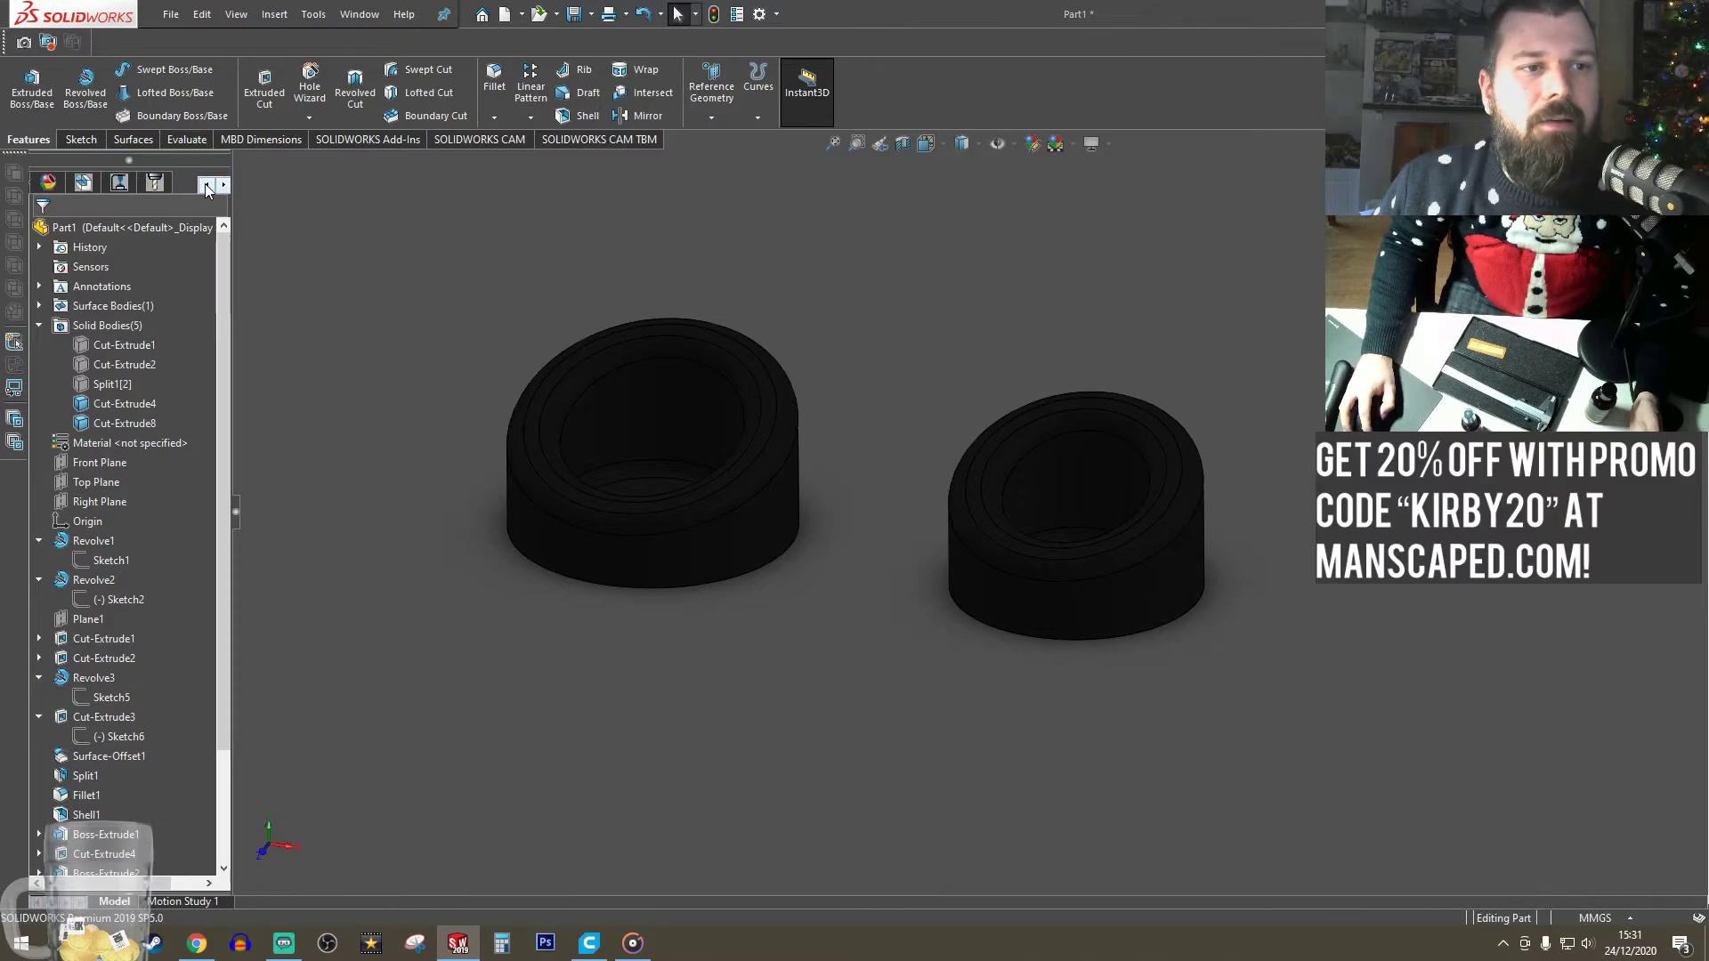
{"action": "left_click", "coordinate": [206, 185]}
{"action": "left_click", "coordinate": [154, 185]}
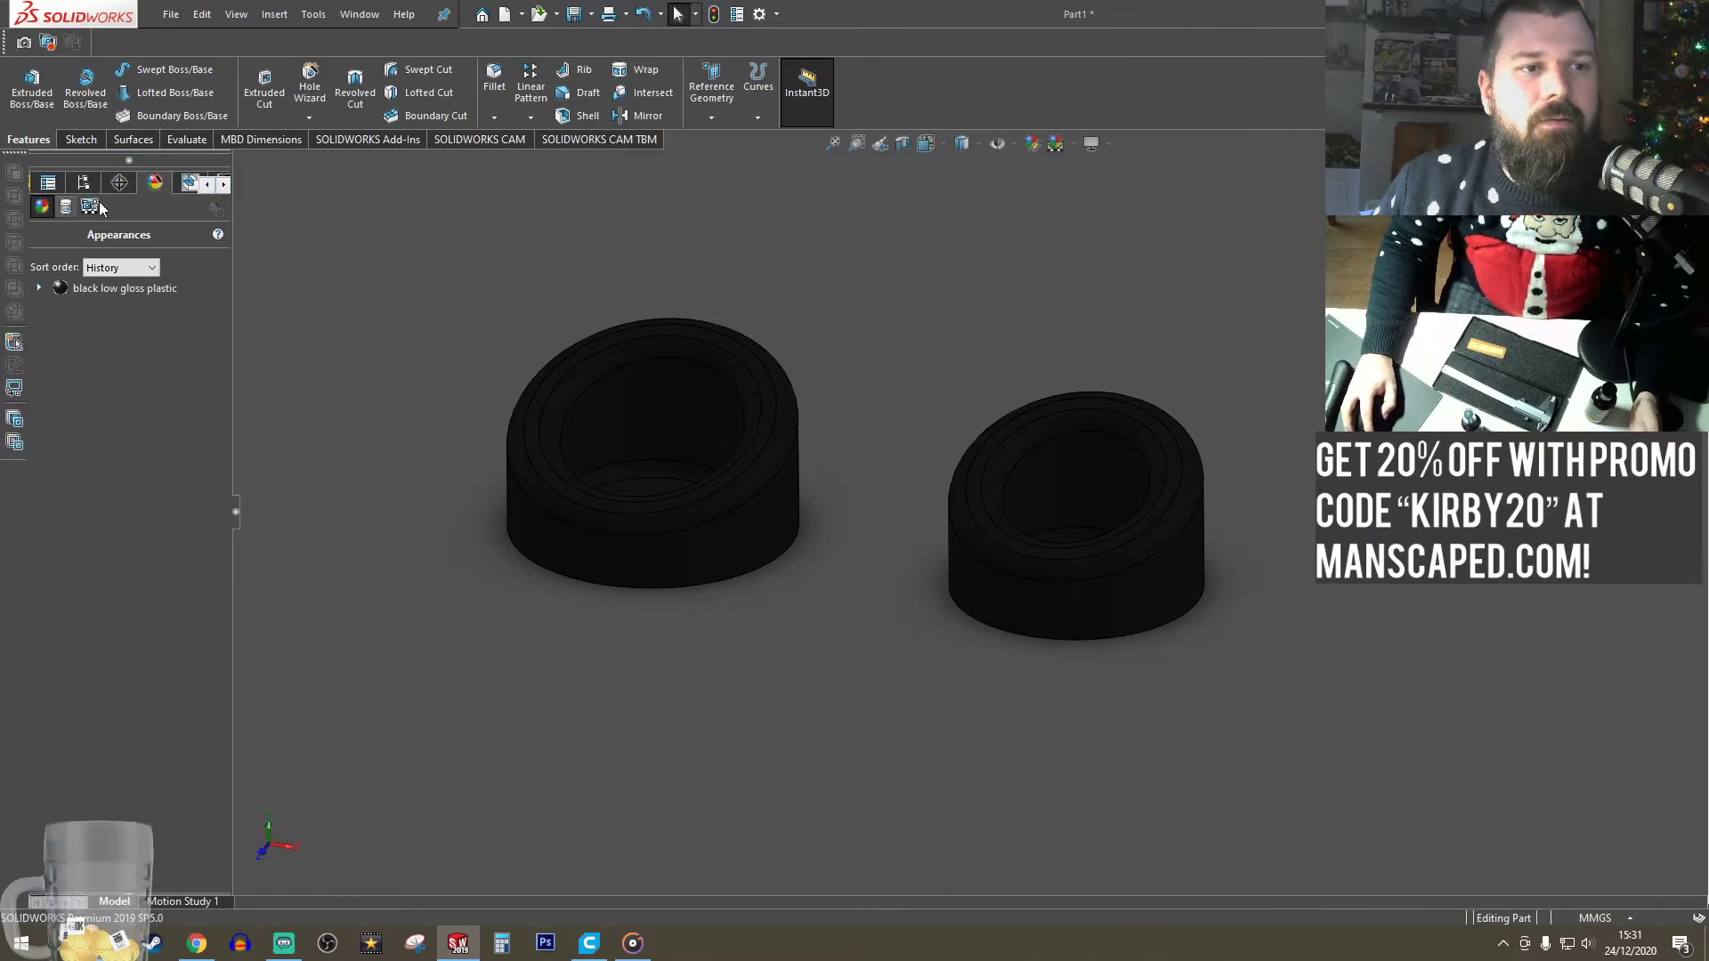
{"action": "left_click", "coordinate": [90, 206]}
{"action": "left_click", "coordinate": [40, 288]}
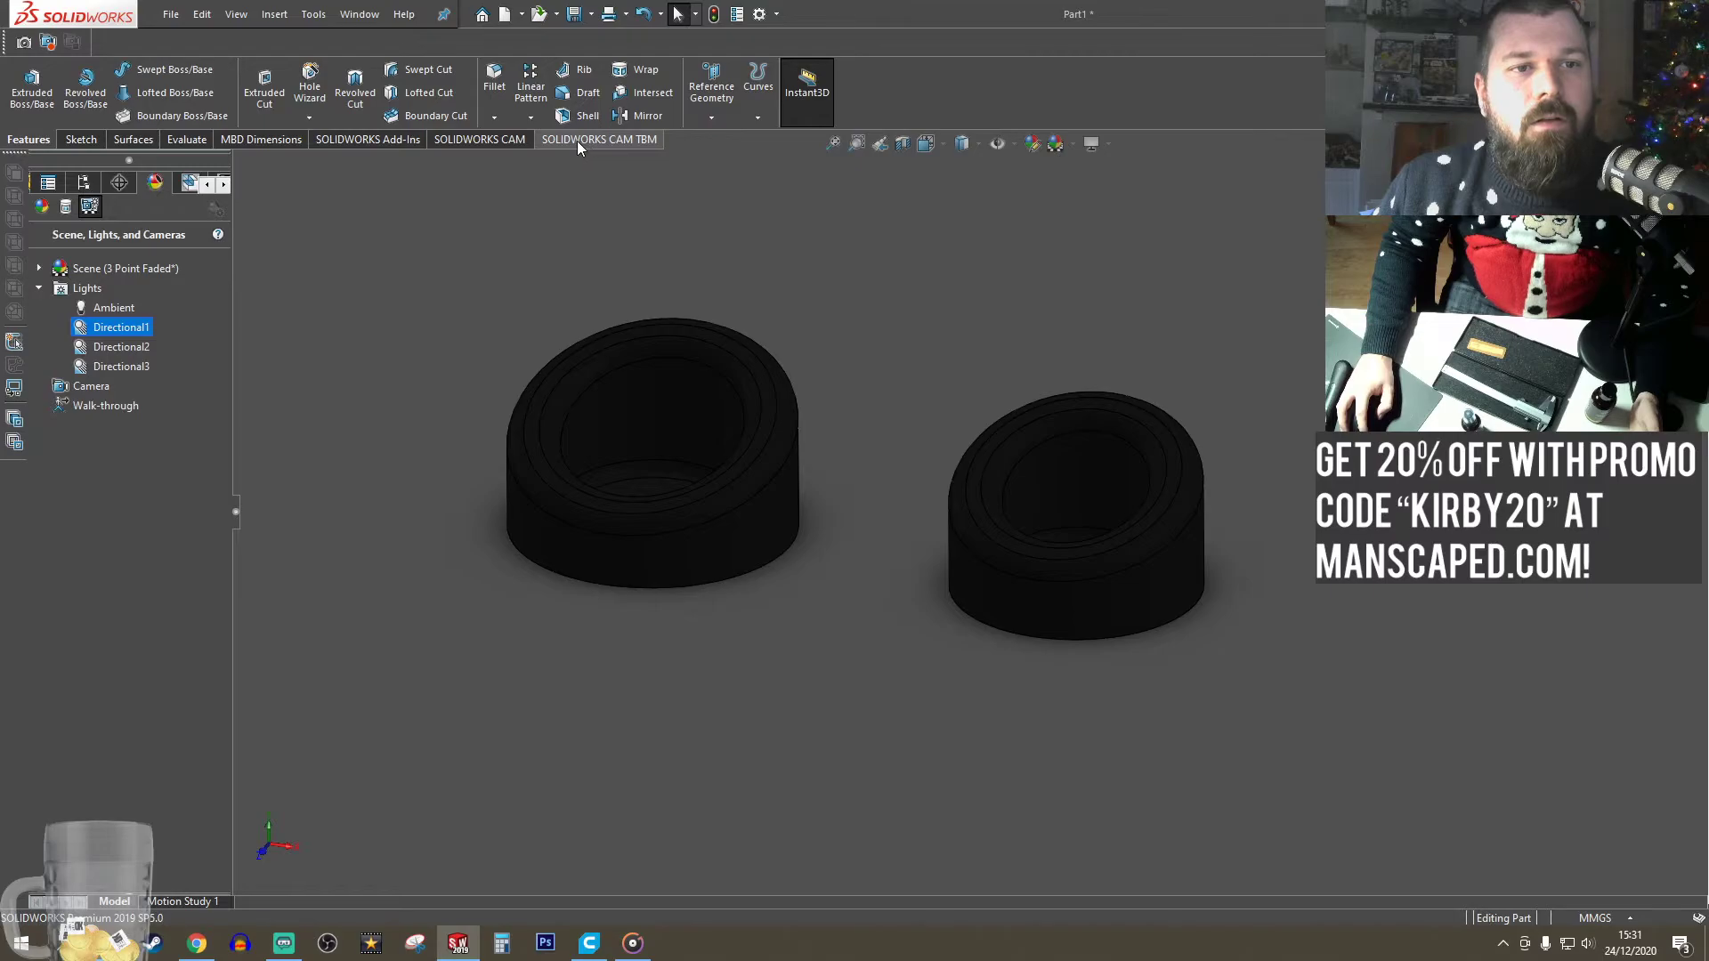
- Load the PhotoView 360 add-in and bring up its render tools
{"action": "left_click", "coordinate": [352, 141]}
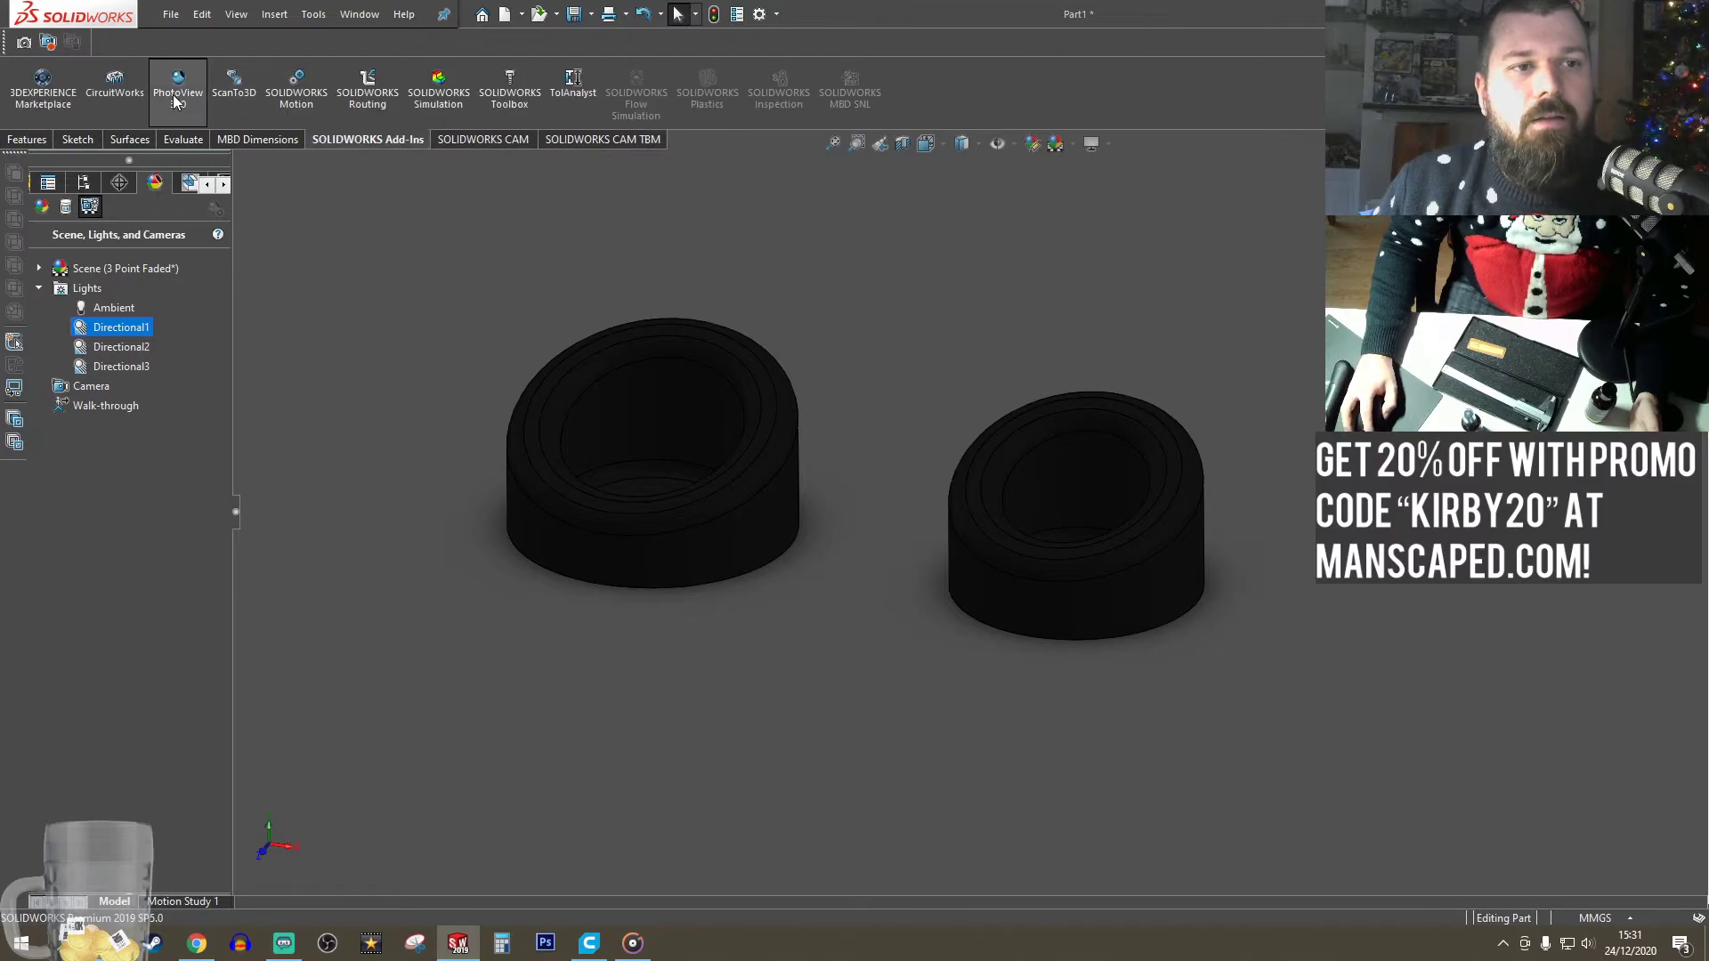
{"action": "left_click", "coordinate": [175, 99]}
{"action": "left_click", "coordinate": [334, 141]}
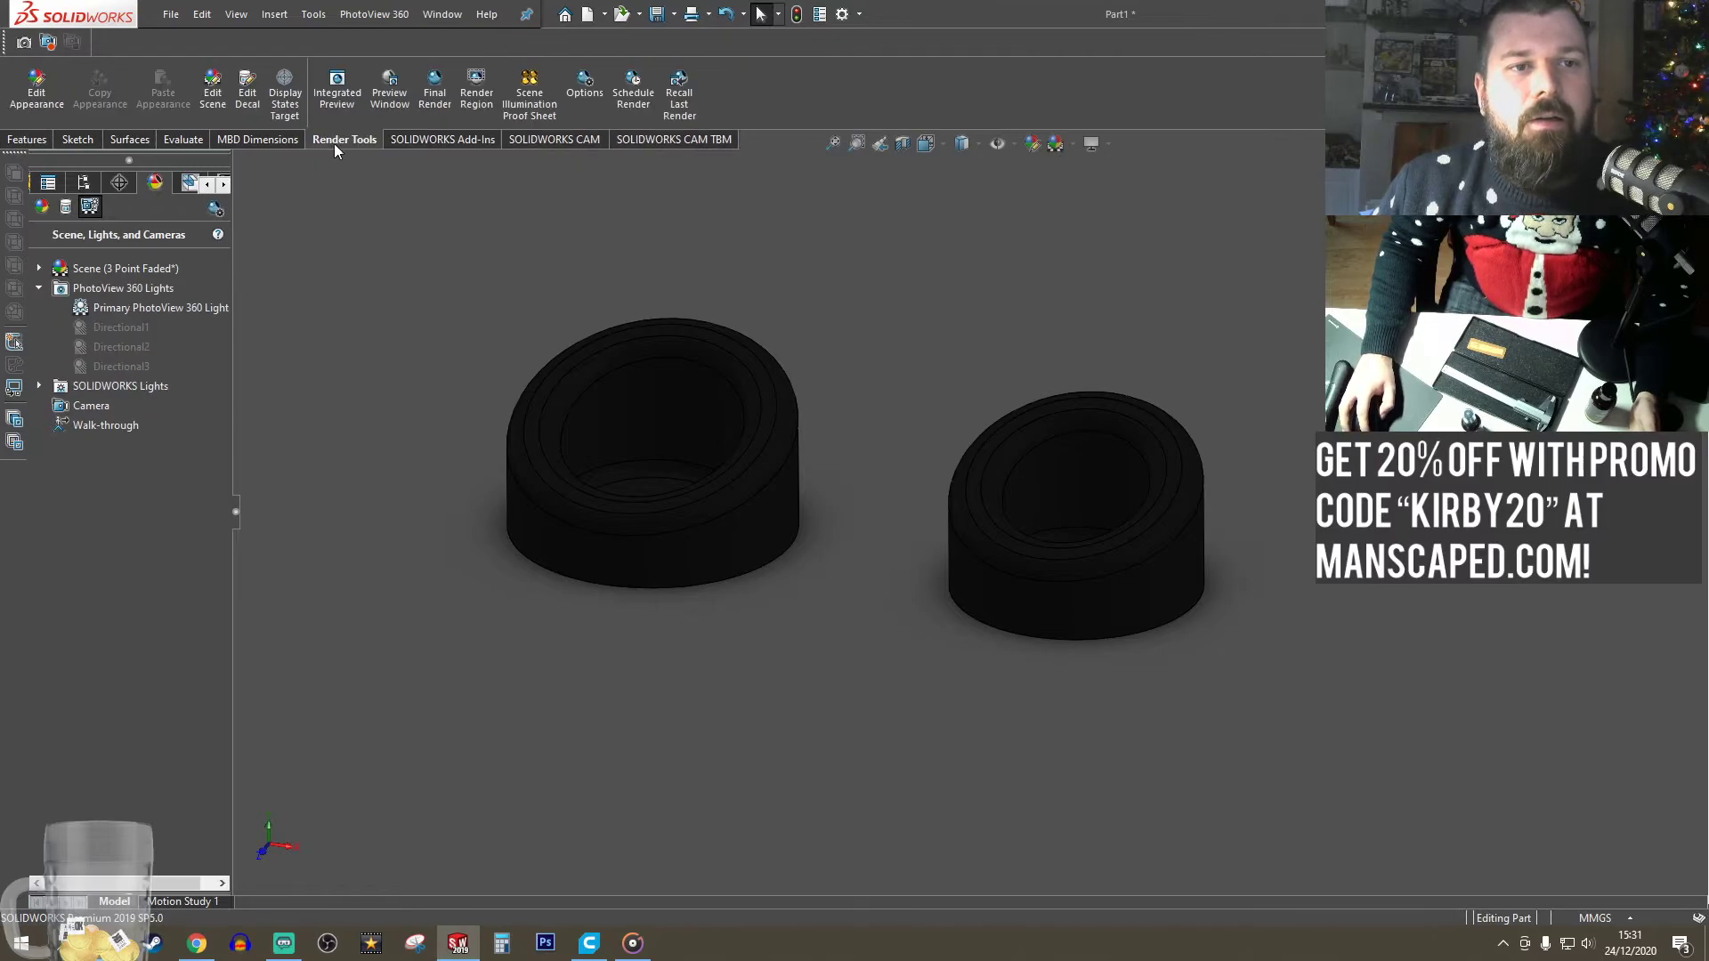
- Turn on the Directional1, Directional2 and Directional3 lights in PhotoView 360
{"action": "right_click", "coordinate": [111, 327]}
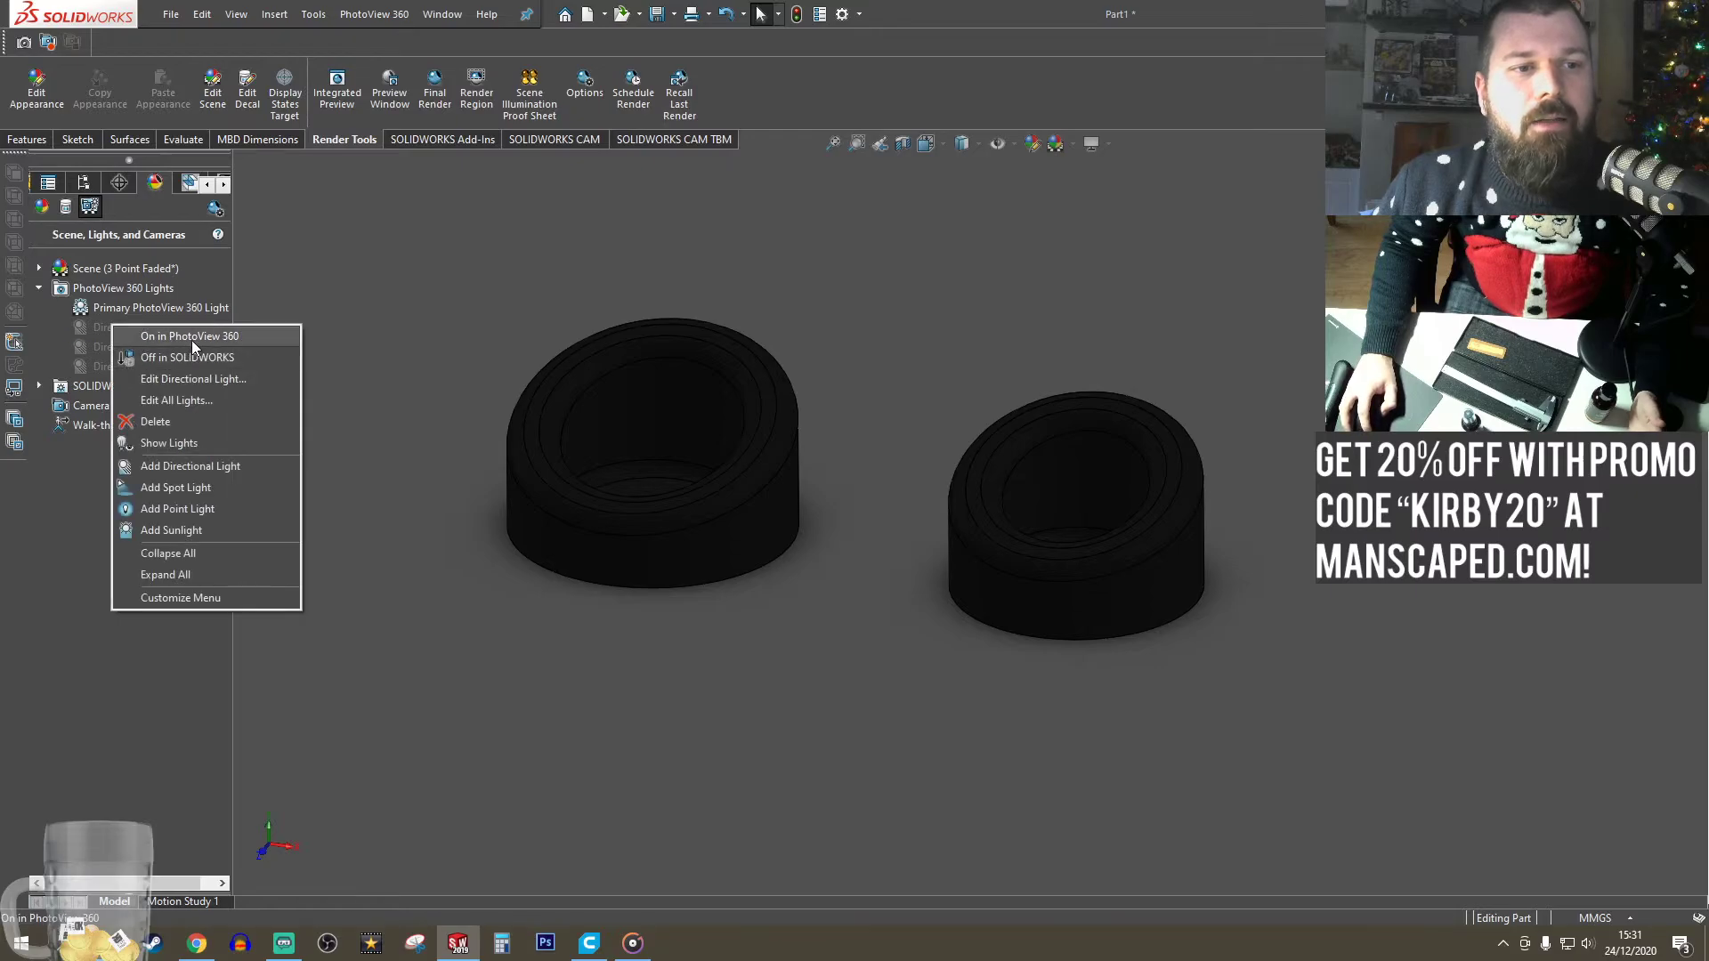
{"action": "left_click", "coordinate": [191, 337]}
{"action": "right_click", "coordinate": [120, 345]}
{"action": "left_click", "coordinate": [172, 356]}
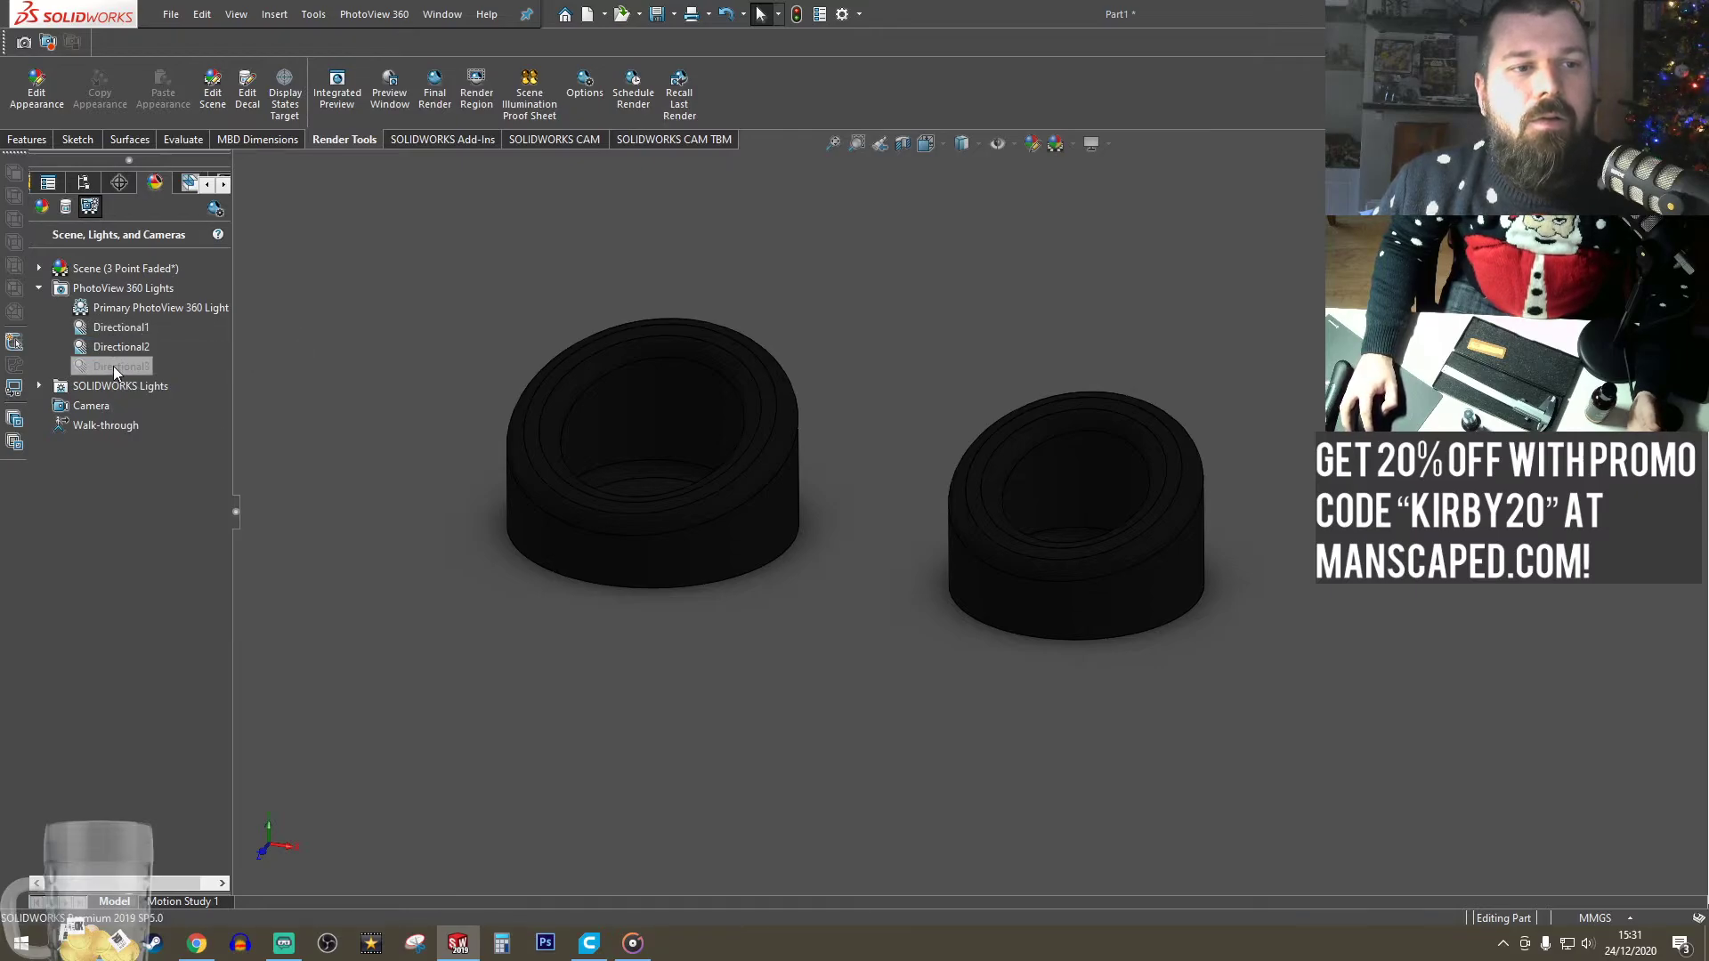
{"action": "right_click", "coordinate": [115, 367]}
{"action": "left_click", "coordinate": [203, 377]}
- Preview the rendering of both holders at different zoom levels in a PhotoView 360 preview window, and close the preview
{"action": "mouse_move", "coordinate": [456, 305]}
{"action": "middle_mouse_down"}
{"action": "mouse_move", "coordinate": [439, 290]}
{"action": "mouse_move", "coordinate": [465, 303]}
{"action": "middle_mouse_up"}
{"action": "scroll", "coordinate": [894, 477], "scroll_direction": "up", "scroll_amount": 4}
{"action": "scroll", "coordinate": [894, 477], "scroll_direction": "down", "scroll_amount": 4}
{"action": "scroll", "coordinate": [1022, 606], "scroll_direction": "down", "scroll_amount": 2}
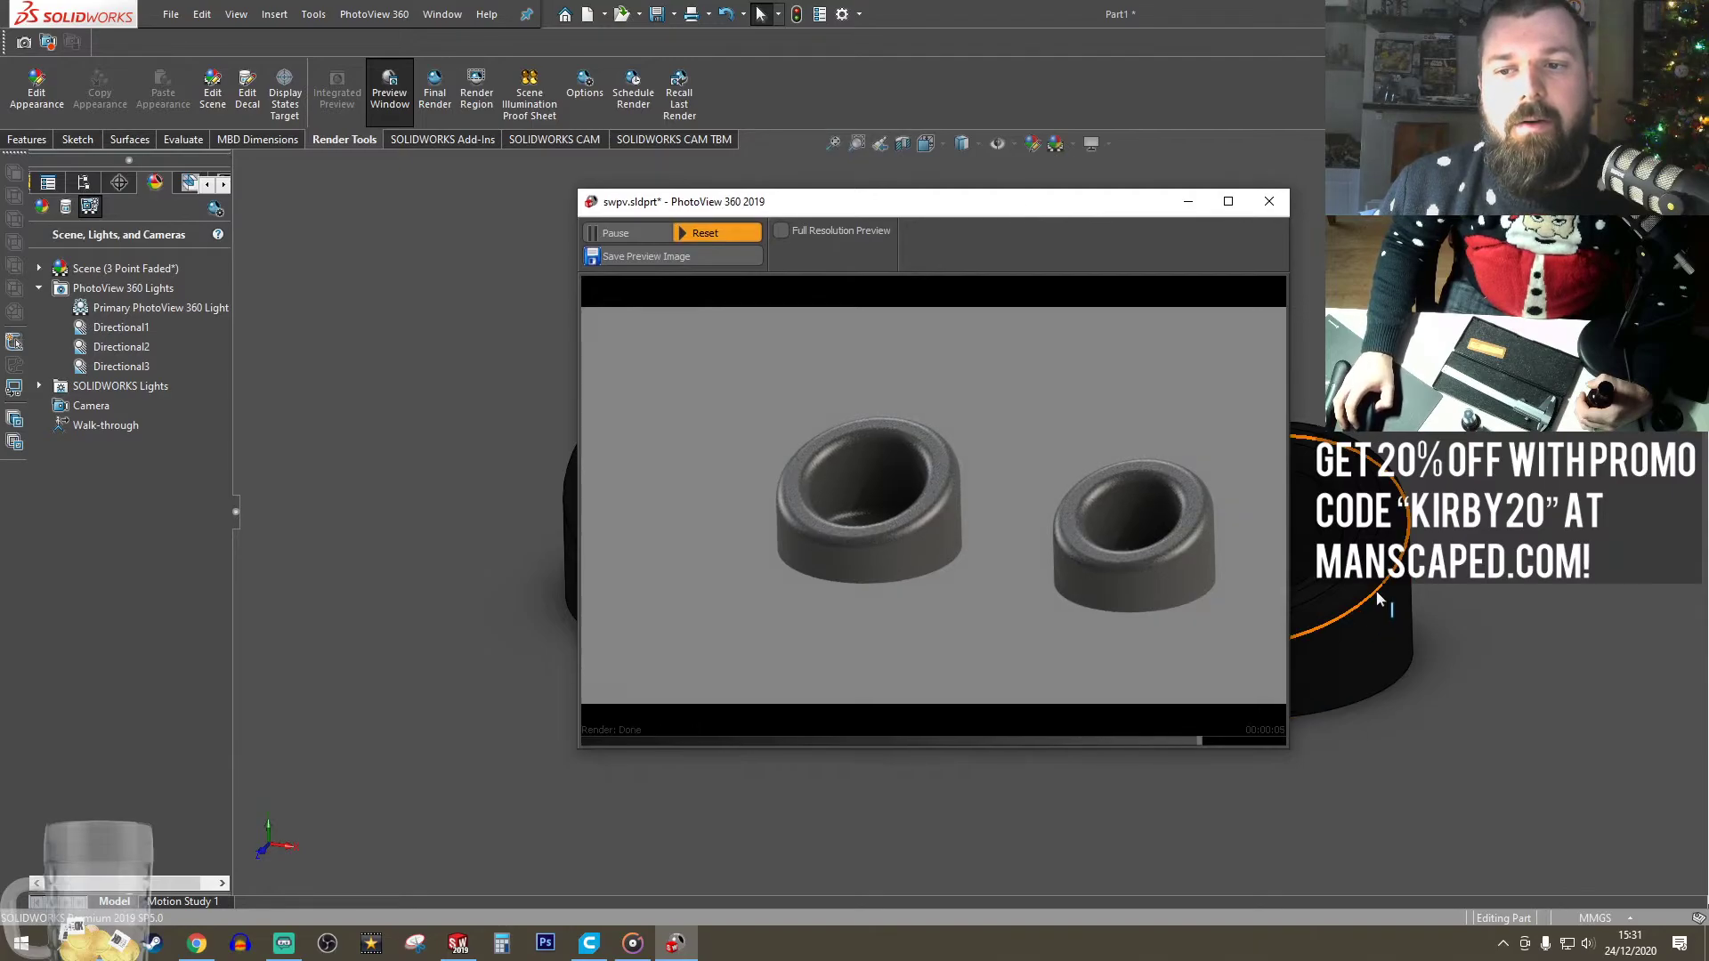
{"action": "left_click_drag", "start_coordinate": [1028, 202], "coordinate": [588, 148]}
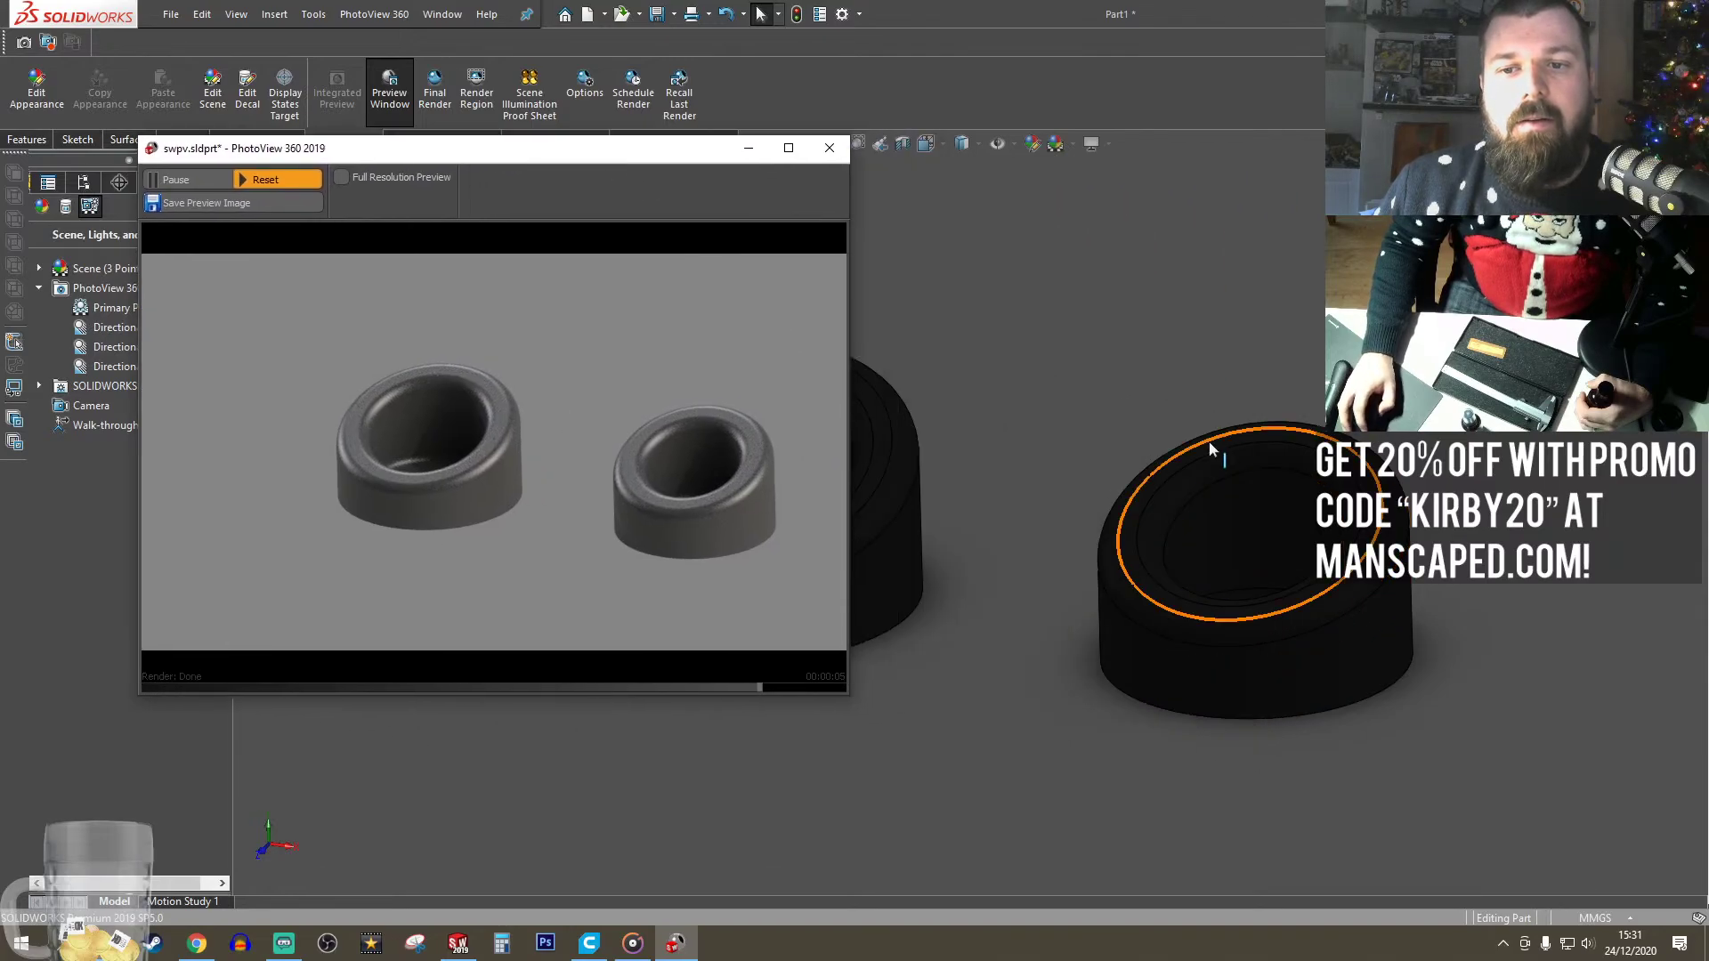
{"action": "left_click", "coordinate": [1057, 511]}
{"action": "scroll", "coordinate": [1049, 516], "scroll_direction": "up", "scroll_amount": 2}
{"action": "scroll", "coordinate": [1030, 506], "scroll_direction": "down", "scroll_amount": 4}
{"action": "scroll", "coordinate": [976, 534], "scroll_direction": "down", "scroll_amount": 2}
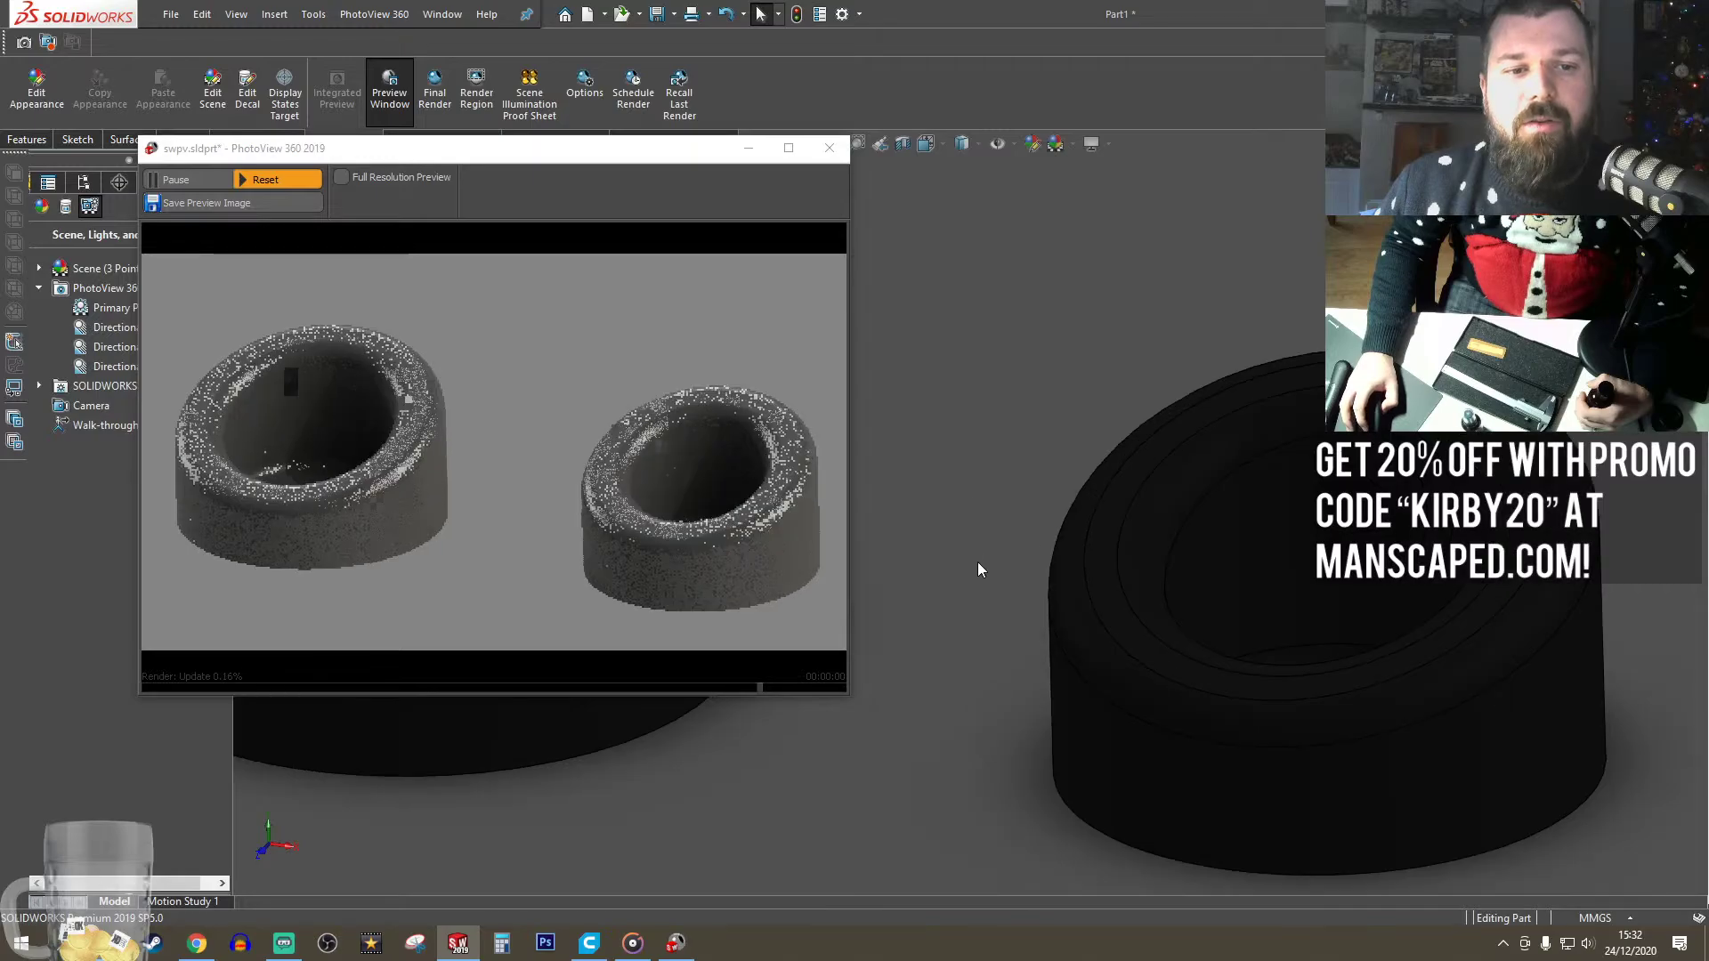
{"action": "scroll", "coordinate": [1029, 572], "scroll_direction": "up", "scroll_amount": 2}
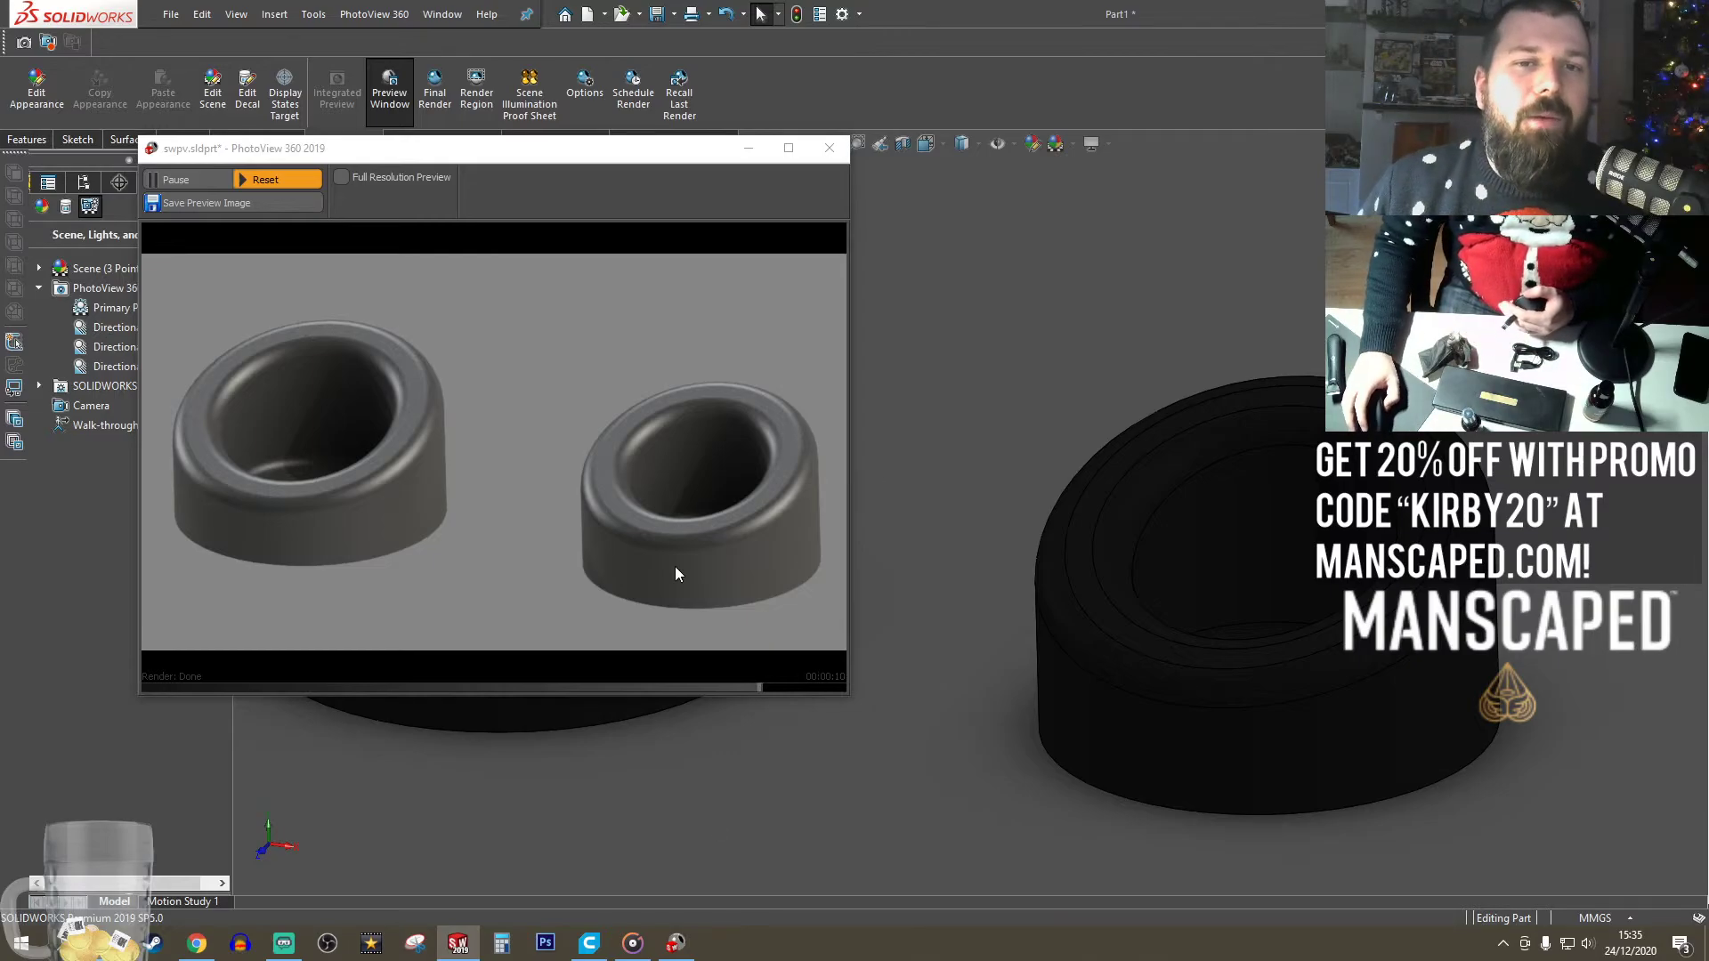
{"action": "left_click", "coordinate": [835, 150]}
{"action": "left_click", "coordinate": [835, 149]}
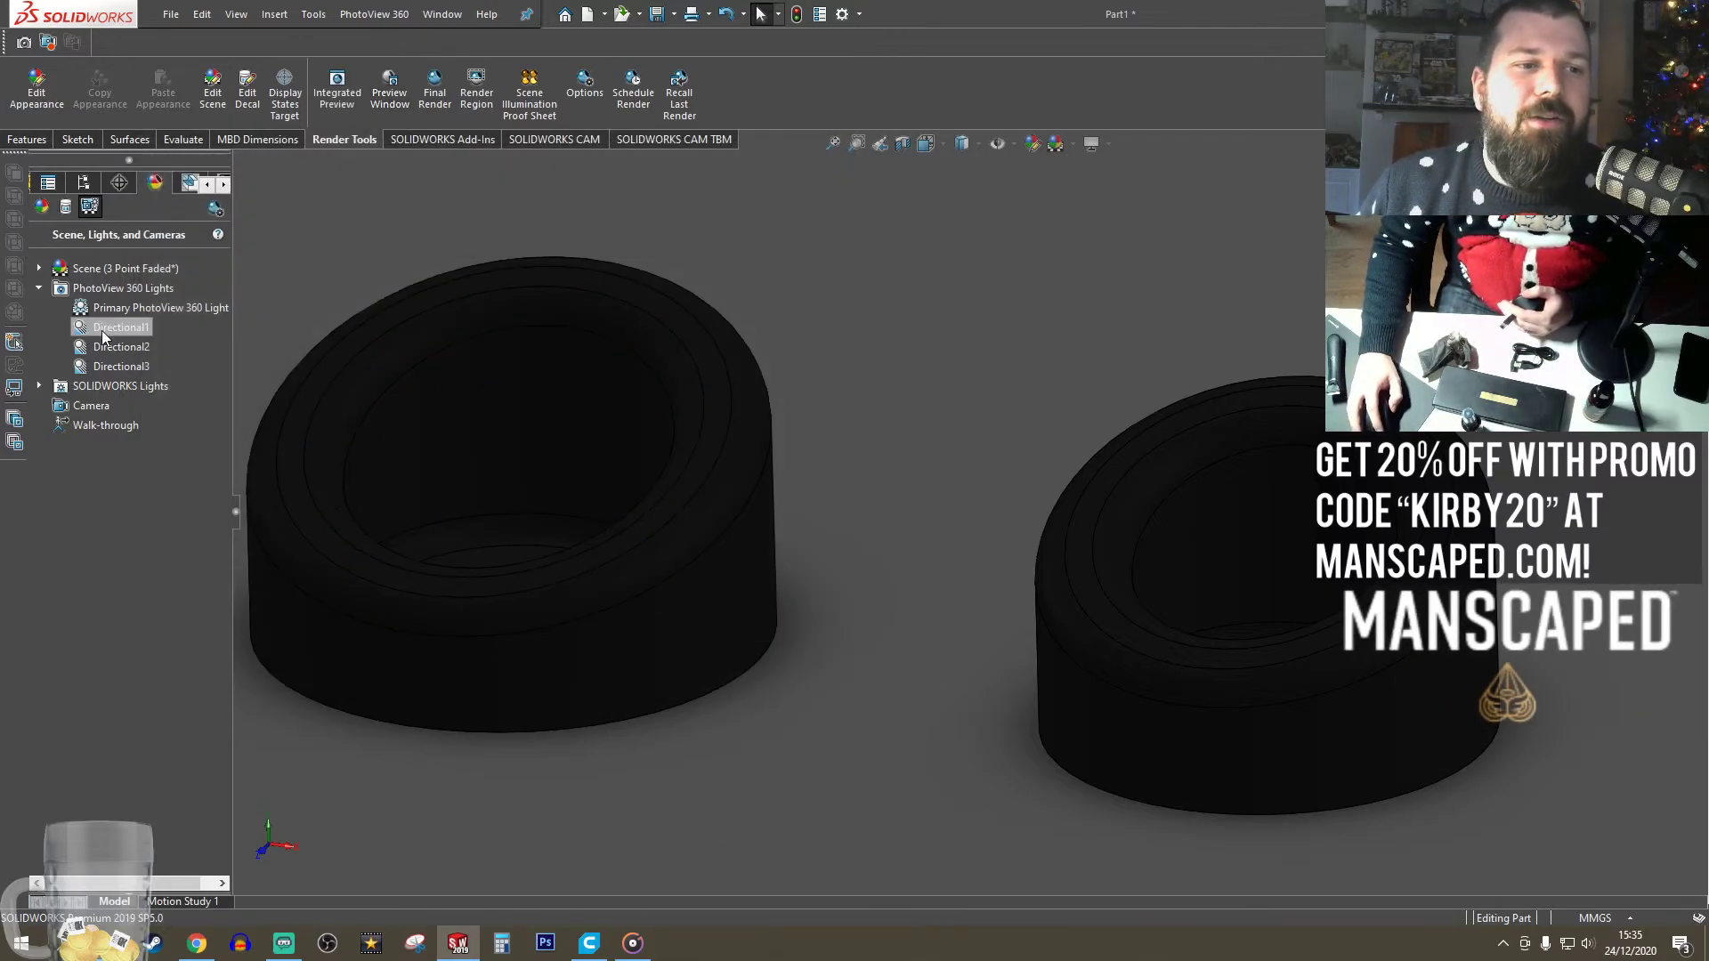
- Remove the black low gloss plastic appearance from both holder bodies
{"action": "left_click", "coordinate": [65, 206]}
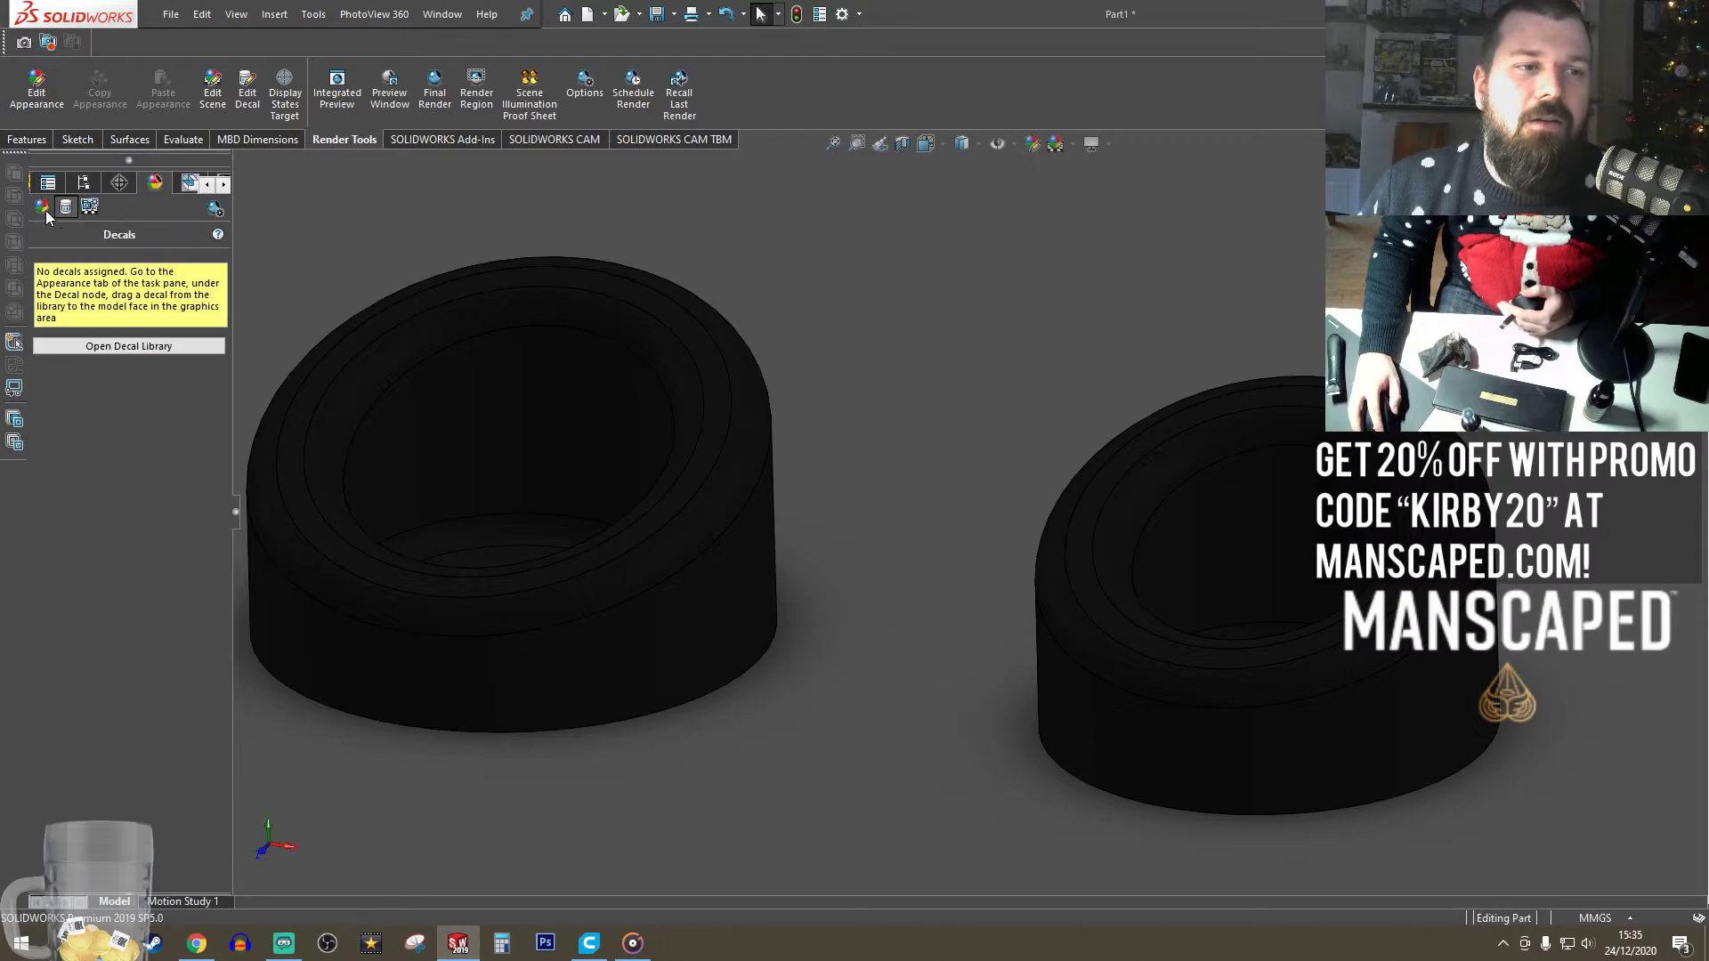
{"action": "left_click", "coordinate": [41, 206]}
{"action": "left_click", "coordinate": [103, 290]}
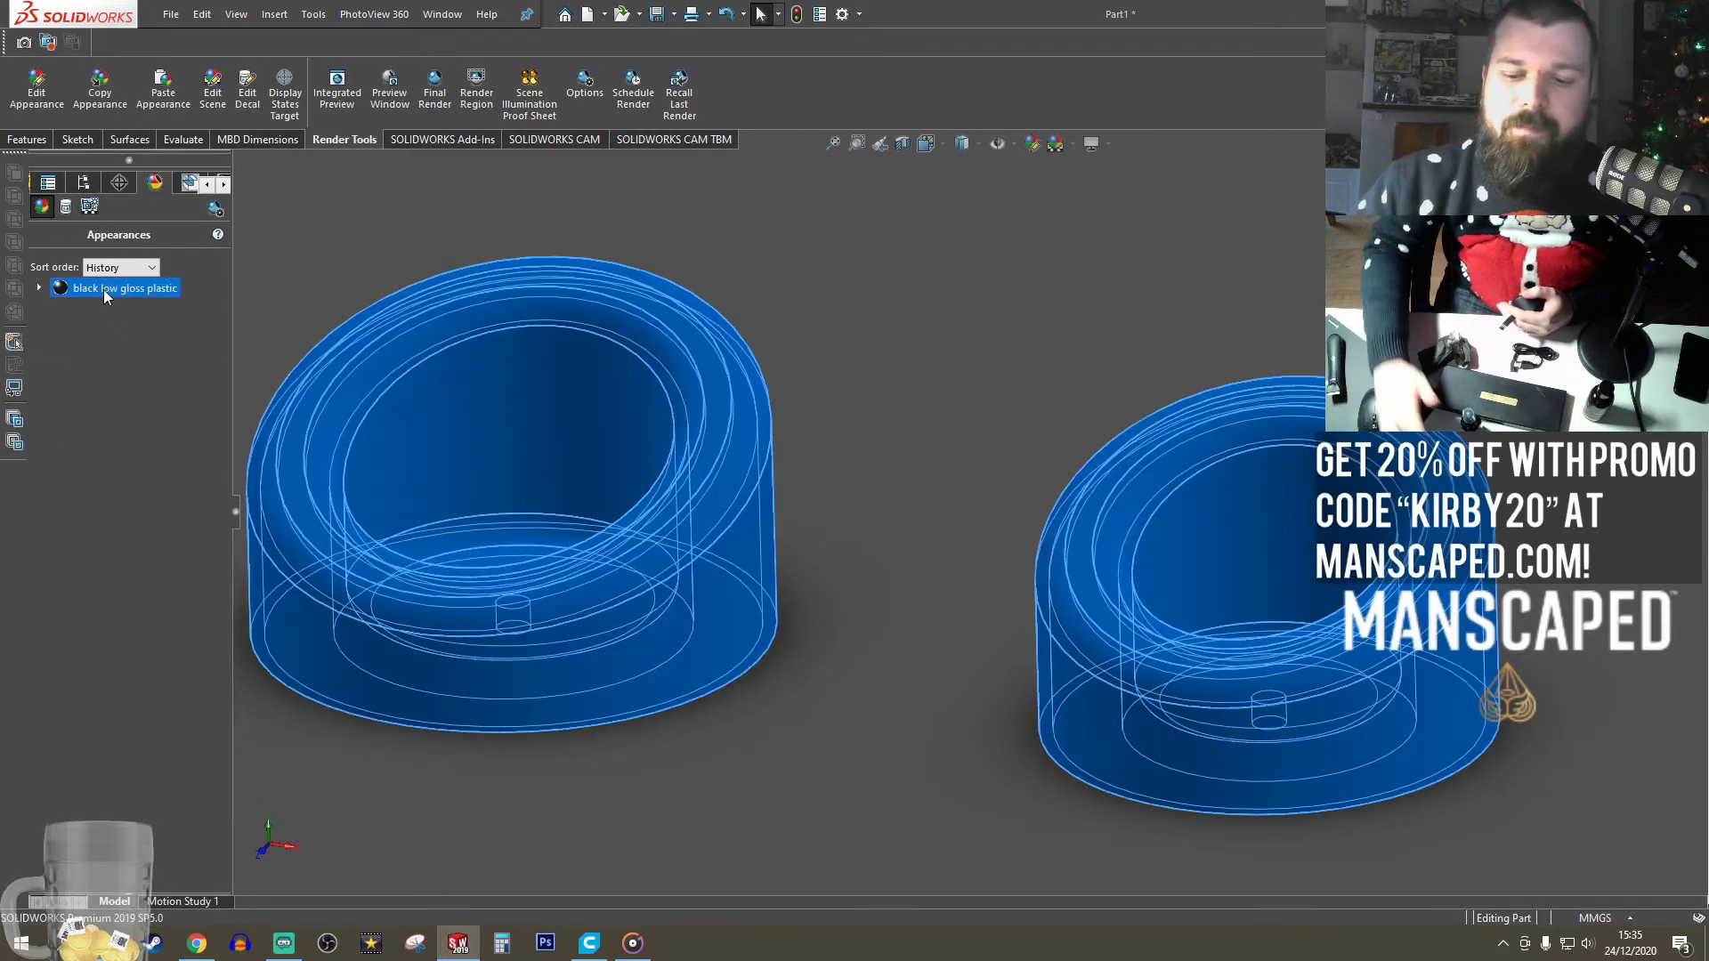
{"action": "key", "text": "Delete"}
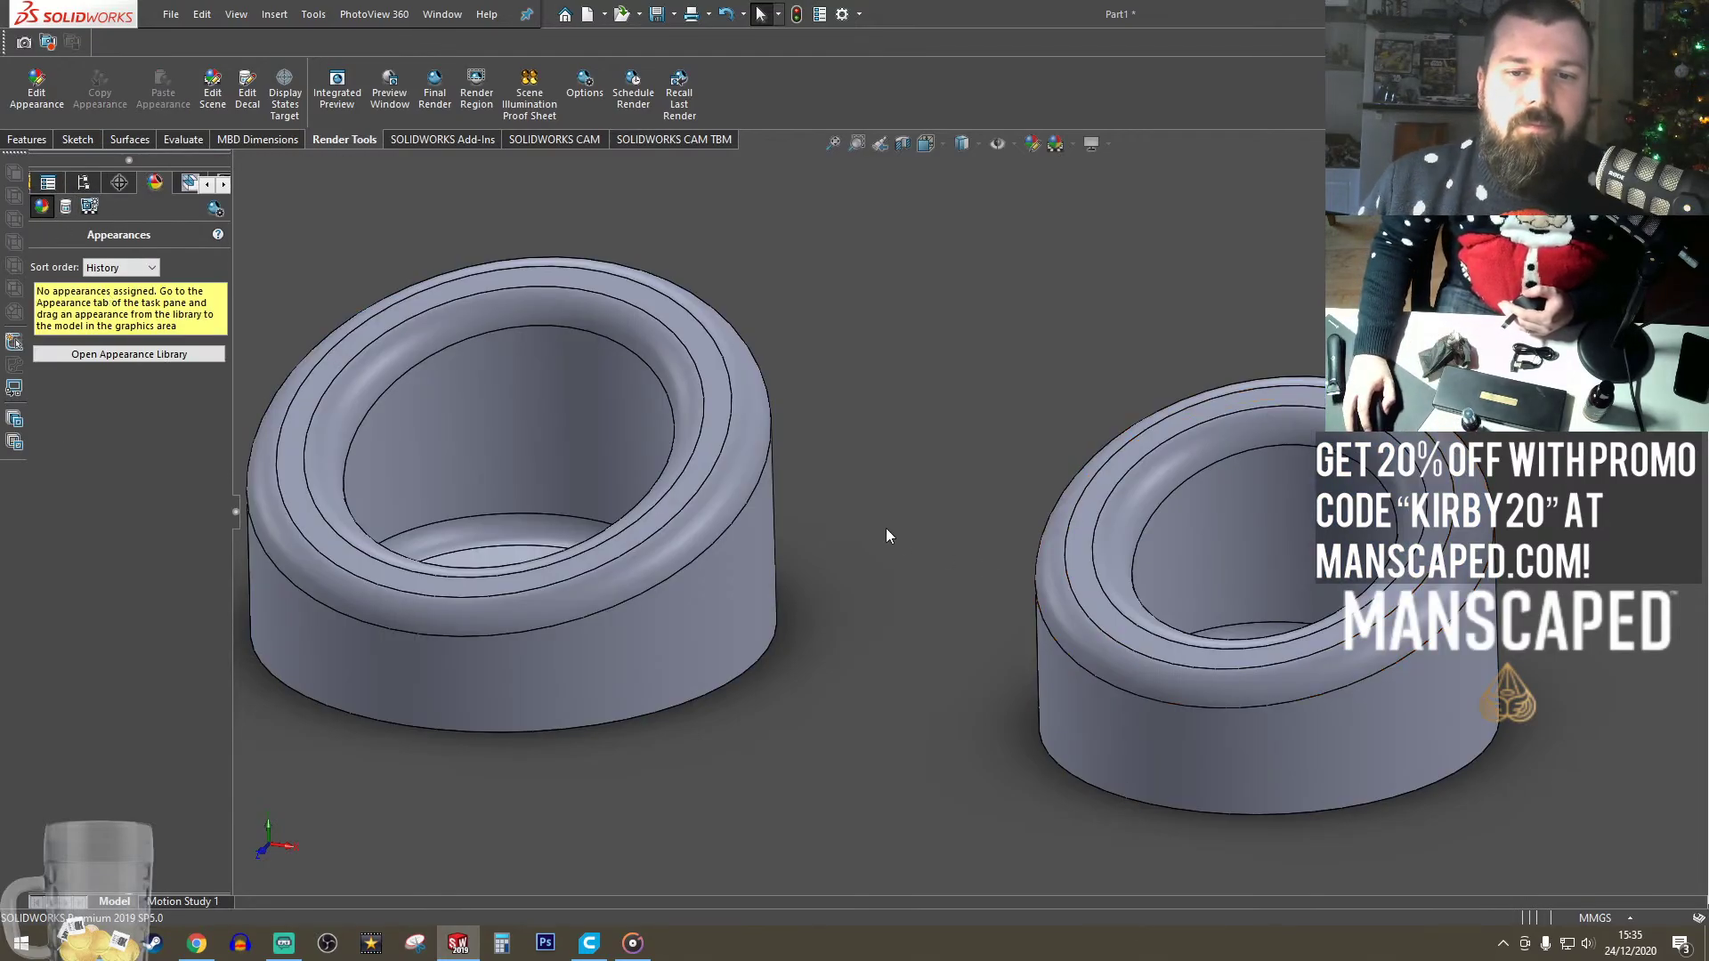
{"action": "scroll", "coordinate": [901, 597], "scroll_direction": "up", "scroll_amount": 5}
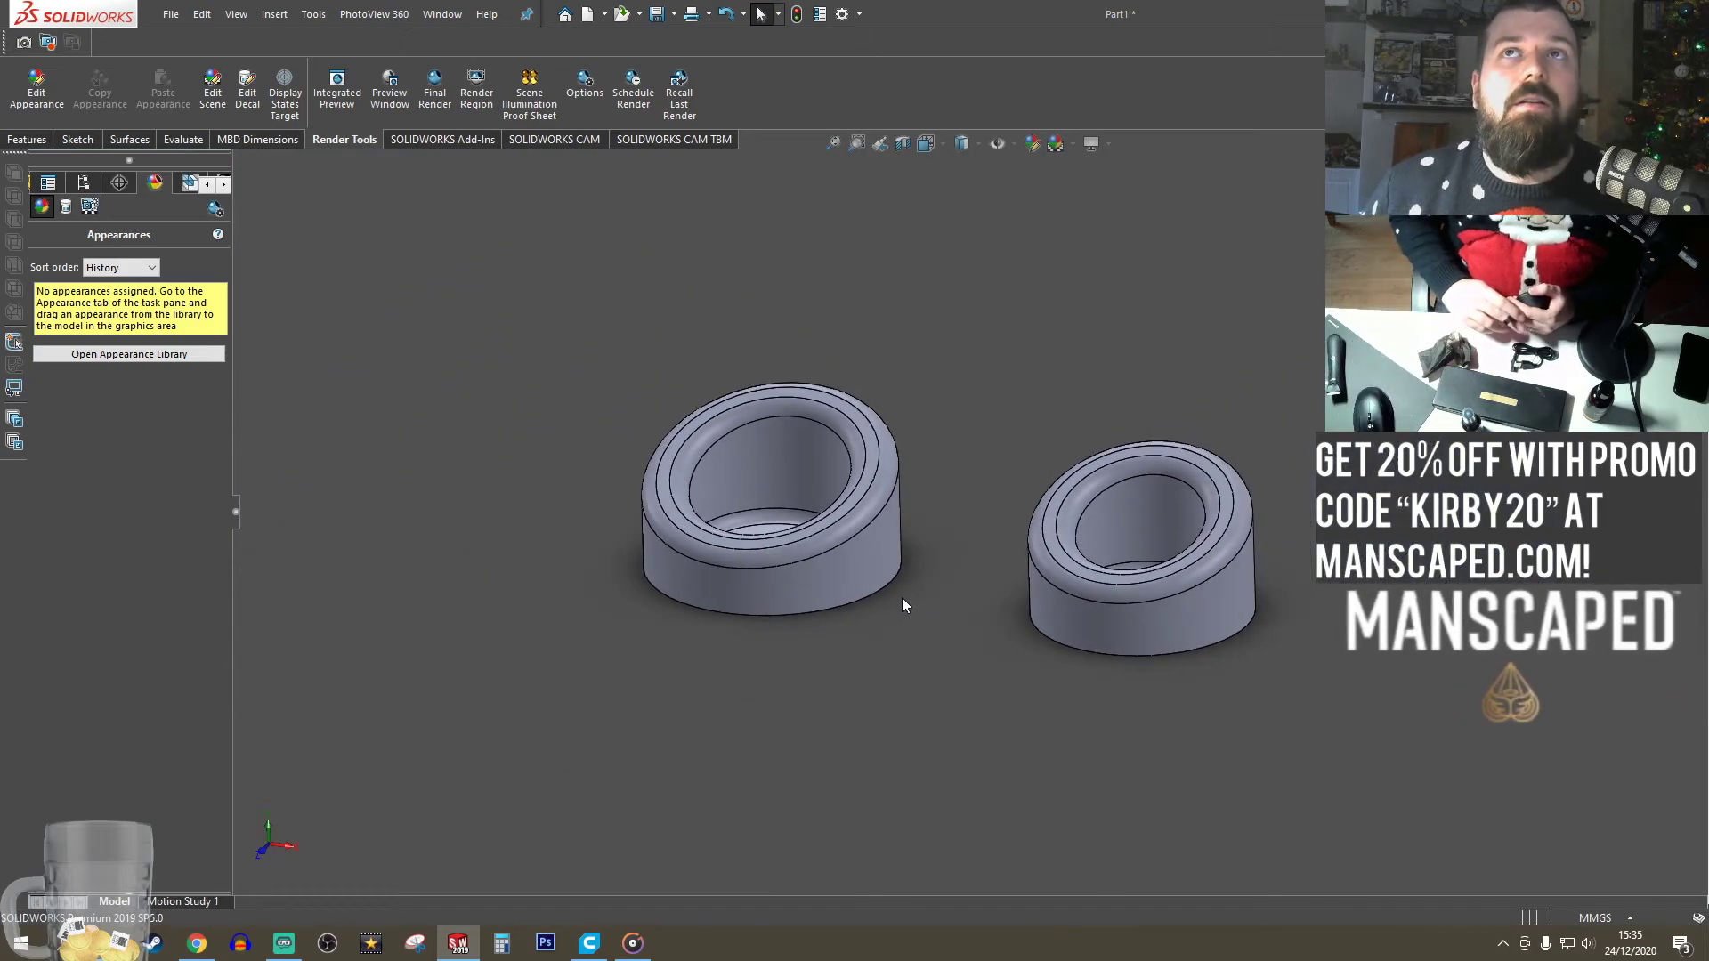
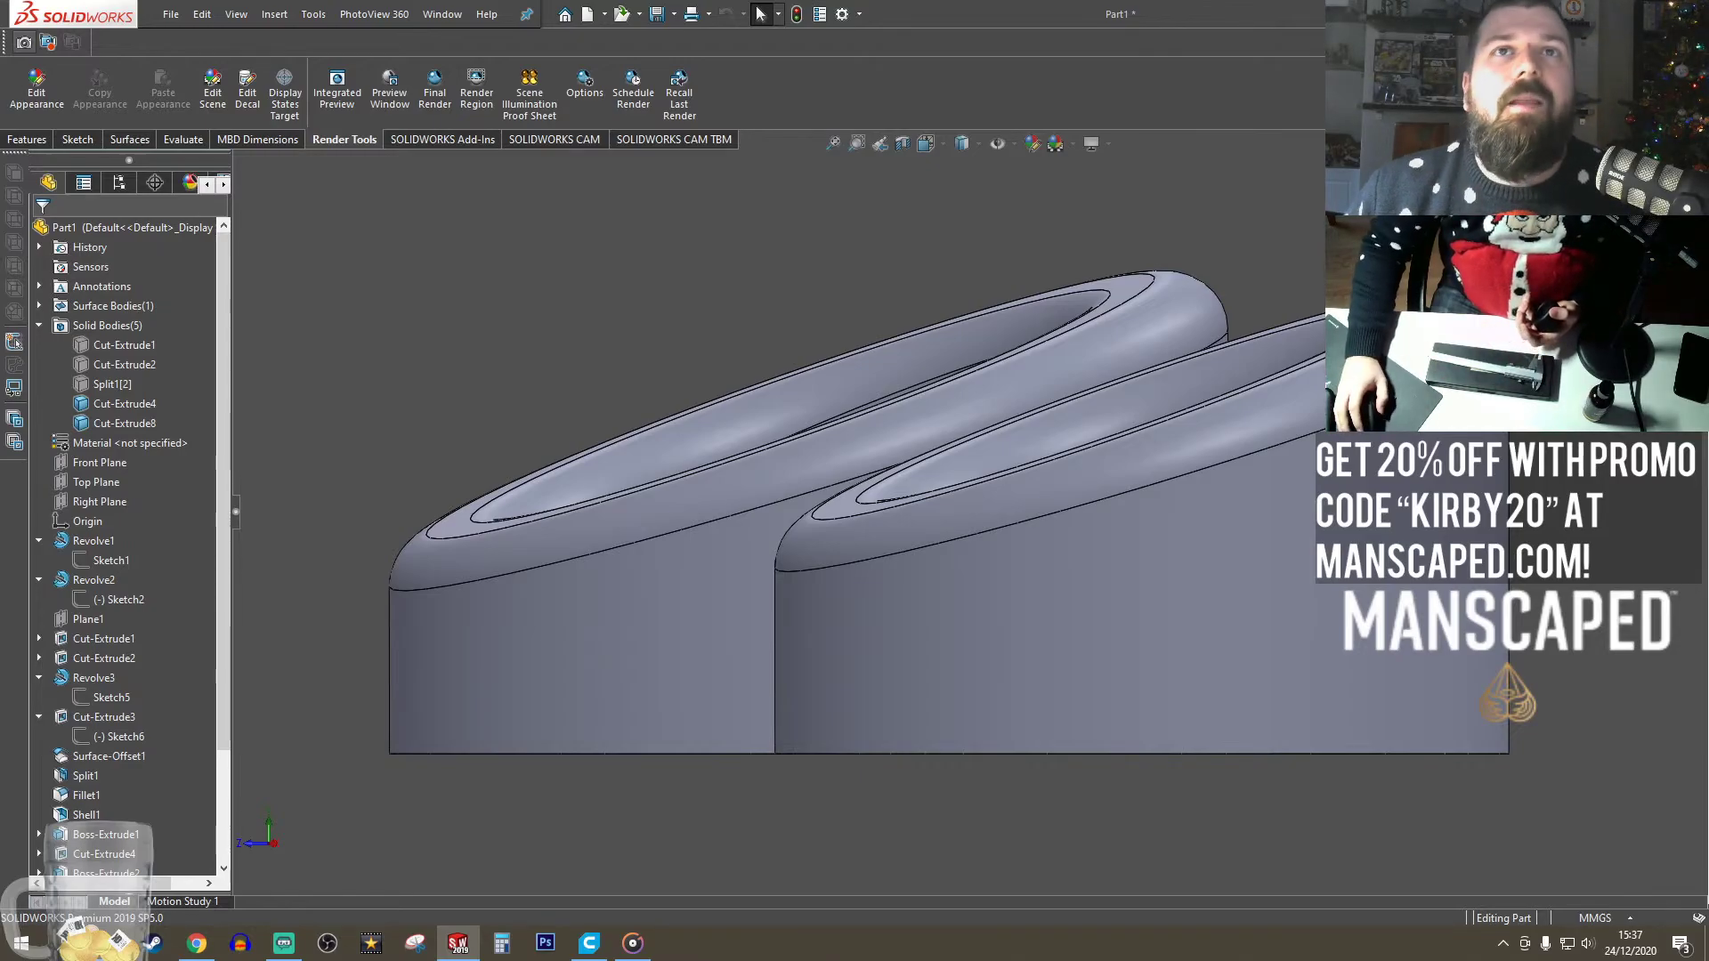
- Examine the hollow undersides, sloped rims and bottle recesses of both holders from several angles
{"action": "left_click", "coordinate": [796, 693]}
{"action": "middle_click_drag", "start_coordinate": [803, 552], "coordinate": [1000, 528]}
{"action": "scroll", "coordinate": [814, 585], "scroll_direction": "up", "scroll_amount": 5}
{"action": "scroll", "coordinate": [892, 718], "scroll_direction": "up", "scroll_amount": 2}
{"action": "scroll", "coordinate": [1088, 371], "scroll_direction": "down", "scroll_amount": 3}
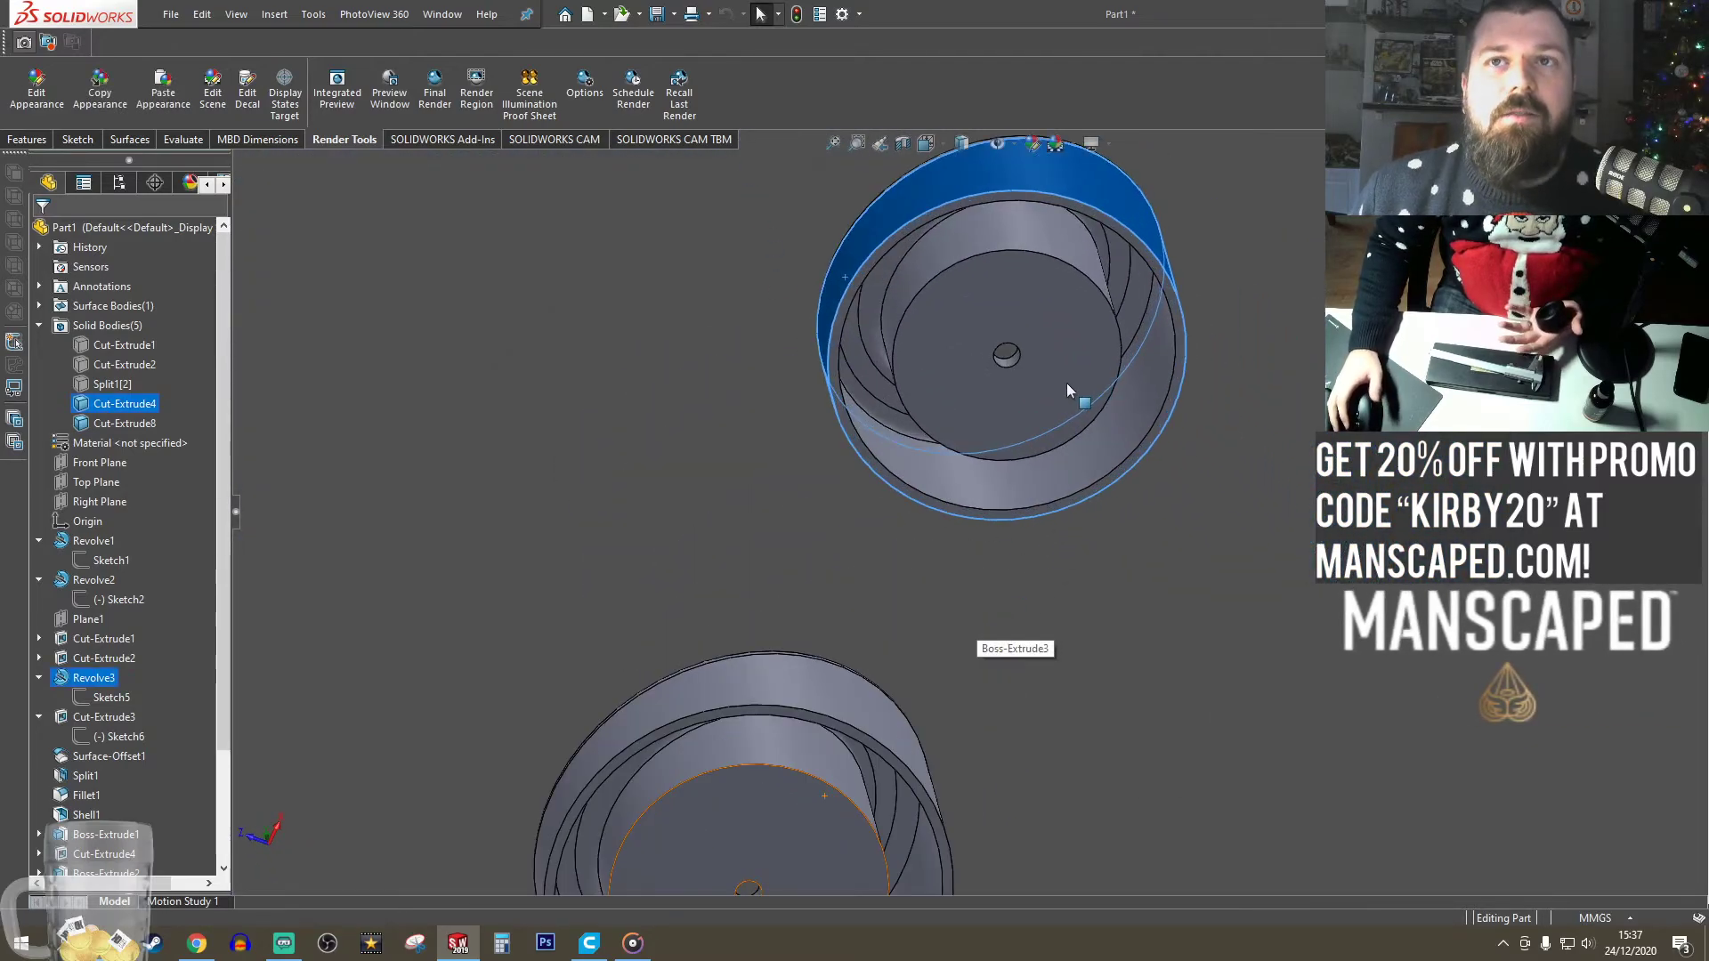
{"action": "middle_click_drag", "start_coordinate": [1067, 389], "coordinate": [995, 679]}
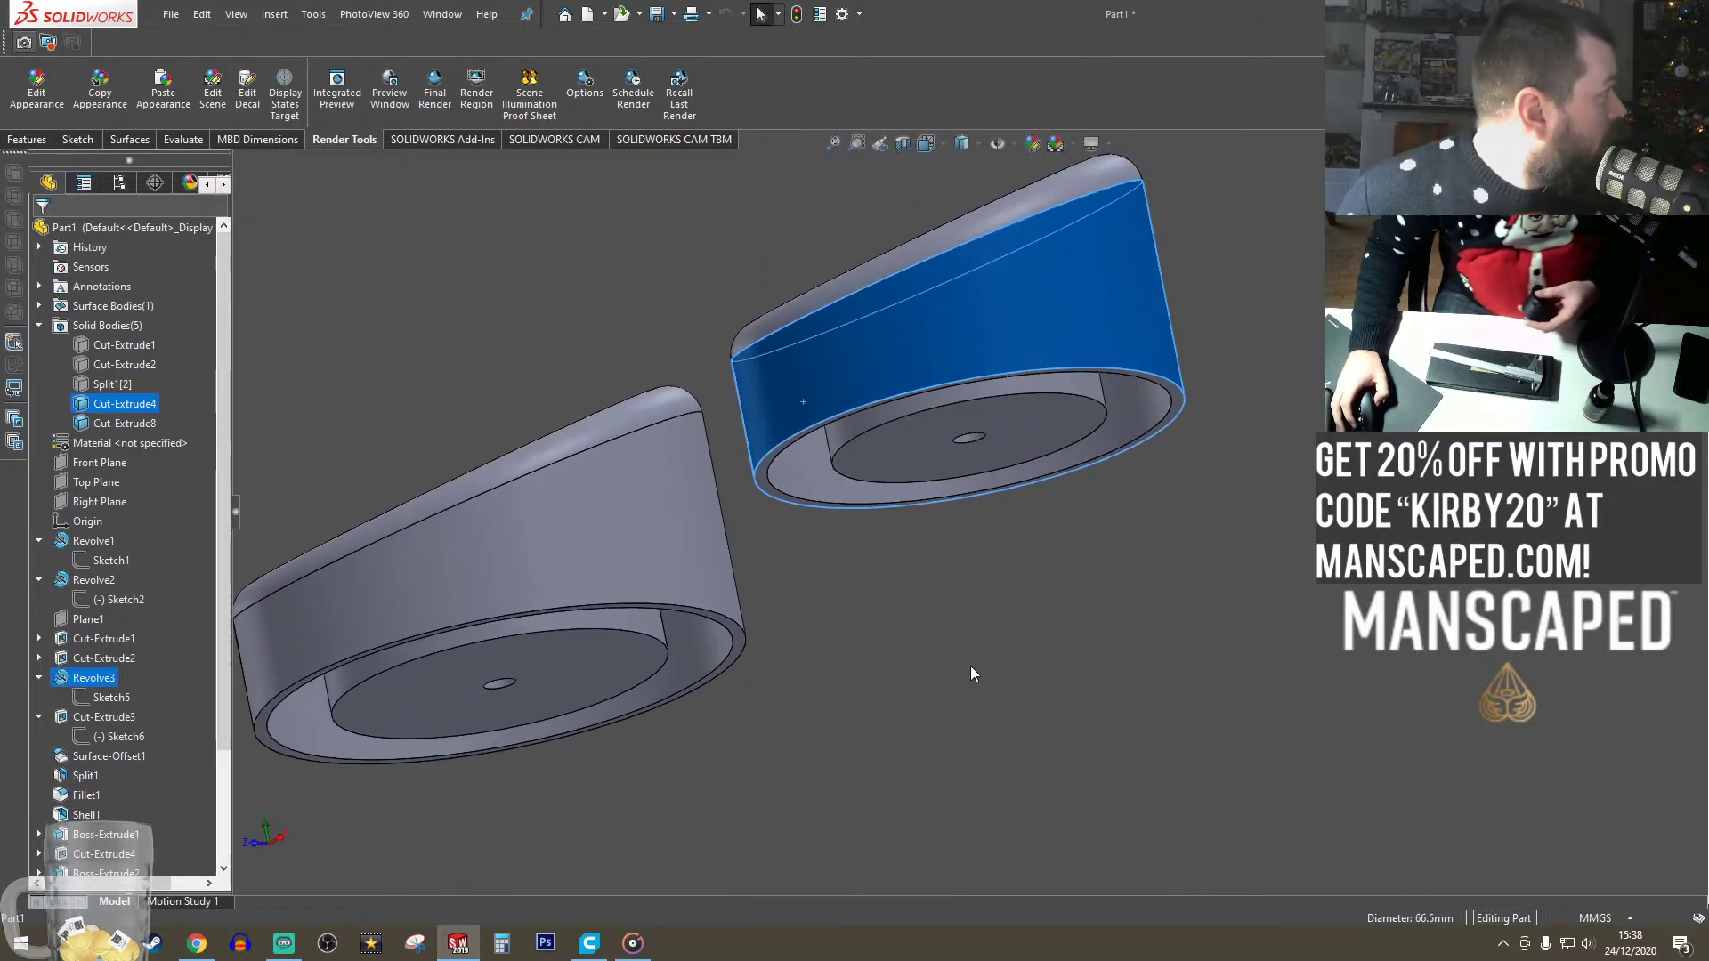
{"action": "middle_click_drag", "start_coordinate": [948, 577], "coordinate": [1053, 463]}
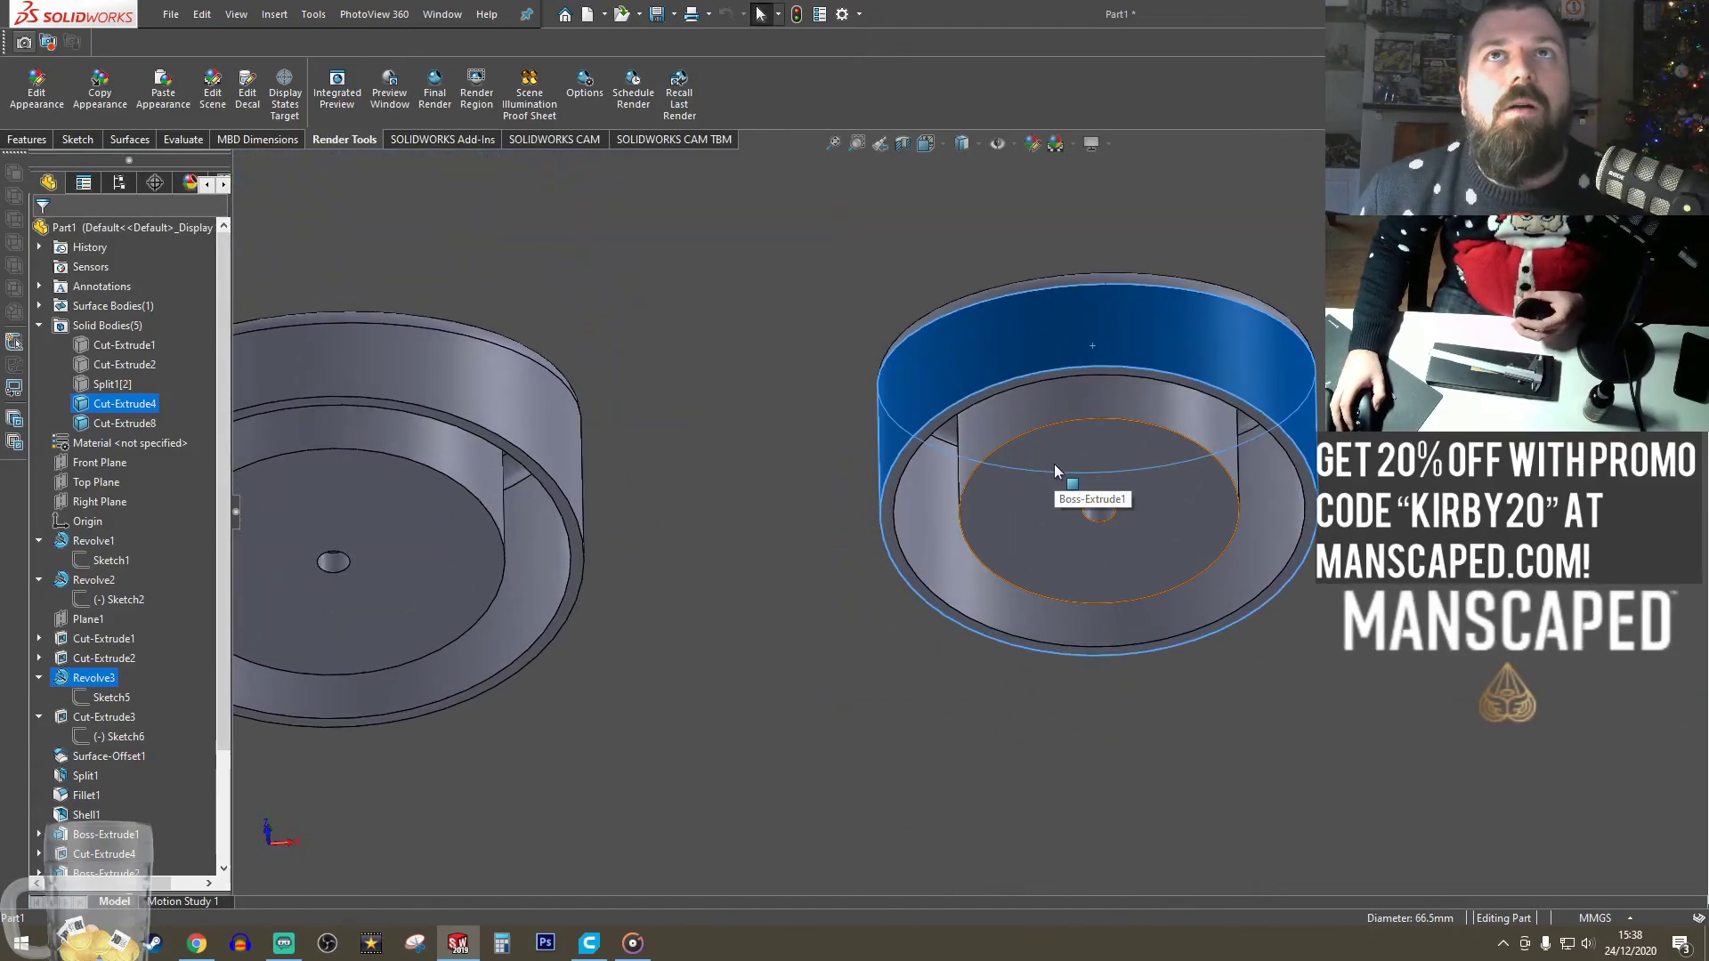
{"action": "middle_click_drag", "start_coordinate": [1055, 471], "coordinate": [977, 567]}
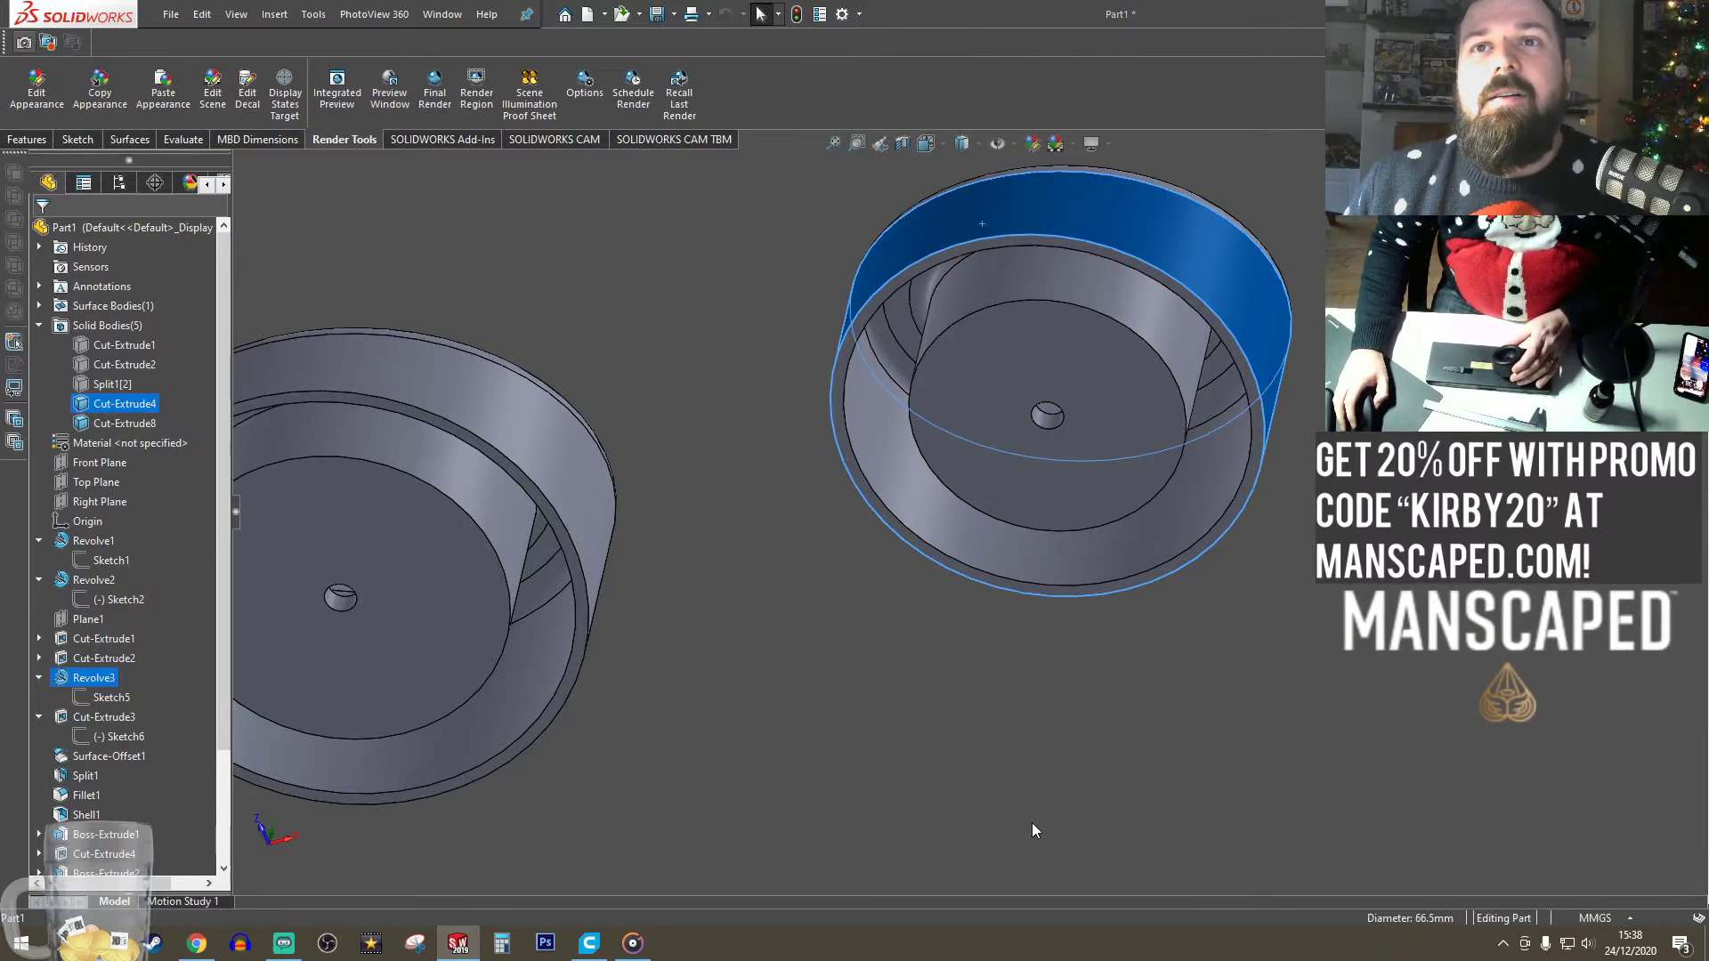
{"action": "scroll", "coordinate": [740, 436], "scroll_direction": "up", "scroll_amount": 1}
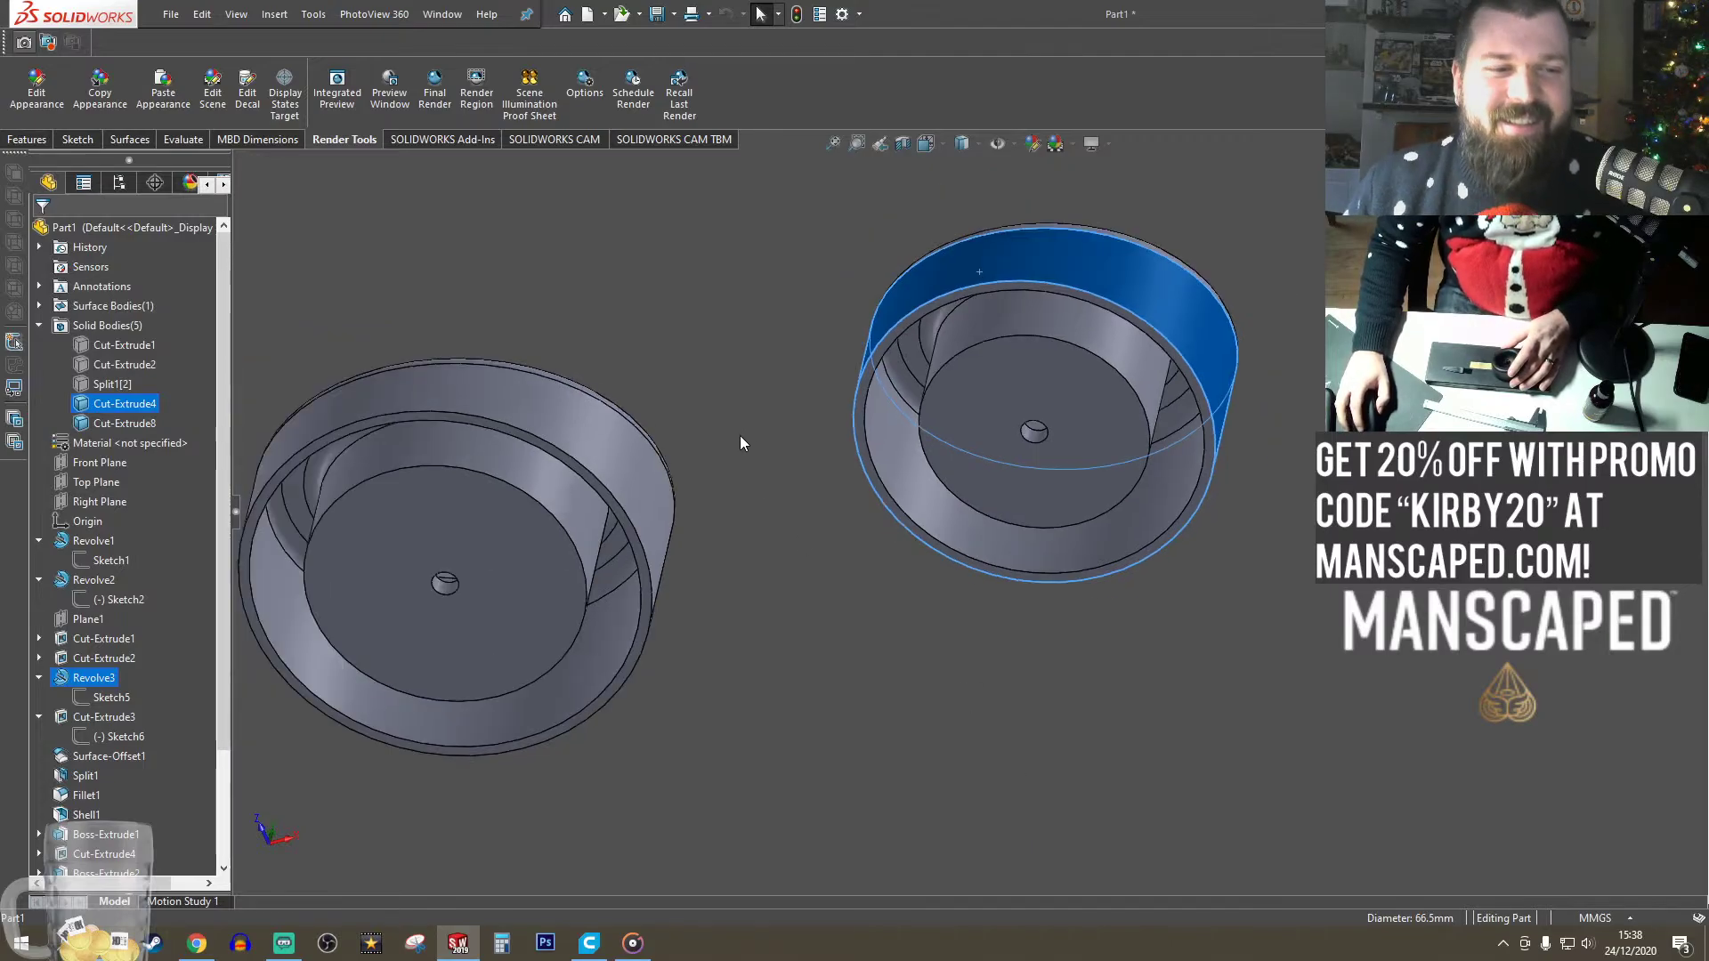
{"action": "scroll", "coordinate": [798, 456], "scroll_direction": "down", "scroll_amount": 5}
{"action": "scroll", "coordinate": [1013, 473], "scroll_direction": "up", "scroll_amount": 10}
{"action": "middle_click_drag", "start_coordinate": [1013, 473], "coordinate": [1175, 668]}
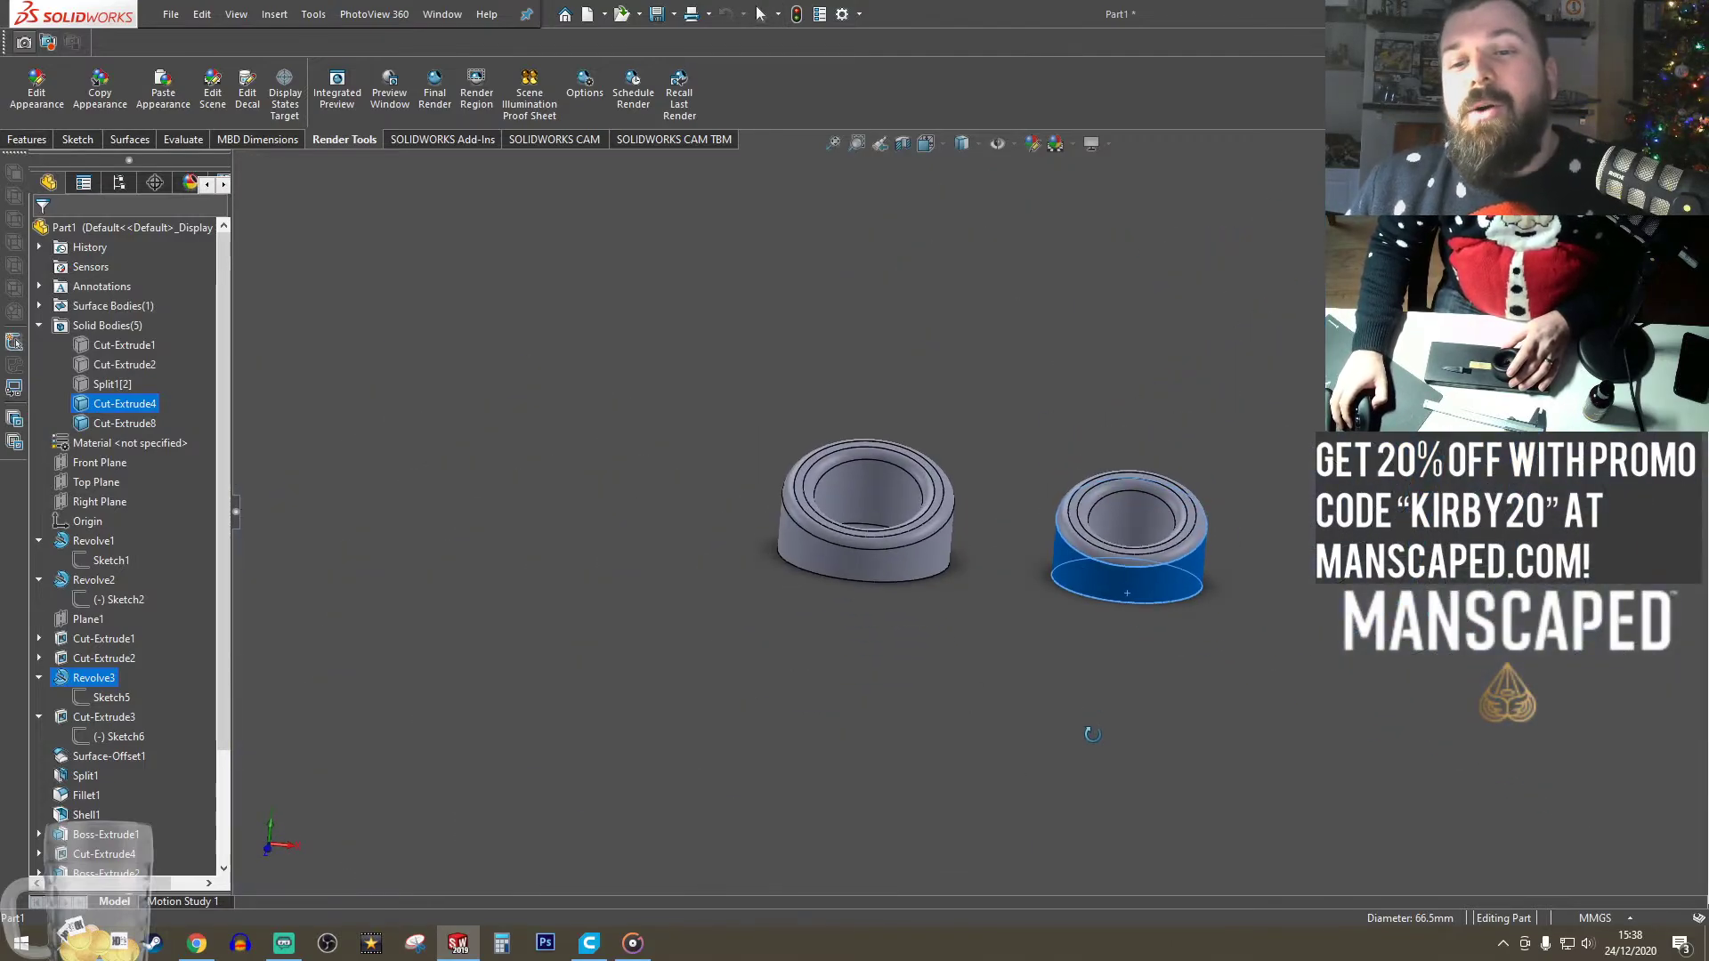
{"action": "left_click", "coordinate": [1196, 693]}
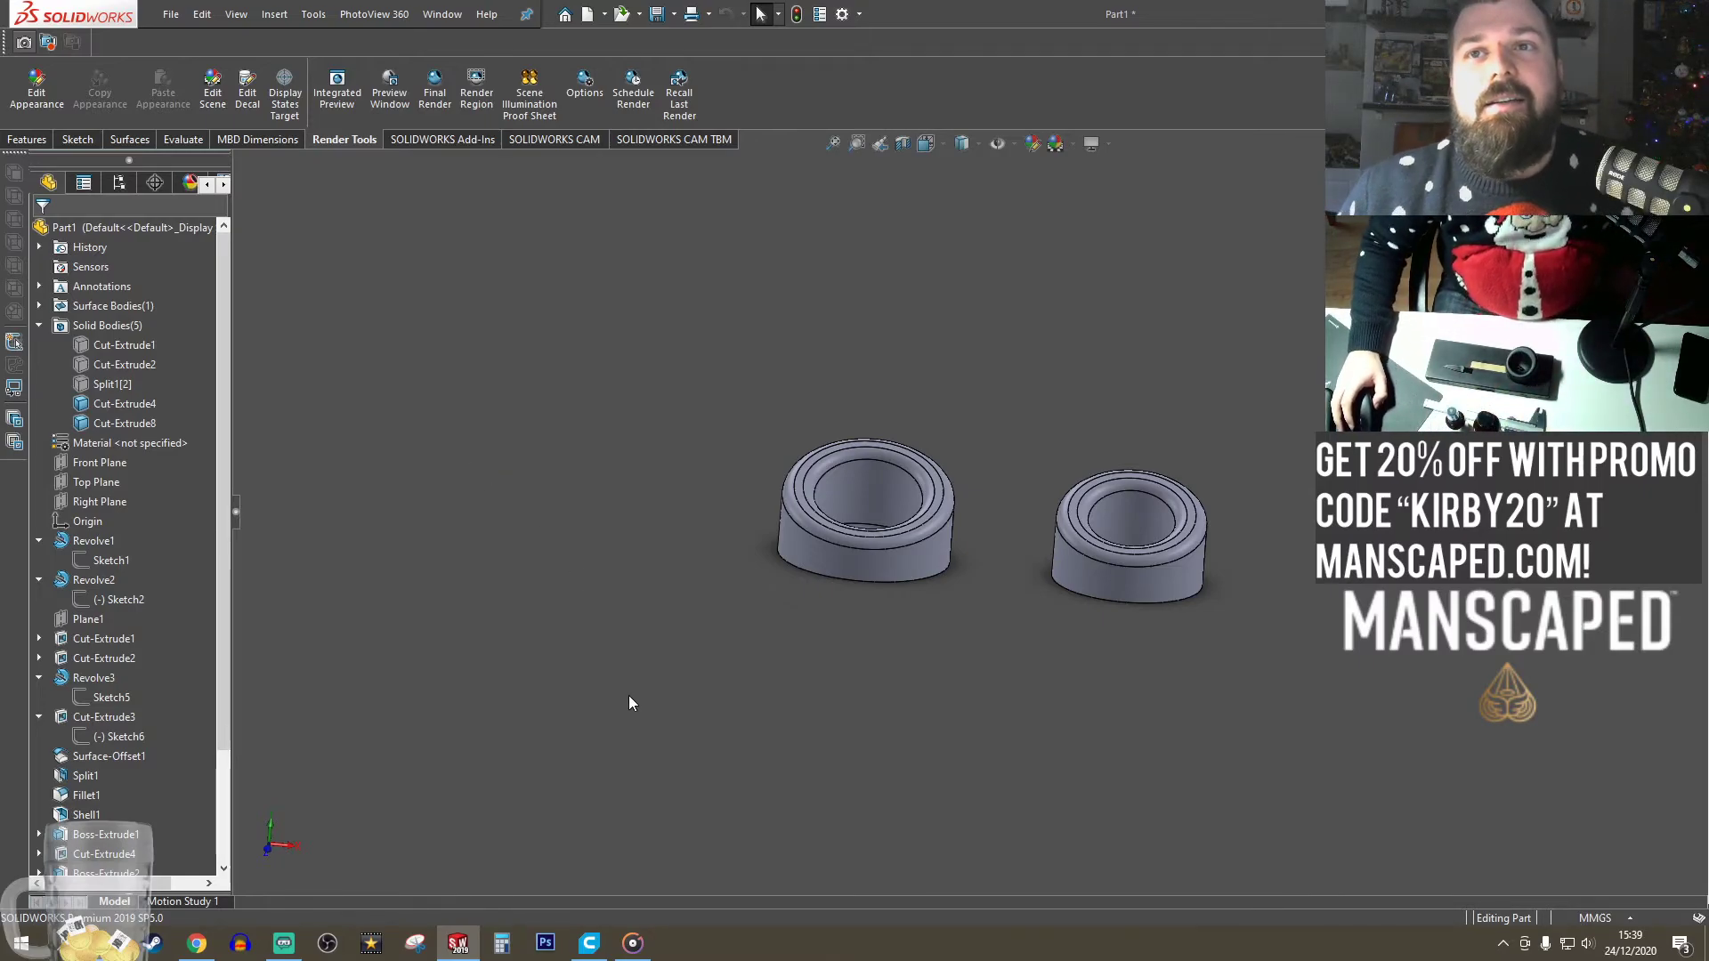
{"action": "scroll", "coordinate": [1104, 531], "scroll_direction": "up", "scroll_amount": 4}
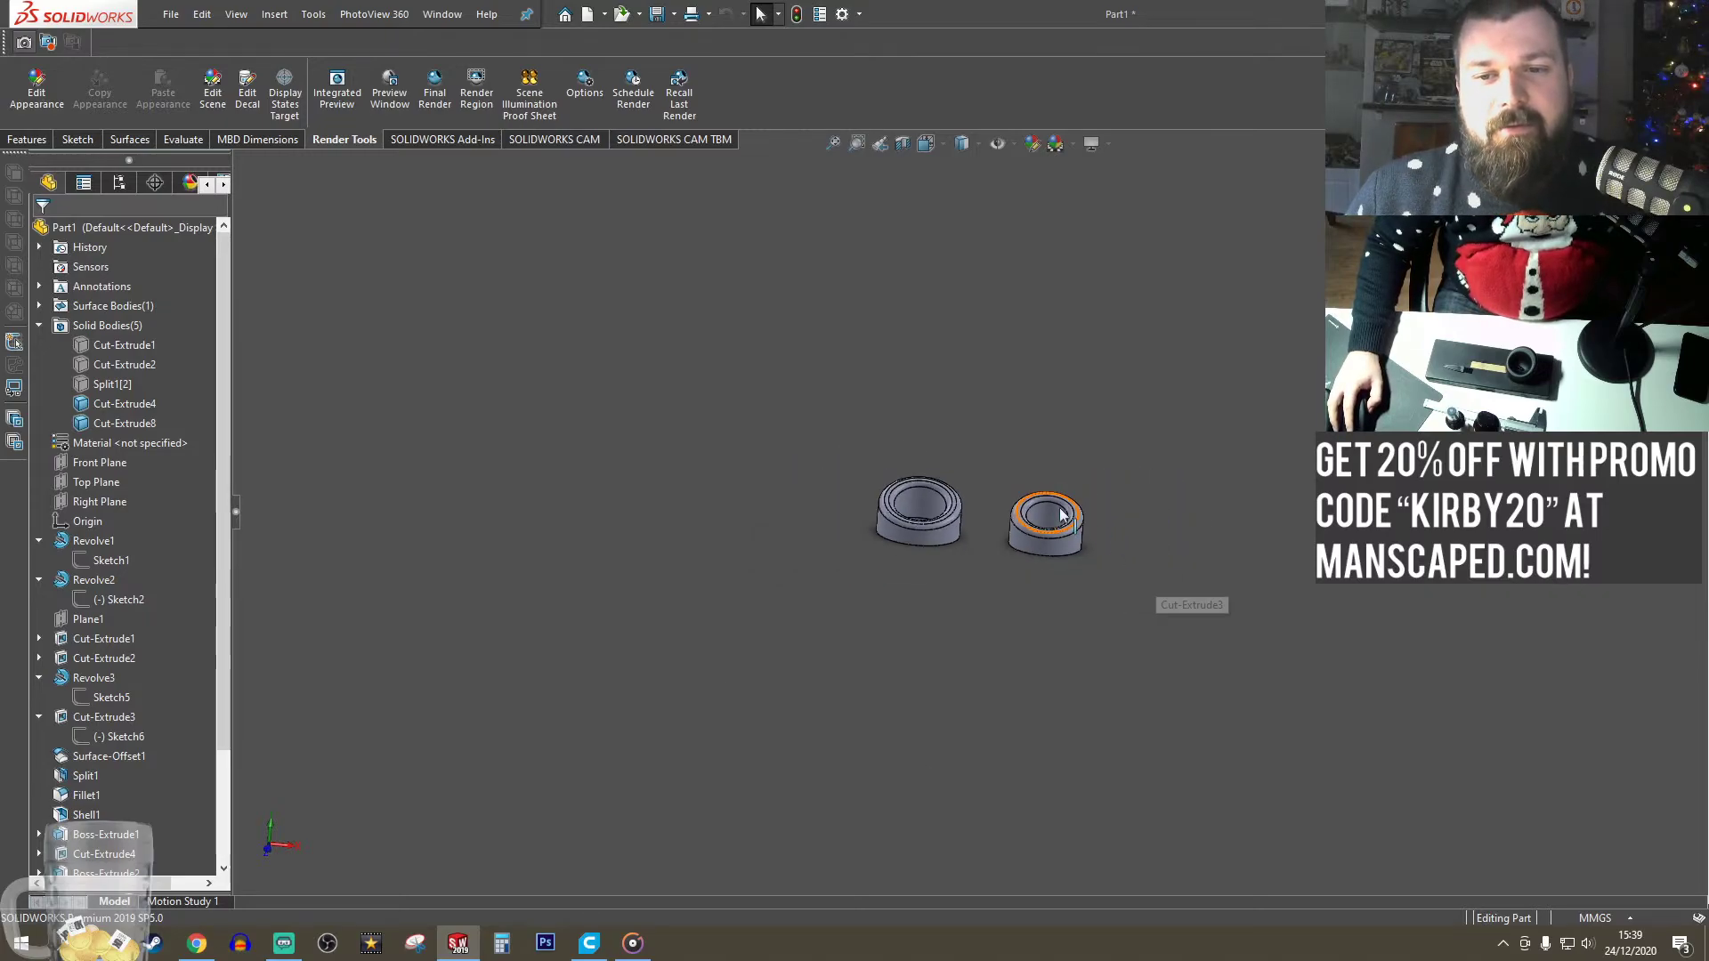
{"action": "scroll", "coordinate": [1062, 513], "scroll_direction": "down", "scroll_amount": 7}
{"action": "left_click", "coordinate": [991, 613]}
{"action": "right_click_drag", "start_coordinate": [984, 624], "coordinate": [953, 704]}
{"action": "middle_click_drag", "start_coordinate": [904, 479], "coordinate": [970, 452]}
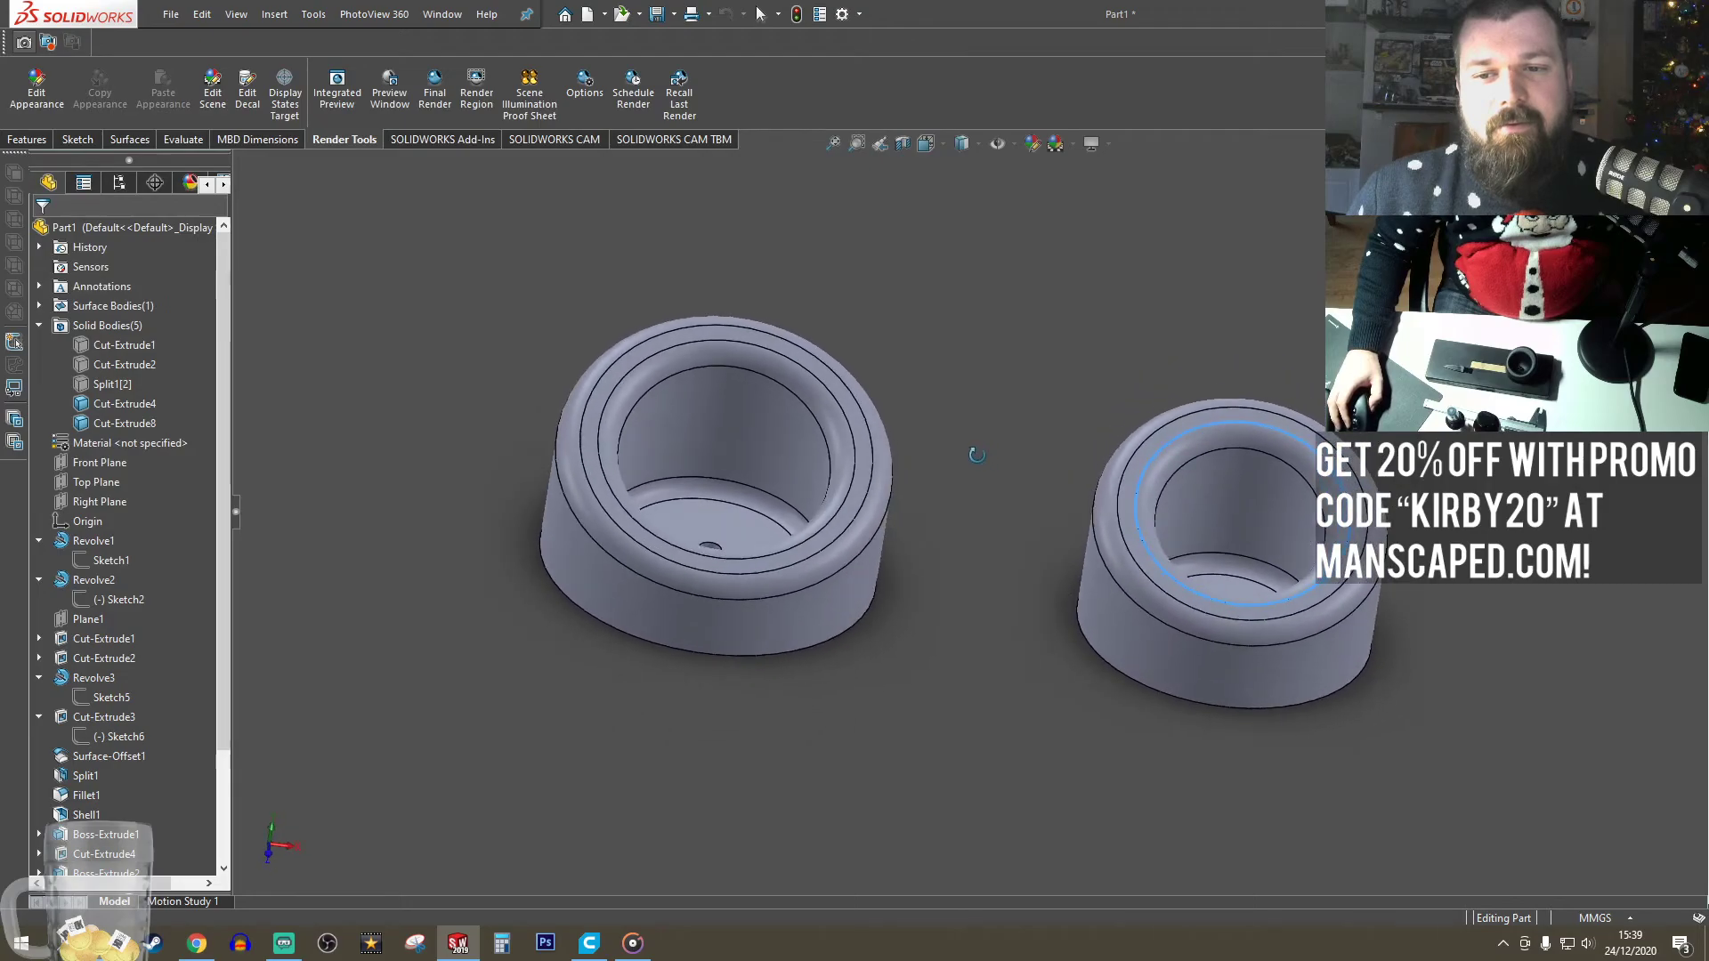
{"action": "scroll", "coordinate": [1262, 600], "scroll_direction": "up", "scroll_amount": 5}
{"action": "scroll", "coordinate": [1265, 600], "scroll_direction": "down", "scroll_amount": 3}
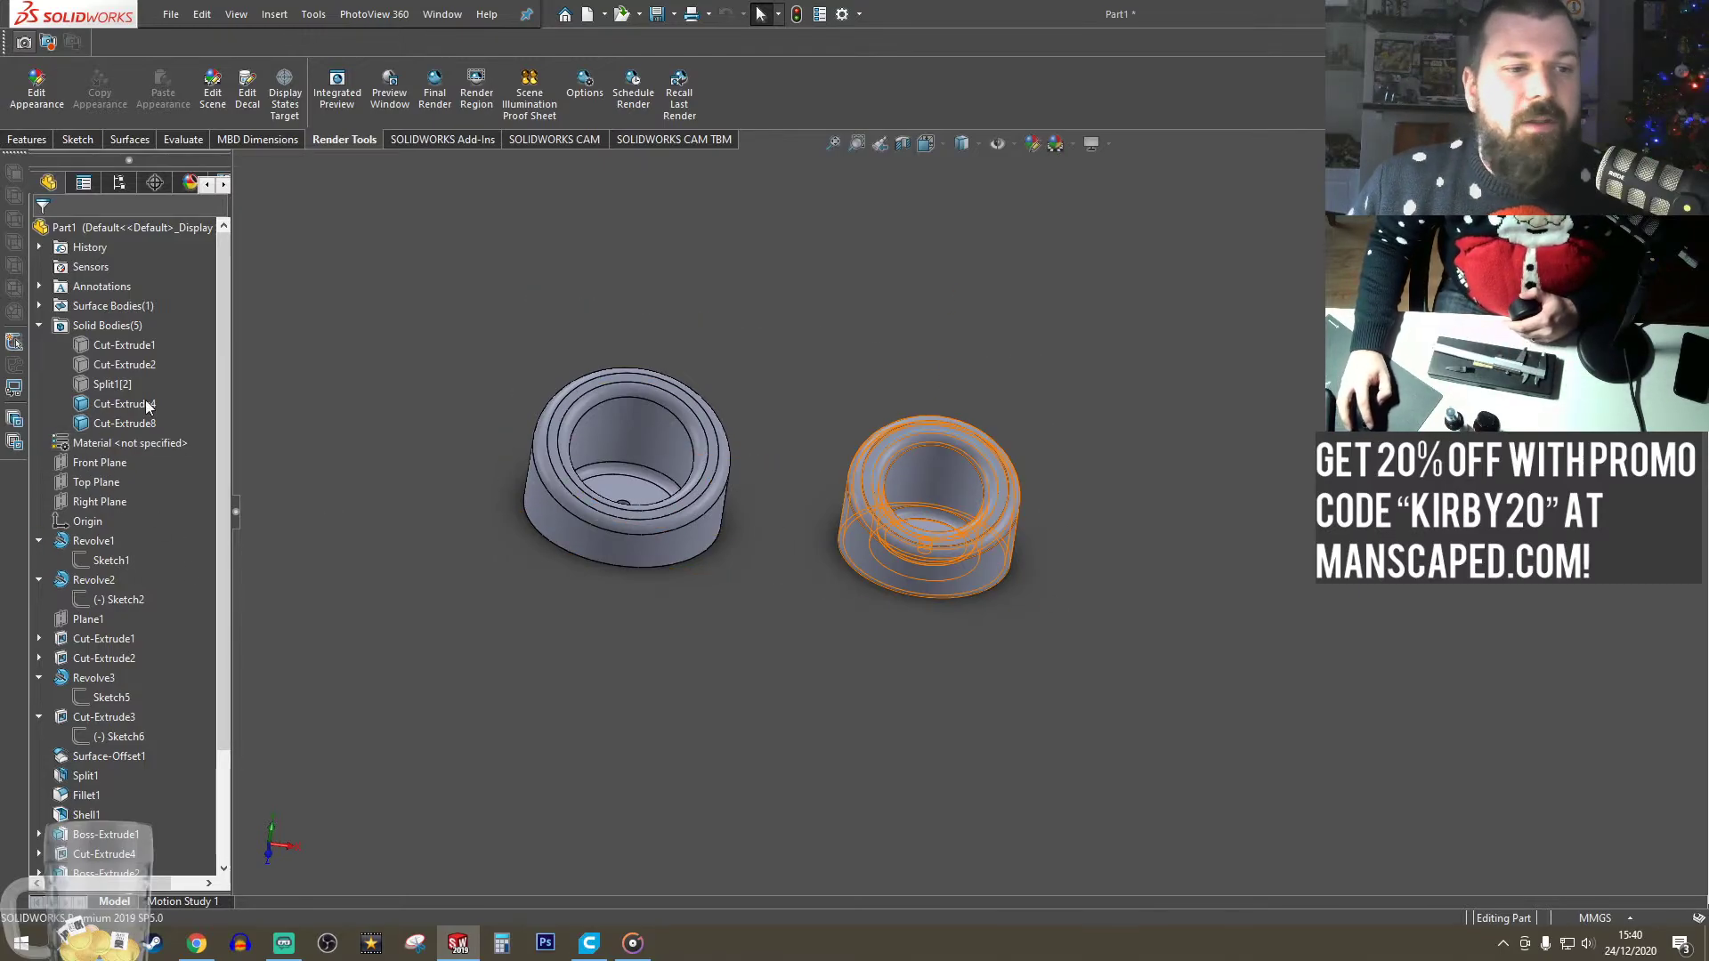
- Start a new sketch on the Top Plane, viewed from the top around the smaller holder
{"action": "left_click", "coordinate": [101, 462]}
{"action": "key", "text": "space"}
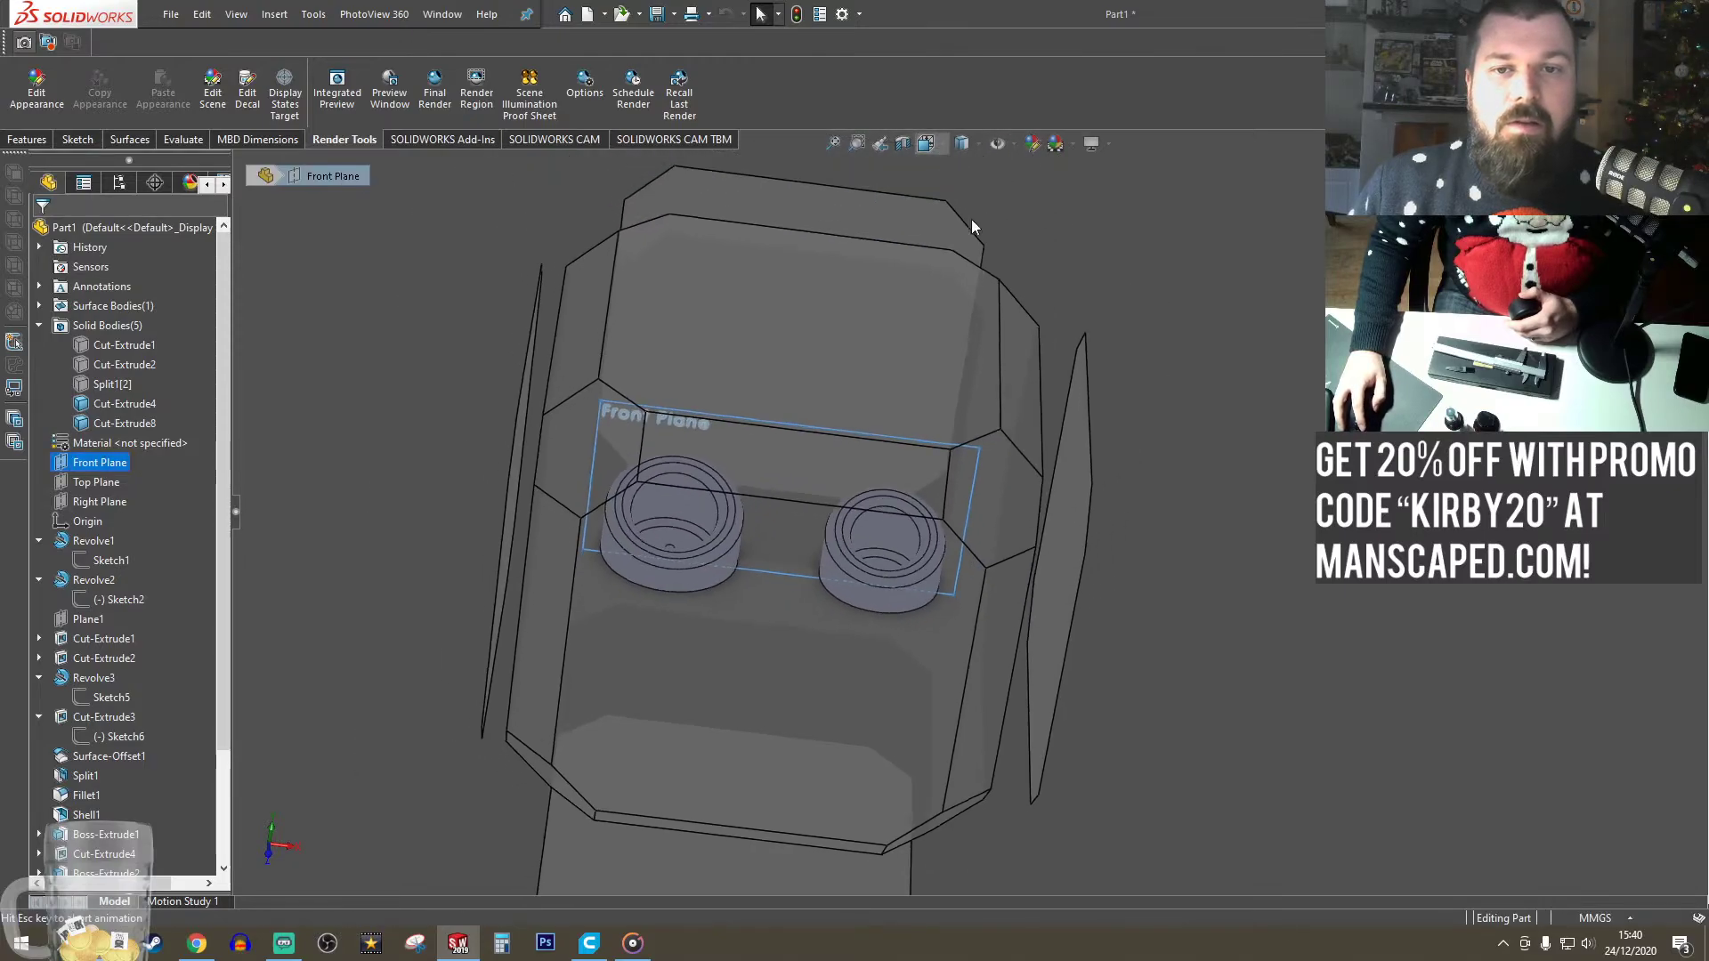
{"action": "left_click", "coordinate": [970, 223]}
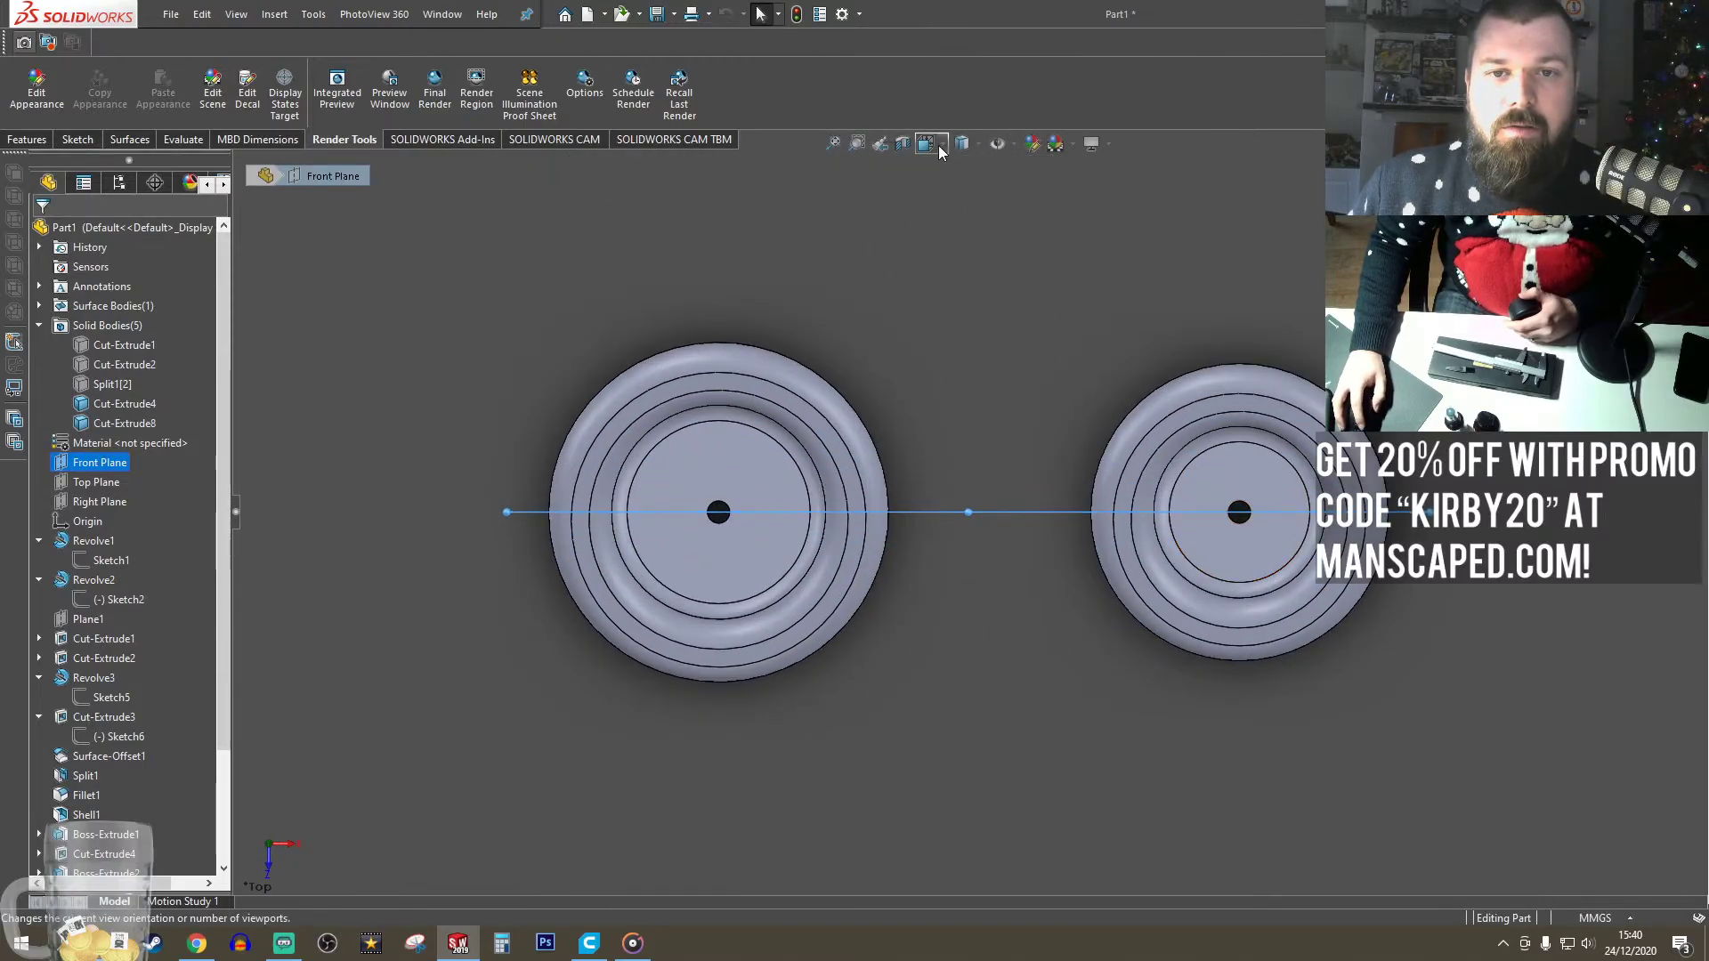
{"action": "left_click", "coordinate": [96, 482]}
{"action": "left_click", "coordinate": [78, 139]}
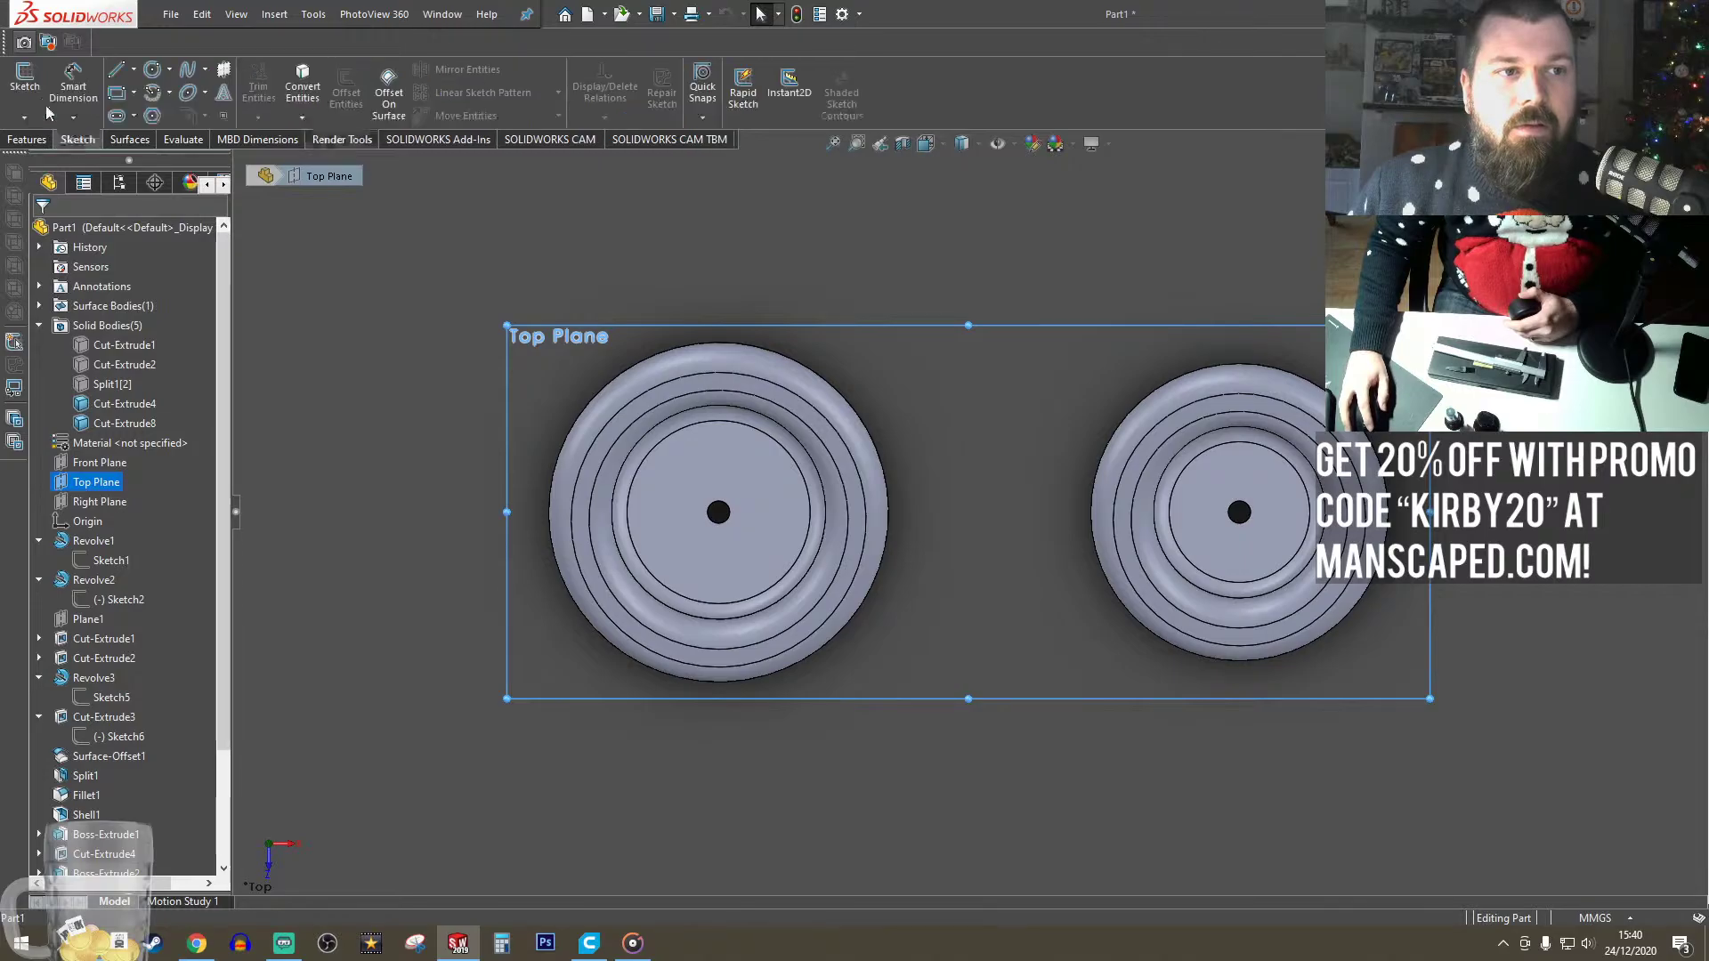
{"action": "left_click", "coordinate": [49, 113]}
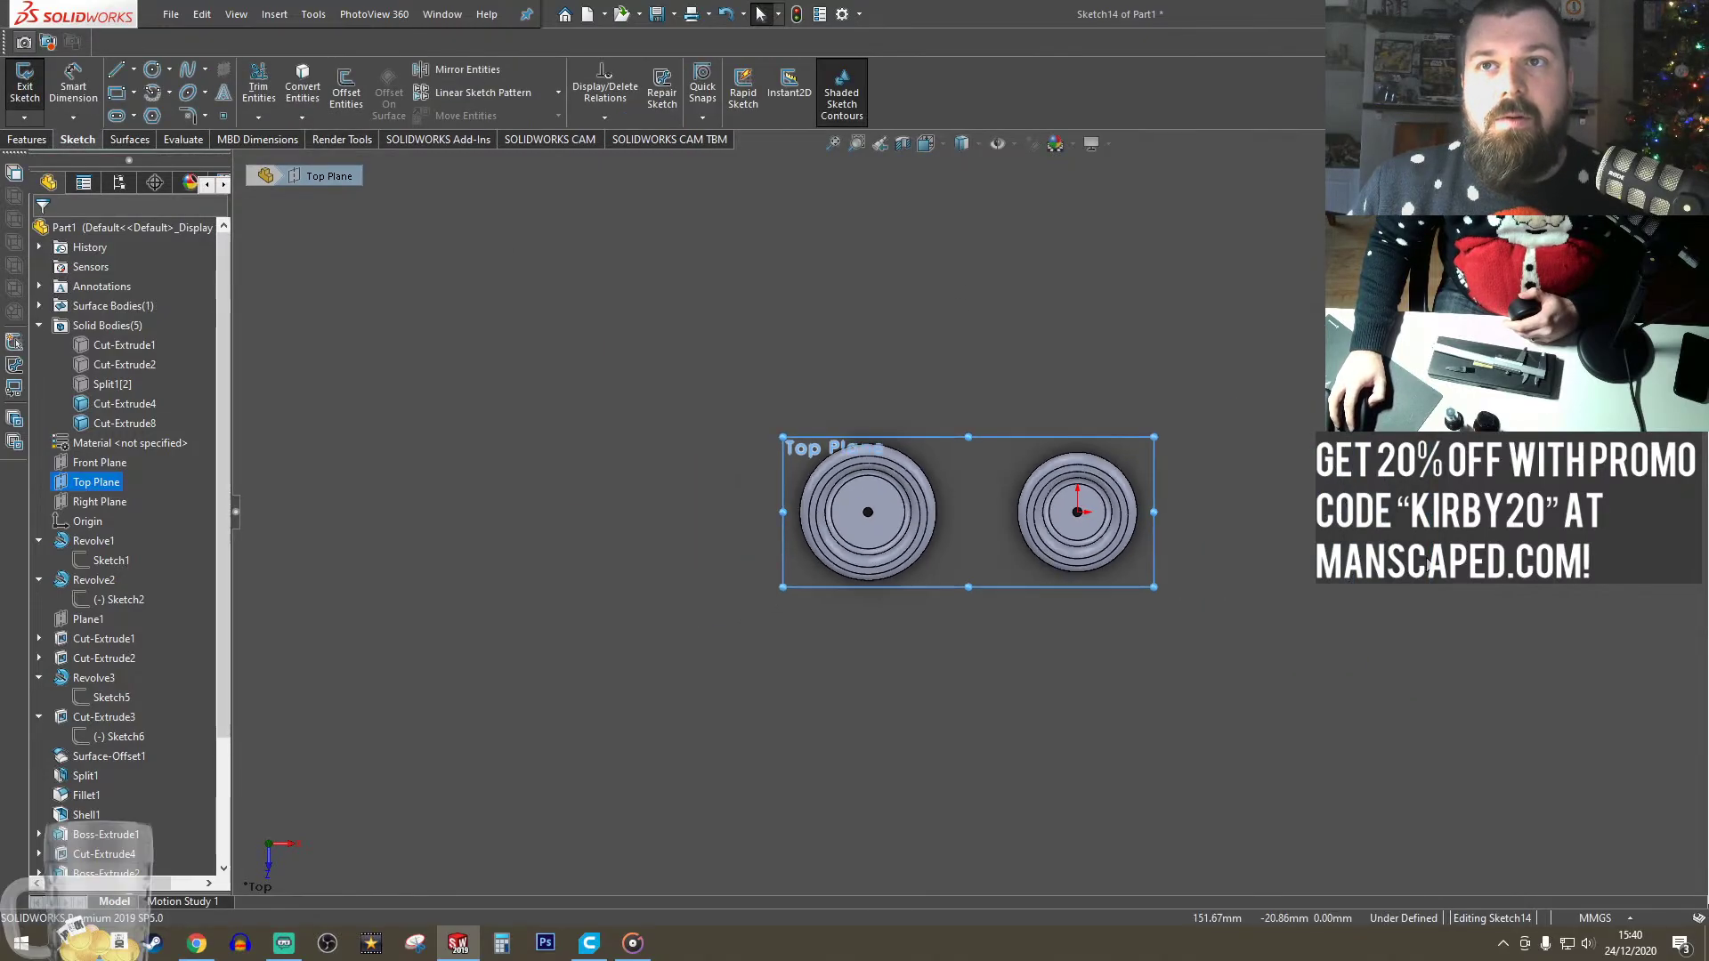
{"action": "scroll", "coordinate": [1428, 564], "scroll_direction": "down", "scroll_amount": 3}
{"action": "scroll", "coordinate": [1056, 553], "scroll_direction": "down", "scroll_amount": 2}
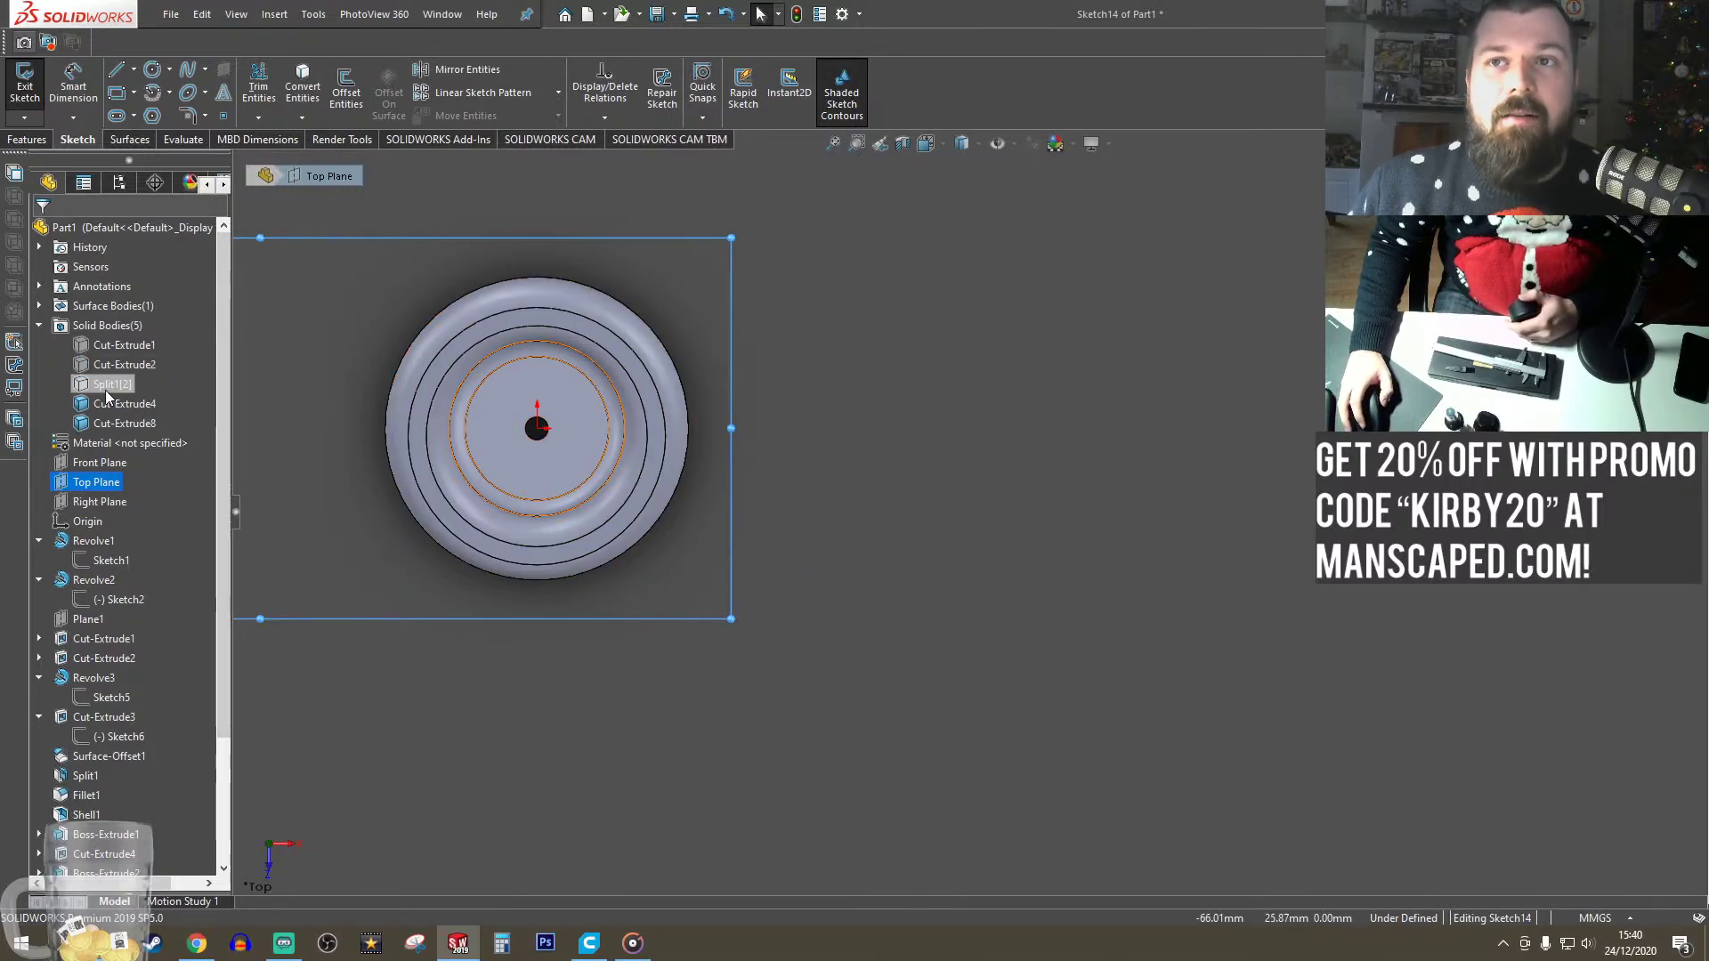
- Sketch a circle beside the smaller holder, level with the origin, and set its diameter to 62 mm
{"action": "left_click", "coordinate": [153, 70]}
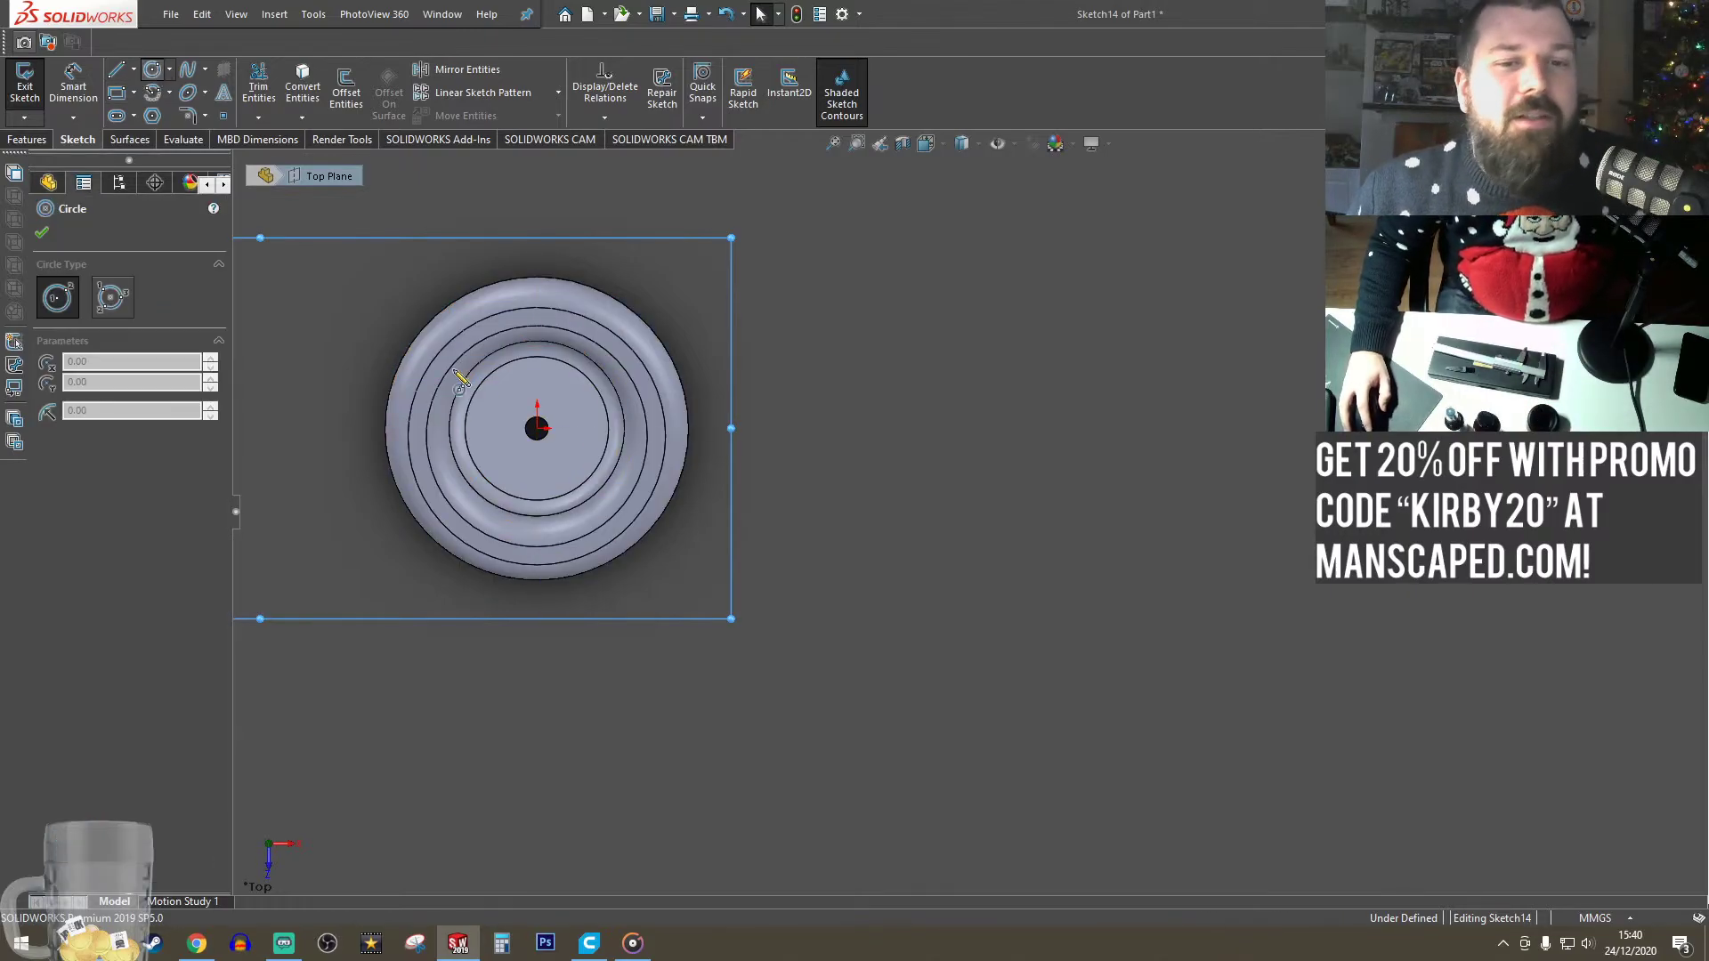
{"action": "left_click", "coordinate": [976, 429]}
{"action": "left_click", "coordinate": [1017, 344]}
{"action": "left_click", "coordinate": [73, 82]}
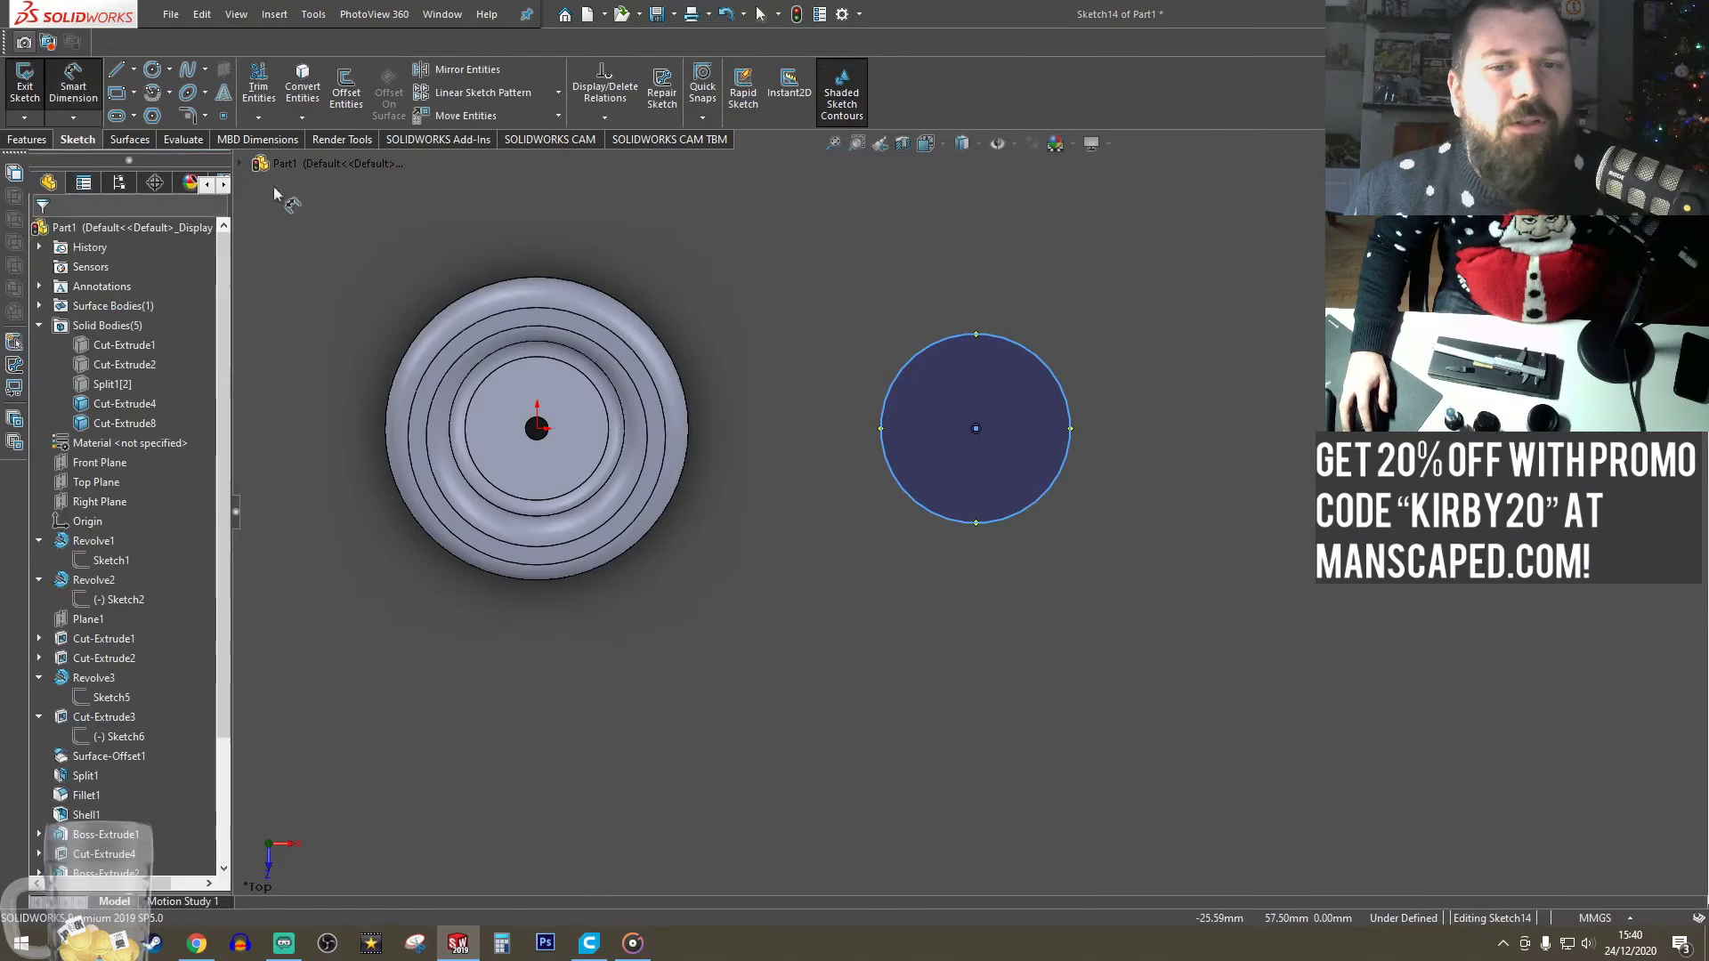
{"action": "left_click", "coordinate": [899, 370]}
{"action": "left_click", "coordinate": [821, 310]}
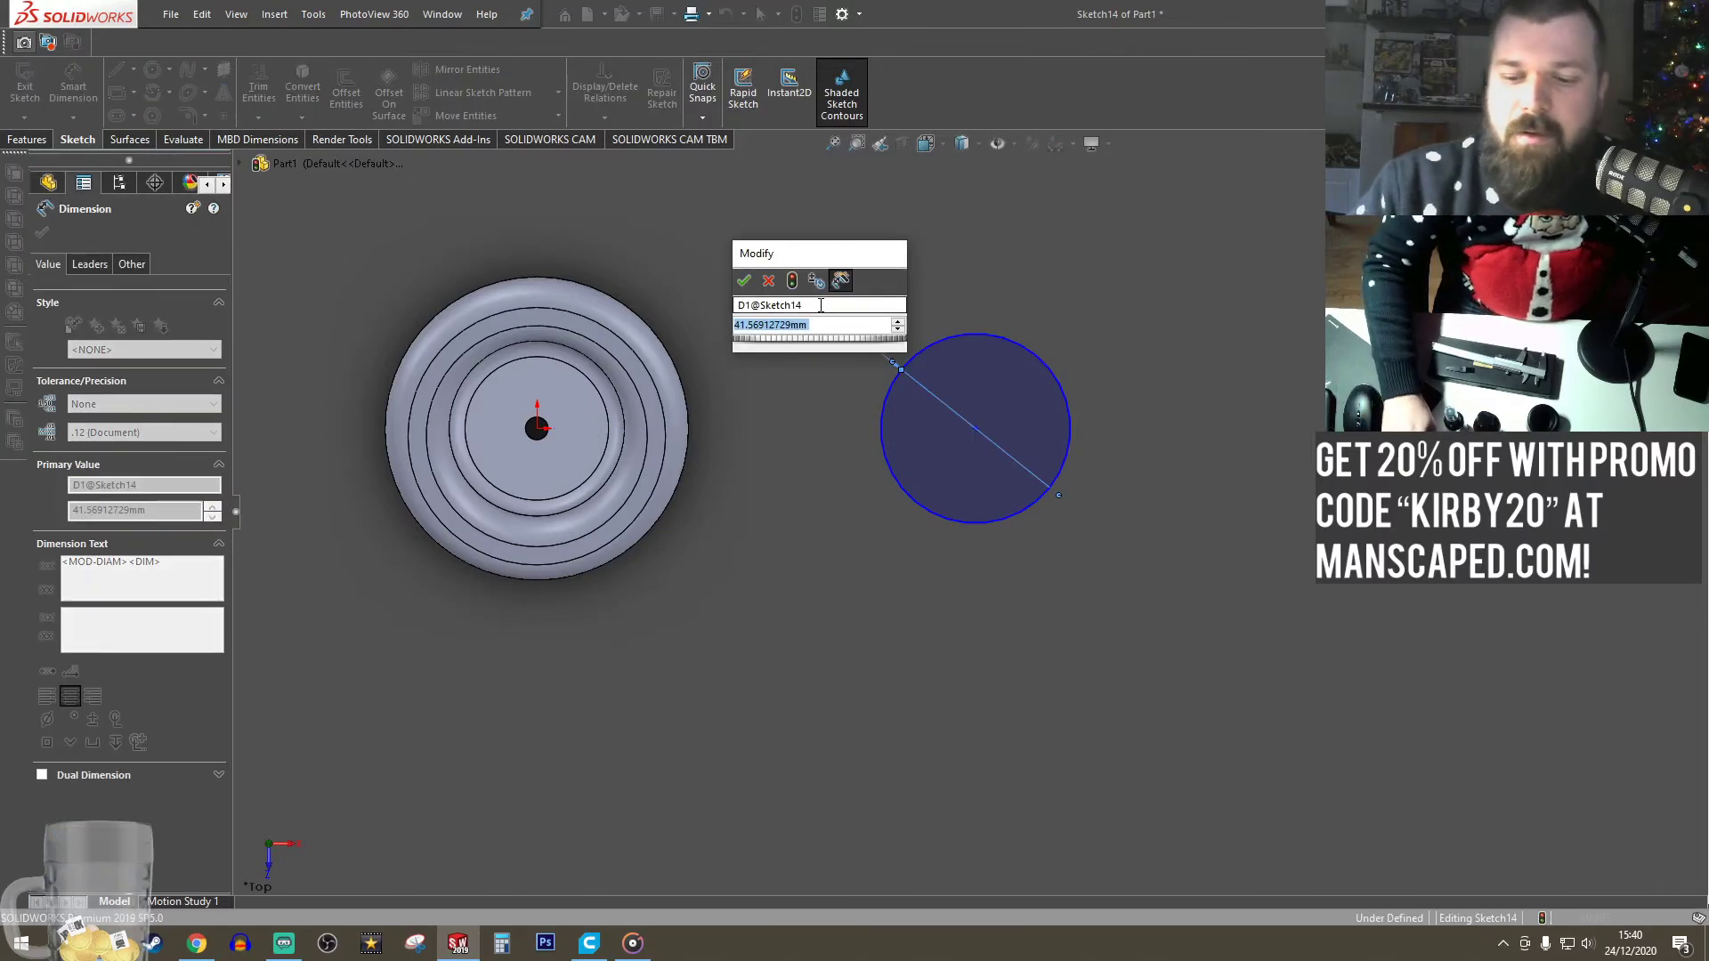
{"action": "type", "text": "62"}
{"action": "key", "text": "Return"}
{"action": "scroll", "coordinate": [904, 403], "scroll_direction": "up", "scroll_amount": 4}
{"action": "scroll", "coordinate": [901, 402], "scroll_direction": "up", "scroll_amount": 1}
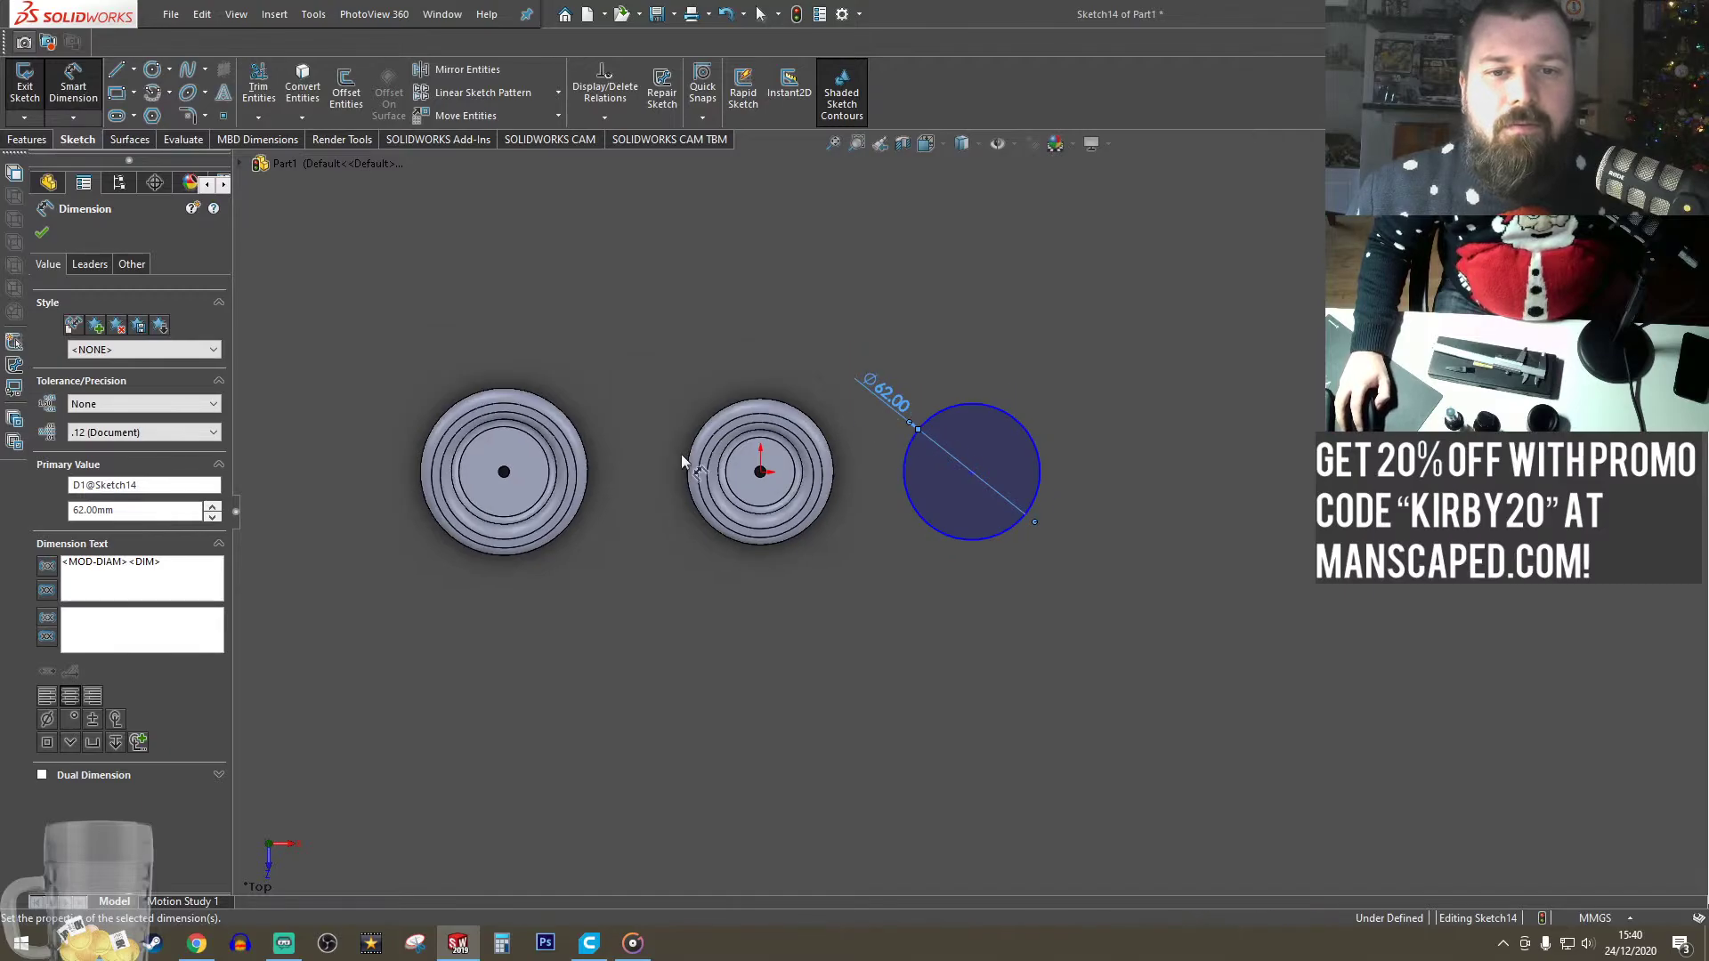
{"action": "scroll", "coordinate": [681, 454], "scroll_direction": "down", "scroll_amount": 3}
{"action": "scroll", "coordinate": [1326, 547], "scroll_direction": "up", "scroll_amount": 2}
{"action": "scroll", "coordinate": [1326, 545], "scroll_direction": "down", "scroll_amount": 2}
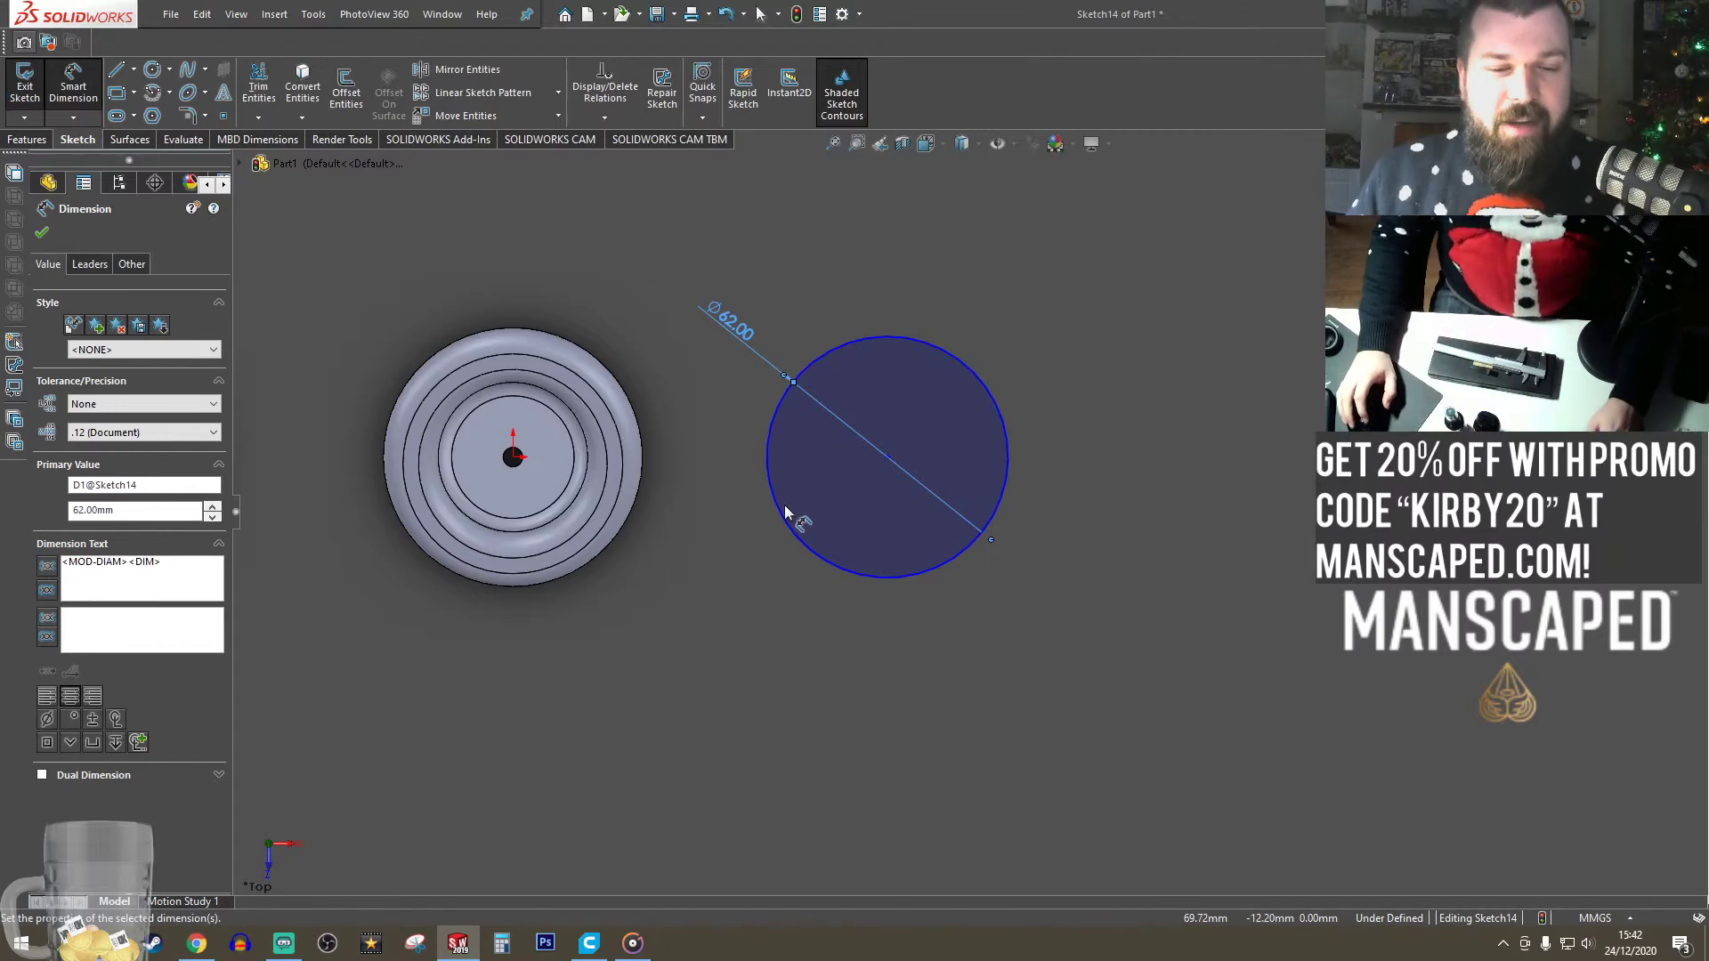
- Draw a horizontal construction line from the origin to the centre of the 62 mm circle
{"action": "left_click", "coordinate": [26, 142]}
{"action": "left_click", "coordinate": [78, 139]}
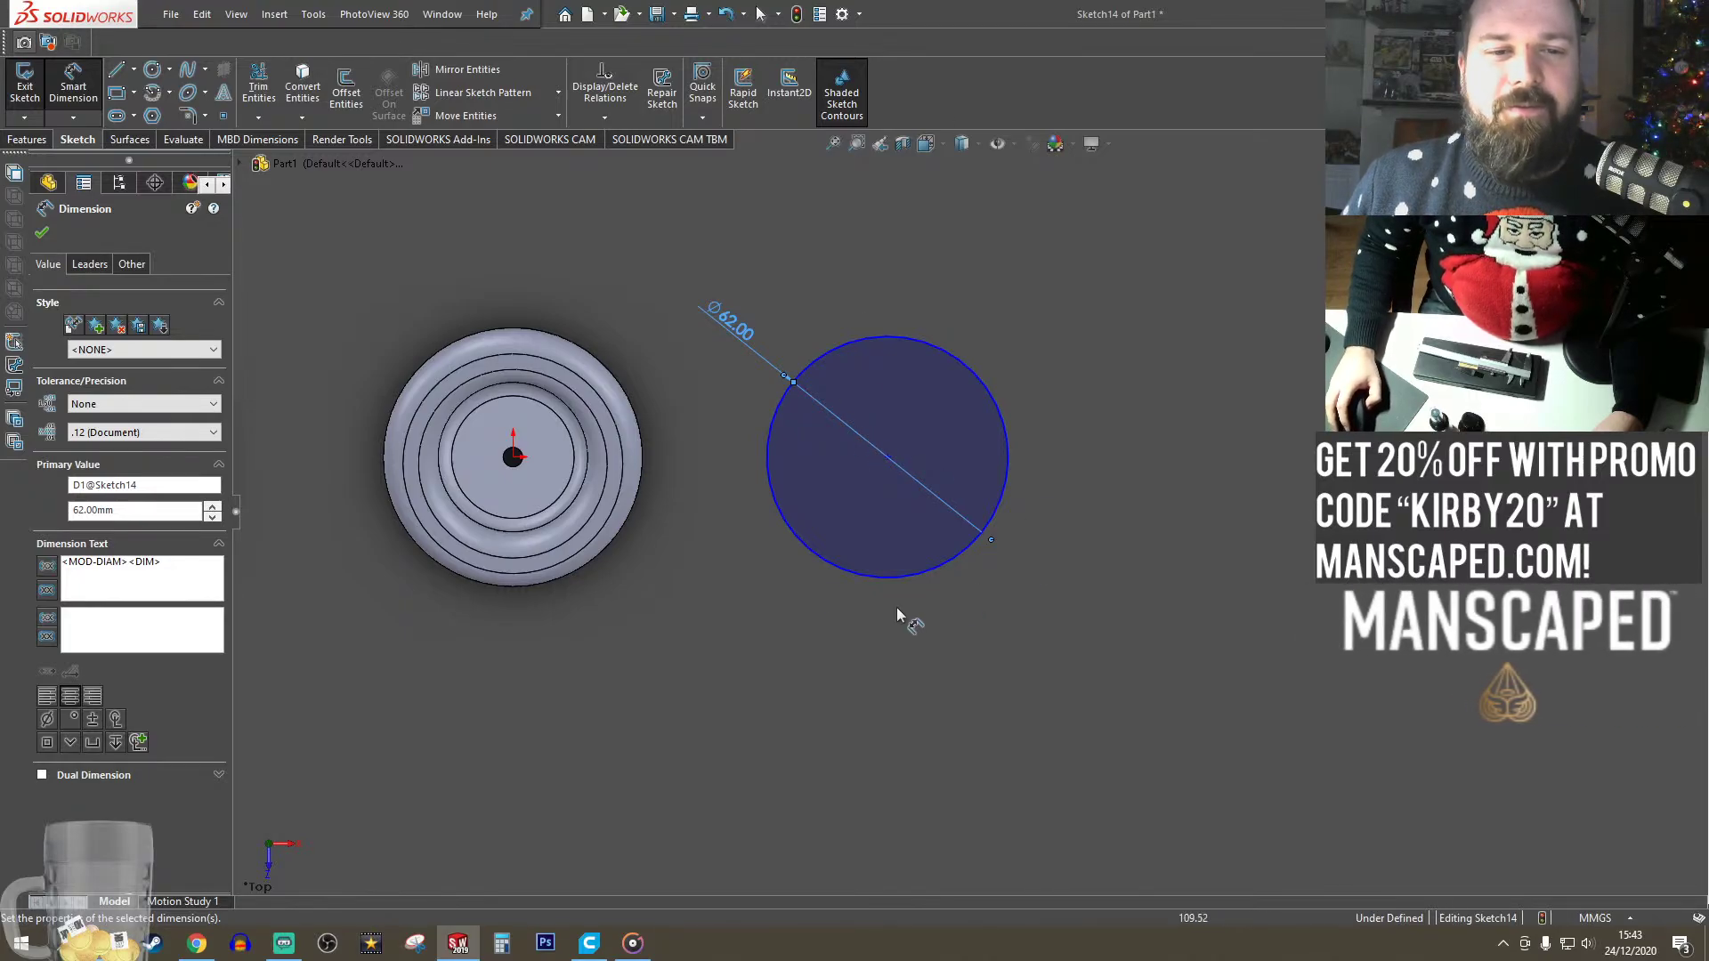
{"action": "left_click", "coordinate": [133, 69]}
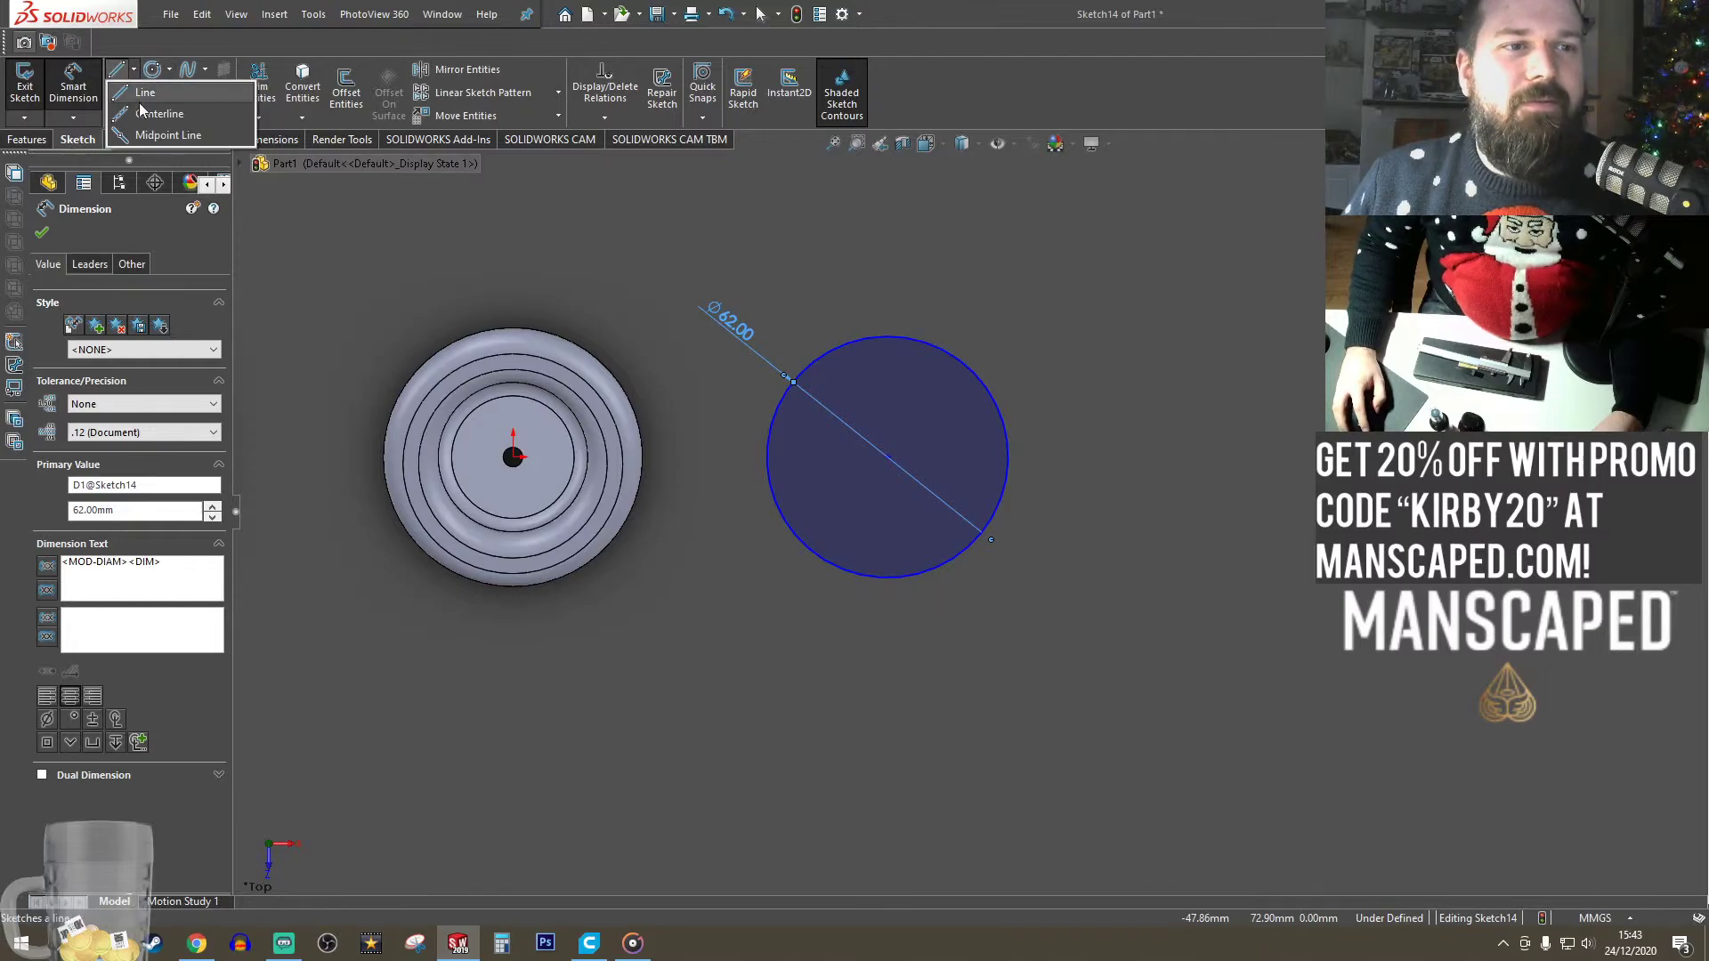
{"action": "left_click", "coordinate": [169, 104]}
{"action": "left_click", "coordinate": [513, 457]}
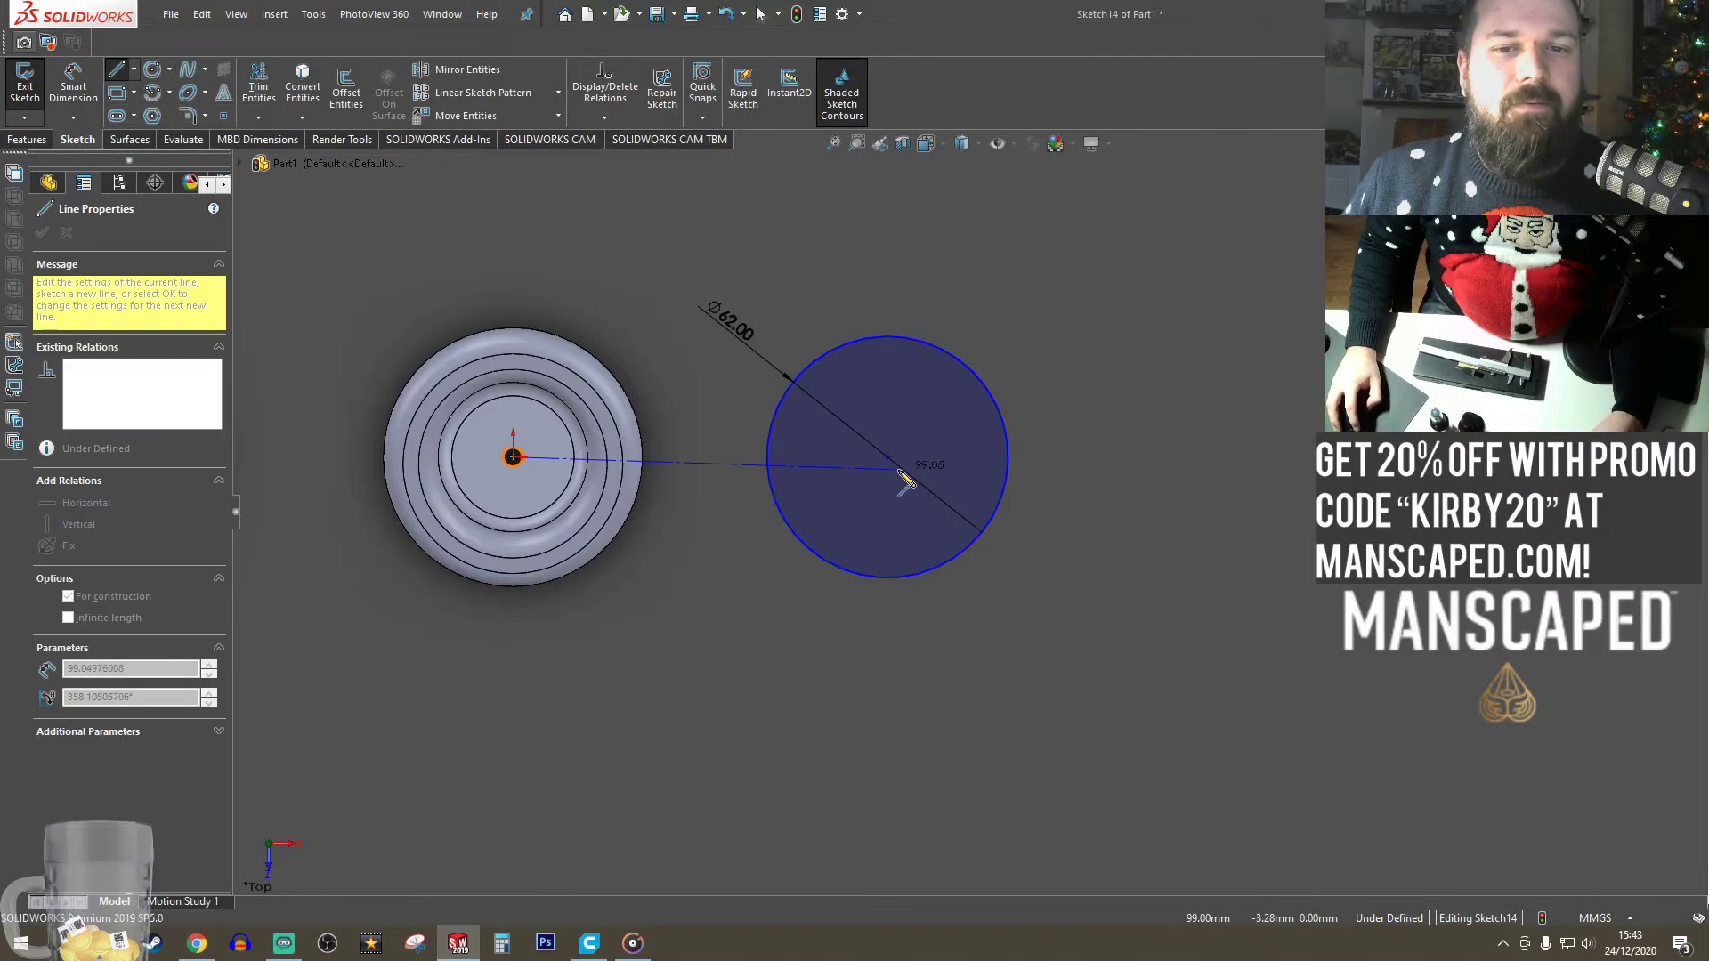
{"action": "left_click", "coordinate": [887, 458]}
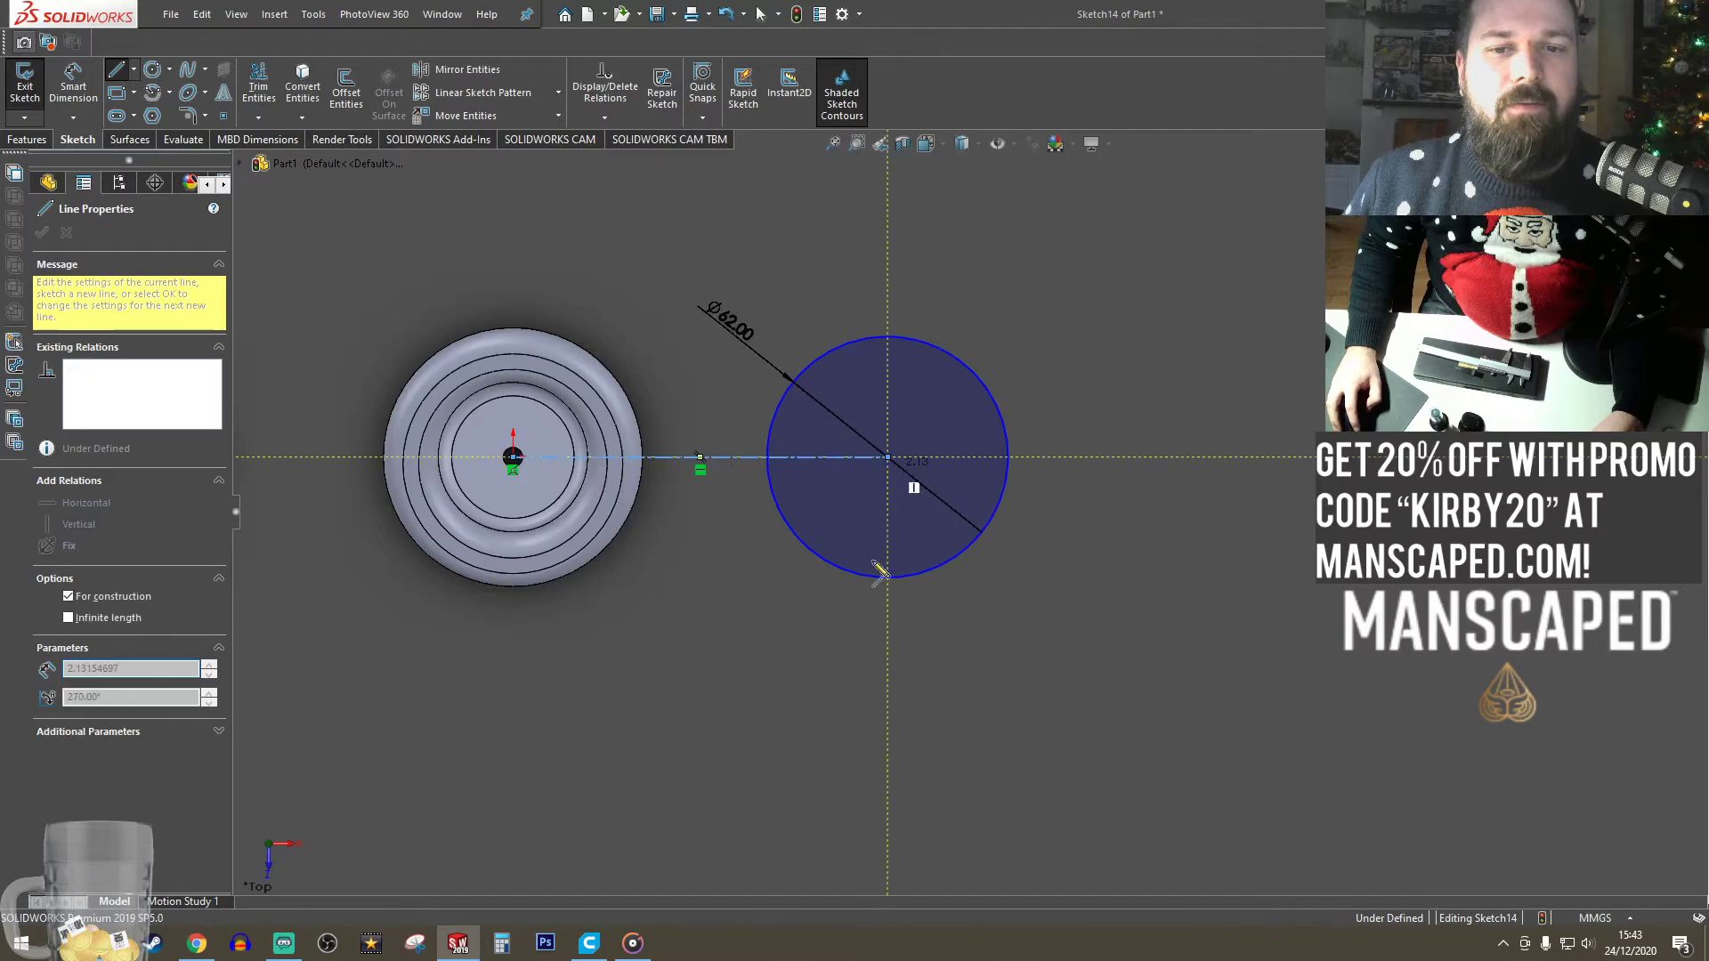
{"action": "key", "text": "Escape"}
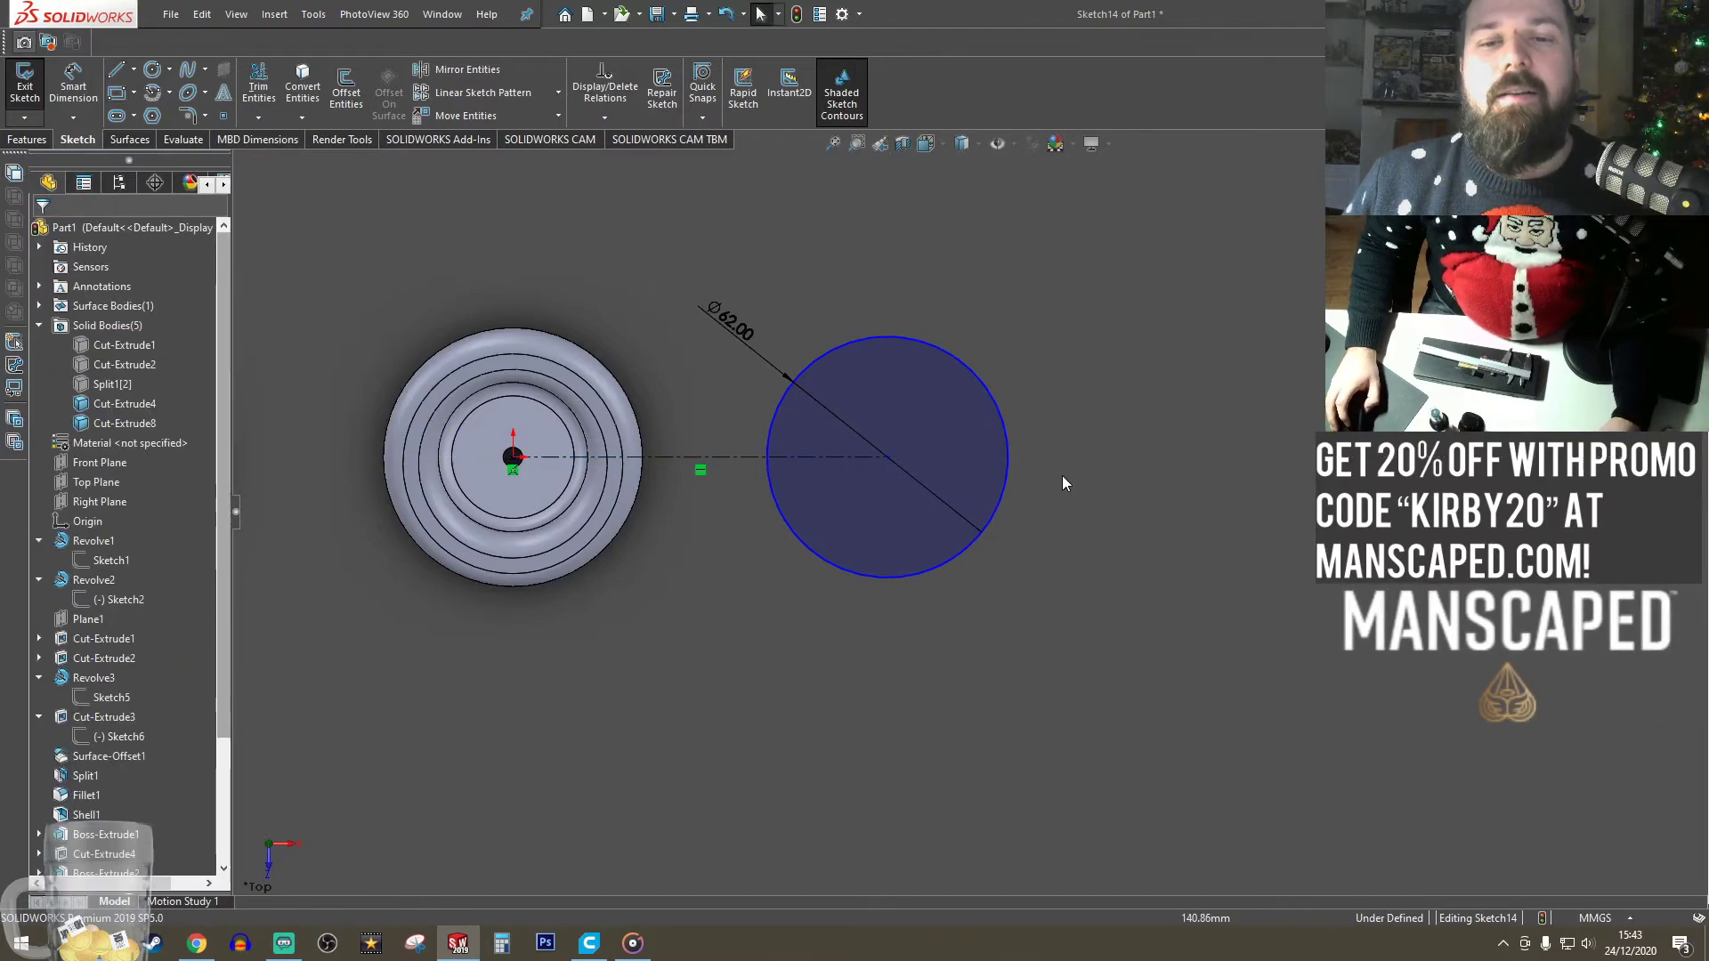
- Extrude the 62 mm circle 5 mm downward, with the direction reversed, as a blind boss
{"action": "scroll", "coordinate": [1061, 475], "scroll_direction": "up", "scroll_amount": 3}
{"action": "scroll", "coordinate": [981, 474], "scroll_direction": "down", "scroll_amount": 1}
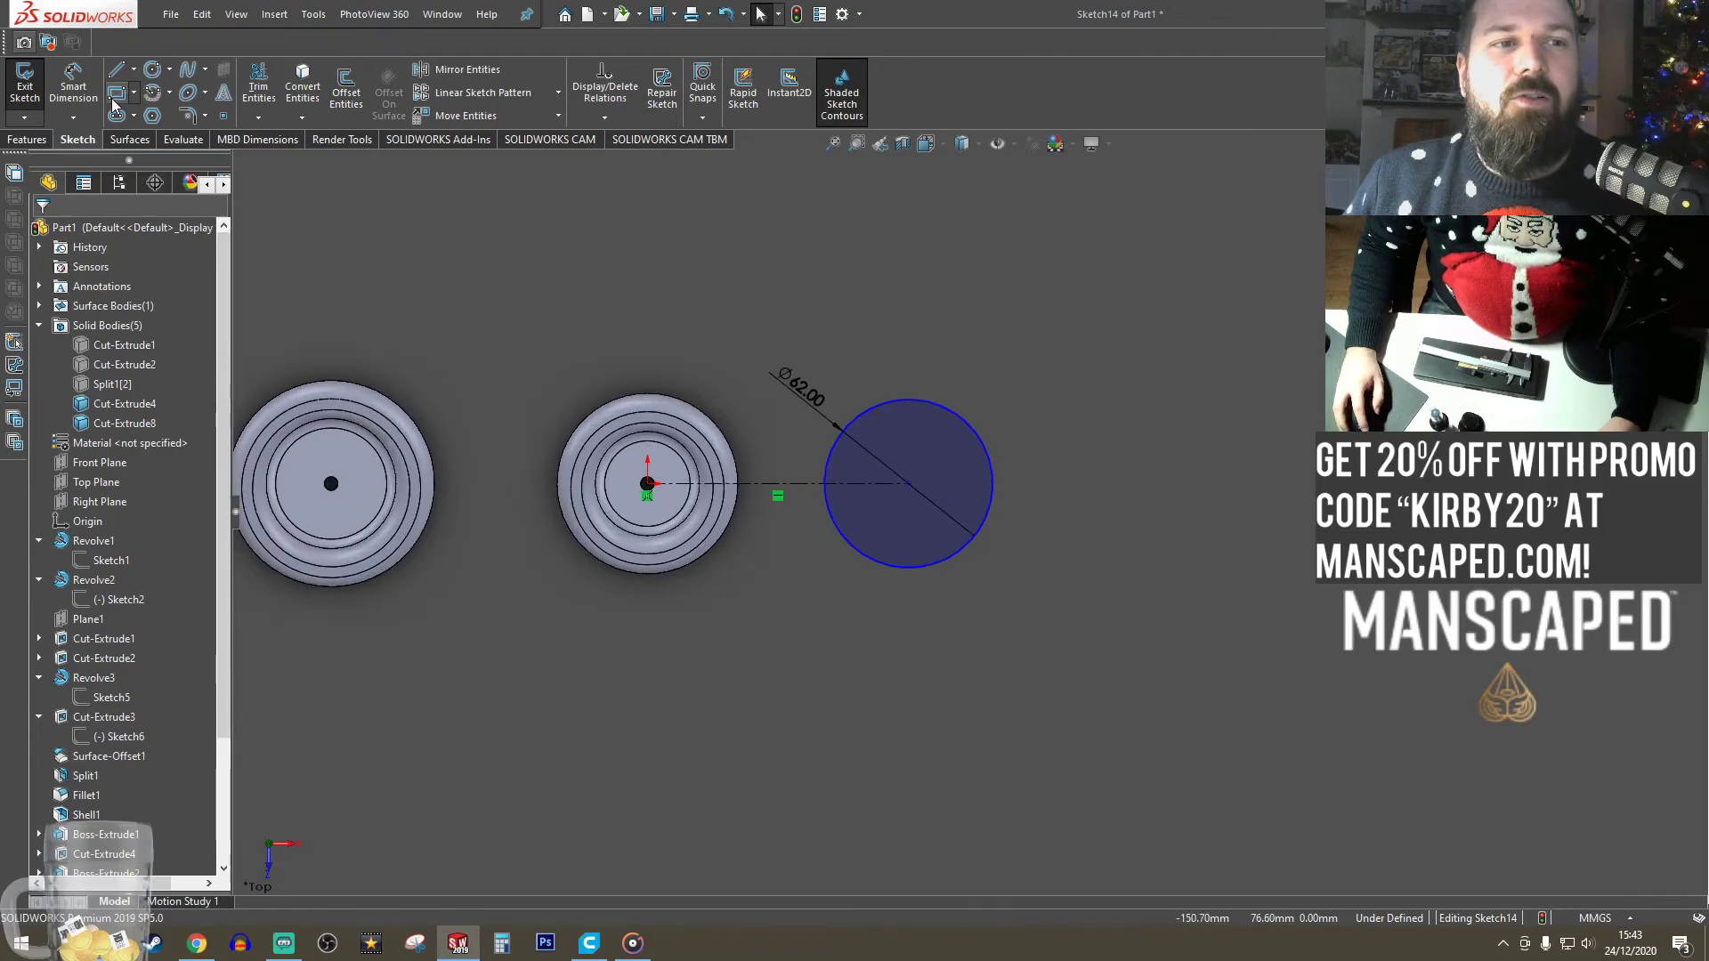
{"action": "left_click", "coordinate": [27, 140]}
{"action": "left_click", "coordinate": [32, 87]}
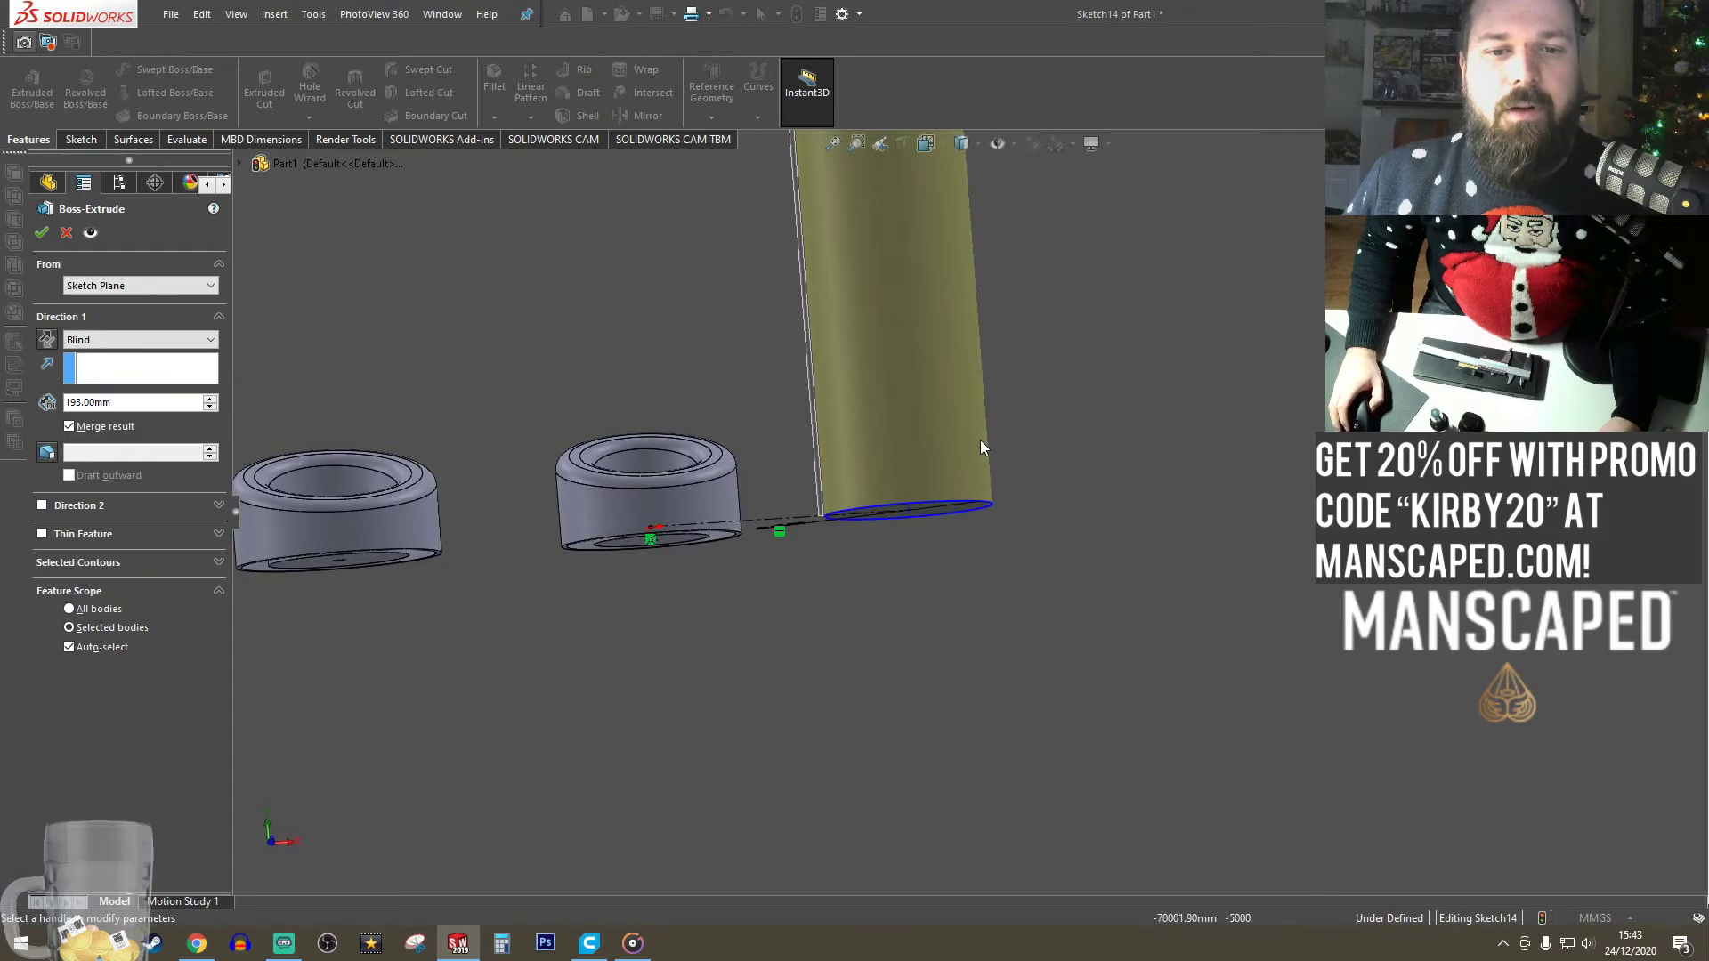
{"action": "left_click", "coordinate": [48, 342]}
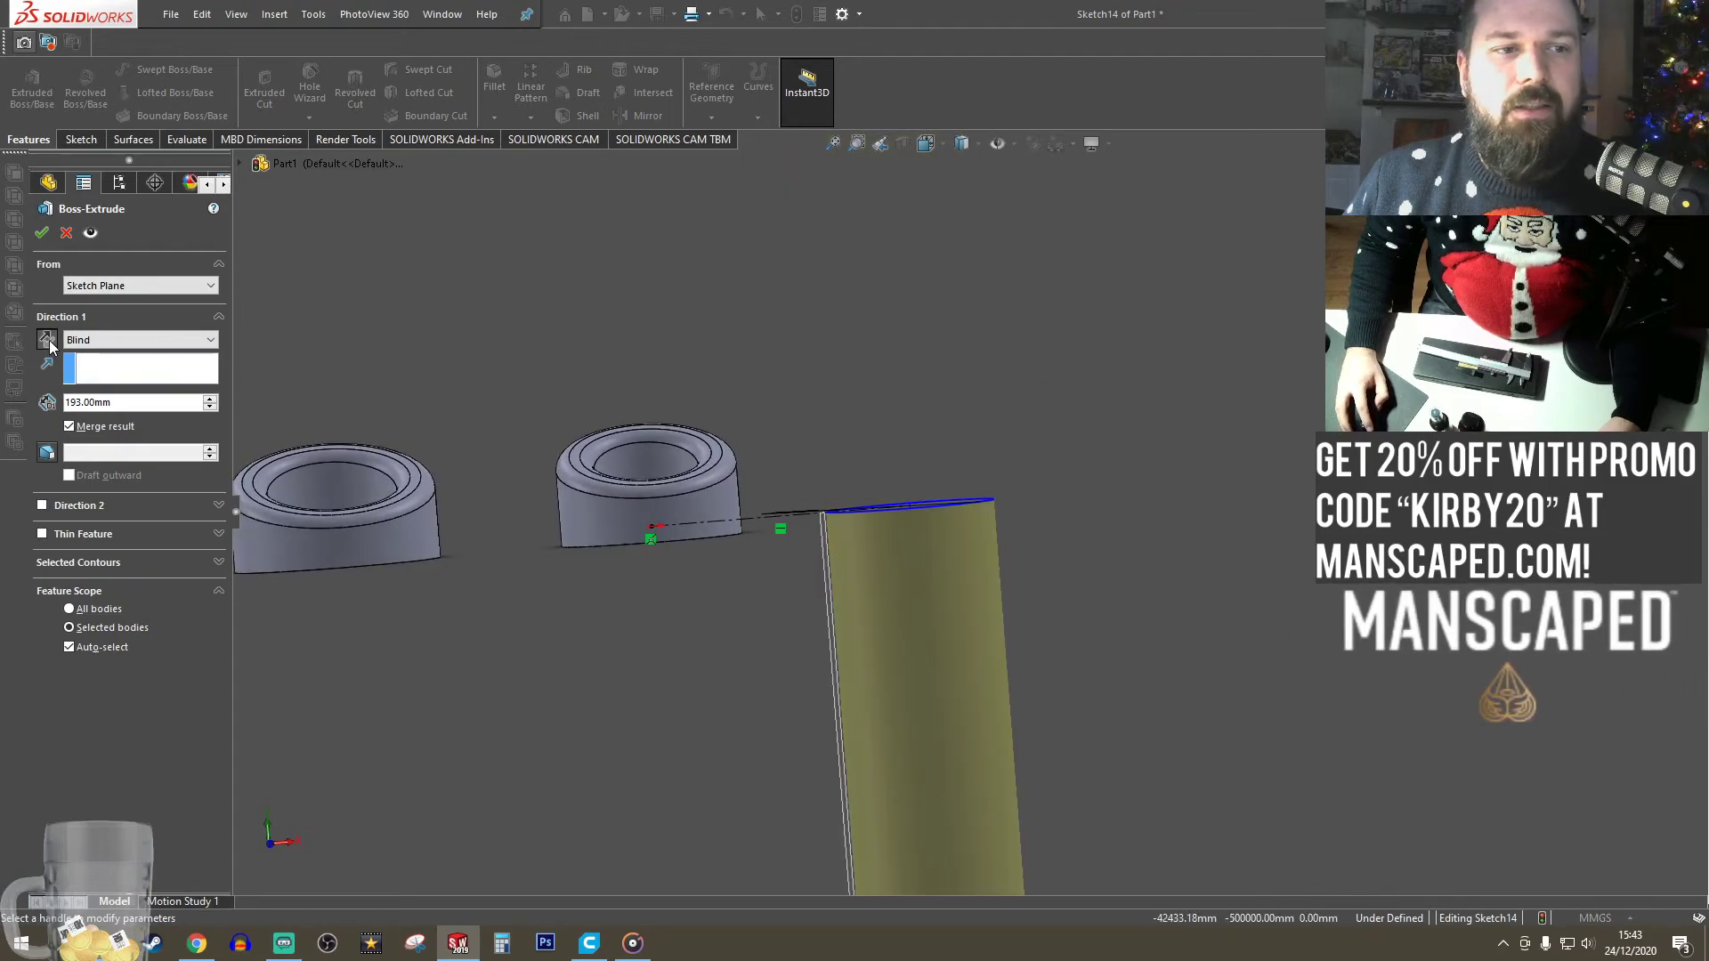
{"action": "double_click", "coordinate": [140, 403]}
{"action": "type", "text": "5"}
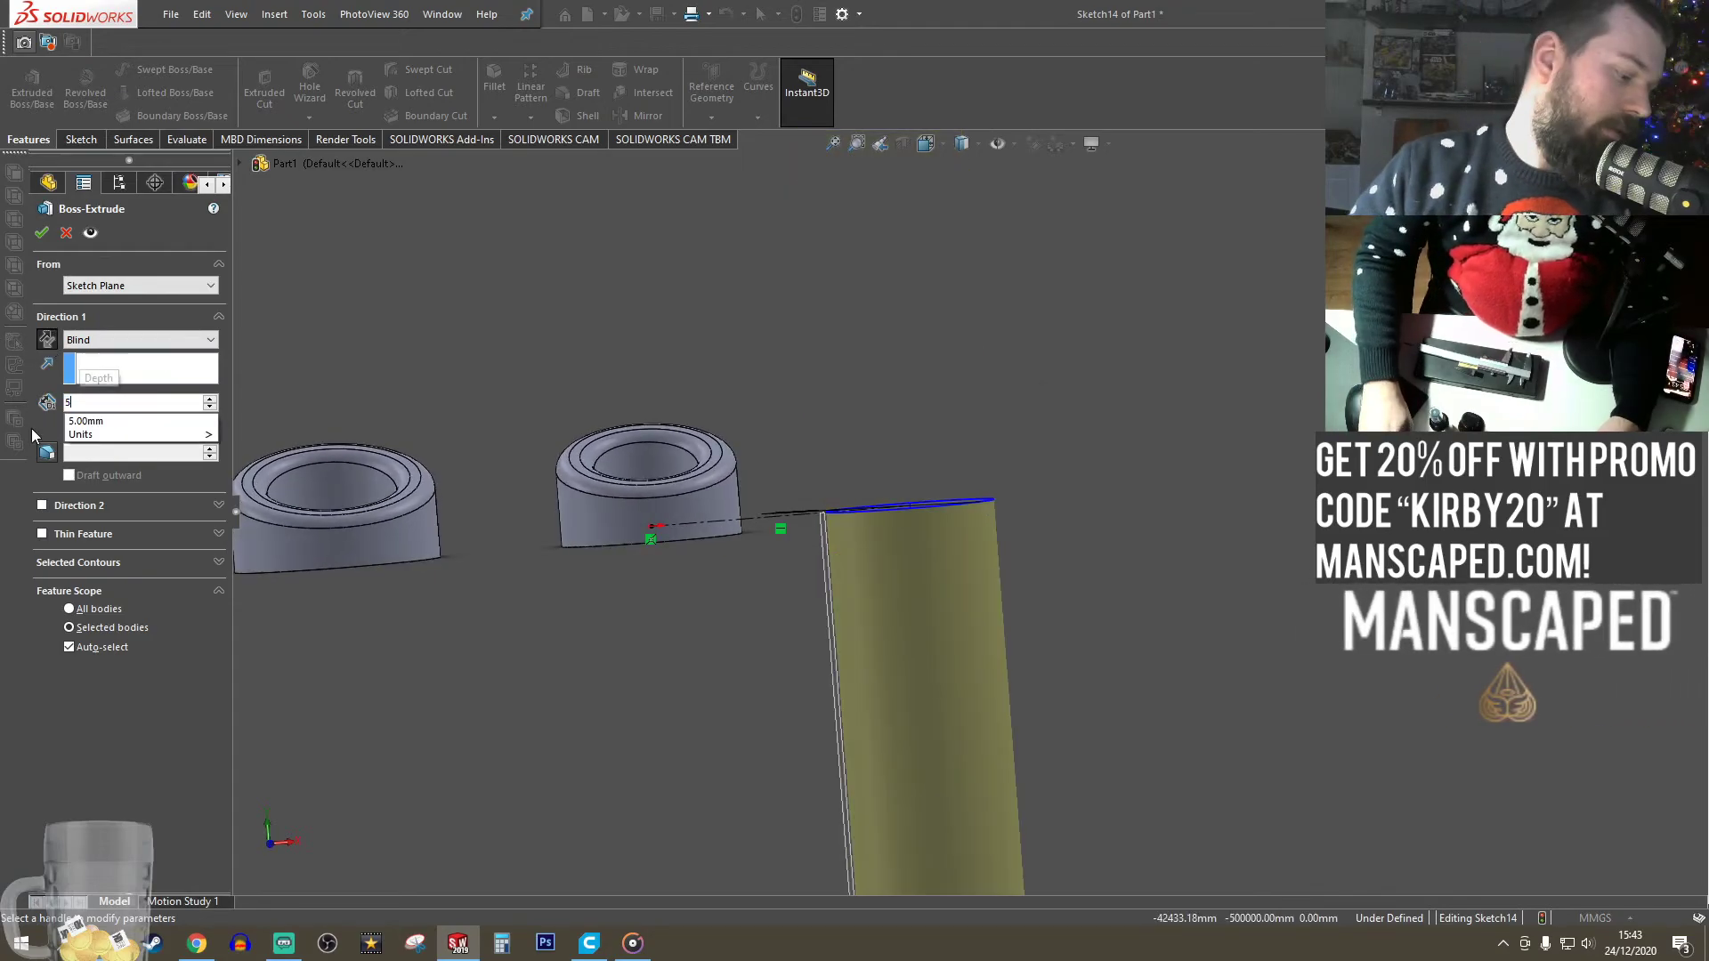
{"action": "key", "text": "Return"}
{"action": "left_click", "coordinate": [41, 236]}
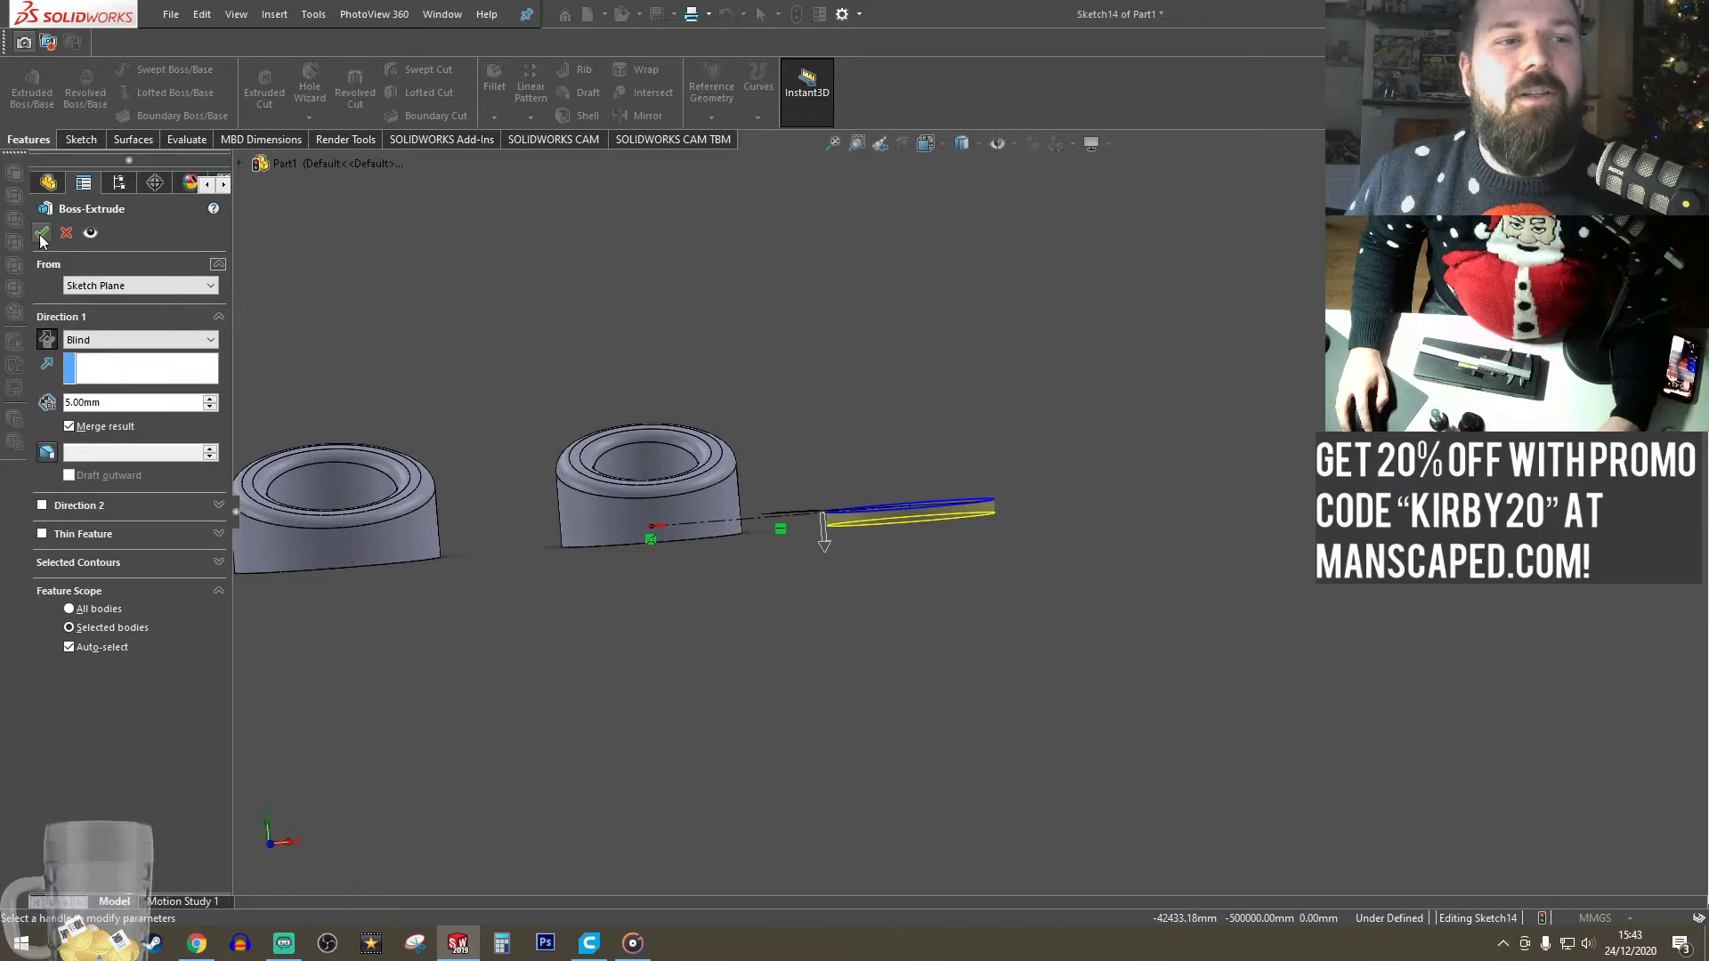
{"action": "key", "text": "Return"}
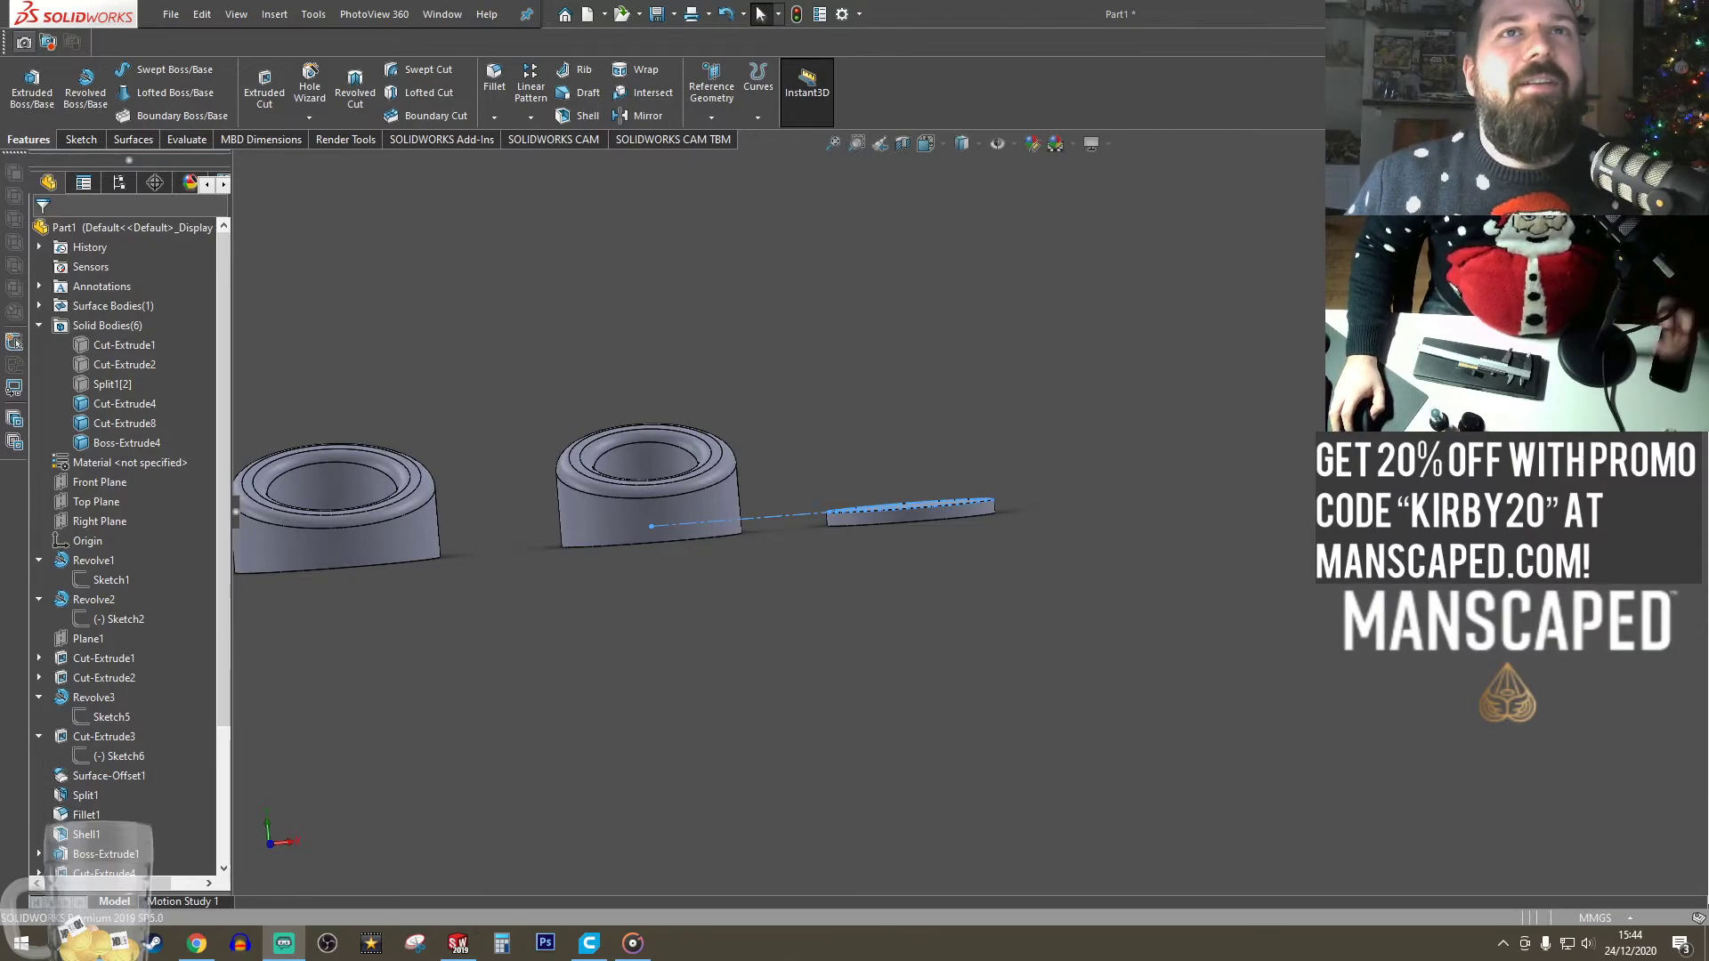
- View the new disc and the smaller holder straight from the top at close range
{"action": "middle_click_drag", "start_coordinate": [1095, 442], "coordinate": [1083, 579]}
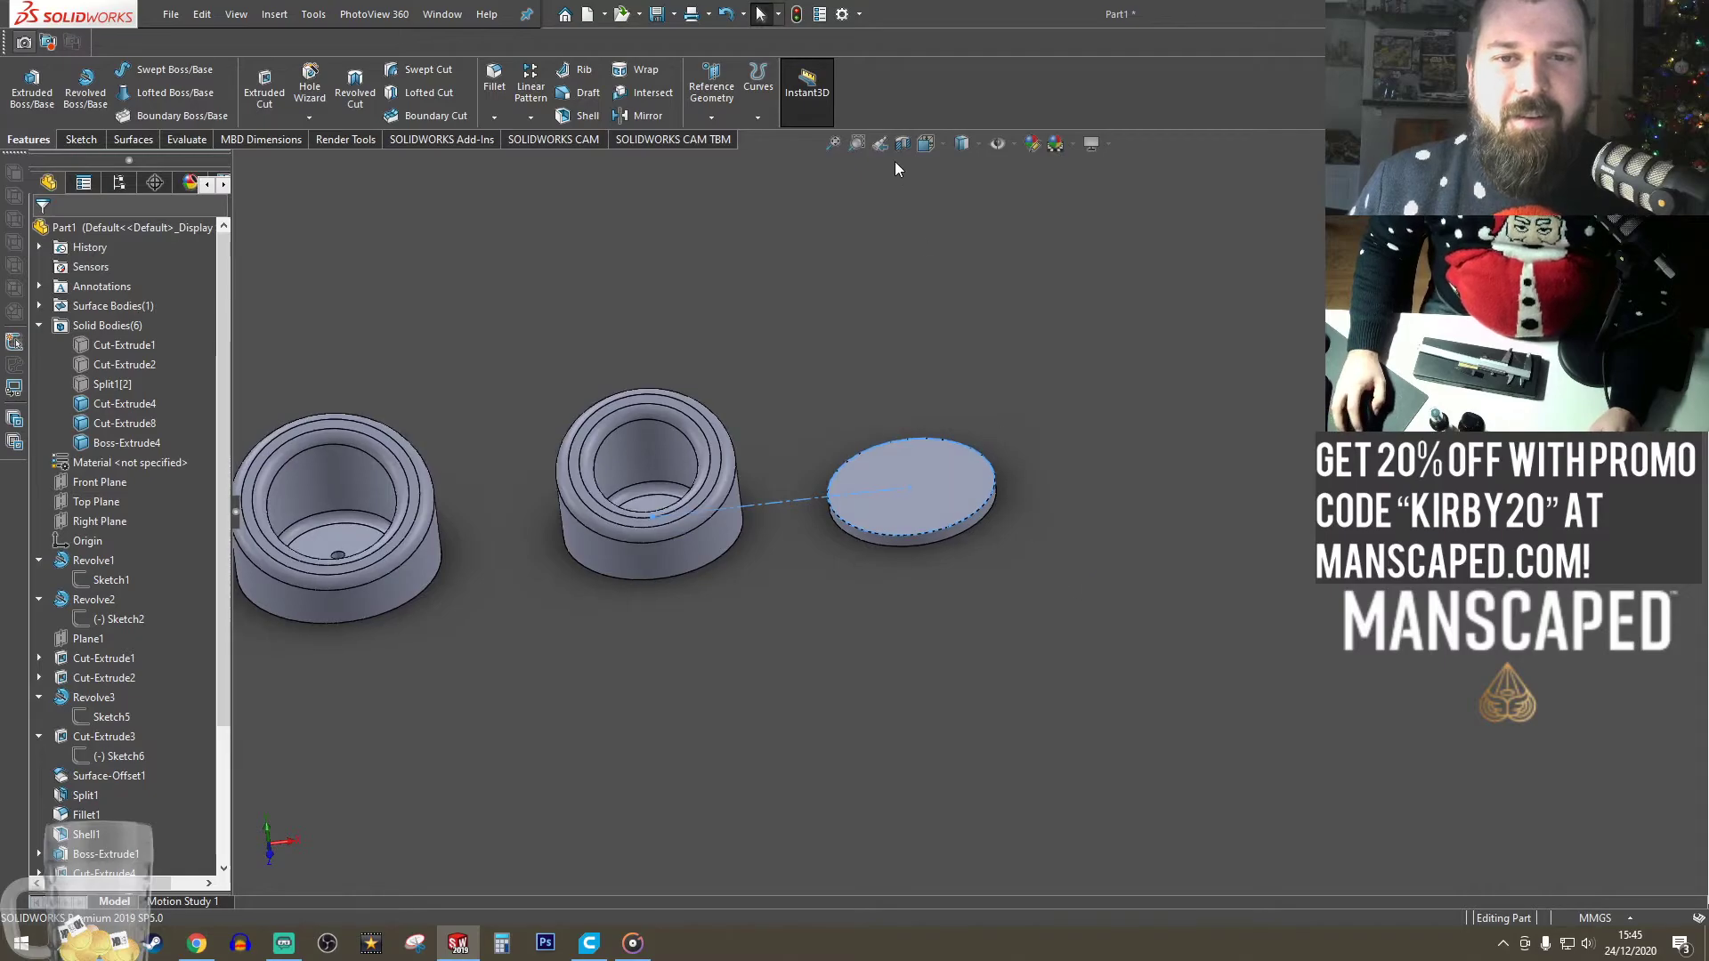
{"action": "left_click", "coordinate": [943, 148]}
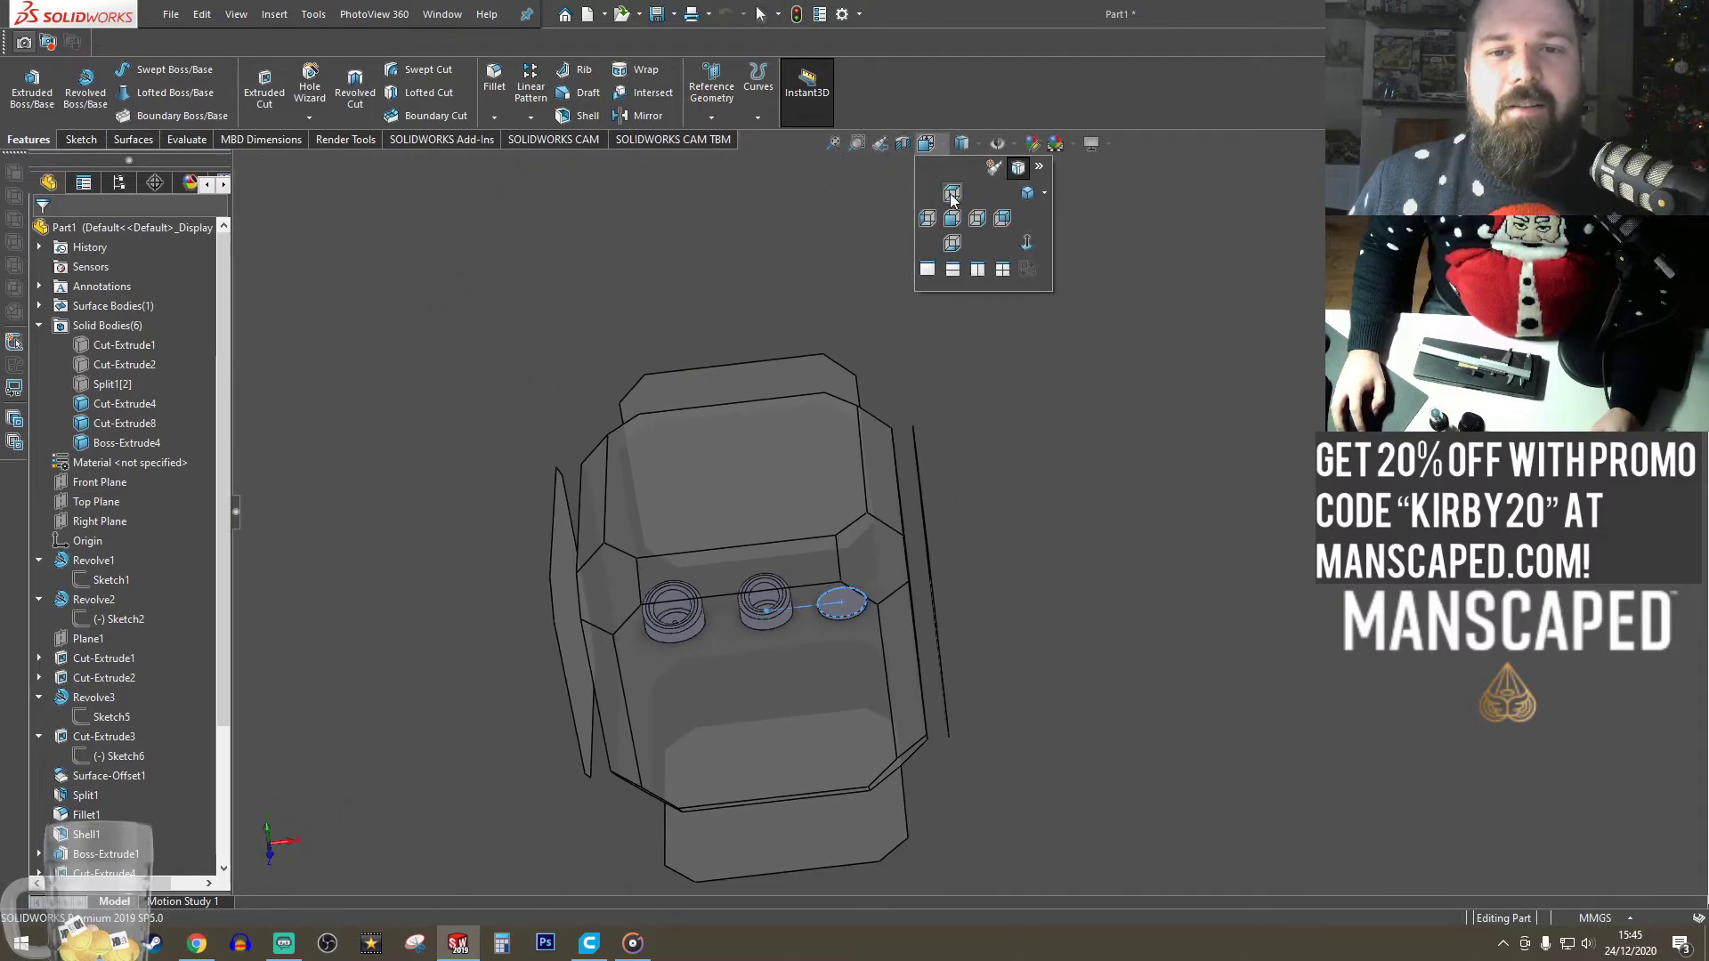
{"action": "left_click", "coordinate": [954, 197]}
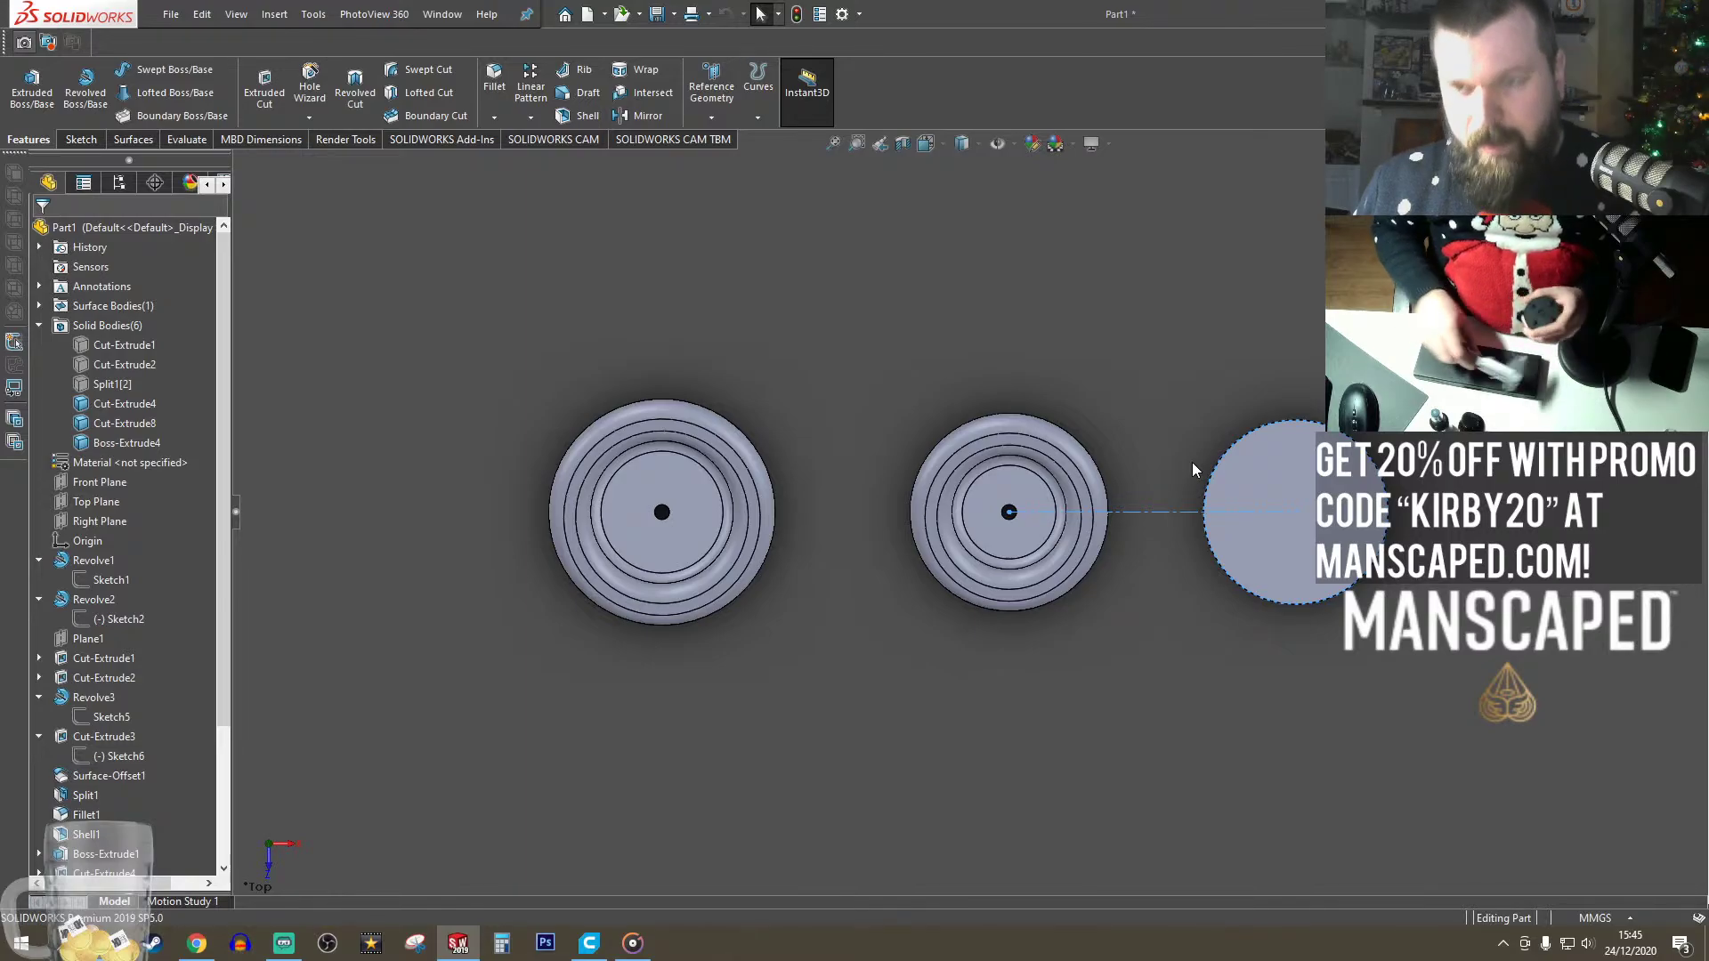
{"action": "scroll", "coordinate": [1194, 538], "scroll_direction": "up", "scroll_amount": 2}
{"action": "scroll", "coordinate": [1135, 499], "scroll_direction": "down", "scroll_amount": 5}
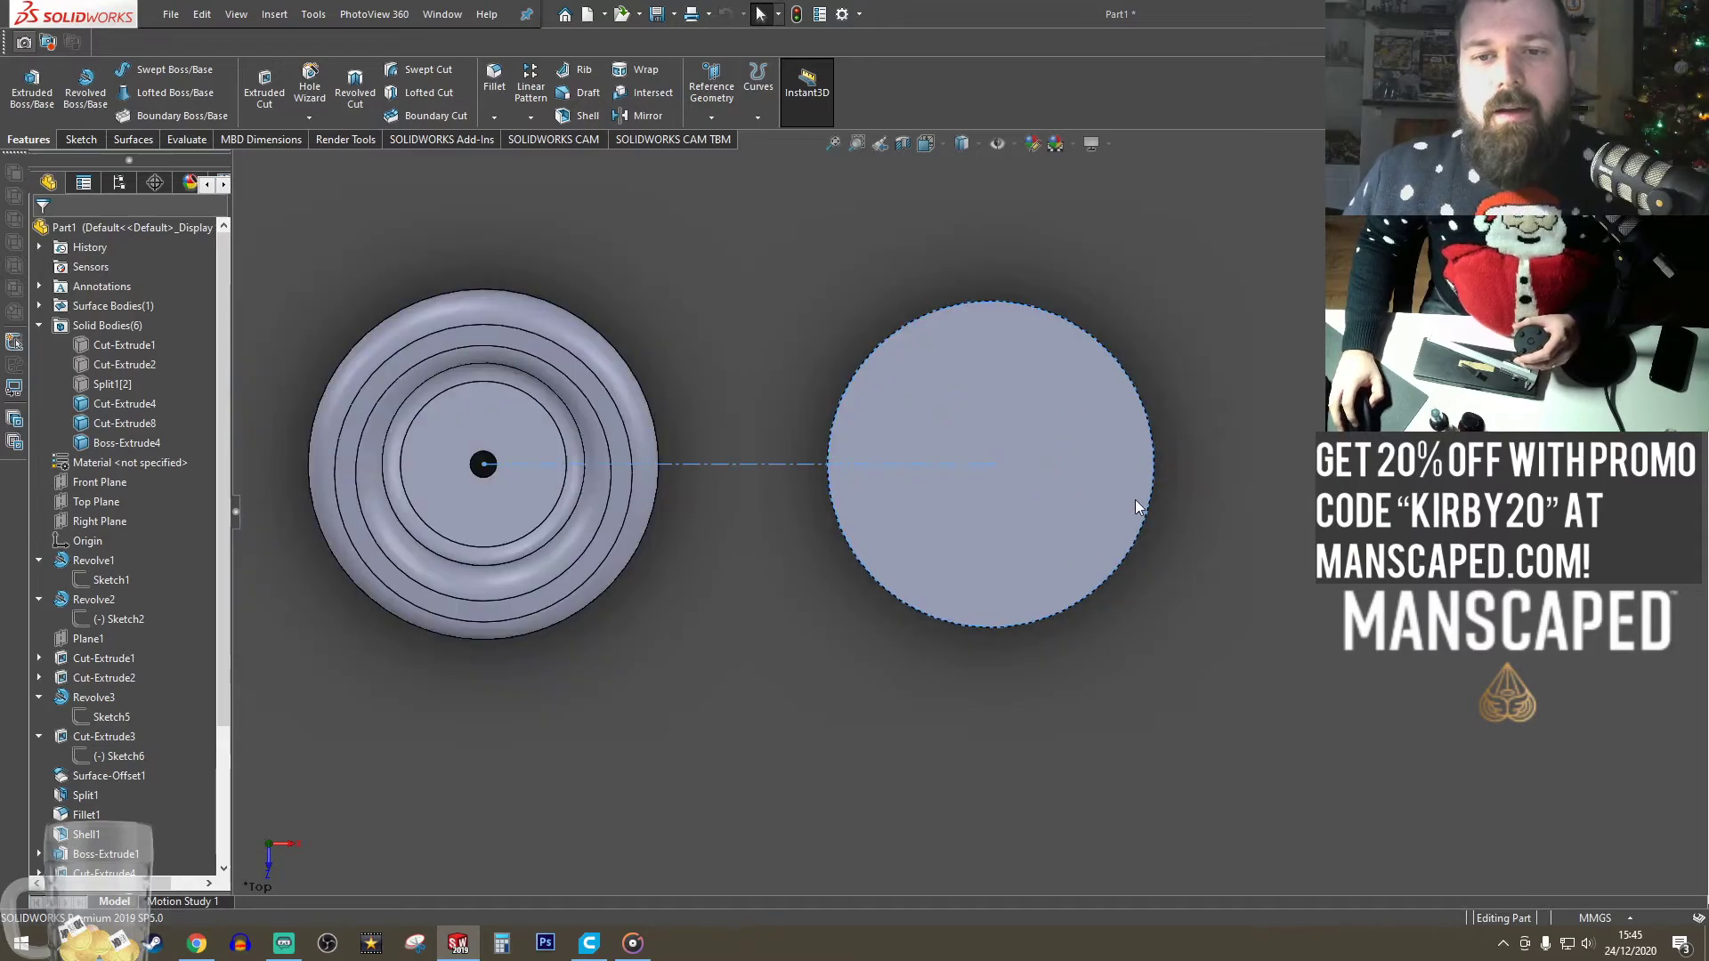
{"action": "left_click", "coordinate": [1135, 499]}
{"action": "left_click", "coordinate": [81, 139]}
{"action": "left_click", "coordinate": [25, 85]}
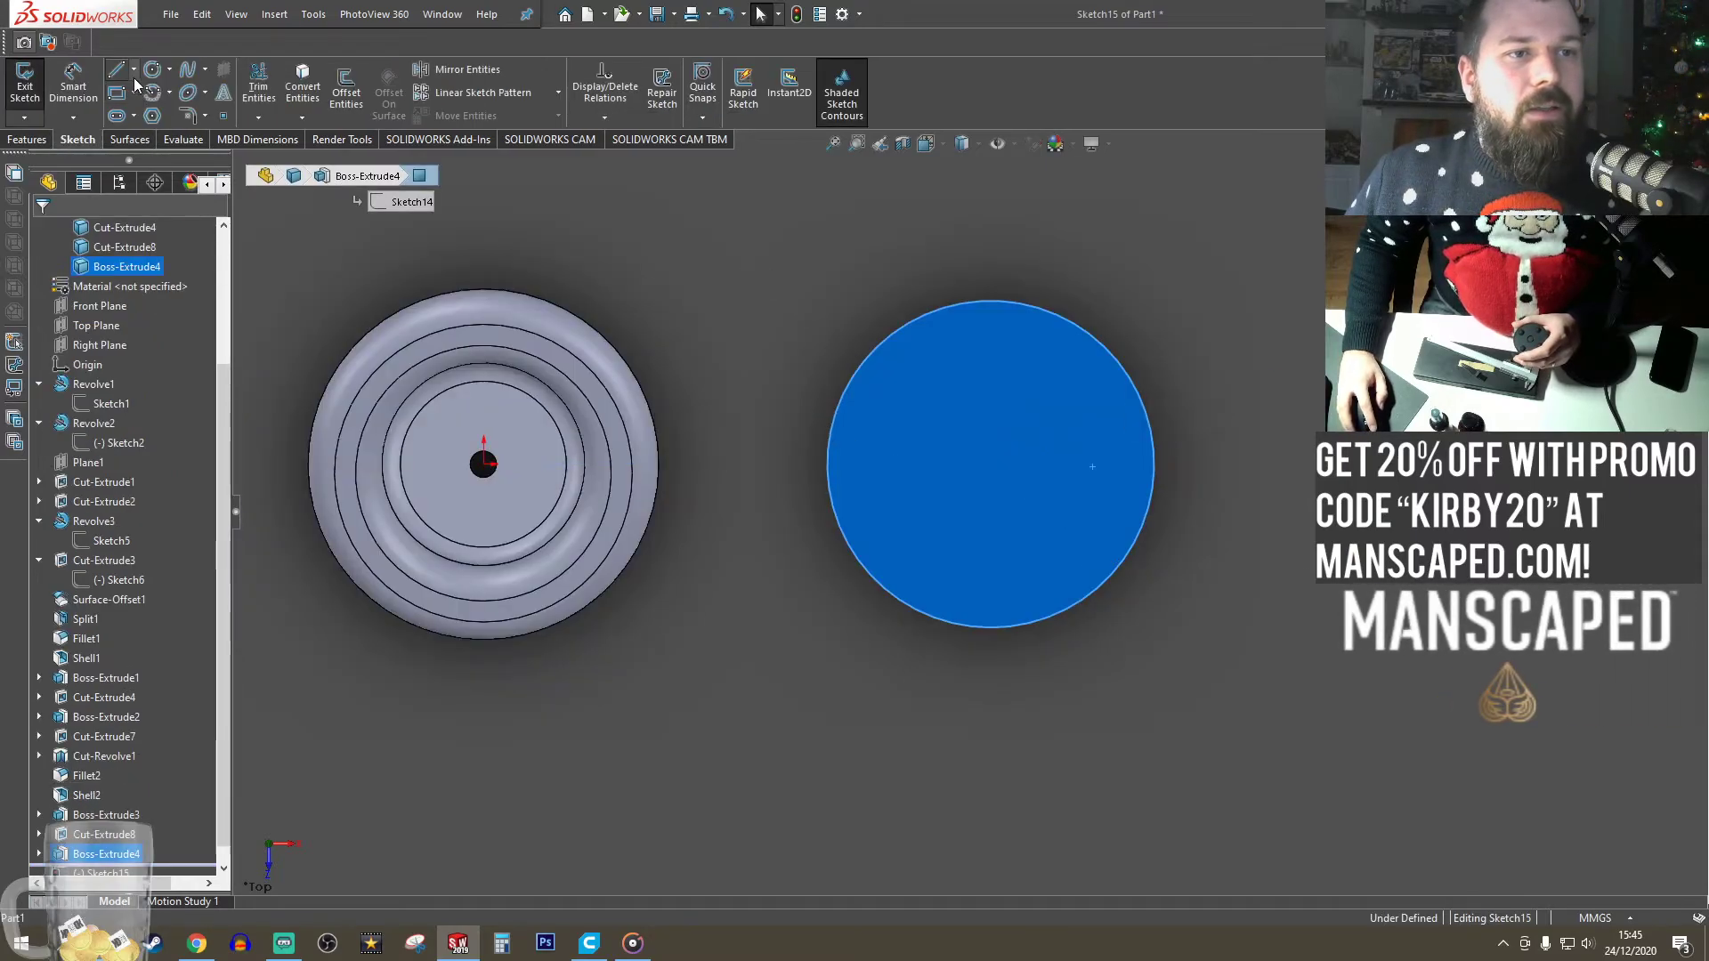
{"action": "left_click", "coordinate": [133, 70]}
{"action": "left_click", "coordinate": [183, 112]}
{"action": "scroll", "coordinate": [963, 458], "scroll_direction": "down", "scroll_amount": 4}
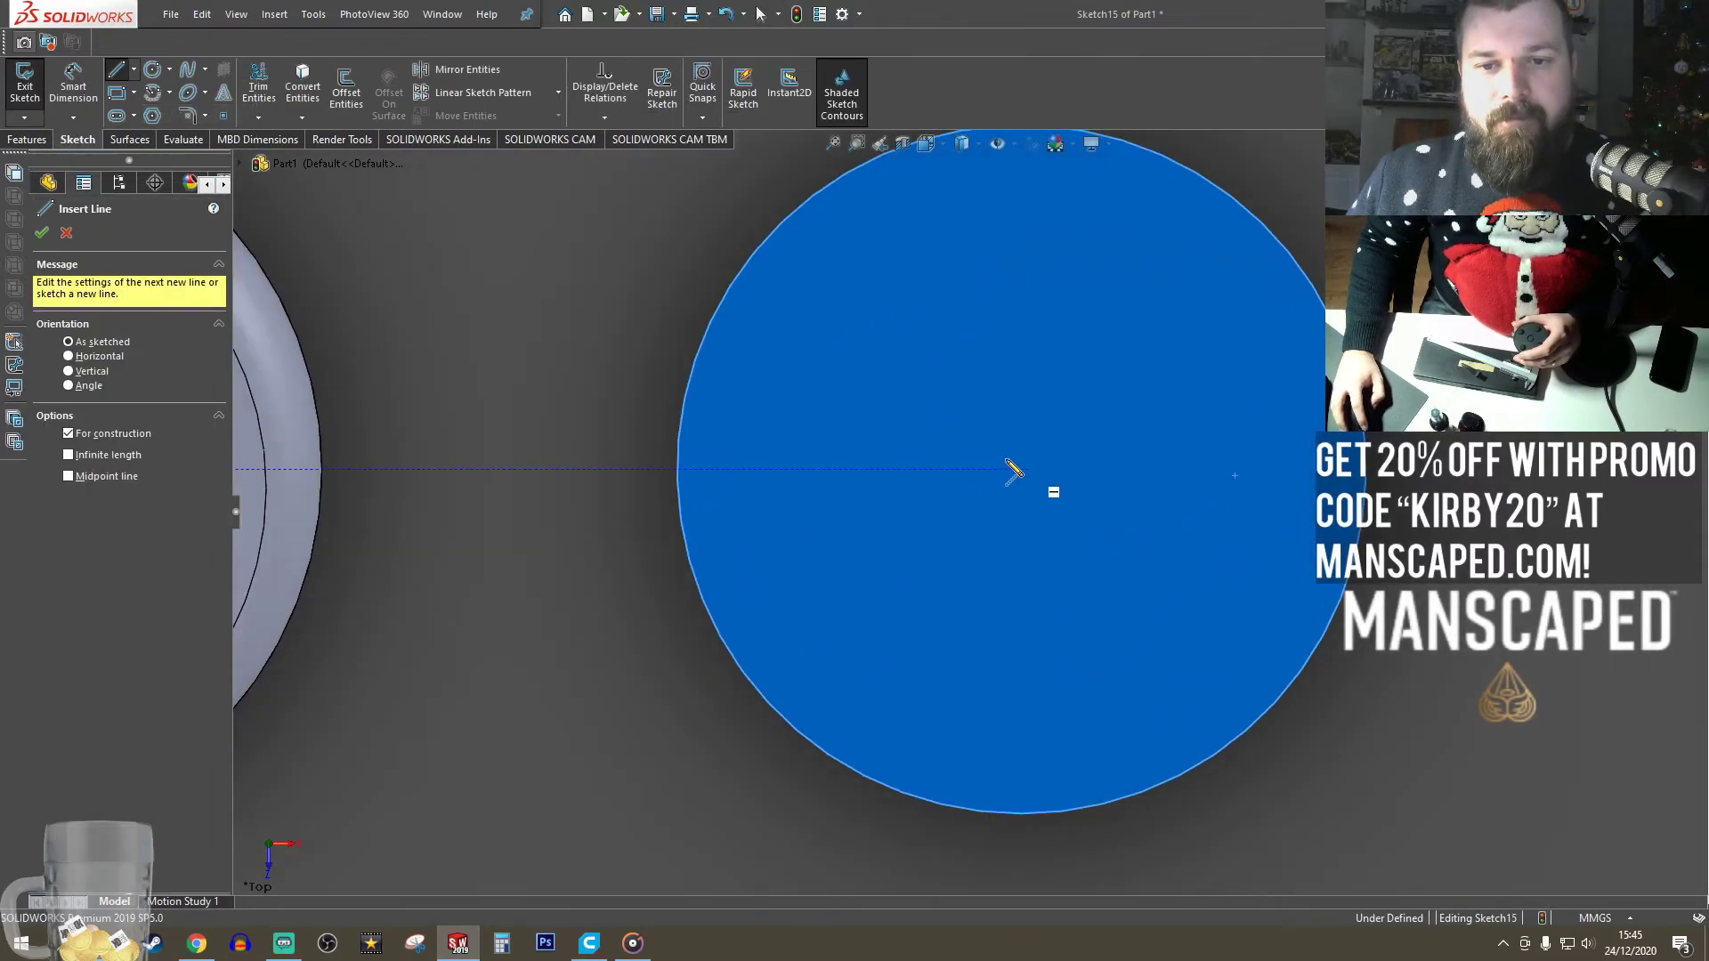
{"action": "left_click", "coordinate": [25, 85]}
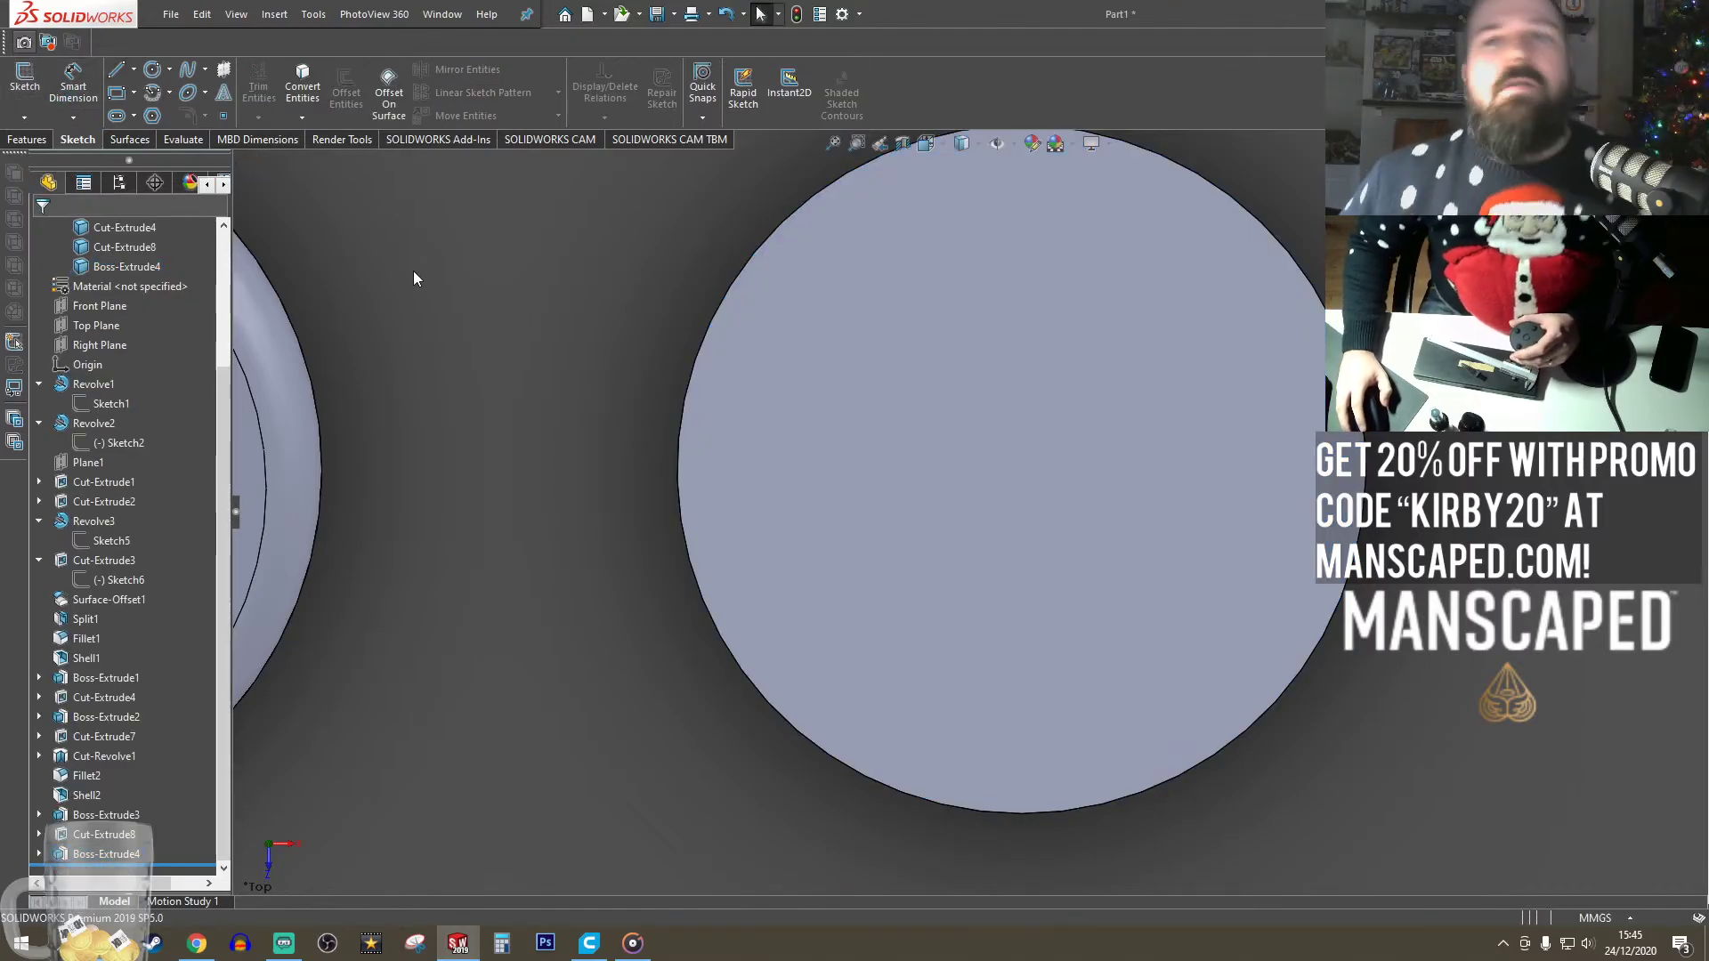
- On the disc's top face, sketch two construction lines from its centre to the edge, one vertical and one slanting up to the left
{"action": "left_click", "coordinate": [739, 303]}
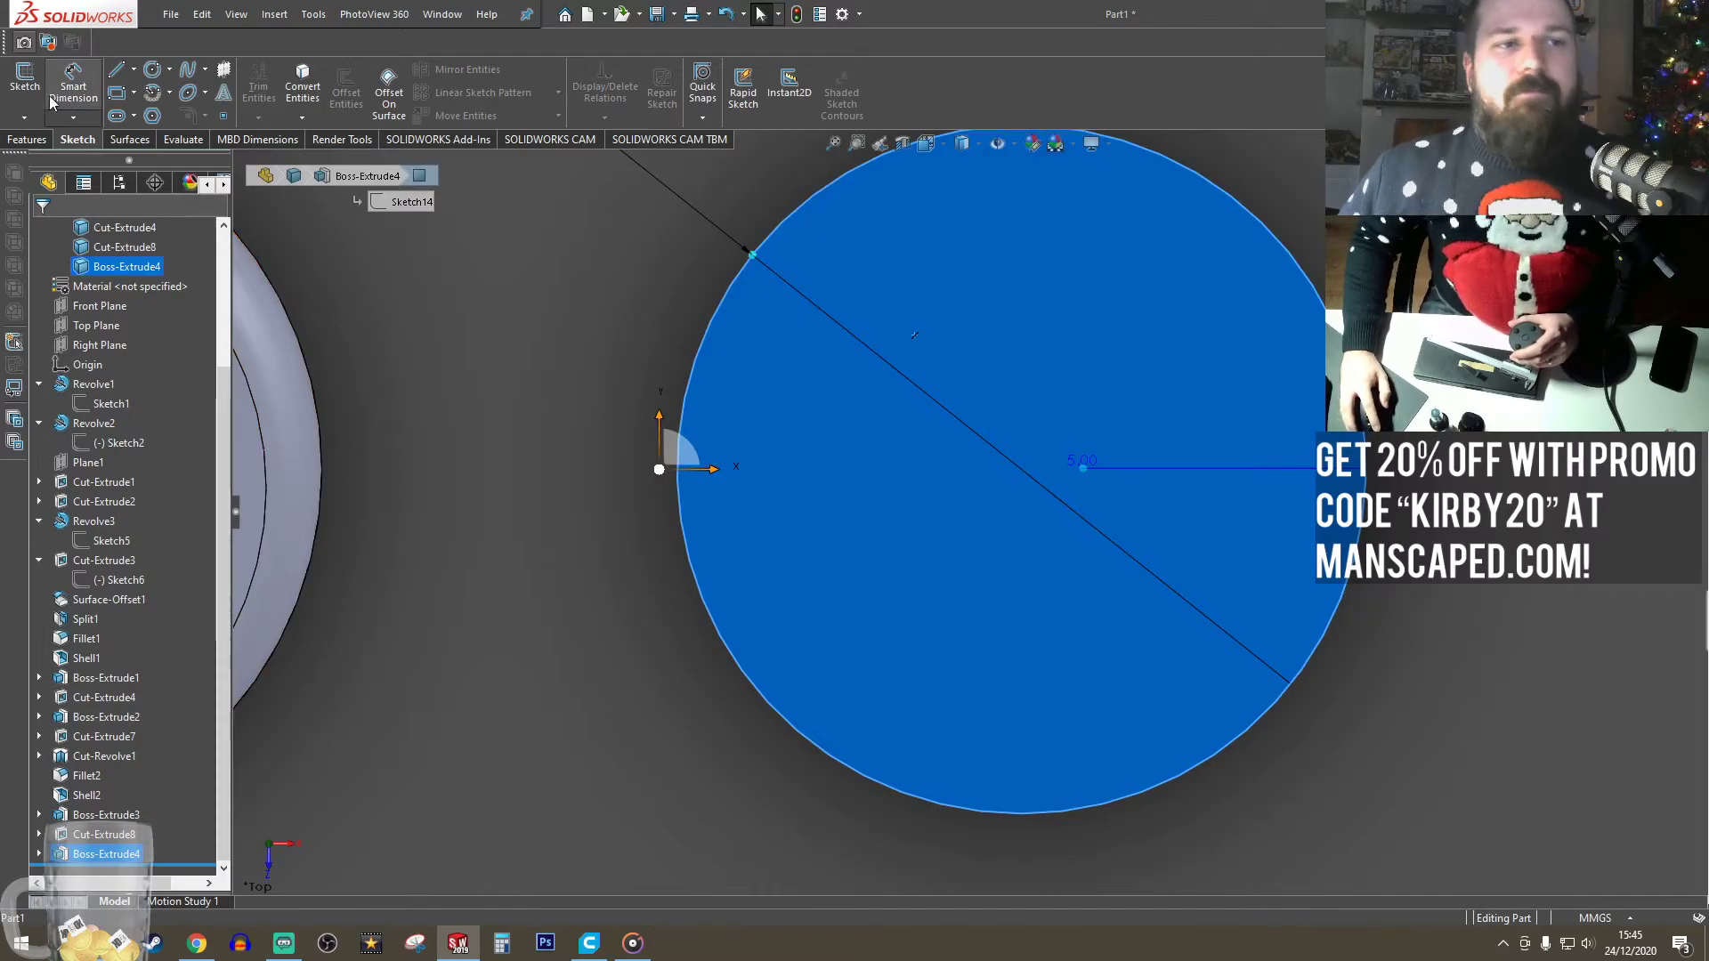
{"action": "left_click", "coordinate": [25, 80]}
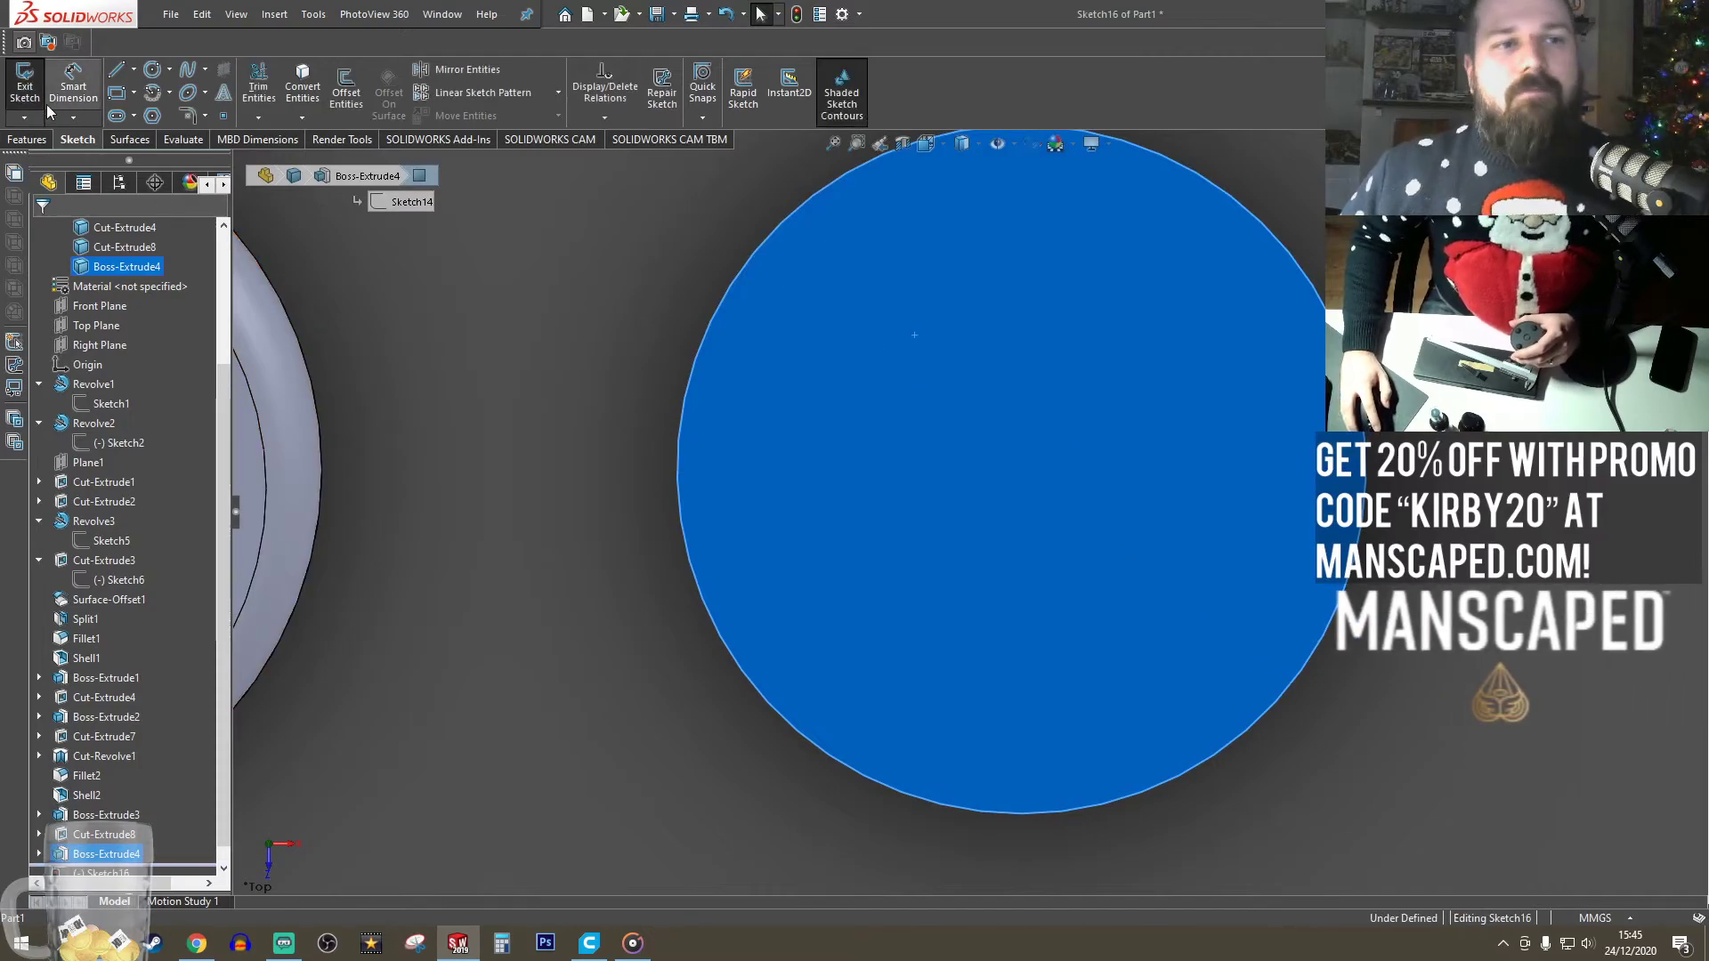
{"action": "left_click", "coordinate": [134, 70]}
{"action": "left_click", "coordinate": [147, 105]}
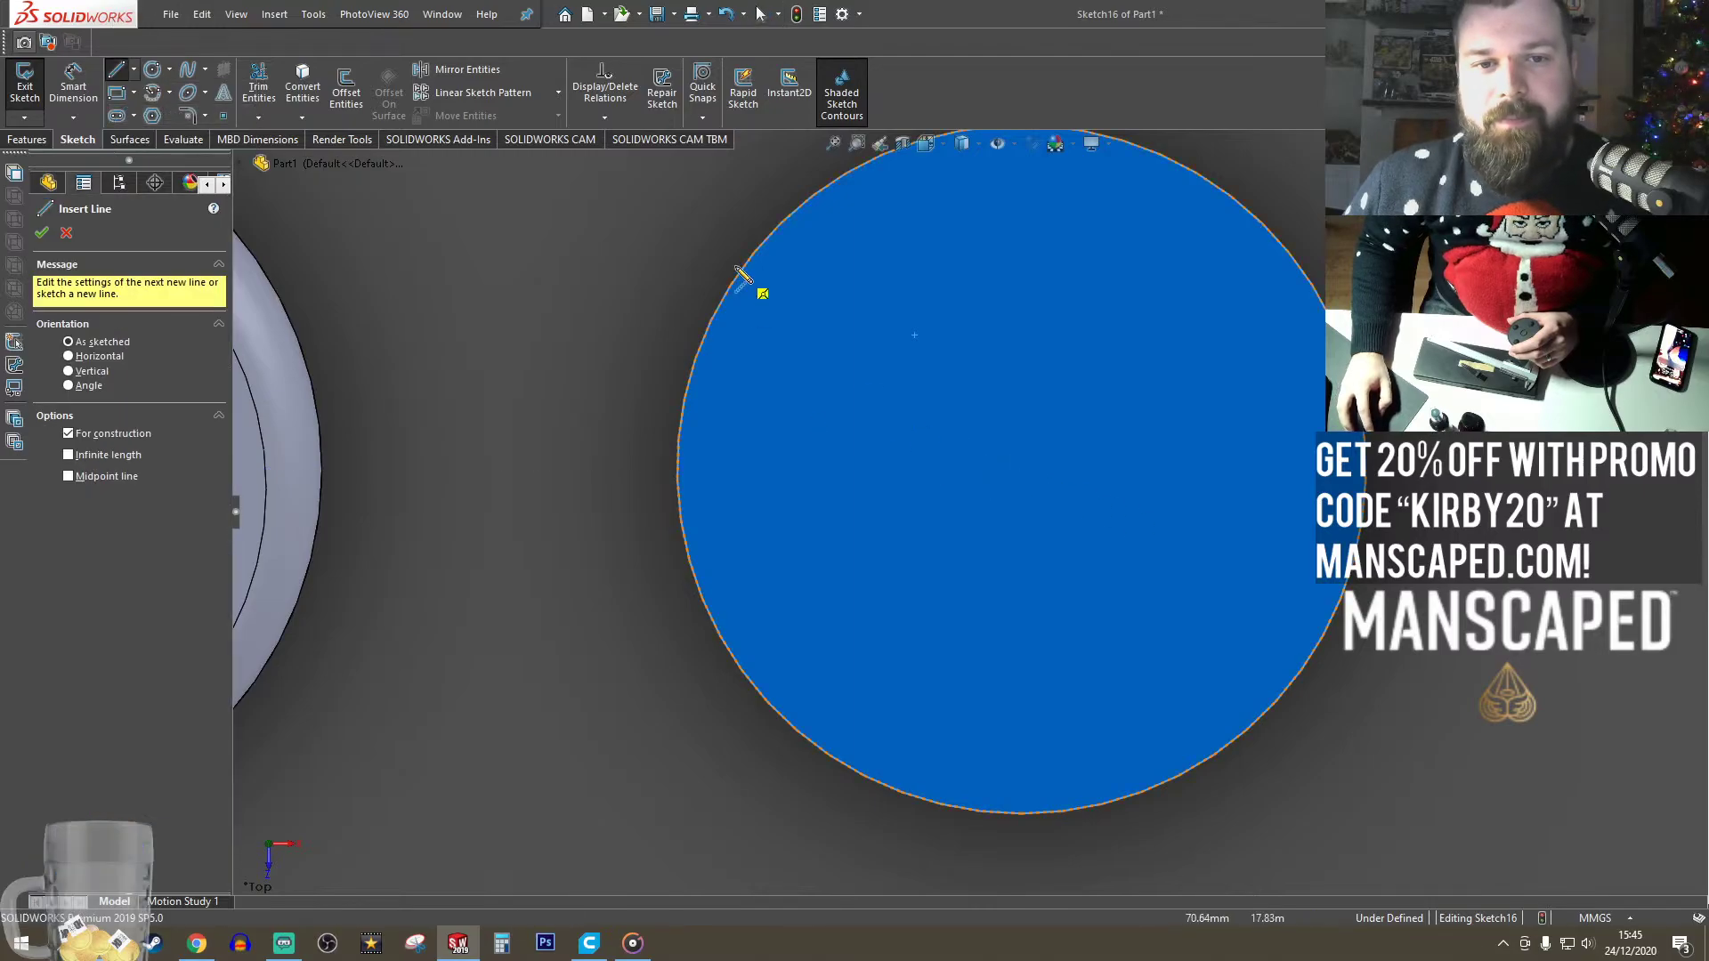
{"action": "left_click", "coordinate": [1021, 469]}
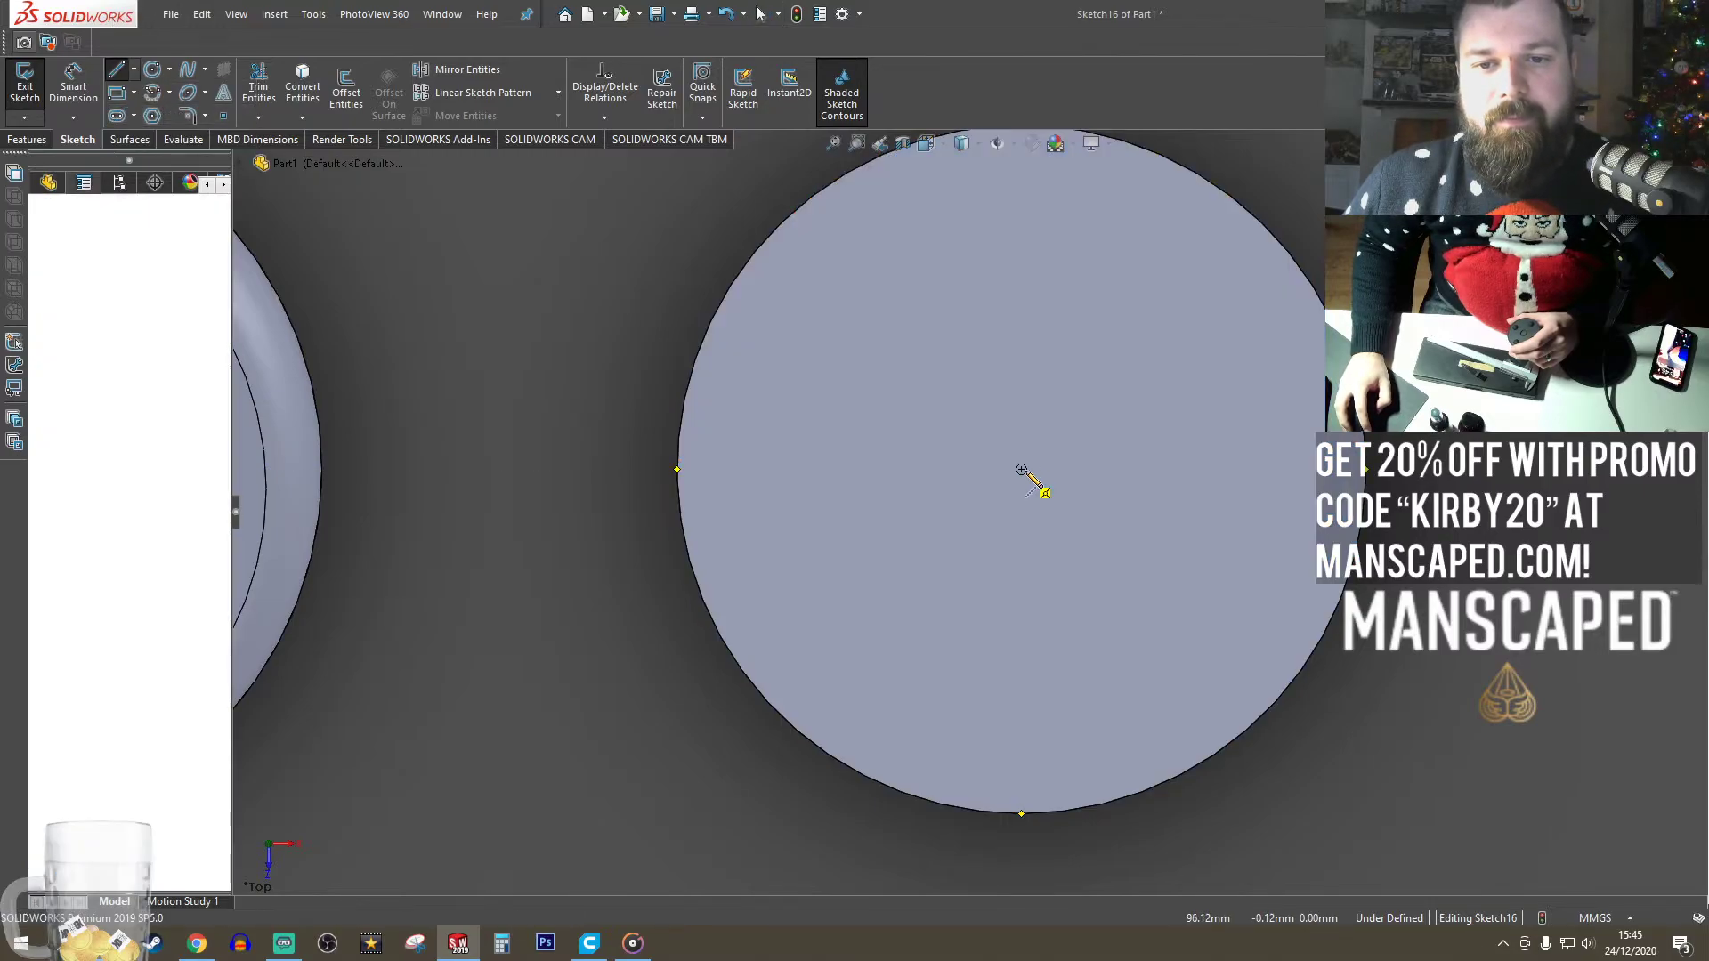
{"action": "scroll", "coordinate": [1024, 477], "scroll_direction": "up", "scroll_amount": 3}
{"action": "left_click", "coordinate": [895, 363]}
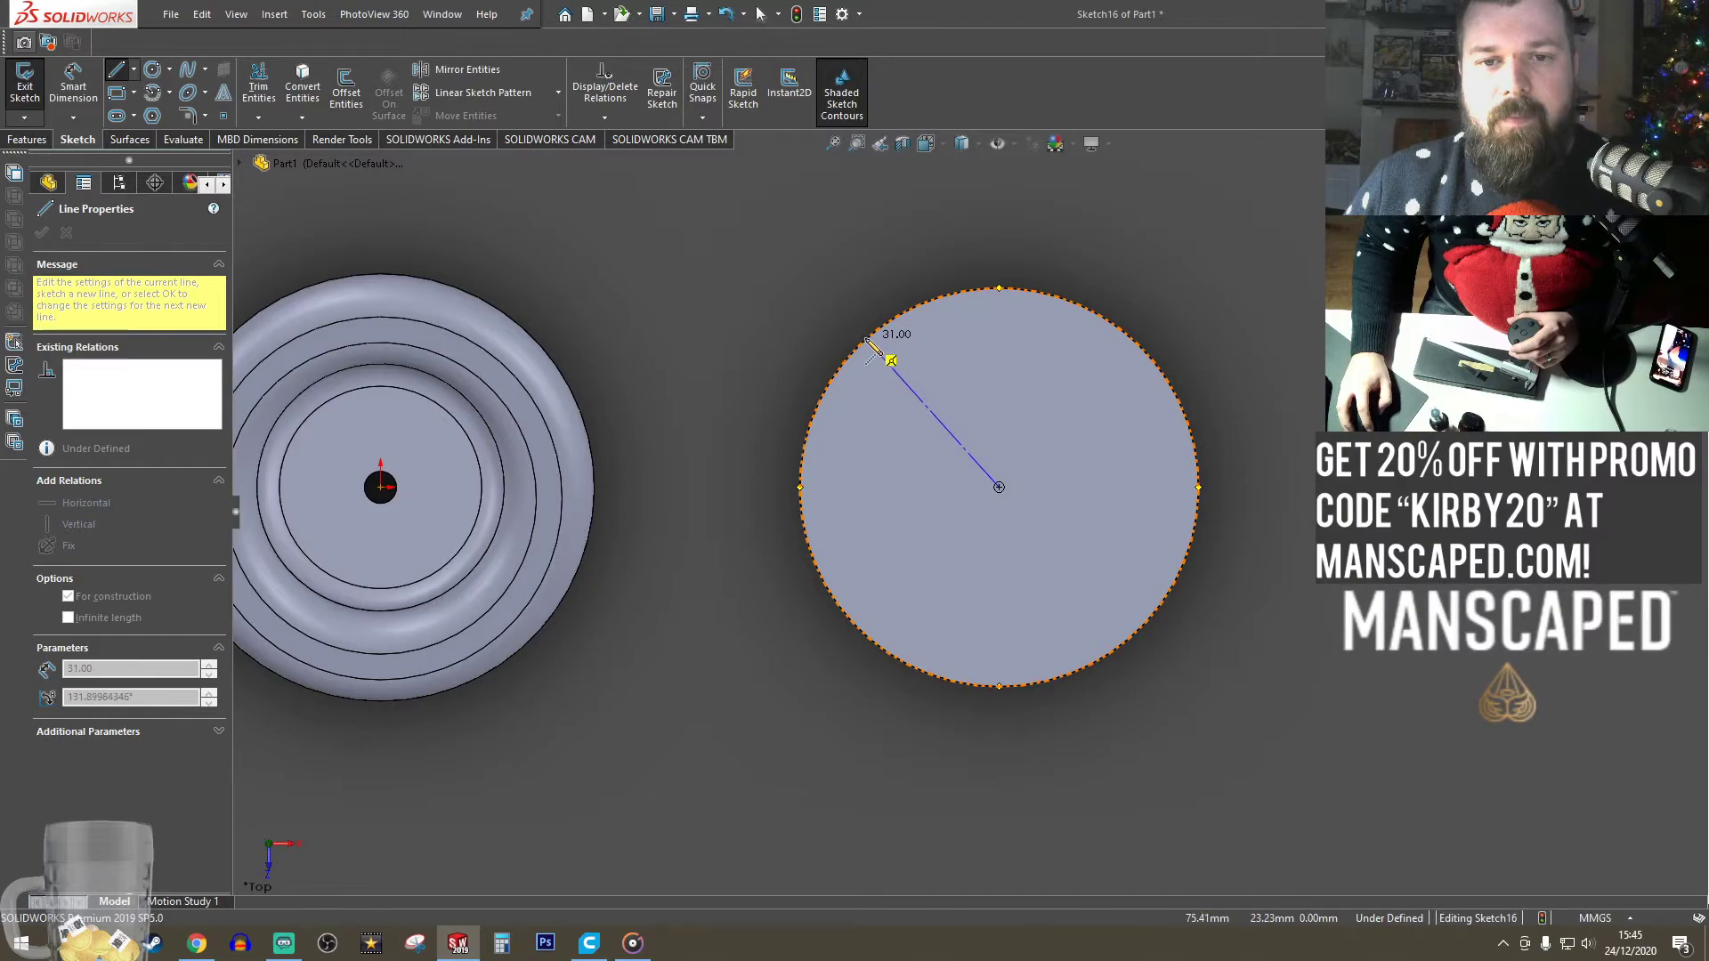
{"action": "left_click", "coordinate": [867, 327]}
{"action": "left_click", "coordinate": [999, 288]}
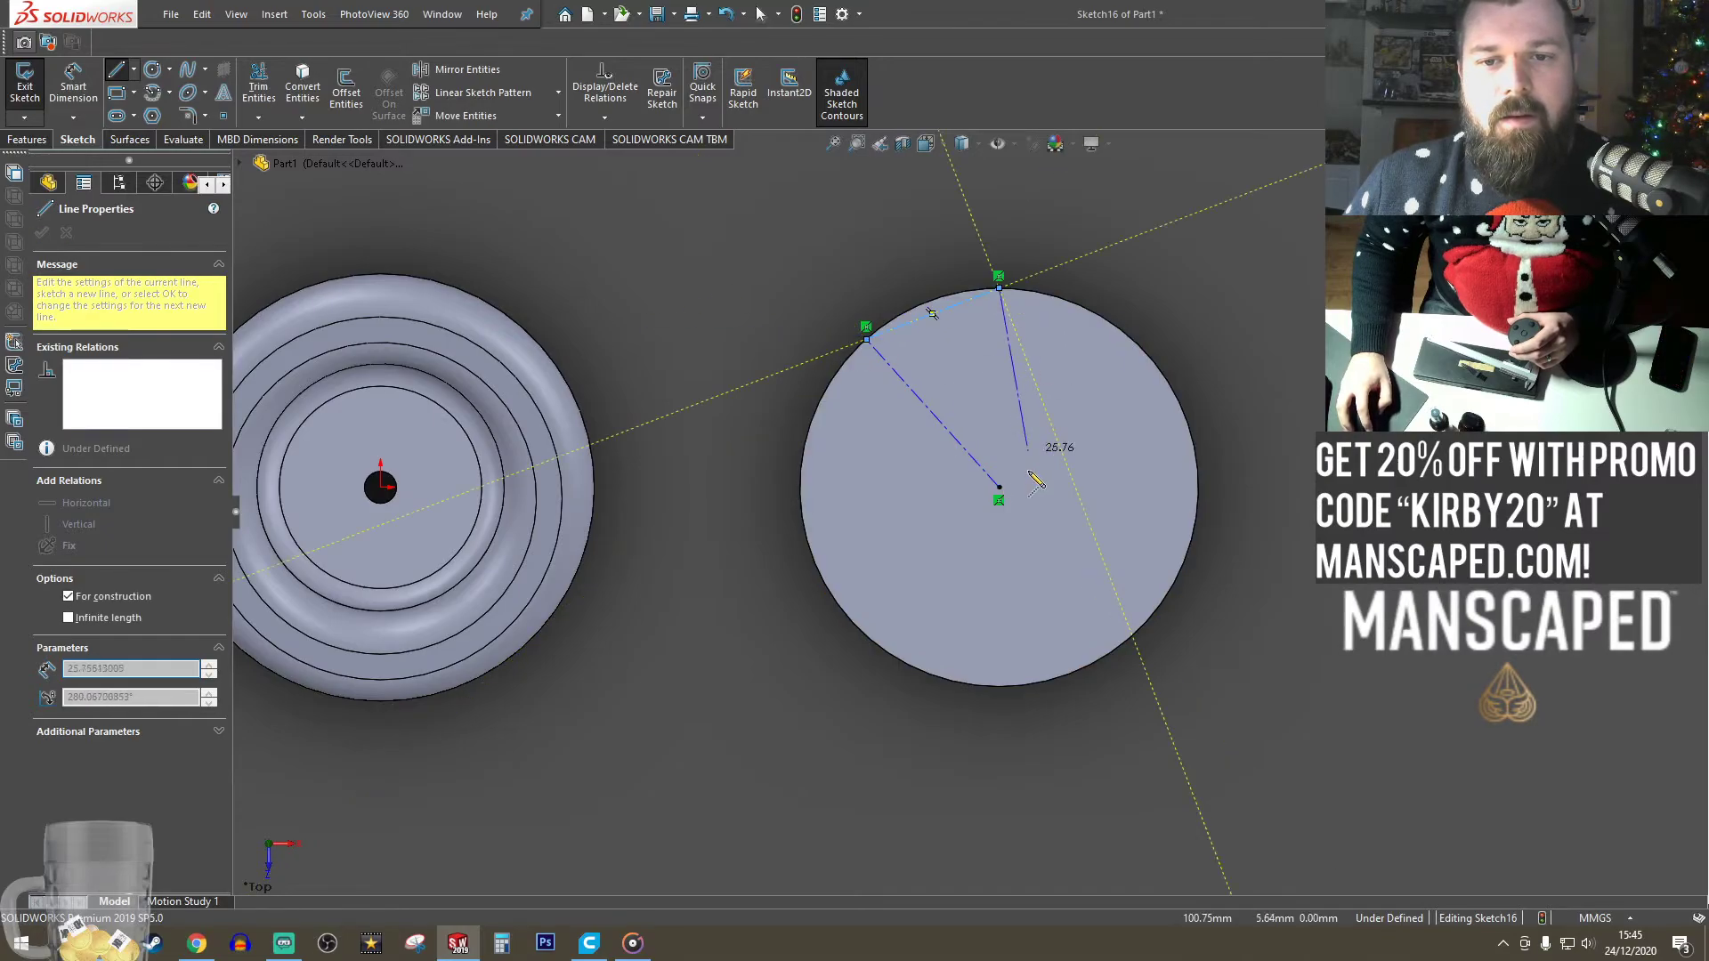
{"action": "left_click", "coordinate": [1000, 488]}
{"action": "left_click", "coordinate": [258, 85]}
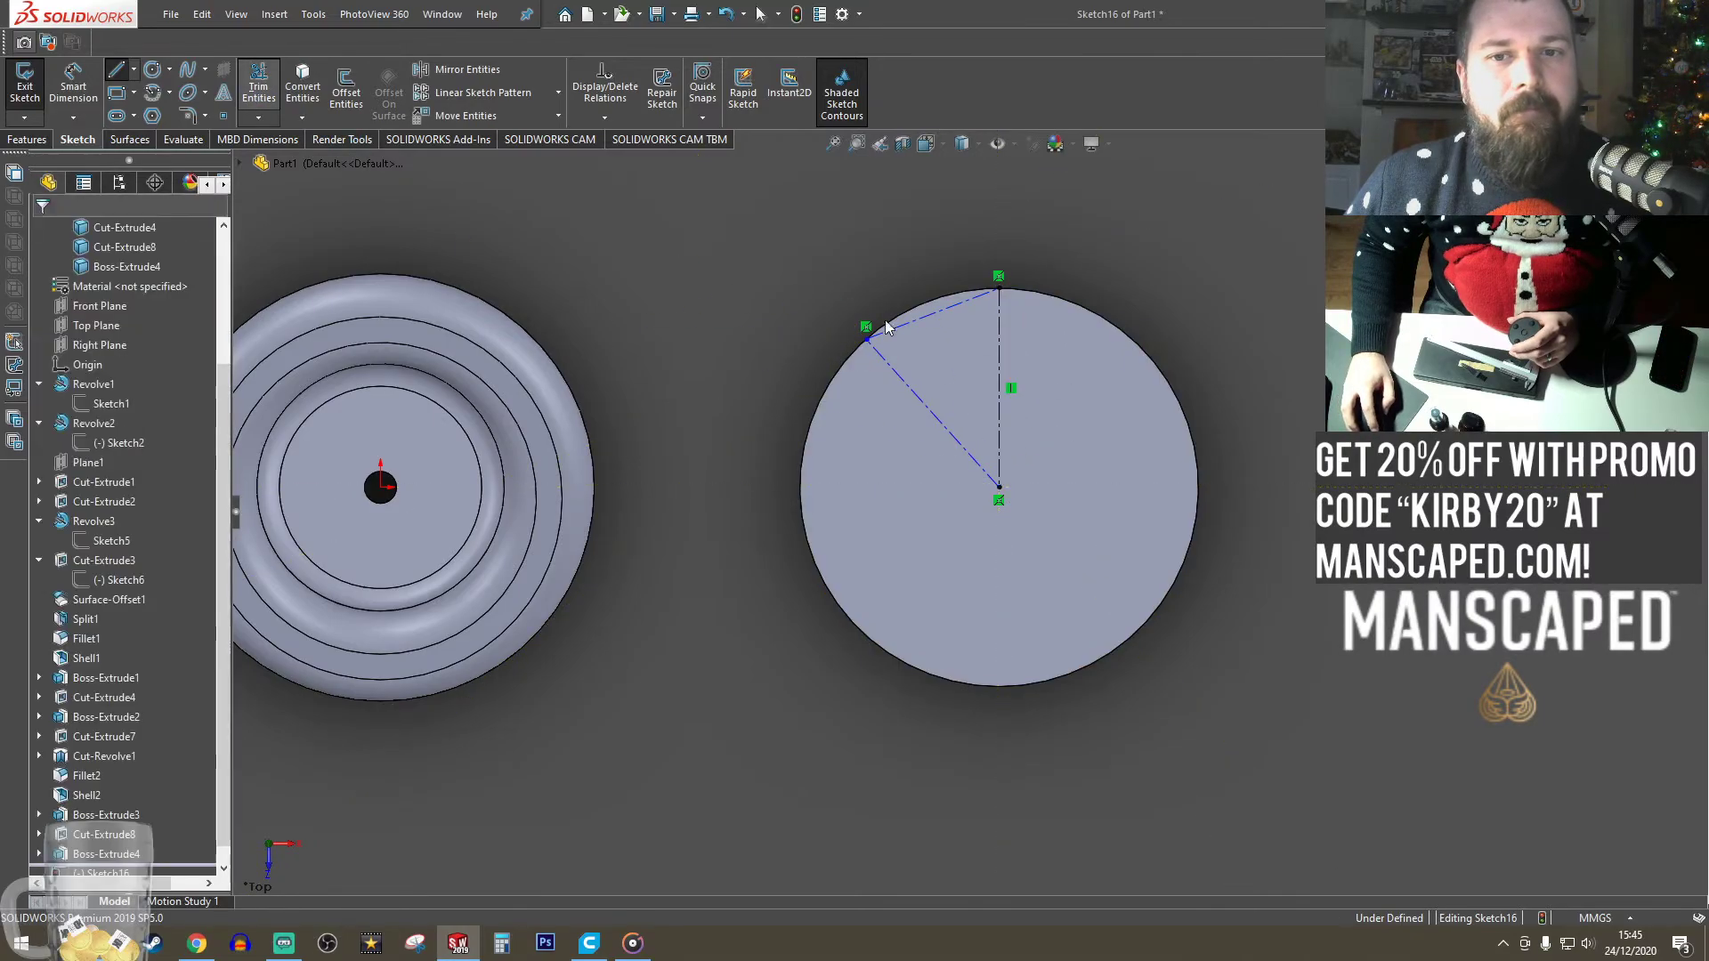
- Dimension the angle between the slanted and vertical construction lines and set it to 45 degrees
{"action": "left_click", "coordinate": [72, 85]}
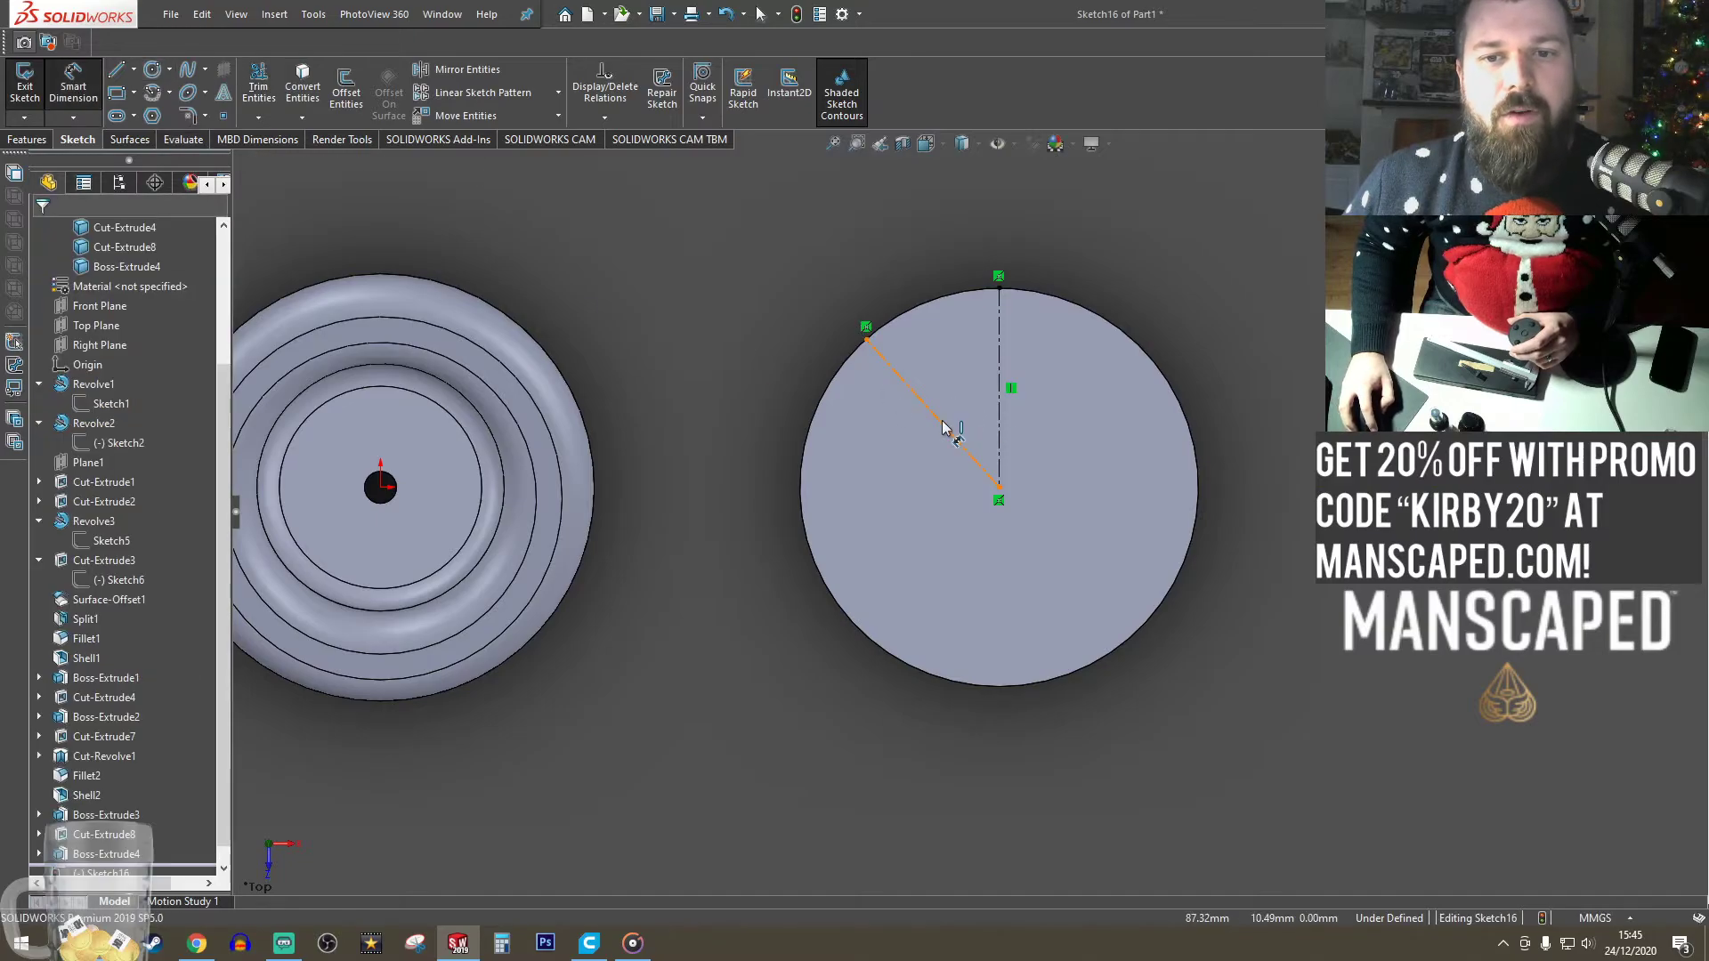
{"action": "left_click", "coordinate": [946, 428]}
{"action": "left_click", "coordinate": [997, 397]}
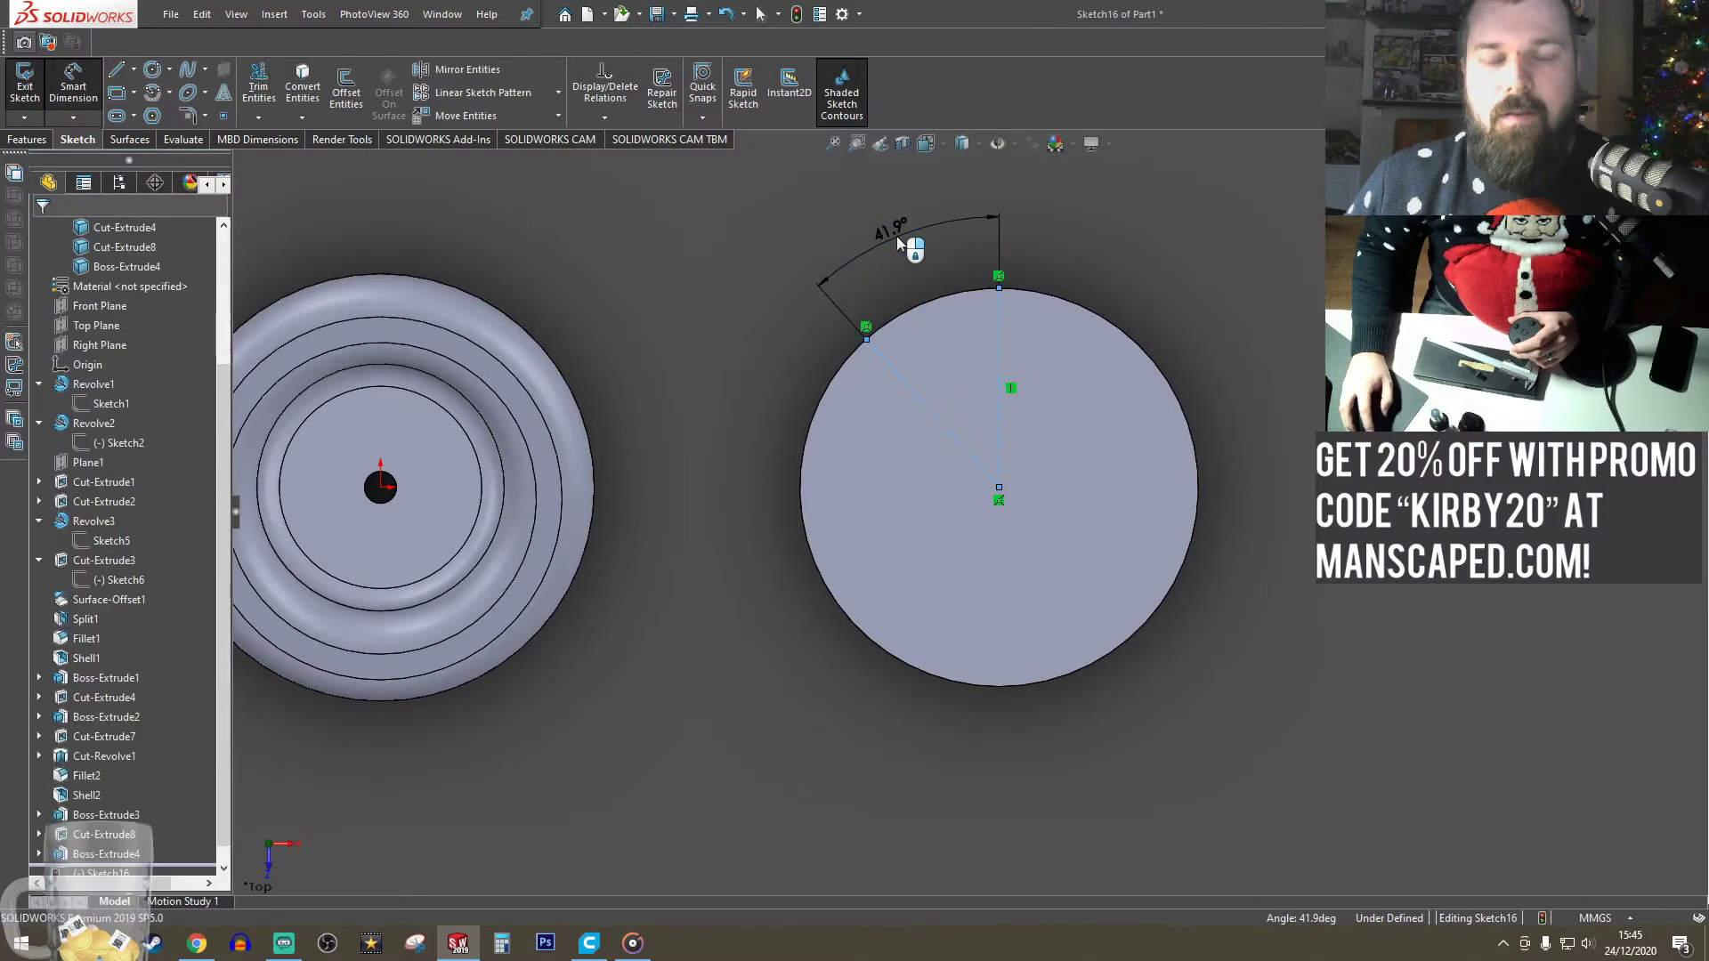
{"action": "left_click", "coordinate": [896, 237]}
{"action": "type", "text": "45"}
{"action": "key", "text": "Return"}
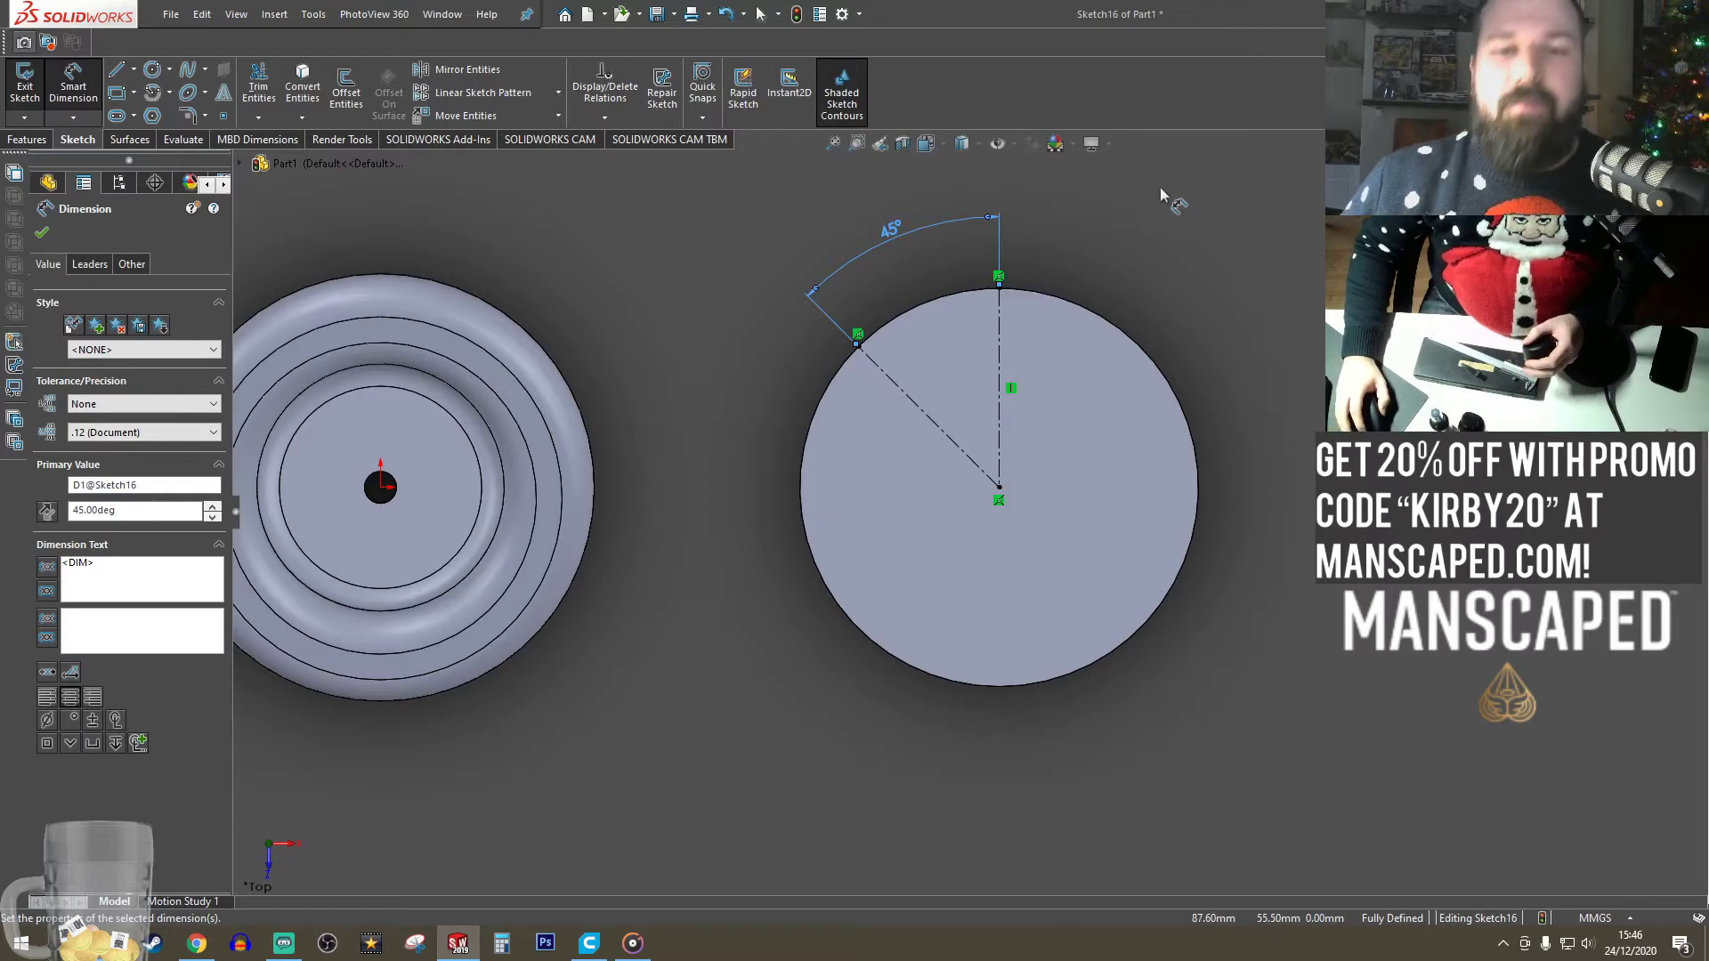
- Sketch a small circle centred on the slanted construction line and set its diameter to 11 mm
{"action": "left_click", "coordinate": [152, 69]}
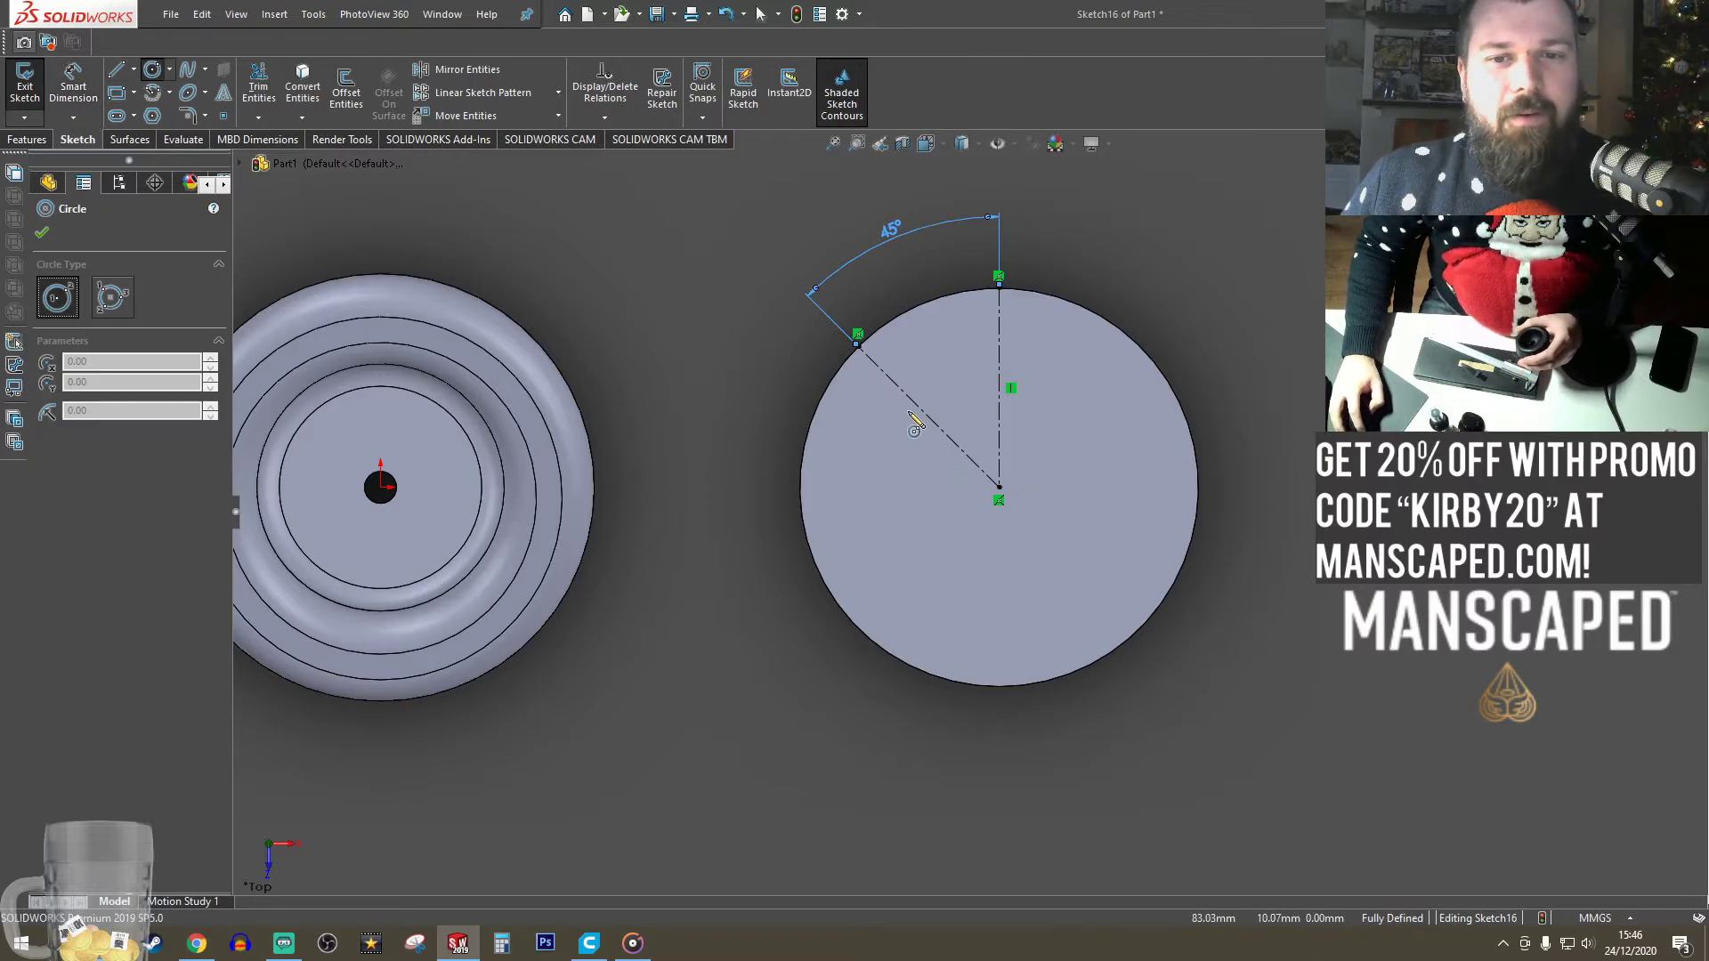
{"action": "left_click", "coordinate": [904, 391]}
{"action": "left_click", "coordinate": [930, 418]}
{"action": "left_click", "coordinate": [73, 85]}
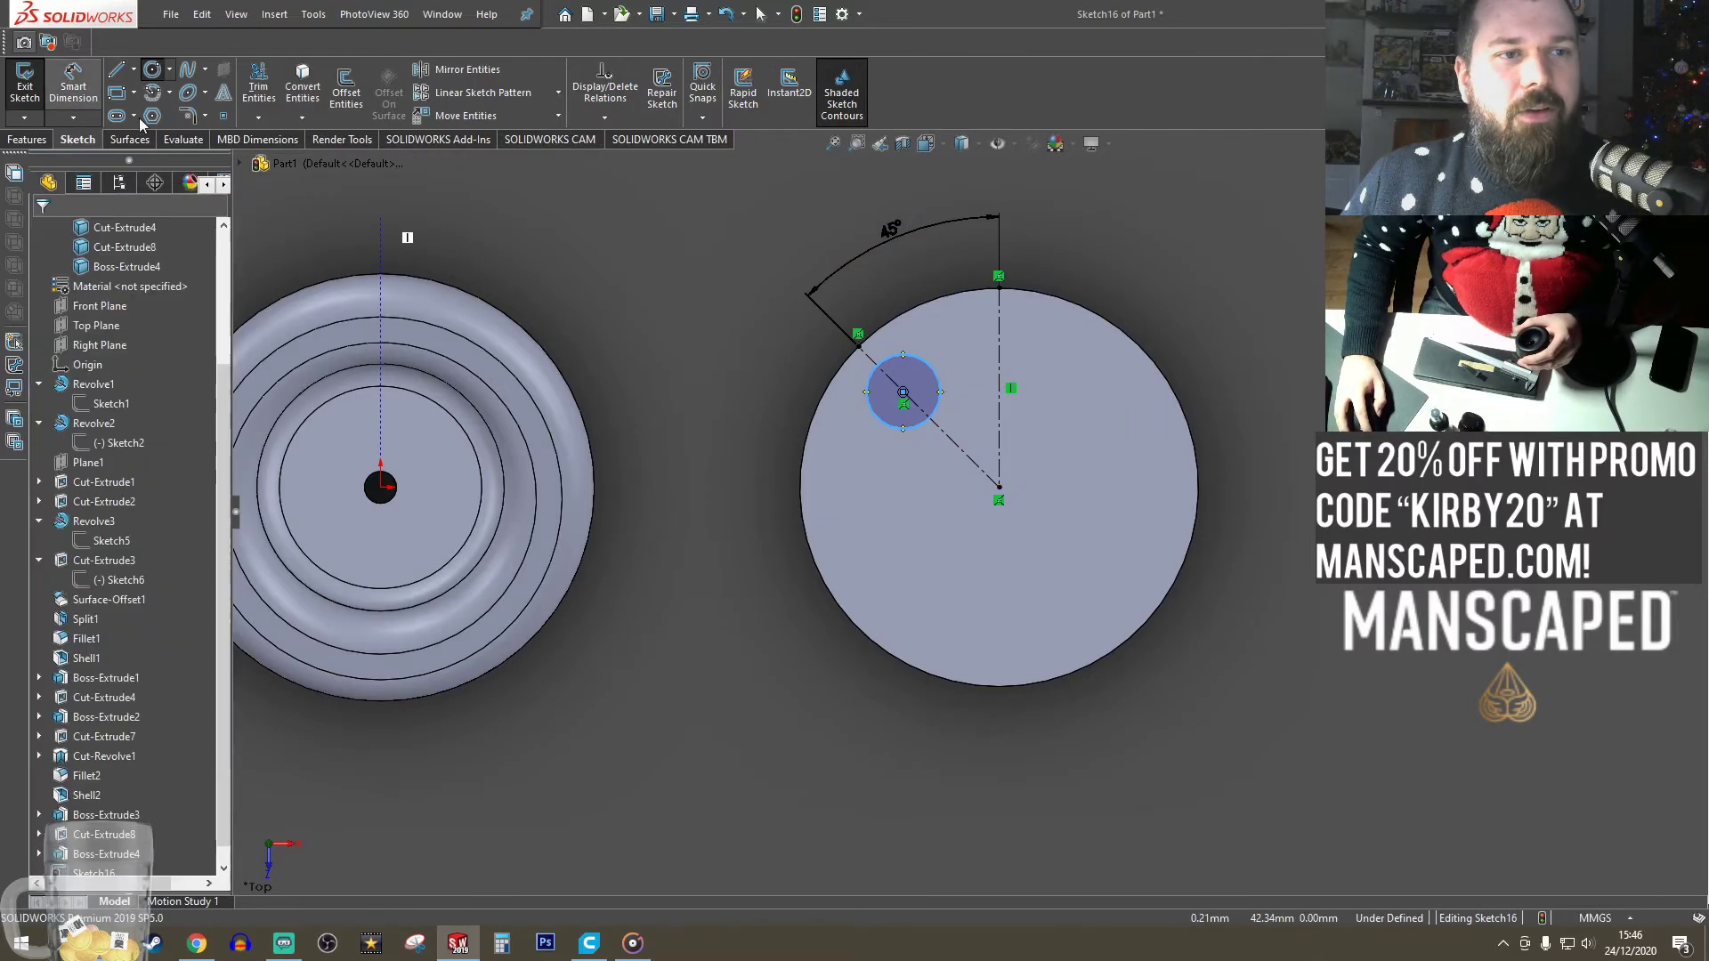
{"action": "left_click", "coordinate": [926, 366]}
{"action": "left_click", "coordinate": [865, 261]}
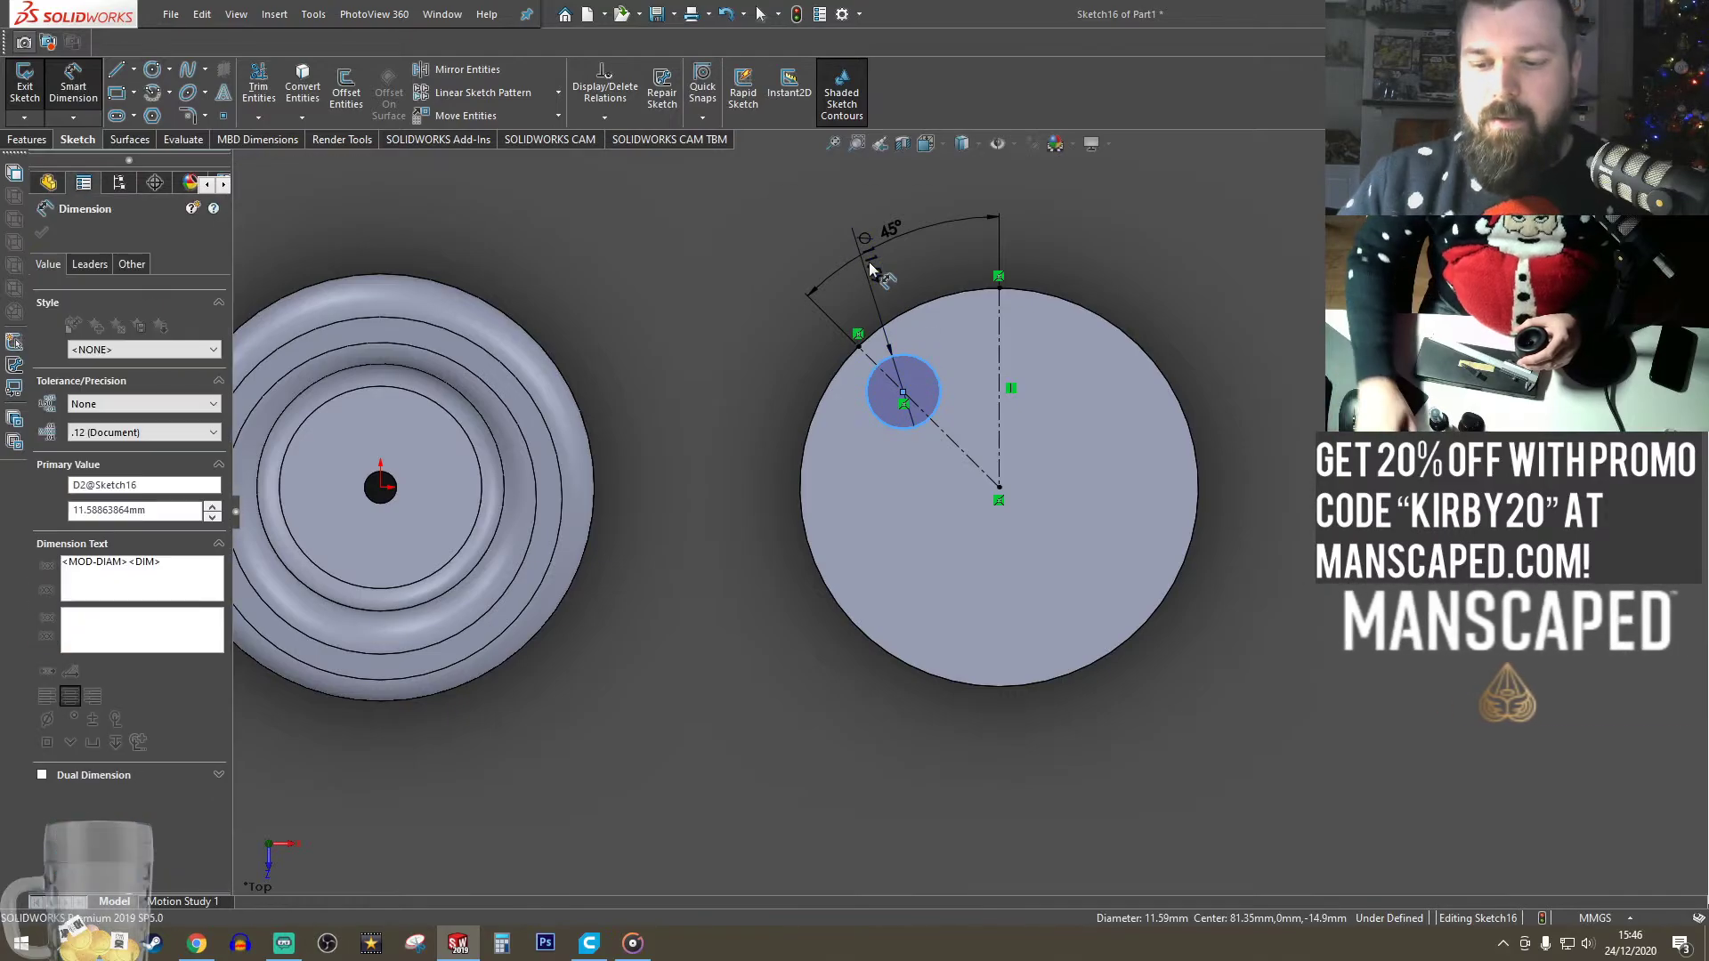
{"action": "type", "text": "44"}
{"action": "key", "text": "BackSpace"}
{"action": "key", "text": "BackSpace"}
{"action": "type", "text": "11"}
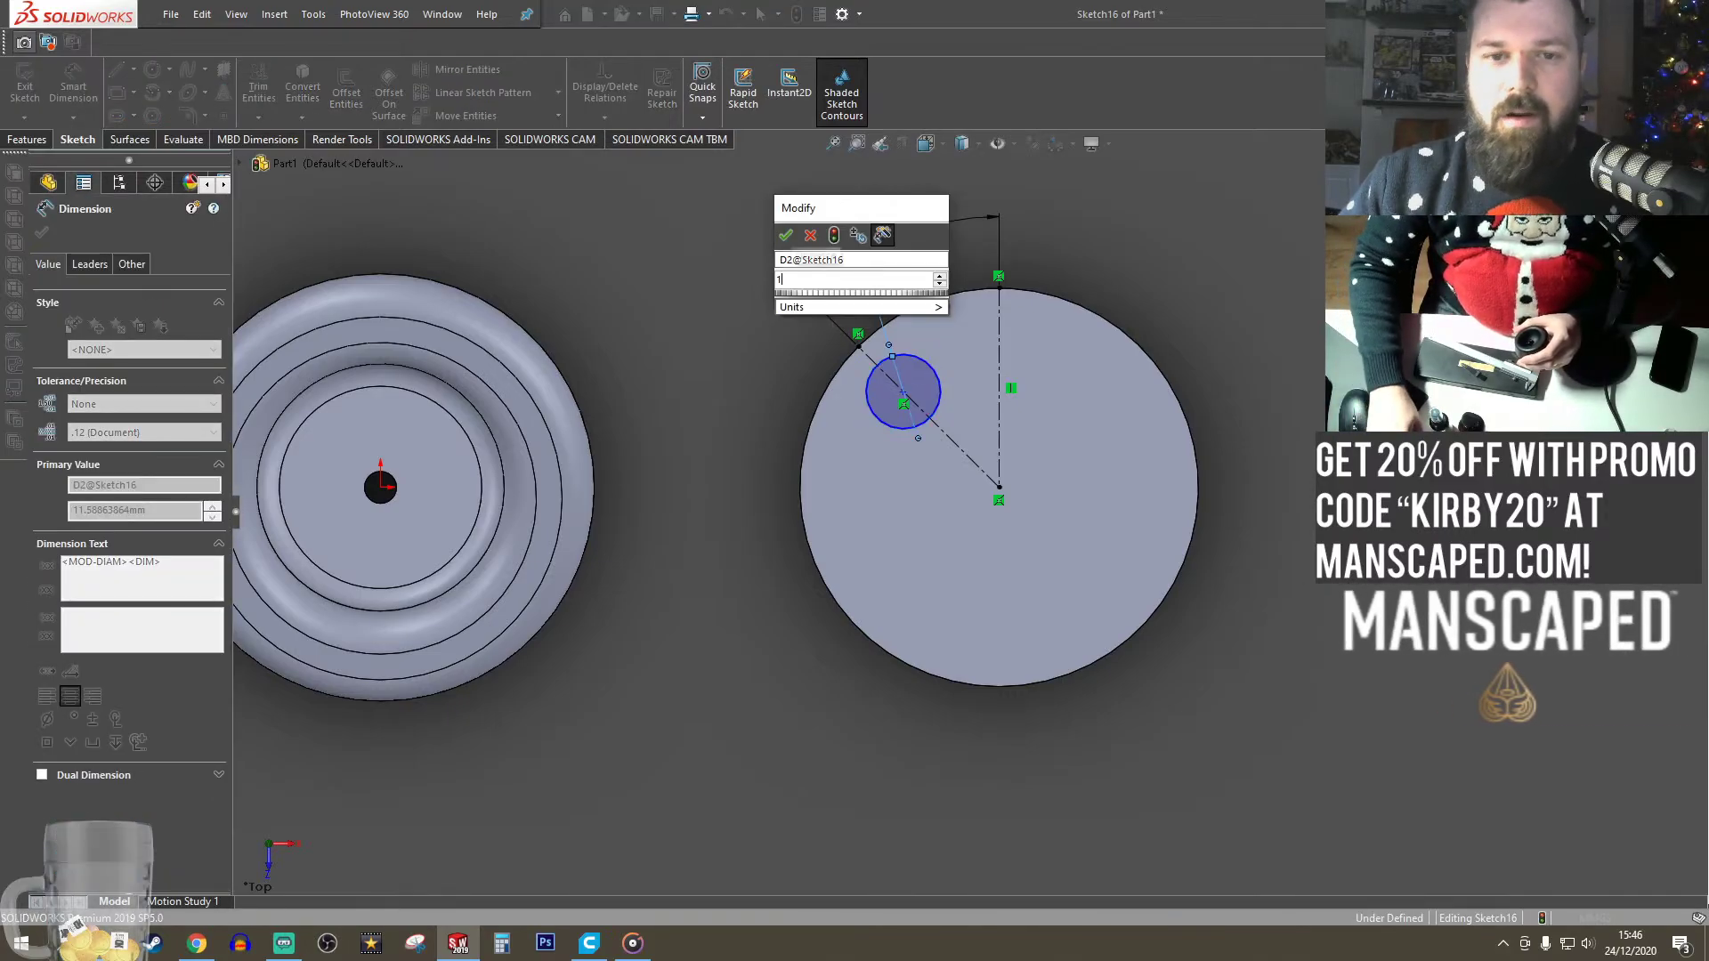
{"action": "key", "text": "Return"}
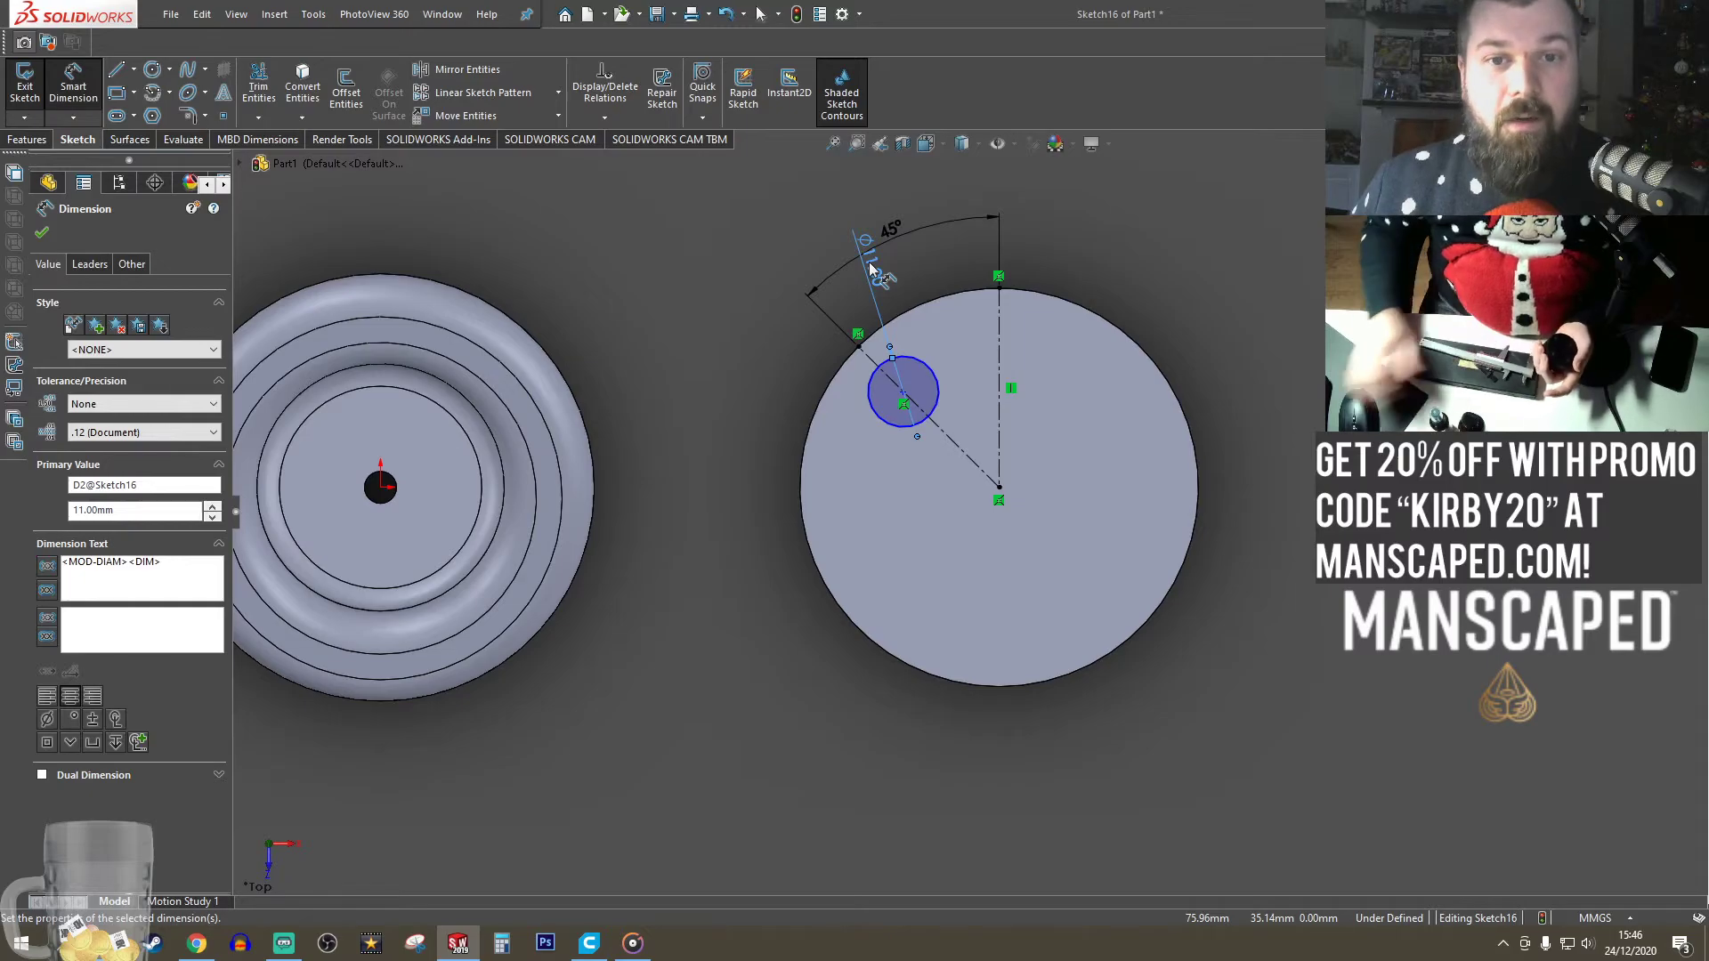
- Change the small circle's diameter to 12 mm
{"action": "double_click", "coordinate": [875, 268]}
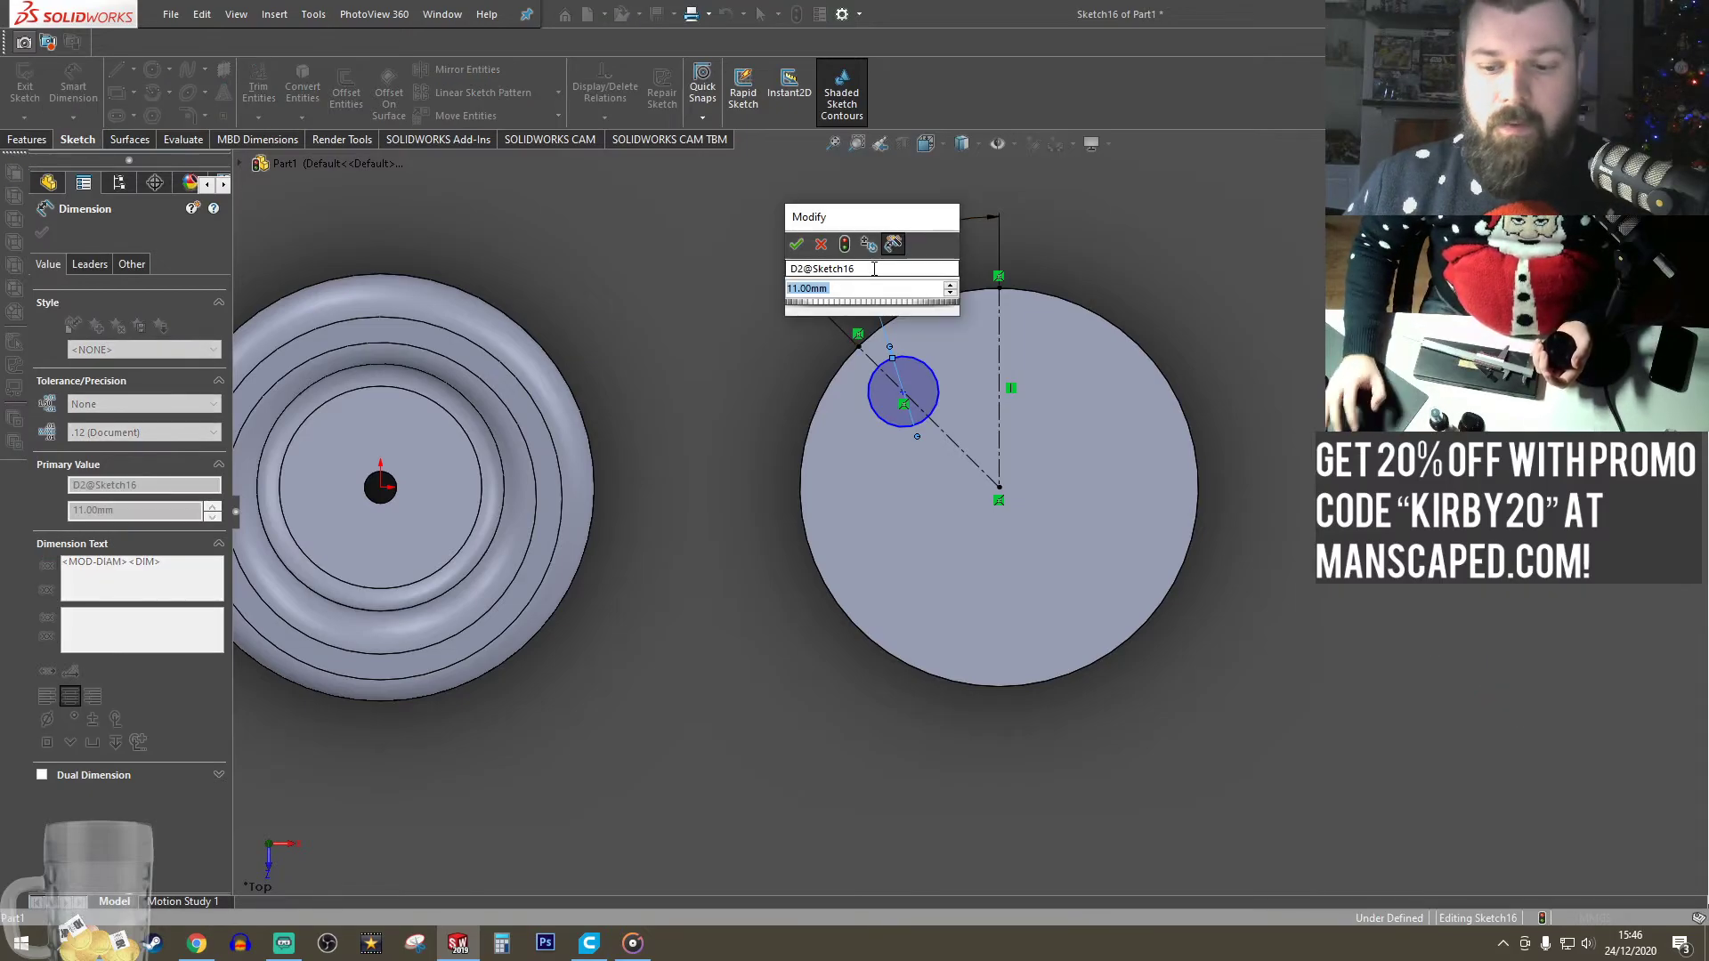
{"action": "type", "text": "12"}
{"action": "key", "text": "Return"}
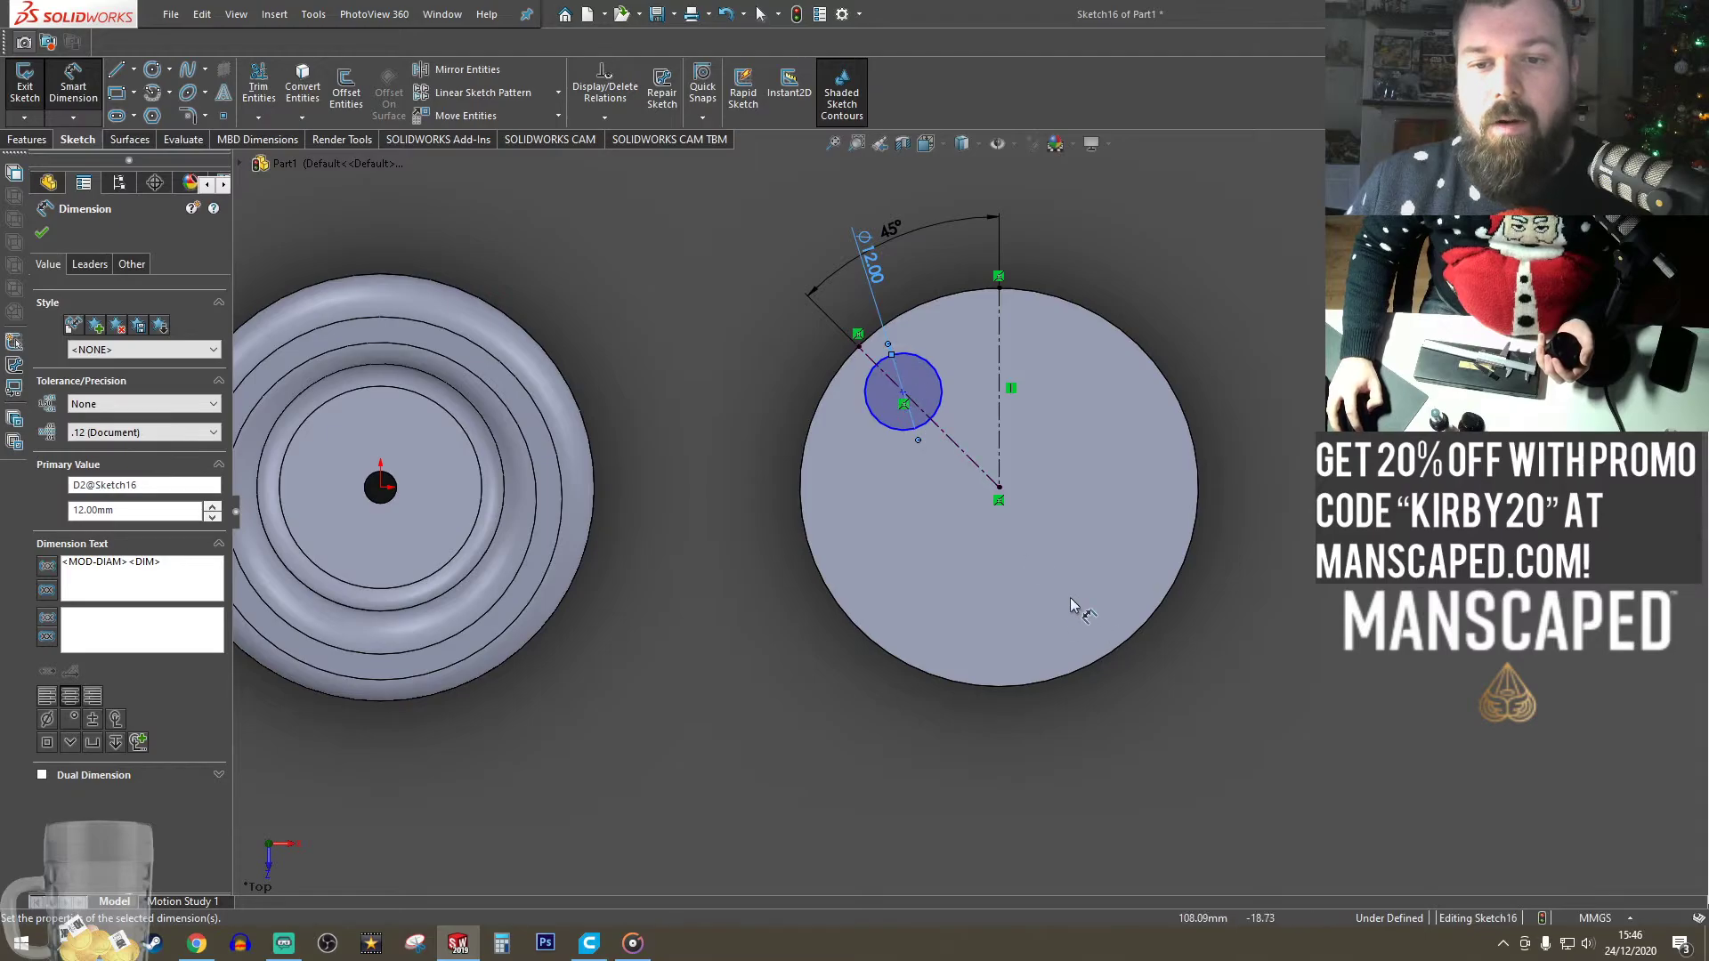
- Dimension the distance between the small circle's centre and the disc's centre and set it to 21.5 mm (43/2)
{"action": "left_click", "coordinate": [78, 96]}
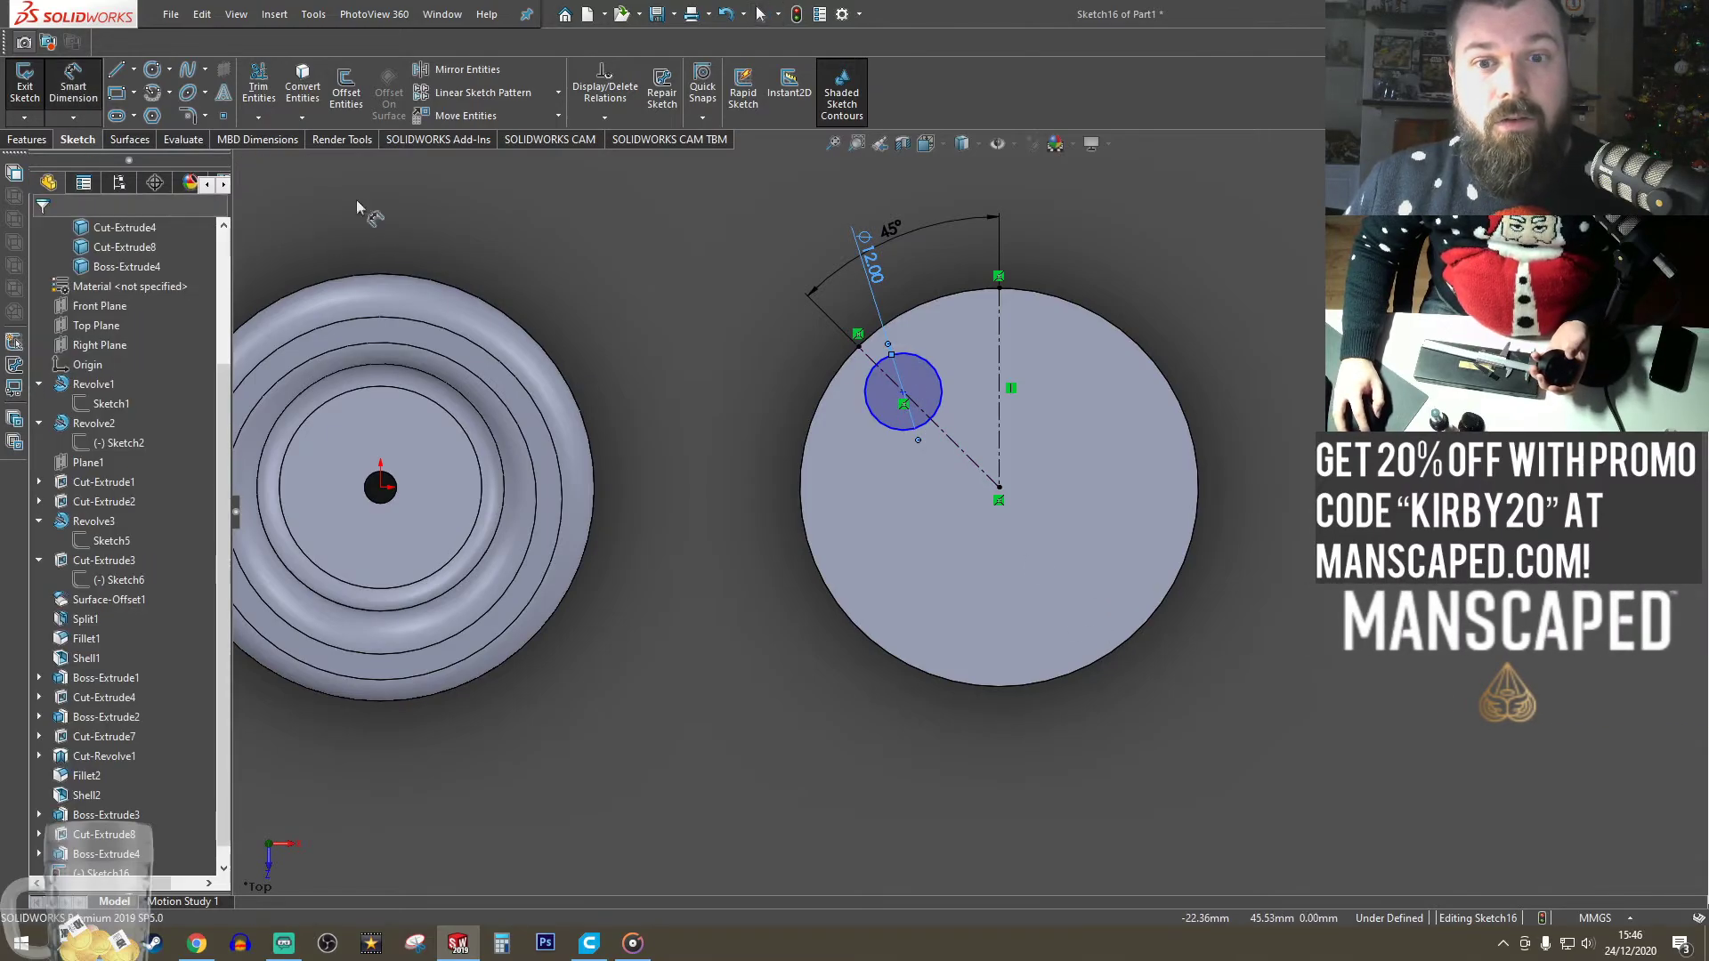
{"action": "left_click", "coordinate": [903, 394]}
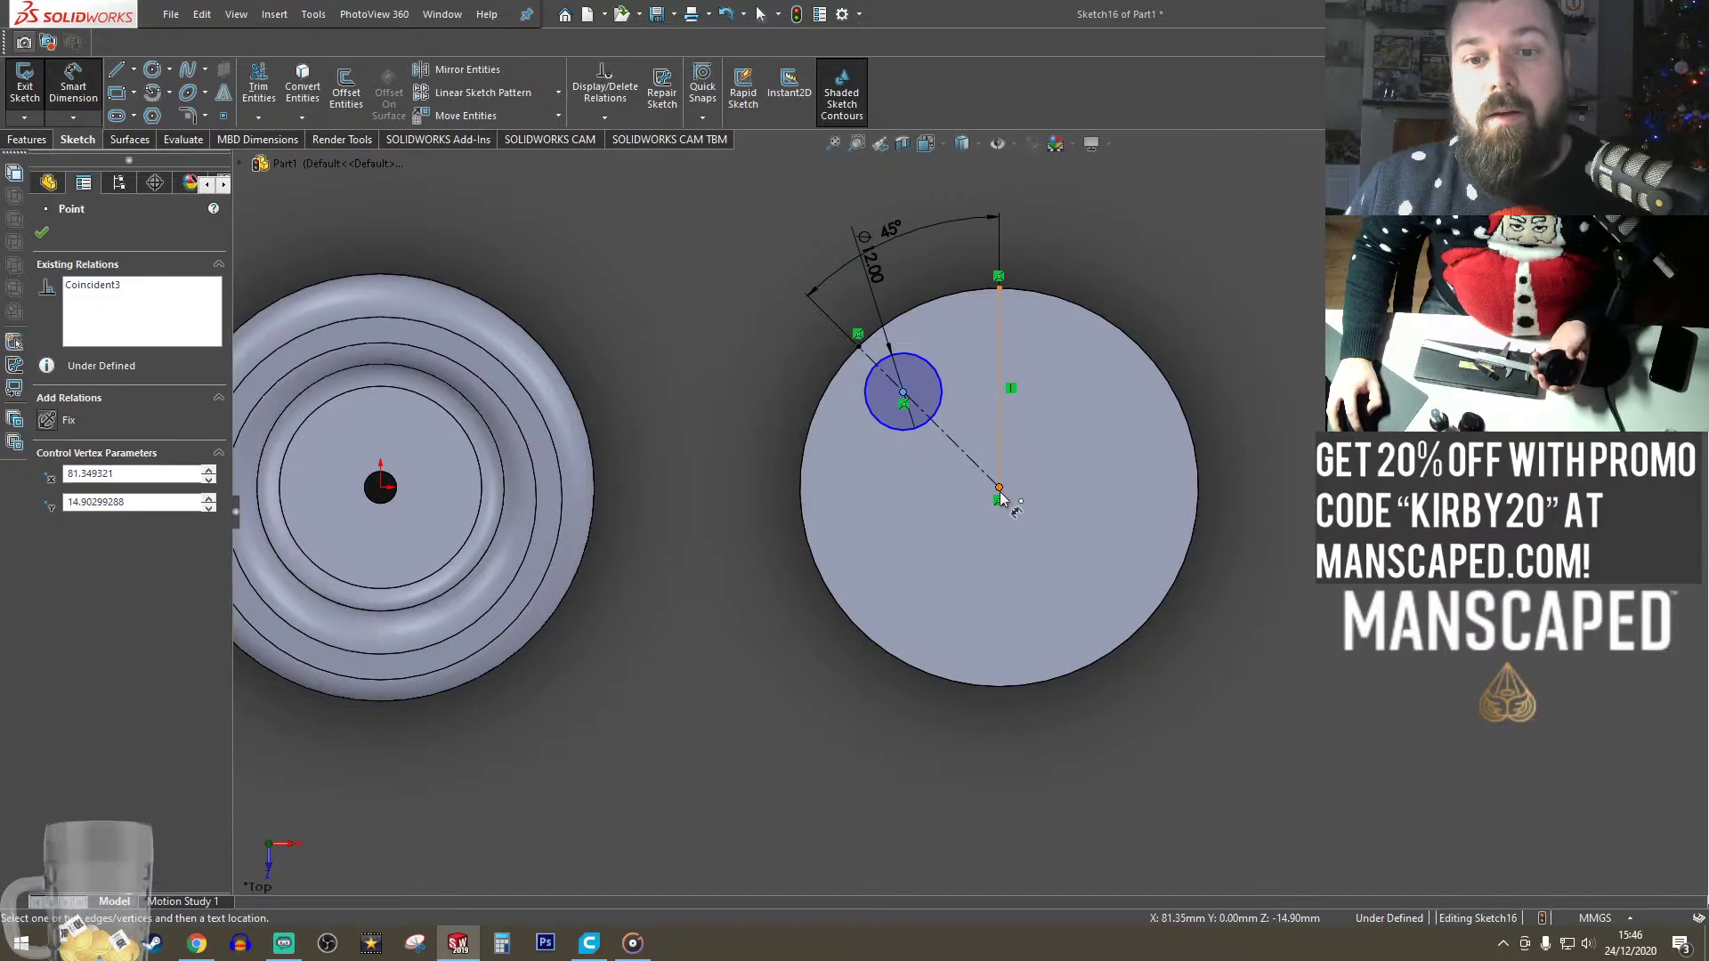
{"action": "left_click", "coordinate": [999, 491]}
{"action": "left_click", "coordinate": [1160, 241]}
{"action": "type", "text": "43"}
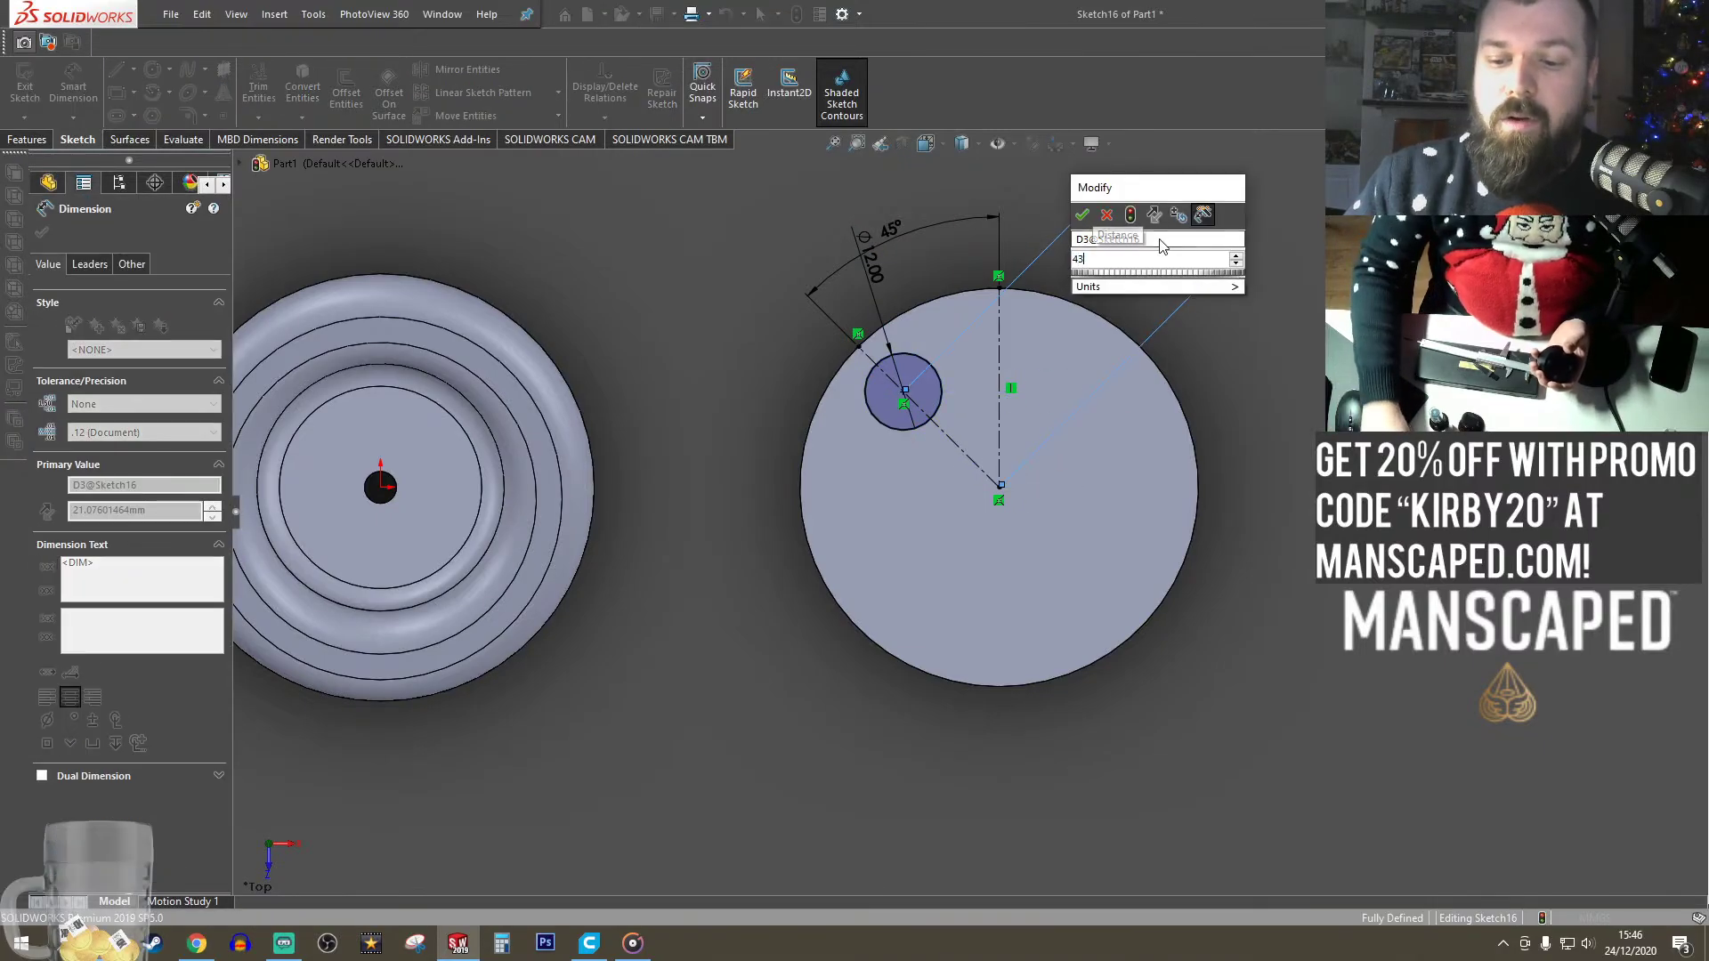
{"action": "type", "text": "/2"}
{"action": "type", "text": "21.5"}
{"action": "key", "text": "Return"}
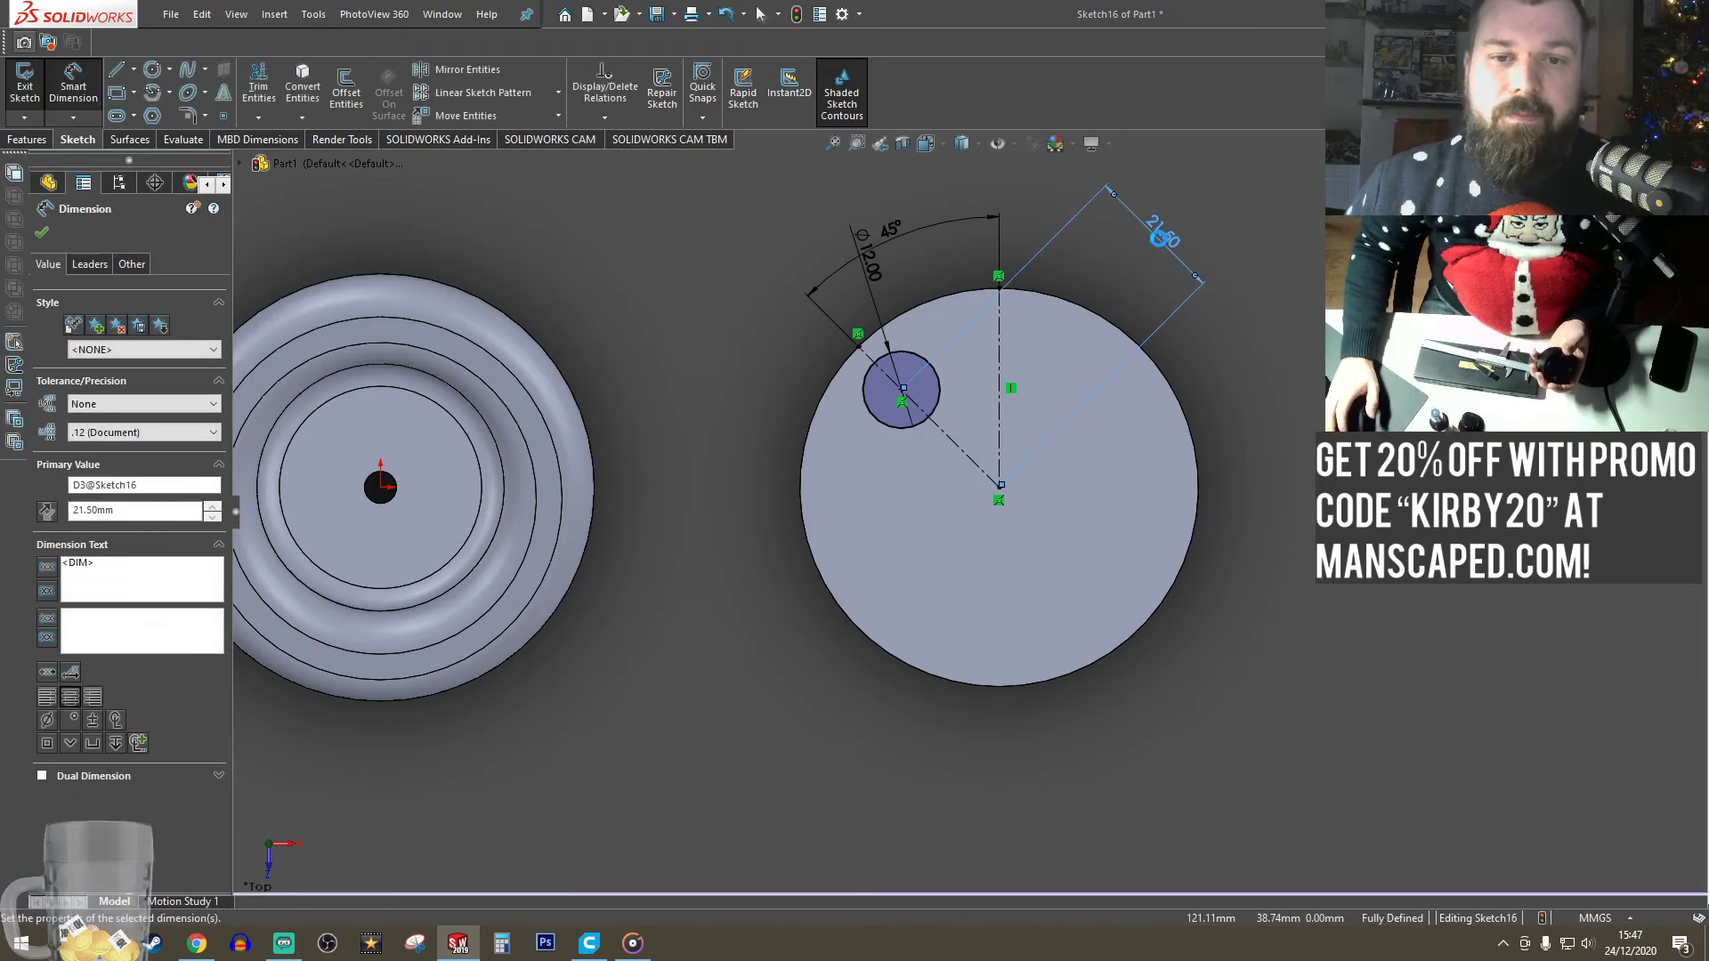
{"action": "key", "text": "Escape"}
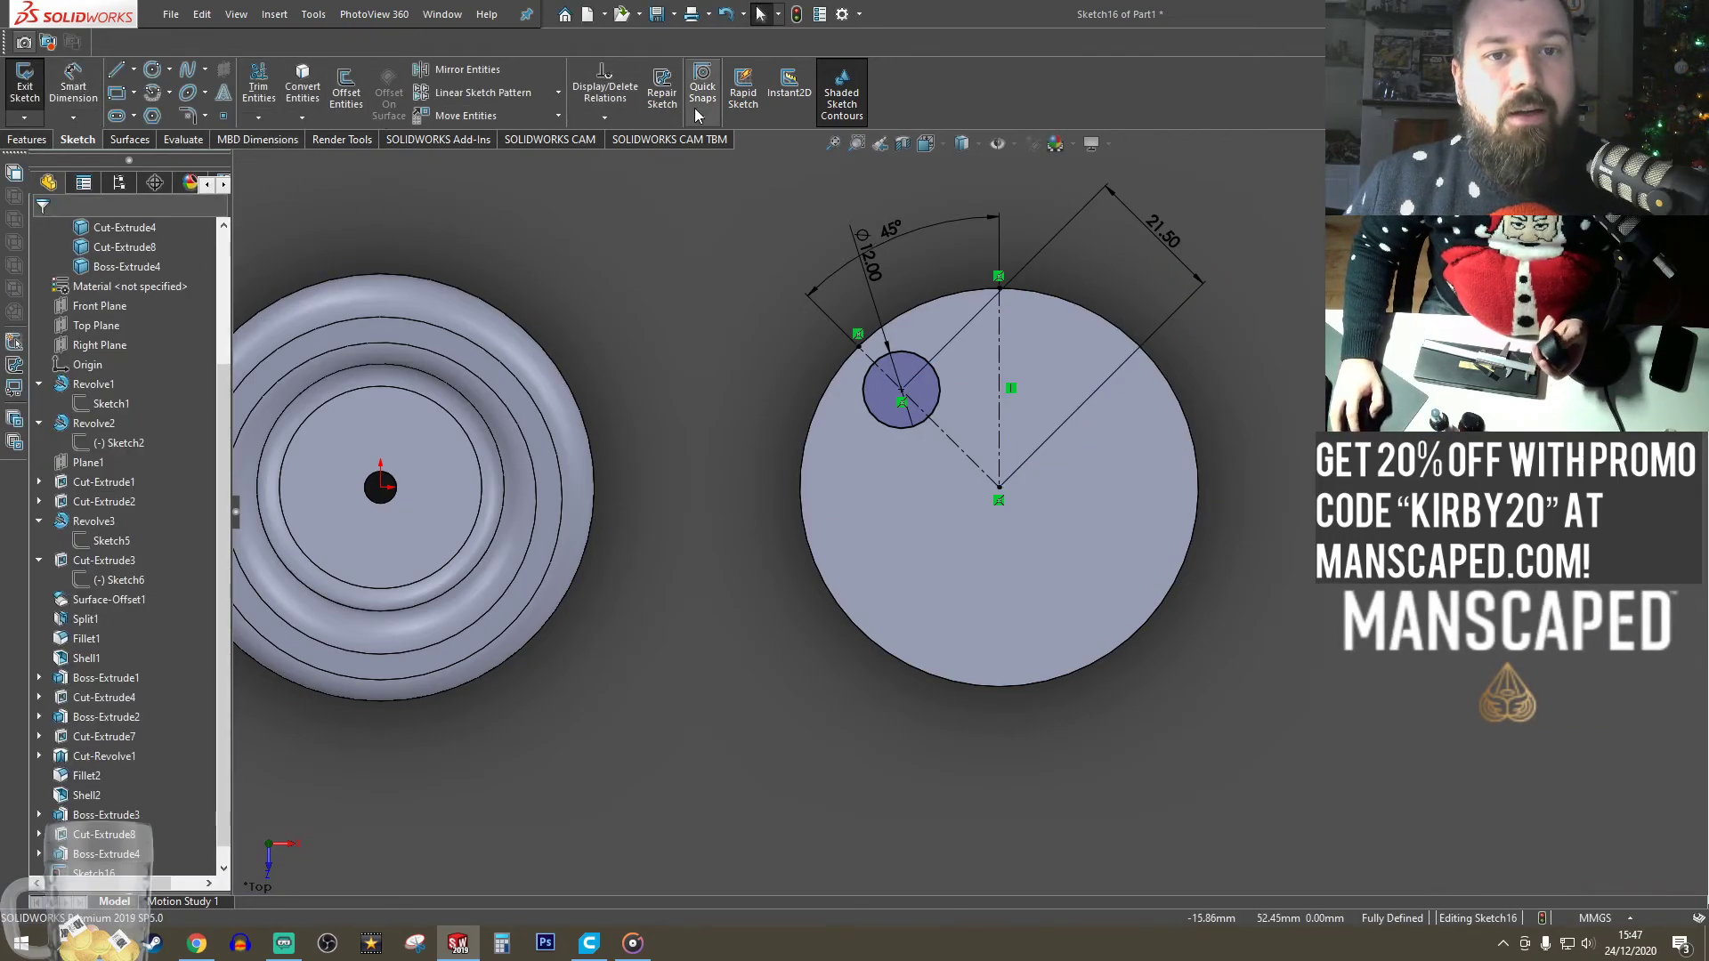
- Create a circular sketch pattern of the 12 mm circle around the disc's centre with 4 equally spaced instances over 360 degrees
{"action": "left_click", "coordinate": [559, 94]}
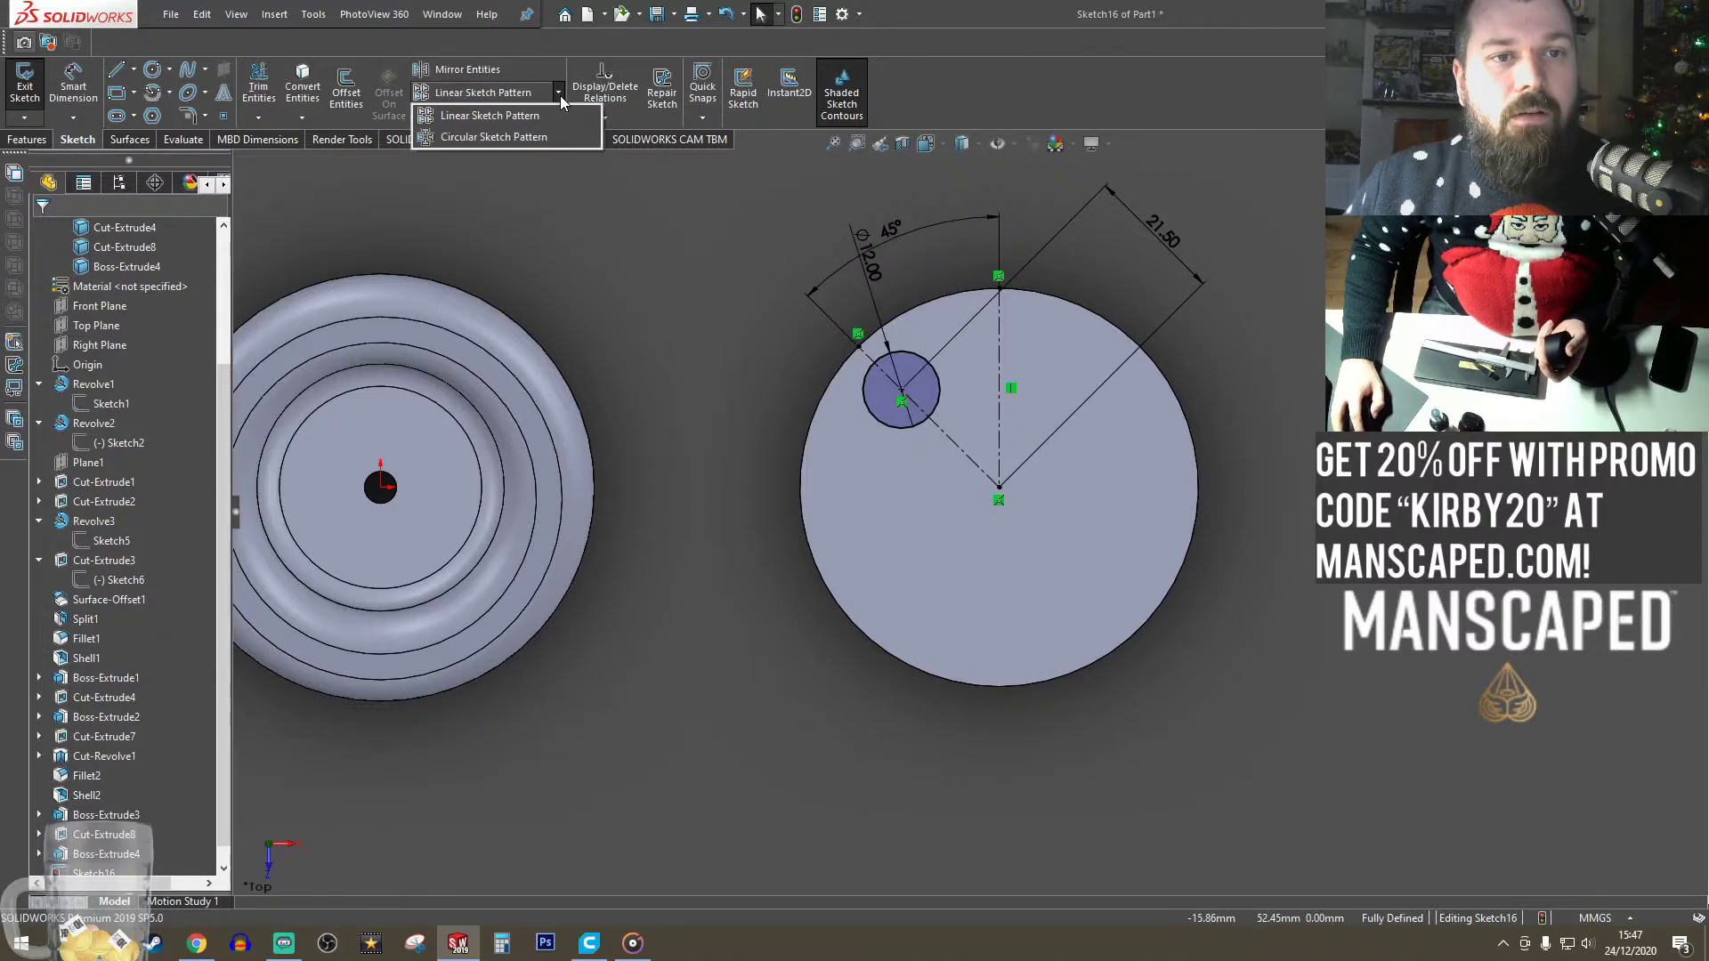
{"action": "left_click", "coordinate": [473, 143]}
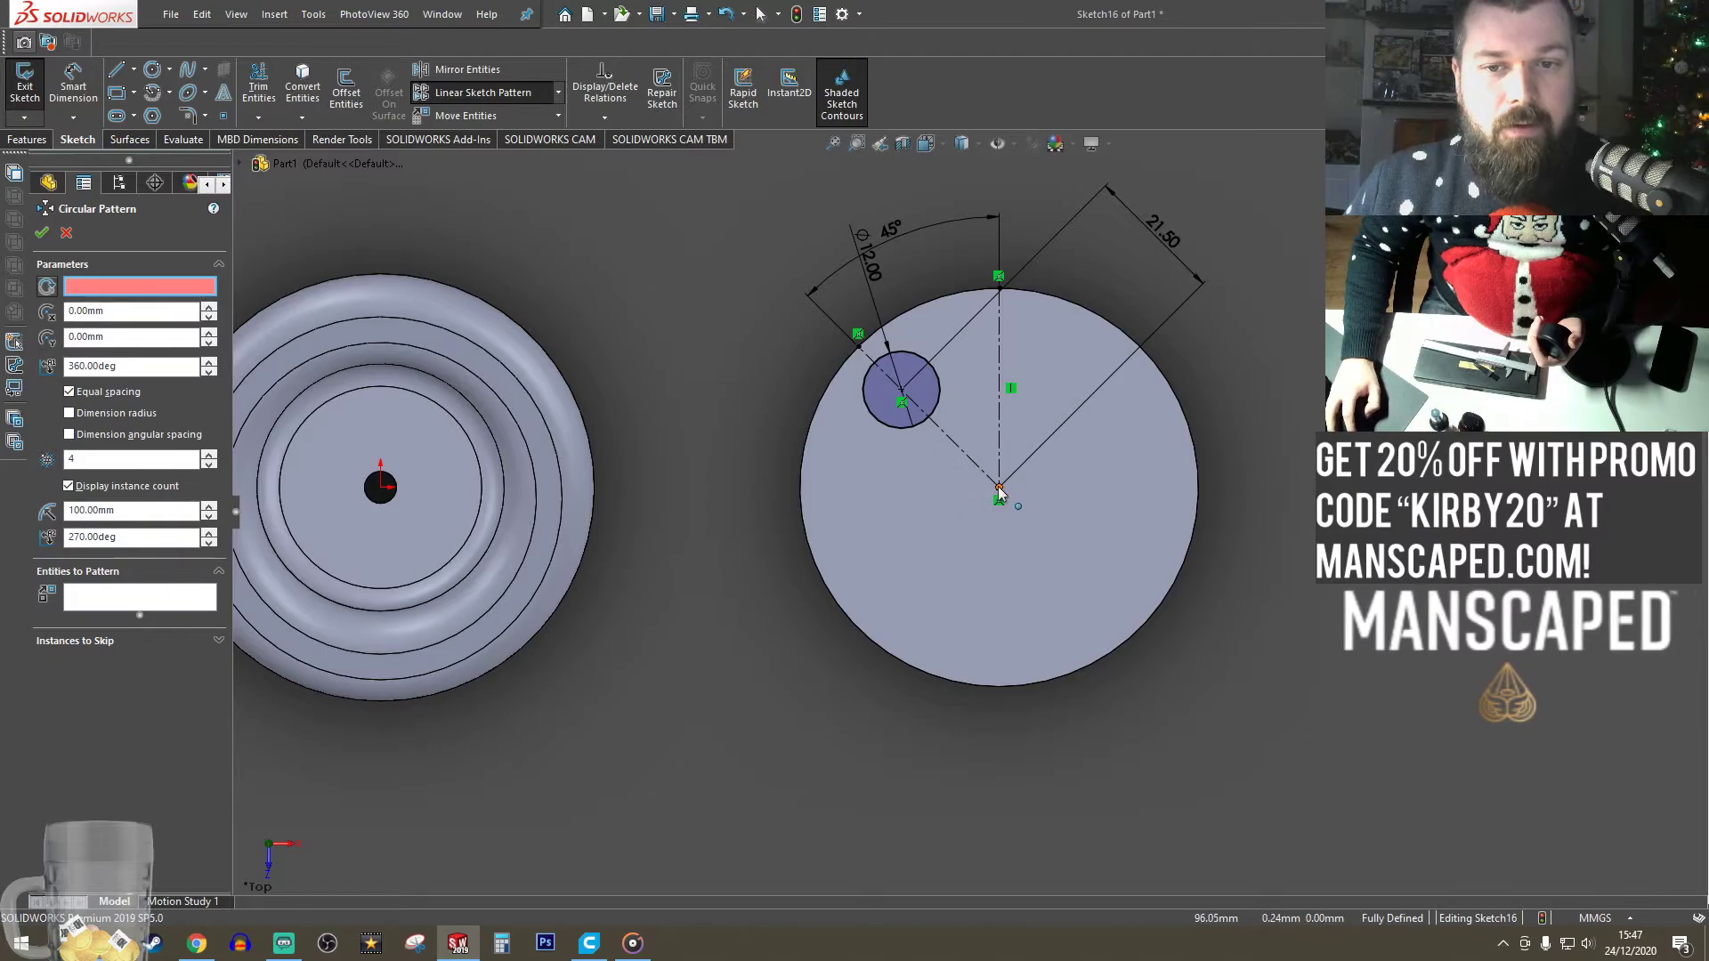
{"action": "left_click", "coordinate": [803, 458]}
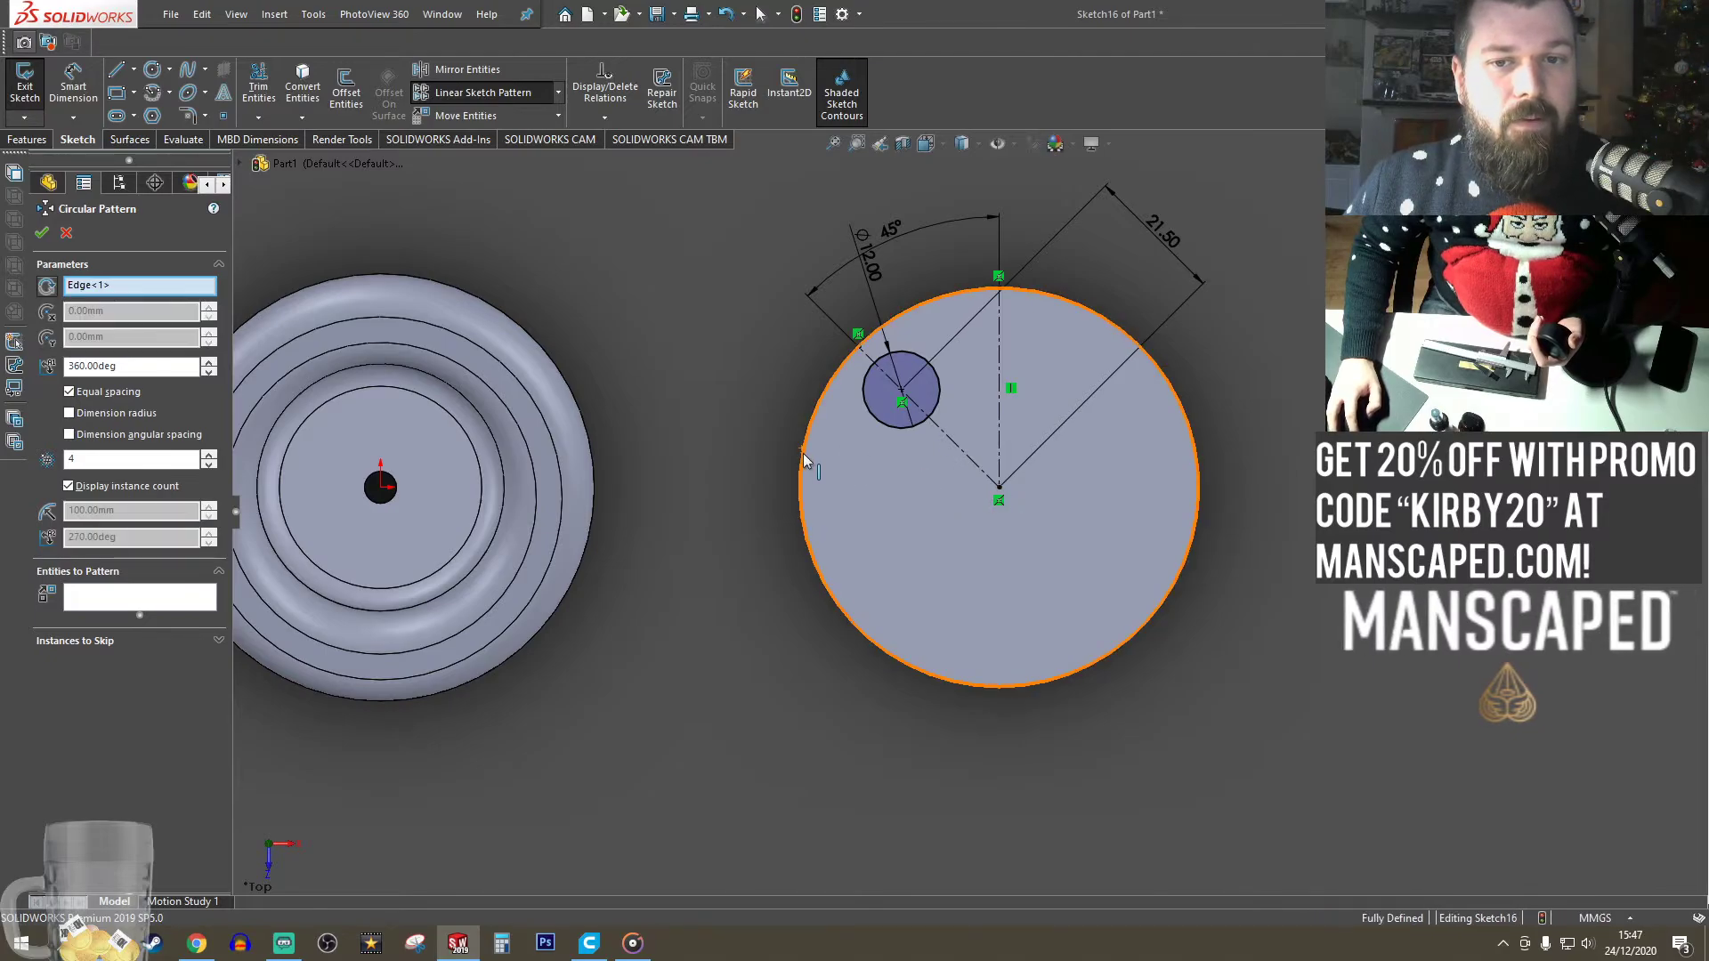
{"action": "left_click", "coordinate": [116, 595]}
{"action": "left_click", "coordinate": [882, 412]}
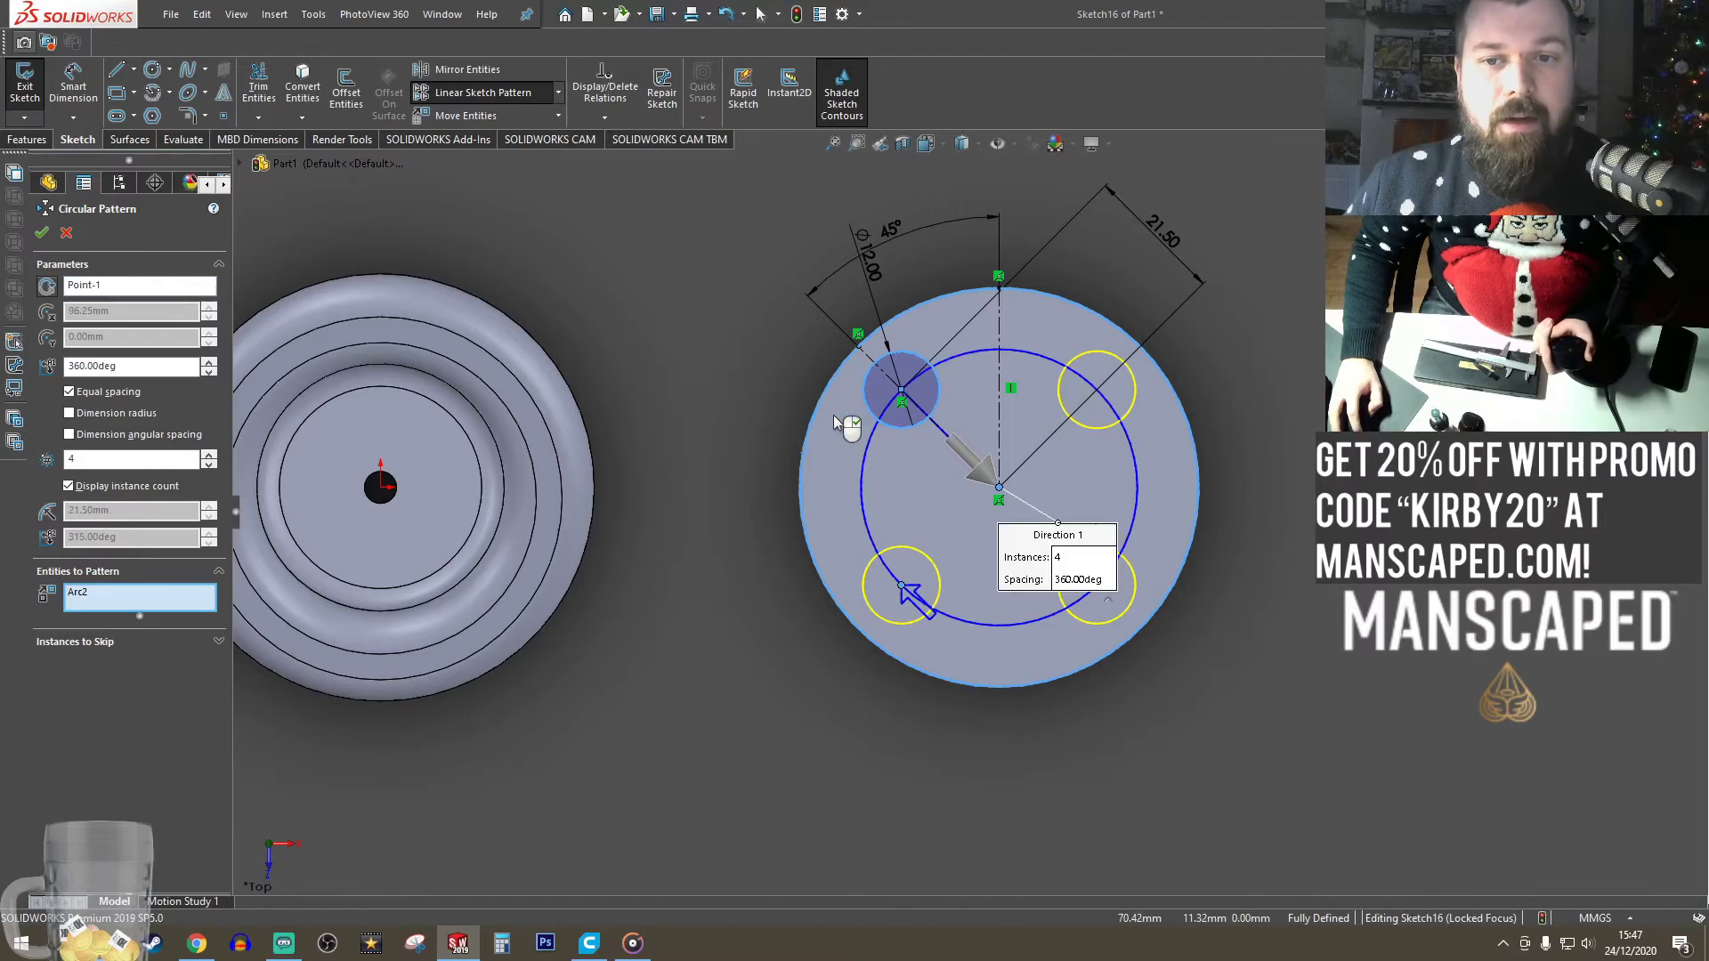
{"action": "left_click", "coordinate": [41, 234]}
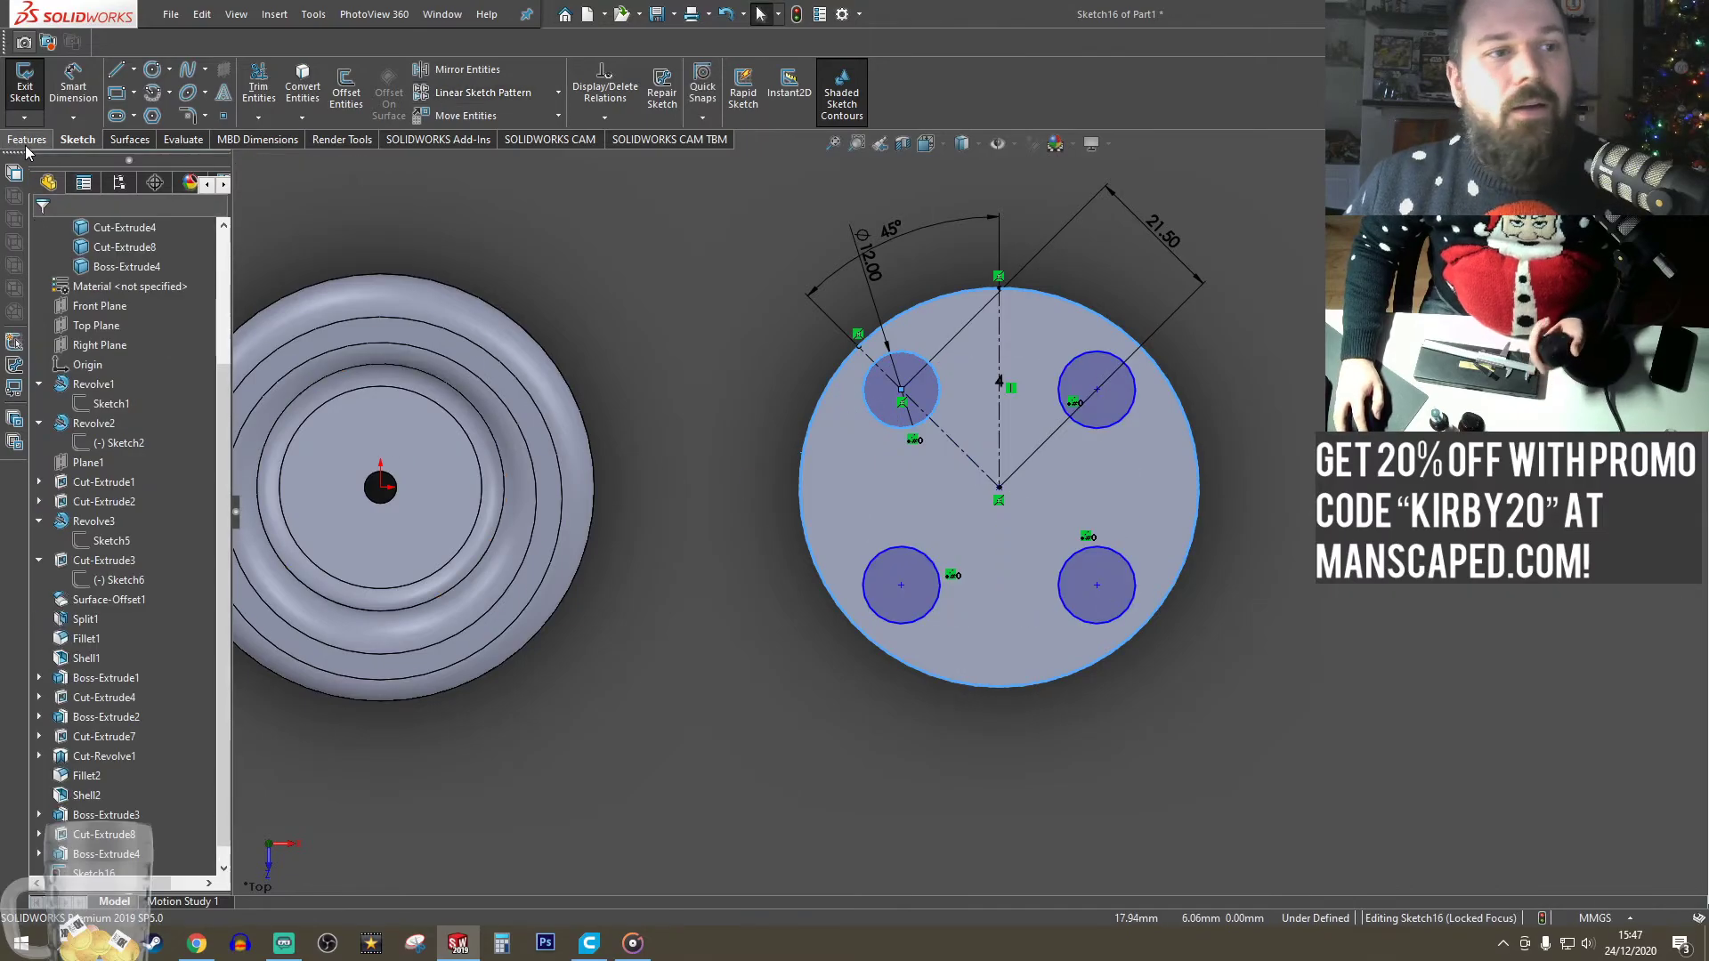
- Cut the four patterned circles through the disc with a 5 mm blind Extruded Cut
{"action": "left_click", "coordinate": [28, 140]}
{"action": "left_click", "coordinate": [250, 96]}
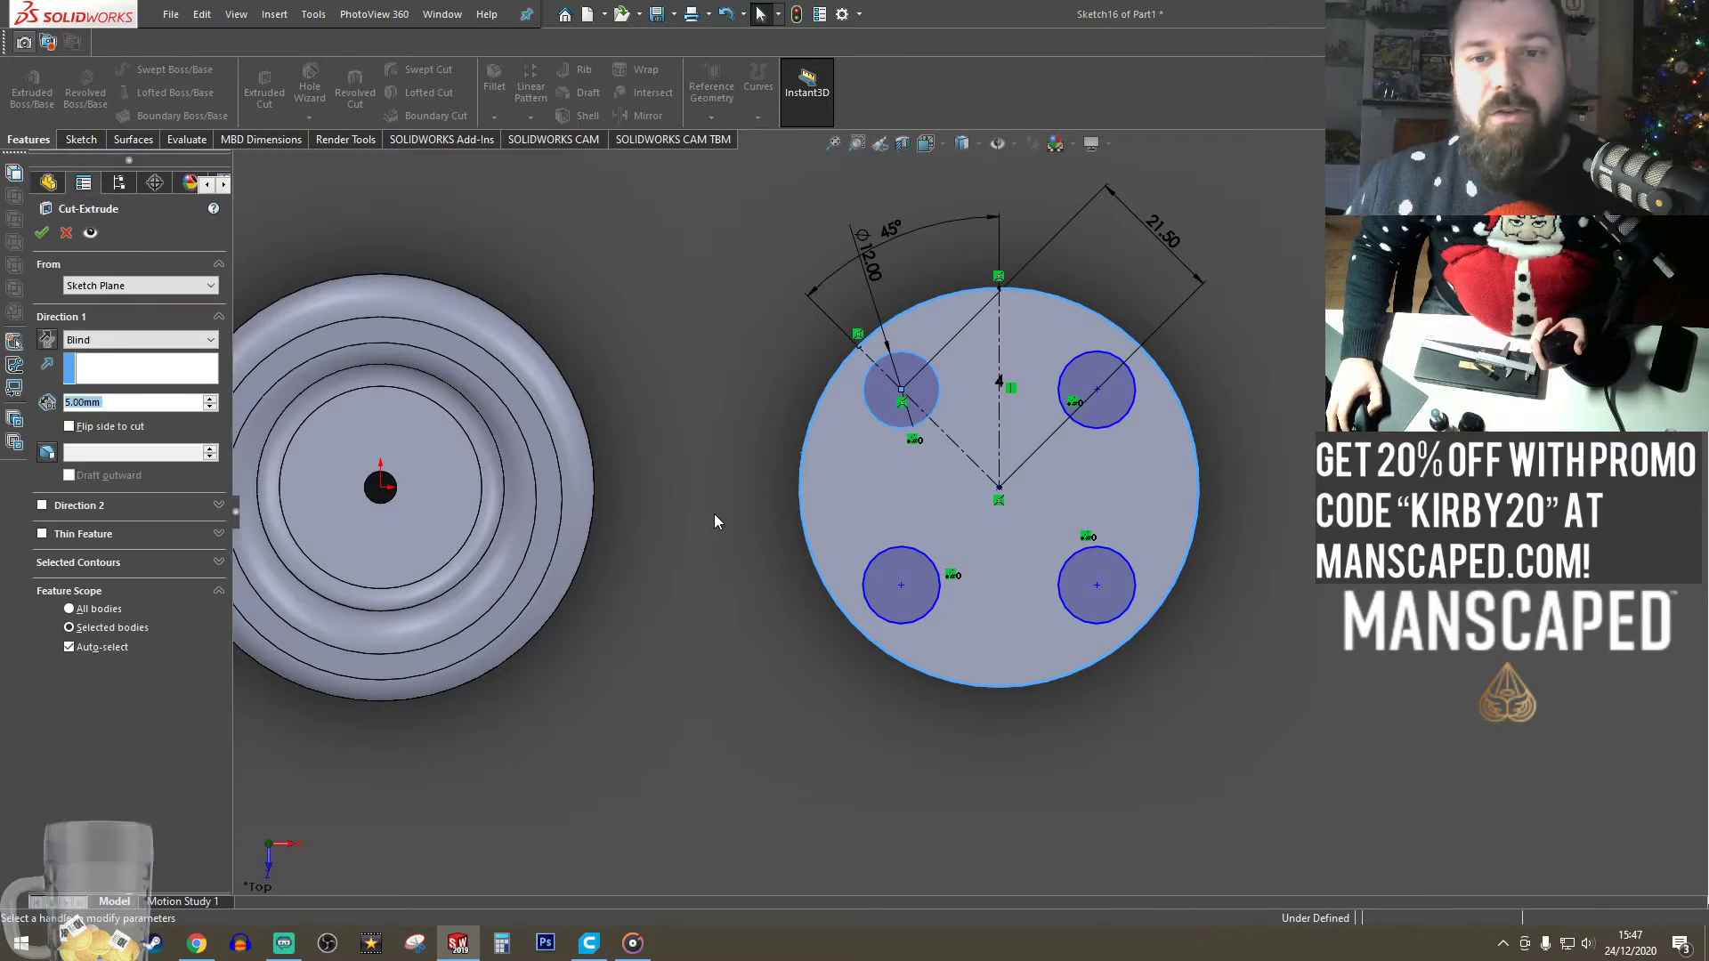
{"action": "left_click", "coordinate": [41, 232]}
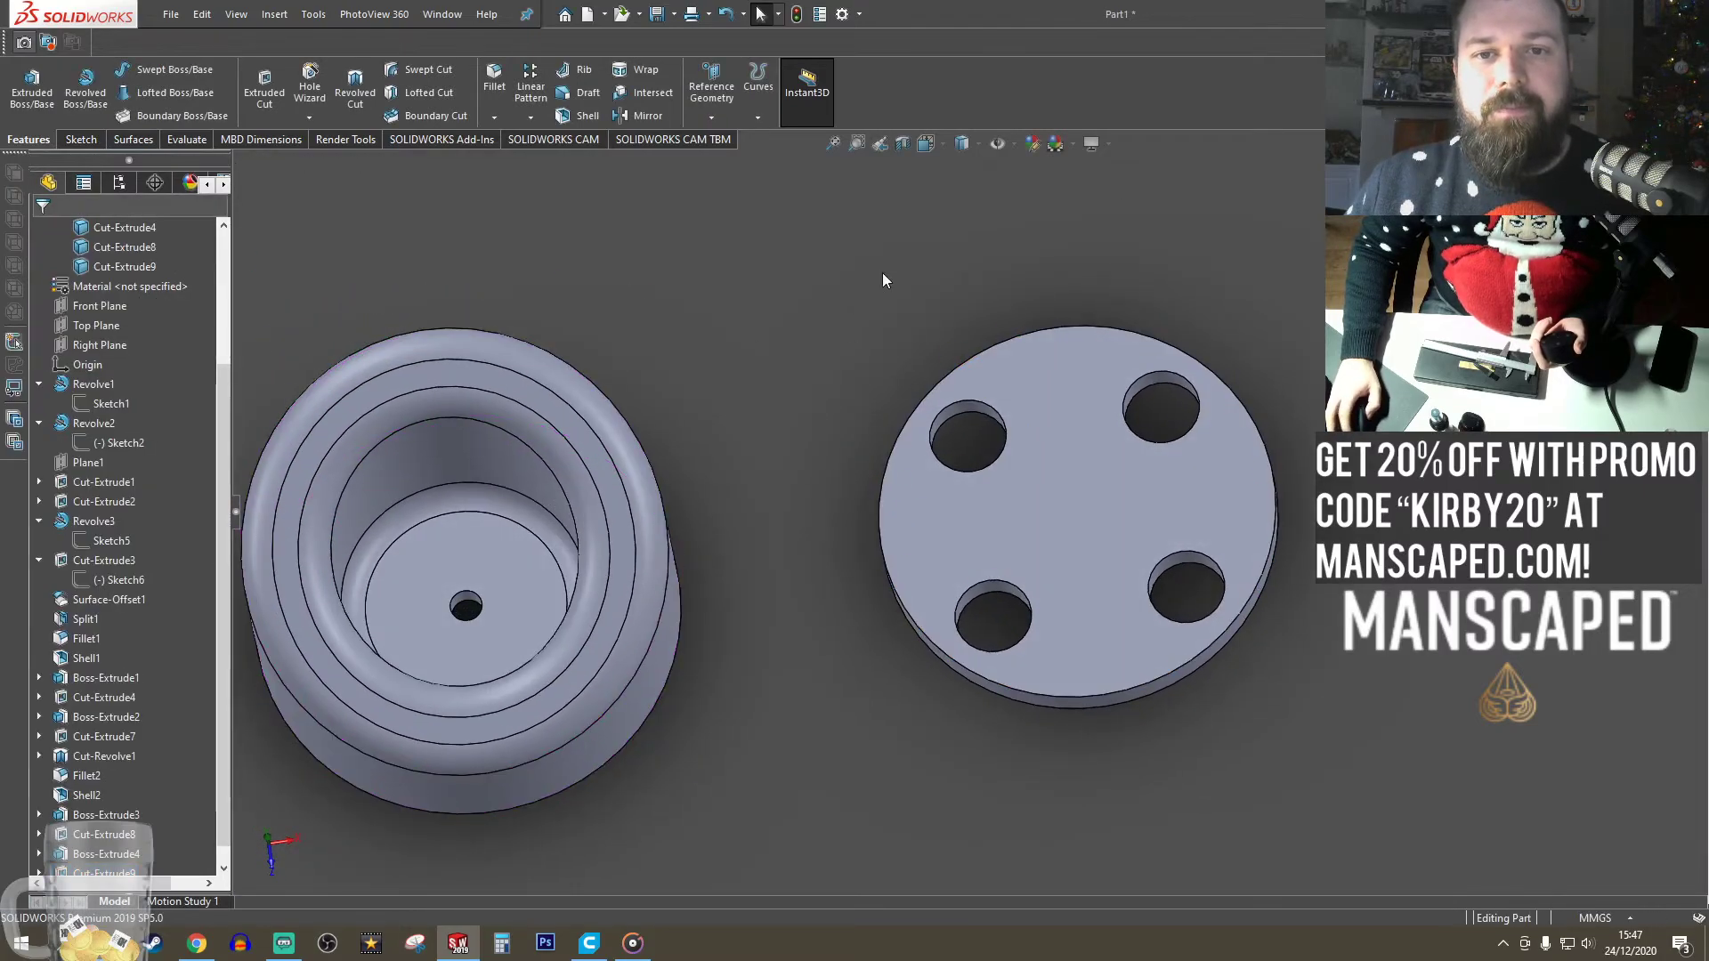
- Start a sketch on the disc's top face and draw a circle of about 10.7 mm radius to the right of the disc, level with its centre
{"action": "left_click", "coordinate": [926, 143]}
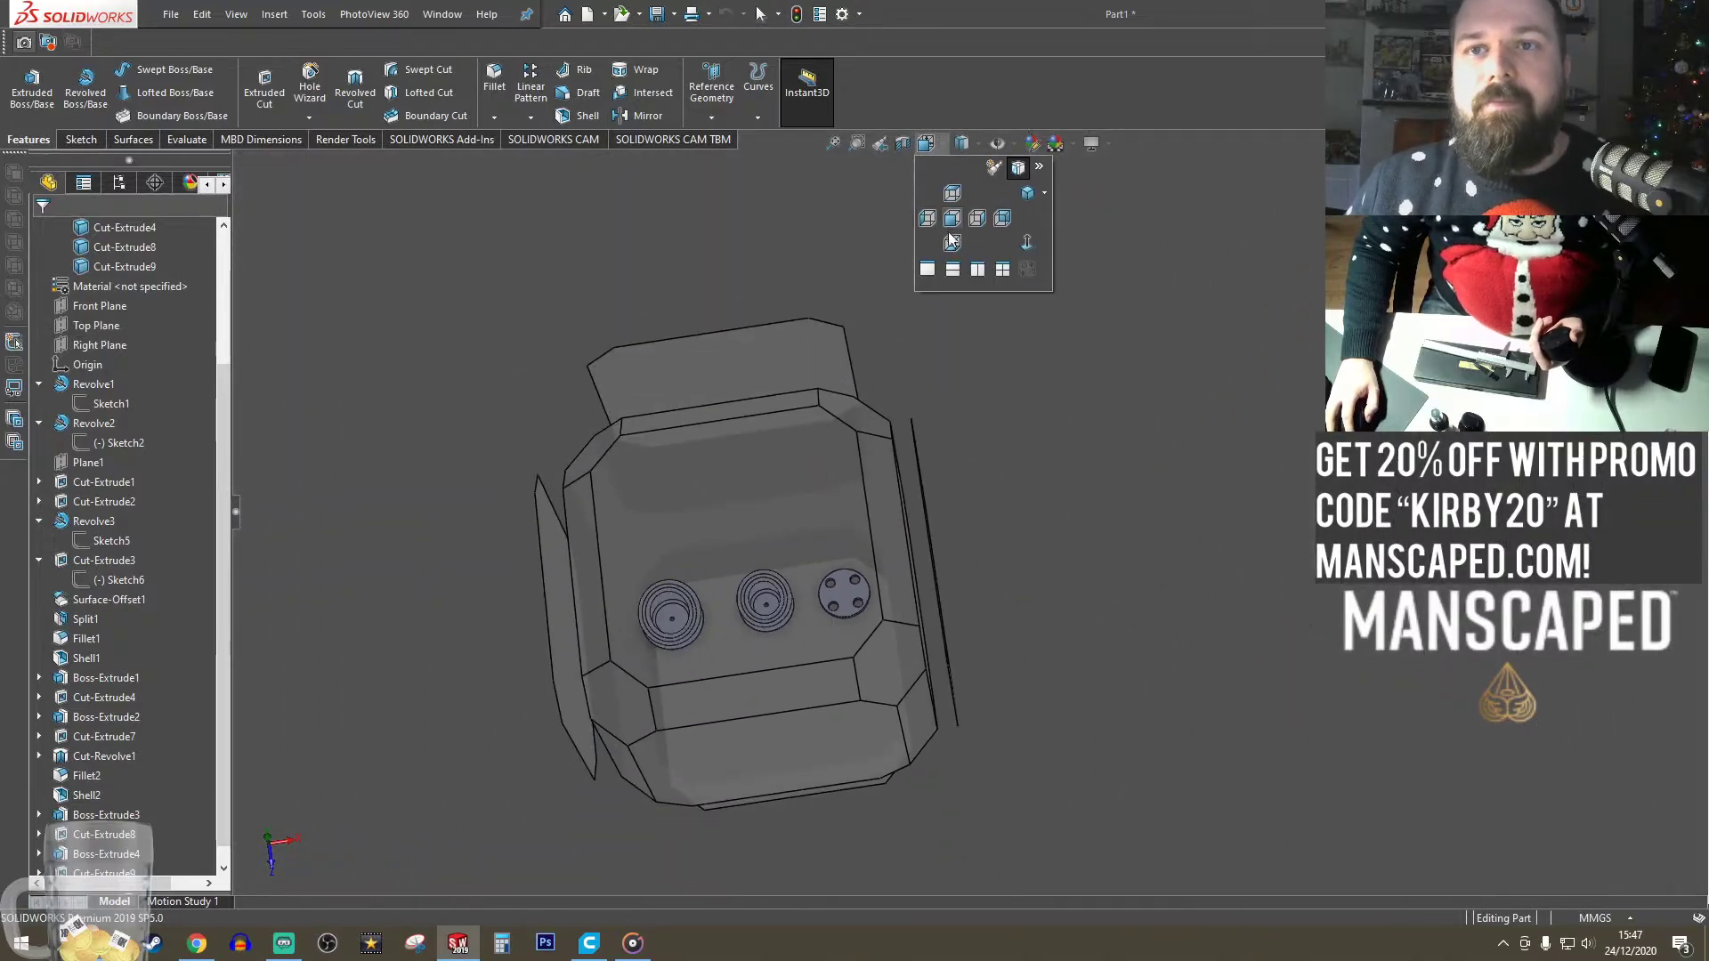
{"action": "left_click", "coordinate": [983, 224]}
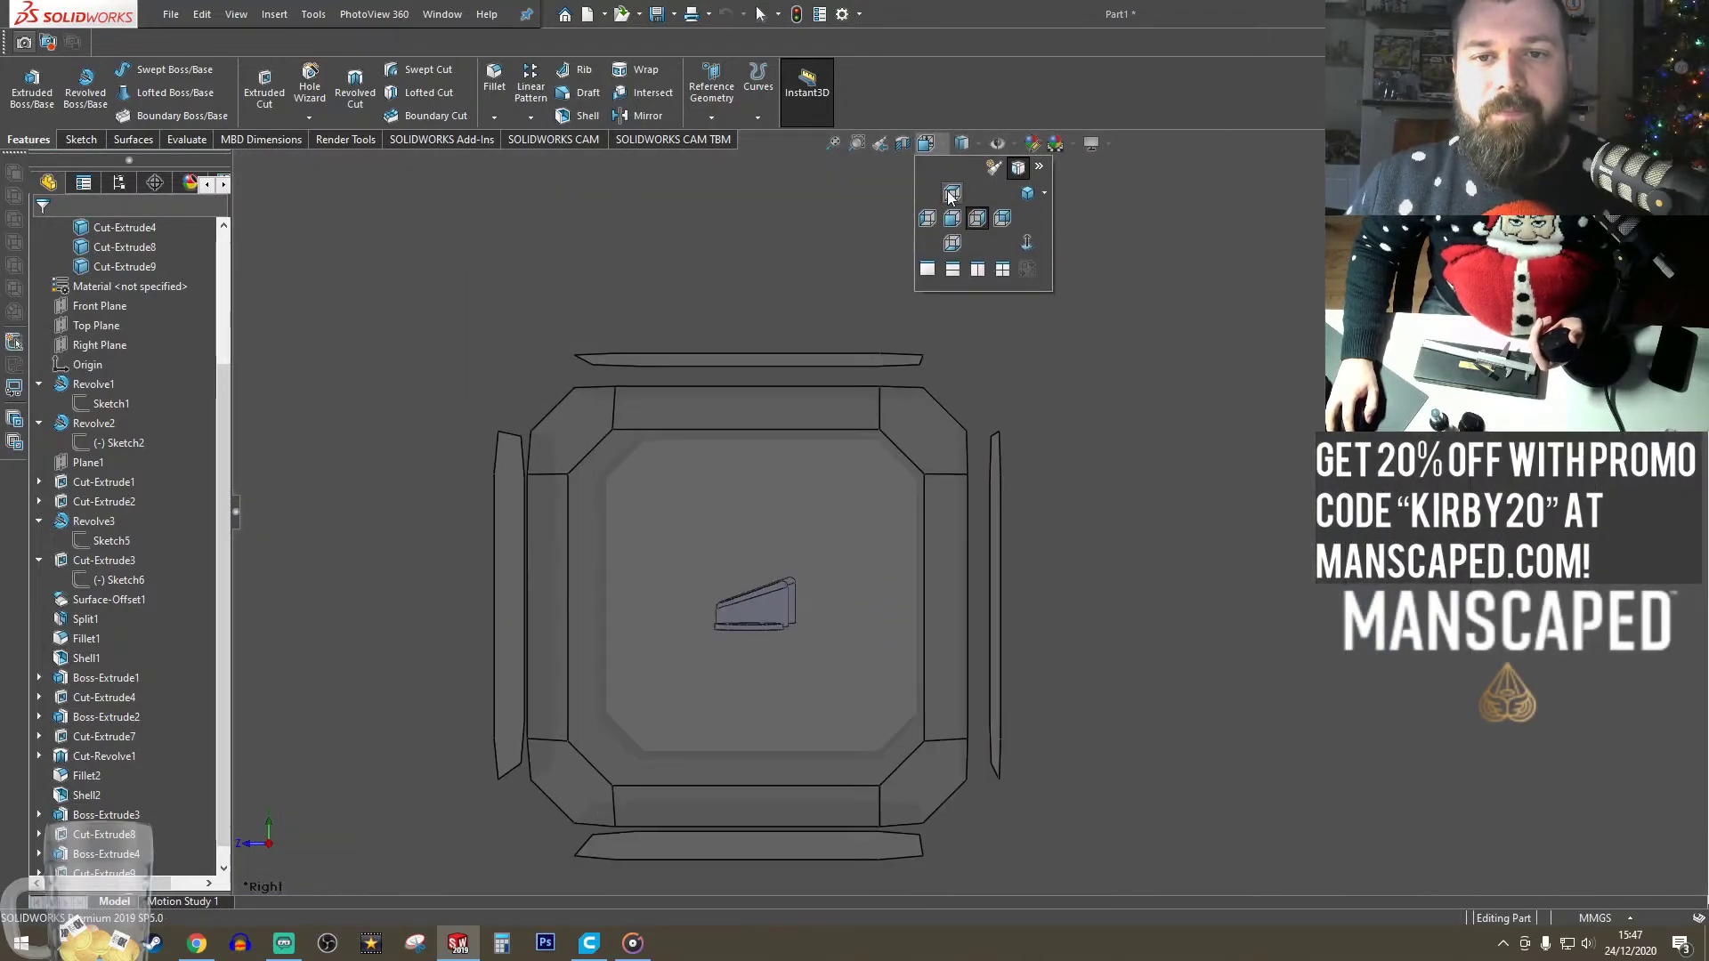
{"action": "left_click", "coordinate": [951, 194]}
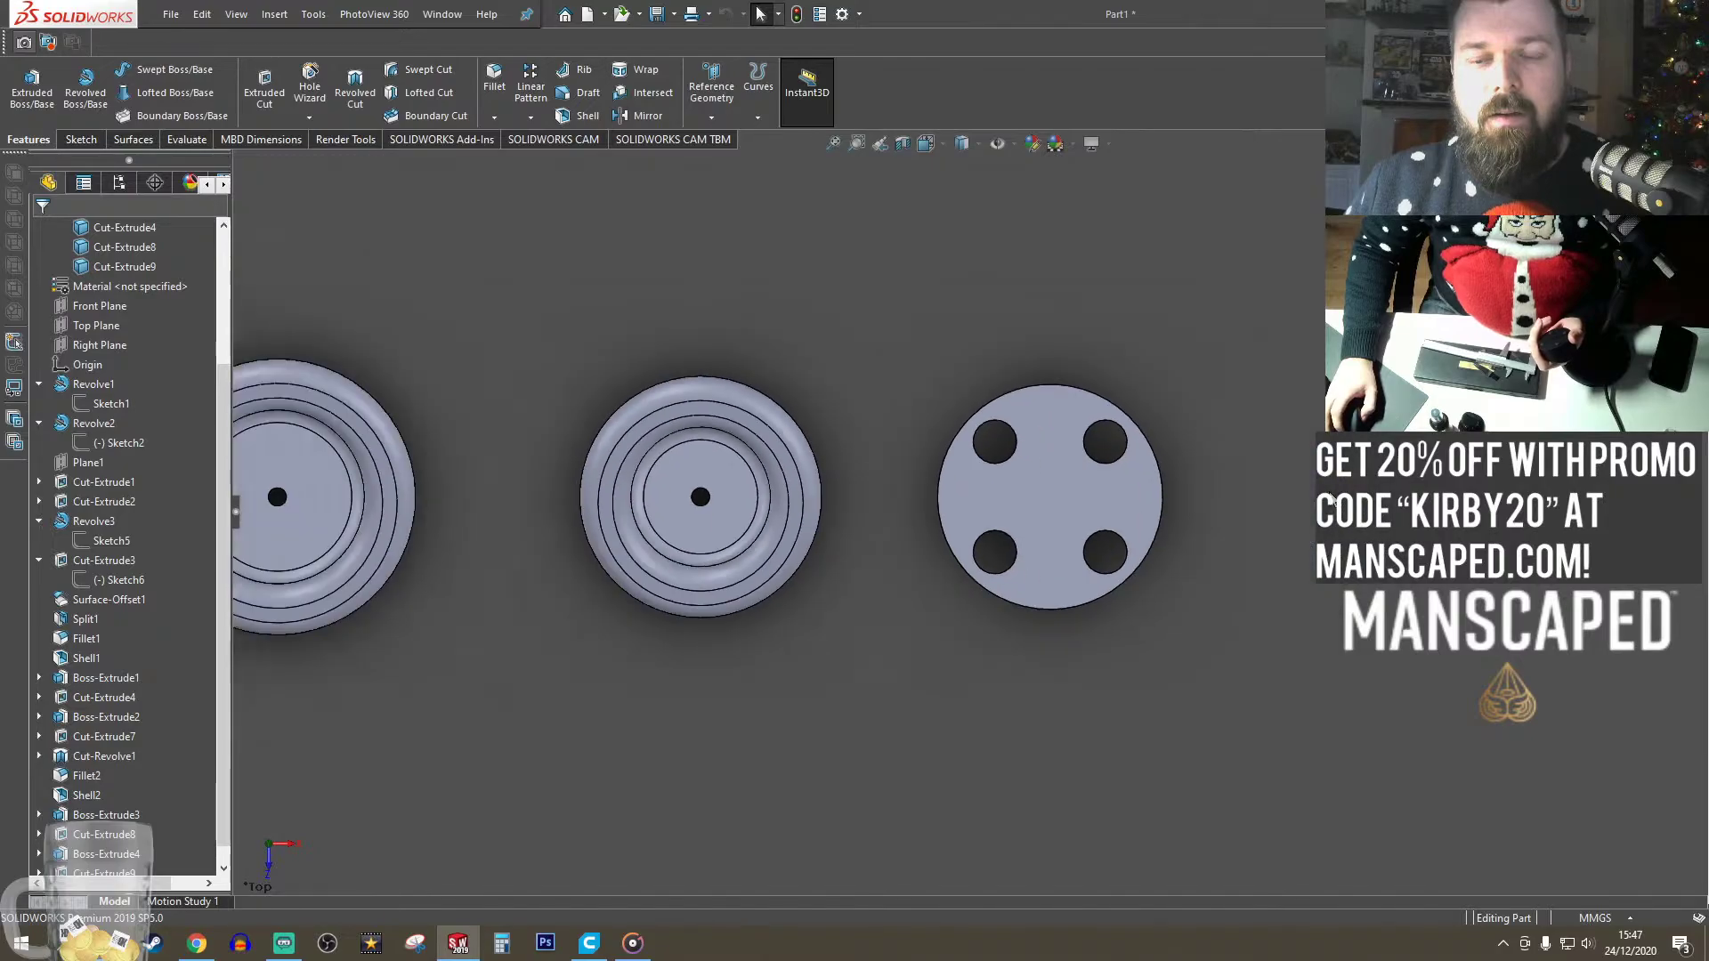
{"action": "scroll", "coordinate": [1157, 516], "scroll_direction": "down", "scroll_amount": 2}
{"action": "left_click", "coordinate": [906, 500]}
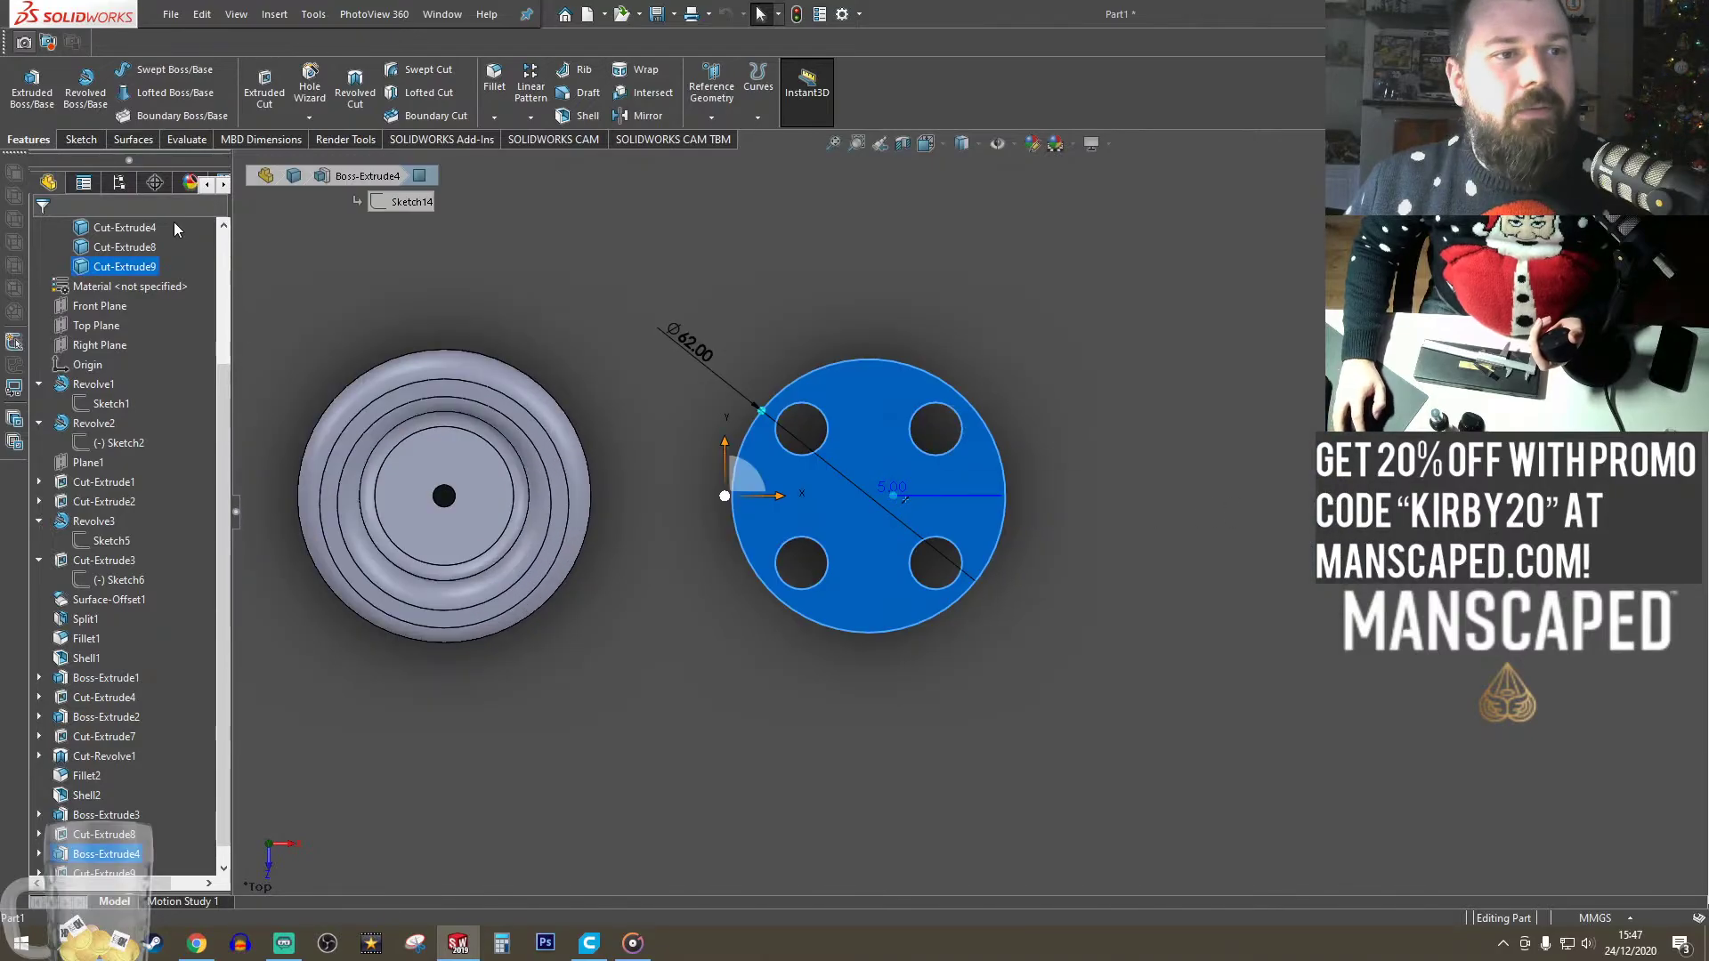
{"action": "left_click", "coordinate": [79, 142]}
{"action": "left_click", "coordinate": [25, 82]}
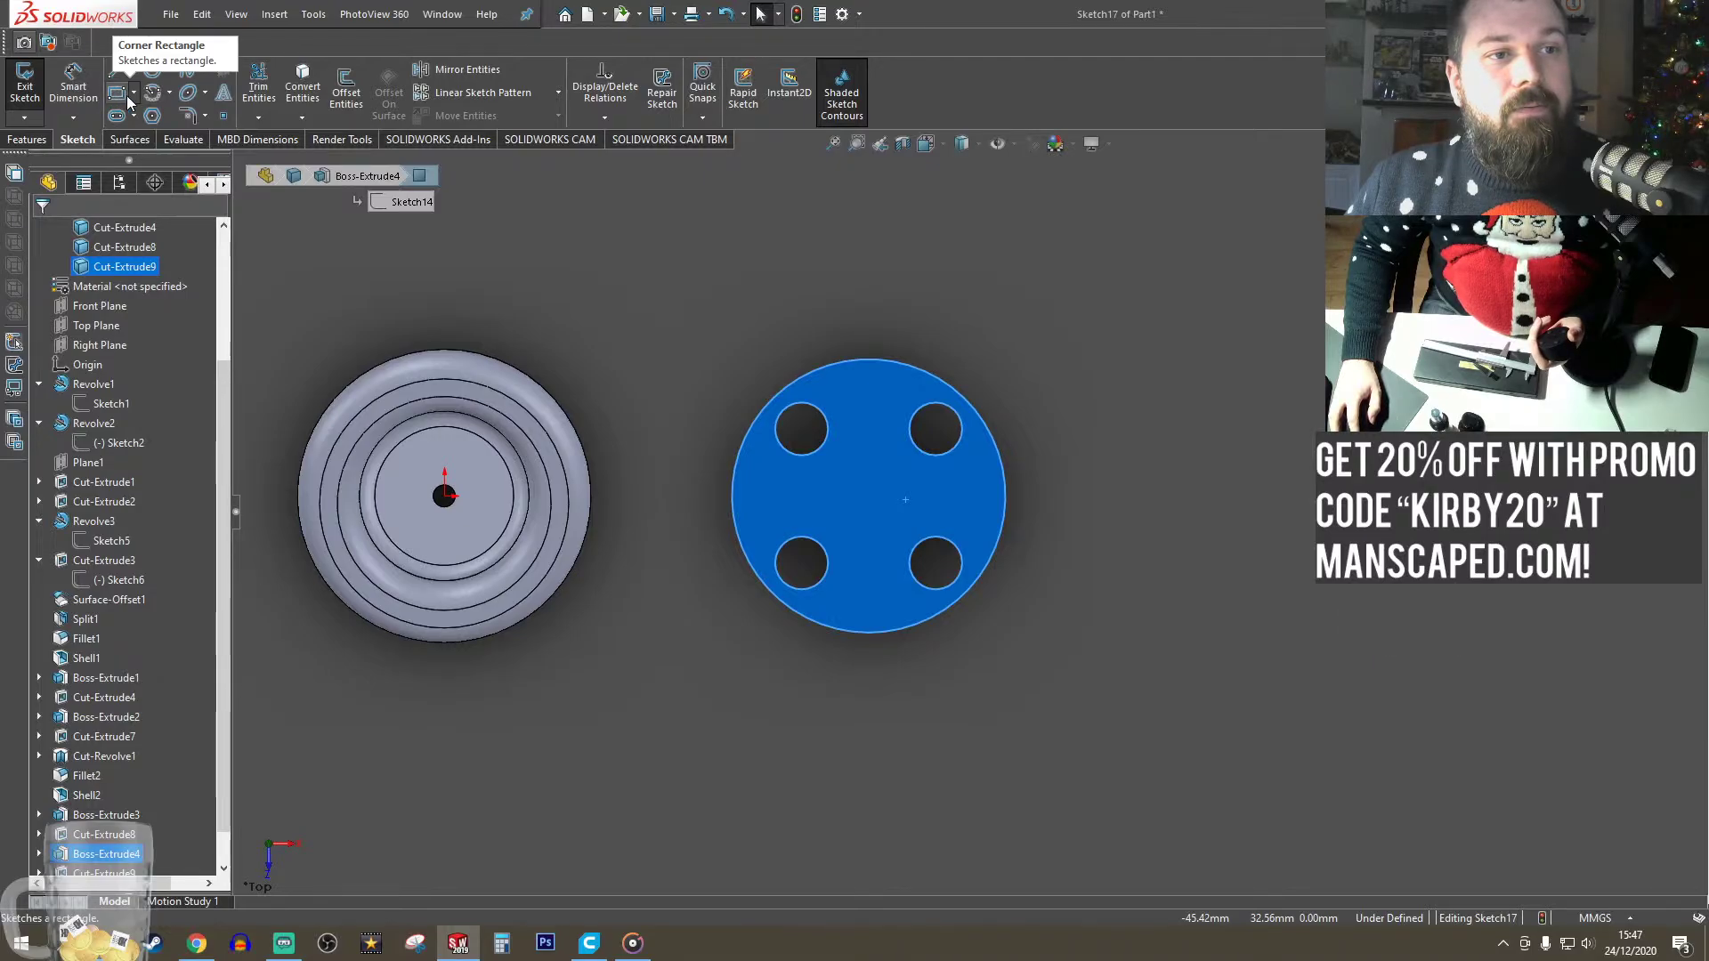
{"action": "left_click", "coordinate": [152, 69]}
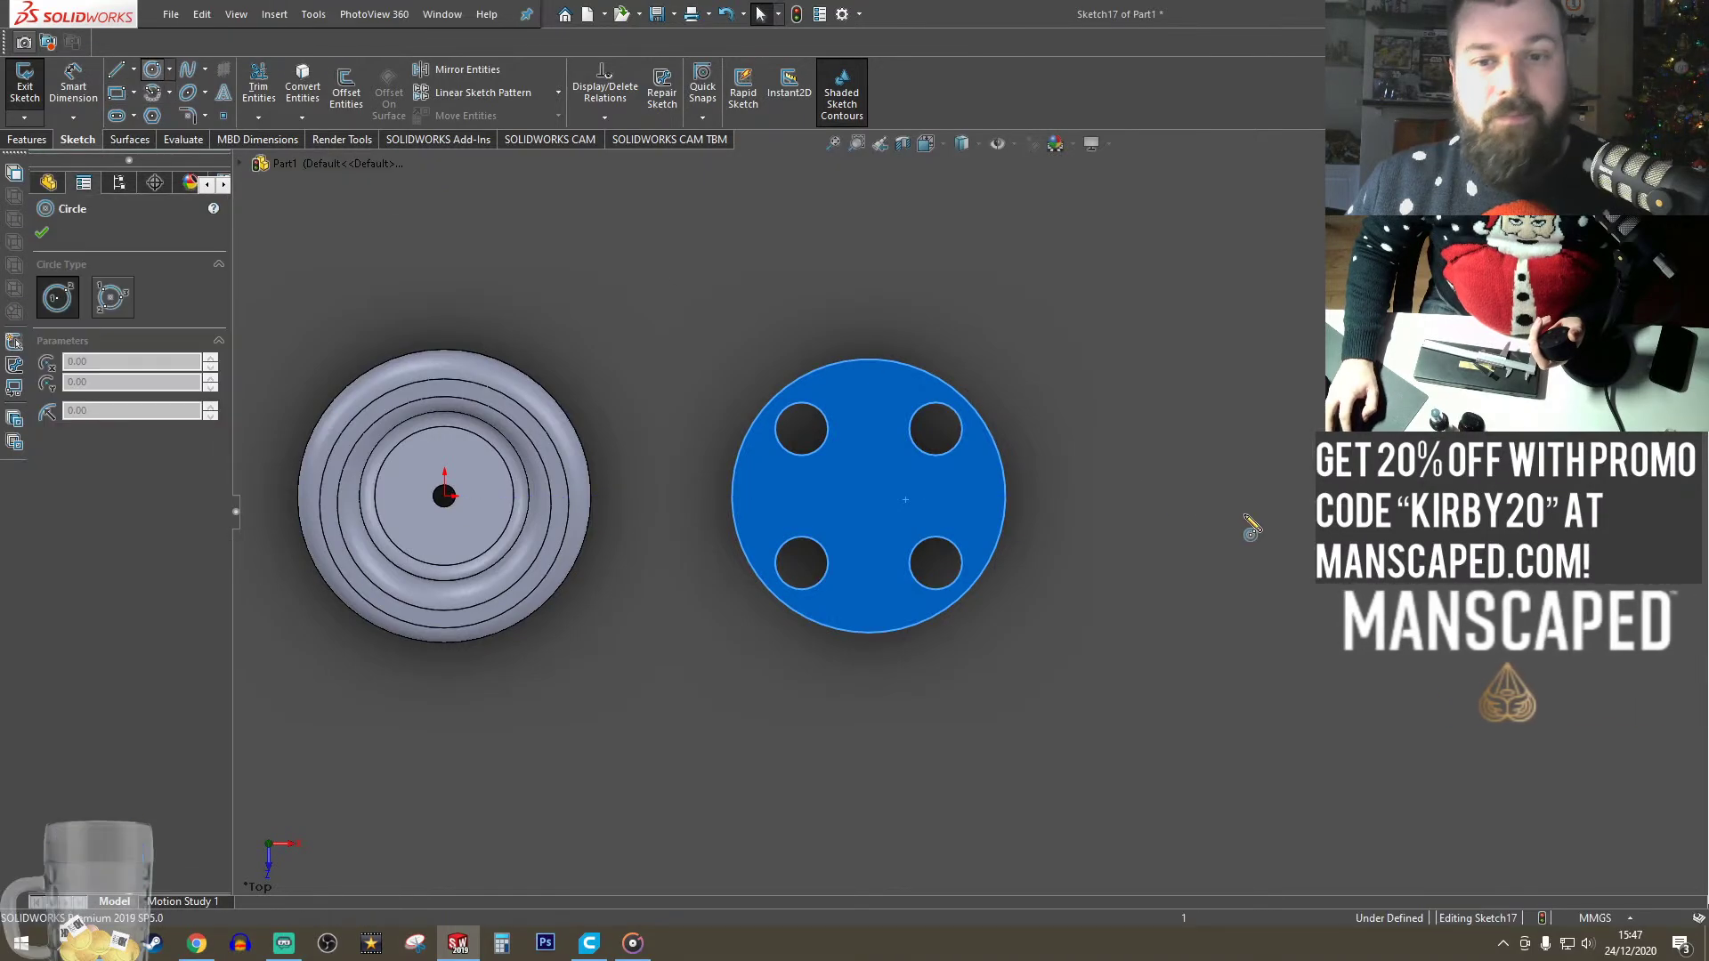
{"action": "left_click", "coordinate": [1160, 496]}
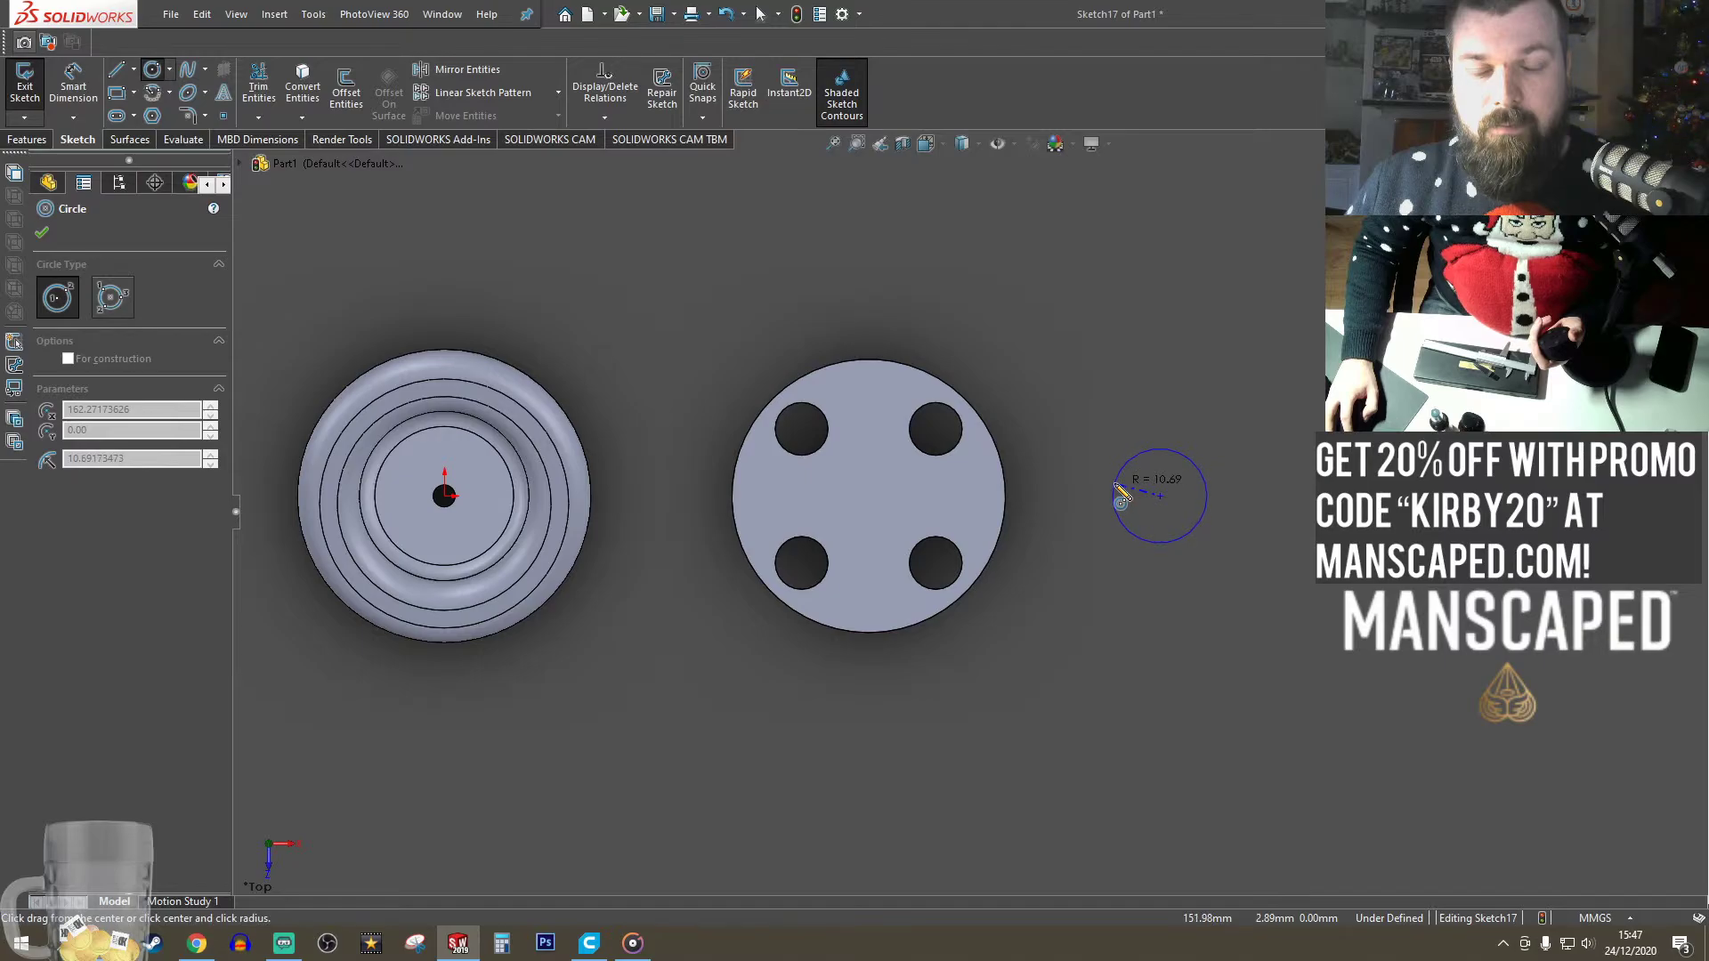
{"action": "left_click", "coordinate": [1115, 485]}
- Sketch a corner rectangle of about 41.5 by 21.4 mm from the circle's top point to inside the disc's right edge, matching the circle's height
{"action": "left_click", "coordinate": [117, 94]}
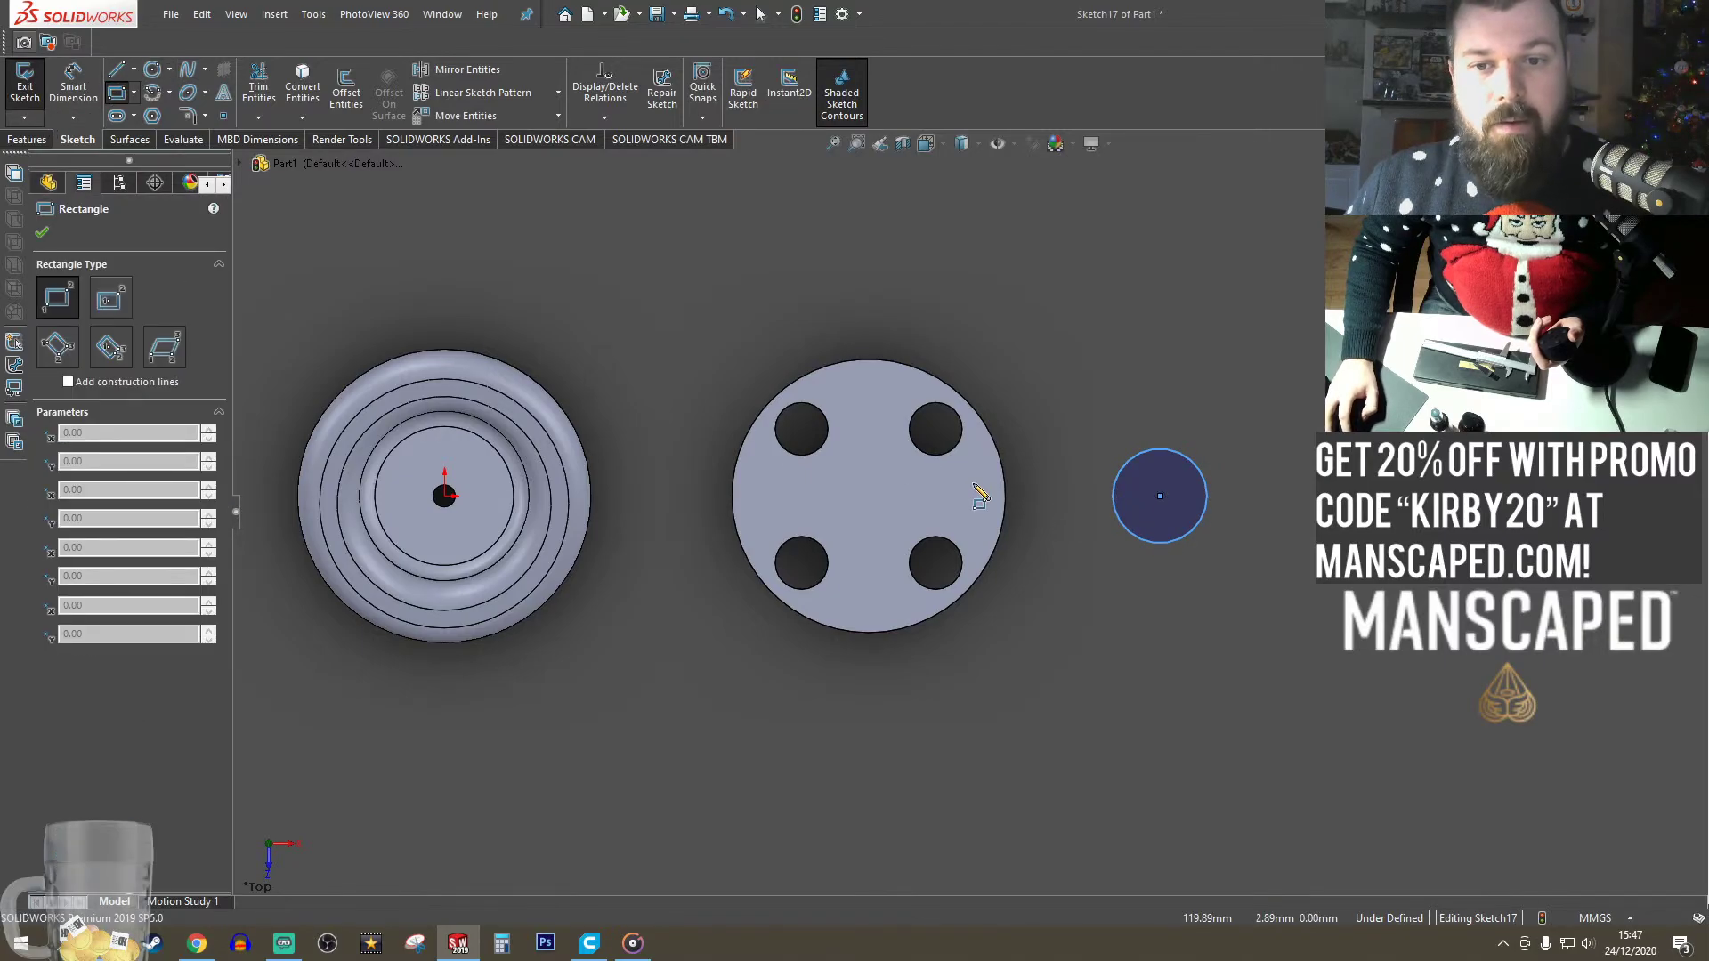
{"action": "scroll", "coordinate": [979, 496], "scroll_direction": "up", "scroll_amount": 2}
{"action": "scroll", "coordinate": [998, 481], "scroll_direction": "down", "scroll_amount": 3}
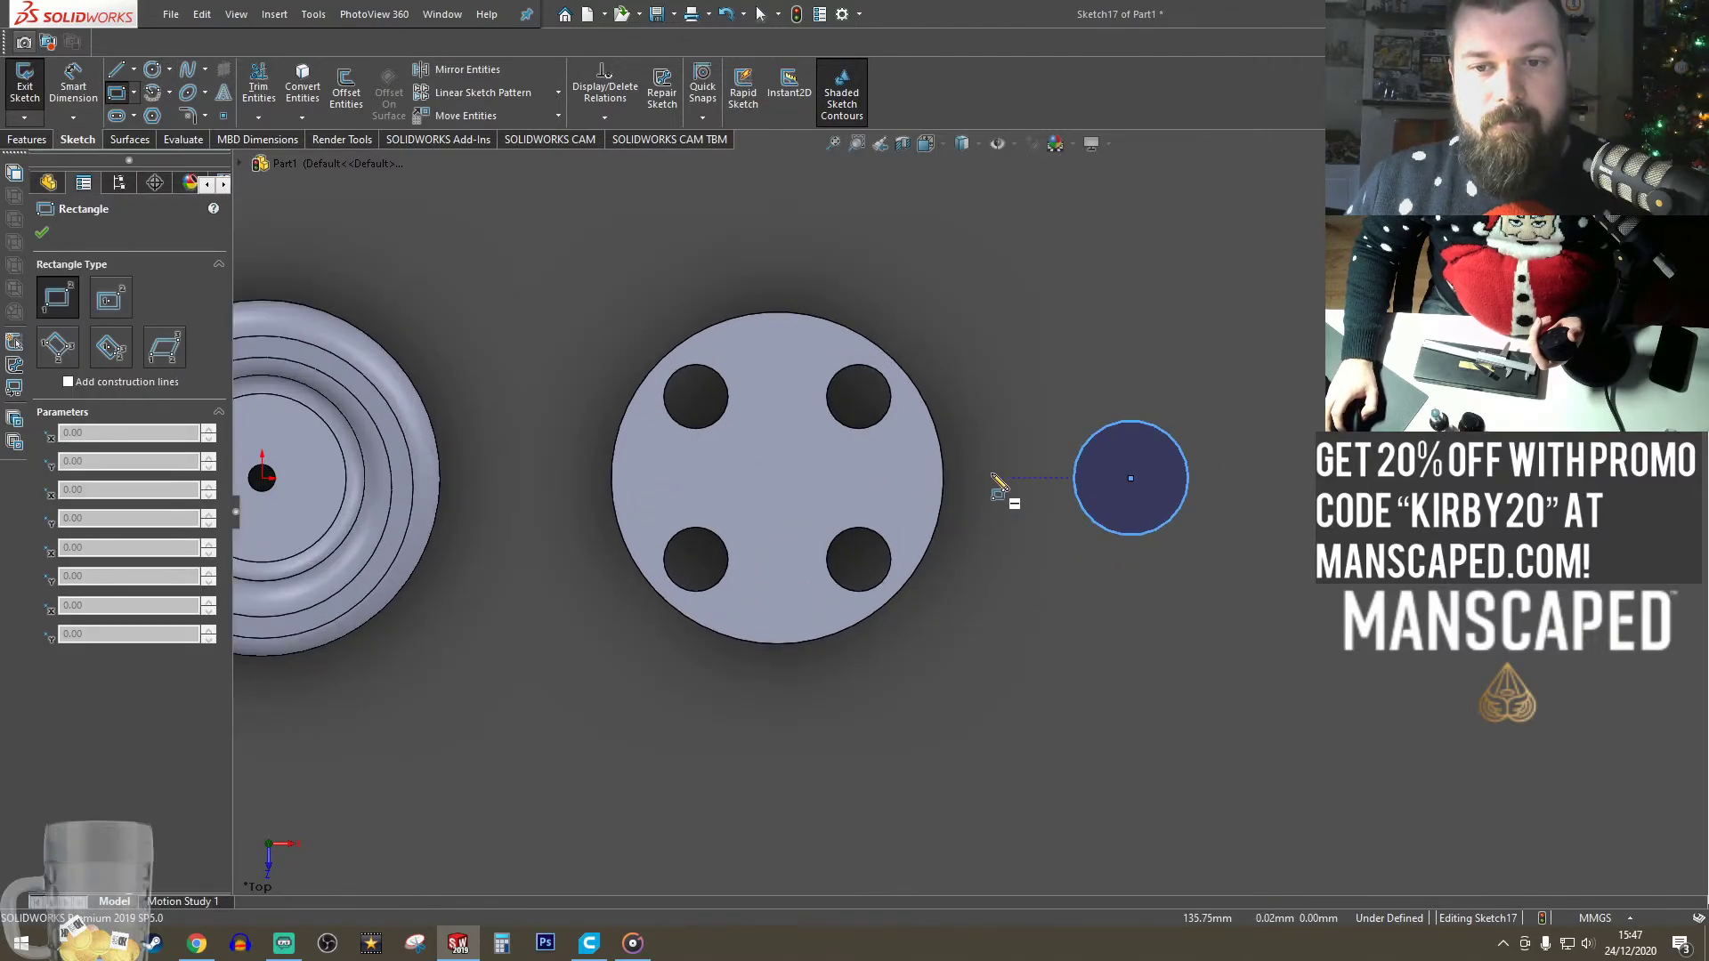
{"action": "left_click", "coordinate": [1131, 421]}
{"action": "left_click", "coordinate": [909, 535]}
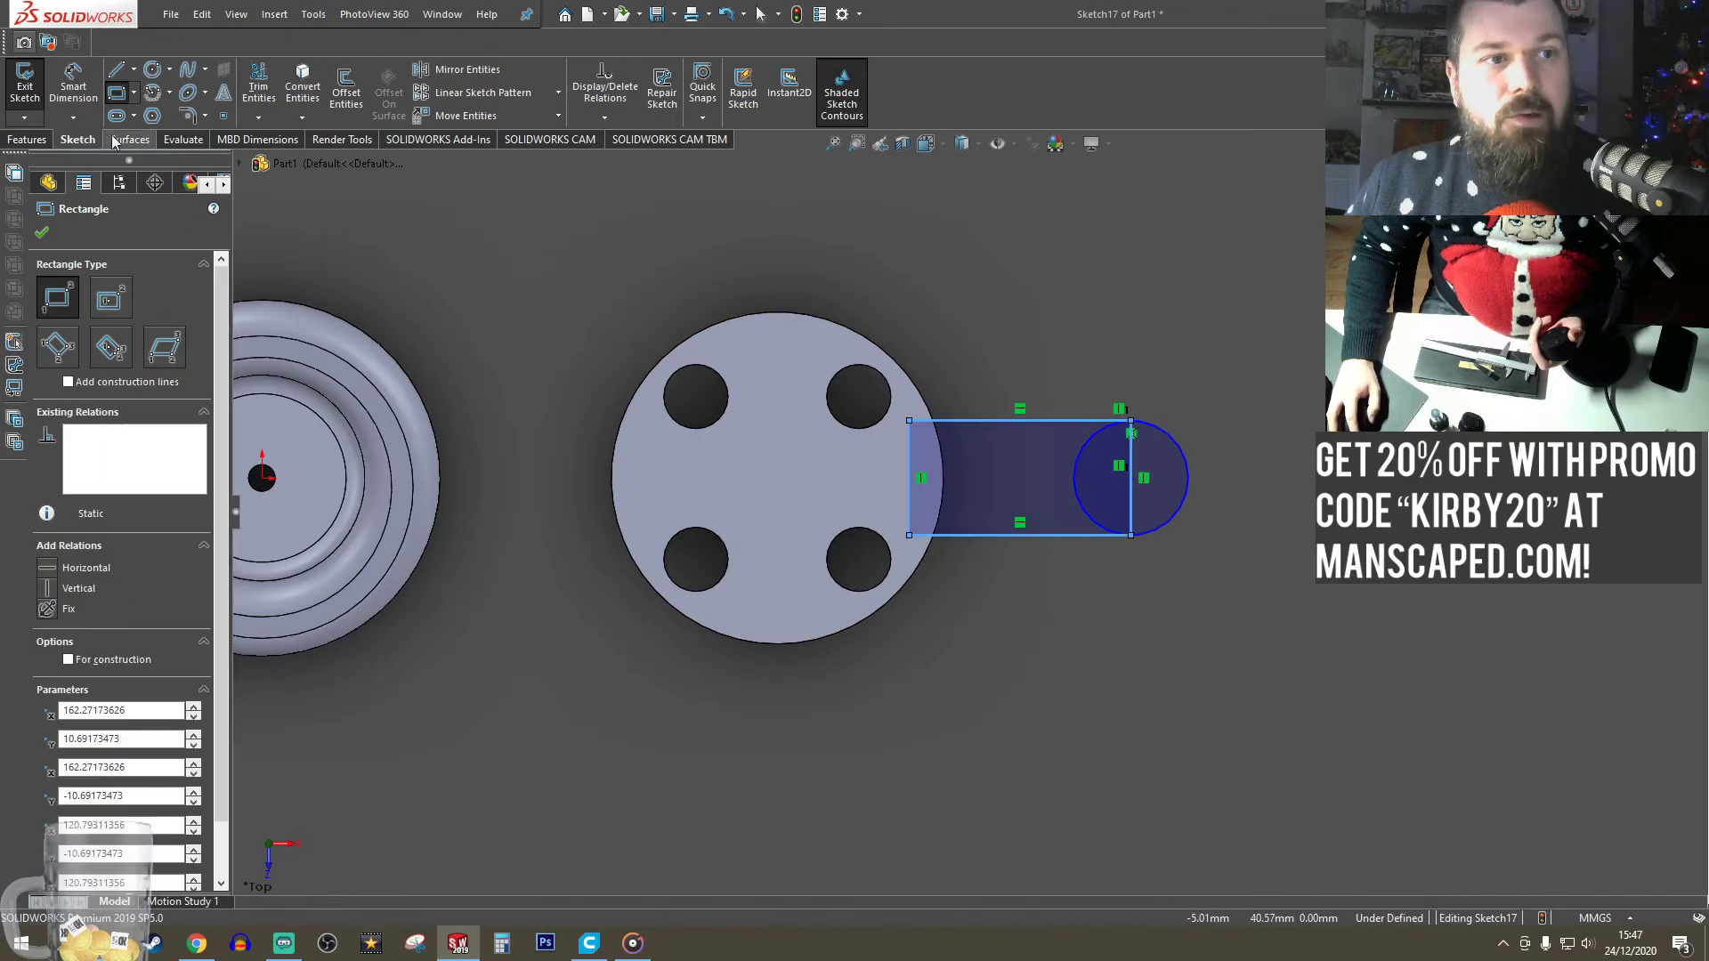
{"action": "key", "text": "Escape"}
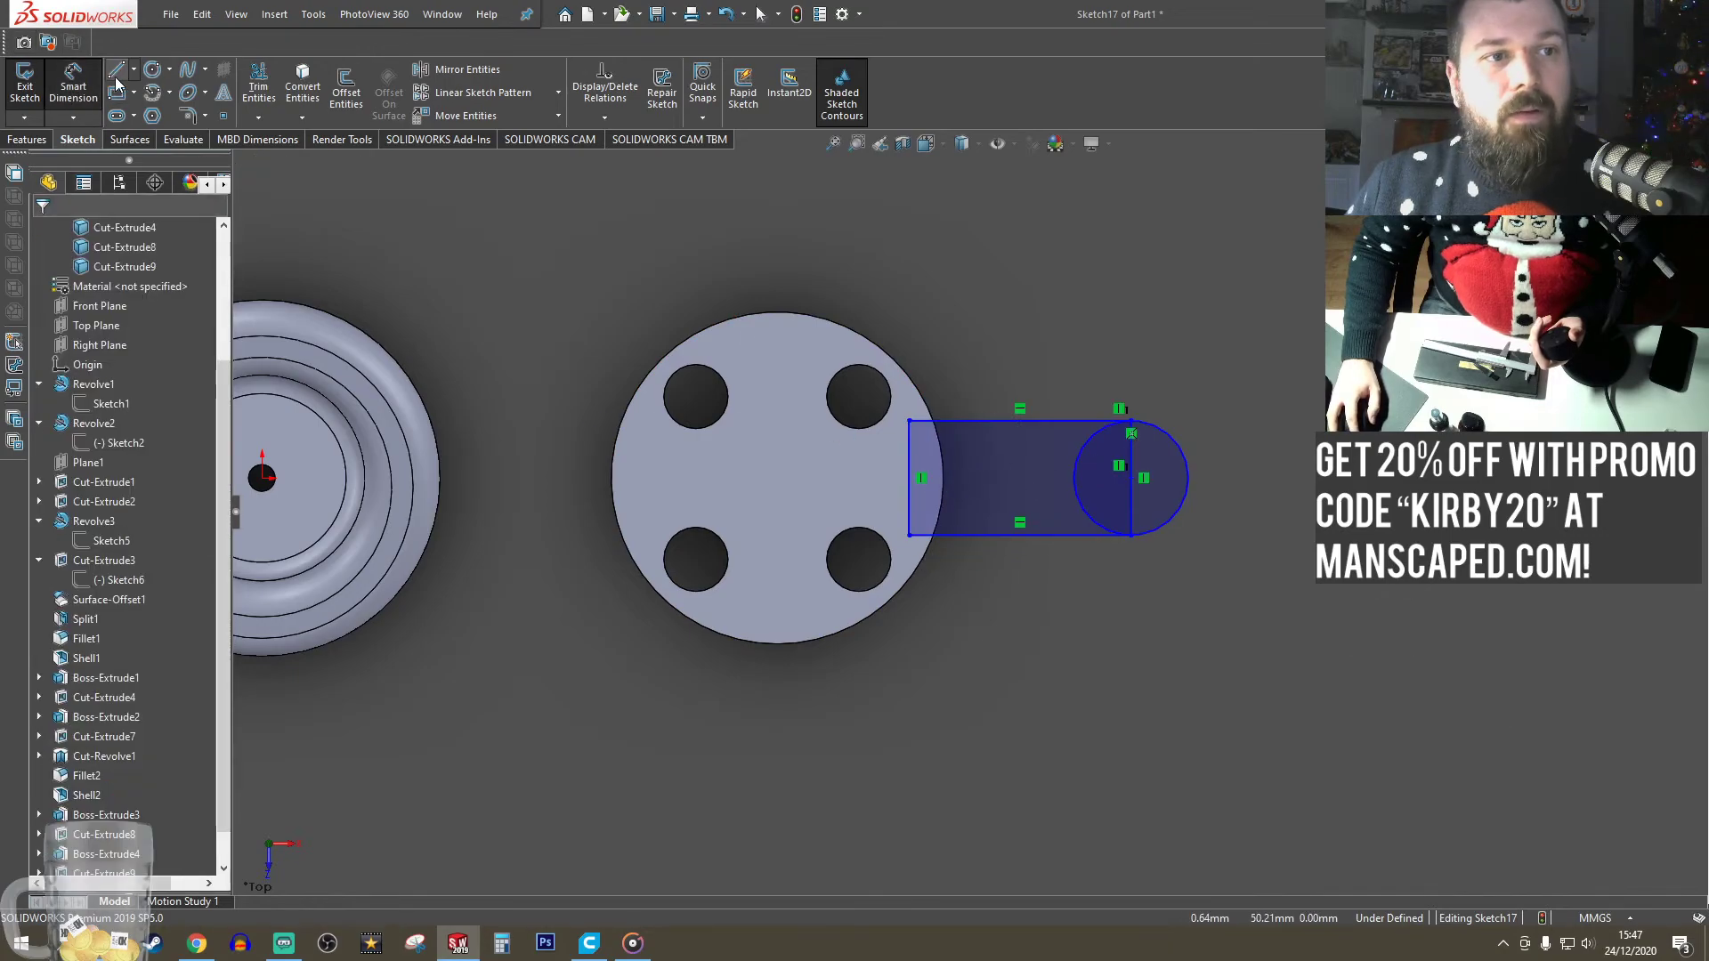
- Dimension the distance from the disc's centre to the new circle's centre and set it to 40 mm
{"action": "left_click", "coordinate": [73, 85]}
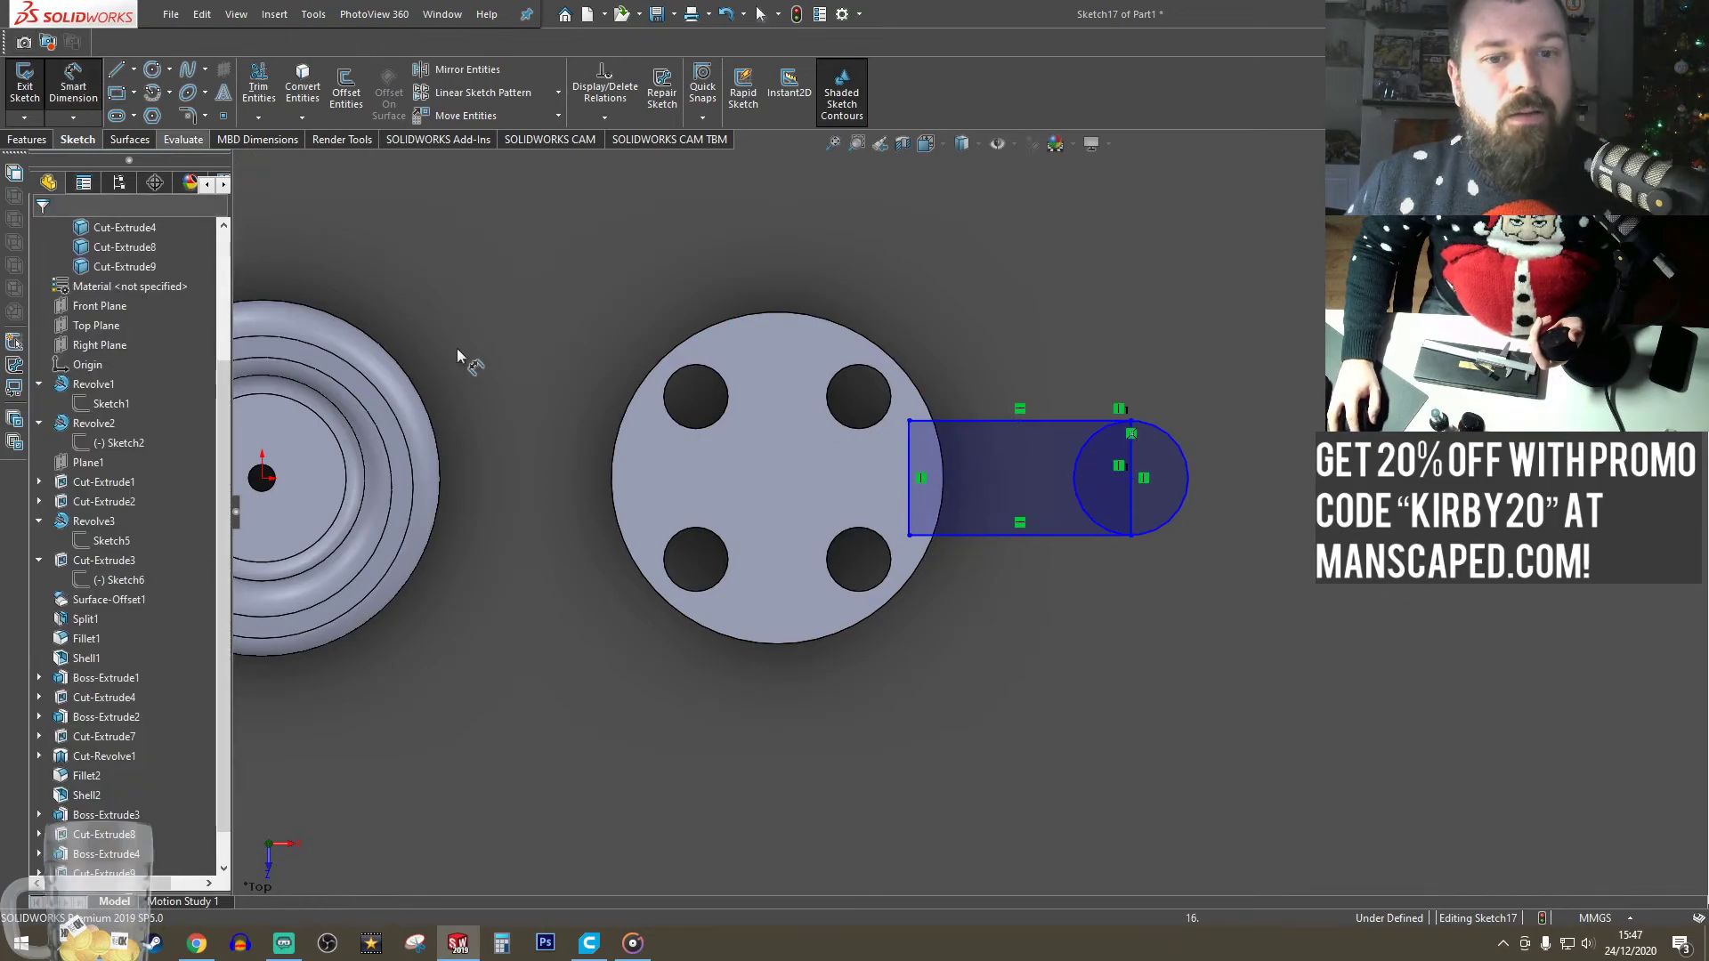
{"action": "left_click", "coordinate": [764, 314]}
{"action": "left_click", "coordinate": [1131, 479]}
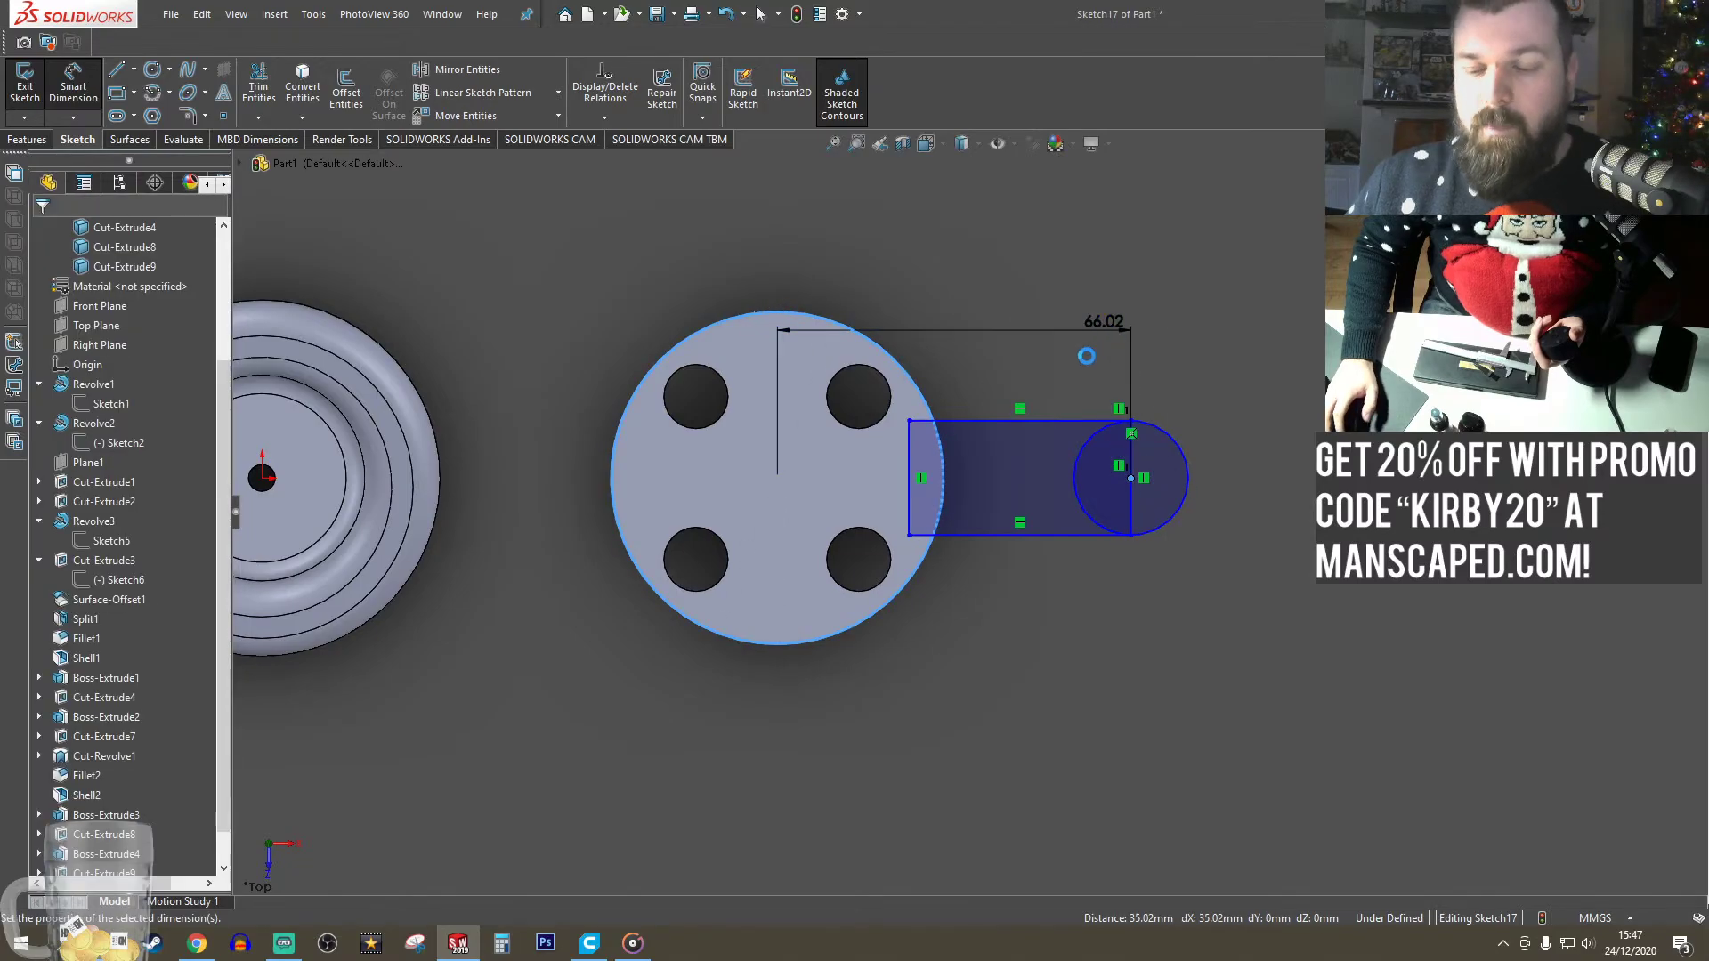
{"action": "left_click", "coordinate": [1104, 329]}
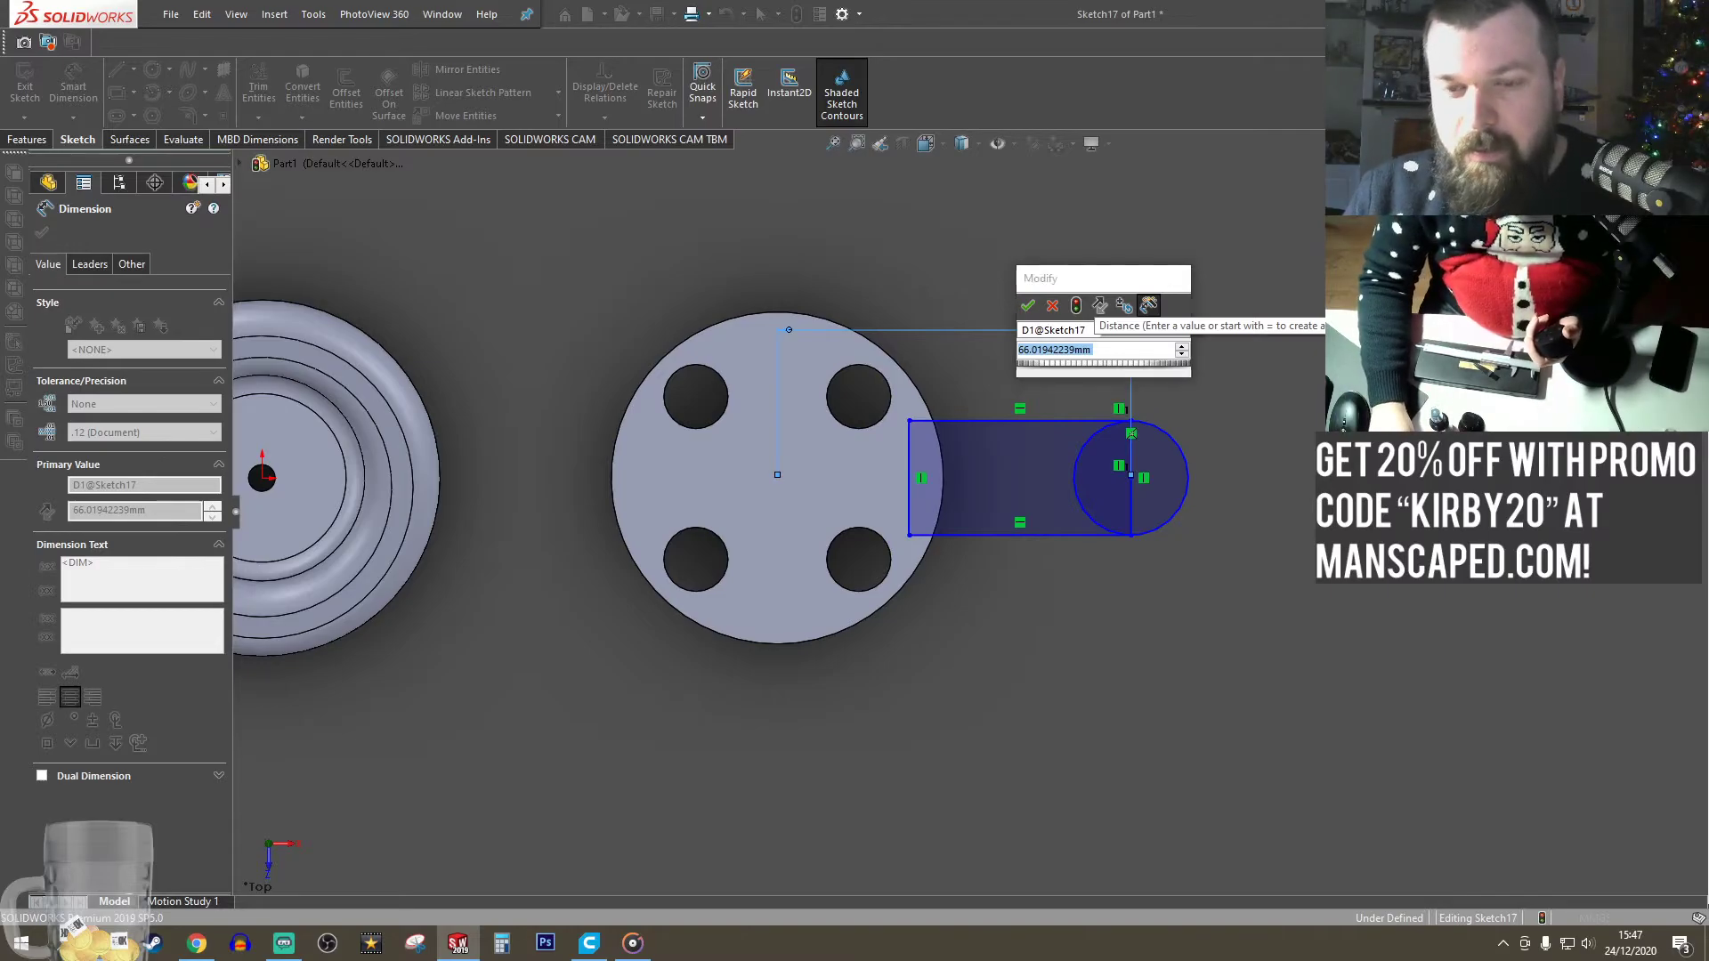
{"action": "type", "text": "40"}
{"action": "key", "text": "Return"}
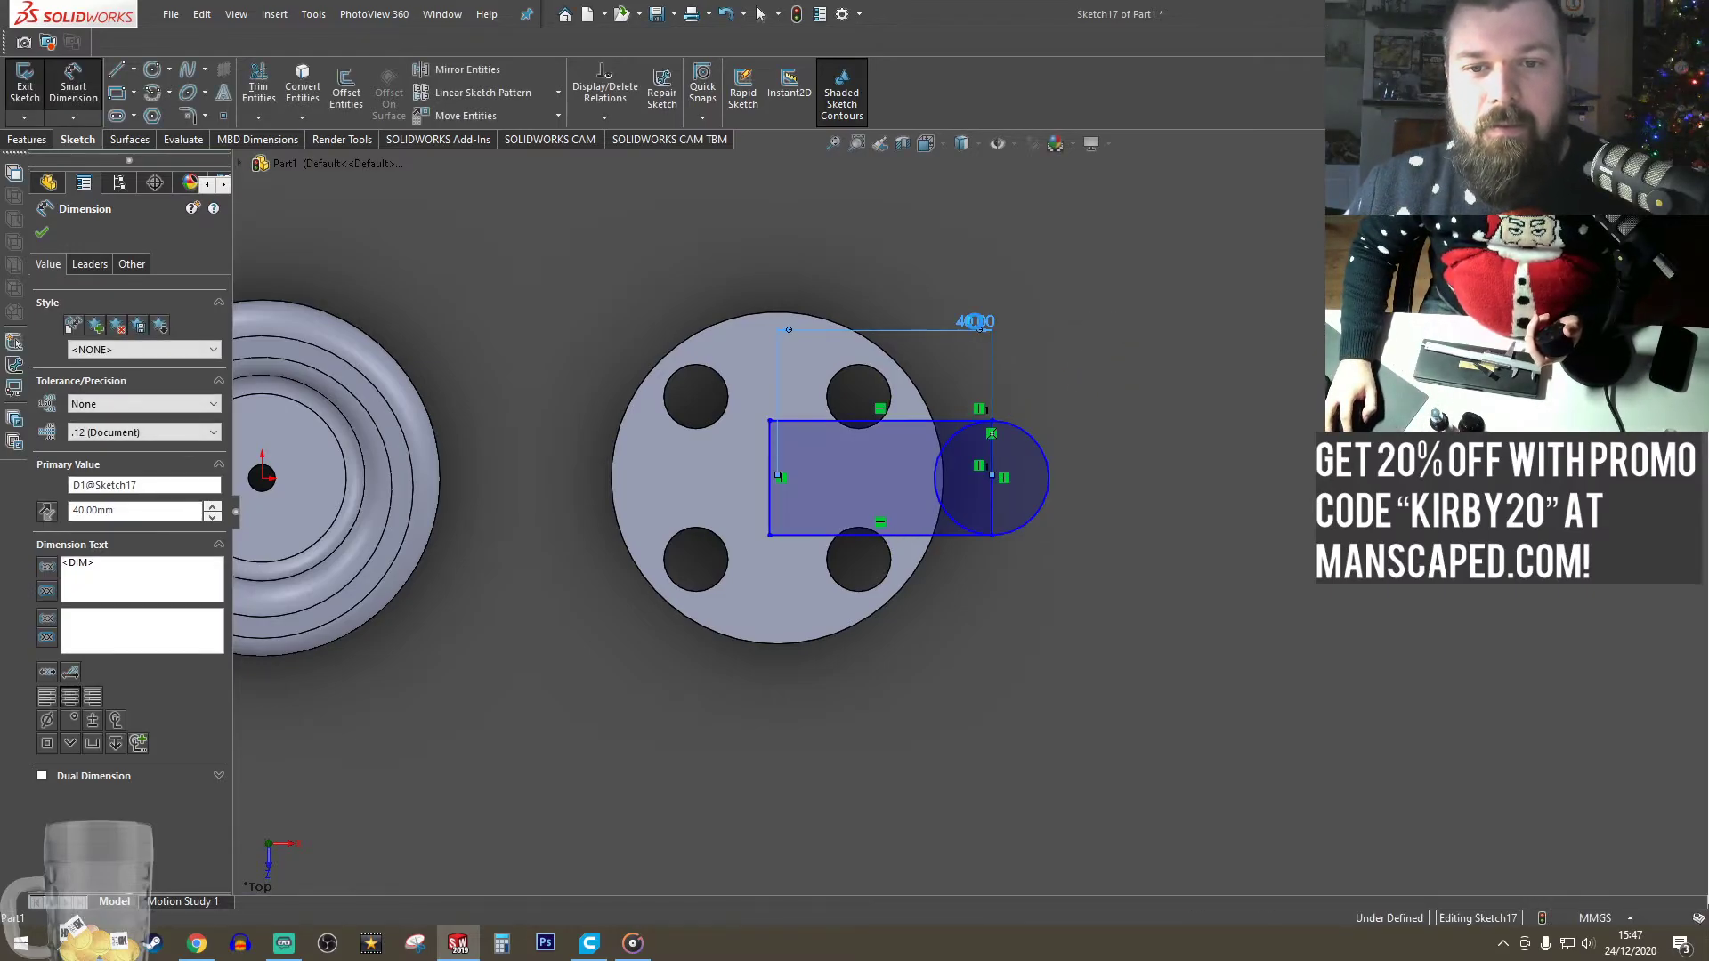
- Change the distance between the disc's centre and the circle's centre to 45 mm
{"action": "double_click", "coordinate": [975, 320]}
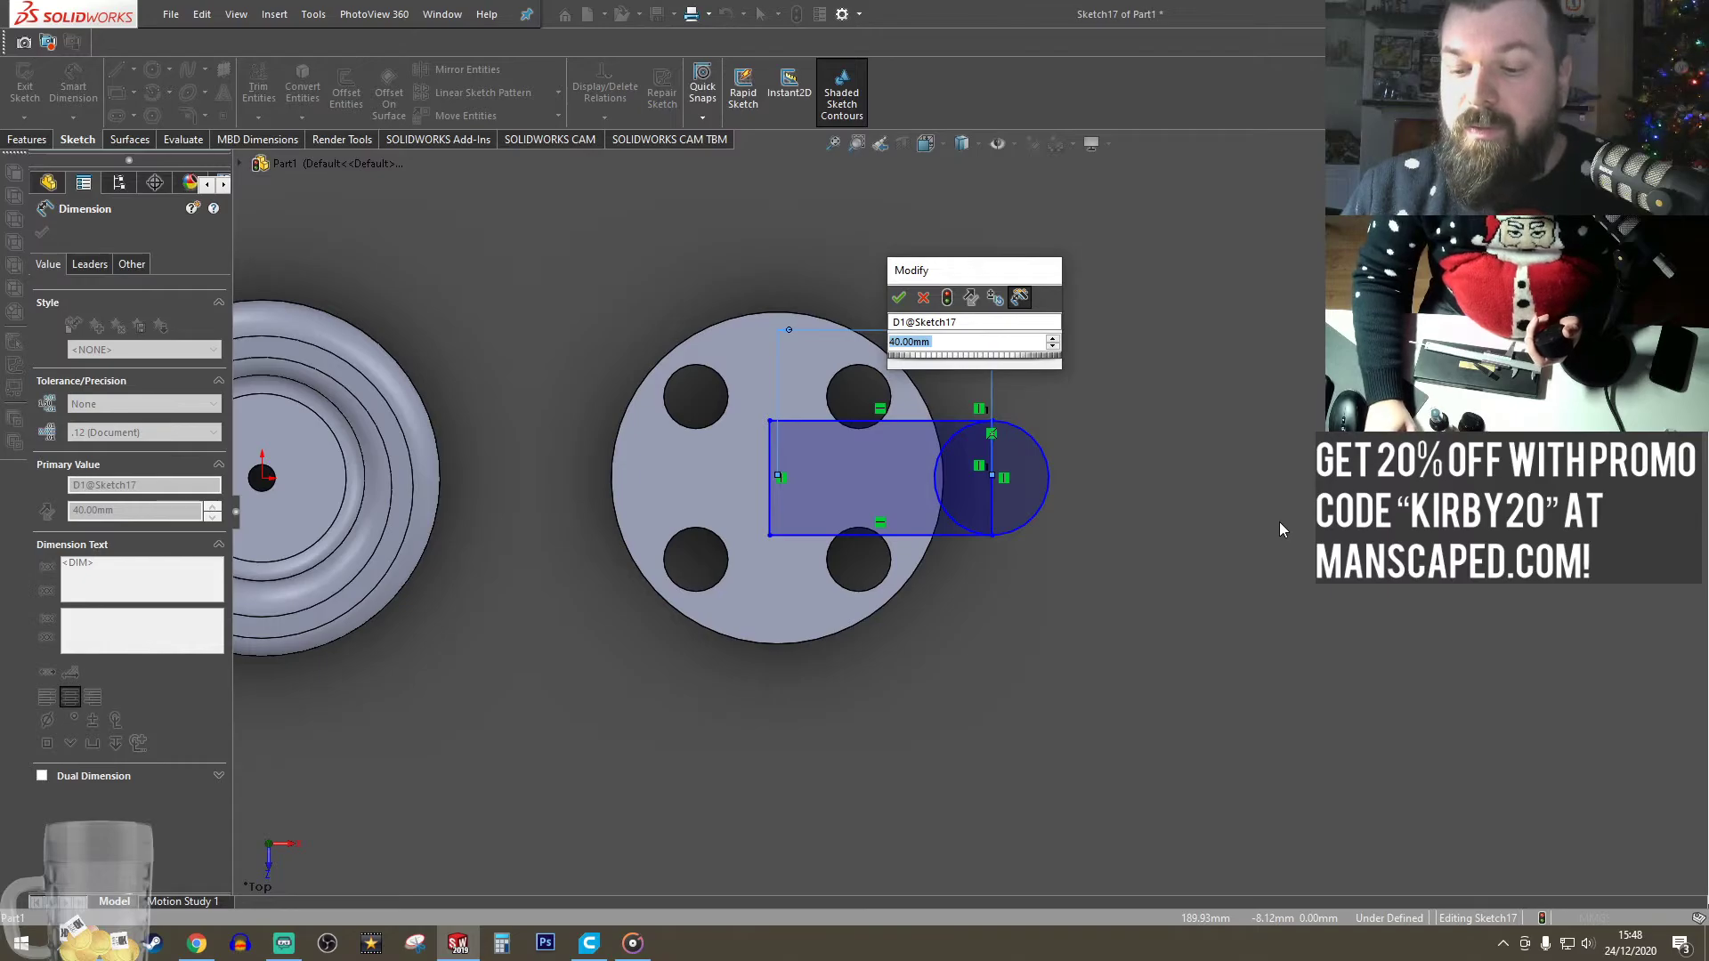
{"action": "type", "text": "45"}
{"action": "key", "text": "Return"}
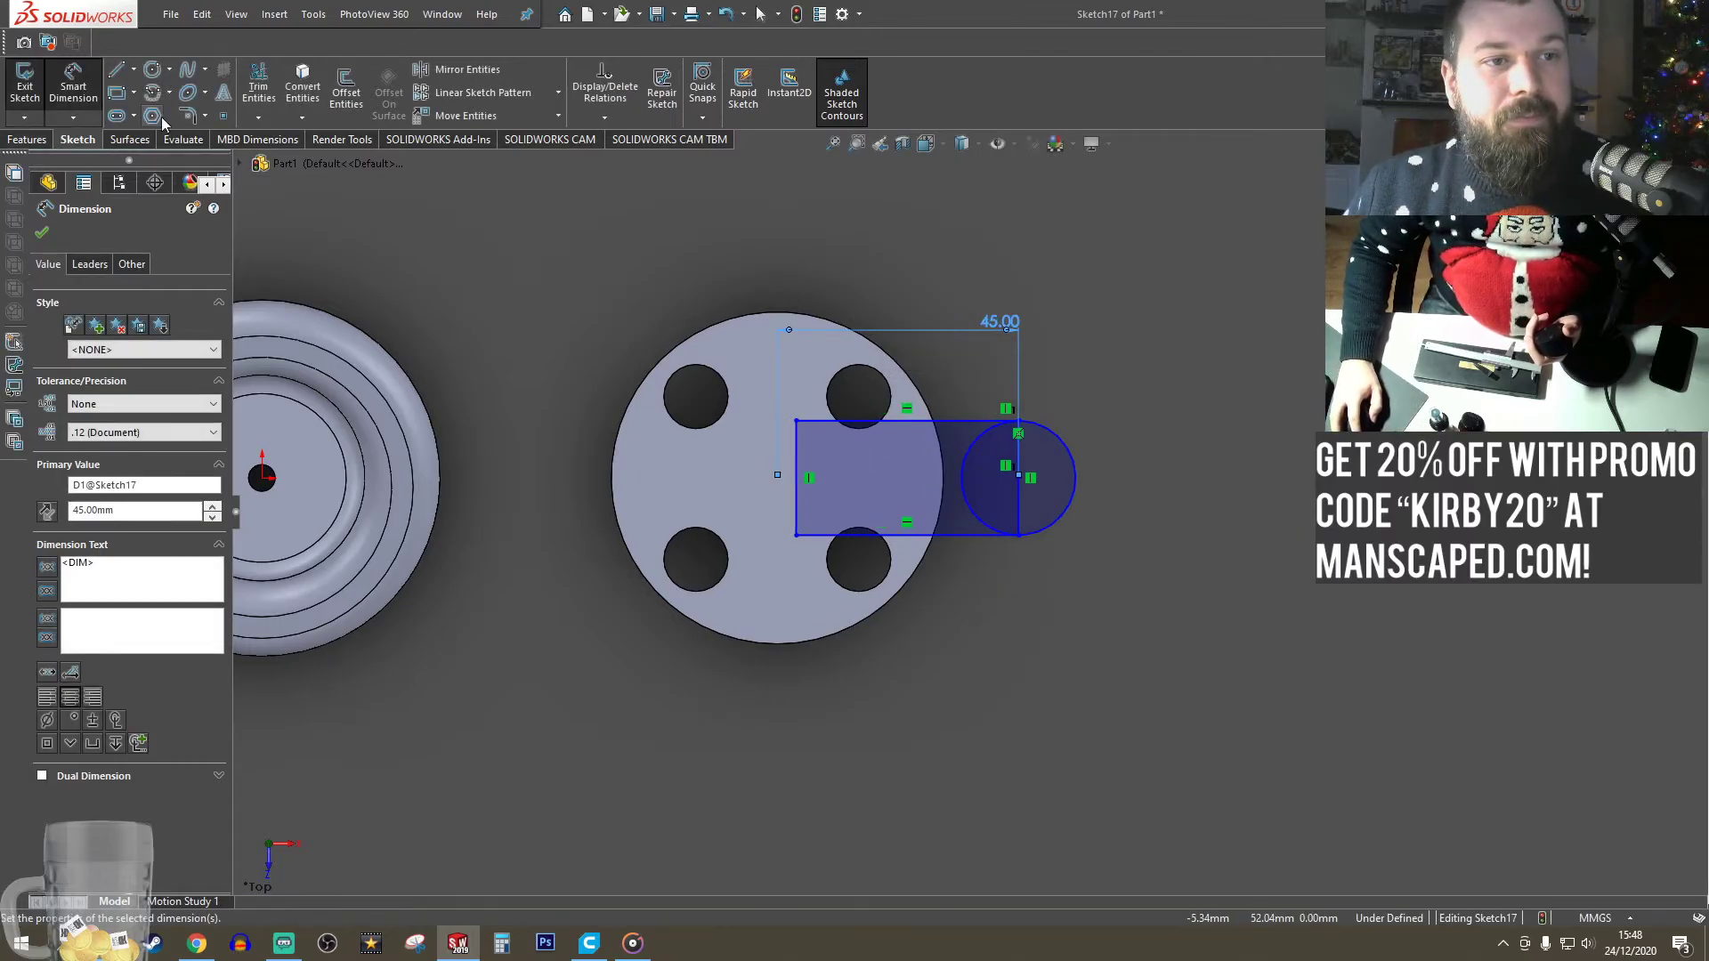
- Trim the inner arc and line to leave a round-ended tab outline, and move its straight end line to just inside the disc's right edge
{"action": "left_click", "coordinate": [250, 95]}
{"action": "left_click_drag", "start_coordinate": [937, 458], "coordinate": [1040, 486]}
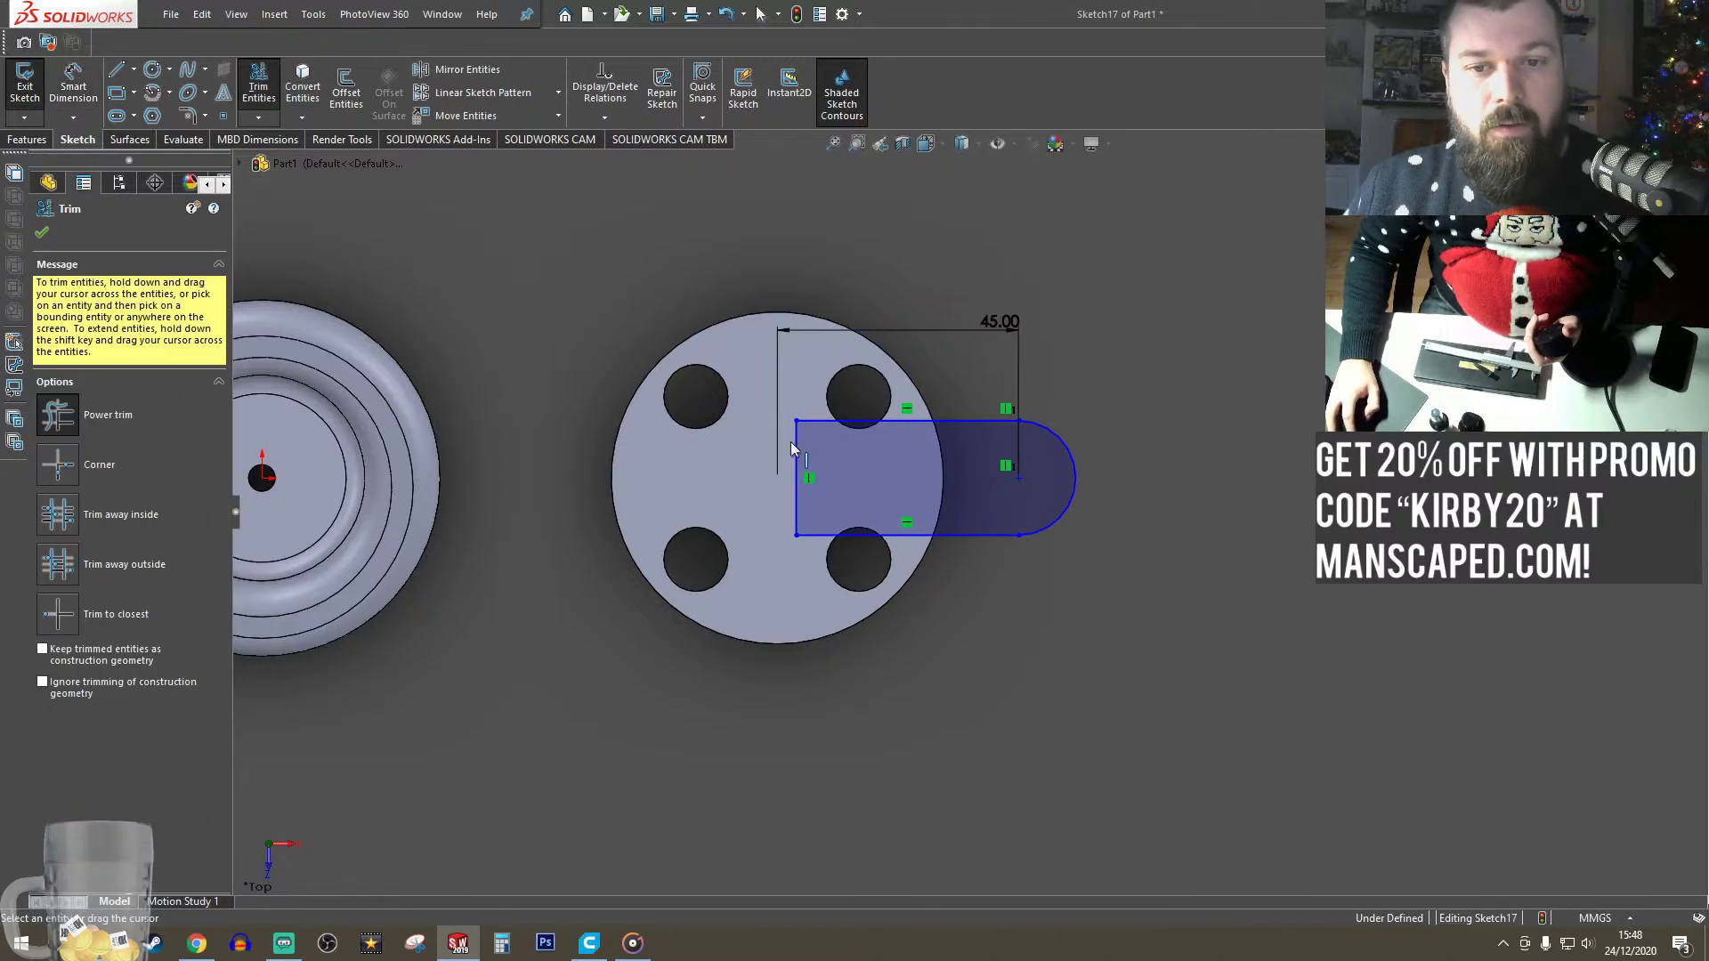
{"action": "left_click", "coordinate": [252, 98]}
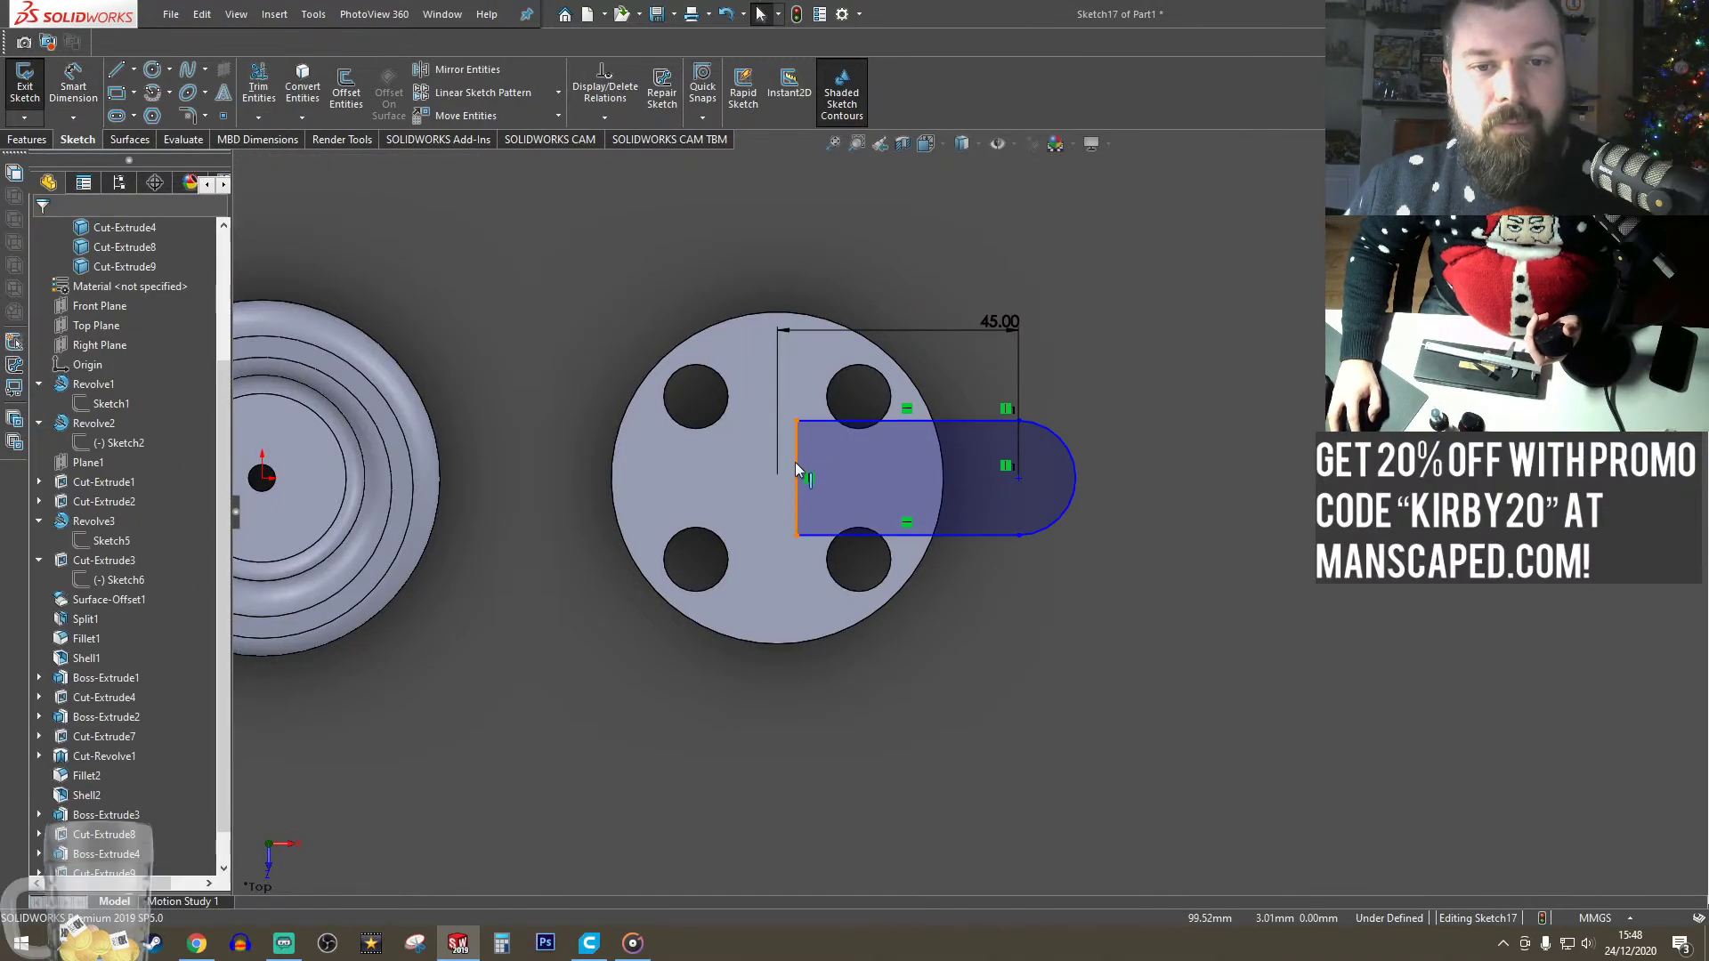
{"action": "left_click_drag", "start_coordinate": [794, 462], "coordinate": [905, 458]}
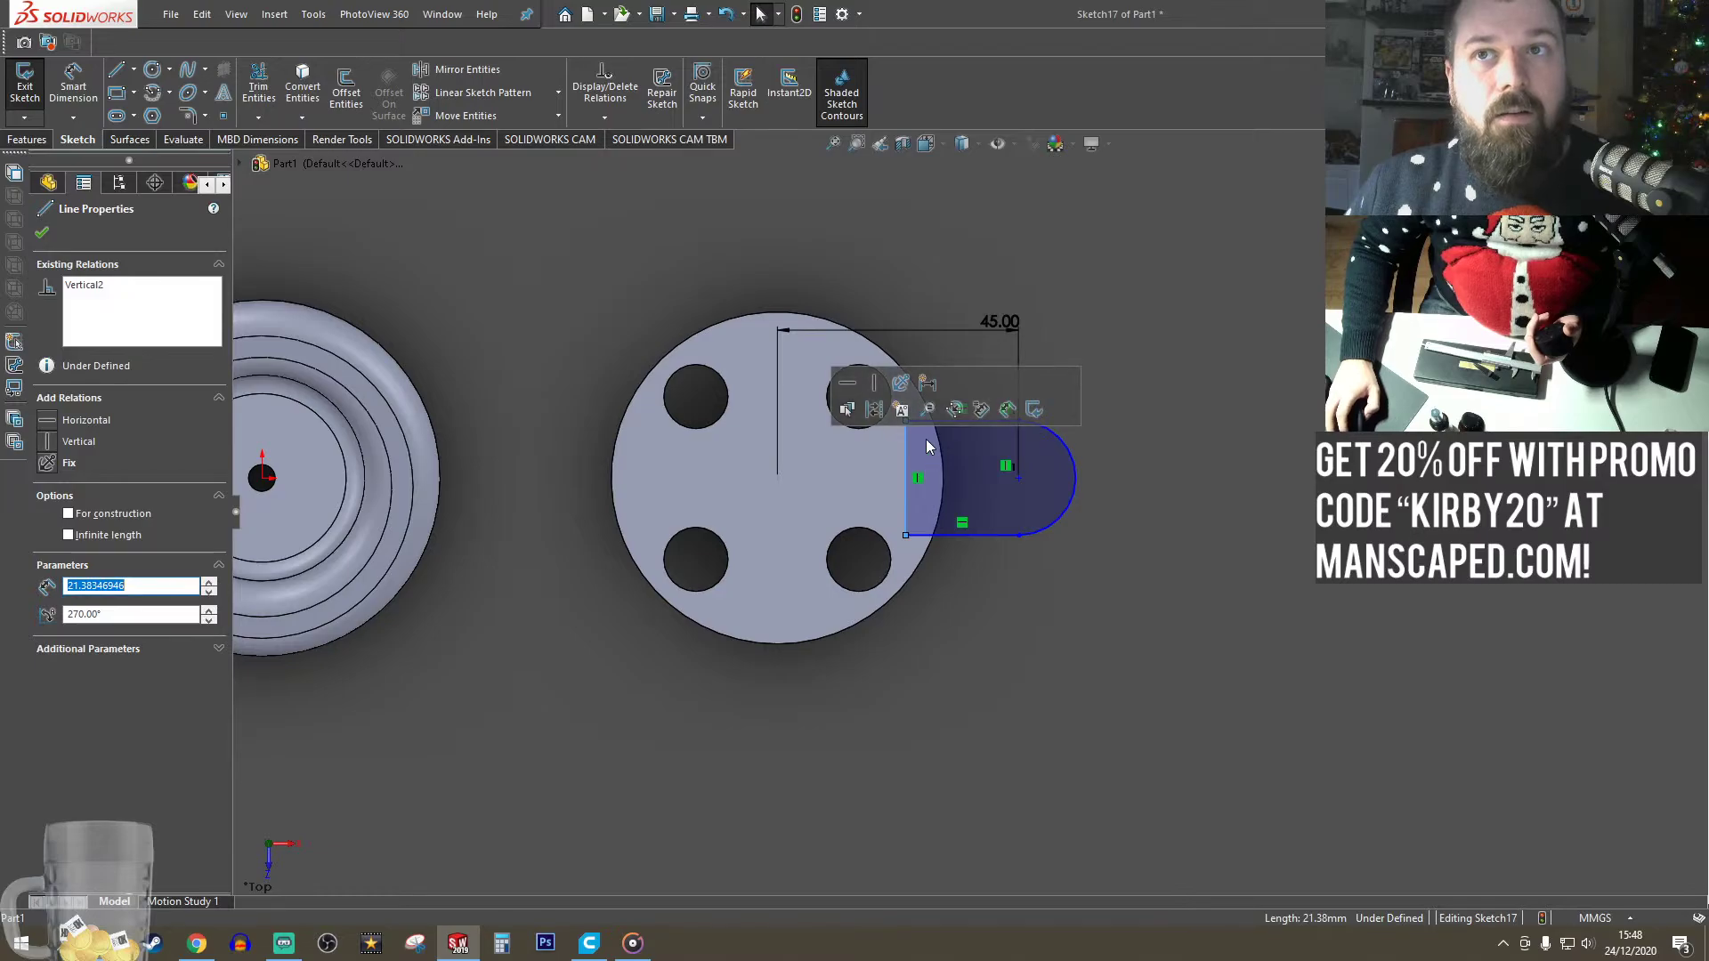
- Extrude the tab outline up to the disc's underside face, merging it only with the disc body by turning off automatic body selection
{"action": "middle_click_drag", "start_coordinate": [867, 494], "coordinate": [842, 303]}
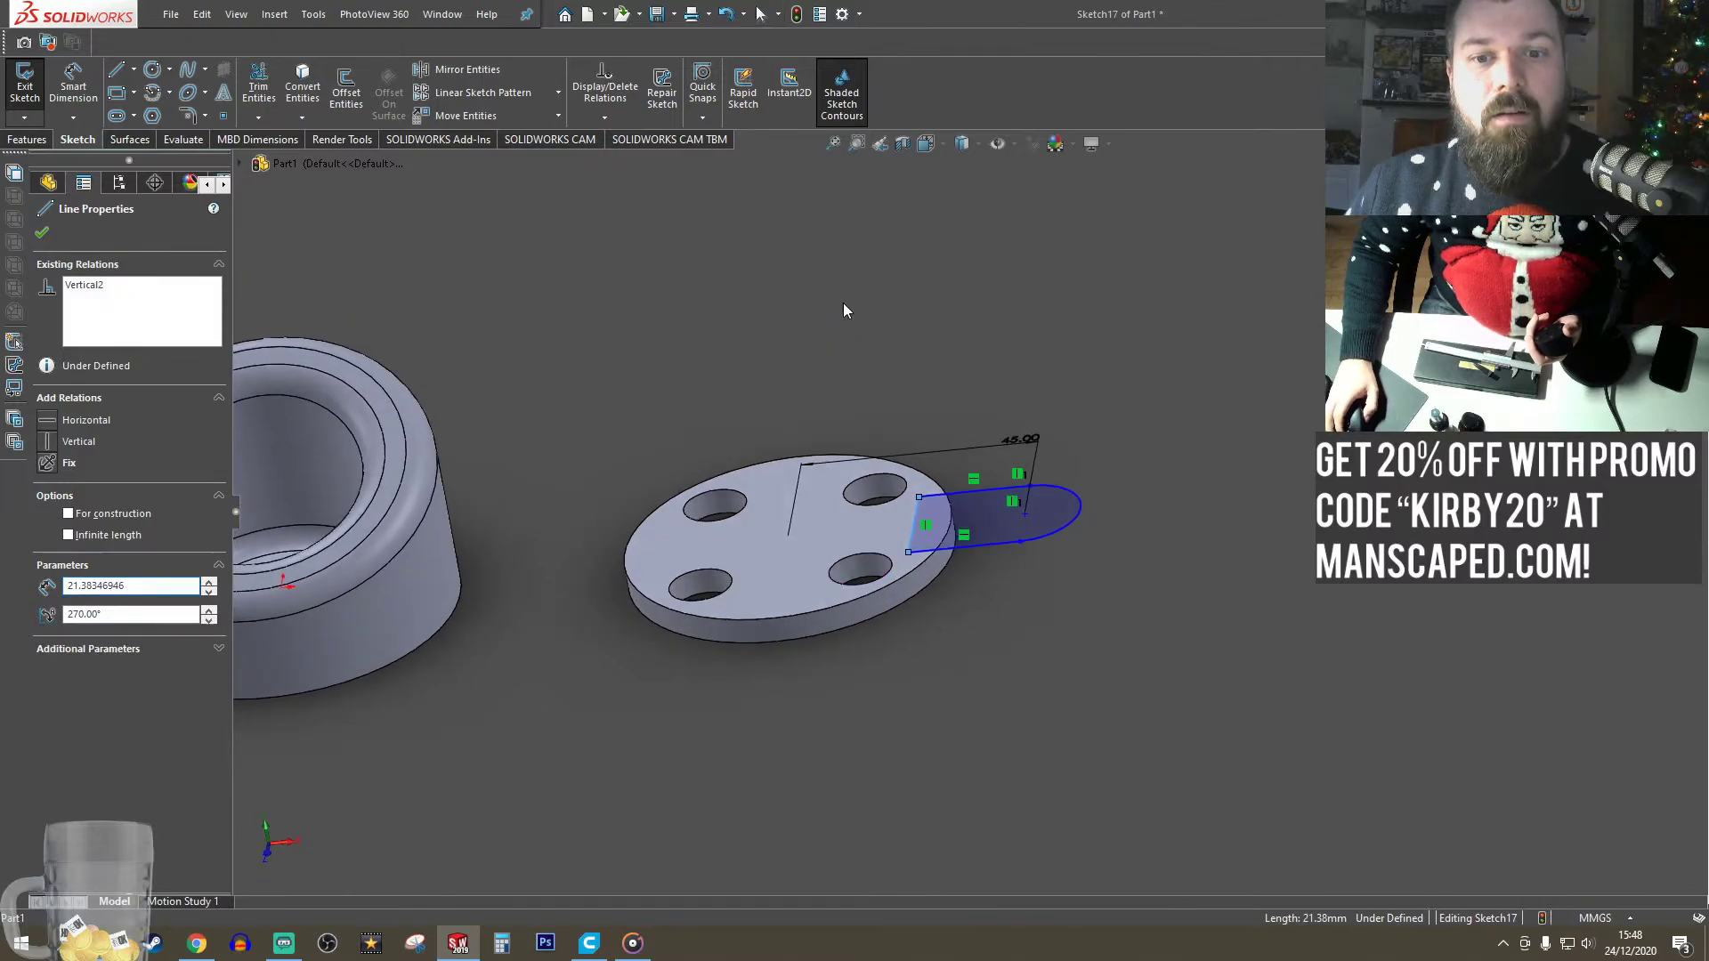
{"action": "left_click", "coordinate": [29, 140]}
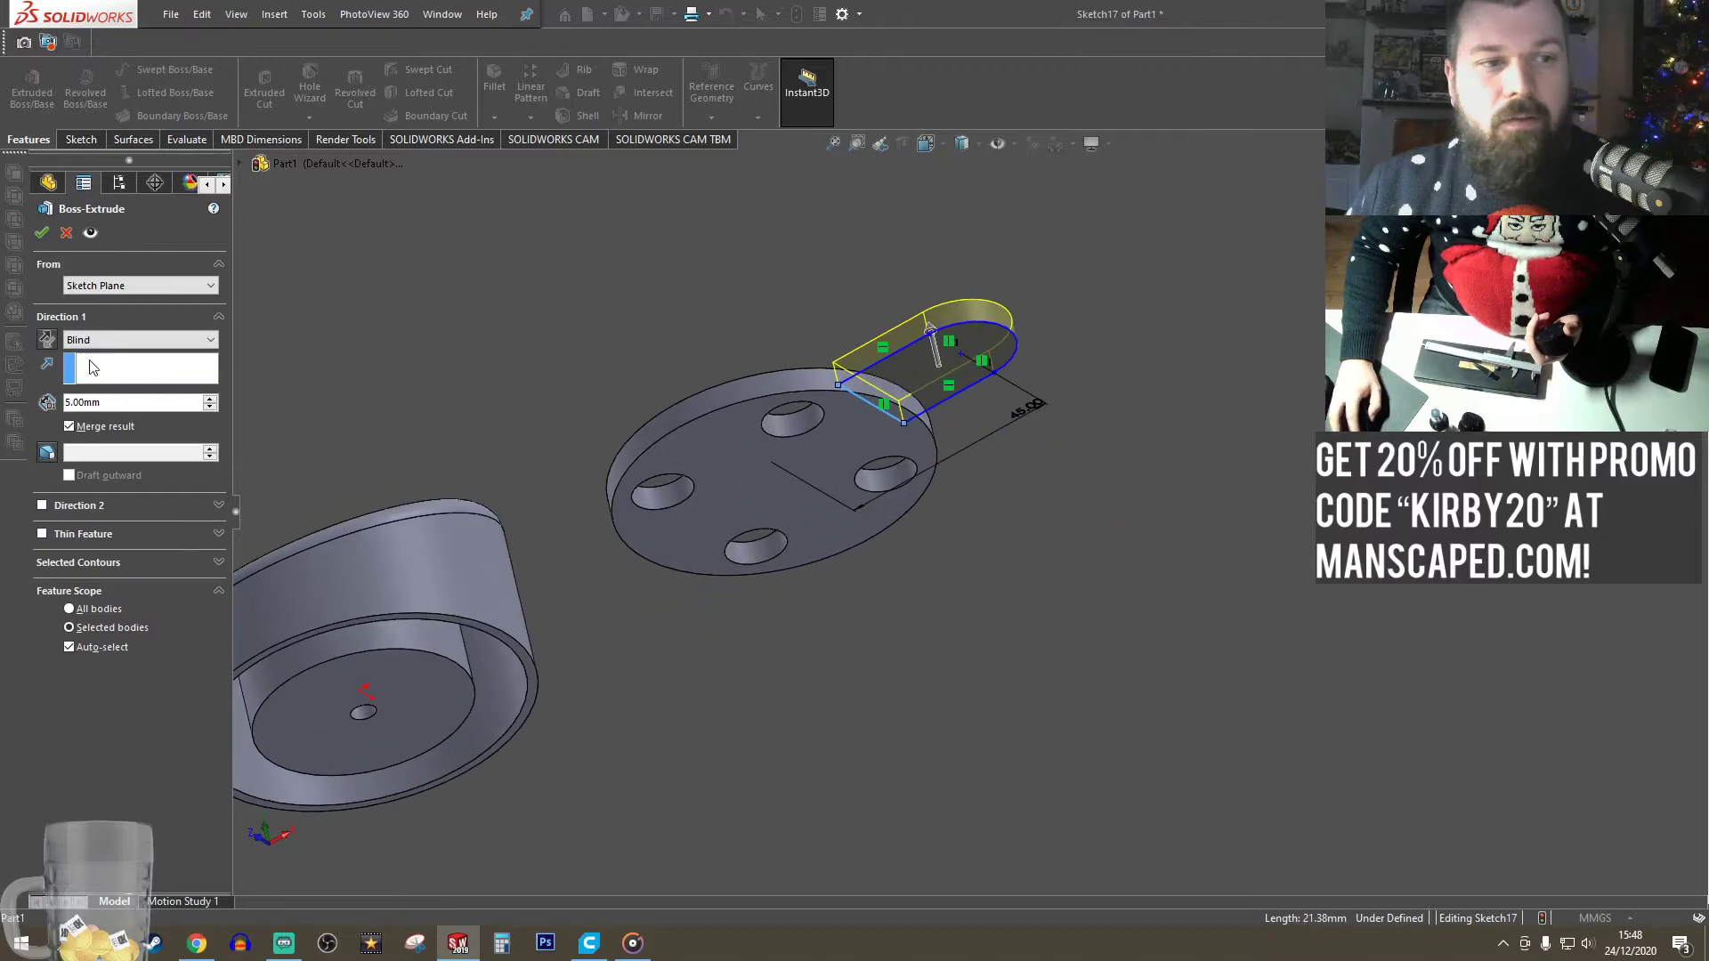
{"action": "left_click", "coordinate": [105, 340]}
{"action": "left_click", "coordinate": [105, 384]}
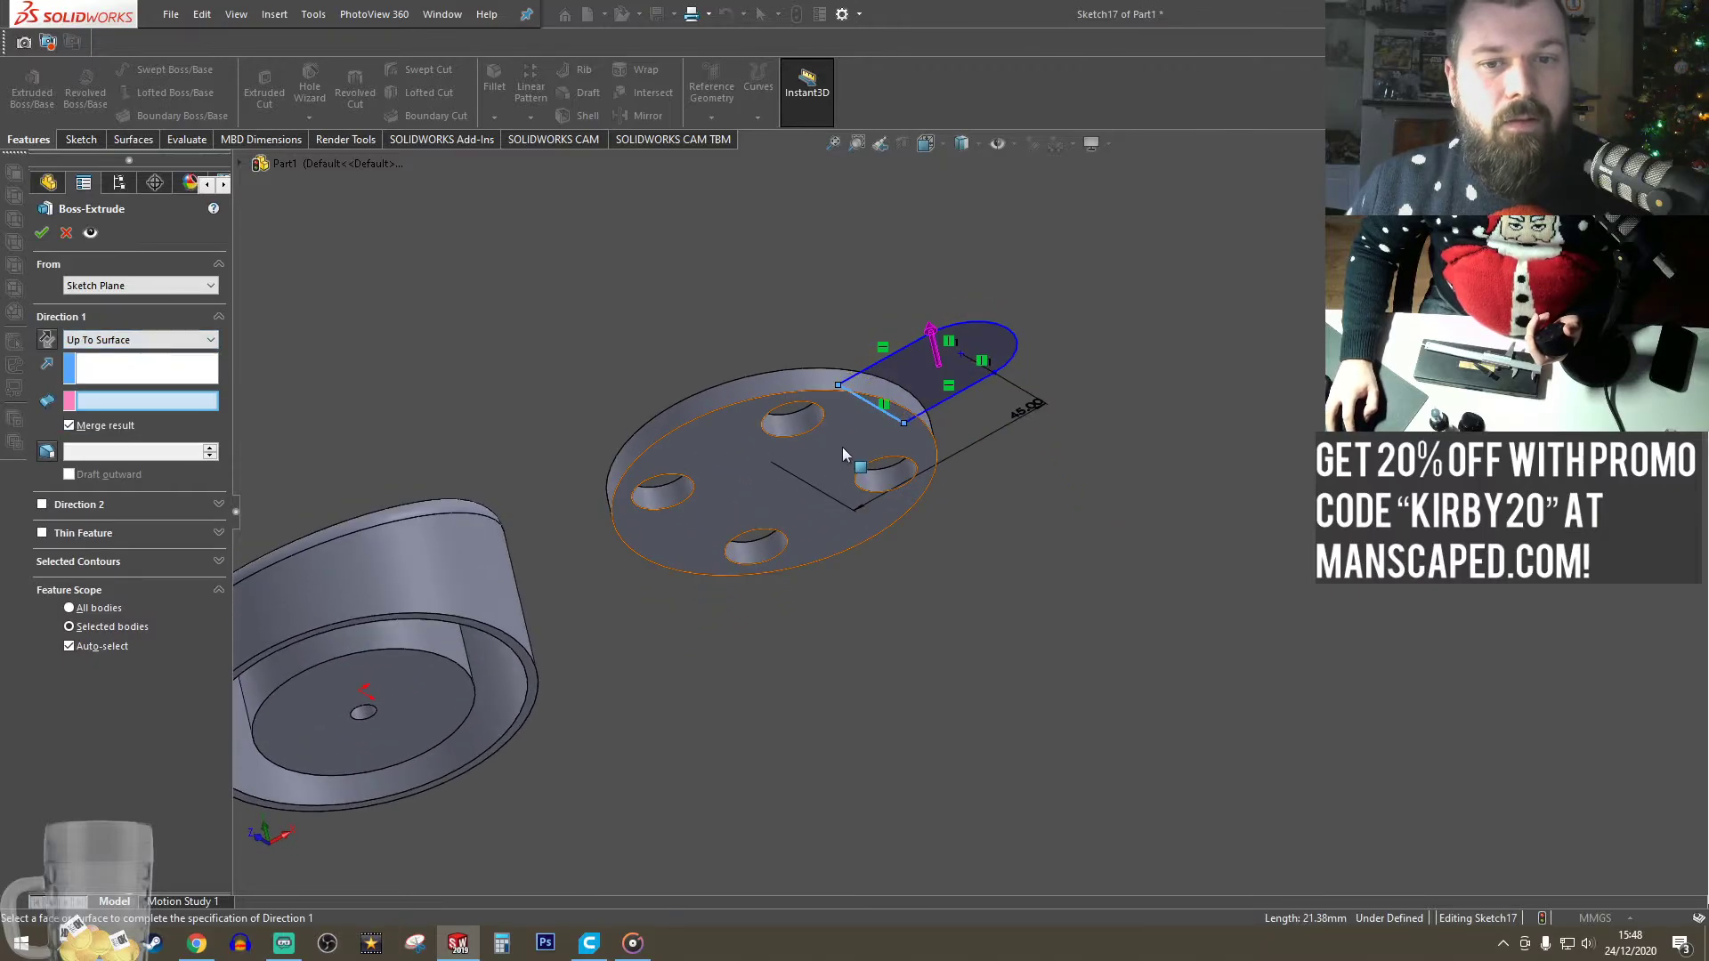
{"action": "left_click", "coordinate": [832, 448]}
{"action": "left_click", "coordinate": [100, 649]}
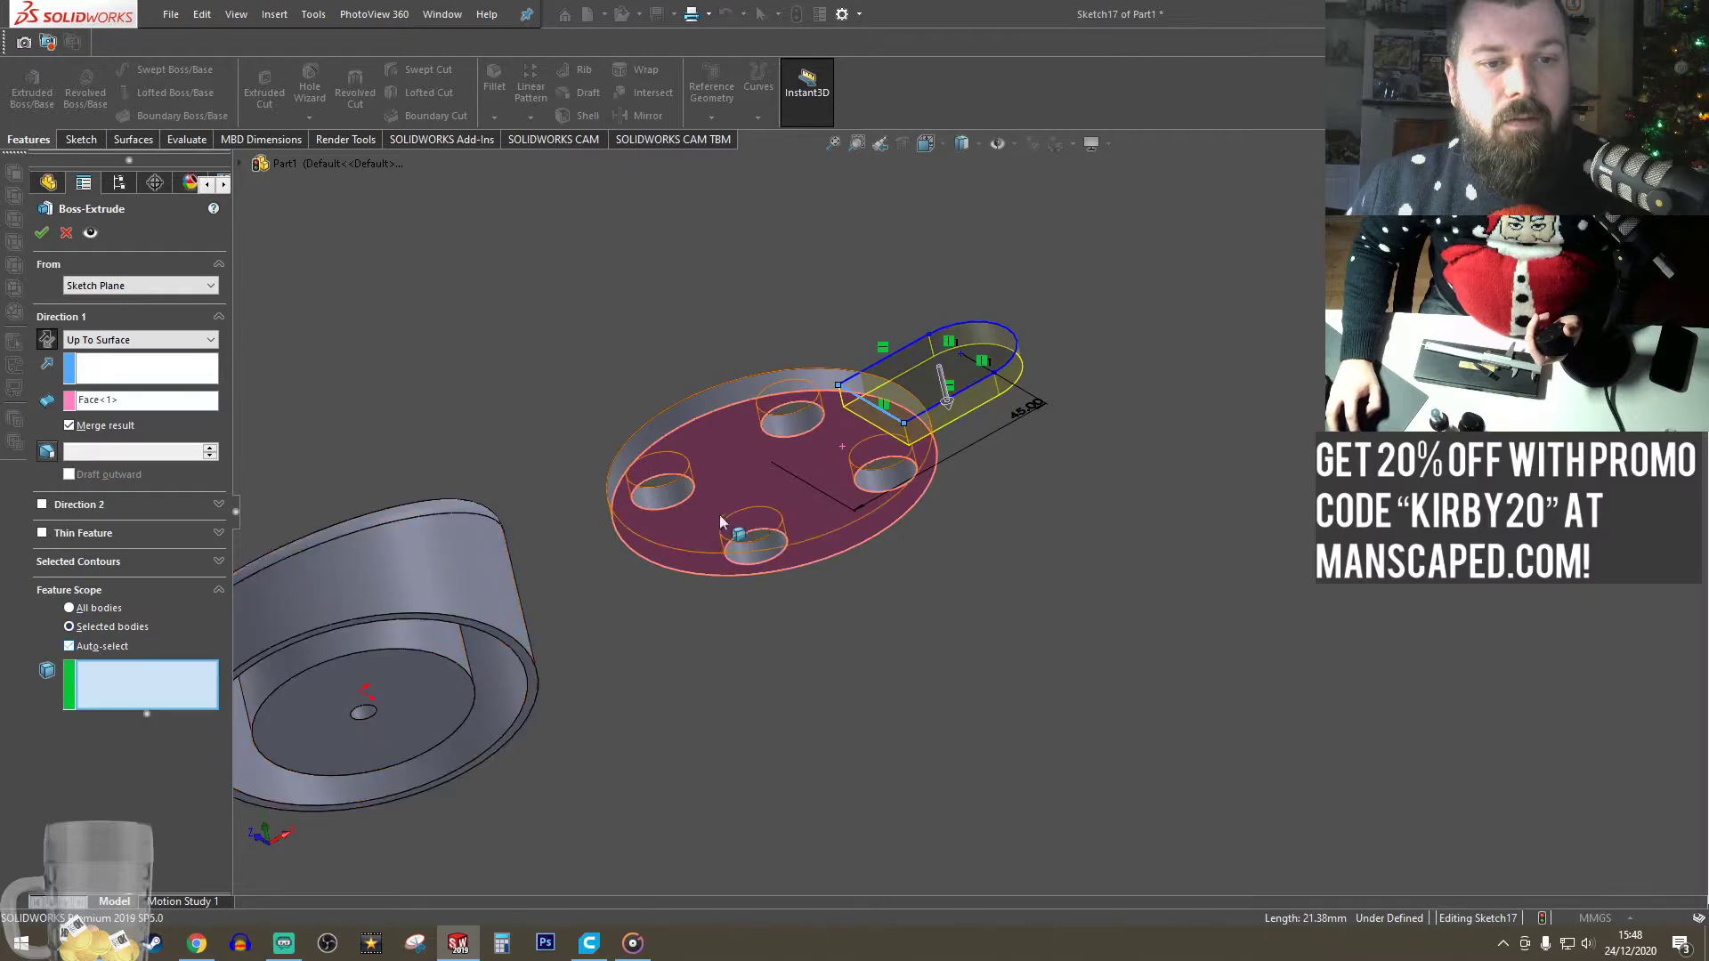
{"action": "left_click", "coordinate": [41, 233]}
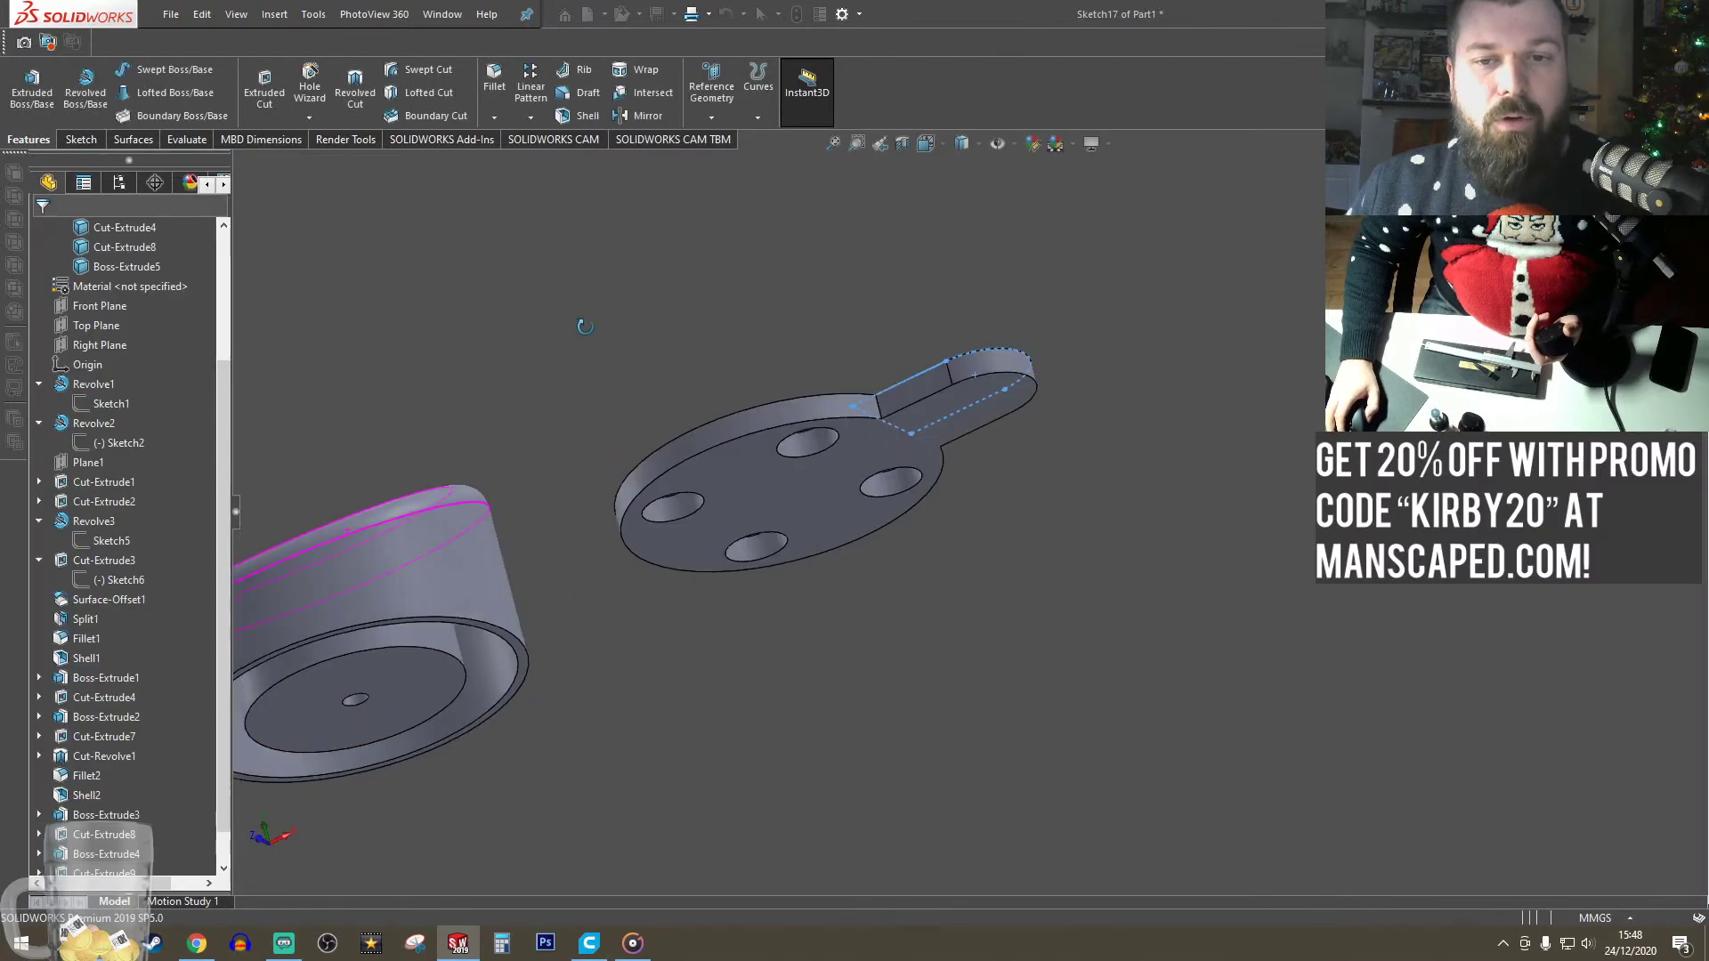
- Sketch a circle on the disc's upper face, concentric with the tab's rounded end and matching its radius, and close the sketch
{"action": "left_click", "coordinate": [926, 143]}
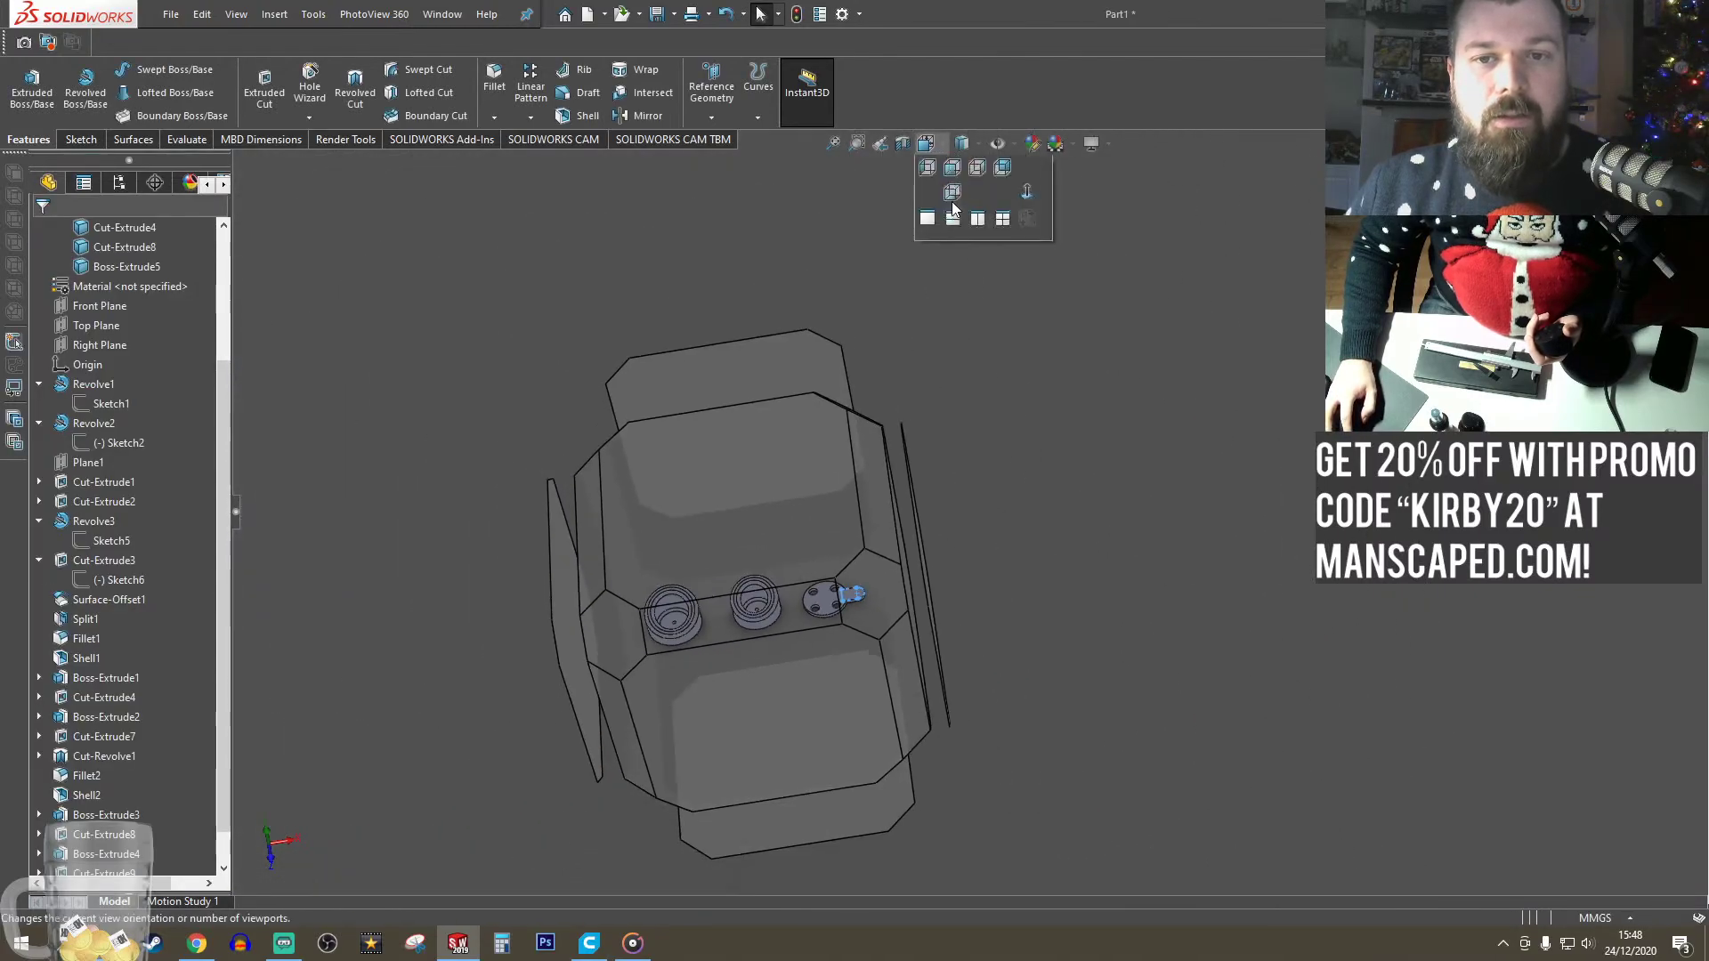
{"action": "left_click", "coordinate": [958, 201]}
{"action": "scroll", "coordinate": [1443, 560], "scroll_direction": "down", "scroll_amount": 3}
{"action": "left_click", "coordinate": [1227, 503]}
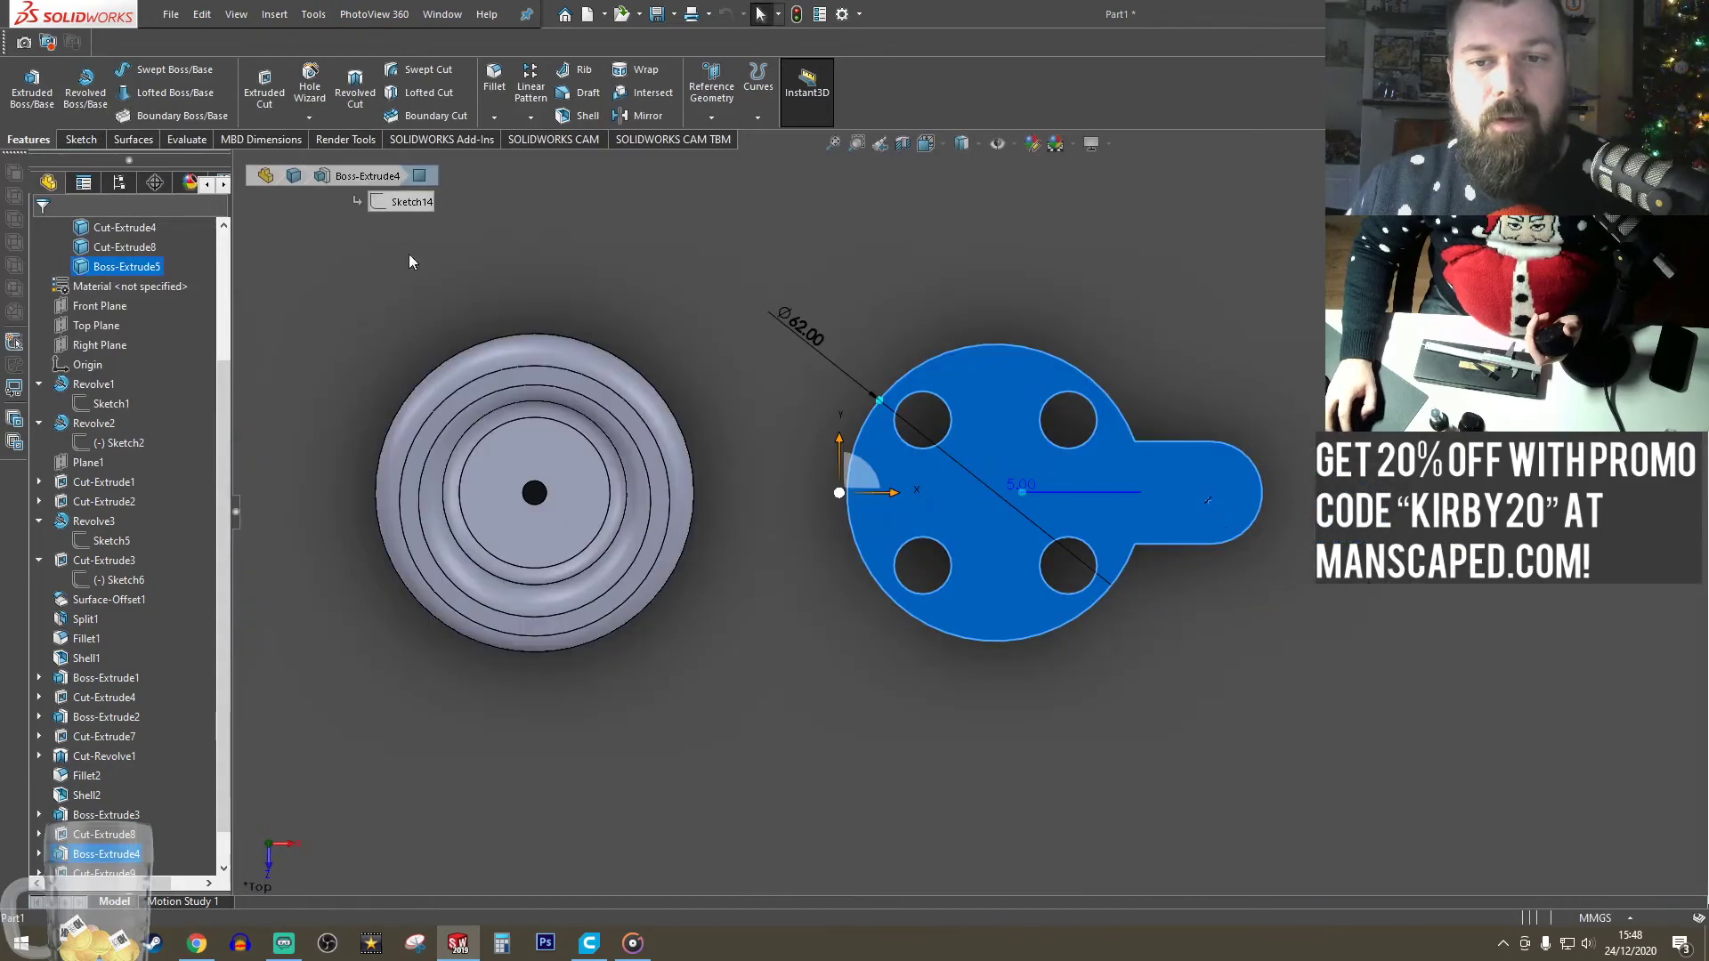
{"action": "left_click", "coordinate": [80, 140]}
{"action": "left_click", "coordinate": [24, 94]}
{"action": "left_click", "coordinate": [153, 69]}
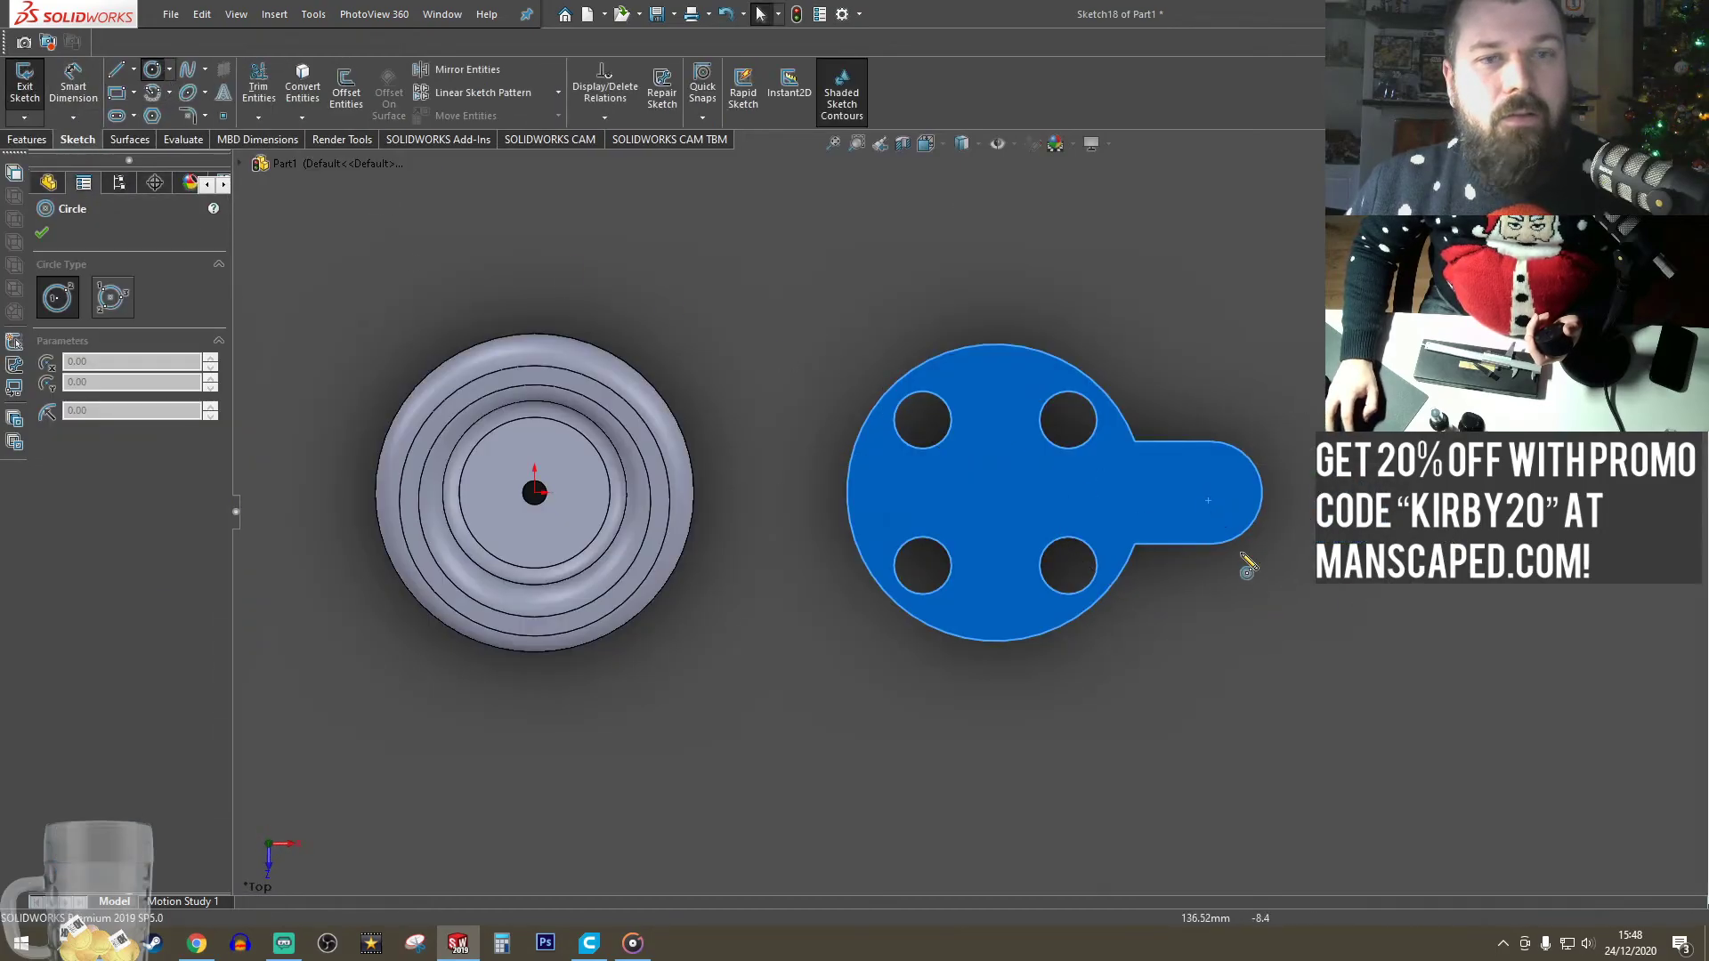
{"action": "left_click", "coordinate": [1211, 493]}
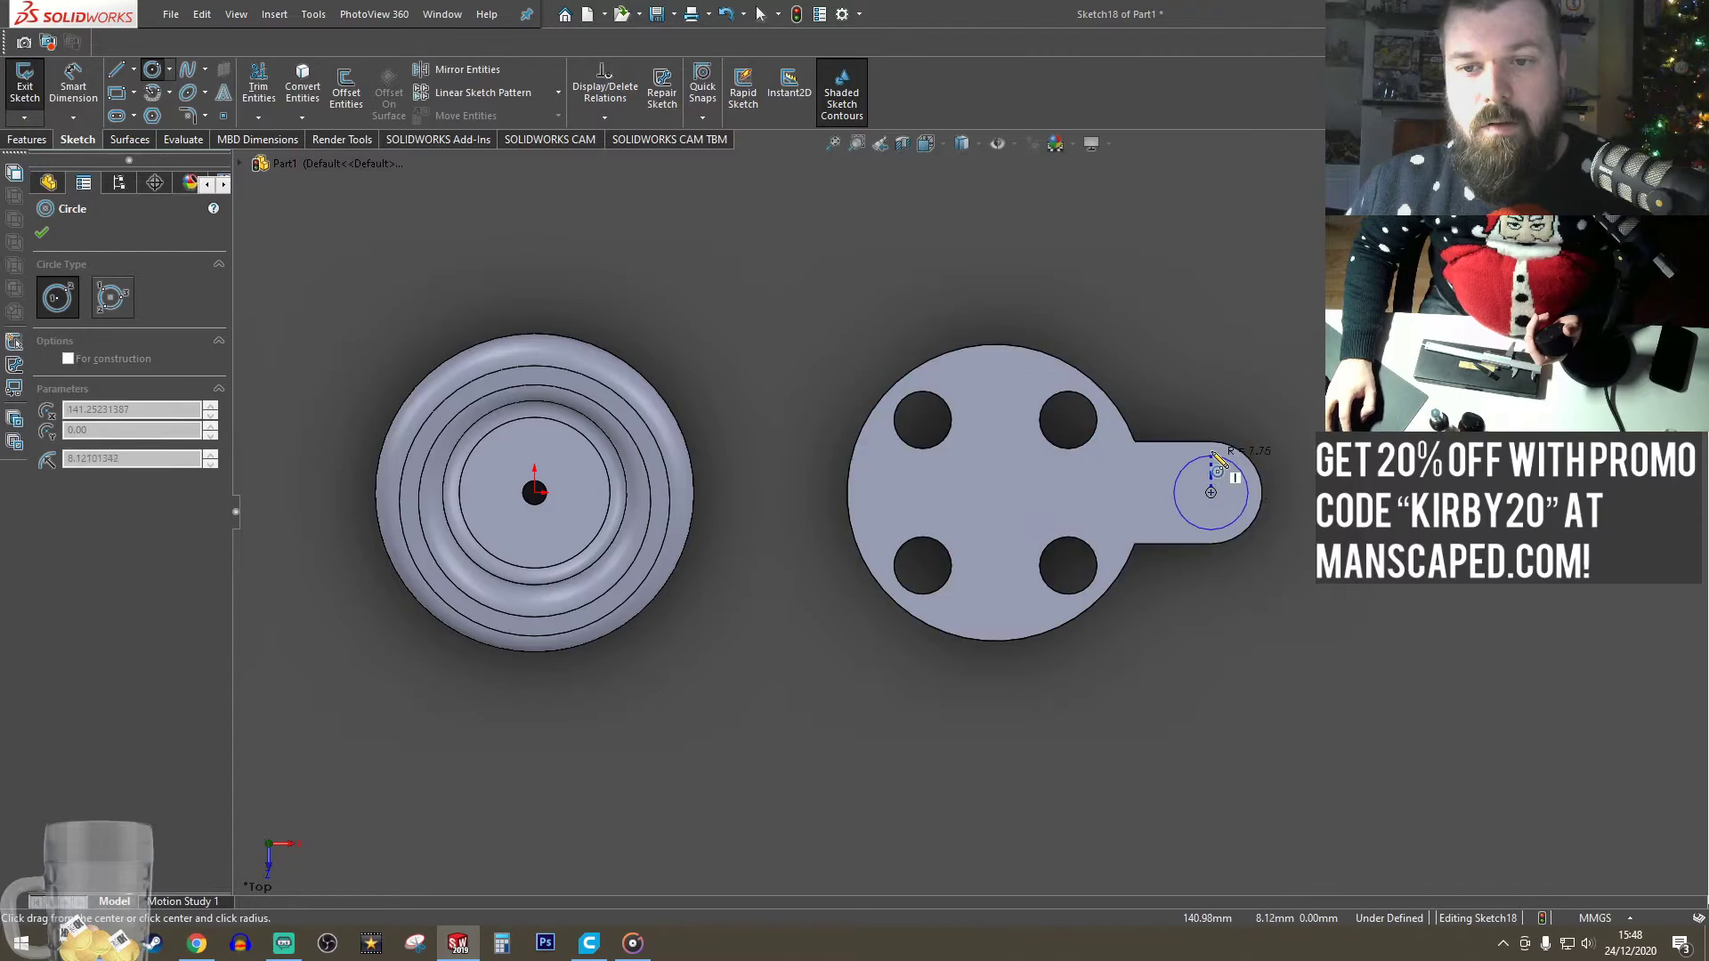
{"action": "left_click", "coordinate": [1212, 444]}
{"action": "left_click", "coordinate": [152, 71]}
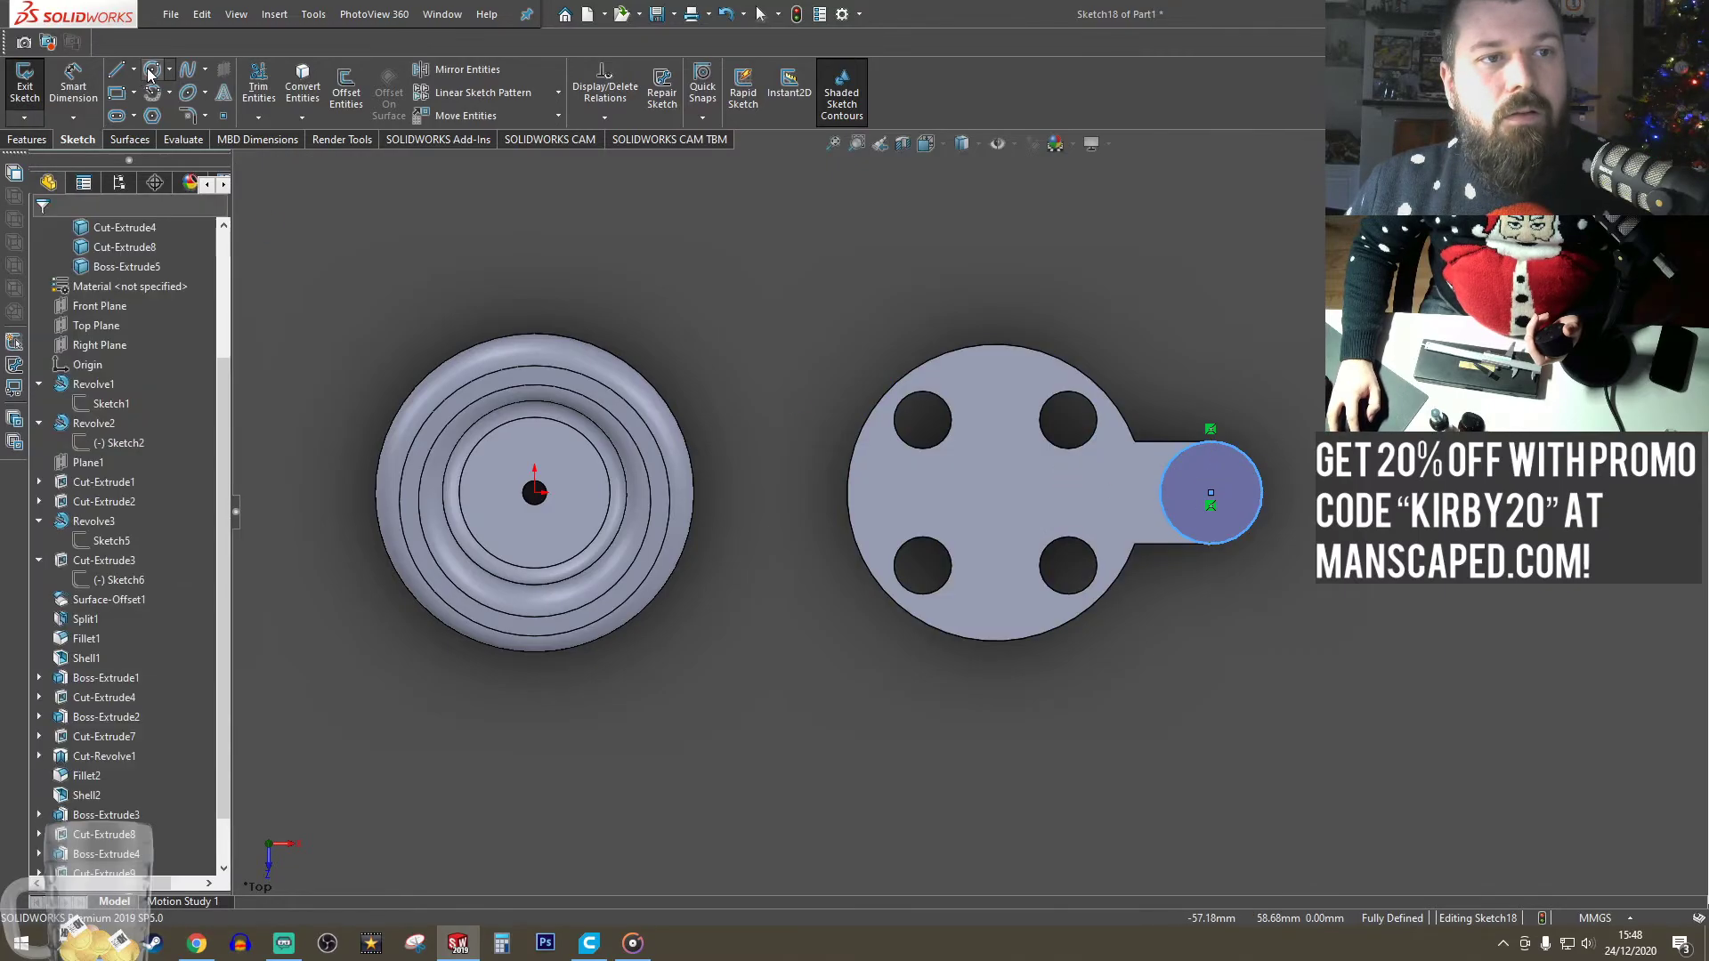
{"action": "scroll", "coordinate": [62, 834], "scroll_direction": "down", "scroll_amount": 2}
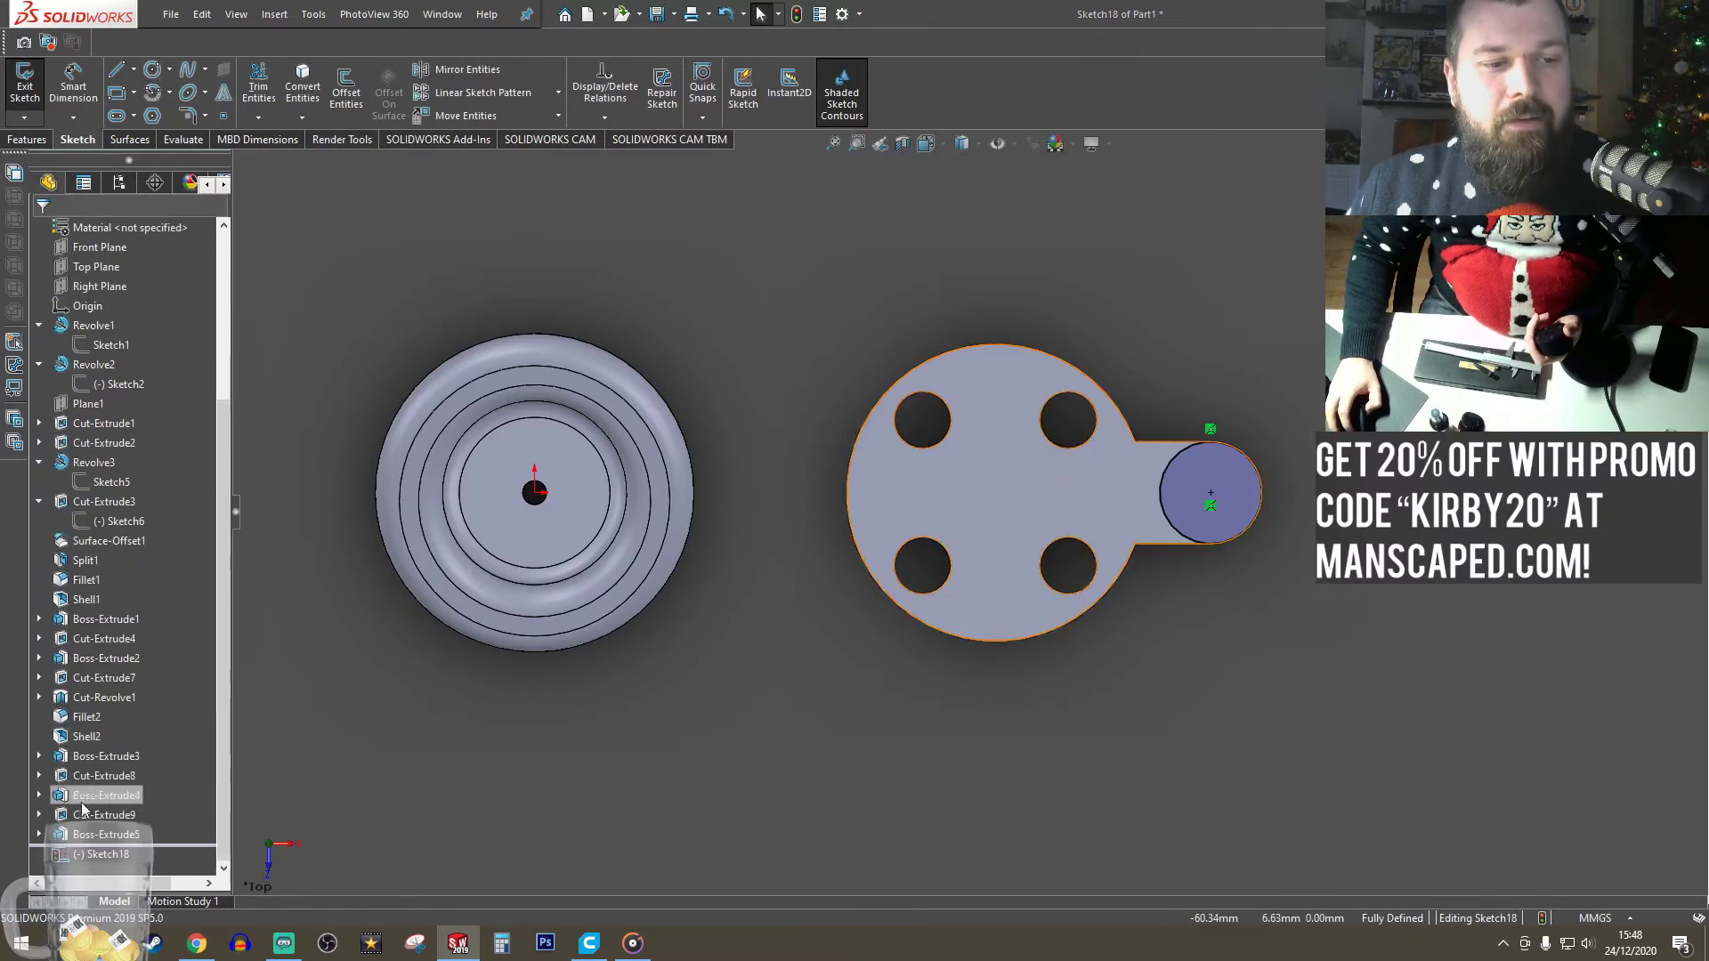
{"action": "left_click", "coordinate": [38, 835]}
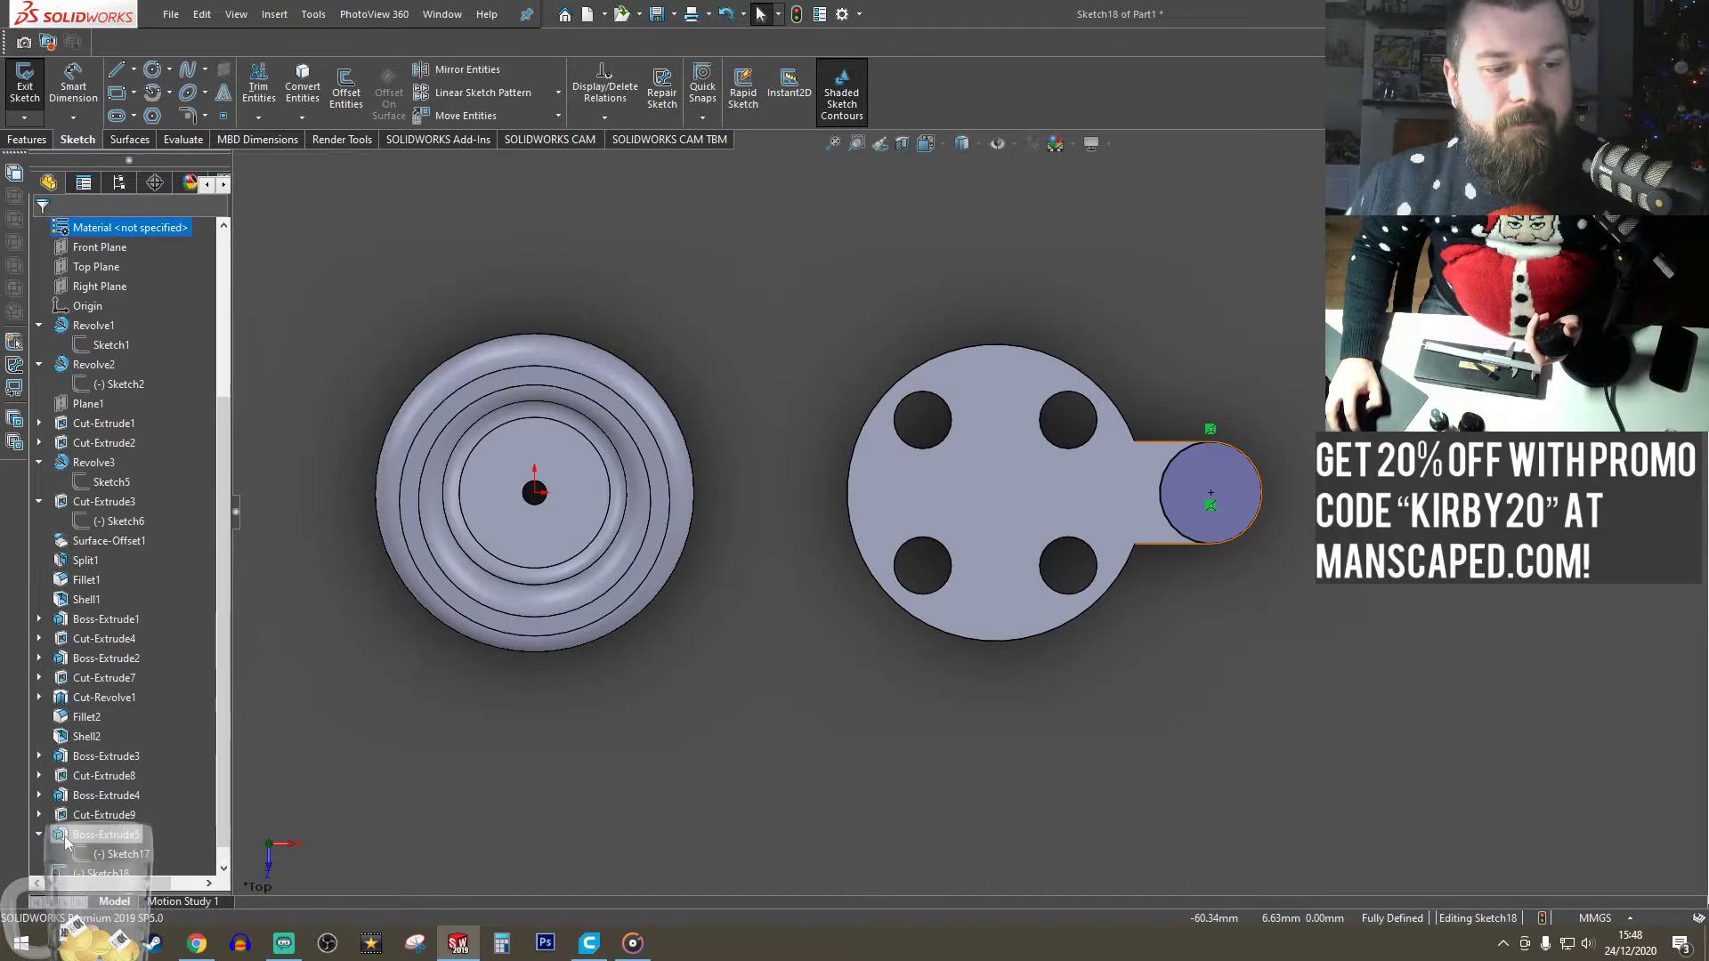
{"action": "left_click", "coordinate": [113, 854]}
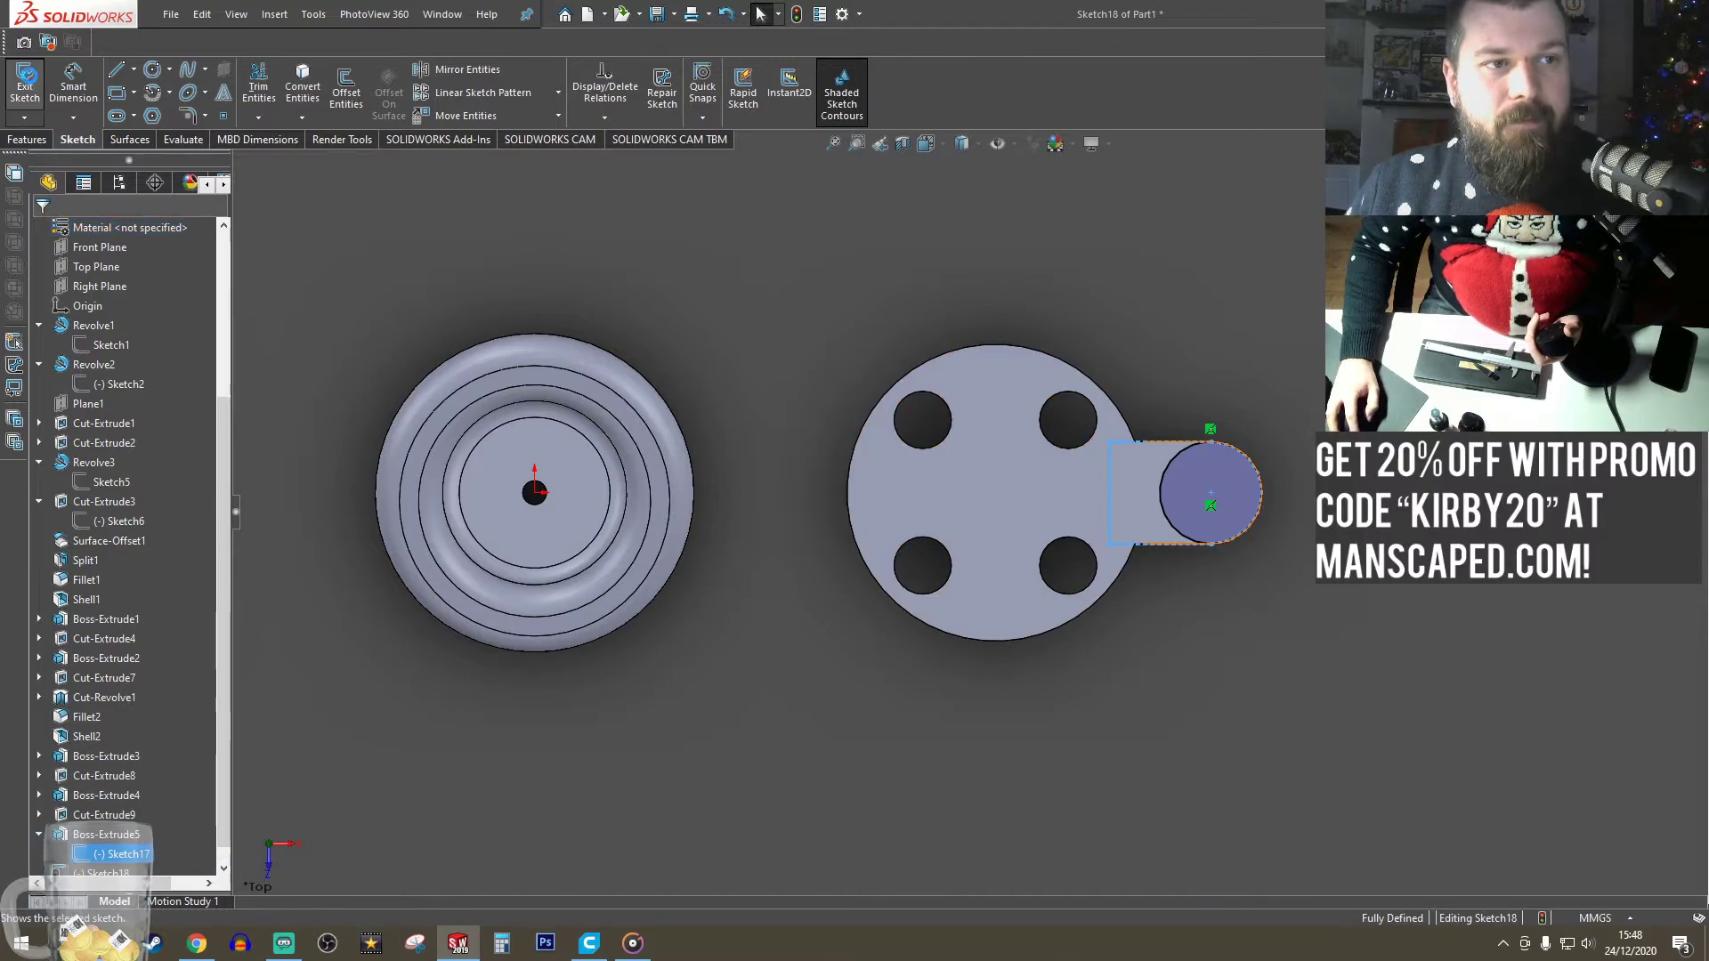
{"action": "left_click", "coordinate": [25, 87]}
{"action": "left_click", "coordinate": [106, 834]}
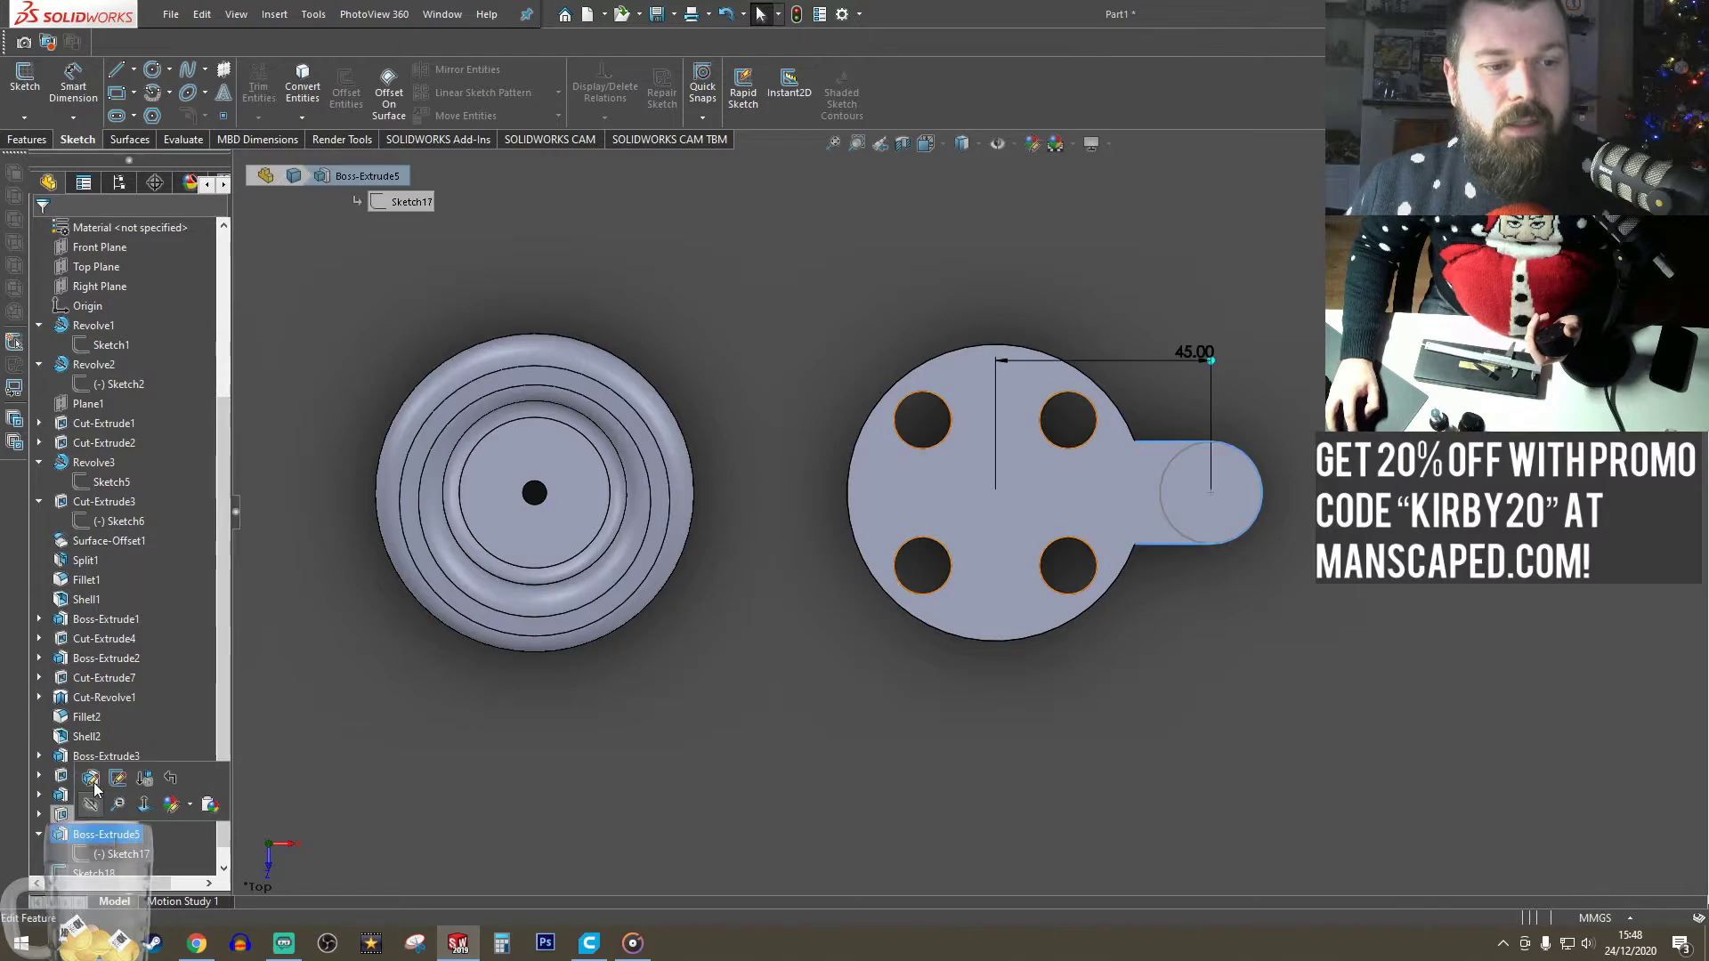
{"action": "left_click", "coordinate": [93, 781]}
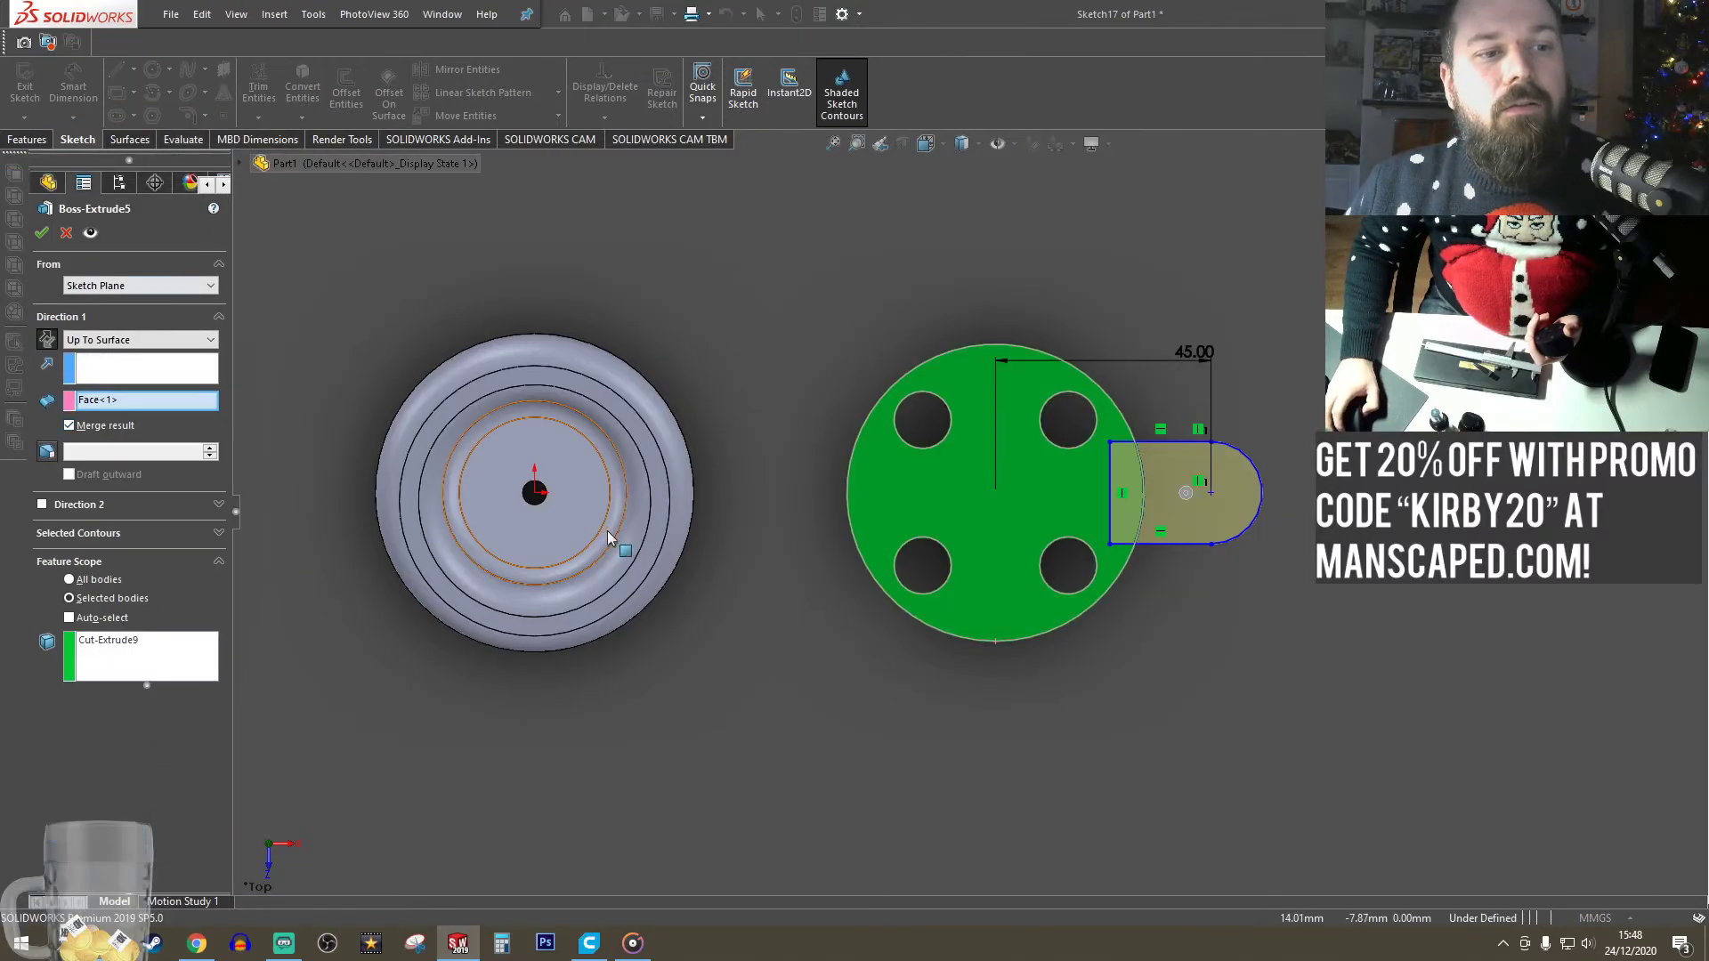
{"action": "middle_click_drag", "start_coordinate": [1264, 527], "coordinate": [1243, 344]}
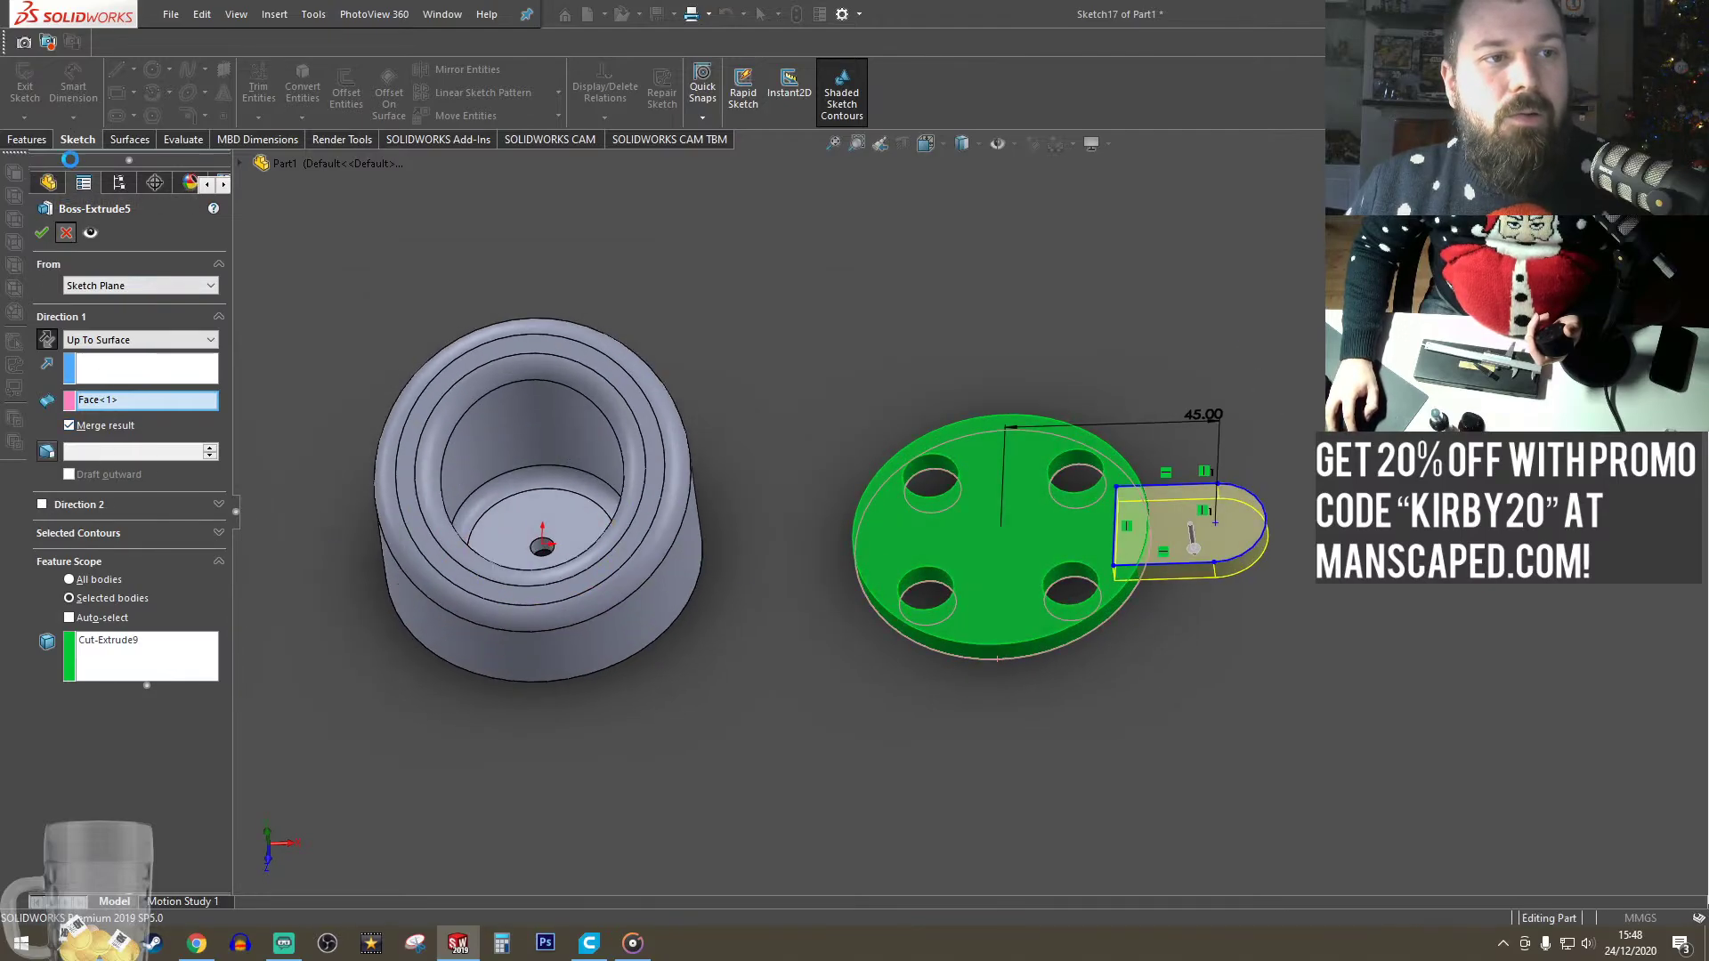
{"action": "left_click", "coordinate": [65, 234]}
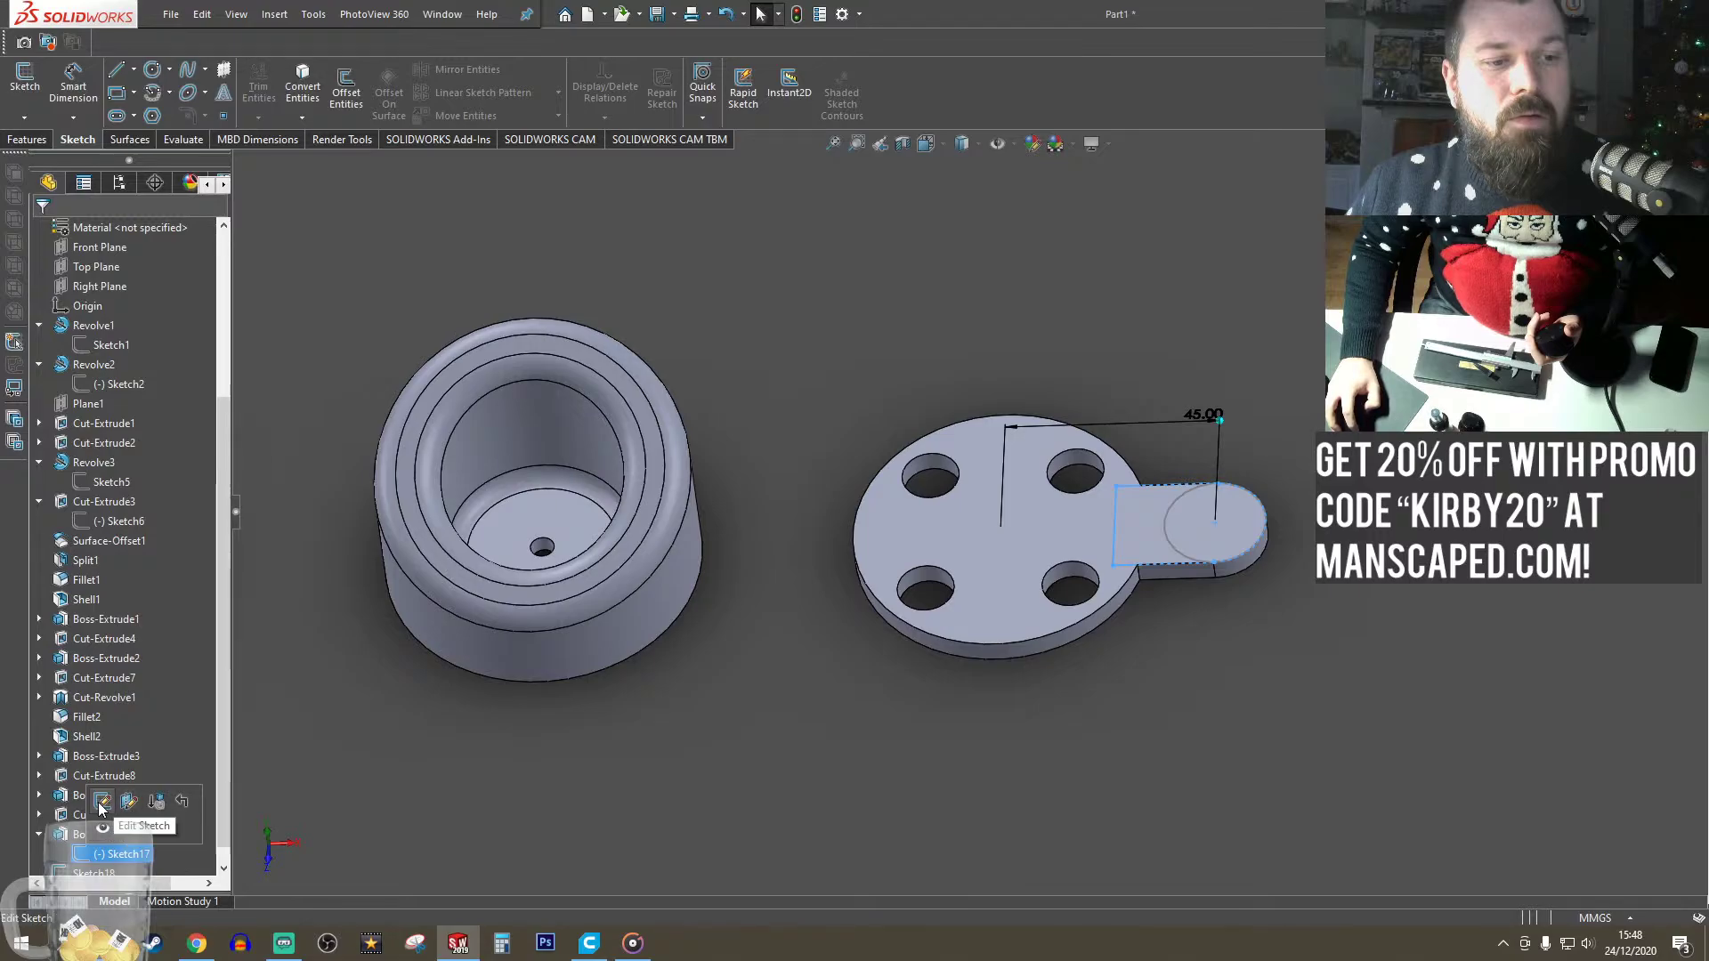
- Edit the tab's sketch and dimension its straight end line to 20 mm
{"action": "left_click", "coordinate": [100, 801]}
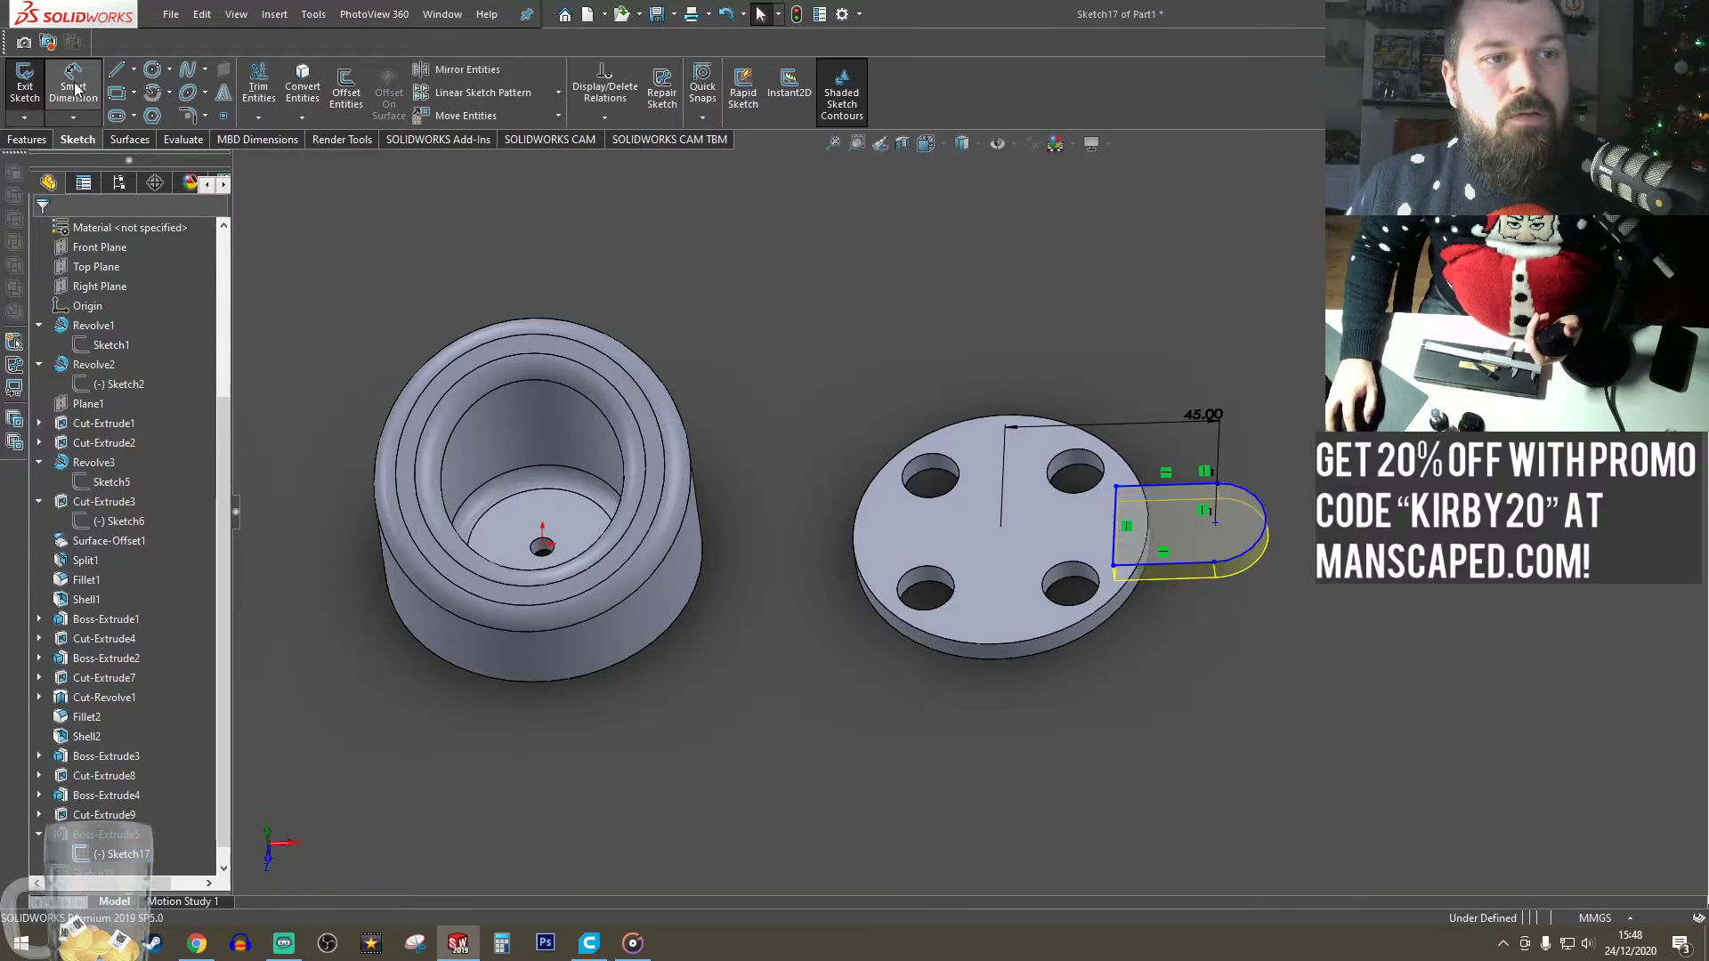
{"action": "key", "text": "ctrl+8"}
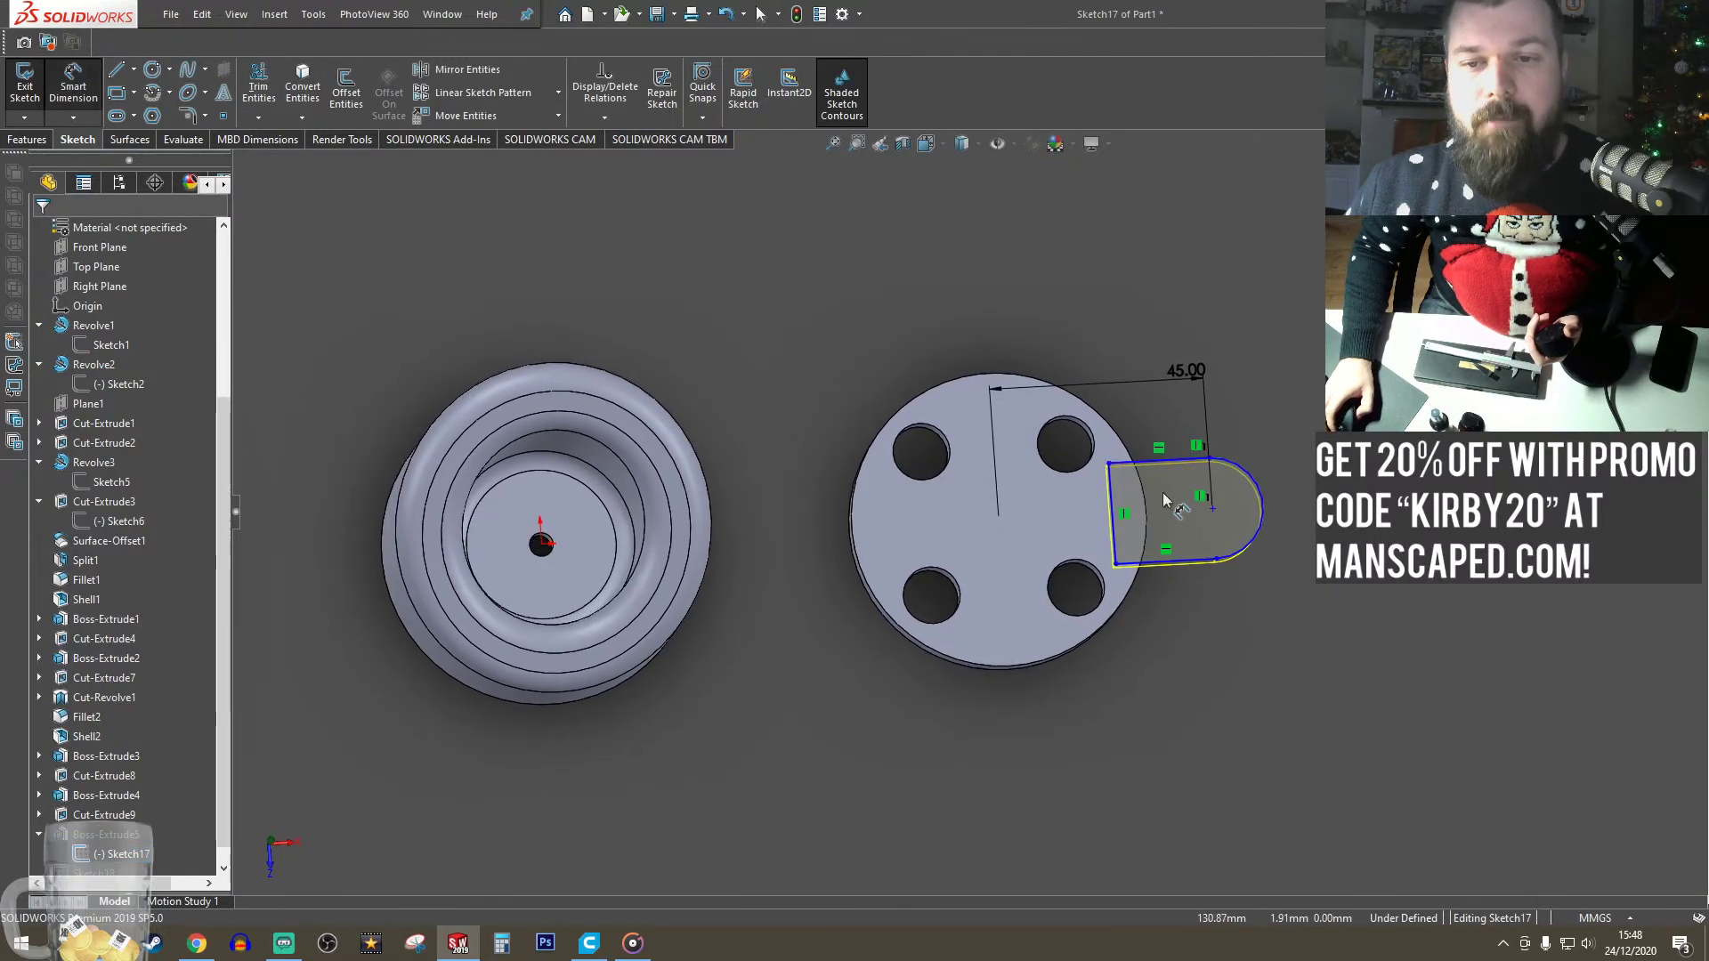
{"action": "left_click", "coordinate": [1110, 503]}
{"action": "left_click", "coordinate": [1428, 633]}
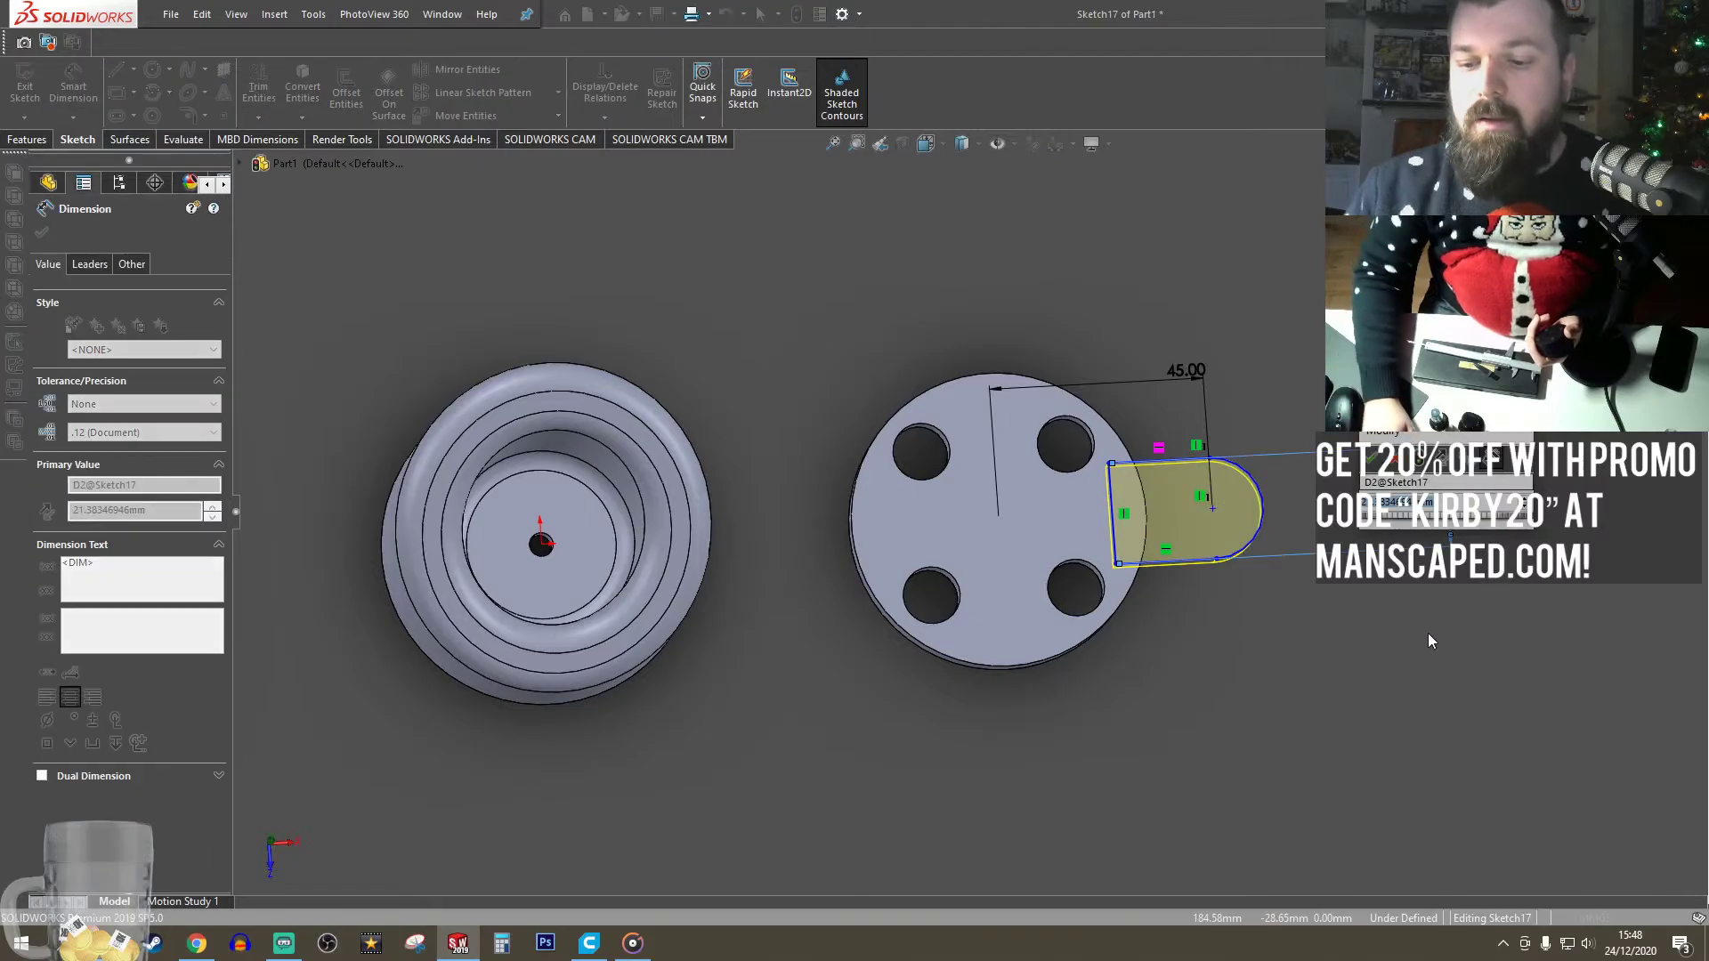
{"action": "type", "text": "20"}
{"action": "key", "text": "Return"}
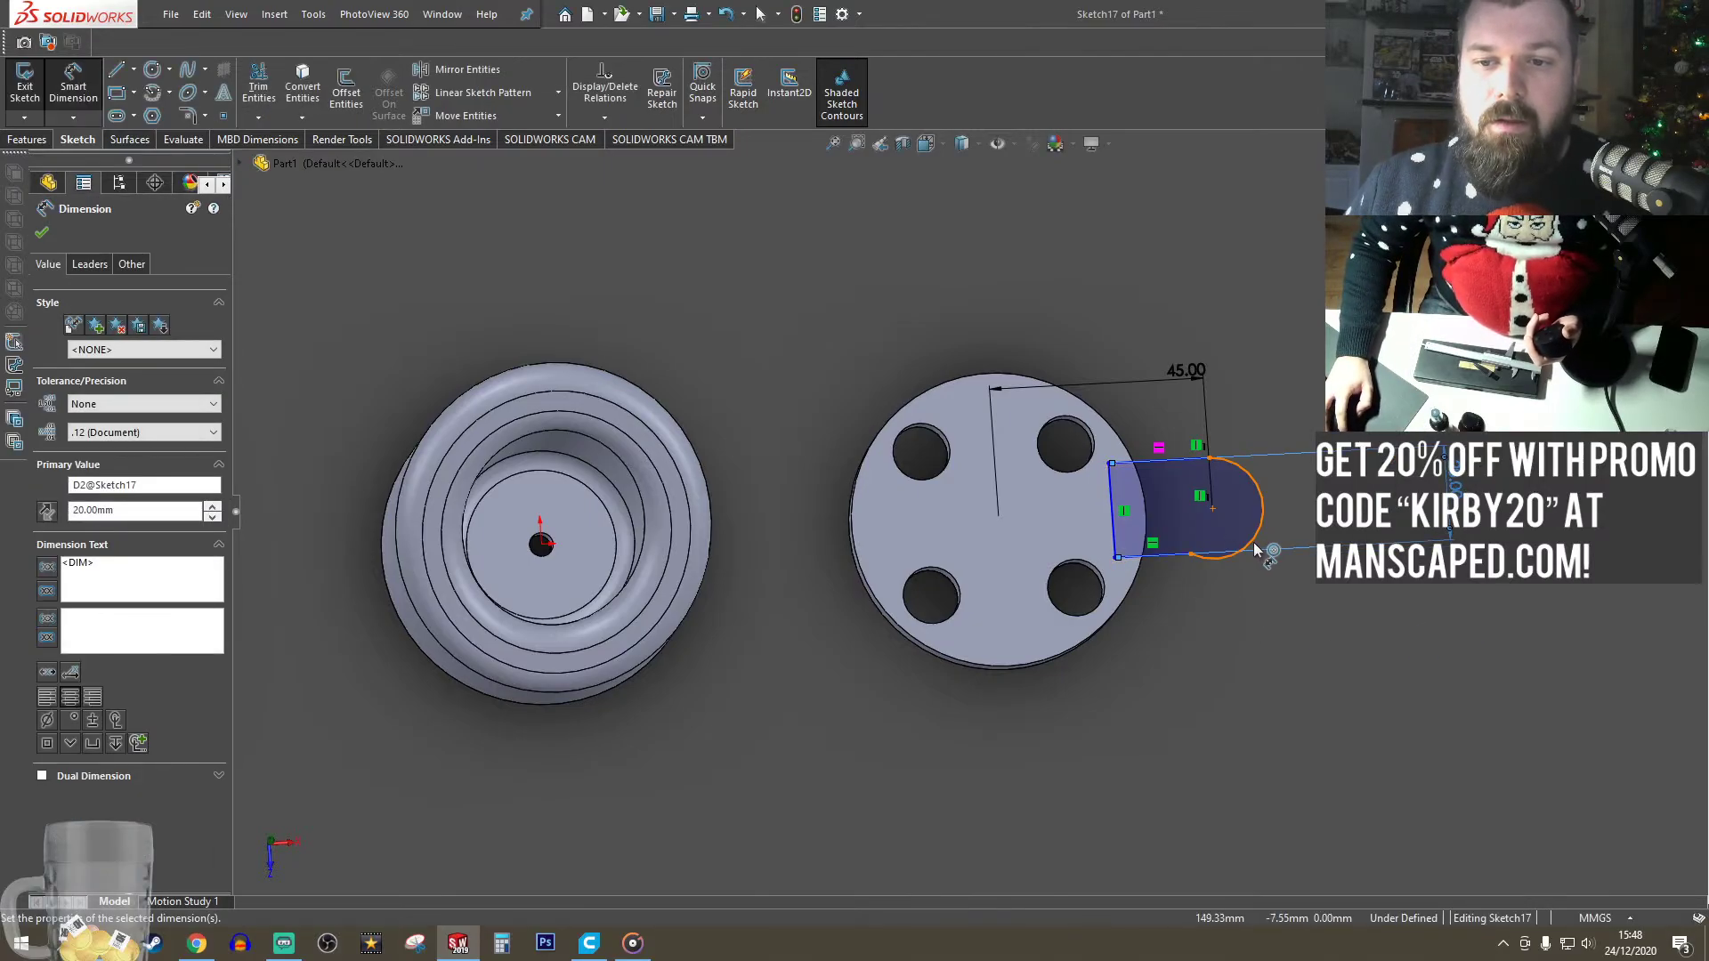
- Dimension the tab's rounded end and set its radius to 10 mm
{"action": "left_click", "coordinate": [1256, 547]}
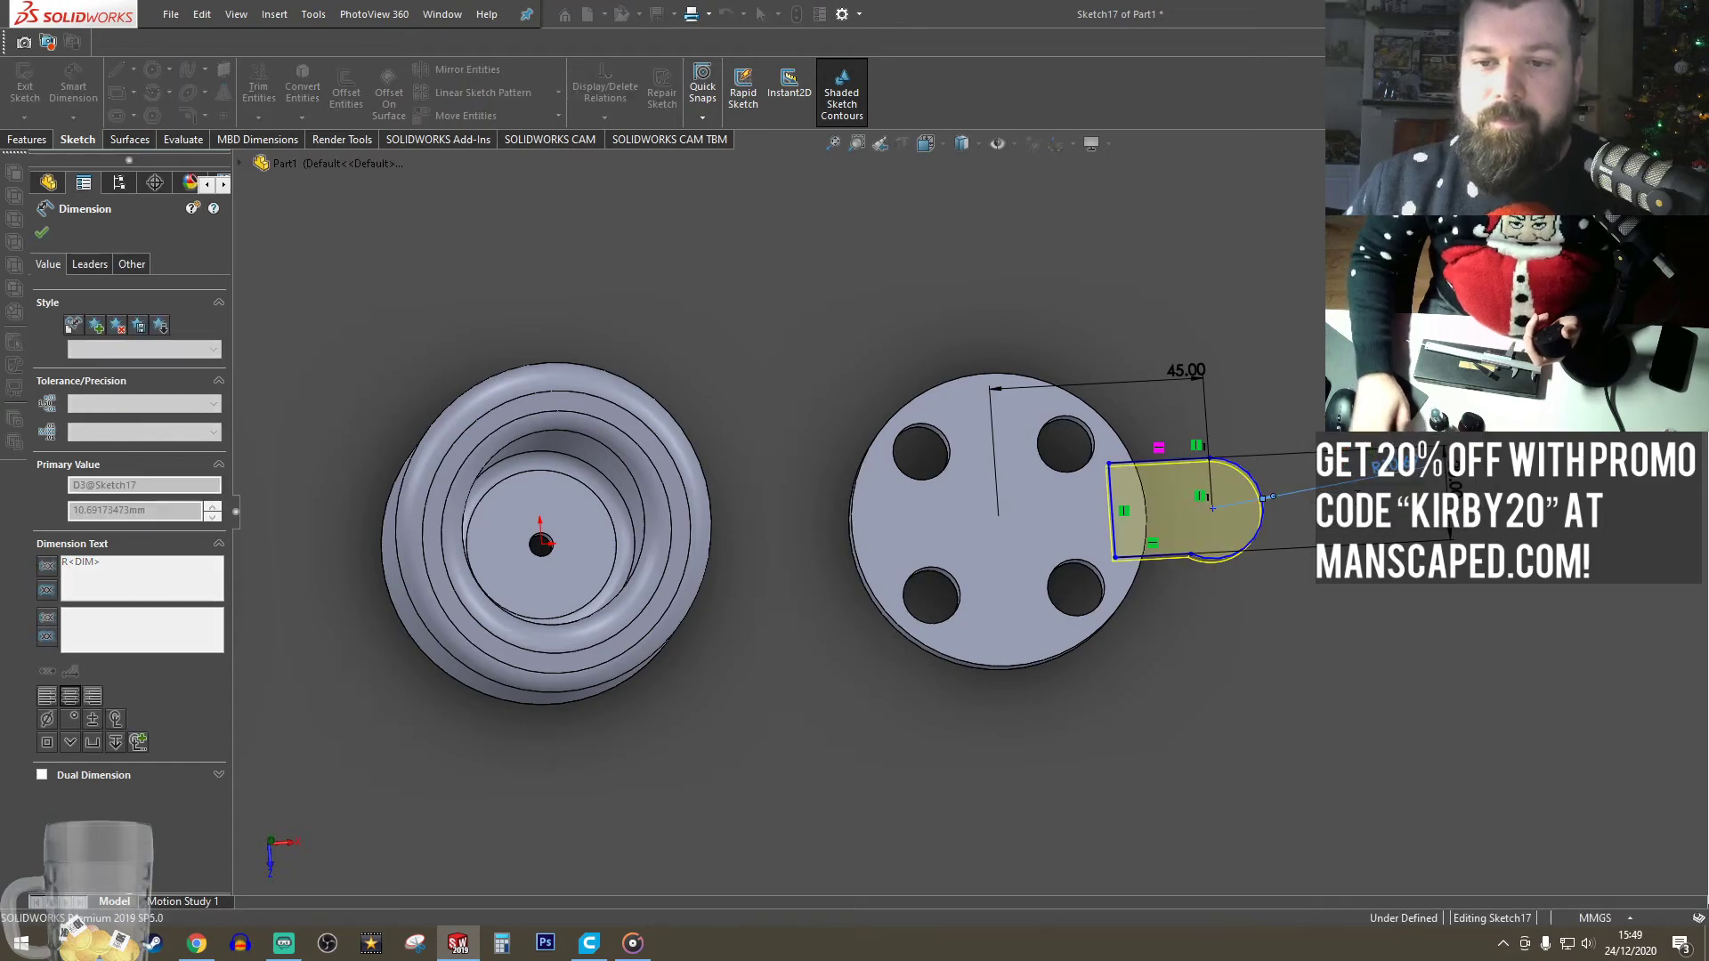
{"action": "type", "text": "10"}
{"action": "key", "text": "Return"}
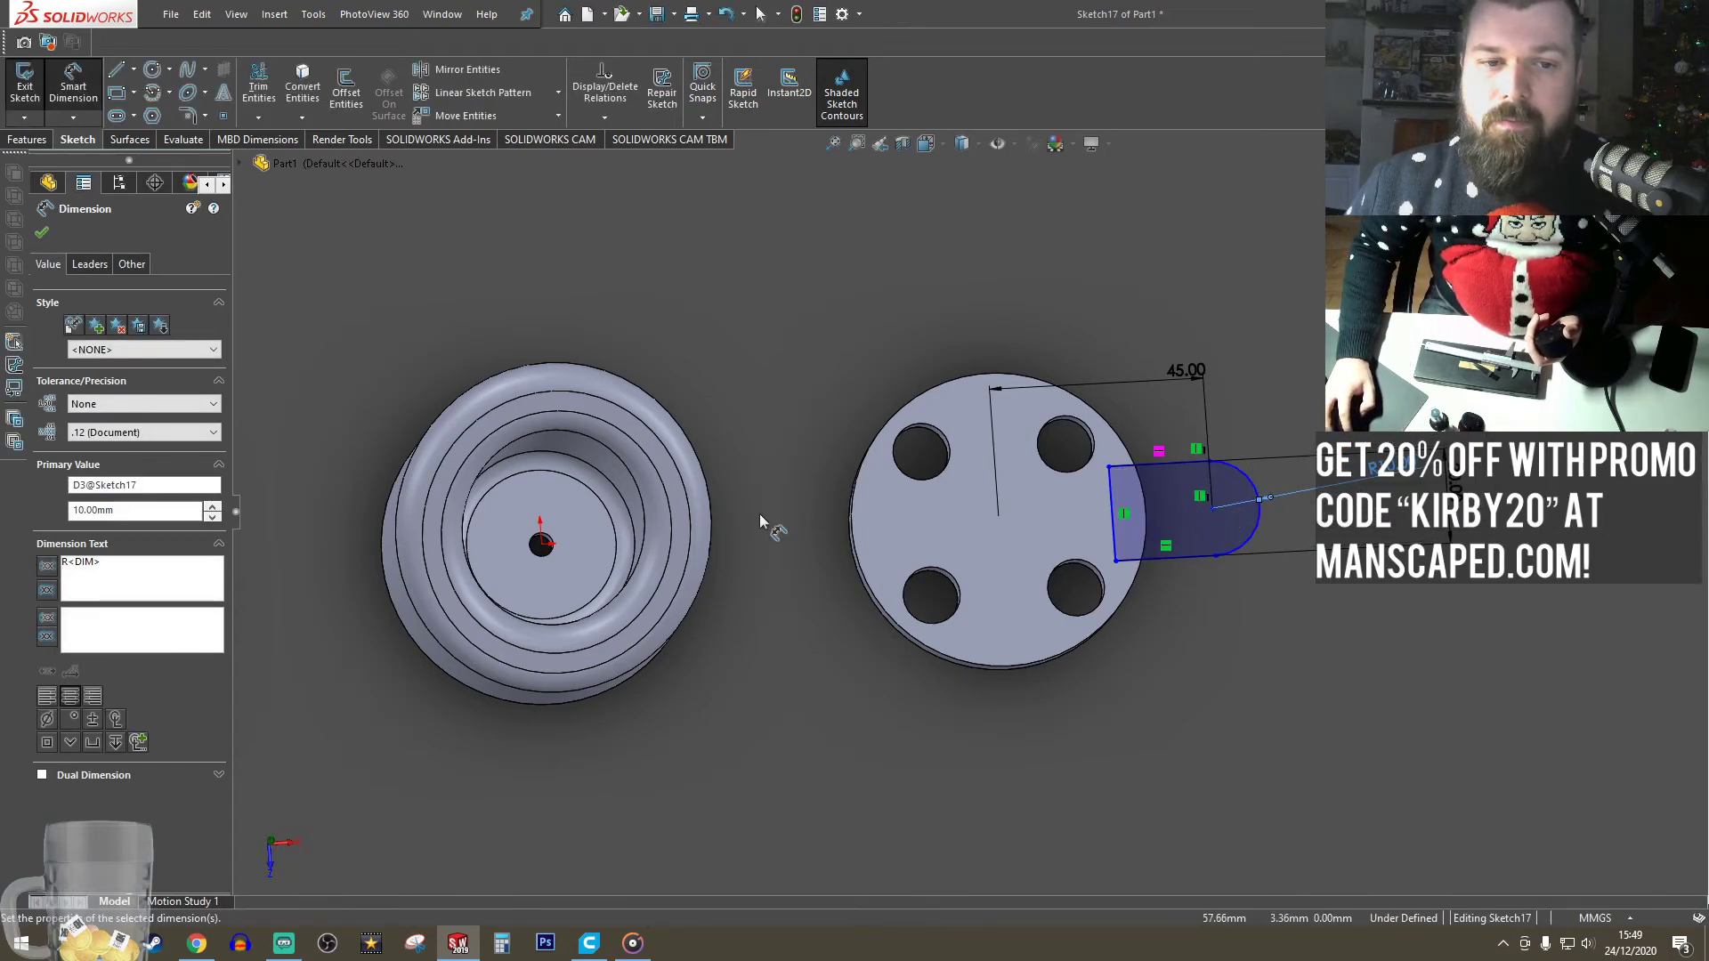
{"action": "left_click", "coordinate": [1212, 509]}
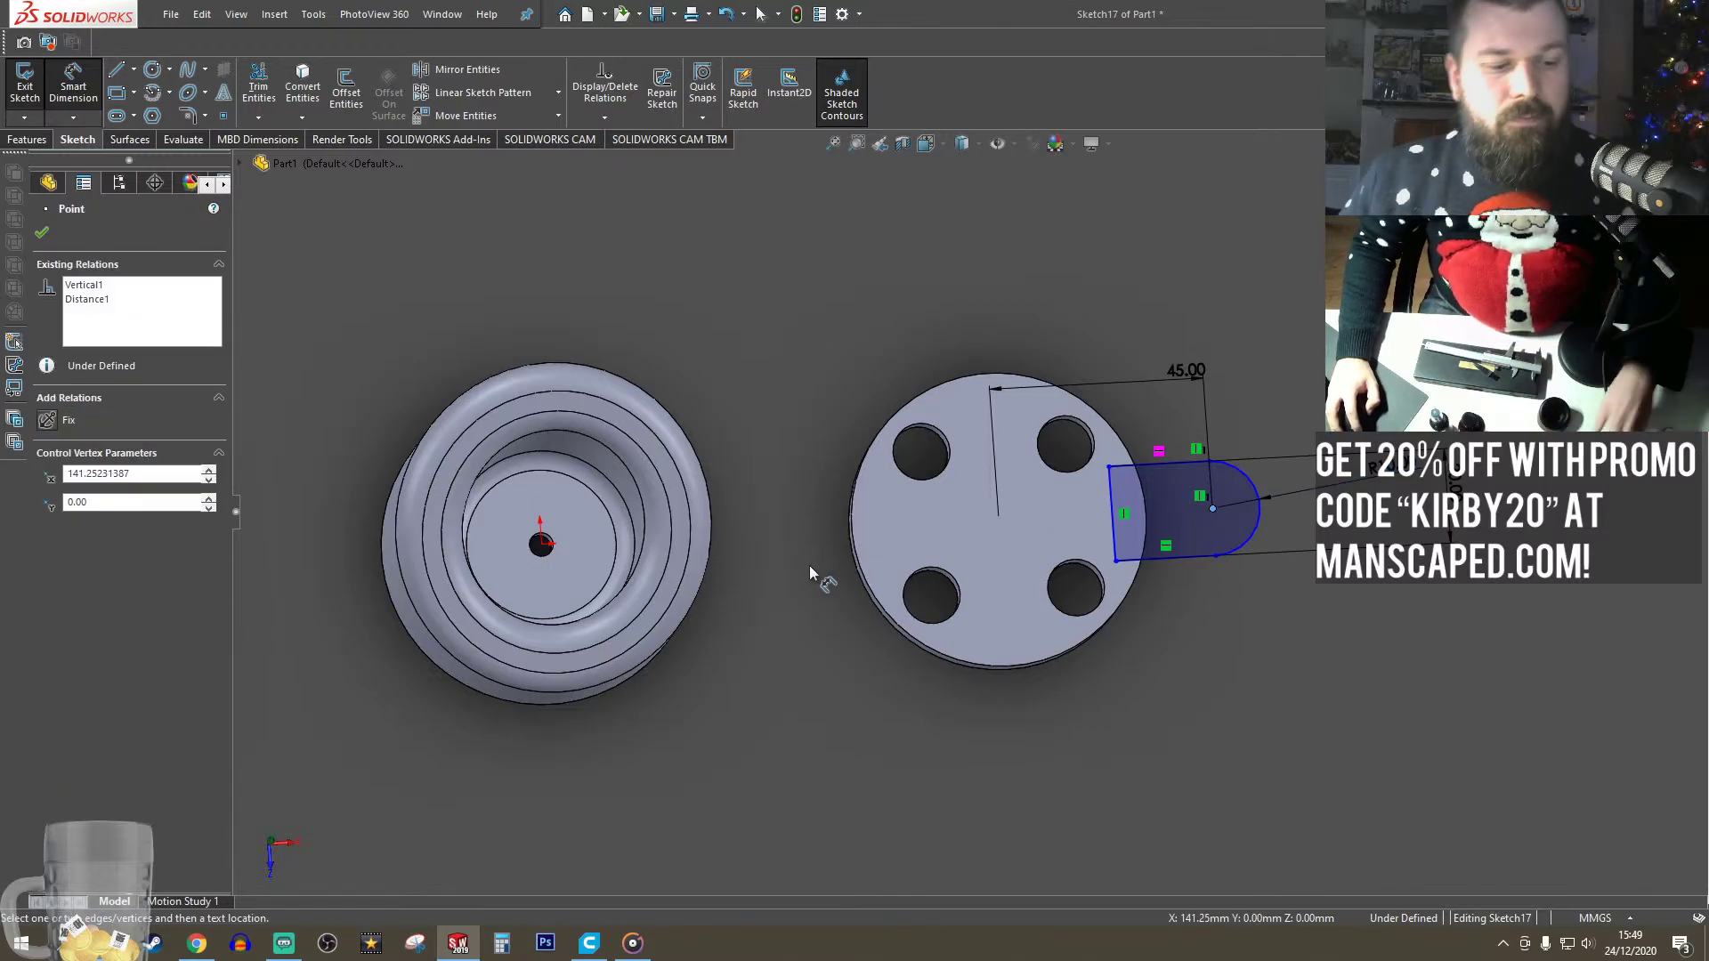
{"action": "left_click", "coordinate": [541, 546]}
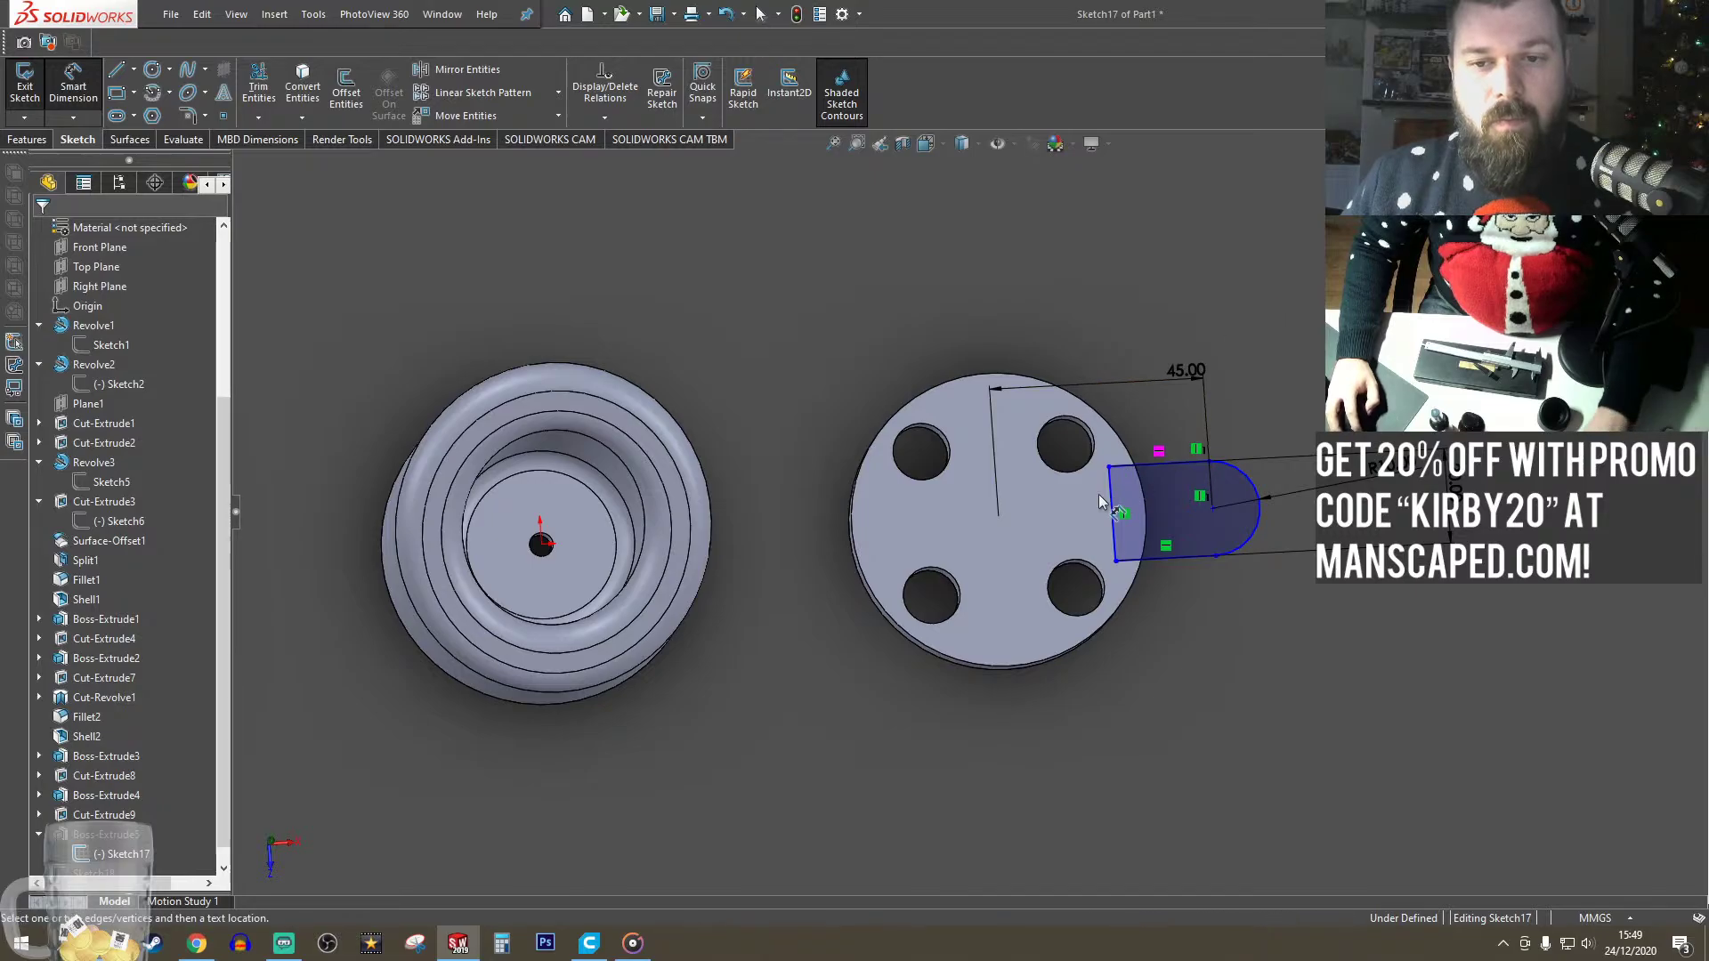
{"action": "left_click", "coordinate": [1212, 495]}
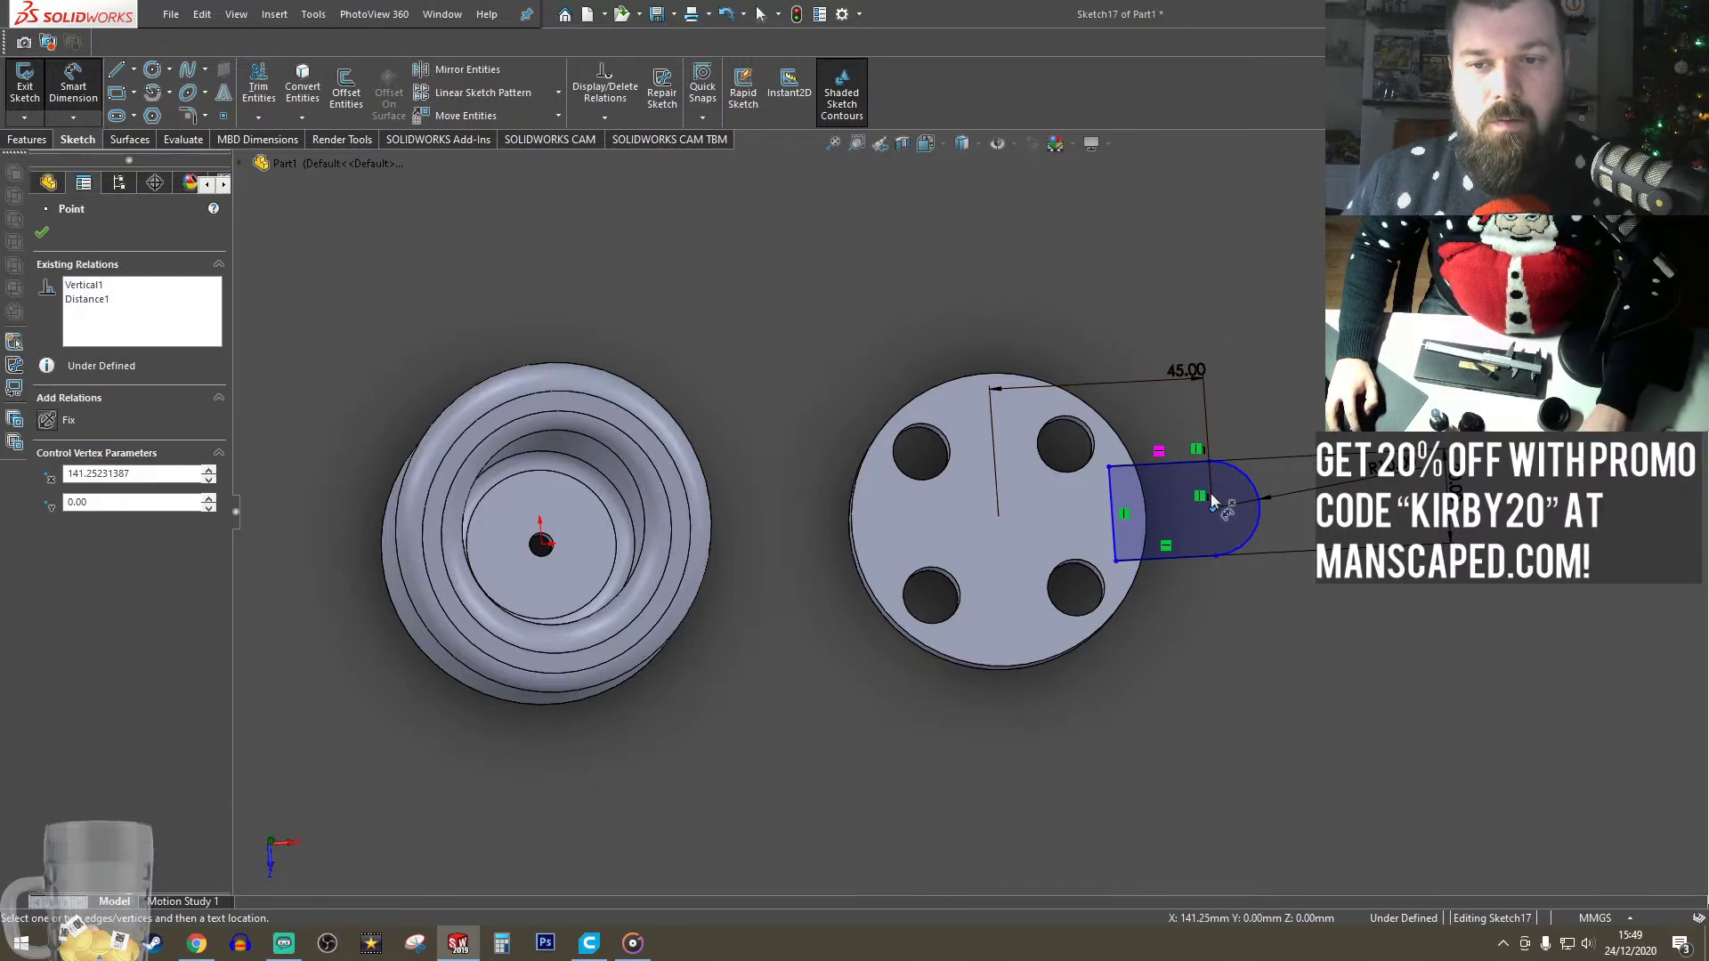
{"action": "key", "text": "Escape"}
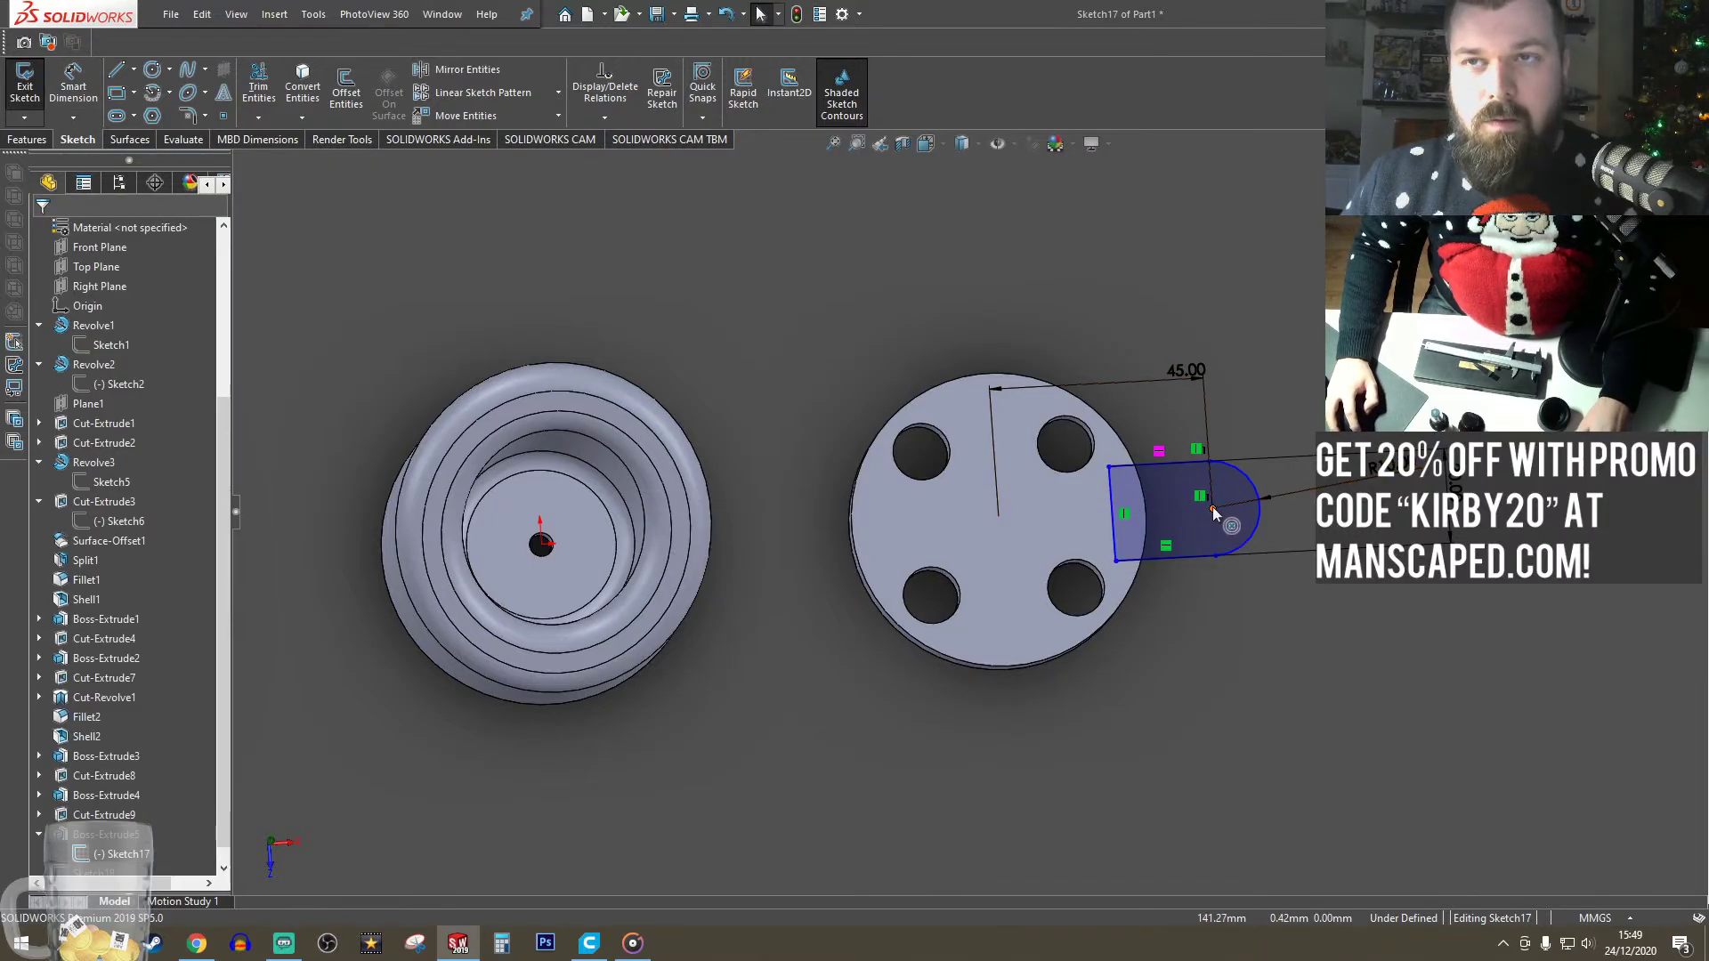
- Add a horizontal relation between the tab arc's centre and the origin, and exit the sketch
{"action": "mouse_move", "coordinate": [1212, 507]}
{"action": "left_mouse_down"}
{"action": "mouse_move", "coordinate": [1205, 458]}
{"action": "mouse_move", "coordinate": [1206, 495]}
{"action": "left_mouse_up"}
{"action": "left_click", "coordinate": [1178, 622]}
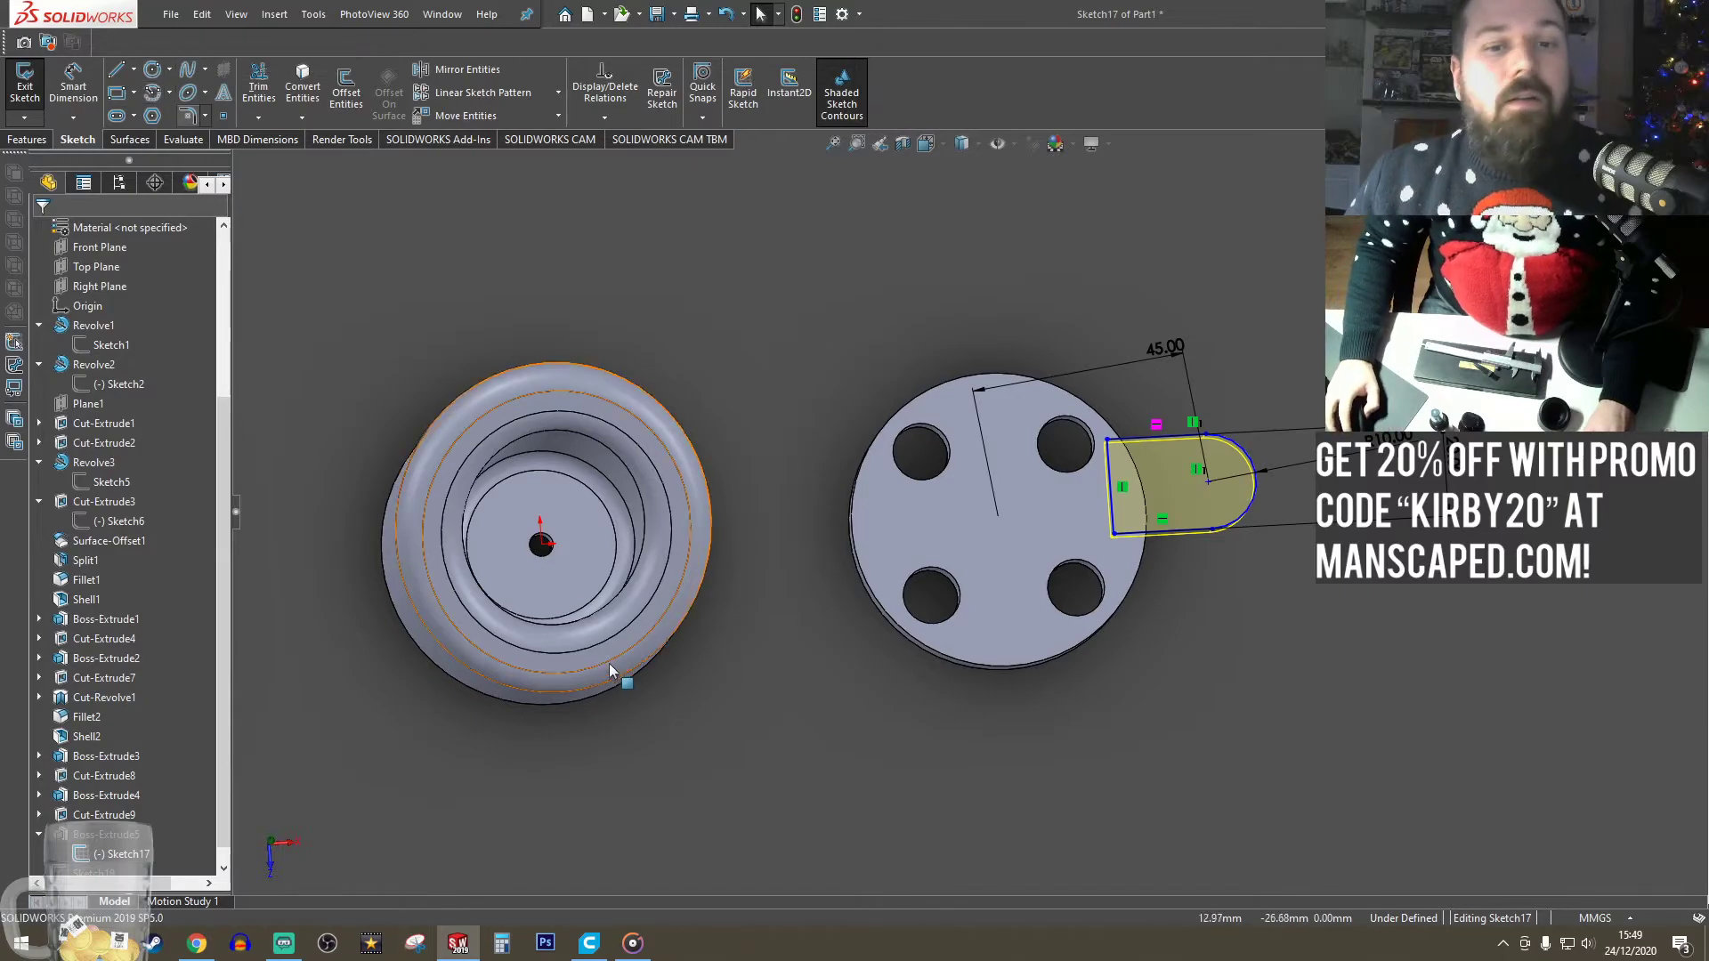
{"action": "left_click", "coordinate": [542, 544]}
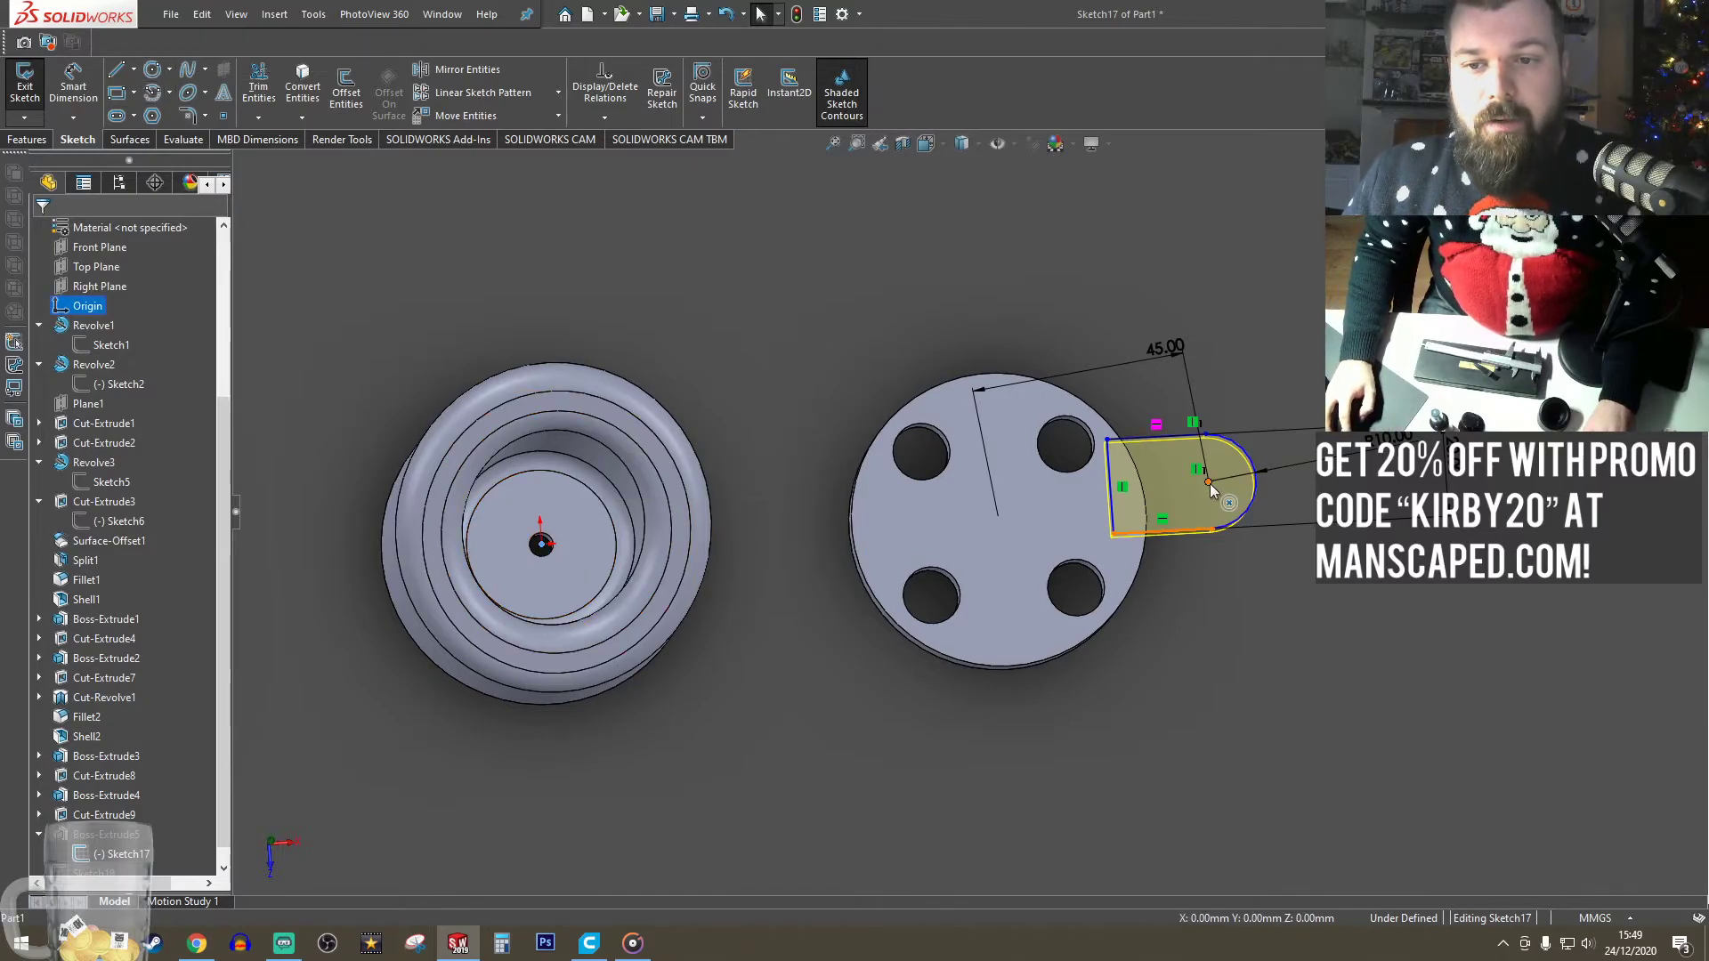
{"action": "left_click", "coordinate": [1209, 483], "text": "ctrl"}
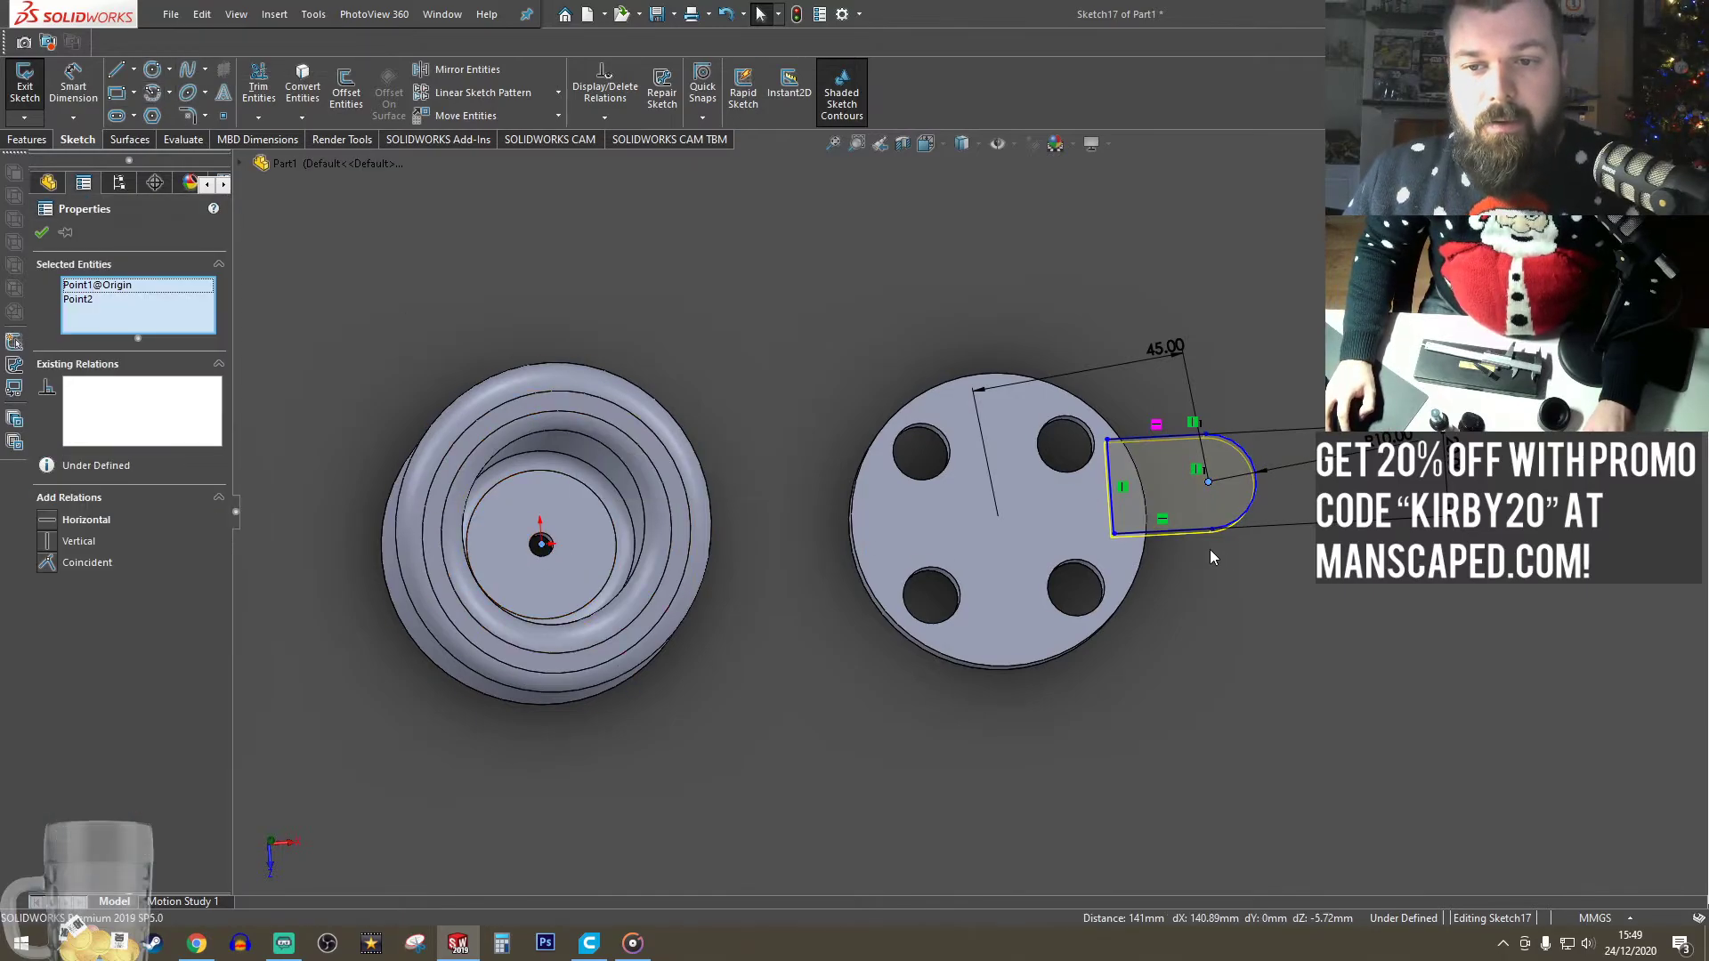
{"action": "left_click", "coordinate": [49, 520]}
{"action": "left_click", "coordinate": [329, 247]}
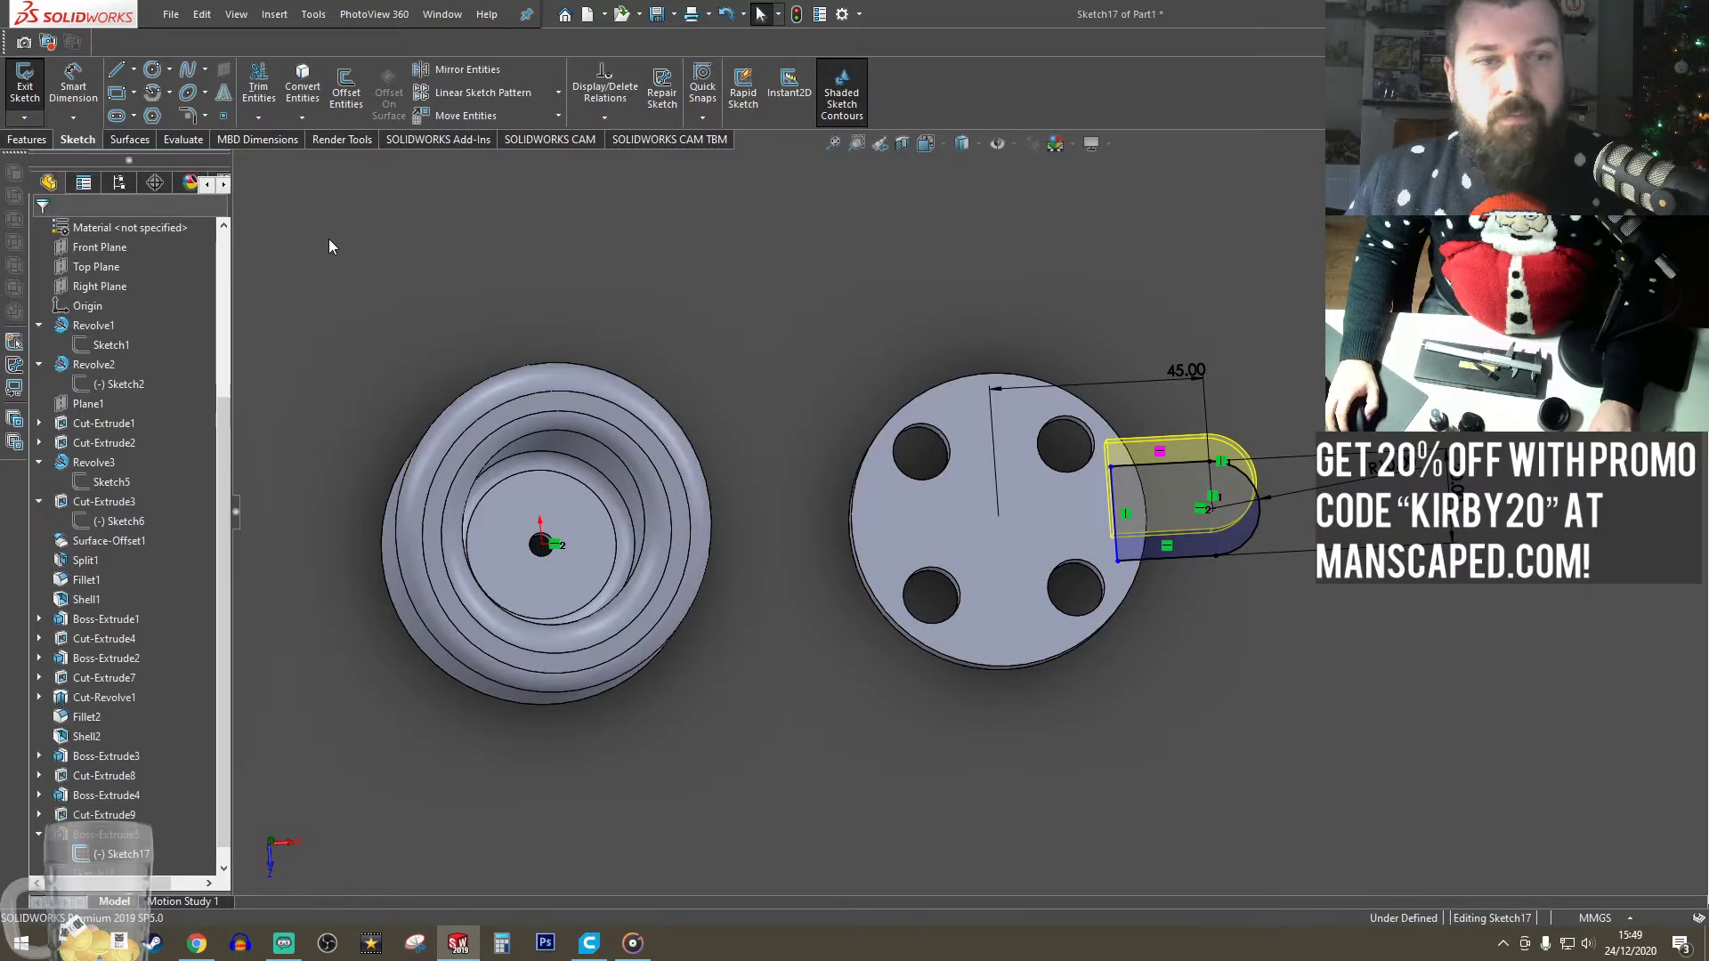
{"action": "left_click", "coordinate": [26, 93]}
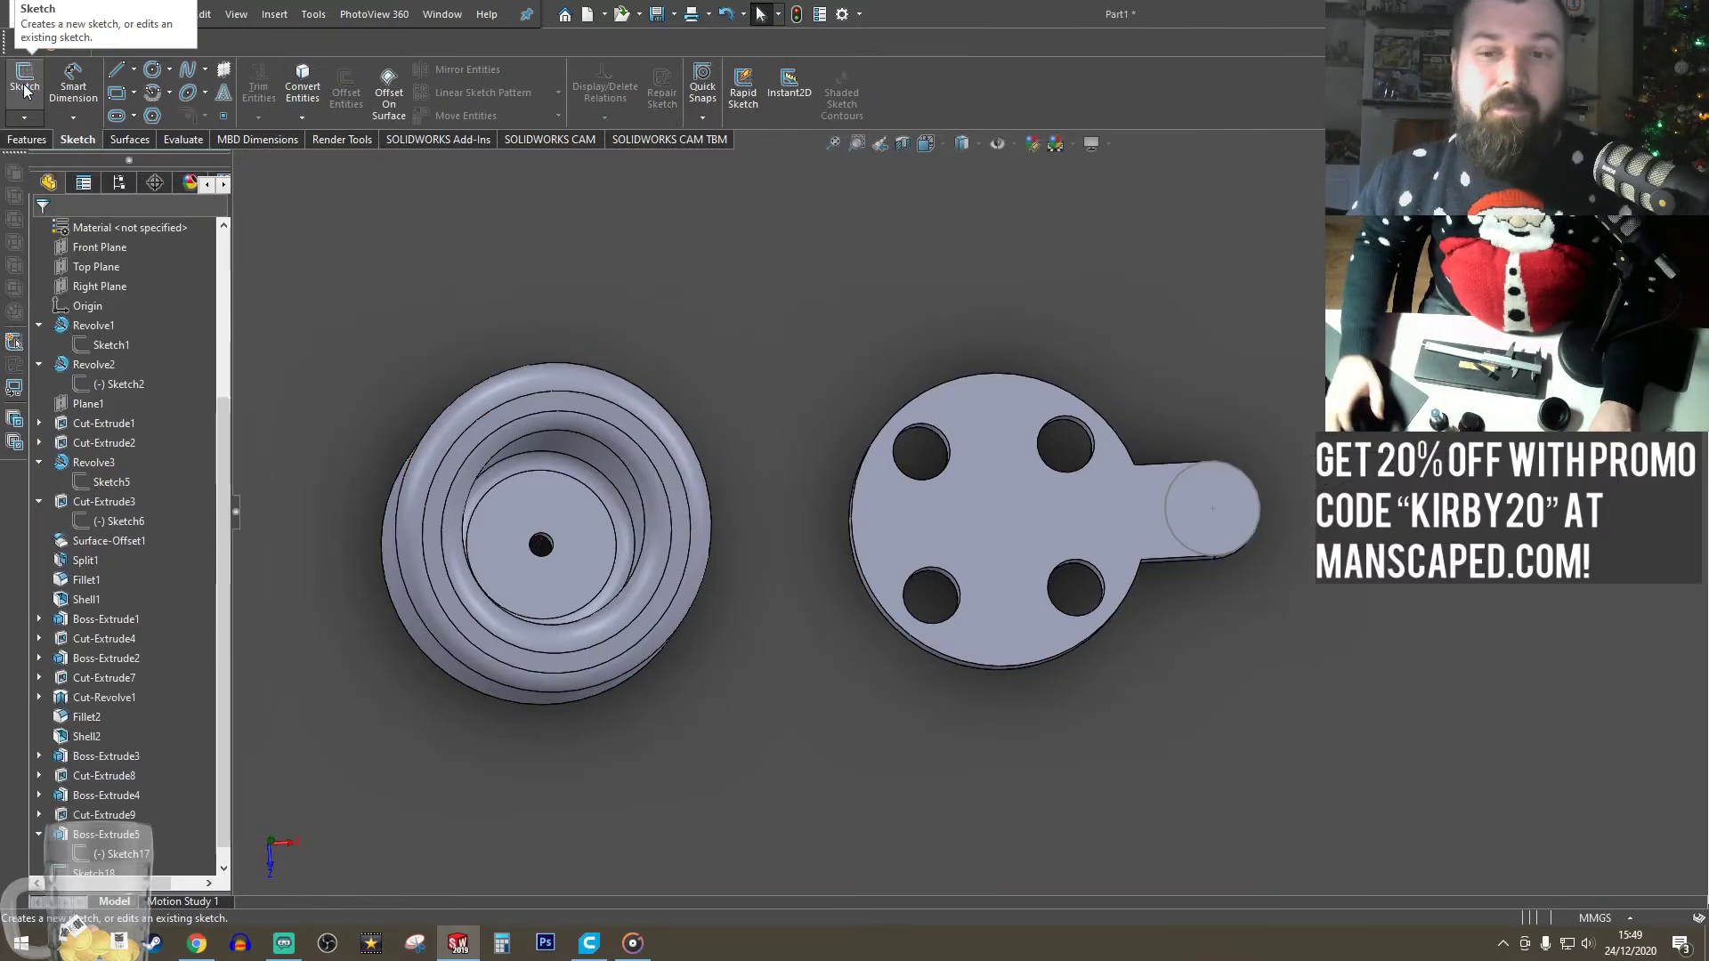
- Fillet the two vertical edges where the tab meets the disc with a 5 mm radius
{"action": "middle_click_drag", "start_coordinate": [1231, 495], "coordinate": [1174, 385]}
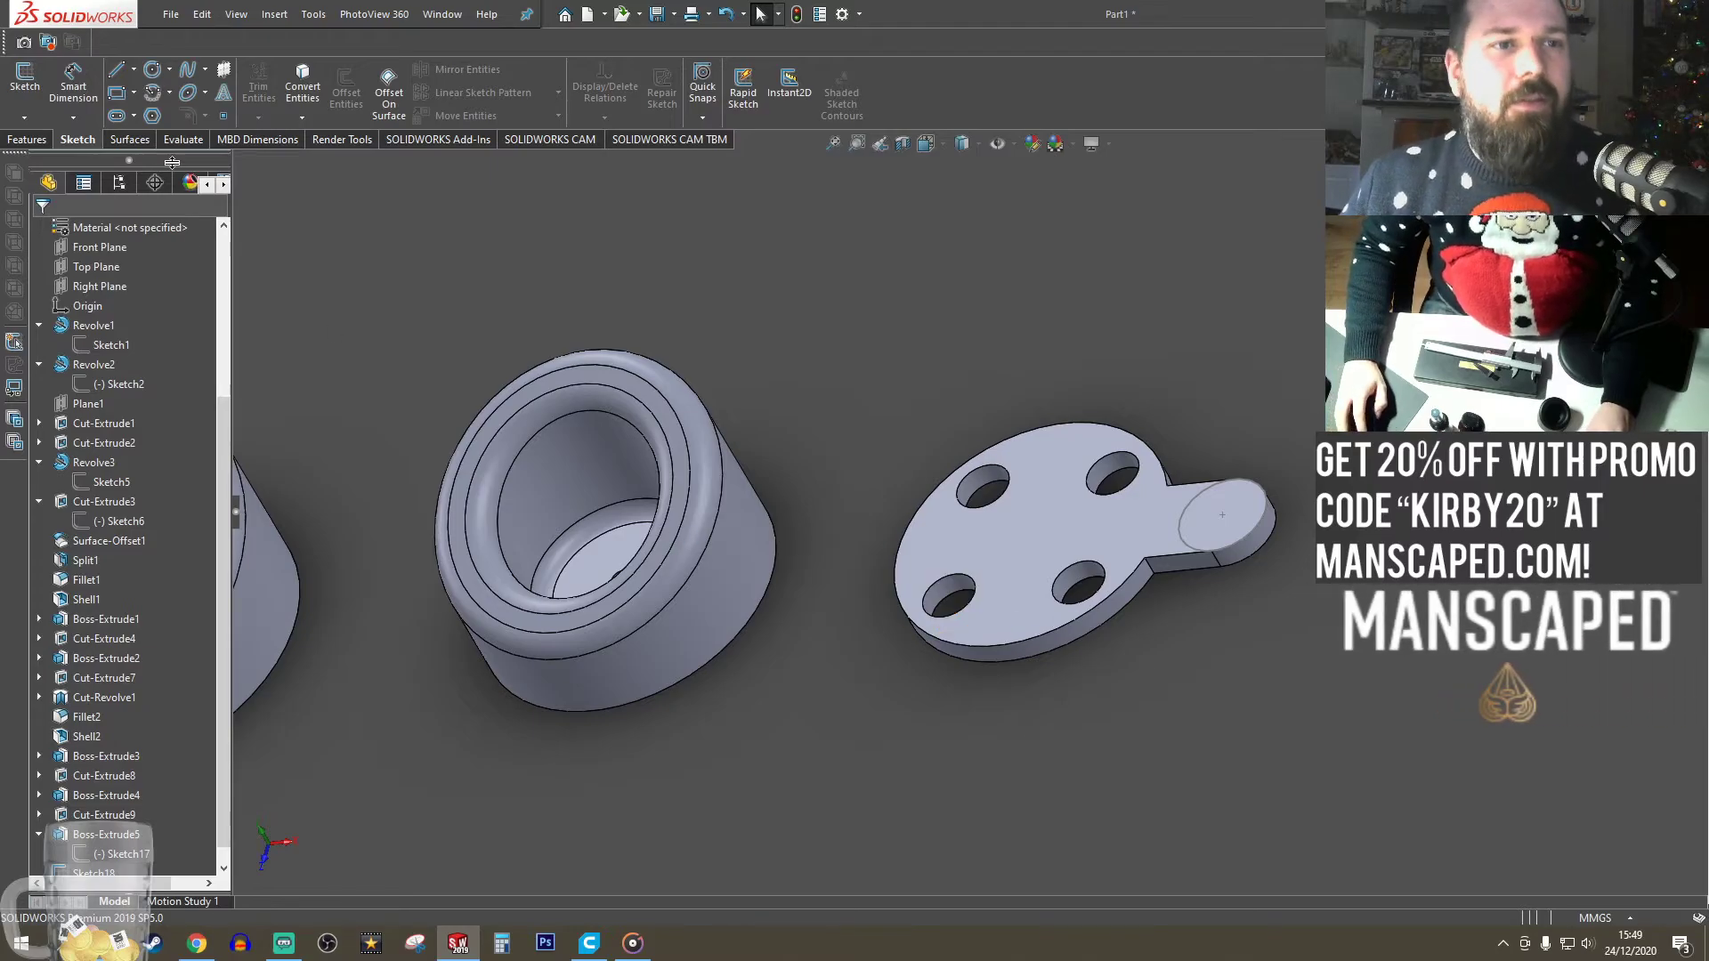
{"action": "left_click", "coordinate": [22, 139]}
{"action": "key", "text": "Up"}
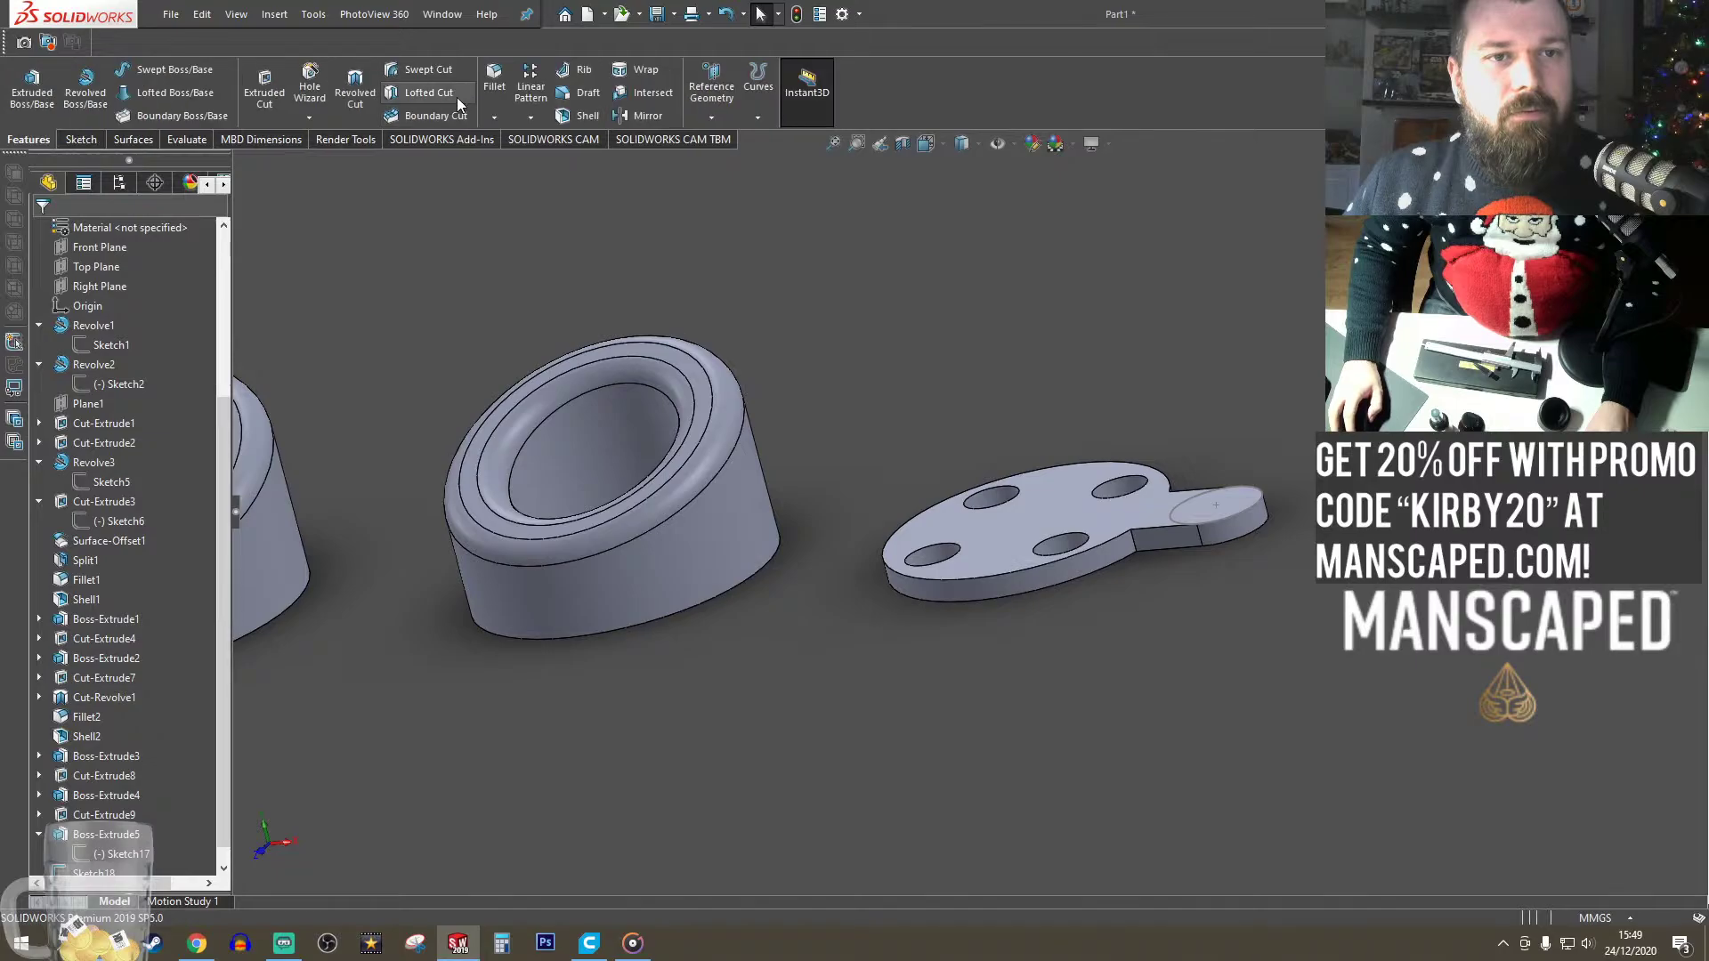
{"action": "scroll", "coordinate": [1133, 557], "scroll_direction": "down", "scroll_amount": 2}
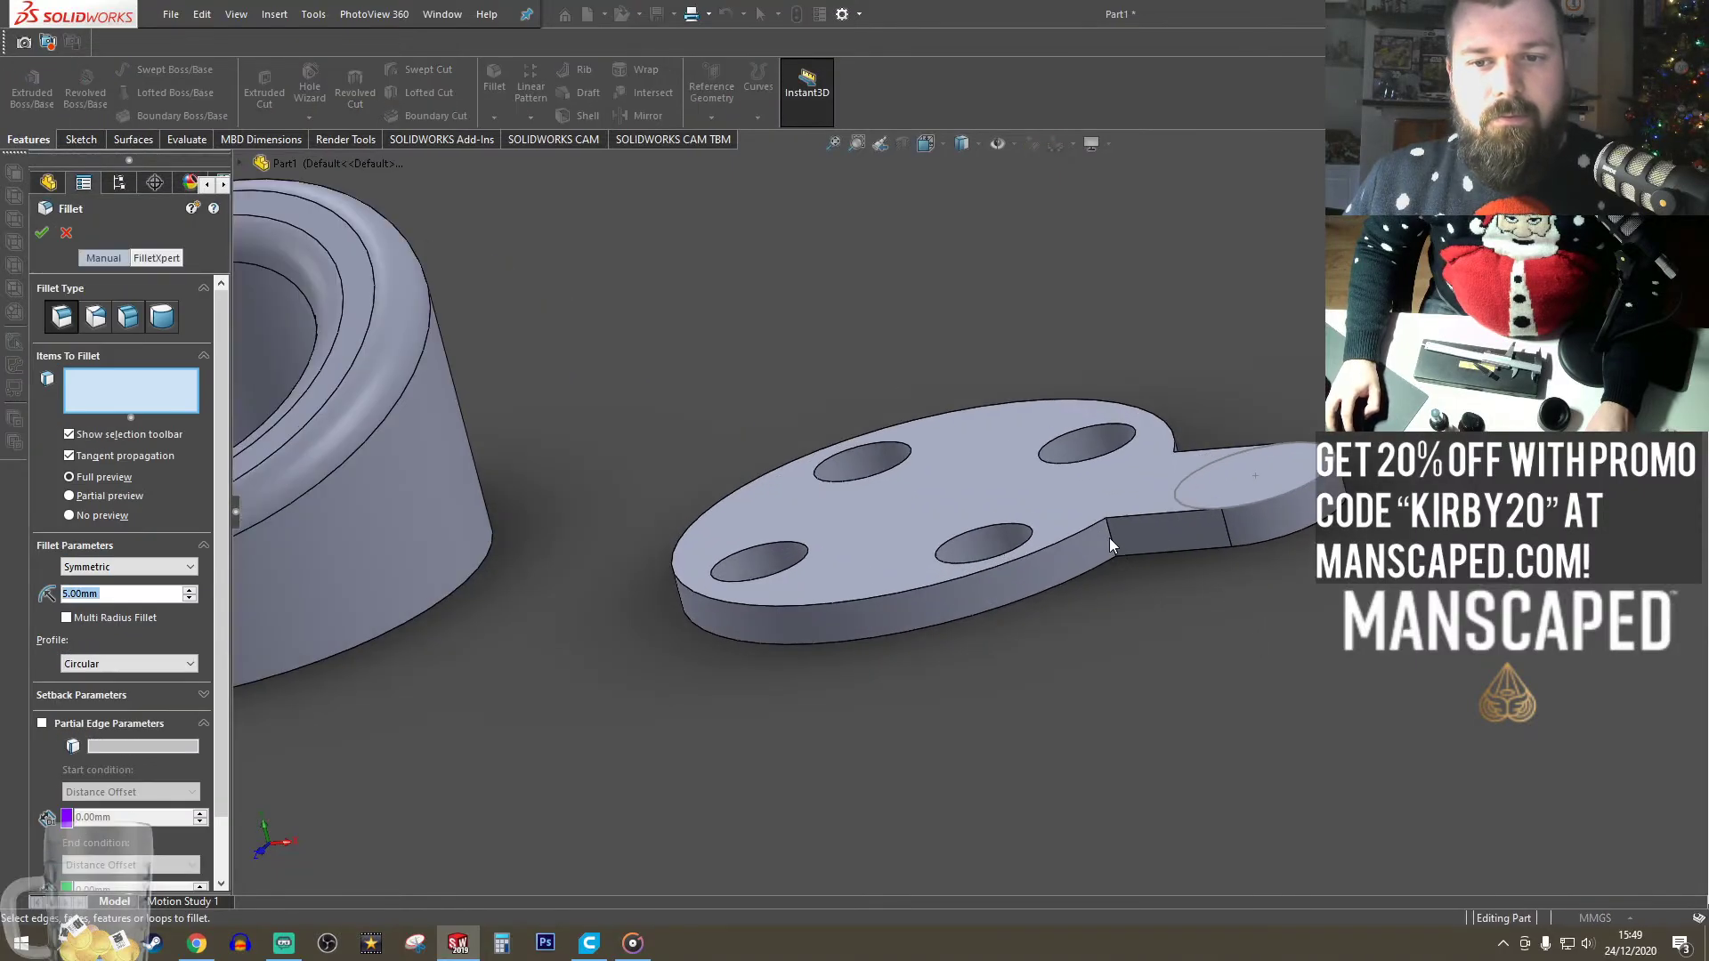
{"action": "left_click", "coordinate": [1109, 531]}
{"action": "middle_click_drag", "start_coordinate": [1139, 553], "coordinate": [1118, 805]}
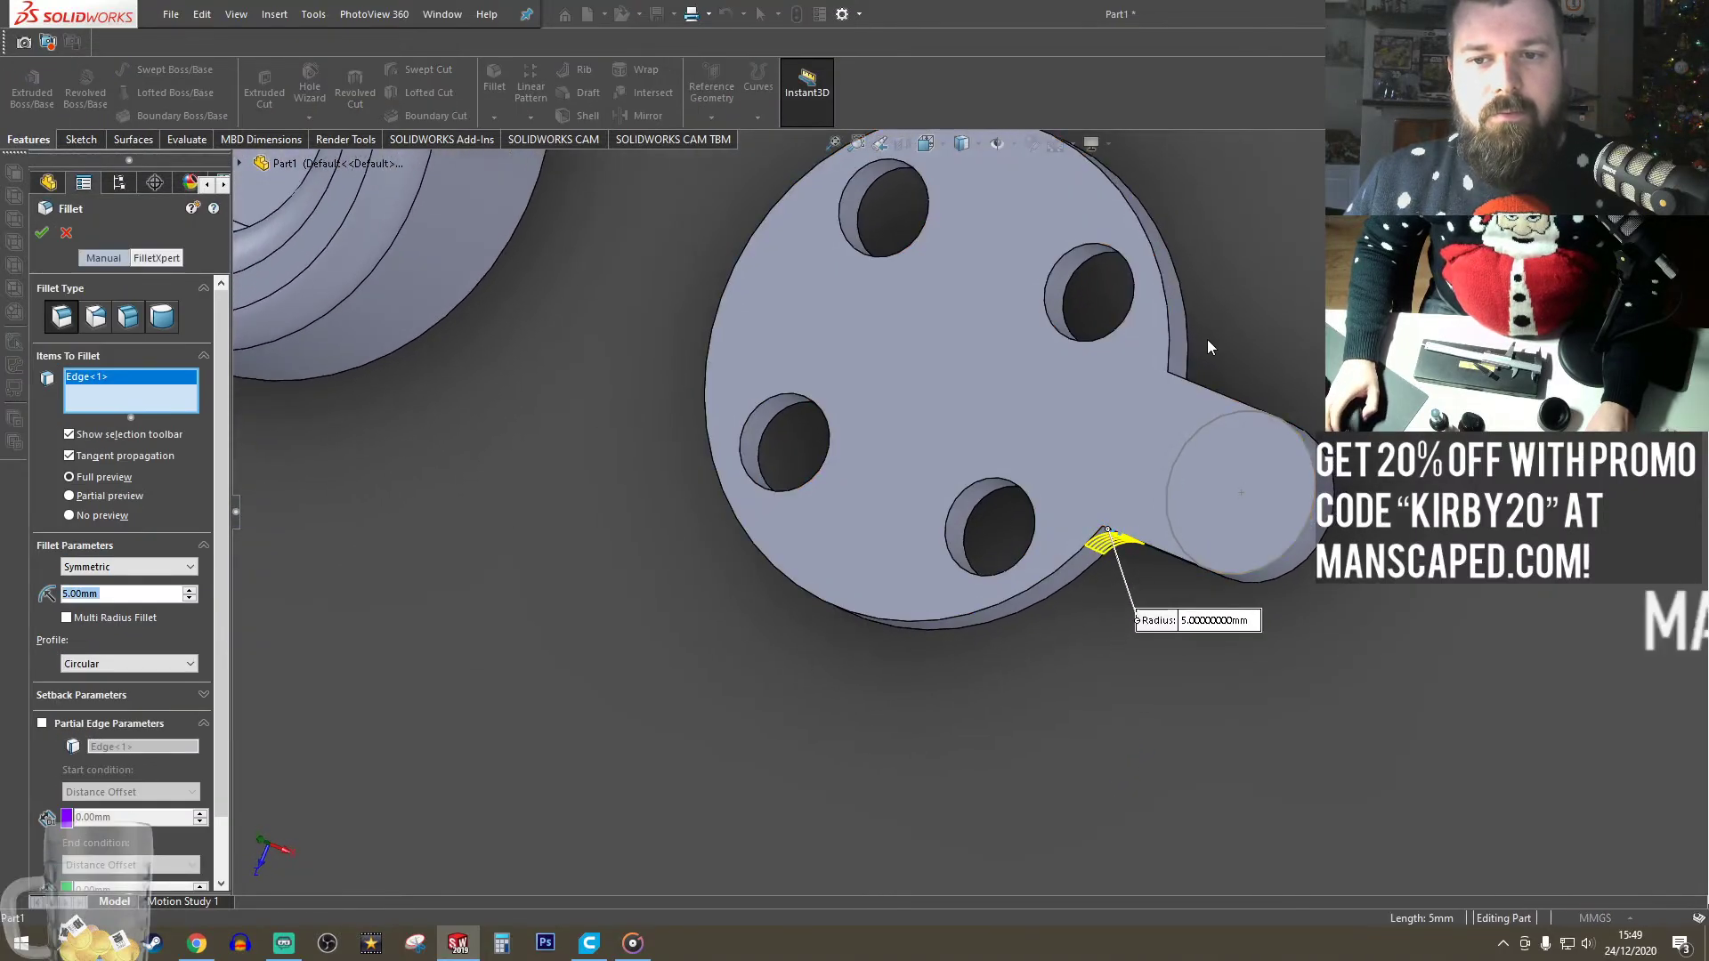
{"action": "scroll", "coordinate": [1225, 445], "scroll_direction": "up", "scroll_amount": 5}
{"action": "middle_click_drag", "start_coordinate": [1229, 466], "coordinate": [1261, 632]}
{"action": "scroll", "coordinate": [1109, 581], "scroll_direction": "down", "scroll_amount": 3}
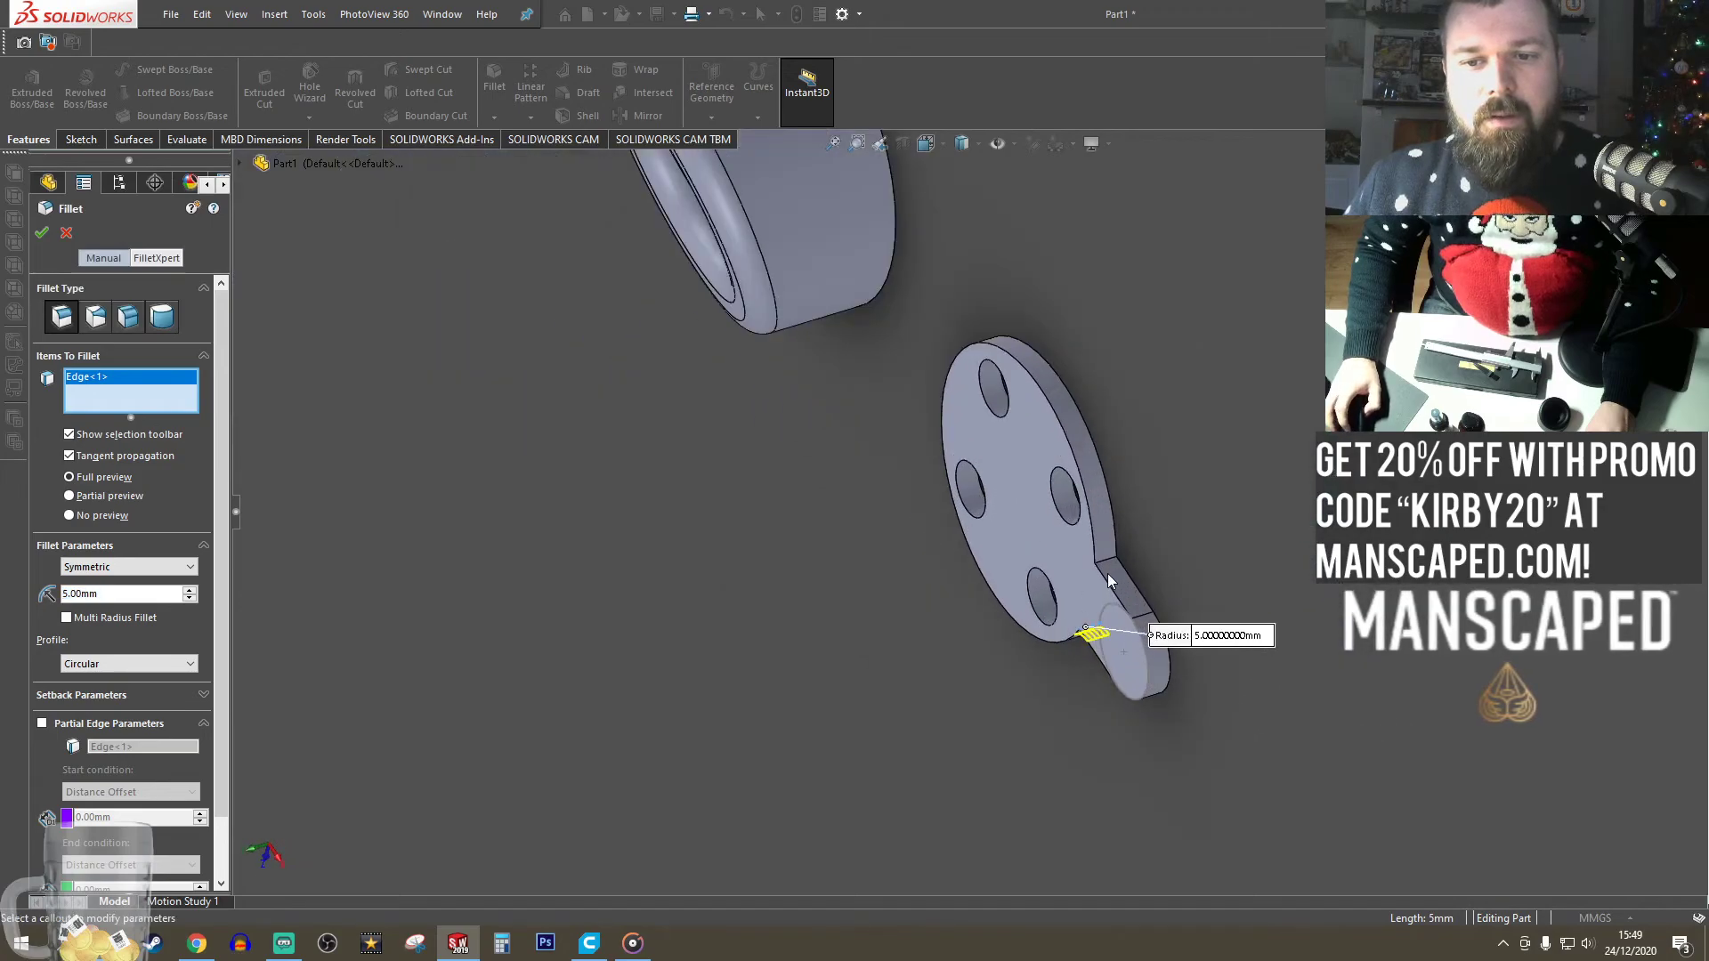
{"action": "left_click", "coordinate": [1104, 563]}
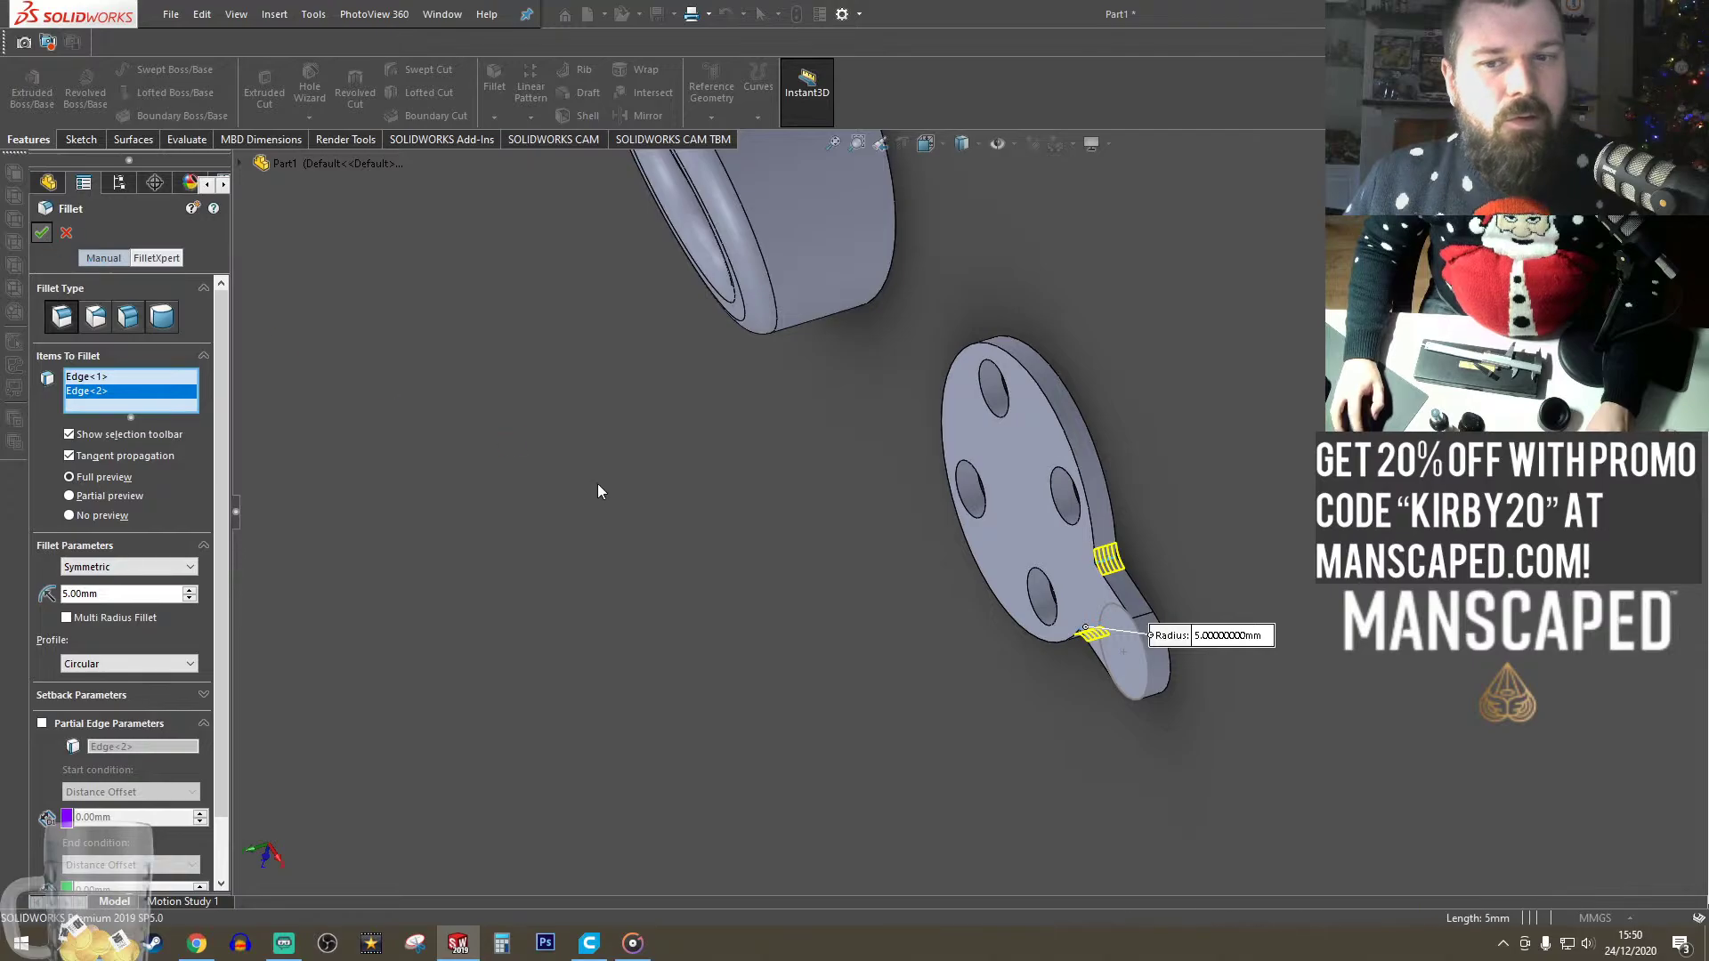
{"action": "middle_click_drag", "start_coordinate": [799, 614], "coordinate": [917, 378]}
{"action": "scroll", "coordinate": [970, 427], "scroll_direction": "up", "scroll_amount": 3}
{"action": "scroll", "coordinate": [1202, 342], "scroll_direction": "down", "scroll_amount": 4}
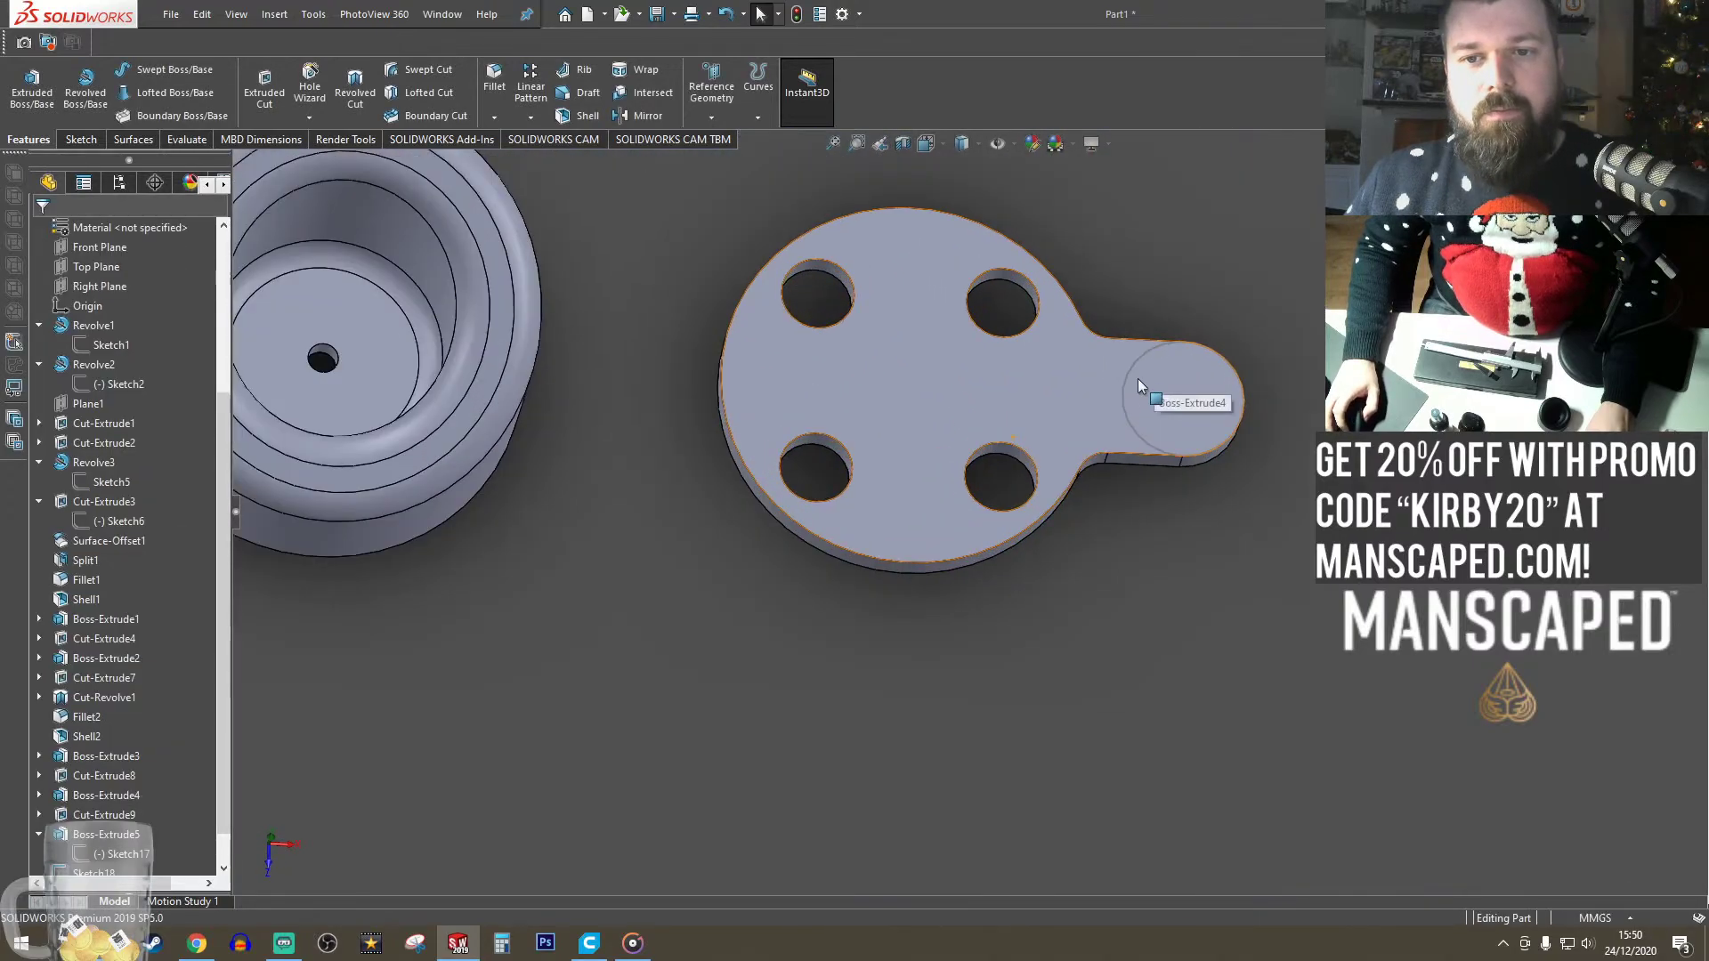
- Extrude the circle on the tab's rounded end upward by 10 mm, merged with the disc body
{"action": "middle_click_drag", "start_coordinate": [1146, 458], "coordinate": [1163, 428]}
{"action": "left_click", "coordinate": [1167, 413]}
{"action": "left_click", "coordinate": [930, 145]}
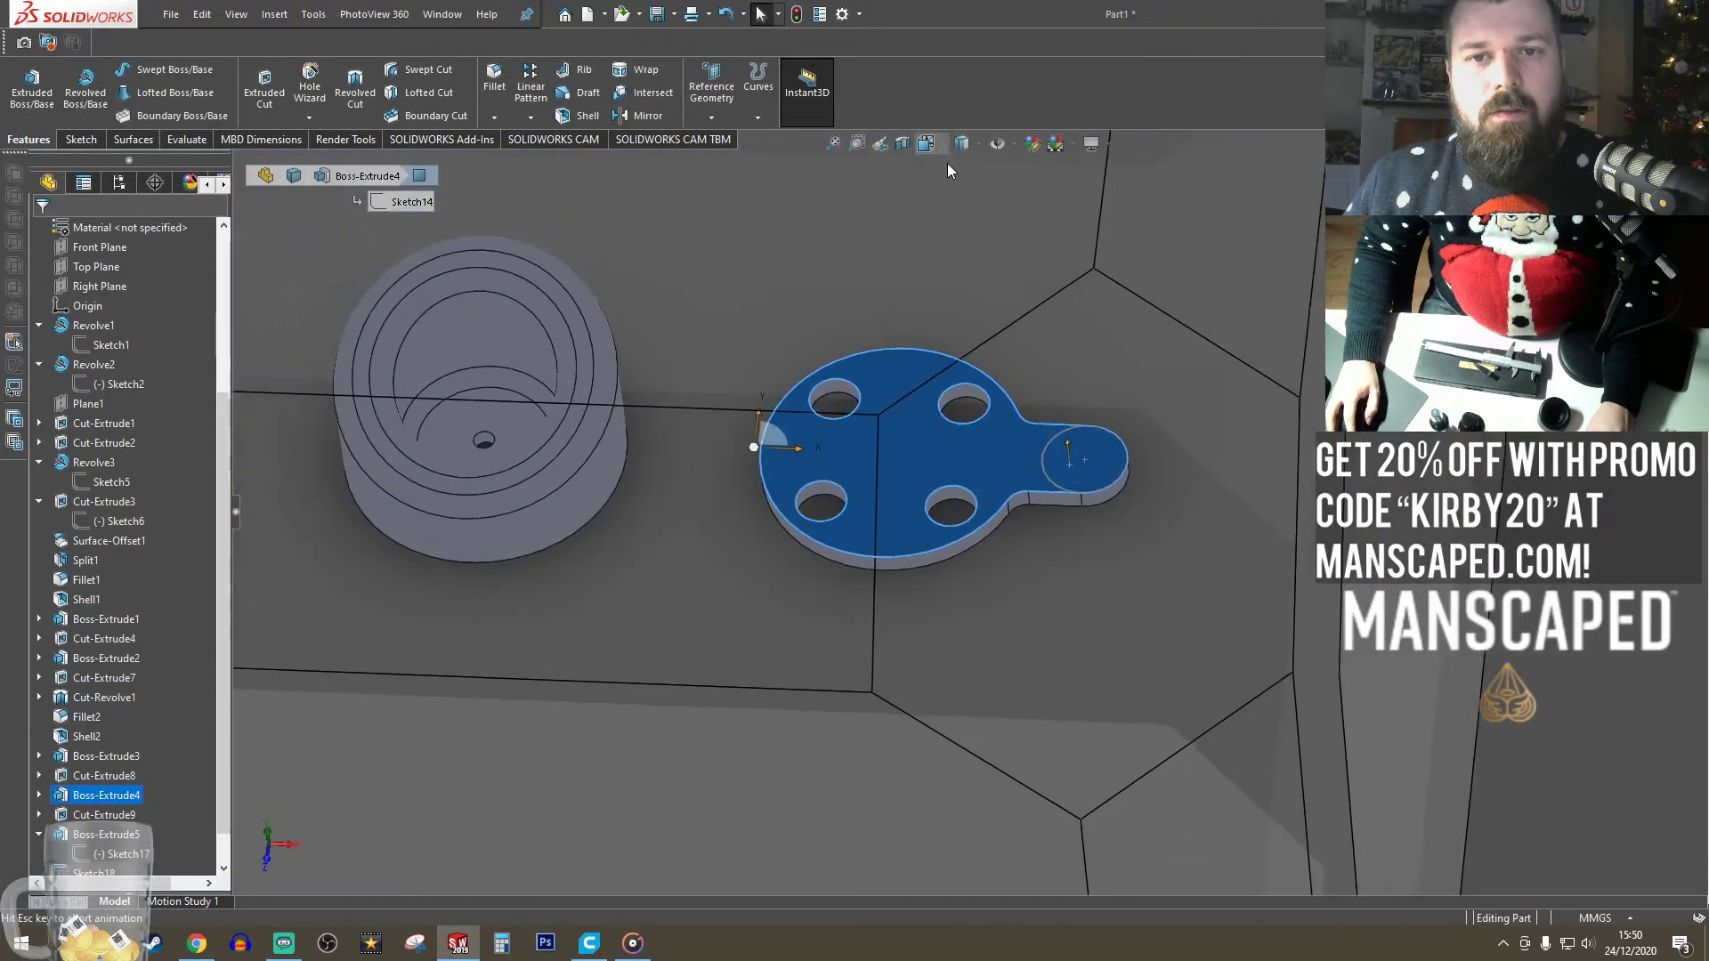
{"action": "left_click", "coordinate": [953, 190]}
{"action": "scroll", "coordinate": [1118, 500], "scroll_direction": "down", "scroll_amount": 4}
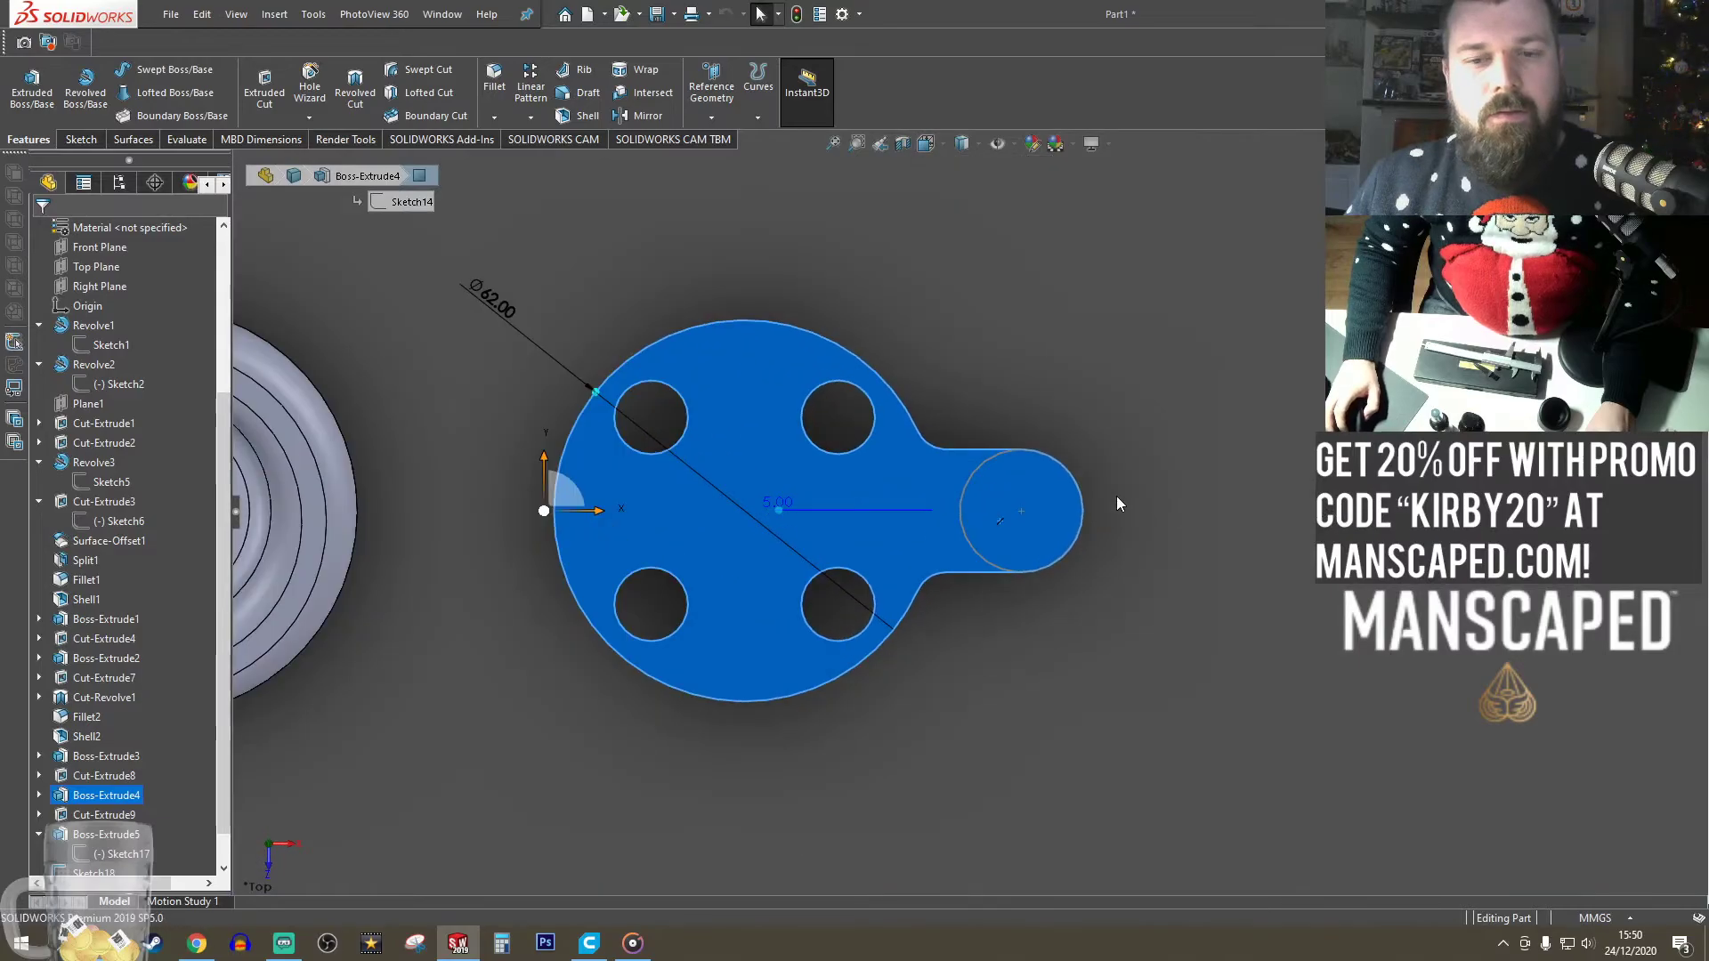
{"action": "left_click", "coordinate": [976, 478]}
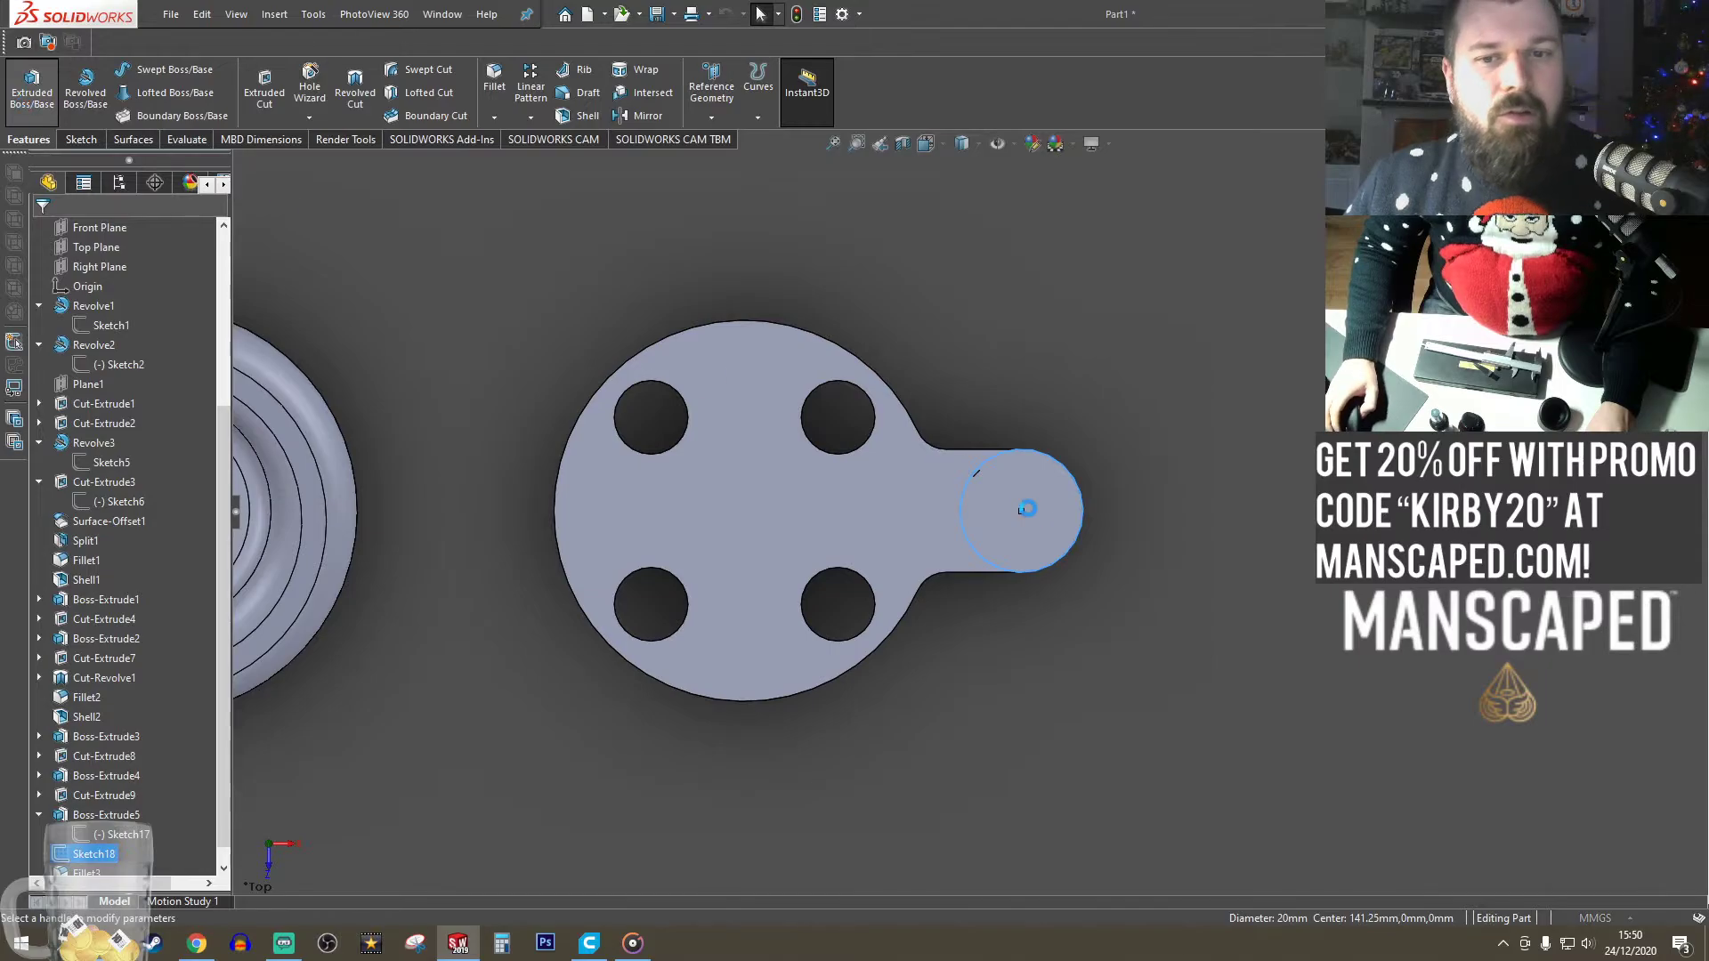
{"action": "left_click", "coordinate": [32, 84]}
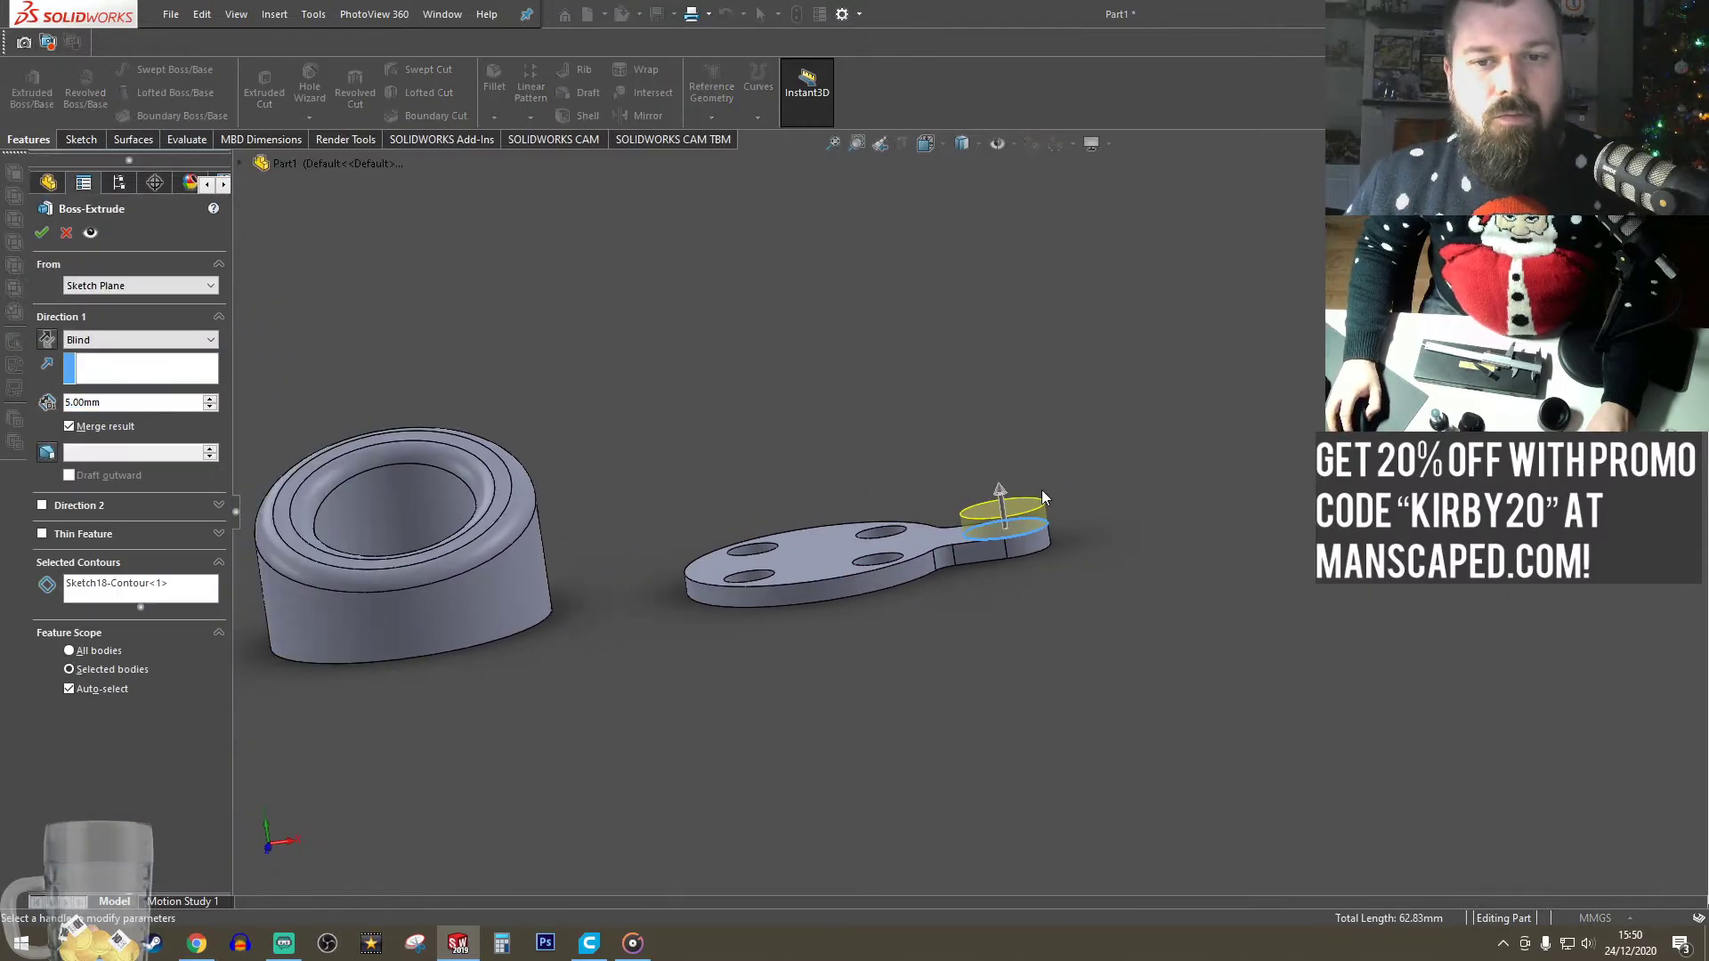
{"action": "scroll", "coordinate": [1044, 496], "scroll_direction": "down", "scroll_amount": 3}
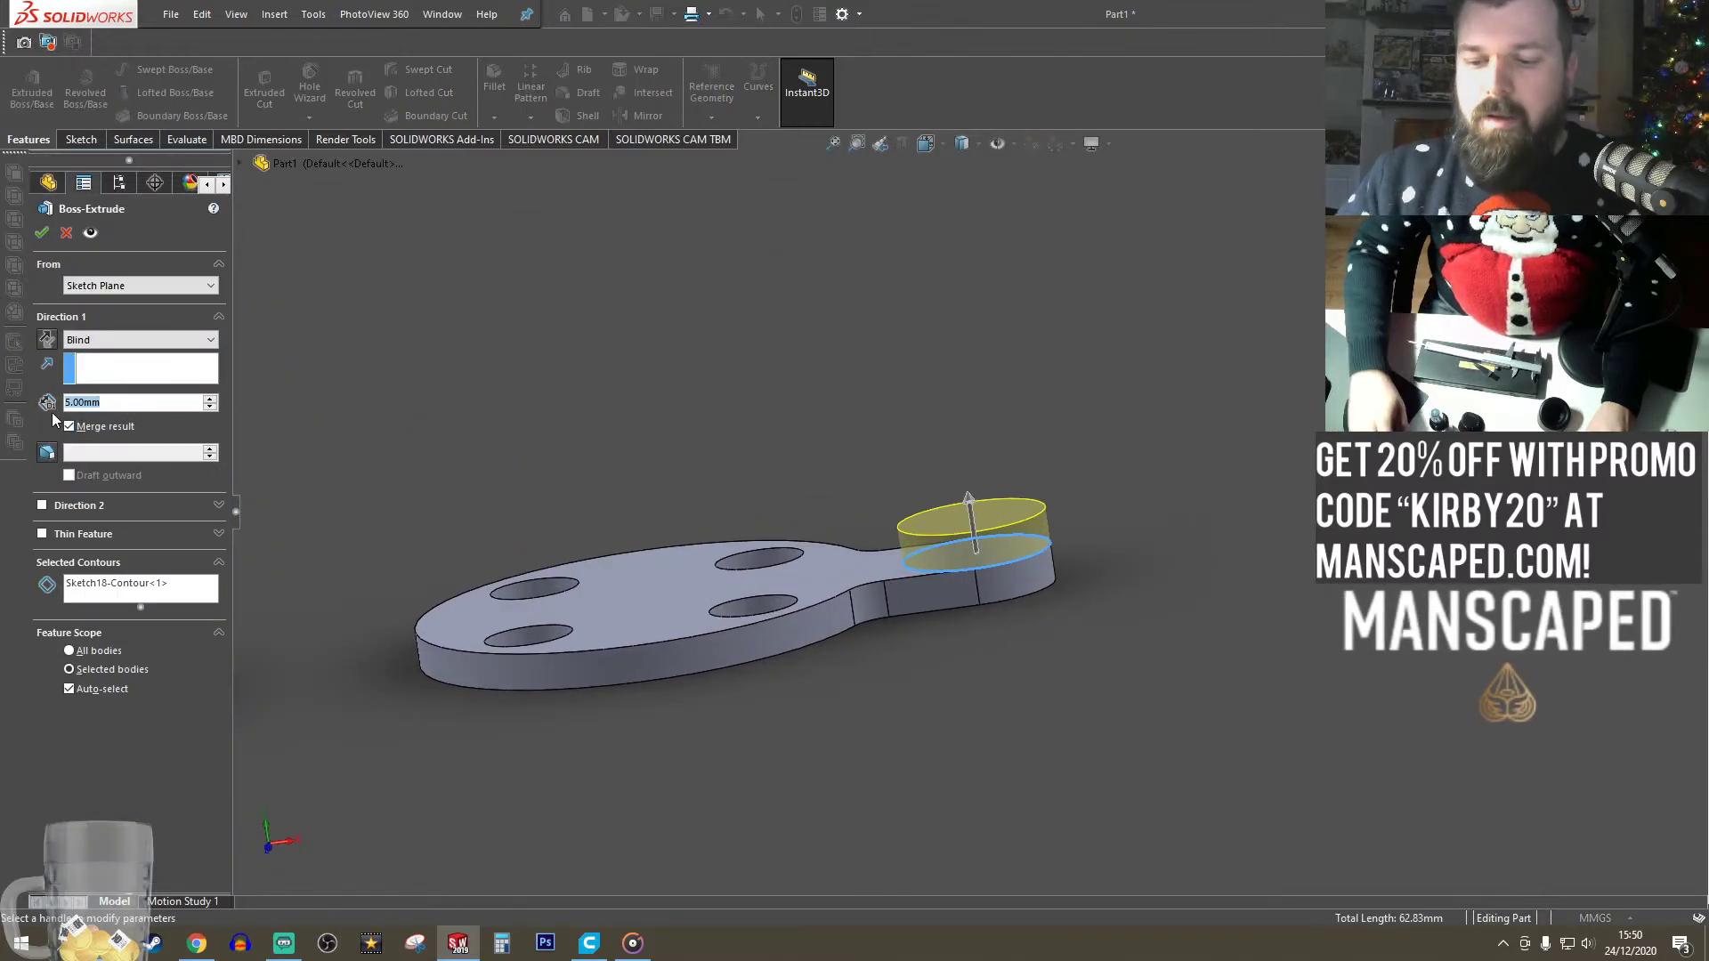
{"action": "type", "text": "10"}
{"action": "key", "text": "Return"}
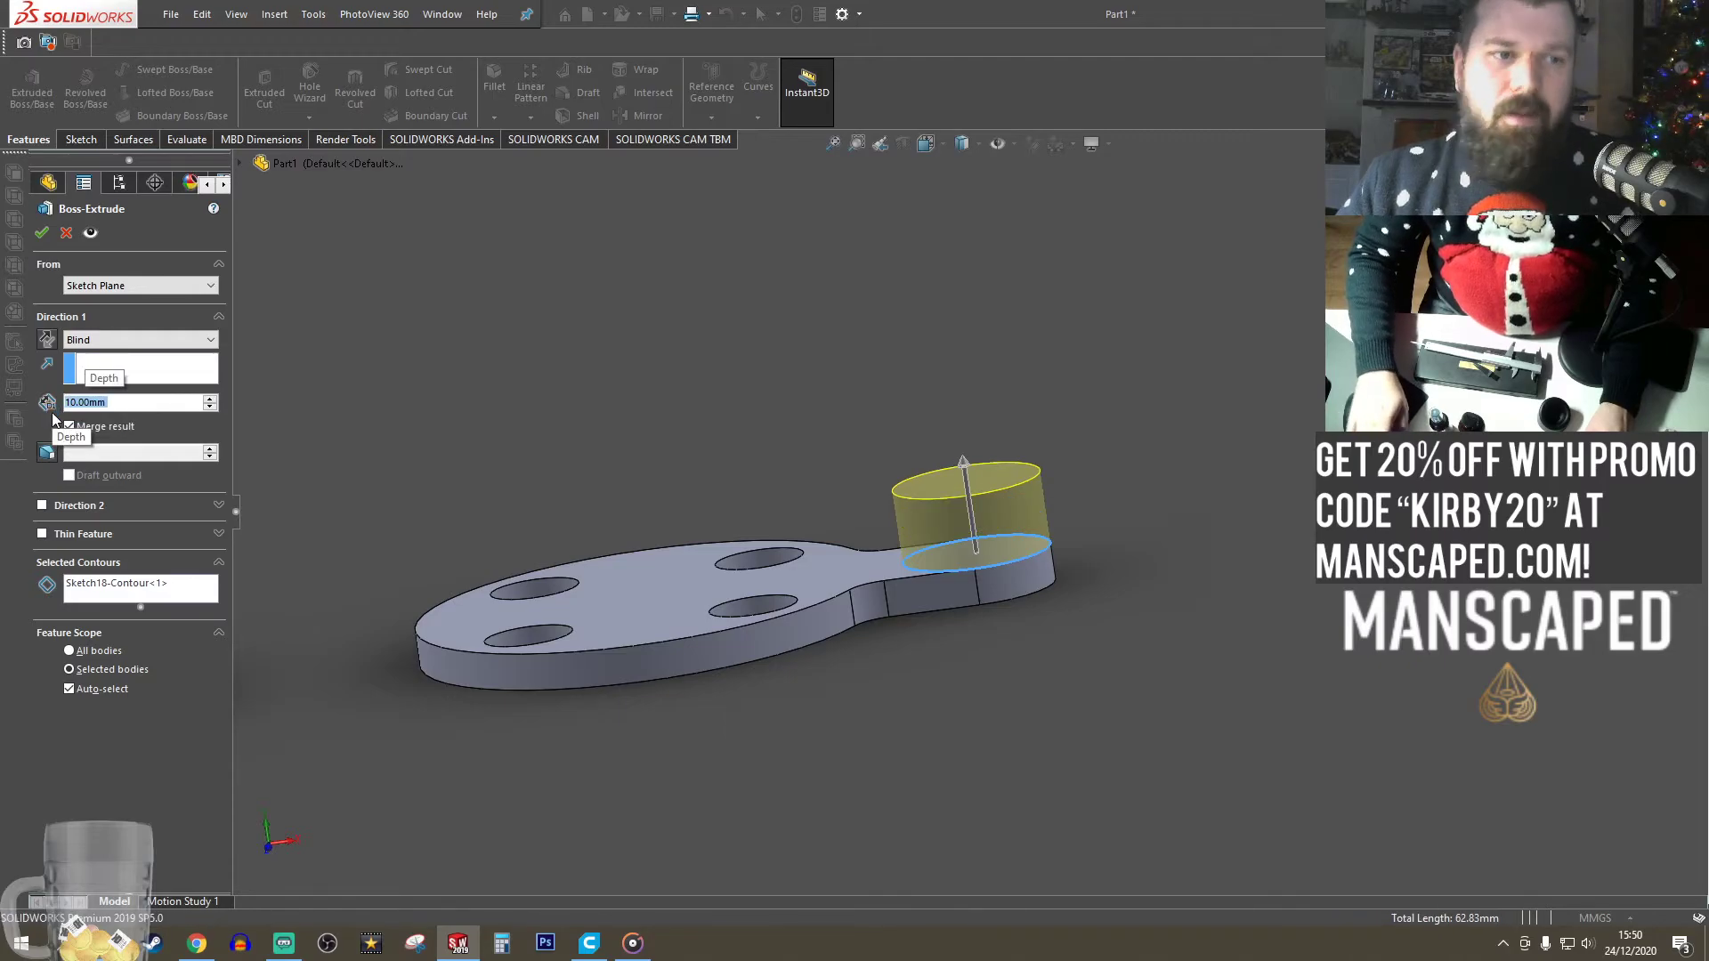
{"action": "key", "text": "Return"}
- Sketch a closed four-sided profile on the Right Plane over the post, with a sloping lower line about 43 mm long and a horizontal upper line about 53 mm
{"action": "left_click", "coordinate": [938, 153]}
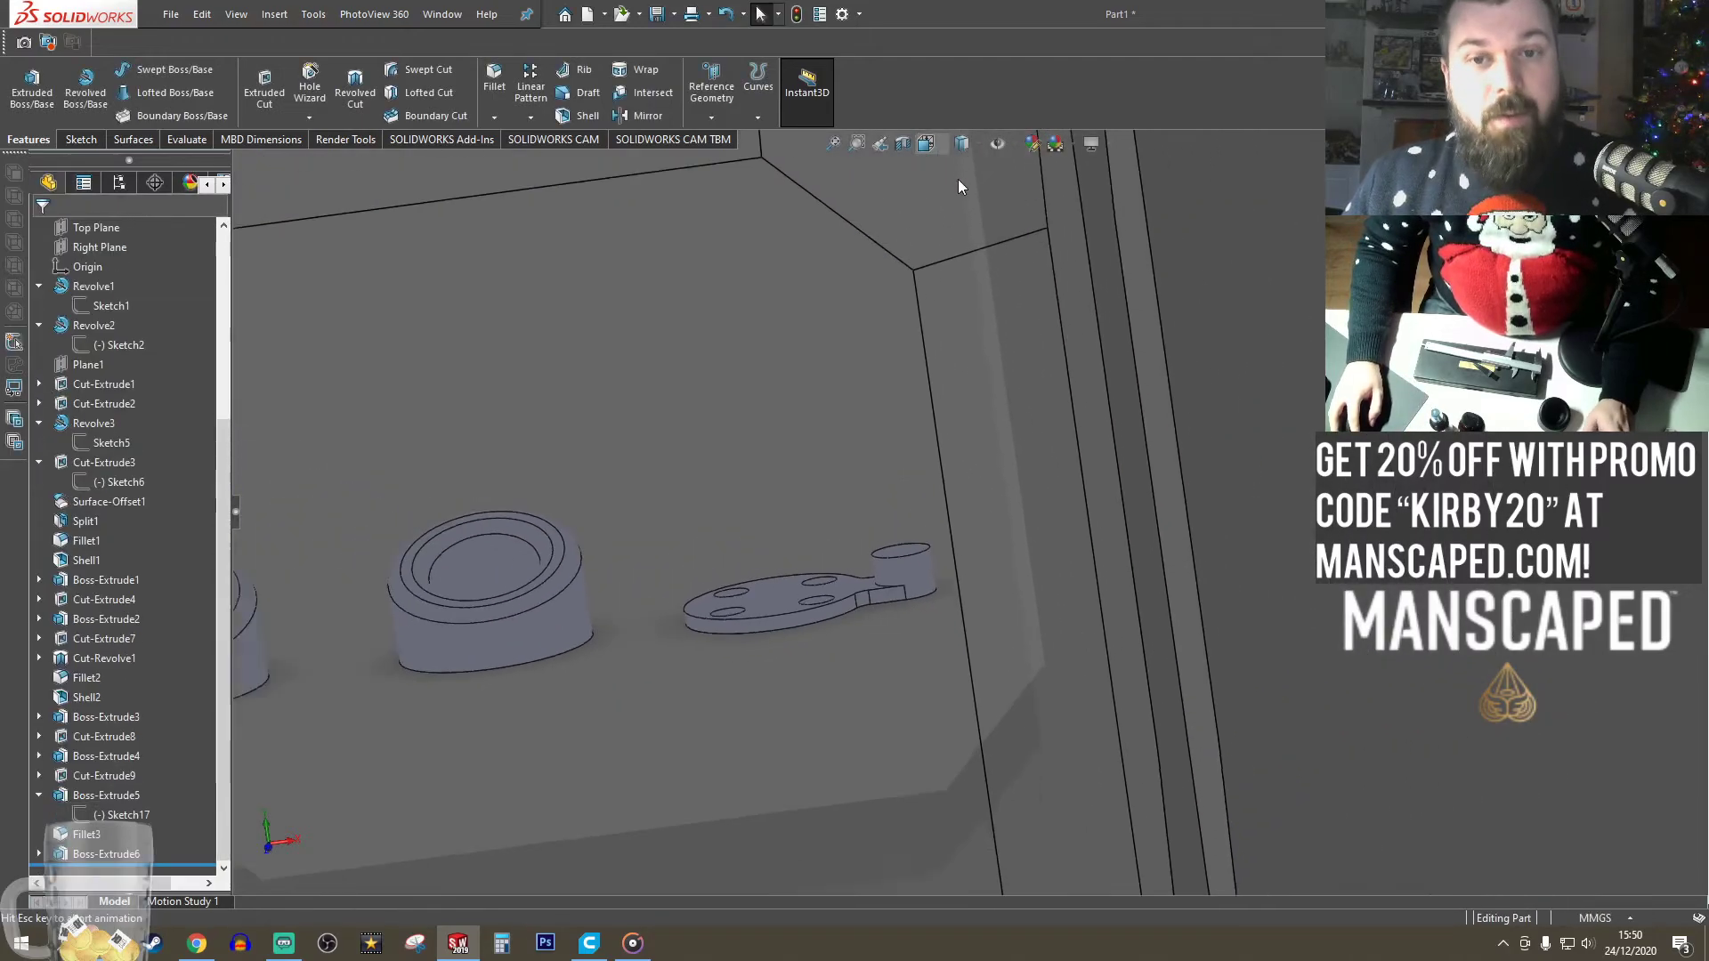
{"action": "left_click", "coordinate": [975, 217]}
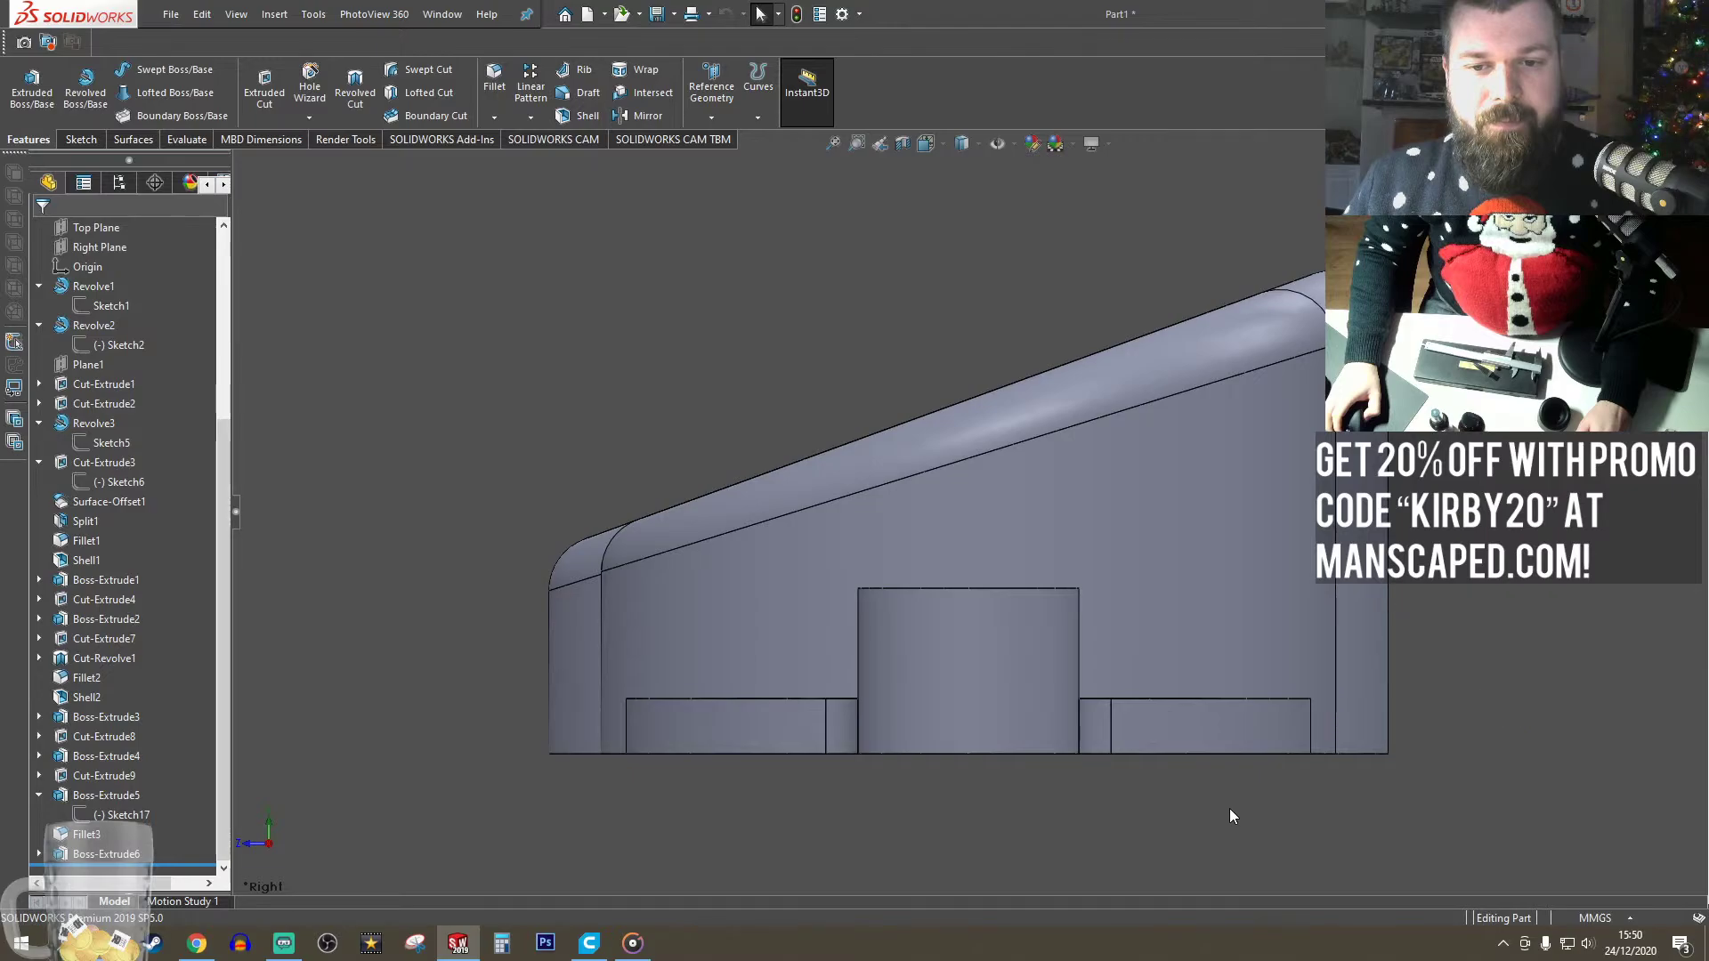
{"action": "scroll", "coordinate": [67, 409], "scroll_direction": "up", "scroll_amount": 3}
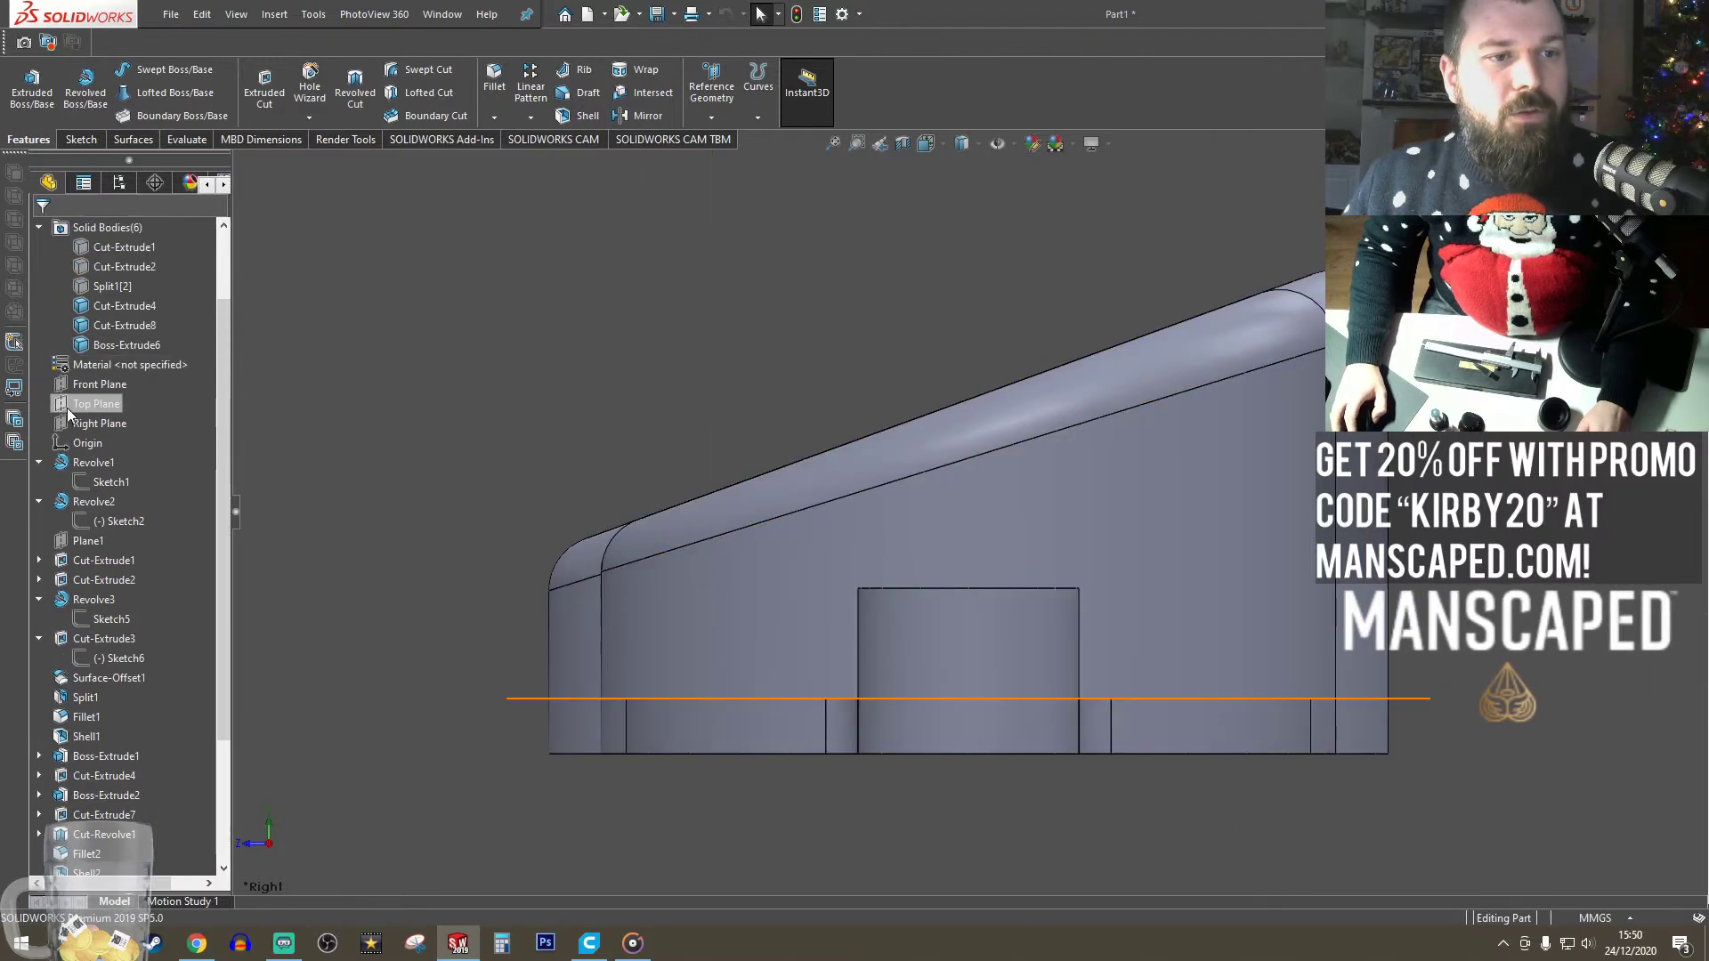
{"action": "left_click", "coordinate": [98, 424]}
{"action": "left_click", "coordinate": [23, 89]}
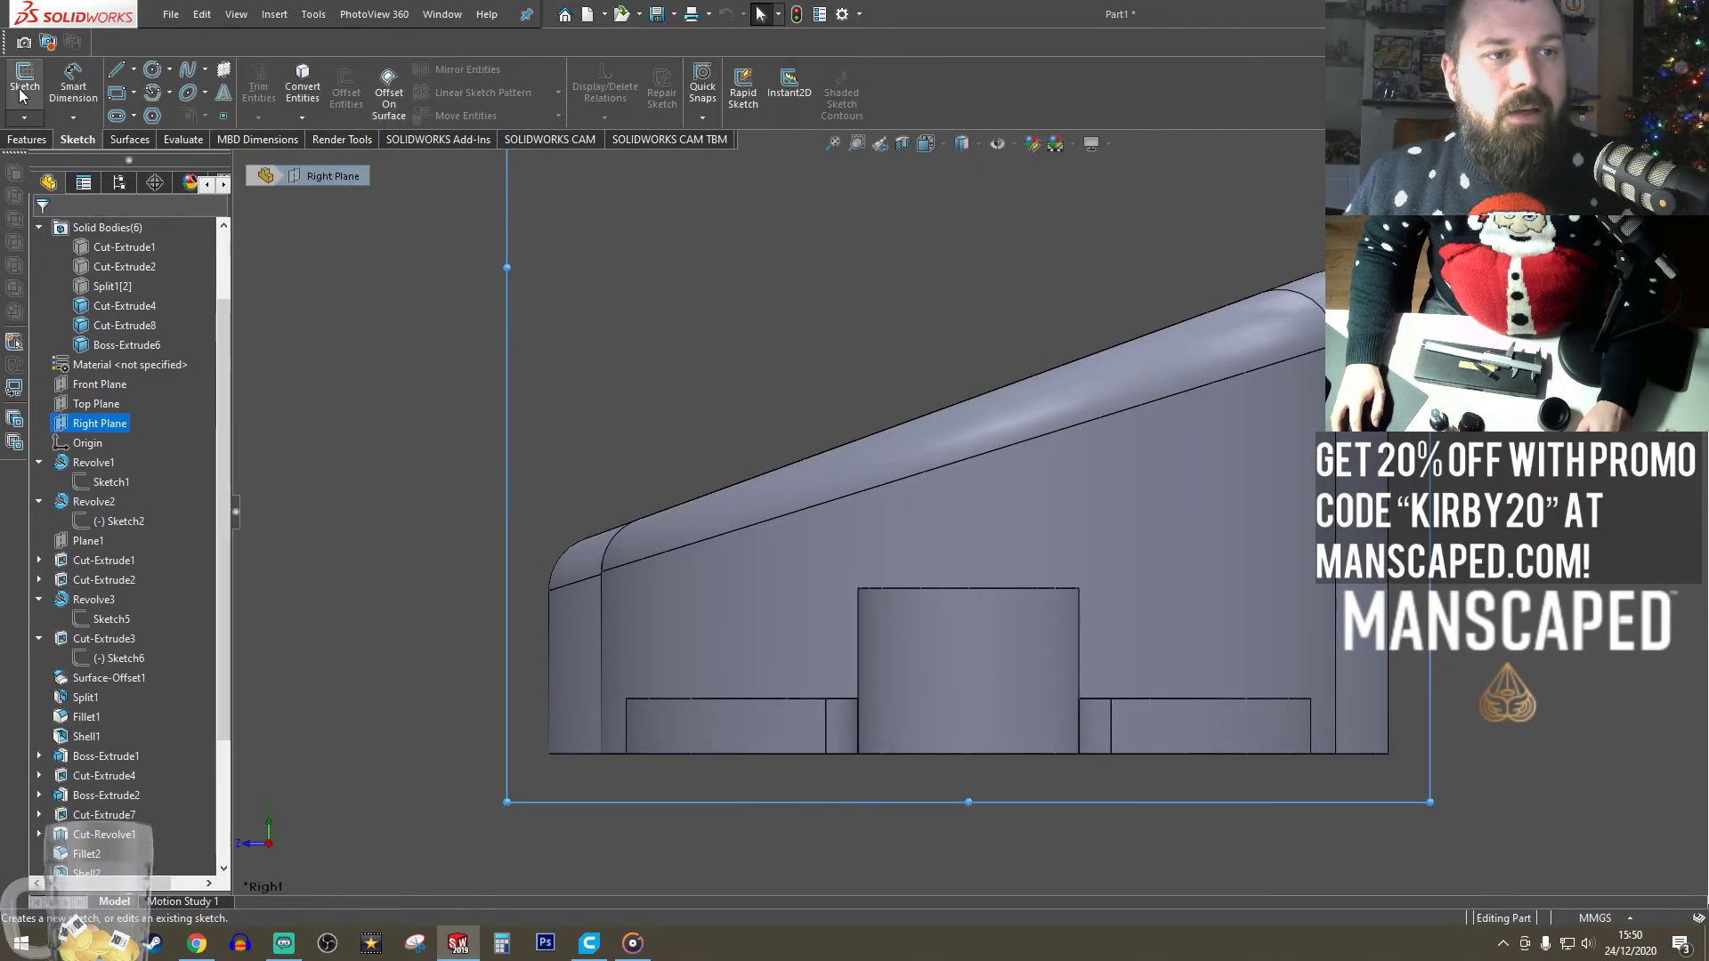
{"action": "key", "text": "l"}
{"action": "left_click", "coordinate": [774, 662]}
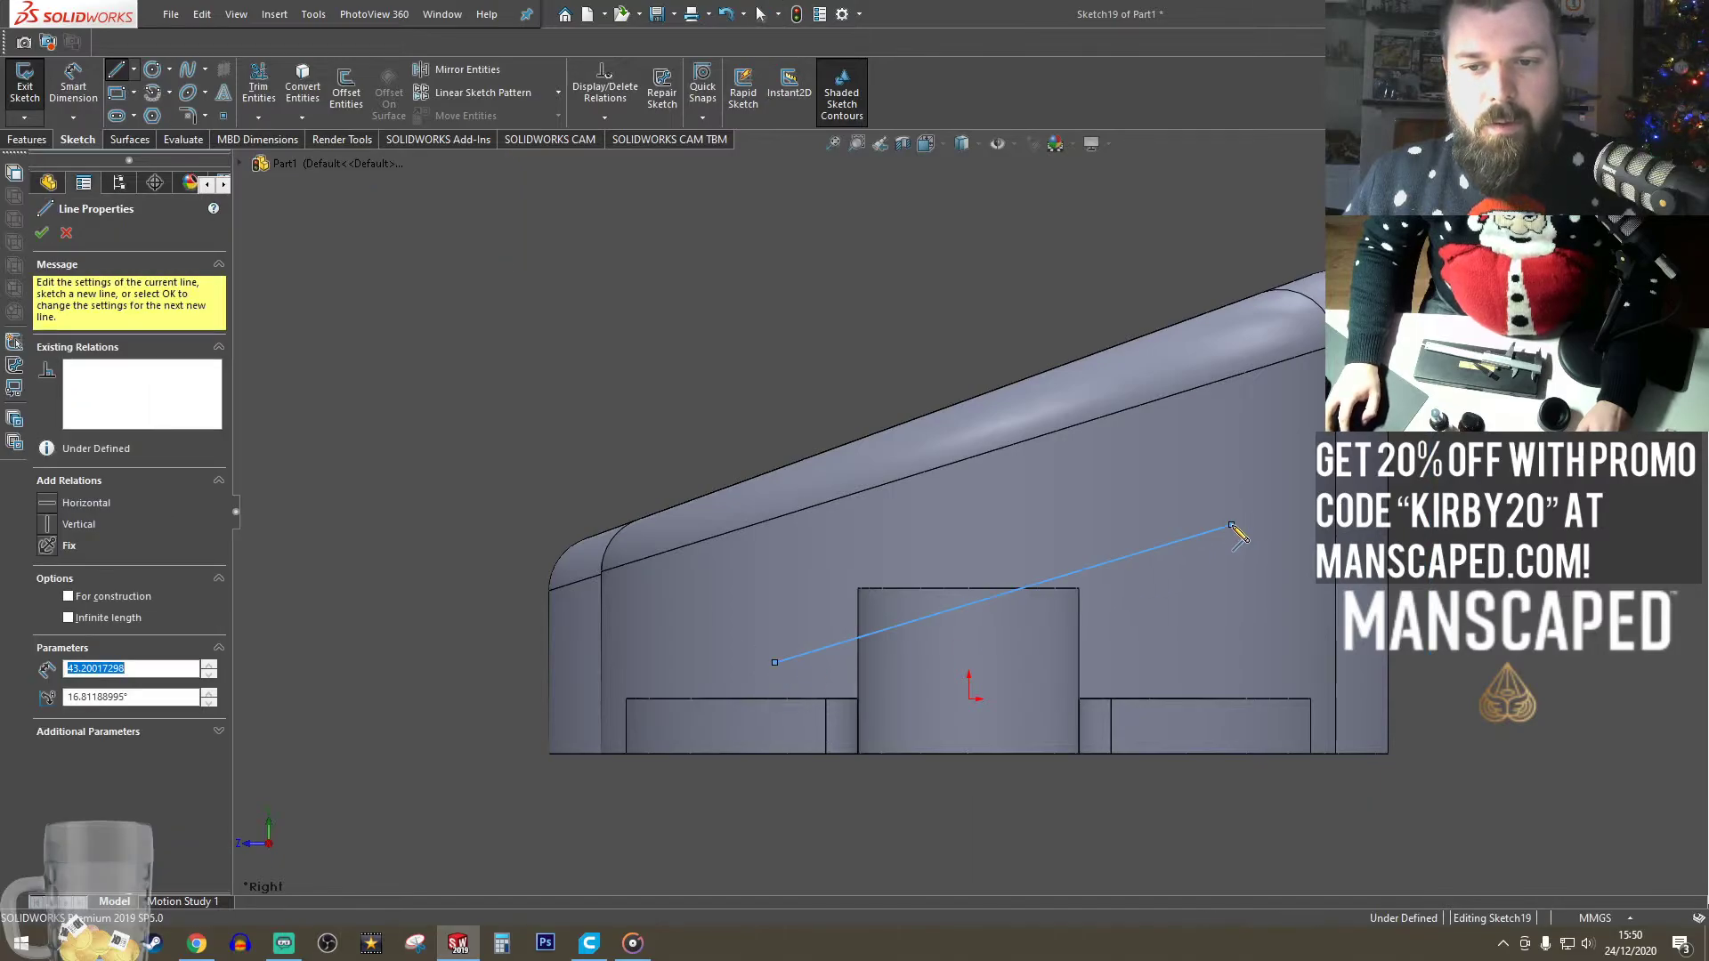
{"action": "left_click", "coordinate": [1232, 526]}
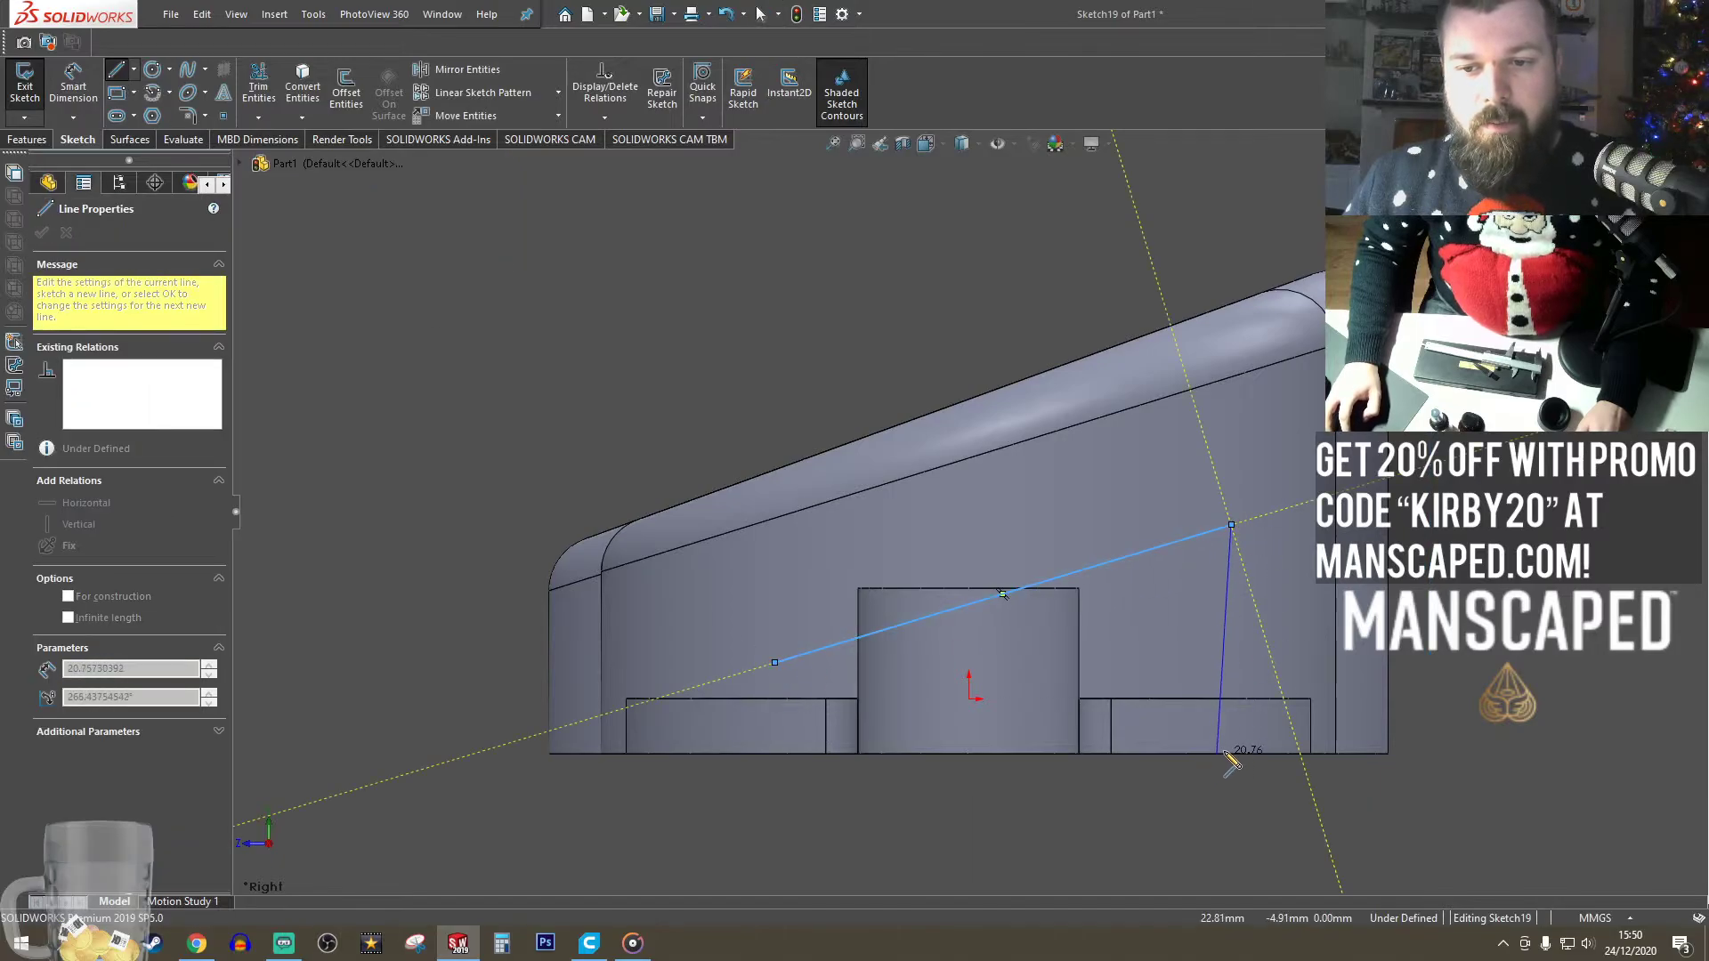
{"action": "left_click", "coordinate": [1231, 406]}
{"action": "left_click", "coordinate": [645, 406]}
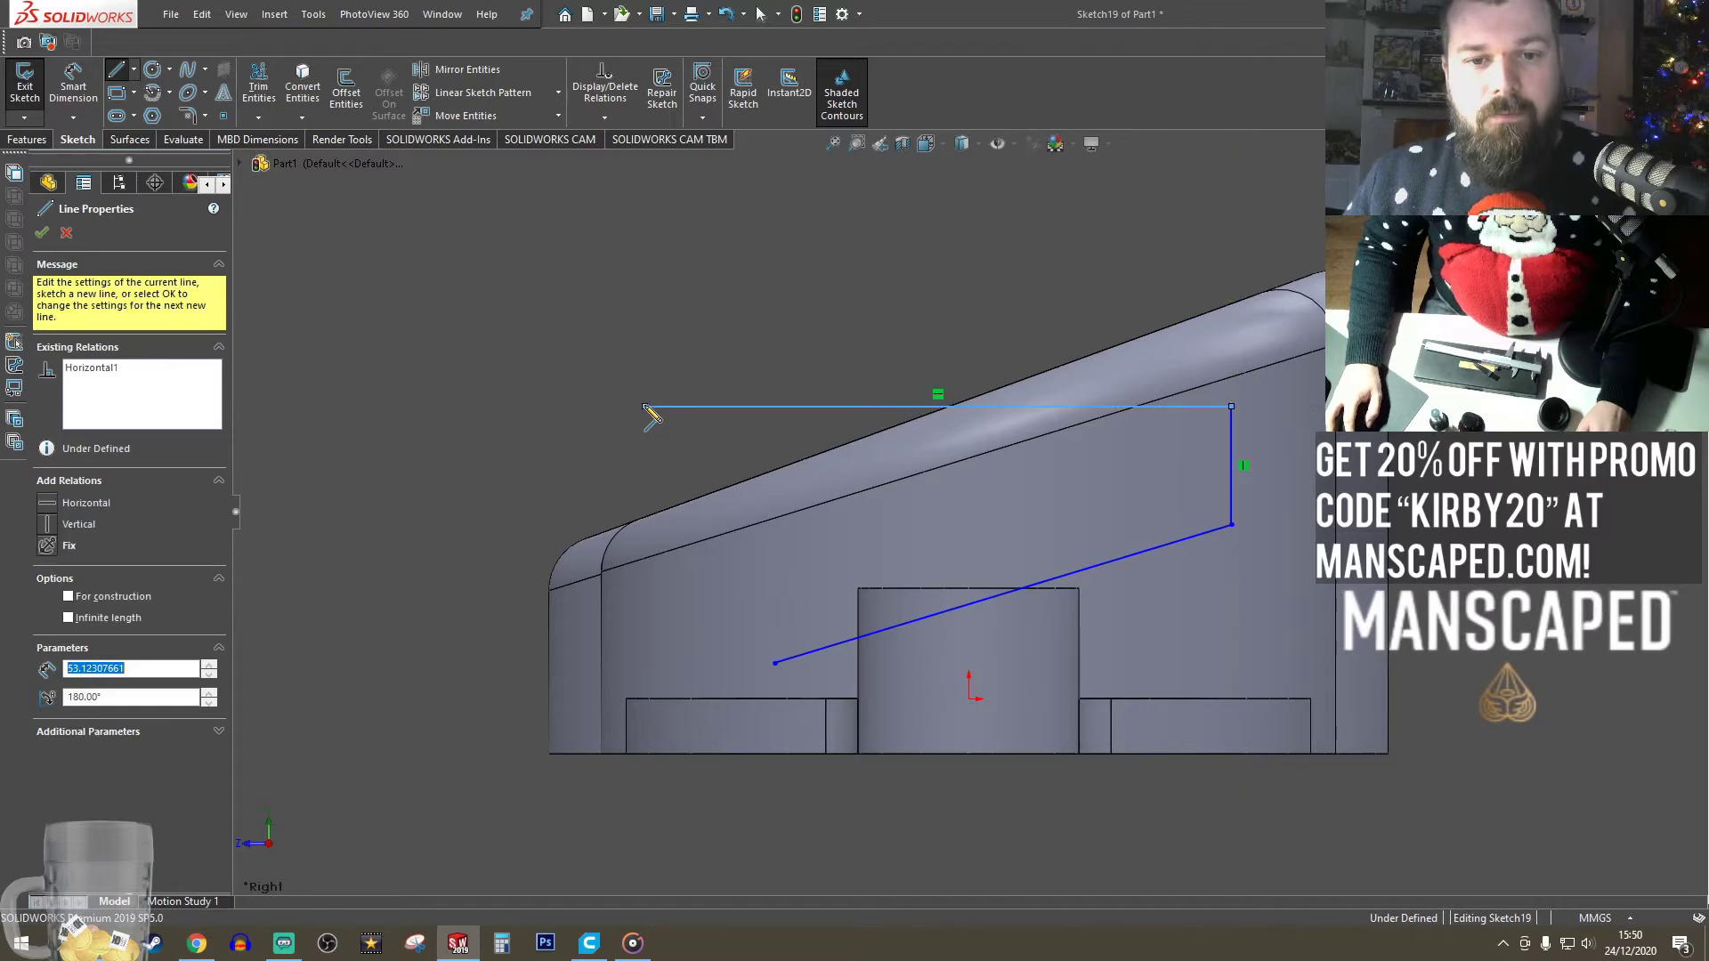
{"action": "left_click", "coordinate": [774, 663]}
- Dimension the angle between the profile's sloping line and its horizontal upper line and set it to 20°
{"action": "key", "text": "d"}
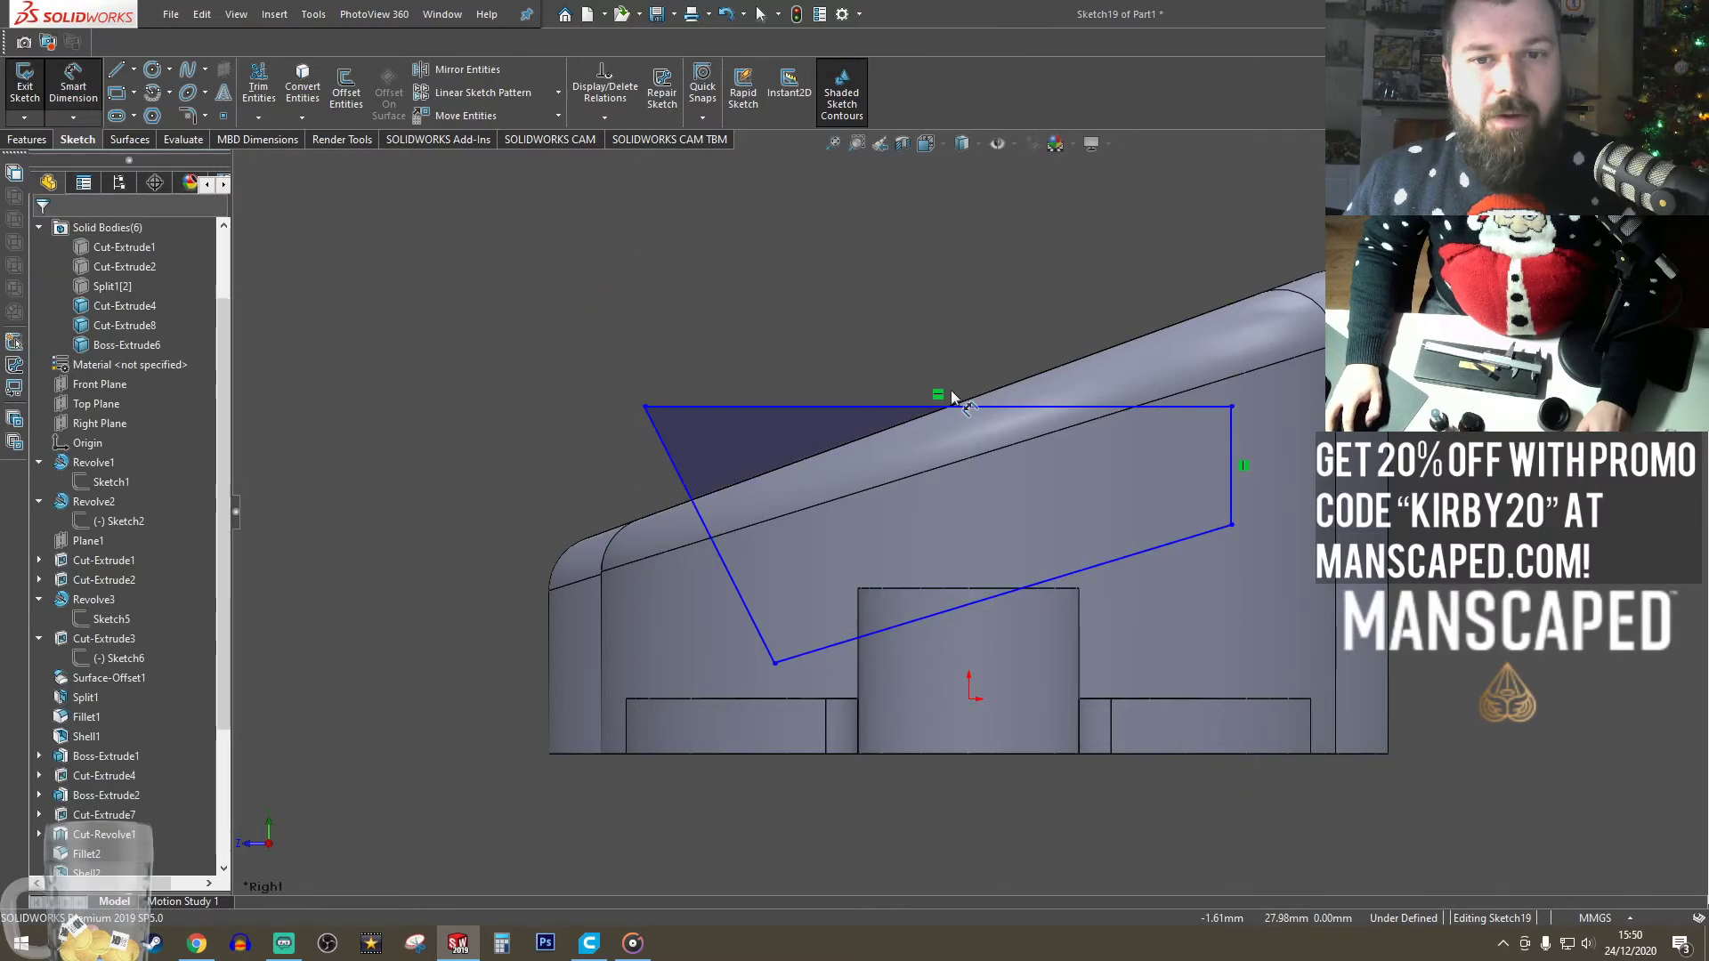
{"action": "left_click", "coordinate": [870, 633]}
{"action": "left_click", "coordinate": [489, 712]}
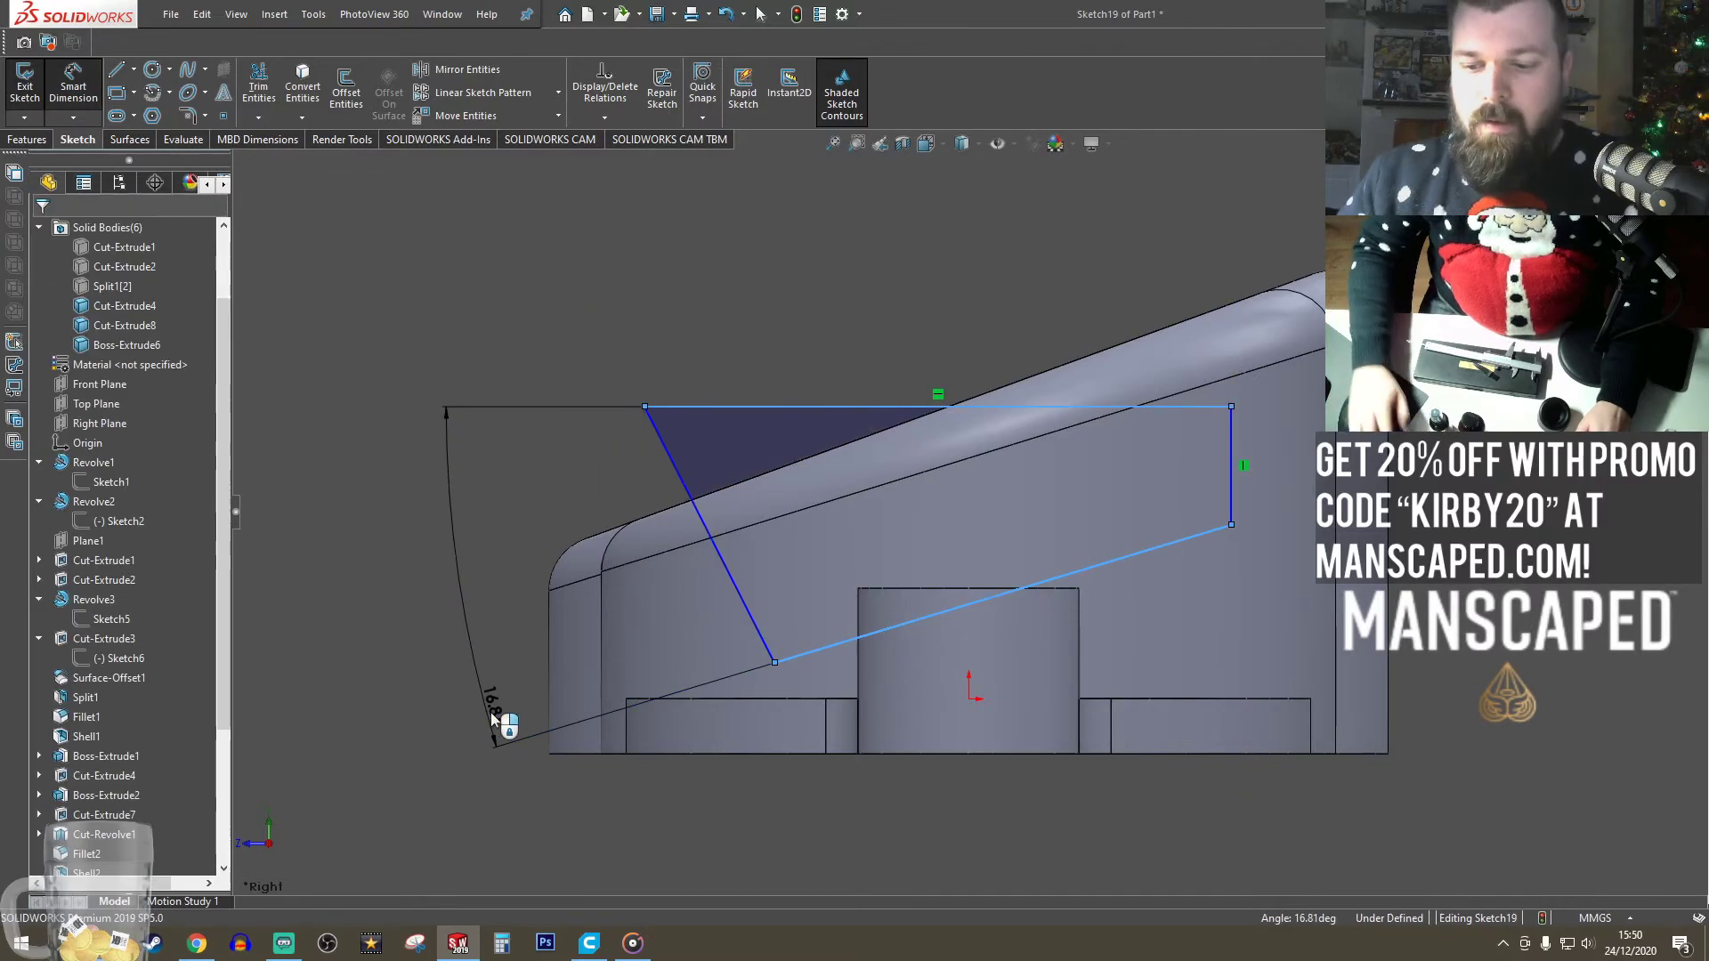
{"action": "type", "text": "20"}
{"action": "key", "text": "Return"}
{"action": "key", "text": "Escape"}
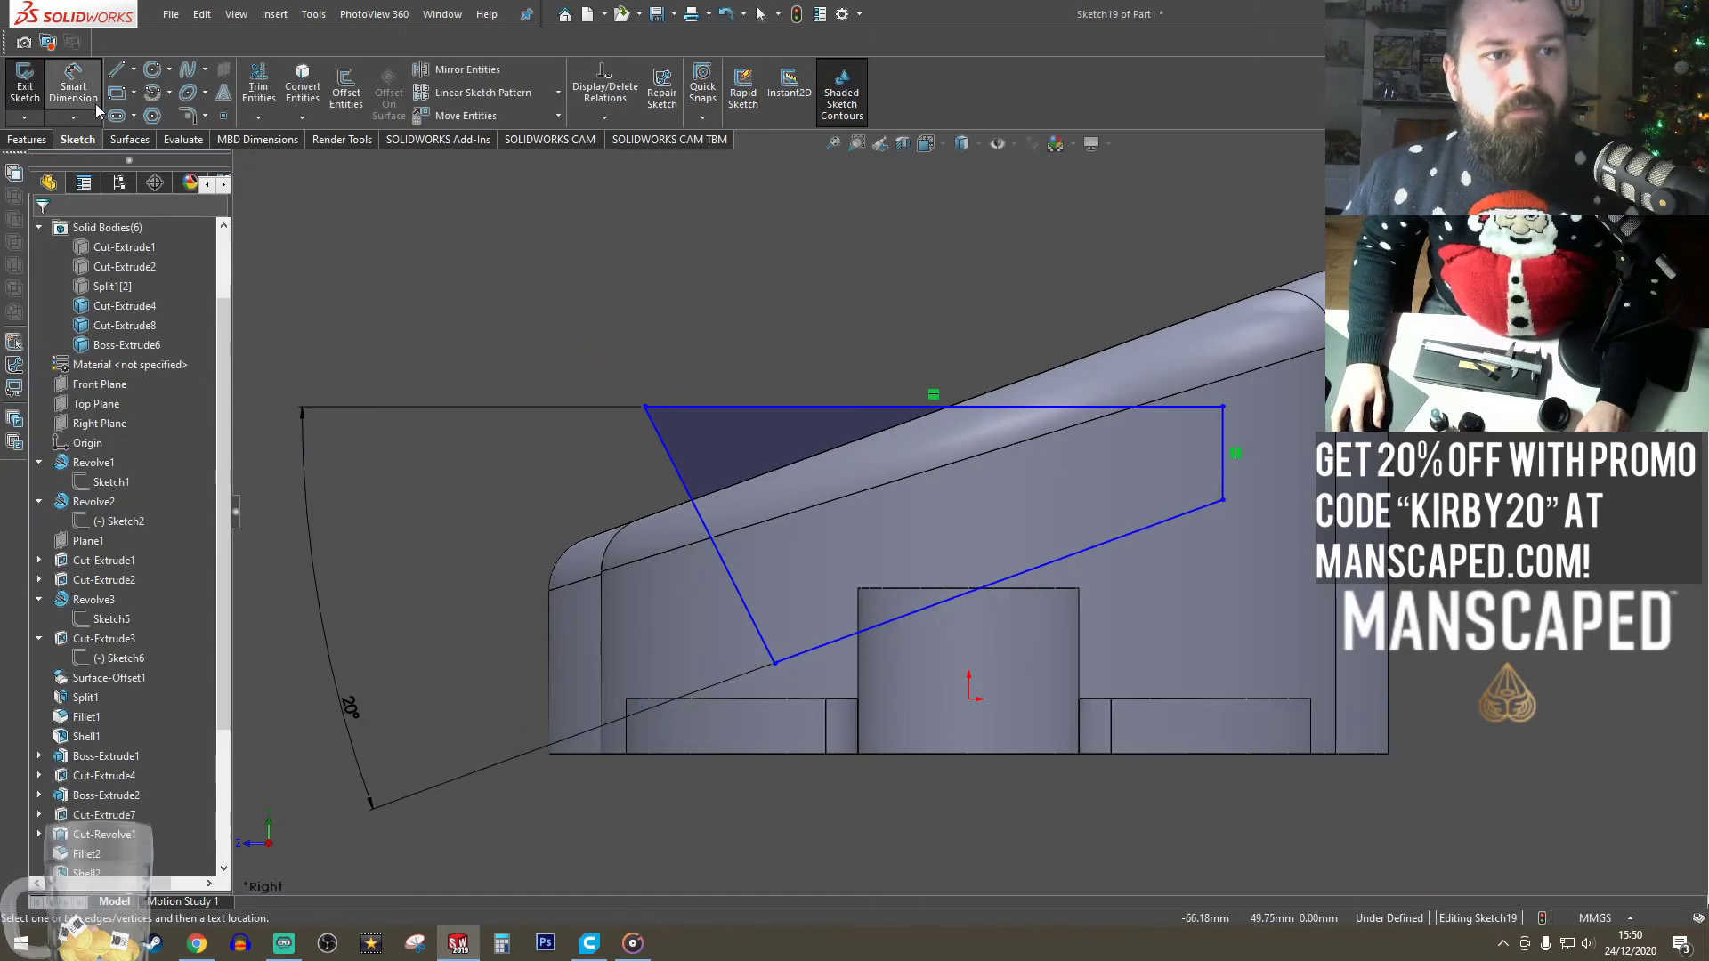
- Attach the sloping line's lower end to the post's side edge and its upper end to the post's opposite top corner
{"action": "scroll", "coordinate": [986, 713], "scroll_direction": "down", "scroll_amount": 4}
{"action": "left_click_drag", "start_coordinate": [571, 518], "coordinate": [748, 561]}
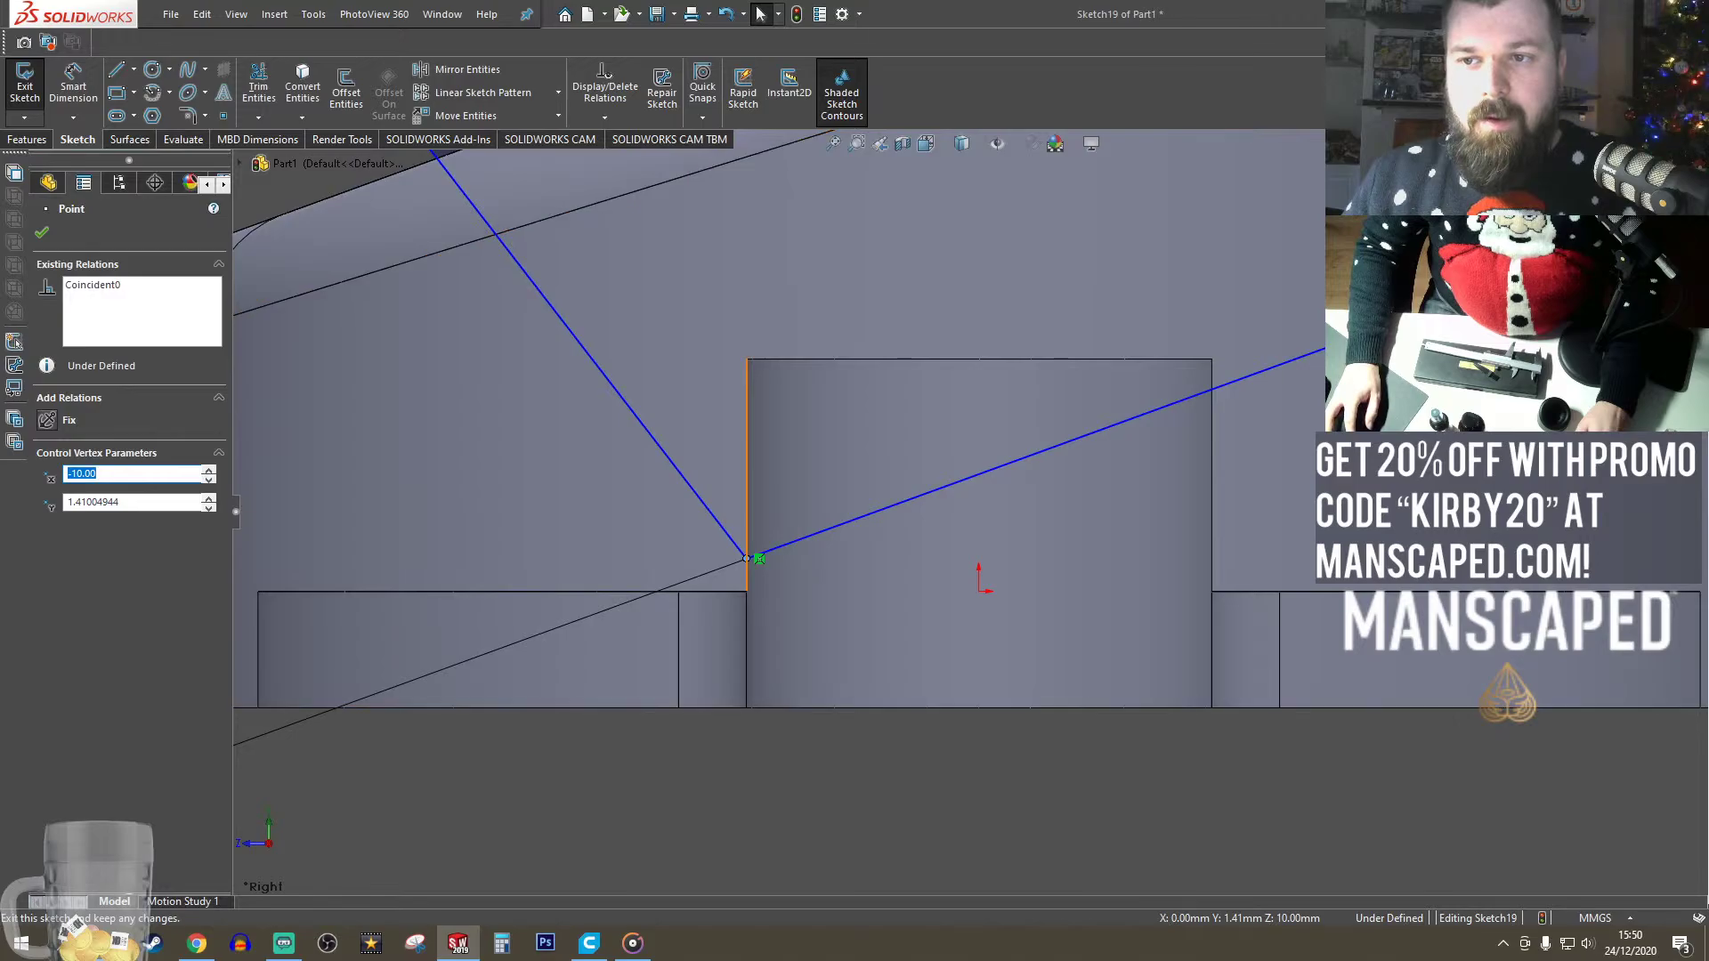
{"action": "mouse_move", "coordinate": [1388, 325]}
{"action": "left_mouse_down"}
{"action": "mouse_move", "coordinate": [1262, 472]}
{"action": "mouse_move", "coordinate": [1220, 432]}
{"action": "mouse_move", "coordinate": [1211, 359]}
{"action": "left_mouse_up"}
{"action": "key", "text": "z"}
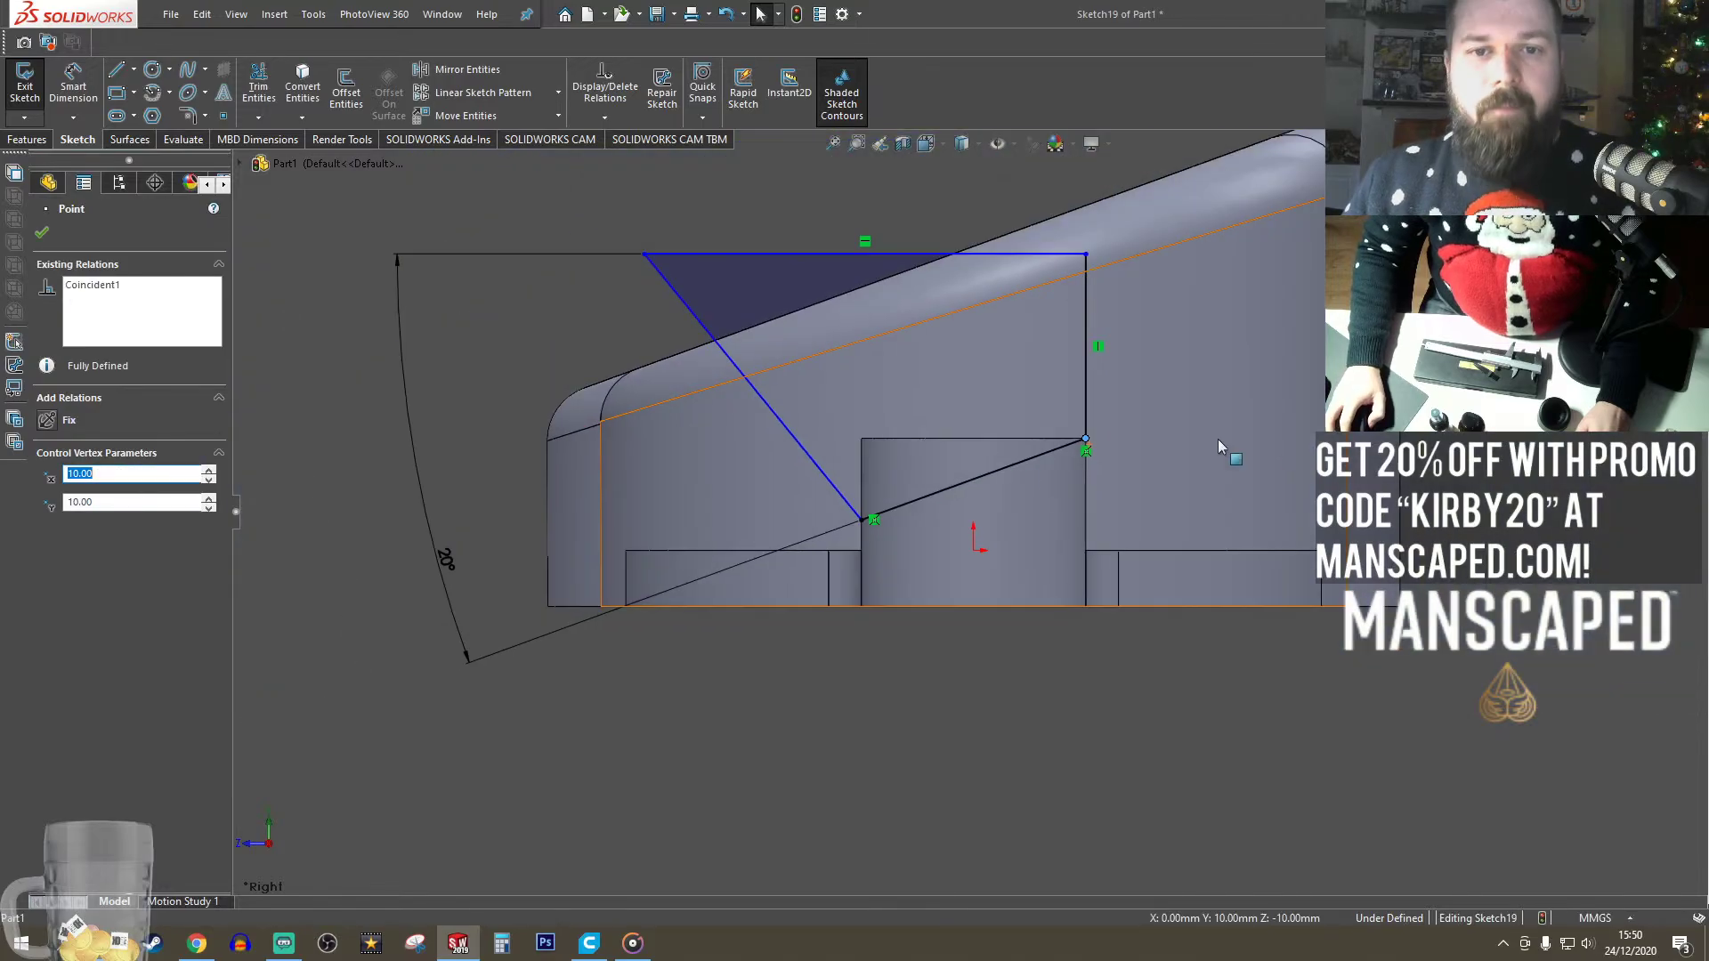
- Cut-extrude the profile 169 mm toward the post, limiting the feature scope to the tabbed disc body
{"action": "left_click", "coordinate": [20, 135]}
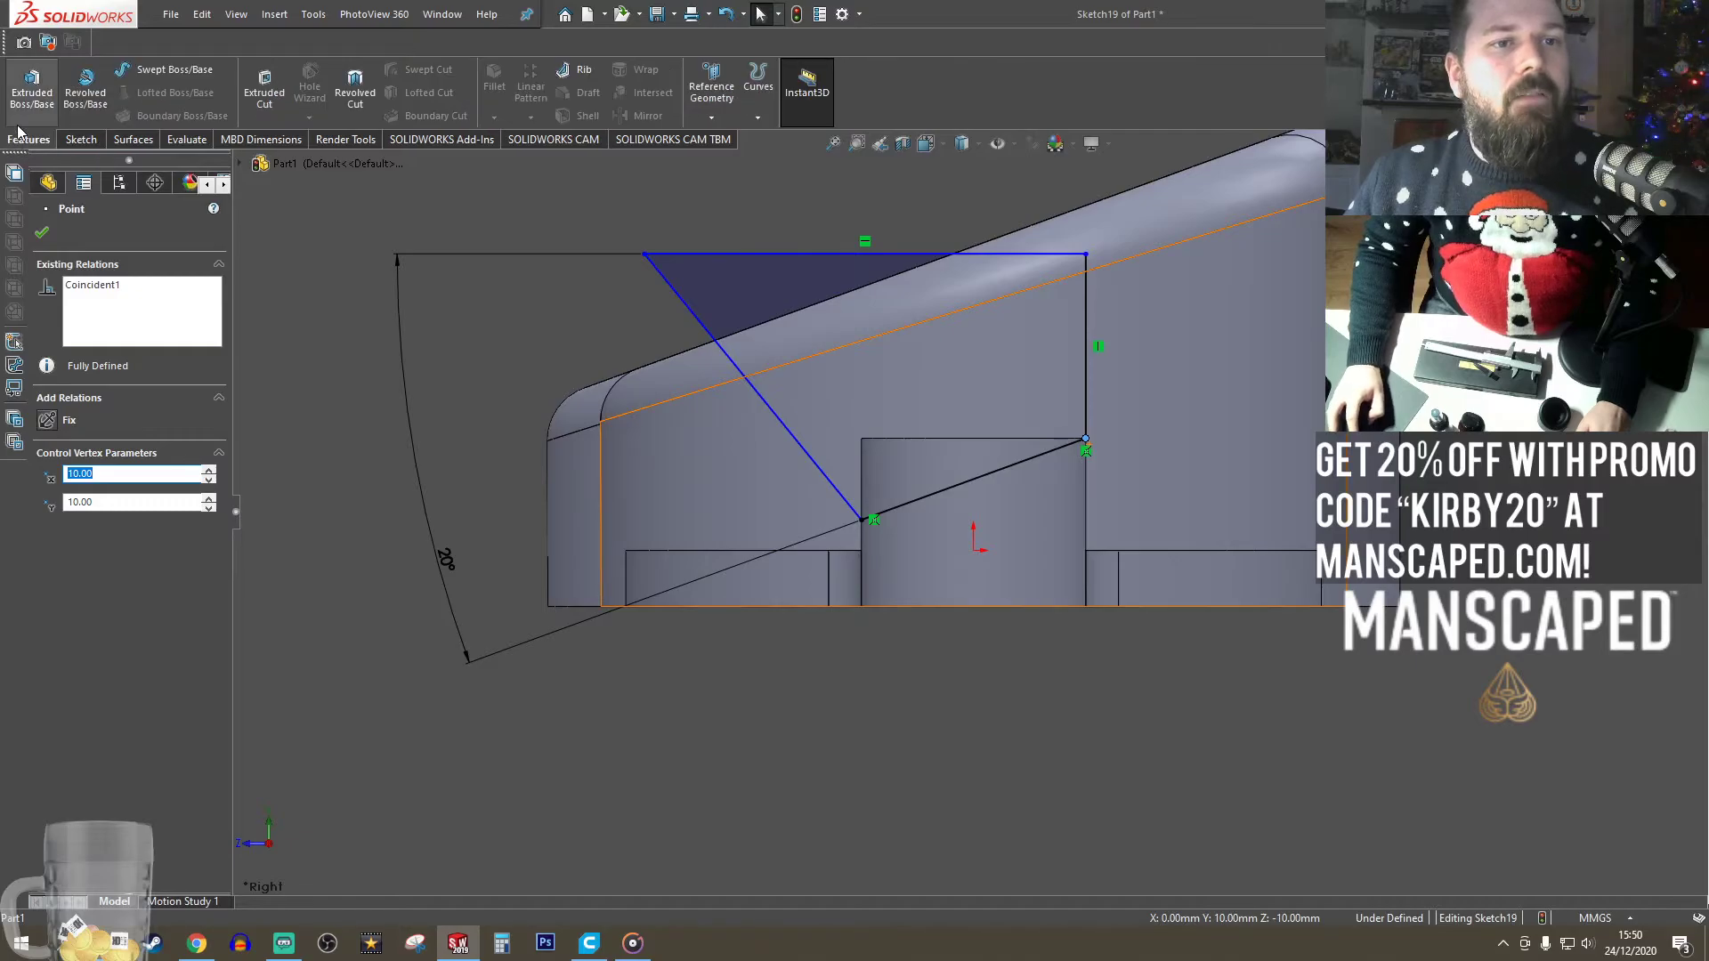
{"action": "left_click", "coordinate": [264, 89]}
{"action": "scroll", "coordinate": [1153, 545], "scroll_direction": "up", "scroll_amount": 3}
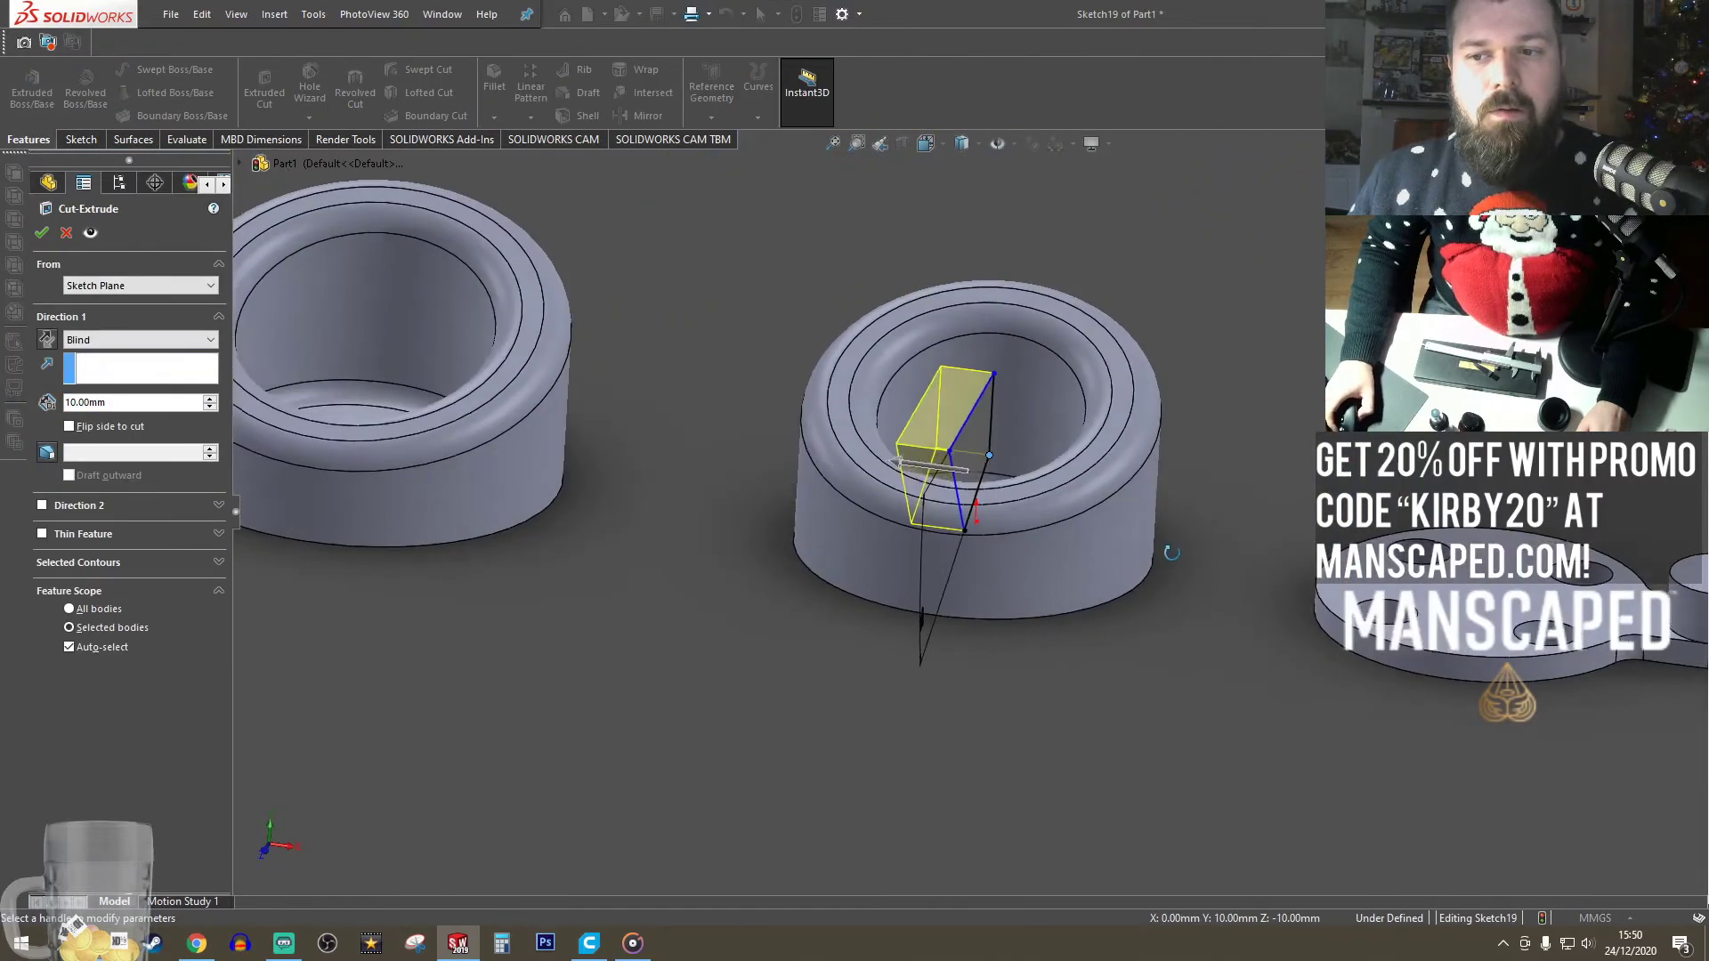
{"action": "scroll", "coordinate": [953, 496], "scroll_direction": "up", "scroll_amount": 1}
{"action": "left_click_drag", "start_coordinate": [908, 474], "coordinate": [1516, 637]}
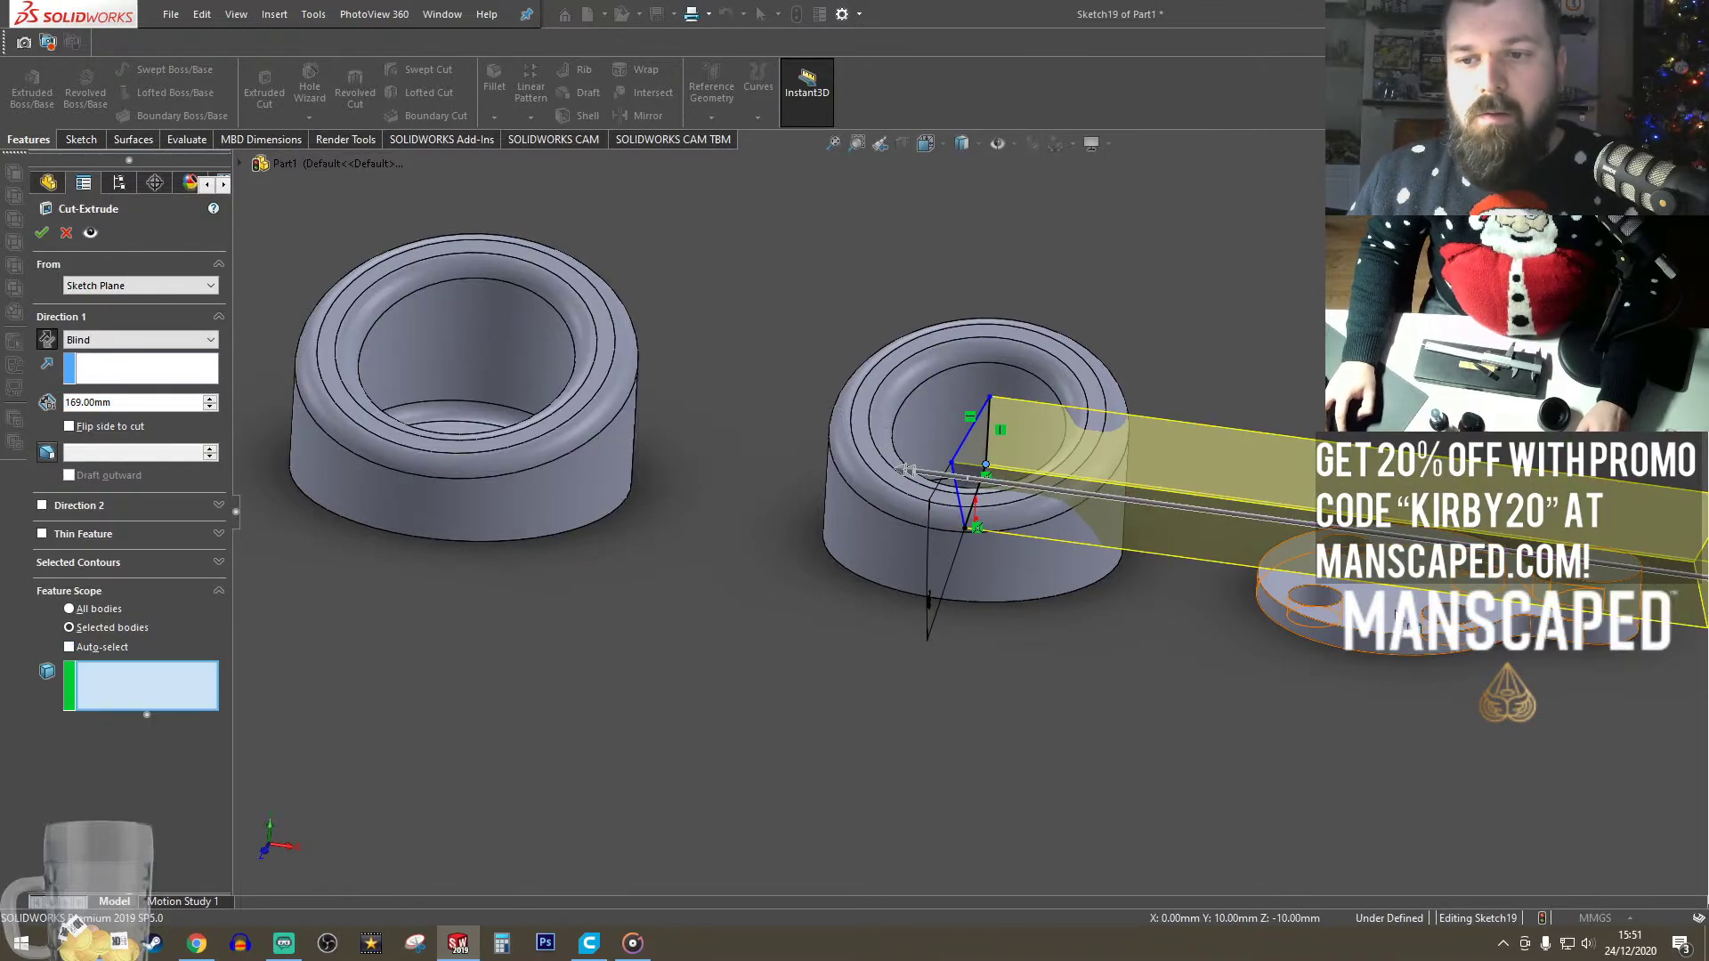
{"action": "left_click", "coordinate": [1398, 616]}
{"action": "left_click", "coordinate": [42, 233]}
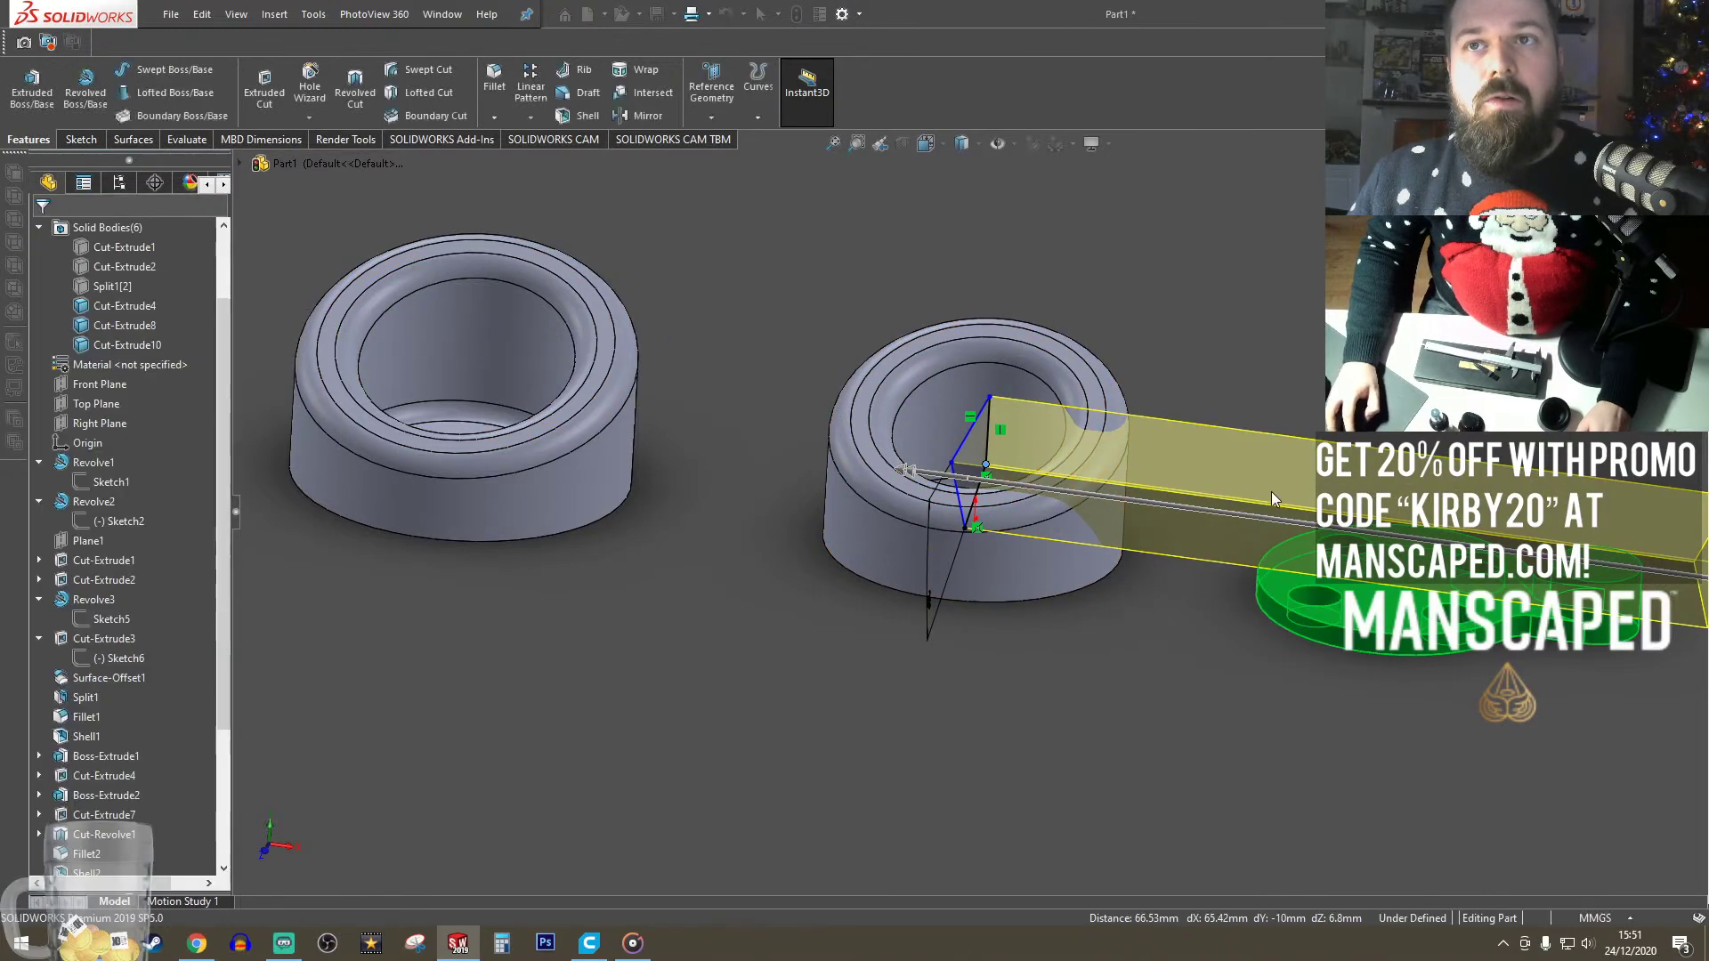
- Fillet the top edge of the sloped post on the tabbed disc with a 2 mm radius
{"action": "scroll", "coordinate": [1306, 445], "scroll_direction": "up", "scroll_amount": 2}
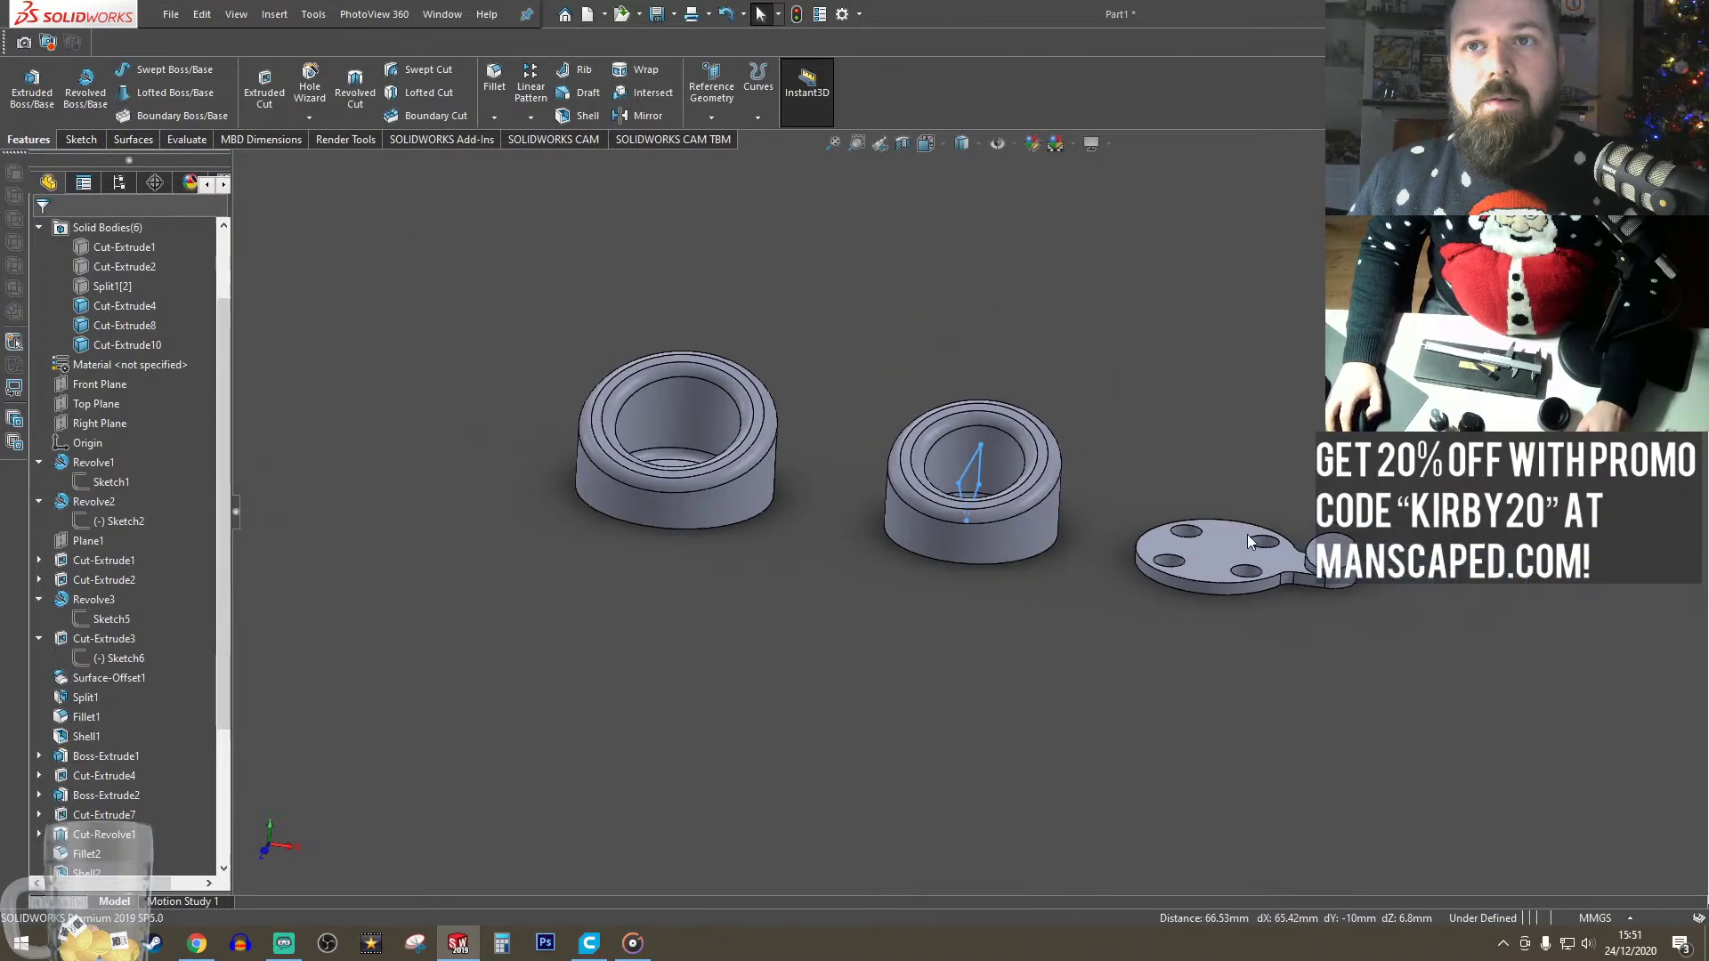
{"action": "scroll", "coordinate": [1247, 534], "scroll_direction": "down", "scroll_amount": 6}
{"action": "scroll", "coordinate": [1022, 533], "scroll_direction": "down", "scroll_amount": 1}
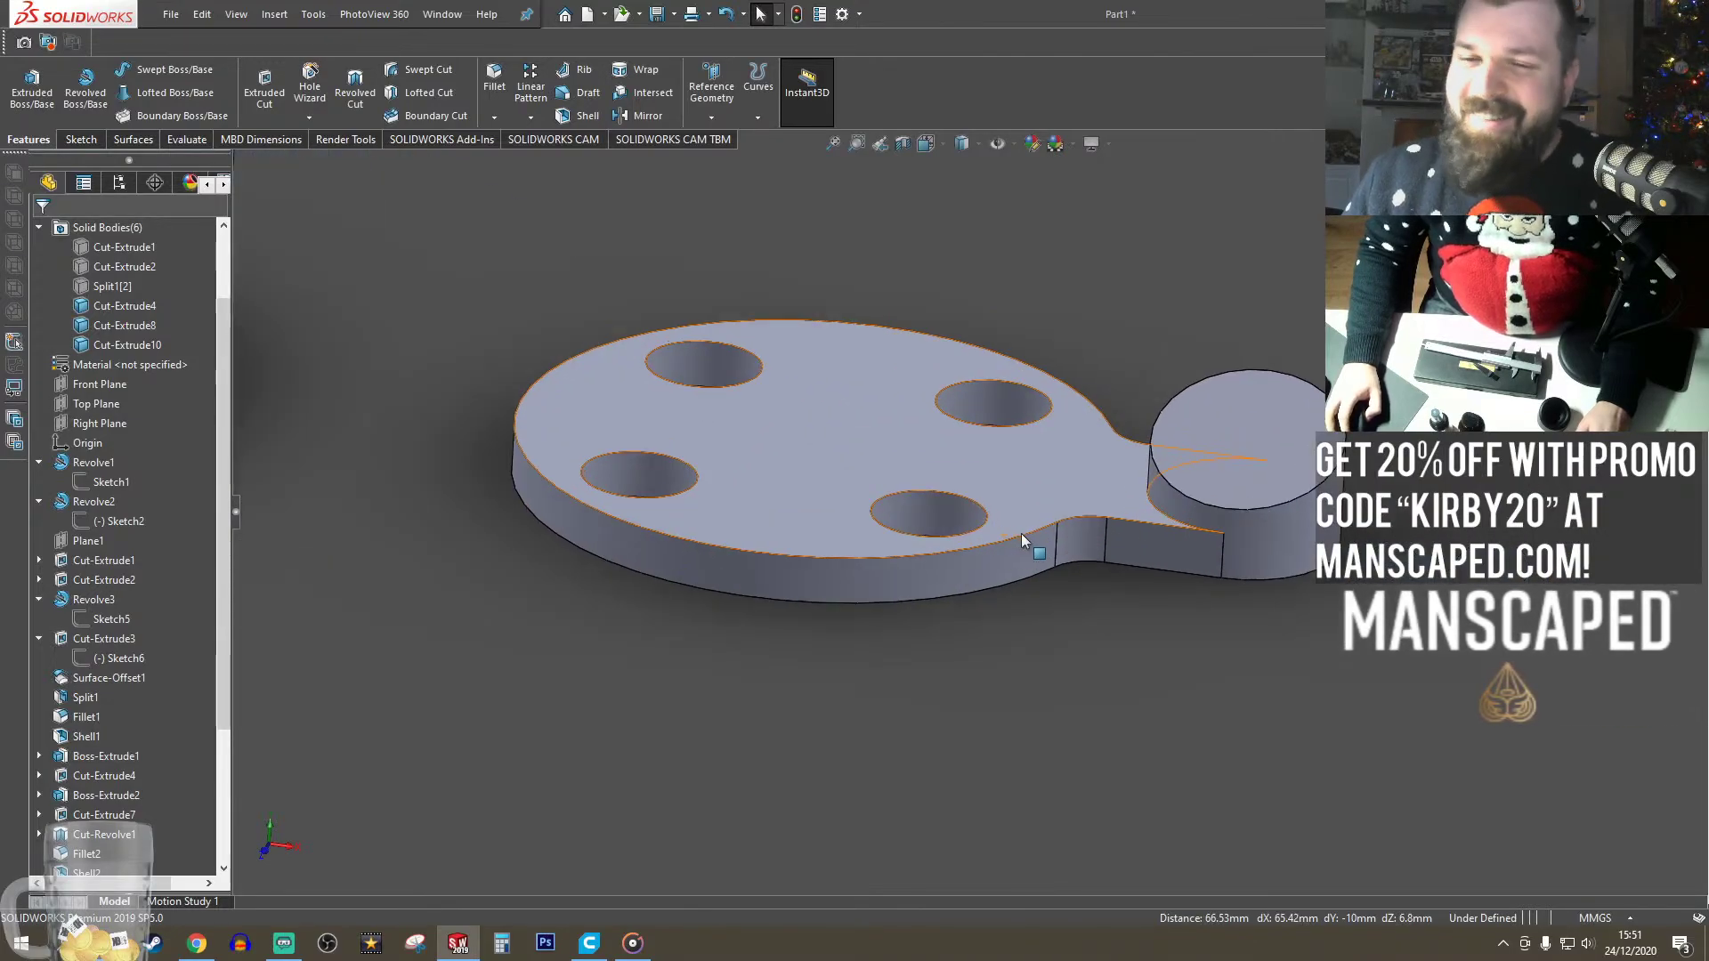
{"action": "scroll", "coordinate": [1237, 534], "scroll_direction": "up", "scroll_amount": 3}
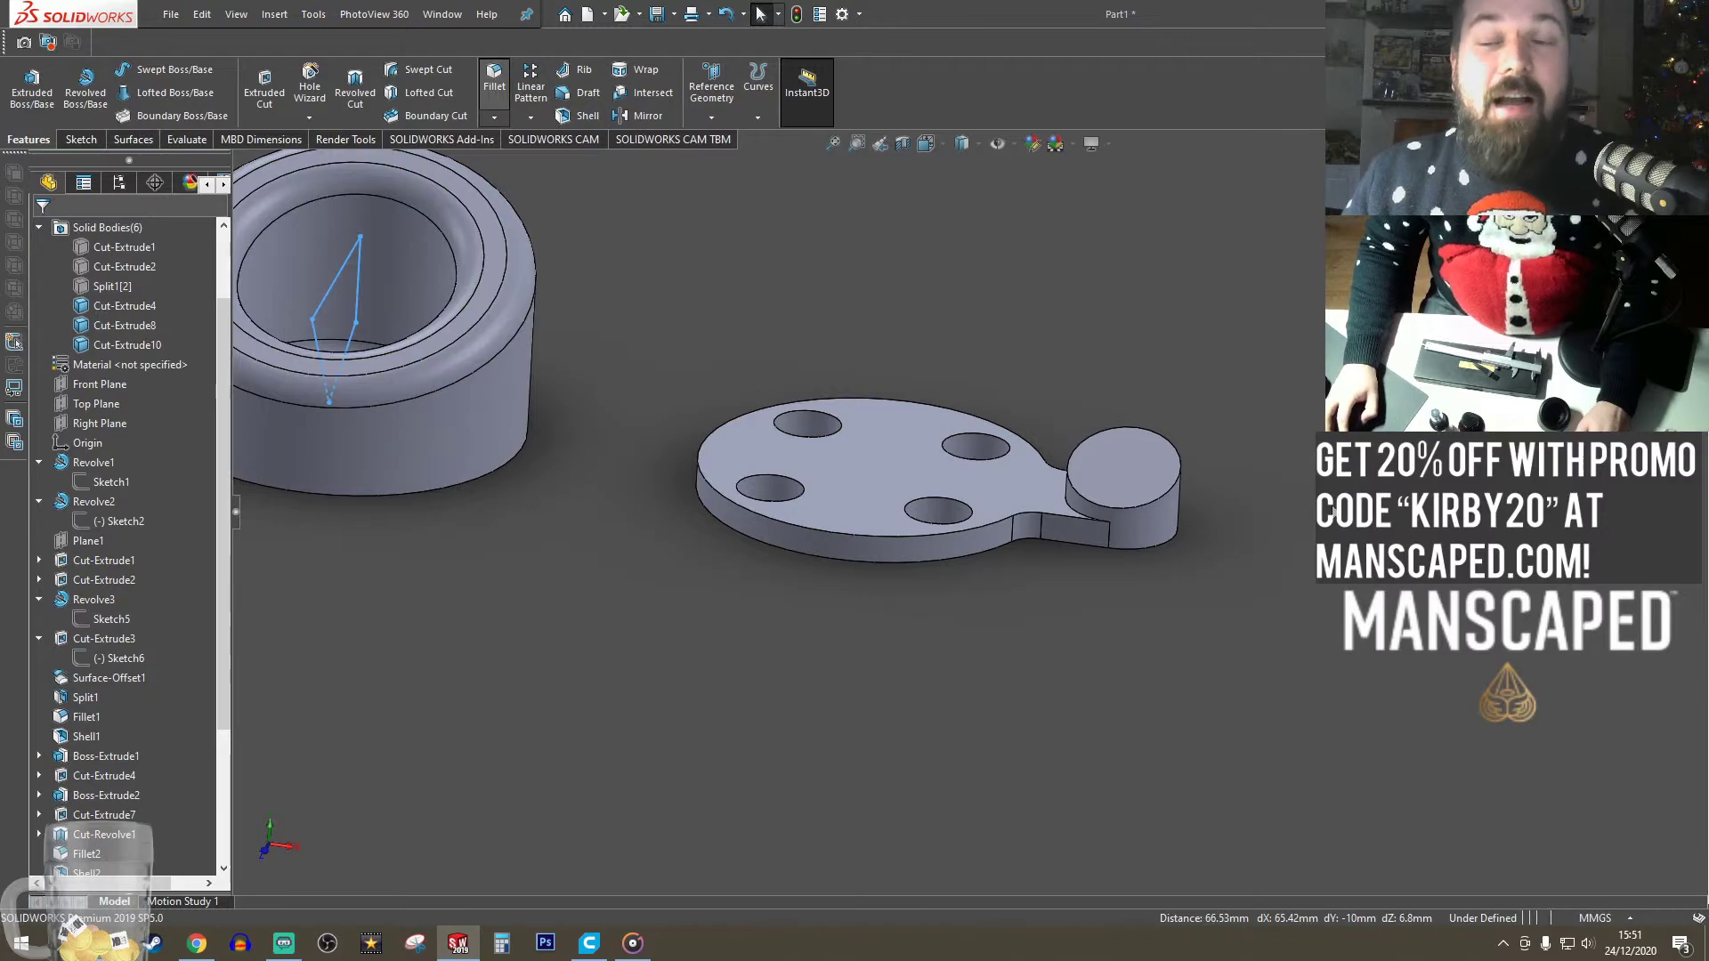
{"action": "left_click", "coordinate": [494, 80]}
{"action": "left_click", "coordinate": [1140, 507]}
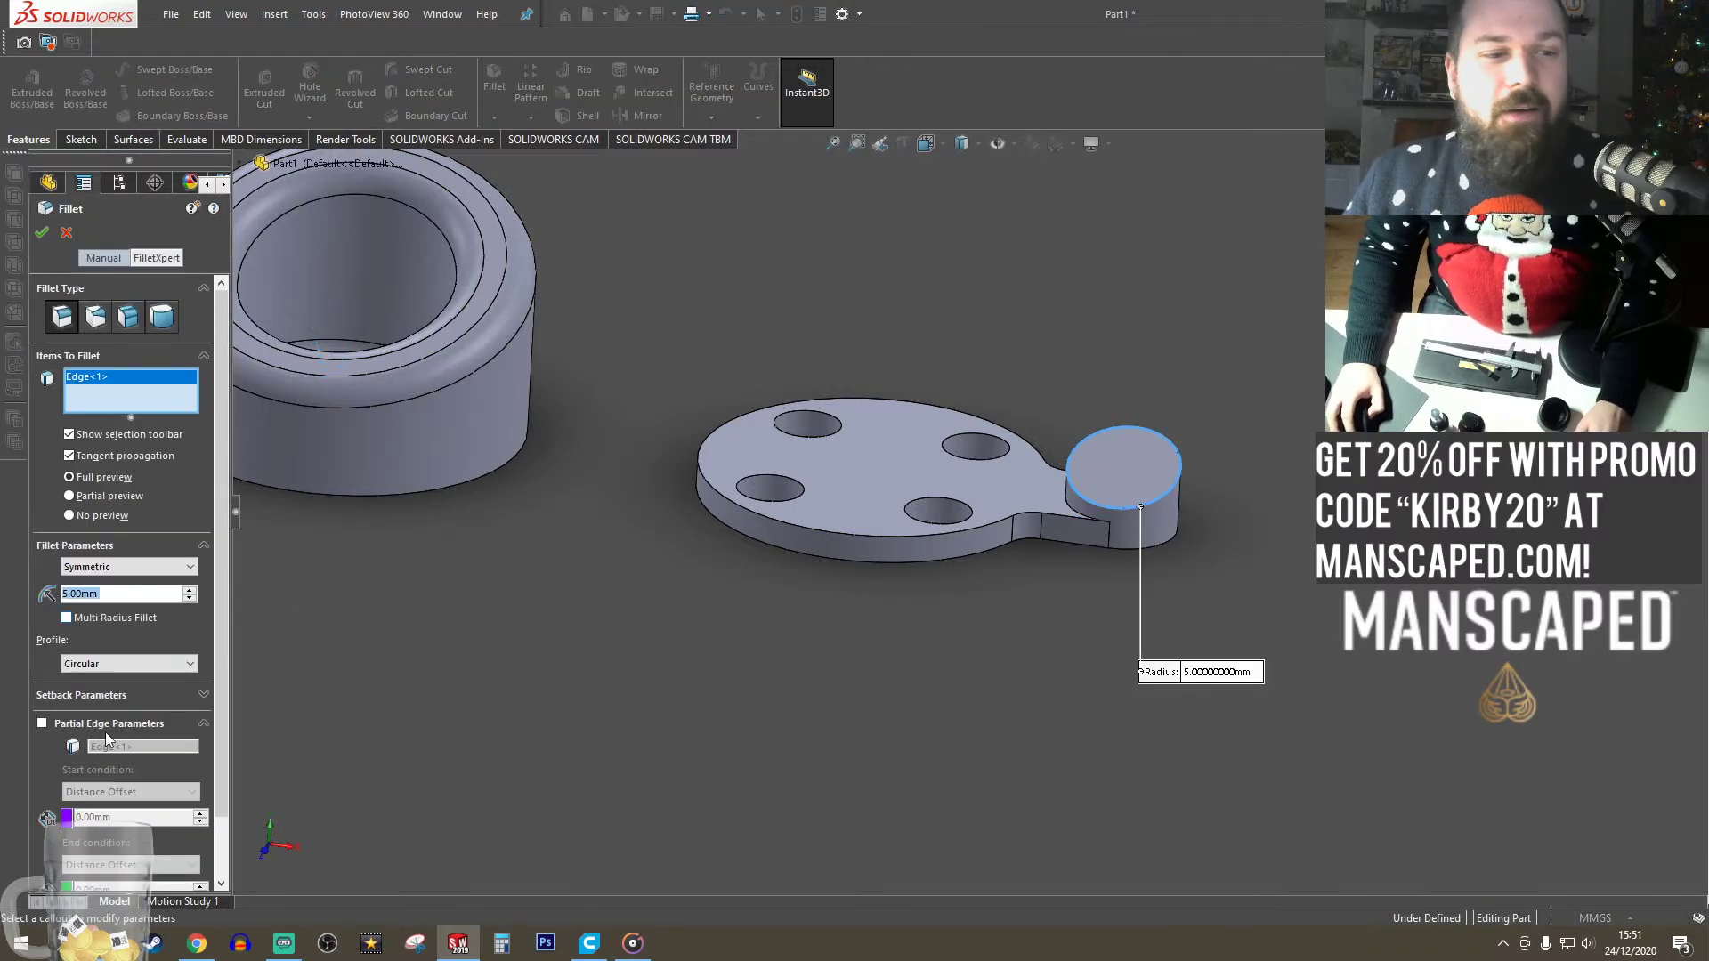
{"action": "middle_click_drag", "start_coordinate": [1228, 500], "coordinate": [1065, 621]}
{"action": "left_click_drag", "start_coordinate": [127, 597], "coordinate": [55, 600]}
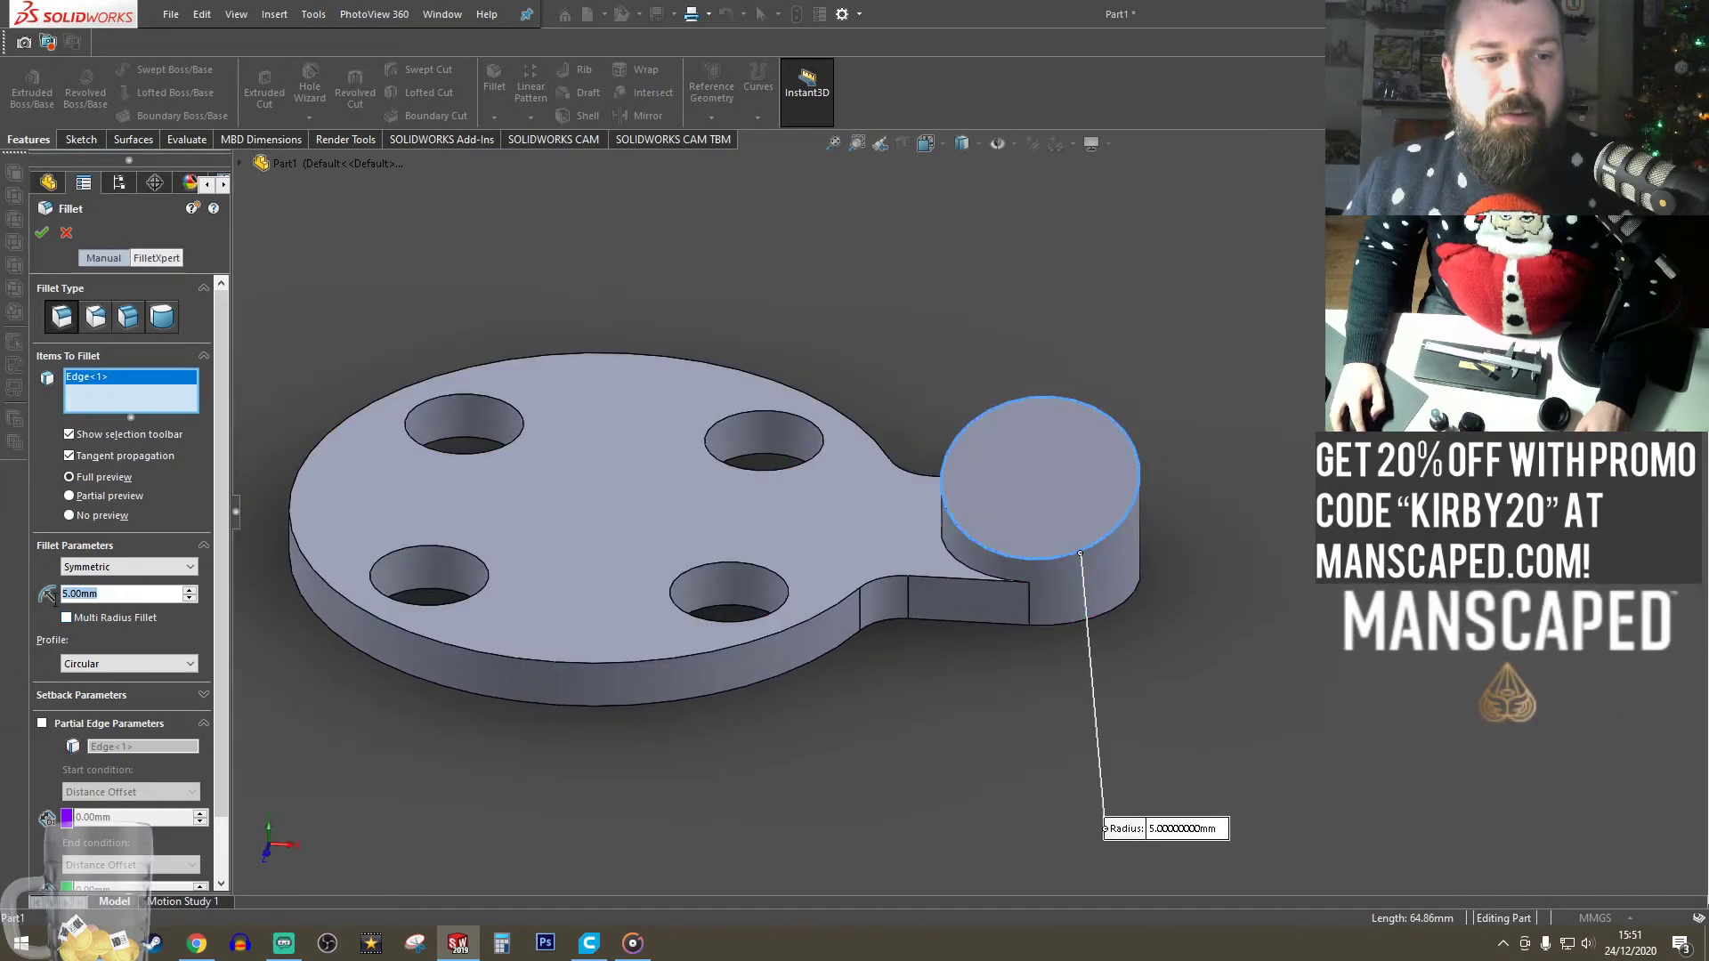
{"action": "type", "text": "2"}
{"action": "key", "text": "Return"}
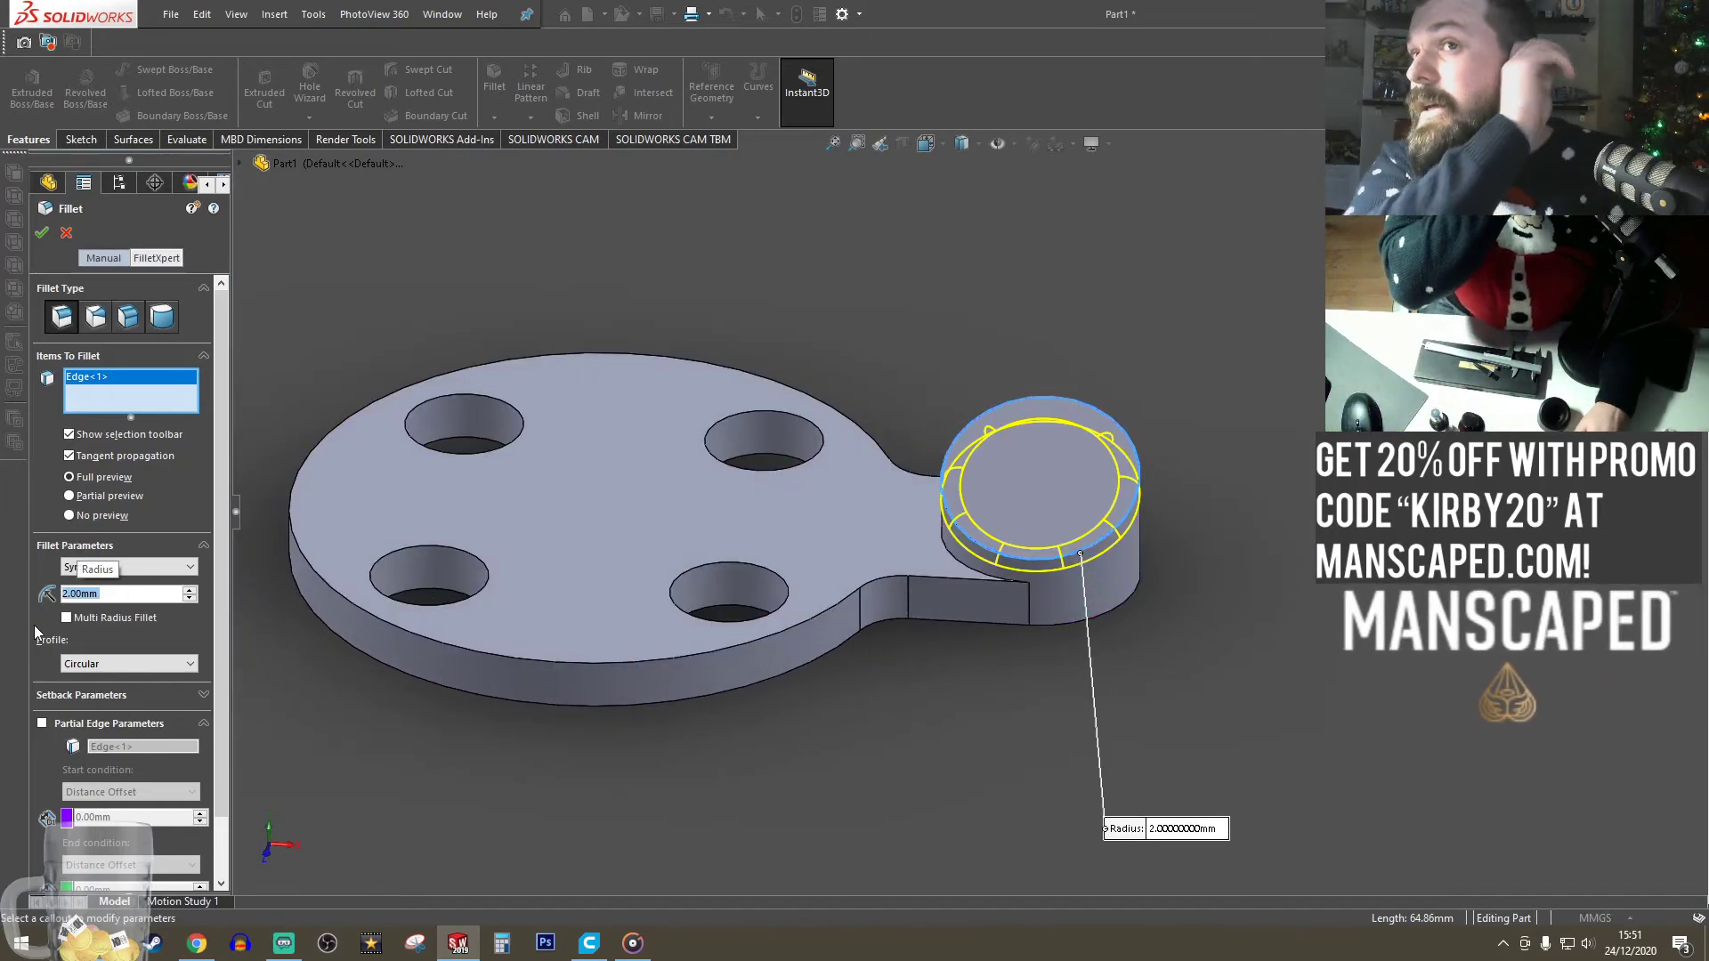
{"action": "left_click", "coordinate": [42, 233]}
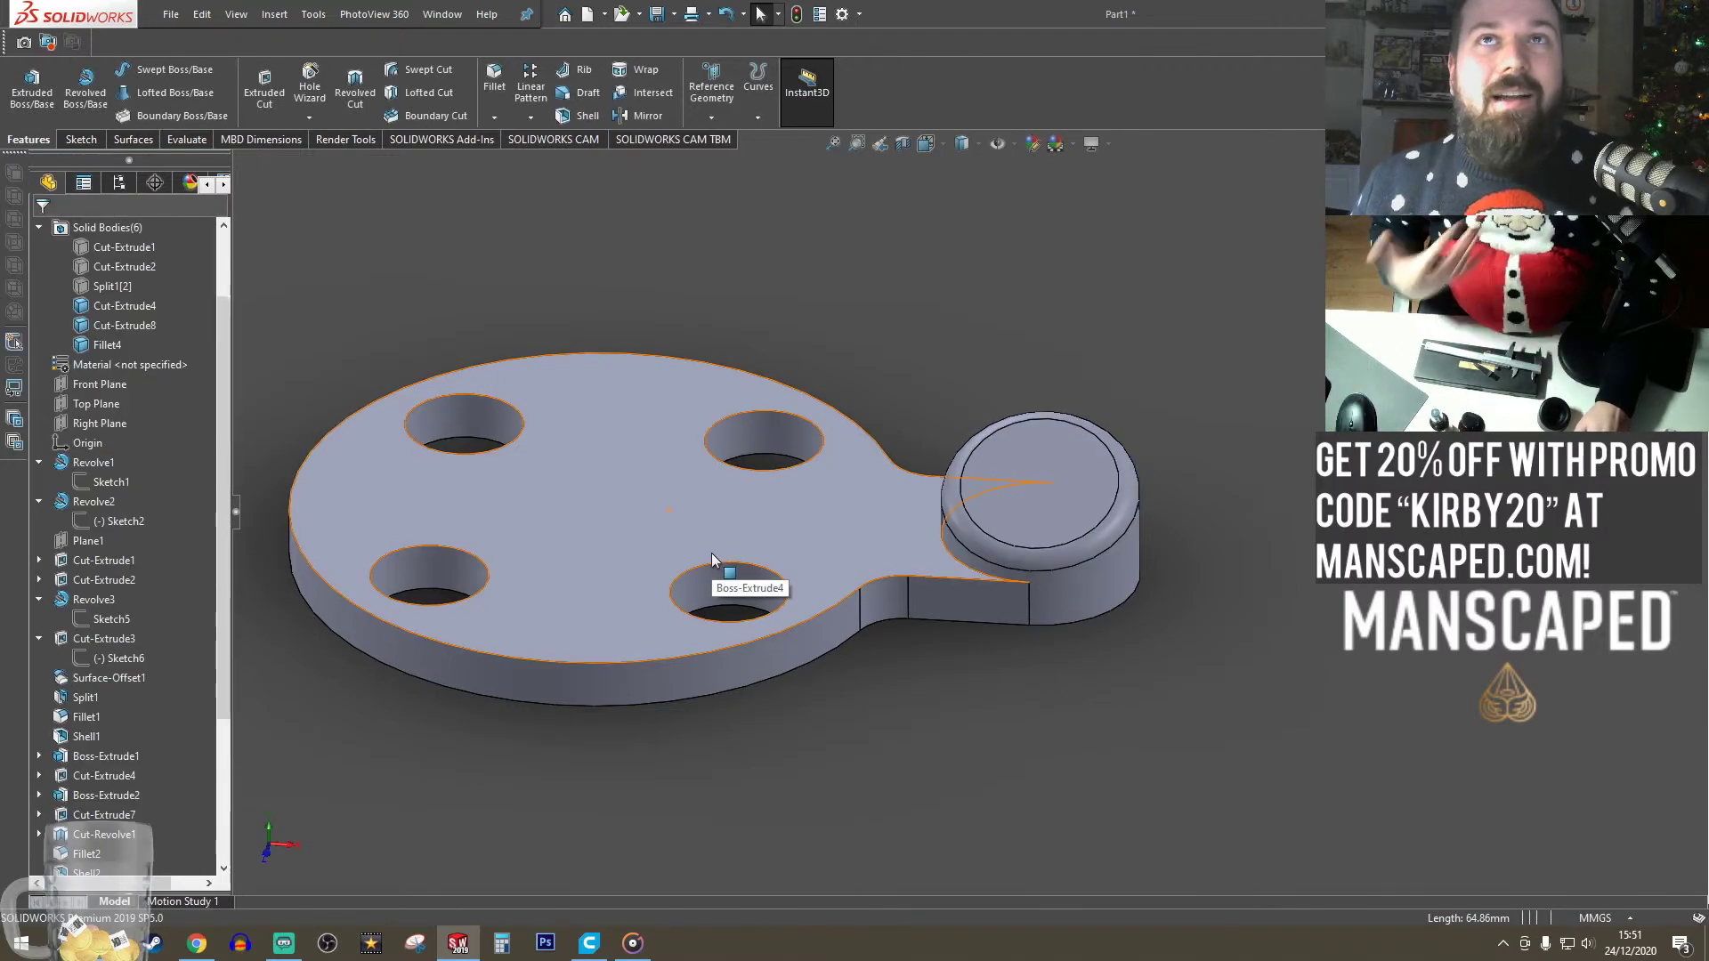
- Start a new sketch on the Front Plane, facing the tabbed disc and its post from the front
{"action": "middle_click_drag", "start_coordinate": [1040, 718], "coordinate": [1119, 760]}
{"action": "left_click", "coordinate": [926, 144]}
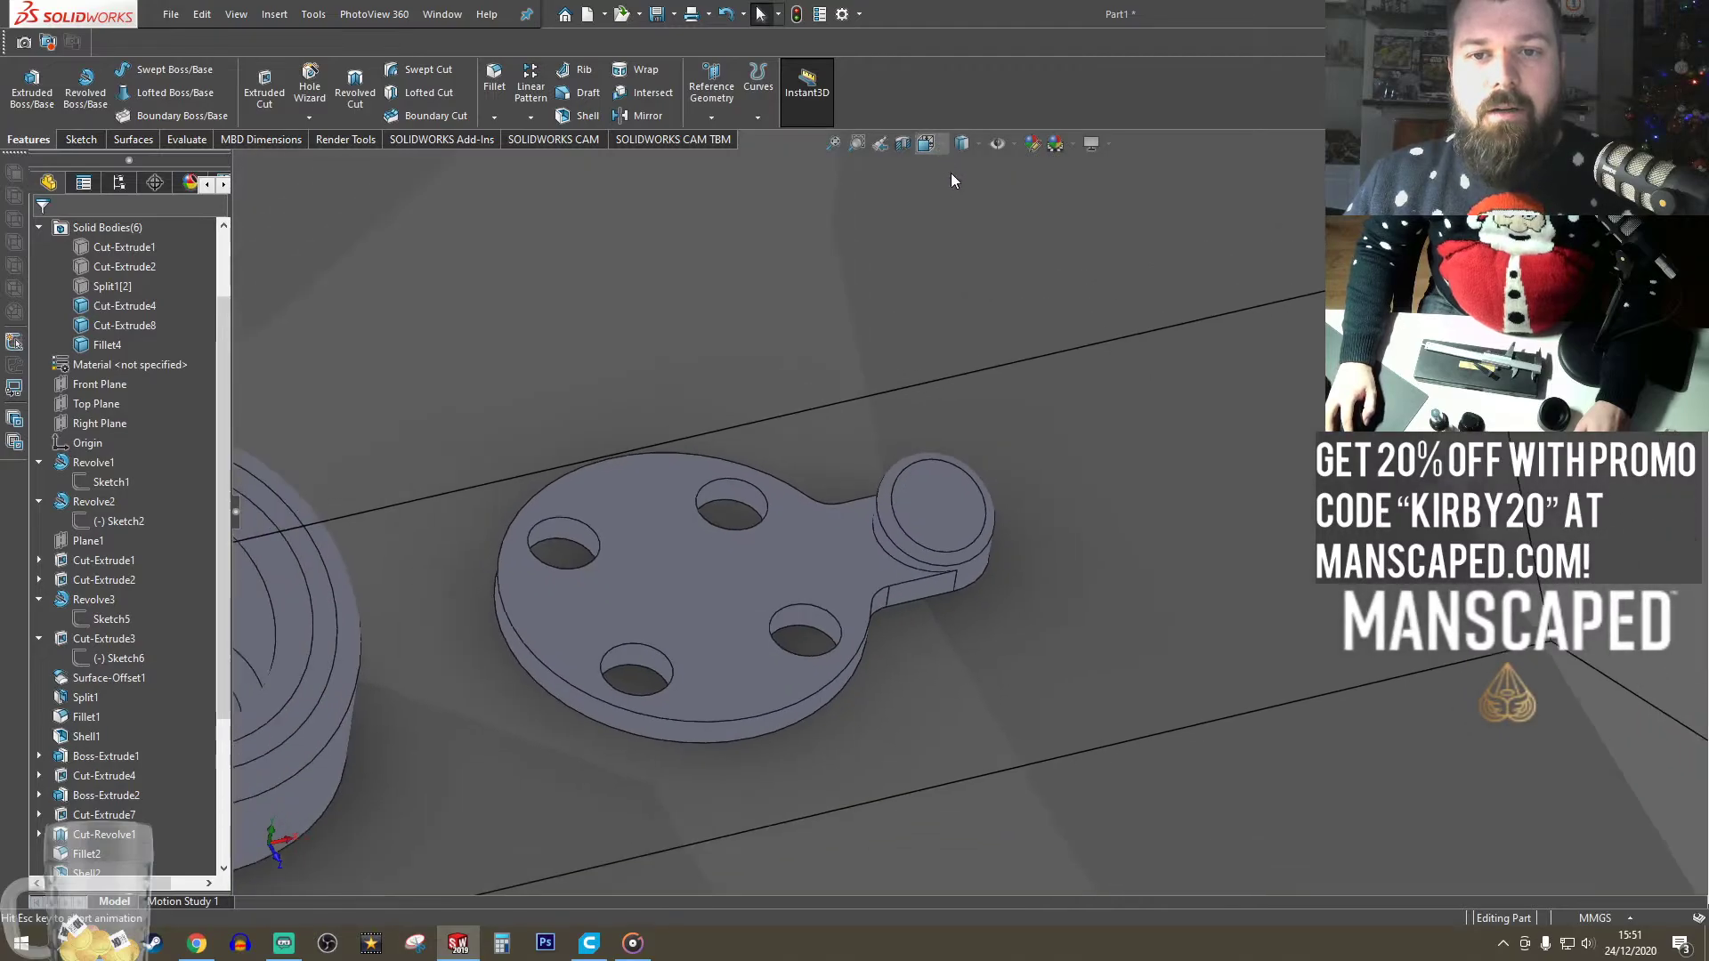
{"action": "left_click", "coordinate": [958, 244]}
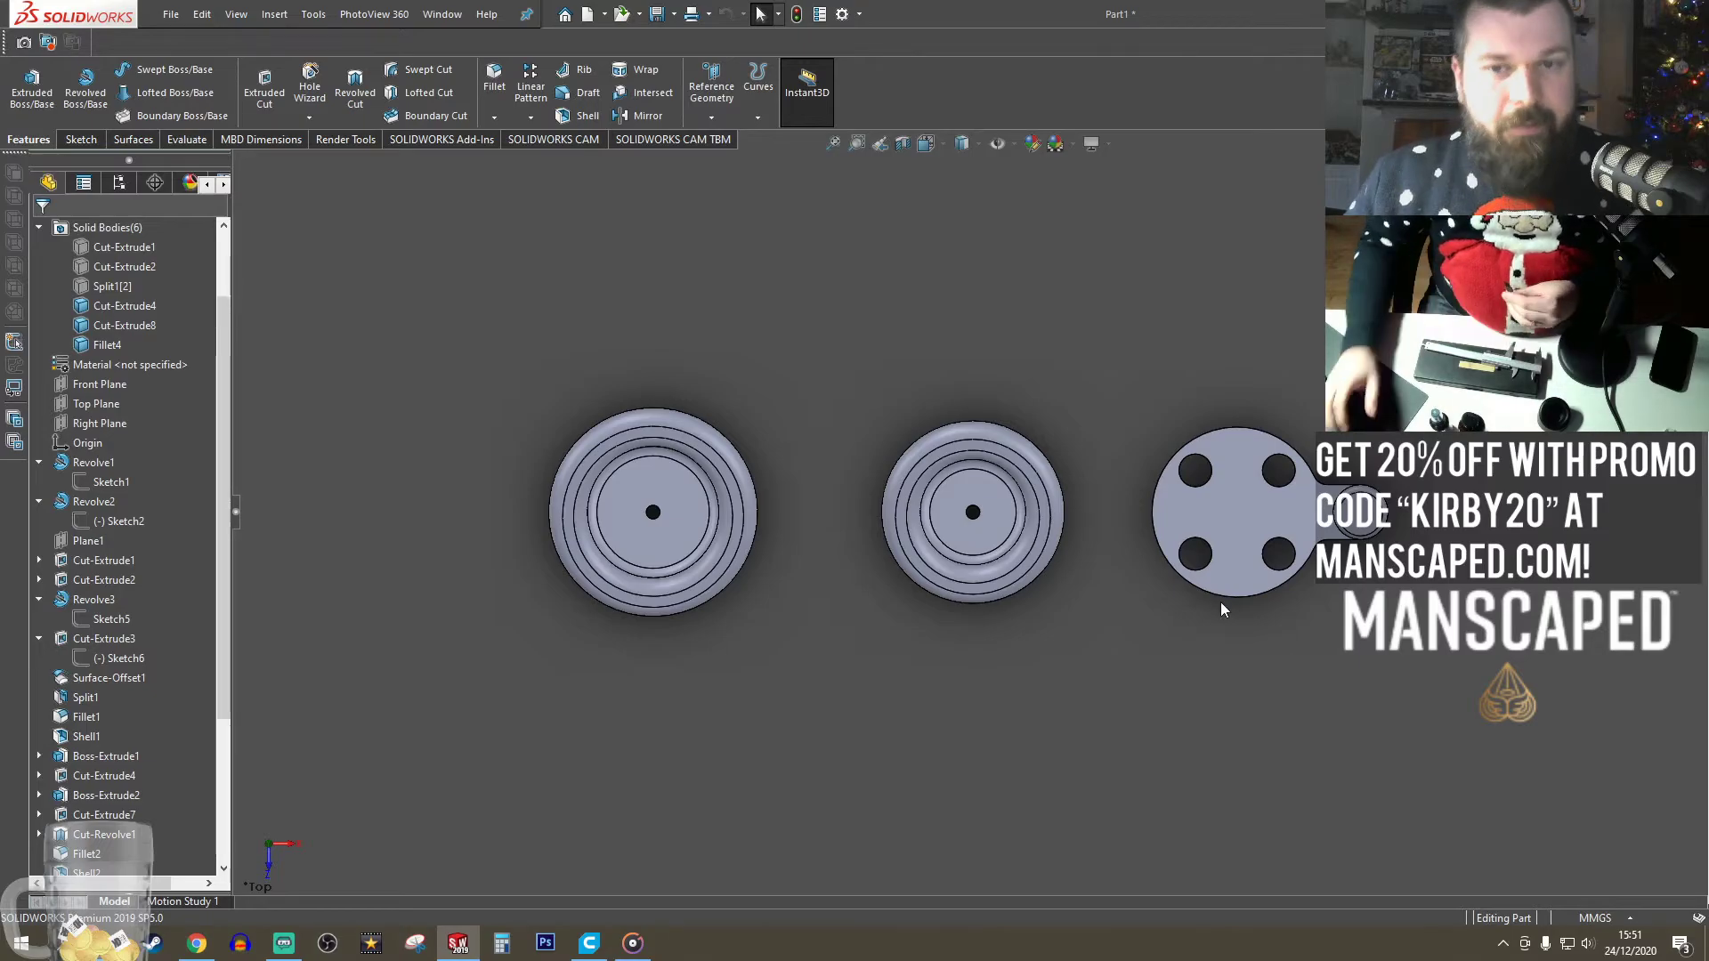
{"action": "left_click", "coordinate": [929, 144]}
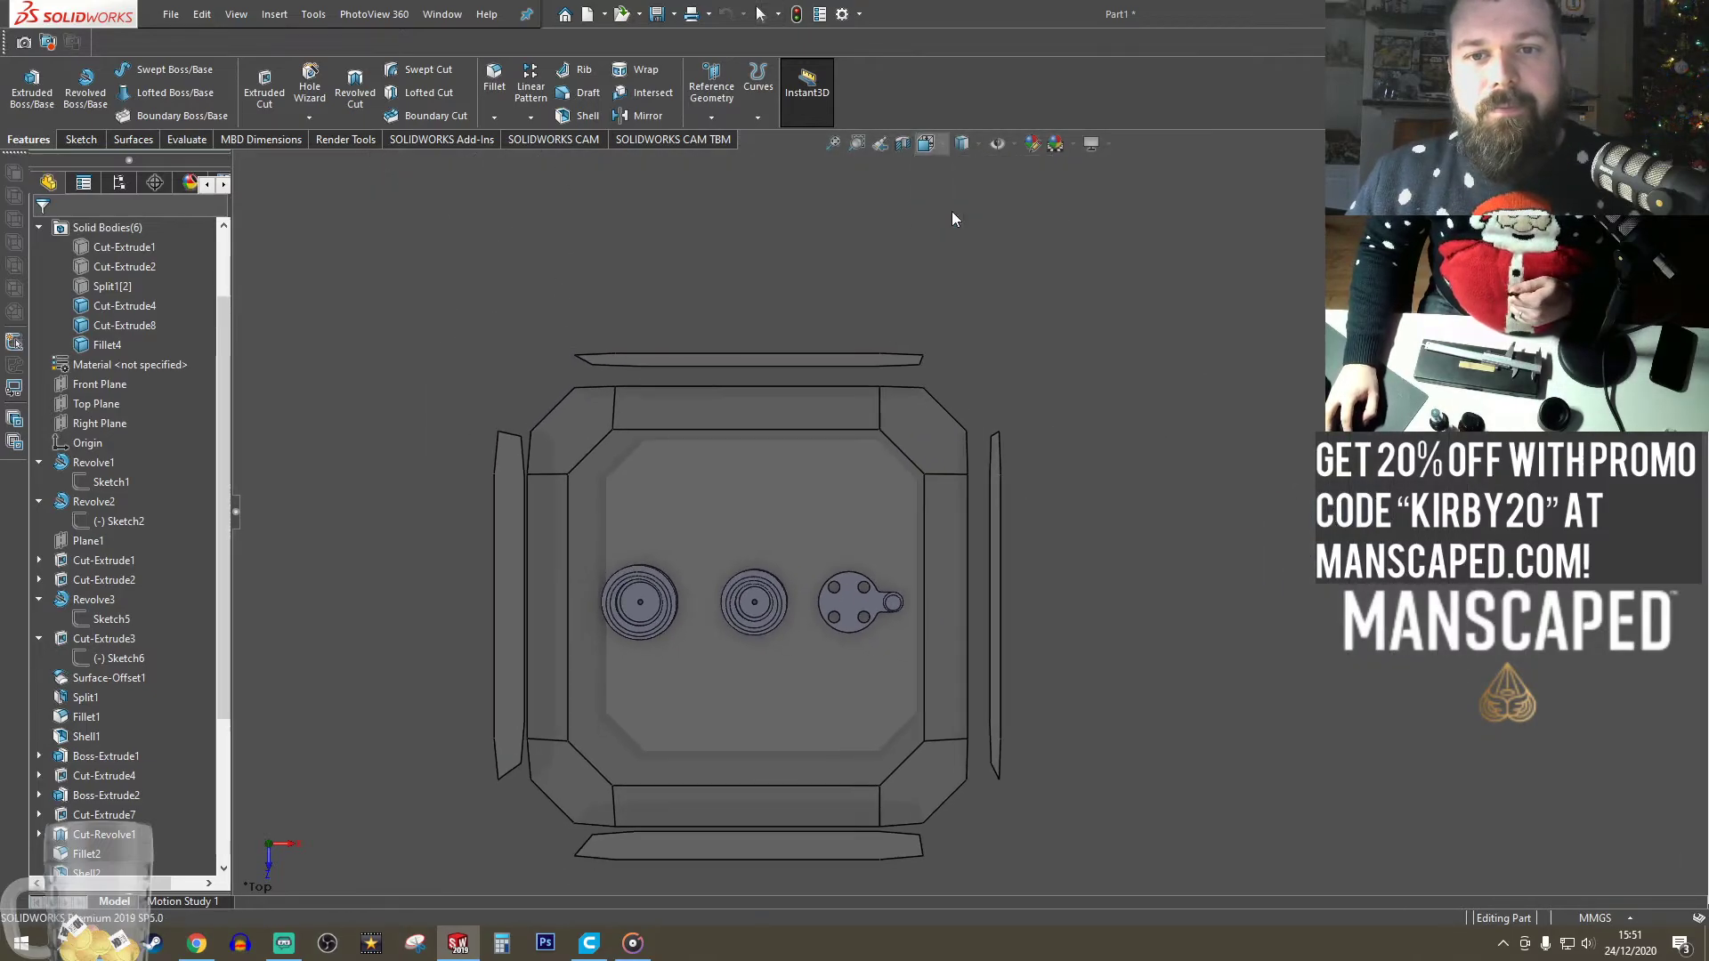
{"action": "left_click", "coordinate": [952, 213]}
{"action": "scroll", "coordinate": [1393, 664], "scroll_direction": "down", "scroll_amount": 6}
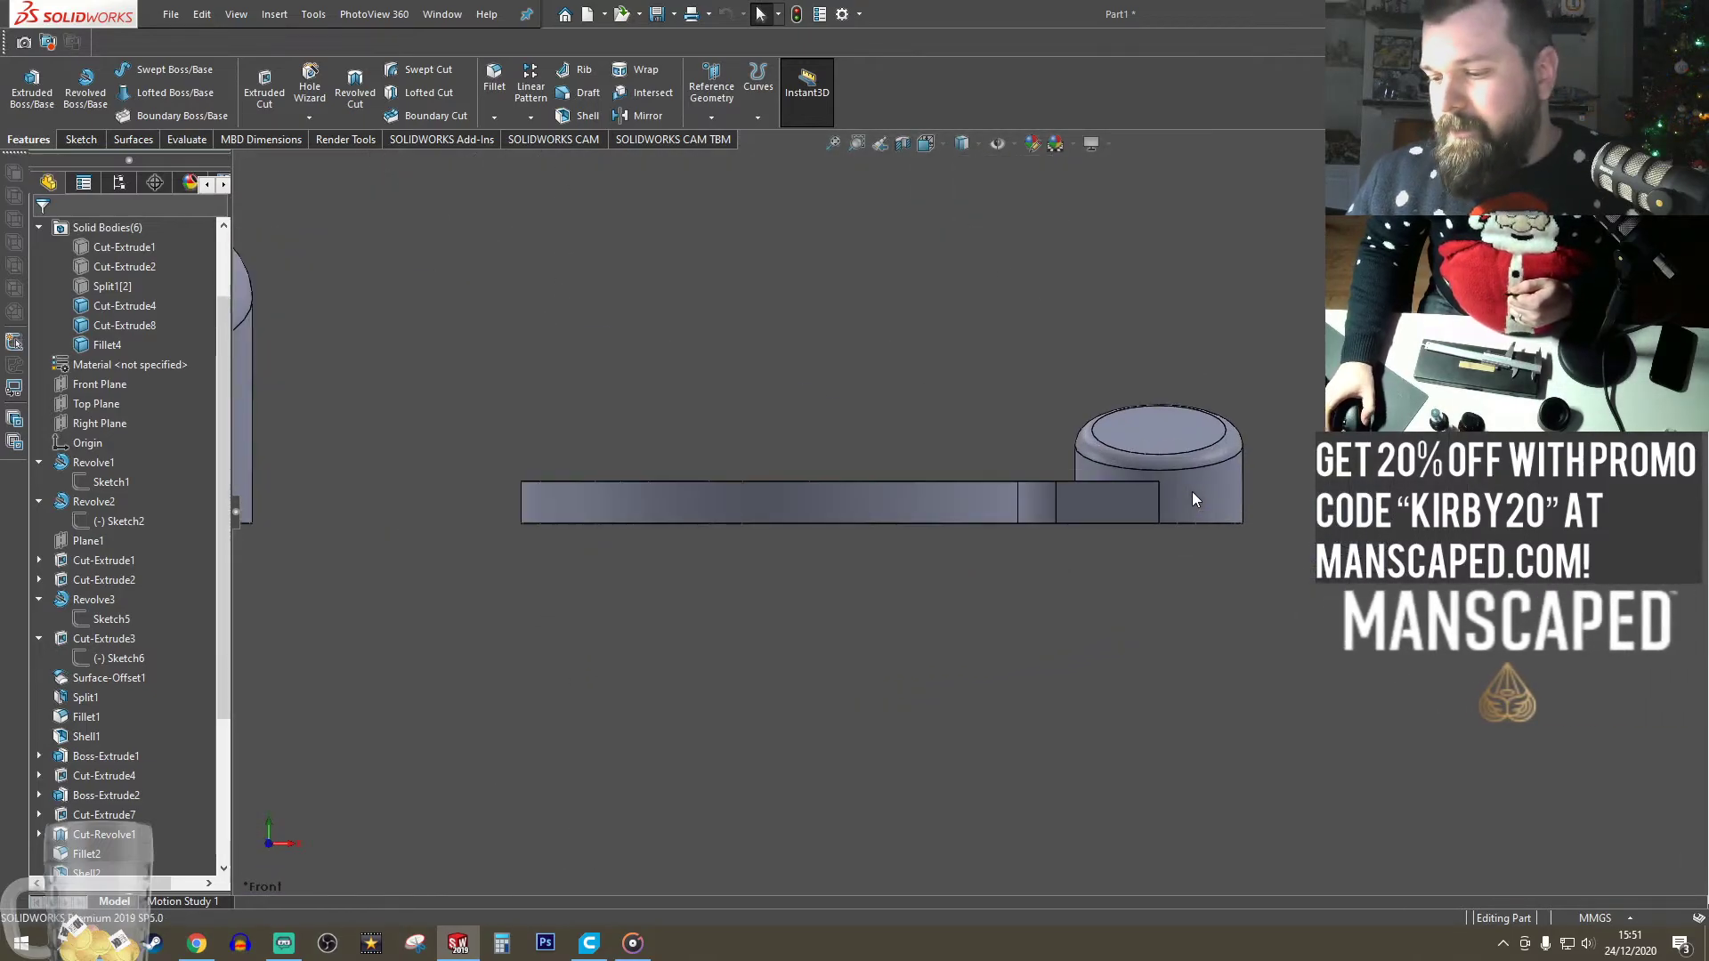
{"action": "scroll", "coordinate": [1172, 477], "scroll_direction": "down", "scroll_amount": 3}
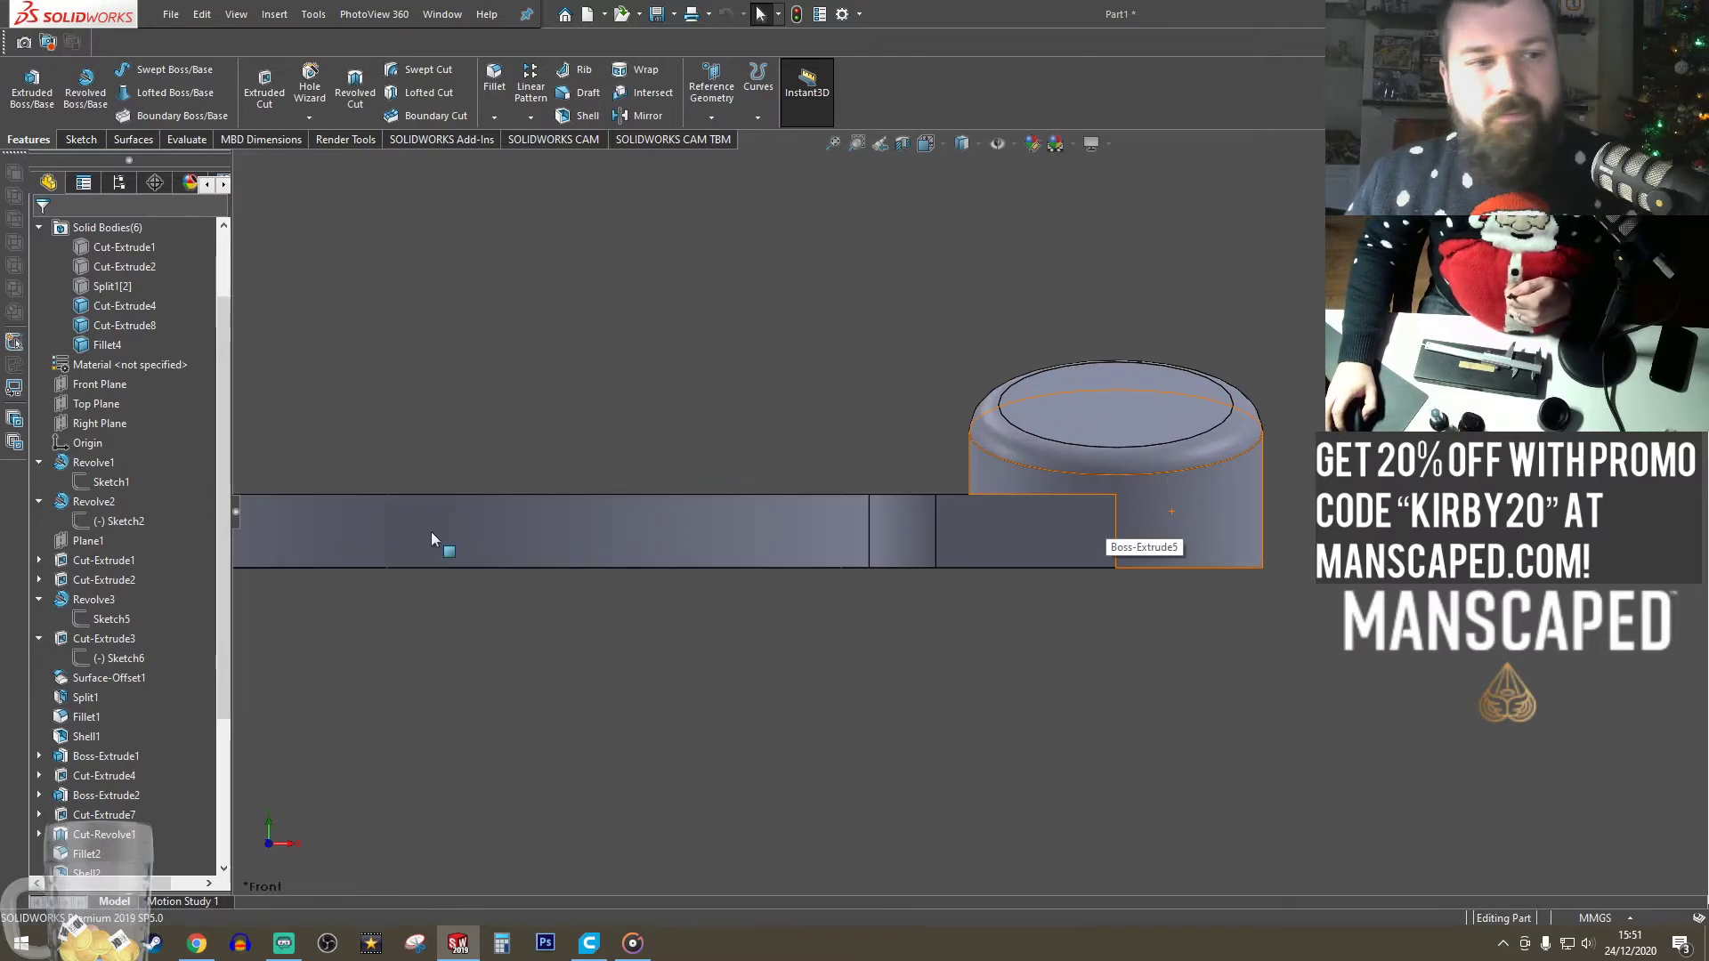
{"action": "left_click", "coordinate": [100, 384]}
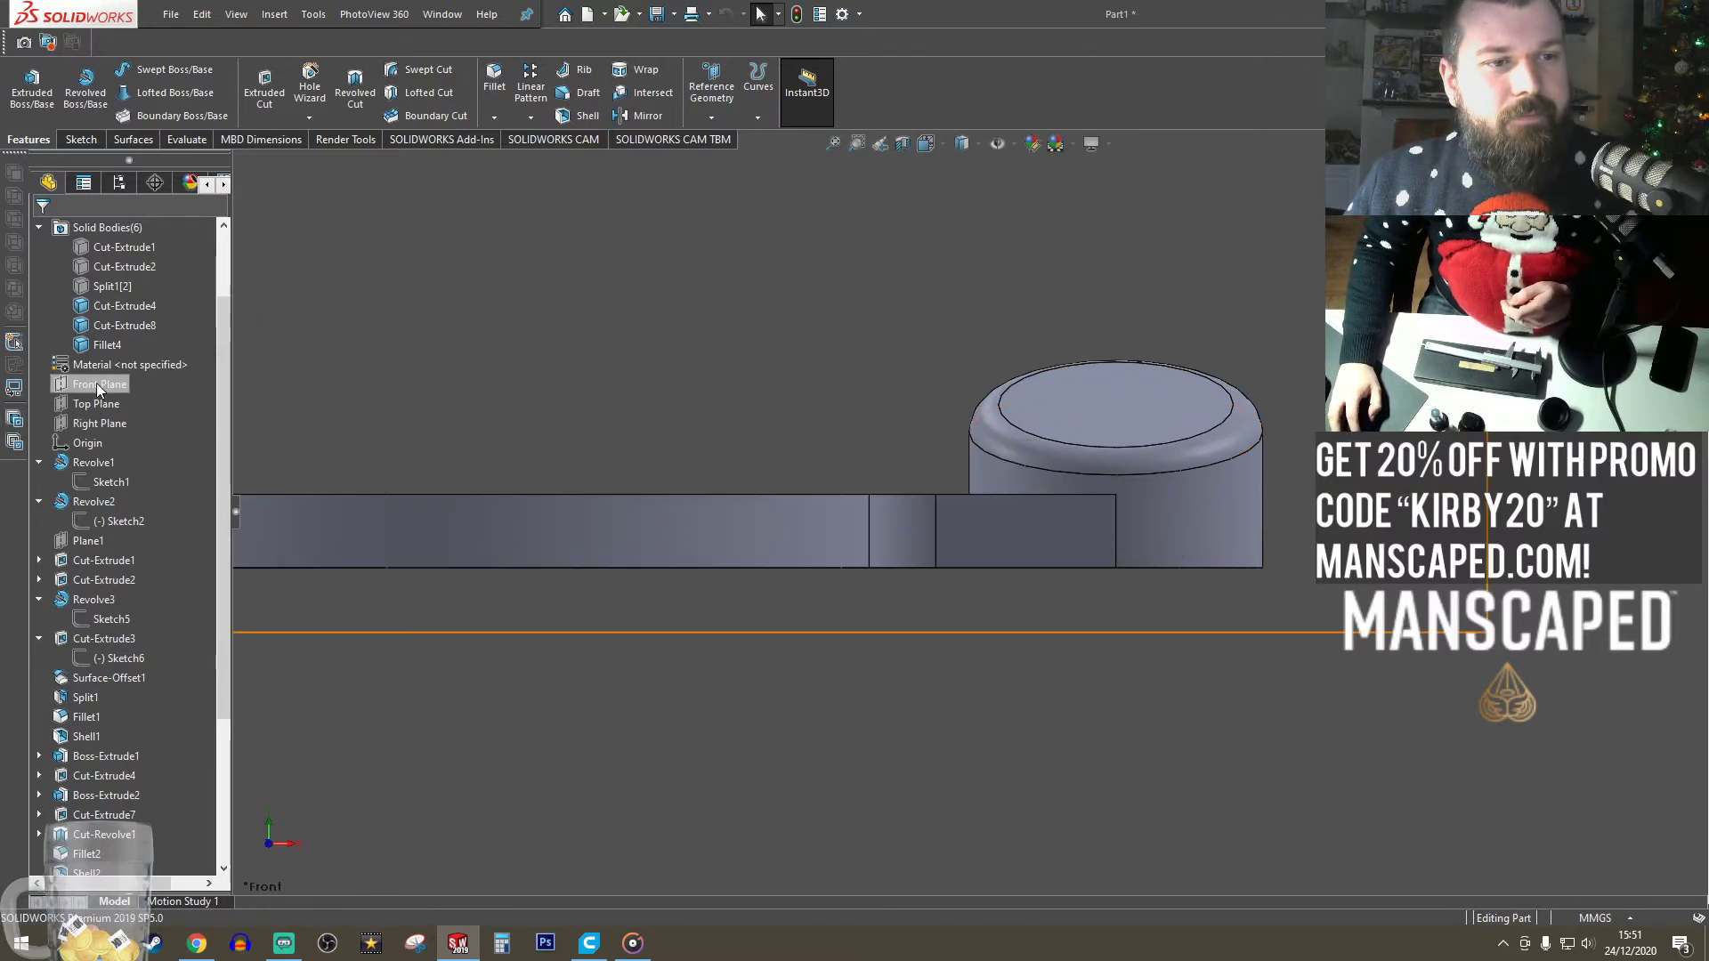
{"action": "left_click", "coordinate": [81, 139]}
{"action": "left_click", "coordinate": [25, 86]}
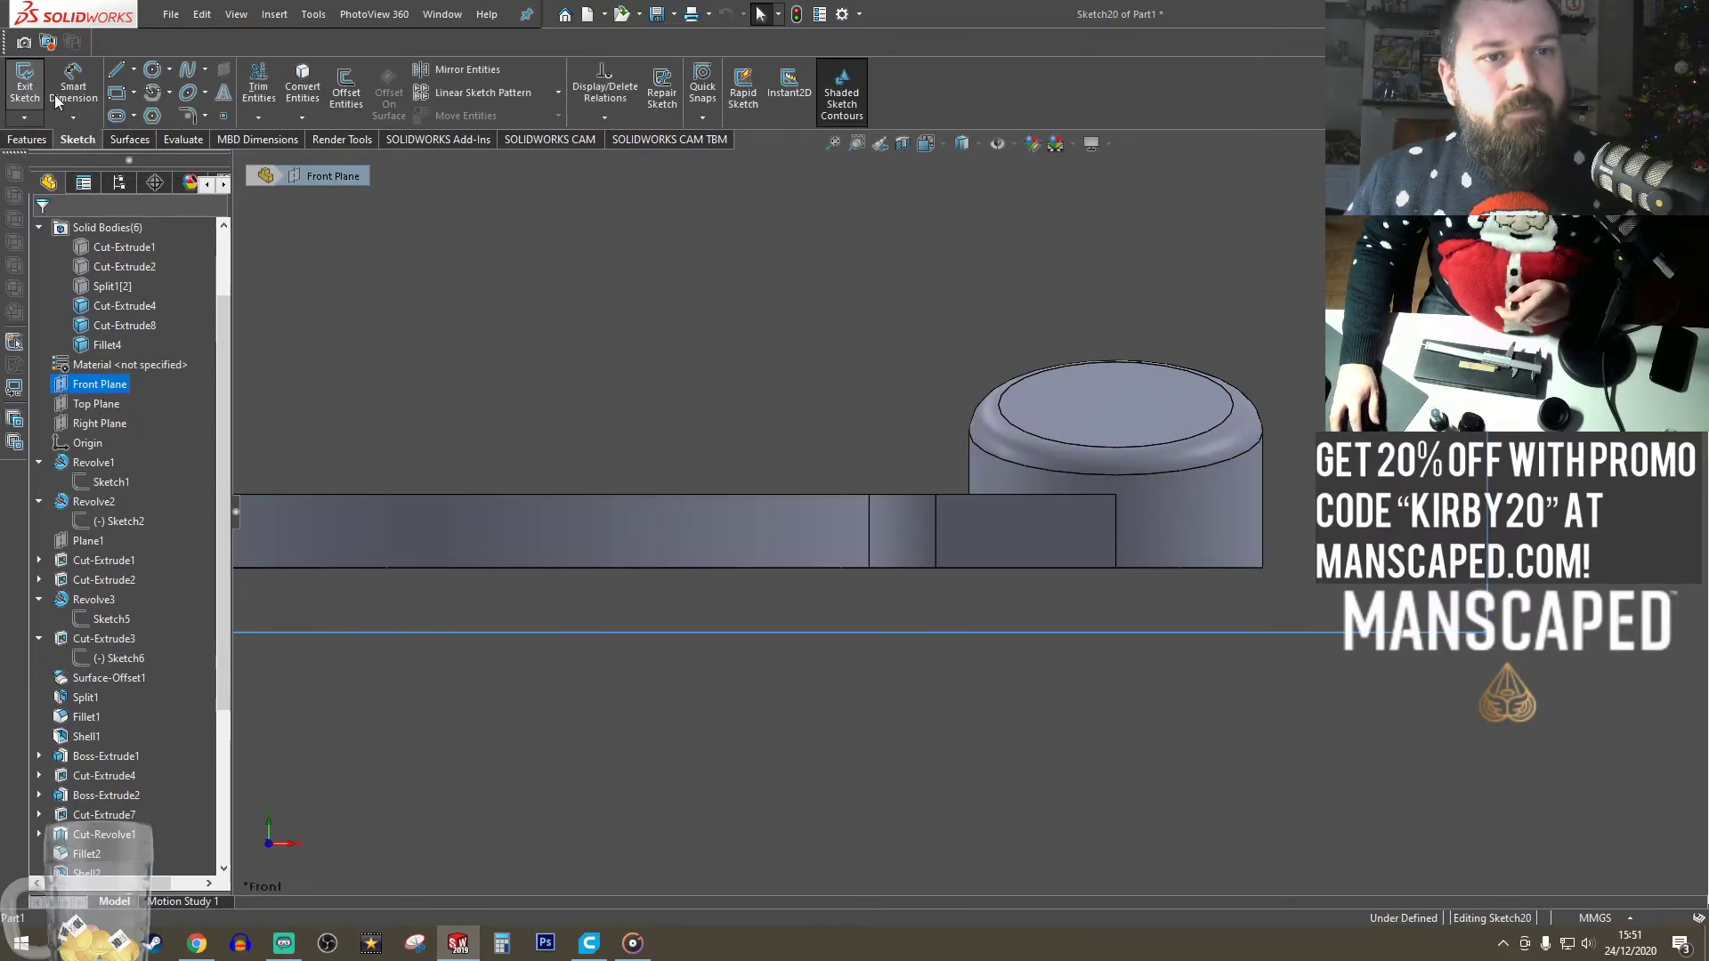
- Sketch a closed four-sided profile from the post's centre line, about 17 mm tall and 5.7 mm wide, with its free side straightened upright
{"action": "left_click", "coordinate": [116, 77]}
{"action": "scroll", "coordinate": [1044, 562], "scroll_direction": "down", "scroll_amount": 2}
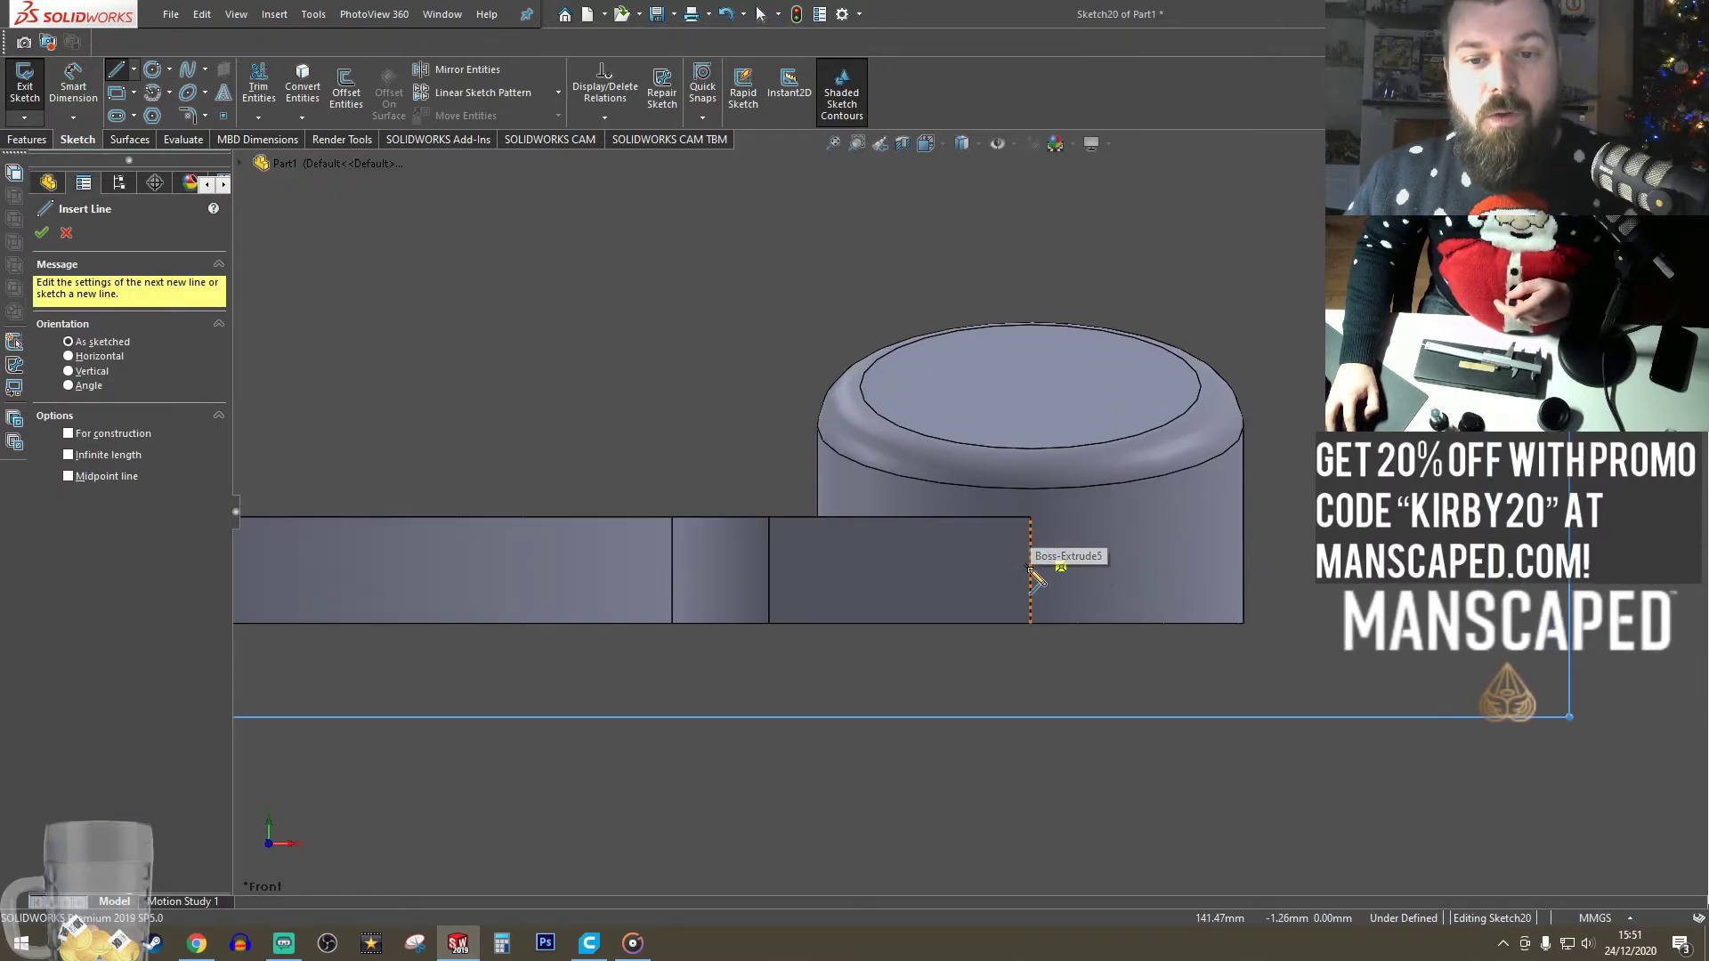
{"action": "left_click", "coordinate": [1030, 570]}
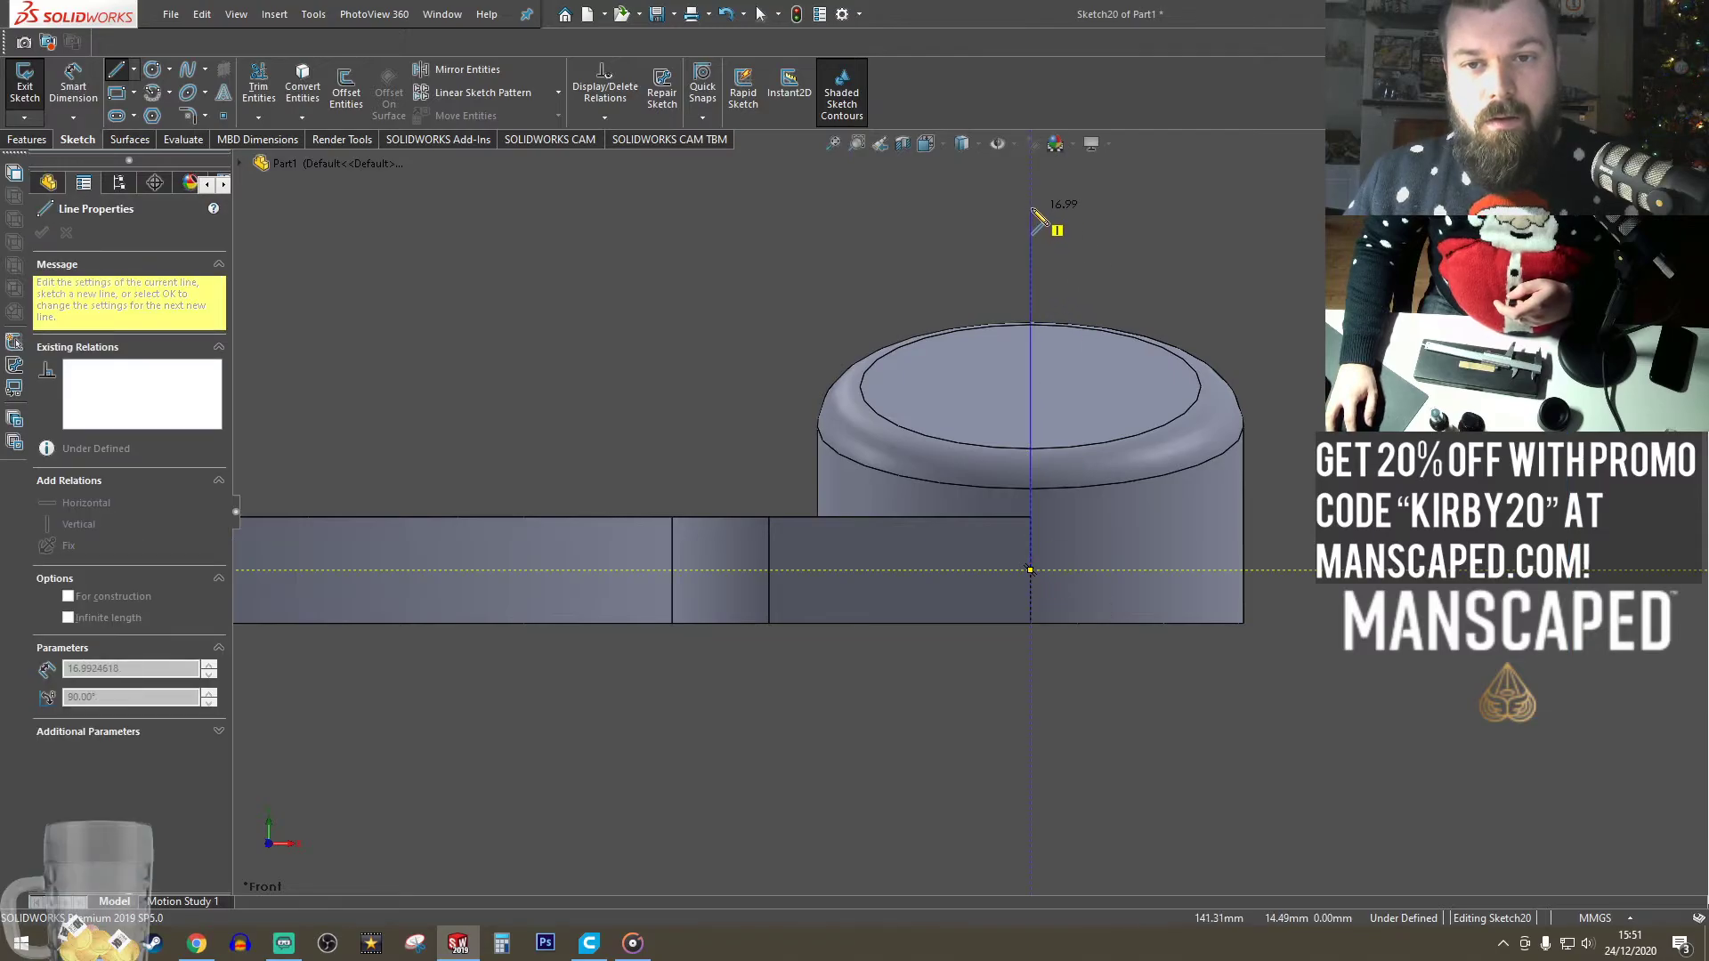
{"action": "left_click", "coordinate": [1030, 208]}
{"action": "left_click", "coordinate": [910, 208]}
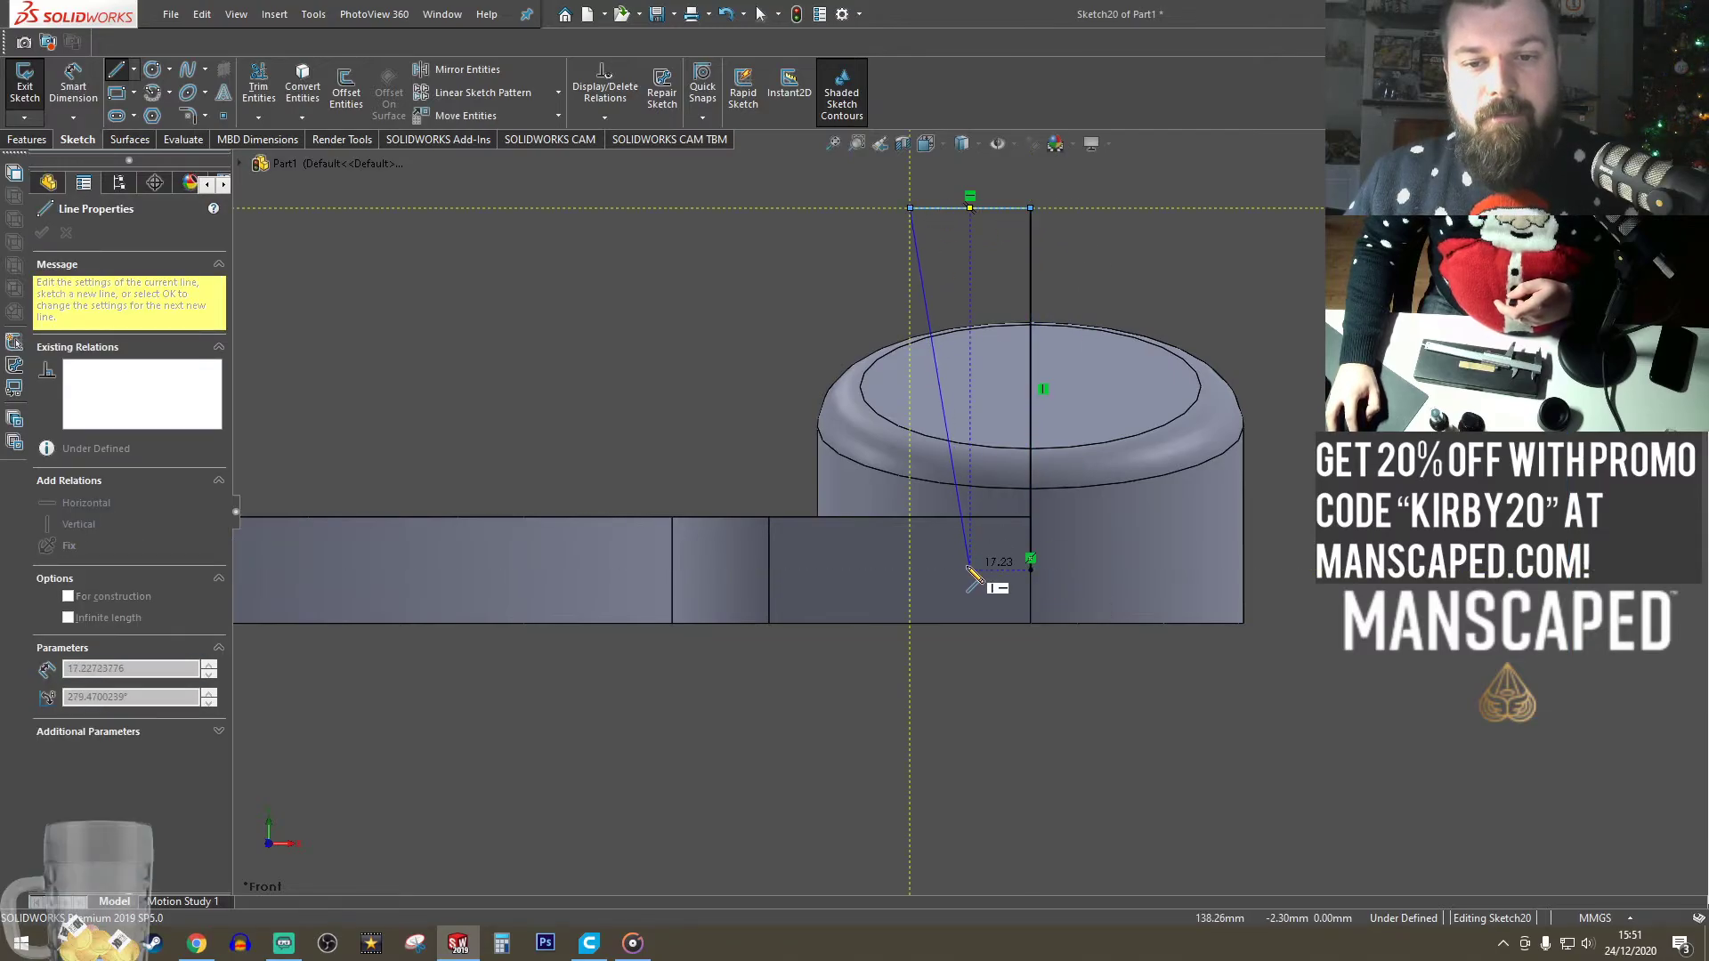
{"action": "left_click", "coordinate": [970, 570]}
{"action": "left_click", "coordinate": [1030, 570]}
{"action": "scroll", "coordinate": [1126, 592], "scroll_direction": "up", "scroll_amount": 3}
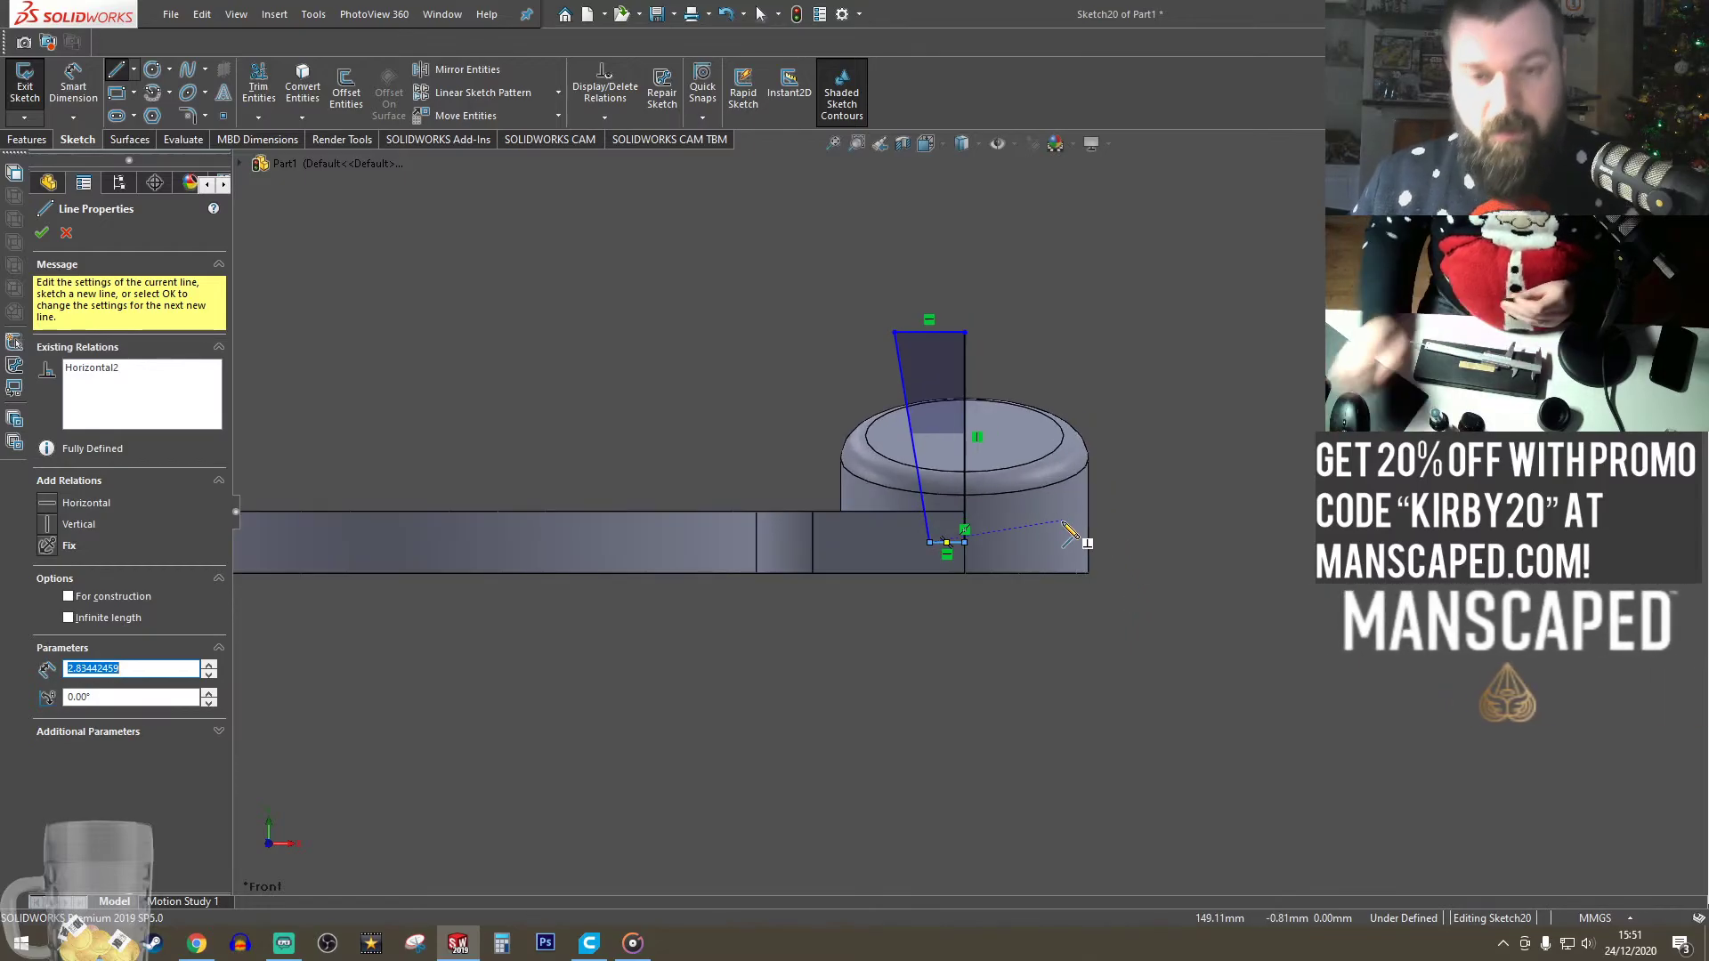
{"action": "left_click", "coordinate": [41, 232]}
{"action": "scroll", "coordinate": [1085, 472], "scroll_direction": "down", "scroll_amount": 2}
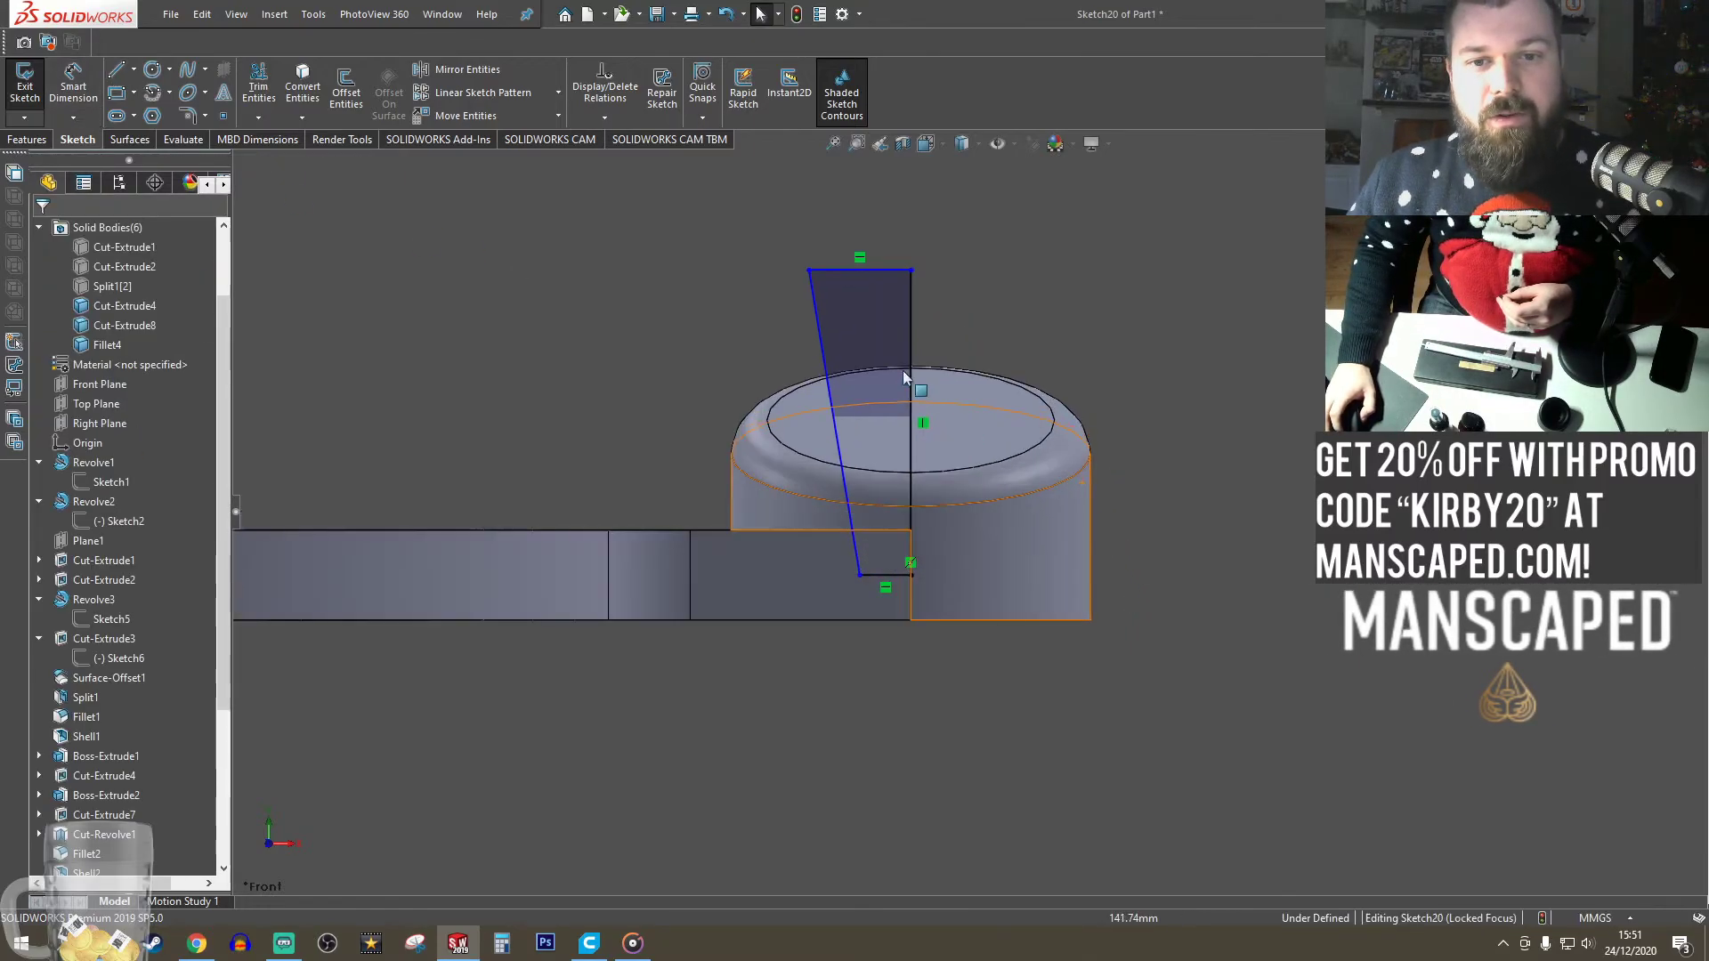
{"action": "left_click_drag", "start_coordinate": [858, 574], "coordinate": [806, 583]}
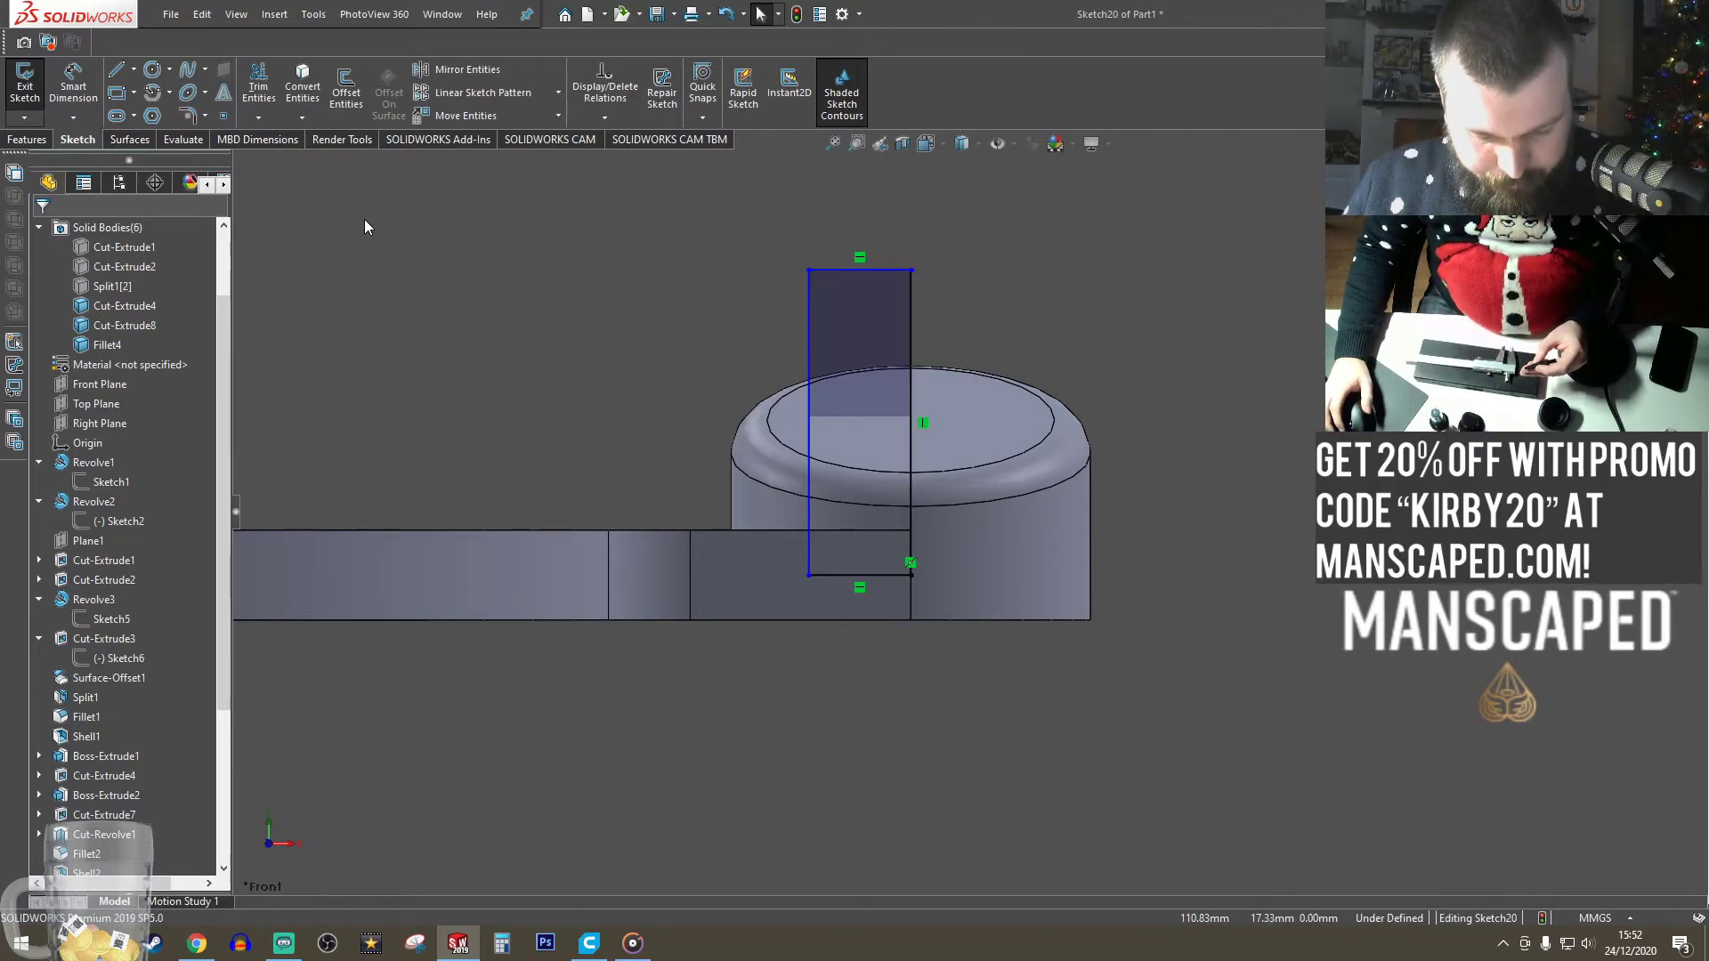
- Trim away the profile's two upright sides and upper line, keeping only the short lower line inside the post
{"action": "scroll", "coordinate": [1024, 570], "scroll_direction": "up", "scroll_amount": 5}
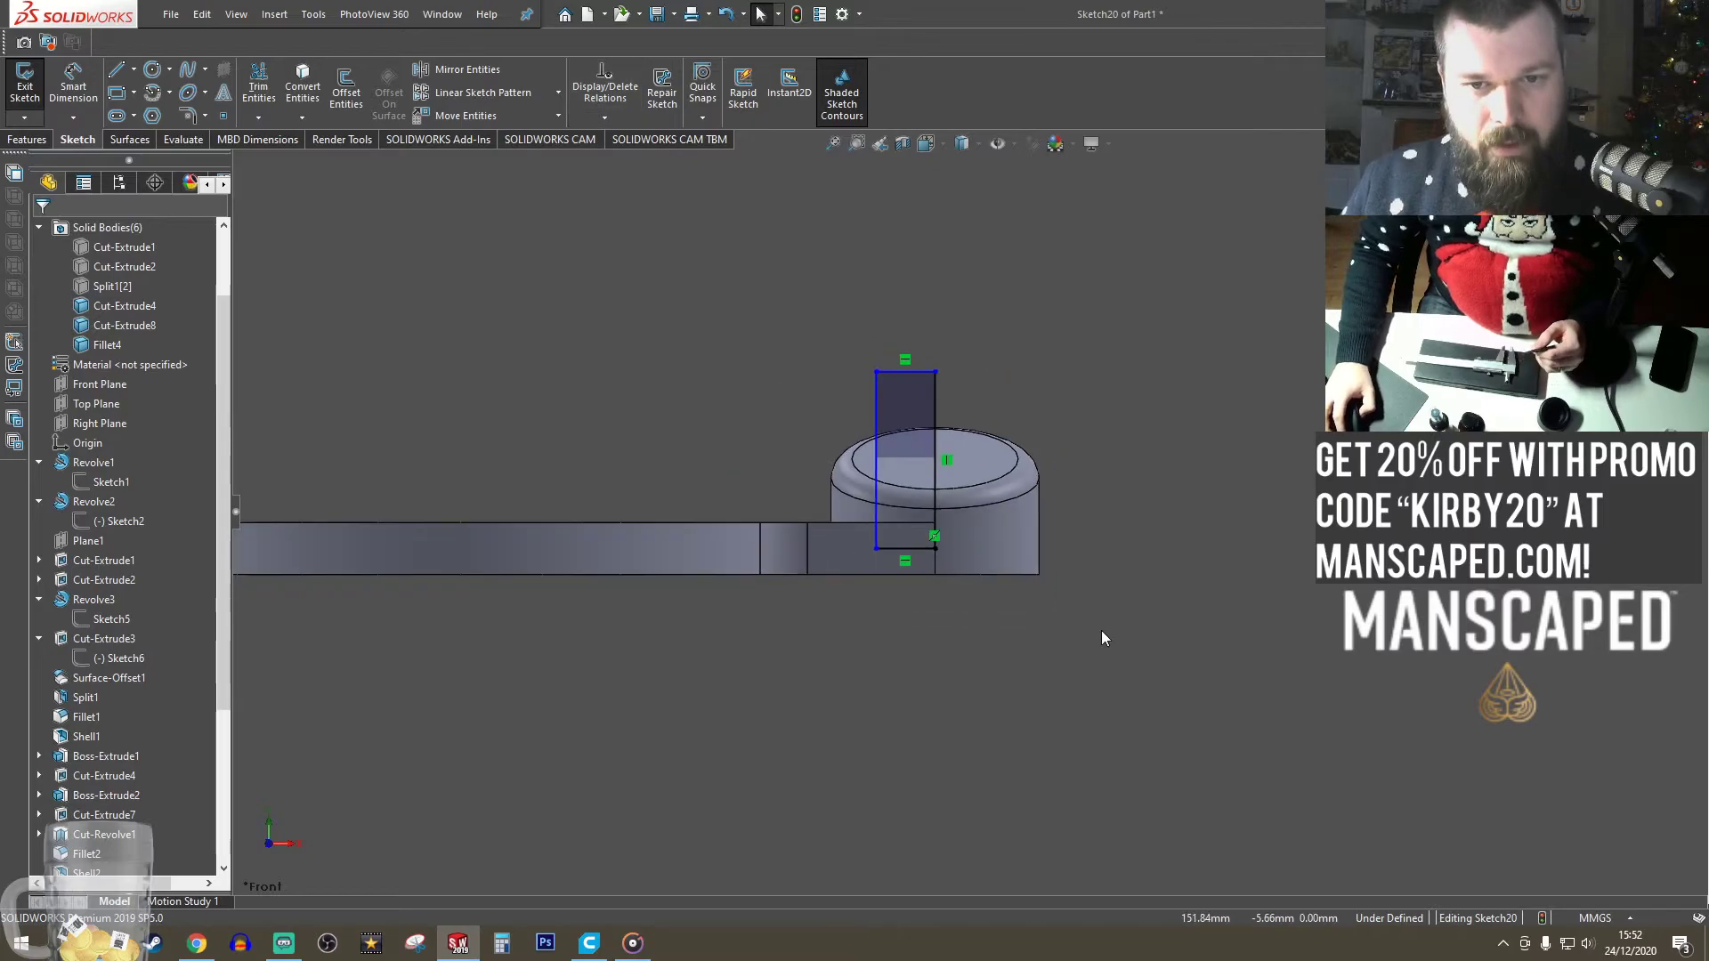
{"action": "left_click", "coordinate": [252, 94]}
{"action": "mouse_move", "coordinate": [894, 365]}
{"action": "left_mouse_down"}
{"action": "mouse_move", "coordinate": [926, 543]}
{"action": "mouse_move", "coordinate": [1008, 635]}
{"action": "left_mouse_up"}
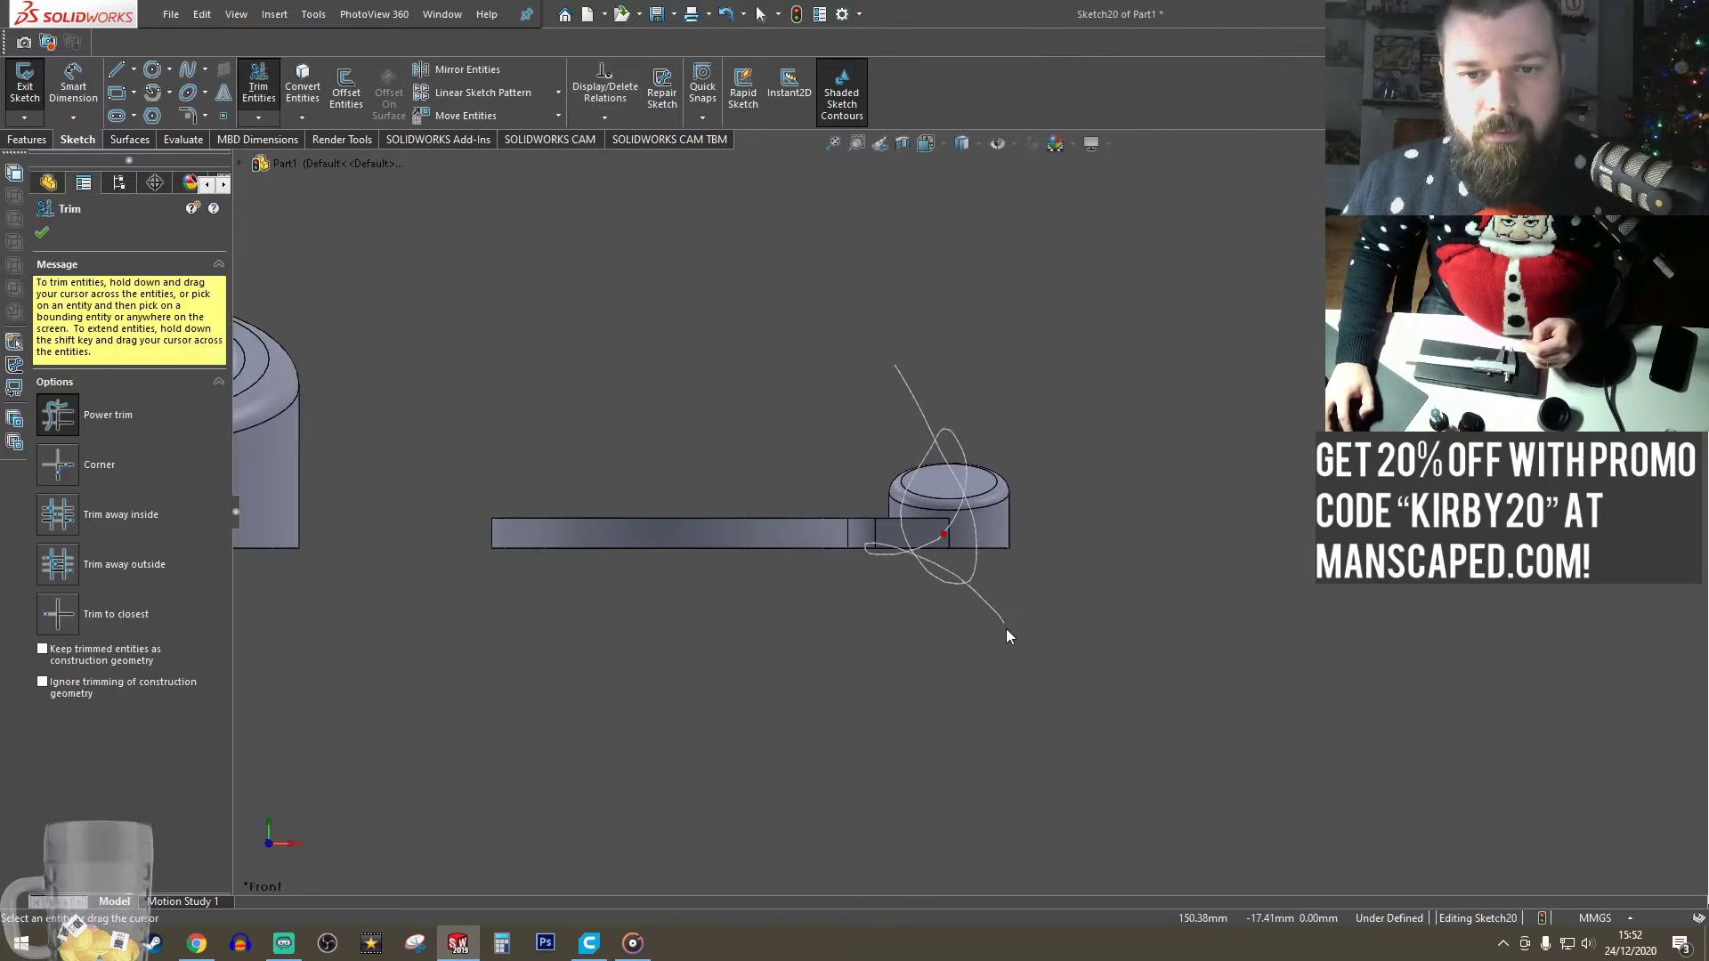
- Close a taller profile on the lower line with a vertical line about 55 mm long, a horizontal upper line and a sloping side
{"action": "left_click", "coordinate": [135, 69]}
{"action": "left_click", "coordinate": [140, 93]}
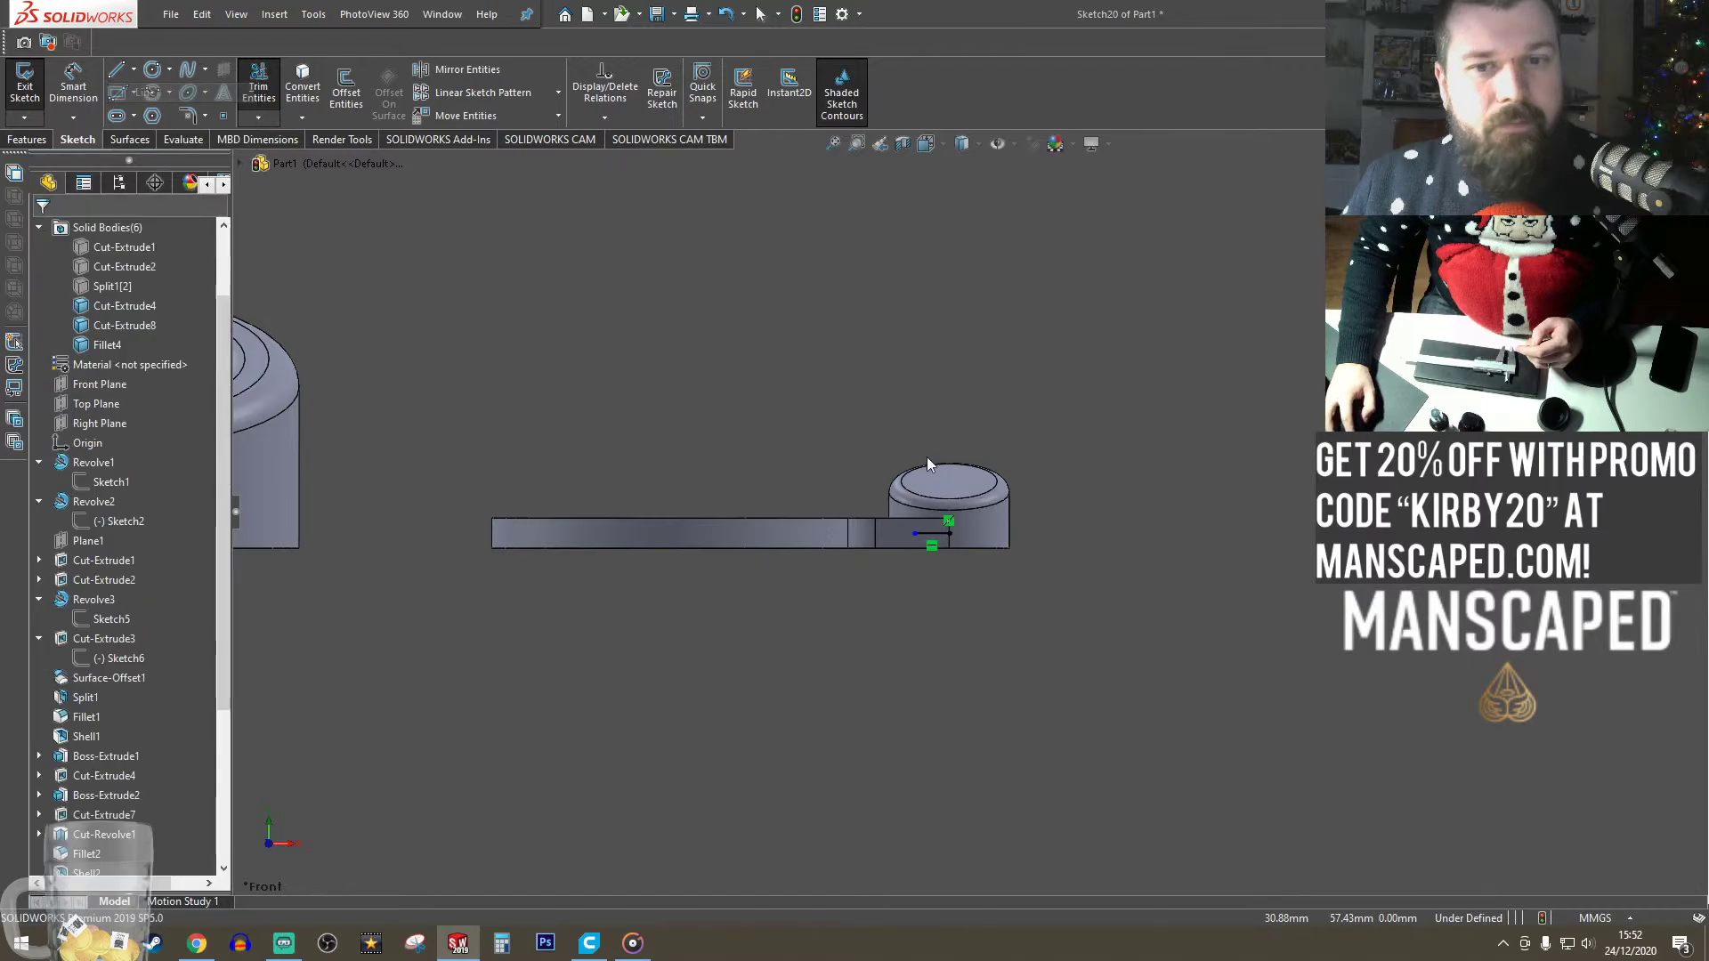
{"action": "left_click", "coordinate": [949, 525]}
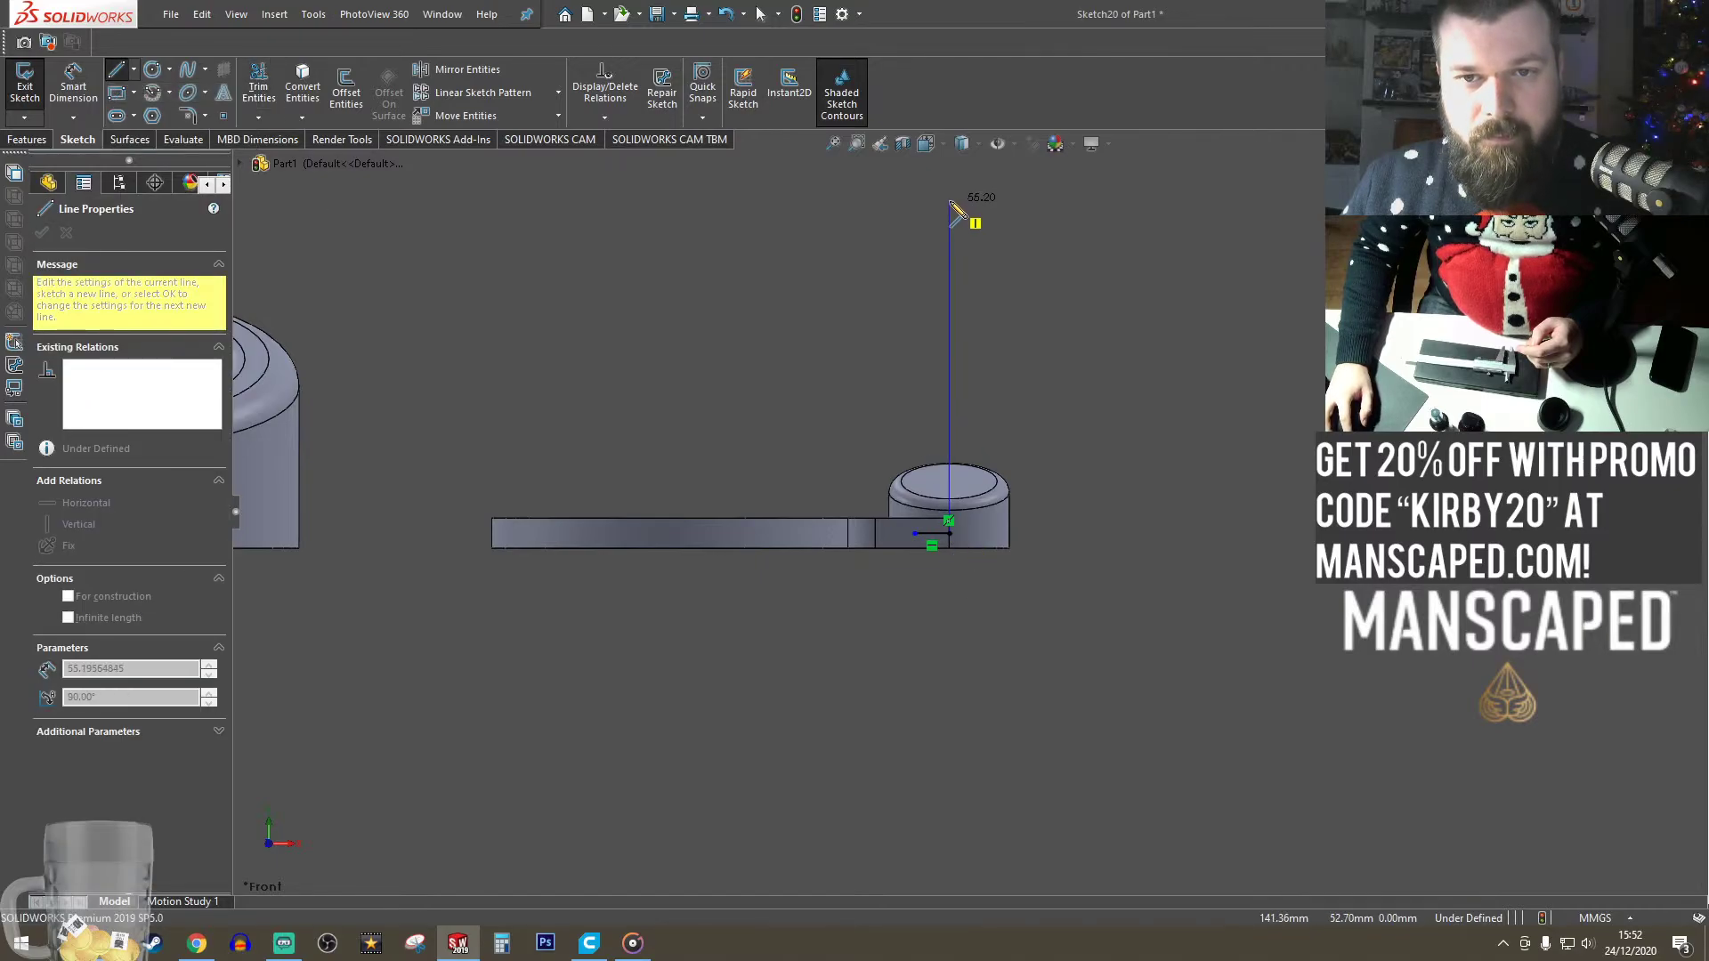
{"action": "left_click", "coordinate": [949, 202]}
{"action": "left_click", "coordinate": [876, 201]}
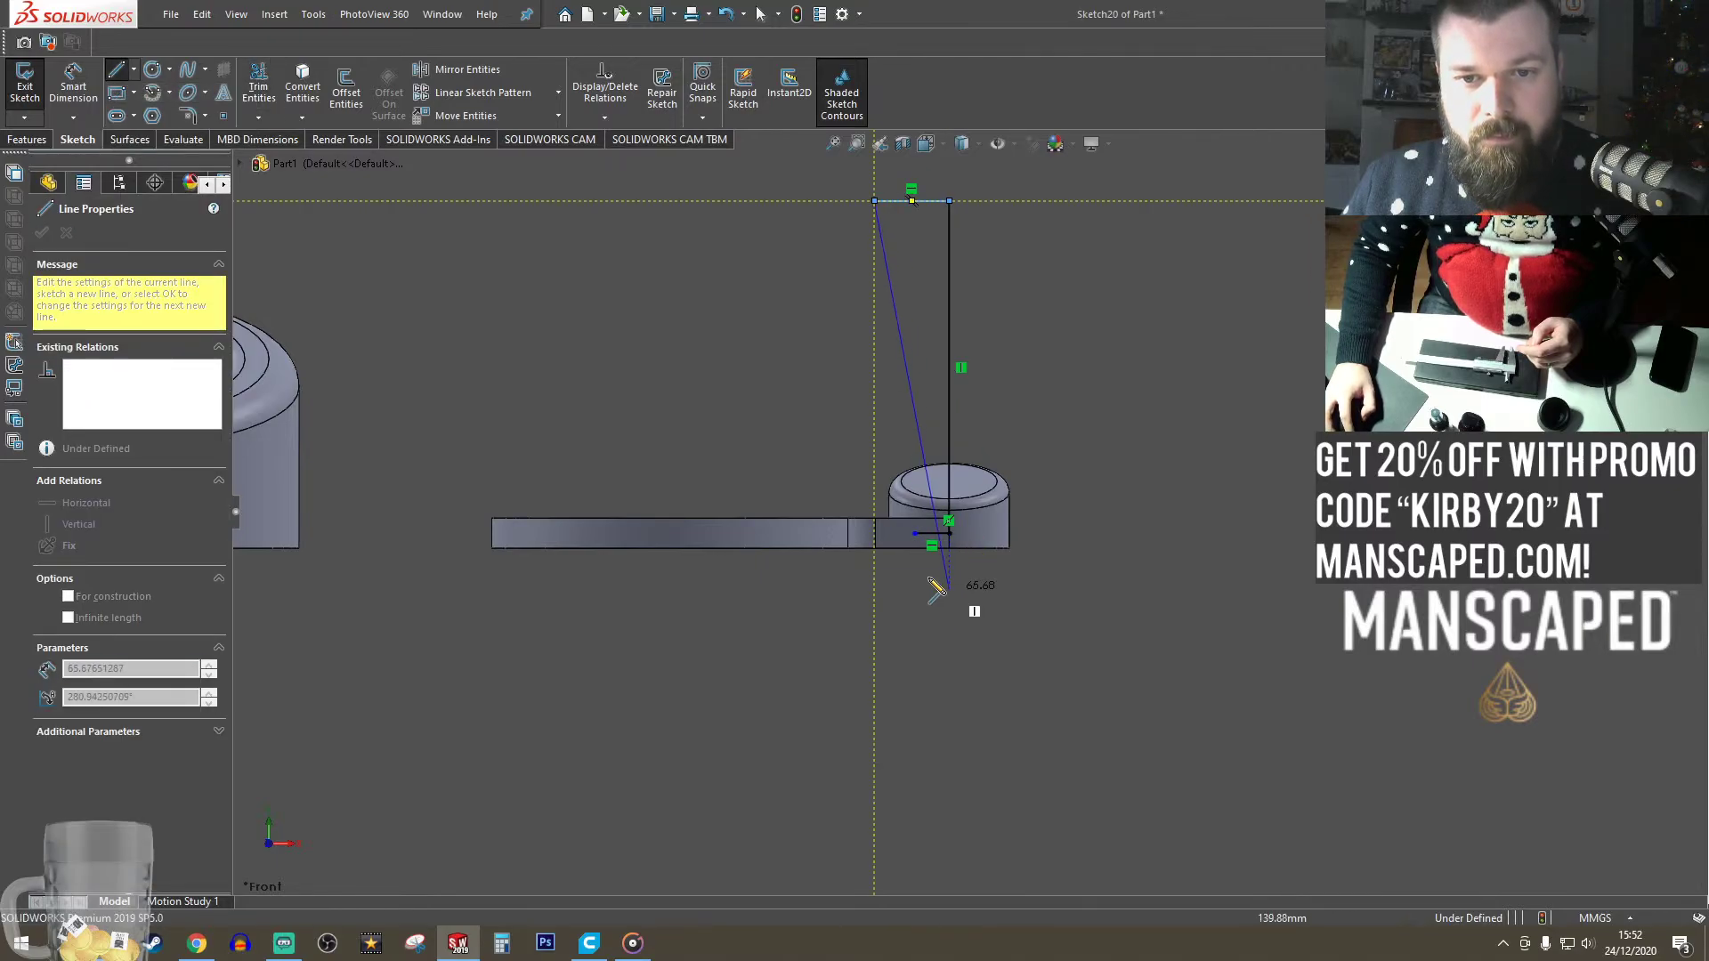
{"action": "left_click", "coordinate": [917, 533]}
{"action": "key", "text": "Escape"}
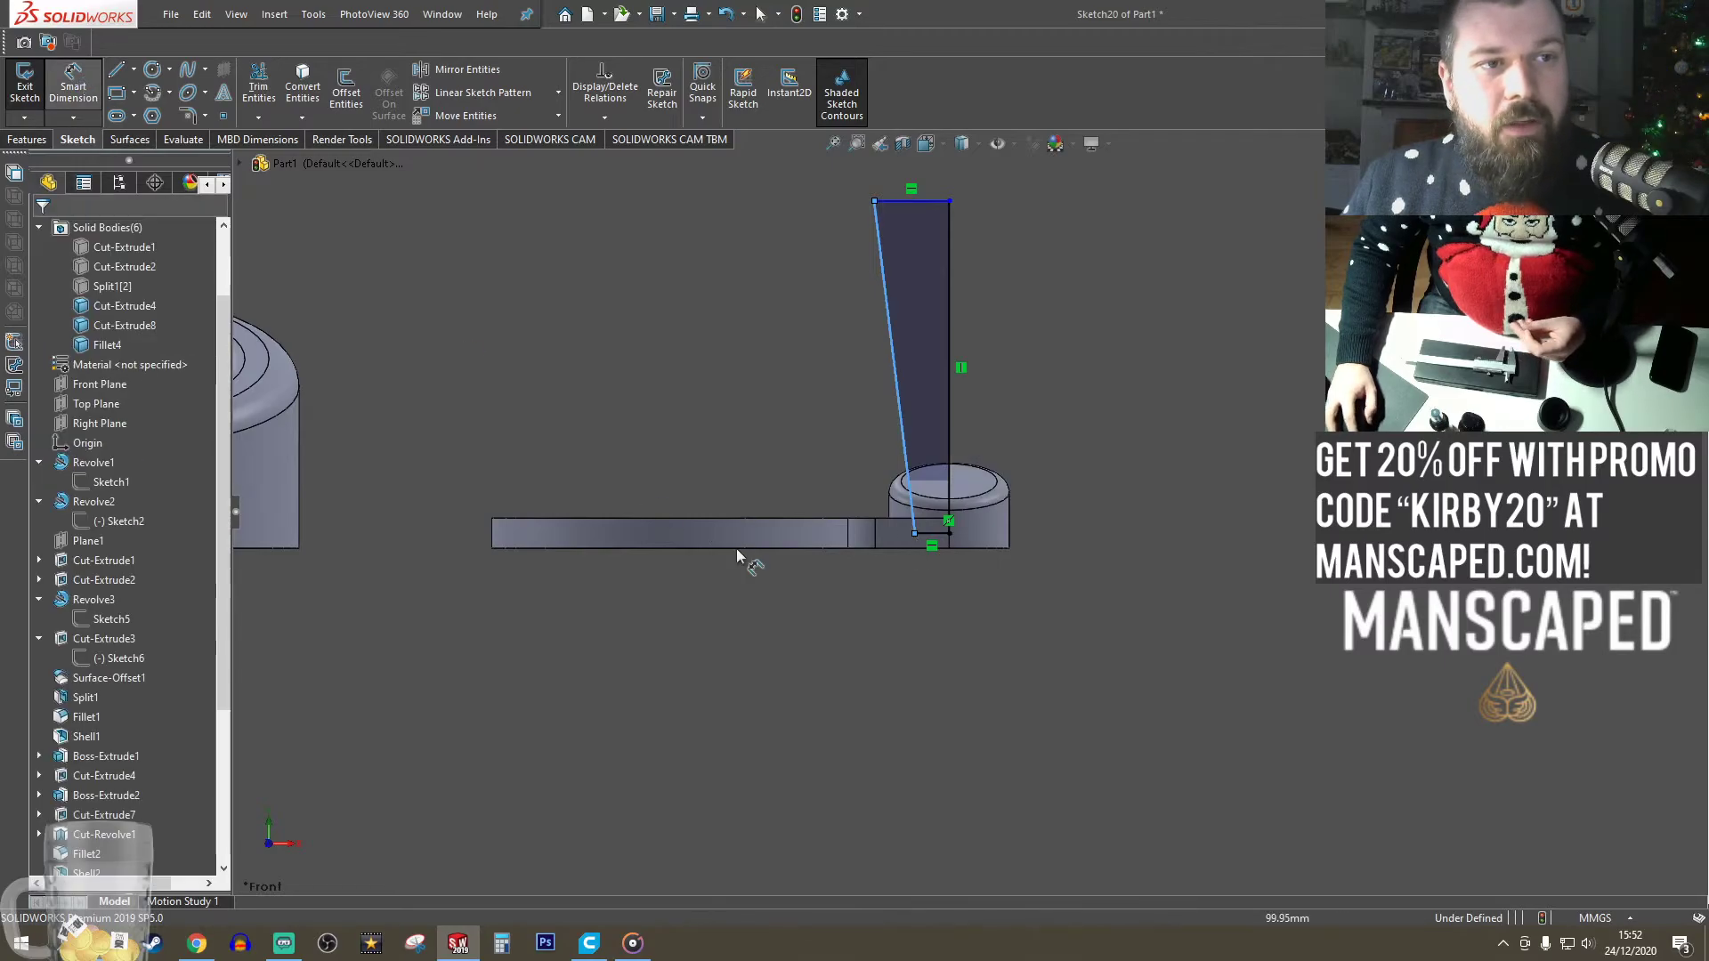
- Dimension the profile's short lower line and set it to 2.5 mm
{"action": "left_click", "coordinate": [932, 533]}
{"action": "left_click", "coordinate": [934, 639]}
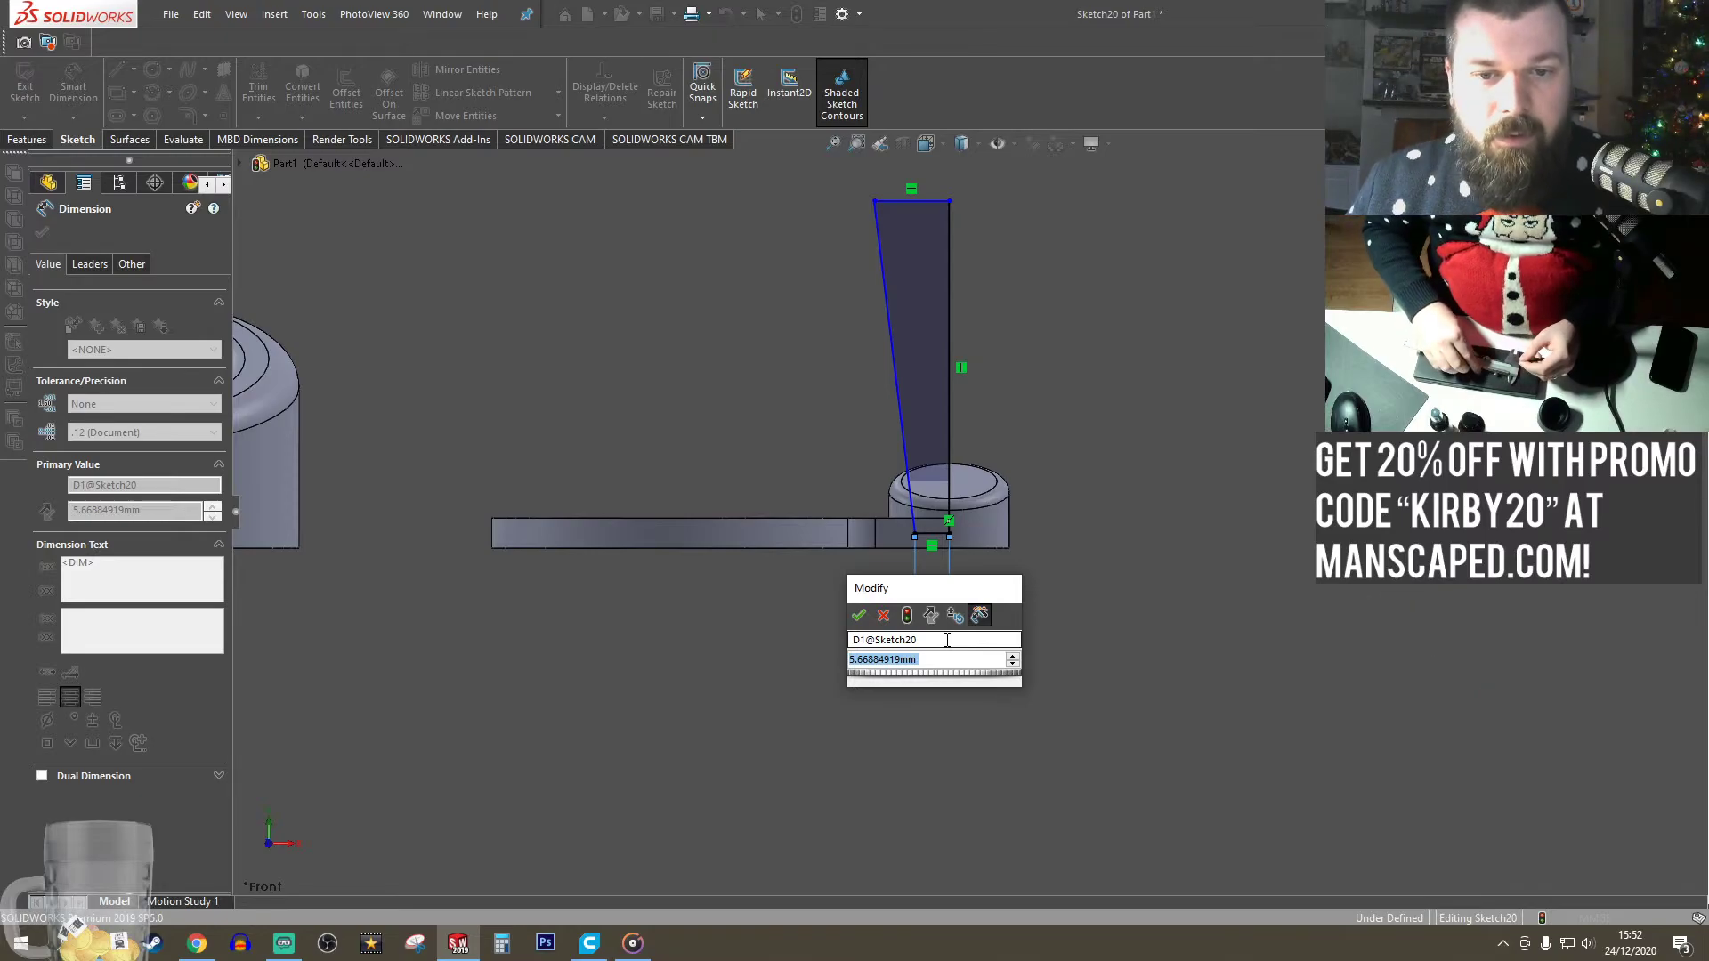
{"action": "key", "text": "Return"}
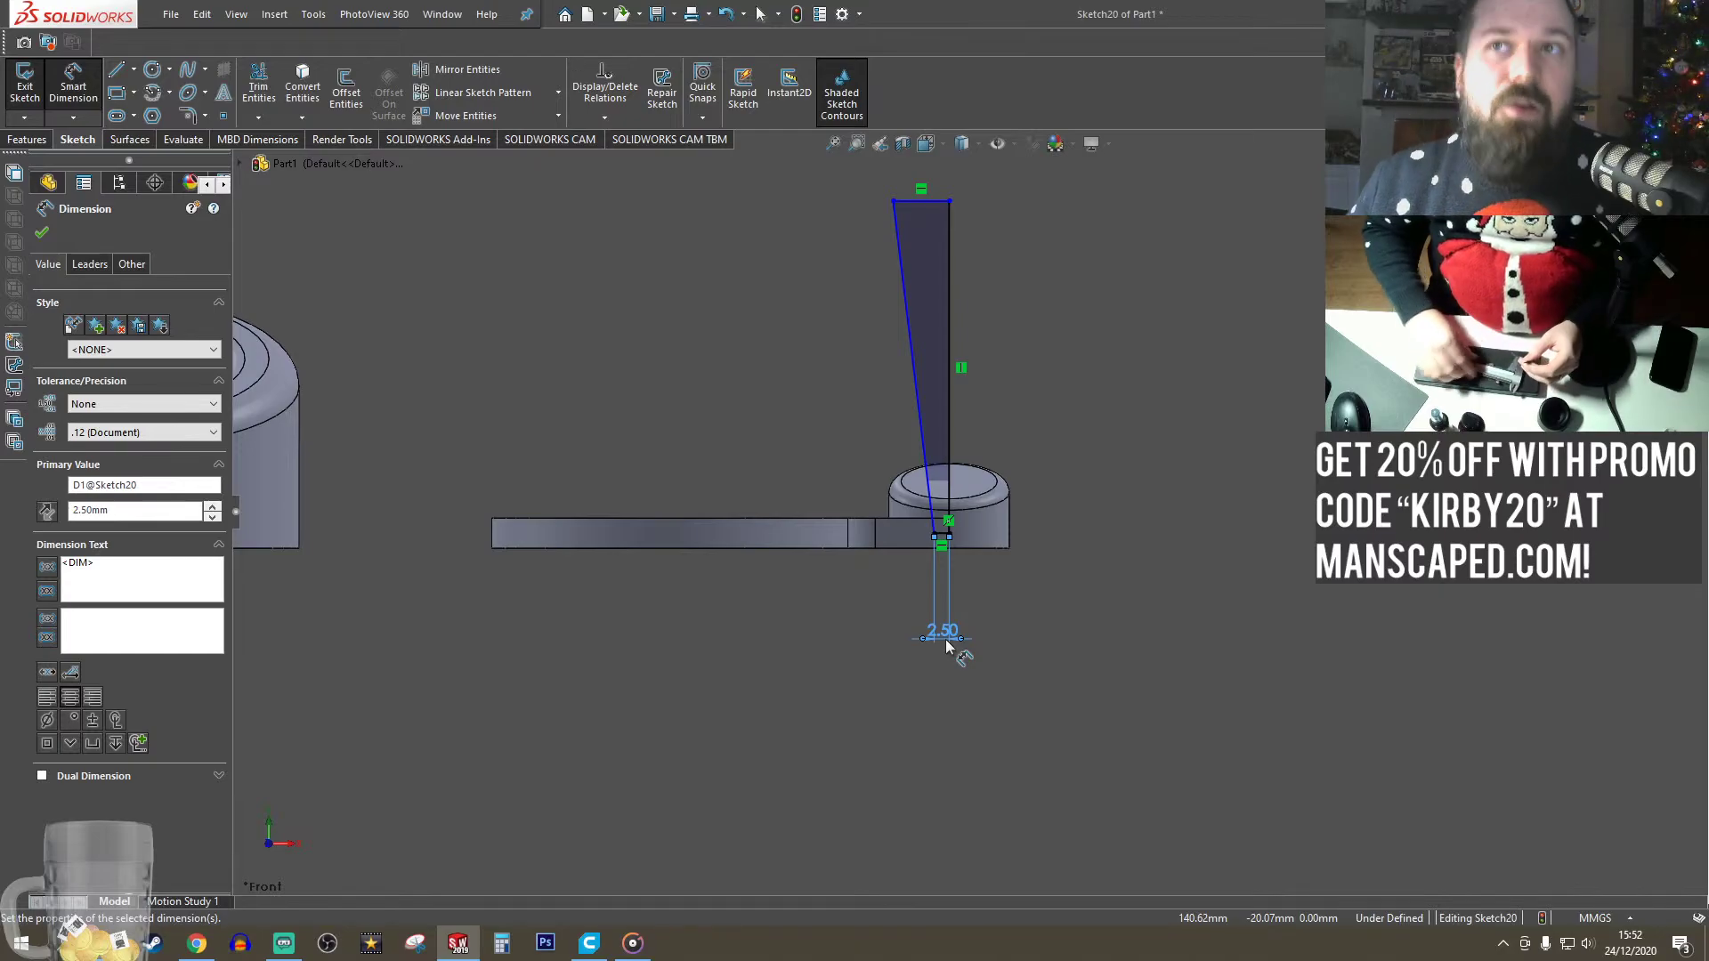
{"action": "scroll", "coordinate": [1039, 398], "scroll_direction": "up", "scroll_amount": 3}
{"action": "scroll", "coordinate": [979, 394], "scroll_direction": "down", "scroll_amount": 2}
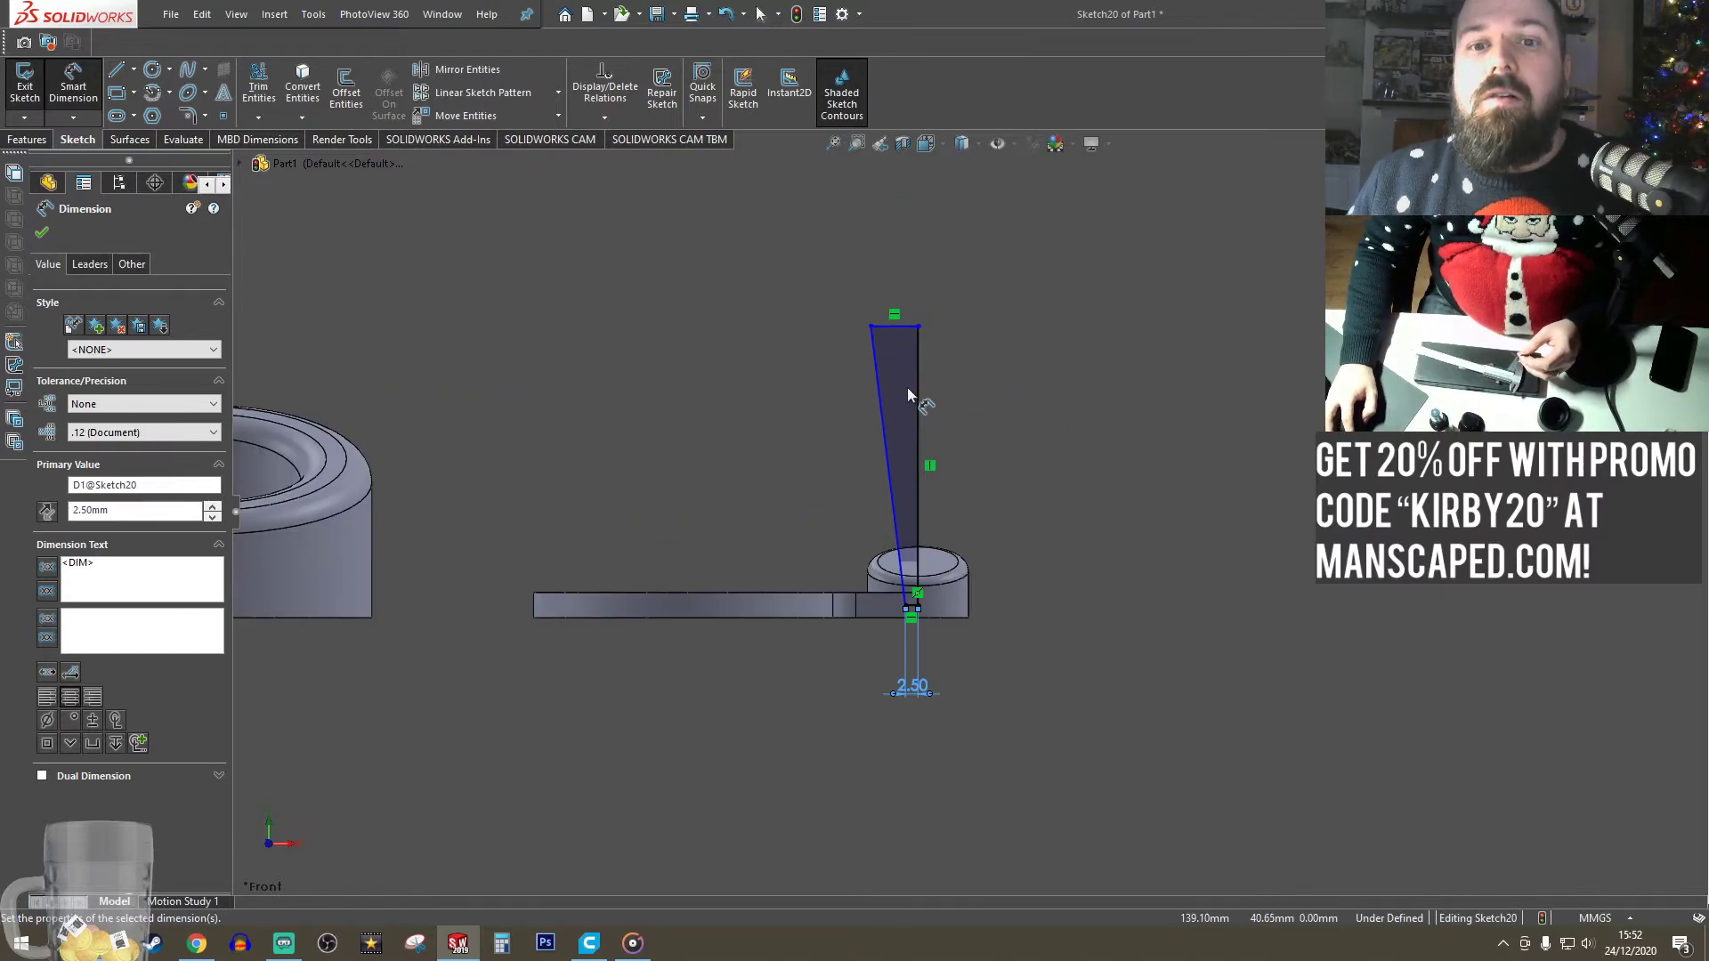
- Dimension the profile's horizontal upper line and set it to 12.5 mm
{"action": "left_click", "coordinate": [908, 333]}
{"action": "left_click", "coordinate": [885, 228]}
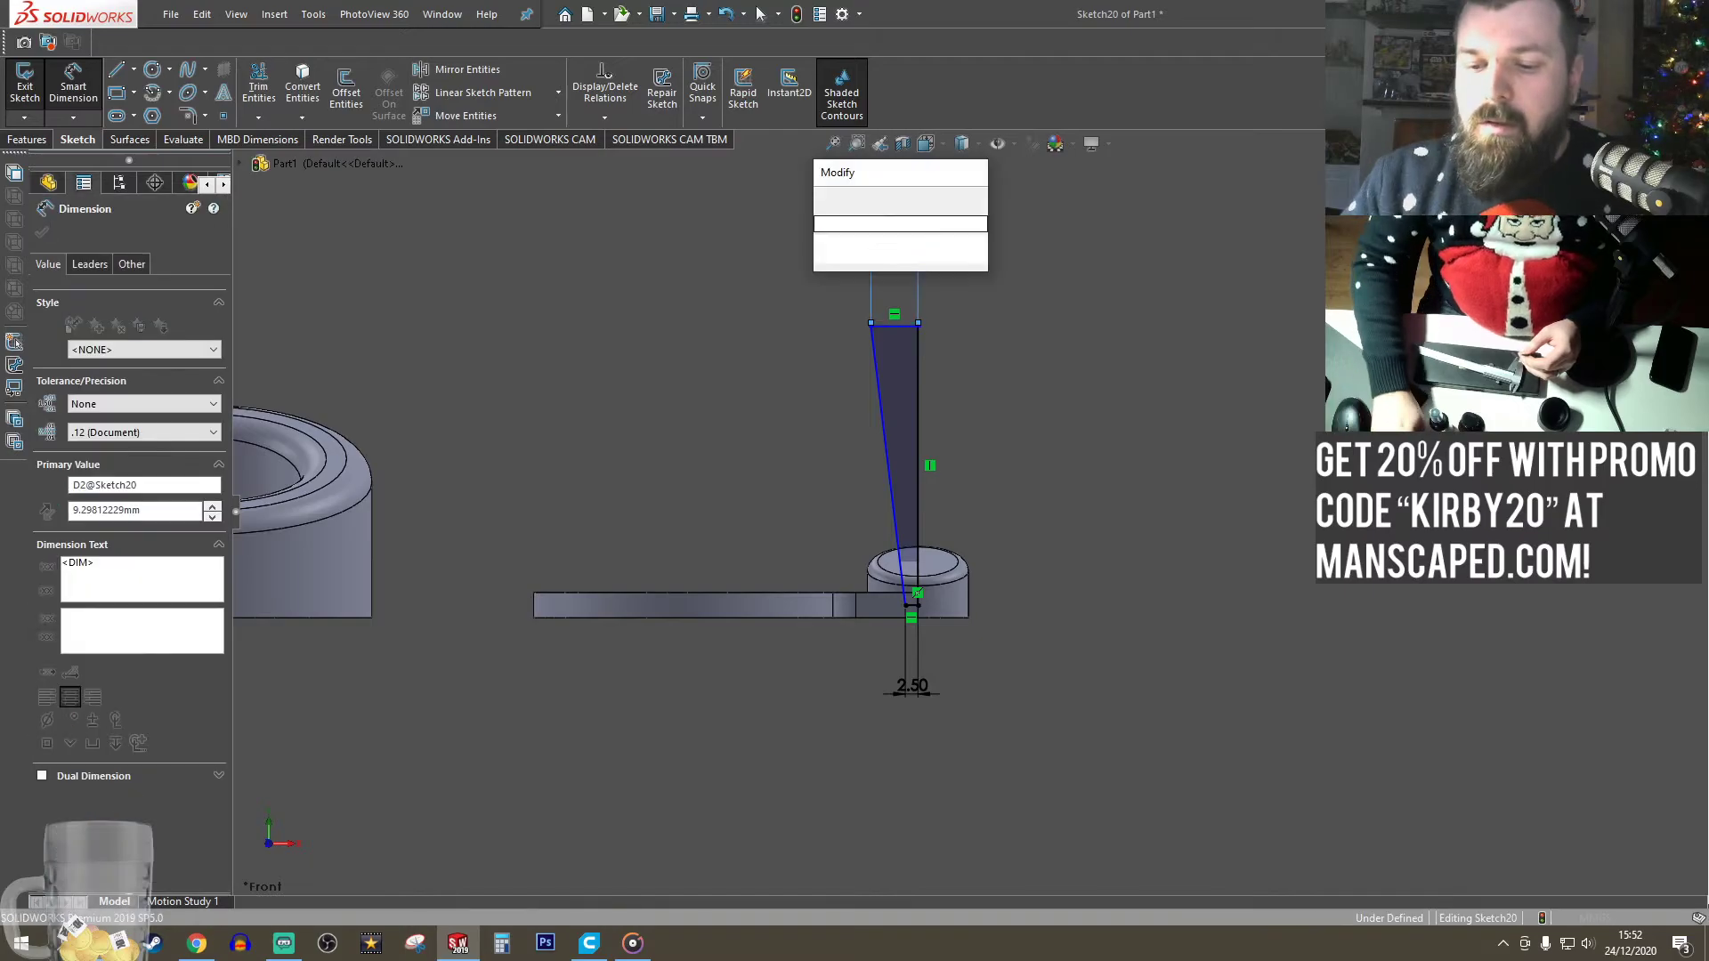
{"action": "type", "text": "12.5"}
{"action": "key", "text": "Return"}
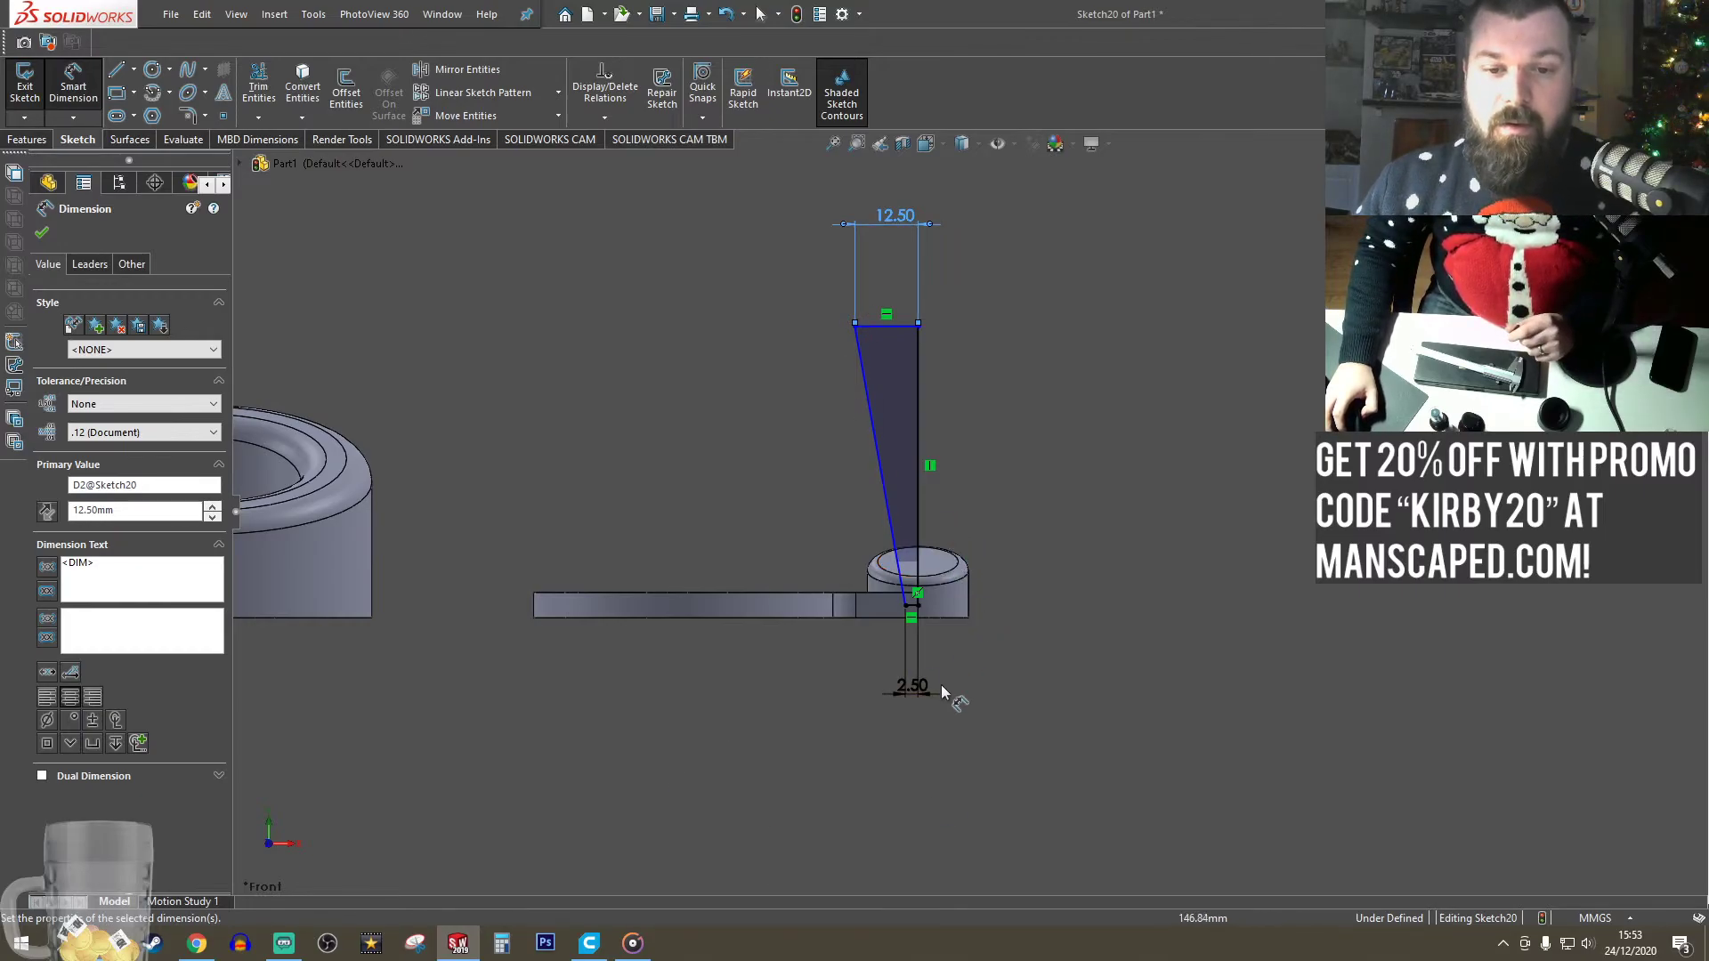
{"action": "scroll", "coordinate": [942, 689], "scroll_direction": "down", "scroll_amount": 1}
{"action": "scroll", "coordinate": [970, 474], "scroll_direction": "up", "scroll_amount": 1}
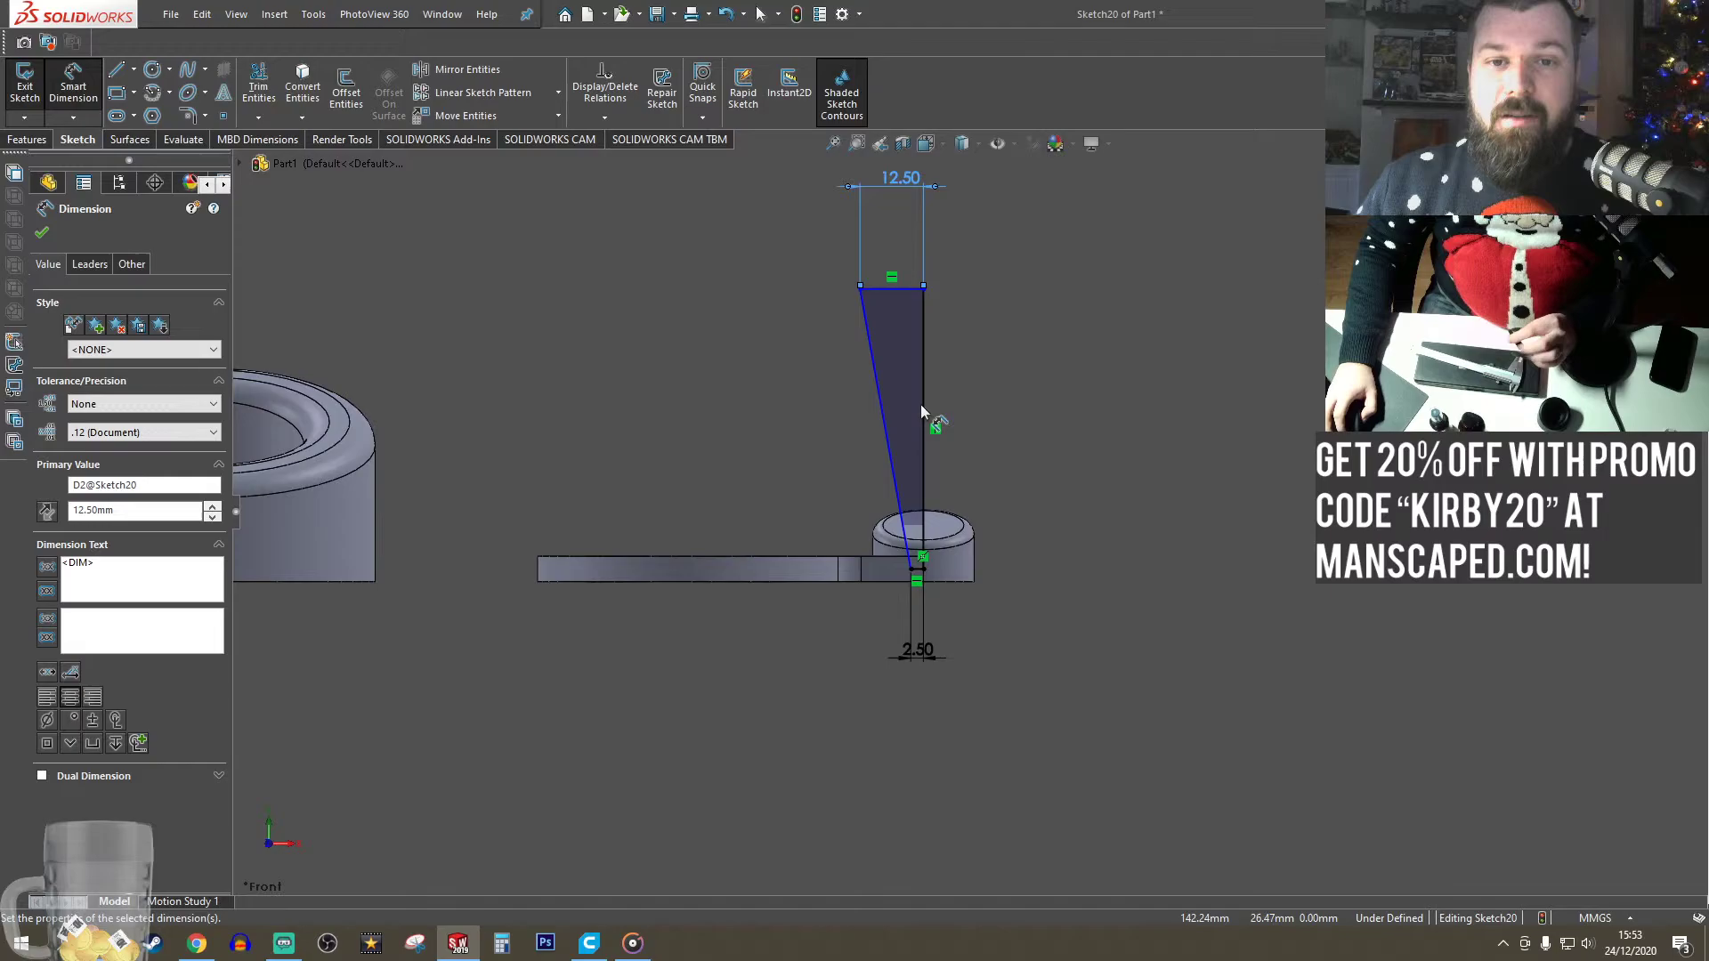
- Halve the upper line's dimension to 6.25 mm by entering 12.5/2
{"action": "double_click", "coordinate": [905, 182]}
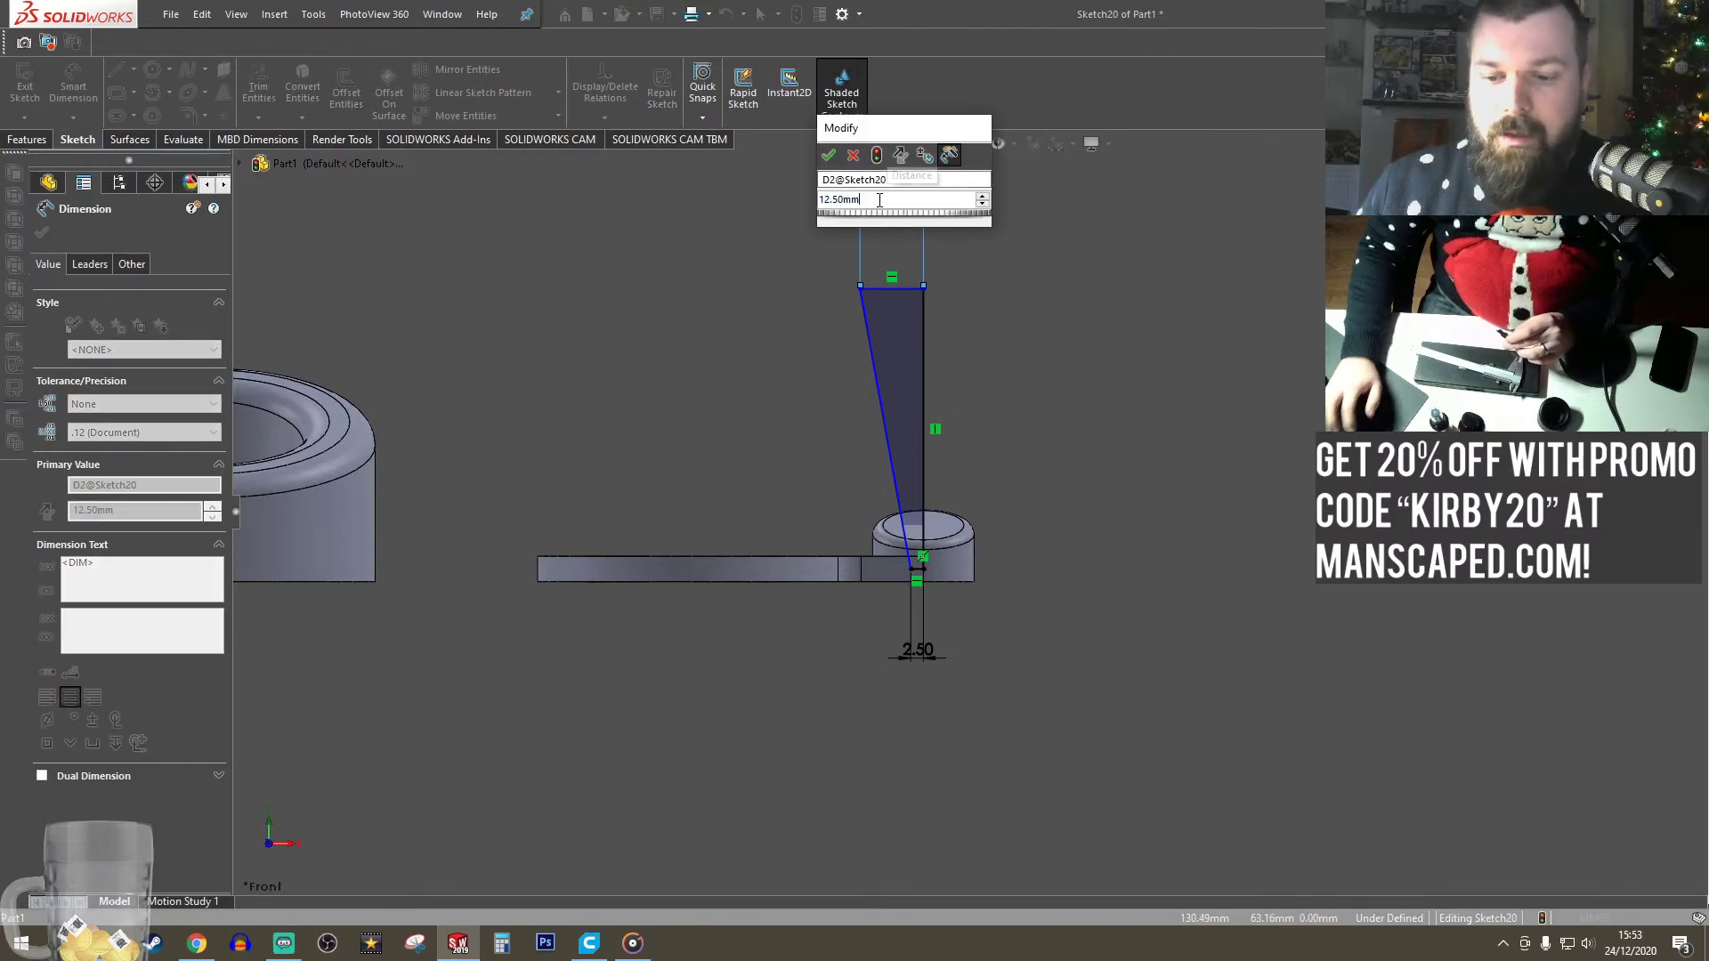
{"action": "type", "text": "/2"}
{"action": "key", "text": "Return"}
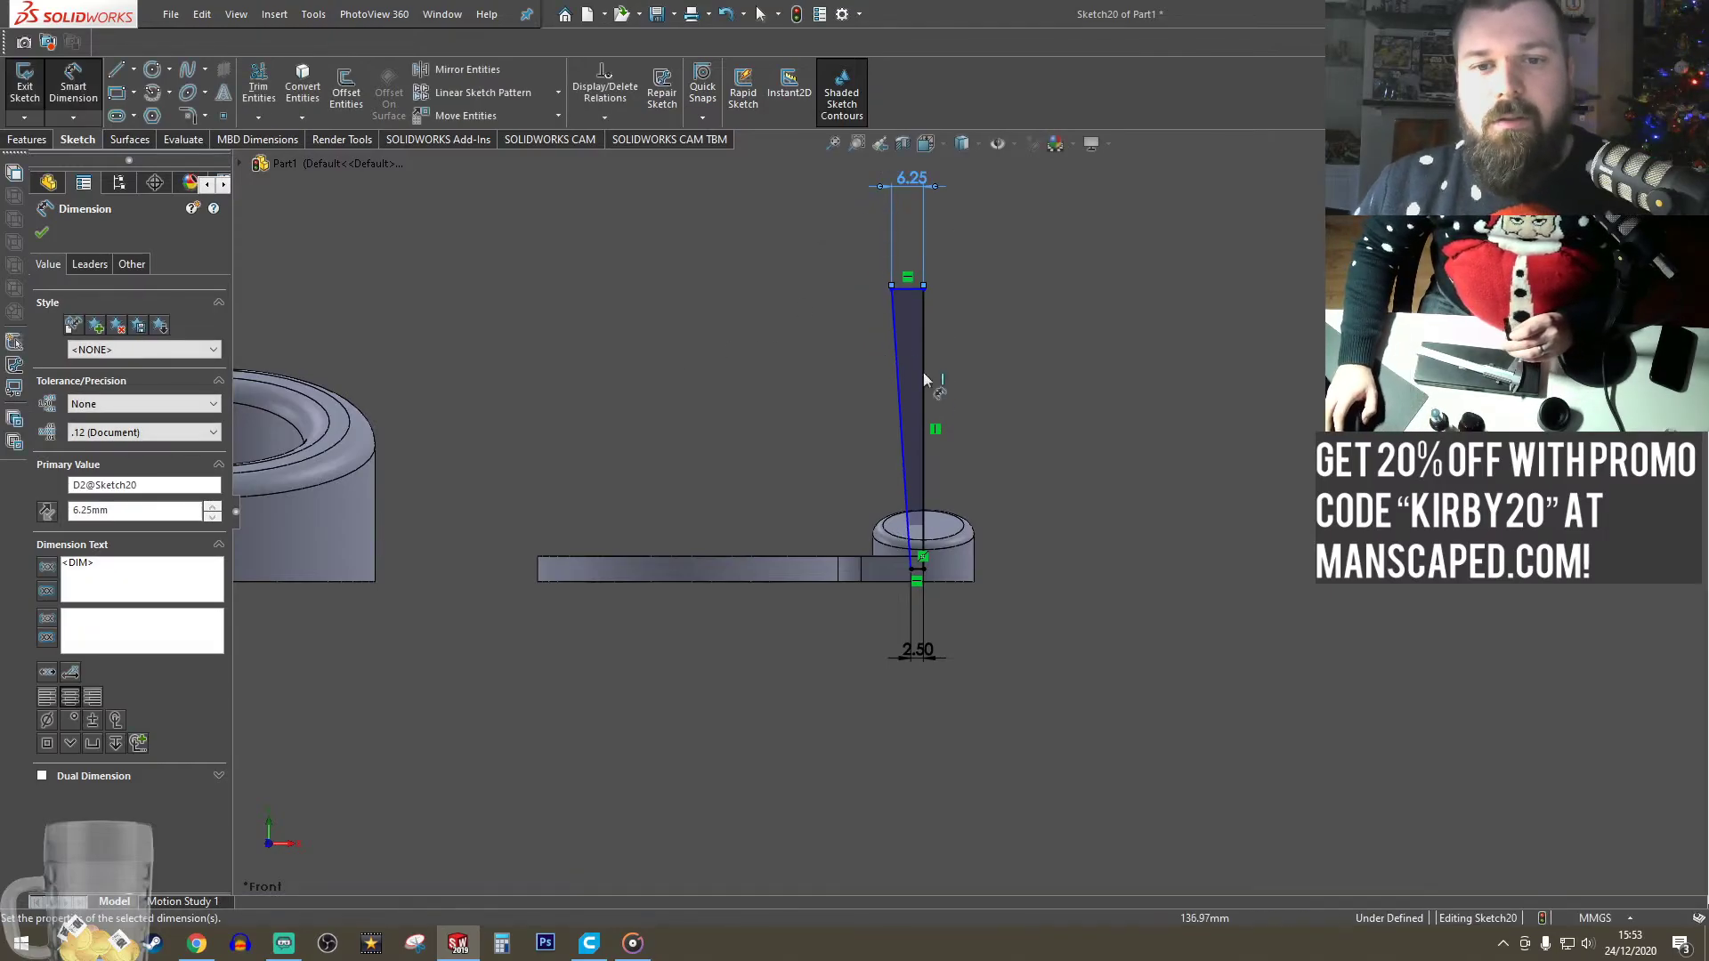
{"action": "scroll", "coordinate": [970, 573], "scroll_direction": "up", "scroll_amount": 3}
{"action": "scroll", "coordinate": [947, 520], "scroll_direction": "down", "scroll_amount": 5}
{"action": "scroll", "coordinate": [948, 514], "scroll_direction": "up", "scroll_amount": 1}
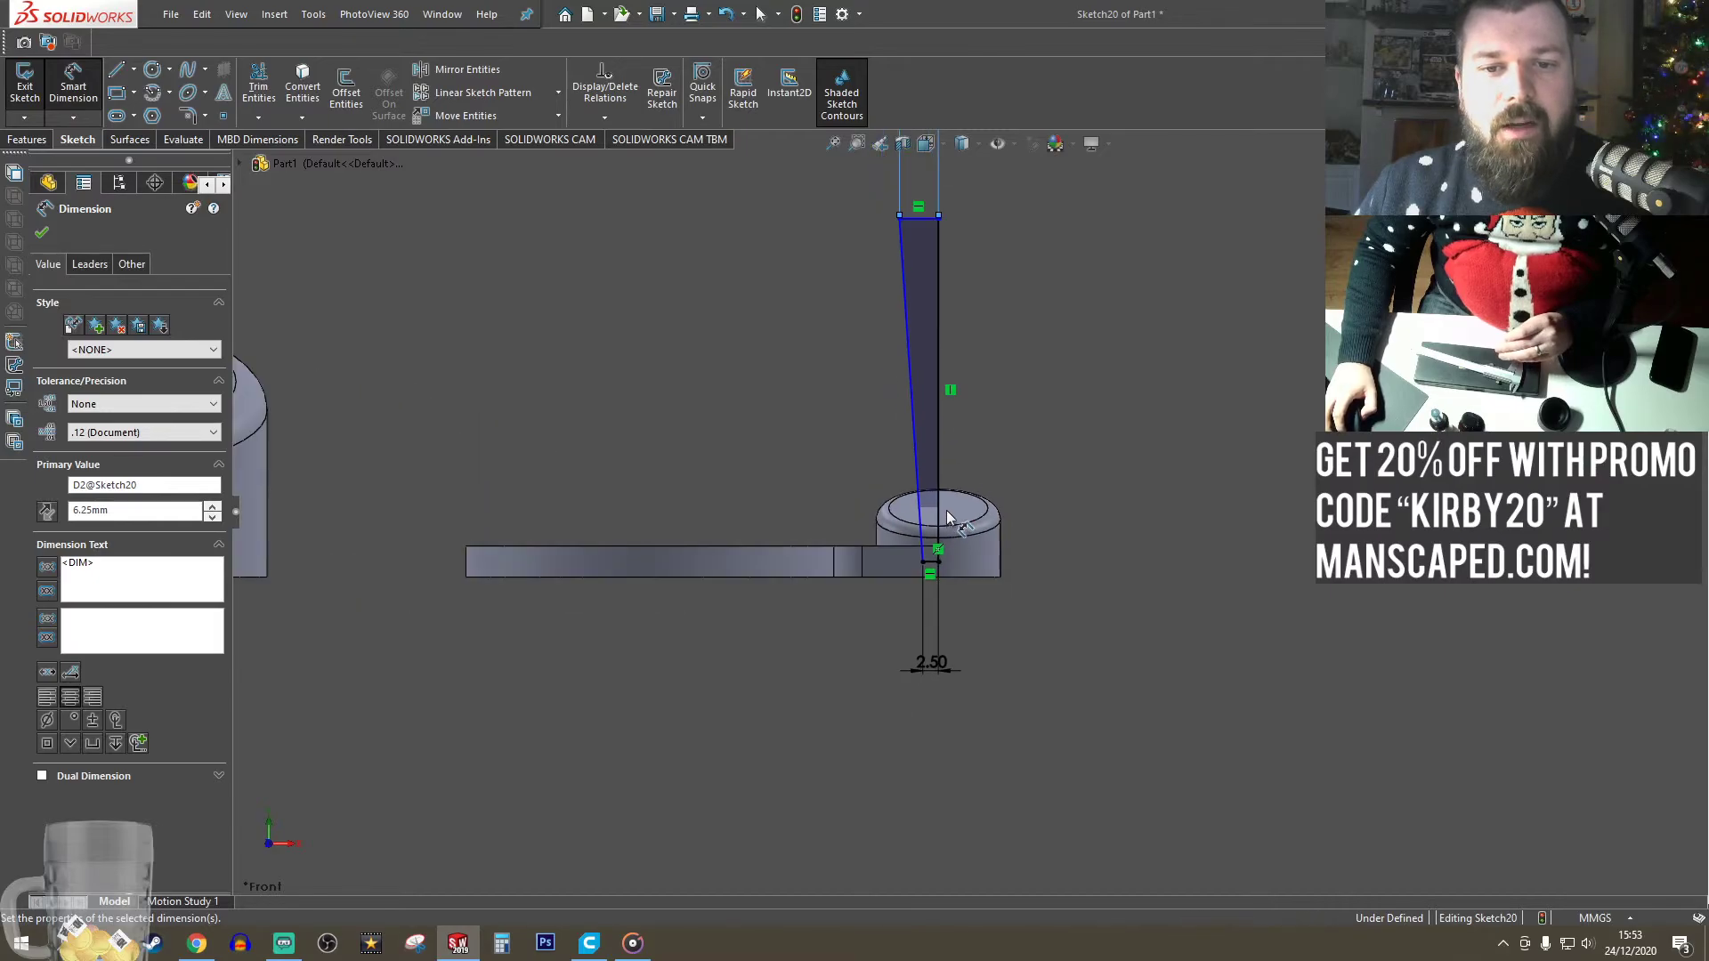
- Mirror the profile's upper, sloping and short lower lines about its vertical line to complete the tapered stem outline
{"action": "scroll", "coordinate": [947, 510], "scroll_direction": "down", "scroll_amount": 3}
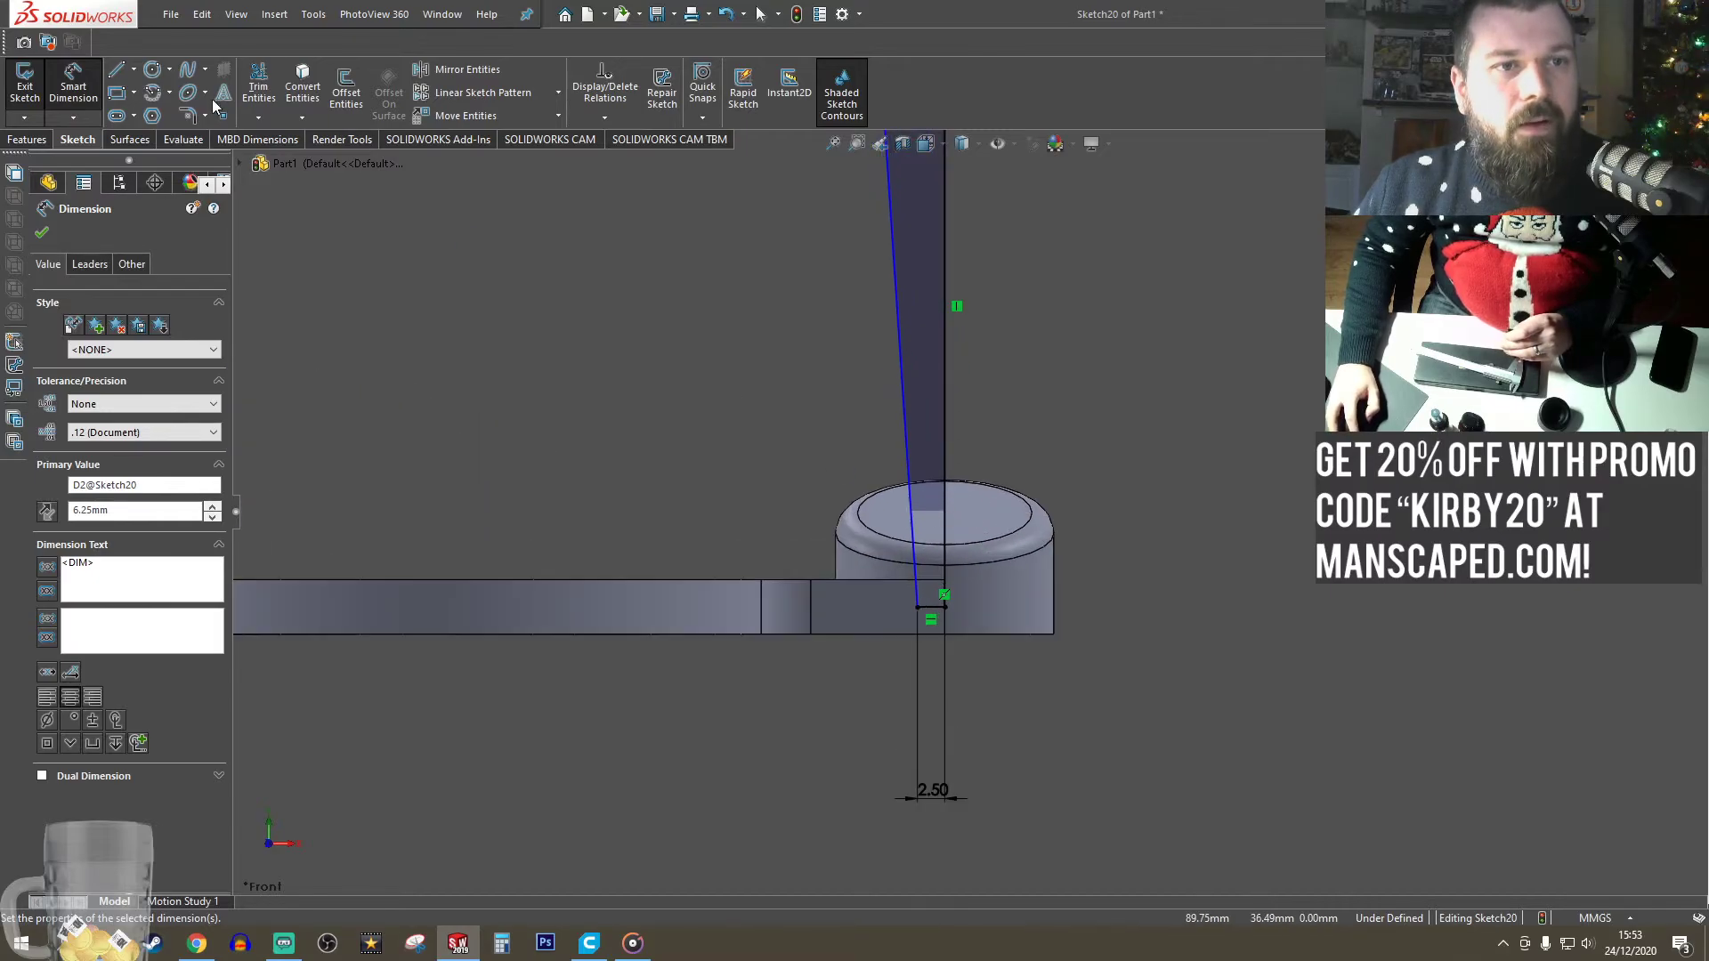
{"action": "left_click", "coordinate": [419, 237]}
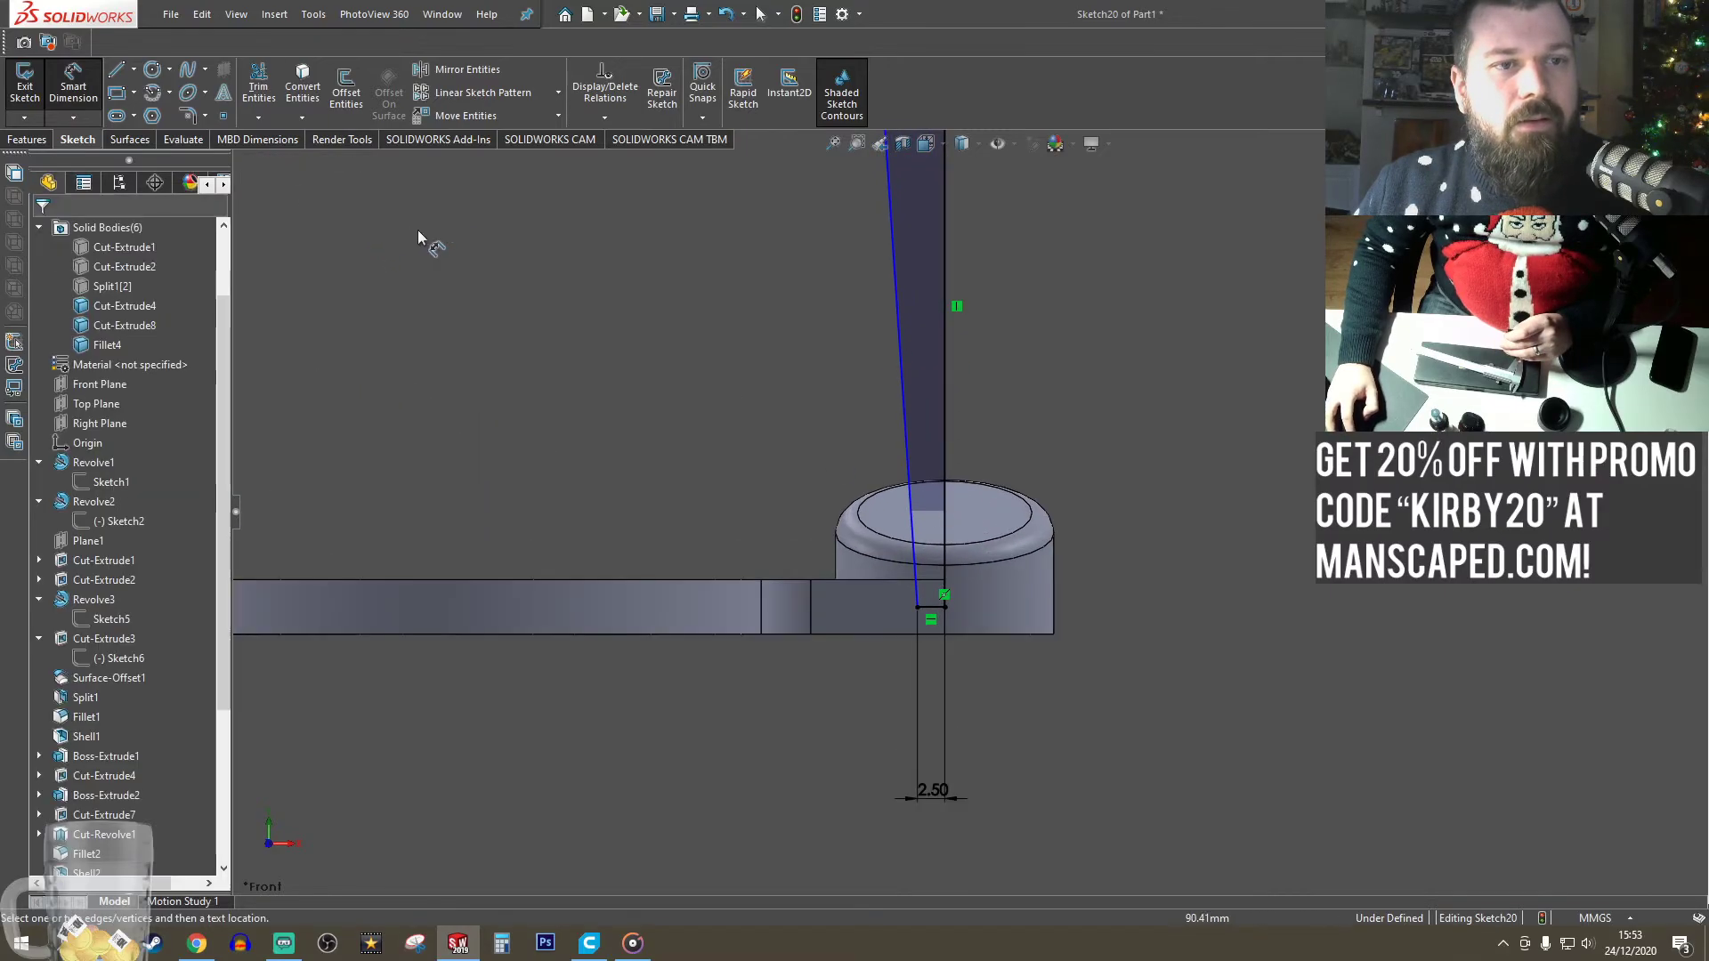
{"action": "left_click", "coordinate": [460, 70]}
{"action": "left_click", "coordinate": [138, 451]}
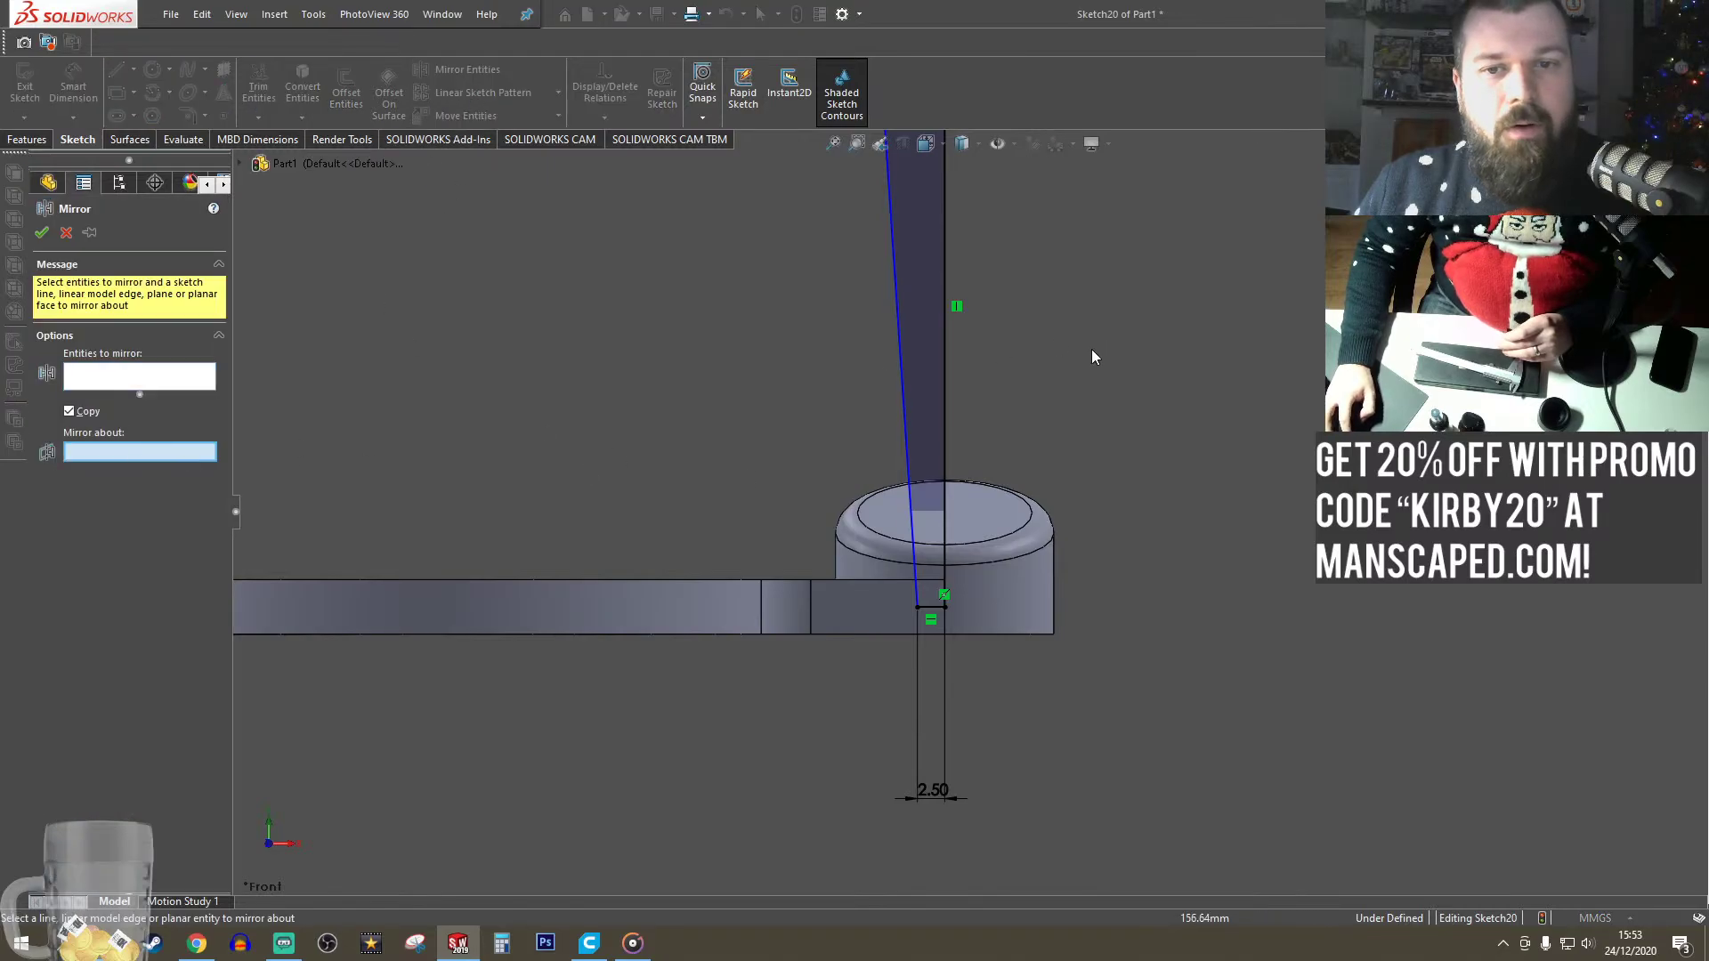
{"action": "left_click", "coordinate": [940, 372]}
{"action": "scroll", "coordinate": [909, 405], "scroll_direction": "up", "scroll_amount": 3}
{"action": "left_click", "coordinate": [107, 381]}
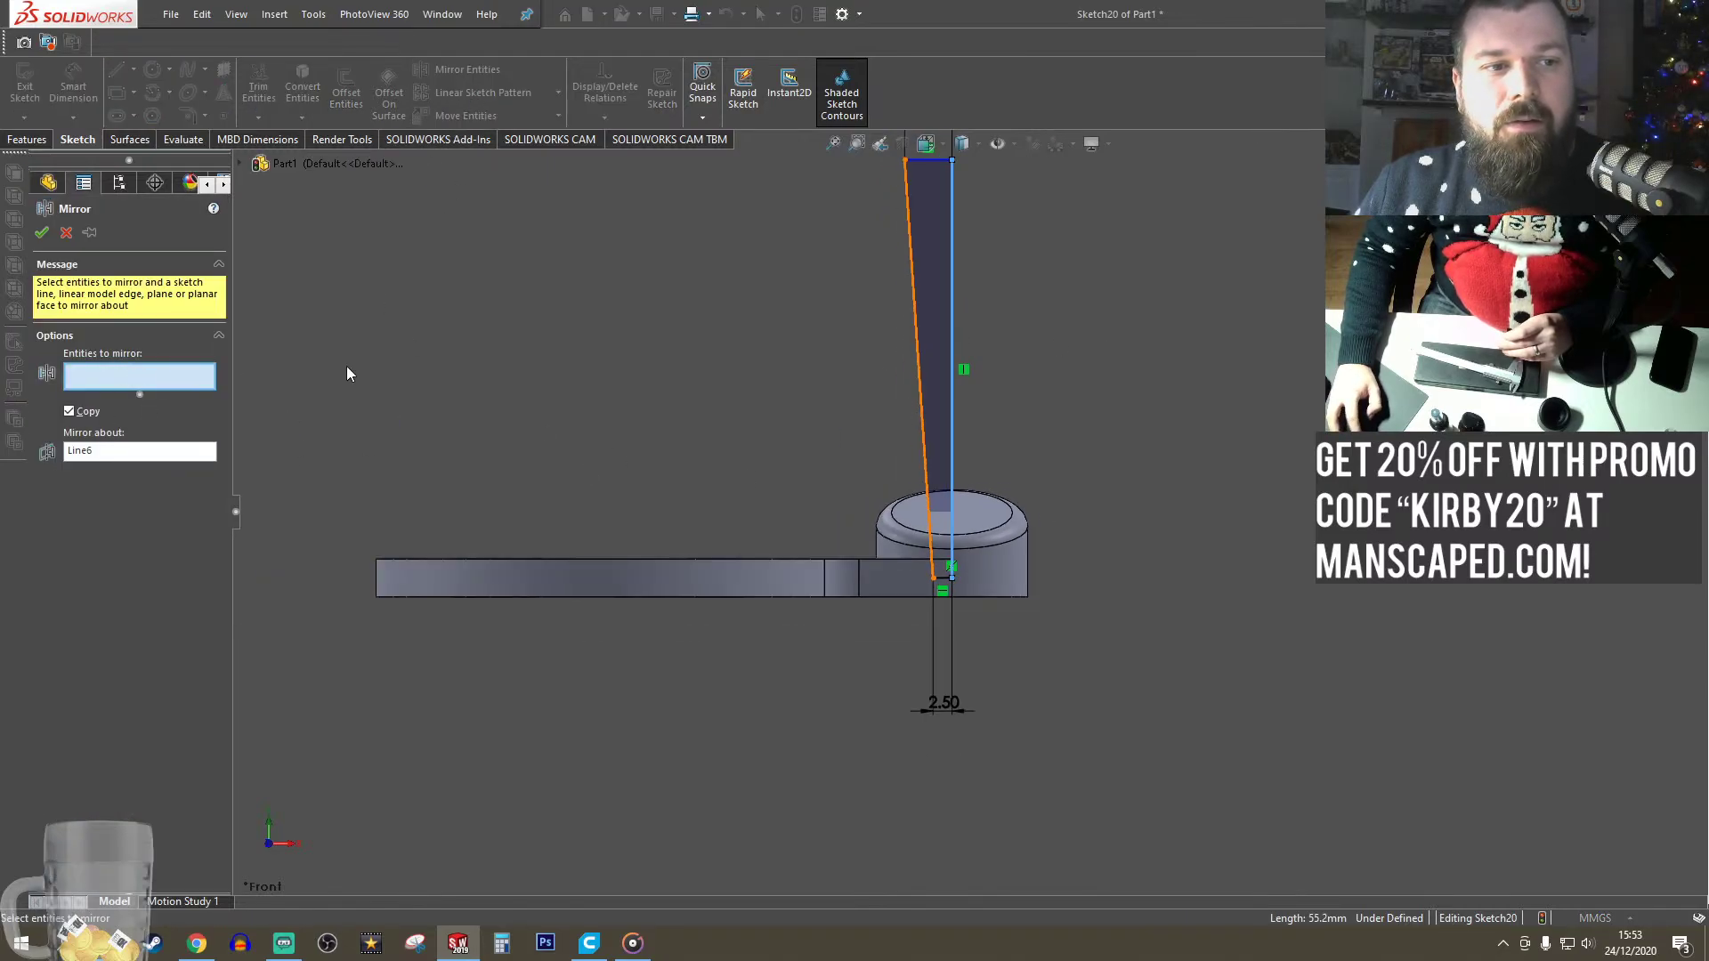
{"action": "scroll", "coordinate": [961, 406], "scroll_direction": "up", "scroll_amount": 3}
{"action": "scroll", "coordinate": [942, 280], "scroll_direction": "down", "scroll_amount": 3}
{"action": "left_click", "coordinate": [935, 369]}
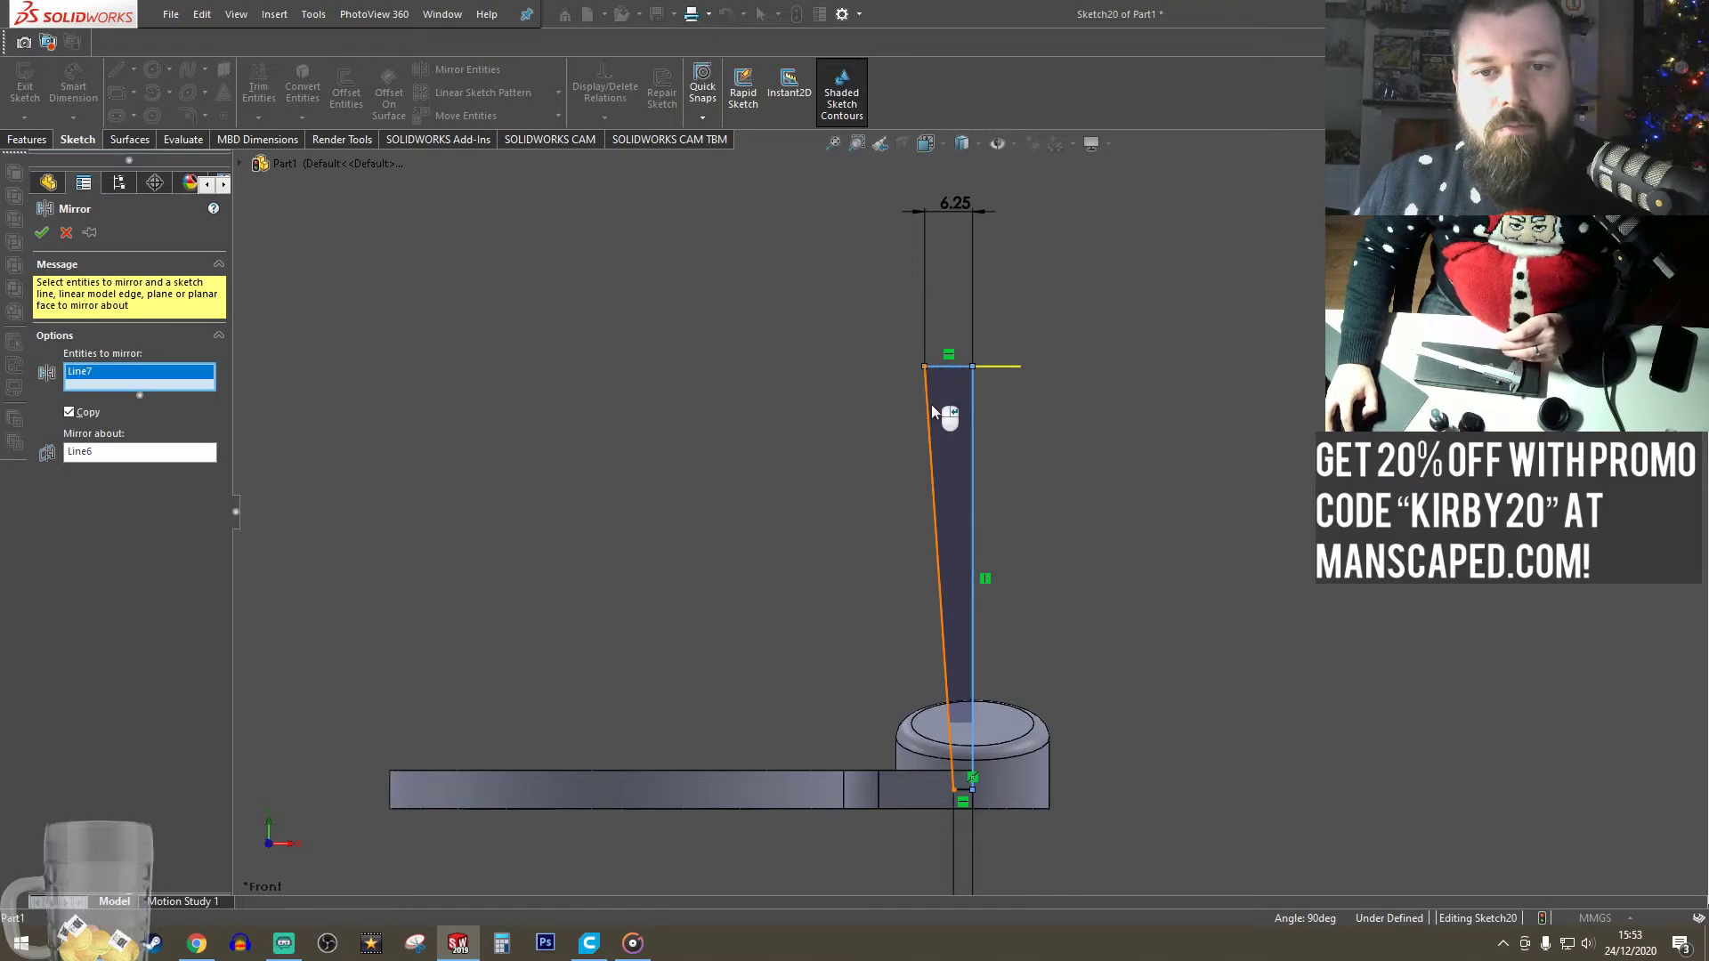
{"action": "left_click", "coordinate": [931, 404]}
{"action": "scroll", "coordinate": [1020, 684], "scroll_direction": "up", "scroll_amount": 3}
{"action": "scroll", "coordinate": [888, 676], "scroll_direction": "down", "scroll_amount": 3}
{"action": "scroll", "coordinate": [890, 675], "scroll_direction": "down", "scroll_amount": 2}
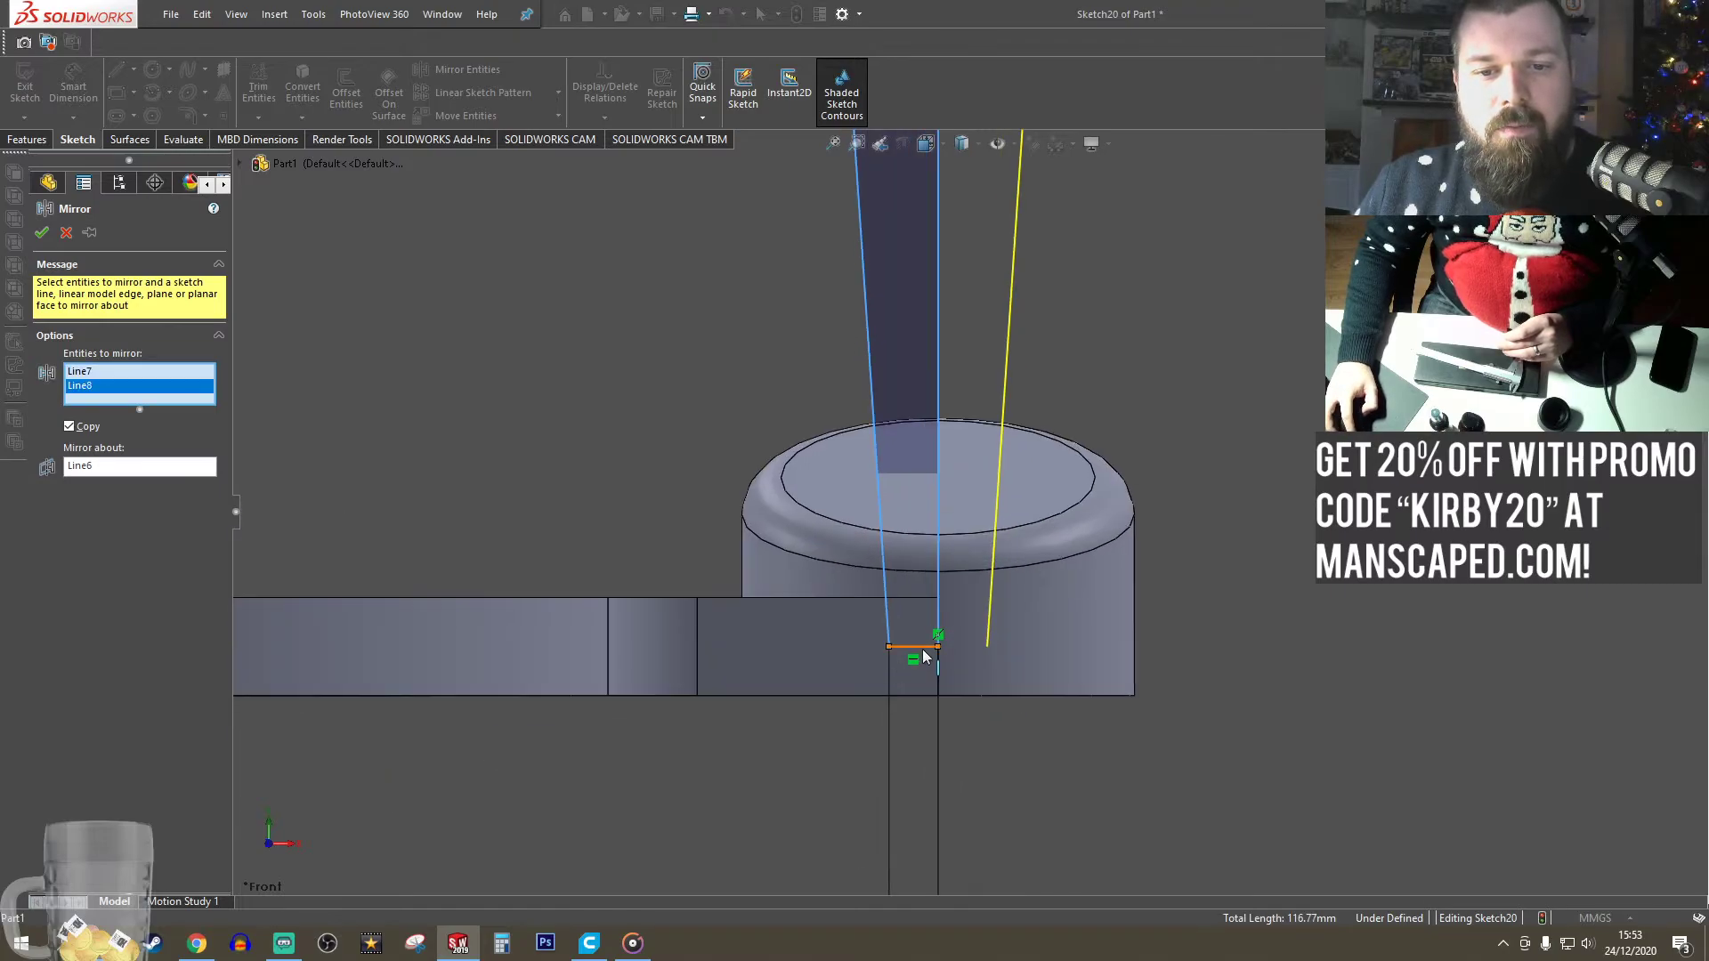
{"action": "left_click", "coordinate": [922, 651]}
{"action": "left_click", "coordinate": [41, 233]}
{"action": "scroll", "coordinate": [787, 356], "scroll_direction": "up", "scroll_amount": 4}
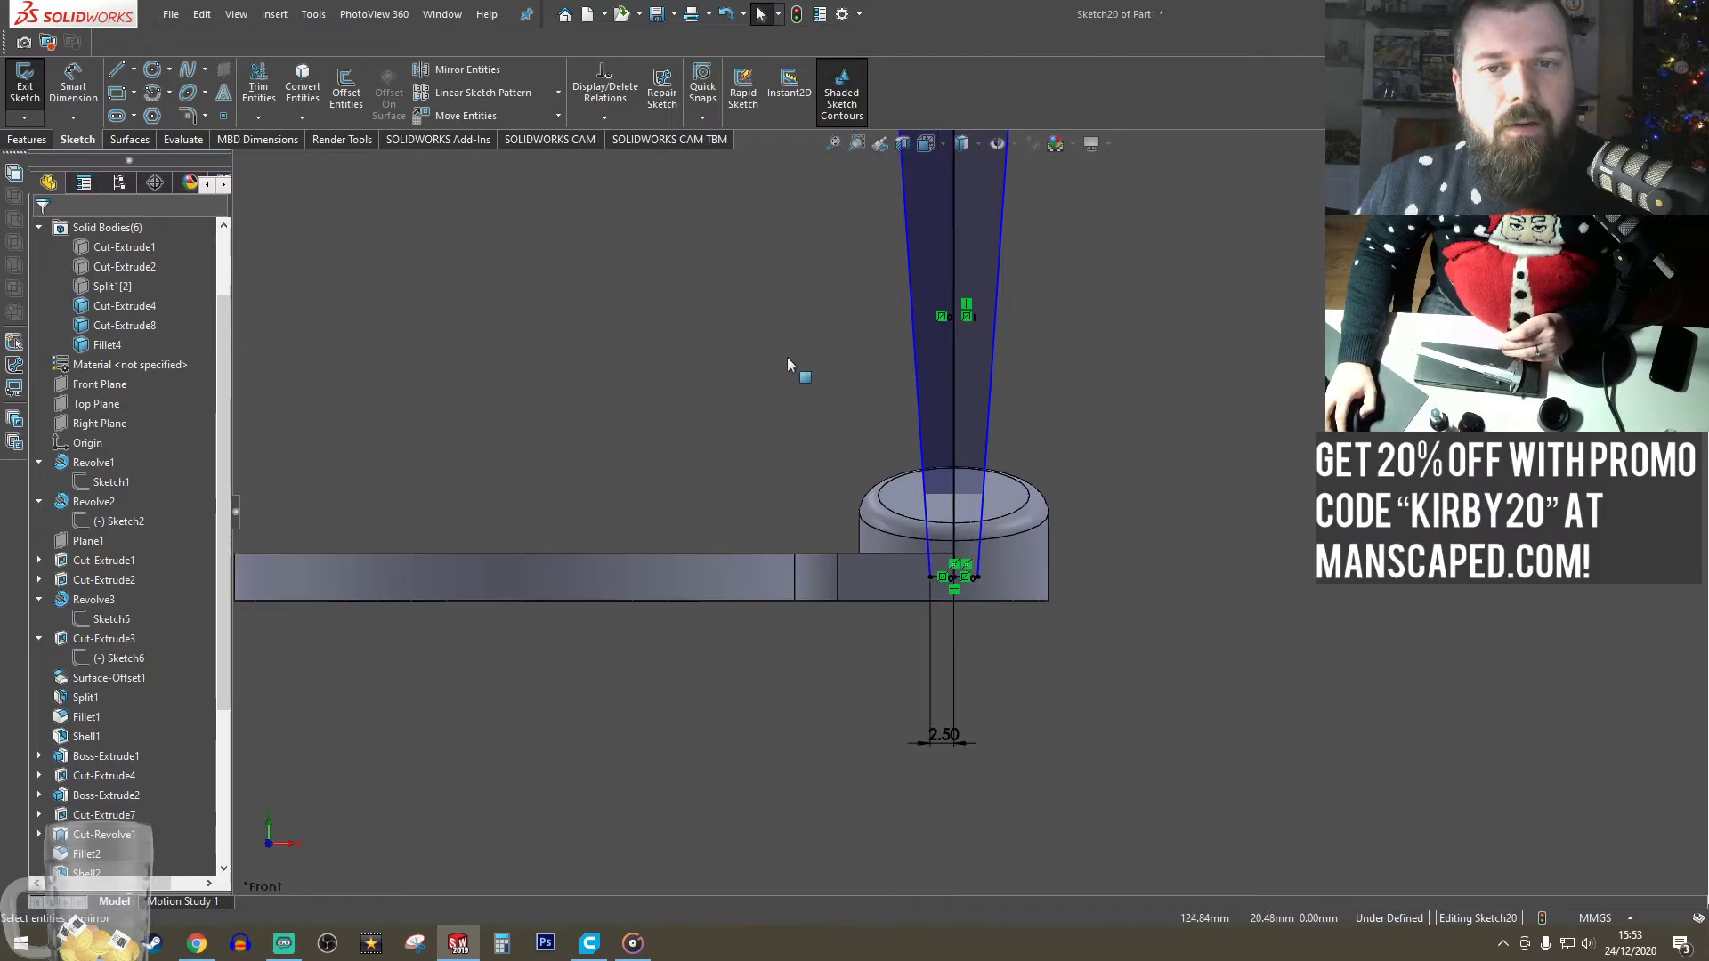
- Start a boss extrusion of both halves of the stem profile and set its depth to 3 mm
{"action": "left_click", "coordinate": [39, 140]}
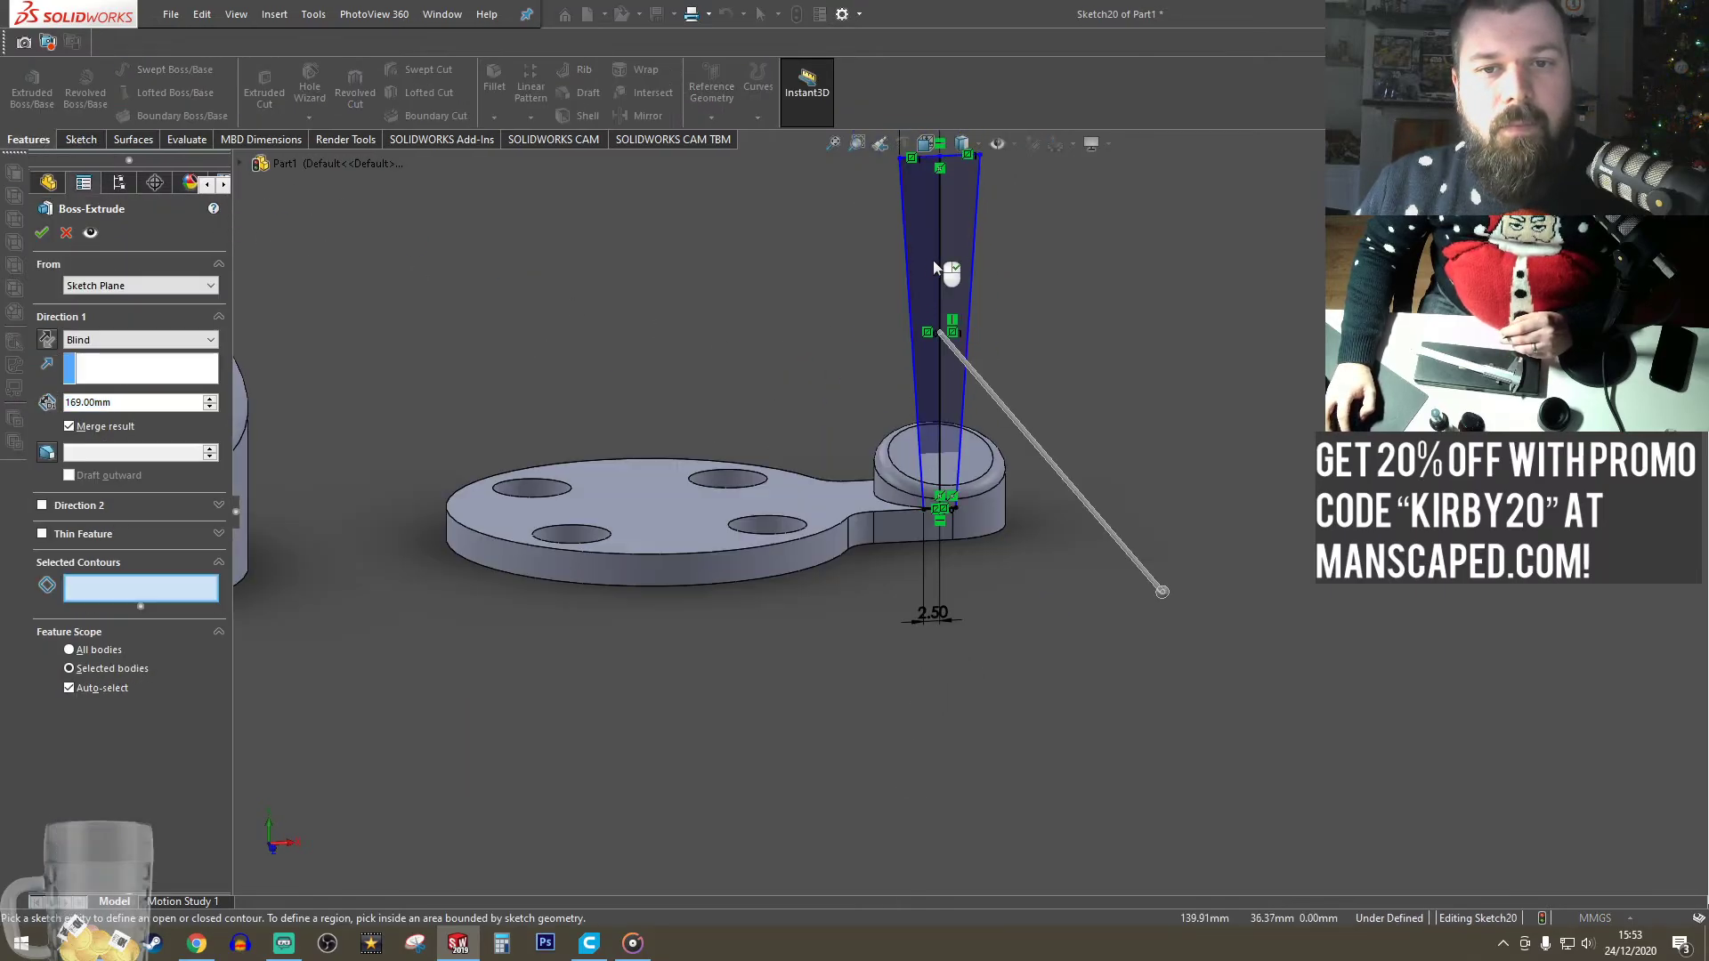
{"action": "left_click", "coordinate": [933, 260]}
{"action": "left_click", "coordinate": [953, 258]}
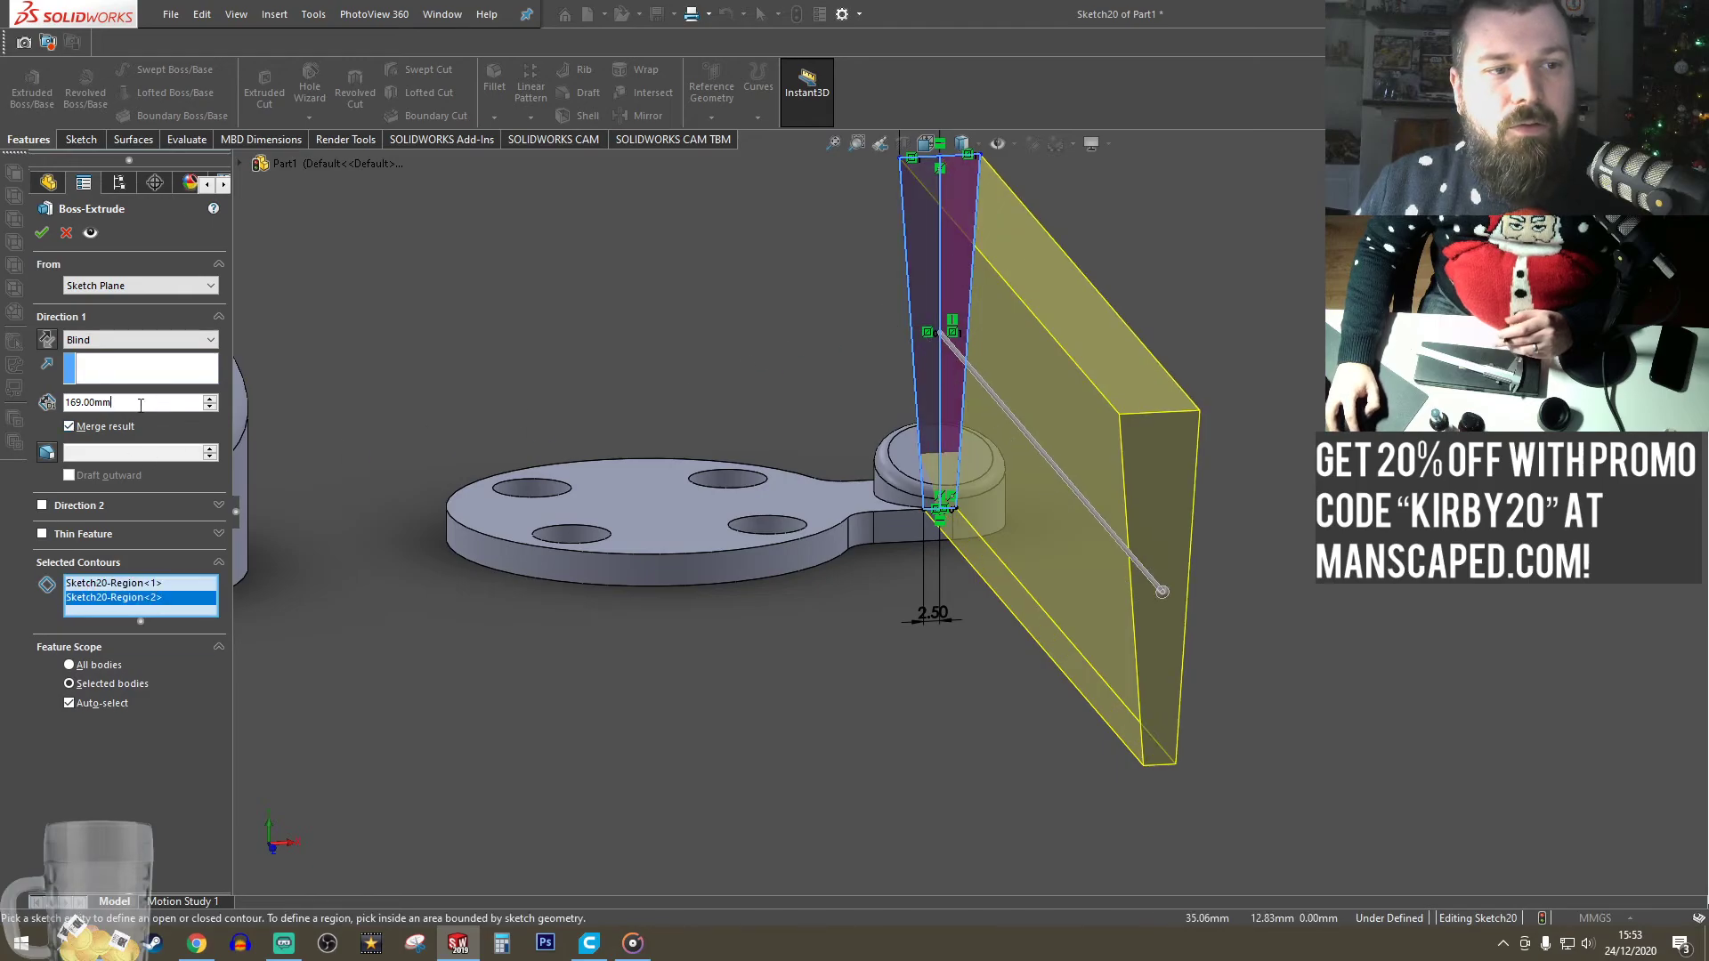
{"action": "left_click_drag", "start_coordinate": [140, 405], "coordinate": [15, 422]}
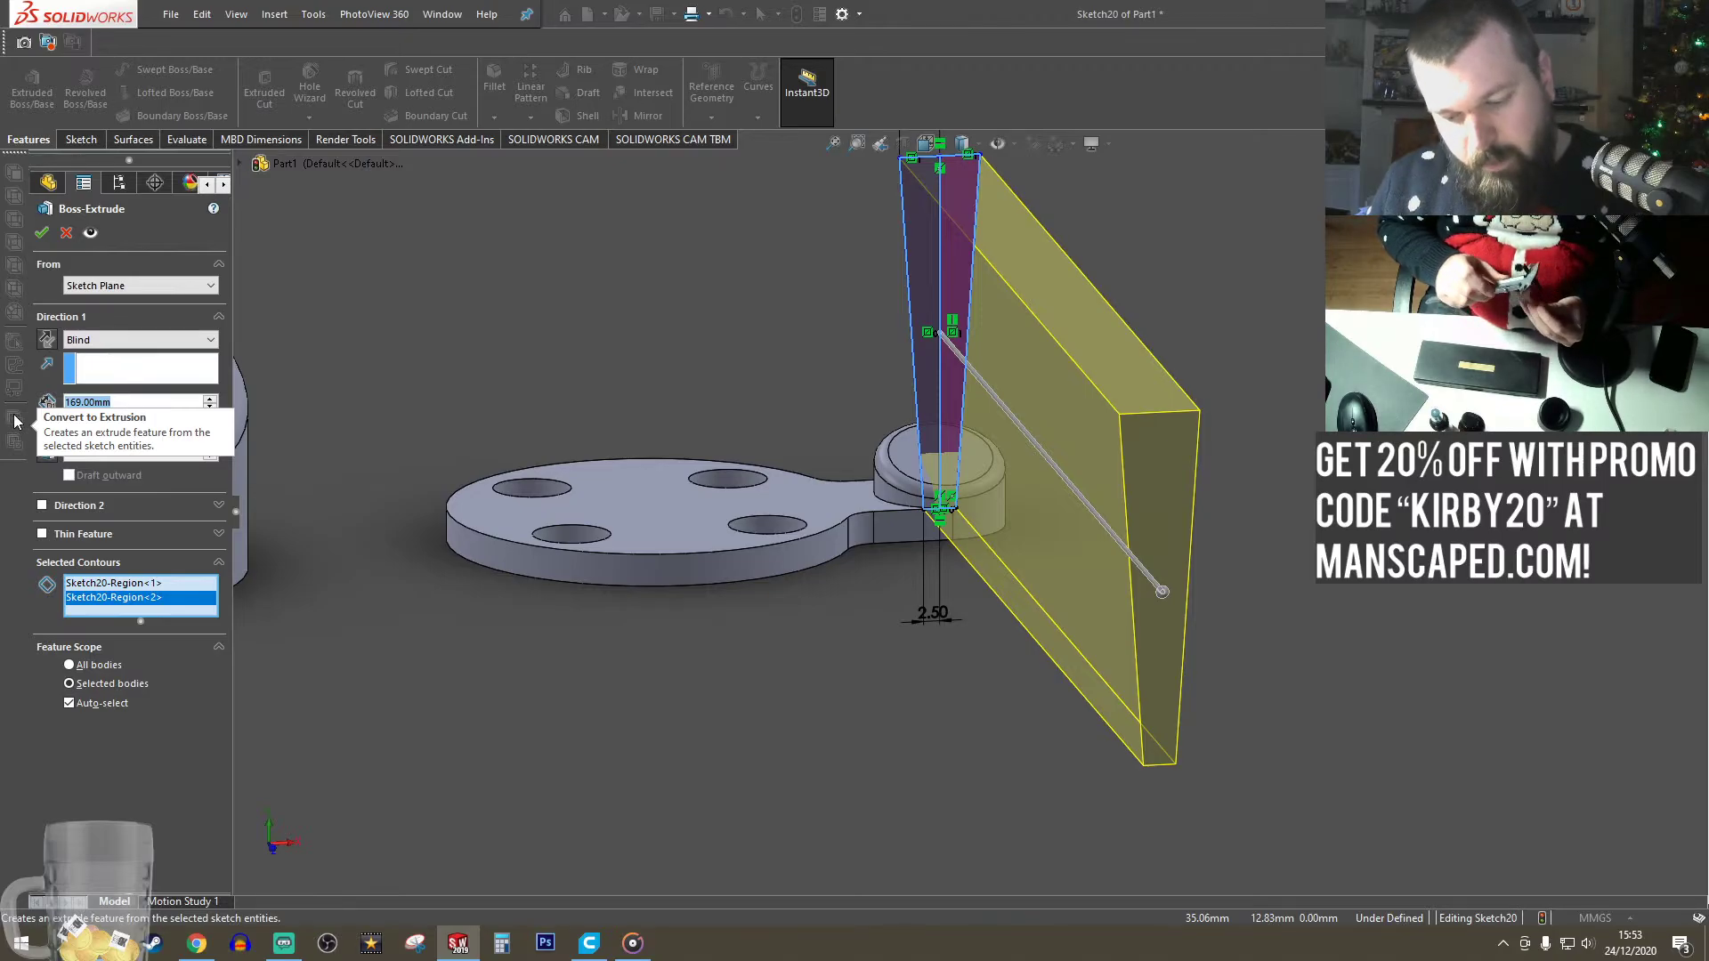
{"action": "type", "text": "3"}
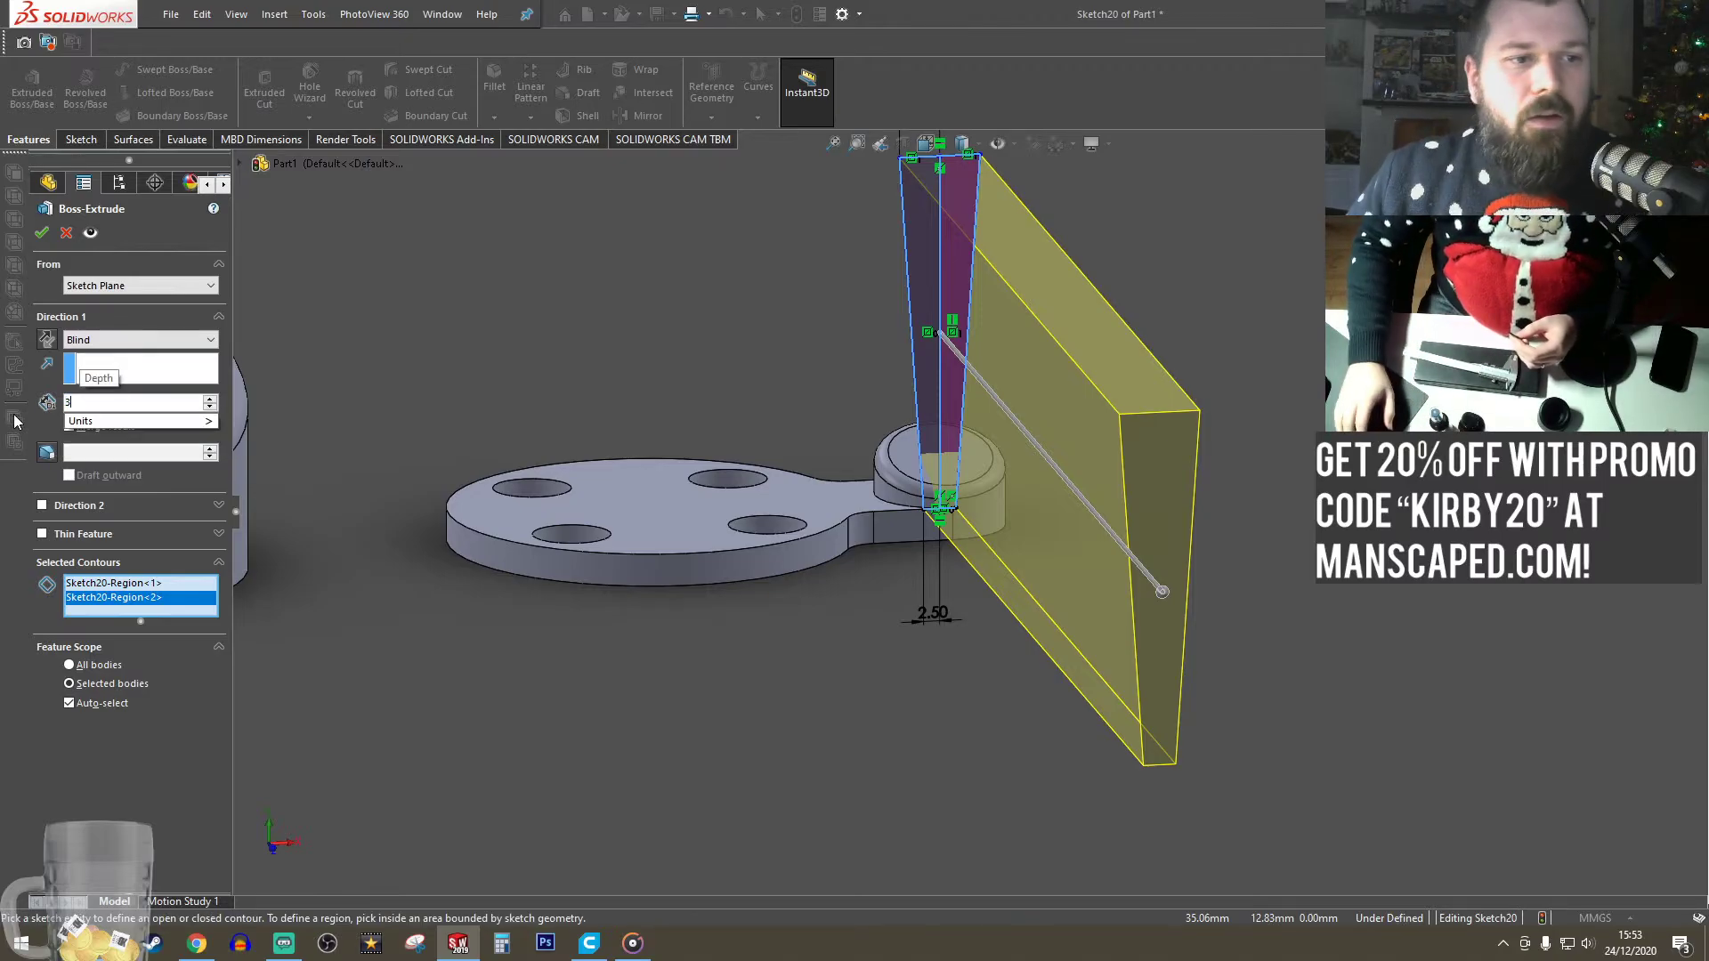
{"action": "key", "text": "Return"}
- Set the stem extrusion's end condition to Mid Plane
{"action": "left_click", "coordinate": [134, 340]}
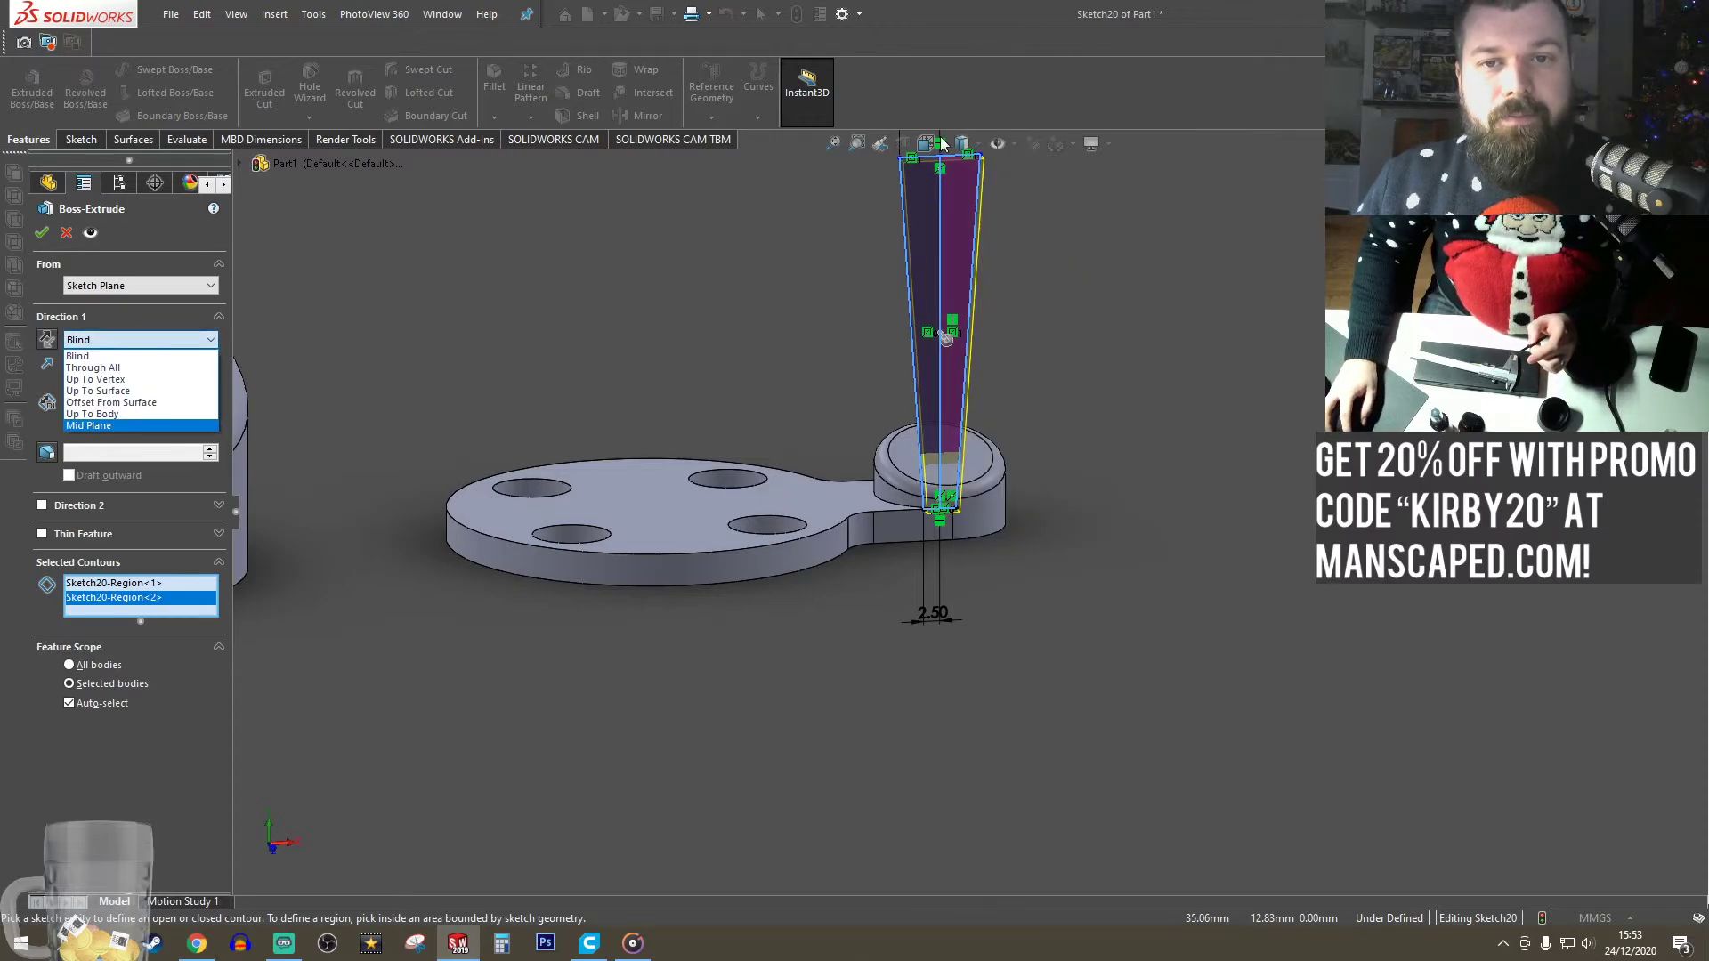
{"action": "left_click", "coordinate": [106, 425]}
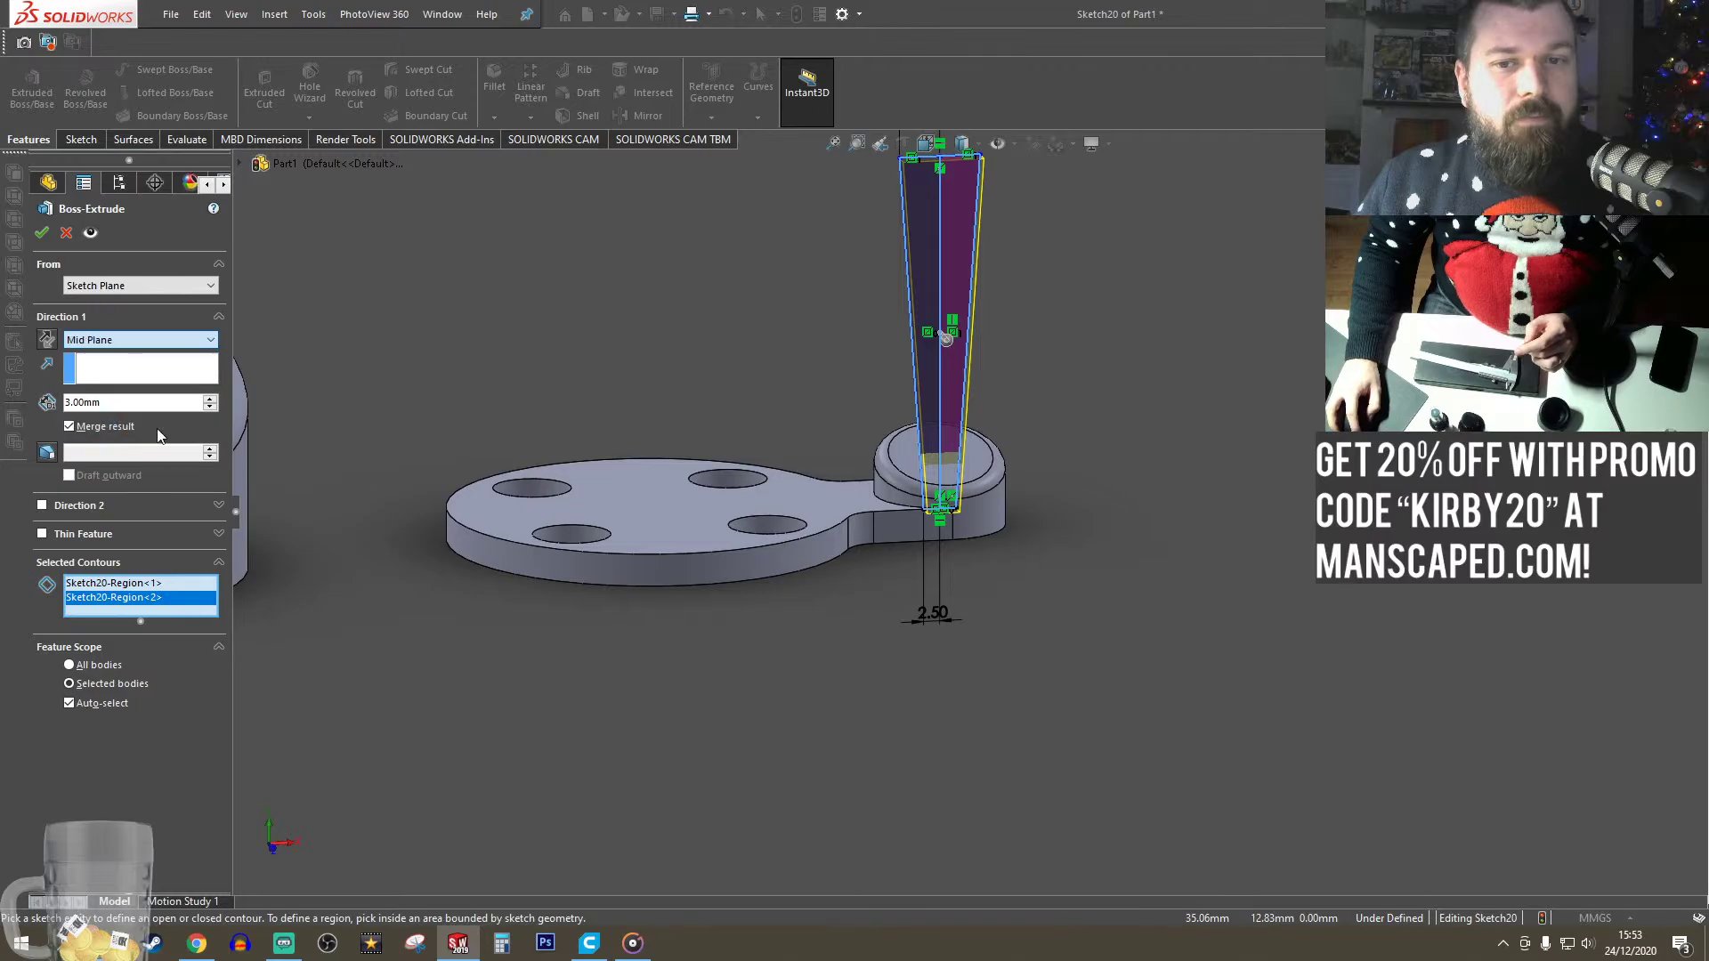
{"action": "middle_click_drag", "start_coordinate": [901, 343], "coordinate": [876, 614]}
{"action": "scroll", "coordinate": [933, 690], "scroll_direction": "up", "scroll_amount": 2}
{"action": "scroll", "coordinate": [933, 690], "scroll_direction": "down", "scroll_amount": 5}
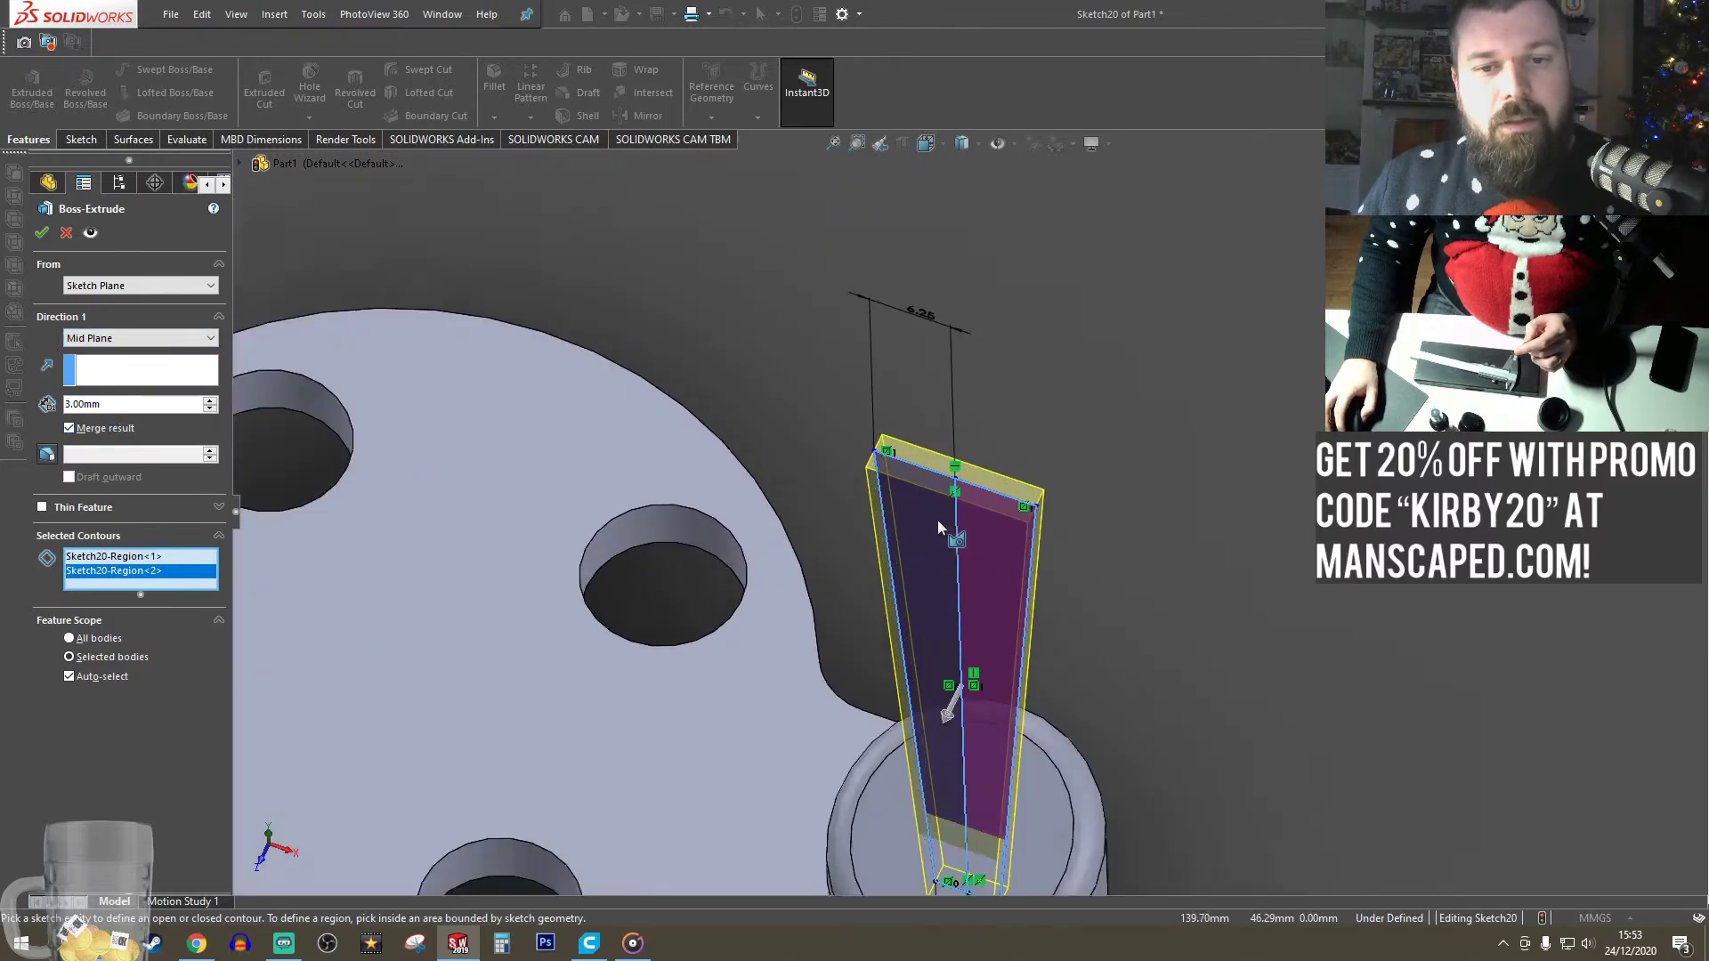
- Try a Blind end condition with a second direction for the stem, and return it to Mid Plane
{"action": "left_click", "coordinate": [117, 338]}
{"action": "left_click", "coordinate": [98, 354]}
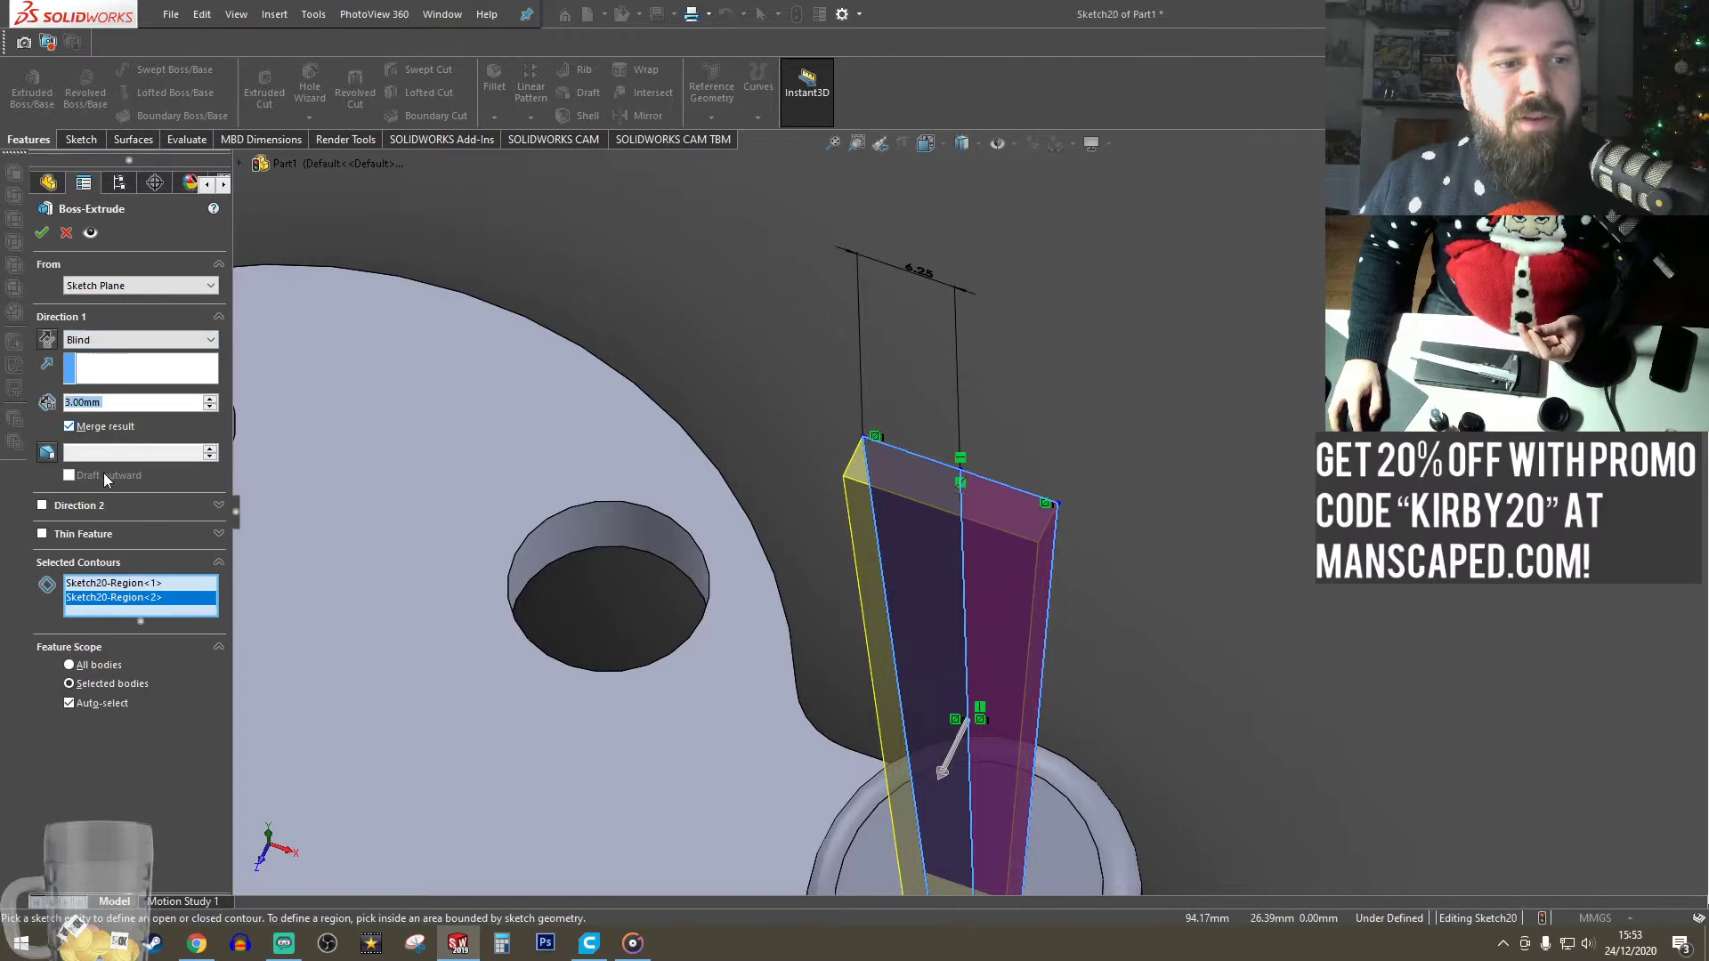
{"action": "left_click", "coordinate": [42, 505]}
{"action": "left_click", "coordinate": [42, 505]}
{"action": "left_click", "coordinate": [124, 343]}
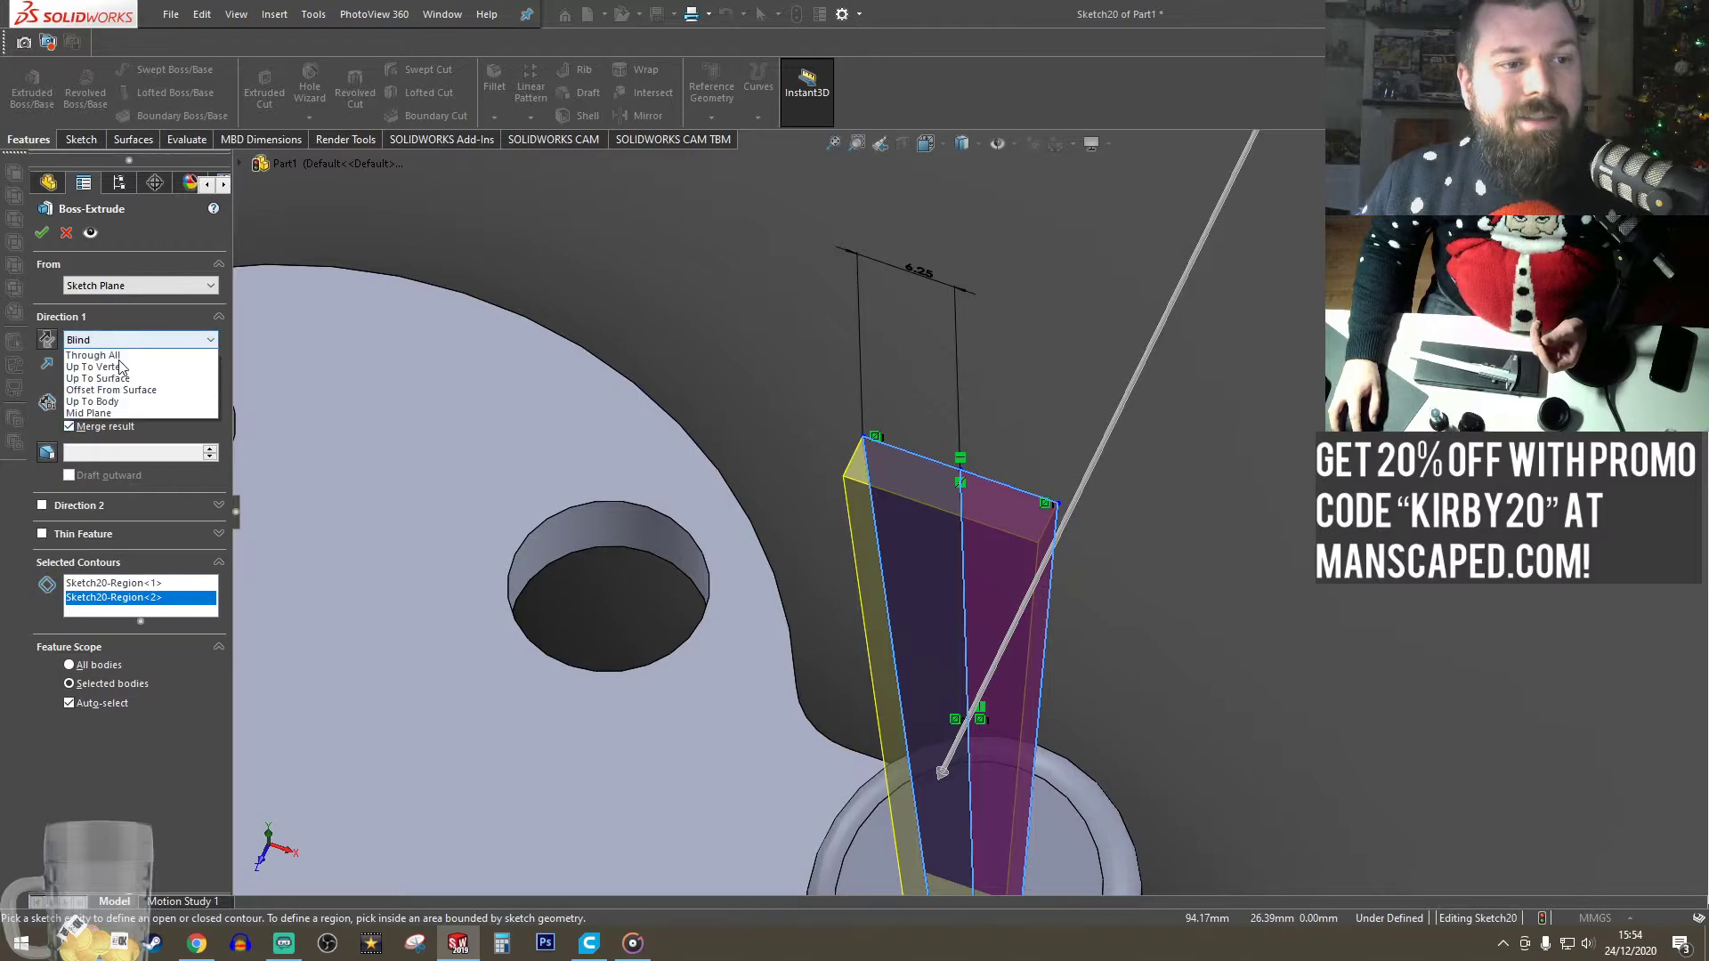
{"action": "left_click", "coordinate": [104, 426]}
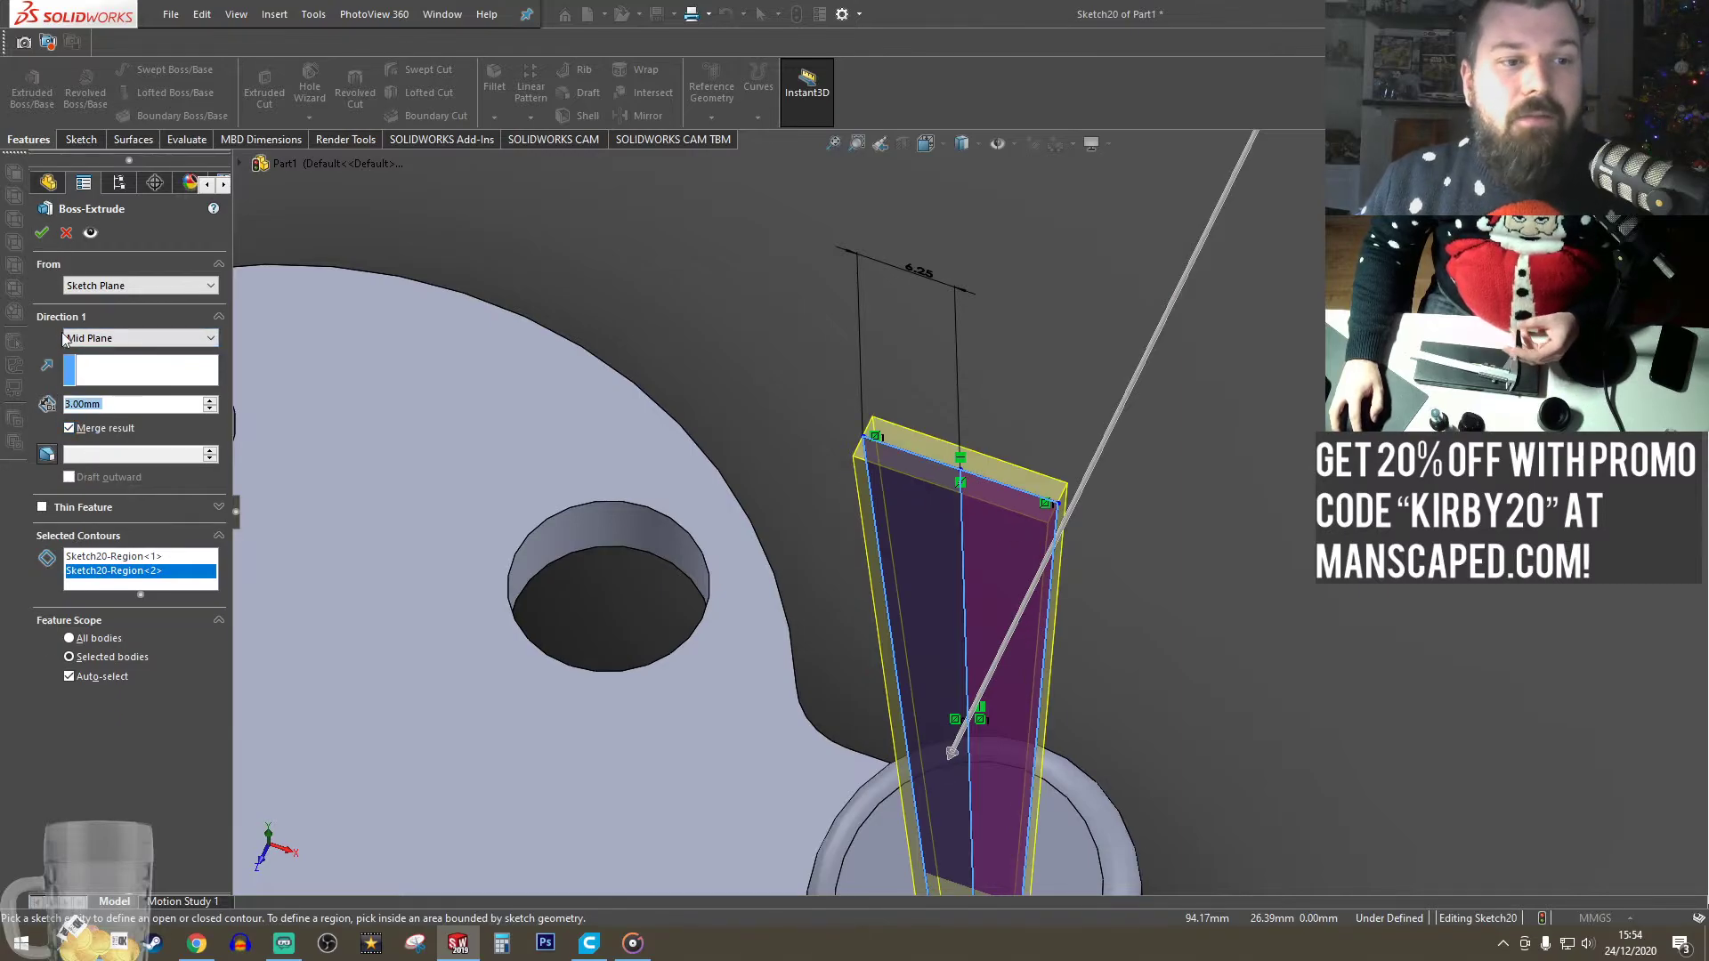
- Turn off merging with the existing body and complete the stem extrusion
{"action": "scroll", "coordinate": [1095, 667], "scroll_direction": "up", "scroll_amount": 3}
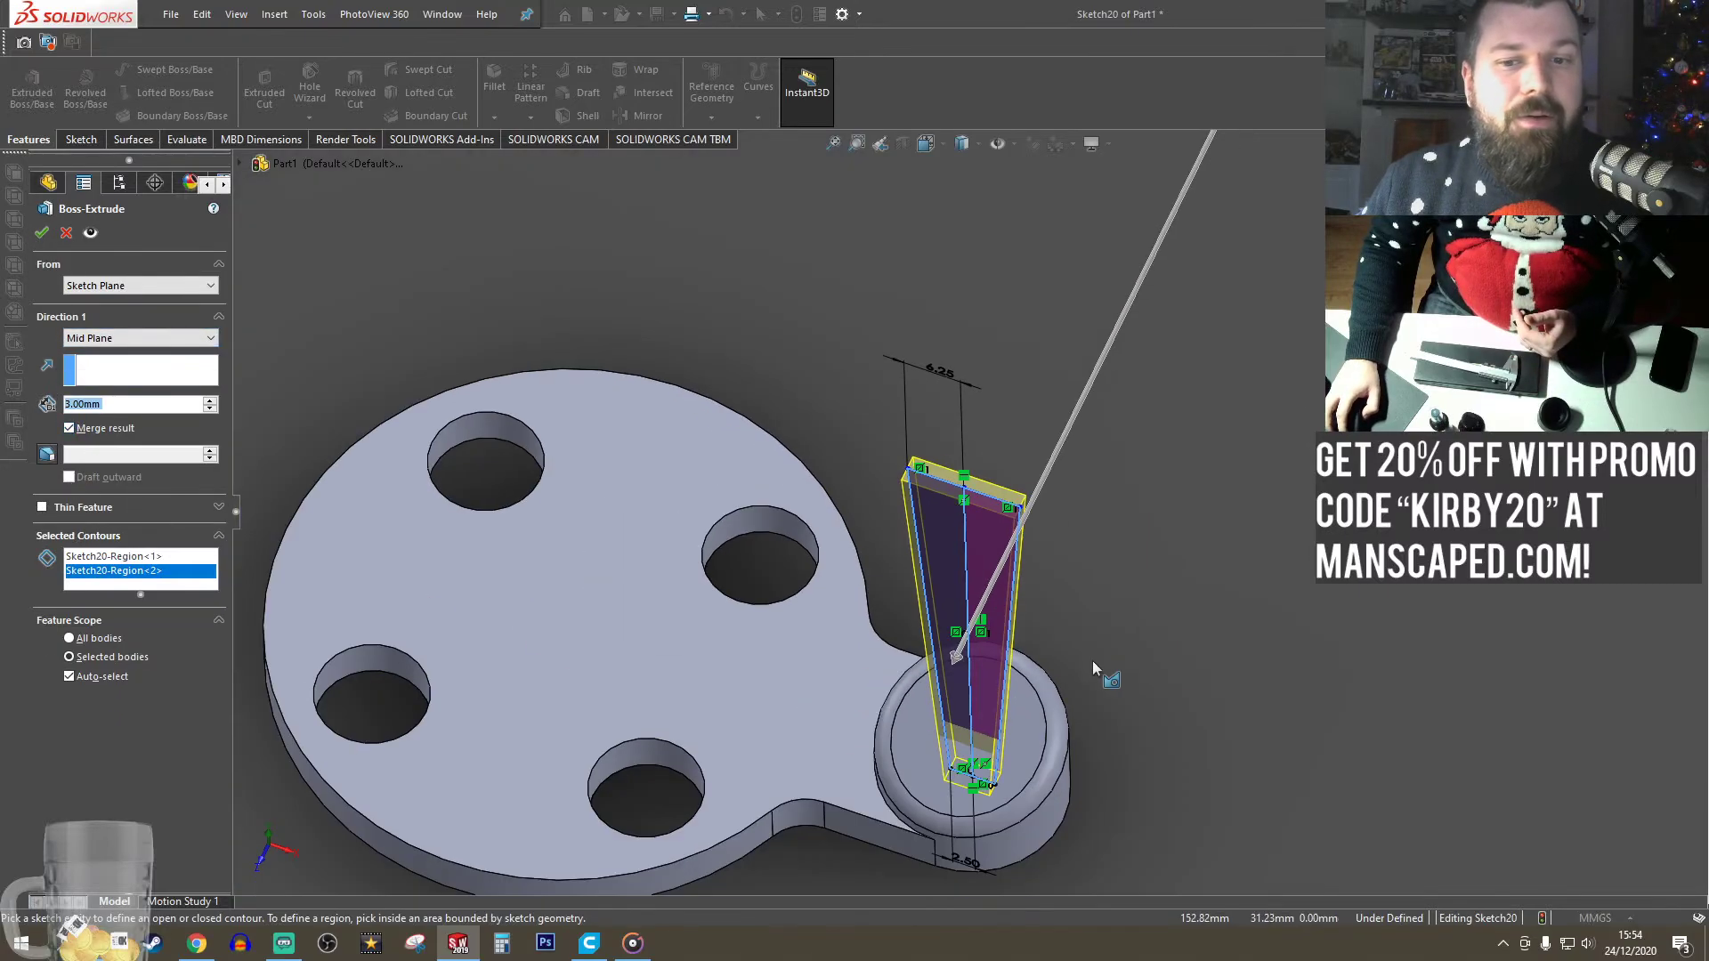
{"action": "scroll", "coordinate": [1047, 681], "scroll_direction": "down", "scroll_amount": 3}
{"action": "middle_click_drag", "start_coordinate": [1006, 729], "coordinate": [1002, 585]}
{"action": "scroll", "coordinate": [997, 577], "scroll_direction": "up", "scroll_amount": 3}
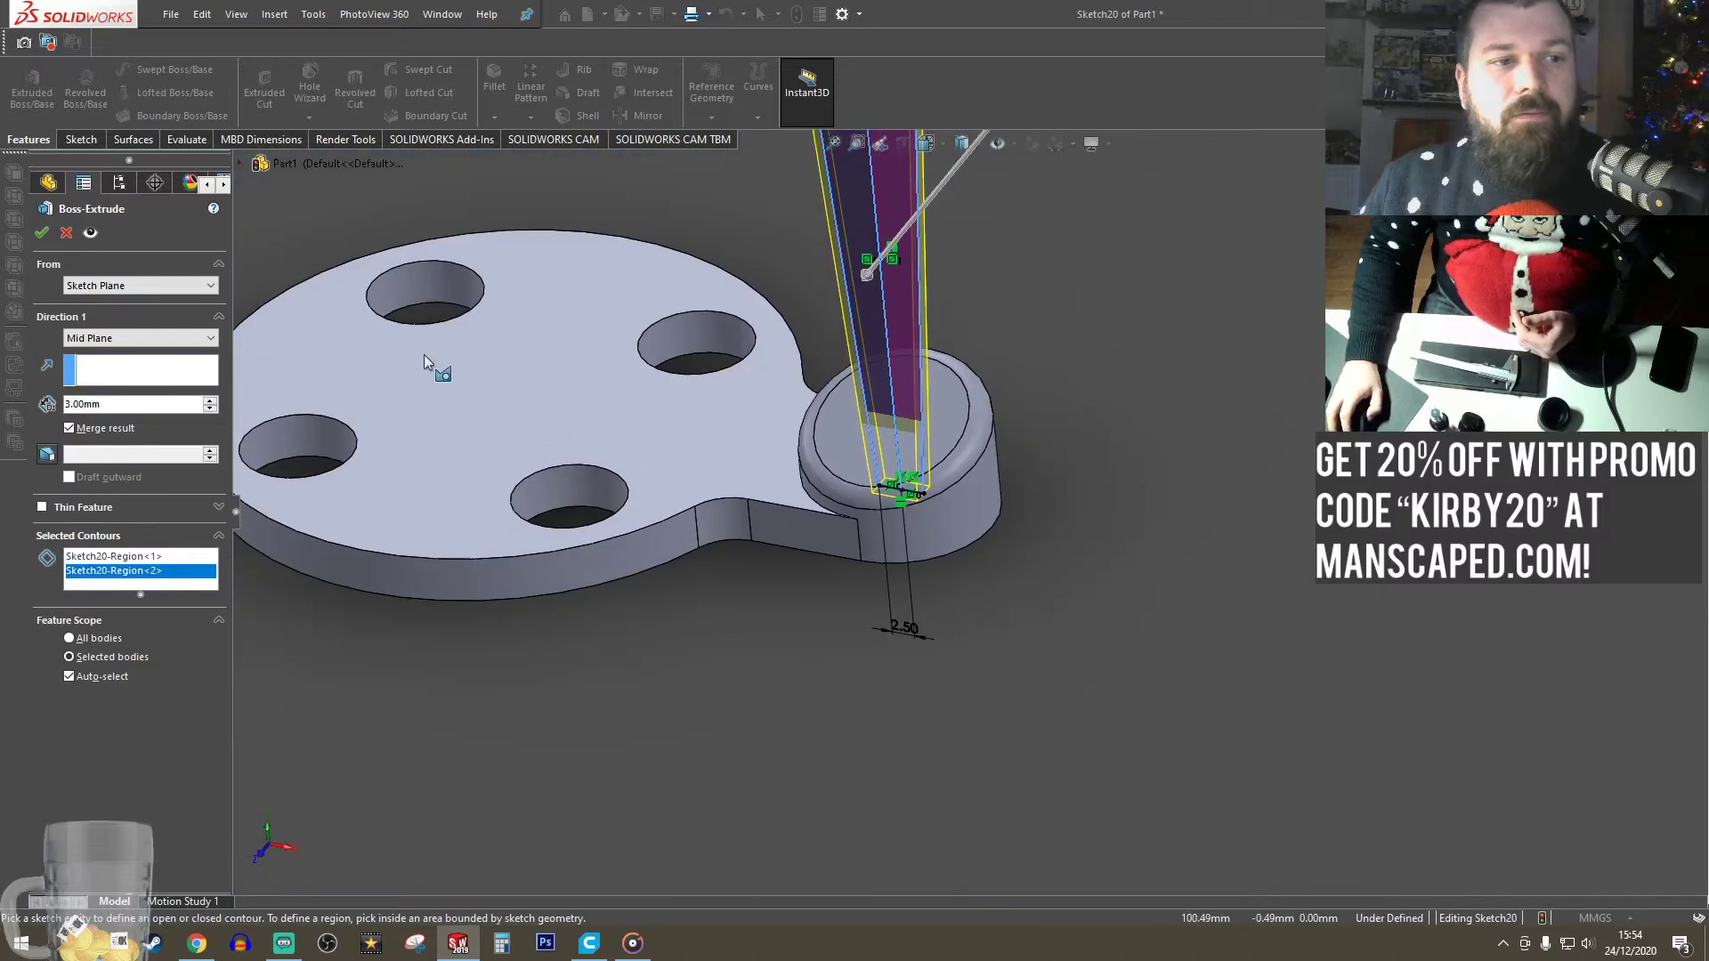
{"action": "scroll", "coordinate": [425, 358], "scroll_direction": "down", "scroll_amount": 2}
{"action": "left_click", "coordinate": [42, 232]}
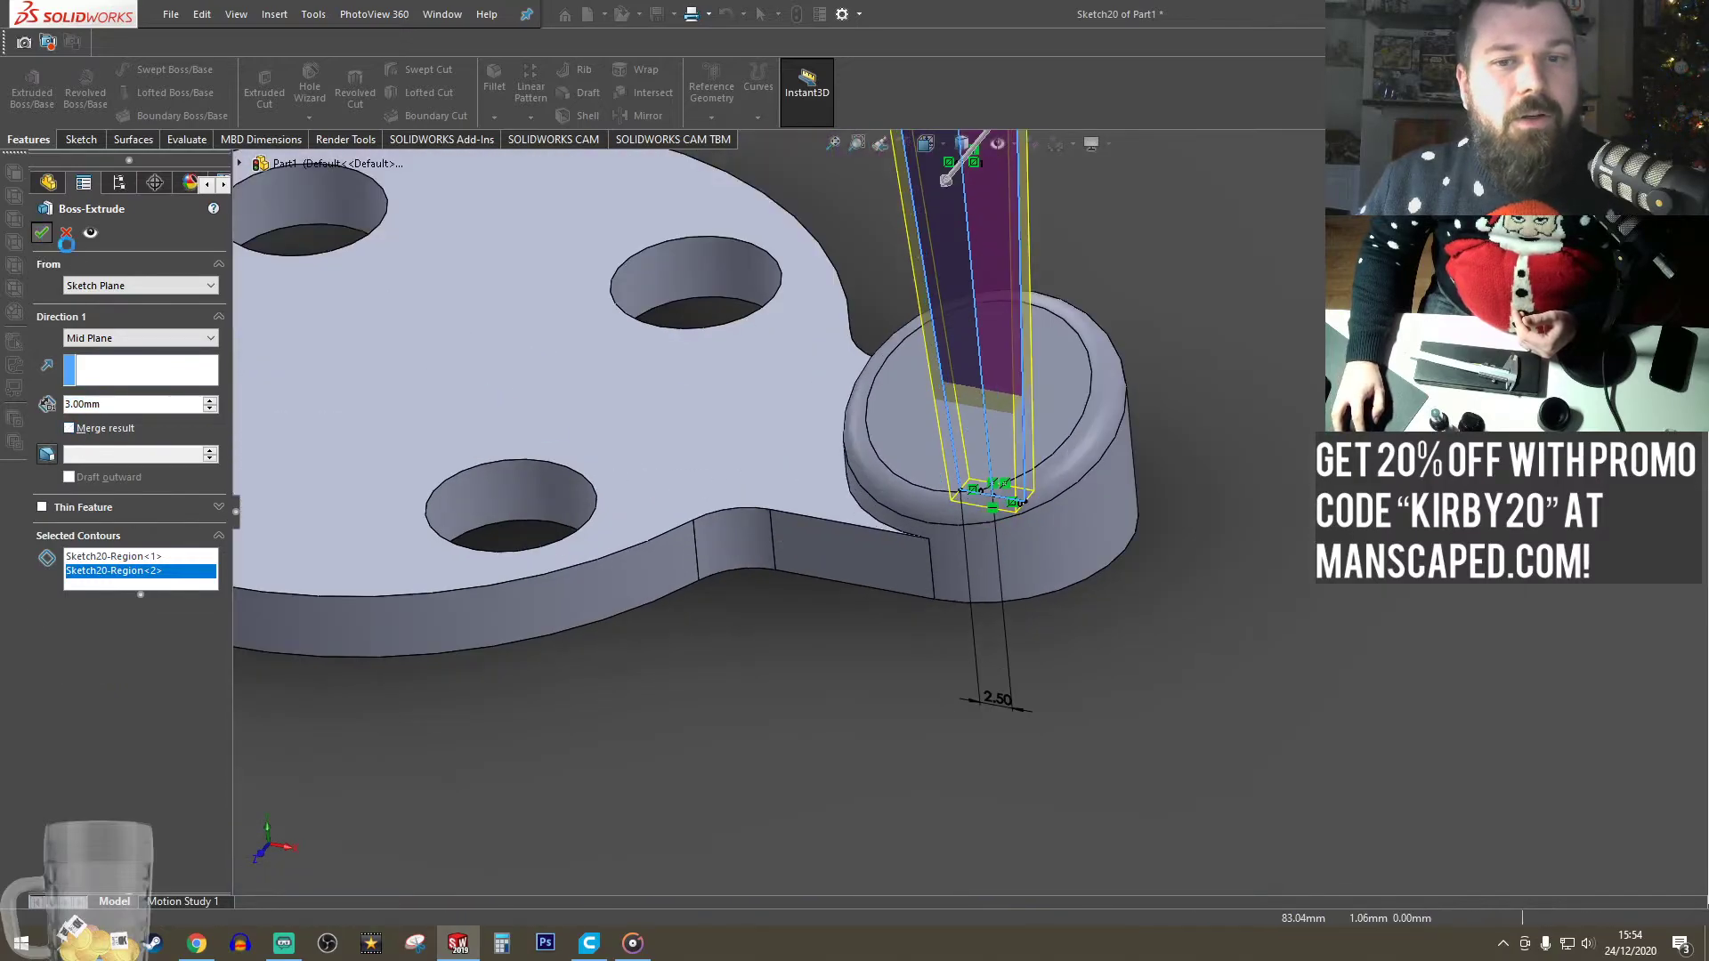
- Select the flat side face of the tab next to the round post
{"action": "left_click", "coordinate": [1061, 562]}
{"action": "scroll", "coordinate": [905, 648], "scroll_direction": "down", "scroll_amount": 2}
{"action": "scroll", "coordinate": [919, 637], "scroll_direction": "up", "scroll_amount": 5}
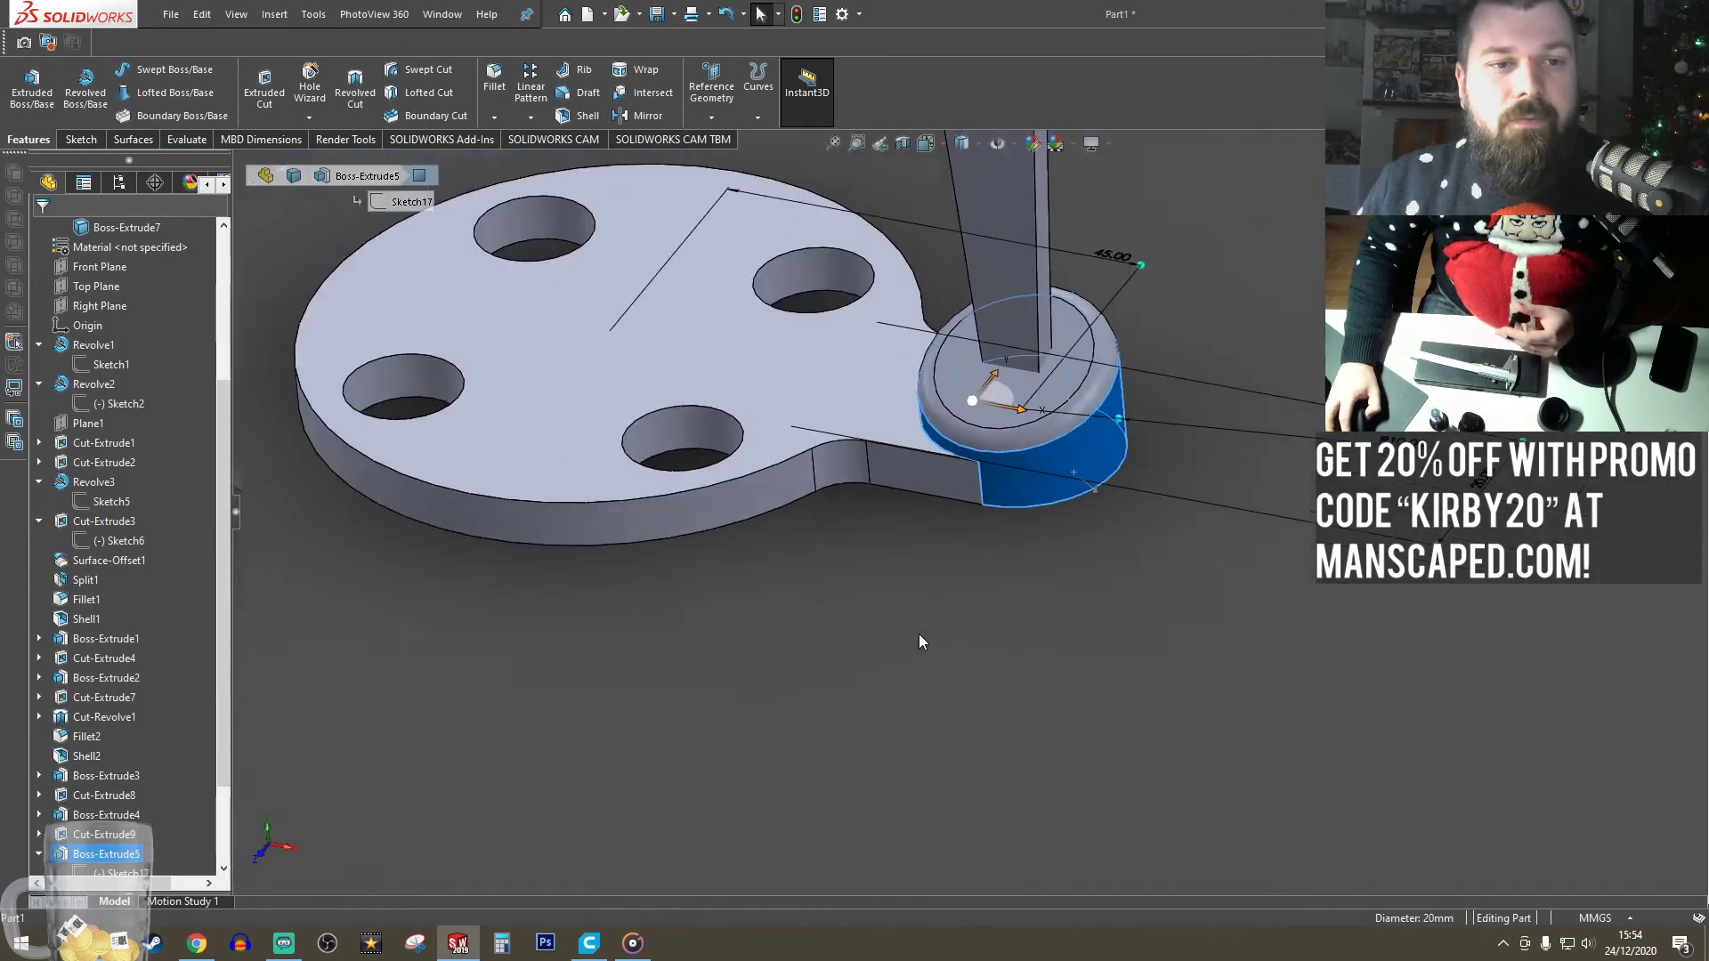
{"action": "scroll", "coordinate": [730, 579], "scroll_direction": "down", "scroll_amount": 4}
{"action": "left_click", "coordinate": [766, 583]}
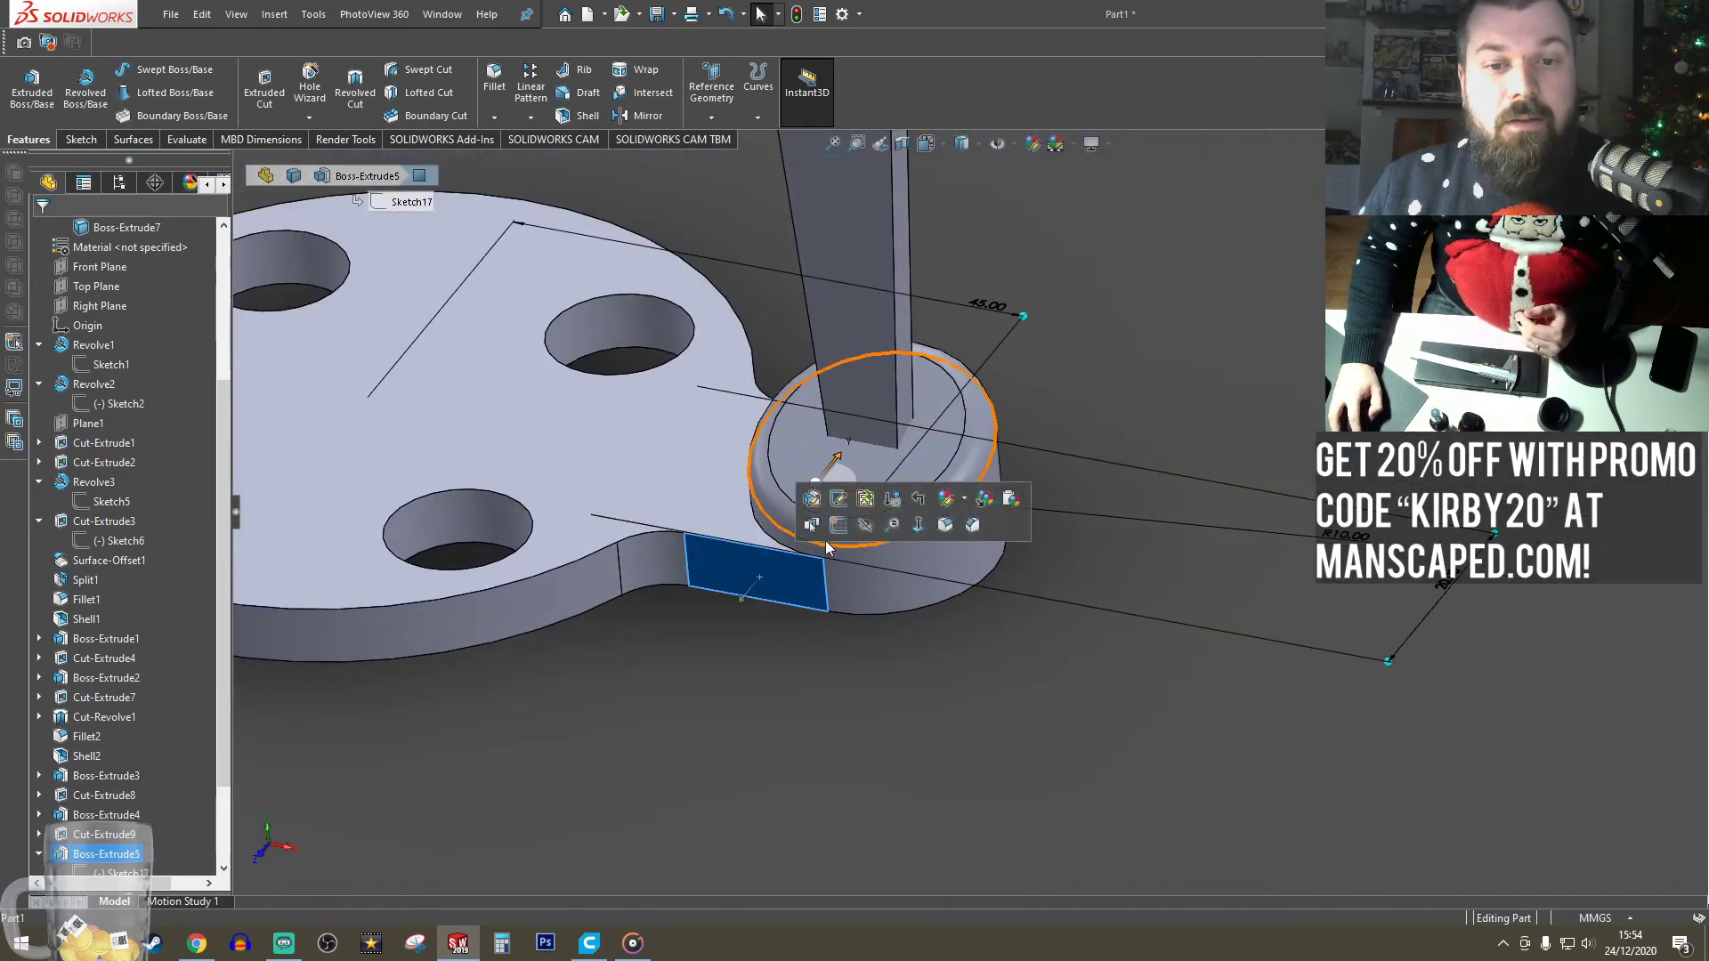
- Hide the plate body and offset the tapered bar's four side faces and lower end face by 0.3 mm as a surface
{"action": "left_click", "coordinate": [862, 526]}
{"action": "left_click", "coordinate": [824, 362]}
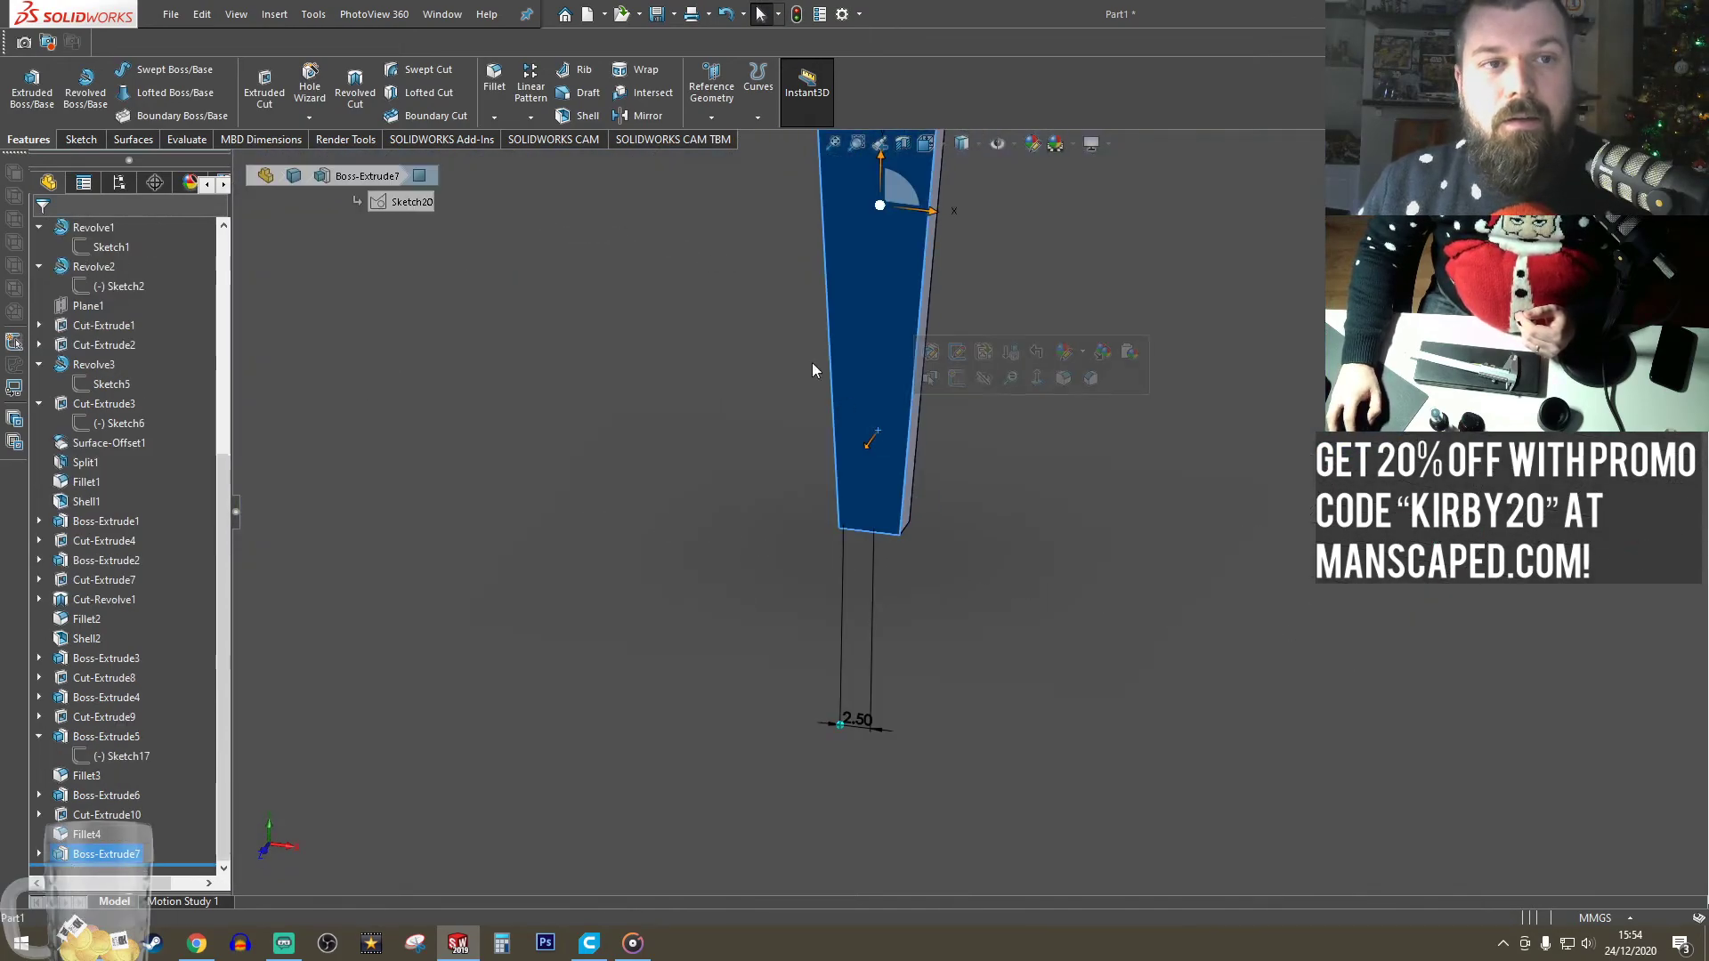
{"action": "left_click", "coordinate": [133, 140]}
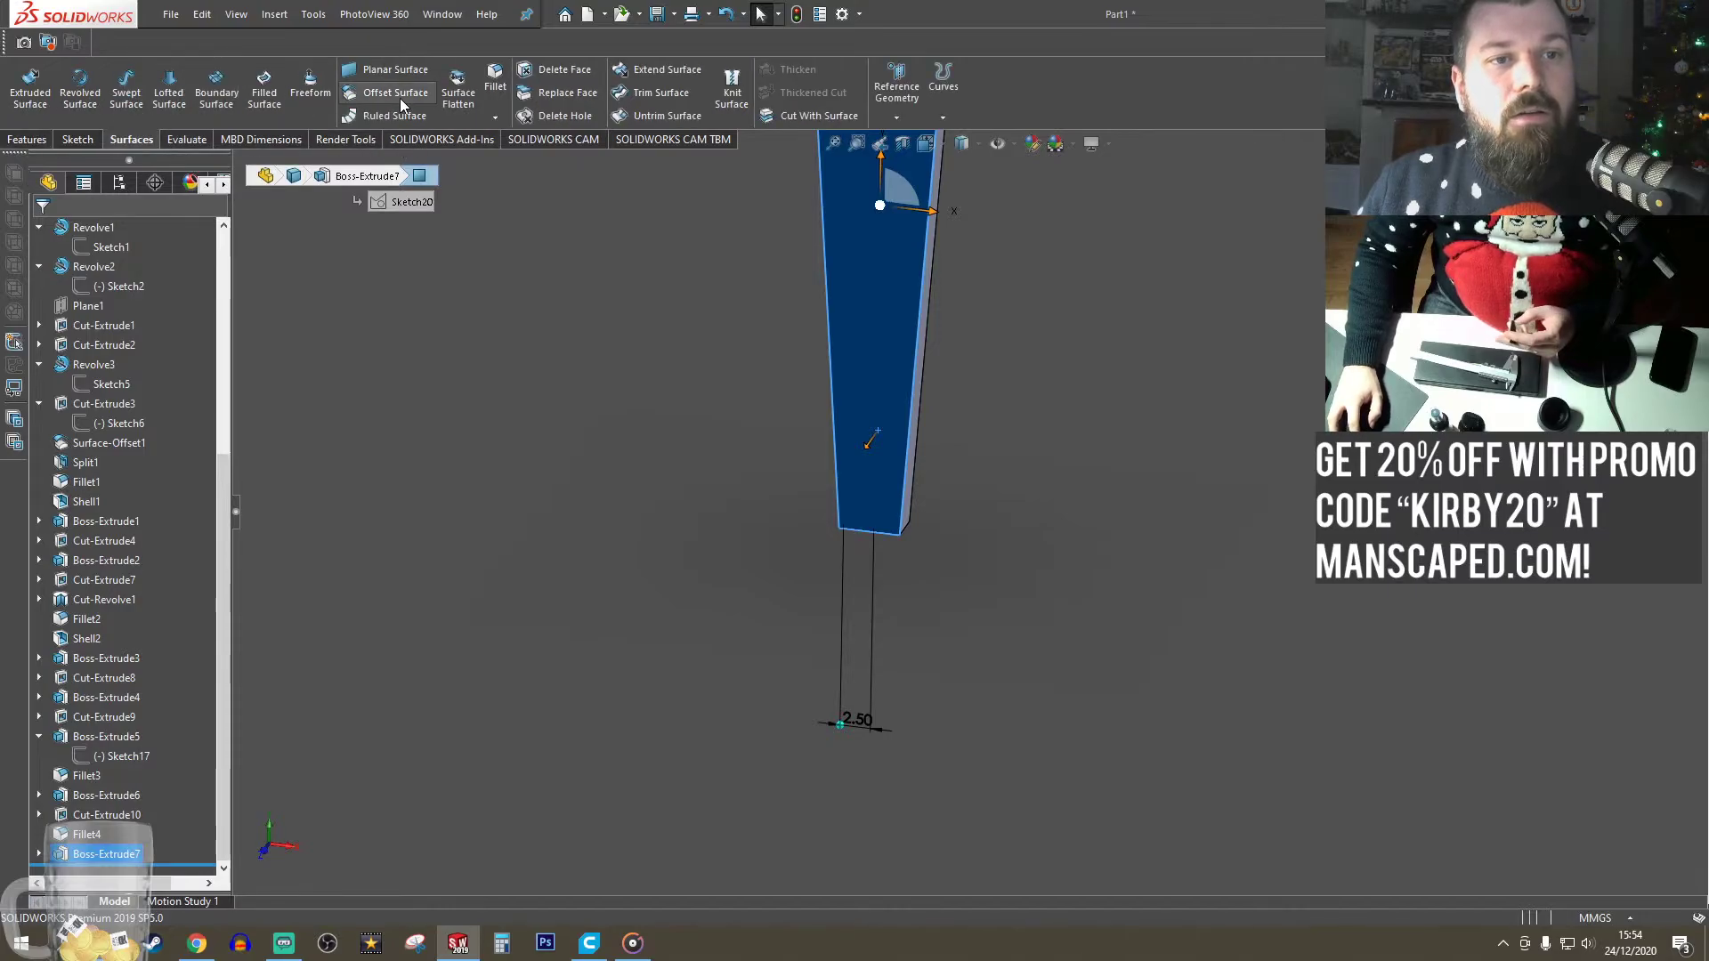
{"action": "left_click", "coordinate": [394, 92]}
{"action": "middle_click_drag", "start_coordinate": [966, 359], "coordinate": [828, 379]}
{"action": "left_click", "coordinate": [944, 397]}
{"action": "middle_click_drag", "start_coordinate": [943, 398], "coordinate": [1020, 428]}
{"action": "left_click", "coordinate": [970, 415]}
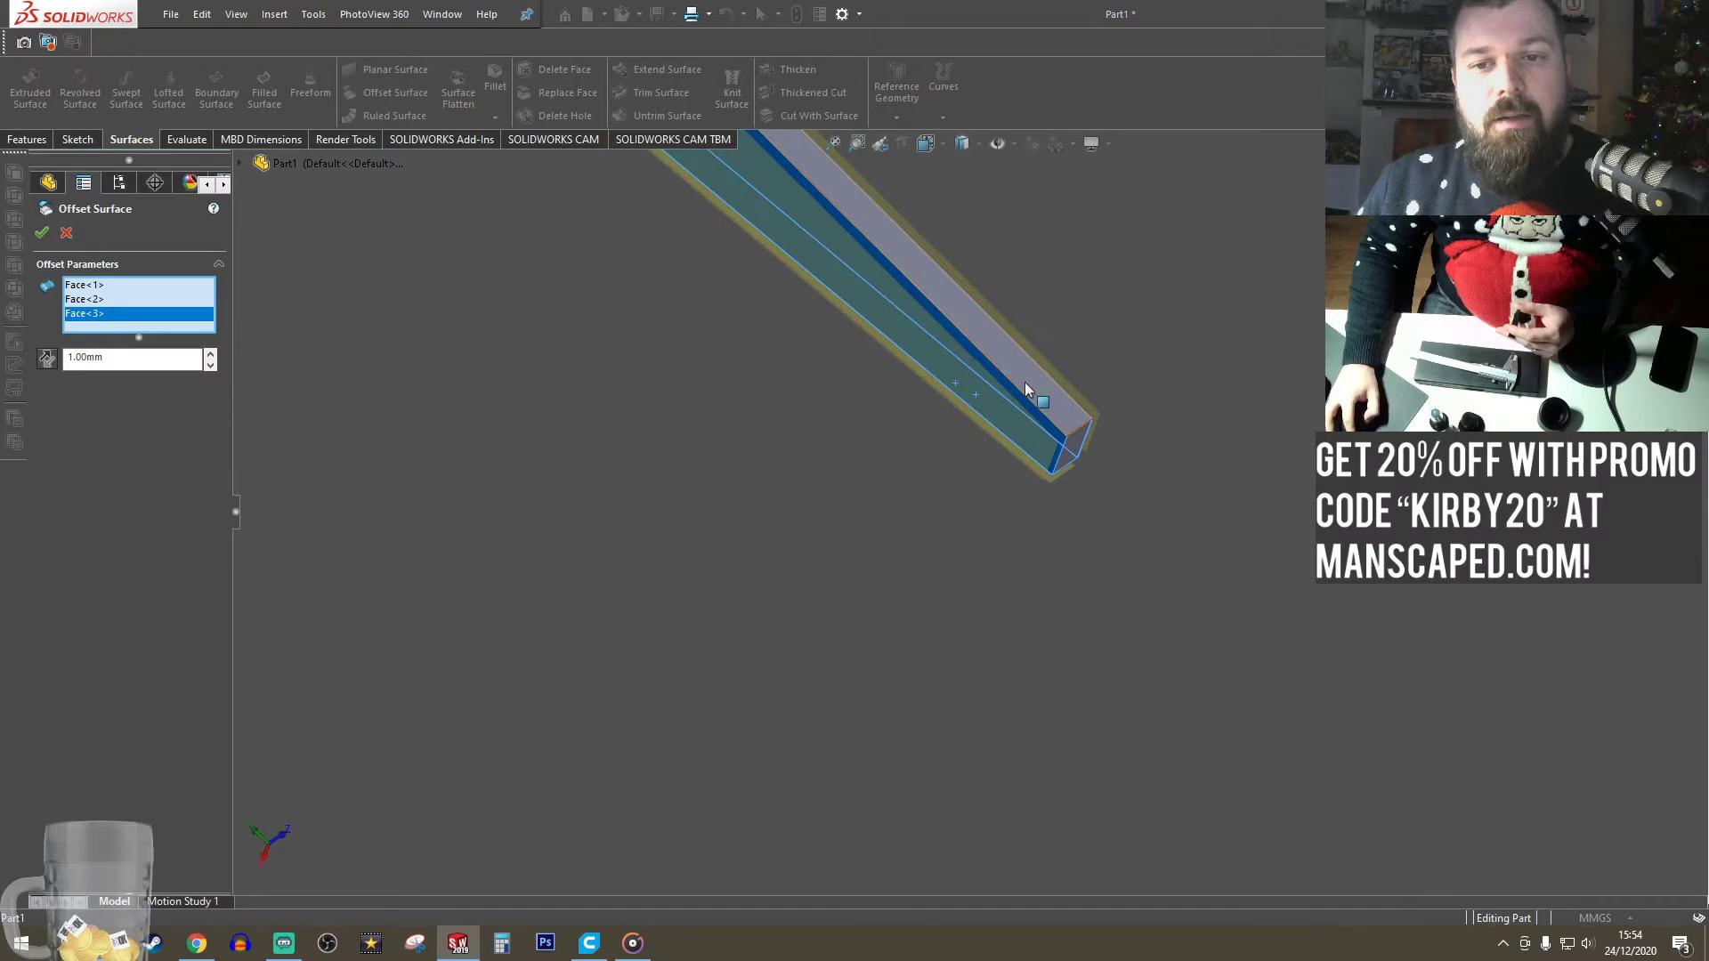
{"action": "left_click", "coordinate": [1026, 389]}
{"action": "left_click", "coordinate": [1070, 451]}
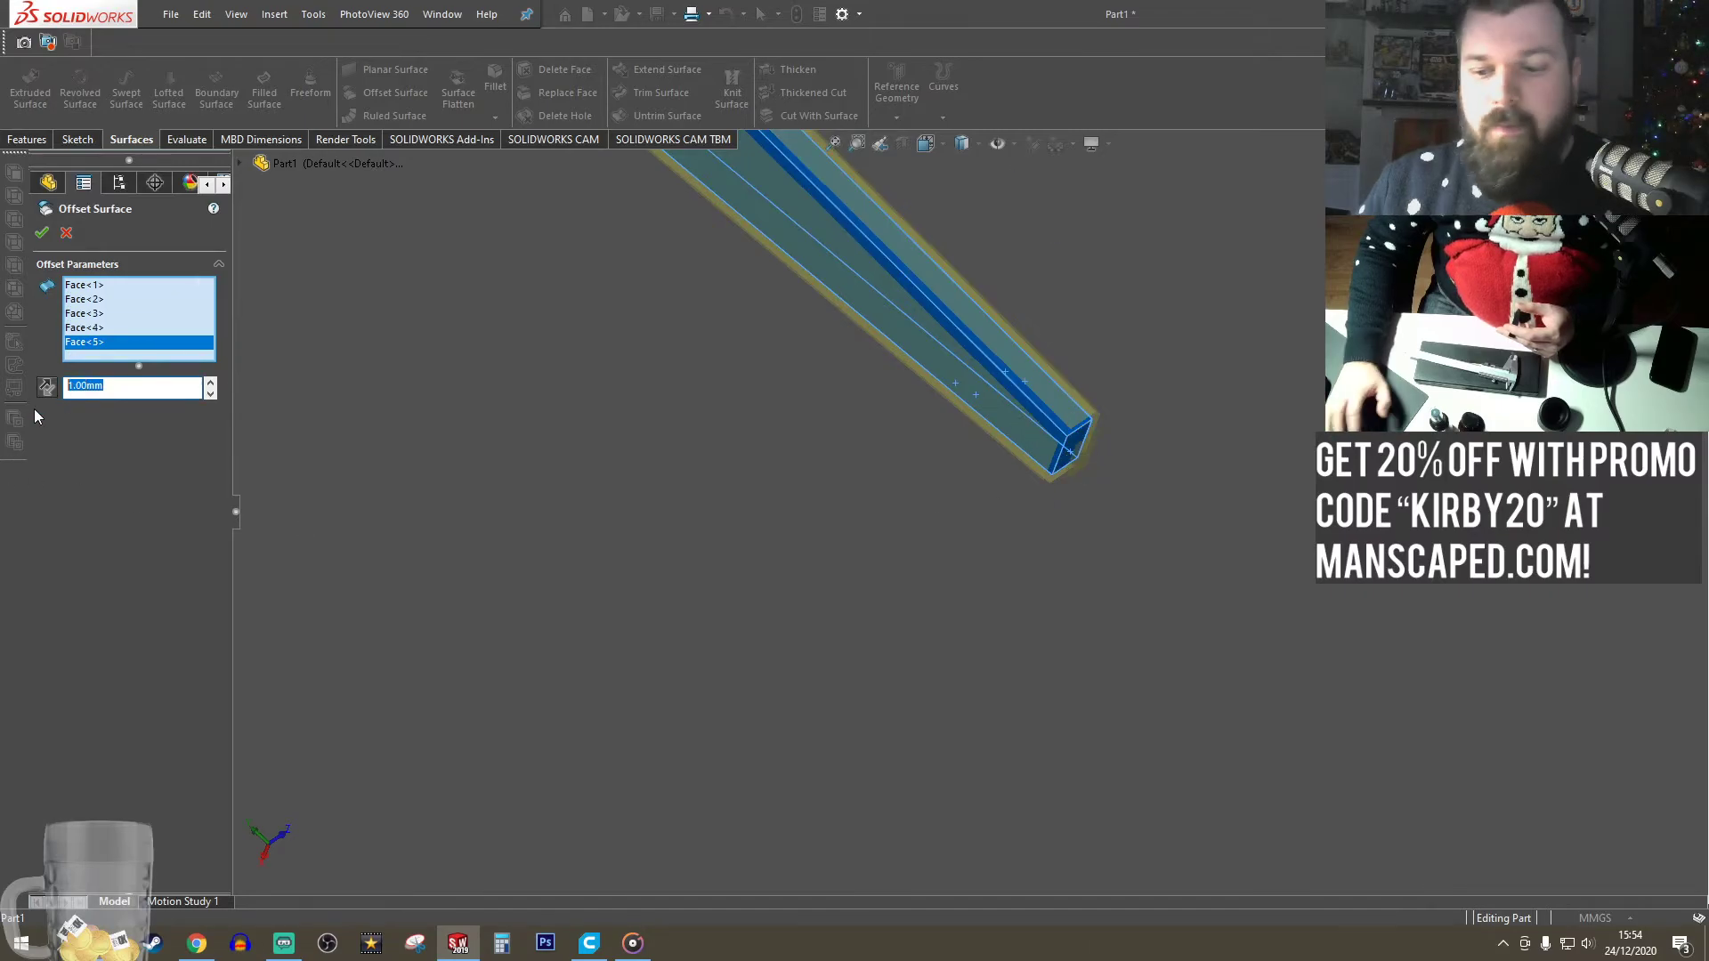
{"action": "type", "text": "0.3"}
{"action": "key", "text": "Return"}
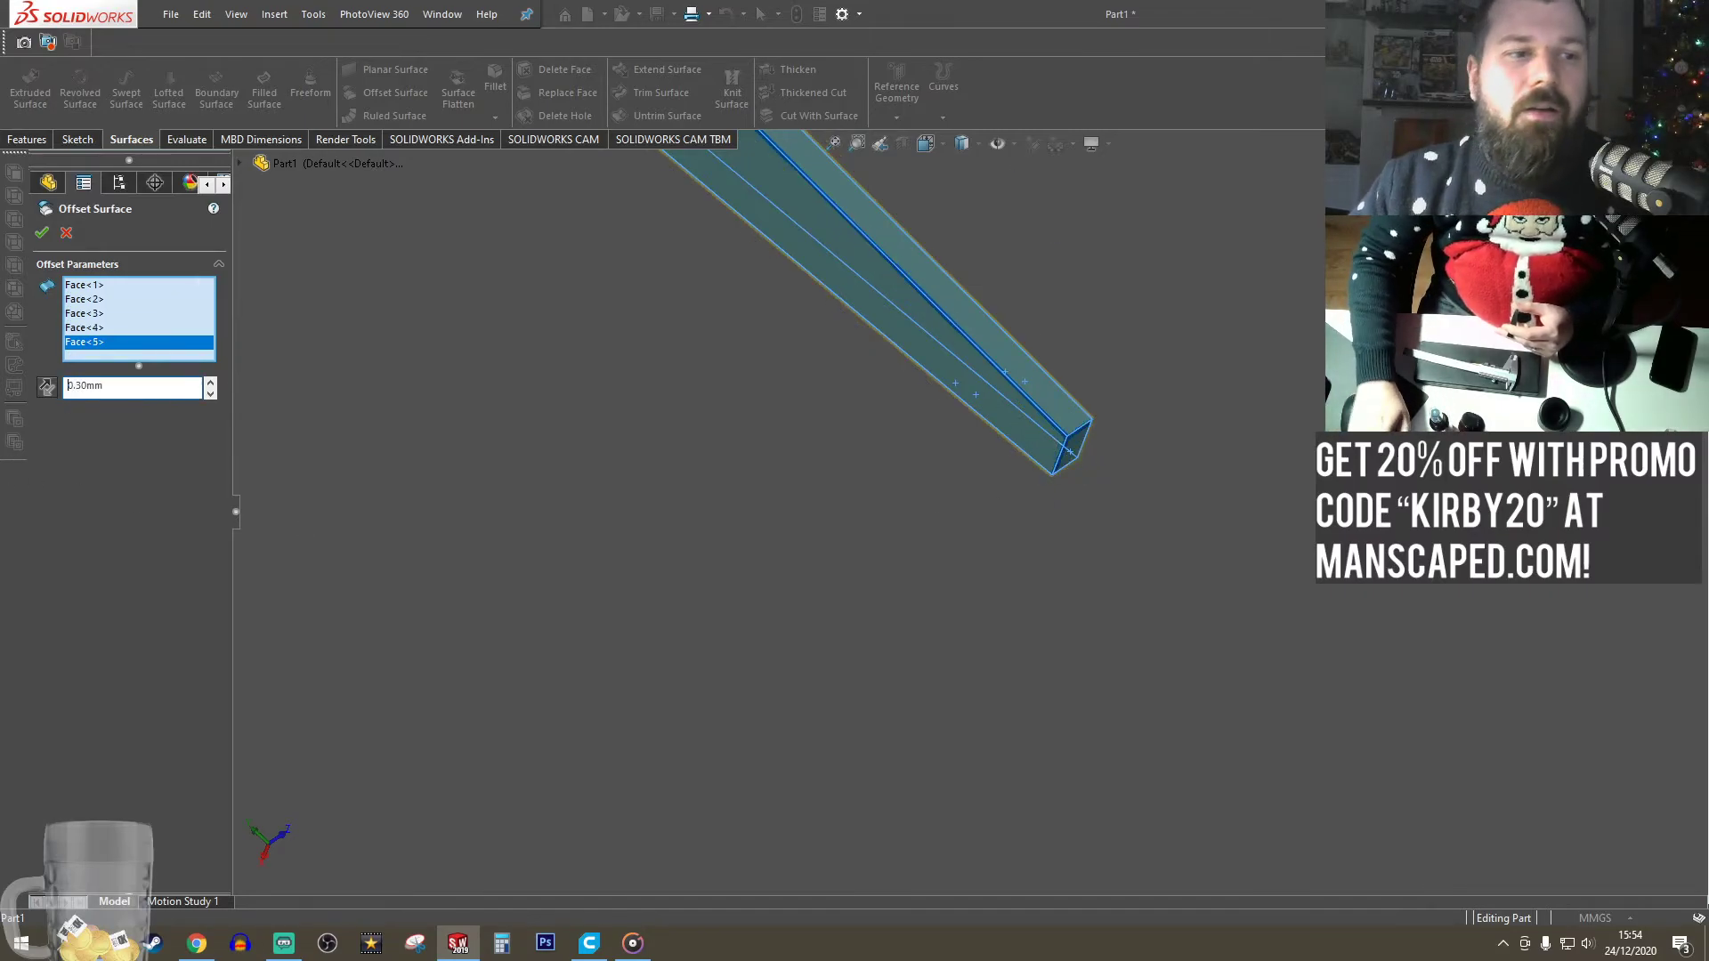
{"action": "left_click", "coordinate": [42, 232]}
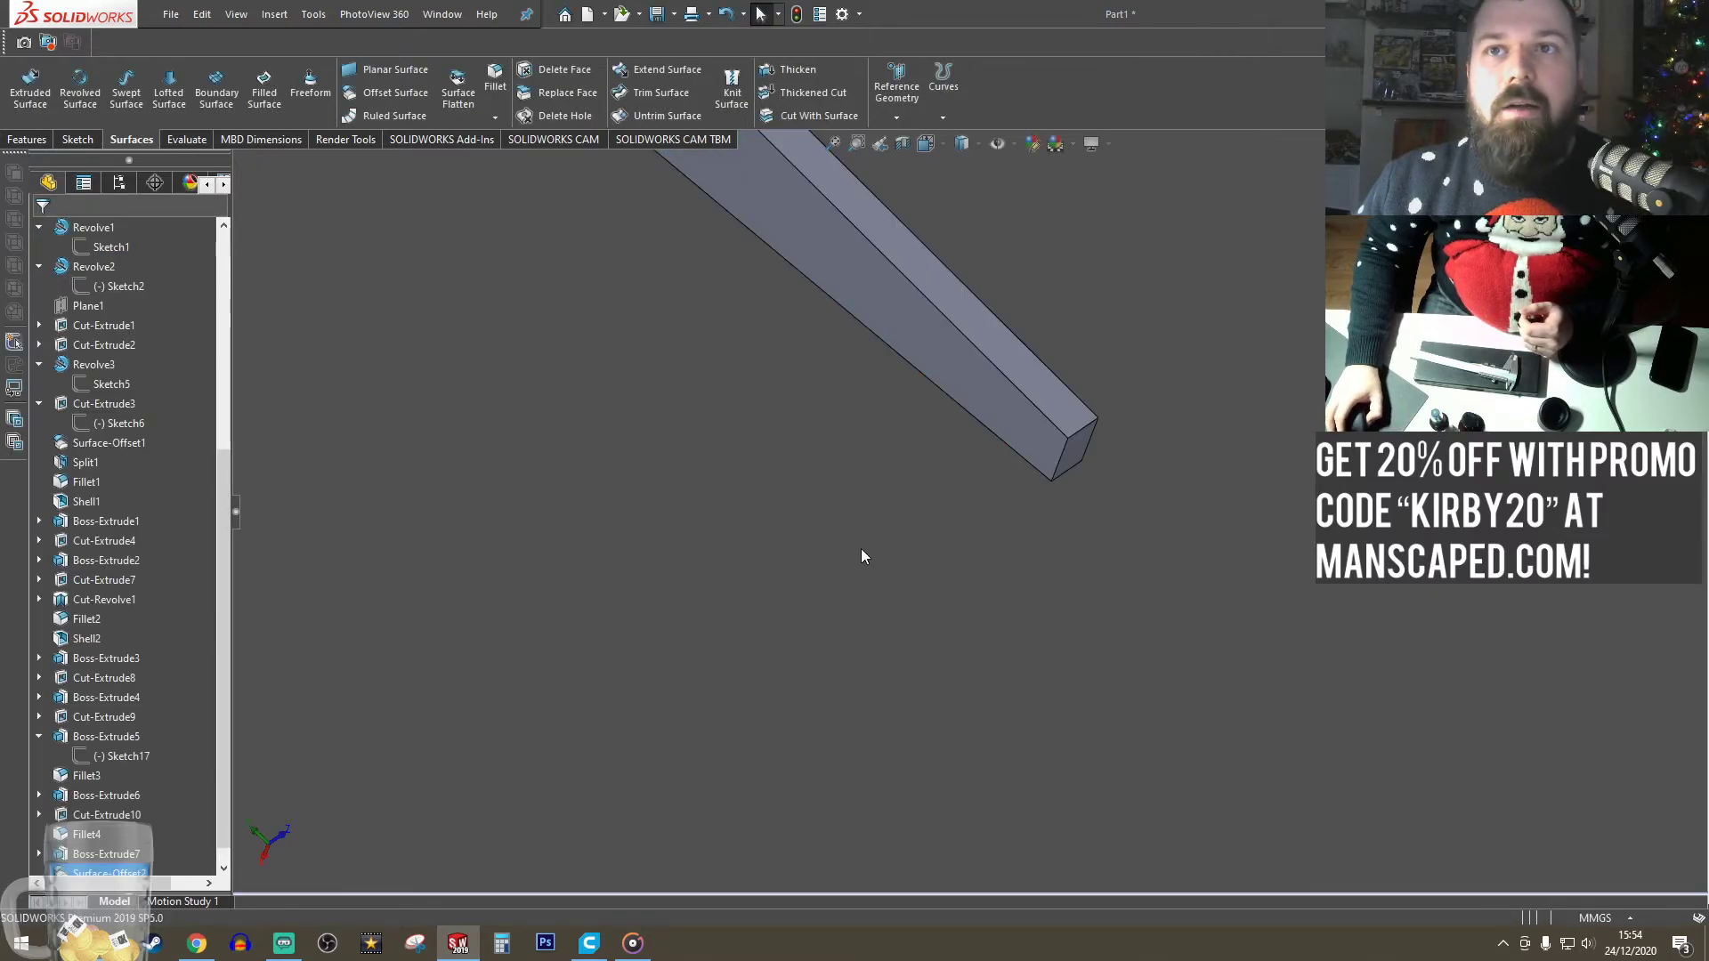
- Hide the tapered bar's solid body so only its offset surface is shown
{"action": "middle_click_drag", "start_coordinate": [863, 553], "coordinate": [1140, 431]}
{"action": "scroll", "coordinate": [993, 437], "scroll_direction": "down", "scroll_amount": 2}
{"action": "middle_click_drag", "start_coordinate": [890, 392], "coordinate": [1011, 401]}
{"action": "scroll", "coordinate": [1011, 402], "scroll_direction": "up", "scroll_amount": 4}
{"action": "scroll", "coordinate": [997, 391], "scroll_direction": "down", "scroll_amount": 5}
{"action": "left_click", "coordinate": [907, 263]}
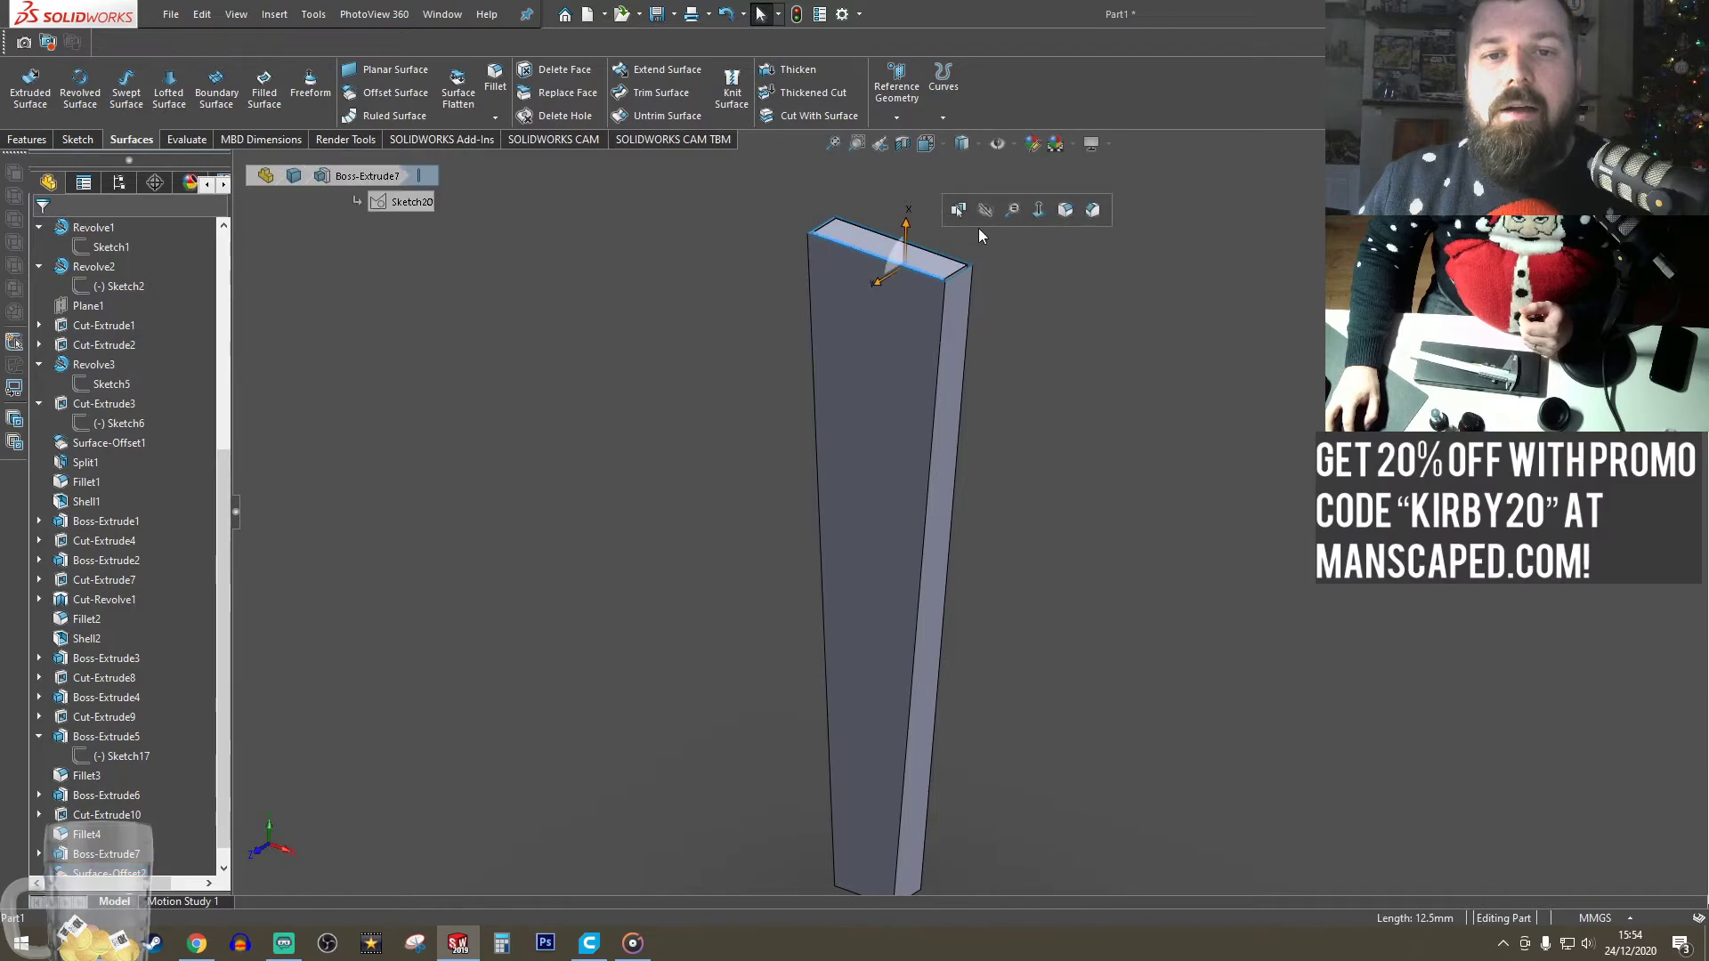
{"action": "left_click", "coordinate": [940, 252]}
{"action": "left_click", "coordinate": [1036, 208]}
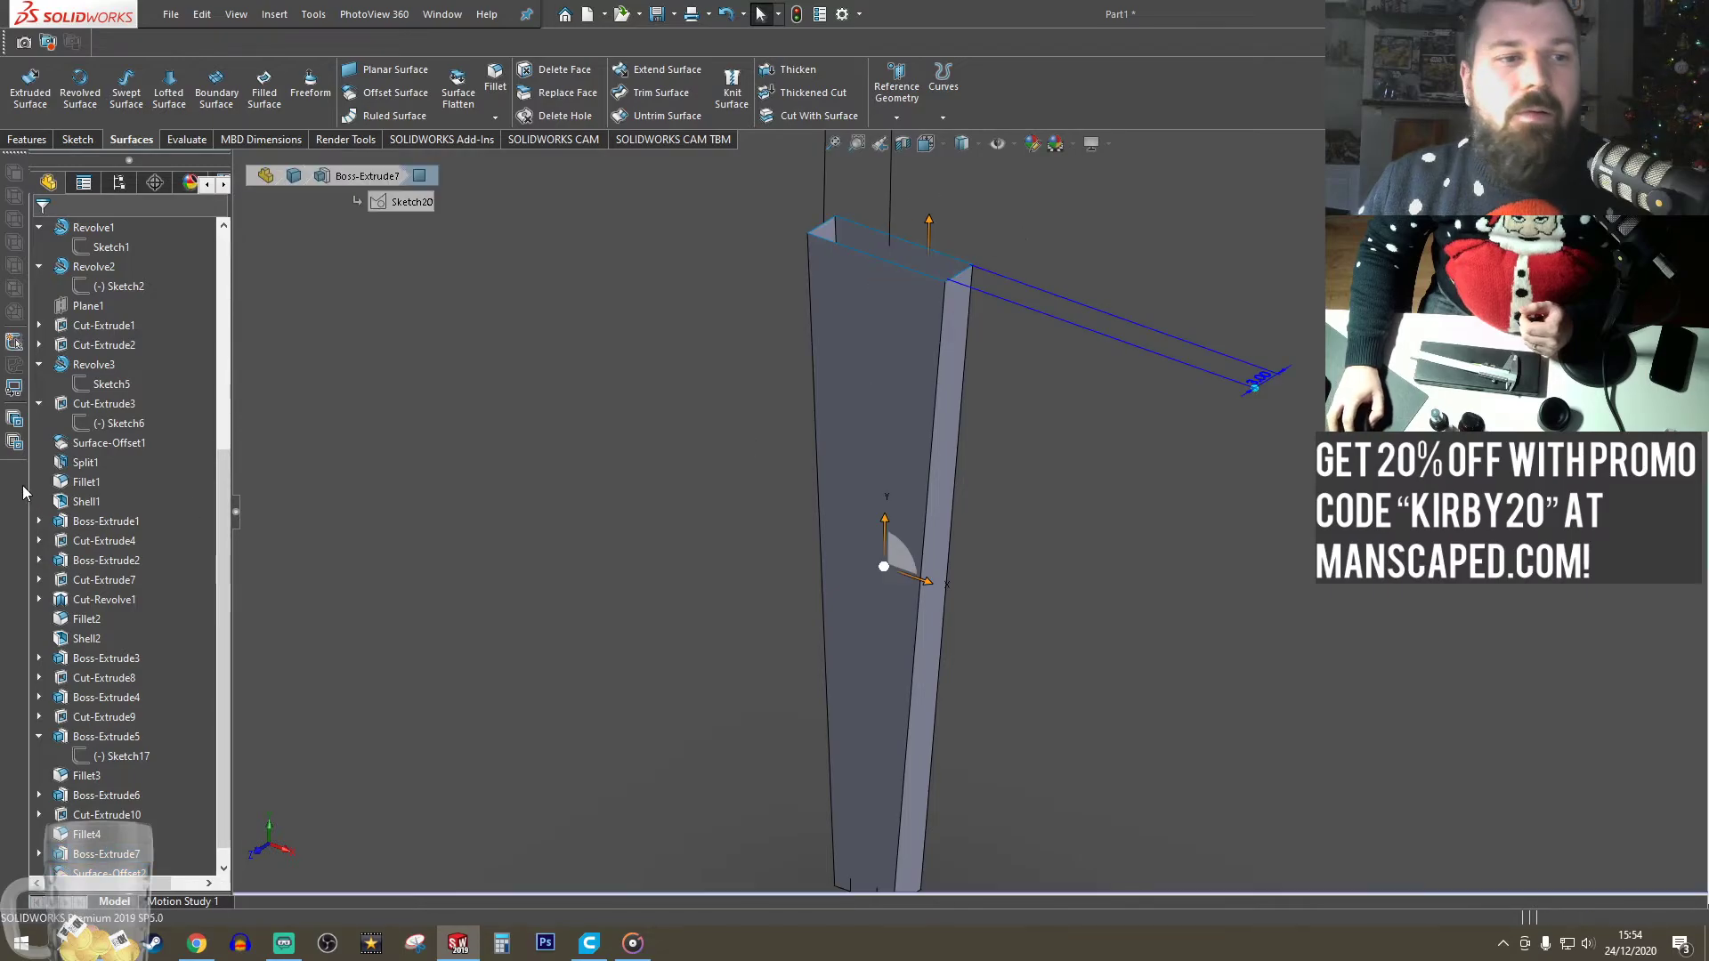
- Show the hidden plate body Fillet4 again from the solid bodies list
{"action": "left_click", "coordinate": [116, 464]}
{"action": "scroll", "coordinate": [637, 559], "scroll_direction": "up", "scroll_amount": 4}
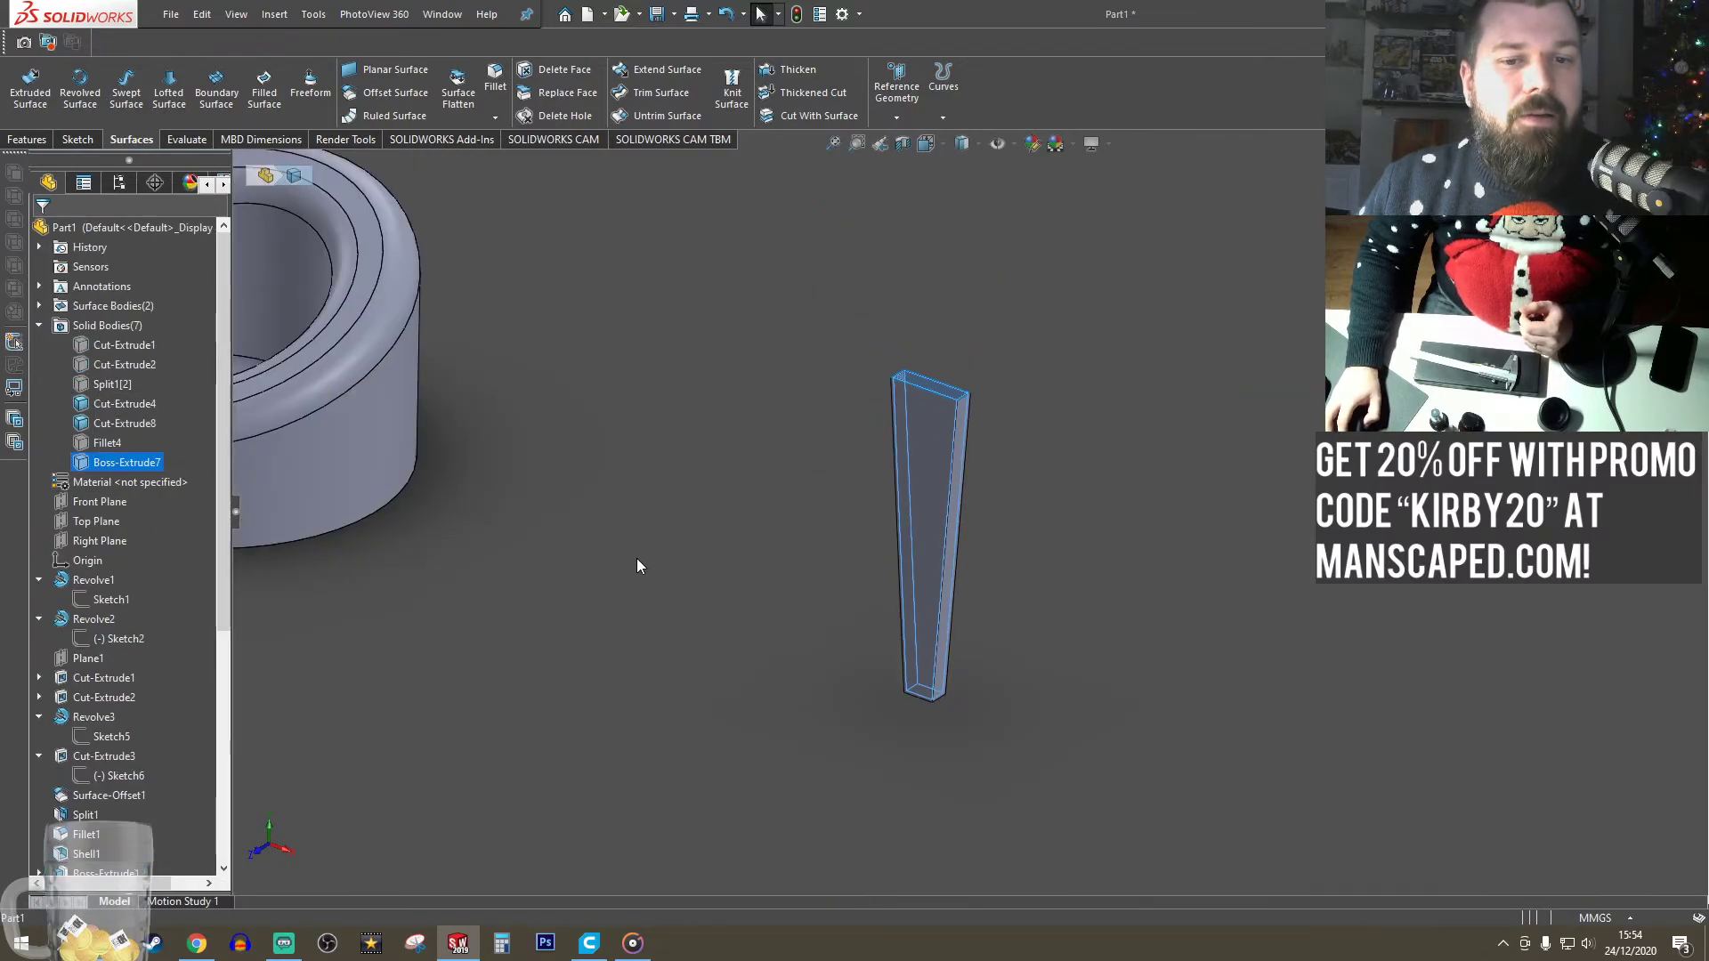
{"action": "left_click", "coordinate": [108, 442]}
{"action": "left_click", "coordinate": [128, 416]}
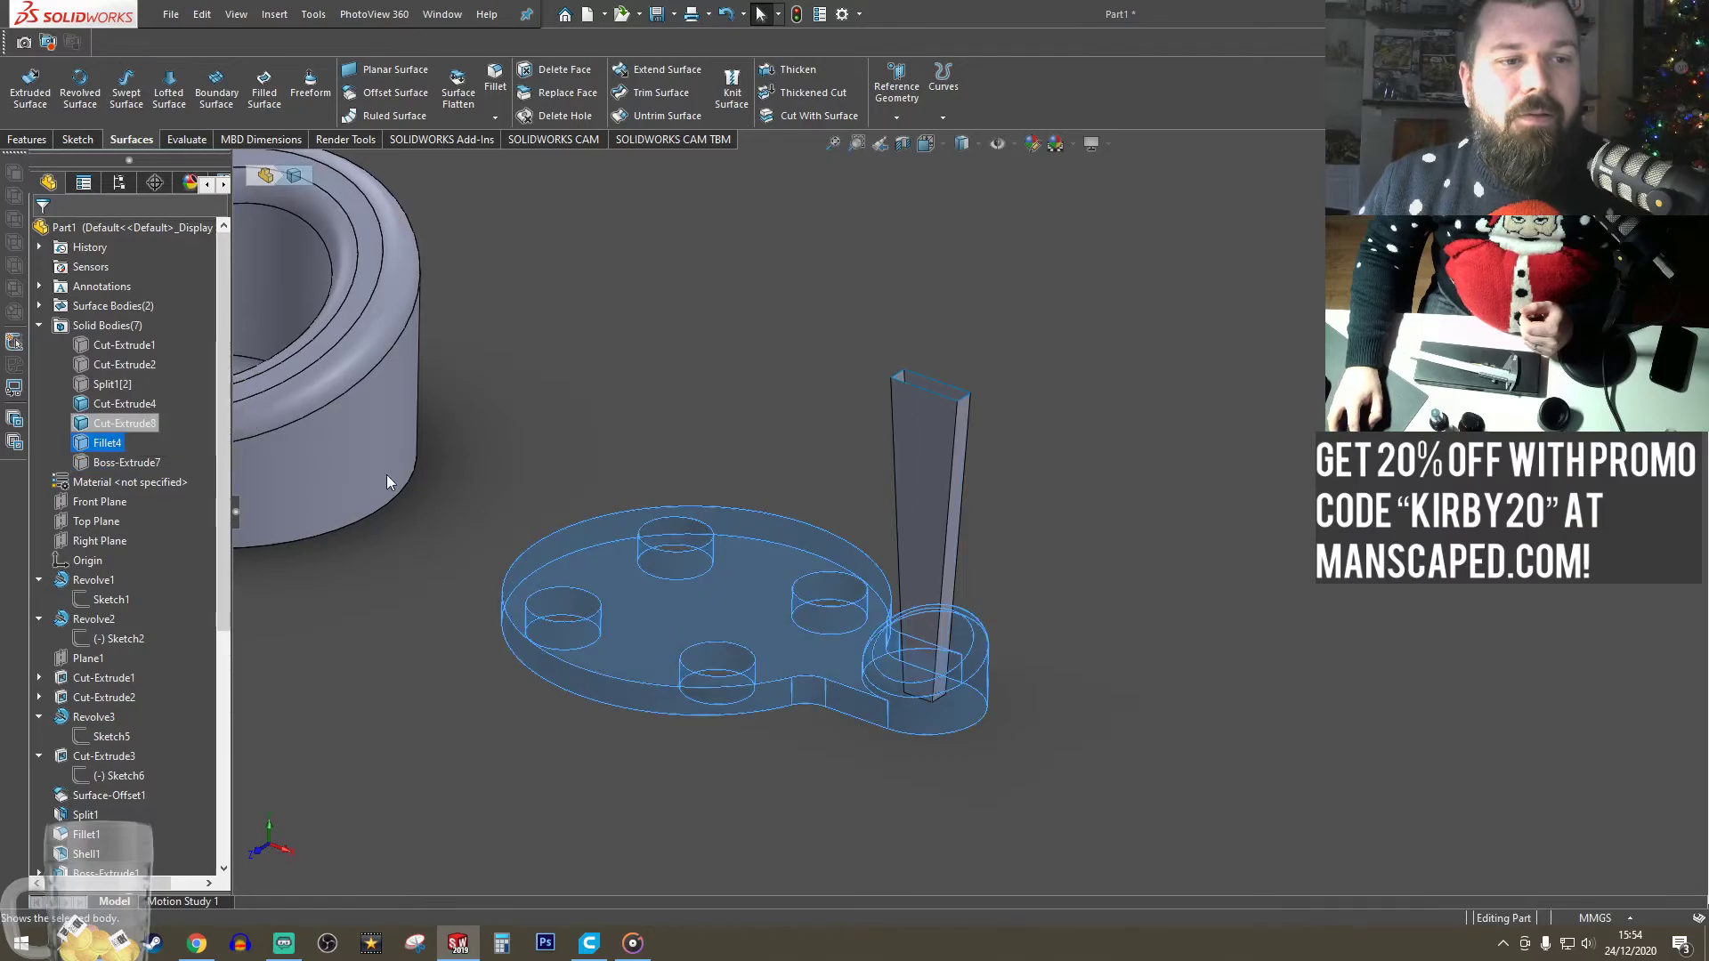
{"action": "scroll", "coordinate": [1019, 685], "scroll_direction": "down", "scroll_amount": 1}
{"action": "scroll", "coordinate": [1008, 659], "scroll_direction": "down", "scroll_amount": 1}
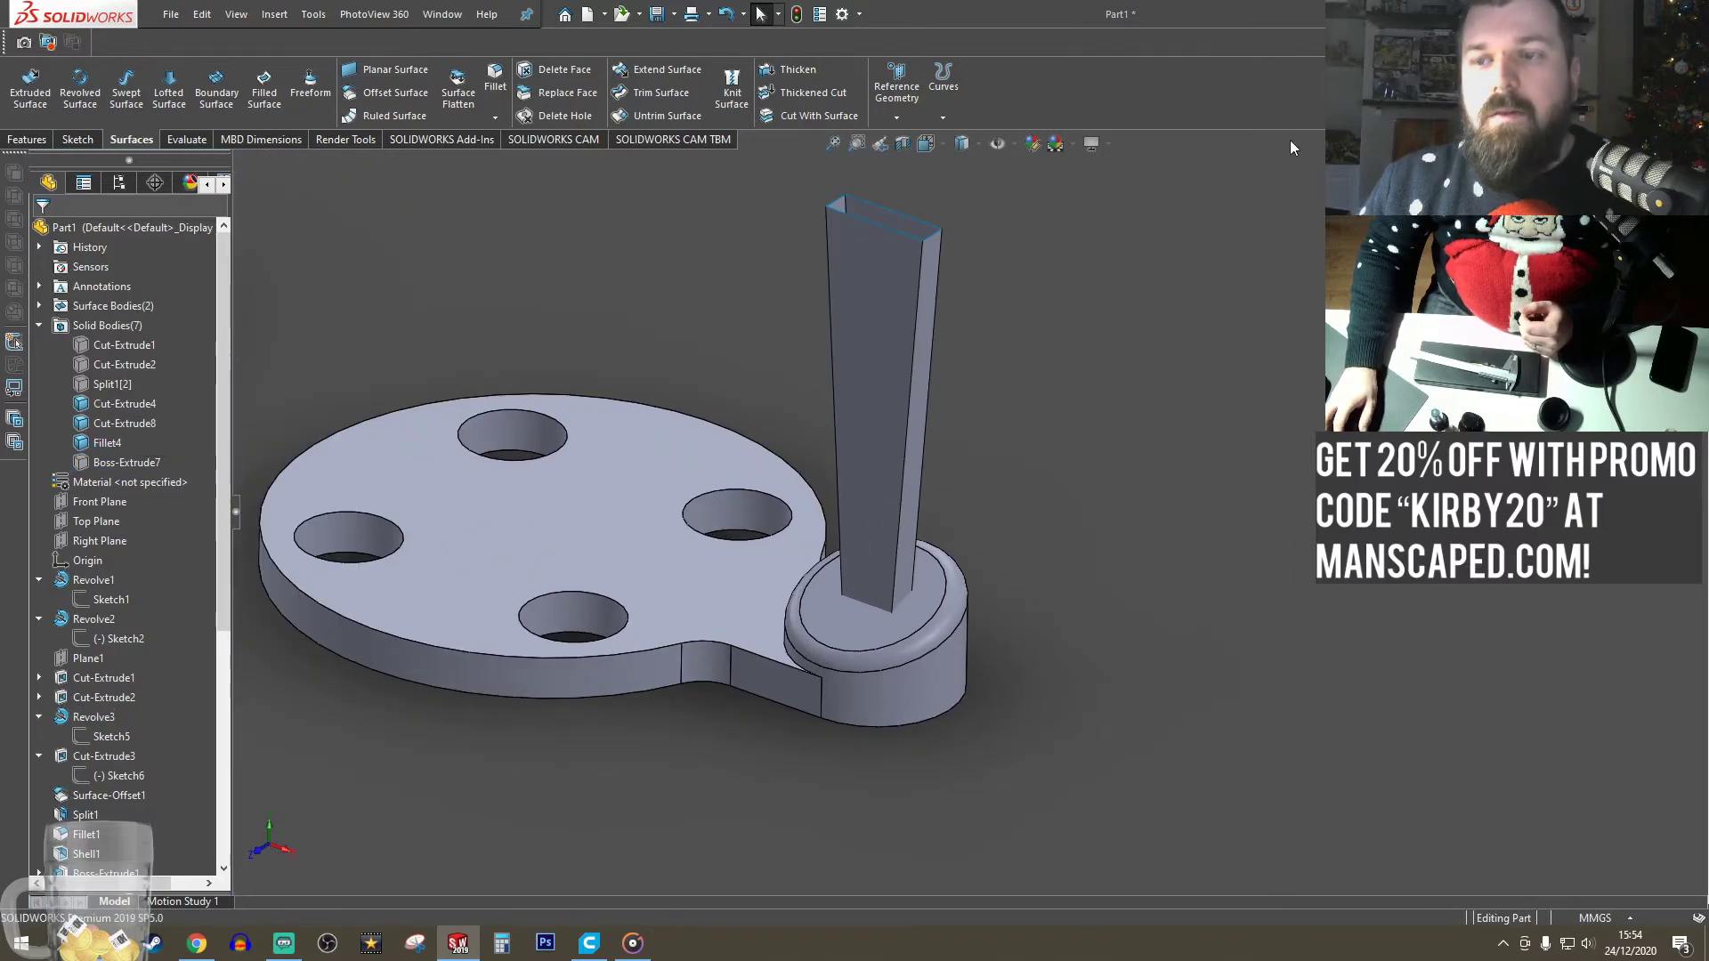
- Split the plate body using the offset surface Surface-Offset2 as trim tool, keeping both resulting bodies
{"action": "left_click", "coordinate": [900, 324]}
{"action": "left_click", "coordinate": [163, 569]}
{"action": "middle_click_drag", "start_coordinate": [858, 637], "coordinate": [846, 768]}
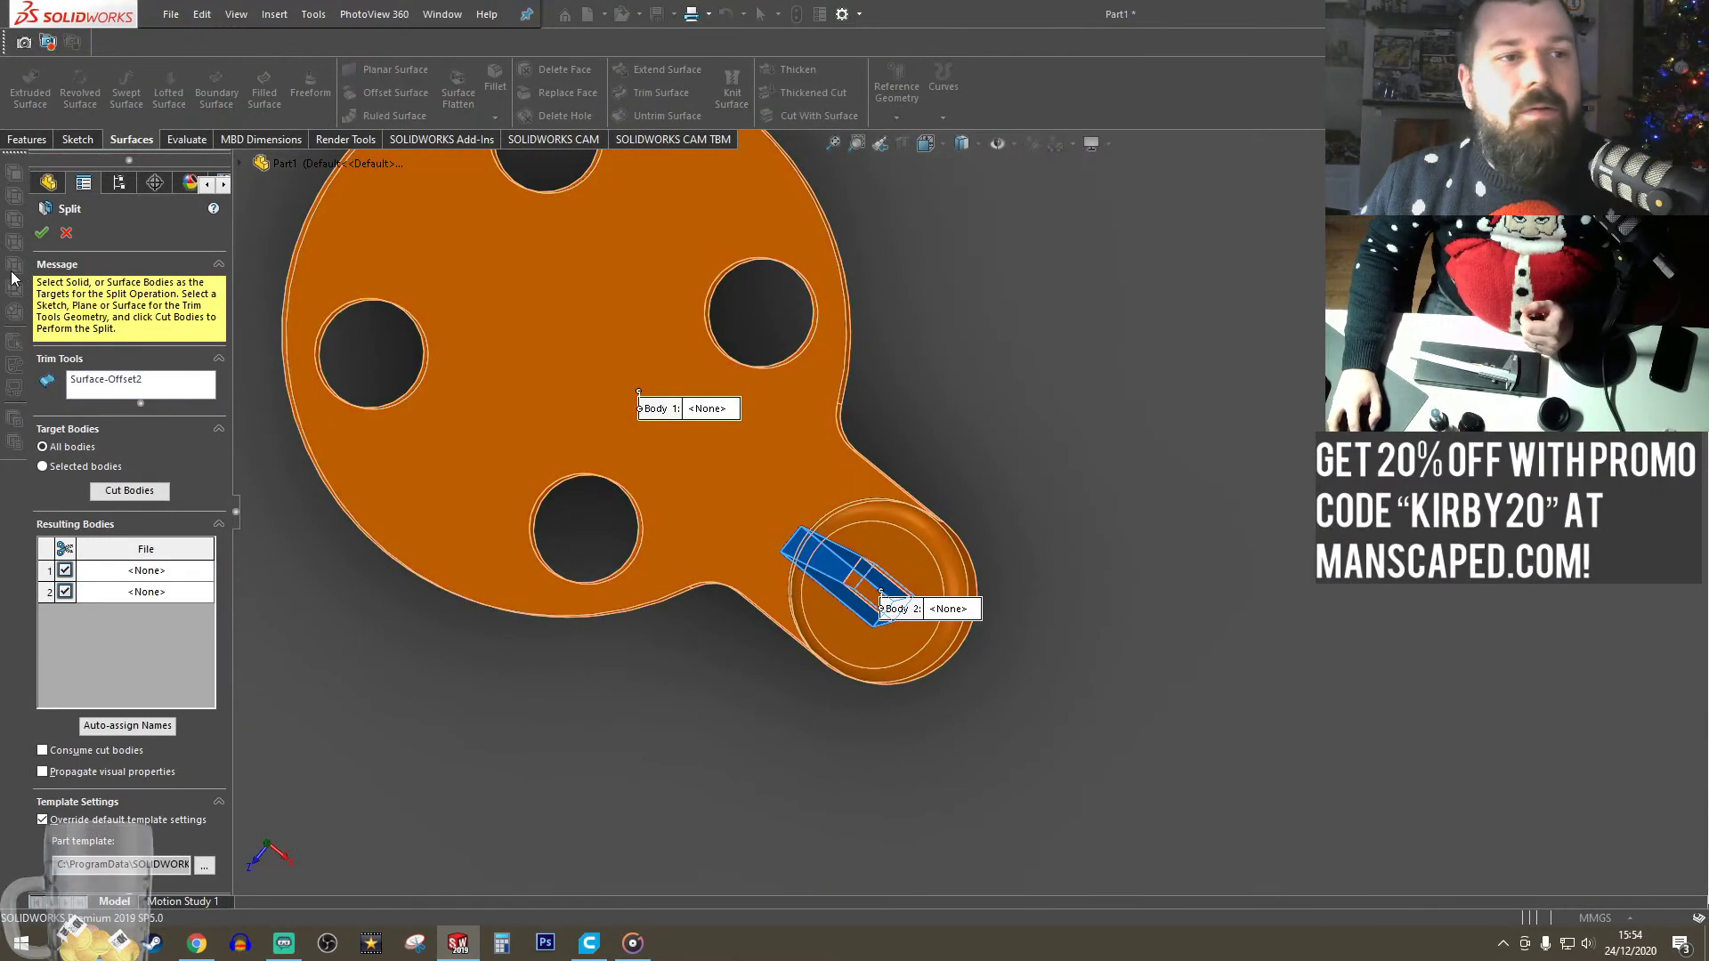
{"action": "left_click", "coordinate": [41, 233]}
- Hide the offset surface and the small split body inside the boss to expose the rectangular pocket
{"action": "middle_click_drag", "start_coordinate": [720, 751], "coordinate": [937, 446]}
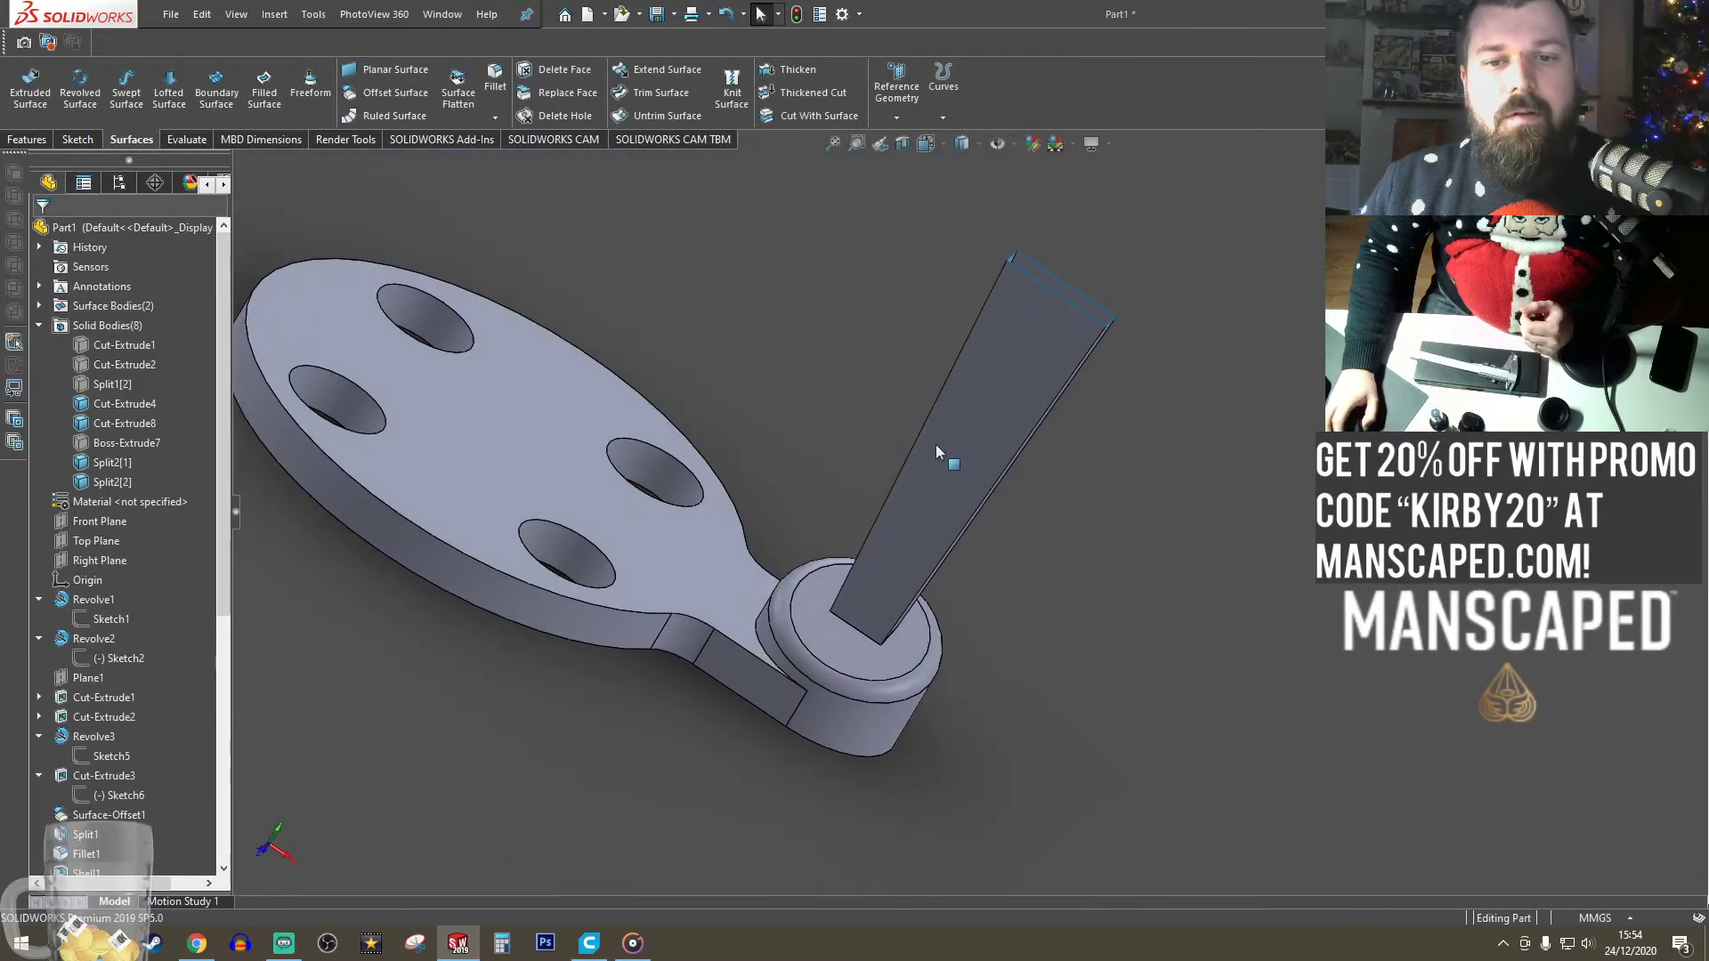
{"action": "left_click", "coordinate": [1033, 414]}
{"action": "left_click", "coordinate": [1052, 389]}
{"action": "middle_click_drag", "start_coordinate": [899, 611], "coordinate": [872, 666]}
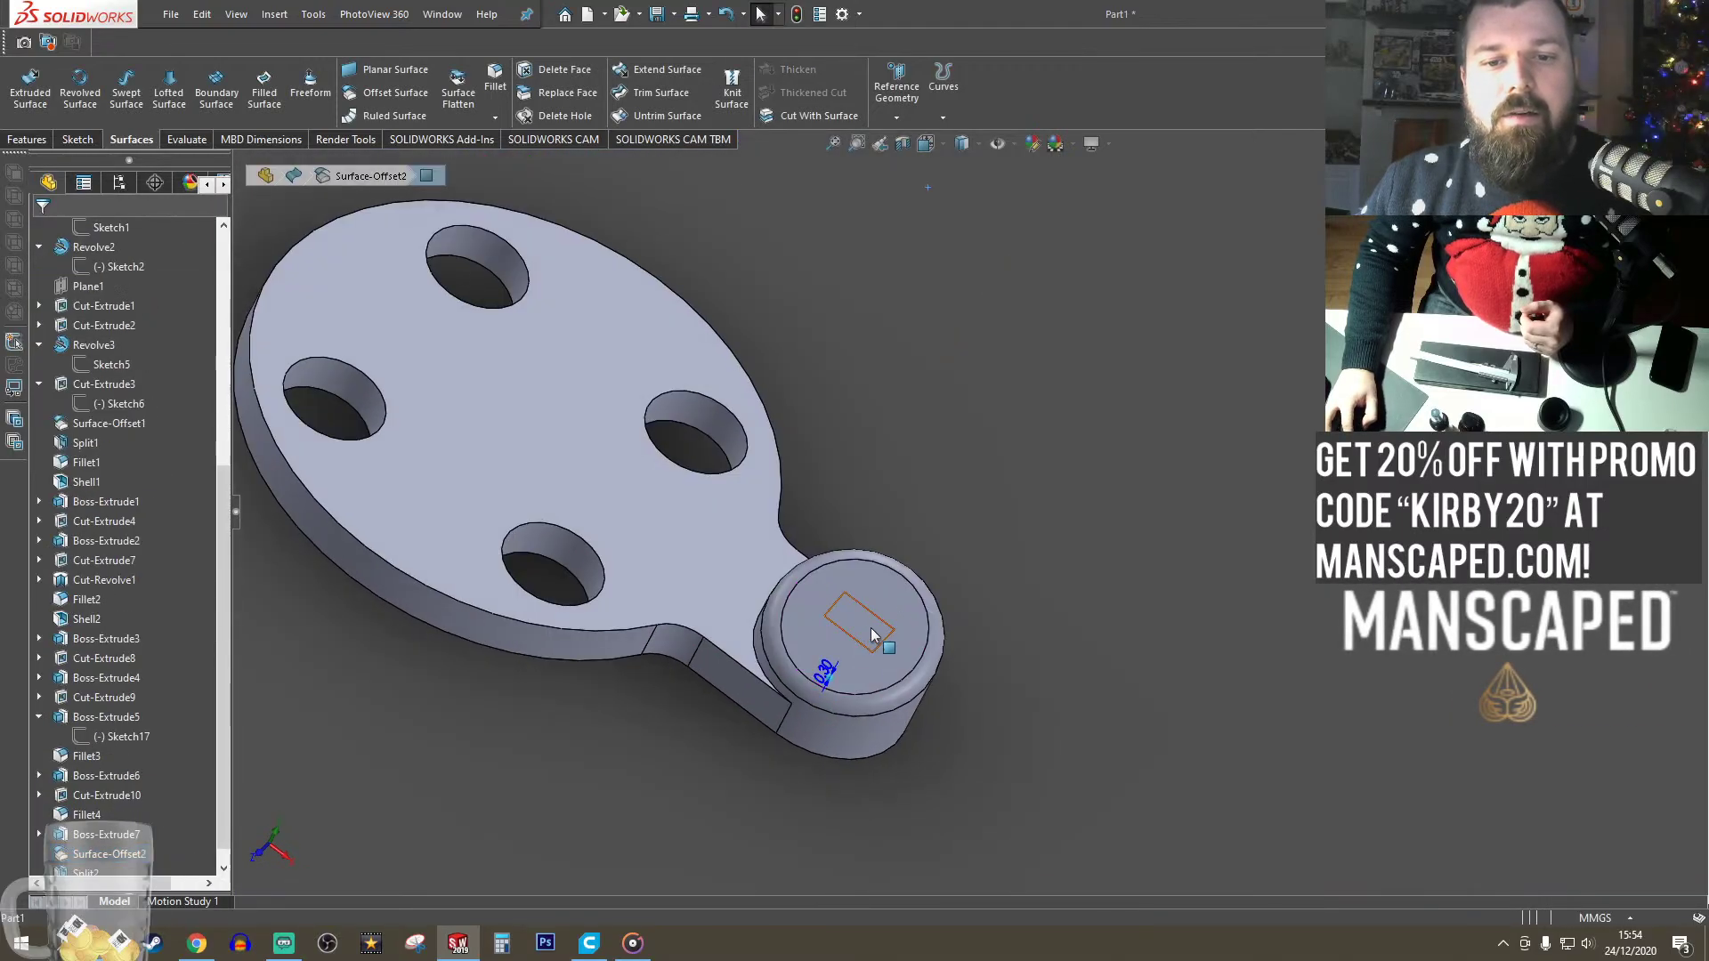
{"action": "left_click", "coordinate": [872, 634]}
{"action": "middle_click_drag", "start_coordinate": [874, 734], "coordinate": [856, 777]}
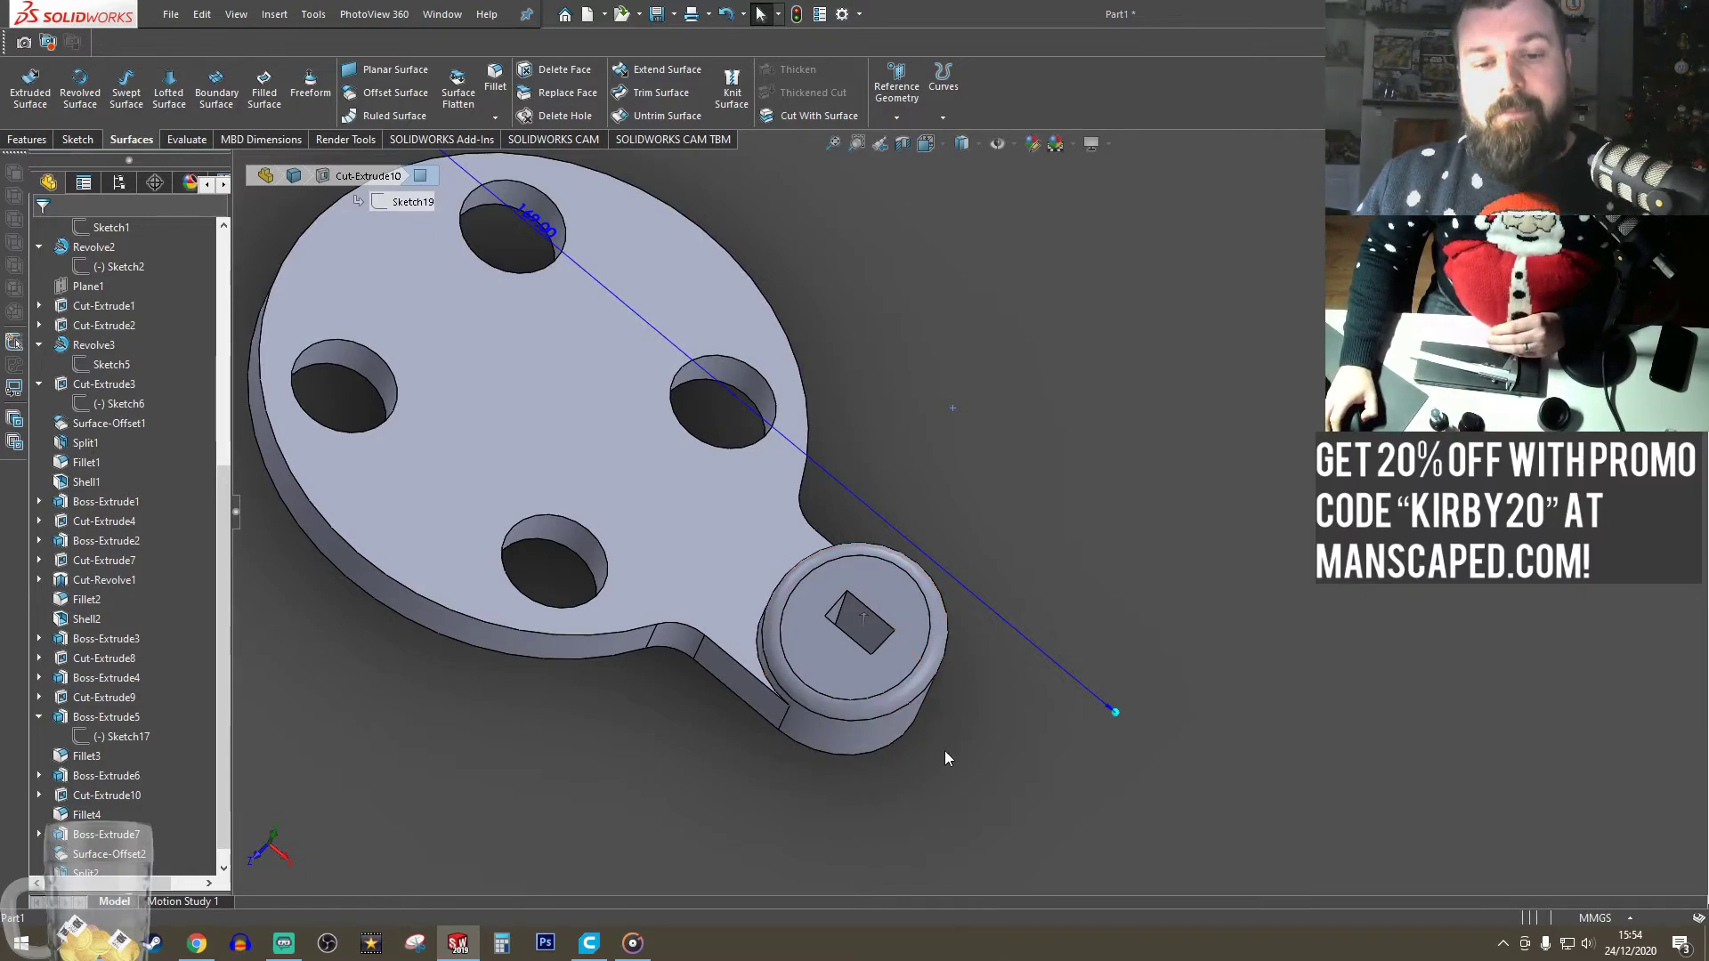
{"action": "middle_click_drag", "start_coordinate": [944, 750], "coordinate": [894, 711]}
{"action": "scroll", "coordinate": [894, 711], "scroll_direction": "up", "scroll_amount": 8}
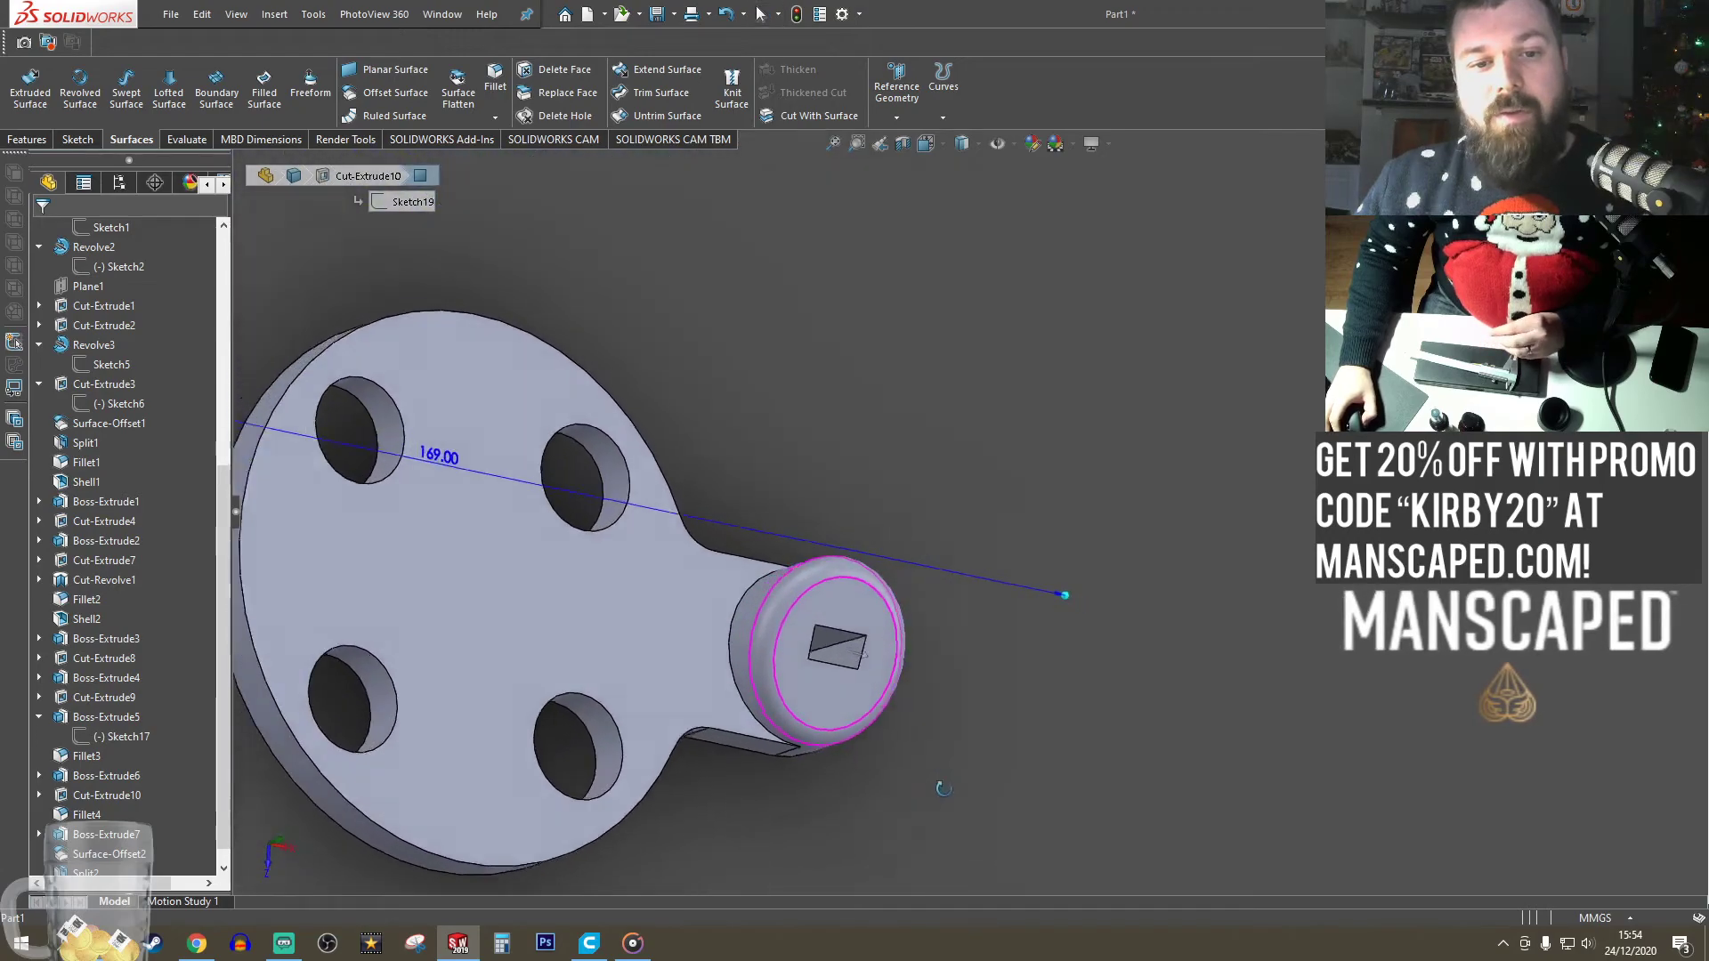
{"action": "scroll", "coordinate": [904, 584], "scroll_direction": "down", "scroll_amount": 5}
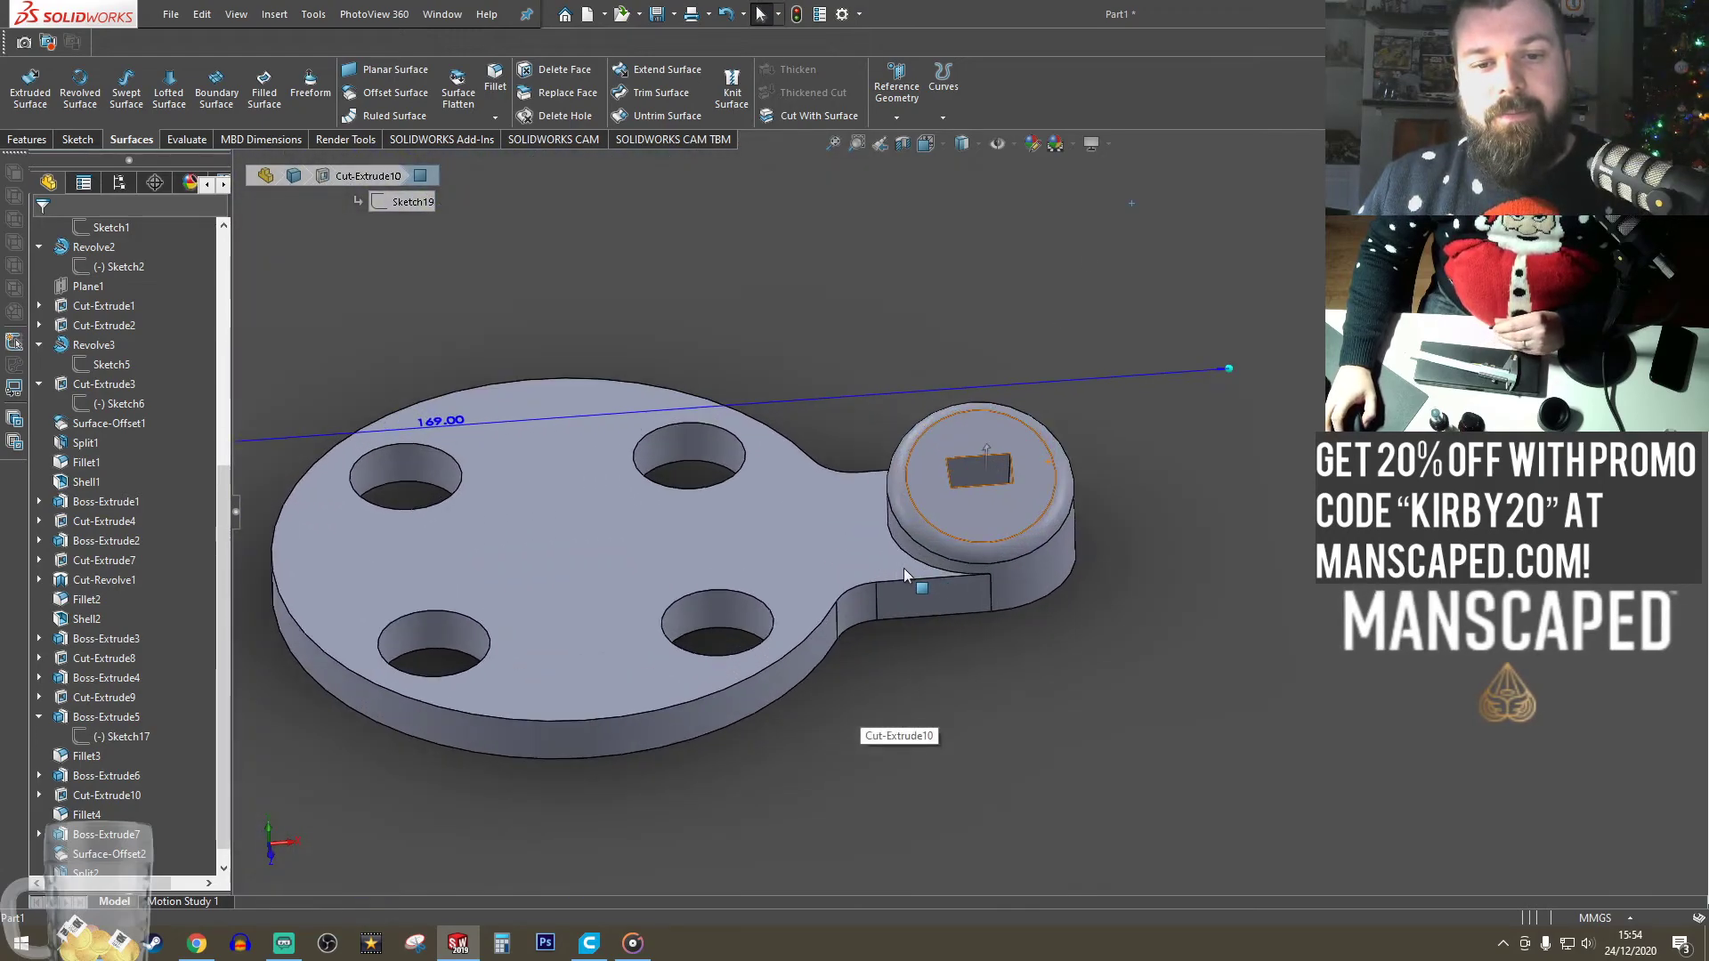
{"action": "middle_click_drag", "start_coordinate": [901, 546], "coordinate": [886, 568]}
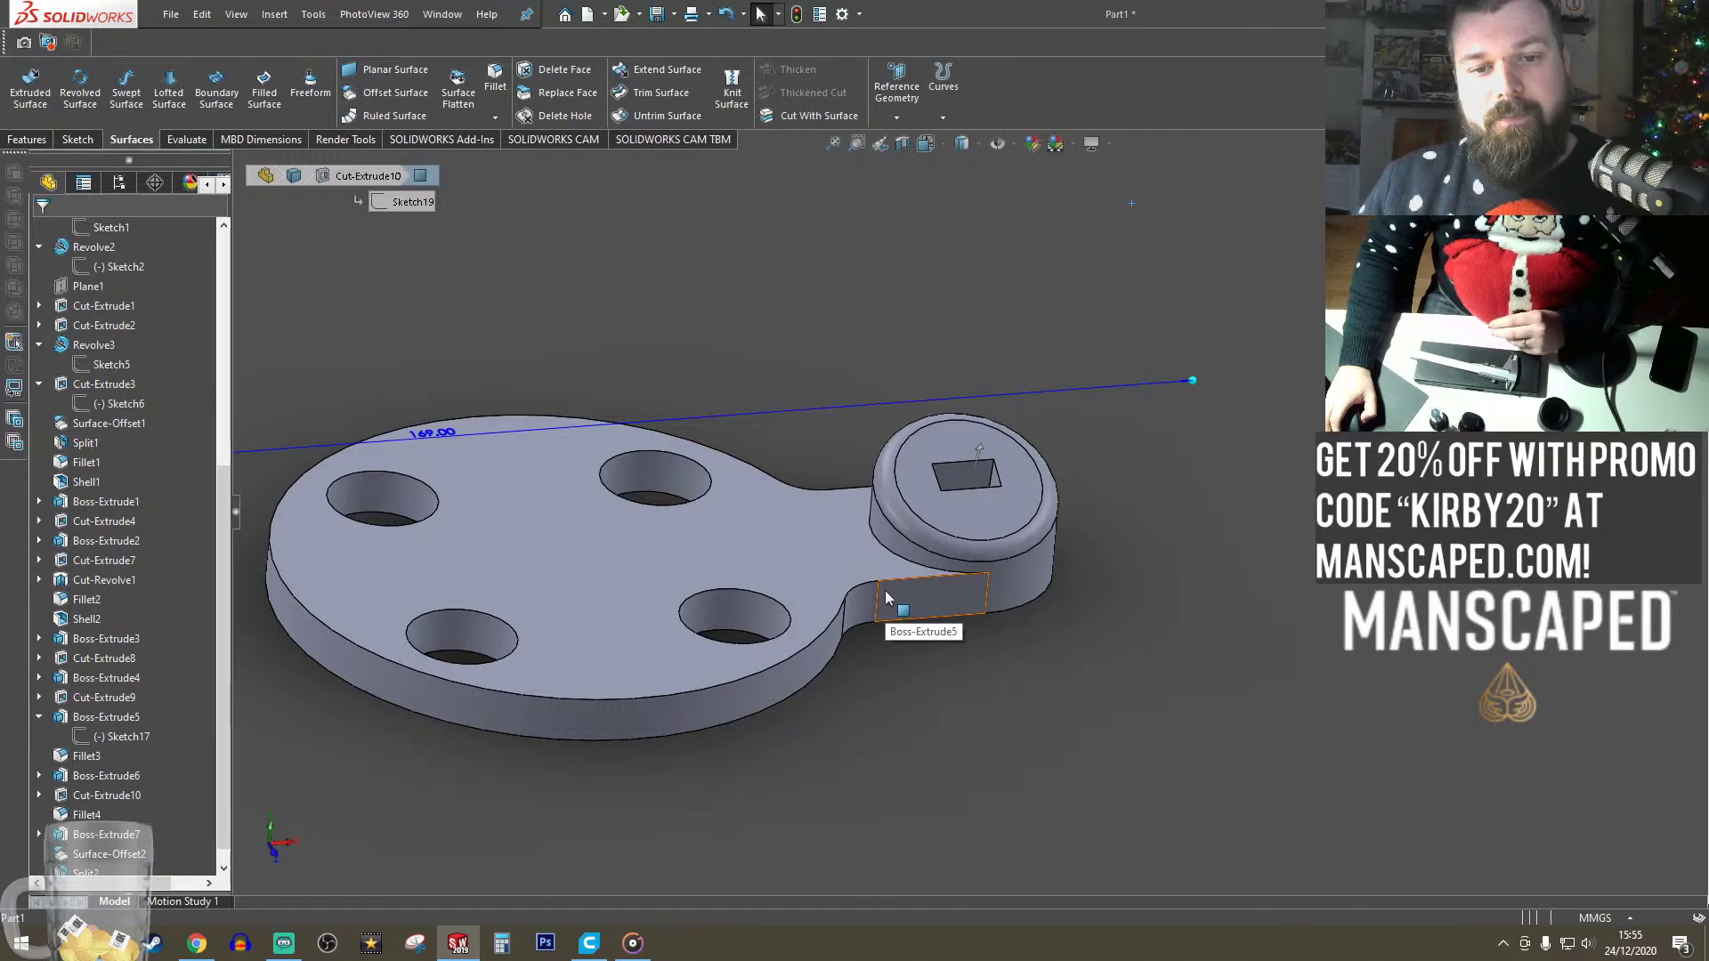
- Start a new sketch on the Right Plane, facing the end of the plate's arm
{"action": "scroll", "coordinate": [124, 506], "scroll_direction": "up", "scroll_amount": 1}
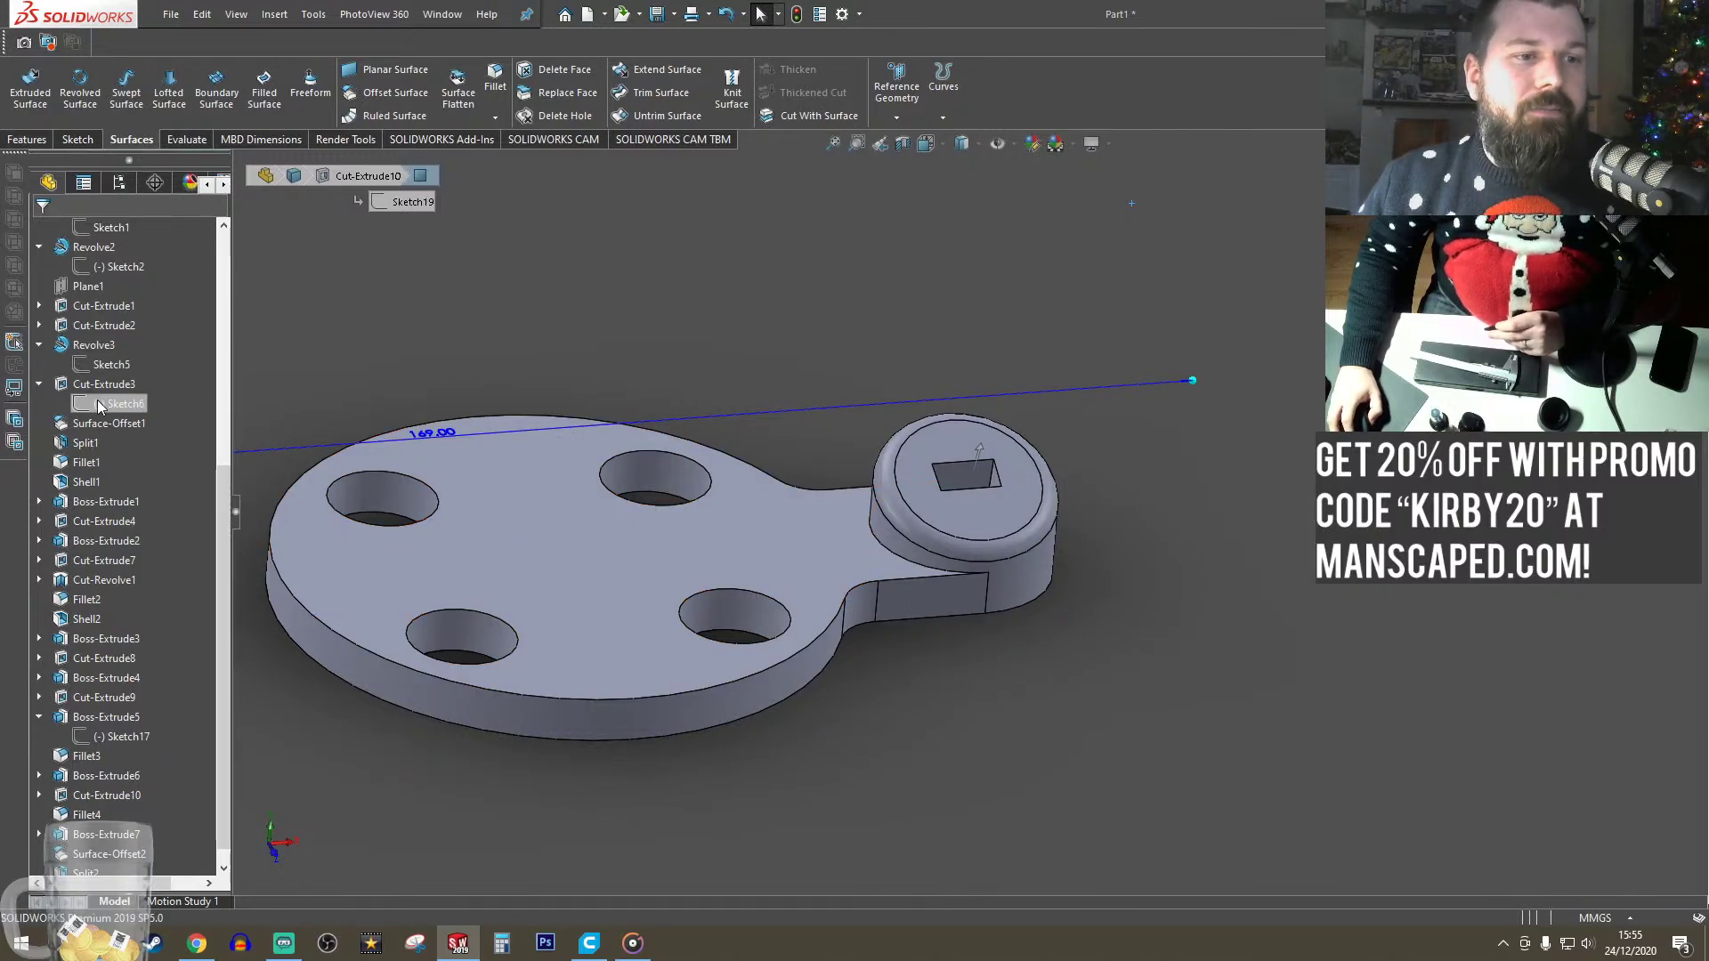
{"action": "scroll", "coordinate": [120, 525], "scroll_direction": "up", "scroll_amount": 6}
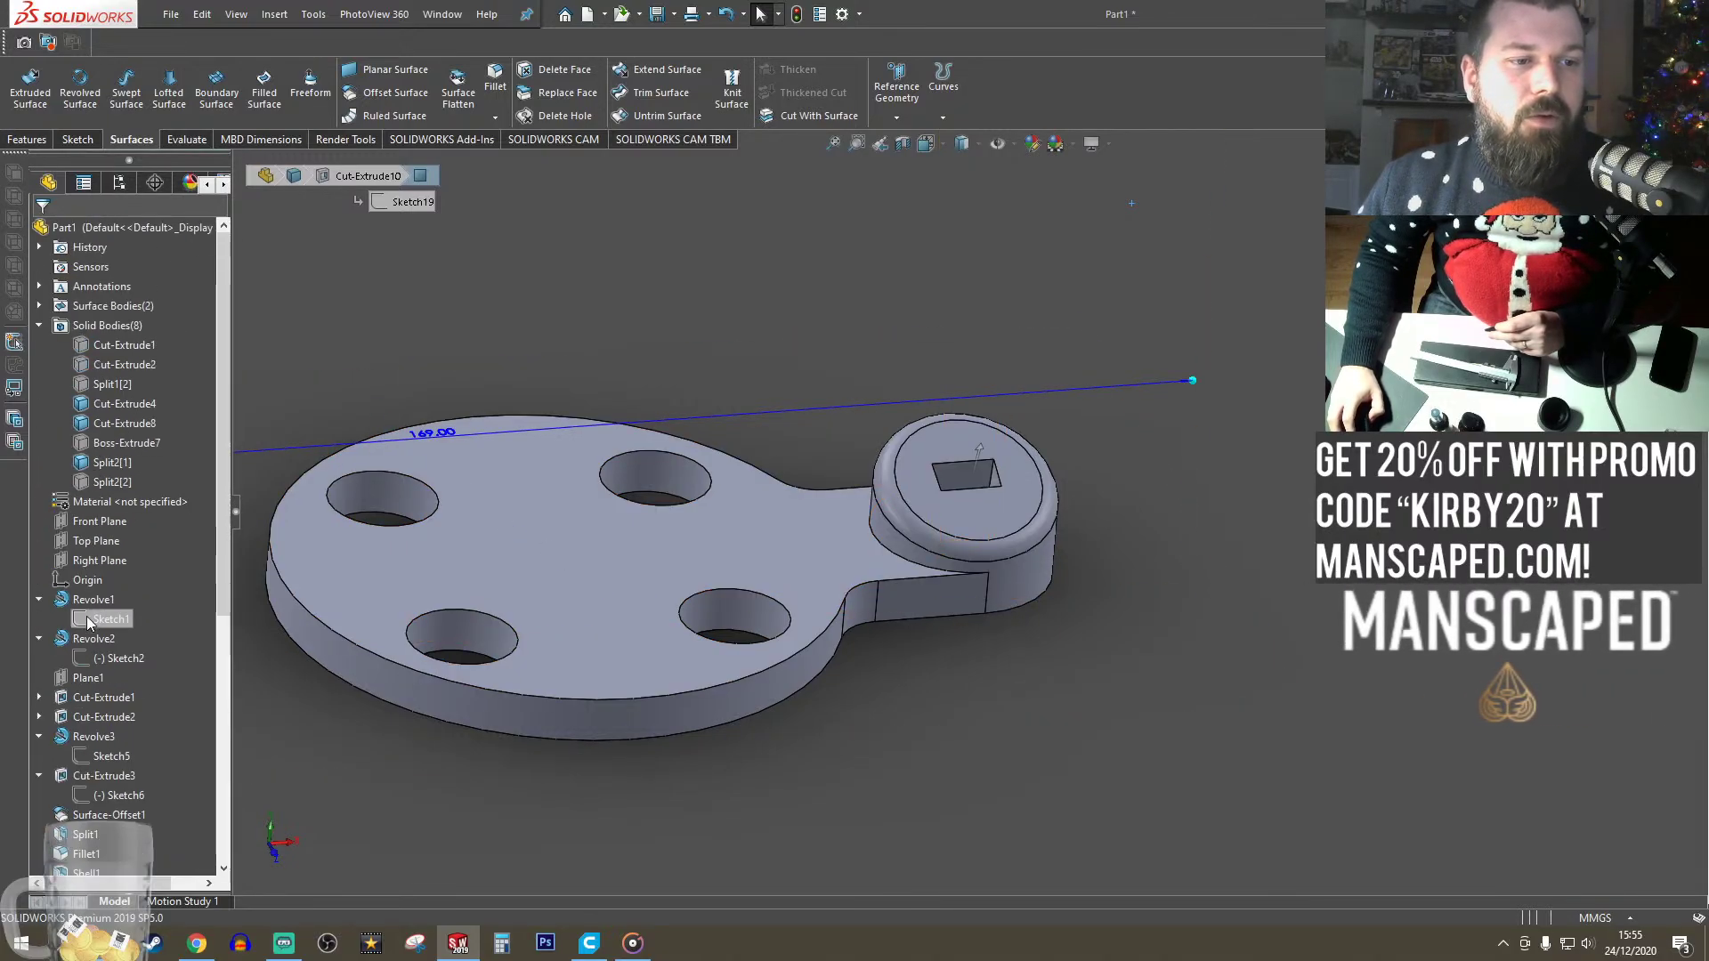
{"action": "left_click", "coordinate": [100, 561]}
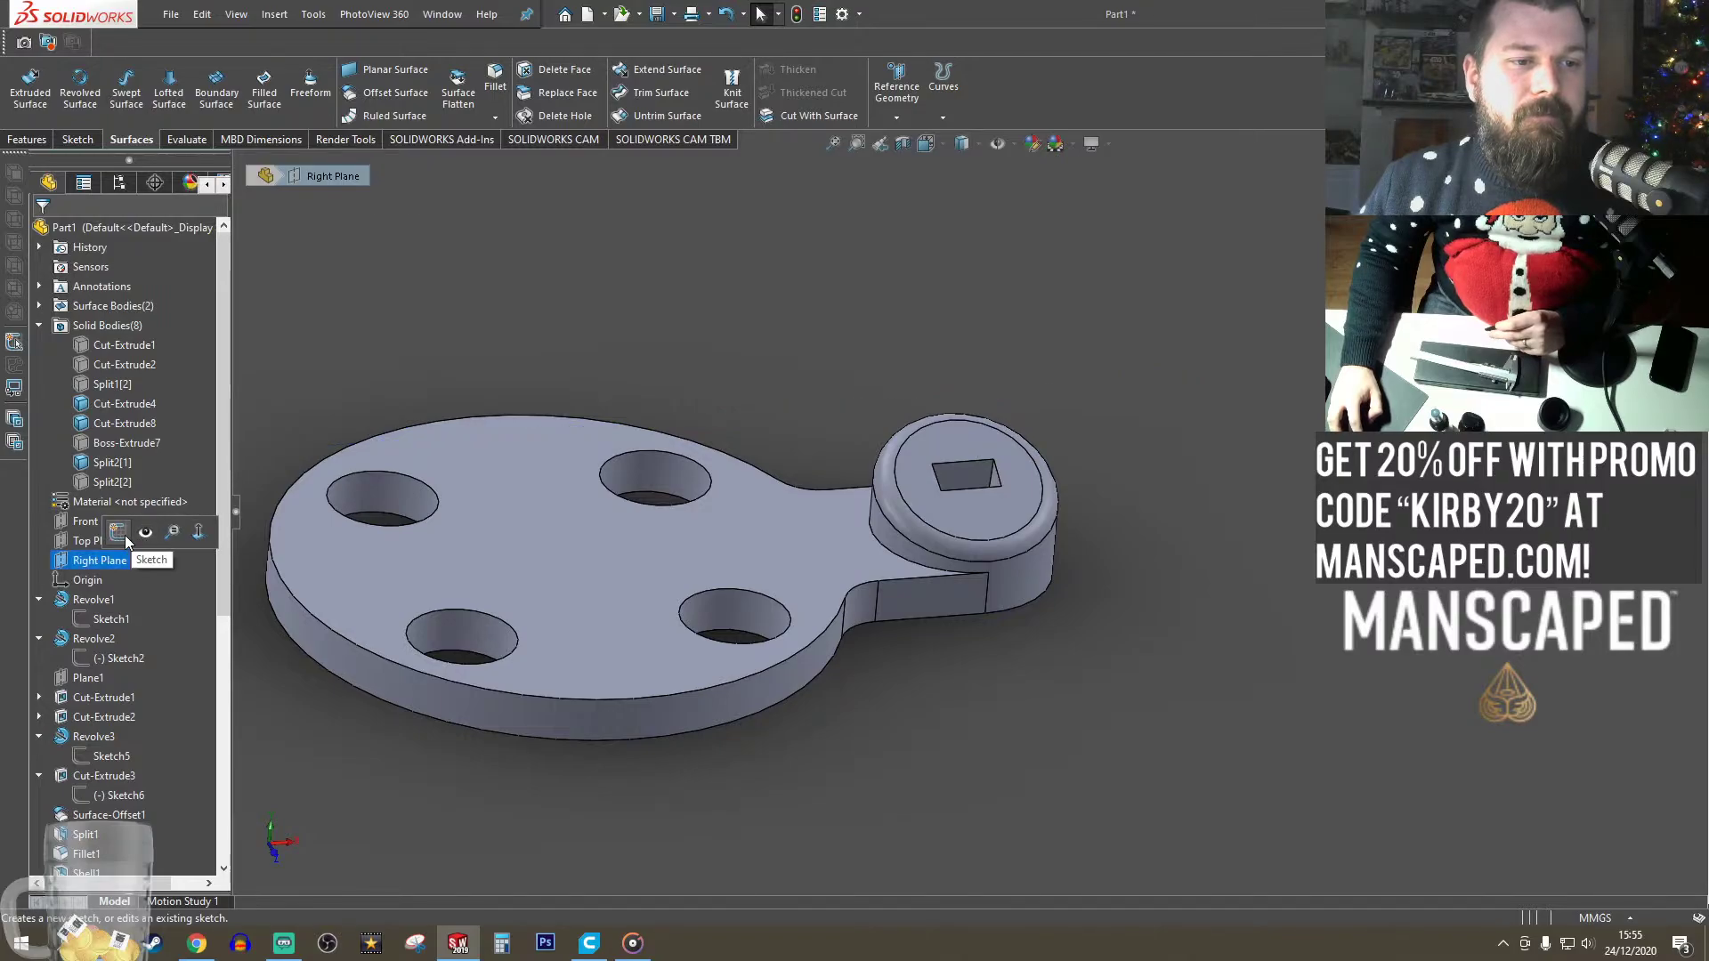
{"action": "left_click", "coordinate": [72, 157]}
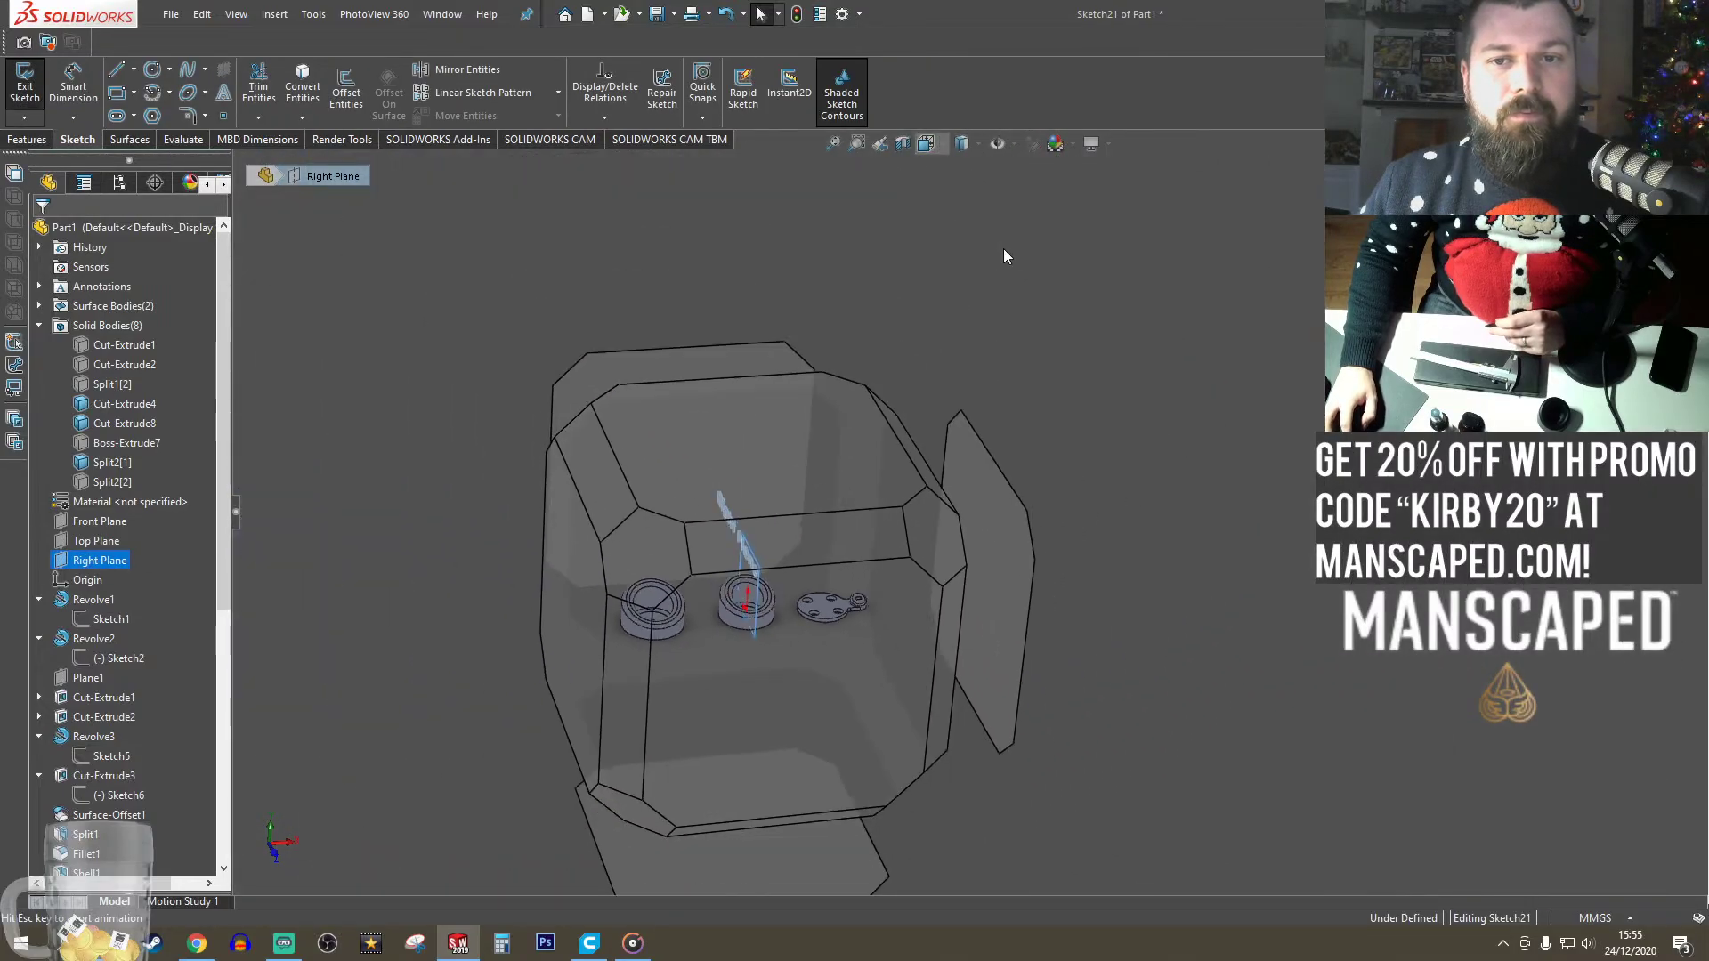
{"action": "left_click", "coordinate": [942, 146]}
{"action": "left_click", "coordinate": [992, 221]}
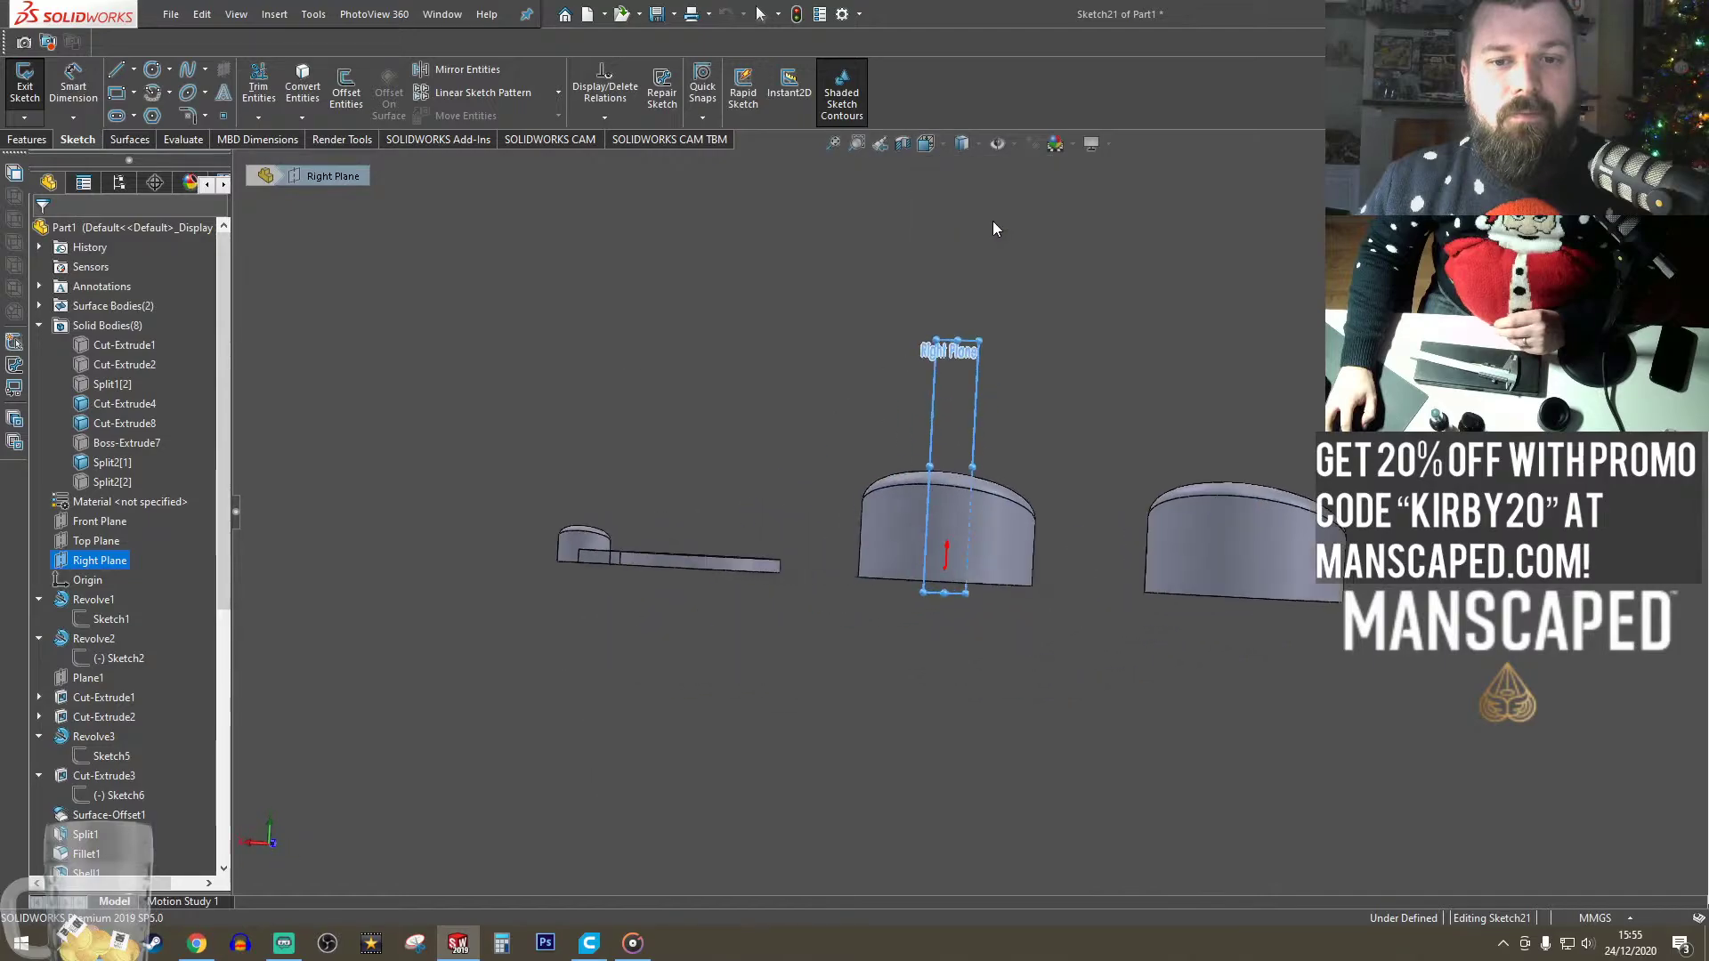
{"action": "left_click", "coordinate": [941, 146]}
{"action": "left_click", "coordinate": [990, 223]}
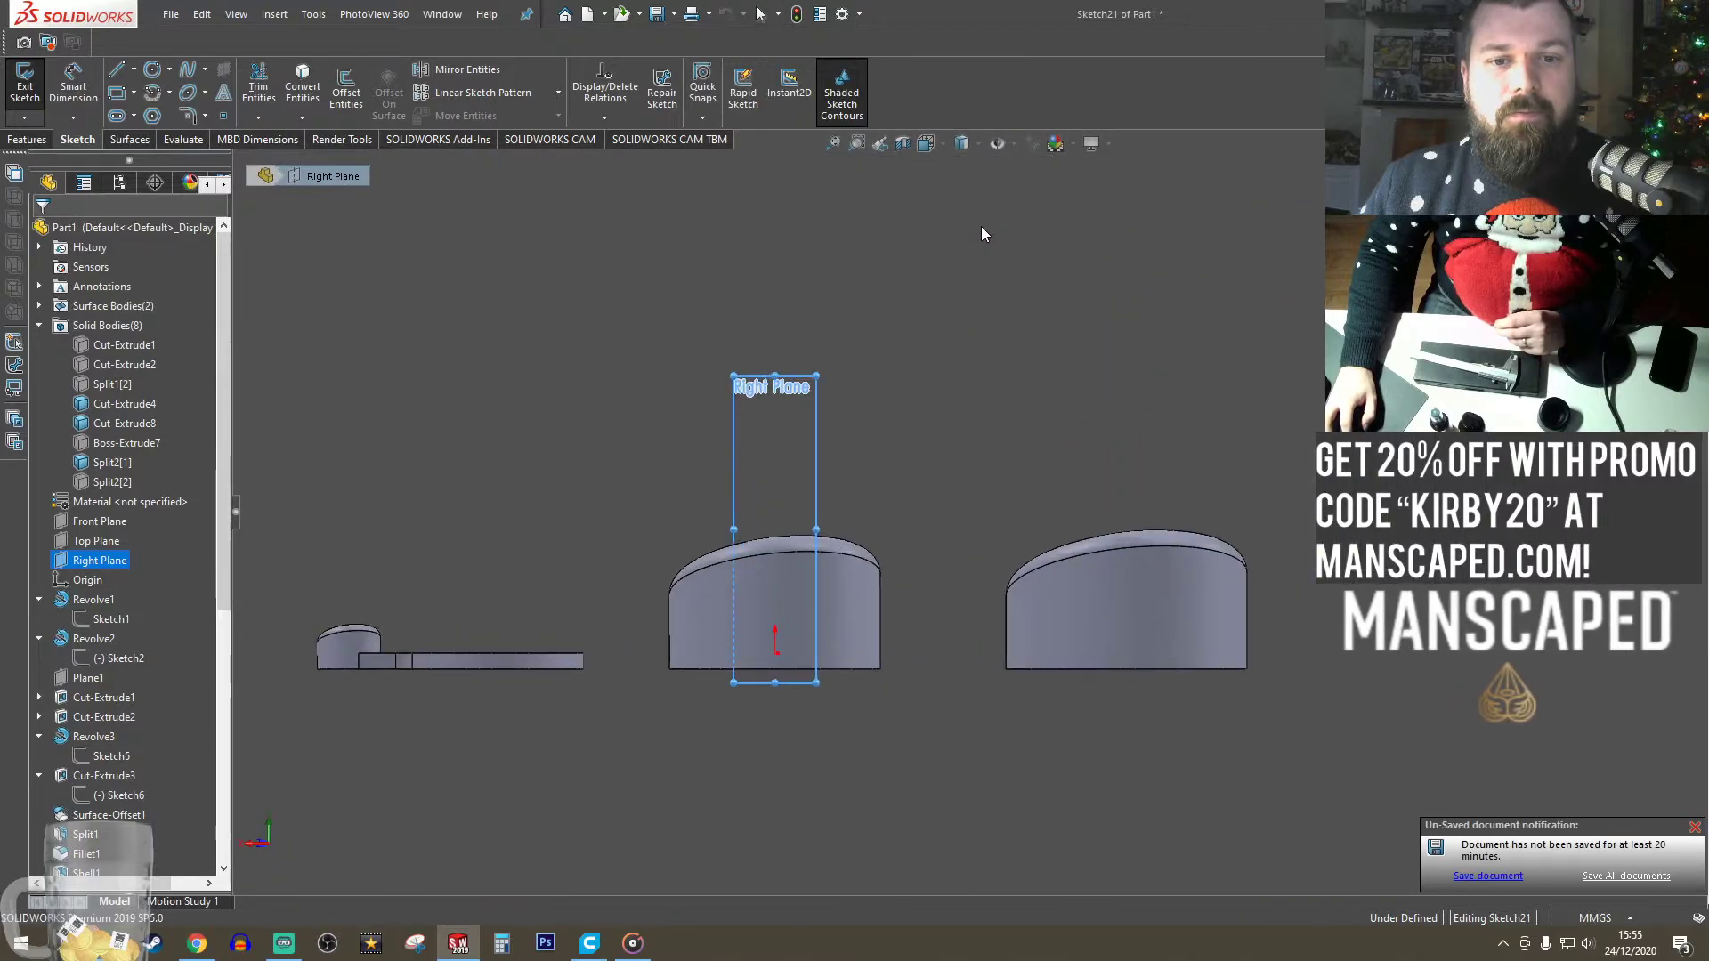
{"action": "scroll", "coordinate": [1125, 657], "scroll_direction": "down", "scroll_amount": 3}
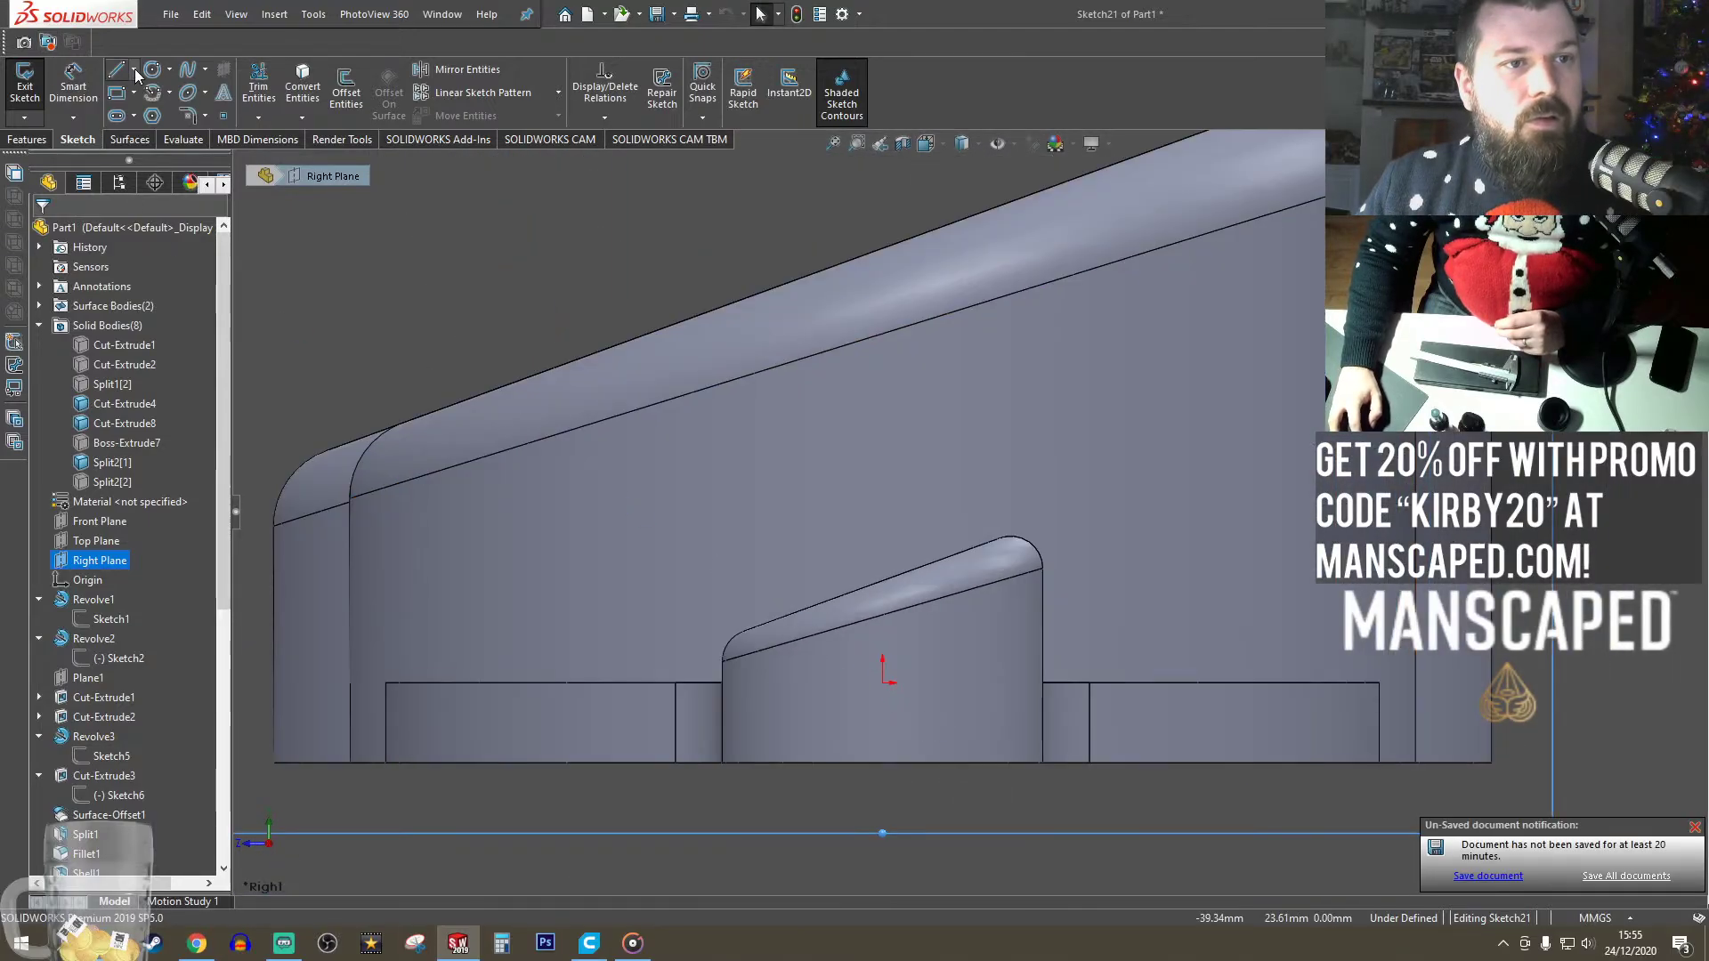
- Sketch a three-point arched spline between the arm's upper corners, peaking above the origin, and close it with a horizontal base line about 25.83 mm long
{"action": "left_click", "coordinate": [187, 70]}
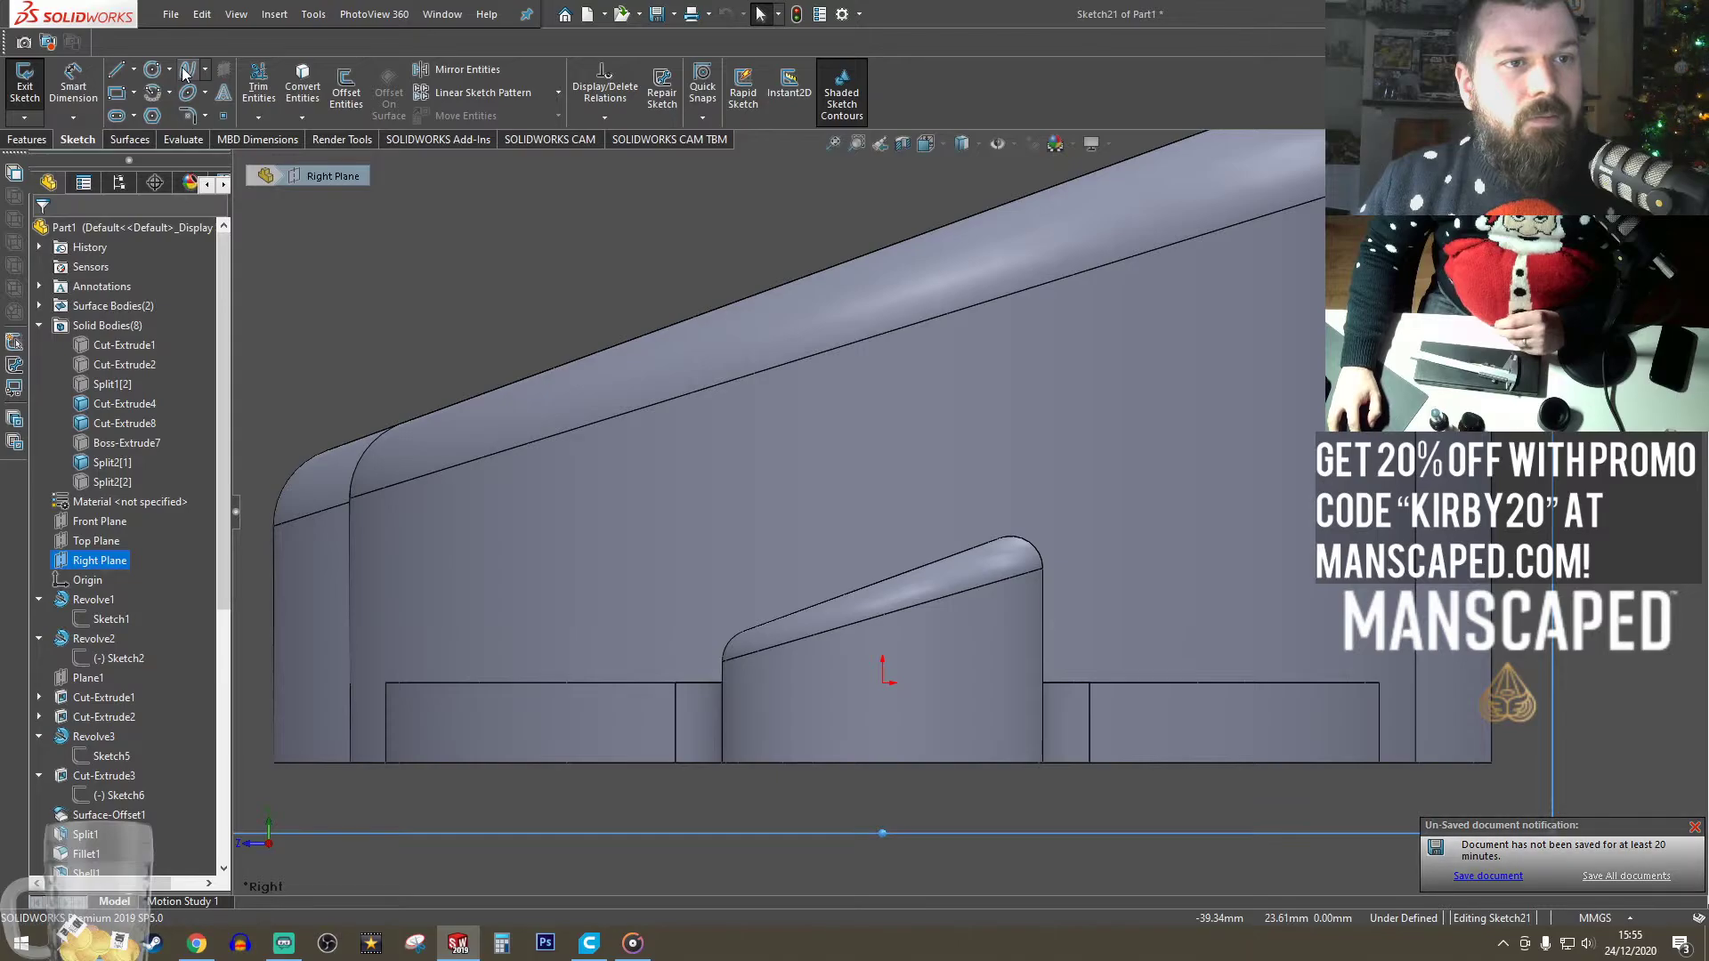
{"action": "left_click", "coordinate": [675, 683]}
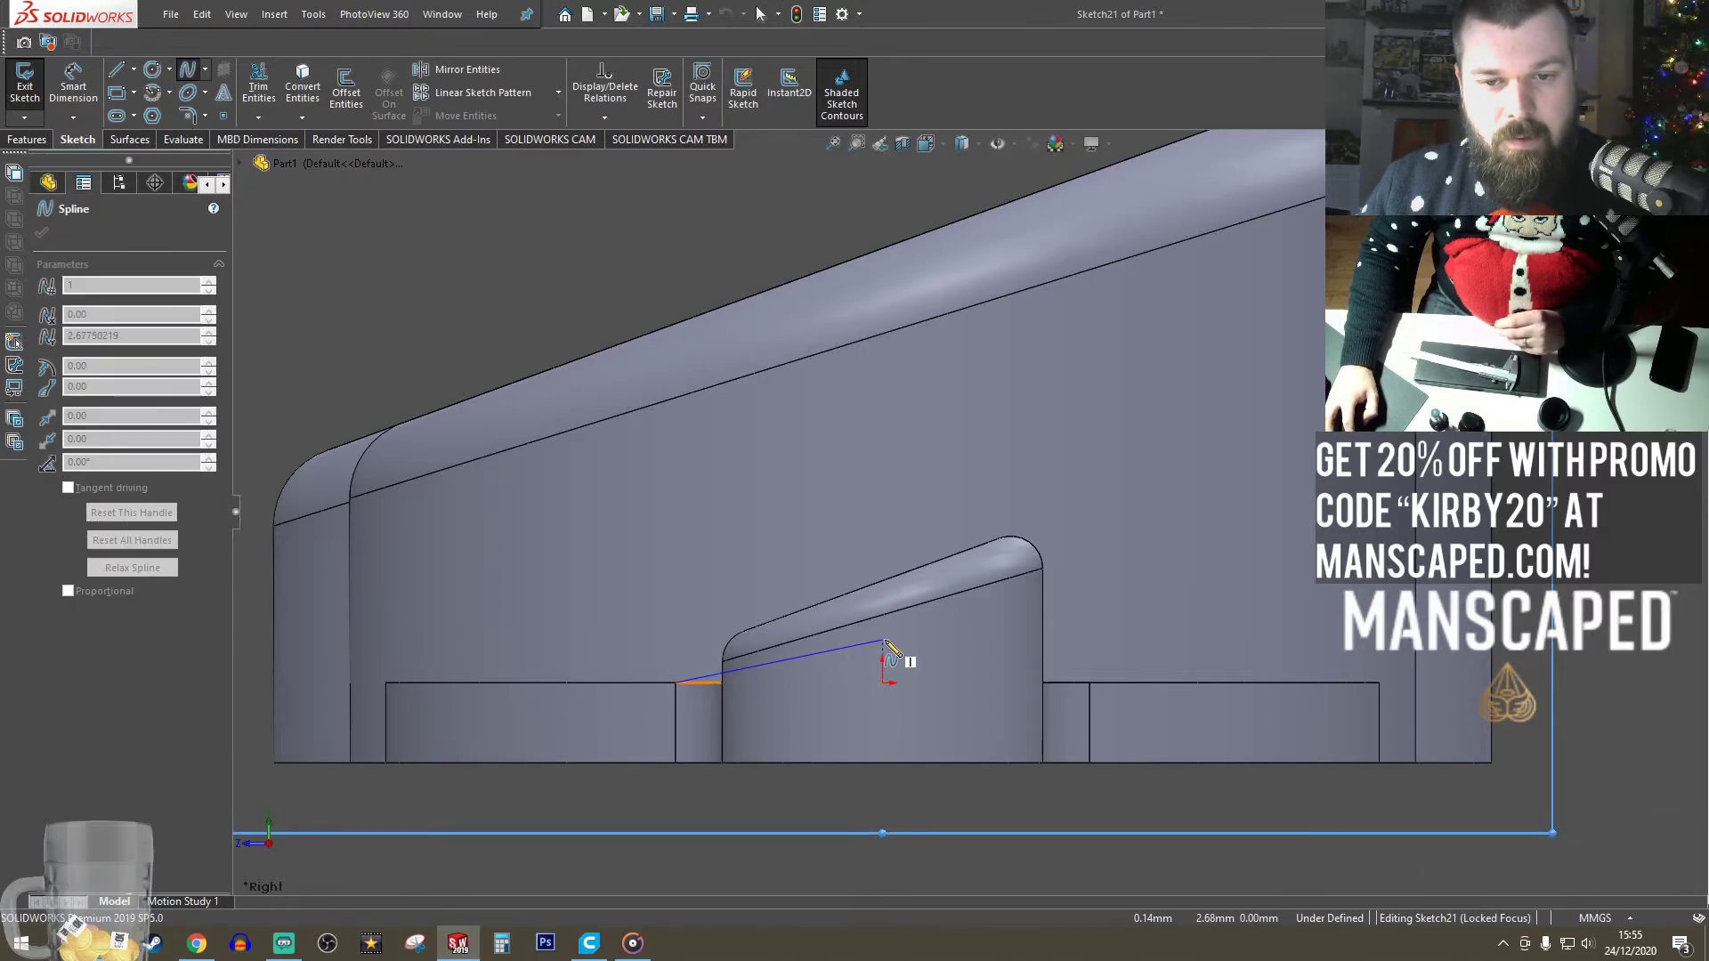
{"action": "left_click", "coordinate": [882, 639]}
{"action": "double_click", "coordinate": [1090, 683]}
{"action": "key", "text": "l"}
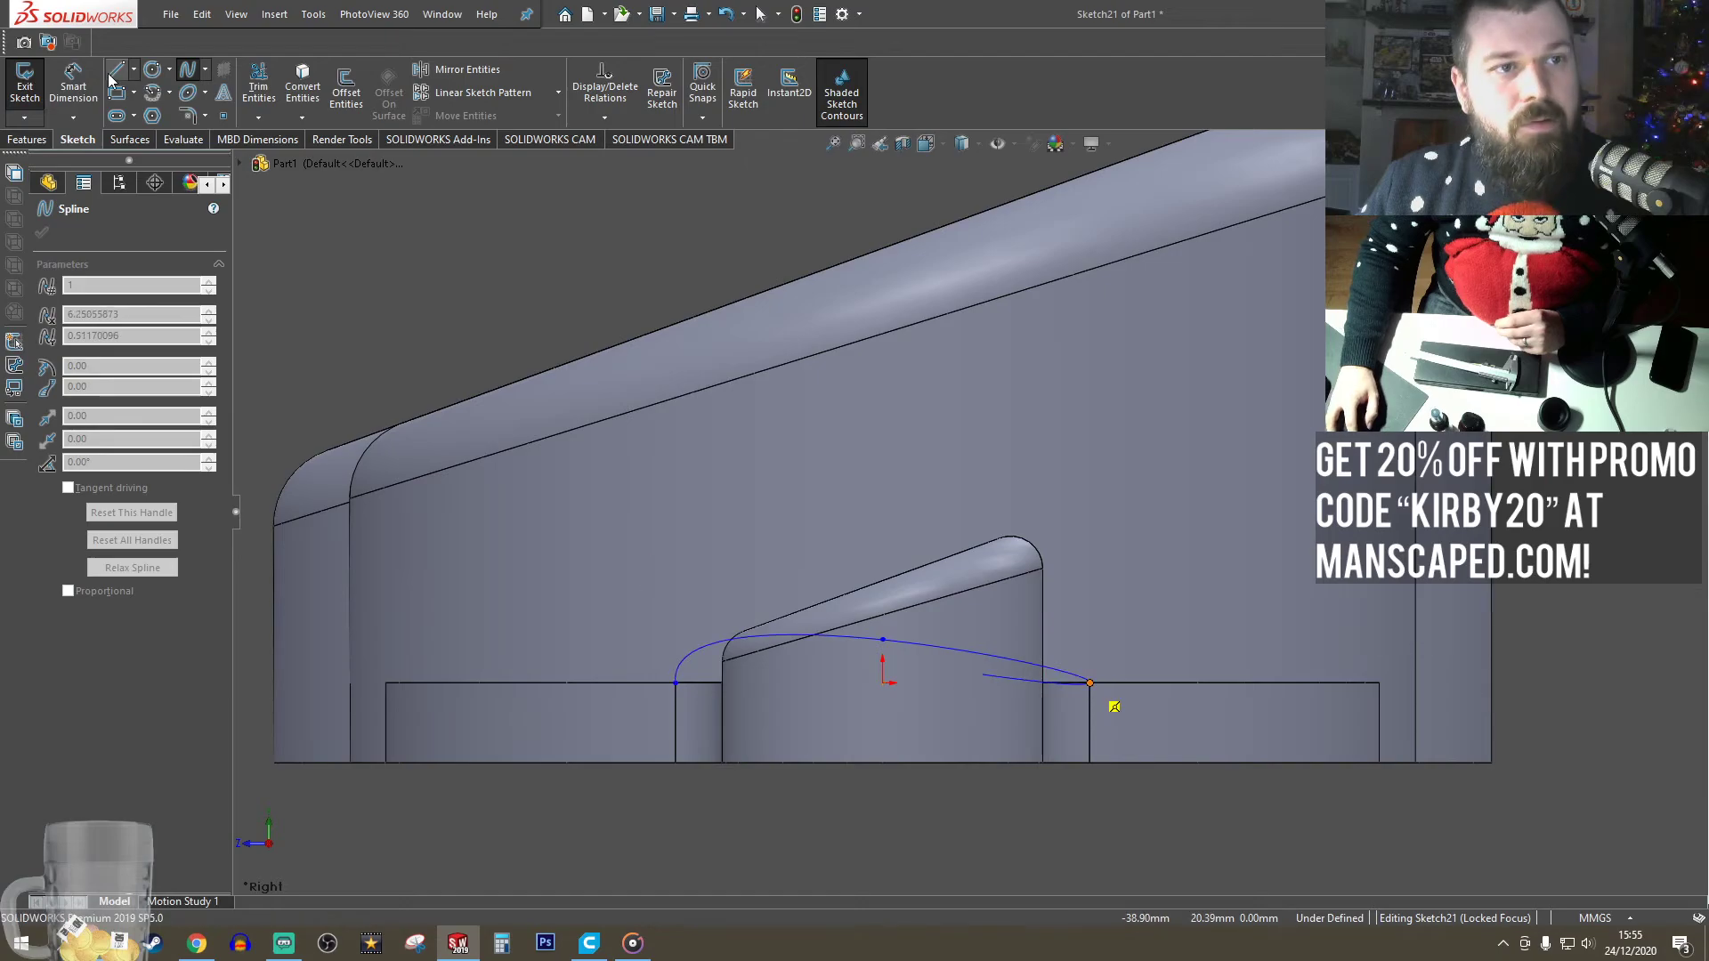
{"action": "left_click", "coordinate": [676, 684]}
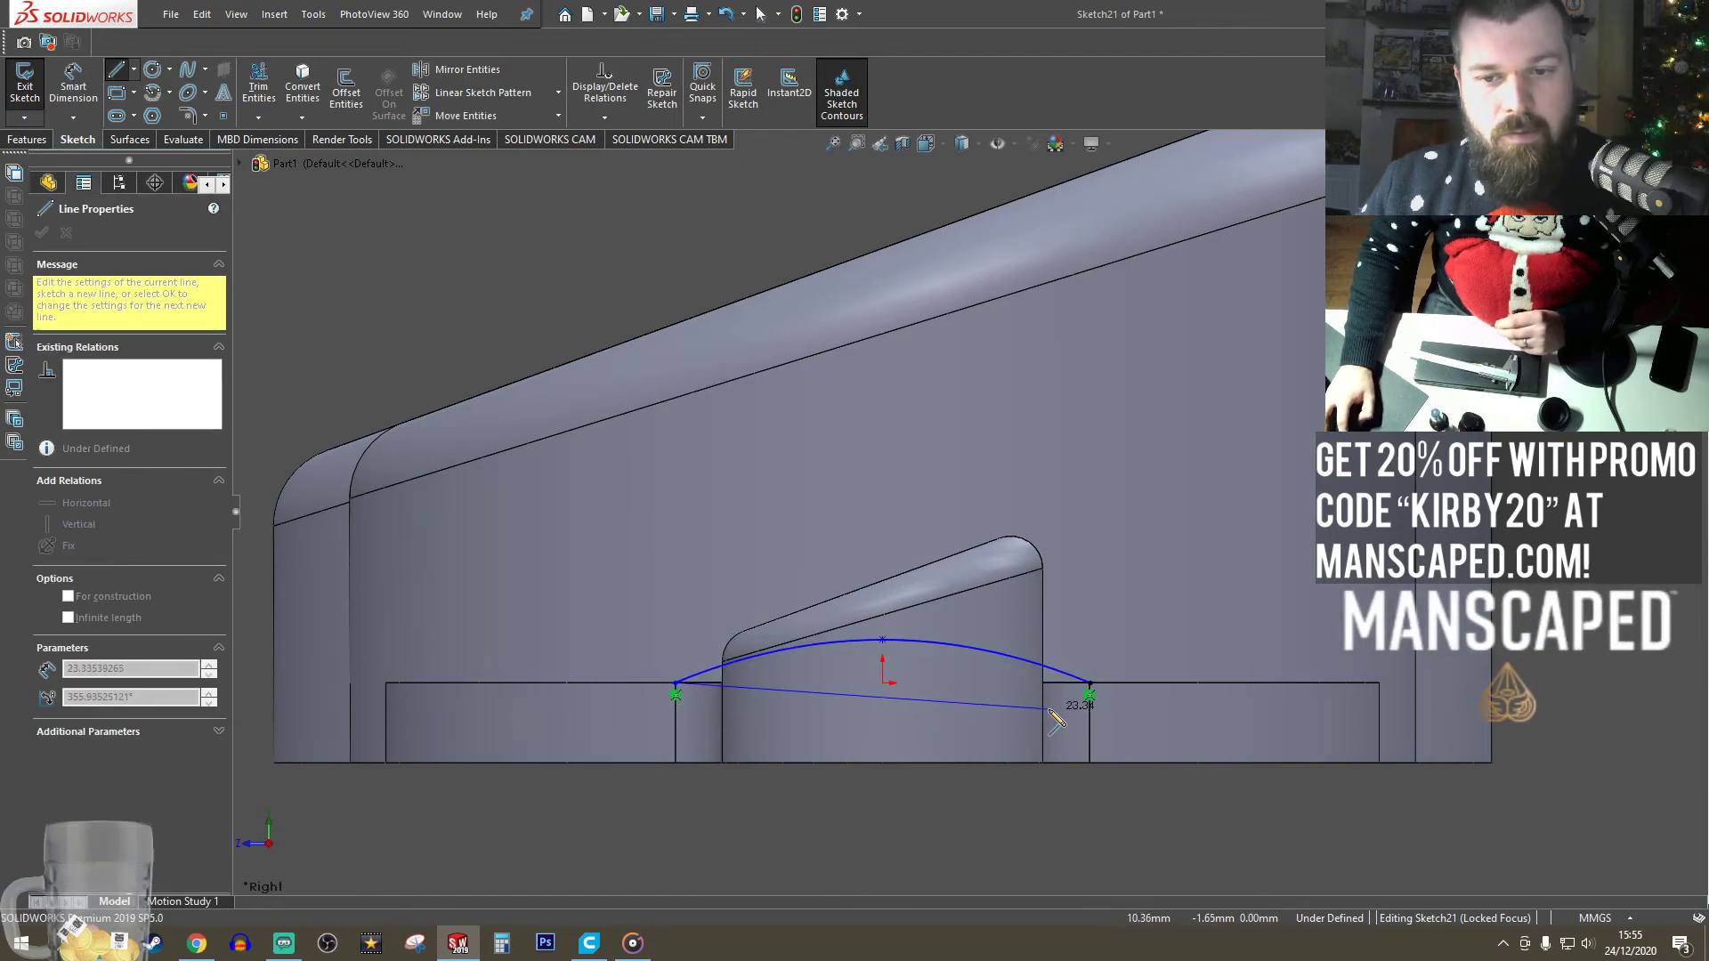
{"action": "double_click", "coordinate": [1089, 683]}
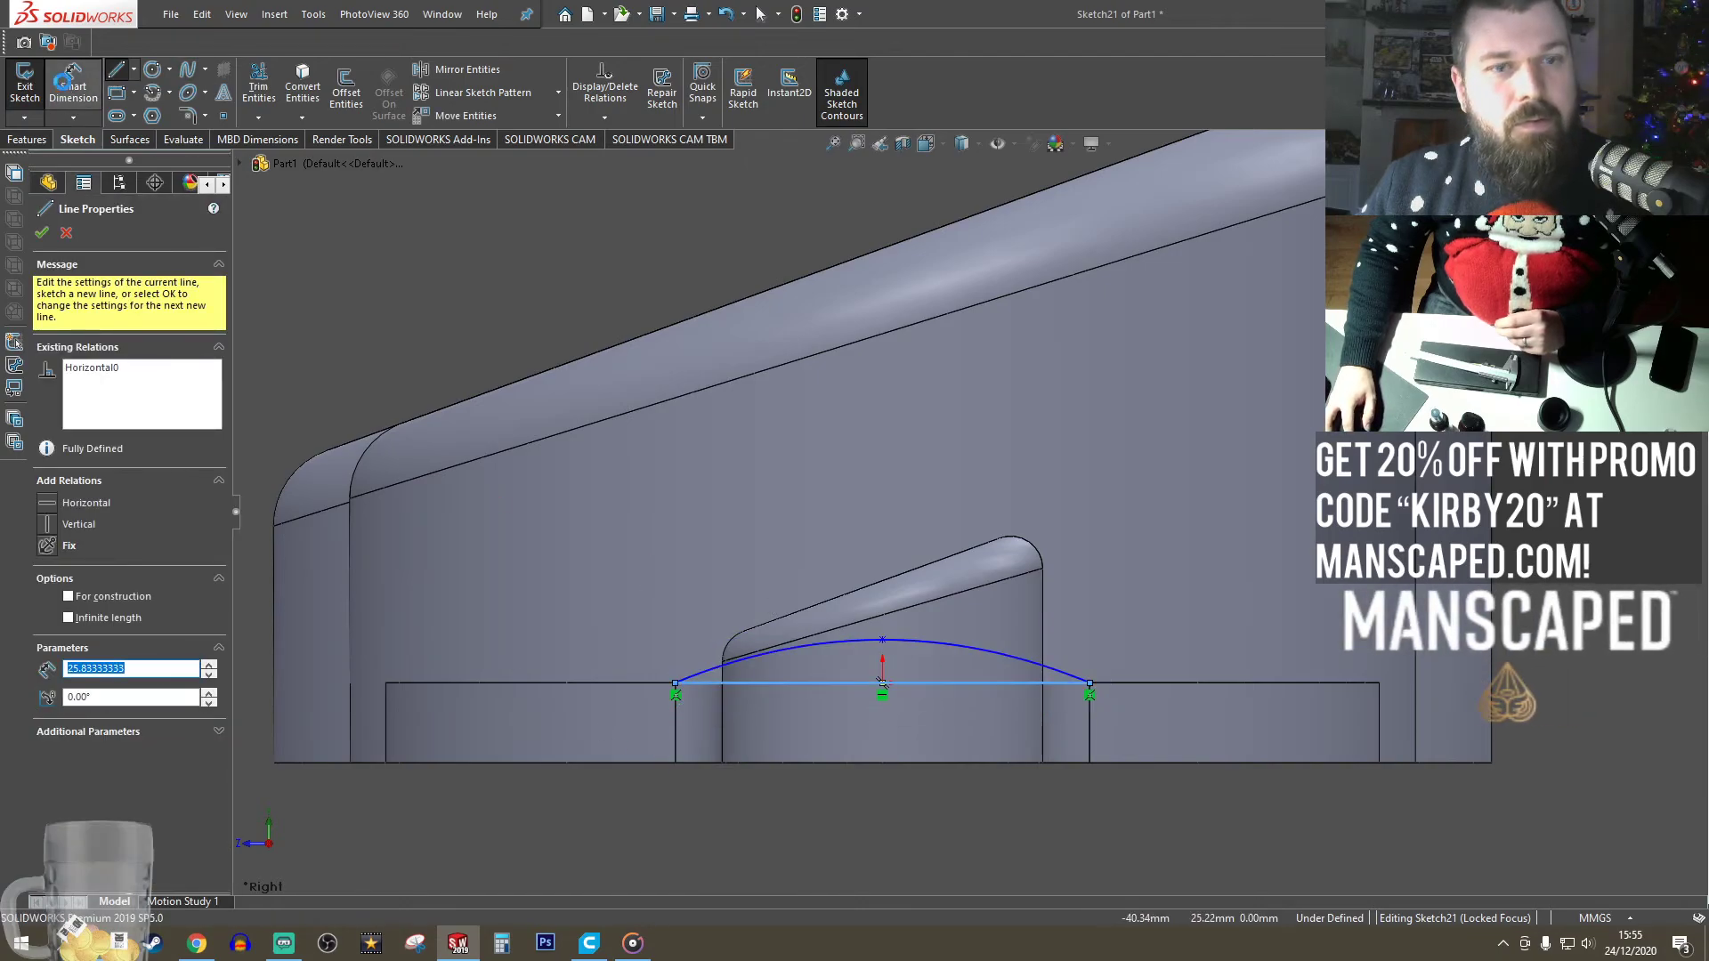
{"action": "key", "text": "Escape"}
- Dimension the spline's midpoint 2.5 mm above the base line
{"action": "left_click", "coordinate": [883, 640]}
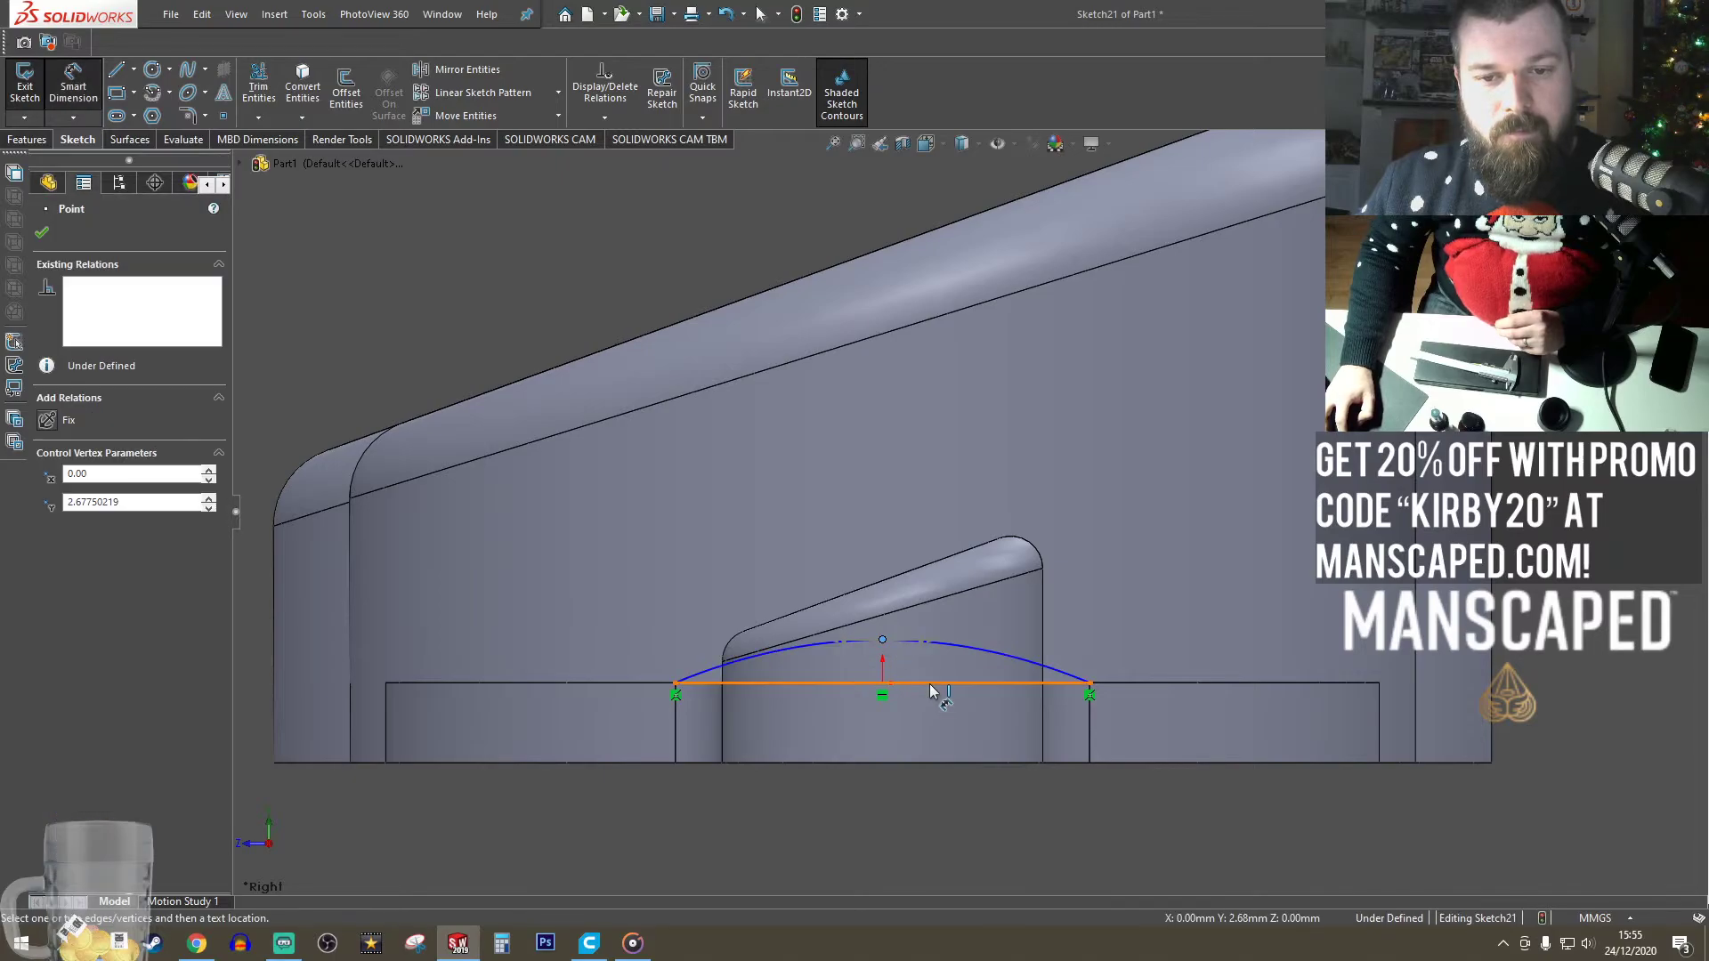
{"action": "left_click", "coordinate": [932, 684]}
{"action": "left_click", "coordinate": [1674, 710]}
{"action": "type", "text": "2.5"}
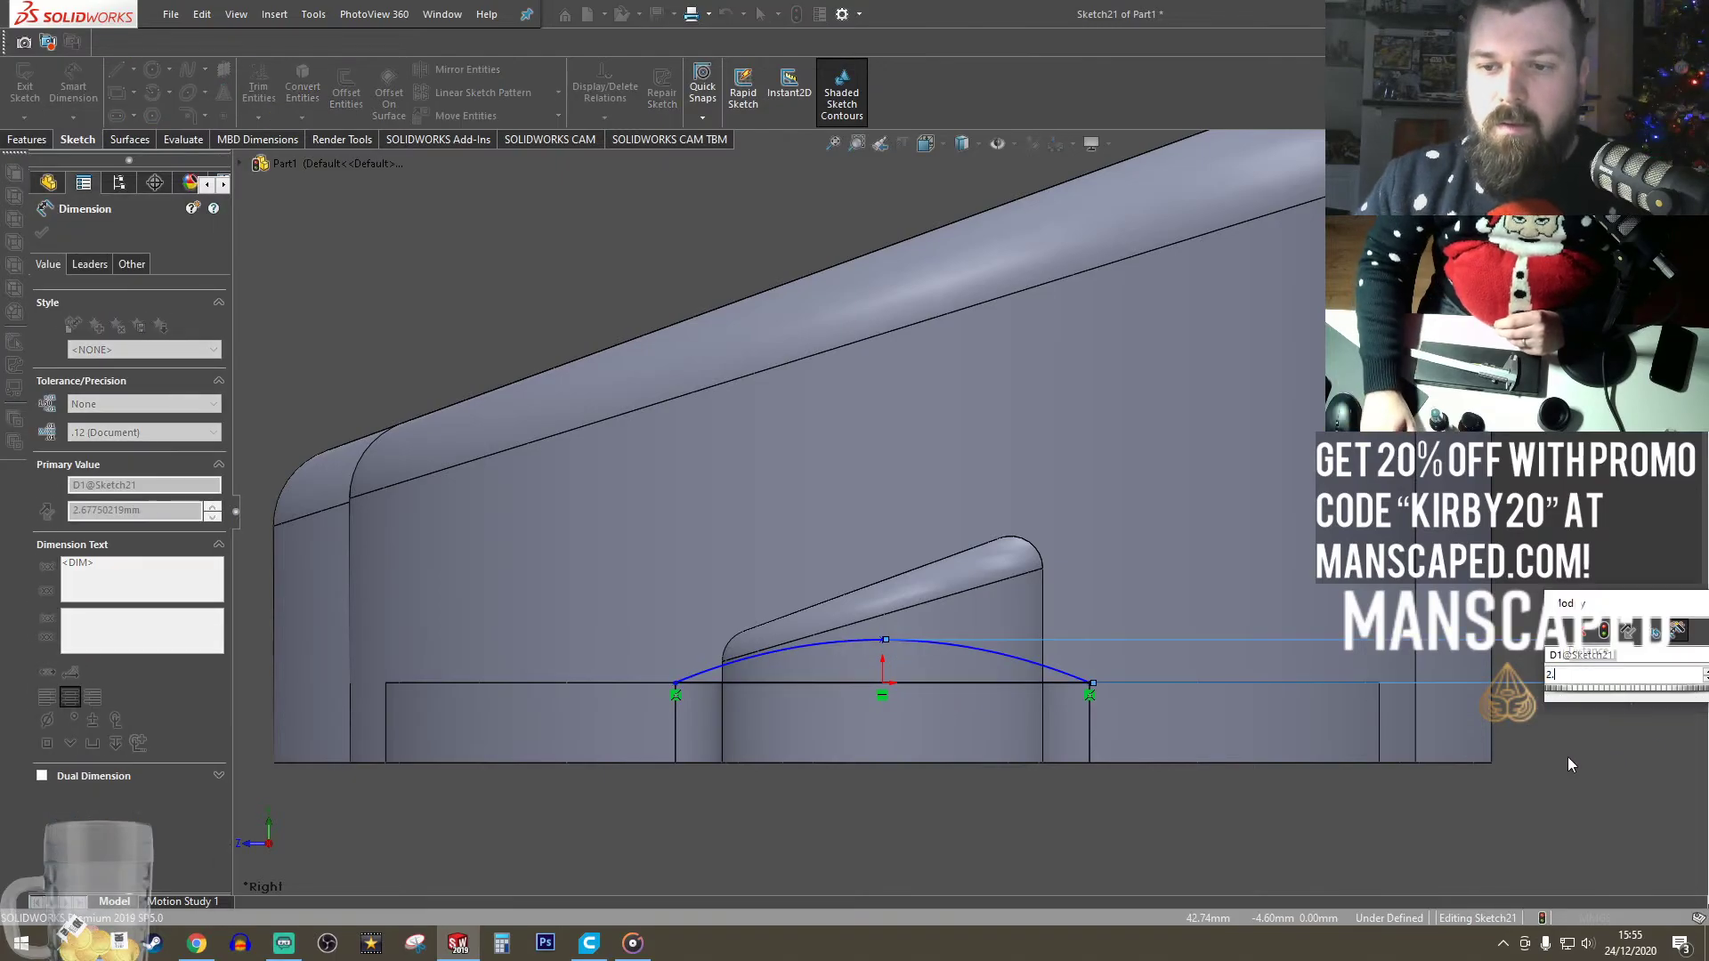
{"action": "key", "text": "Return"}
- Extrude the arched profile 161 mm along the arm toward the boss as a separate body, without merging it
{"action": "left_click", "coordinate": [27, 141]}
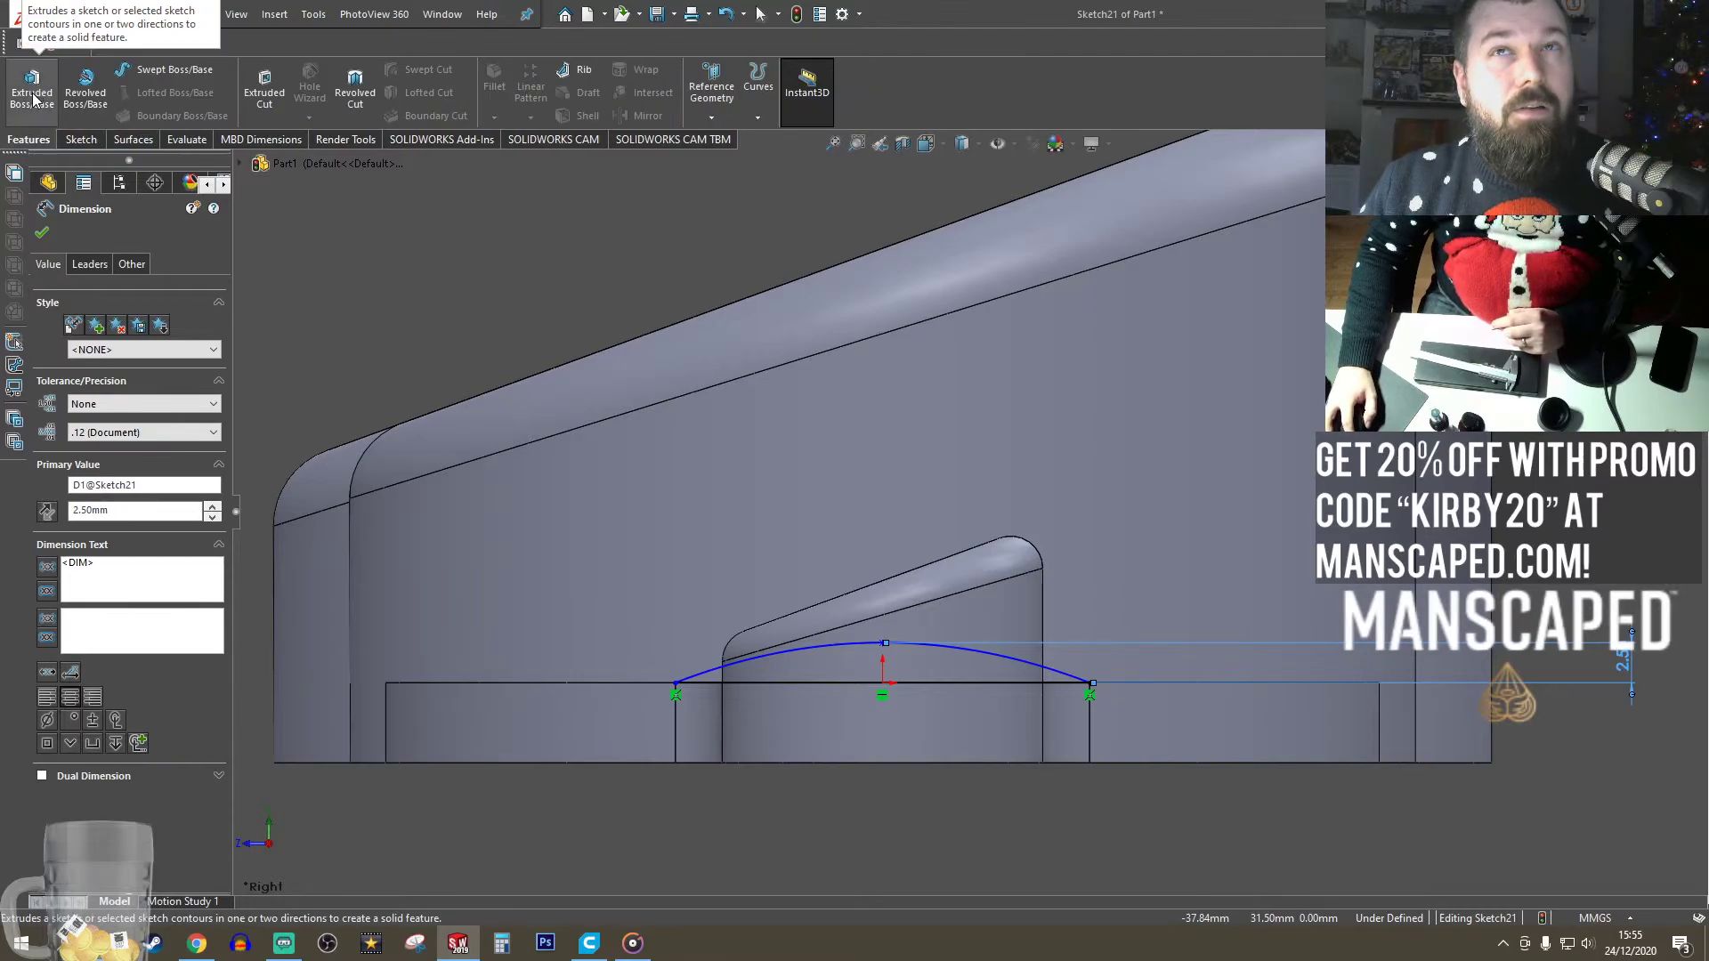
{"action": "left_click", "coordinate": [32, 84]}
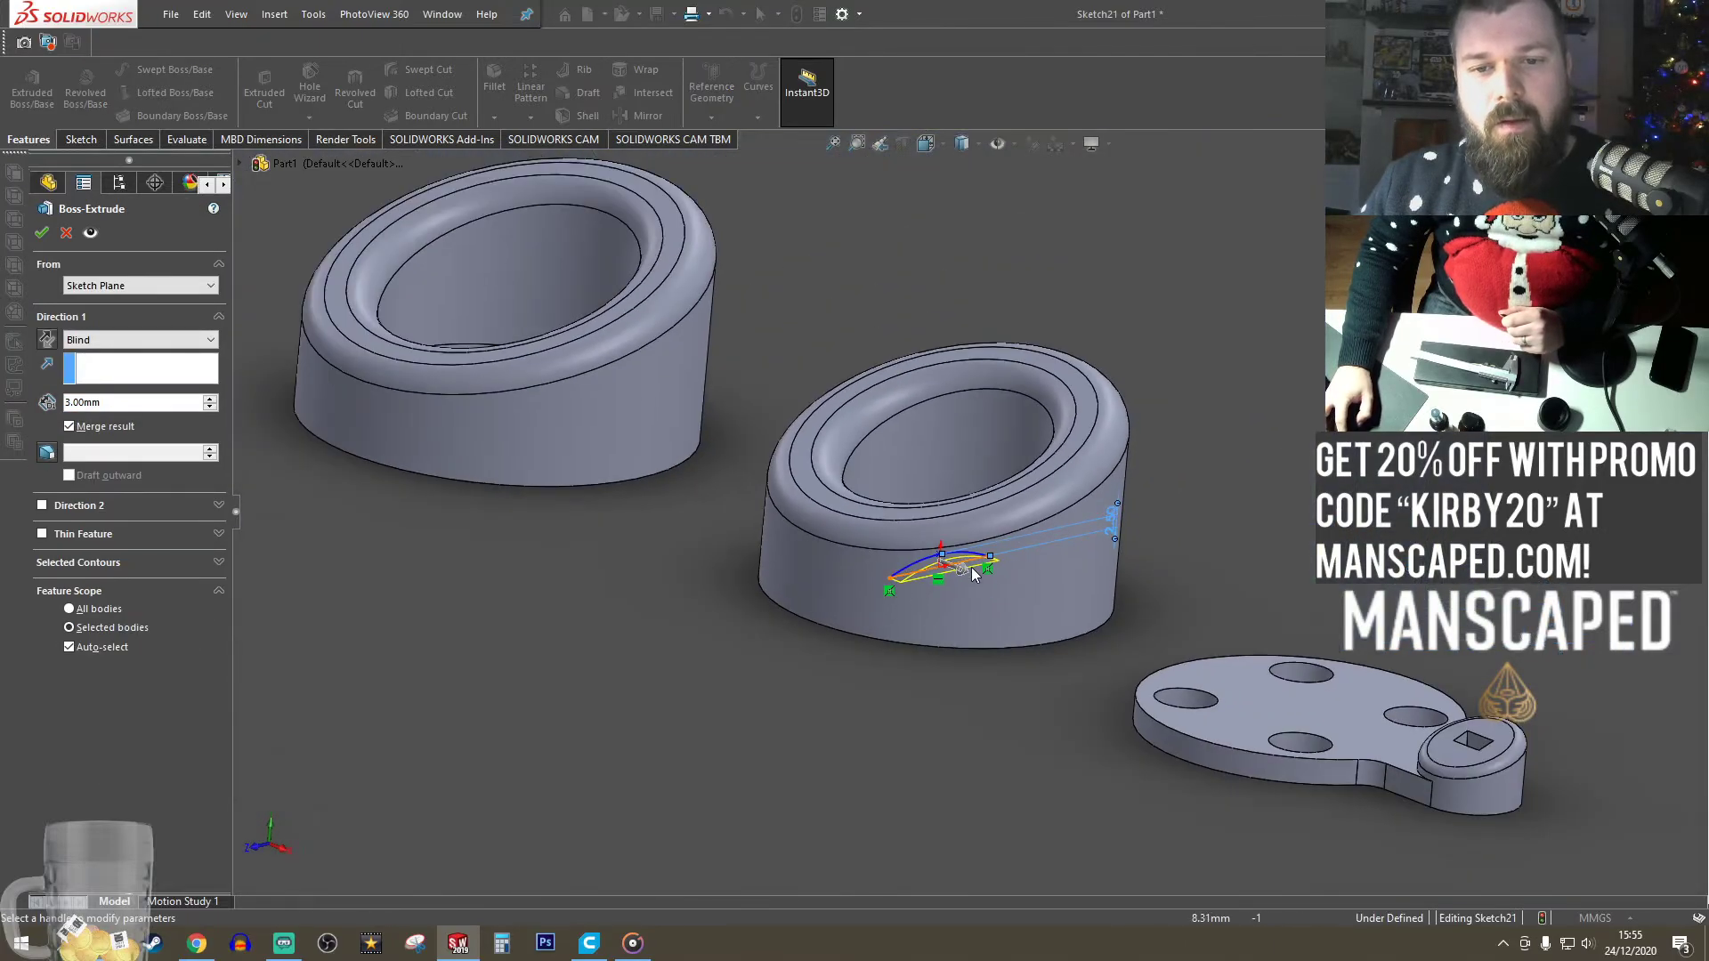
{"action": "left_click_drag", "start_coordinate": [973, 574], "coordinate": [1554, 833]}
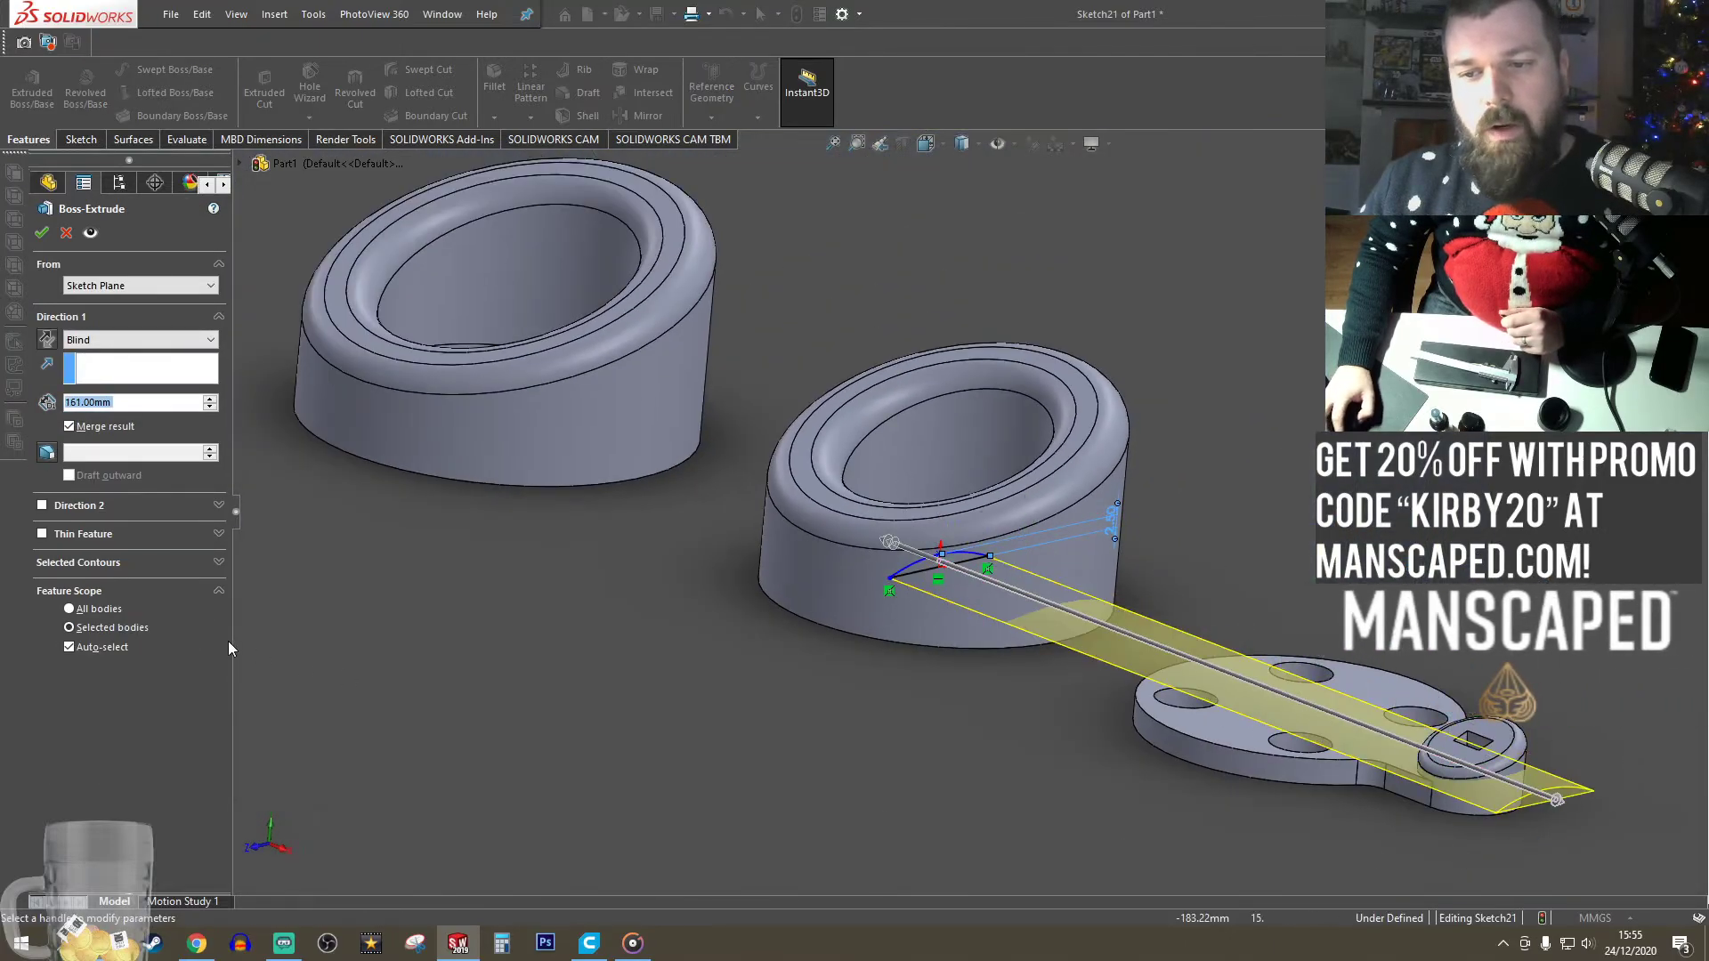
{"action": "left_click", "coordinate": [69, 426]}
{"action": "left_click", "coordinate": [41, 233]}
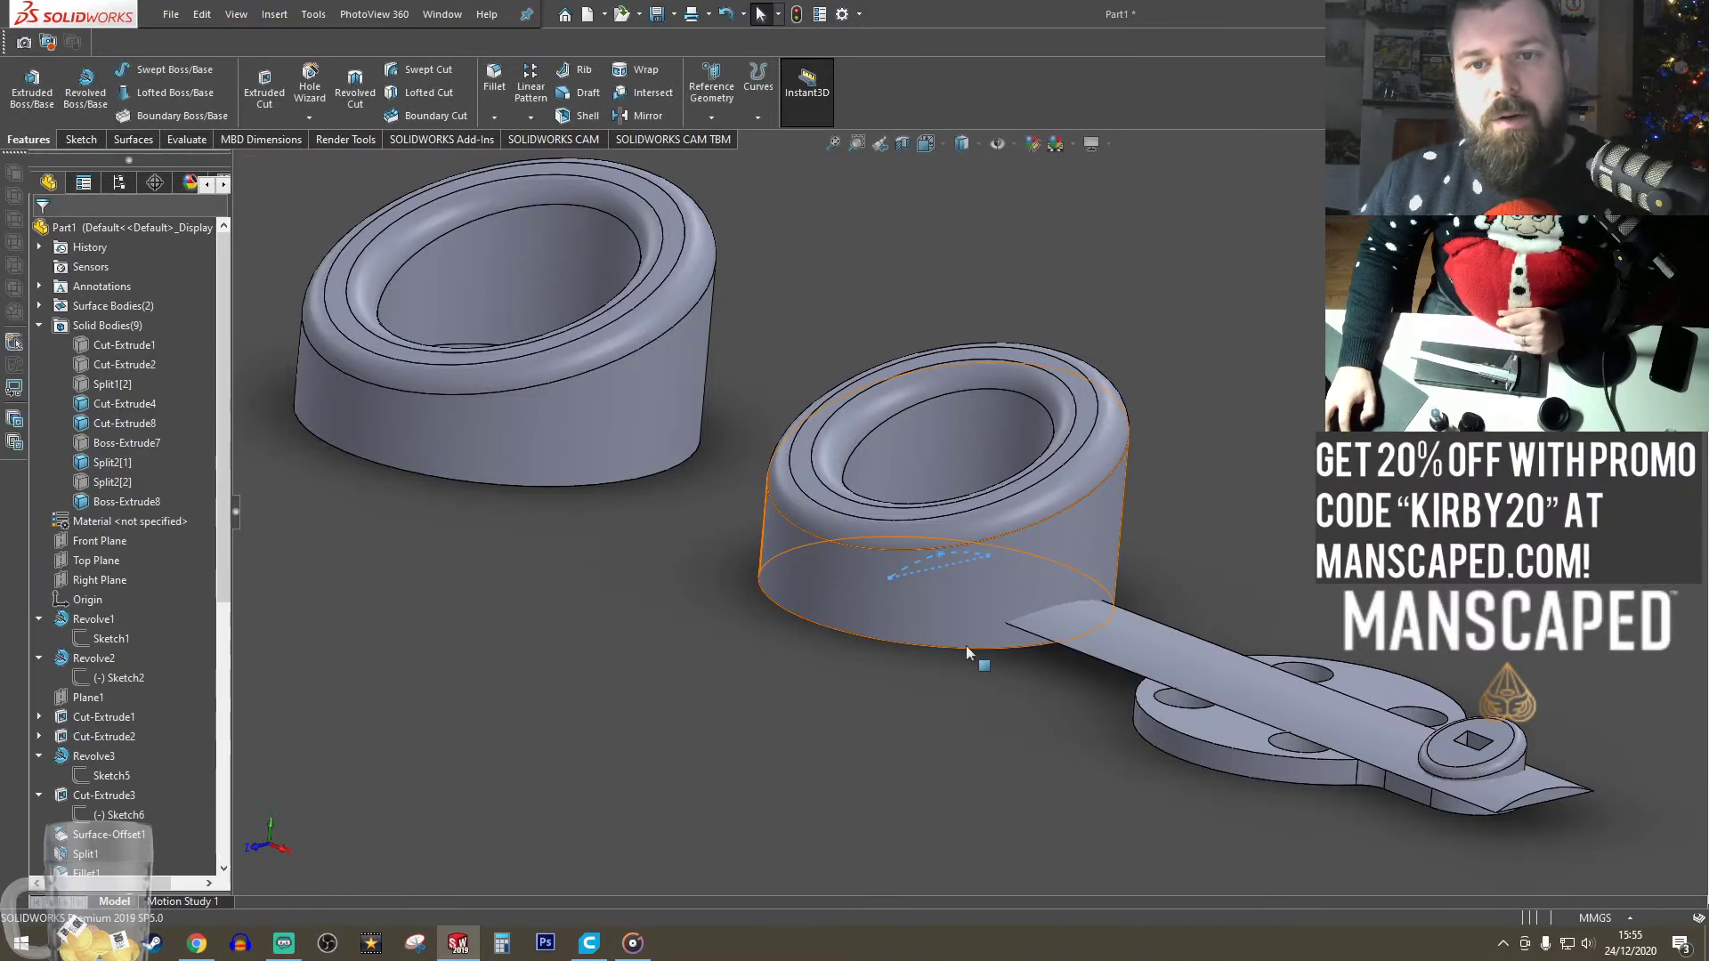
- Start a sketch on the plate's underside and convert the outer outline of the round plate and arm into sketch entities
{"action": "key", "text": "space"}
{"action": "left_click", "coordinate": [949, 243]}
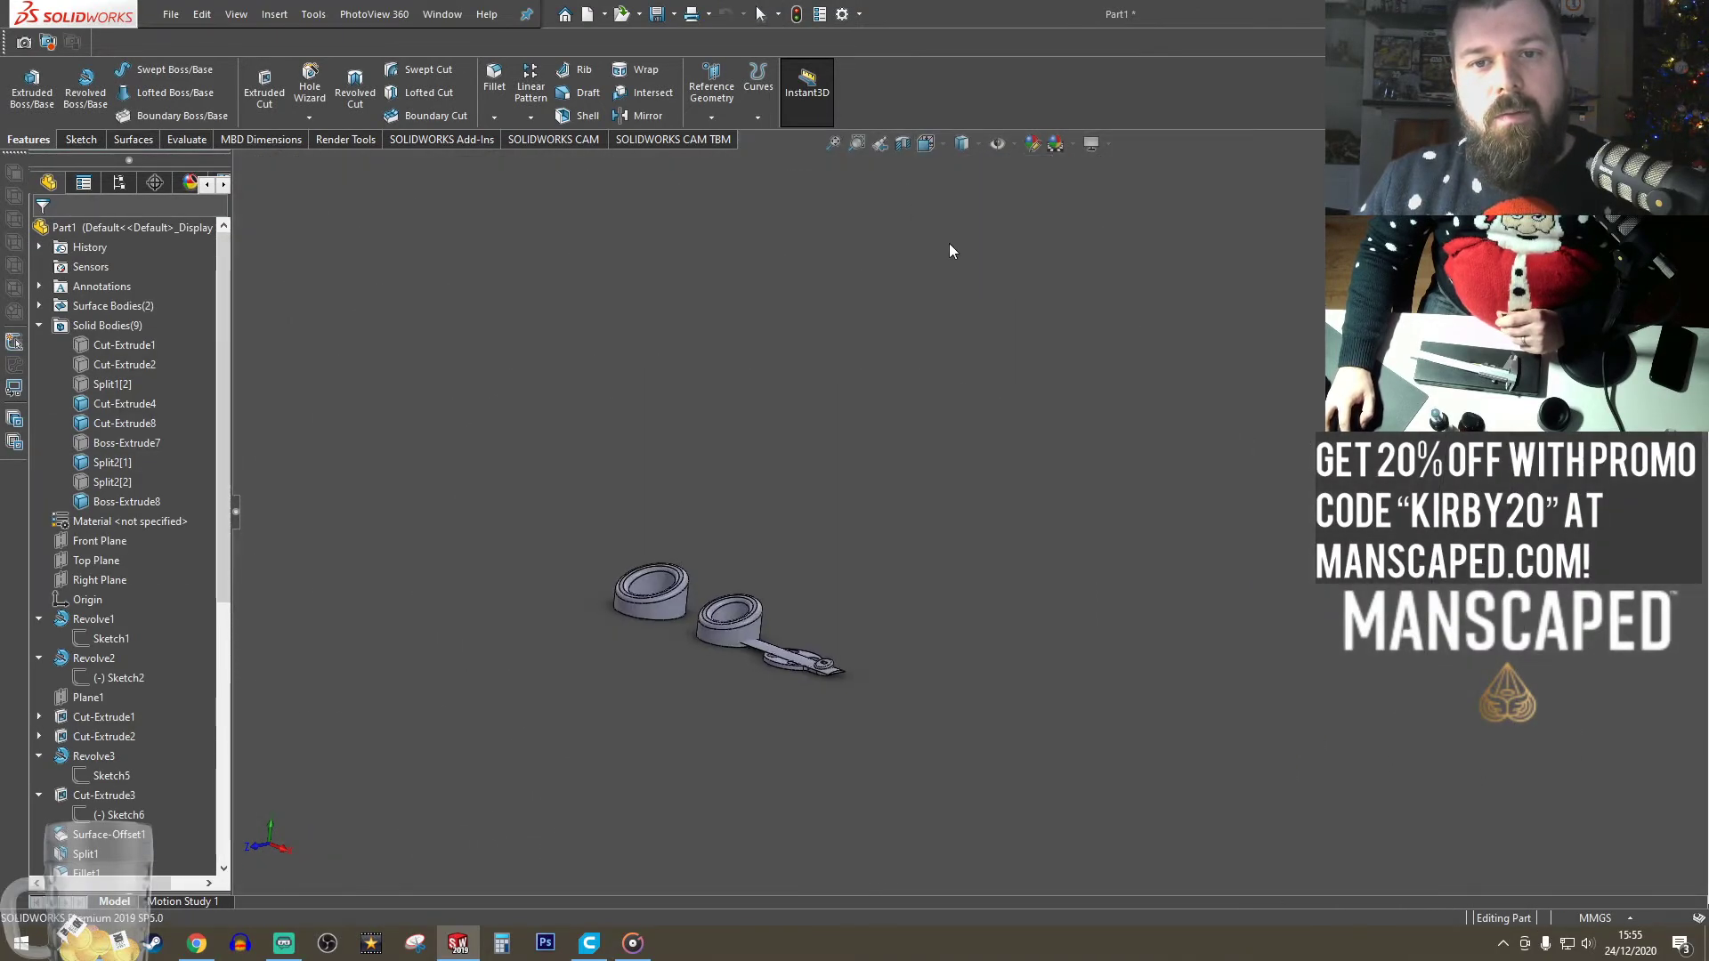
{"action": "scroll", "coordinate": [1218, 489], "scroll_direction": "down", "scroll_amount": 6}
{"action": "left_click", "coordinate": [1038, 461]}
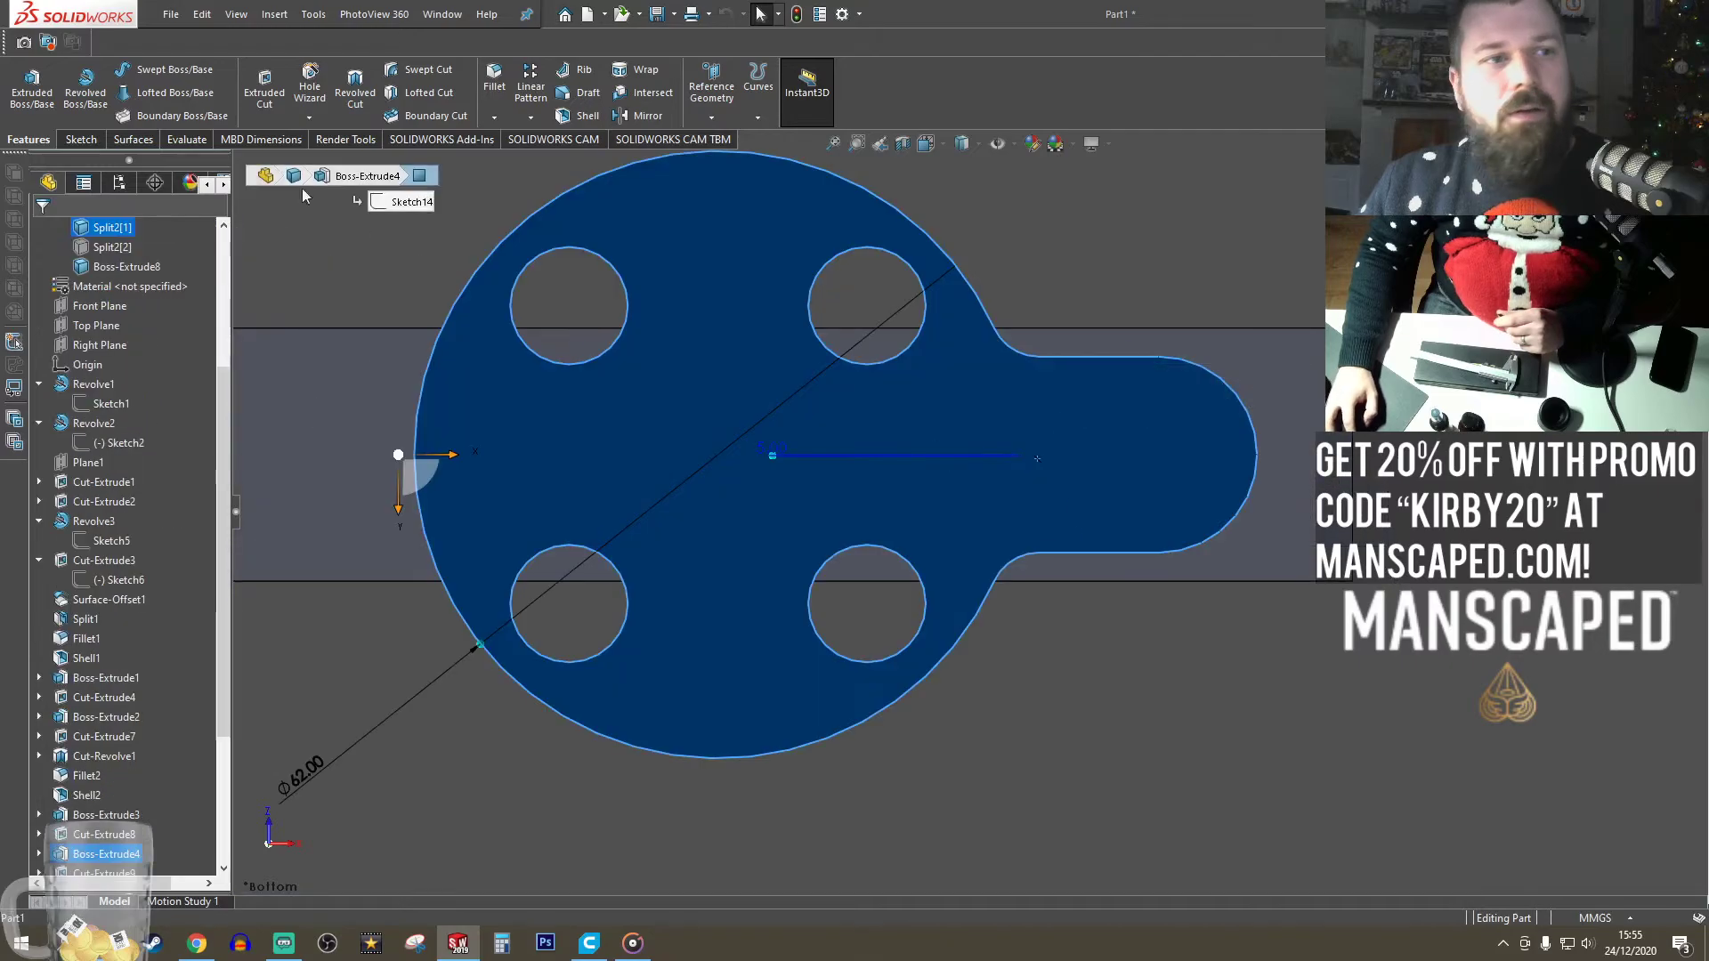
{"action": "left_click", "coordinate": [81, 140]}
{"action": "left_click", "coordinate": [25, 84]}
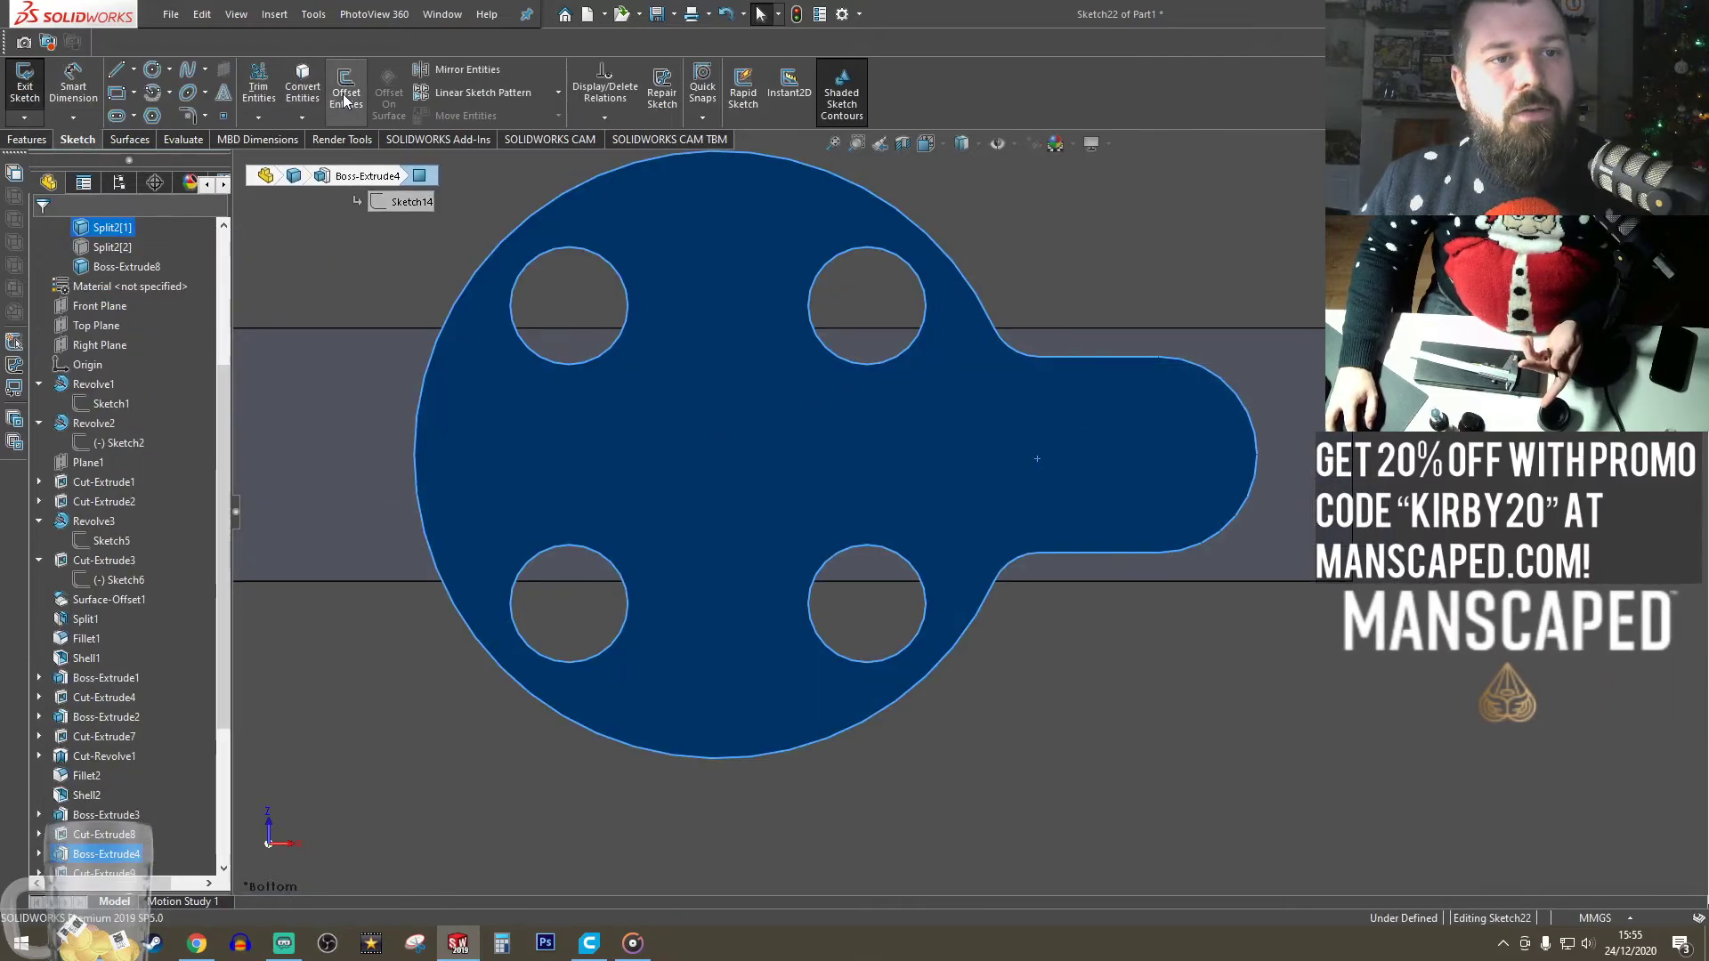
{"action": "left_click", "coordinate": [302, 89]}
- Sketch a corner rectangle about 63 by 69 mm enclosing the arm and overlapping the edge of the round plate
{"action": "scroll", "coordinate": [1088, 404], "scroll_direction": "up", "scroll_amount": 2}
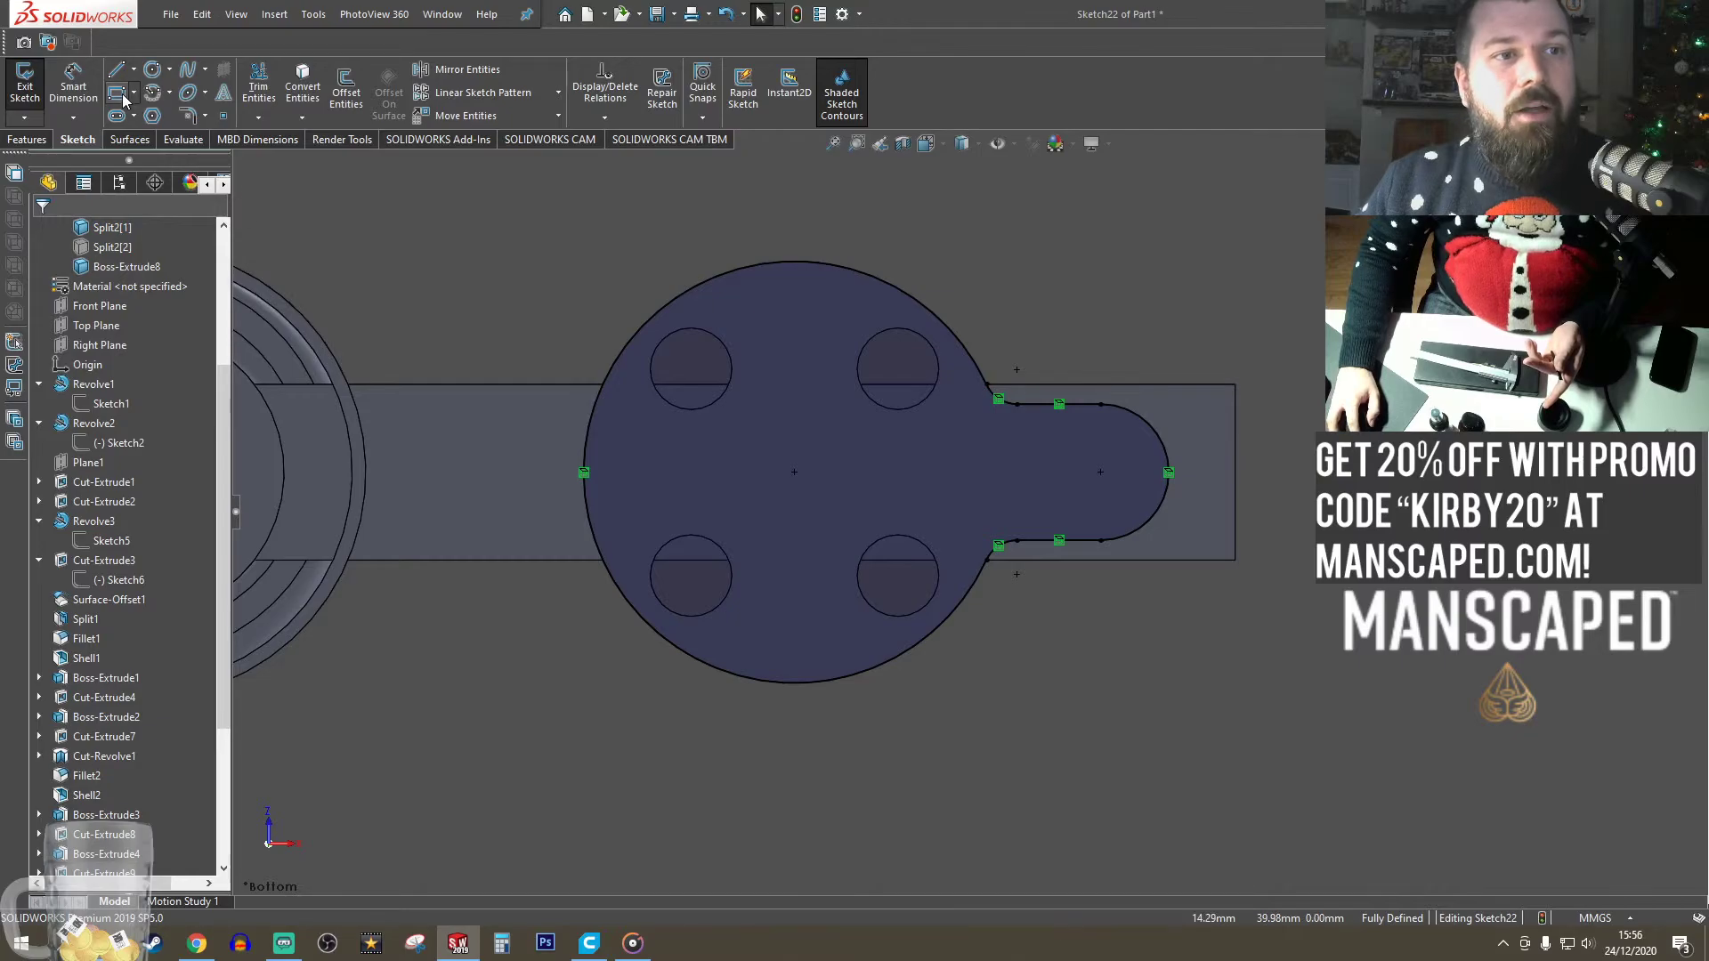
{"action": "scroll", "coordinate": [658, 278], "scroll_direction": "up", "scroll_amount": 1}
{"action": "left_click", "coordinate": [908, 284]}
{"action": "left_click", "coordinate": [1266, 673]}
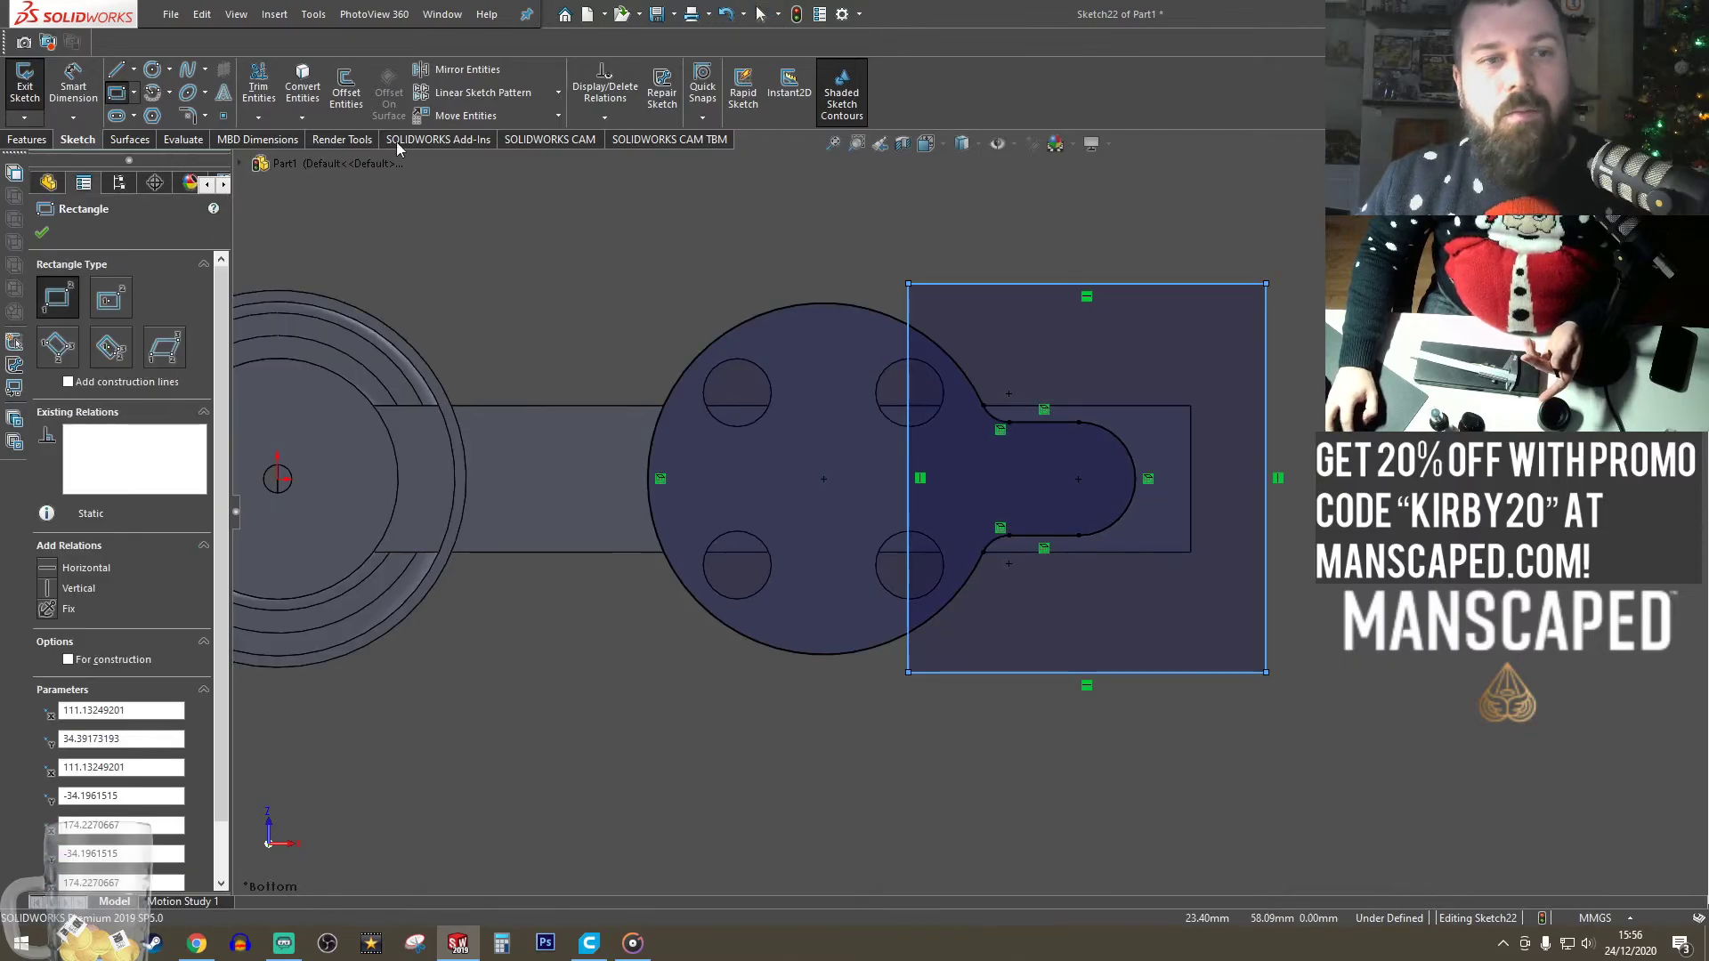
- Try to trim the round plate outline and the rectangle side that crosses the plate
{"action": "left_click", "coordinate": [257, 87]}
{"action": "left_click_drag", "start_coordinate": [805, 235], "coordinate": [919, 459]}
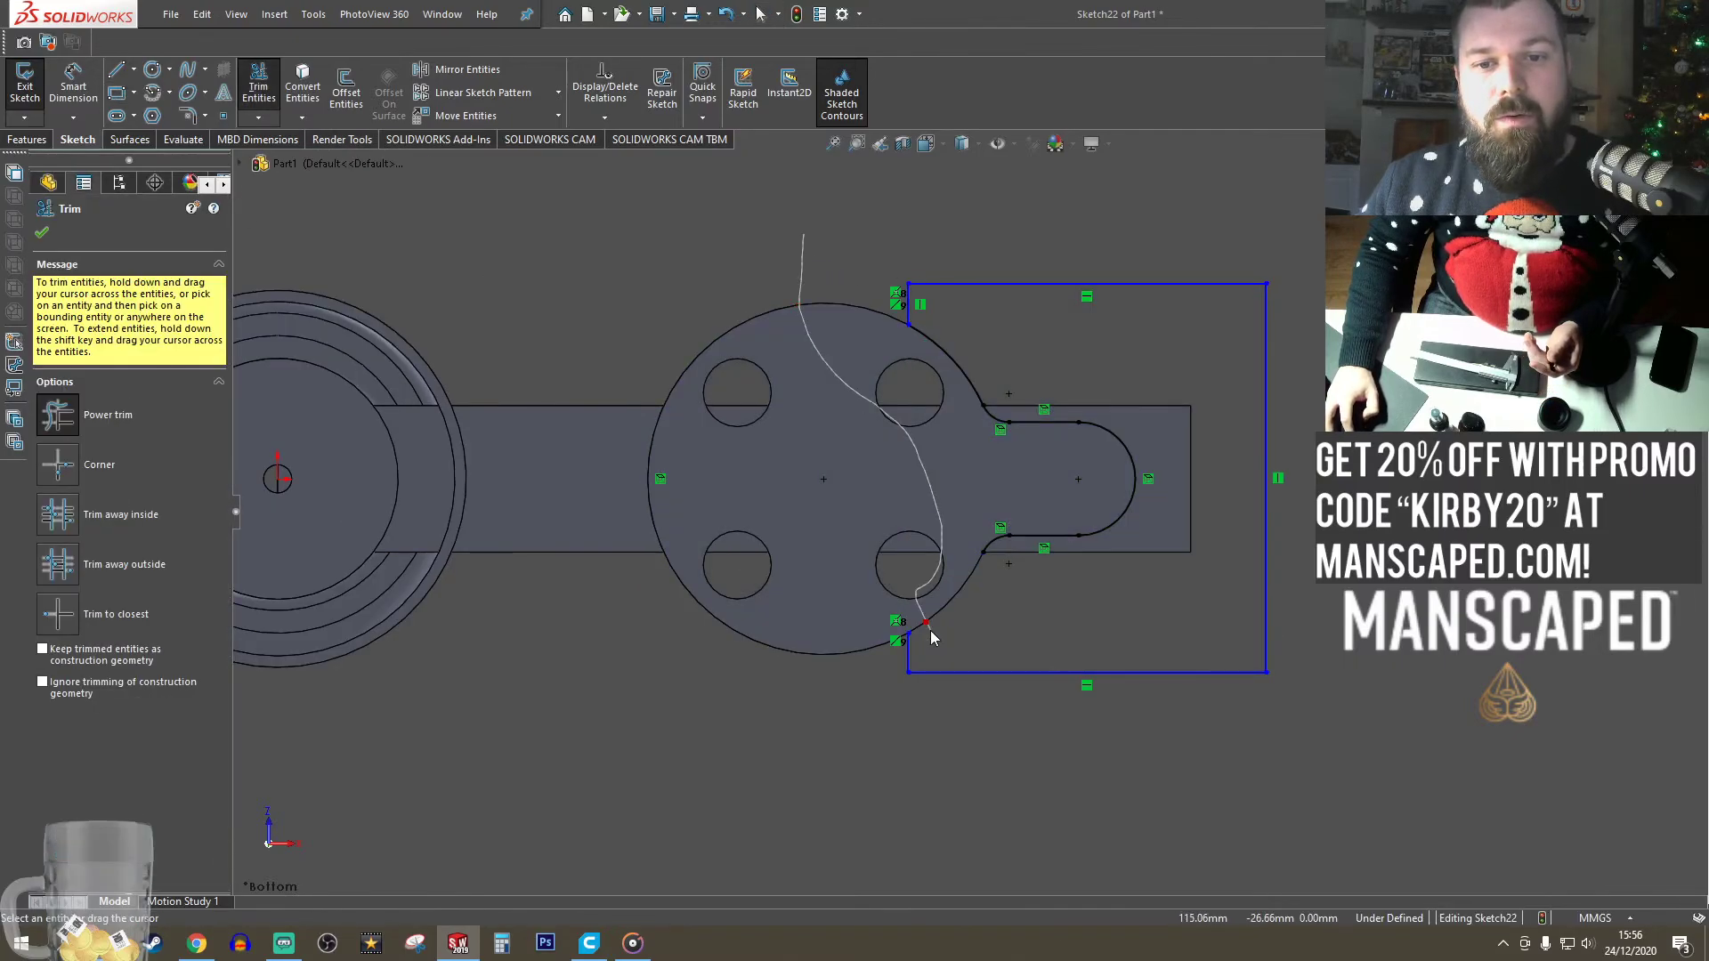
{"action": "left_click_drag", "start_coordinate": [932, 638], "coordinate": [918, 605]}
{"action": "key", "text": "Escape"}
{"action": "key", "text": "ctrl+z"}
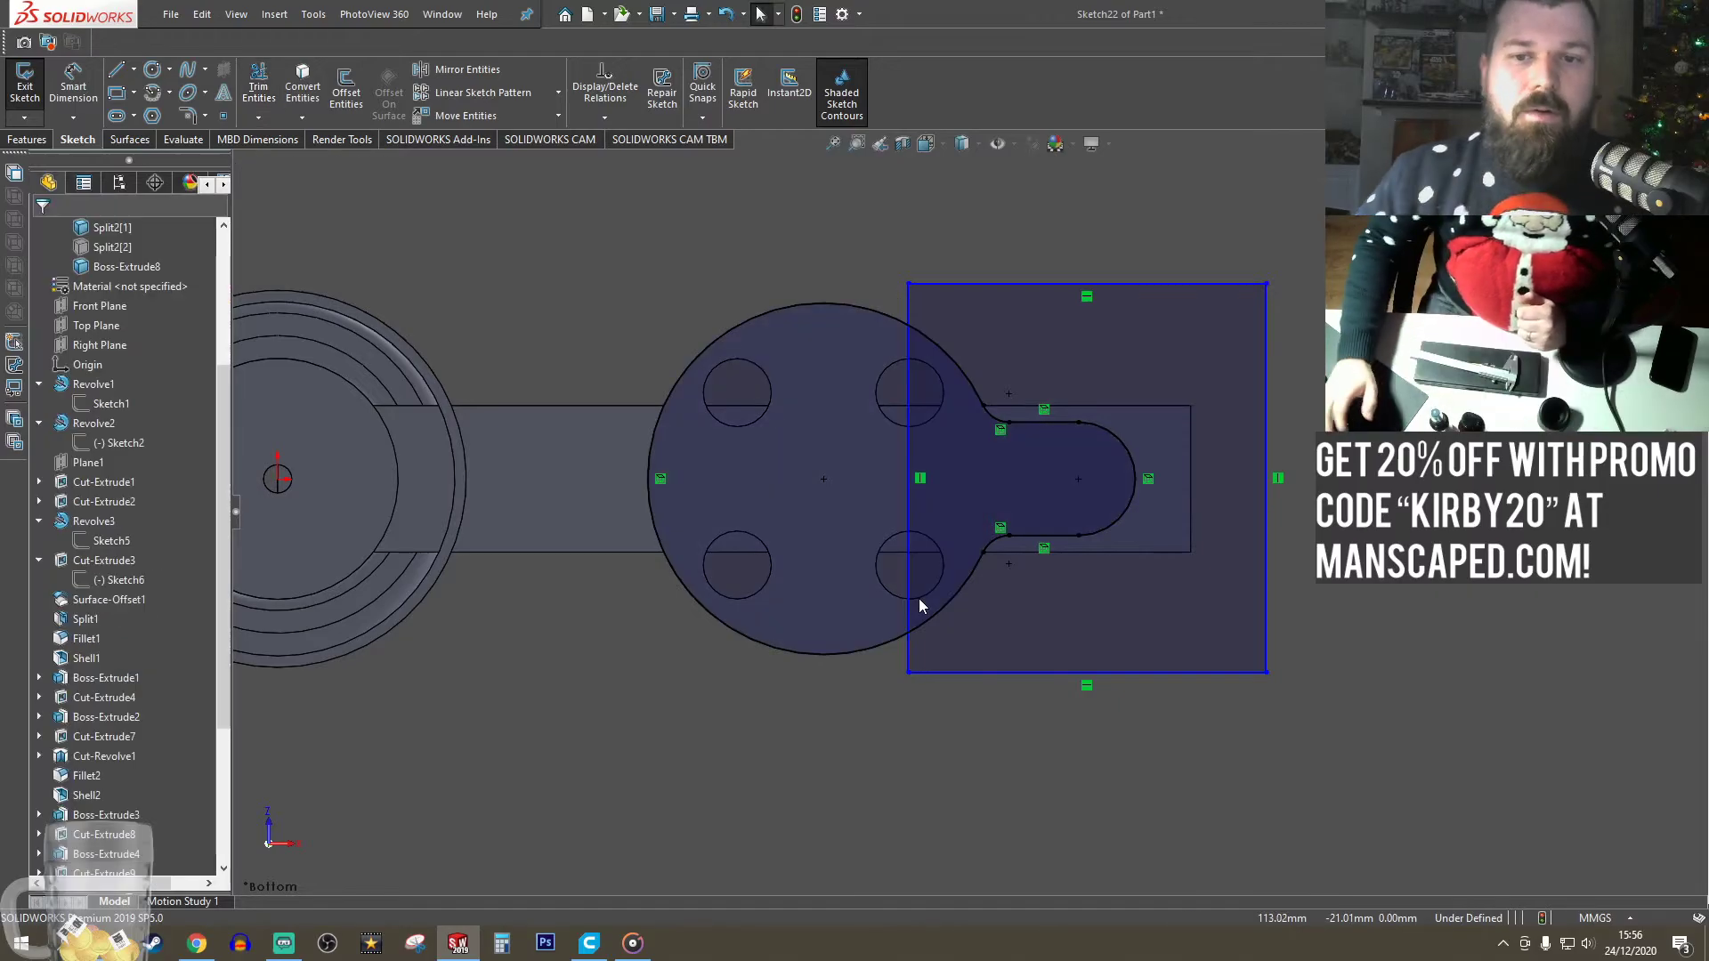
- Trim the sketch to the region outside the plate and arm, and cut it 161 mm deep through the arched body only
{"action": "left_click", "coordinate": [272, 103]}
{"action": "left_click_drag", "start_coordinate": [648, 267], "coordinate": [930, 486]}
{"action": "left_click", "coordinate": [27, 139]}
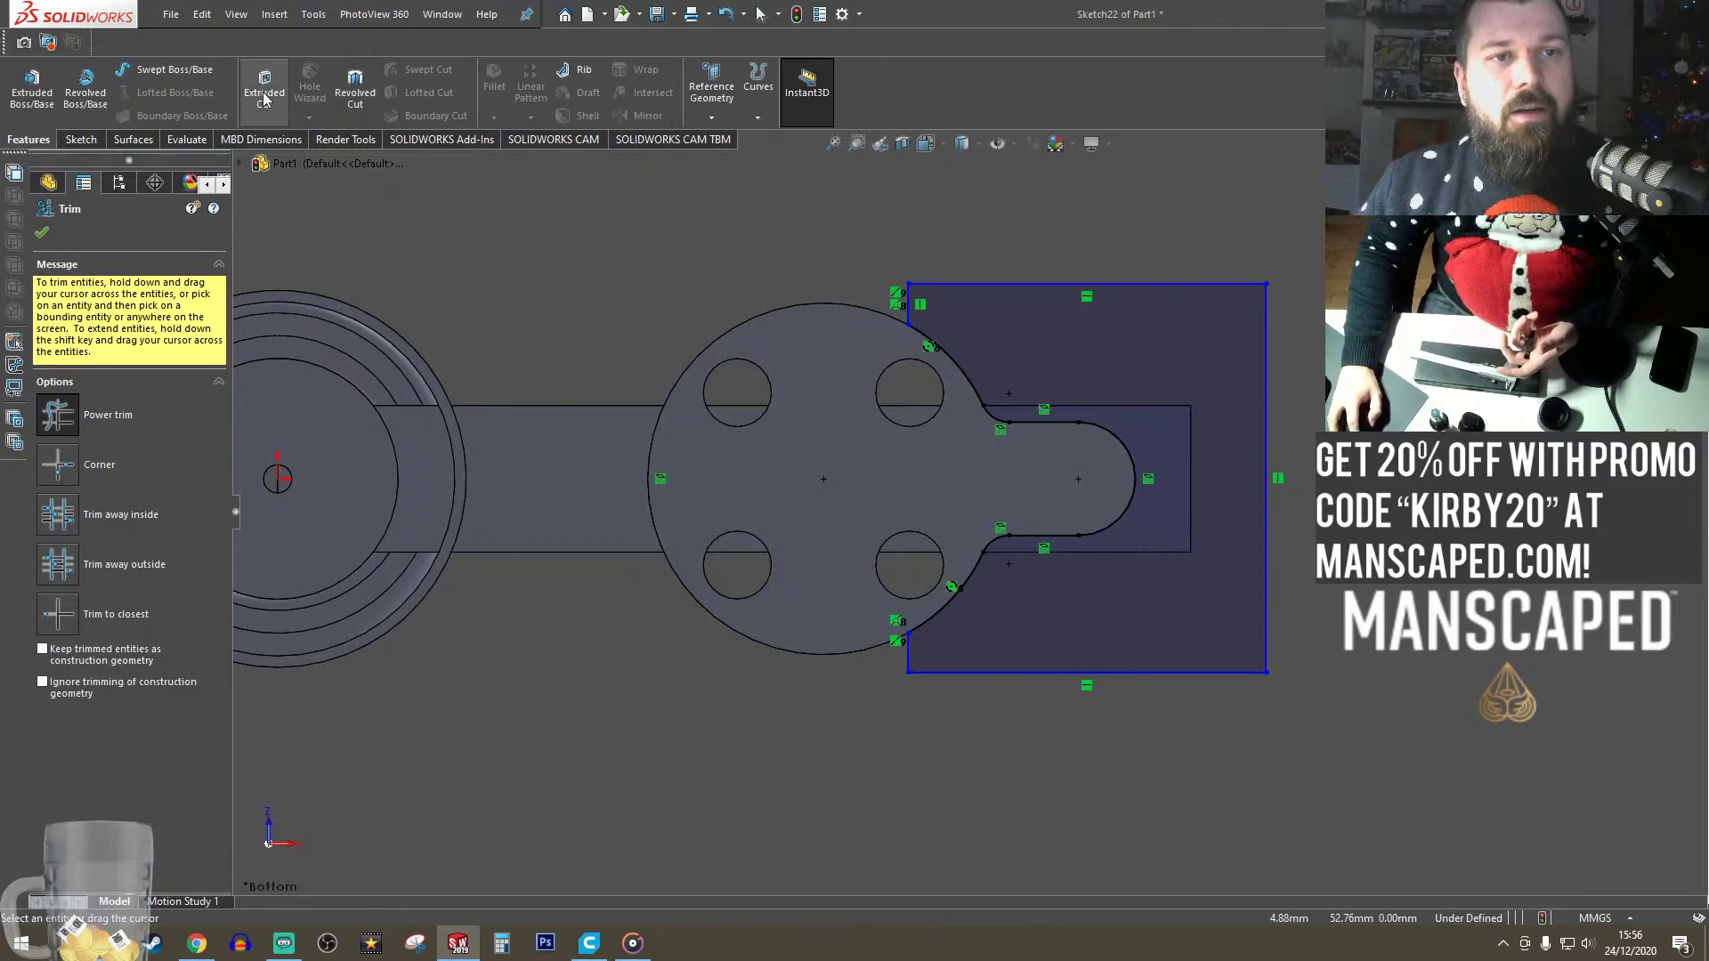
{"action": "left_click", "coordinate": [265, 91]}
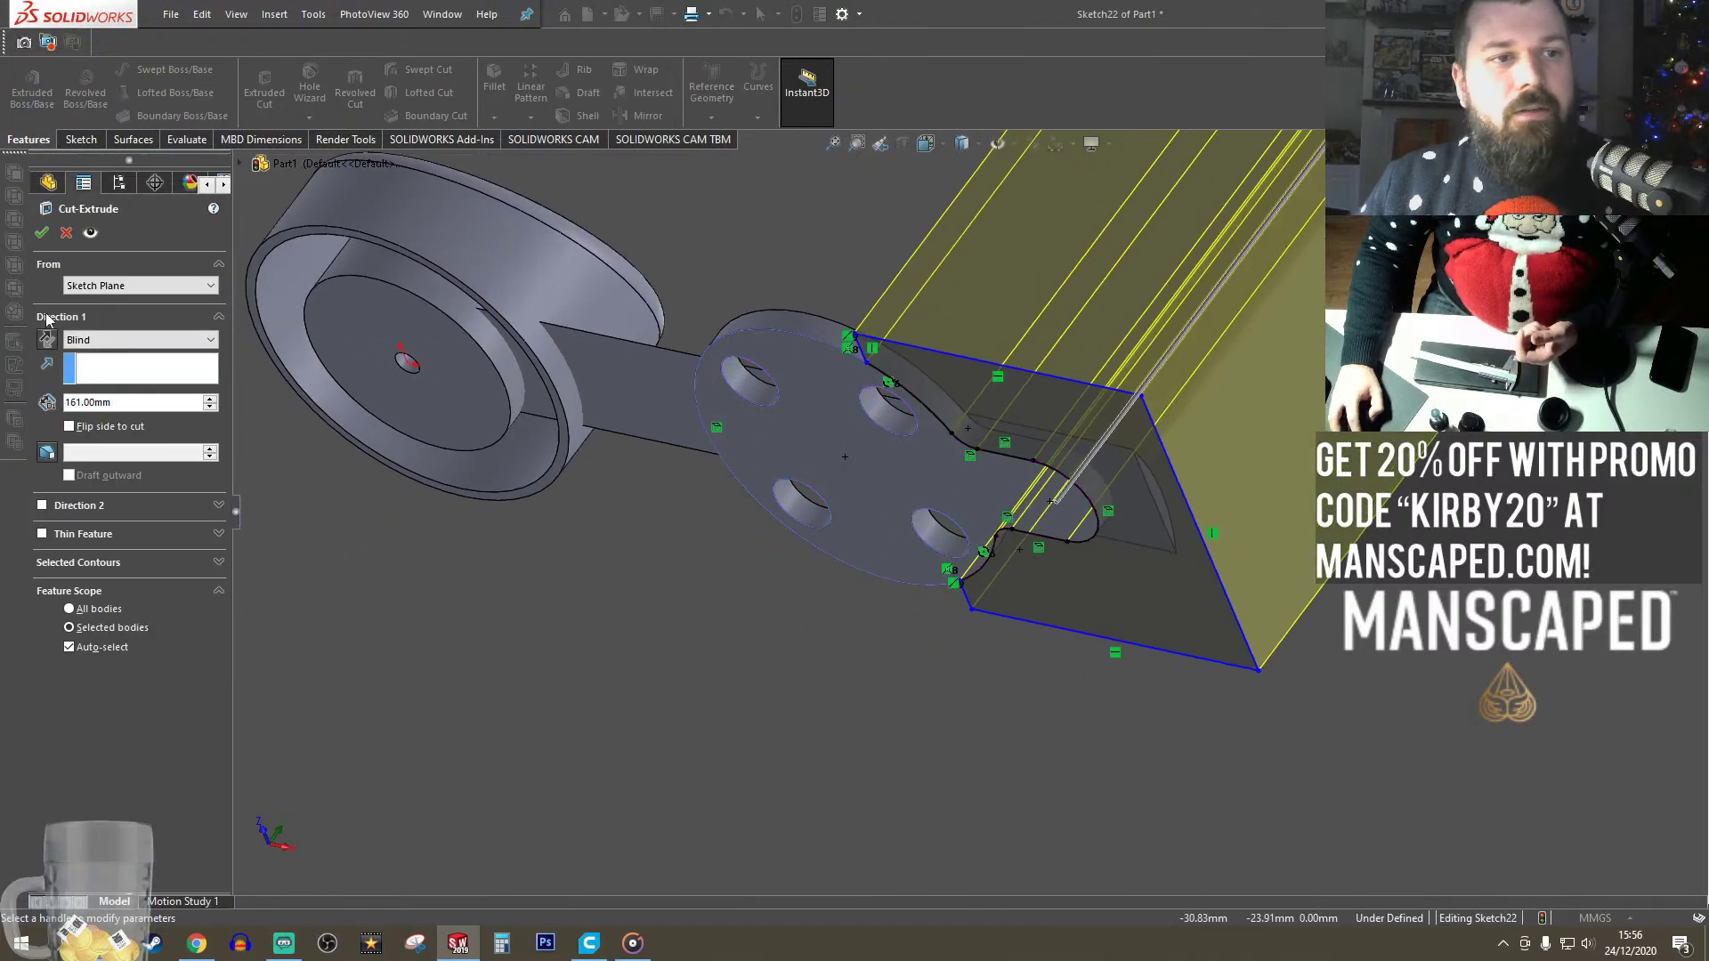
{"action": "left_click", "coordinate": [70, 647]}
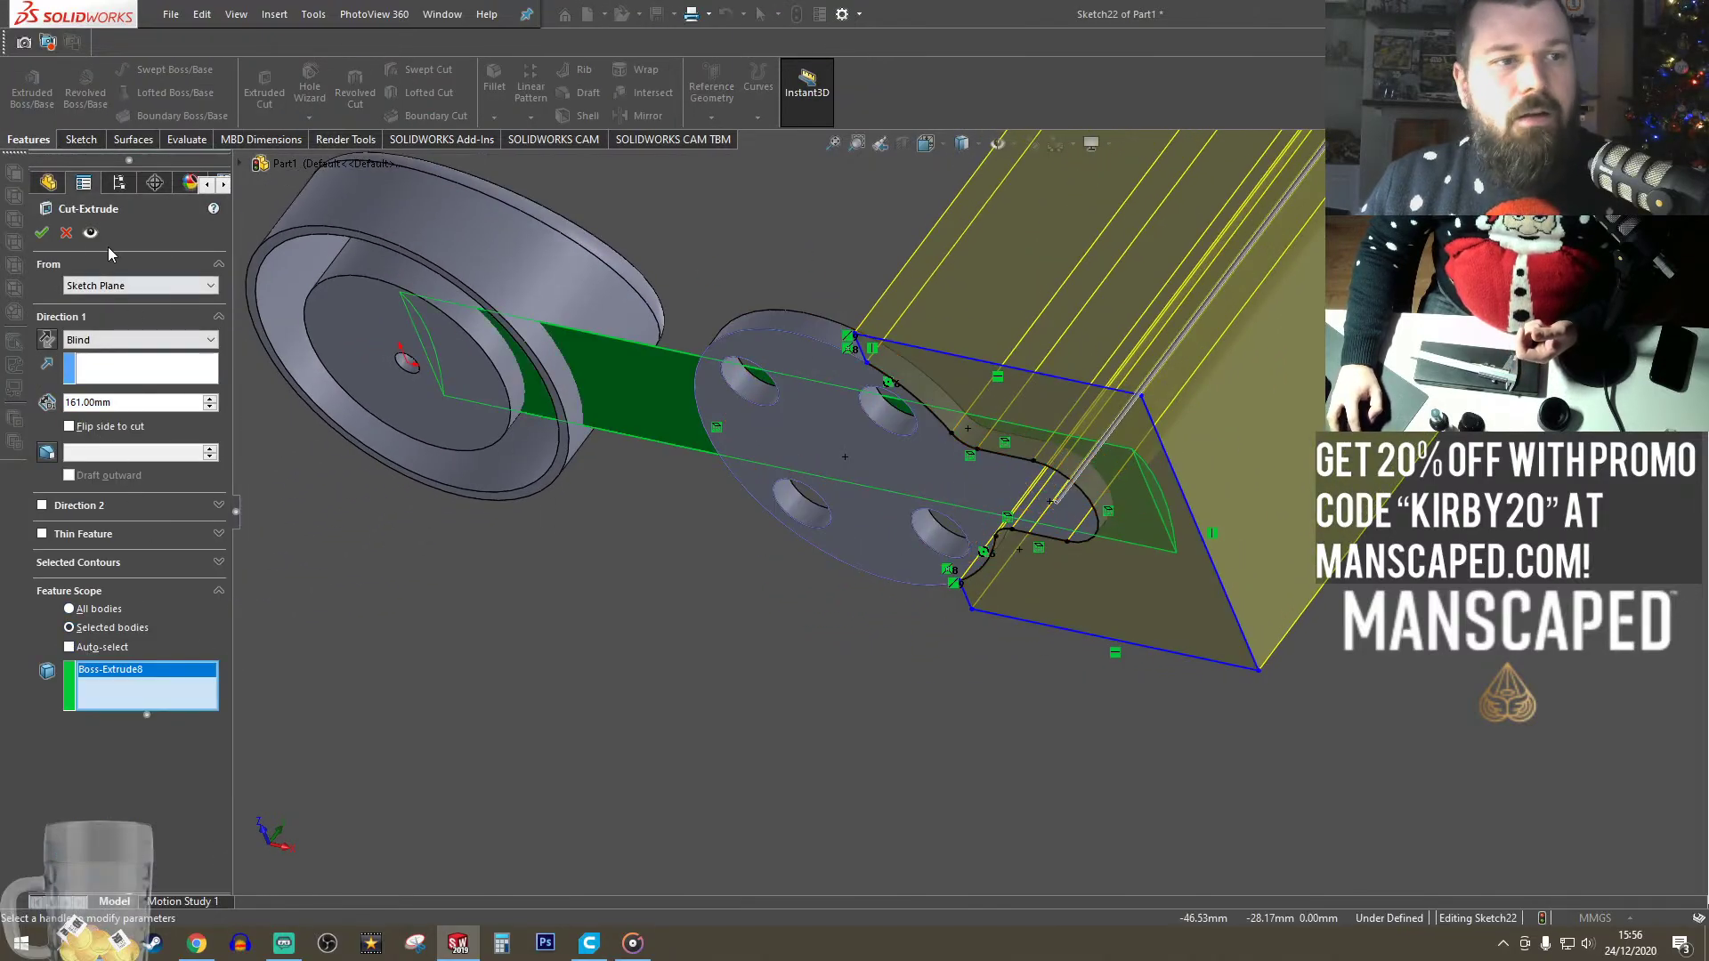
{"action": "left_click", "coordinate": [41, 232]}
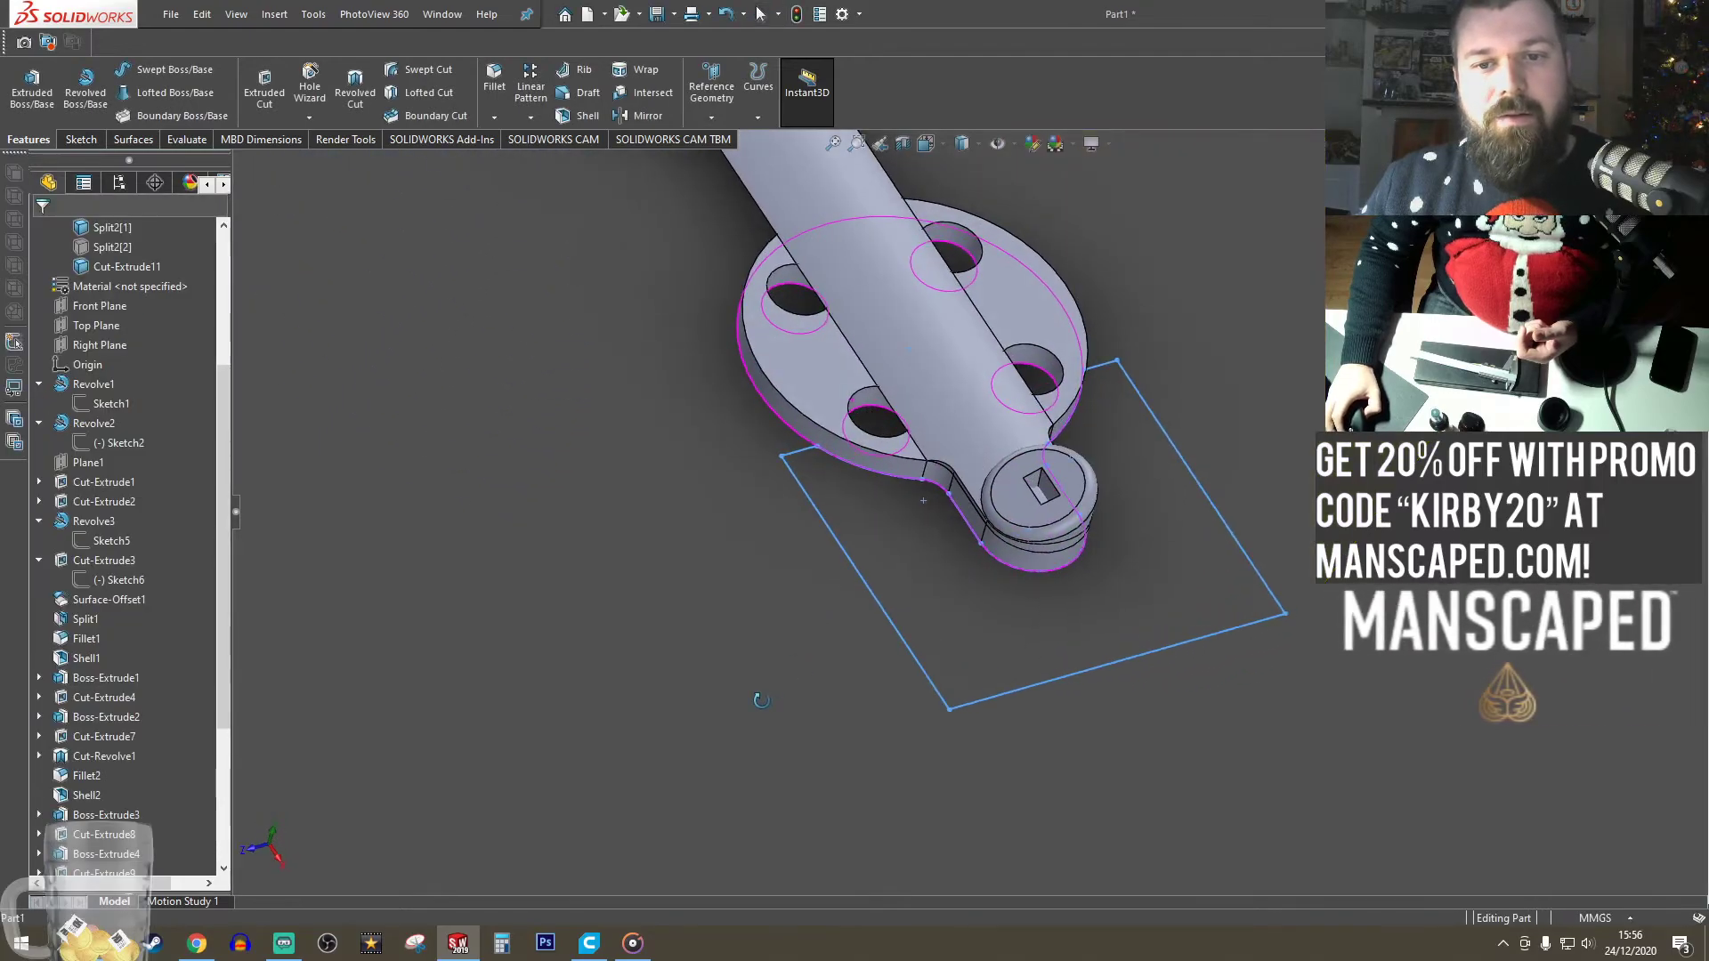
- Start a sketch on the plate's top face and draw a concentric 31 mm radius circle matching the round plate's edge
{"action": "middle_click_drag", "start_coordinate": [762, 701], "coordinate": [824, 623]}
{"action": "middle_click_drag", "start_coordinate": [899, 185], "coordinate": [955, 392], "text": "ctrl"}
{"action": "left_click", "coordinate": [864, 560]}
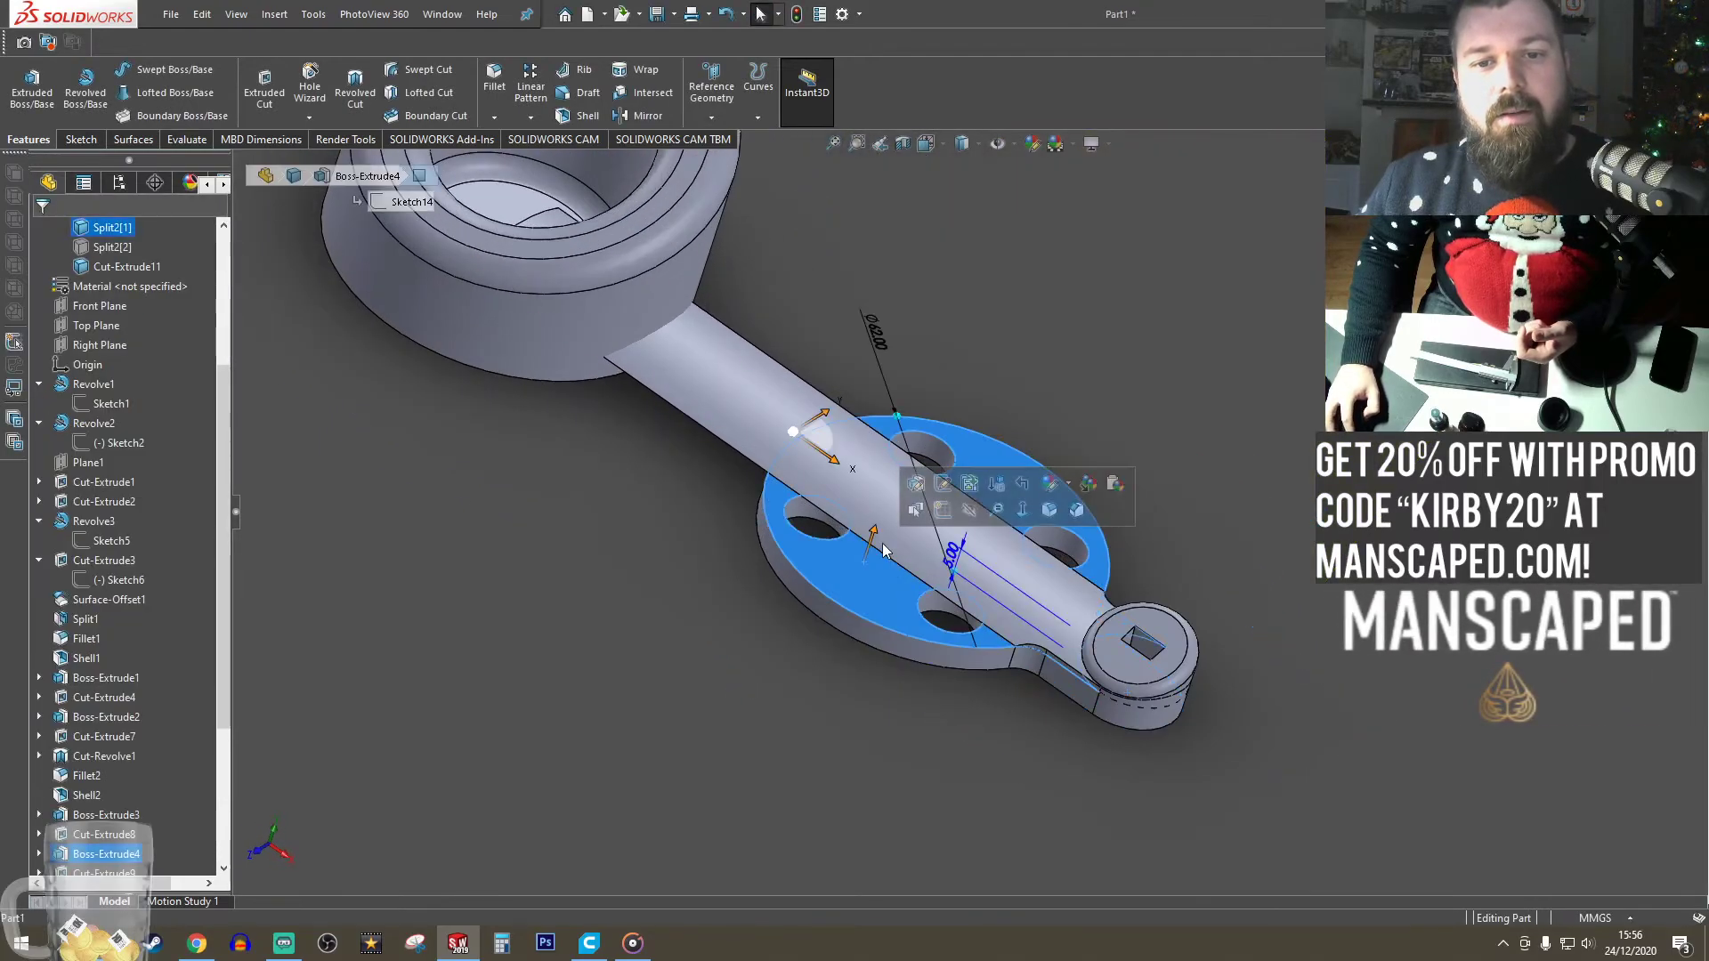
{"action": "left_click", "coordinate": [933, 144]}
{"action": "left_click", "coordinate": [953, 204]}
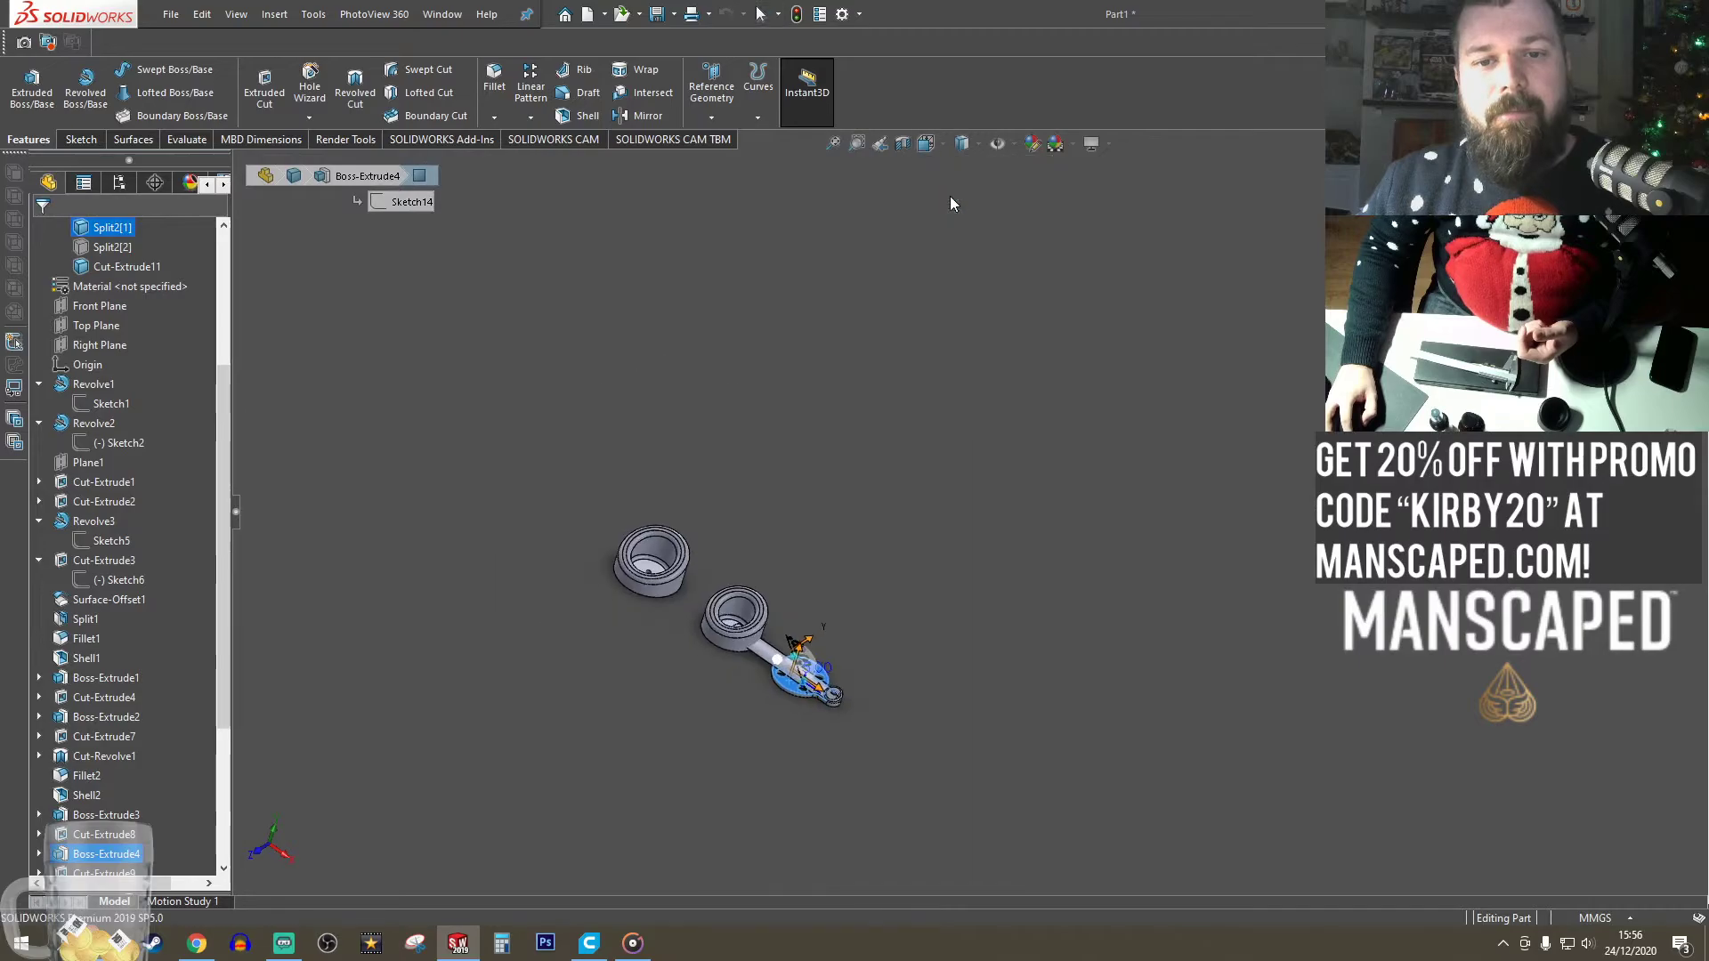
{"action": "left_click", "coordinate": [79, 140]}
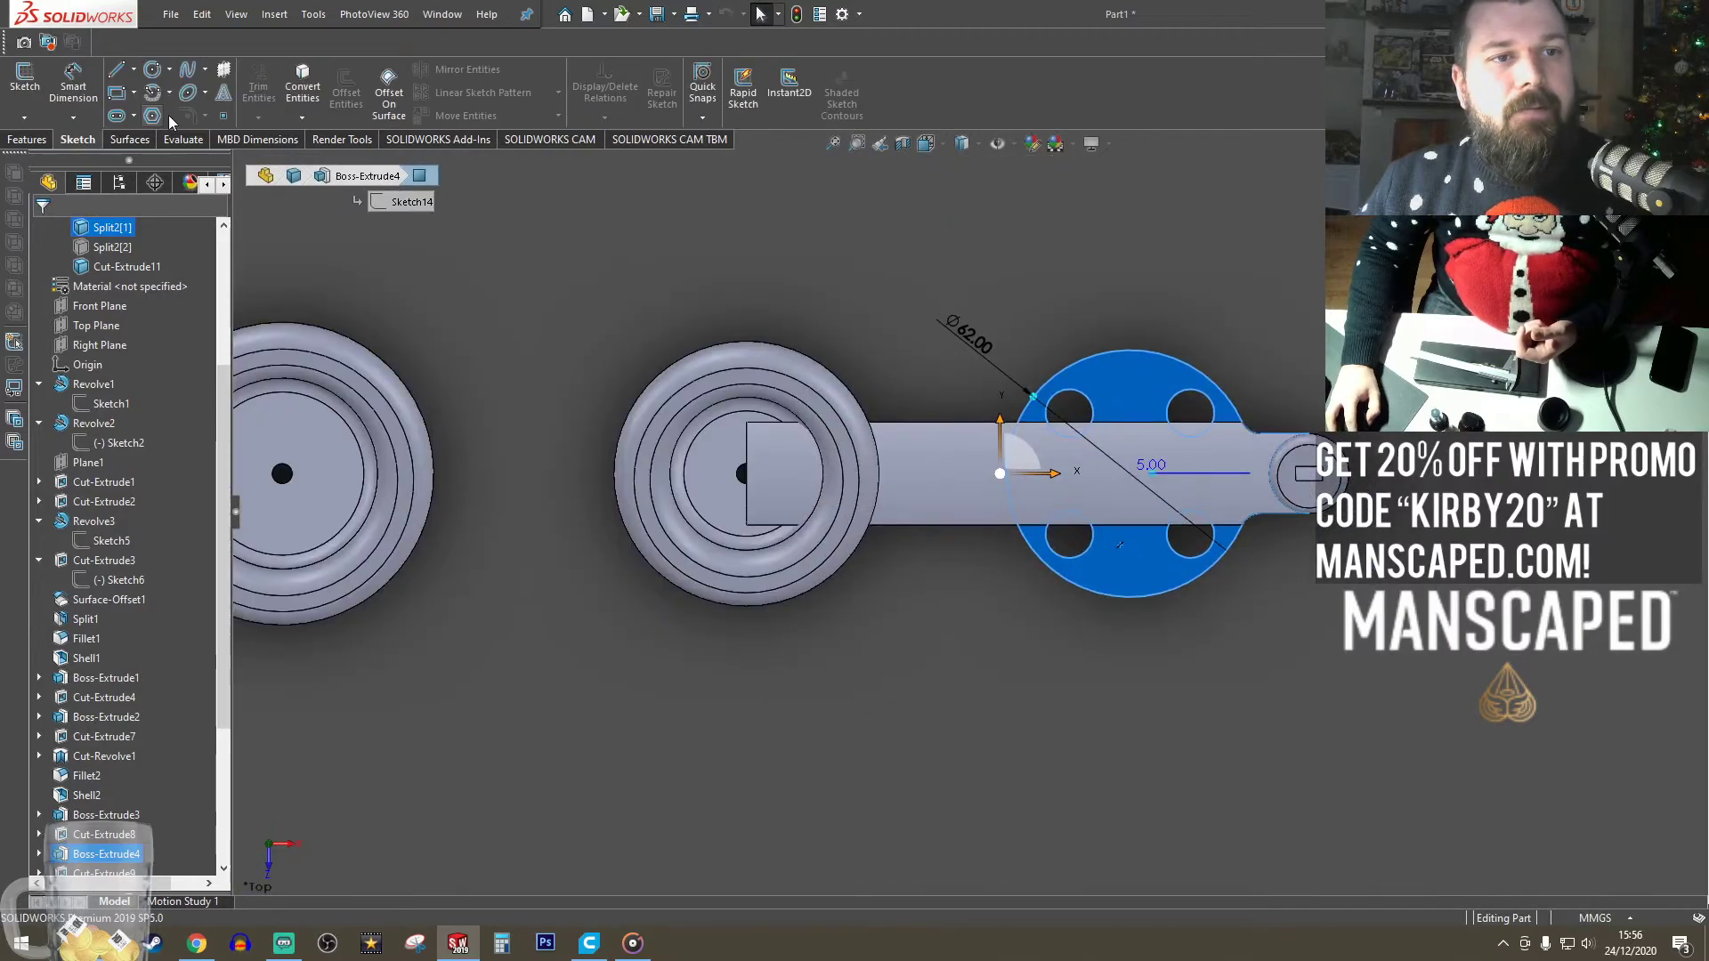
{"action": "left_click", "coordinate": [39, 93]}
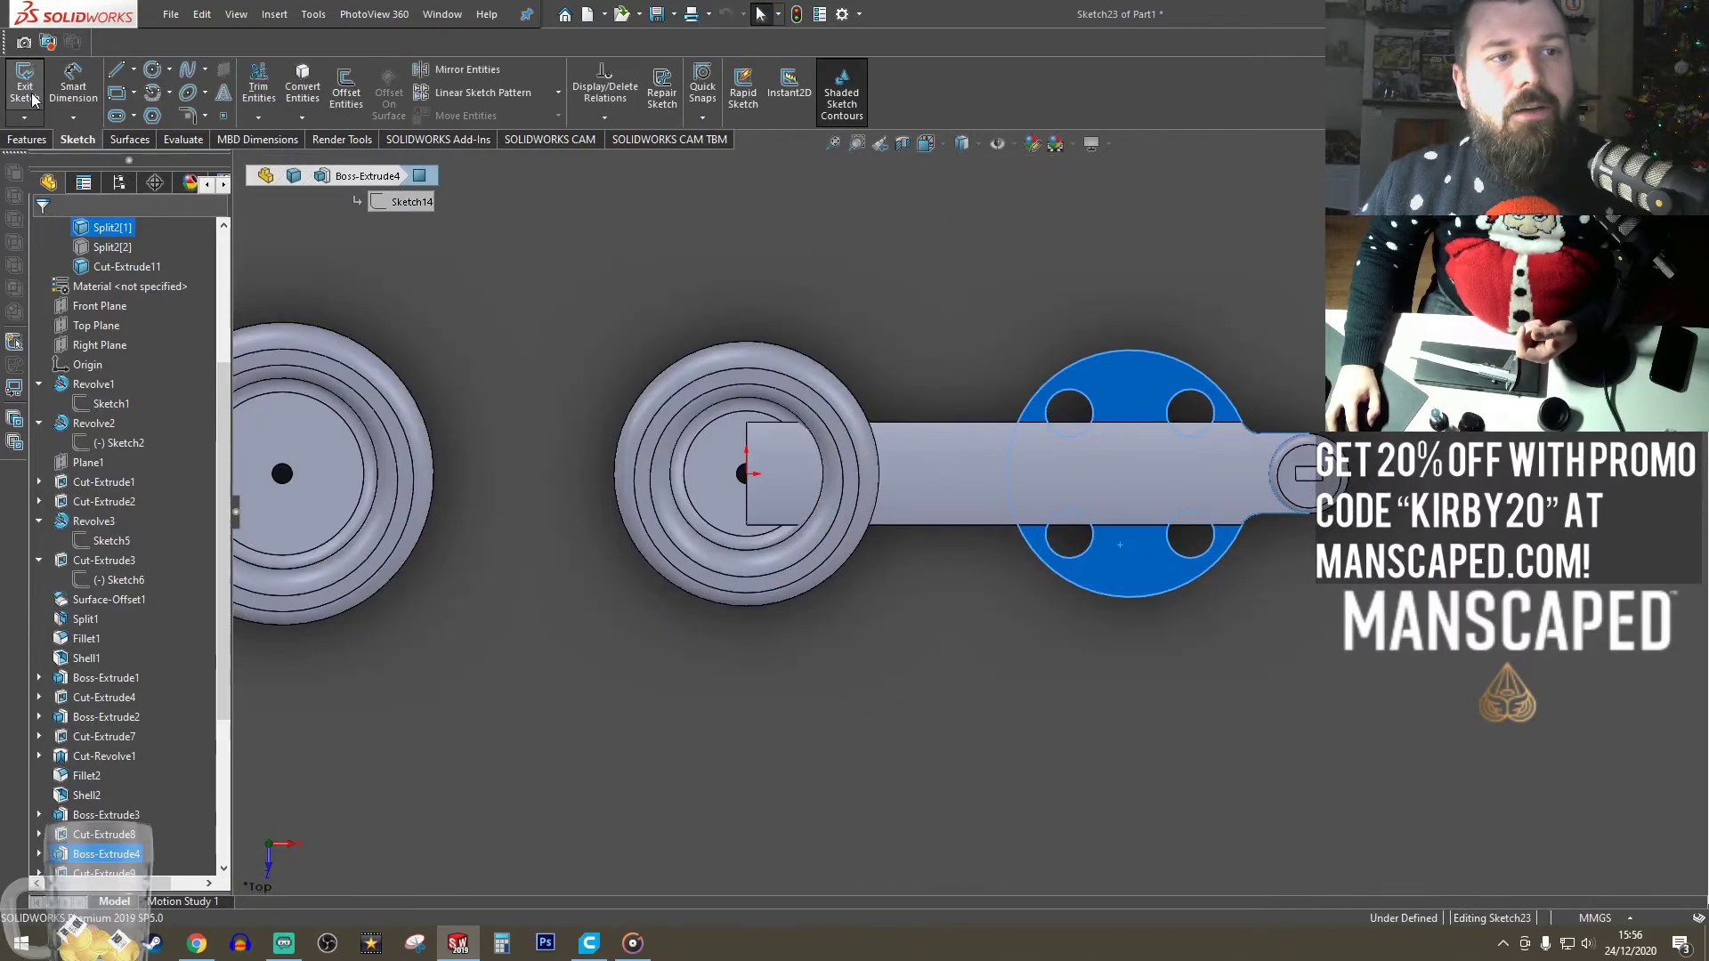
{"action": "left_click", "coordinate": [152, 70]}
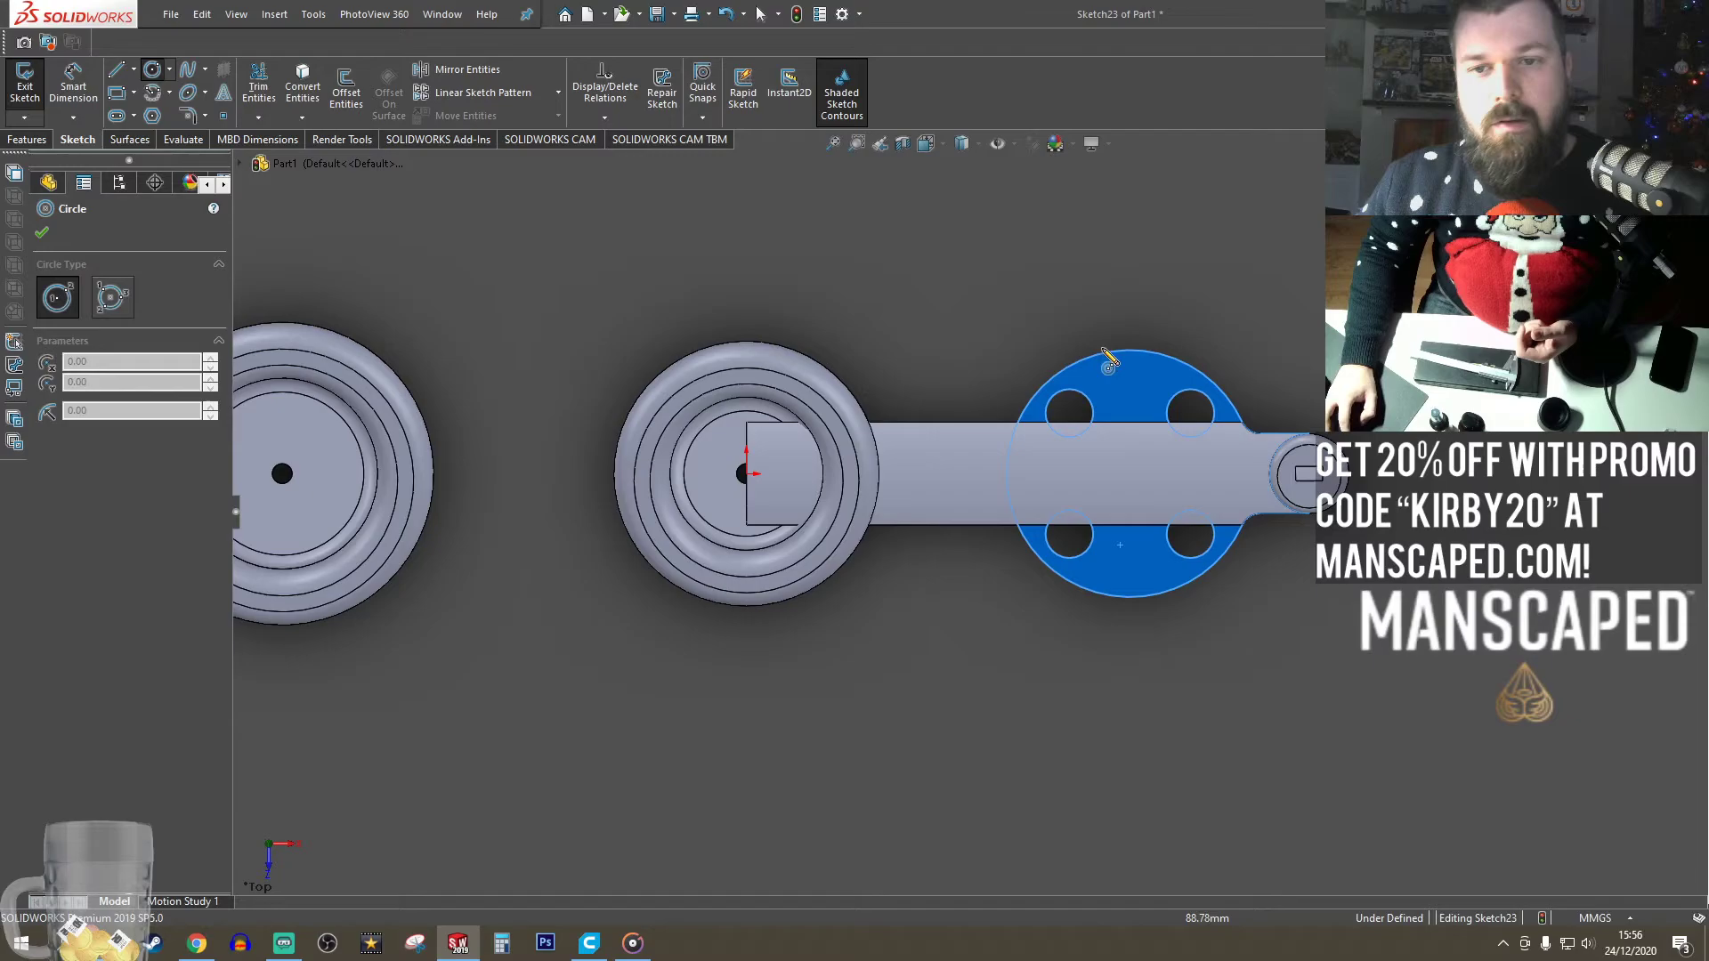
{"action": "left_click", "coordinate": [1130, 474]}
{"action": "left_click", "coordinate": [1123, 353]}
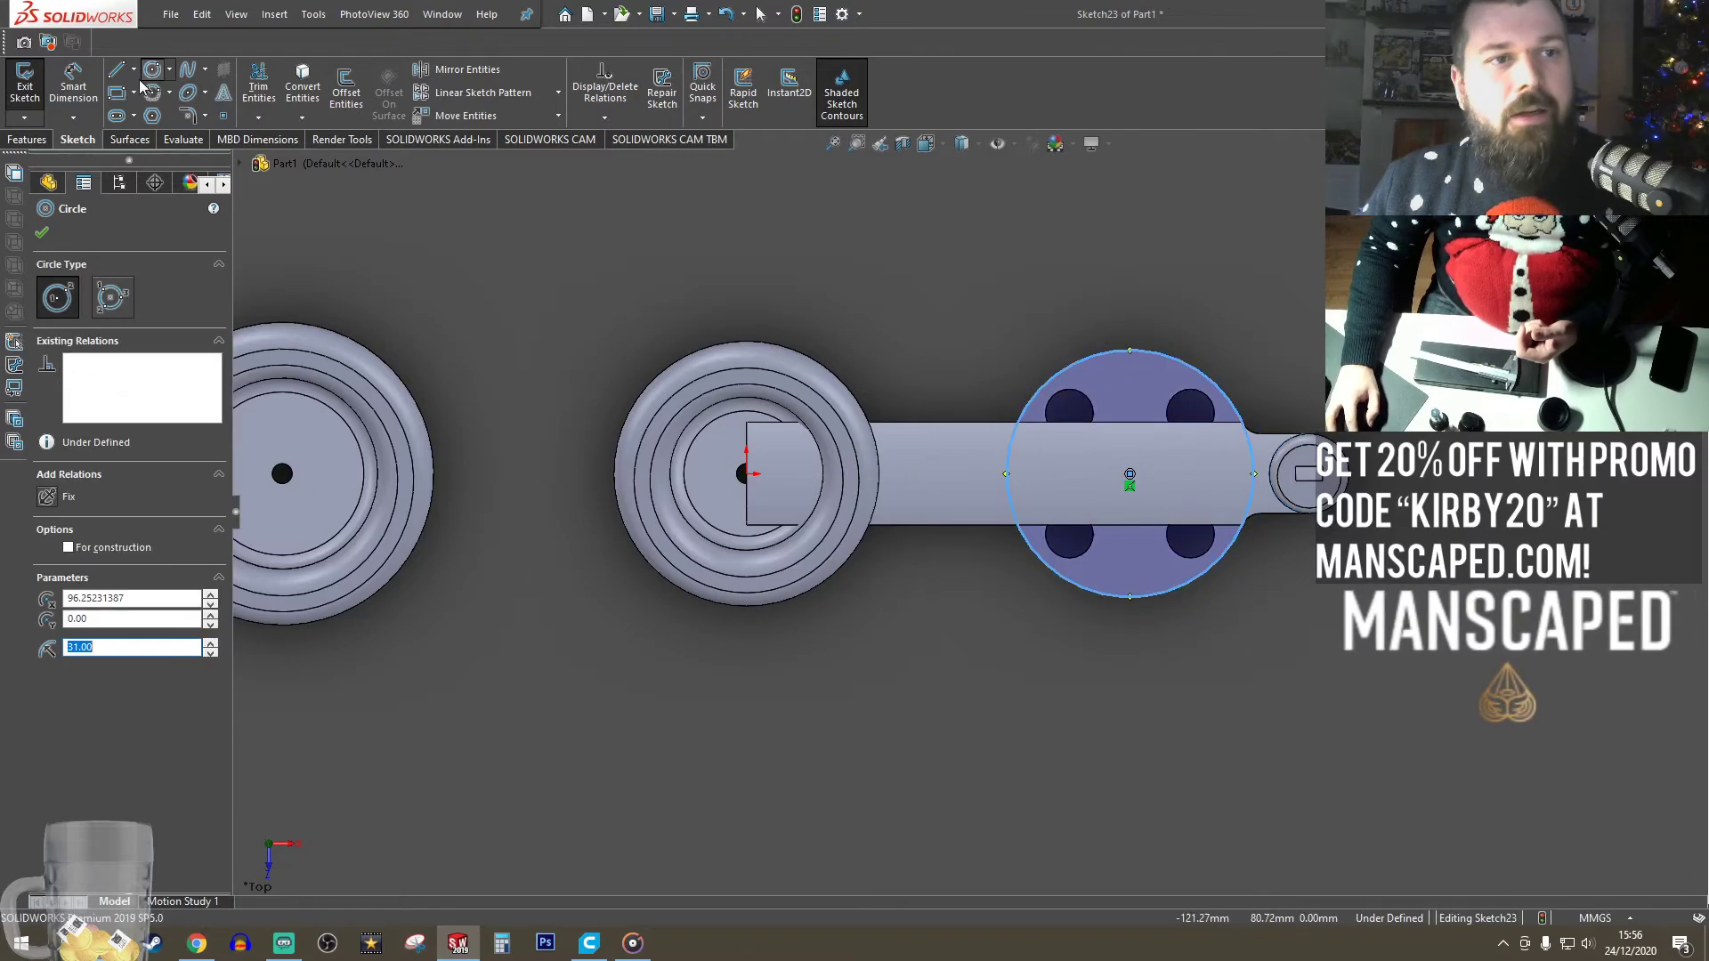
{"action": "left_click", "coordinate": [114, 73]}
- Cut the circle 161 mm upward through the arched body only, keeping just the reinforcement piece on the arm
{"action": "left_click", "coordinate": [25, 140]}
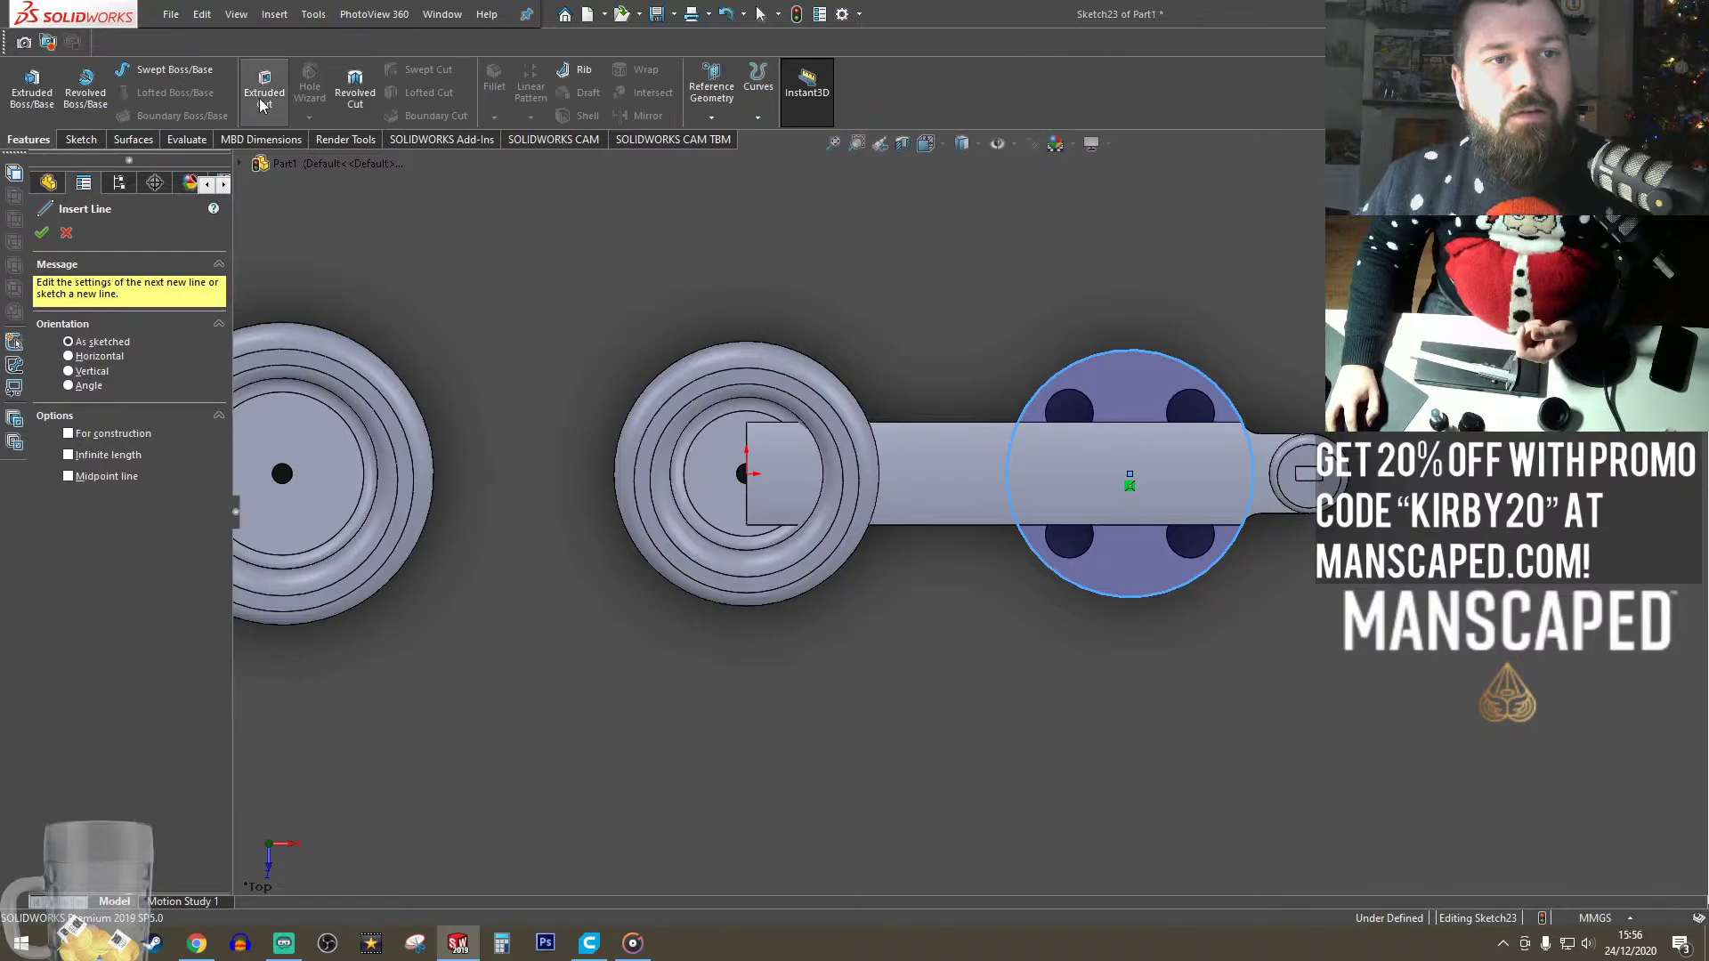
{"action": "left_click", "coordinate": [265, 89]}
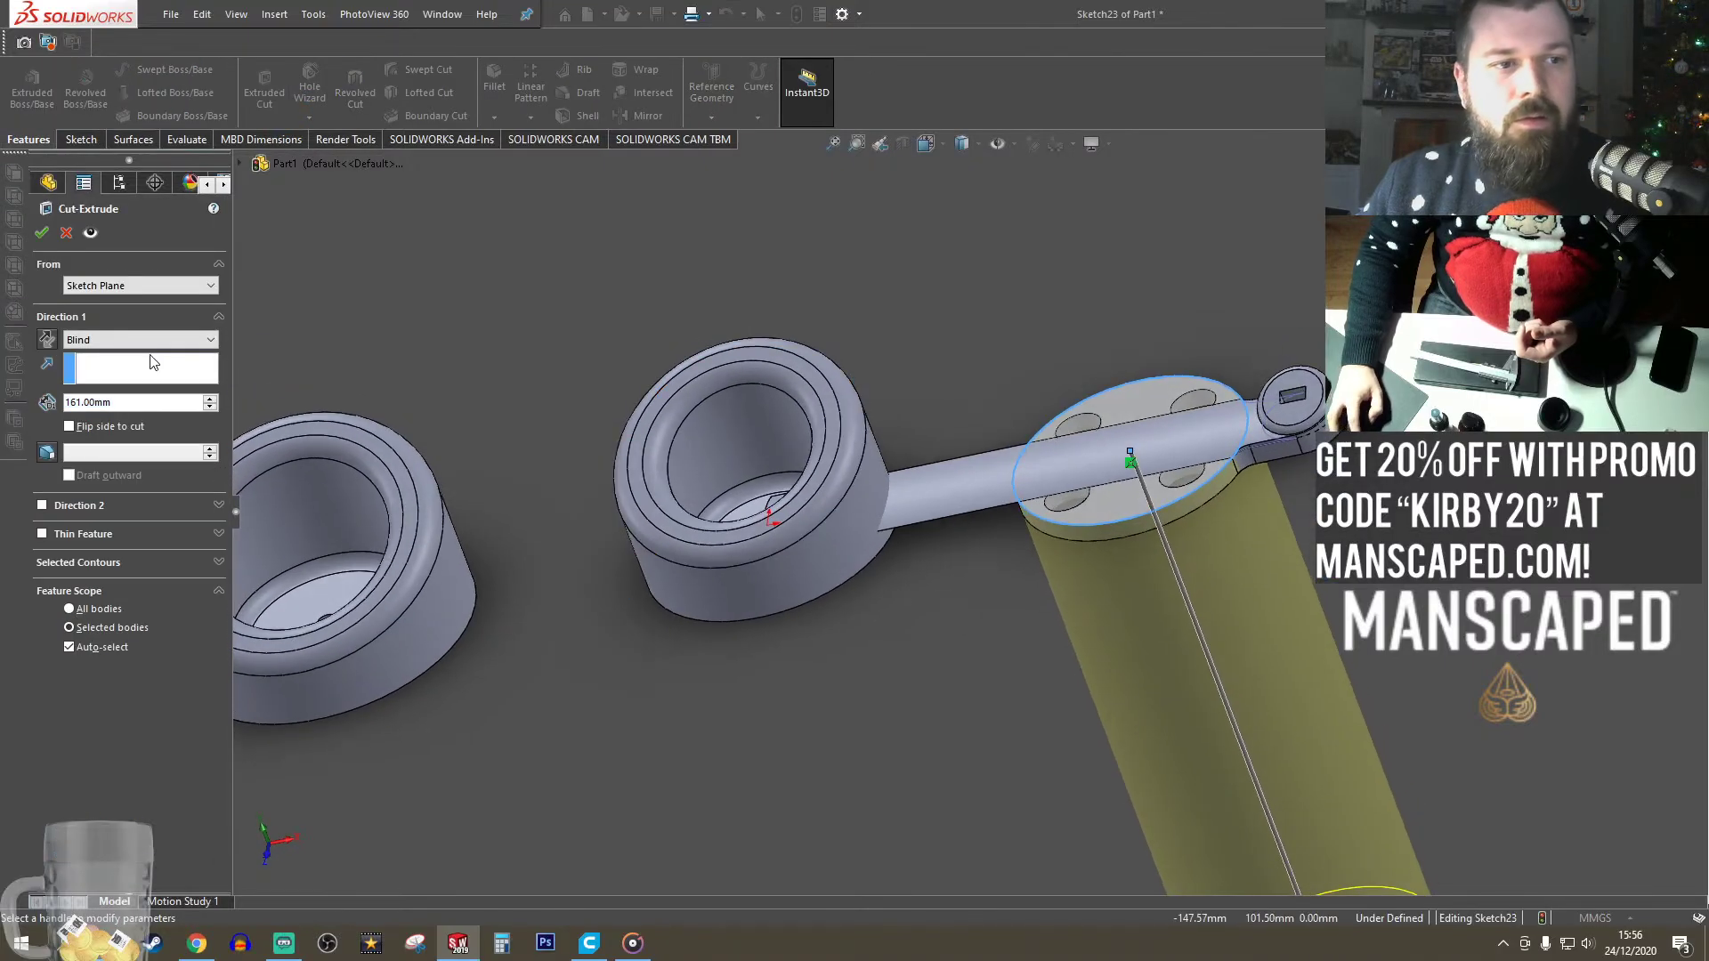
{"action": "left_click", "coordinate": [46, 339]}
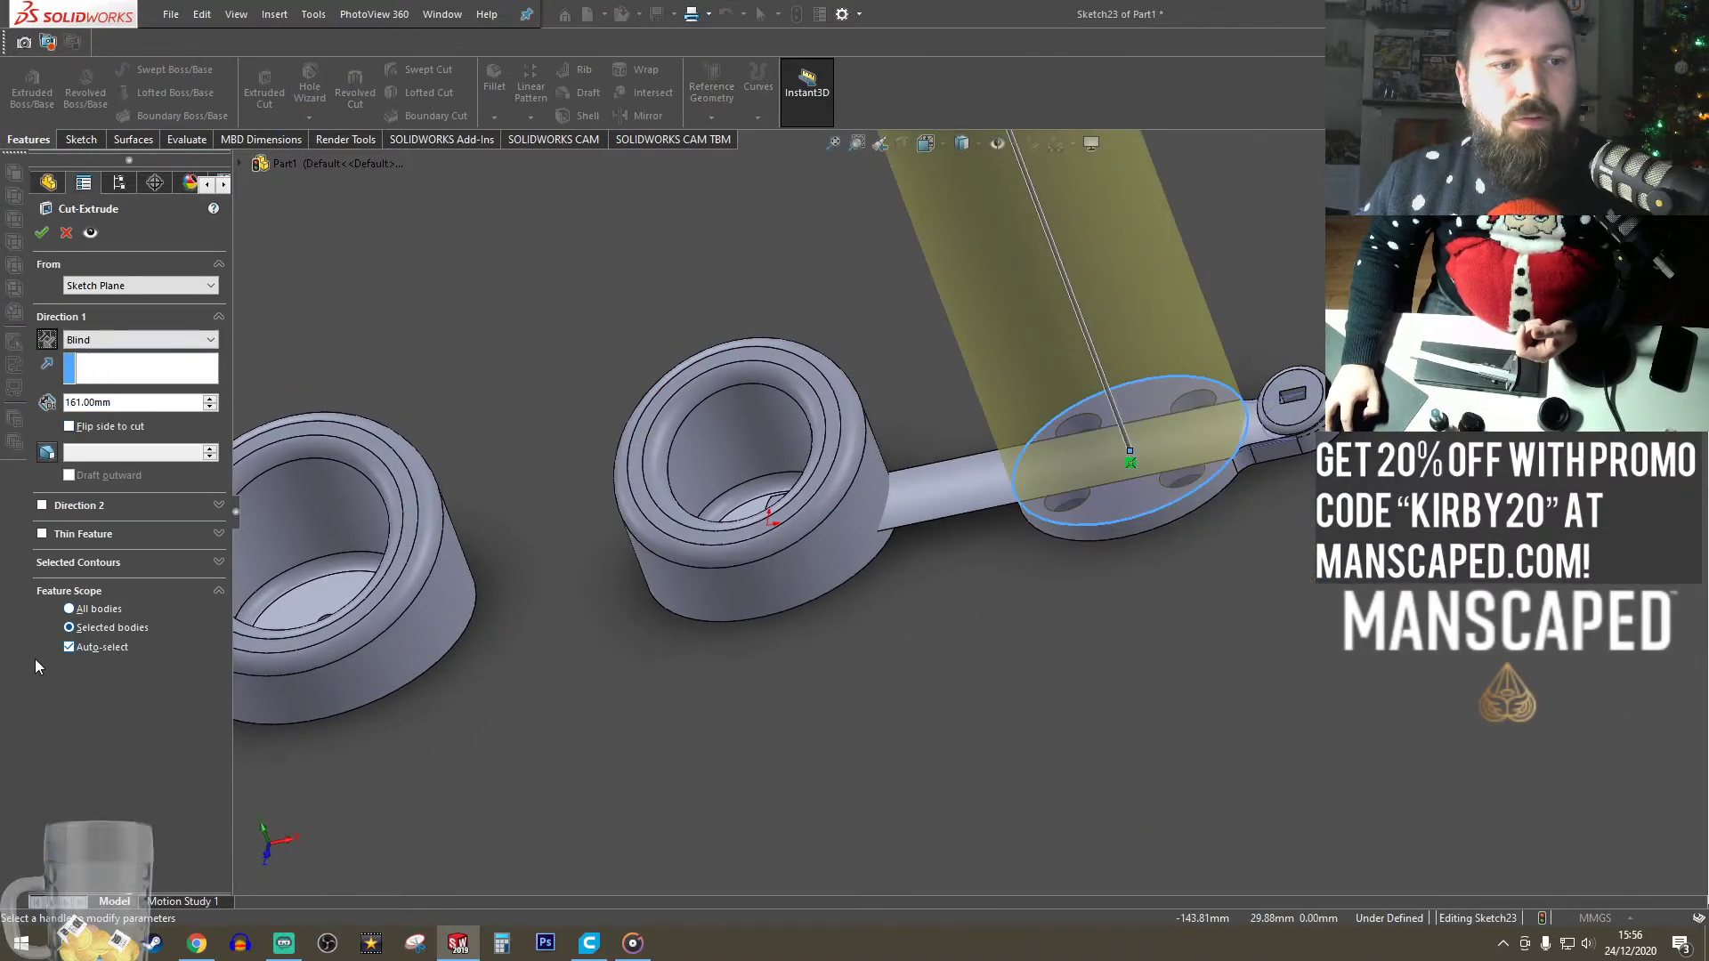
{"action": "left_click", "coordinate": [150, 647]}
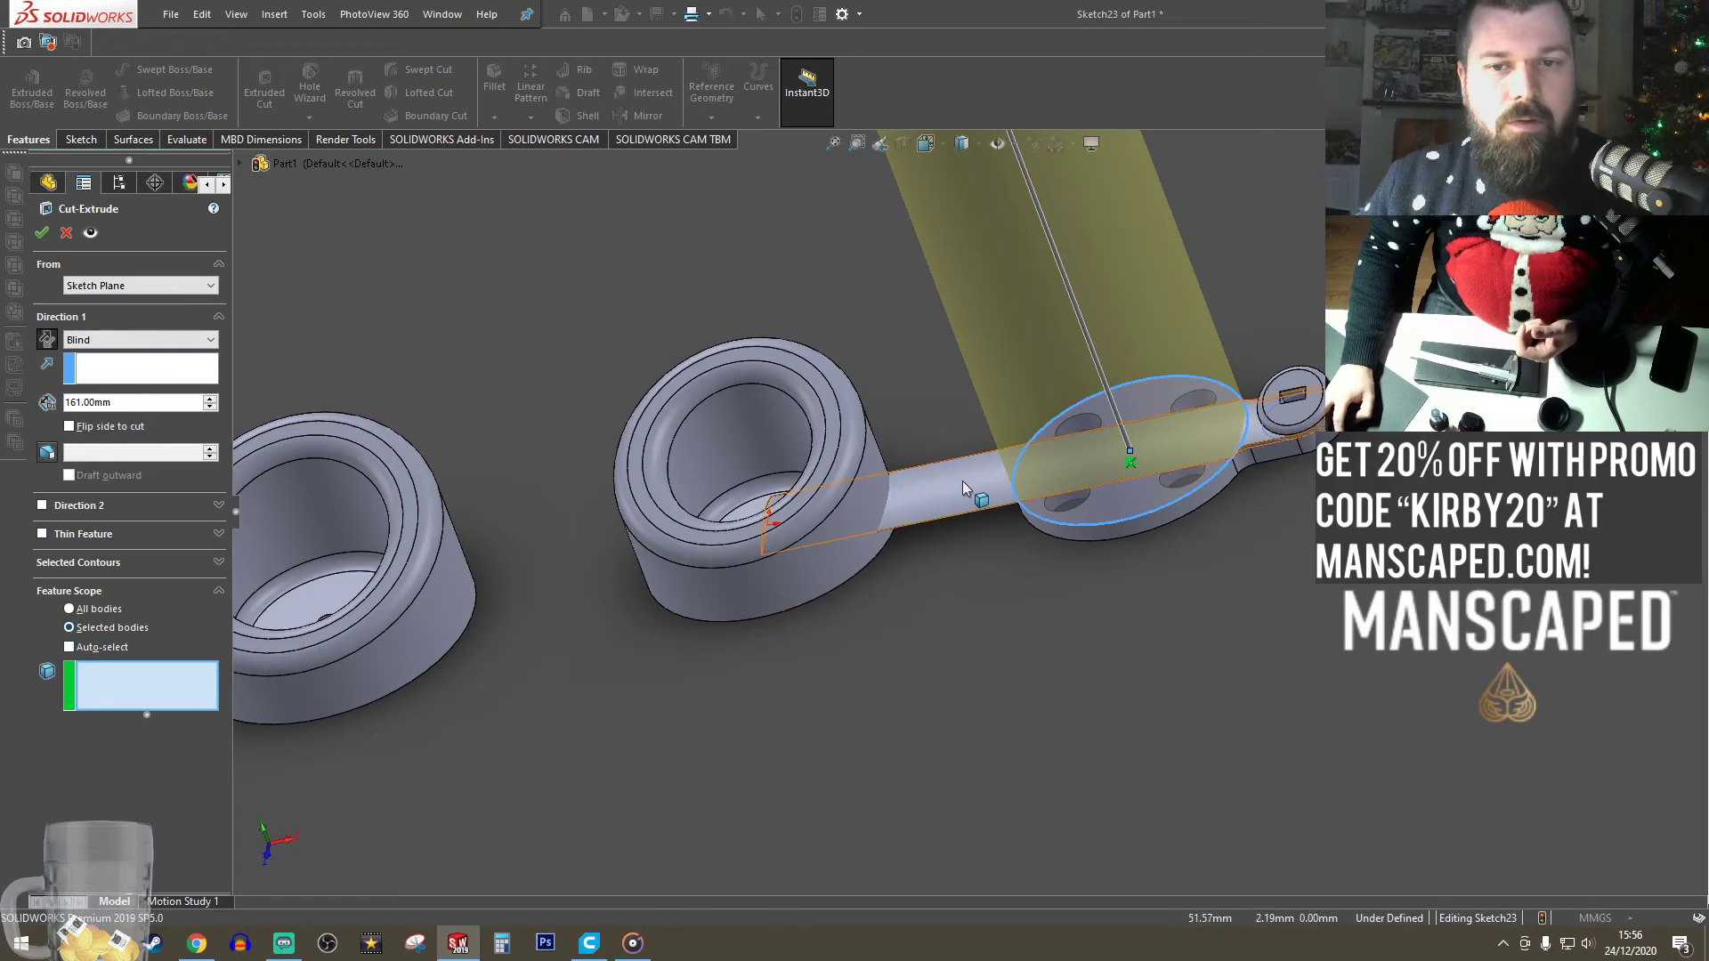
{"action": "left_click", "coordinate": [40, 234]}
{"action": "left_click", "coordinate": [37, 46]}
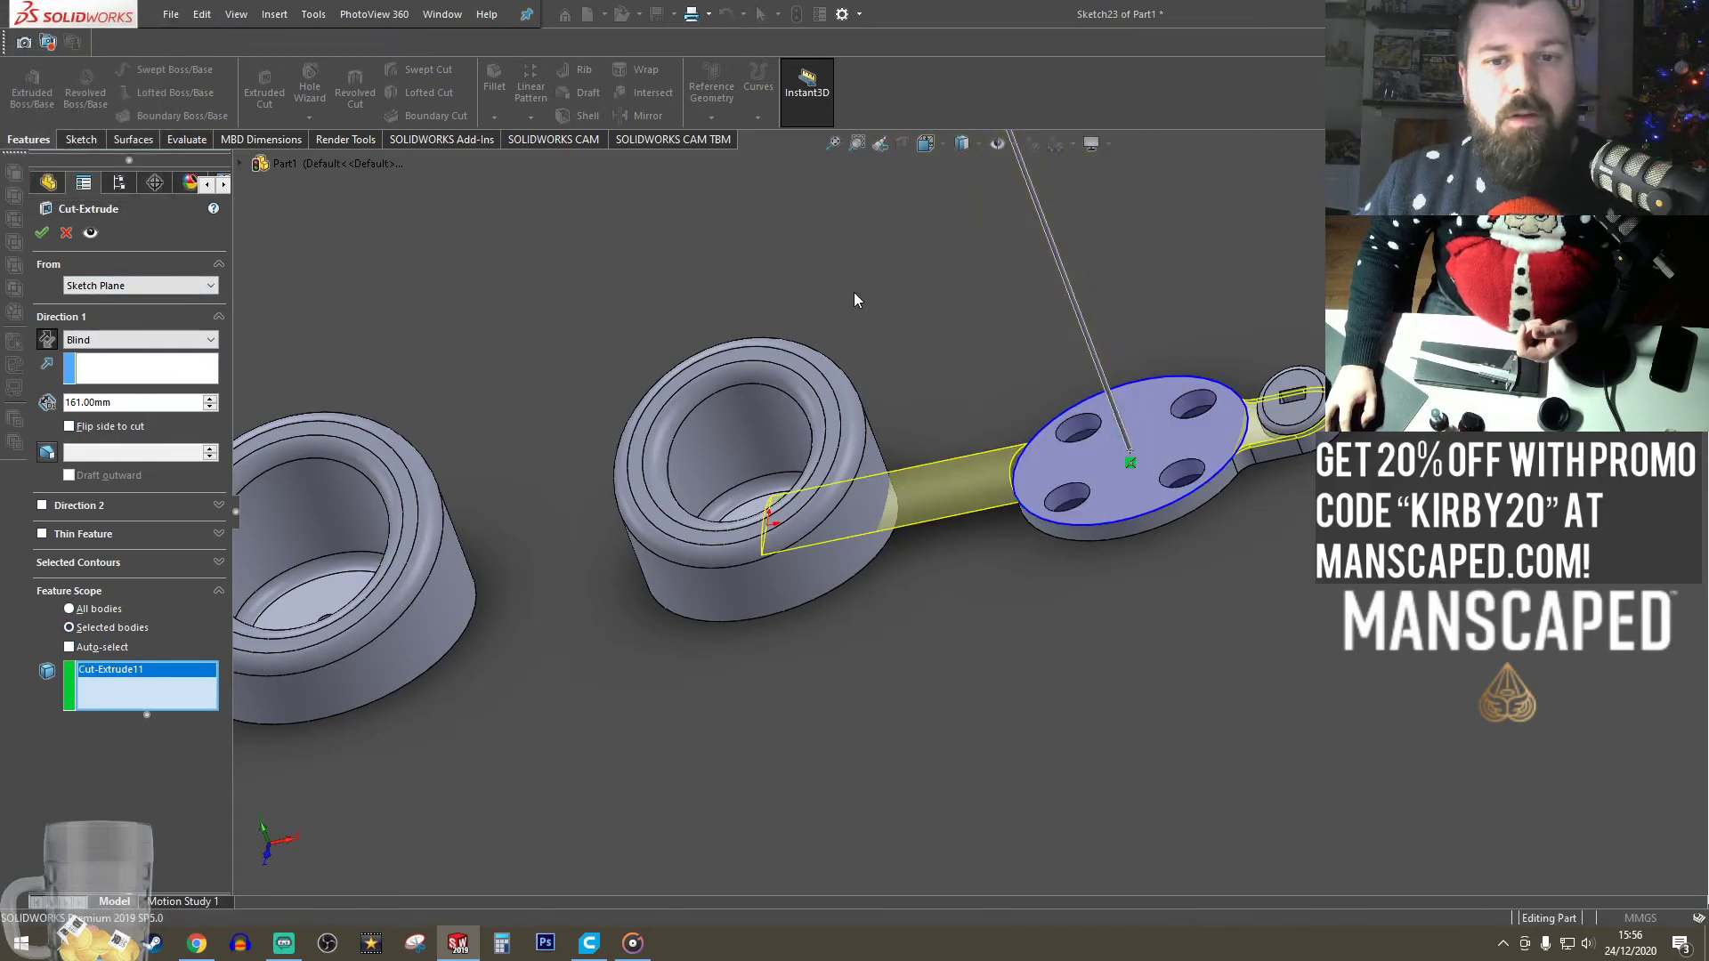
{"action": "left_click", "coordinate": [953, 489]}
{"action": "left_click", "coordinate": [1028, 441]}
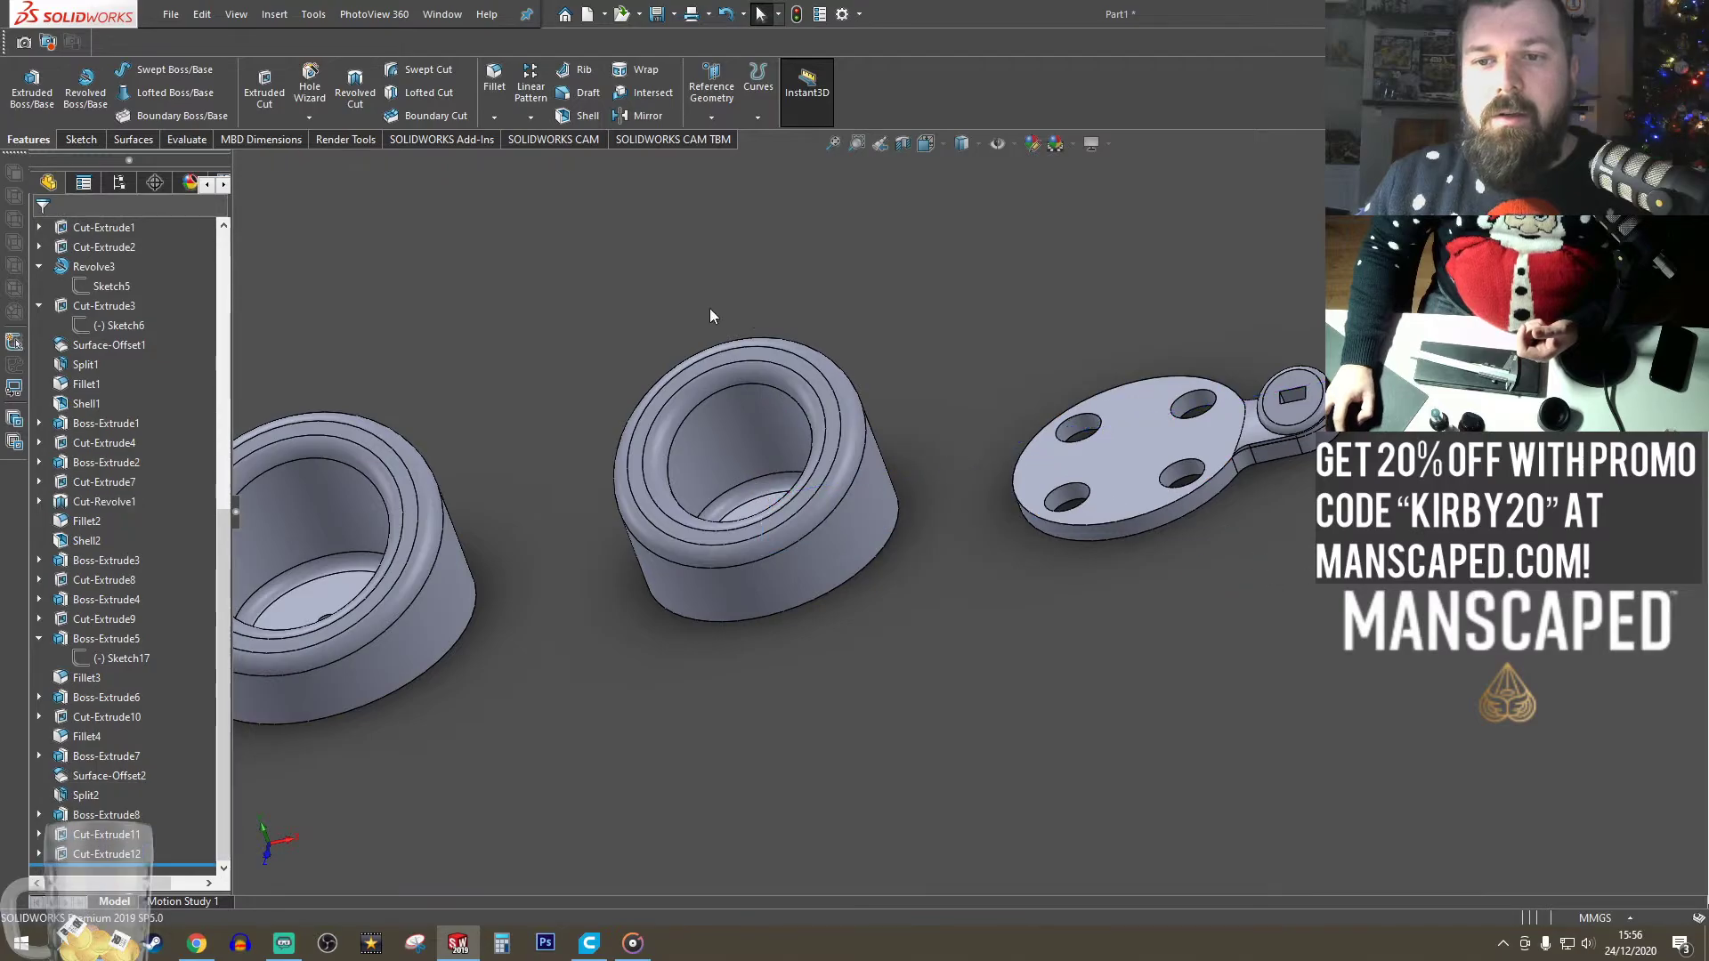
{"action": "left_click", "coordinate": [274, 13]}
{"action": "mouse_move", "coordinate": [353, 84]}
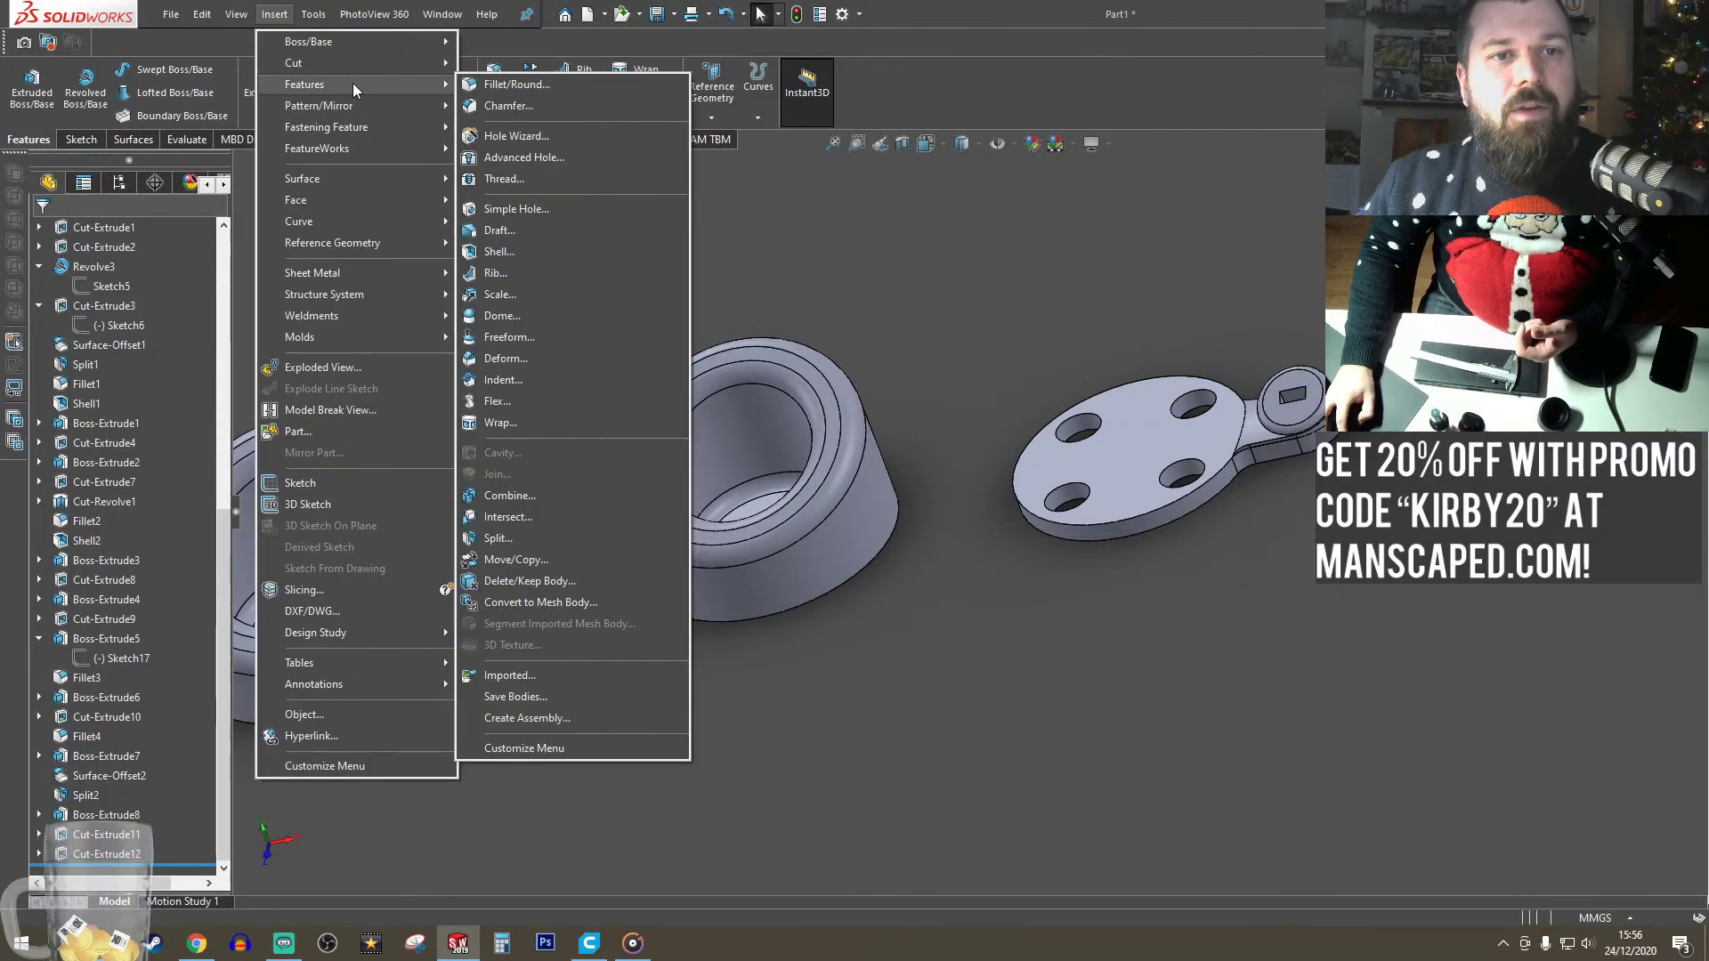
{"action": "left_click", "coordinate": [526, 496]}
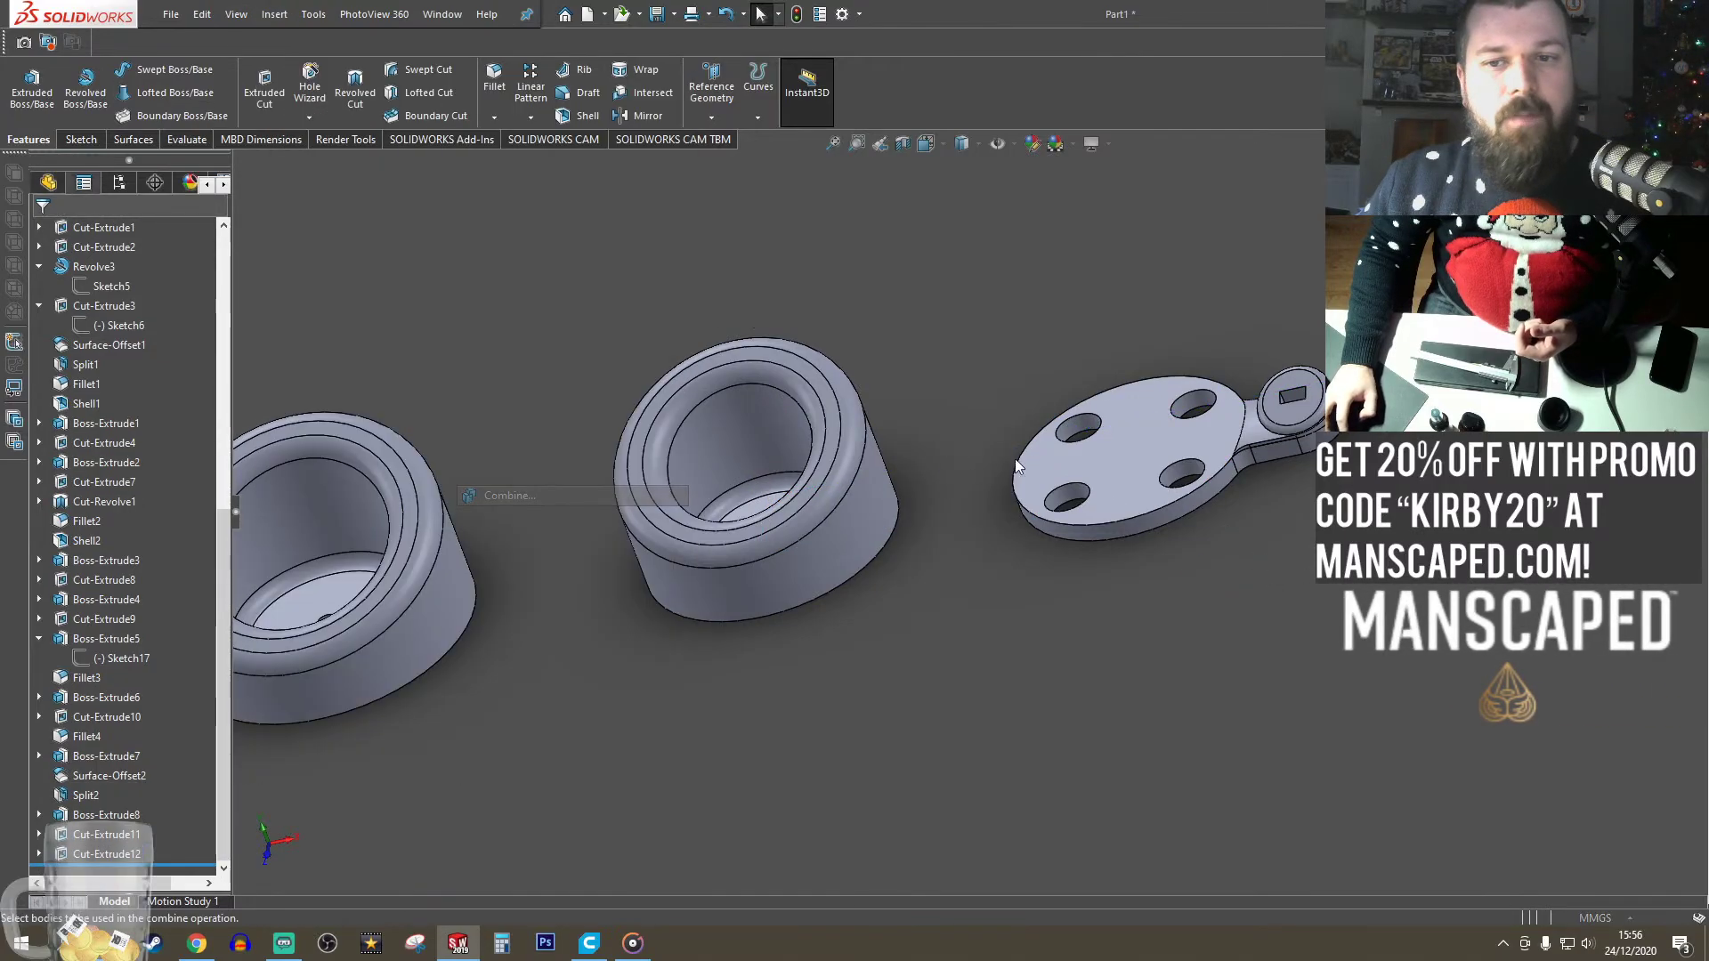
{"action": "left_click", "coordinate": [1291, 455]}
{"action": "left_click", "coordinate": [1264, 445]}
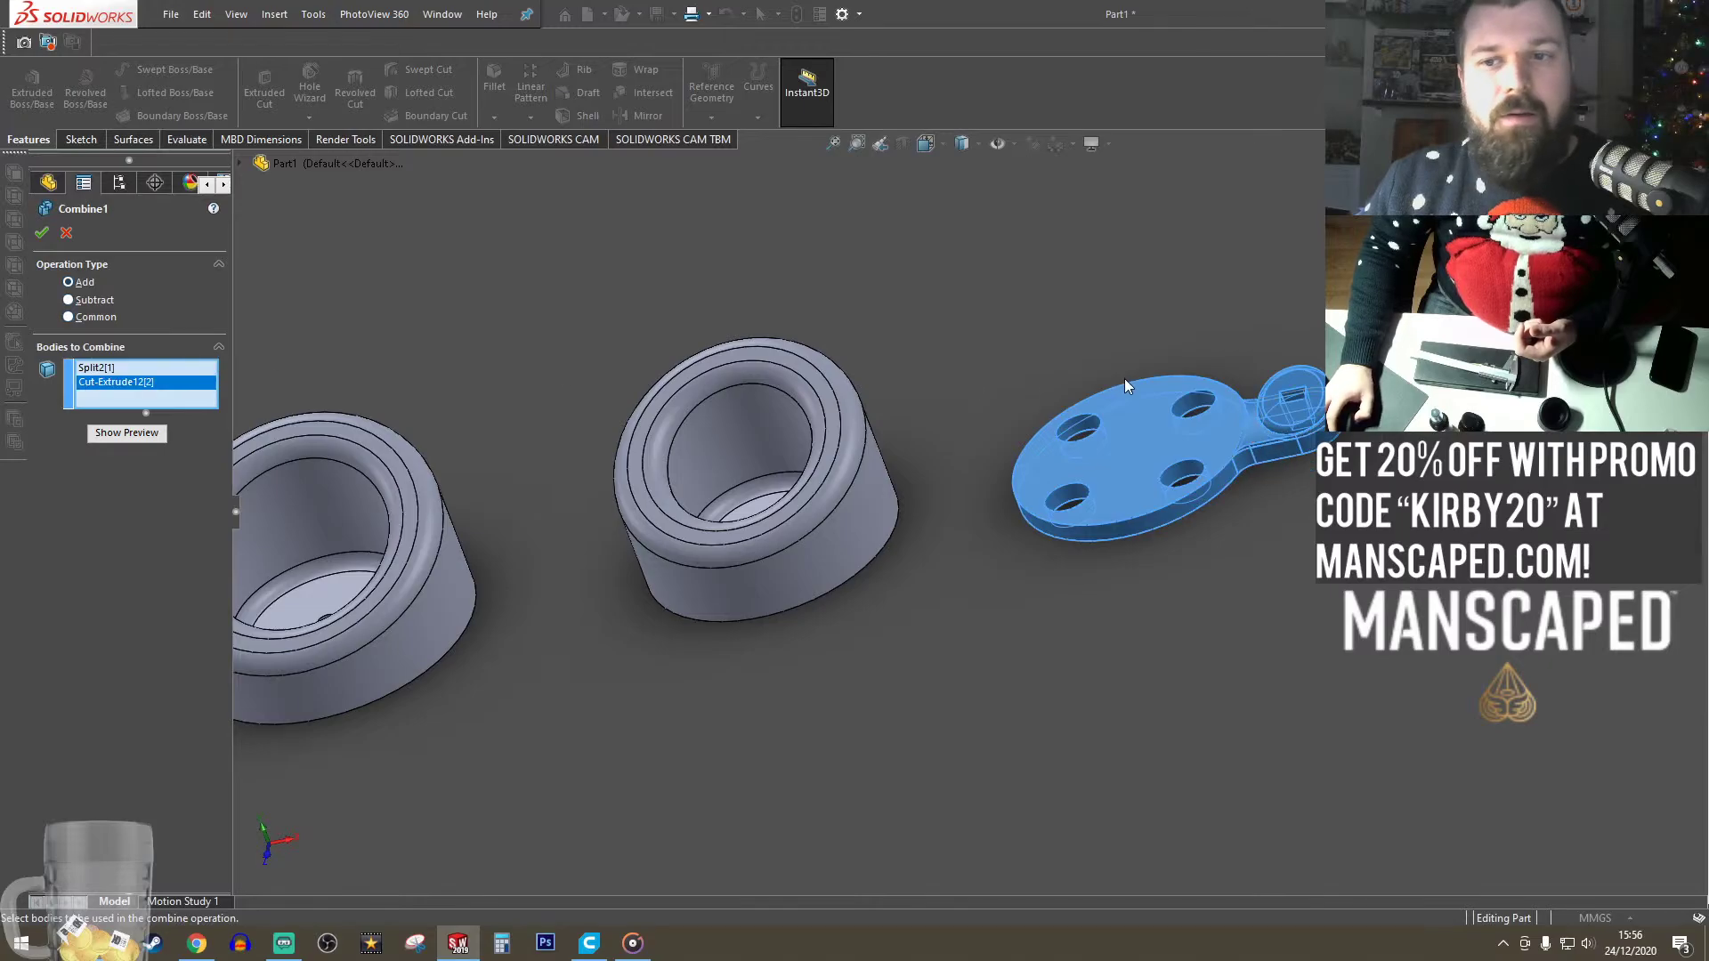
{"action": "middle_click_drag", "start_coordinate": [1126, 385], "coordinate": [1004, 461], "text": "ctrl"}
{"action": "left_click", "coordinate": [66, 233]}
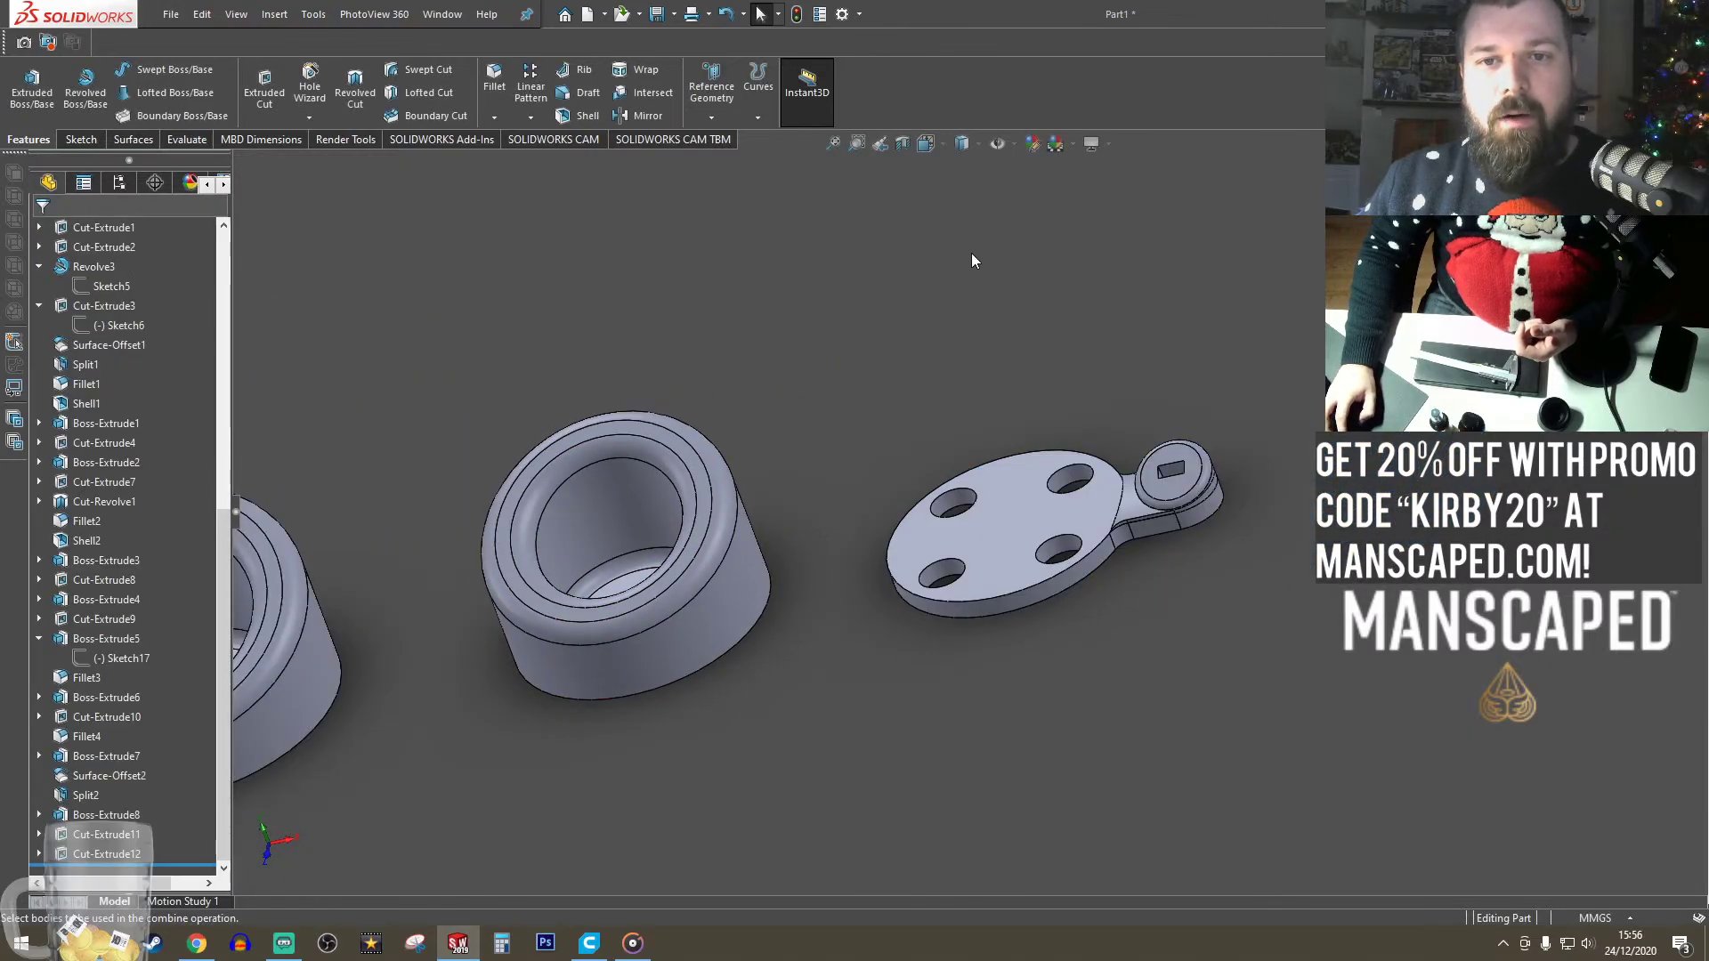
- Start a sketch on the plate's top face and convert the boss's outer round edge into it
{"action": "scroll", "coordinate": [1161, 479], "scroll_direction": "up", "scroll_amount": 3}
{"action": "scroll", "coordinate": [781, 564], "scroll_direction": "up", "scroll_amount": 2}
{"action": "scroll", "coordinate": [1066, 481], "scroll_direction": "up", "scroll_amount": 2}
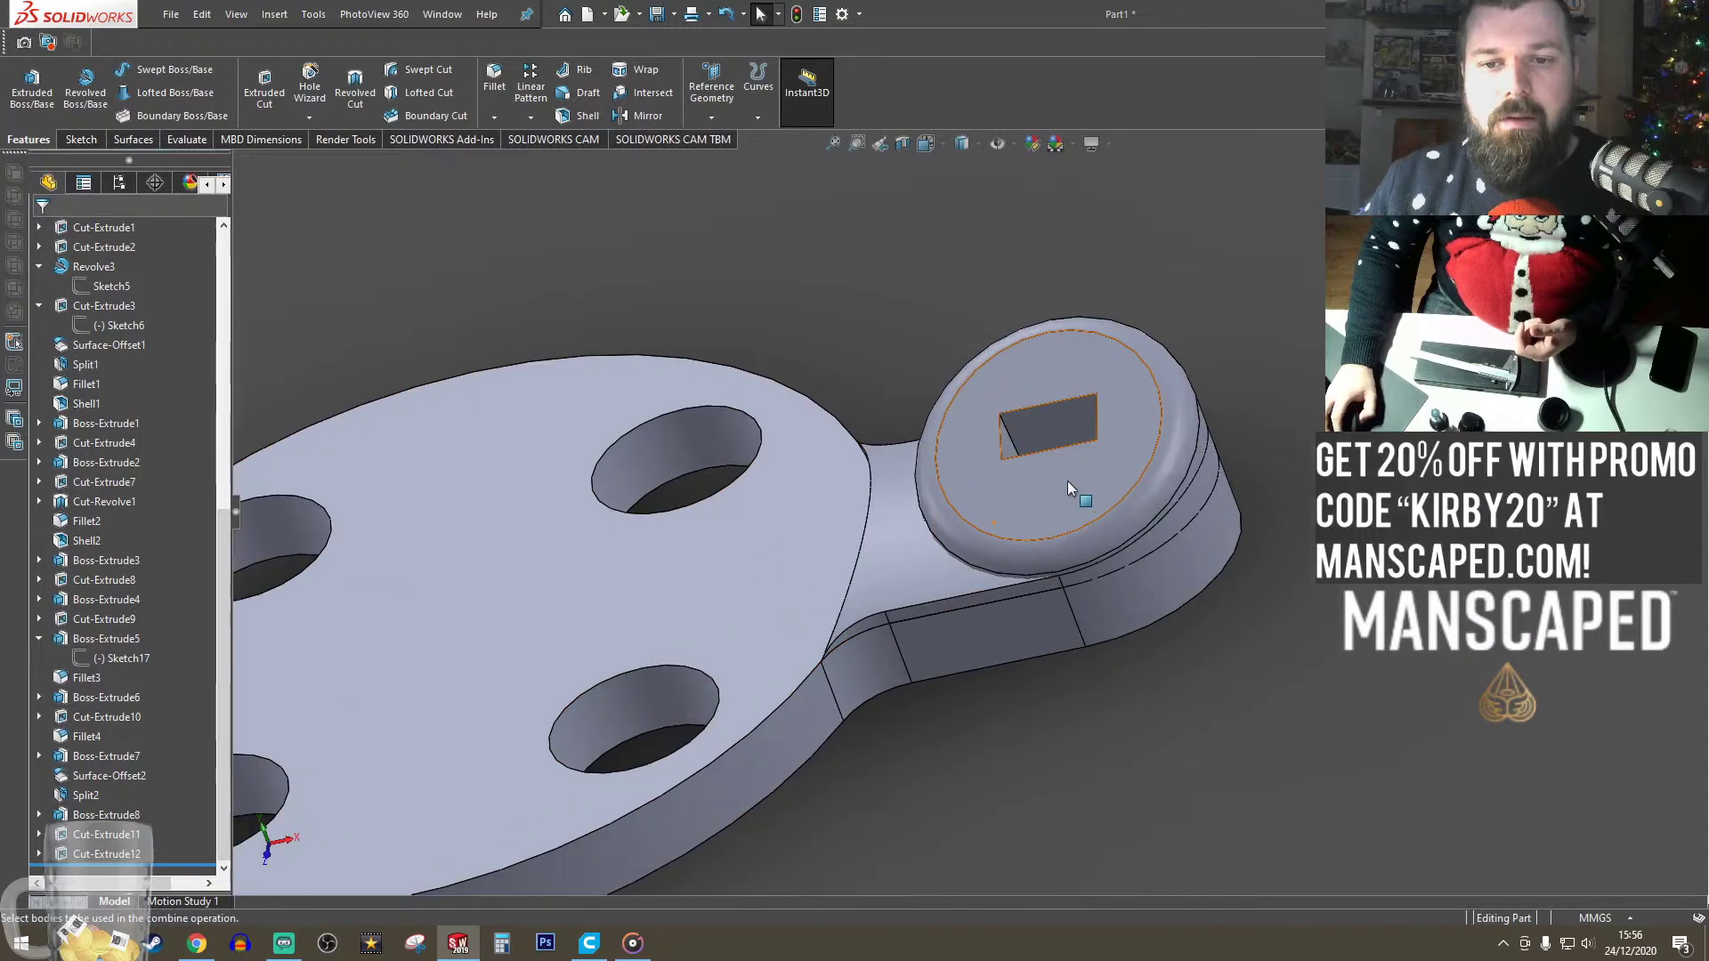
{"action": "scroll", "coordinate": [1105, 617], "scroll_direction": "up", "scroll_amount": 3}
{"action": "scroll", "coordinate": [1022, 429], "scroll_direction": "down", "scroll_amount": 2}
{"action": "middle_click_drag", "start_coordinate": [1022, 429], "coordinate": [788, 534]}
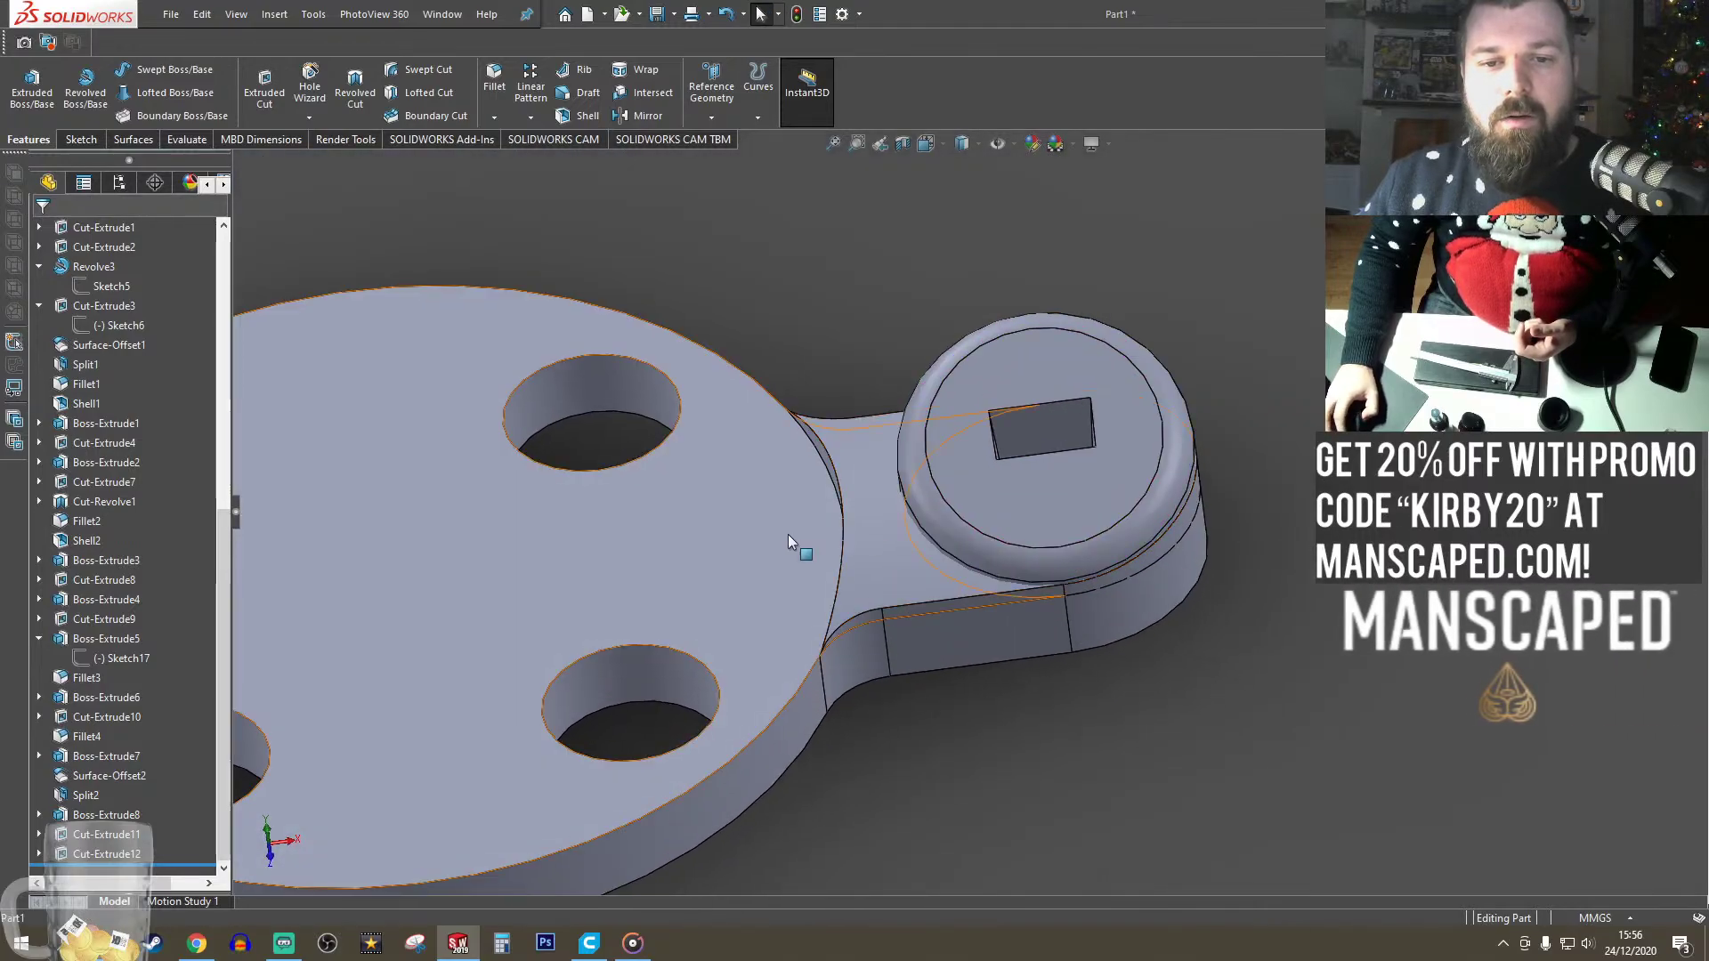
{"action": "left_click", "coordinate": [778, 540]}
{"action": "left_click", "coordinate": [861, 479]}
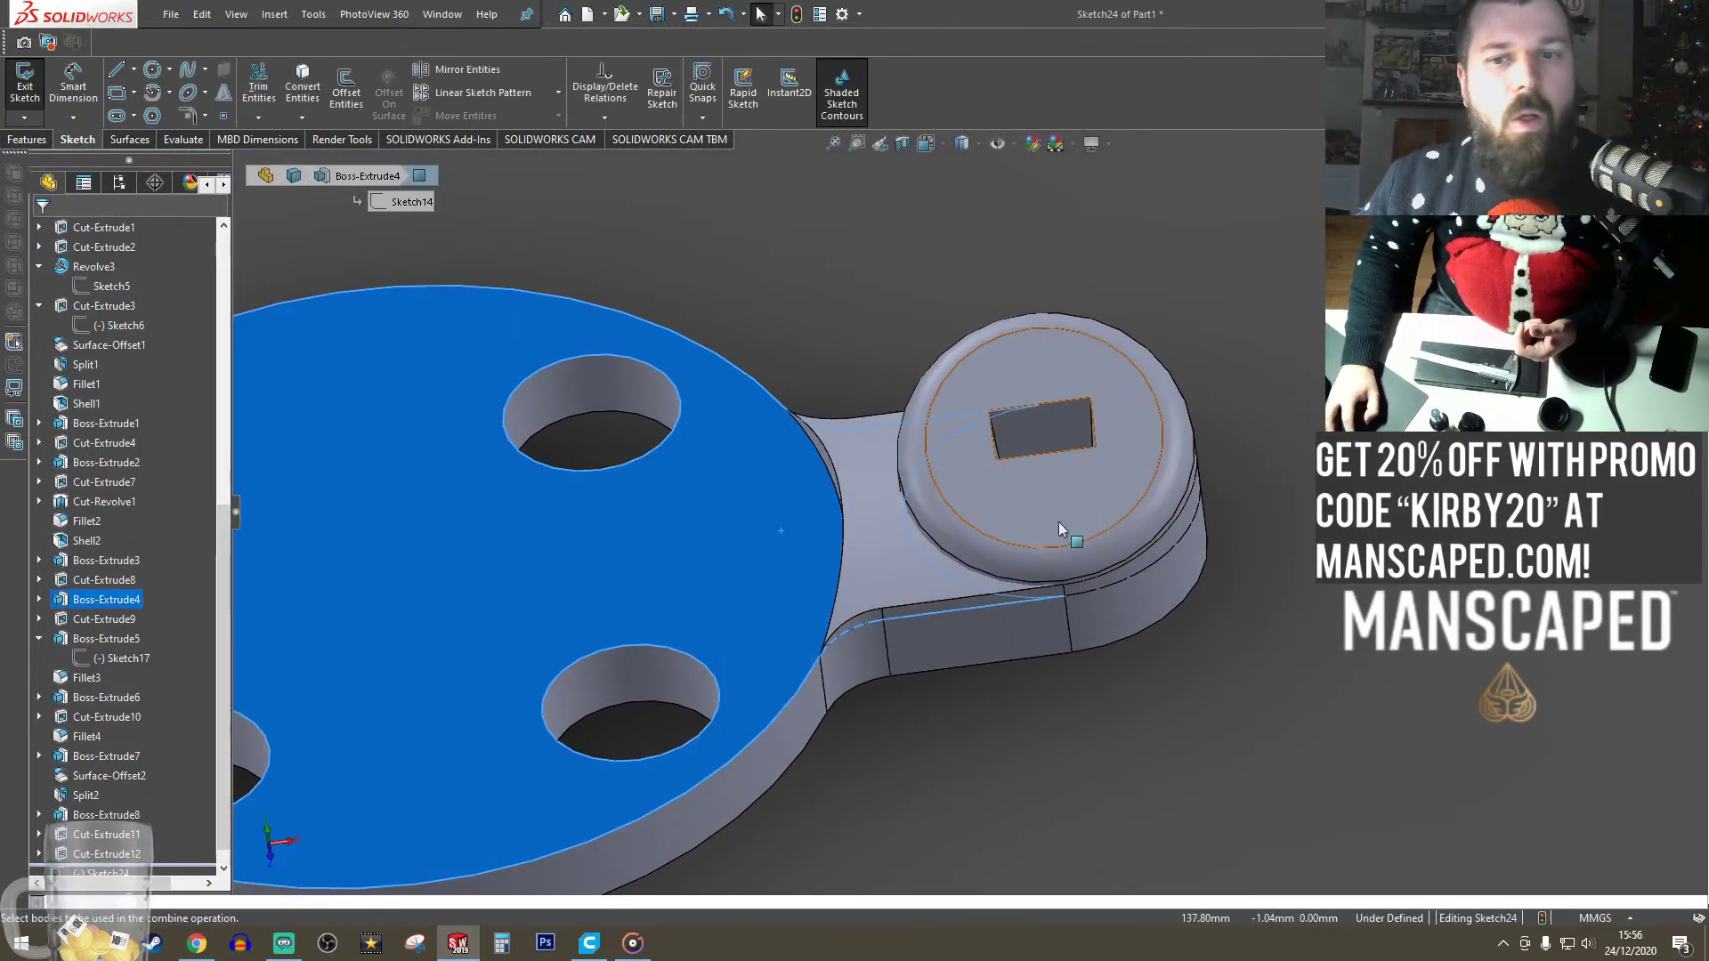
{"action": "middle_click_drag", "start_coordinate": [1184, 521], "coordinate": [1220, 506]}
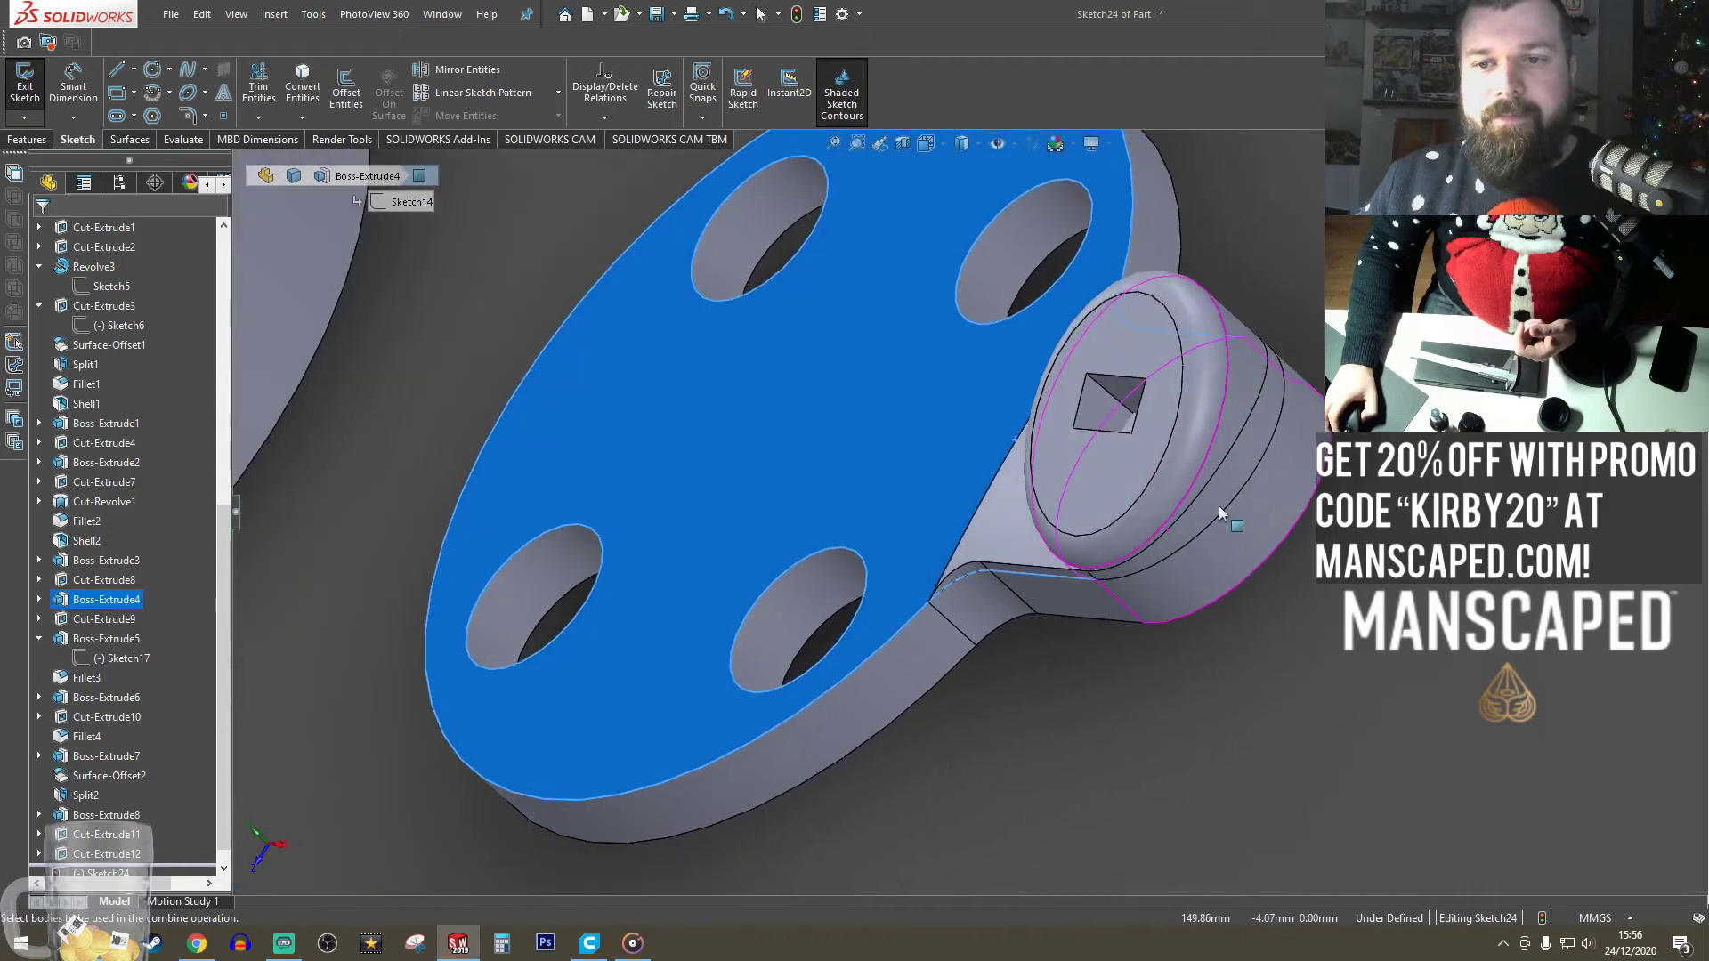
{"action": "left_click", "coordinate": [1225, 407]}
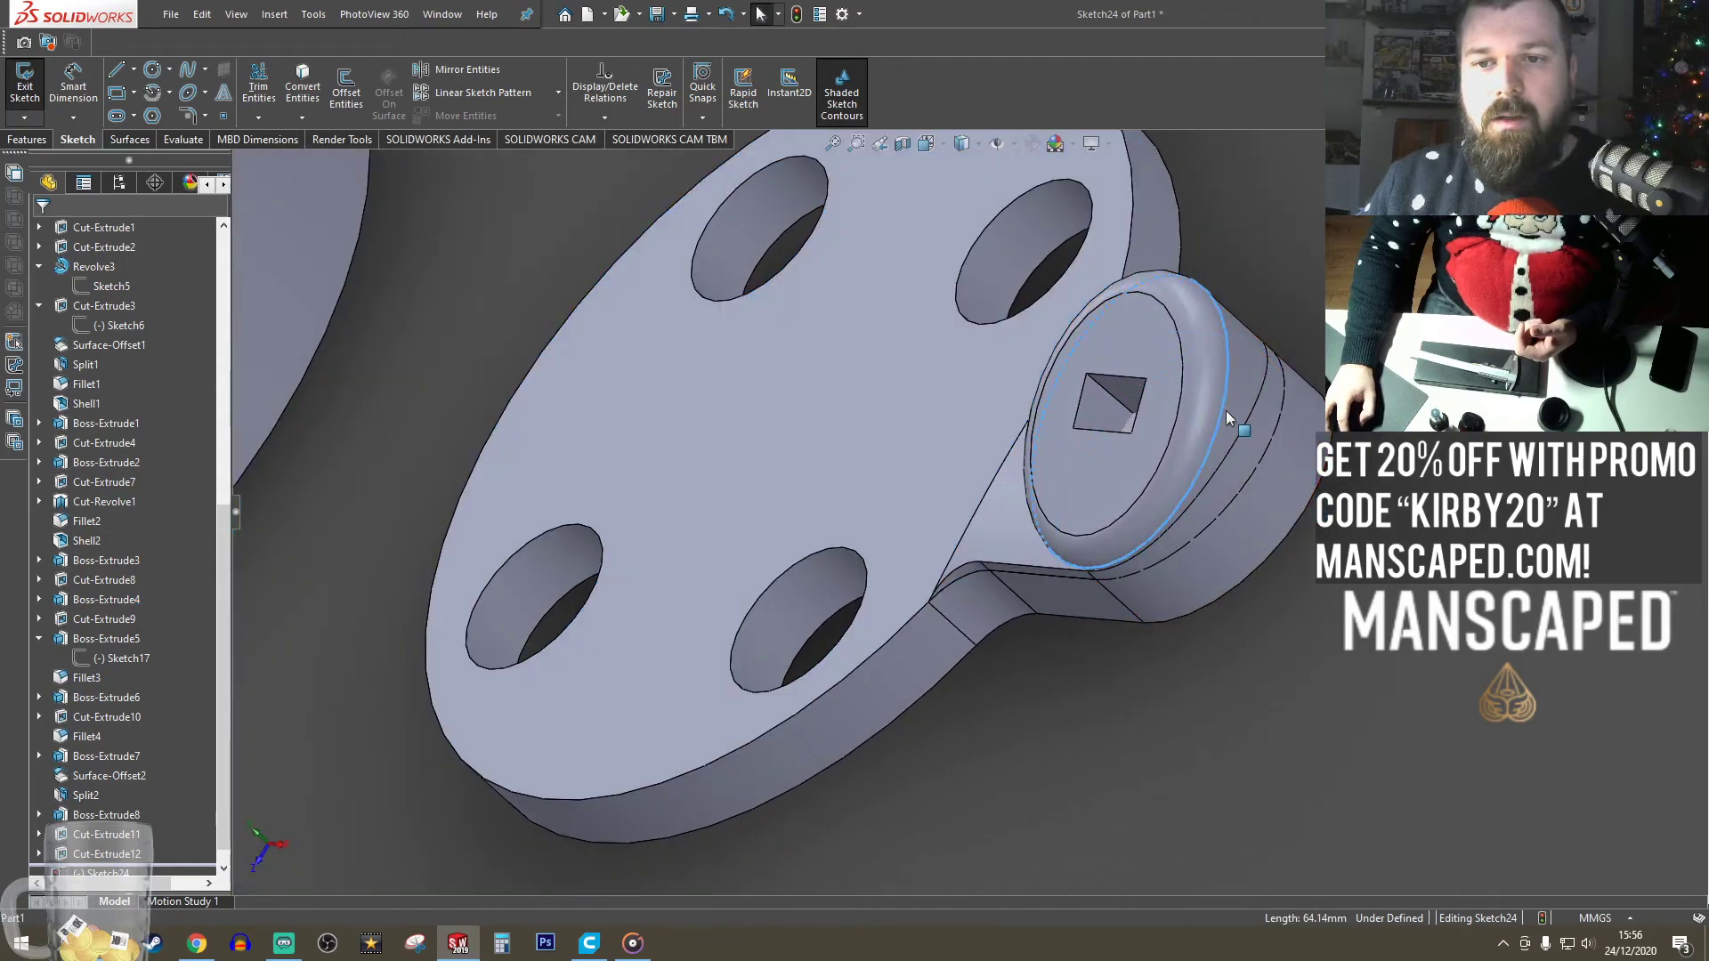
{"action": "left_click", "coordinate": [287, 88]}
{"action": "key", "text": "ctrl+8"}
- Cut the boss outline 161 mm deep in the reversed direction, through the arched reinforcement body only
{"action": "left_click", "coordinate": [27, 140]}
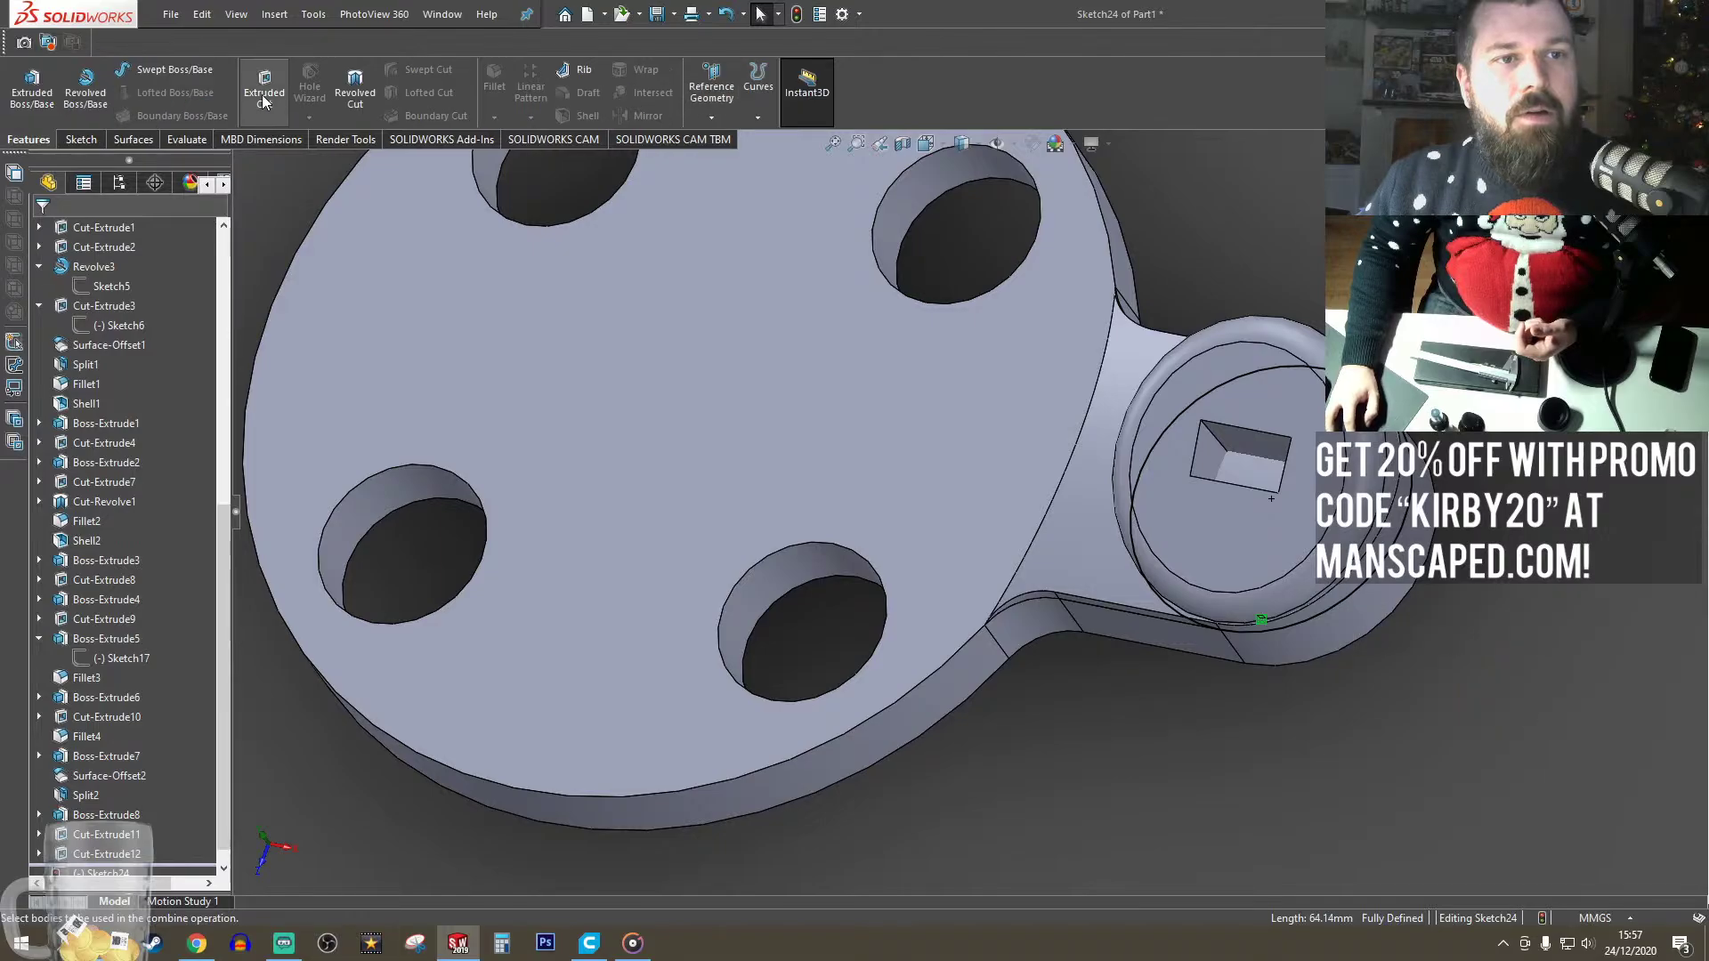
{"action": "left_click", "coordinate": [265, 89]}
{"action": "left_click", "coordinate": [46, 339]}
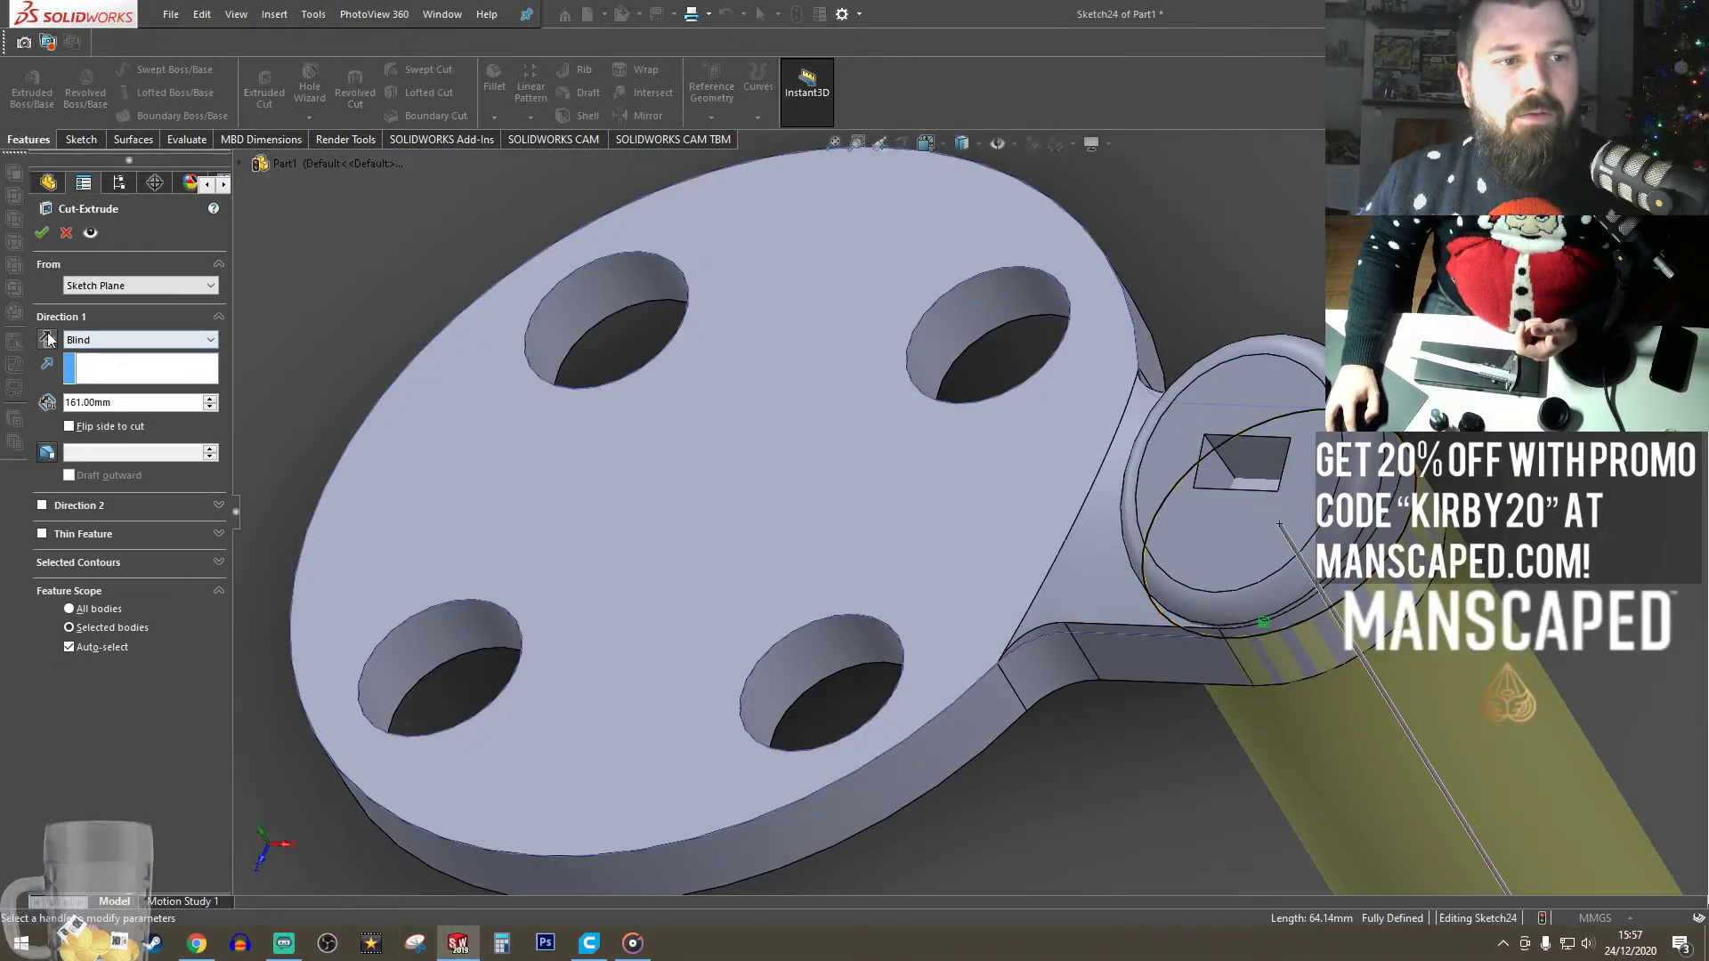
{"action": "left_click", "coordinate": [68, 647]}
{"action": "left_click", "coordinate": [1093, 611]}
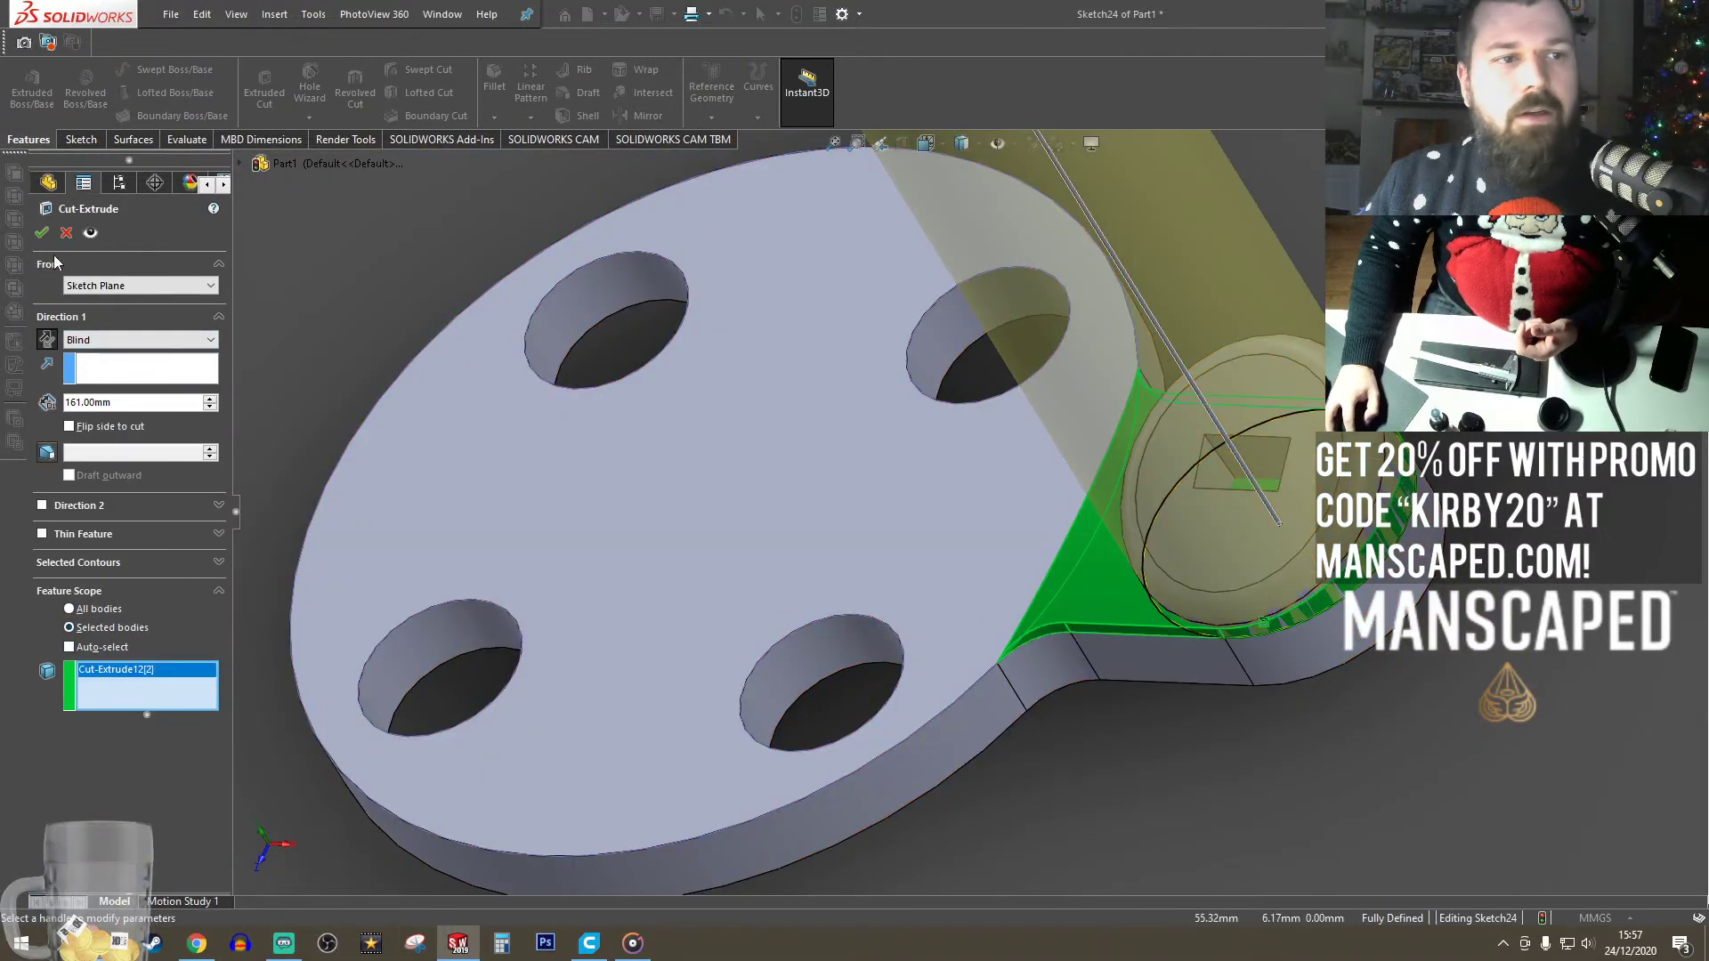
{"action": "left_click", "coordinate": [42, 233]}
- Combine the arched reinforcement and the plate into one body using the Add operation
{"action": "middle_click_drag", "start_coordinate": [1208, 723], "coordinate": [1183, 711]}
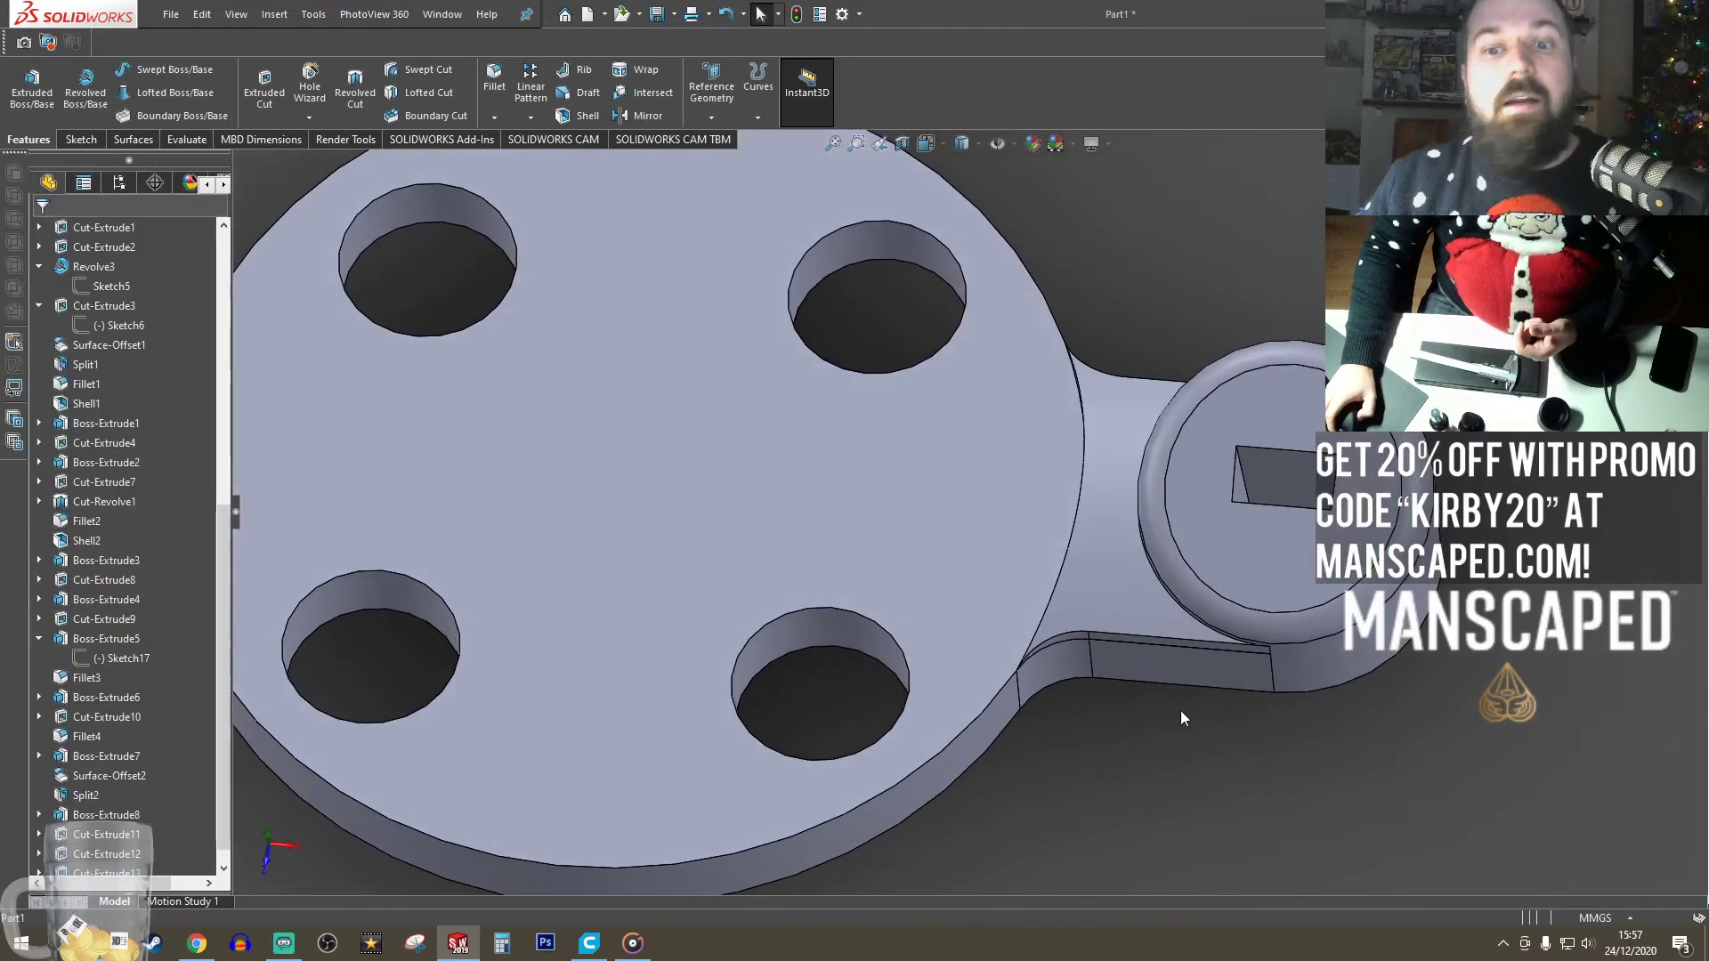
{"action": "left_click", "coordinate": [275, 14]}
{"action": "mouse_move", "coordinate": [304, 83]}
{"action": "left_click", "coordinate": [510, 495]}
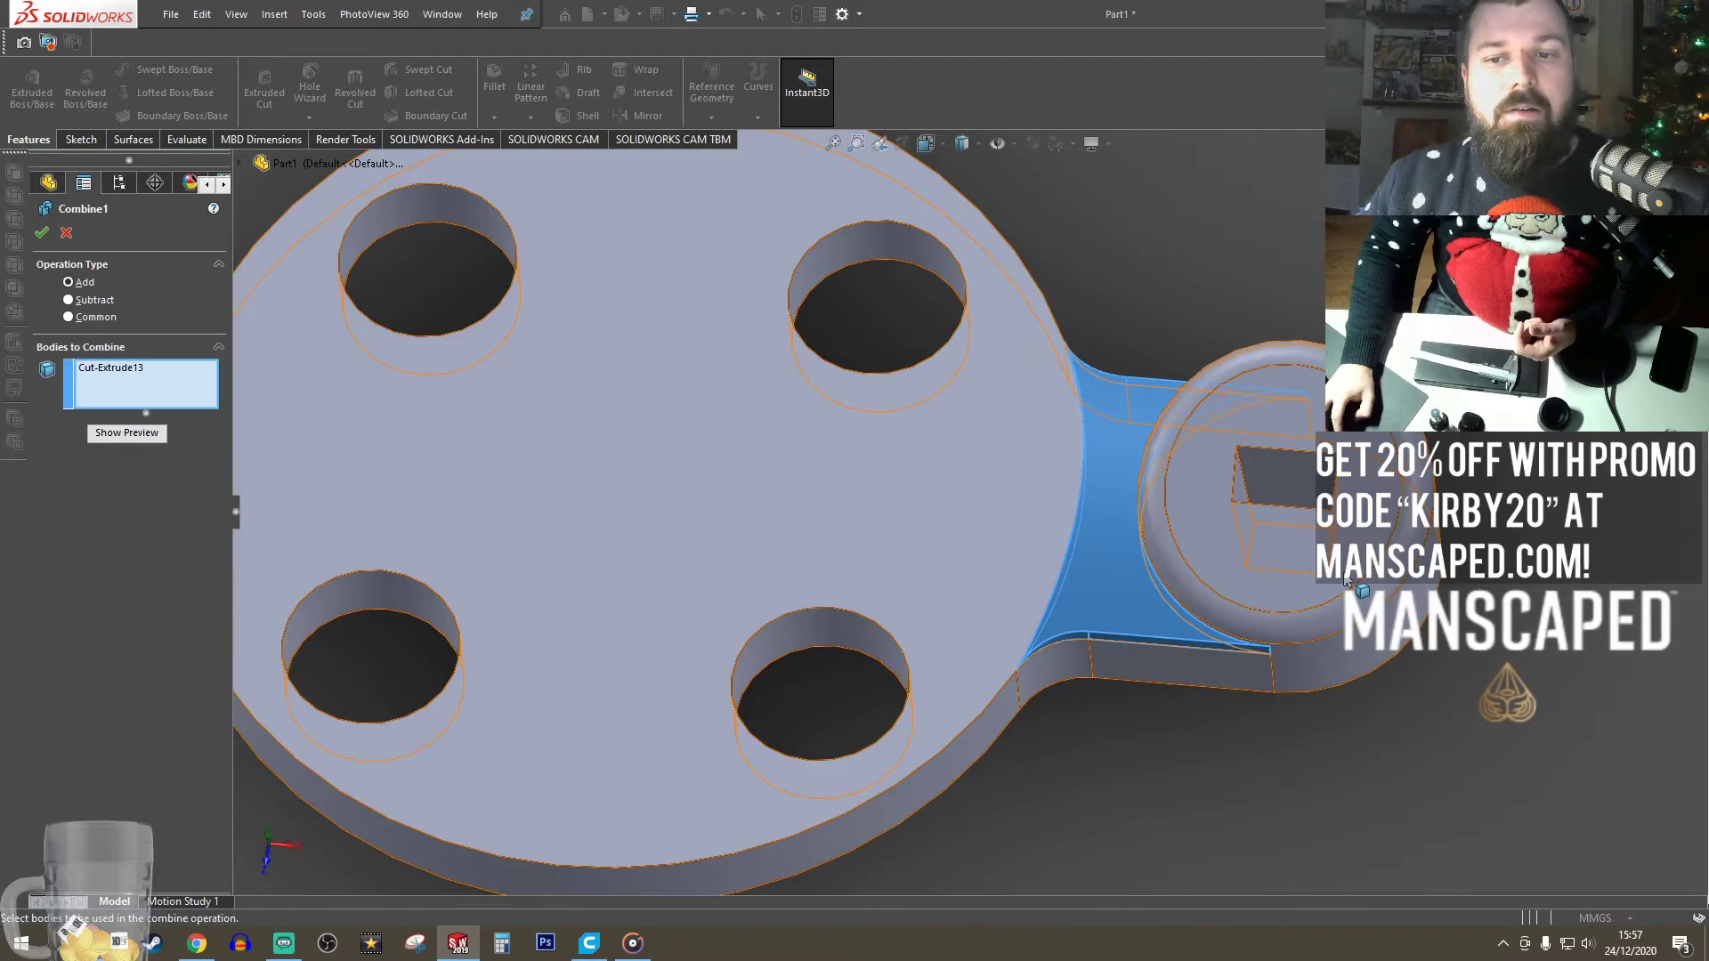
{"action": "left_click", "coordinate": [969, 570]}
{"action": "left_click", "coordinate": [42, 232]}
- Apply a 2 mm symmetric fillet to the upper edges on both sides of the arm's arched reinforcement
{"action": "middle_click_drag", "start_coordinate": [1102, 678], "coordinate": [1189, 447]}
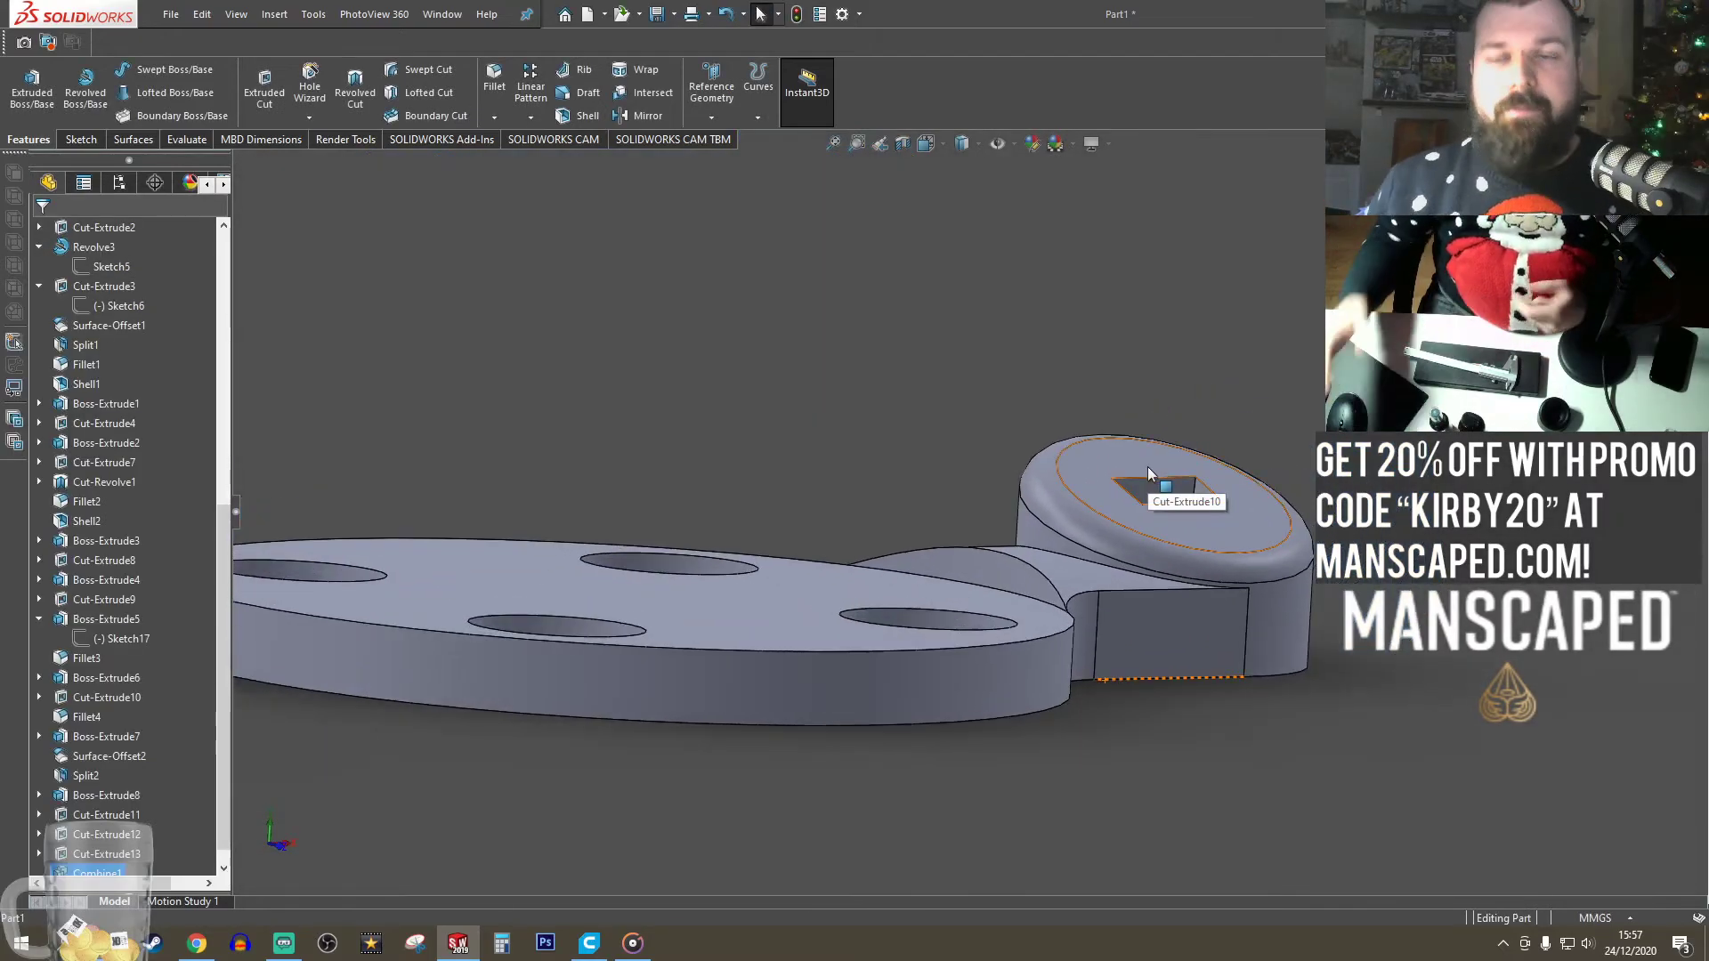
{"action": "mouse_move", "coordinate": [1145, 666]}
{"action": "middle_mouse_down"}
{"action": "mouse_move", "coordinate": [1084, 648]}
{"action": "mouse_move", "coordinate": [1130, 652]}
{"action": "middle_mouse_up"}
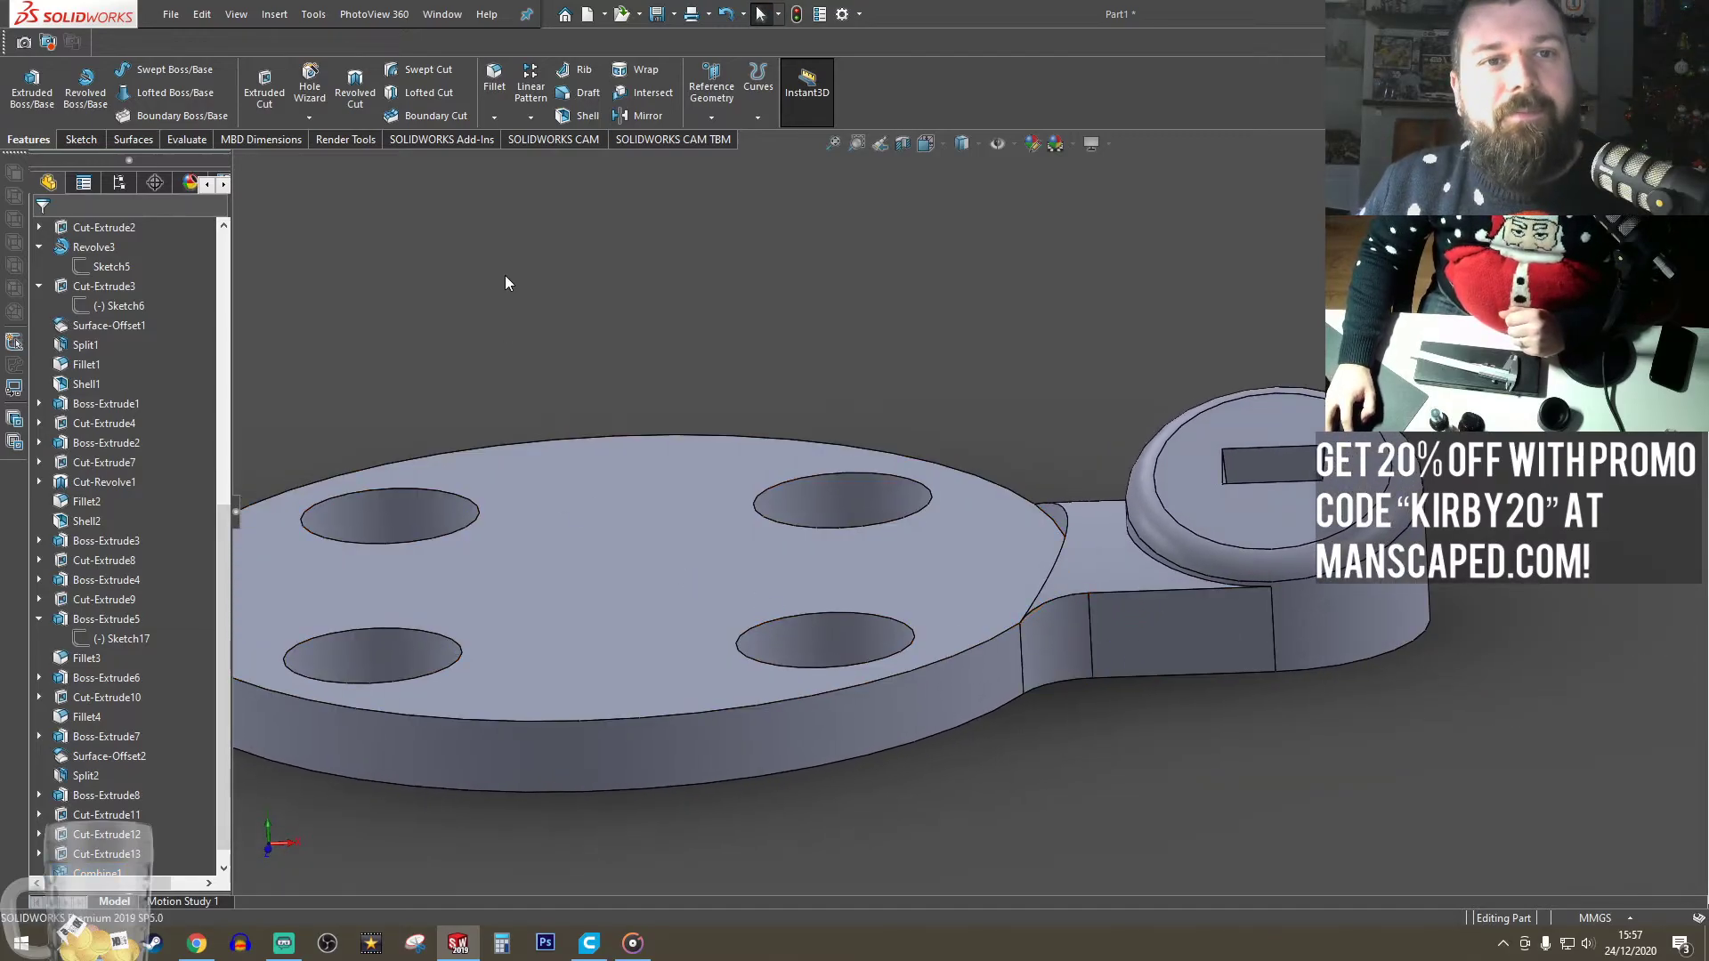
{"action": "left_click", "coordinate": [493, 77]}
{"action": "left_click", "coordinate": [1139, 591]}
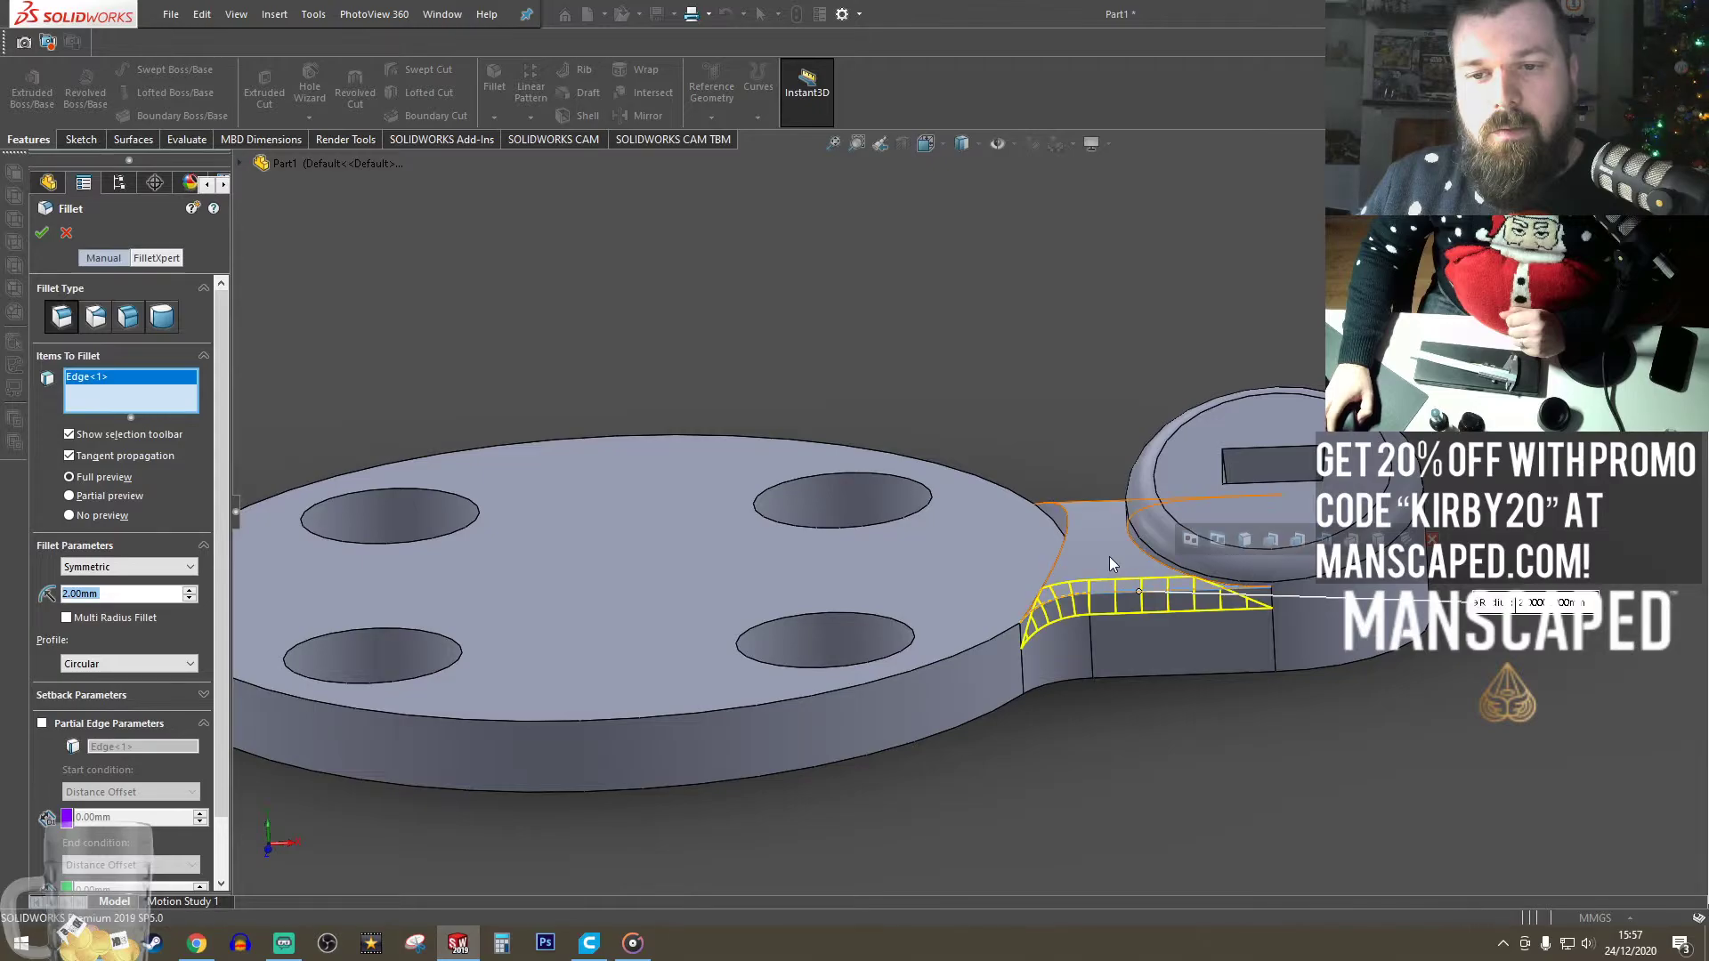
{"action": "middle_click_drag", "start_coordinate": [1109, 557], "coordinate": [1073, 388]}
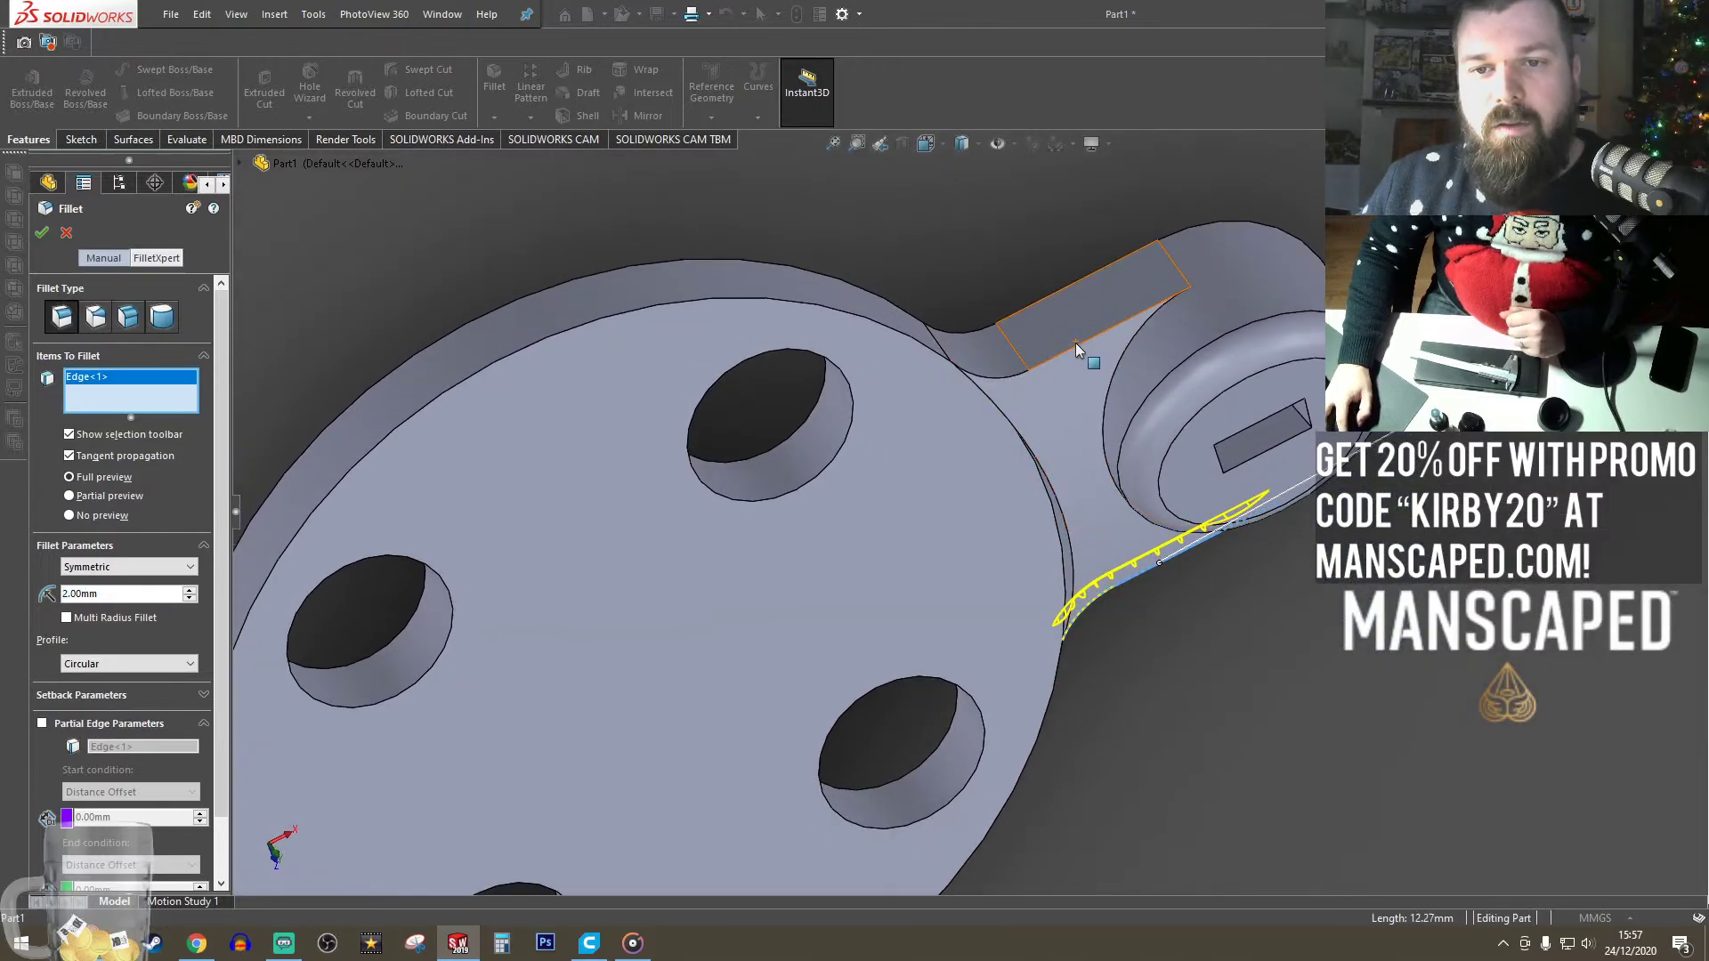
{"action": "left_click", "coordinate": [1085, 339]}
{"action": "left_click", "coordinate": [1076, 344]}
{"action": "left_click", "coordinate": [1077, 352]}
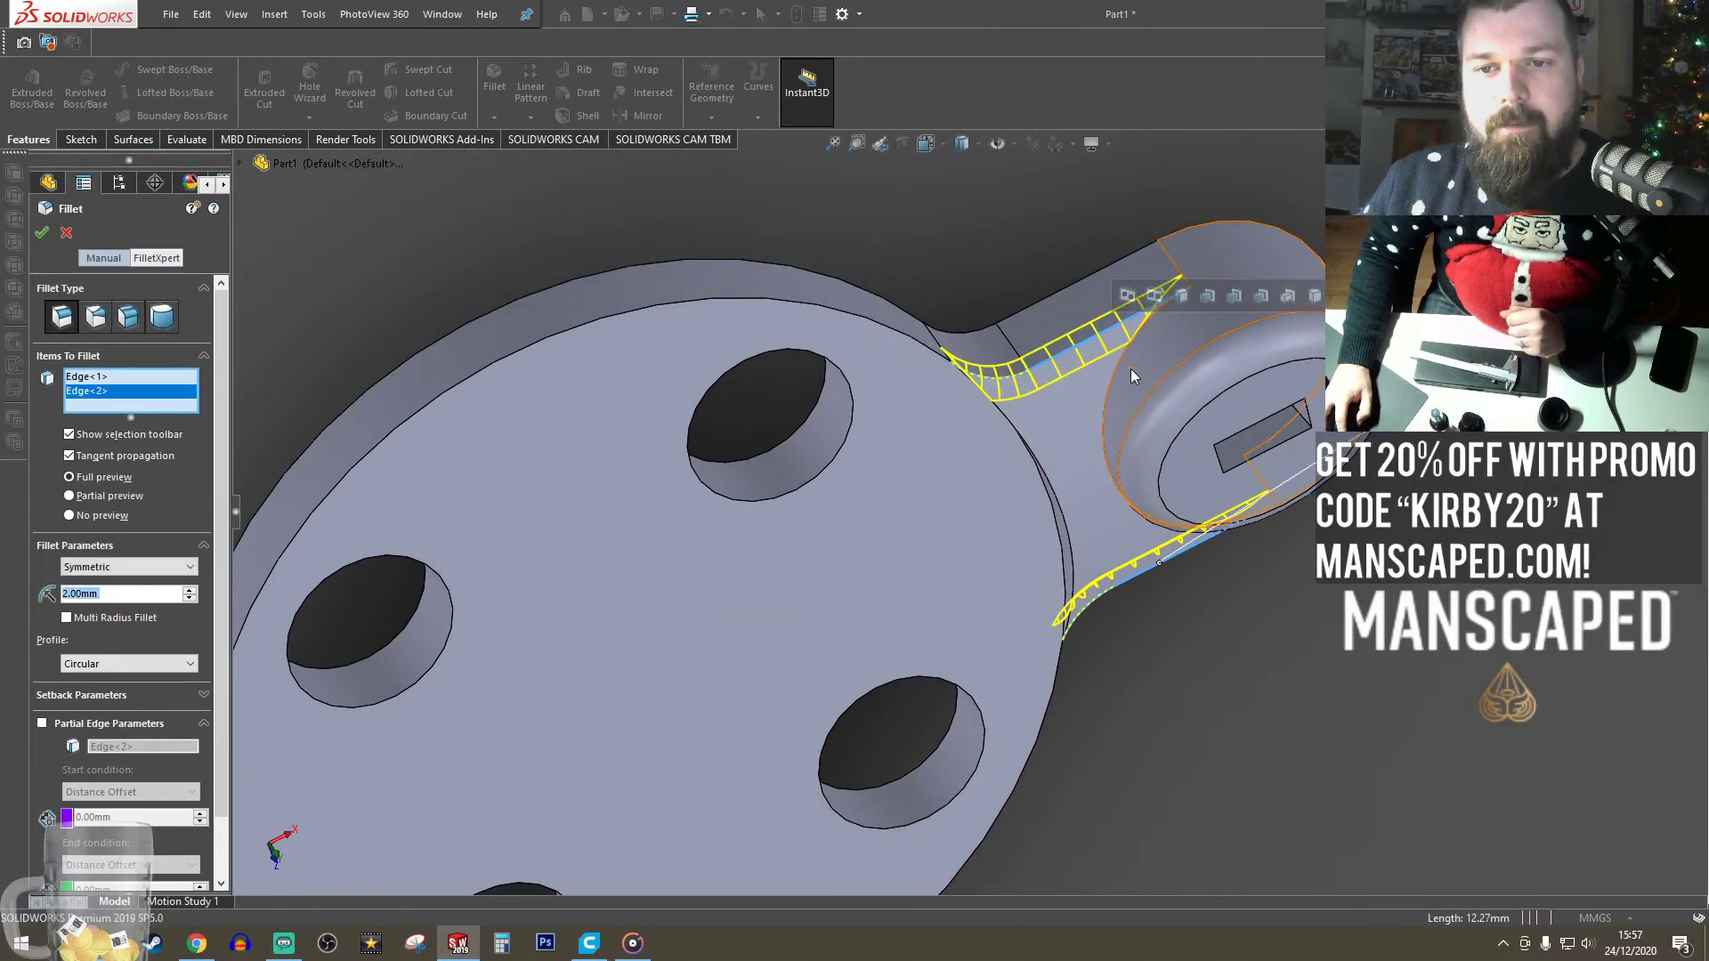
{"action": "left_click", "coordinate": [1123, 368]}
{"action": "middle_click_drag", "start_coordinate": [1123, 368], "coordinate": [1094, 351]}
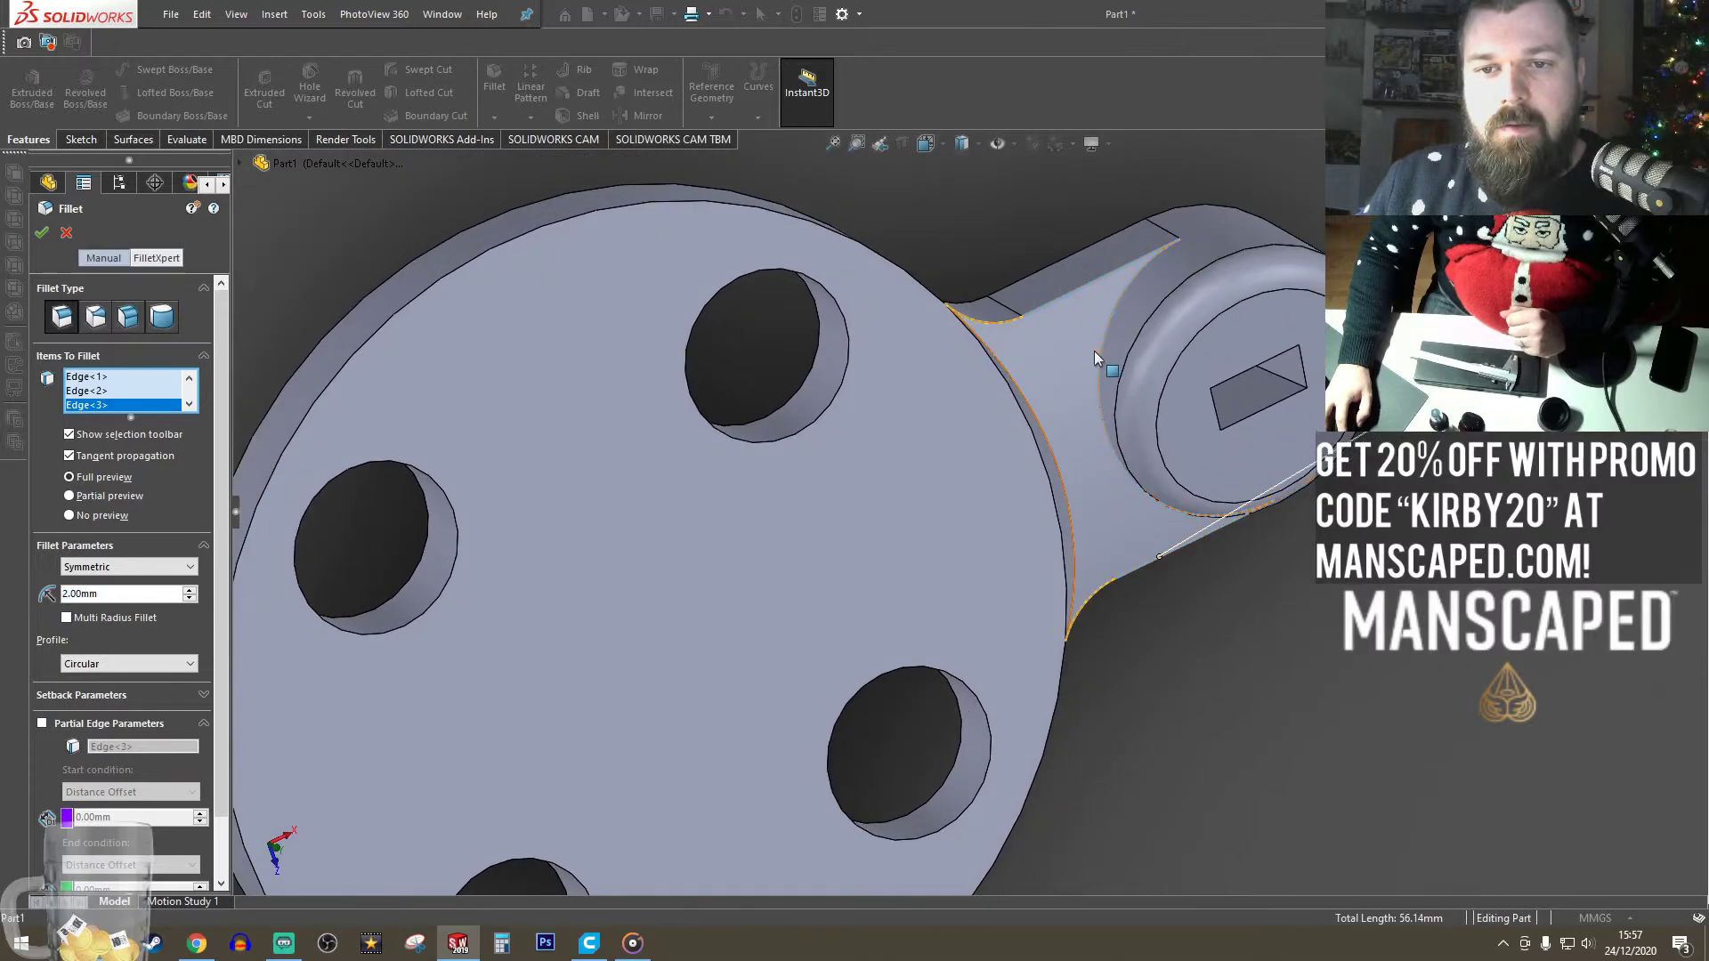
{"action": "left_click", "coordinate": [1100, 357]}
{"action": "middle_click_drag", "start_coordinate": [1118, 486], "coordinate": [997, 403]}
{"action": "left_click", "coordinate": [47, 231]}
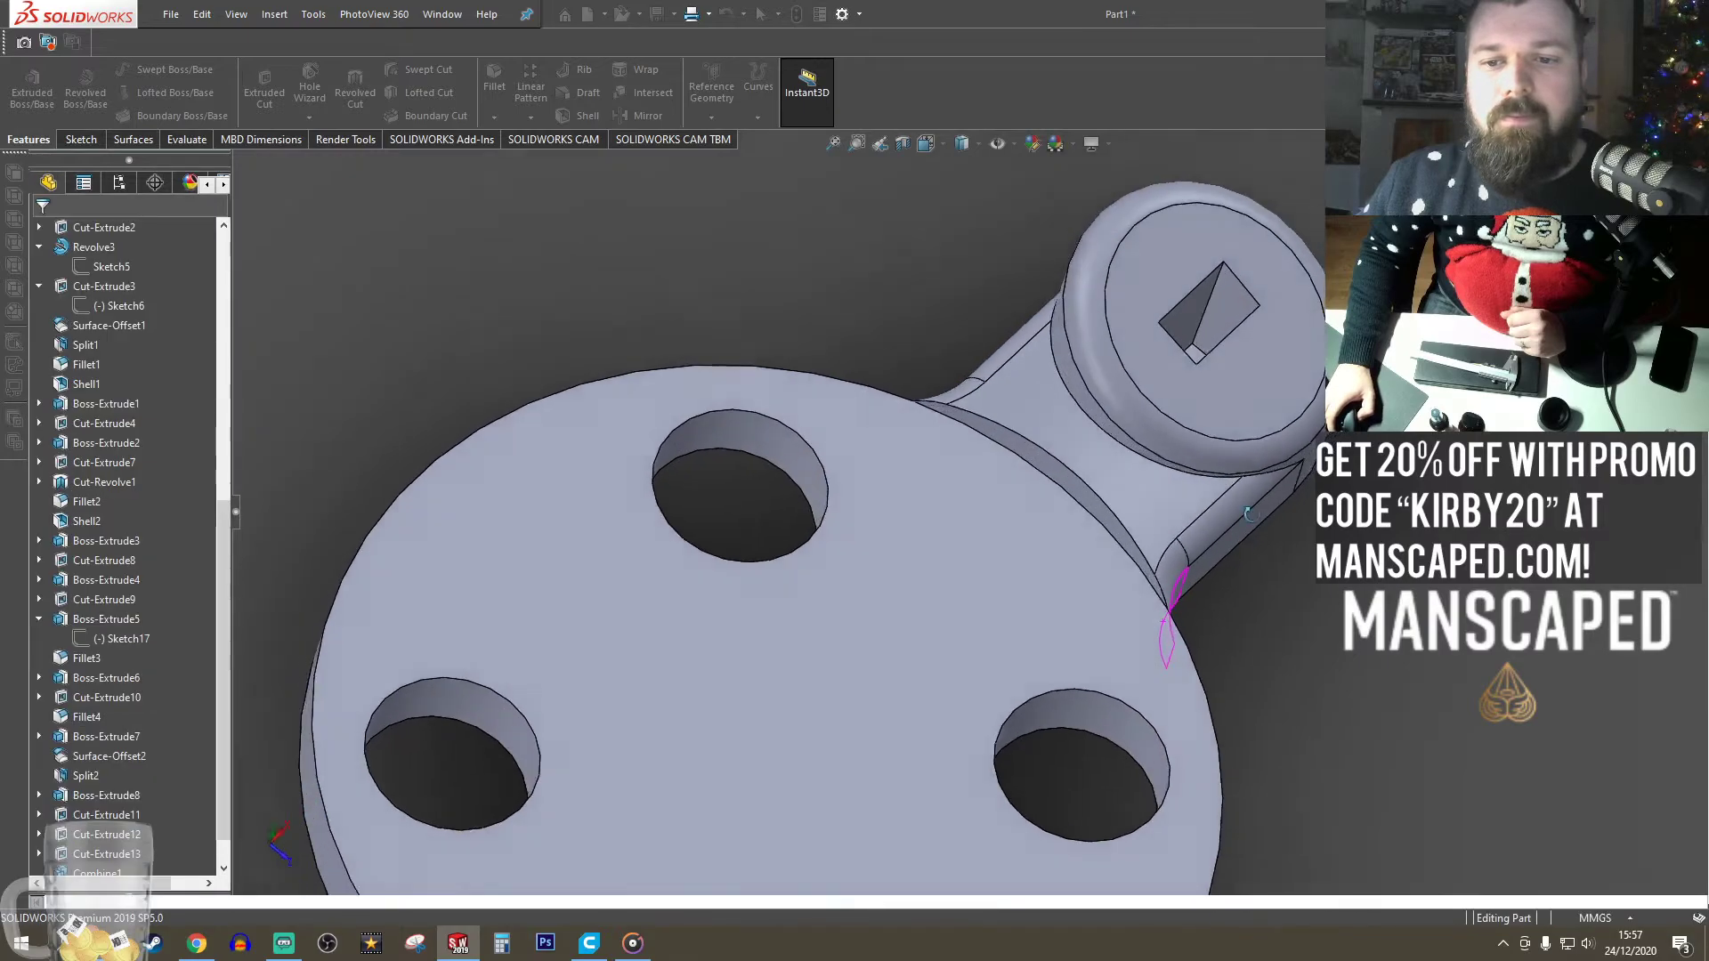
- Examine the filleted plate and the two round cups from above and below
{"action": "middle_click_drag", "start_coordinate": [1168, 505], "coordinate": [1255, 472]}
{"action": "scroll", "coordinate": [1263, 497], "scroll_direction": "up", "scroll_amount": 5}
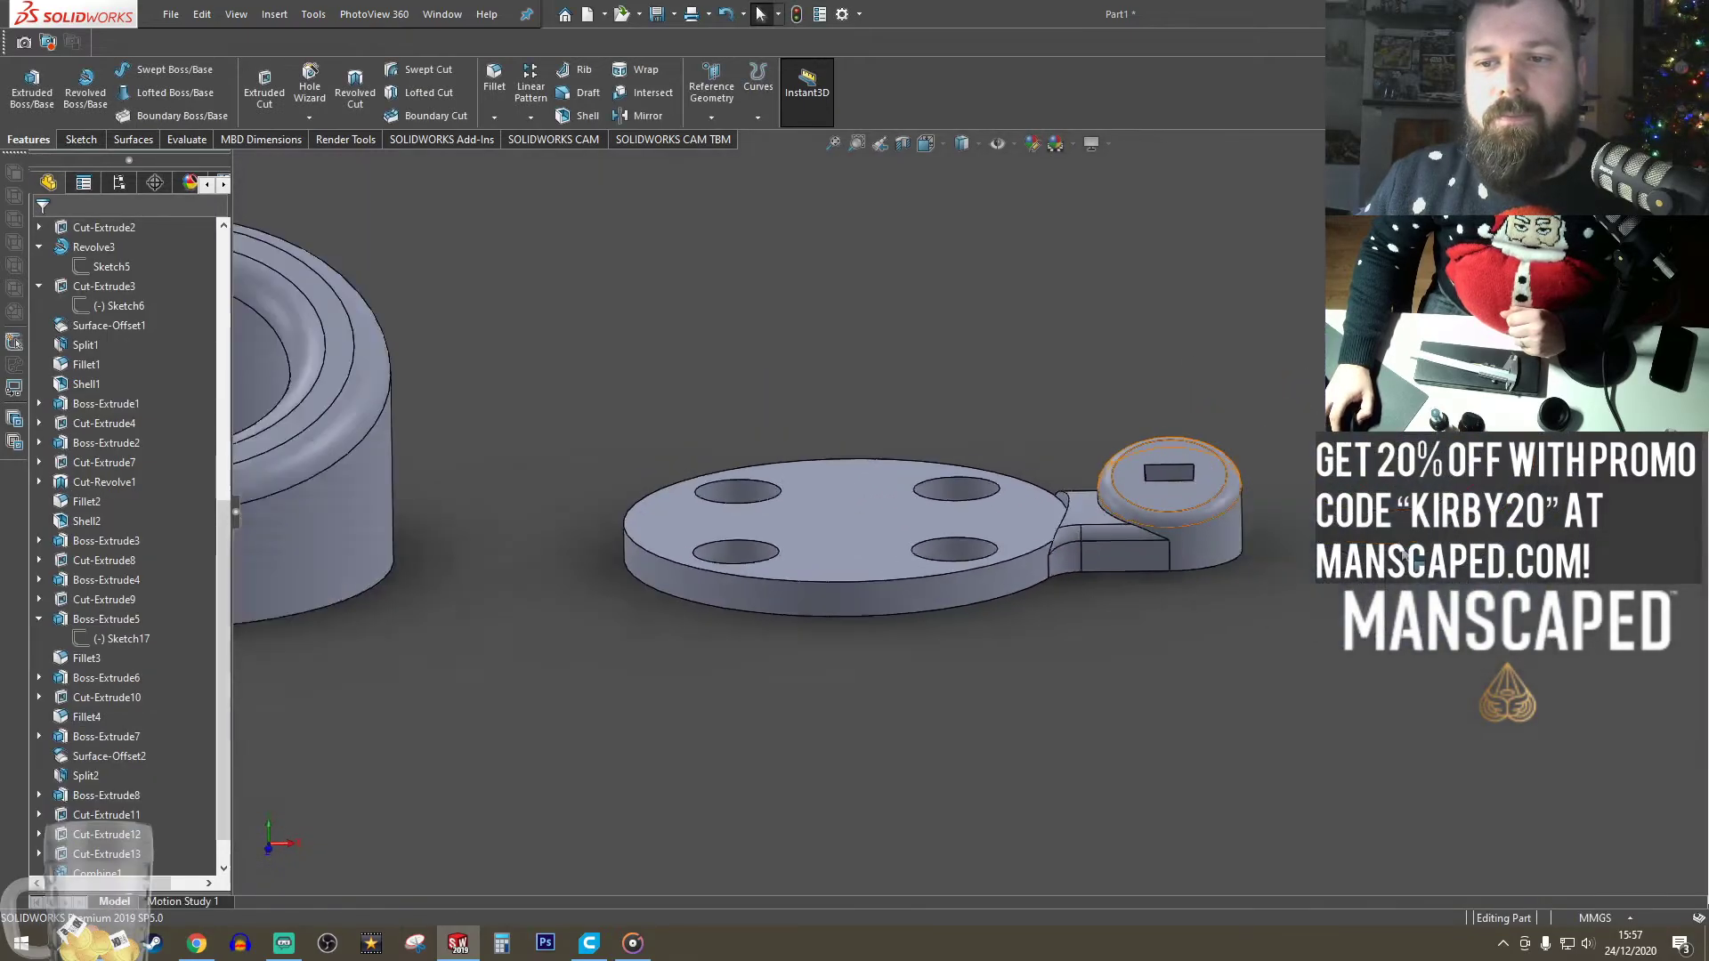
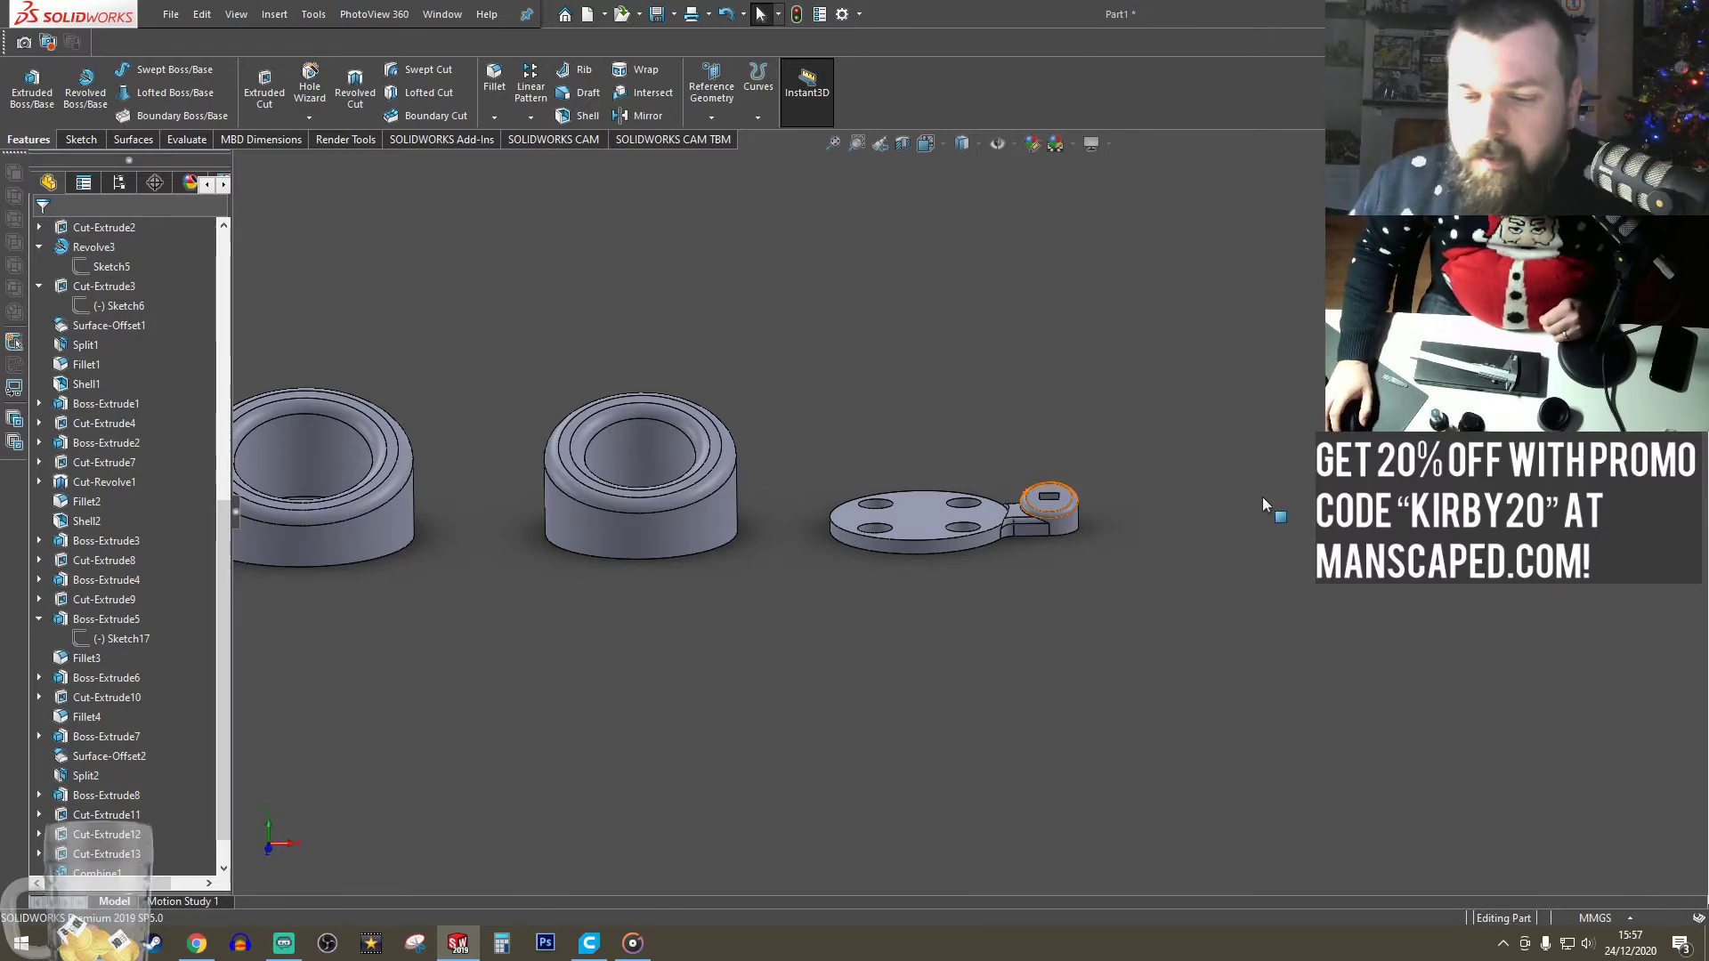
{"action": "scroll", "coordinate": [835, 539], "scroll_direction": "down", "scroll_amount": 2}
{"action": "scroll", "coordinate": [849, 543], "scroll_direction": "up", "scroll_amount": 6}
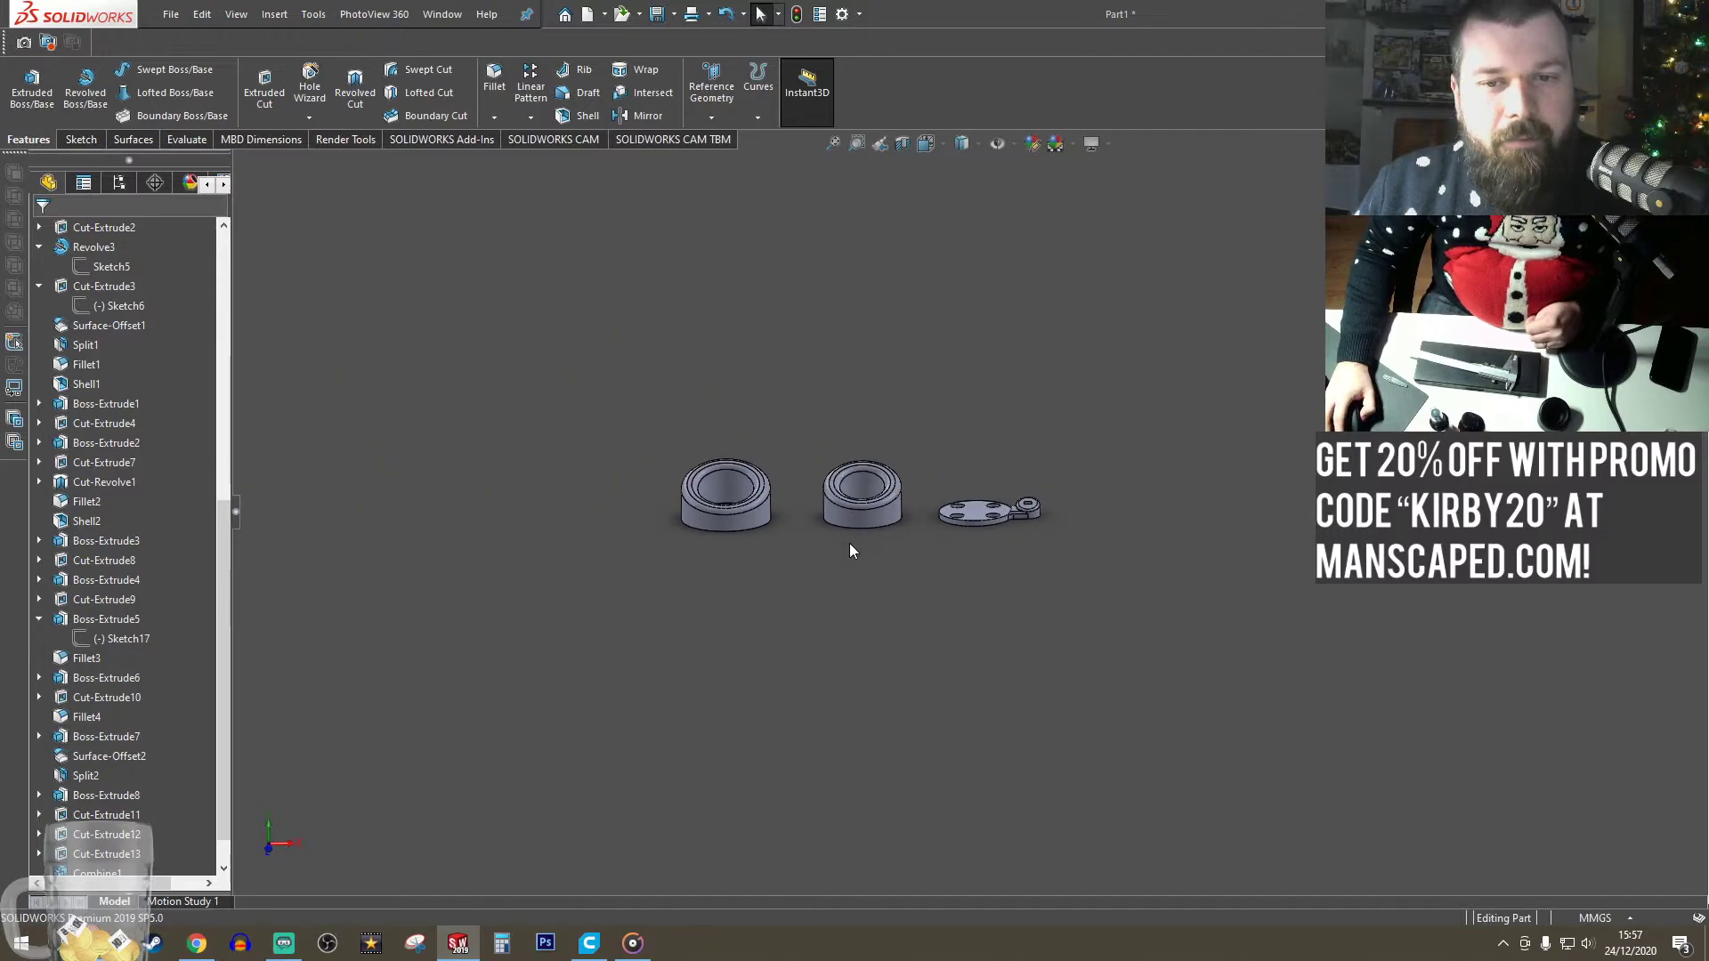
{"action": "middle_click_drag", "start_coordinate": [968, 505], "coordinate": [1011, 401]}
{"action": "scroll", "coordinate": [1001, 521], "scroll_direction": "up", "scroll_amount": 5}
{"action": "scroll", "coordinate": [937, 520], "scroll_direction": "down", "scroll_amount": 10}
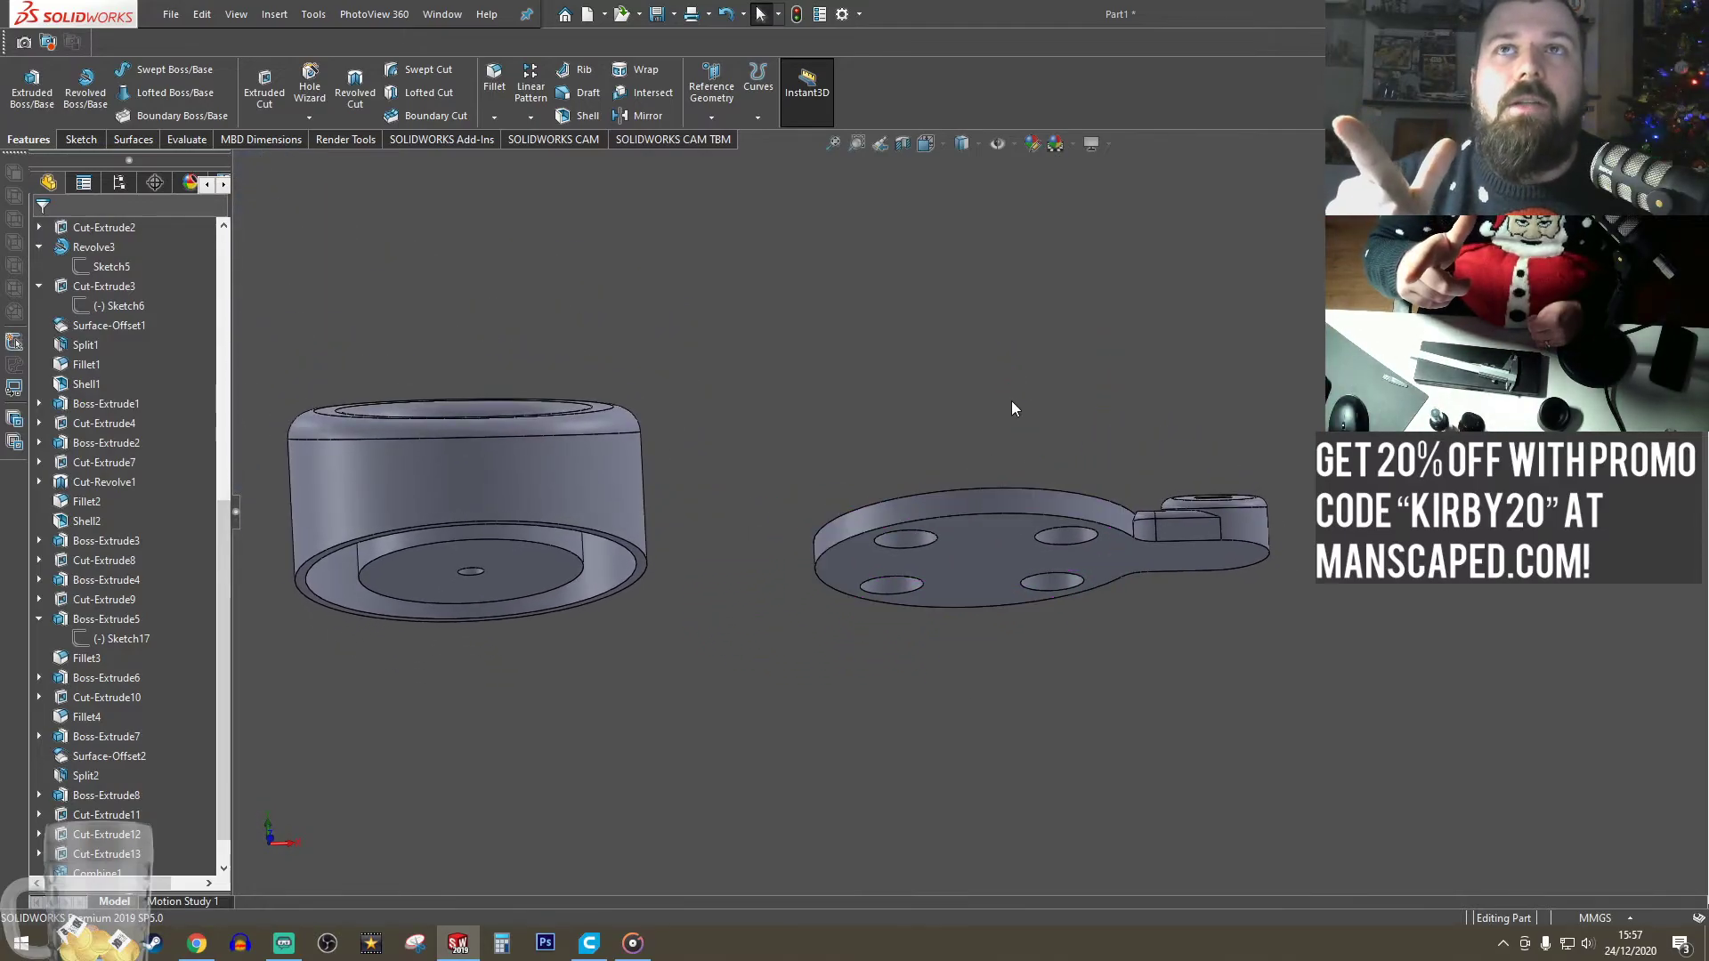
{"action": "scroll", "coordinate": [1067, 548], "scroll_direction": "up", "scroll_amount": 5}
{"action": "middle_click_drag", "start_coordinate": [1029, 484], "coordinate": [1011, 636]}
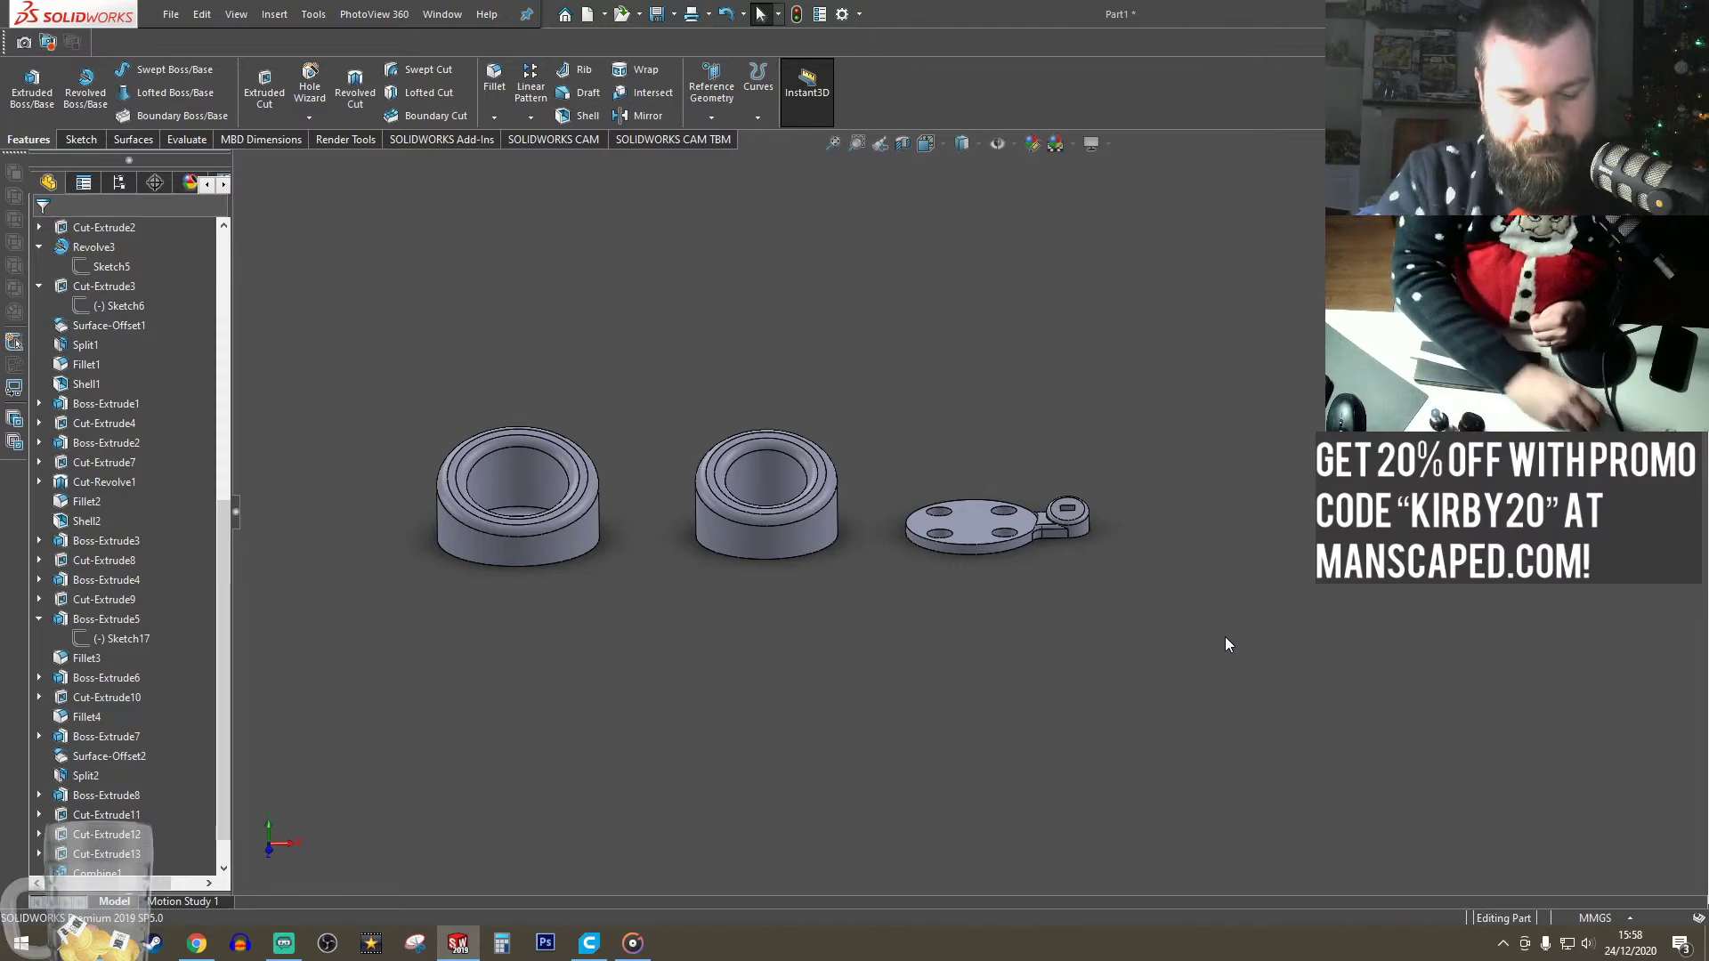
{"action": "scroll", "coordinate": [1097, 537], "scroll_direction": "up", "scroll_amount": 3}
{"action": "scroll", "coordinate": [997, 548], "scroll_direction": "down", "scroll_amount": 6}
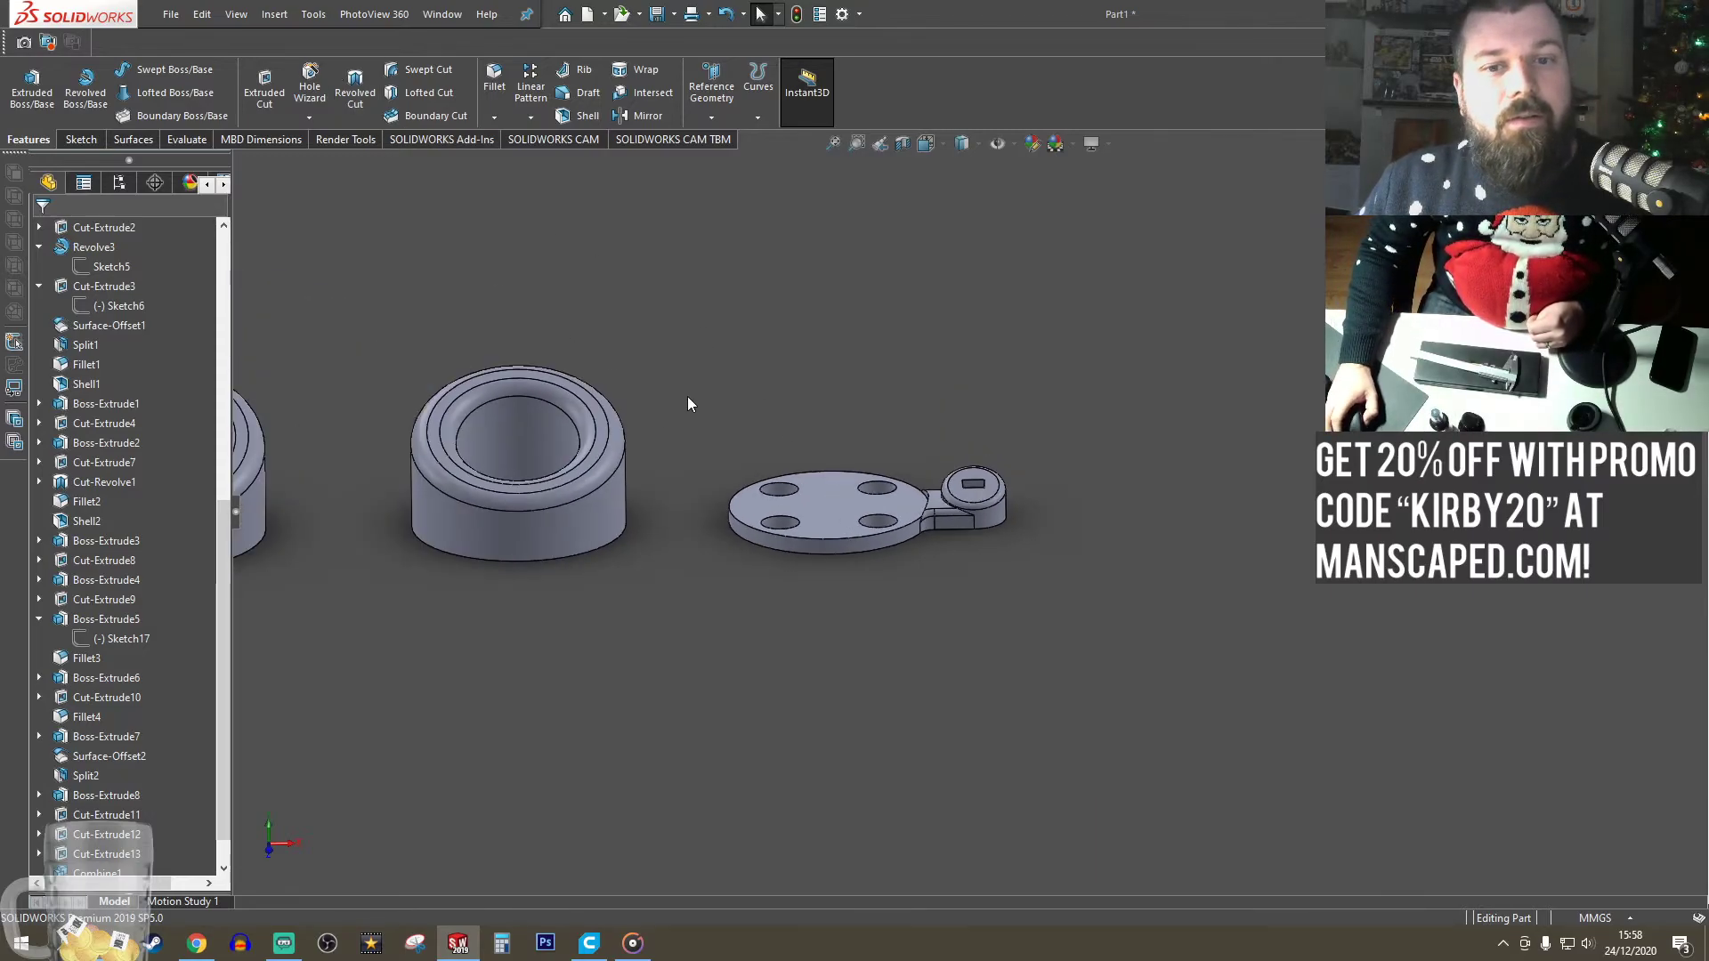
- Make one copy of the plate body, translated about -85 mm along Z
{"action": "middle_click_drag", "start_coordinate": [689, 403], "coordinate": [853, 378]}
{"action": "left_click", "coordinate": [274, 14]}
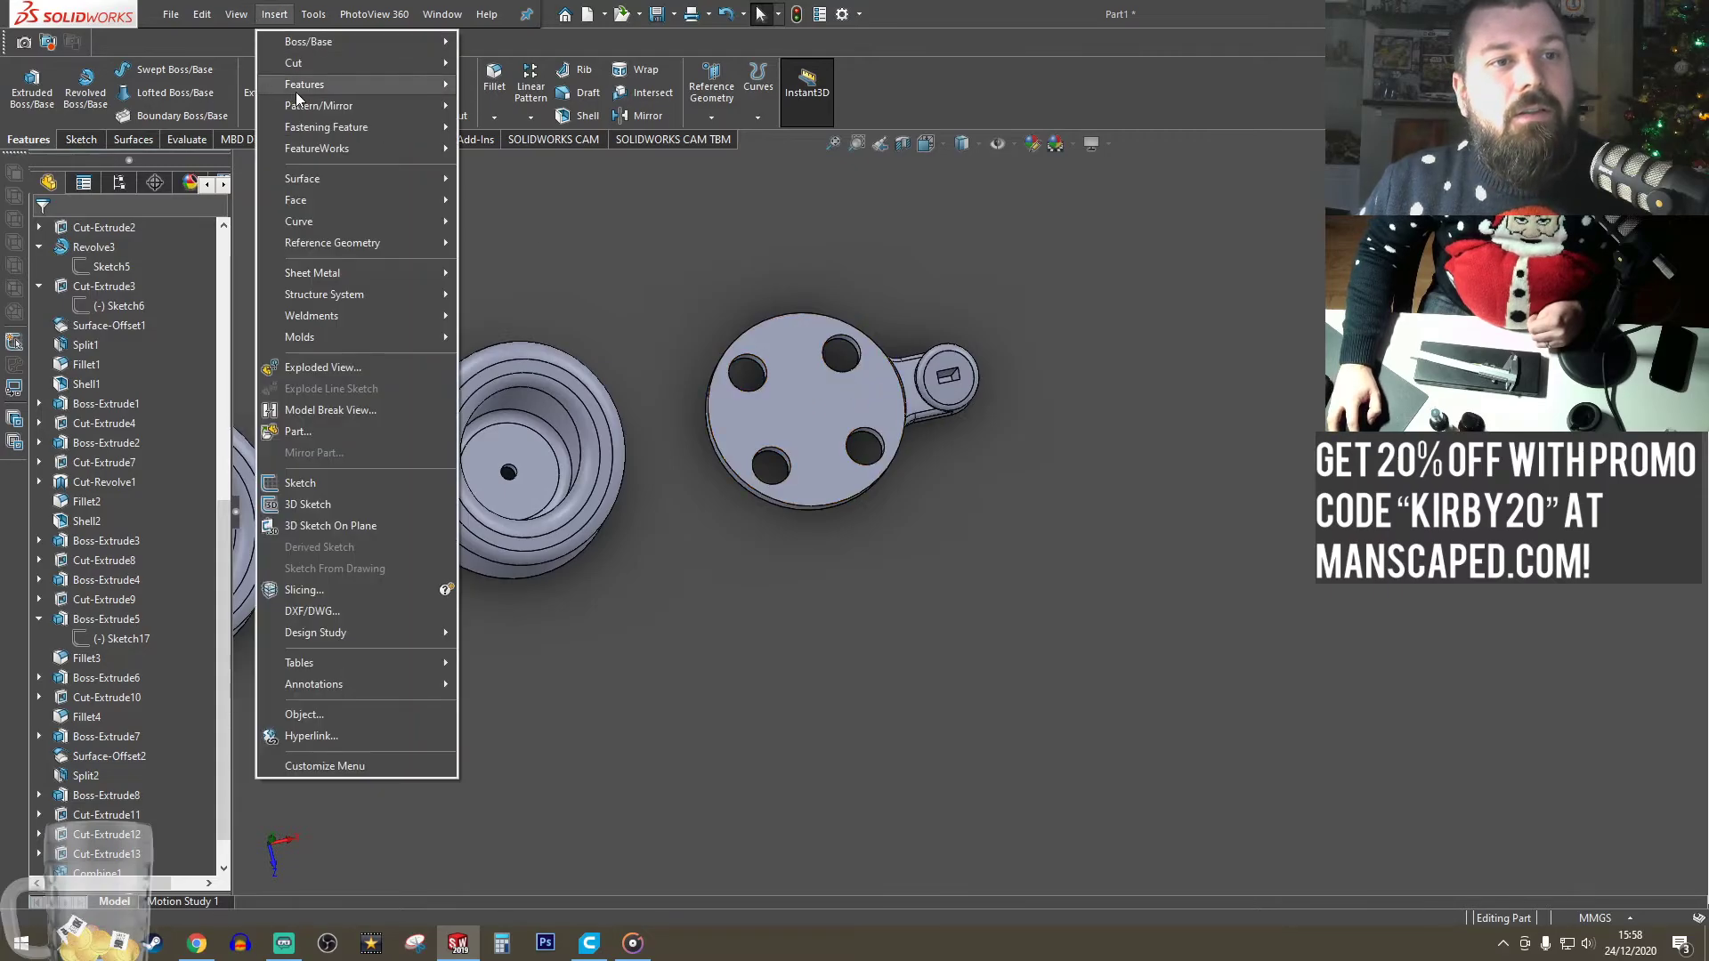
{"action": "mouse_move", "coordinate": [299, 85]}
{"action": "left_click", "coordinate": [542, 561]}
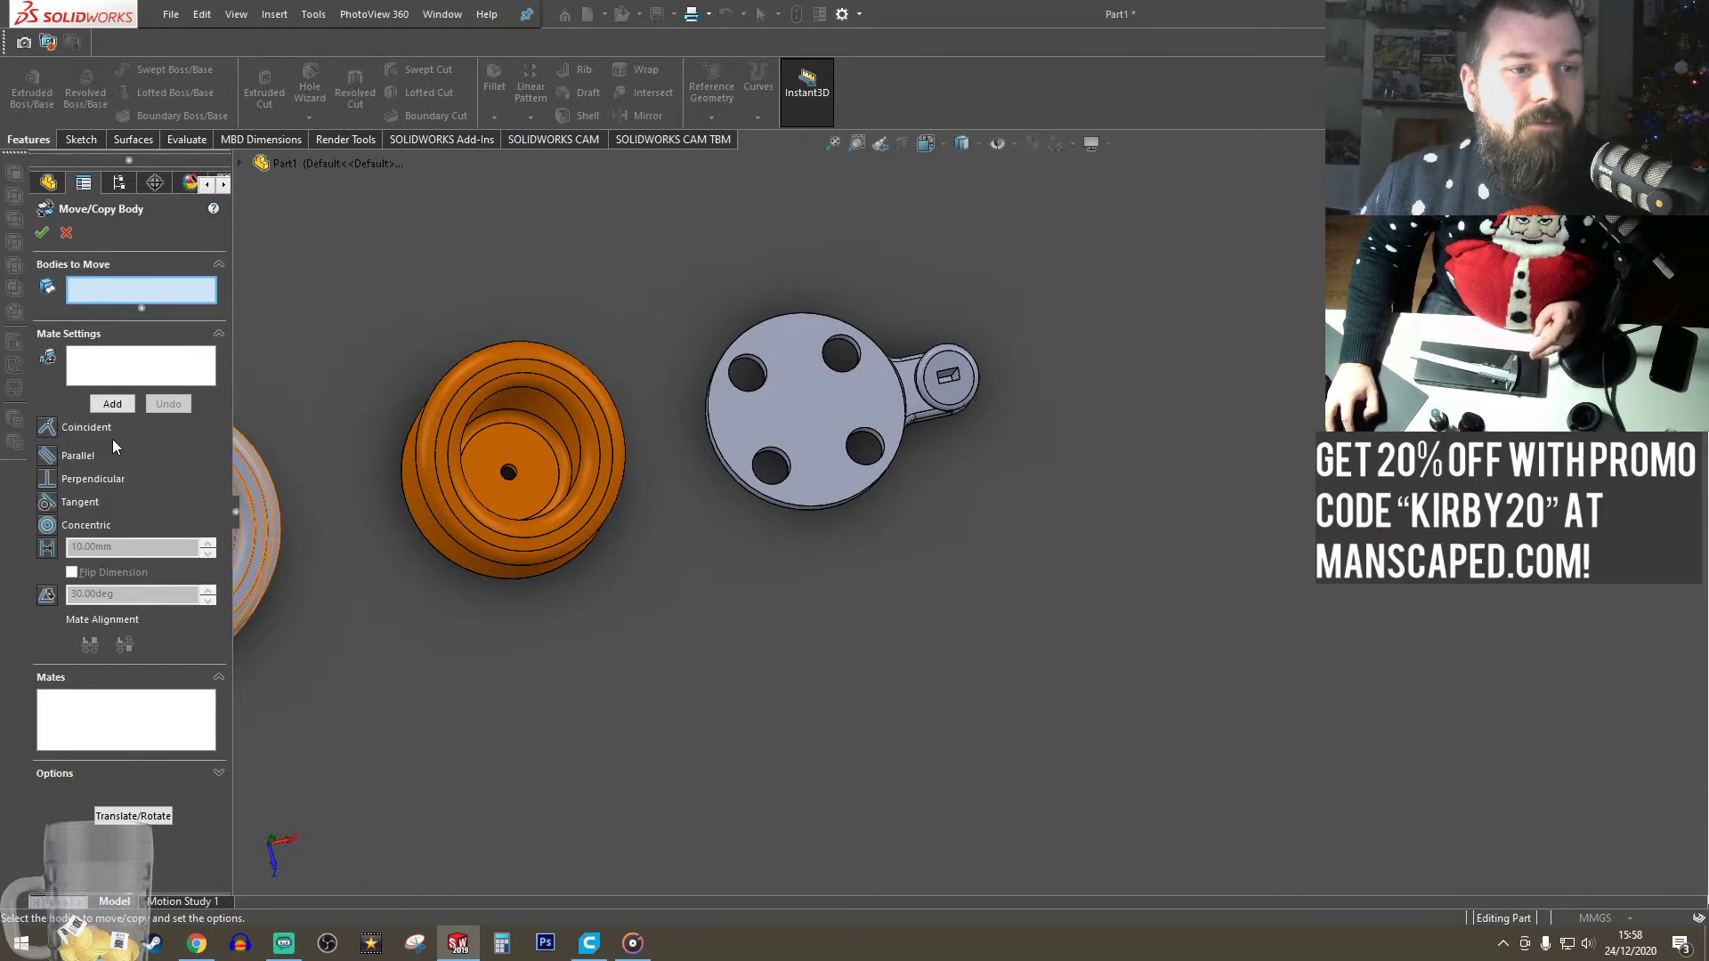
{"action": "left_click", "coordinate": [134, 816]}
{"action": "left_click", "coordinate": [781, 420]}
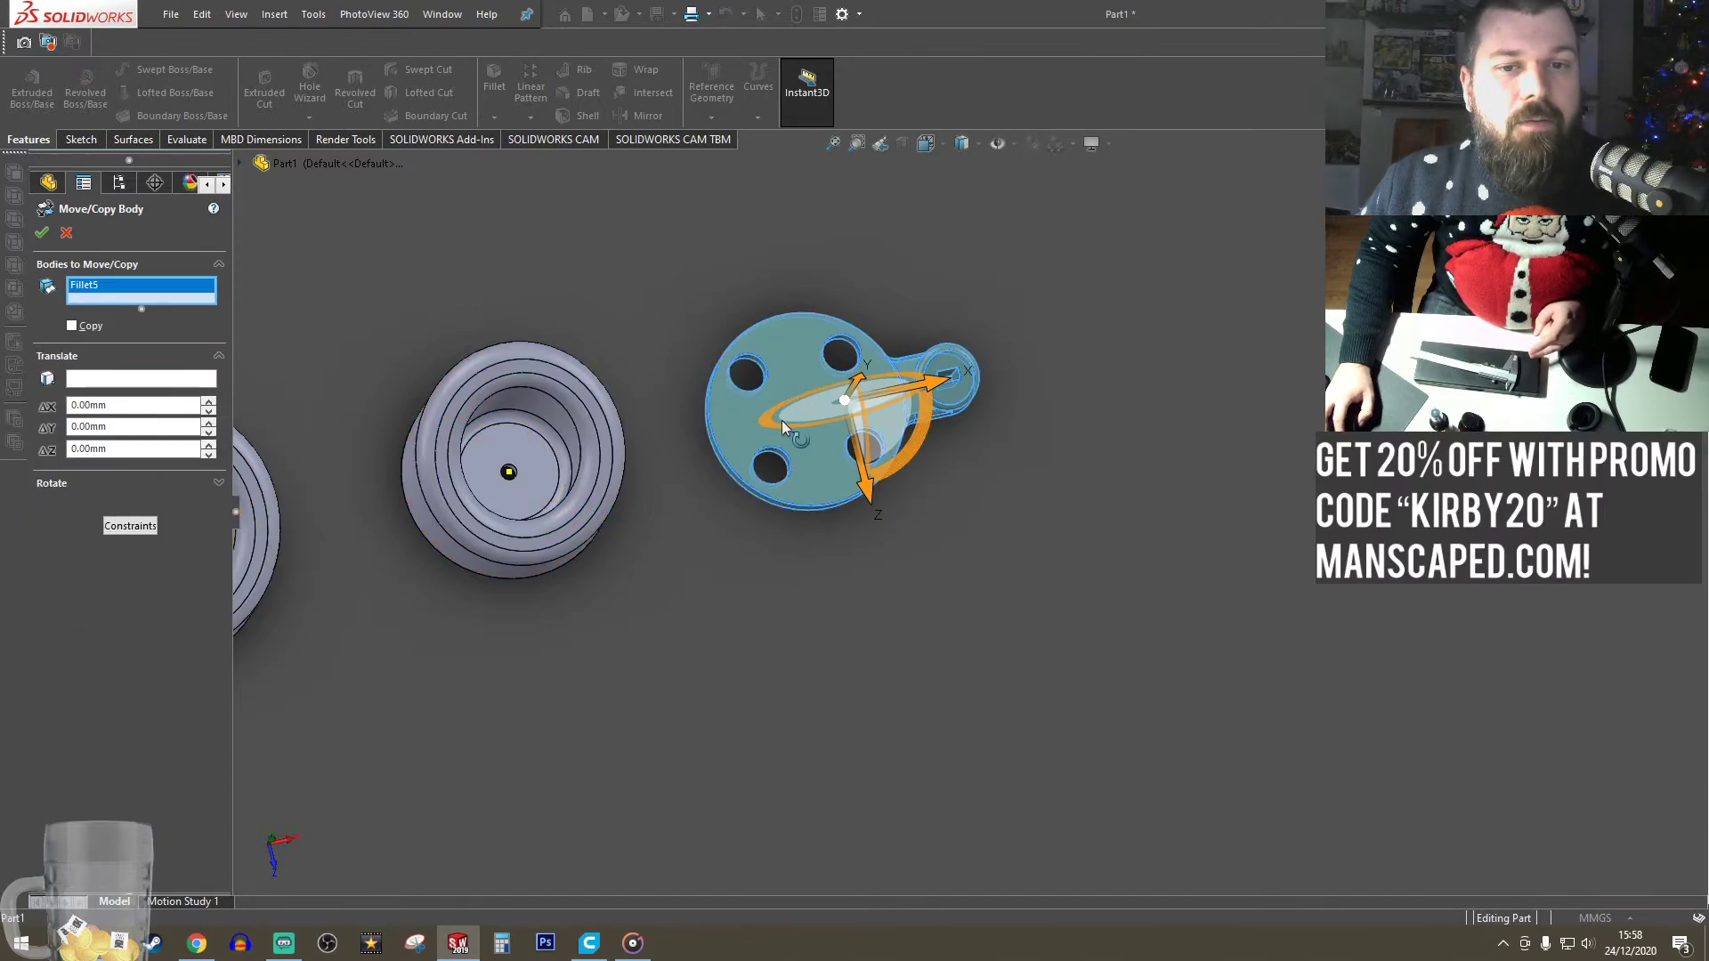
{"action": "left_click_drag", "start_coordinate": [868, 498], "coordinate": [762, 235]}
{"action": "scroll", "coordinate": [842, 452], "scroll_direction": "up", "scroll_amount": 4}
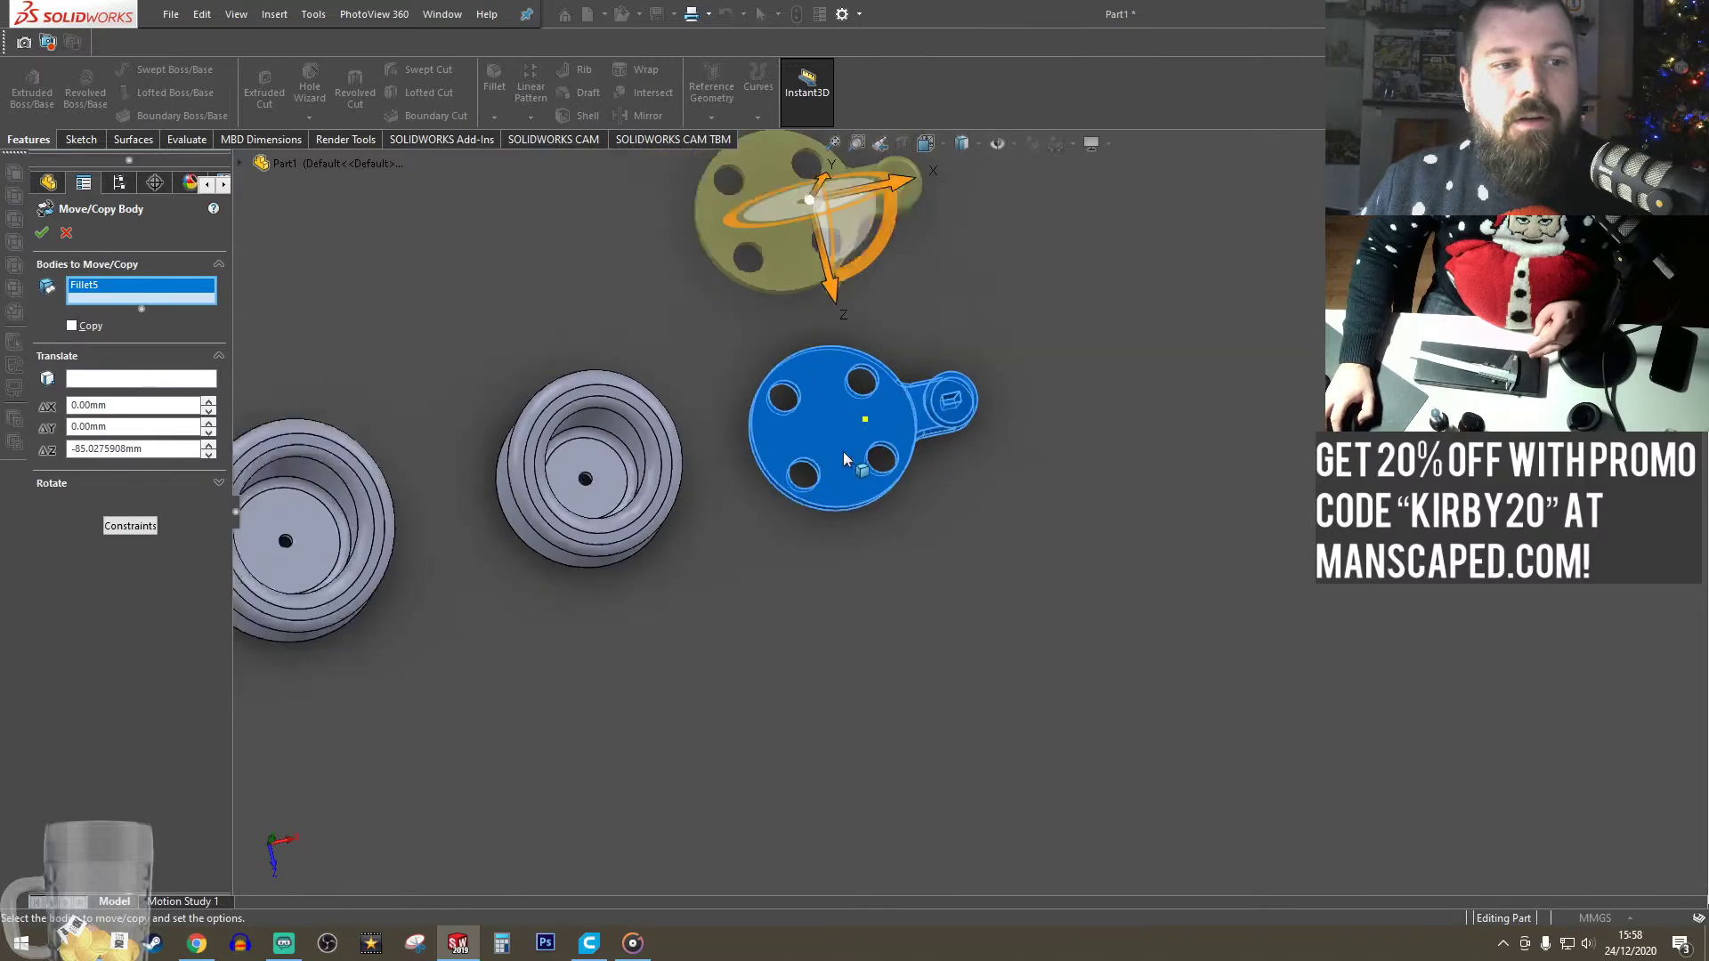
{"action": "left_click", "coordinate": [72, 326]}
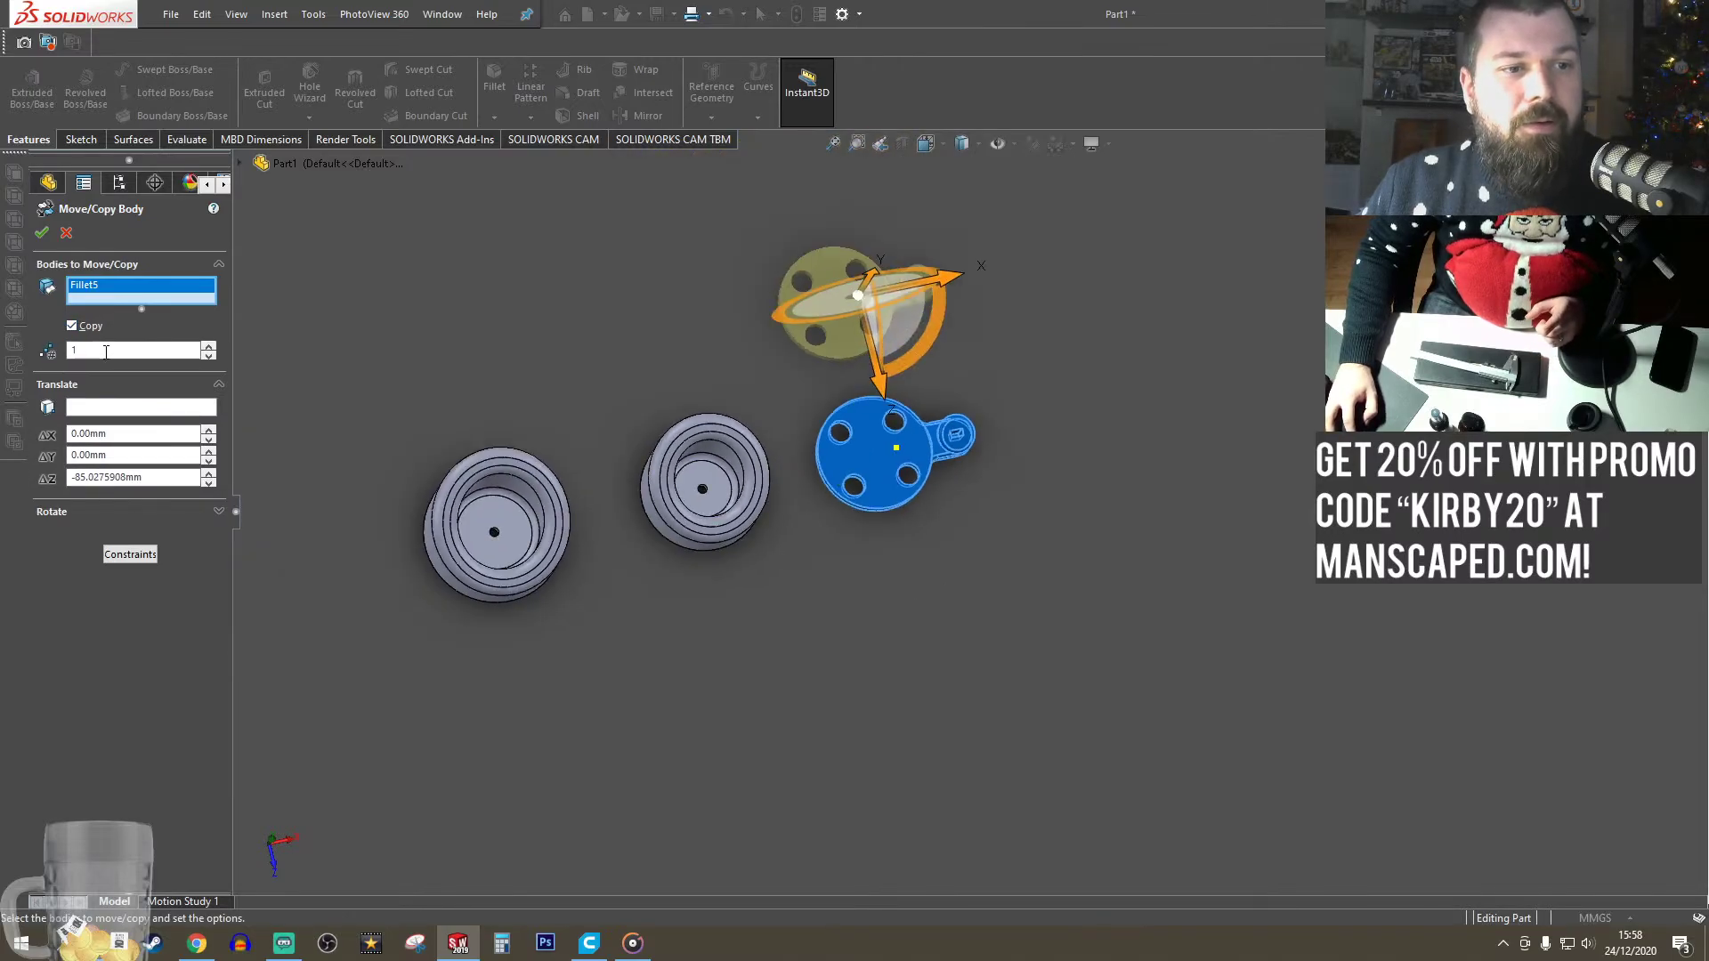
{"action": "left_click", "coordinate": [40, 235]}
- Start a sketch on the top face of the copied plate
{"action": "middle_click_drag", "start_coordinate": [1175, 625], "coordinate": [1011, 408]}
{"action": "scroll", "coordinate": [926, 365], "scroll_direction": "up", "scroll_amount": 3}
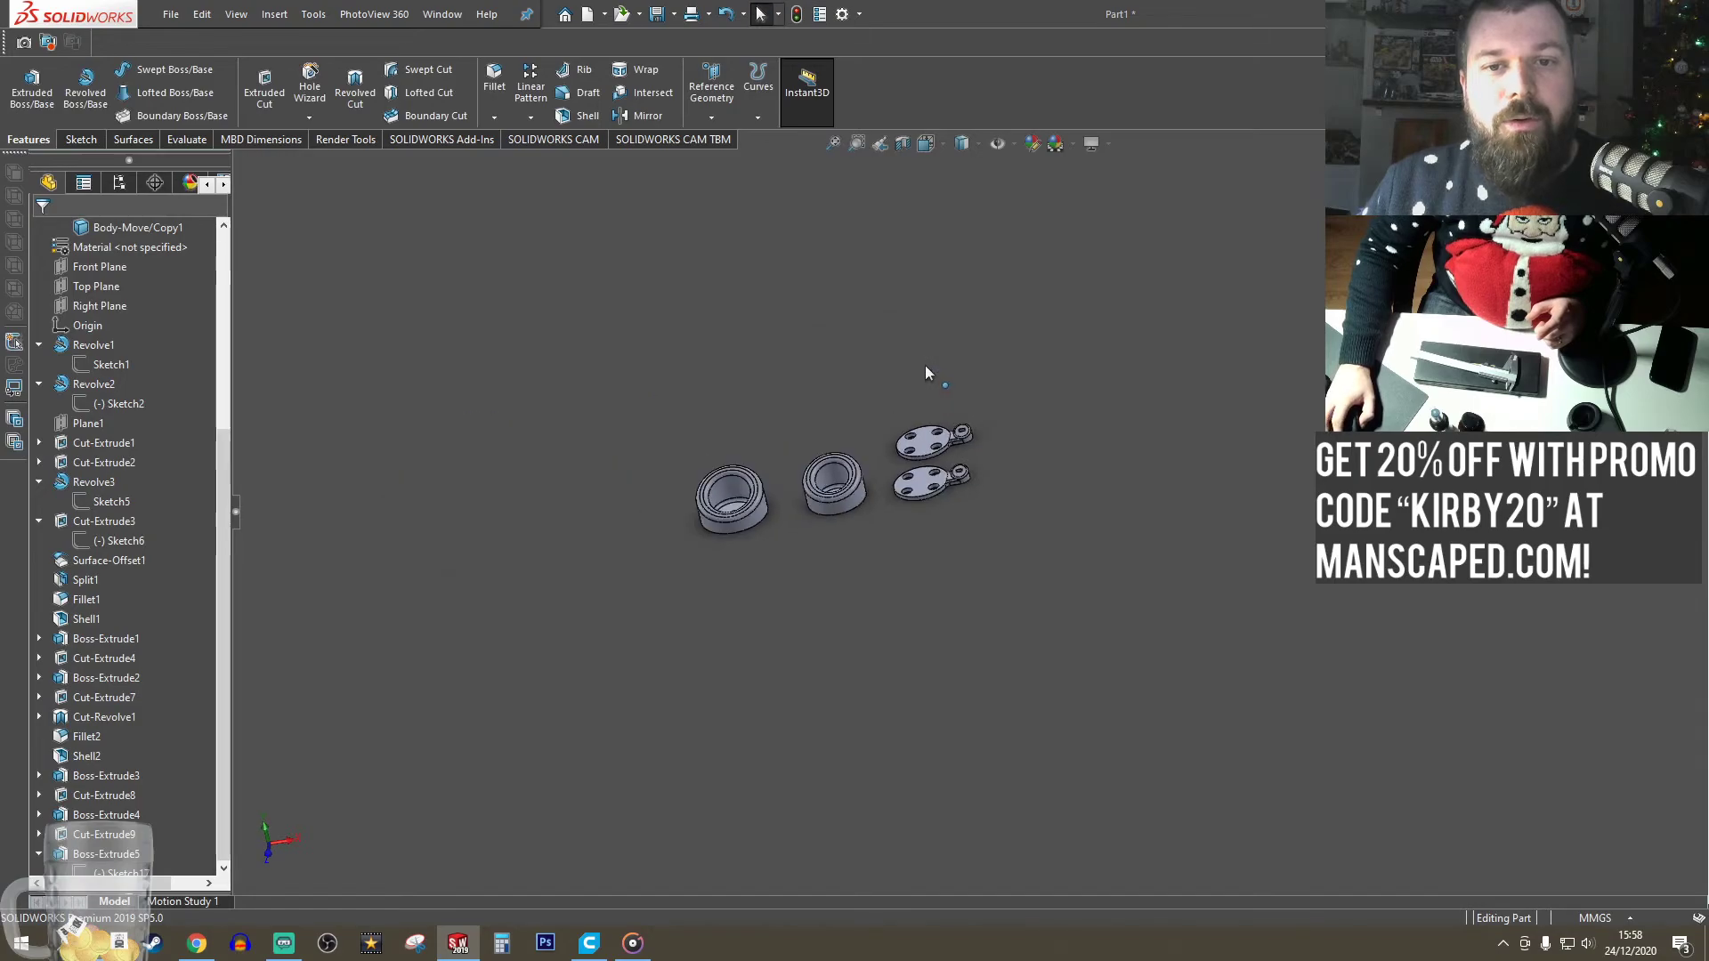
{"action": "scroll", "coordinate": [980, 534], "scroll_direction": "down", "scroll_amount": 3}
{"action": "scroll", "coordinate": [1033, 685], "scroll_direction": "up", "scroll_amount": 5}
{"action": "left_click", "coordinate": [836, 581]}
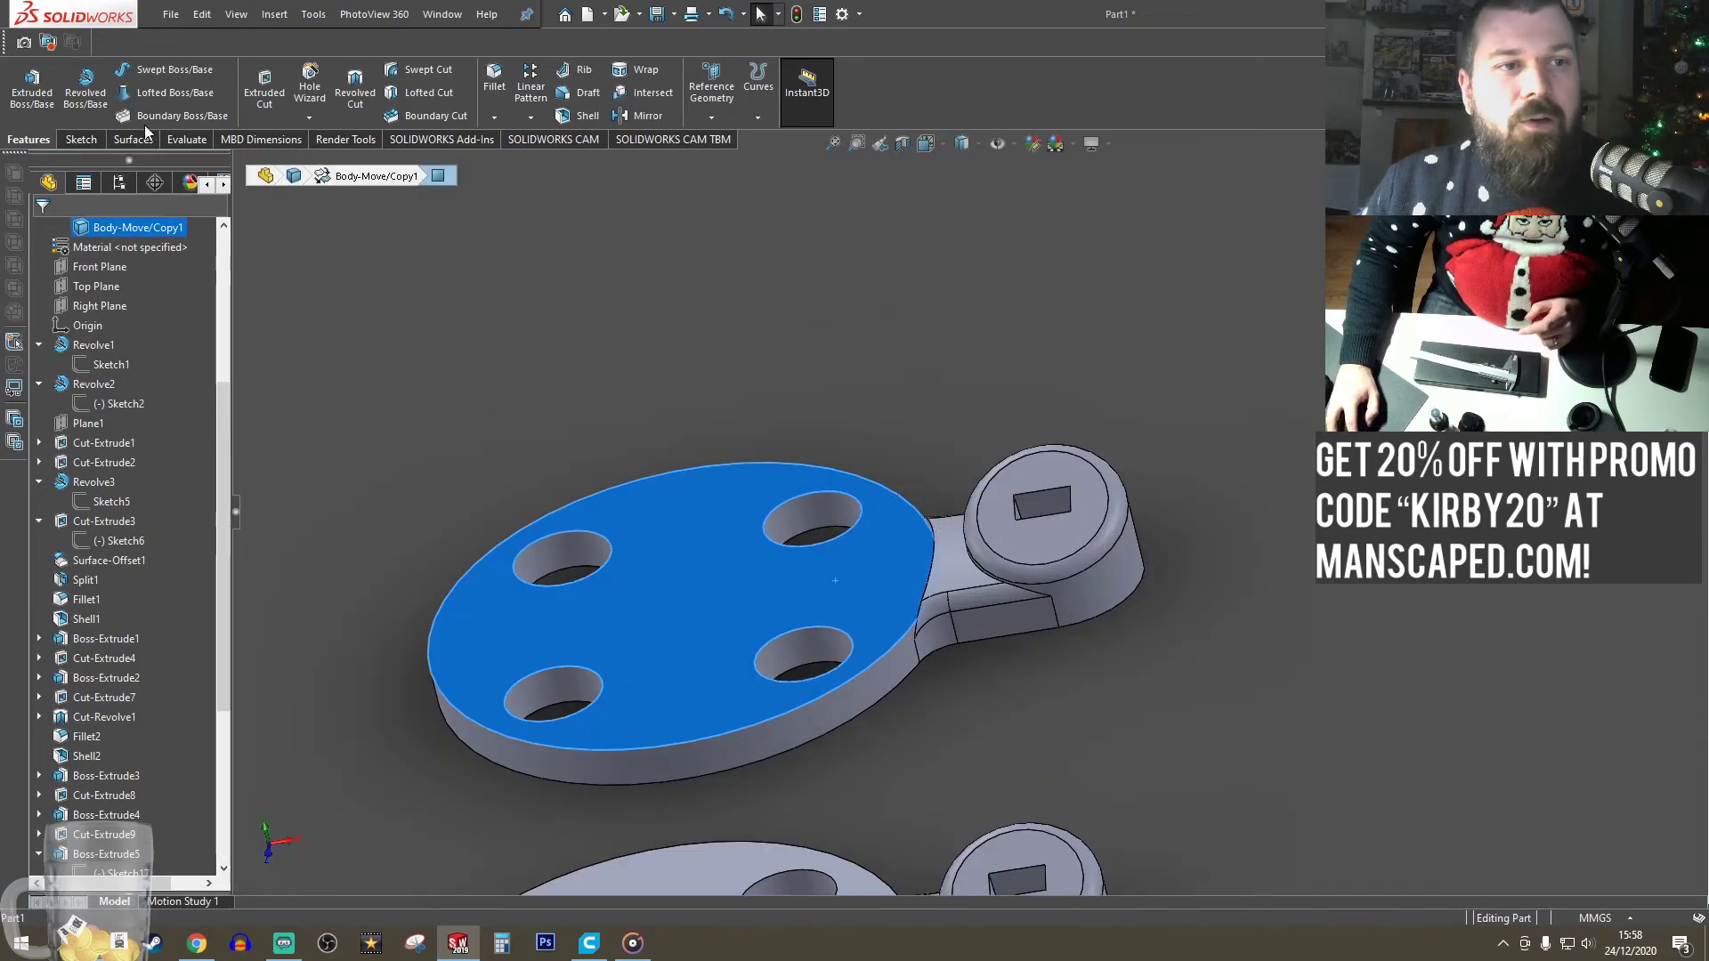
{"action": "left_click", "coordinate": [82, 141]}
{"action": "left_click", "coordinate": [25, 82]}
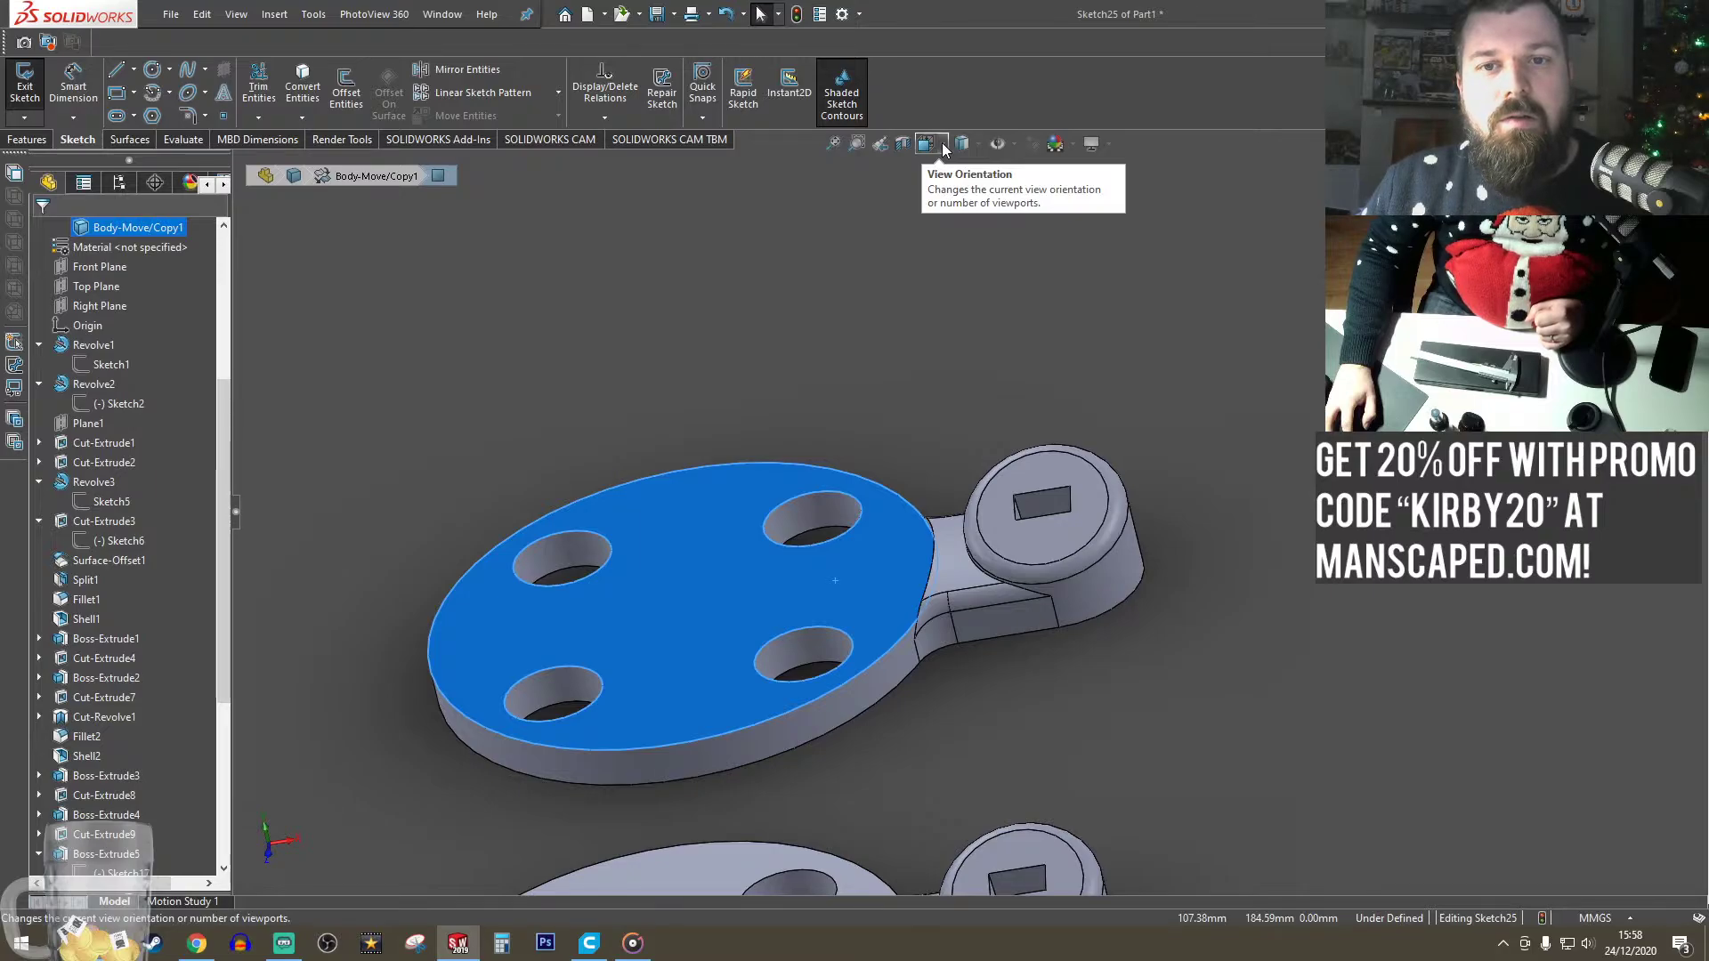
- Examine the copied plate, its arm and its boss in the Top view
{"action": "left_click", "coordinate": [943, 143]}
{"action": "left_click", "coordinate": [954, 193]}
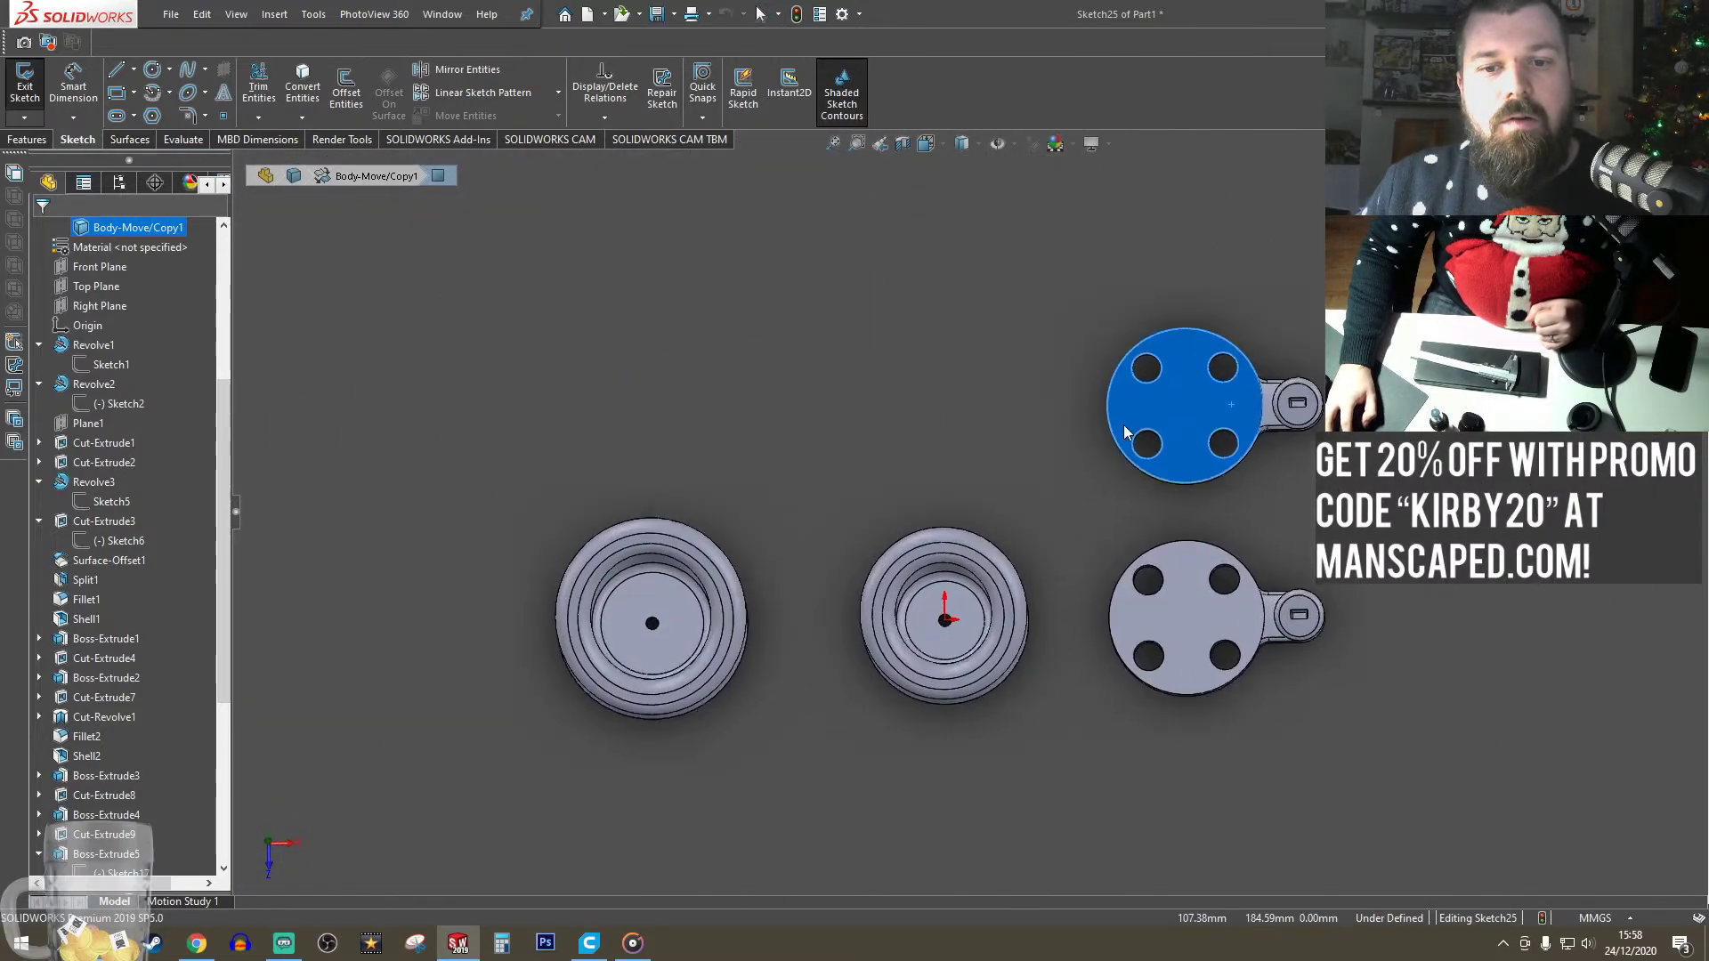
{"action": "scroll", "coordinate": [1124, 432], "scroll_direction": "down", "scroll_amount": 3}
{"action": "scroll", "coordinate": [957, 435], "scroll_direction": "down", "scroll_amount": 2}
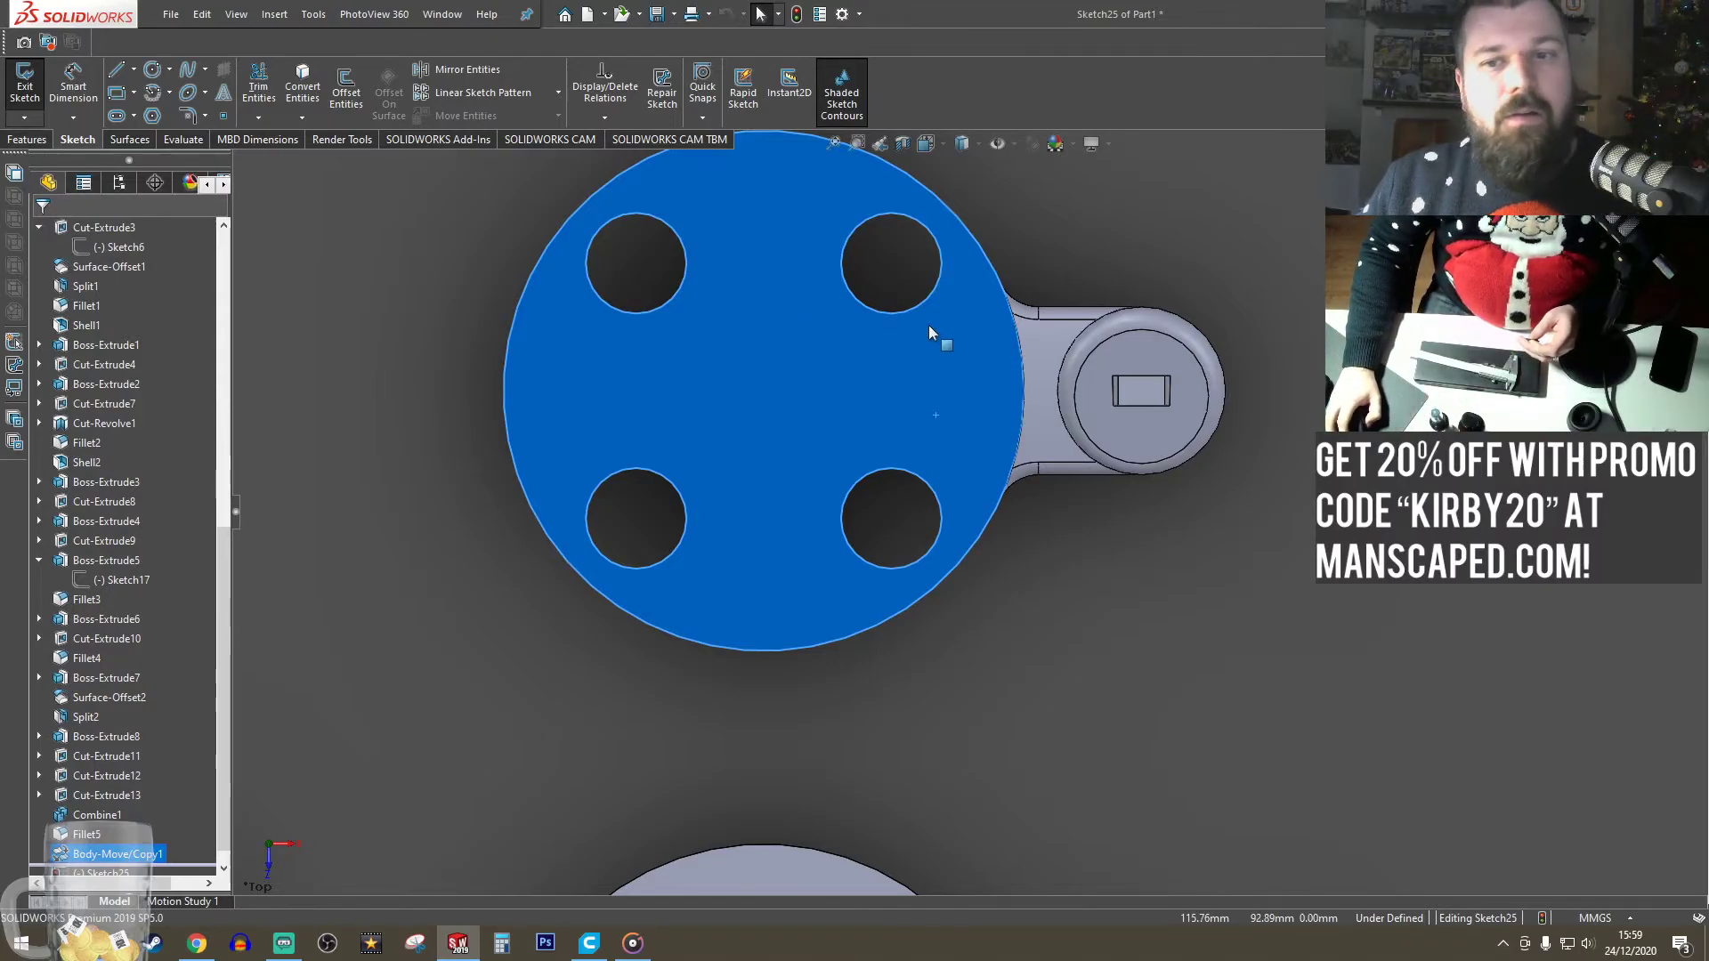
{"action": "scroll", "coordinate": [1065, 342], "scroll_direction": "down", "scroll_amount": 2}
{"action": "middle_click_drag", "start_coordinate": [1162, 417], "coordinate": [1059, 237]}
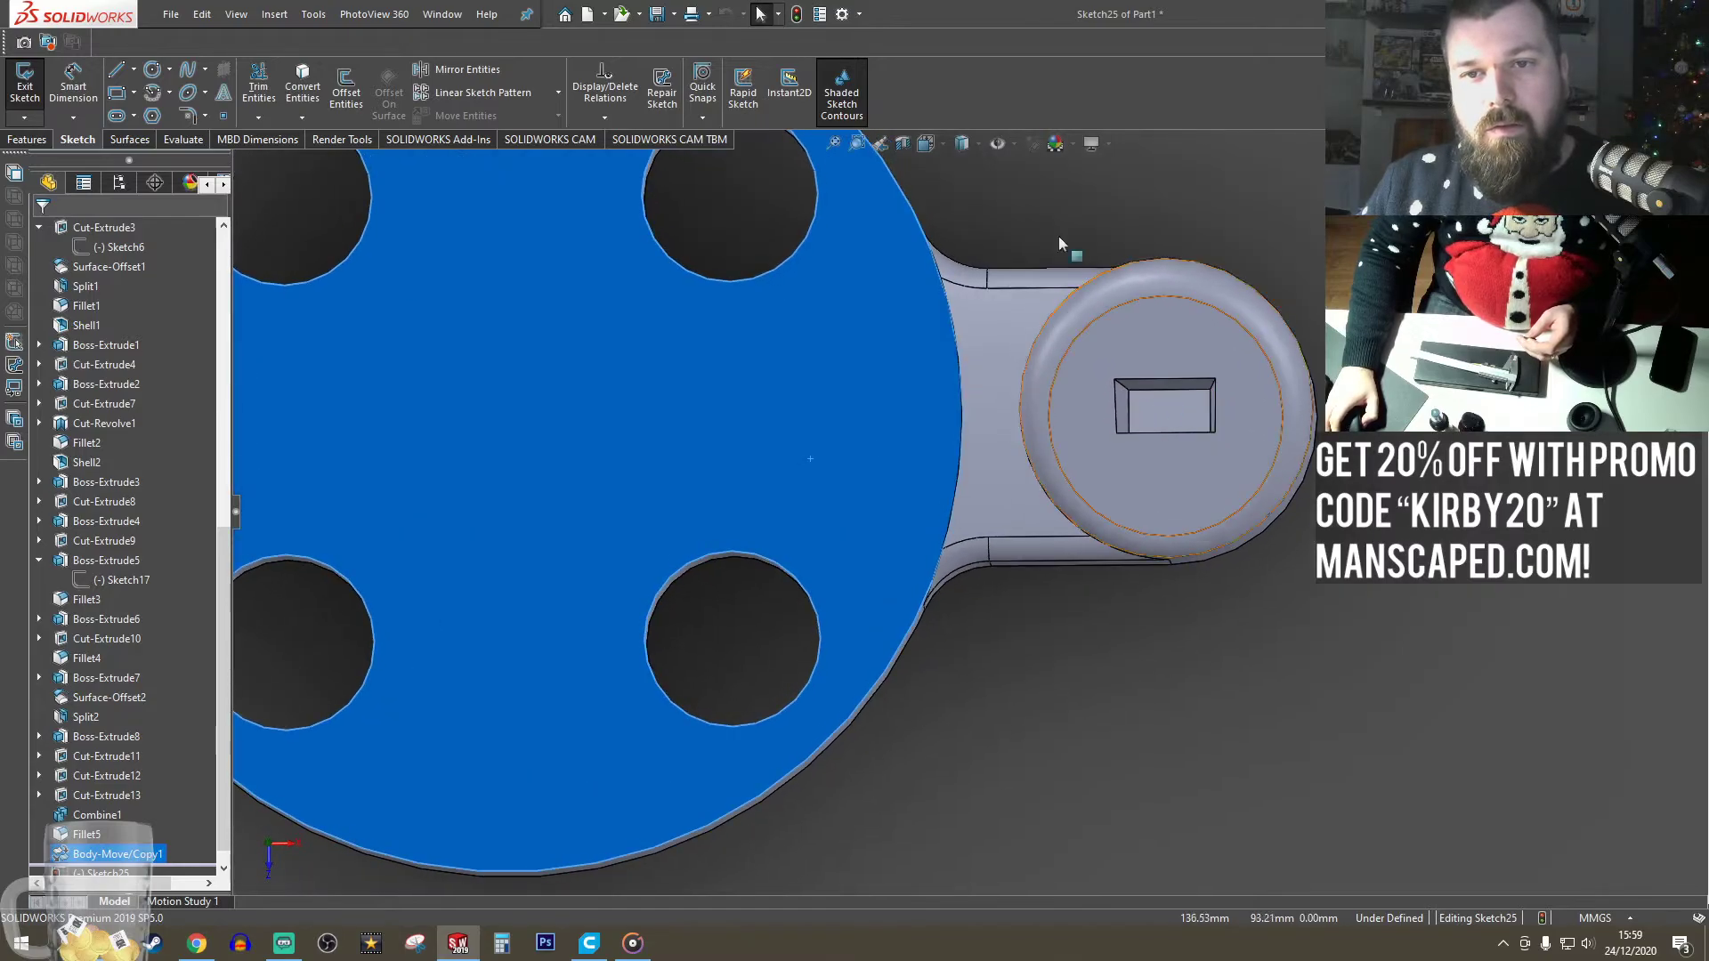
{"action": "left_click", "coordinate": [926, 144]}
{"action": "left_click", "coordinate": [963, 190]}
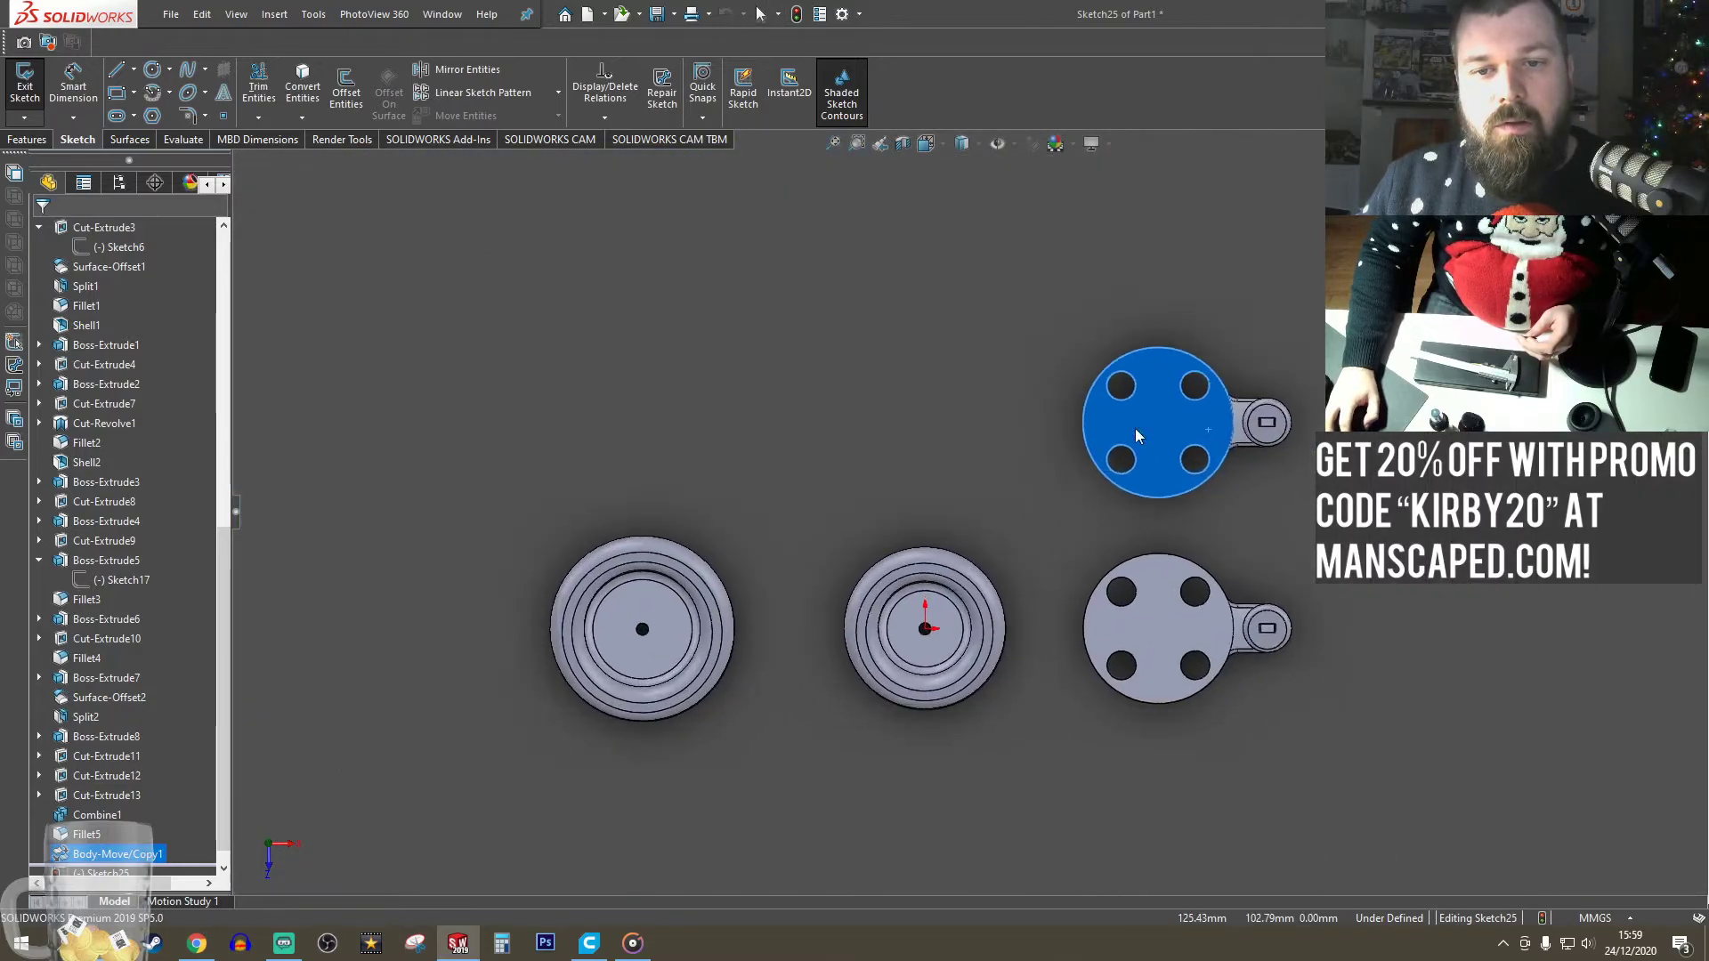
- Leave the empty plate sketch and start a new sketch on the floor of the copied boss's rectangular pocket
{"action": "scroll", "coordinate": [1295, 395], "scroll_direction": "down", "scroll_amount": 5}
{"action": "scroll", "coordinate": [714, 503], "scroll_direction": "down", "scroll_amount": 2}
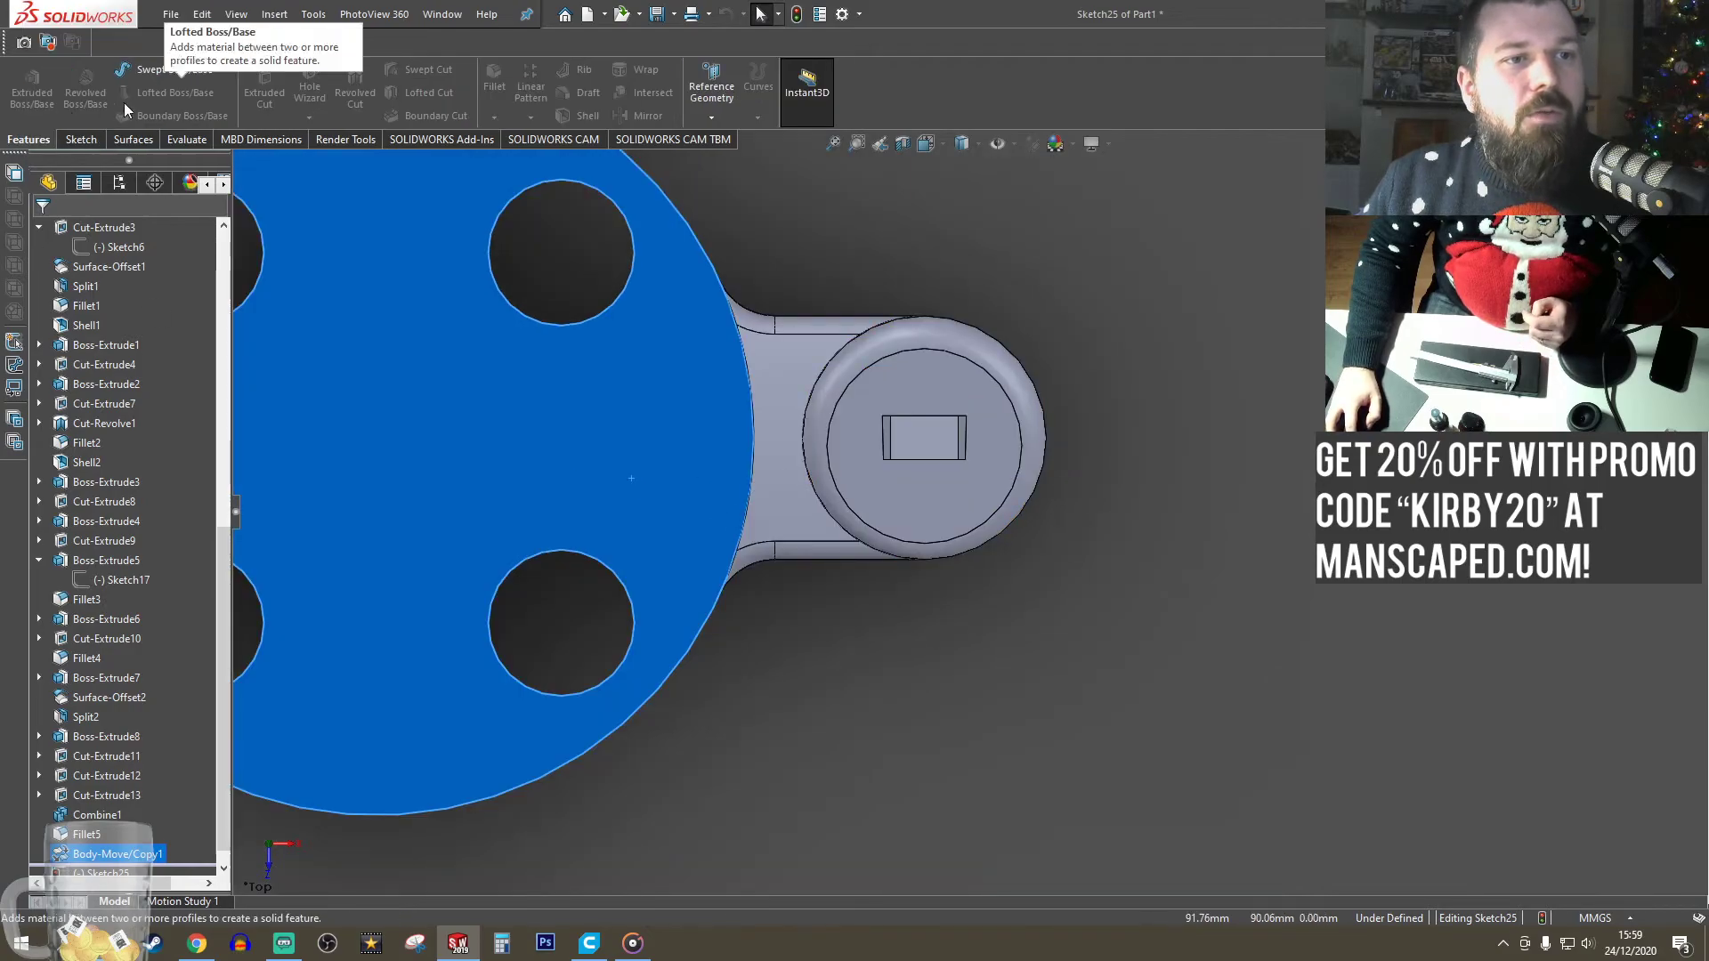
{"action": "left_click", "coordinate": [24, 82]}
{"action": "left_click", "coordinate": [114, 96]}
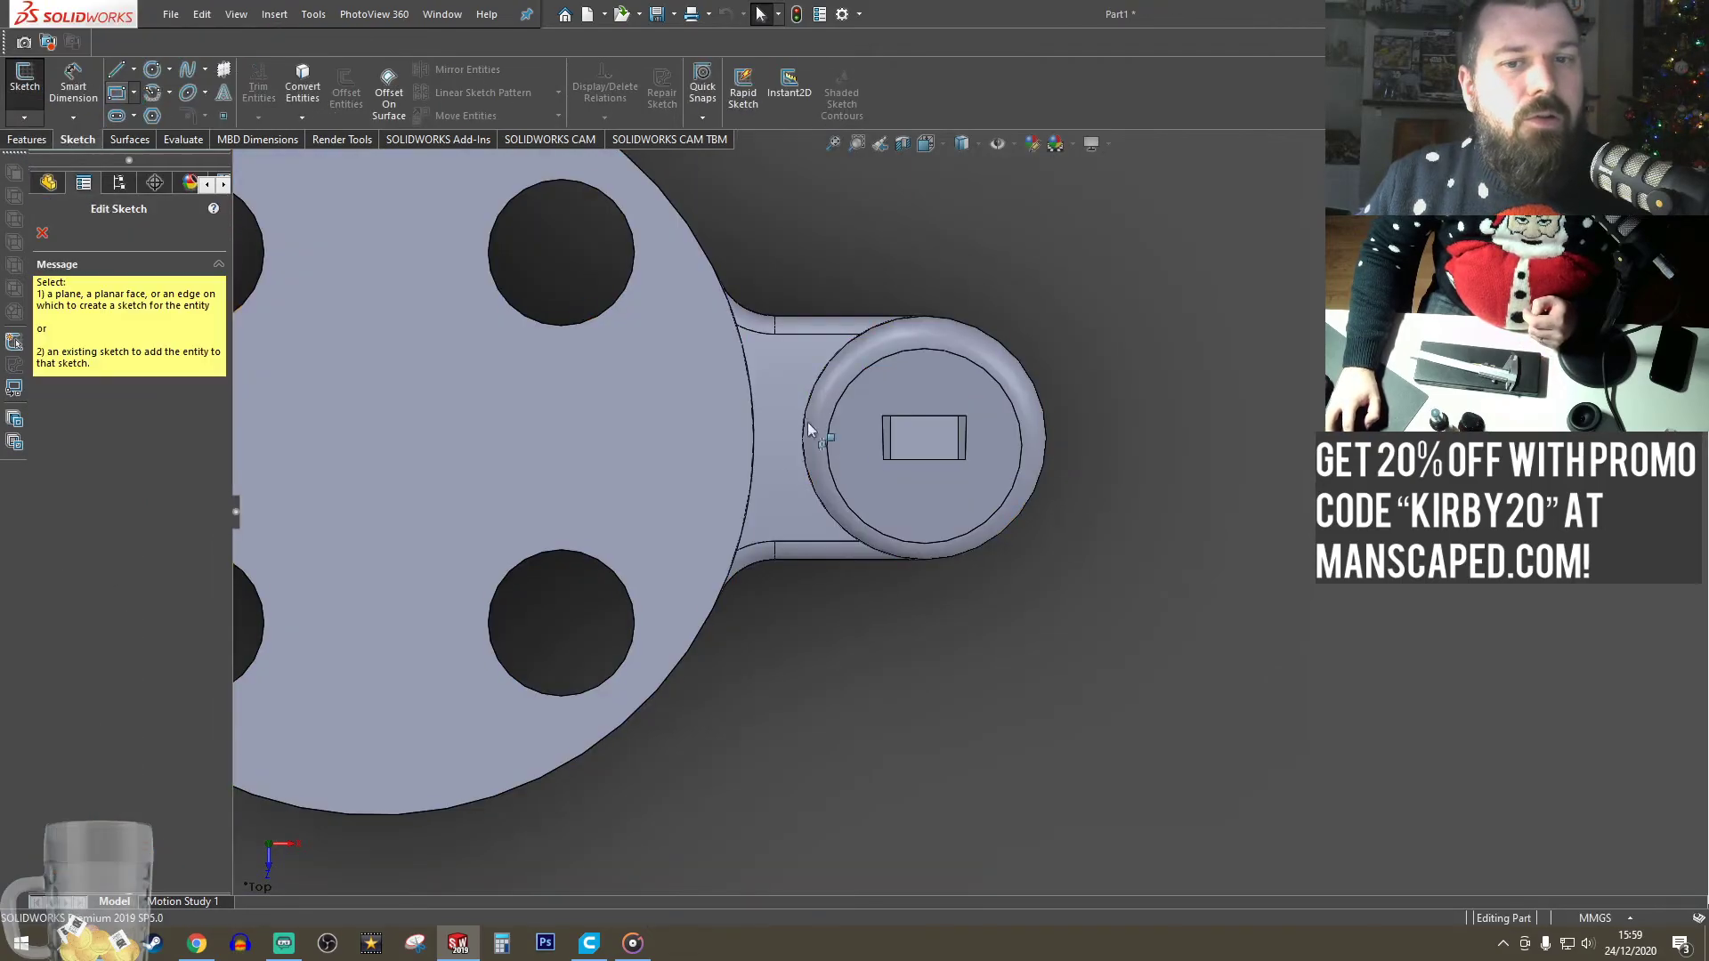
{"action": "left_click", "coordinate": [927, 447]}
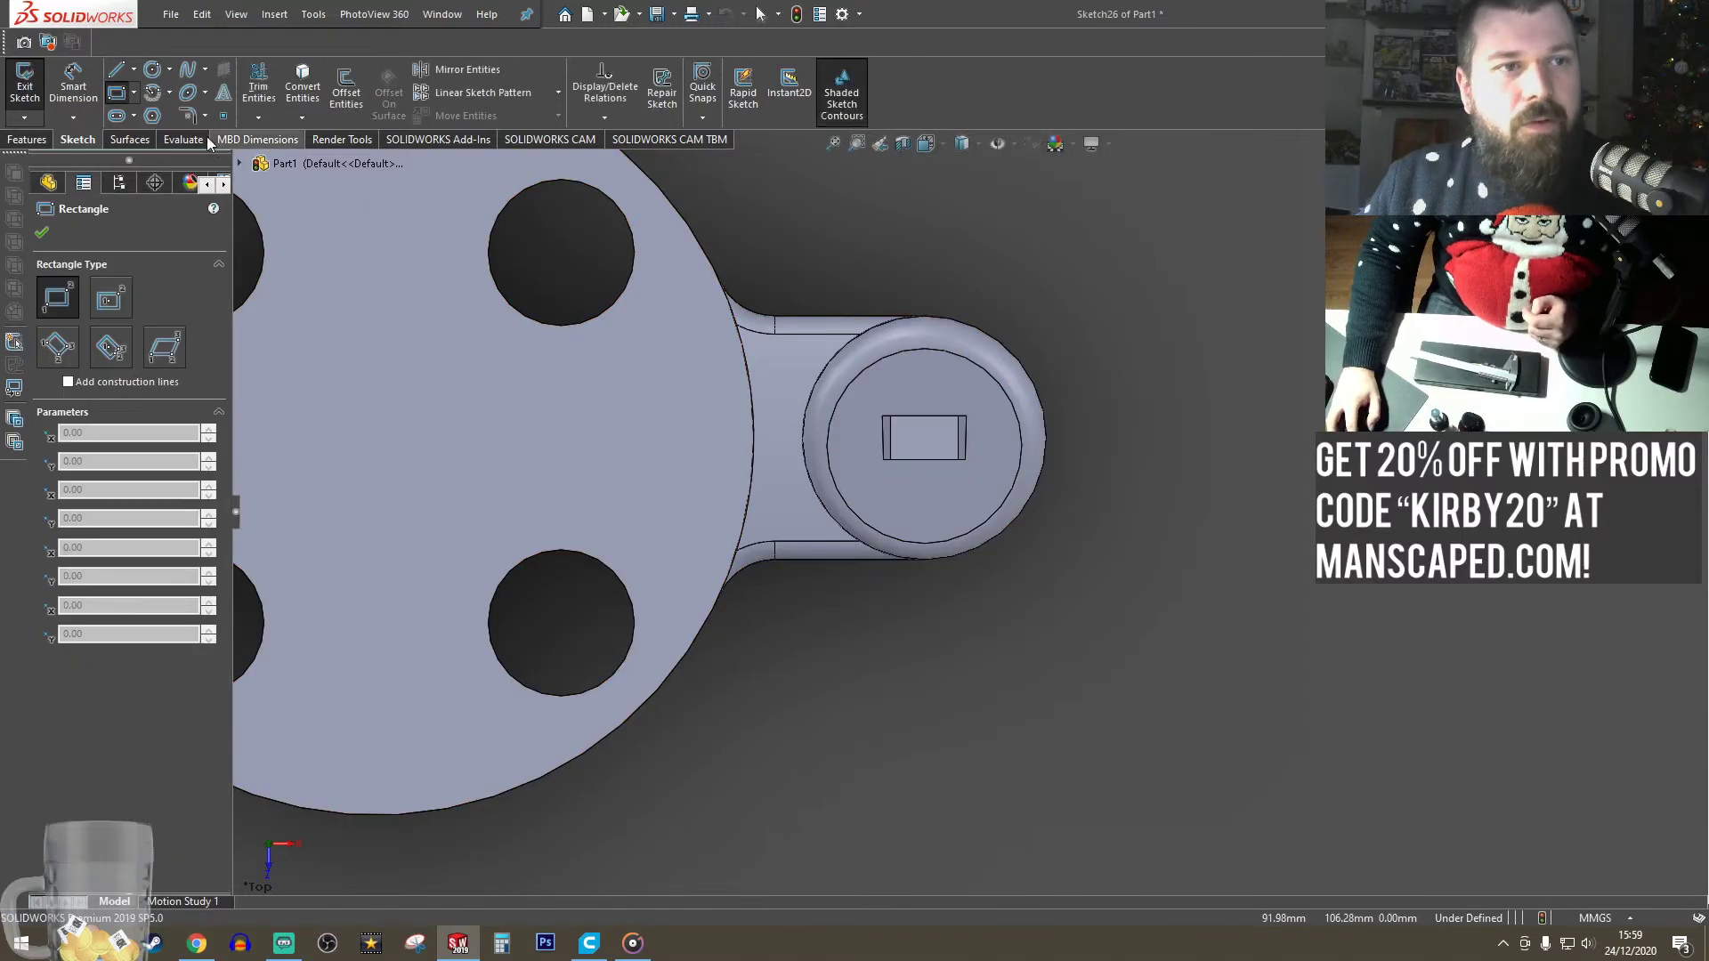
{"action": "key", "text": "Escape"}
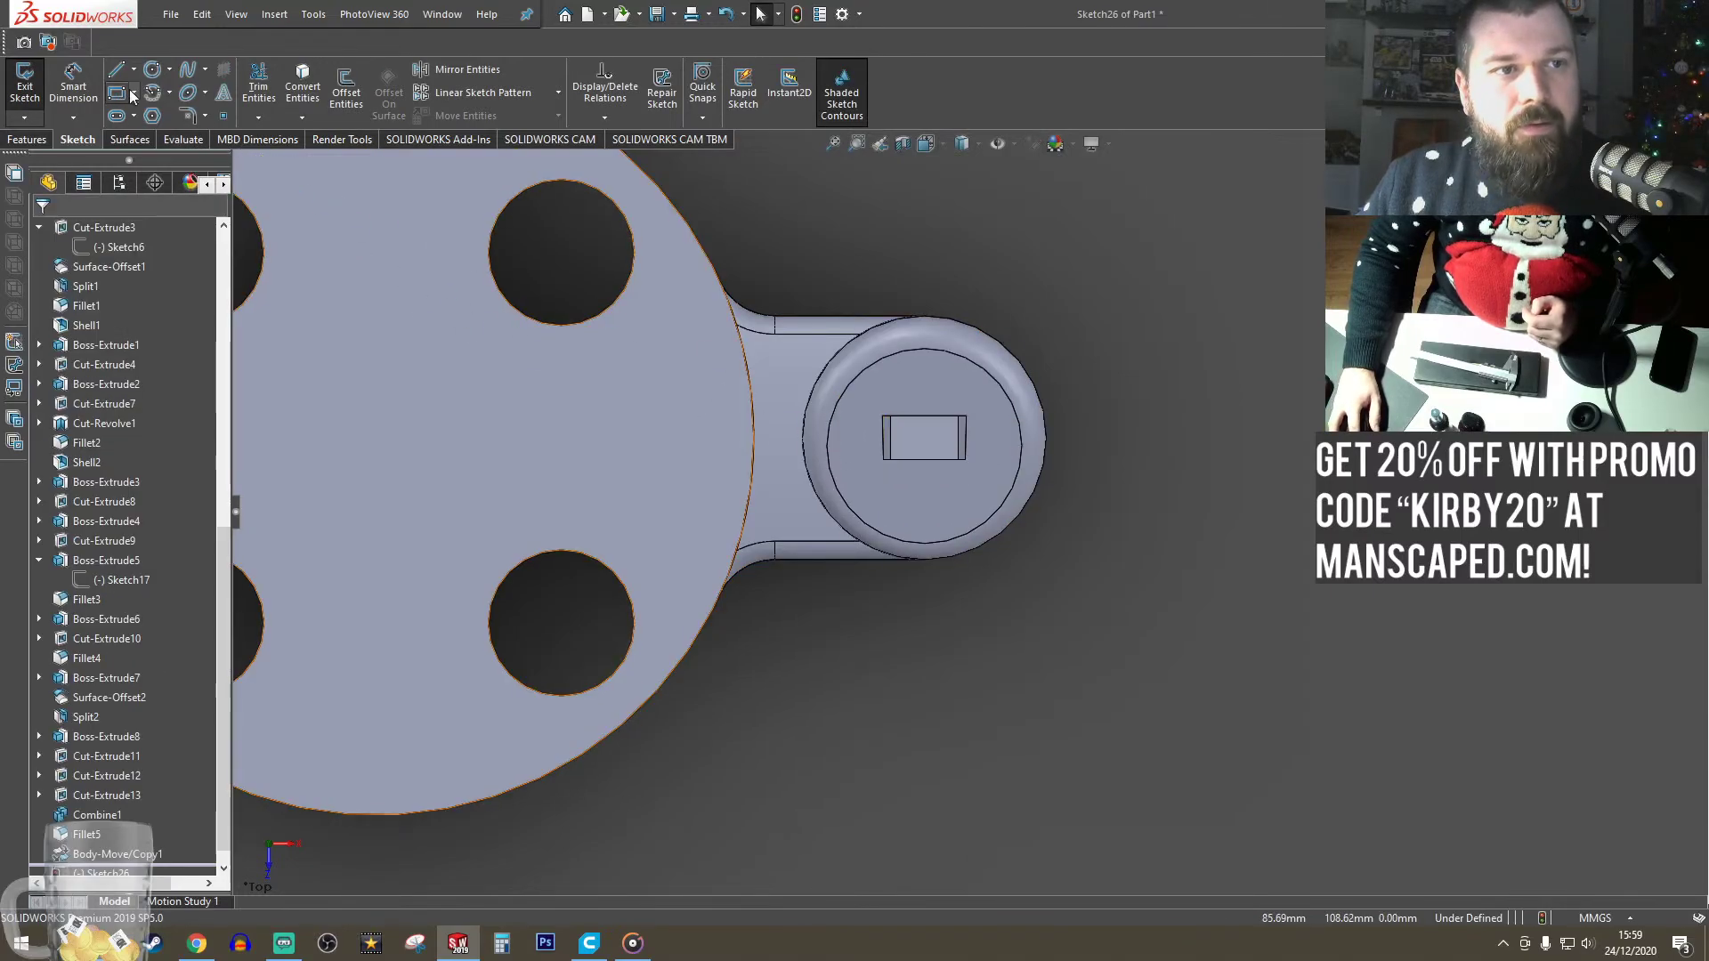
- Sketch a rectangle about 5.6 mm wide against the pocket's front edge and set its height to 2.5 mm
{"action": "left_click", "coordinate": [116, 91]}
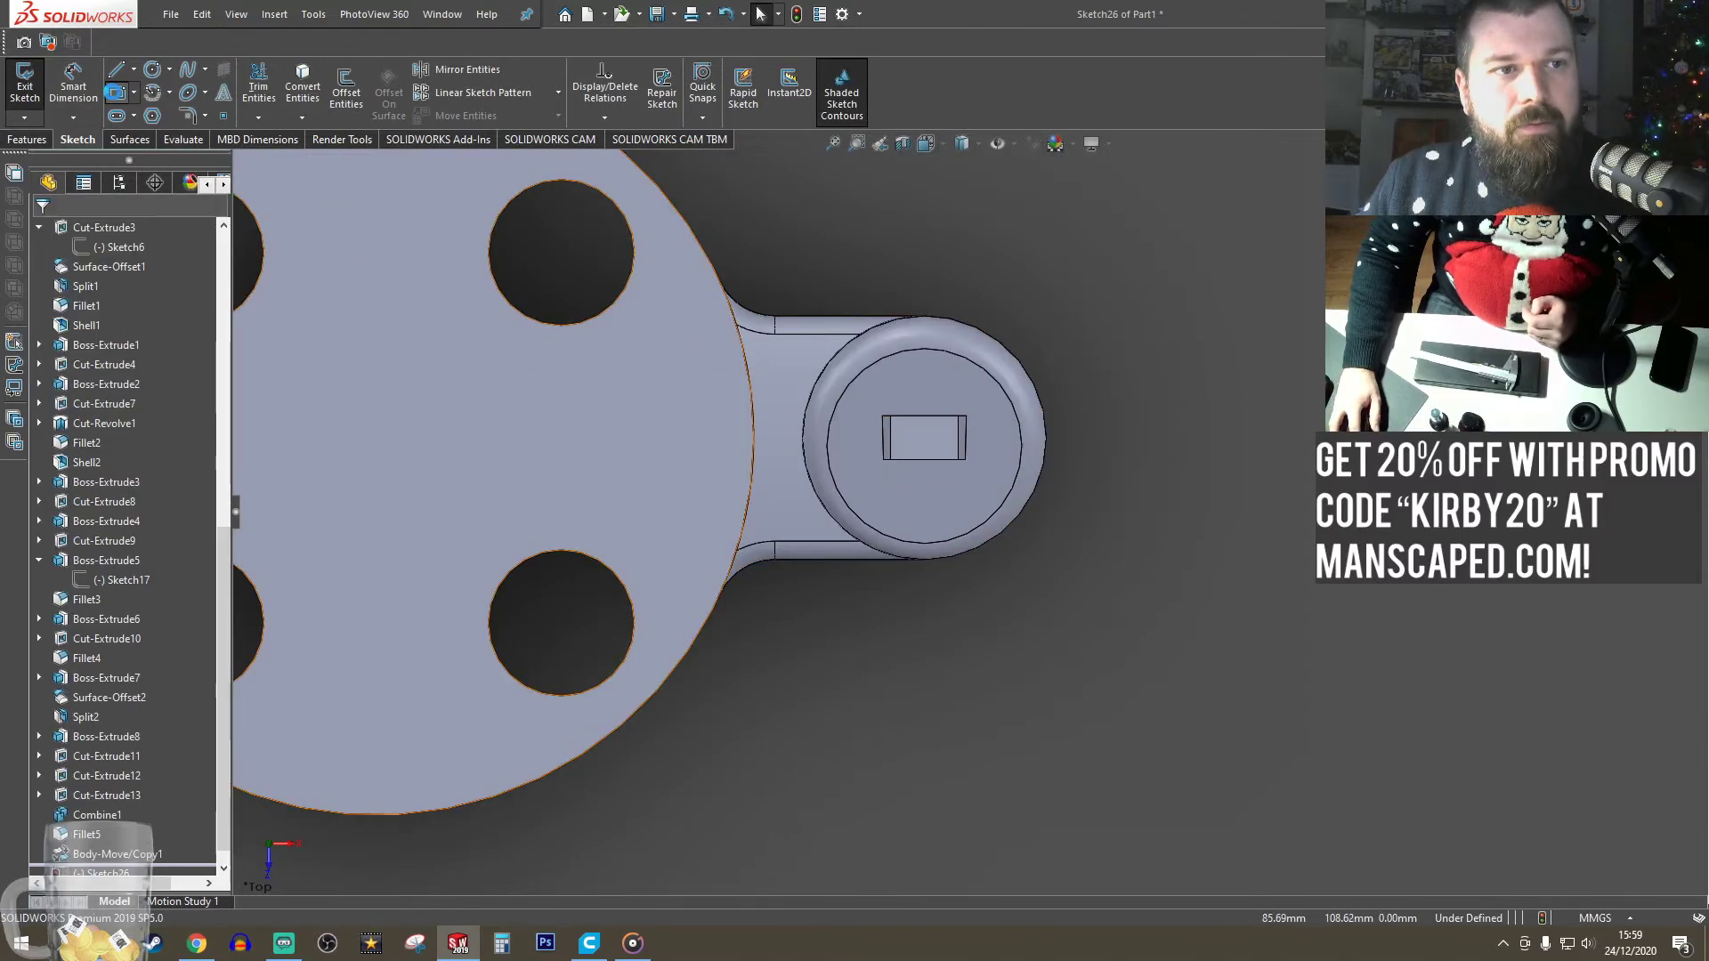
{"action": "left_click", "coordinate": [890, 460]}
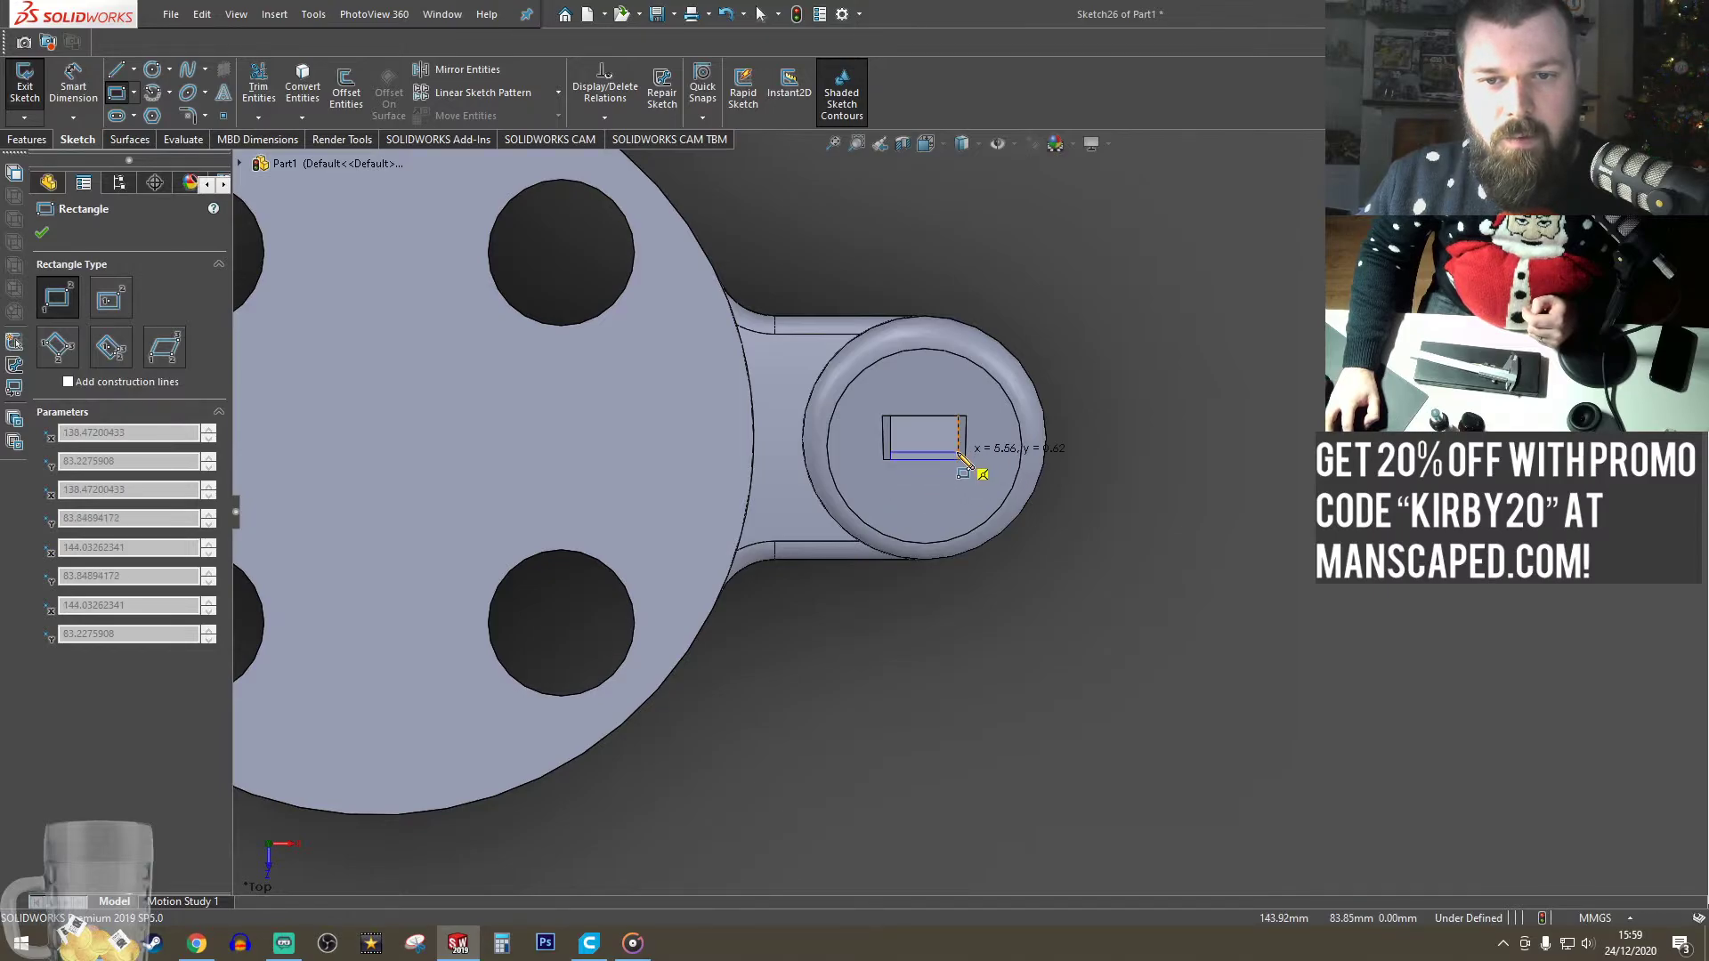
{"action": "left_click", "coordinate": [959, 492]}
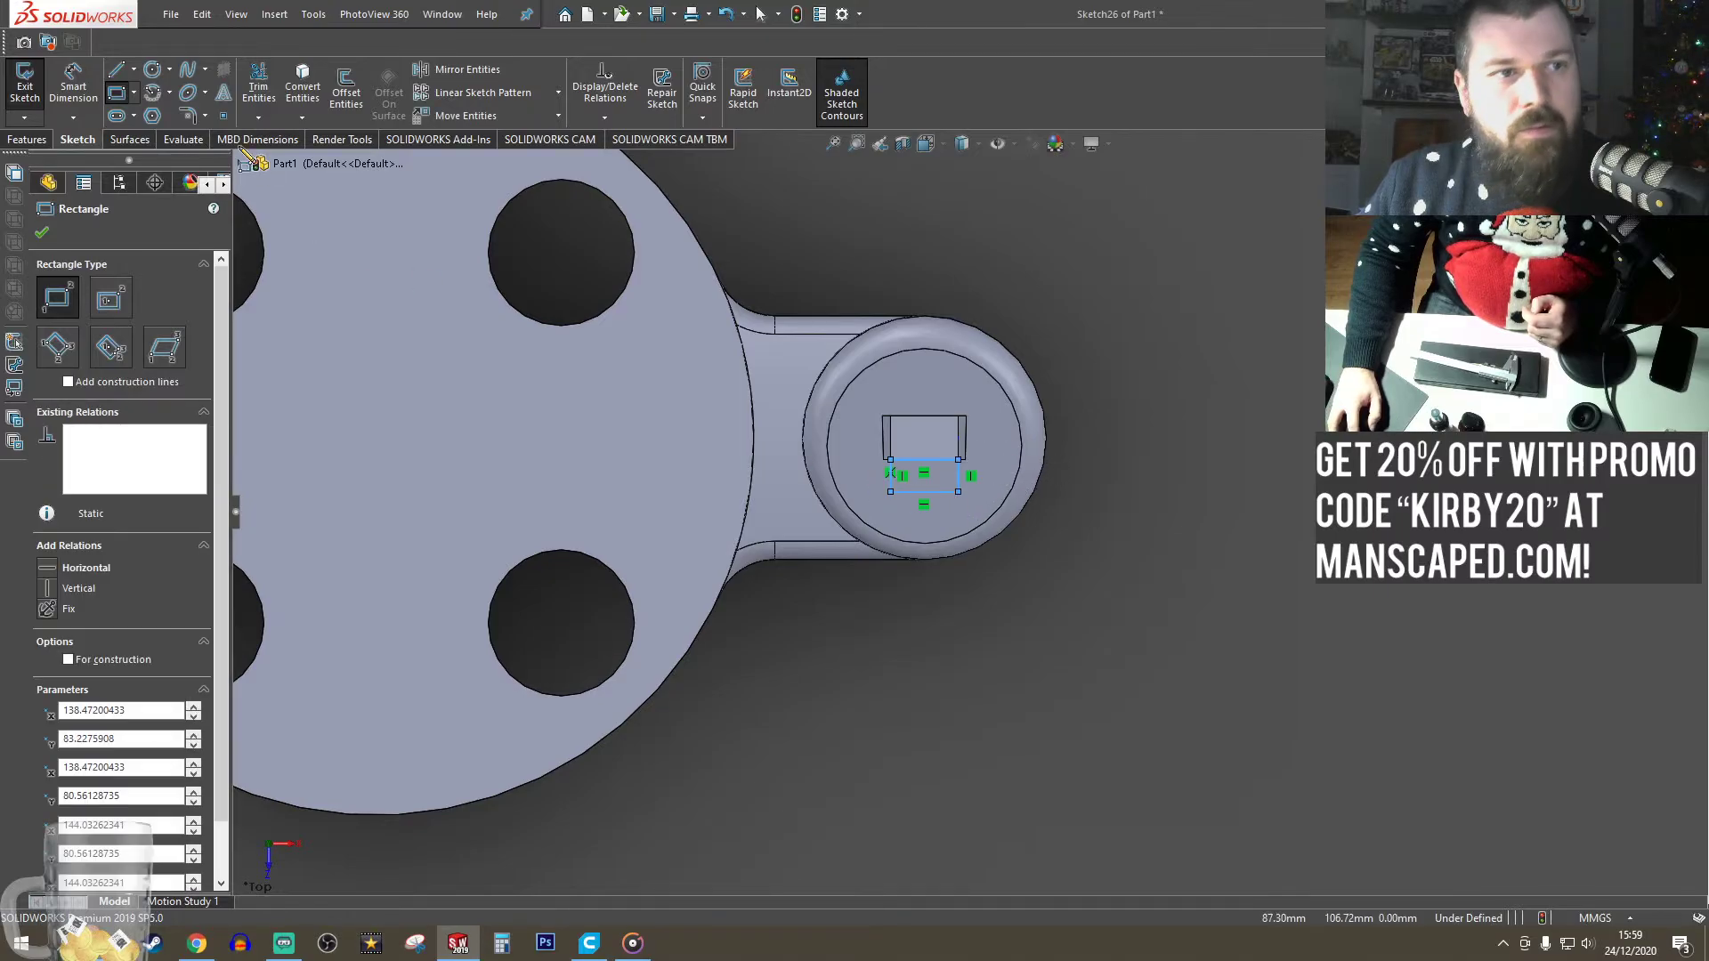
{"action": "key", "text": "Escape"}
{"action": "left_click", "coordinate": [961, 489]}
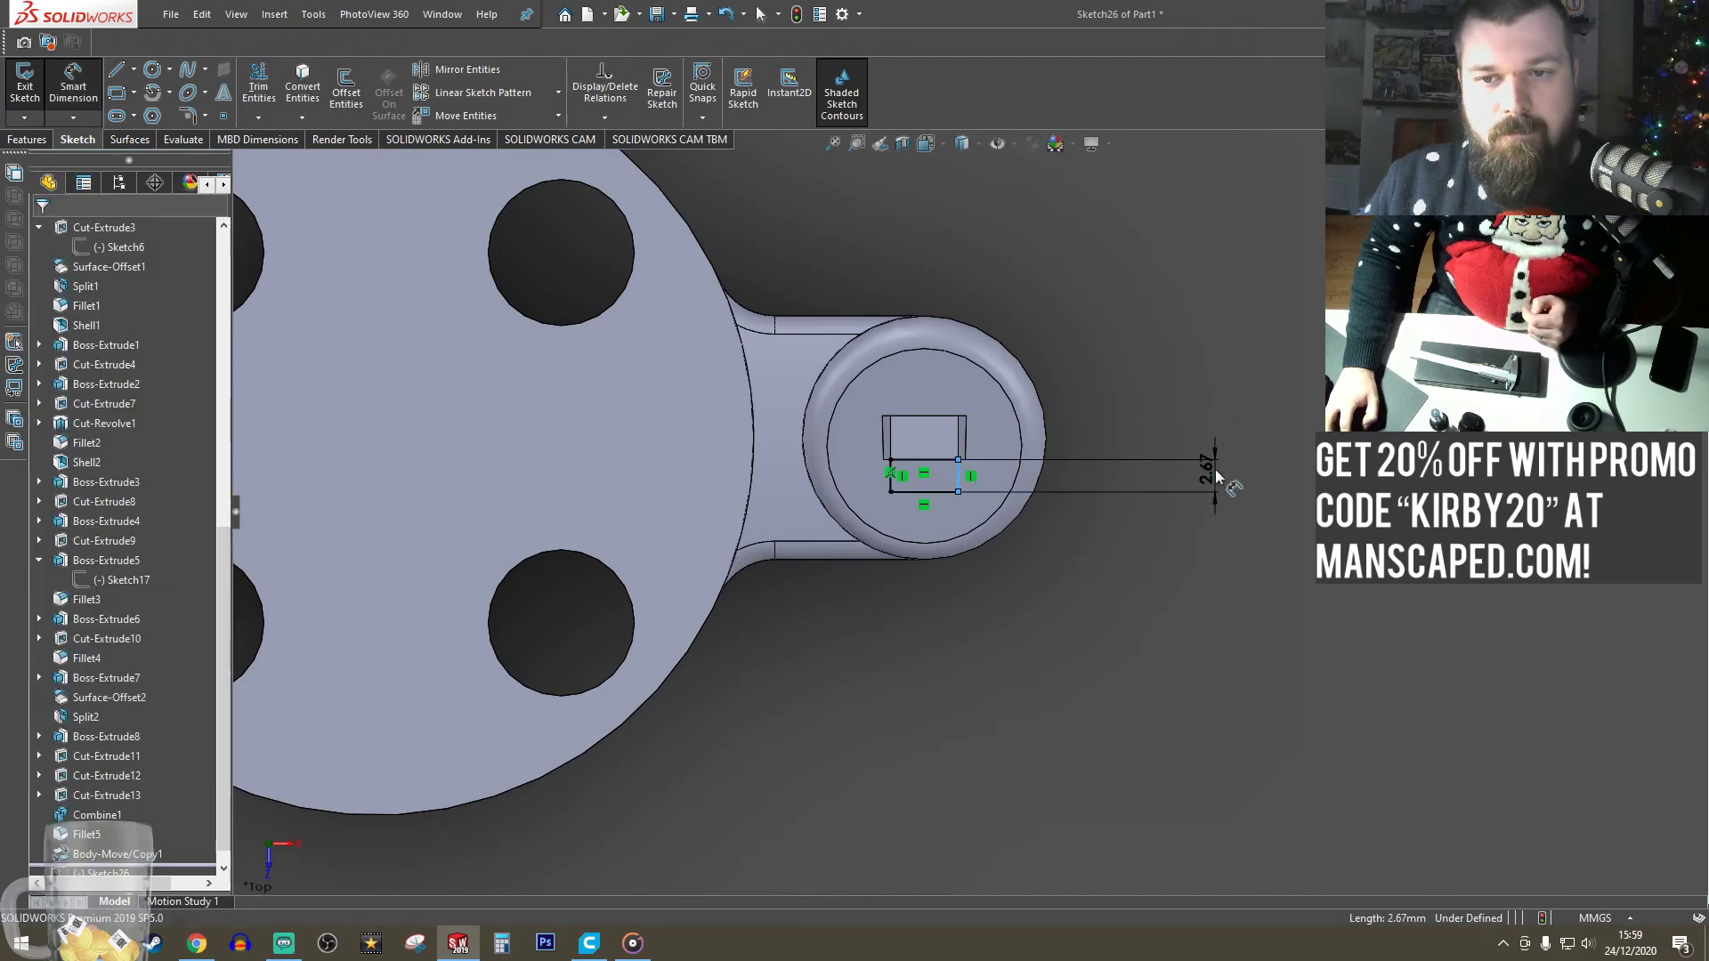
{"action": "left_click", "coordinate": [1215, 468]}
{"action": "key", "text": "Return"}
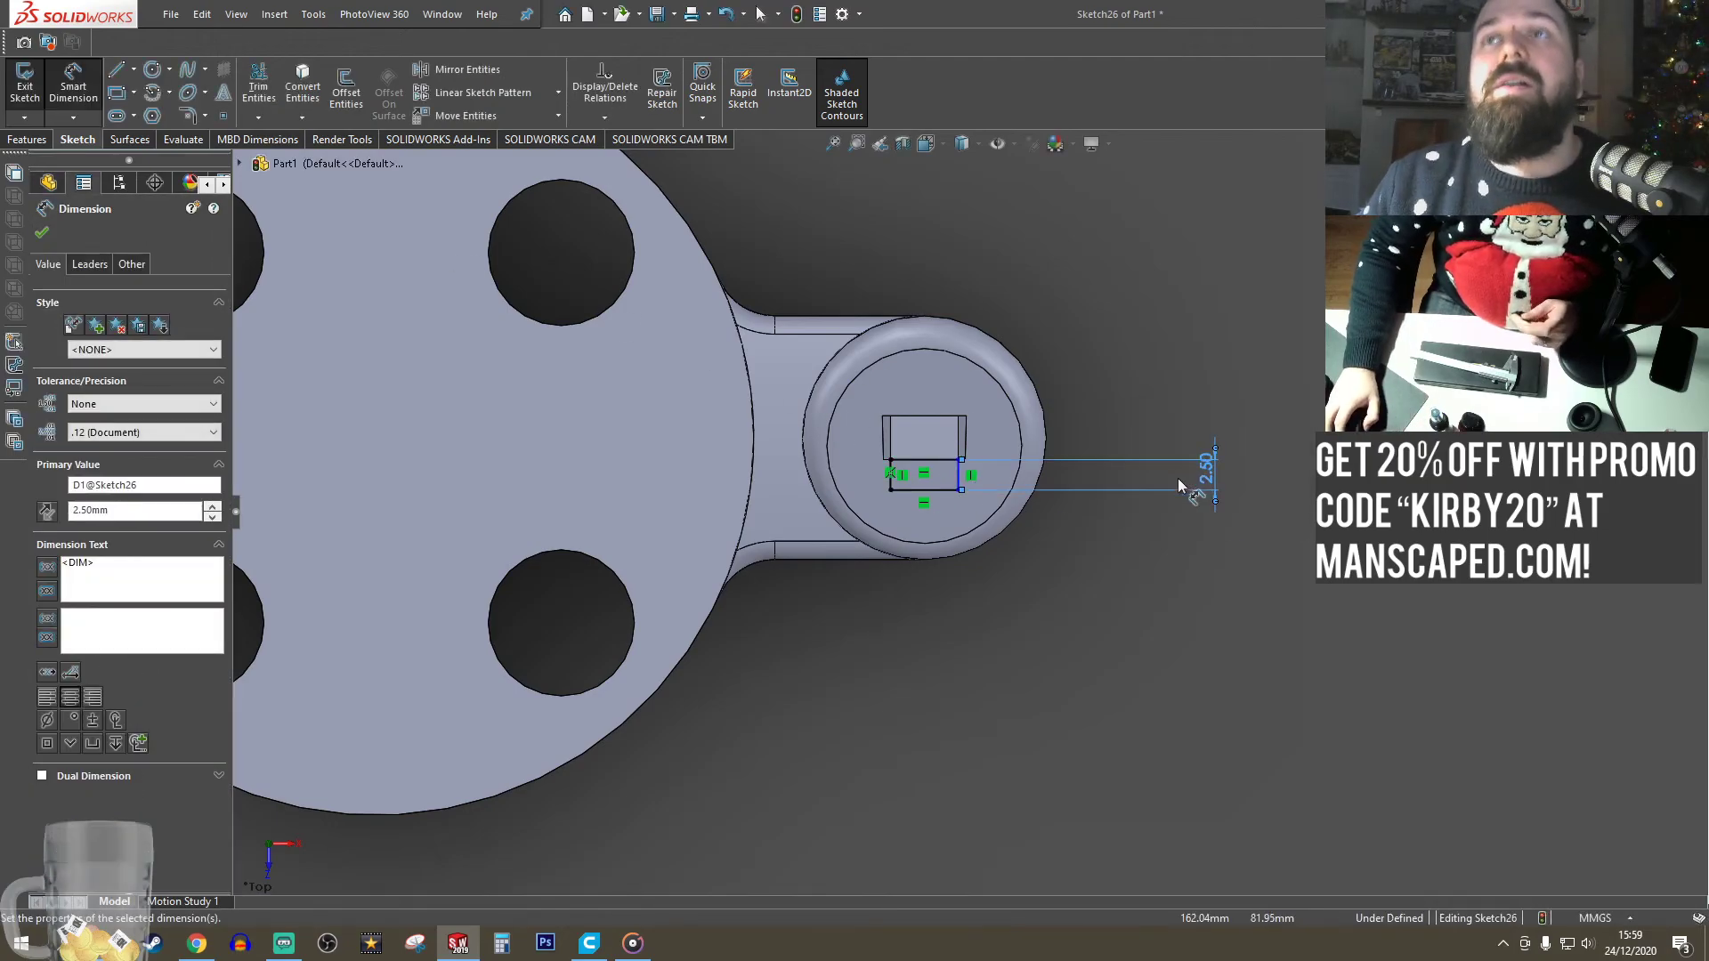
- Extrude the rectangle 42 mm upward as a post on the copied plate's boss
{"action": "left_click", "coordinate": [22, 142]}
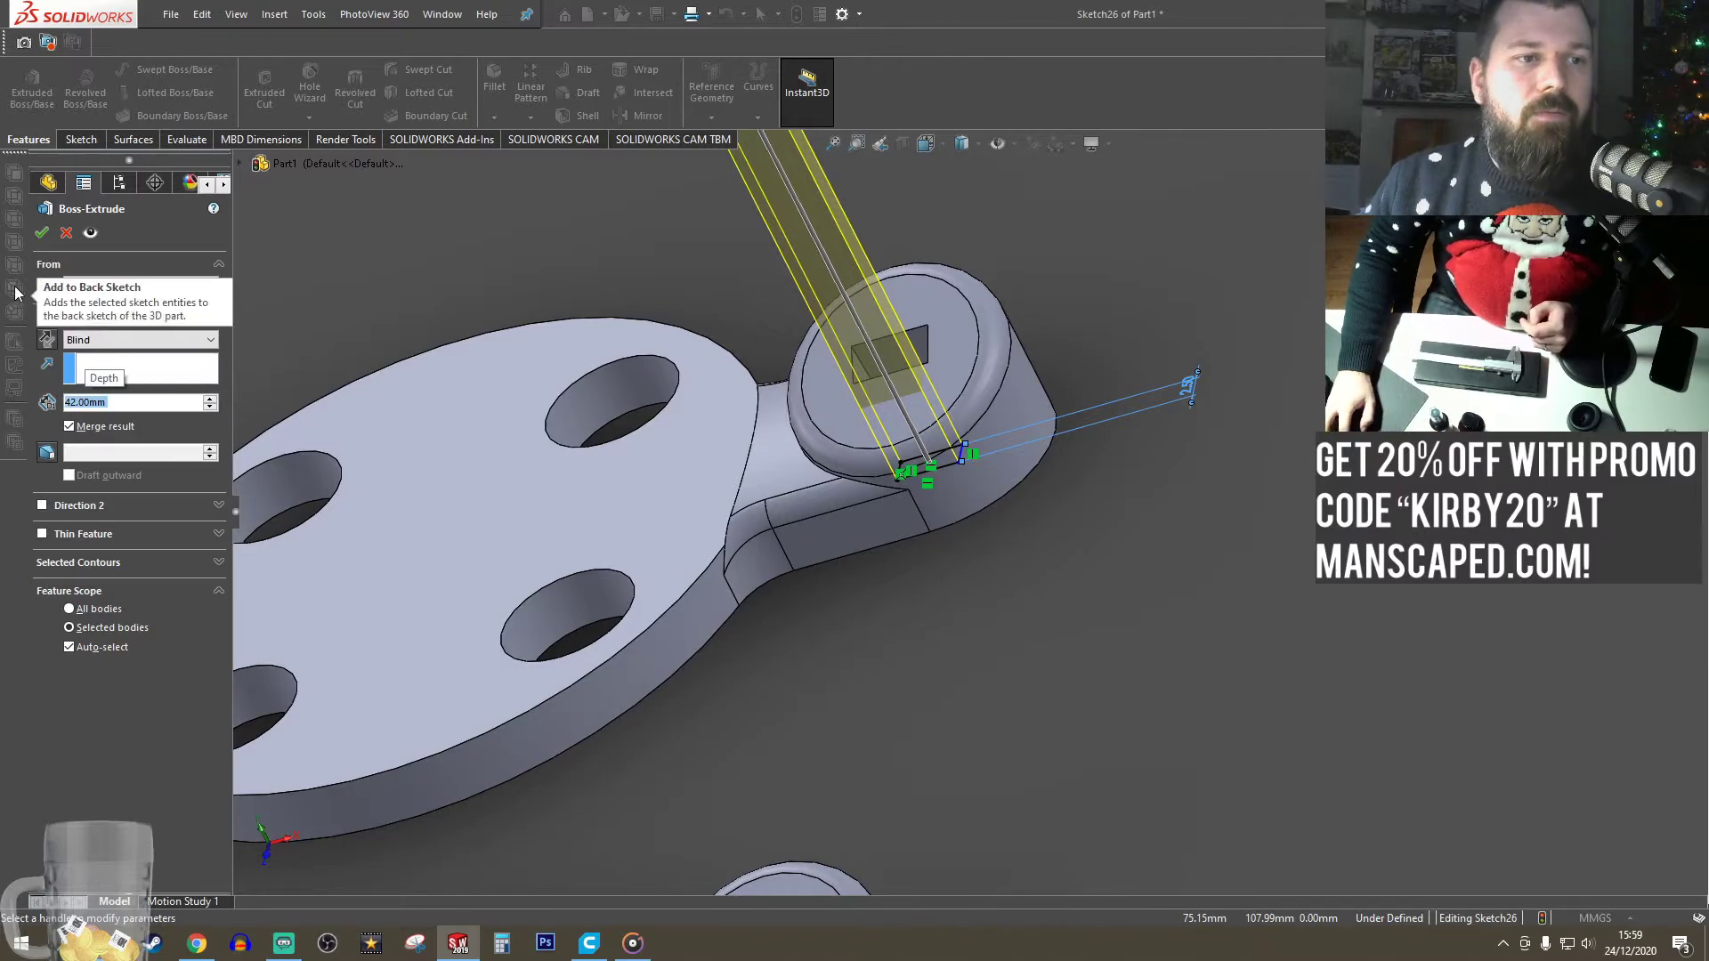
{"action": "left_click", "coordinate": [38, 237]}
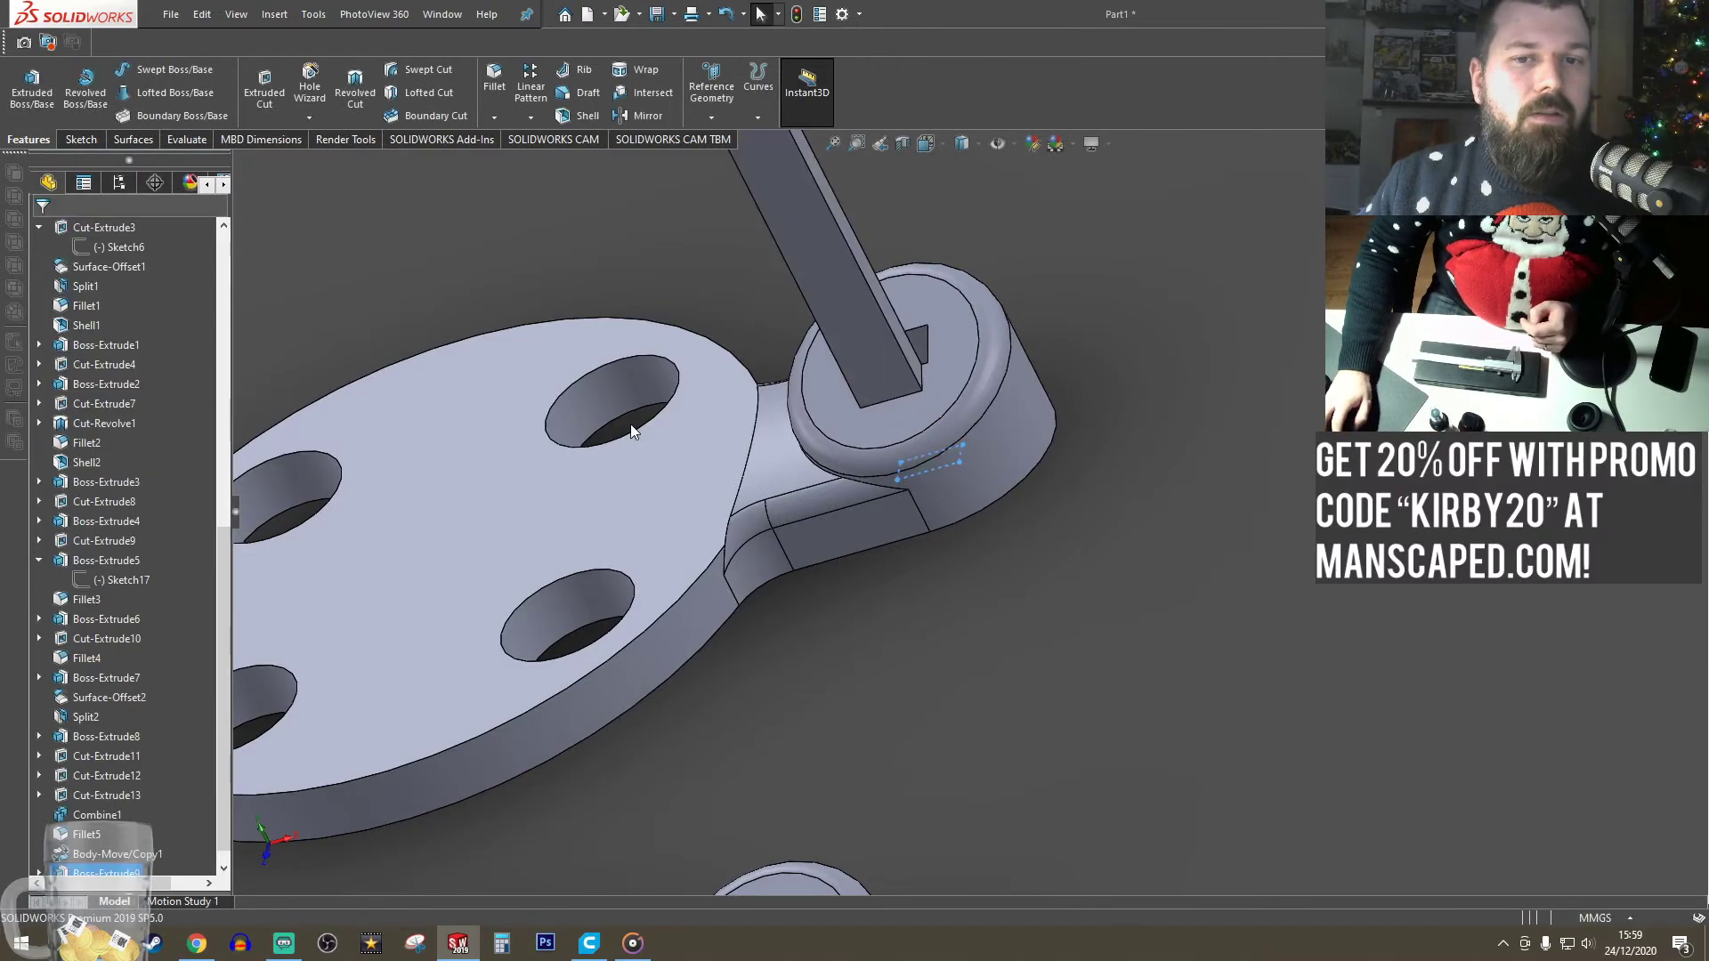
{"action": "middle_click_drag", "start_coordinate": [726, 520], "coordinate": [927, 413]}
{"action": "scroll", "coordinate": [927, 413], "scroll_direction": "up", "scroll_amount": 5}
{"action": "scroll", "coordinate": [938, 335], "scroll_direction": "down", "scroll_amount": 2}
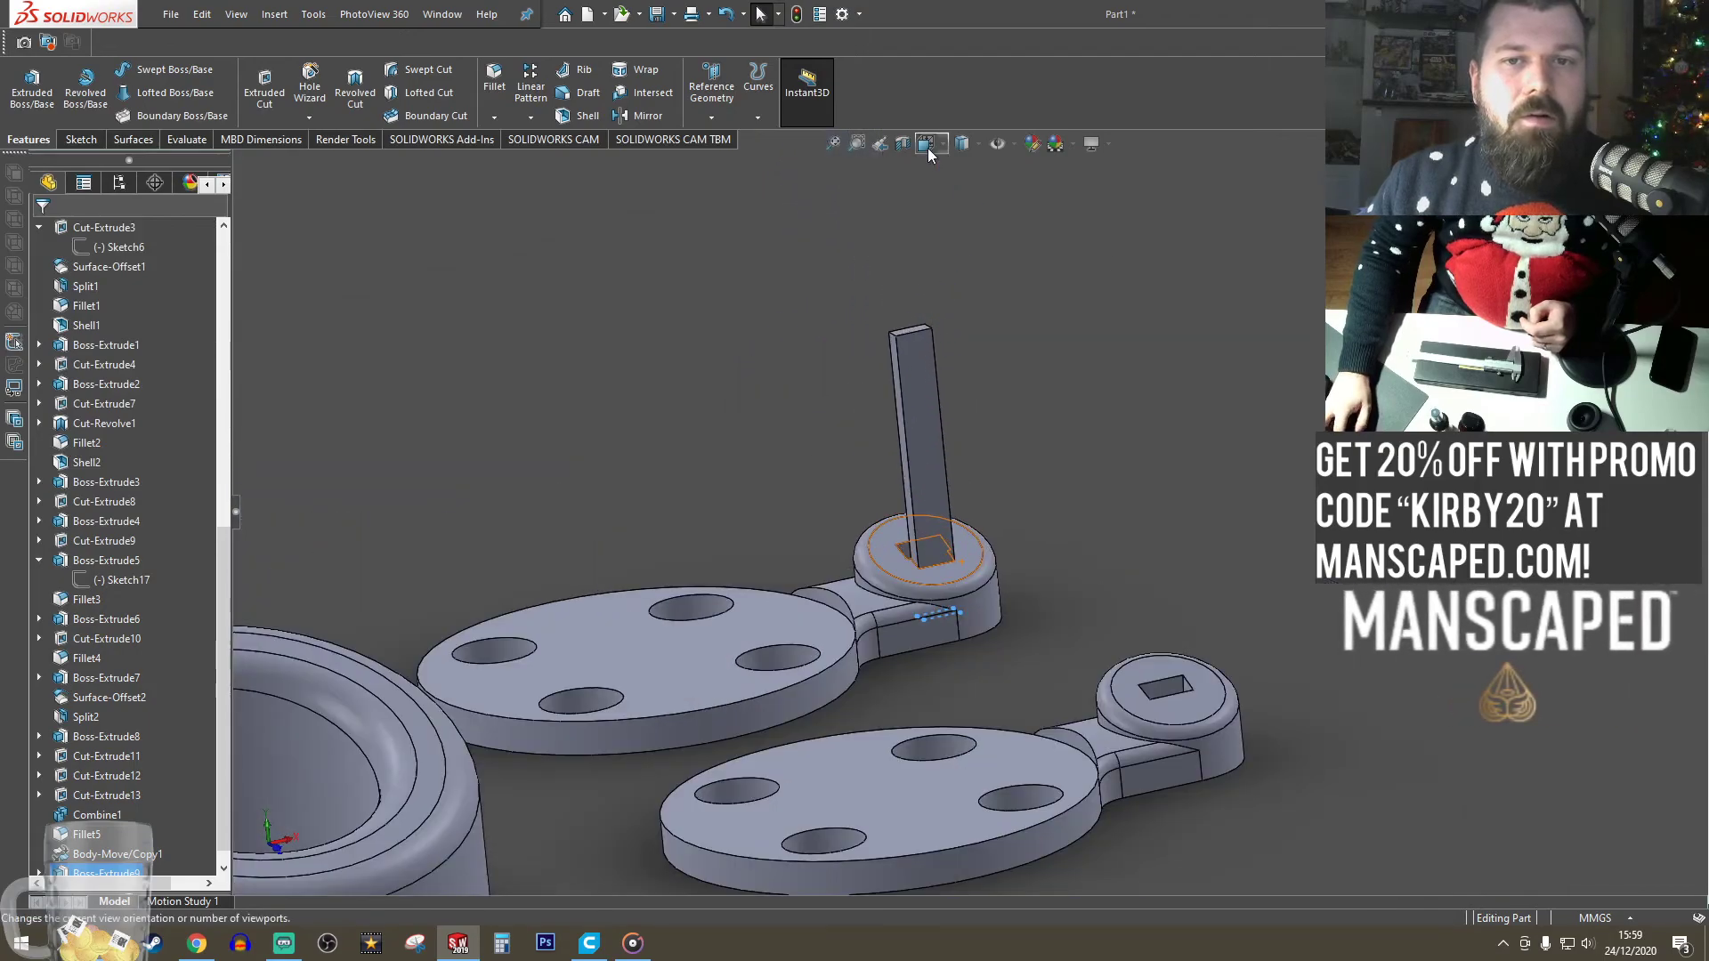
- Start a sketch on the post's front face in the Front view
{"action": "left_click", "coordinate": [927, 146]}
{"action": "left_click", "coordinate": [954, 243]}
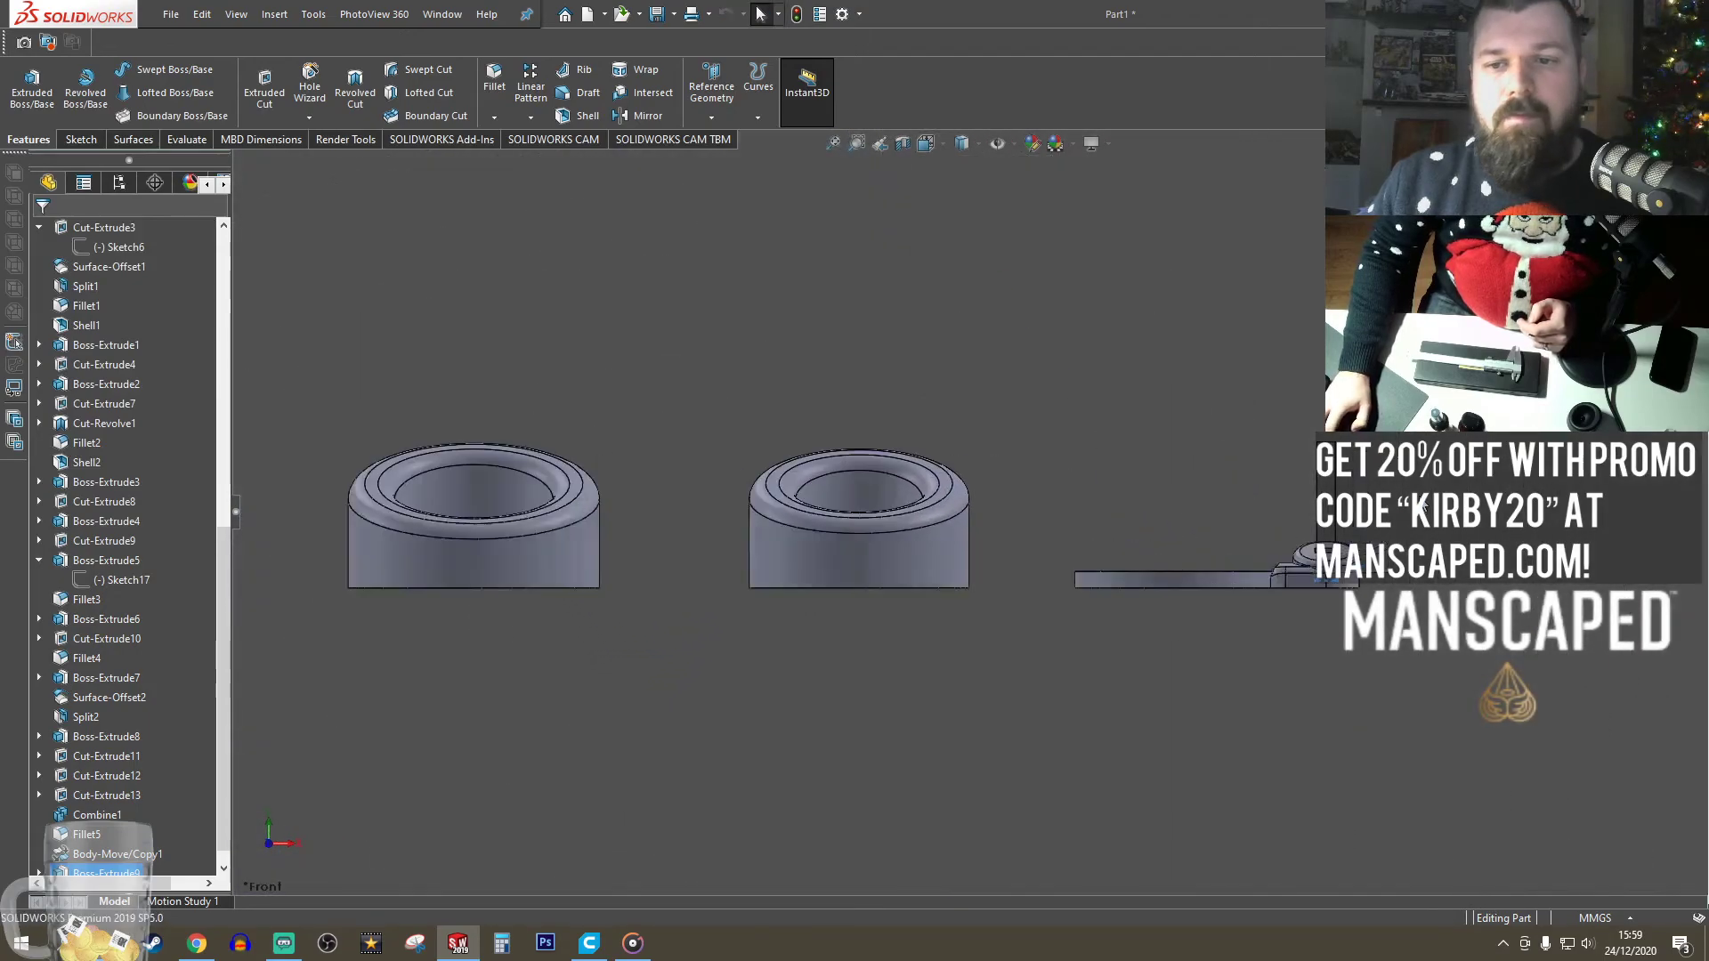
{"action": "left_click", "coordinate": [1110, 399]}
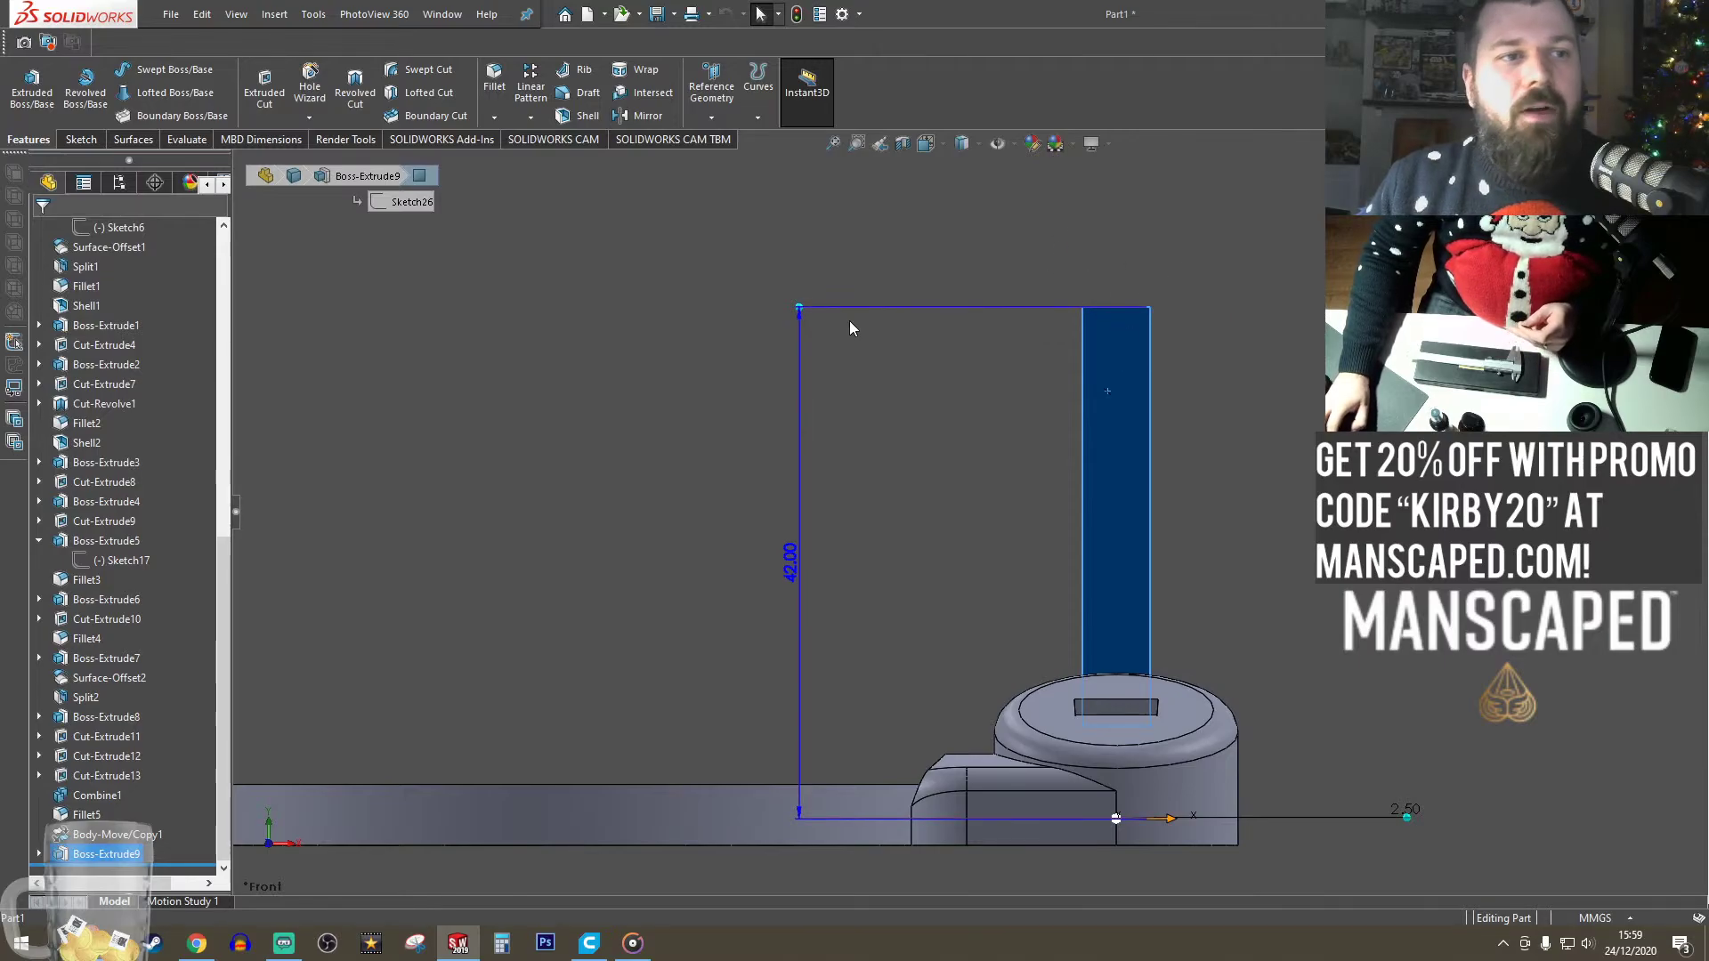
{"action": "left_click", "coordinate": [81, 139]}
{"action": "left_click", "coordinate": [25, 86]}
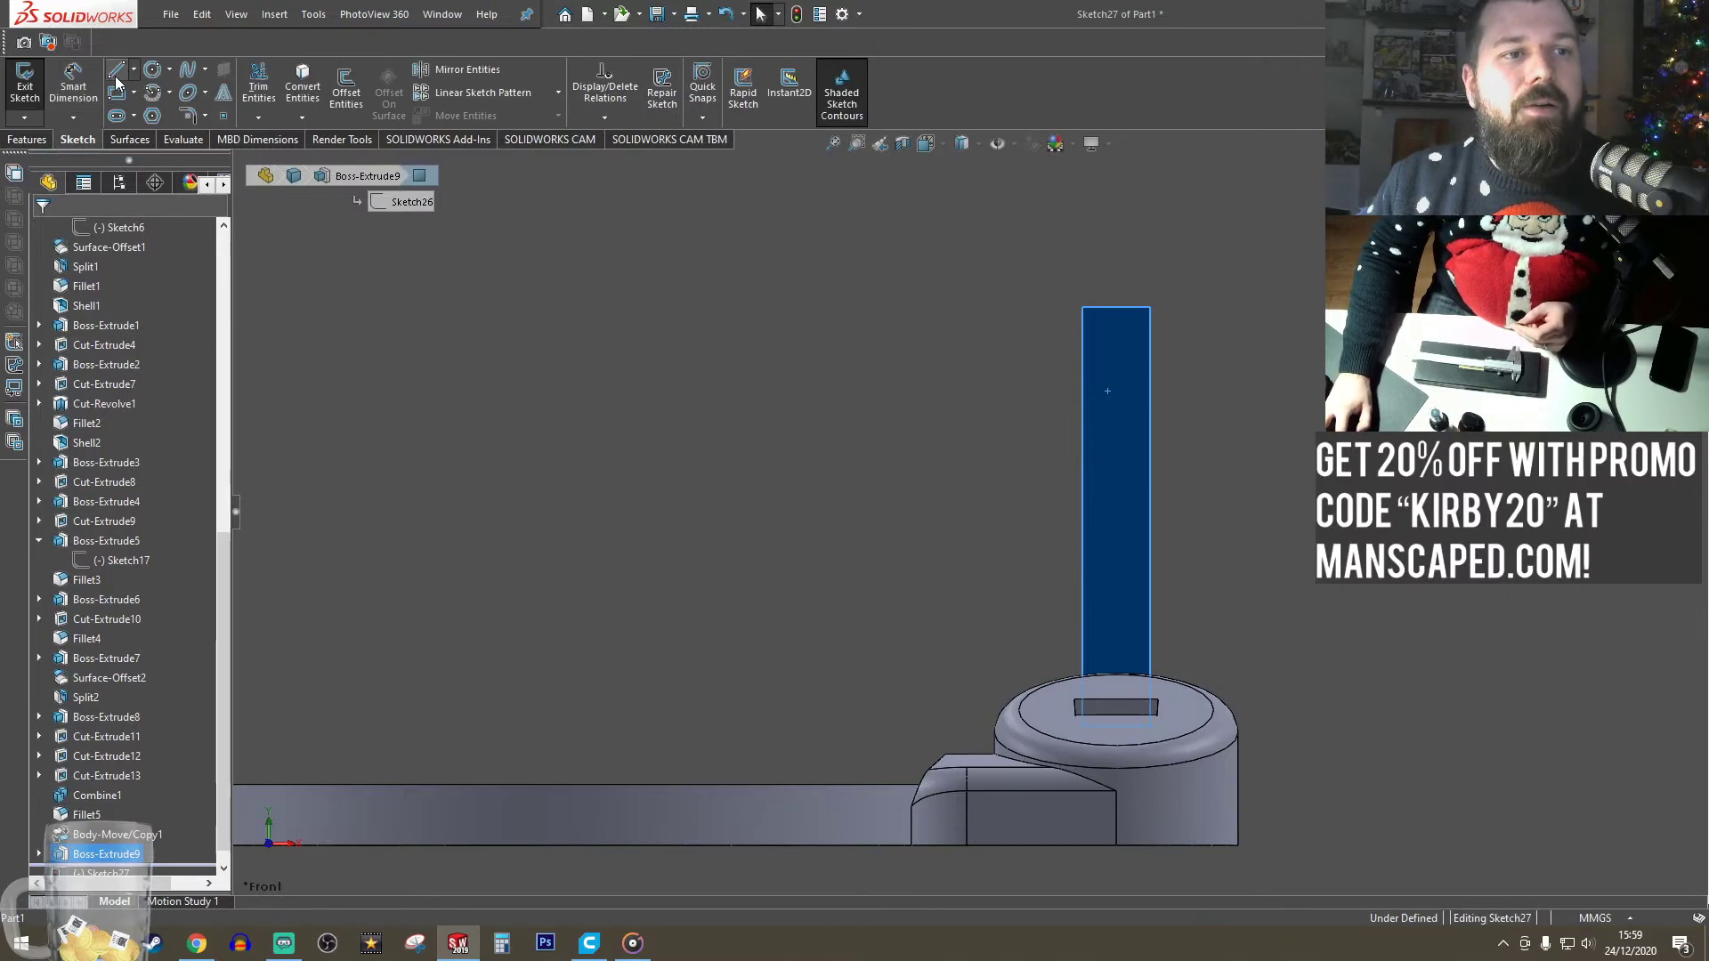
{"action": "left_click", "coordinate": [117, 70]}
{"action": "scroll", "coordinate": [1063, 361], "scroll_direction": "down", "scroll_amount": 3}
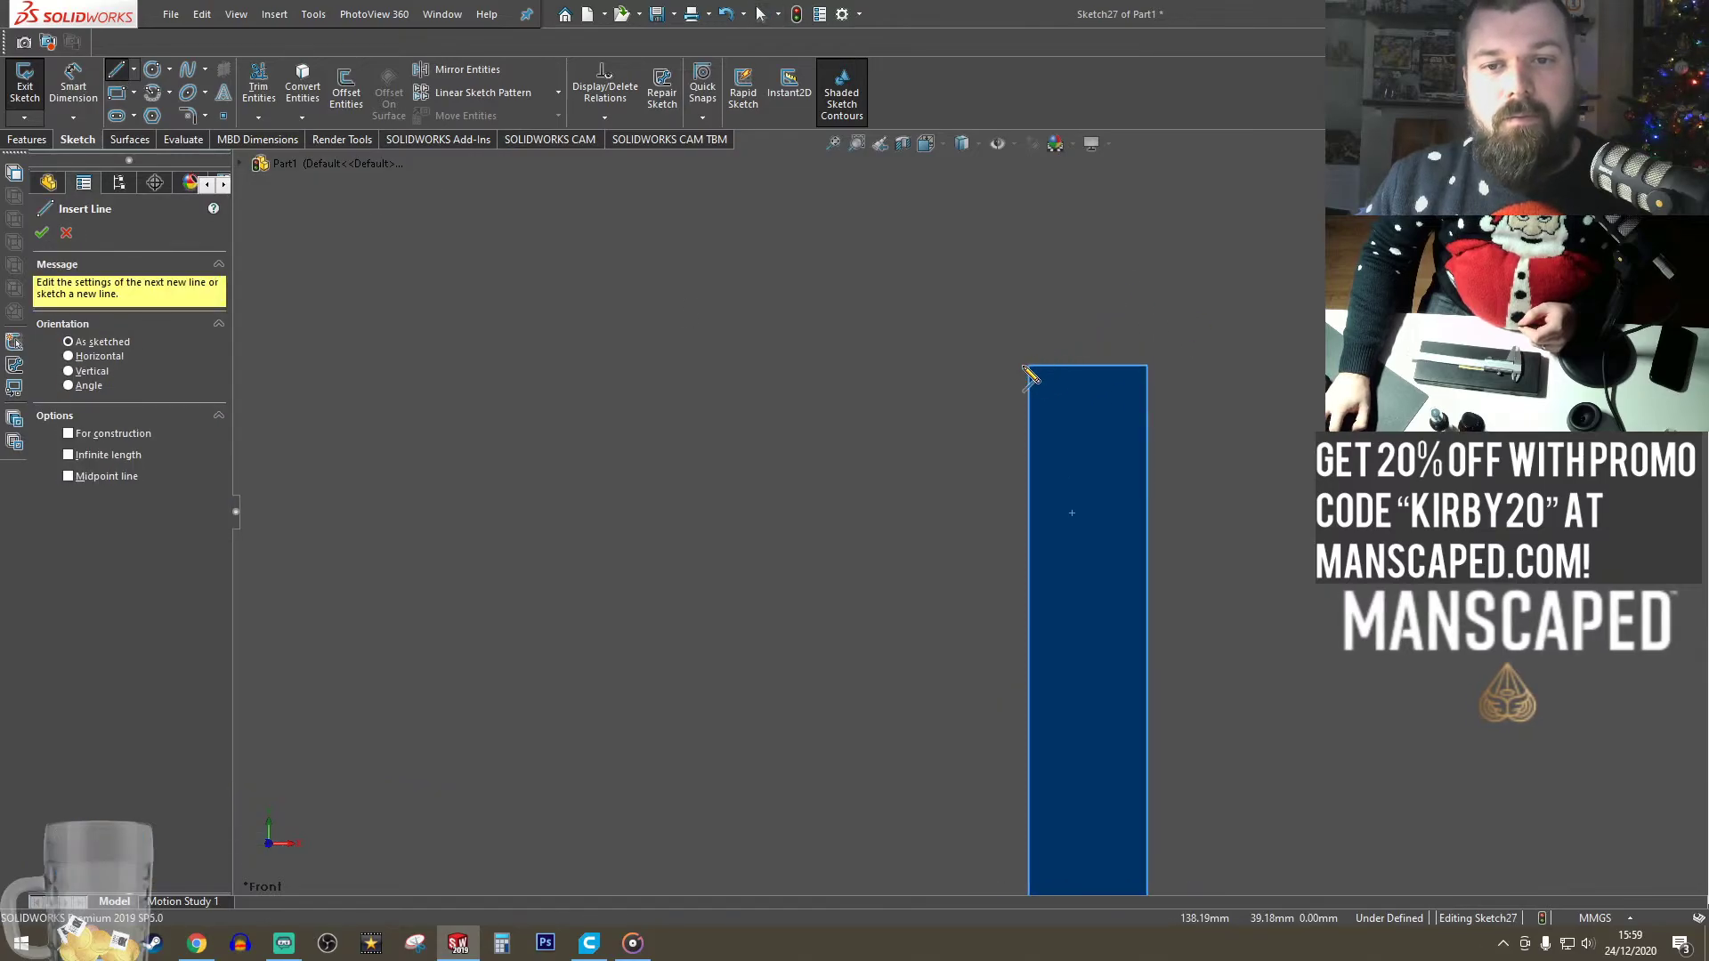
- Sketch two circles about 11 mm in diameter, level with each other on either side of the post near its top
{"action": "left_click", "coordinate": [152, 70]}
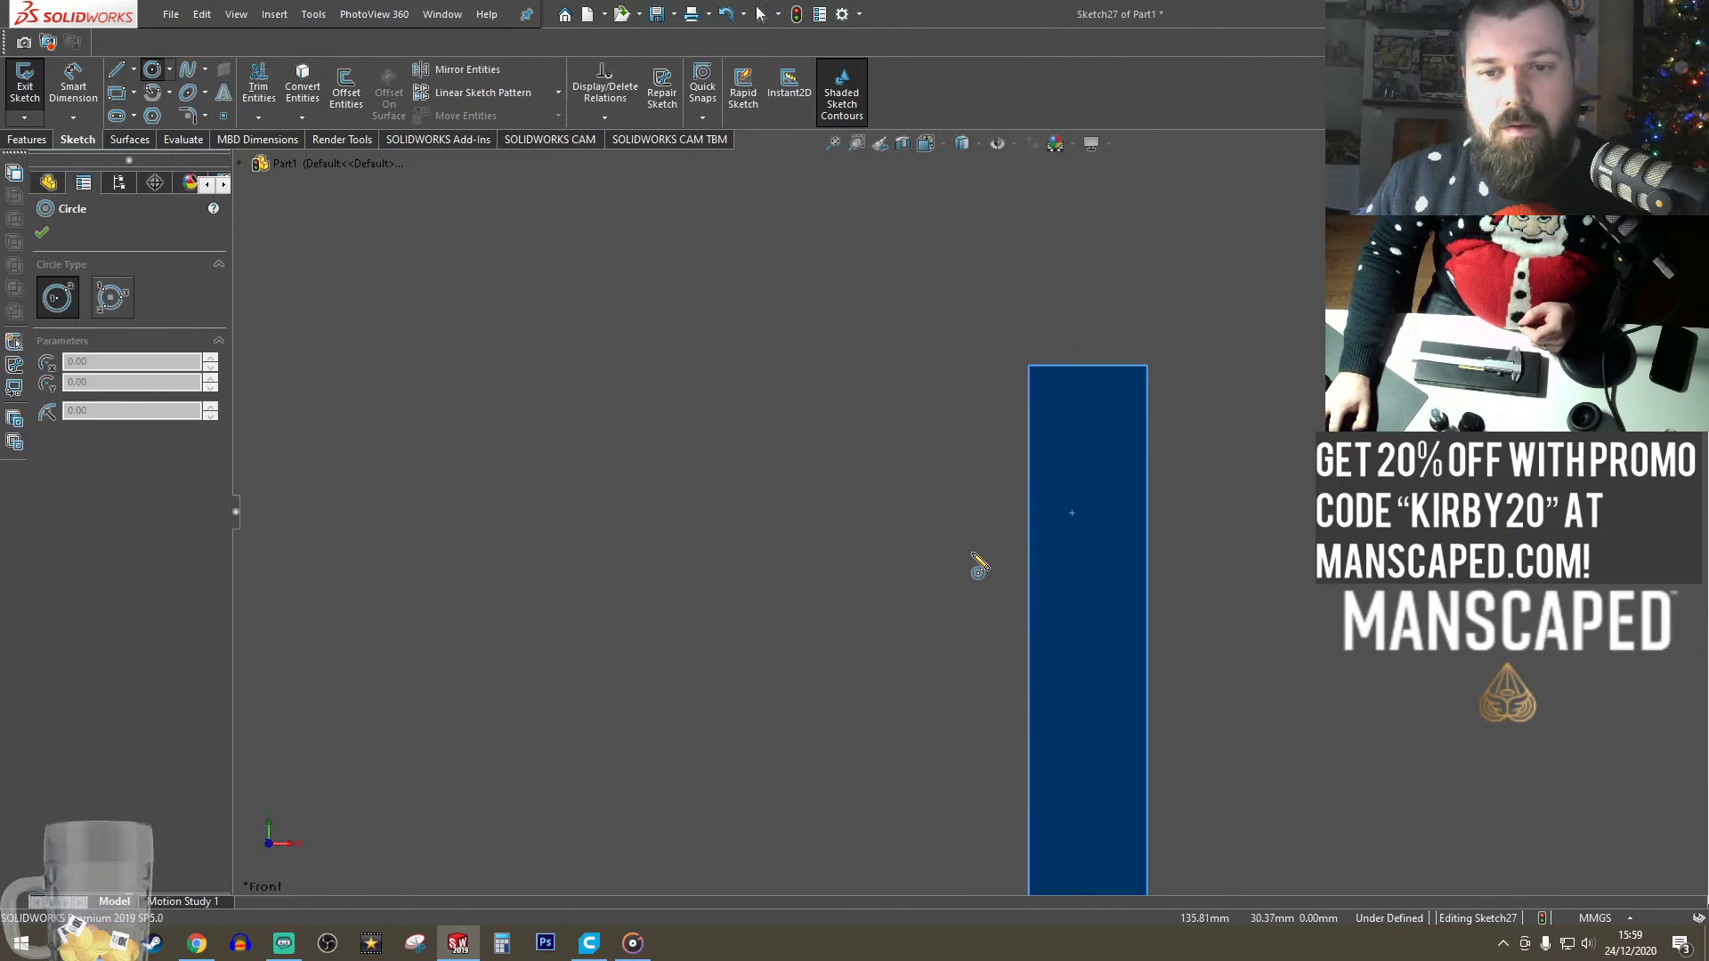
{"action": "left_click", "coordinate": [970, 534]}
{"action": "left_click", "coordinate": [1090, 535]}
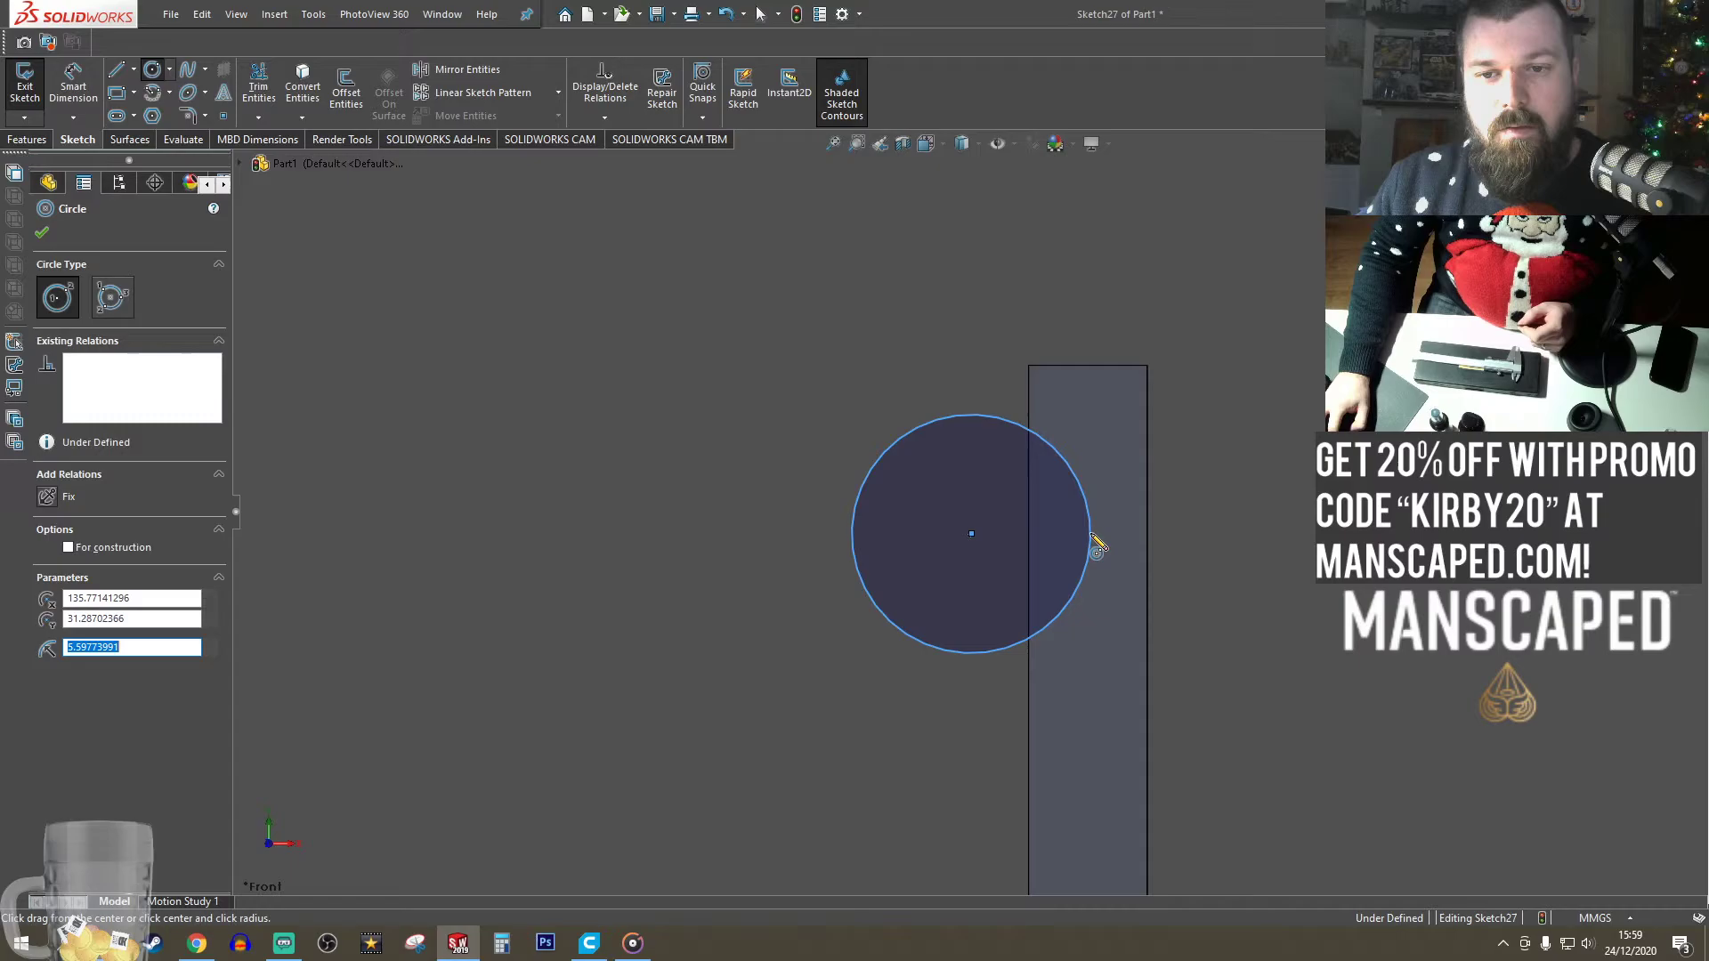
{"action": "left_click", "coordinate": [1227, 534]}
{"action": "left_click", "coordinate": [1110, 535]}
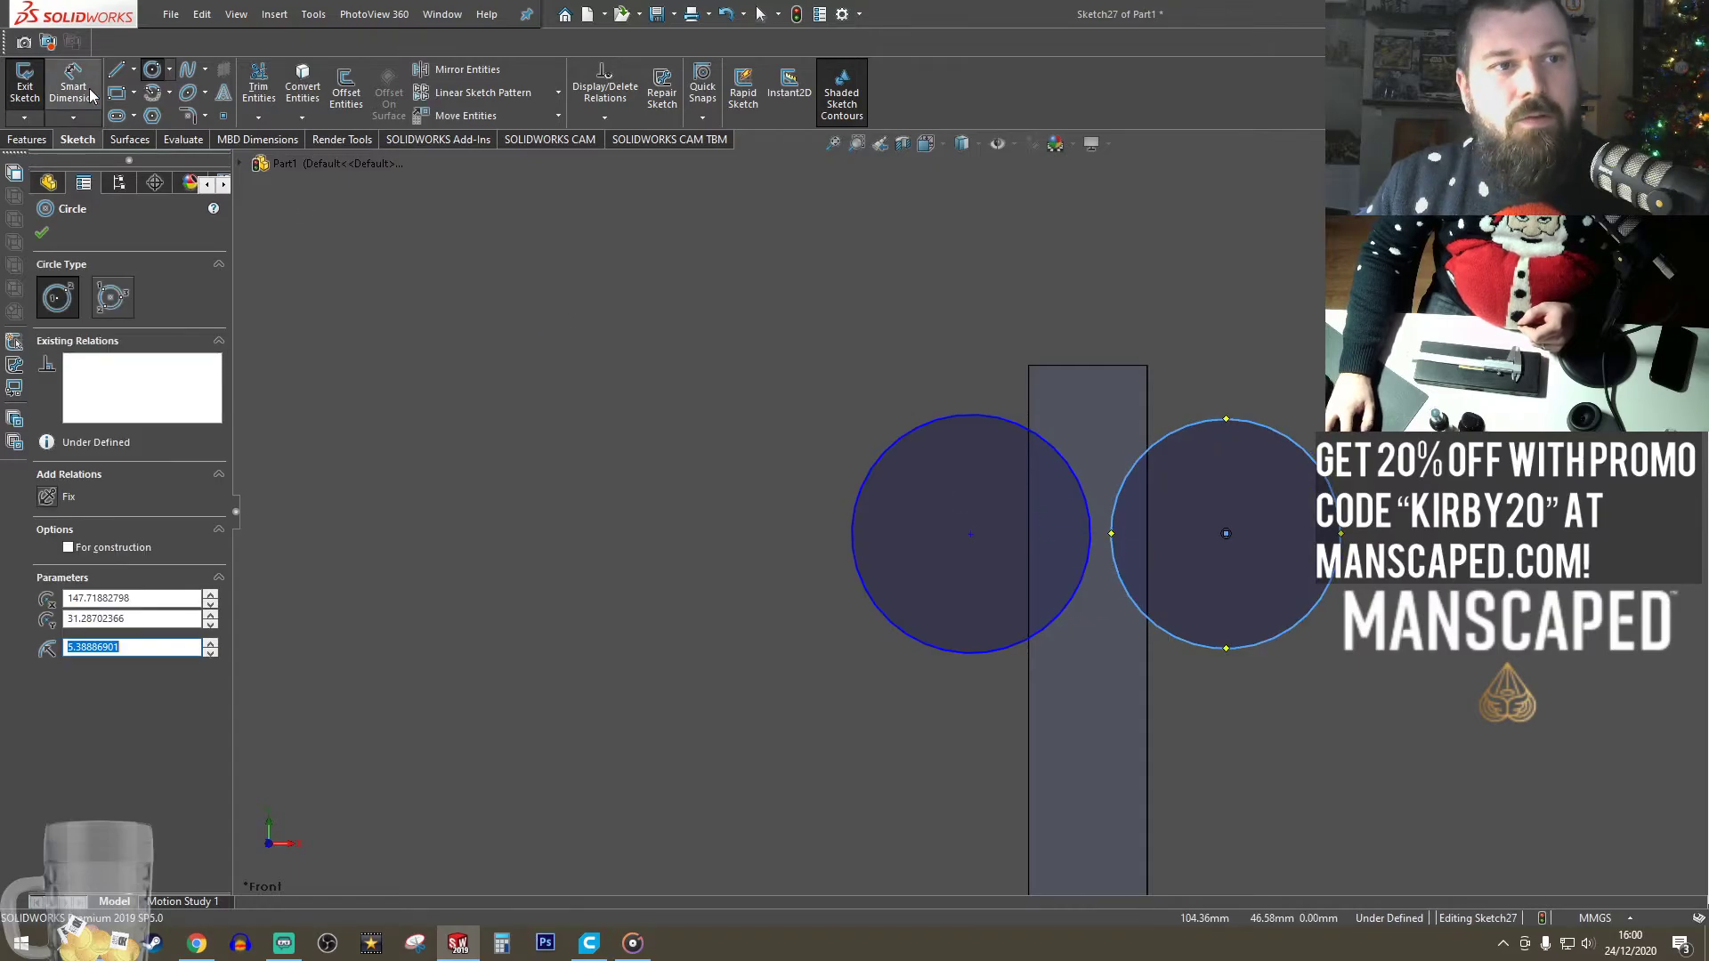
- Dimension both circles beside the post to a diameter of 8 mm
{"action": "key", "text": "Escape"}
{"action": "left_click", "coordinate": [965, 419]}
{"action": "left_click", "coordinate": [785, 356]}
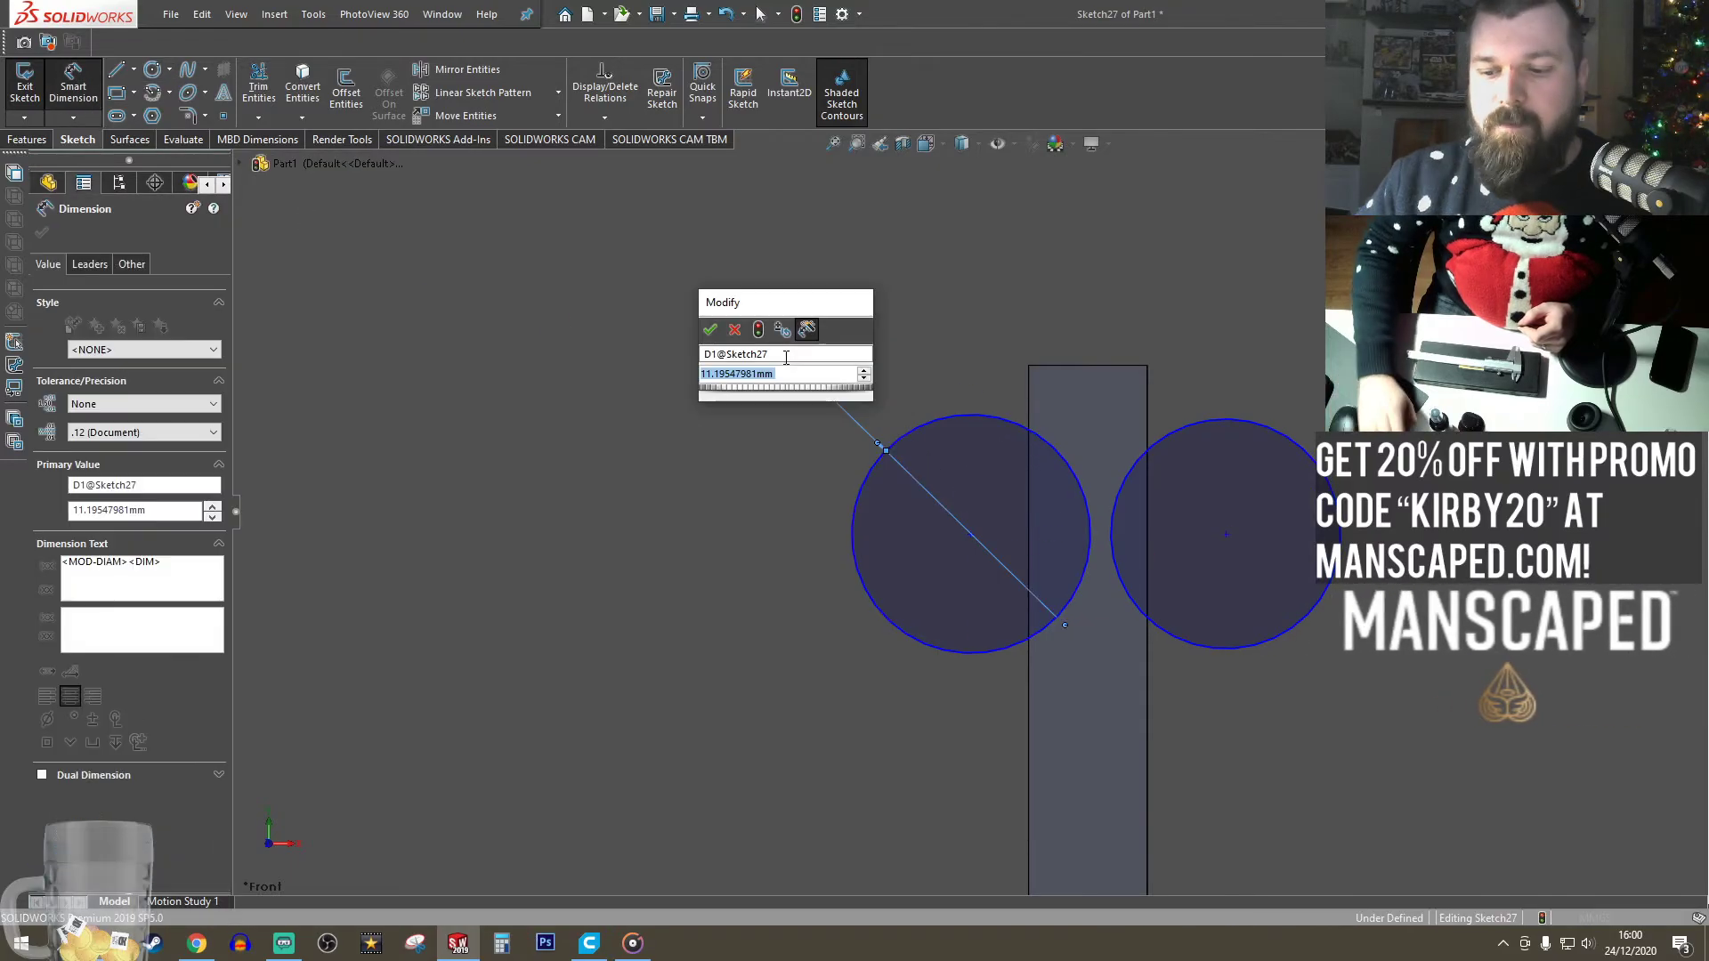
{"action": "type", "text": "8"}
{"action": "key", "text": "Return"}
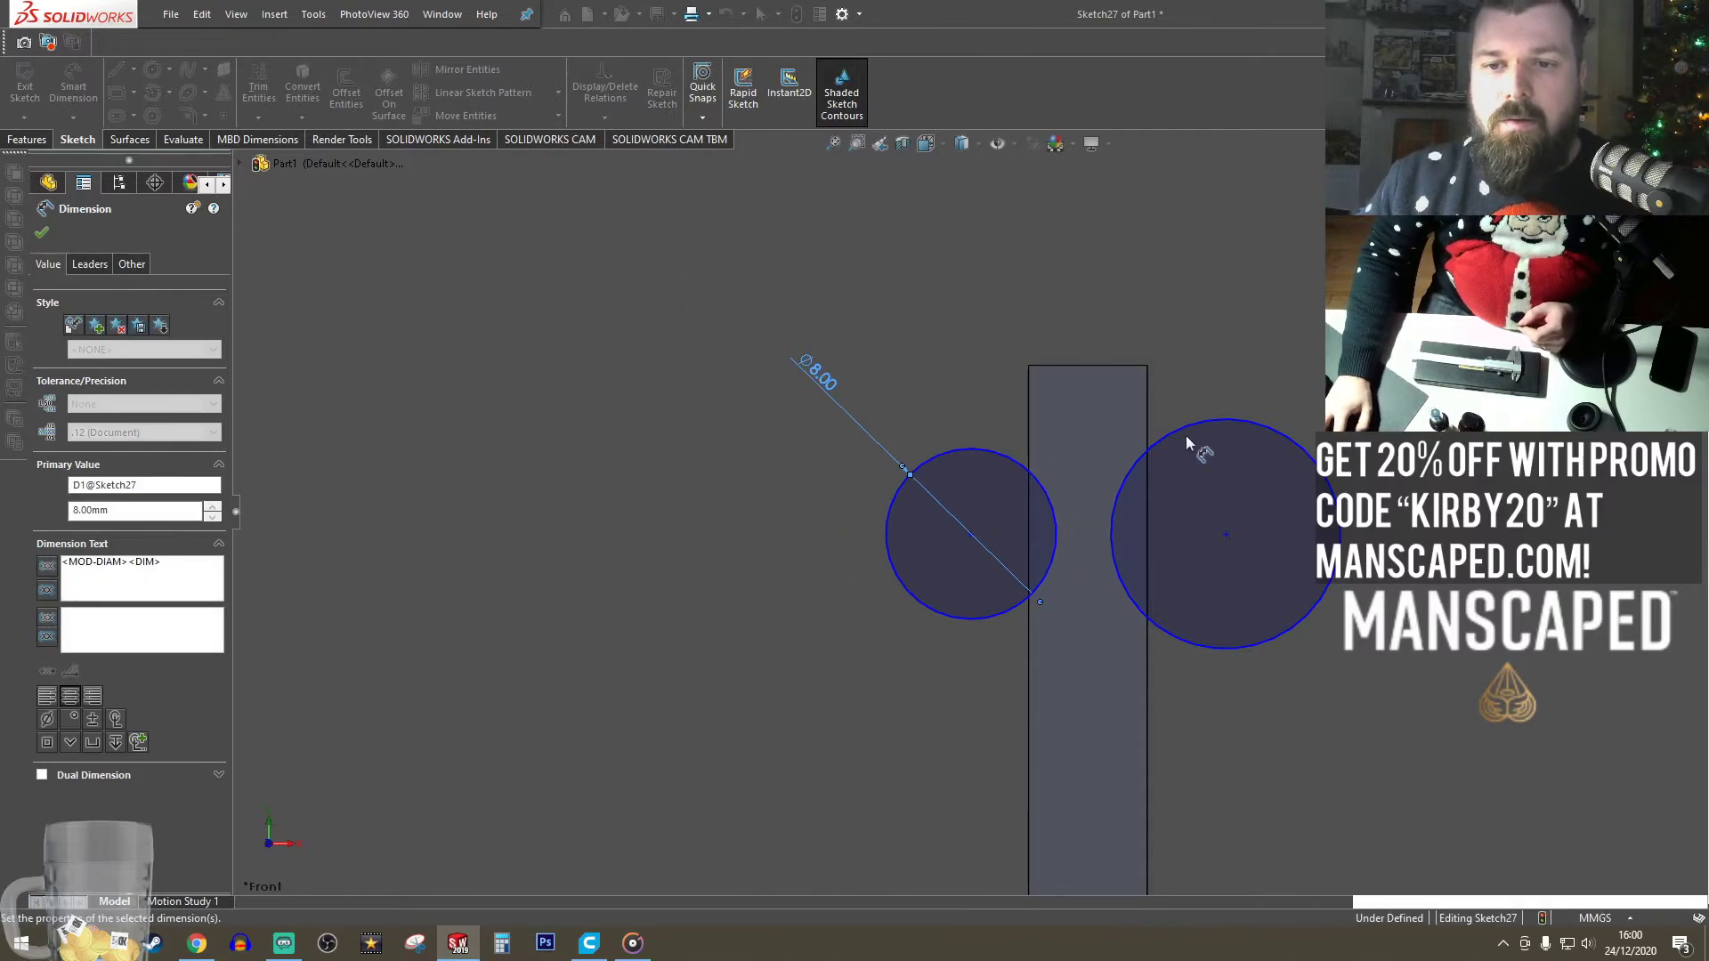
{"action": "left_click", "coordinate": [1193, 424]}
{"action": "left_click", "coordinate": [1033, 443]}
{"action": "type", "text": "8"}
{"action": "key", "text": "Return"}
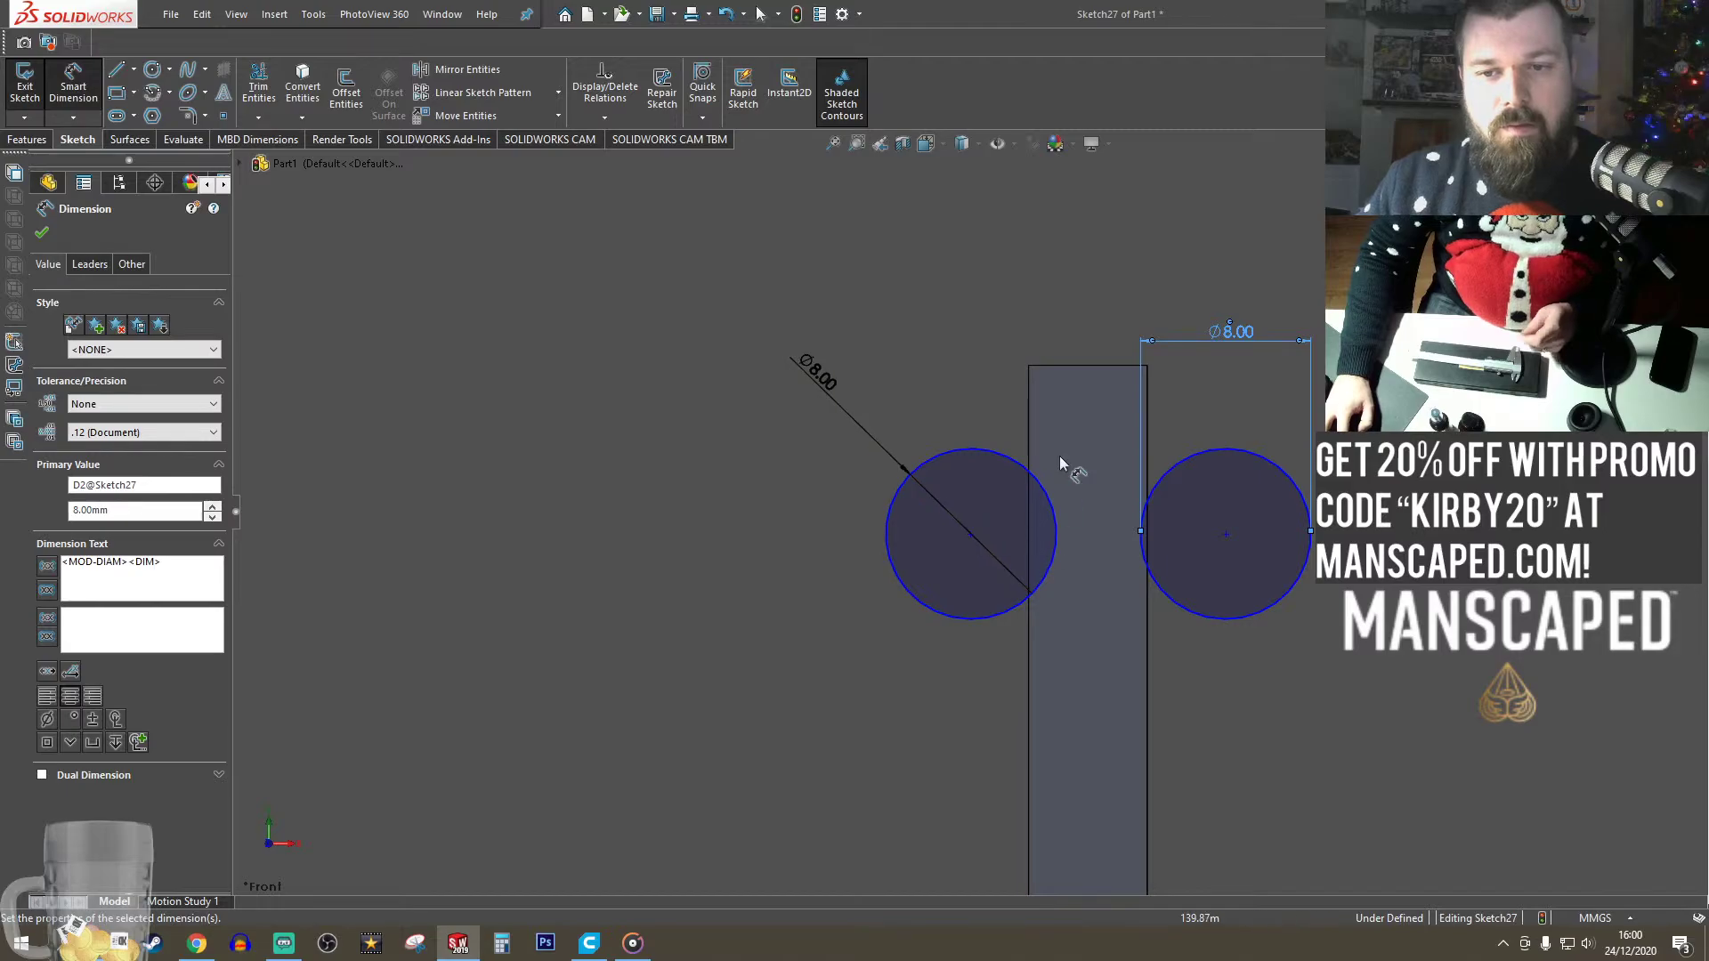
{"action": "left_click", "coordinate": [820, 285]}
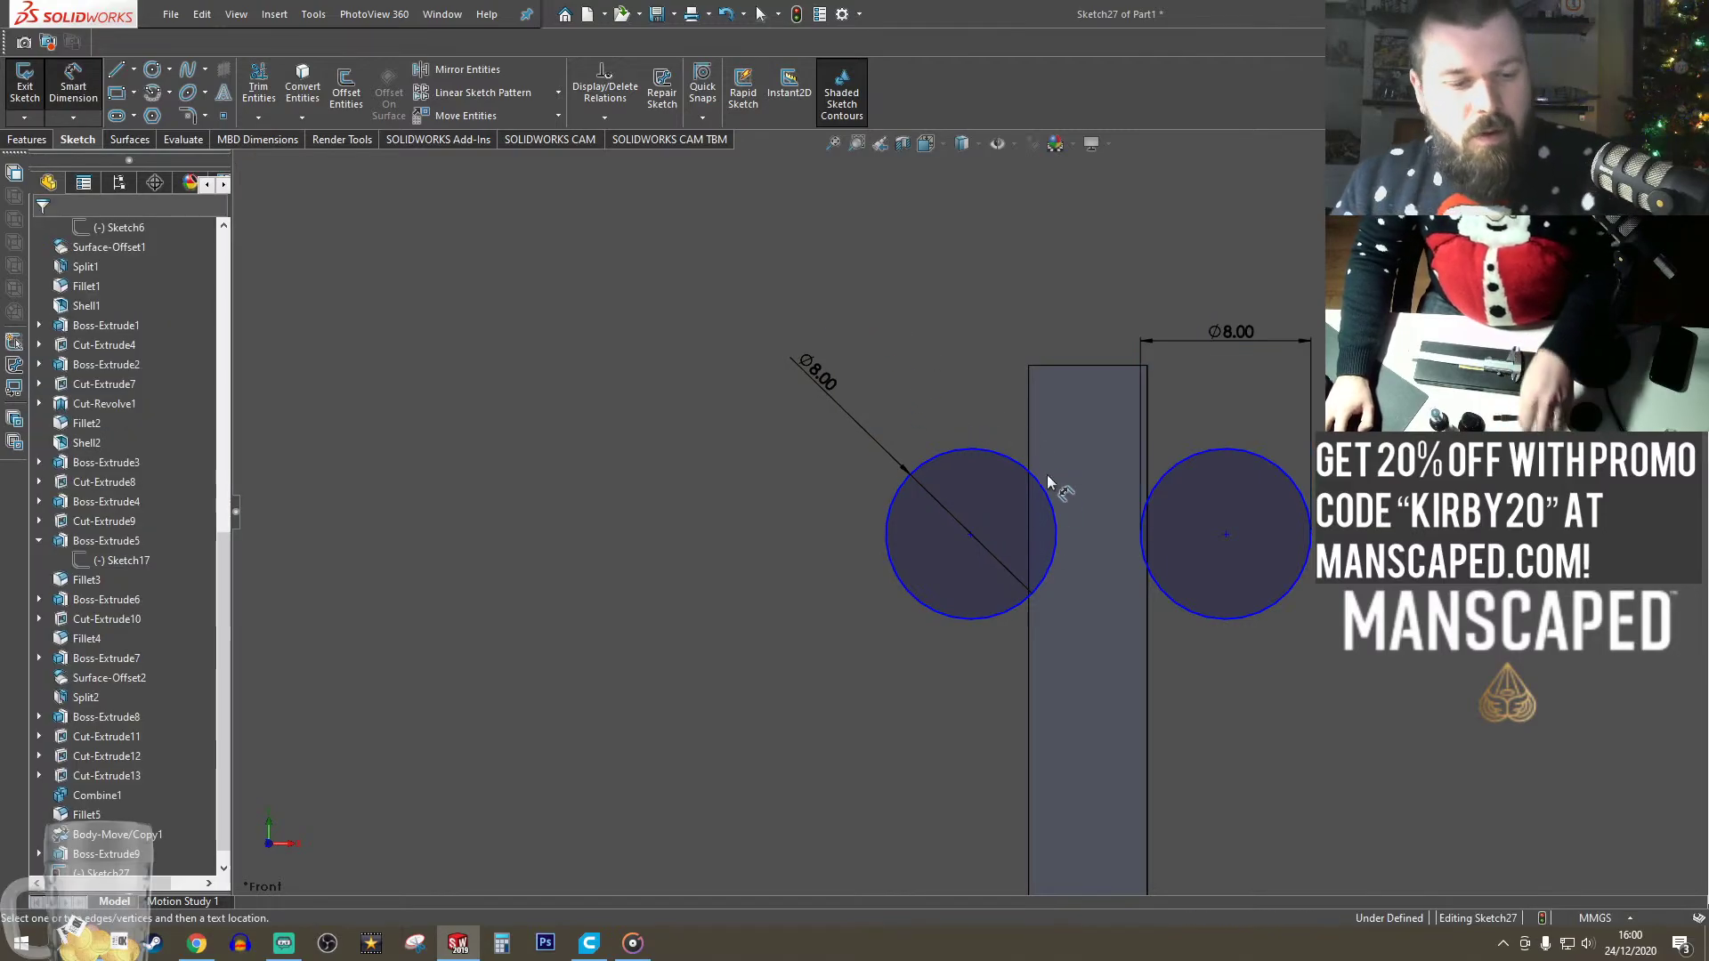
{"action": "left_click", "coordinate": [1068, 539]}
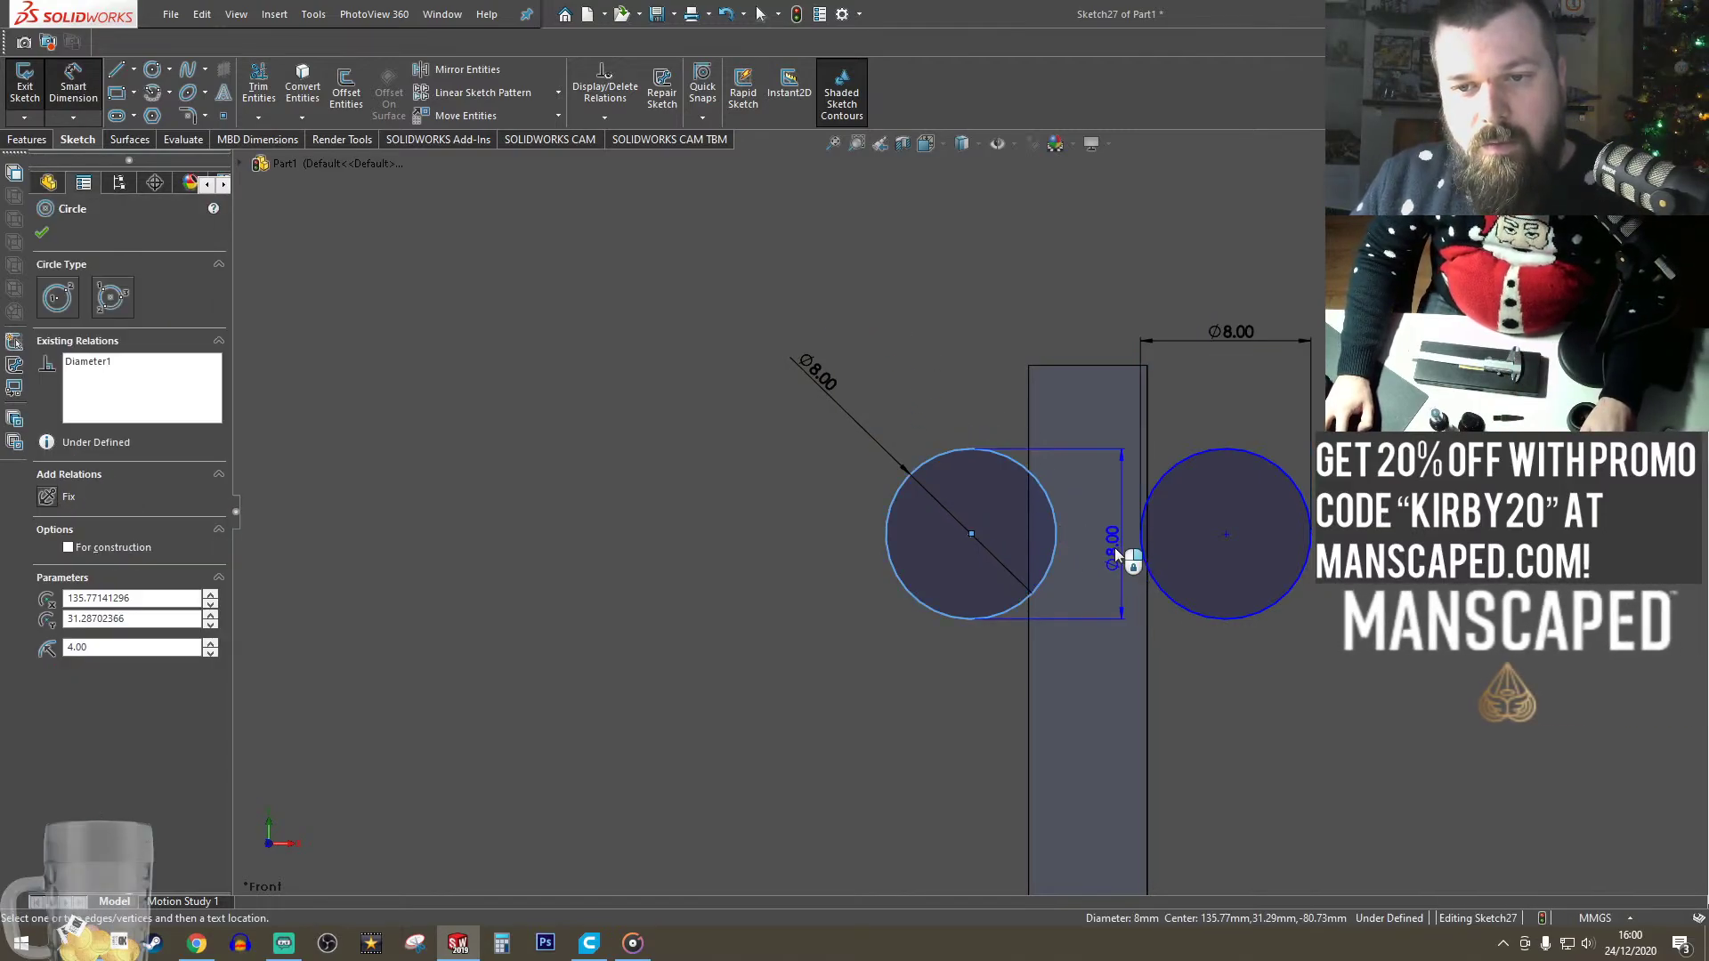
{"action": "left_click", "coordinate": [116, 70]}
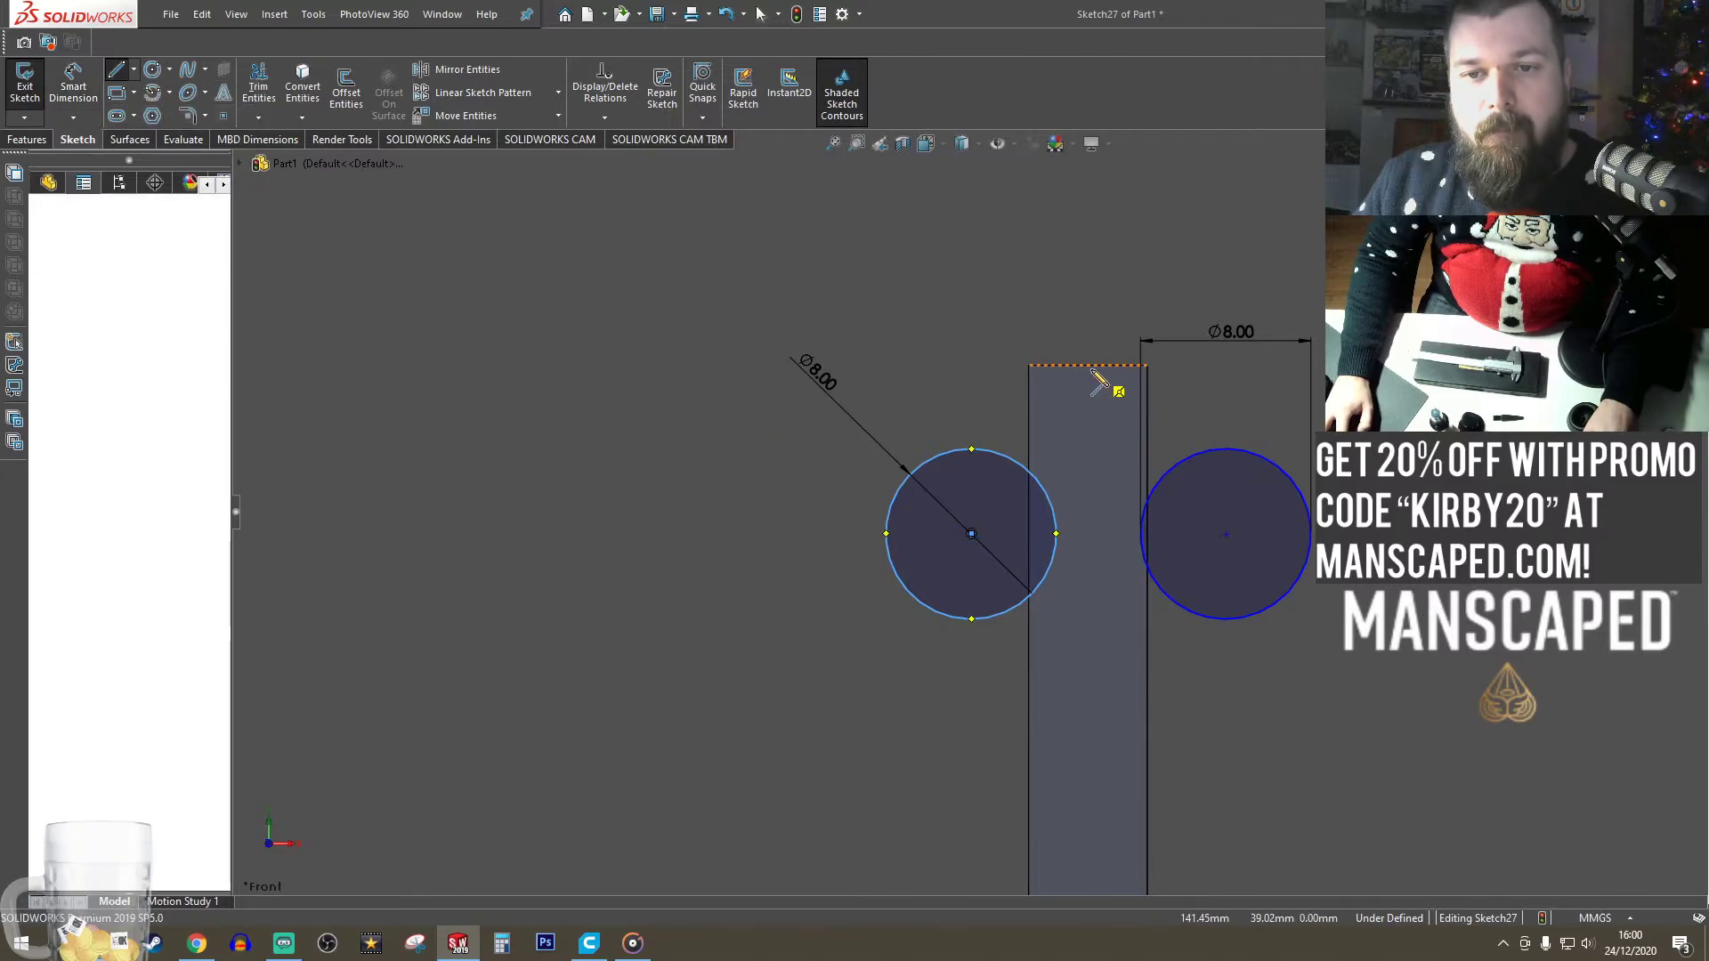
{"action": "key", "text": "Escape"}
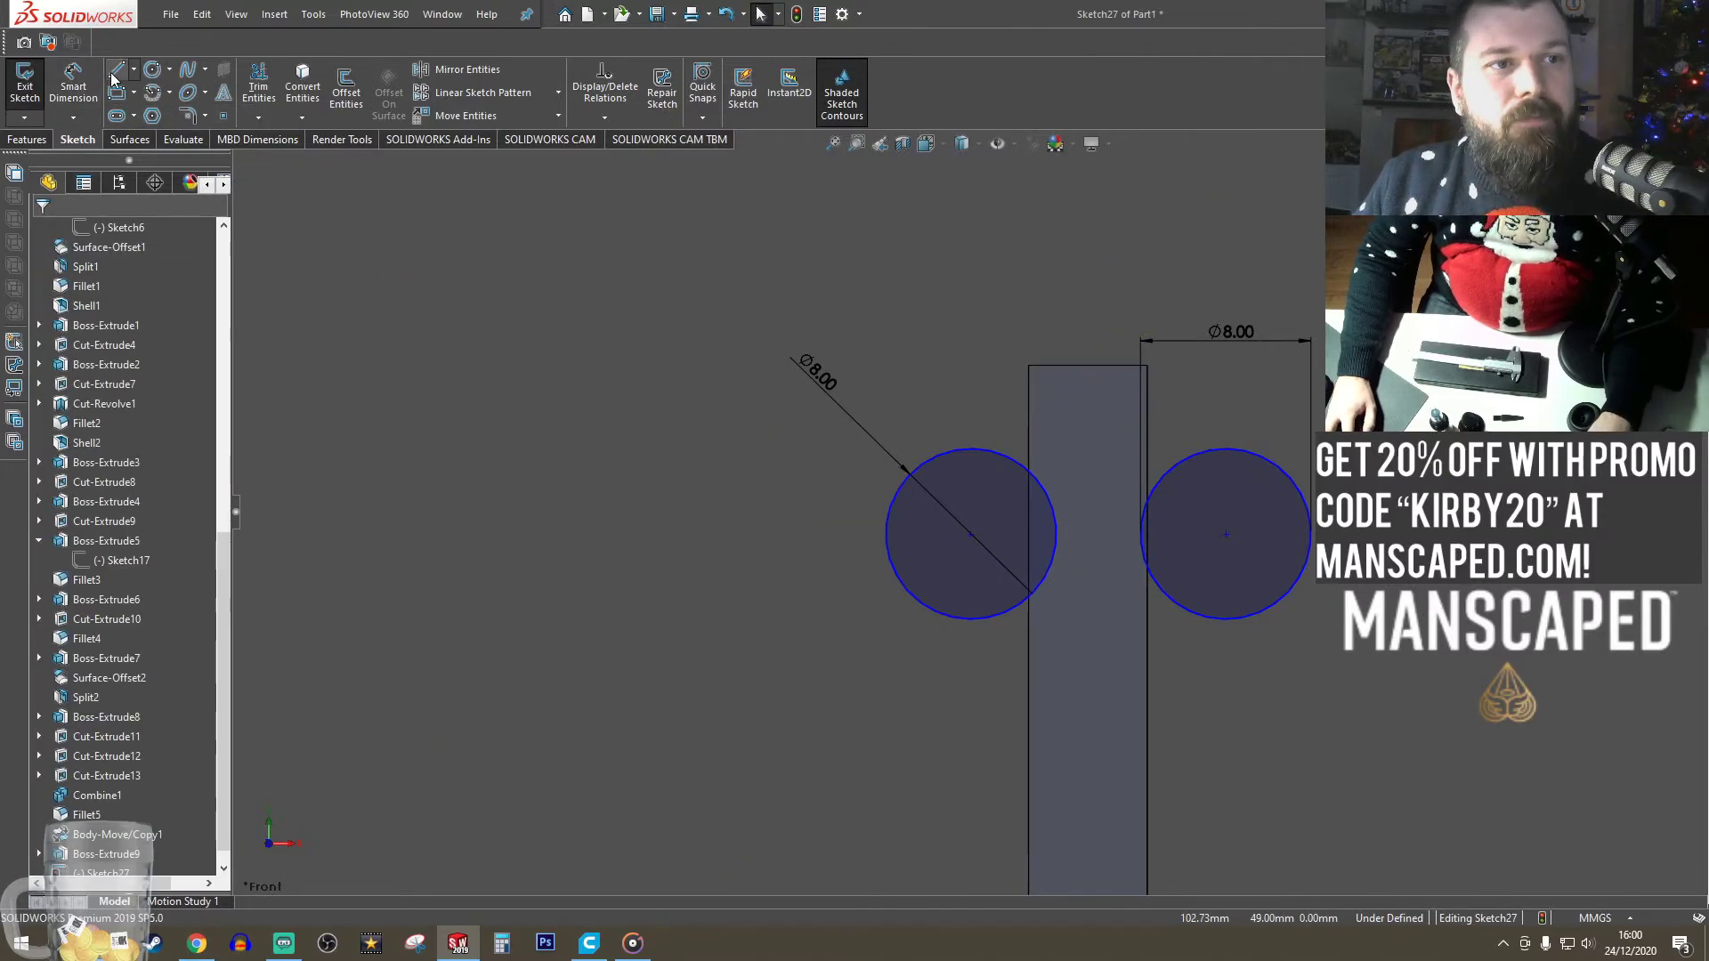
- Draw a vertical line down the middle of the post from the midpoint of its top edge
{"action": "left_click", "coordinate": [114, 71]}
{"action": "left_click", "coordinate": [1088, 365]}
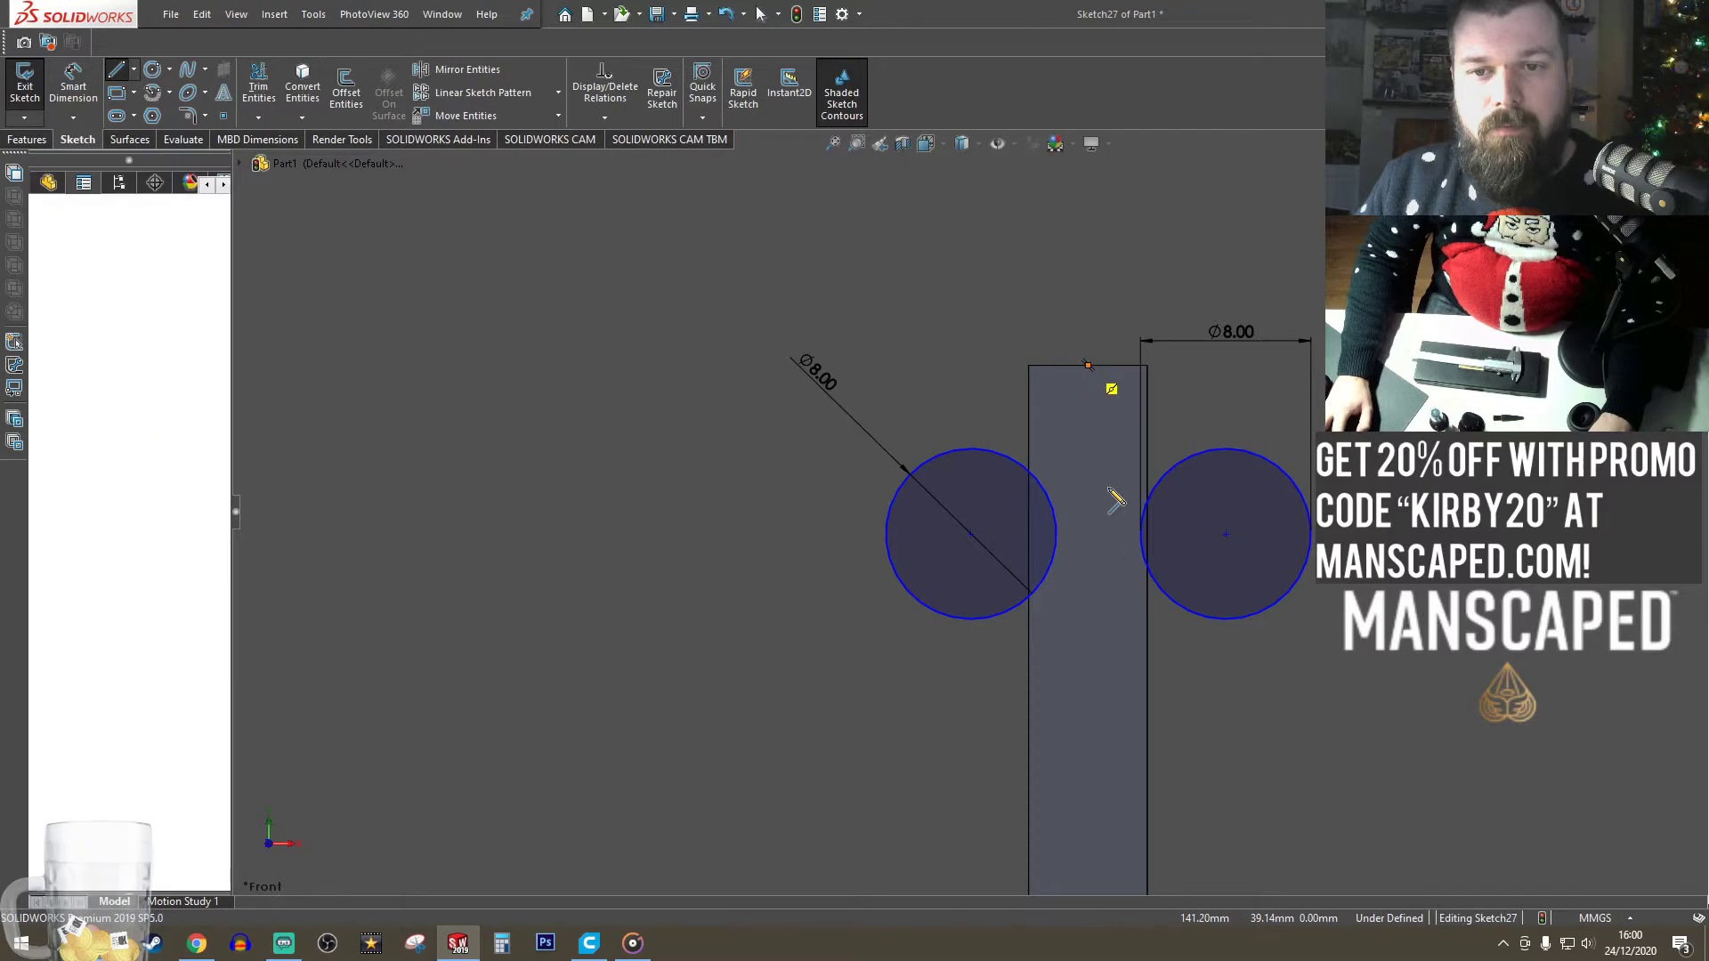
{"action": "scroll", "coordinate": [1106, 381], "scroll_direction": "up", "scroll_amount": 3}
{"action": "left_click", "coordinate": [1026, 708]}
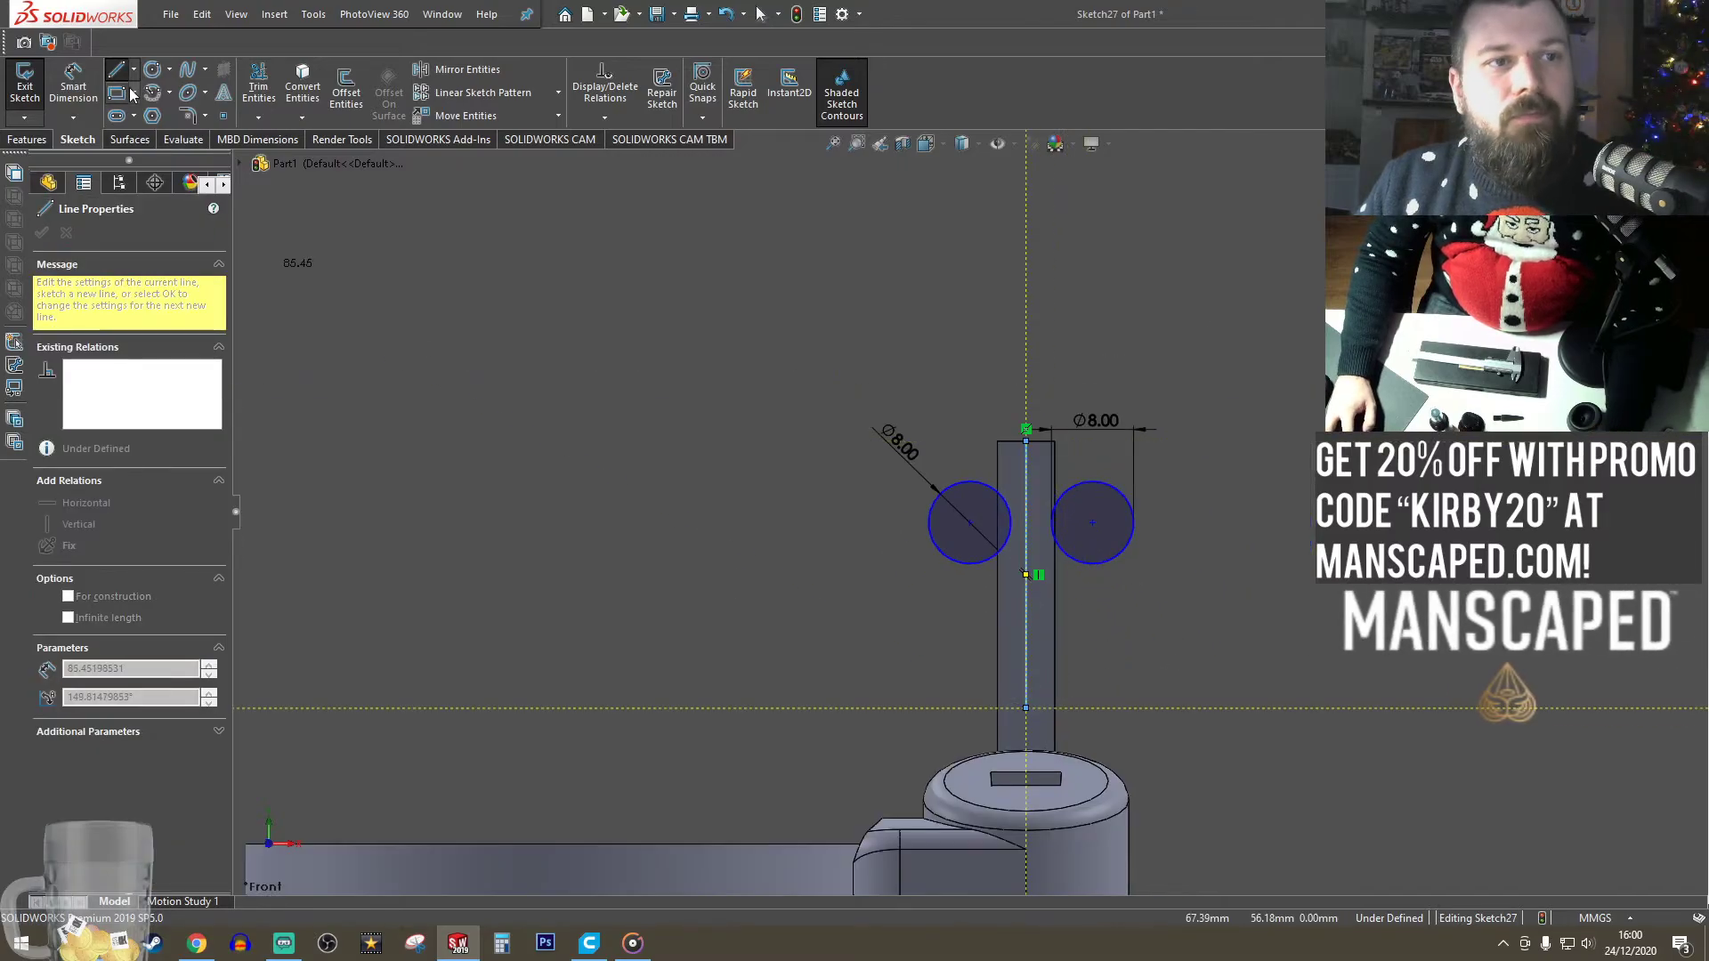
{"action": "key", "text": "Escape"}
- Move both 8 mm circles slightly down and inward so they sit close to the vertical centre line
{"action": "scroll", "coordinate": [802, 552], "scroll_direction": "down", "scroll_amount": 3}
{"action": "scroll", "coordinate": [805, 532], "scroll_direction": "down", "scroll_amount": 1}
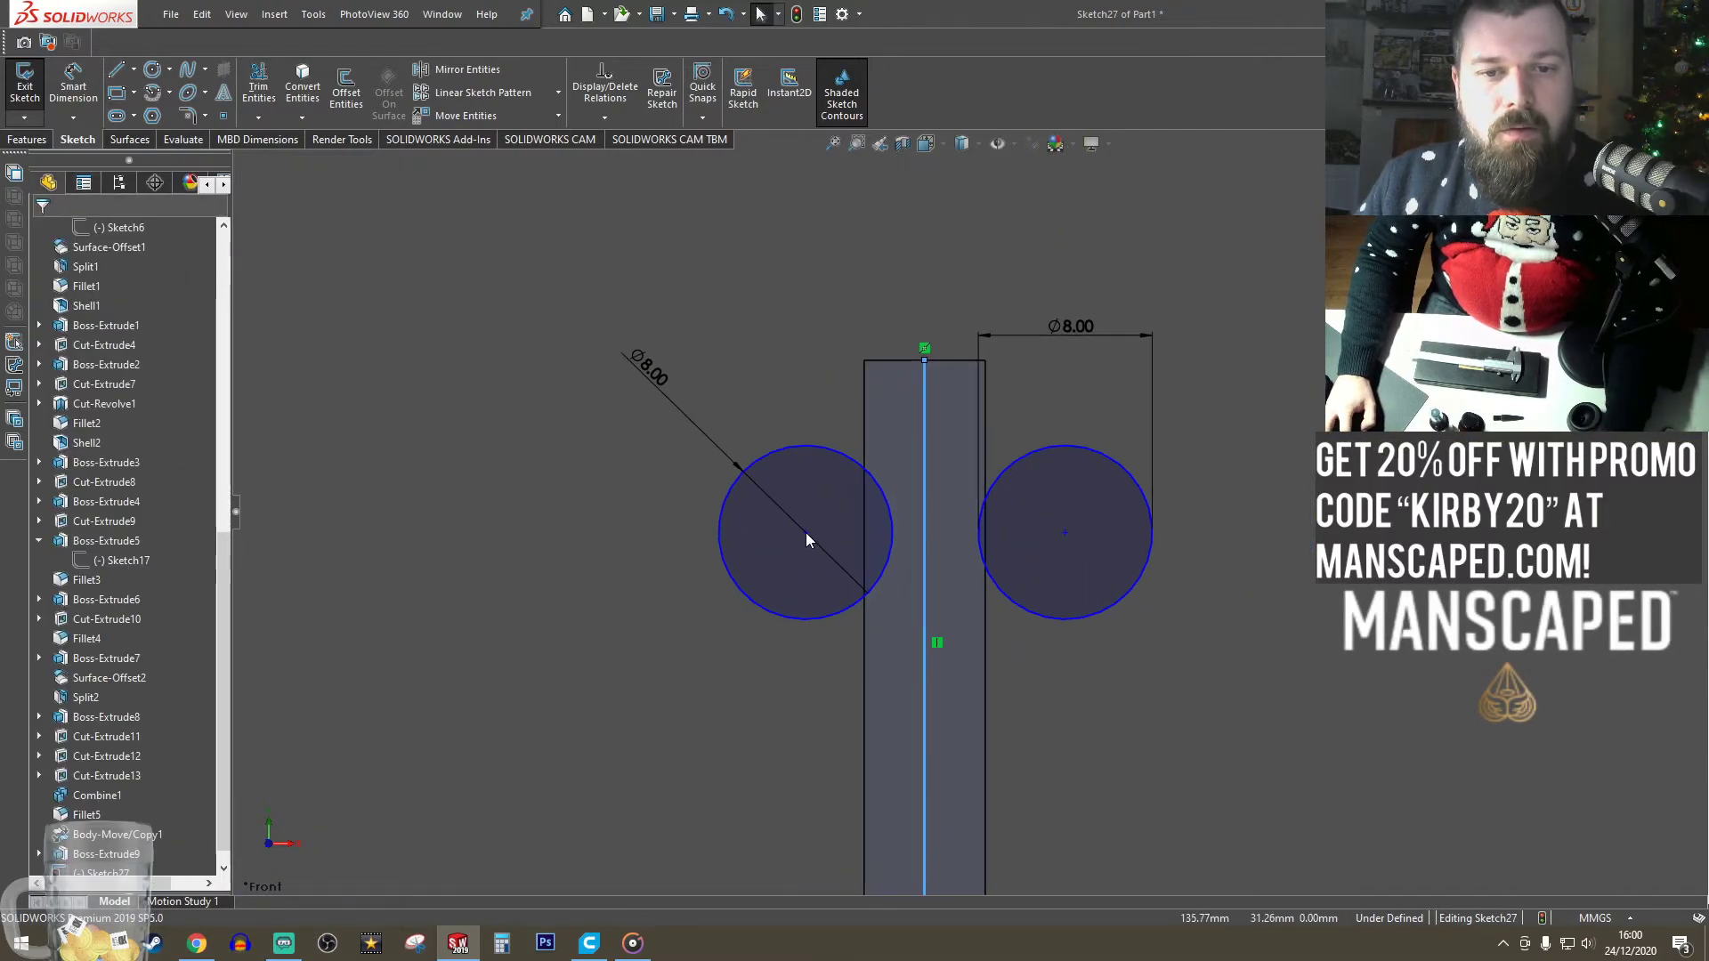
{"action": "left_click_drag", "start_coordinate": [805, 532], "coordinate": [835, 575]}
{"action": "left_click", "coordinate": [1305, 612]}
{"action": "left_click_drag", "start_coordinate": [1065, 532], "coordinate": [1020, 575]}
- Draw a line from the post's top-left corner tangent to the left circle, ending just past it
{"action": "left_click", "coordinate": [116, 69]}
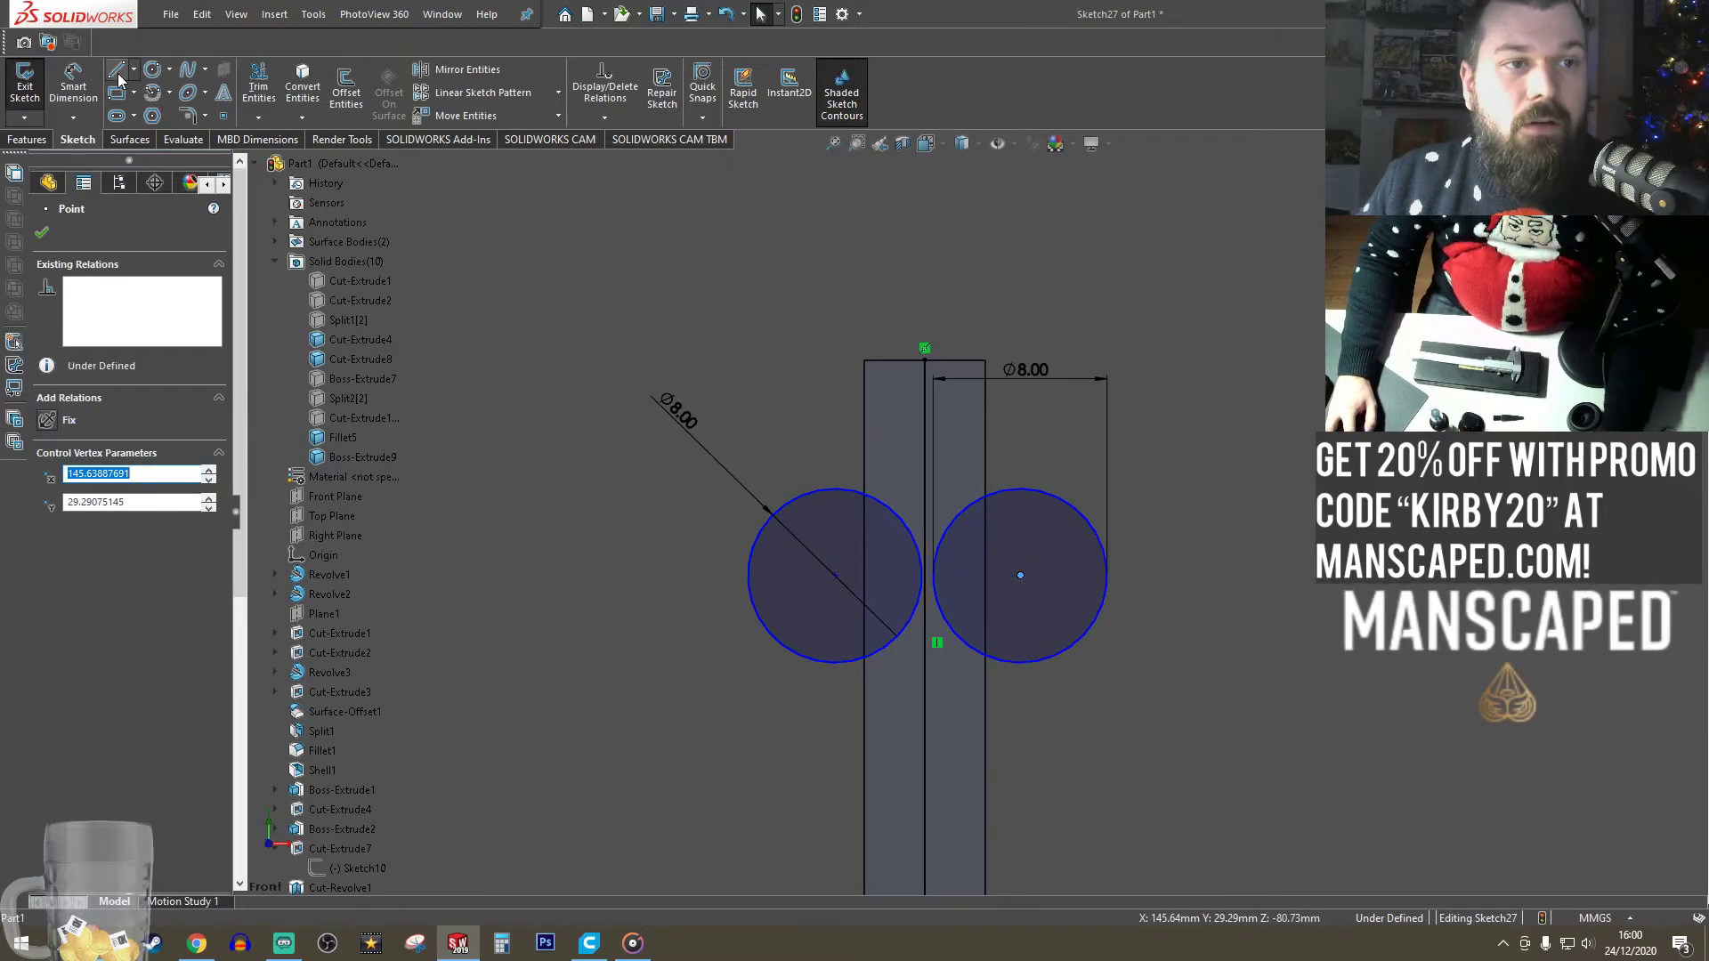
{"action": "left_click", "coordinate": [864, 361]}
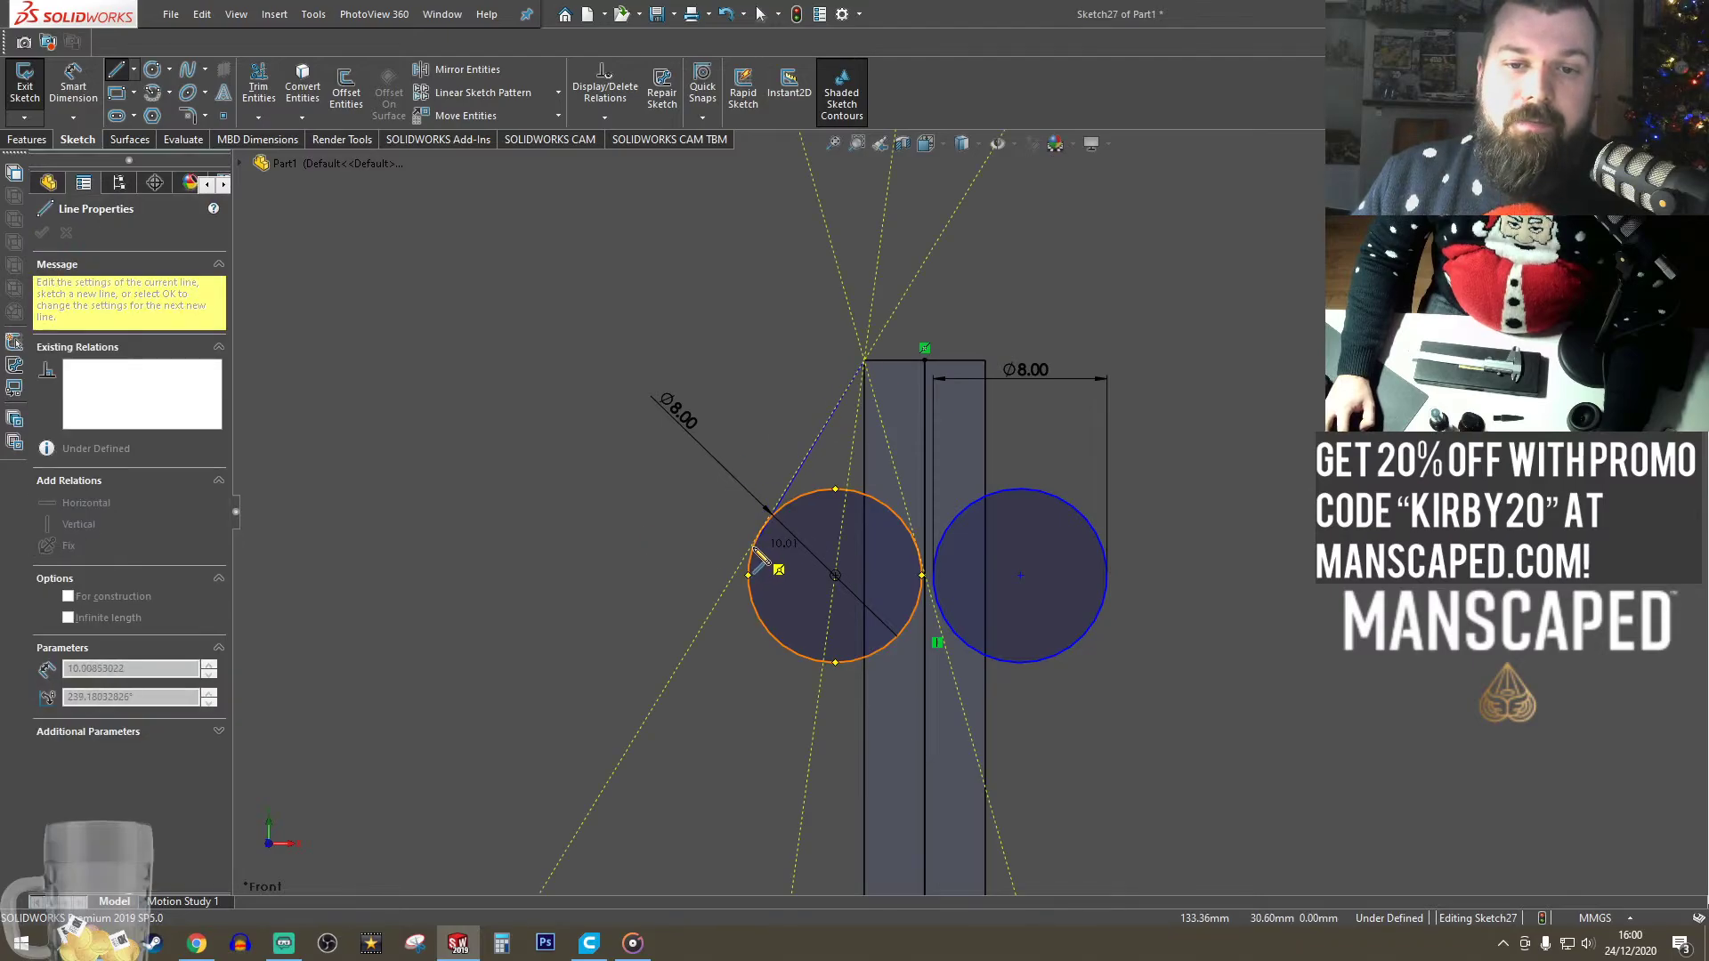
{"action": "left_click", "coordinate": [719, 603]}
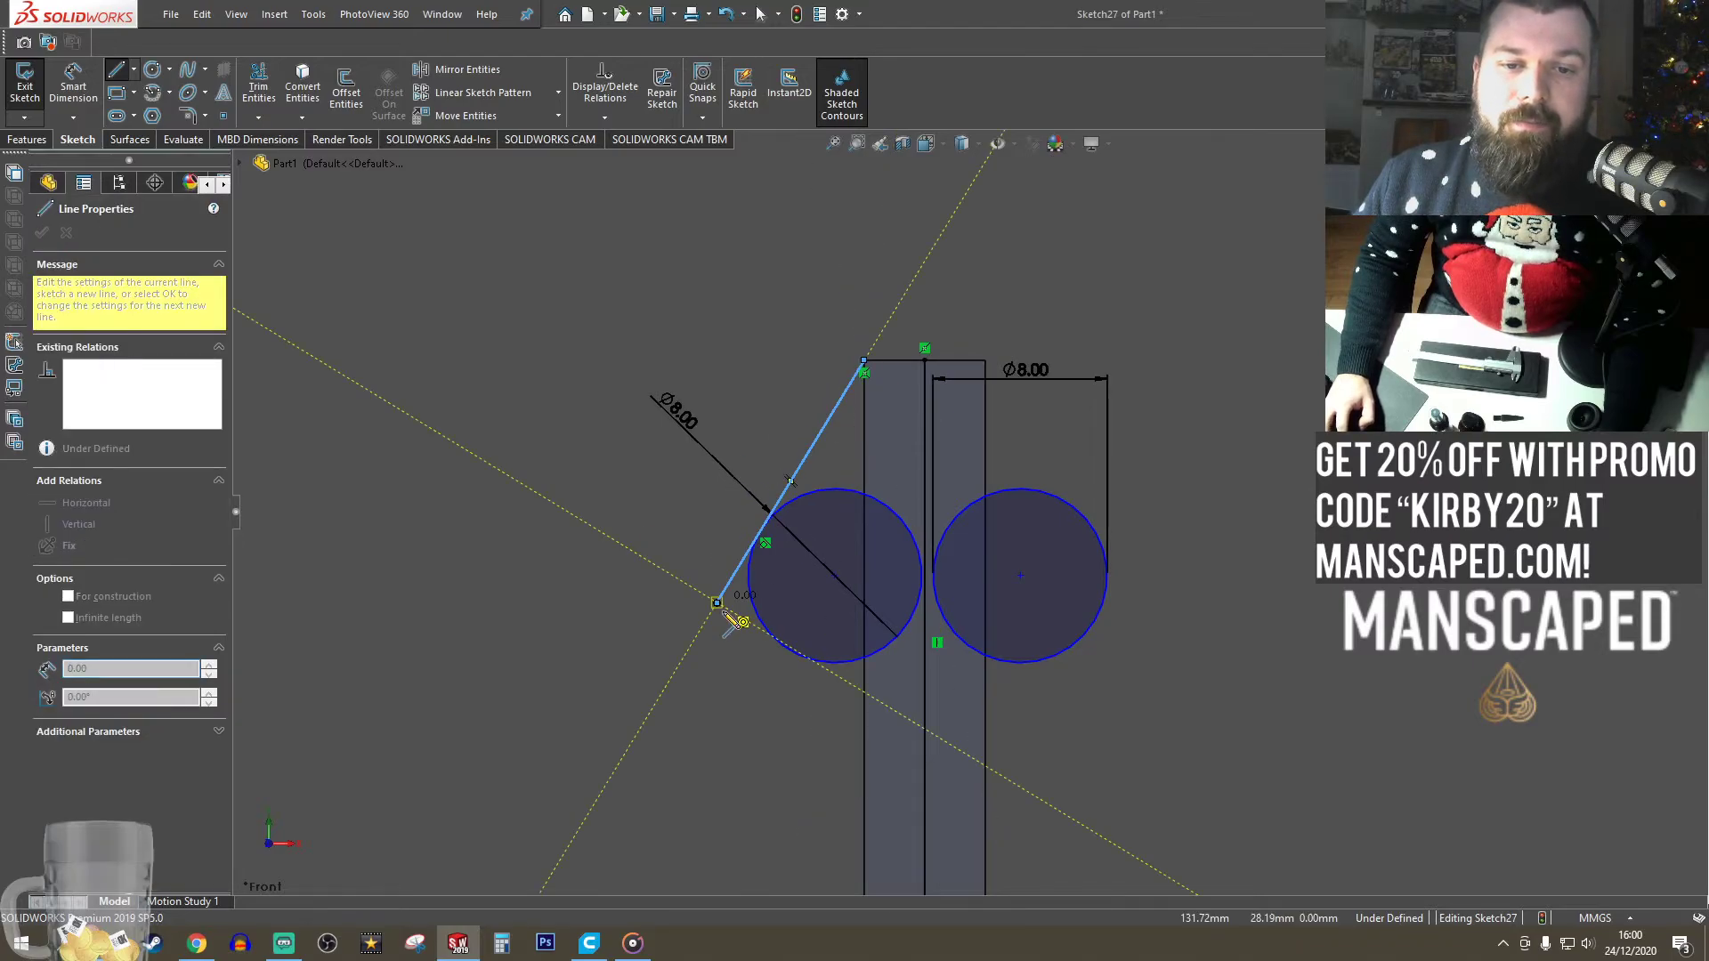
{"action": "key", "text": "Escape"}
- Draw a line about 16 mm long from the post's top-right corner, tangent to the right circle and ending past it
{"action": "left_click", "coordinate": [118, 71]}
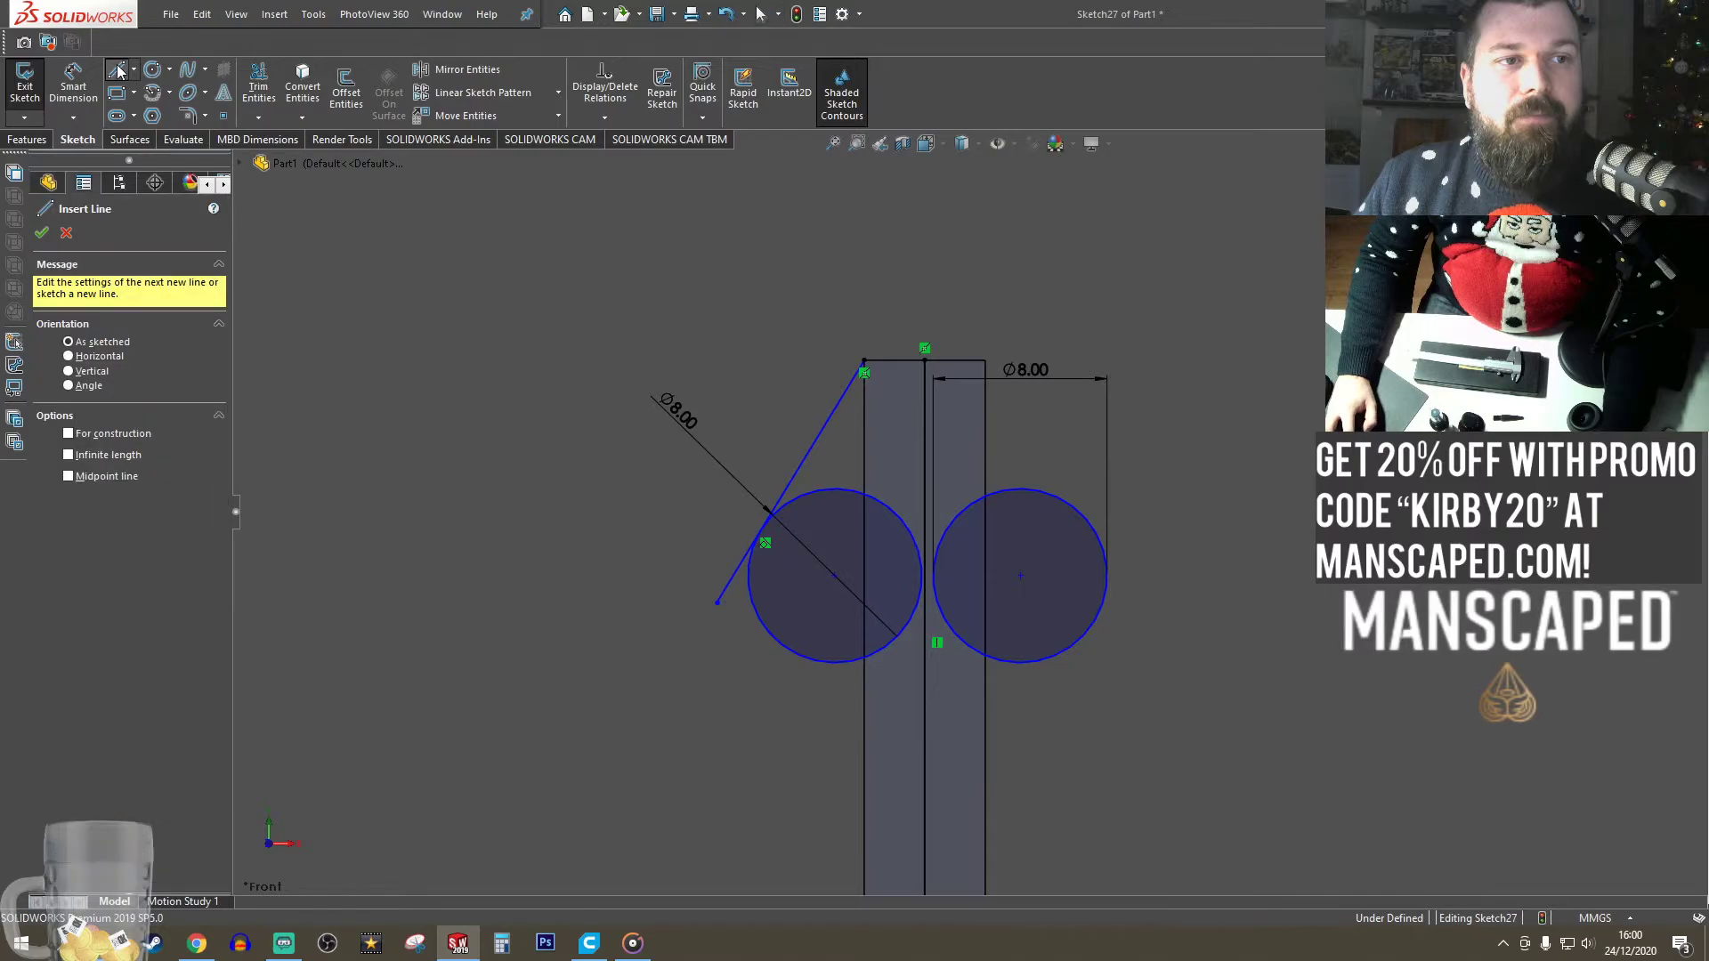
{"action": "left_click", "coordinate": [118, 72]}
{"action": "left_click", "coordinate": [119, 73]}
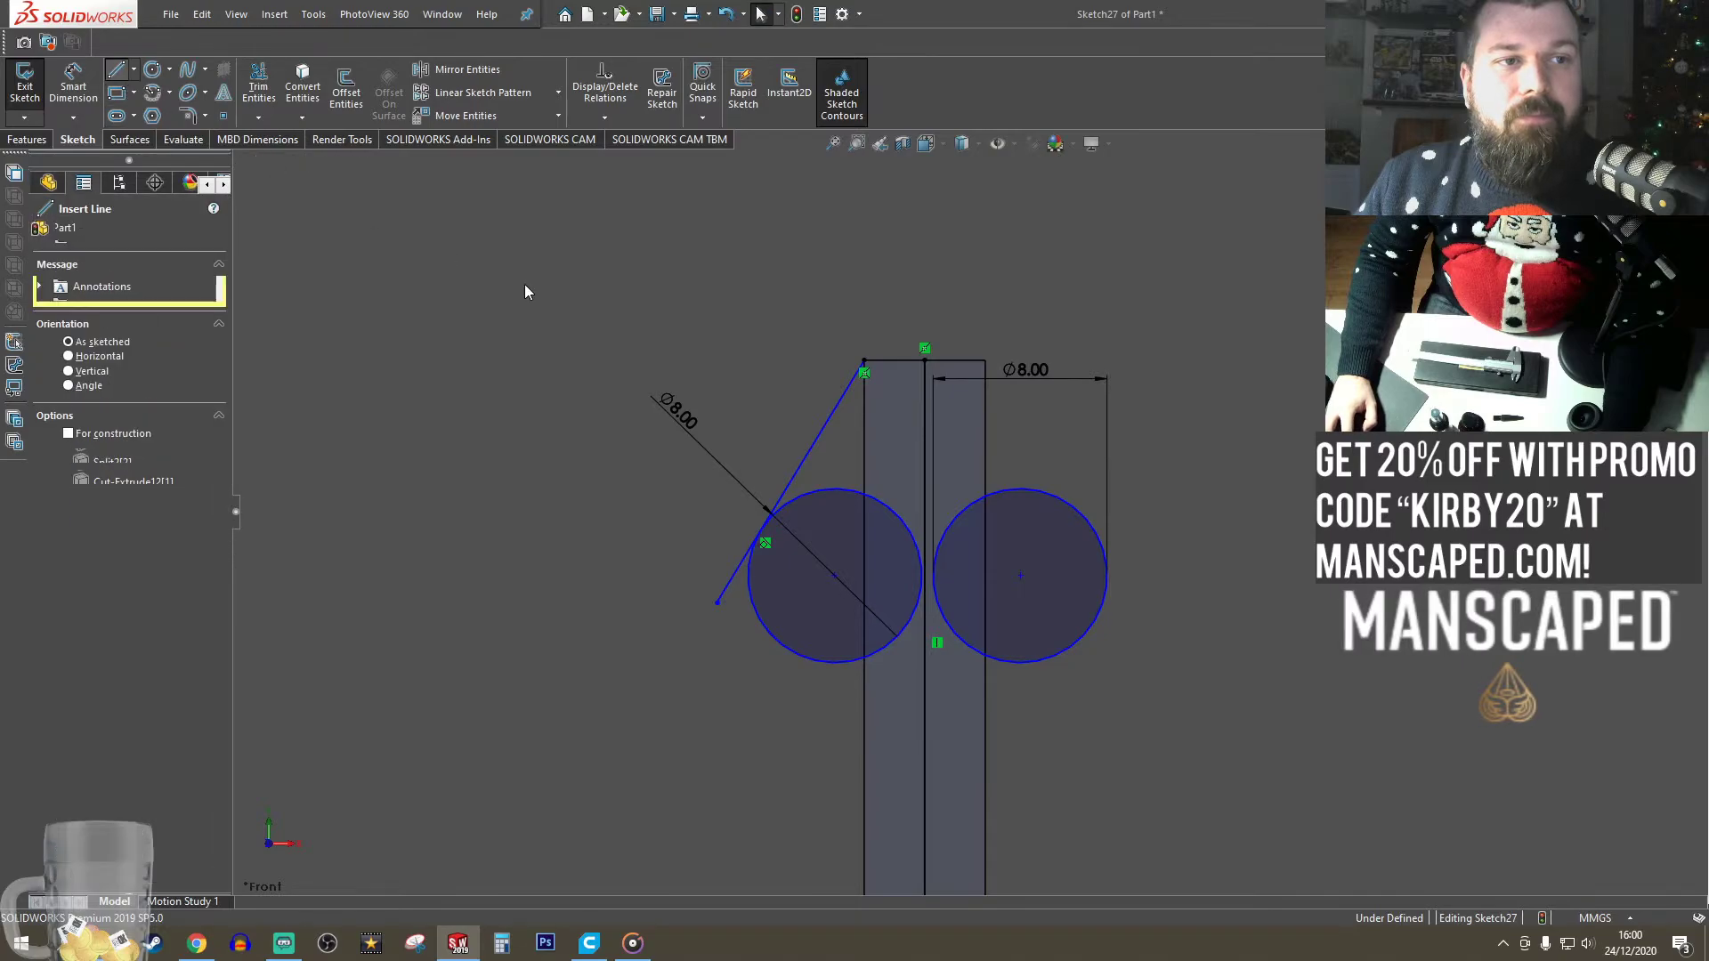
{"action": "left_click", "coordinate": [985, 362]}
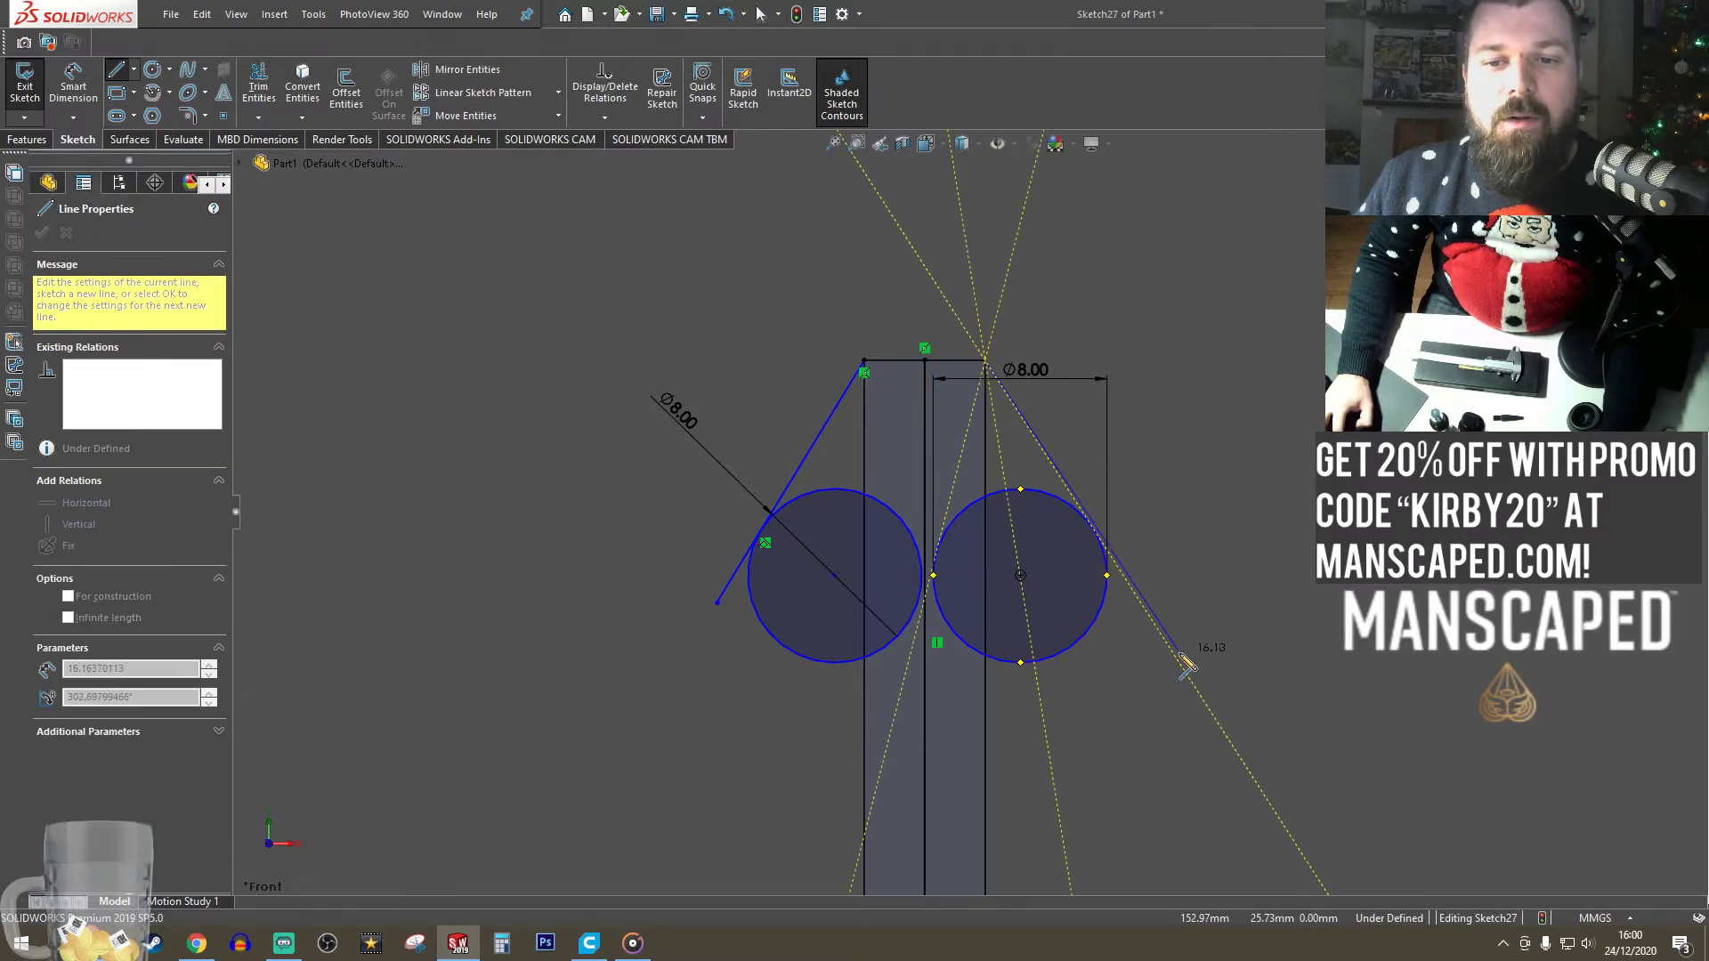
{"action": "left_click", "coordinate": [1180, 662]}
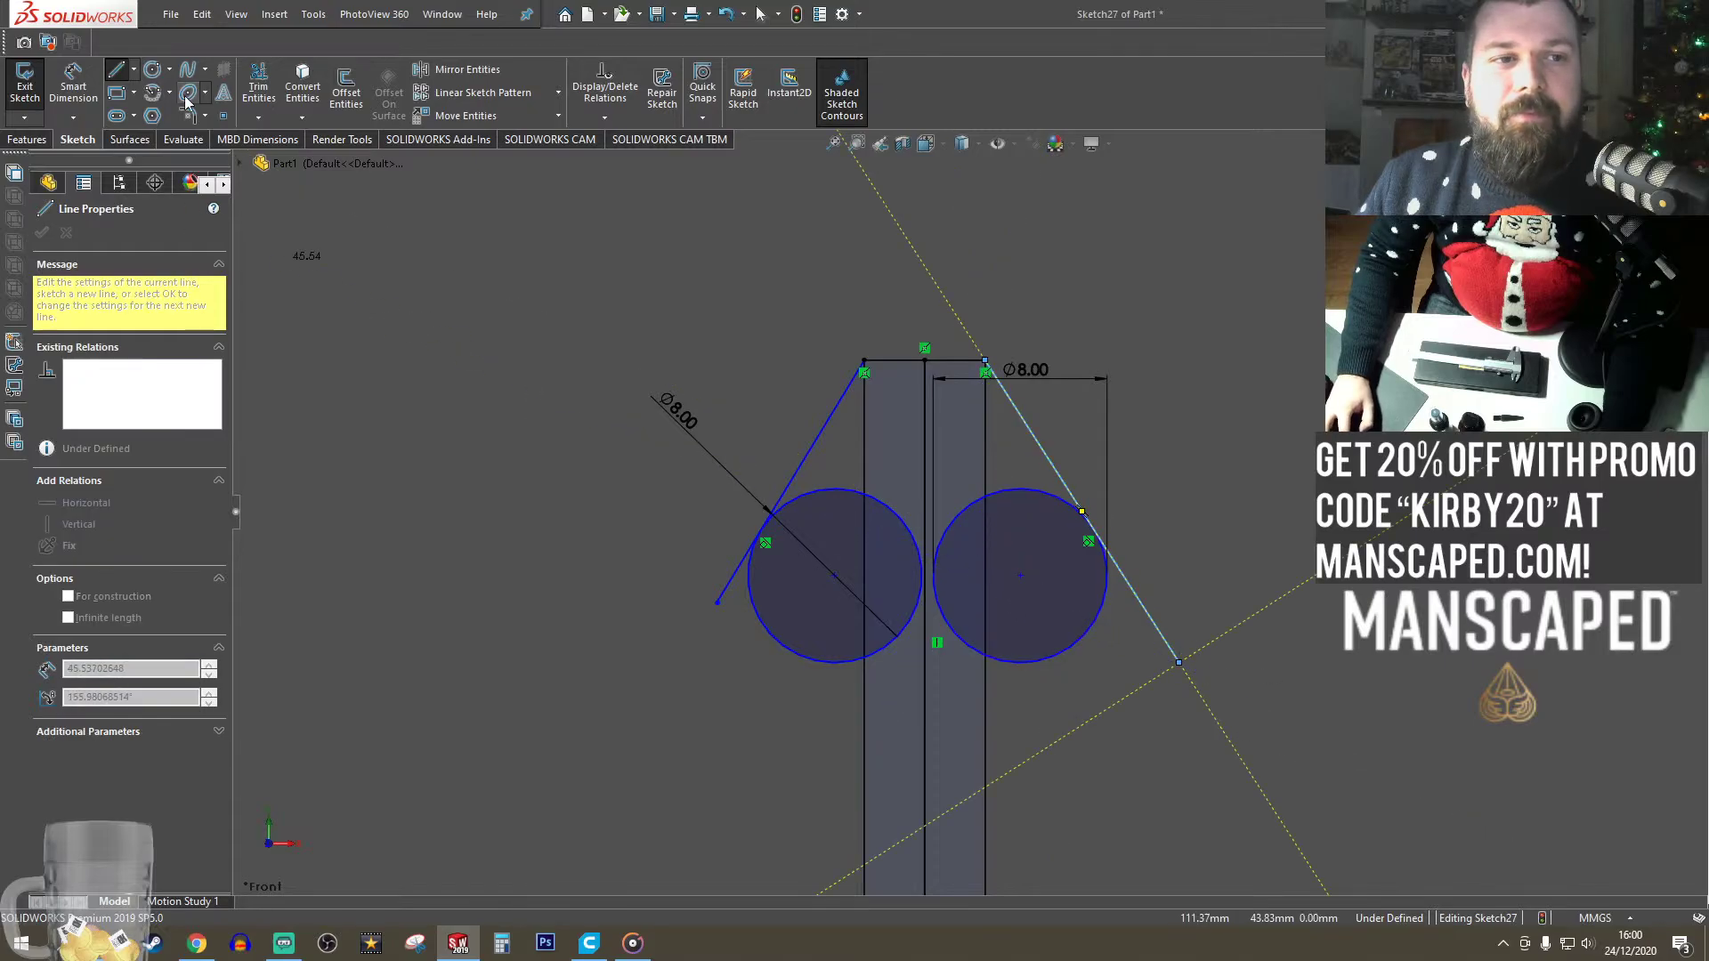
{"action": "key", "text": "Escape"}
- Move the left circle slightly down and make it tangent to the vertical centre line
{"action": "left_click_drag", "start_coordinate": [836, 575], "coordinate": [837, 616]}
{"action": "left_click", "coordinate": [1177, 719]}
{"action": "scroll", "coordinate": [890, 597], "scroll_direction": "down", "scroll_amount": 3}
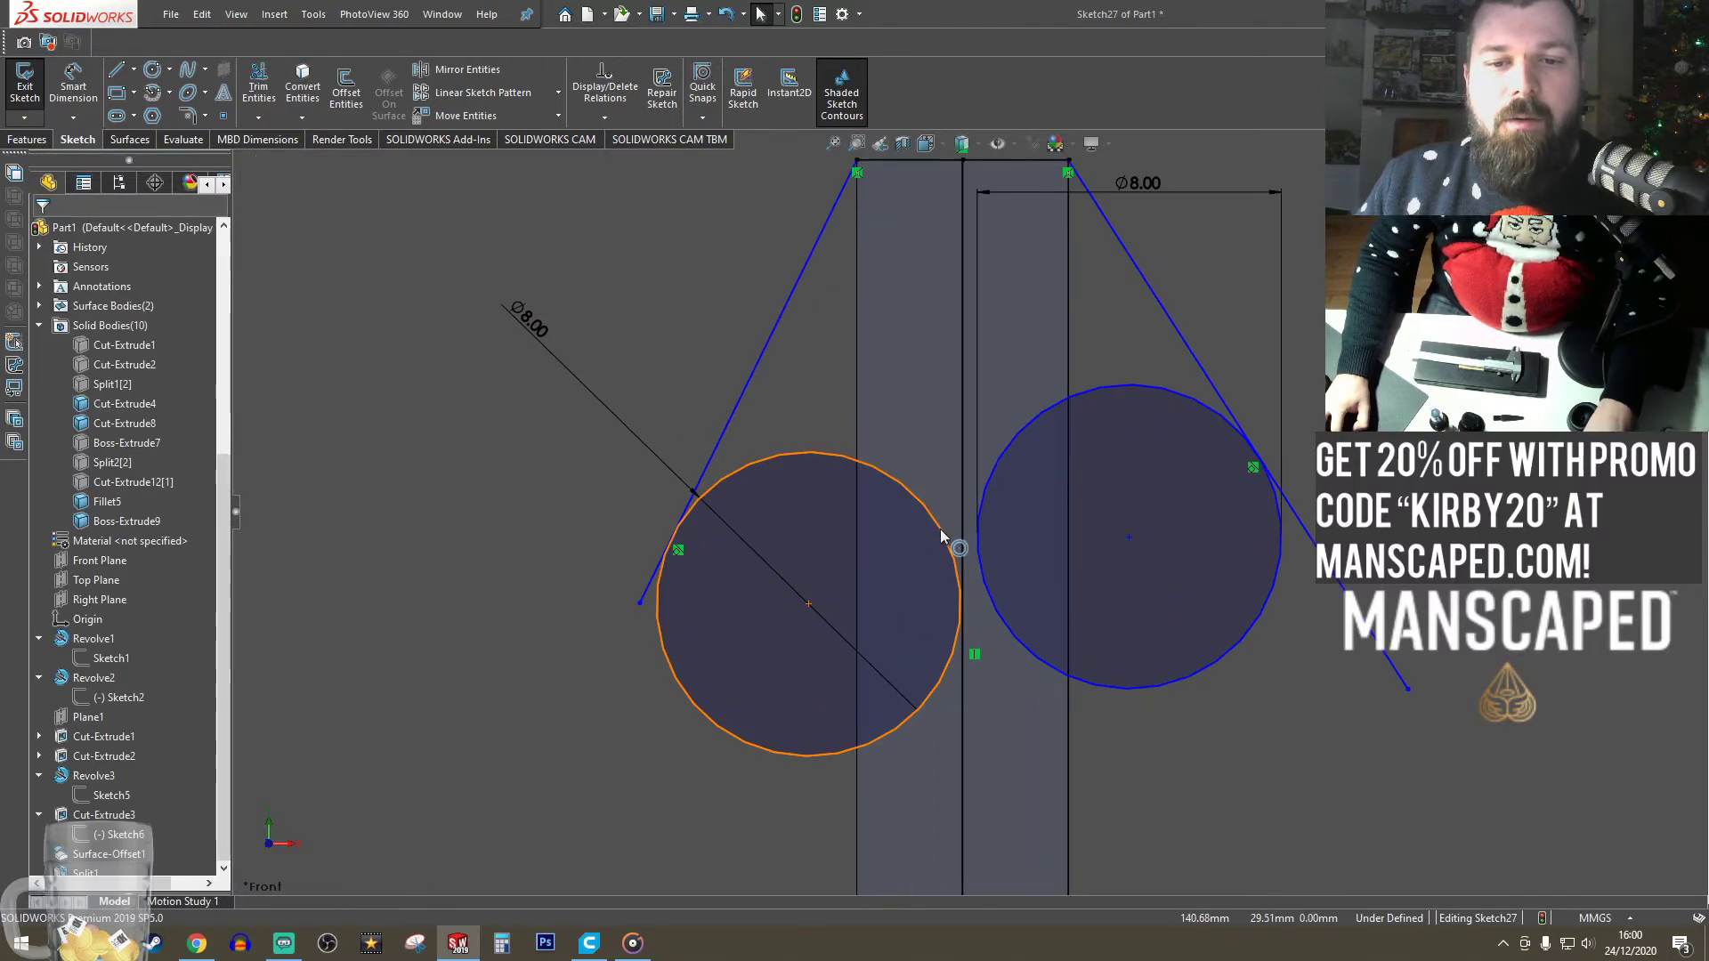
{"action": "left_click", "coordinate": [945, 537]}
{"action": "left_click", "coordinate": [964, 707], "text": "ctrl"}
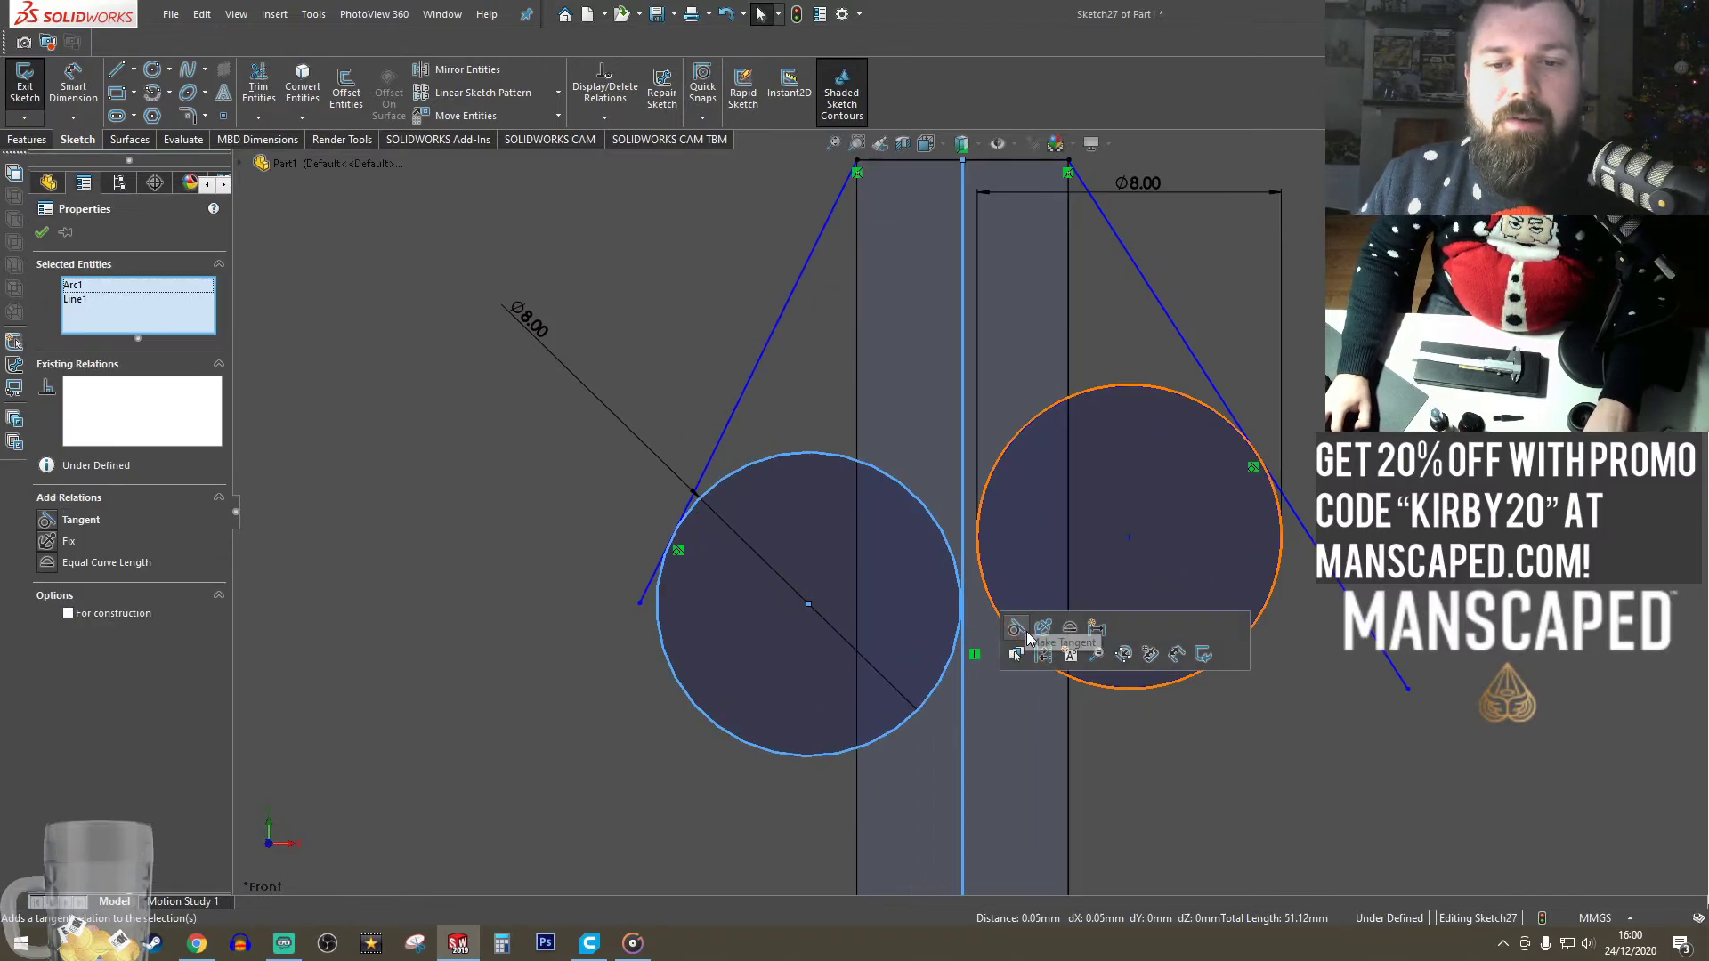
{"action": "left_click", "coordinate": [1193, 761]}
- Make the right circle tangent to the vertical centre line
{"action": "left_click", "coordinate": [983, 516]}
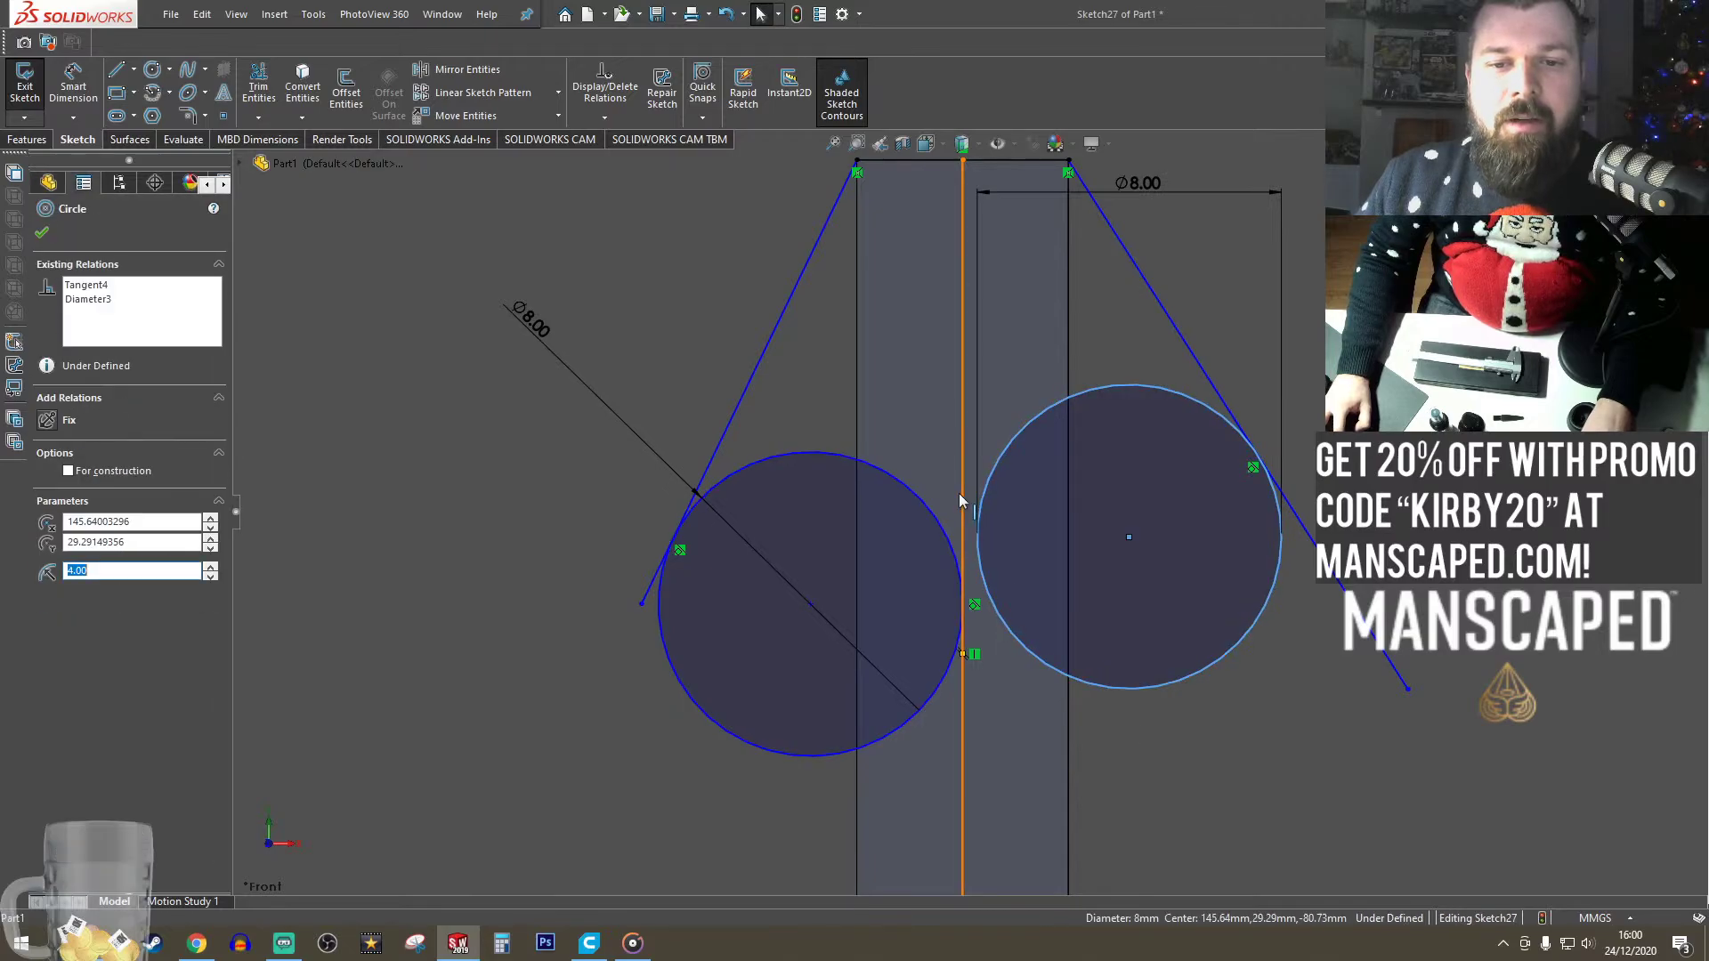
{"action": "left_click", "coordinate": [961, 501], "text": "ctrl"}
{"action": "left_click", "coordinate": [1022, 442]}
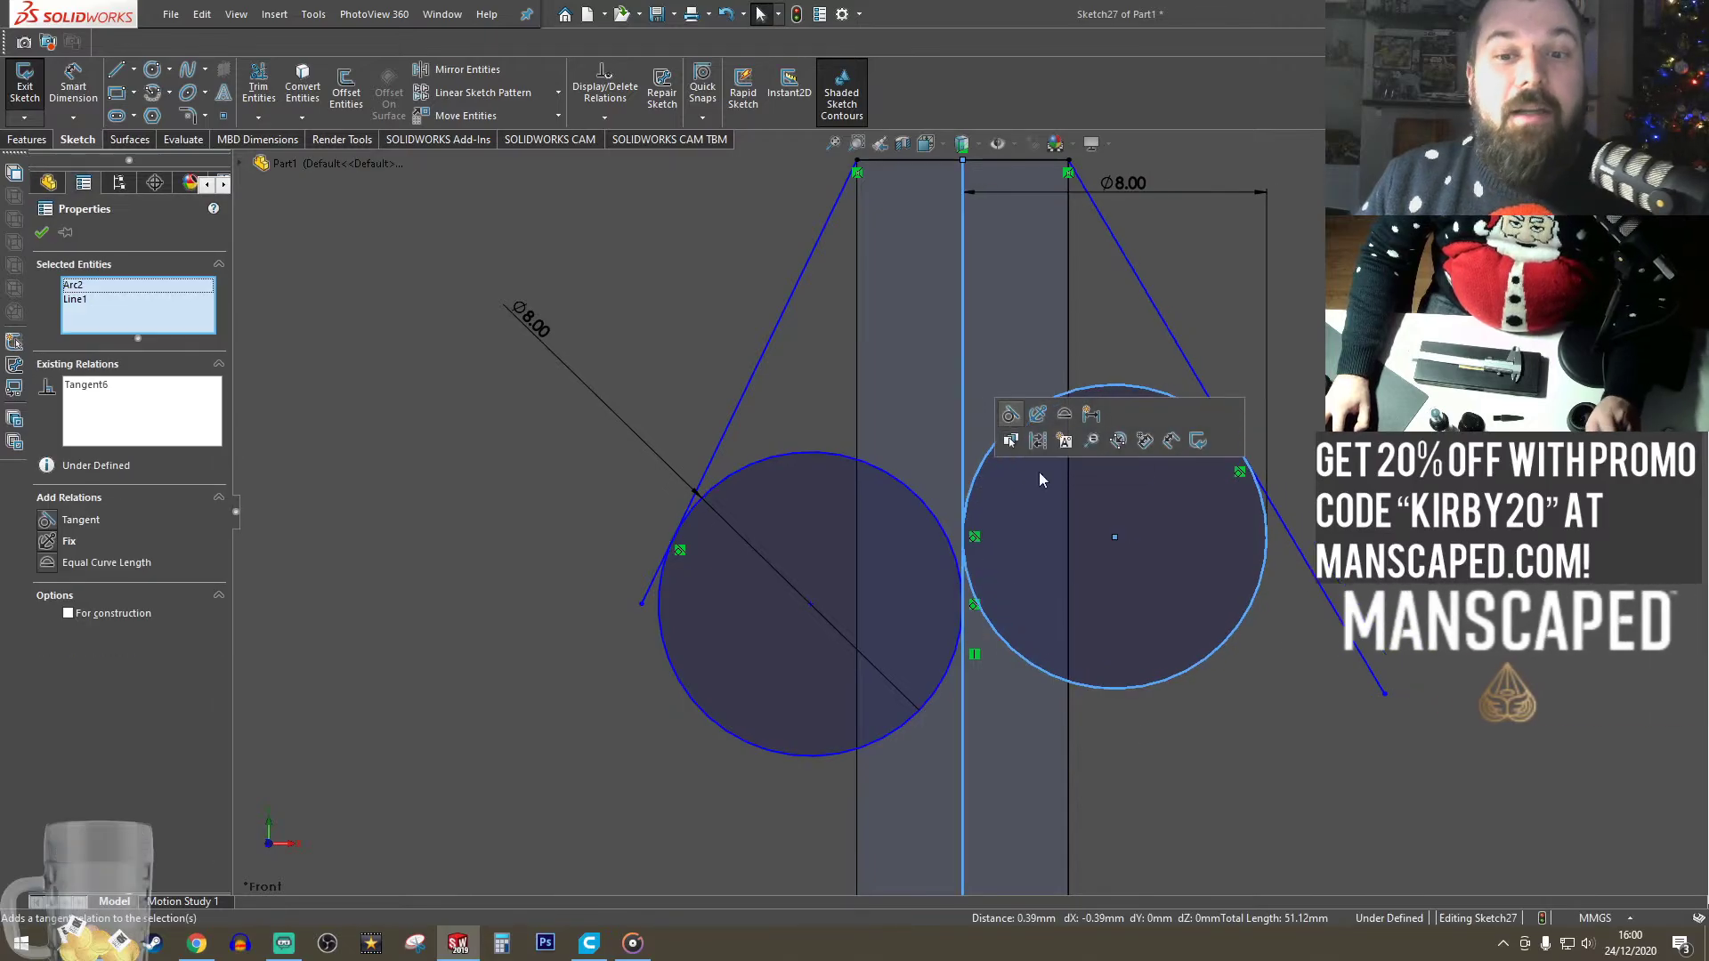
{"action": "left_click", "coordinate": [1257, 760]}
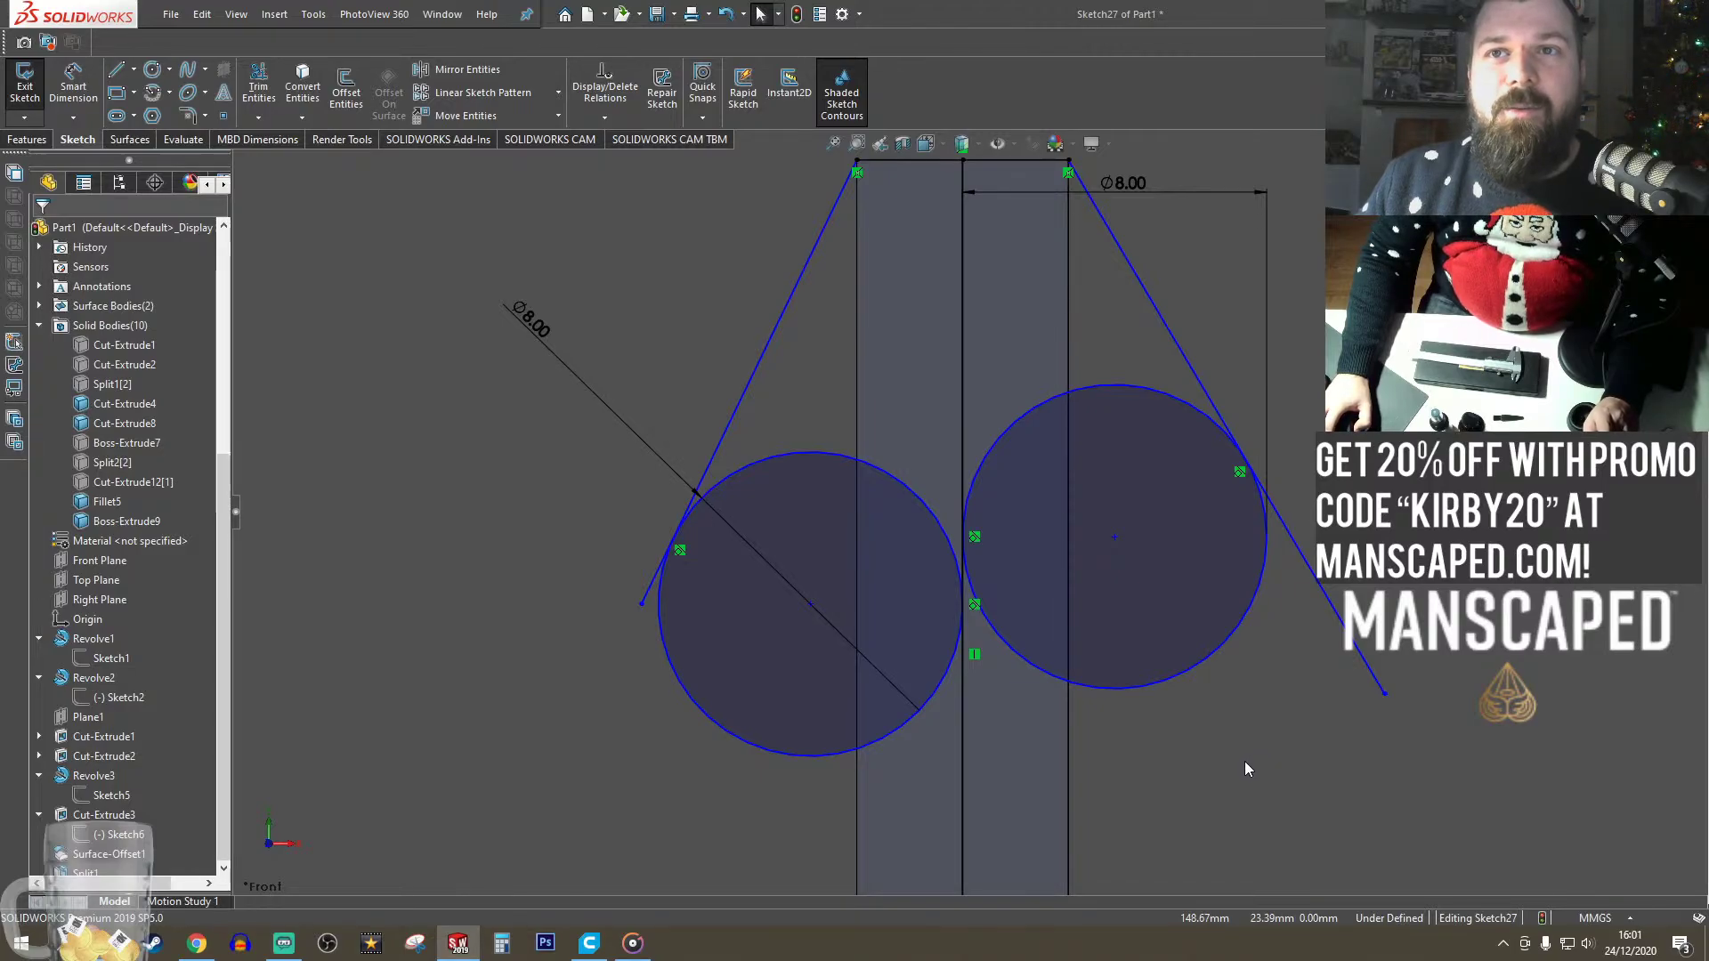
- Trim the ends of the two slanted lines that extend past the circles with Power trim
{"action": "scroll", "coordinate": [1244, 761], "scroll_direction": "up", "scroll_amount": 2}
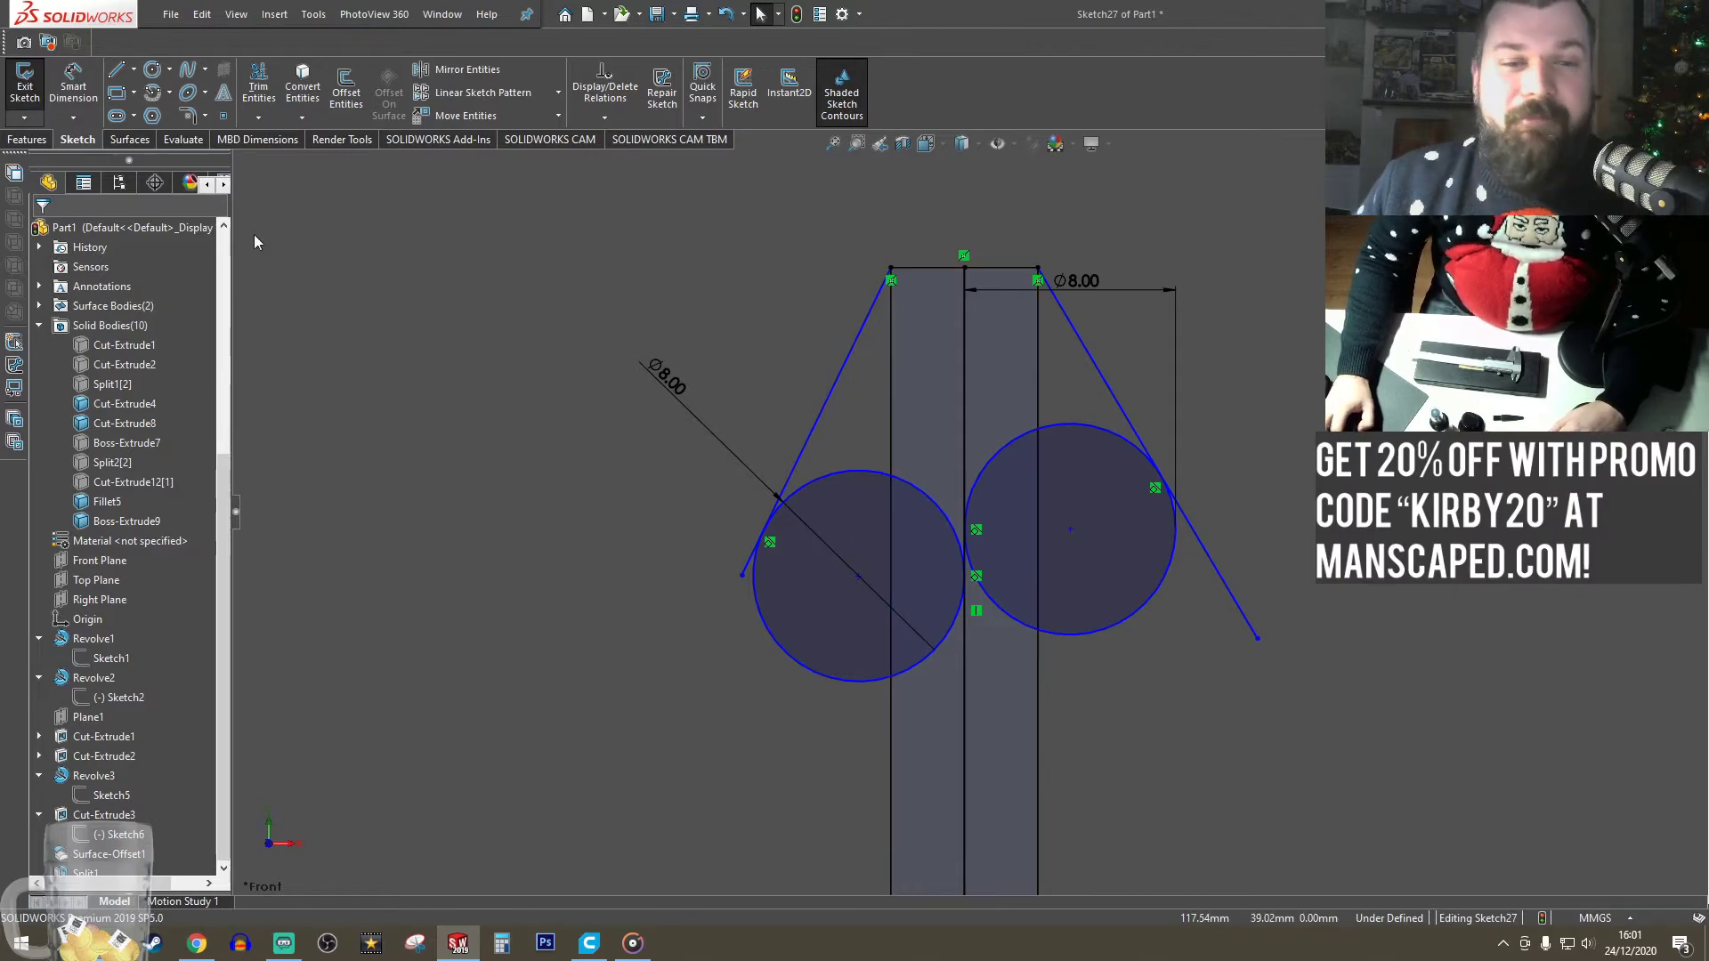
{"action": "left_click", "coordinate": [258, 89]}
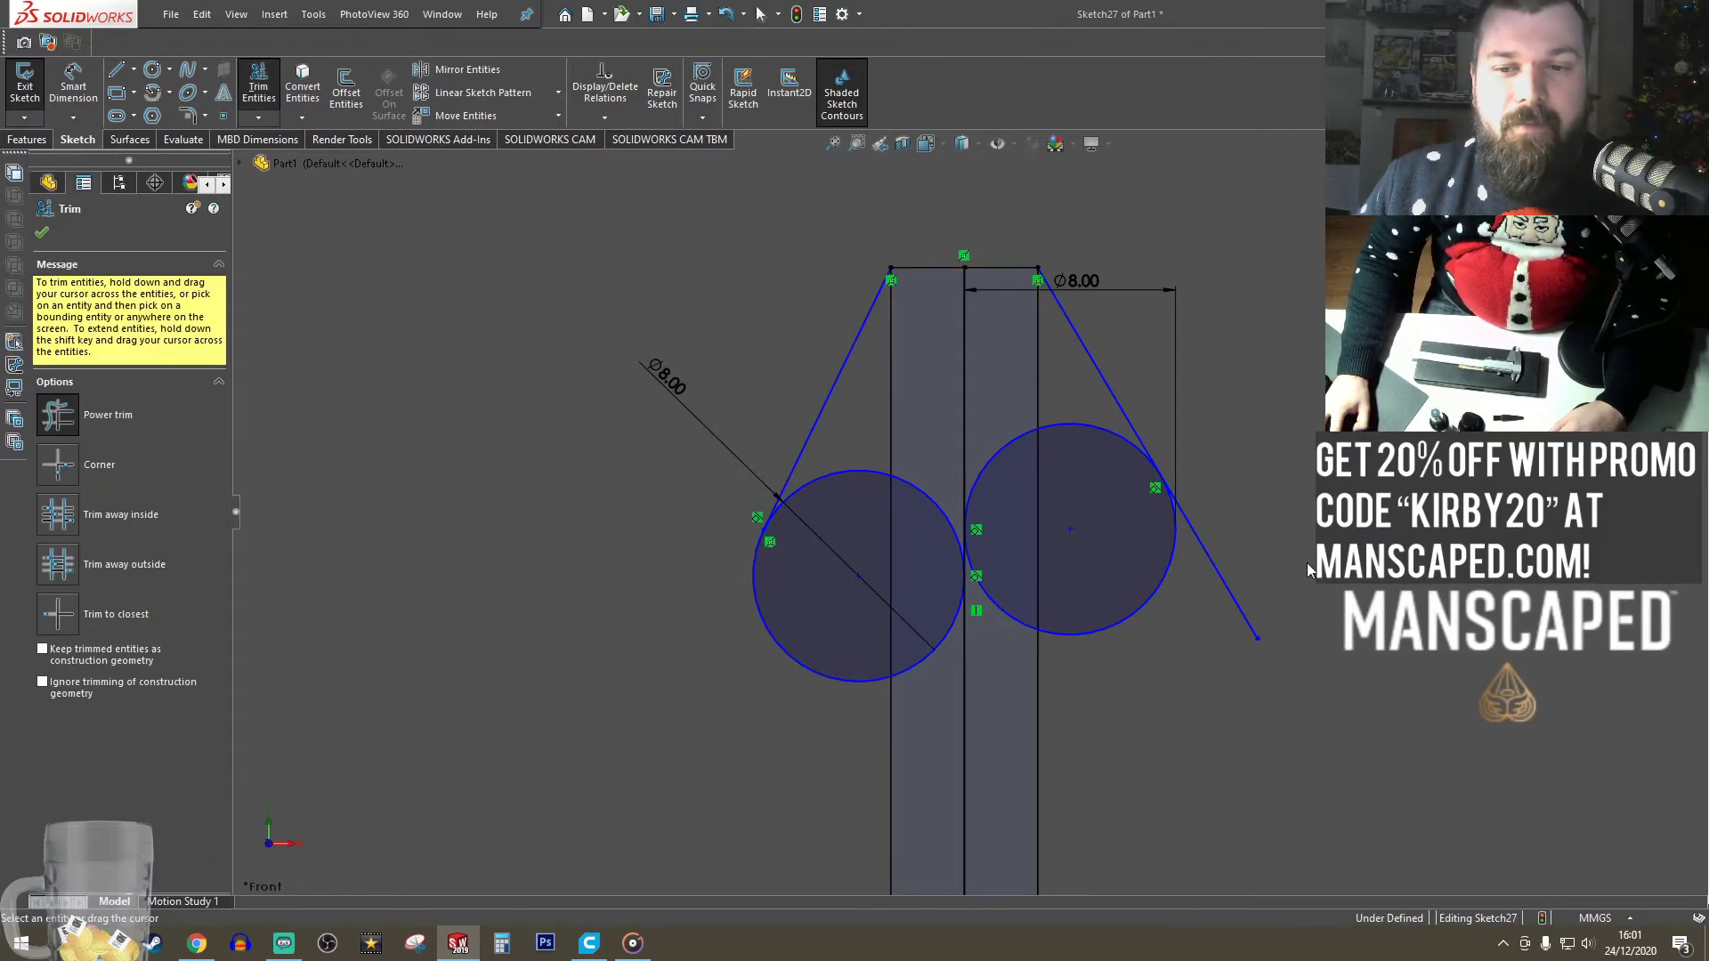
{"action": "scroll", "coordinate": [981, 562], "scroll_direction": "down", "scroll_amount": 5}
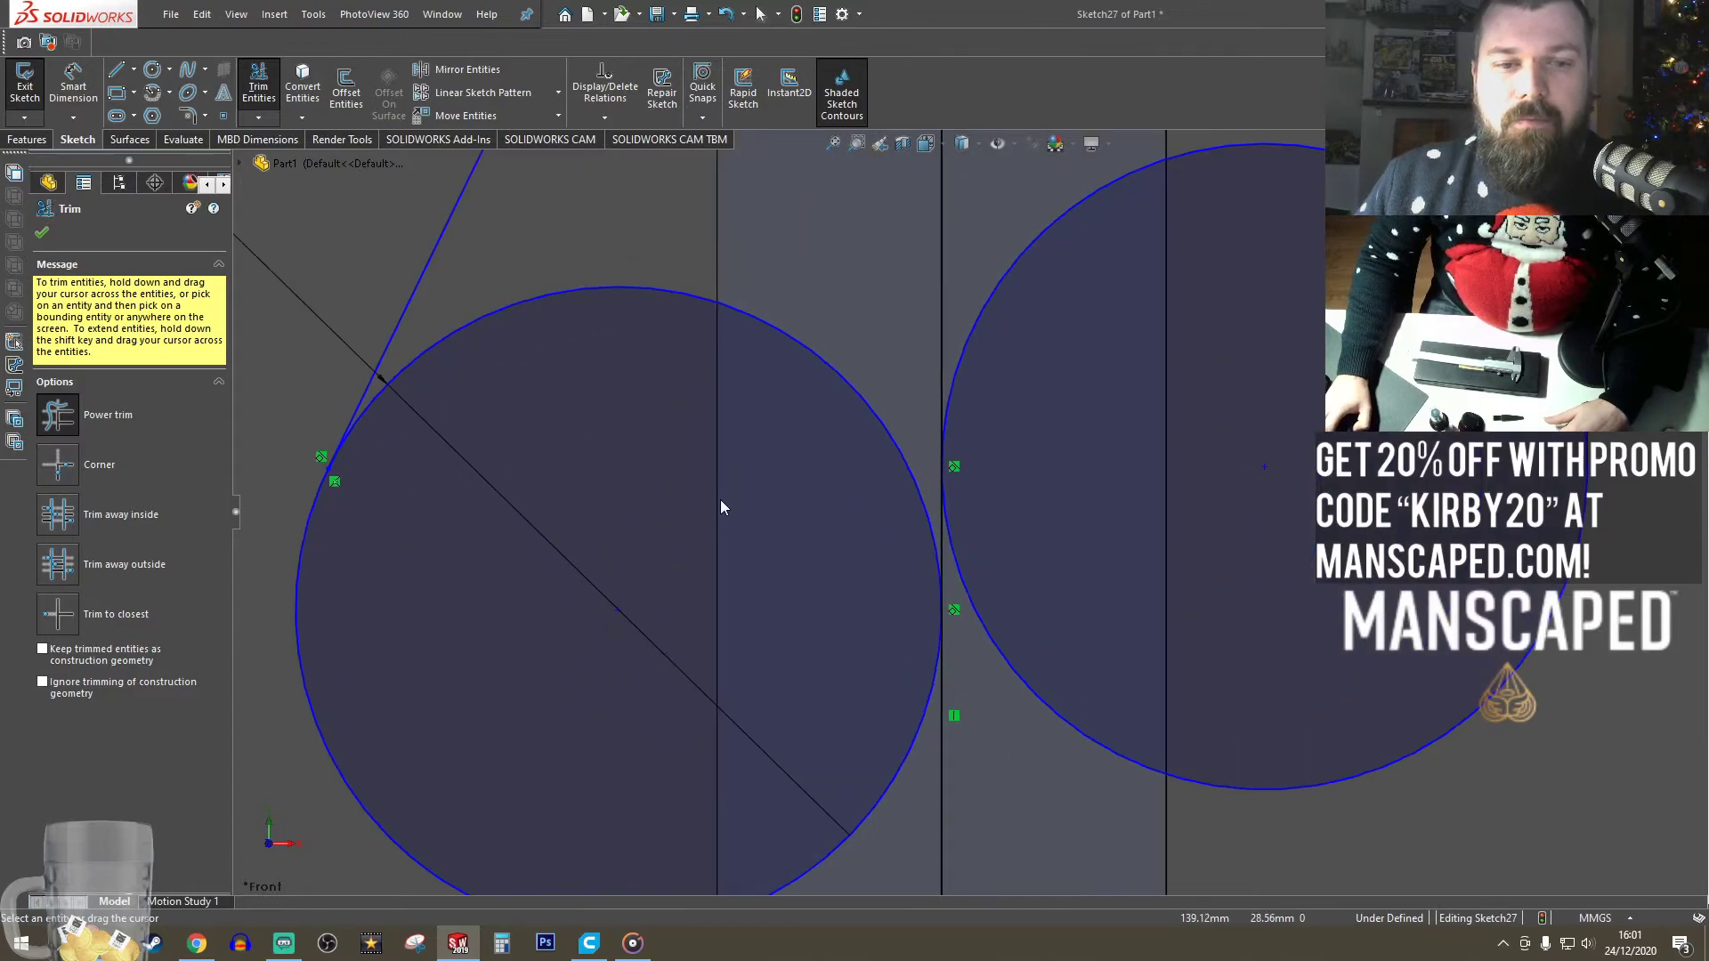
- Draw a line about 0.4 mm long from the left circle's tangent point to the right circle and delete it
{"action": "left_click", "coordinate": [116, 70]}
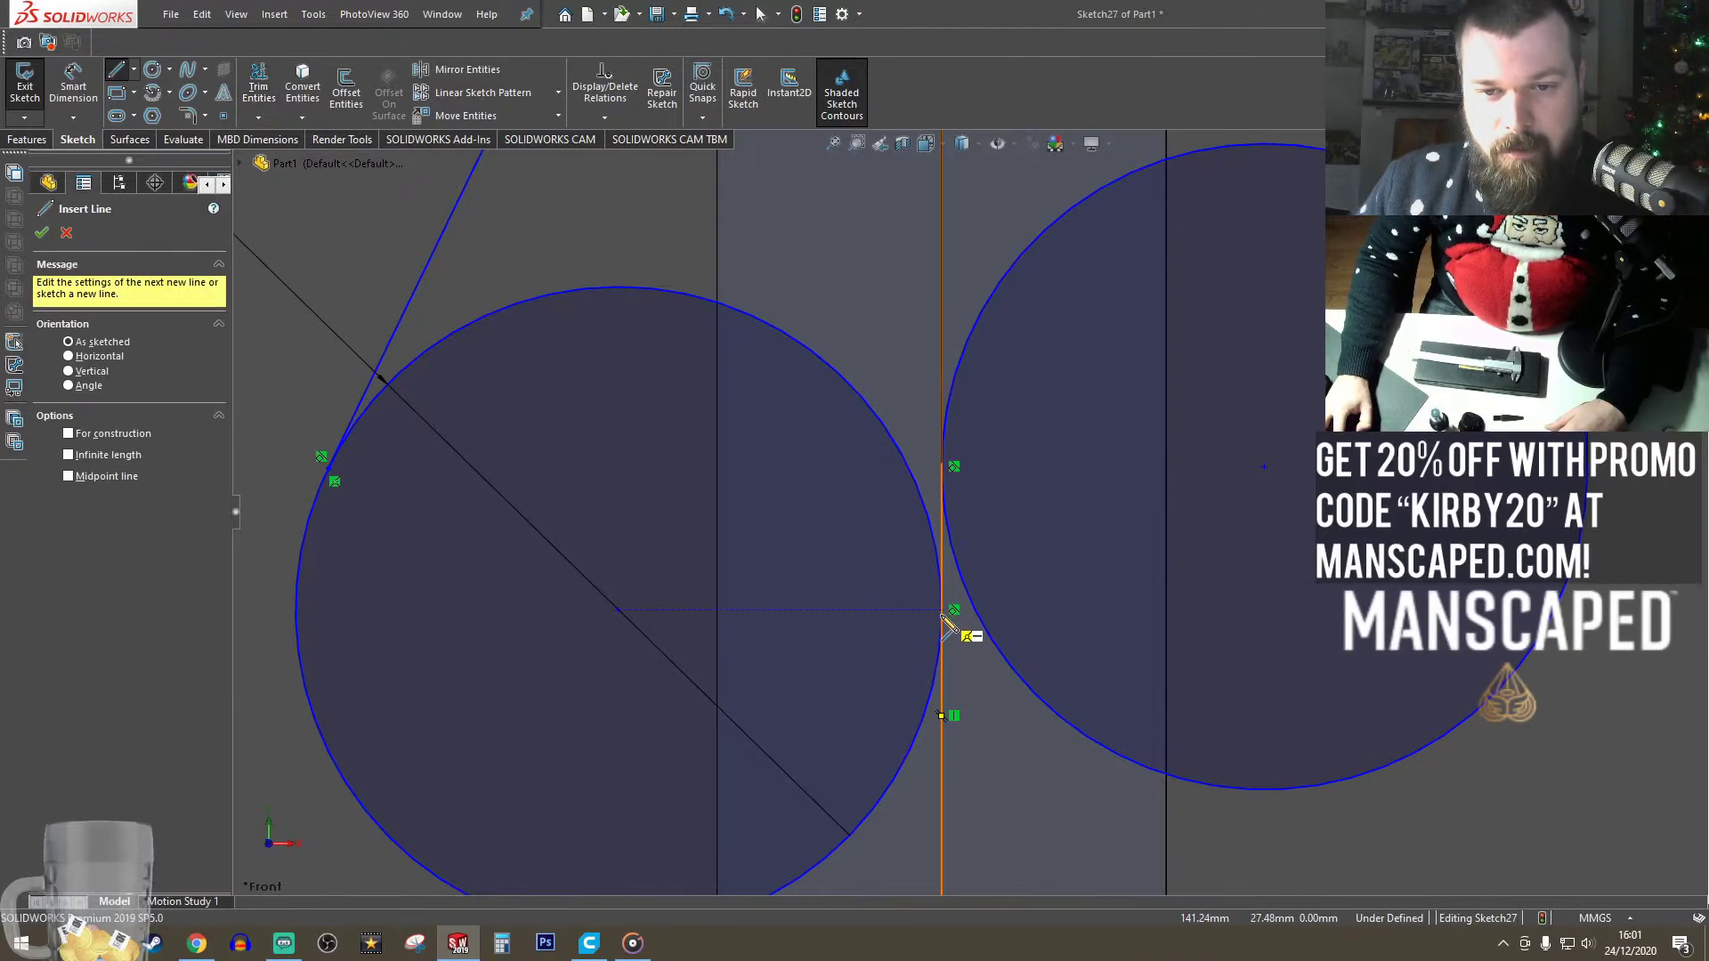
{"action": "left_click", "coordinate": [944, 611]}
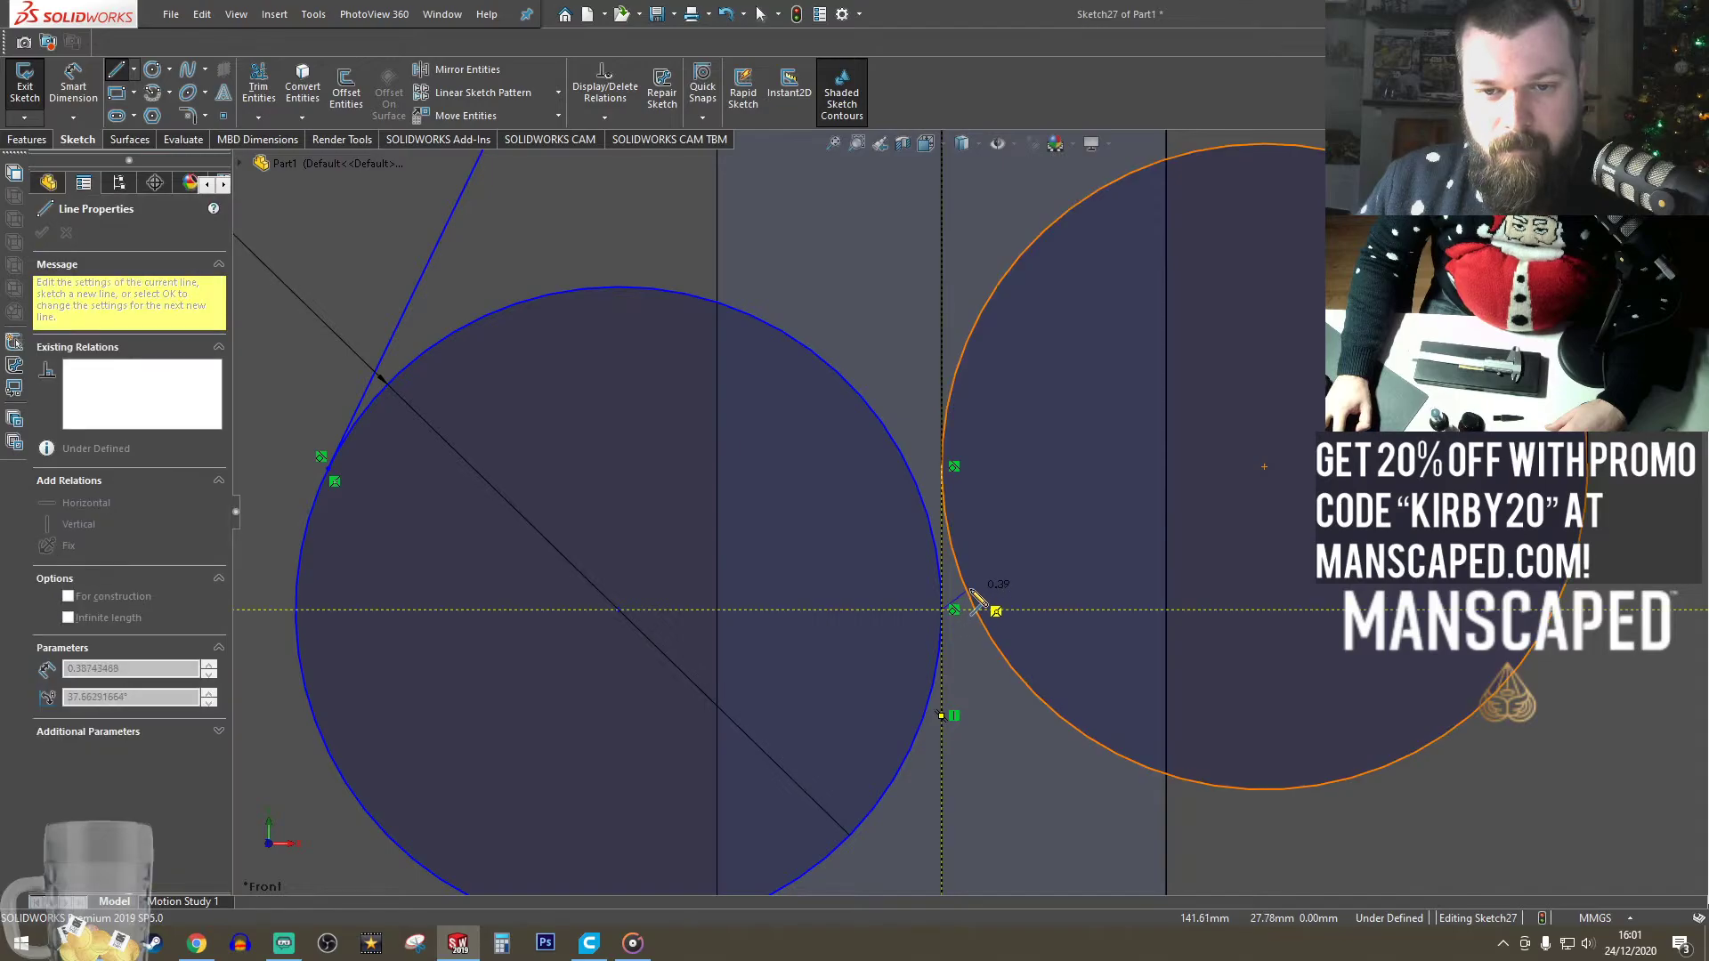
{"action": "left_click", "coordinate": [973, 604]}
{"action": "key", "text": "Escape"}
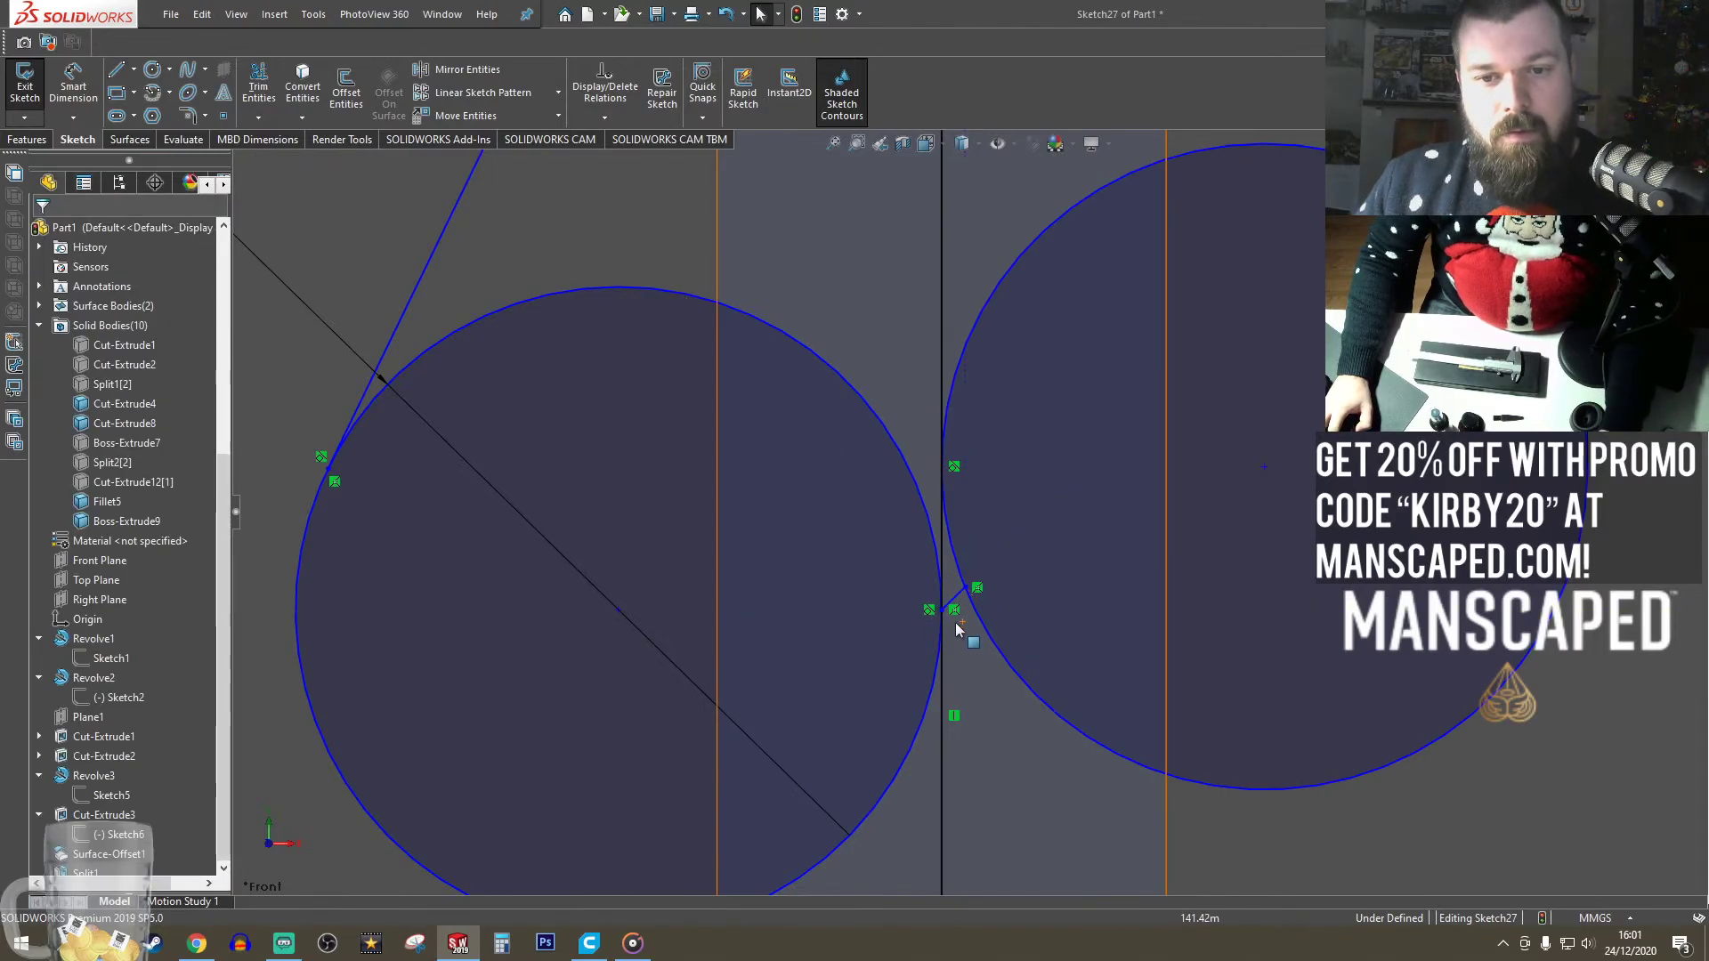
{"action": "scroll", "coordinate": [962, 583], "scroll_direction": "down", "scroll_amount": 3}
{"action": "scroll", "coordinate": [960, 577], "scroll_direction": "down", "scroll_amount": 1}
{"action": "left_click", "coordinate": [960, 574]}
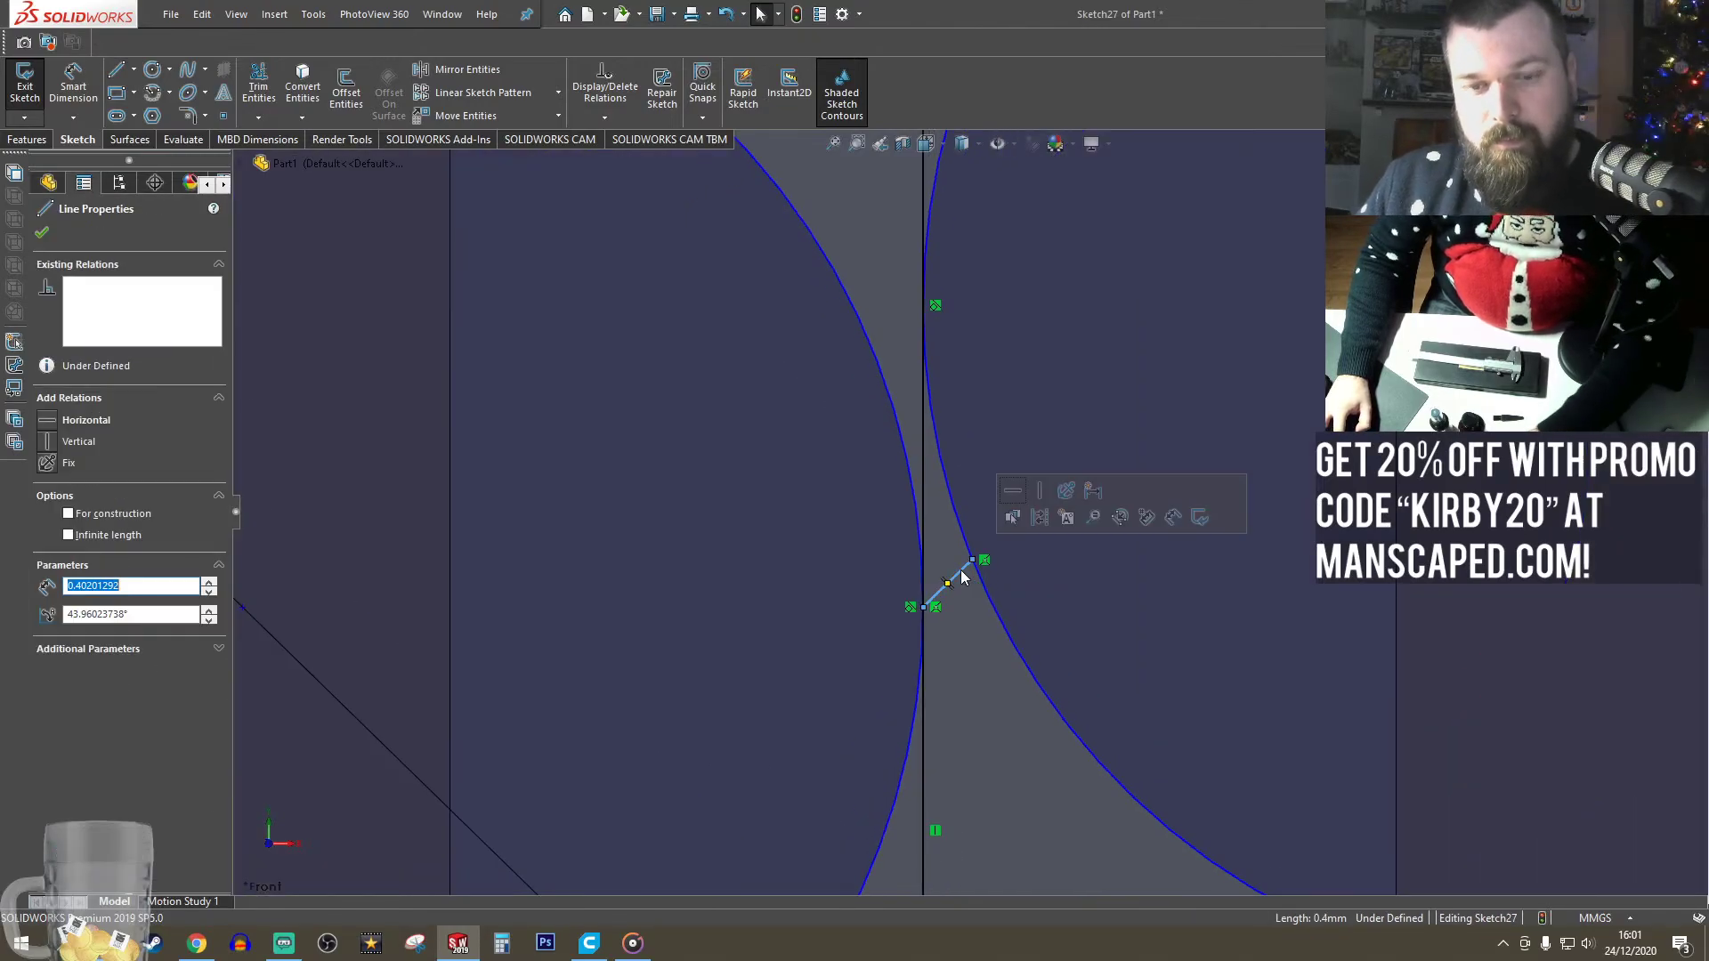
{"action": "key", "text": "Delete"}
- Convert the vertical centre line between the circles to construction geometry
{"action": "left_click", "coordinate": [924, 492]}
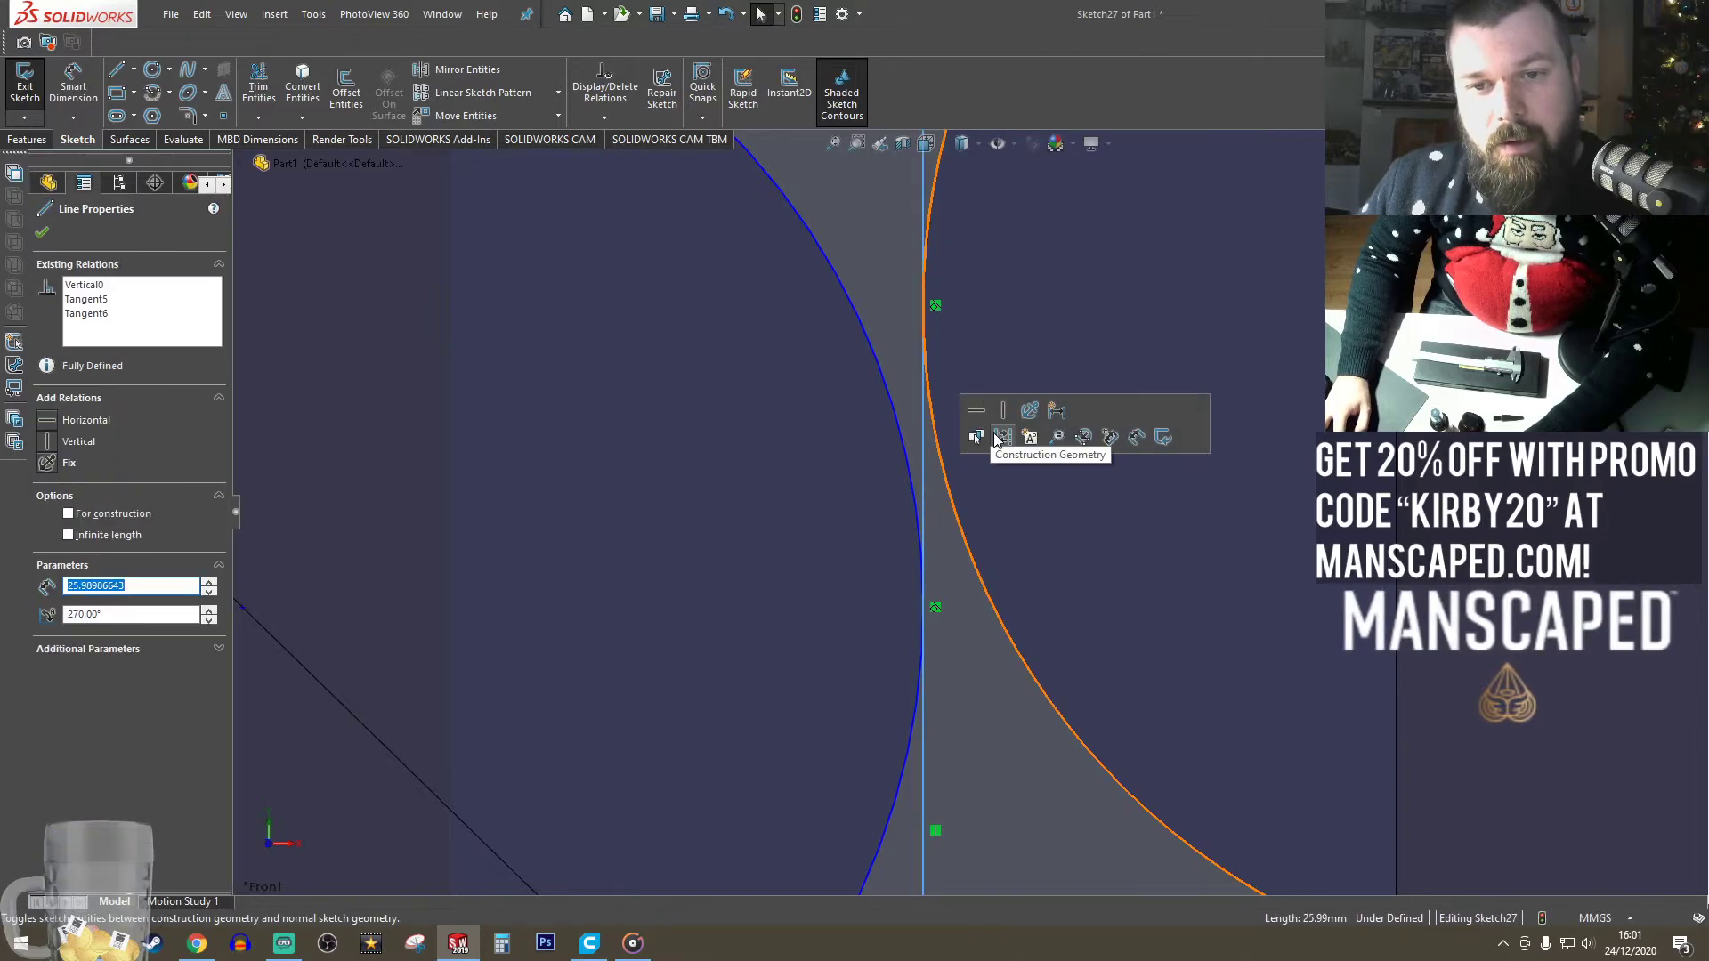
{"action": "left_click", "coordinate": [995, 436]}
- Try a short slanted line across the gap between the circles, select it with the right circle, and undo it
{"action": "scroll", "coordinate": [1173, 729], "scroll_direction": "down", "scroll_amount": 2}
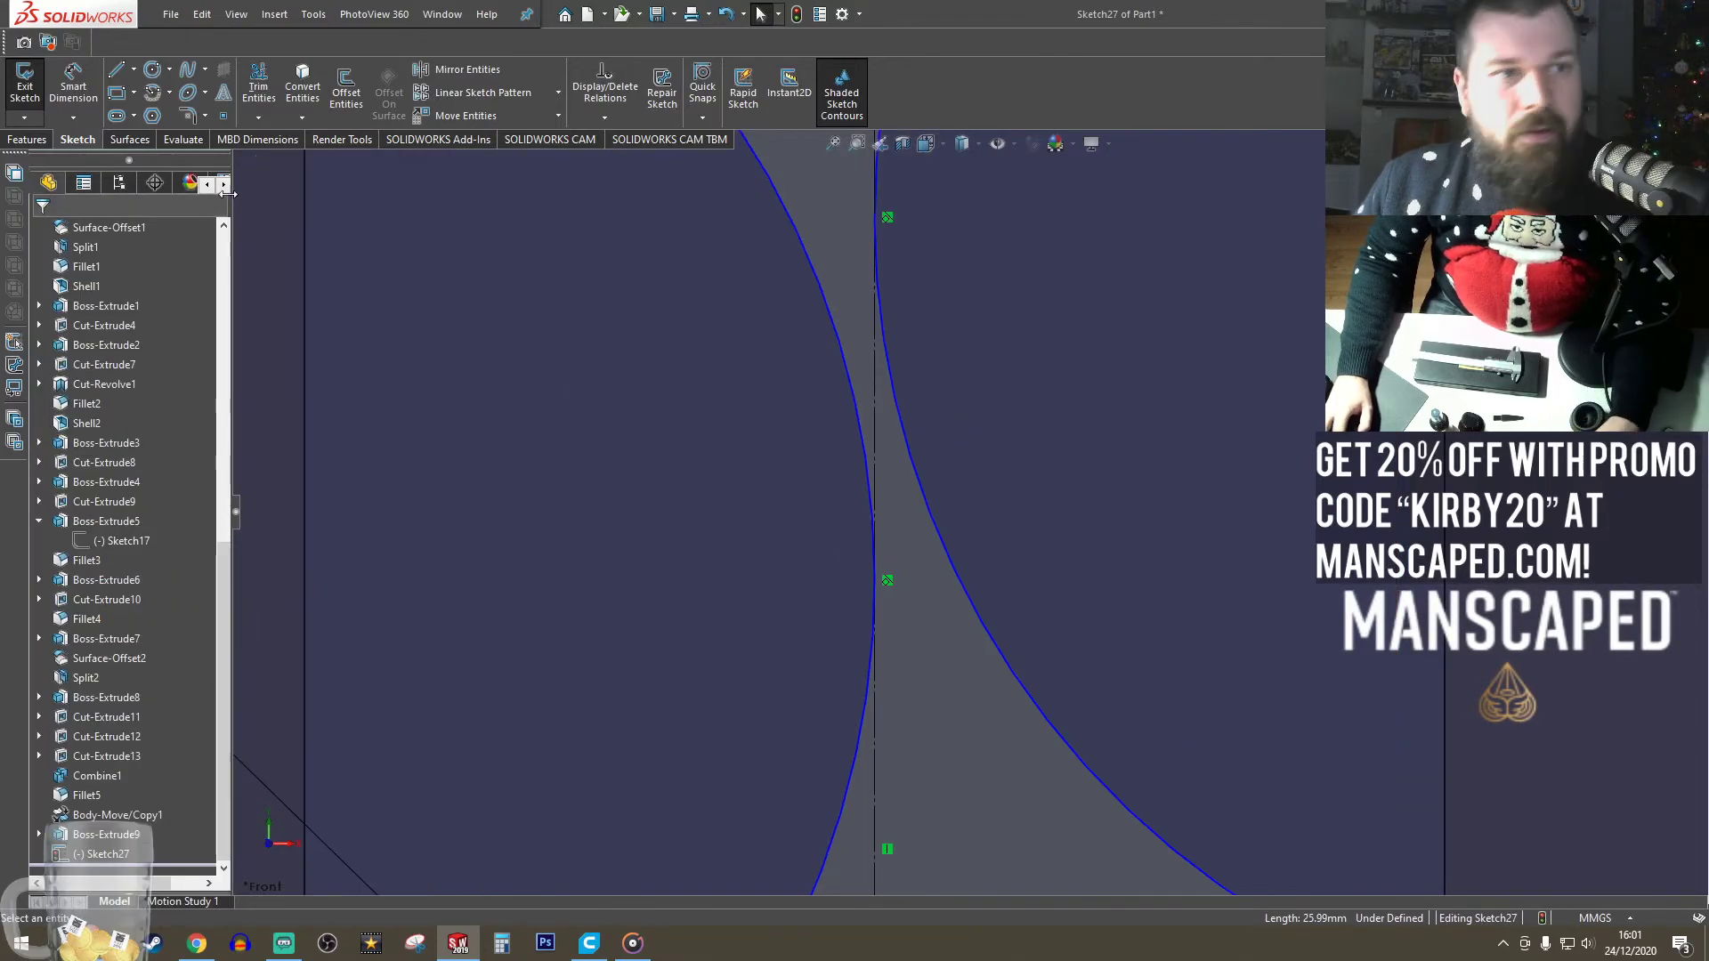
{"action": "left_click", "coordinate": [115, 71]}
{"action": "left_click", "coordinate": [856, 410]}
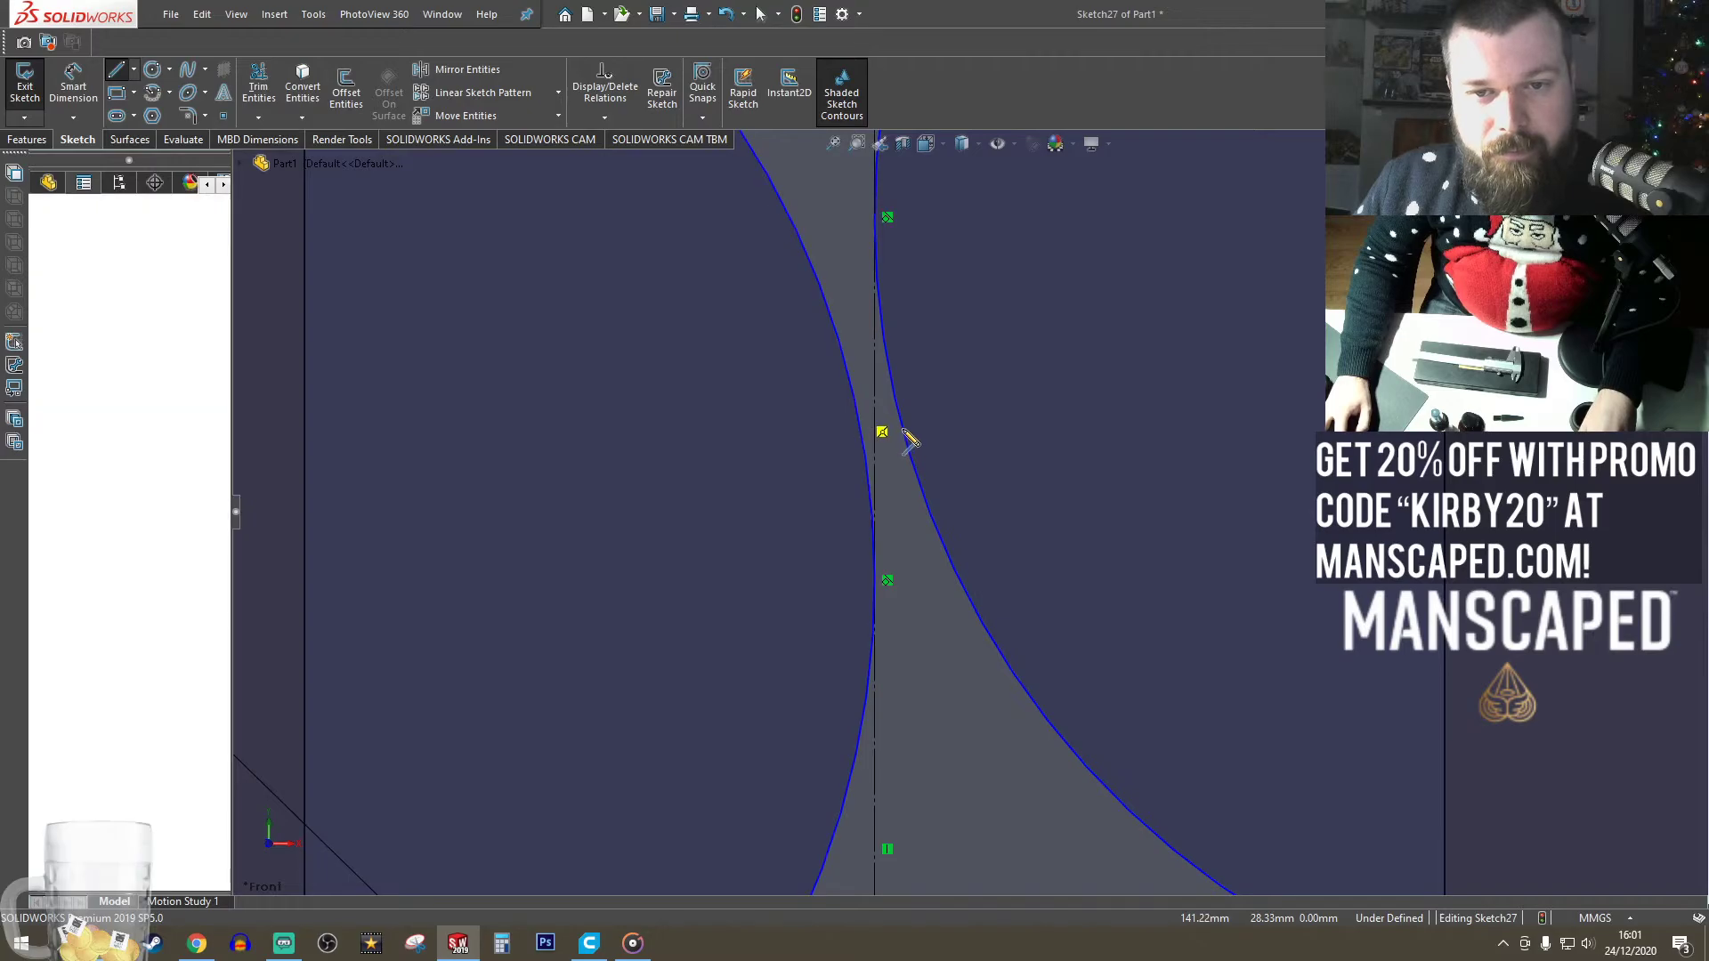
{"action": "left_click", "coordinate": [908, 445]}
{"action": "key", "text": "Escape"}
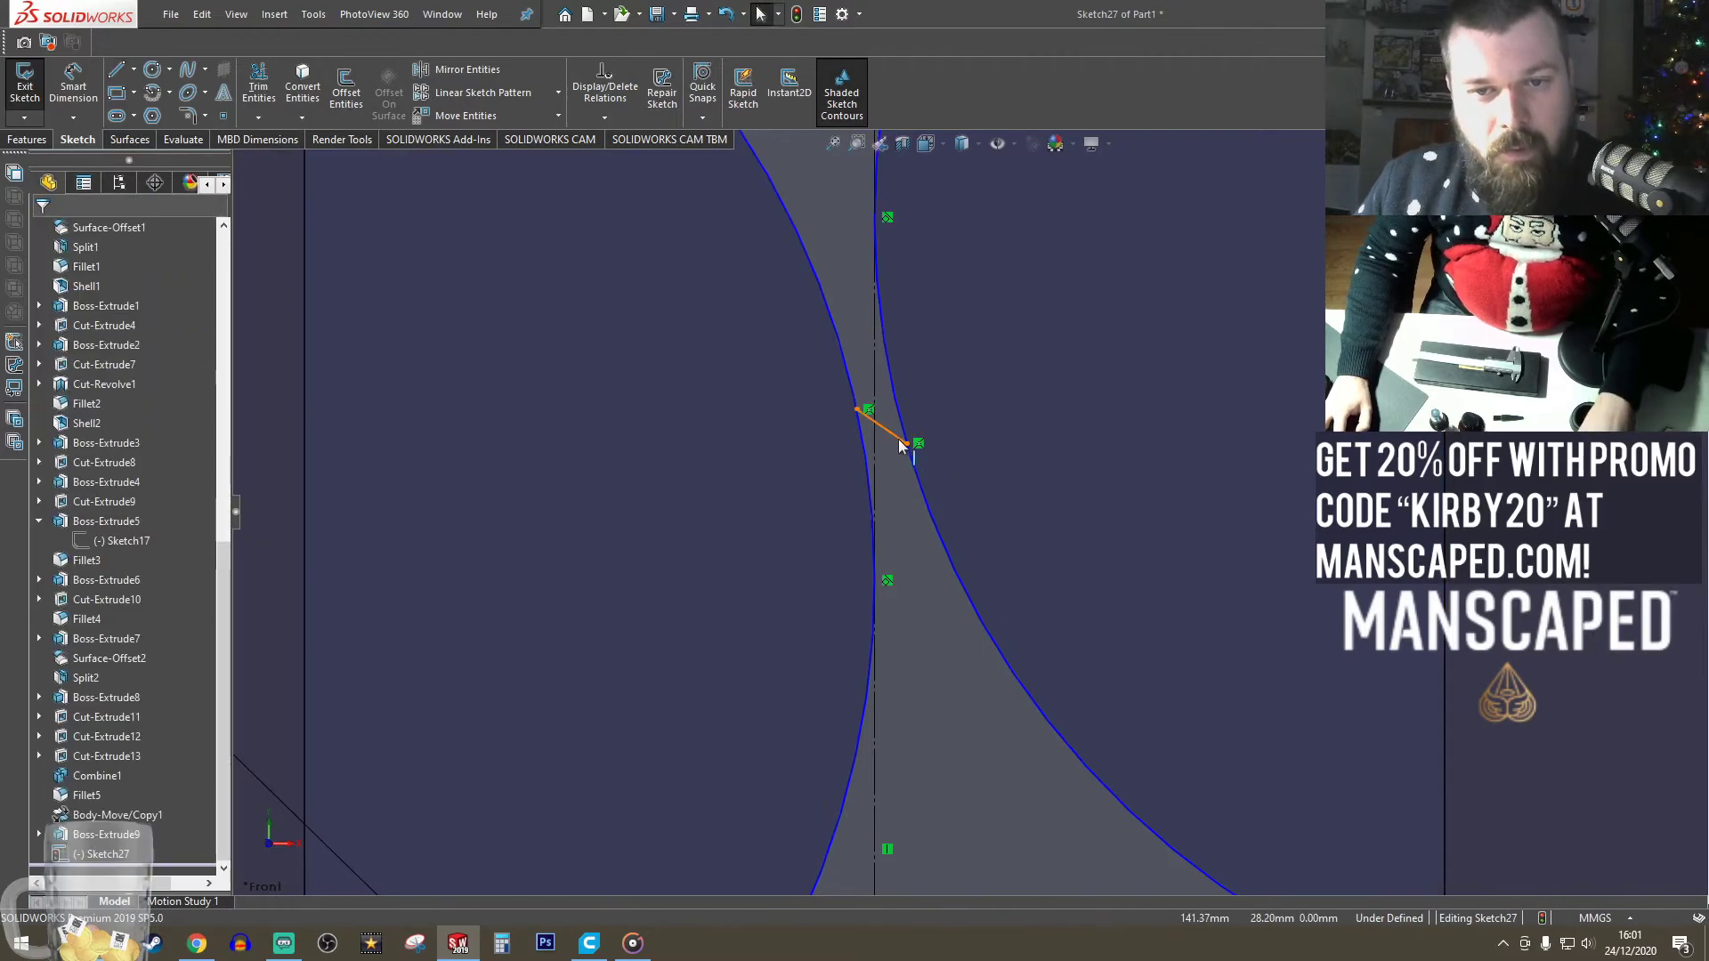
{"action": "left_click", "coordinate": [905, 436]}
{"action": "left_click", "coordinate": [909, 439], "text": "ctrl"}
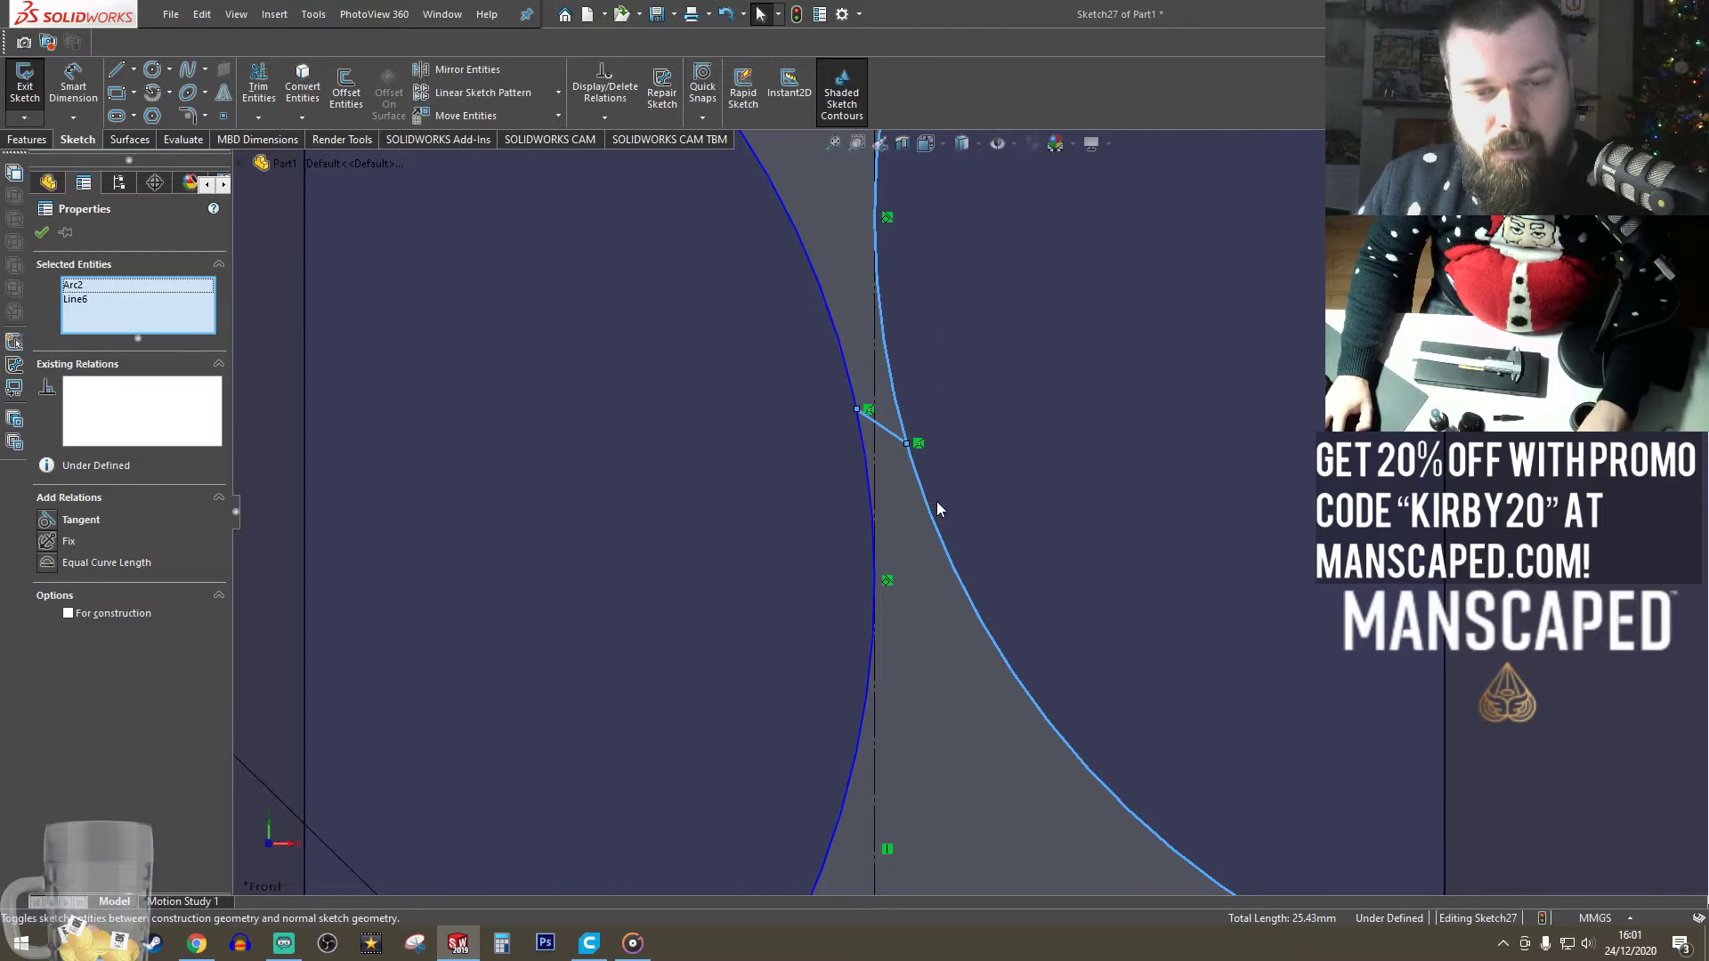
{"action": "key", "text": "ctrl+z"}
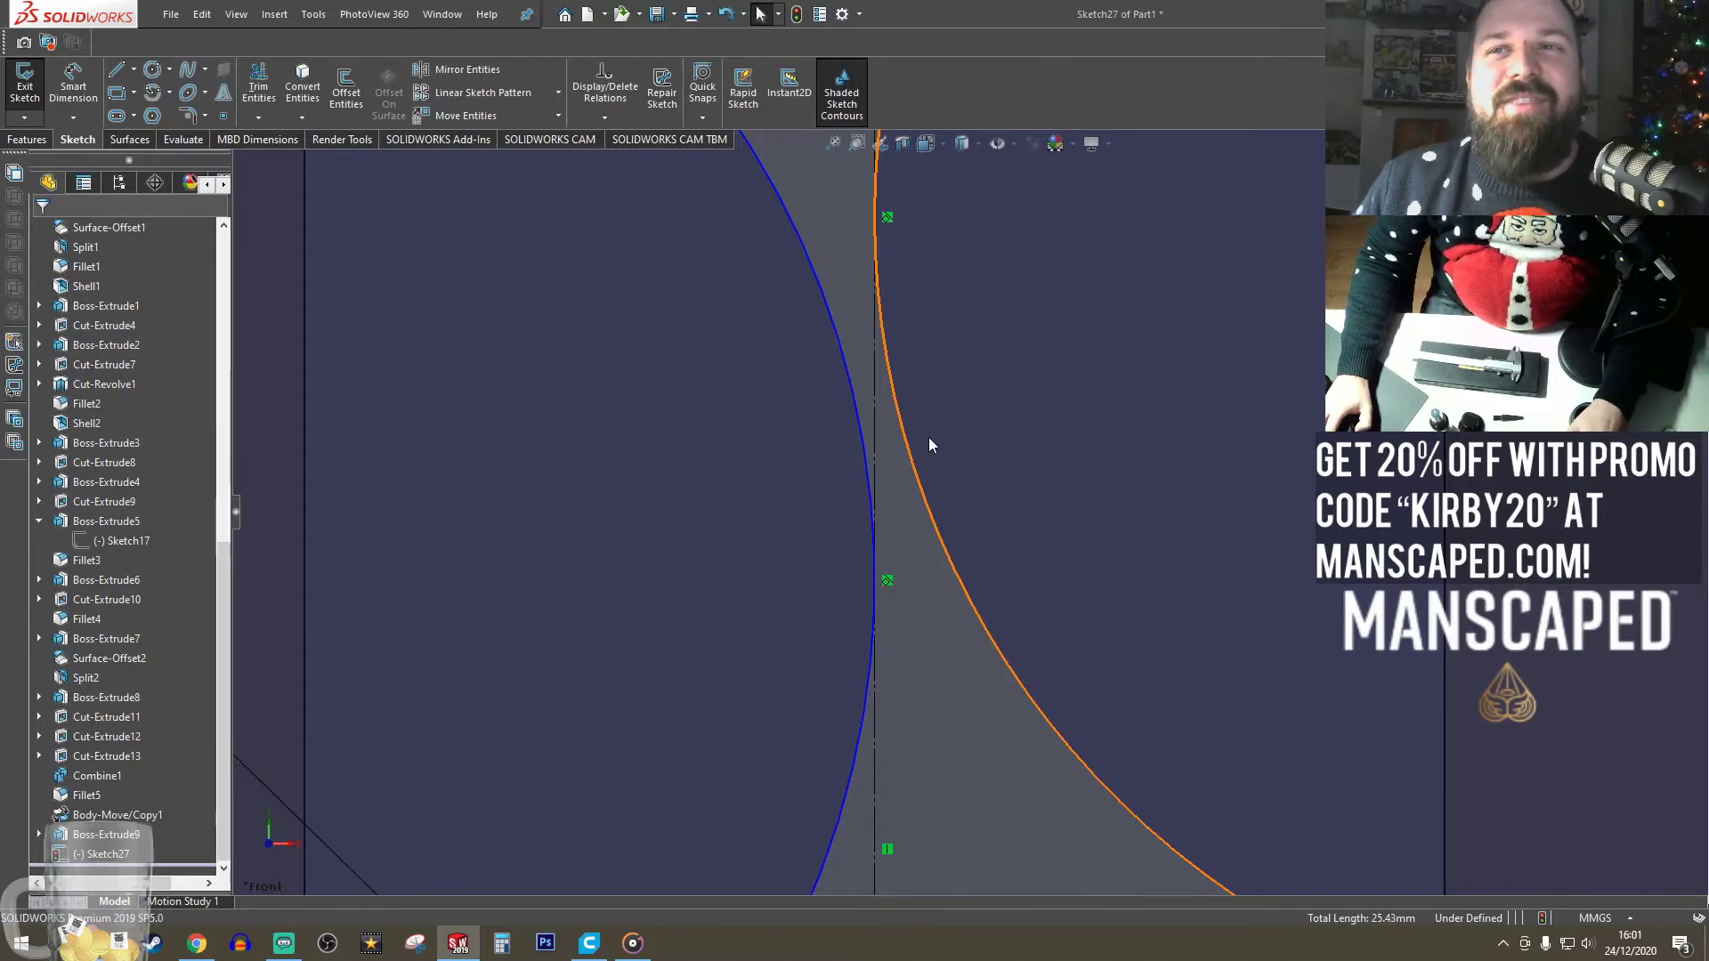
- Draw a short line from the left circle's edge, perpendicular to it, across the centre line into the right circle
{"action": "scroll", "coordinate": [967, 447], "scroll_direction": "up", "scroll_amount": 8}
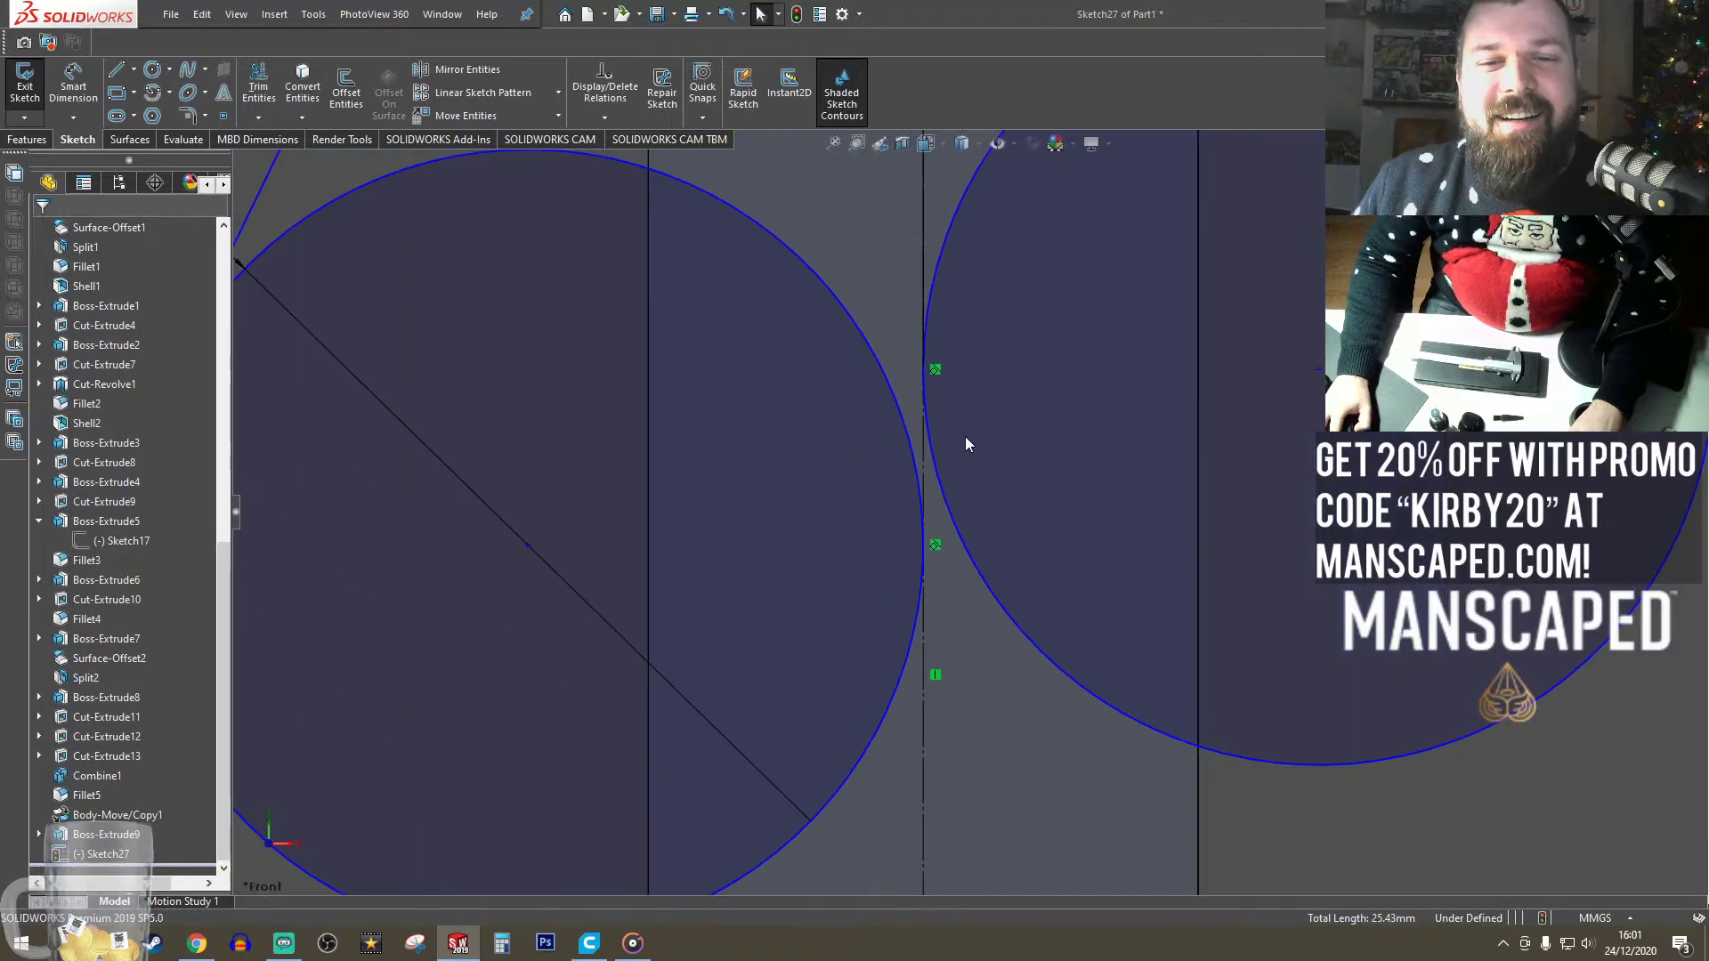
{"action": "scroll", "coordinate": [977, 457], "scroll_direction": "down", "scroll_amount": 4}
{"action": "key", "text": "l"}
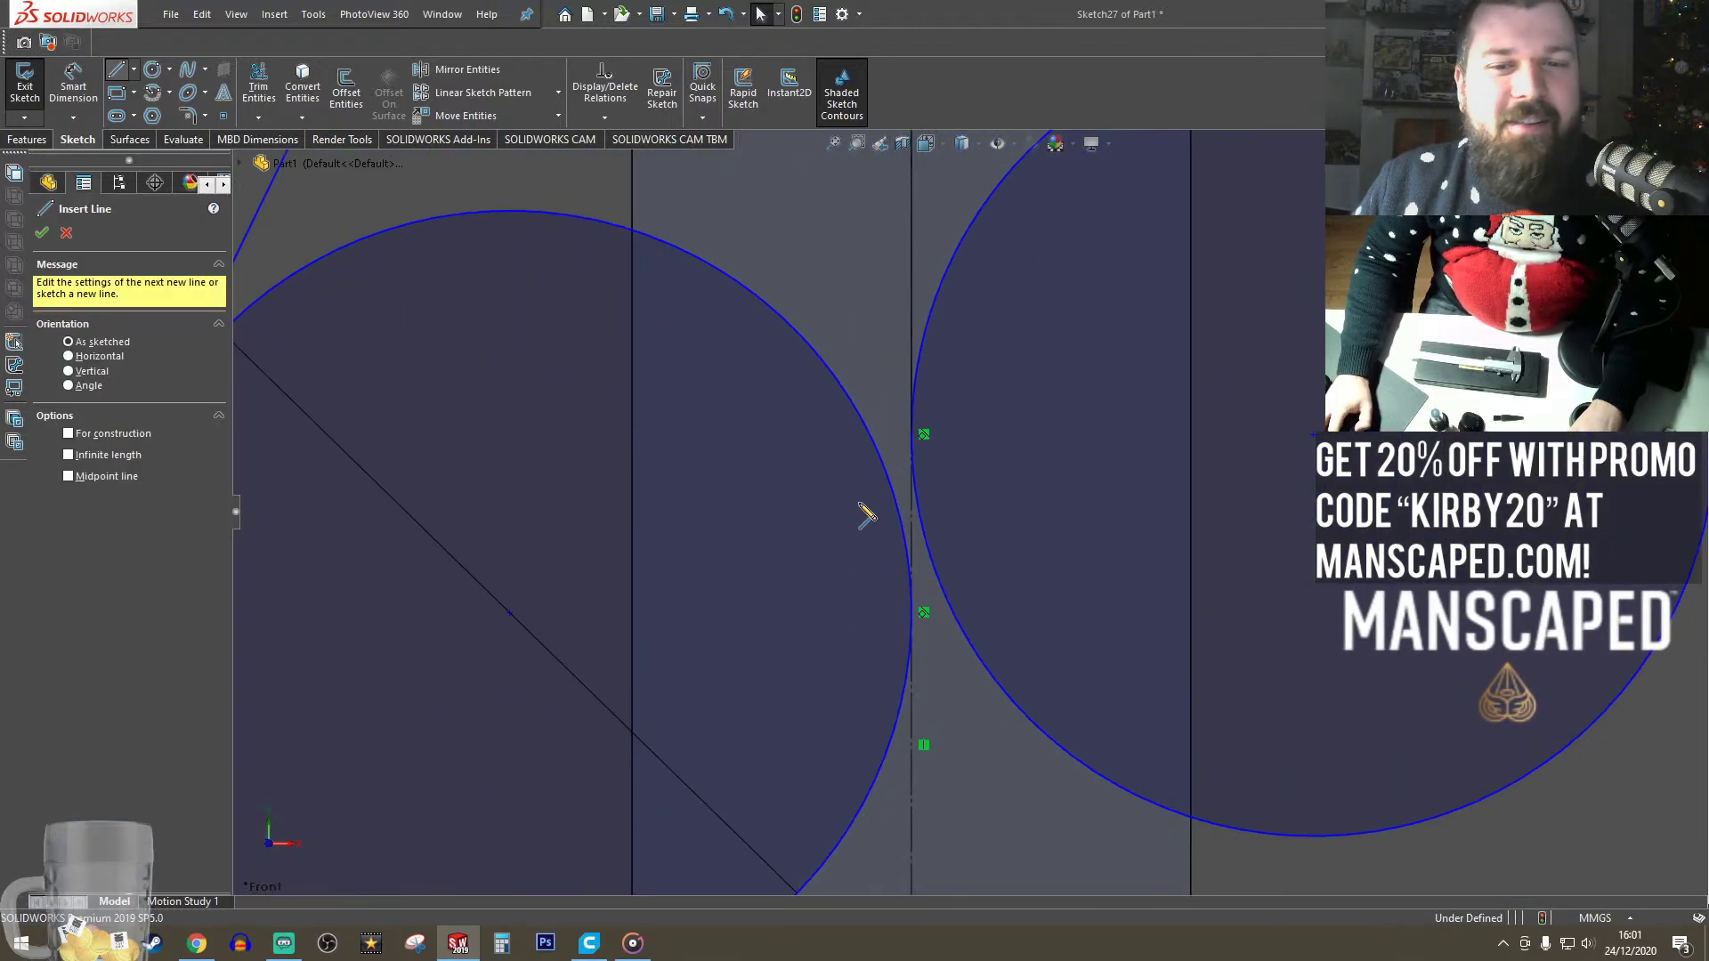
{"action": "scroll", "coordinate": [965, 537], "scroll_direction": "down", "scroll_amount": 5}
{"action": "left_click", "coordinate": [986, 543]}
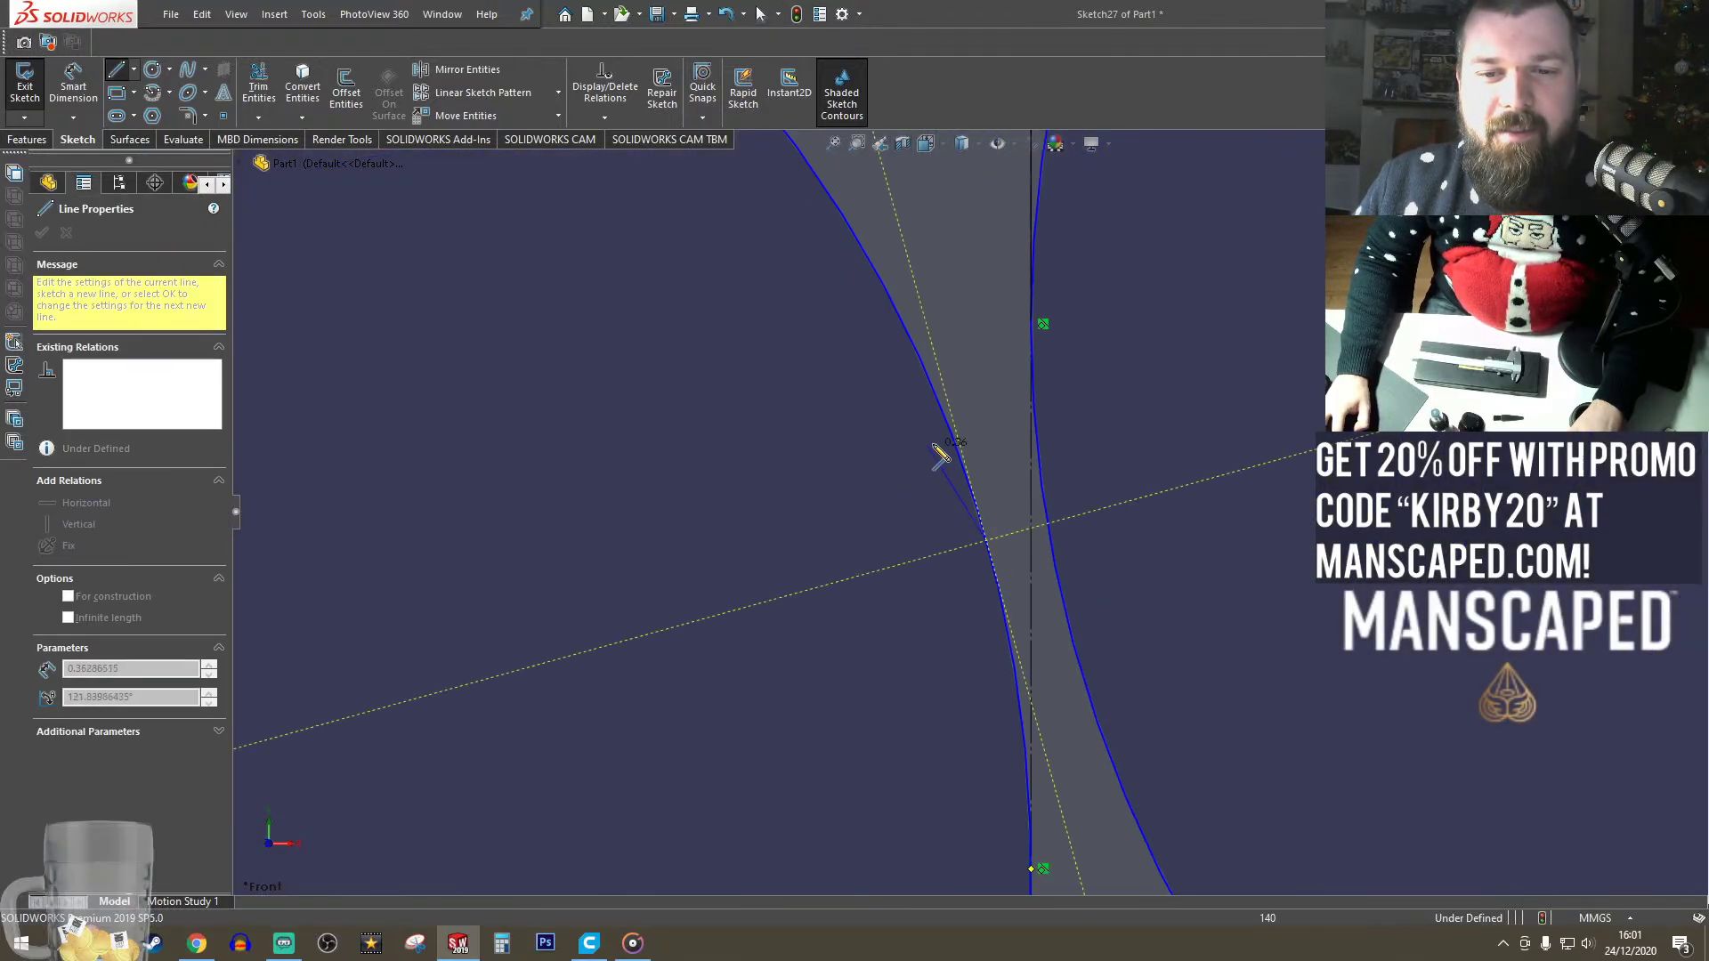
{"action": "left_click", "coordinate": [1165, 494]}
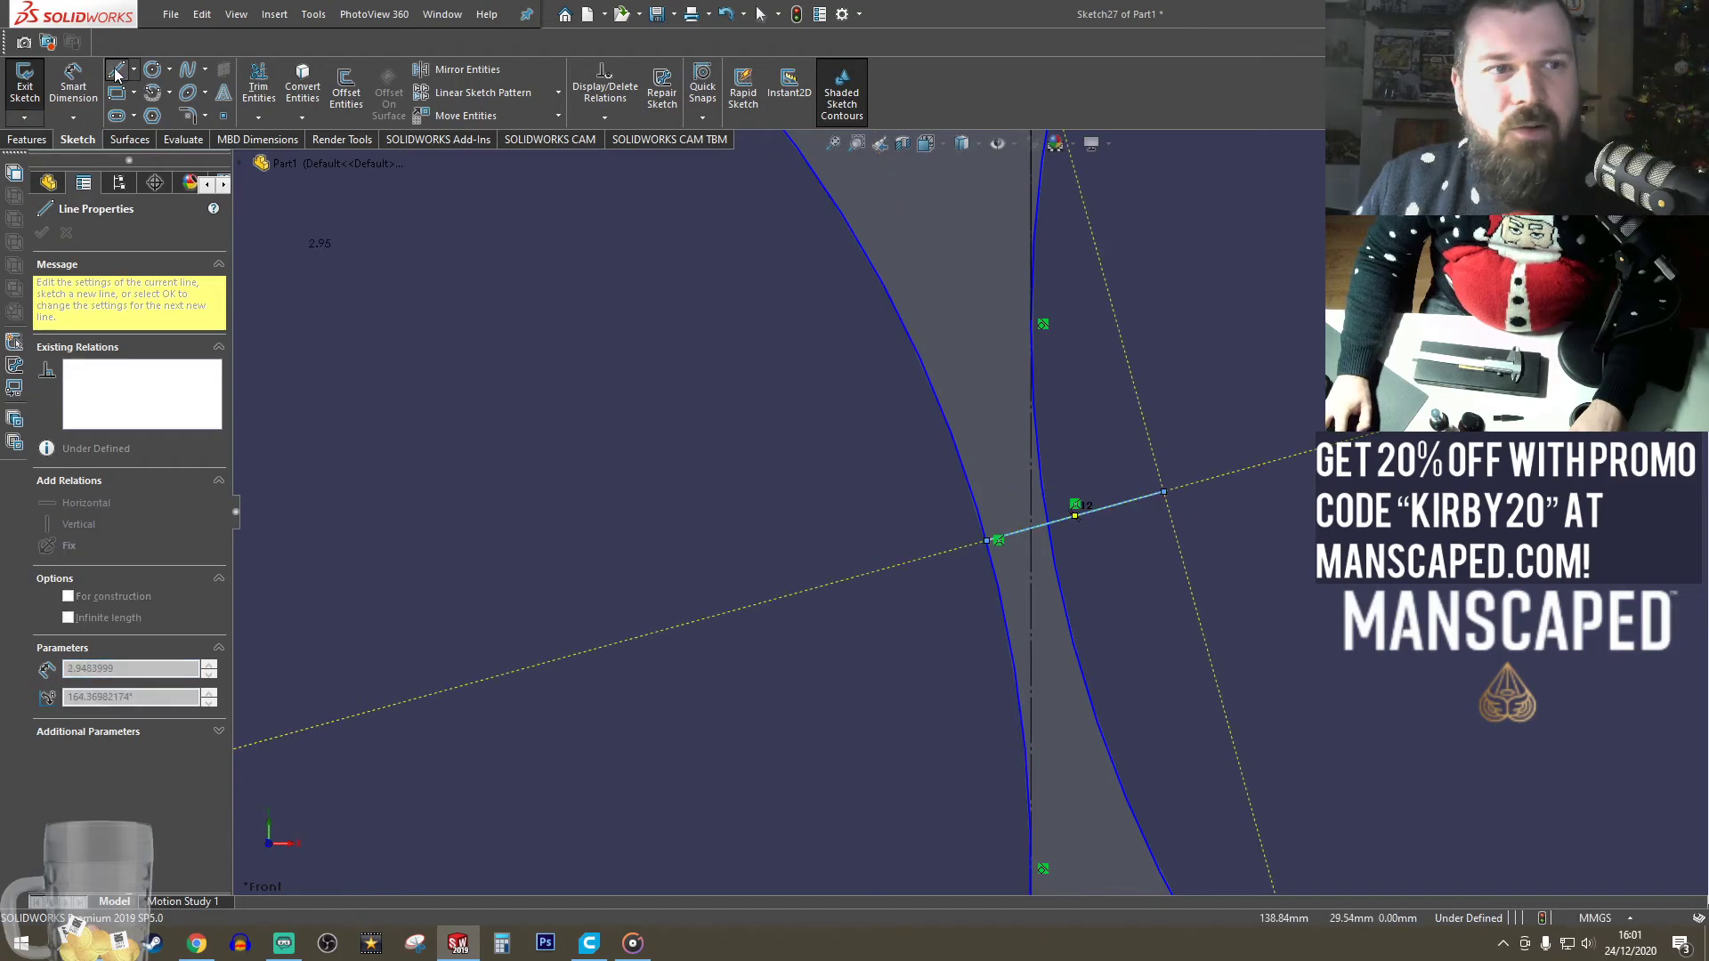
{"action": "key", "text": "Escape"}
- Make the short connecting line's free endpoint coincident with the right circle
{"action": "left_click", "coordinate": [1164, 494]}
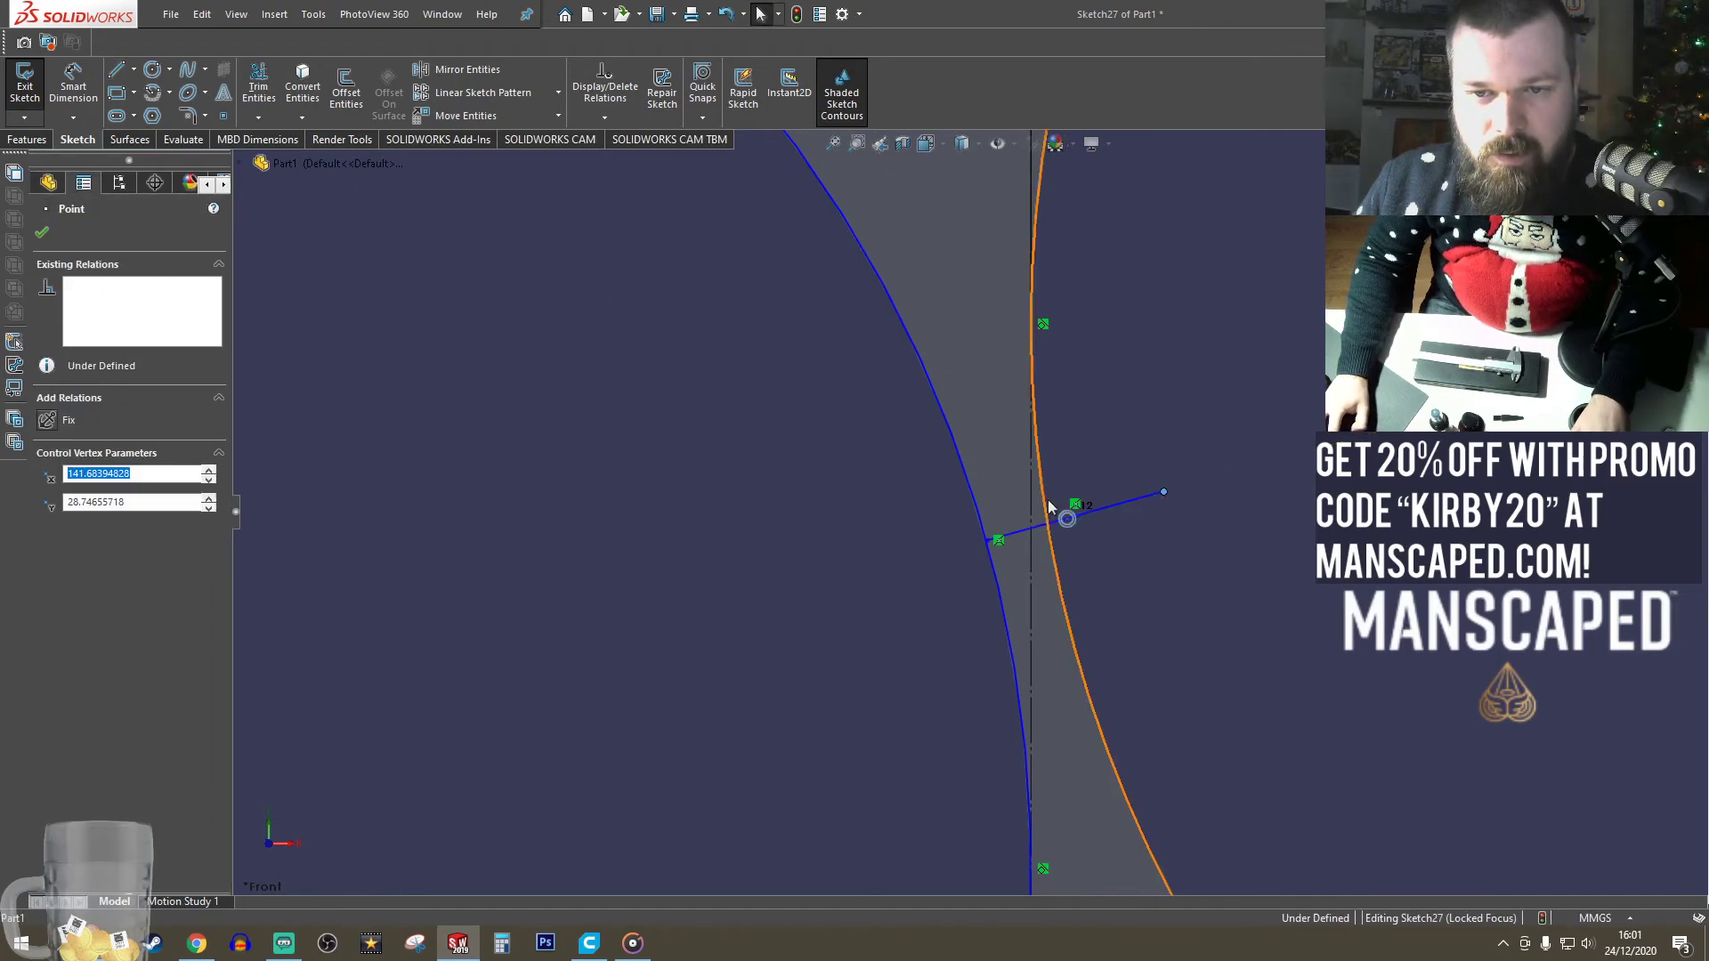
{"action": "left_click", "coordinate": [1047, 499], "text": "ctrl"}
{"action": "left_click", "coordinate": [1123, 419]}
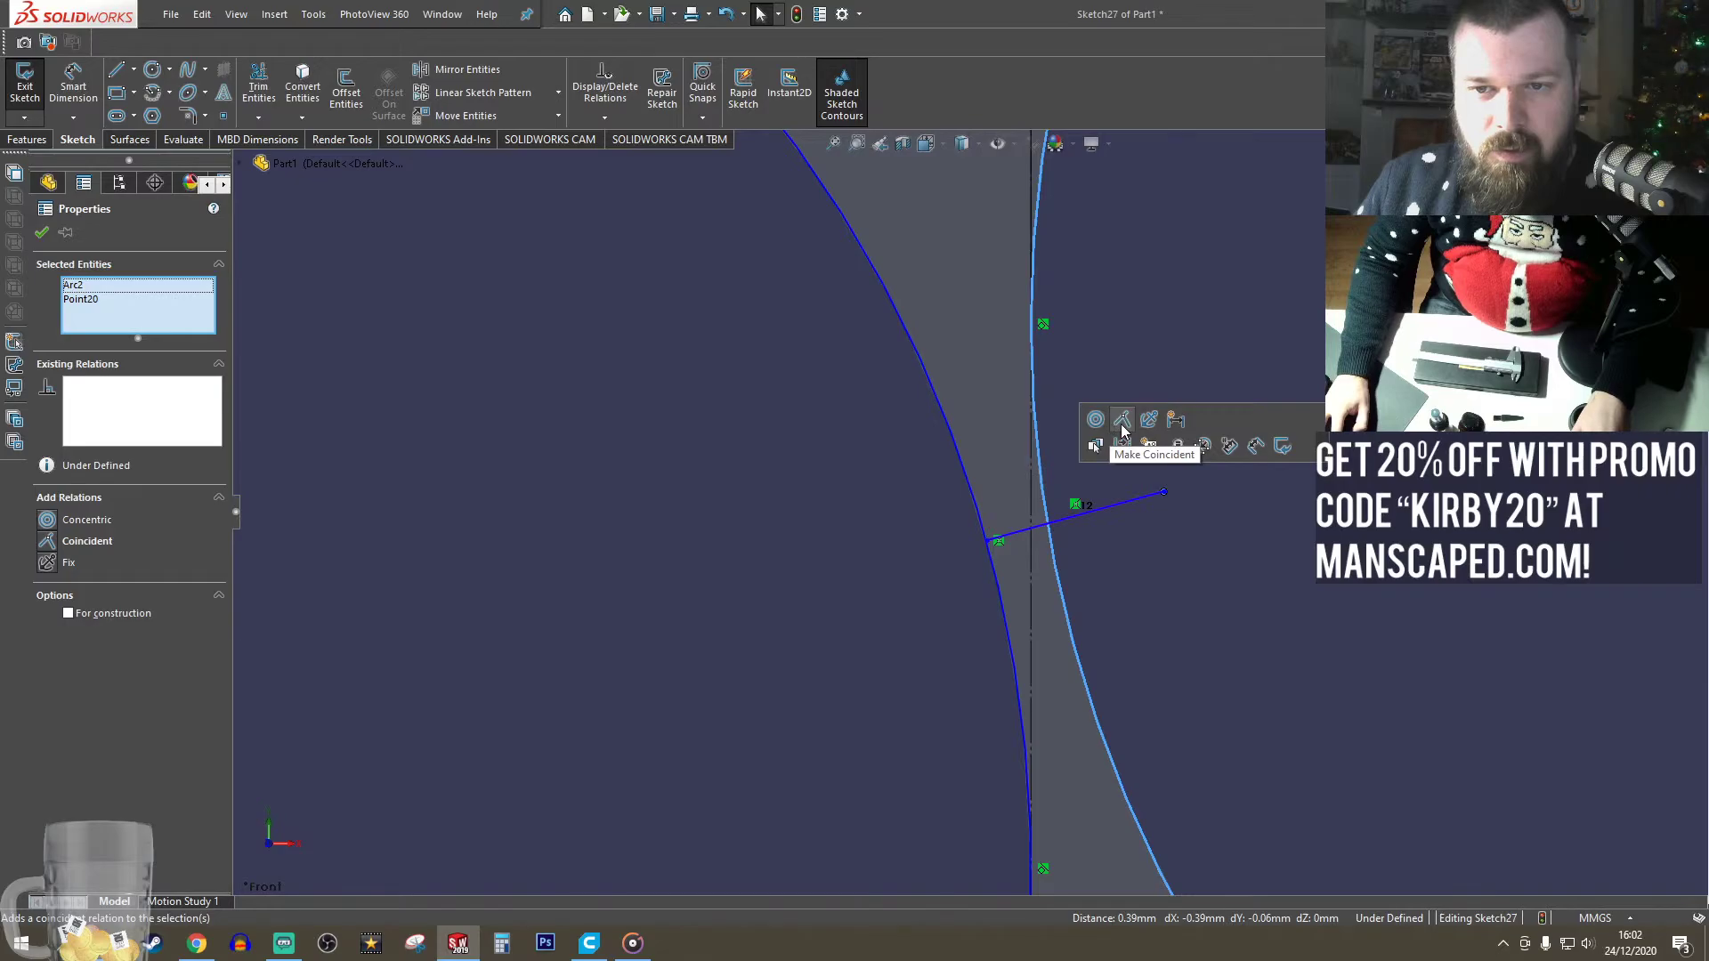
{"action": "scroll", "coordinate": [1153, 602], "scroll_direction": "down", "scroll_amount": 2}
{"action": "scroll", "coordinate": [1153, 602], "scroll_direction": "up", "scroll_amount": 3}
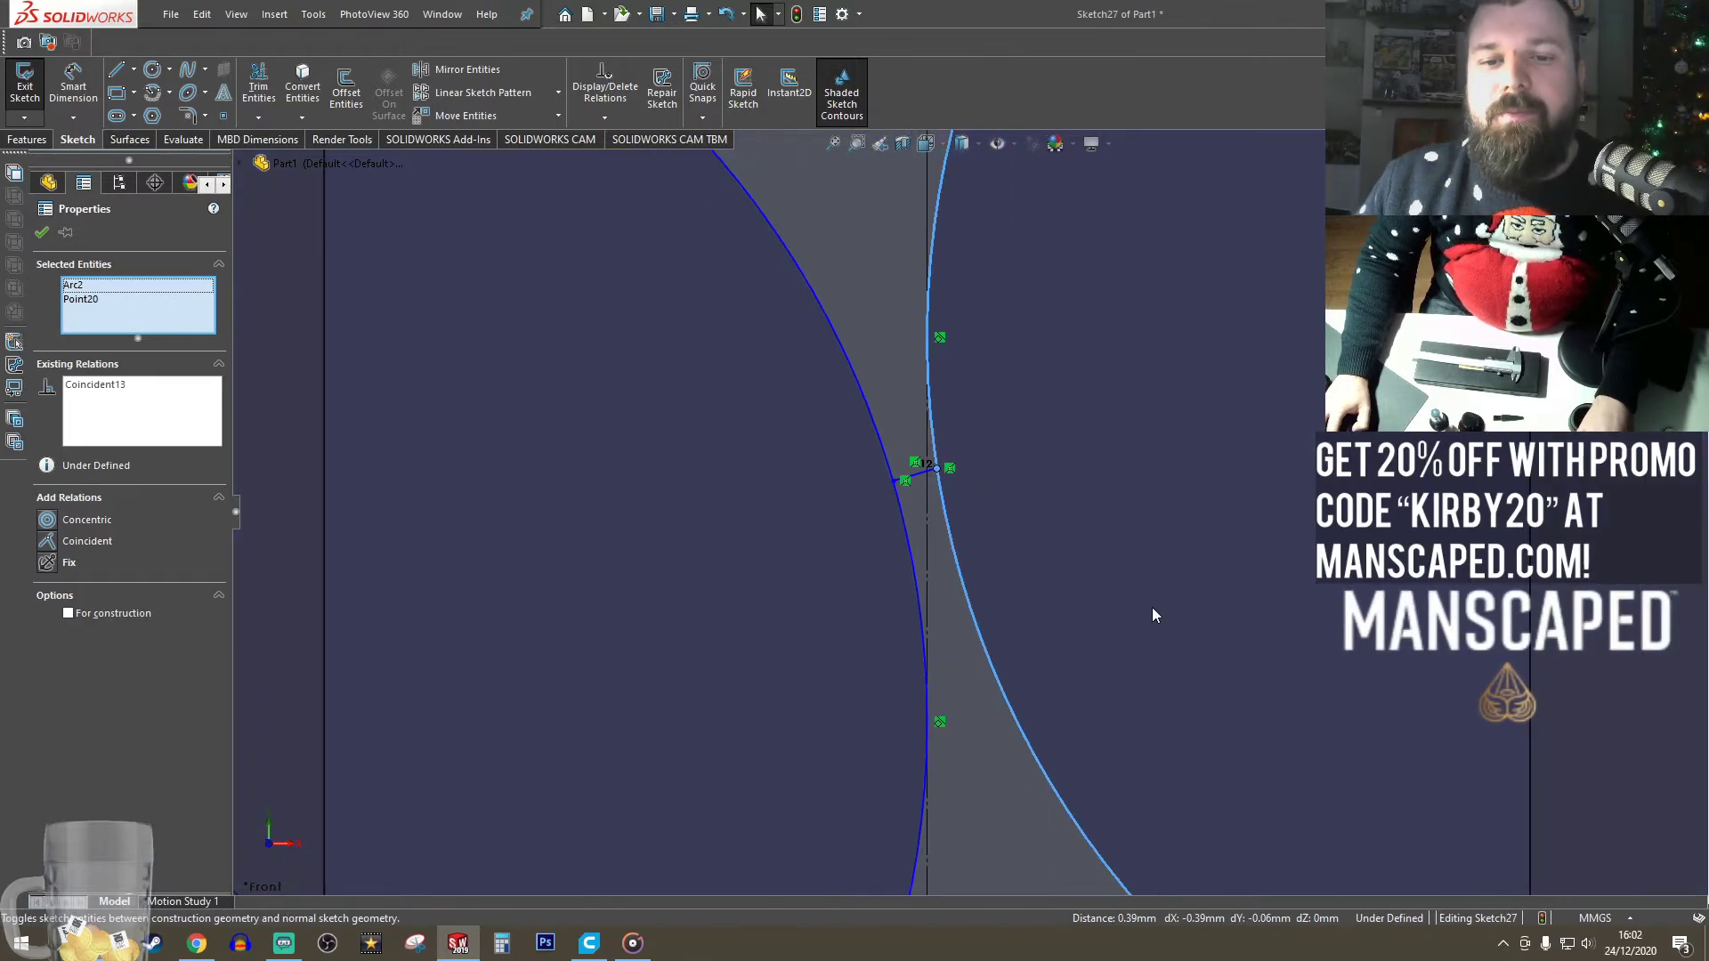
{"action": "left_click", "coordinate": [1567, 870]}
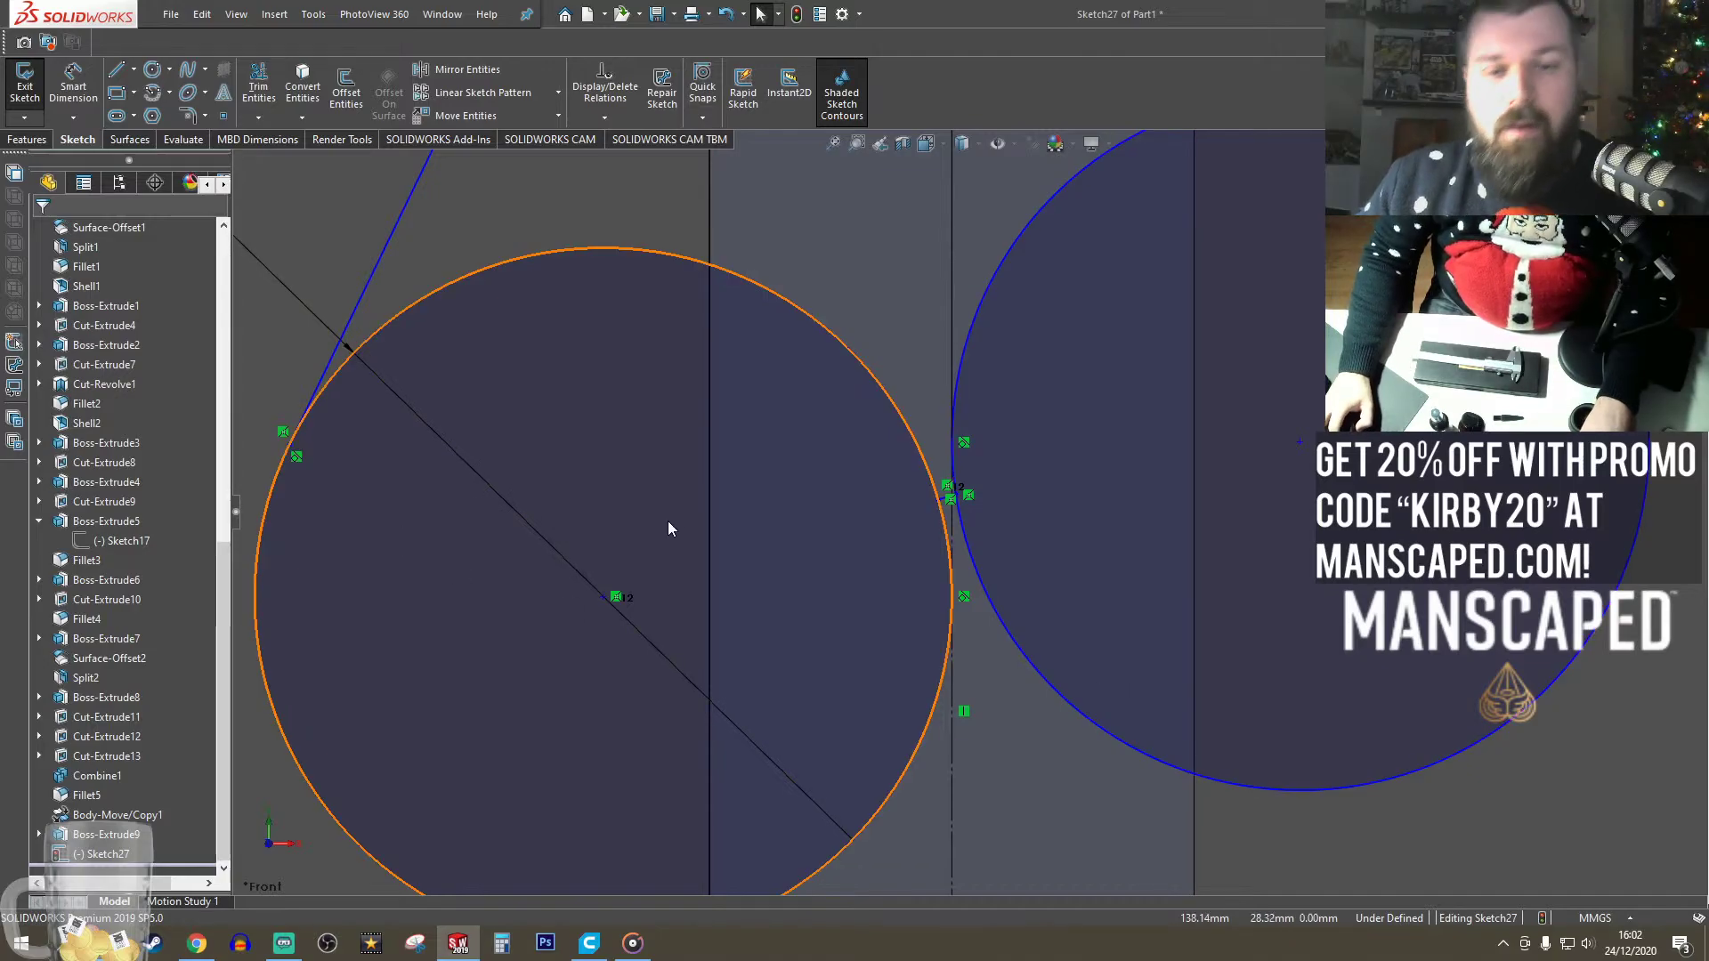
- Undo the short connecting line between the two circles
{"action": "scroll", "coordinate": [951, 495], "scroll_direction": "down", "scroll_amount": 5}
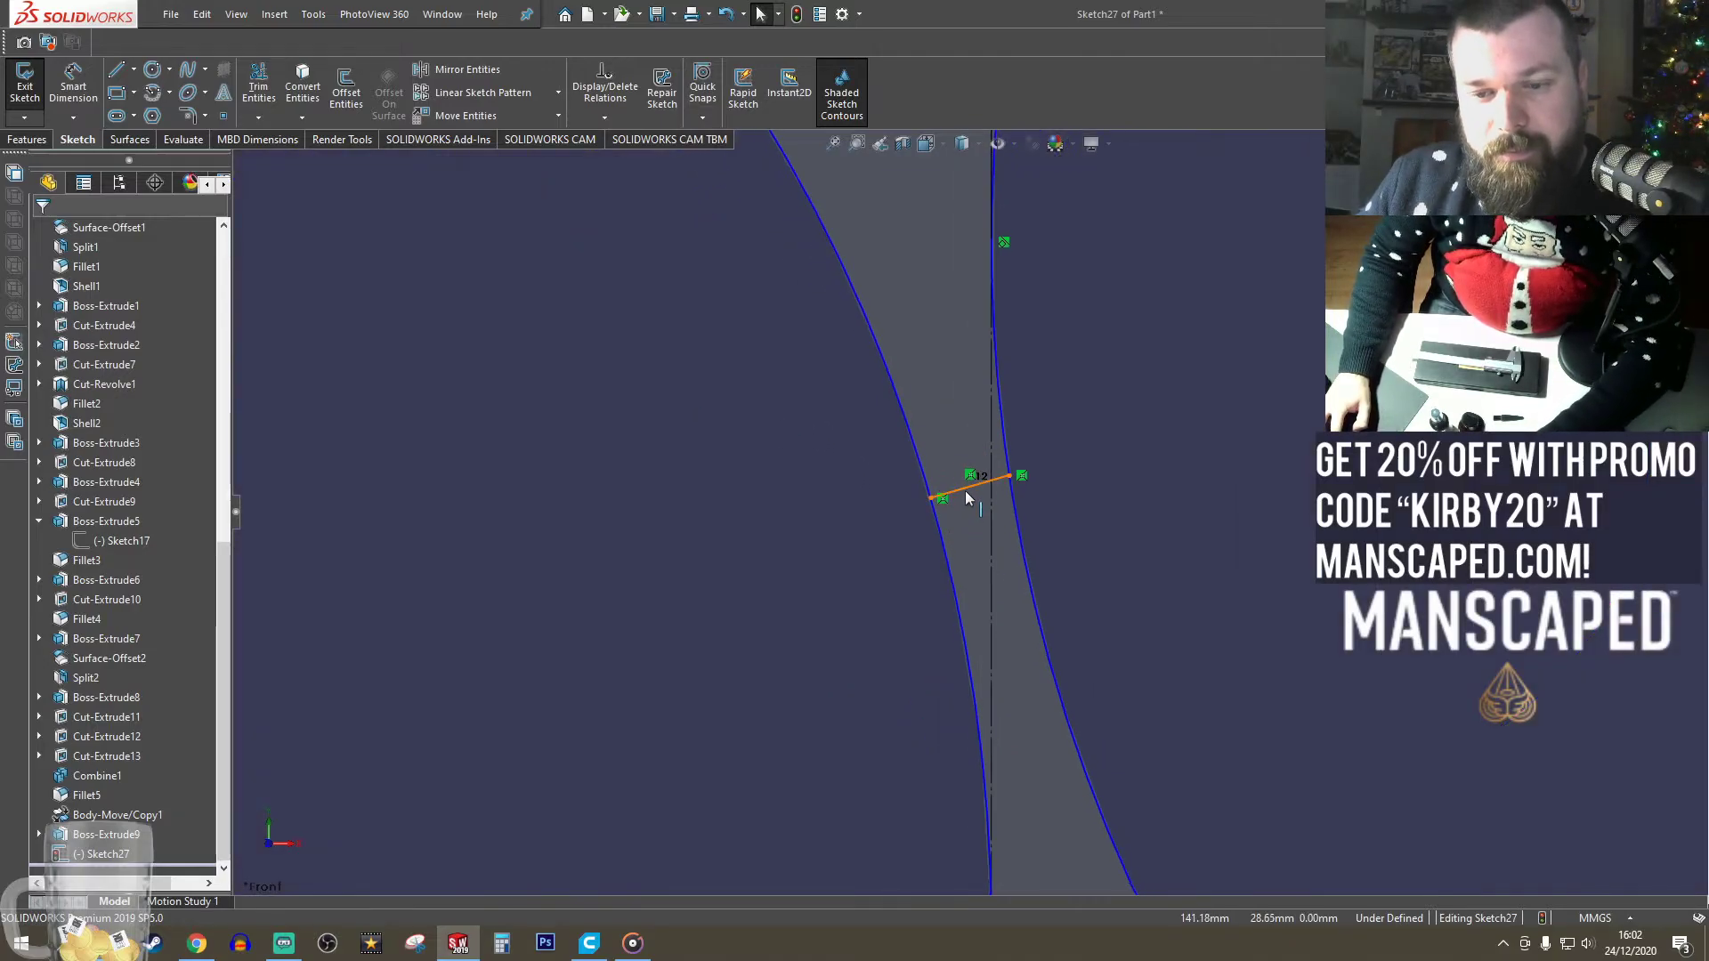
{"action": "key", "text": "ctrl+z"}
{"action": "scroll", "coordinate": [1017, 563], "scroll_direction": "down", "scroll_amount": 2}
{"action": "scroll", "coordinate": [1001, 693], "scroll_direction": "up", "scroll_amount": 6}
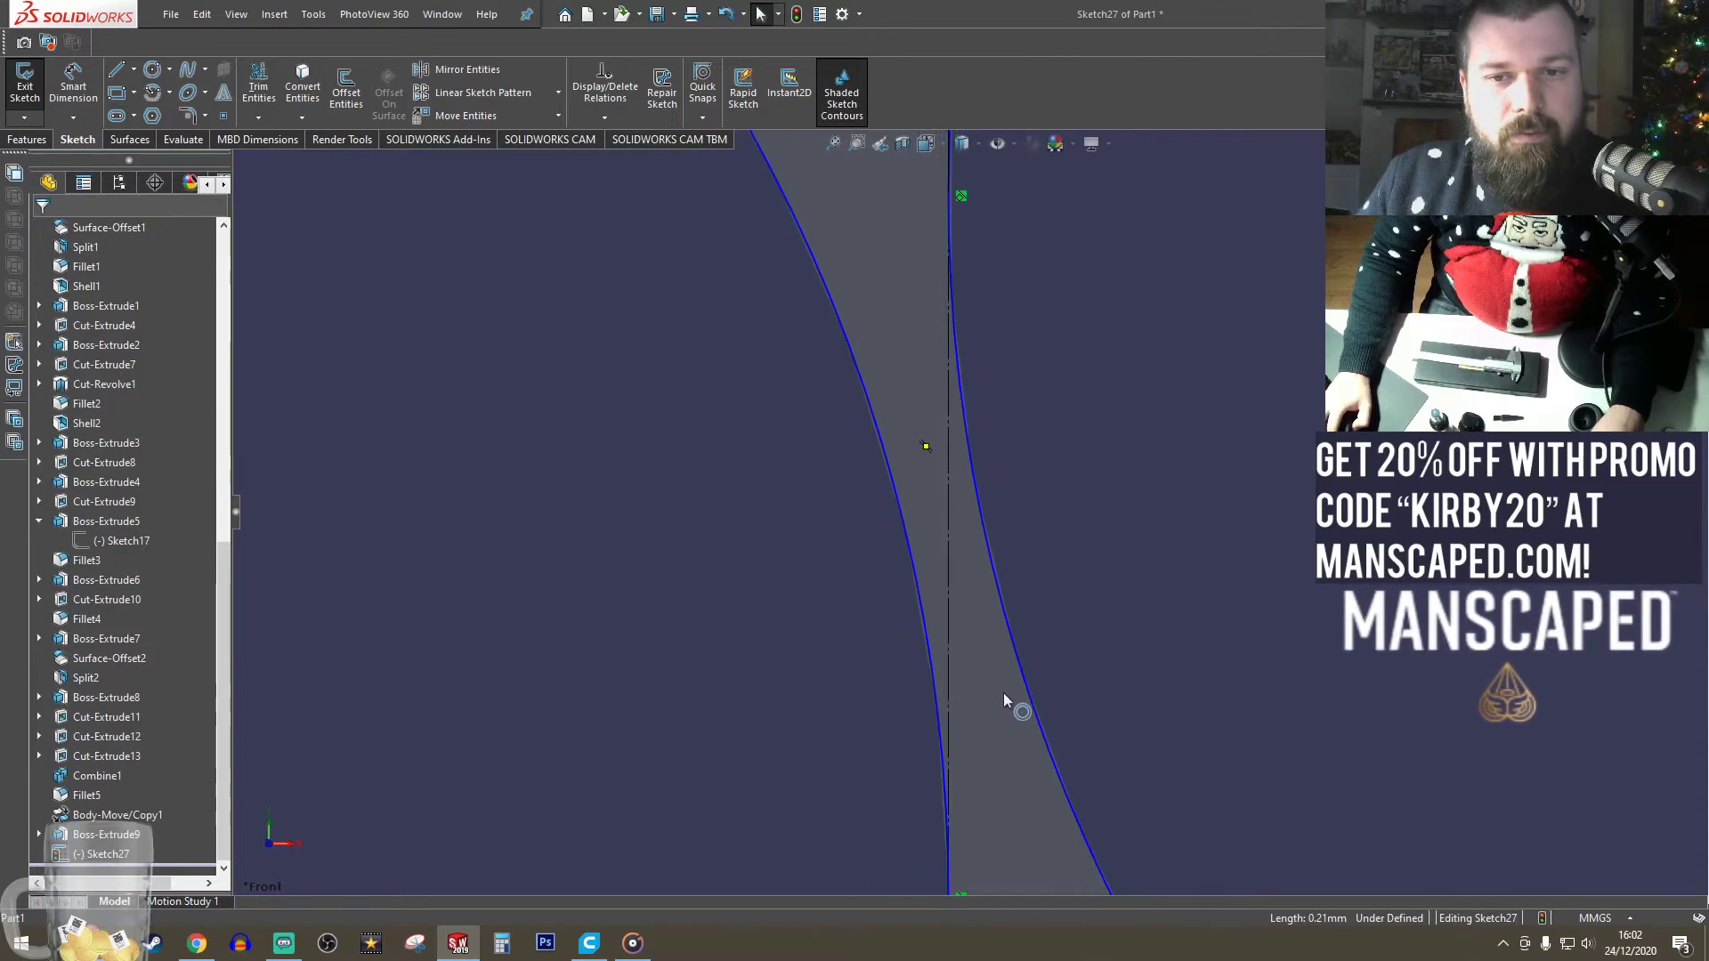
- Draw a perimeter circle with a radius of about 0.34 mm tangent to both 8 mm circles, in the gap below where they meet
{"action": "scroll", "coordinate": [972, 537], "scroll_direction": "down", "scroll_amount": 3}
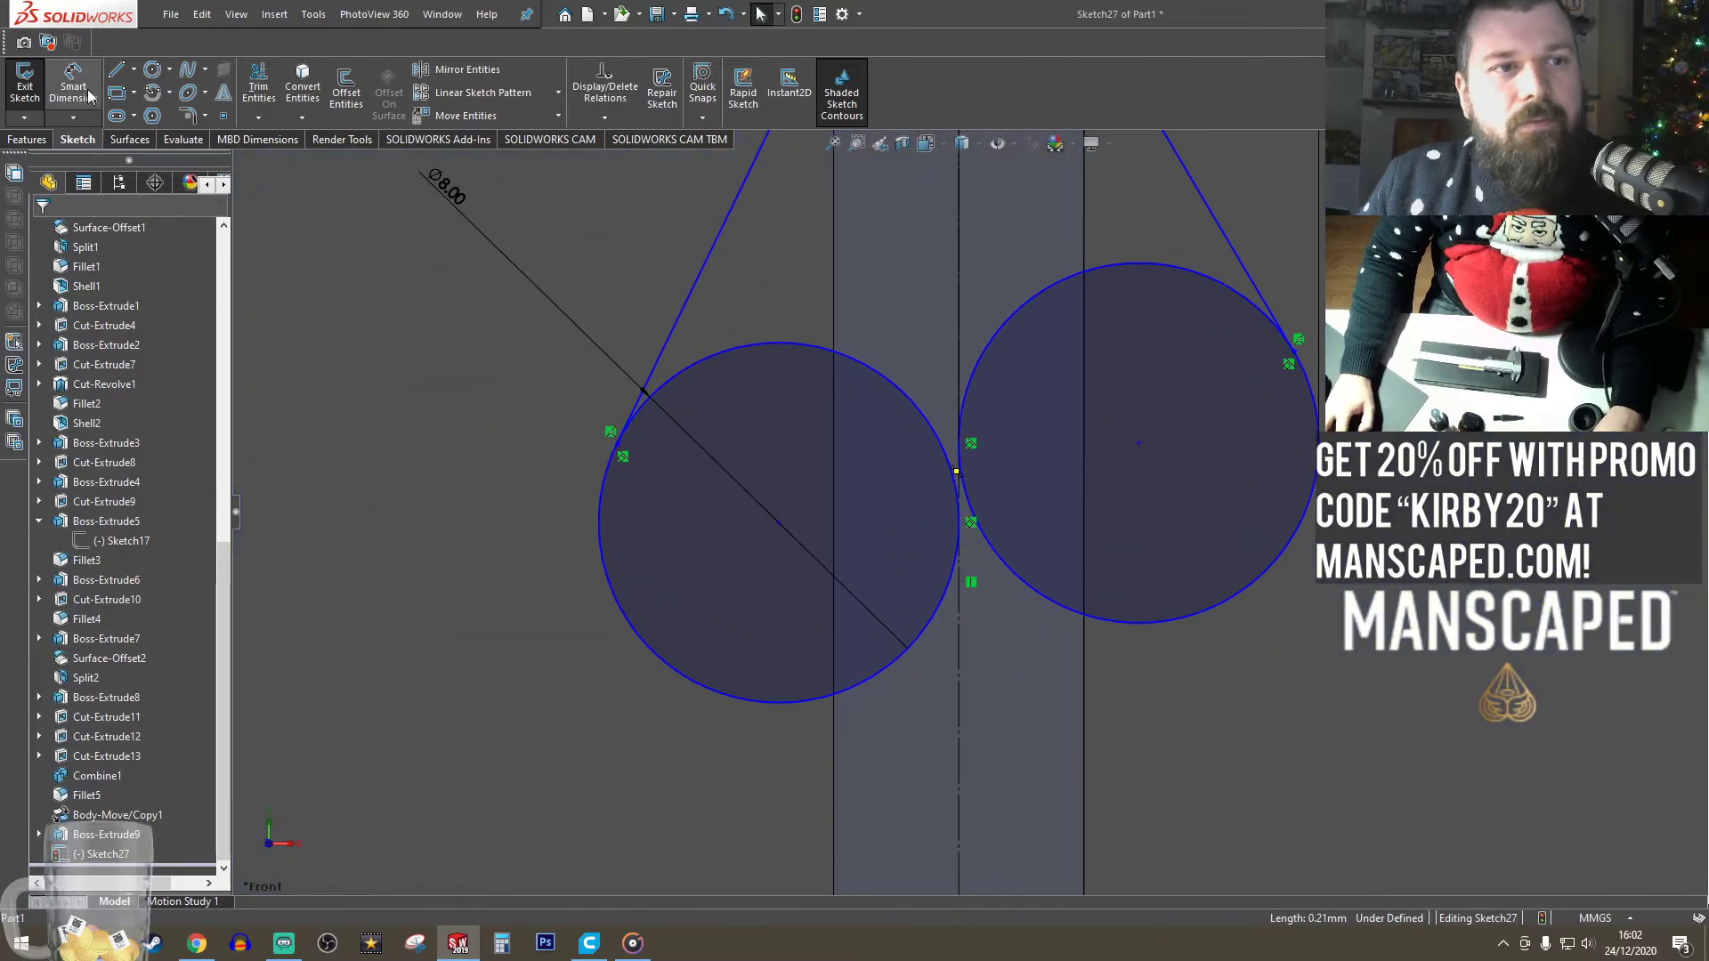
{"action": "left_click", "coordinate": [151, 77]}
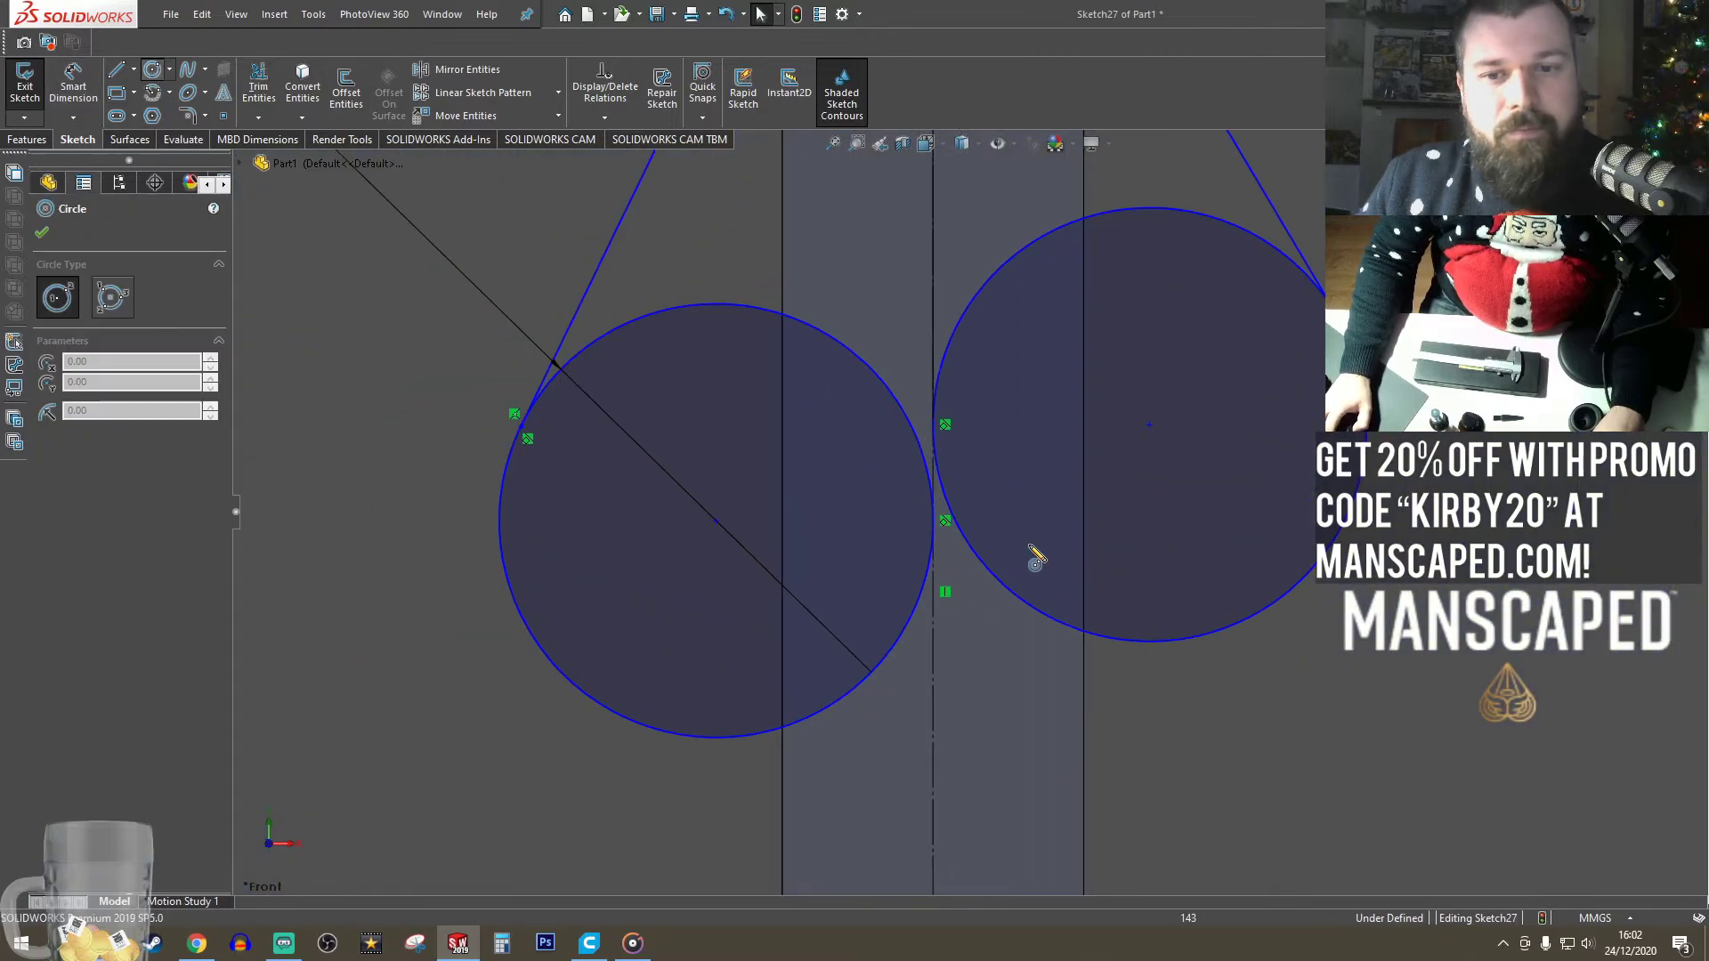
{"action": "scroll", "coordinate": [927, 552], "scroll_direction": "down", "scroll_amount": 3}
{"action": "left_click", "coordinate": [112, 297]}
{"action": "scroll", "coordinate": [935, 602], "scroll_direction": "down", "scroll_amount": 2}
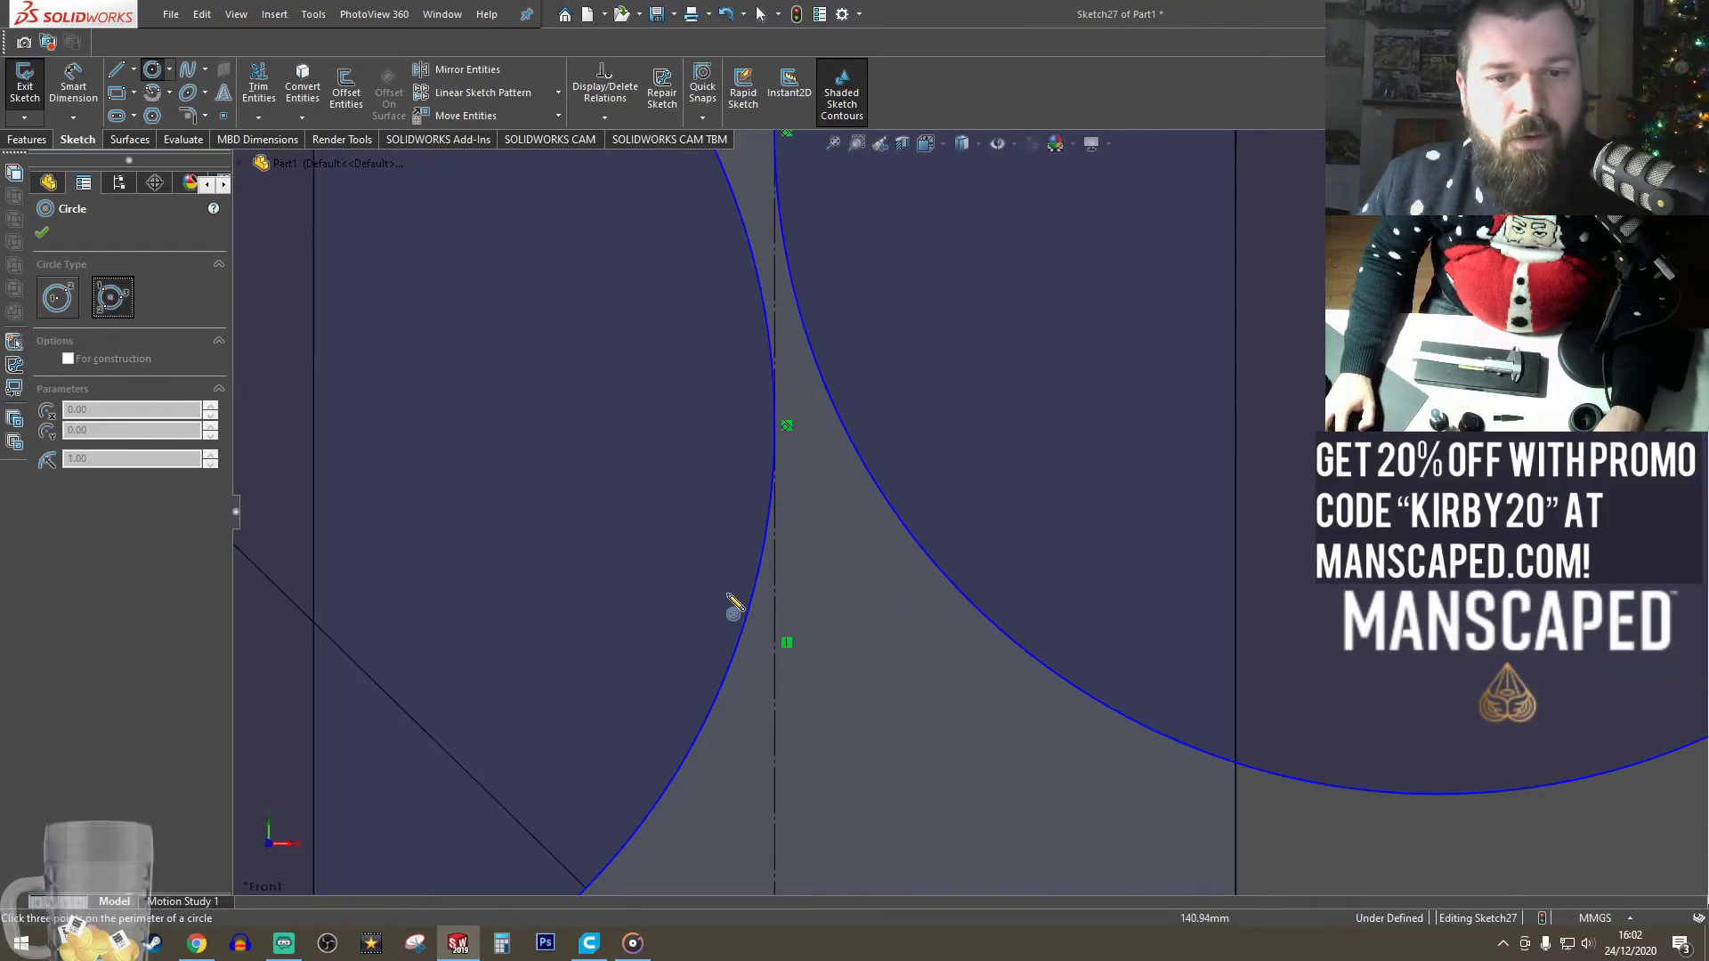
{"action": "left_click", "coordinate": [763, 591]}
{"action": "left_click", "coordinate": [902, 500]}
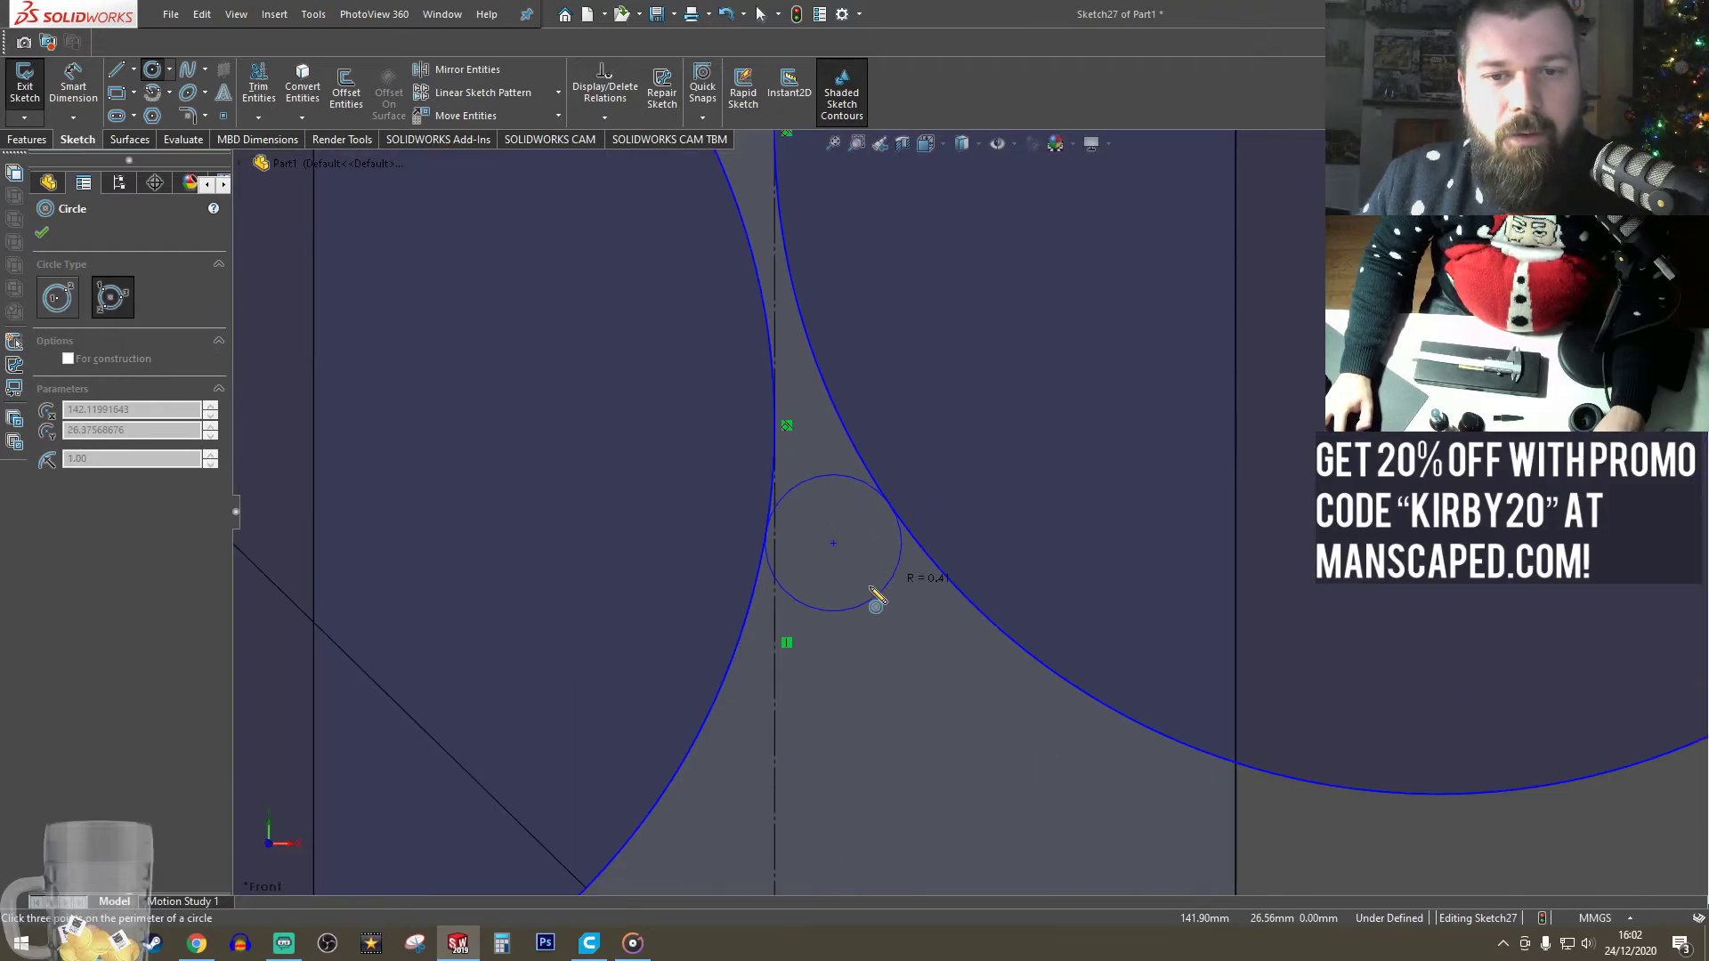
{"action": "left_click", "coordinate": [841, 565]}
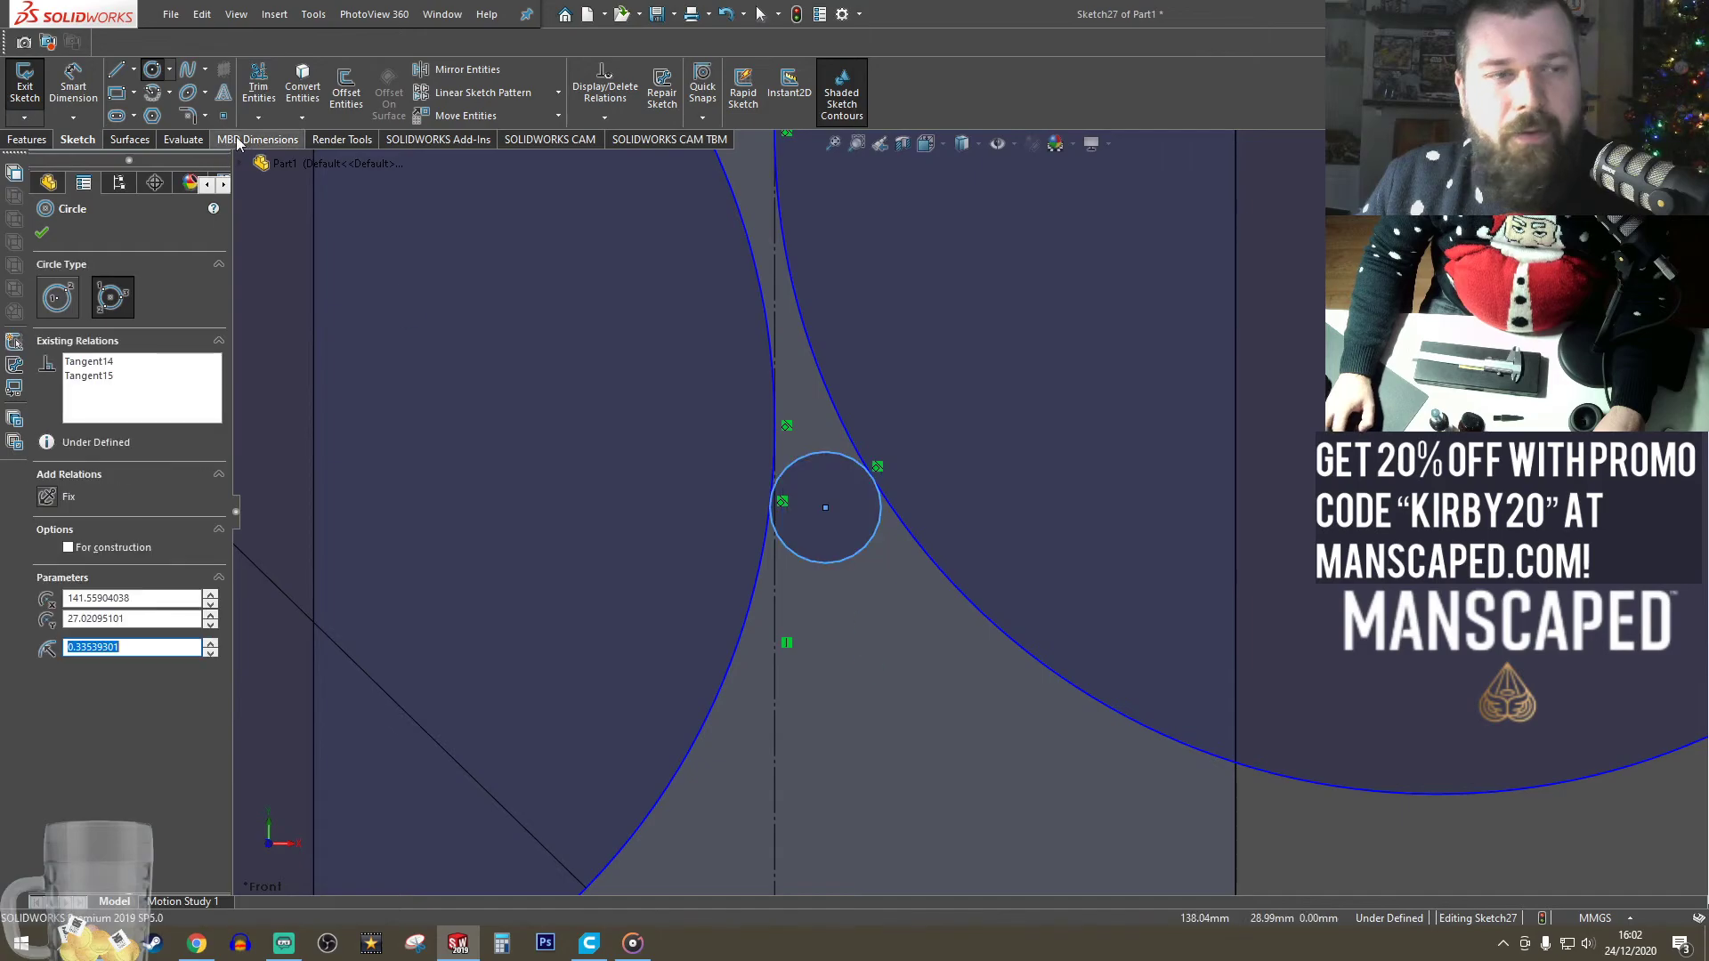
{"action": "key", "text": "Escape"}
- Try to trim away the lower part of the small connecting circle, and undo the trim
{"action": "key", "text": "t"}
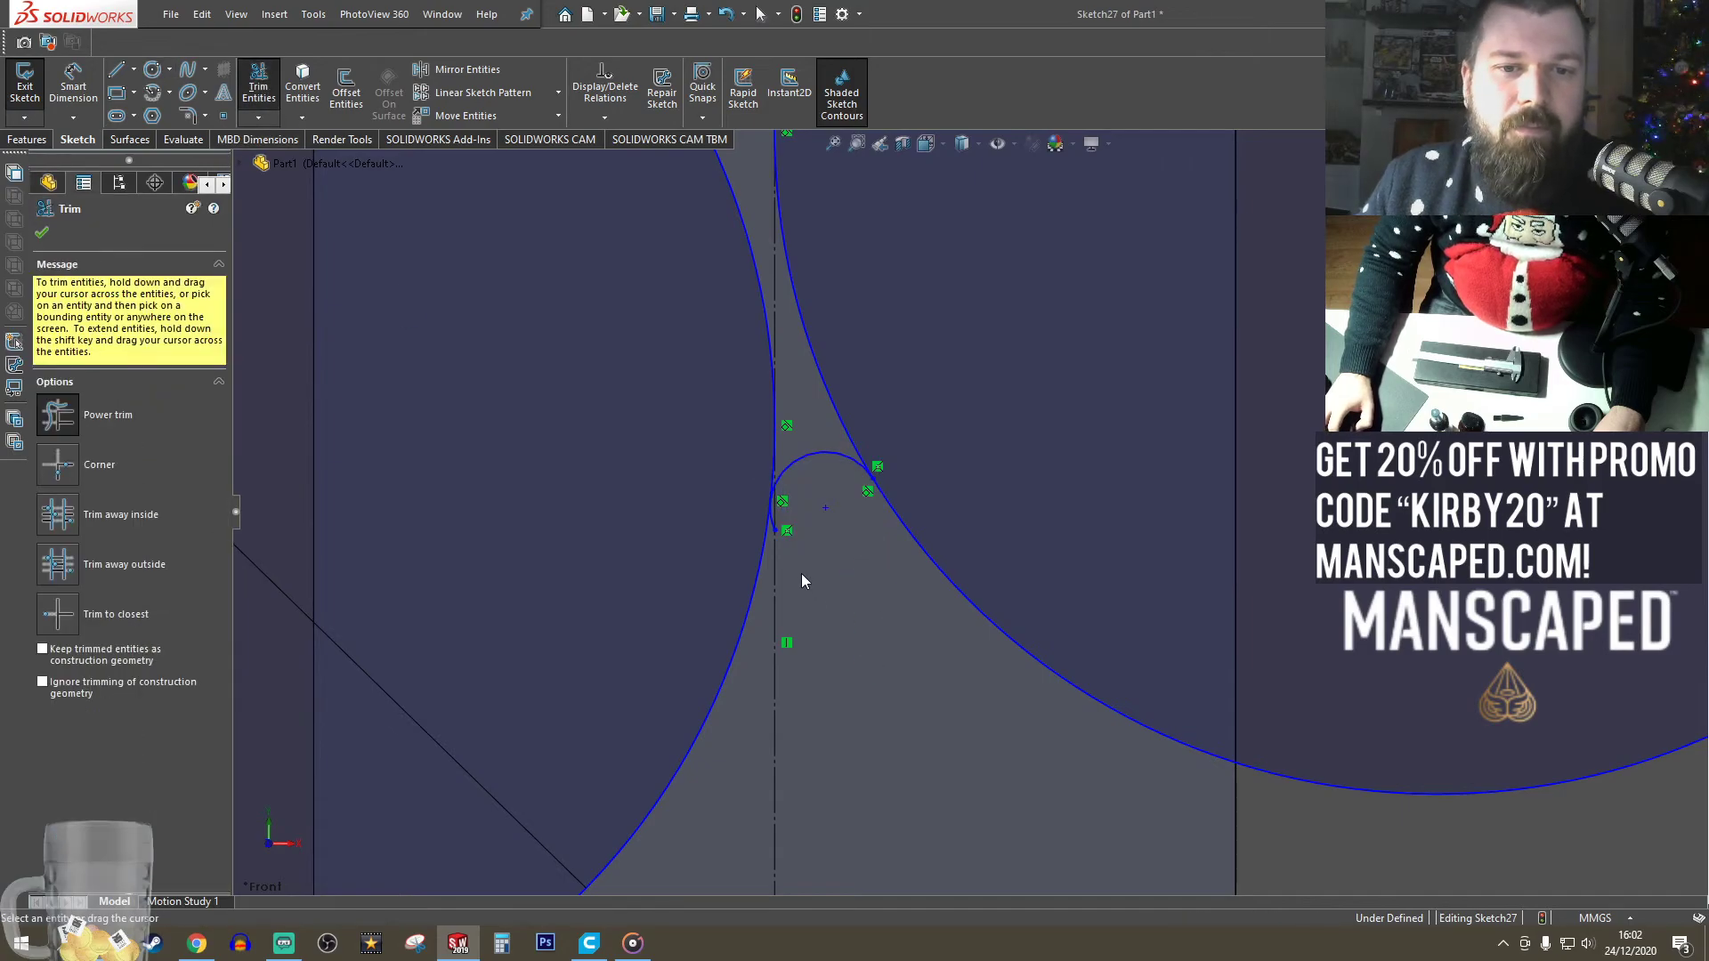
{"action": "scroll", "coordinate": [805, 534], "scroll_direction": "down", "scroll_amount": 5}
{"action": "scroll", "coordinate": [846, 516], "scroll_direction": "up", "scroll_amount": 6}
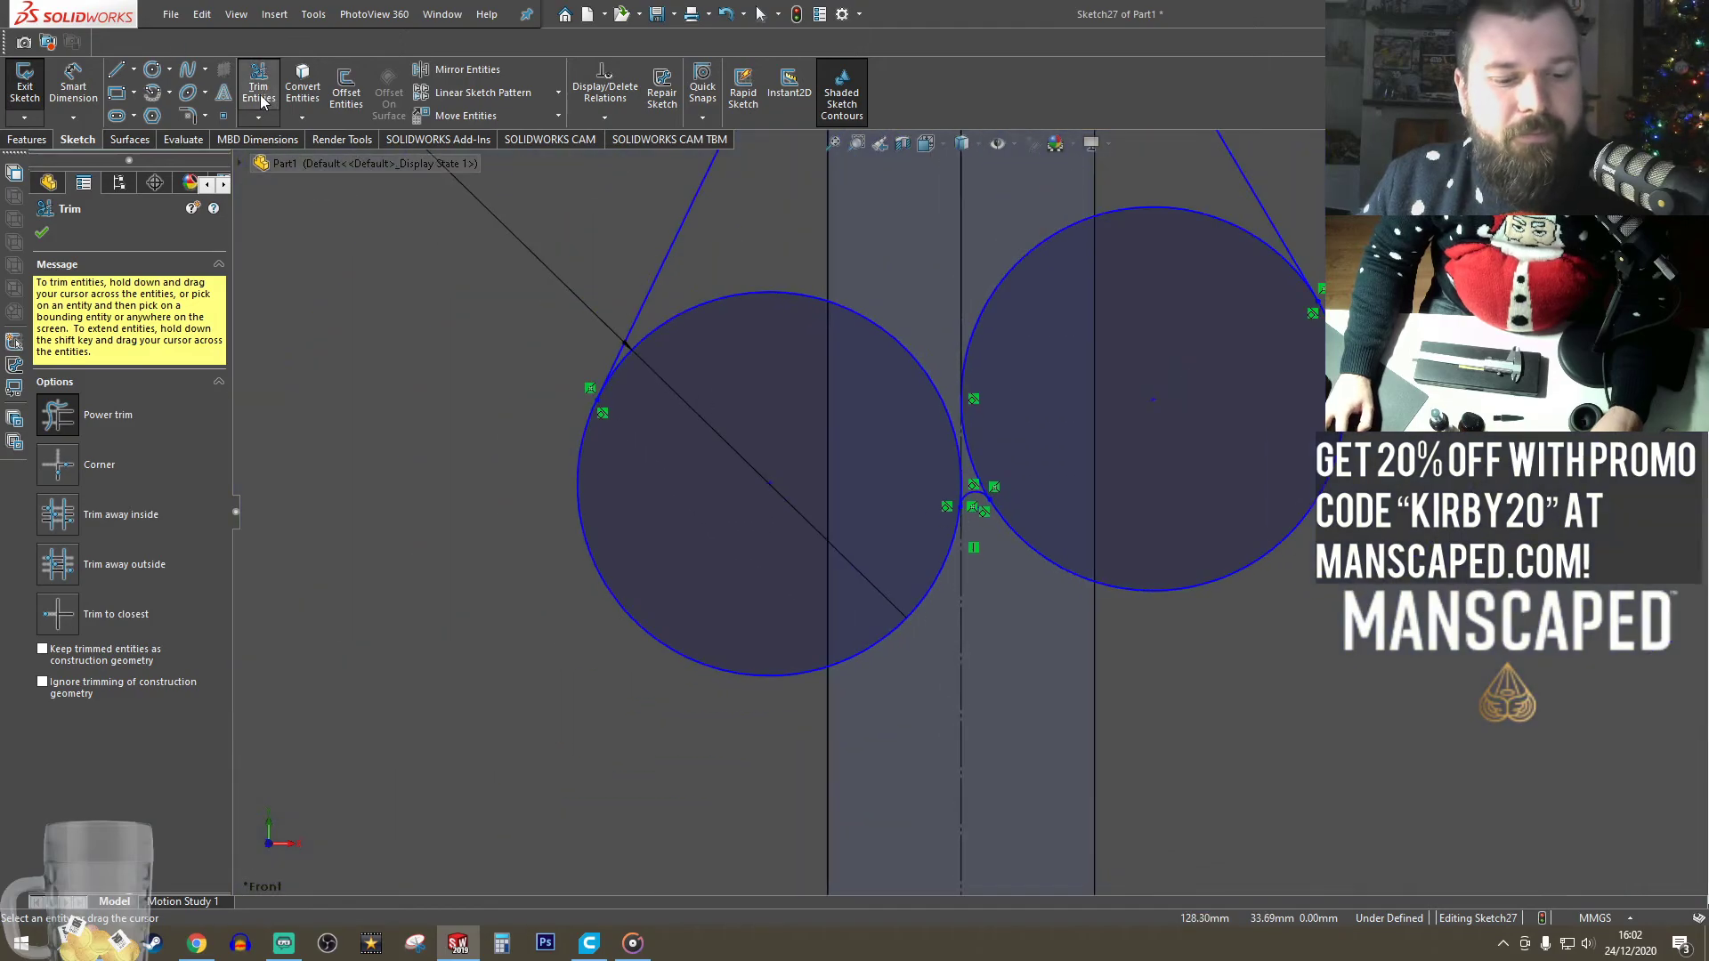
{"action": "left_click", "coordinate": [258, 85]}
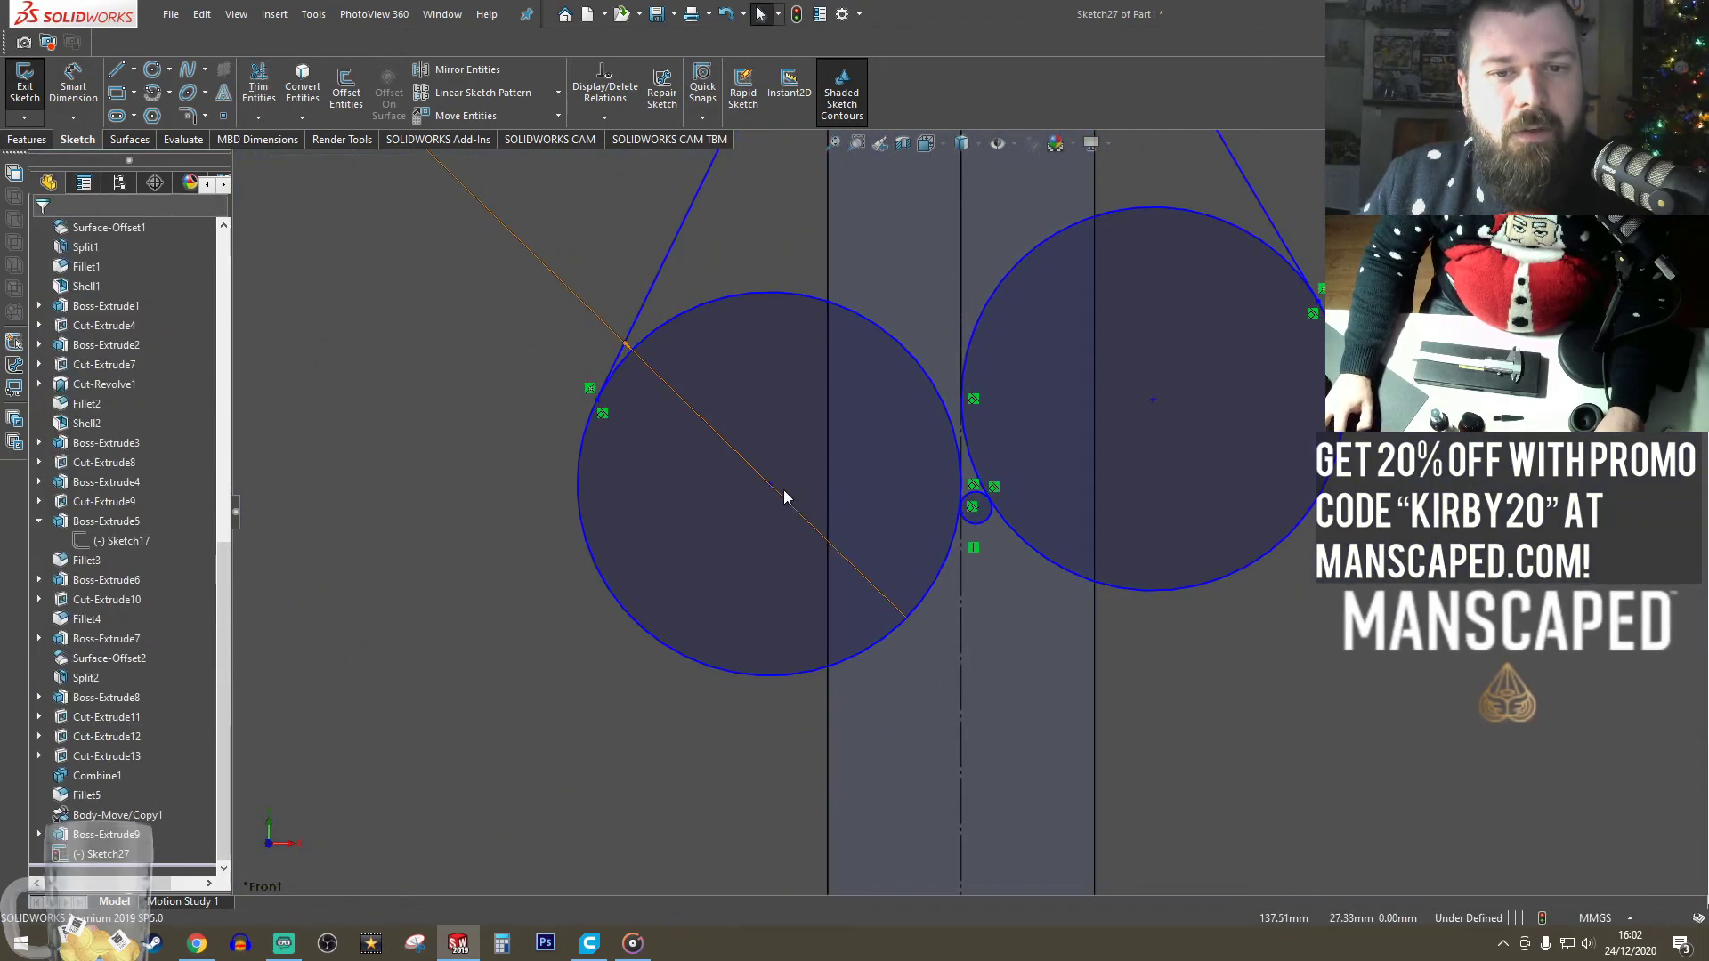
- Move the left and right 8 mm circles further down along the post's centre line, keeping the right one slightly higher
{"action": "left_click_drag", "start_coordinate": [771, 485], "coordinate": [780, 644]}
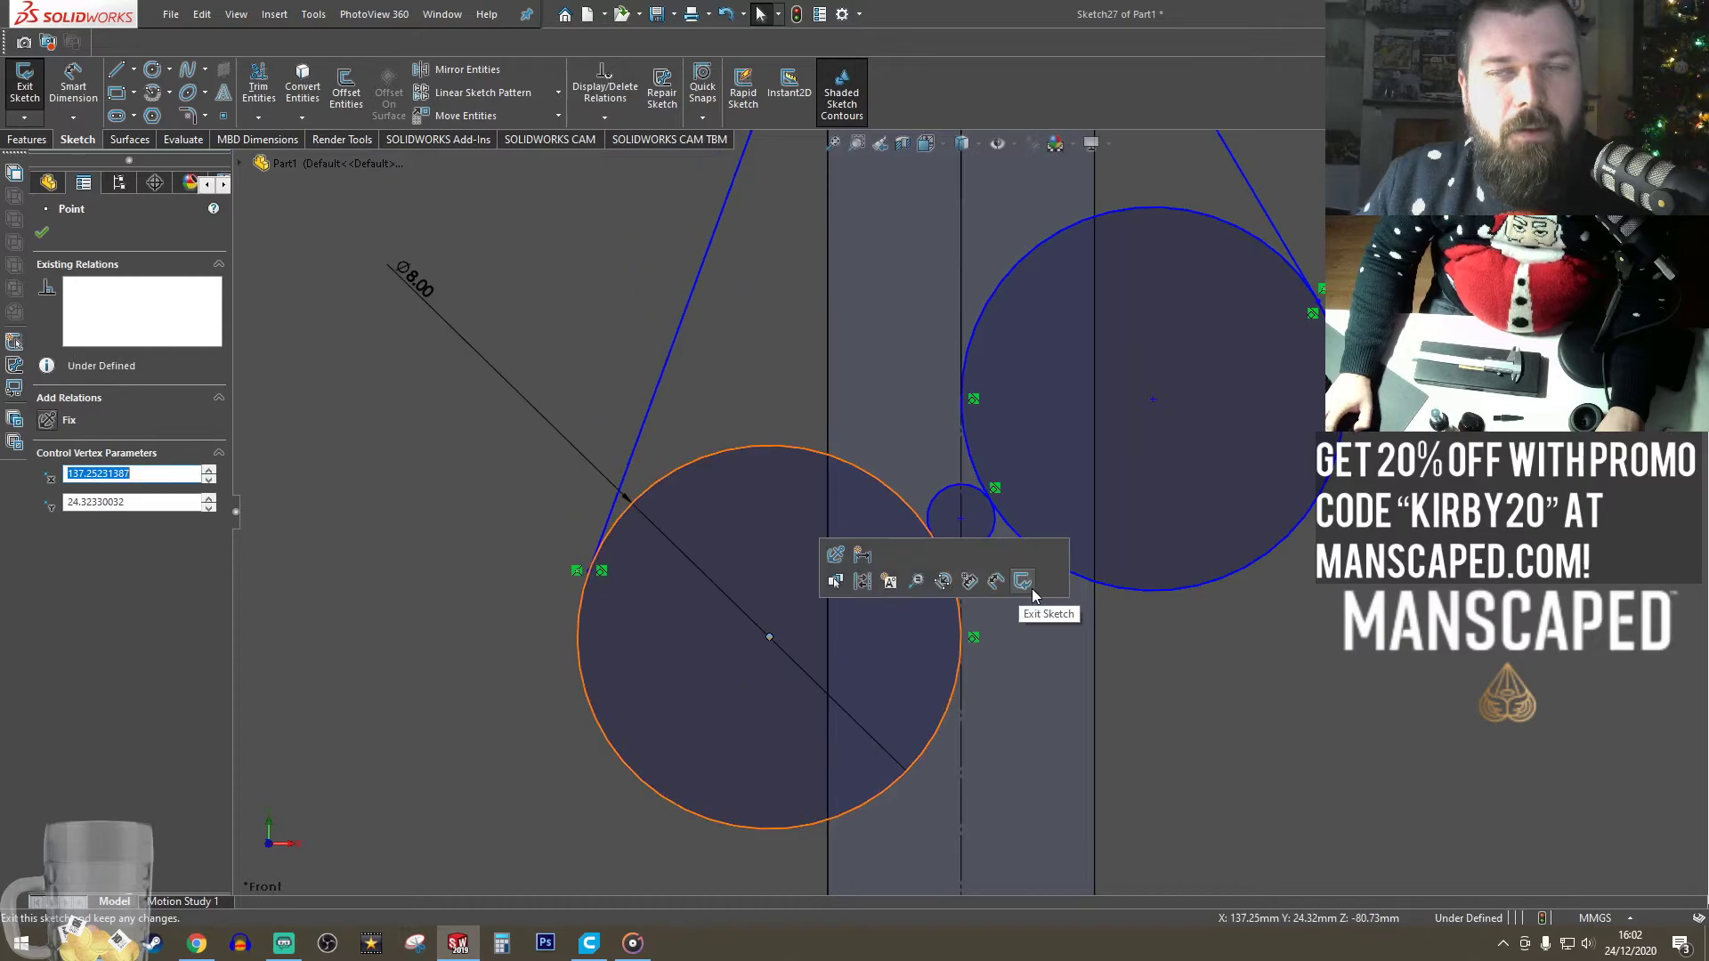
{"action": "scroll", "coordinate": [1087, 468], "scroll_direction": "up", "scroll_amount": 3}
{"action": "scroll", "coordinate": [1051, 459], "scroll_direction": "down", "scroll_amount": 1}
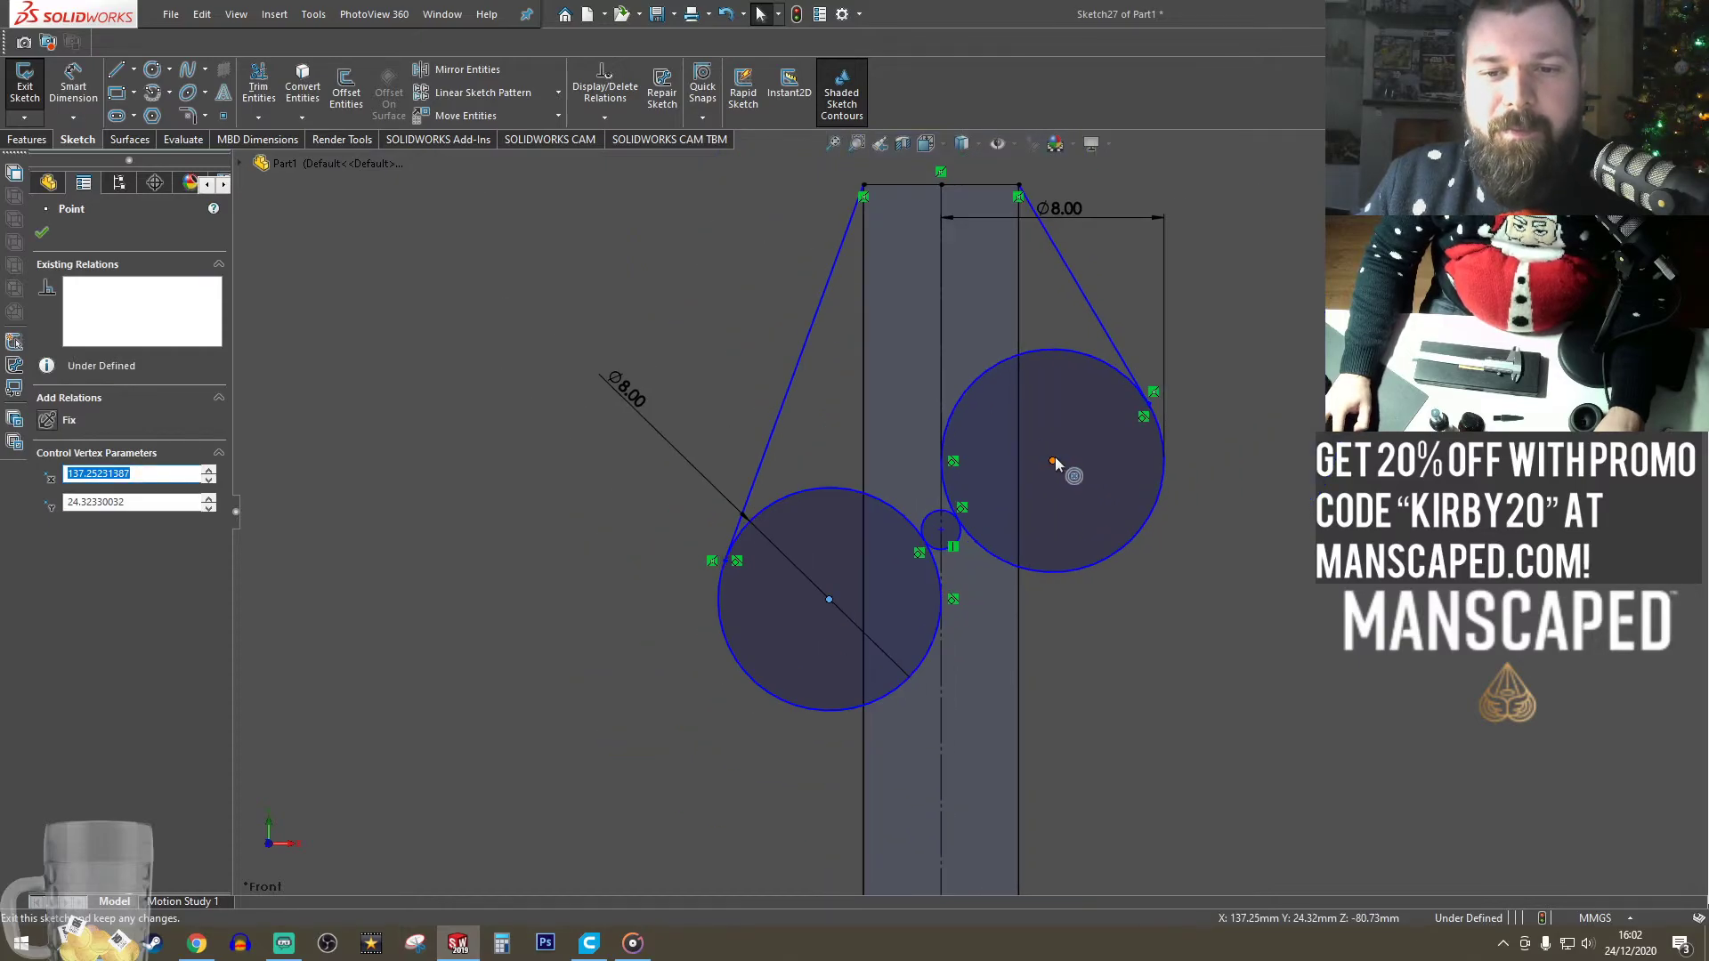
{"action": "left_click_drag", "start_coordinate": [1052, 462], "coordinate": [1043, 532]}
{"action": "scroll", "coordinate": [1043, 532], "scroll_direction": "up", "scroll_amount": 5}
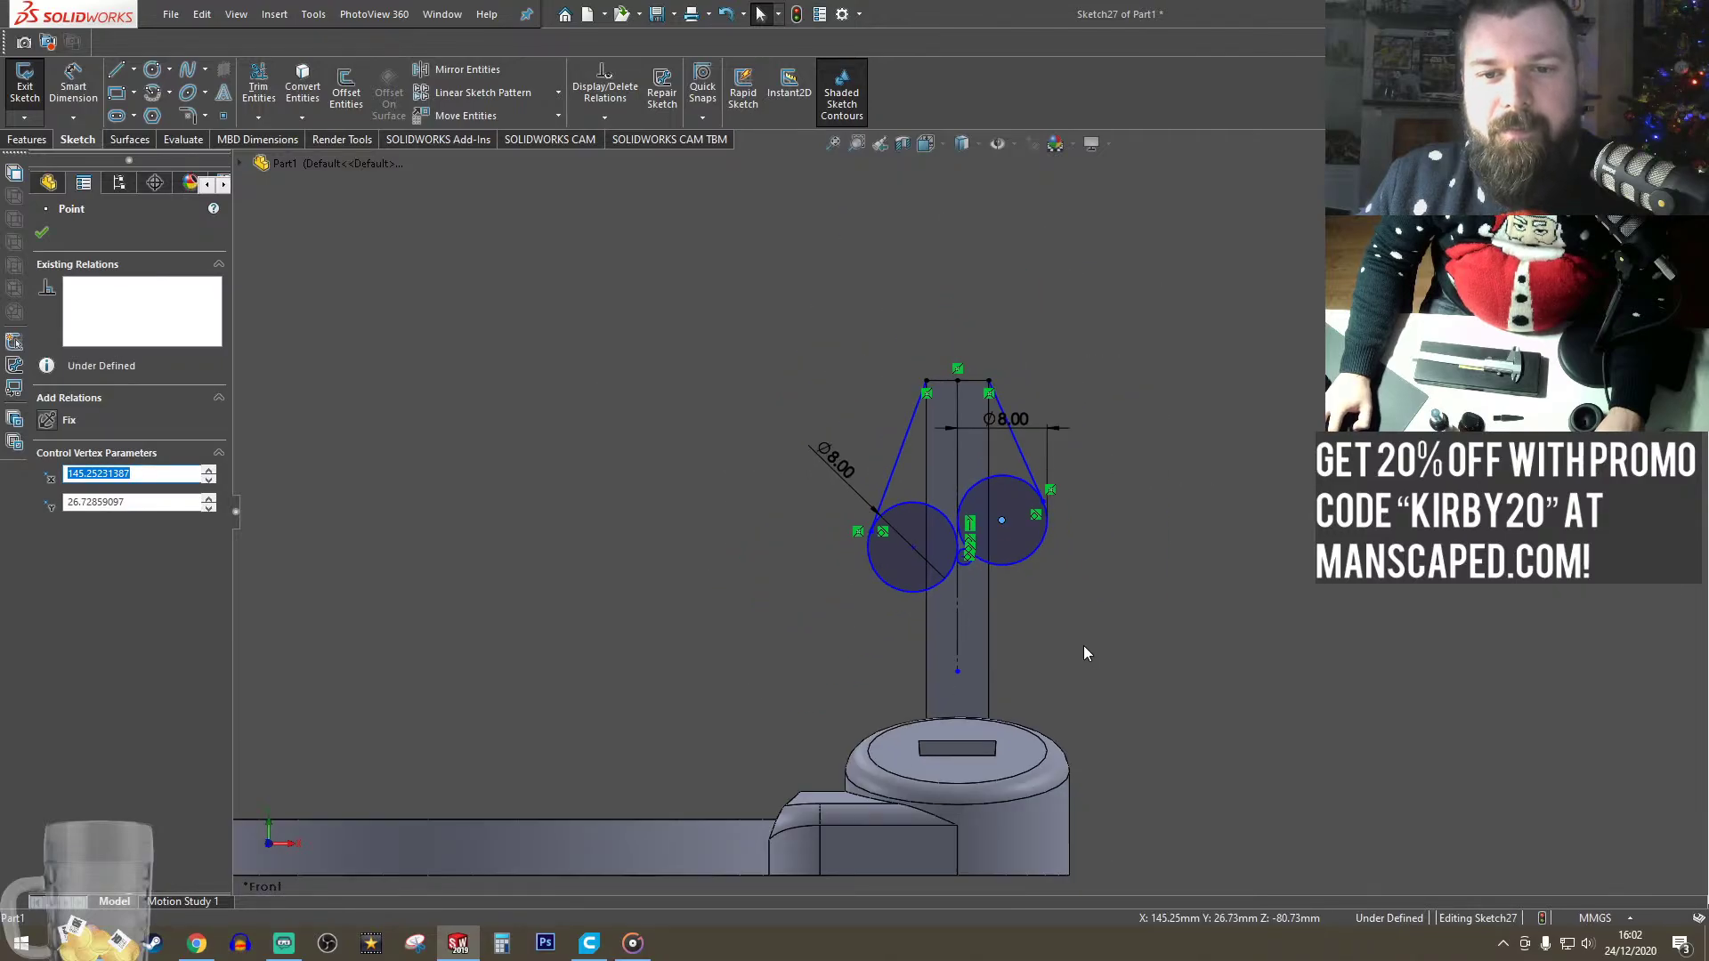
{"action": "scroll", "coordinate": [996, 602], "scroll_direction": "down", "scroll_amount": 3}
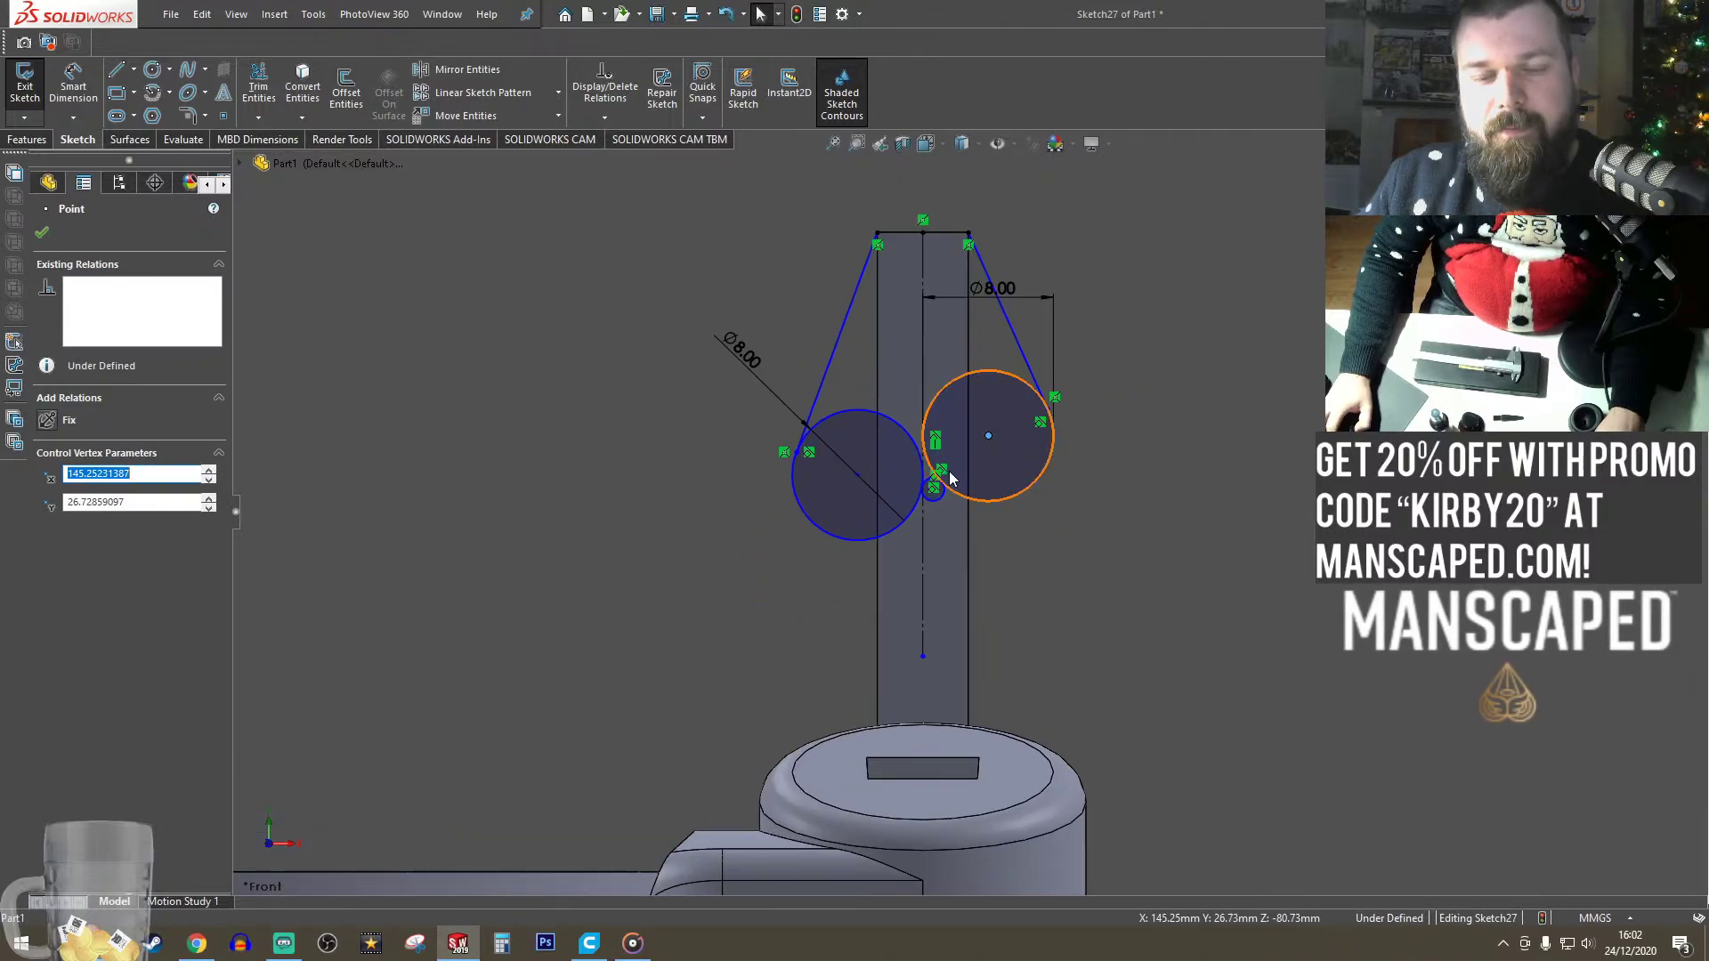
{"action": "scroll", "coordinate": [925, 454], "scroll_direction": "down", "scroll_amount": 3}
{"action": "scroll", "coordinate": [906, 437], "scroll_direction": "down", "scroll_amount": 6}
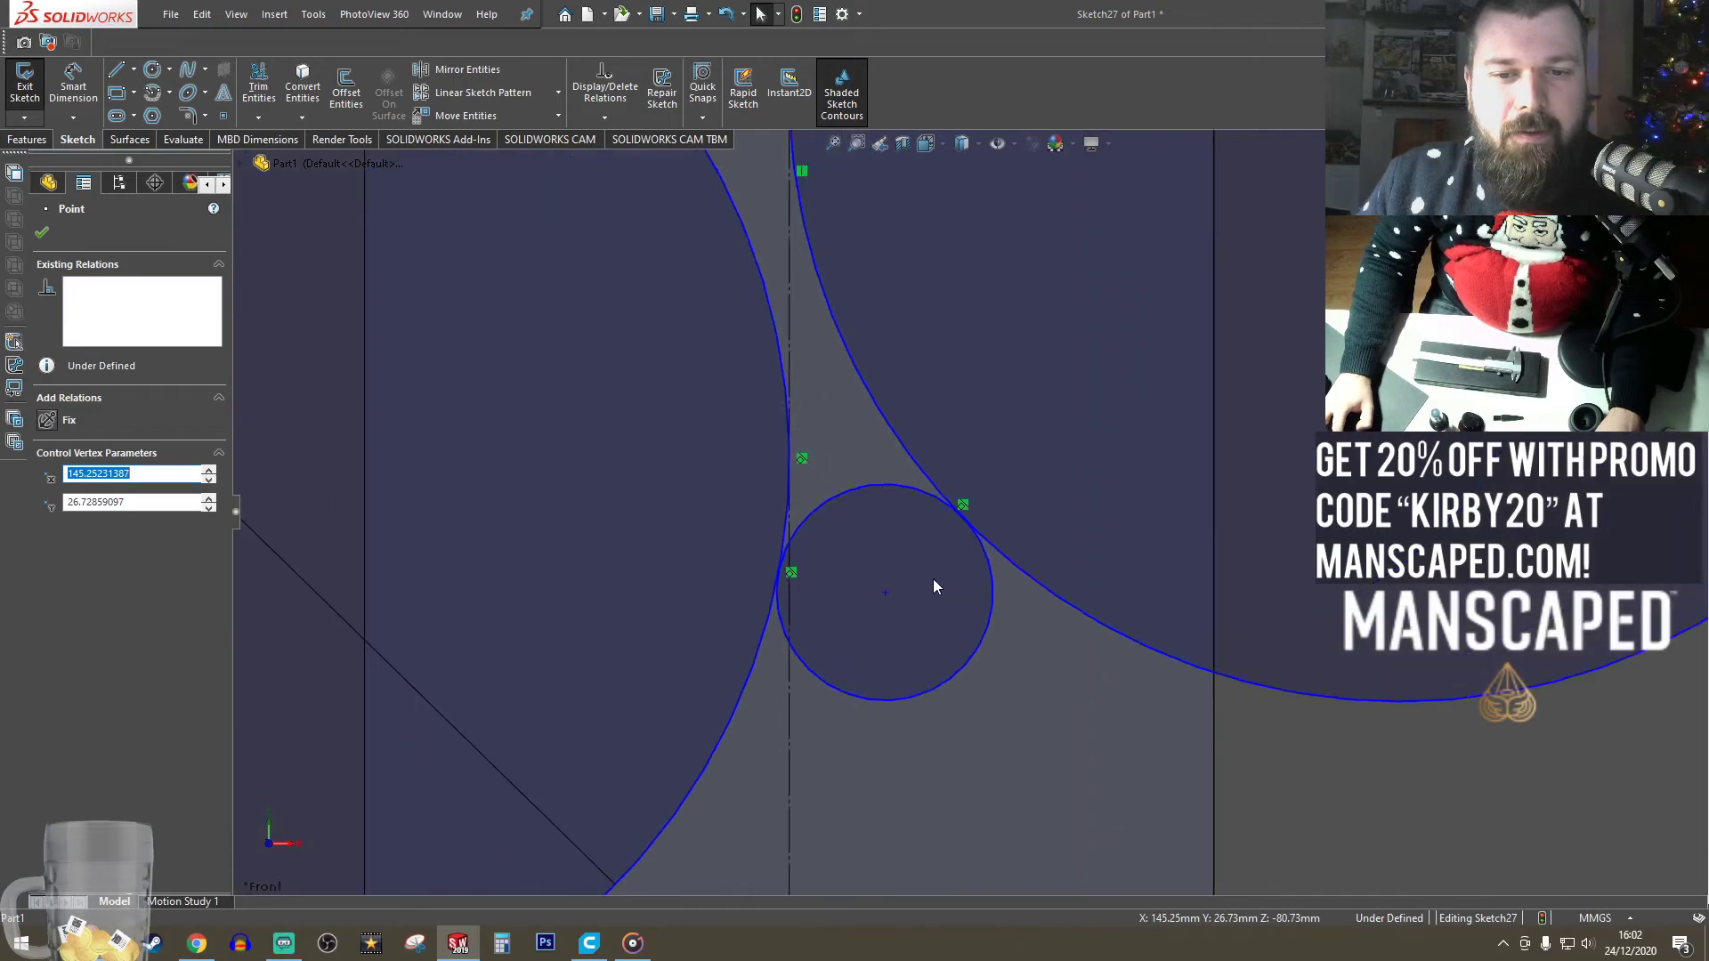
{"action": "scroll", "coordinate": [952, 555], "scroll_direction": "up", "scroll_amount": 8}
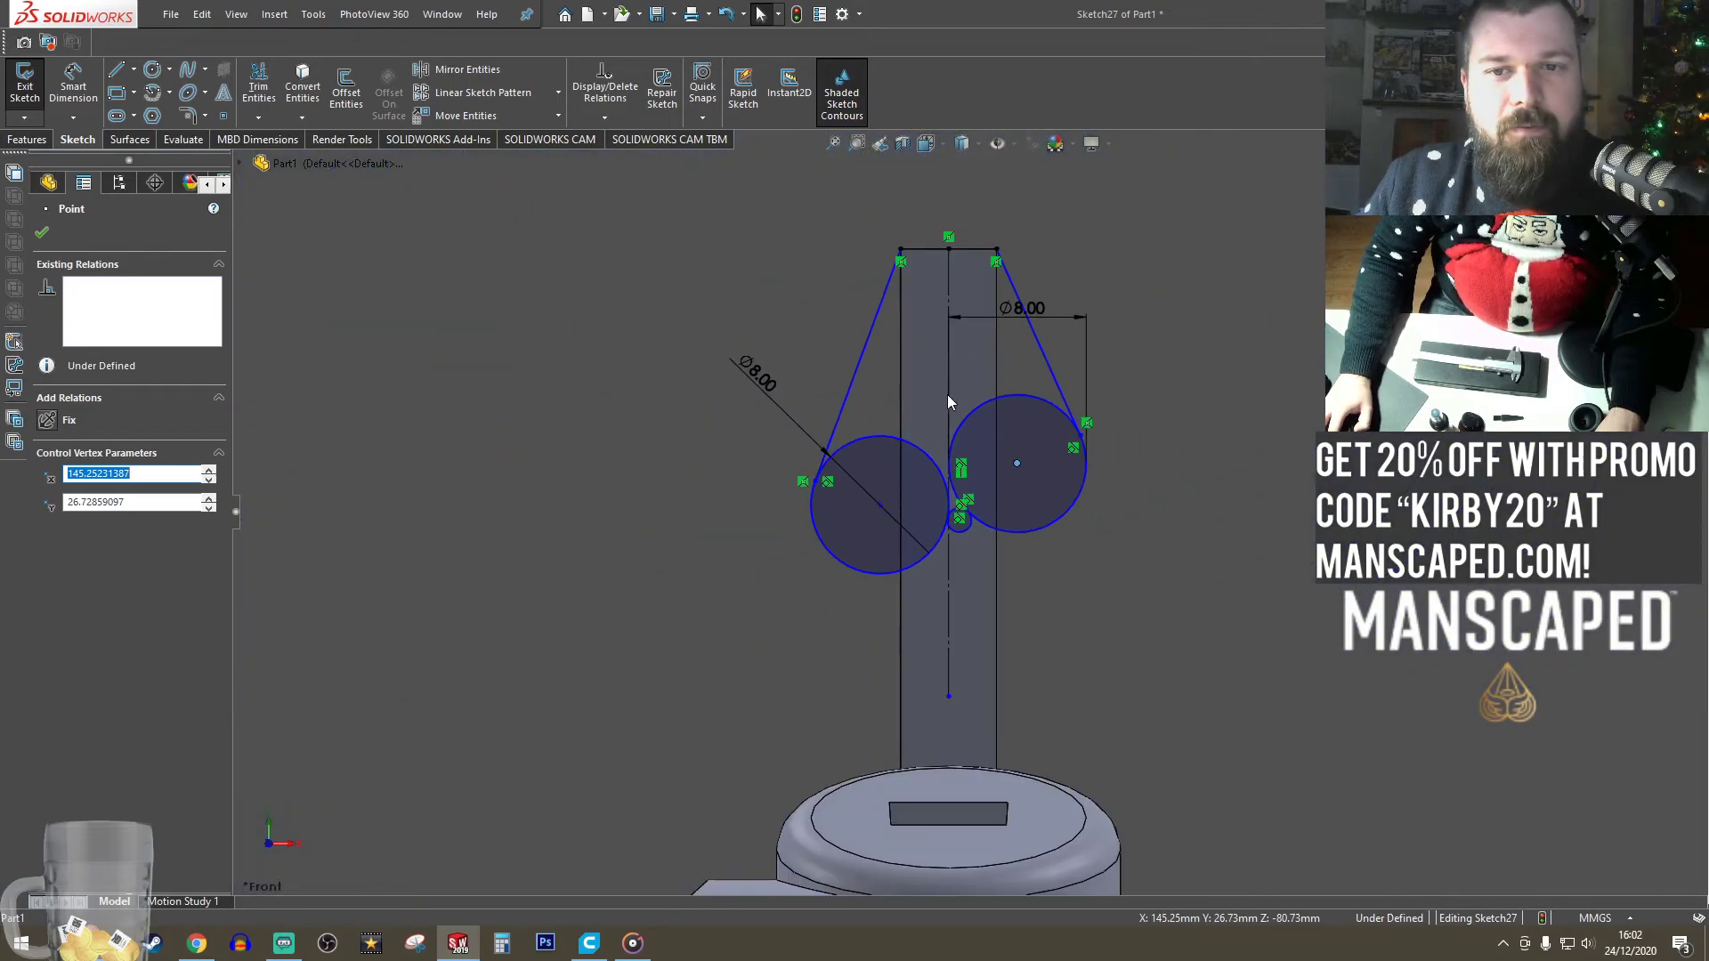
{"action": "scroll", "coordinate": [1017, 463], "scroll_direction": "down", "scroll_amount": 5}
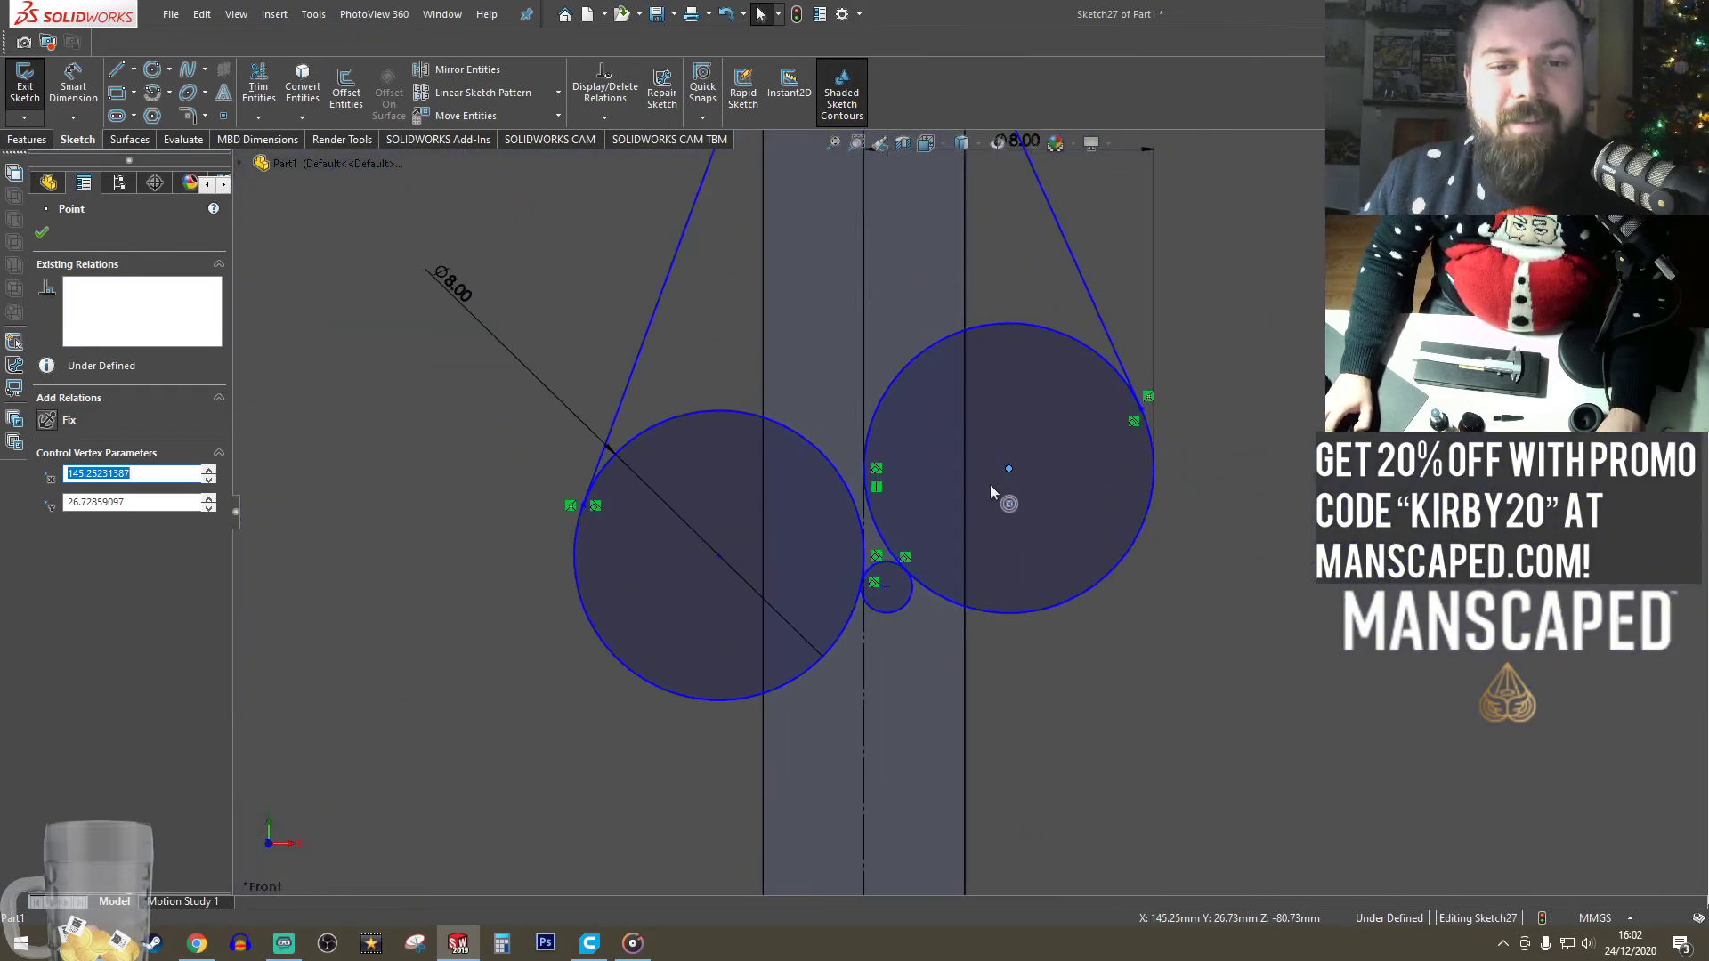
{"action": "scroll", "coordinate": [845, 604], "scroll_direction": "down", "scroll_amount": 3}
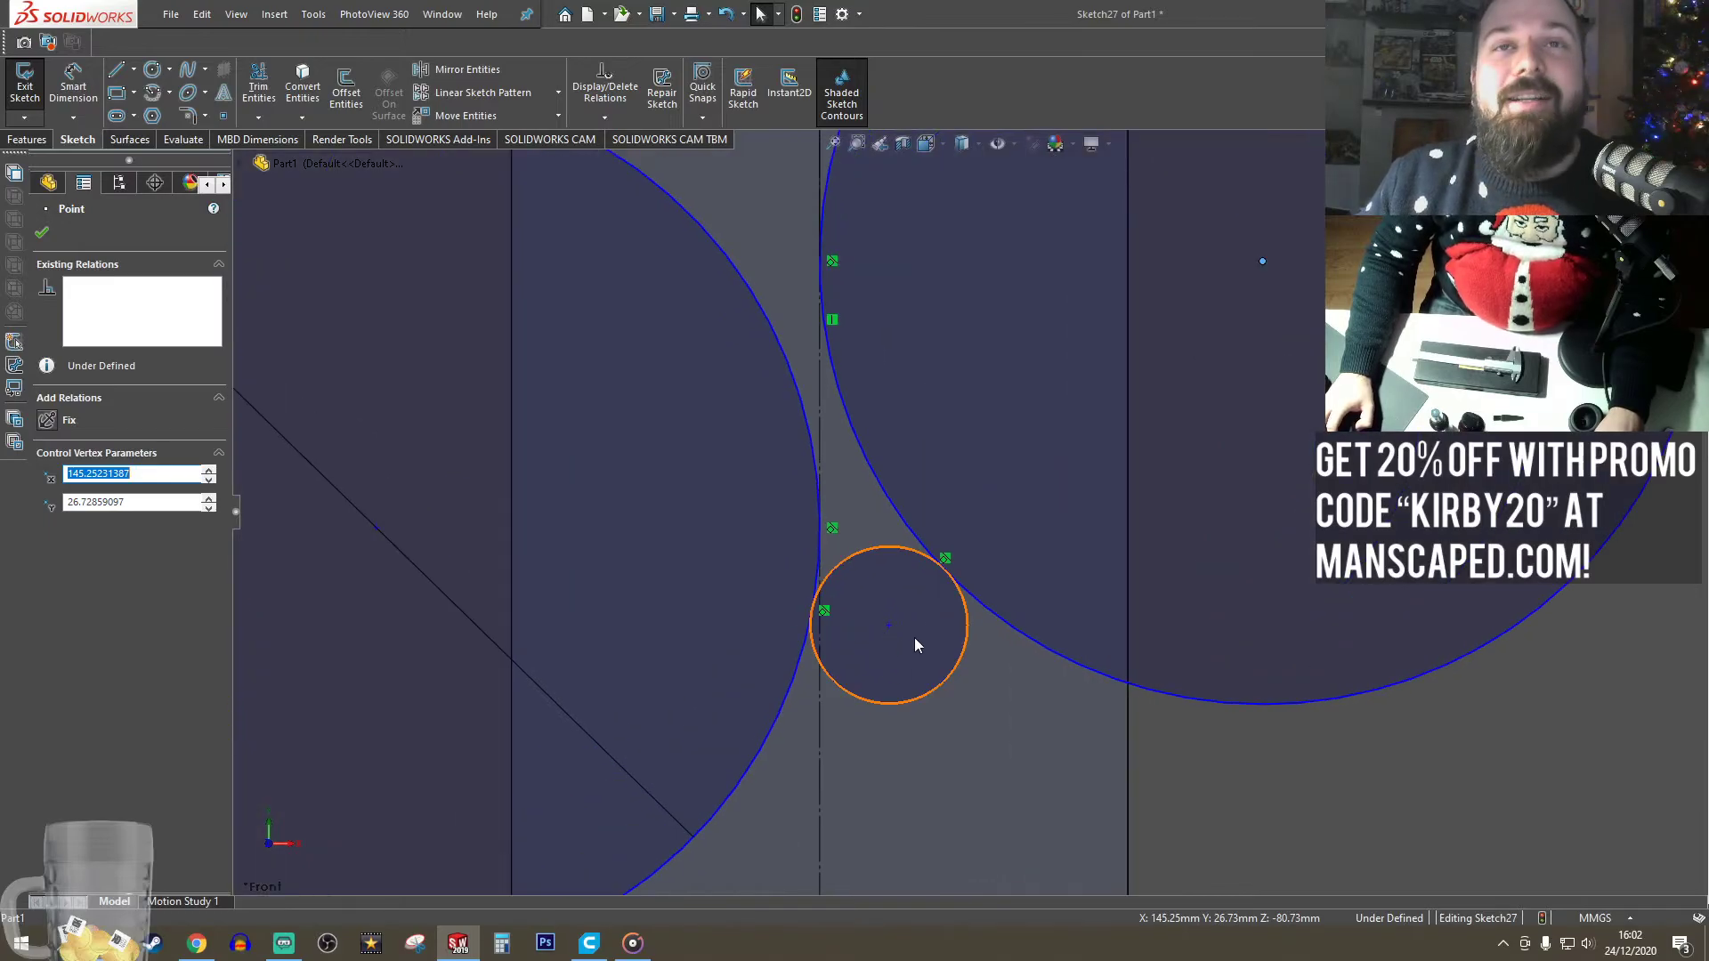
- Enlarge the small connecting circle downward to a diameter of about 4.18 mm
{"action": "scroll", "coordinate": [971, 517], "scroll_direction": "up", "scroll_amount": 3}
{"action": "mouse_move", "coordinate": [1110, 398]}
{"action": "left_mouse_down"}
{"action": "mouse_move", "coordinate": [1108, 436]}
{"action": "mouse_move", "coordinate": [1111, 396]}
{"action": "left_mouse_up"}
{"action": "left_click_drag", "start_coordinate": [957, 596], "coordinate": [990, 664]}
- Trim away the upper arc of the left 8 mm circle between the slanted line and the centre line
{"action": "left_click", "coordinate": [258, 86]}
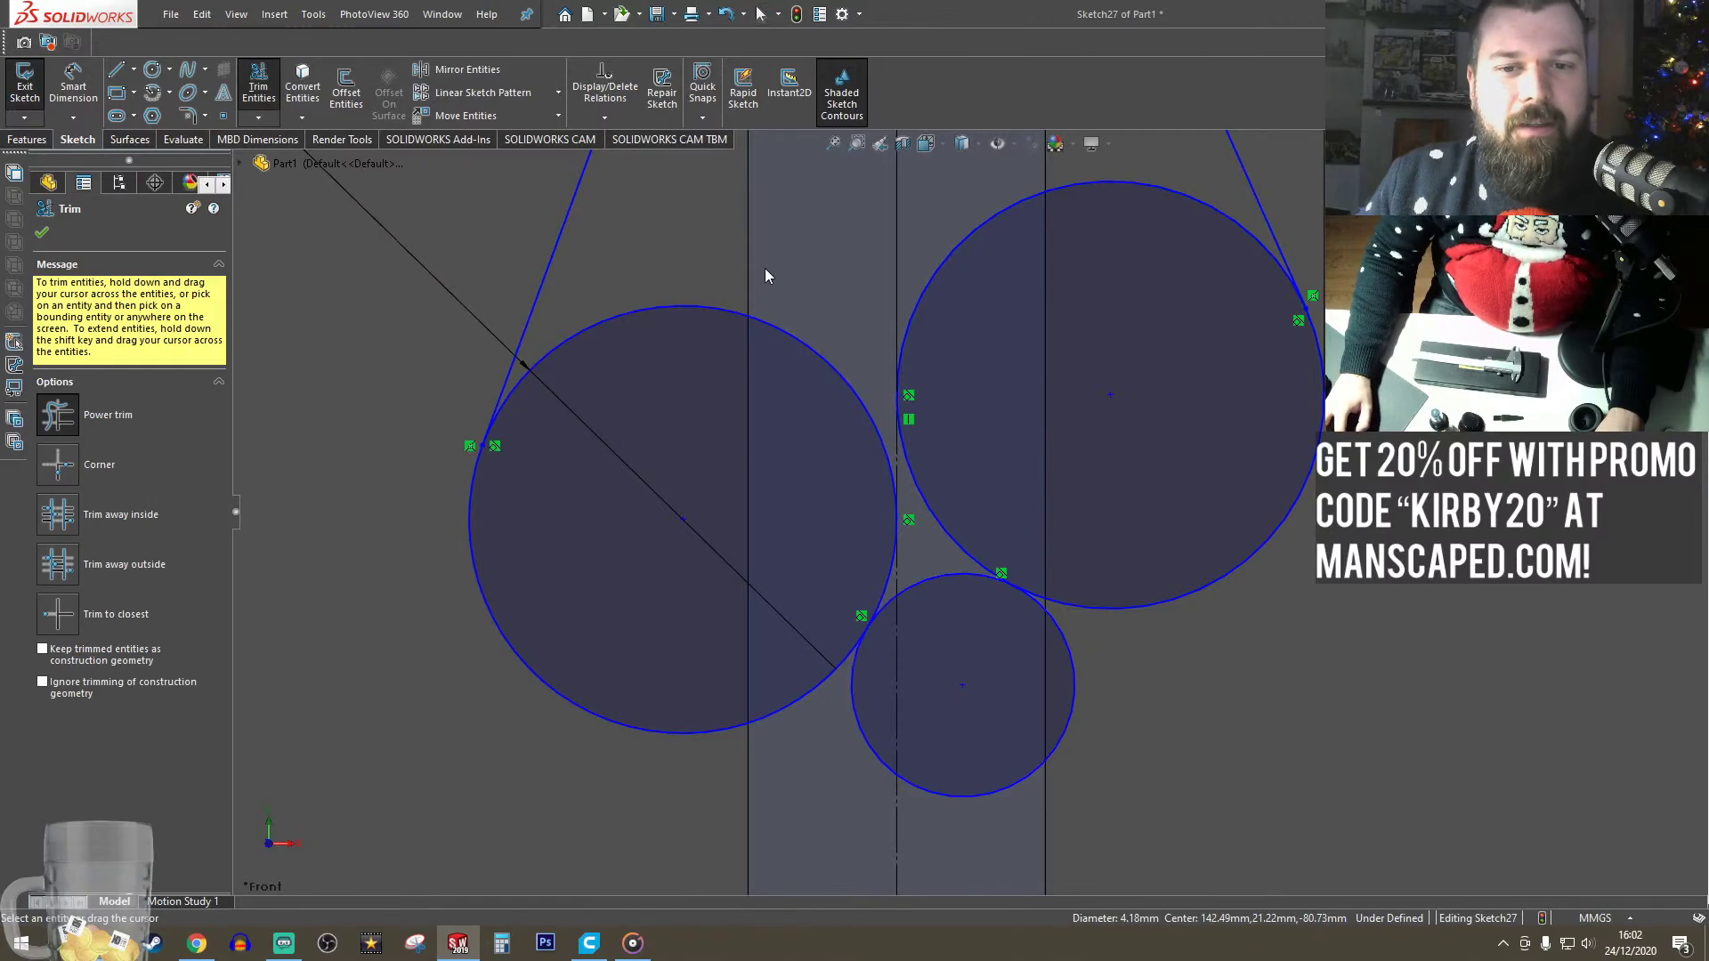
{"action": "left_click_drag", "start_coordinate": [765, 269], "coordinate": [748, 360]}
{"action": "scroll", "coordinate": [883, 606], "scroll_direction": "down", "scroll_amount": 2}
{"action": "scroll", "coordinate": [884, 607], "scroll_direction": "down", "scroll_amount": 1}
- Try to trim the connecting circle's upper arc and the inner arcs of the 8 mm circles, and undo those trims
{"action": "mouse_move", "coordinate": [870, 584]}
{"action": "left_mouse_down"}
{"action": "mouse_move", "coordinate": [1004, 618]}
{"action": "mouse_move", "coordinate": [1084, 499]}
{"action": "left_mouse_up"}
{"action": "key", "text": "ctrl+z"}
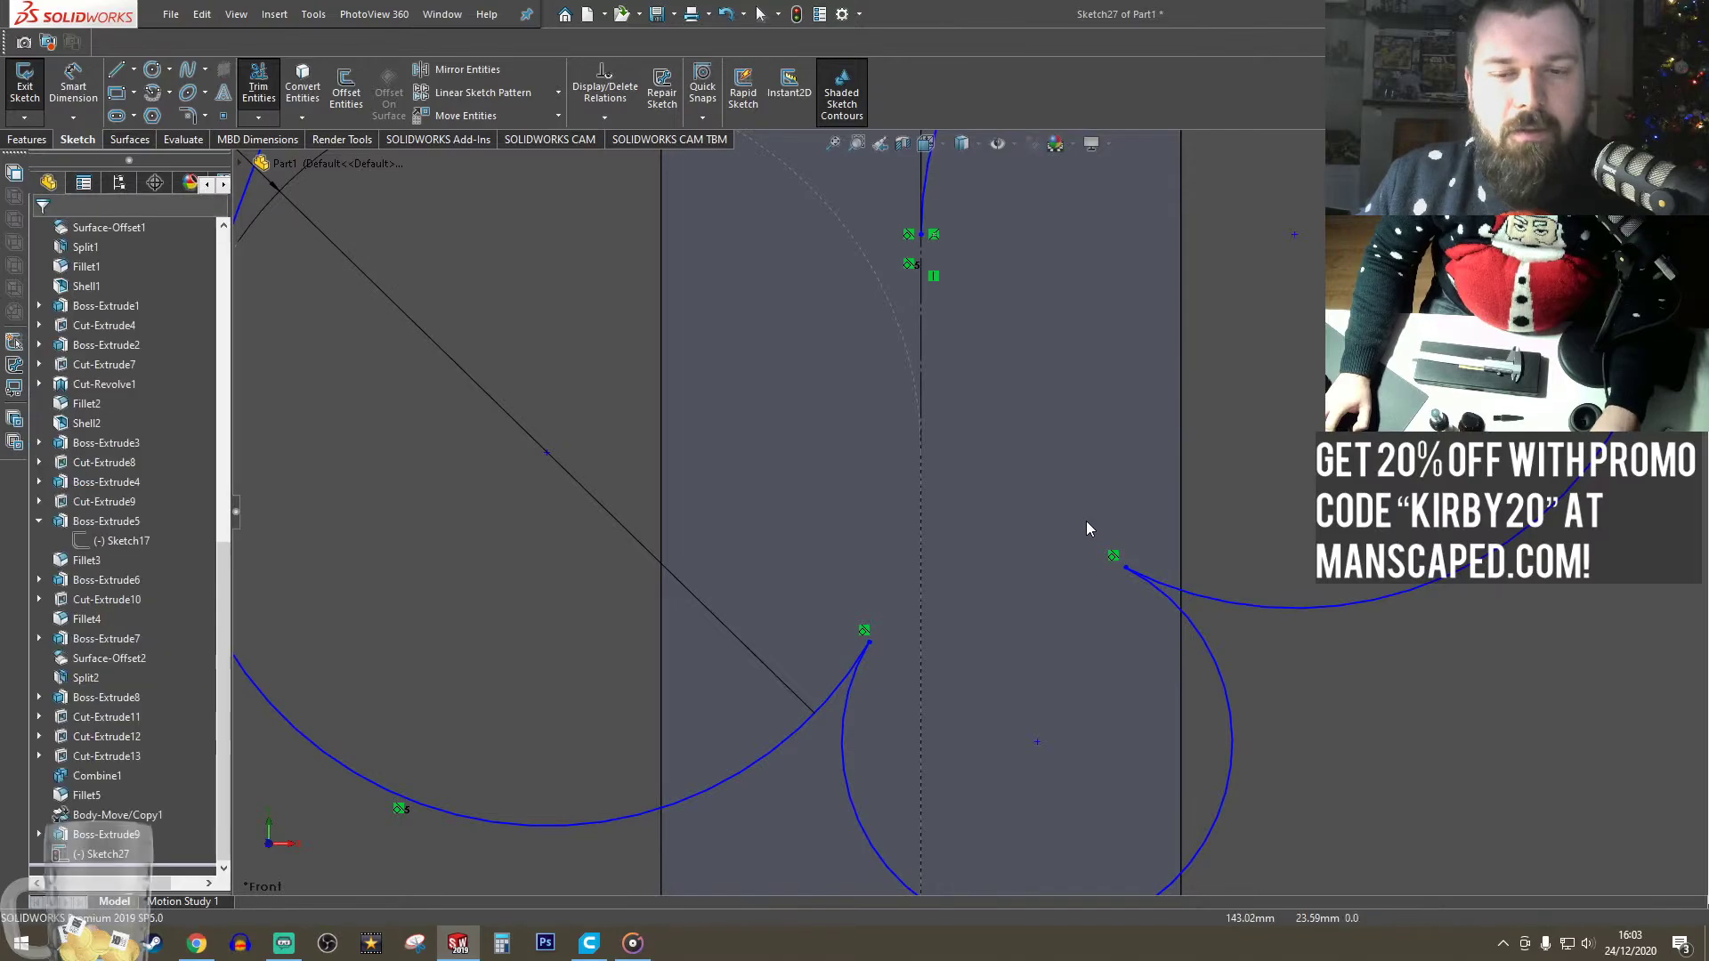
{"action": "key", "text": "ctrl+z"}
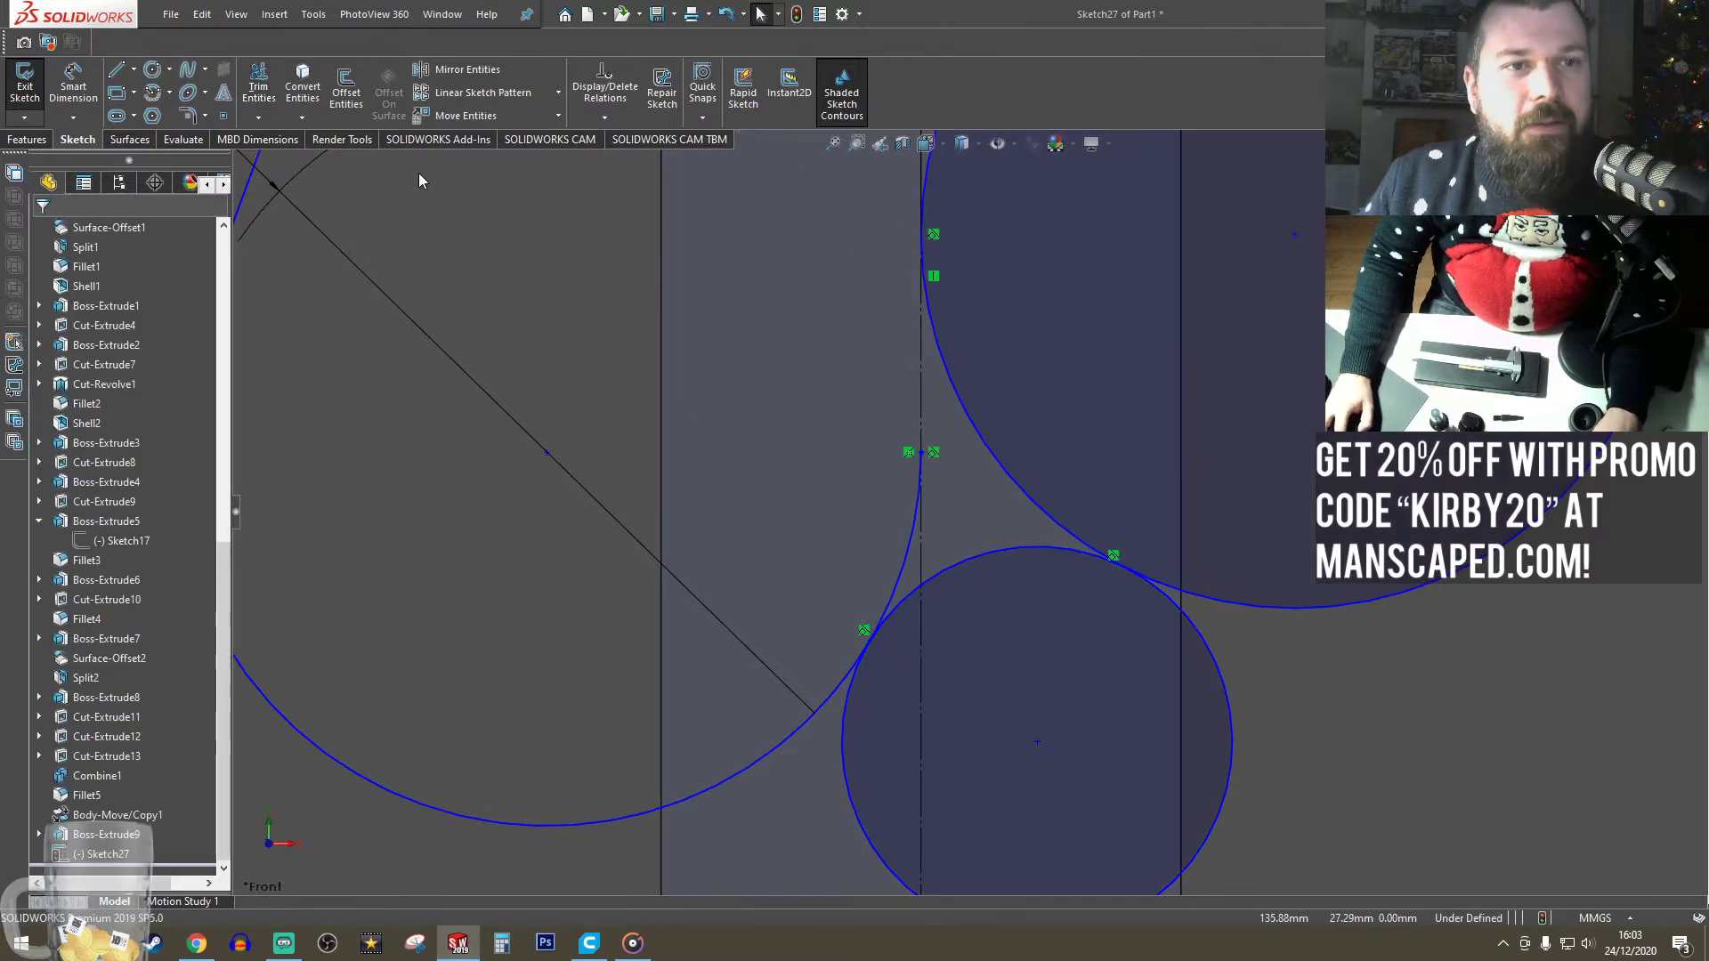
- Trim the connecting circle's lower arc and the remaining inner arcs of both 8 mm circles to leave one continuous lower outline
{"action": "left_click", "coordinate": [259, 87]}
{"action": "left_click_drag", "start_coordinate": [1255, 703], "coordinate": [1150, 739]}
{"action": "scroll", "coordinate": [801, 793], "scroll_direction": "down", "scroll_amount": 2}
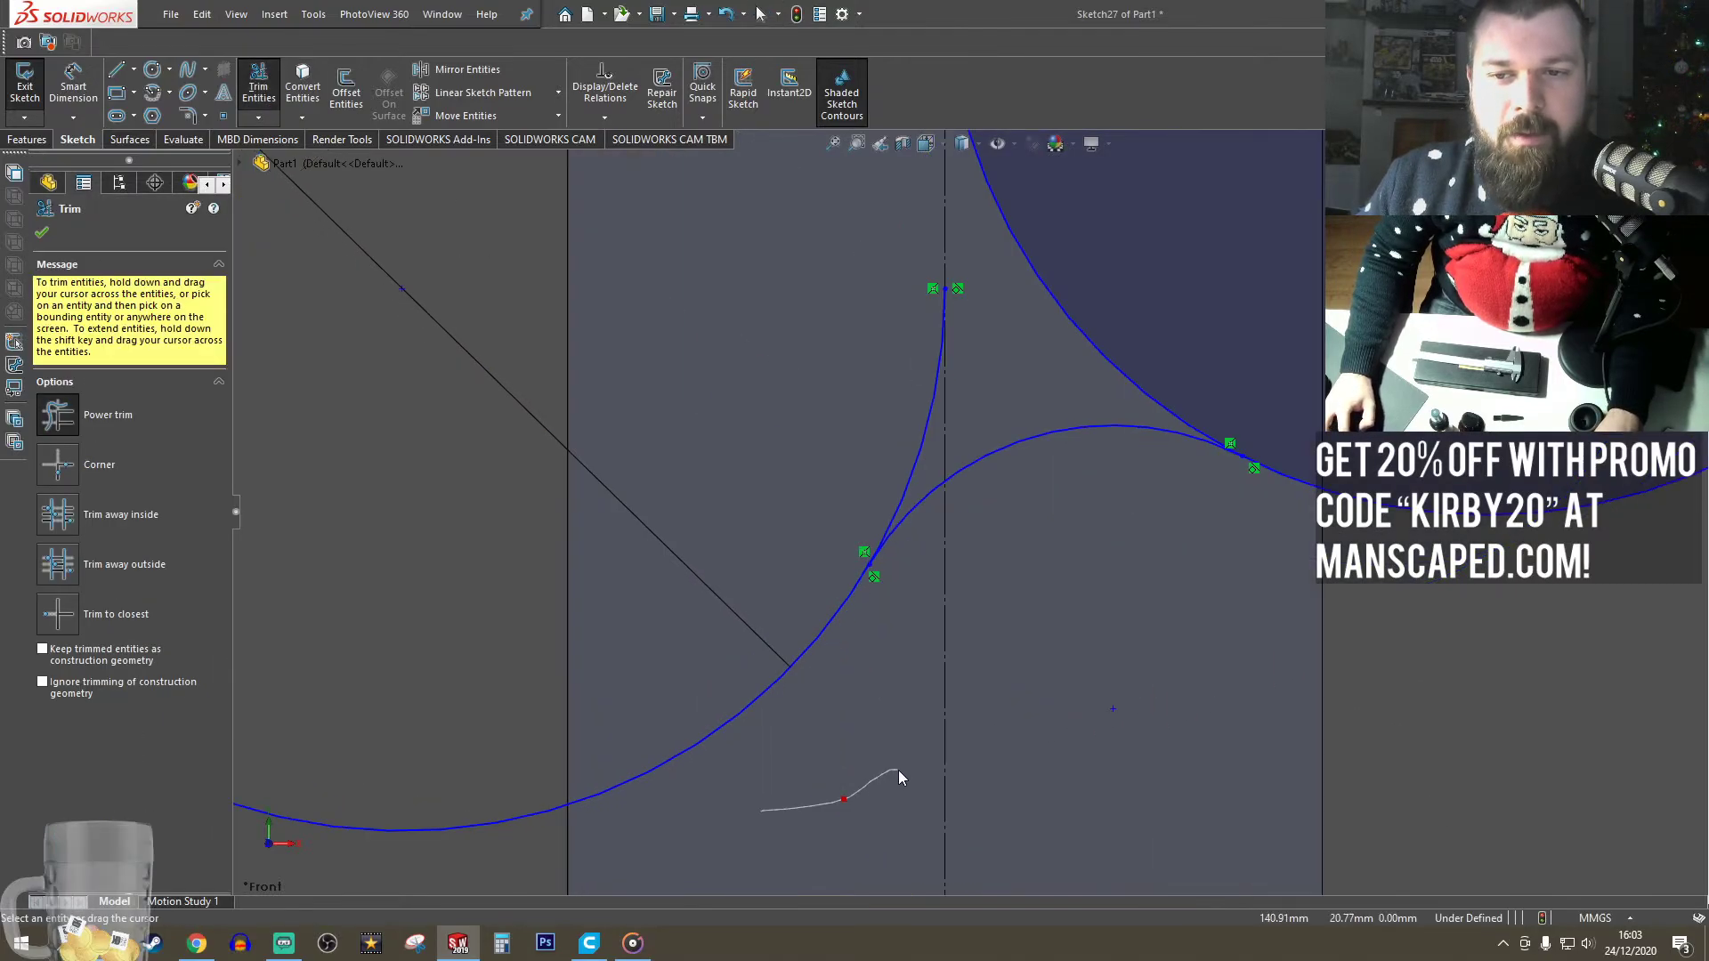
{"action": "scroll", "coordinate": [773, 373], "scroll_direction": "up", "scroll_amount": 2}
{"action": "mouse_move", "coordinate": [1071, 344]}
{"action": "left_mouse_down"}
{"action": "mouse_move", "coordinate": [1008, 358]}
{"action": "mouse_move", "coordinate": [1013, 238]}
{"action": "left_mouse_up"}
{"action": "scroll", "coordinate": [1054, 339], "scroll_direction": "up", "scroll_amount": 6}
{"action": "scroll", "coordinate": [1015, 374], "scroll_direction": "up", "scroll_amount": 4}
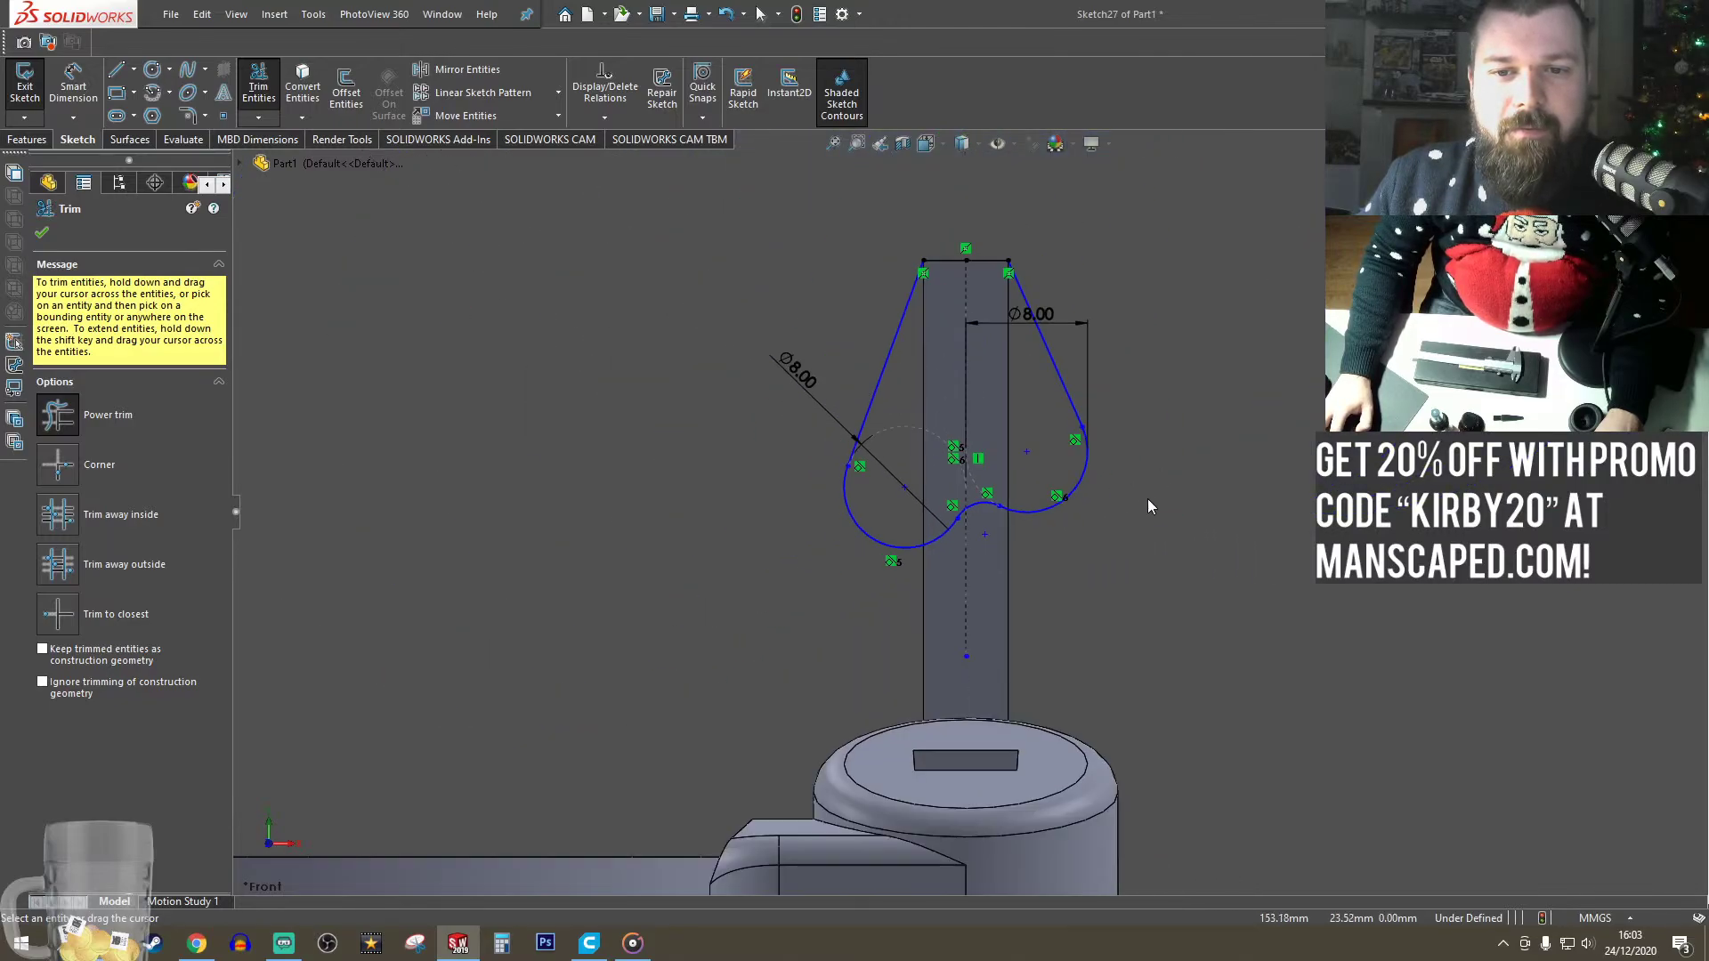
{"action": "left_click", "coordinate": [27, 139]}
{"action": "left_click", "coordinate": [31, 89]}
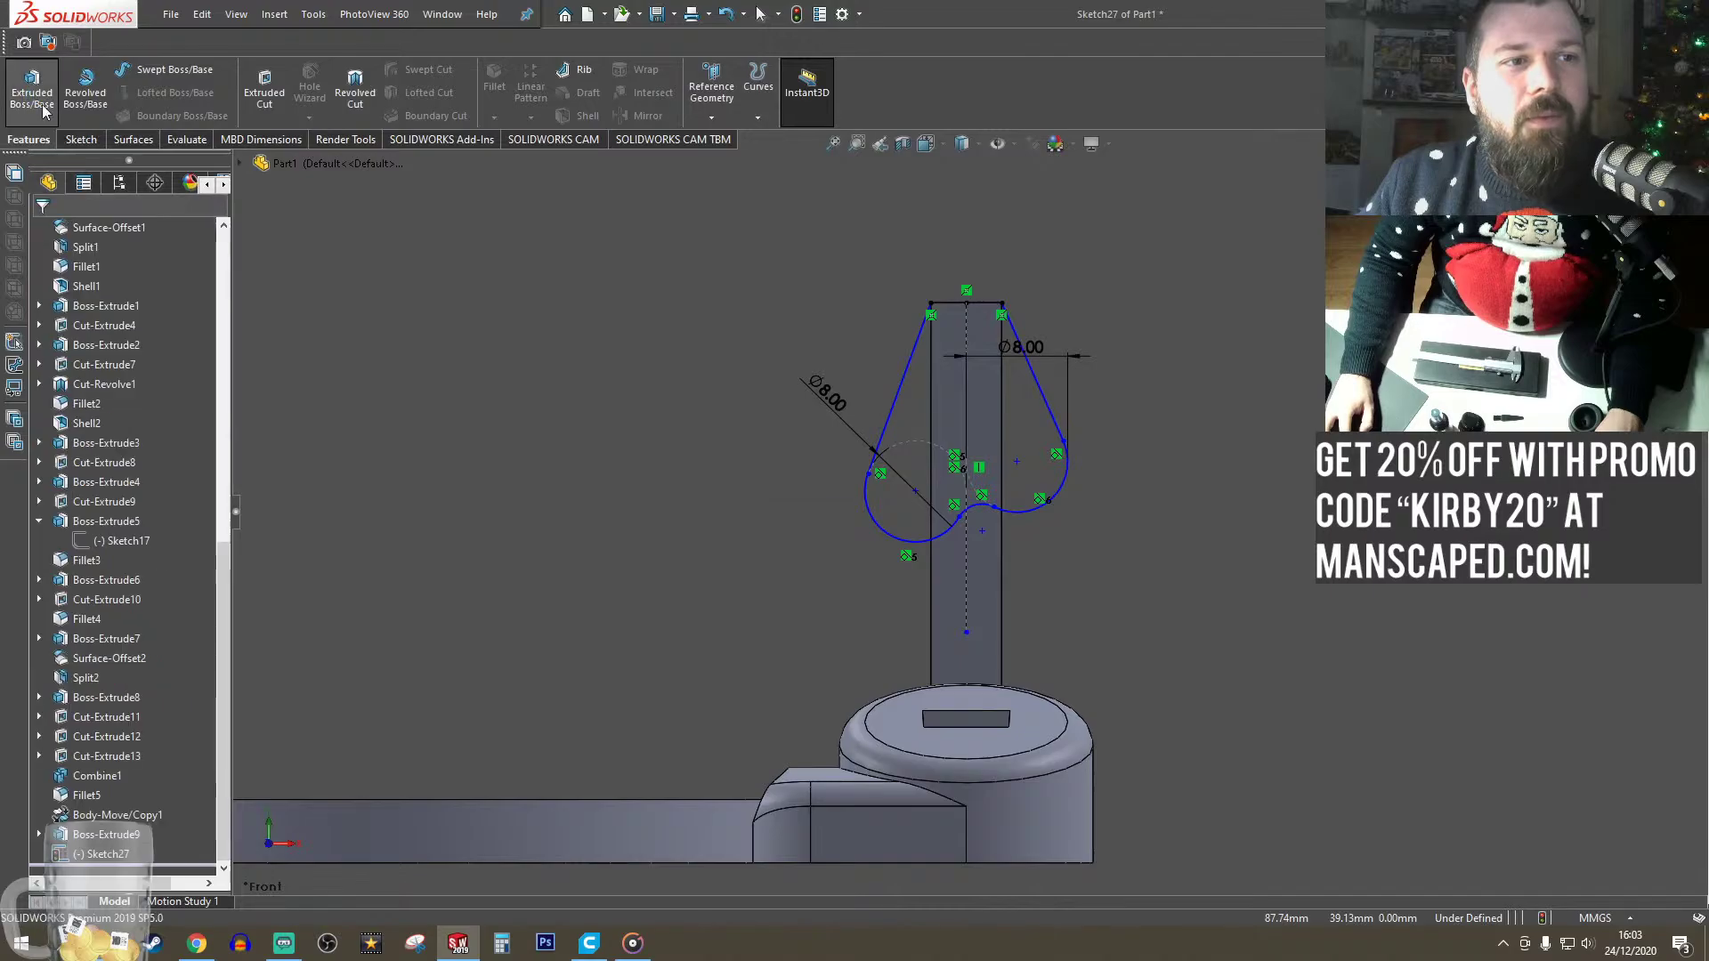
{"action": "left_click", "coordinate": [945, 433]}
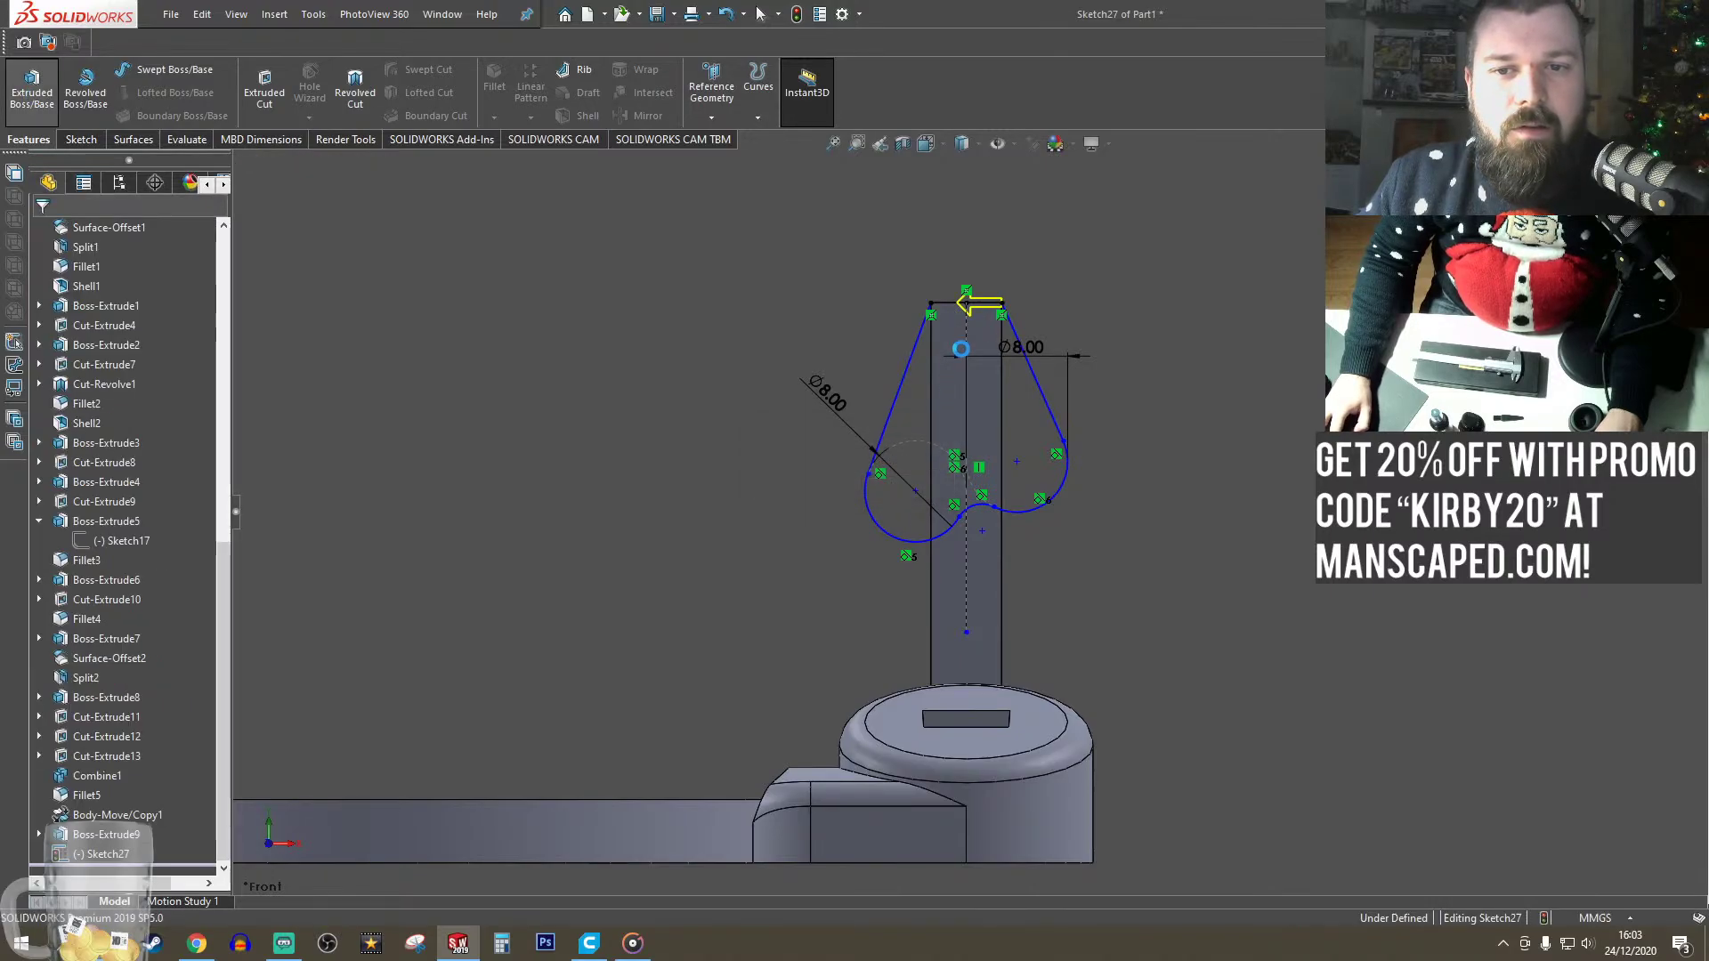
{"action": "scroll", "coordinate": [990, 338], "scroll_direction": "down", "scroll_amount": 3}
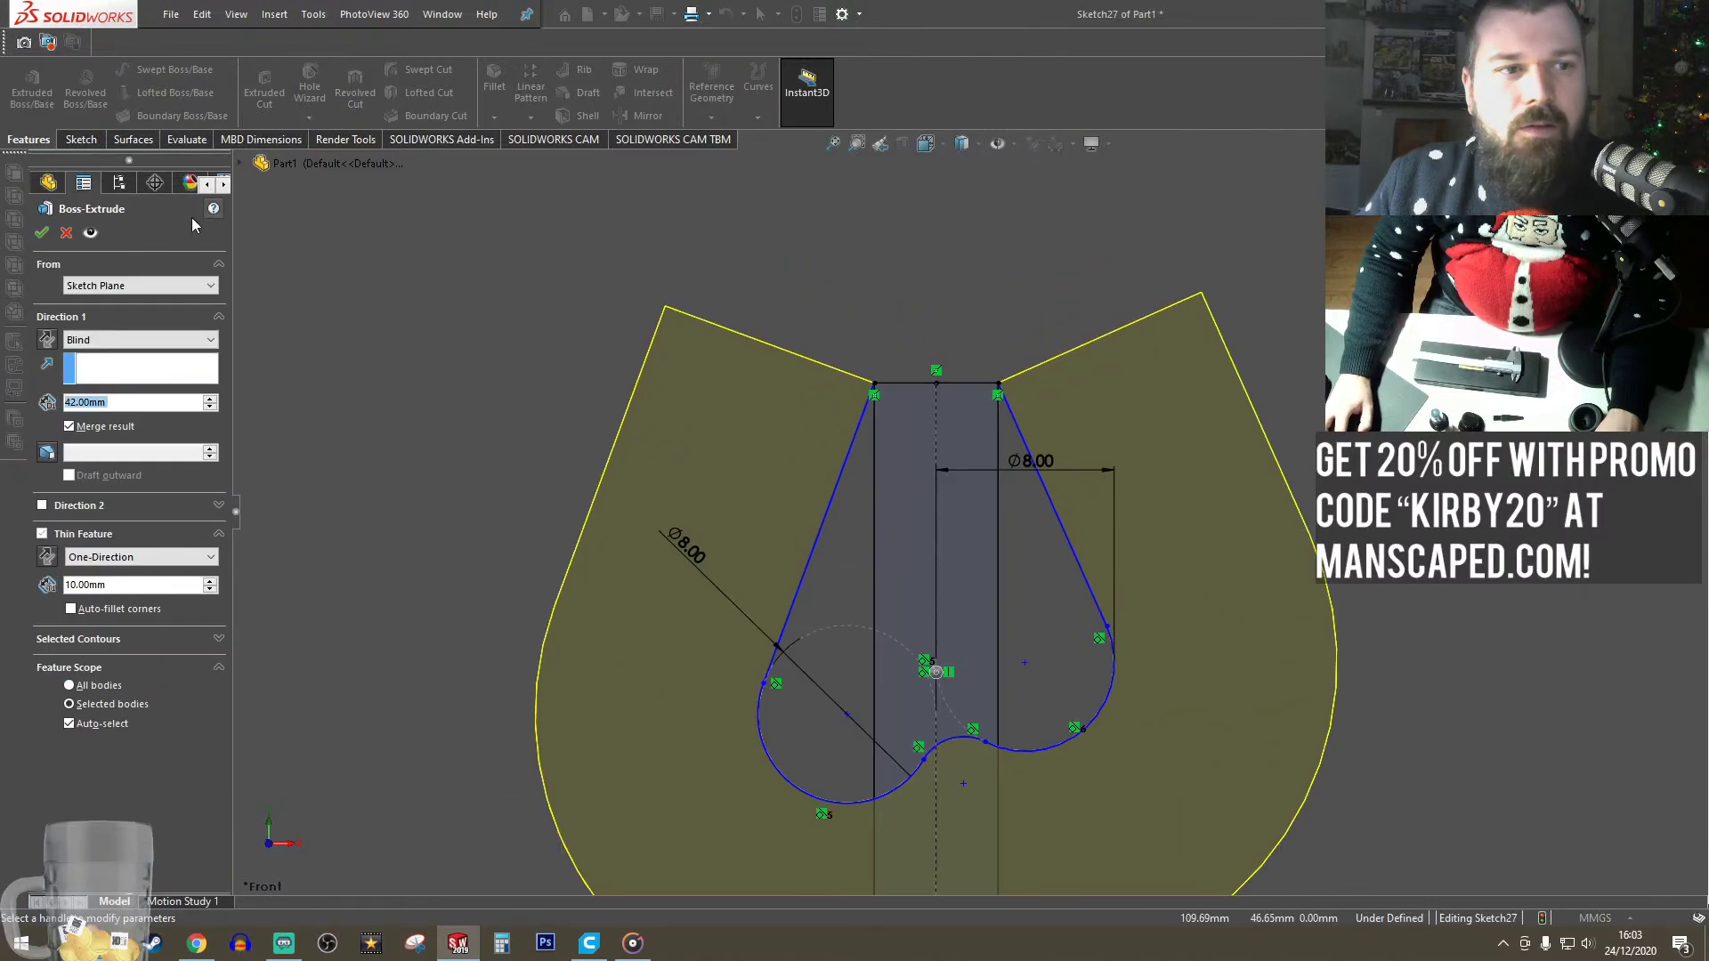
{"action": "left_click", "coordinate": [67, 234]}
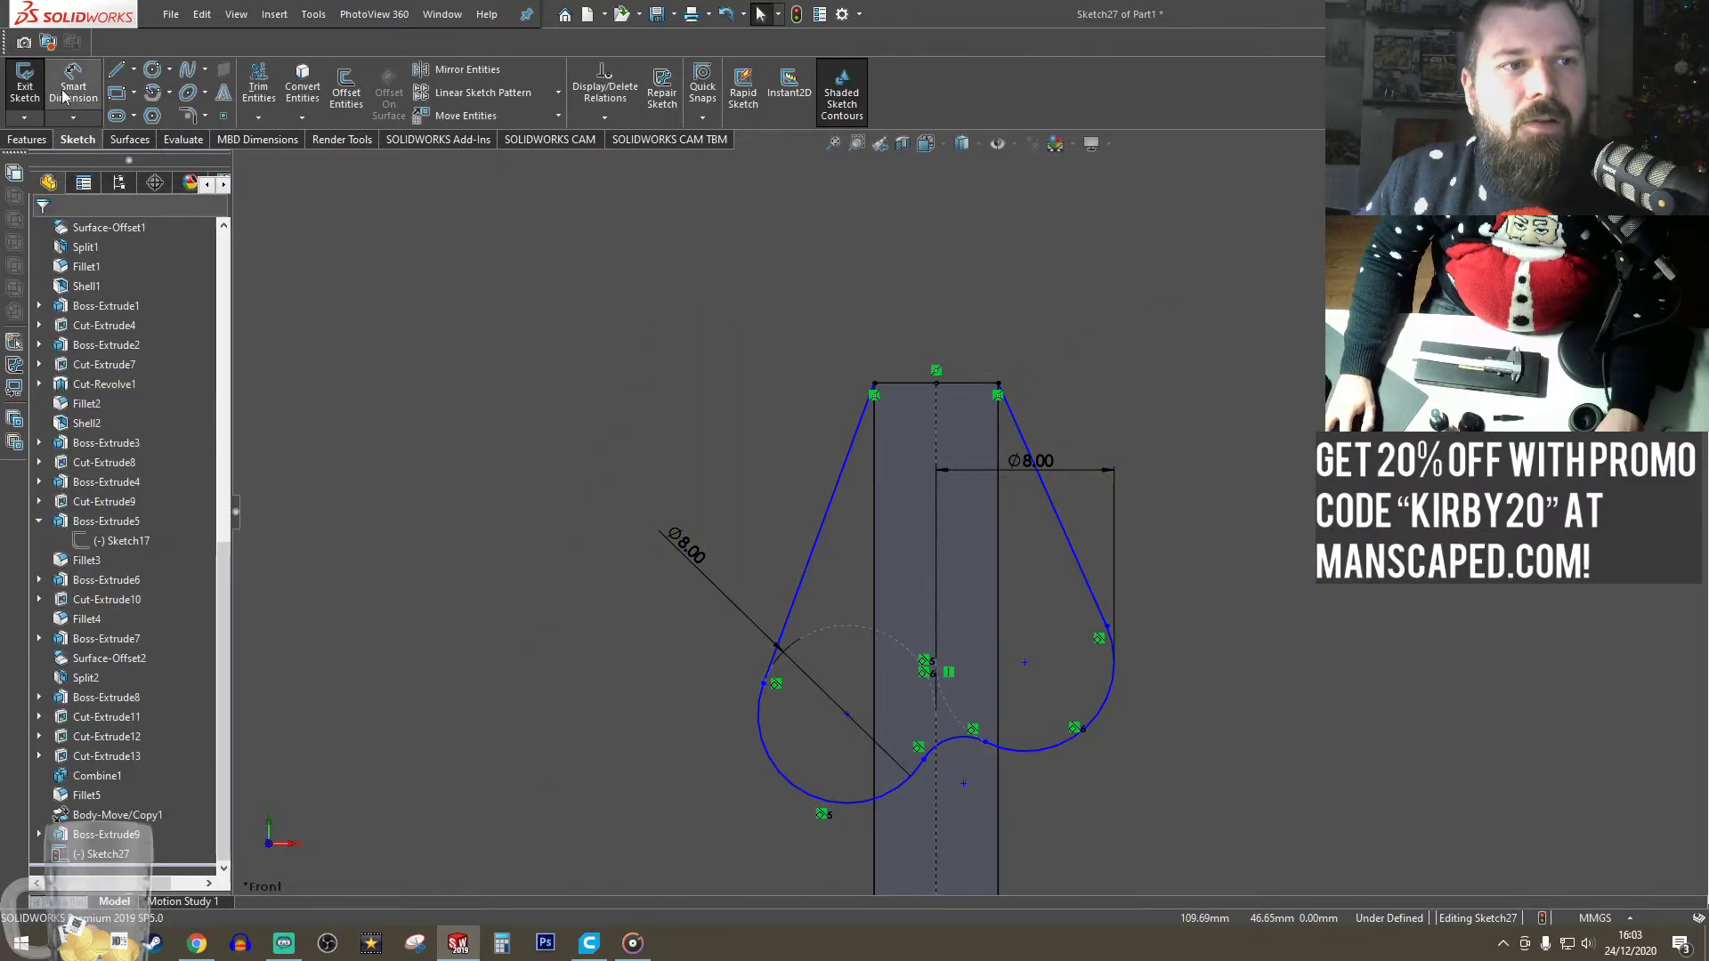
- Close the tip profile with a line across the post's top edge, joining the upper ends of the slanted lines
{"action": "key", "text": "l"}
{"action": "left_click", "coordinate": [874, 384]}
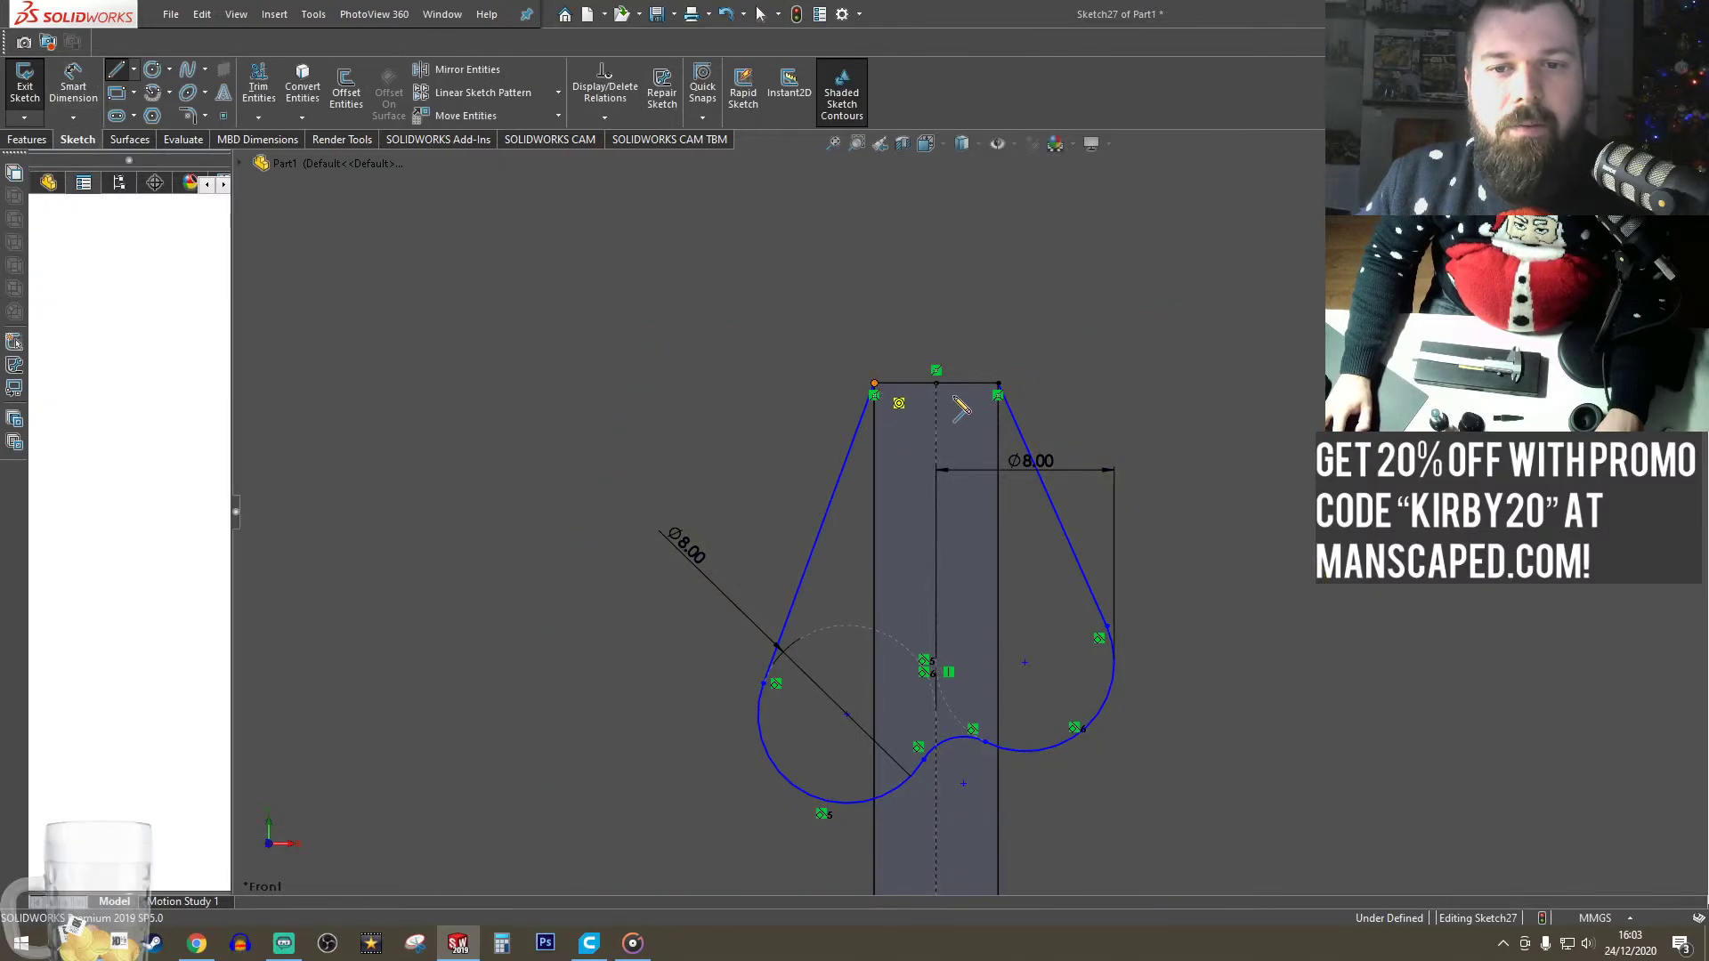
{"action": "left_click", "coordinate": [998, 384]}
- Extrude the closed tip profile 2 mm forward as a blind boss merged with the post
{"action": "left_click", "coordinate": [27, 139]}
{"action": "left_click", "coordinate": [32, 86]}
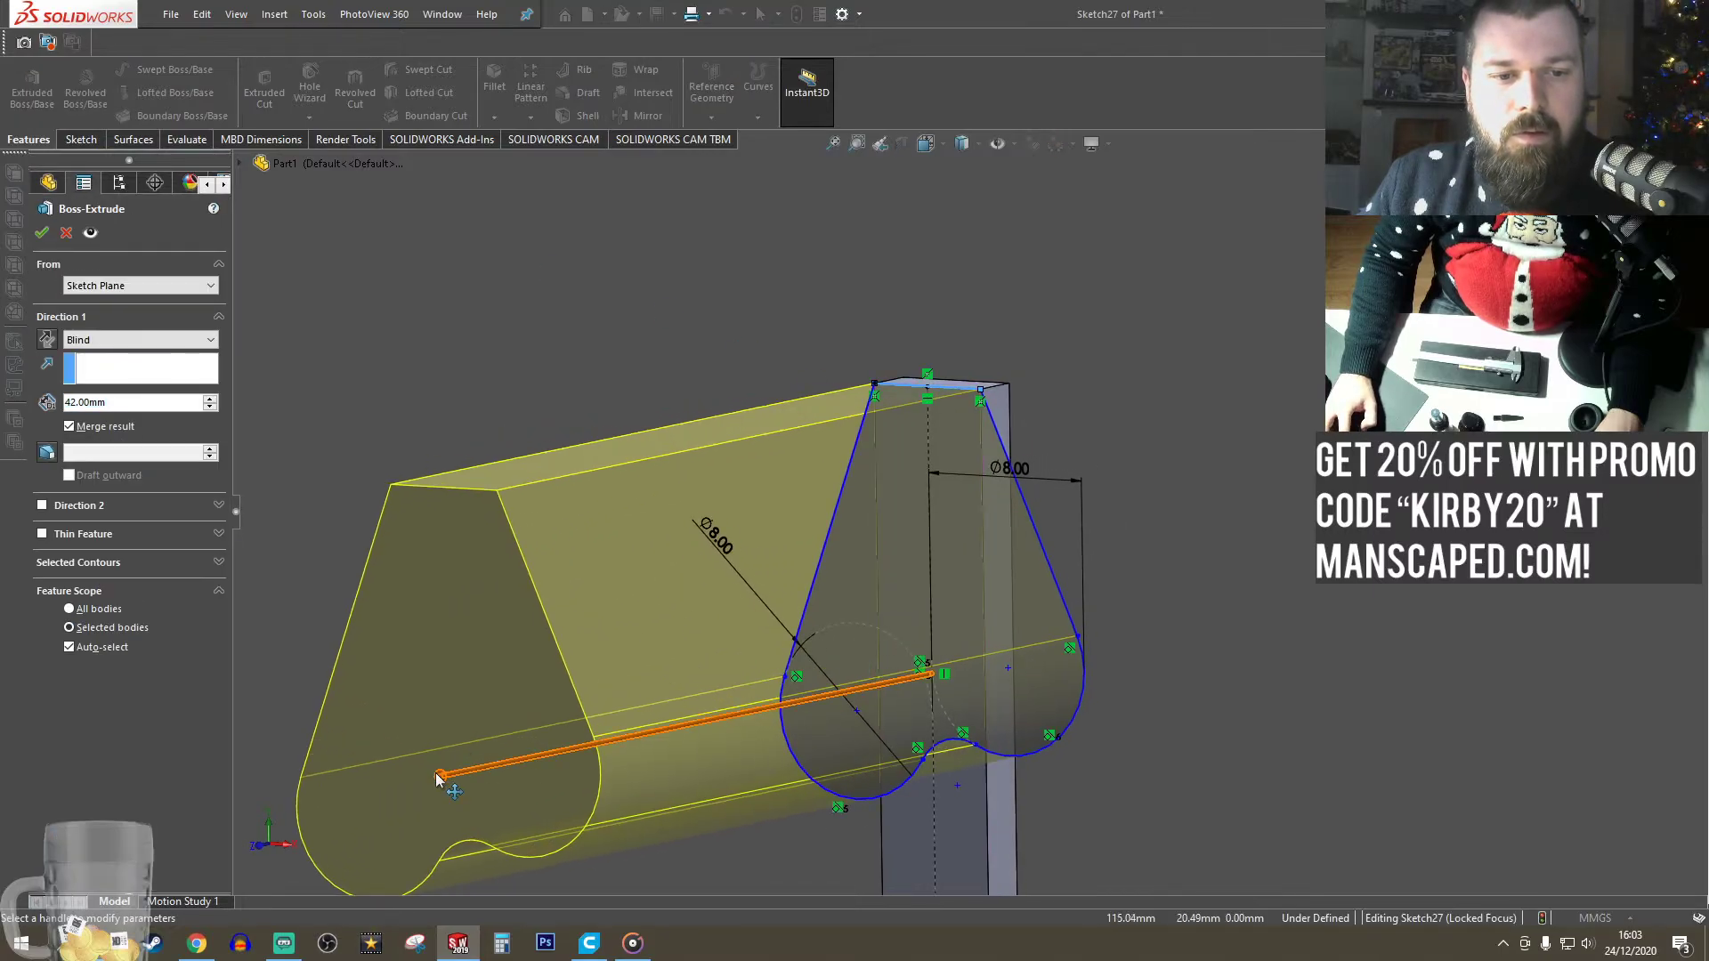
{"action": "left_click_drag", "start_coordinate": [450, 780], "coordinate": [912, 715]}
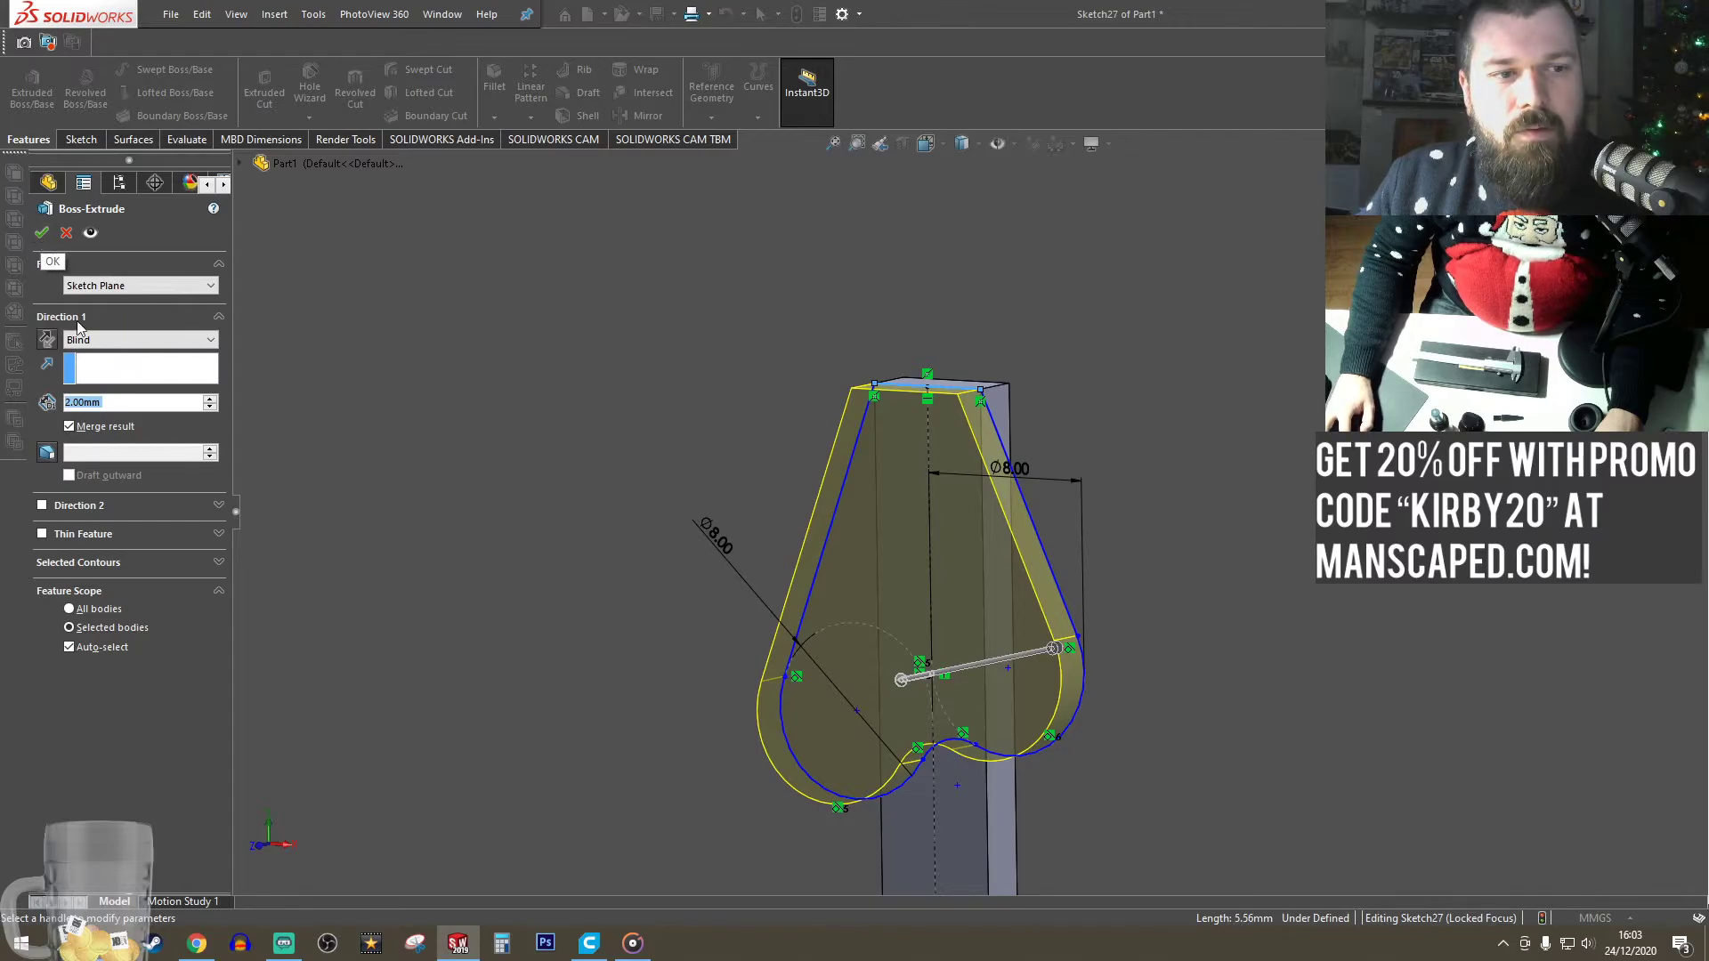
{"action": "left_click", "coordinate": [42, 233]}
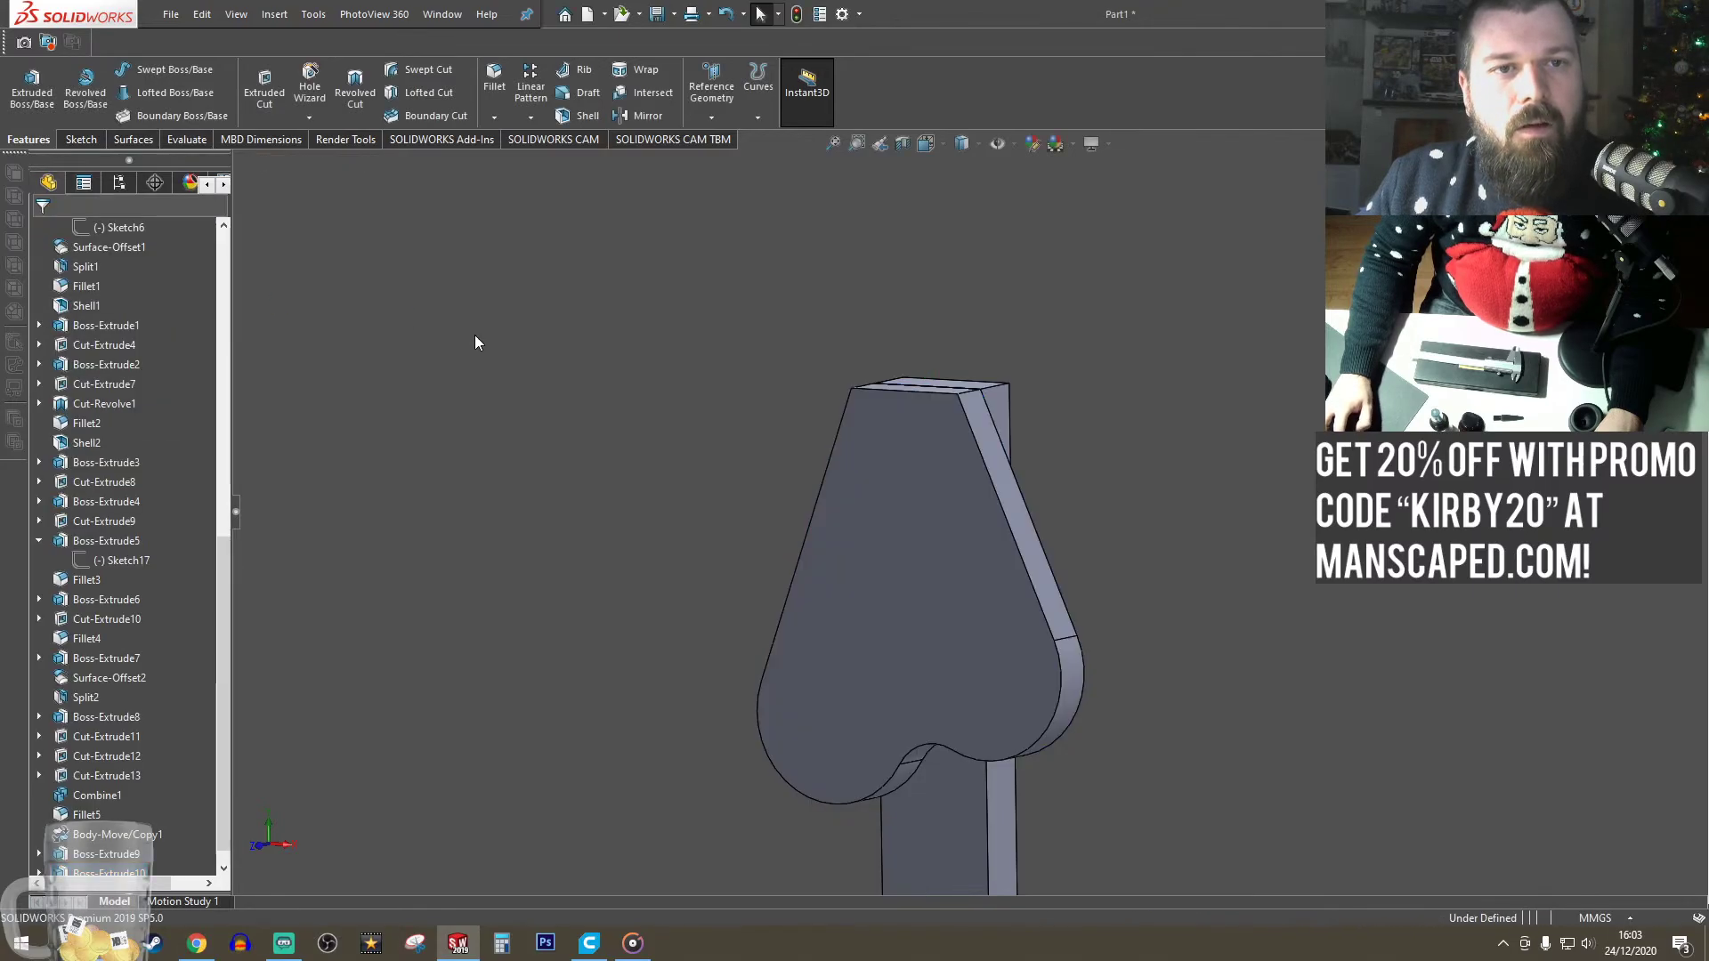
- Try to fillet the tip's front outline edges with a symmetric radius of 4 mm, and with 5 mm
{"action": "left_click", "coordinate": [1018, 551]}
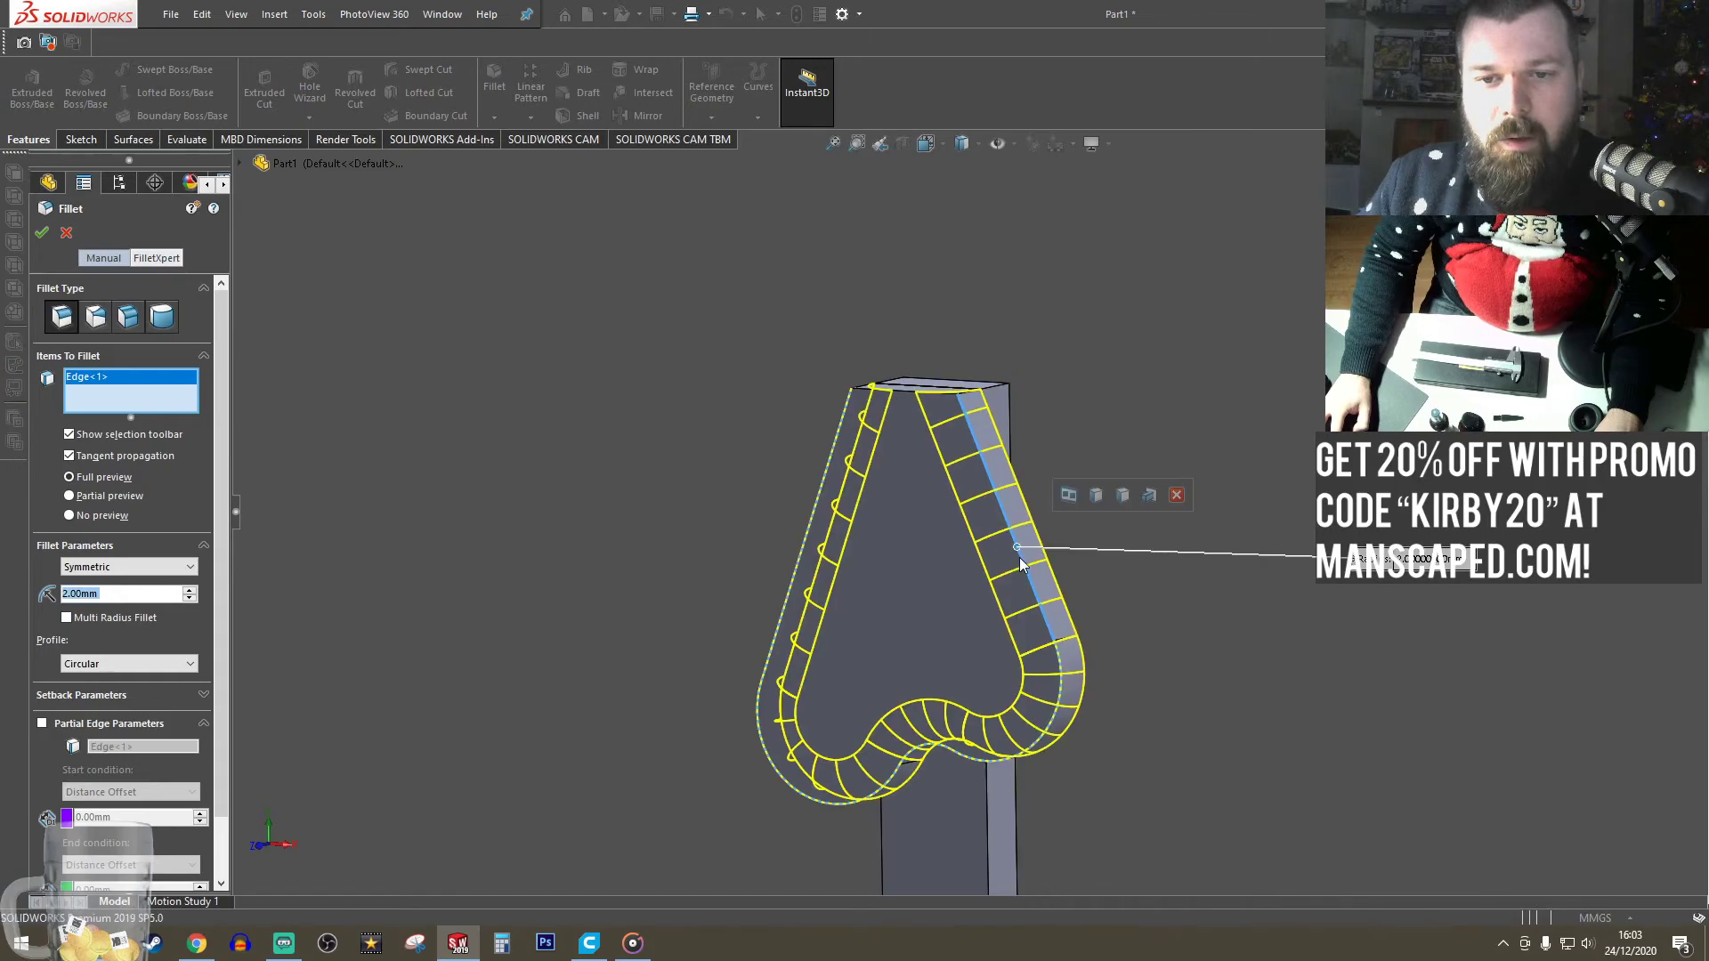
{"action": "left_click", "coordinate": [190, 589]}
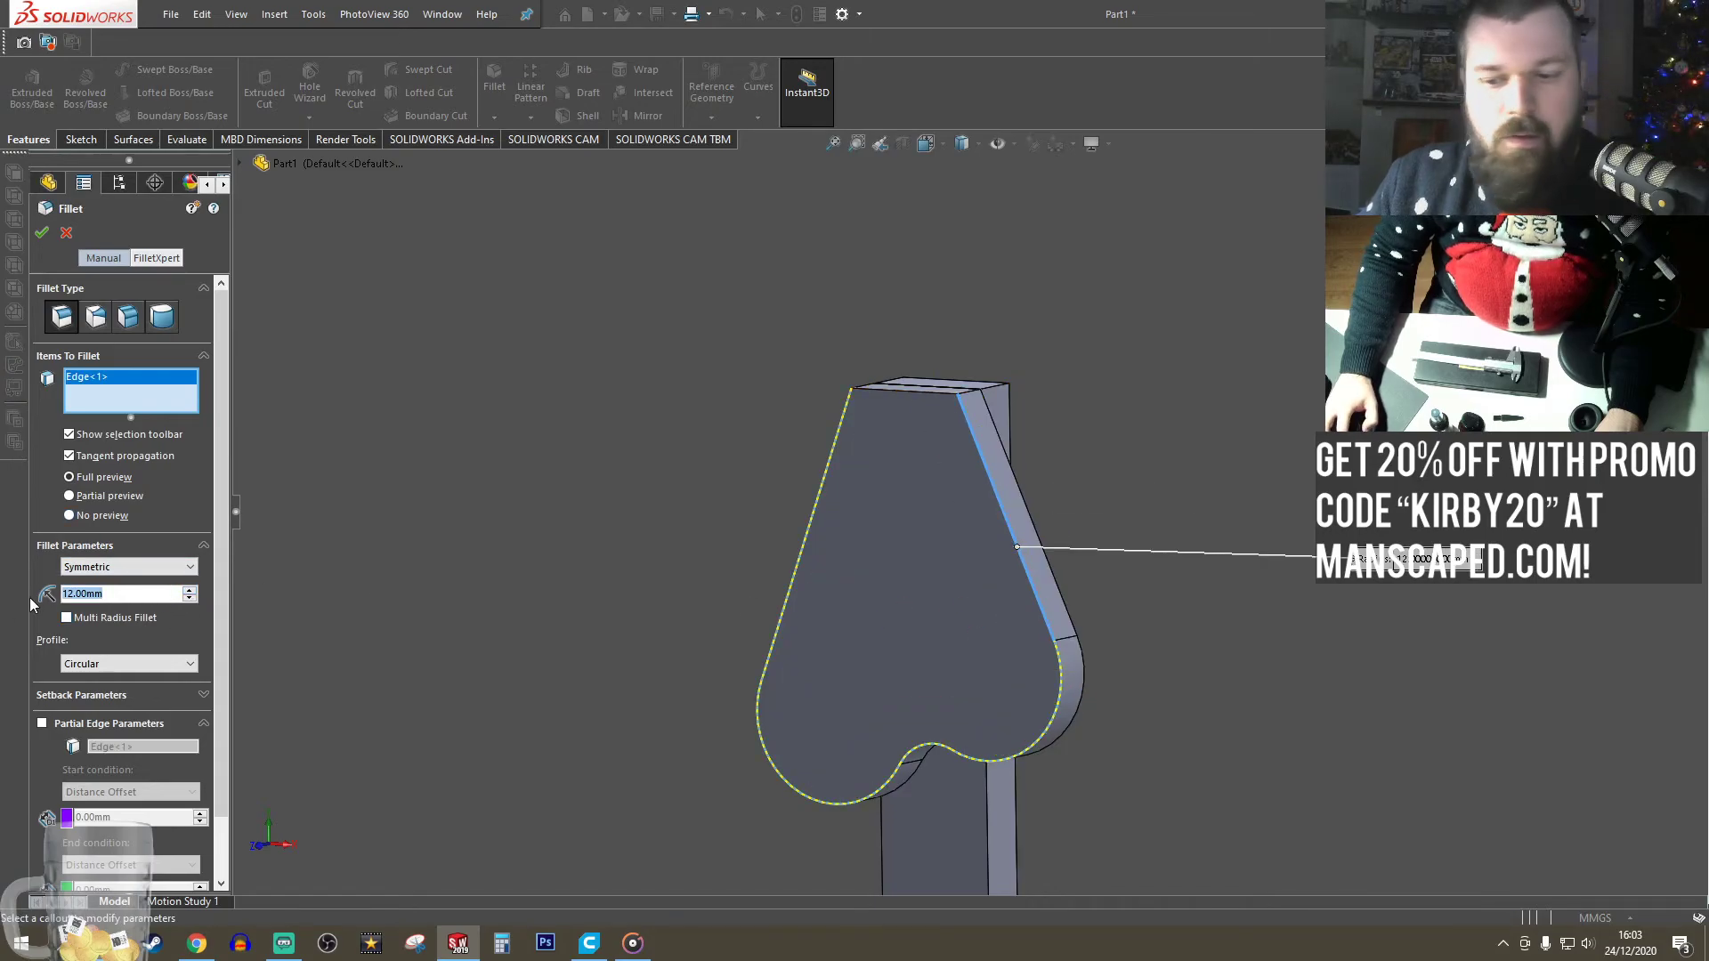
{"action": "type", "text": "4"}
{"action": "key", "text": "Return"}
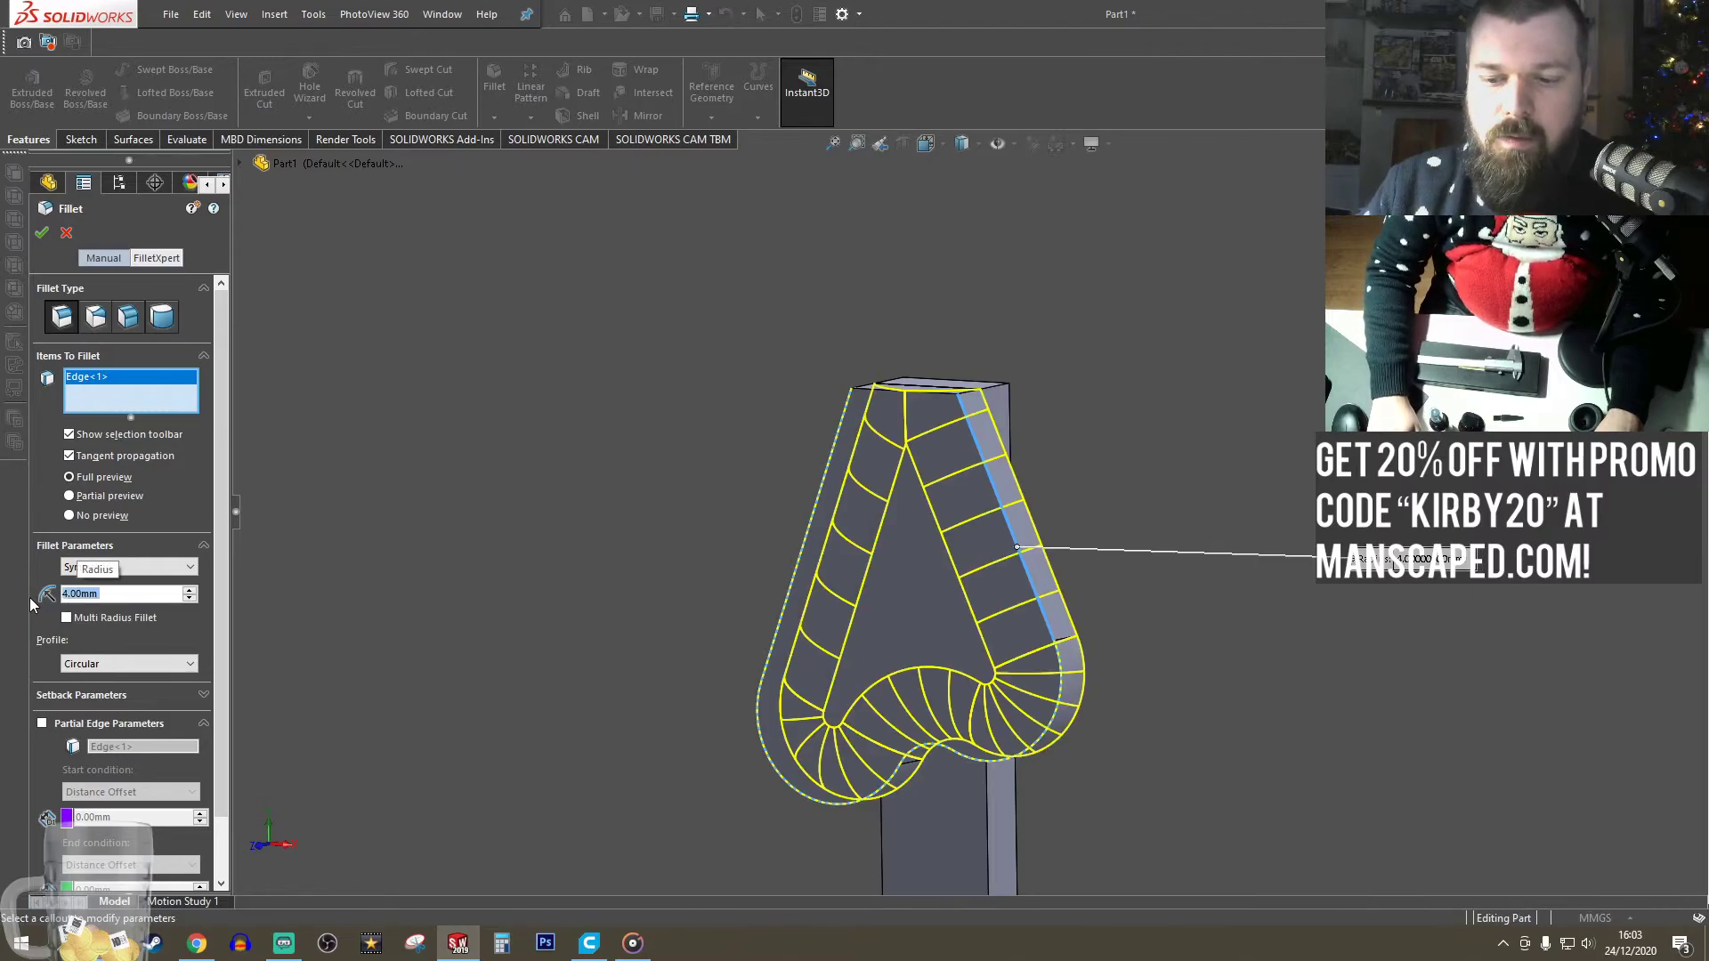
{"action": "type", "text": "5"}
{"action": "key", "text": "Return"}
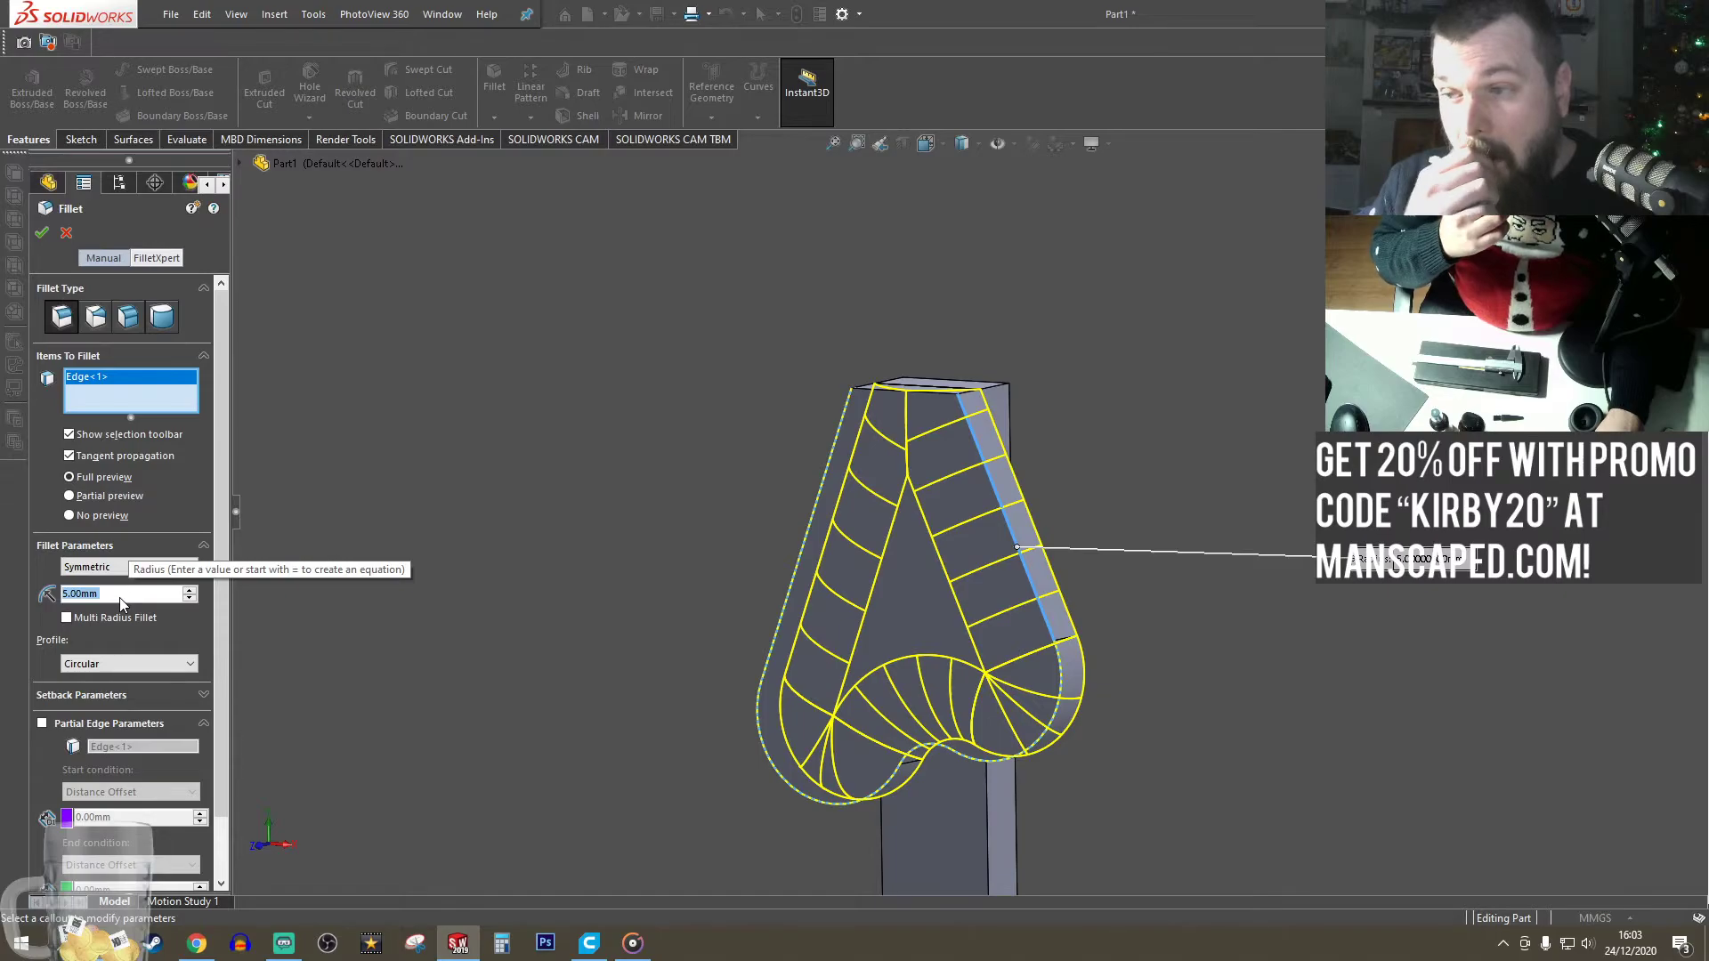
{"action": "left_click", "coordinate": [42, 233]}
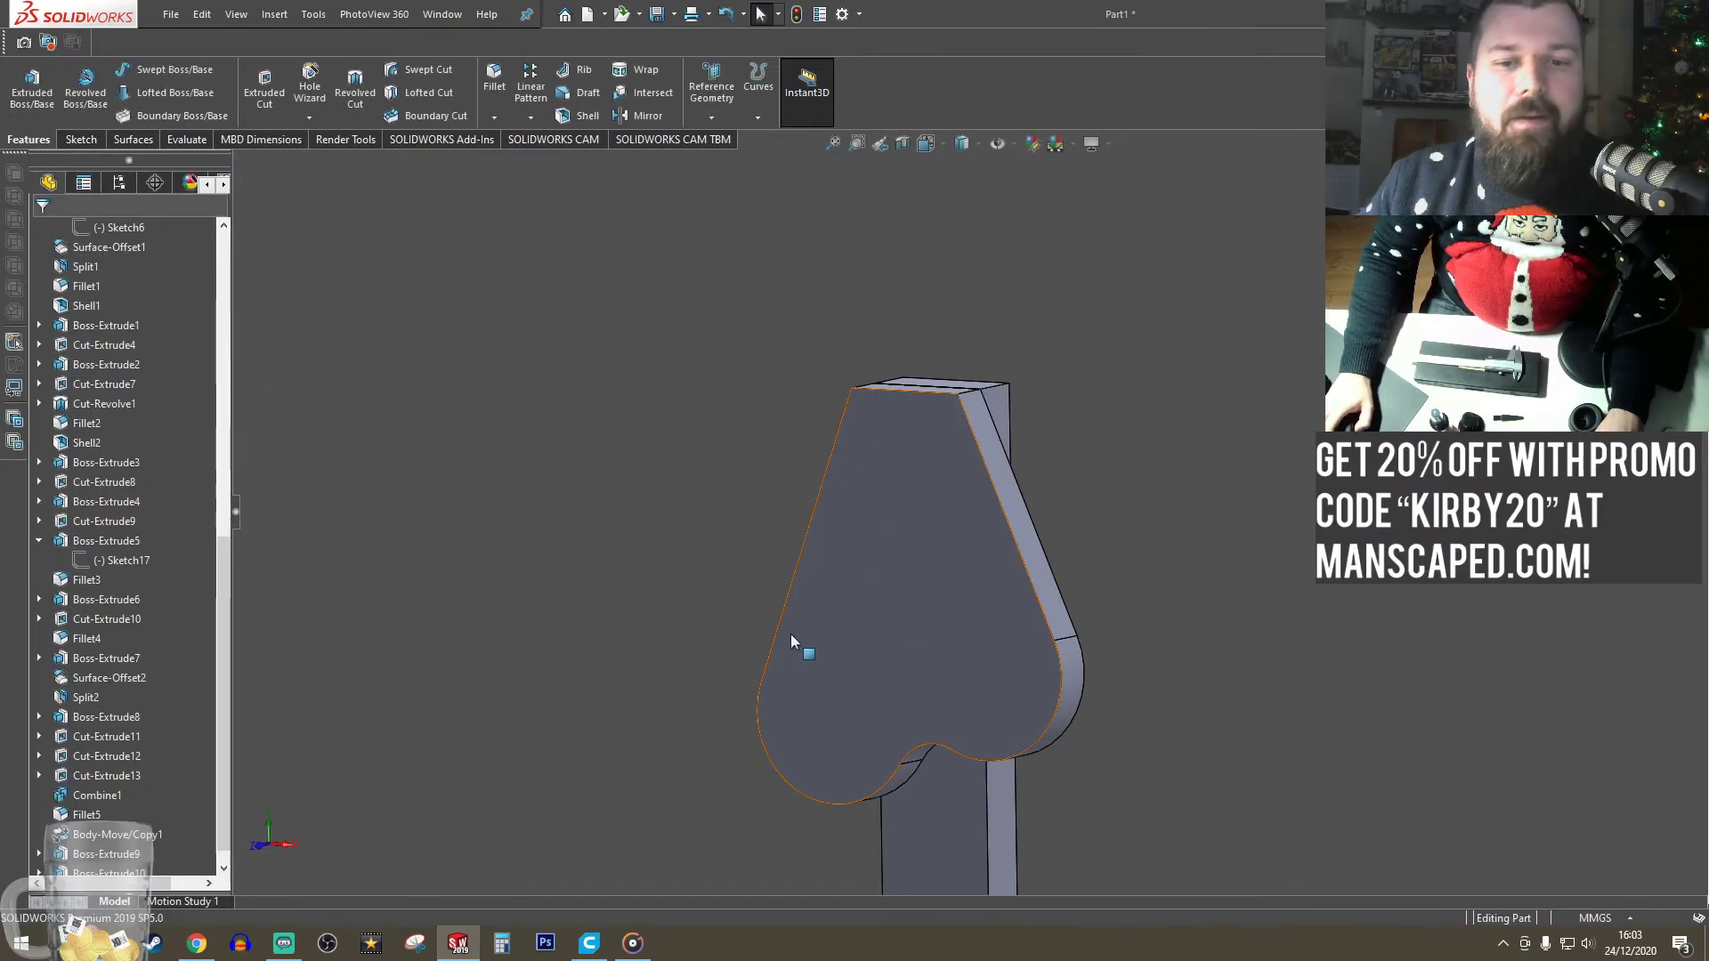
- Start a sketch on the tip's front face, seen from the front, with the Circle tool ready
{"action": "middle_click_drag", "start_coordinate": [790, 634], "coordinate": [753, 630]}
{"action": "left_click", "coordinate": [845, 590]}
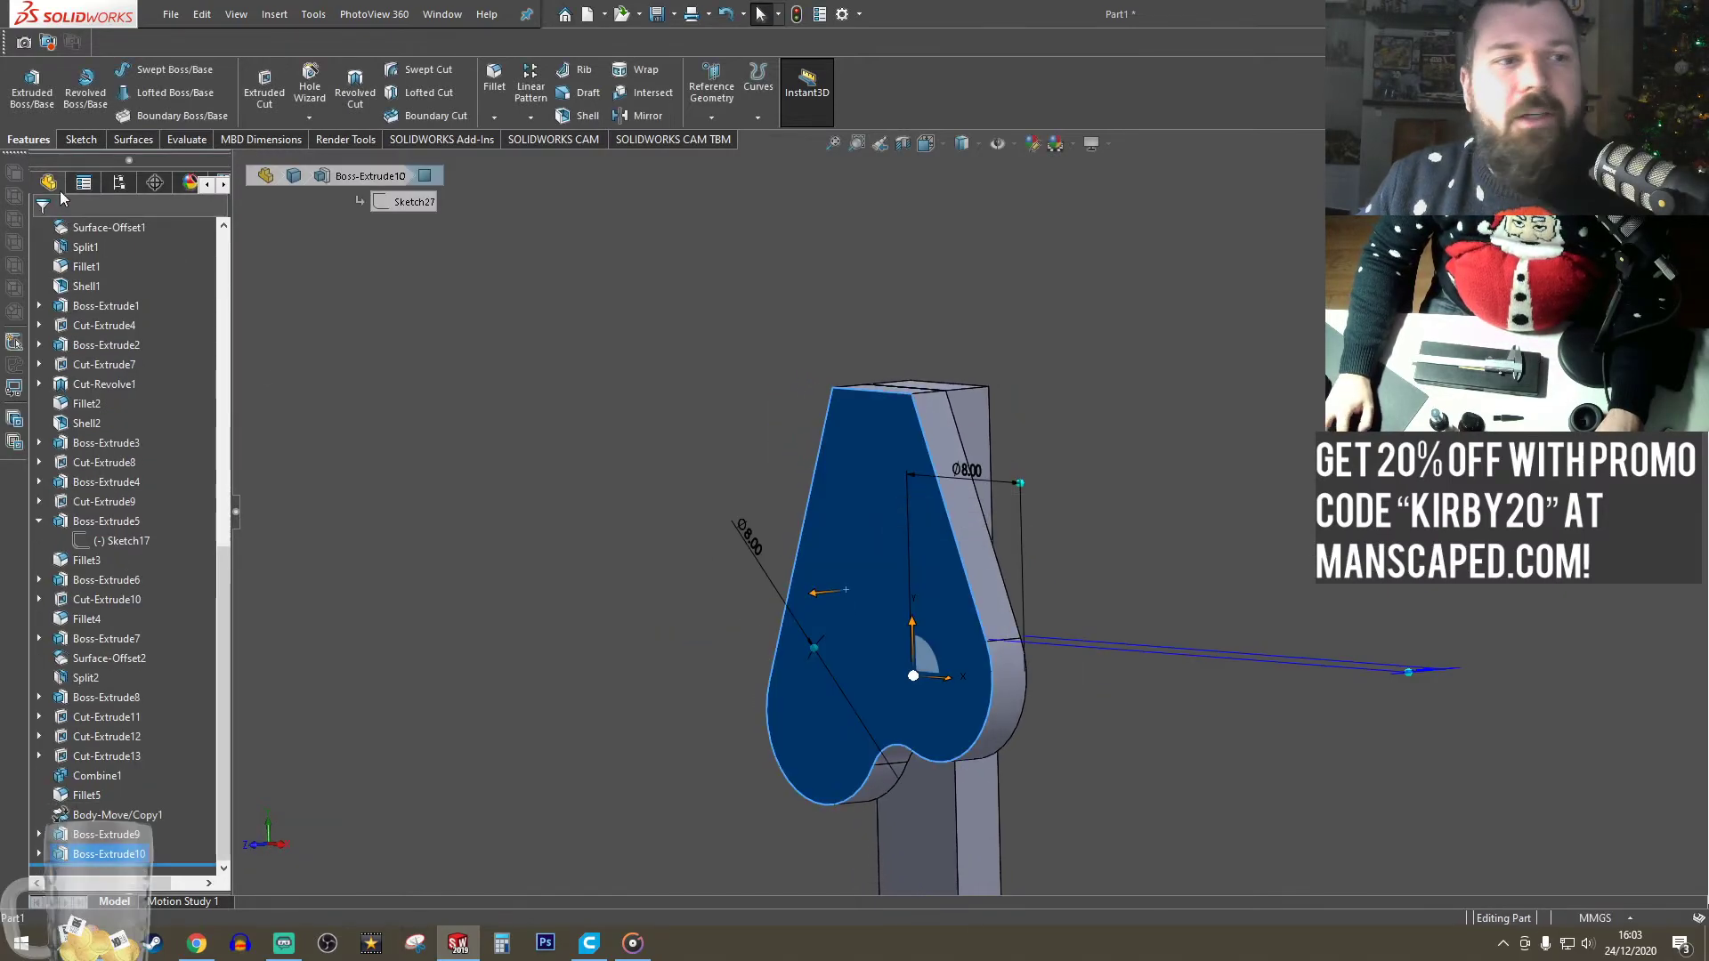
{"action": "left_click", "coordinate": [79, 141]}
{"action": "left_click", "coordinate": [27, 87]}
{"action": "left_click", "coordinate": [943, 146]}
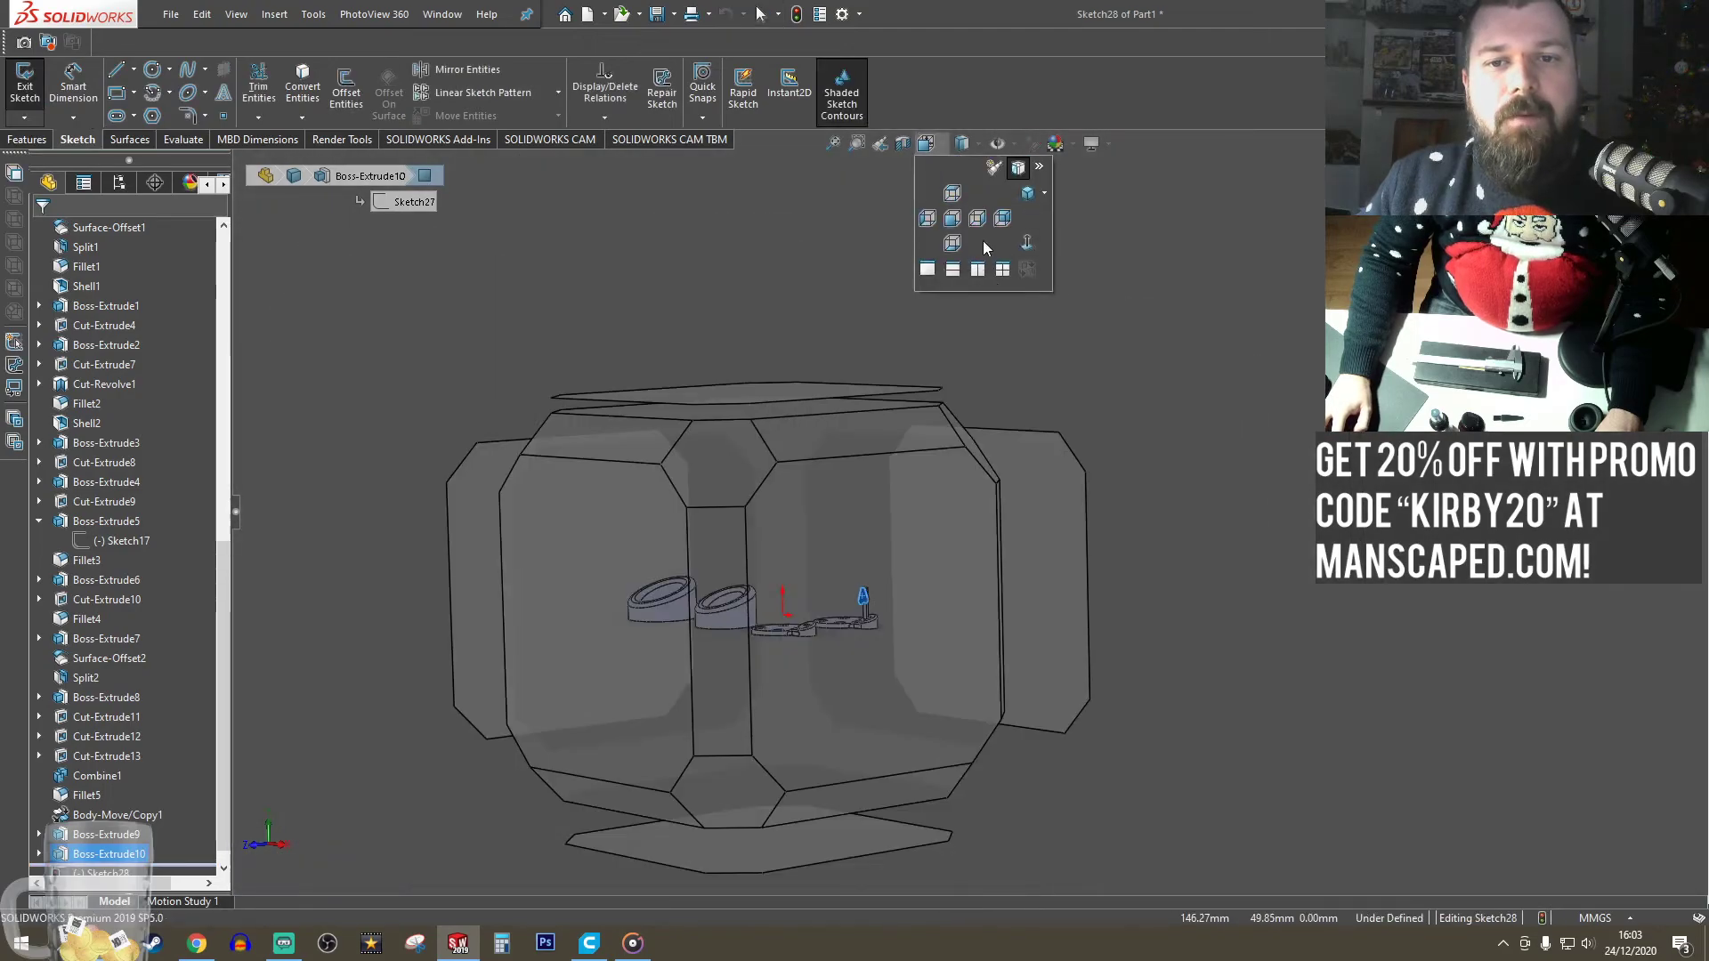
{"action": "left_click", "coordinate": [954, 217]}
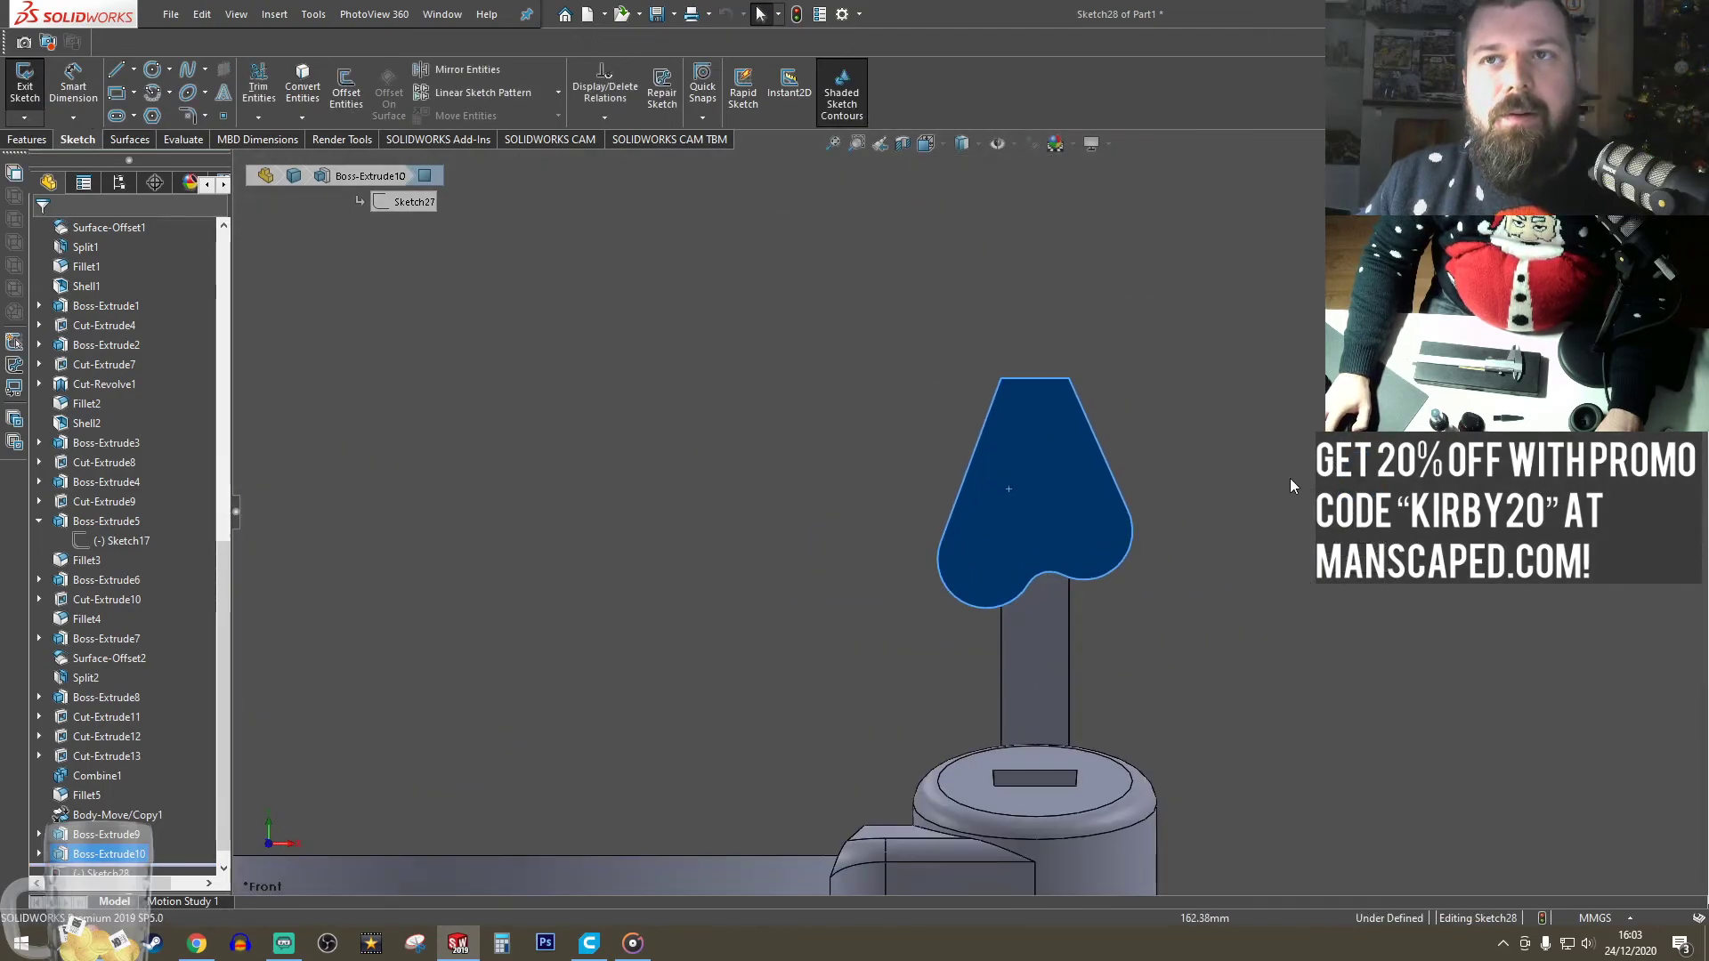
{"action": "scroll", "coordinate": [1209, 446], "scroll_direction": "down", "scroll_amount": 3}
{"action": "scroll", "coordinate": [930, 462], "scroll_direction": "down", "scroll_amount": 3}
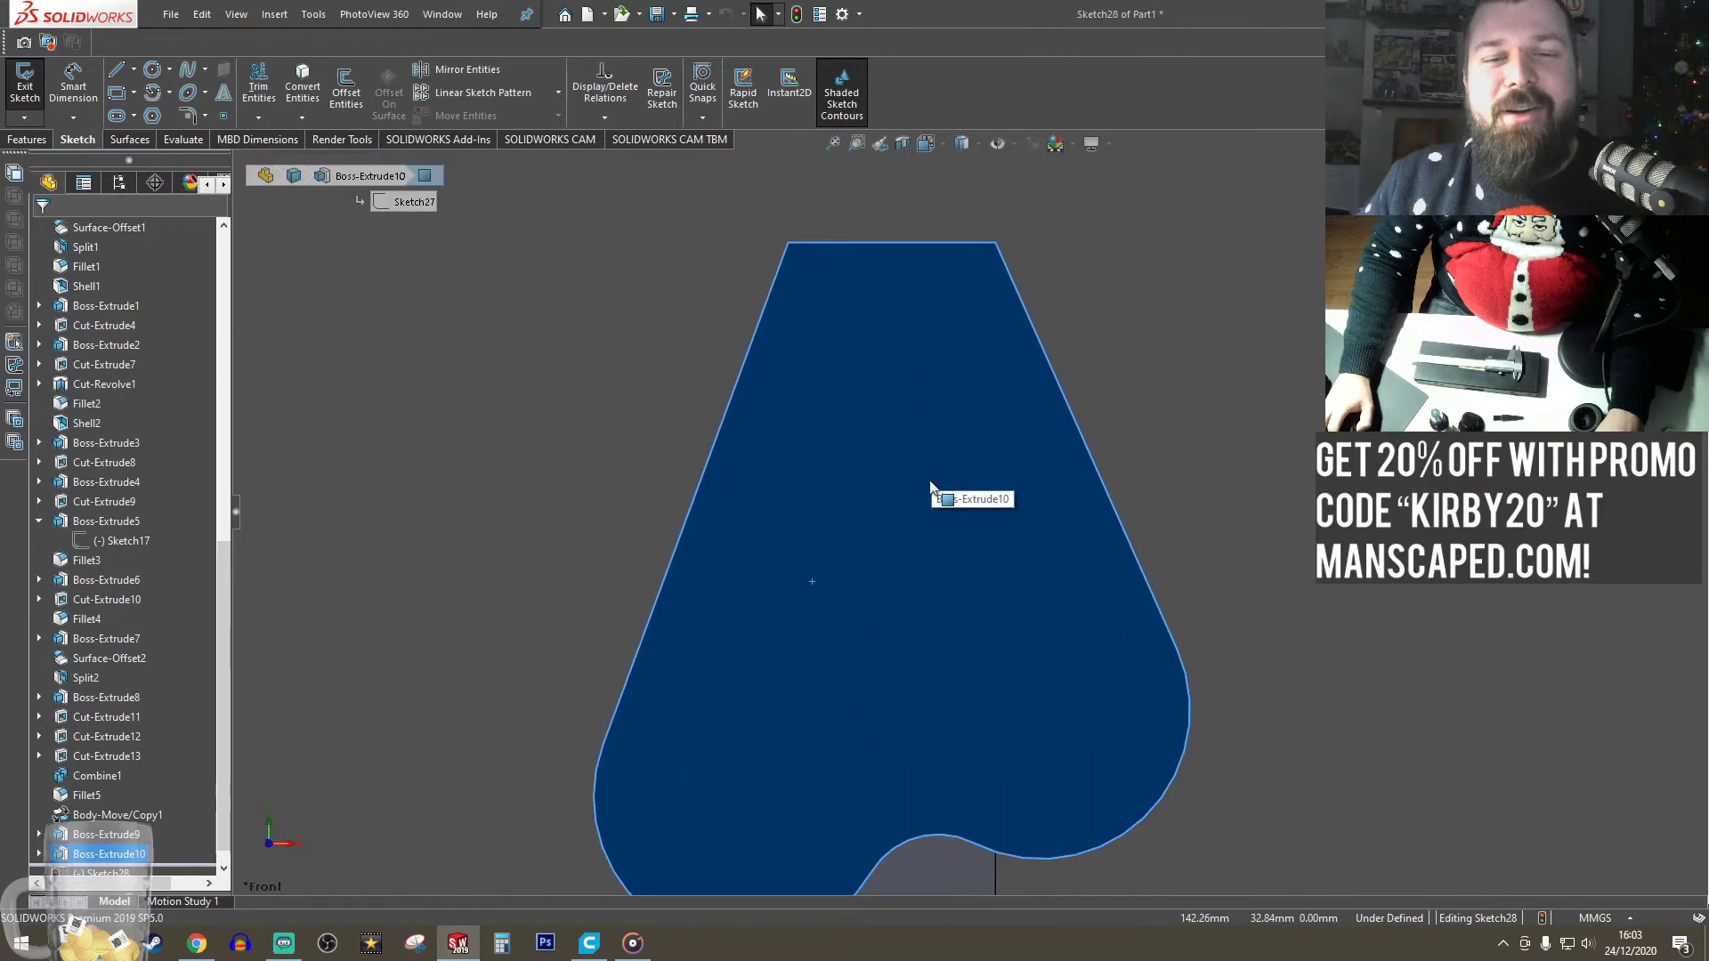
{"action": "left_click", "coordinate": [158, 64]}
{"action": "scroll", "coordinate": [858, 638], "scroll_direction": "up", "scroll_amount": 3}
{"action": "scroll", "coordinate": [828, 691], "scroll_direction": "down", "scroll_amount": 3}
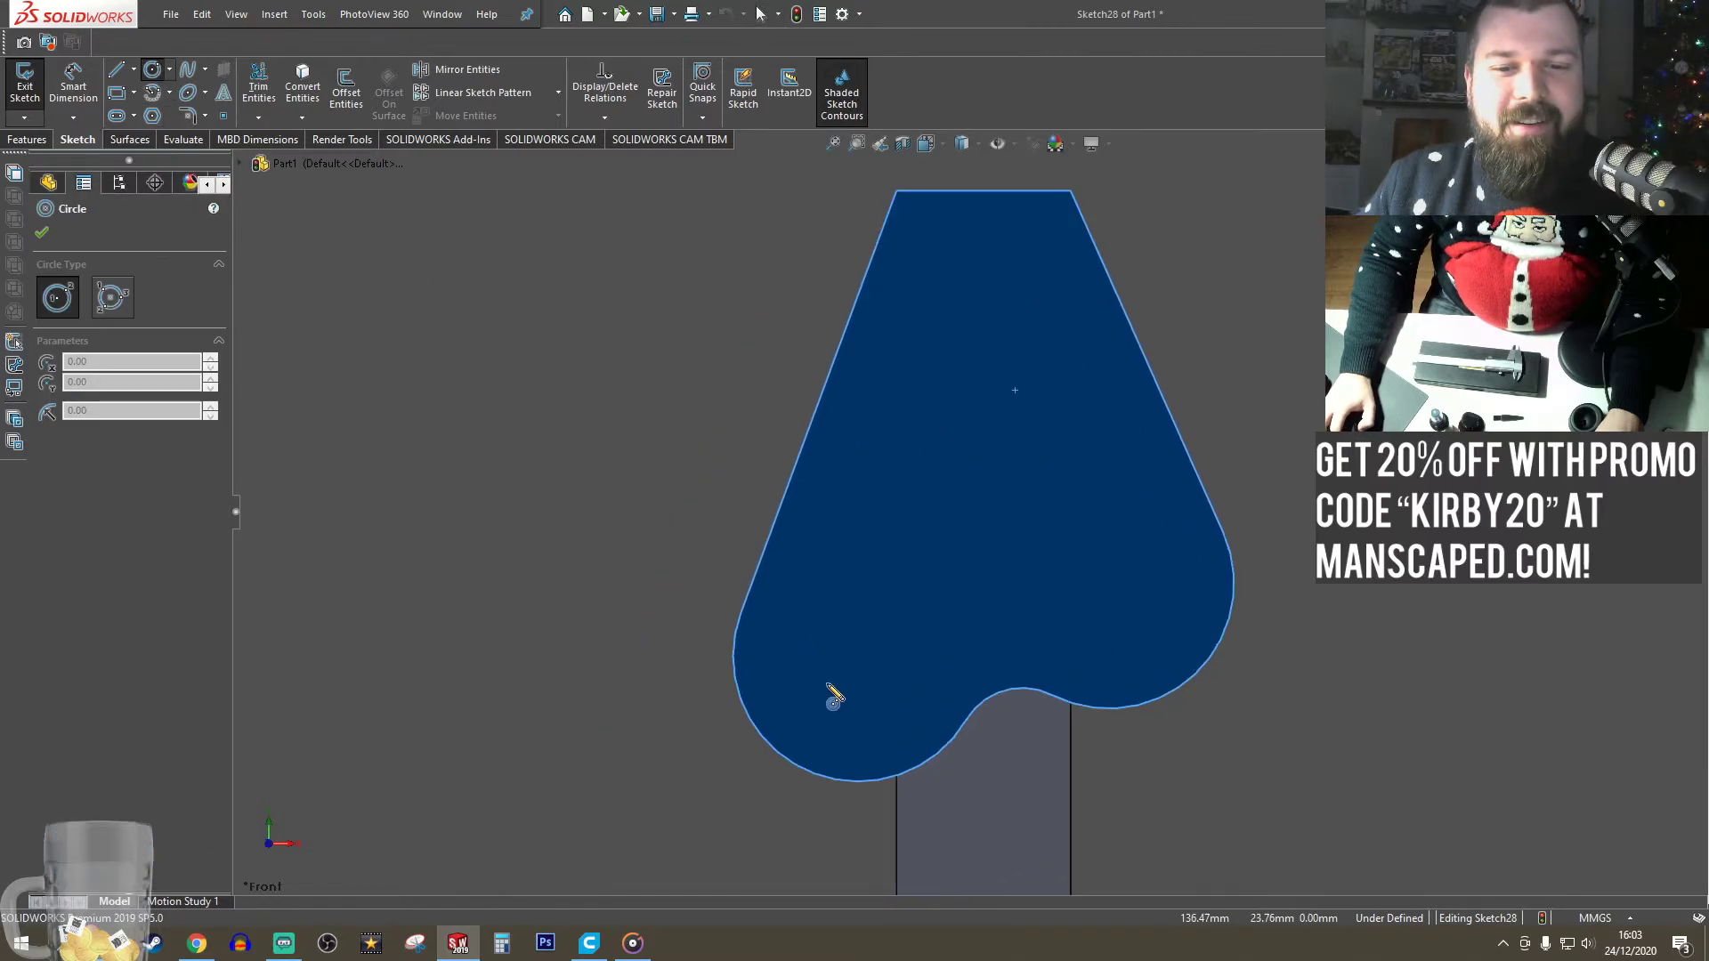
{"action": "left_click", "coordinate": [873, 643]}
{"action": "left_click", "coordinate": [783, 773]}
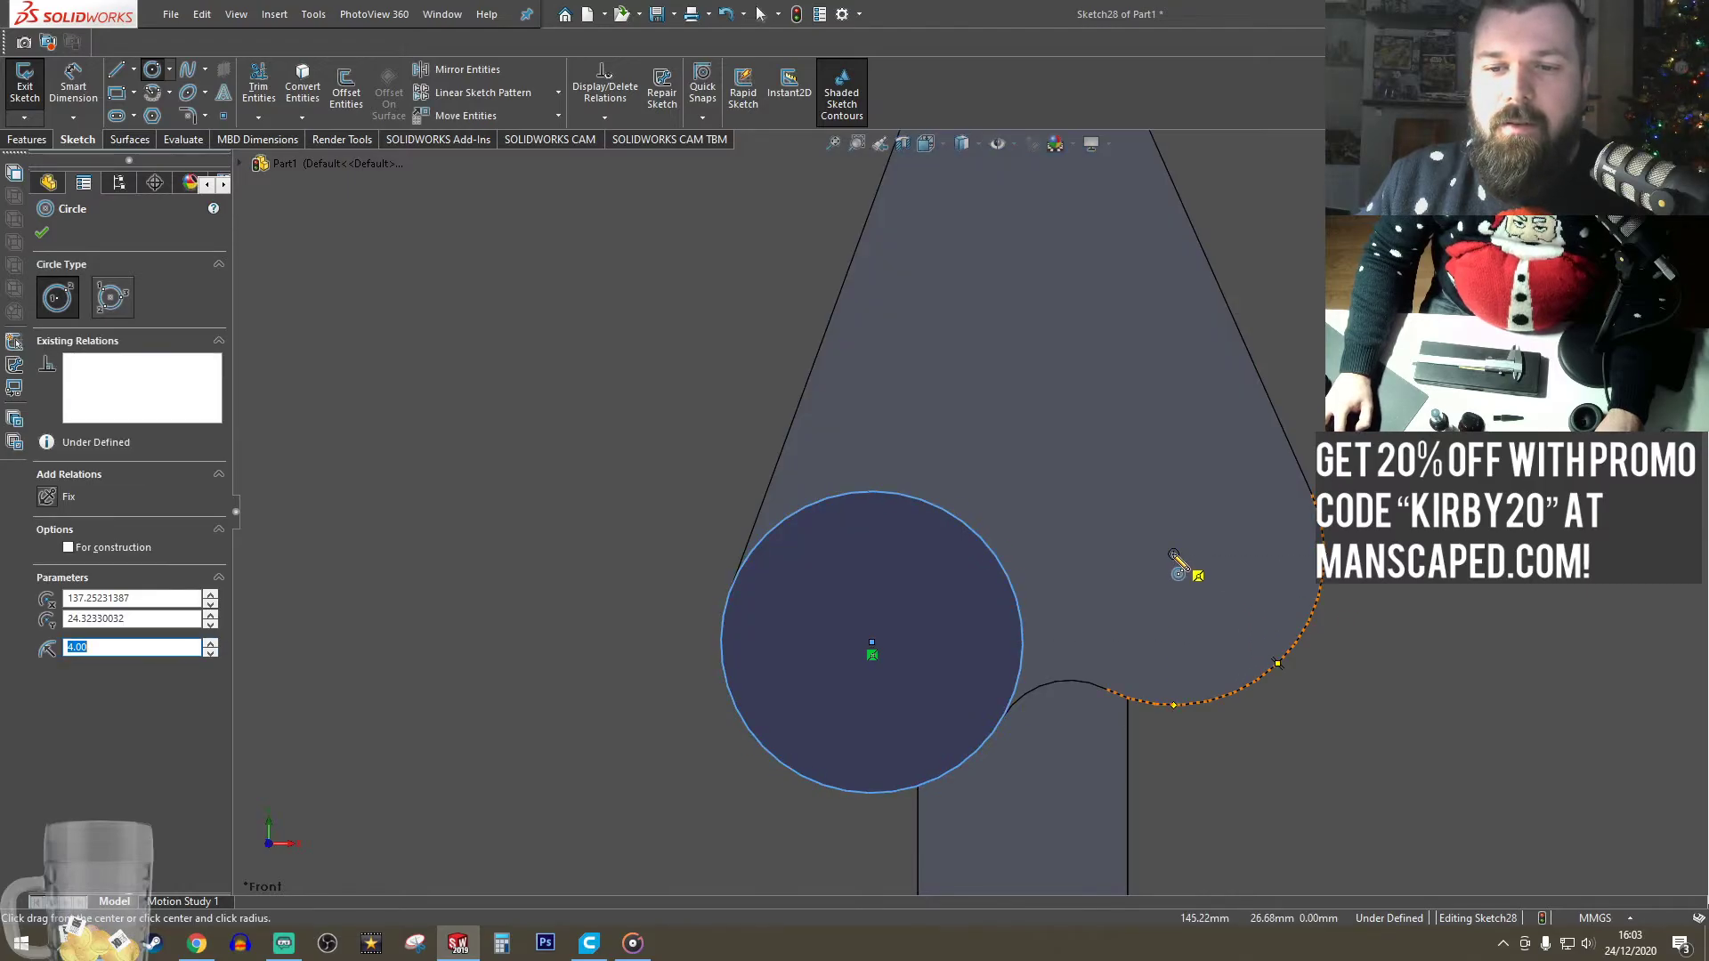
{"action": "key", "text": "Escape"}
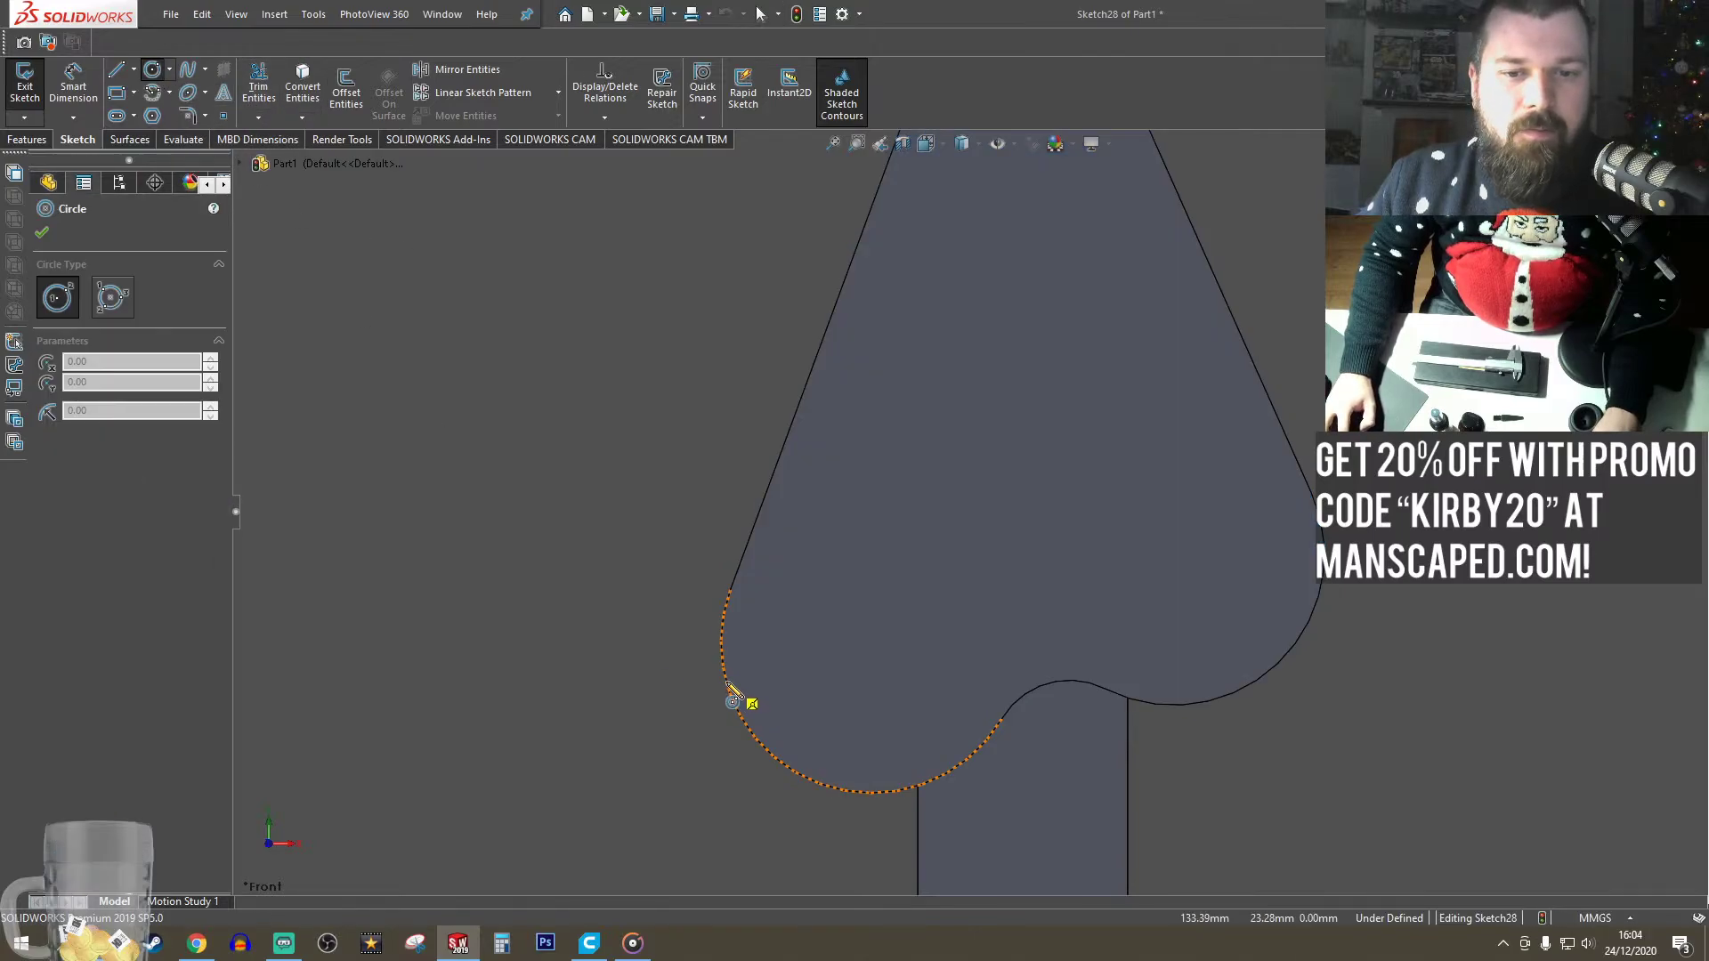
- Sketch two circles of 4 mm radius on the tip's front face, concentric with the two lower lobes and matching their outlines
{"action": "left_click", "coordinate": [871, 642]}
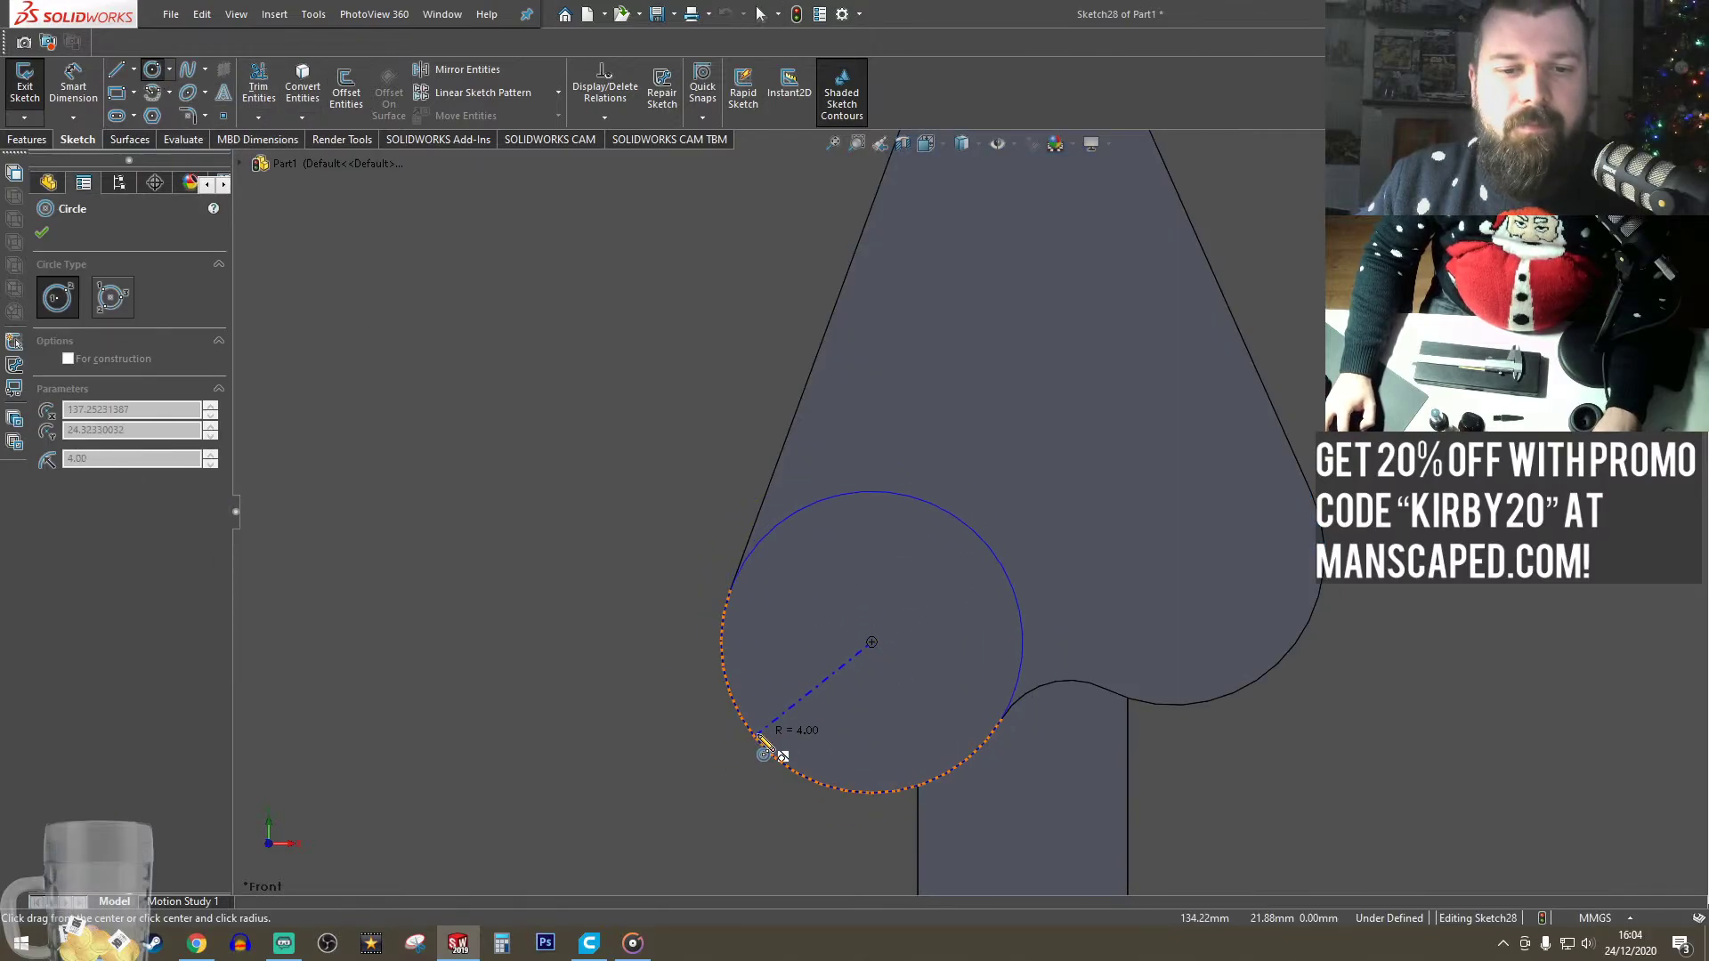
{"action": "left_click", "coordinate": [774, 753]}
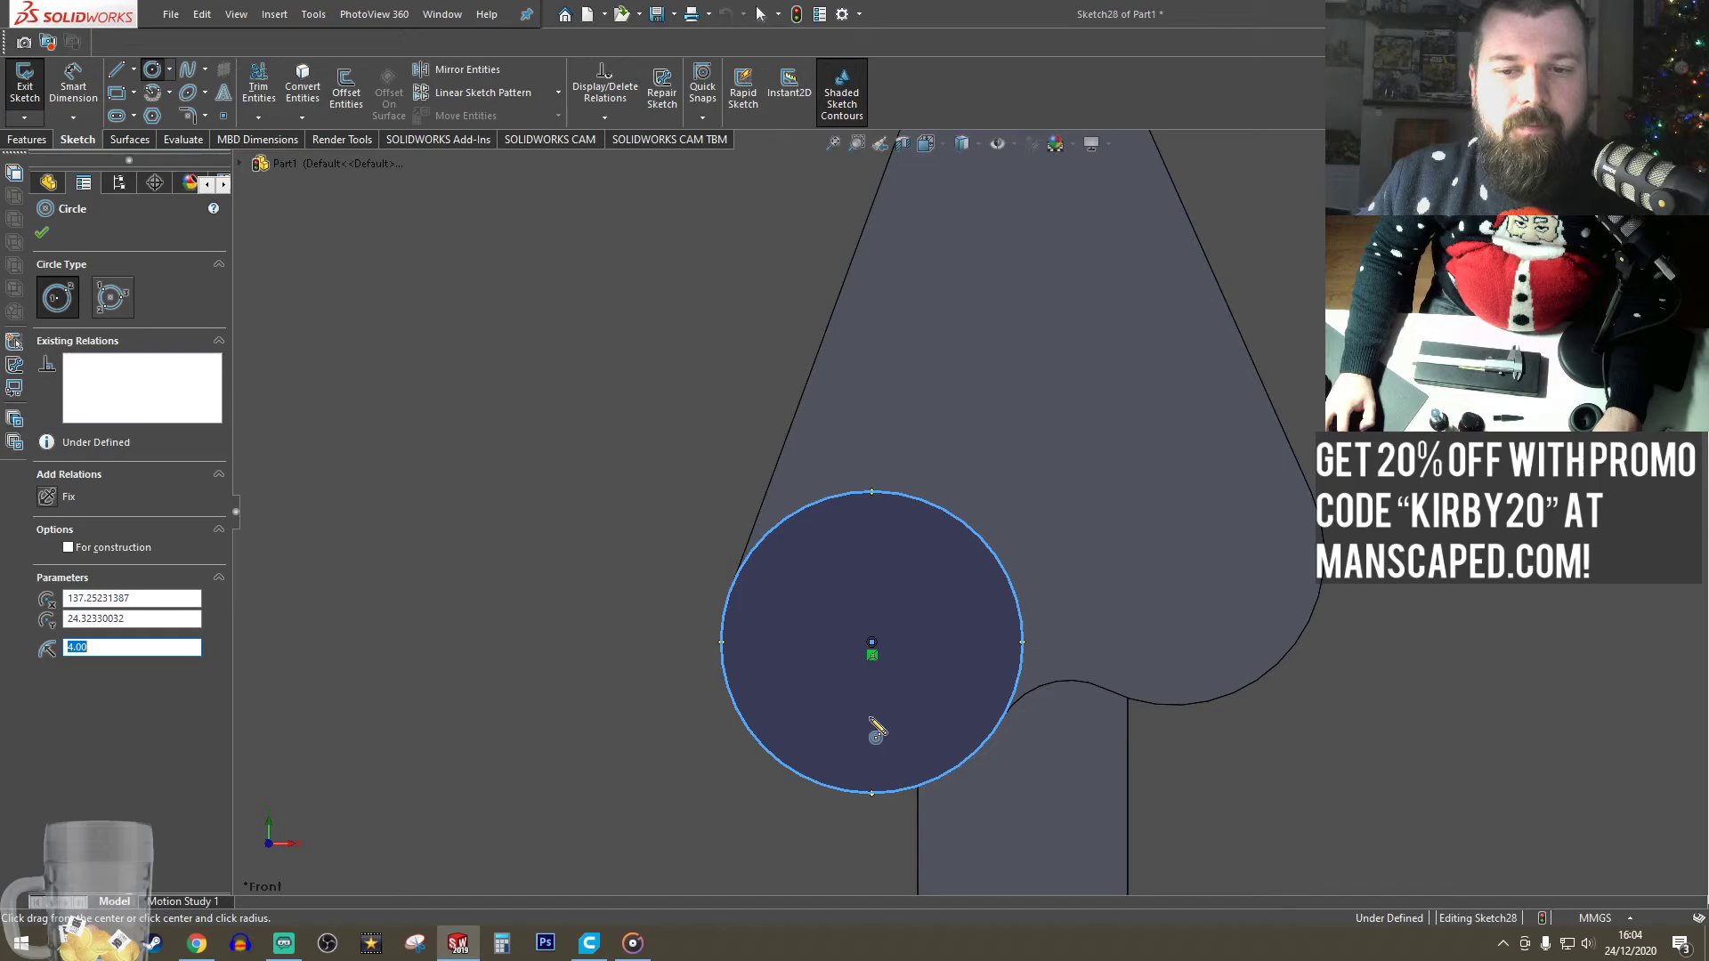
{"action": "left_click", "coordinate": [1175, 554]}
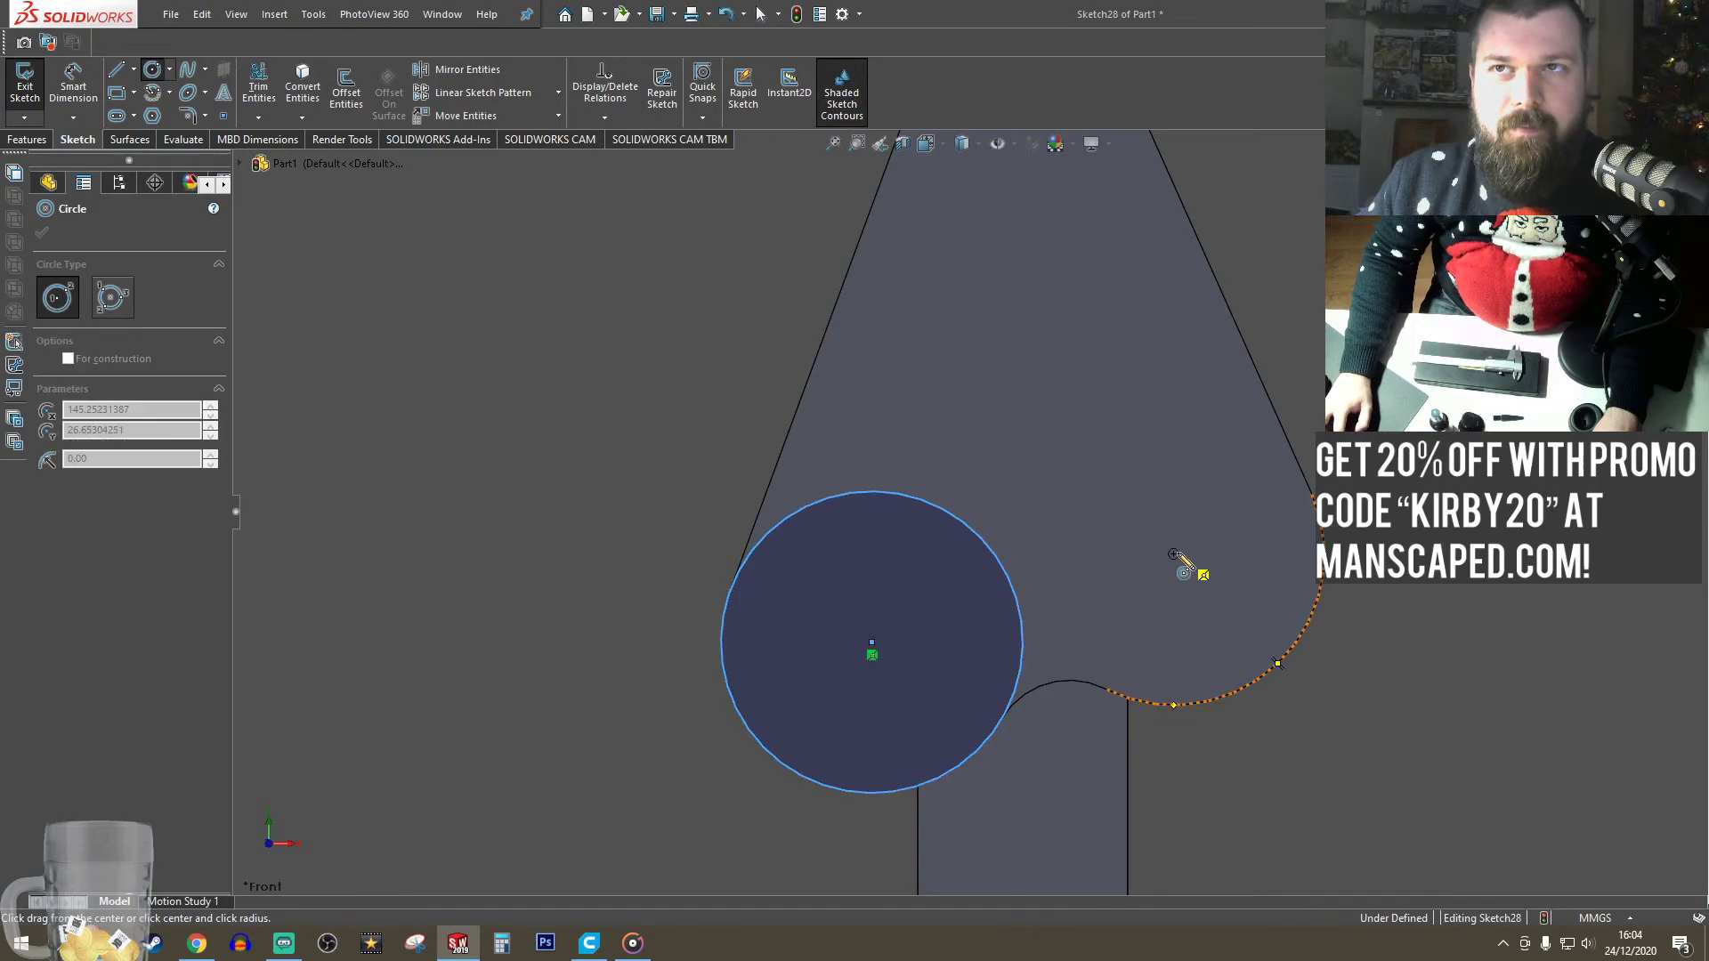
{"action": "left_click", "coordinate": [1309, 626]}
{"action": "left_click", "coordinate": [153, 68]}
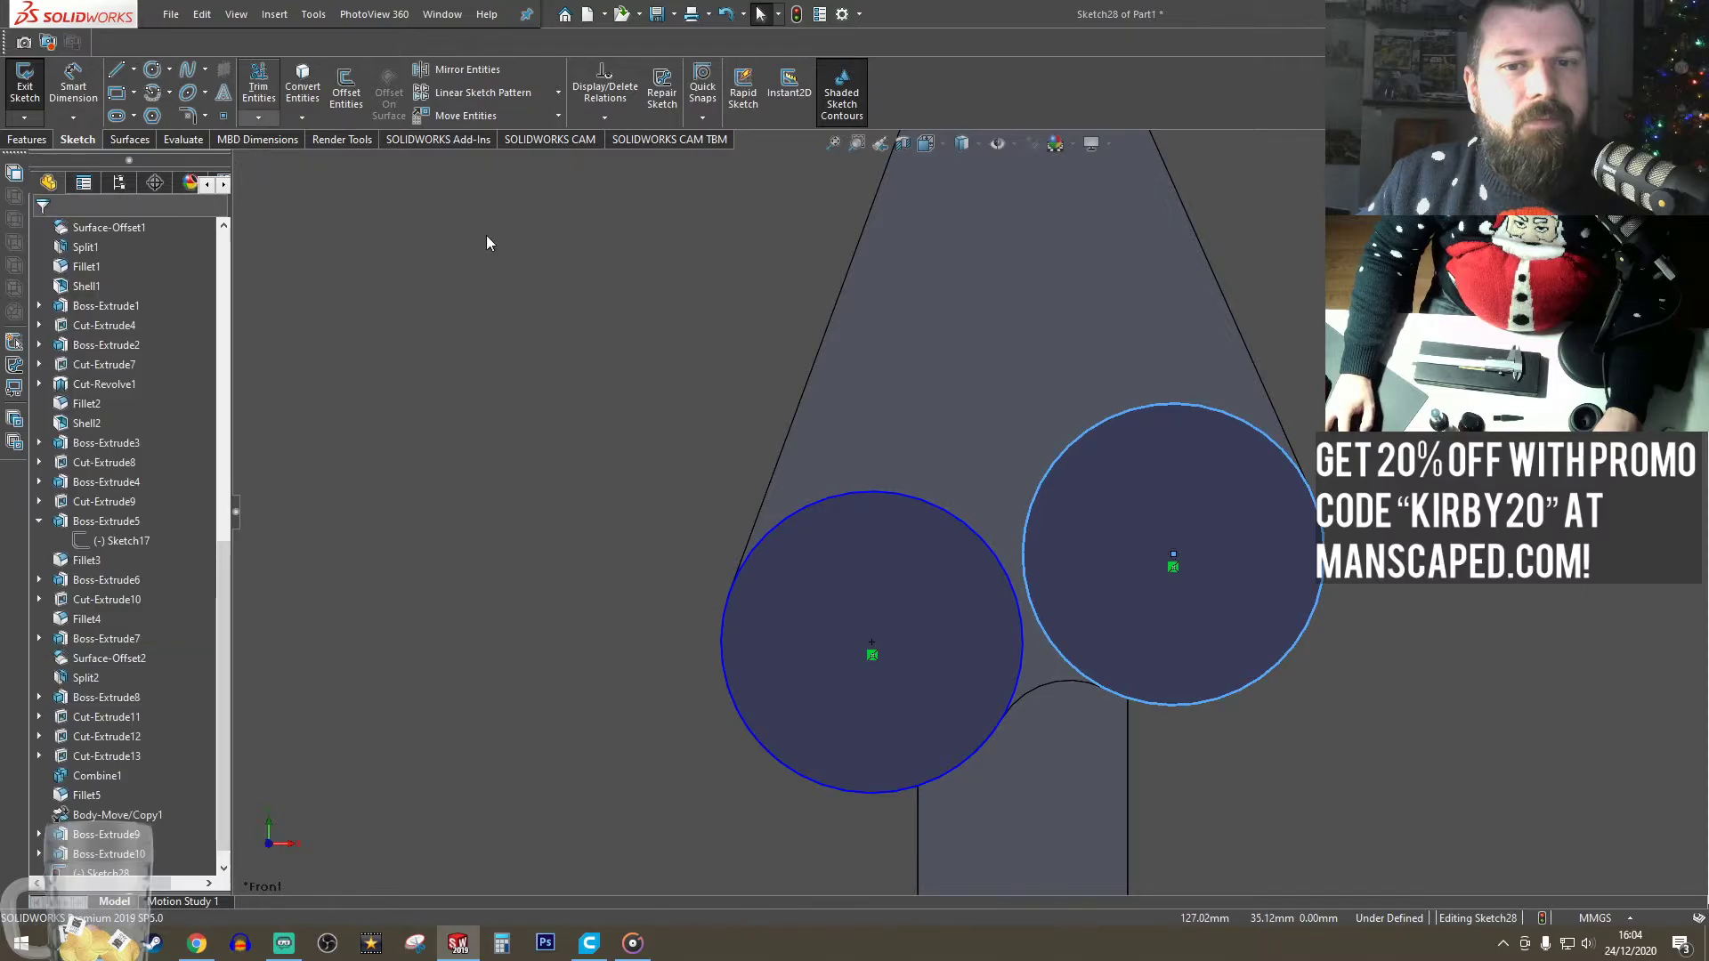
- Extrude both lobe circles 2 mm forward as a blind boss with the result merged
{"action": "scroll", "coordinate": [1125, 632], "scroll_direction": "up", "scroll_amount": 2}
{"action": "scroll", "coordinate": [1035, 614], "scroll_direction": "down", "scroll_amount": 2}
{"action": "mouse_move", "coordinate": [1005, 524]}
{"action": "middle_mouse_down"}
{"action": "mouse_move", "coordinate": [854, 534]}
{"action": "mouse_move", "coordinate": [908, 496]}
{"action": "middle_mouse_up"}
{"action": "scroll", "coordinate": [1004, 482], "scroll_direction": "up", "scroll_amount": 3}
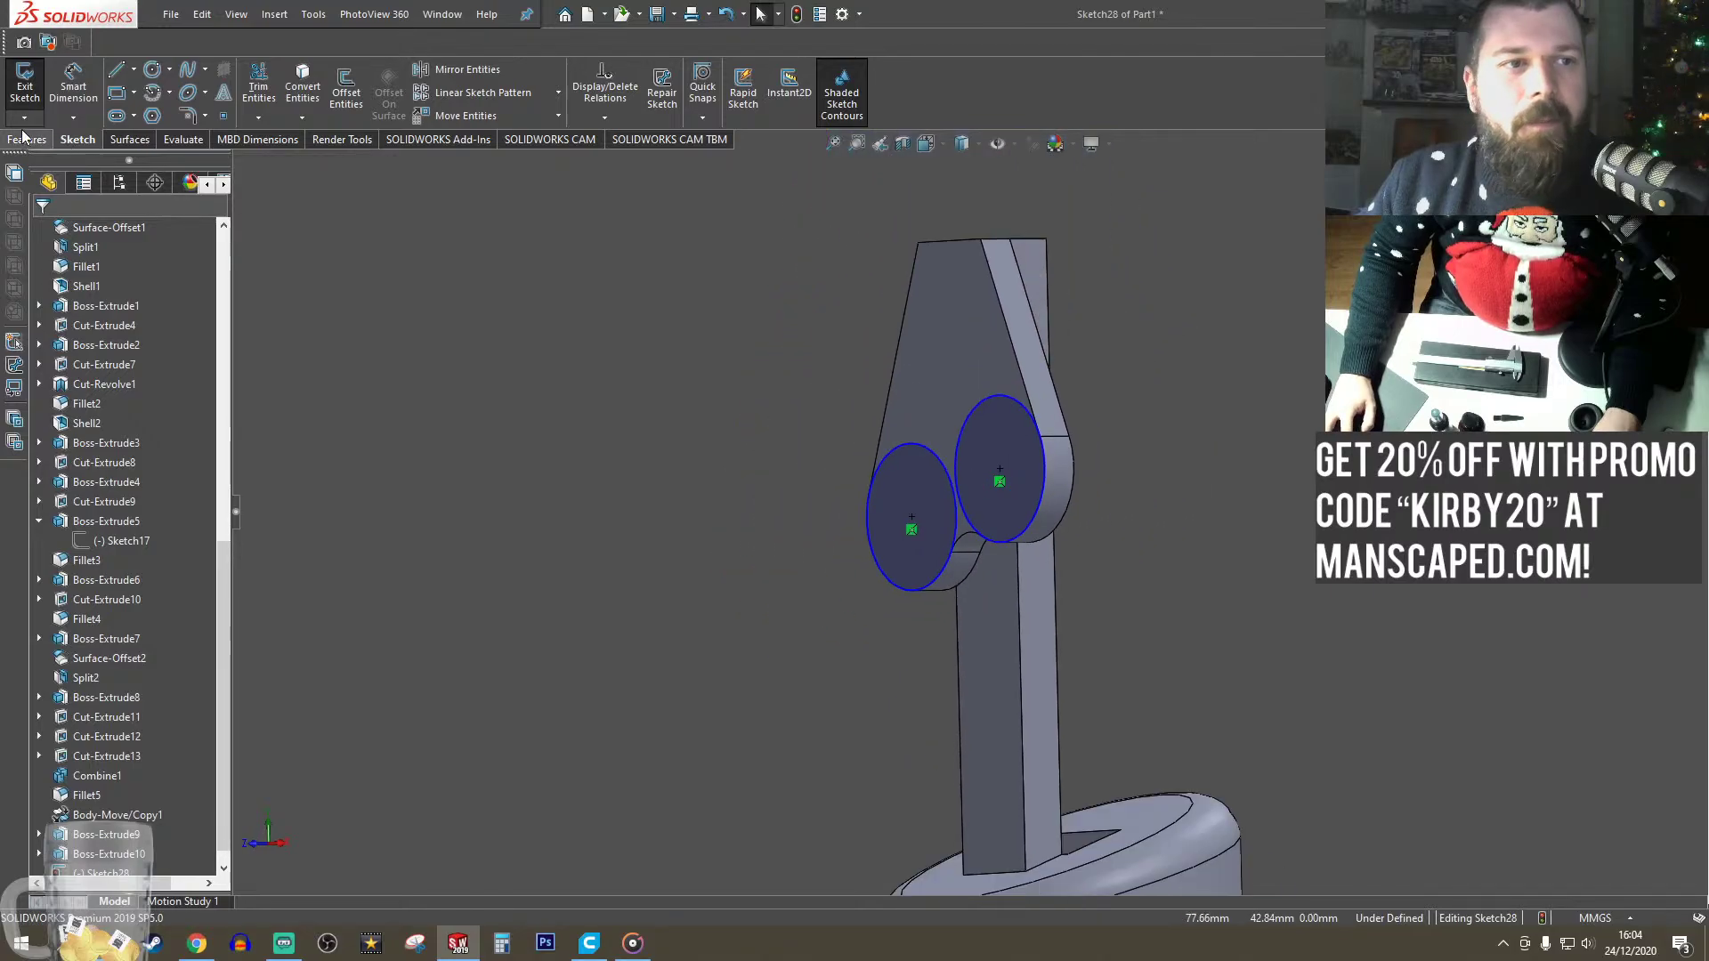
{"action": "left_click", "coordinate": [26, 139]}
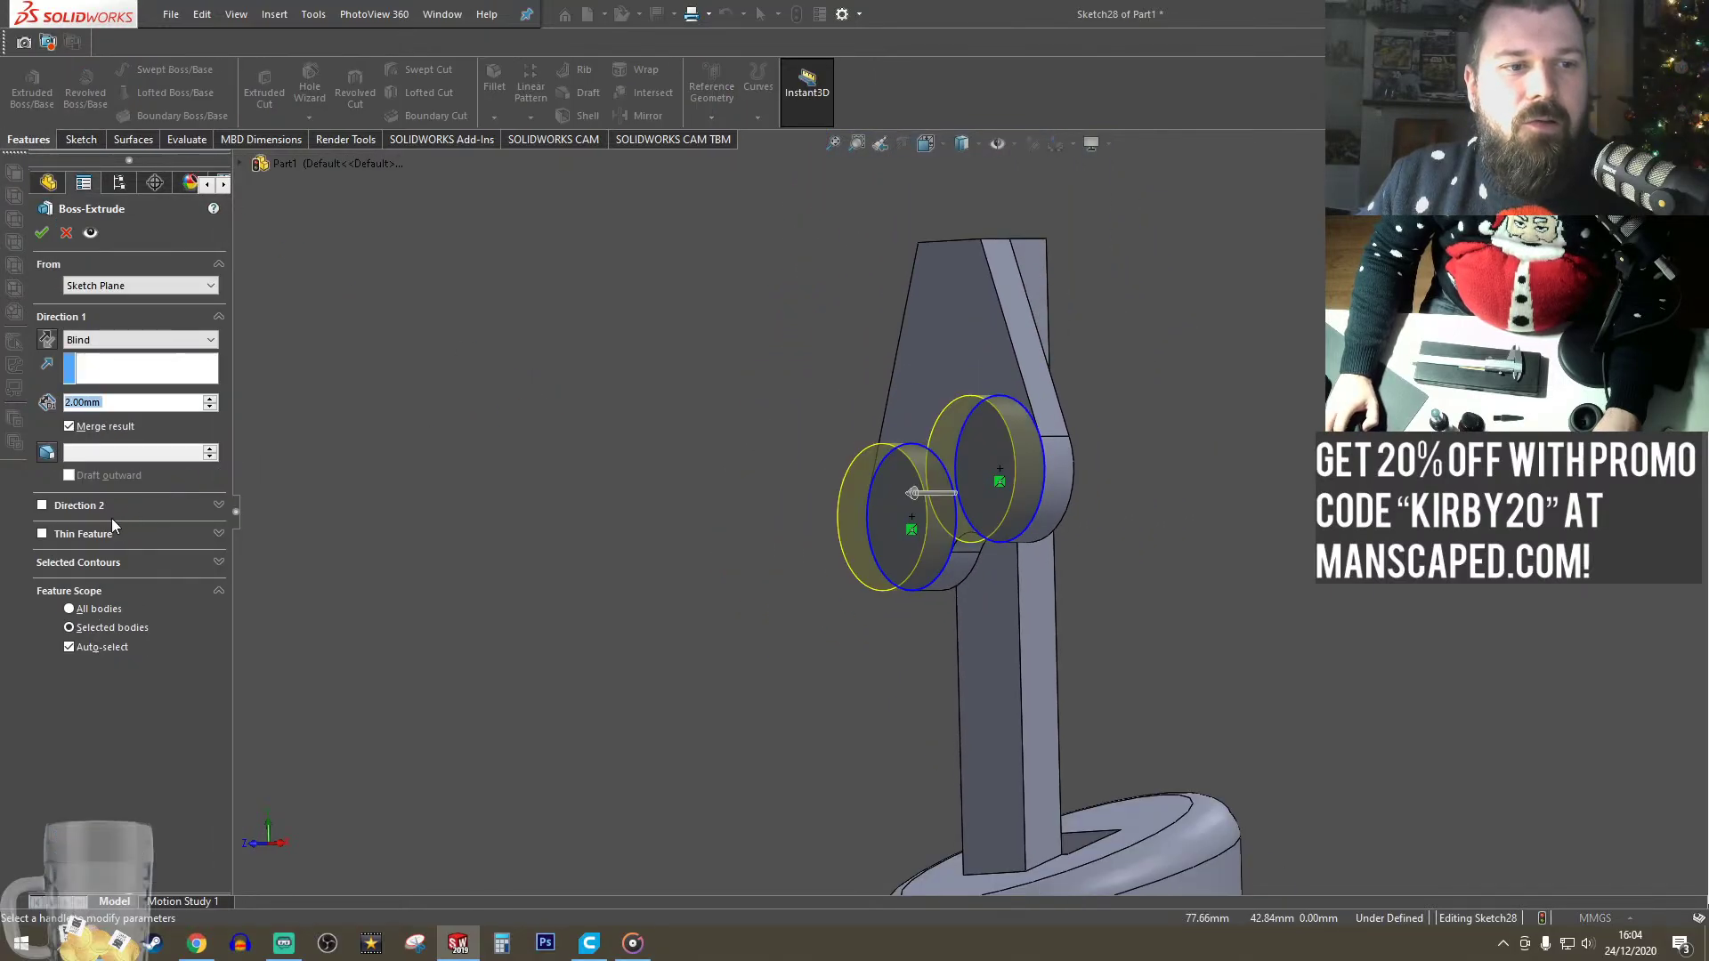
{"action": "left_click", "coordinate": [42, 233]}
- Set the tip extrusion's depth to 1 mm, with result merging off
{"action": "left_click", "coordinate": [975, 356]}
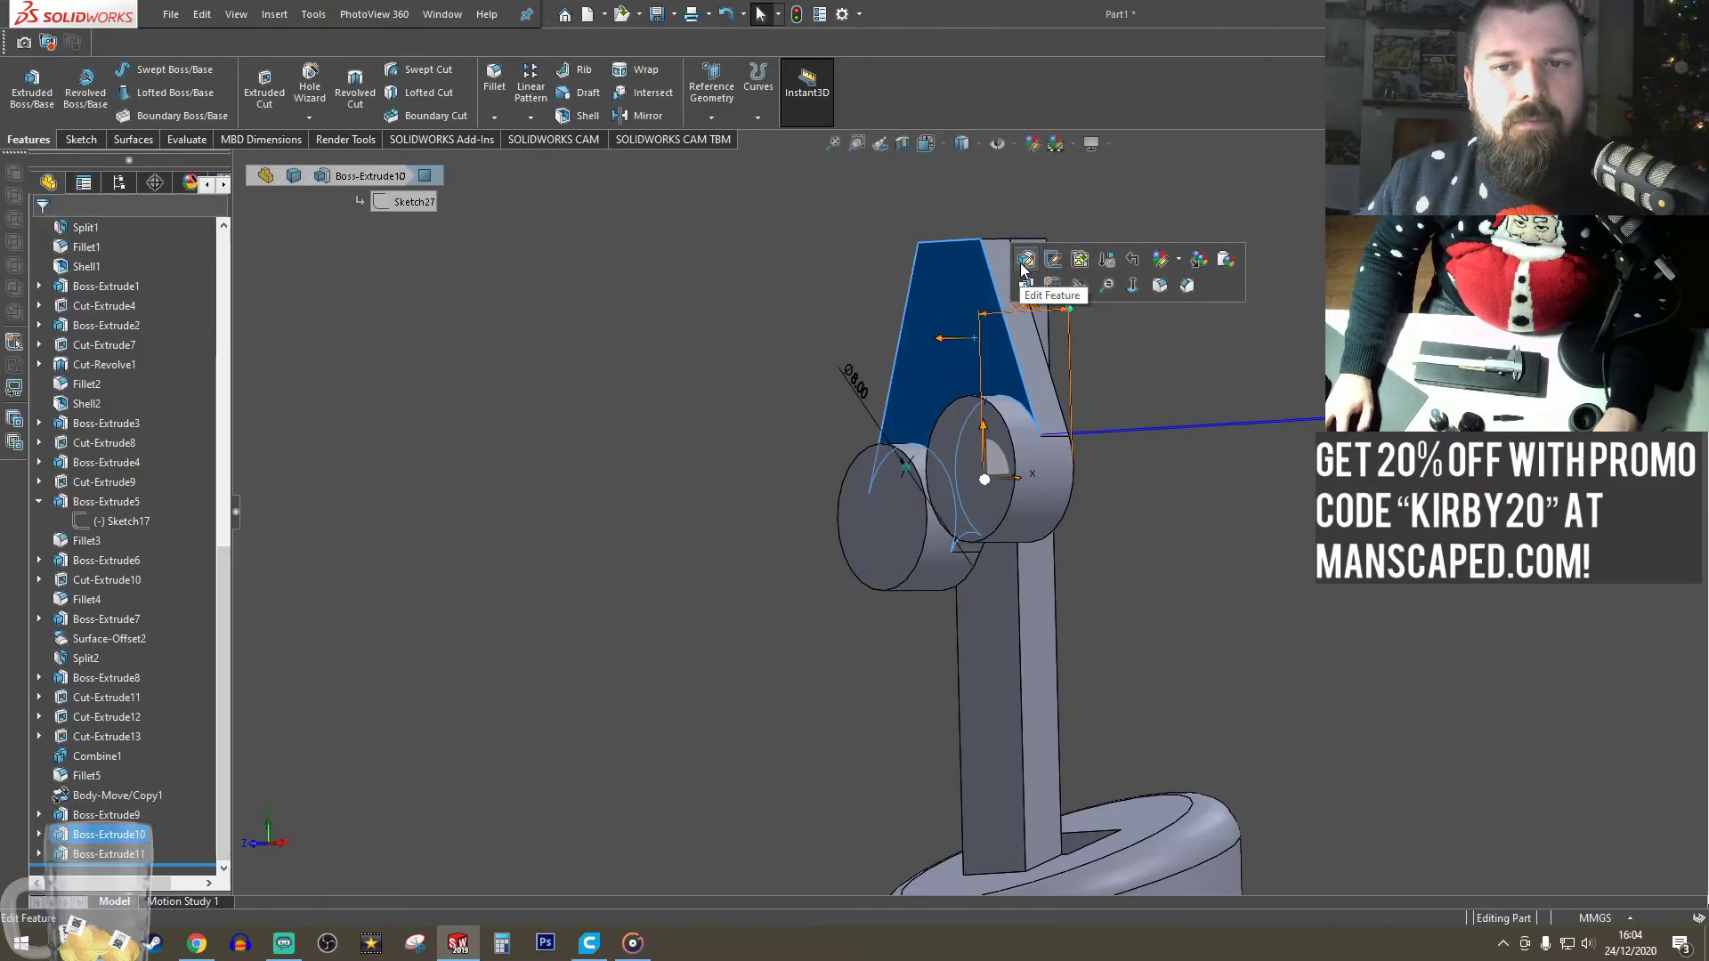
{"action": "left_click", "coordinate": [1025, 260]}
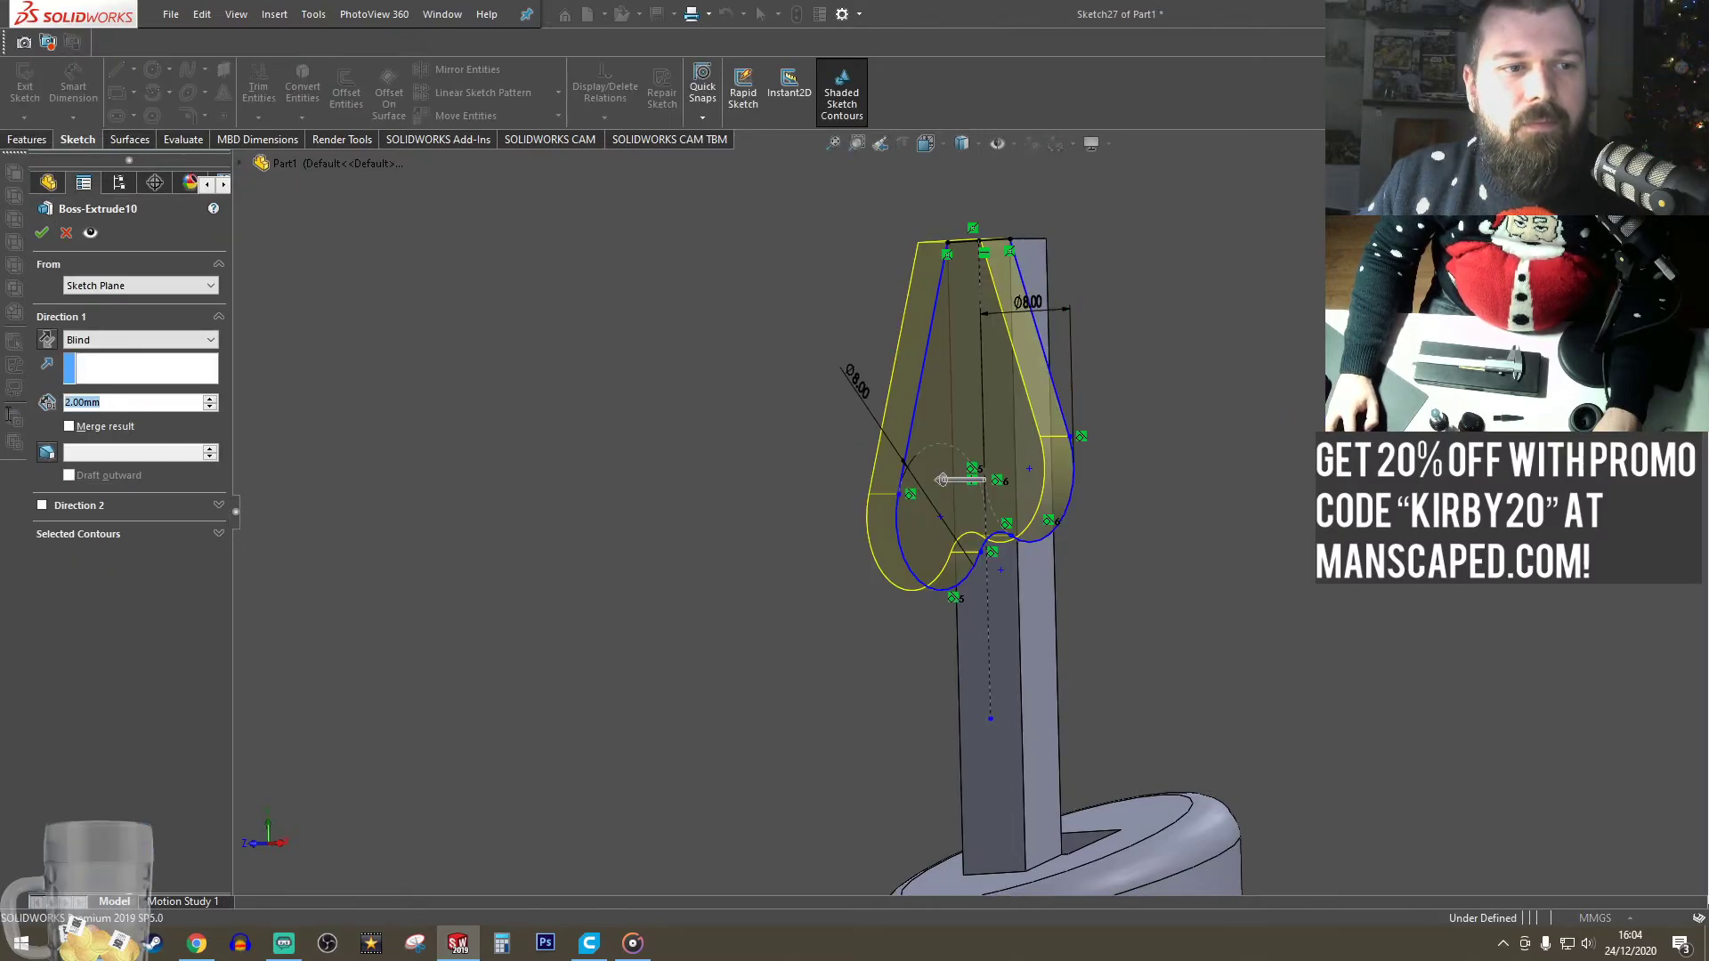
{"action": "type", "text": "1"}
{"action": "key", "text": "Return"}
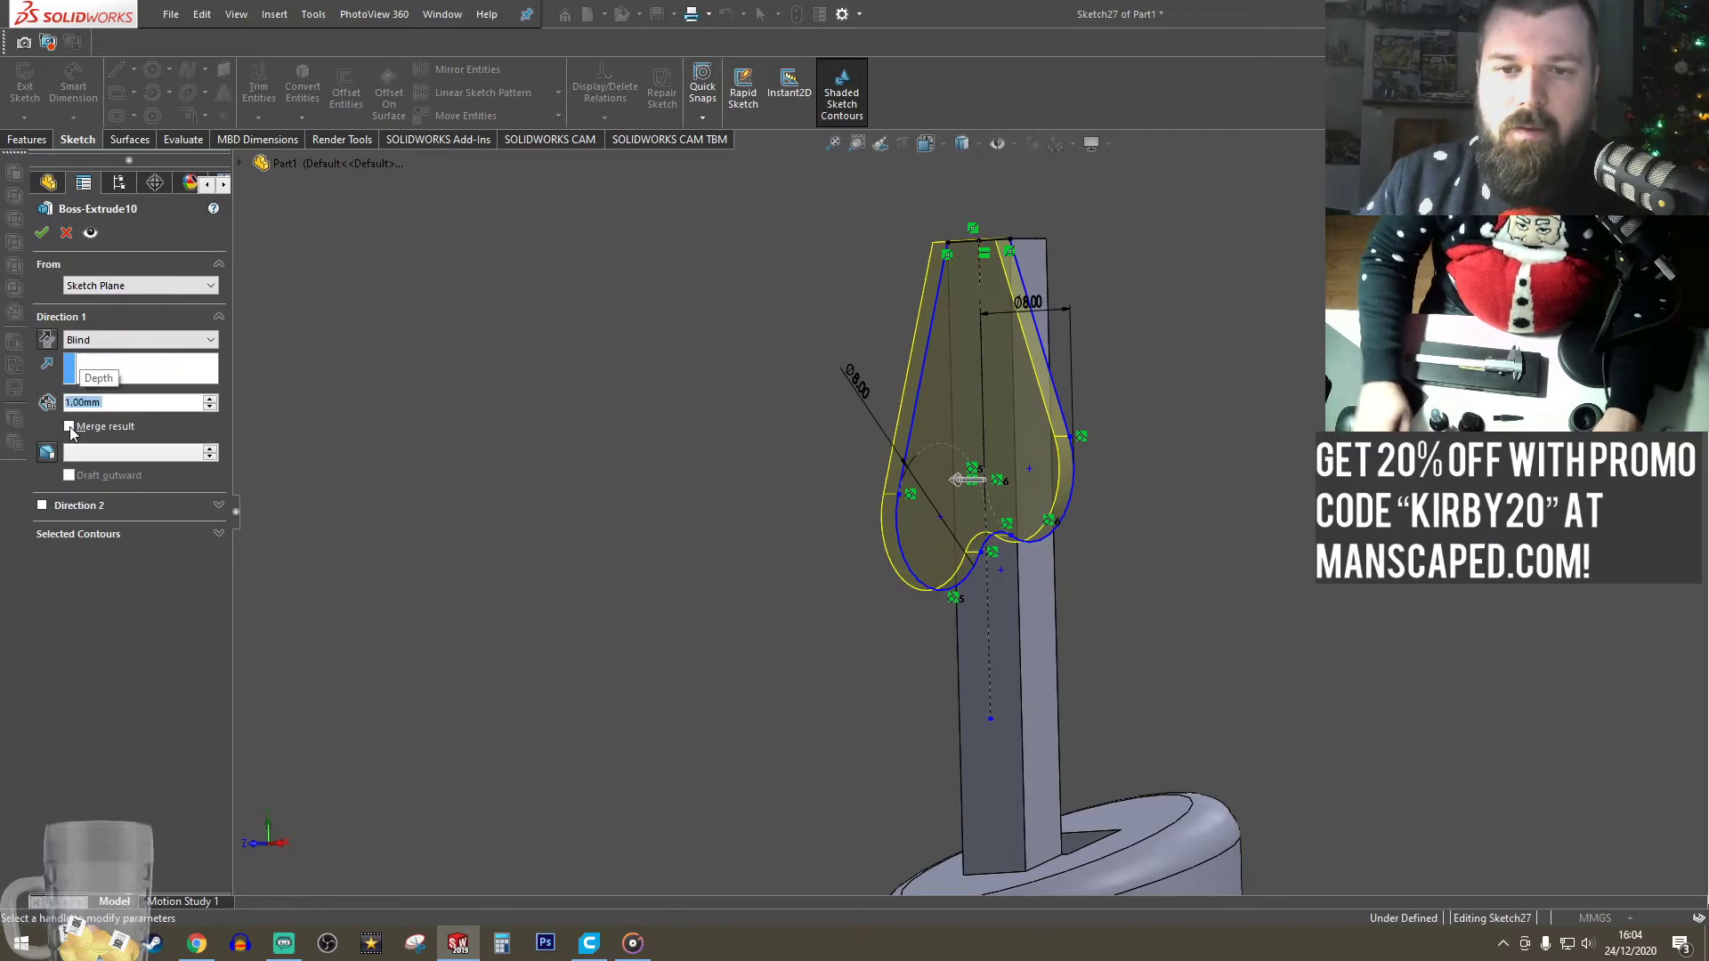
{"action": "left_click", "coordinate": [41, 233]}
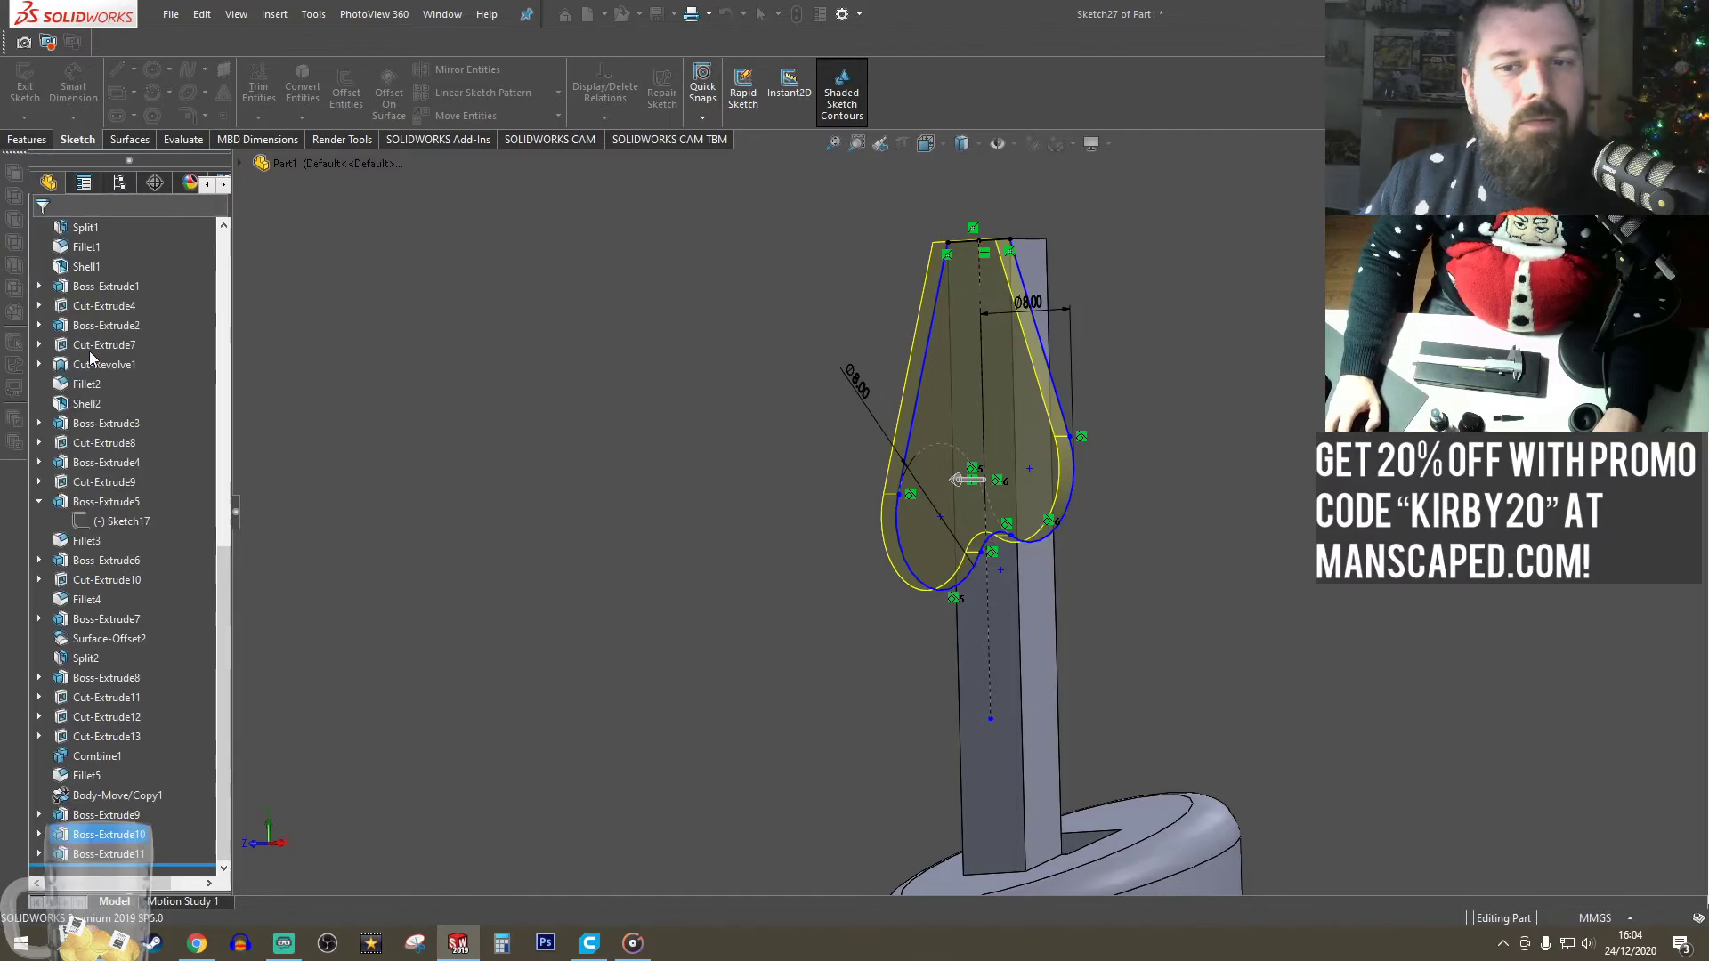
- Set the depth of the two lobe discs' extrusion to 1 mm
{"action": "left_click", "coordinate": [89, 855]}
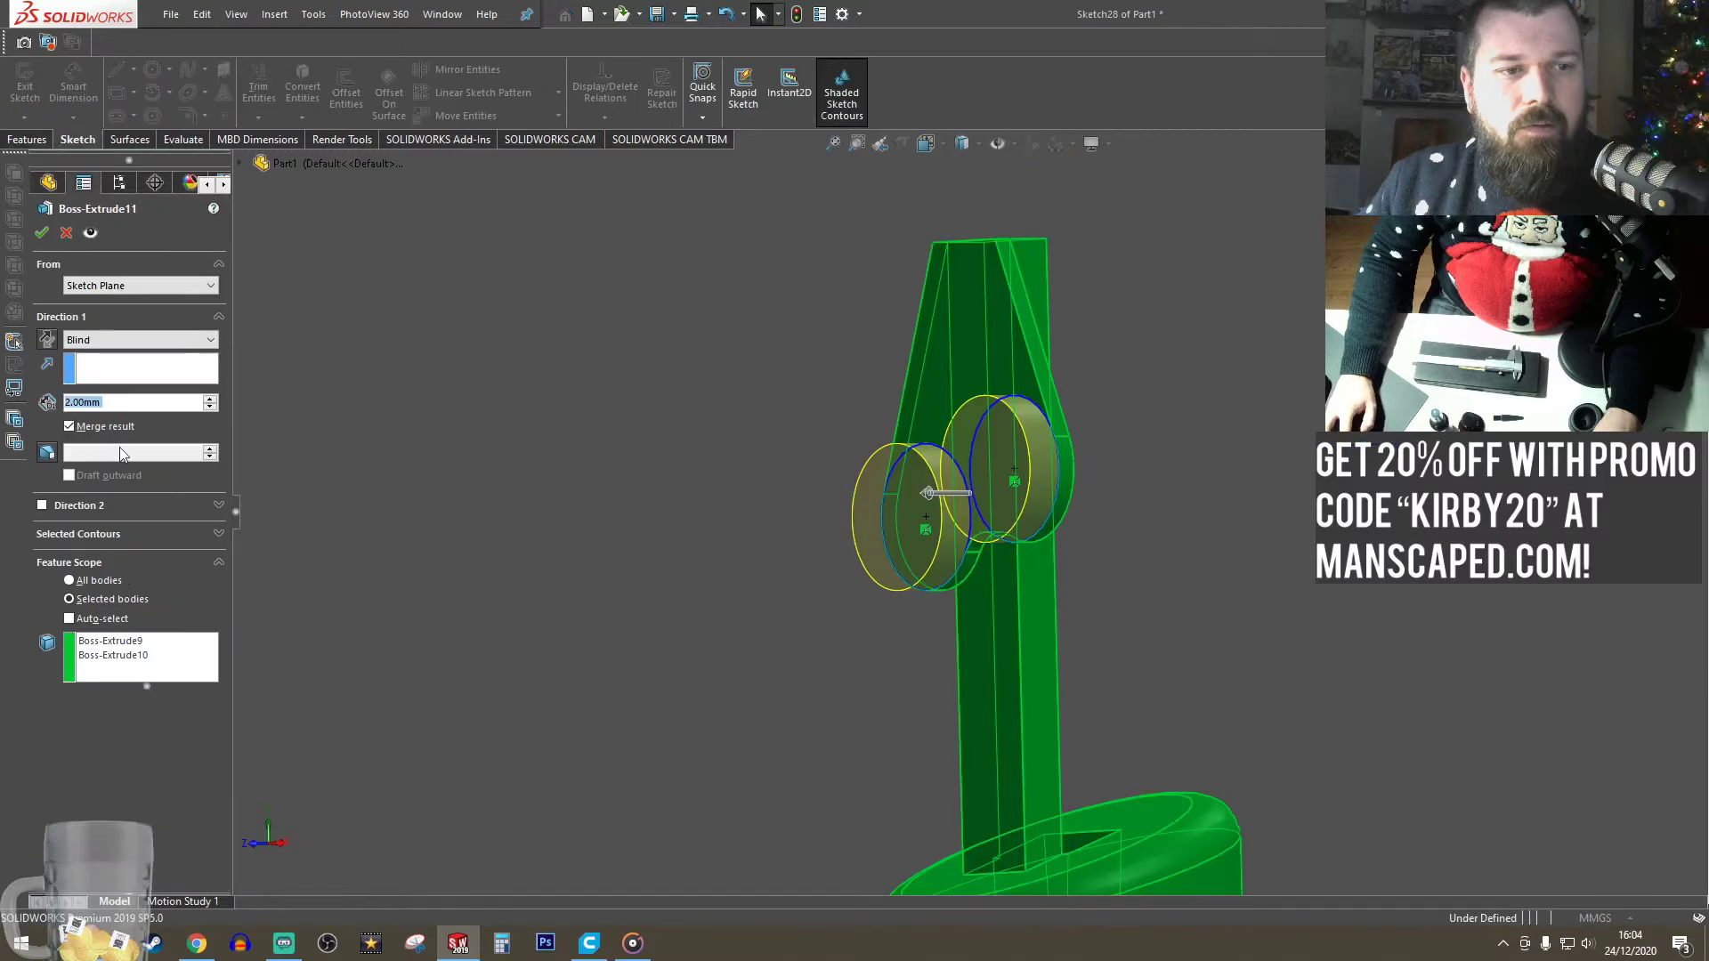
{"action": "type", "text": "1"}
{"action": "key", "text": "Return"}
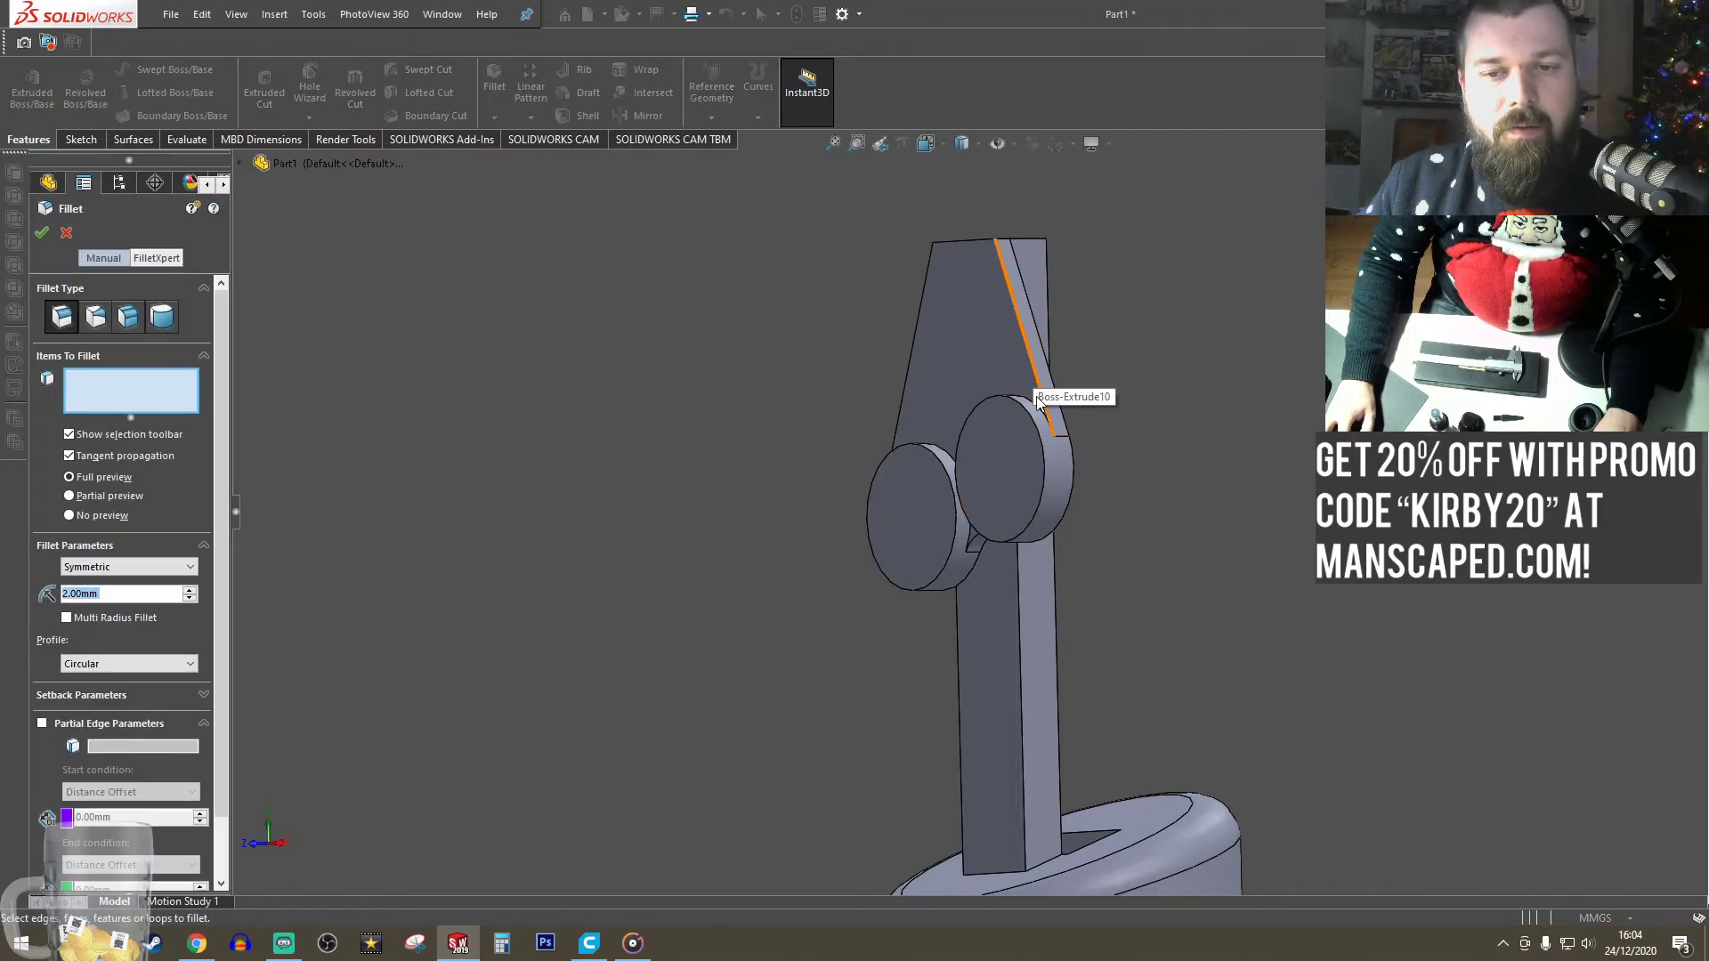
{"action": "left_click", "coordinate": [1037, 428]}
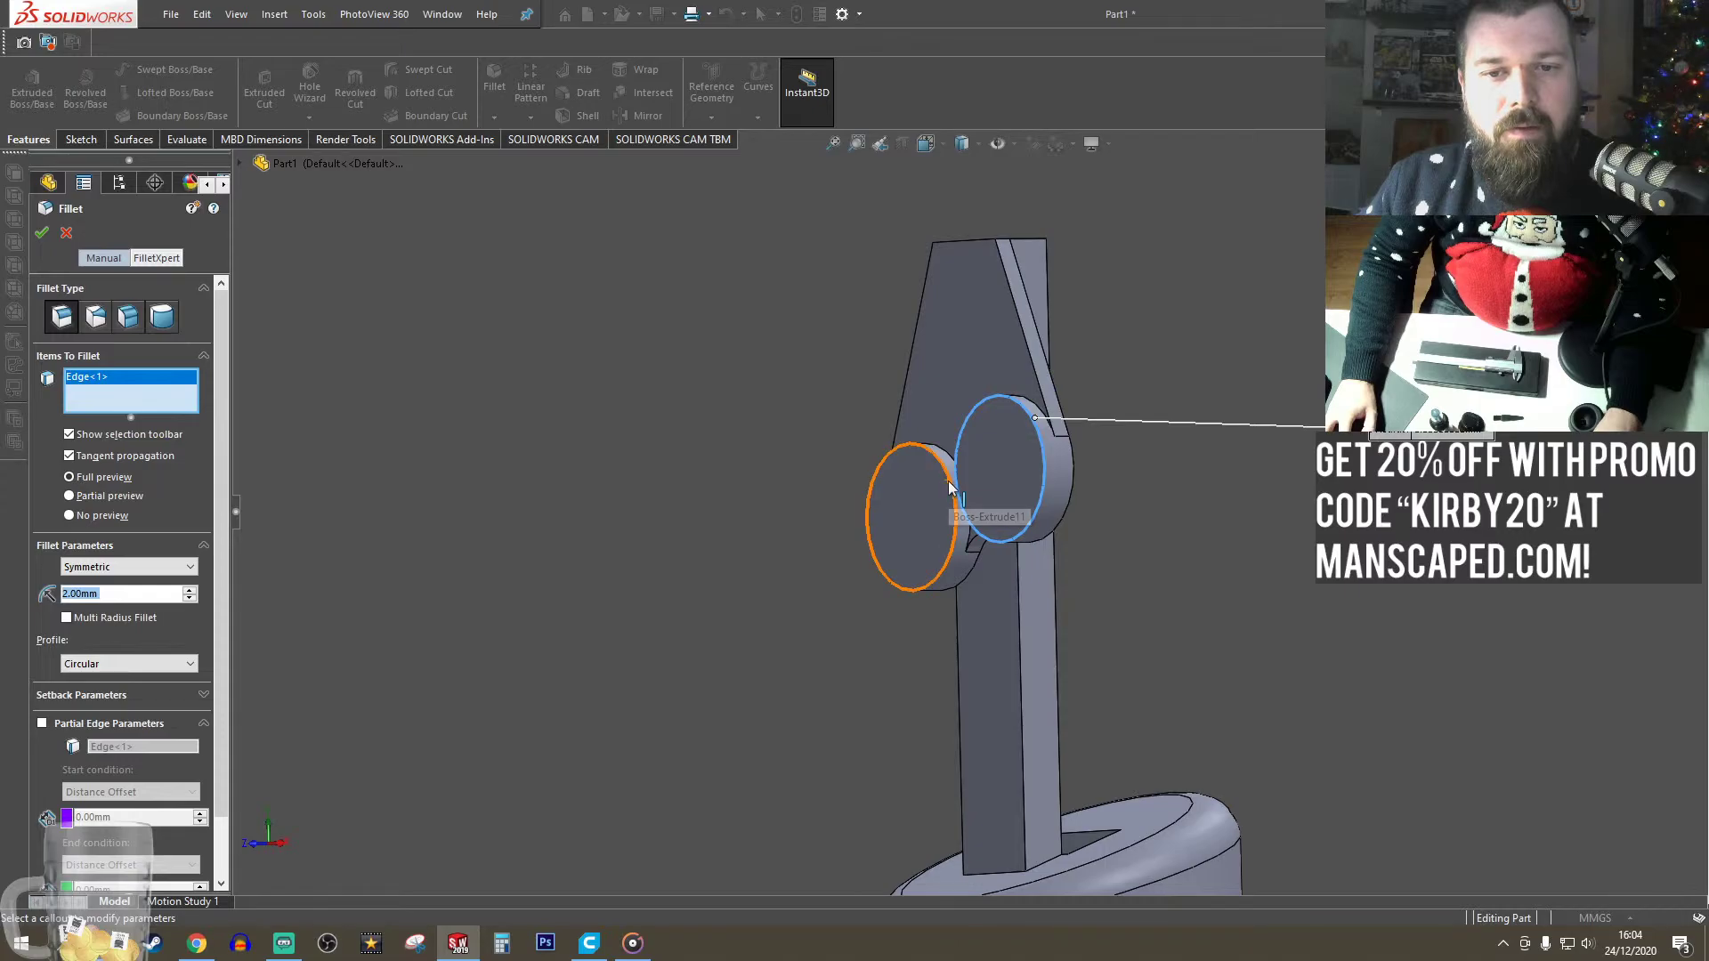
{"action": "middle_click_drag", "start_coordinate": [694, 506], "coordinate": [988, 503]}
{"action": "left_click", "coordinate": [1104, 497]}
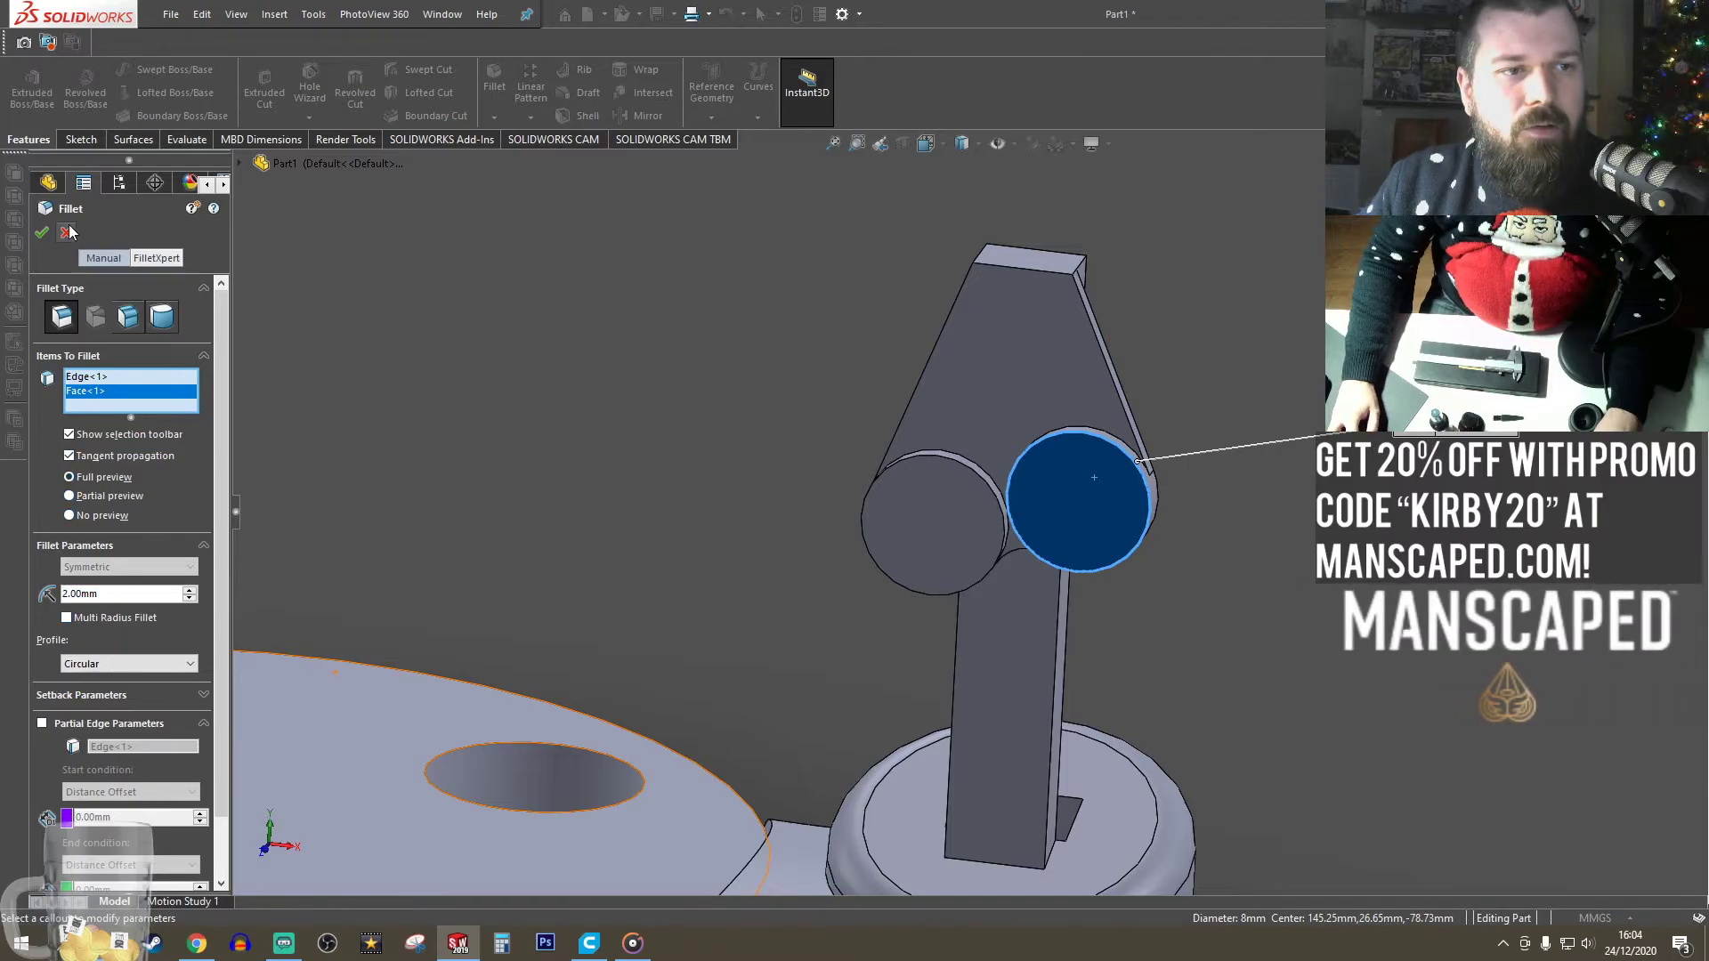
{"action": "key", "text": "Return"}
- Turn off result merging for the lobe discs' extrusion, keeping the discs as separate bodies
{"action": "middle_click_drag", "start_coordinate": [607, 403], "coordinate": [663, 433]}
{"action": "scroll", "coordinate": [746, 474], "scroll_direction": "up", "scroll_amount": 5}
{"action": "scroll", "coordinate": [615, 392], "scroll_direction": "down", "scroll_amount": 5}
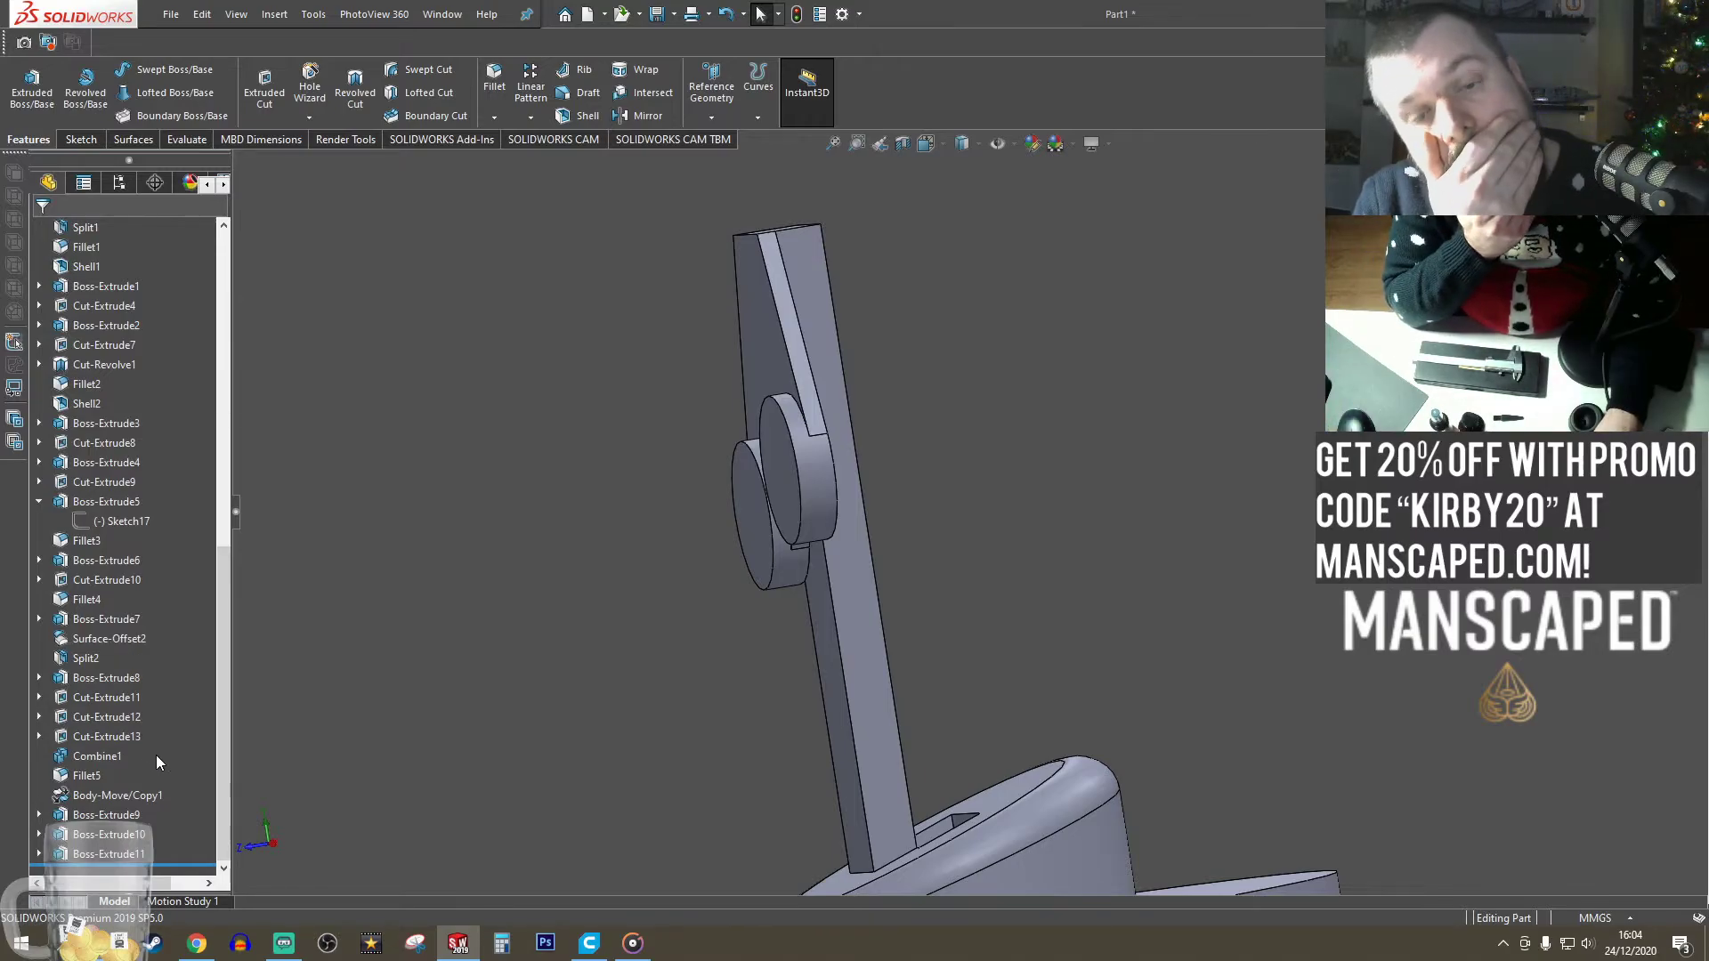
{"action": "left_click", "coordinate": [91, 855]}
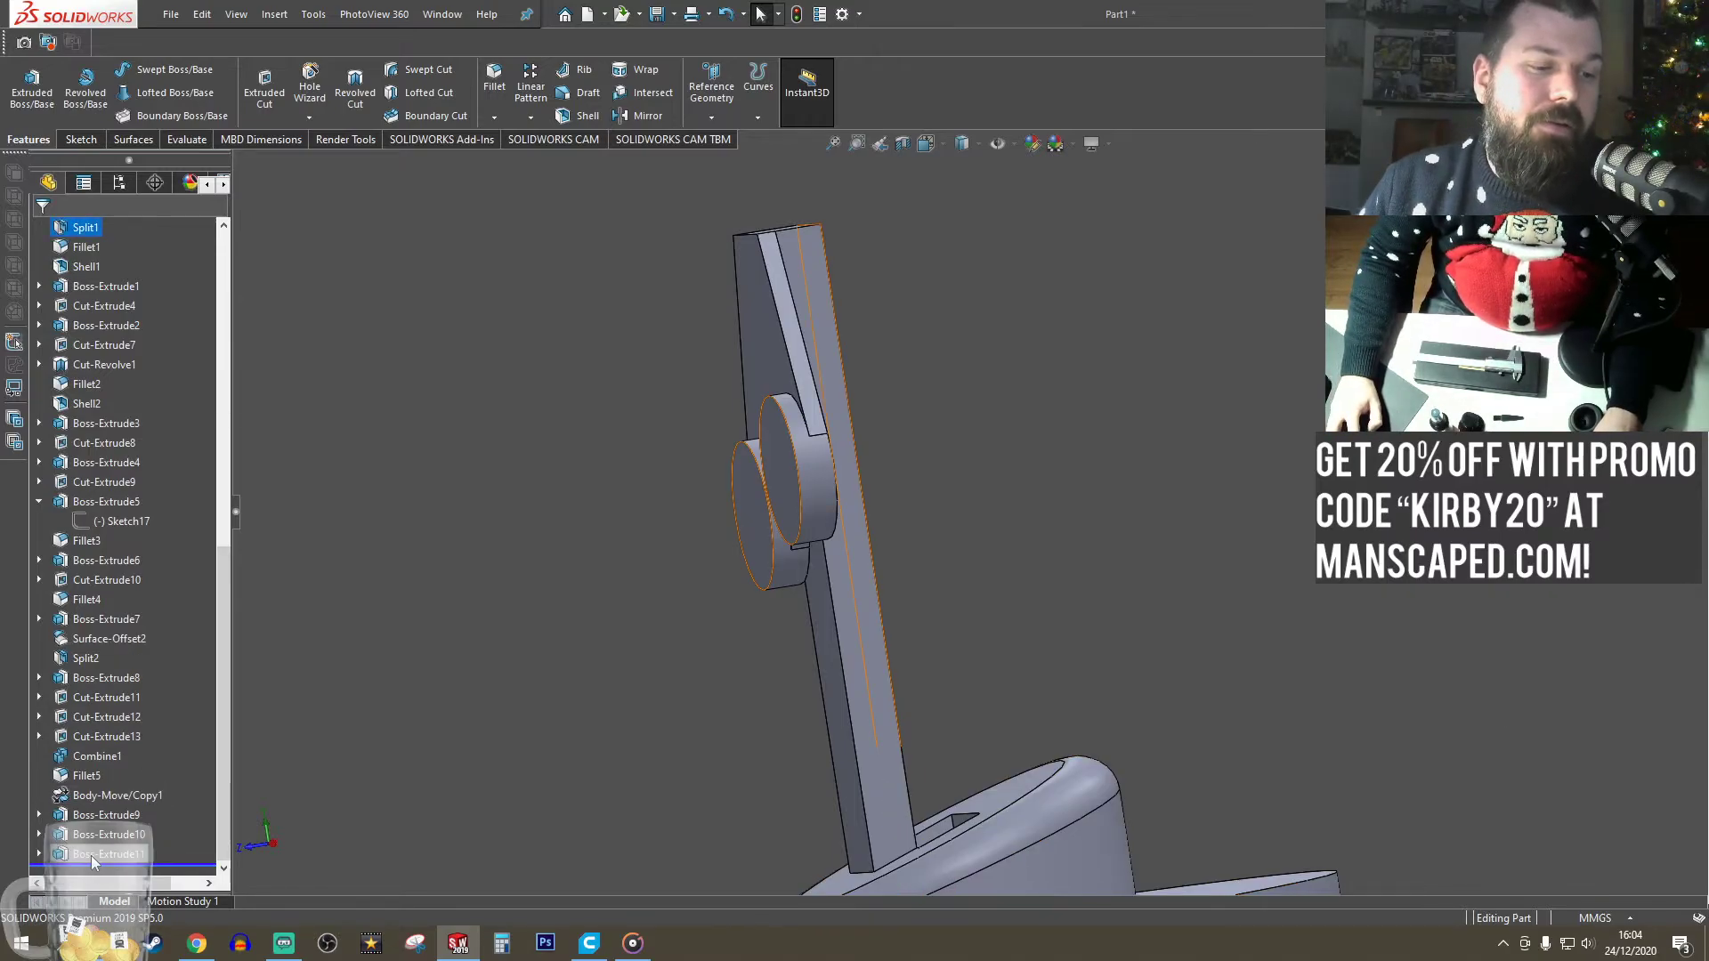
{"action": "left_click", "coordinate": [111, 816]}
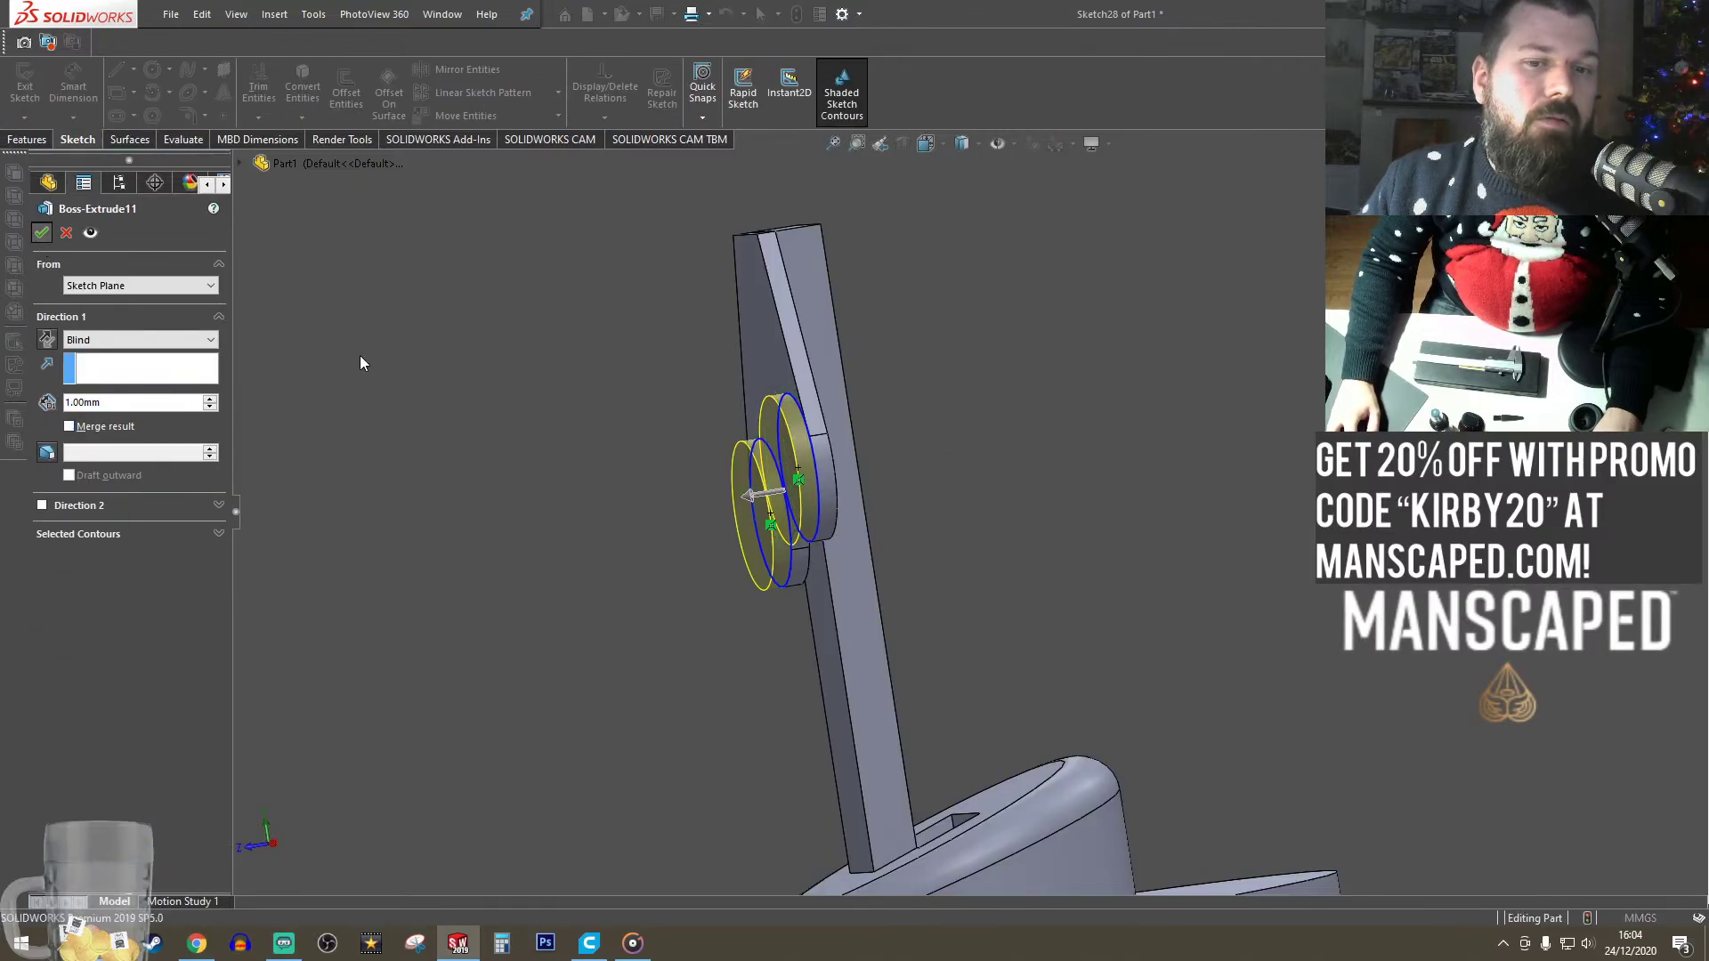
{"action": "key", "text": "Return"}
- Fillet the front faces of both lobe discs with a 4 mm radius, one disc at a time
{"action": "middle_click_drag", "start_coordinate": [739, 463], "coordinate": [813, 499]}
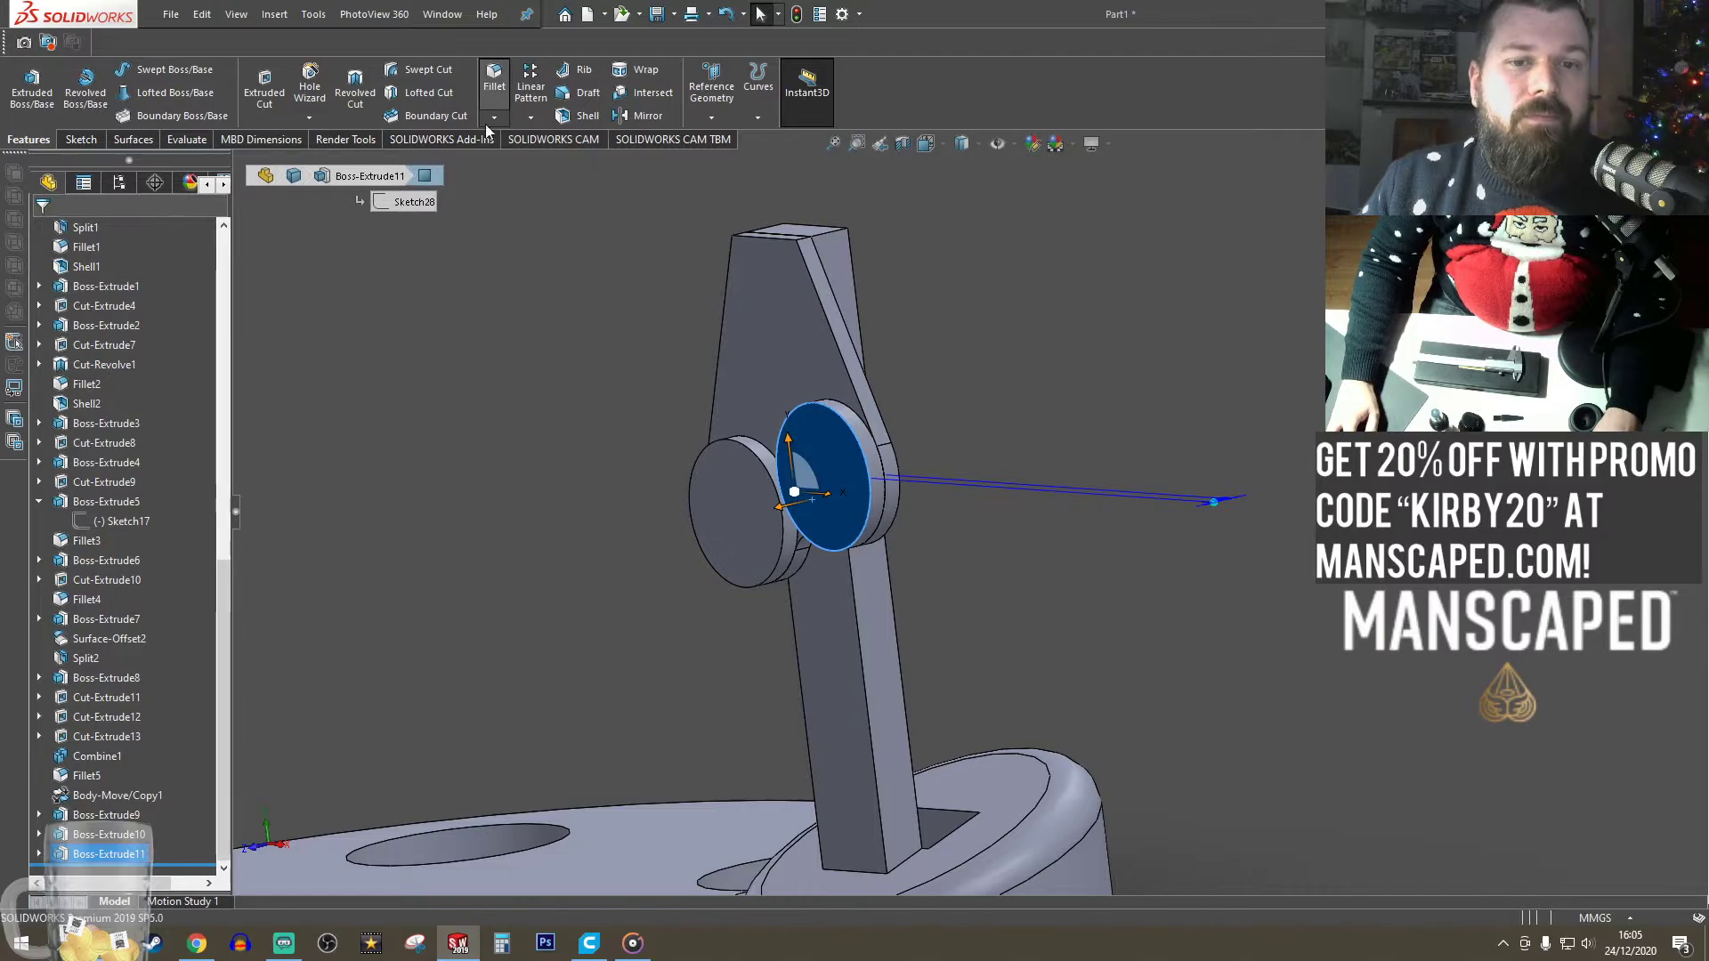
{"action": "left_click", "coordinate": [494, 85]}
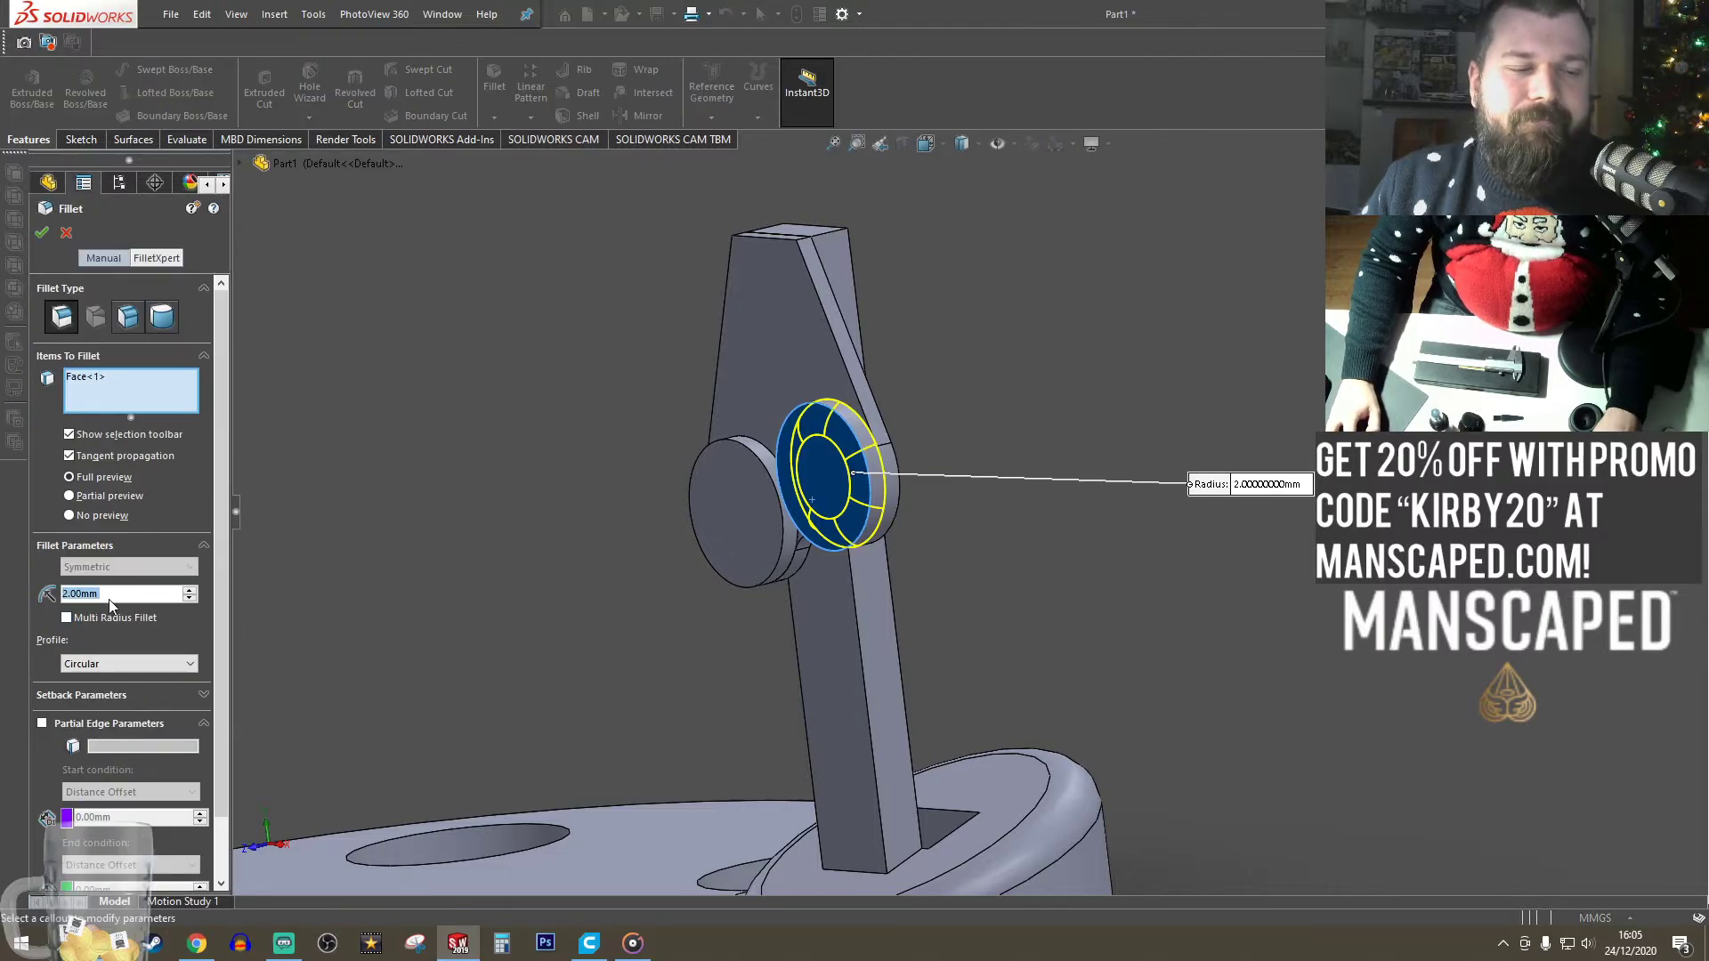
{"action": "key", "text": "Up"}
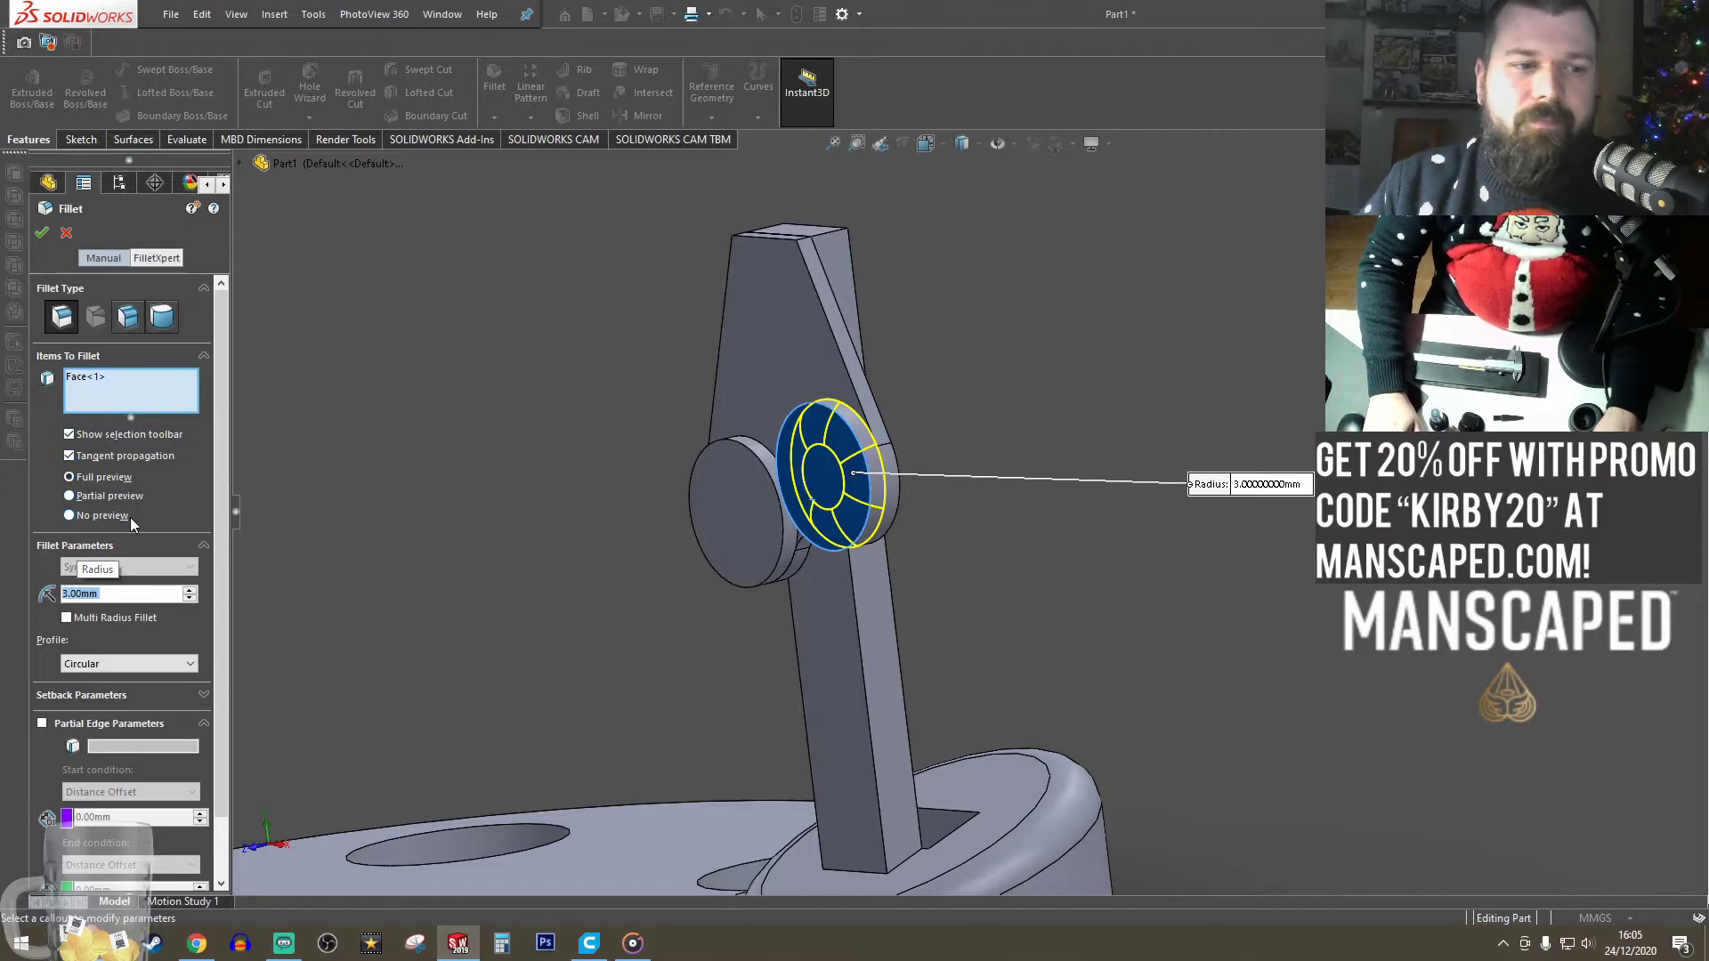
{"action": "key", "text": "Up"}
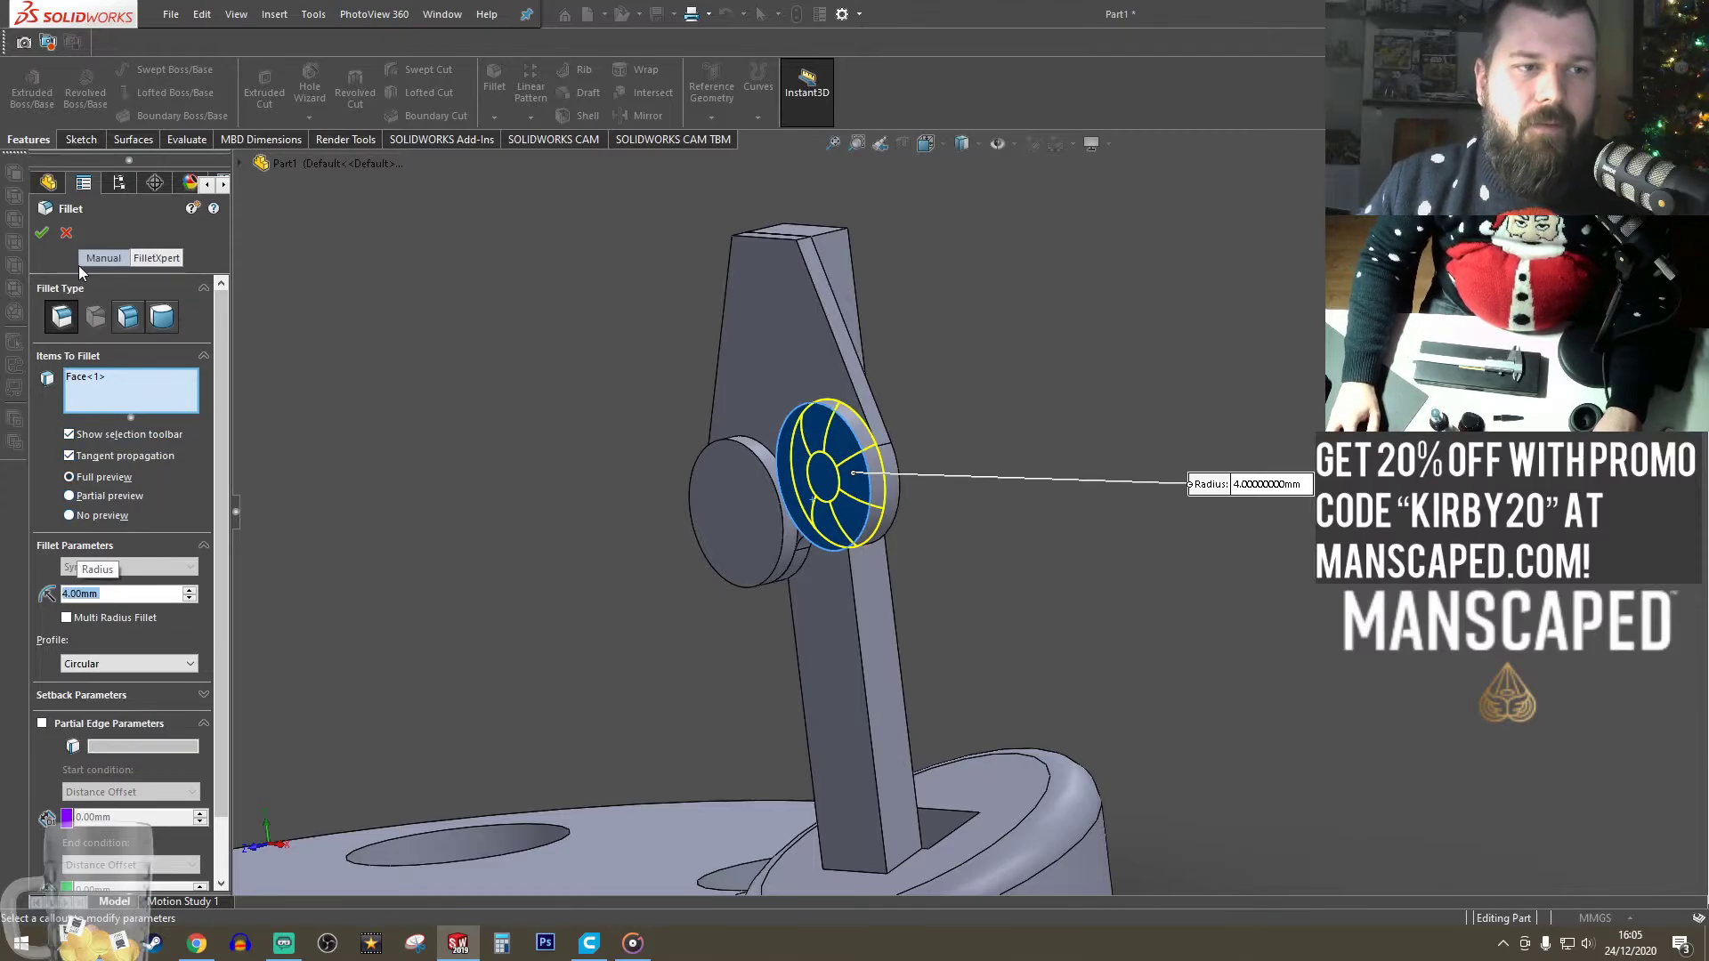
{"action": "key", "text": "Return"}
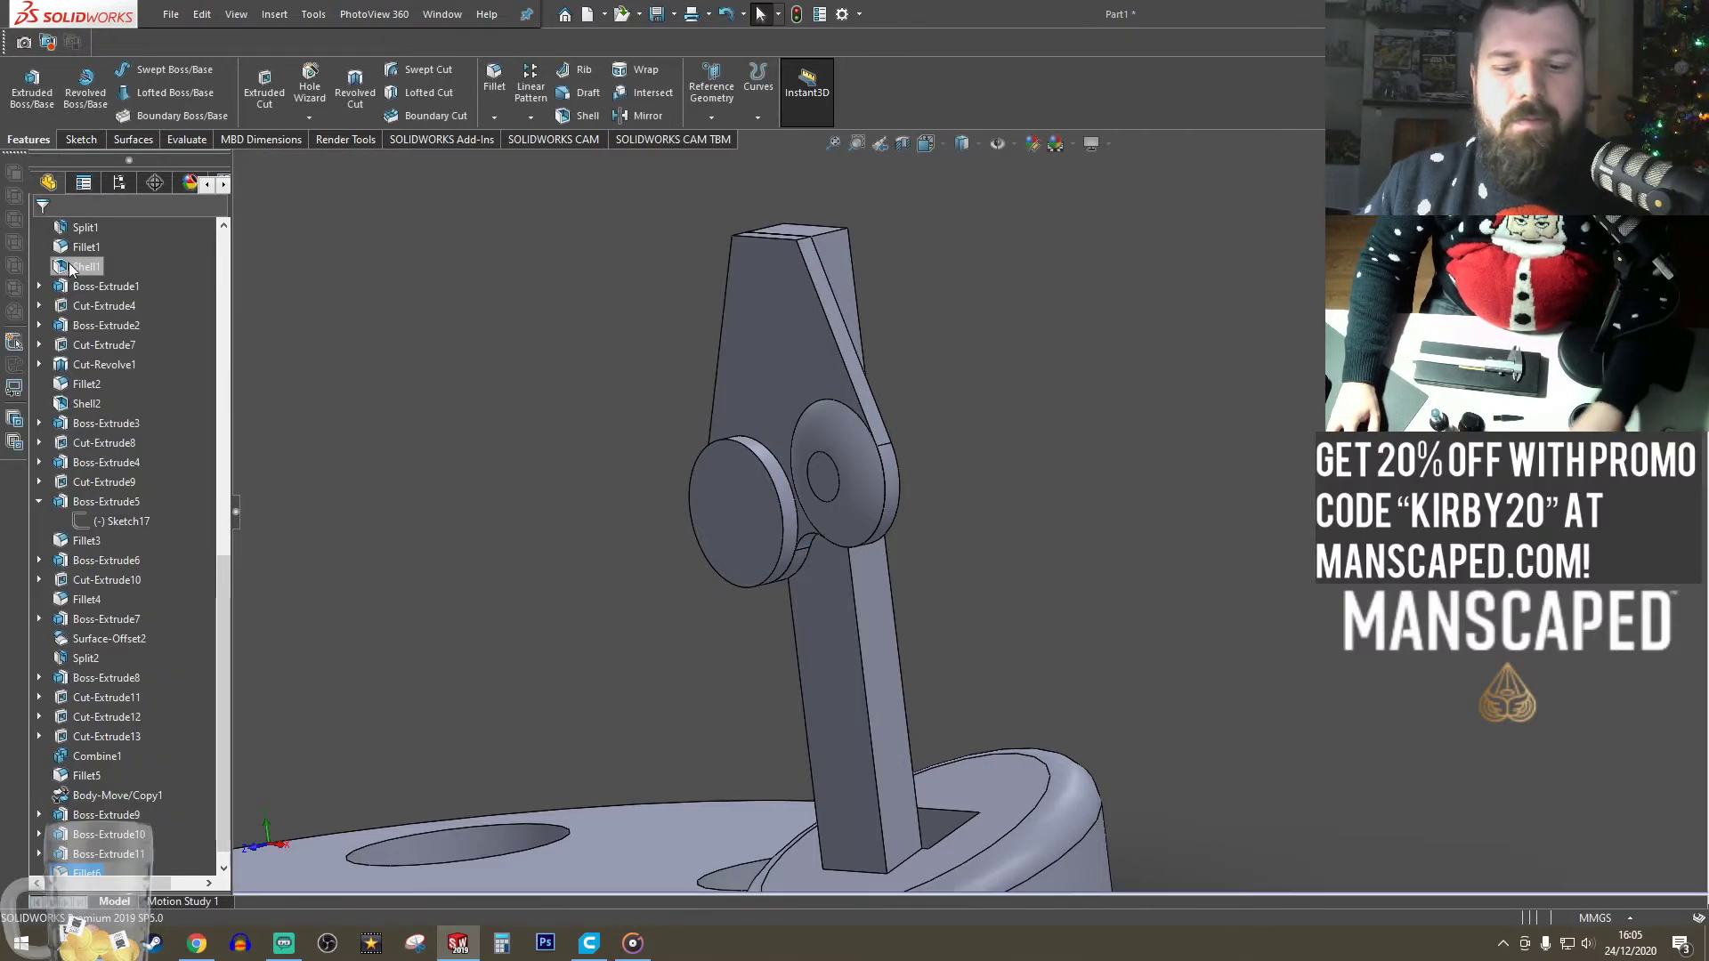
{"action": "key", "text": "Return"}
{"action": "left_click", "coordinate": [732, 509]}
{"action": "key", "text": "Return"}
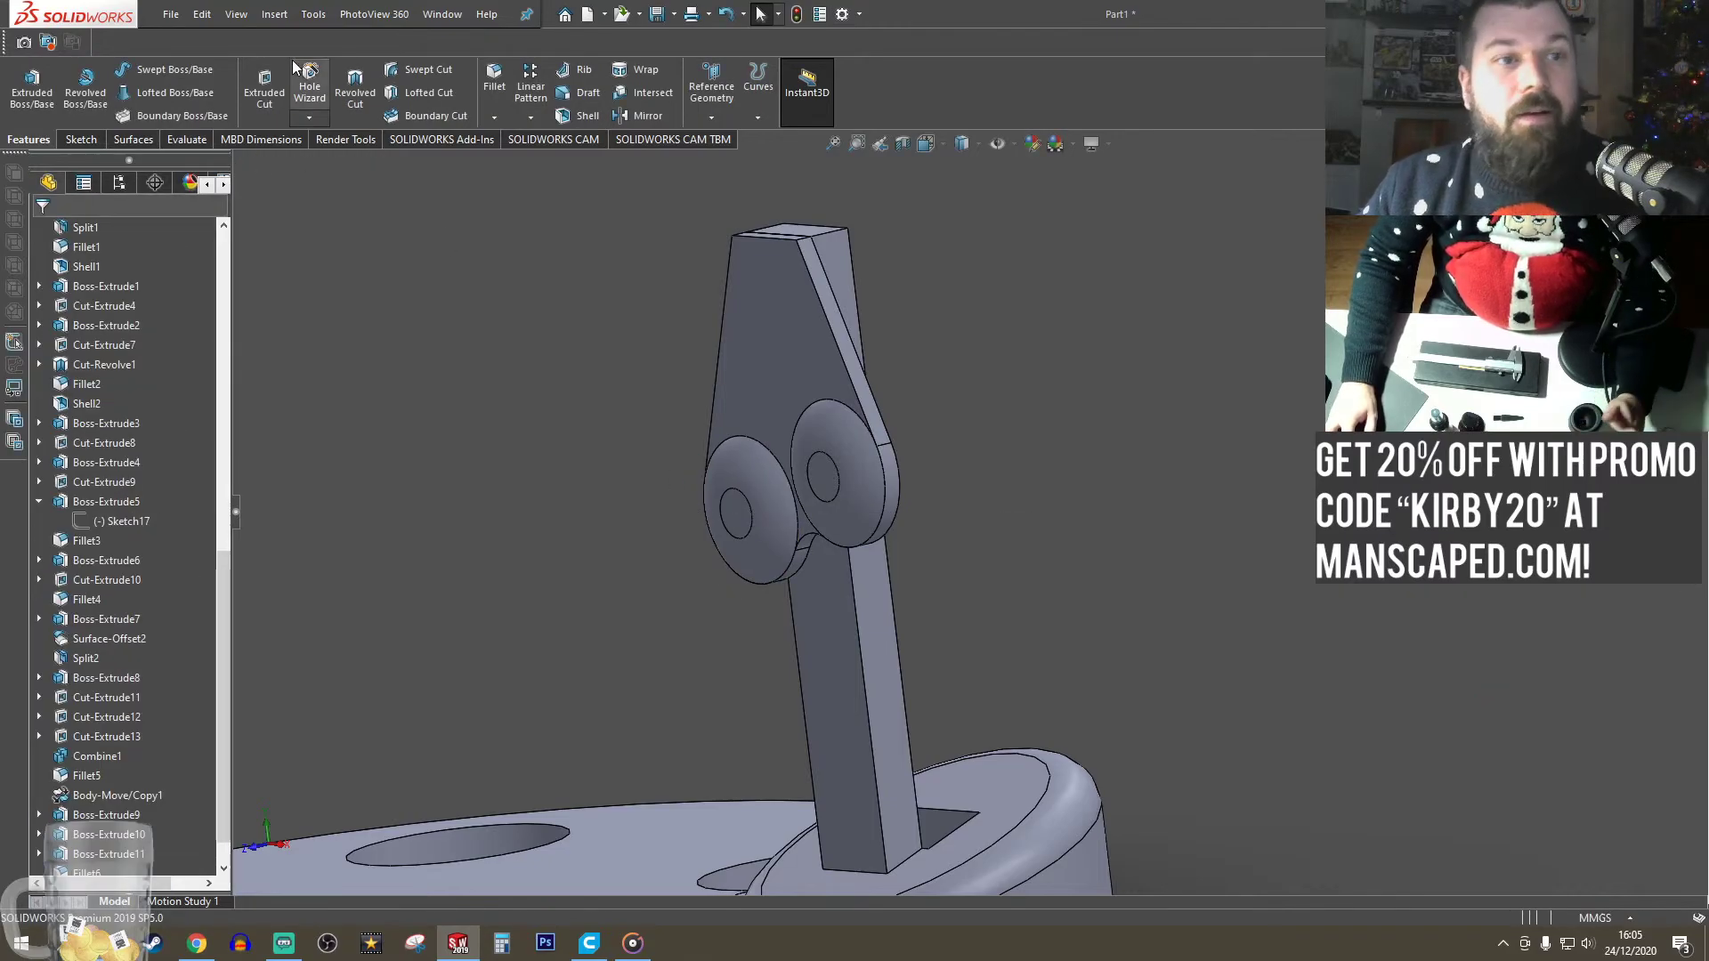
- Combine the two filleted discs and the tip plate into one body with the Add operation
{"action": "left_click", "coordinate": [276, 18]}
{"action": "mouse_move", "coordinate": [322, 82]}
{"action": "left_click", "coordinate": [583, 516]}
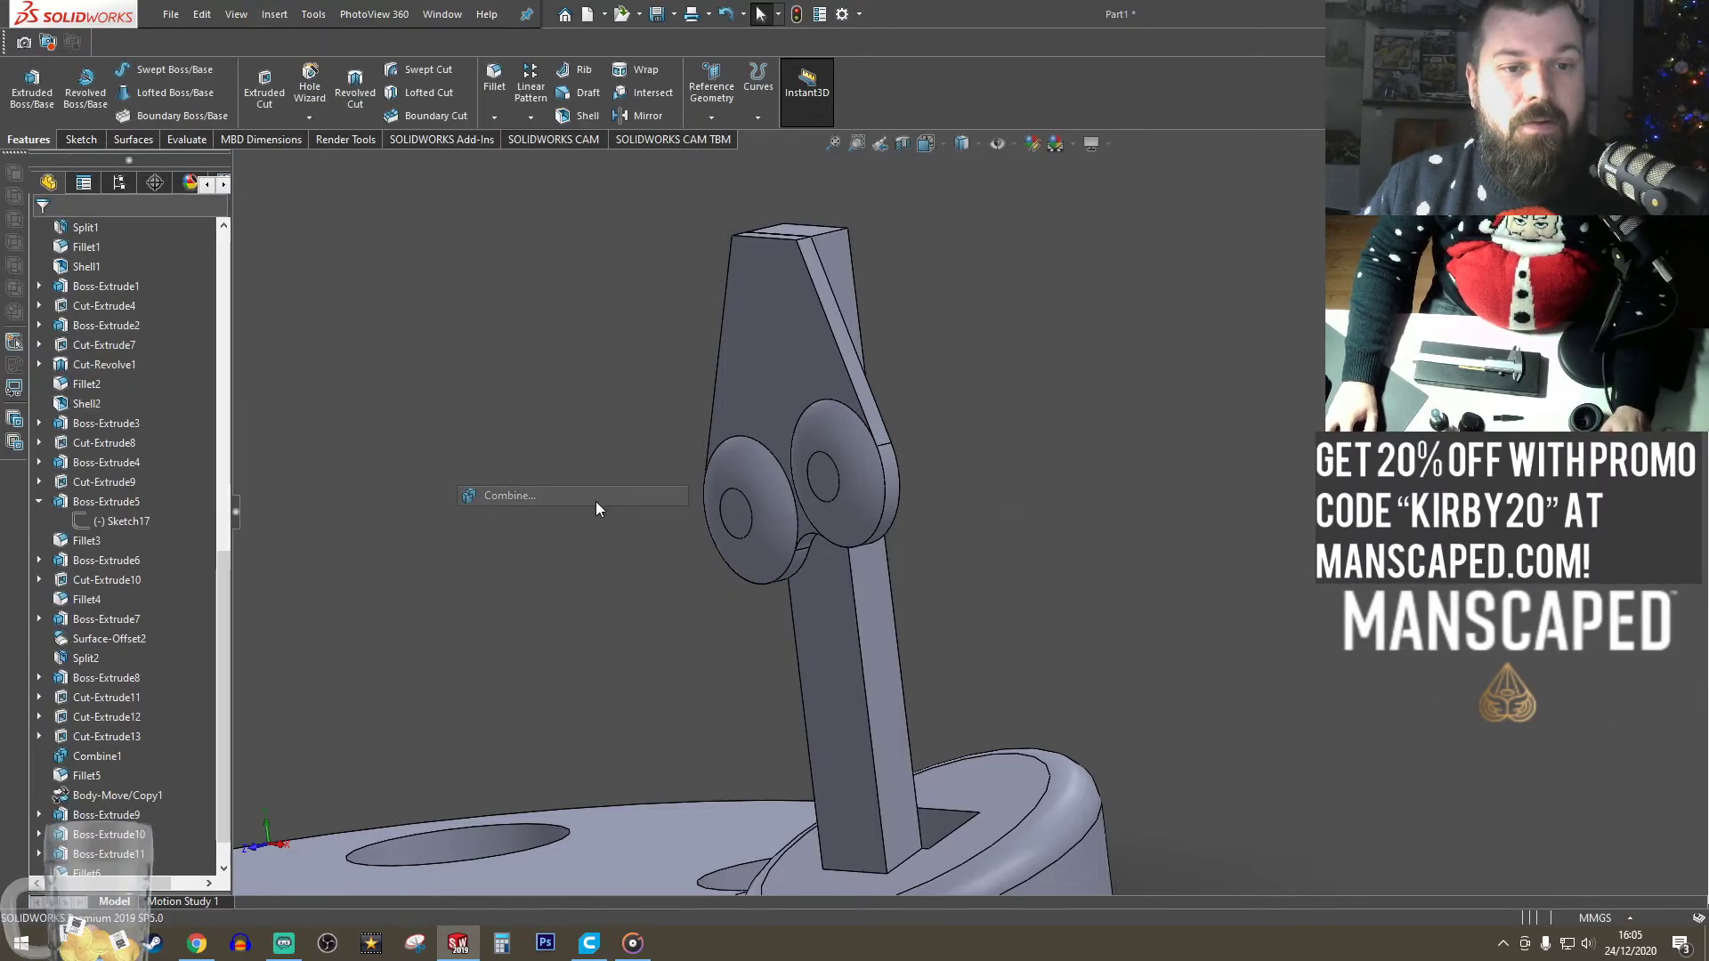
{"action": "left_click", "coordinate": [831, 487]}
{"action": "left_click", "coordinate": [776, 356]}
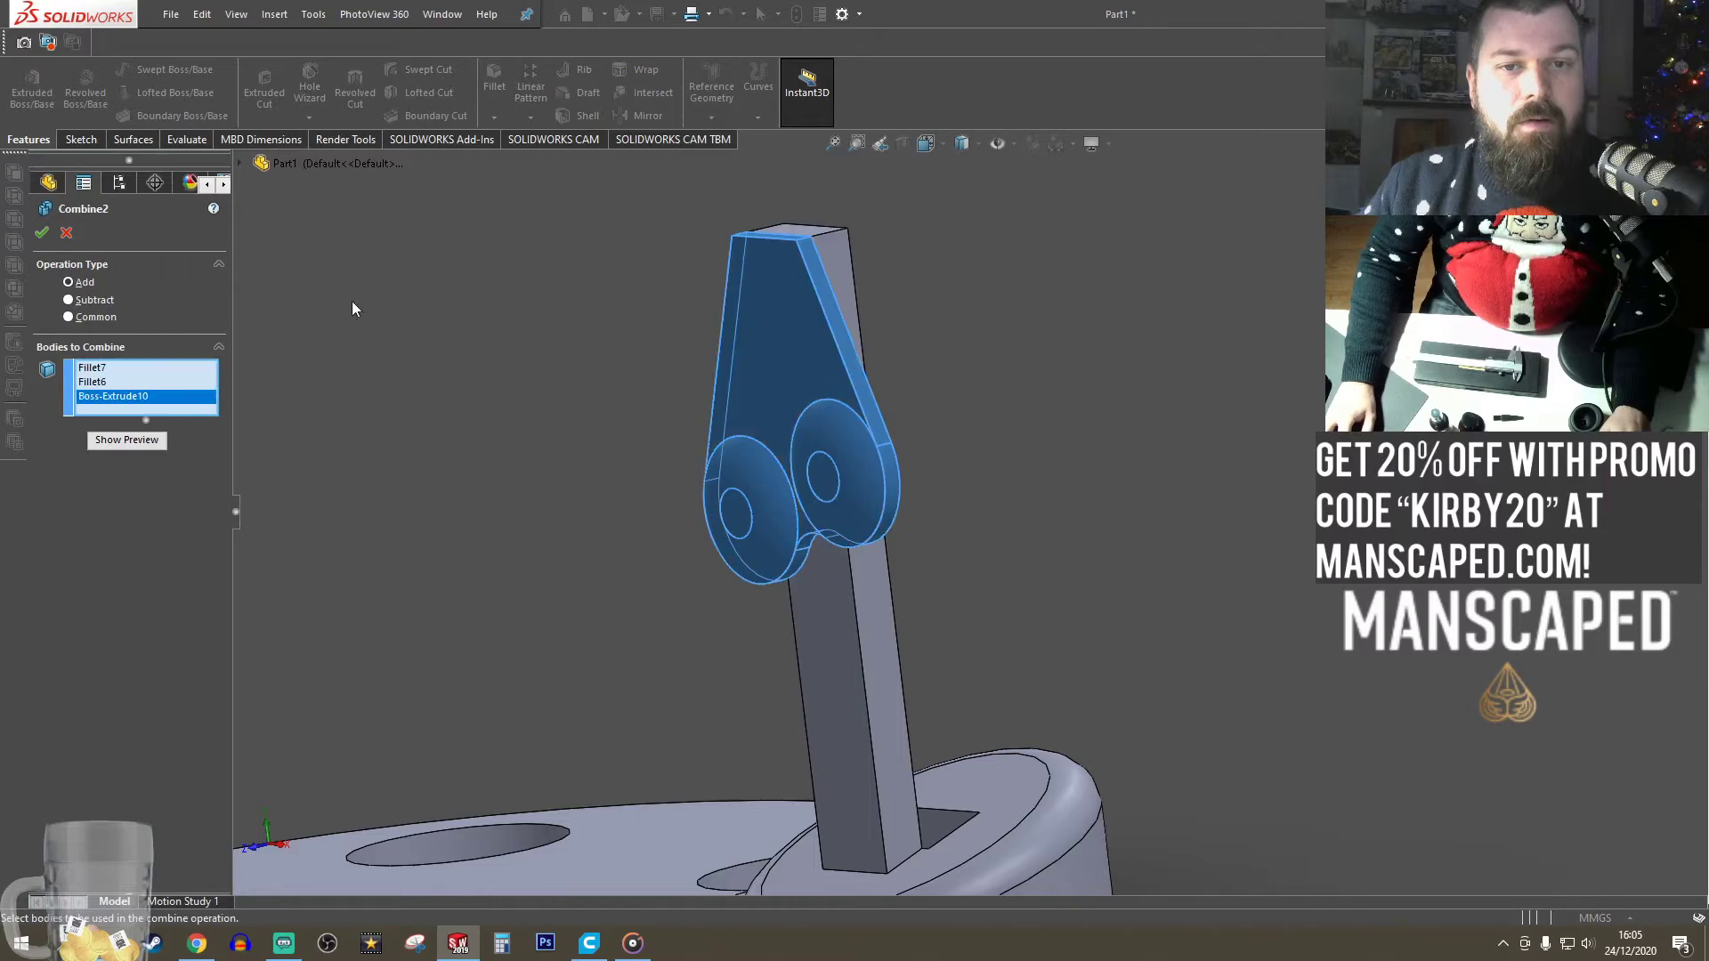
{"action": "left_click", "coordinate": [42, 234]}
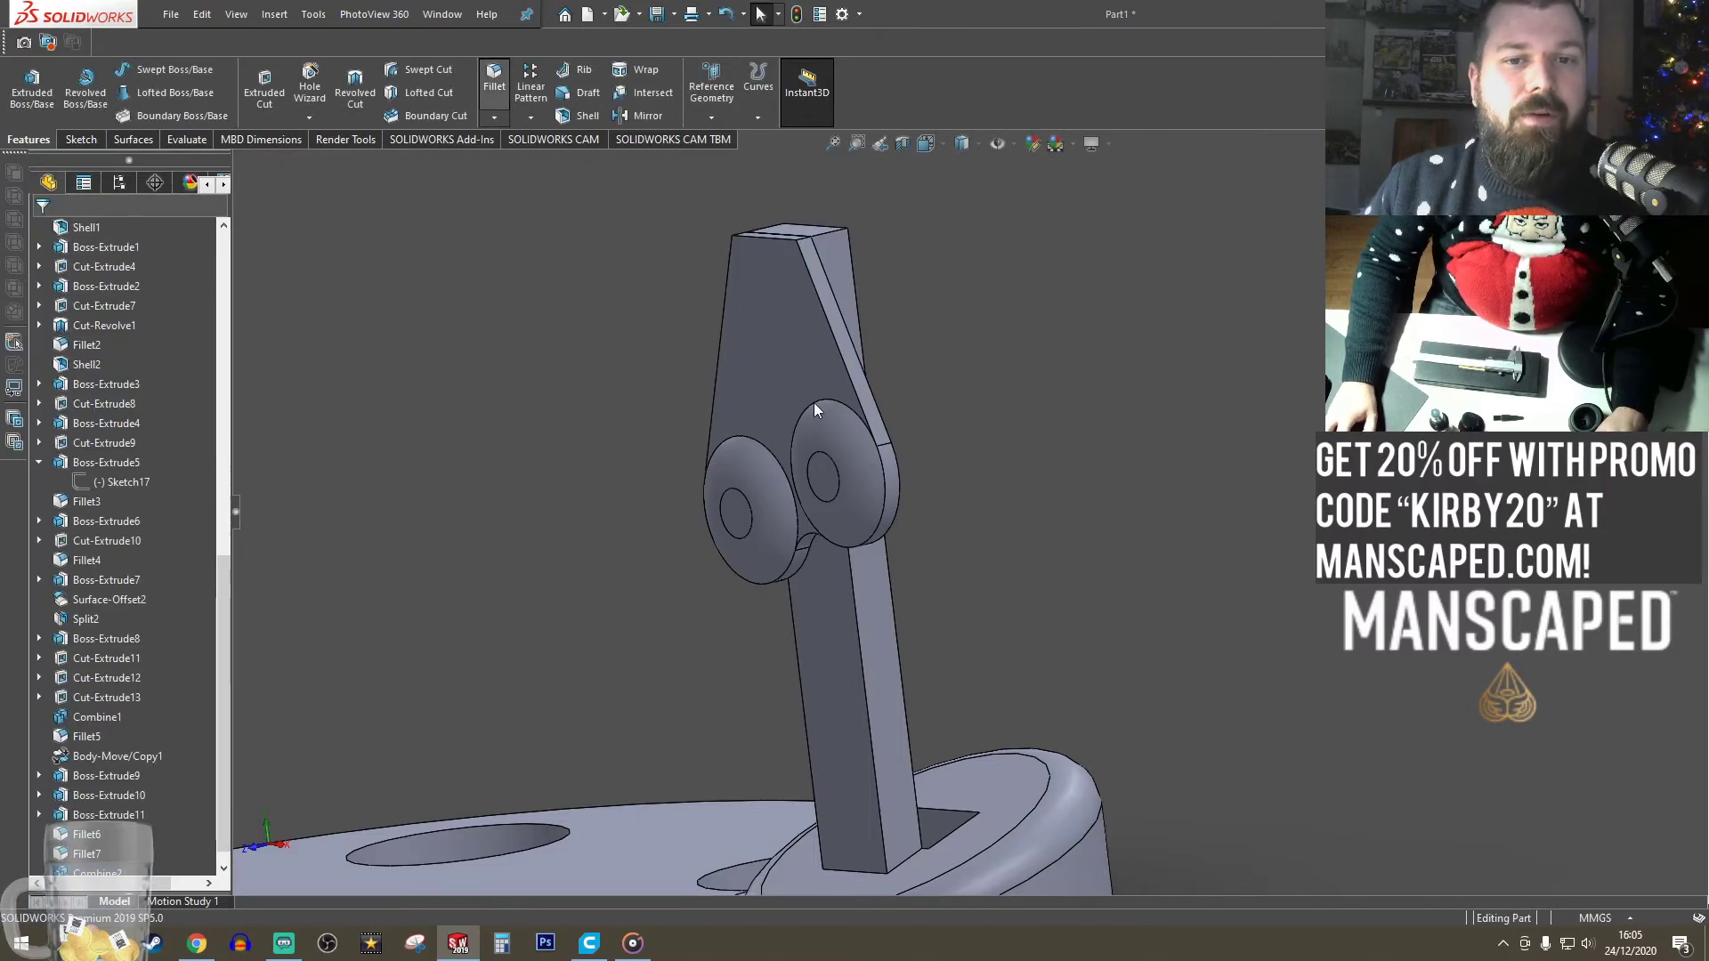
- Fillet the two-lobed tip plate's front outline edge with a 1 mm radius
{"action": "left_click", "coordinate": [804, 540]}
{"action": "left_click", "coordinate": [137, 595]}
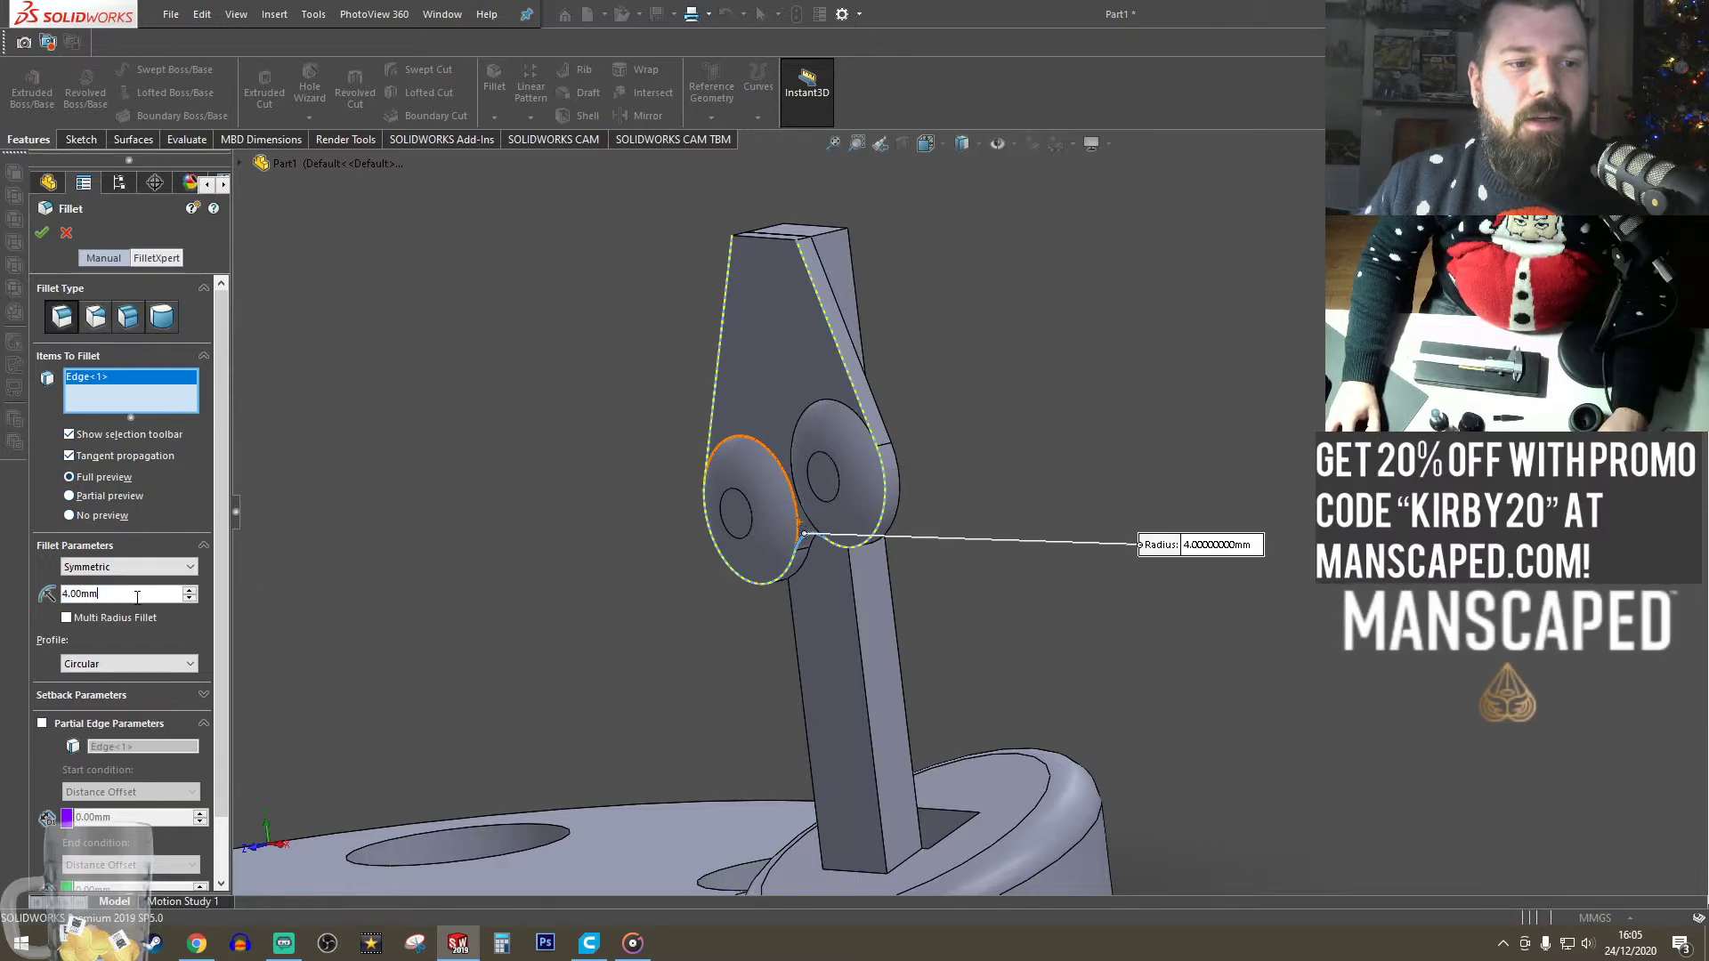
{"action": "type", "text": "2"}
{"action": "key", "text": "Return"}
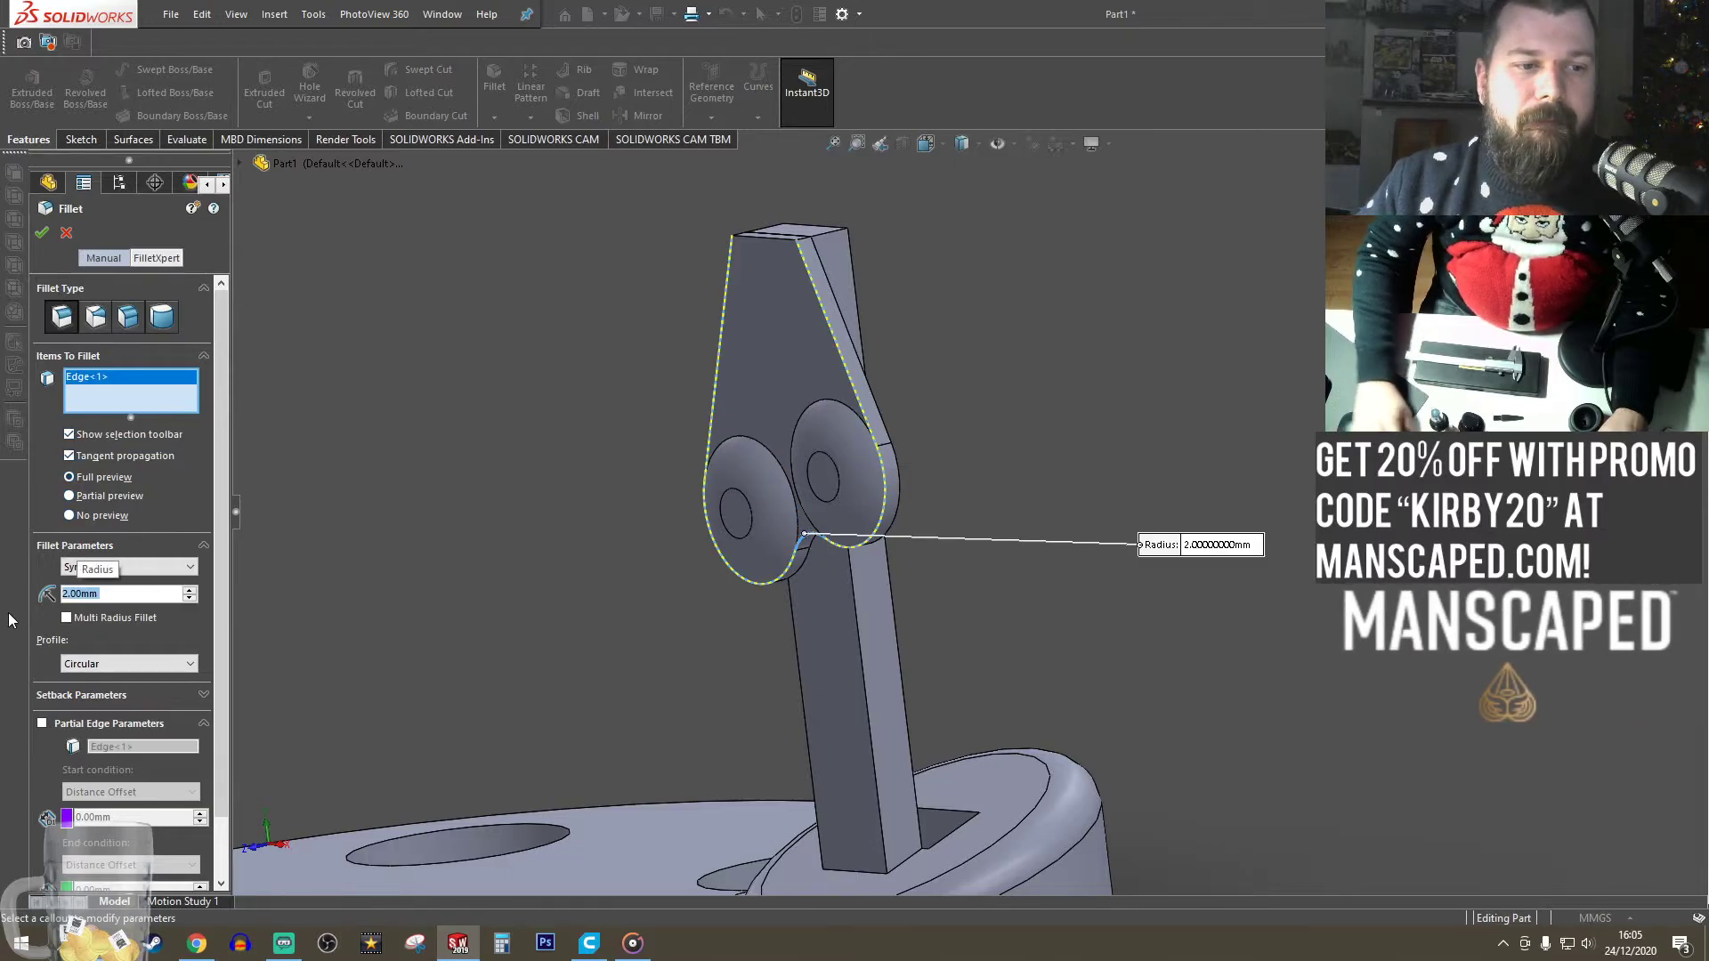
{"action": "type", "text": "1"}
{"action": "key", "text": "Return"}
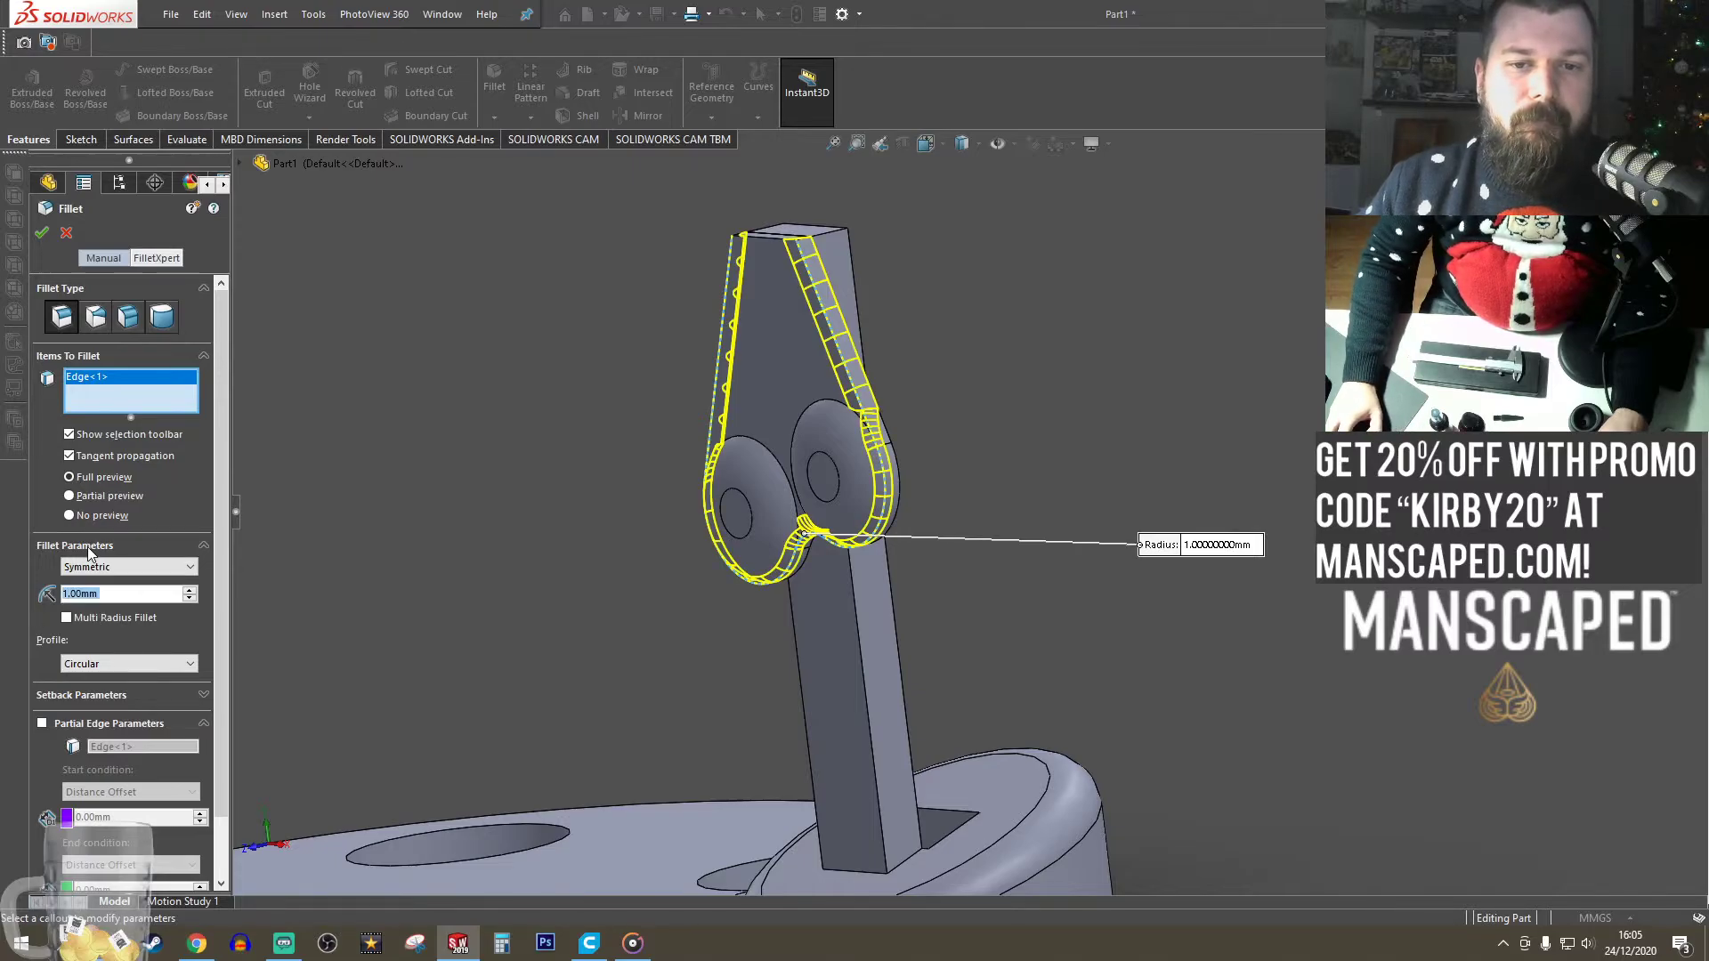
{"action": "left_click", "coordinate": [42, 233]}
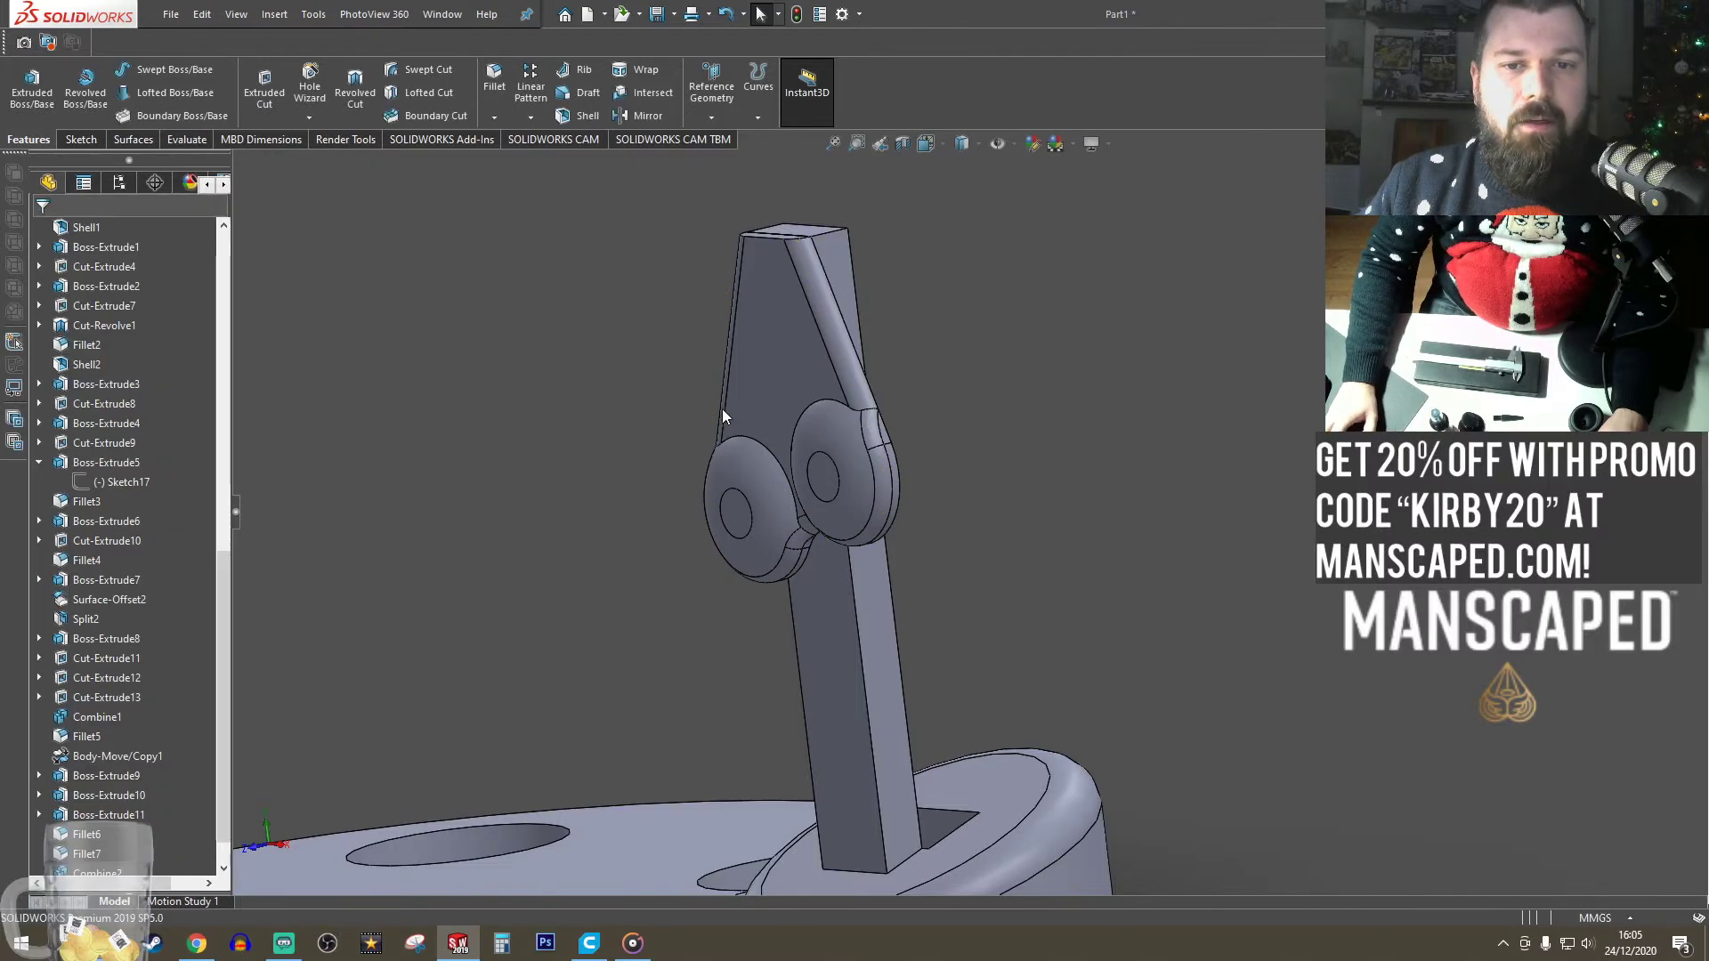
- Fillet the two curved edges where the lobe discs meet the tip plate's front face with a 2 mm radius
{"action": "middle_click_drag", "start_coordinate": [723, 409], "coordinate": [836, 435]}
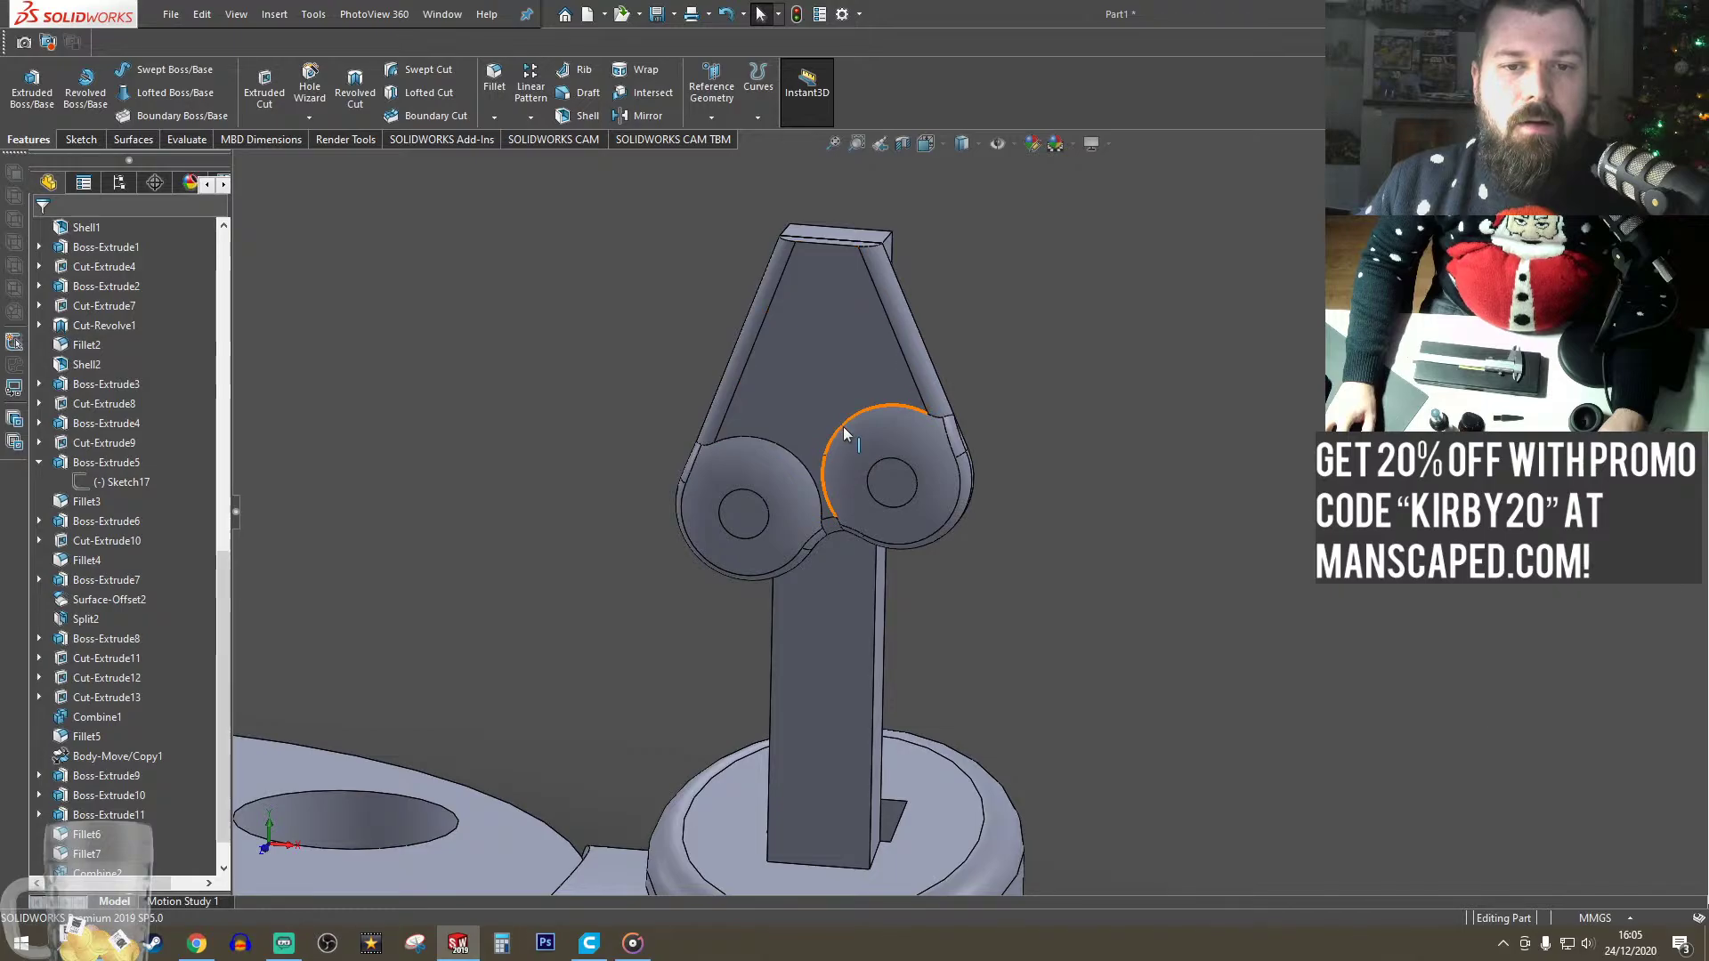
{"action": "left_click", "coordinate": [841, 425]}
{"action": "key", "text": "Return"}
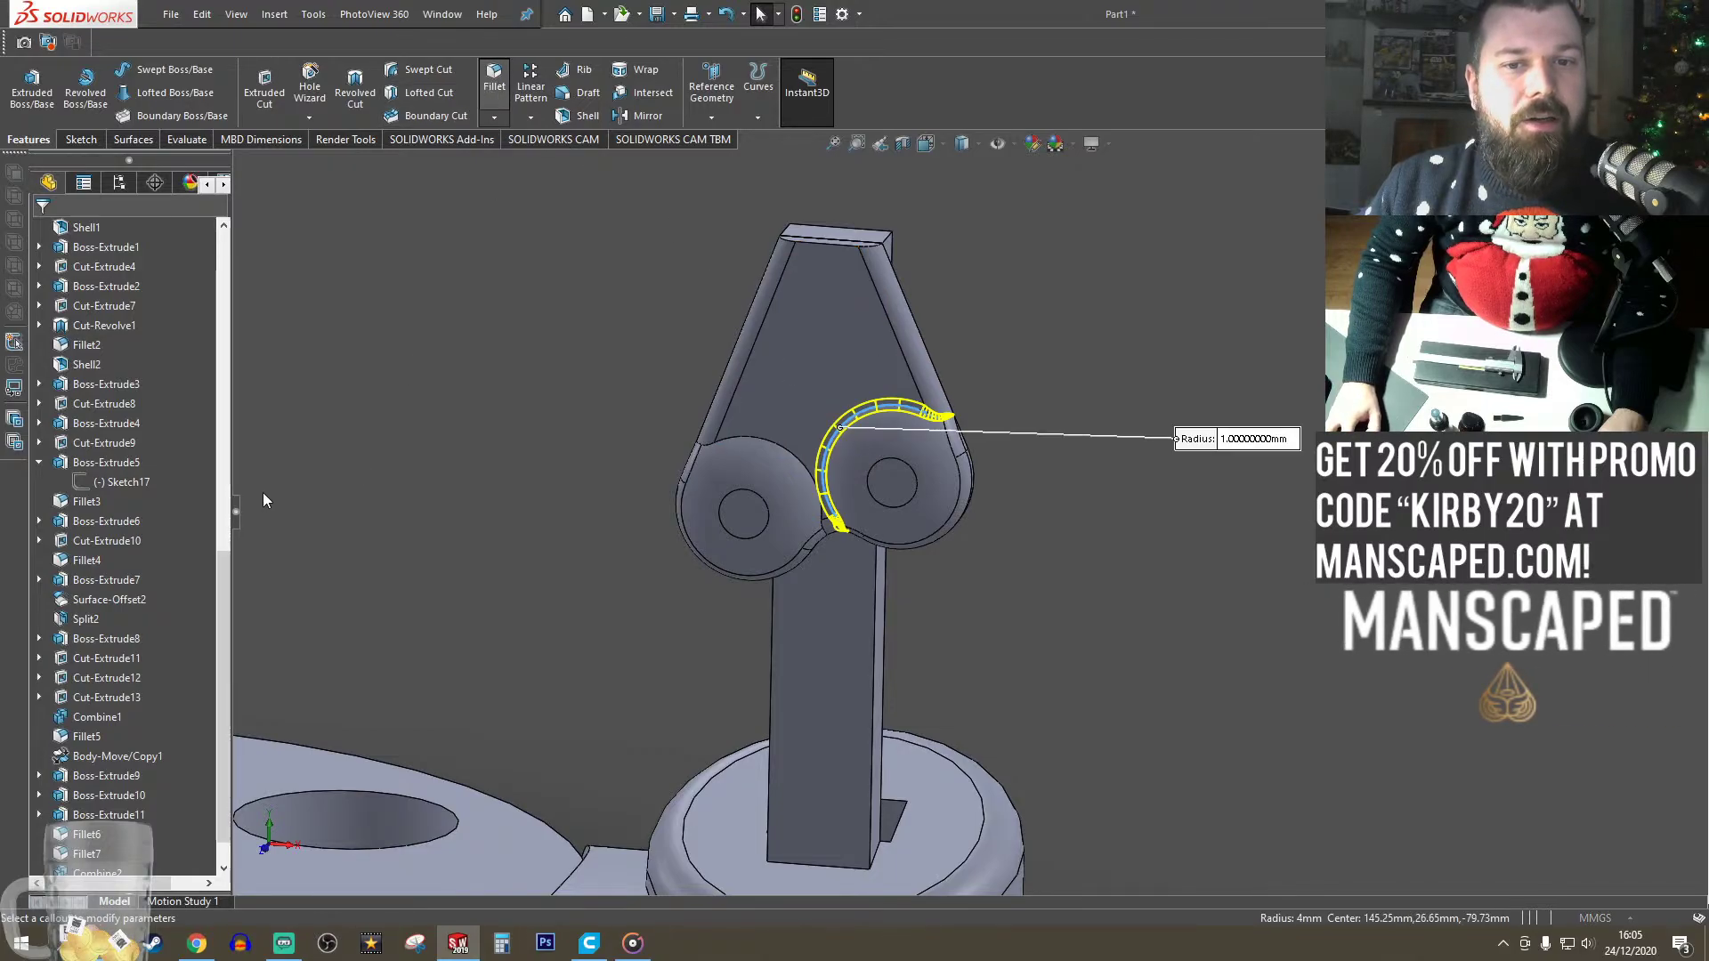
{"action": "left_click", "coordinate": [791, 455]}
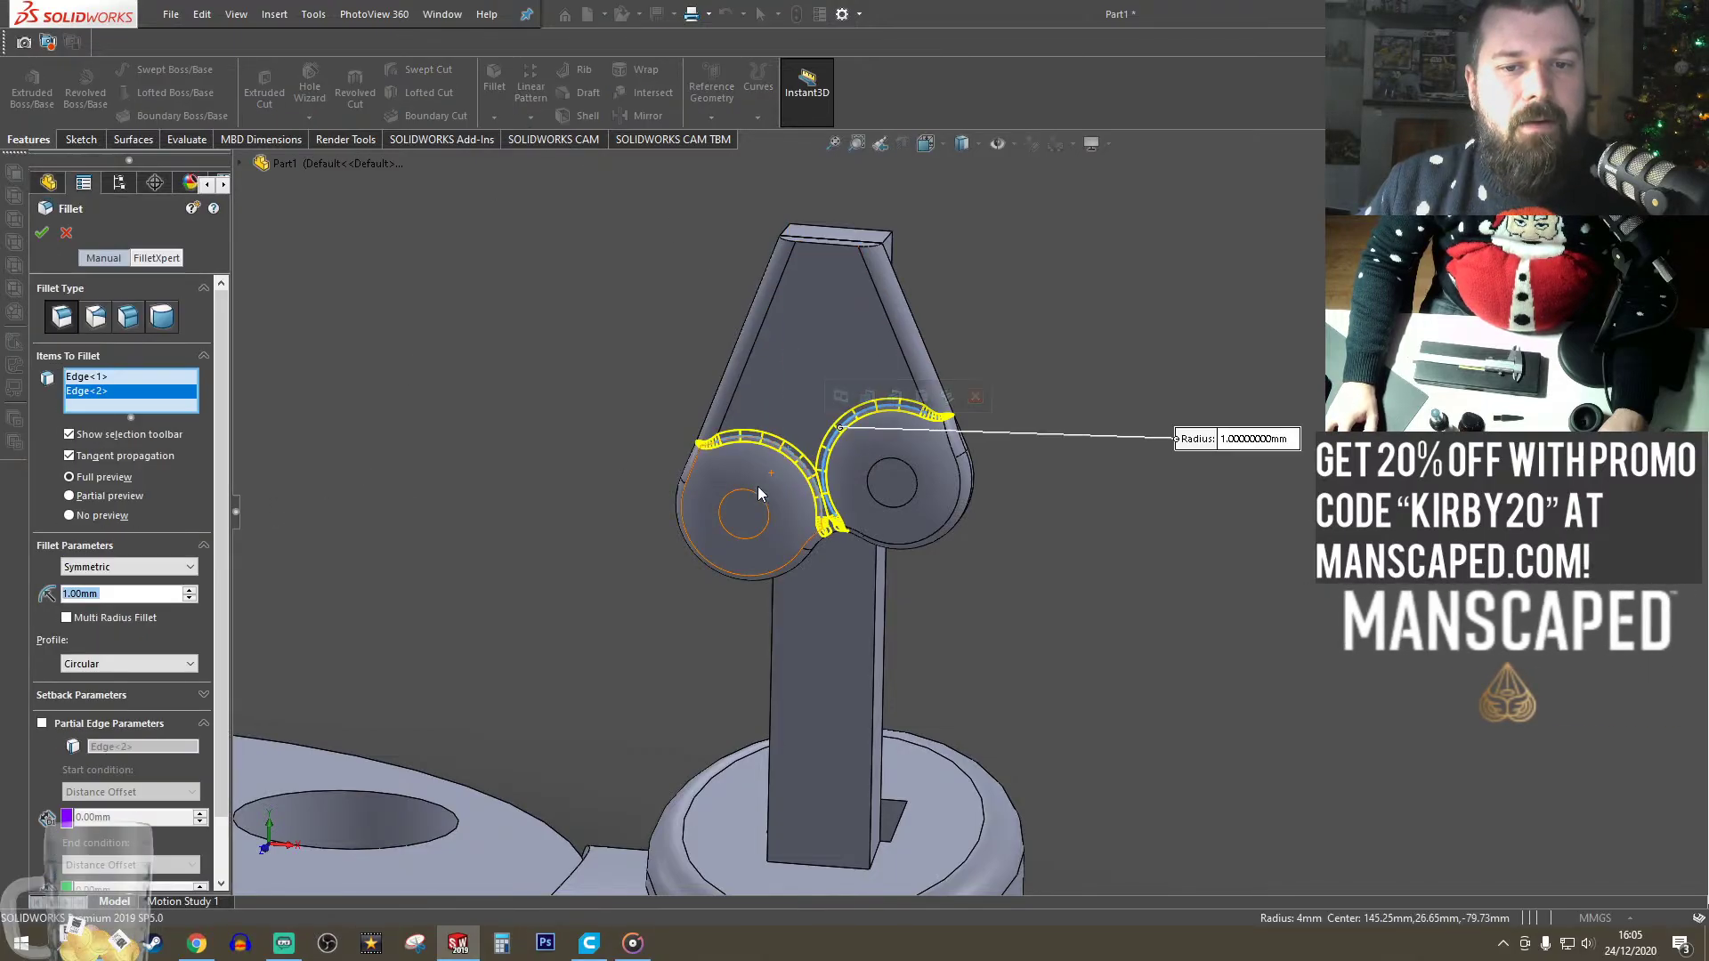
{"action": "key", "text": "Up"}
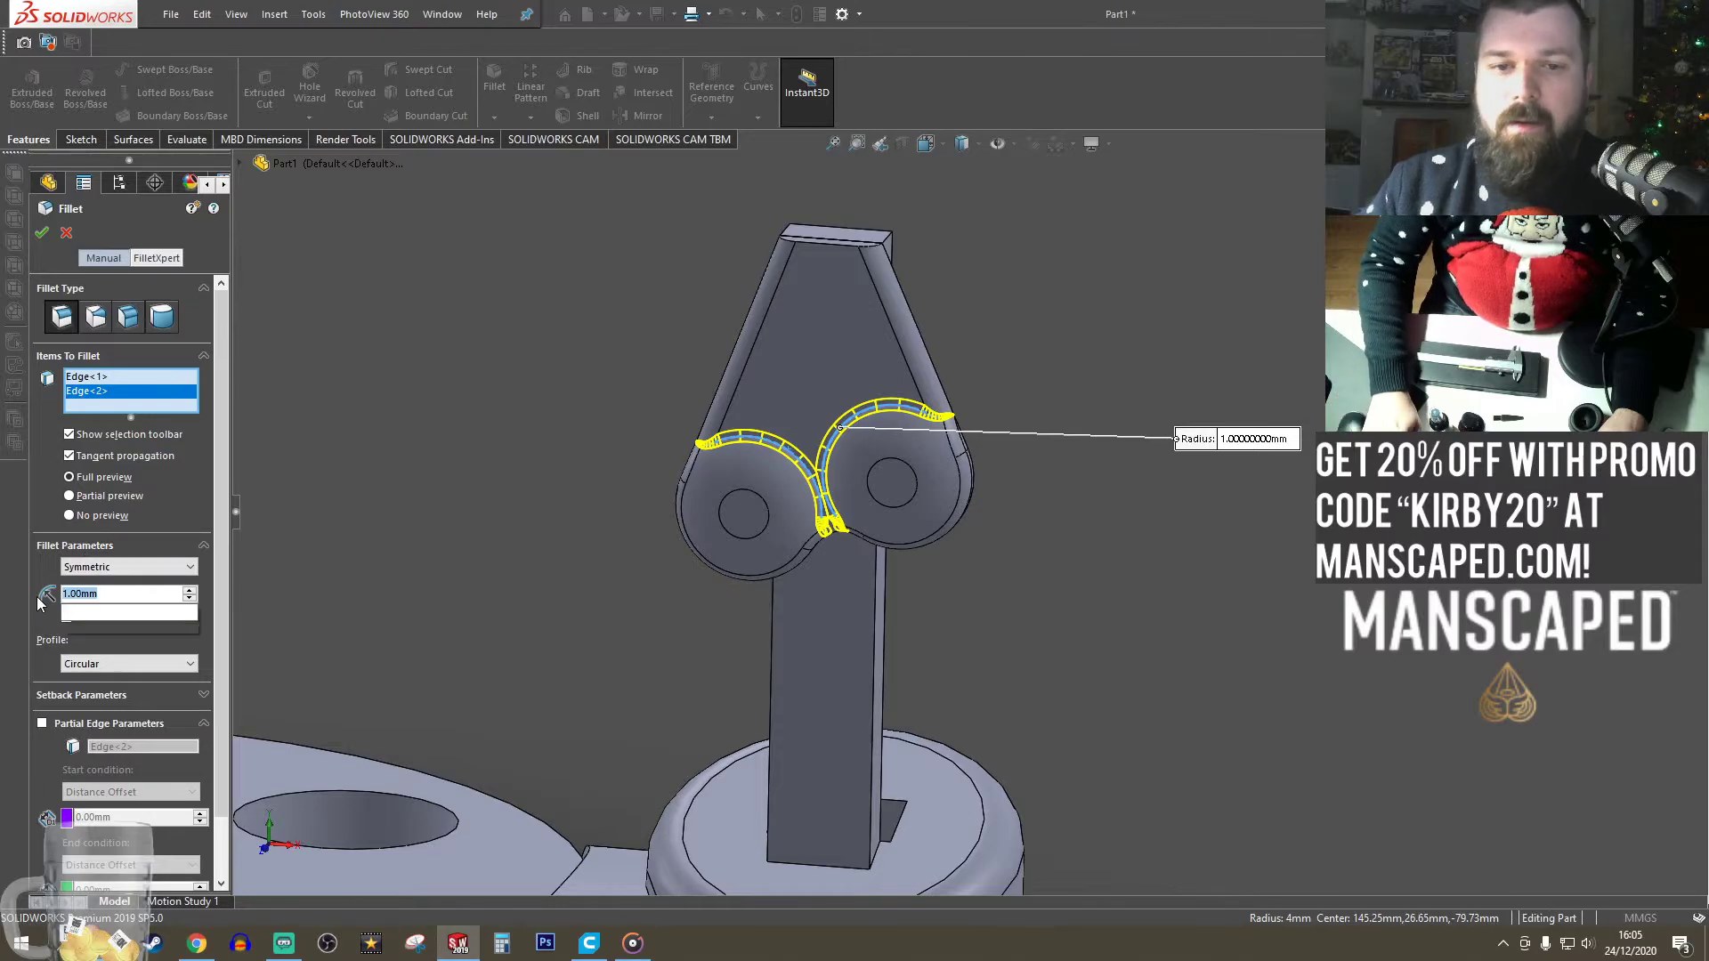
{"action": "type", "text": "3"}
{"action": "key", "text": "Return"}
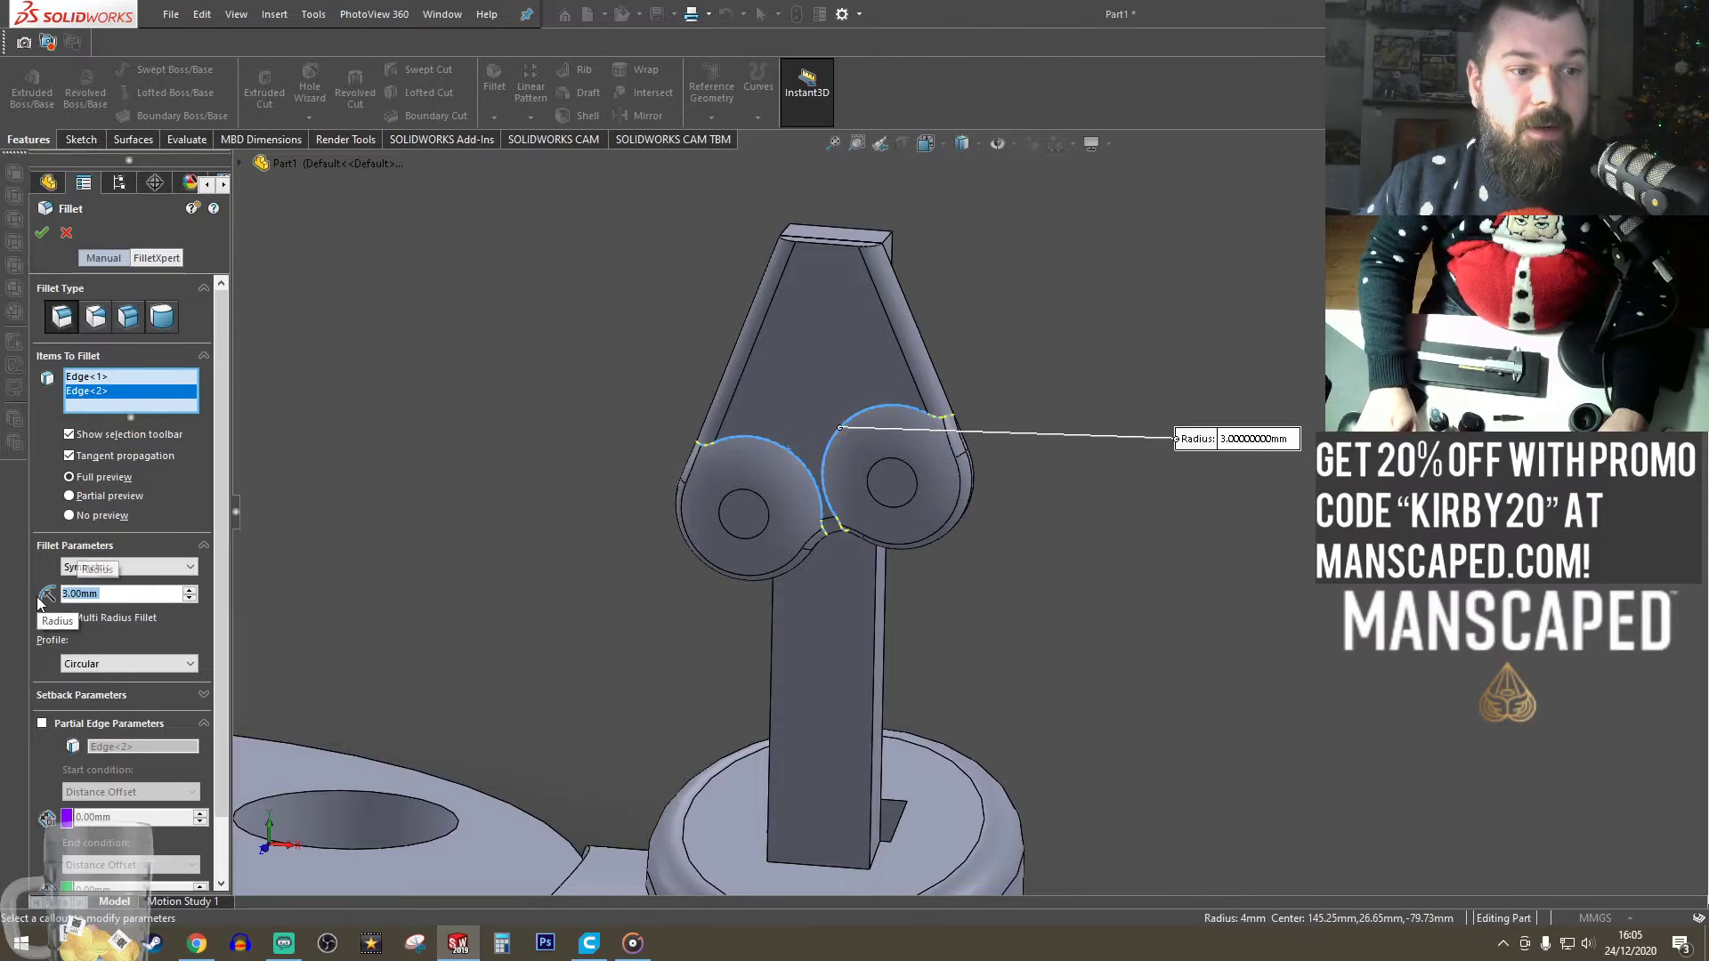
{"action": "key", "text": "Down"}
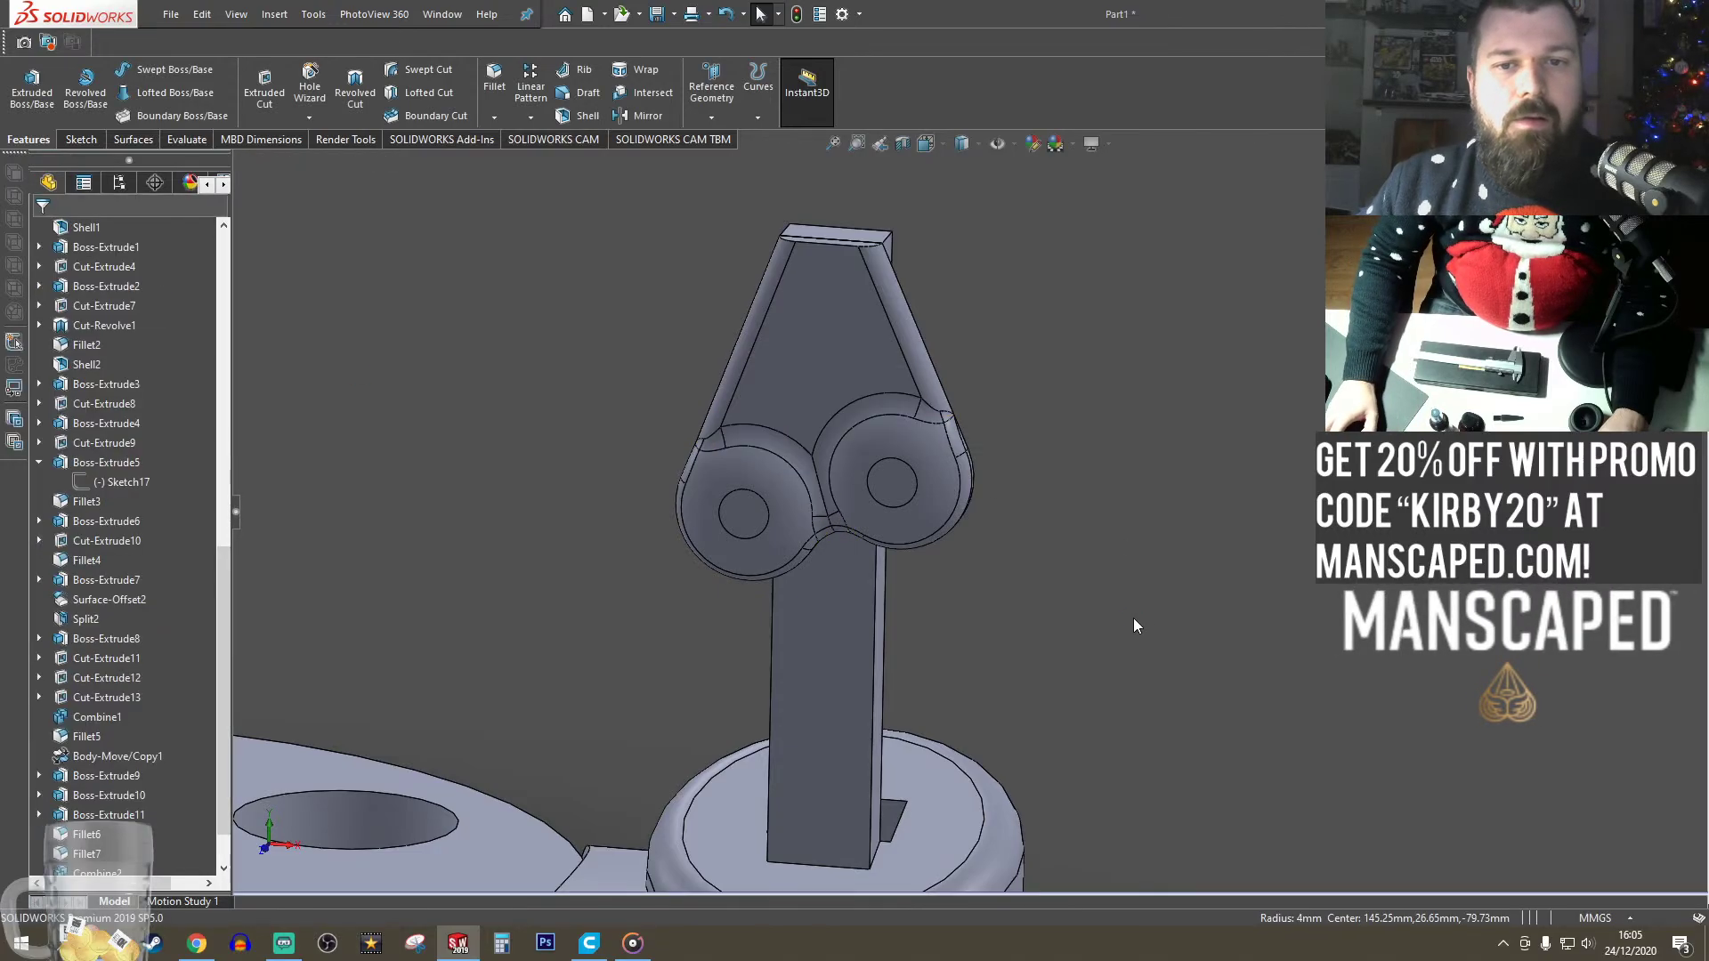
- Examine the post with its two-lobed tip and the neighbouring plates from several sides
{"action": "mouse_move", "coordinate": [1134, 618]}
{"action": "middle_mouse_down"}
{"action": "mouse_move", "coordinate": [873, 532]}
{"action": "mouse_move", "coordinate": [1380, 597]}
{"action": "mouse_move", "coordinate": [1225, 609]}
{"action": "mouse_move", "coordinate": [1232, 676]}
{"action": "mouse_move", "coordinate": [1282, 690]}
{"action": "mouse_move", "coordinate": [1127, 649]}
{"action": "middle_mouse_up"}
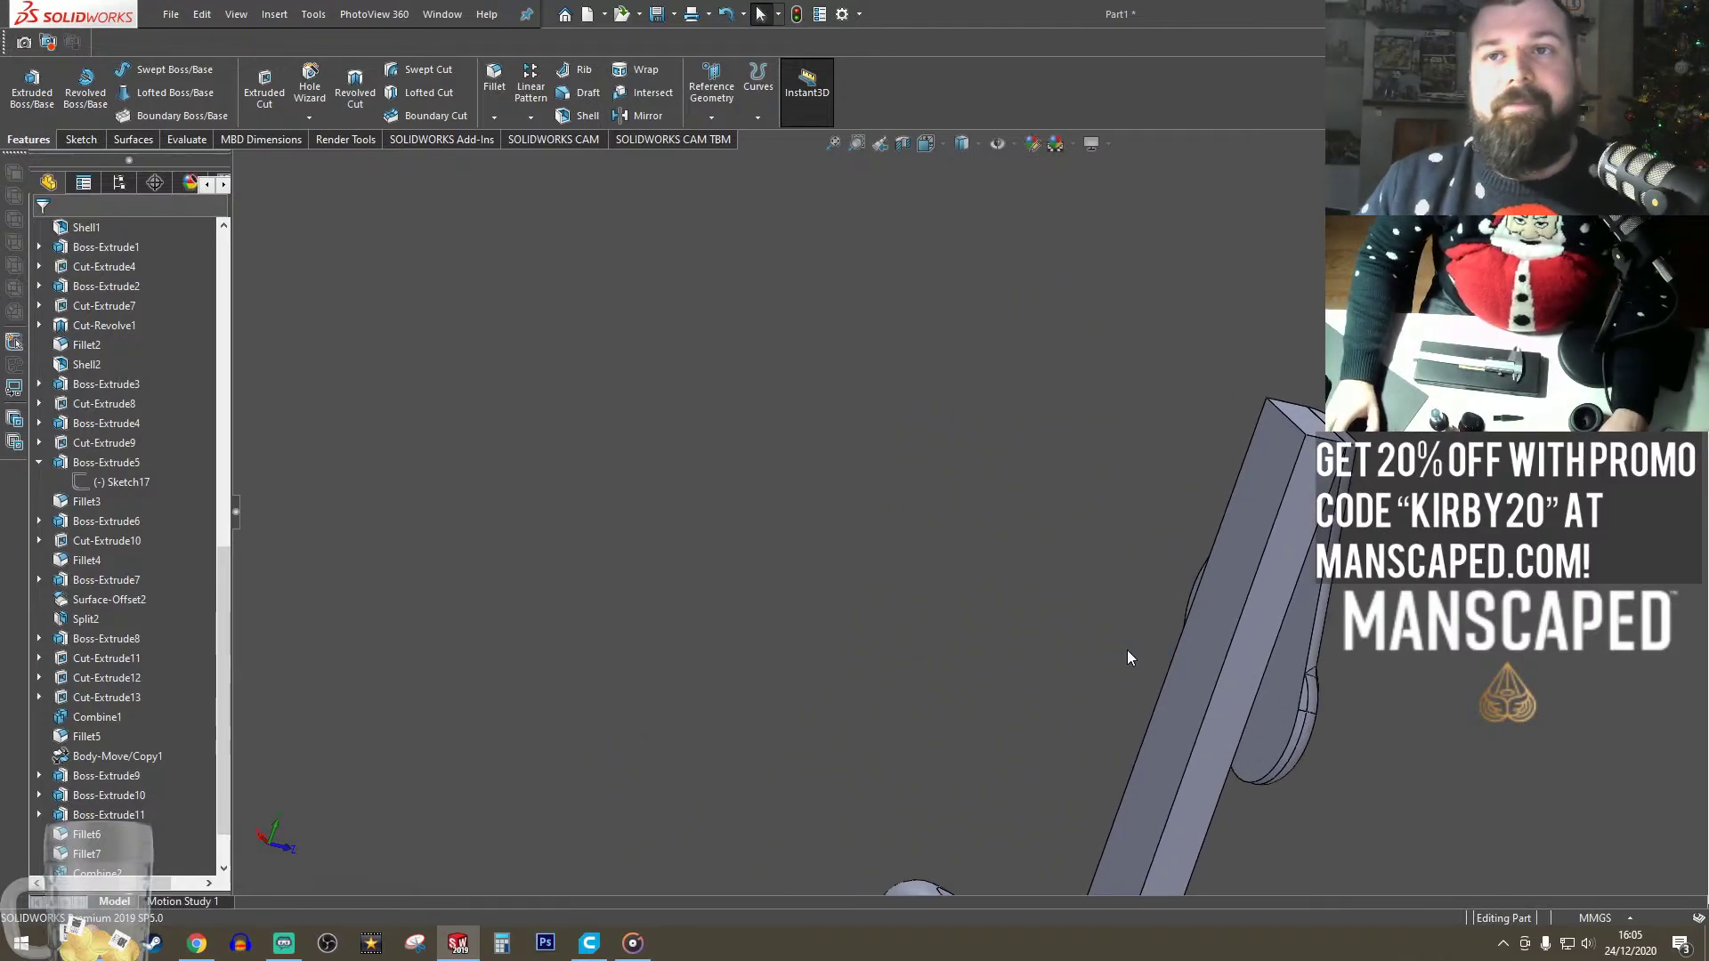
{"action": "middle_click_drag", "start_coordinate": [1059, 532], "coordinate": [1052, 627]}
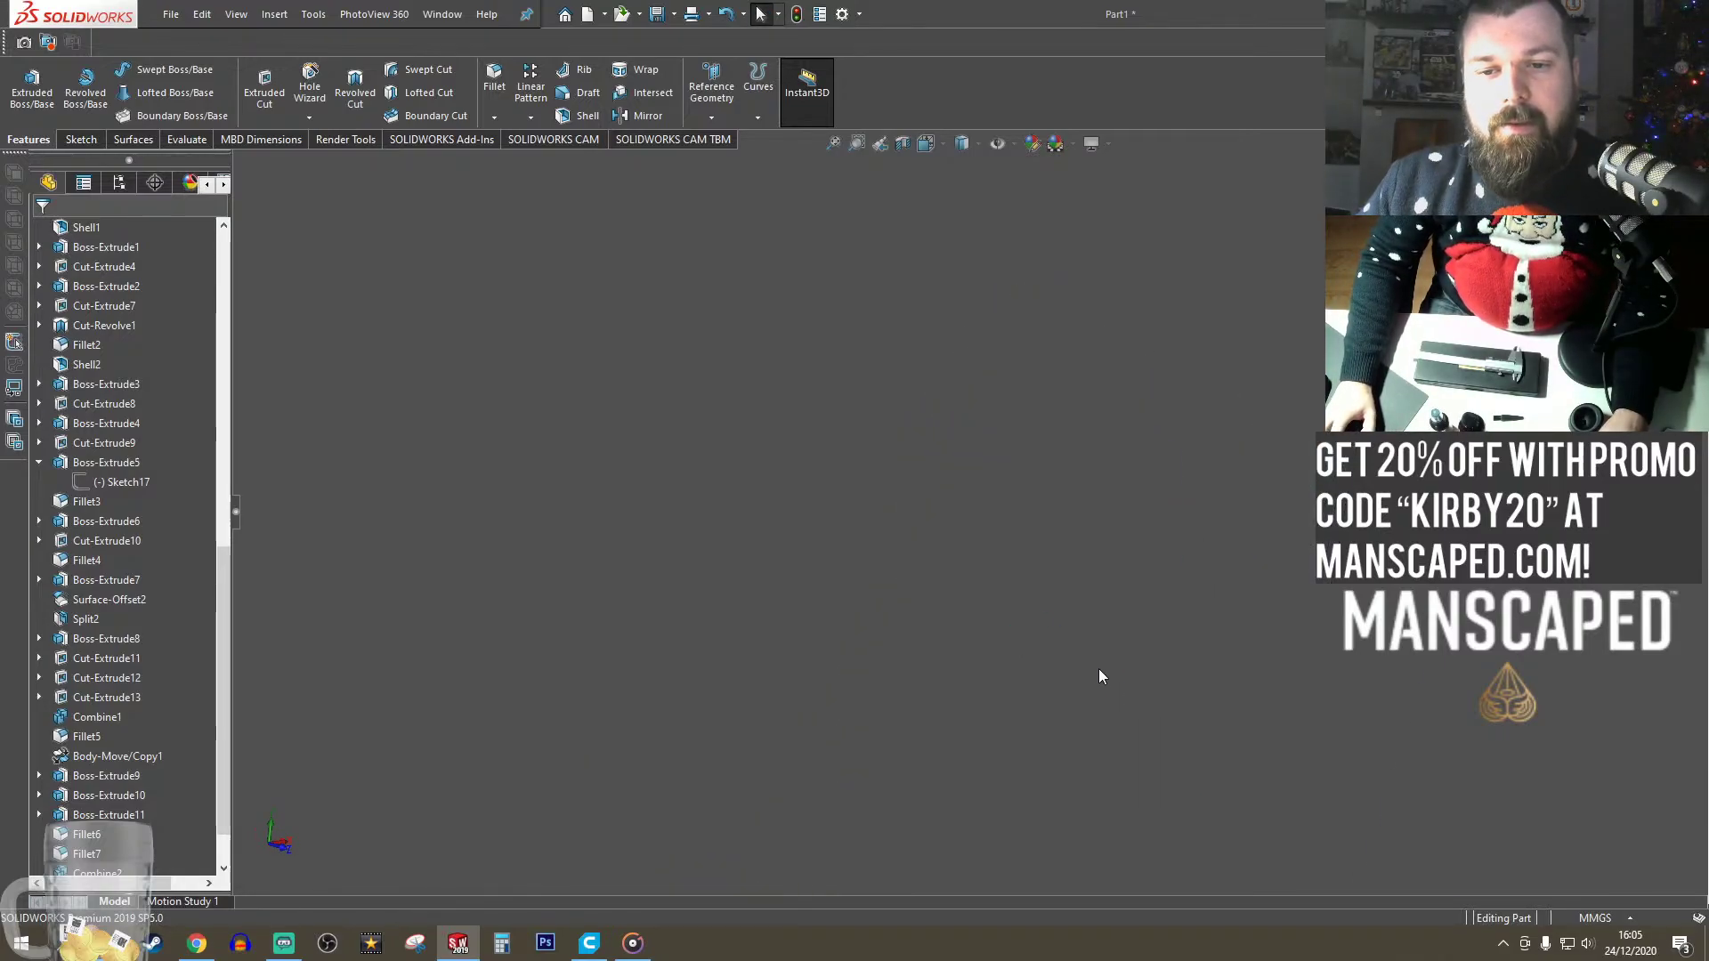
{"action": "scroll", "coordinate": [1262, 650], "scroll_direction": "up", "scroll_amount": 6}
{"action": "scroll", "coordinate": [1331, 664], "scroll_direction": "down", "scroll_amount": 6}
{"action": "middle_click_drag", "start_coordinate": [1051, 518], "coordinate": [940, 492]}
{"action": "scroll", "coordinate": [937, 465], "scroll_direction": "up", "scroll_amount": 7}
{"action": "scroll", "coordinate": [922, 428], "scroll_direction": "down", "scroll_amount": 8}
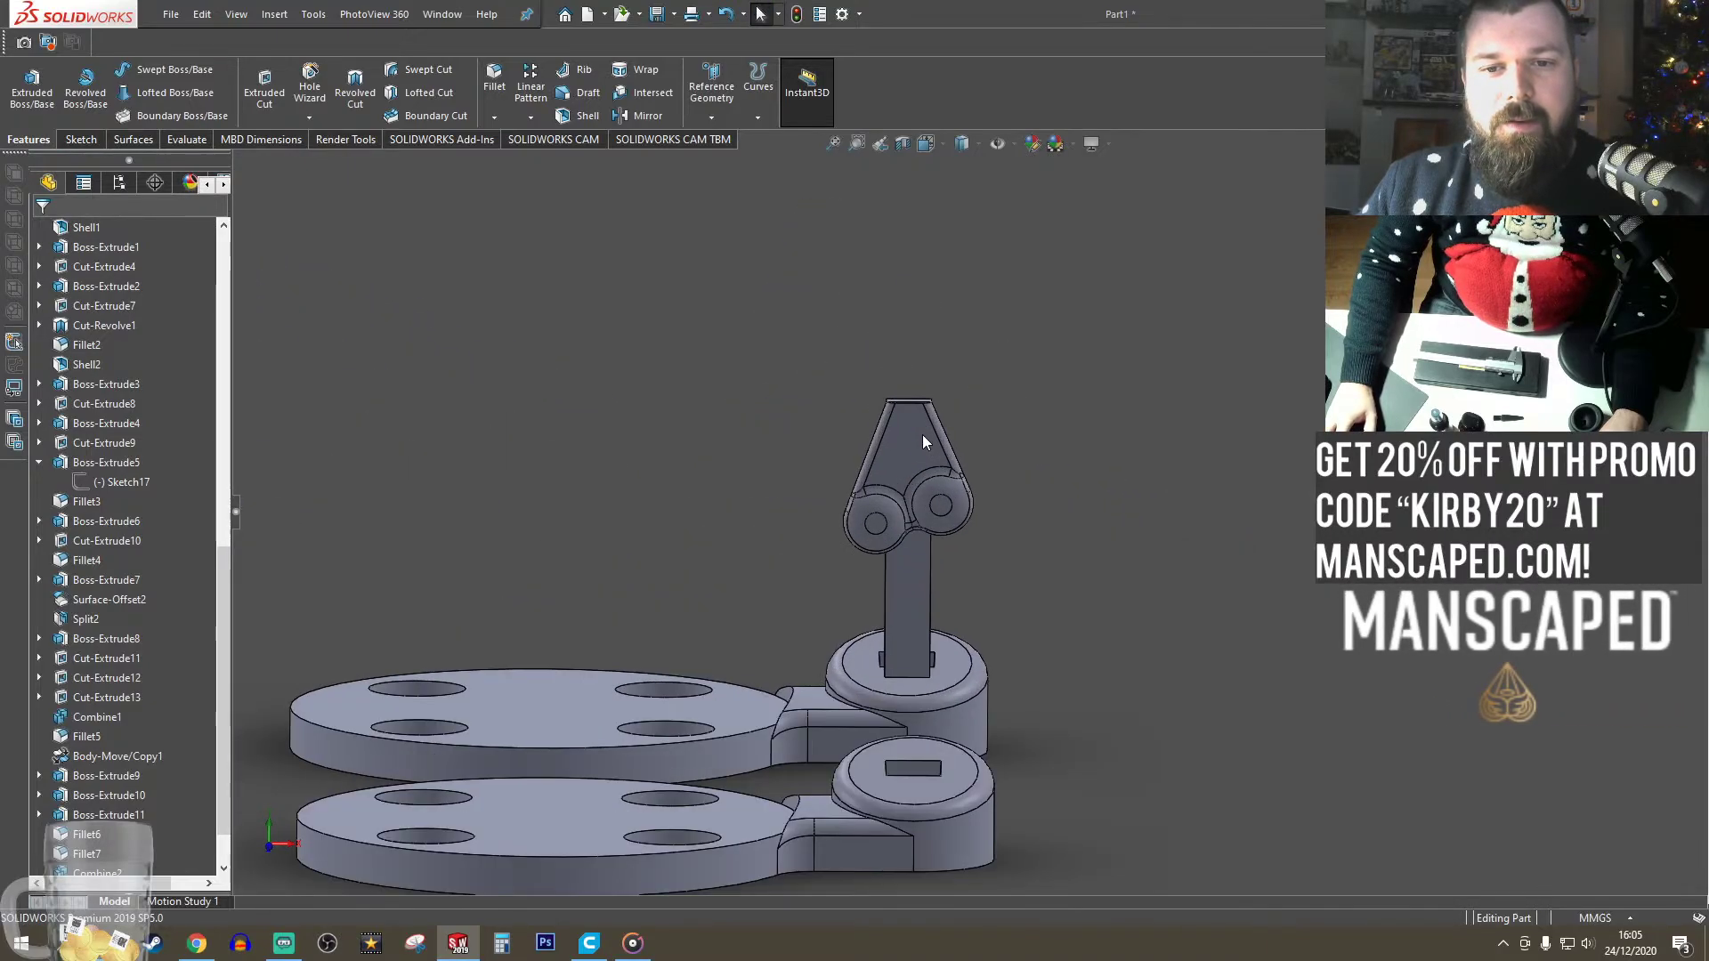
{"action": "scroll", "coordinate": [923, 442], "scroll_direction": "down", "scroll_amount": 6}
{"action": "scroll", "coordinate": [1037, 632], "scroll_direction": "up", "scroll_amount": 7}
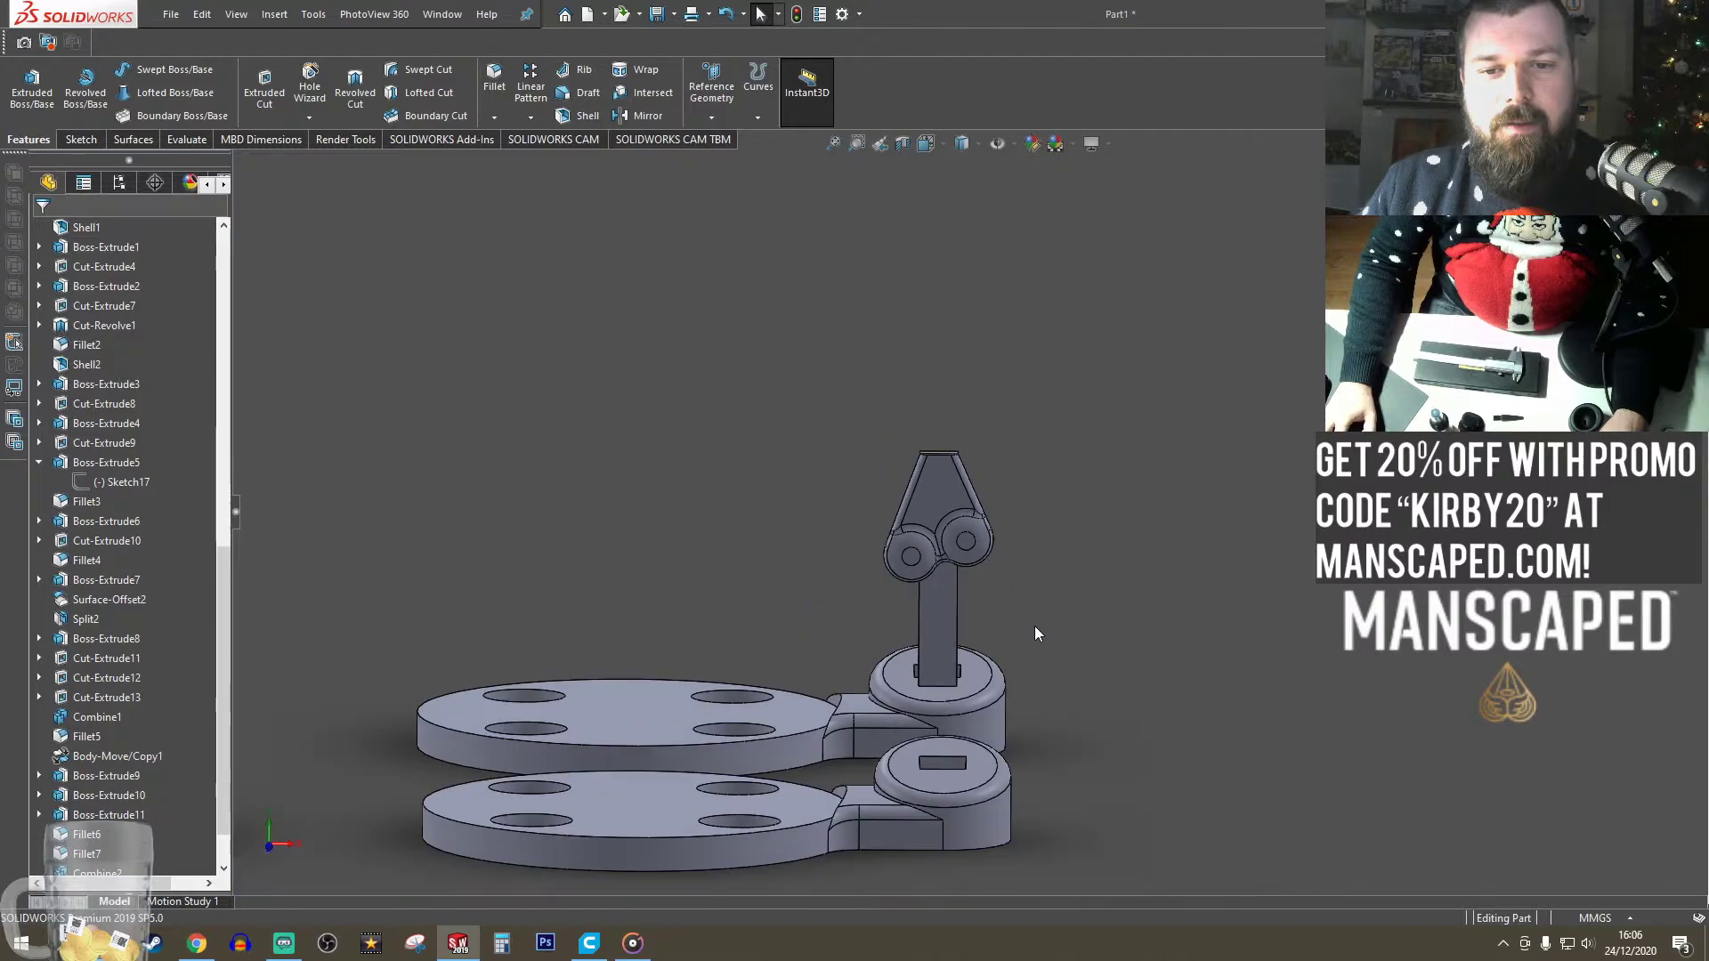
{"action": "scroll", "coordinate": [942, 470], "scroll_direction": "down", "scroll_amount": 6}
{"action": "scroll", "coordinate": [1024, 619], "scroll_direction": "up", "scroll_amount": 5}
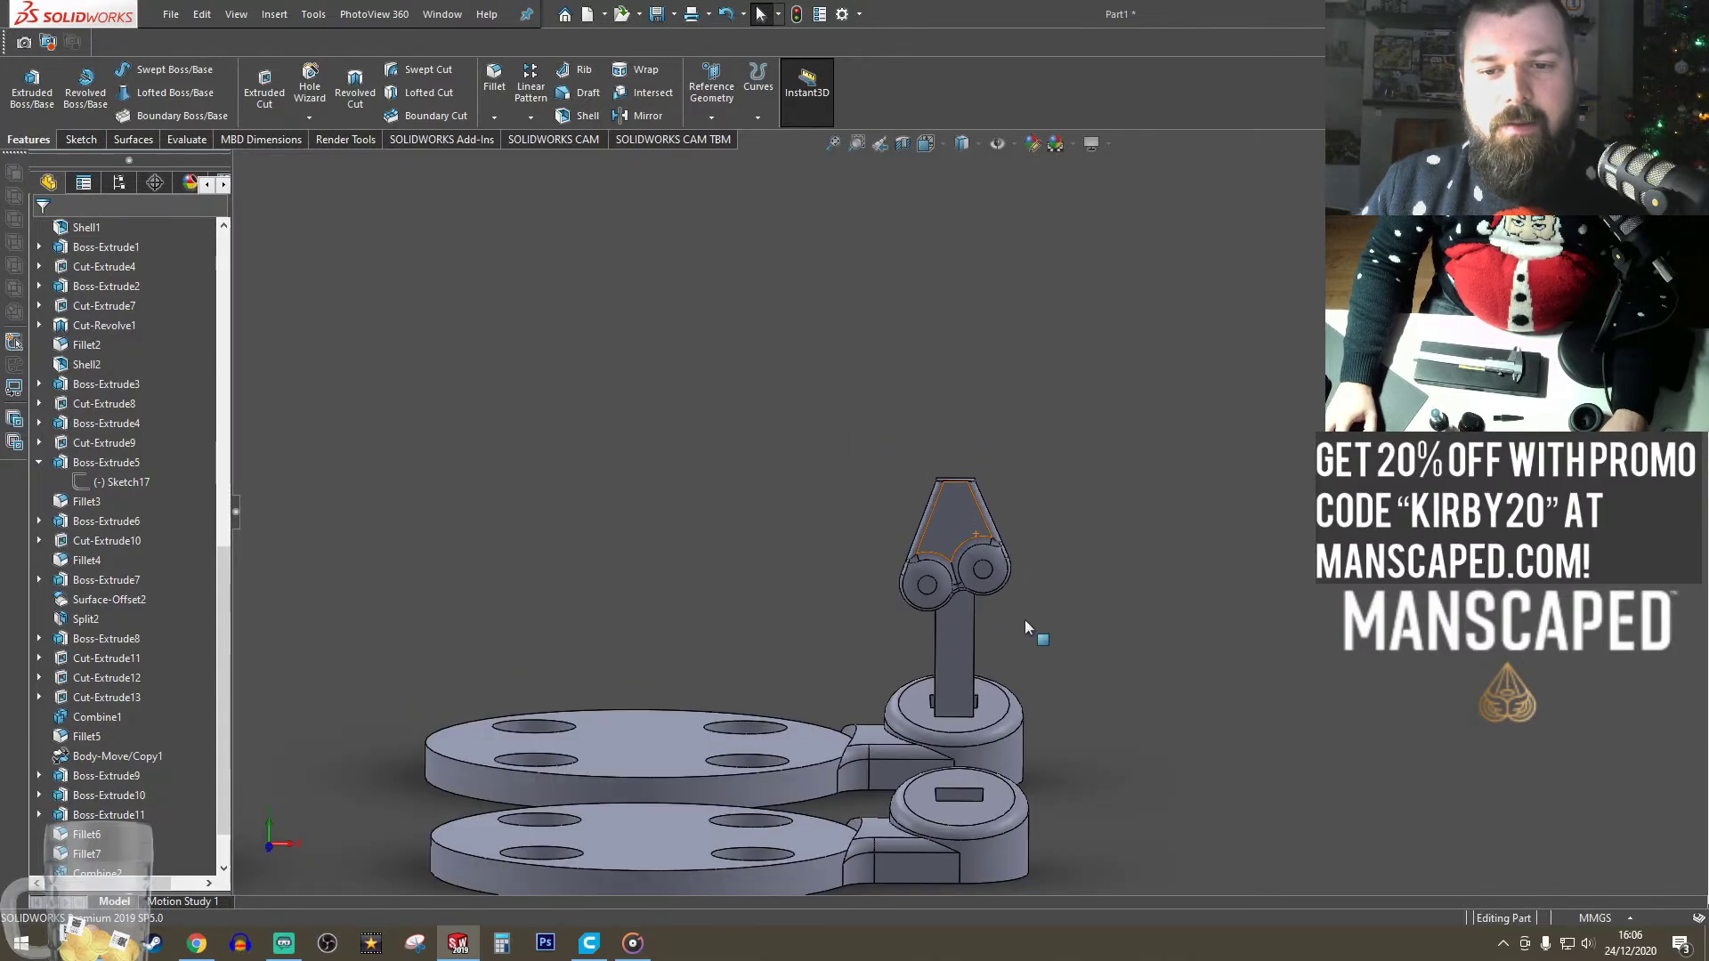
{"action": "middle_click_drag", "start_coordinate": [1027, 627], "coordinate": [795, 692]}
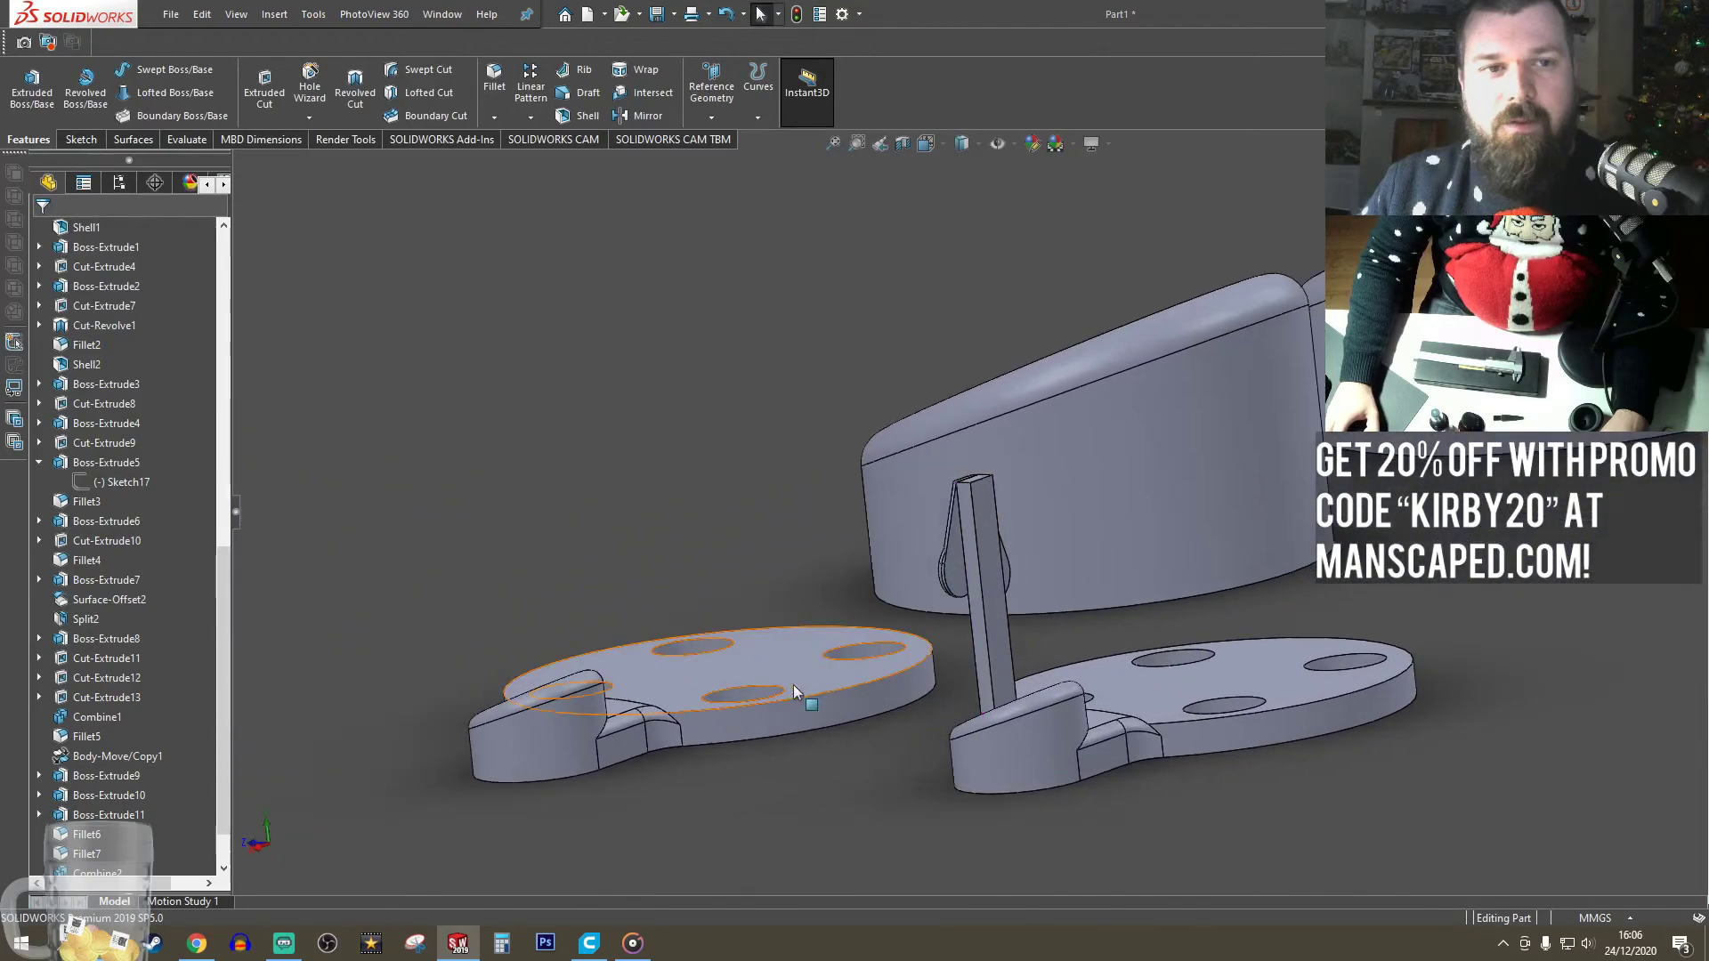
{"action": "middle_click_drag", "start_coordinate": [1019, 625], "coordinate": [1065, 856]}
{"action": "scroll", "coordinate": [995, 634], "scroll_direction": "down", "scroll_amount": 5}
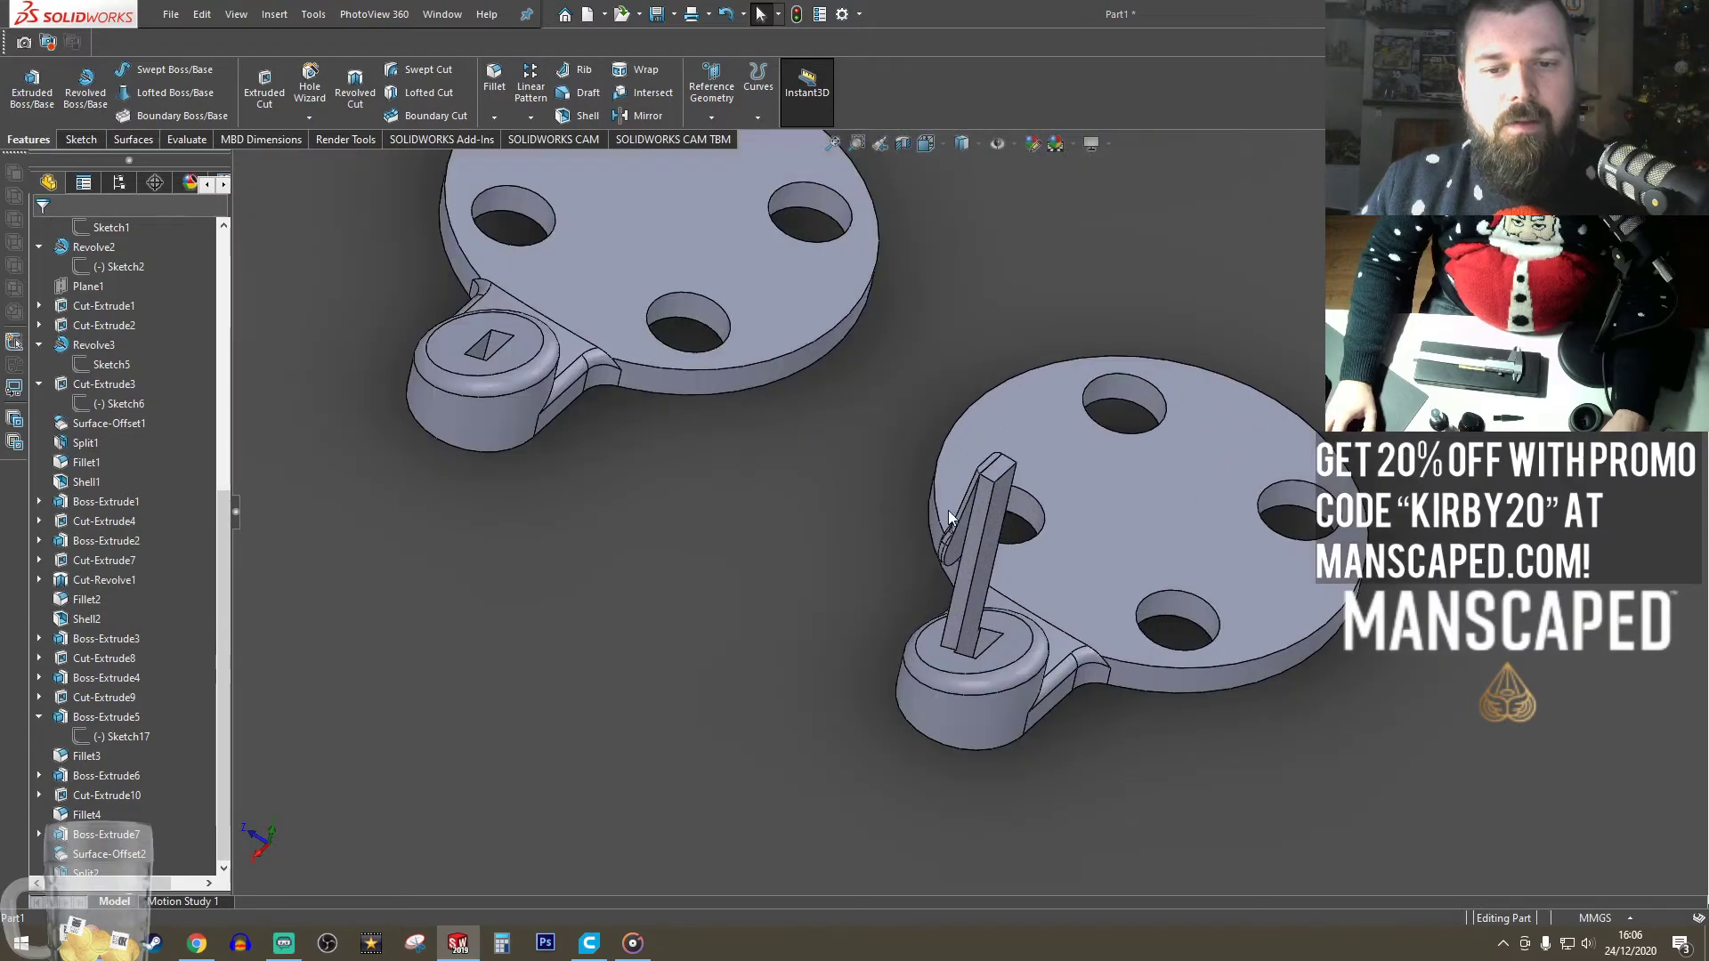
{"action": "scroll", "coordinate": [949, 510], "scroll_direction": "down", "scroll_amount": 2}
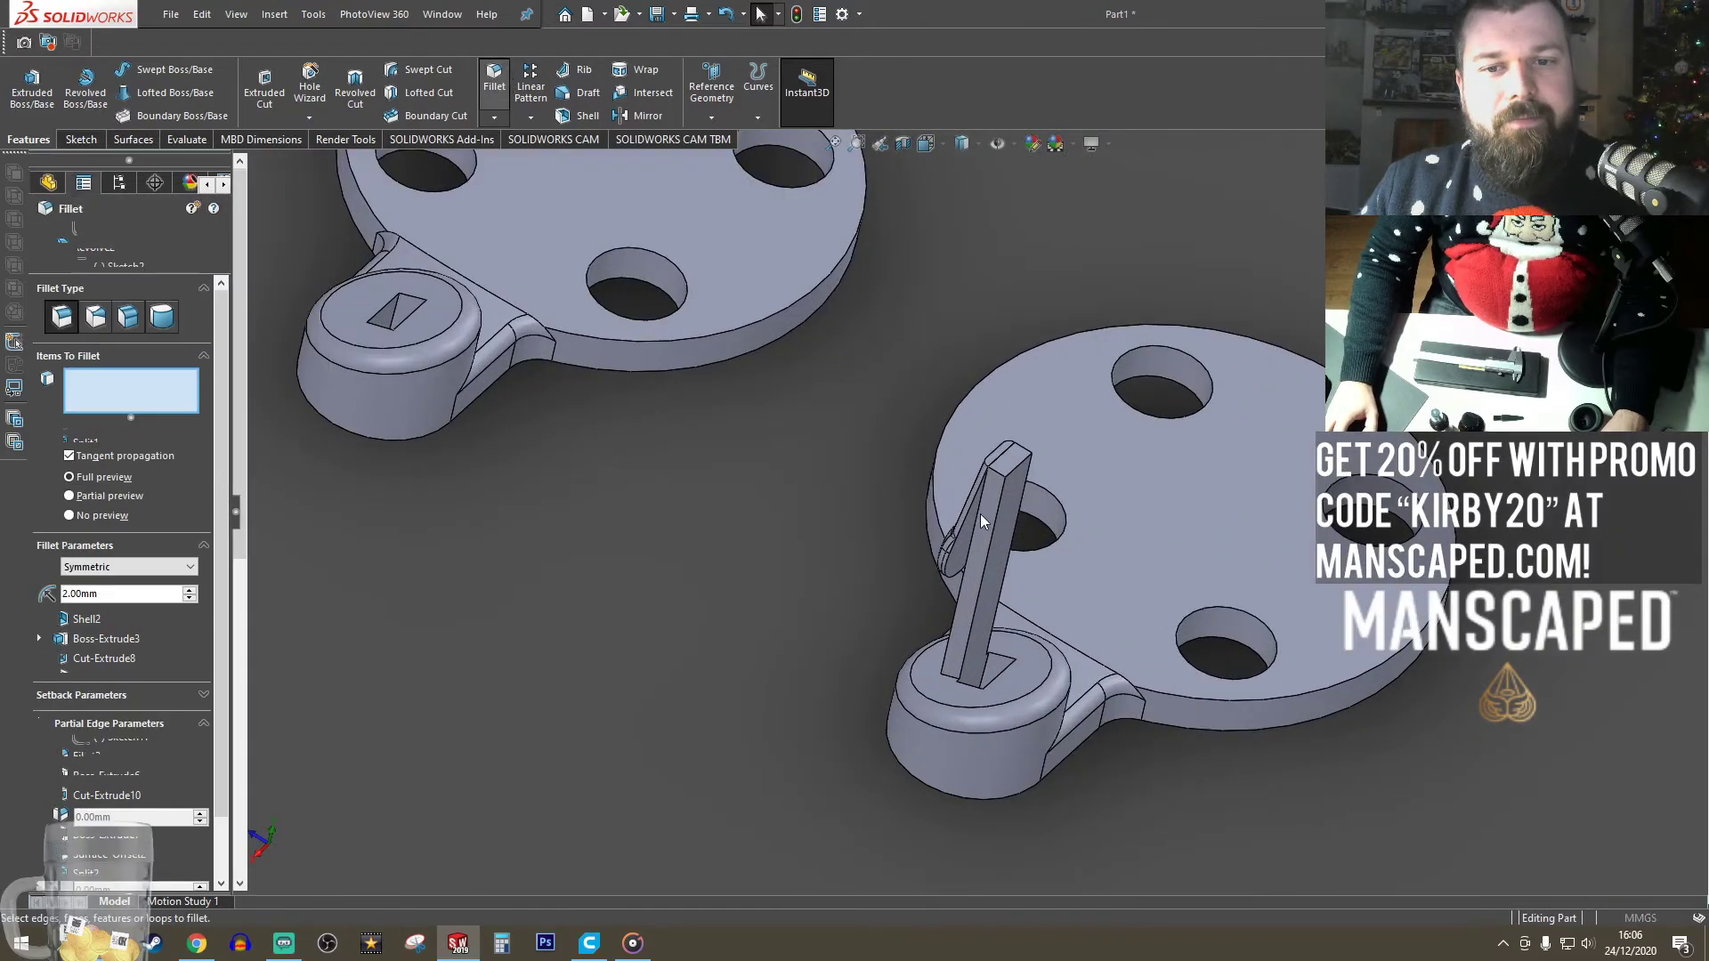
{"action": "scroll", "coordinate": [947, 531], "scroll_direction": "down", "scroll_amount": 4}
{"action": "middle_click_drag", "start_coordinate": [961, 523], "coordinate": [959, 512]}
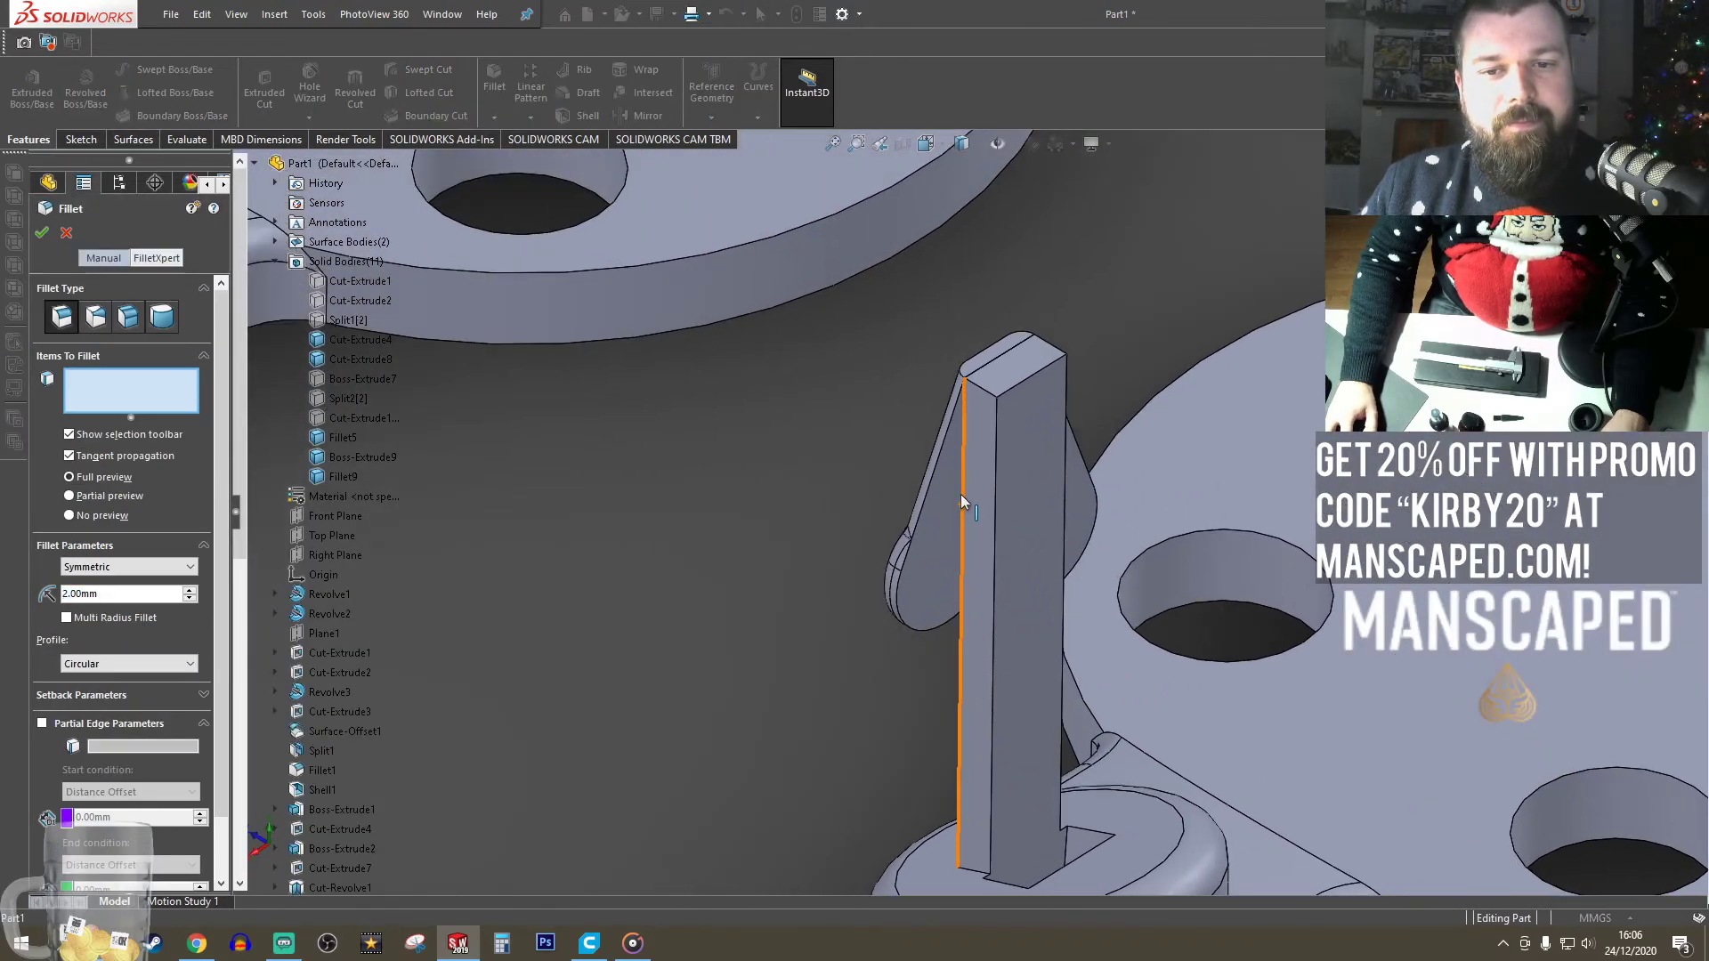
{"action": "left_click", "coordinate": [962, 501]}
{"action": "left_click", "coordinate": [962, 547]}
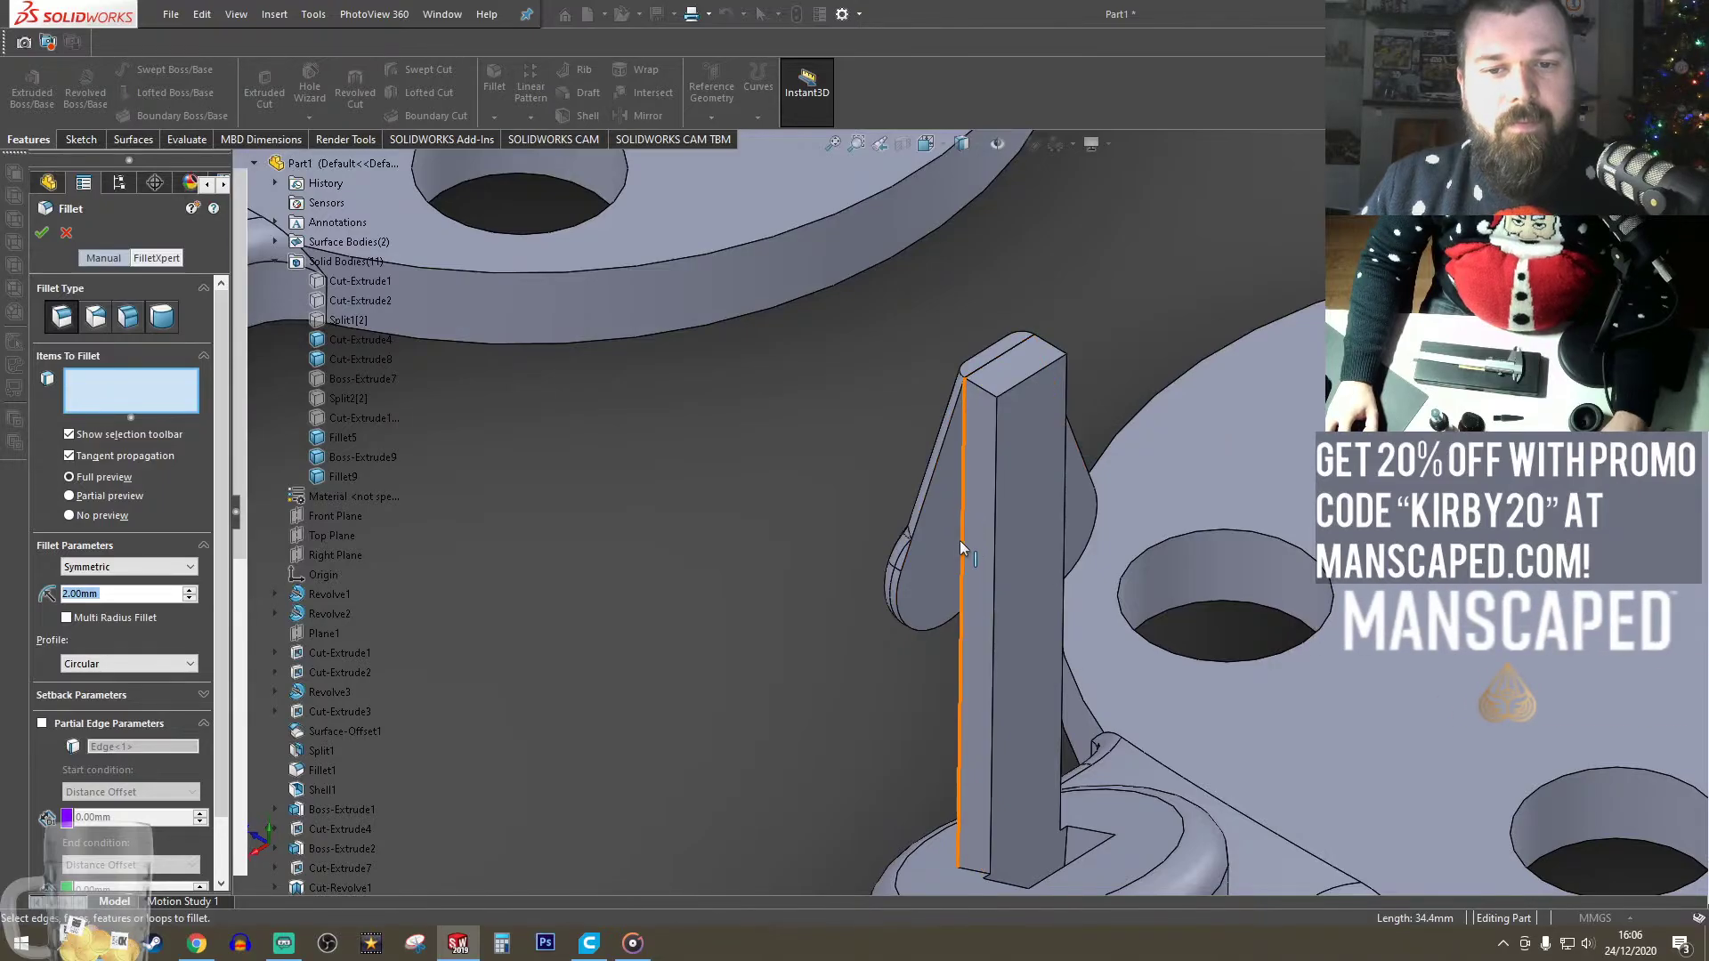
{"action": "key", "text": "Escape"}
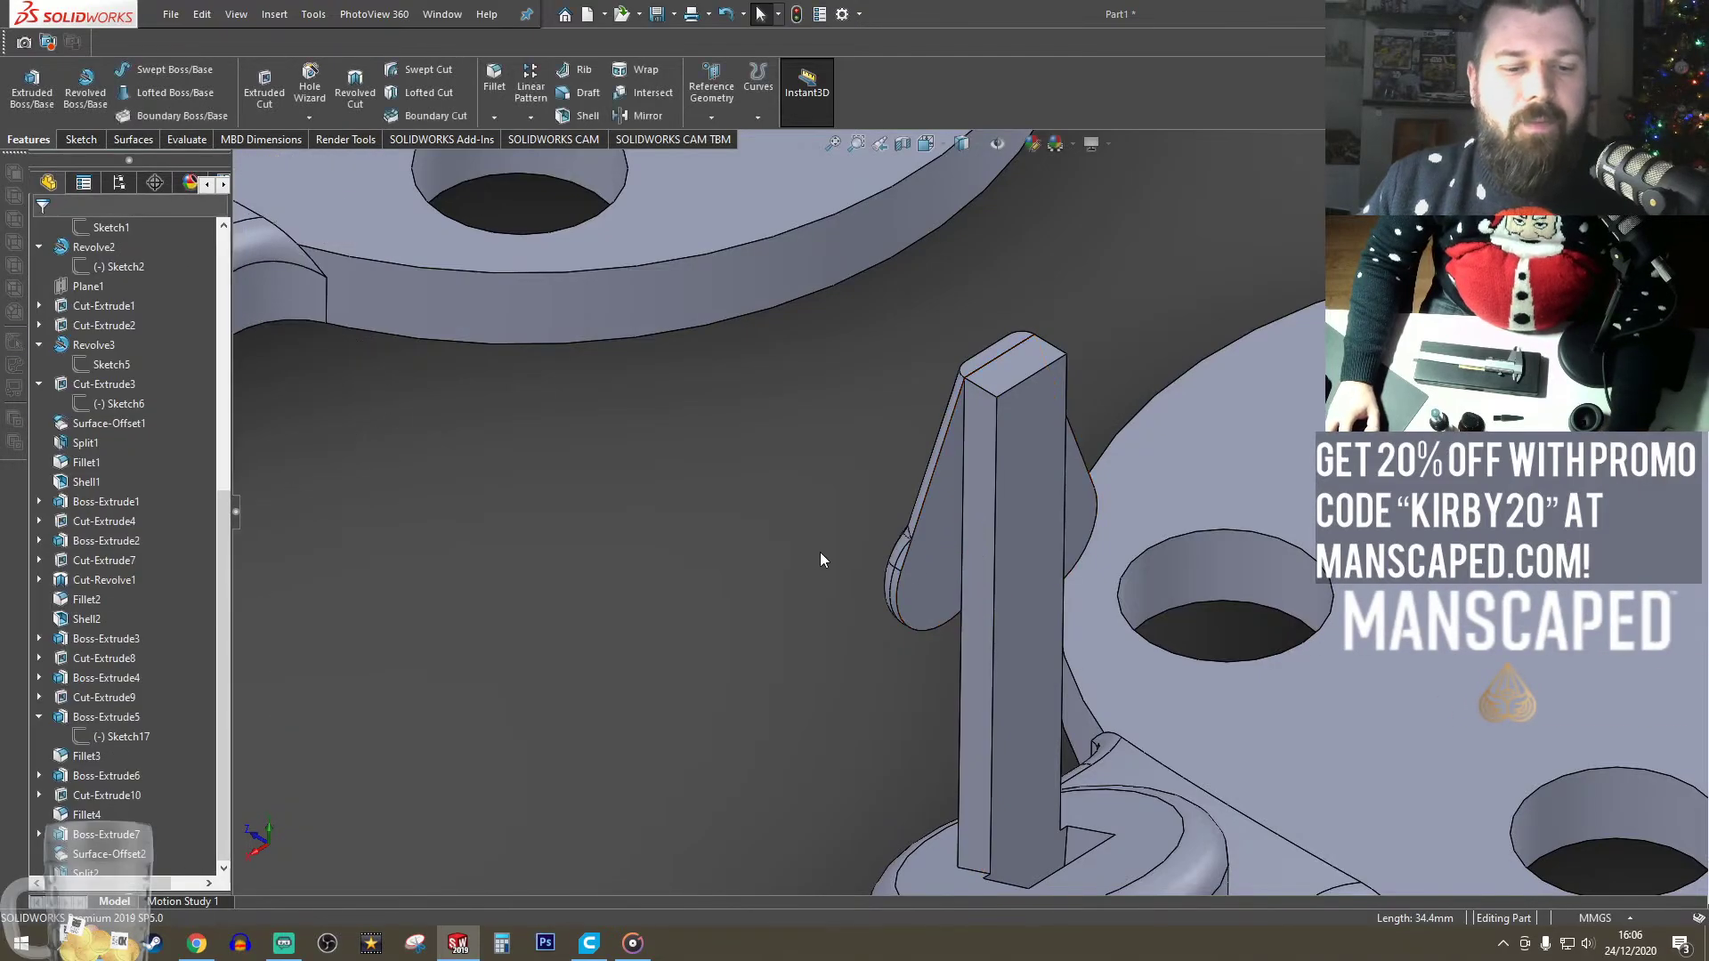
- Combine the two-lobed tip plate and the rectangular post into one body with the Add operation
{"action": "left_click", "coordinate": [275, 15]}
{"action": "mouse_move", "coordinate": [307, 87]}
{"action": "left_click", "coordinate": [538, 495]}
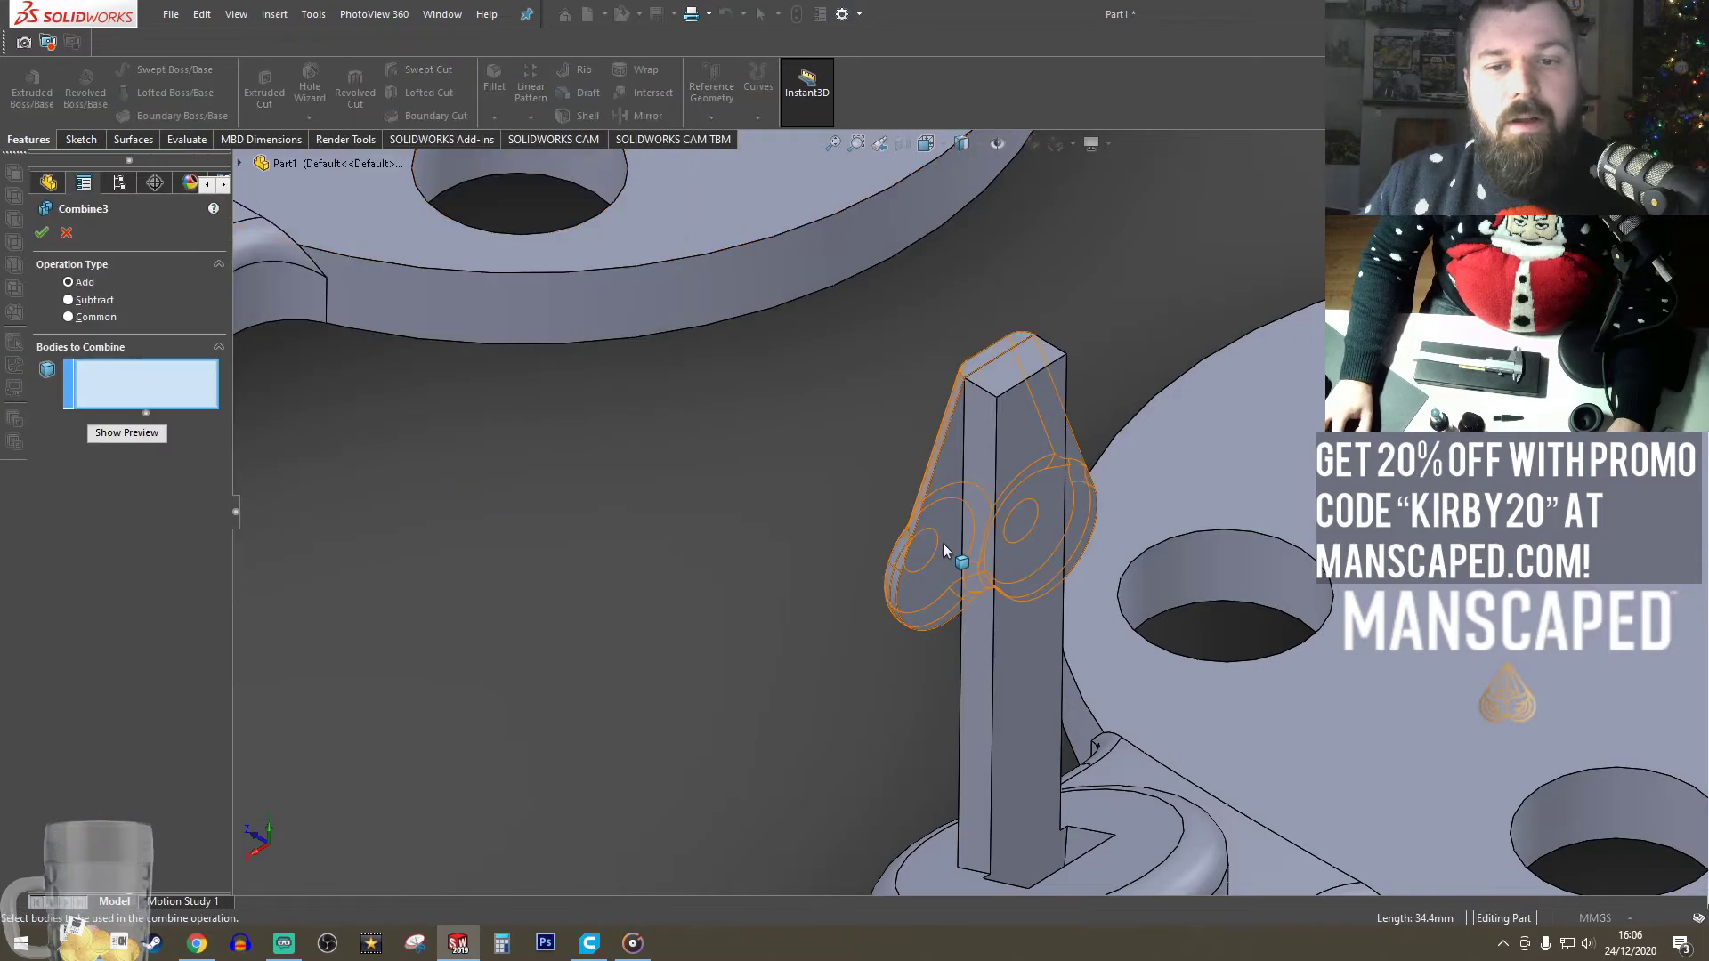
{"action": "left_click", "coordinate": [943, 552]}
{"action": "left_click", "coordinate": [979, 606]}
{"action": "left_click", "coordinate": [67, 233]}
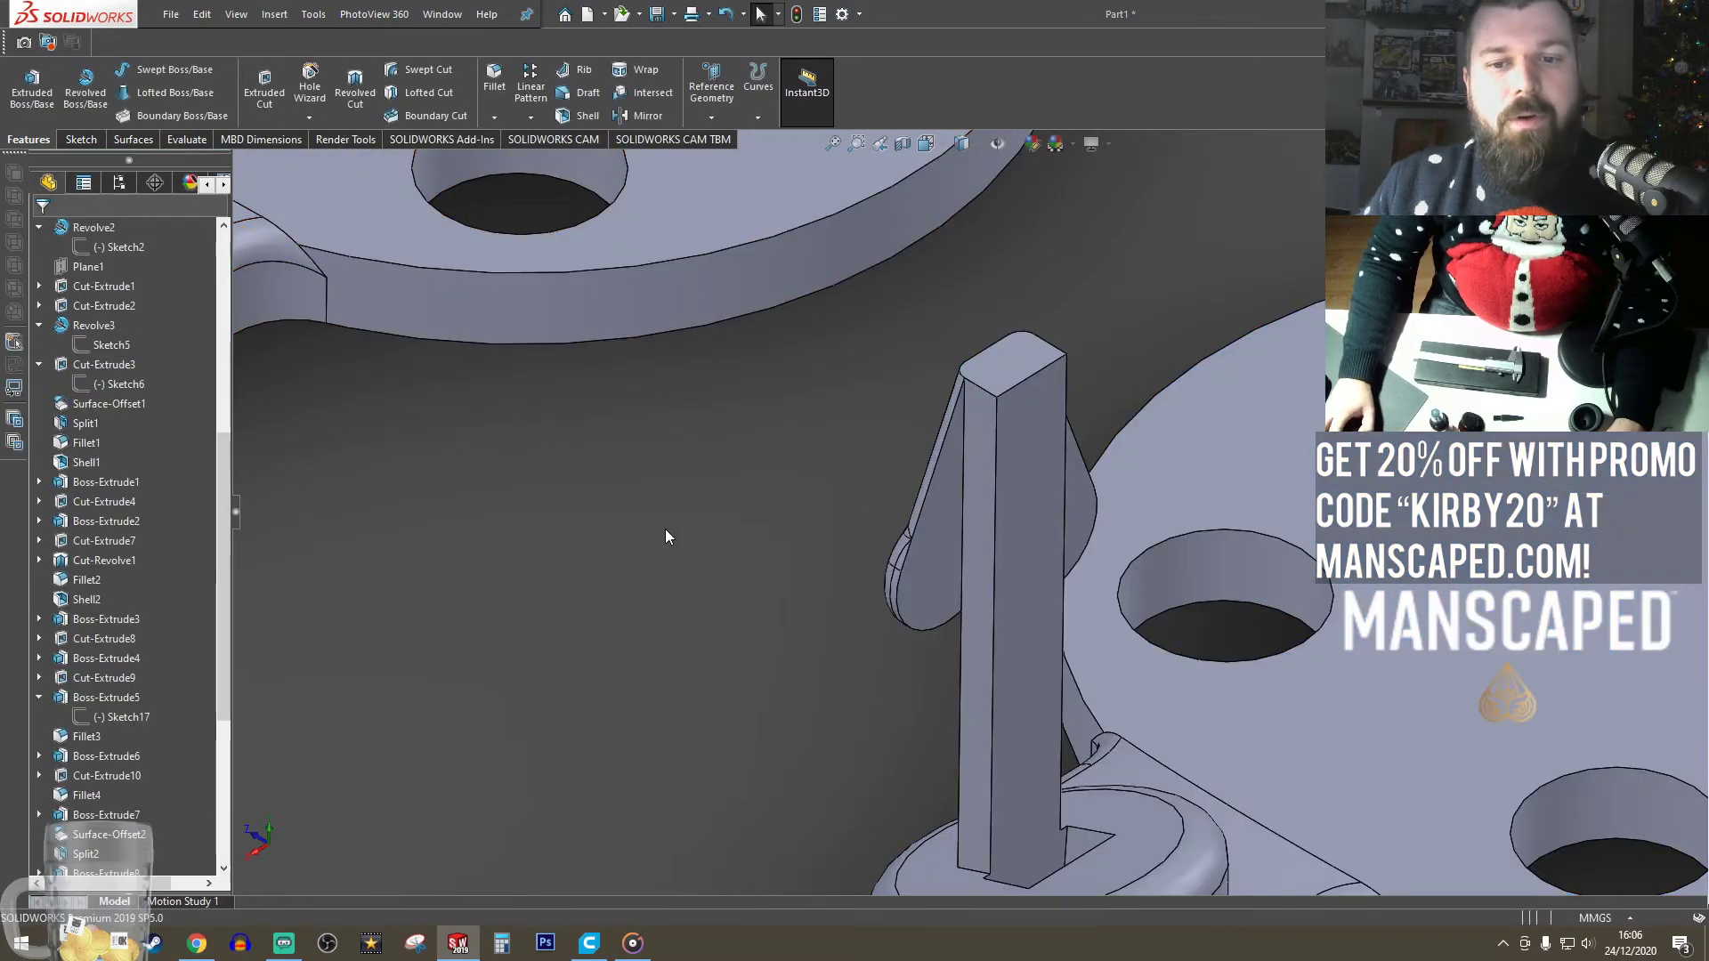
- Fillet the two long edges where the post's sides meet the back of the tip plate with a 1 mm radius
{"action": "left_click", "coordinate": [965, 406]}
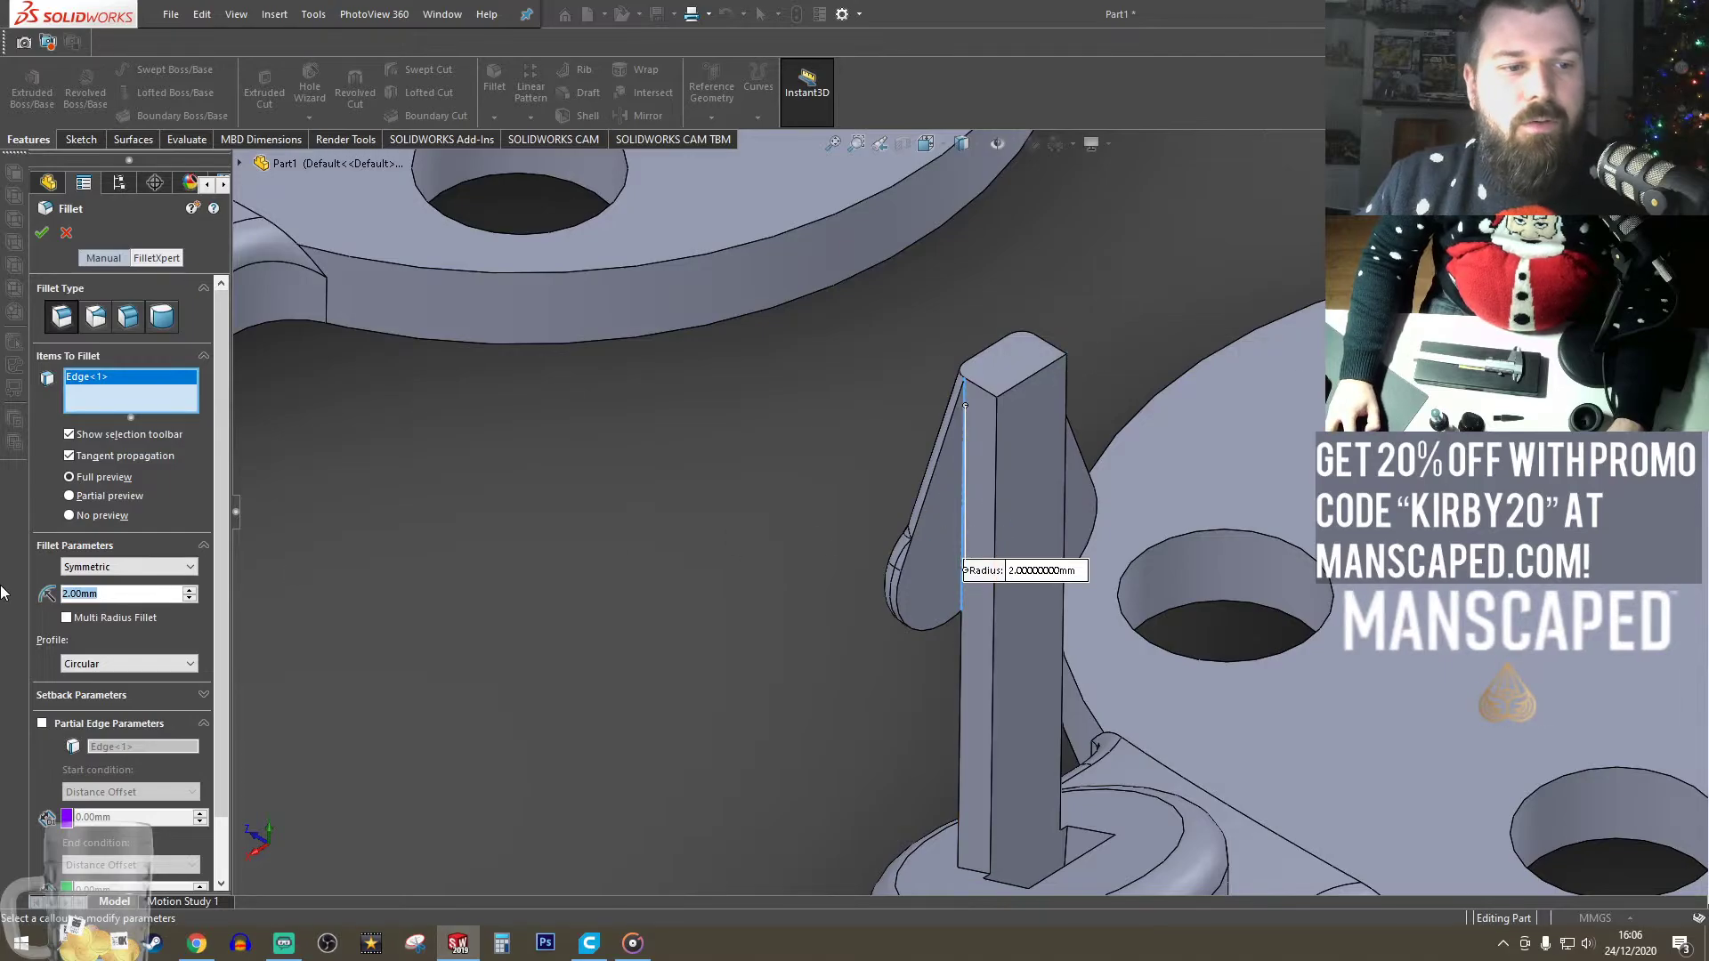
{"action": "type", "text": "1"}
{"action": "key", "text": "Return"}
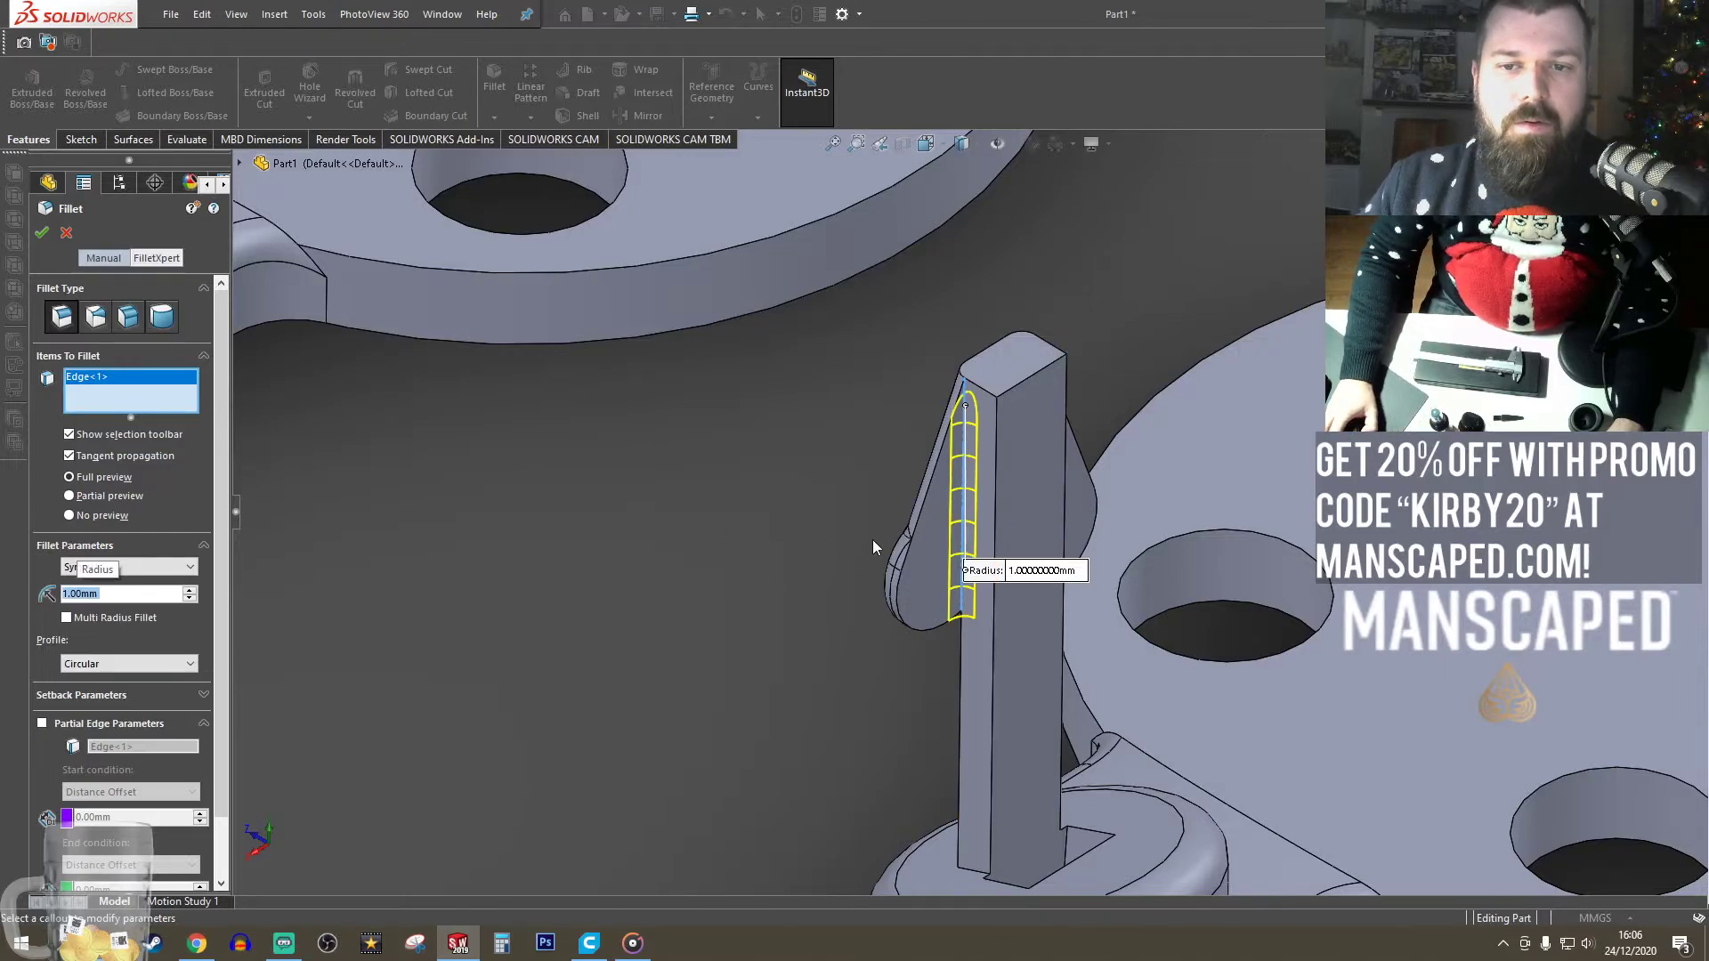
{"action": "middle_click_drag", "start_coordinate": [873, 547], "coordinate": [1128, 516]}
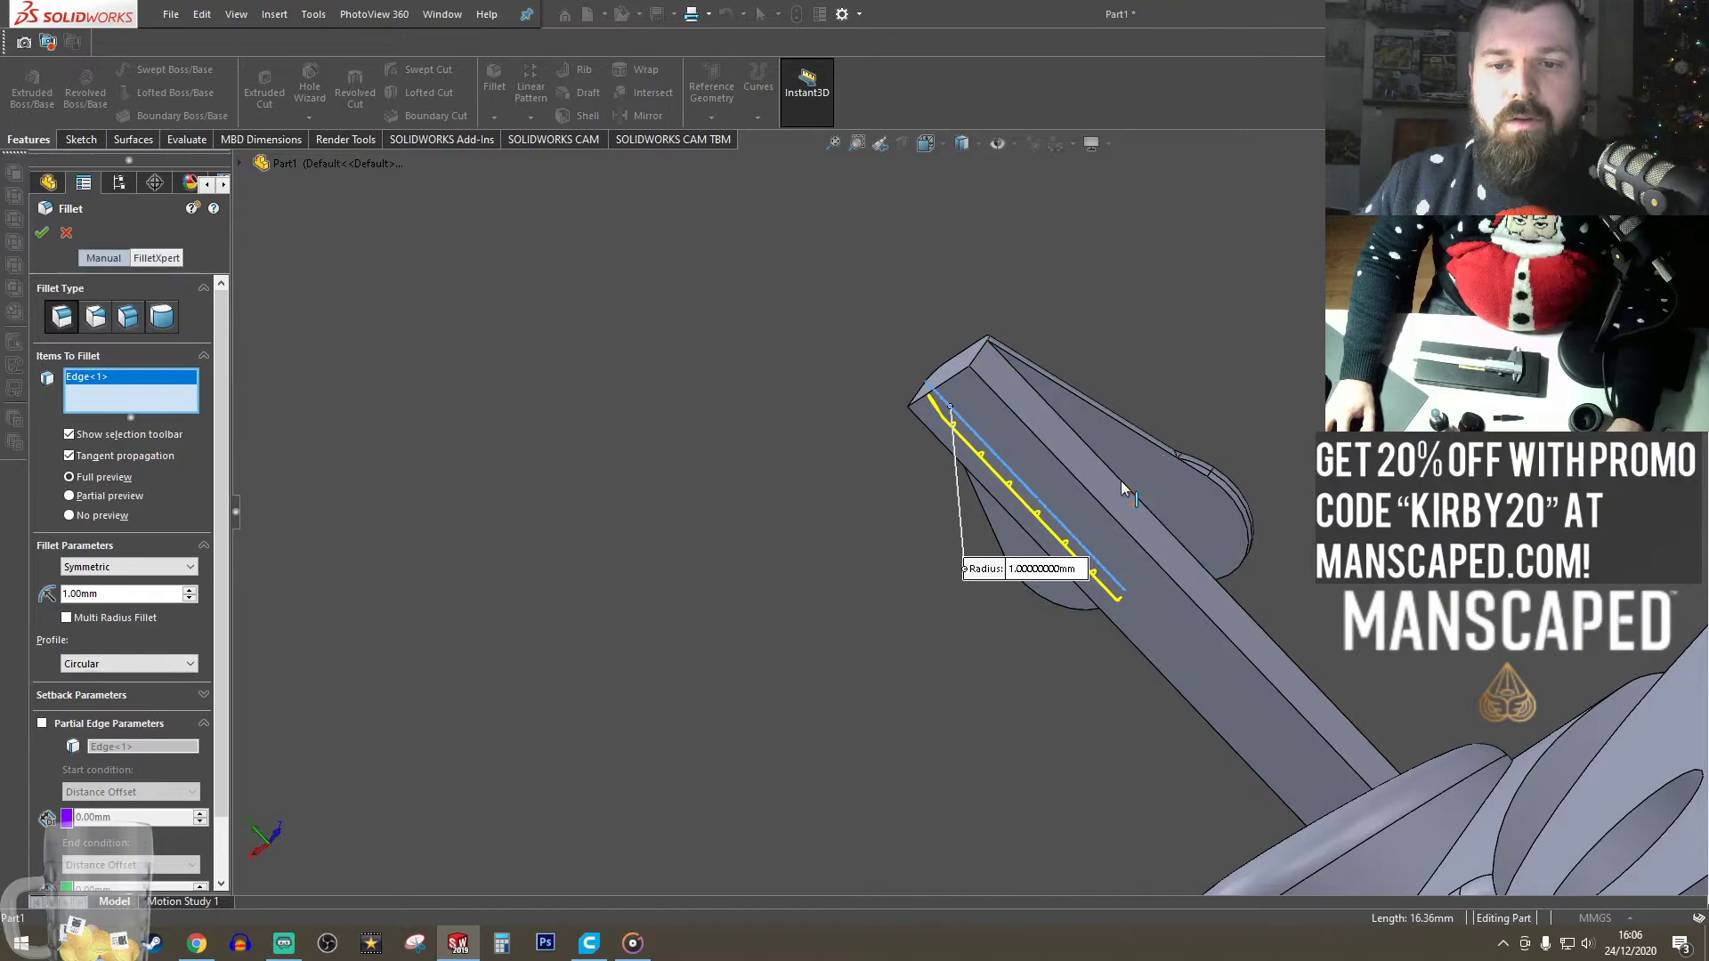
{"action": "key", "text": "Return"}
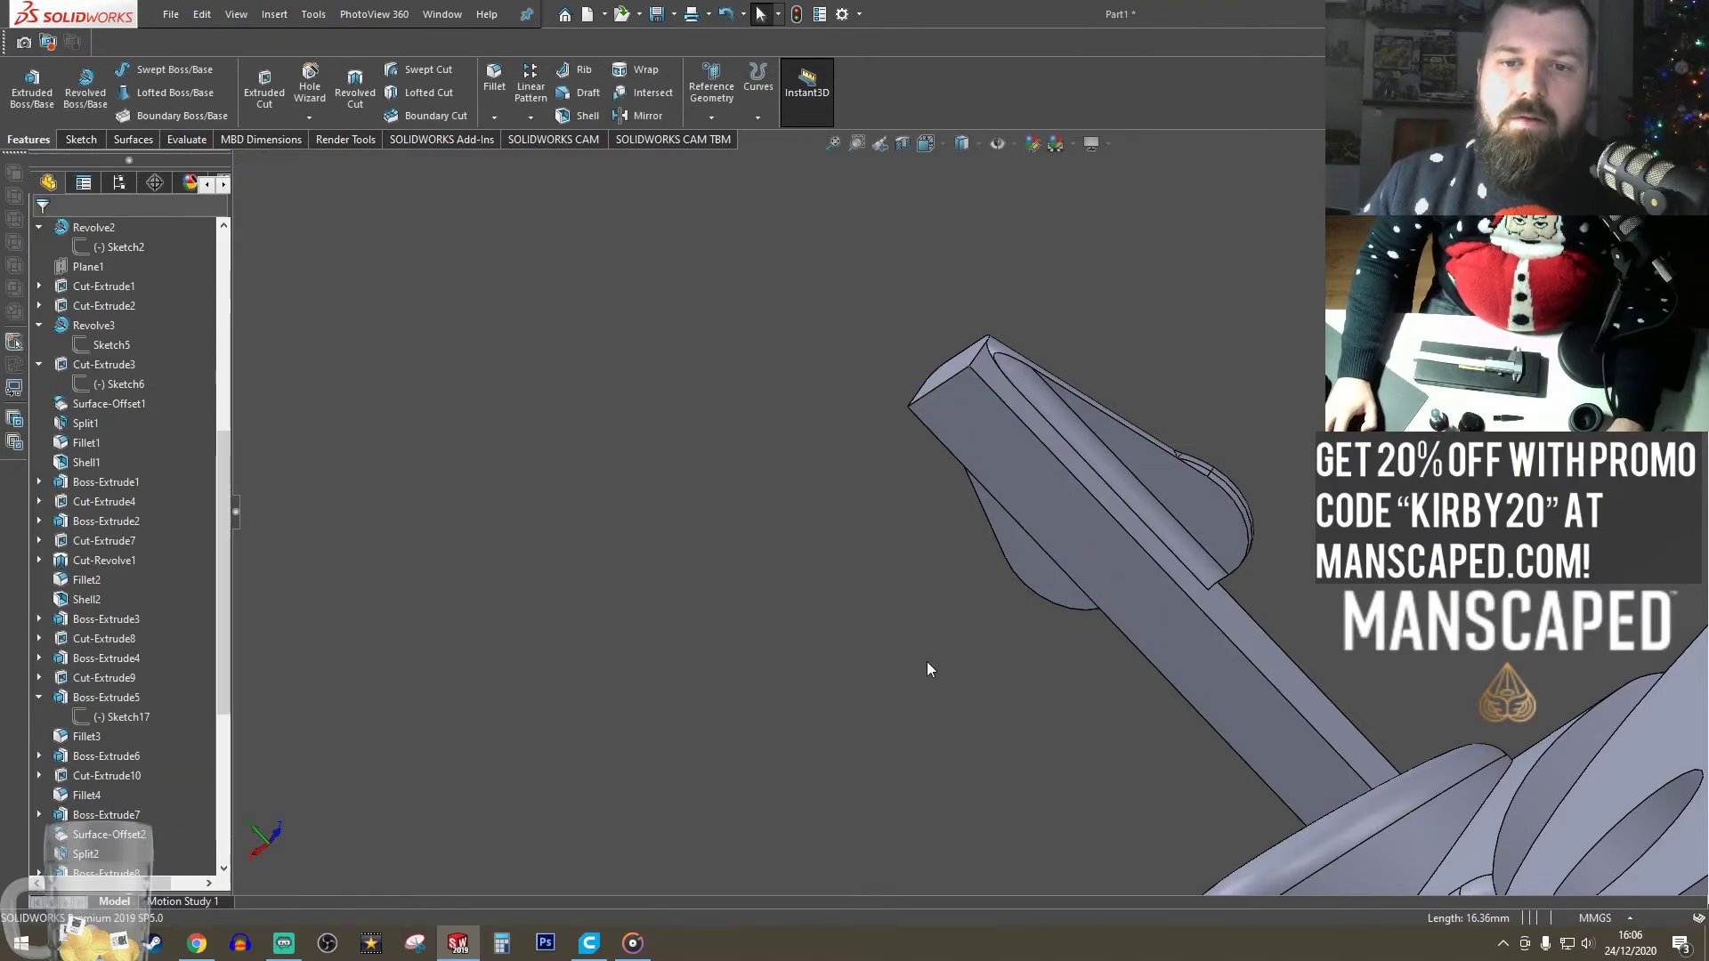
- Chamfer the post's two front vertical edges below the lobes by 1 mm at 45 degrees
{"action": "middle_click_drag", "start_coordinate": [911, 695], "coordinate": [1248, 605]}
{"action": "scroll", "coordinate": [1248, 605], "scroll_direction": "up", "scroll_amount": 7}
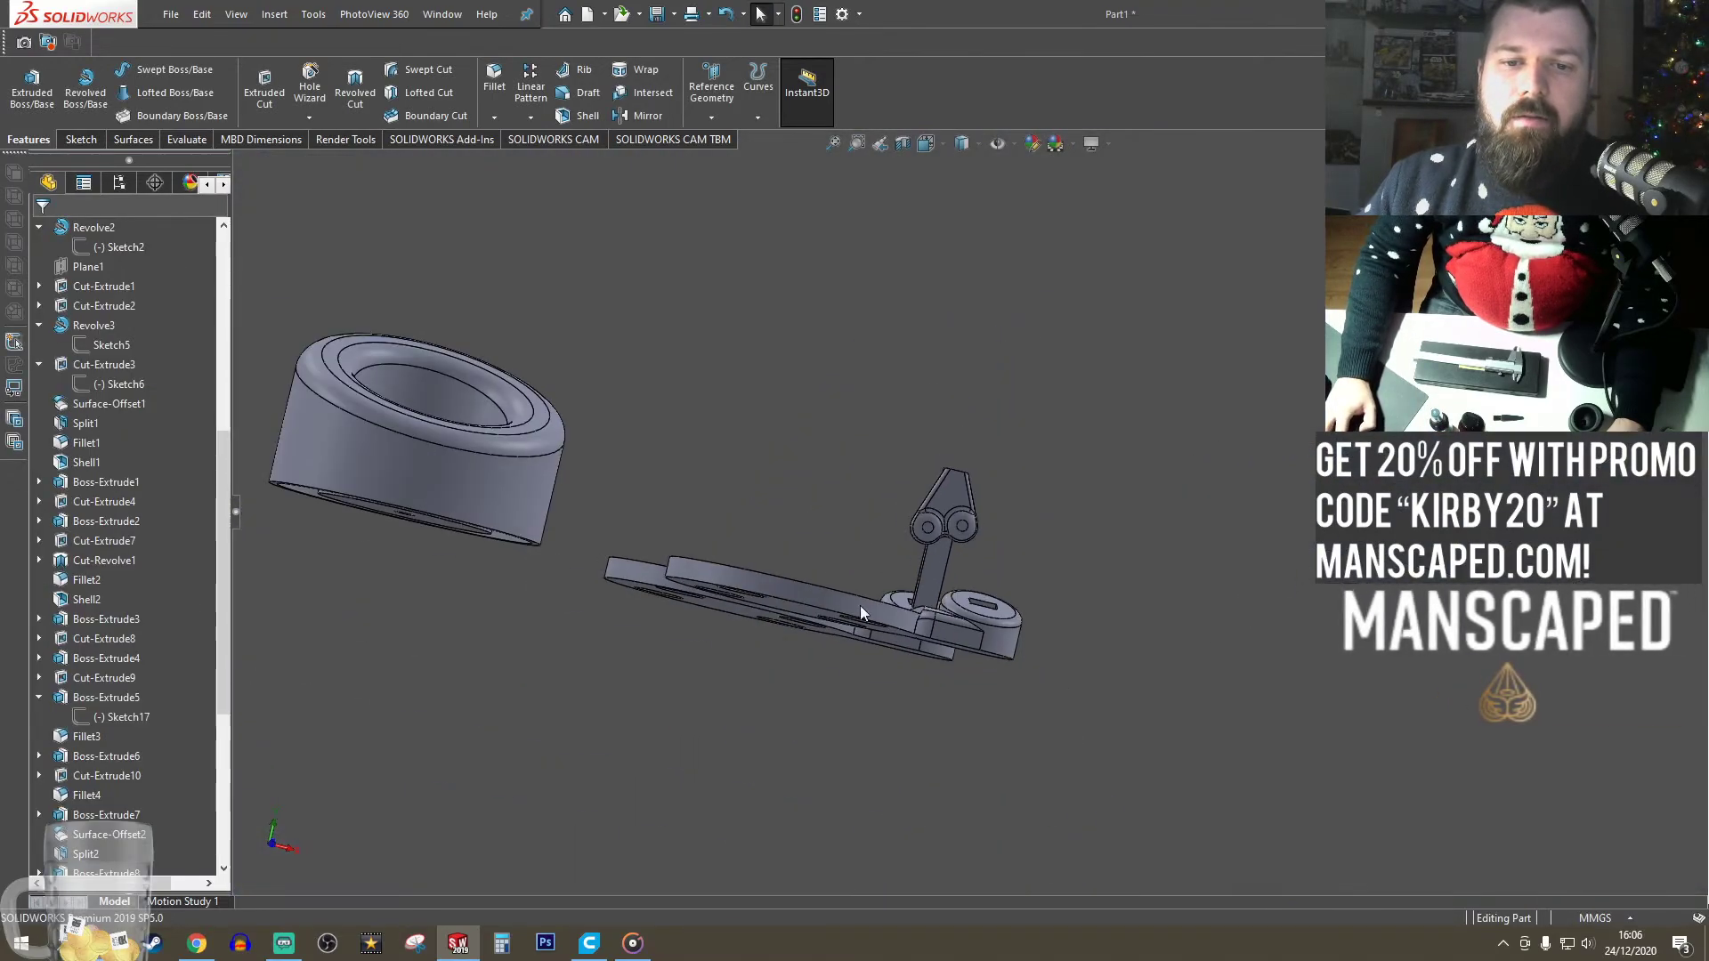
{"action": "middle_click_drag", "start_coordinate": [859, 605], "coordinate": [760, 668]}
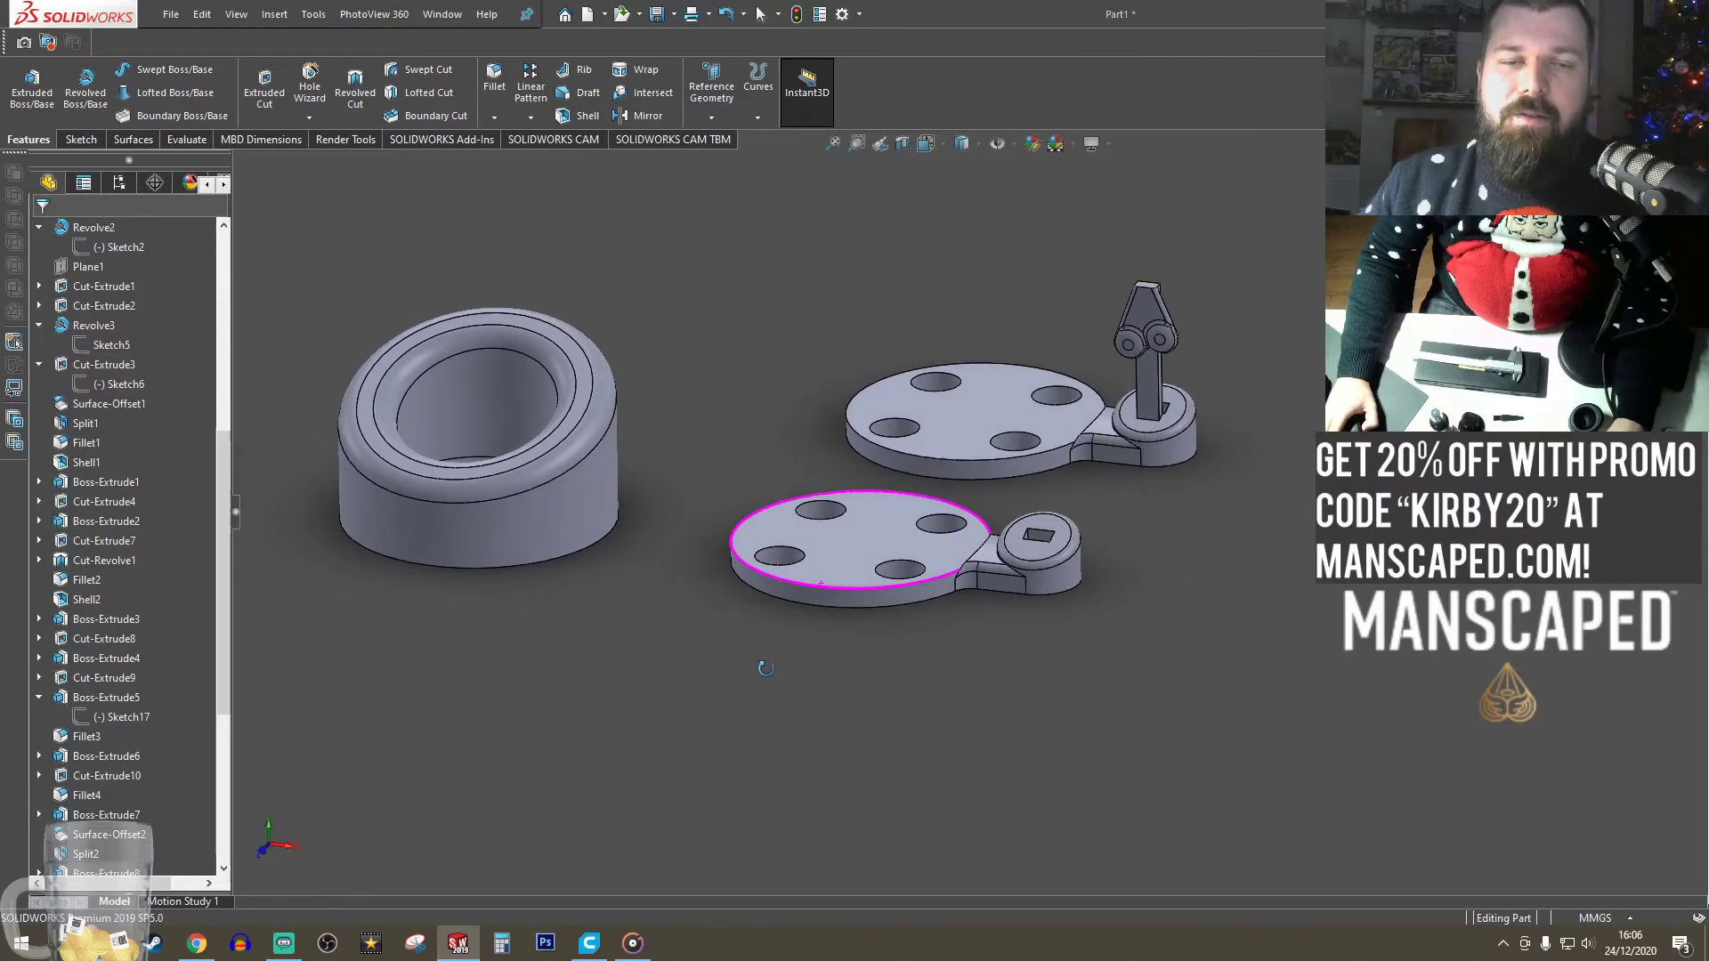
{"action": "left_click", "coordinate": [503, 160]}
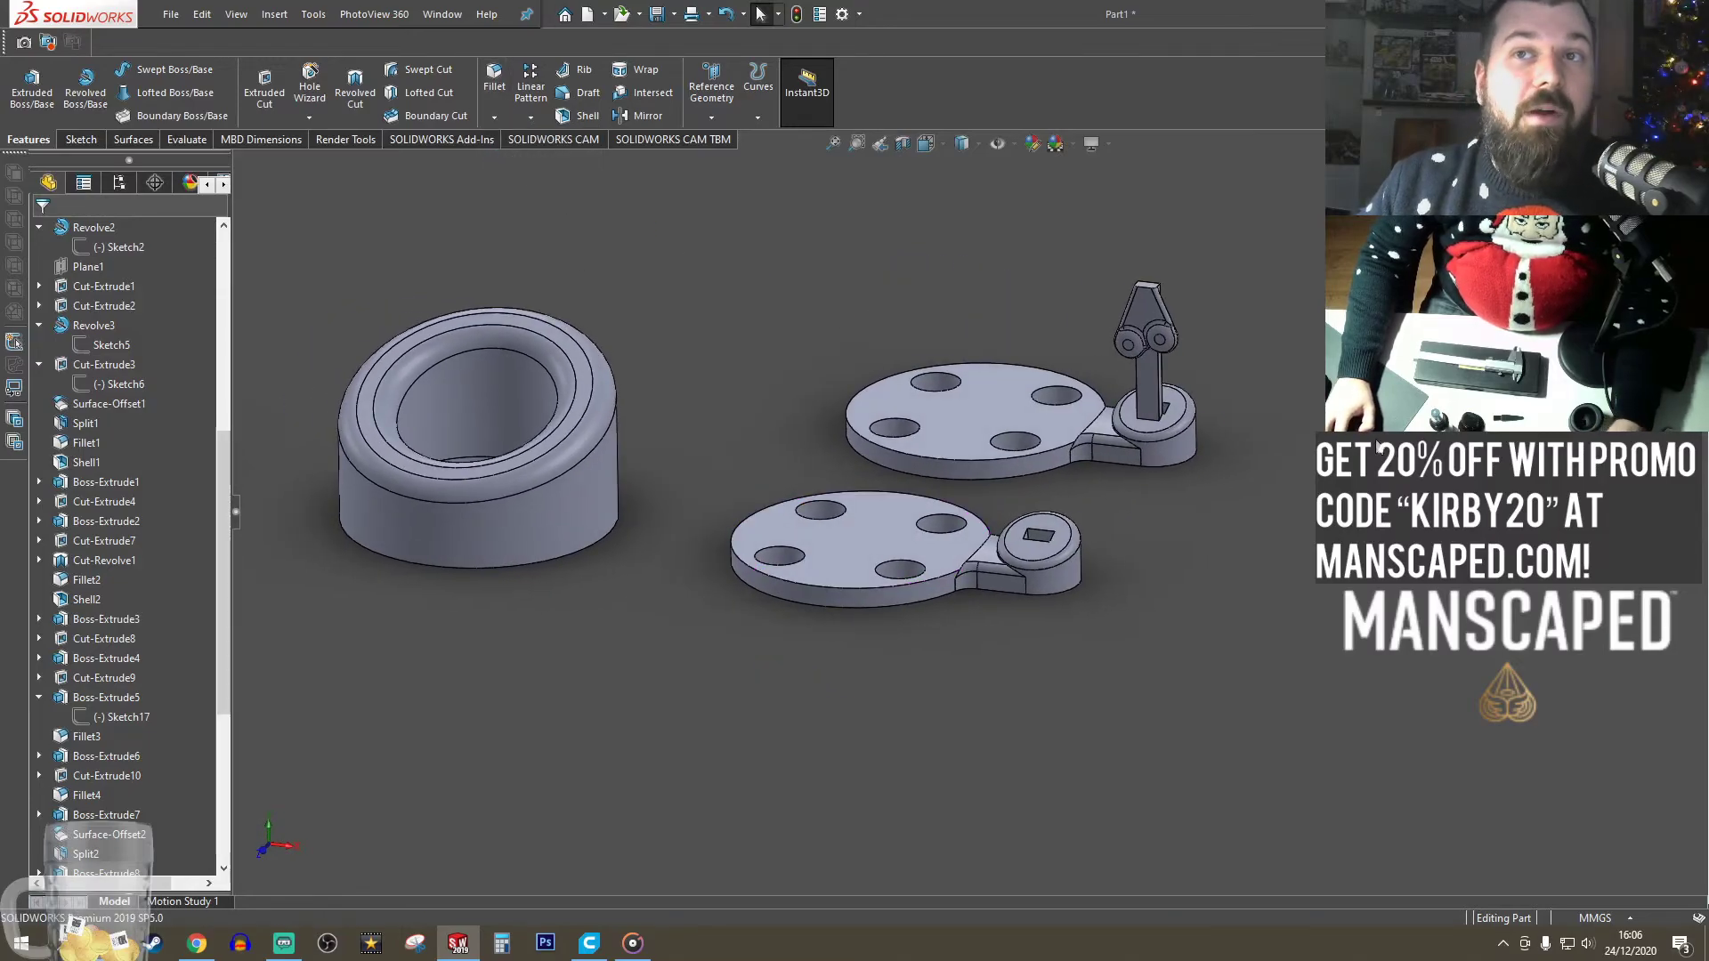
{"action": "scroll", "coordinate": [1146, 381], "scroll_direction": "down", "scroll_amount": 5}
{"action": "middle_click_drag", "start_coordinate": [1141, 394], "coordinate": [1073, 349]}
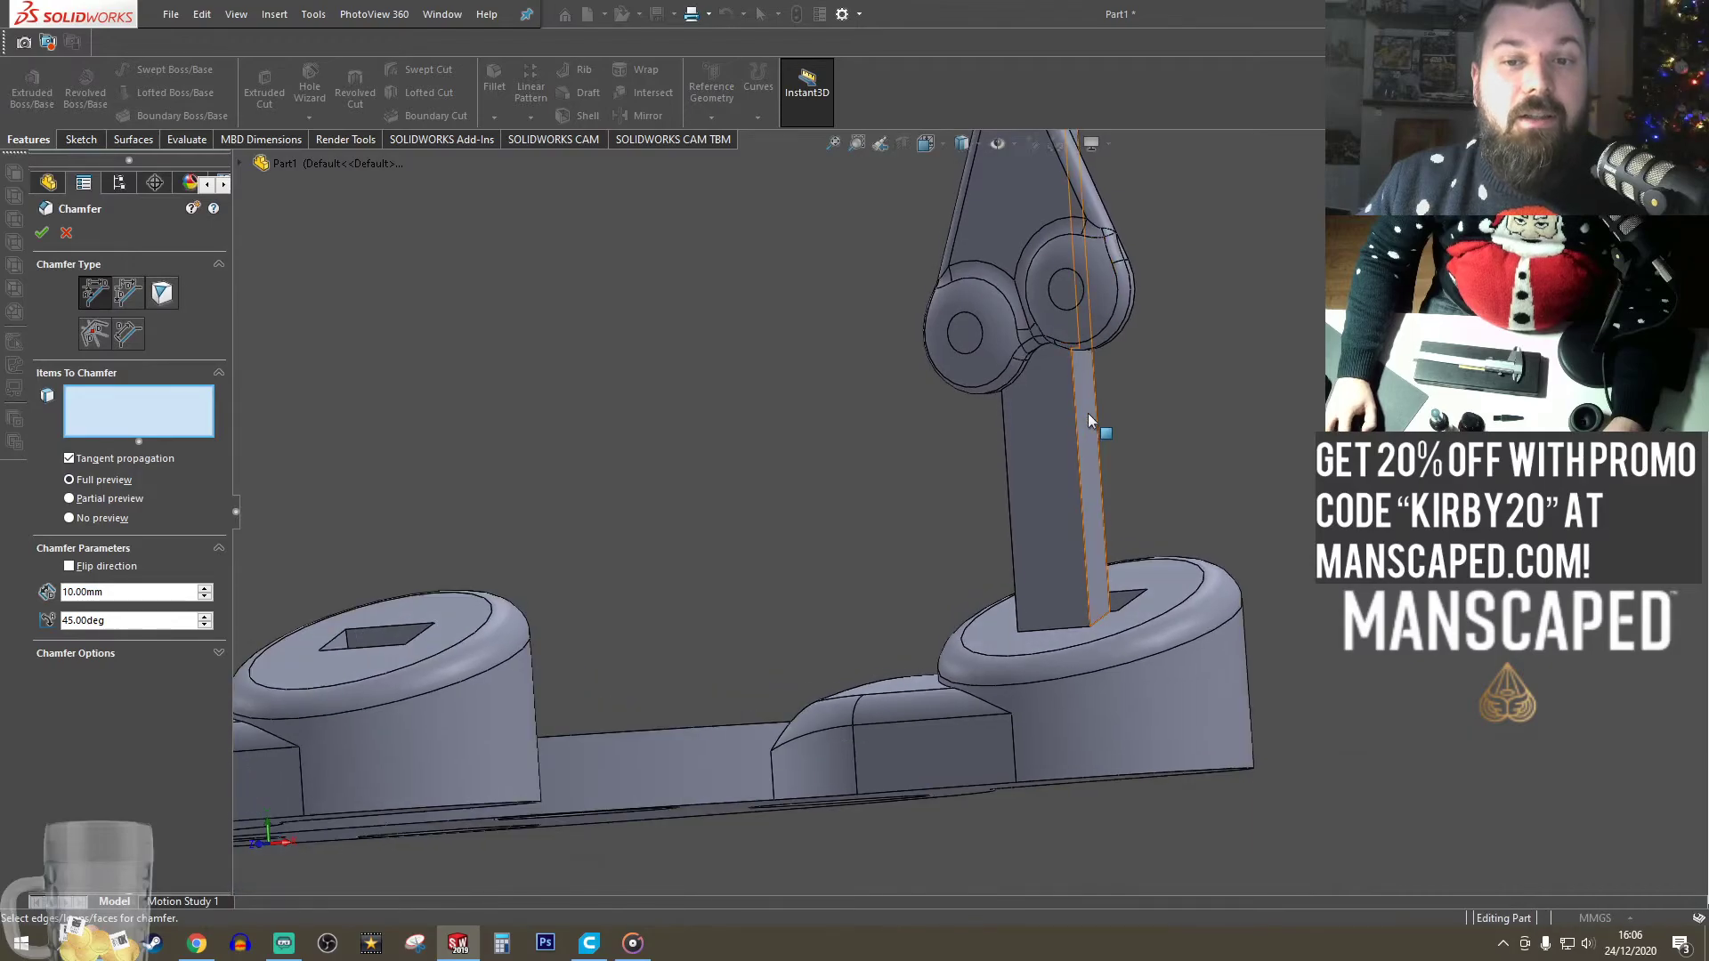
{"action": "left_click", "coordinate": [1075, 413]}
{"action": "middle_click_drag", "start_coordinate": [1075, 413], "coordinate": [1064, 490]}
{"action": "scroll", "coordinate": [1064, 489], "scroll_direction": "down", "scroll_amount": 4}
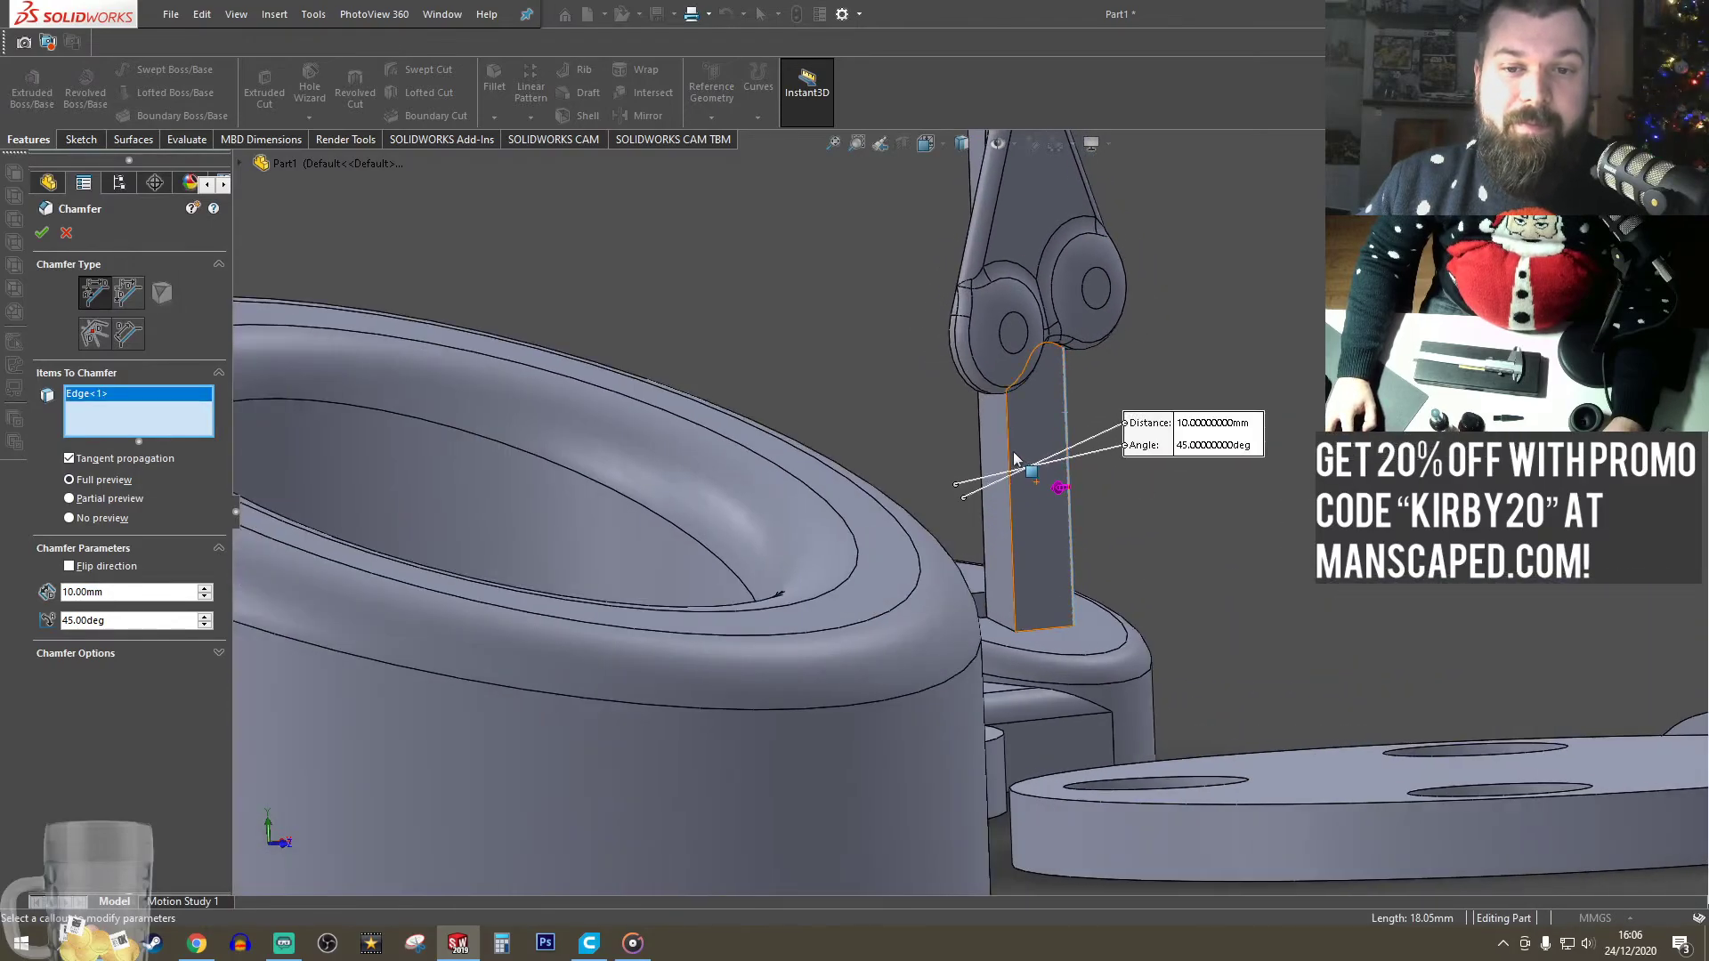
{"action": "left_click", "coordinate": [1007, 510]}
{"action": "type", "text": "1"}
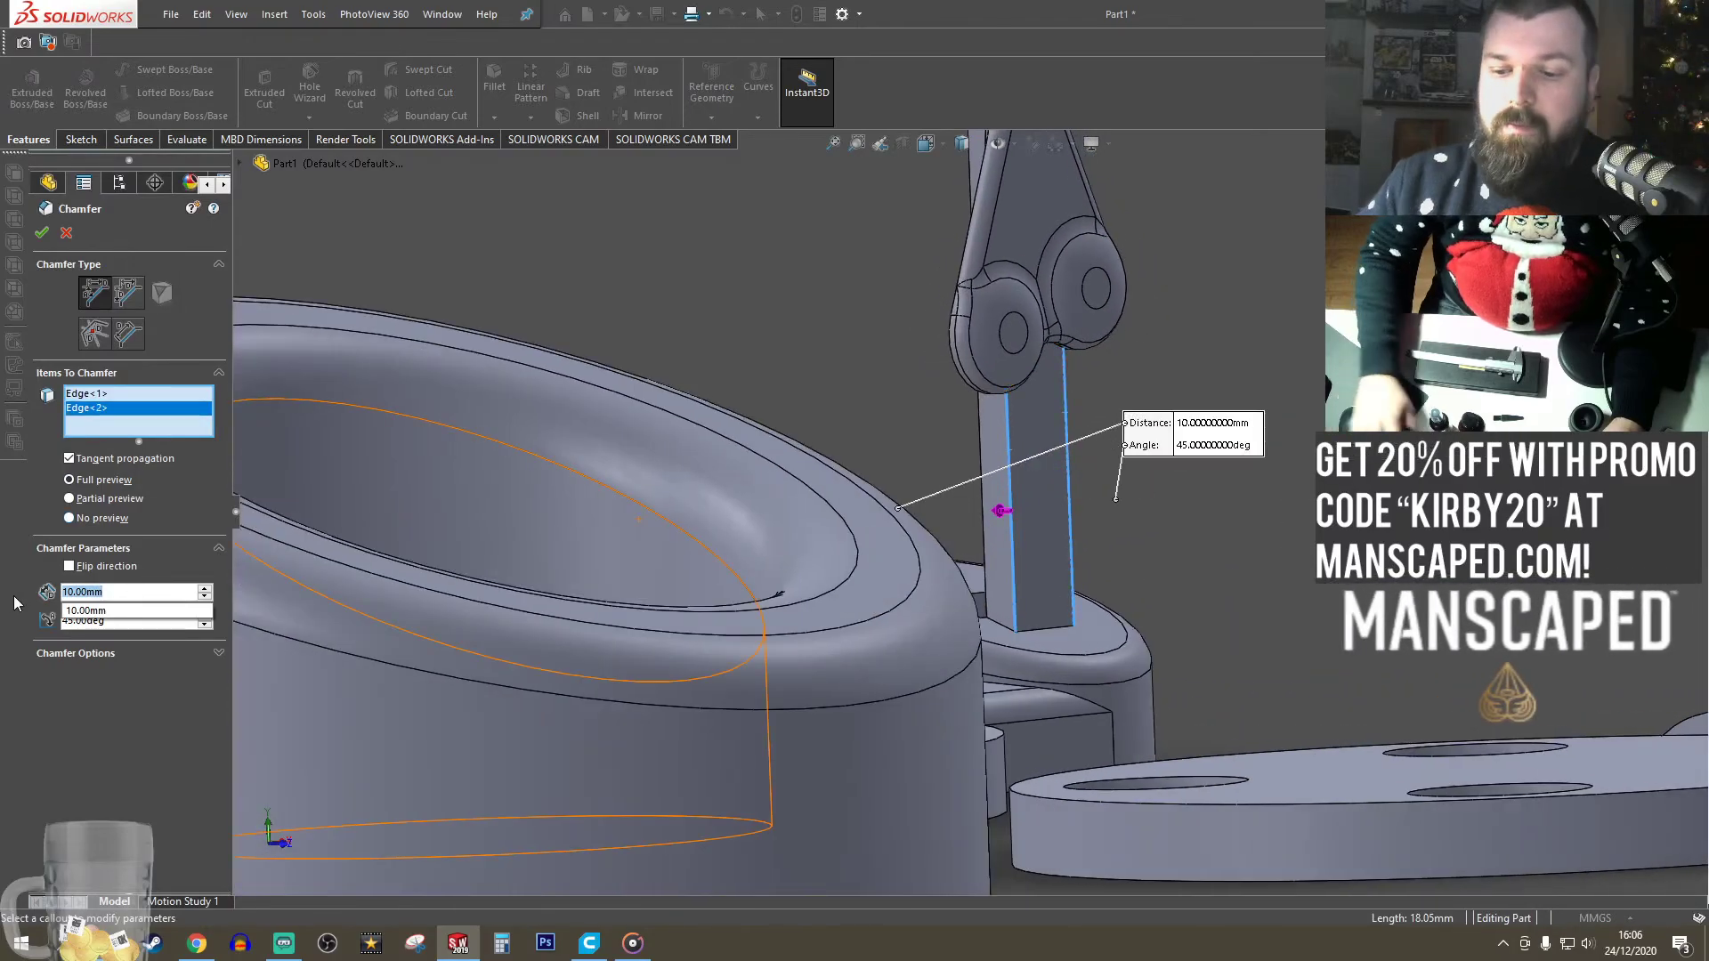
{"action": "key", "text": "Return"}
{"action": "scroll", "coordinate": [1277, 500], "scroll_direction": "up", "scroll_amount": 5}
{"action": "scroll", "coordinate": [1277, 500], "scroll_direction": "up", "scroll_amount": 5}
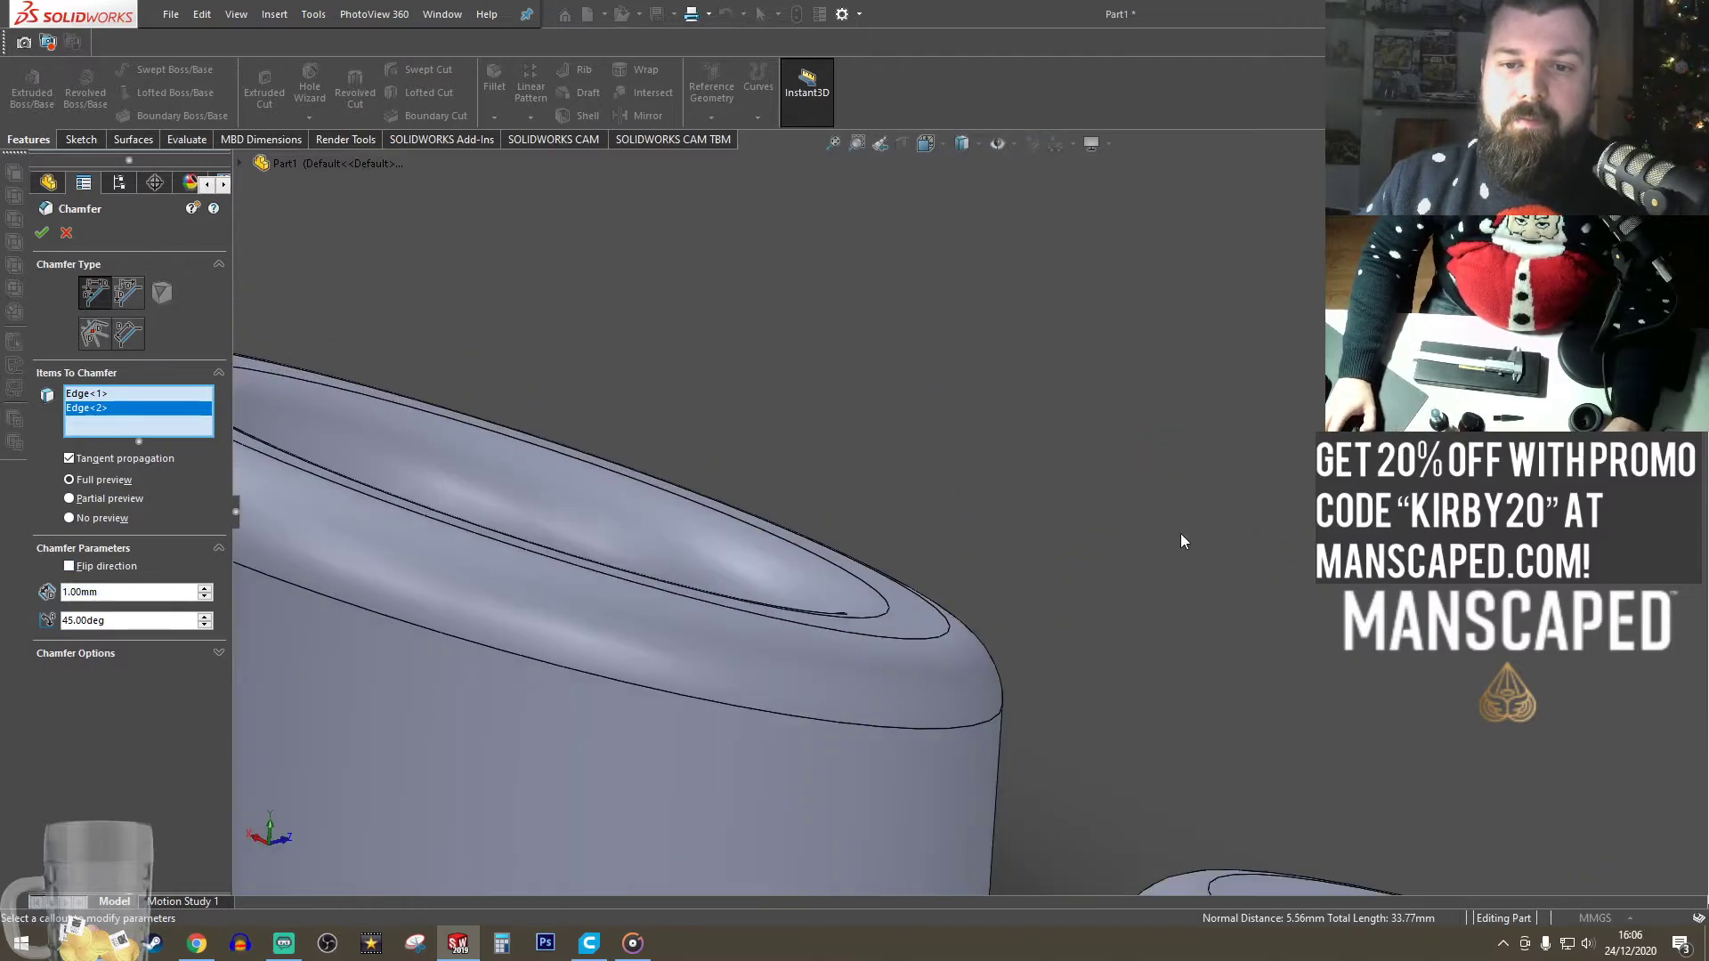
{"action": "scroll", "coordinate": [1227, 584], "scroll_direction": "up", "scroll_amount": 10}
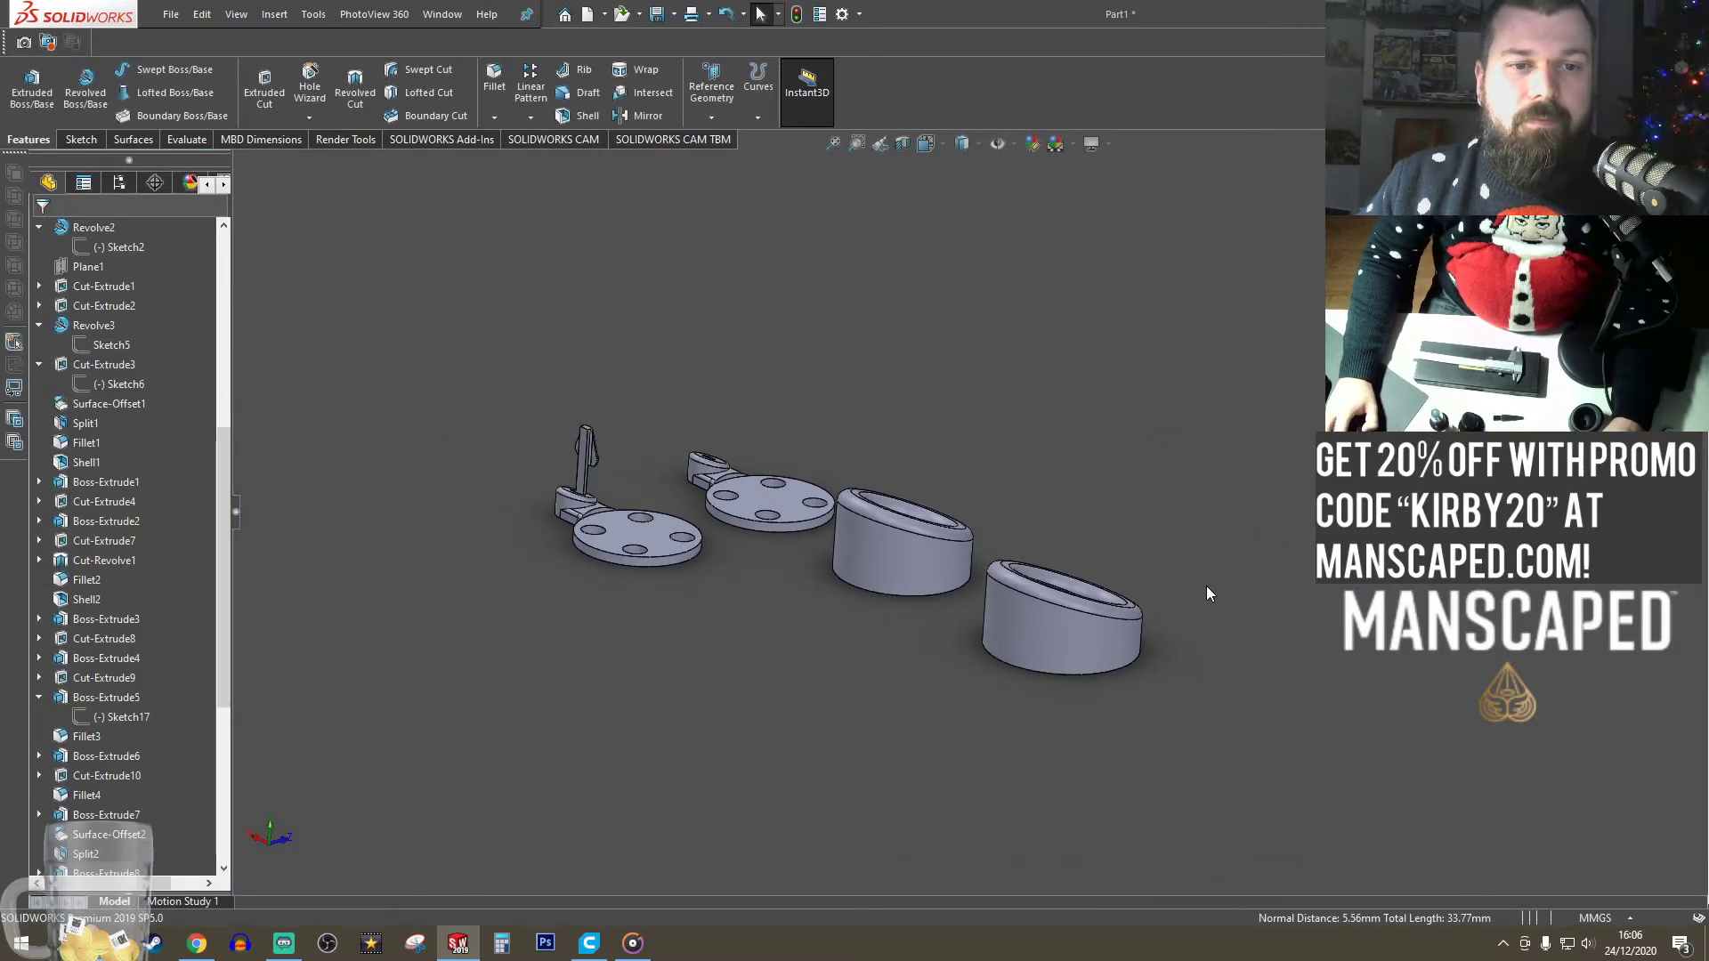
- Examine the post and its two-lobed tip up close, shaded first without and again with edges
{"action": "scroll", "coordinate": [1017, 488], "scroll_direction": "down", "scroll_amount": 10}
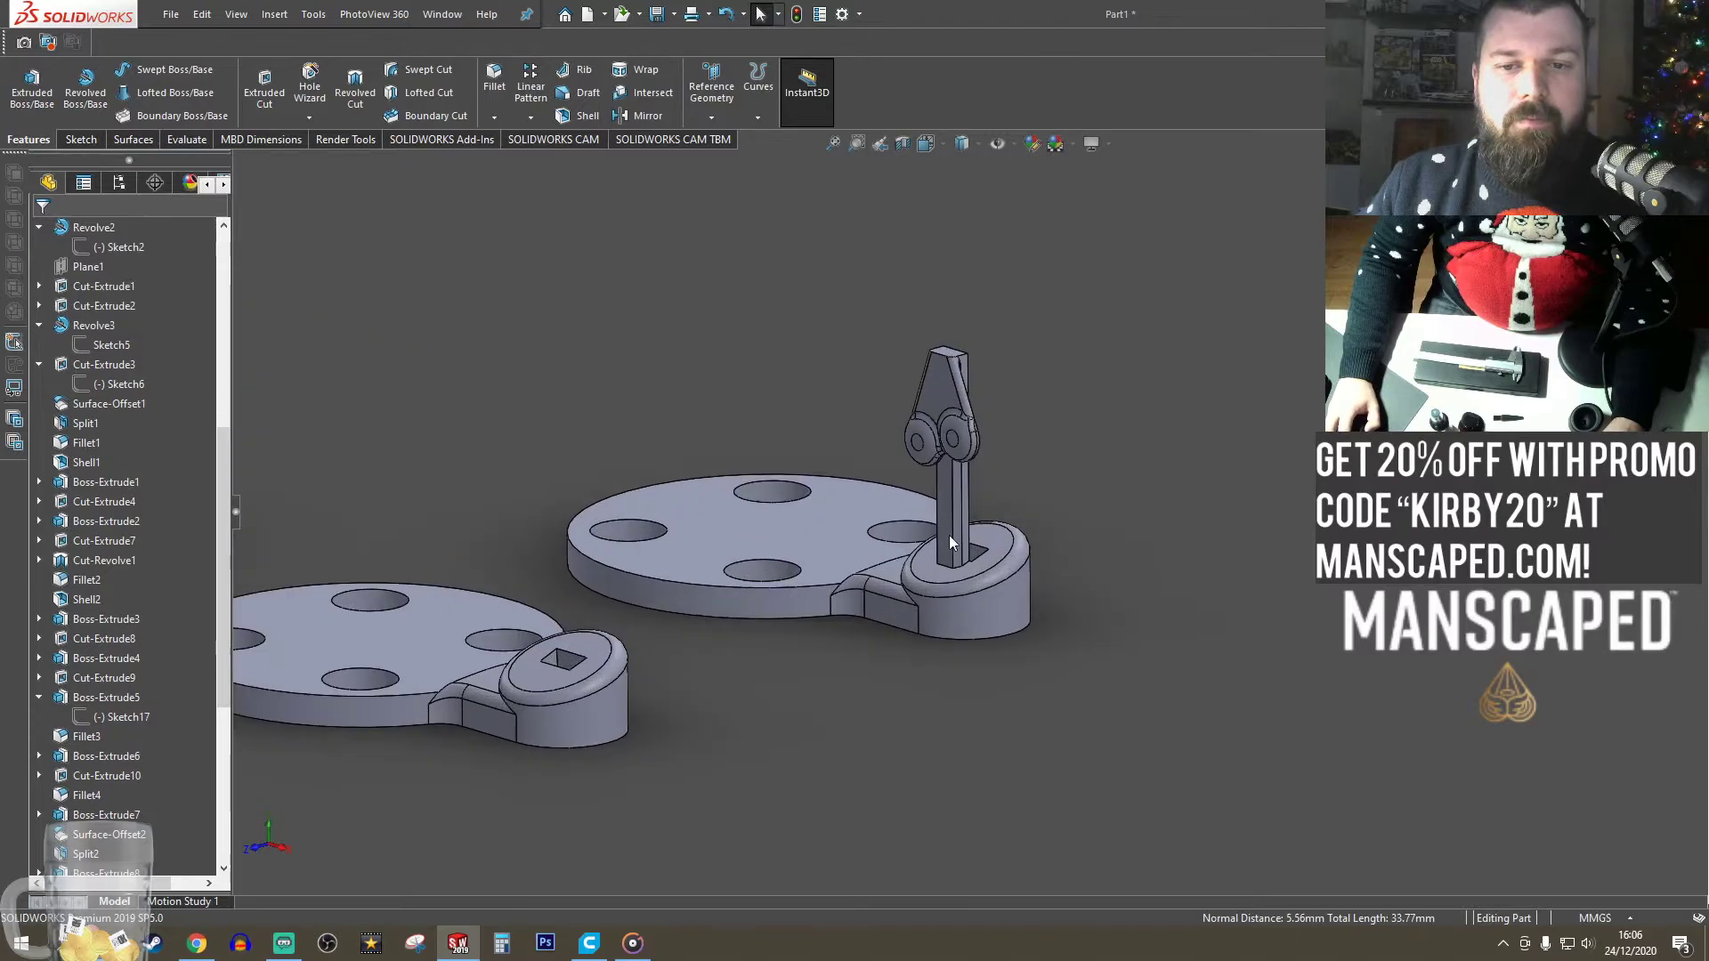
{"action": "scroll", "coordinate": [1028, 532], "scroll_direction": "down", "scroll_amount": 1}
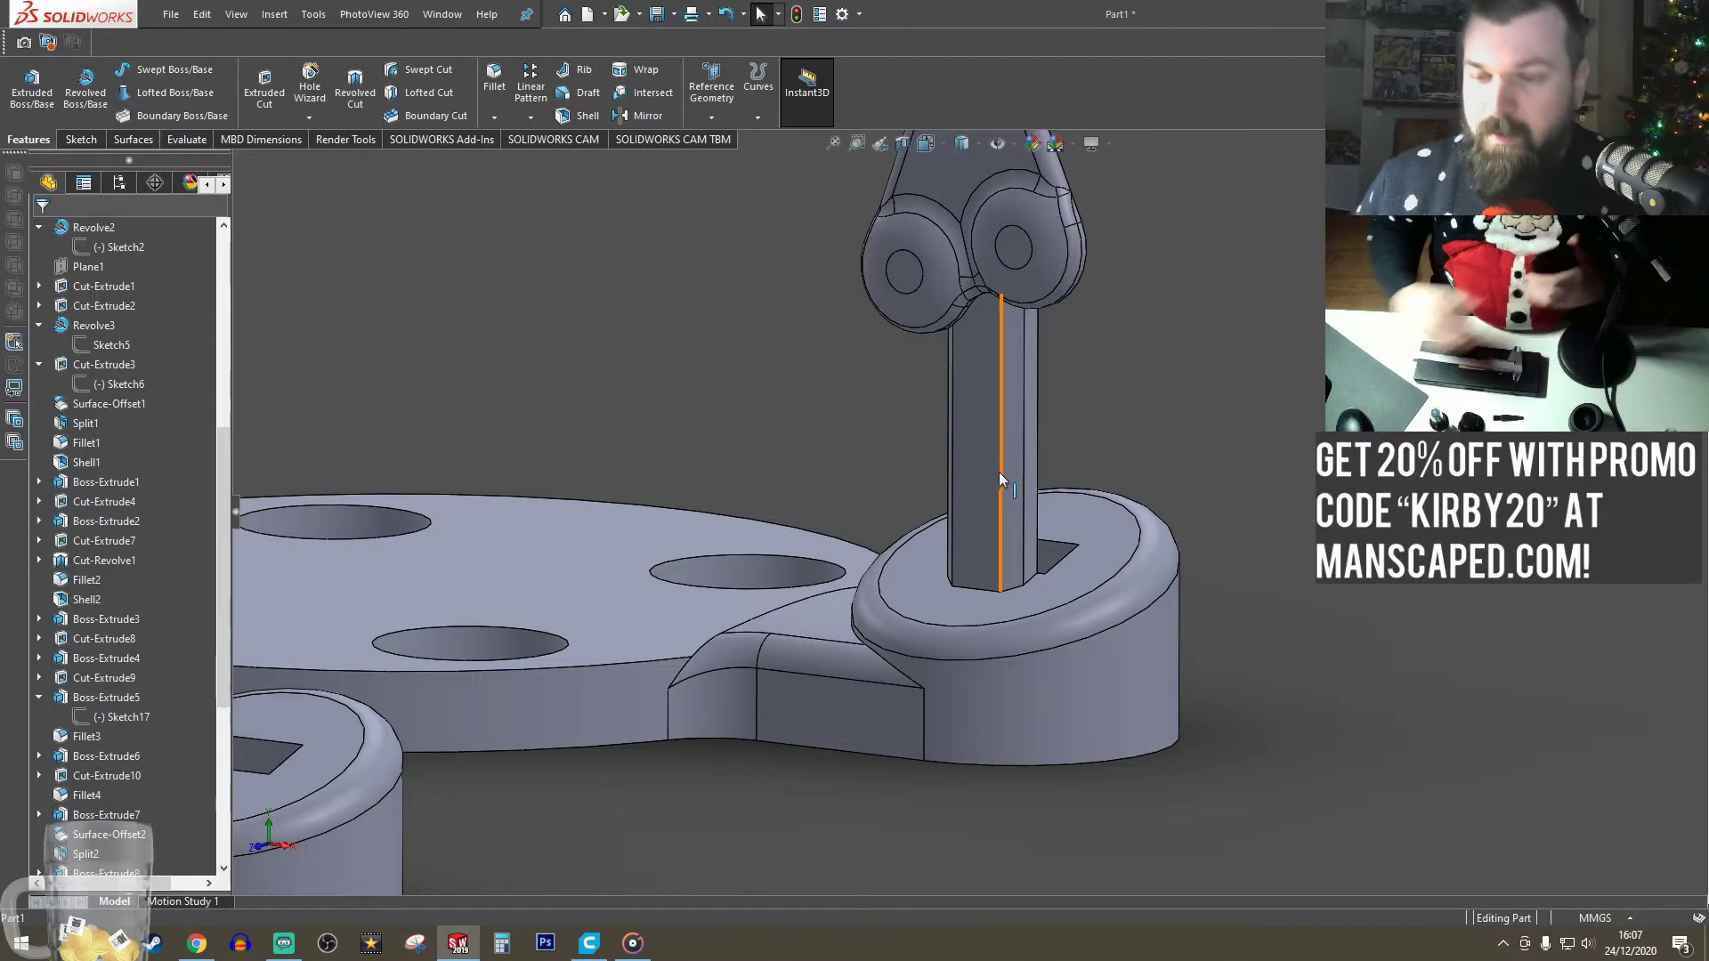
{"action": "scroll", "coordinate": [998, 472], "scroll_direction": "up", "scroll_amount": 3}
{"action": "scroll", "coordinate": [974, 274], "scroll_direction": "down", "scroll_amount": 3}
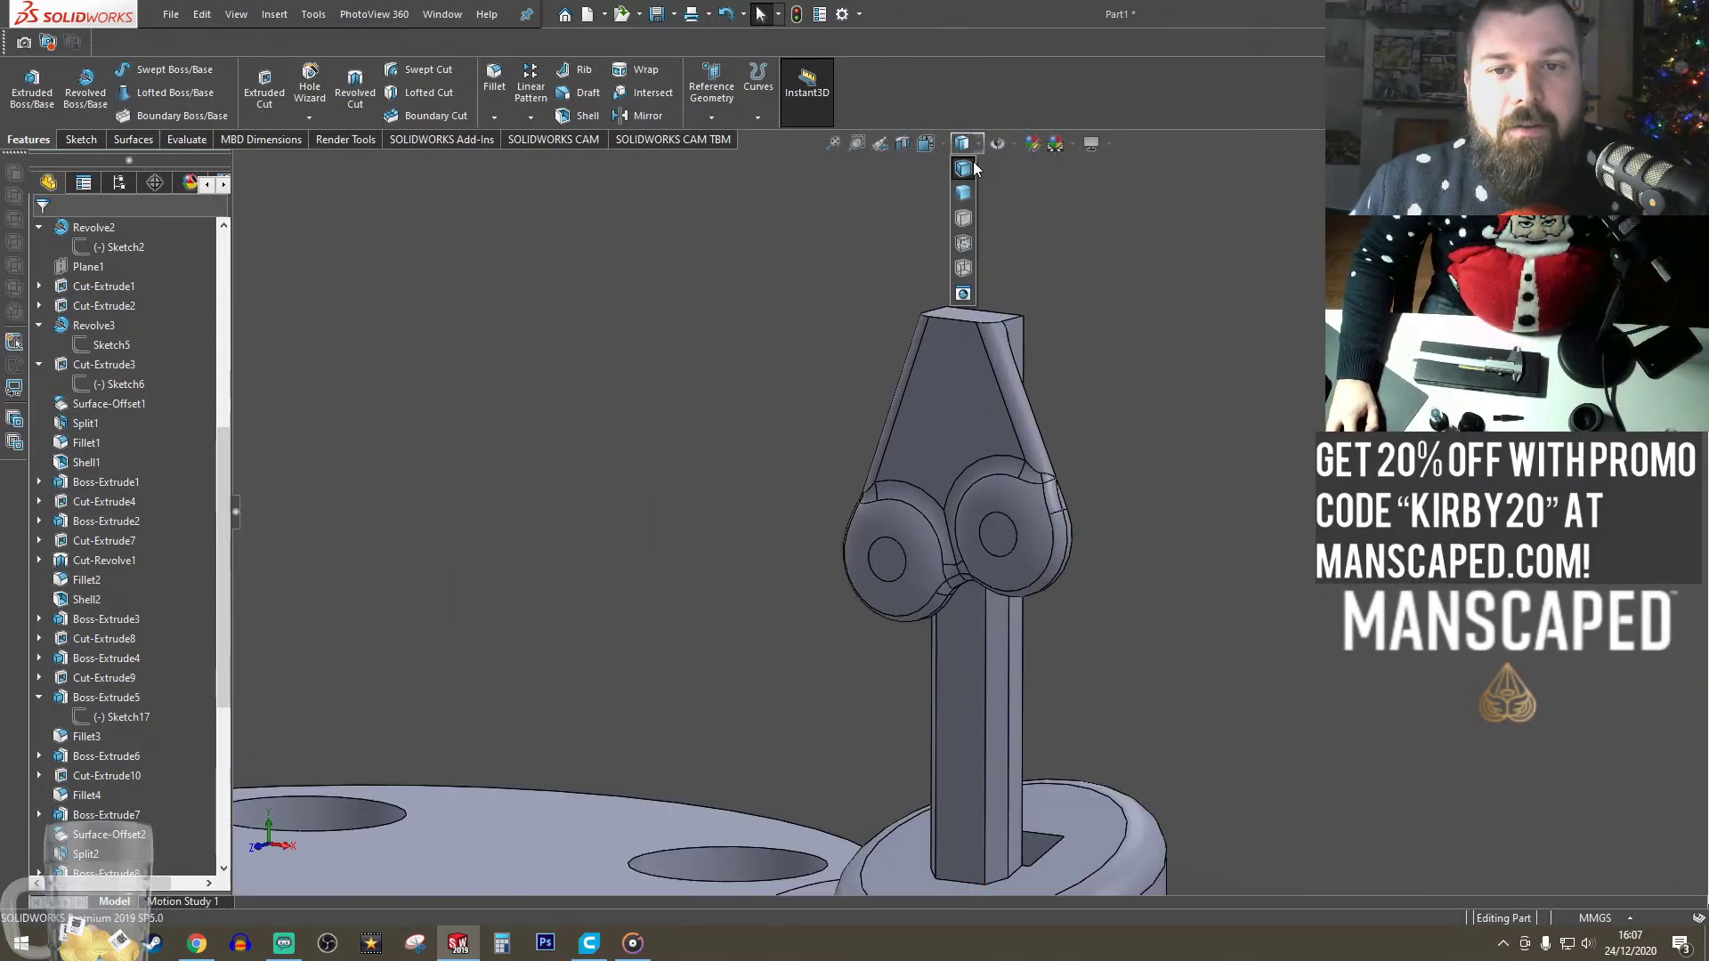
{"action": "left_click", "coordinate": [964, 194]}
{"action": "scroll", "coordinate": [1050, 569], "scroll_direction": "up", "scroll_amount": 2}
{"action": "scroll", "coordinate": [1049, 568], "scroll_direction": "down", "scroll_amount": 4}
{"action": "mouse_move", "coordinate": [835, 556]}
{"action": "middle_mouse_down"}
{"action": "mouse_move", "coordinate": [881, 493]}
{"action": "mouse_move", "coordinate": [989, 579]}
{"action": "mouse_move", "coordinate": [853, 525]}
{"action": "middle_mouse_up"}
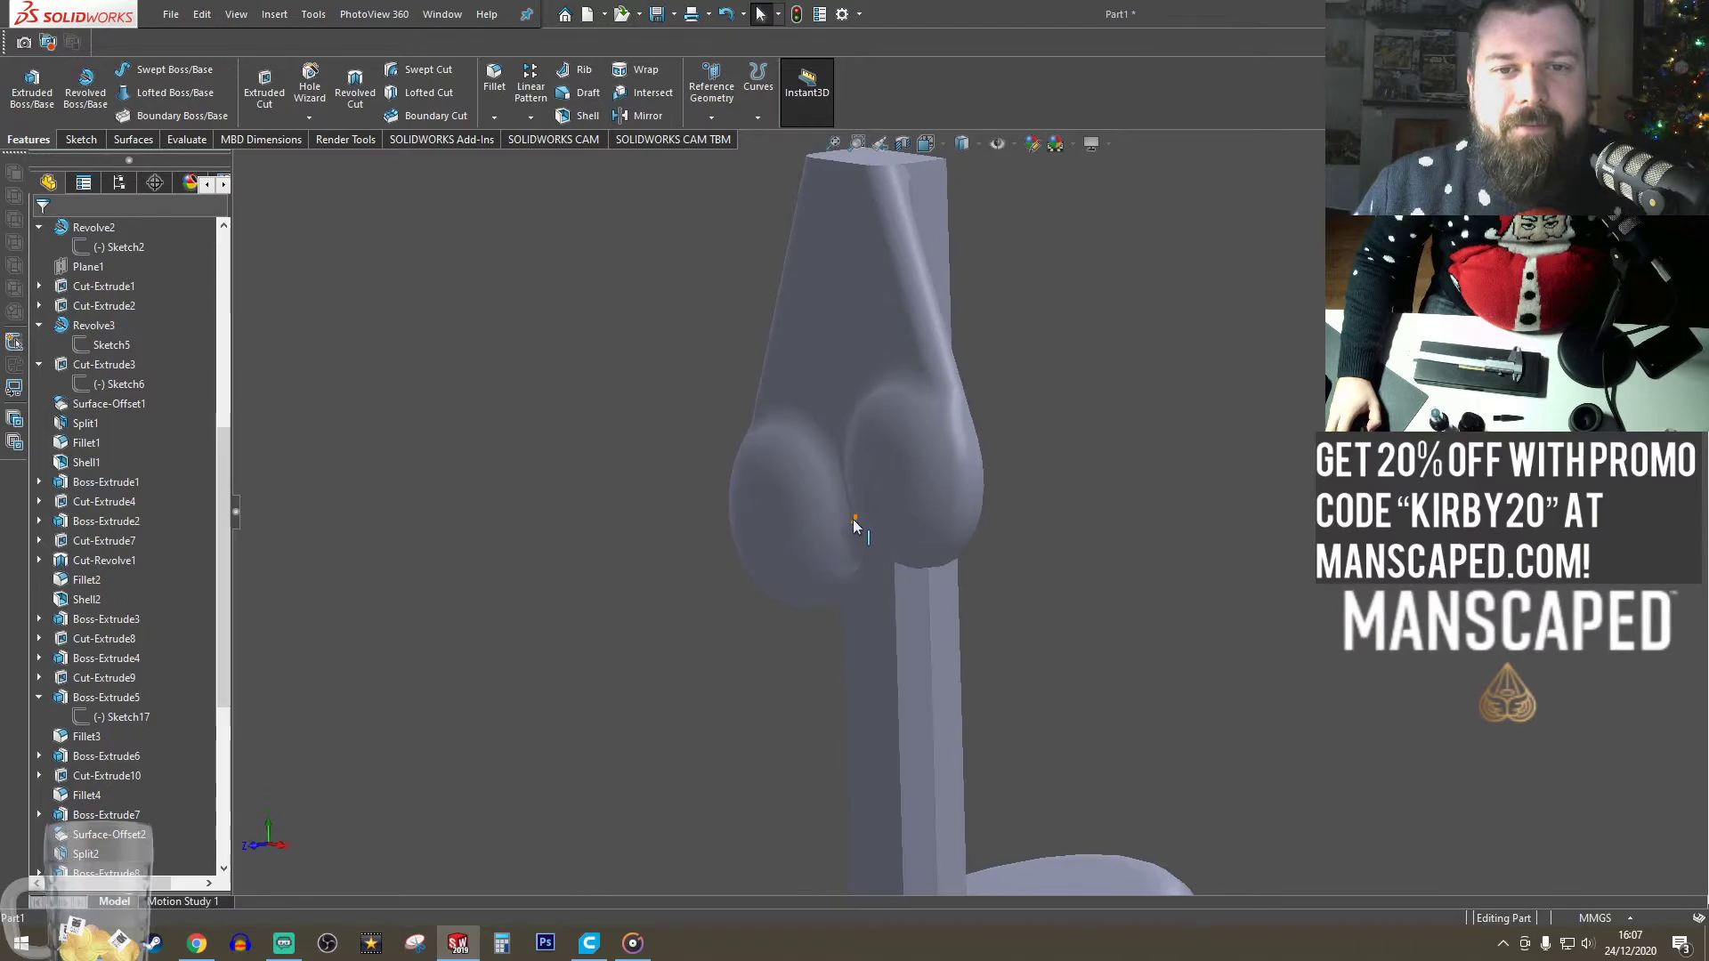
{"action": "scroll", "coordinate": [853, 526], "scroll_direction": "up", "scroll_amount": 5}
{"action": "left_click", "coordinate": [926, 144]}
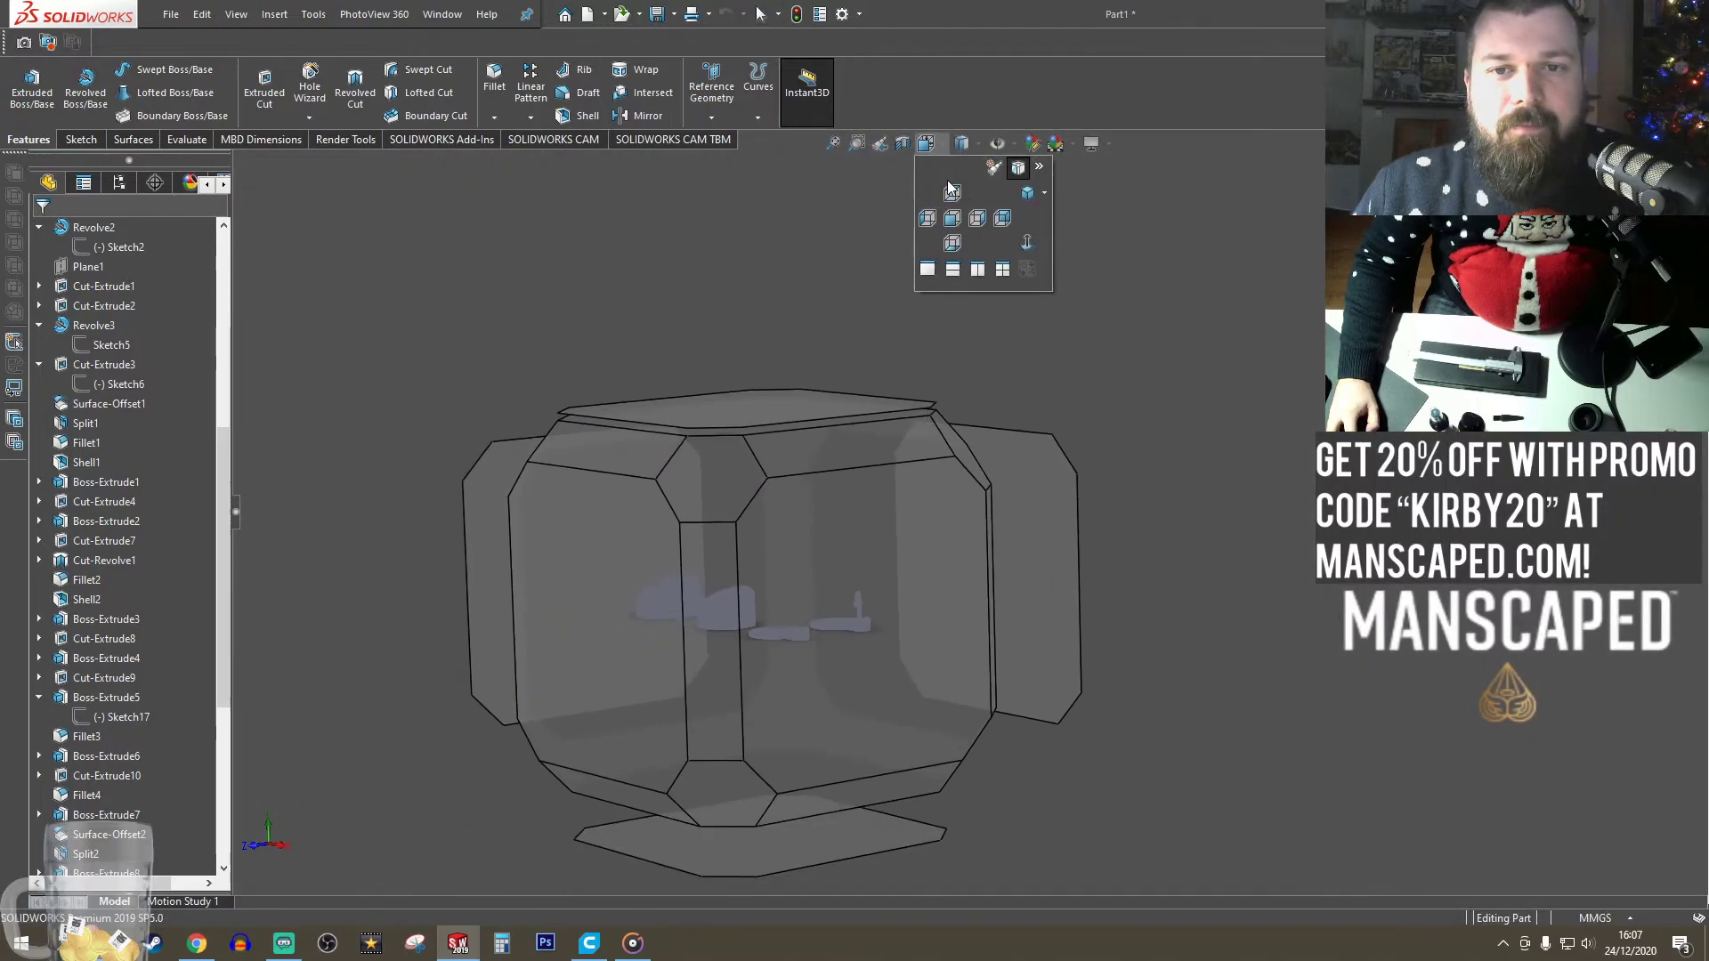
{"action": "left_click", "coordinate": [961, 144]}
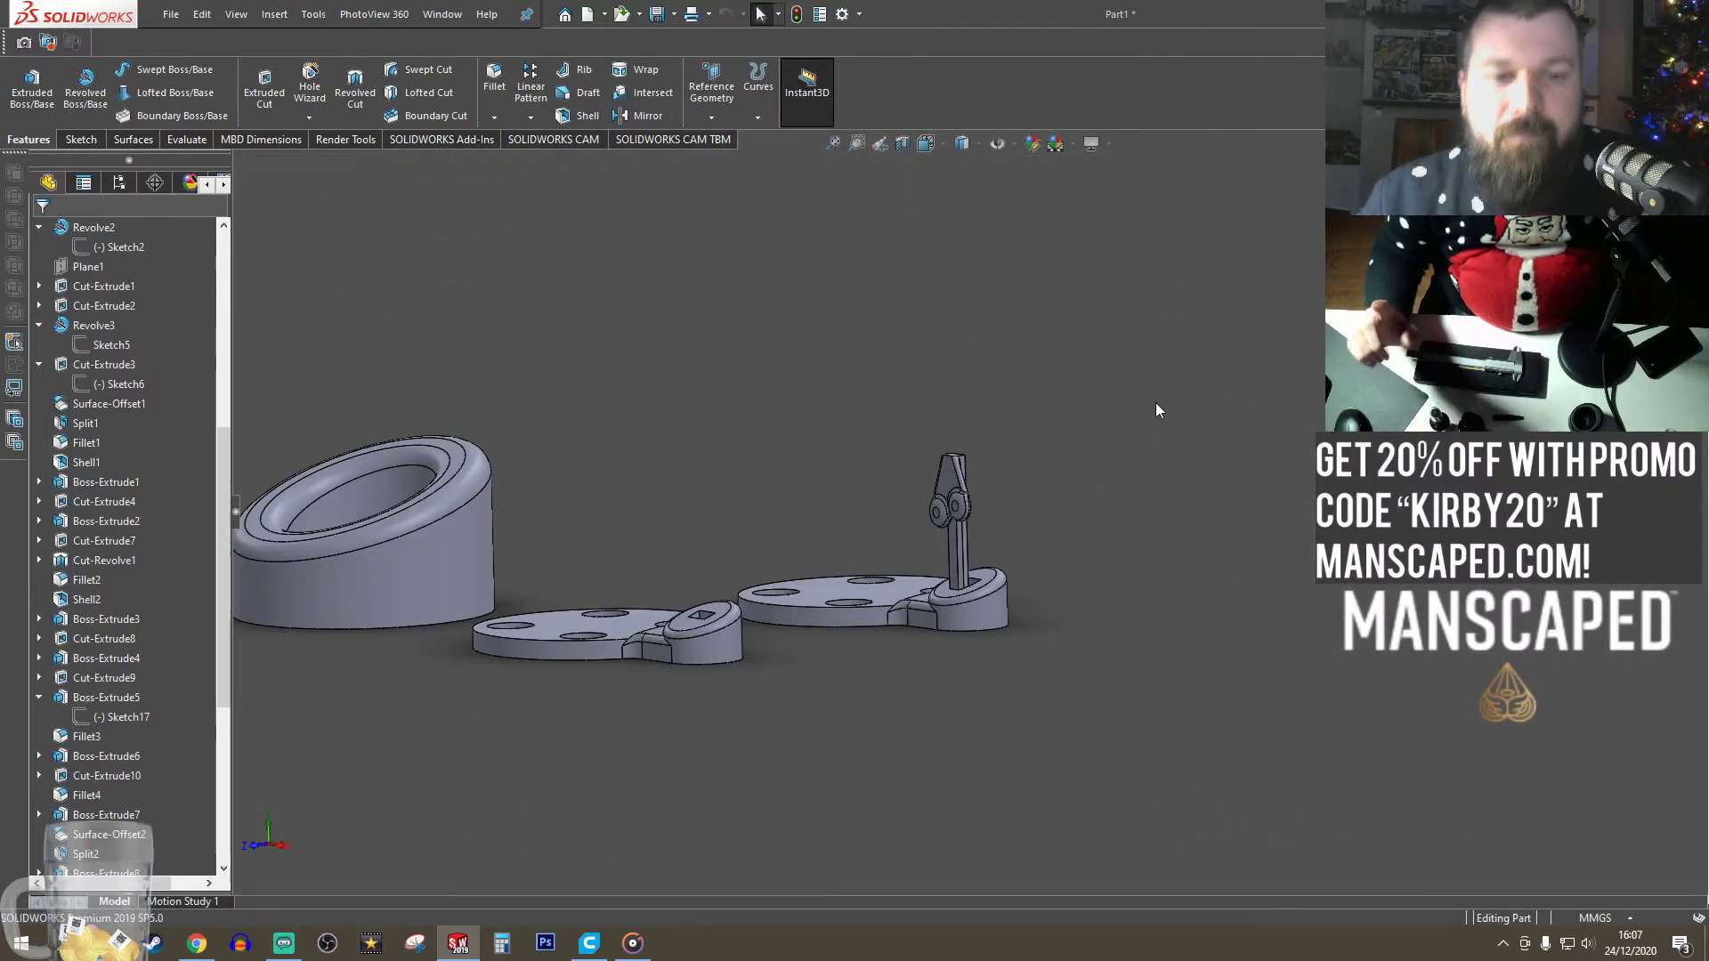
- Copy both round cups and the plate without the post by about 519 mm along X
{"action": "middle_click_drag", "start_coordinate": [977, 606], "coordinate": [809, 663]}
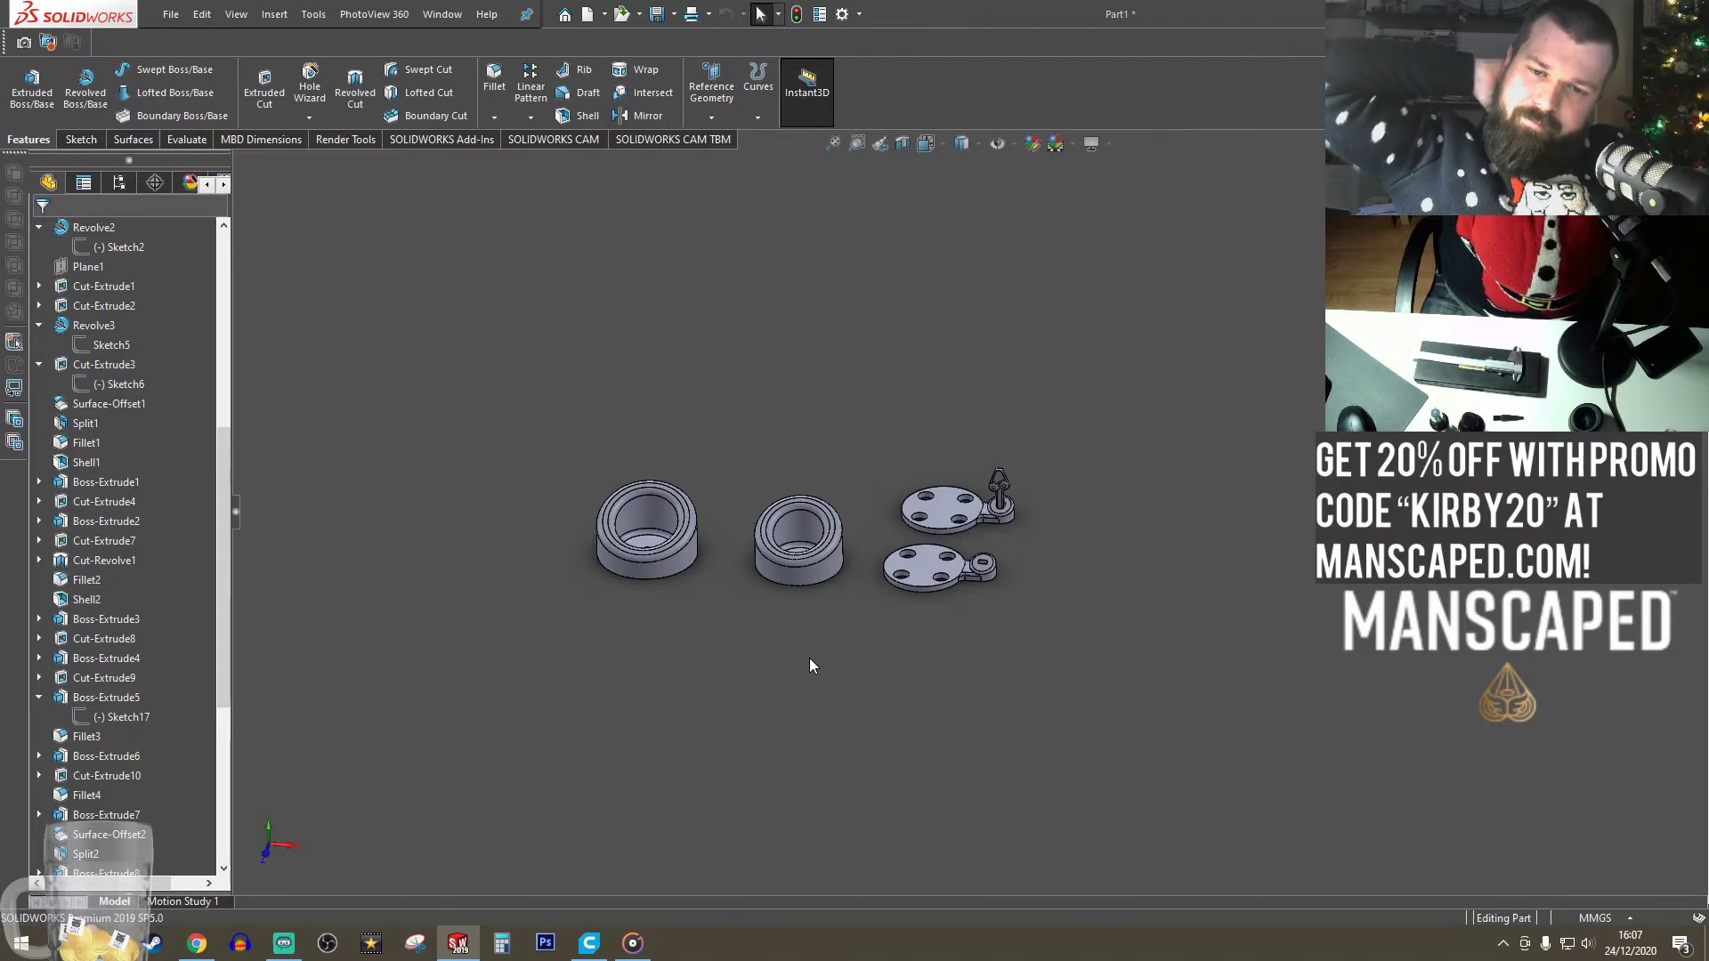
{"action": "scroll", "coordinate": [1001, 625], "scroll_direction": "up", "scroll_amount": 2}
{"action": "scroll", "coordinate": [920, 547], "scroll_direction": "down", "scroll_amount": 4}
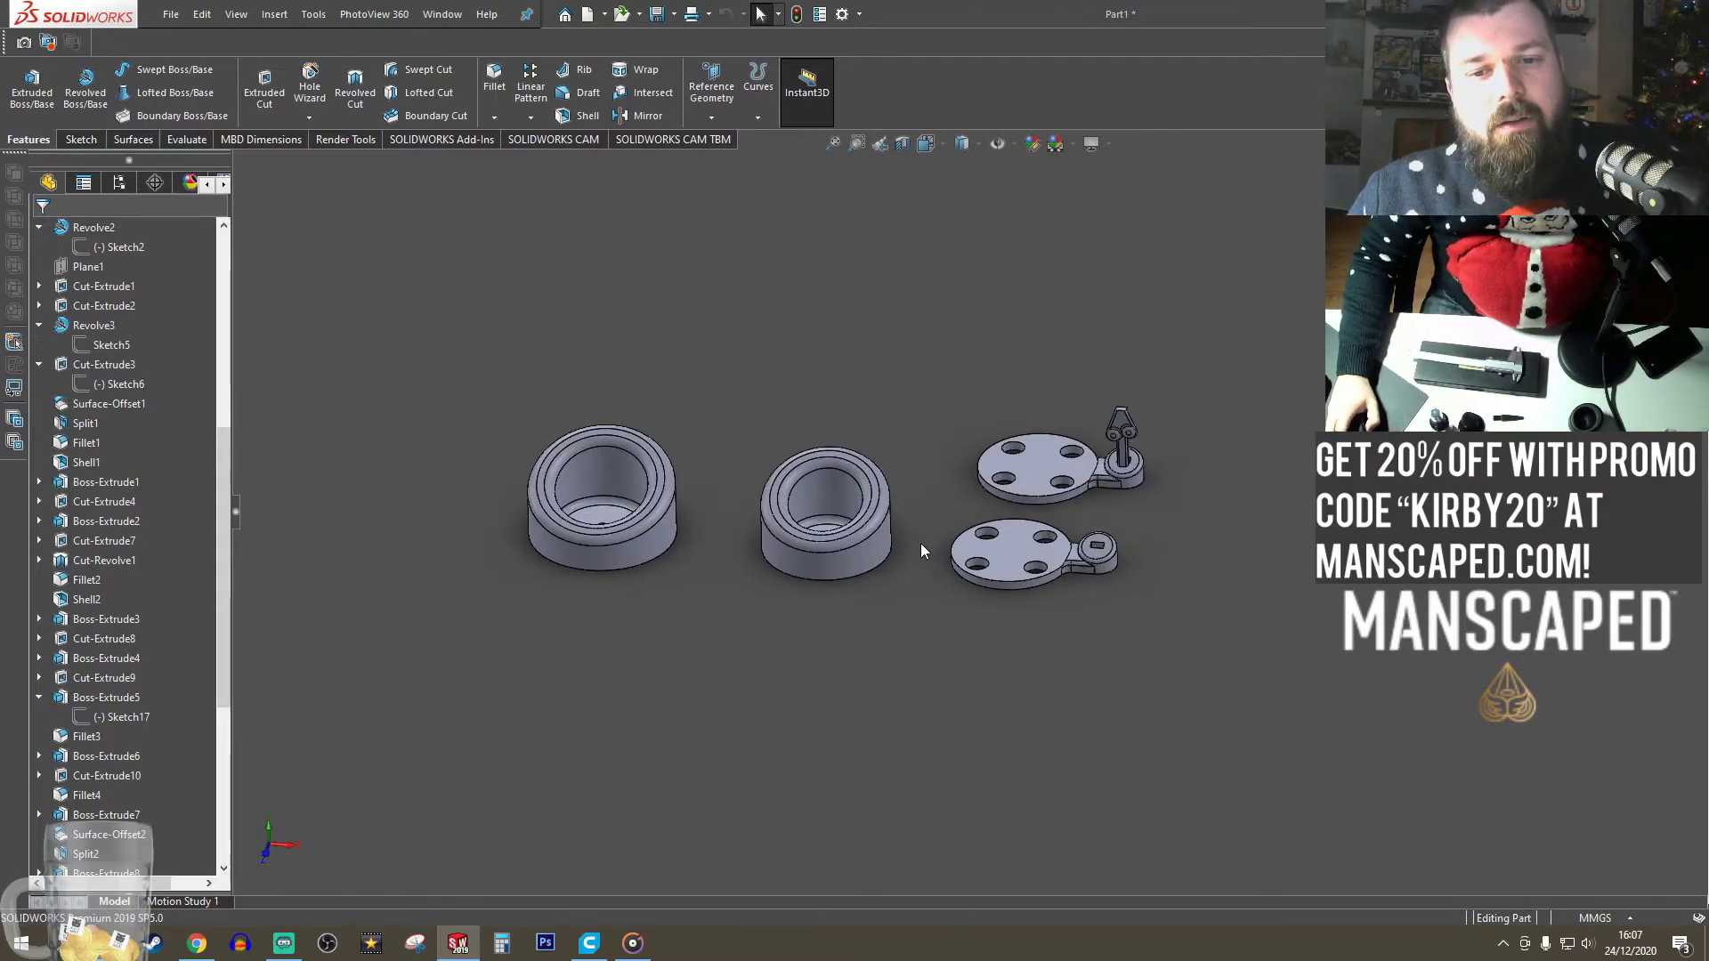
{"action": "scroll", "coordinate": [921, 548], "scroll_direction": "down", "scroll_amount": 1}
{"action": "scroll", "coordinate": [923, 552], "scroll_direction": "up", "scroll_amount": 4}
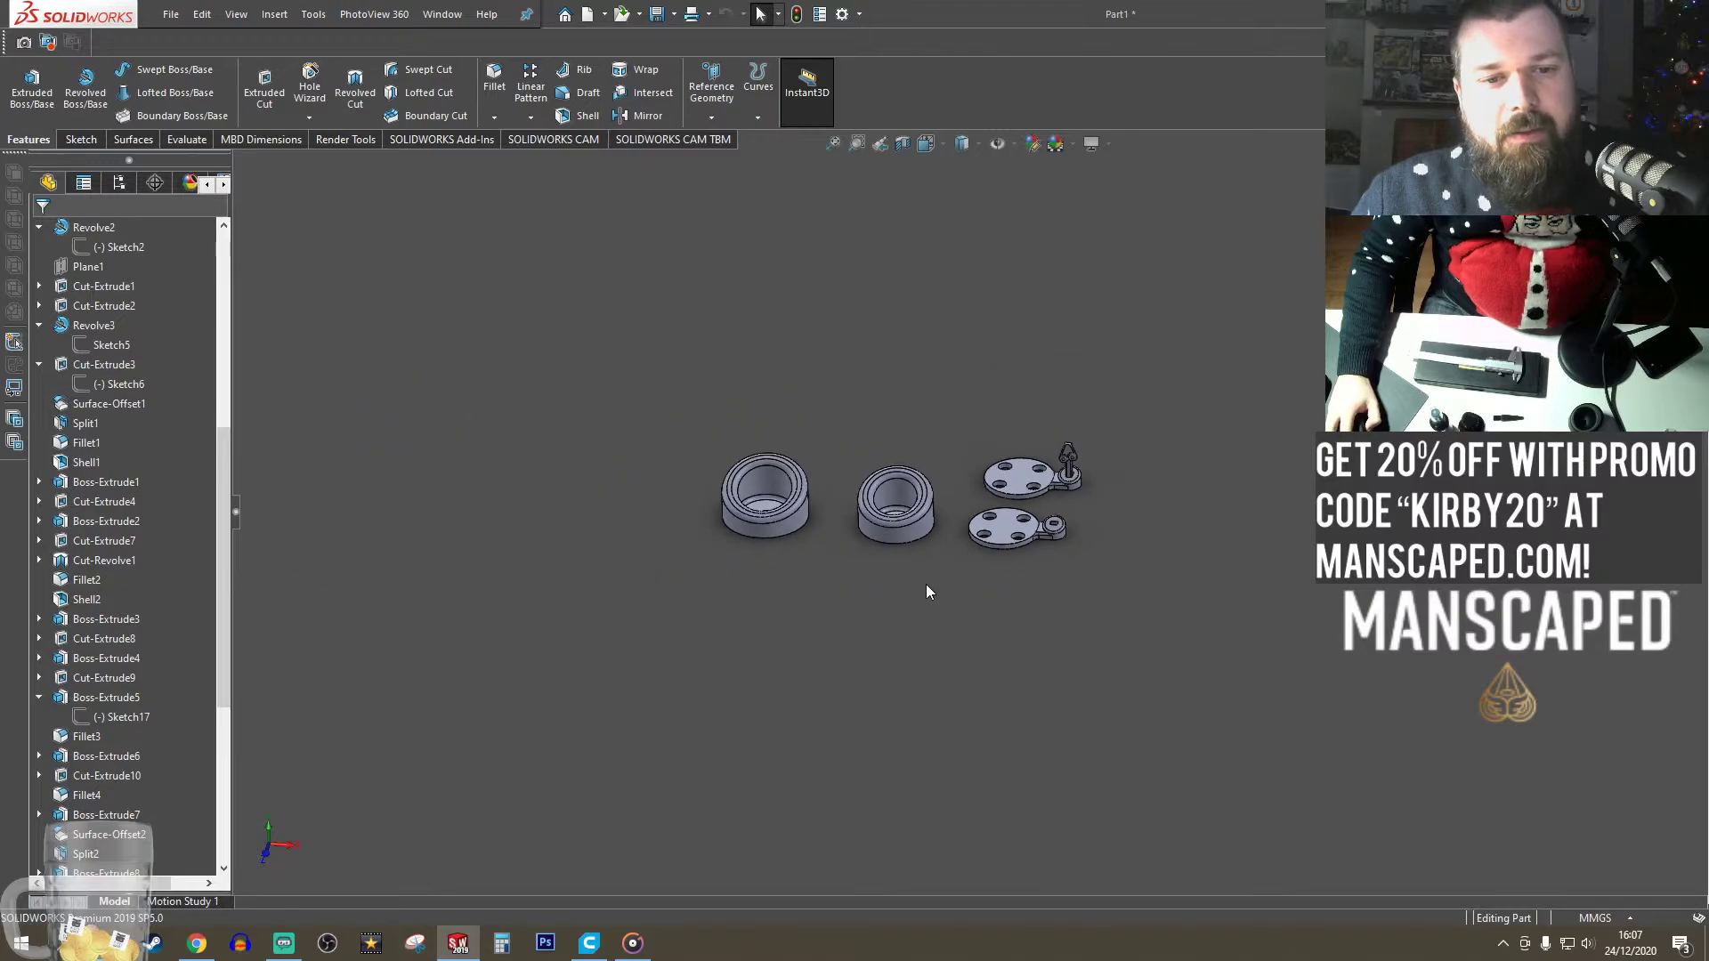
{"action": "left_click", "coordinate": [274, 14]}
{"action": "mouse_move", "coordinate": [335, 85]}
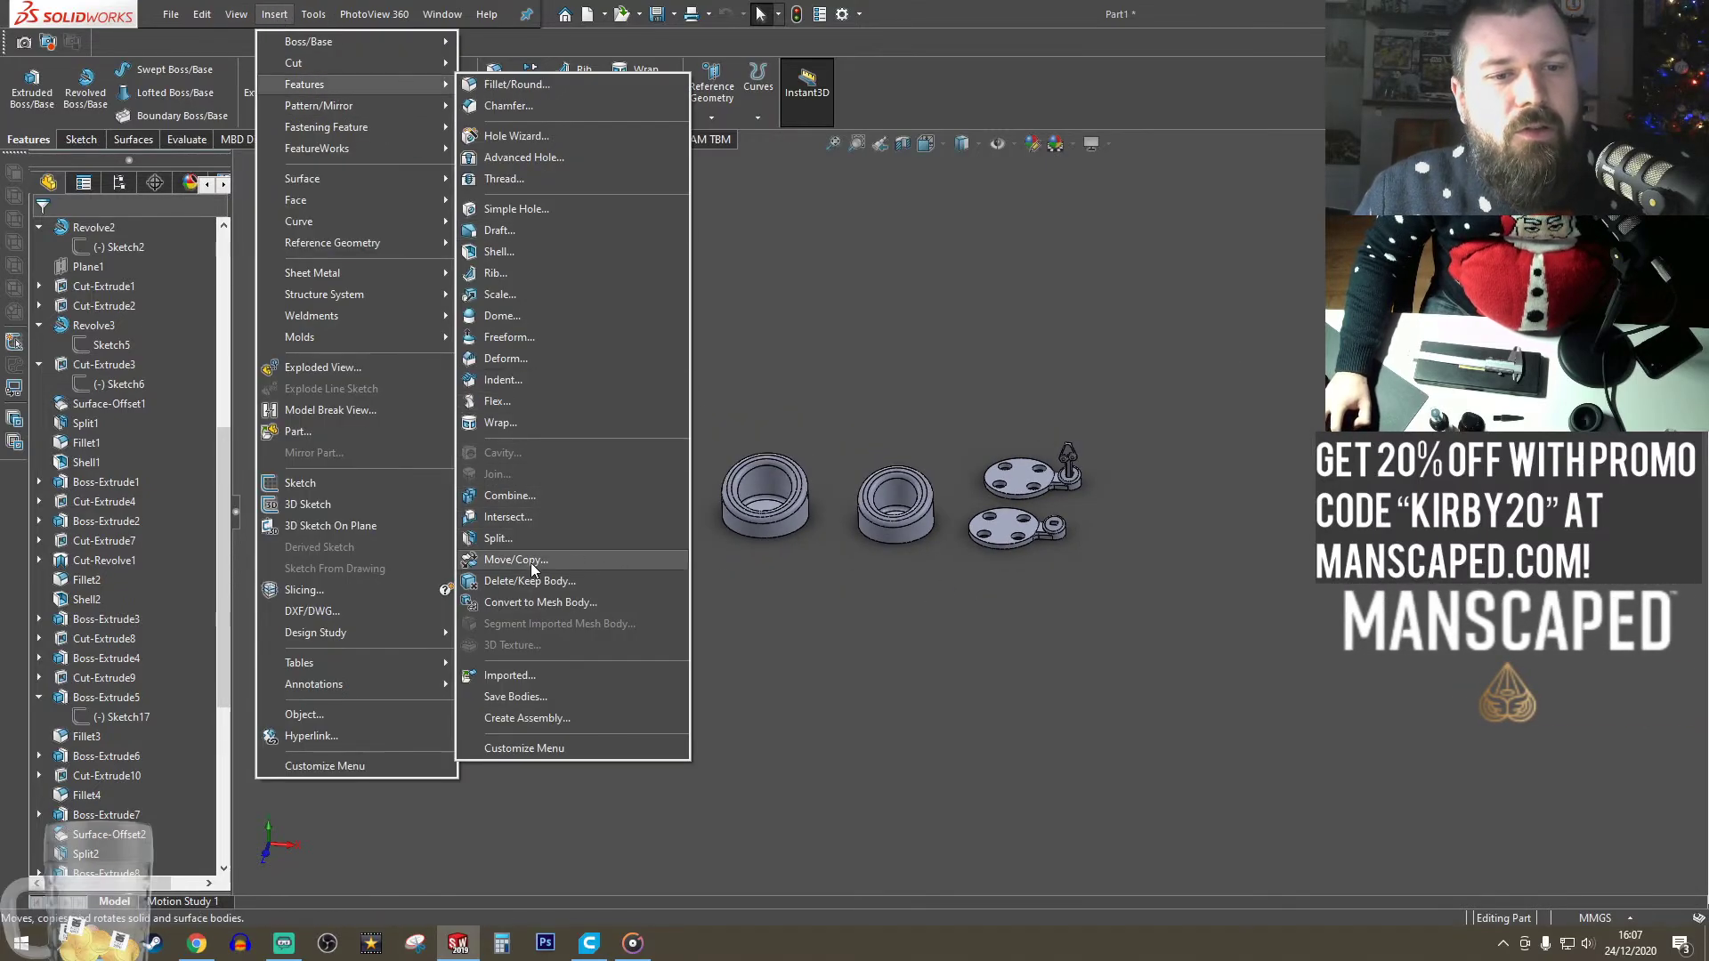
{"action": "left_click", "coordinate": [614, 560]}
{"action": "left_click", "coordinate": [785, 524]}
{"action": "left_click", "coordinate": [889, 536]}
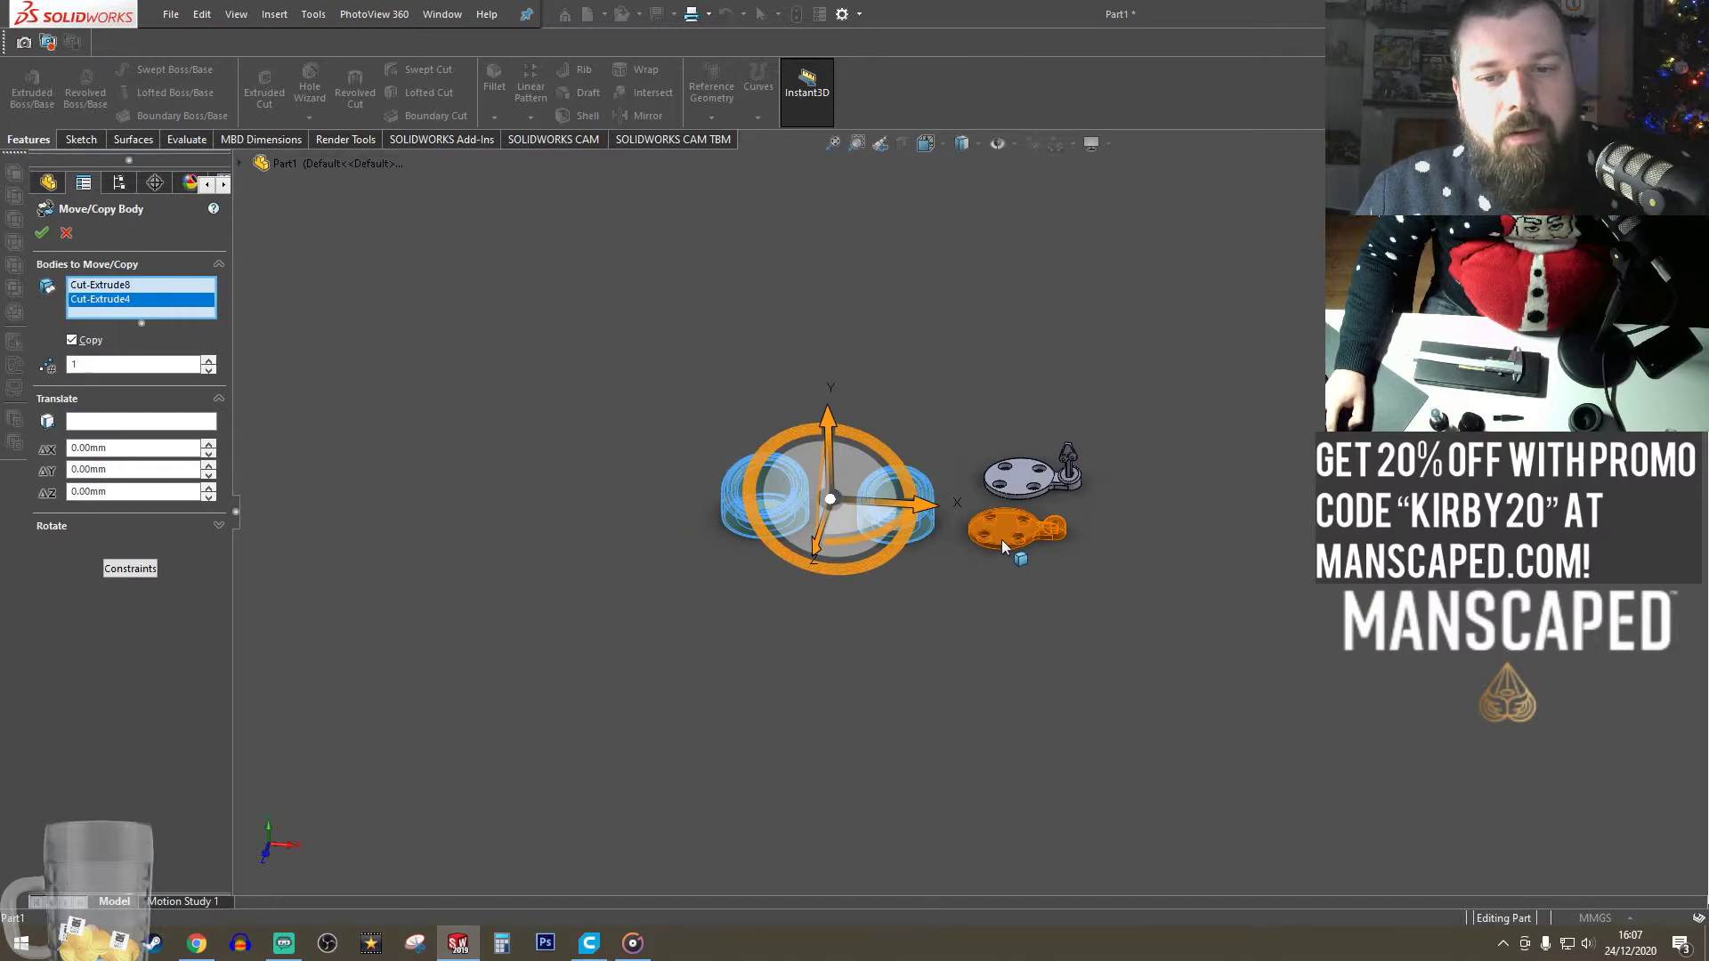
{"action": "left_click", "coordinate": [998, 543]}
{"action": "left_click_drag", "start_coordinate": [984, 519], "coordinate": [1457, 590]}
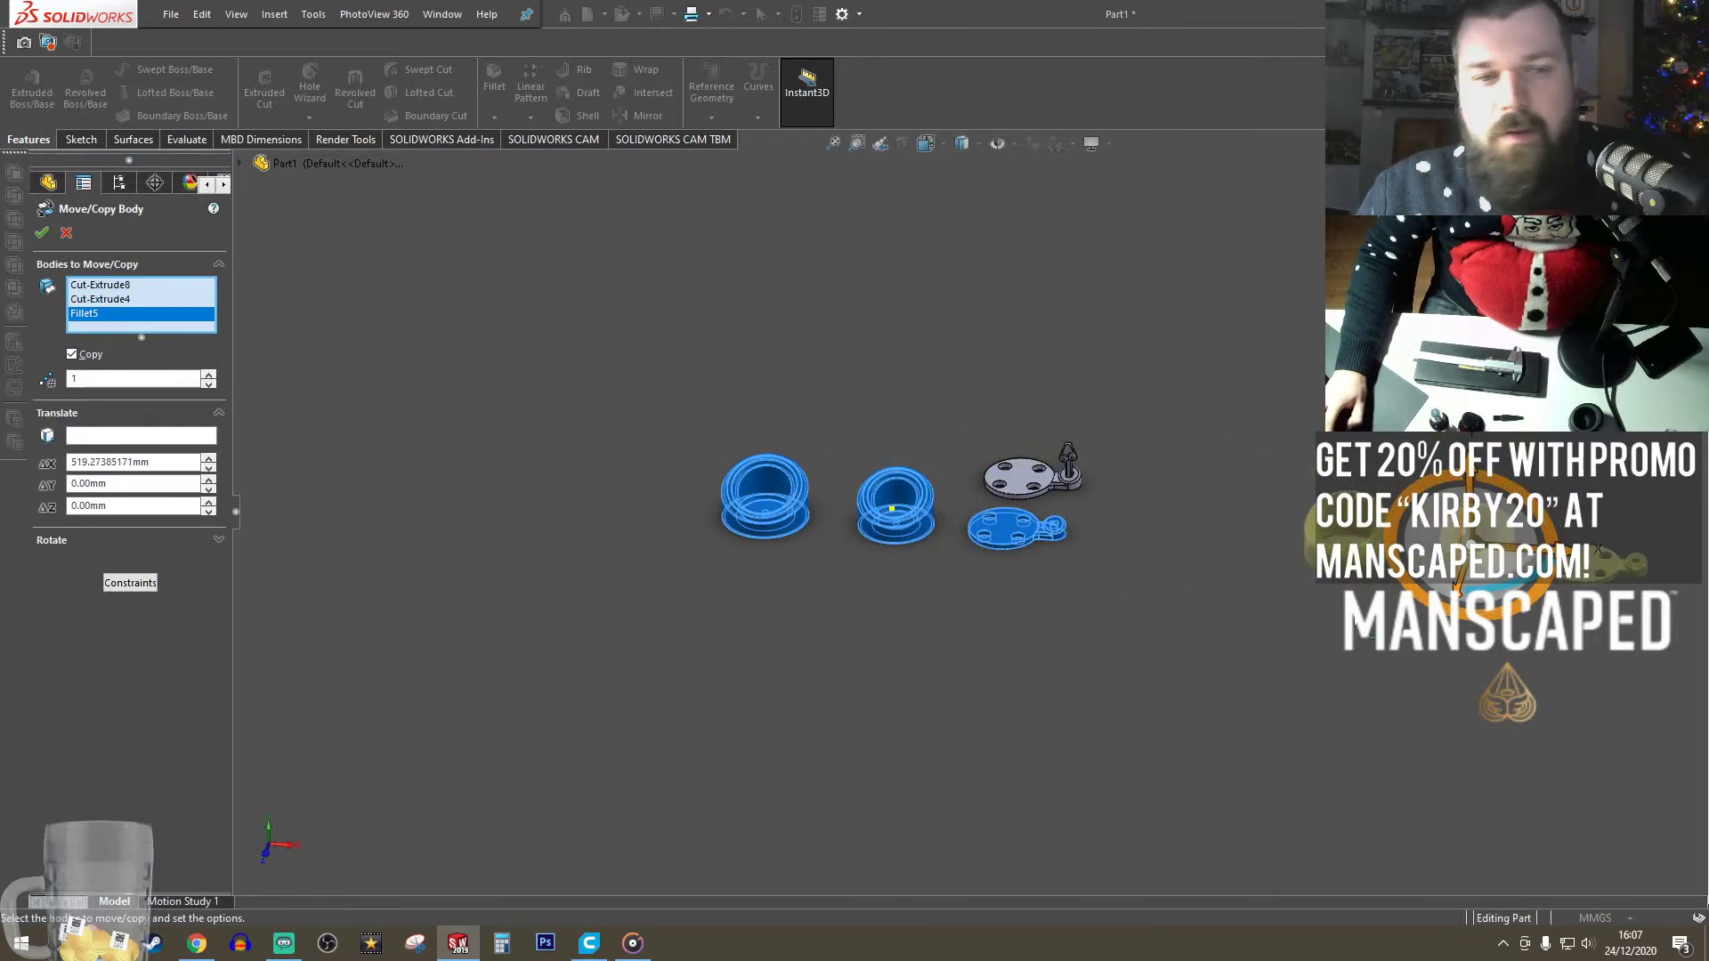
{"action": "mouse_move", "coordinate": [1075, 686]}
{"action": "middle_mouse_down"}
{"action": "mouse_move", "coordinate": [1163, 580]}
{"action": "mouse_move", "coordinate": [1079, 694]}
{"action": "middle_mouse_up"}
- Examine the copied cups and plate from the top, including the rectangular pocket in the plate's small boss
{"action": "left_click", "coordinate": [926, 143]}
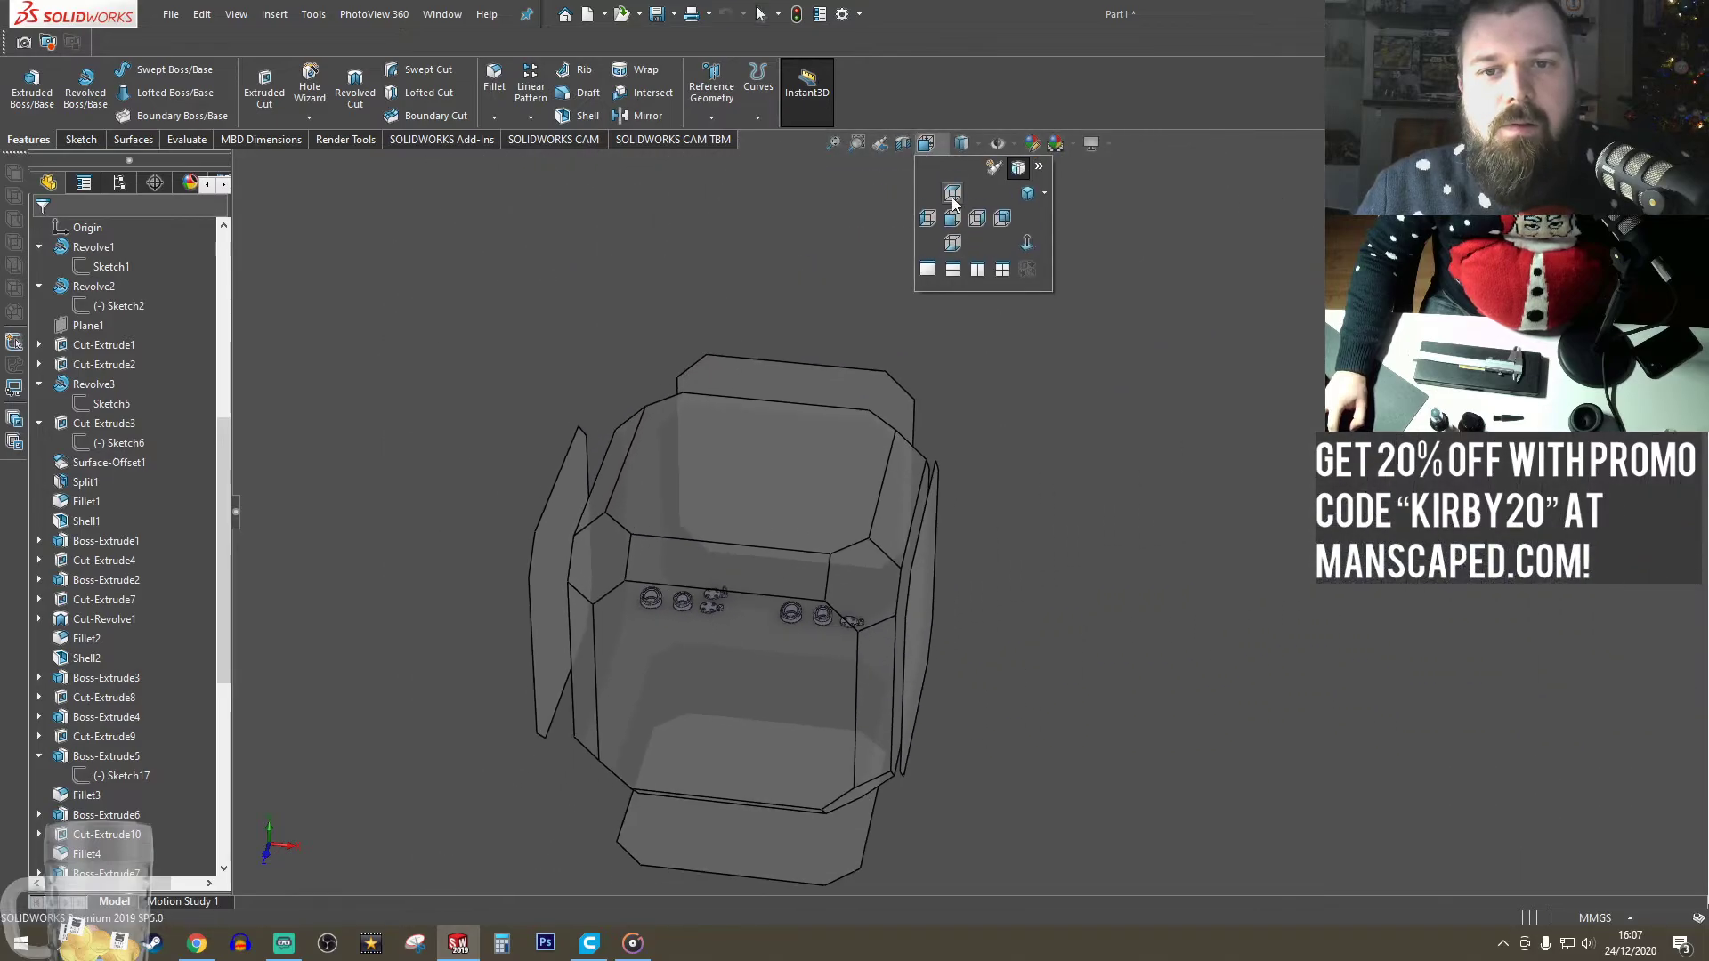
{"action": "left_click", "coordinate": [953, 209]}
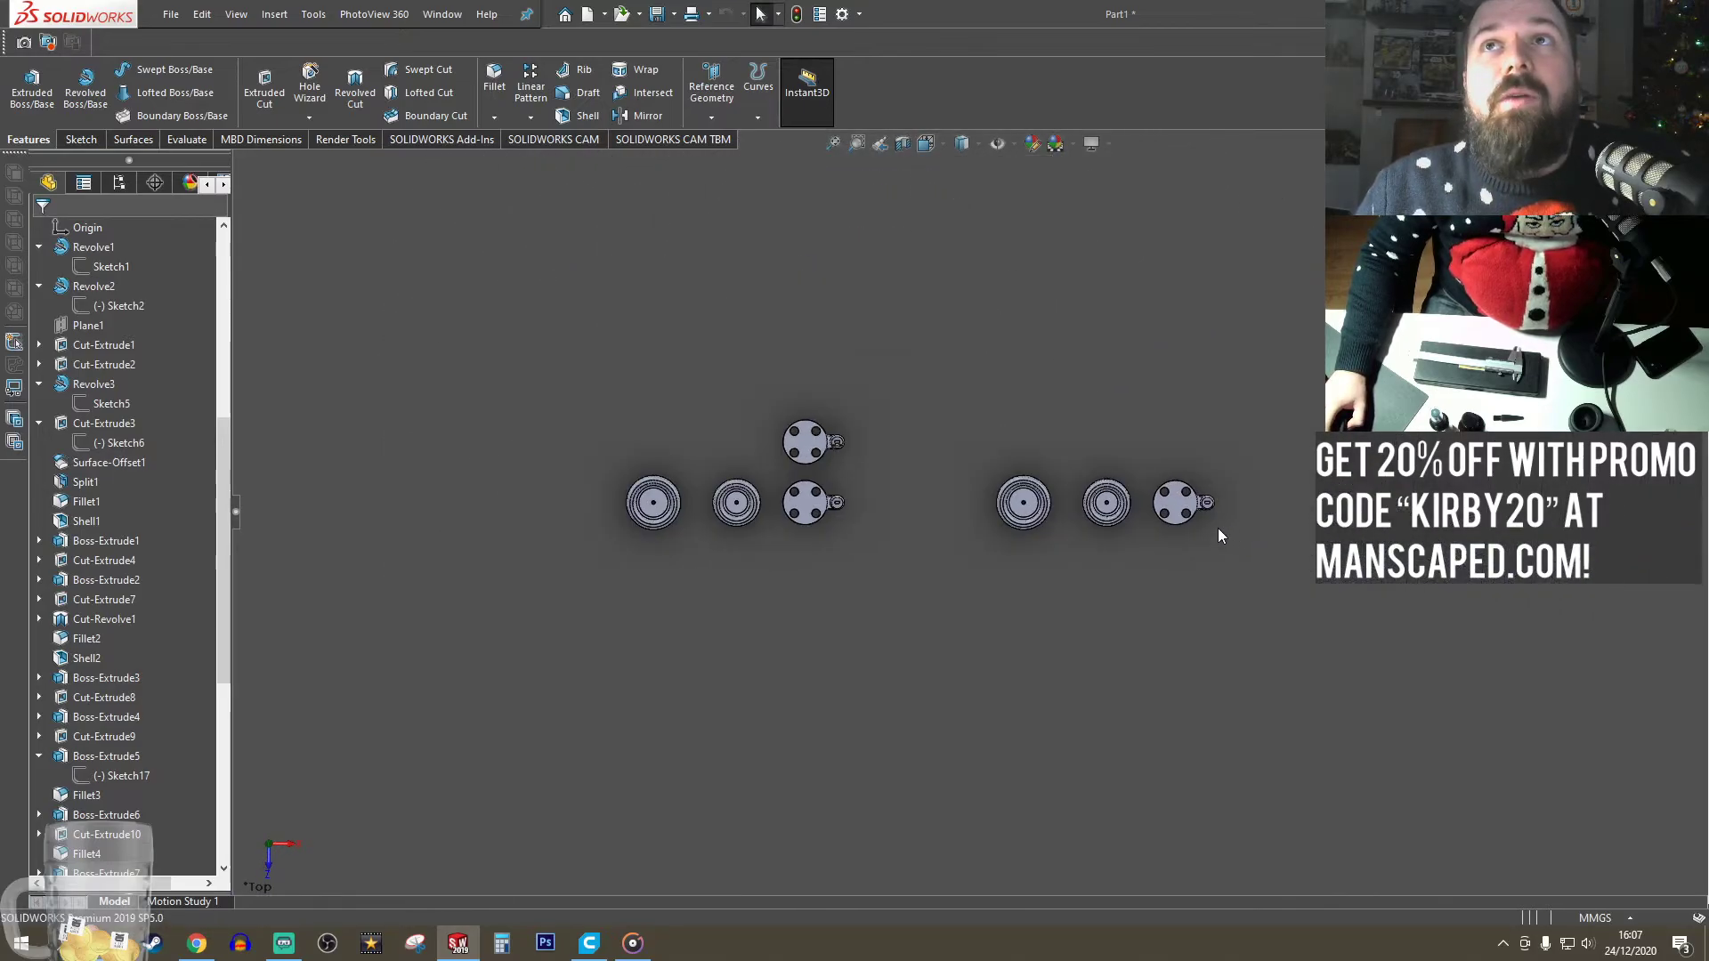
{"action": "scroll", "coordinate": [1143, 559], "scroll_direction": "up", "scroll_amount": 1}
{"action": "scroll", "coordinate": [1136, 504], "scroll_direction": "down", "scroll_amount": 8}
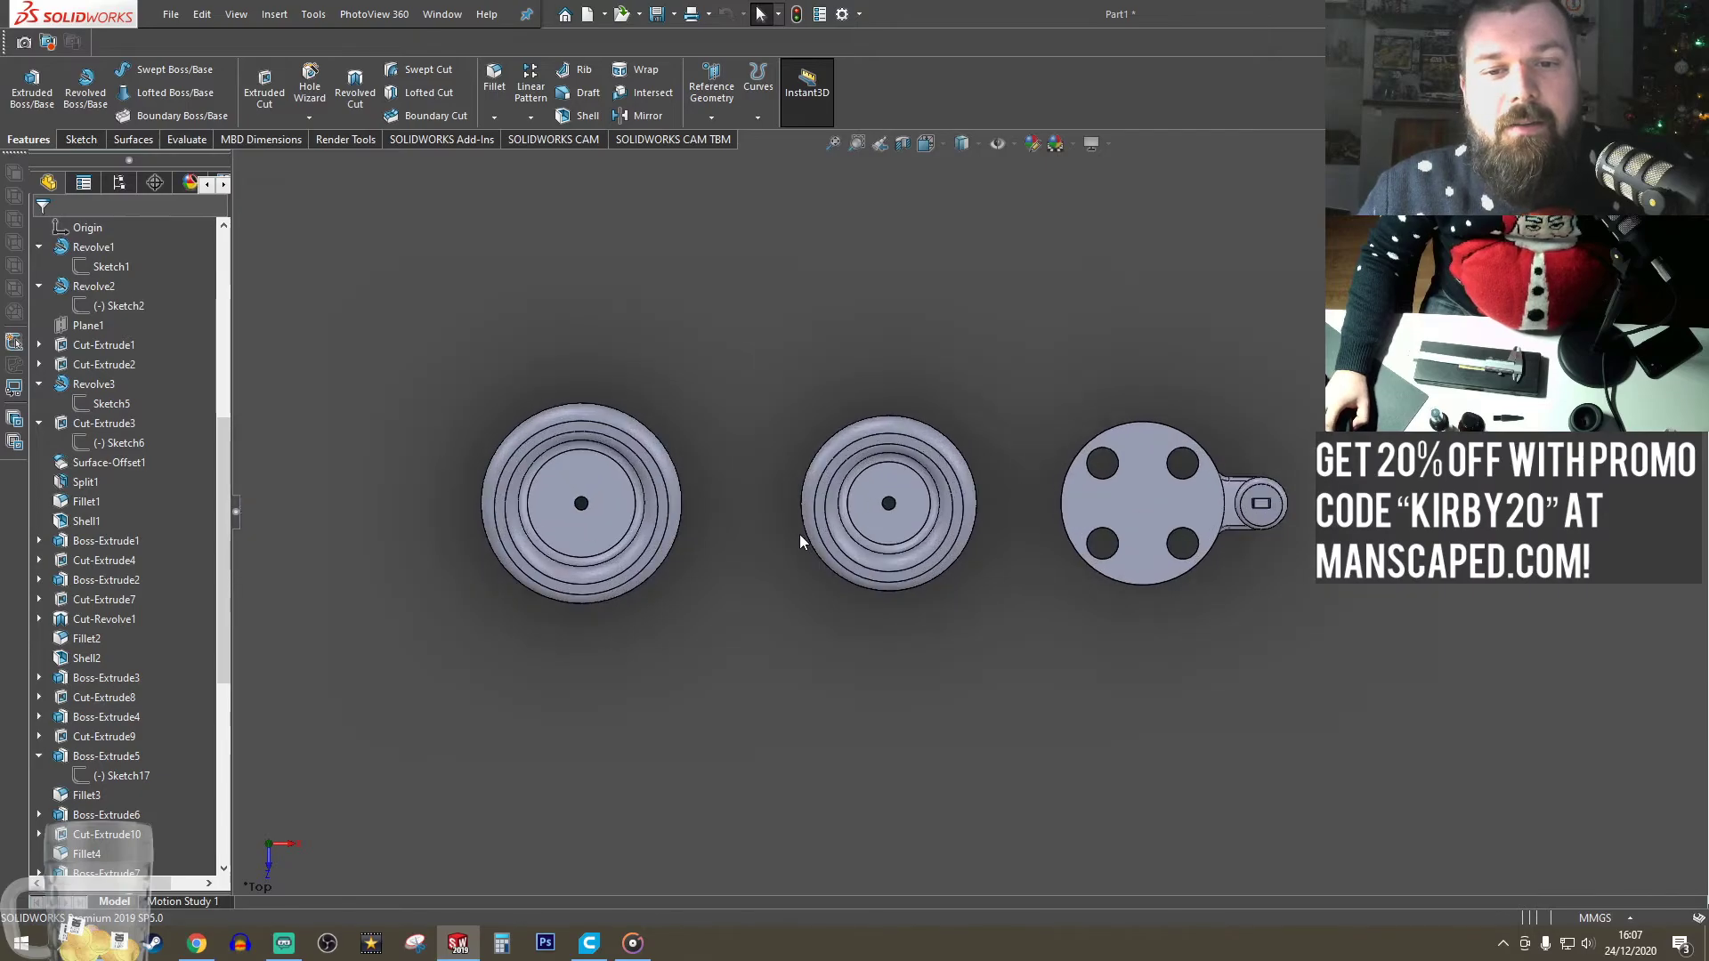
{"action": "scroll", "coordinate": [801, 536], "scroll_direction": "up", "scroll_amount": 1}
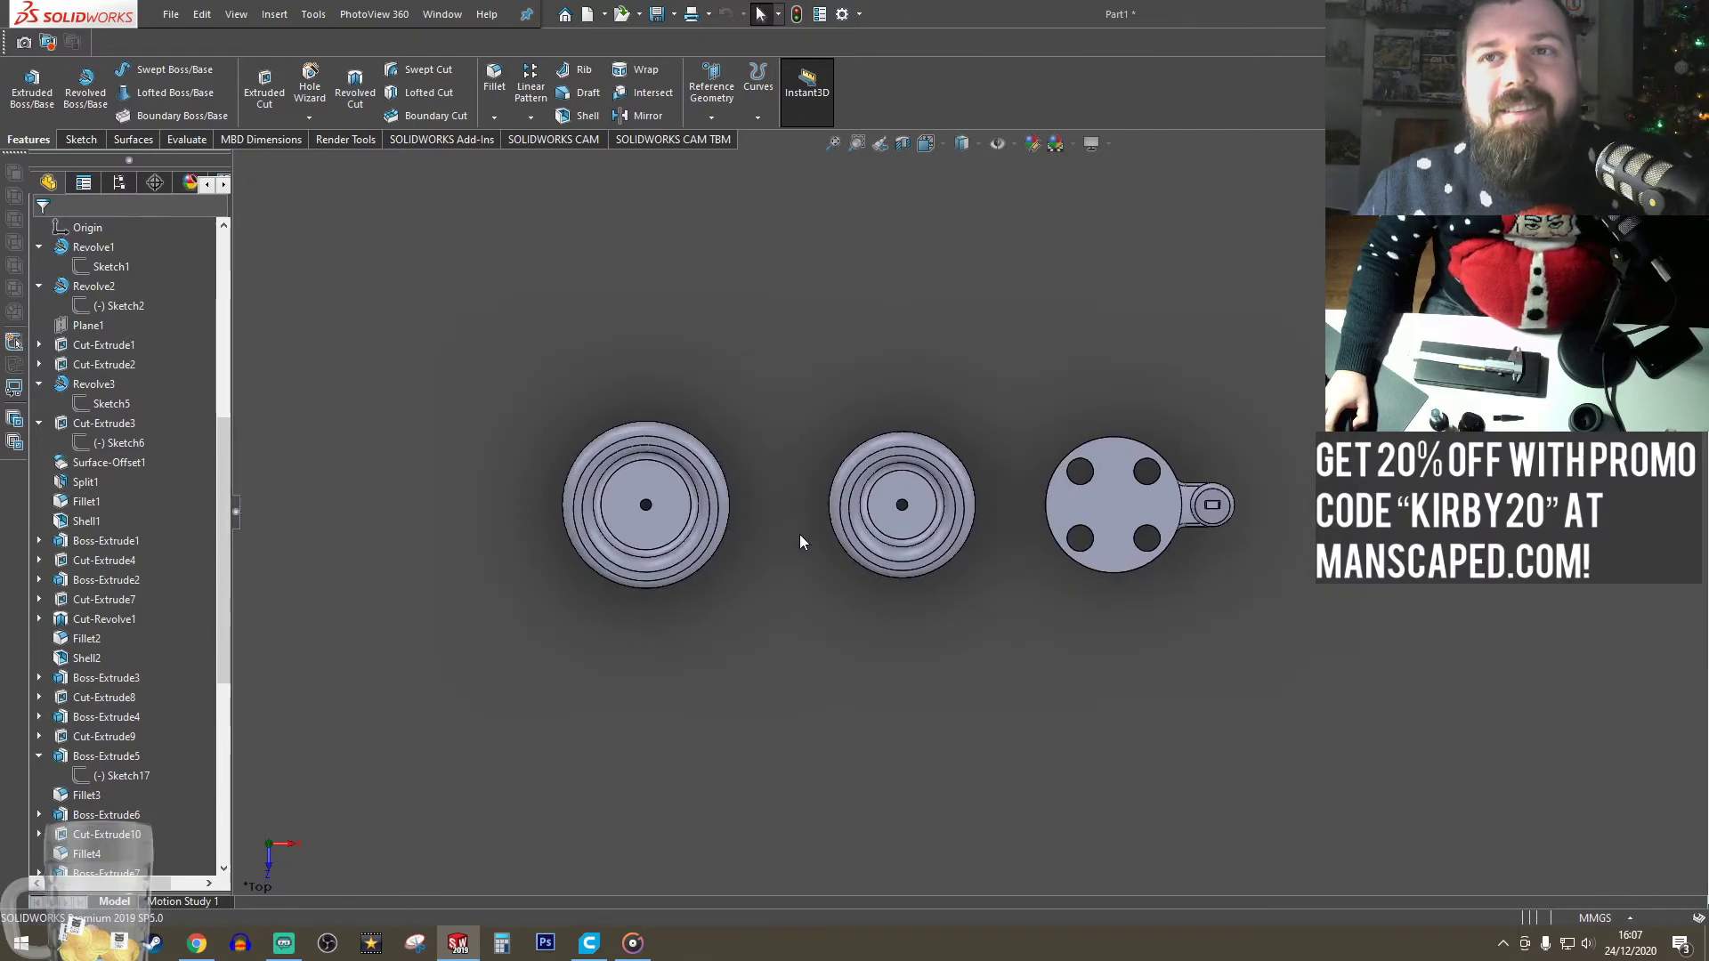
{"action": "scroll", "coordinate": [810, 552], "scroll_direction": "down", "scroll_amount": 3}
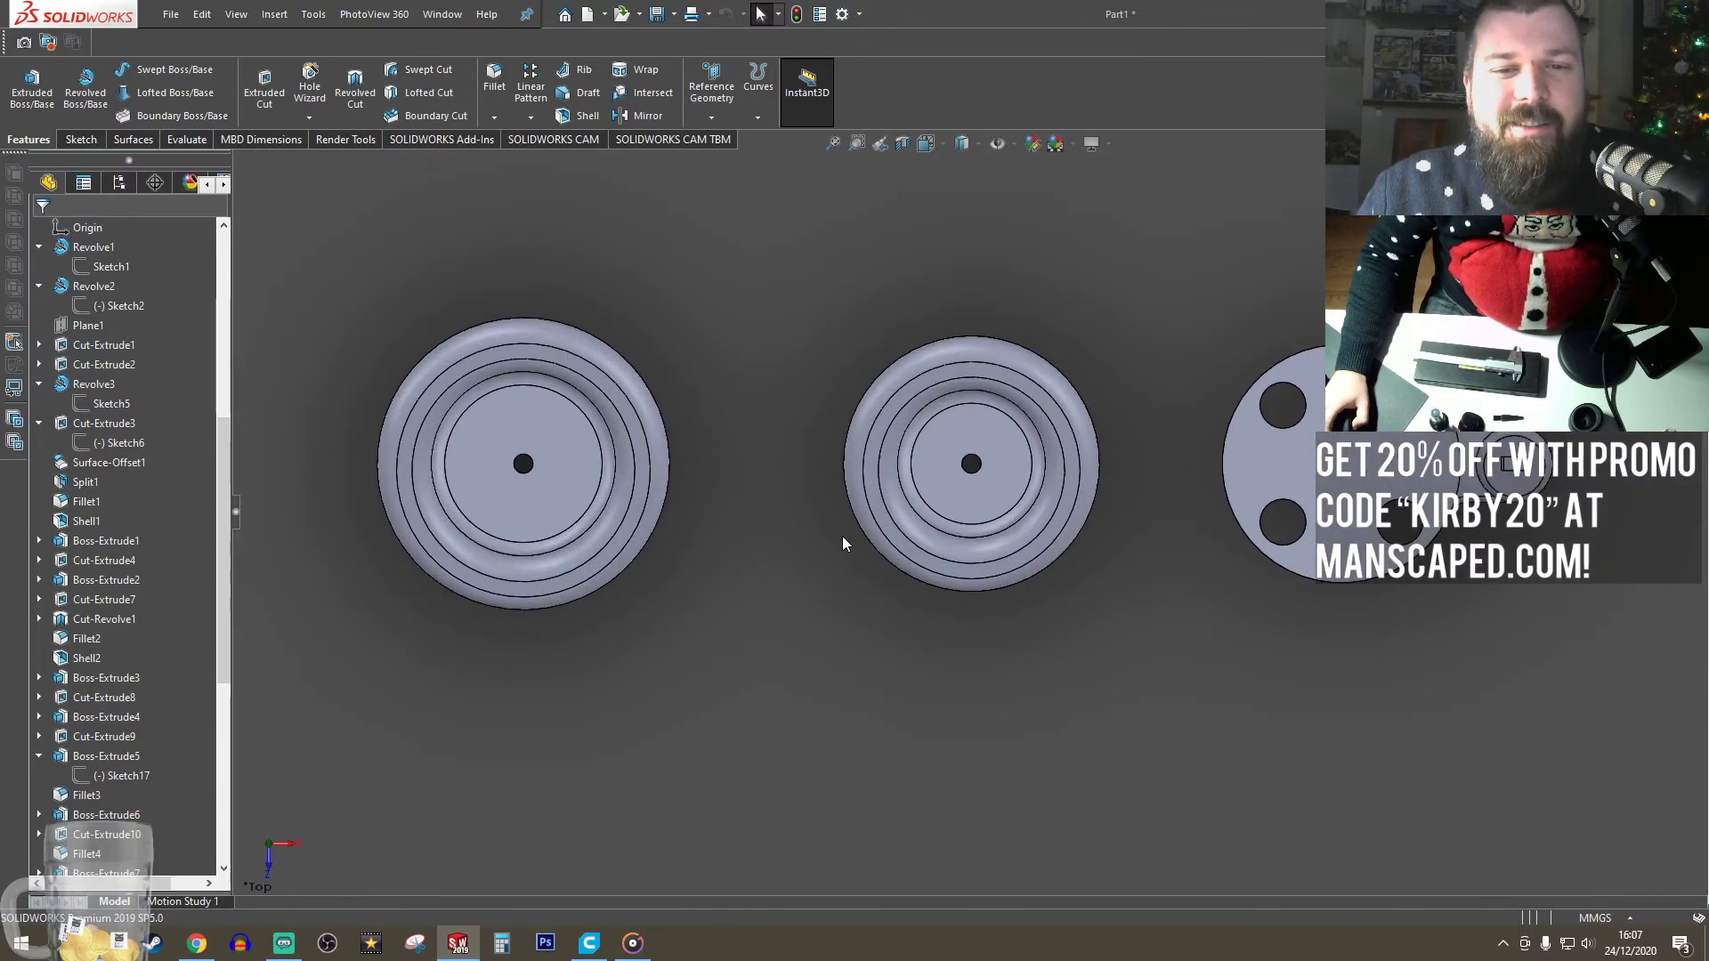
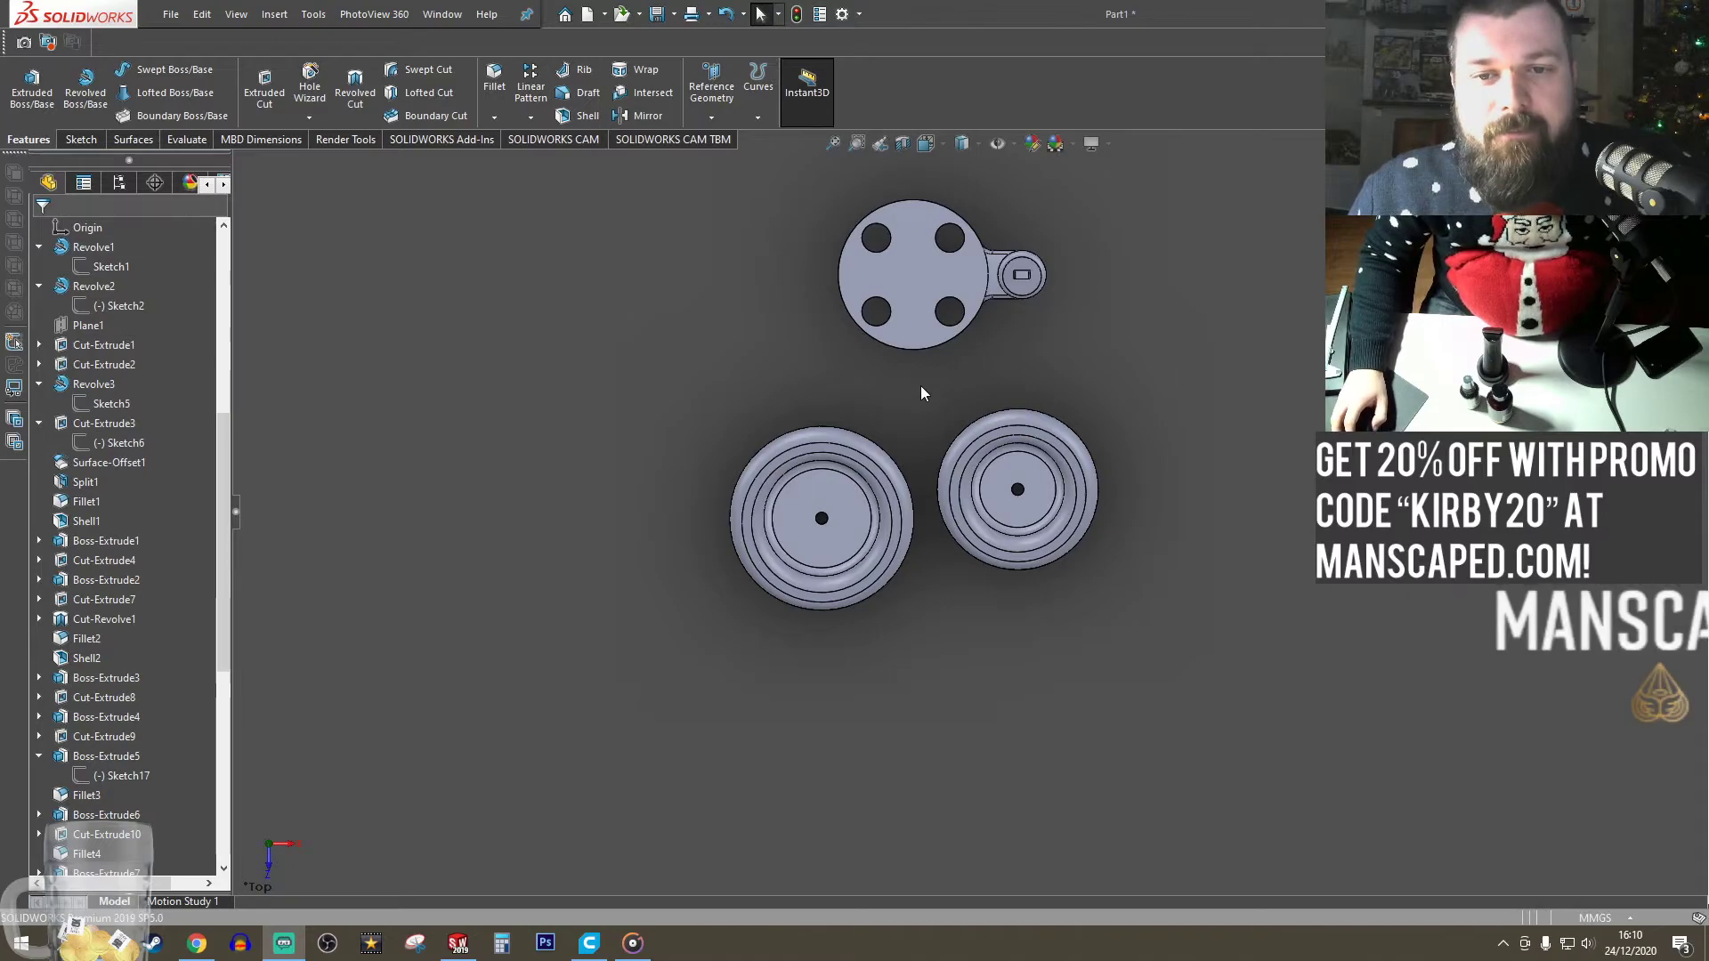
{"action": "key", "text": "f"}
{"action": "scroll", "coordinate": [932, 315], "scroll_direction": "down", "scroll_amount": 3}
{"action": "scroll", "coordinate": [938, 276], "scroll_direction": "up", "scroll_amount": 2}
{"action": "scroll", "coordinate": [960, 424], "scroll_direction": "down", "scroll_amount": 6}
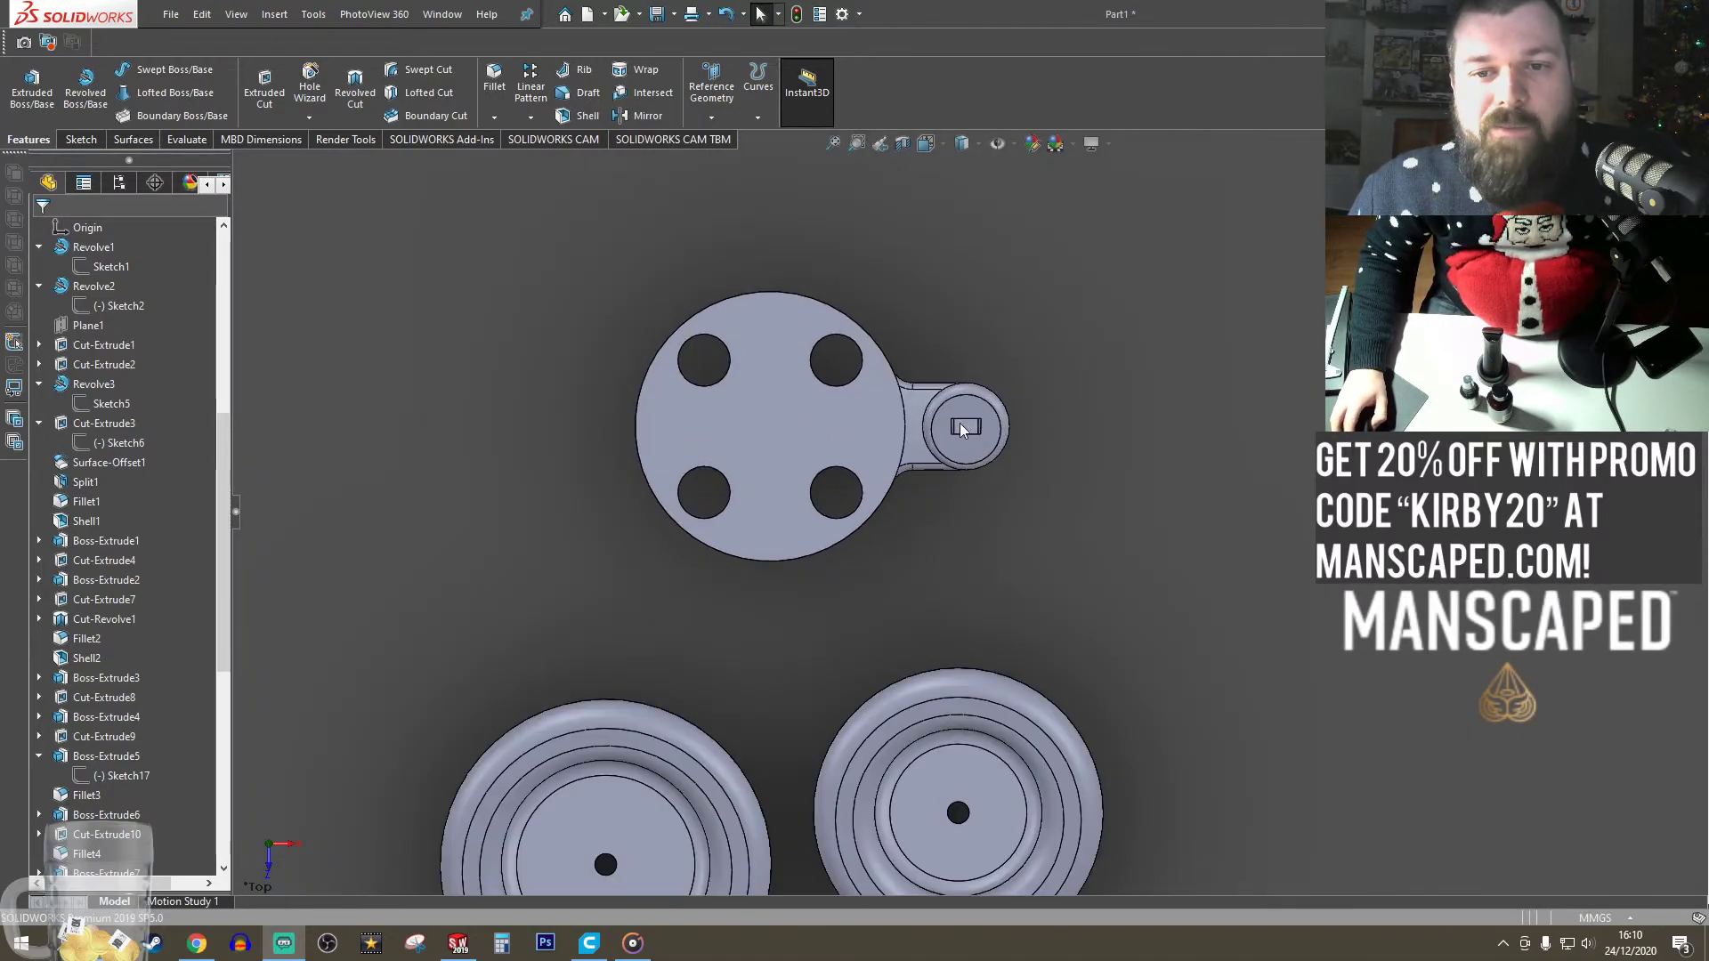
{"action": "scroll", "coordinate": [970, 460], "scroll_direction": "down", "scroll_amount": 2}
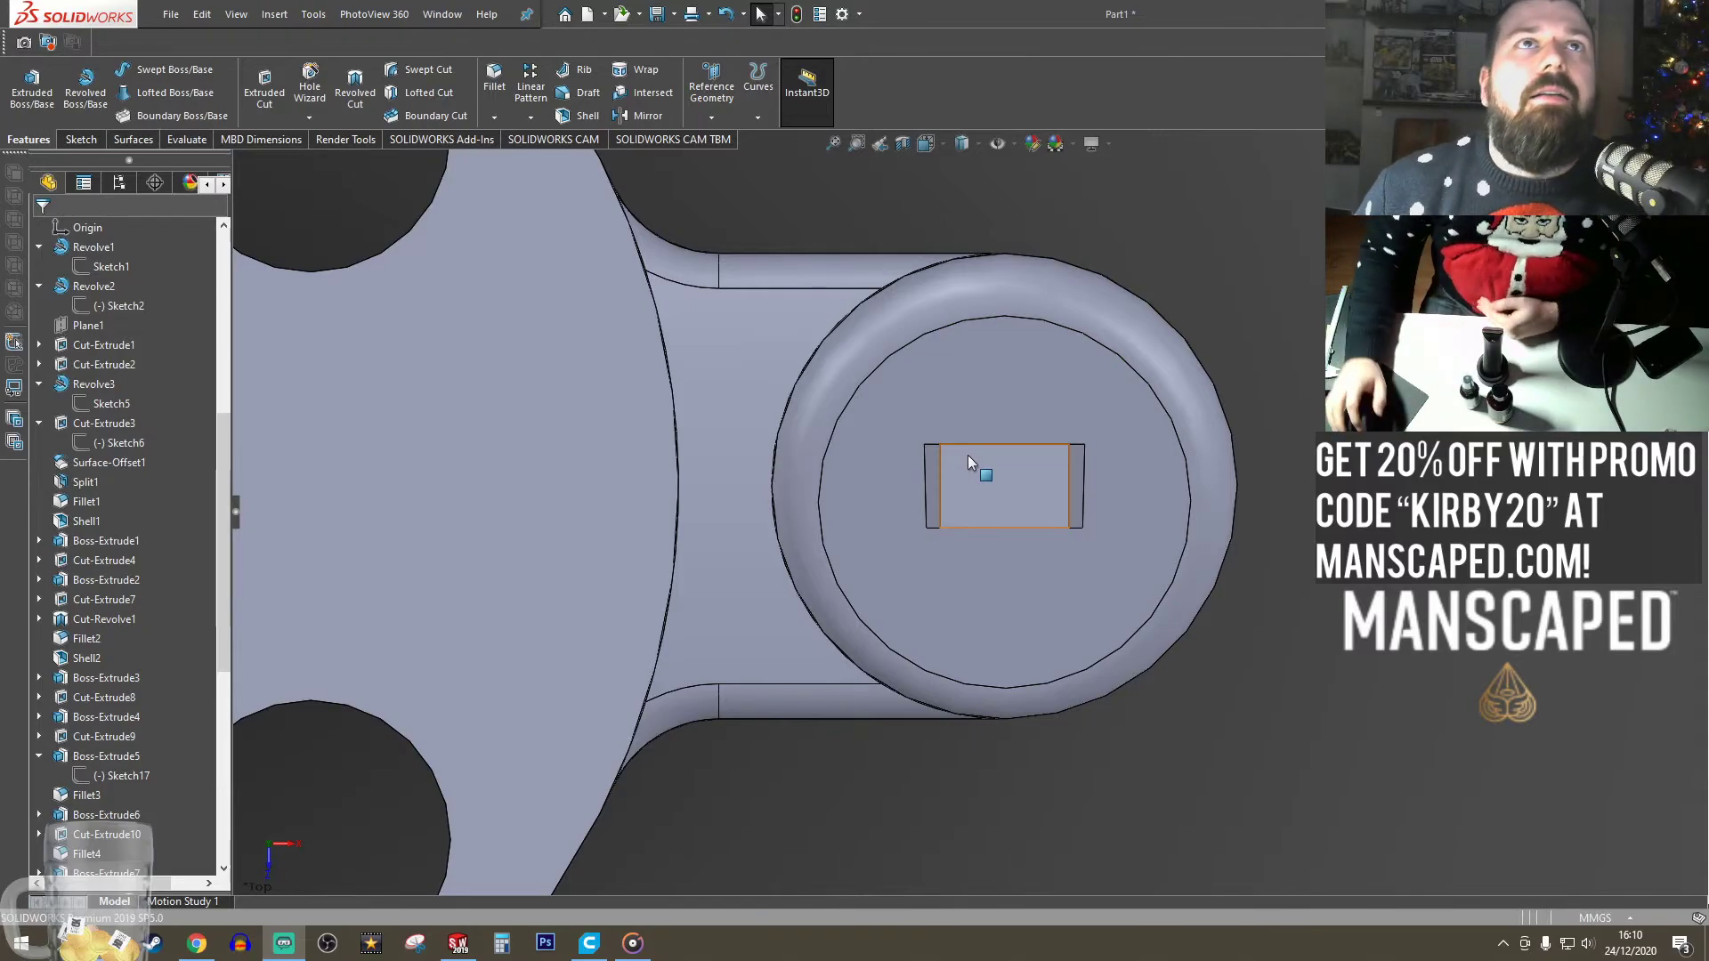
{"action": "scroll", "coordinate": [987, 499], "scroll_direction": "up", "scroll_amount": 5}
{"action": "scroll", "coordinate": [835, 509], "scroll_direction": "down", "scroll_amount": 2}
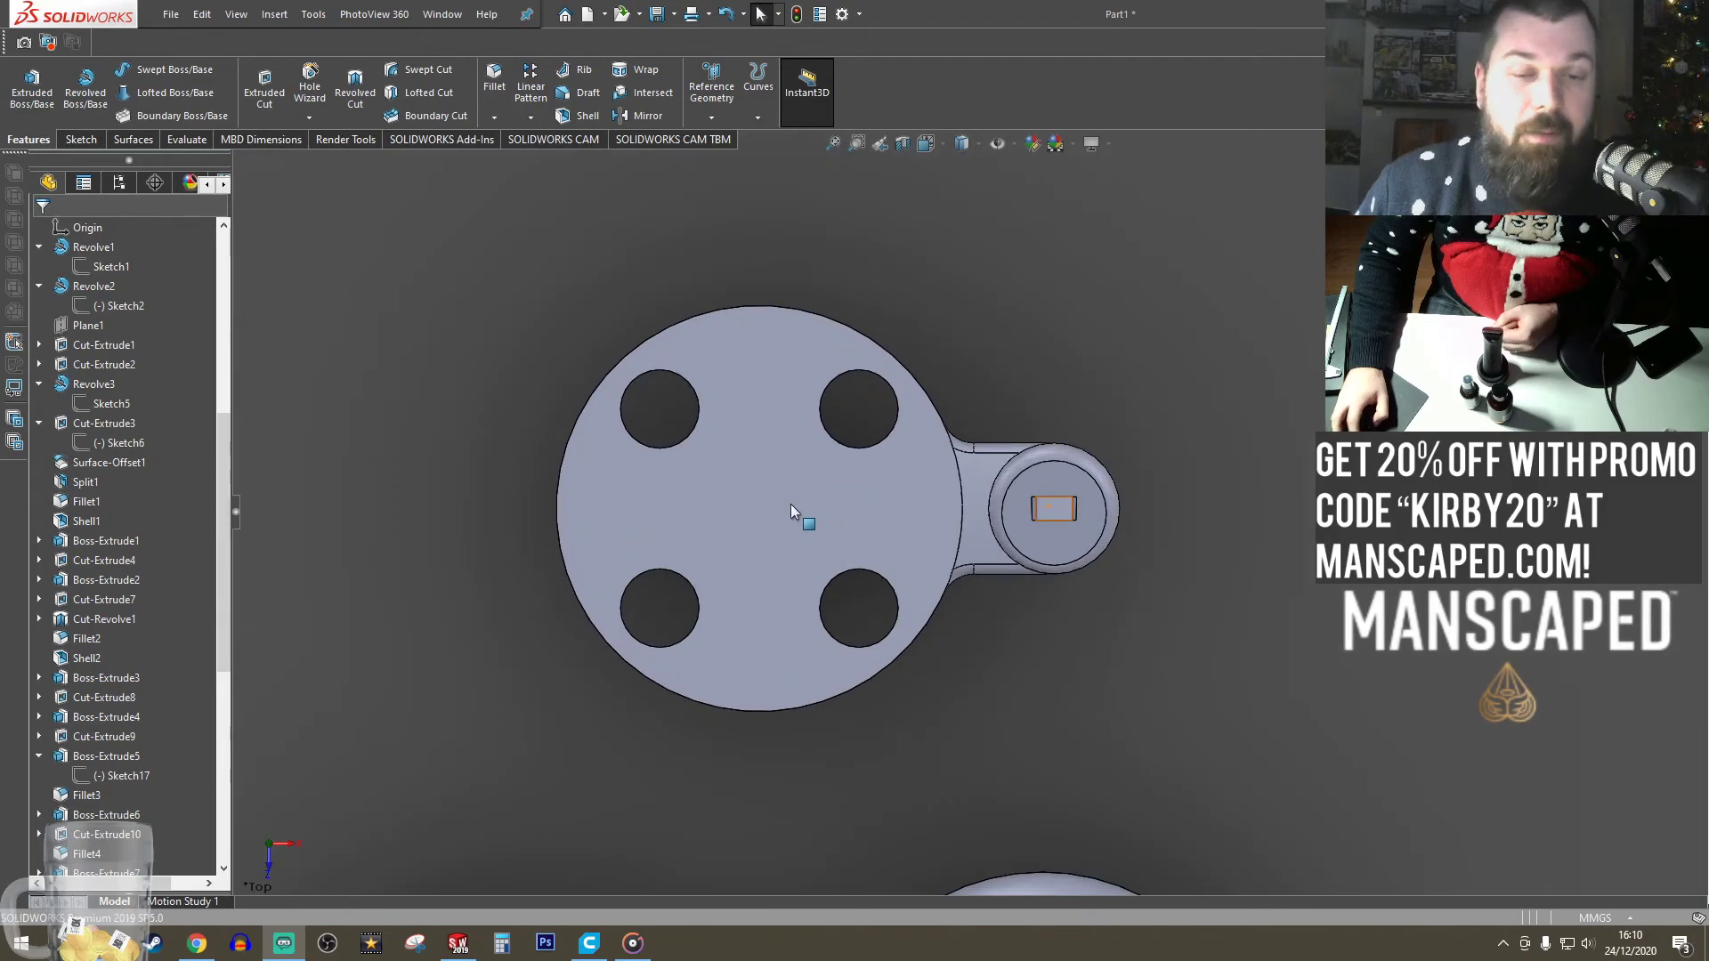
- On the copied plate's top face, sketch circles over the disc outline (31 mm radius) and the boss outline (10 mm radius)
{"action": "left_click", "coordinate": [790, 504]}
{"action": "left_click", "coordinate": [78, 140]}
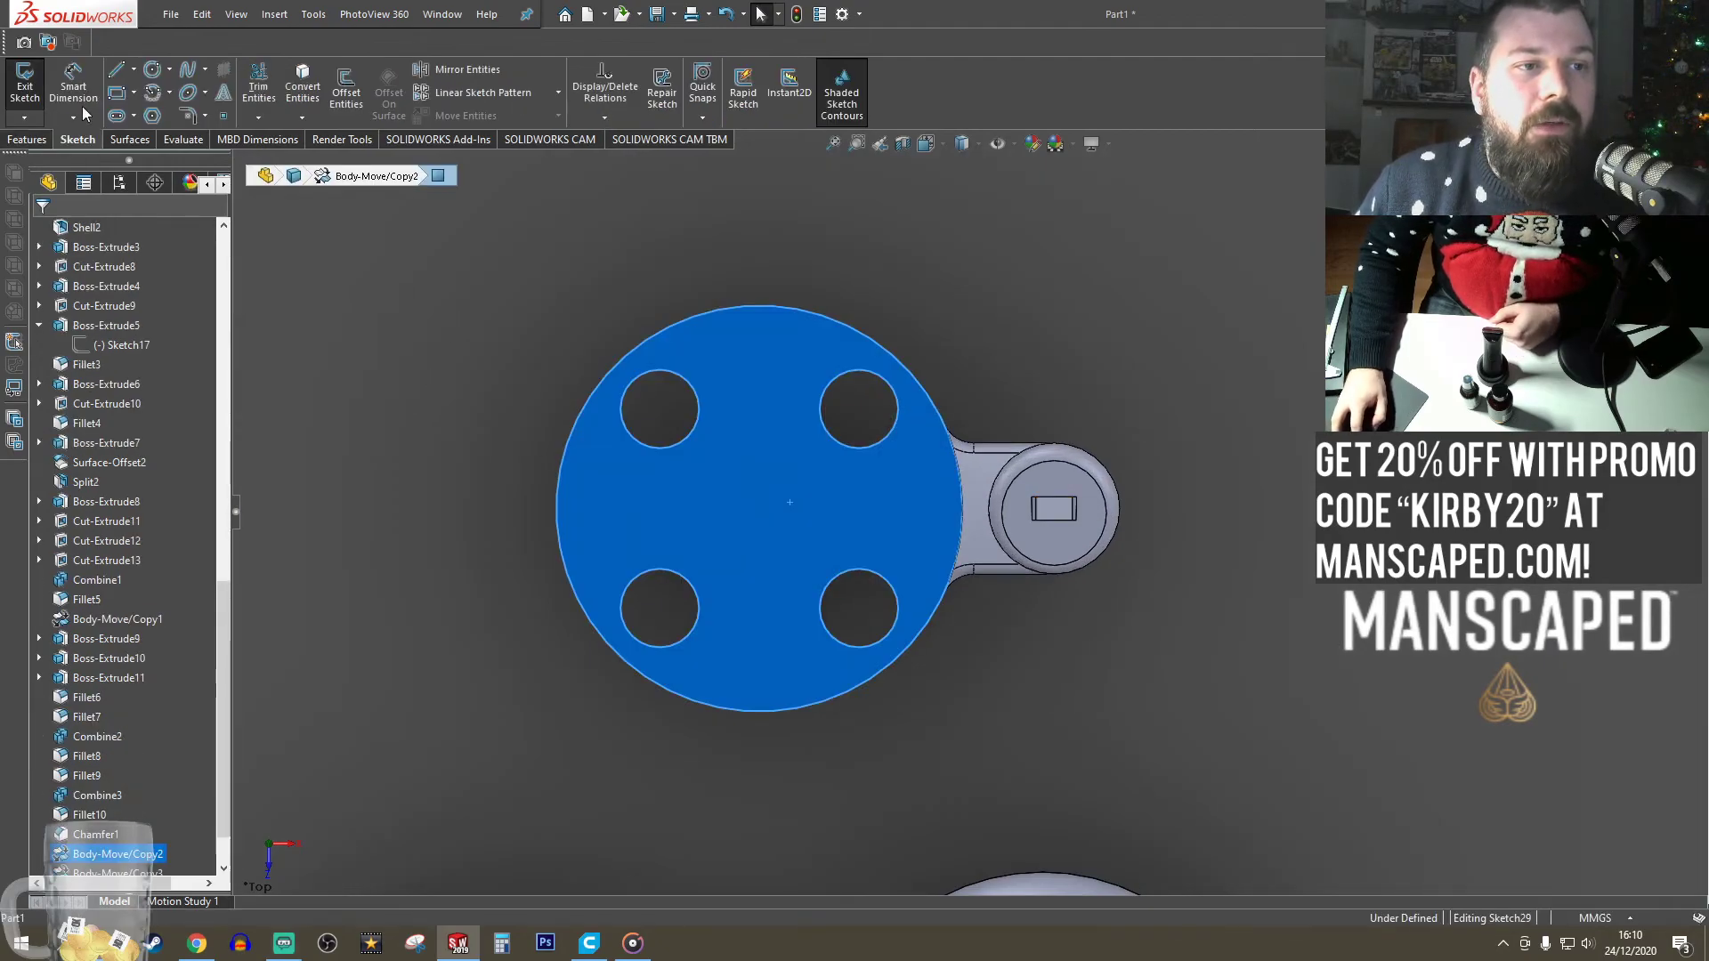
{"action": "left_click", "coordinate": [759, 509]}
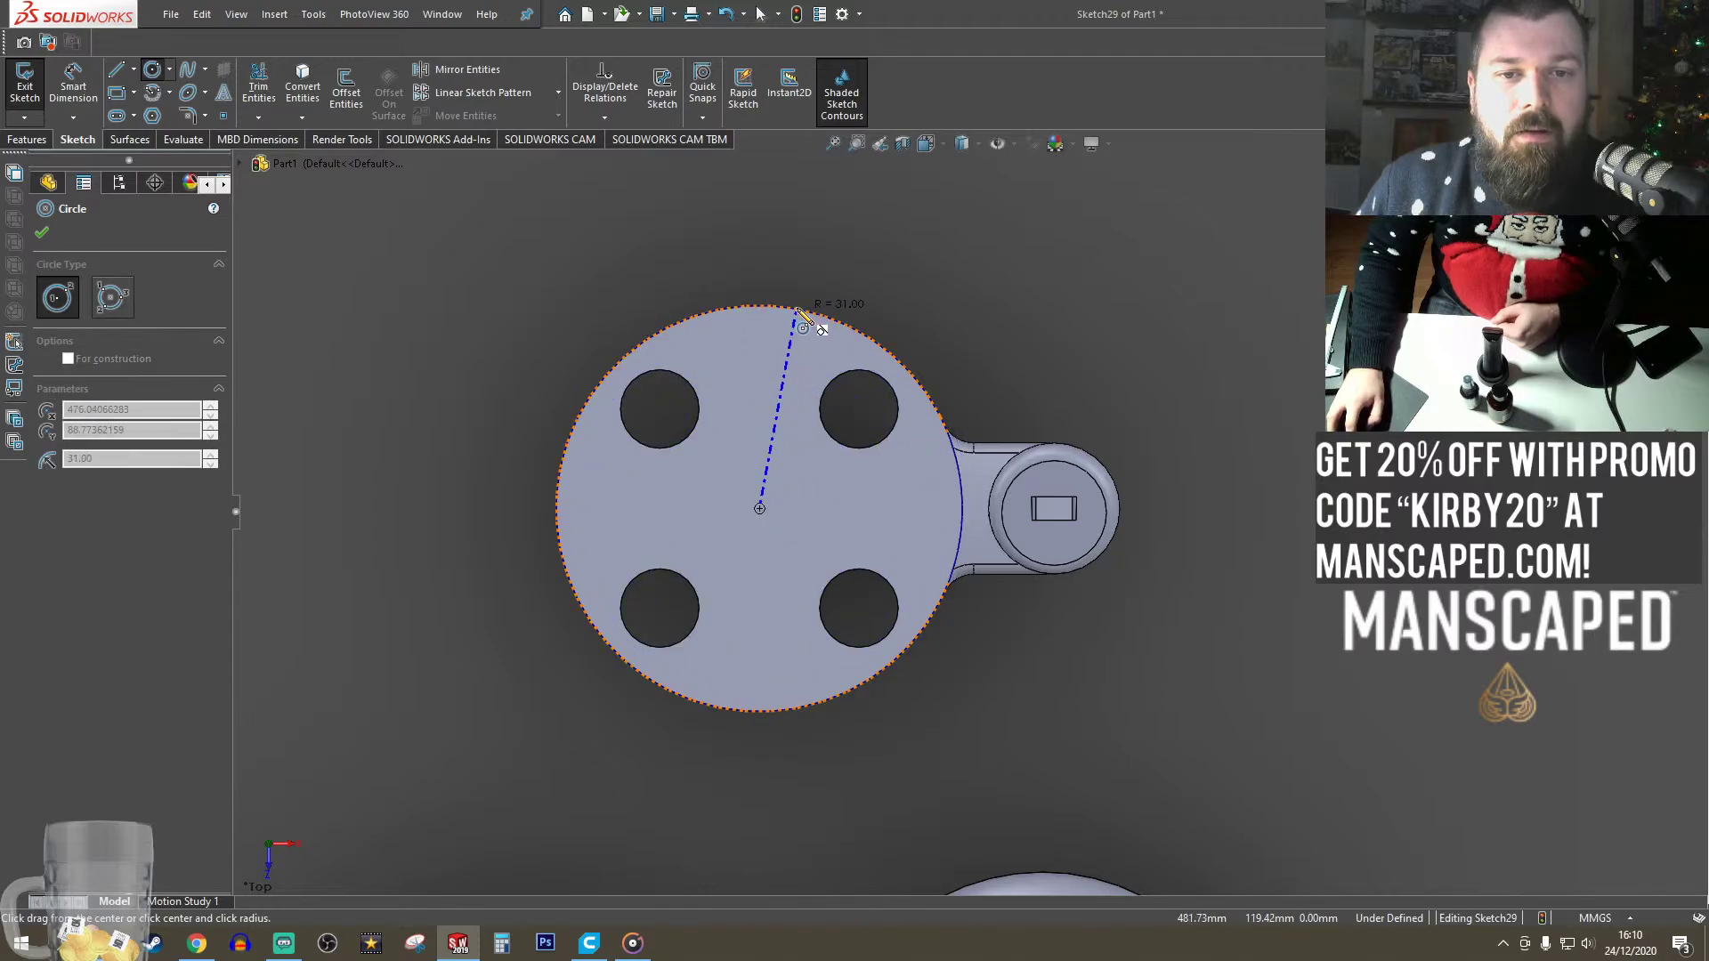
{"action": "left_click", "coordinate": [804, 312]}
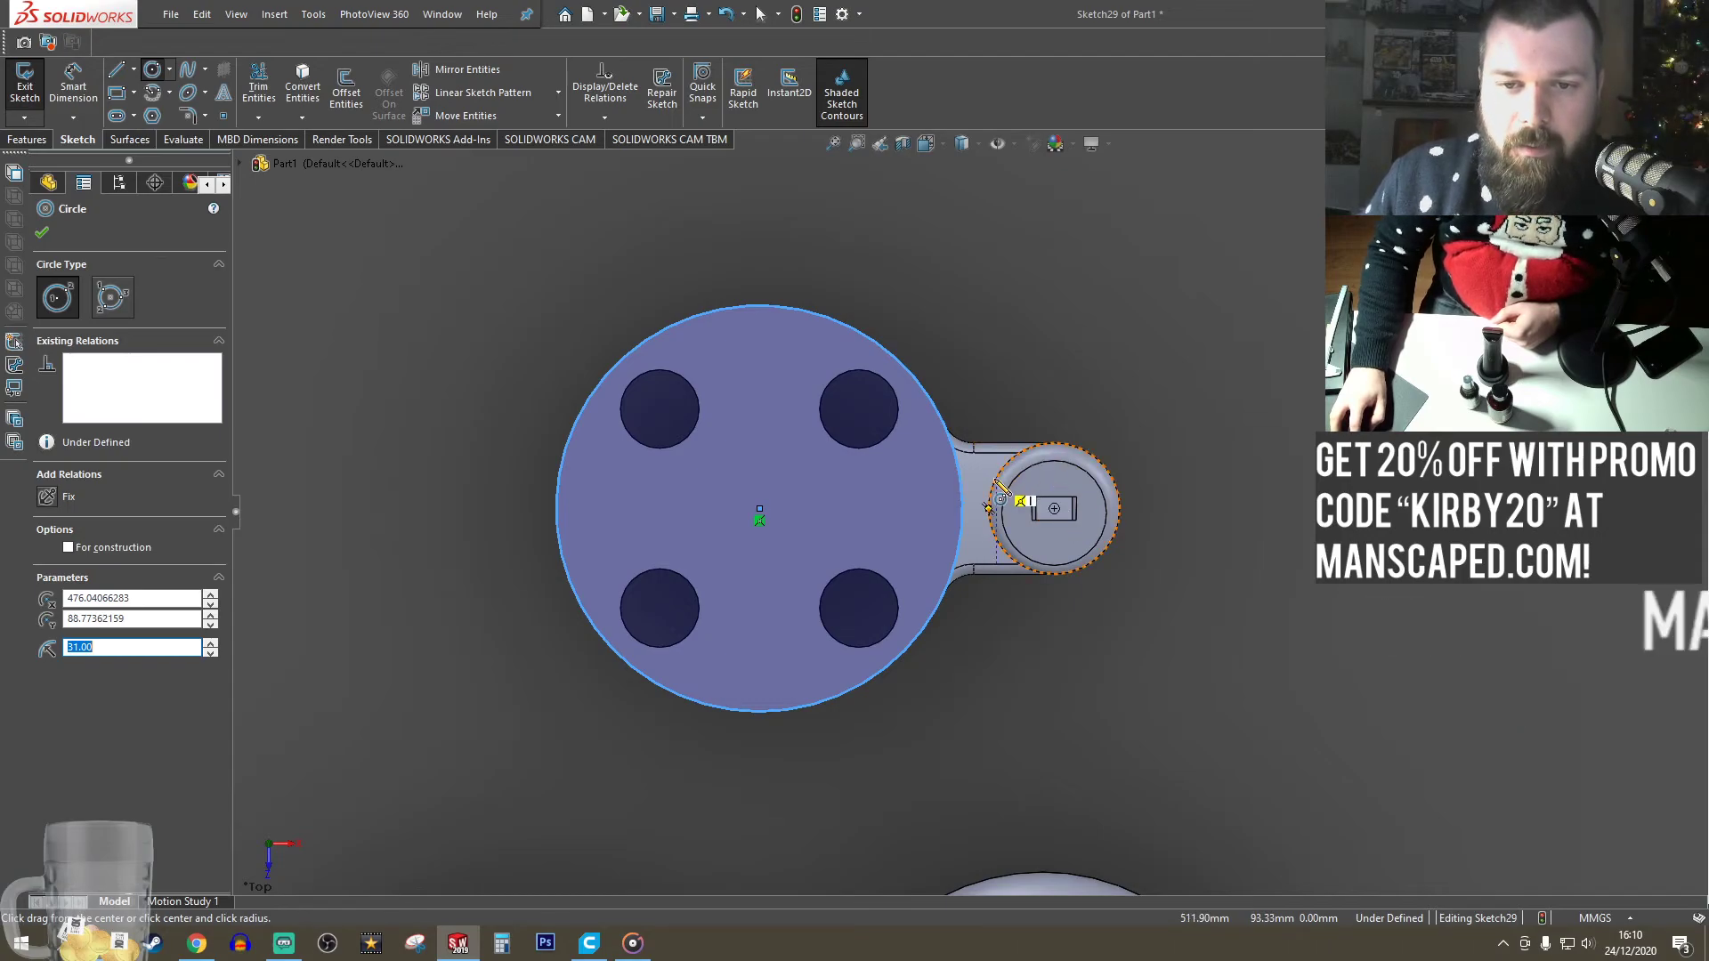
{"action": "left_click", "coordinate": [1053, 508]}
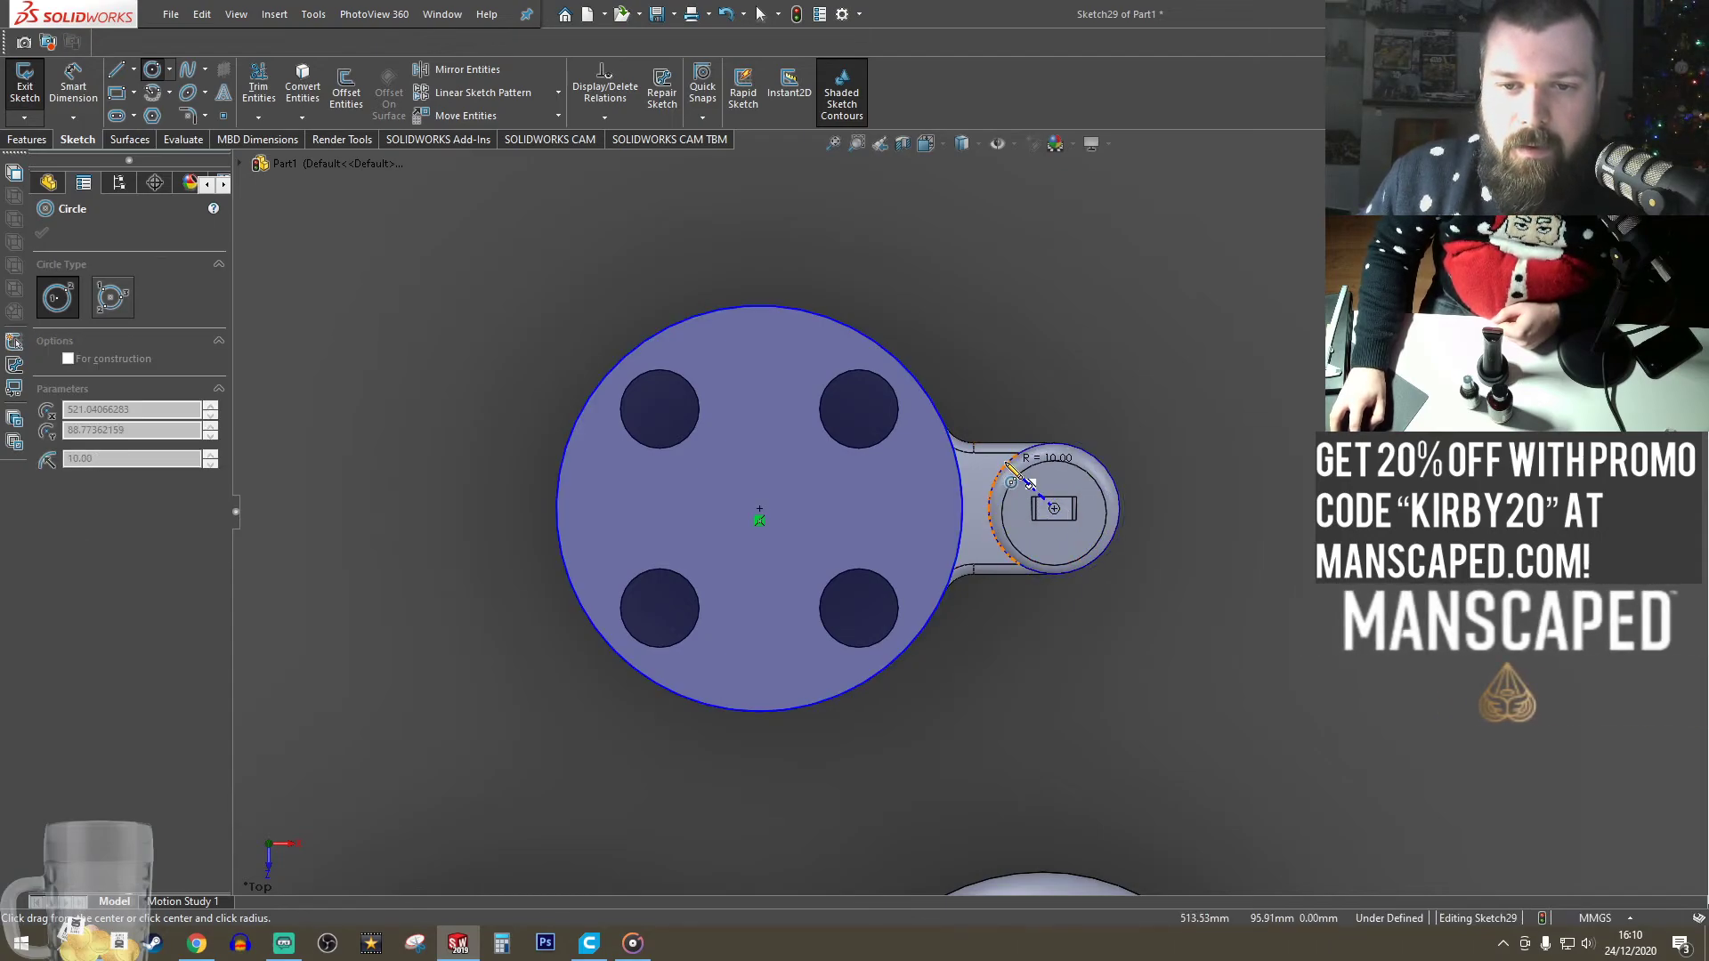
{"action": "left_click", "coordinate": [1031, 483]}
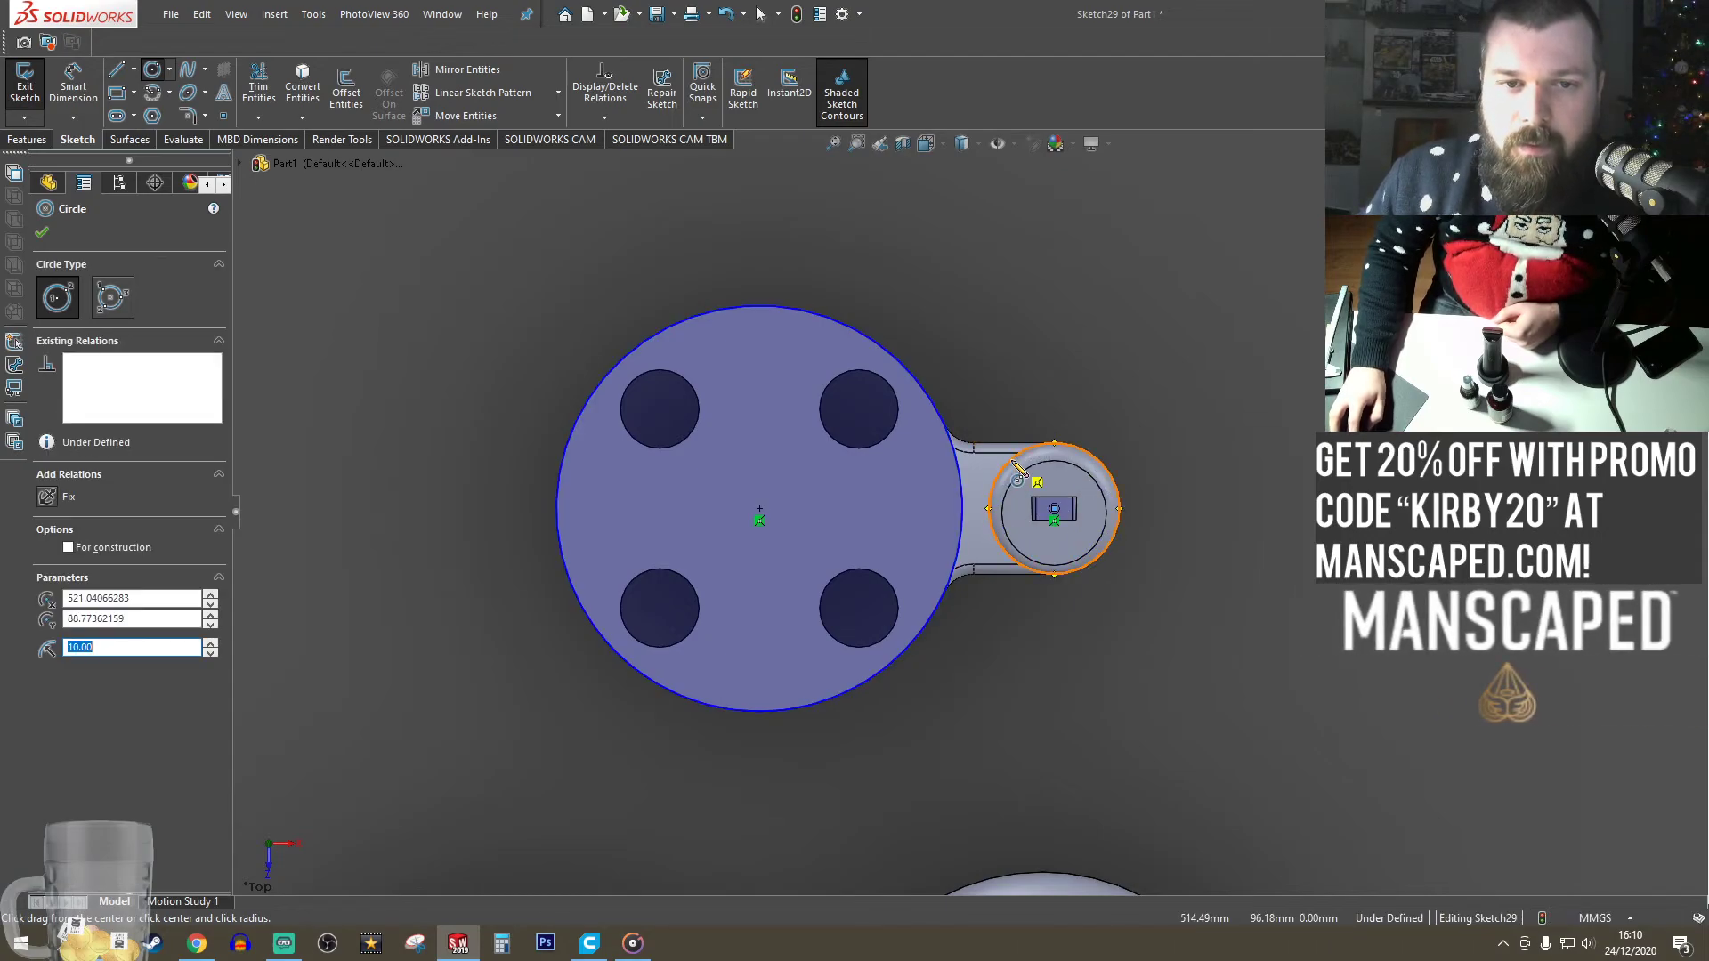
- Surface-extrude both circles 38 mm above the plate's top face and 30 mm below it
{"action": "left_click", "coordinate": [129, 139]}
{"action": "left_click", "coordinate": [30, 89]}
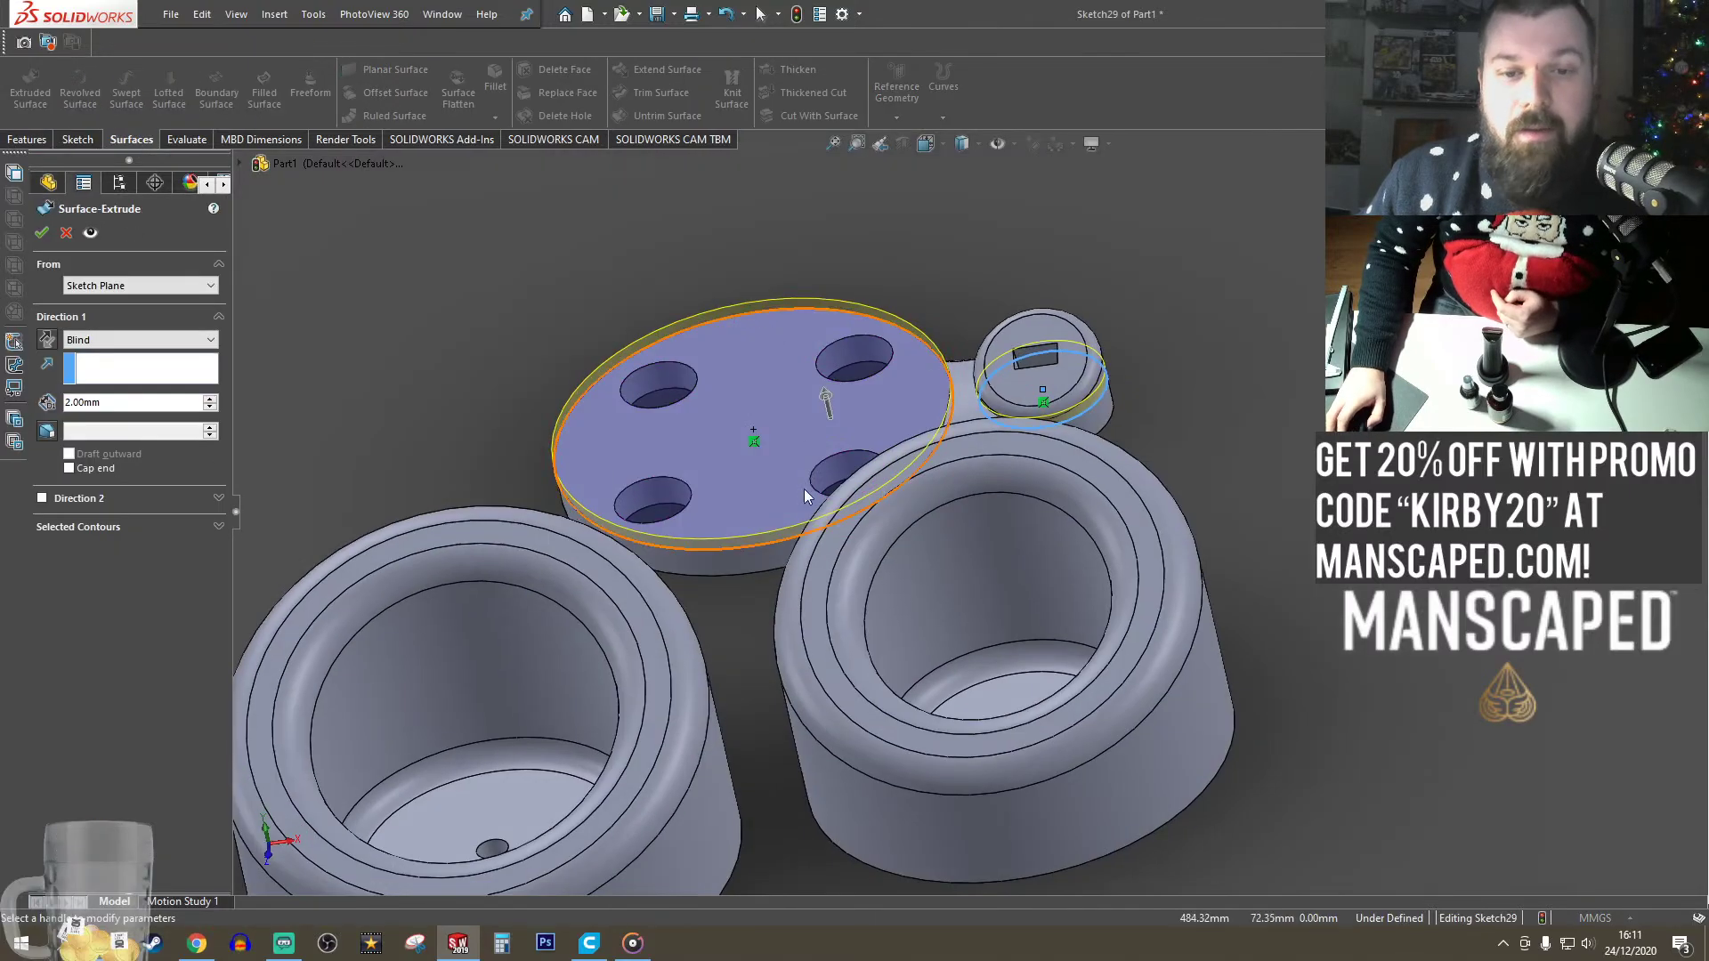
{"action": "left_click_drag", "start_coordinate": [827, 399], "coordinate": [784, 208]}
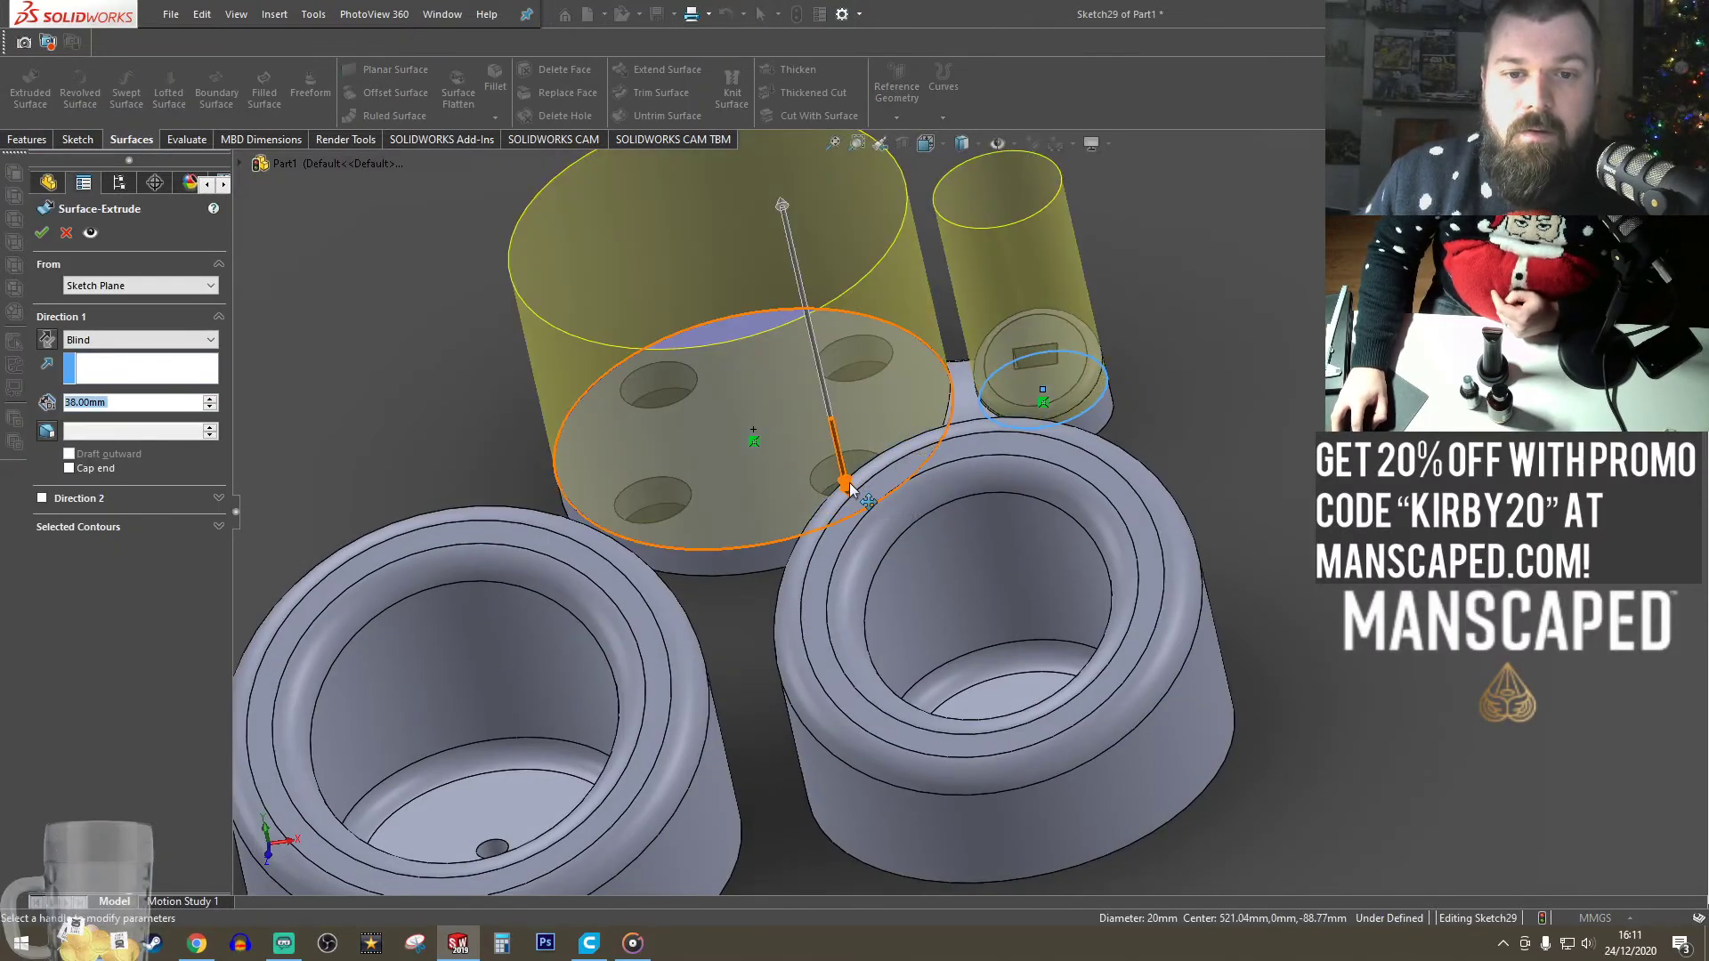
{"action": "left_click_drag", "start_coordinate": [845, 483], "coordinate": [870, 590]}
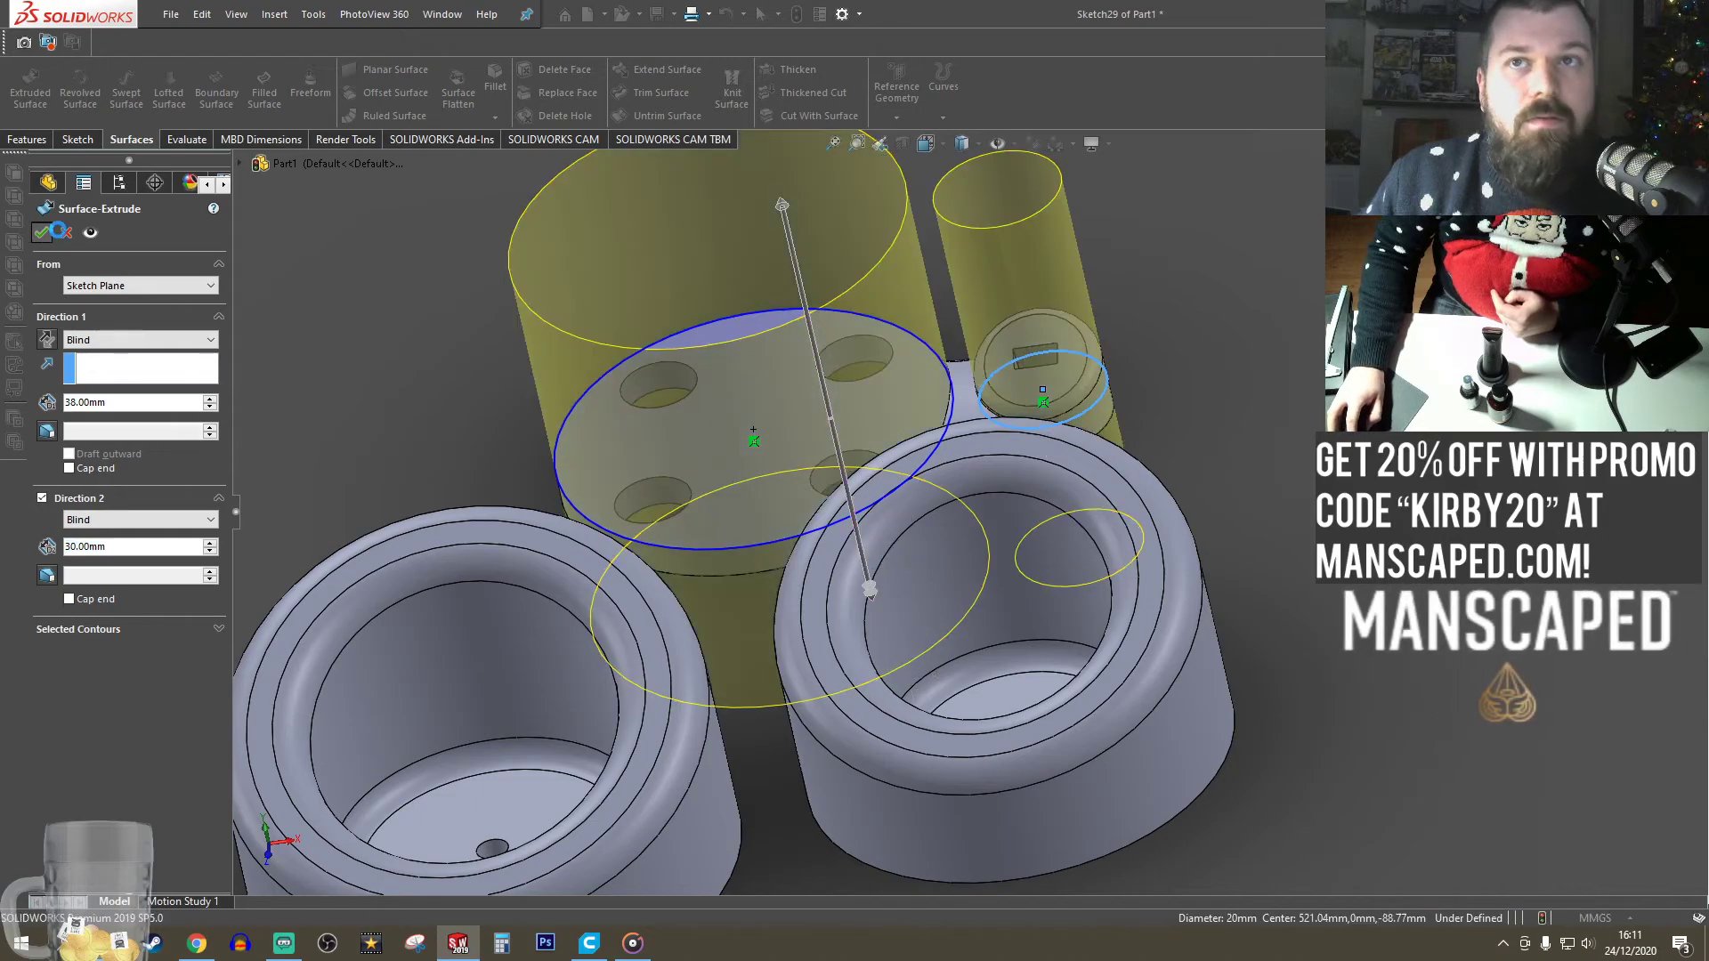
{"action": "left_click", "coordinate": [42, 233]}
- Show the hidden solid body Cut-Extrude2 inside the smaller original cup
{"action": "scroll", "coordinate": [1227, 382], "scroll_direction": "up", "scroll_amount": 3}
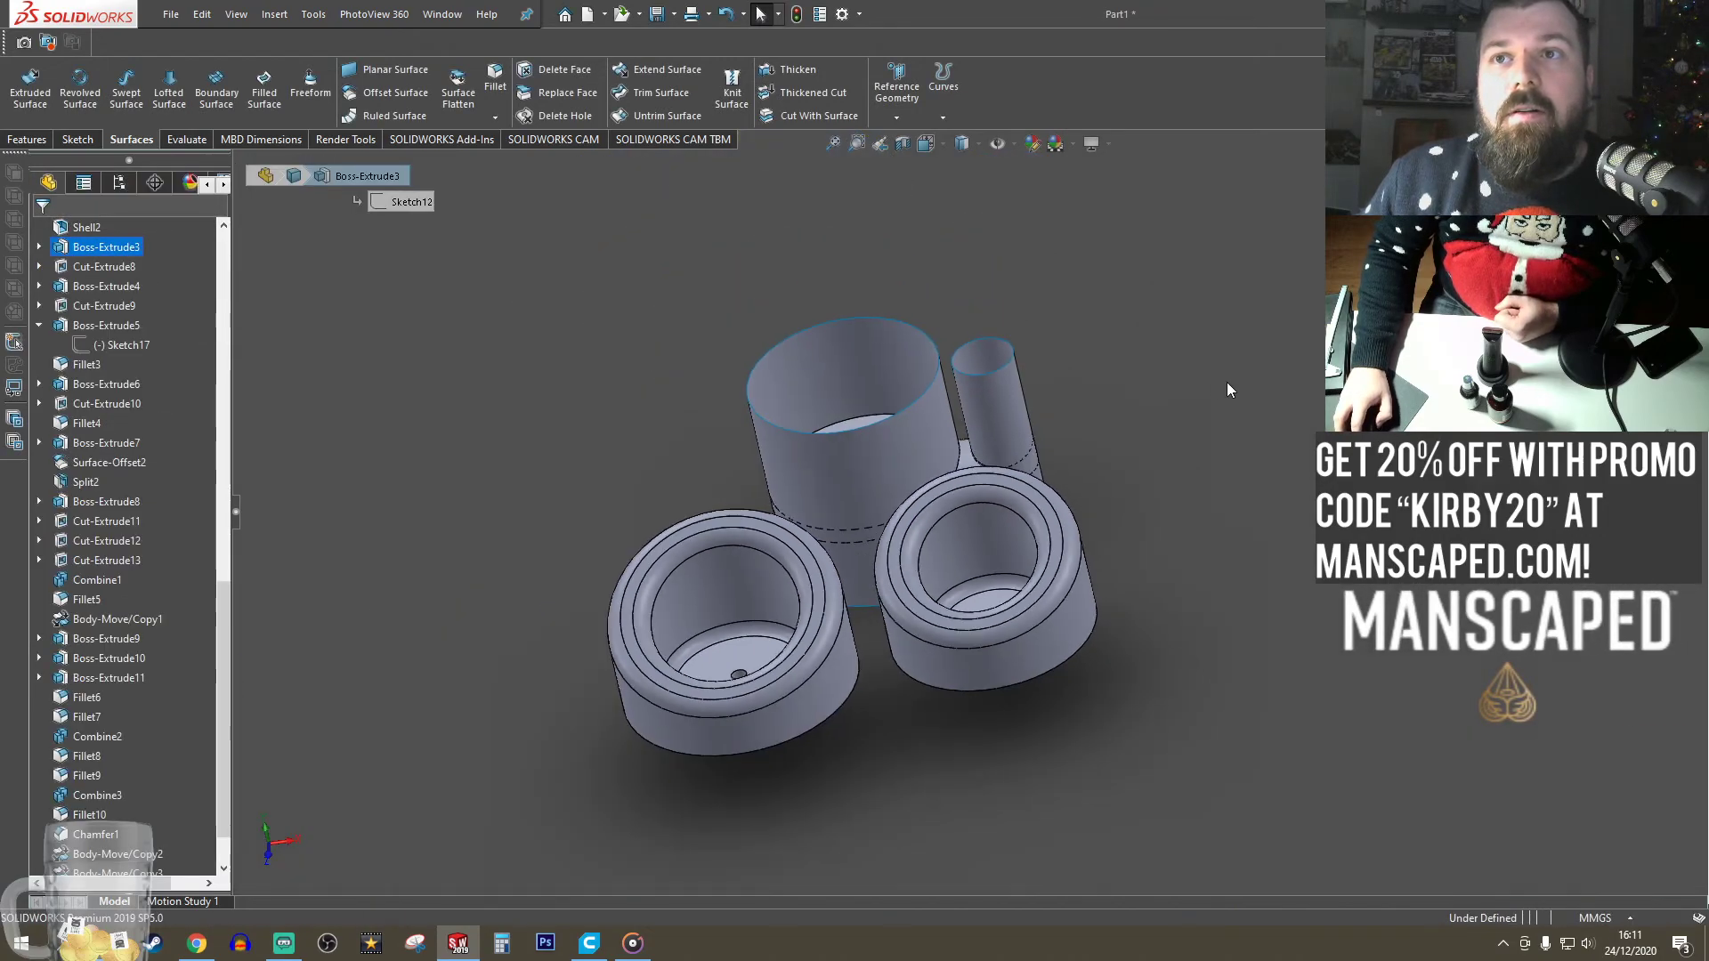
{"action": "middle_click_drag", "start_coordinate": [1017, 336], "coordinate": [978, 491]}
{"action": "scroll", "coordinate": [976, 472], "scroll_direction": "up", "scroll_amount": 4}
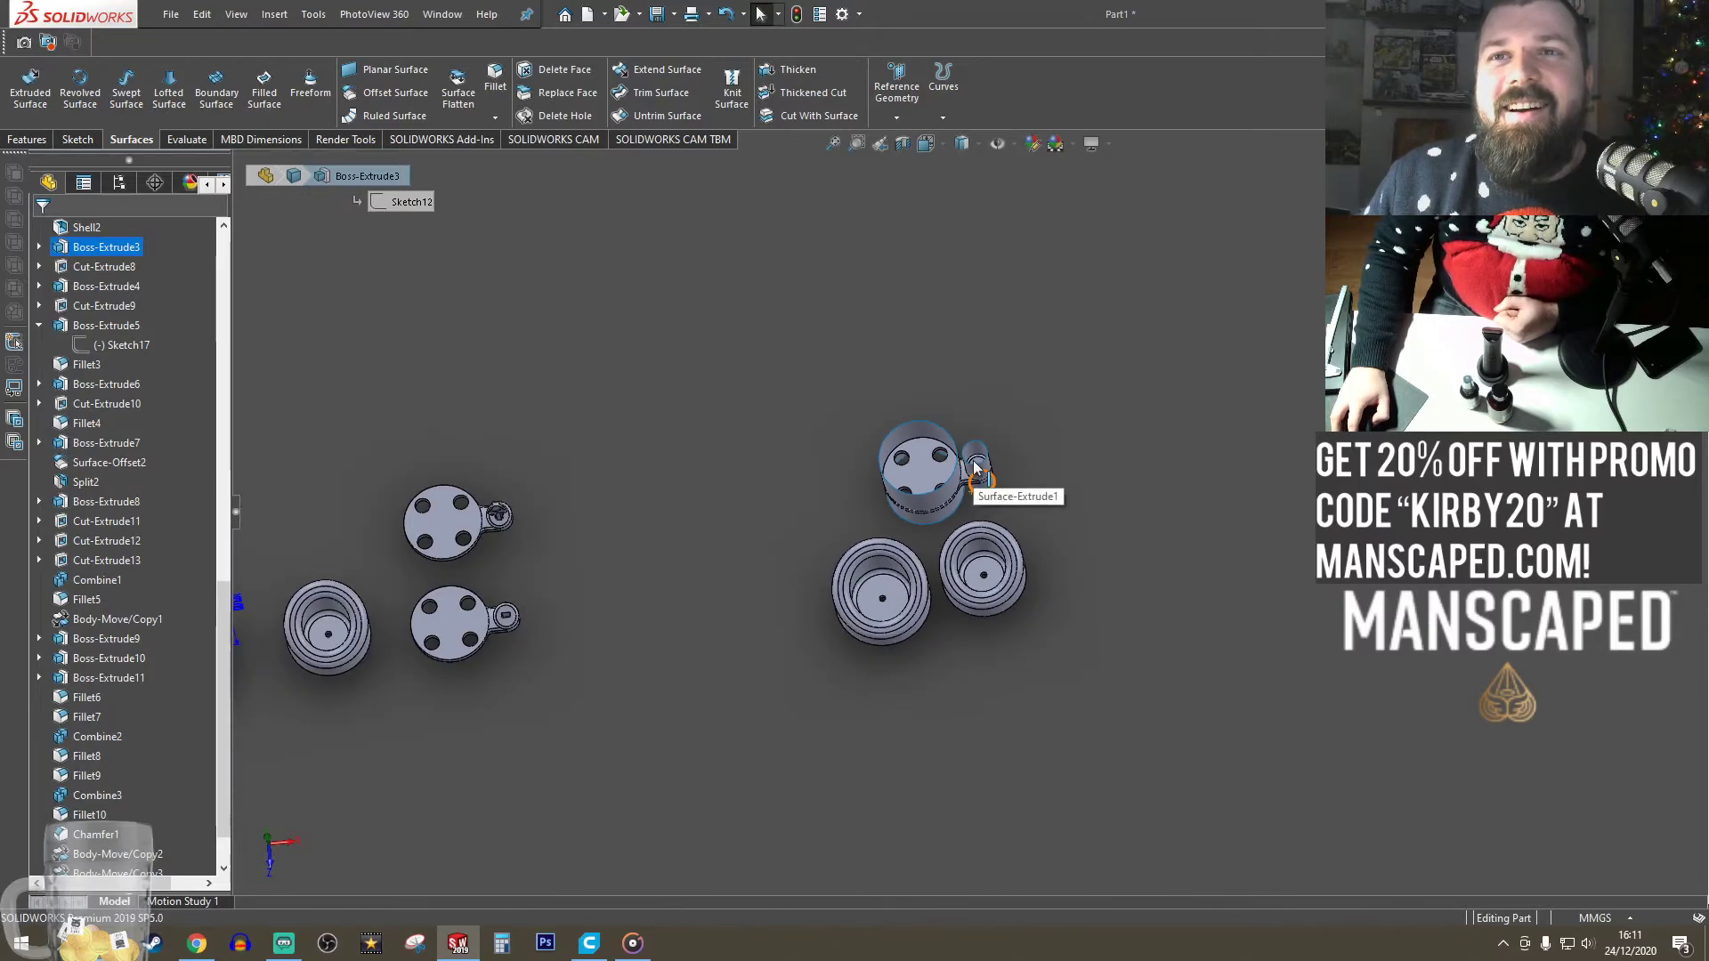
{"action": "scroll", "coordinate": [976, 467], "scroll_direction": "up", "scroll_amount": 2}
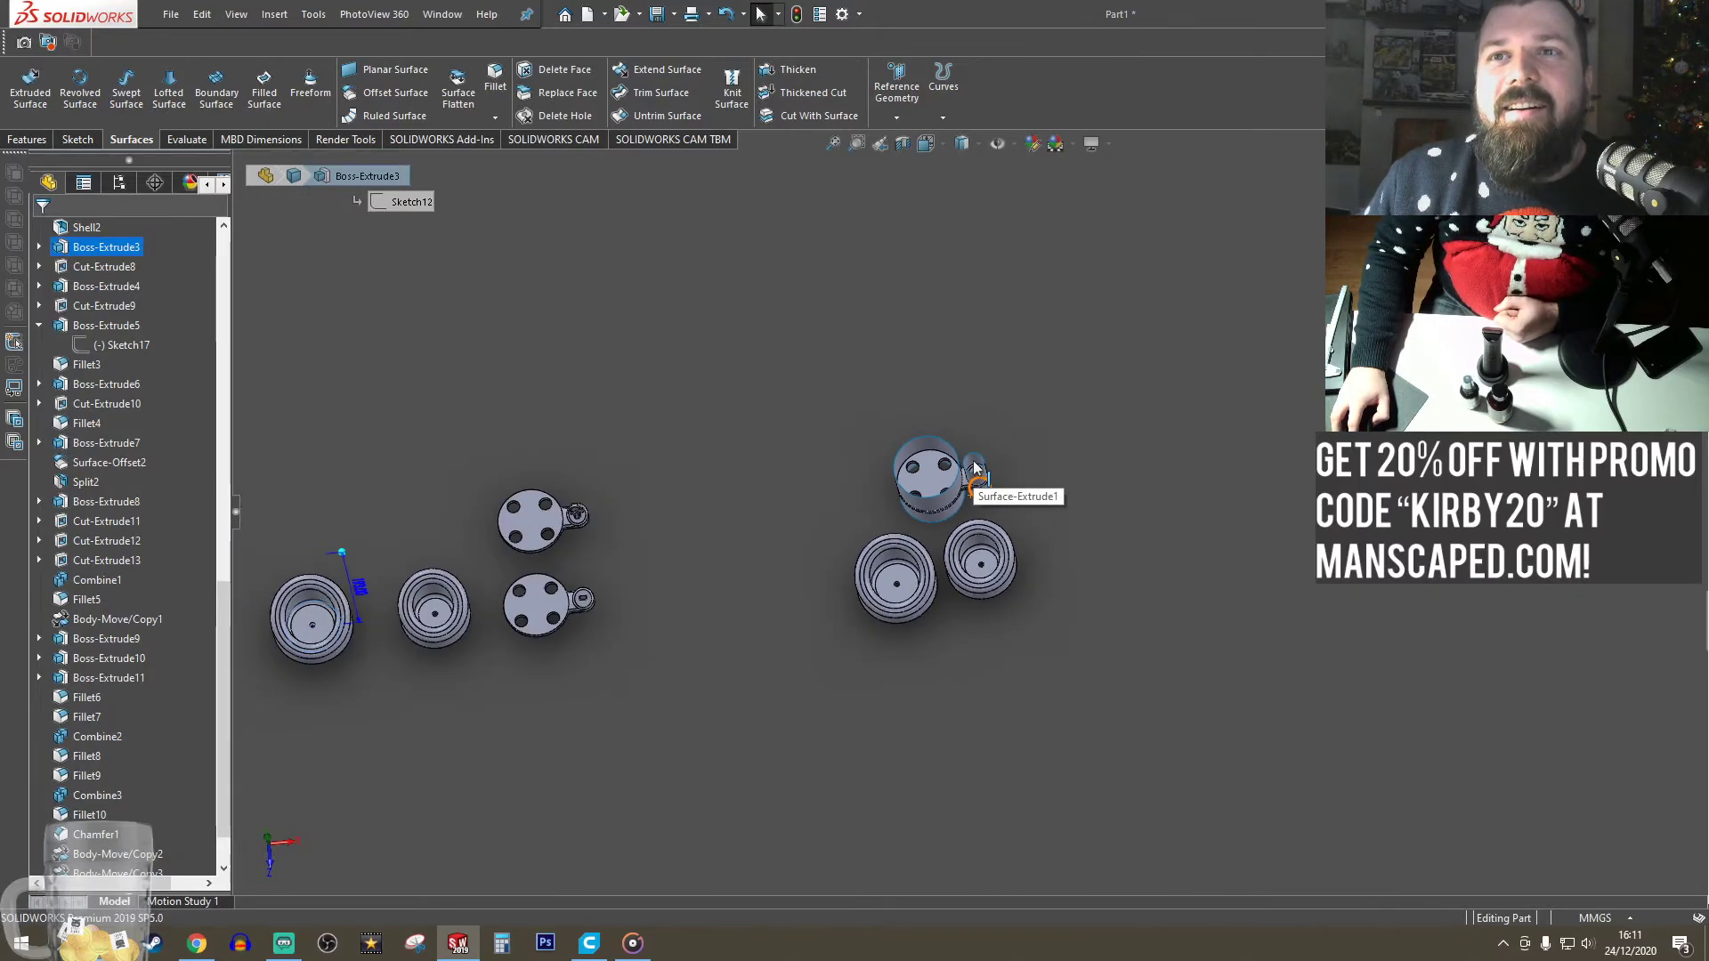
{"action": "scroll", "coordinate": [977, 470], "scroll_direction": "up", "scroll_amount": 1}
{"action": "scroll", "coordinate": [562, 614], "scroll_direction": "down", "scroll_amount": 4}
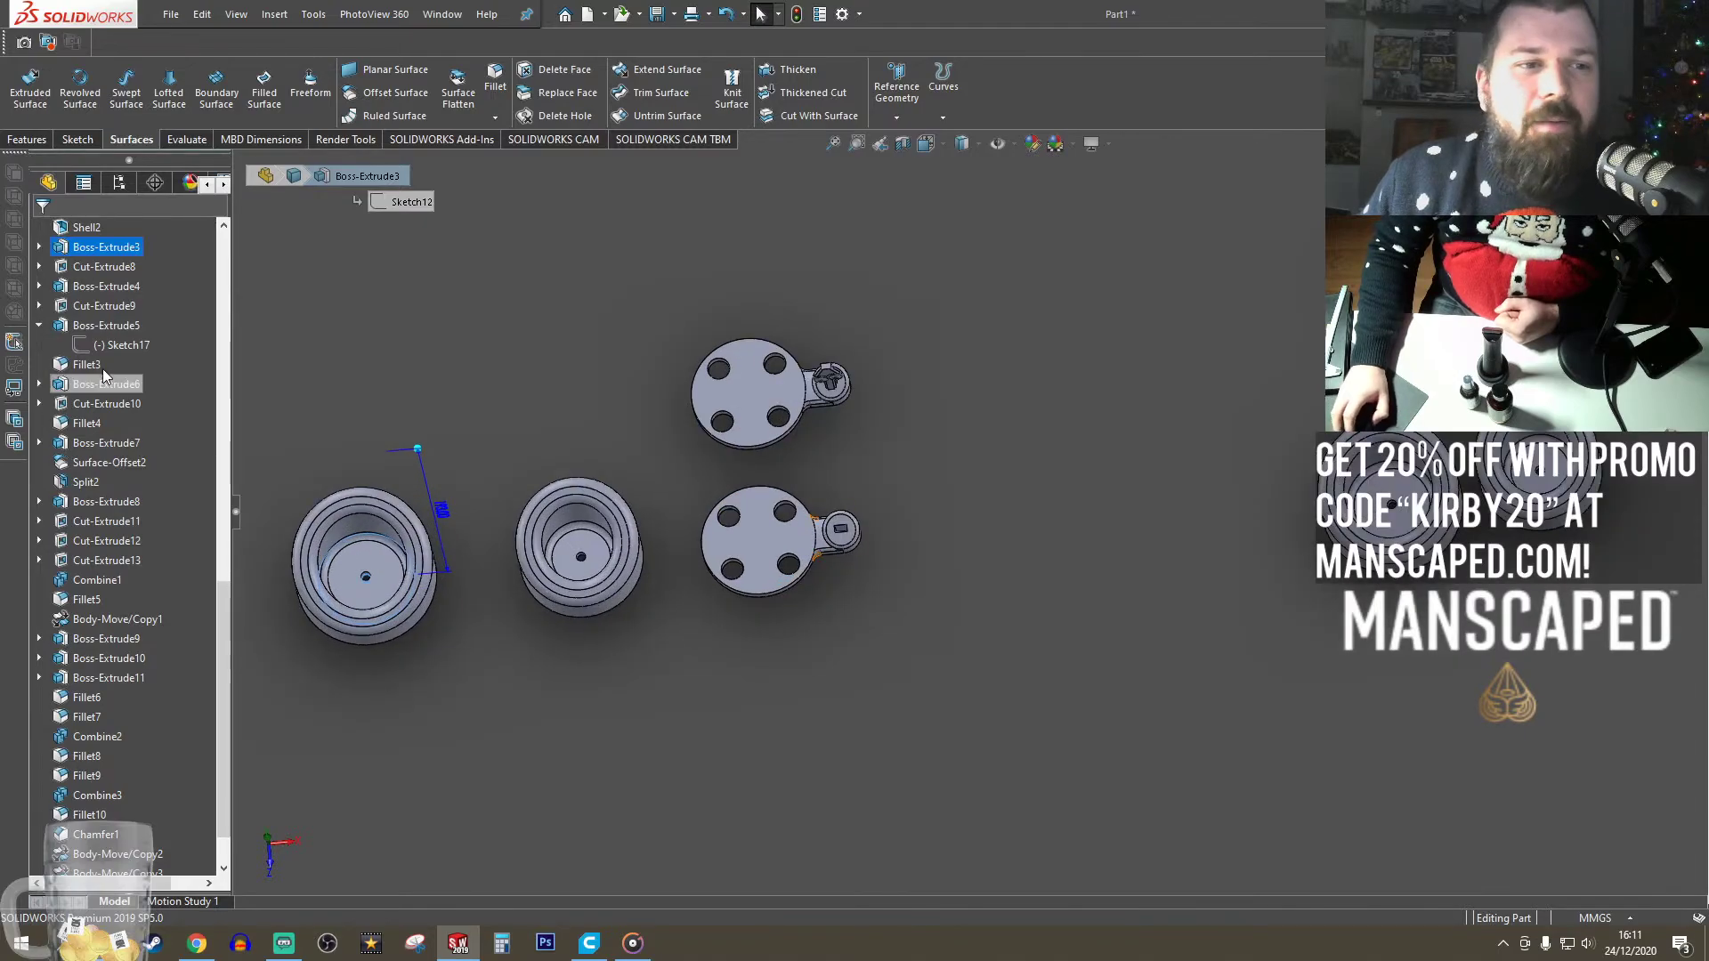
{"action": "scroll", "coordinate": [120, 372], "scroll_direction": "up", "scroll_amount": 10}
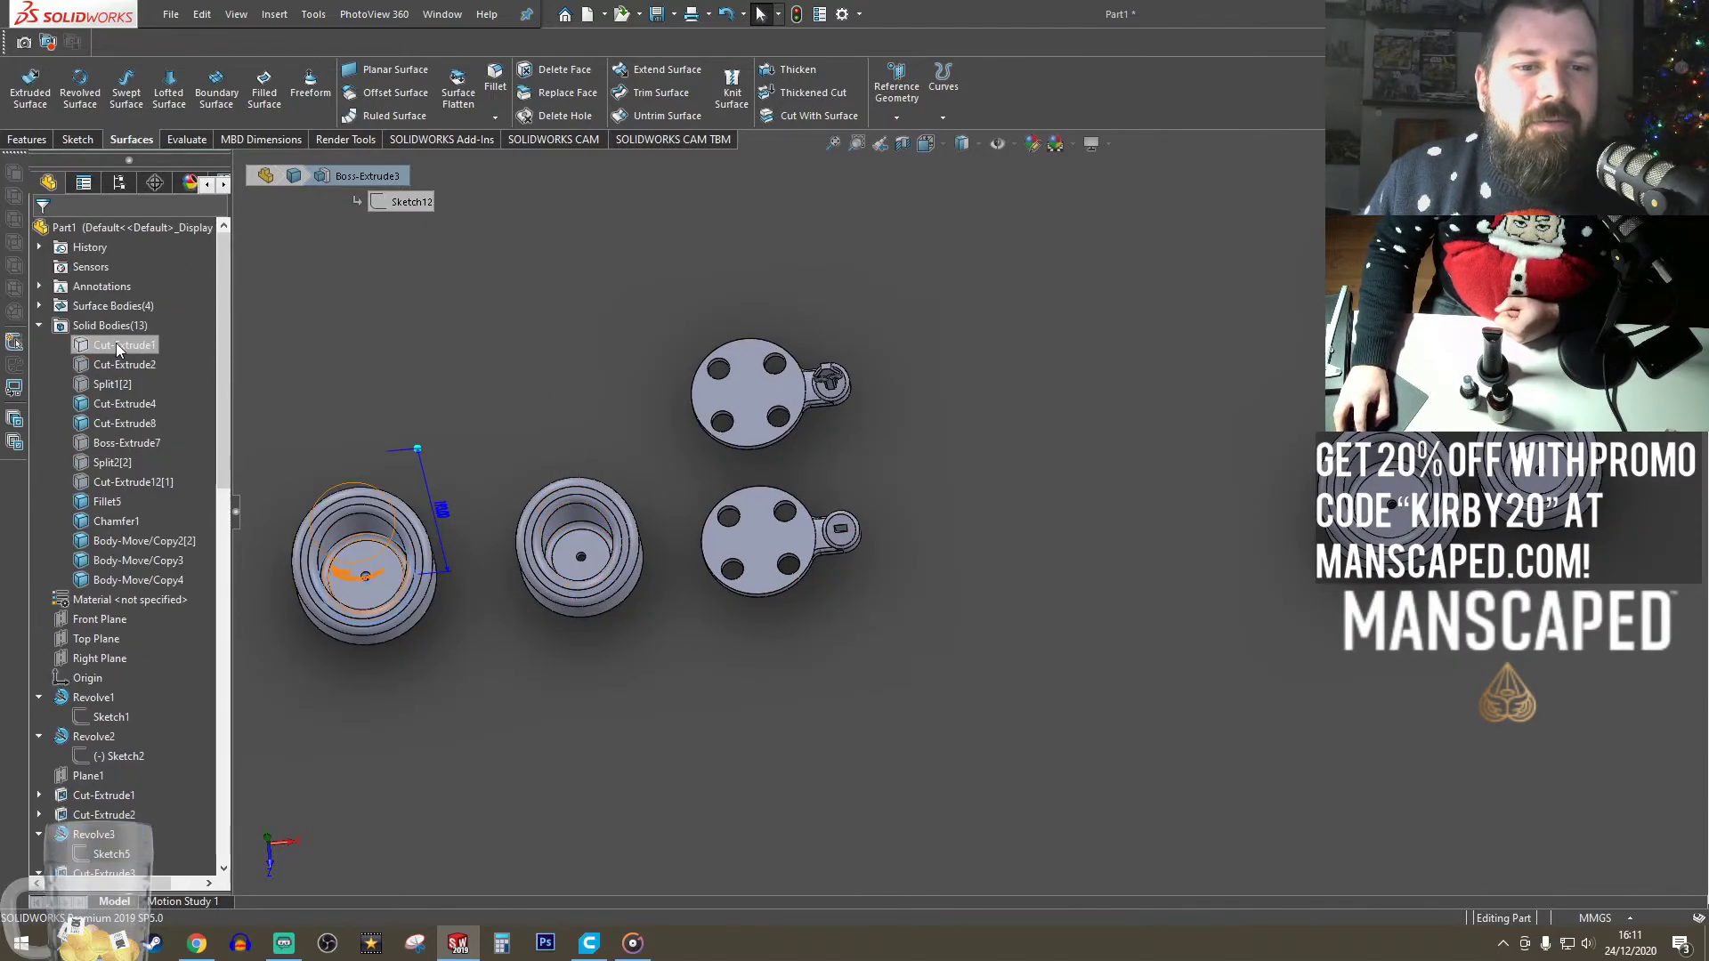
{"action": "left_click", "coordinate": [116, 346]}
{"action": "left_click", "coordinate": [121, 365]}
{"action": "left_click", "coordinate": [131, 340]}
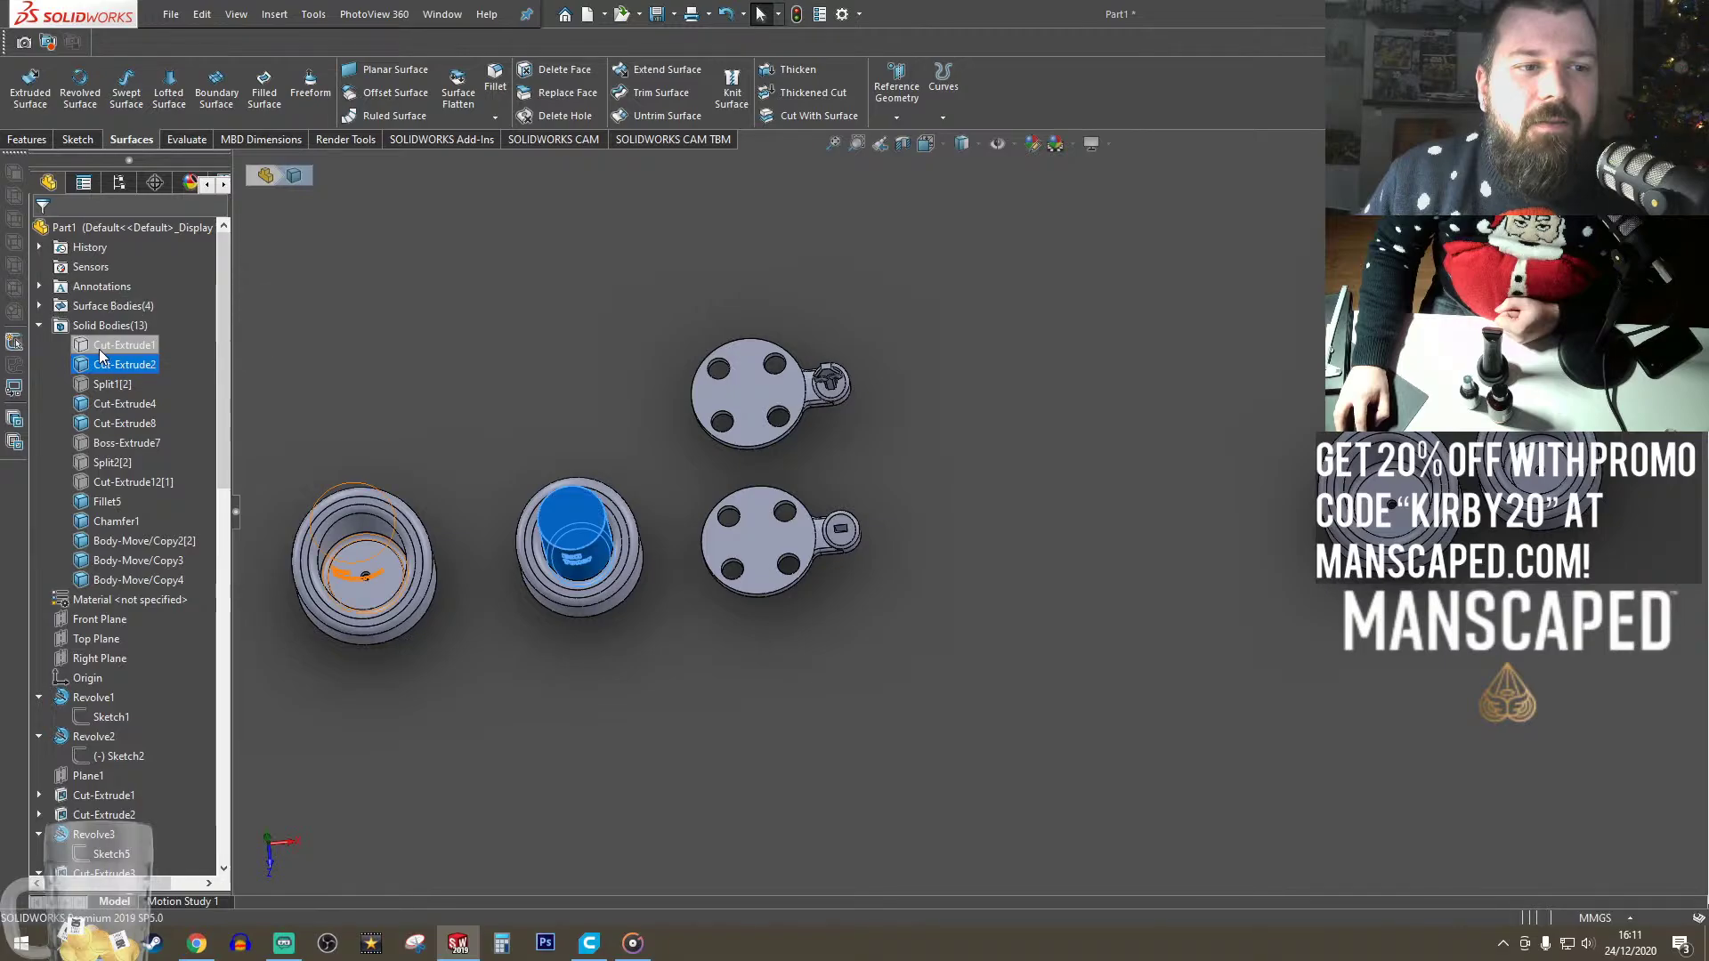
- Examine the lettering on the cylindrical bottle bodies standing in the two original cups
{"action": "left_click", "coordinate": [756, 548]}
{"action": "middle_click_drag", "start_coordinate": [539, 669], "coordinate": [626, 498]}
{"action": "scroll", "coordinate": [626, 499], "scroll_direction": "up", "scroll_amount": 4}
{"action": "scroll", "coordinate": [633, 481], "scroll_direction": "down", "scroll_amount": 8}
{"action": "scroll", "coordinate": [1018, 485], "scroll_direction": "down", "scroll_amount": 4}
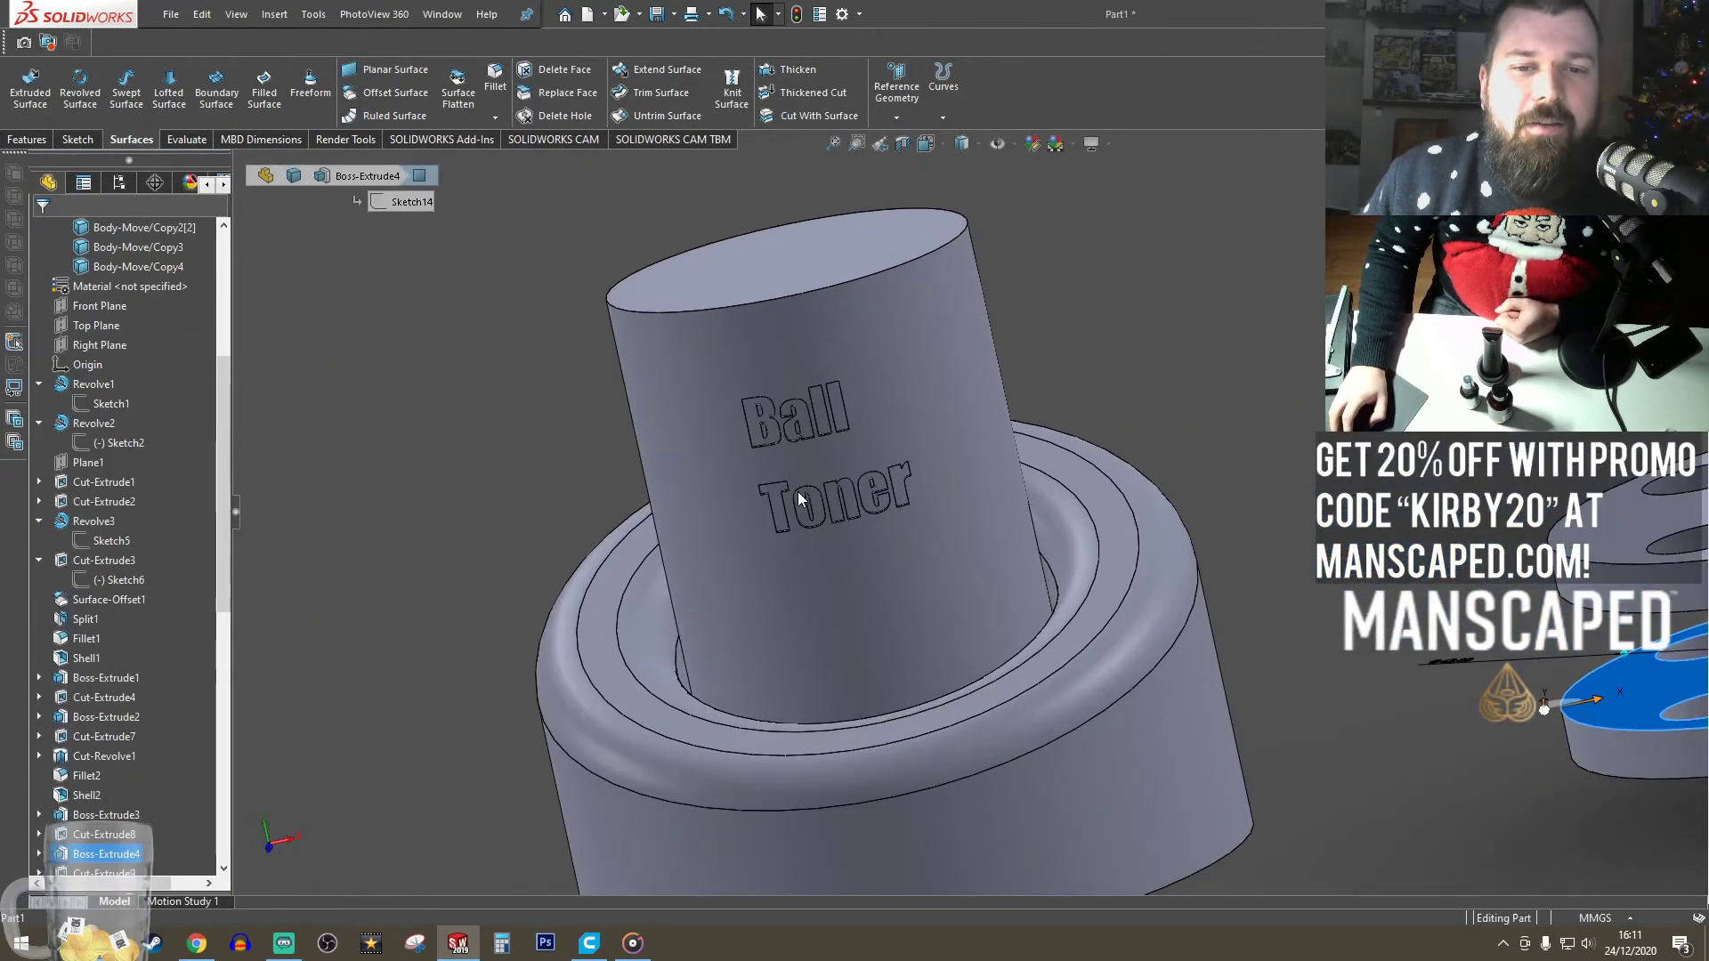
{"action": "scroll", "coordinate": [793, 495], "scroll_direction": "up", "scroll_amount": 4}
{"action": "scroll", "coordinate": [440, 512], "scroll_direction": "down", "scroll_amount": 3}
{"action": "scroll", "coordinate": [991, 516], "scroll_direction": "up", "scroll_amount": 8}
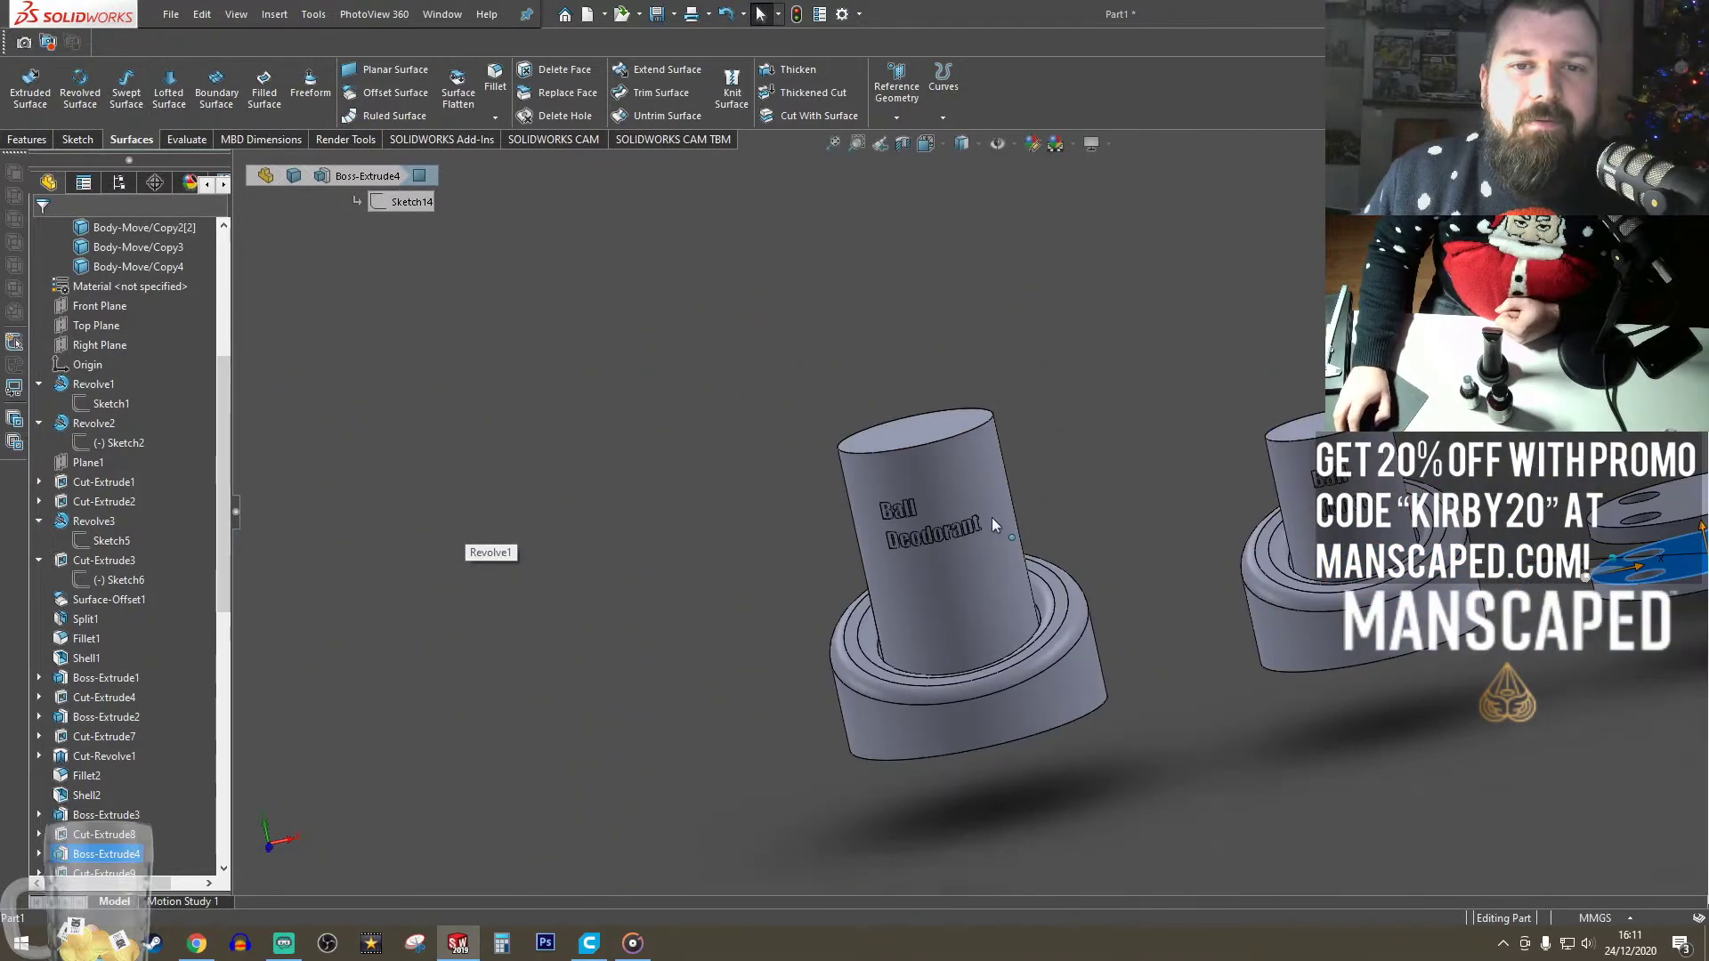
{"action": "scroll", "coordinate": [1151, 454], "scroll_direction": "down", "scroll_amount": 5}
{"action": "left_click", "coordinate": [923, 344]}
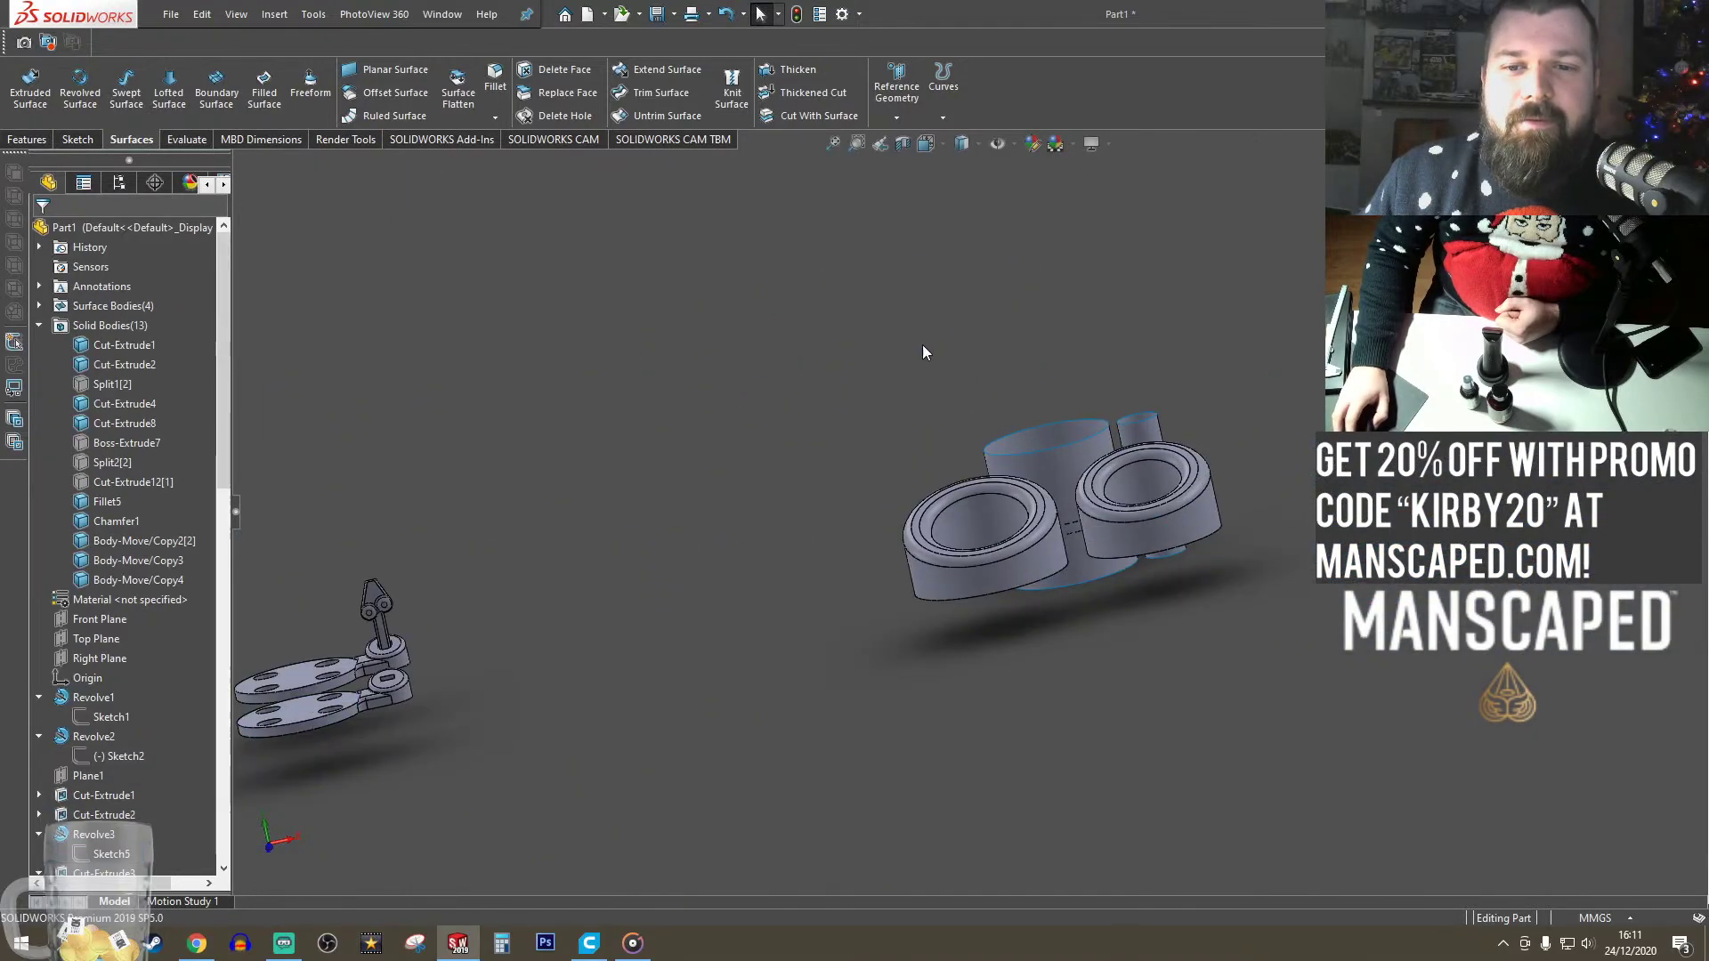
- Split the copied plate using both cylindrical surfaces as trim tools, keeping the disc, connecting arm and boss as three separate bodies
{"action": "middle_click_drag", "start_coordinate": [922, 345], "coordinate": [962, 501]}
{"action": "scroll", "coordinate": [965, 504], "scroll_direction": "up", "scroll_amount": 3}
{"action": "scroll", "coordinate": [1031, 358], "scroll_direction": "down", "scroll_amount": 8}
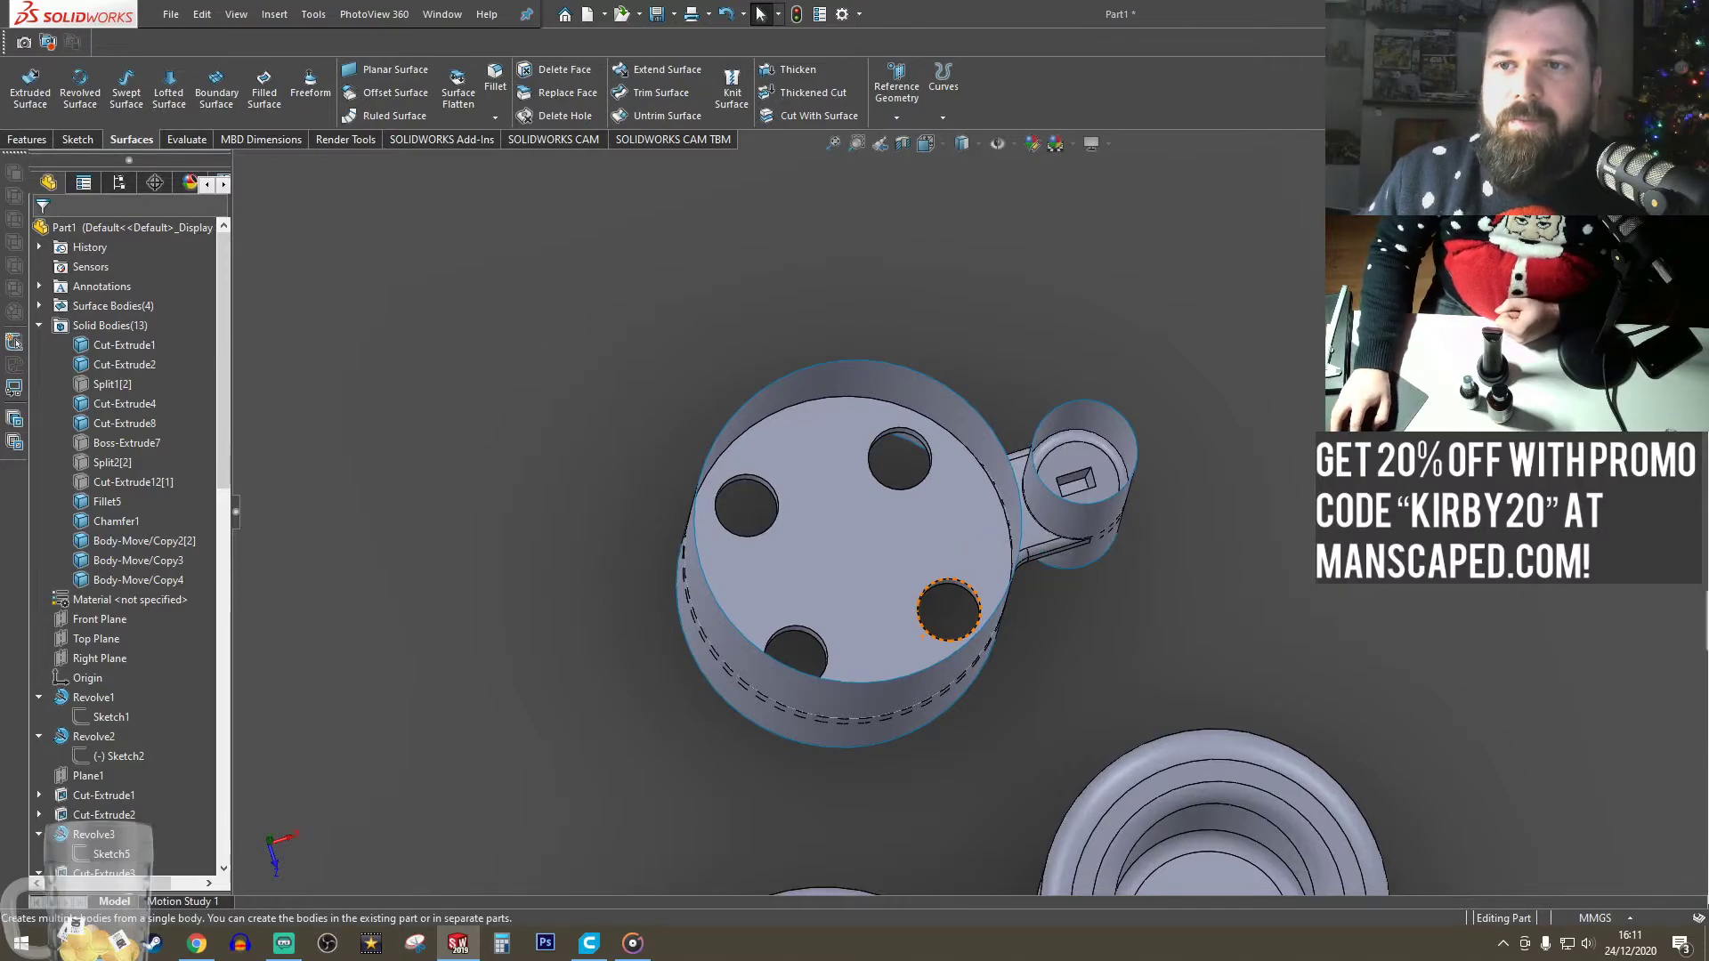
{"action": "left_click", "coordinate": [15, 342]}
{"action": "left_click", "coordinate": [888, 400]}
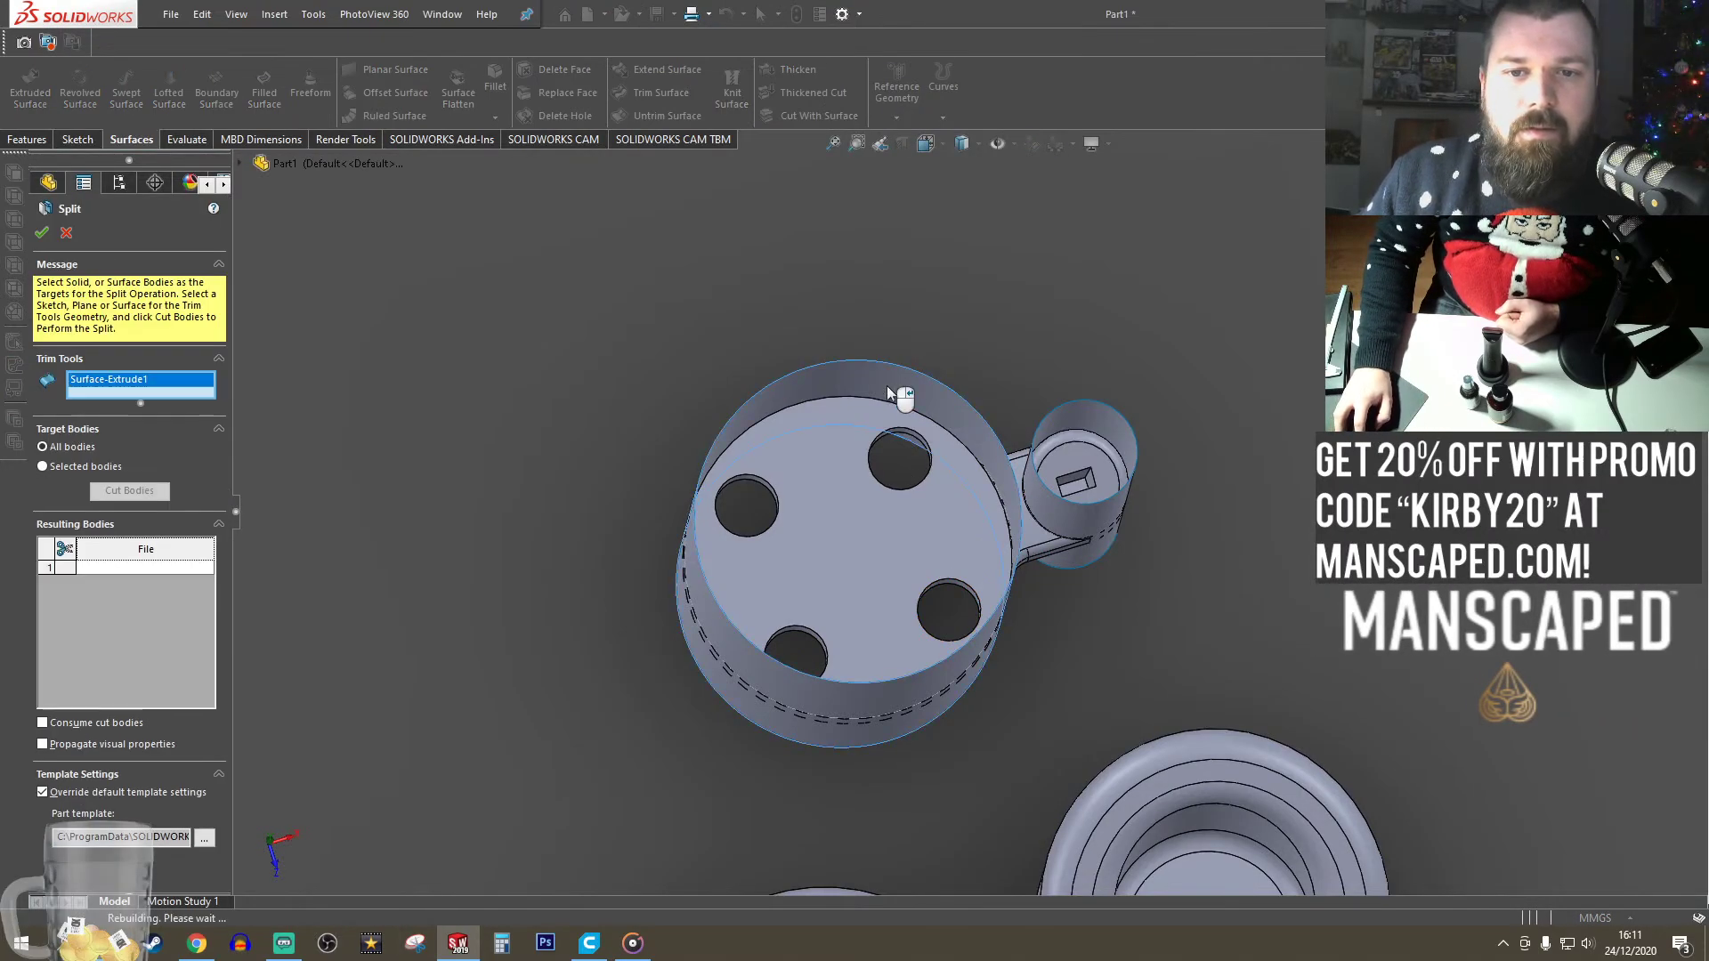
{"action": "left_click", "coordinate": [867, 513]}
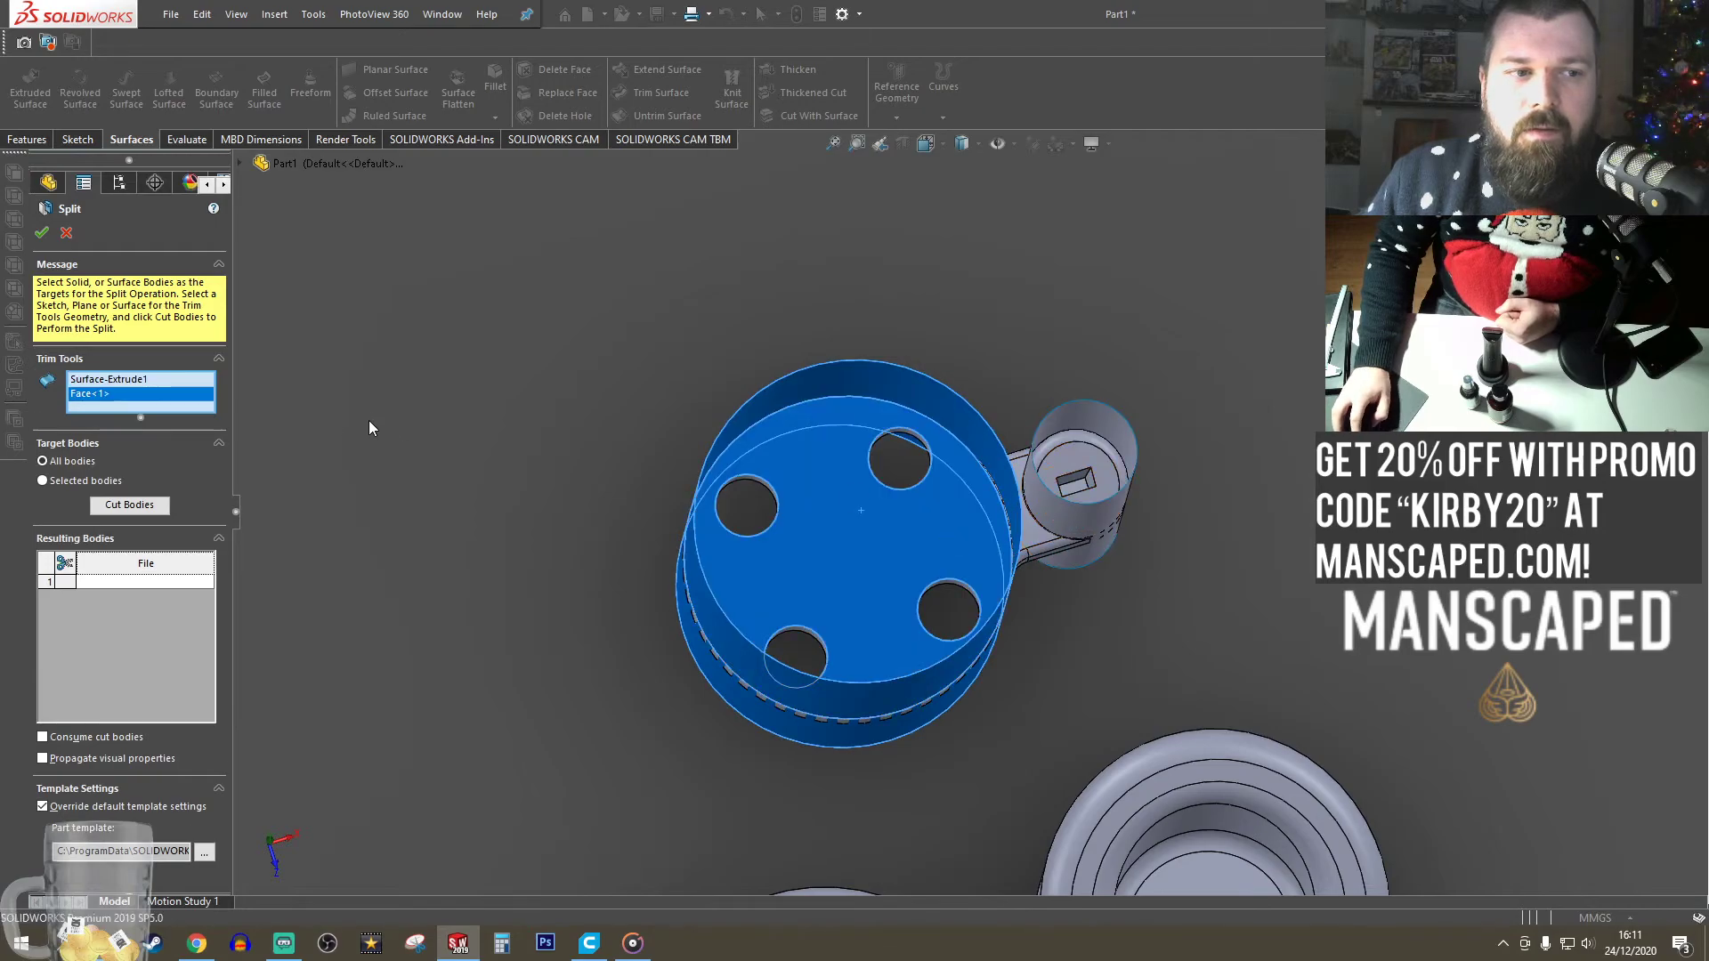
{"action": "right_click", "coordinate": [148, 386]}
{"action": "left_click", "coordinate": [199, 402]}
{"action": "left_click", "coordinate": [915, 436]}
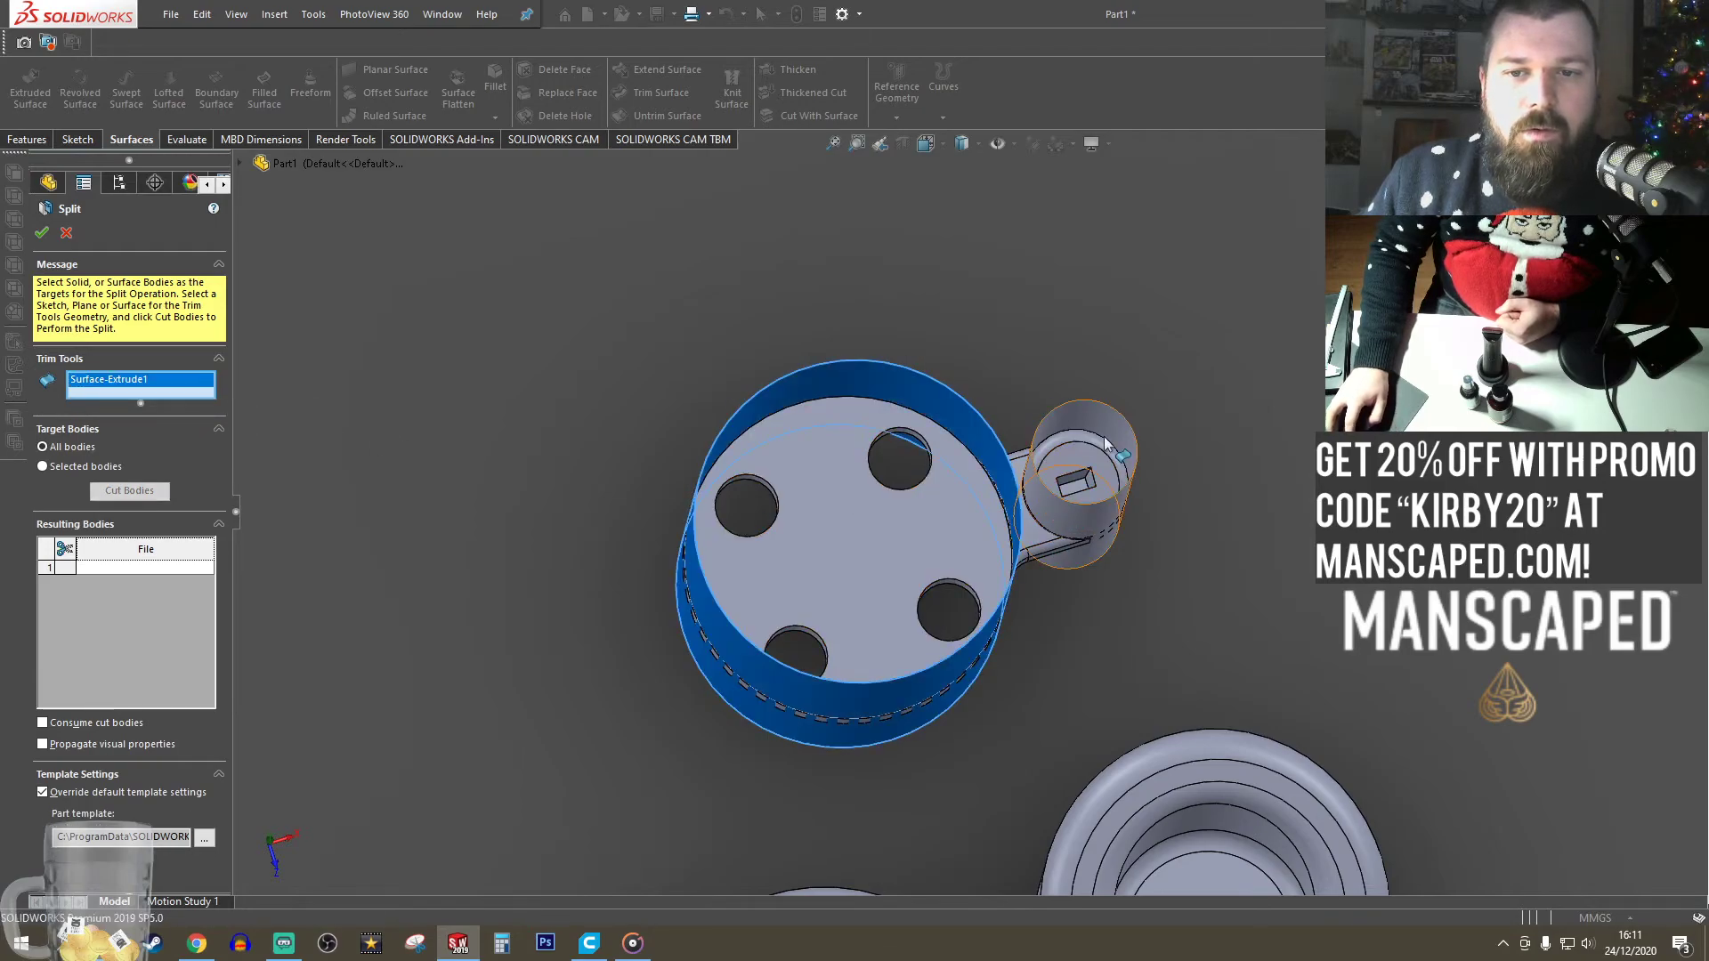
{"action": "left_click", "coordinate": [1113, 449]}
{"action": "left_click", "coordinate": [141, 581]}
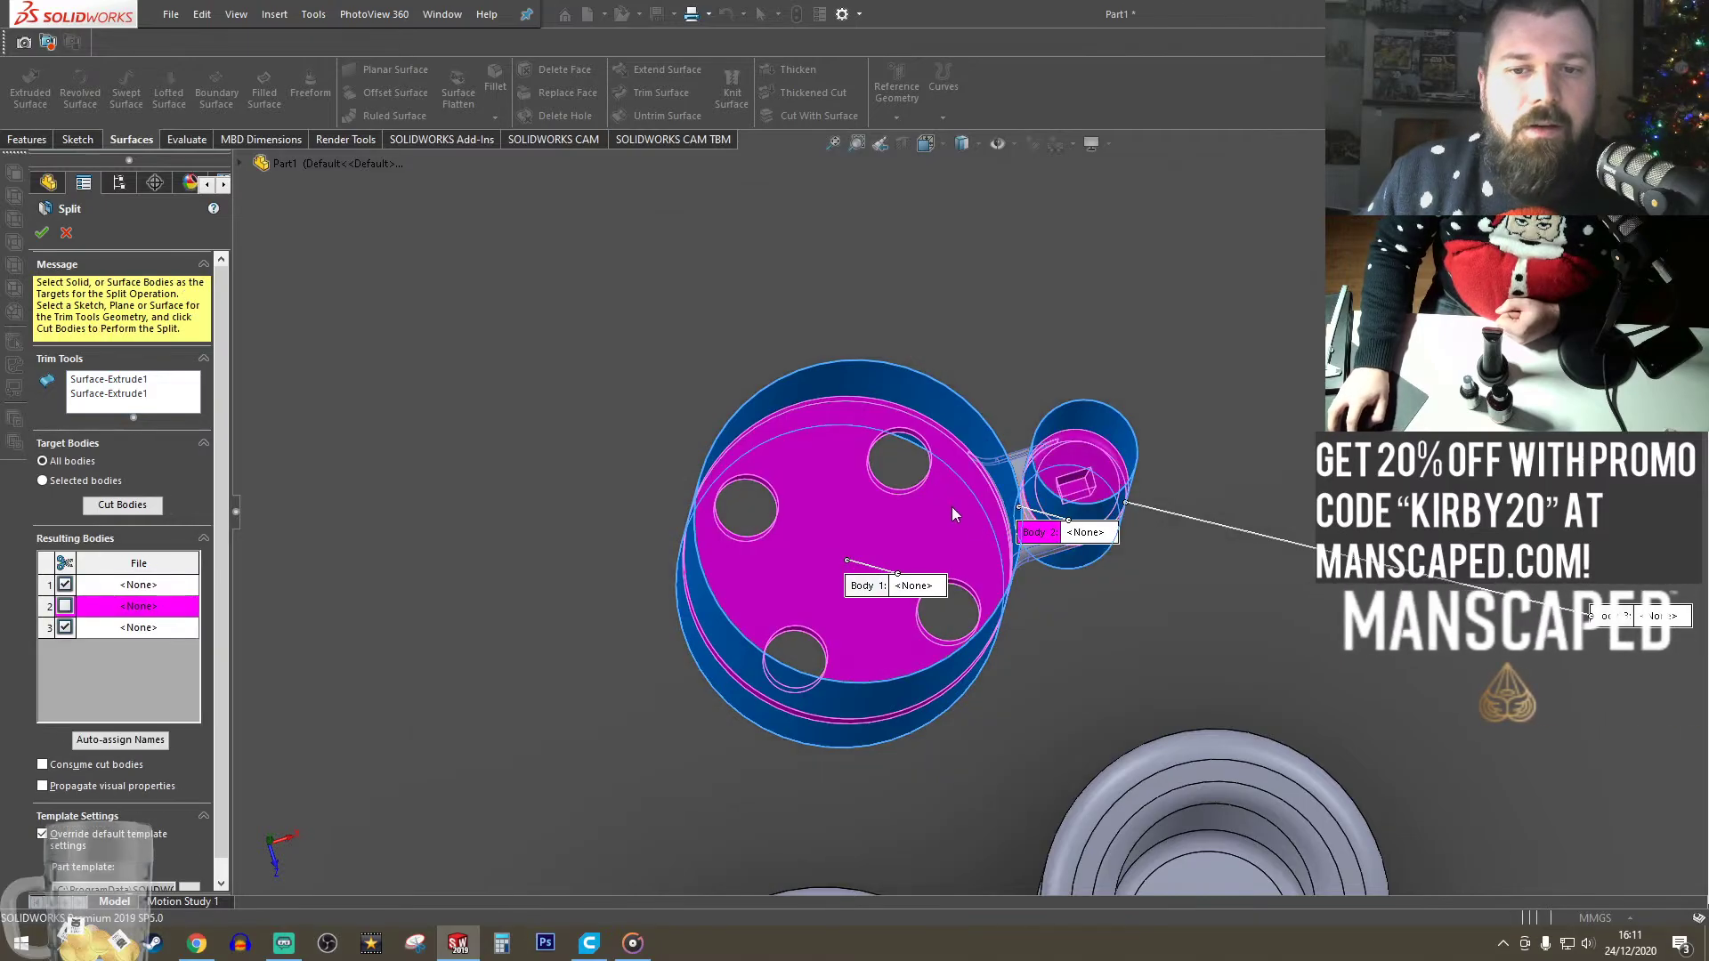
{"action": "left_click", "coordinate": [64, 605]}
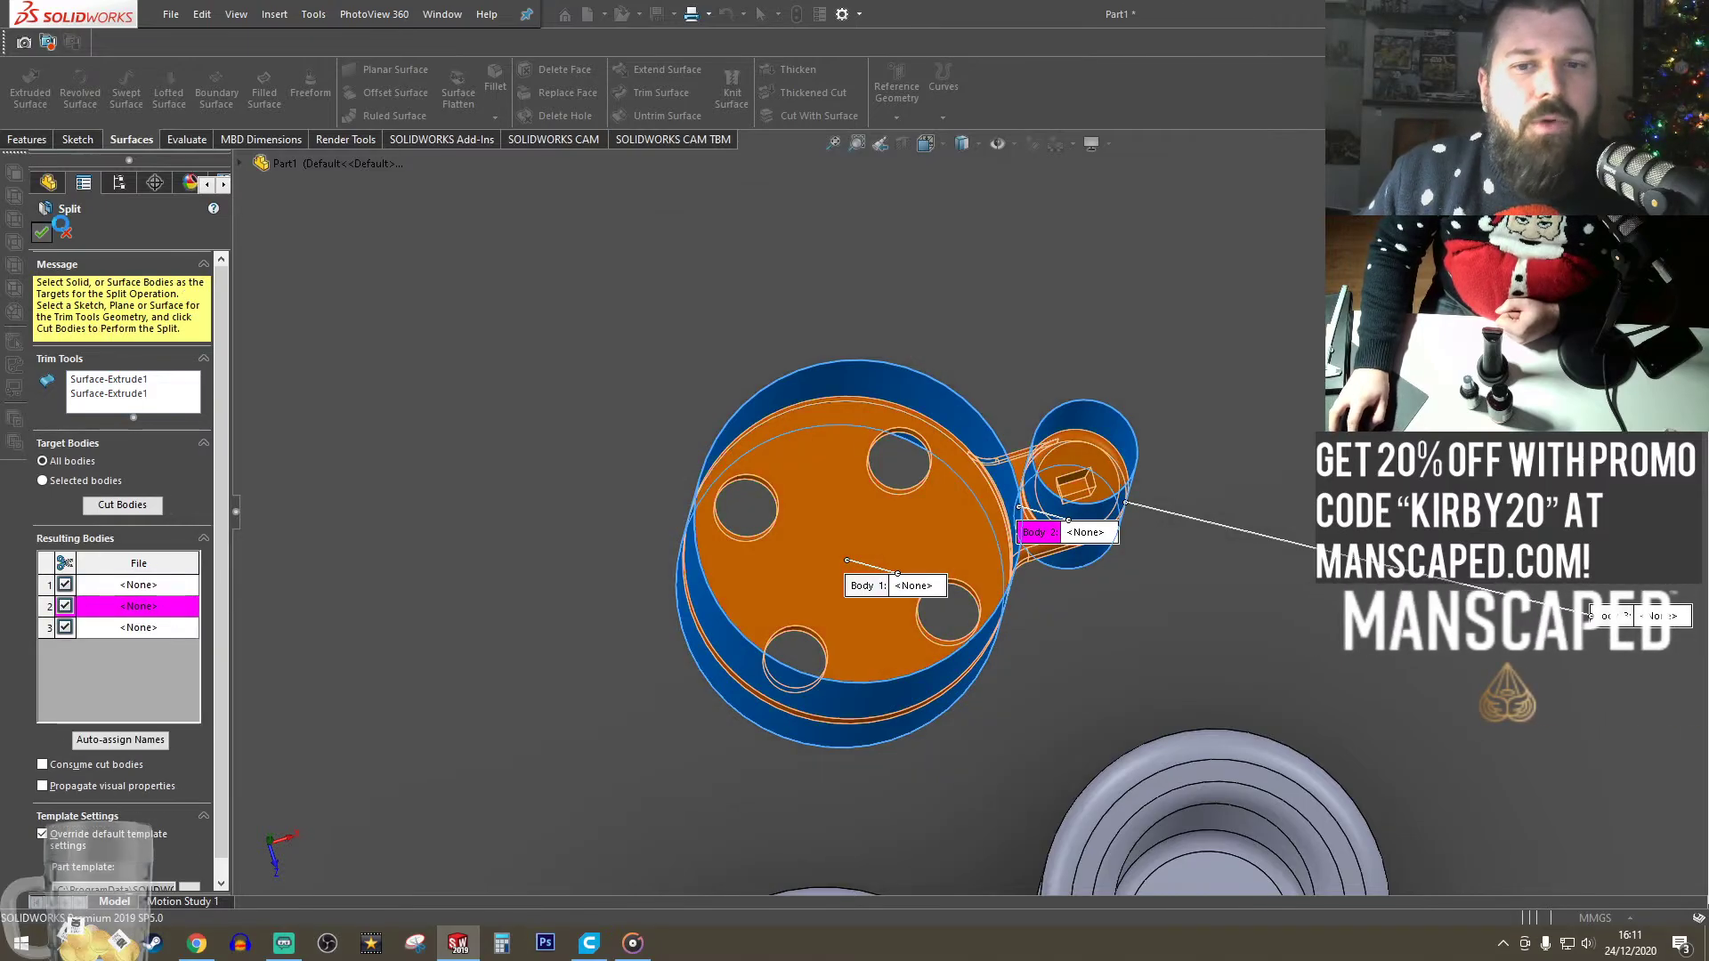
{"action": "left_click", "coordinate": [42, 232]}
- Hide the two cylindrical surface bodies around the copied plate's disc and boss
{"action": "left_click", "coordinate": [881, 485]}
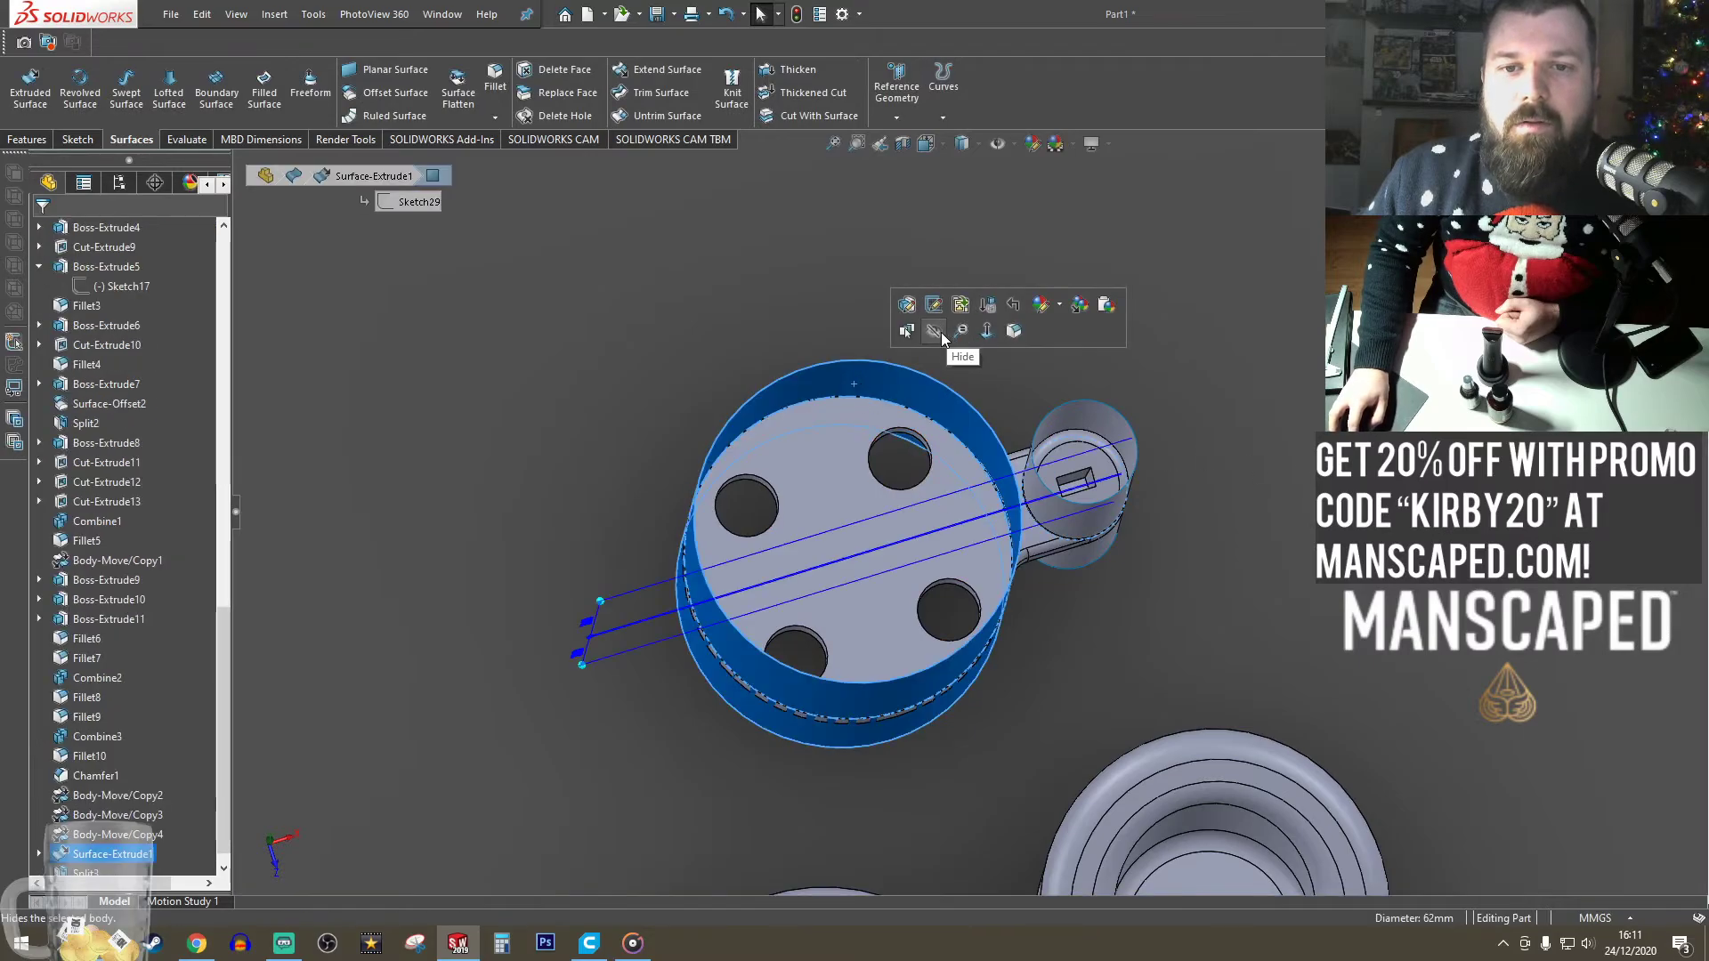
{"action": "left_click", "coordinate": [1064, 420]}
{"action": "left_click", "coordinate": [1117, 419]}
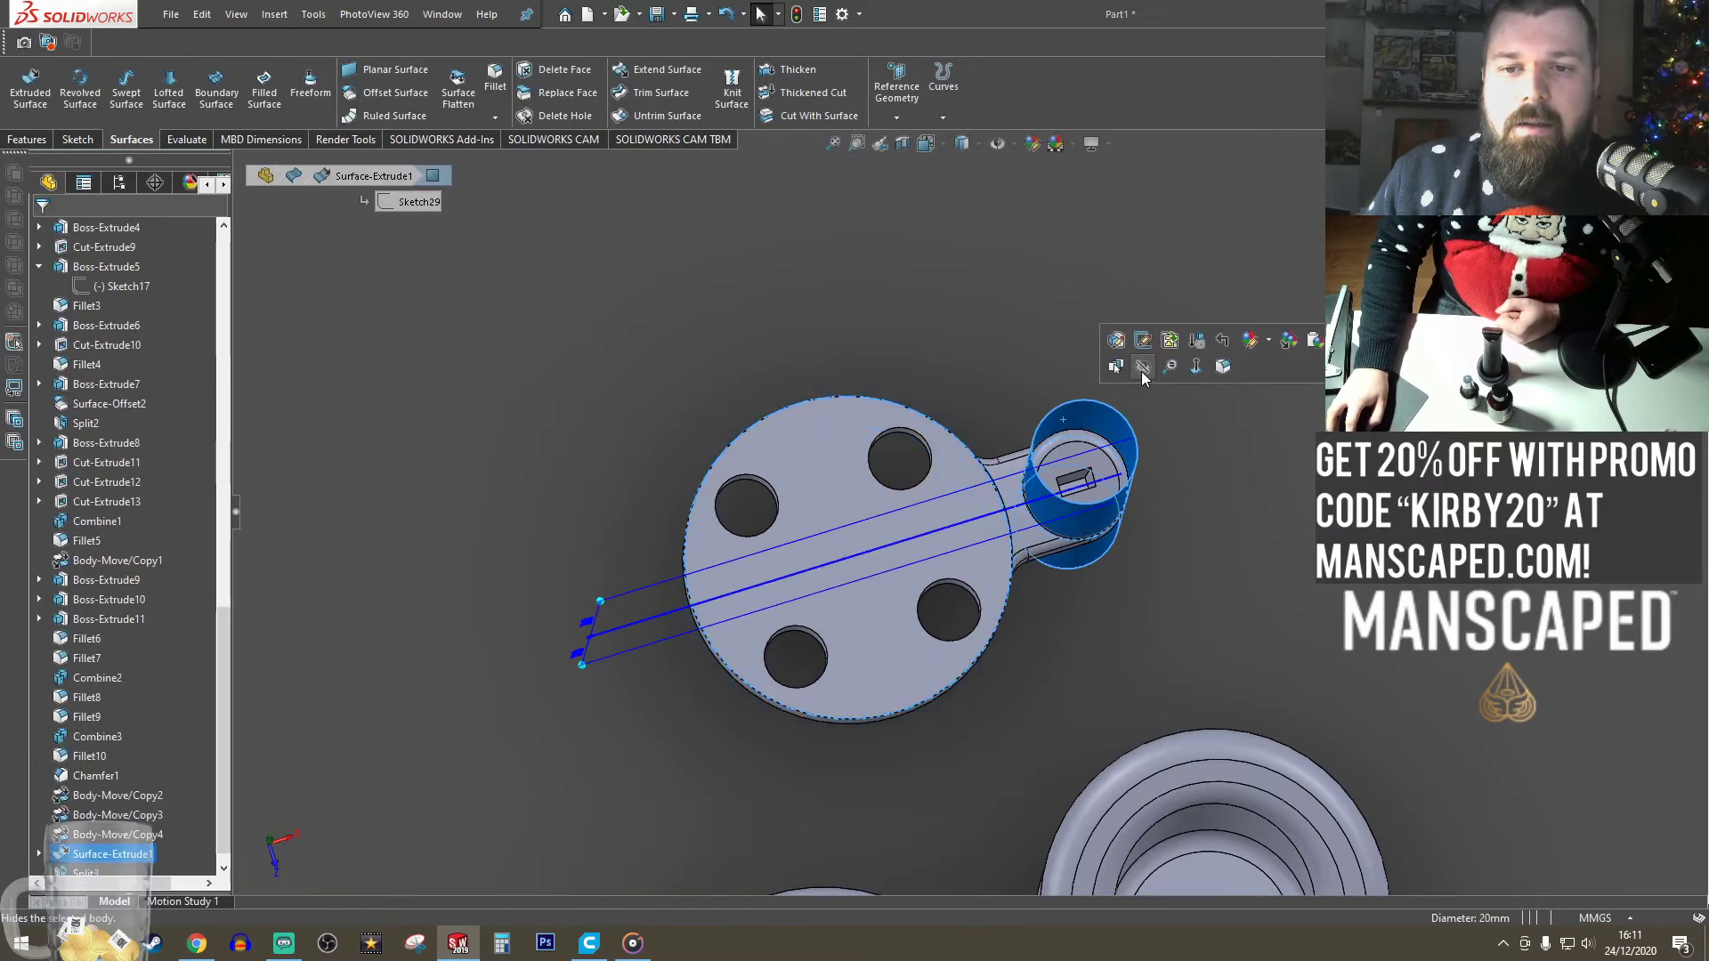
{"action": "left_click", "coordinate": [1141, 371]}
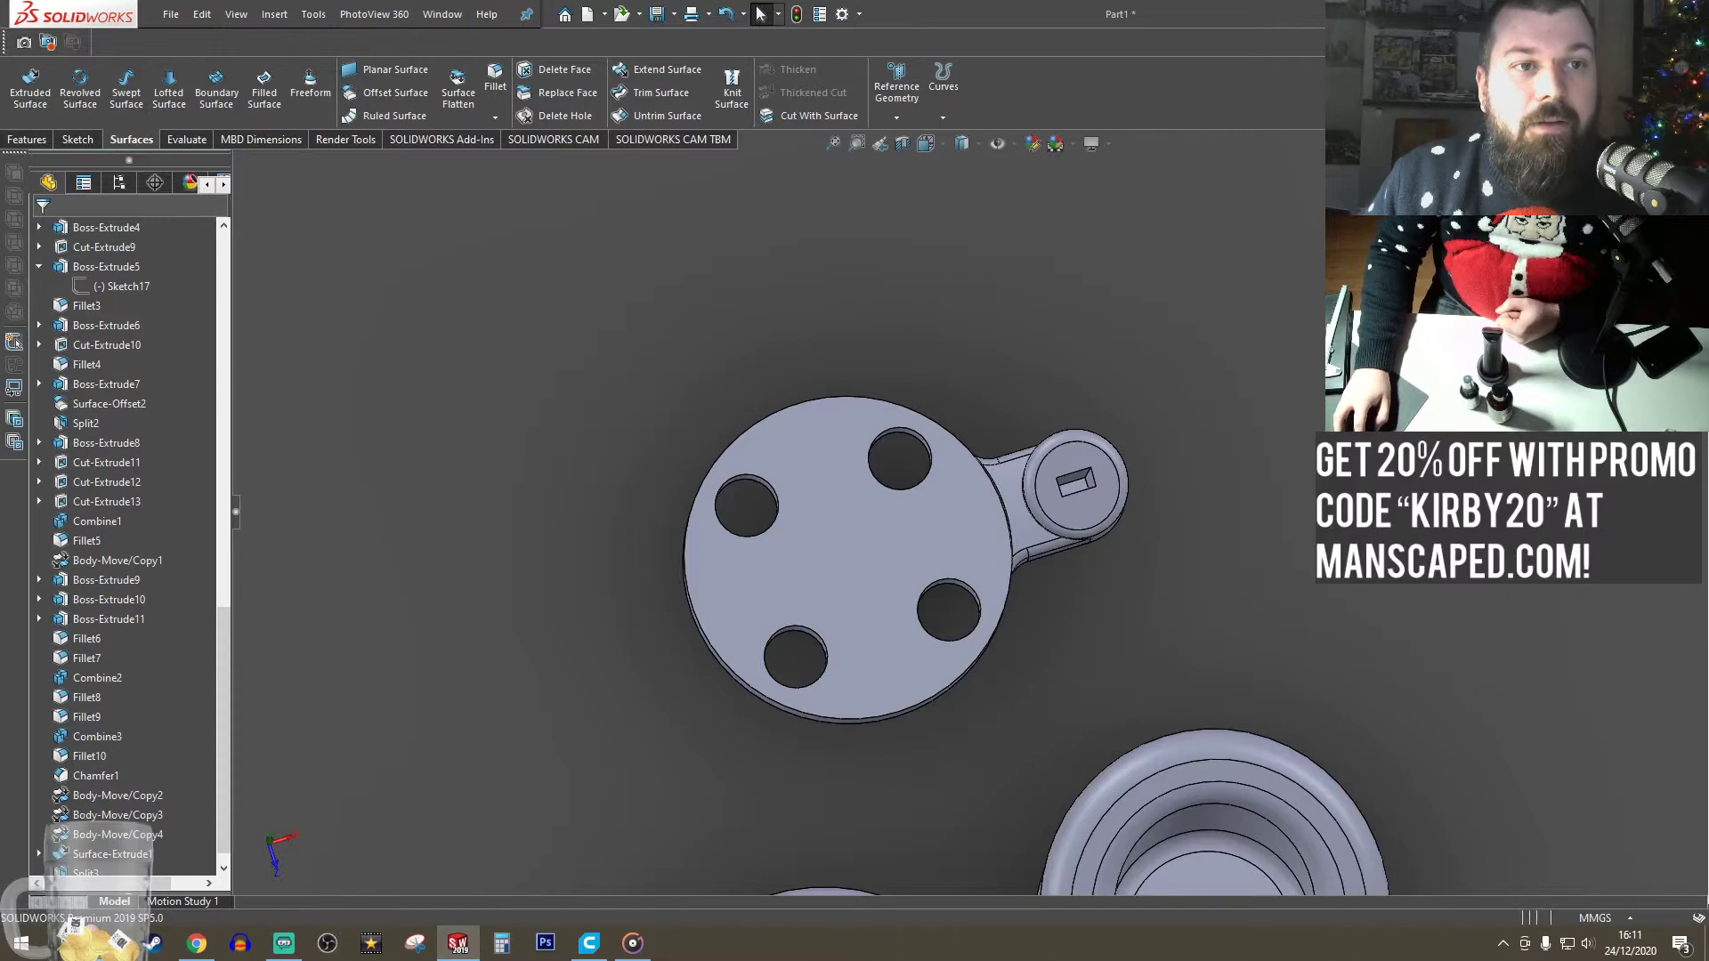
- Set up a Move/Copy Body rotation with the copied plate's connecting arm, boss and disc as the bodies to move
{"action": "left_click", "coordinate": [274, 14]}
{"action": "mouse_move", "coordinate": [310, 89]}
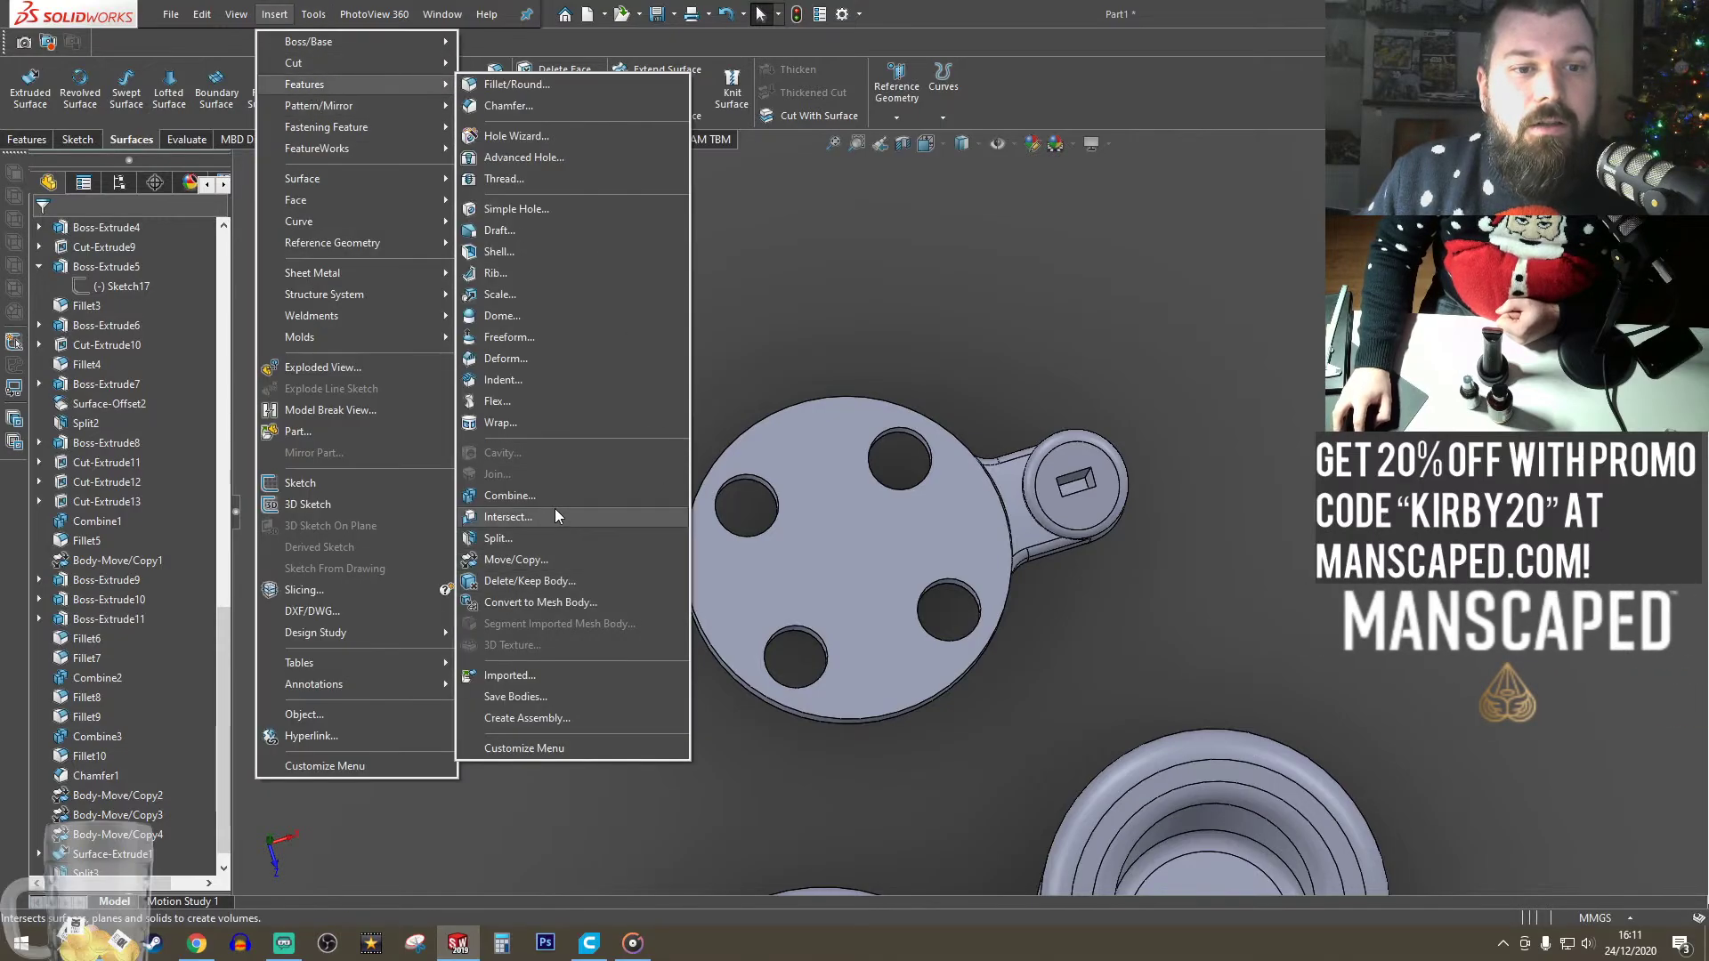
{"action": "left_click", "coordinate": [552, 558]}
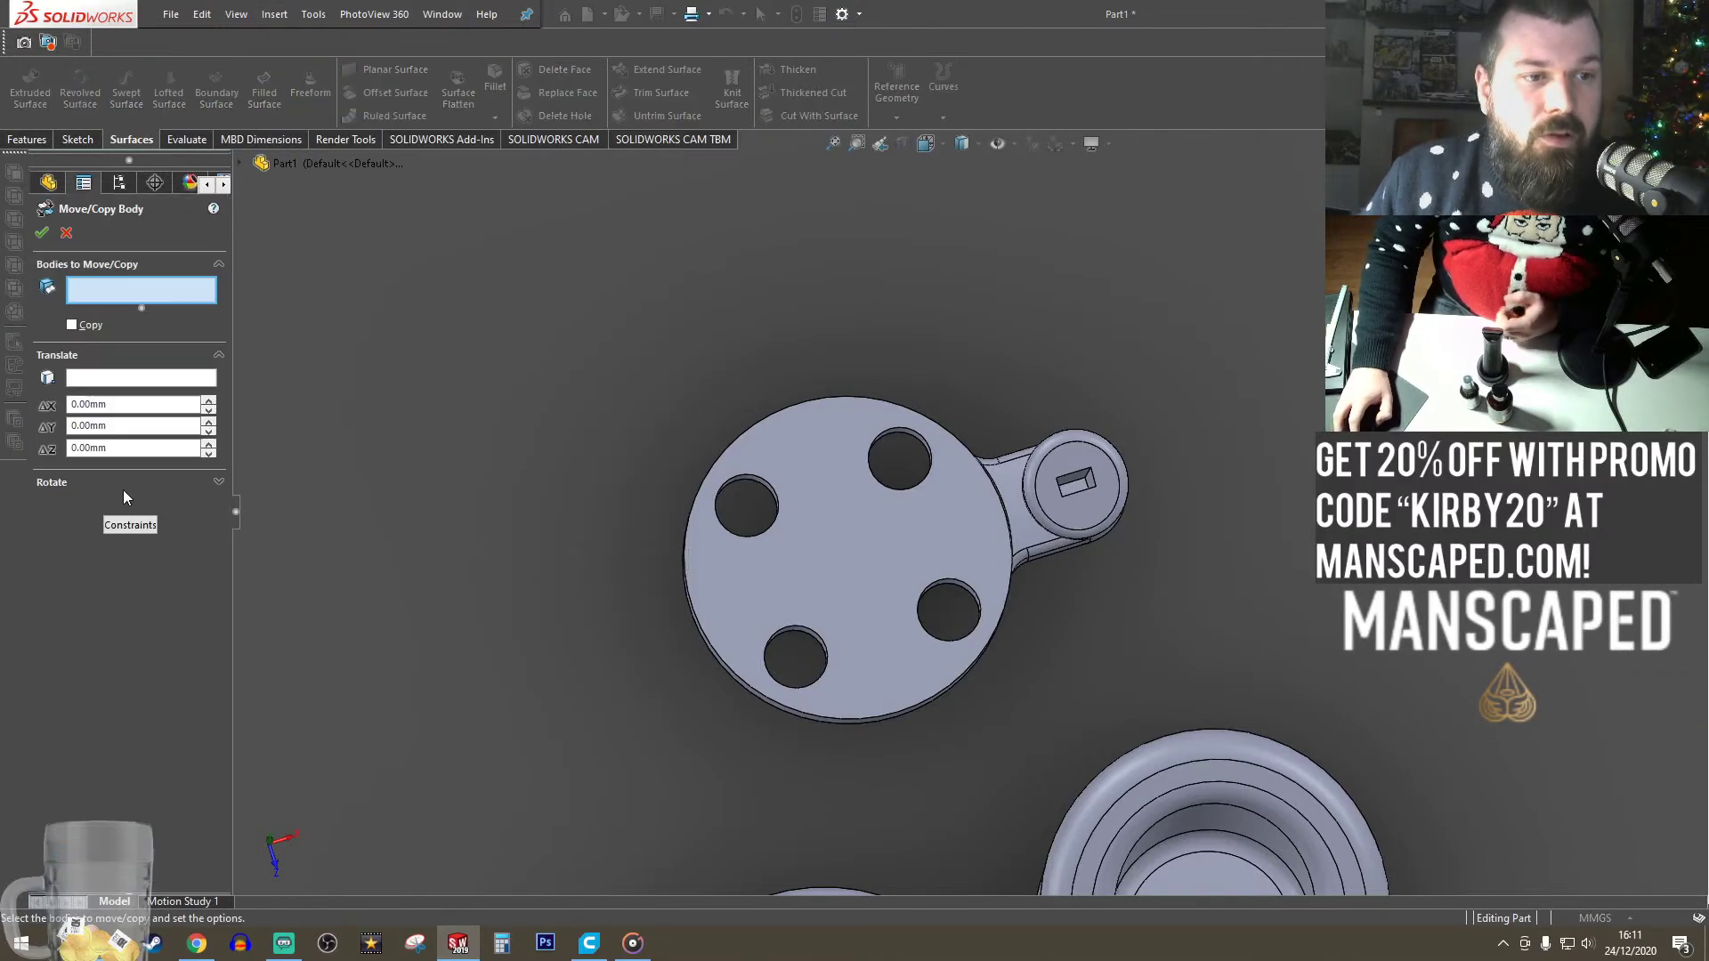
{"action": "left_click", "coordinate": [82, 485]}
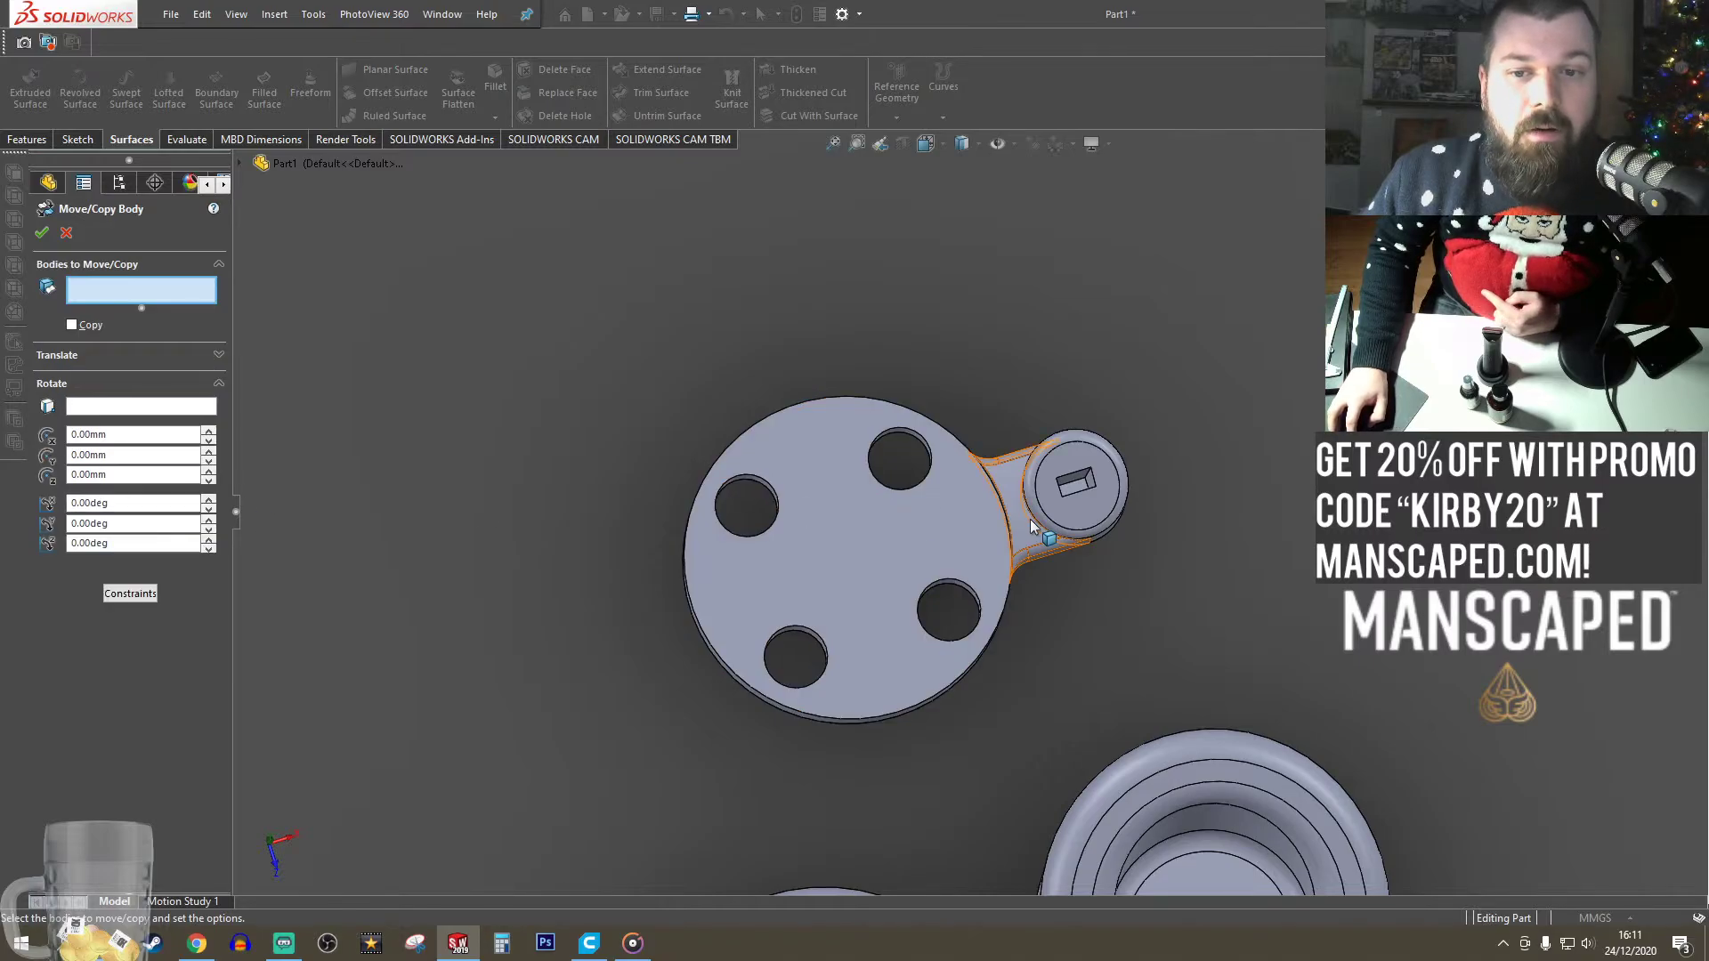
{"action": "left_click", "coordinate": [1020, 554]}
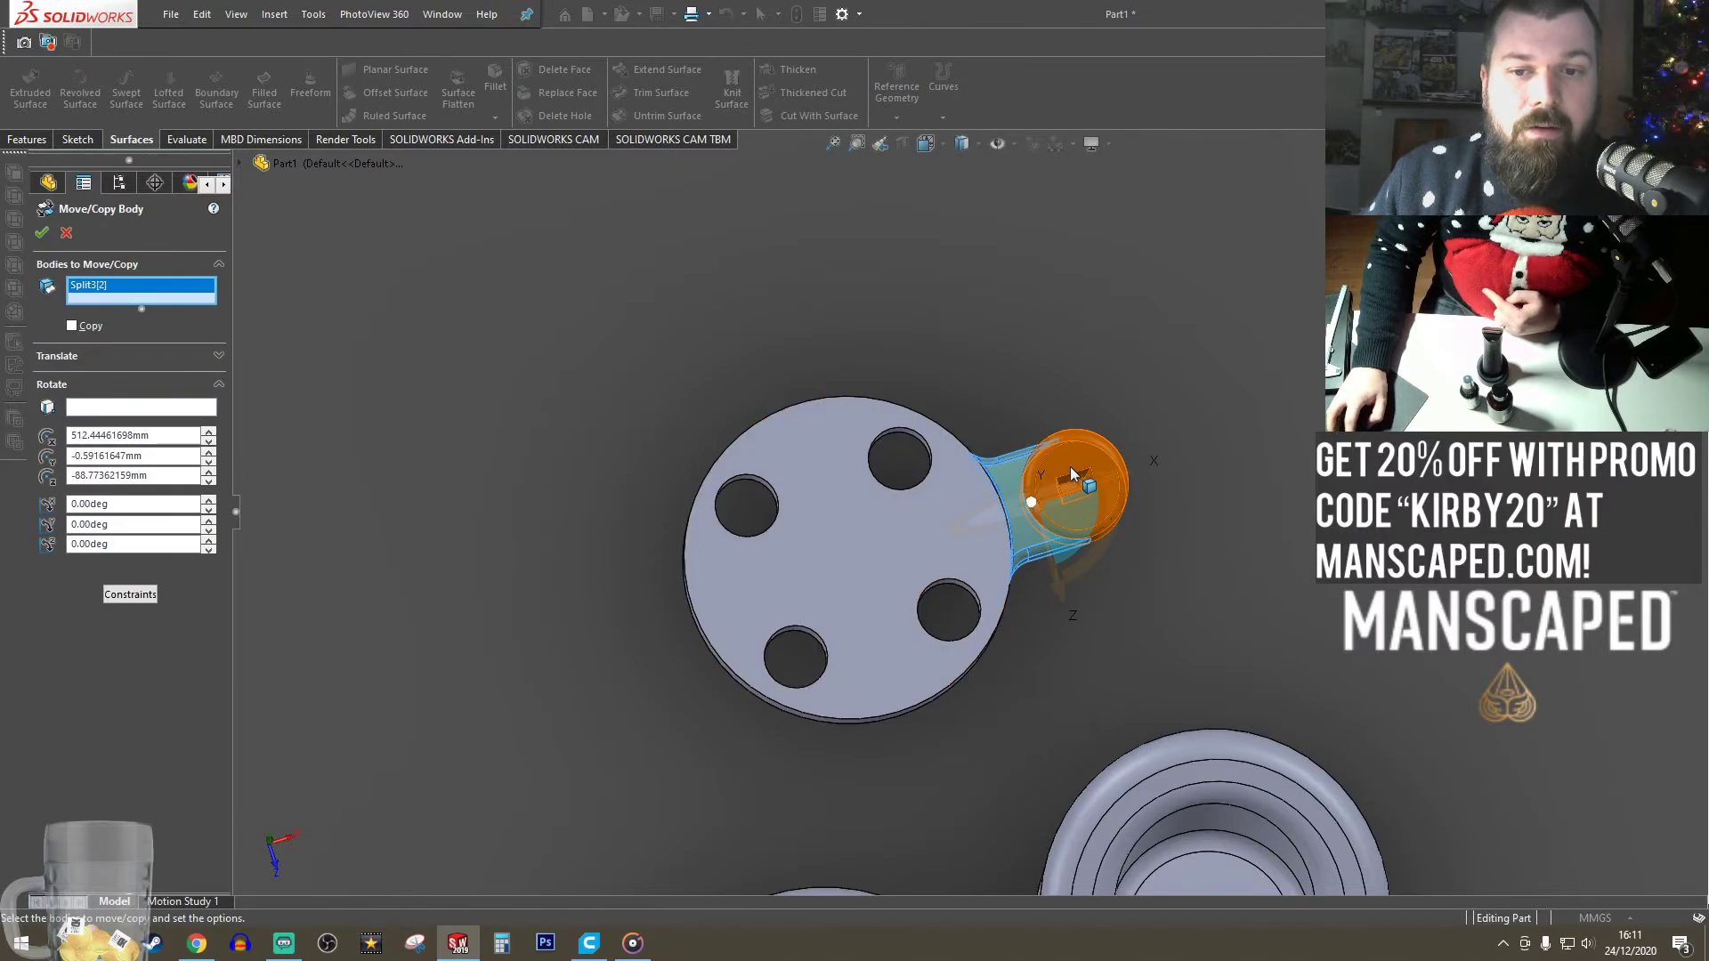
{"action": "left_click", "coordinate": [1072, 475]}
{"action": "middle_click_drag", "start_coordinate": [752, 623], "coordinate": [764, 573]}
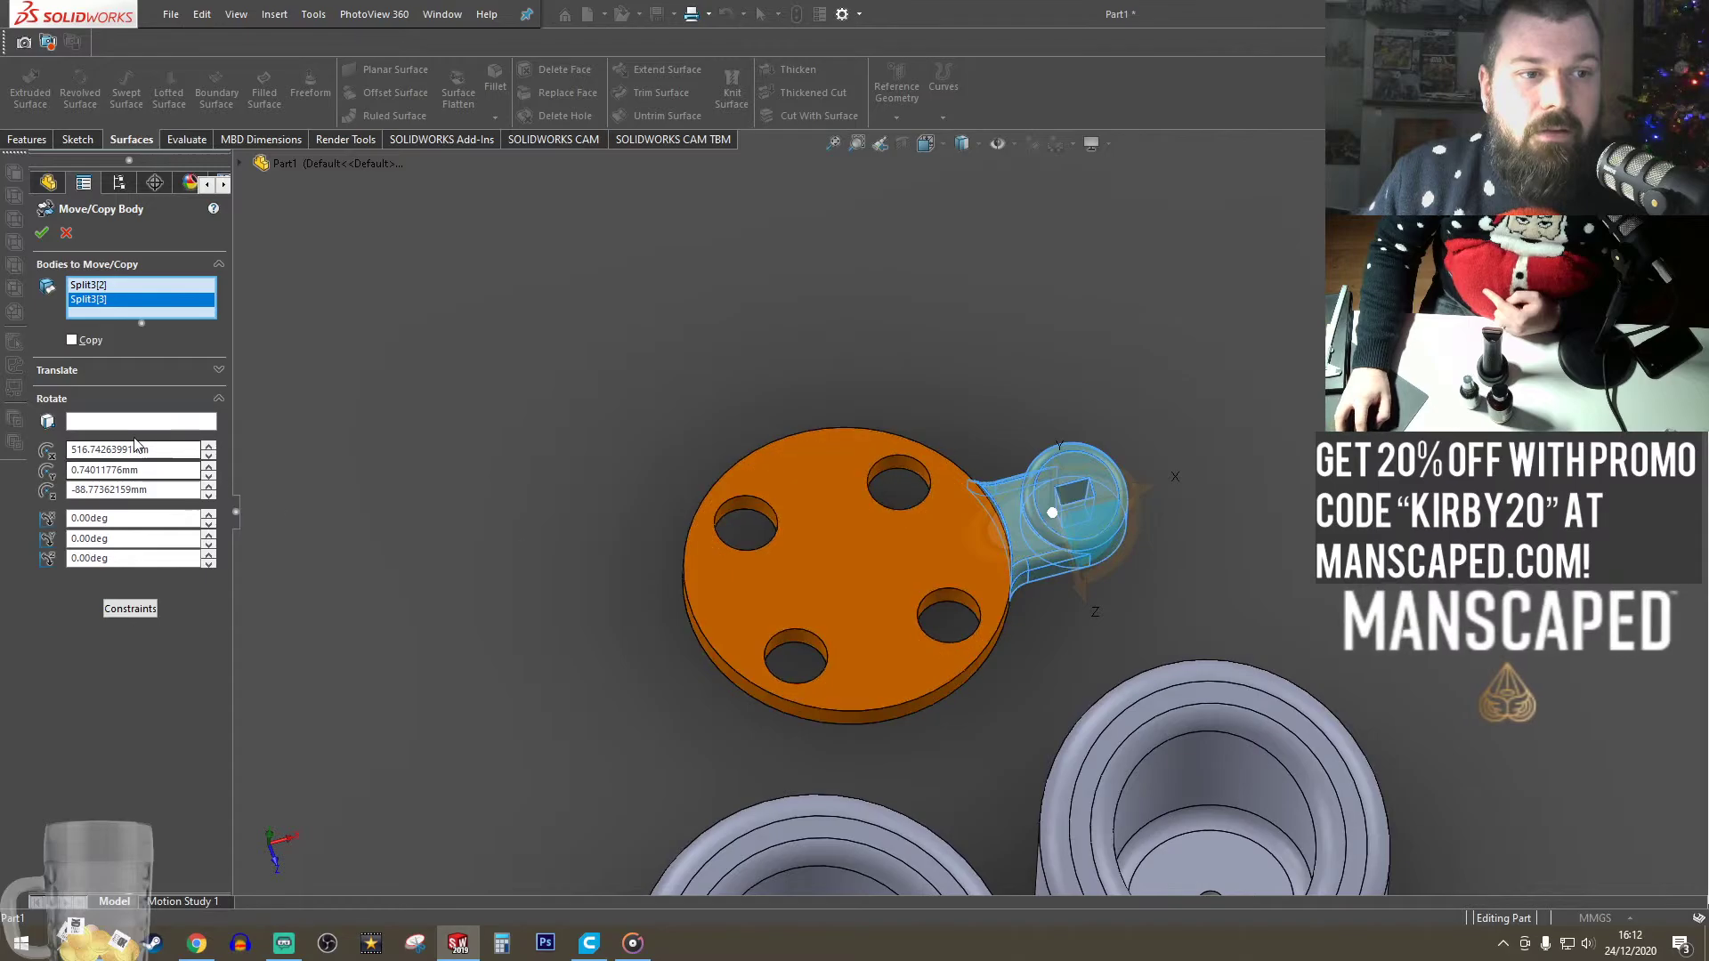
{"action": "left_click", "coordinate": [114, 422]}
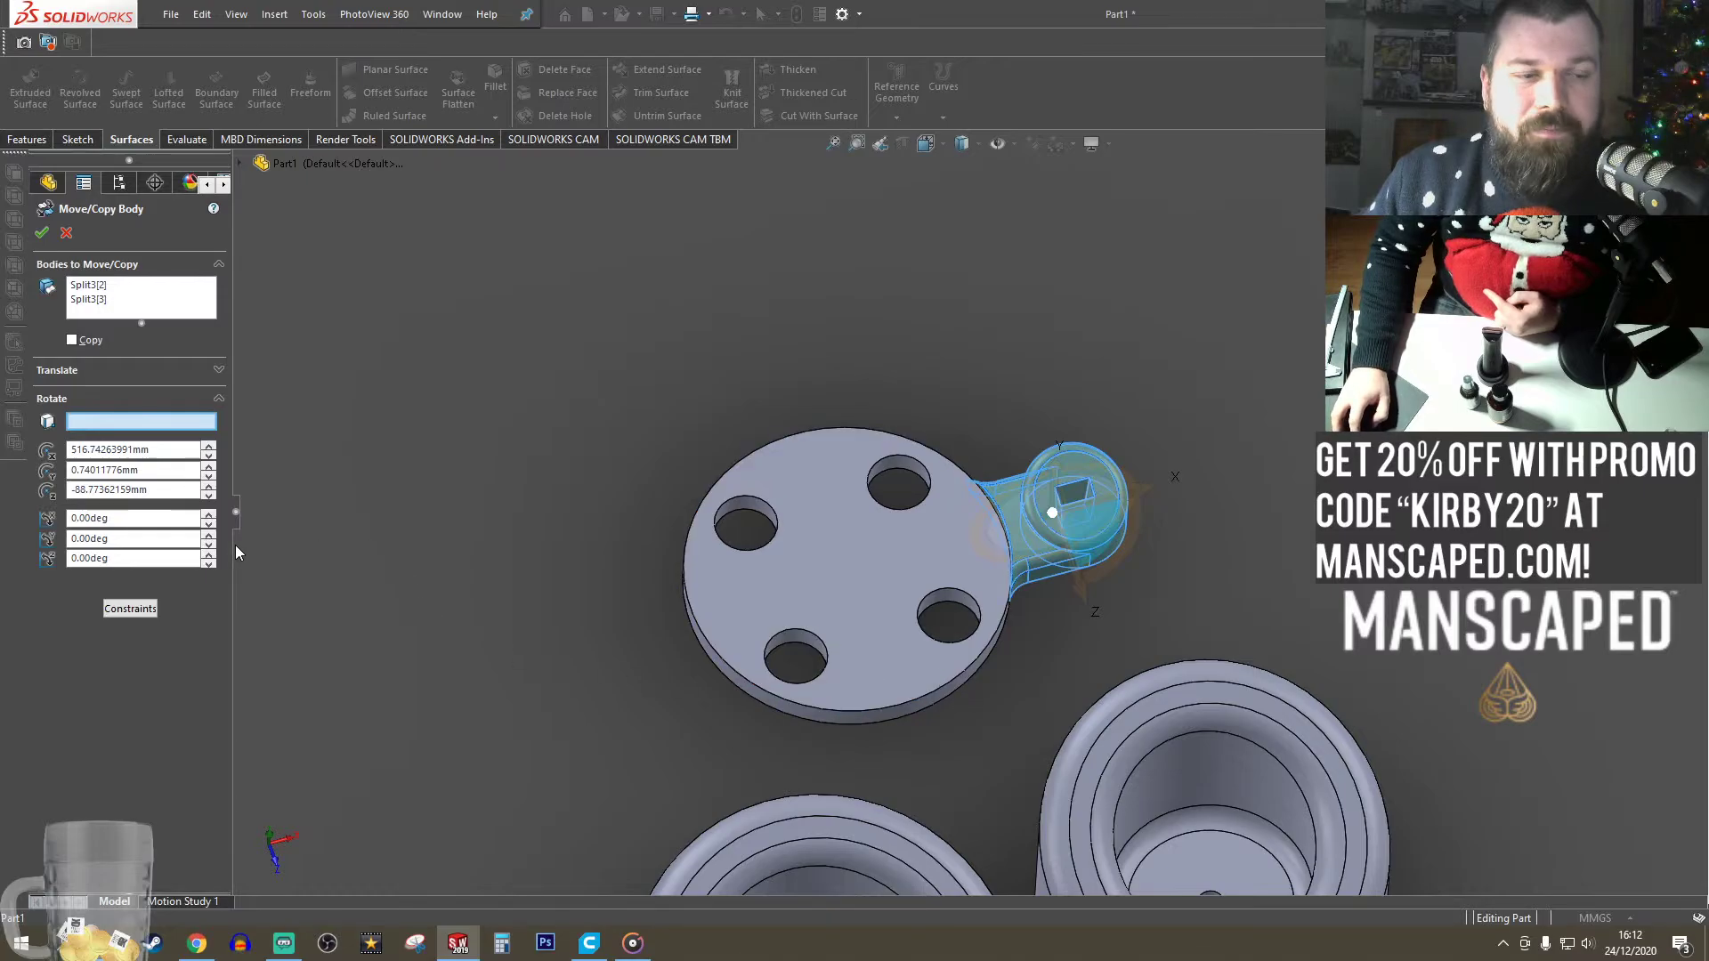
{"action": "left_click", "coordinate": [98, 308]}
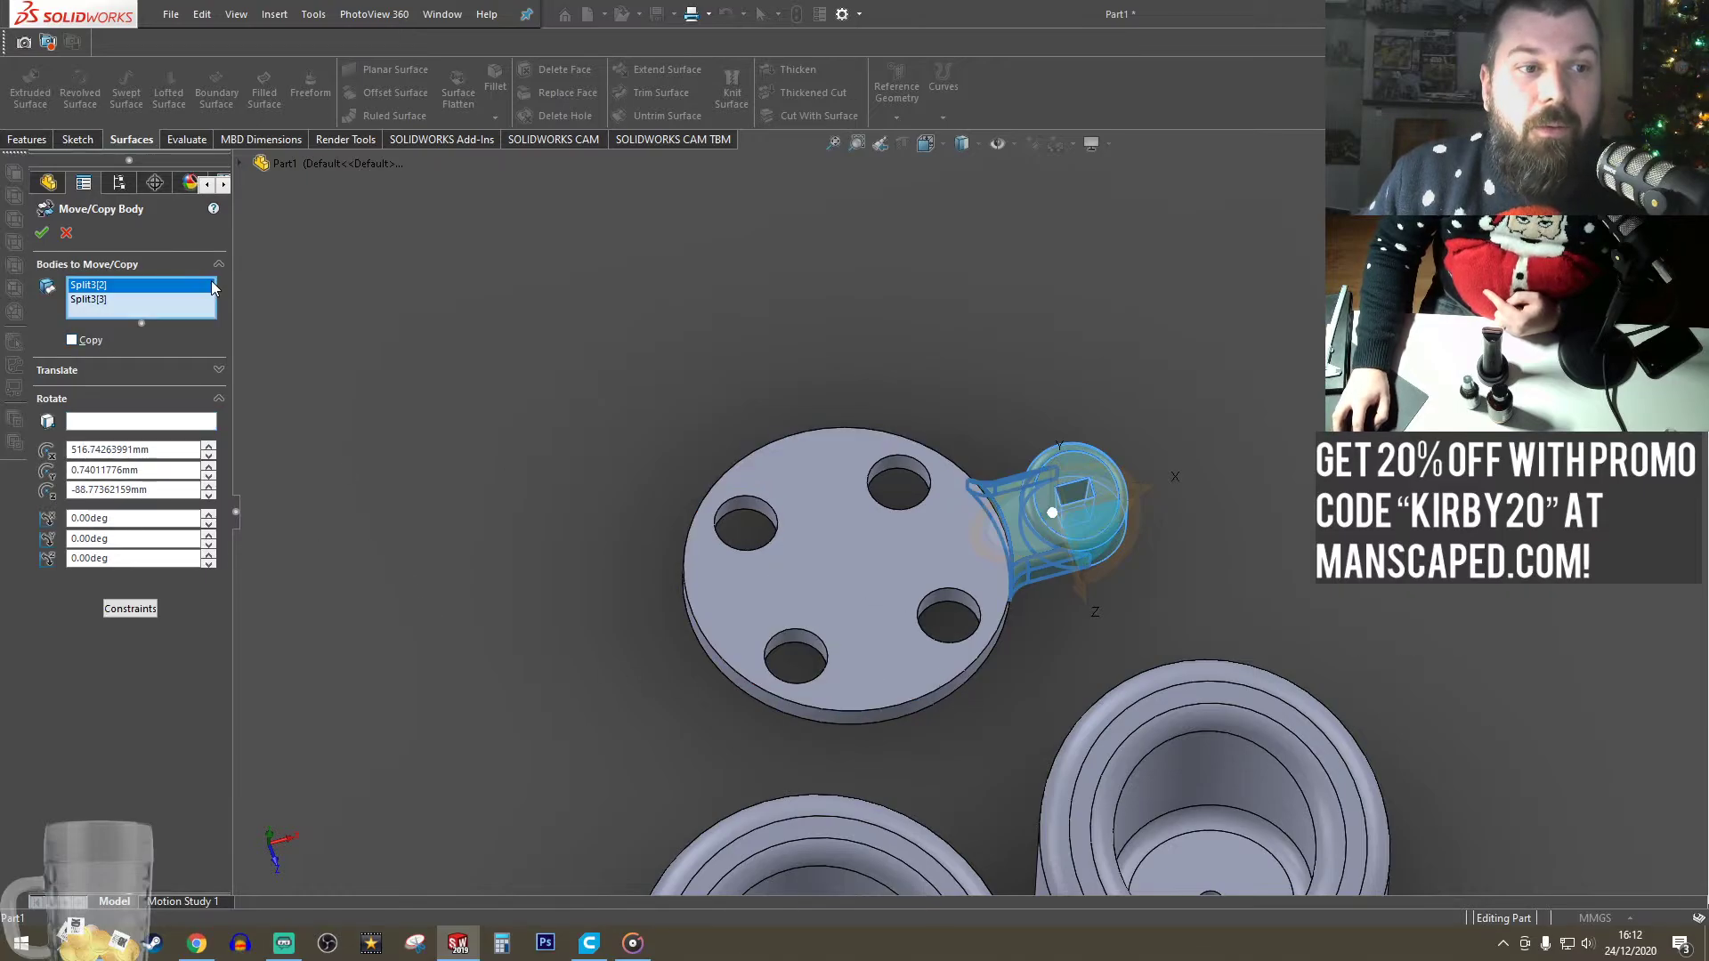
{"action": "left_click", "coordinate": [881, 568]}
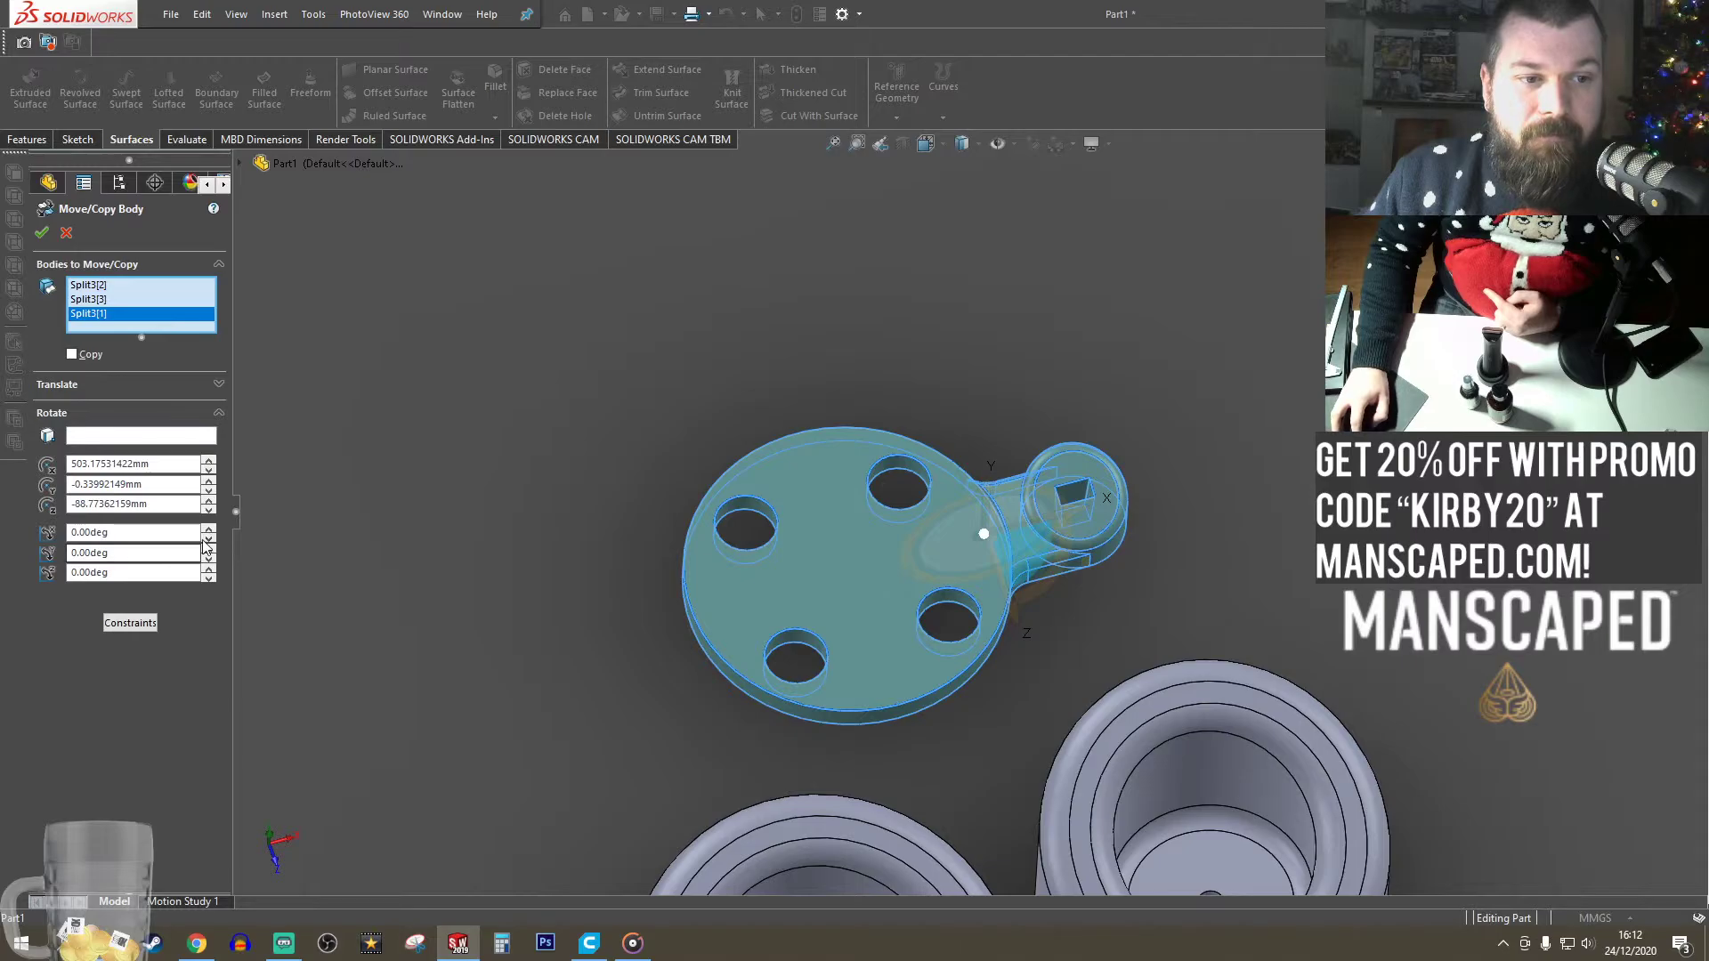
- Try rotating the three plate bodies 1 degree about X and 90 degrees about Z, resetting each angle to 0
{"action": "left_click", "coordinate": [209, 530]}
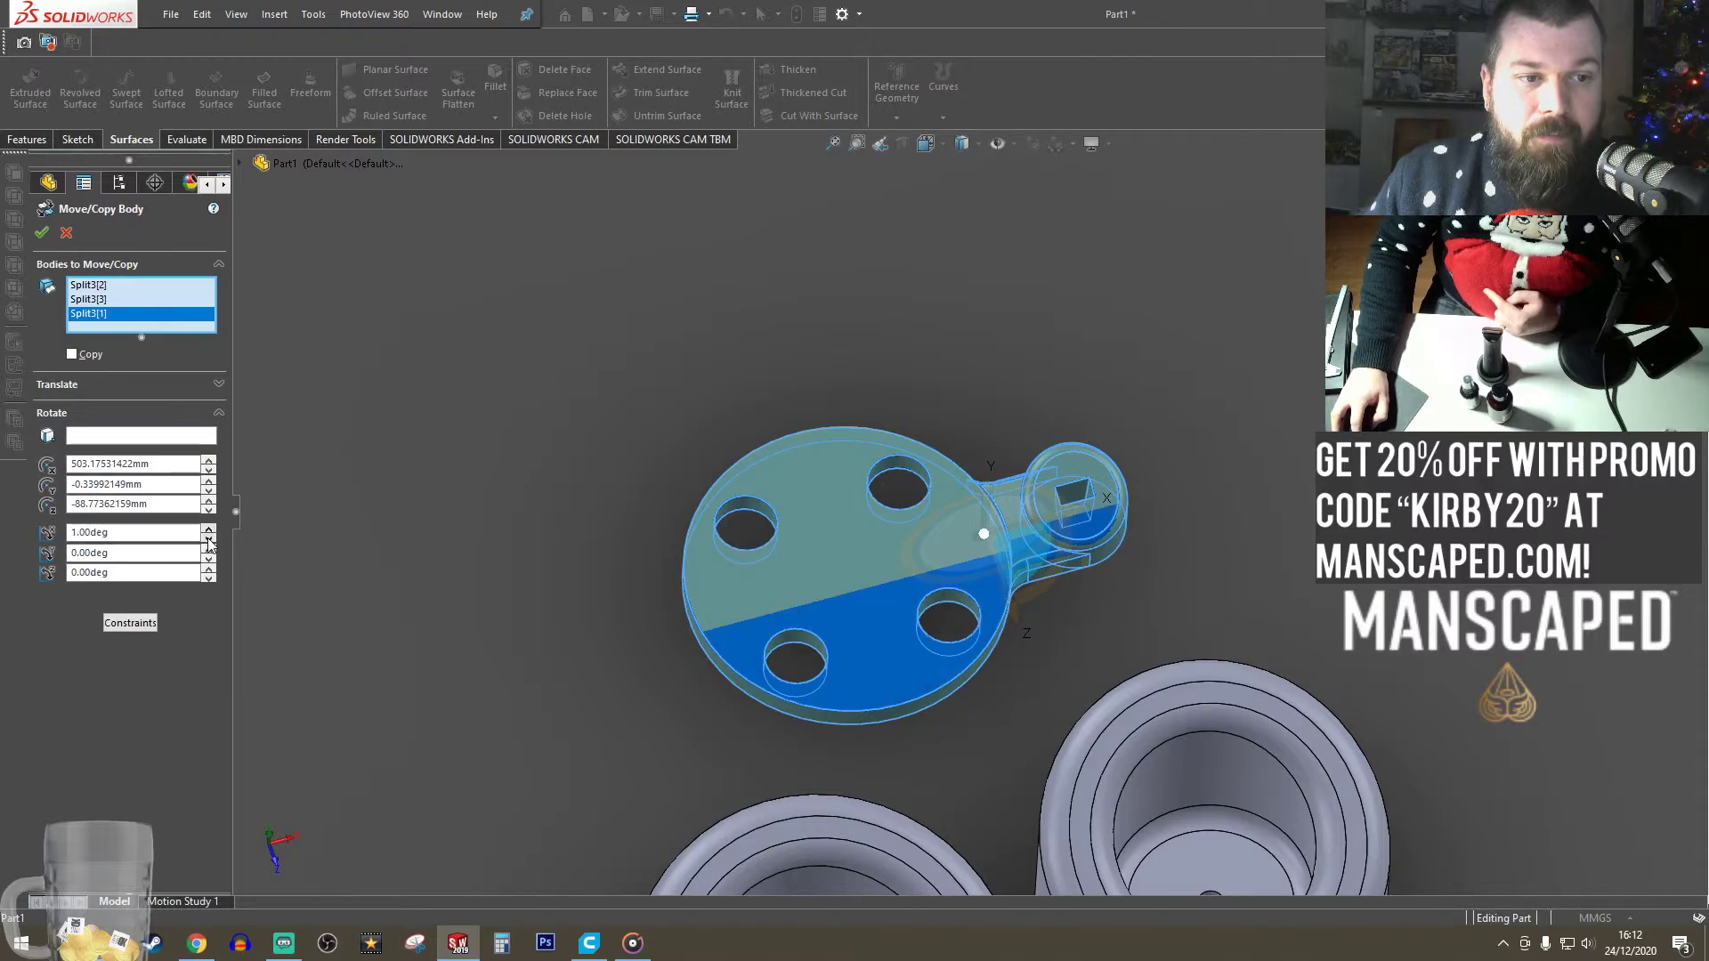
{"action": "left_click", "coordinate": [208, 538]}
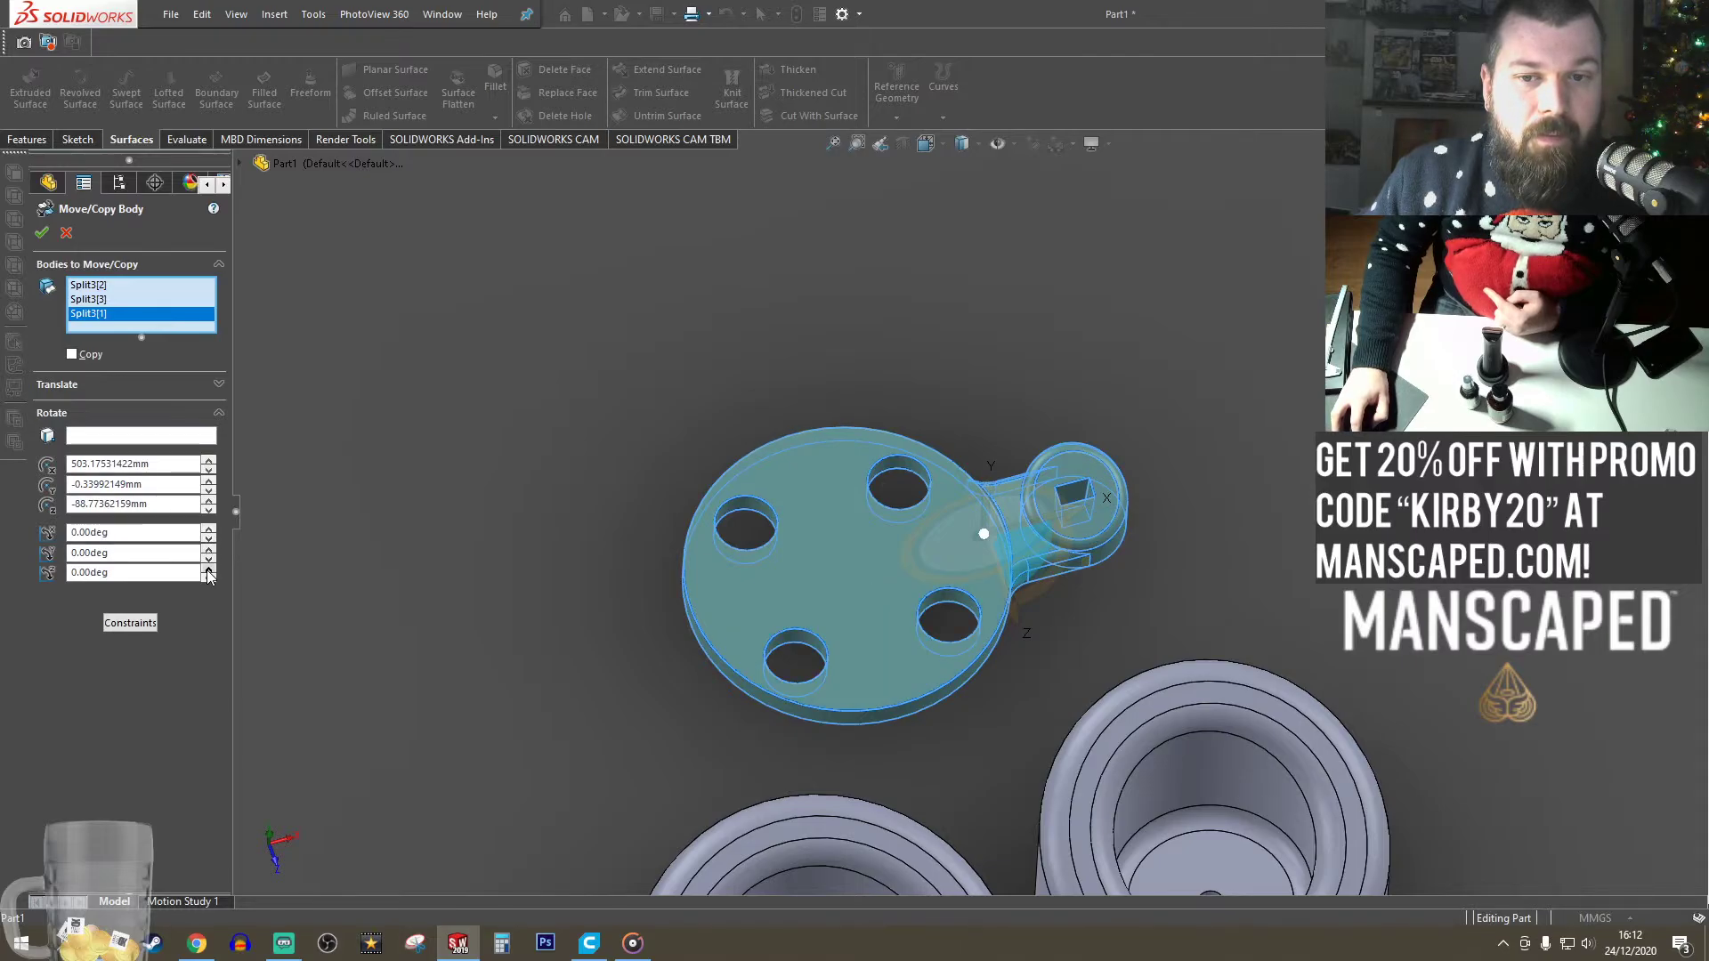
{"action": "type", "text": "90"}
{"action": "key", "text": "Return"}
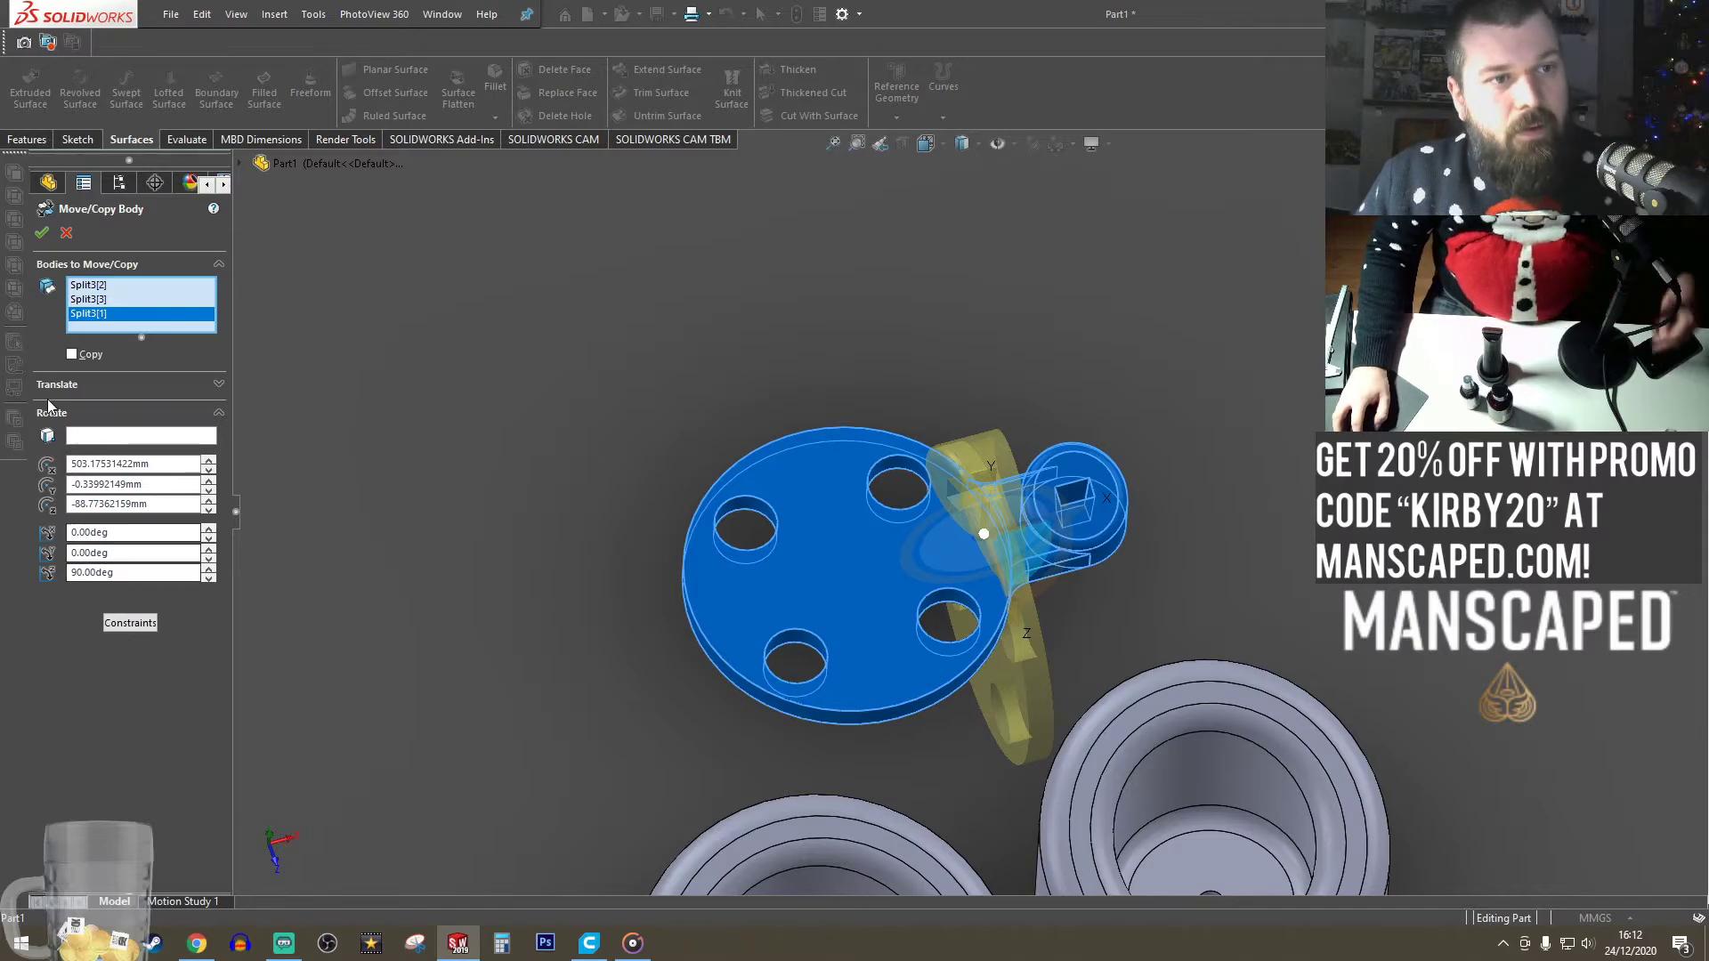
{"action": "left_click_drag", "start_coordinate": [124, 575], "coordinate": [77, 573]}
{"action": "type", "text": "0"}
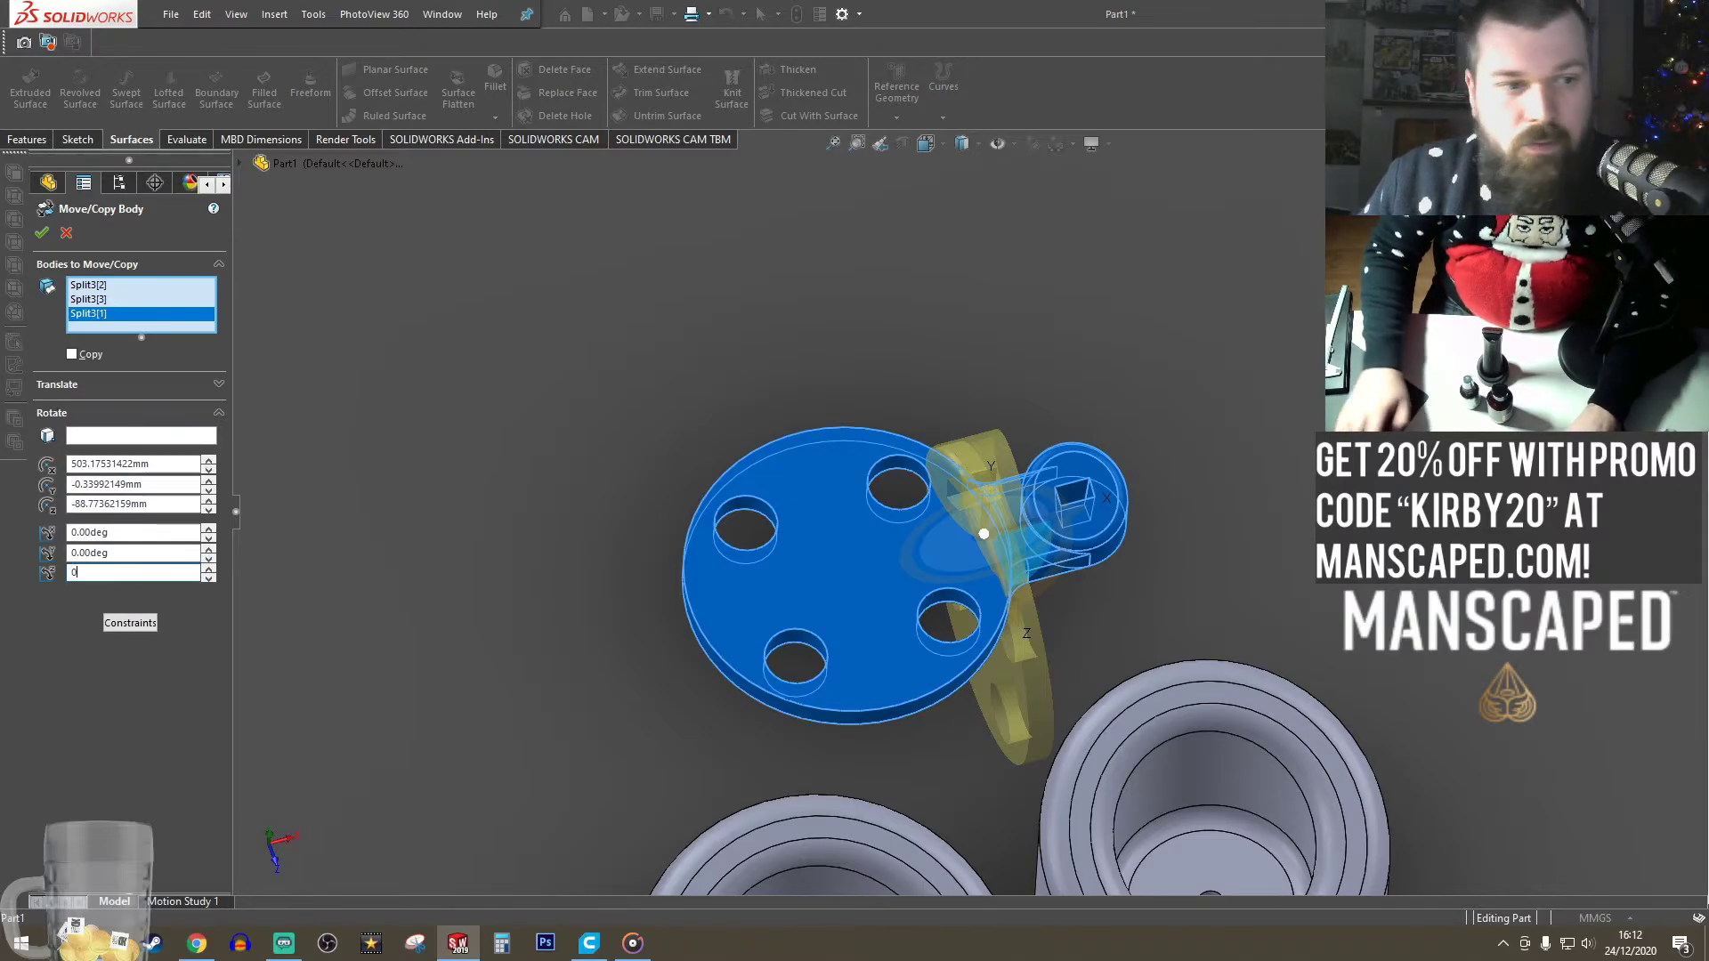
- Rotate the three bodies of the copied plate 90 degrees about the Y axis without copying them
{"action": "left_click", "coordinate": [144, 553]}
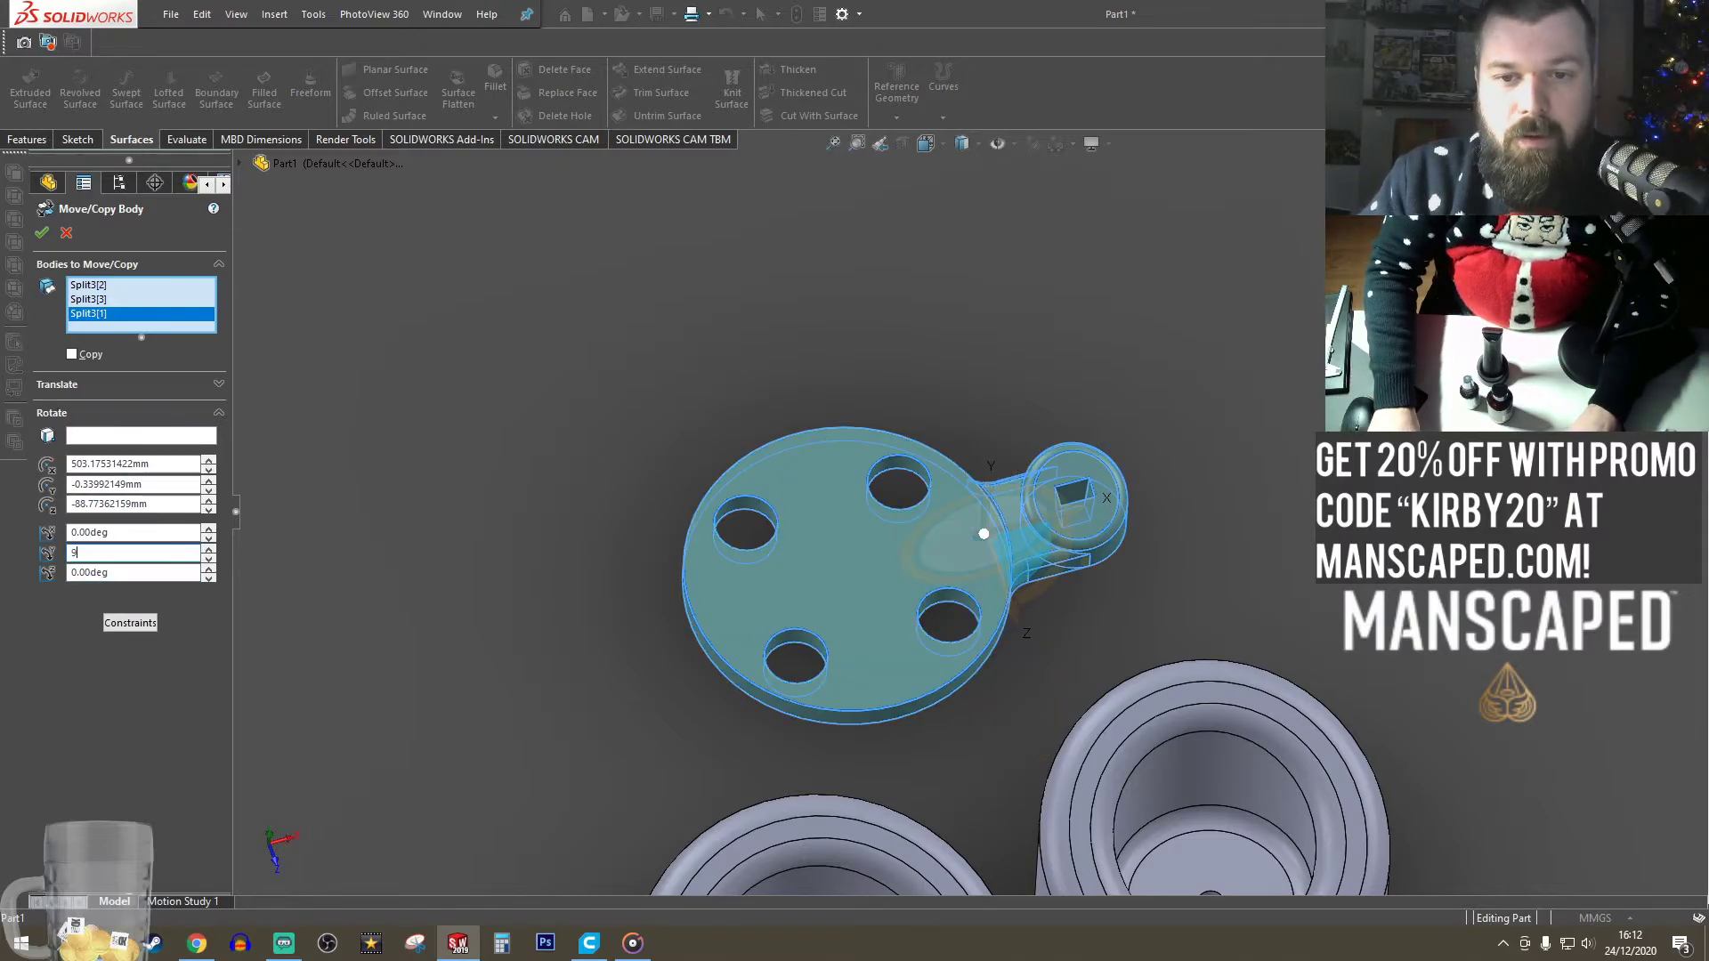
{"action": "left_click", "coordinate": [98, 723]}
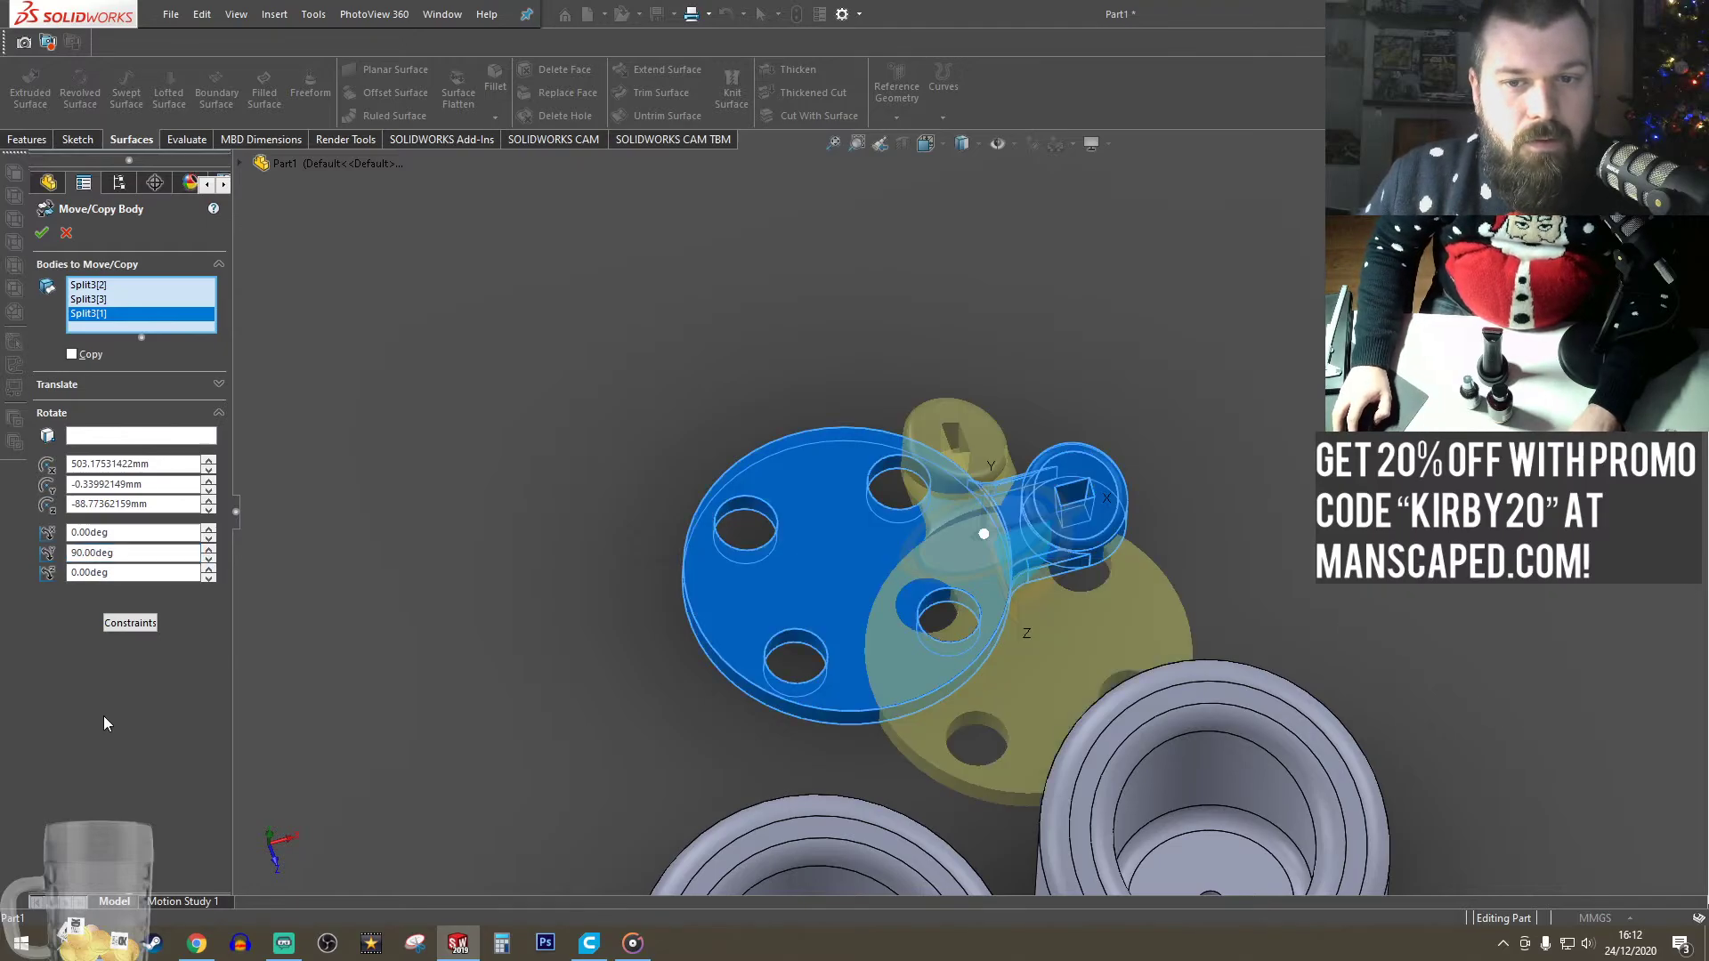
{"action": "middle_click_drag", "start_coordinate": [921, 618], "coordinate": [860, 728]}
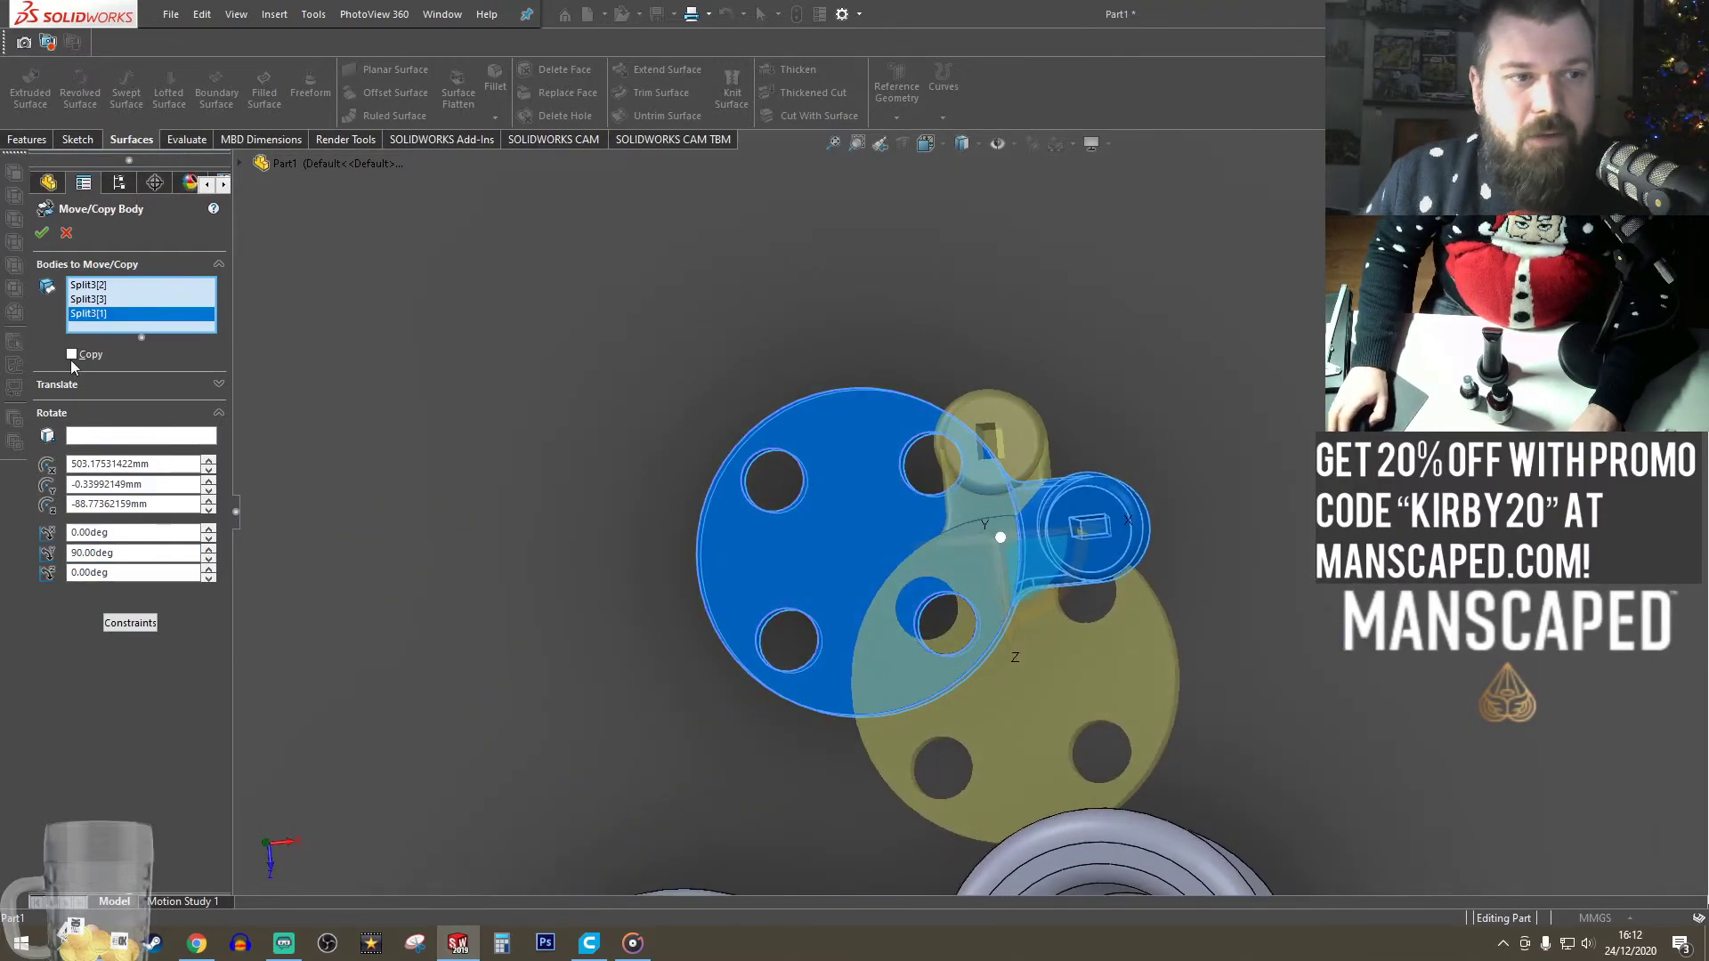
{"action": "left_click", "coordinate": [42, 233]}
- Rotate only the boss body with the rectangular pocket by -90 degrees about the Y axis
{"action": "key", "text": "Return"}
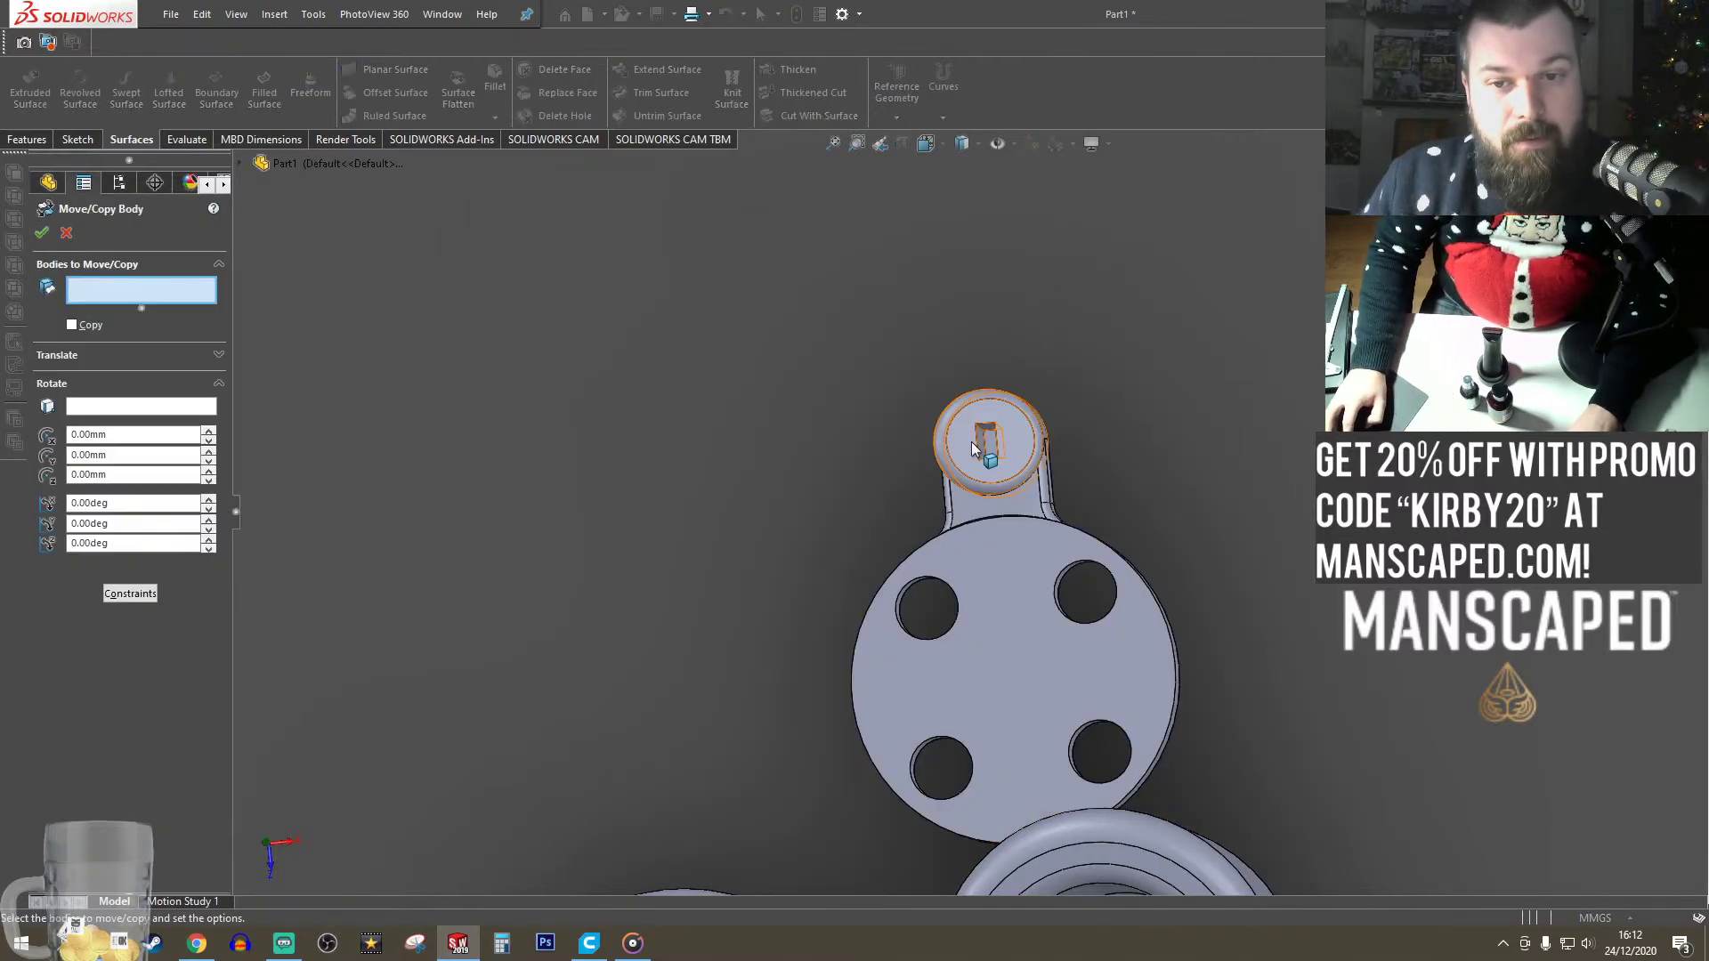
{"action": "left_click", "coordinate": [1009, 433]}
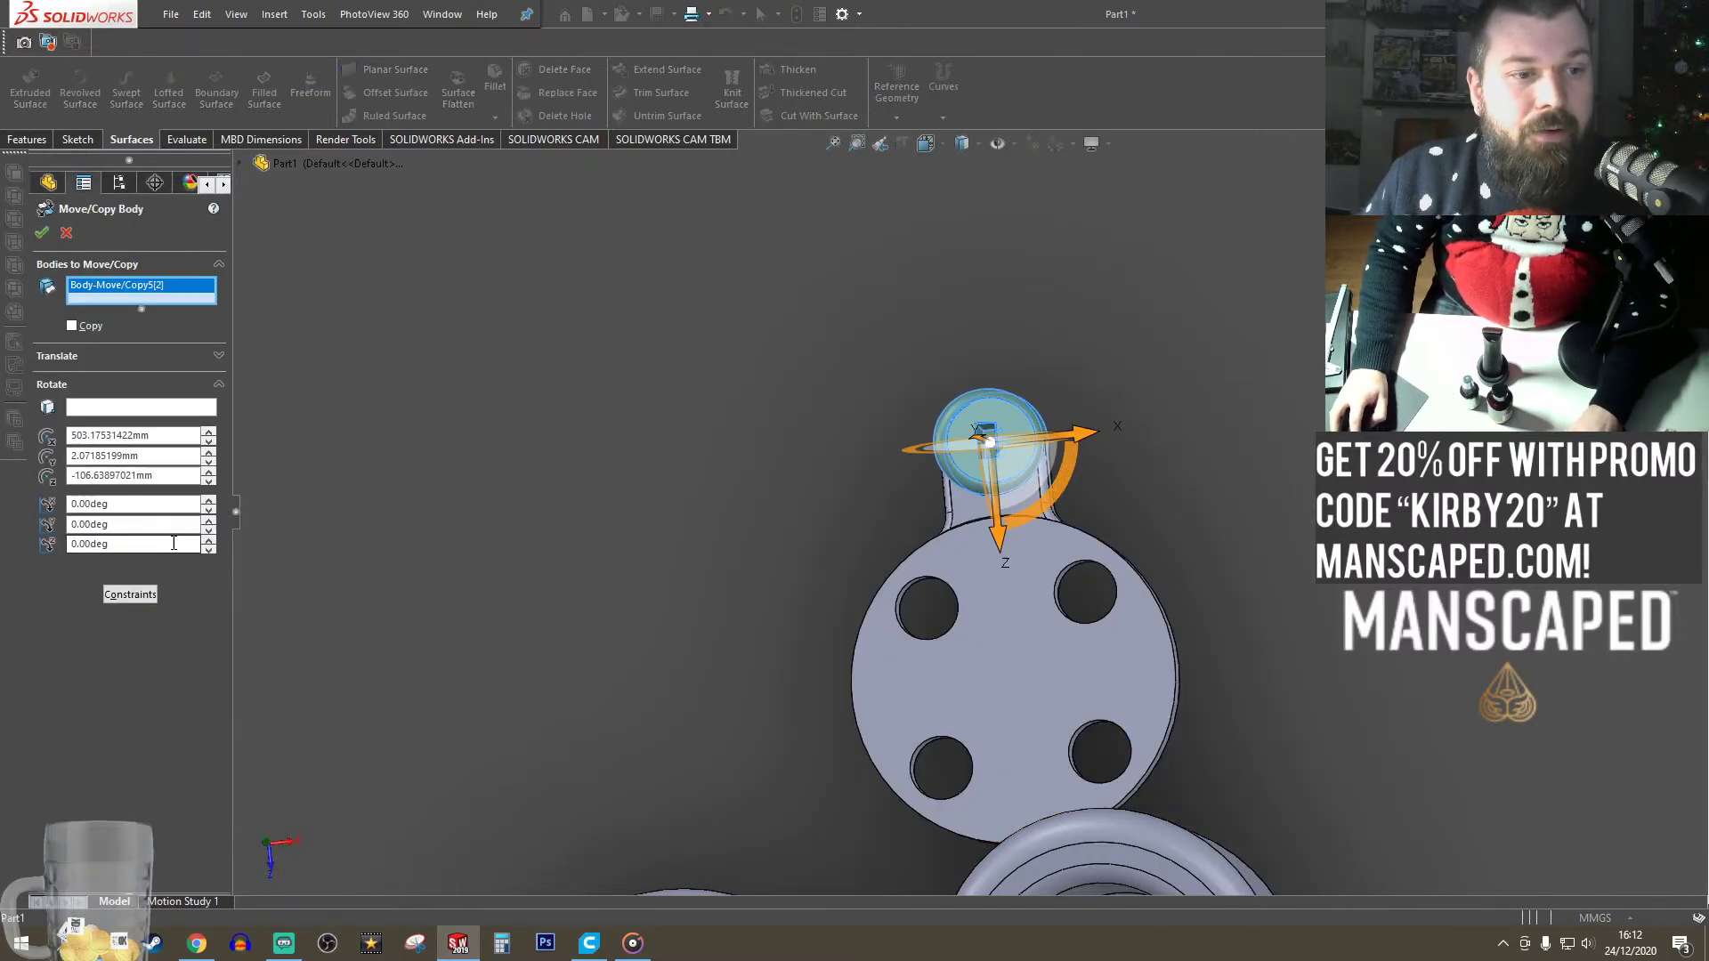
{"action": "double_click", "coordinate": [140, 524]}
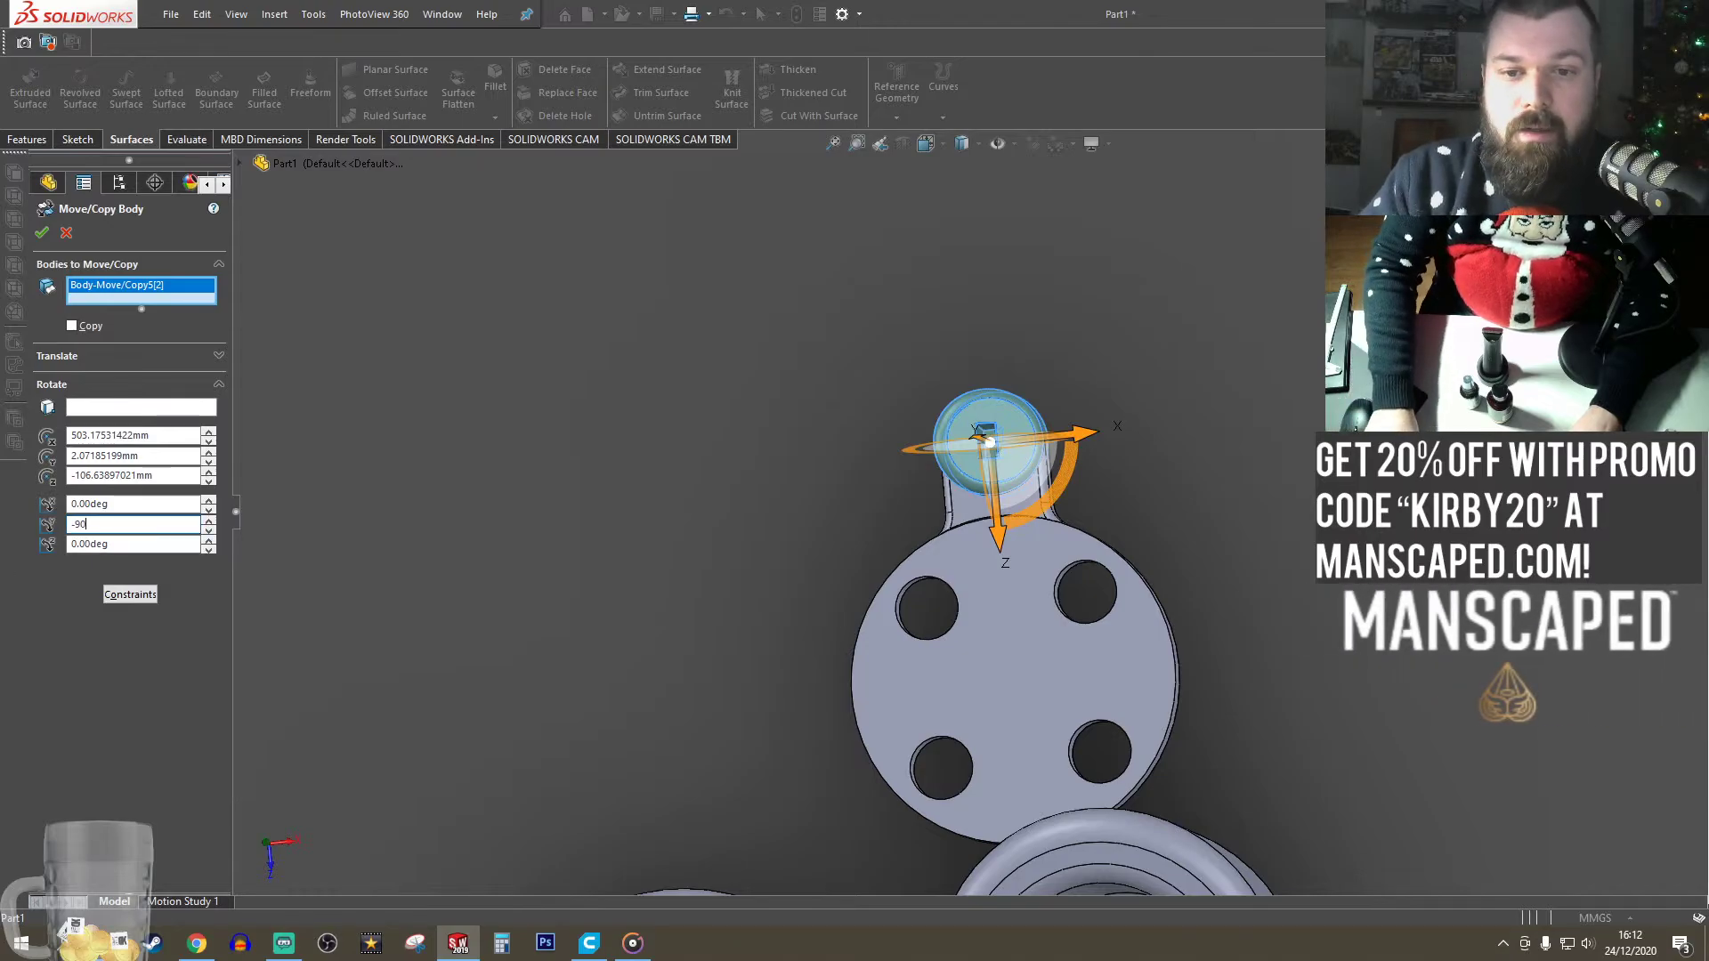
{"action": "type", "text": "-90"}
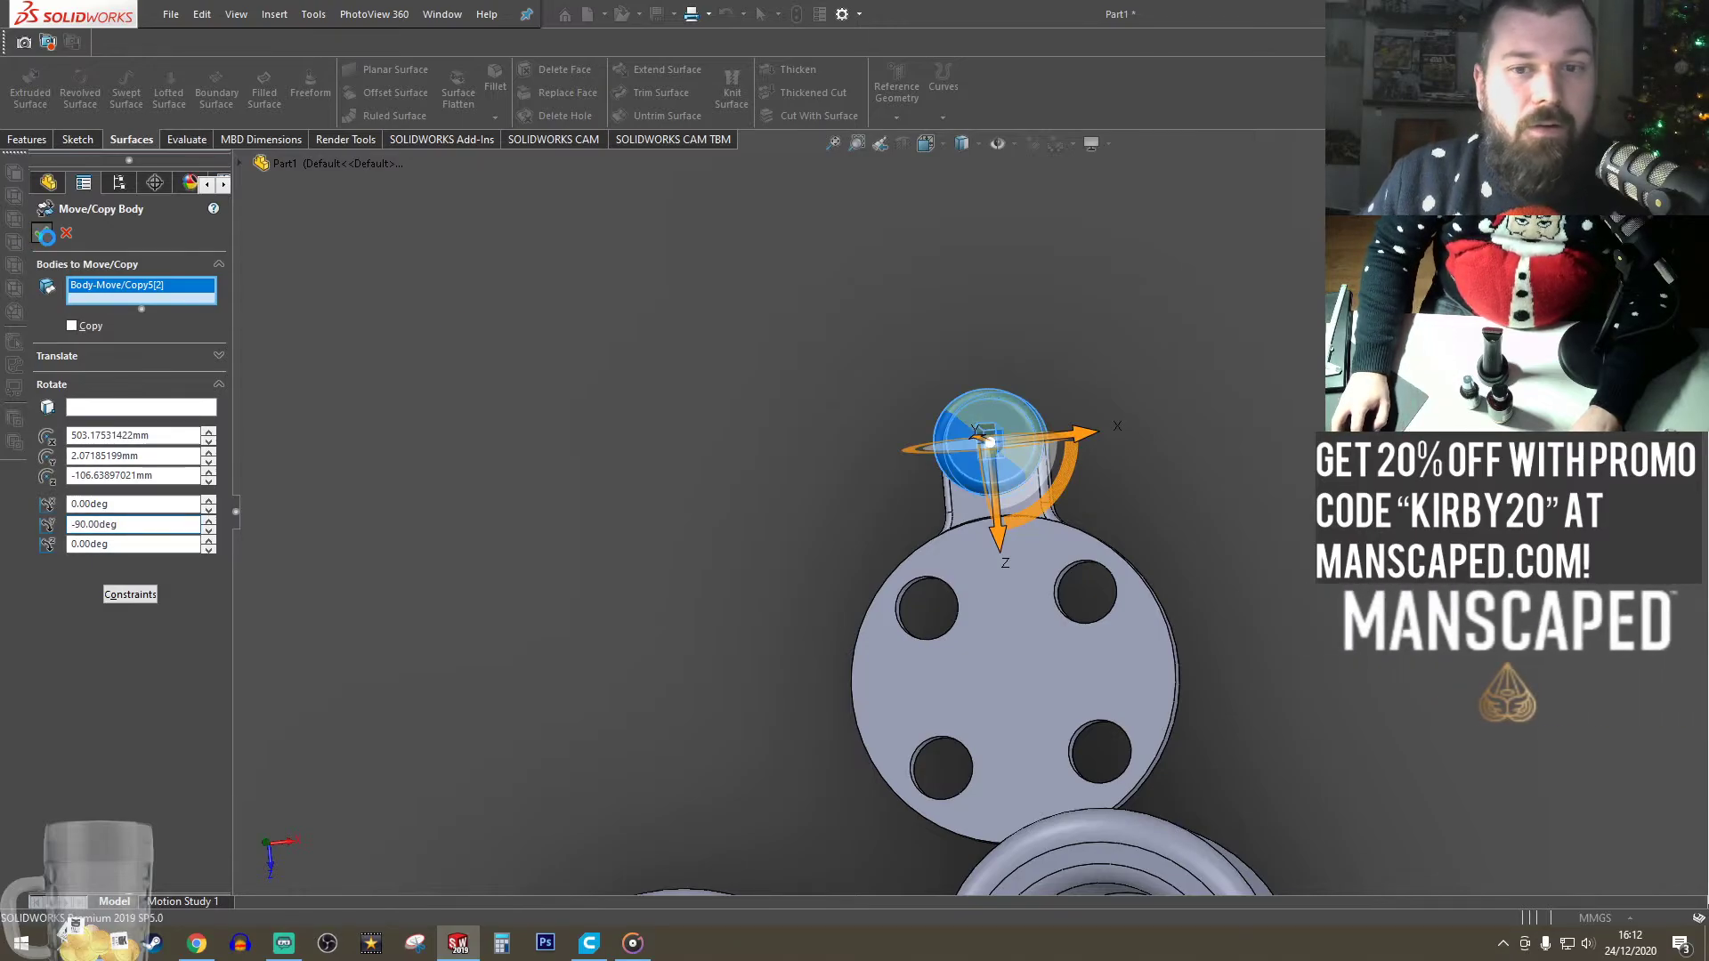
{"action": "key", "text": "Return"}
- Combine the copied plate's split bodies back into one solid body
{"action": "middle_click_drag", "start_coordinate": [1184, 527], "coordinate": [1057, 565]}
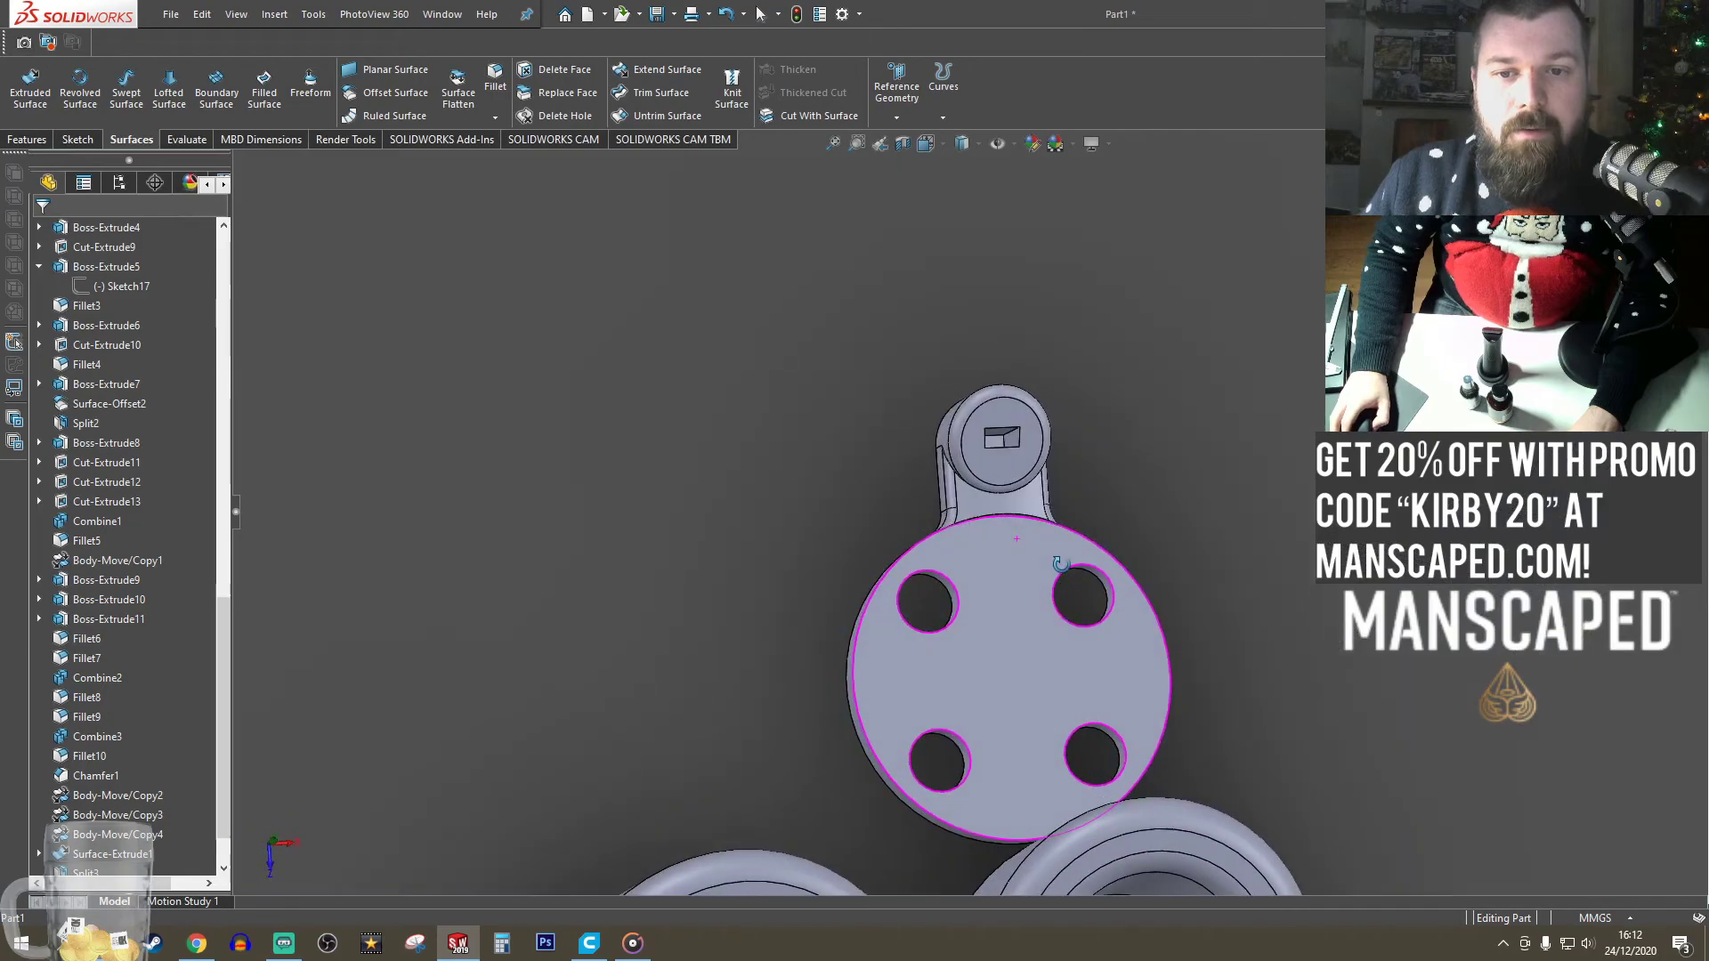
{"action": "left_click", "coordinate": [275, 13]}
{"action": "mouse_move", "coordinate": [311, 85]}
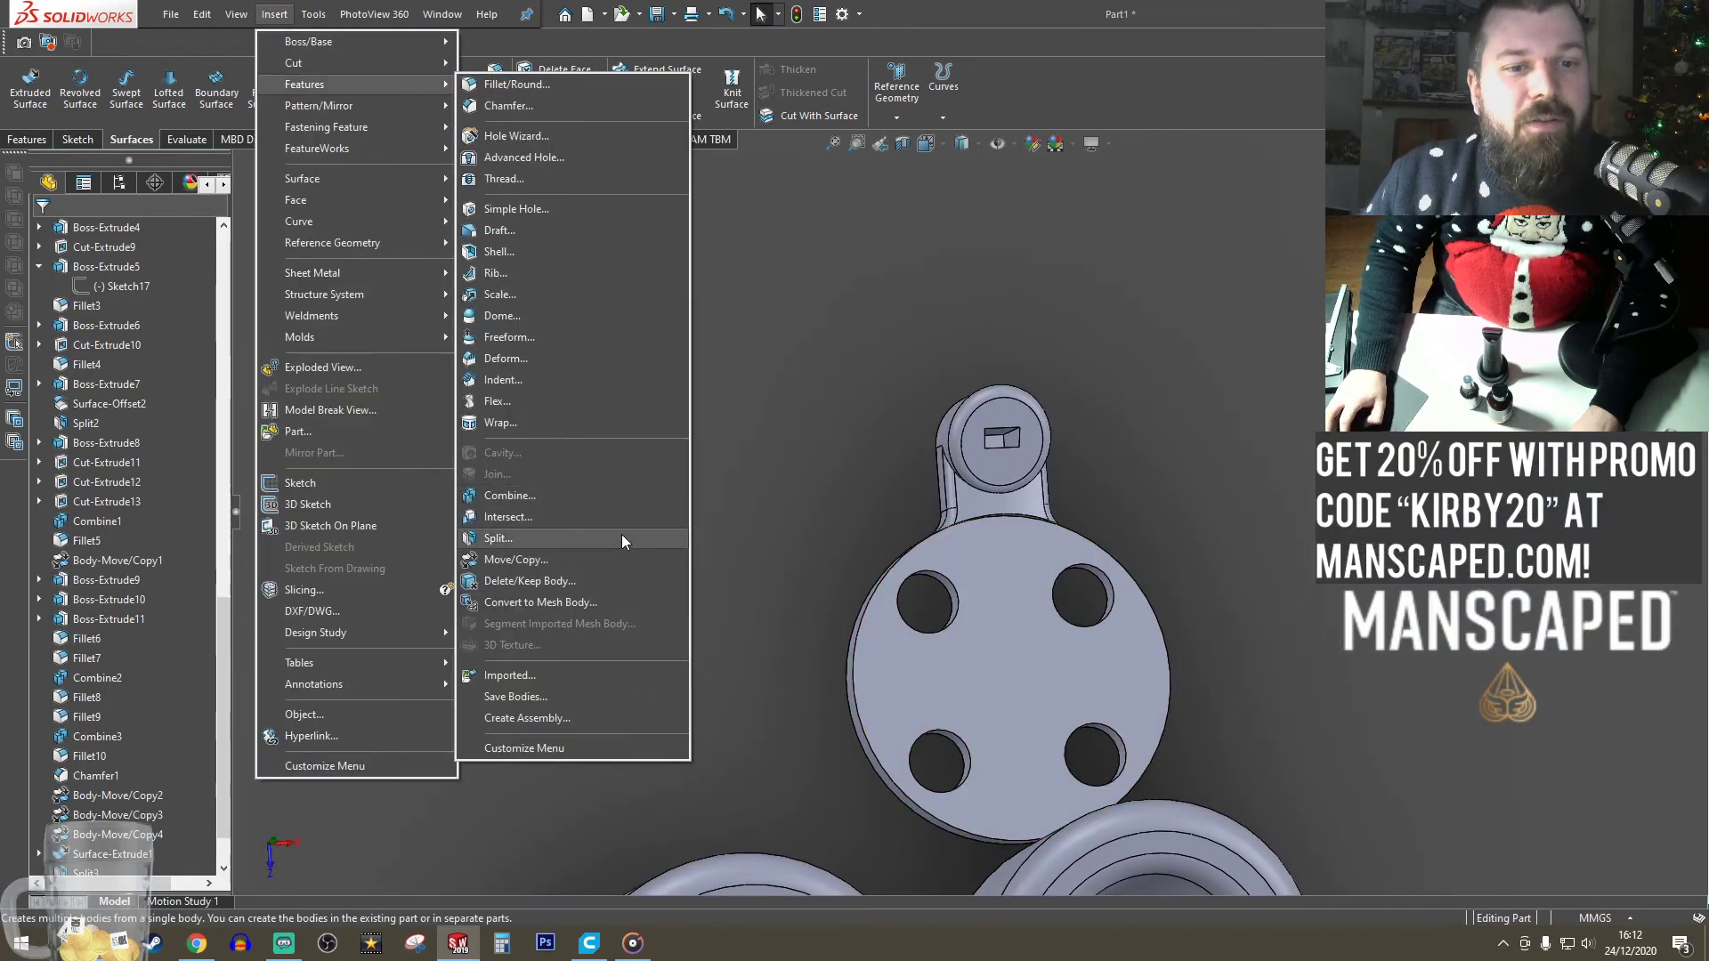
{"action": "left_click", "coordinate": [514, 496]}
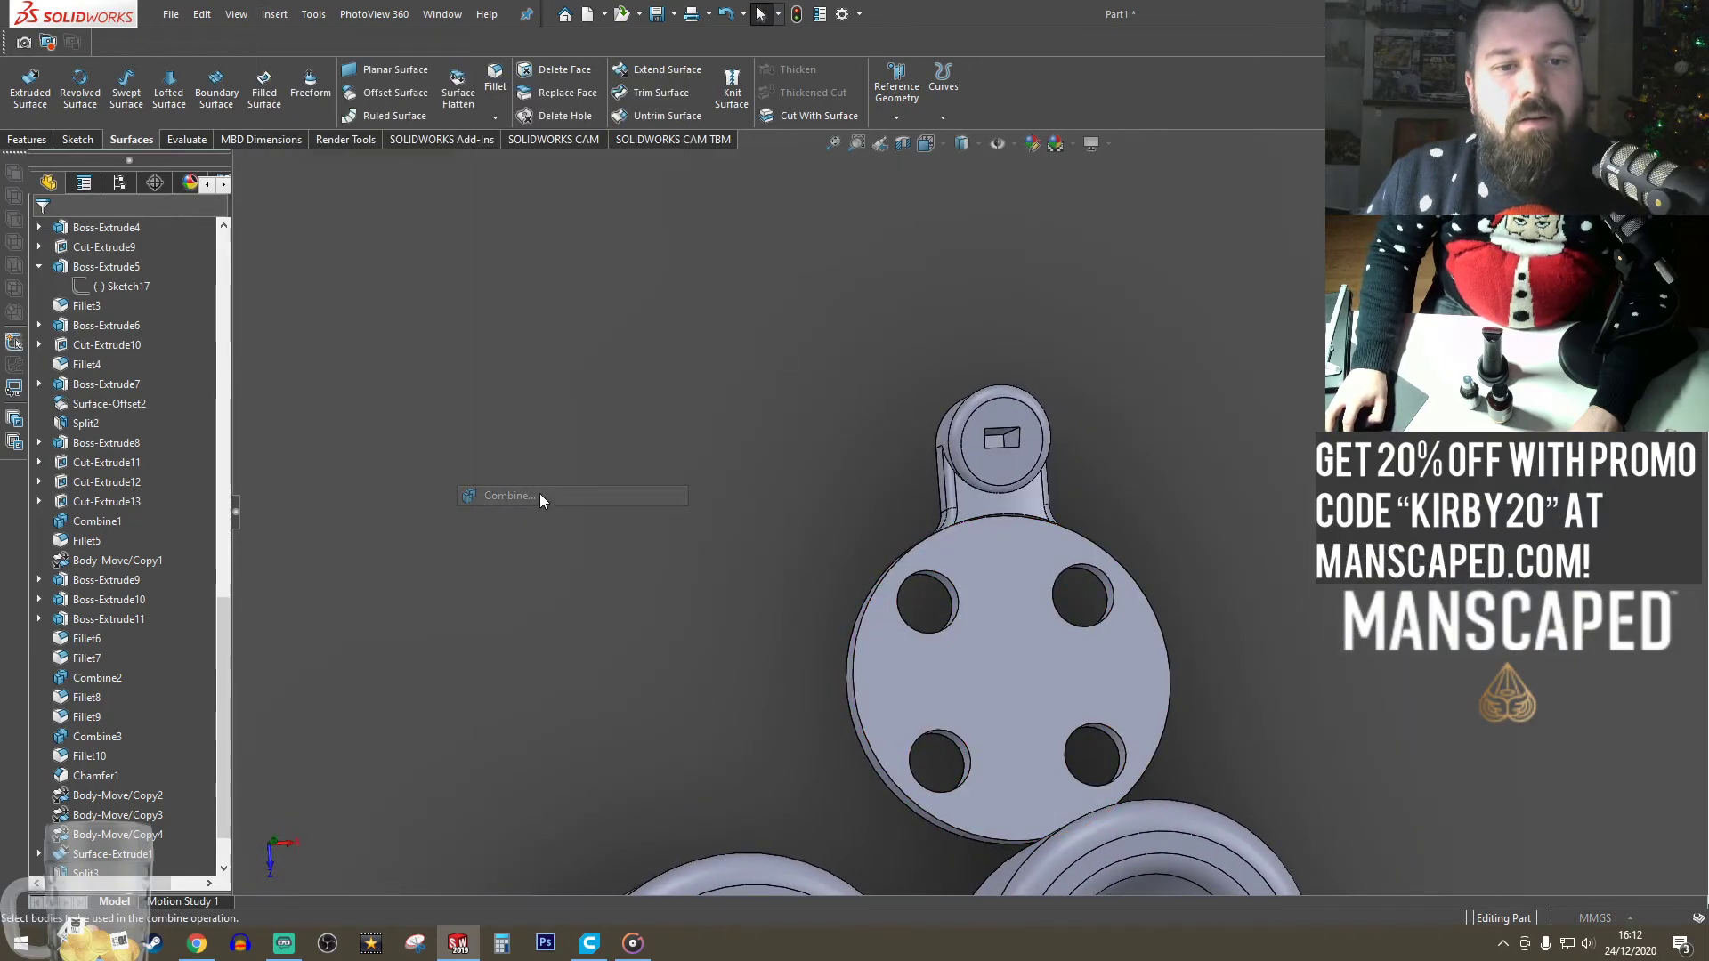
{"action": "left_click", "coordinate": [969, 618]}
{"action": "left_click", "coordinate": [970, 481]}
{"action": "right_click", "coordinate": [971, 481]}
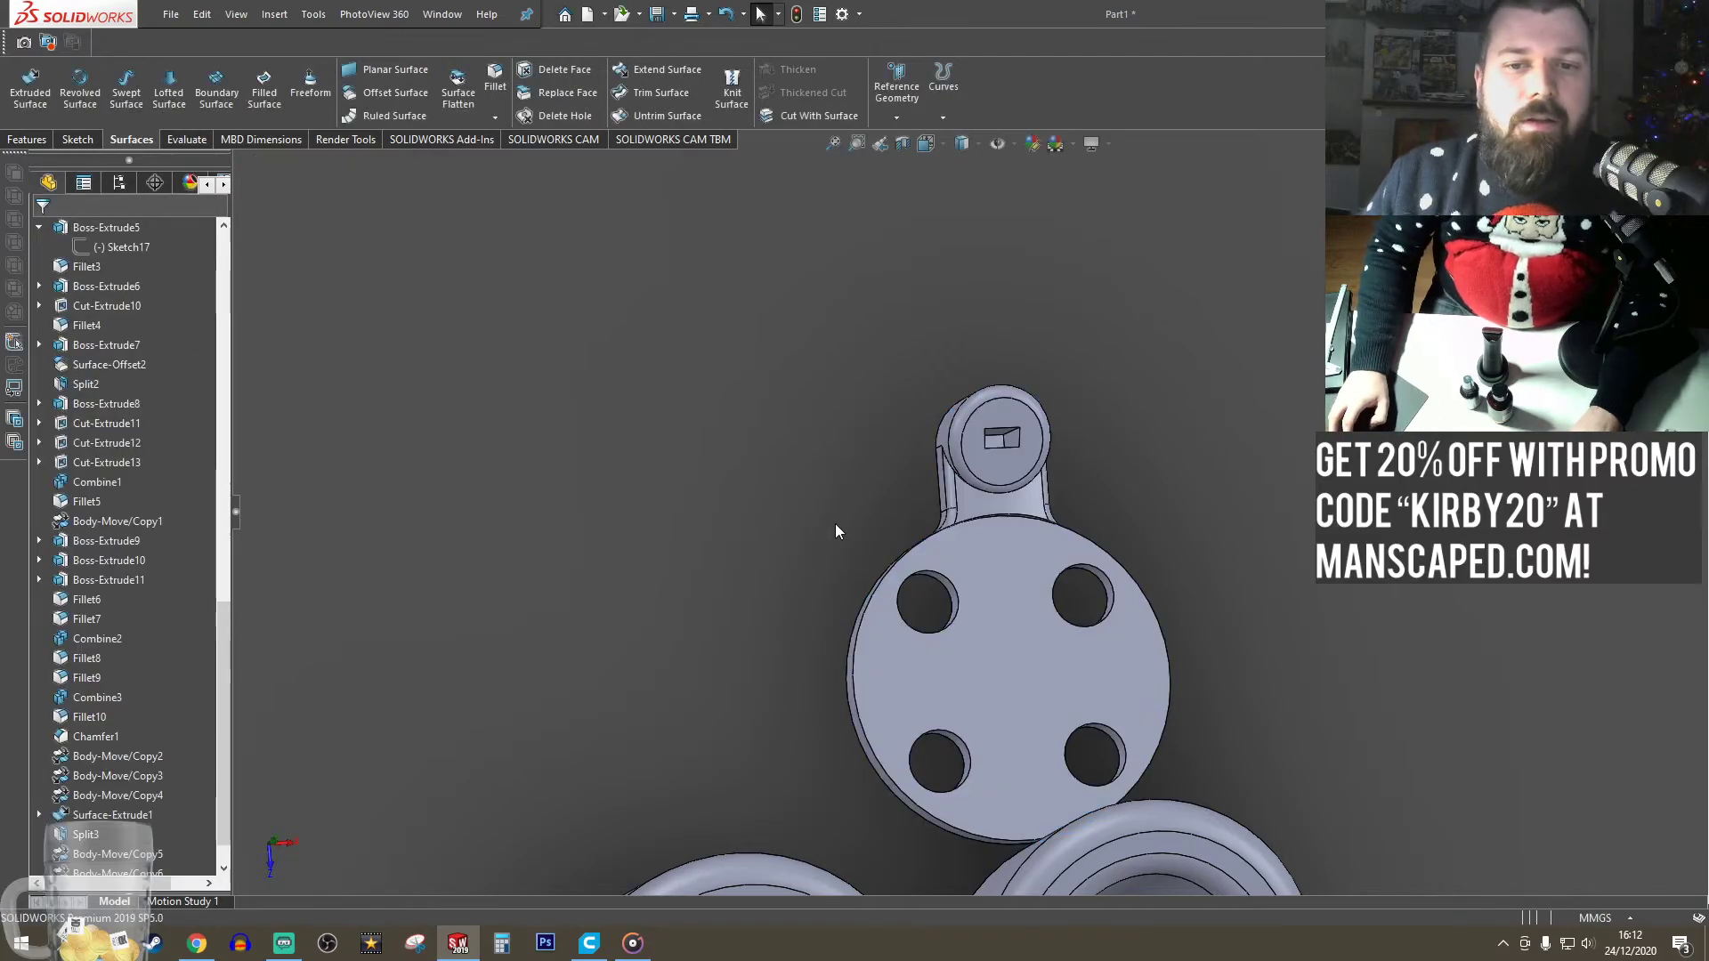
- Move the recombined plate body, without copying it, by about -26.4 mm in X and -17.2 mm in Z, away from the two cups
{"action": "middle_click_drag", "start_coordinate": [835, 524], "coordinate": [851, 756]}
{"action": "scroll", "coordinate": [828, 730], "scroll_direction": "up", "scroll_amount": 6}
{"action": "scroll", "coordinate": [1023, 518], "scroll_direction": "down", "scroll_amount": 4}
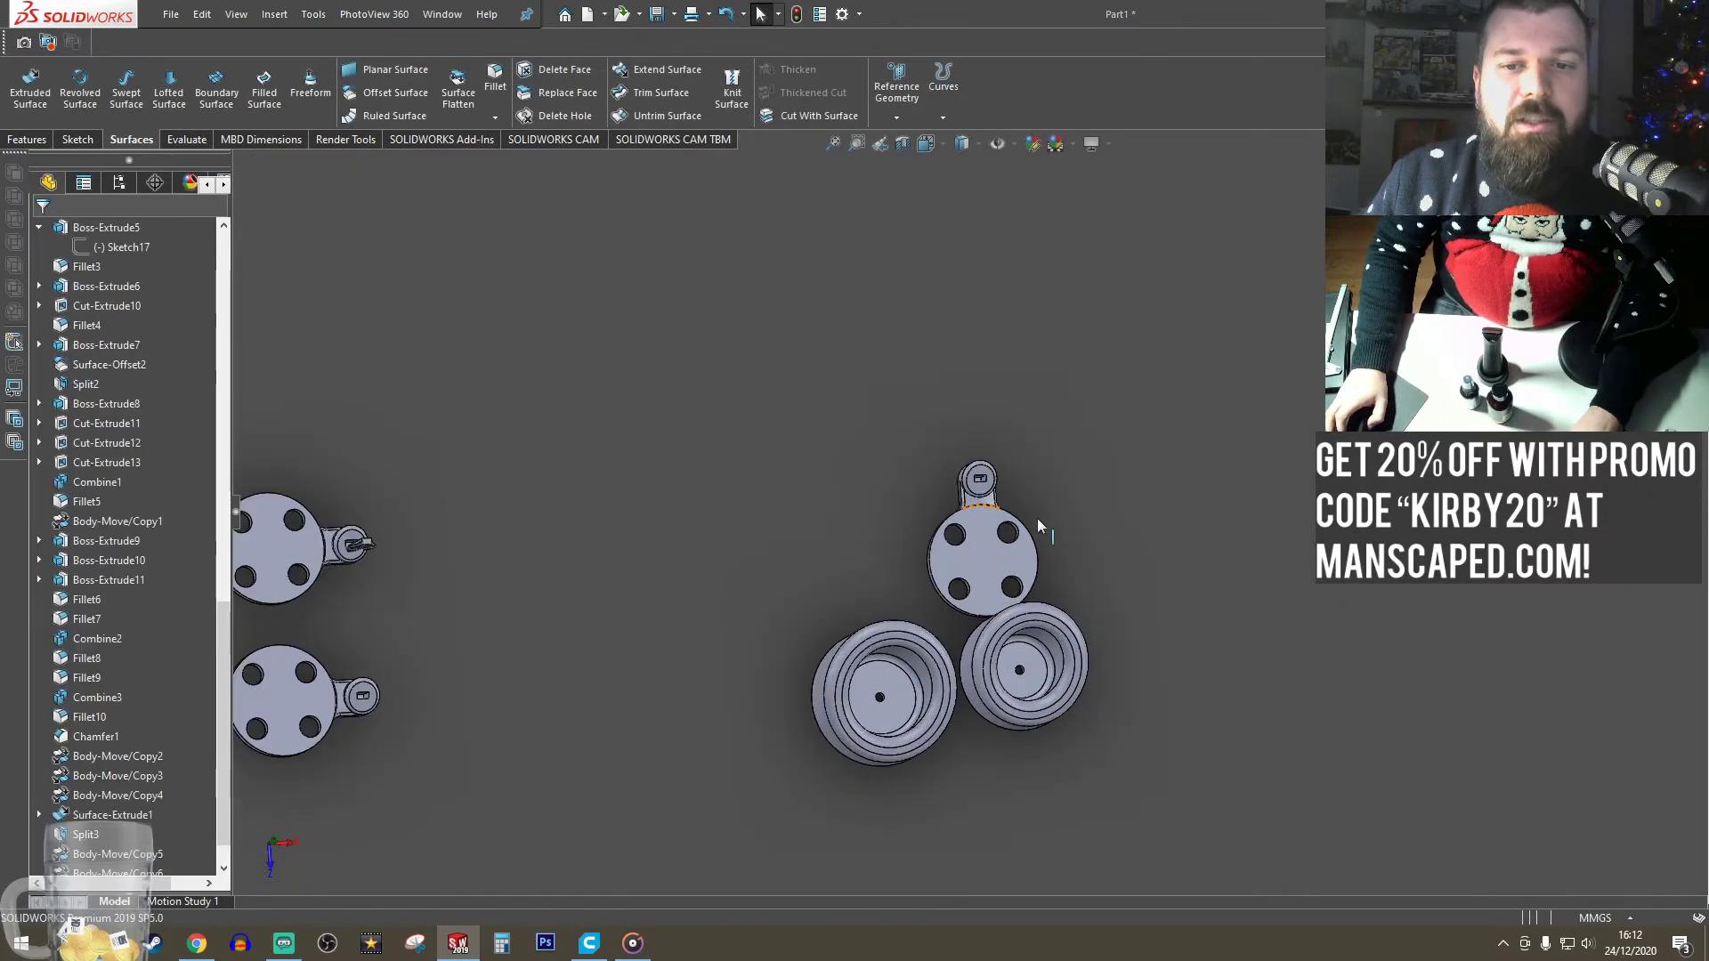
{"action": "left_click", "coordinate": [927, 144]}
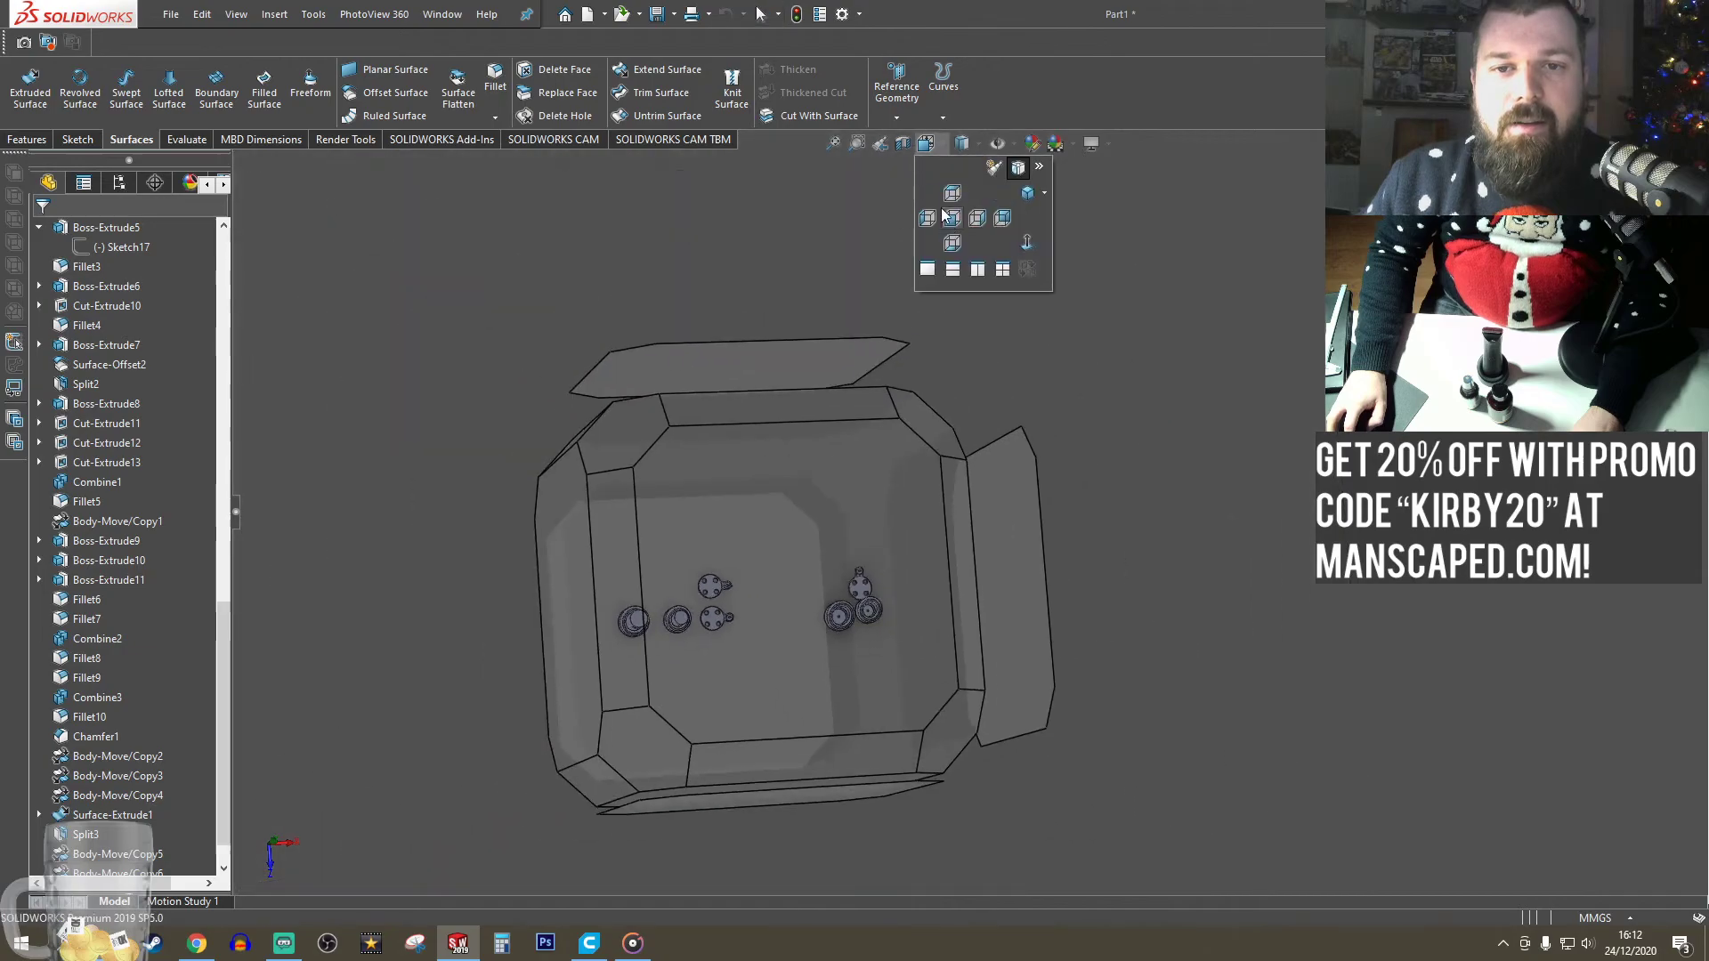
{"action": "left_click", "coordinate": [953, 201]}
{"action": "scroll", "coordinate": [1291, 426], "scroll_direction": "down", "scroll_amount": 3}
{"action": "left_click", "coordinate": [1117, 511]}
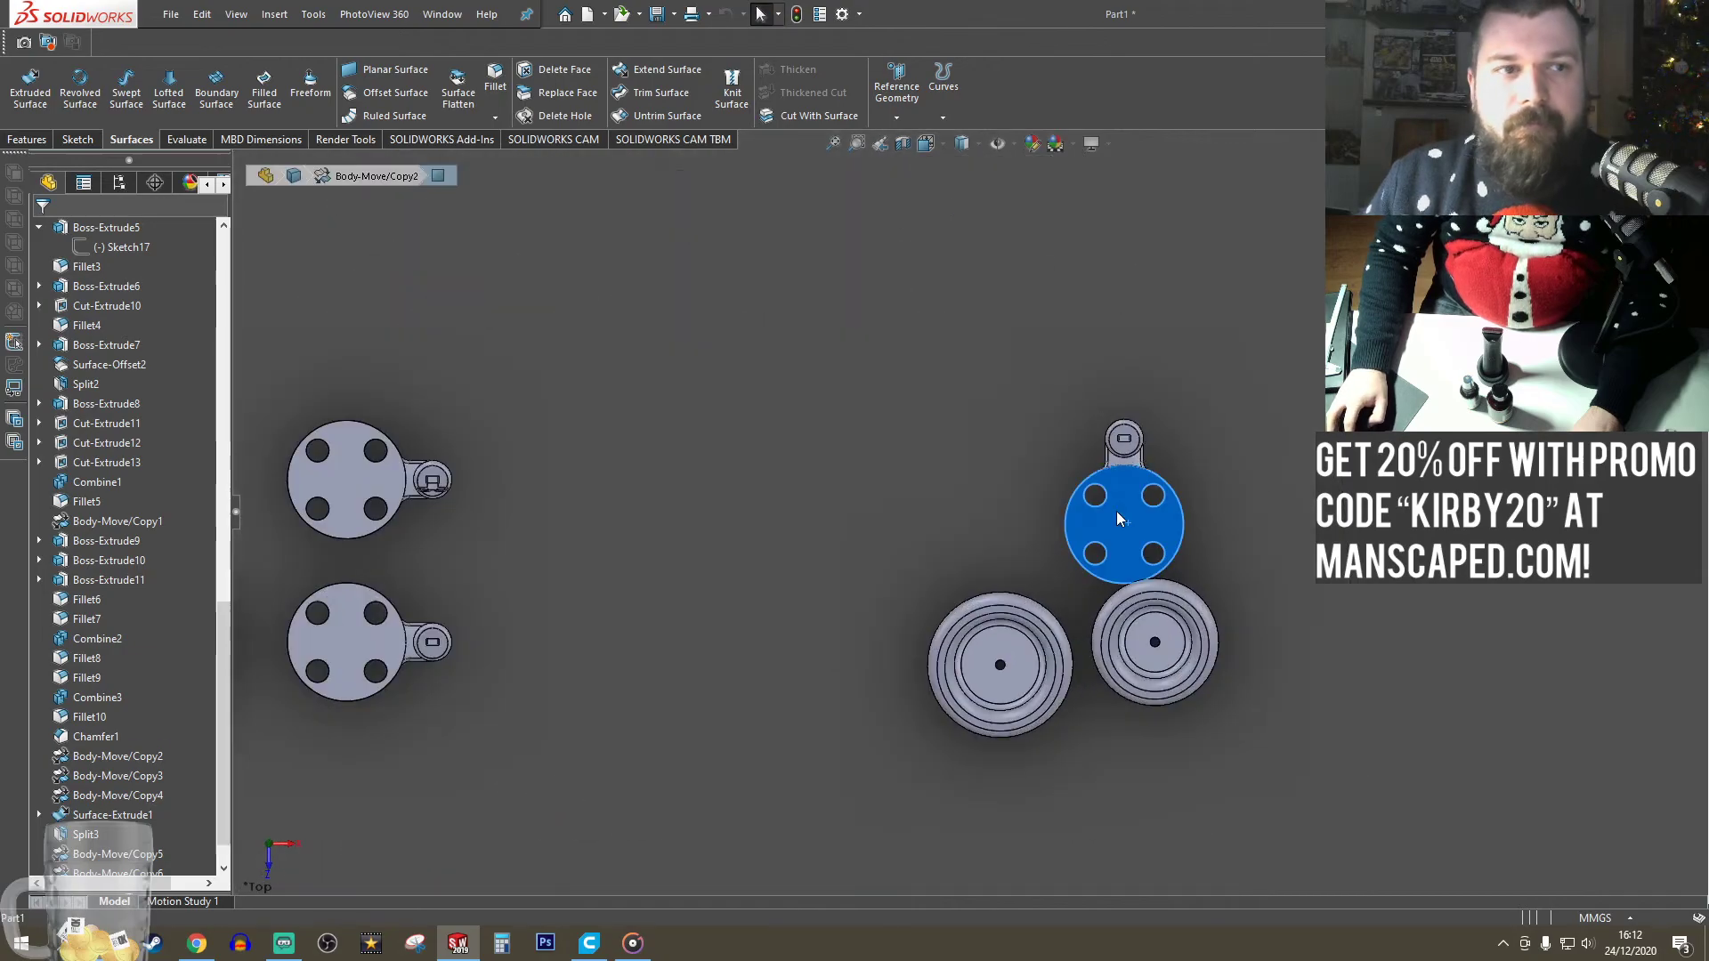
{"action": "left_click", "coordinate": [313, 15]}
{"action": "mouse_move", "coordinate": [274, 14]}
{"action": "mouse_move", "coordinate": [304, 84]}
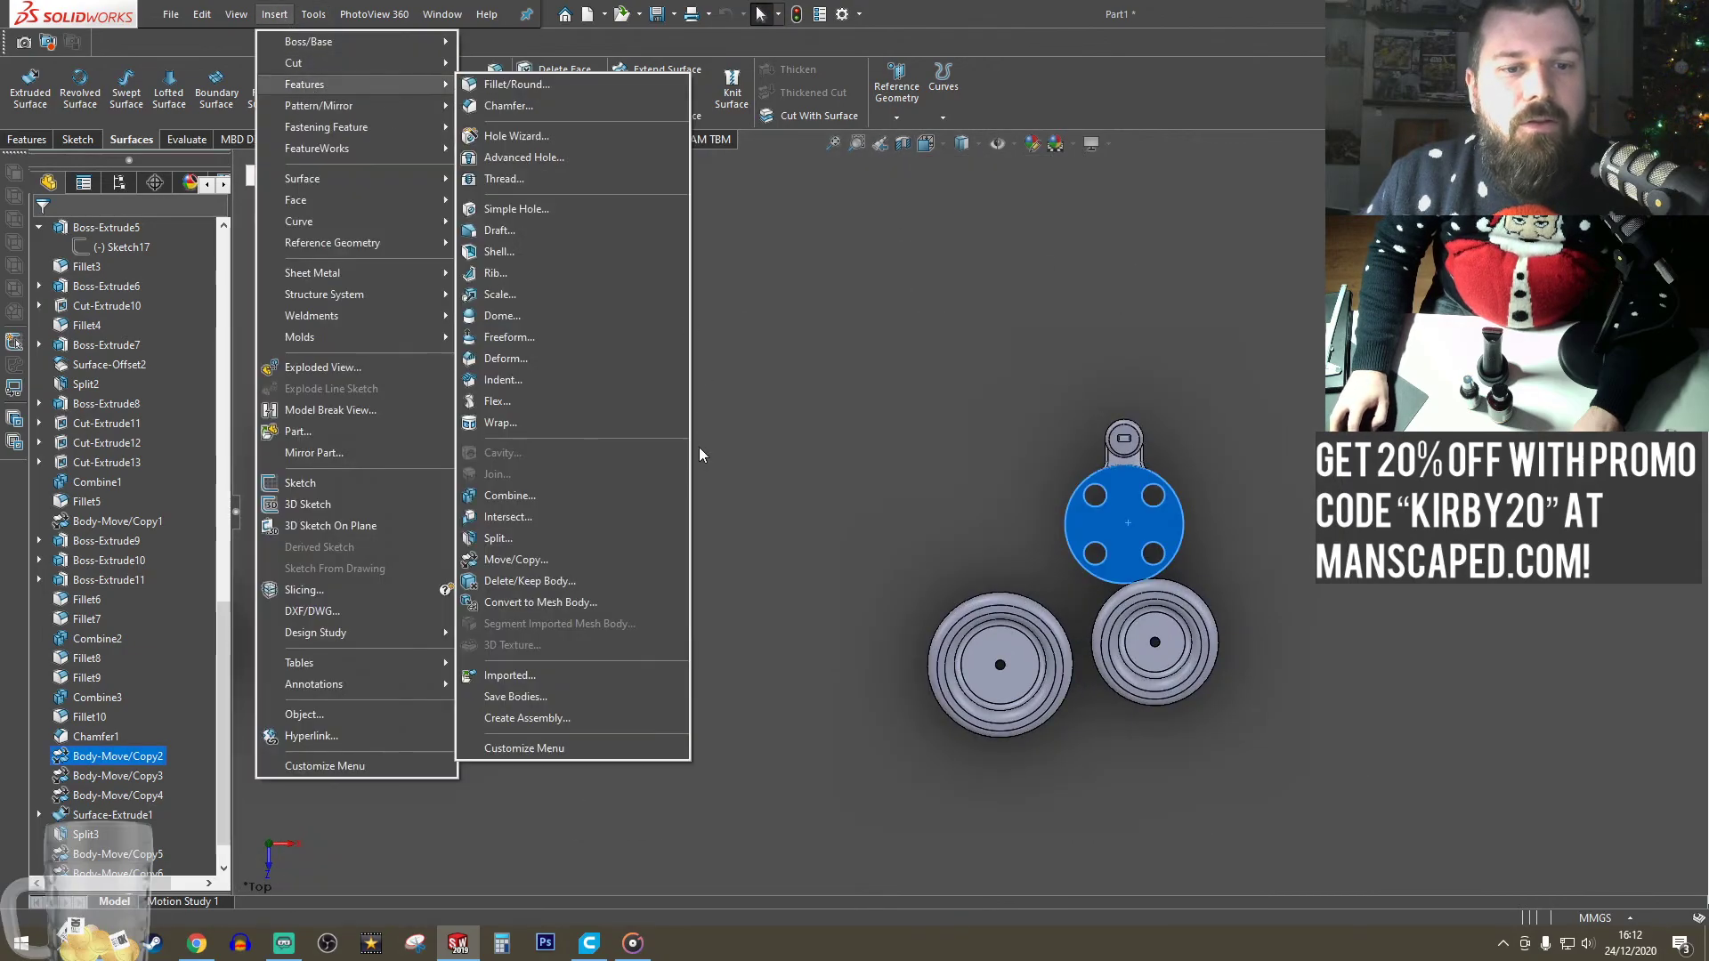
{"action": "left_click", "coordinate": [515, 560]}
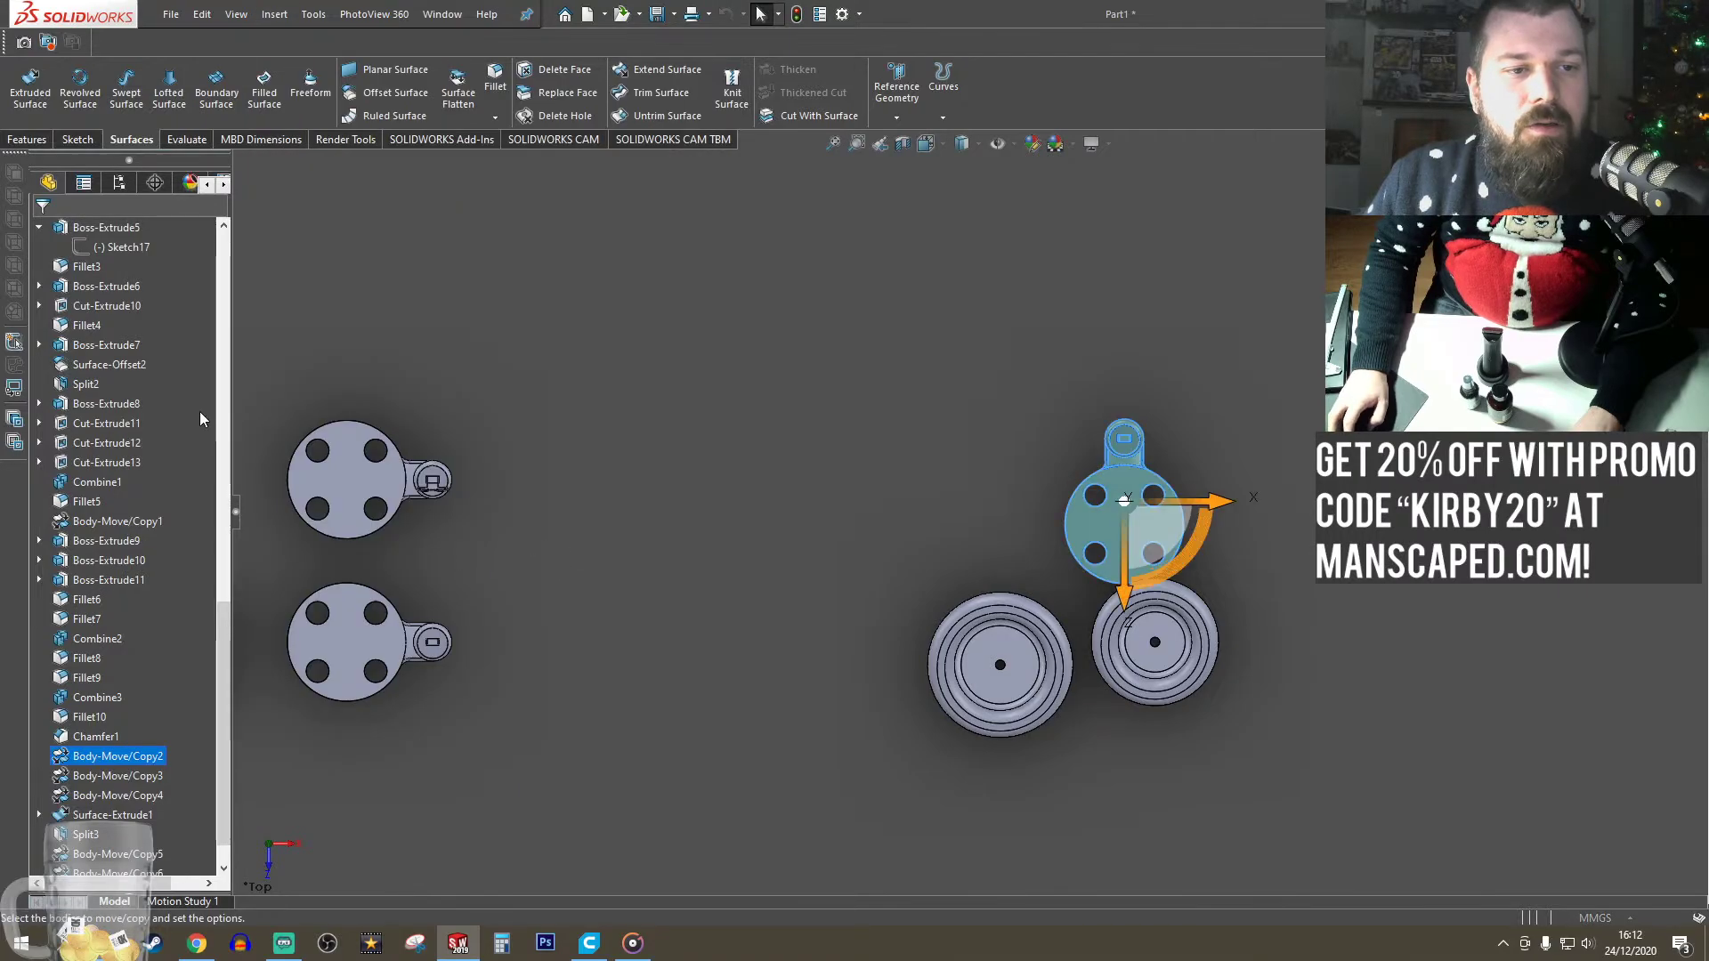
{"action": "left_click_drag", "start_coordinate": [1124, 541], "coordinate": [1120, 469]}
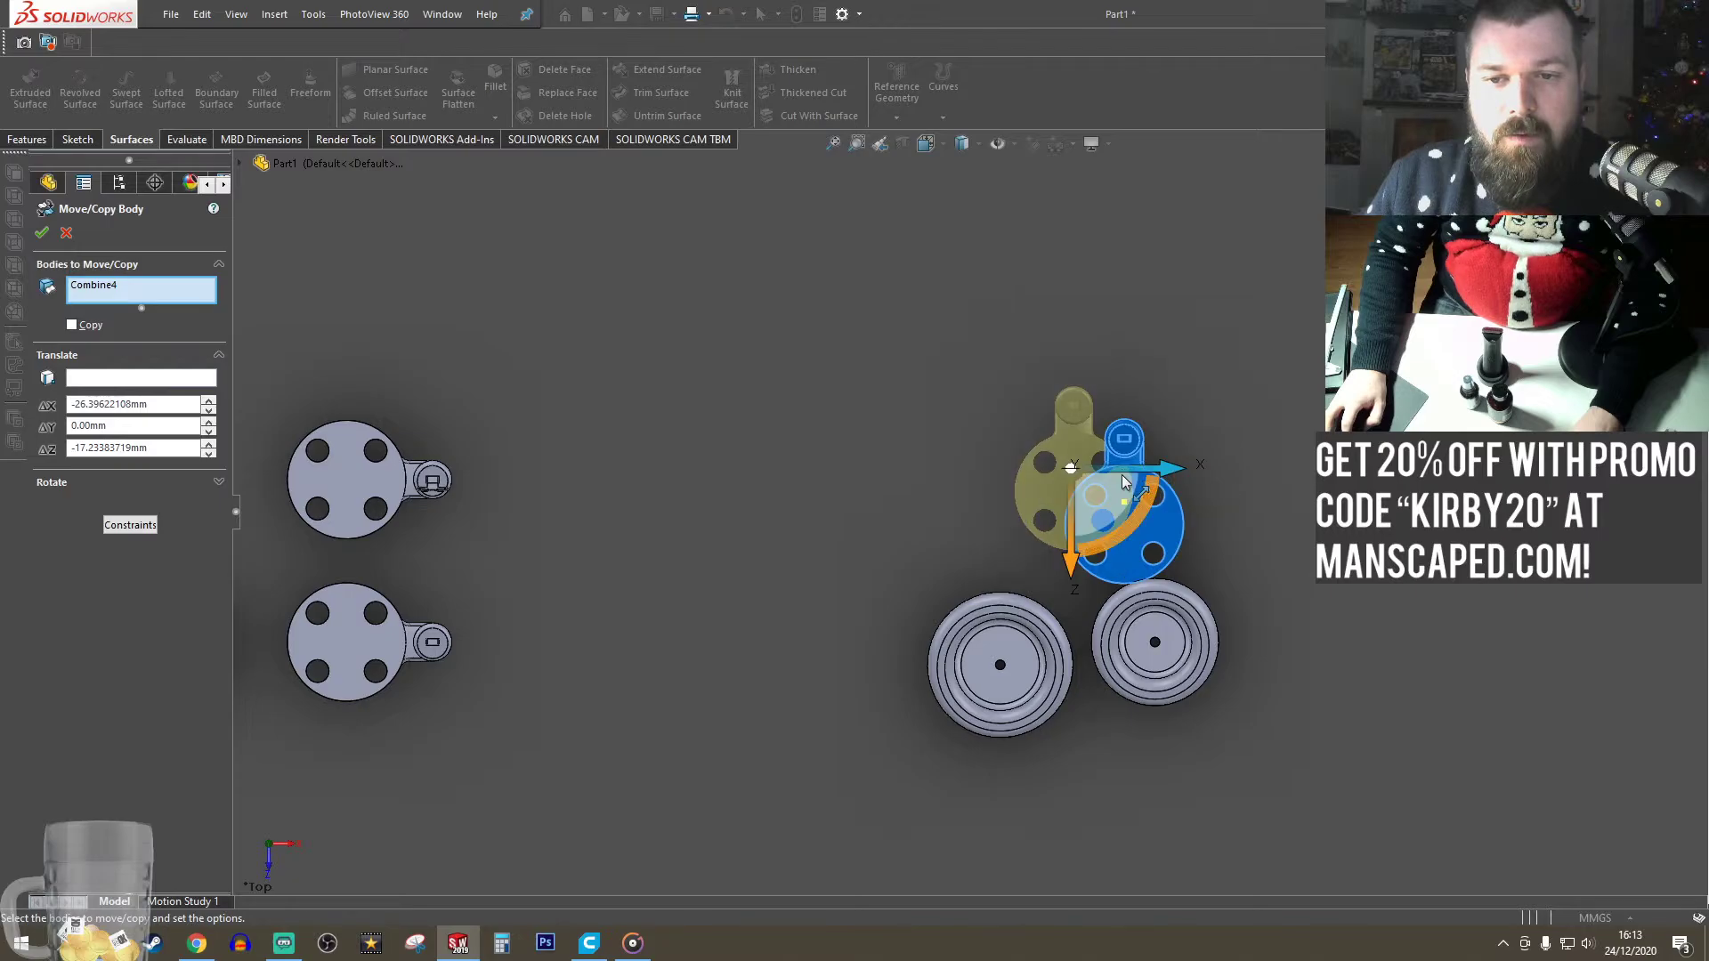
- Shift the plate body slightly farther from the cups, to about -20.5 mm in Z, and accept the move
{"action": "scroll", "coordinate": [1092, 529], "scroll_direction": "down", "scroll_amount": 3}
{"action": "scroll", "coordinate": [1058, 506], "scroll_direction": "down", "scroll_amount": 2}
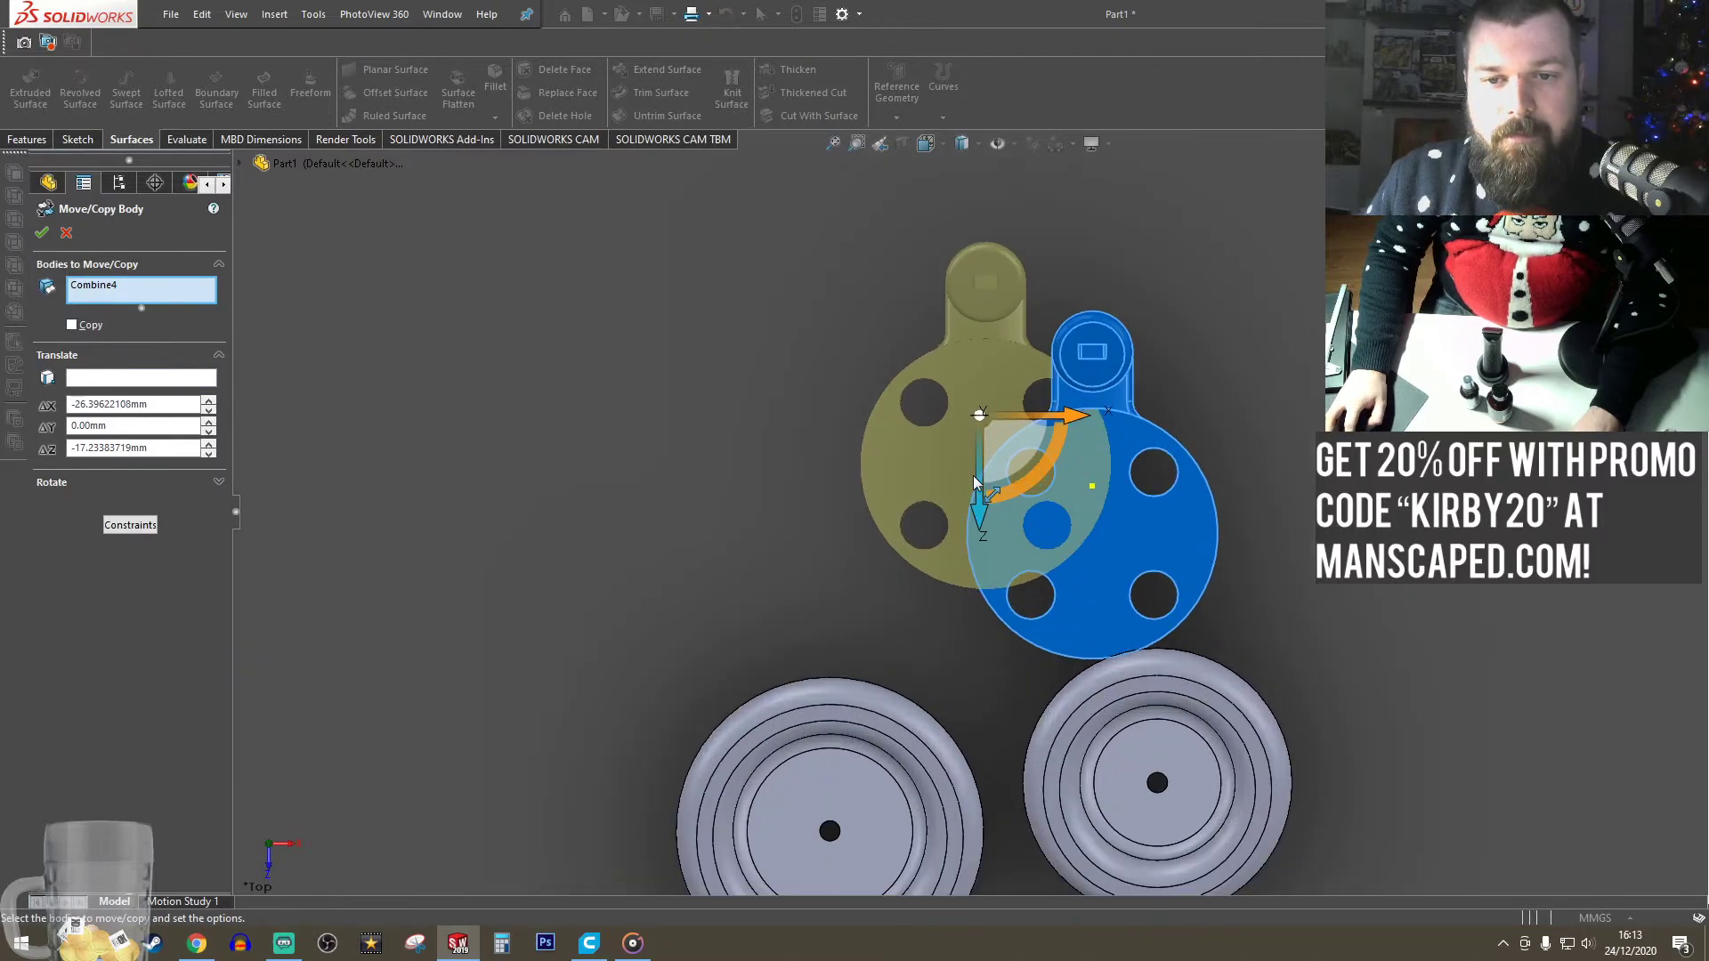
{"action": "left_click_drag", "start_coordinate": [974, 475], "coordinate": [970, 463]}
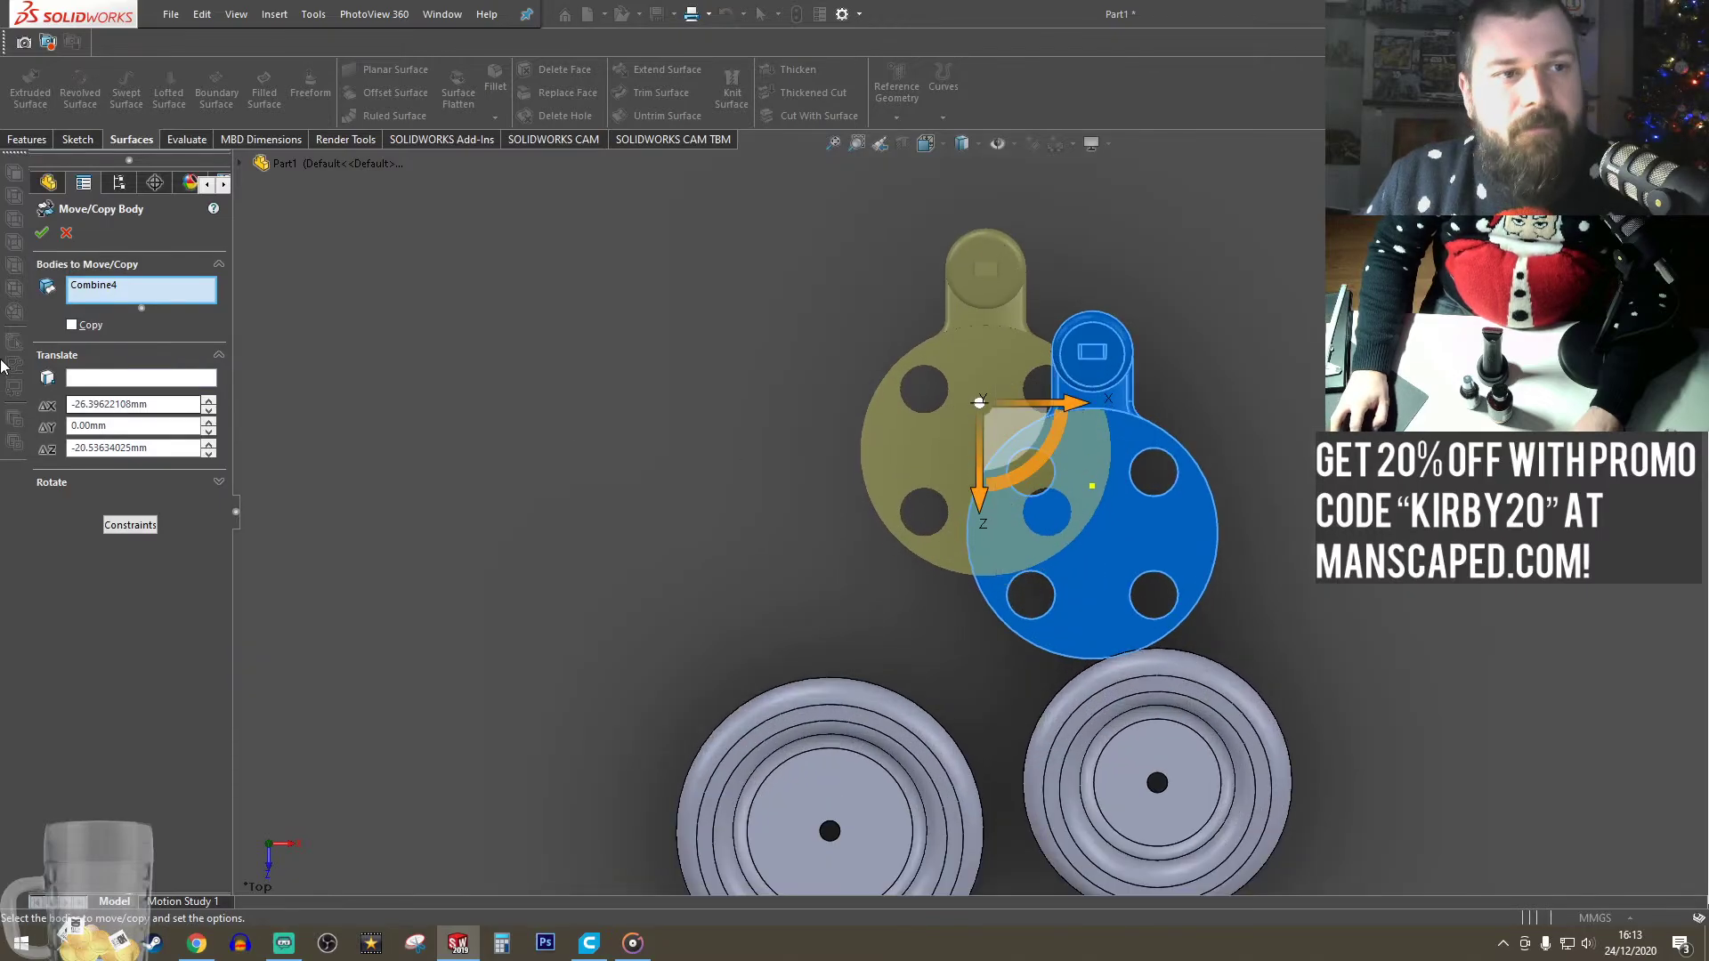
{"action": "left_click", "coordinate": [42, 233]}
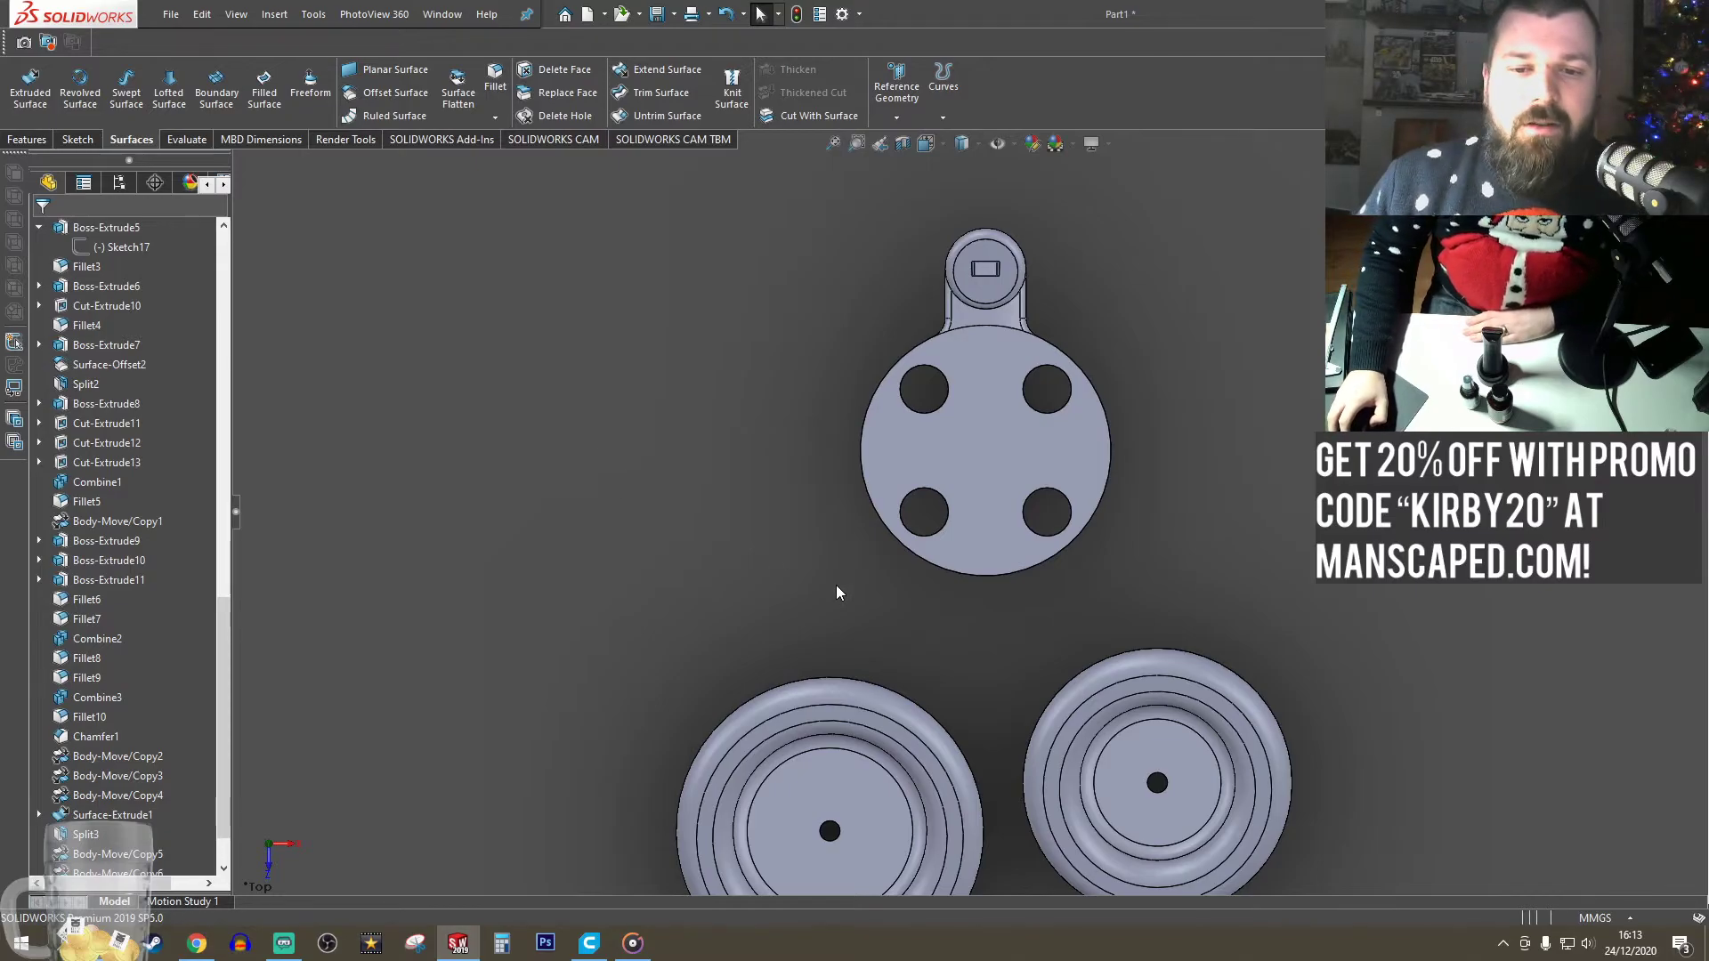
- Locate the reference planes and earliest features near the start of the feature tree
{"action": "scroll", "coordinate": [1004, 621], "scroll_direction": "up", "scroll_amount": 4}
{"action": "scroll", "coordinate": [945, 473], "scroll_direction": "down", "scroll_amount": 5}
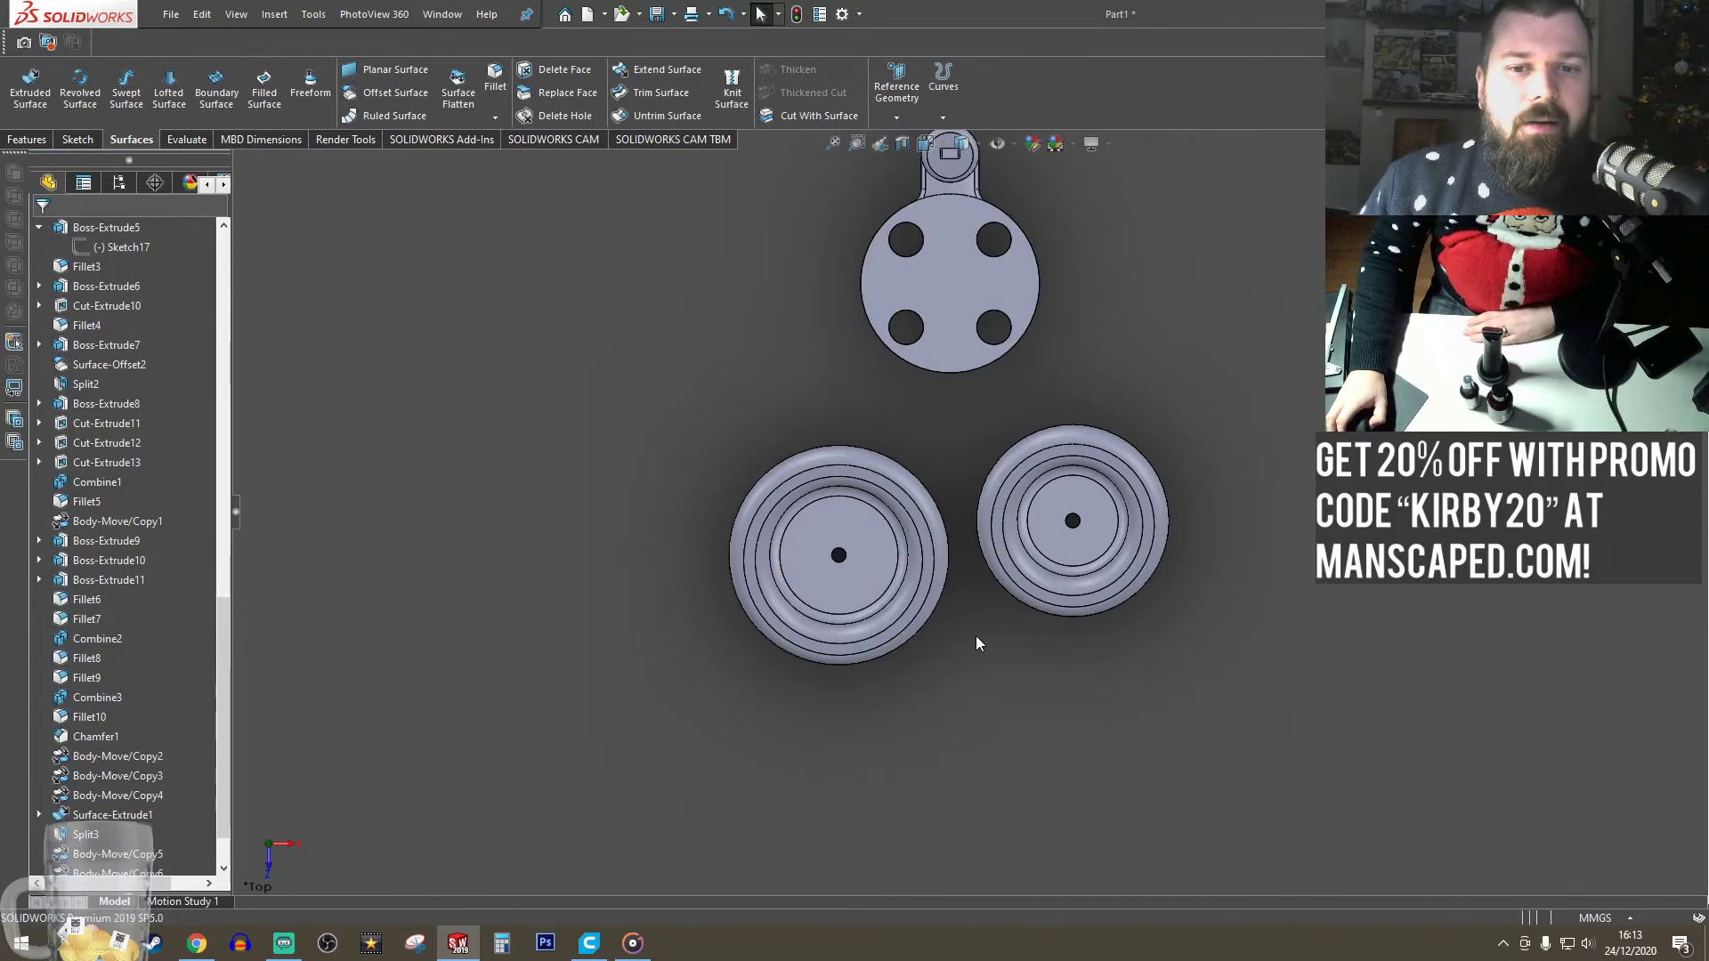
{"action": "left_click", "coordinate": [274, 14]}
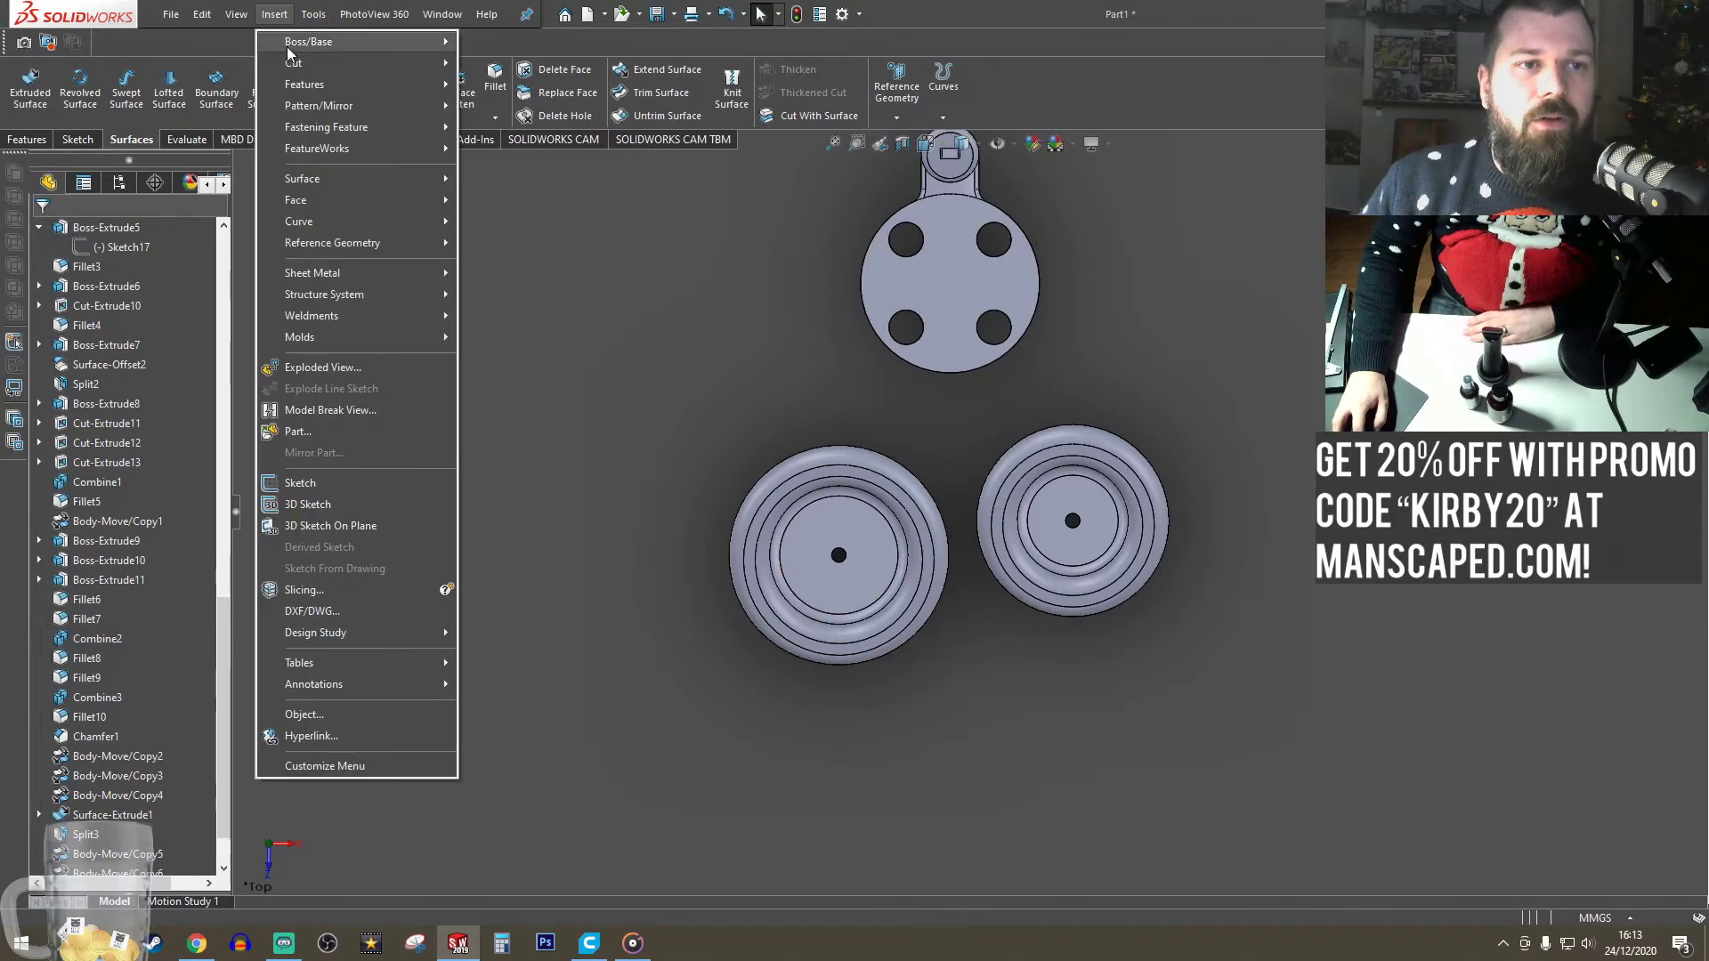
{"action": "mouse_move", "coordinate": [305, 83]}
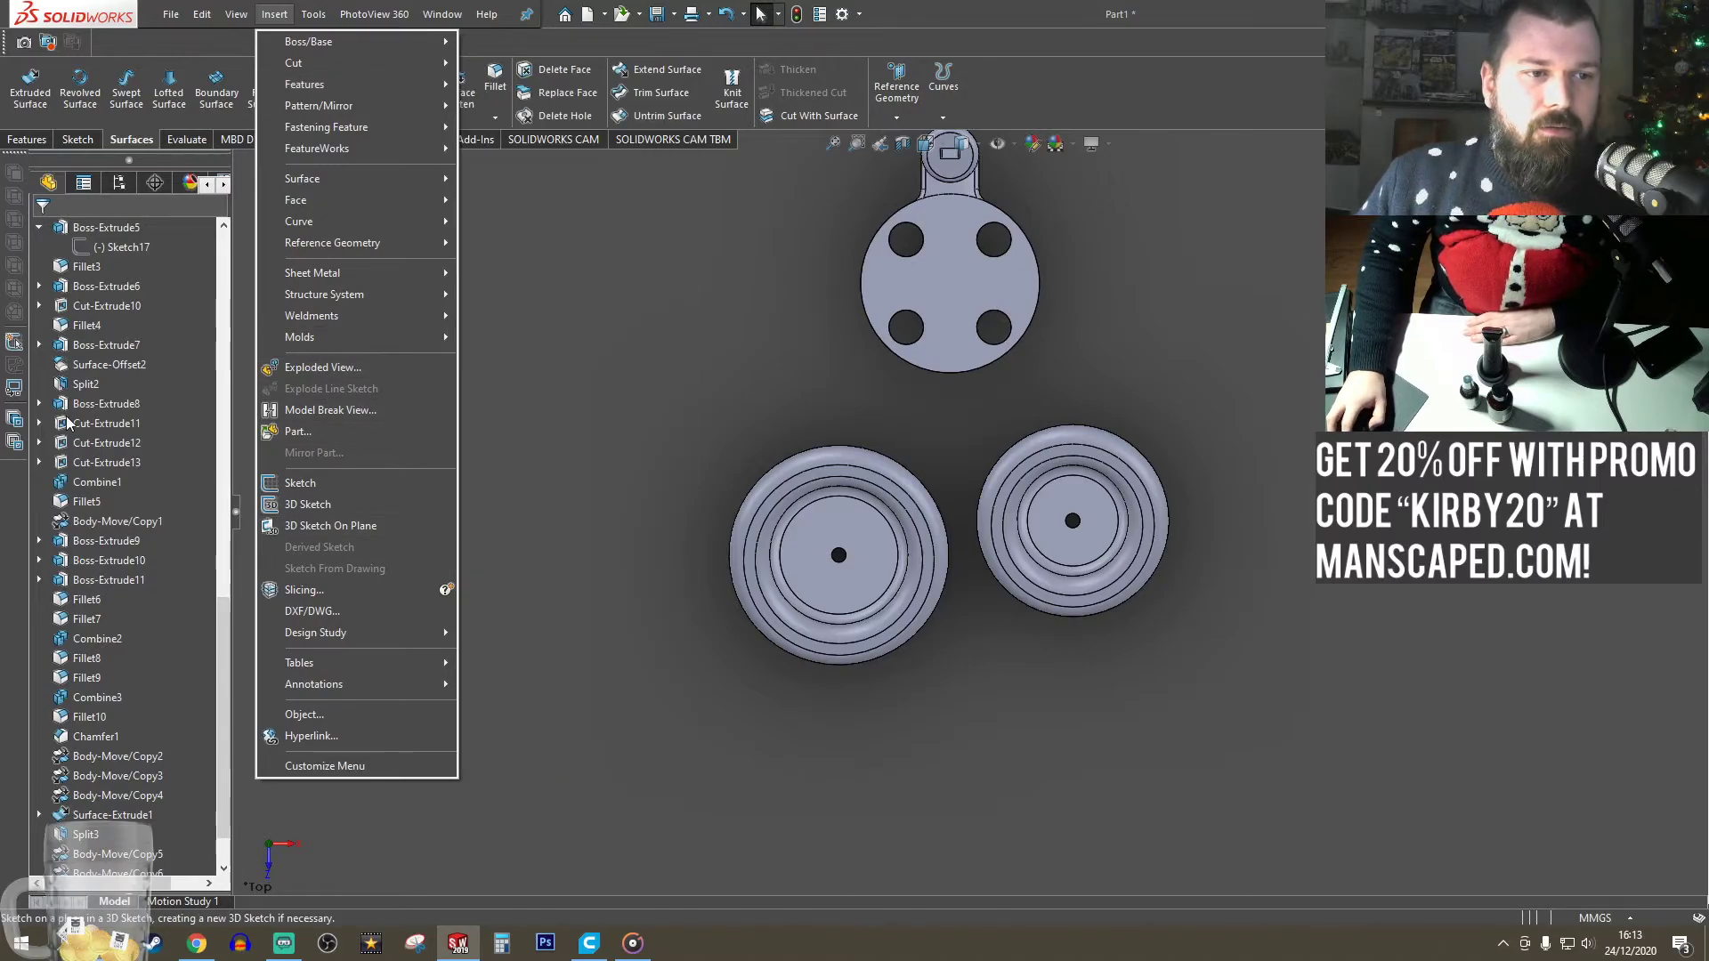
{"action": "left_click", "coordinate": [241, 462]}
{"action": "scroll", "coordinate": [85, 448], "scroll_direction": "up", "scroll_amount": 2}
{"action": "scroll", "coordinate": [85, 453], "scroll_direction": "up", "scroll_amount": 9}
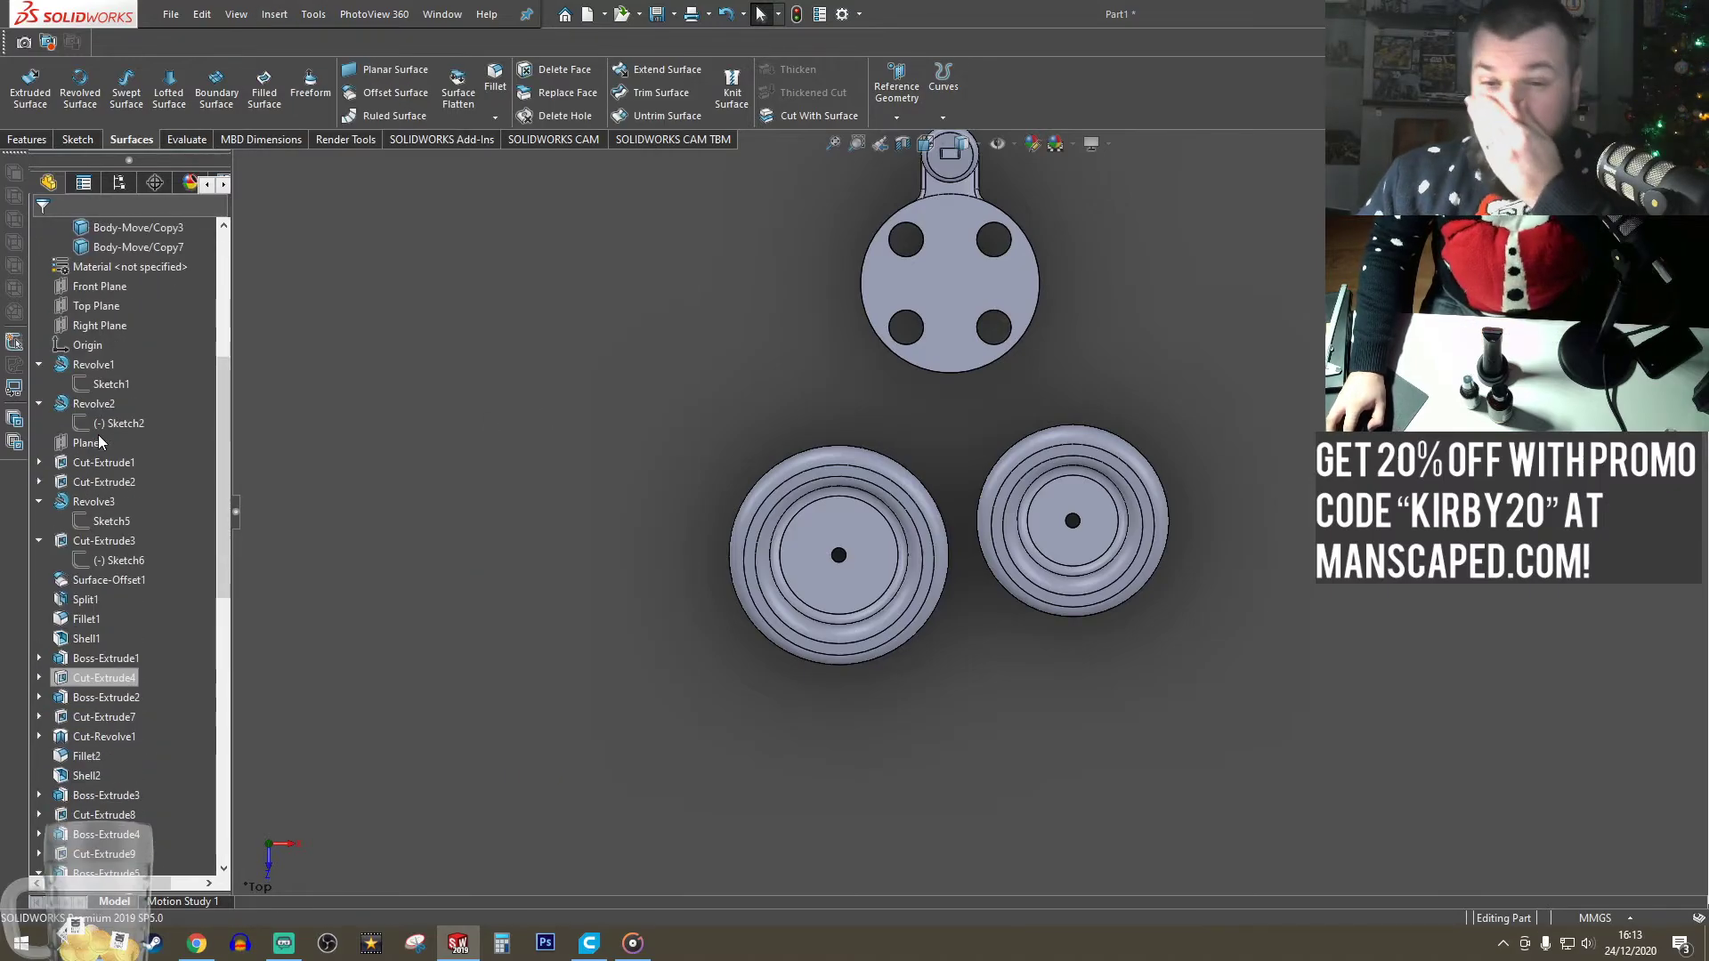
- Start a sketch on the flat underside of the four-hole plate body and show it from the top
{"action": "middle_click_drag", "start_coordinate": [871, 531], "coordinate": [1053, 824]}
{"action": "scroll", "coordinate": [957, 634], "scroll_direction": "down", "scroll_amount": 5}
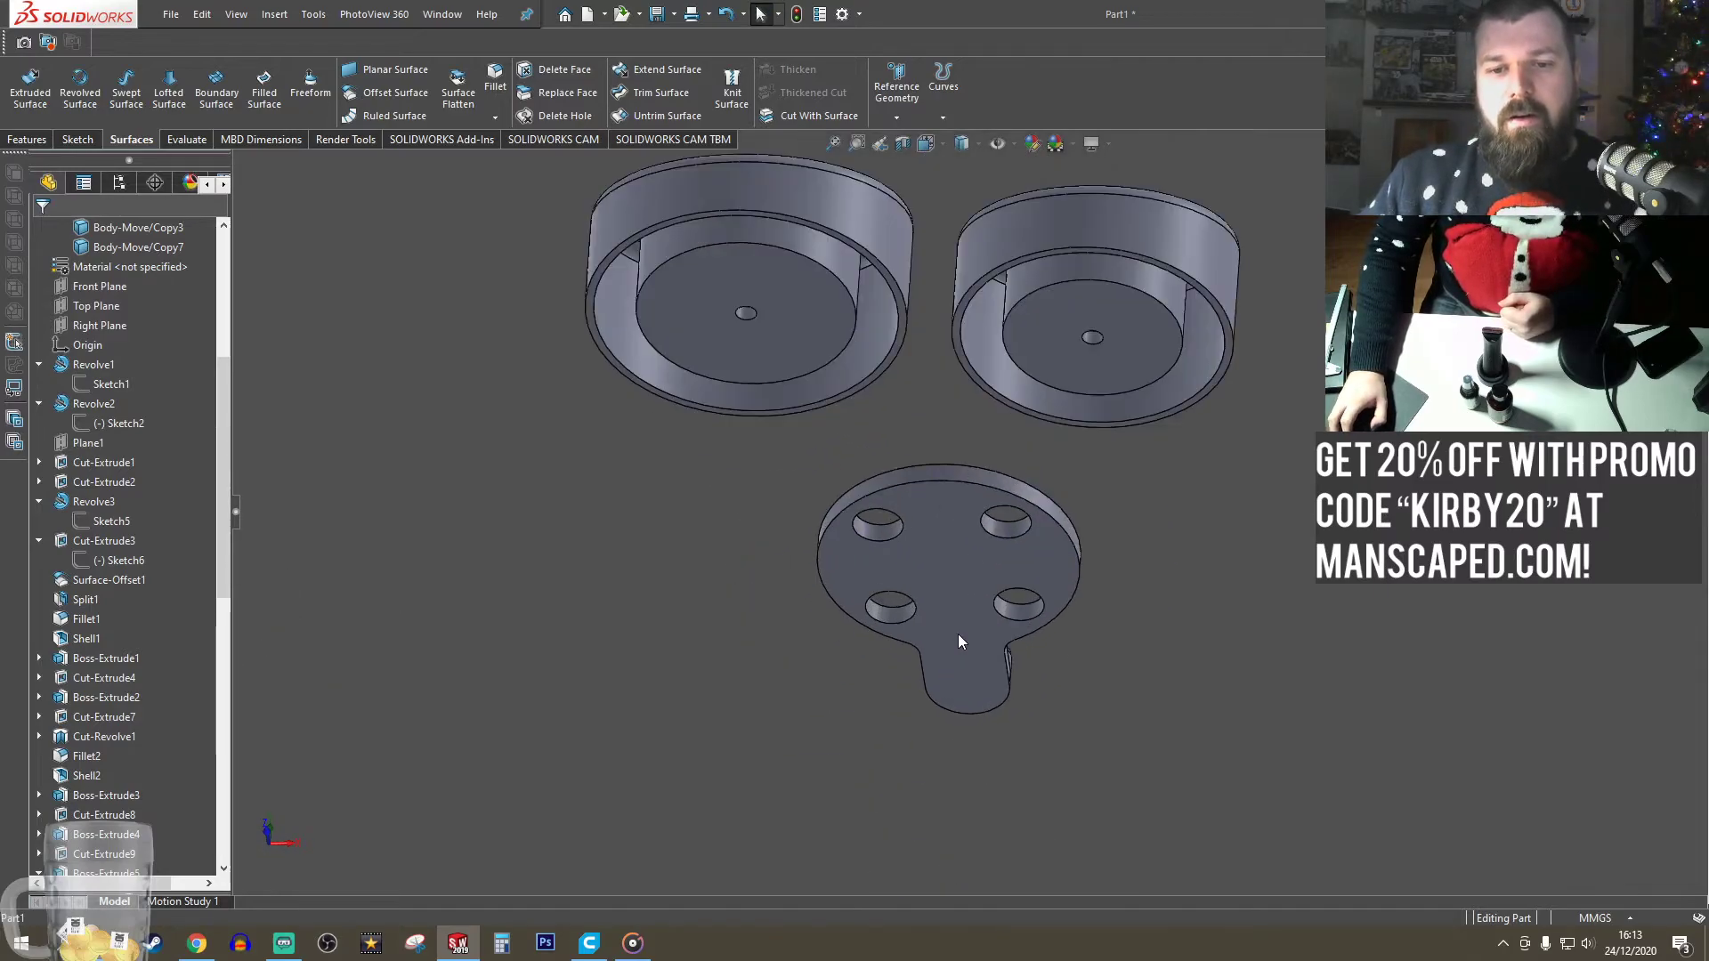
{"action": "left_click", "coordinate": [915, 590]}
{"action": "left_click", "coordinate": [87, 143]}
{"action": "left_click", "coordinate": [25, 85]}
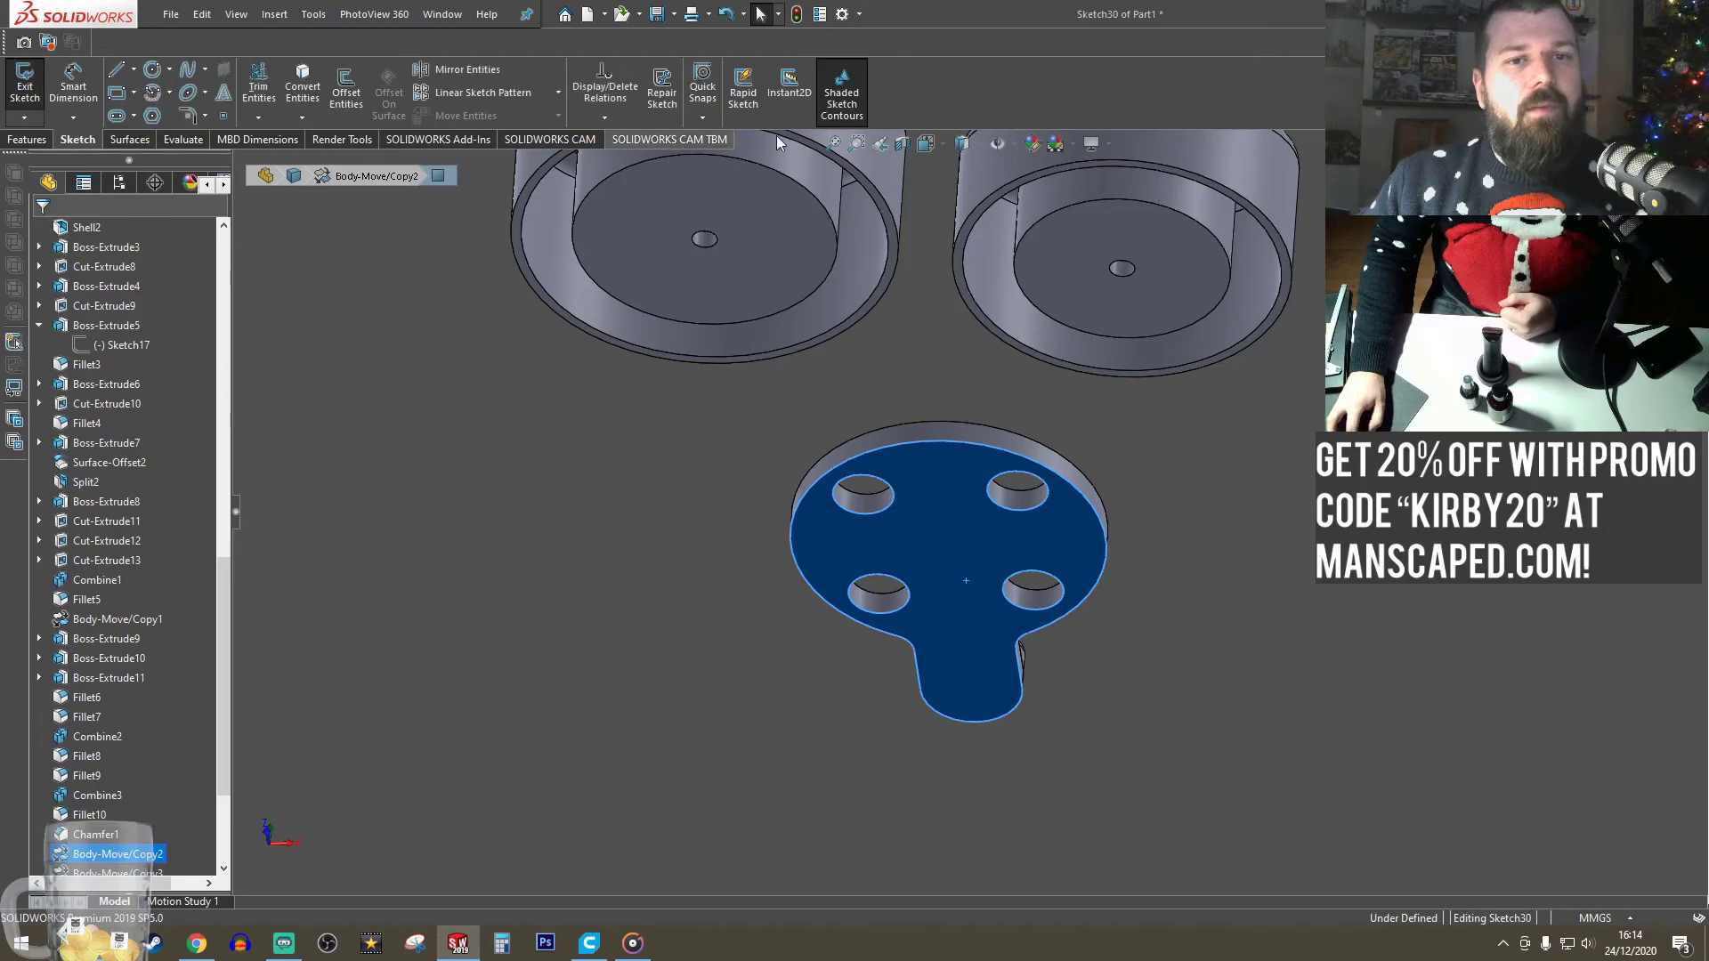
{"action": "left_click", "coordinate": [928, 147]}
{"action": "left_click", "coordinate": [952, 242]}
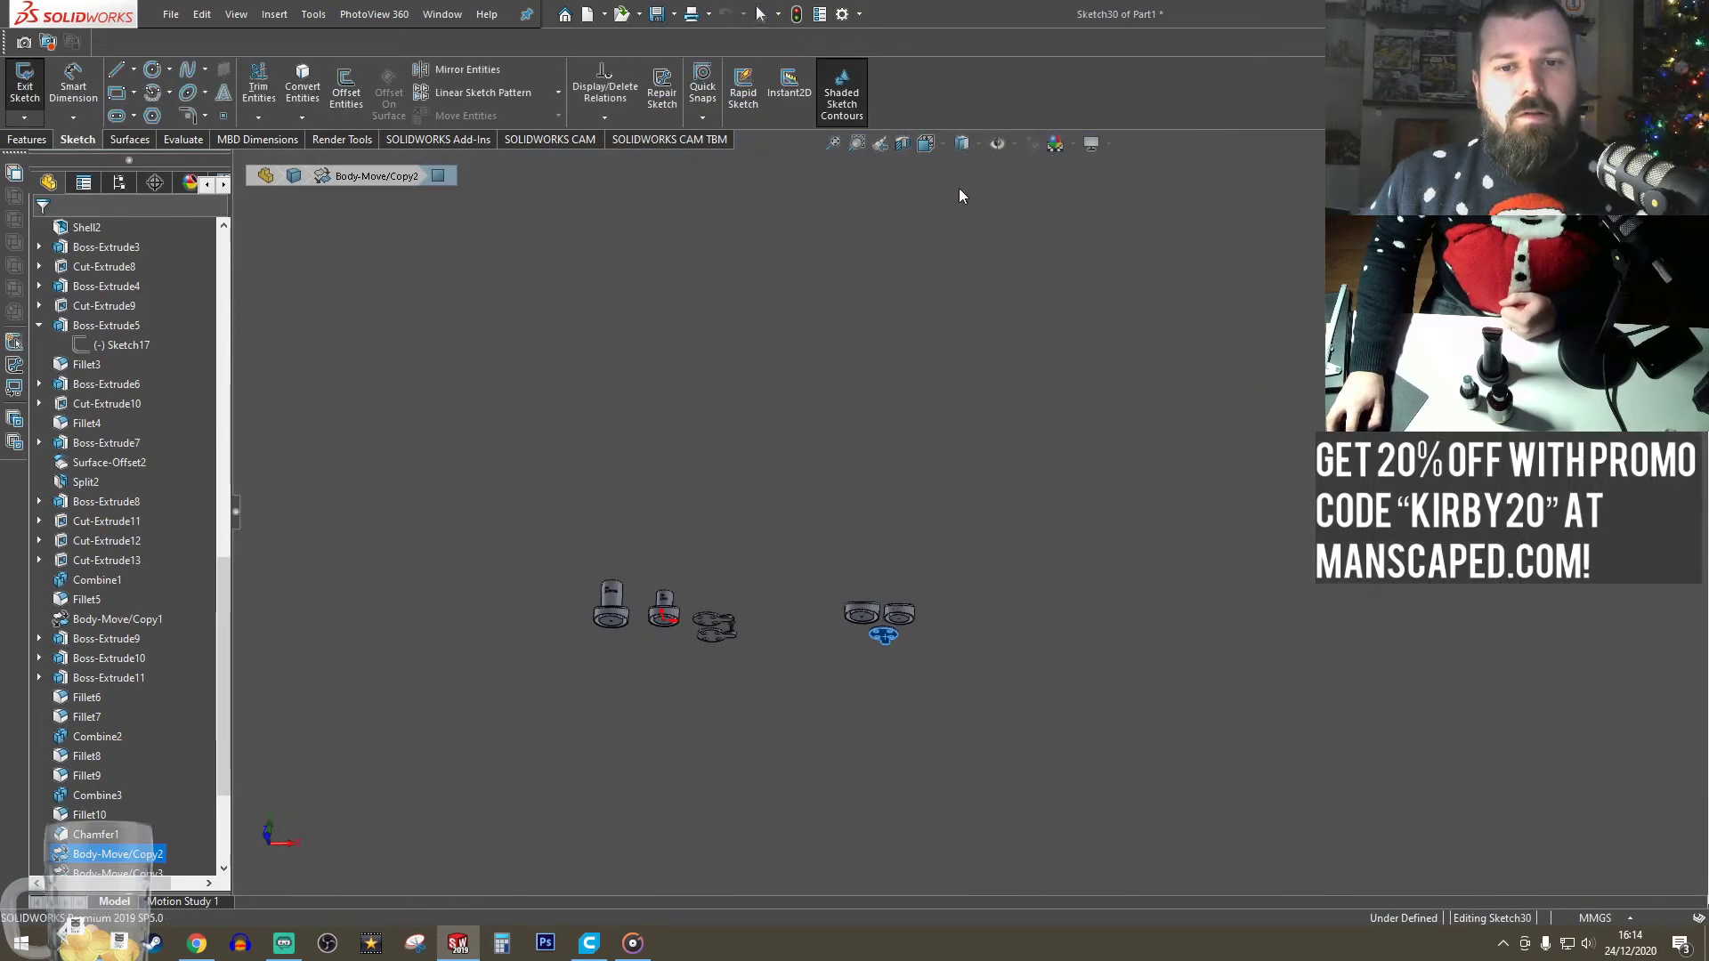
{"action": "scroll", "coordinate": [1050, 504], "scroll_direction": "down", "scroll_amount": 1}
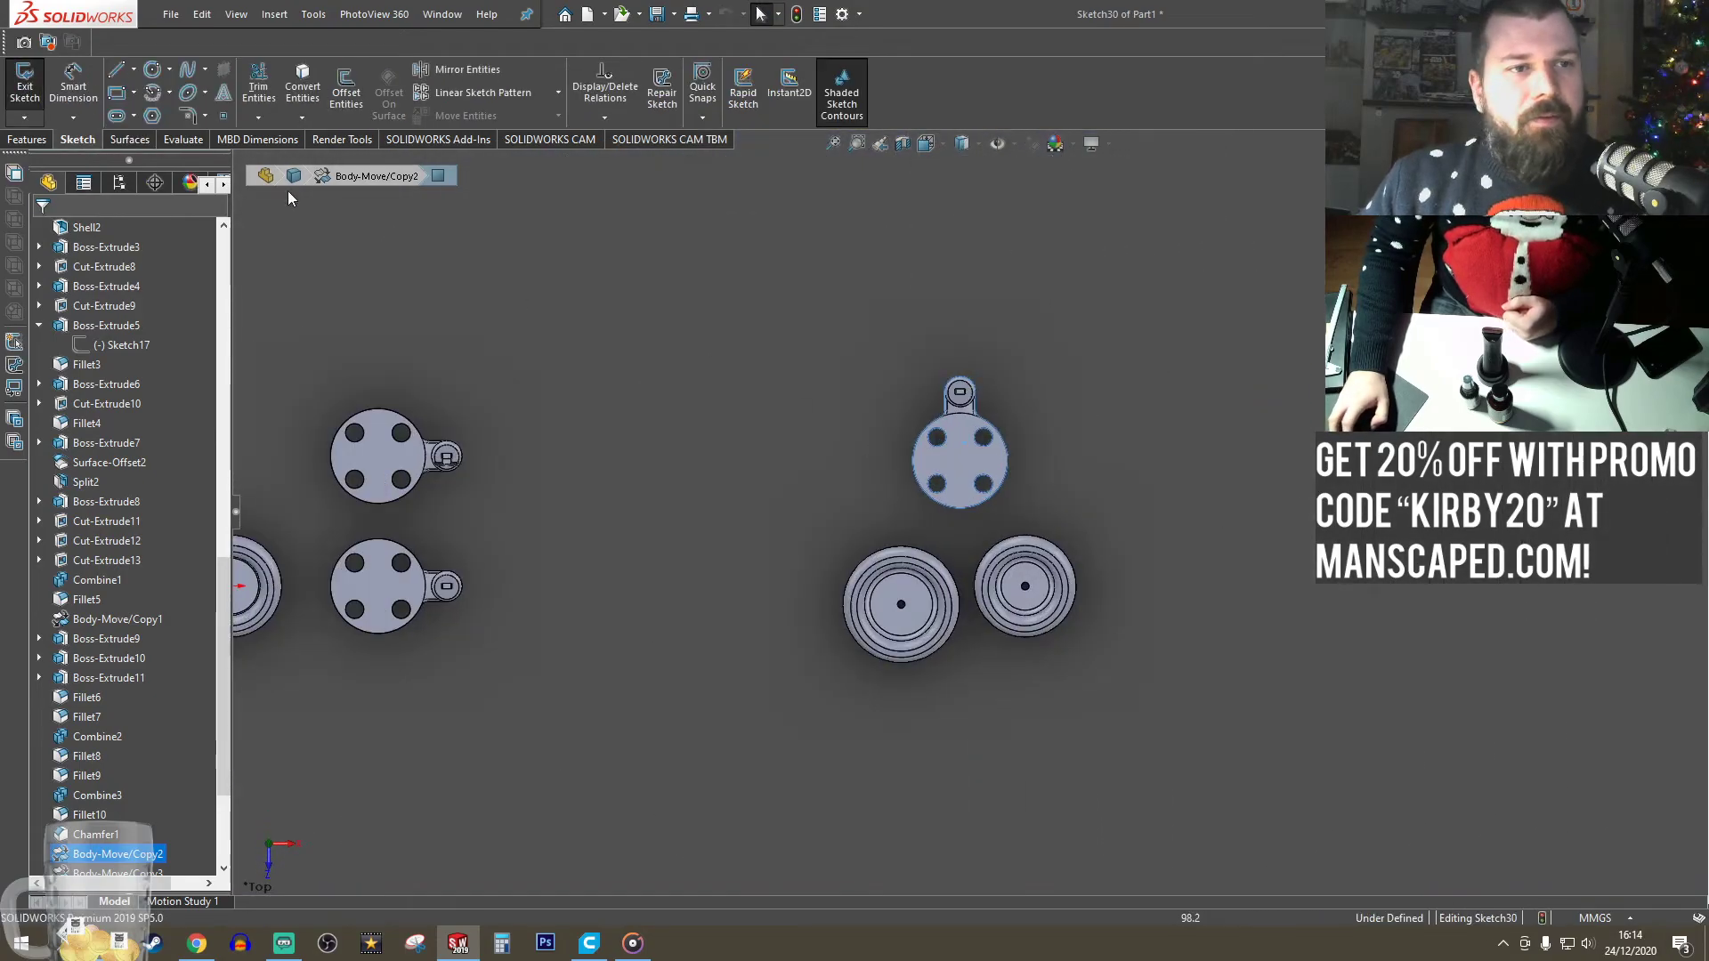
- Sketch four connected lines around the two round wheels, starting on the four-hole plate's rim and ending just outside its opposite side
{"action": "left_click", "coordinate": [116, 70]}
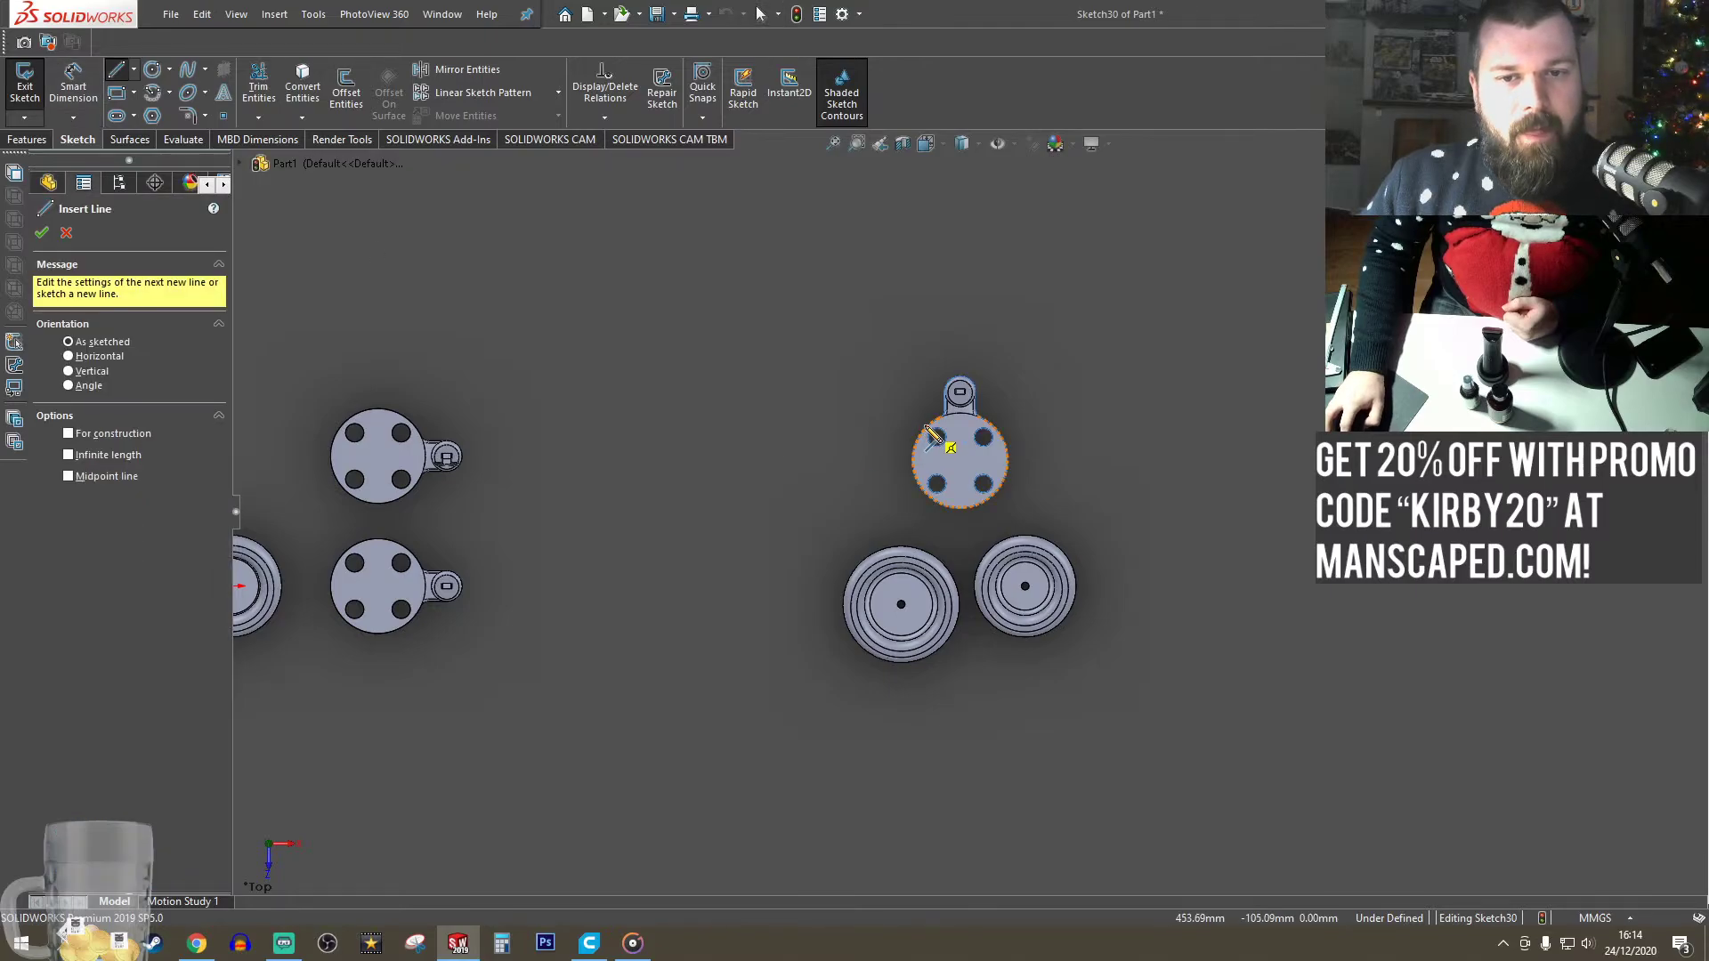
{"action": "left_click", "coordinate": [928, 431]}
{"action": "scroll", "coordinate": [819, 614], "scroll_direction": "down", "scroll_amount": 5}
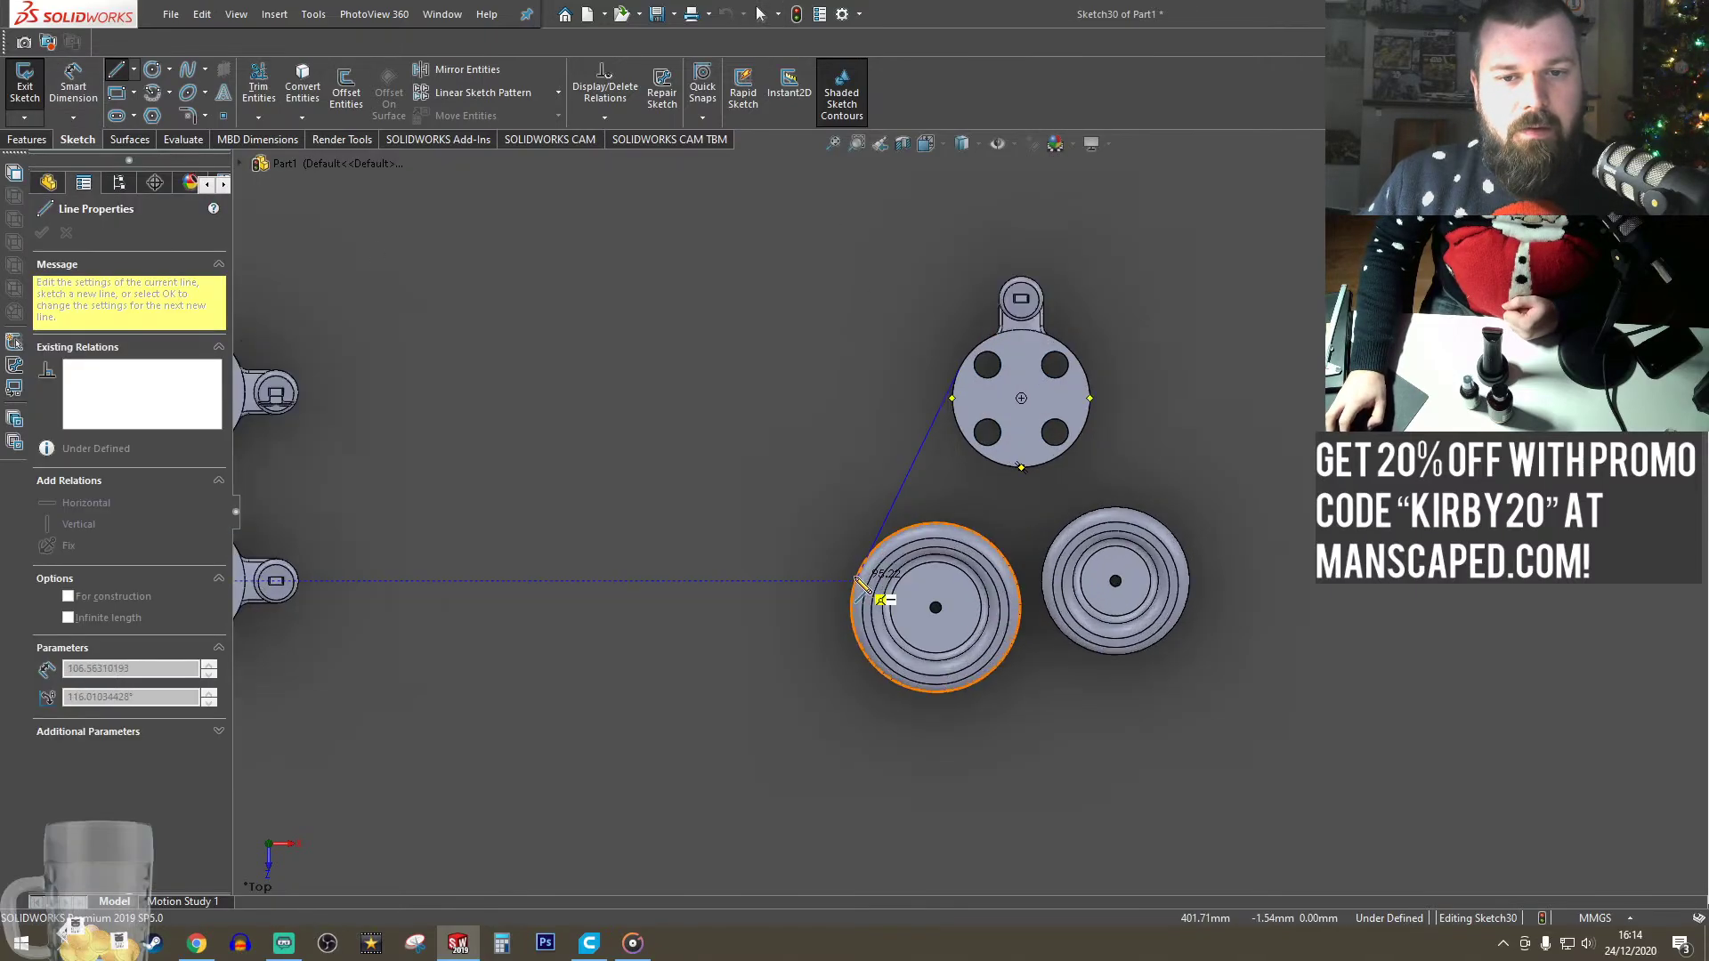
{"action": "scroll", "coordinate": [899, 565], "scroll_direction": "down", "scroll_amount": 1}
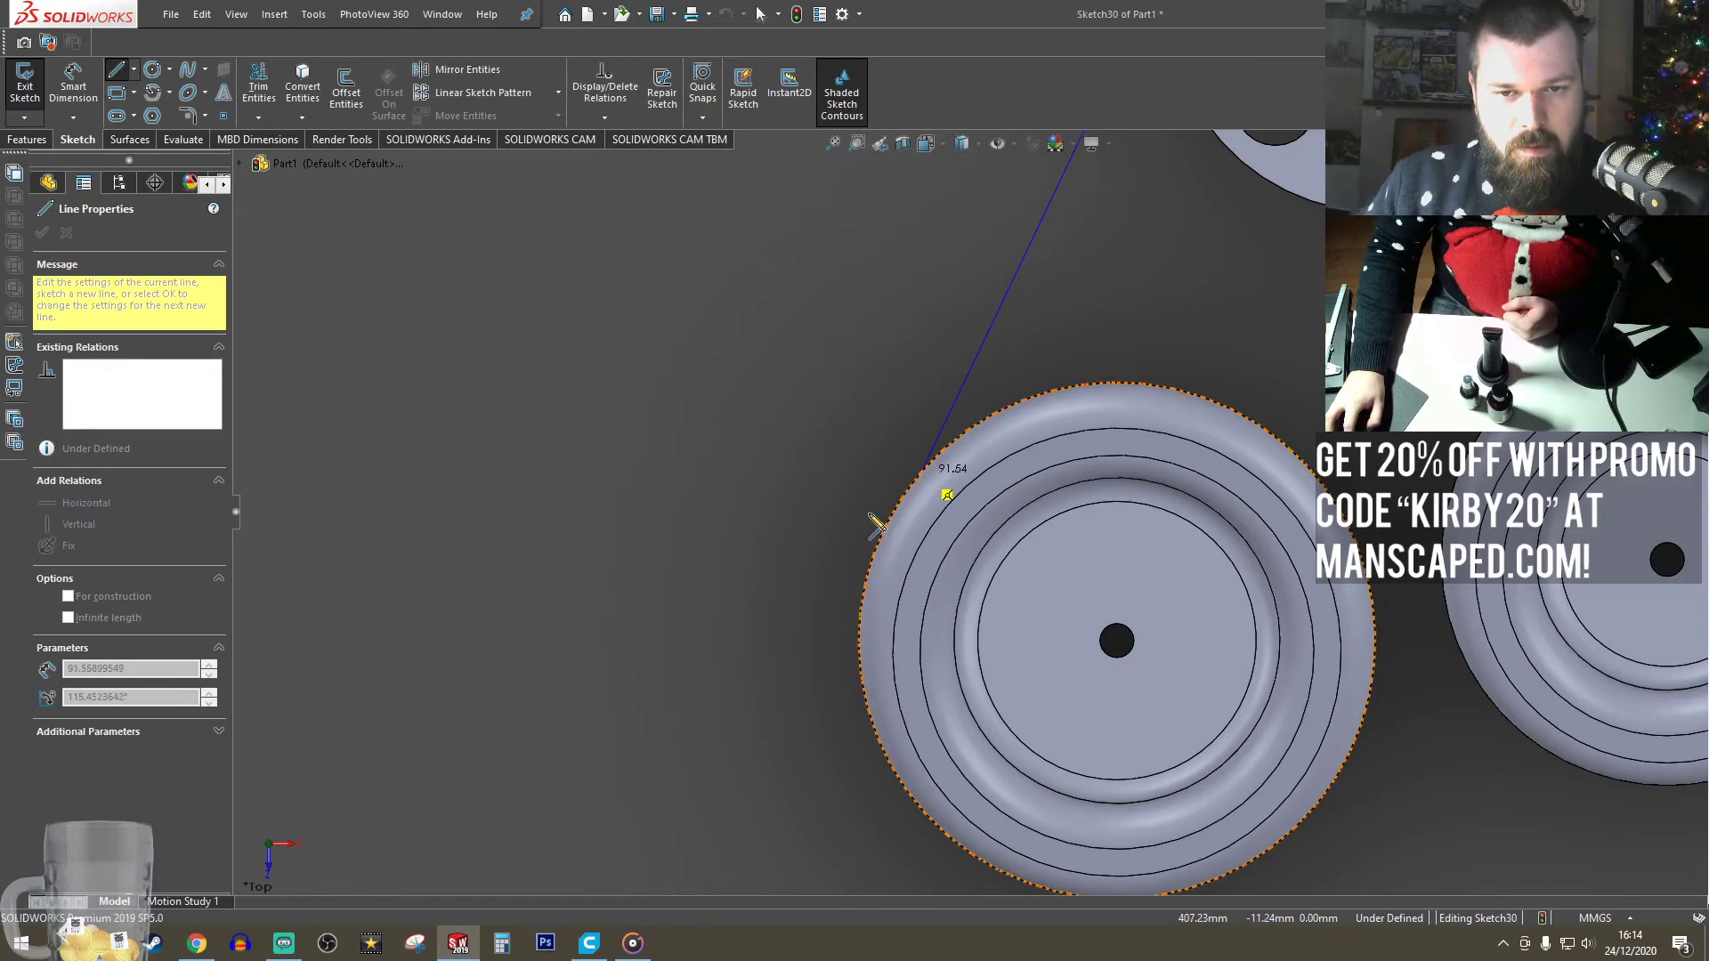
{"action": "left_click", "coordinate": [680, 701]}
{"action": "scroll", "coordinate": [890, 739], "scroll_direction": "up", "scroll_amount": 4}
{"action": "left_click", "coordinate": [1396, 810]}
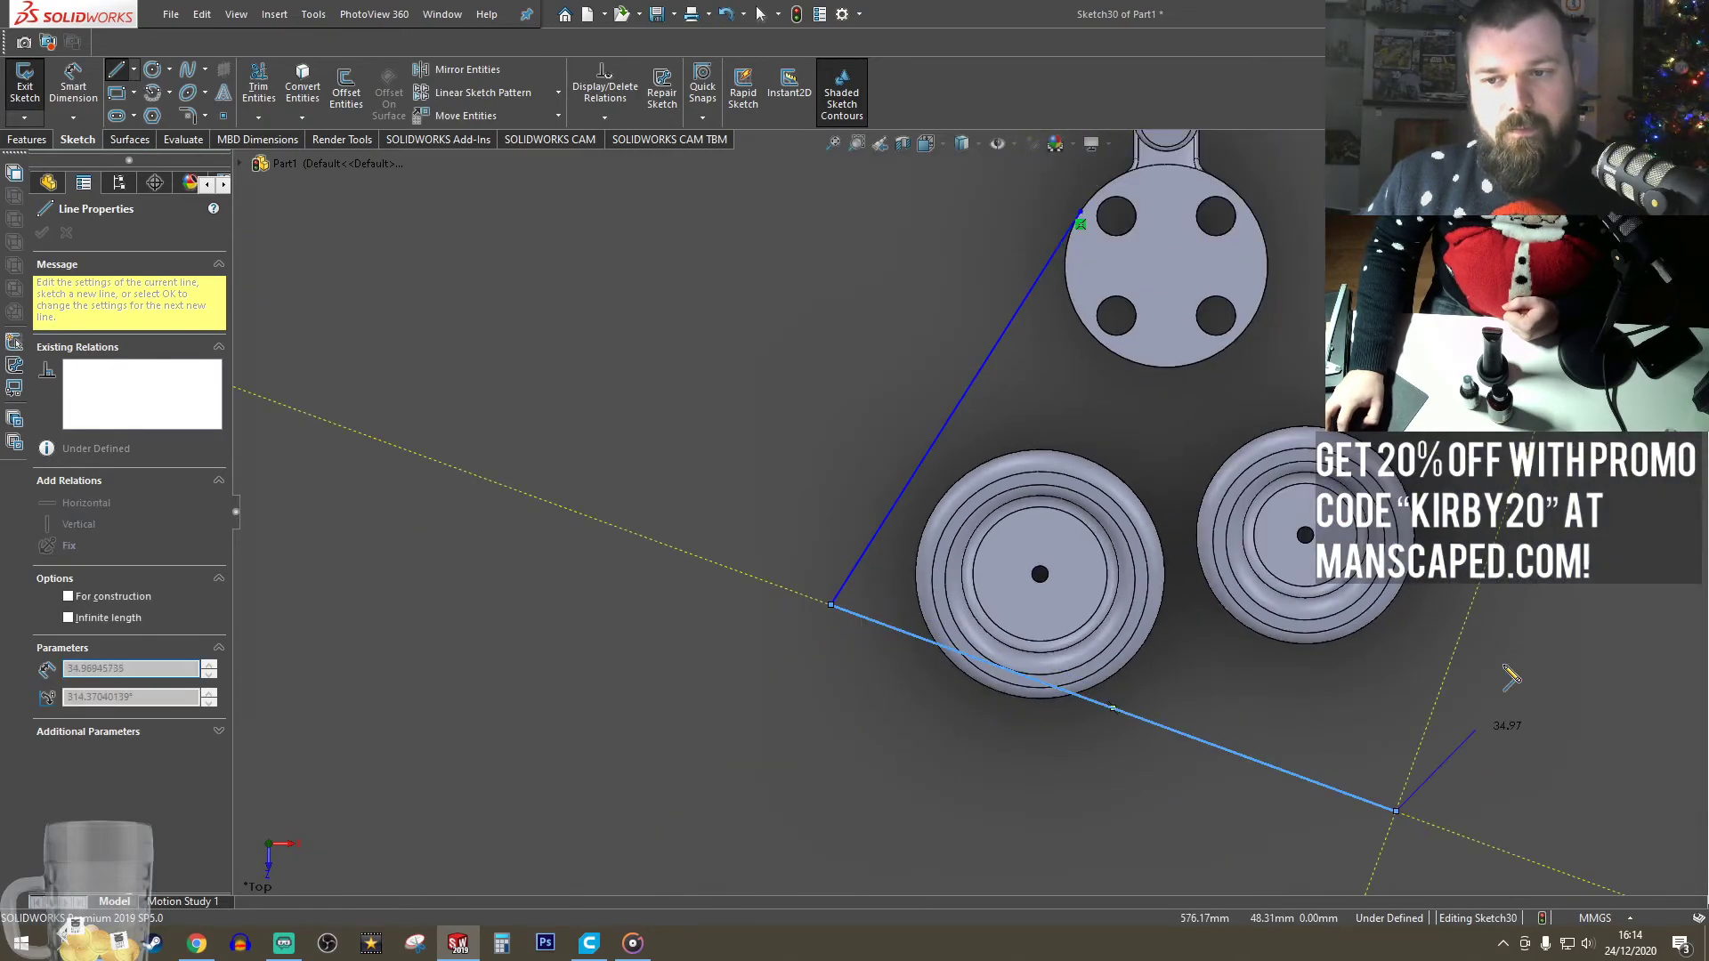
{"action": "left_click", "coordinate": [1508, 613]}
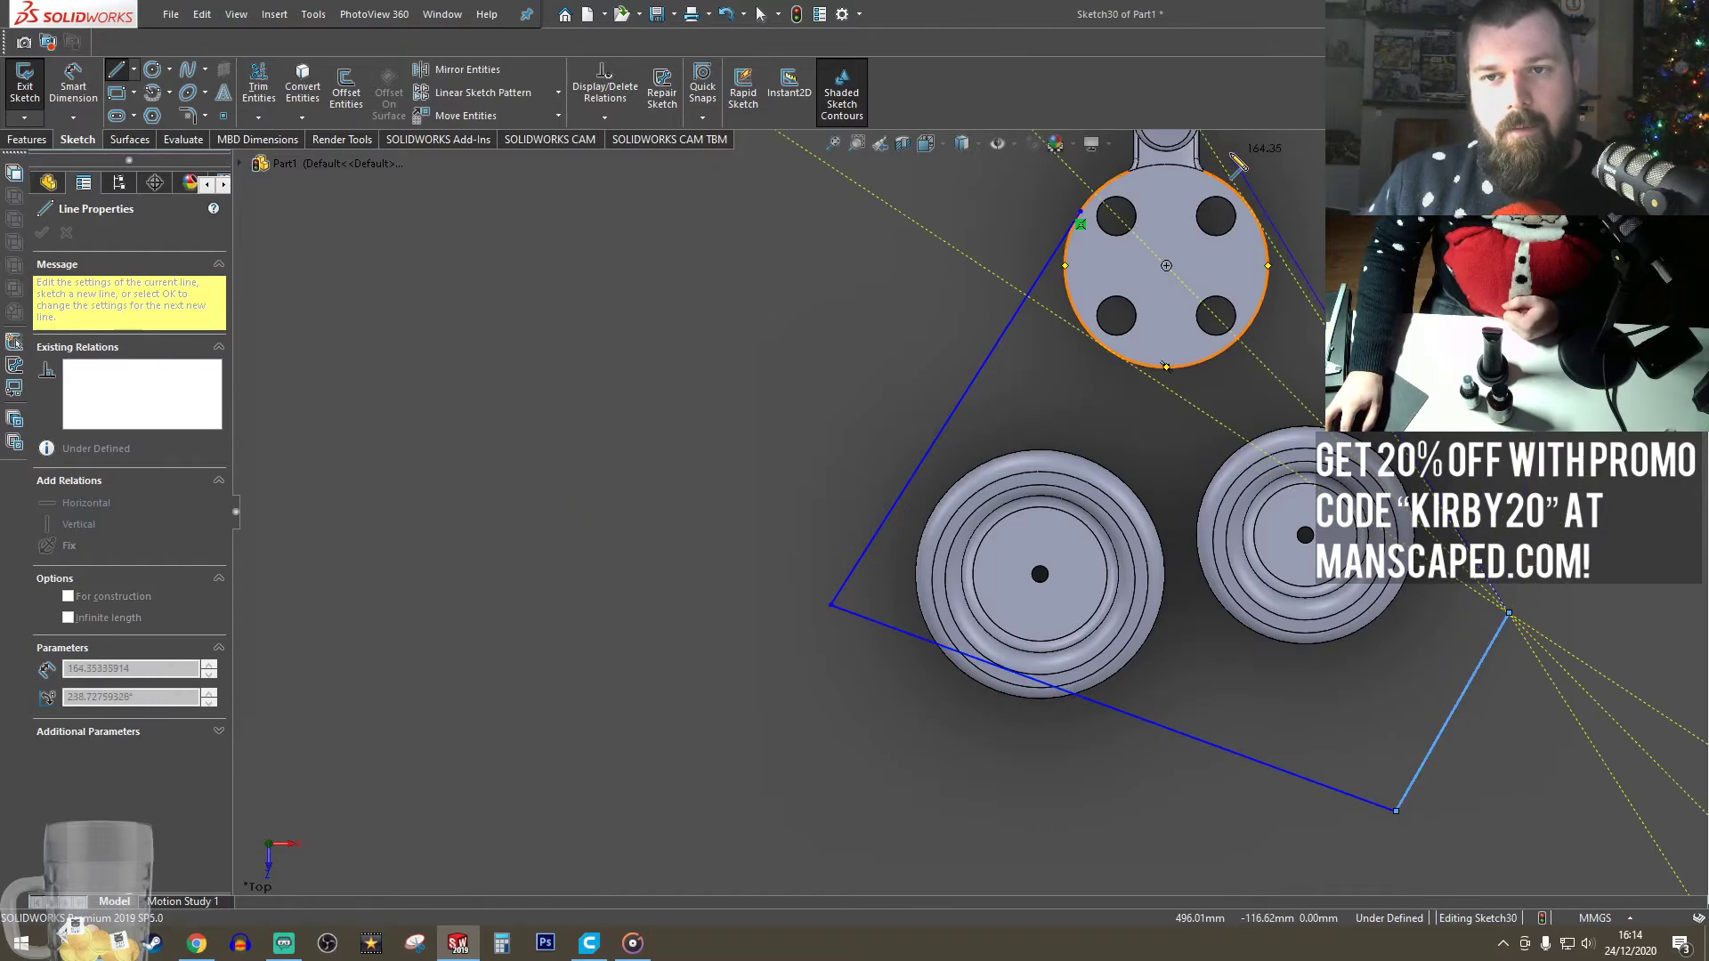
{"action": "left_click", "coordinate": [1216, 155]}
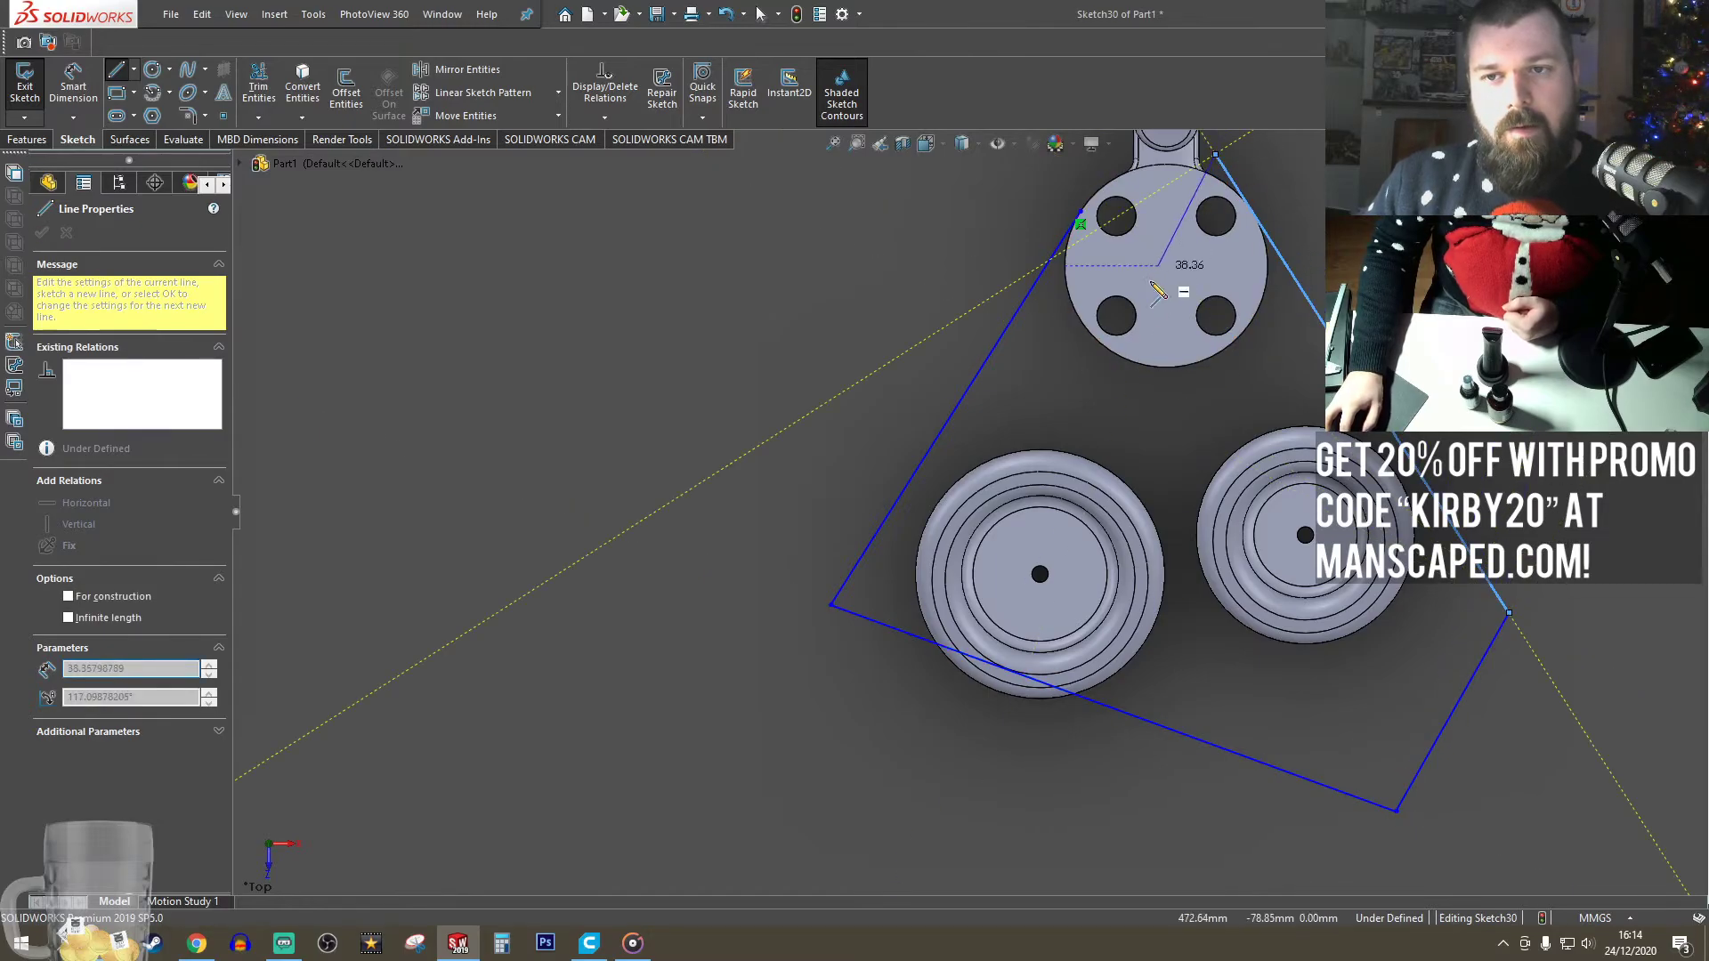
- Try a circle of 31 mm radius centred on the four-hole plate, undo the accidental line trim and remove the circle
{"action": "left_click", "coordinate": [153, 70]}
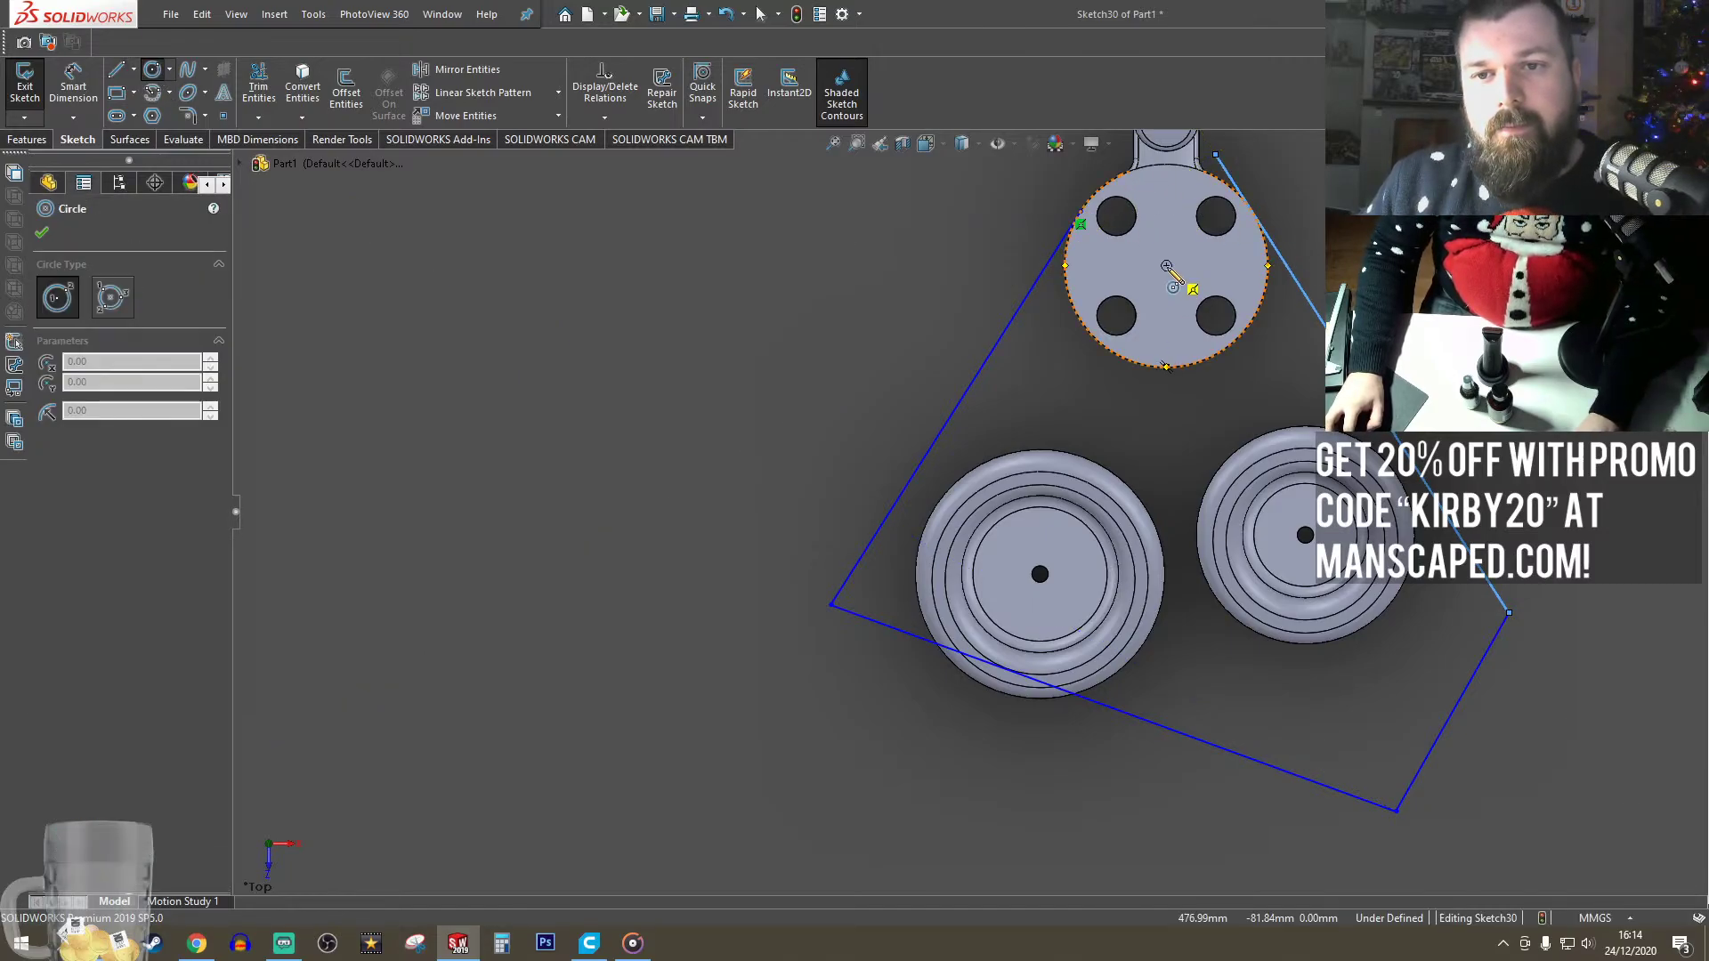
{"action": "left_click", "coordinate": [1167, 267]}
{"action": "left_click", "coordinate": [1222, 181]}
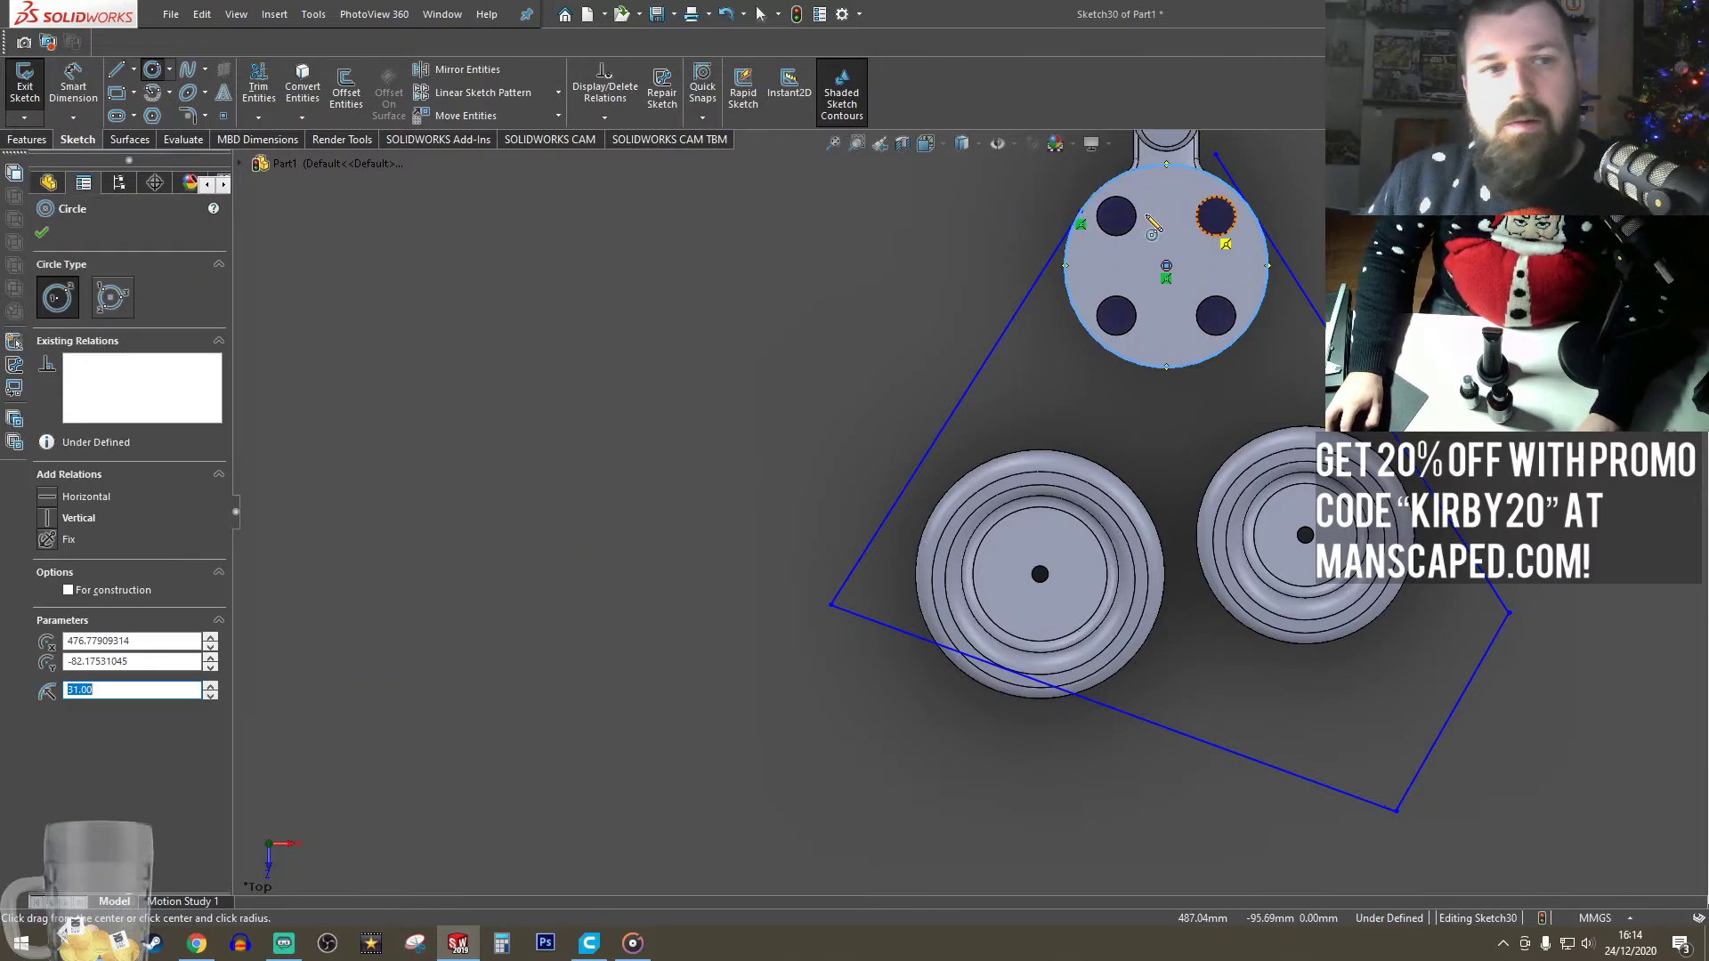
{"action": "key", "text": "t"}
{"action": "scroll", "coordinate": [1271, 334], "scroll_direction": "up", "scroll_amount": 3}
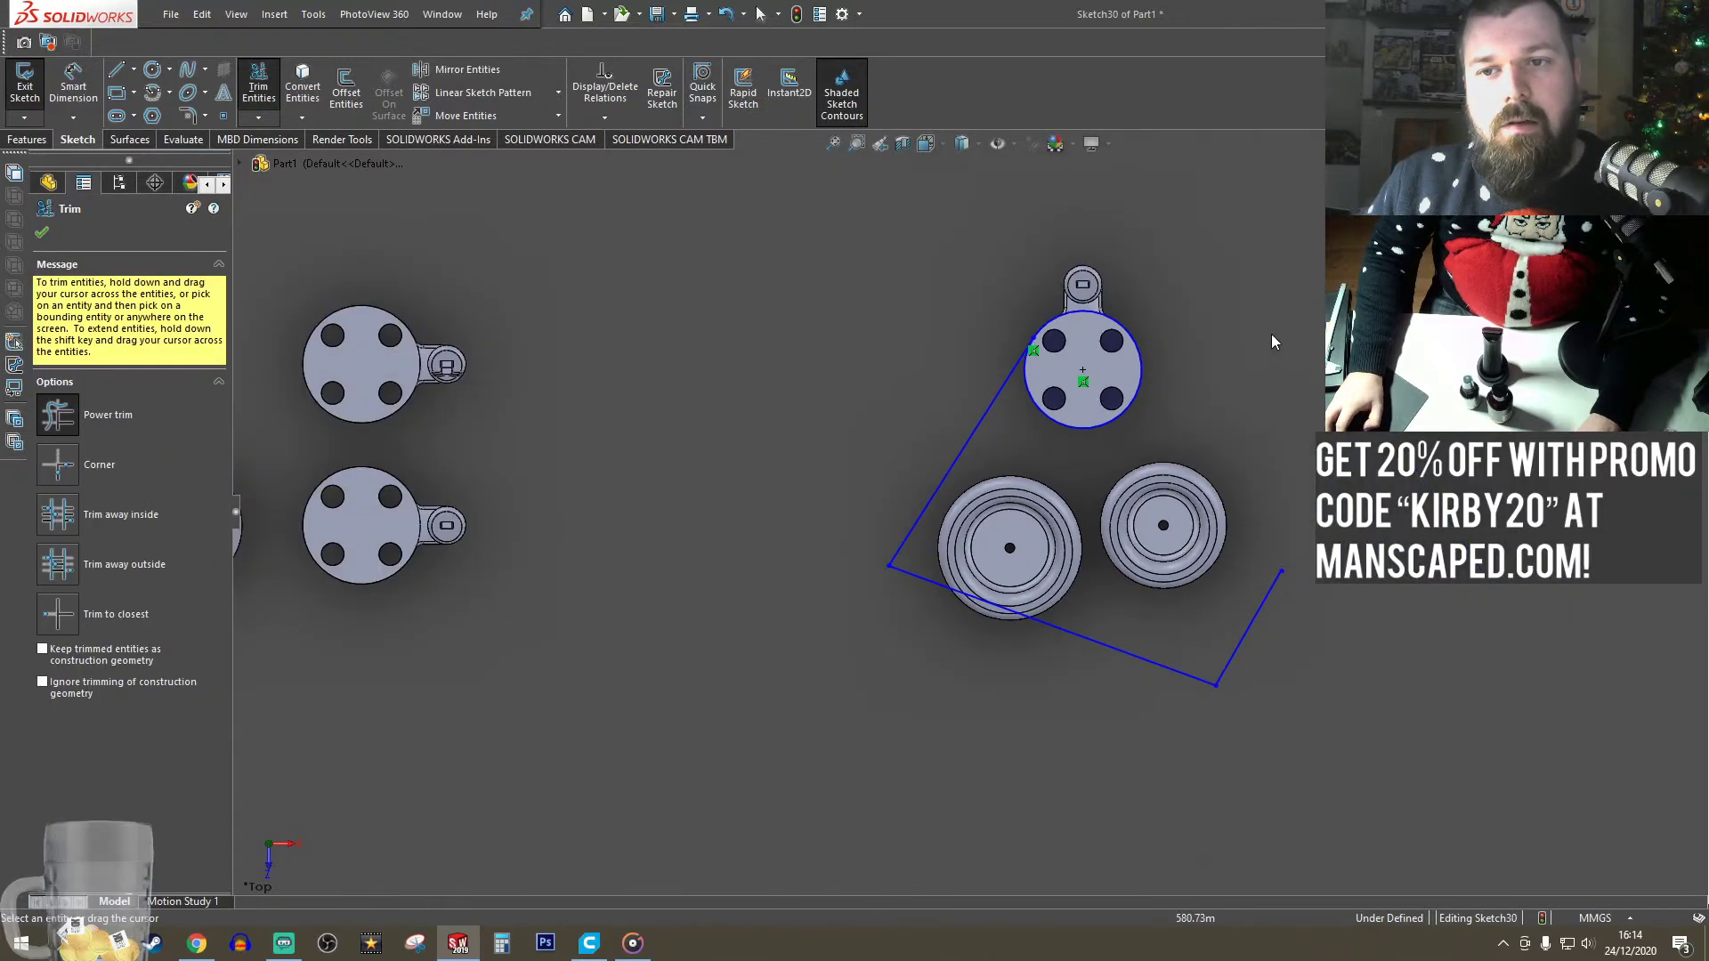
{"action": "scroll", "coordinate": [1247, 492], "scroll_direction": "down", "scroll_amount": 2}
{"action": "key", "text": "ctrl+z"}
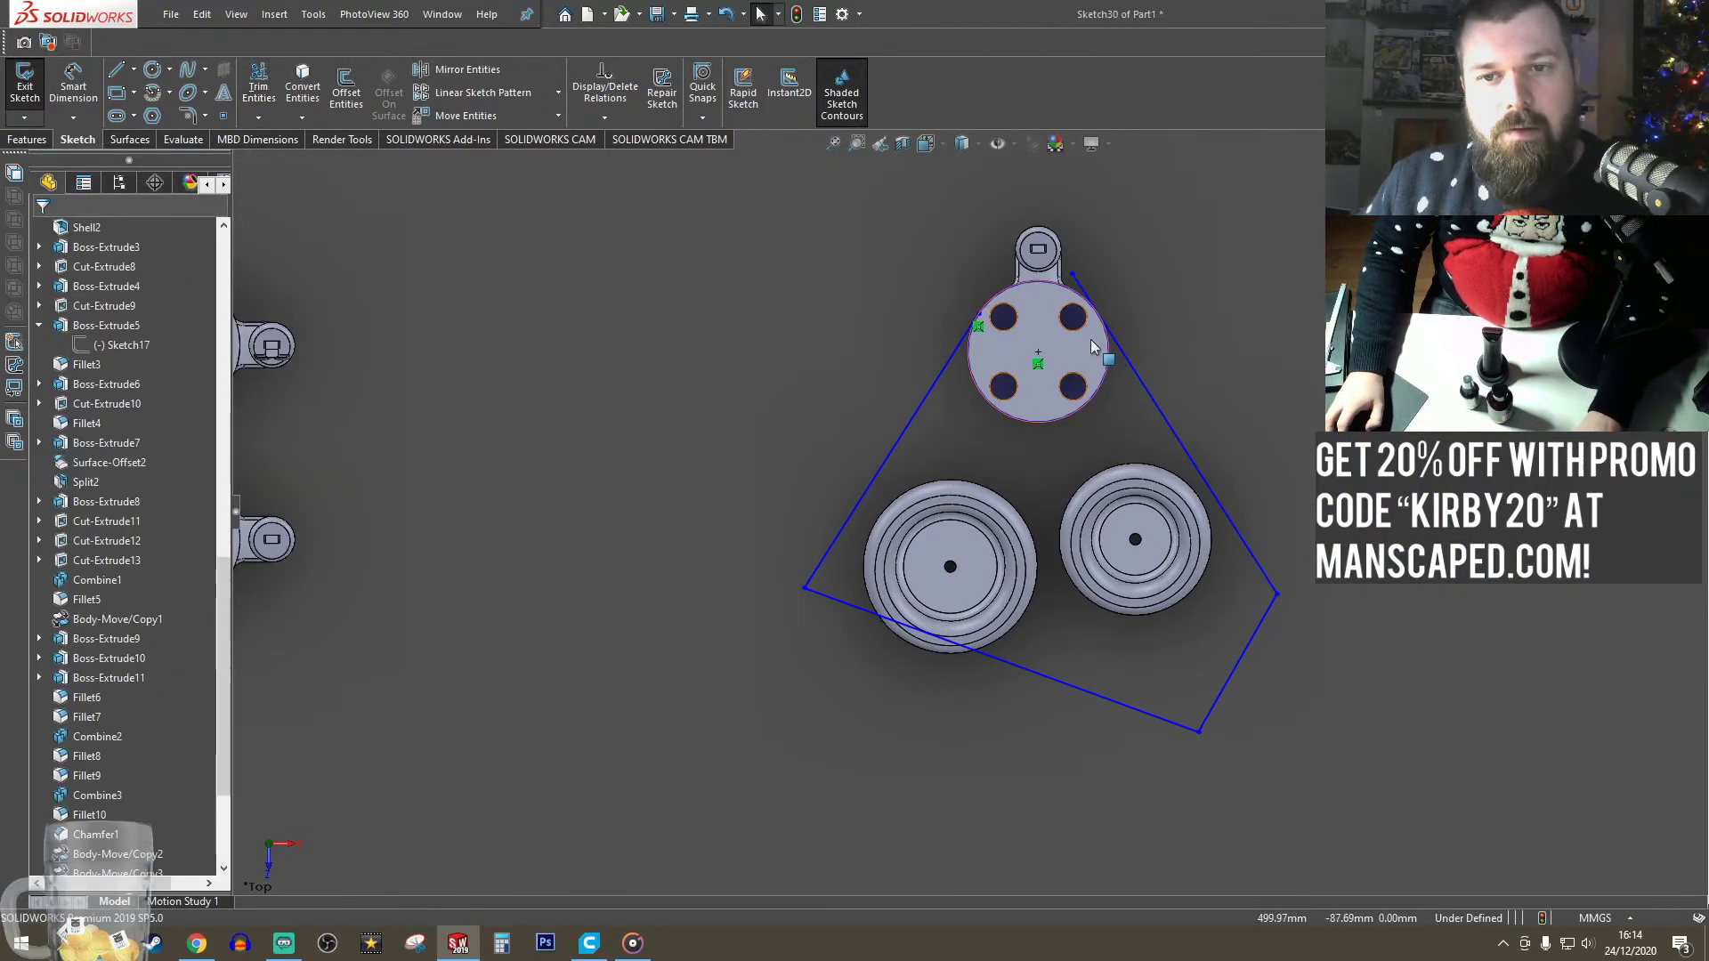
{"action": "scroll", "coordinate": [1091, 339], "scroll_direction": "down", "scroll_amount": 3}
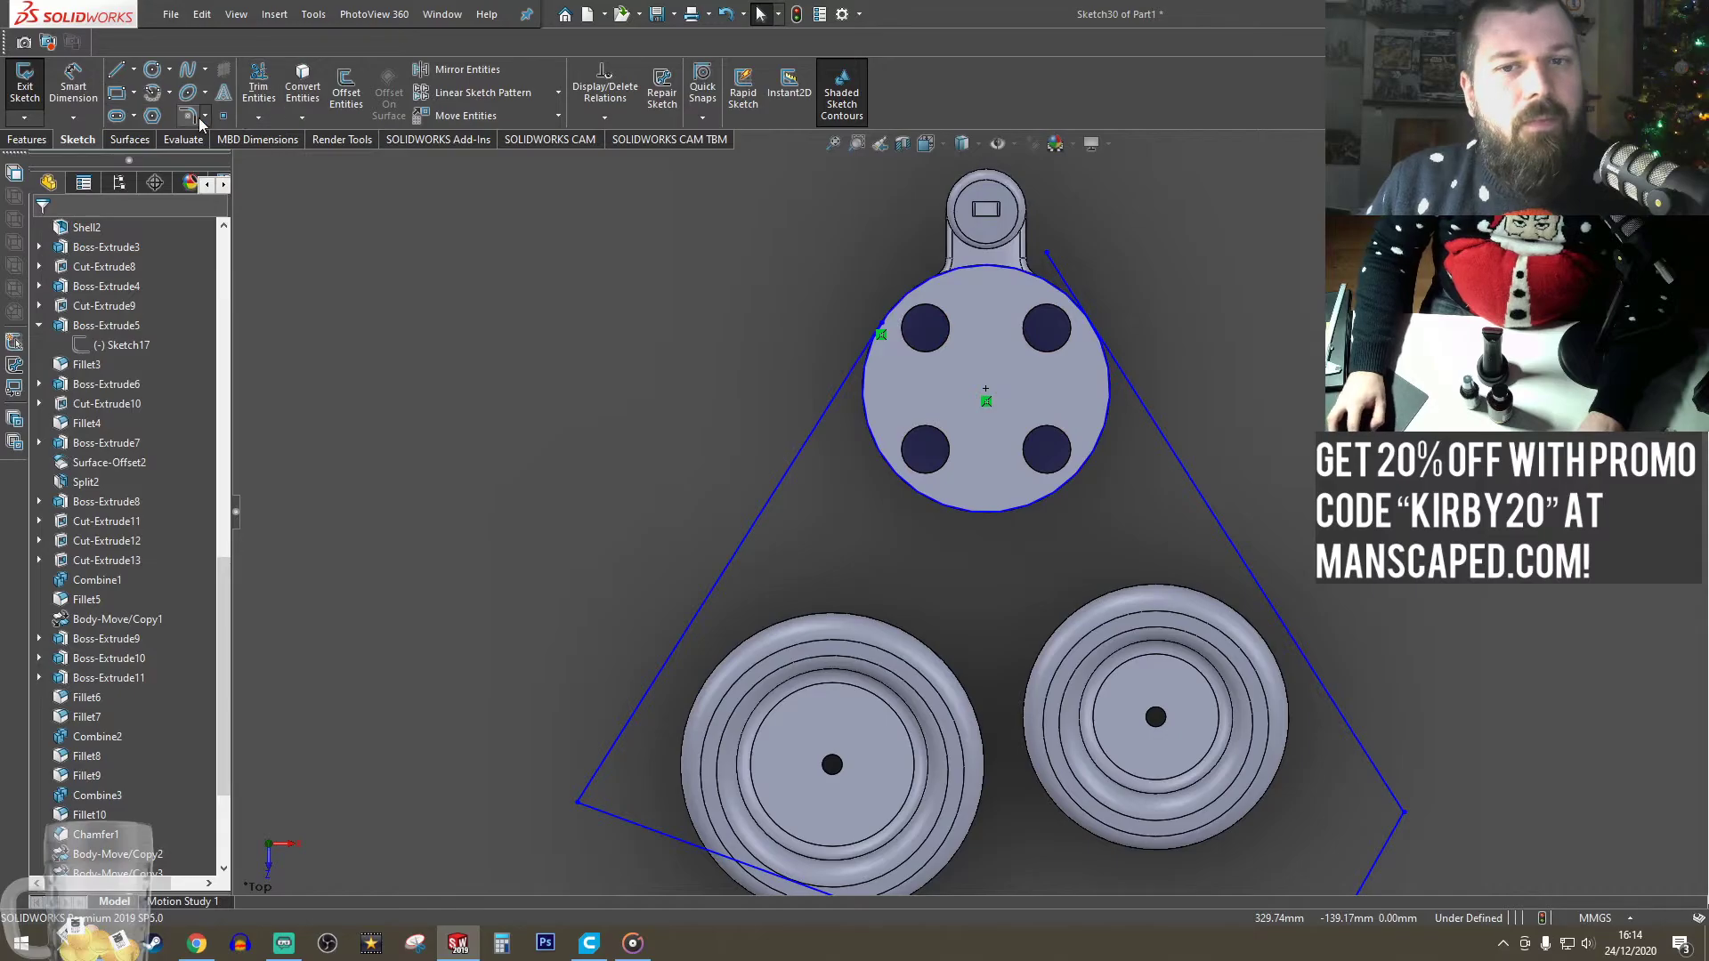
{"action": "left_click", "coordinate": [983, 274]}
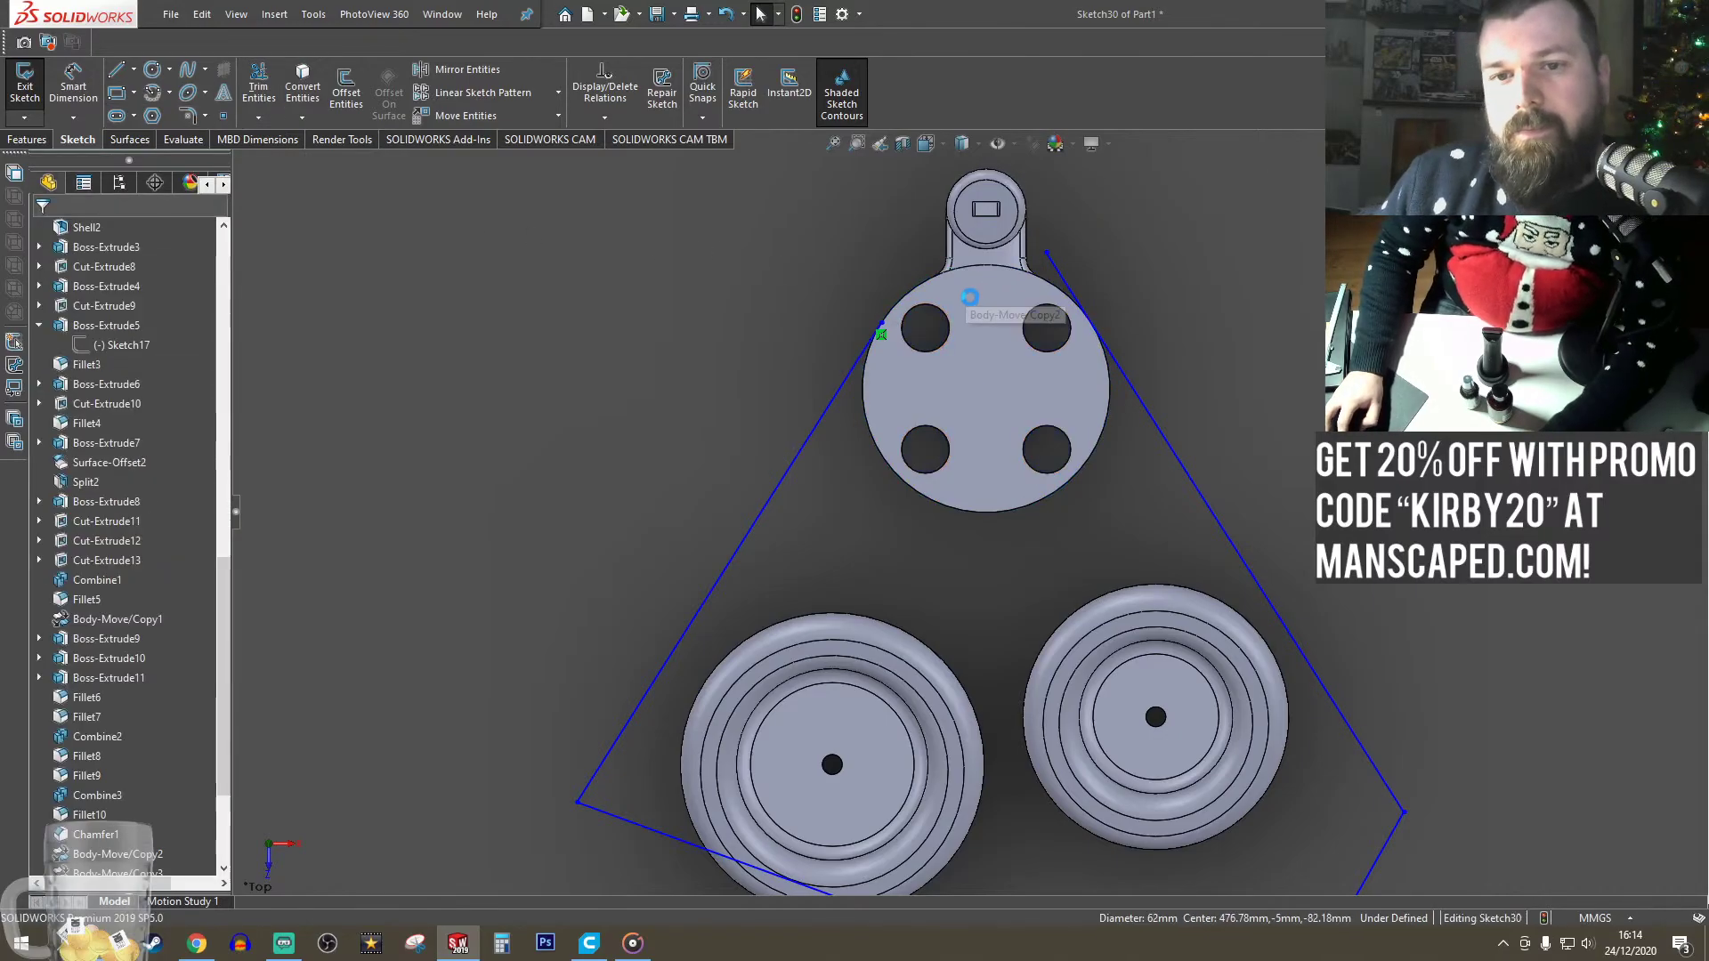
- Attach the end of the smaller wheel's side line to the four-hole plate's rim and make the line tangent to it
{"action": "left_click_drag", "start_coordinate": [1048, 253], "coordinate": [1100, 343]}
{"action": "left_click", "coordinate": [1192, 341]}
{"action": "left_click", "coordinate": [1093, 456]}
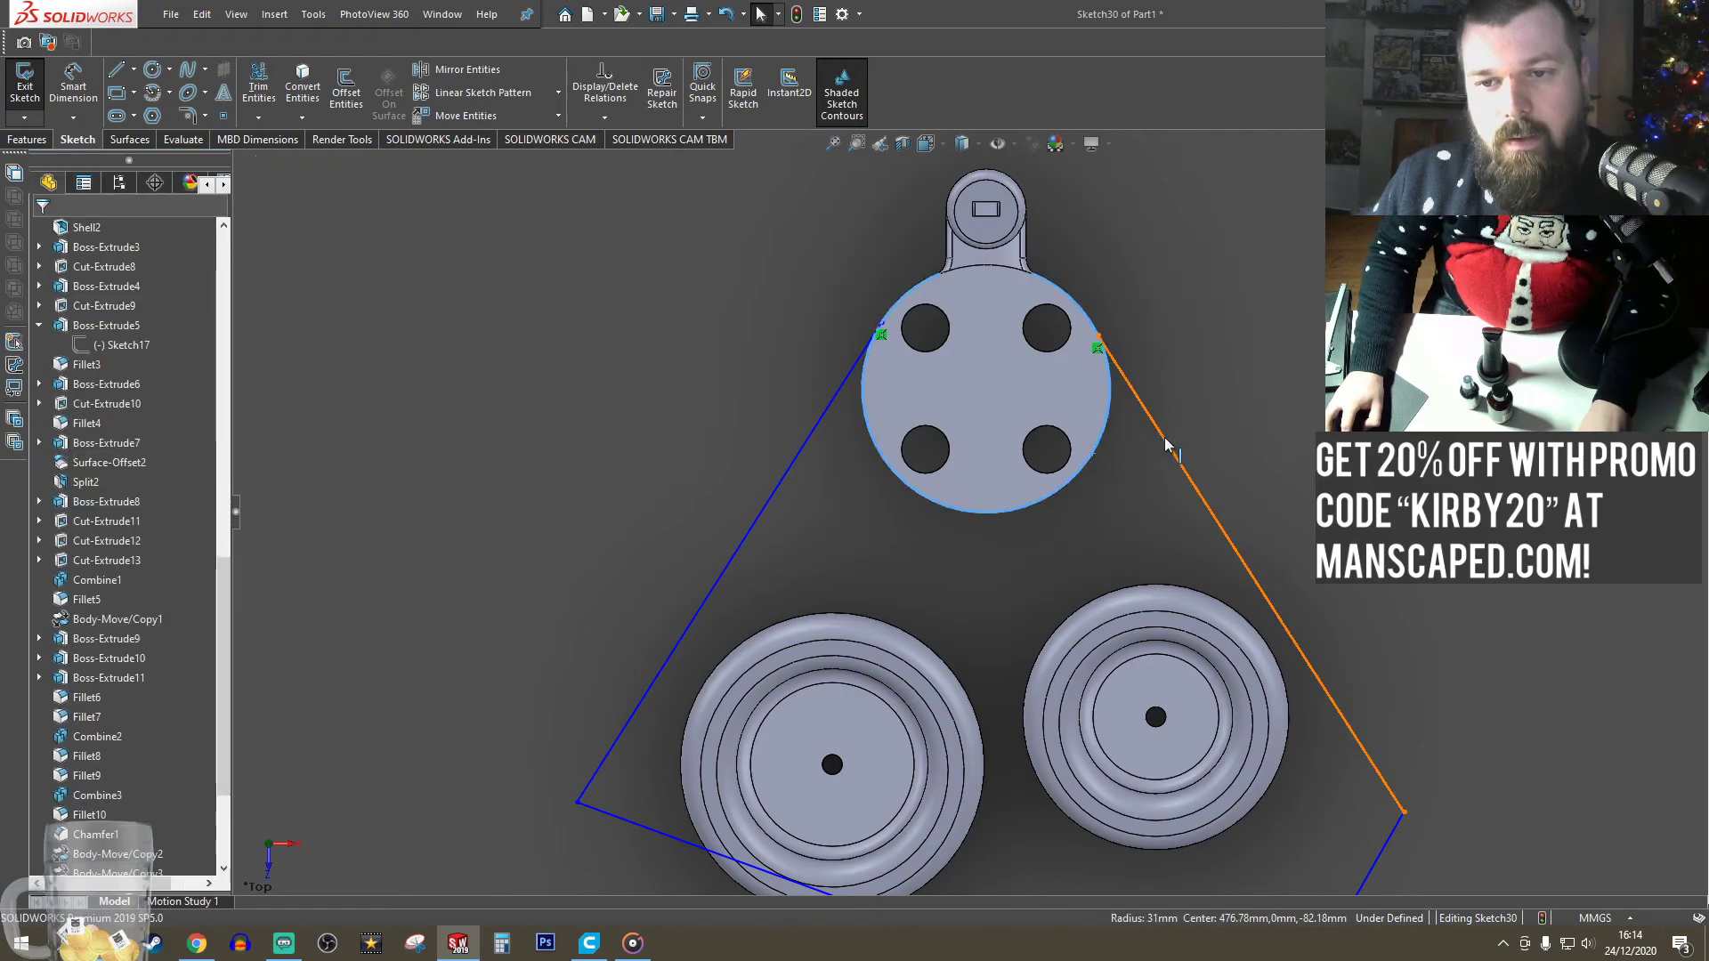
{"action": "left_click", "coordinate": [1169, 450], "text": "ctrl"}
{"action": "left_click", "coordinate": [1213, 361]}
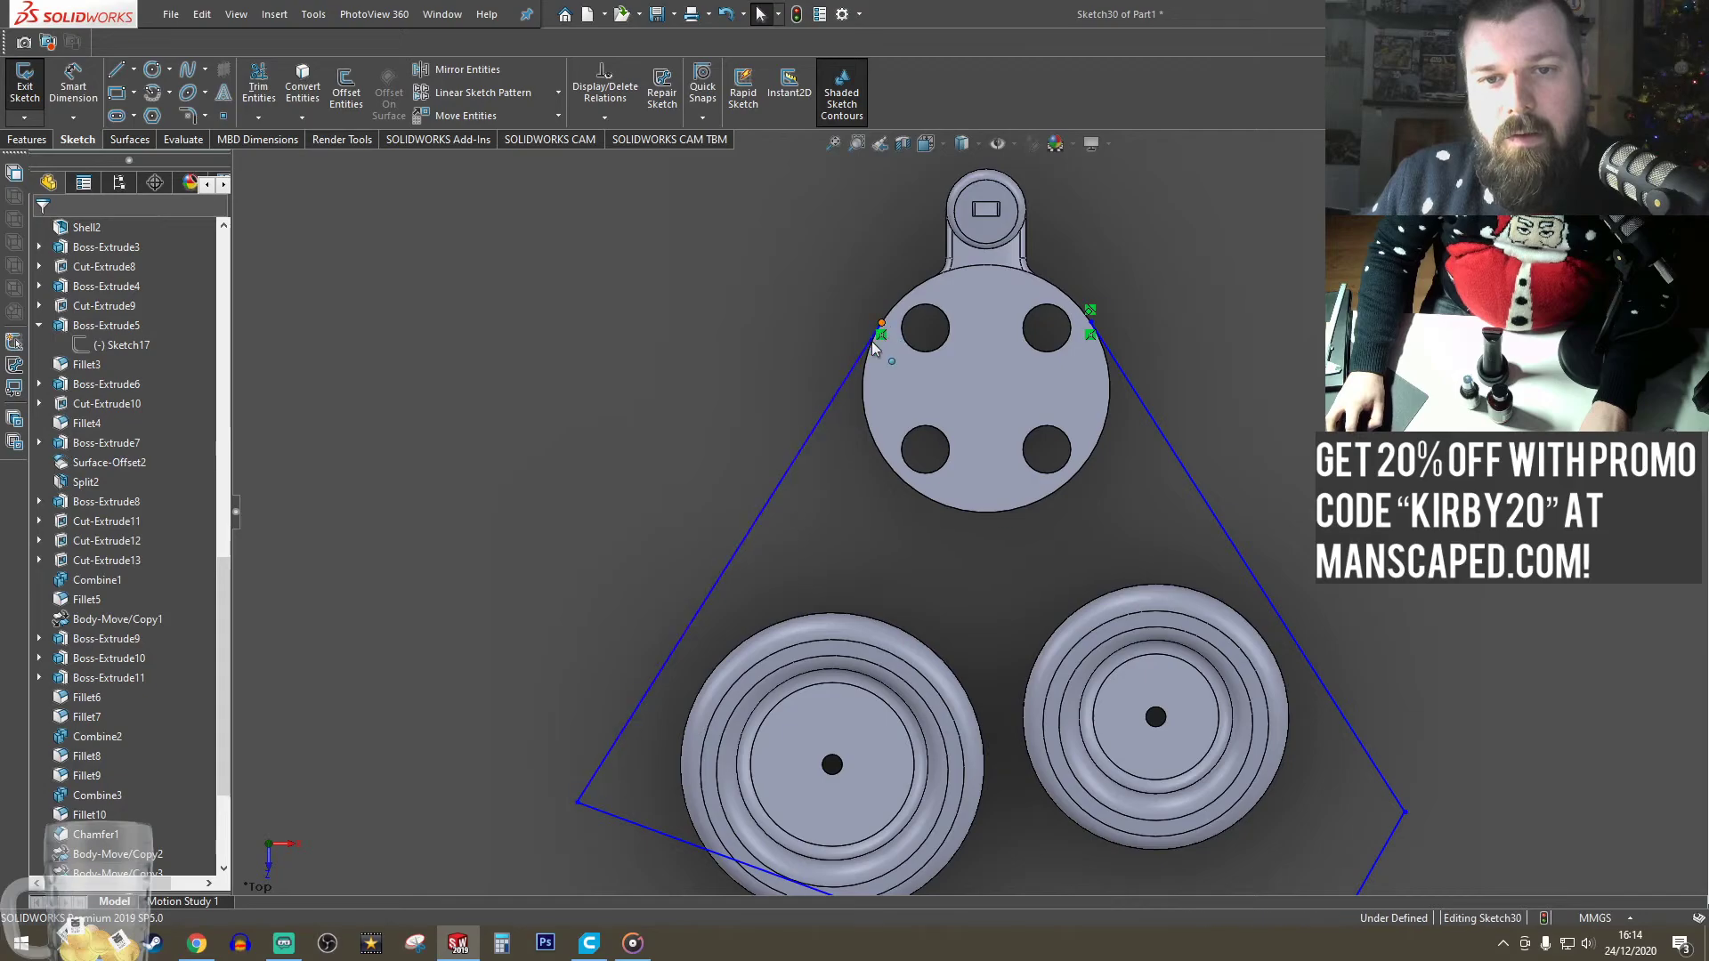
- Reposition the end of the larger wheel's side line on the four-hole plate's rim and make the line tangent to that edge
{"action": "left_click_drag", "start_coordinate": [882, 323], "coordinate": [862, 383]}
{"action": "left_click", "coordinate": [823, 469]}
{"action": "left_click", "coordinate": [812, 458]}
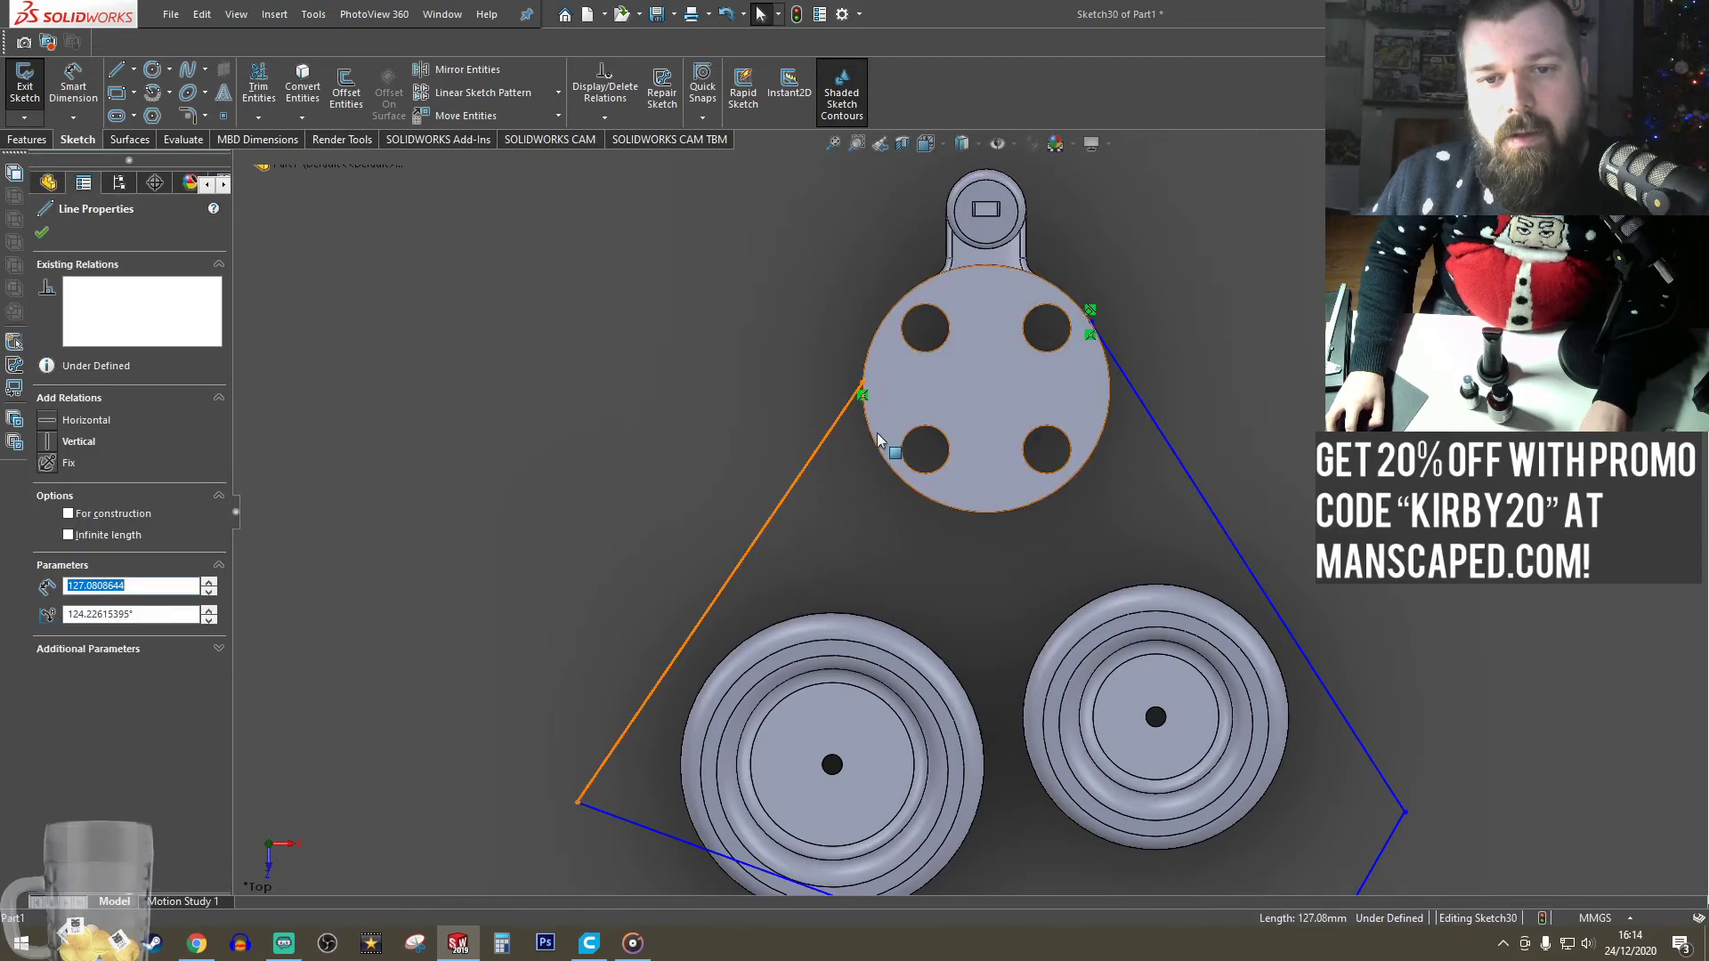
{"action": "left_click", "coordinate": [871, 441], "text": "ctrl"}
{"action": "left_click", "coordinate": [920, 354]}
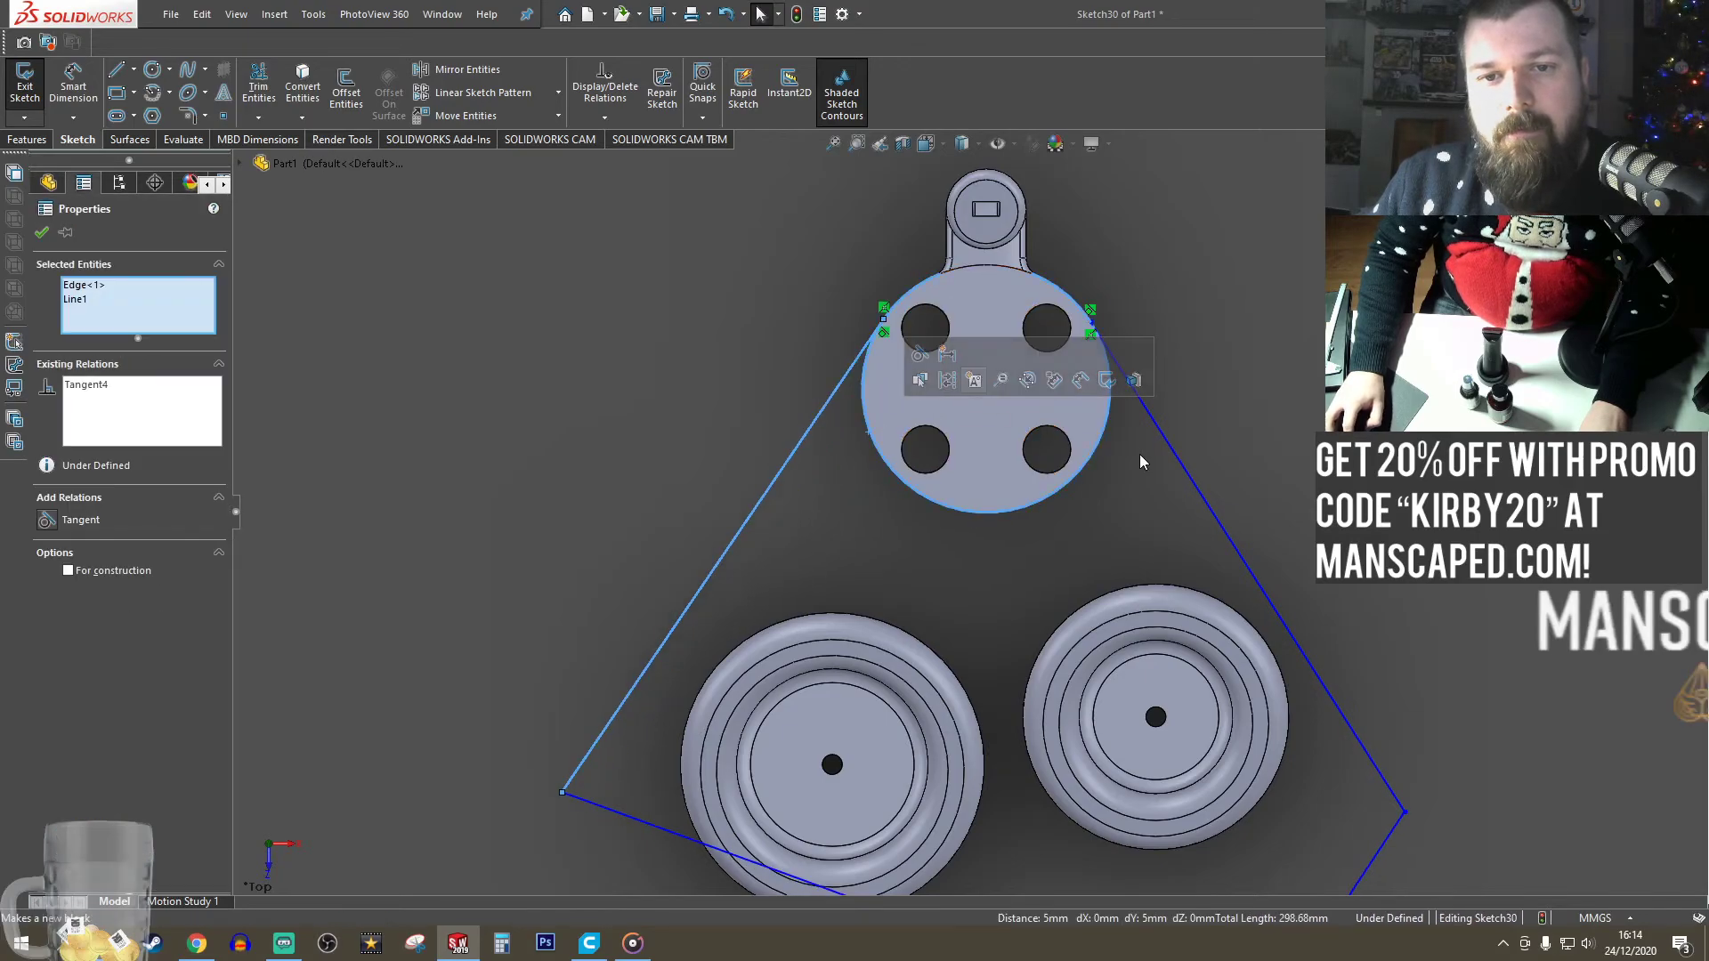
- Make the larger wheel's side line tangent to the wheel's outer base edge
{"action": "scroll", "coordinate": [1083, 596], "scroll_direction": "up", "scroll_amount": 4}
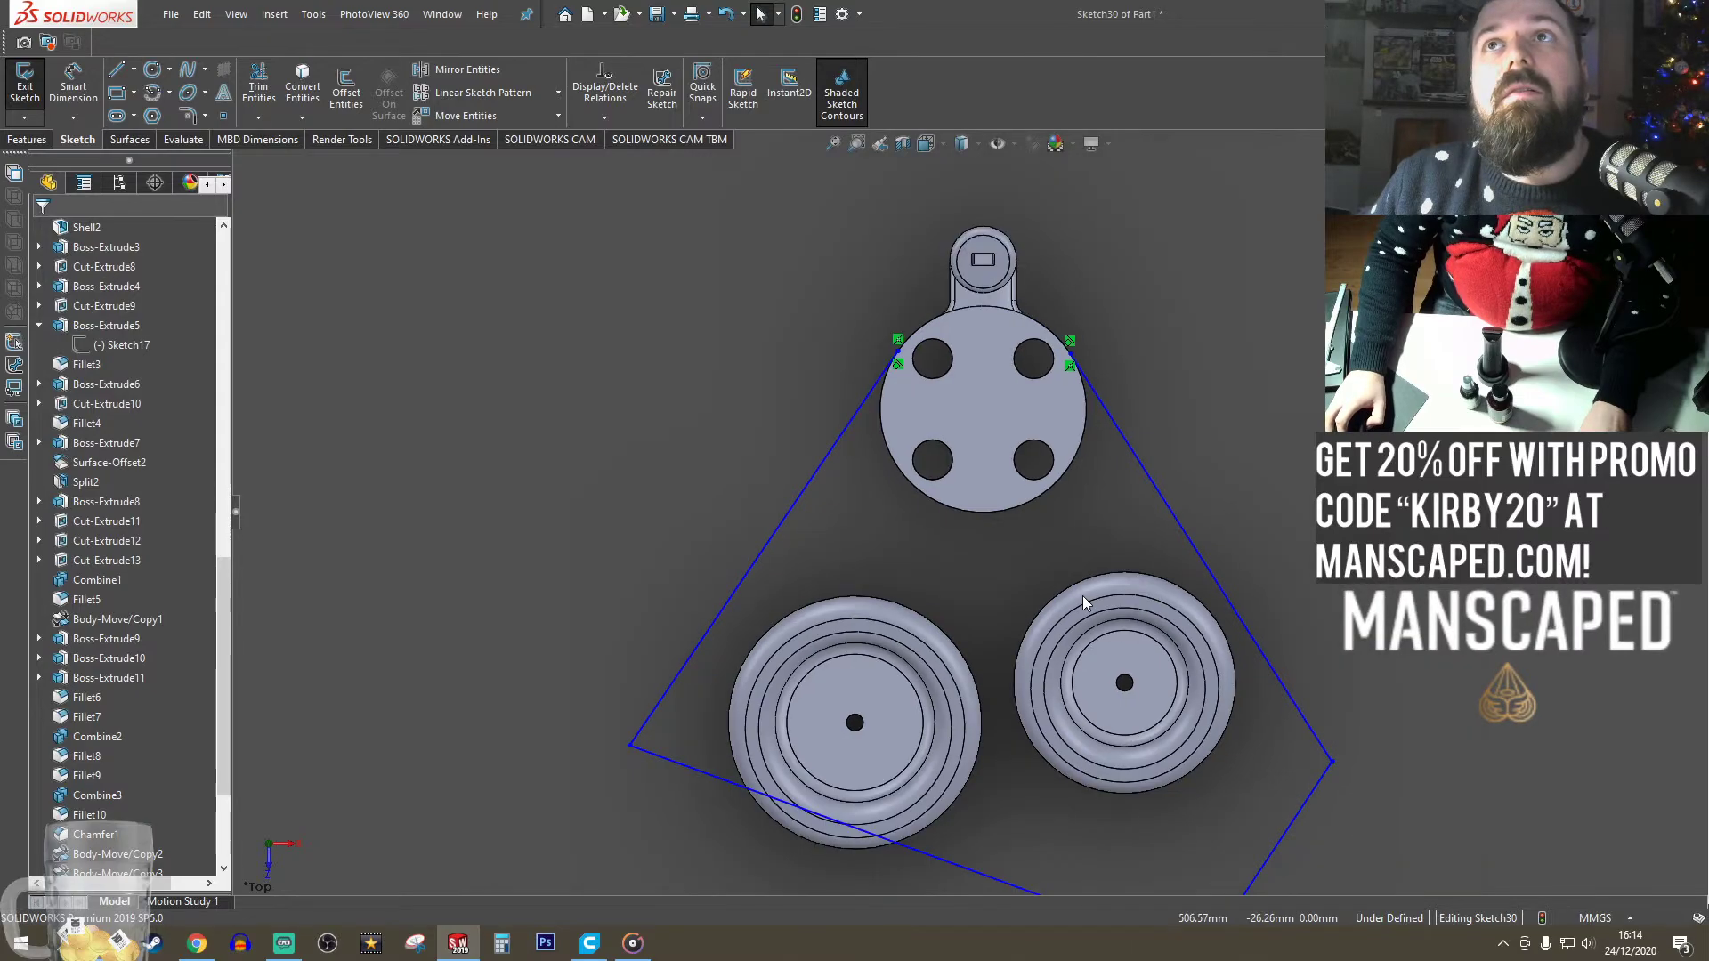
{"action": "scroll", "coordinate": [921, 608], "scroll_direction": "down", "scroll_amount": 3}
{"action": "scroll", "coordinate": [919, 601], "scroll_direction": "down", "scroll_amount": 4}
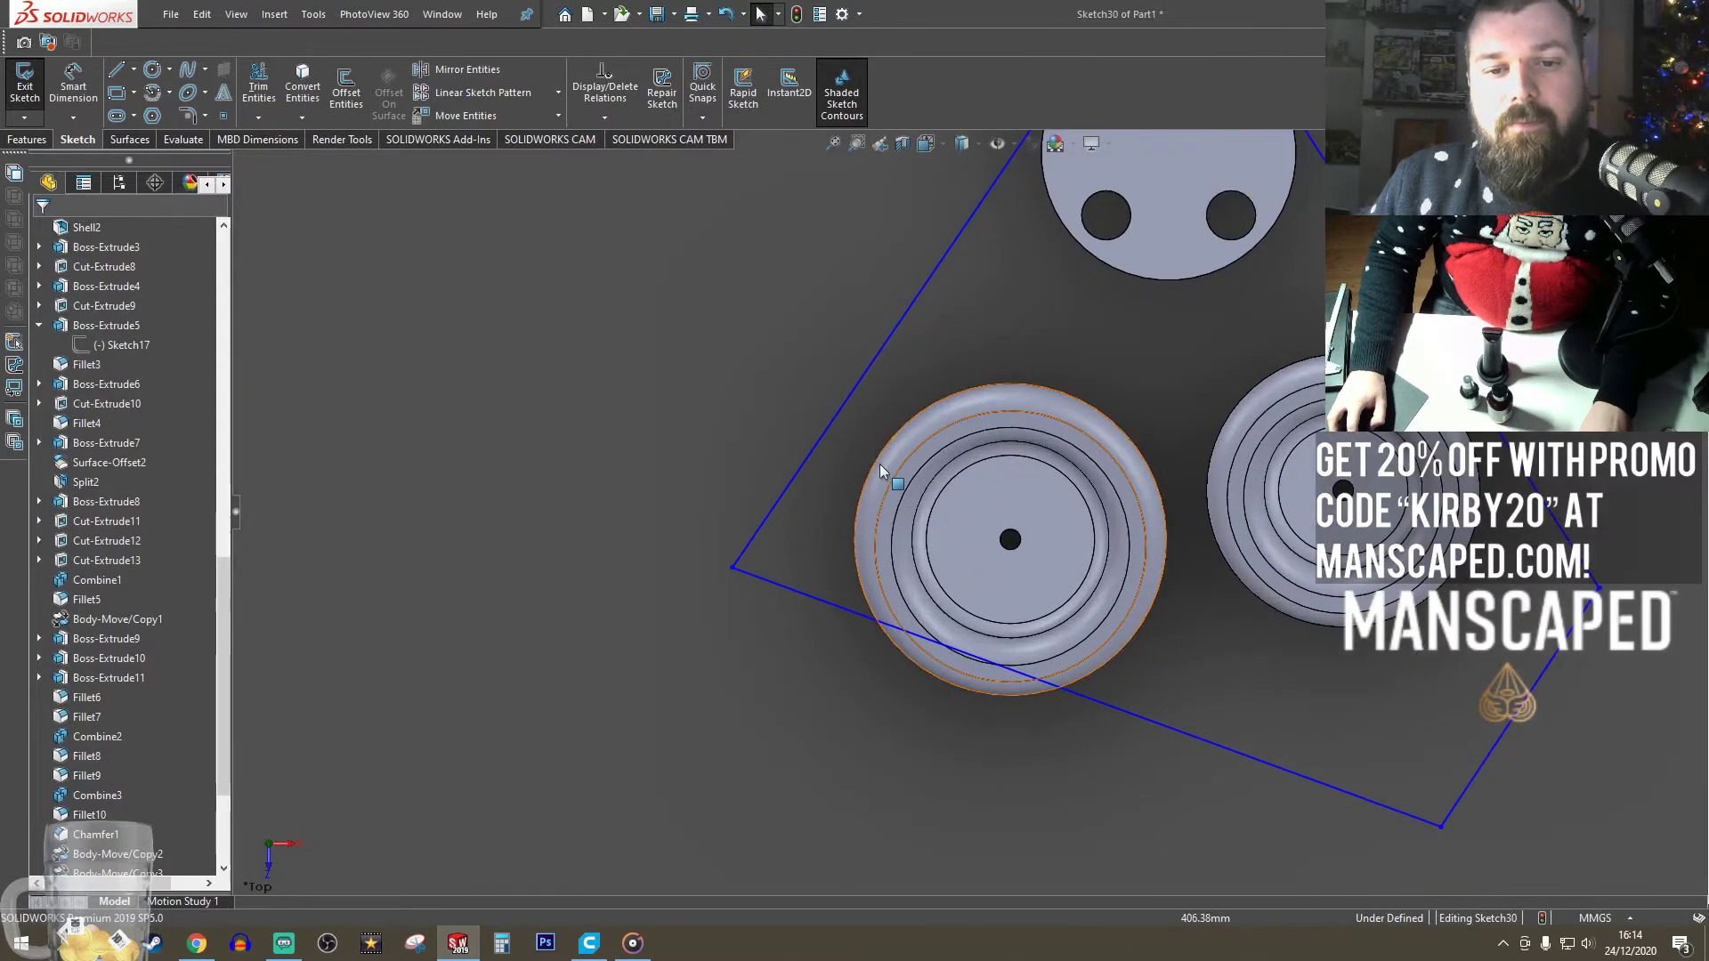
{"action": "middle_click_drag", "start_coordinate": [918, 601], "coordinate": [808, 457]}
{"action": "left_click", "coordinate": [809, 457]}
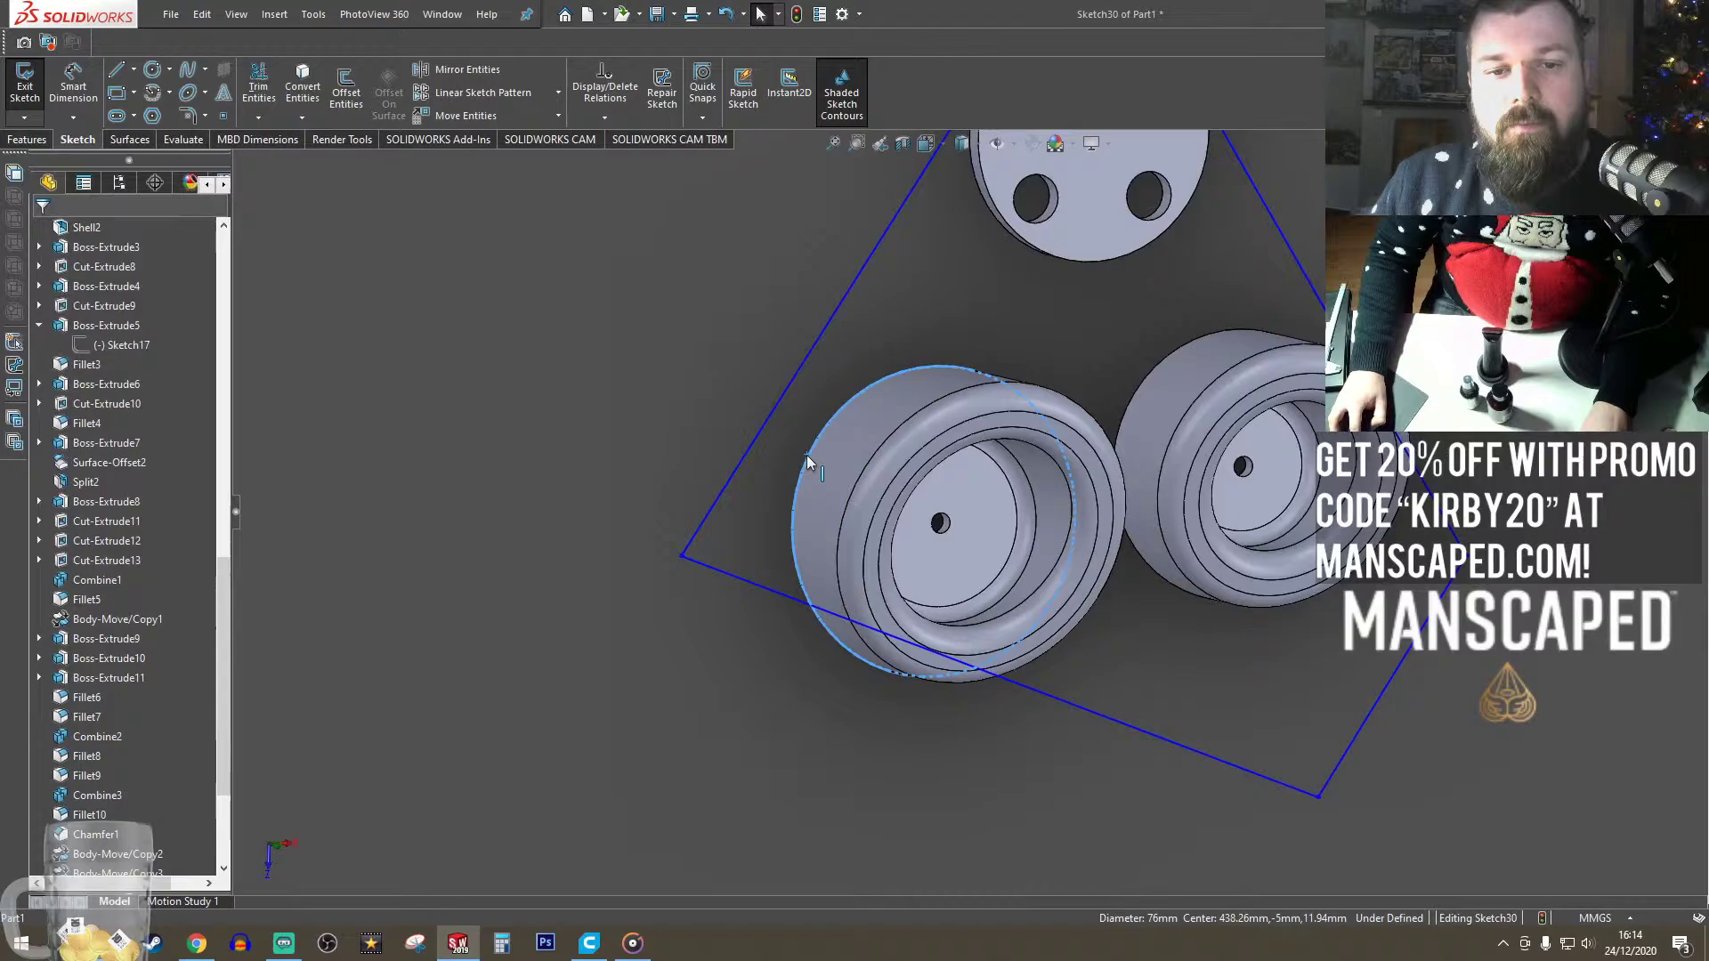
{"action": "left_click", "coordinate": [750, 450], "text": "ctrl"}
{"action": "left_click", "coordinate": [808, 362]}
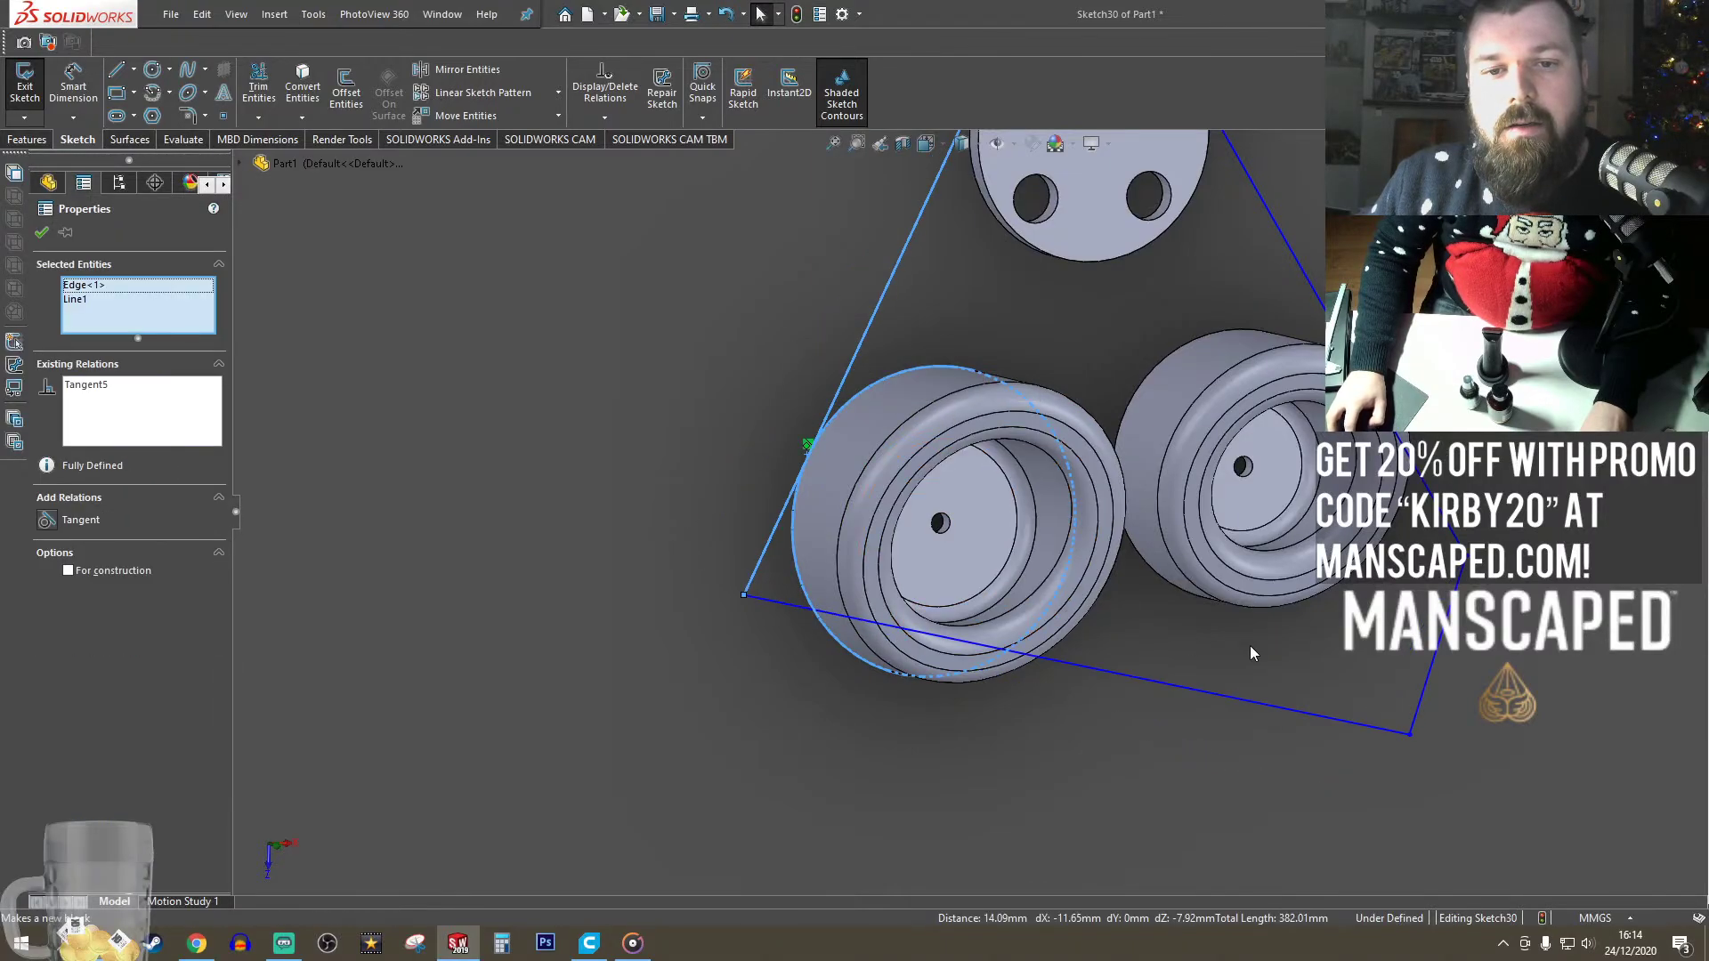
{"action": "left_click", "coordinate": [1252, 652]}
- Make the opposite side line tangent to the smaller wheel's outer base edge
{"action": "middle_click_drag", "start_coordinate": [1389, 554], "coordinate": [1301, 546]}
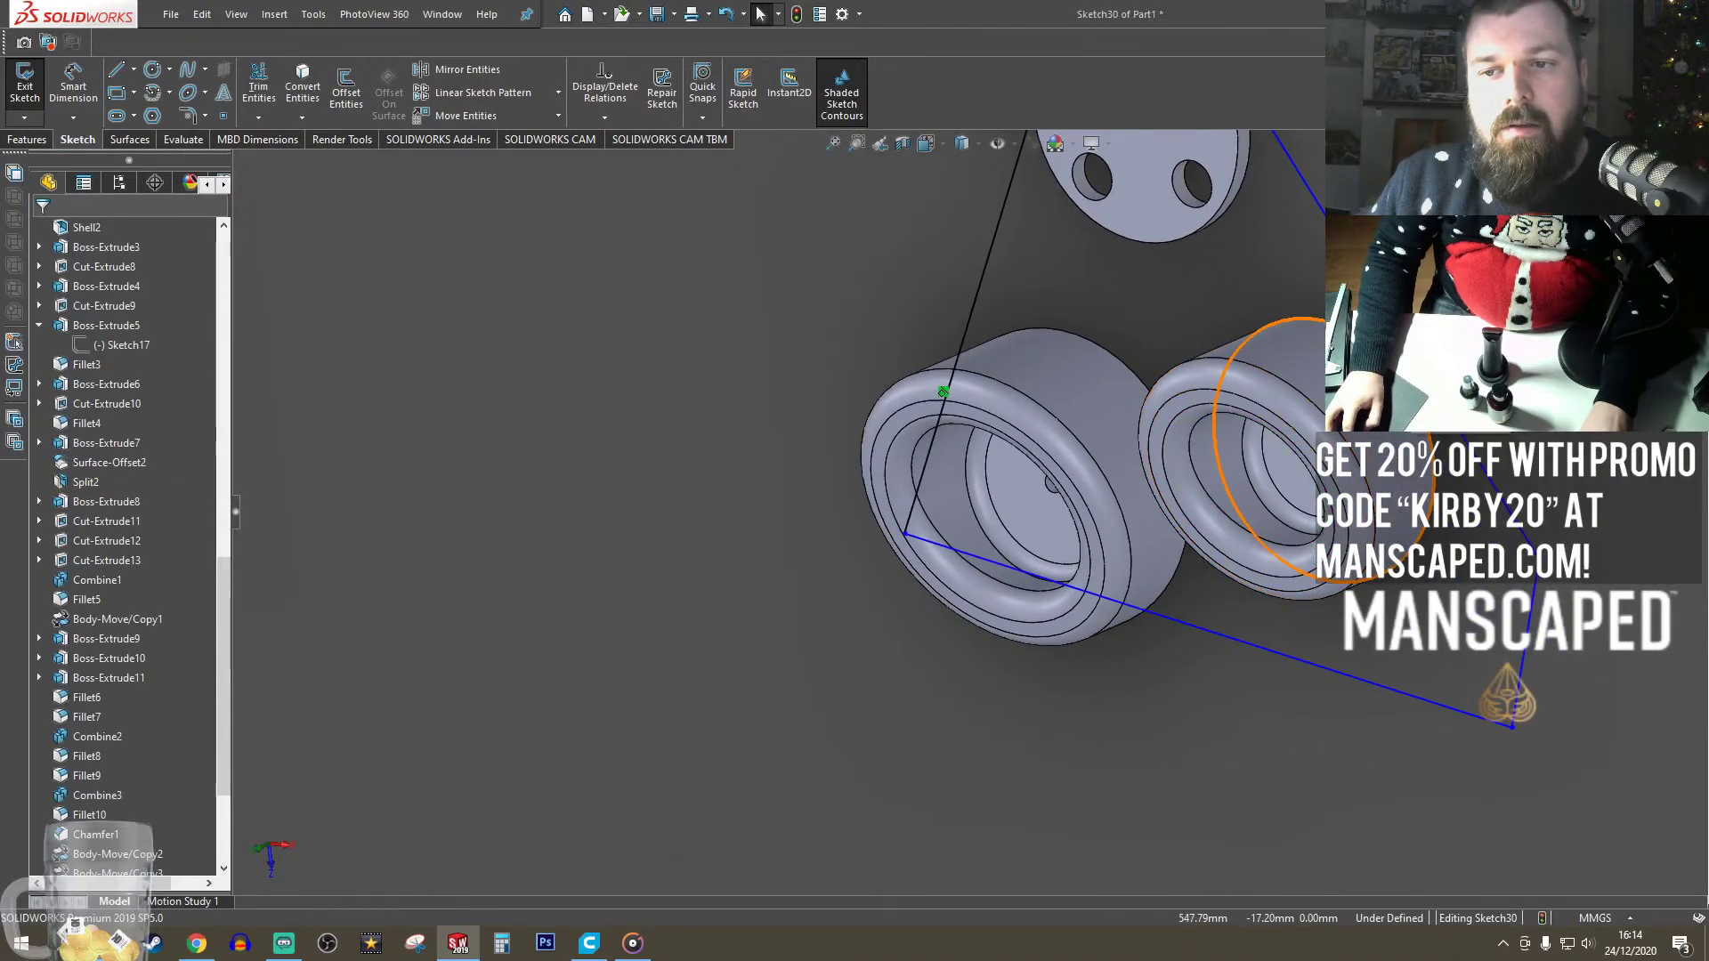
{"action": "left_click", "coordinate": [1305, 182]}
{"action": "left_click", "coordinate": [1415, 361], "text": "ctrl"}
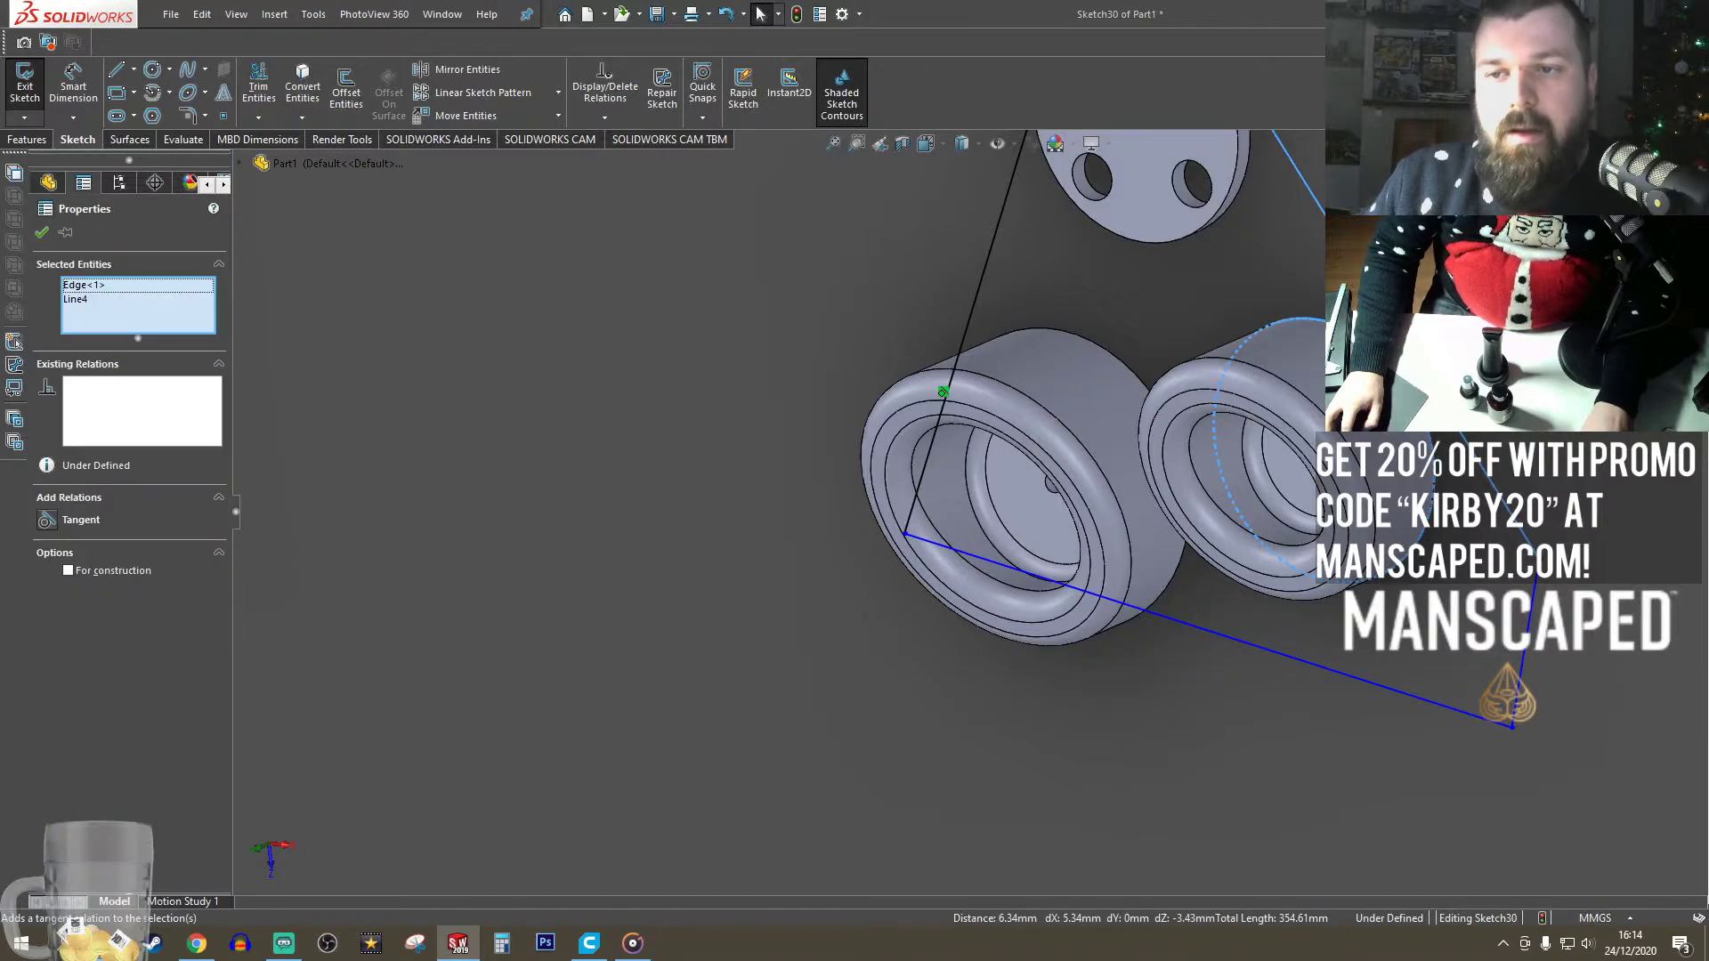
{"action": "left_click", "coordinate": [81, 520]}
{"action": "key", "text": "ctrl+8"}
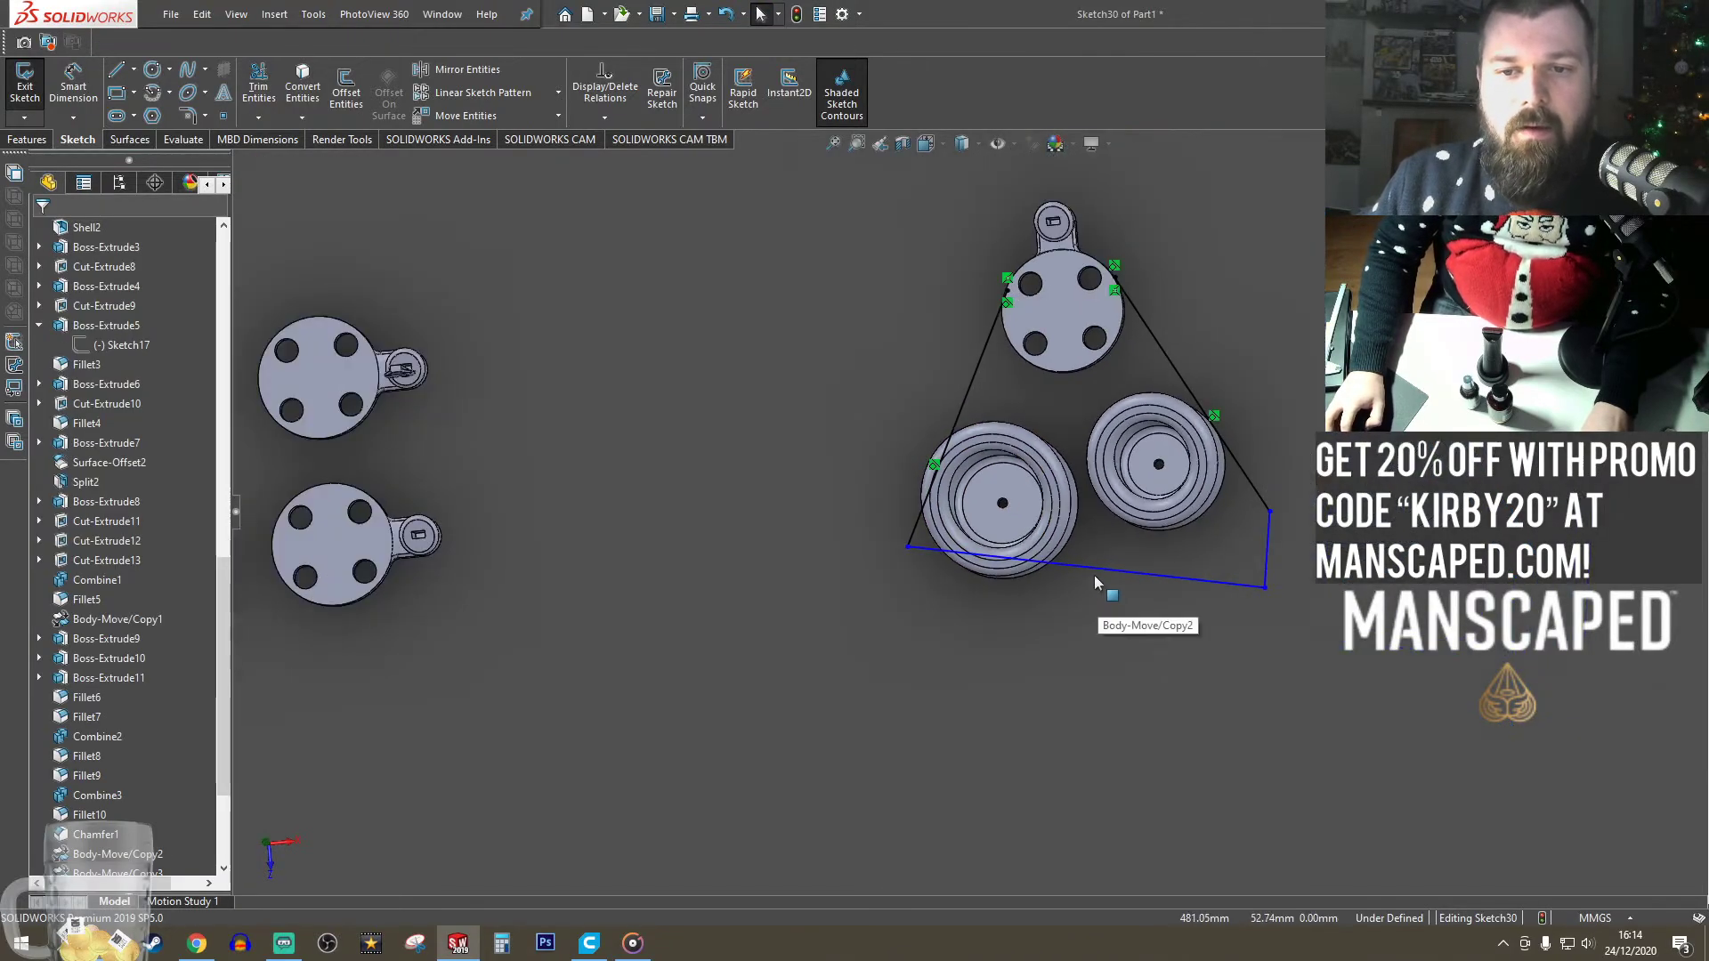
- Trim away the two lower lines of the outline, leaving only the two tangent side lines
{"action": "scroll", "coordinate": [1095, 583], "scroll_direction": "down", "scroll_amount": 1}
{"action": "left_click", "coordinate": [258, 89]}
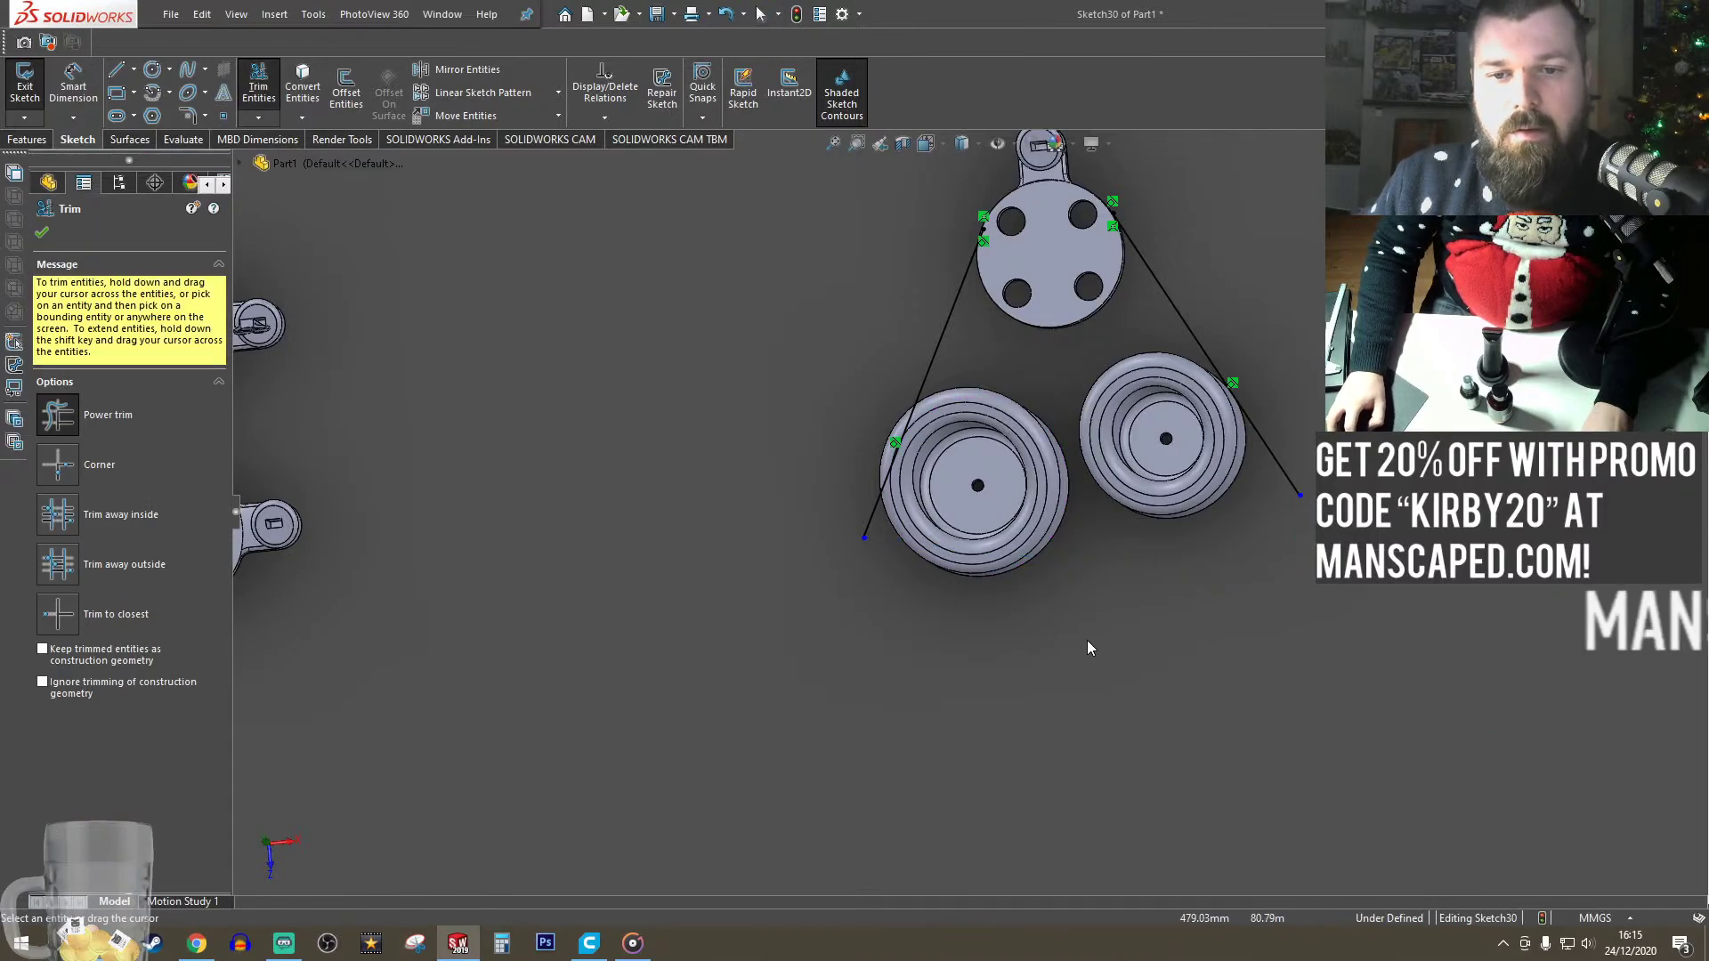
{"action": "key", "text": "f"}
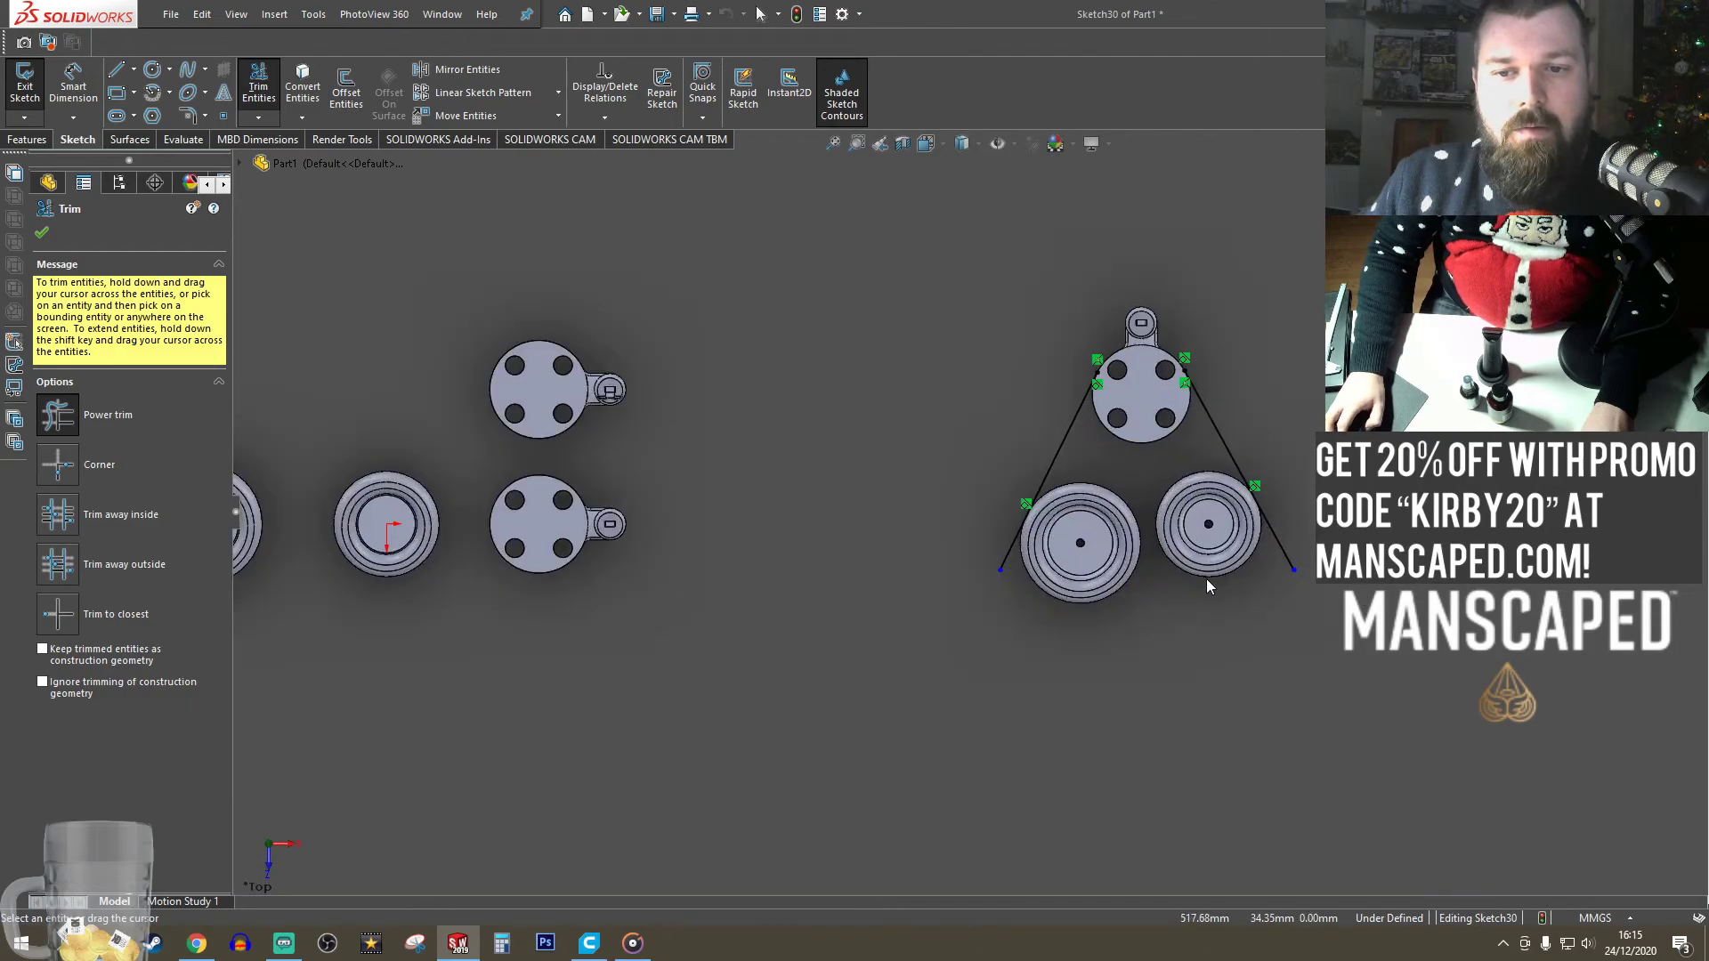
- Draw a circle of 38 mm radius centred on the larger wheel, meeting the adjacent side line tangentially
{"action": "scroll", "coordinate": [1205, 578], "scroll_direction": "down", "scroll_amount": 3}
{"action": "left_click", "coordinate": [152, 69]}
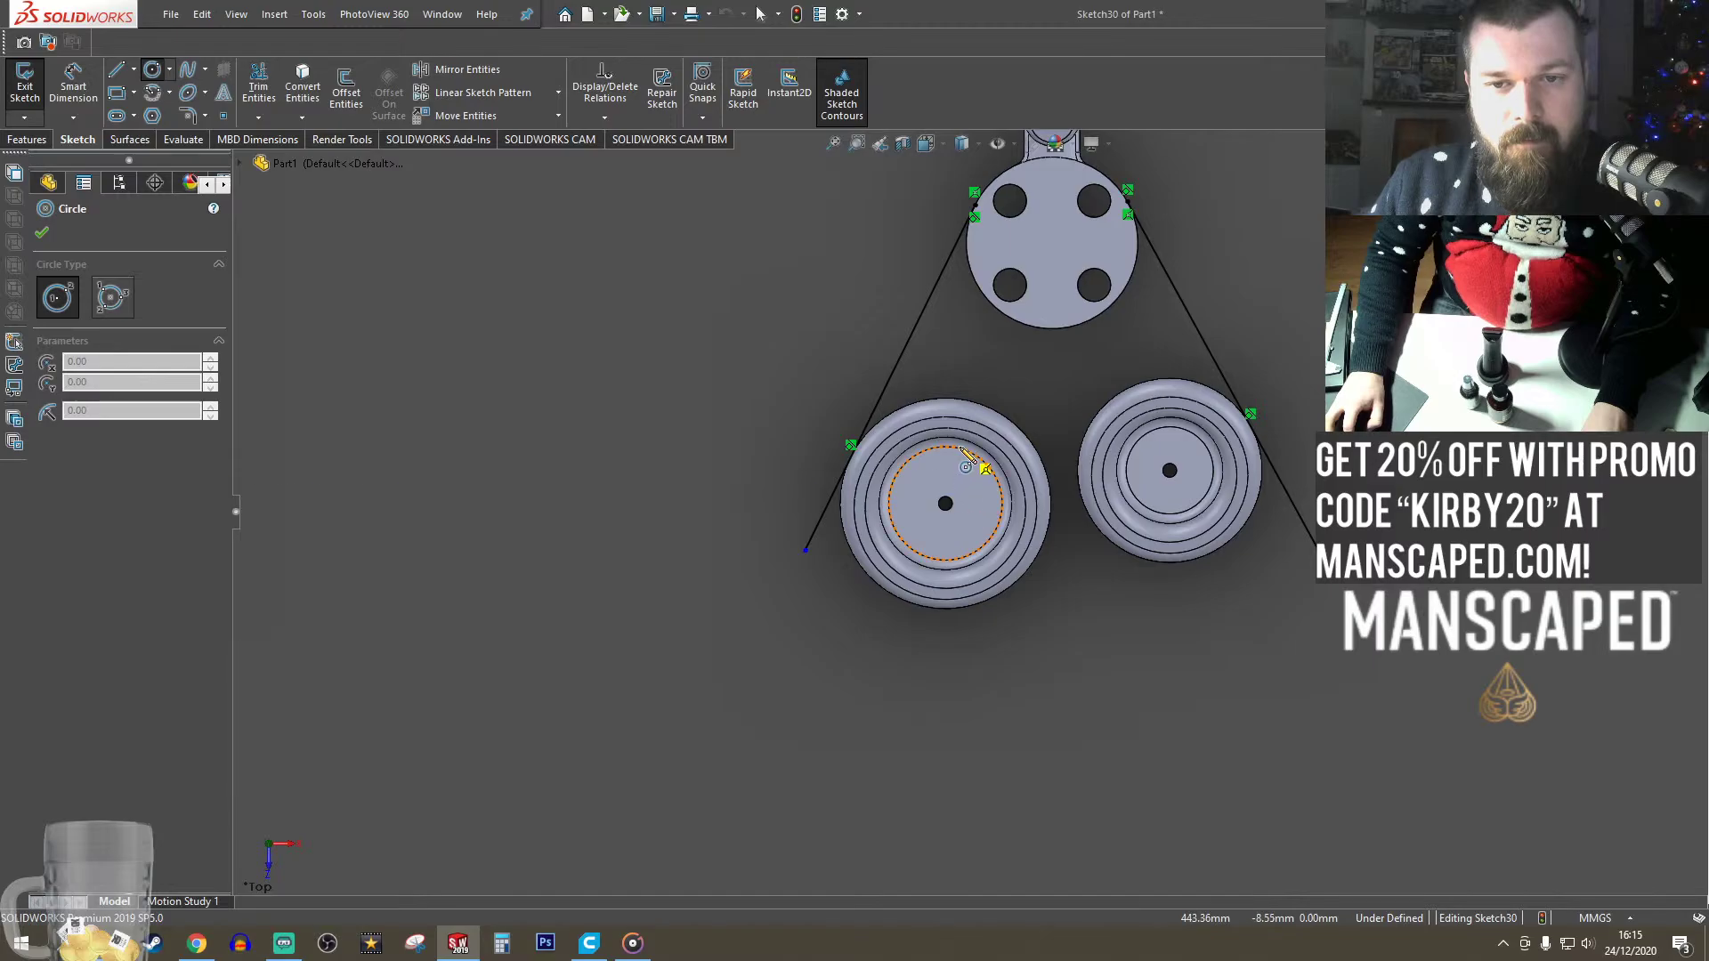
{"action": "left_click", "coordinate": [946, 504]}
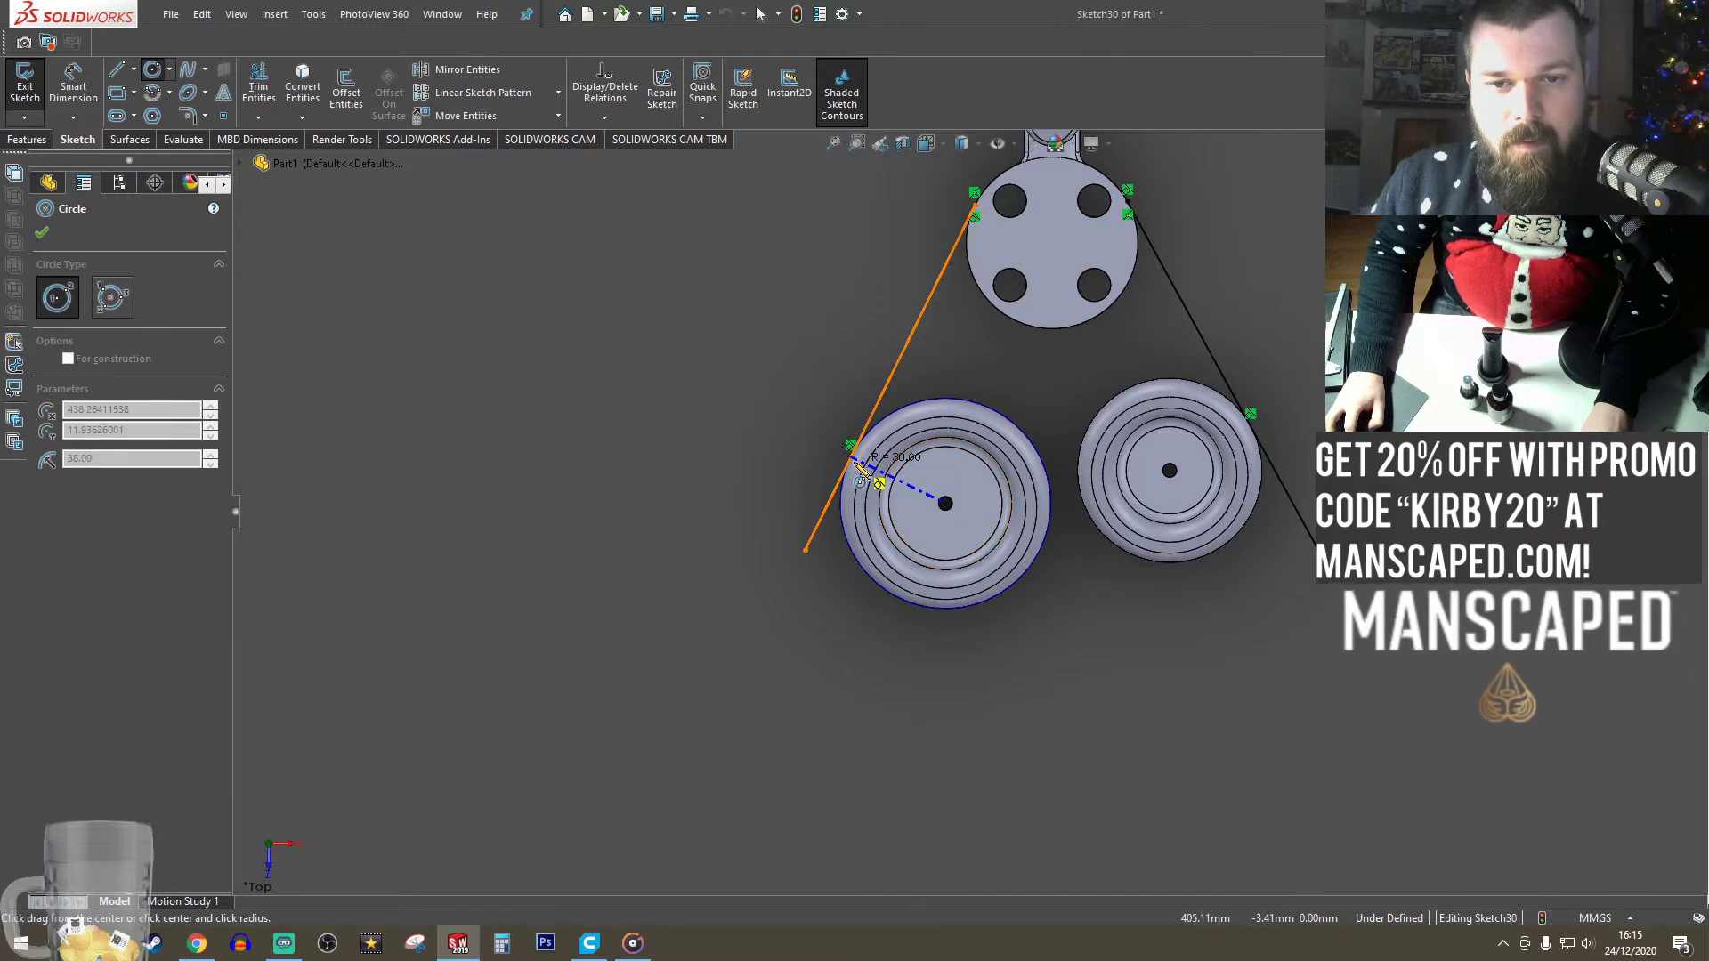
{"action": "left_click", "coordinate": [856, 474]}
{"action": "key", "text": "Escape"}
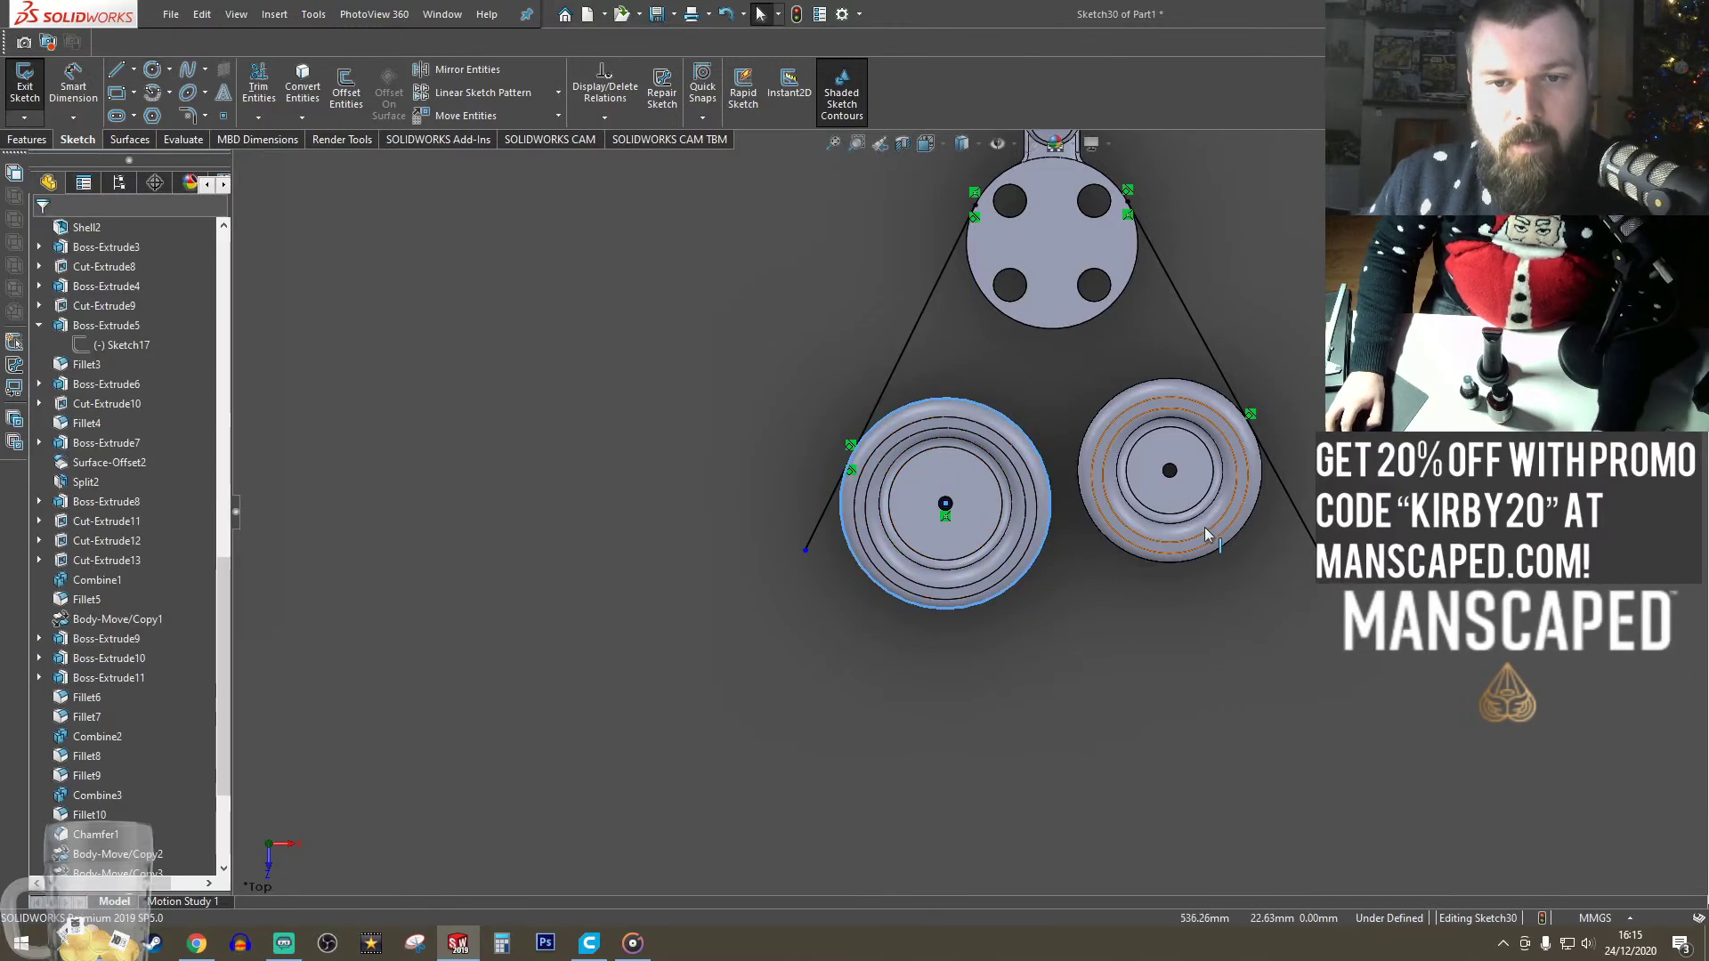
- Draw a circle of 33.25 mm radius centred on the smaller wheel, tangent to its adjacent side line
{"action": "left_click", "coordinate": [155, 71]}
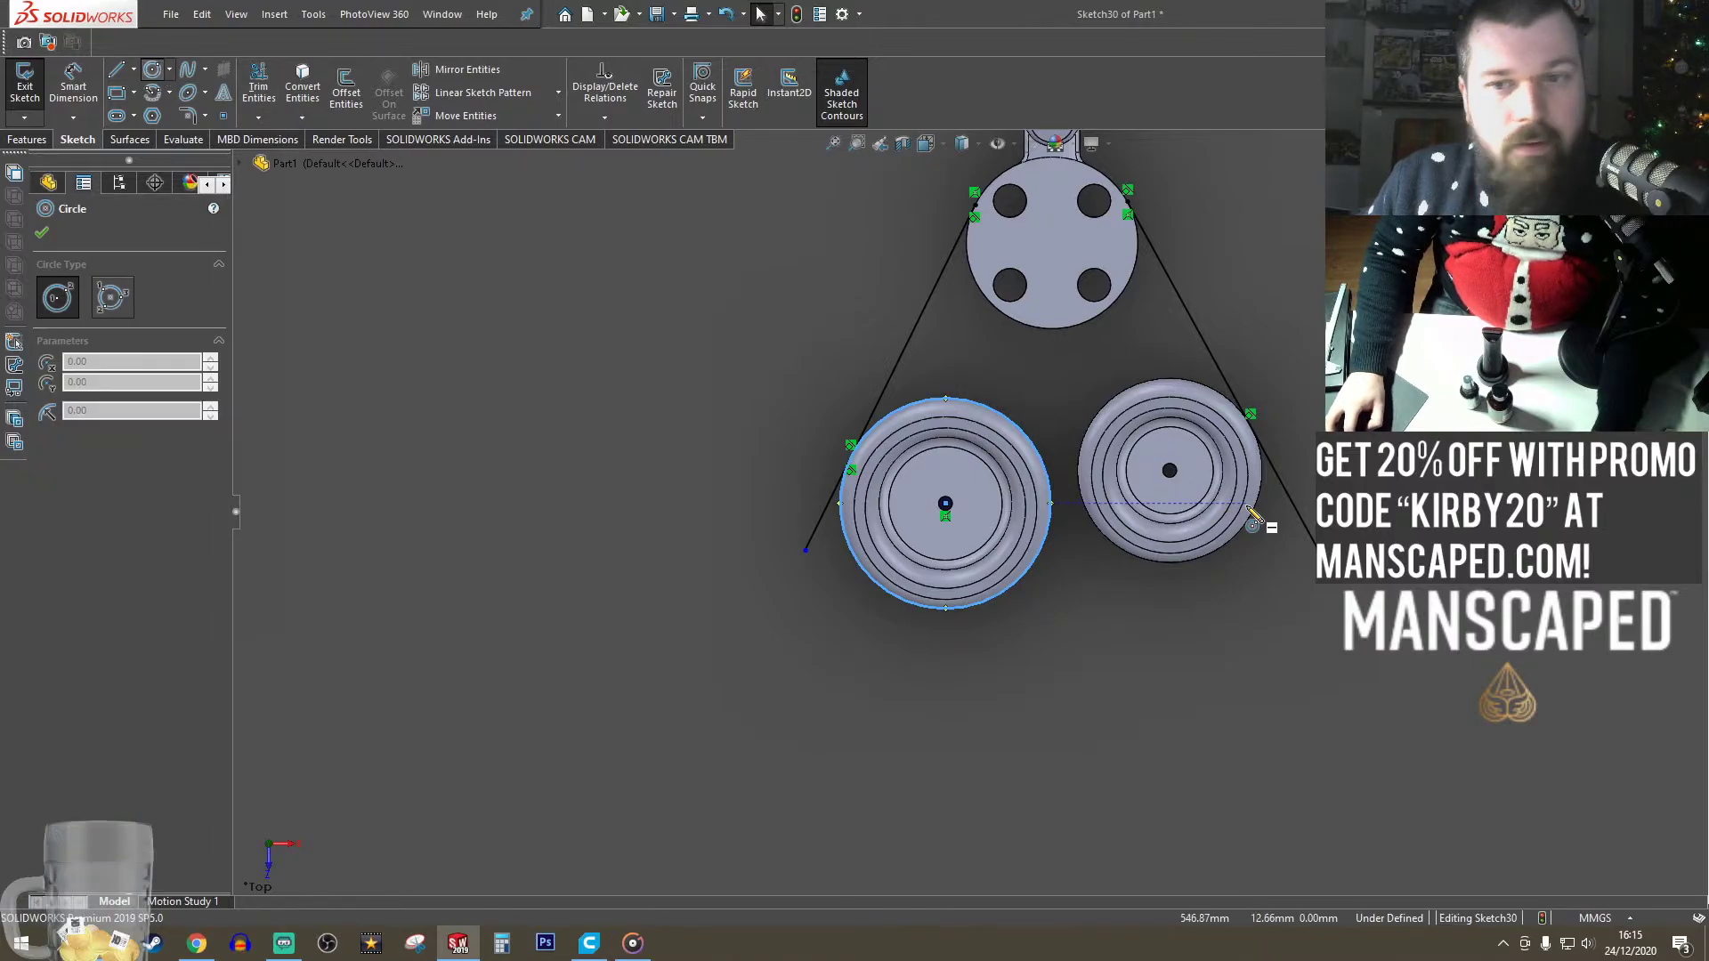
{"action": "left_click", "coordinate": [1171, 471]}
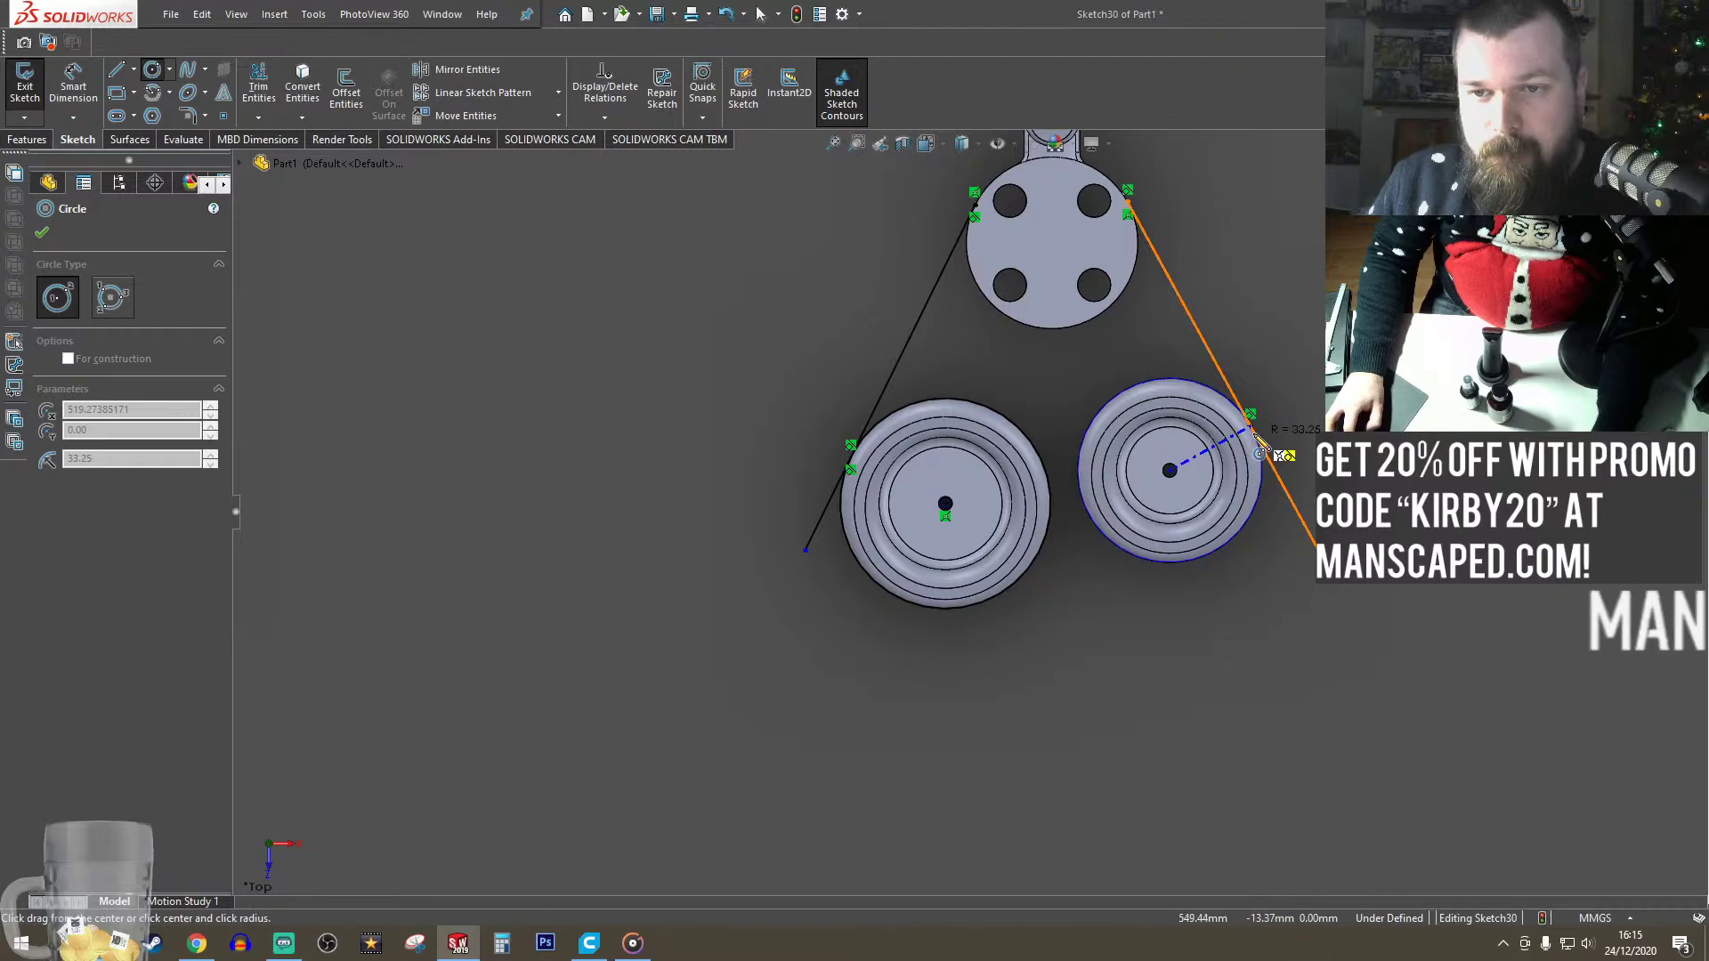
{"action": "left_click", "coordinate": [1257, 442]}
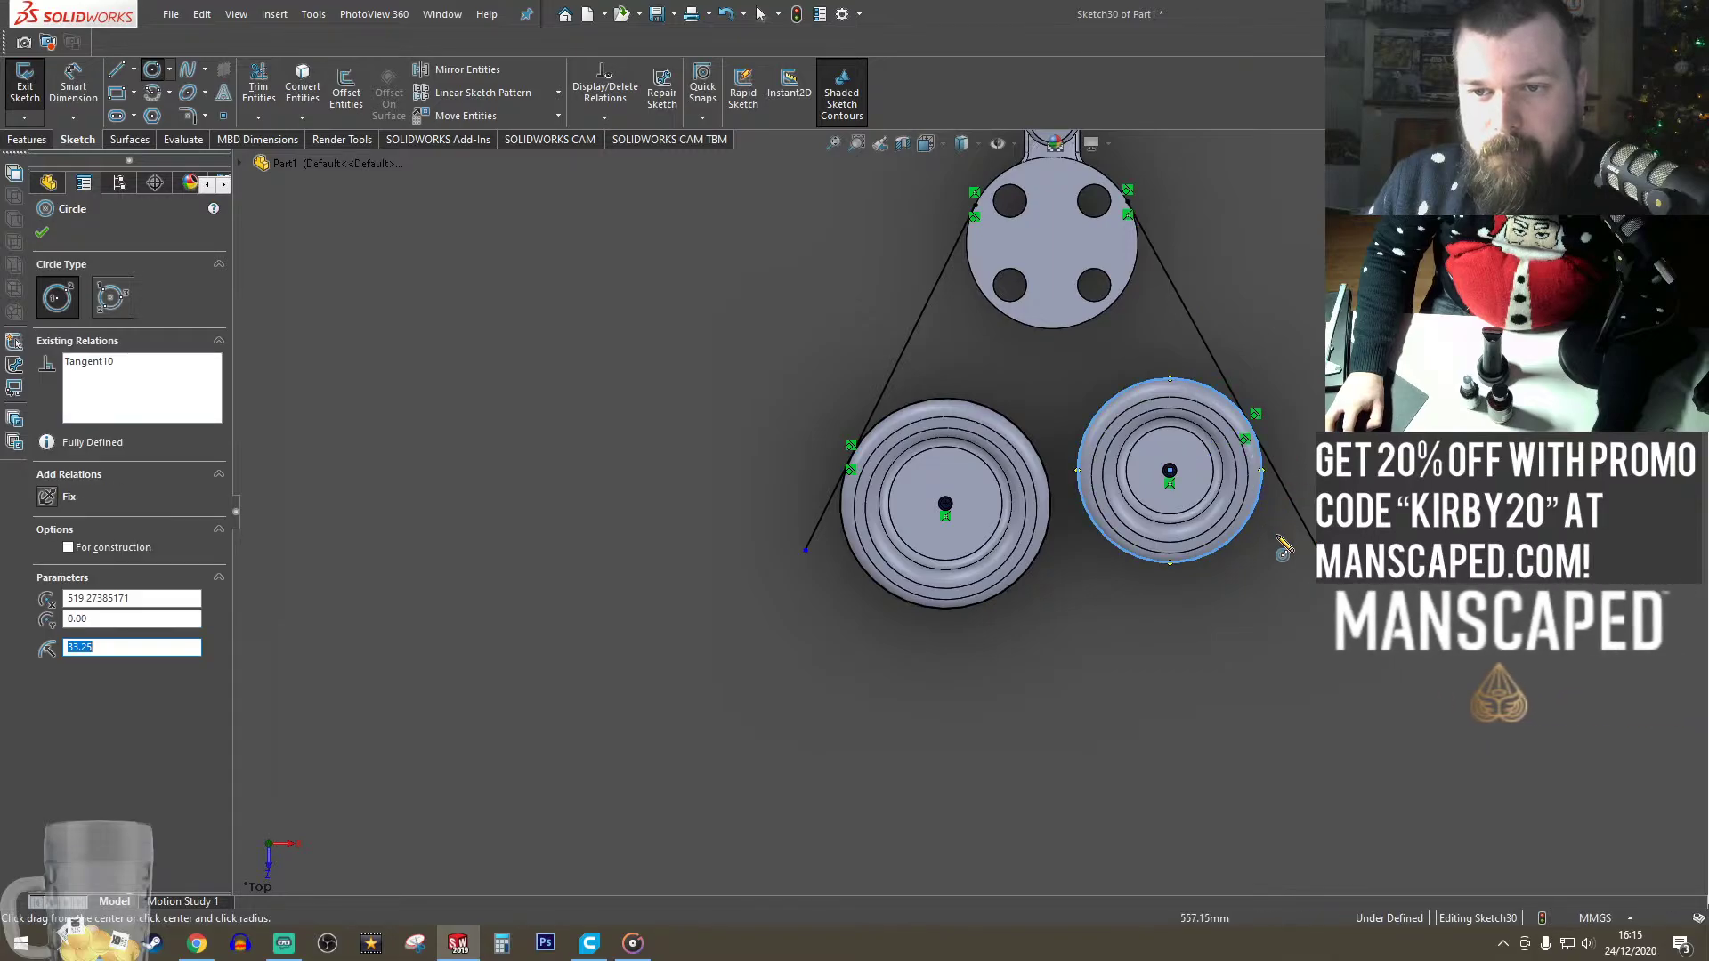
- Draw a perimeter circle of about 11.8 mm radius in the gap between the two wheels, tangent to both wheel circles
{"action": "left_click", "coordinate": [149, 76]}
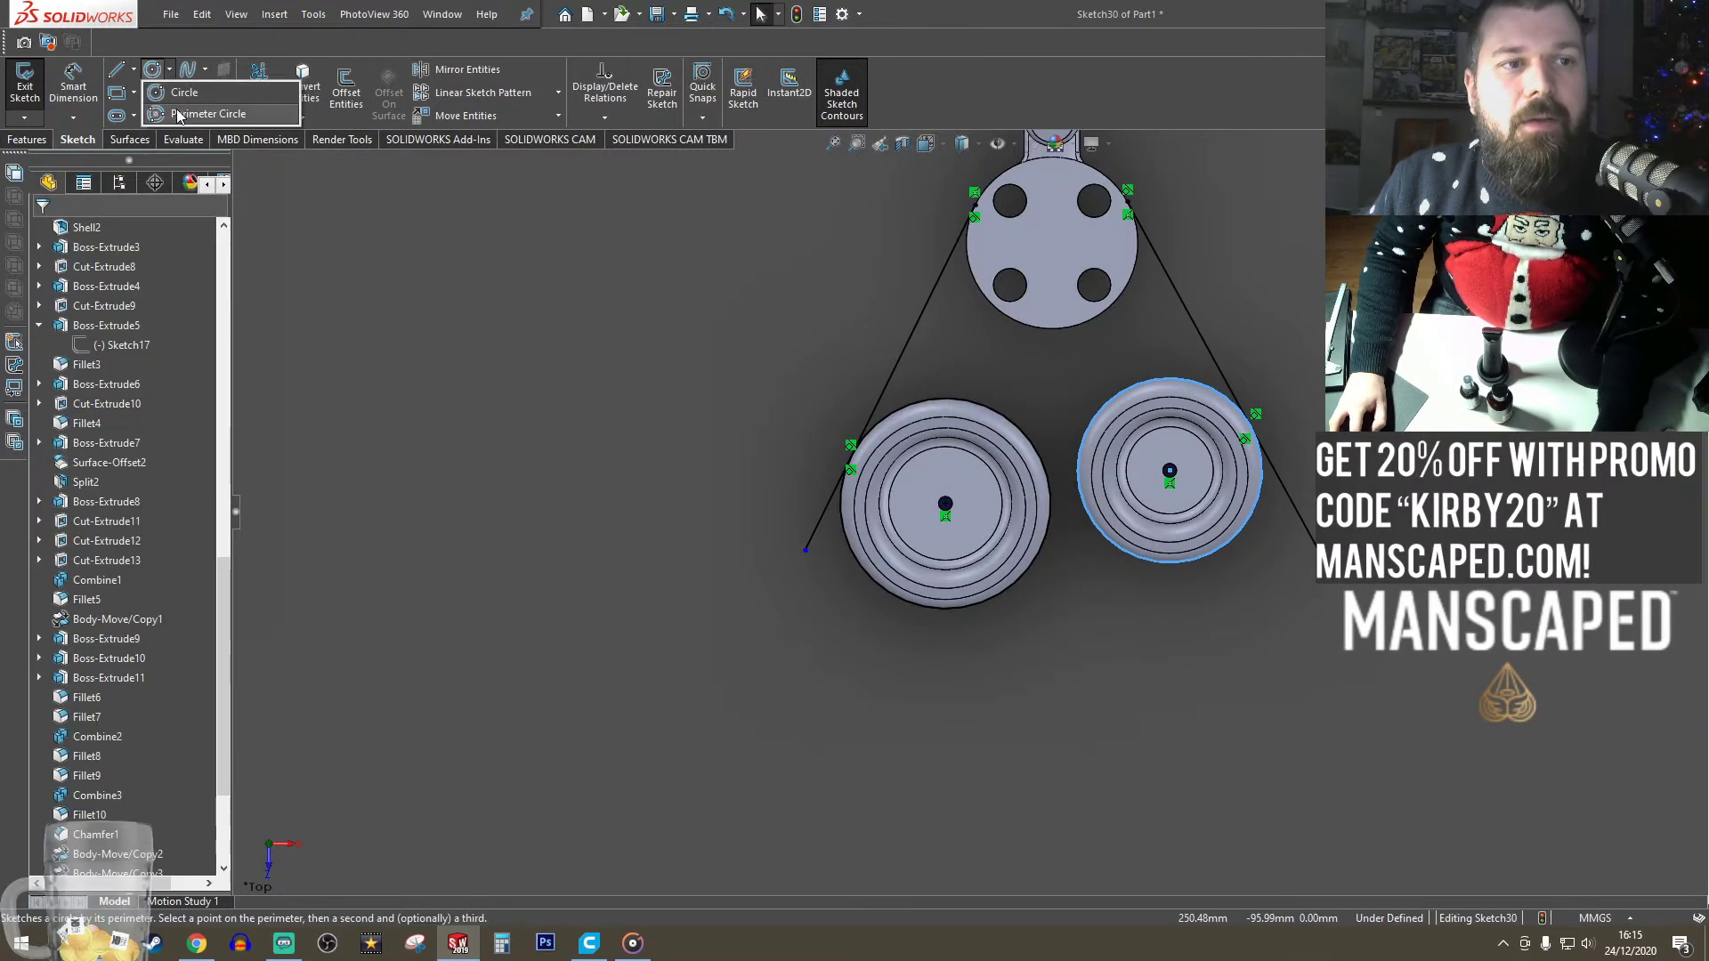
{"action": "left_click", "coordinate": [153, 70]}
{"action": "left_click", "coordinate": [111, 297]}
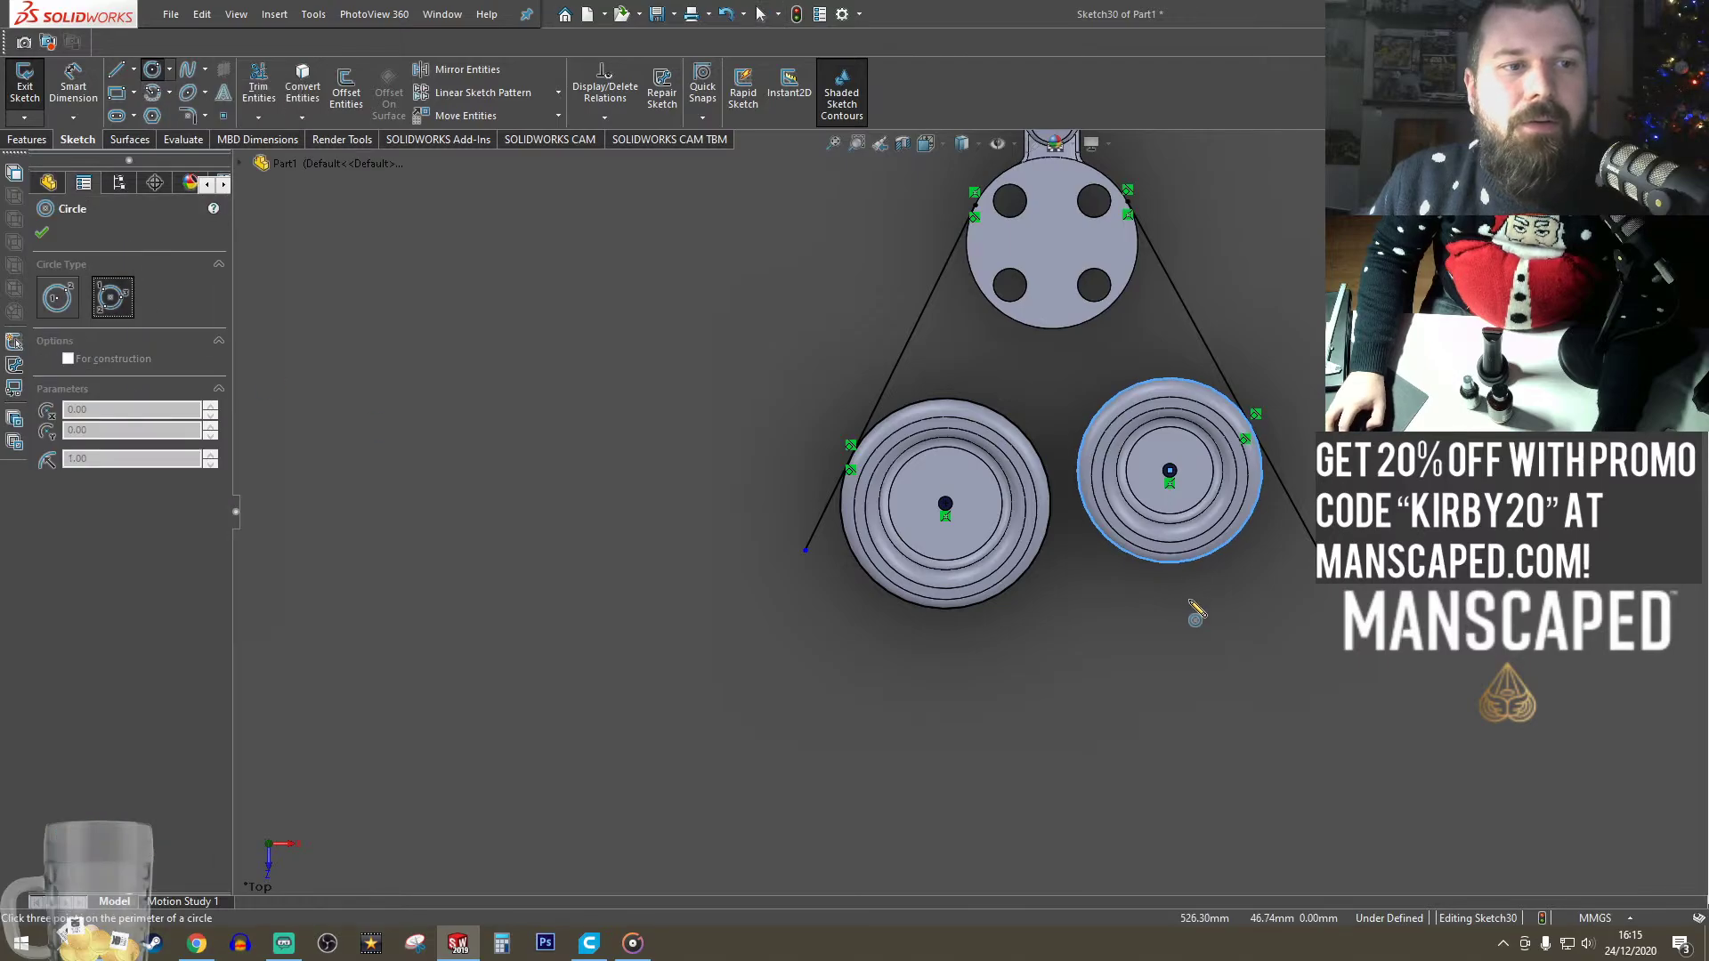
{"action": "scroll", "coordinate": [1189, 605], "scroll_direction": "down", "scroll_amount": 5}
{"action": "left_click", "coordinate": [800, 477]}
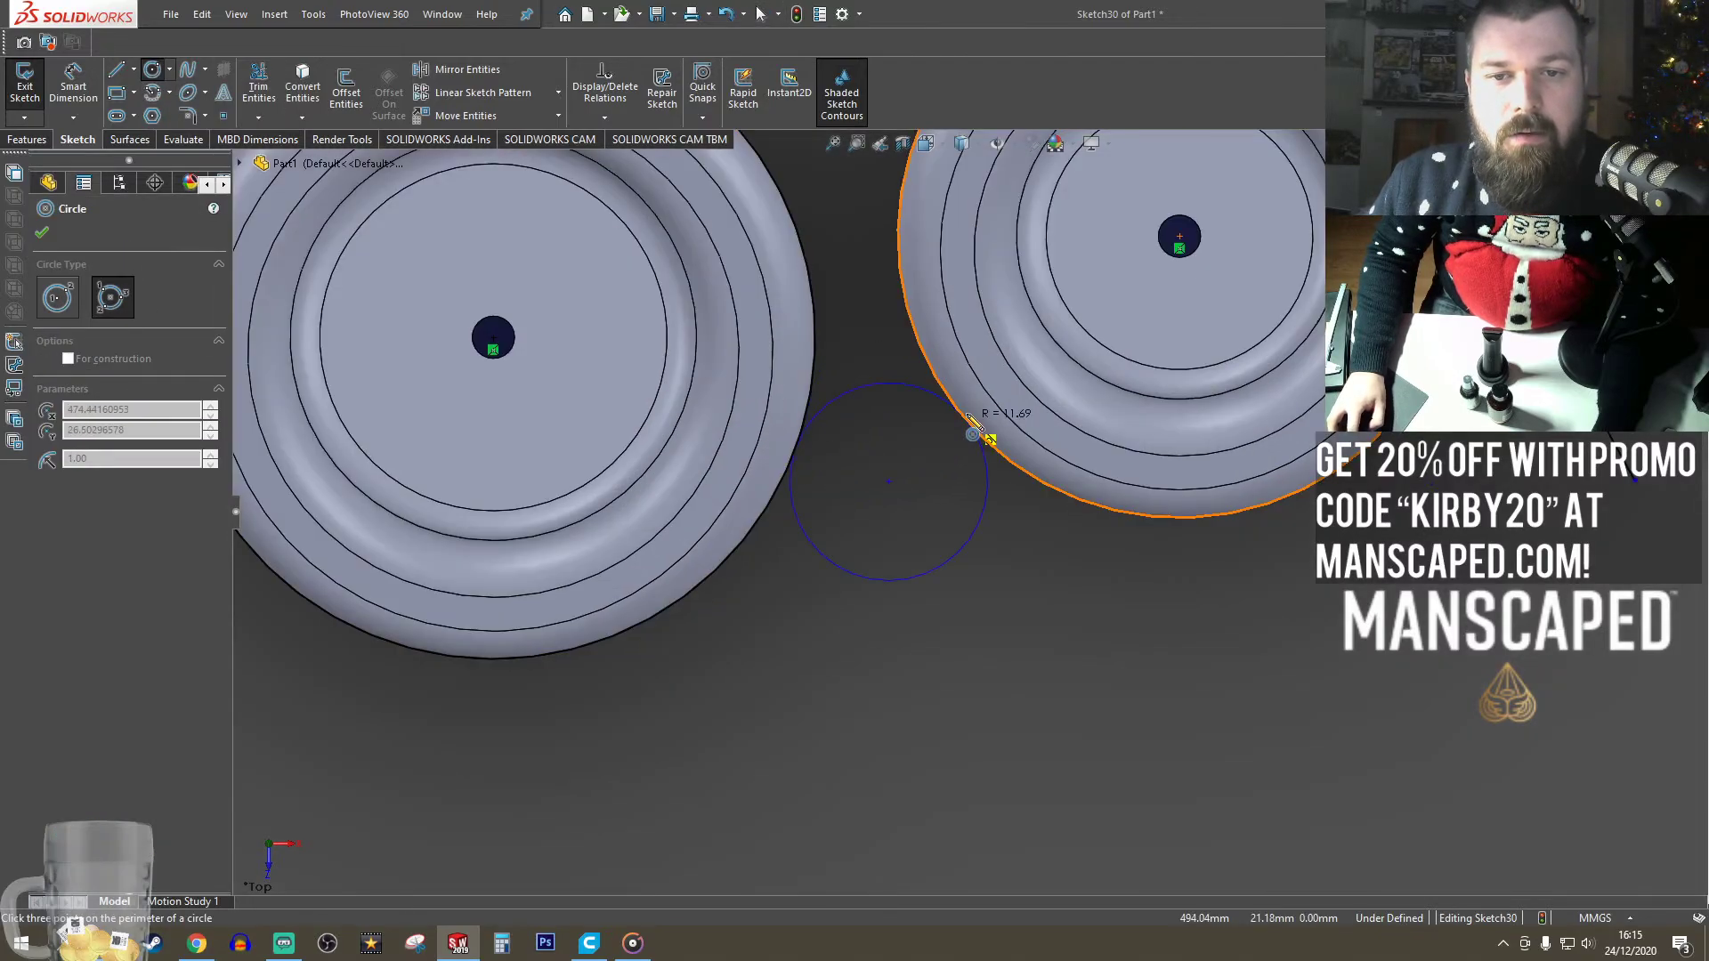
{"action": "left_click", "coordinate": [966, 429]}
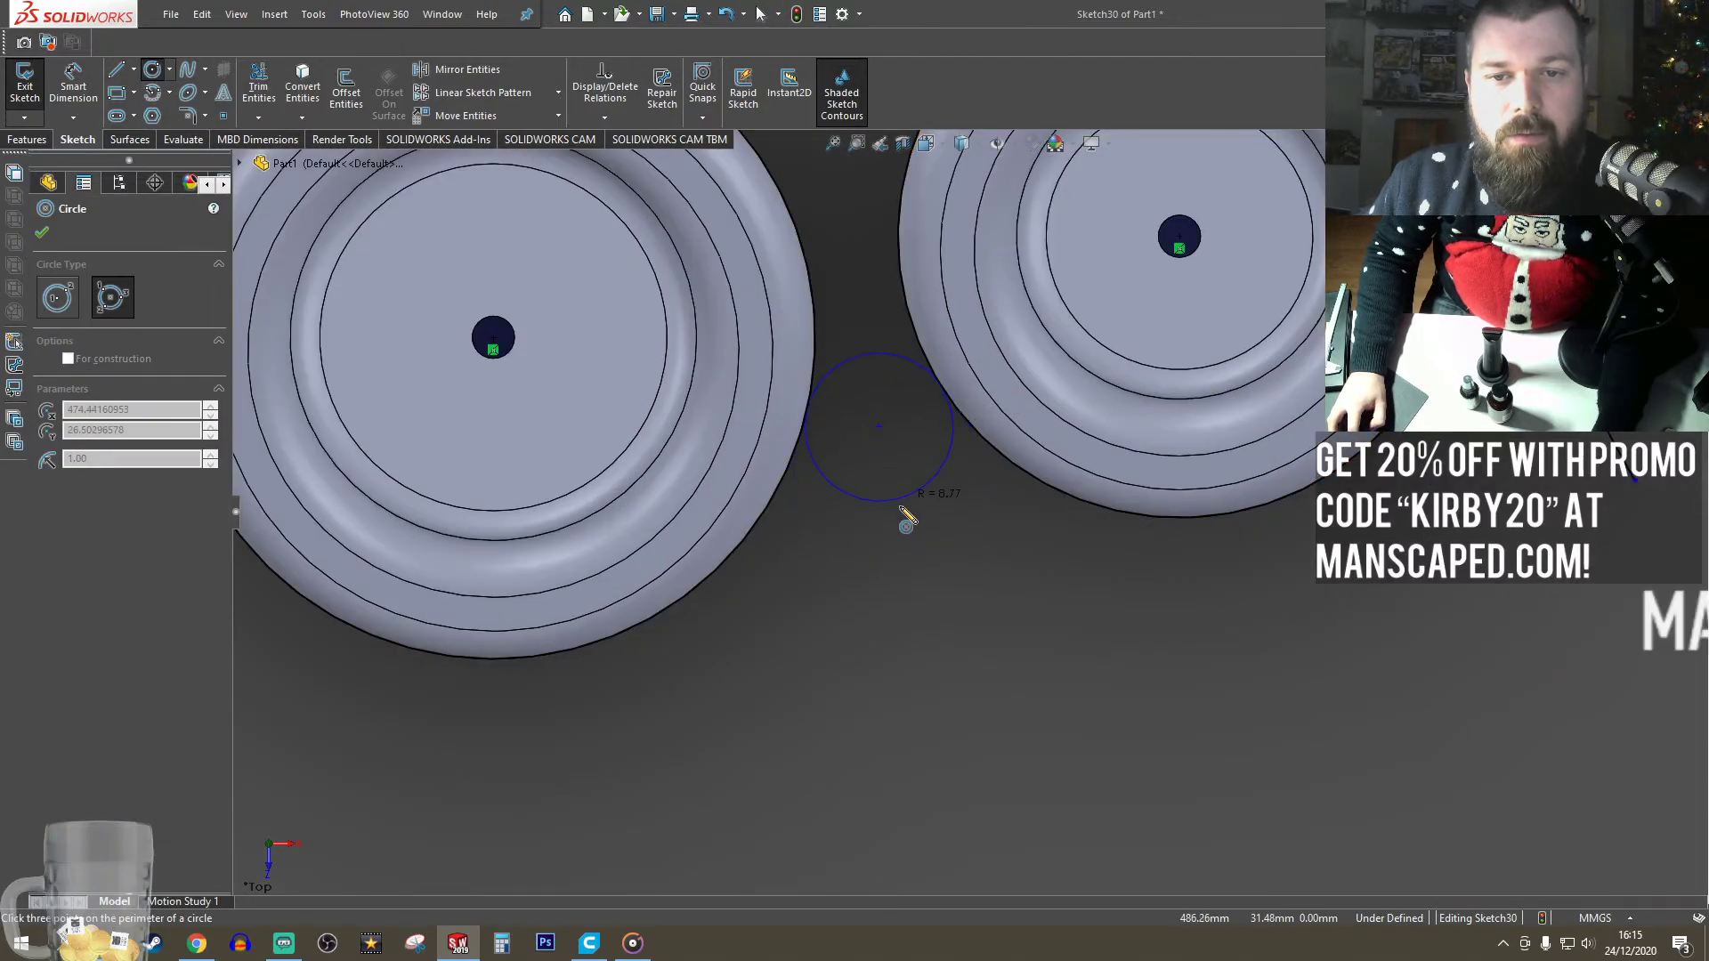
{"action": "left_click", "coordinate": [927, 582]}
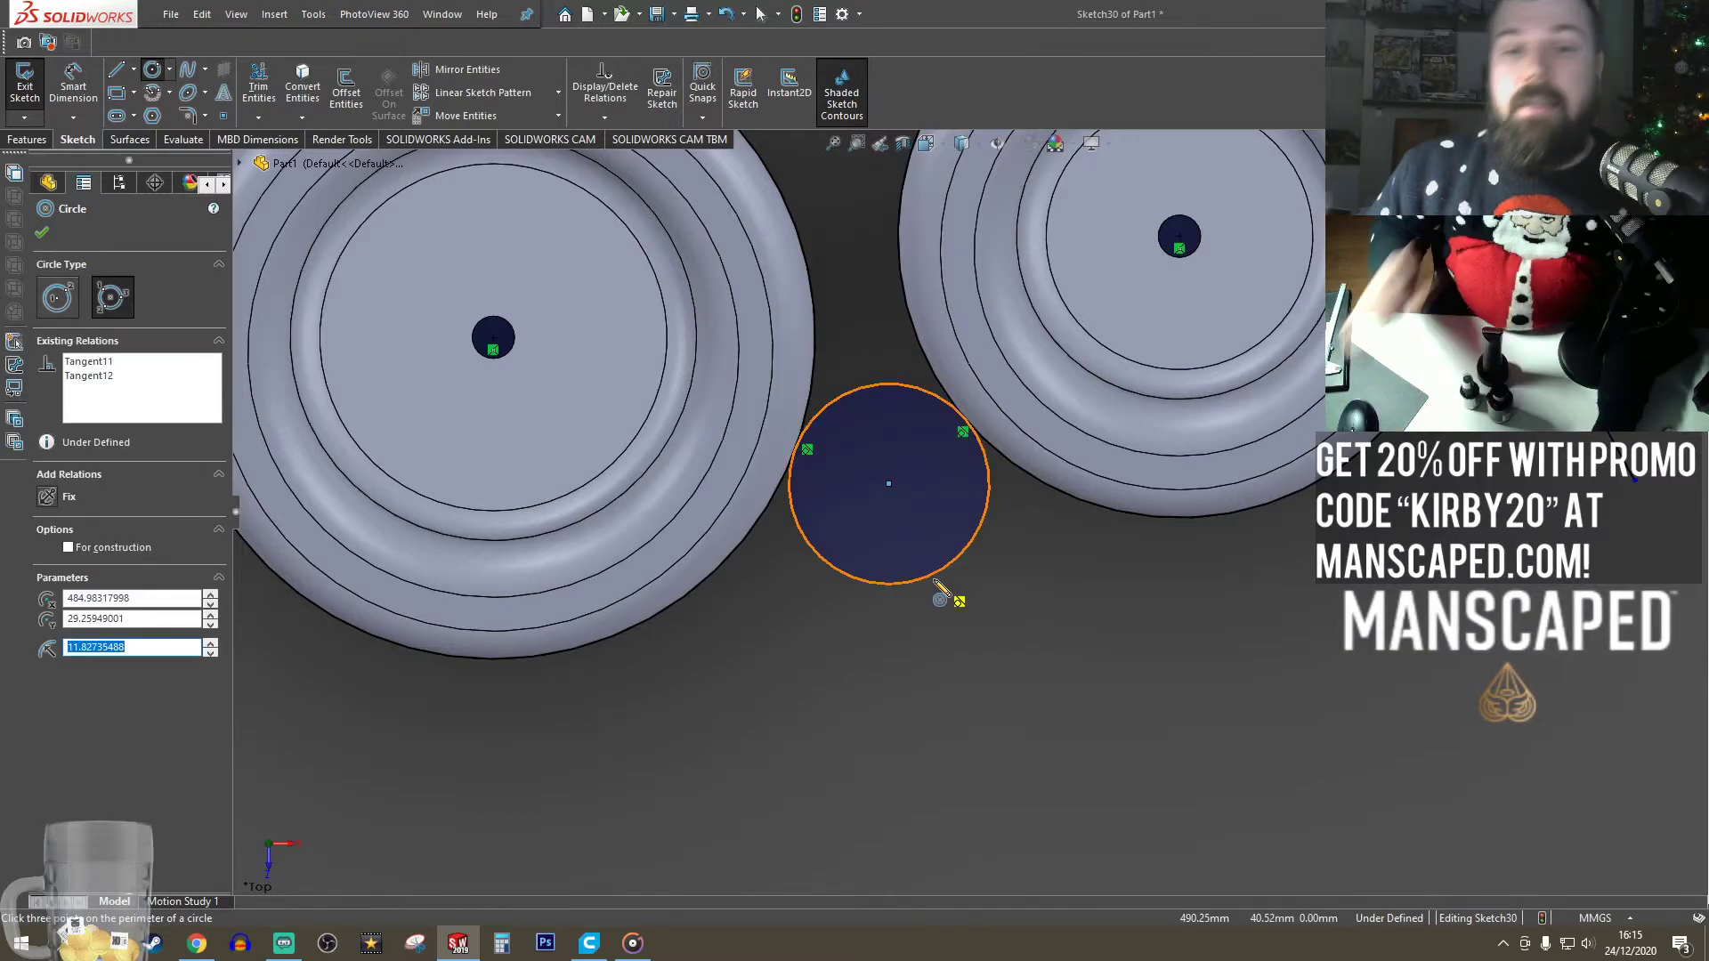
{"action": "key", "text": "Escape"}
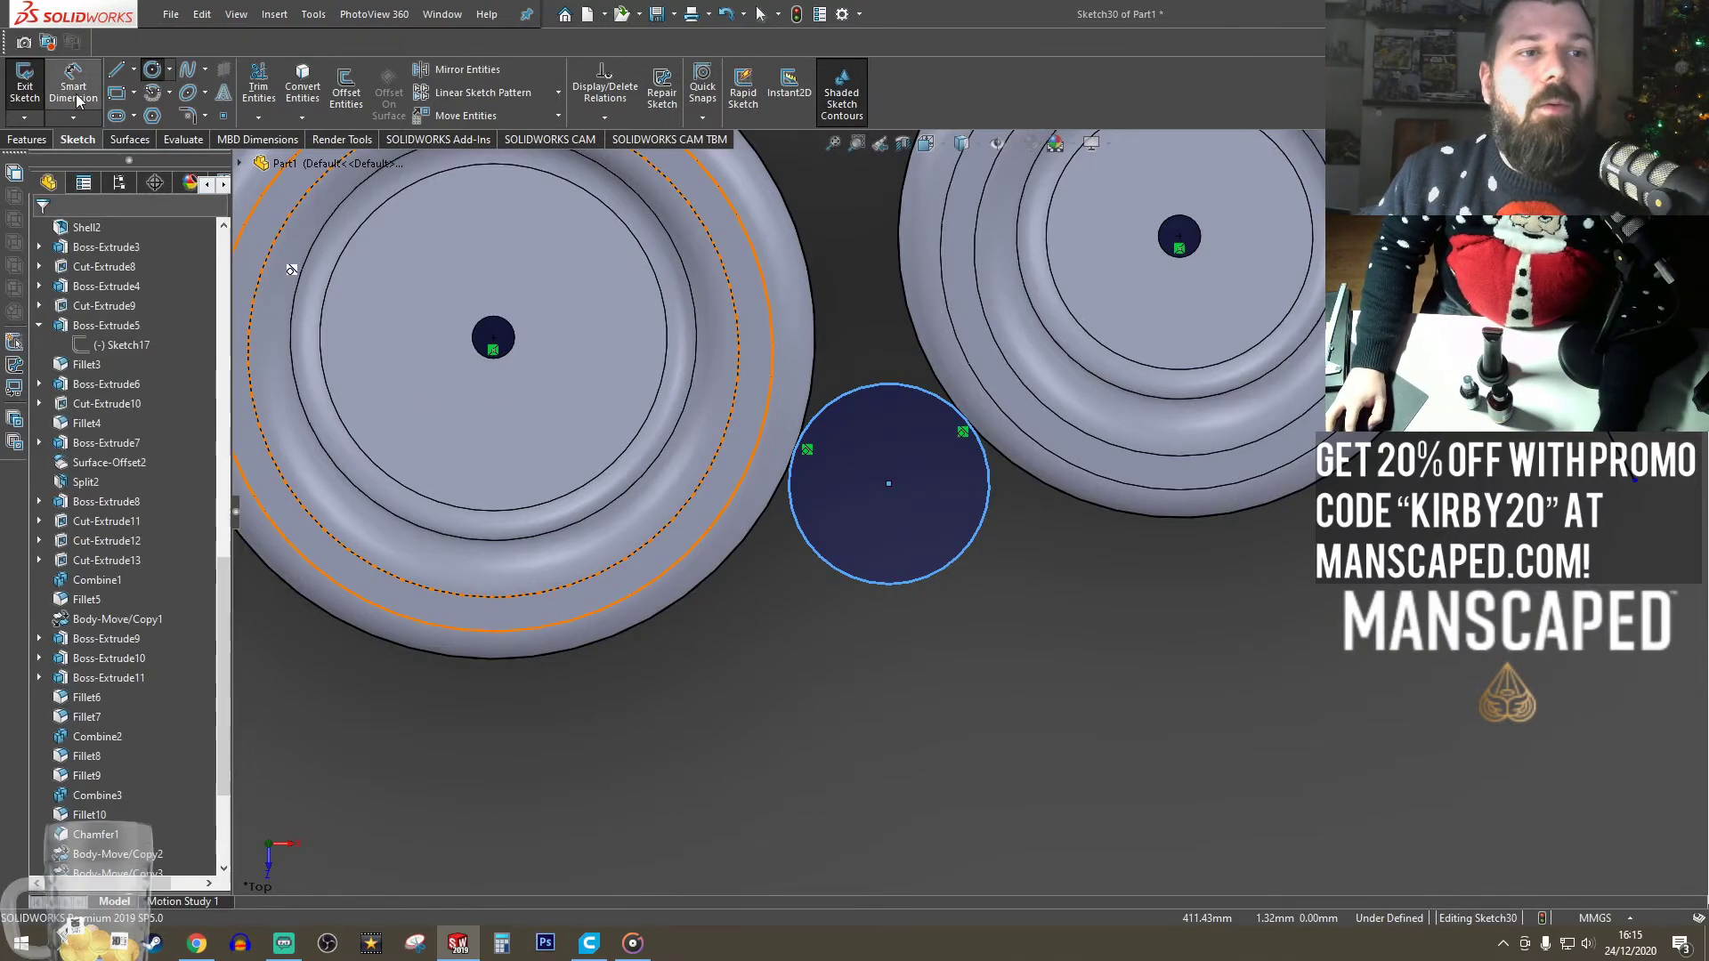
- Dimension the small circle between the wheels to a diameter of 25 mm
{"action": "left_click", "coordinate": [841, 578]}
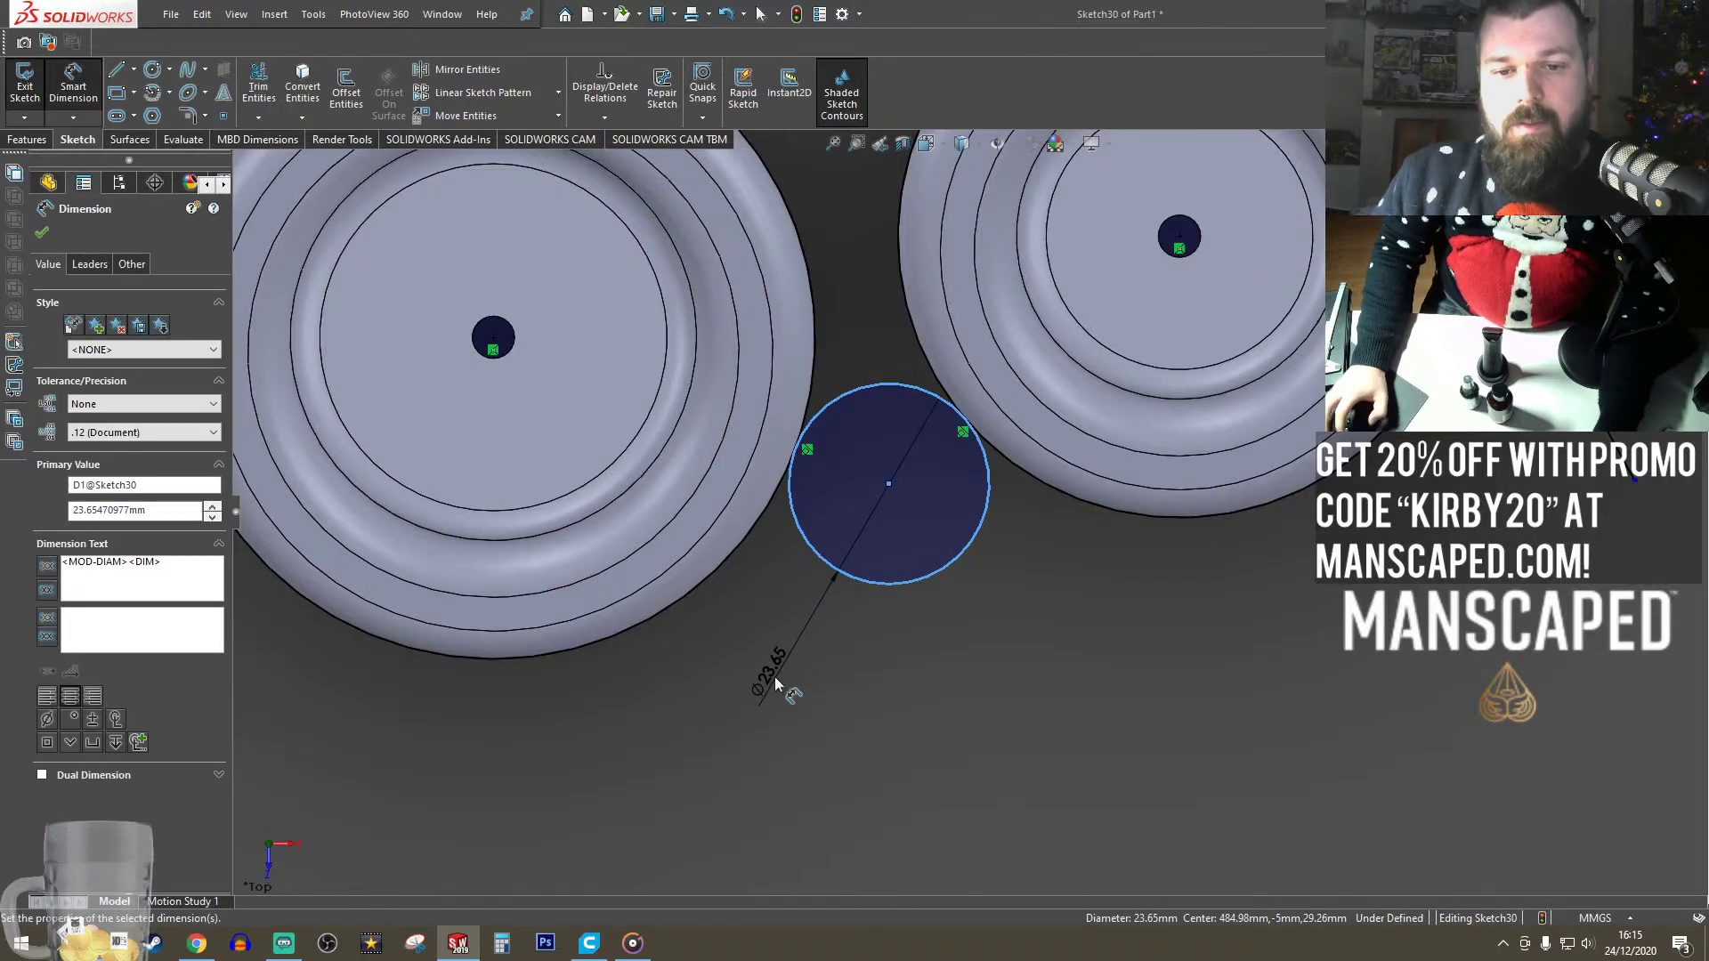
{"action": "left_click", "coordinate": [776, 680]}
{"action": "type", "text": "25"}
{"action": "key", "text": "Return"}
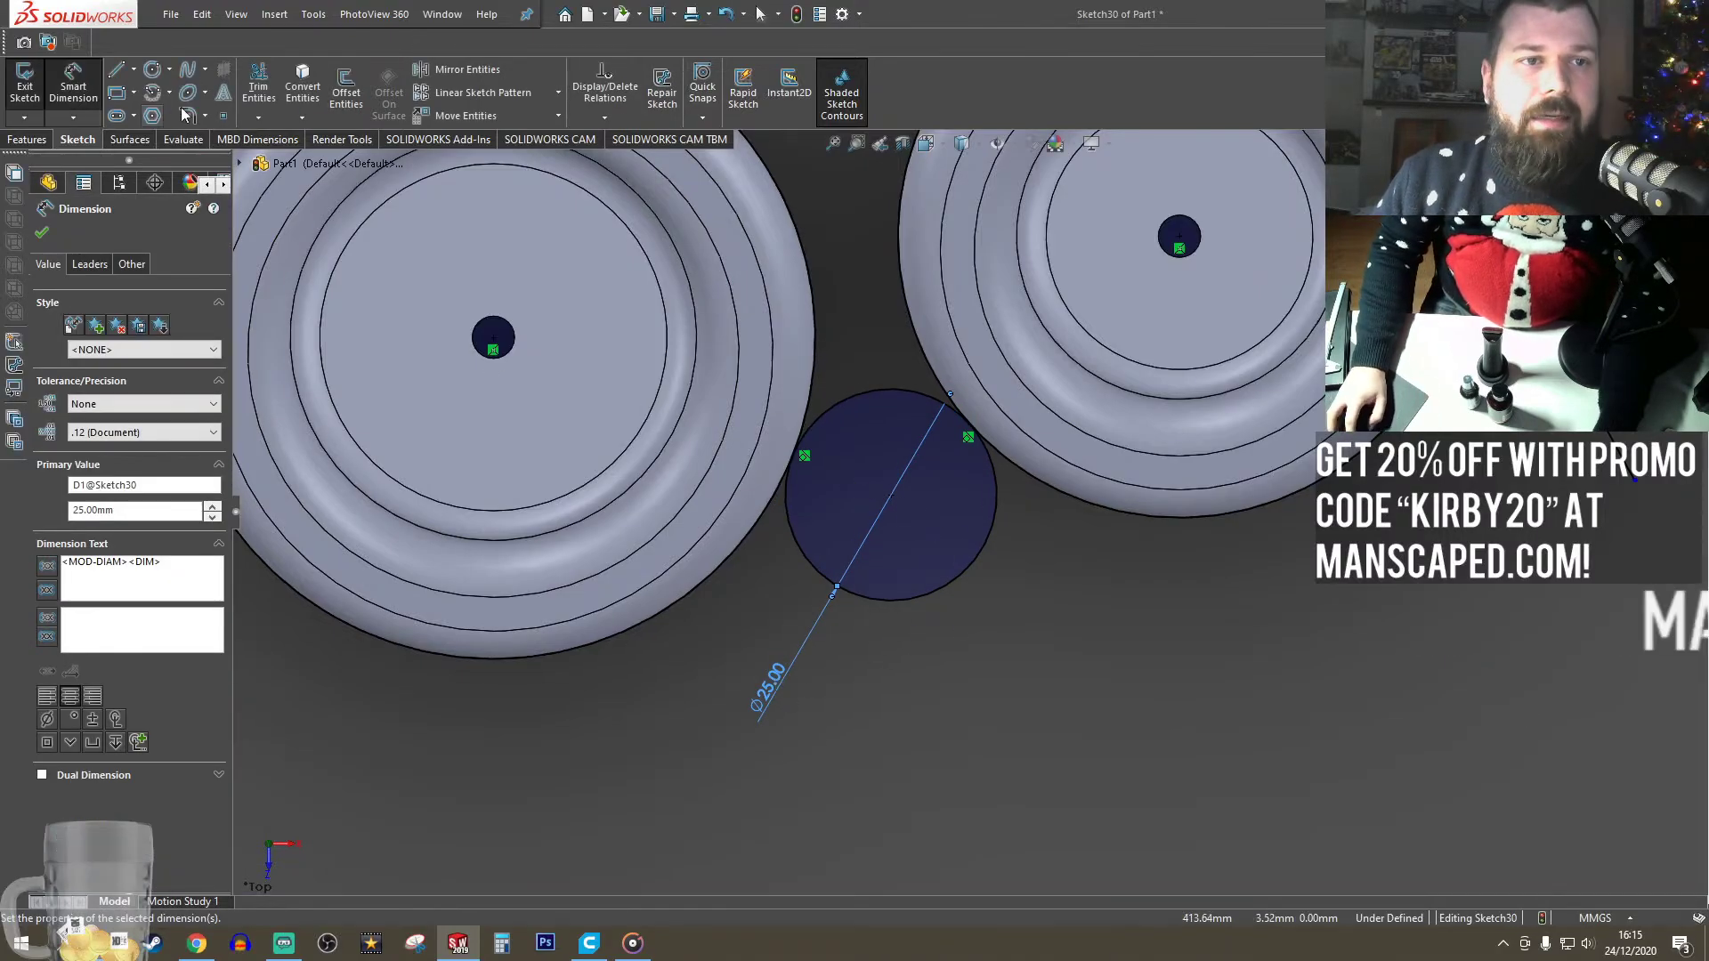
{"action": "key", "text": "Escape"}
- Trim the lower part of the 25 mm circle and the inner arcs of both wheel circles
{"action": "mouse_move", "coordinate": [1020, 663]}
{"action": "left_mouse_down"}
{"action": "mouse_move", "coordinate": [926, 591]}
{"action": "mouse_move", "coordinate": [905, 540]}
{"action": "left_mouse_up"}
{"action": "scroll", "coordinate": [916, 436], "scroll_direction": "up", "scroll_amount": 5}
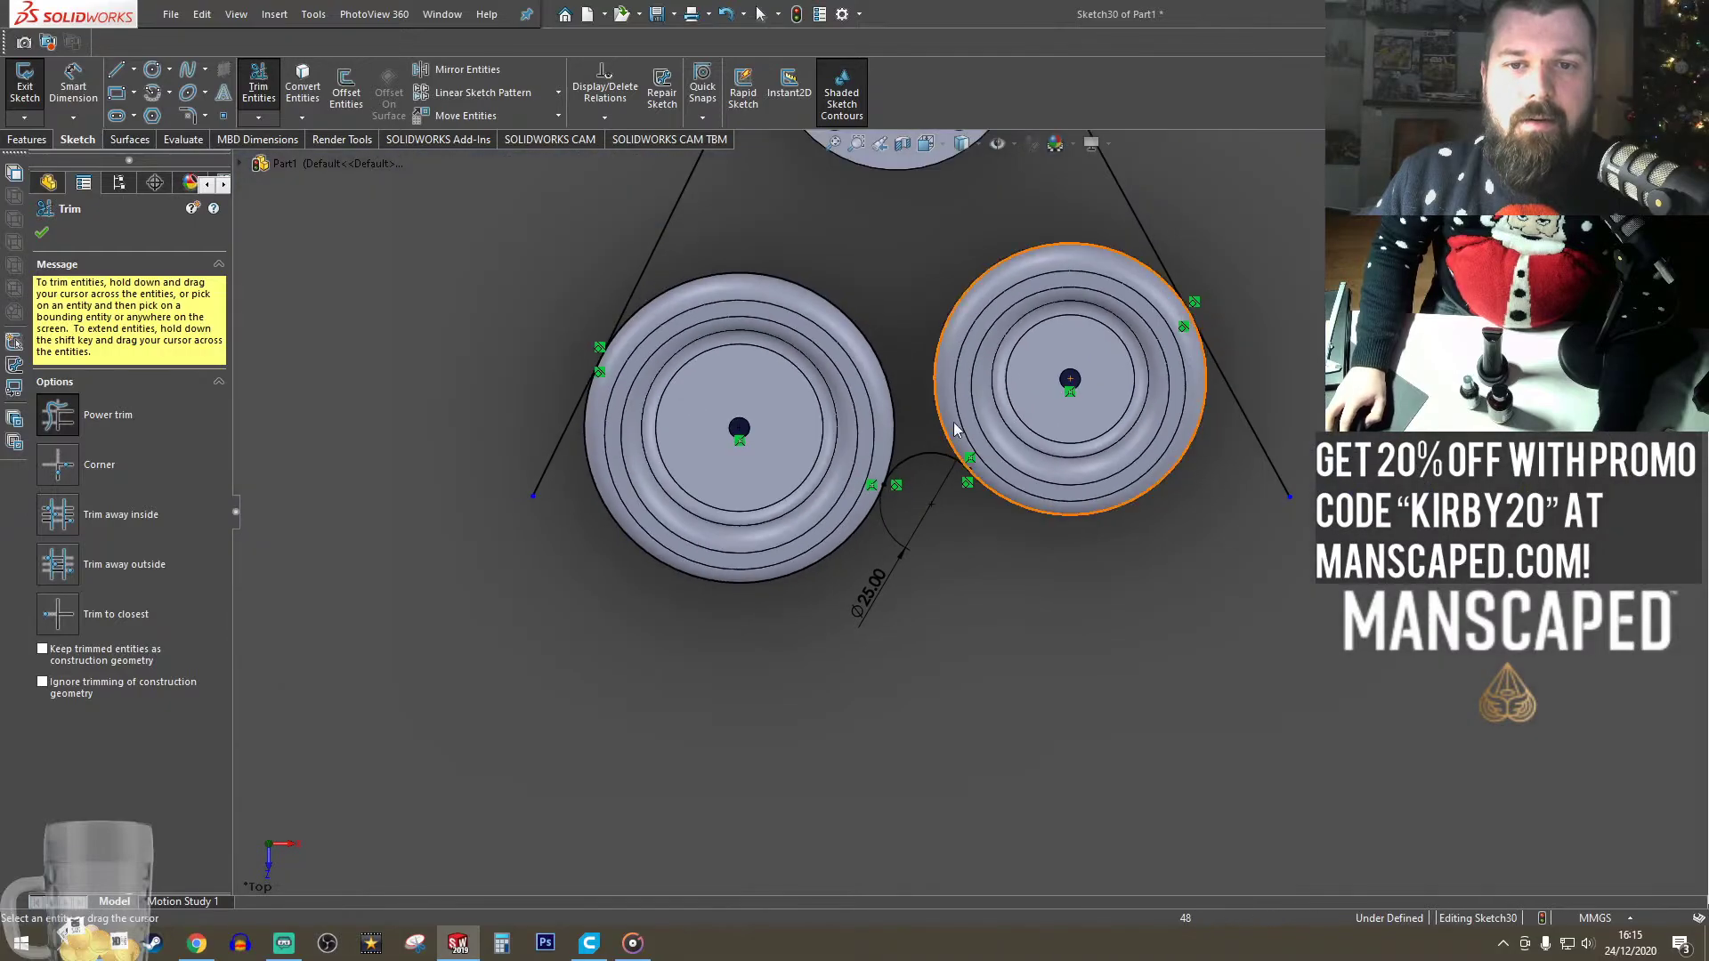
{"action": "scroll", "coordinate": [910, 391], "scroll_direction": "down", "scroll_amount": 1}
{"action": "left_click_drag", "start_coordinate": [798, 429], "coordinate": [1059, 411]}
{"action": "scroll", "coordinate": [1015, 402], "scroll_direction": "up", "scroll_amount": 4}
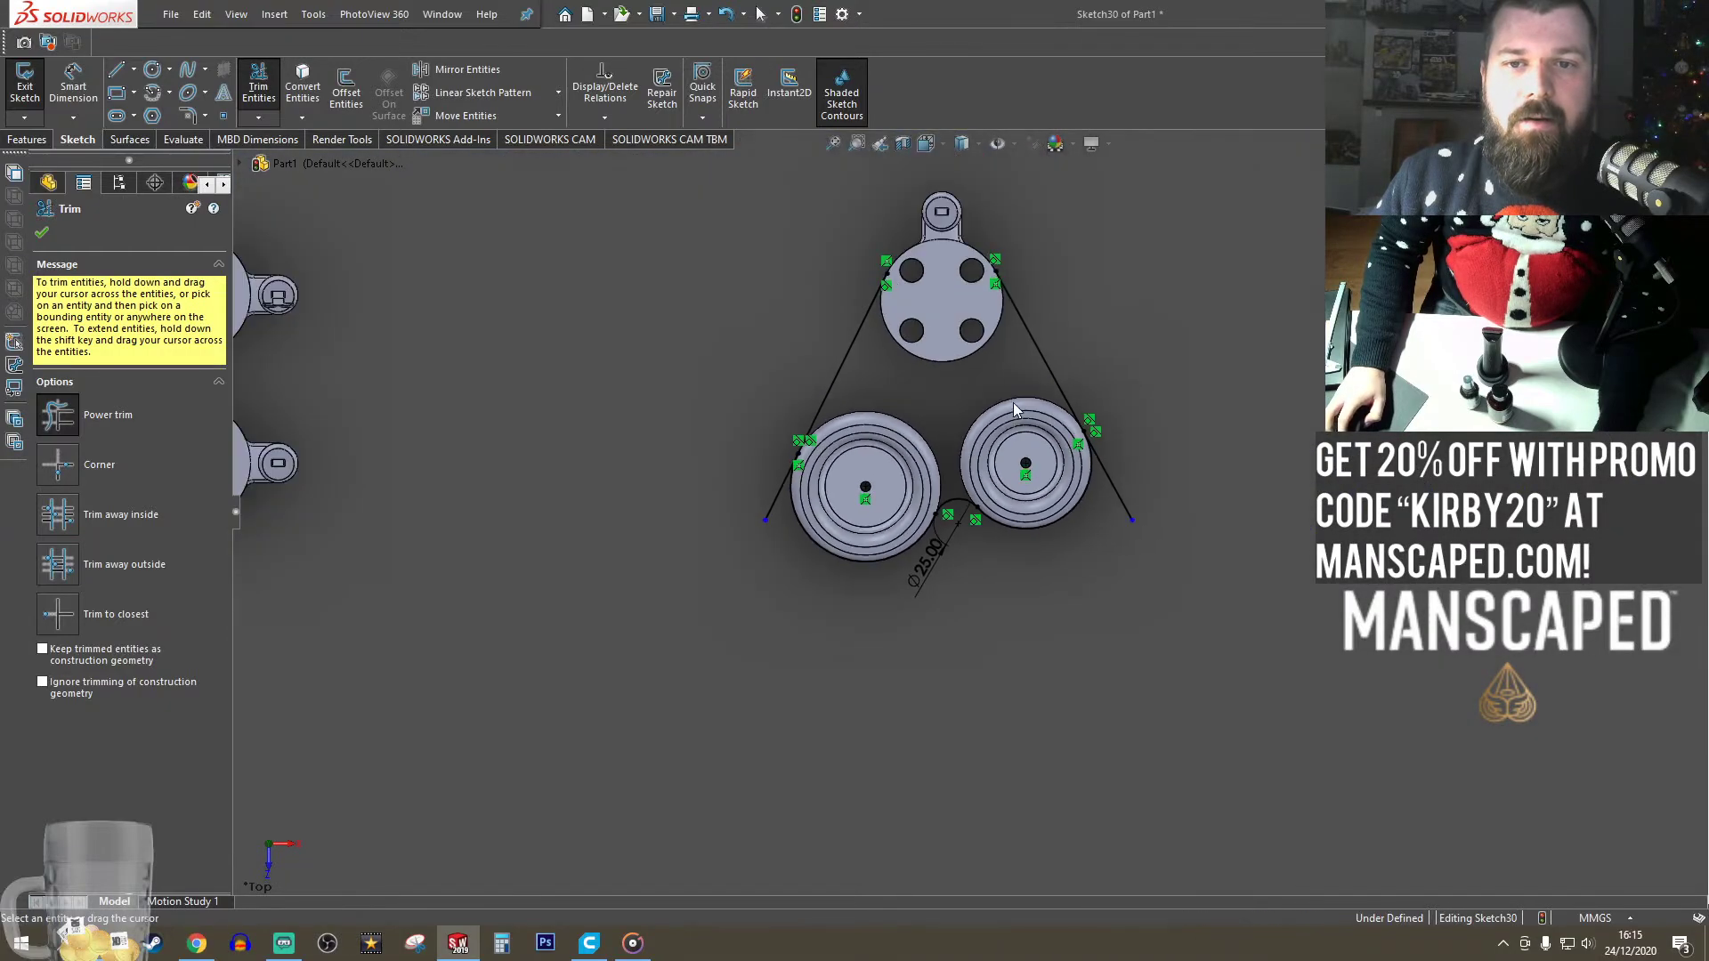
- Draw a circle centred on the four-hole plate, with its radius reaching the plate's outer edge
{"action": "scroll", "coordinate": [936, 289], "scroll_direction": "down", "scroll_amount": 4}
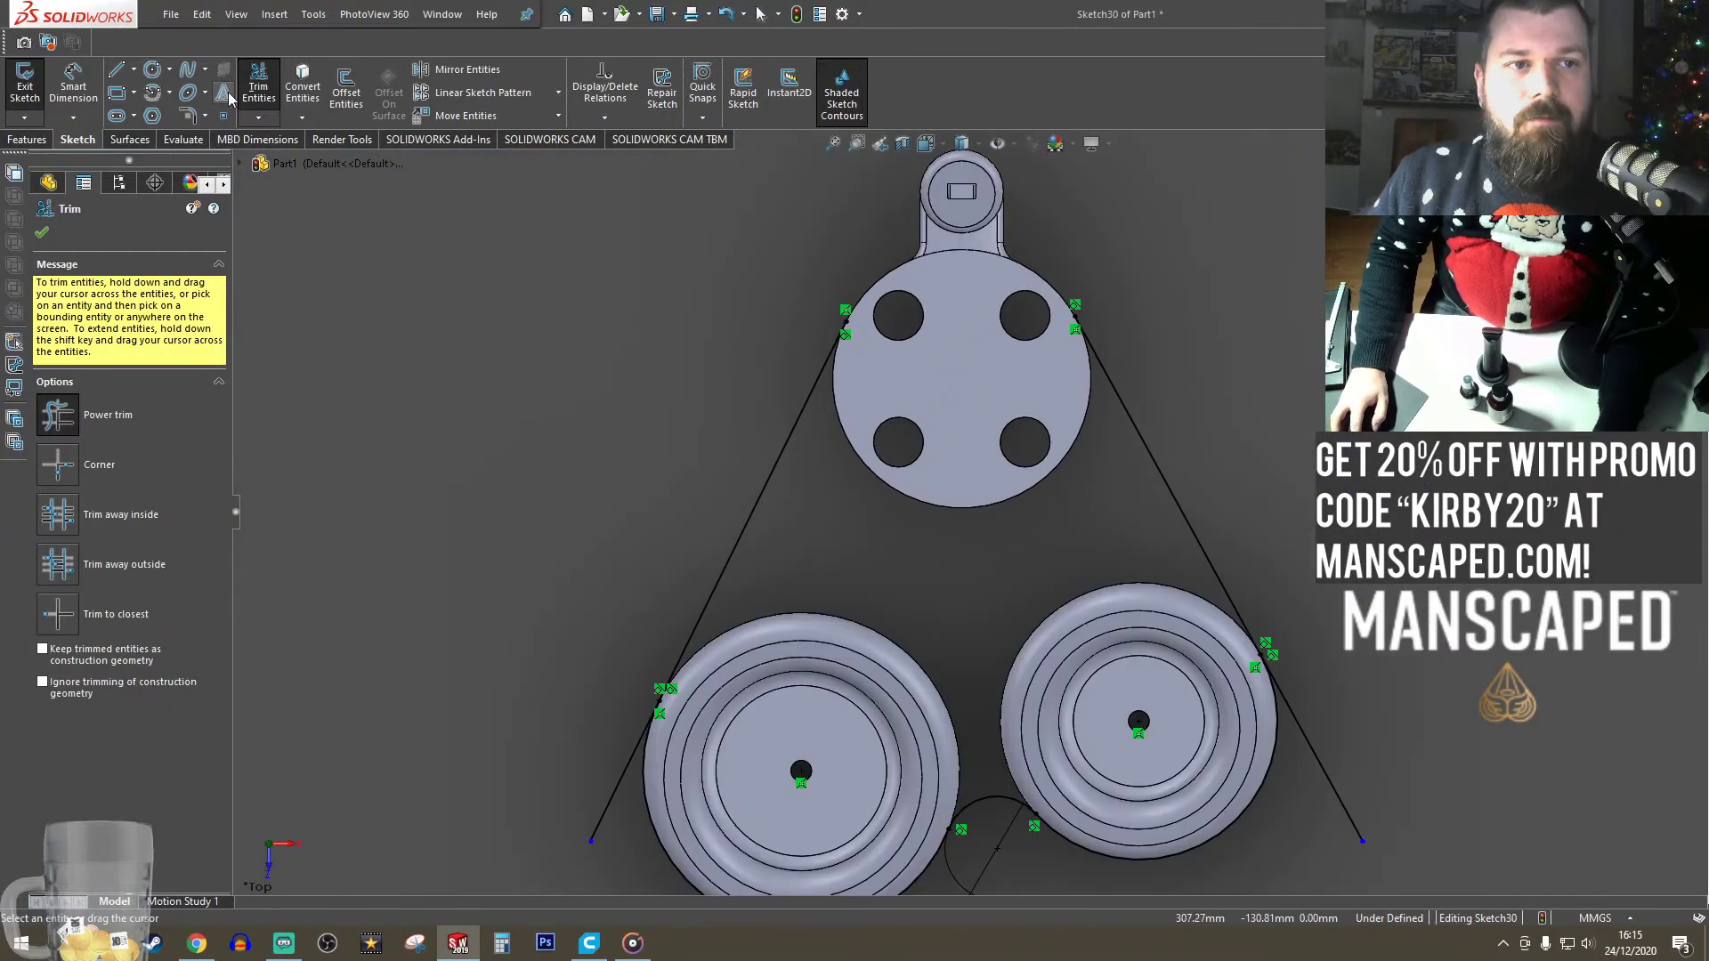
{"action": "left_click", "coordinate": [150, 71]}
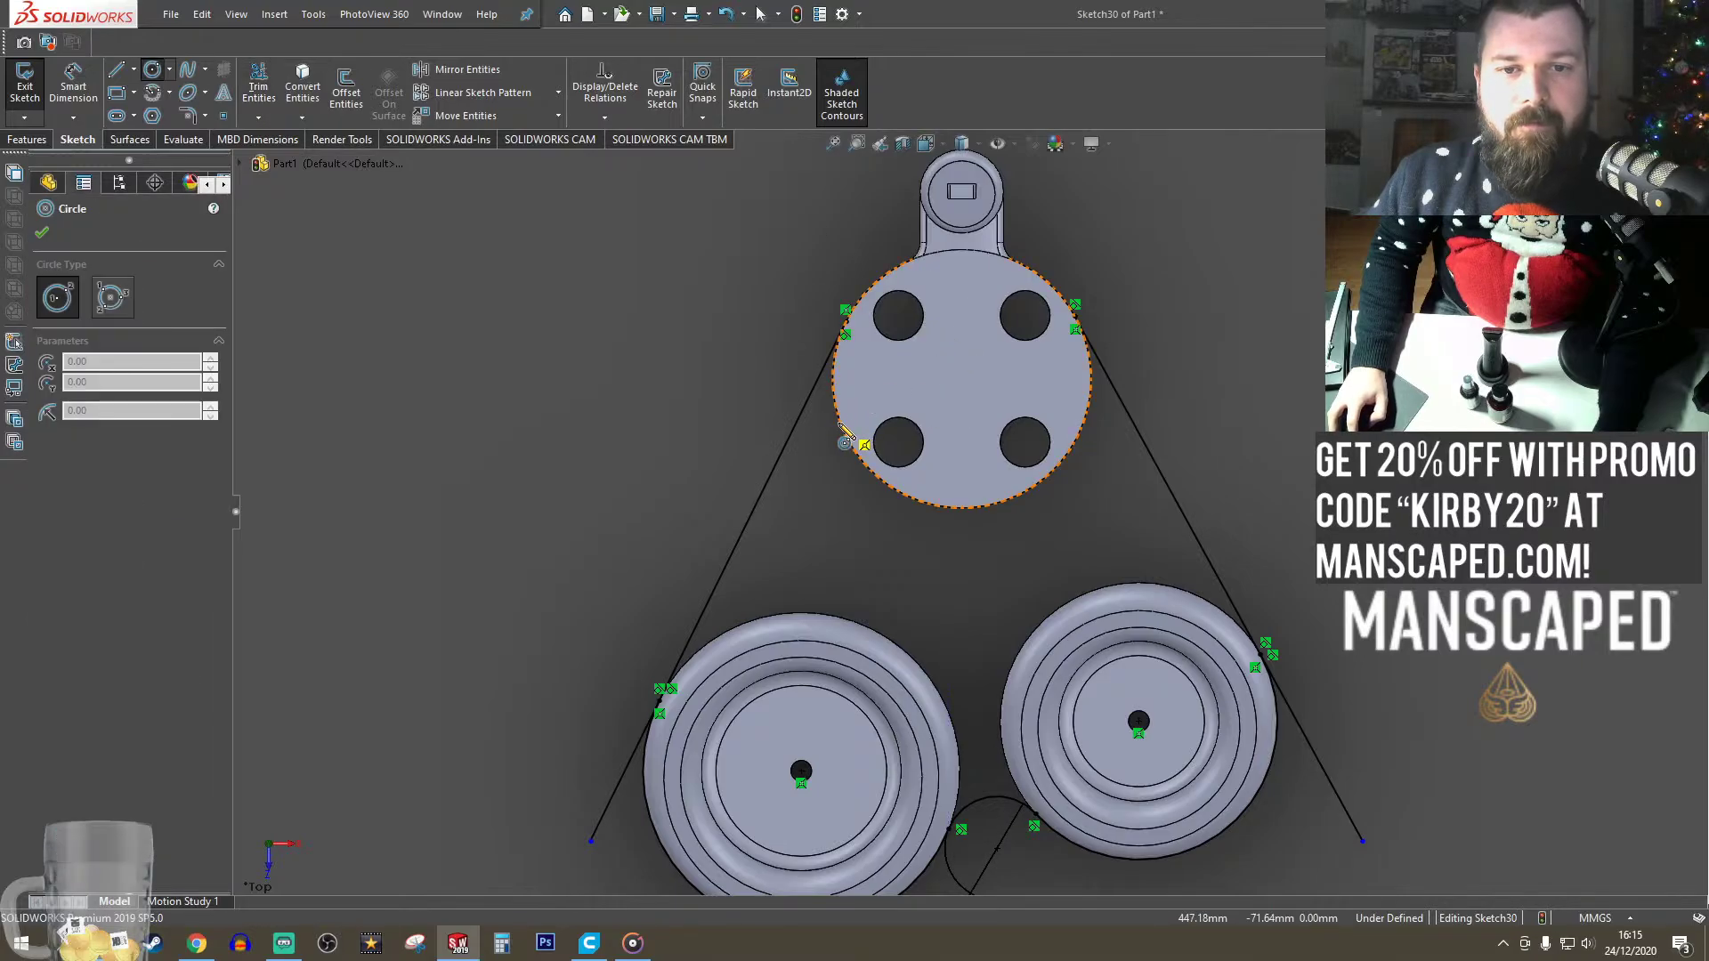
{"action": "left_click", "coordinate": [961, 379]}
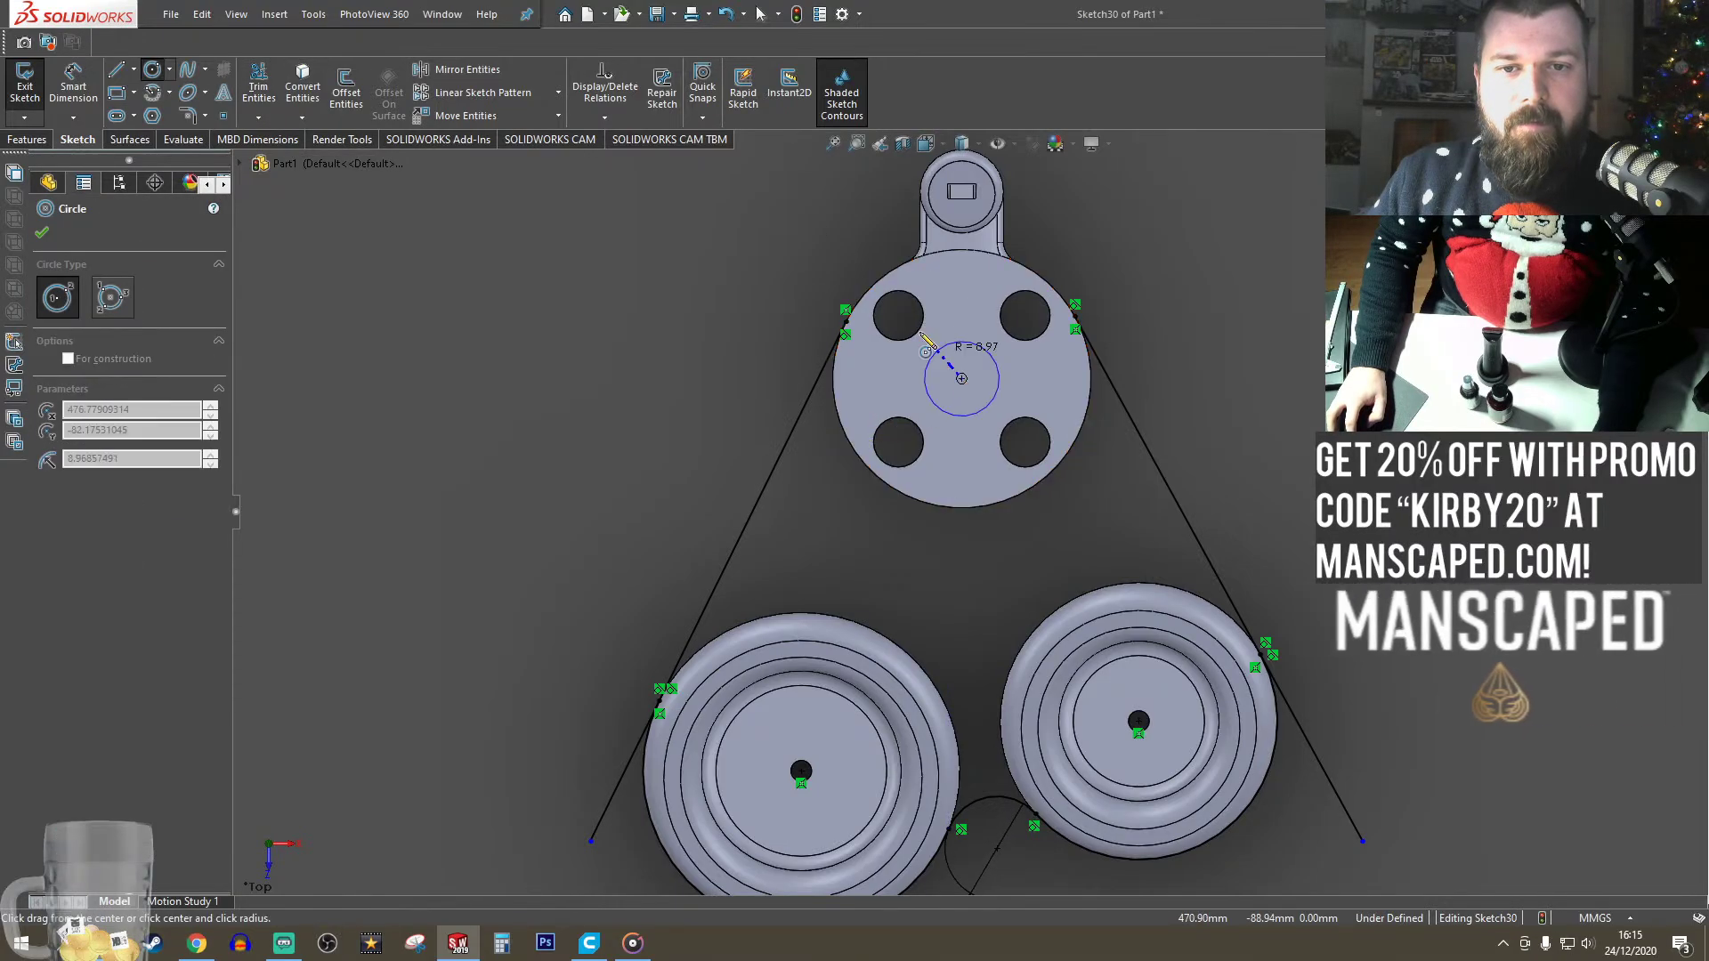
{"action": "left_click", "coordinate": [902, 291]}
- Trim the plate circle's inner arc and the overshooting ends of both side lines to leave one closed outline
{"action": "left_click", "coordinate": [258, 86]}
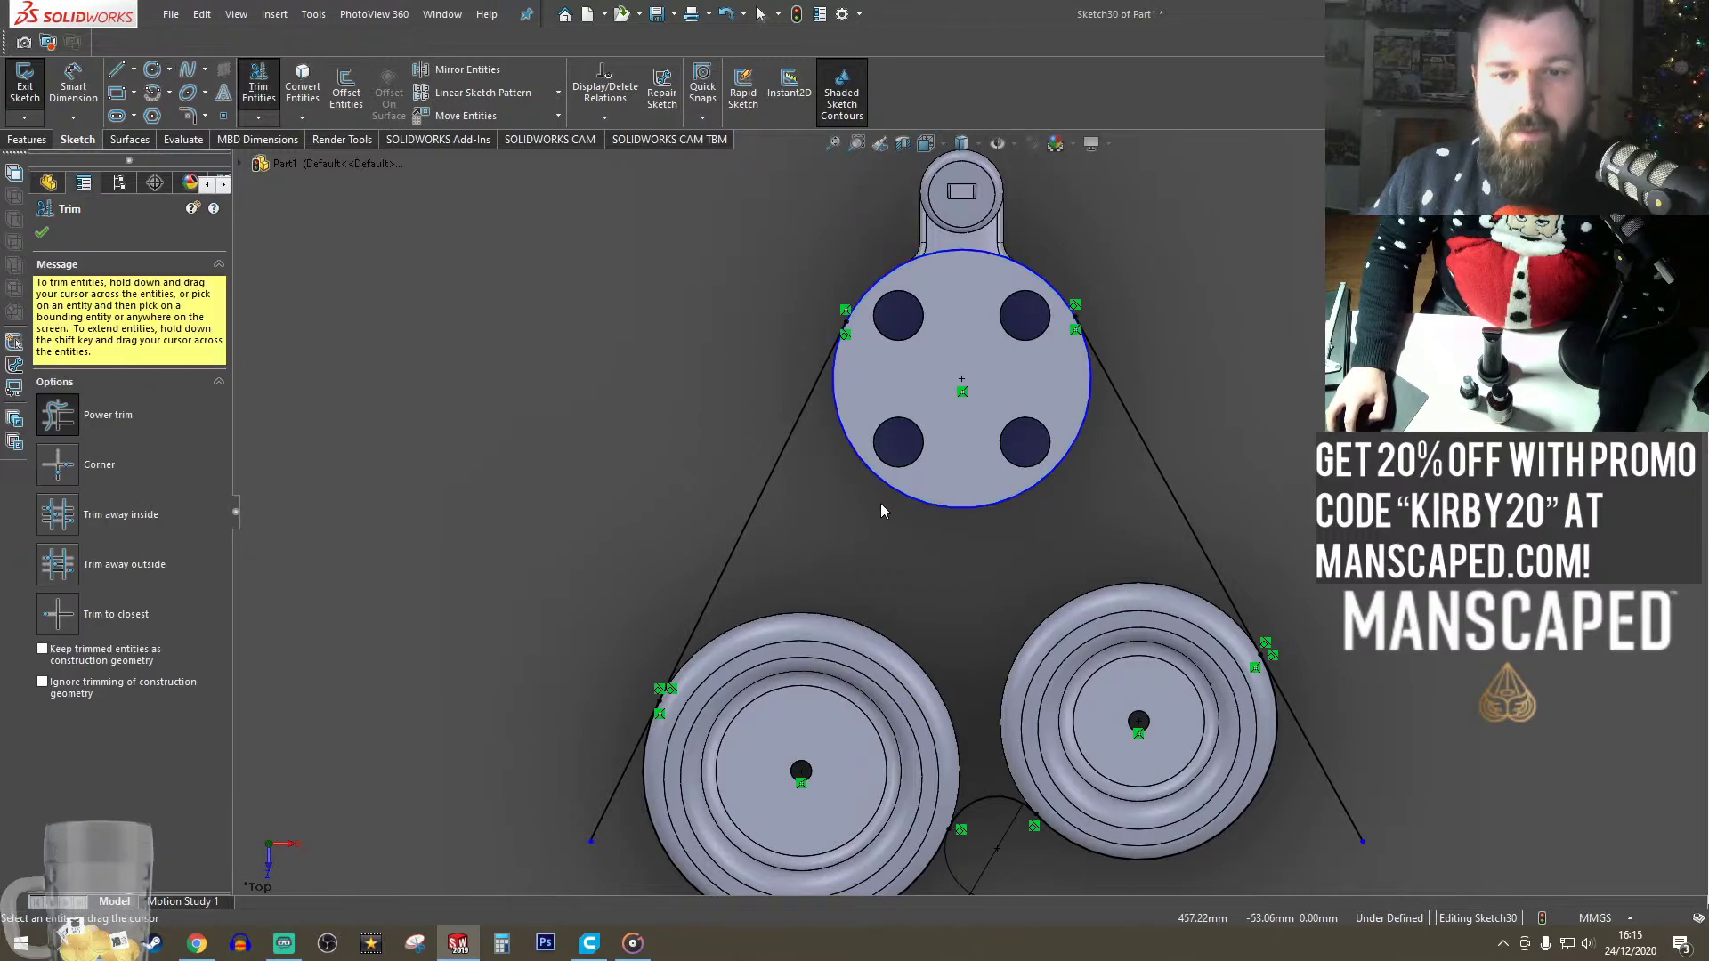
{"action": "scroll", "coordinate": [927, 436], "scroll_direction": "up", "scroll_amount": 2}
{"action": "scroll", "coordinate": [788, 579], "scroll_direction": "down", "scroll_amount": 5}
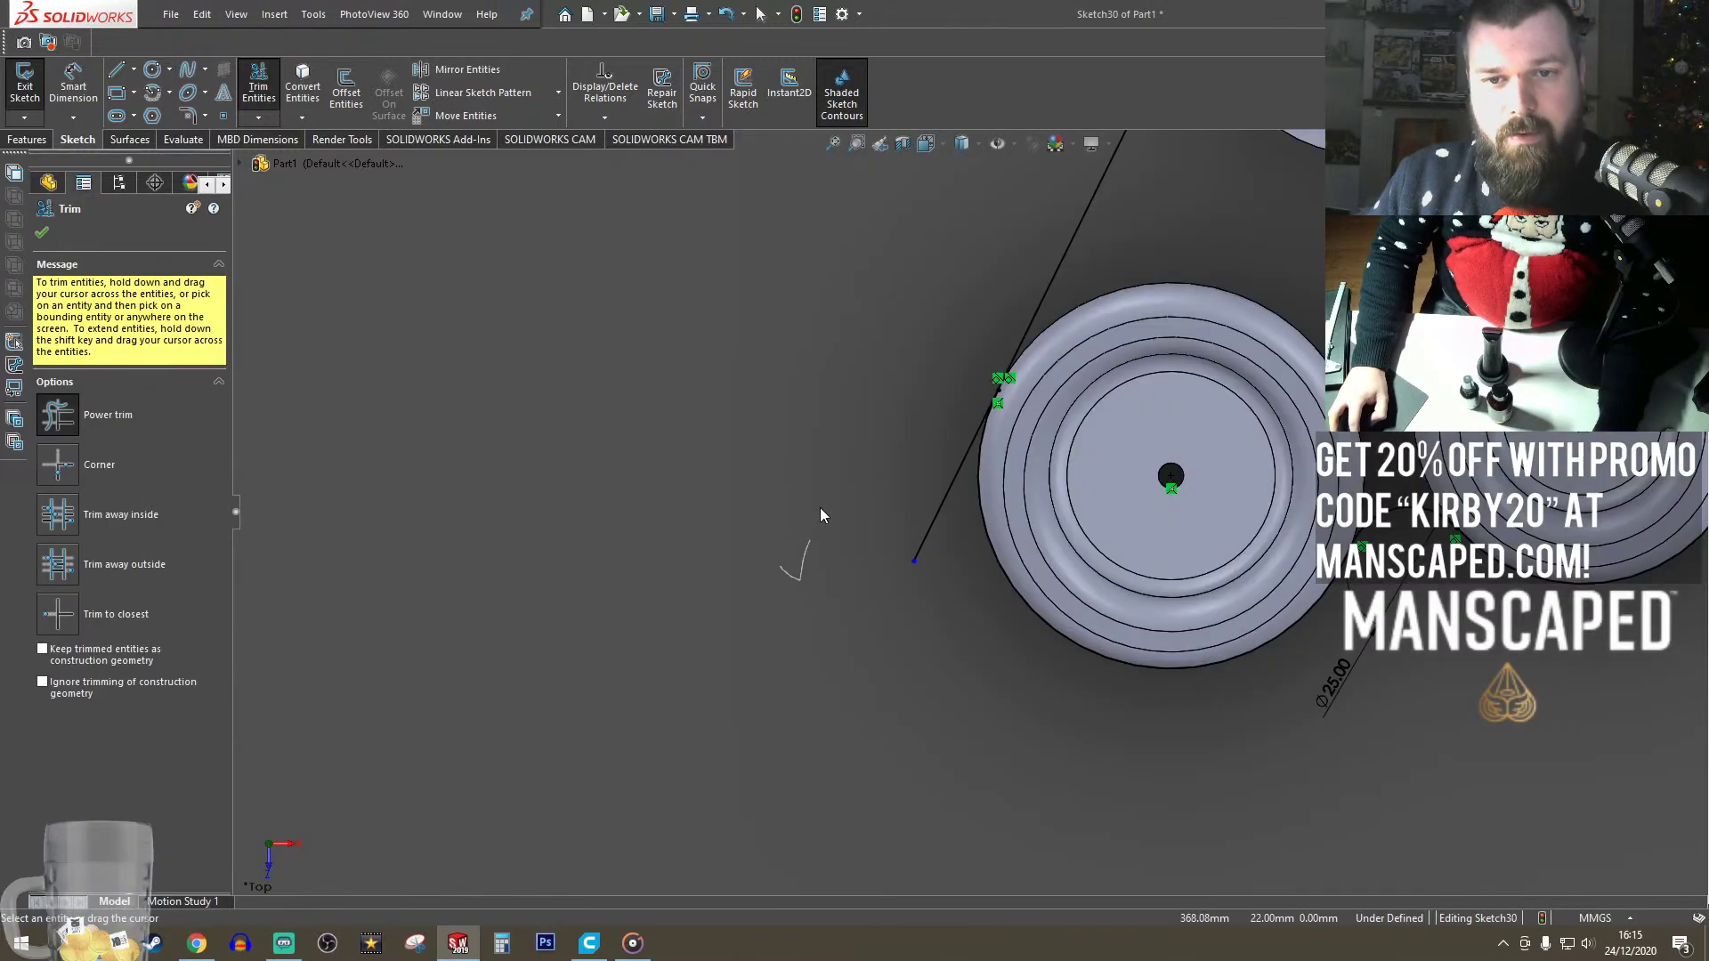
{"action": "scroll", "coordinate": [1086, 616], "scroll_direction": "up", "scroll_amount": 5}
{"action": "scroll", "coordinate": [1168, 505], "scroll_direction": "down", "scroll_amount": 2}
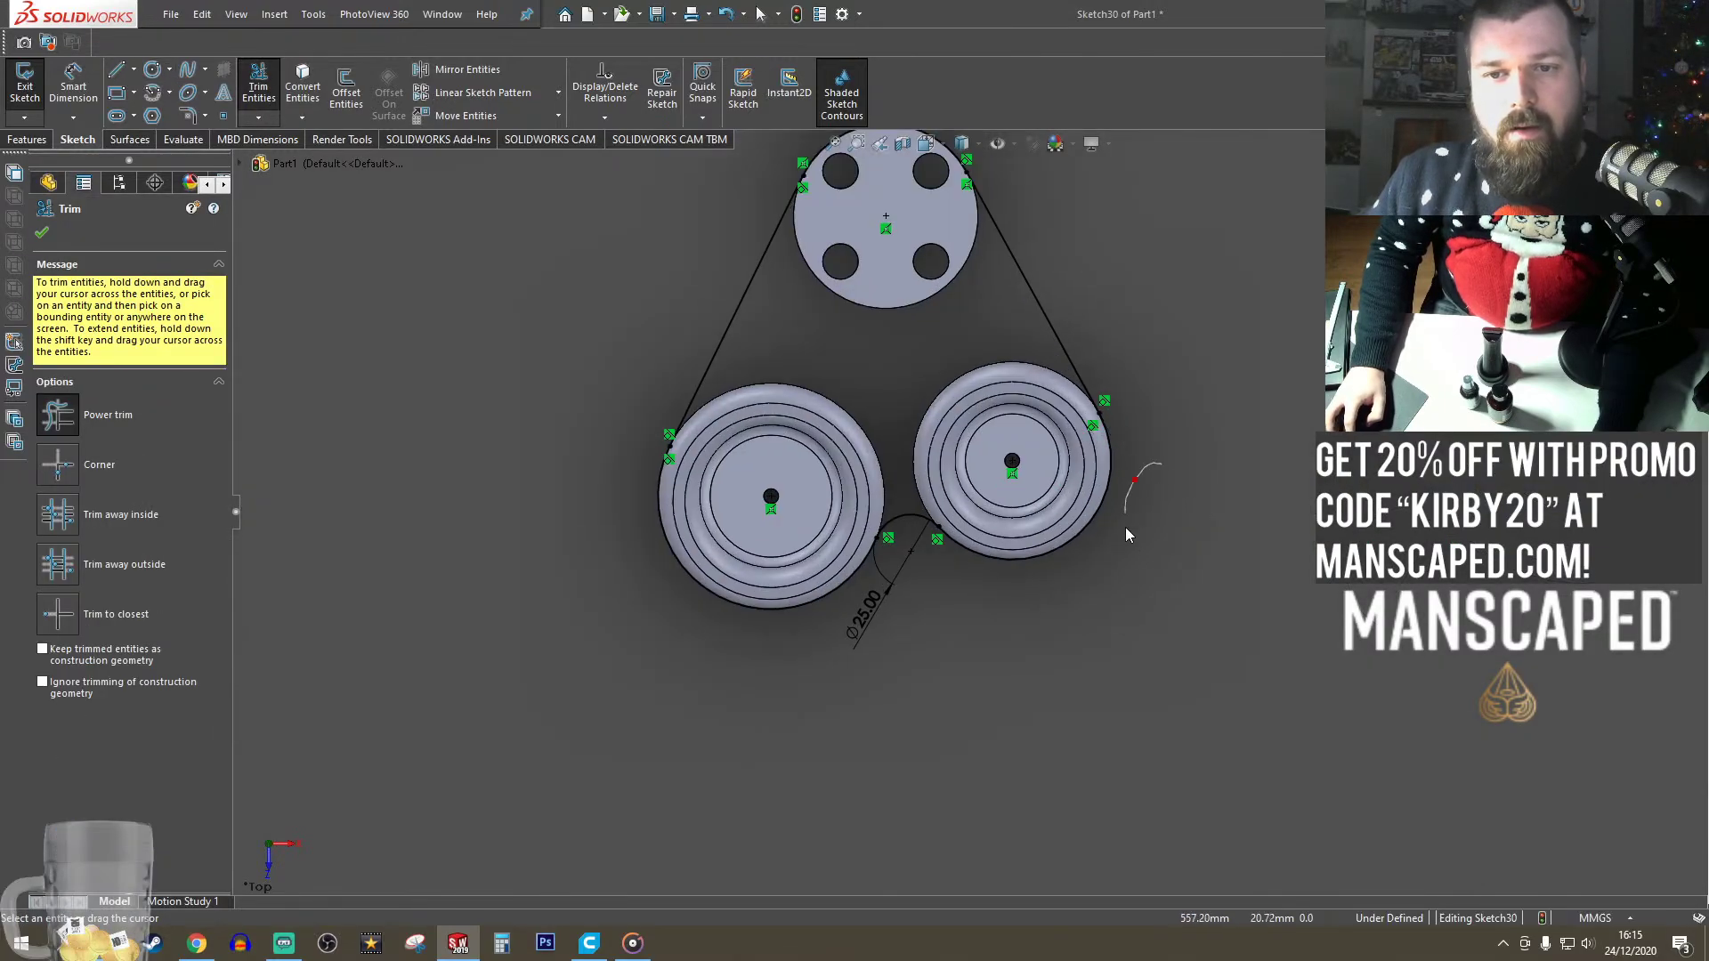
{"action": "left_click_drag", "start_coordinate": [1125, 527], "coordinate": [1123, 539]}
{"action": "left_click", "coordinate": [258, 86]}
- Extrude the closed outline 2 mm as a blind boss with Merge result turned off
{"action": "left_click", "coordinate": [27, 143]}
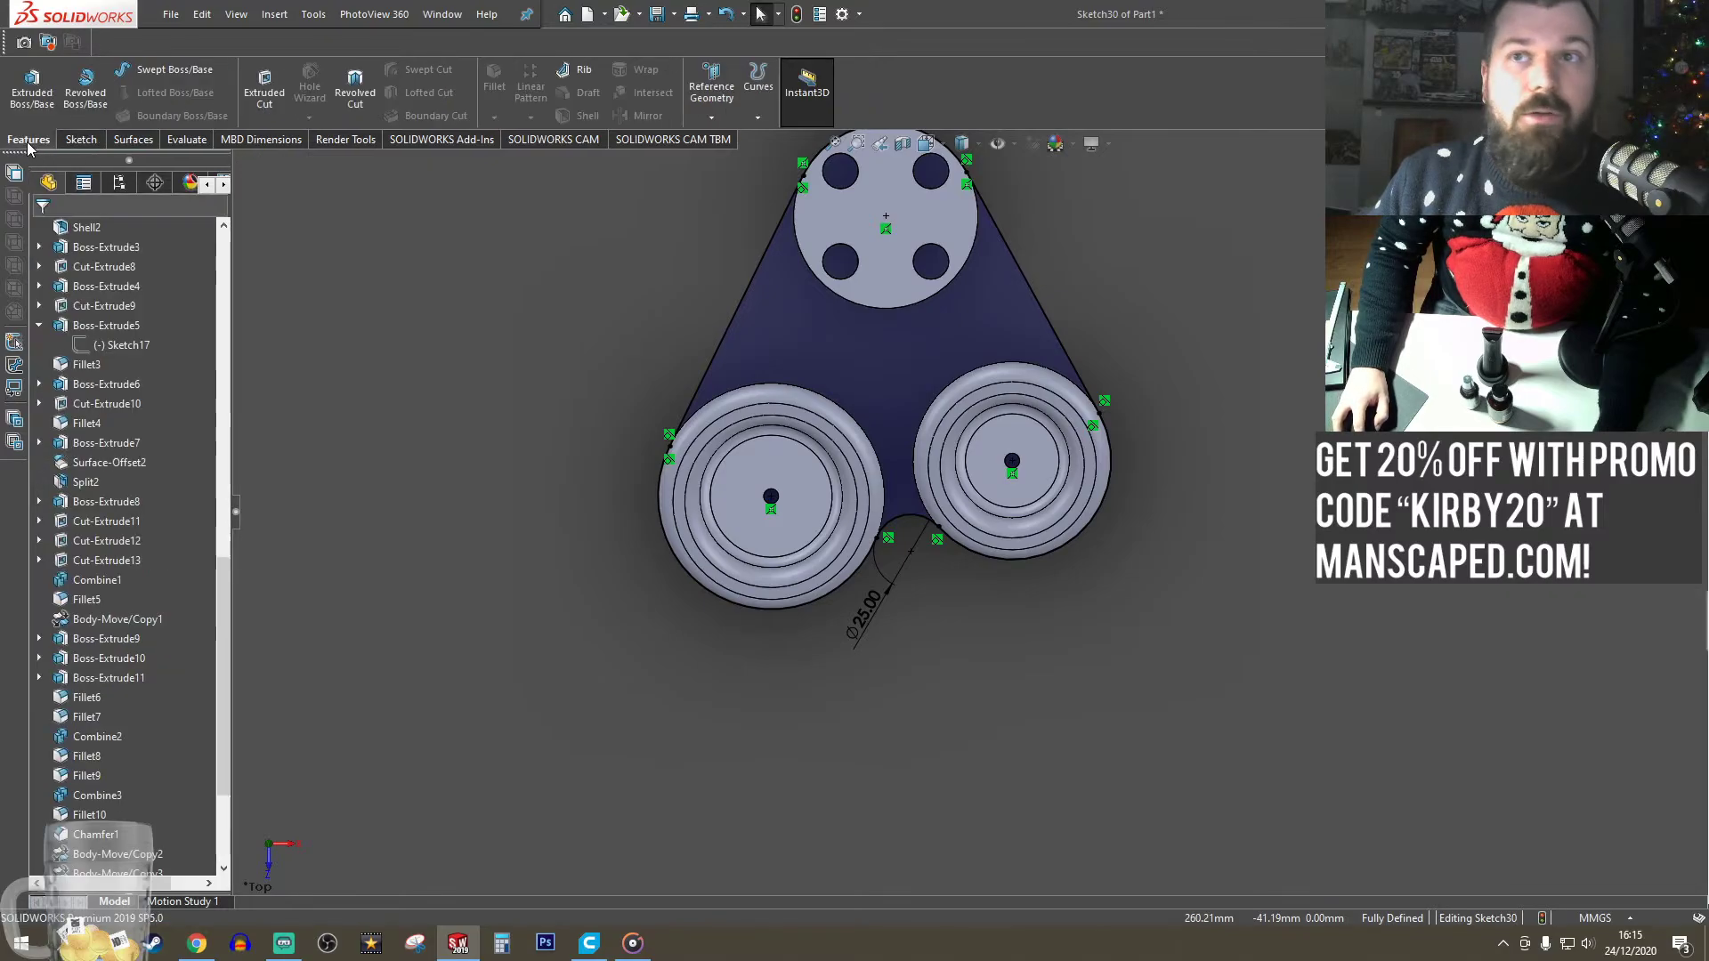
{"action": "left_click", "coordinate": [34, 98]}
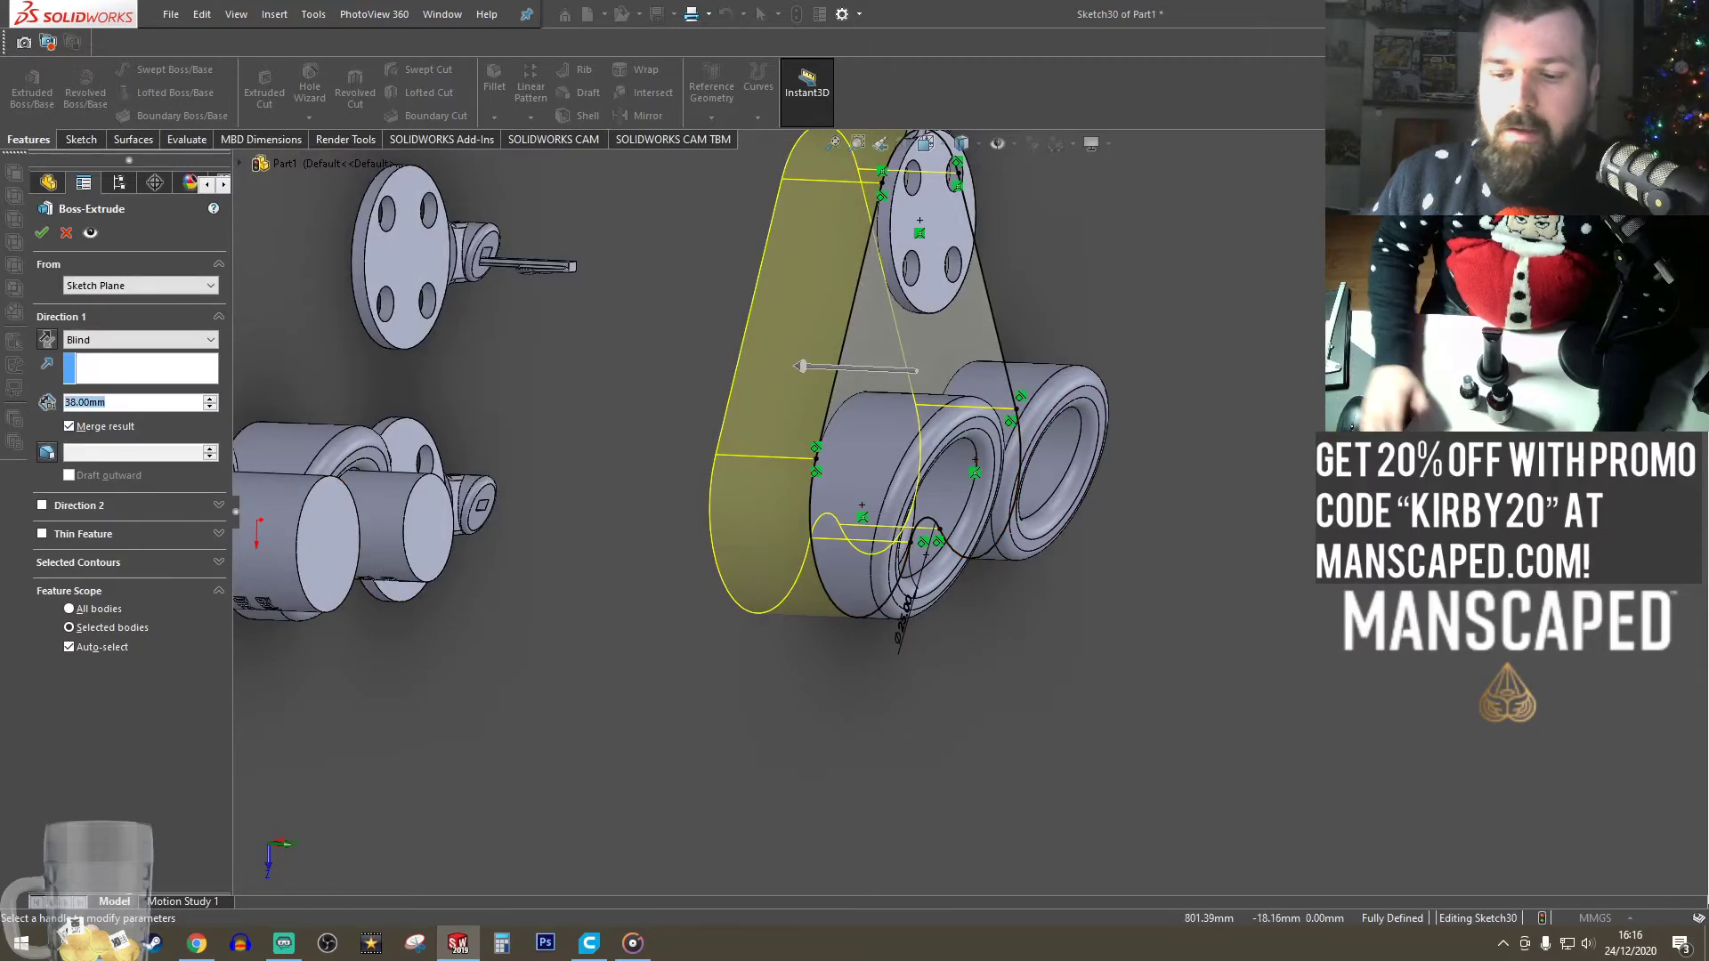
{"action": "type", "text": "3"}
{"action": "key", "text": "BackSpace"}
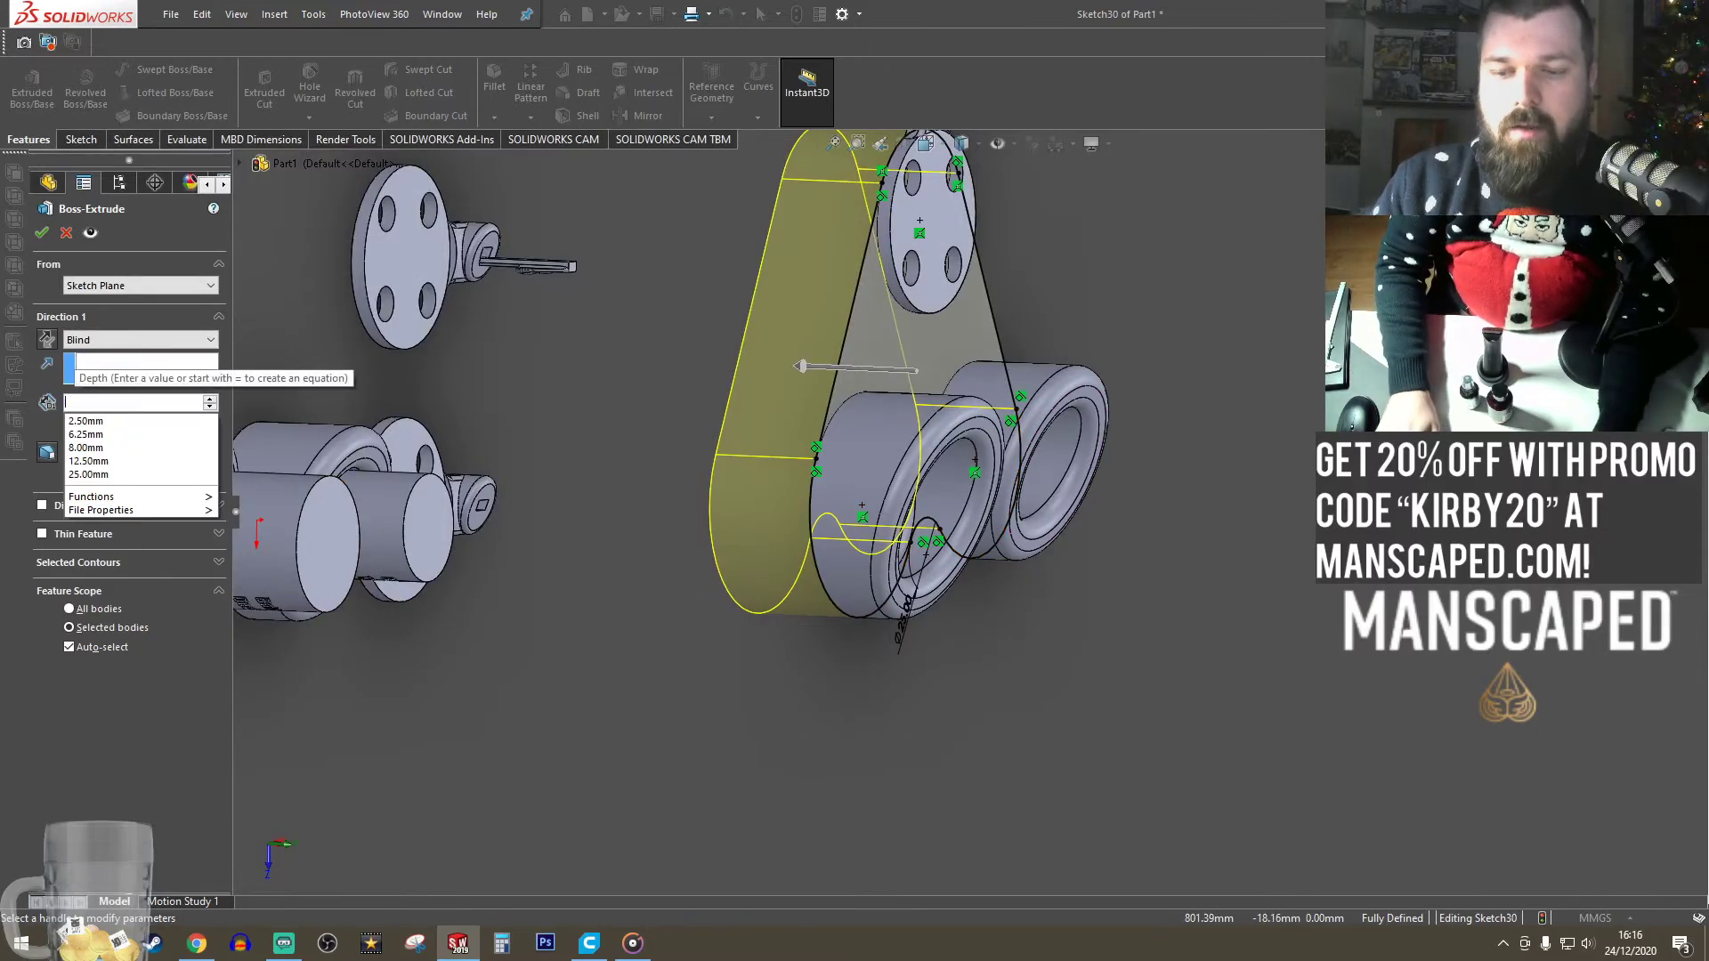
{"action": "type", "text": "2"}
{"action": "key", "text": "Return"}
{"action": "left_click", "coordinate": [93, 428]}
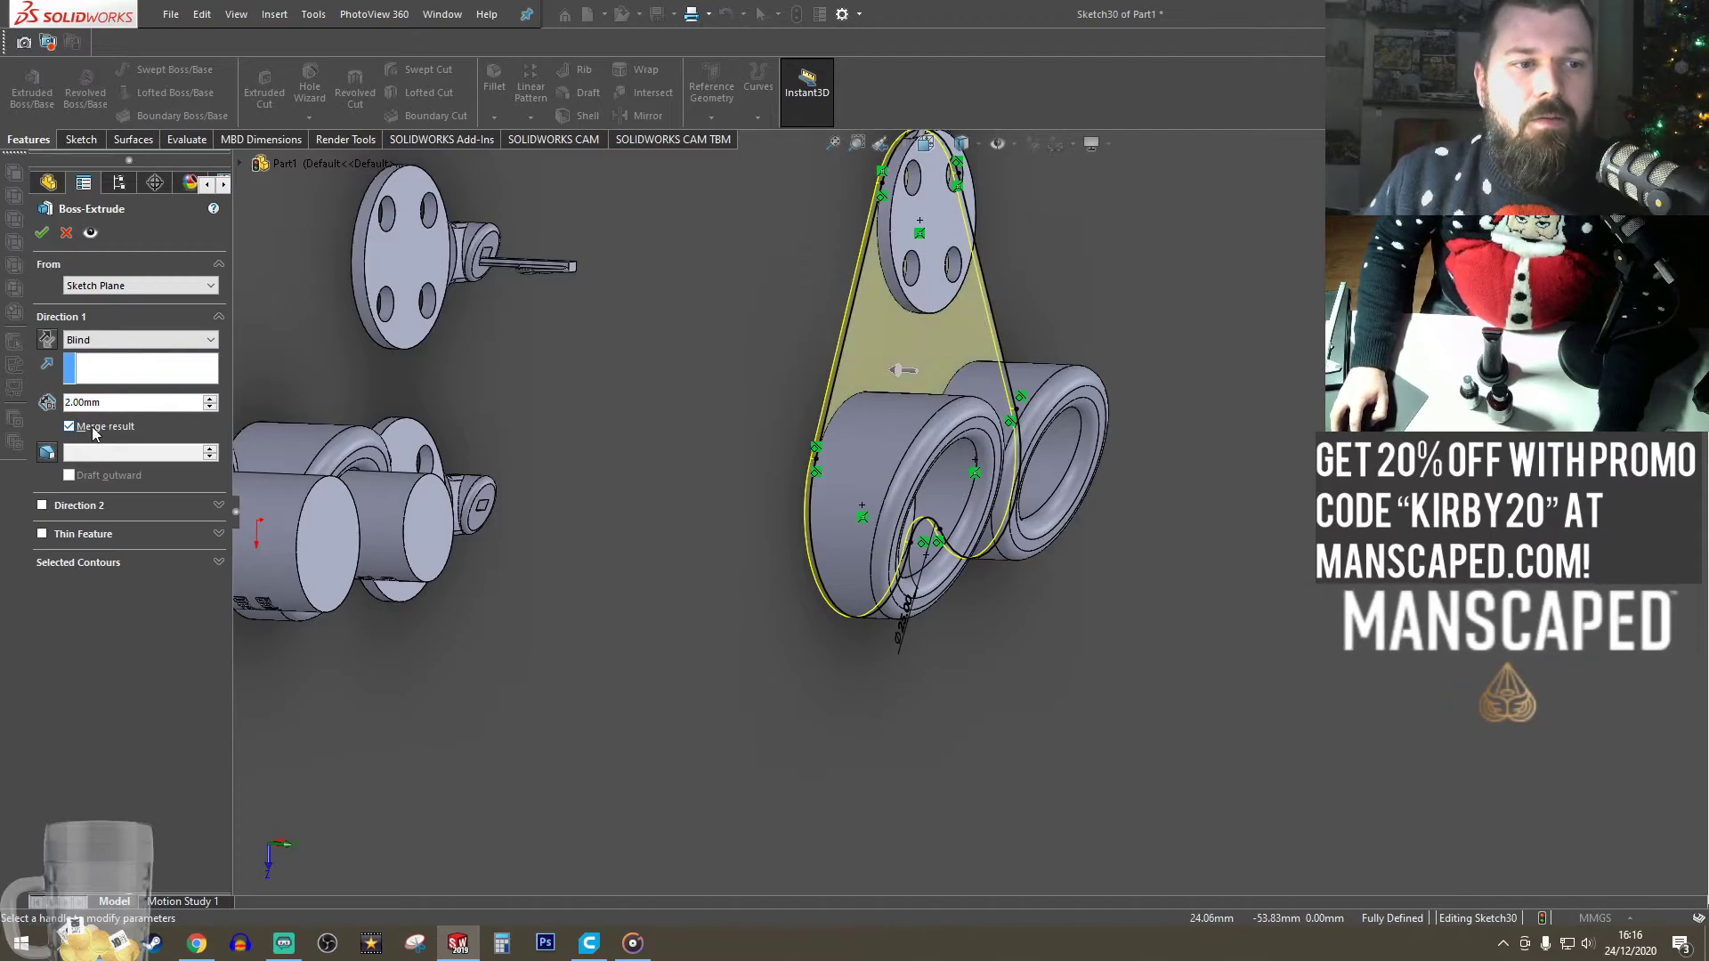
{"action": "left_click", "coordinate": [42, 232]}
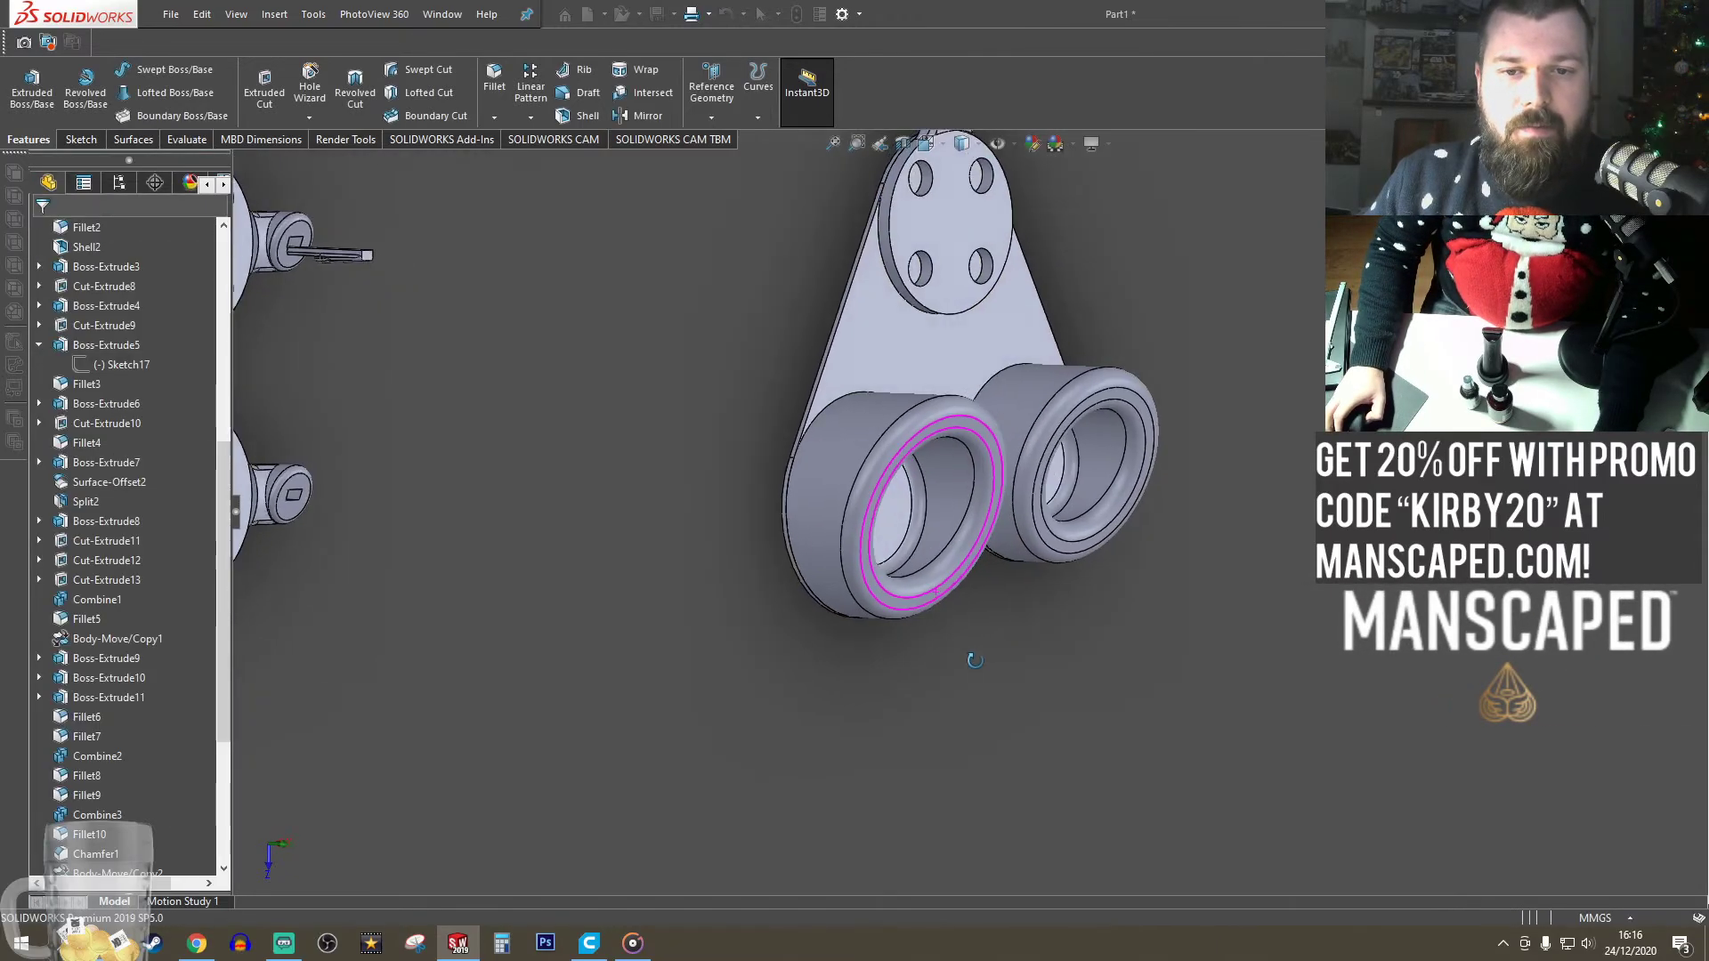
- Inspect the extruded base plate and look through the feature tree for its extrusion
{"action": "middle_click_drag", "start_coordinate": [866, 656], "coordinate": [813, 694]}
{"action": "scroll", "coordinate": [98, 748], "scroll_direction": "down", "scroll_amount": 5}
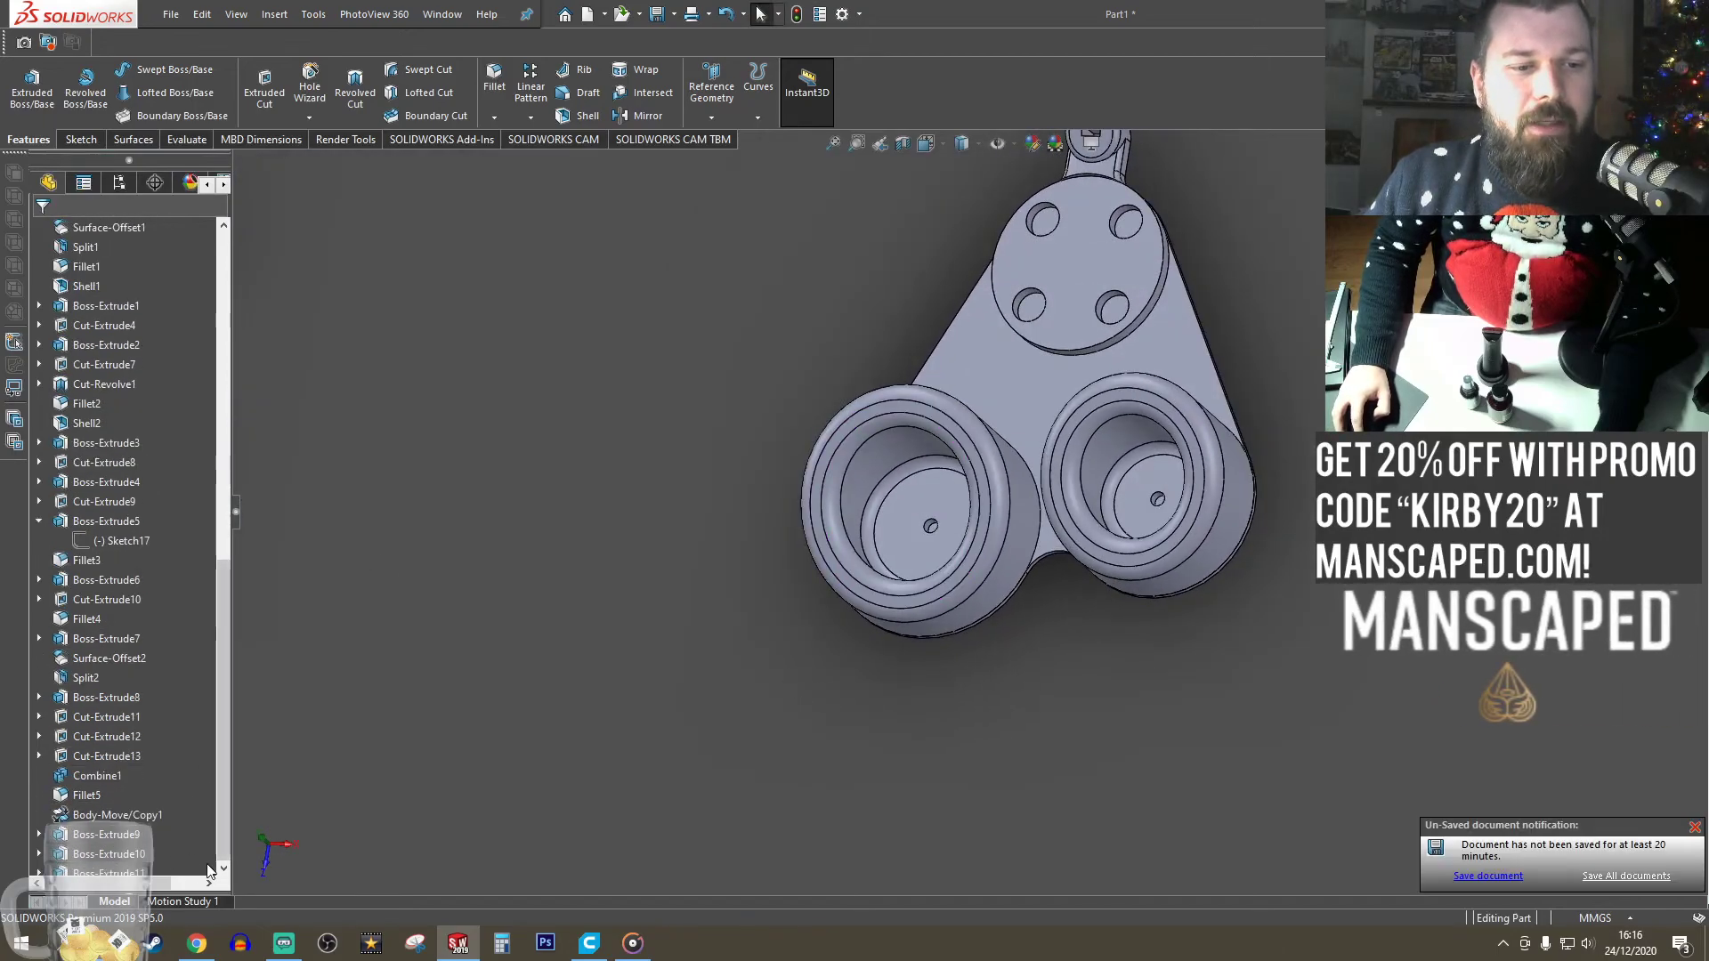
{"action": "left_click_drag", "start_coordinate": [142, 885], "coordinate": [141, 886]}
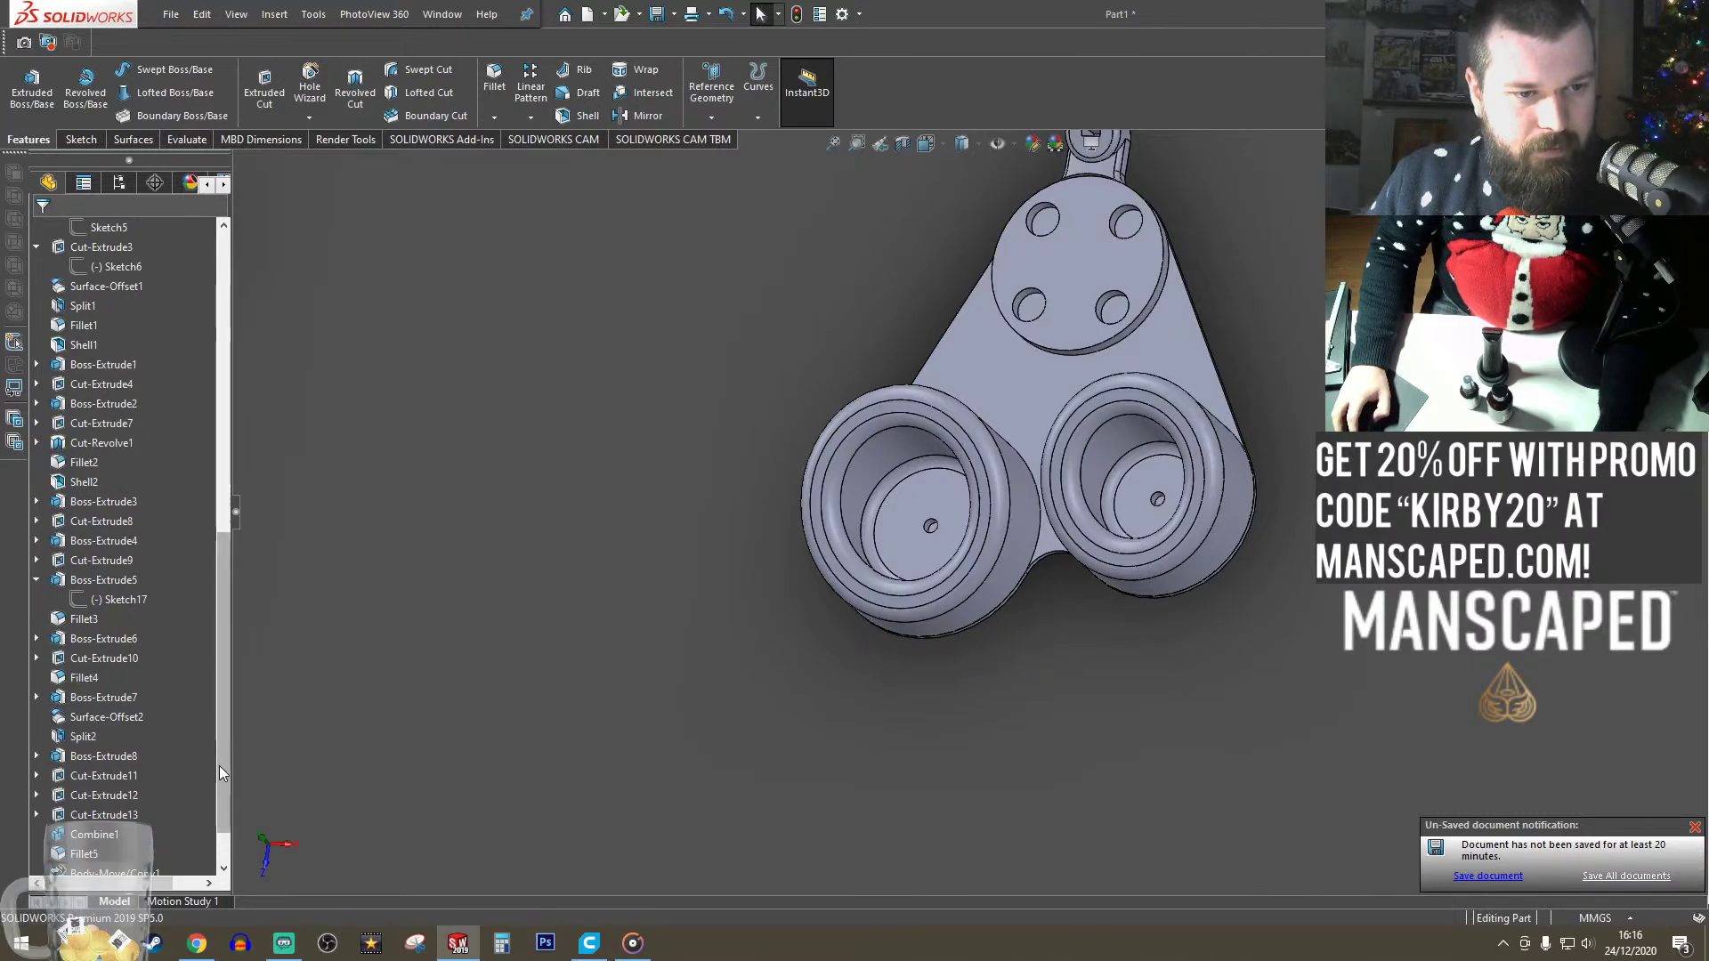
{"action": "left_click_drag", "start_coordinate": [219, 766], "coordinate": [200, 934]}
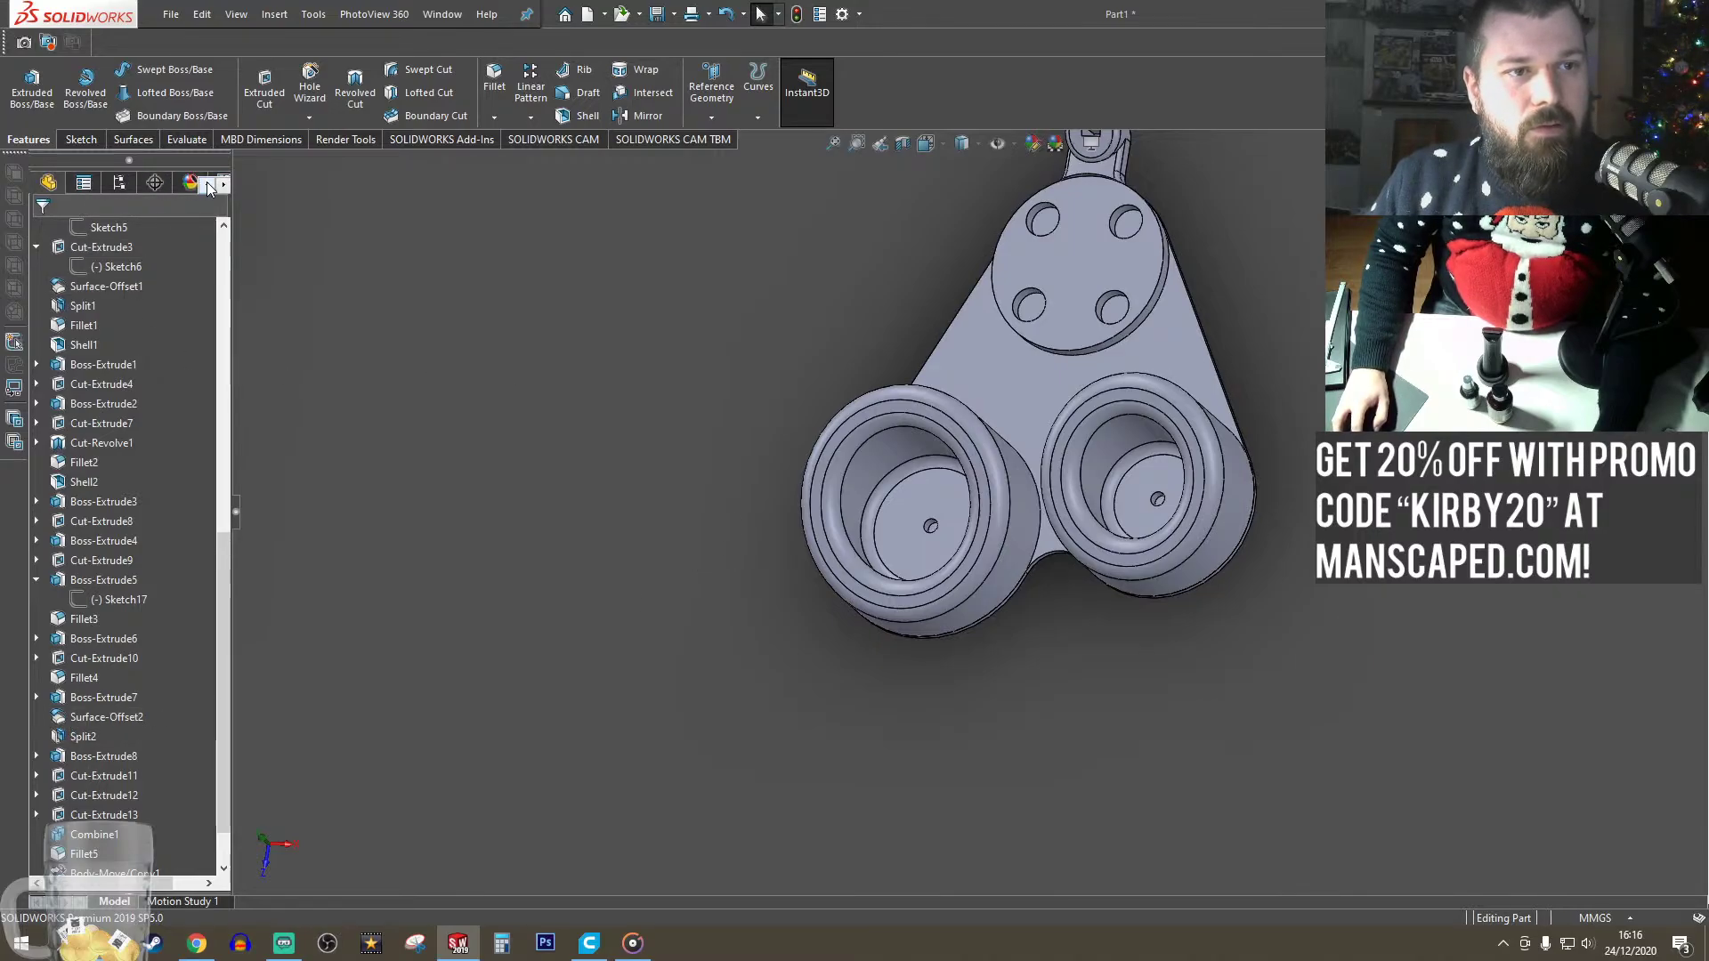
{"action": "left_click_drag", "start_coordinate": [111, 889], "coordinate": [78, 876]}
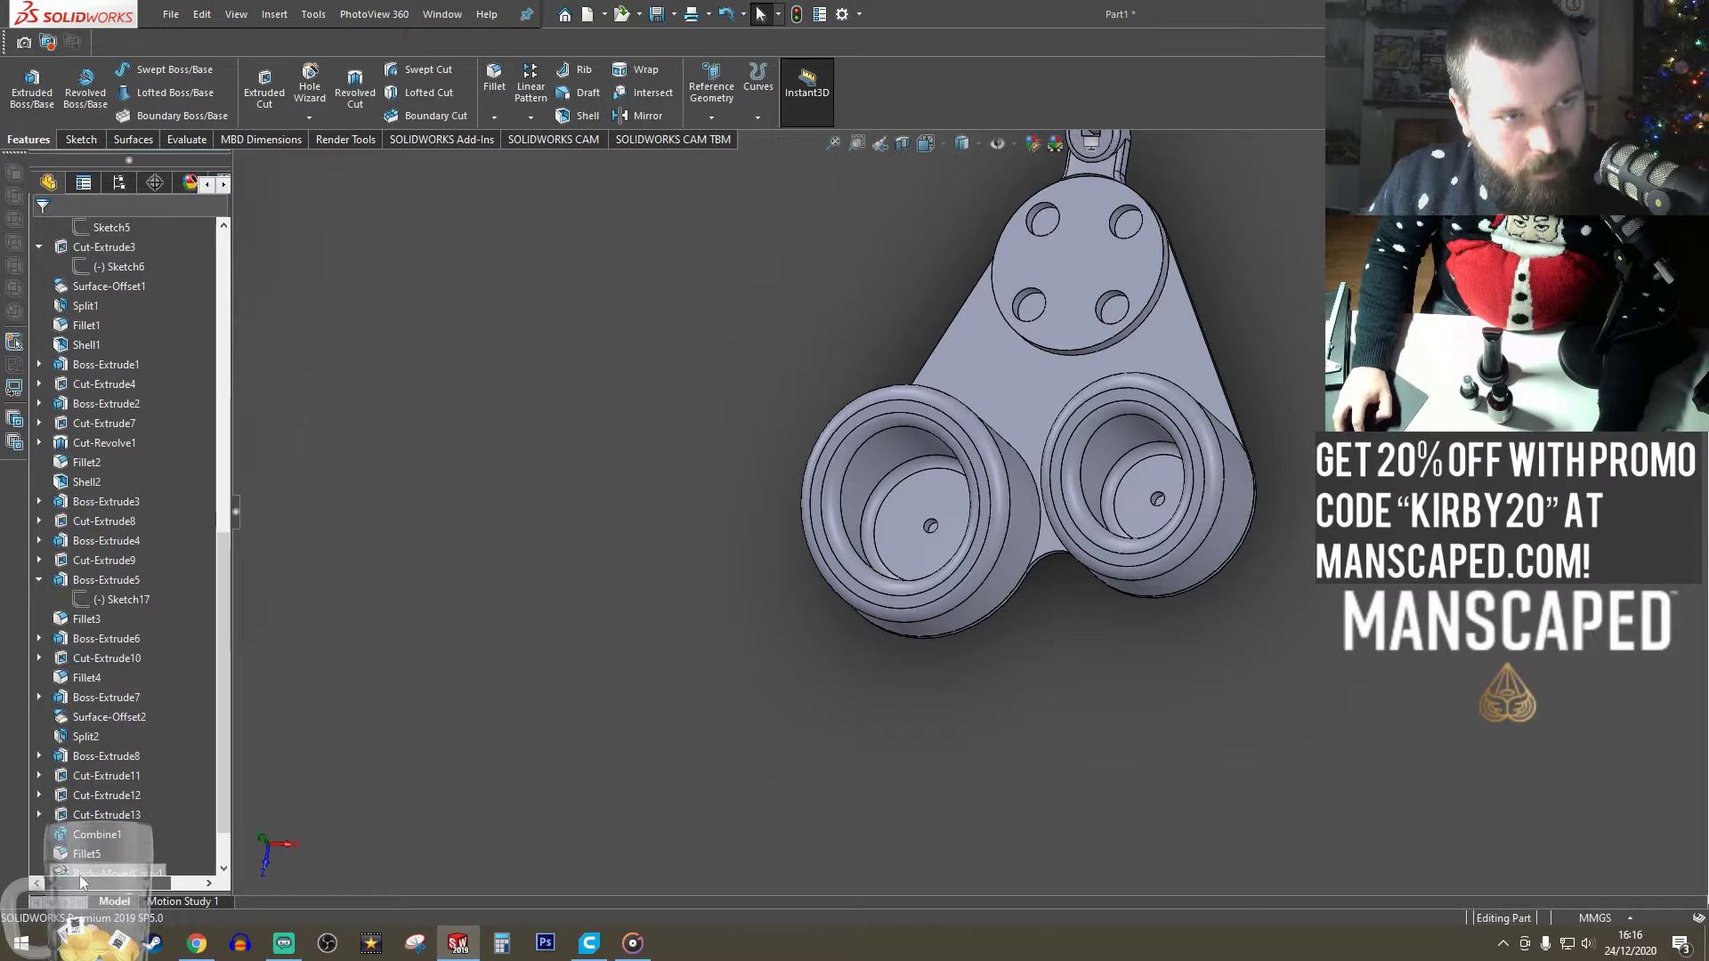
{"action": "left_click", "coordinate": [236, 512]}
{"action": "left_click", "coordinate": [29, 512]}
{"action": "scroll", "coordinate": [215, 870], "scroll_direction": "down", "scroll_amount": 1}
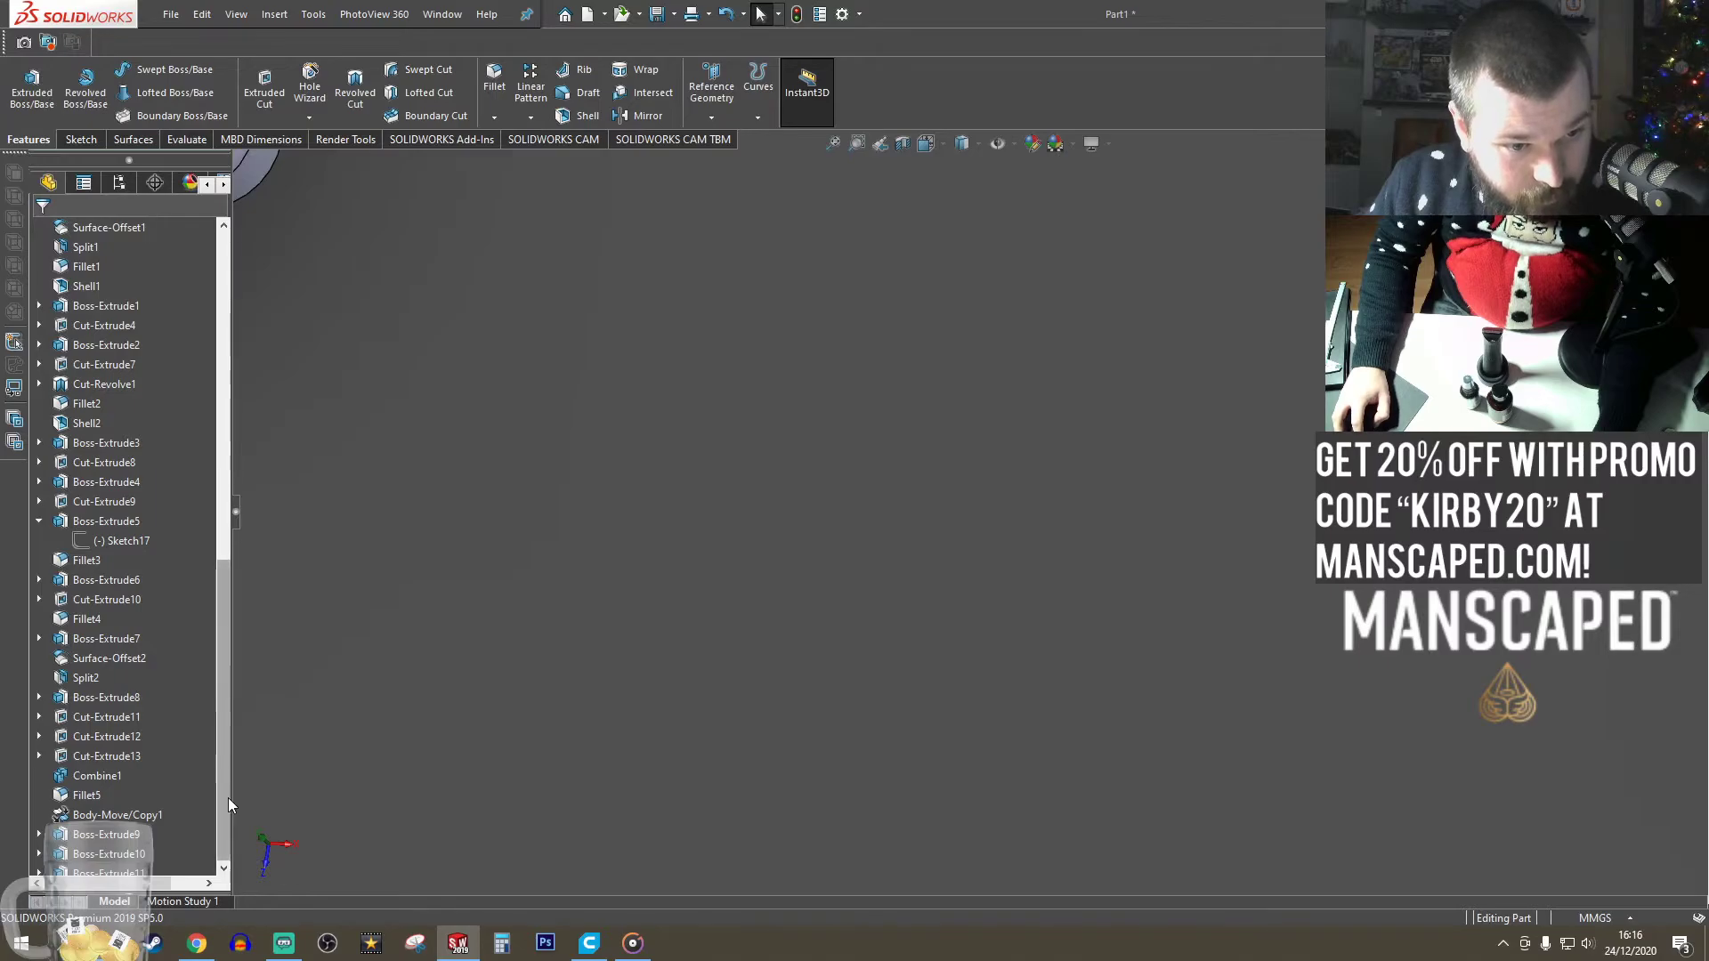
{"action": "left_click", "coordinate": [108, 854]}
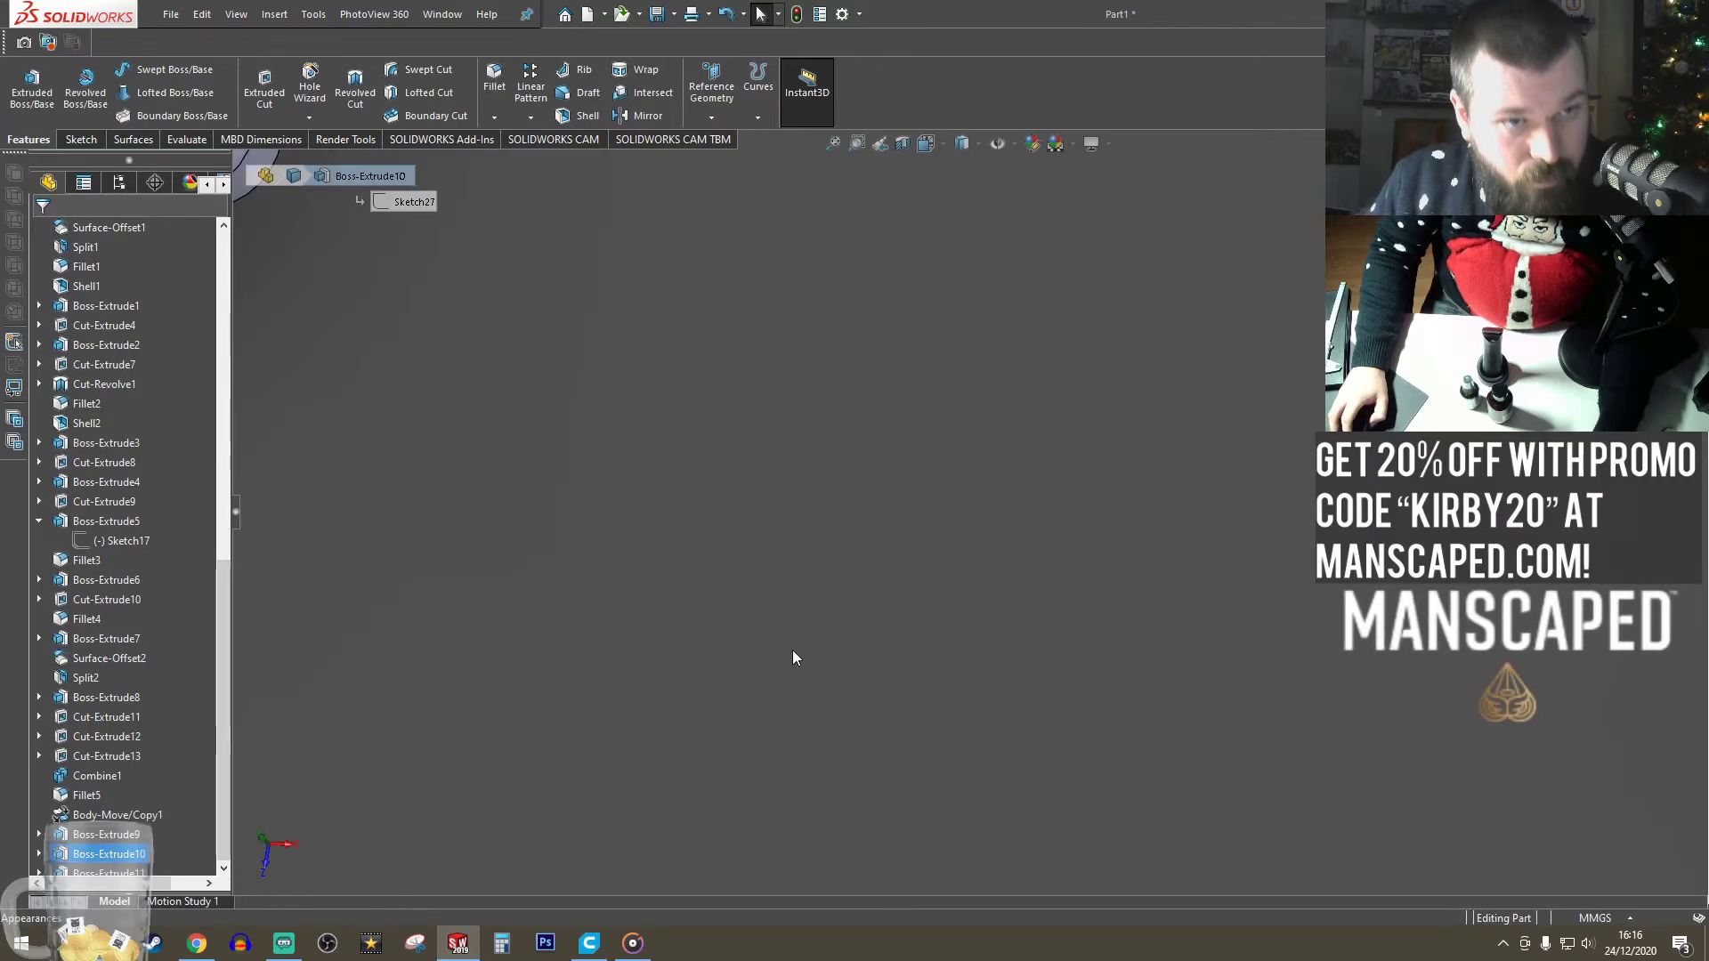
{"action": "scroll", "coordinate": [920, 566], "scroll_direction": "up", "scroll_amount": 6}
{"action": "scroll", "coordinate": [1251, 458], "scroll_direction": "down", "scroll_amount": 4}
{"action": "middle_click_drag", "start_coordinate": [1247, 457], "coordinate": [1259, 430]}
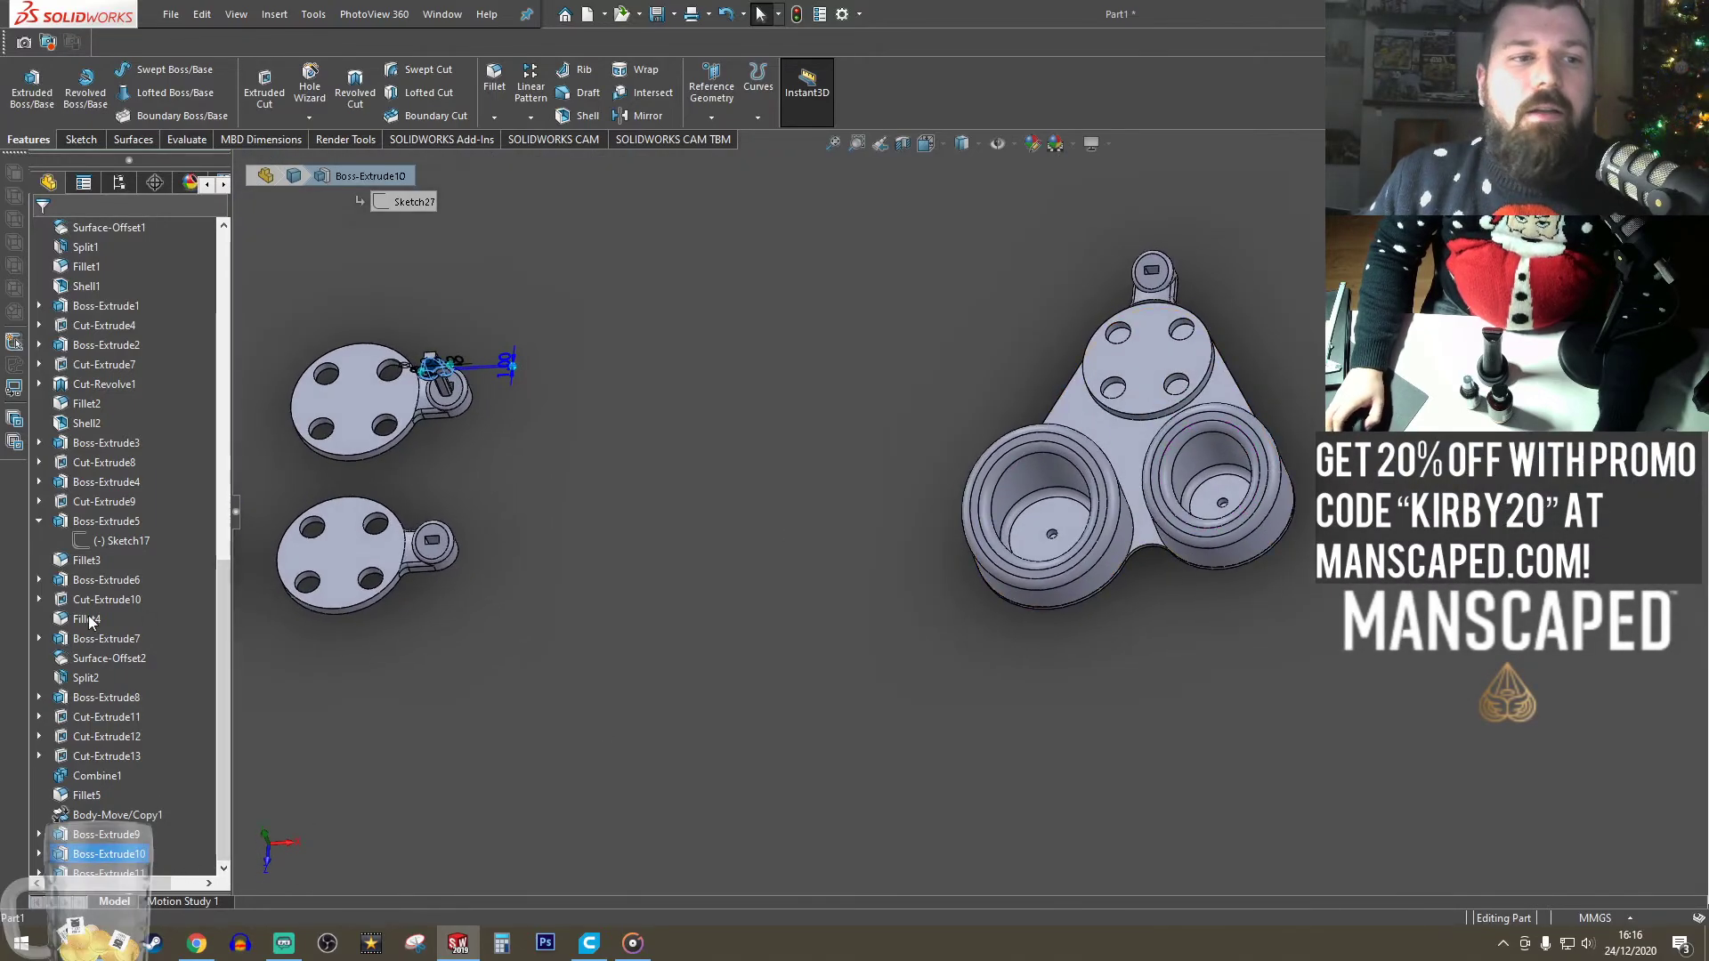
{"action": "left_click", "coordinate": [294, 249]}
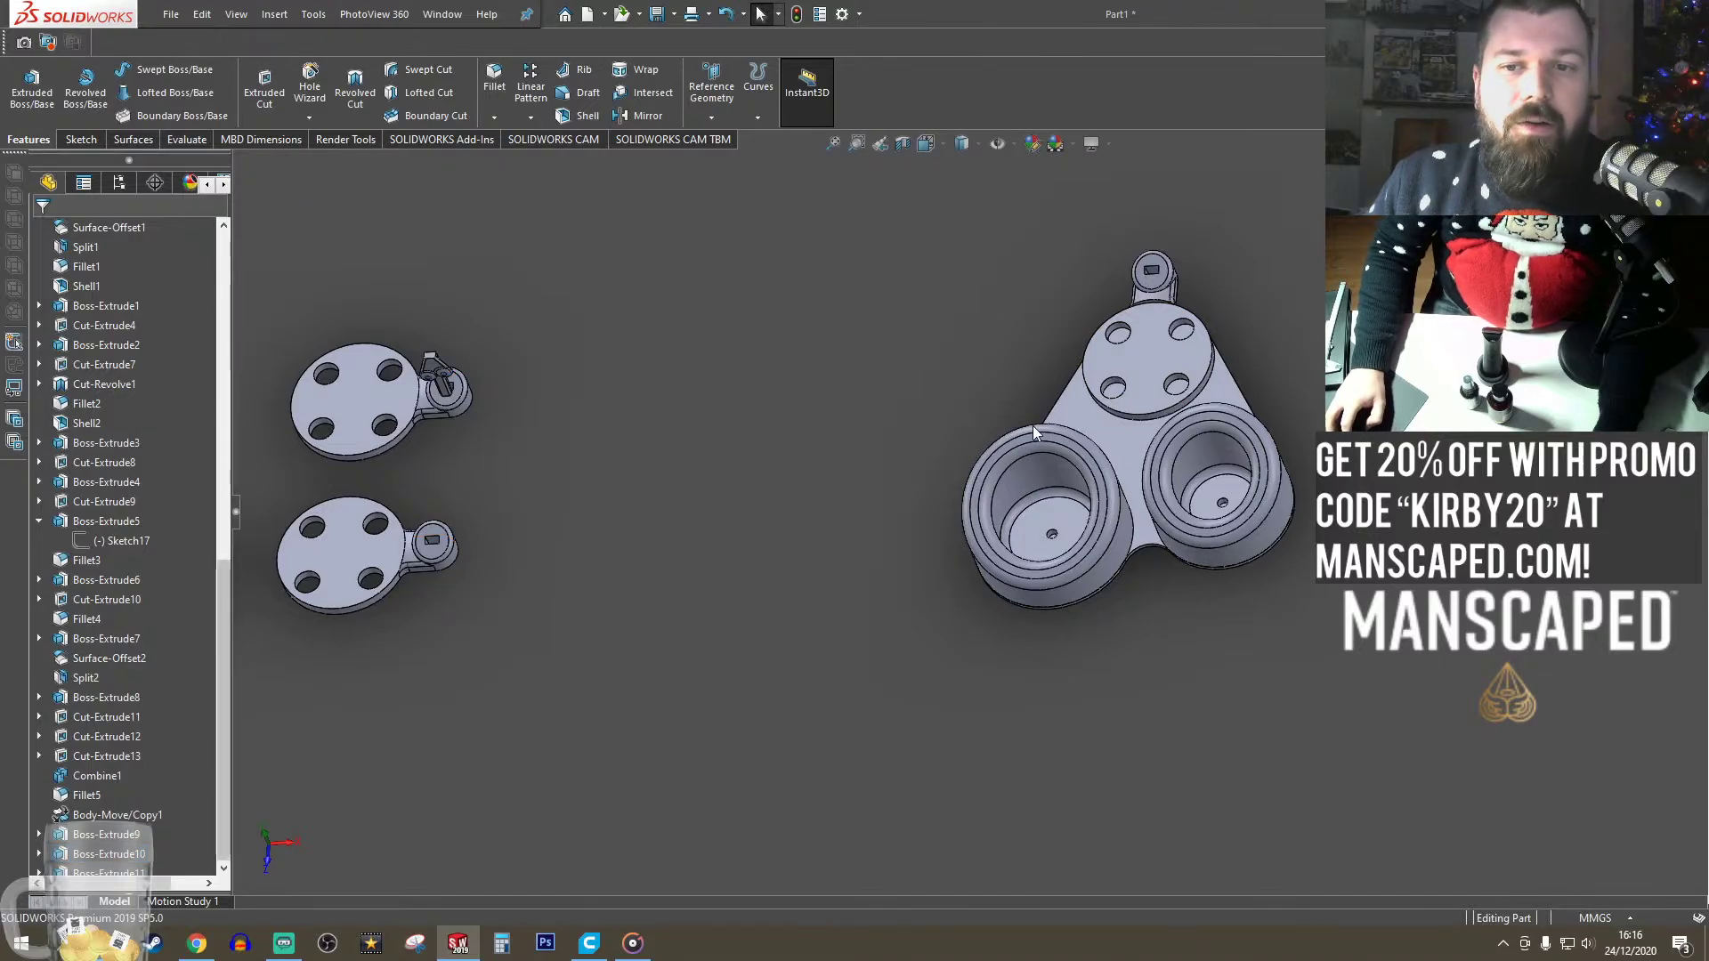
- Open the sketch of the base plate's extrusion for editing
{"action": "left_click", "coordinate": [1116, 433]}
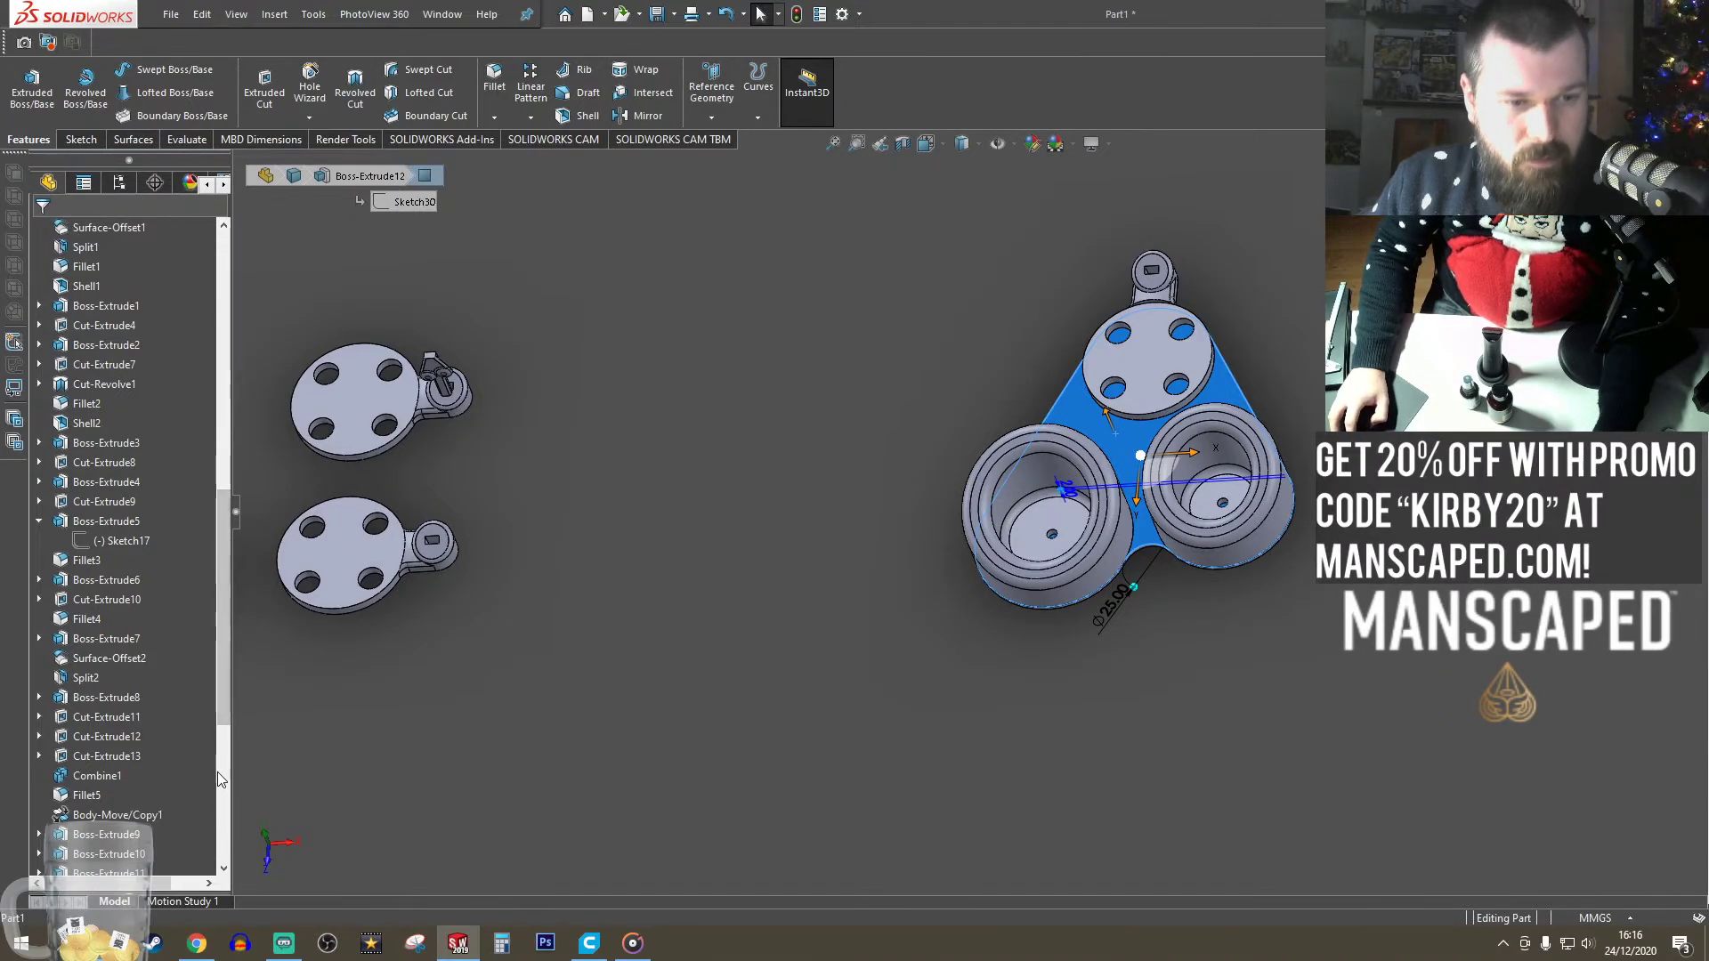
{"action": "scroll", "coordinate": [222, 699], "scroll_direction": "down", "scroll_amount": 6}
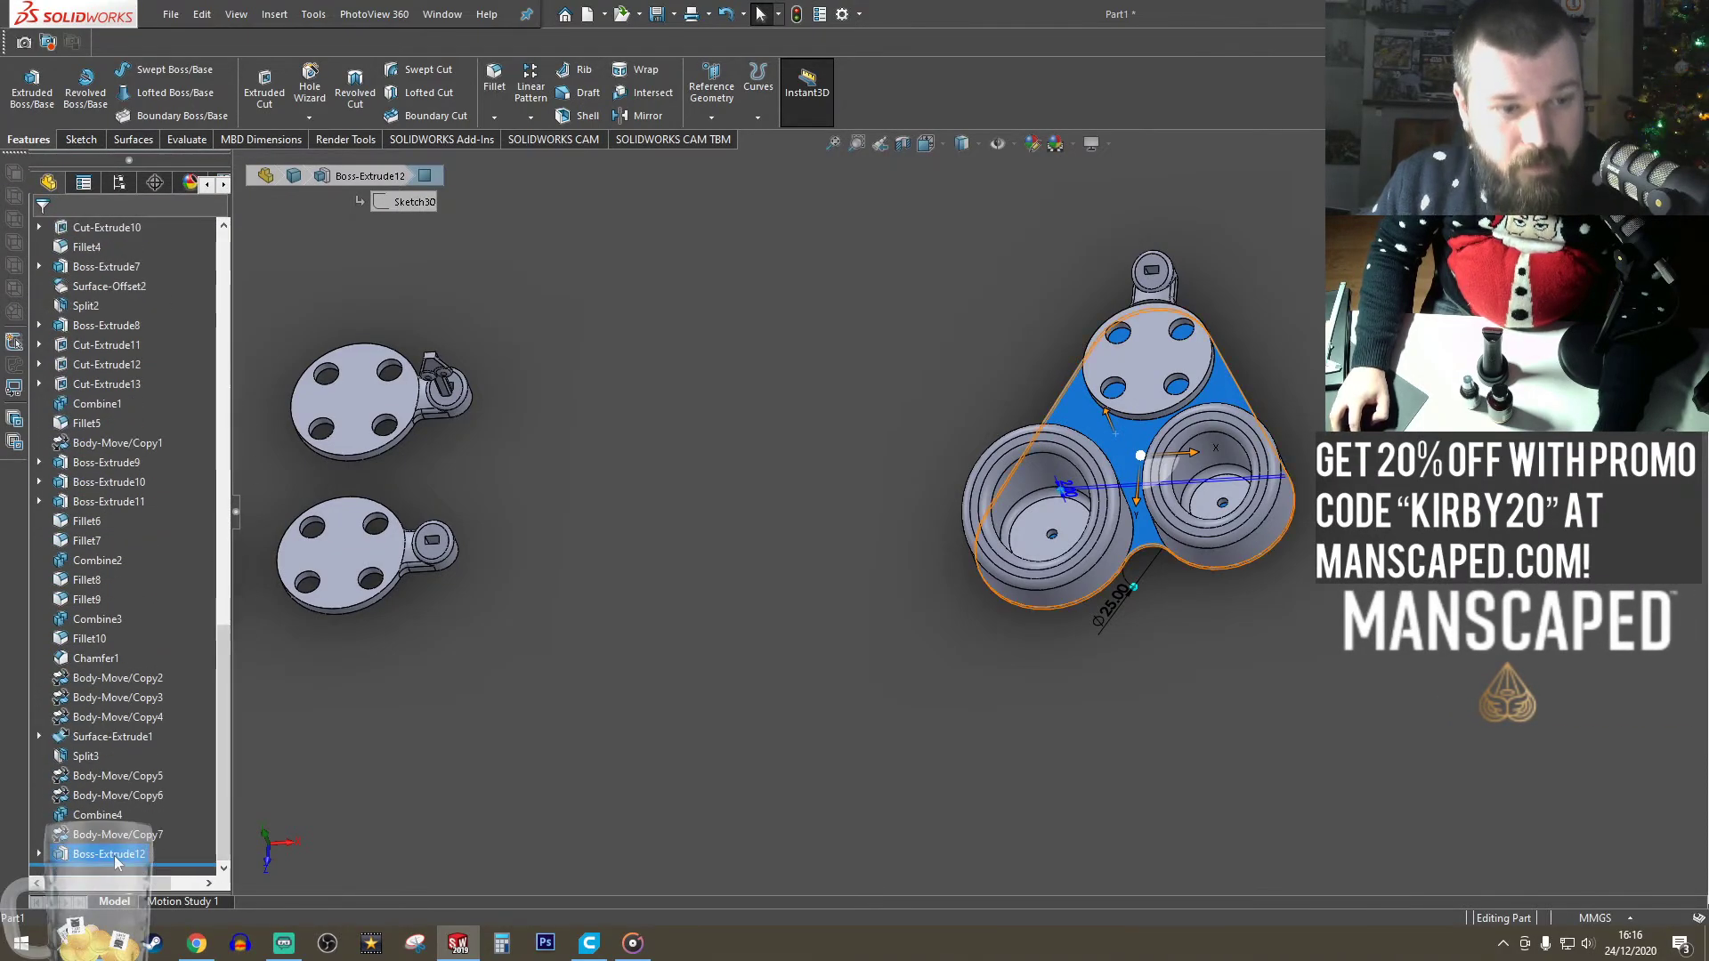
{"action": "left_click", "coordinate": [108, 854]}
{"action": "left_click", "coordinate": [156, 804]}
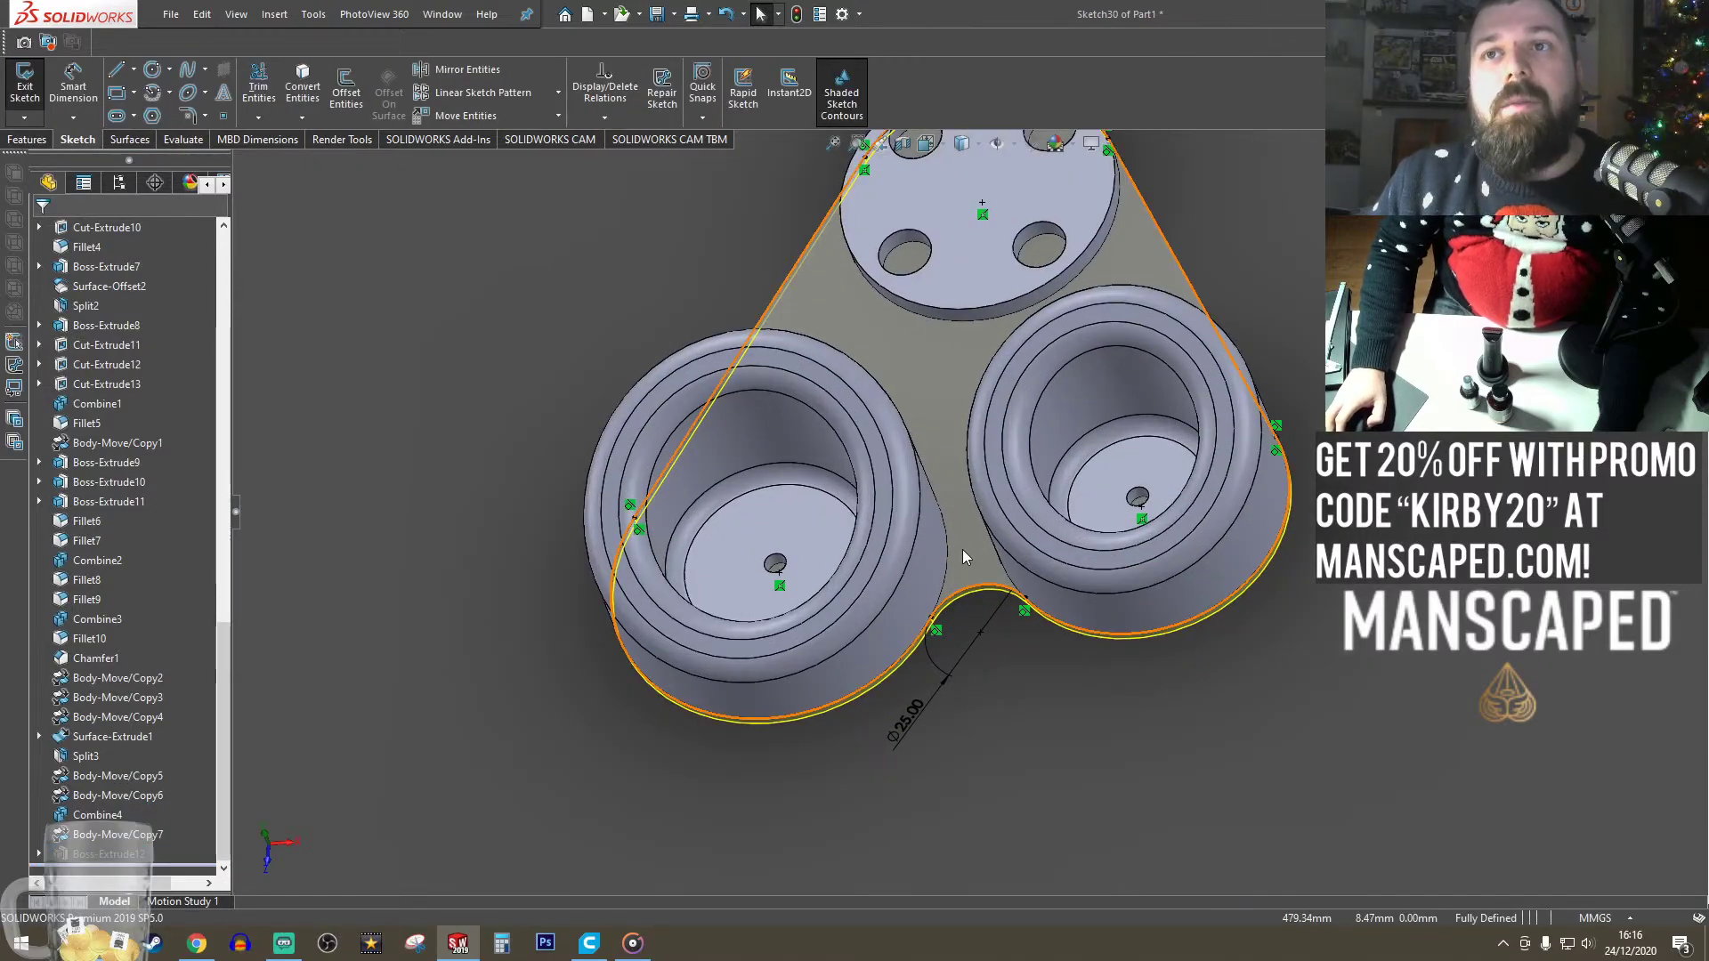
{"action": "left_click", "coordinate": [274, 14]}
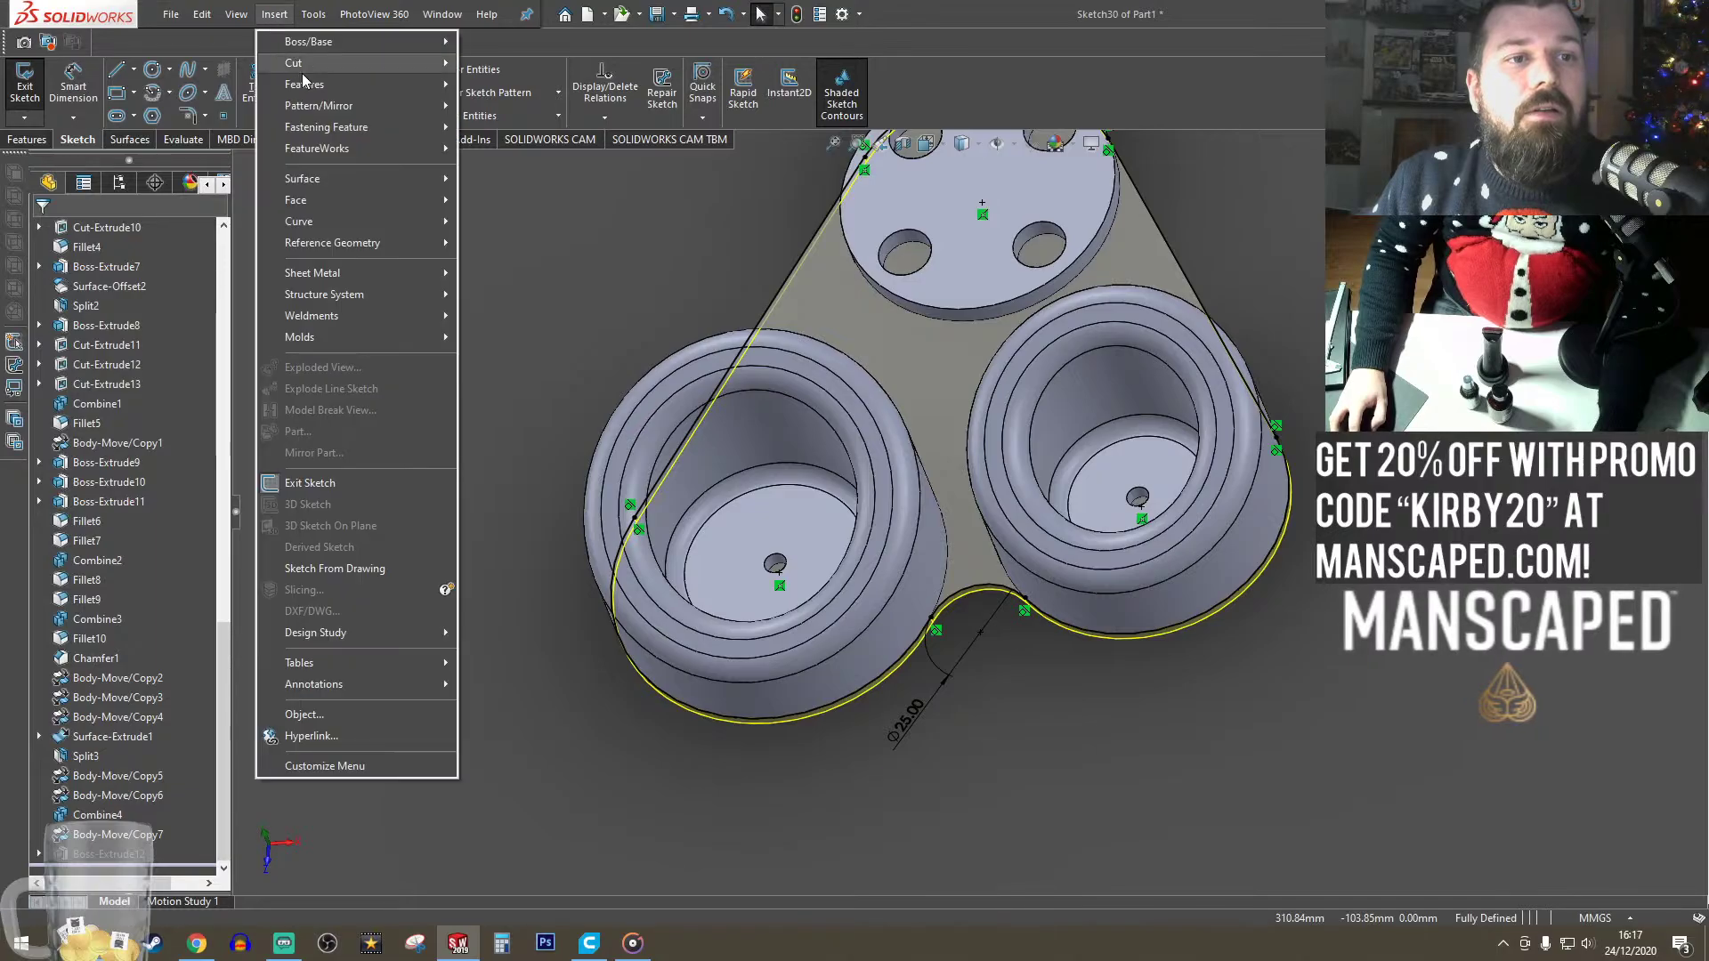
{"action": "mouse_move", "coordinate": [305, 83]}
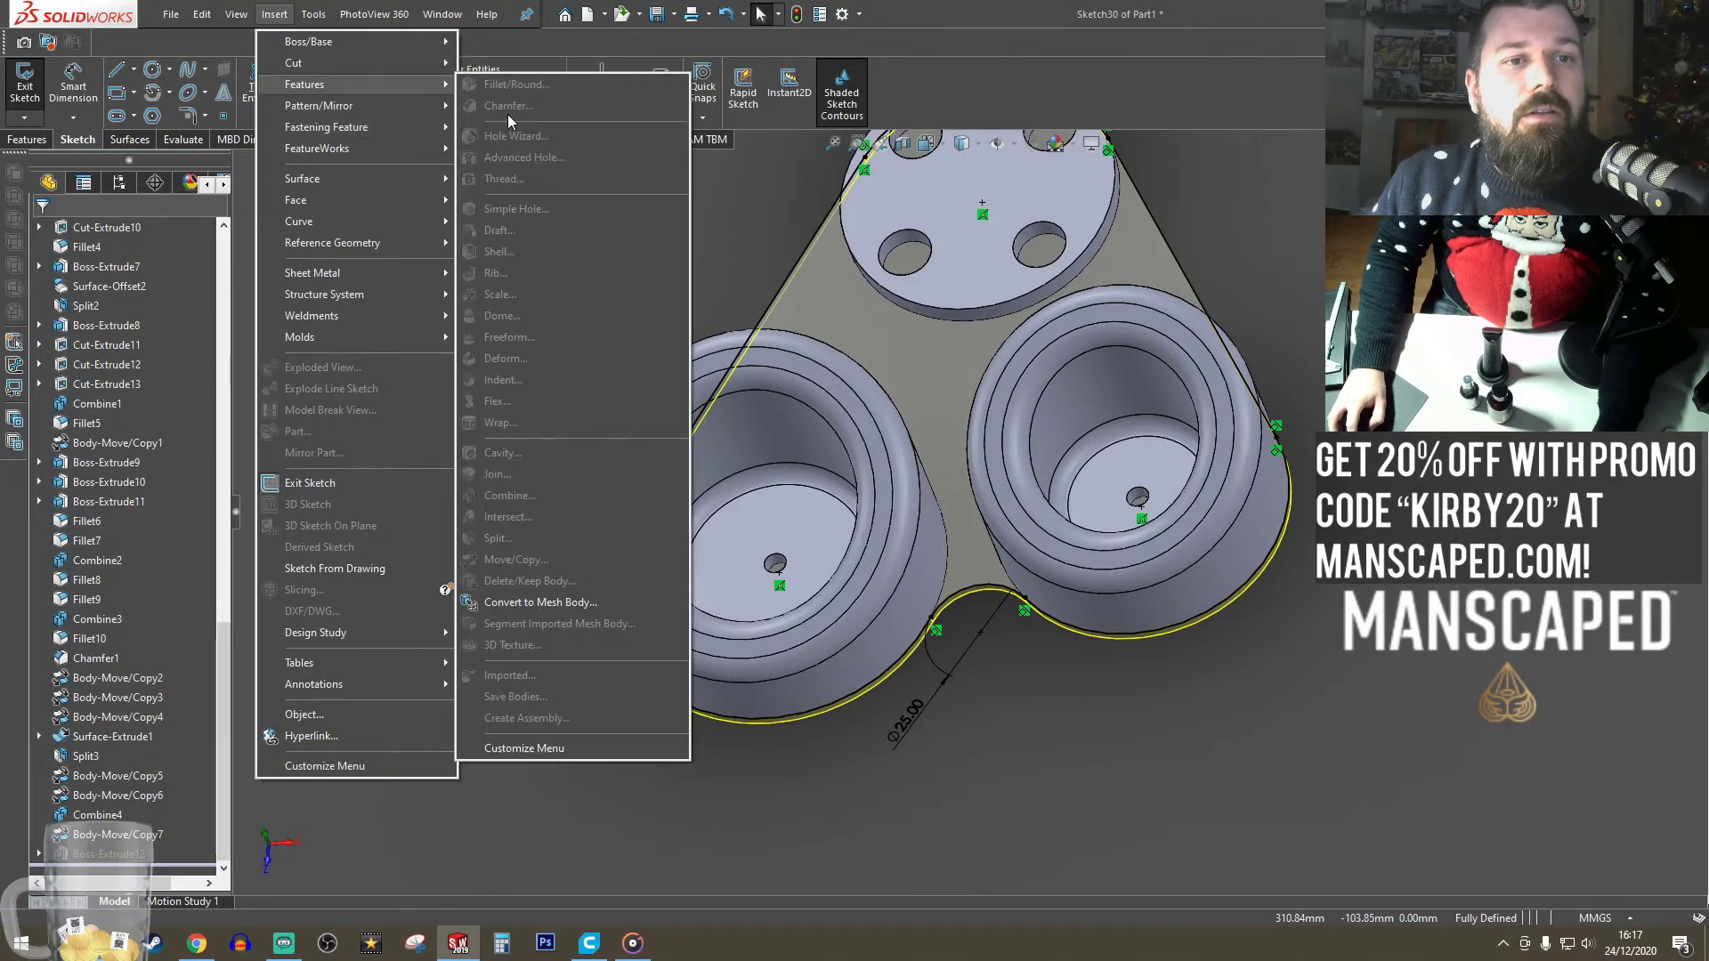
{"action": "left_click", "coordinate": [851, 308]}
{"action": "left_click", "coordinate": [25, 43]}
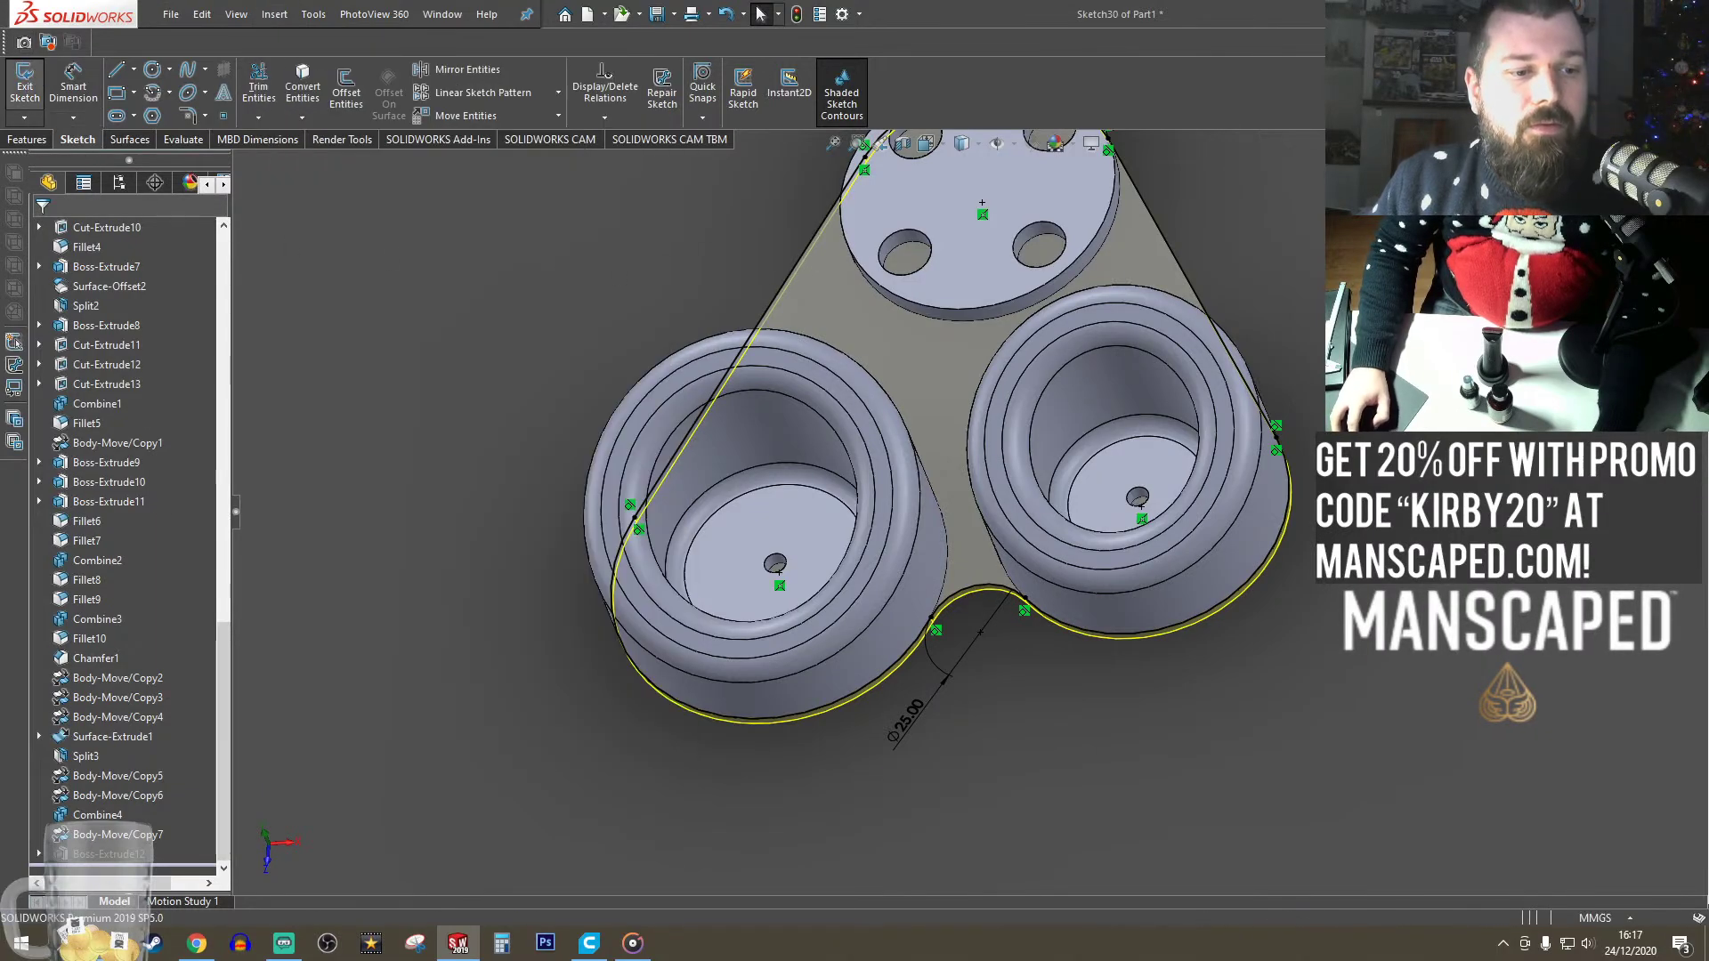
- Edit the base plate's extrusion feature and turn Merge result back on
{"action": "left_click", "coordinate": [107, 854]}
{"action": "left_click", "coordinate": [107, 796]}
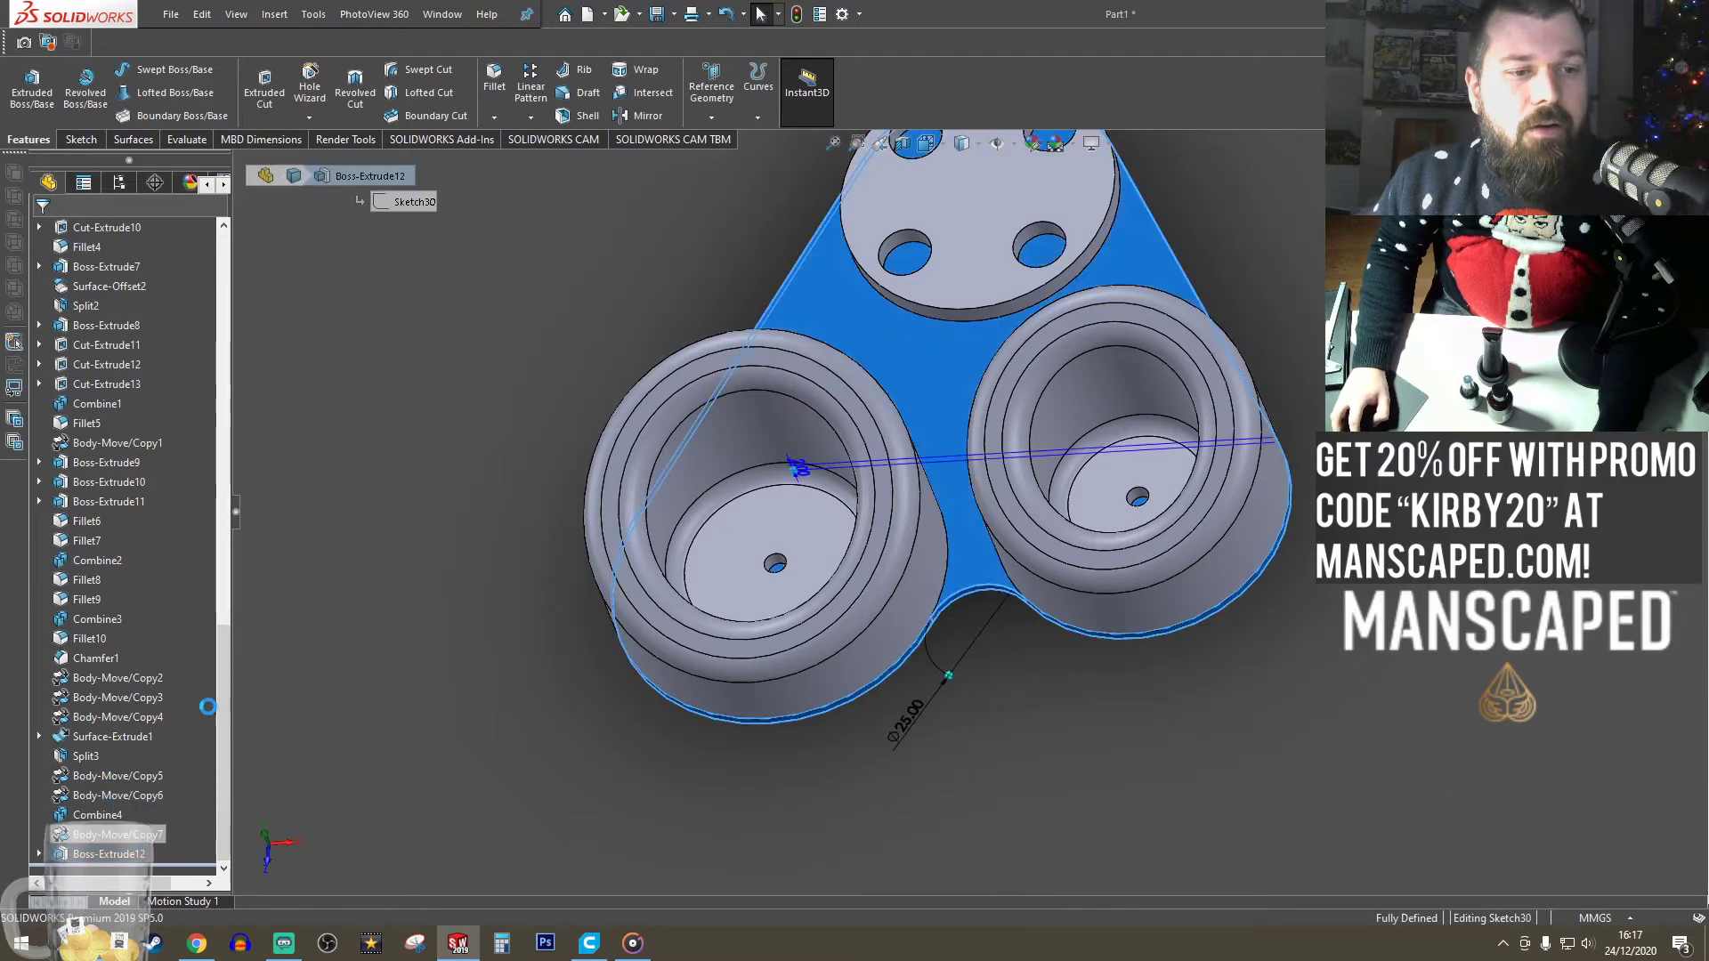
{"action": "left_click", "coordinate": [83, 429]}
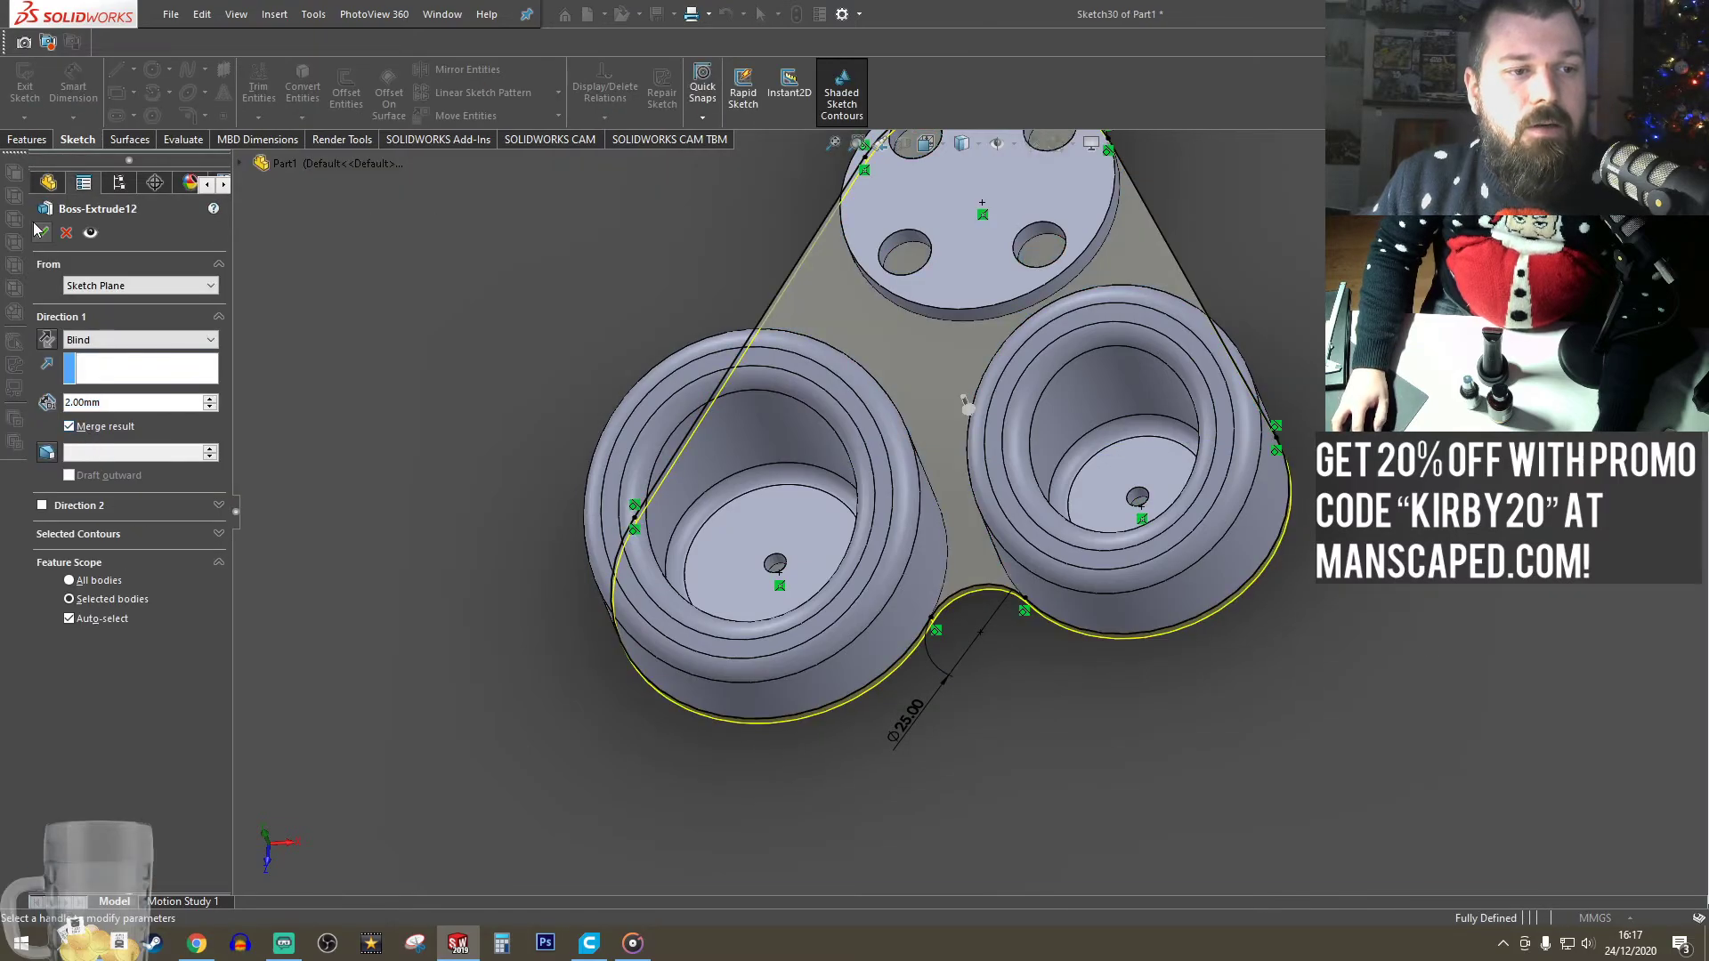
{"action": "left_click", "coordinate": [42, 232]}
{"action": "left_click", "coordinate": [1052, 709]}
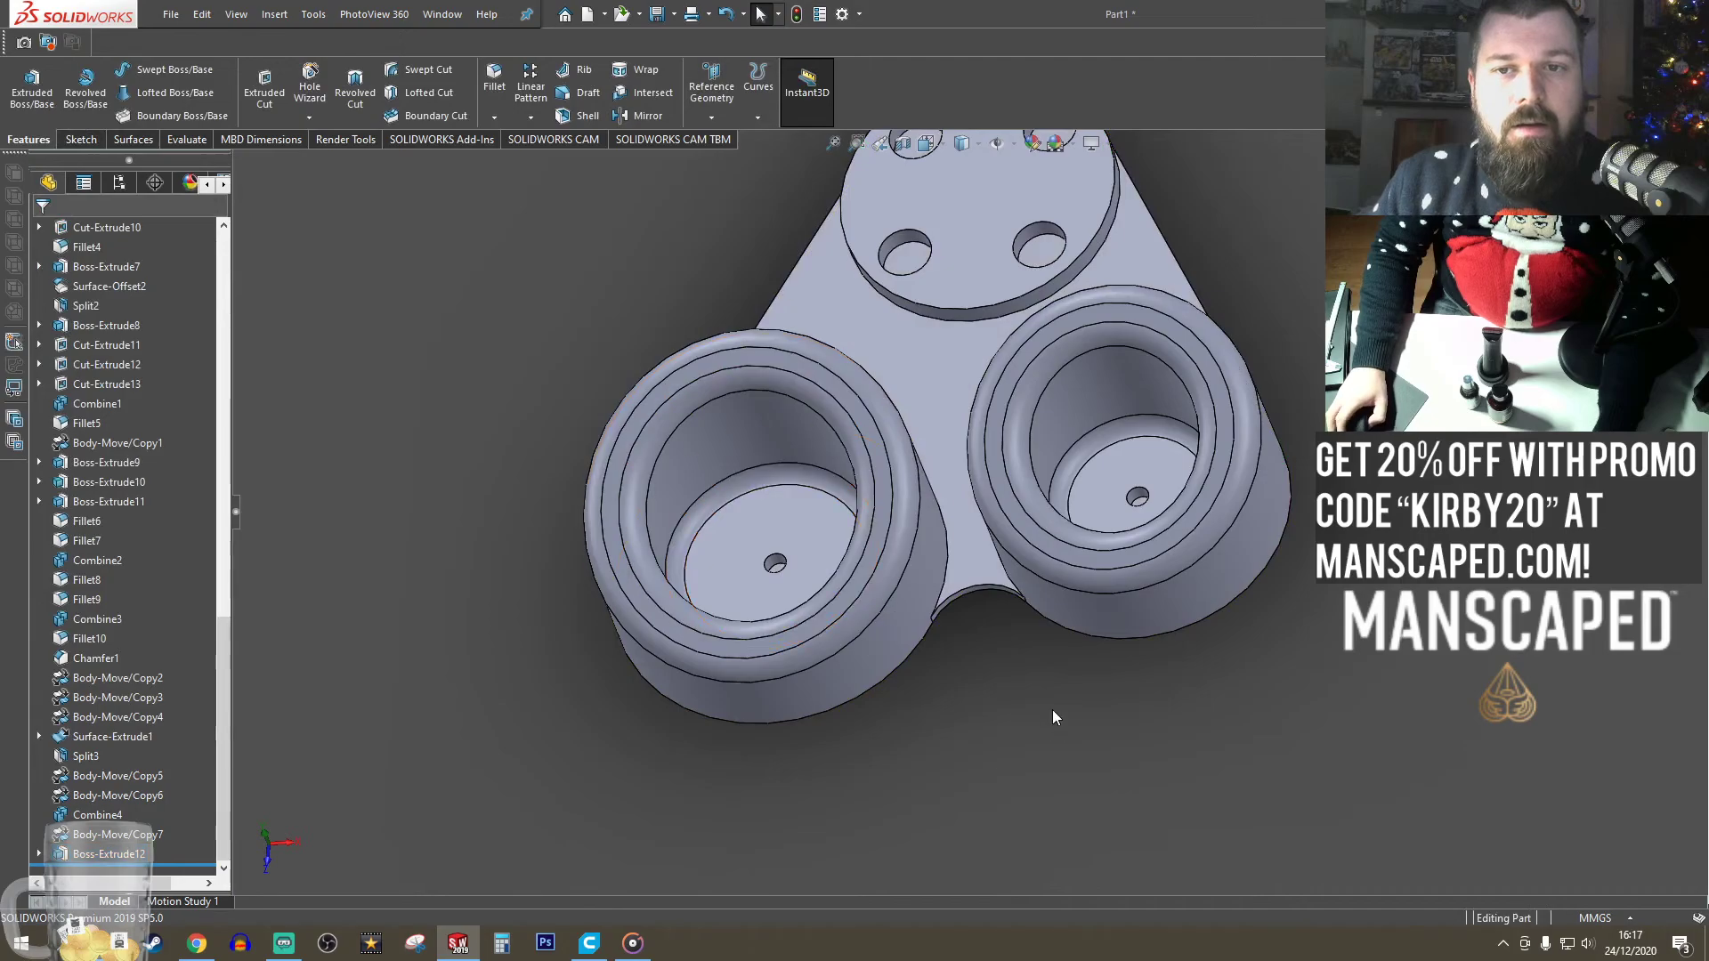
- Start a sketch on the underside face of the small lug and convert that face's edges into sketch entities
{"action": "middle_click_drag", "start_coordinate": [1053, 709], "coordinate": [905, 599]}
{"action": "scroll", "coordinate": [1045, 504], "scroll_direction": "up", "scroll_amount": 2}
{"action": "scroll", "coordinate": [1172, 428], "scroll_direction": "down", "scroll_amount": 5}
{"action": "middle_click_drag", "start_coordinate": [1172, 428], "coordinate": [732, 329]}
{"action": "left_click", "coordinate": [719, 358]}
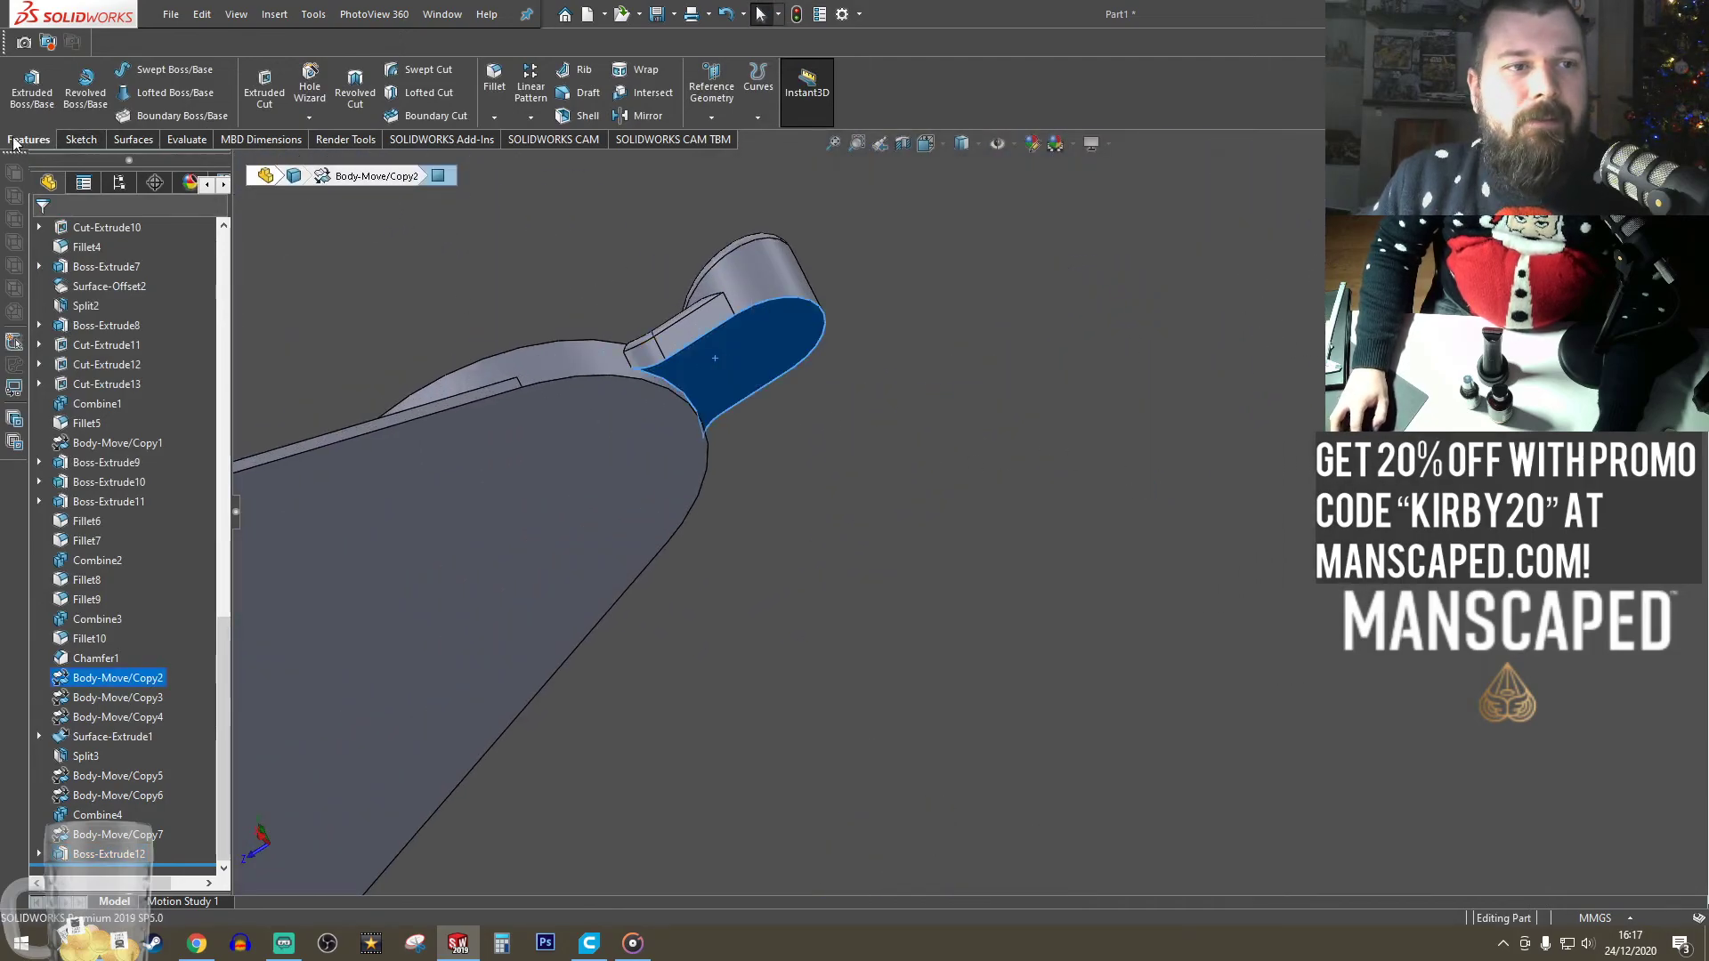
{"action": "left_click", "coordinate": [76, 141]}
{"action": "left_click", "coordinate": [27, 87]}
{"action": "left_click", "coordinate": [302, 86]}
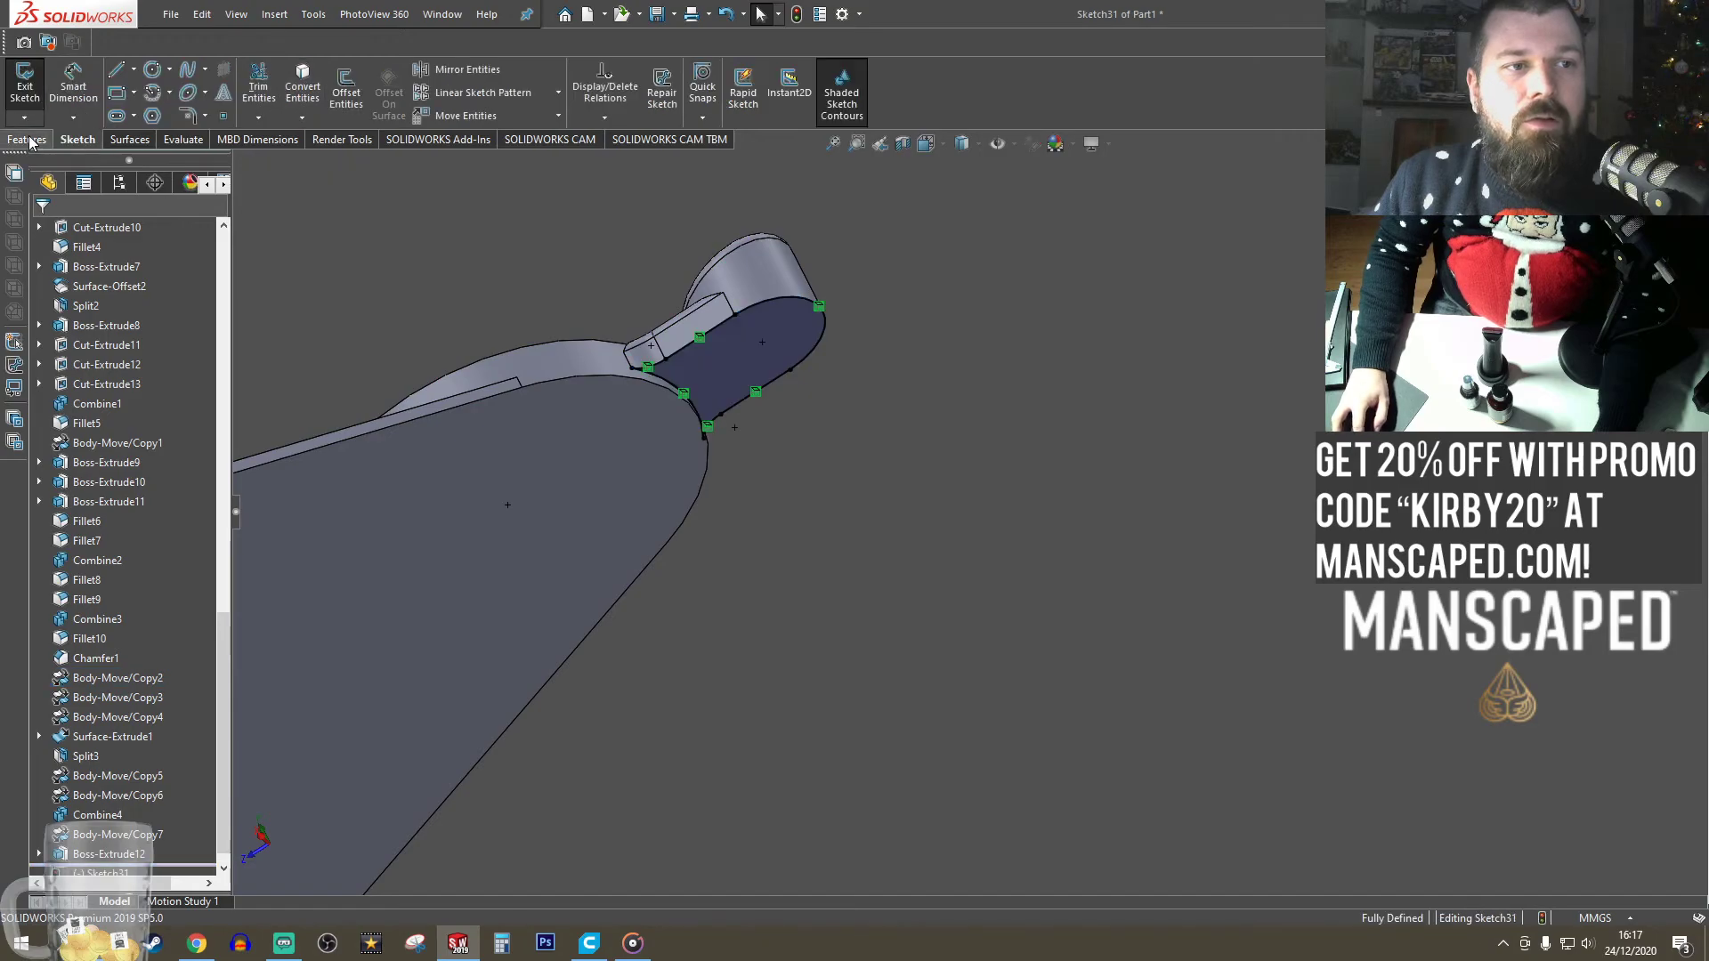
- Extrude the converted lug outline 2 mm as a blind boss with Merge result on
{"action": "left_click", "coordinate": [26, 140]}
{"action": "left_click", "coordinate": [32, 86]}
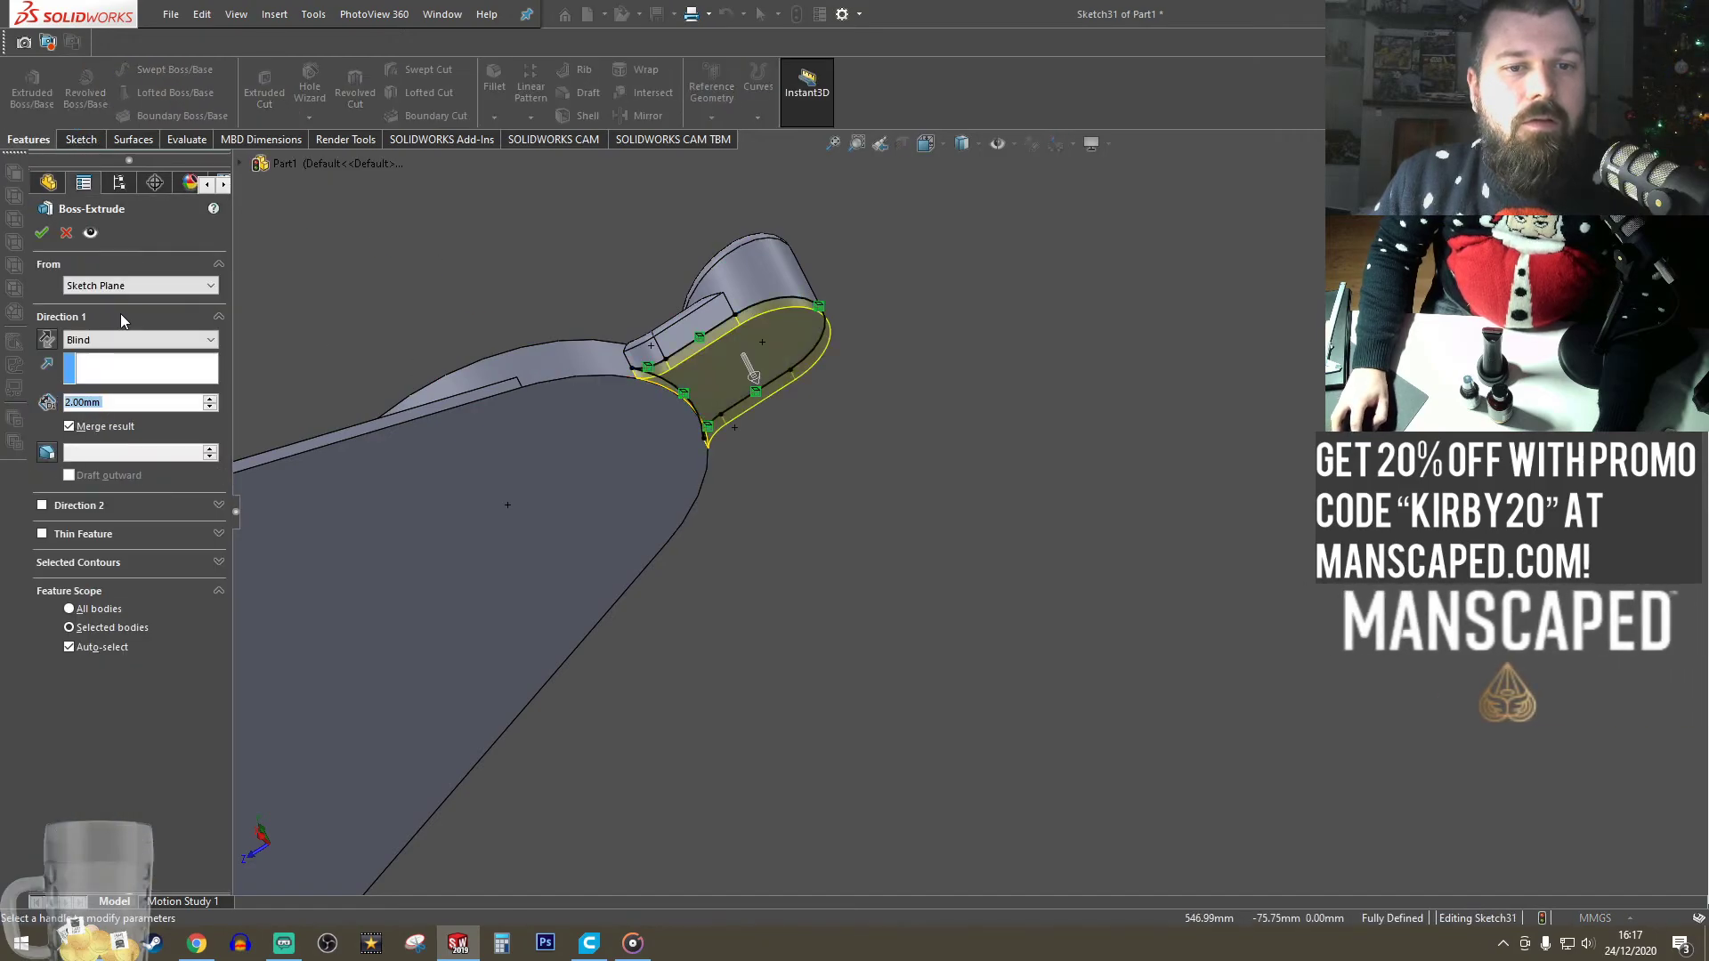
{"action": "left_click", "coordinate": [40, 237]}
- Review, in Top view, the body move features that position the larger wheel and the four-hole plate
{"action": "scroll", "coordinate": [645, 533], "scroll_direction": "up", "scroll_amount": 5}
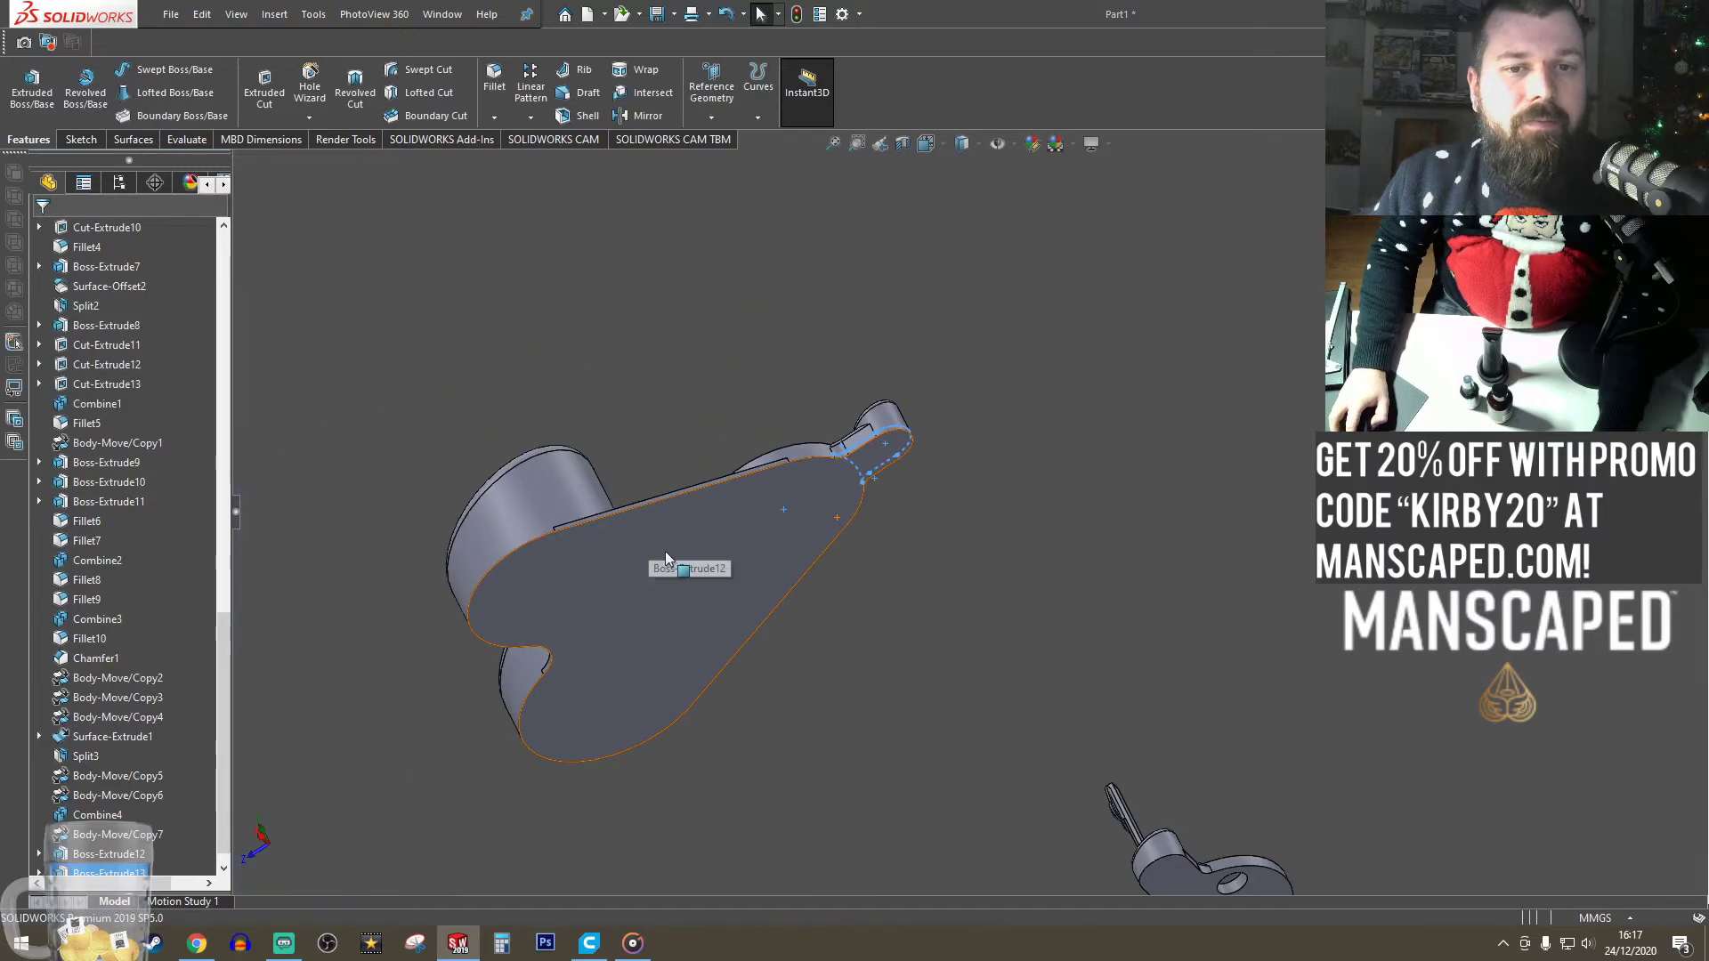
{"action": "middle_click_drag", "start_coordinate": [724, 629], "coordinate": [890, 226]}
{"action": "left_click", "coordinate": [929, 144]}
{"action": "left_click", "coordinate": [951, 189]}
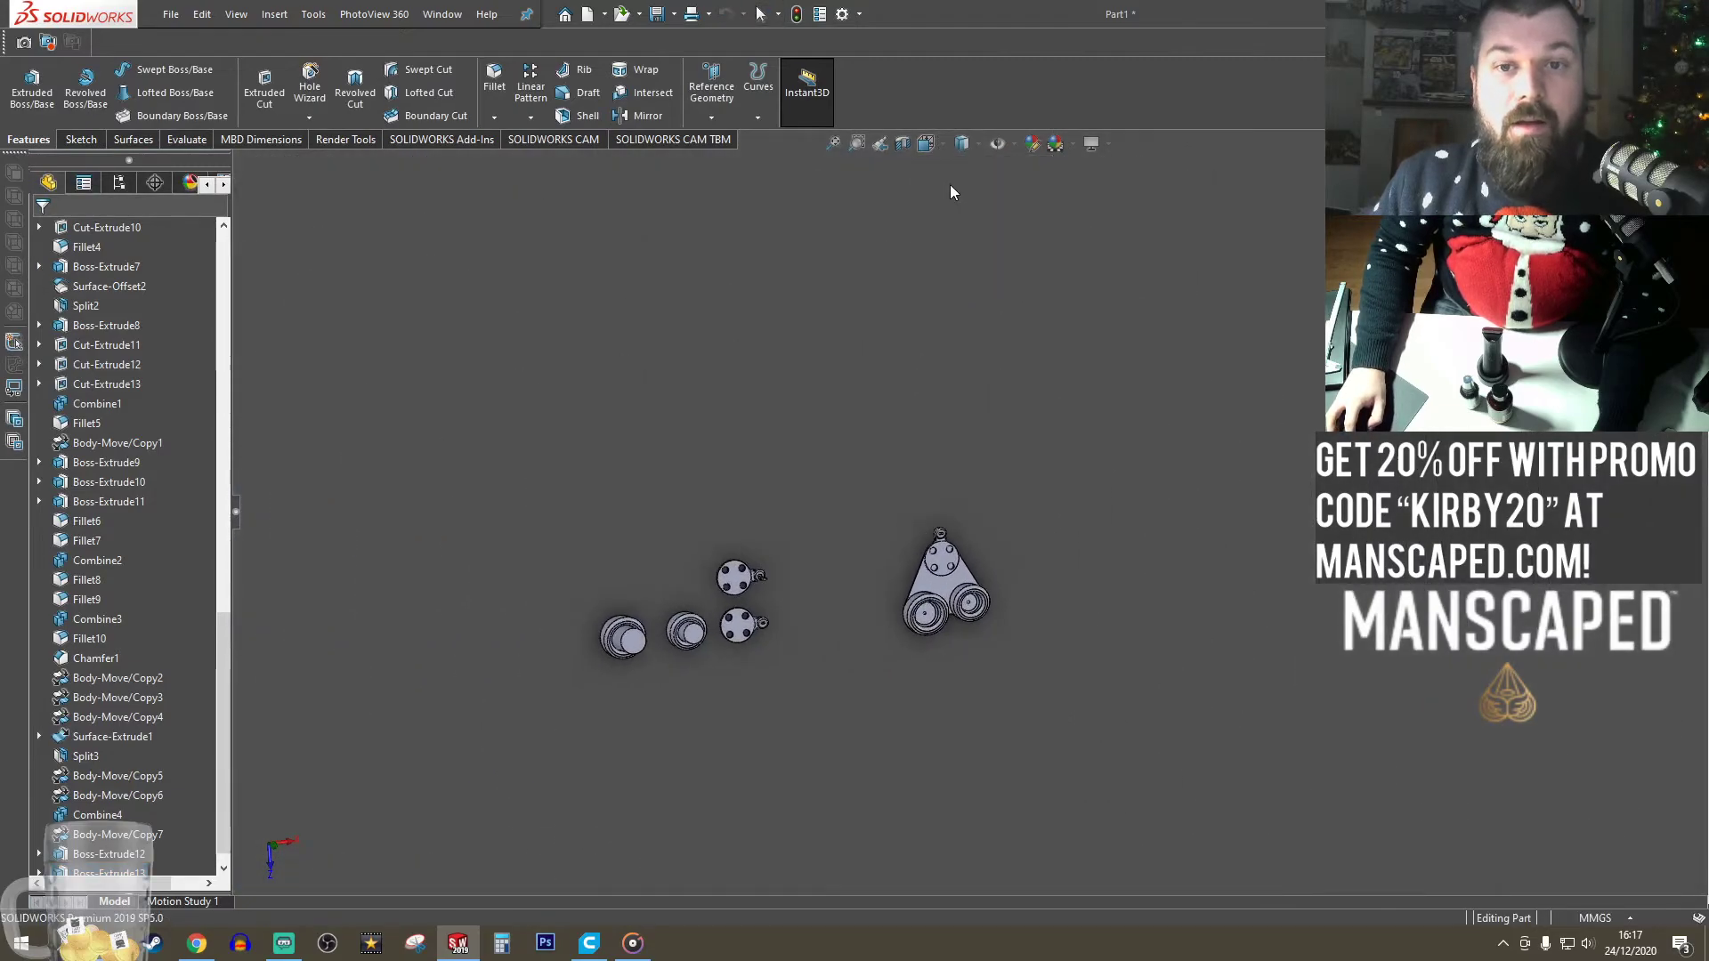
{"action": "scroll", "coordinate": [1342, 556], "scroll_direction": "down", "scroll_amount": 4}
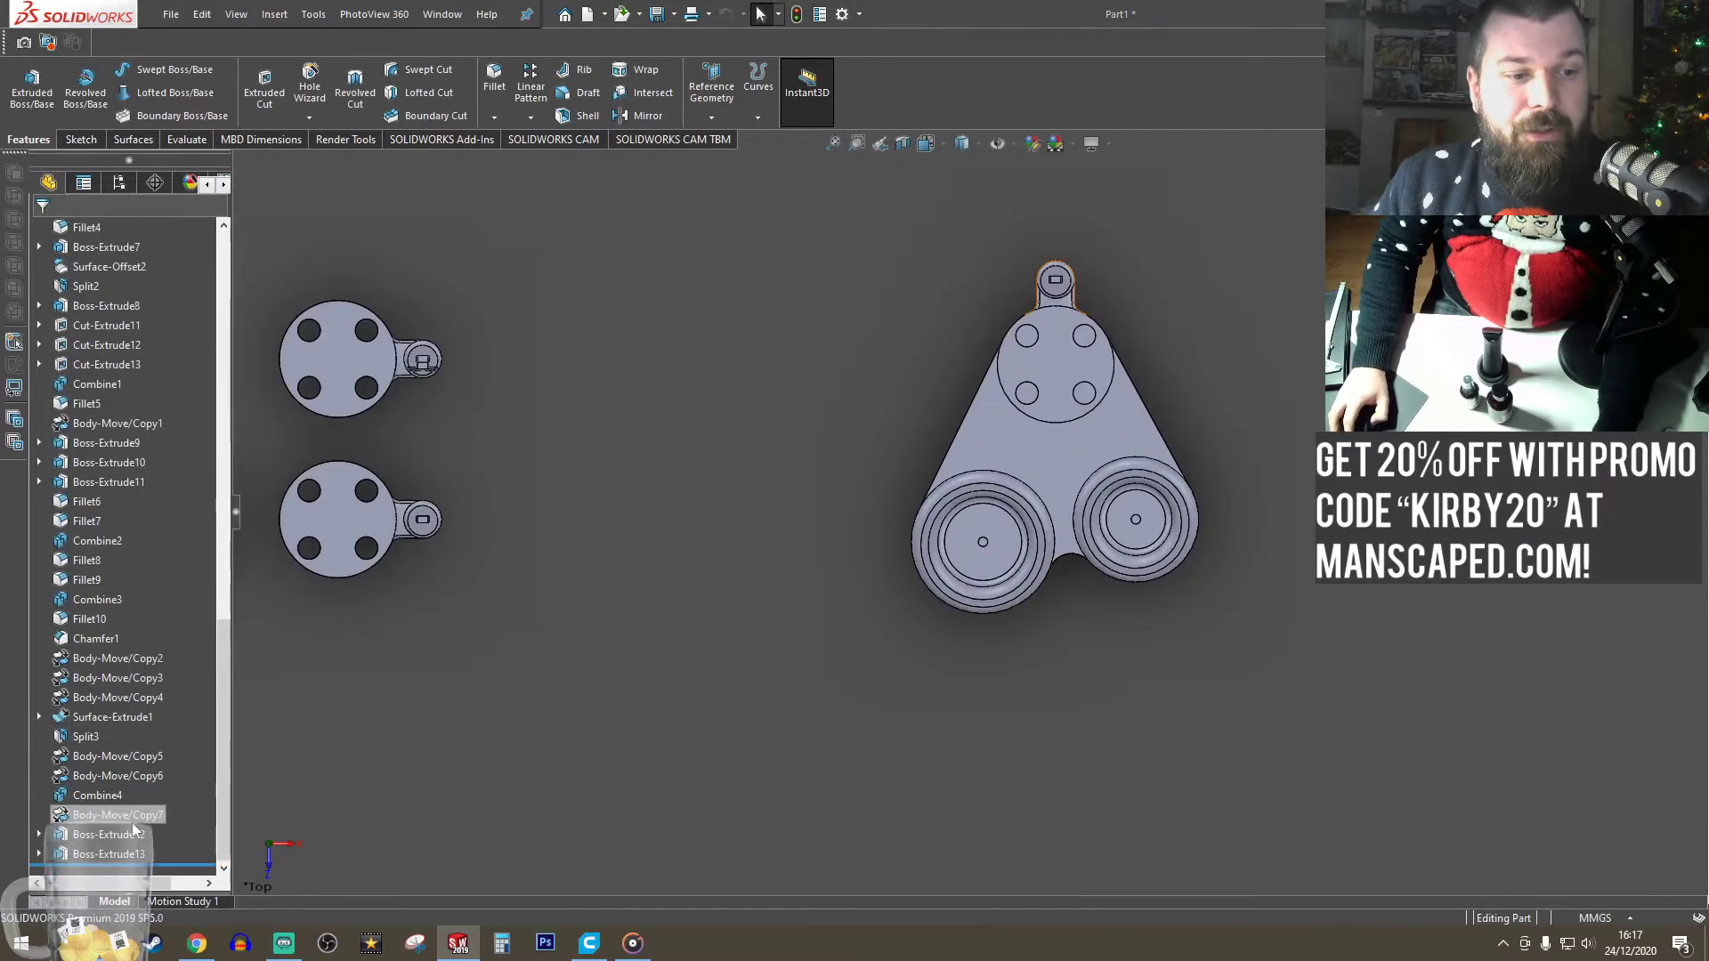
{"action": "scroll", "coordinate": [99, 792], "scroll_direction": "down", "scroll_amount": 1}
{"action": "left_click", "coordinate": [100, 778]}
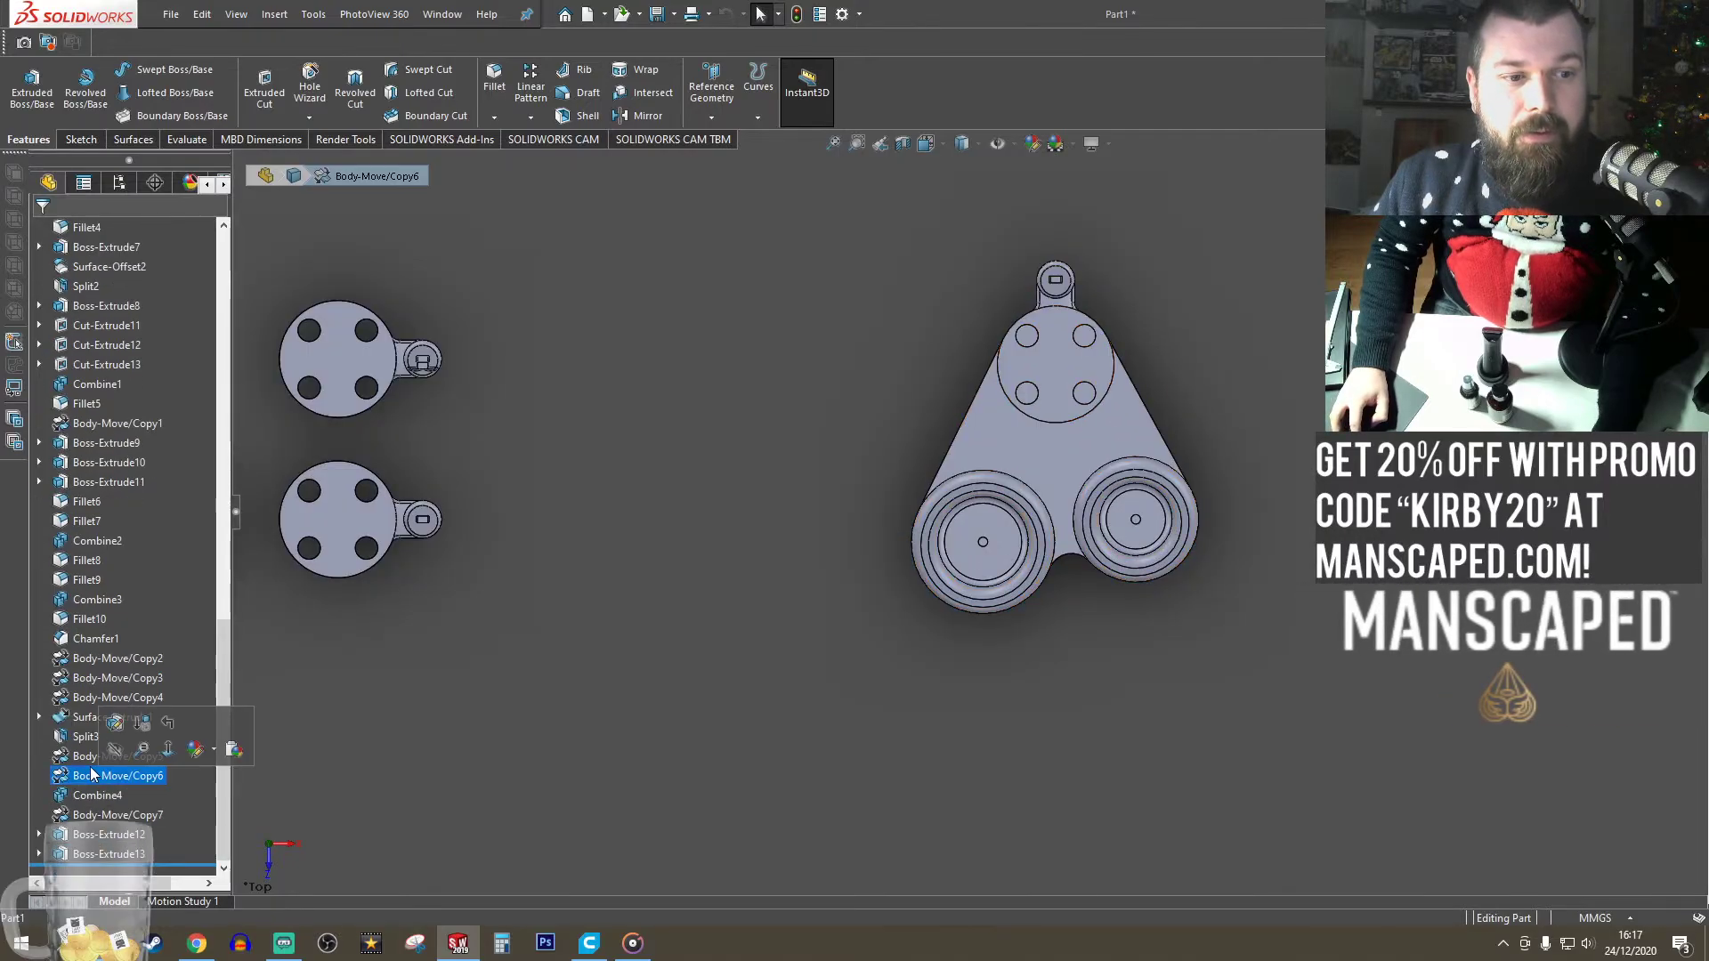
{"action": "left_click", "coordinate": [89, 659]}
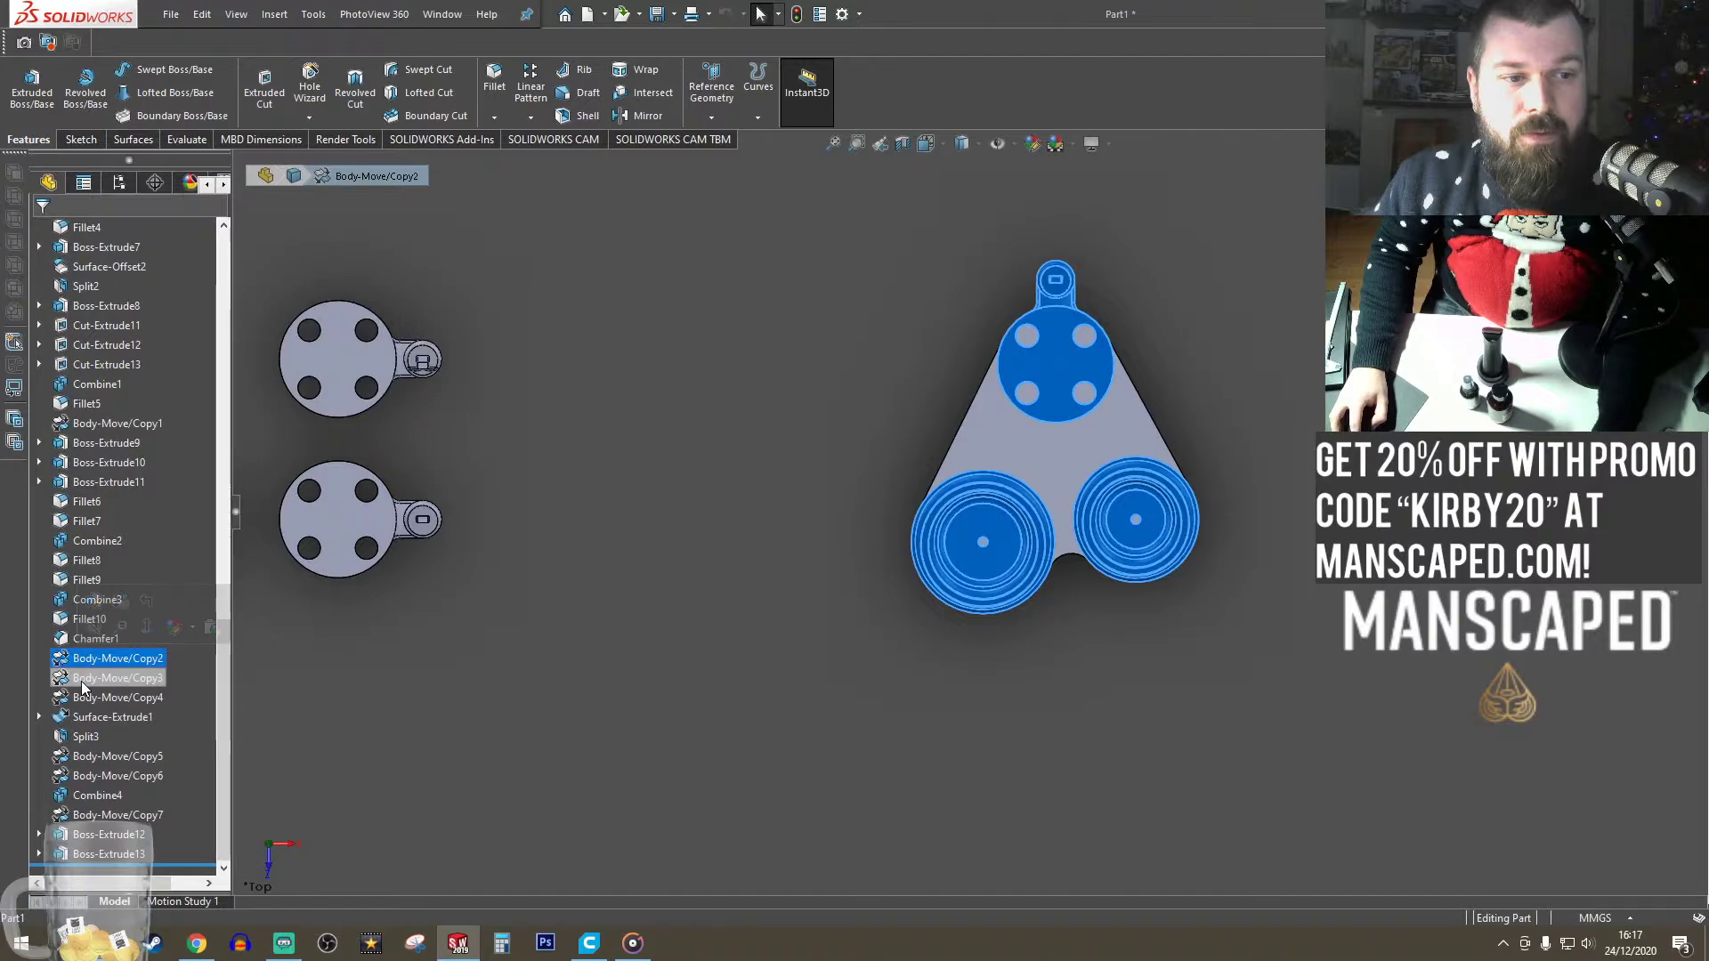
{"action": "left_click", "coordinate": [82, 680]}
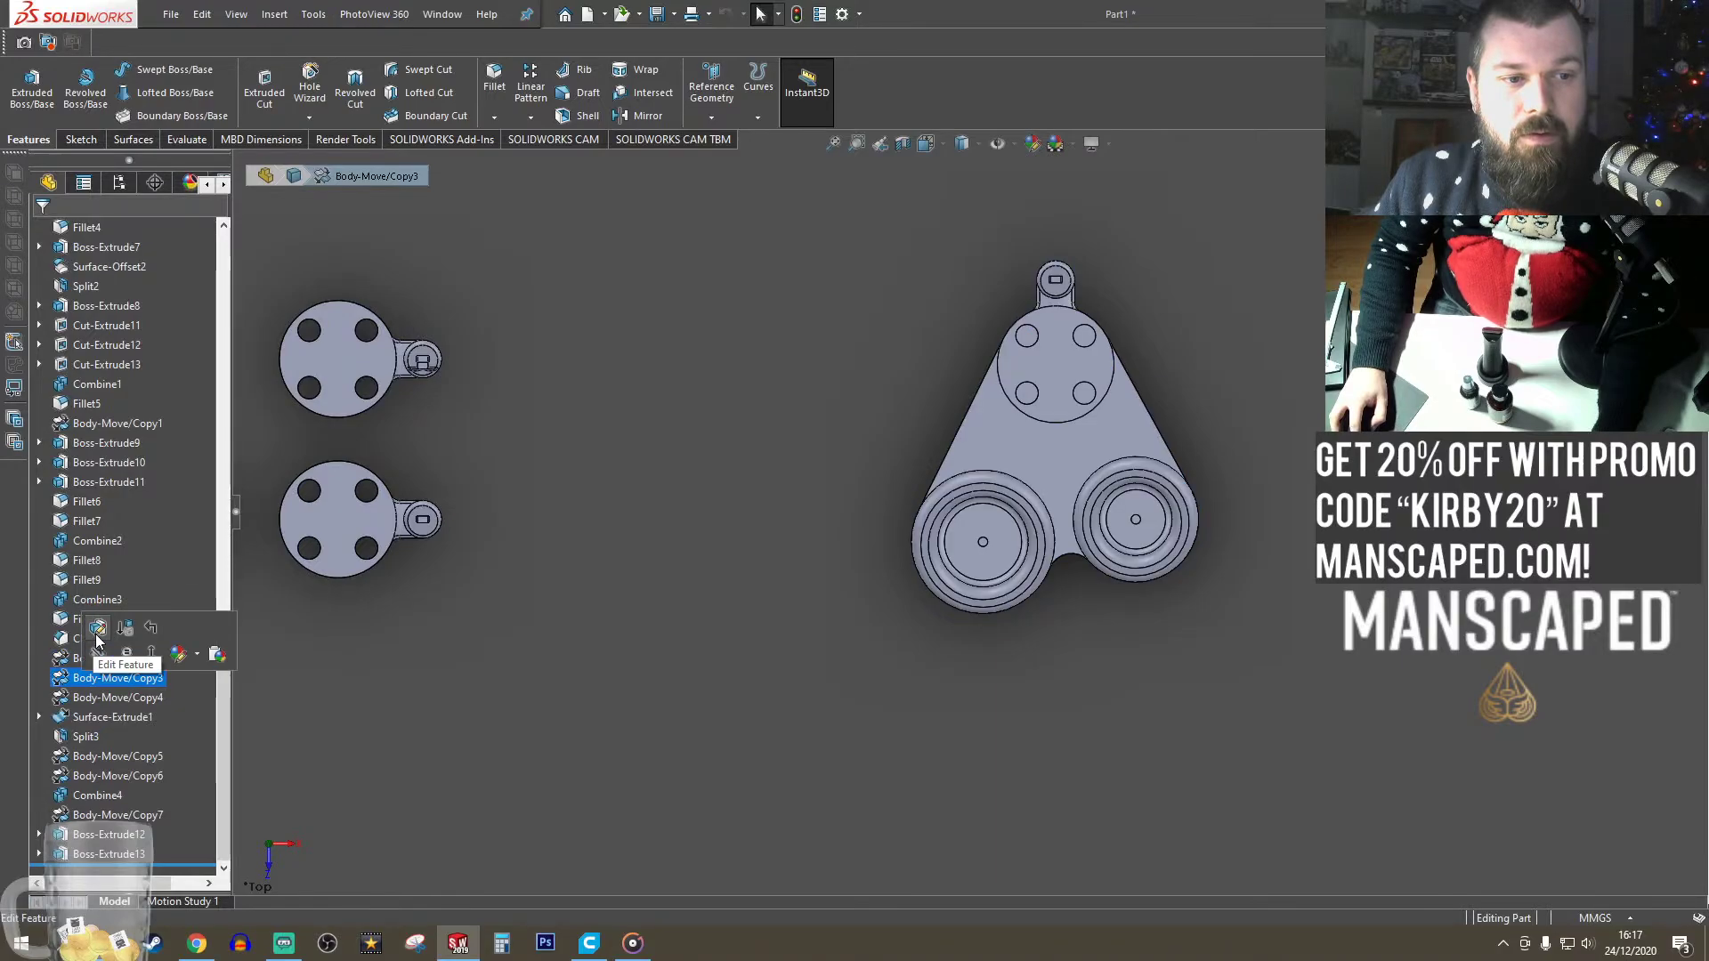
{"action": "left_click", "coordinate": [97, 632]}
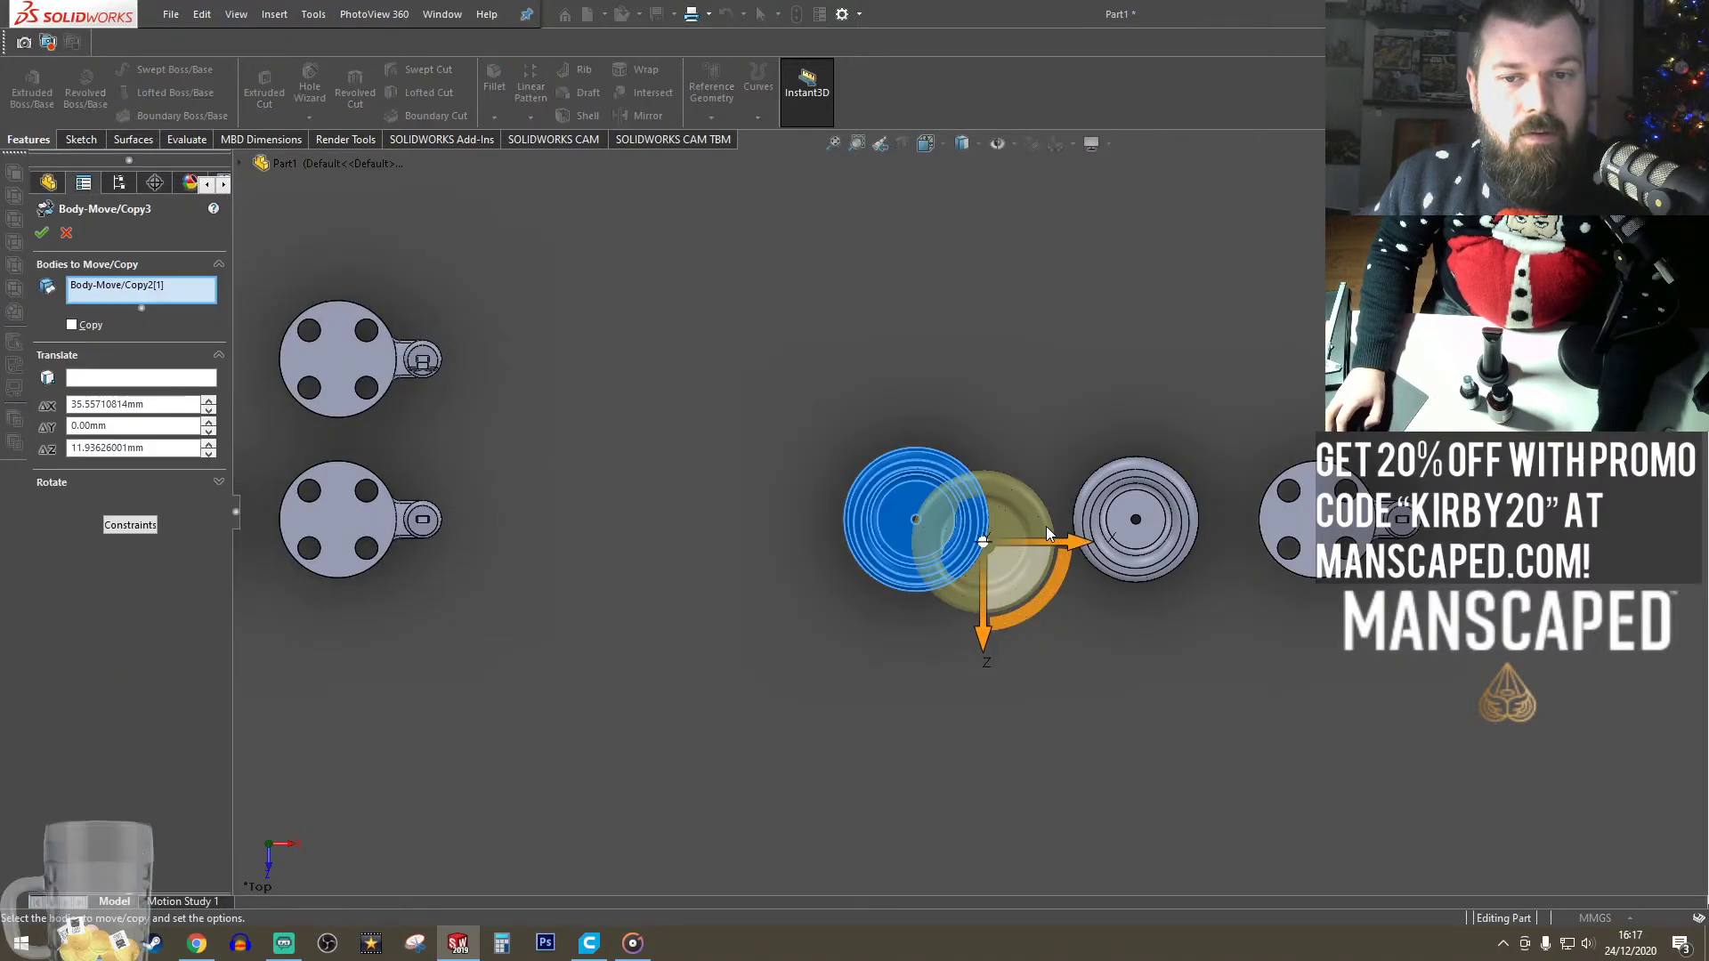
{"action": "scroll", "coordinate": [1039, 537], "scroll_direction": "down", "scroll_amount": 4}
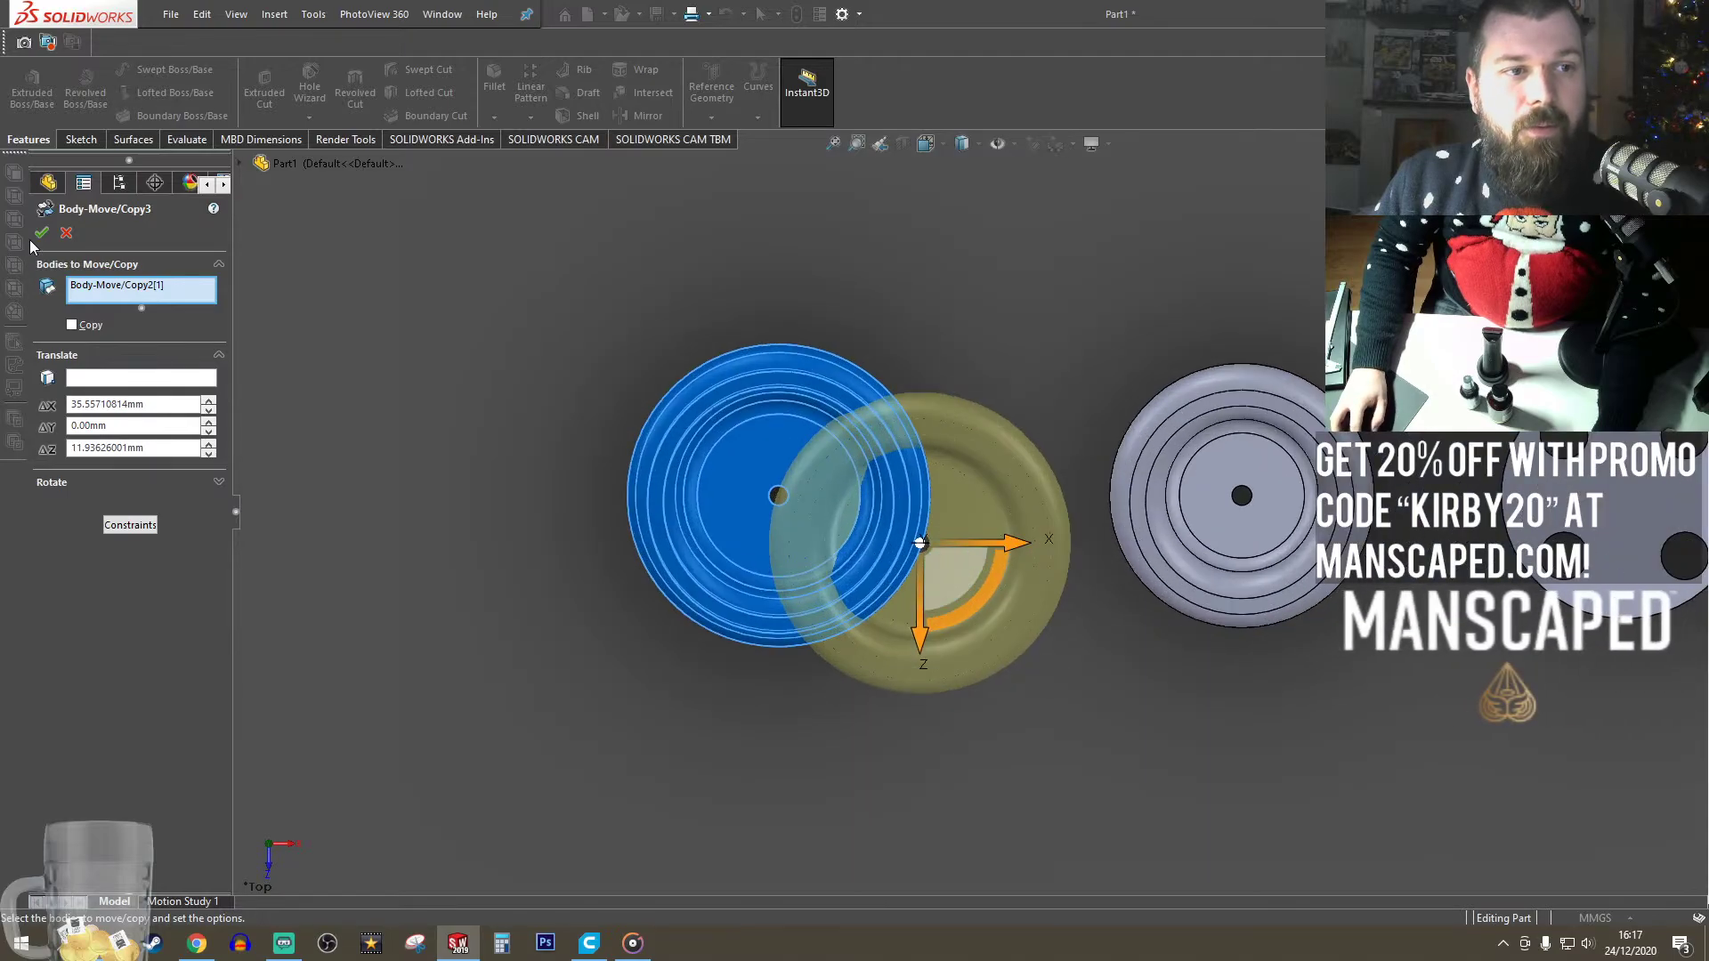
{"action": "left_click", "coordinate": [42, 233]}
{"action": "left_click", "coordinate": [117, 697]}
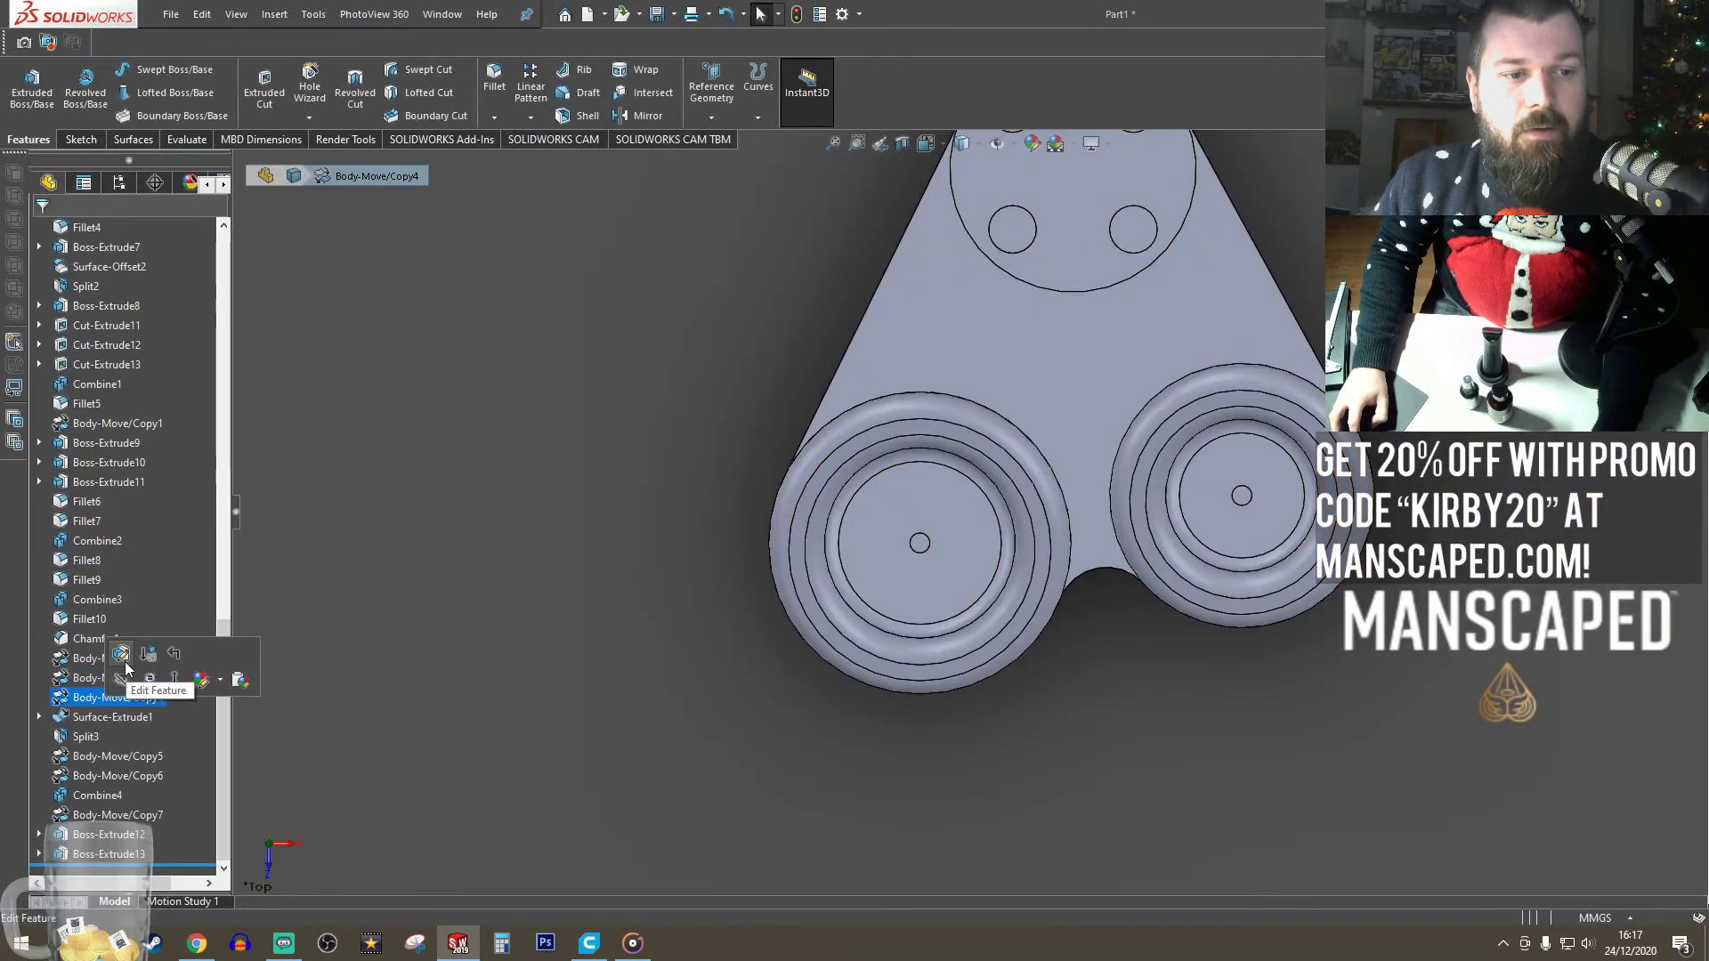
{"action": "scroll", "coordinate": [1265, 522], "scroll_direction": "up", "scroll_amount": 3}
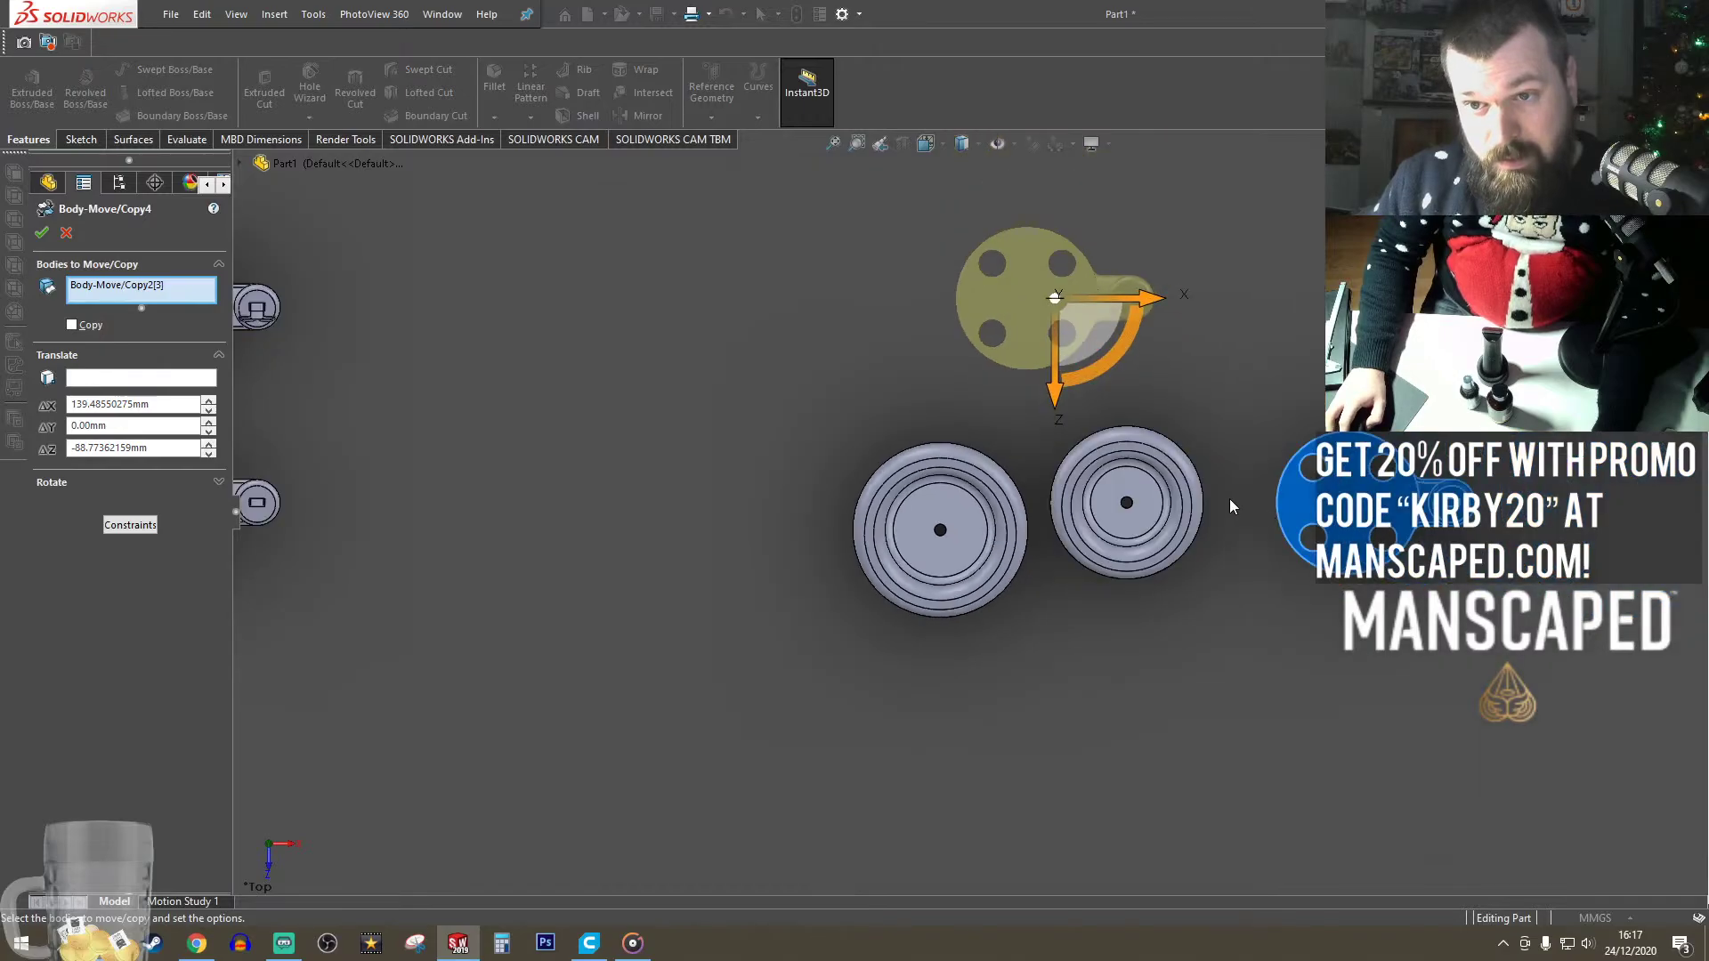
{"action": "scroll", "coordinate": [1232, 499], "scroll_direction": "down", "scroll_amount": 1}
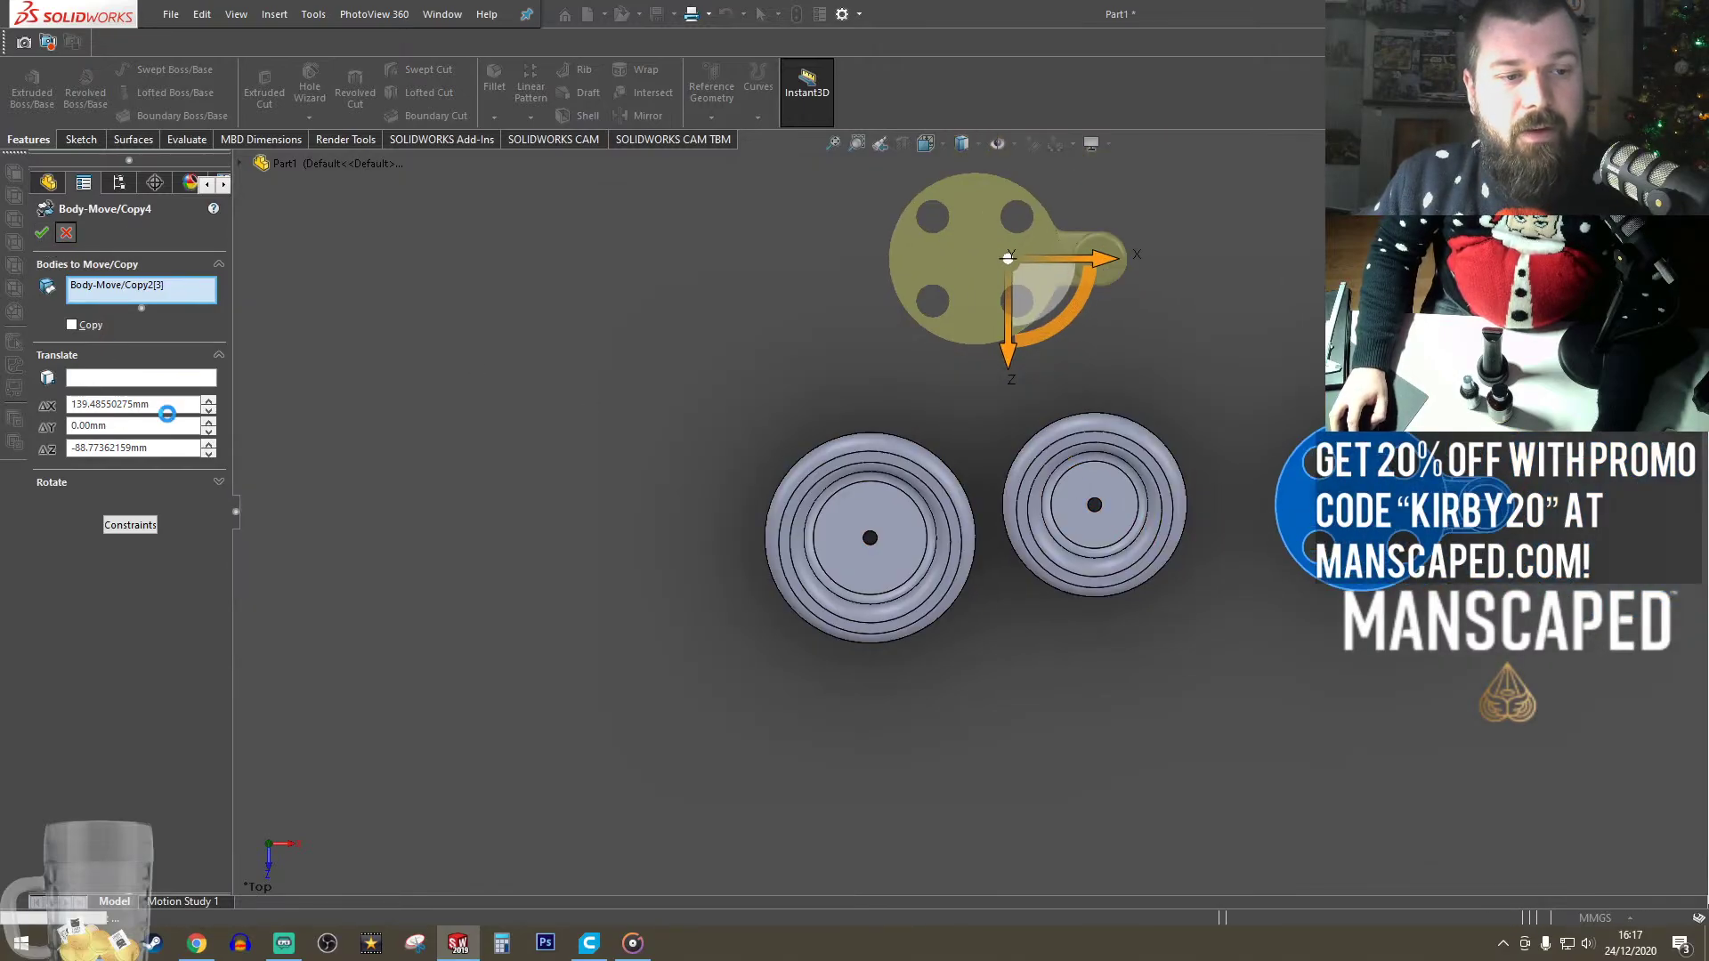
- Edit the larger wheel's body move to shift the wheel slightly along X toward the smaller wheel
{"action": "left_click", "coordinate": [100, 659]}
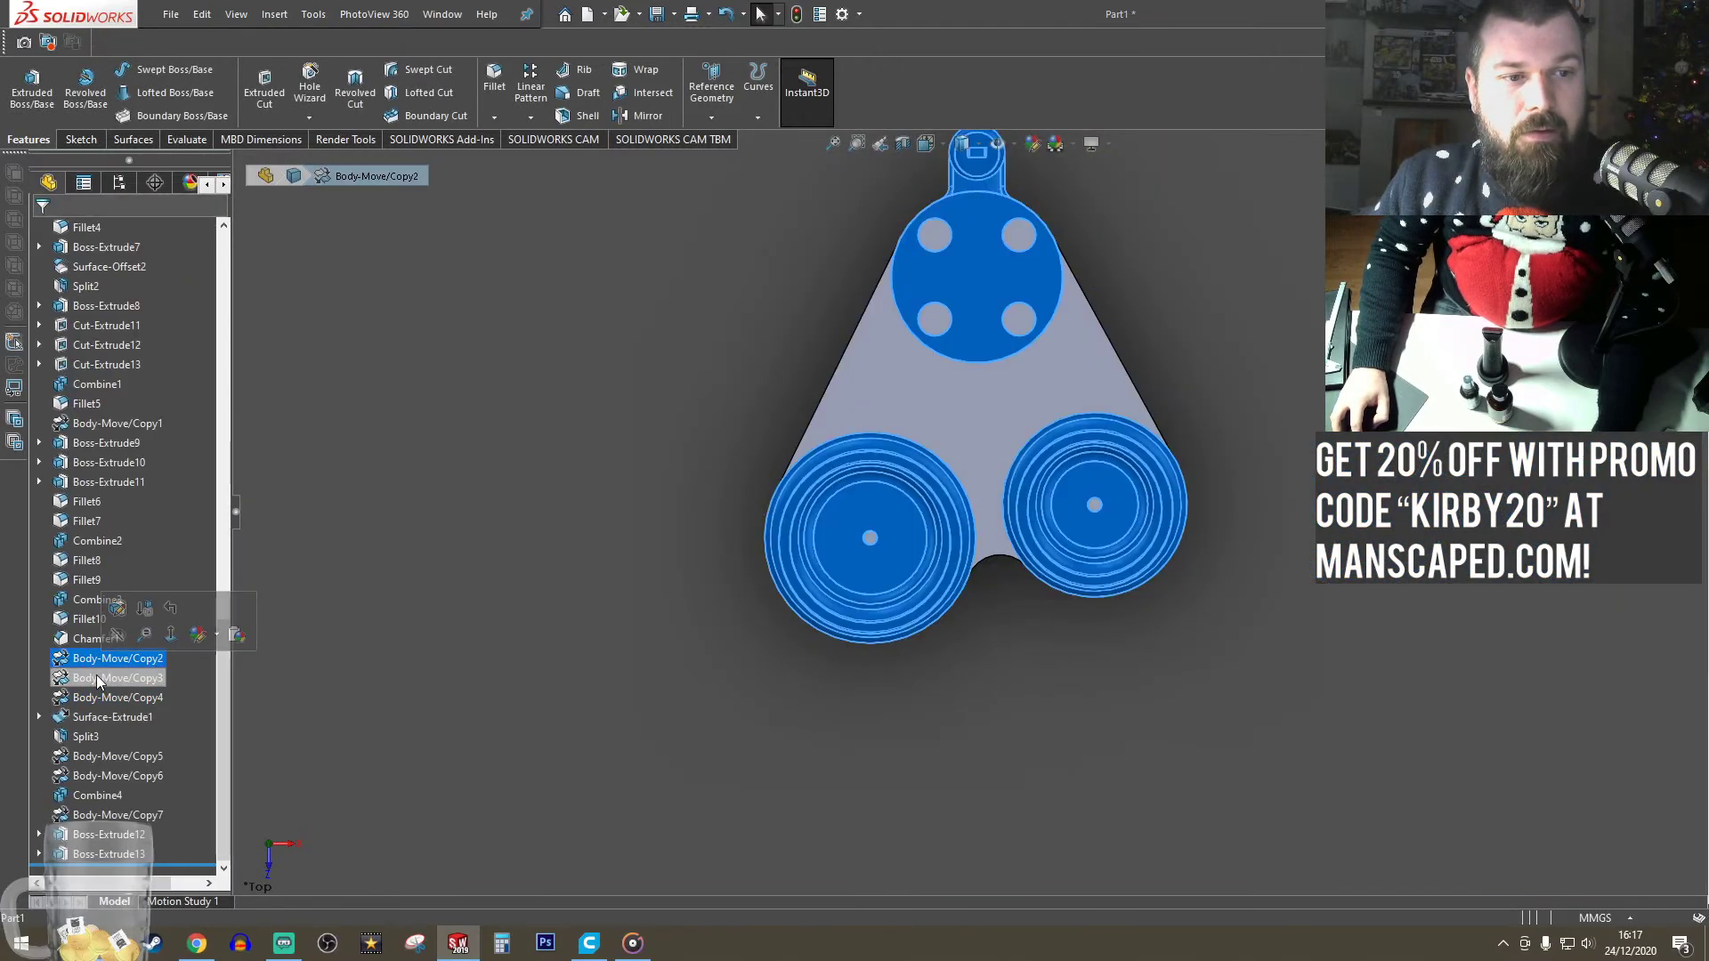
{"action": "left_click", "coordinate": [100, 678]}
{"action": "left_click", "coordinate": [117, 627]}
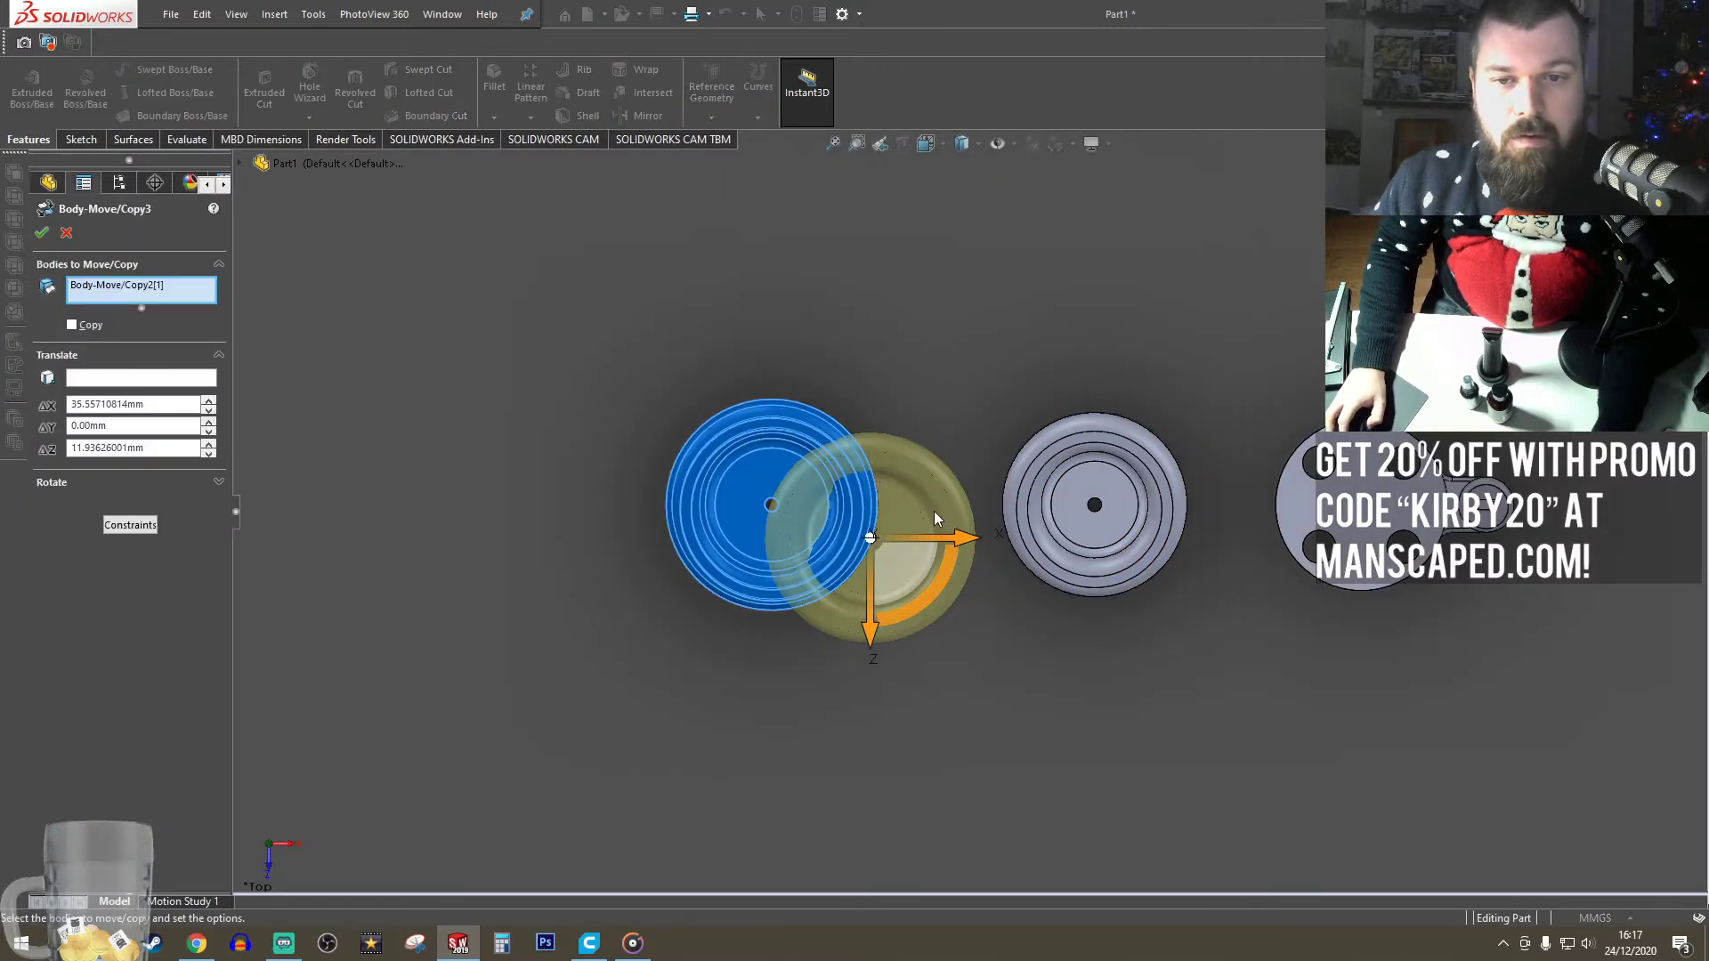
{"action": "scroll", "coordinate": [934, 519], "scroll_direction": "down", "scroll_amount": 2}
{"action": "scroll", "coordinate": [904, 557], "scroll_direction": "down", "scroll_amount": 2}
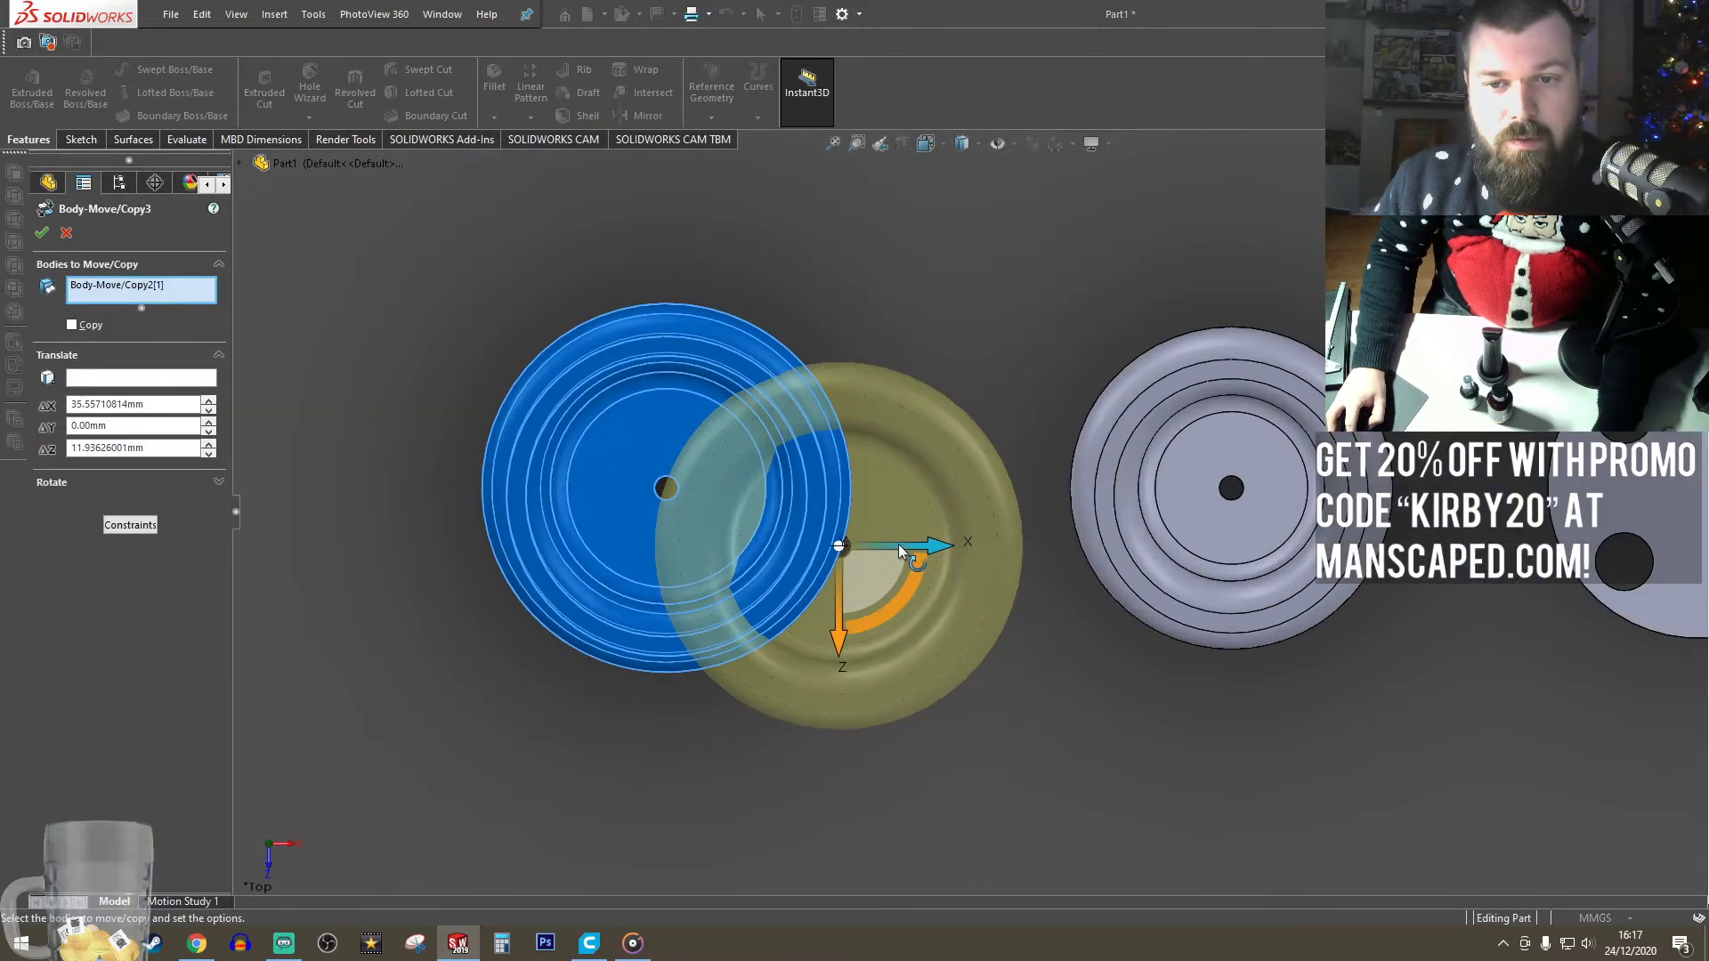
{"action": "left_click_drag", "start_coordinate": [899, 543], "coordinate": [928, 552]}
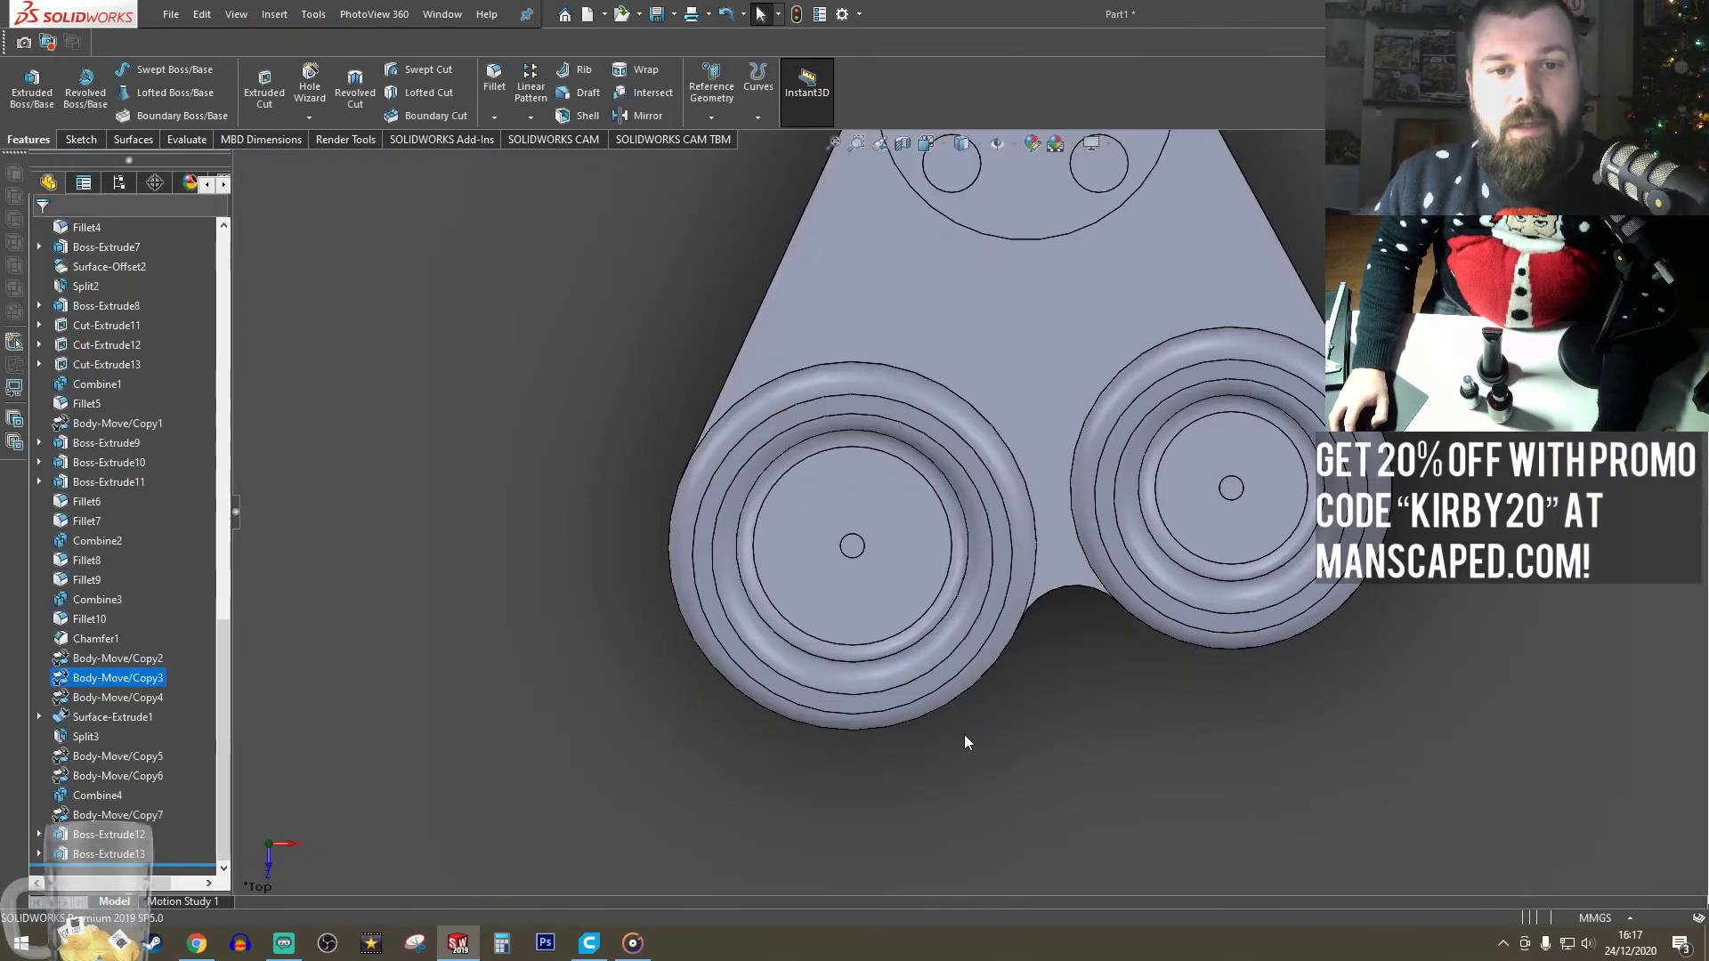
- Edit the four-hole plate's final body move, bringing it closer to the wheels with a Z translation of about -16.66 mm
{"action": "scroll", "coordinate": [849, 725], "scroll_direction": "down", "scroll_amount": 1}
{"action": "left_click", "coordinate": [89, 780]}
{"action": "scroll", "coordinate": [1006, 618], "scroll_direction": "up", "scroll_amount": 6}
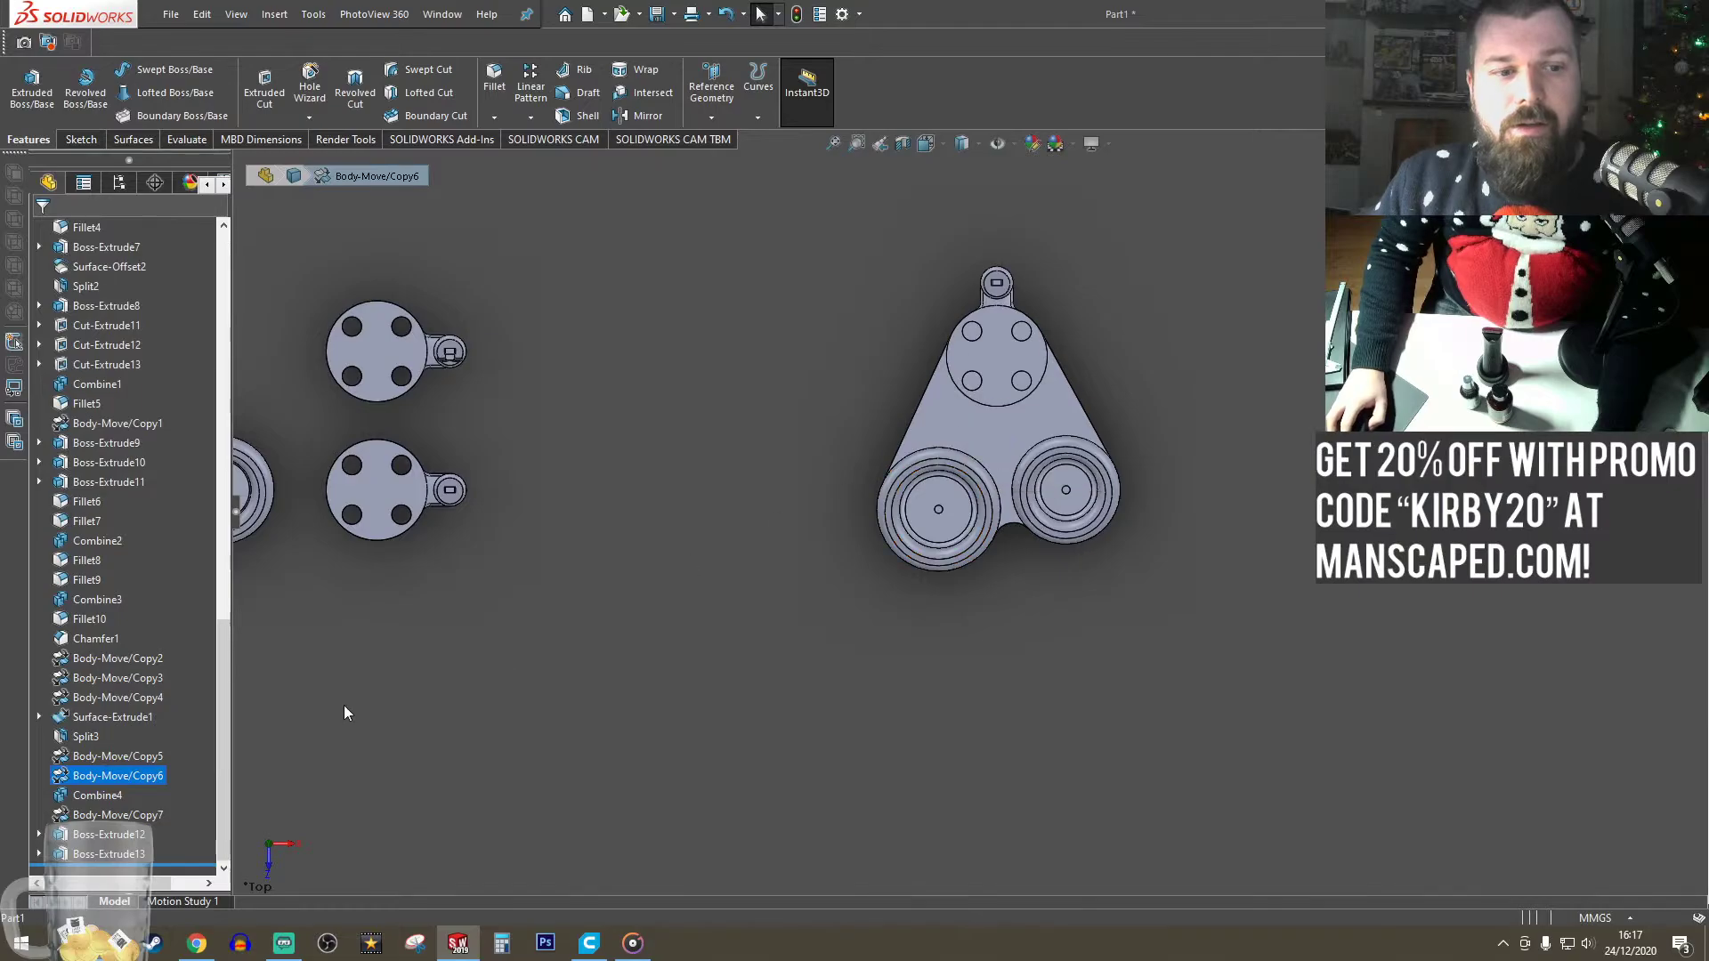
{"action": "left_click", "coordinate": [89, 816]}
{"action": "left_click", "coordinate": [94, 770]}
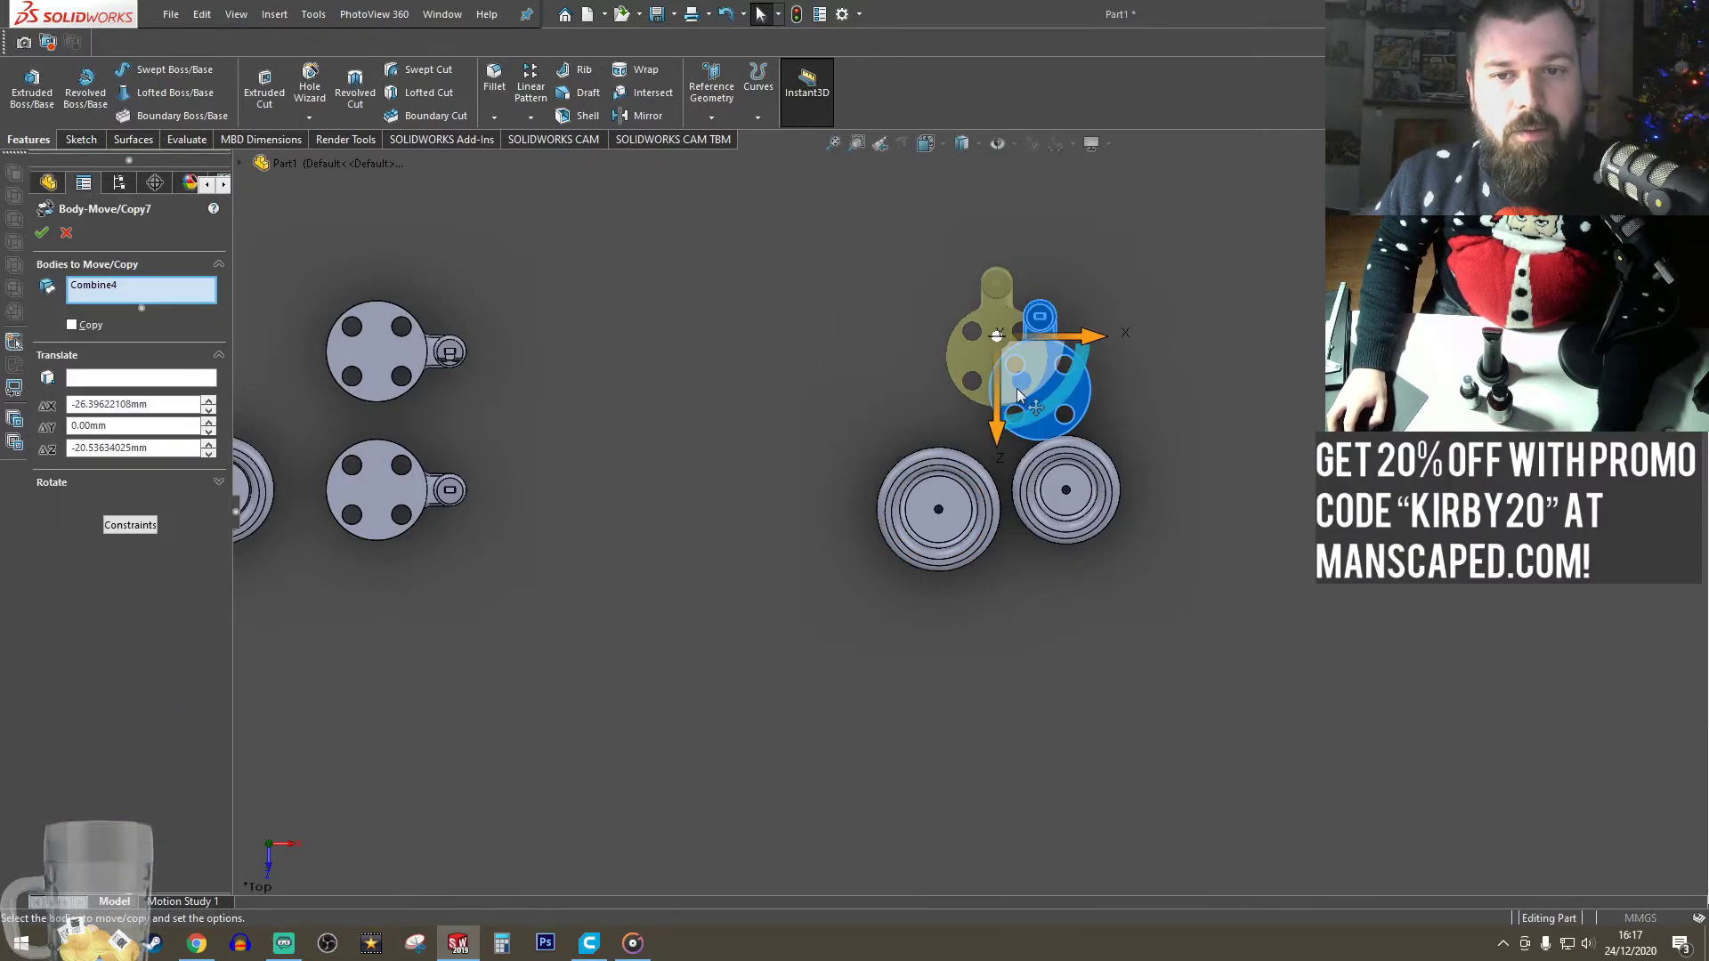
{"action": "scroll", "coordinate": [1041, 307], "scroll_direction": "down", "scroll_amount": 4}
{"action": "left_click_drag", "start_coordinate": [942, 472], "coordinate": [942, 486]}
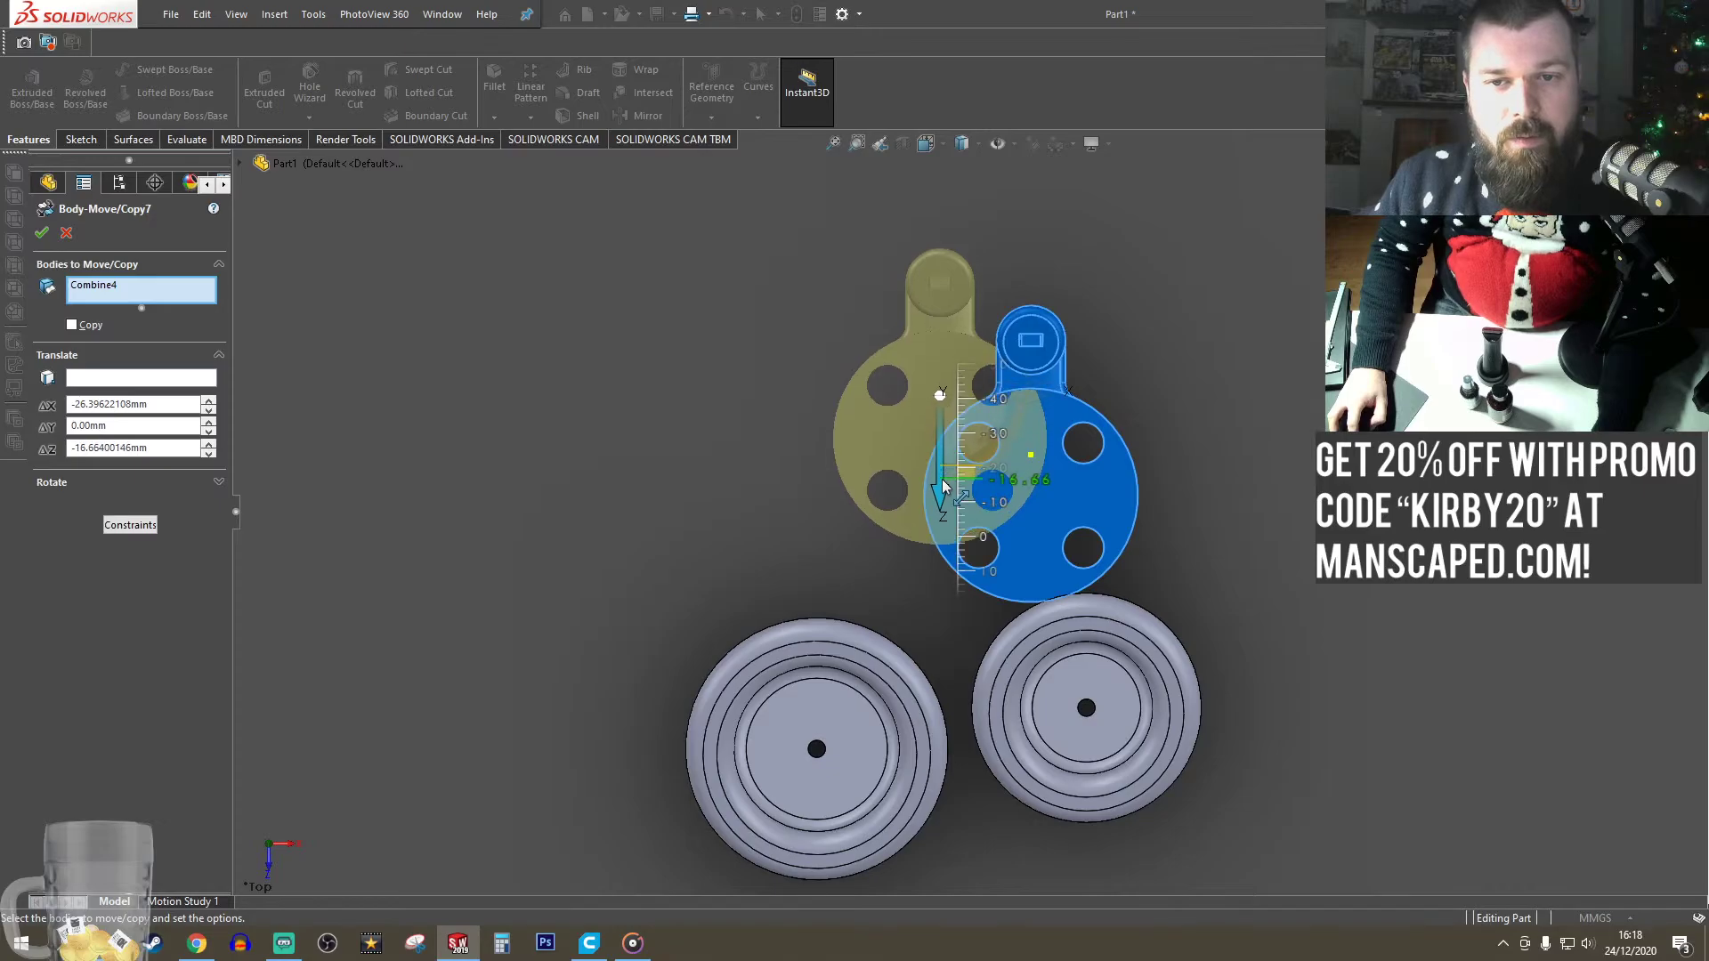
{"action": "left_click", "coordinate": [41, 234]}
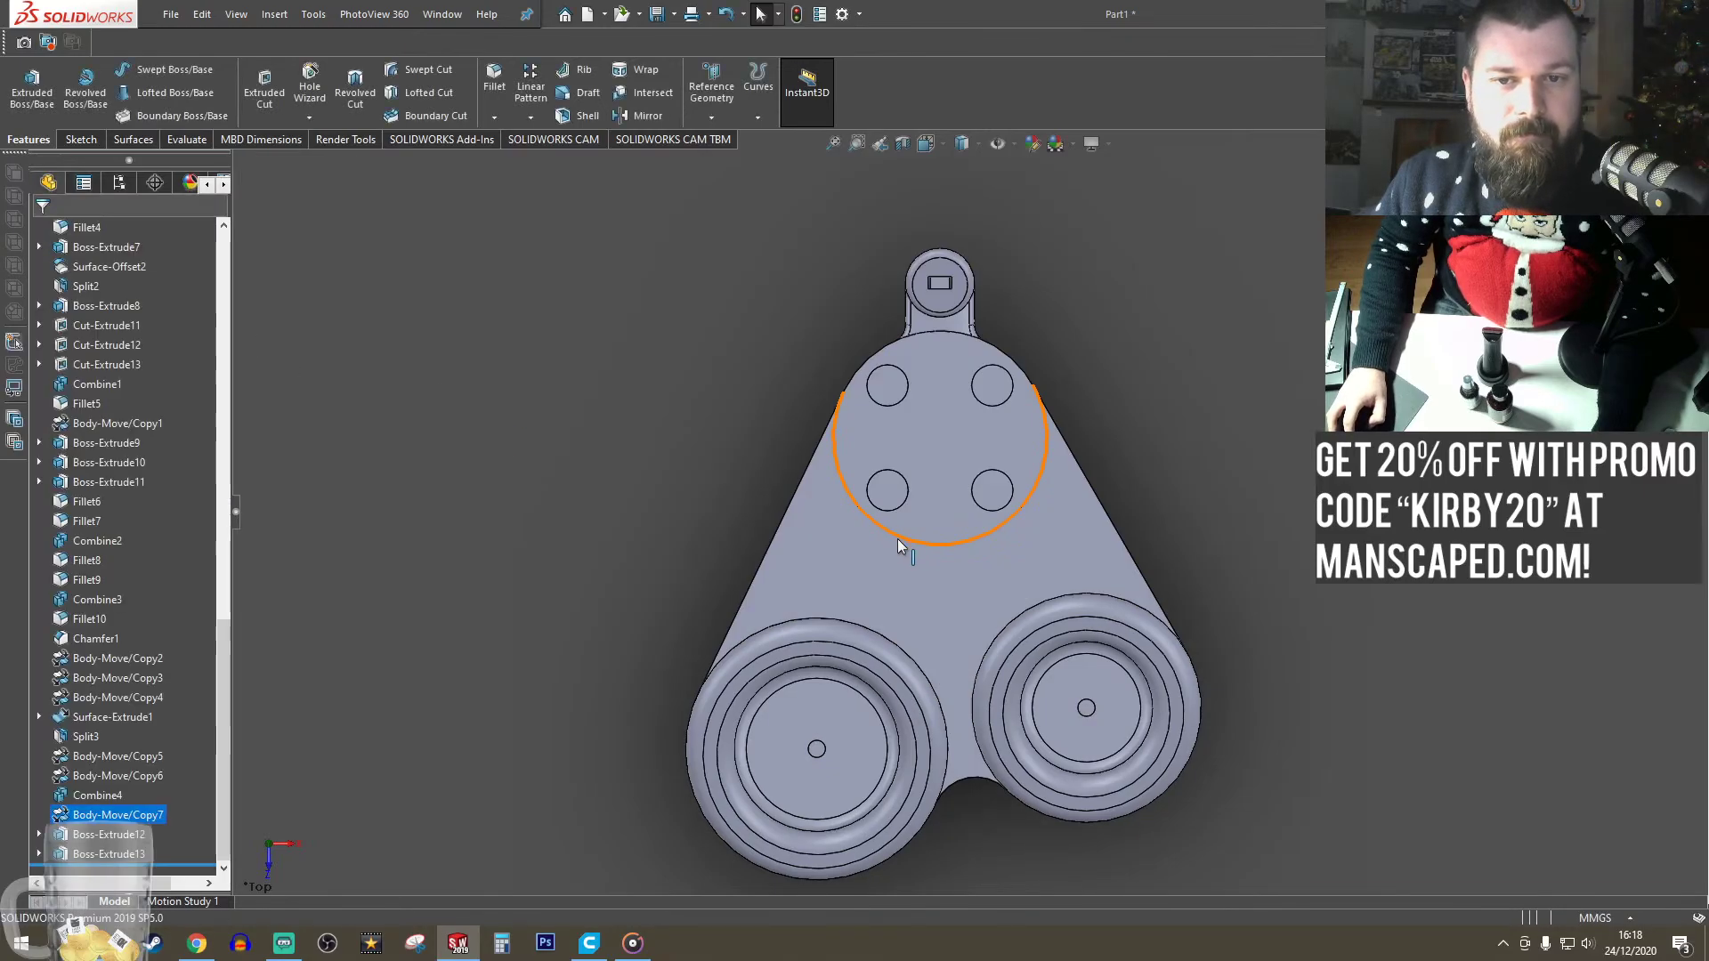
- Inspect the joined base plate, wheels and four-hole plate from below and from the front
{"action": "scroll", "coordinate": [901, 546], "scroll_direction": "up", "scroll_amount": 4}
{"action": "middle_click_drag", "start_coordinate": [999, 699], "coordinate": [687, 725]}
{"action": "scroll", "coordinate": [695, 668], "scroll_direction": "up", "scroll_amount": 5}
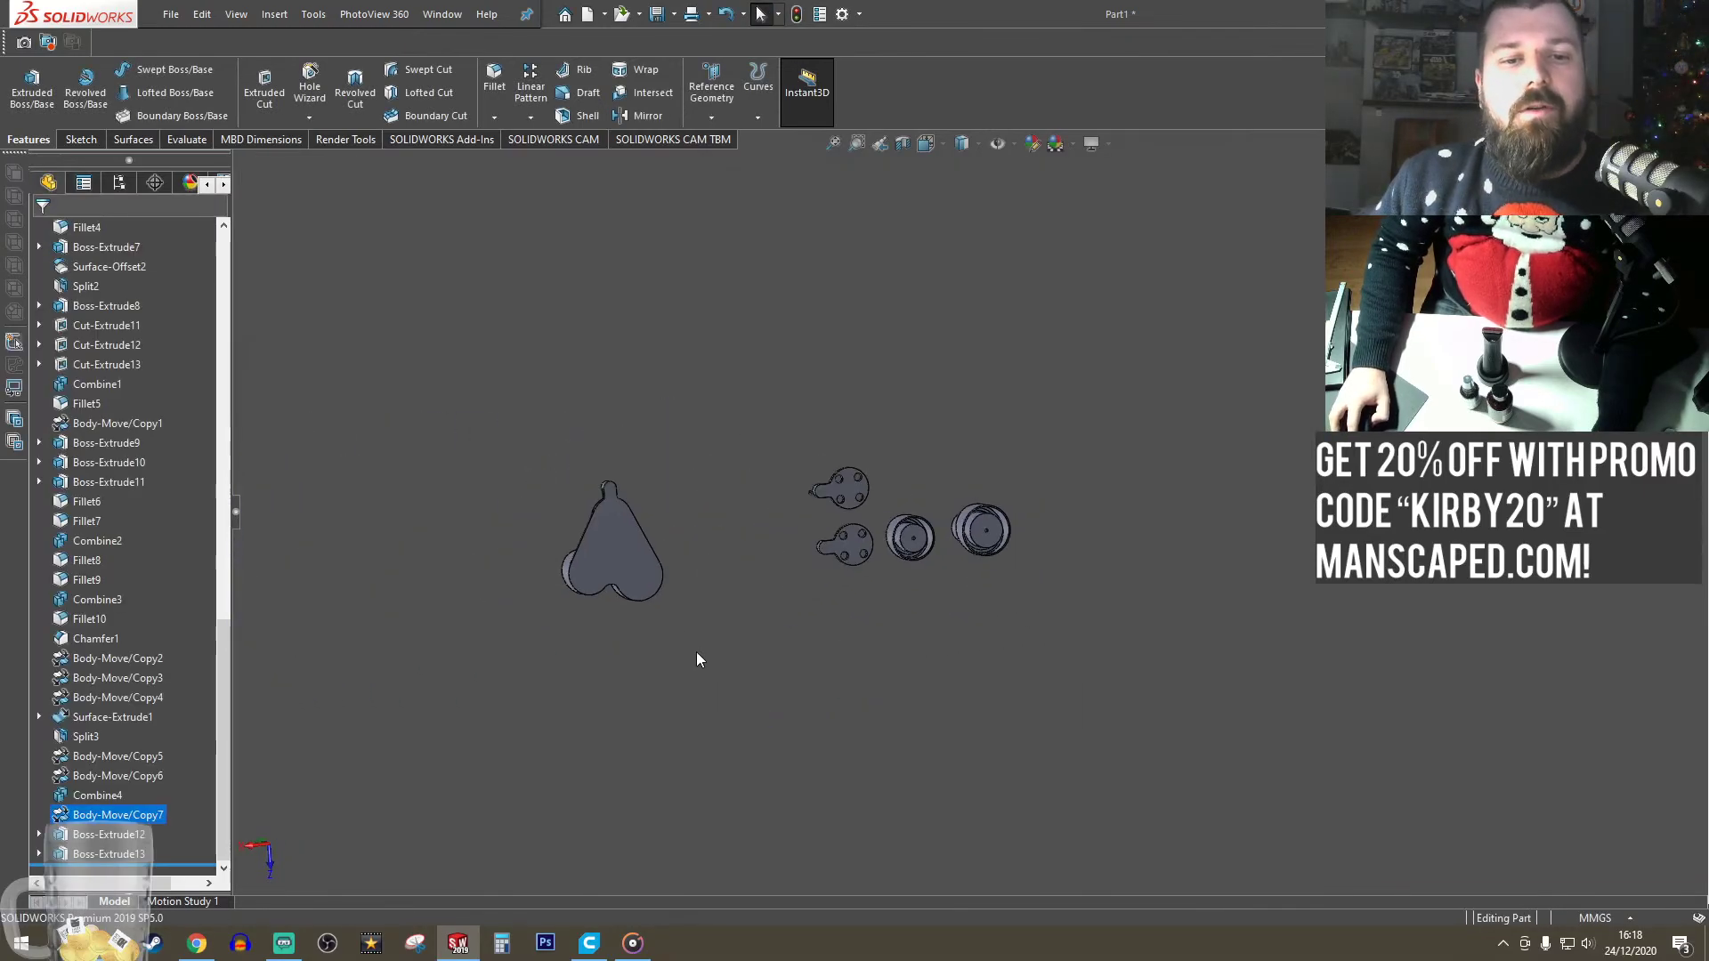
{"action": "scroll", "coordinate": [603, 561], "scroll_direction": "down", "scroll_amount": 8}
{"action": "key", "text": "ctrl+1"}
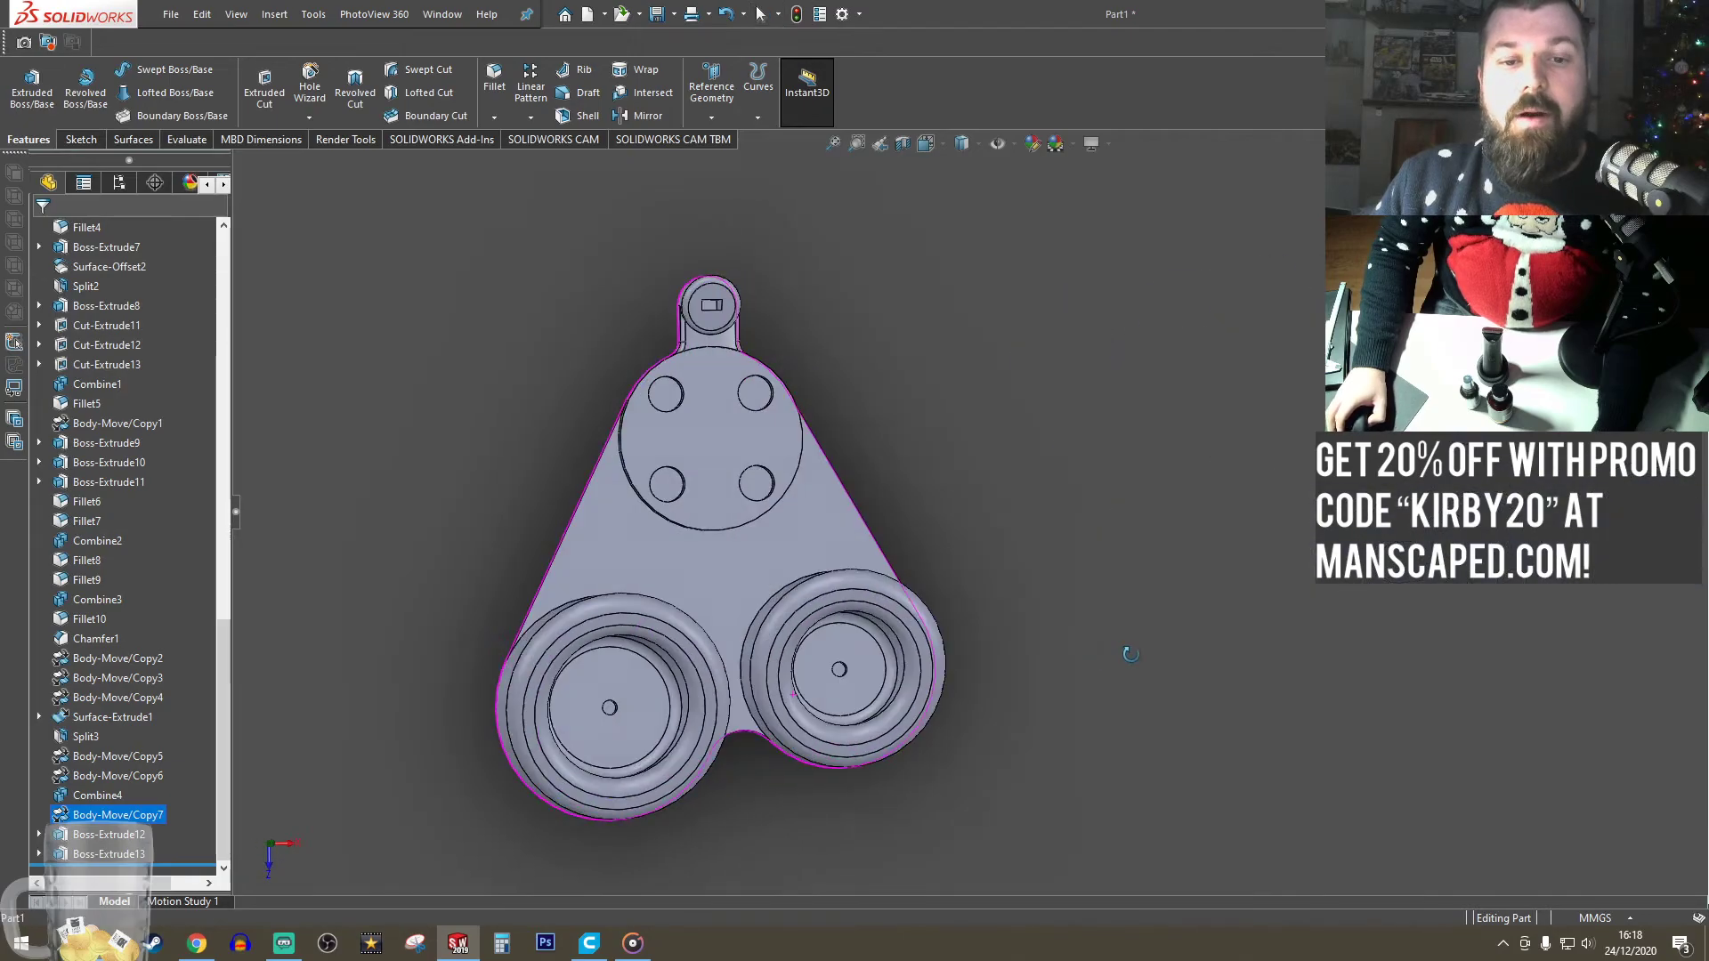
{"action": "scroll", "coordinate": [931, 677], "scroll_direction": "up", "scroll_amount": 4}
{"action": "scroll", "coordinate": [933, 523], "scroll_direction": "down", "scroll_amount": 5}
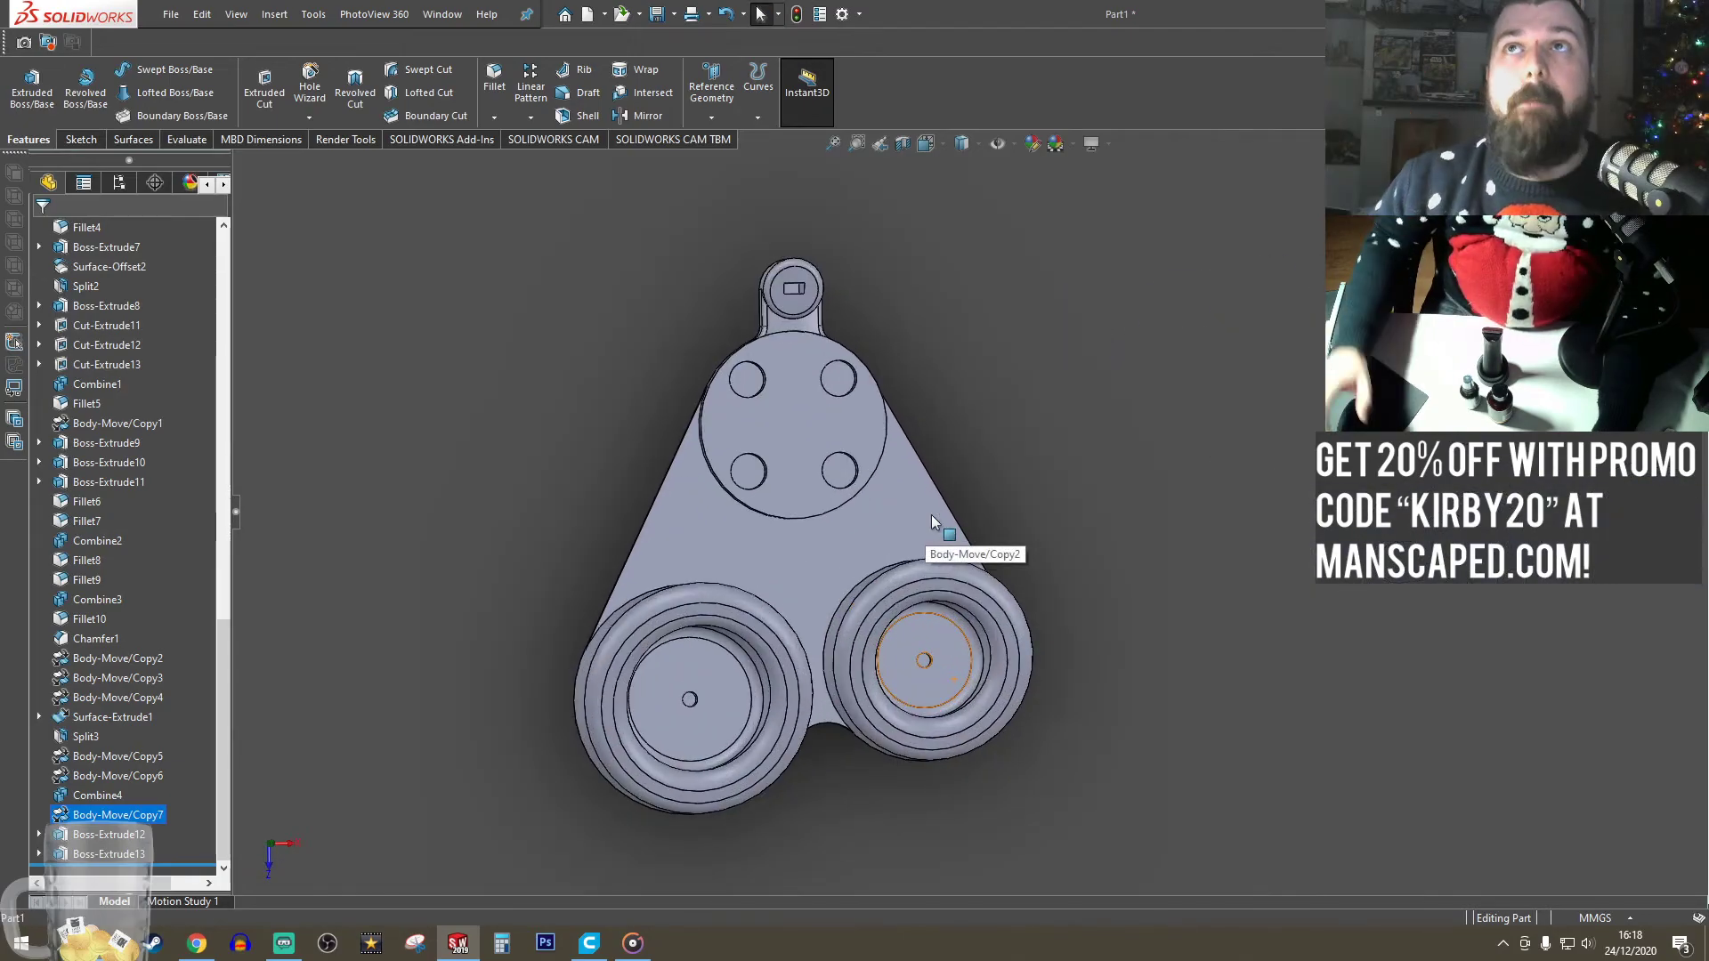
{"action": "middle_click_drag", "start_coordinate": [752, 478], "coordinate": [828, 493]}
{"action": "scroll", "coordinate": [828, 493], "scroll_direction": "down", "scroll_amount": 1}
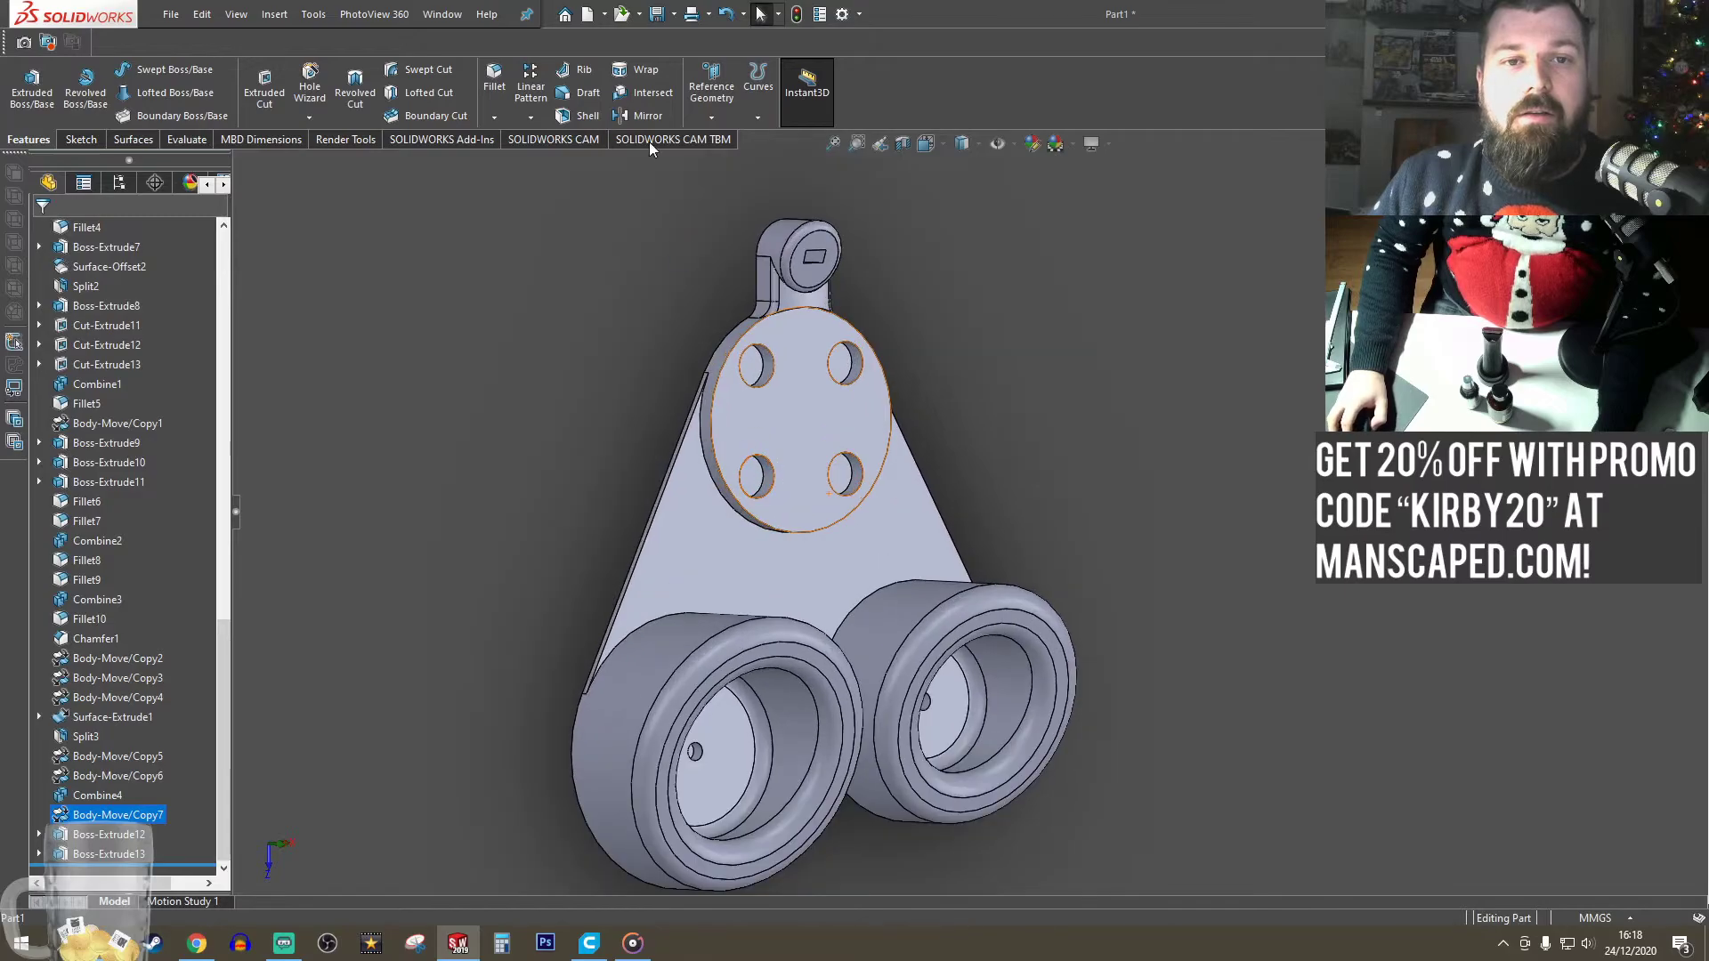
- Fillet the curved edge where the four-hole disc meets the base plate with a 5 mm radius
{"action": "left_click", "coordinate": [494, 79]}
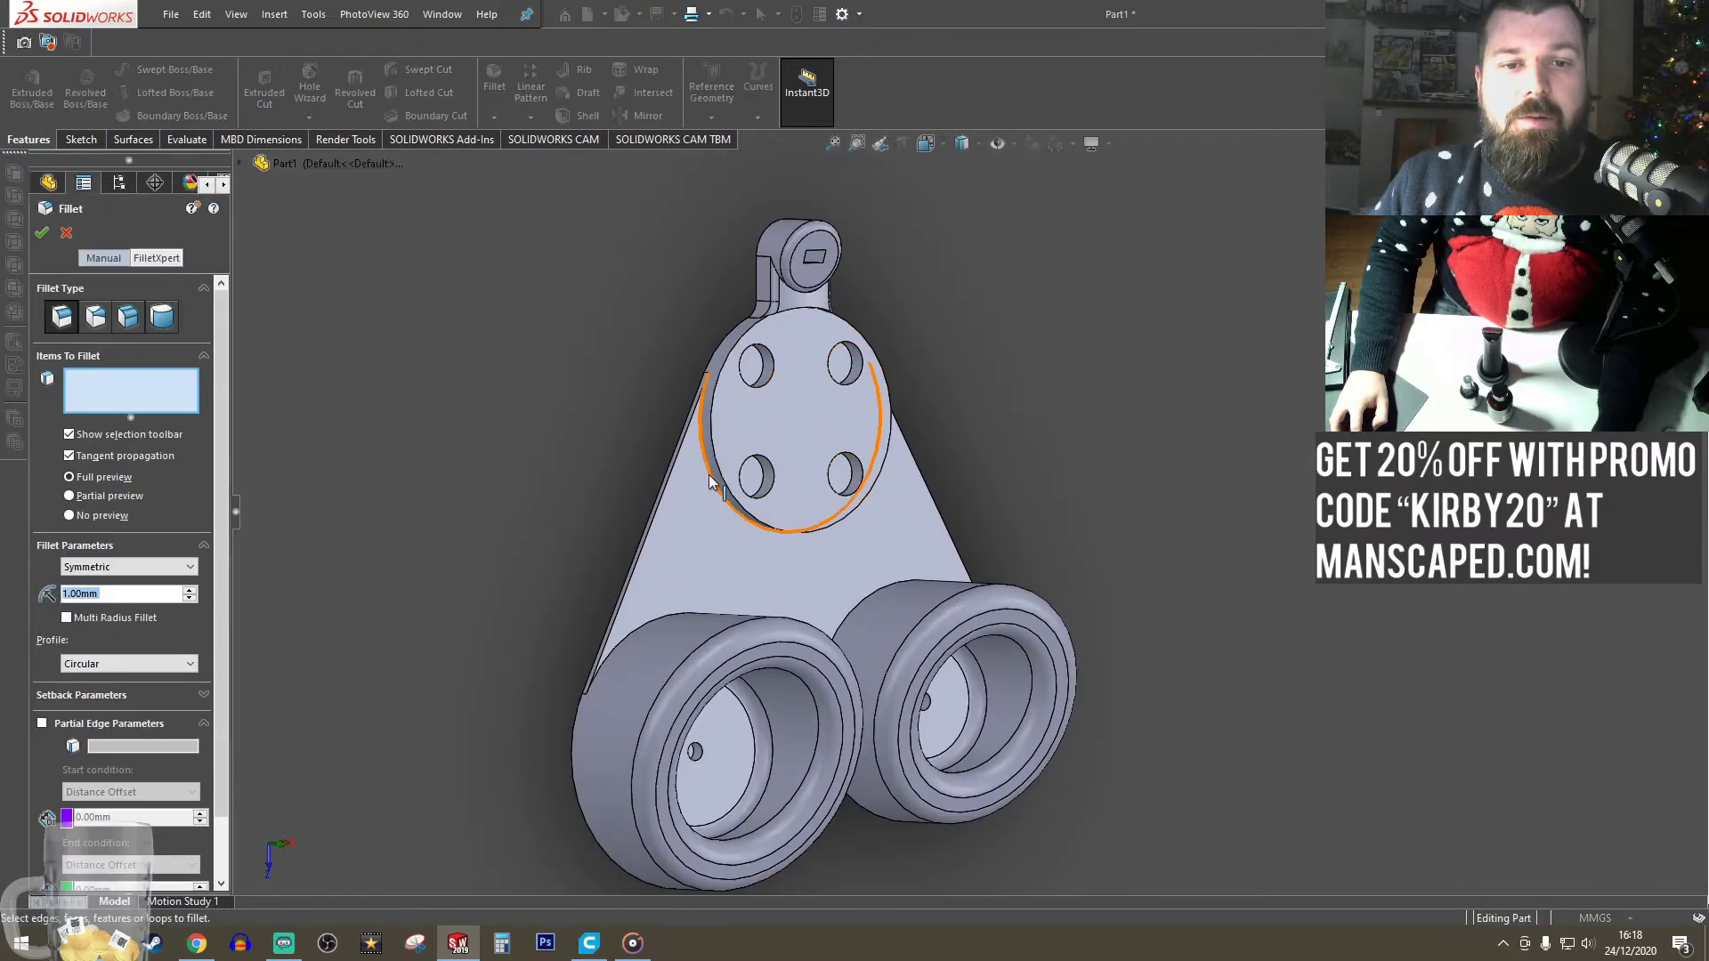
{"action": "left_click_drag", "start_coordinate": [148, 597], "coordinate": [46, 604]}
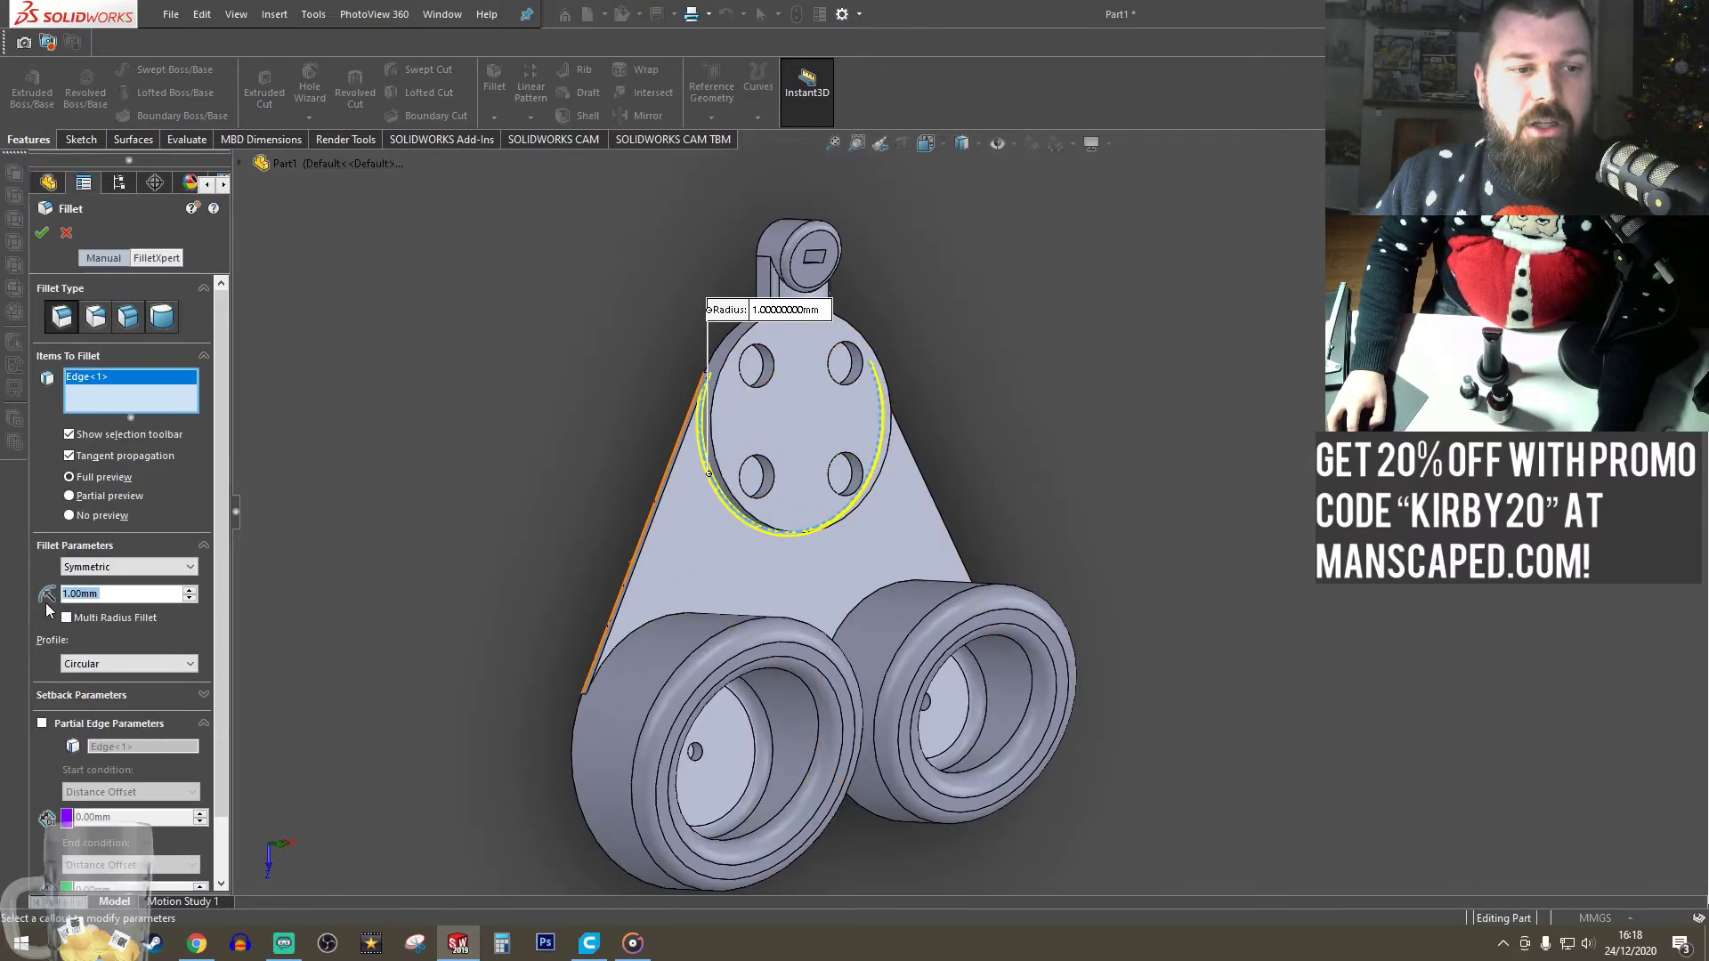
{"action": "type", "text": "3"}
{"action": "key", "text": "Return"}
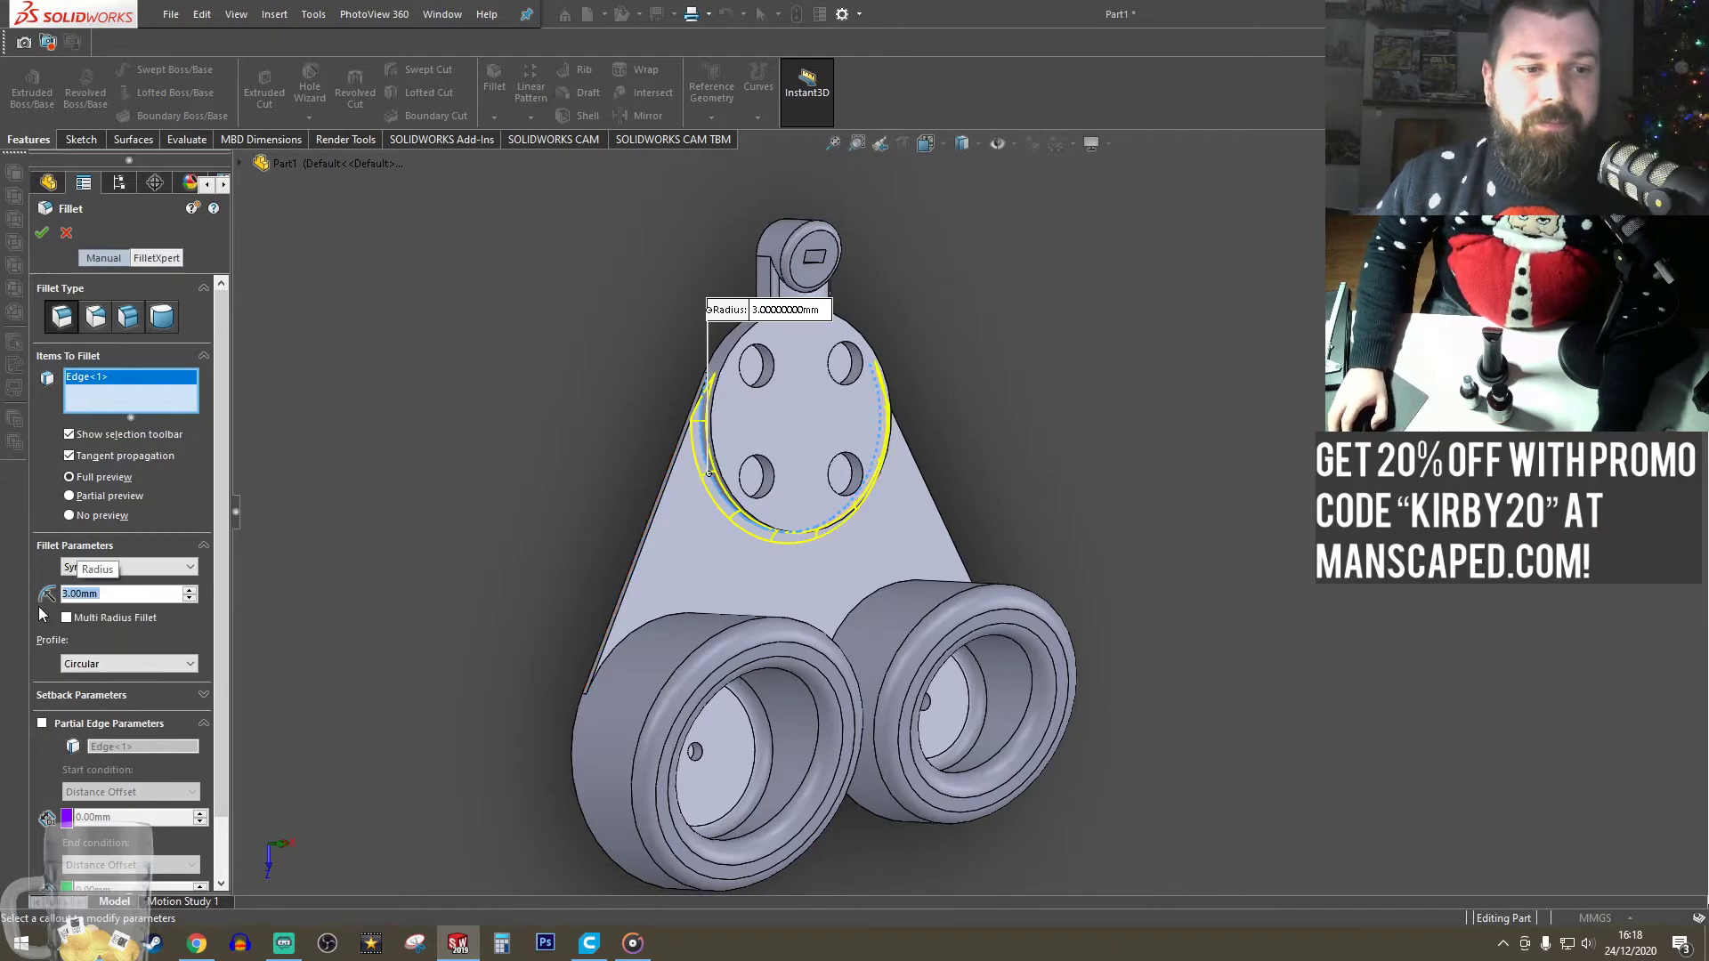
{"action": "type", "text": "4"}
{"action": "key", "text": "BackSpace"}
{"action": "type", "text": "5"}
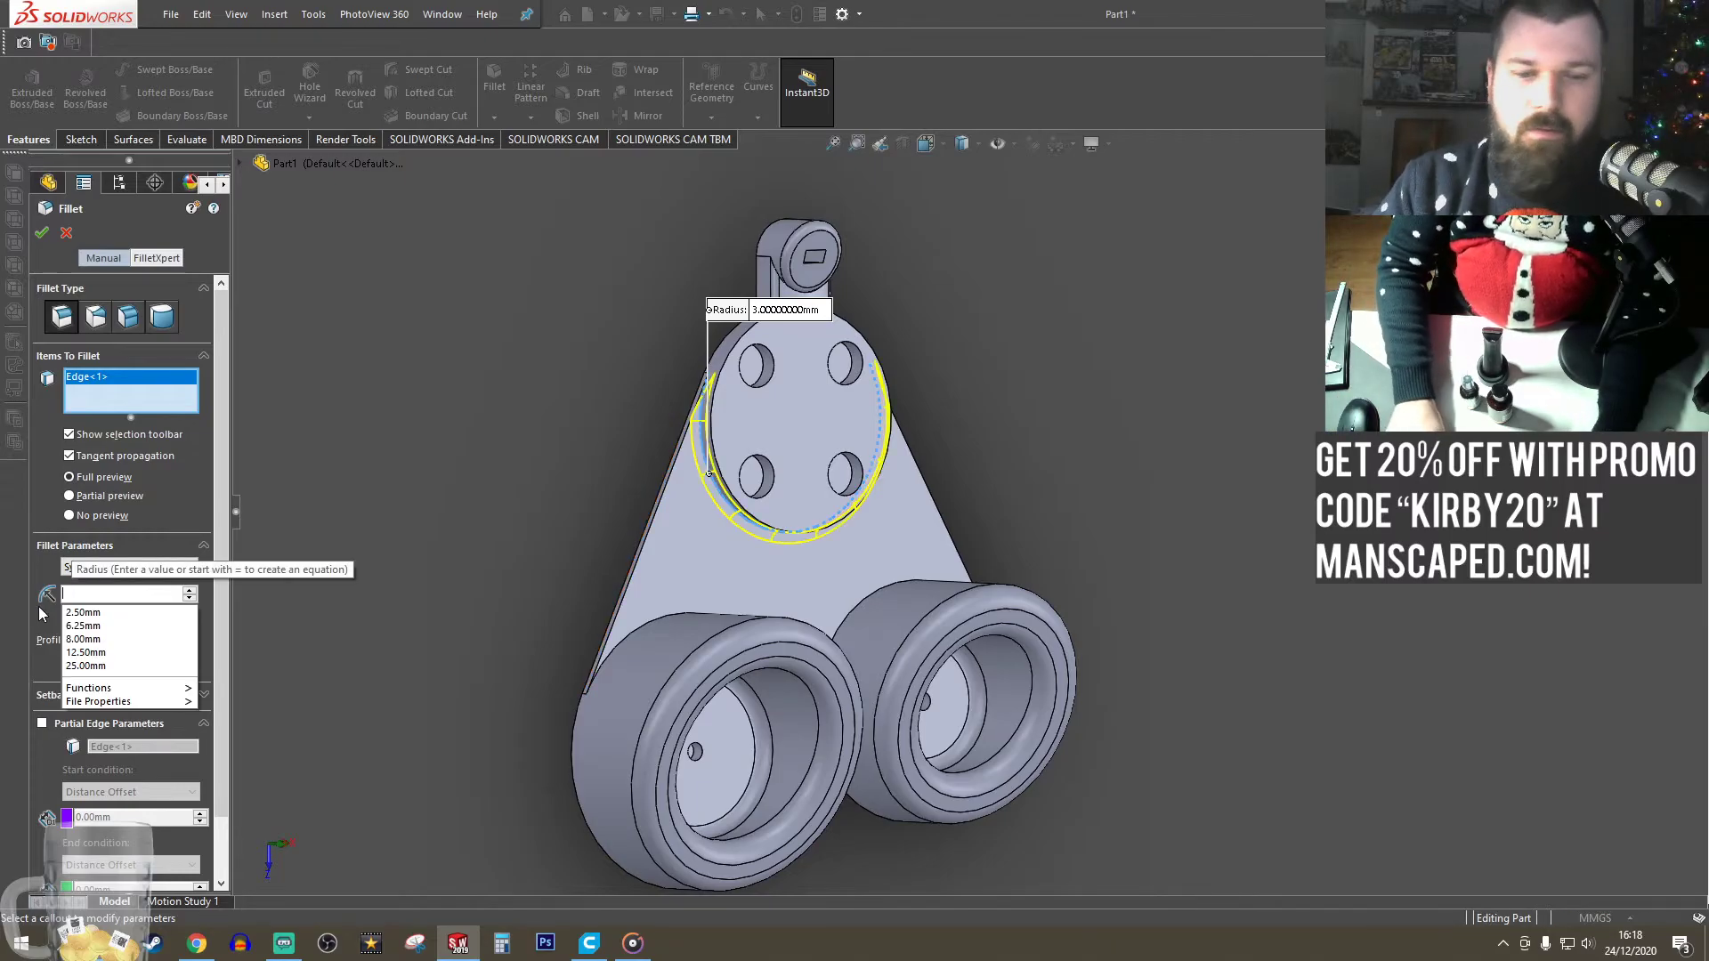
{"action": "key", "text": "Return"}
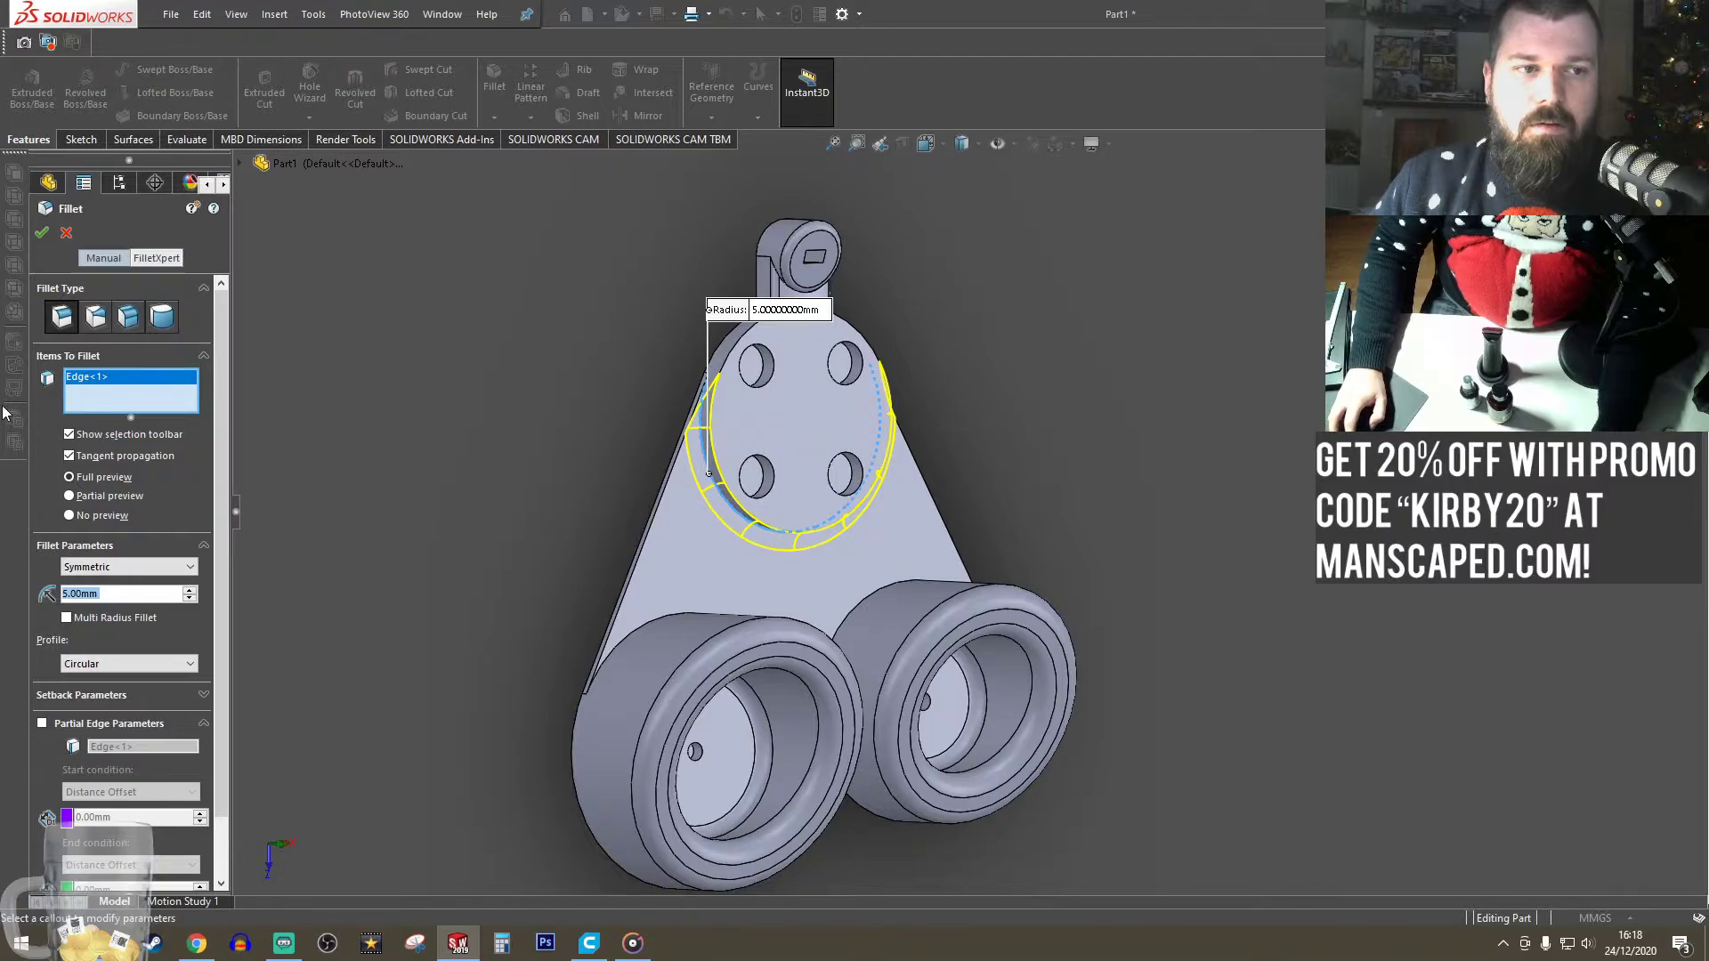
{"action": "left_click", "coordinate": [42, 233]}
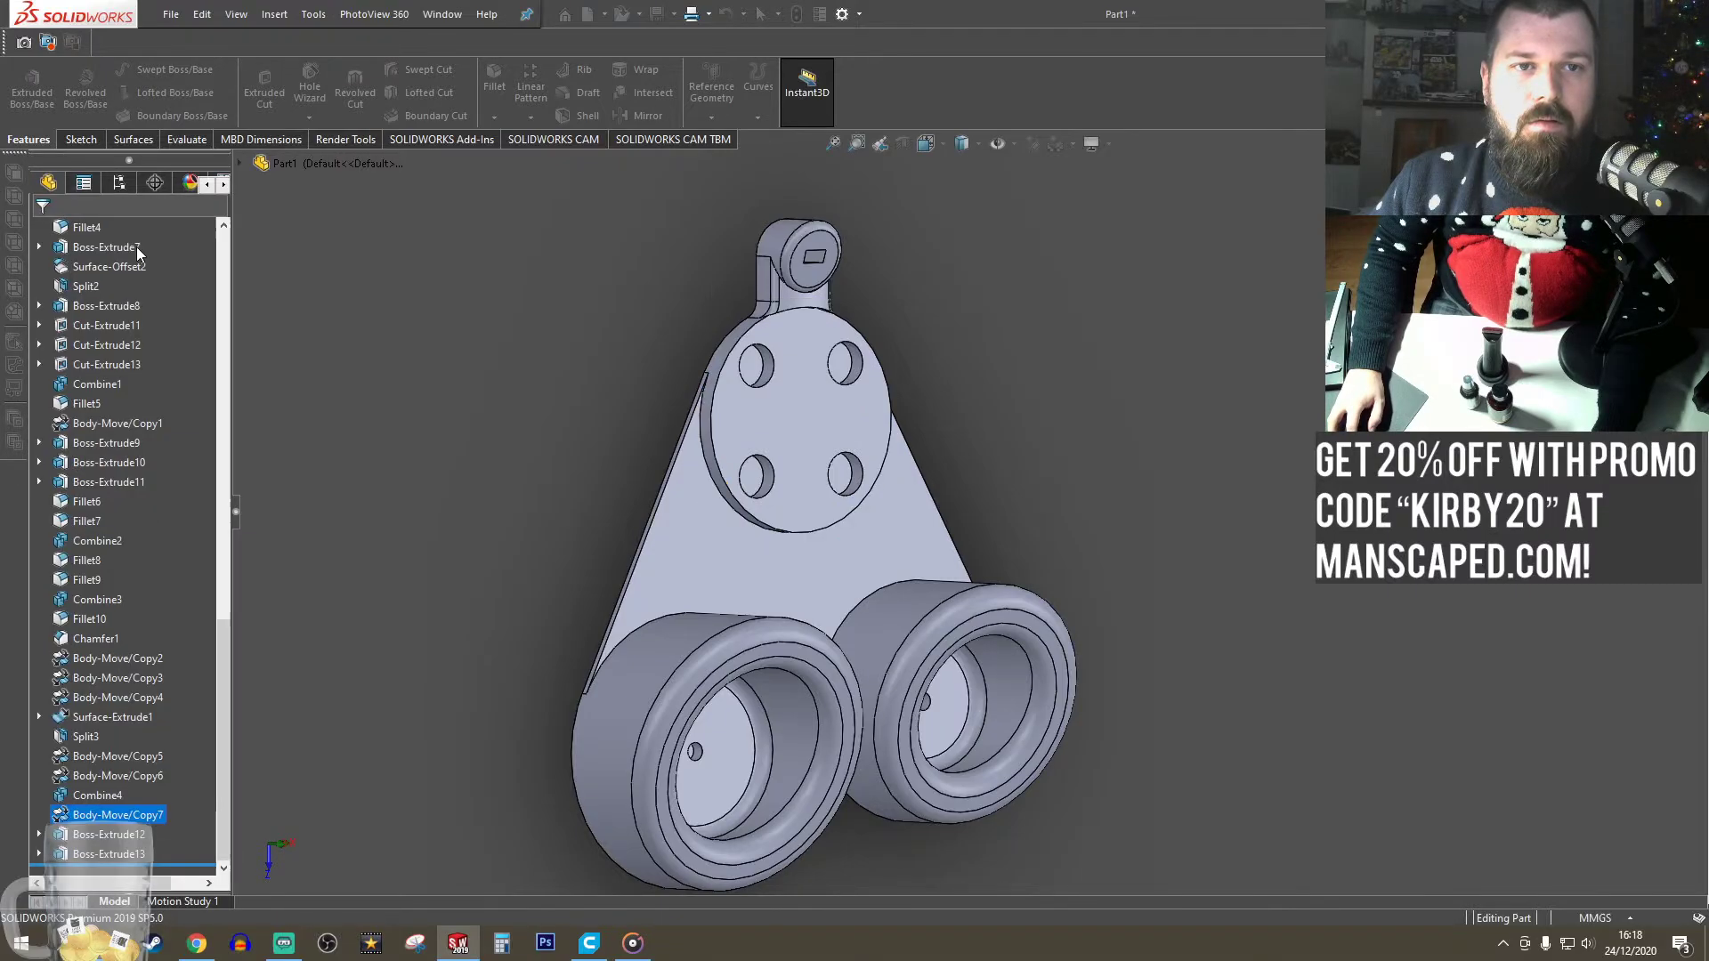
- Chamfer the curved edge where the four-hole disc meets the base plate with a 5 mm distance at 45°
{"action": "left_click", "coordinate": [530, 161]}
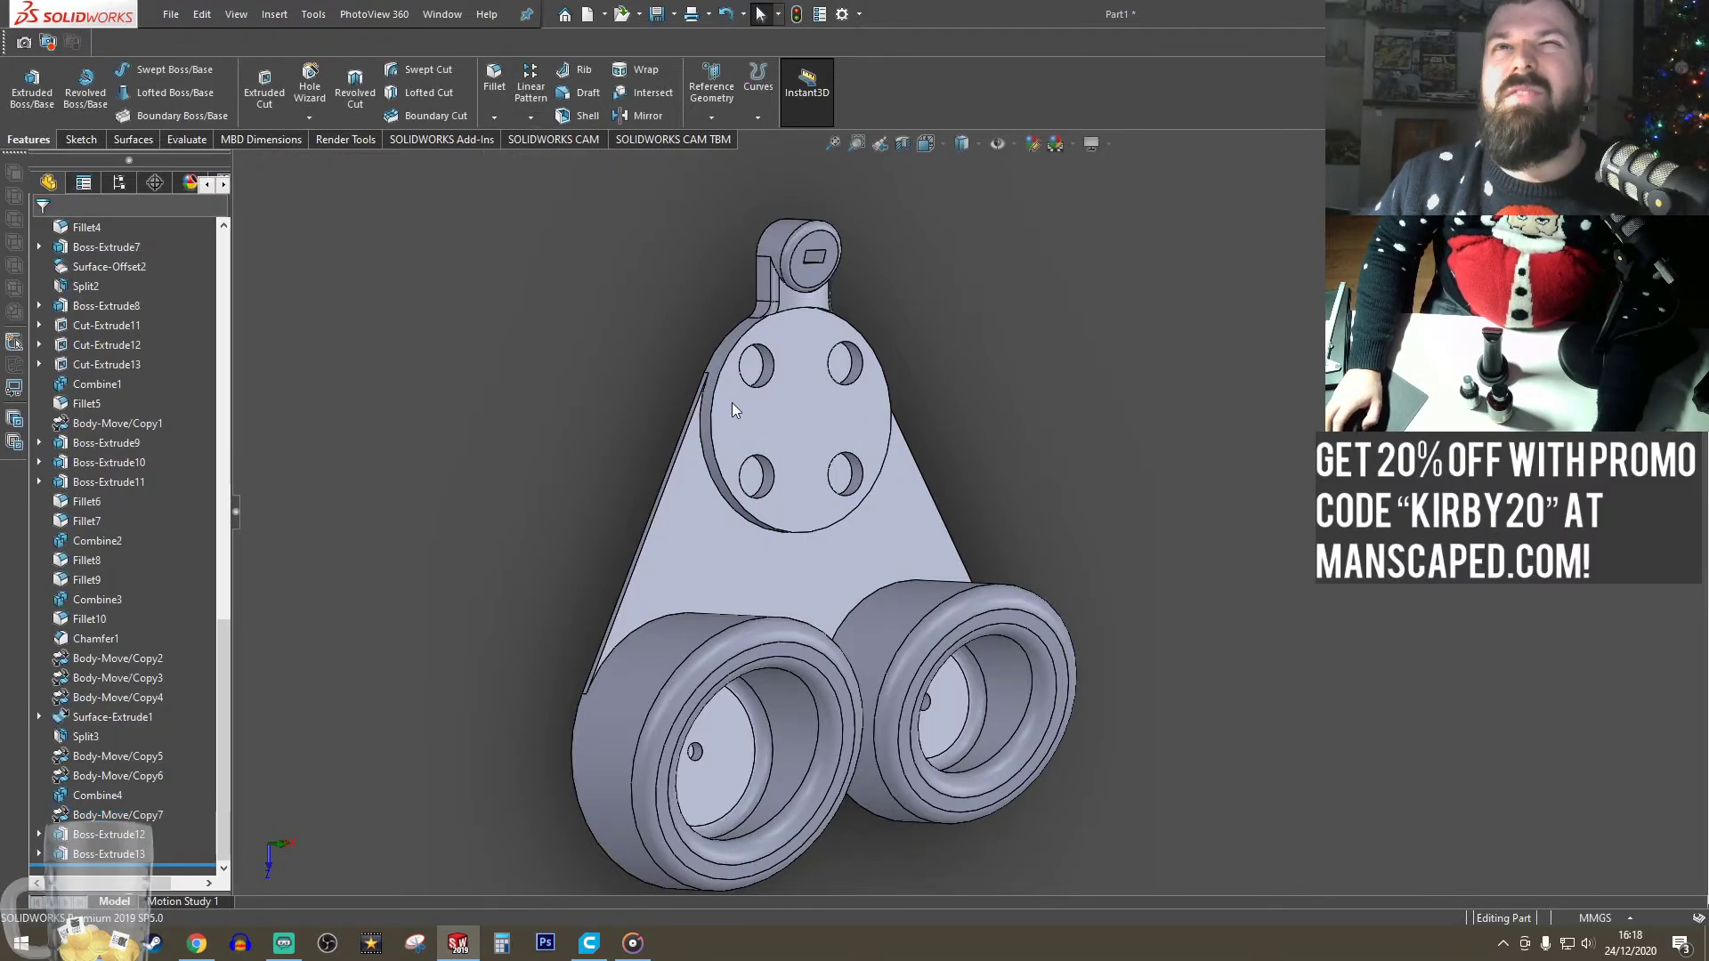
{"action": "middle_click_drag", "start_coordinate": [725, 503], "coordinate": [743, 515]}
{"action": "left_click", "coordinate": [743, 514]}
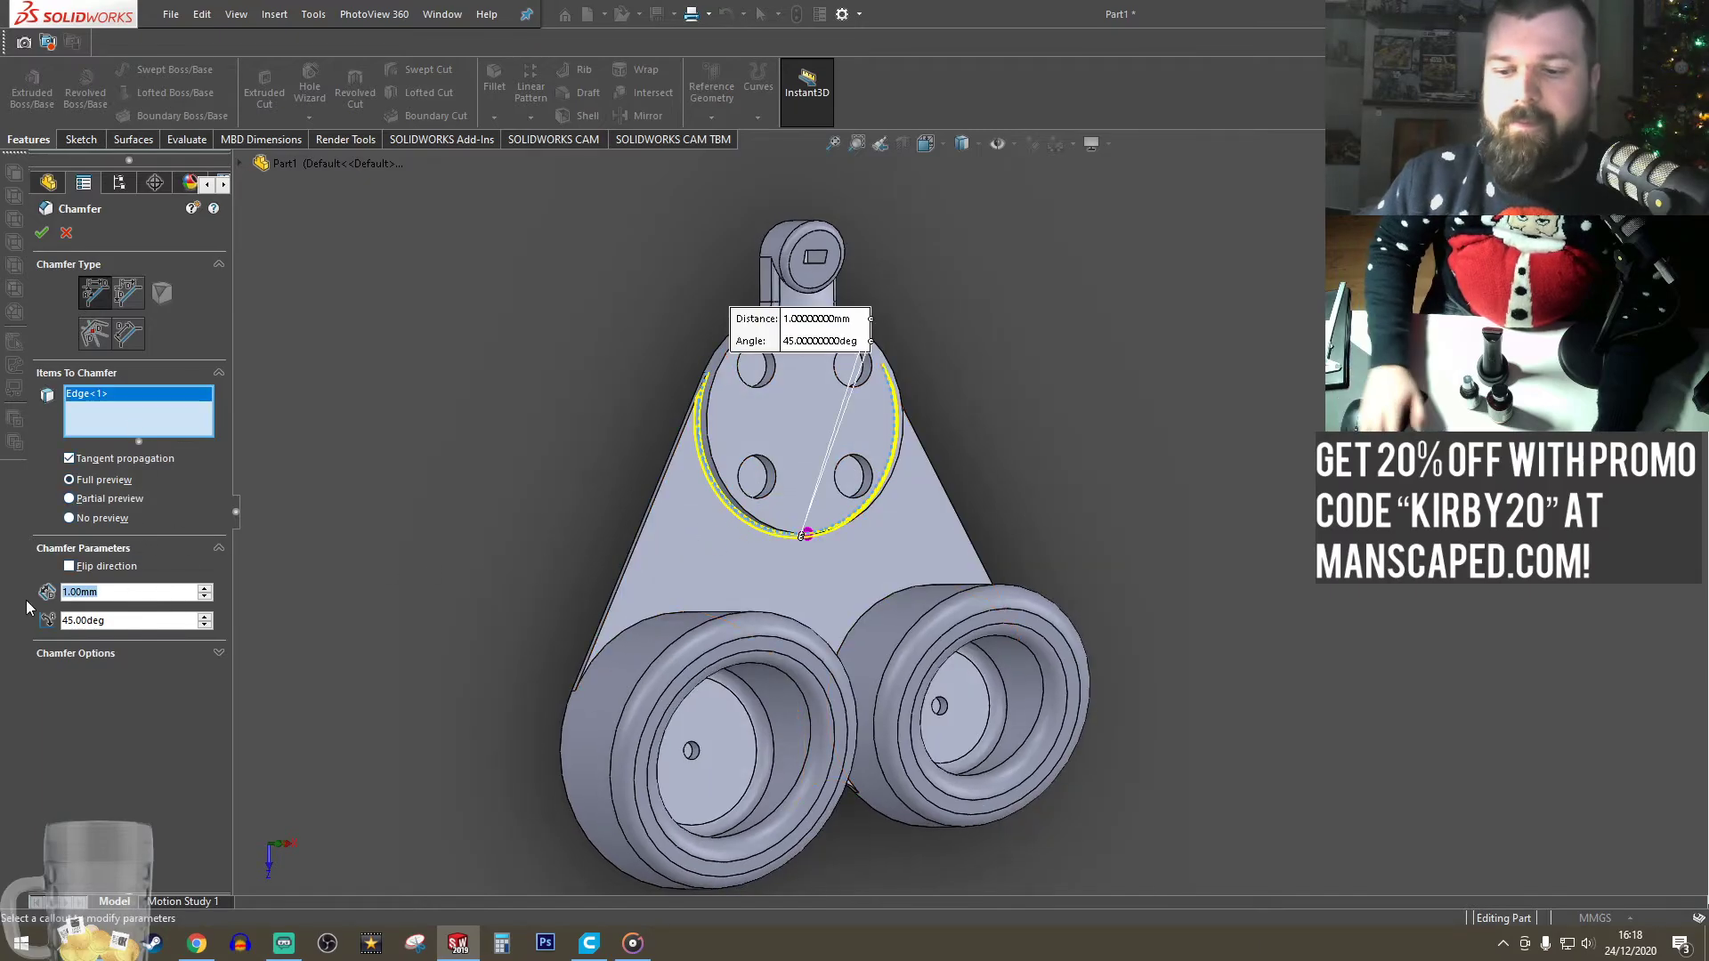
{"action": "type", "text": "5"}
{"action": "key", "text": "Return"}
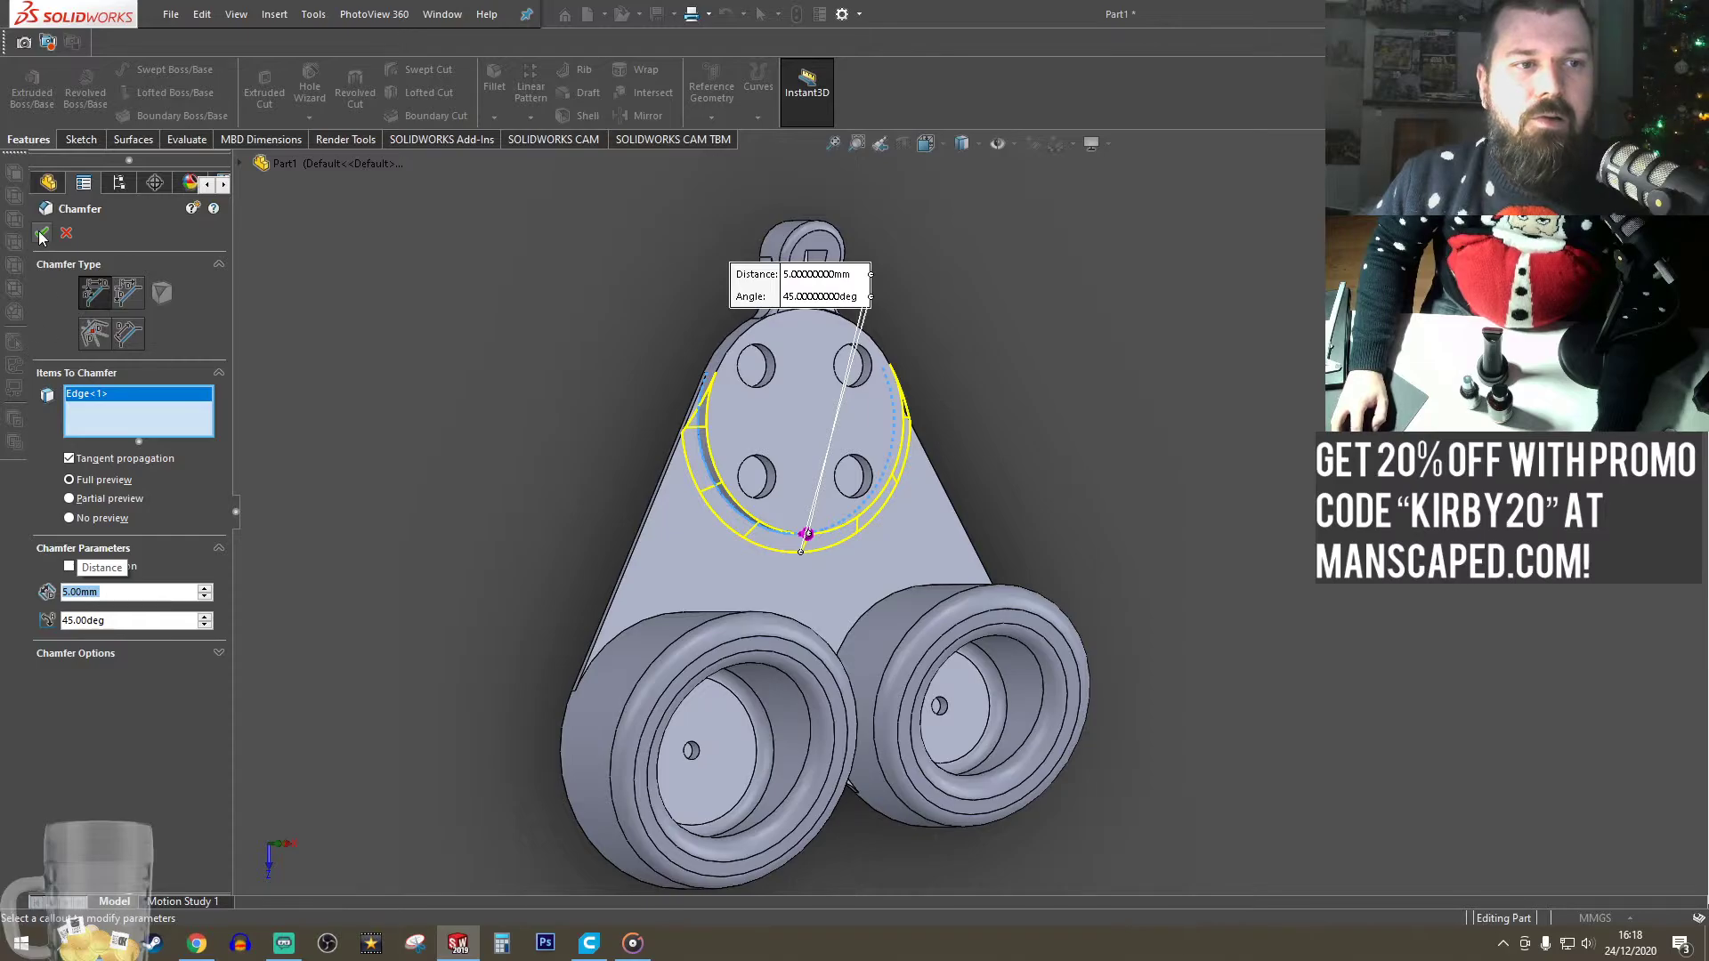
{"action": "left_click", "coordinate": [40, 234]}
- Fillet the two curved edges where the wheels meet the base plate with a symmetric 5 mm radius
{"action": "middle_click_drag", "start_coordinate": [534, 428], "coordinate": [706, 599]}
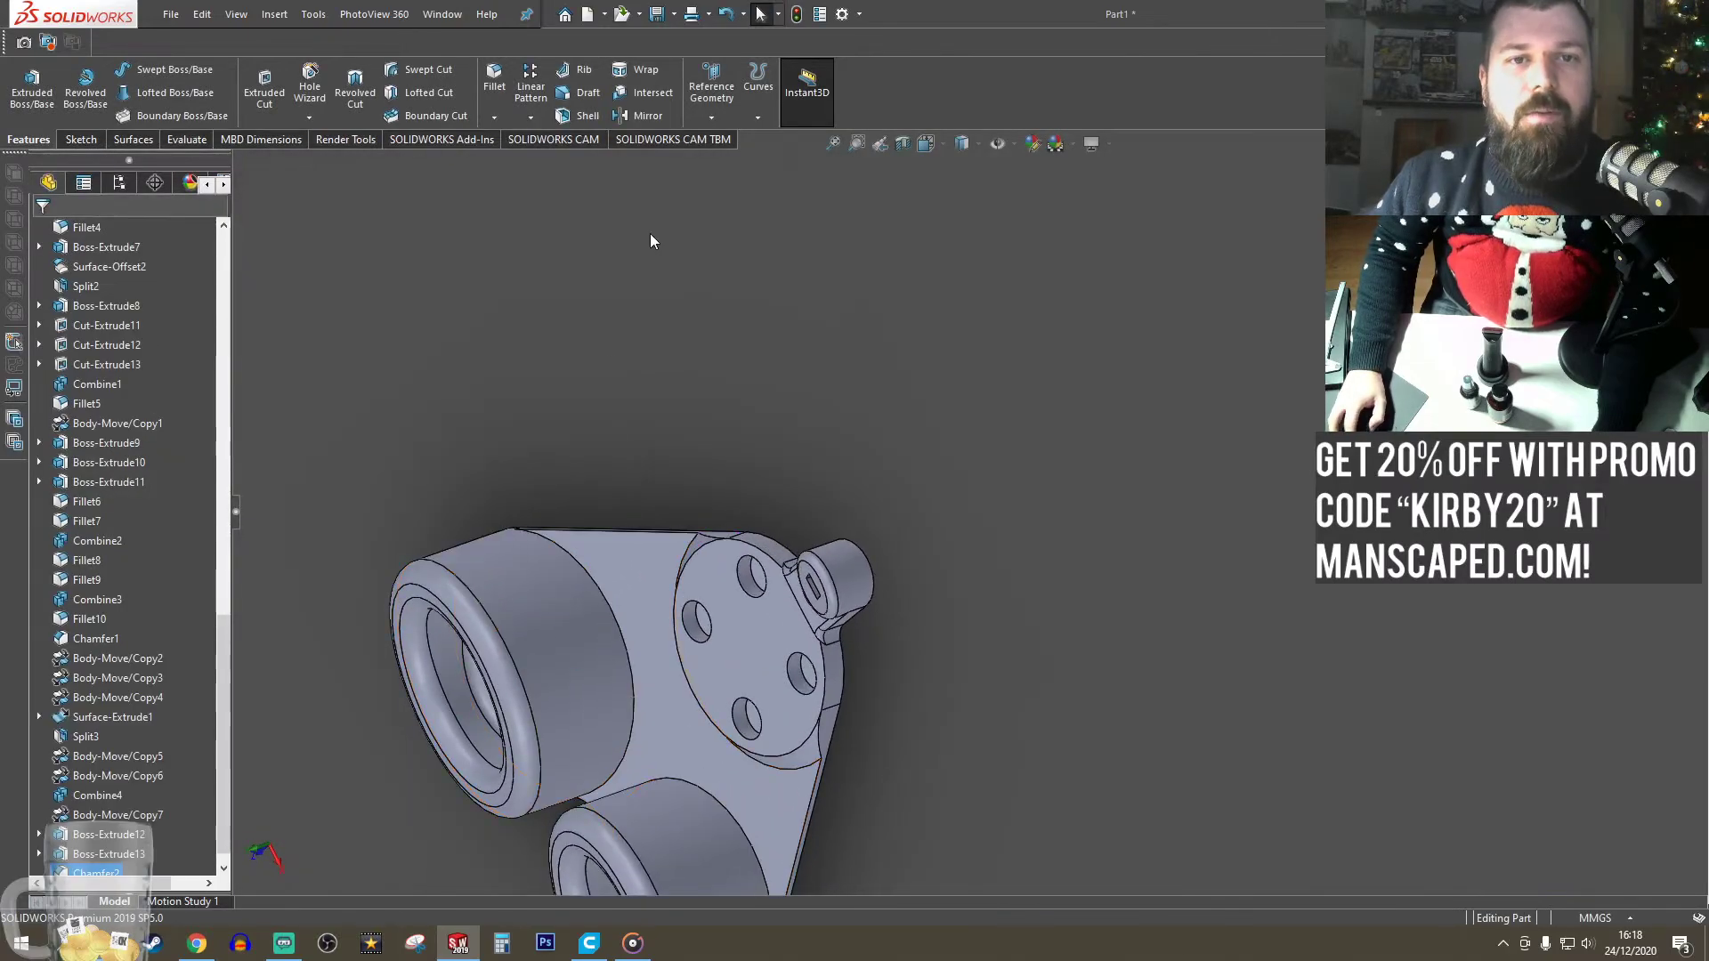
{"action": "left_click", "coordinate": [633, 670]}
{"action": "left_click", "coordinate": [719, 809]}
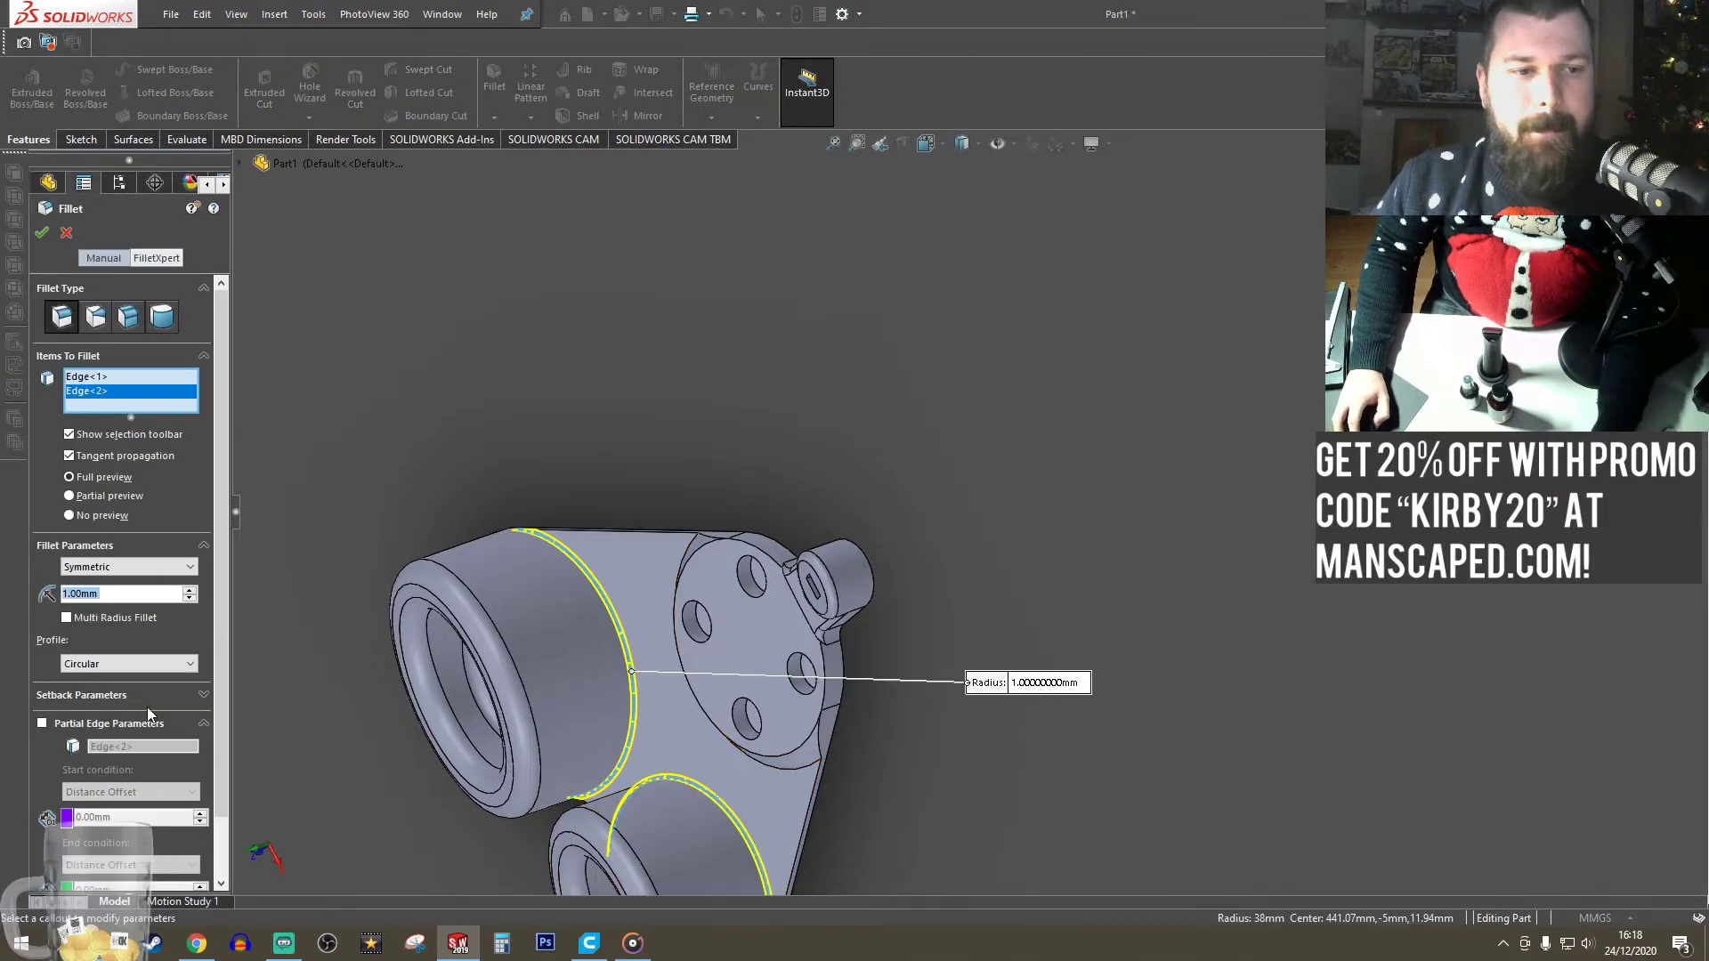
{"action": "type", "text": "10"}
{"action": "key", "text": "Return"}
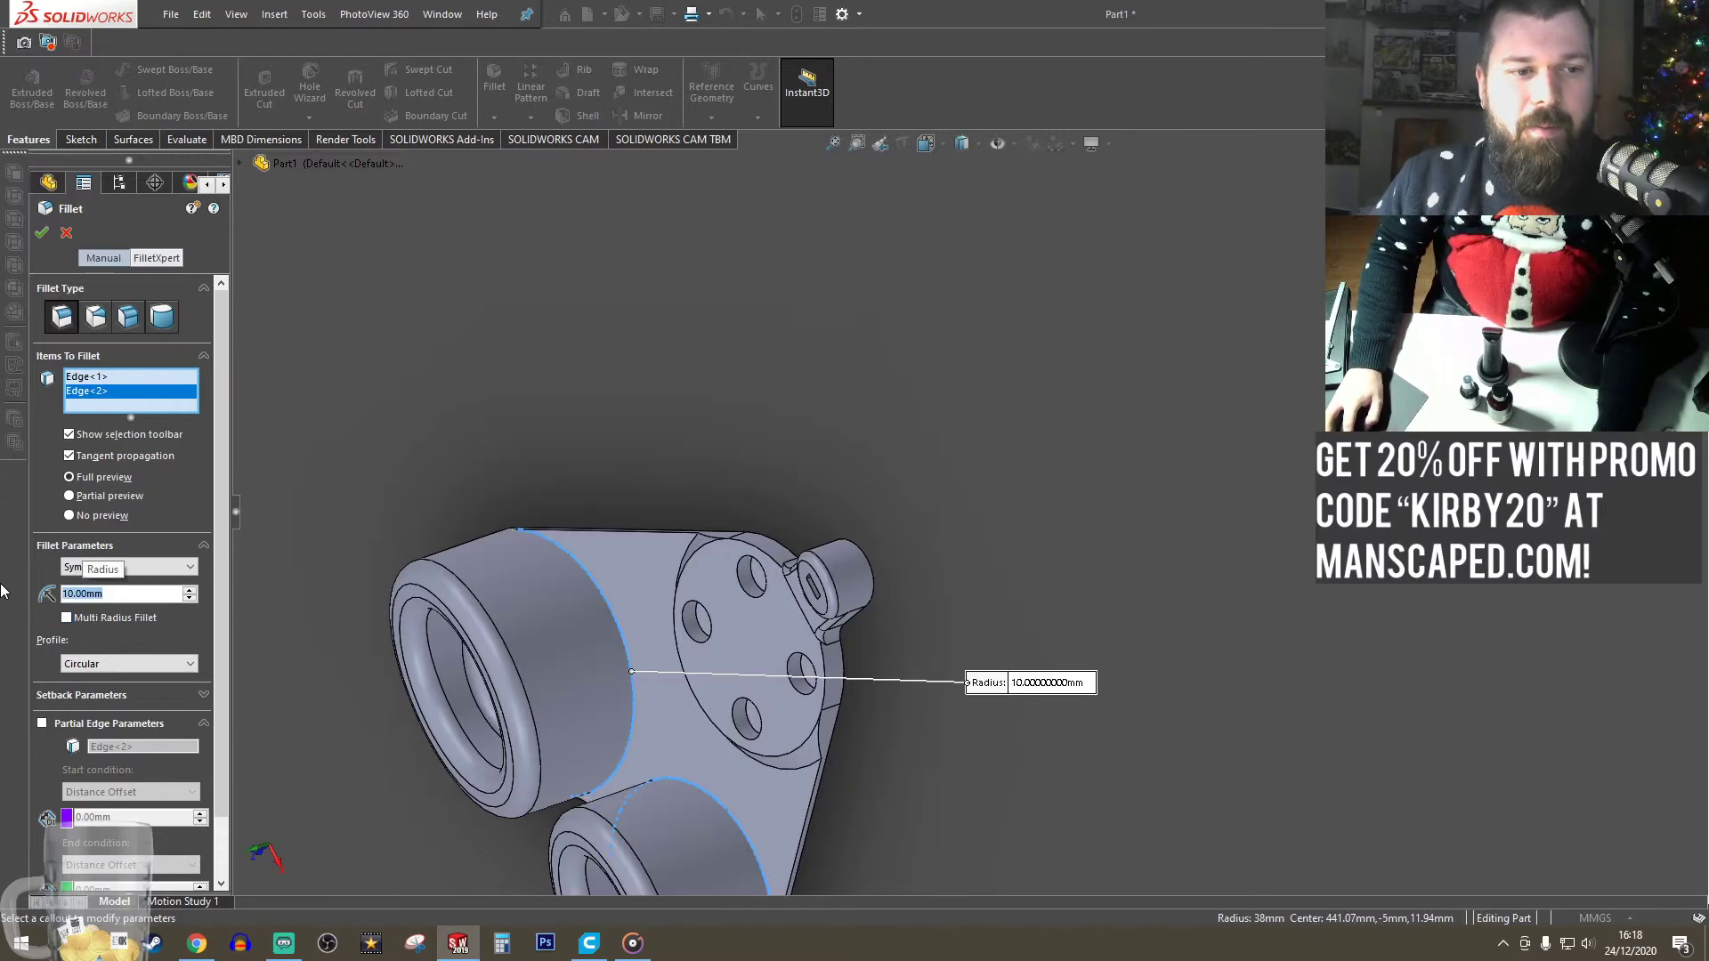
{"action": "type", "text": "5"}
{"action": "key", "text": "Return"}
{"action": "scroll", "coordinate": [813, 819], "scroll_direction": "up", "scroll_amount": 4}
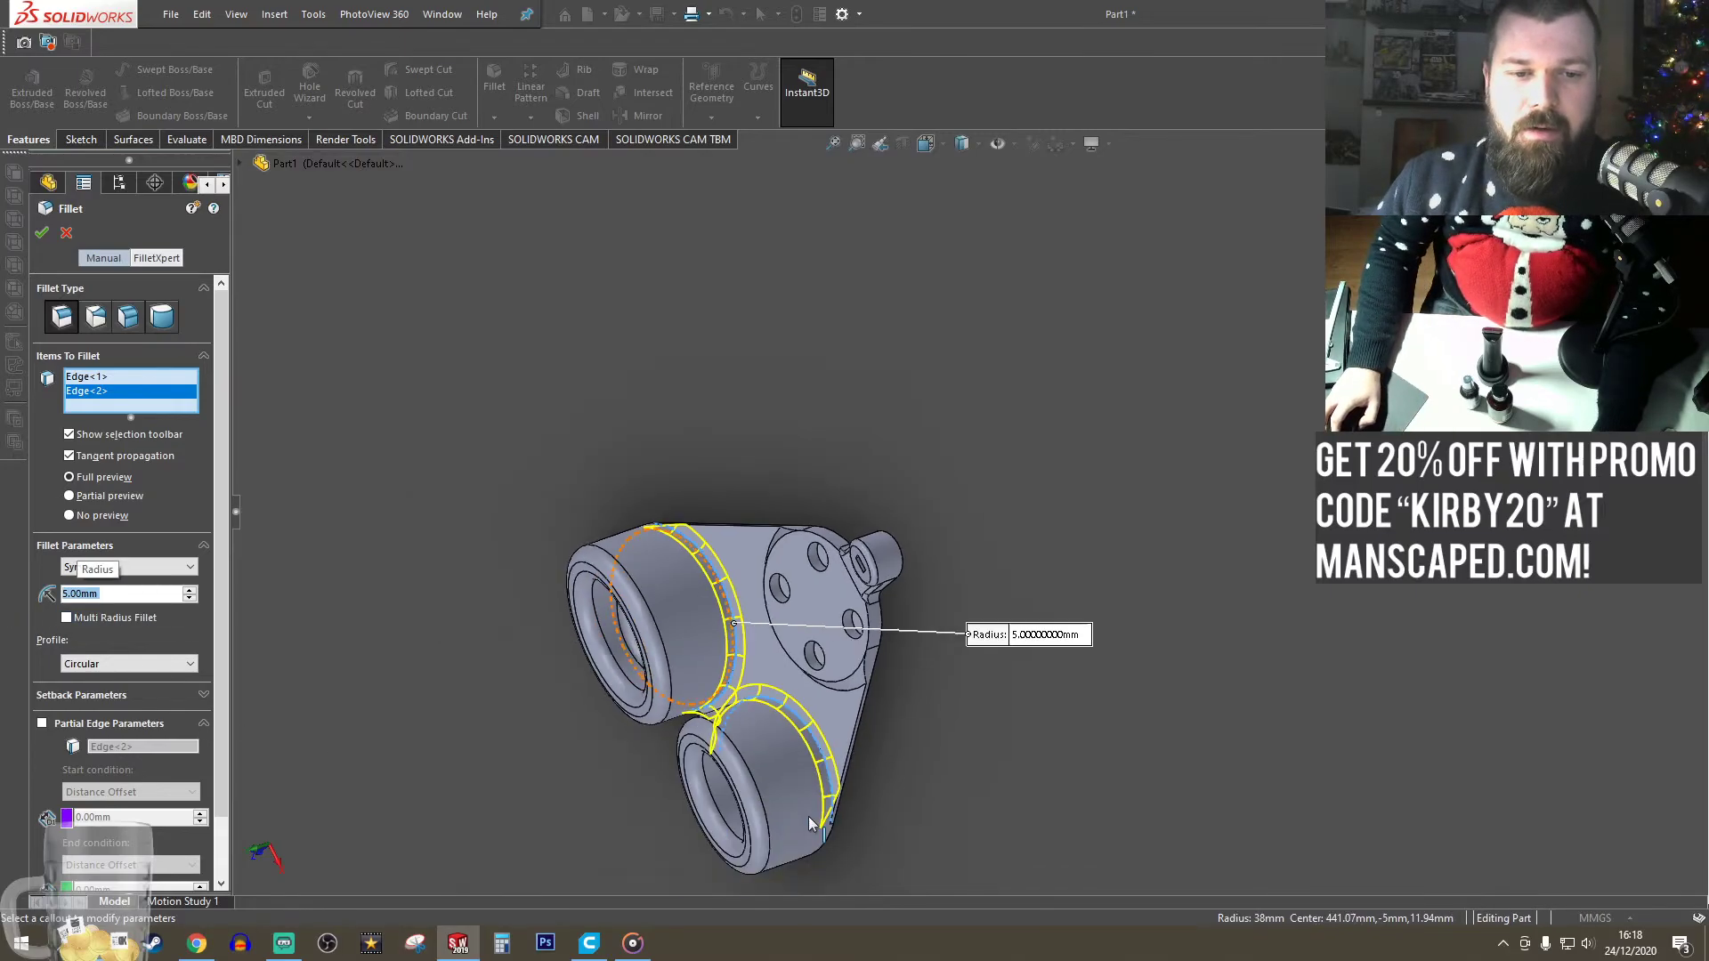
{"action": "middle_click_drag", "start_coordinate": [862, 778], "coordinate": [950, 412]}
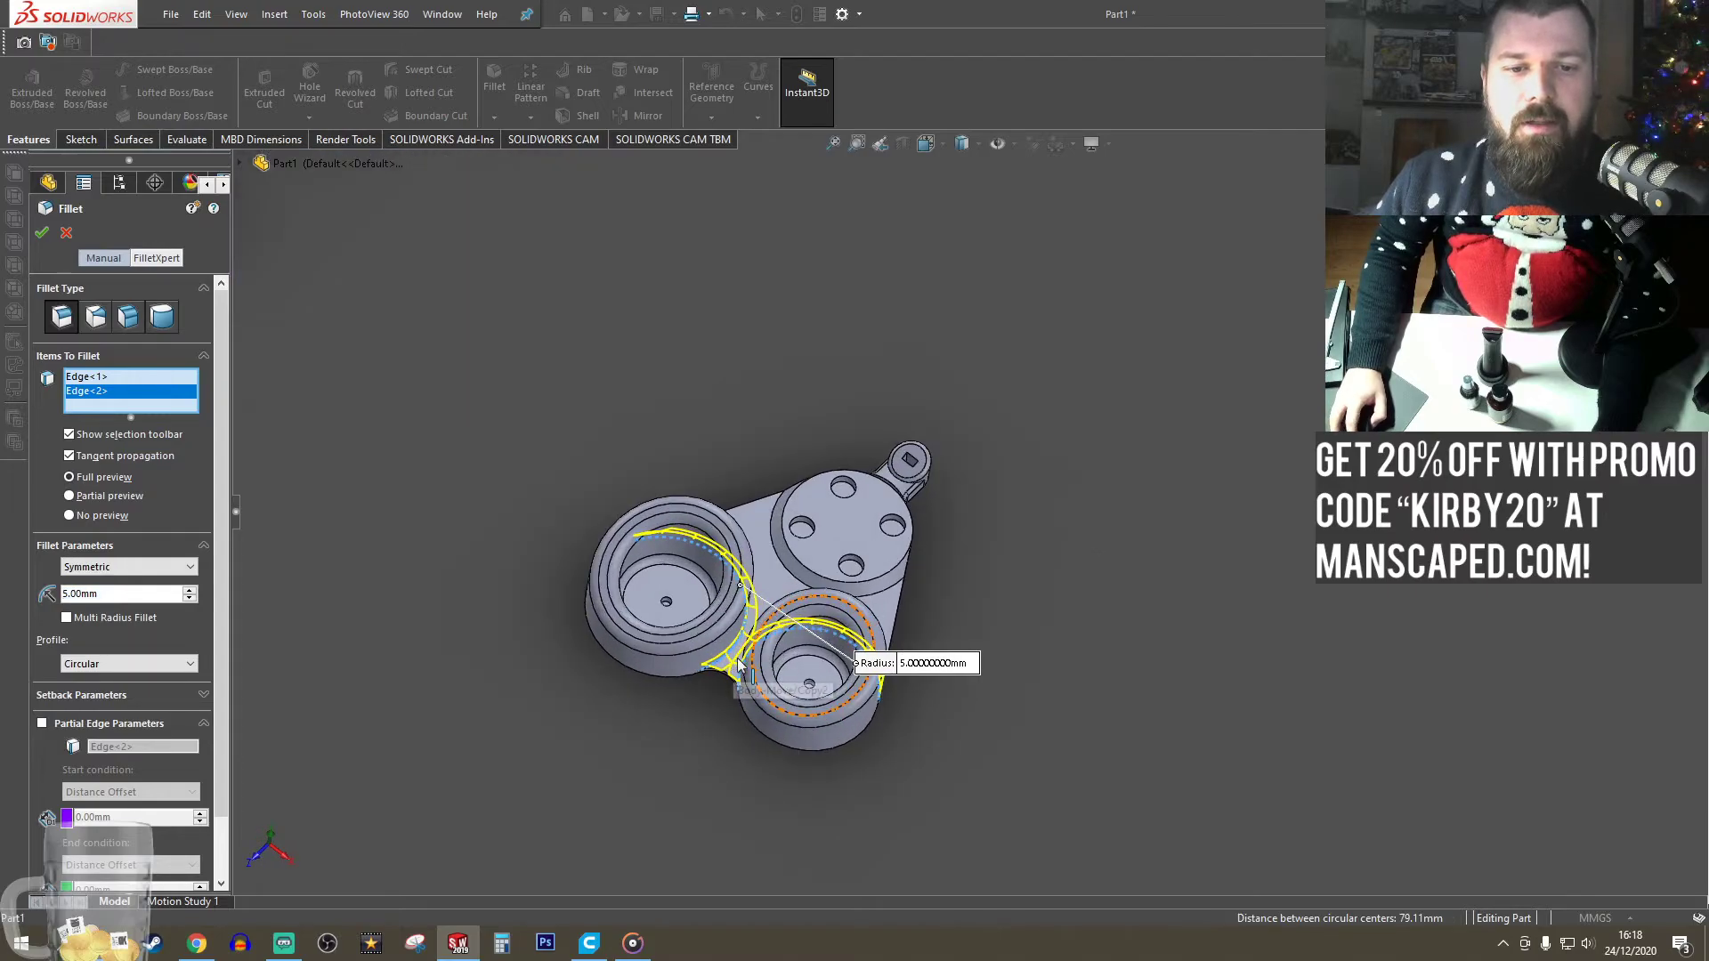
{"action": "scroll", "coordinate": [750, 678], "scroll_direction": "down", "scroll_amount": 10}
{"action": "middle_click_drag", "start_coordinate": [822, 524], "coordinate": [1009, 588]}
{"action": "scroll", "coordinate": [994, 535], "scroll_direction": "up", "scroll_amount": 9}
{"action": "scroll", "coordinate": [1149, 451], "scroll_direction": "down", "scroll_amount": 4}
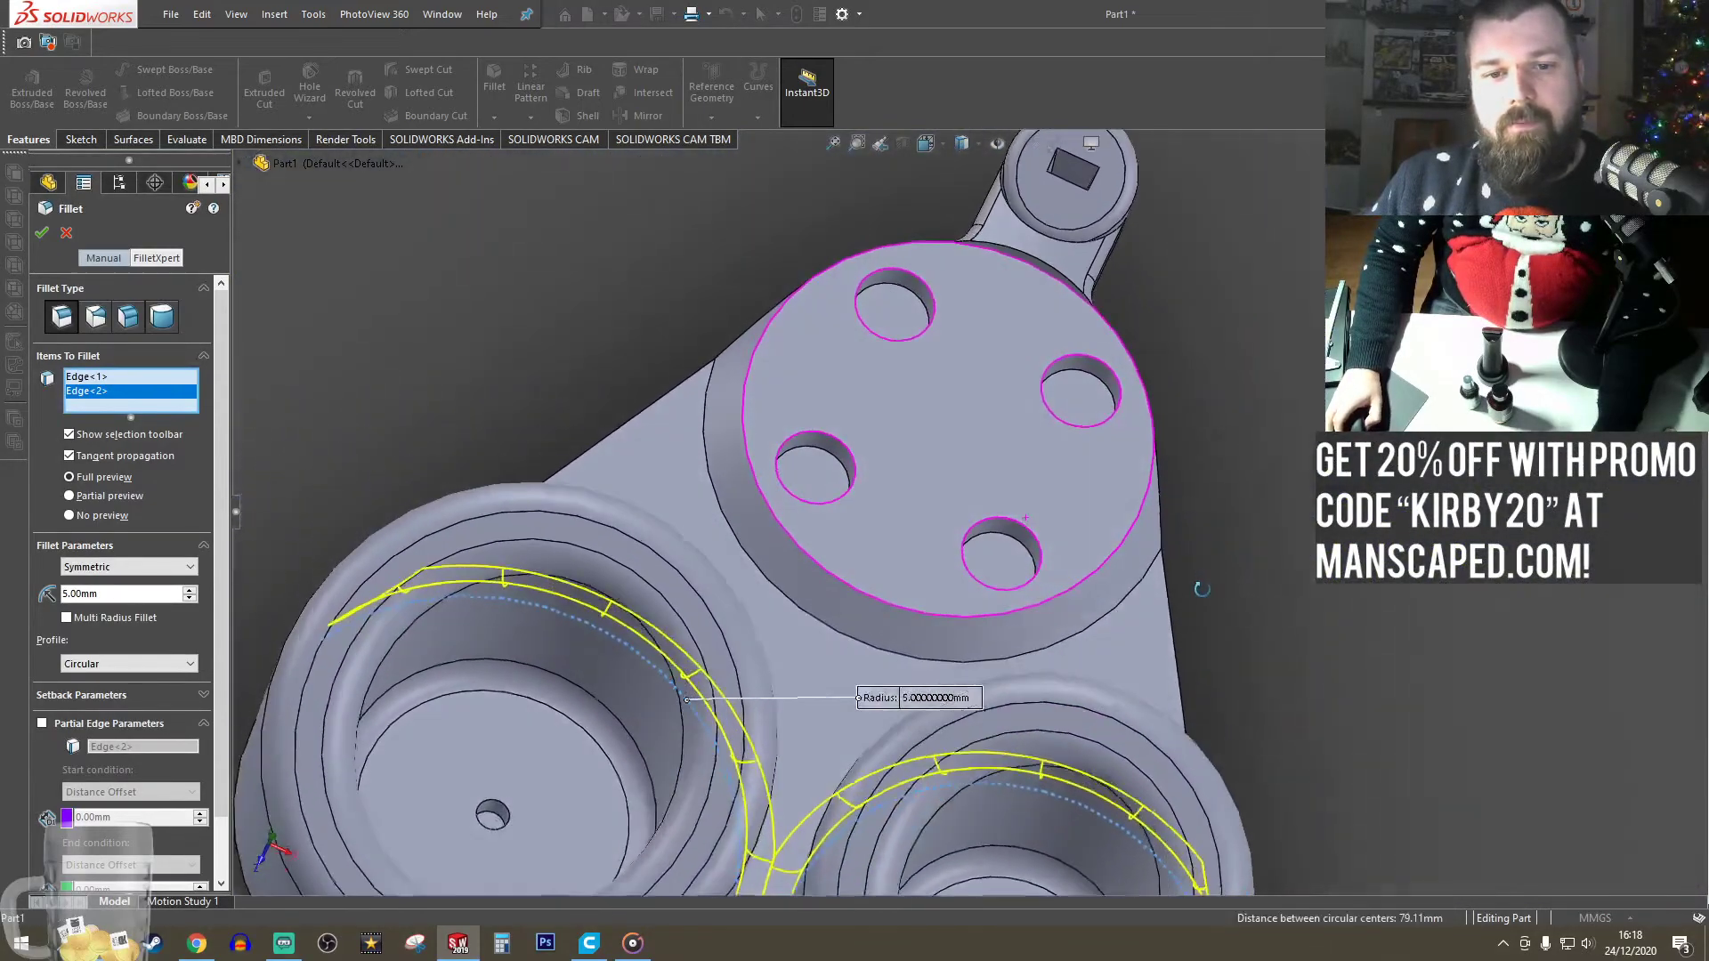
{"action": "scroll", "coordinate": [1009, 587], "scroll_direction": "up", "scroll_amount": 2}
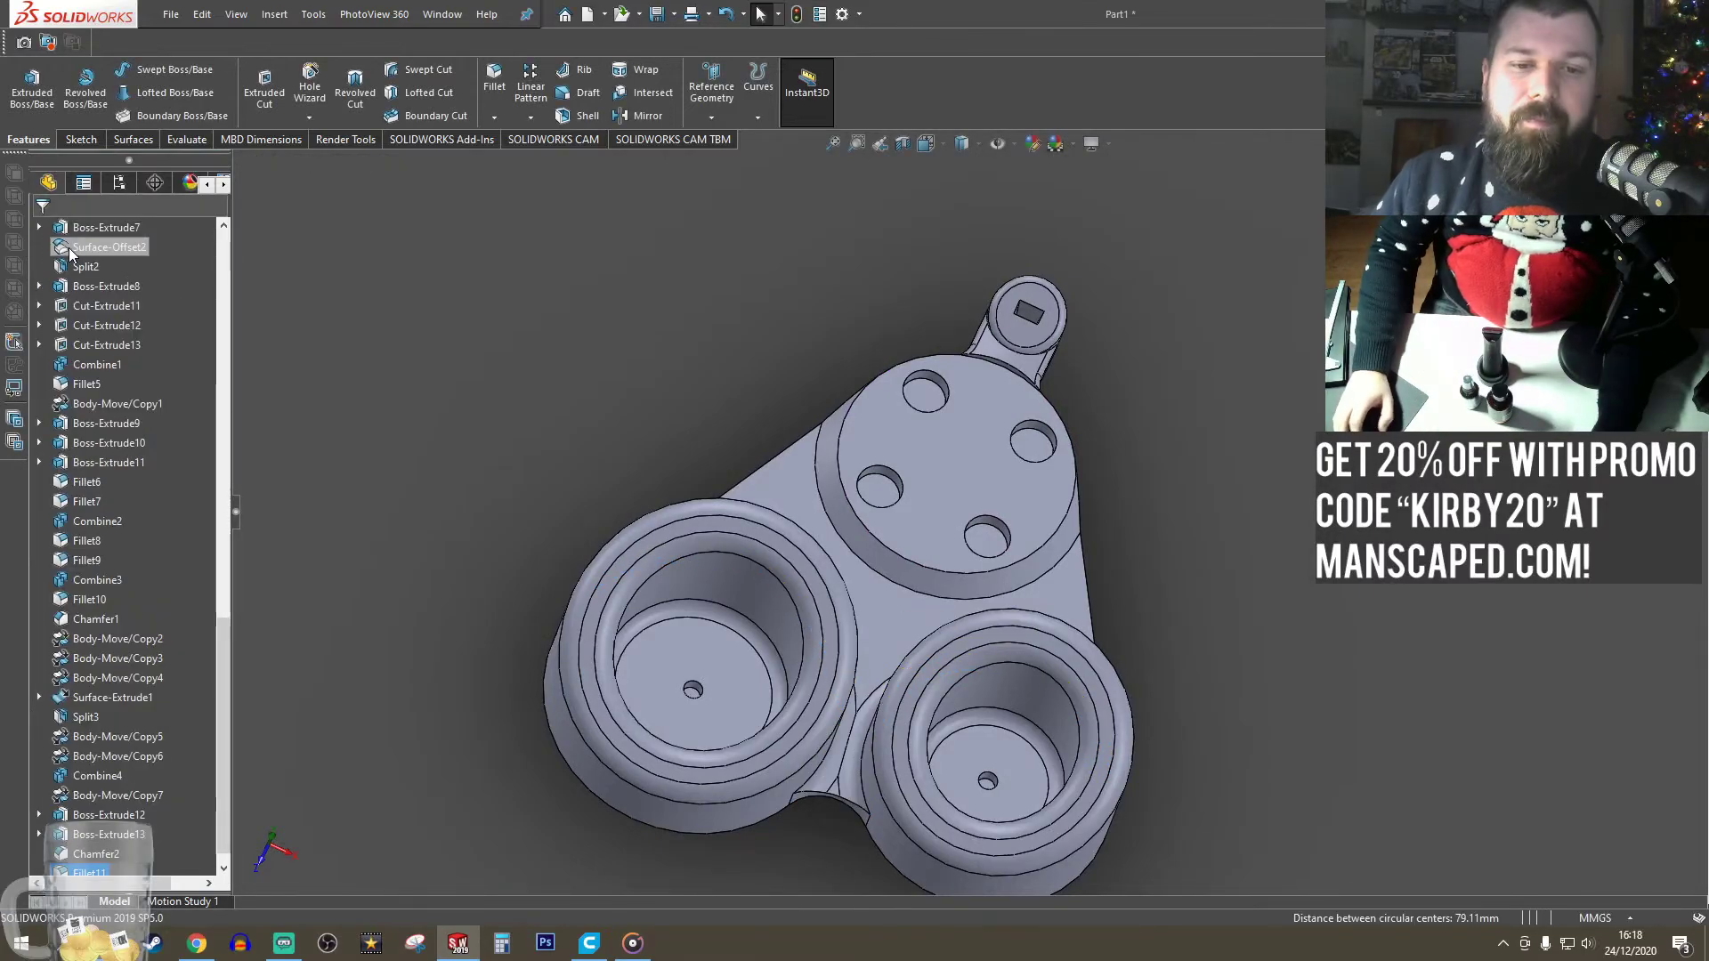
- Compare the joined wheel and plate part with the separate wheels and four-hole plates from the top view
{"action": "middle_click_drag", "start_coordinate": [540, 616], "coordinate": [872, 429]}
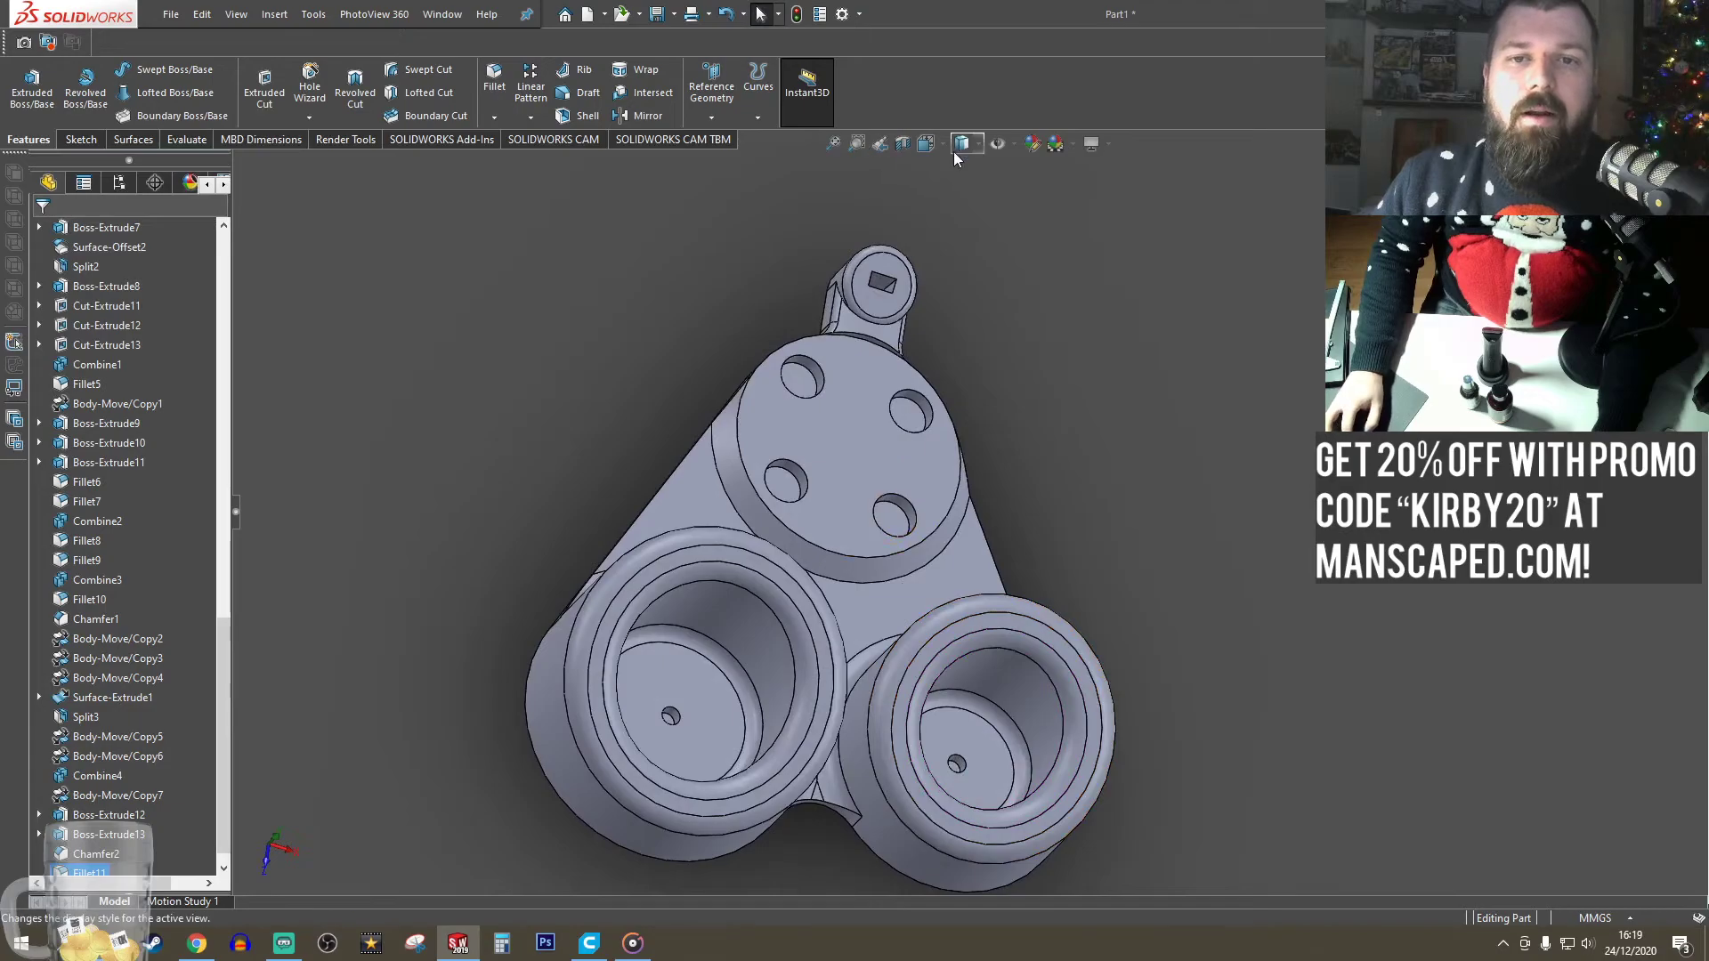
{"action": "key", "text": "f"}
{"action": "key", "text": "ctrl+5"}
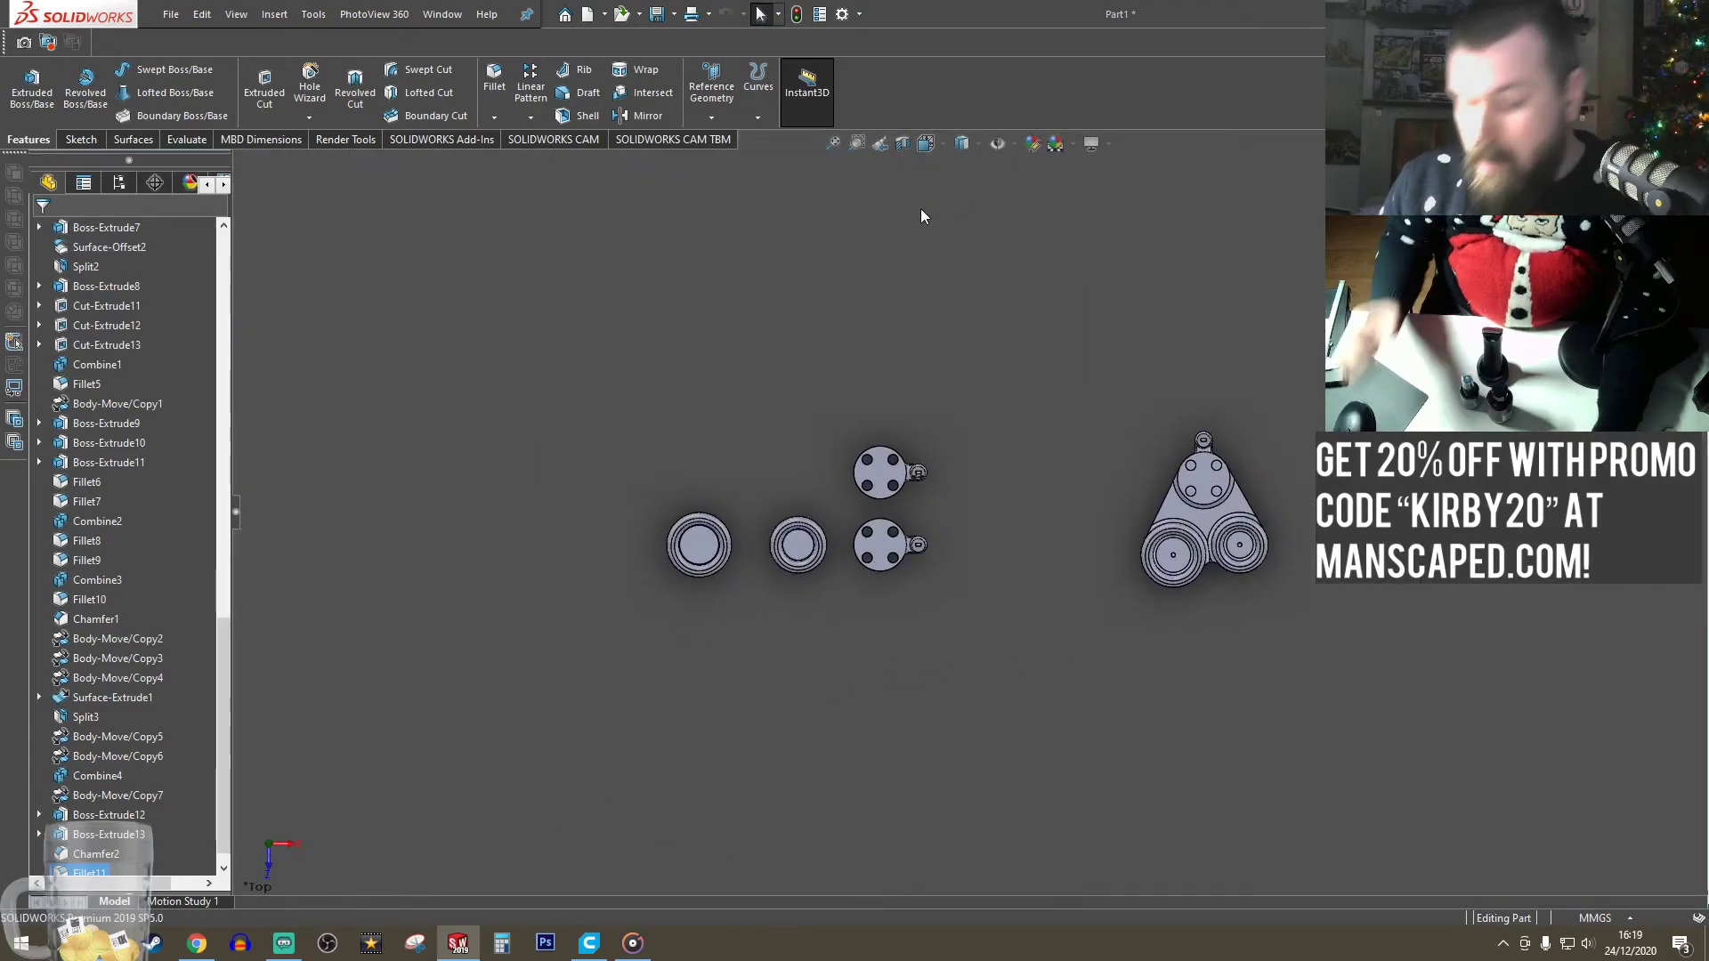
{"action": "scroll", "coordinate": [926, 526], "scroll_direction": "up", "scroll_amount": 2}
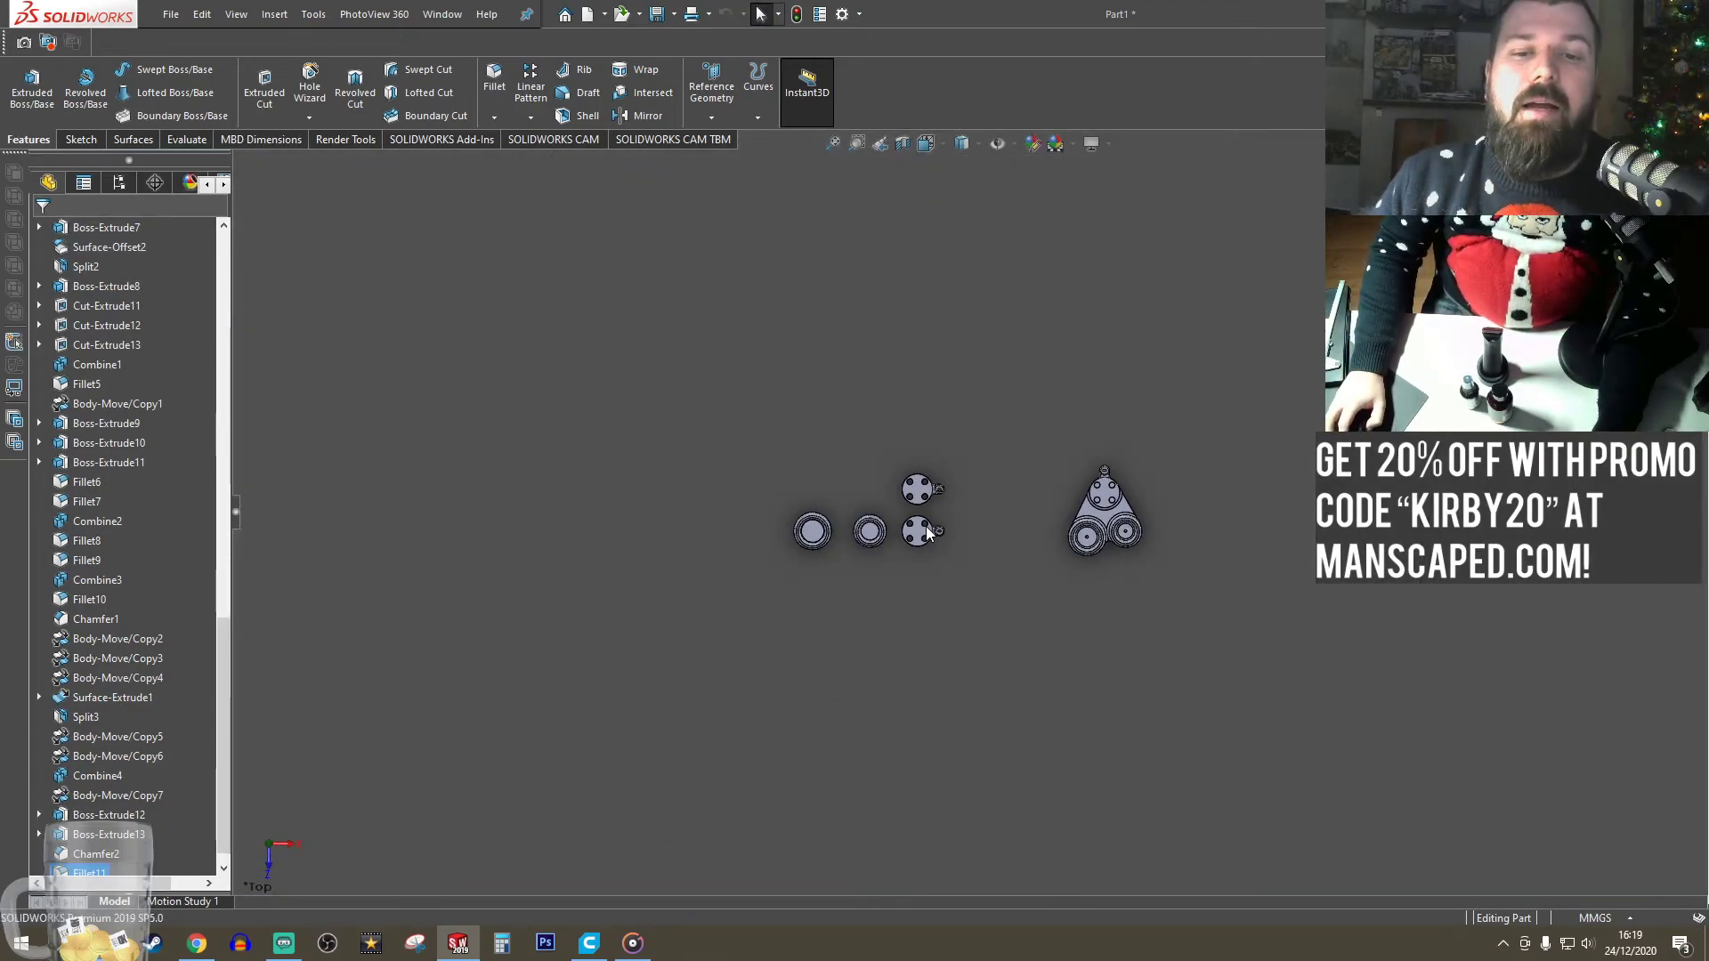
{"action": "scroll", "coordinate": [874, 542], "scroll_direction": "down", "scroll_amount": 6}
{"action": "scroll", "coordinate": [946, 492], "scroll_direction": "down", "scroll_amount": 3}
{"action": "mouse_move", "coordinate": [933, 499]}
{"action": "middle_mouse_down"}
{"action": "mouse_move", "coordinate": [892, 436]}
{"action": "mouse_move", "coordinate": [917, 476]}
{"action": "middle_mouse_up"}
{"action": "left_click", "coordinate": [1432, 499]}
{"action": "left_click", "coordinate": [1435, 196]}
{"action": "scroll", "coordinate": [1442, 401], "scroll_direction": "up", "scroll_amount": 10}
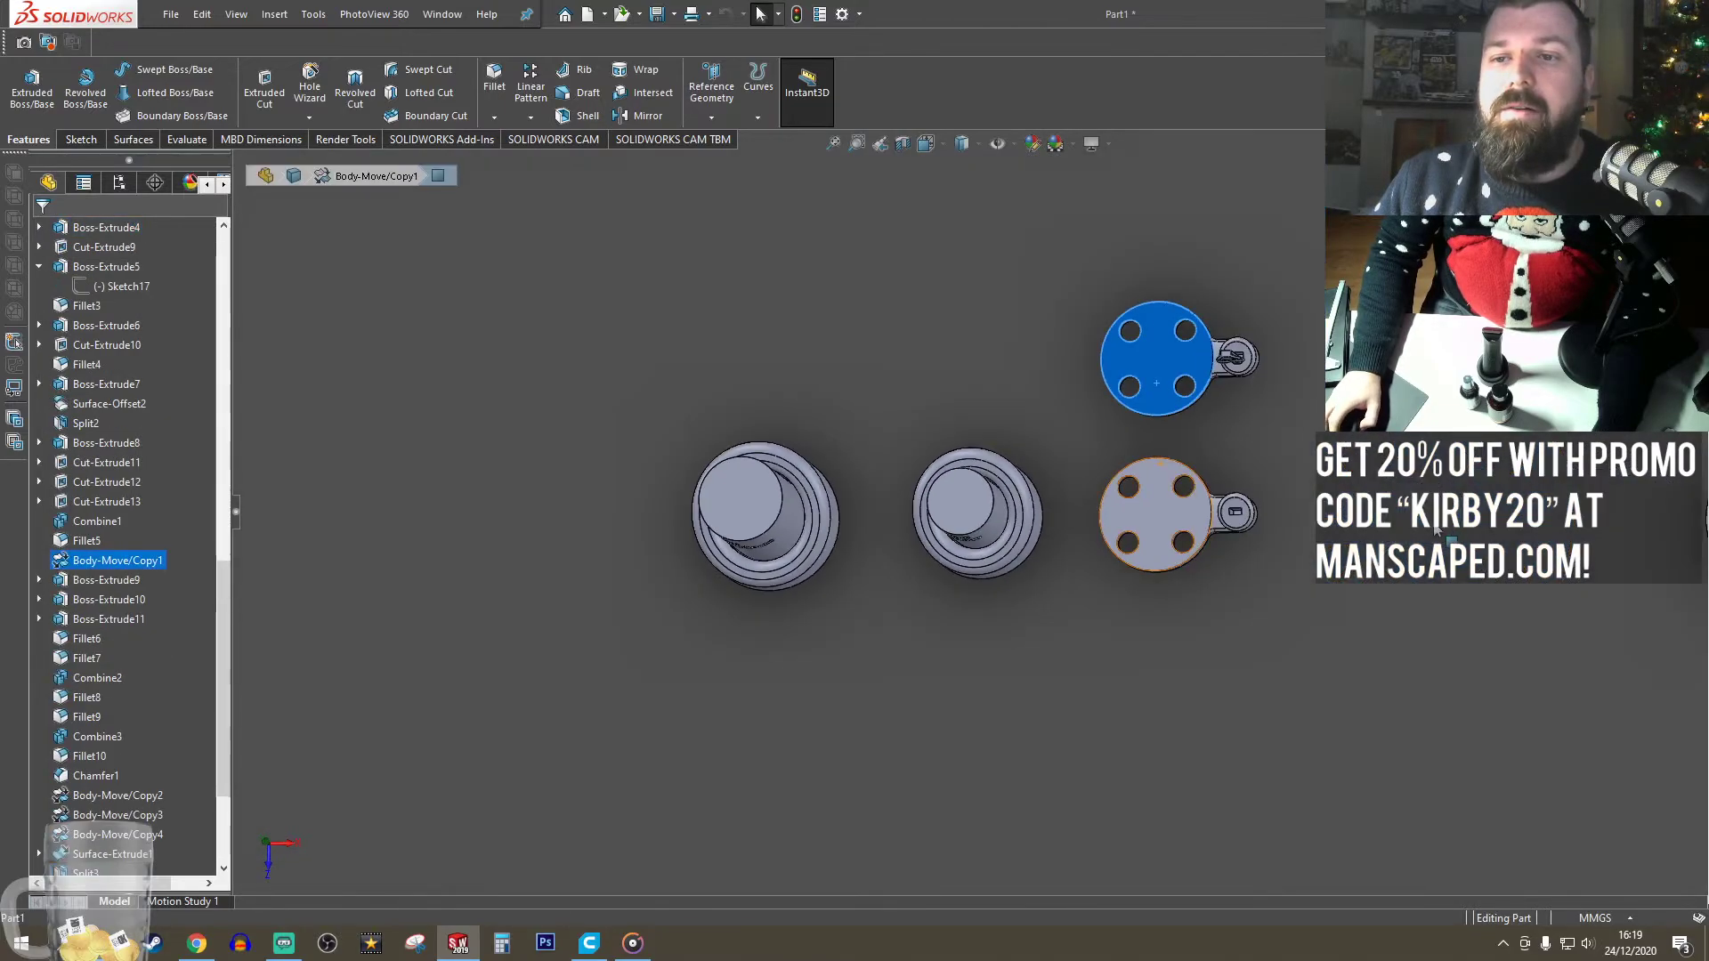
{"action": "scroll", "coordinate": [1364, 429], "scroll_direction": "down", "scroll_amount": 6}
- From the top view, start a sketch on the base plate face exposed inside one of the joined disc's holes
{"action": "left_click", "coordinate": [928, 145]}
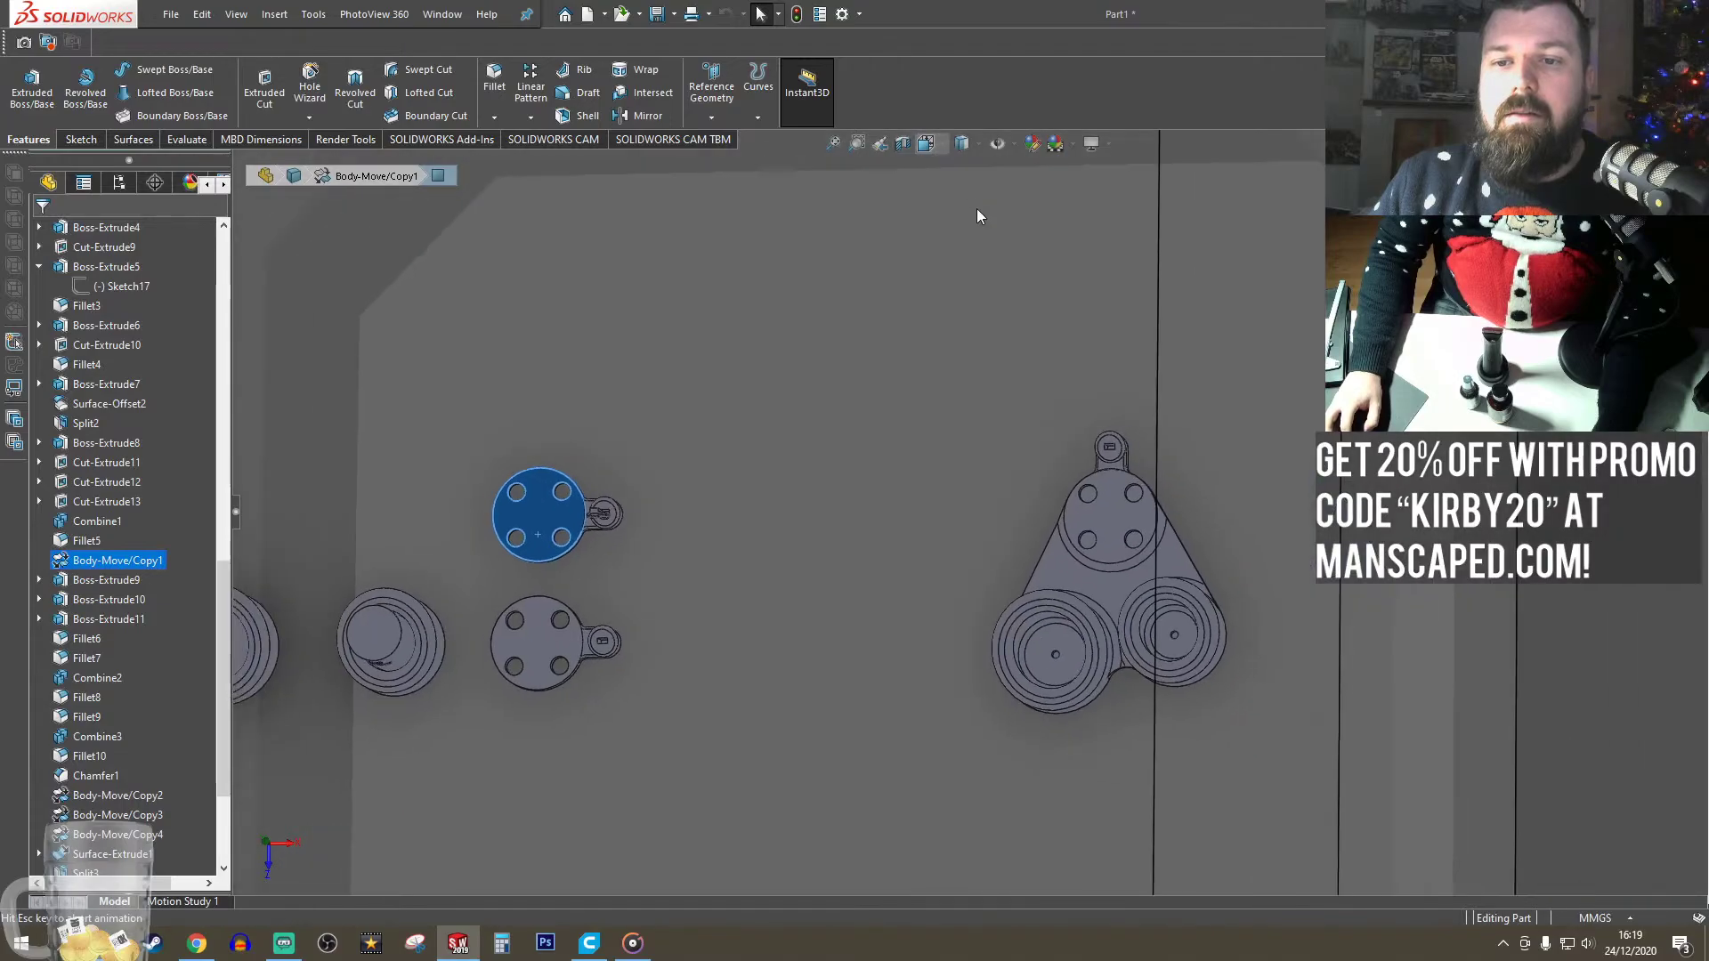
{"action": "left_click", "coordinate": [957, 224]}
{"action": "left_click", "coordinate": [940, 145]}
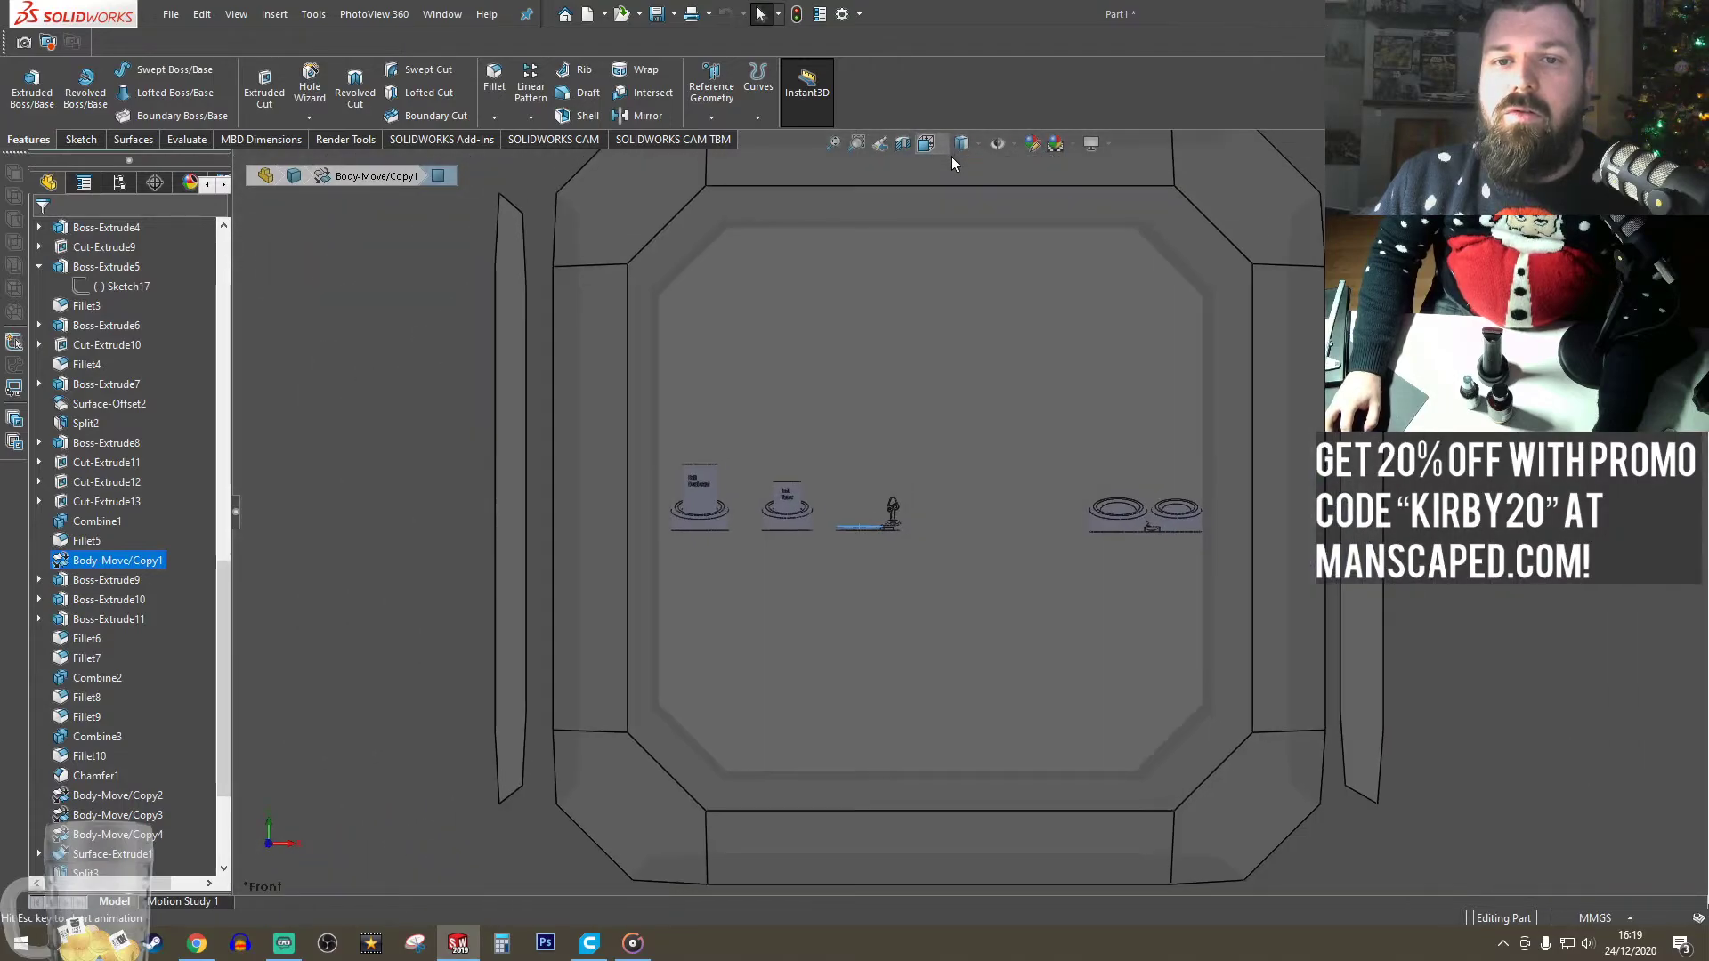
{"action": "left_click", "coordinate": [957, 204]}
{"action": "scroll", "coordinate": [1031, 510], "scroll_direction": "down", "scroll_amount": 10}
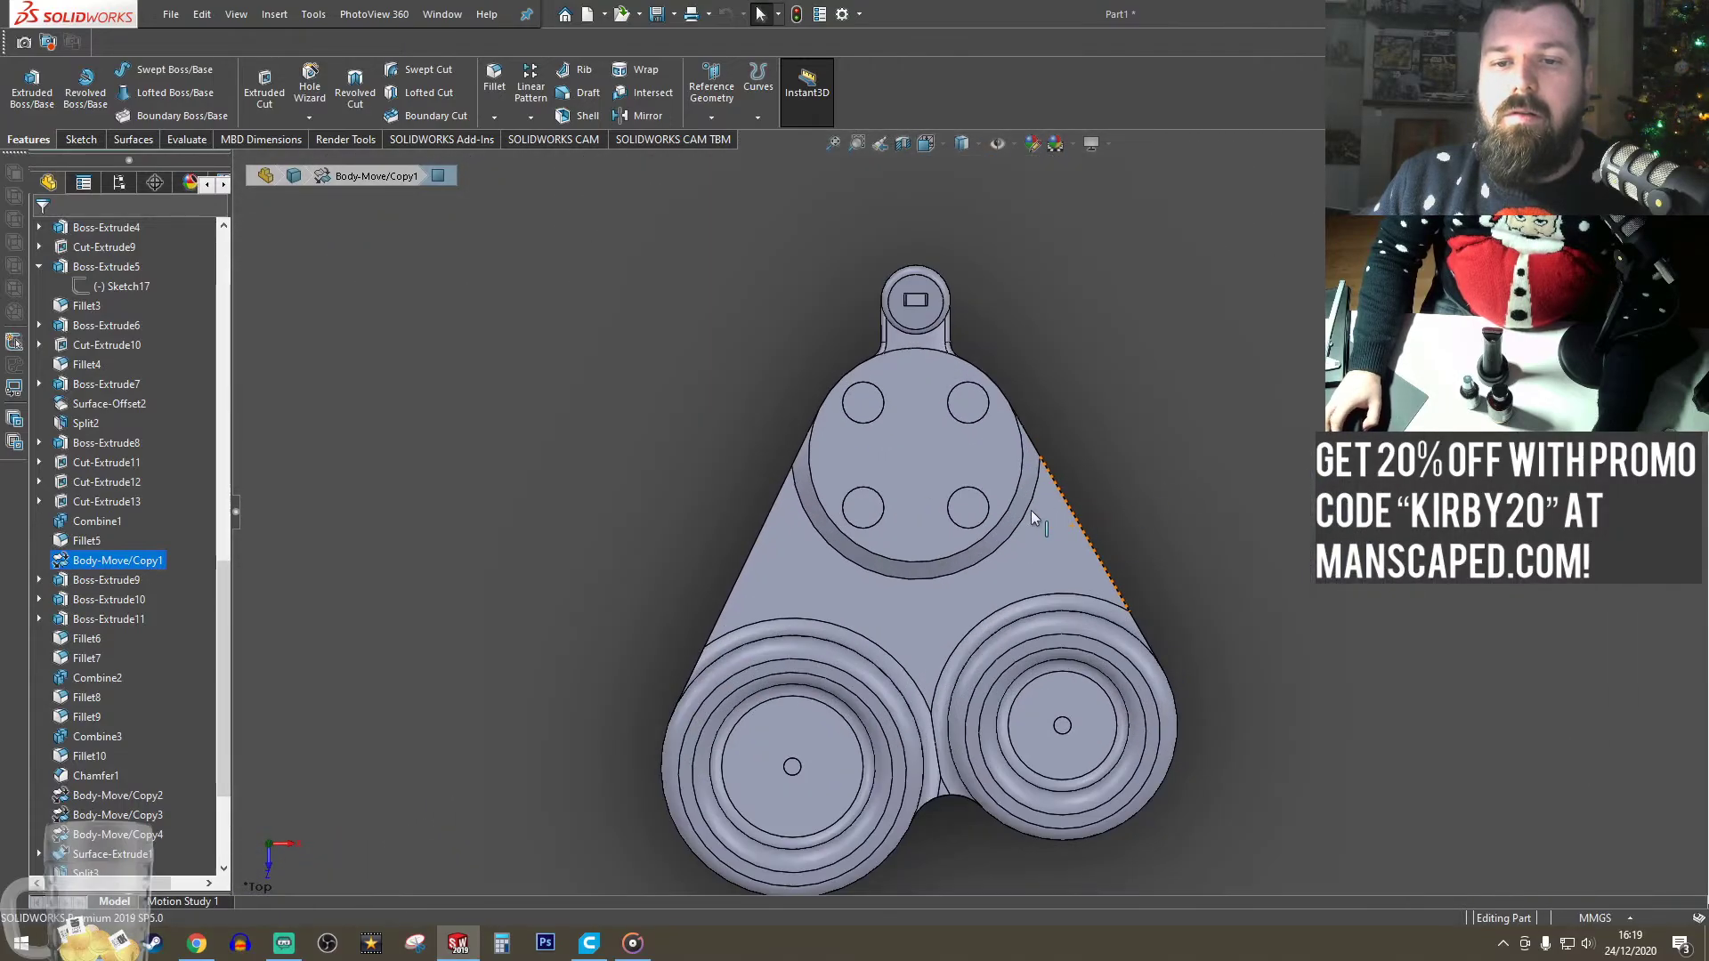
{"action": "left_click", "coordinate": [752, 510]}
{"action": "left_click", "coordinate": [81, 139]}
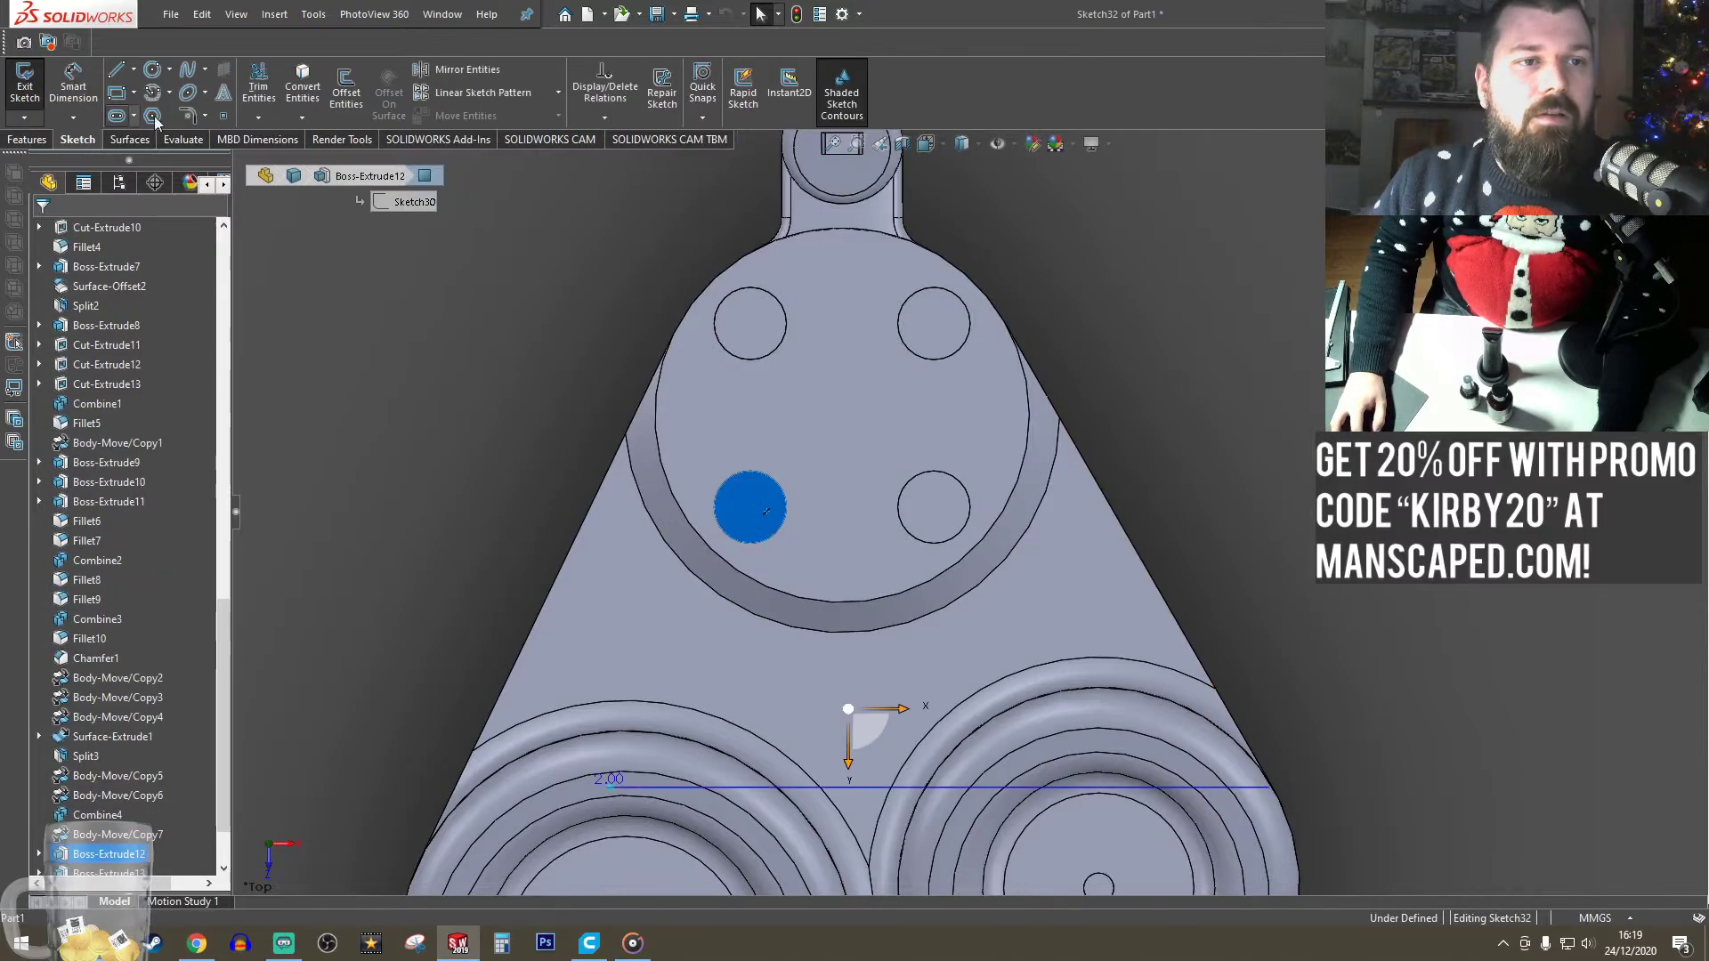
{"action": "left_click", "coordinate": [25, 87]}
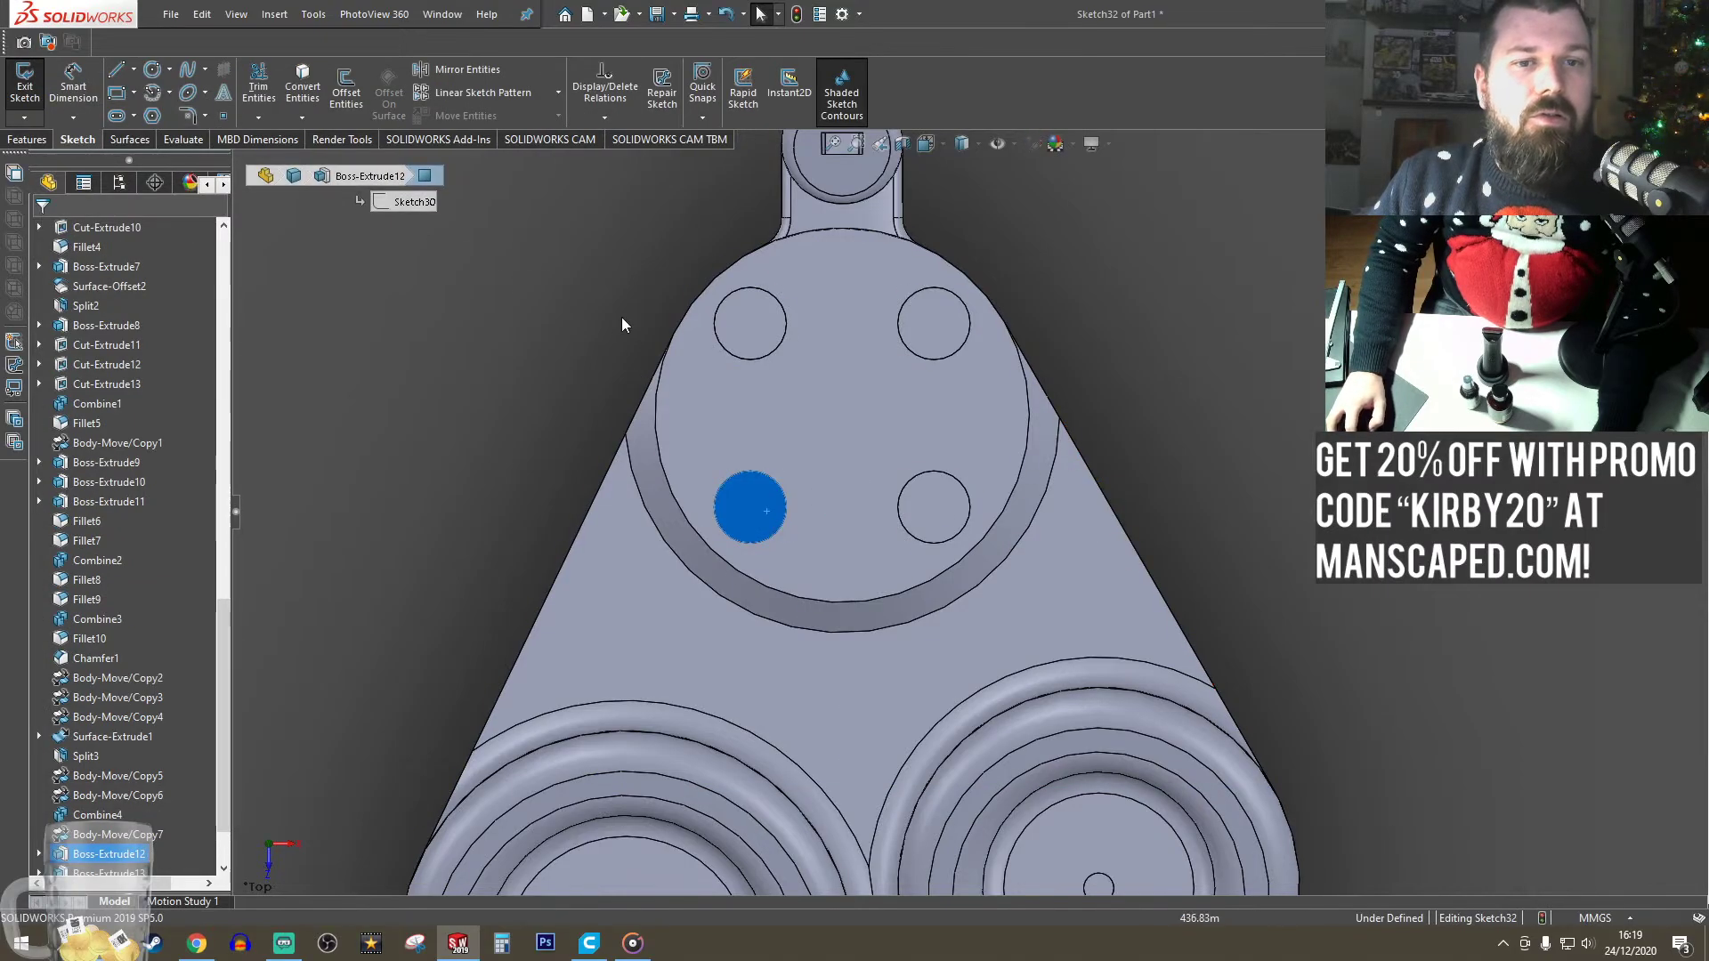
{"action": "left_click", "coordinate": [637, 591]}
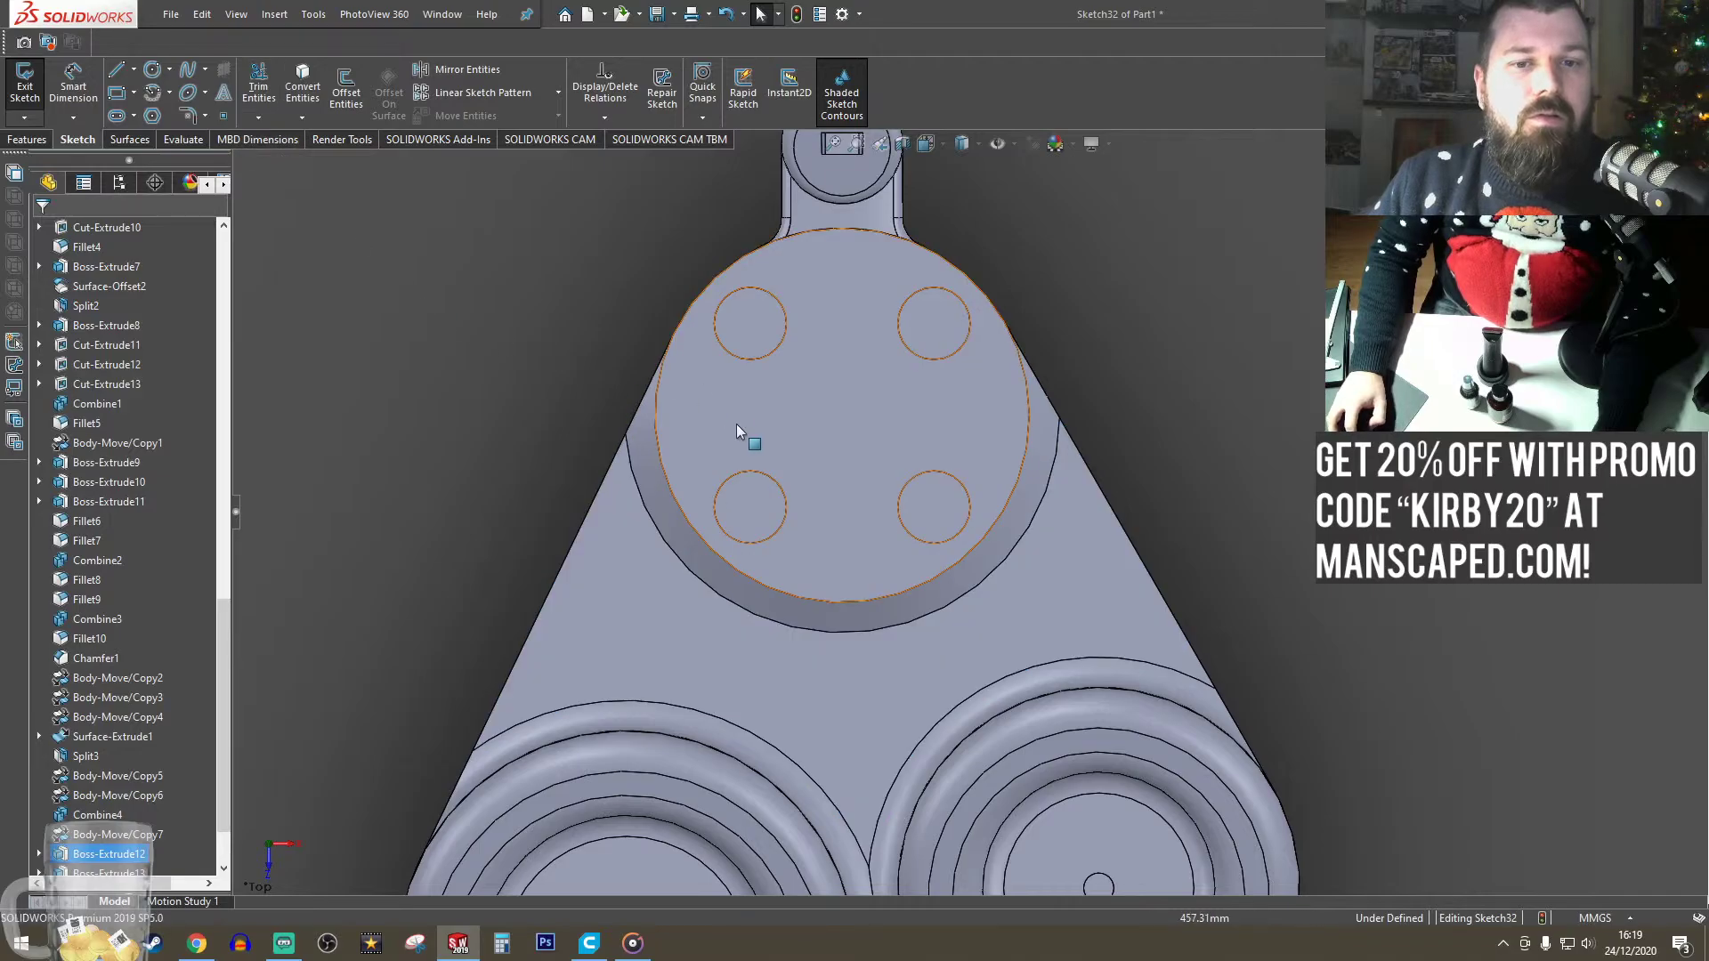
- Convert the outlines of the disc's four holes into circles in the base plate sketch
{"action": "left_click", "coordinate": [751, 508]}
{"action": "key", "text": "c"}
{"action": "left_click", "coordinate": [777, 339]}
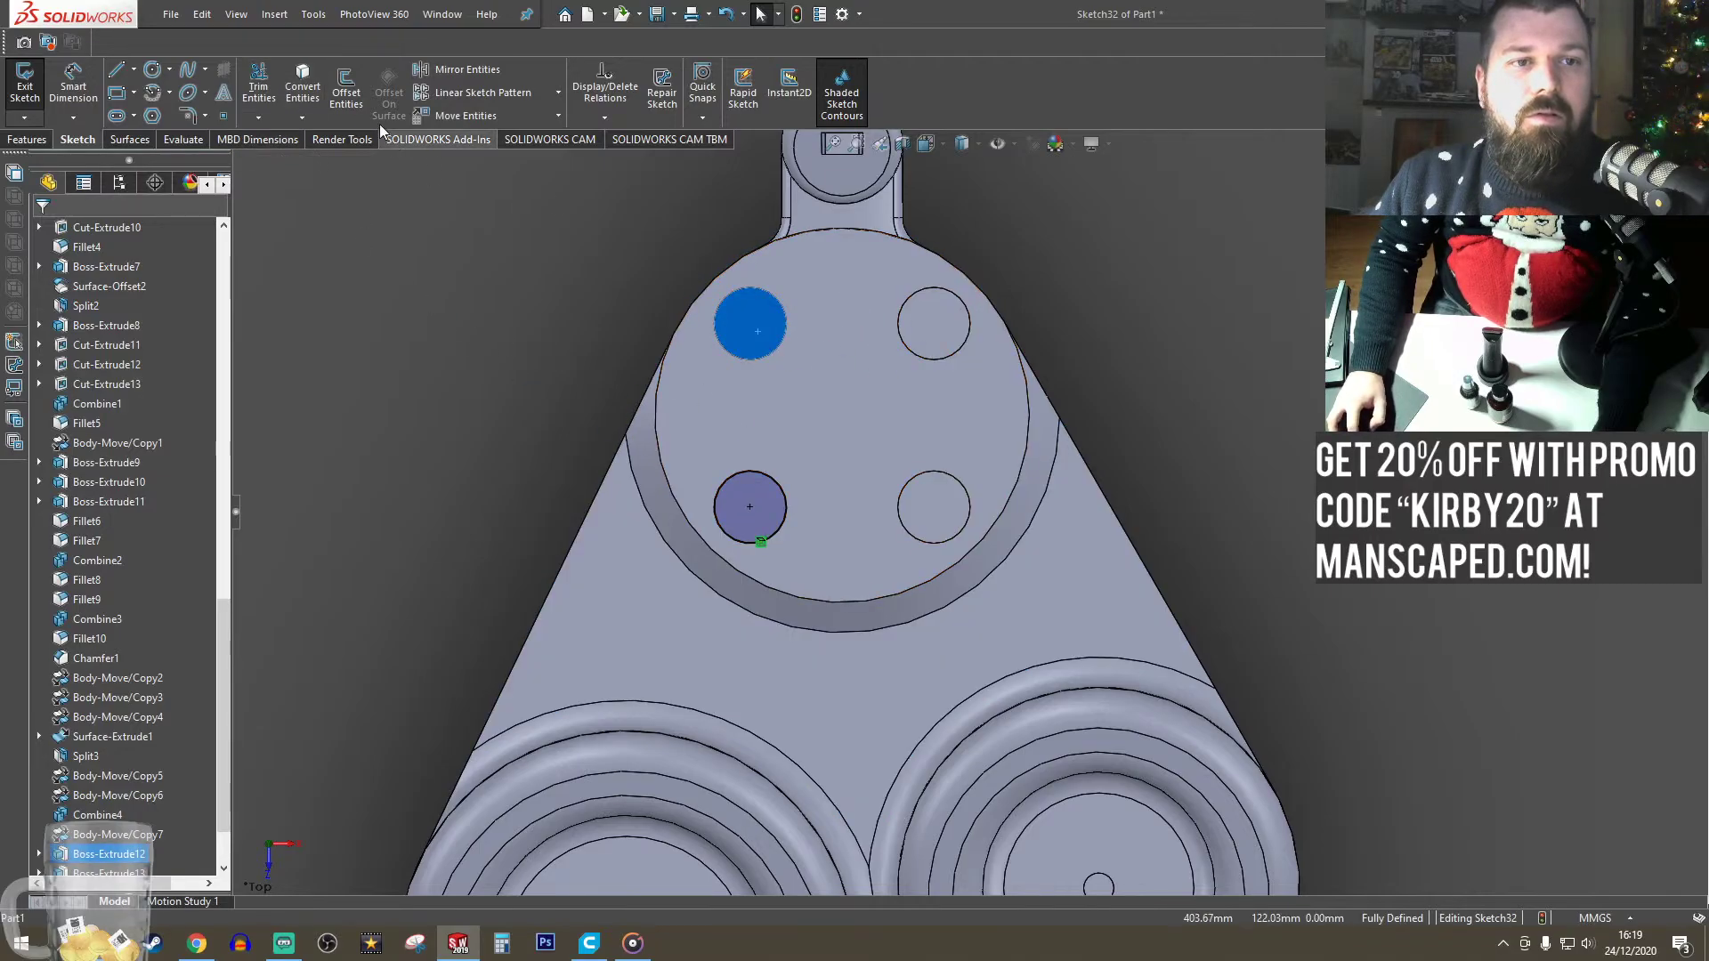
{"action": "key", "text": "c"}
{"action": "left_click", "coordinate": [928, 319]}
{"action": "key", "text": "c"}
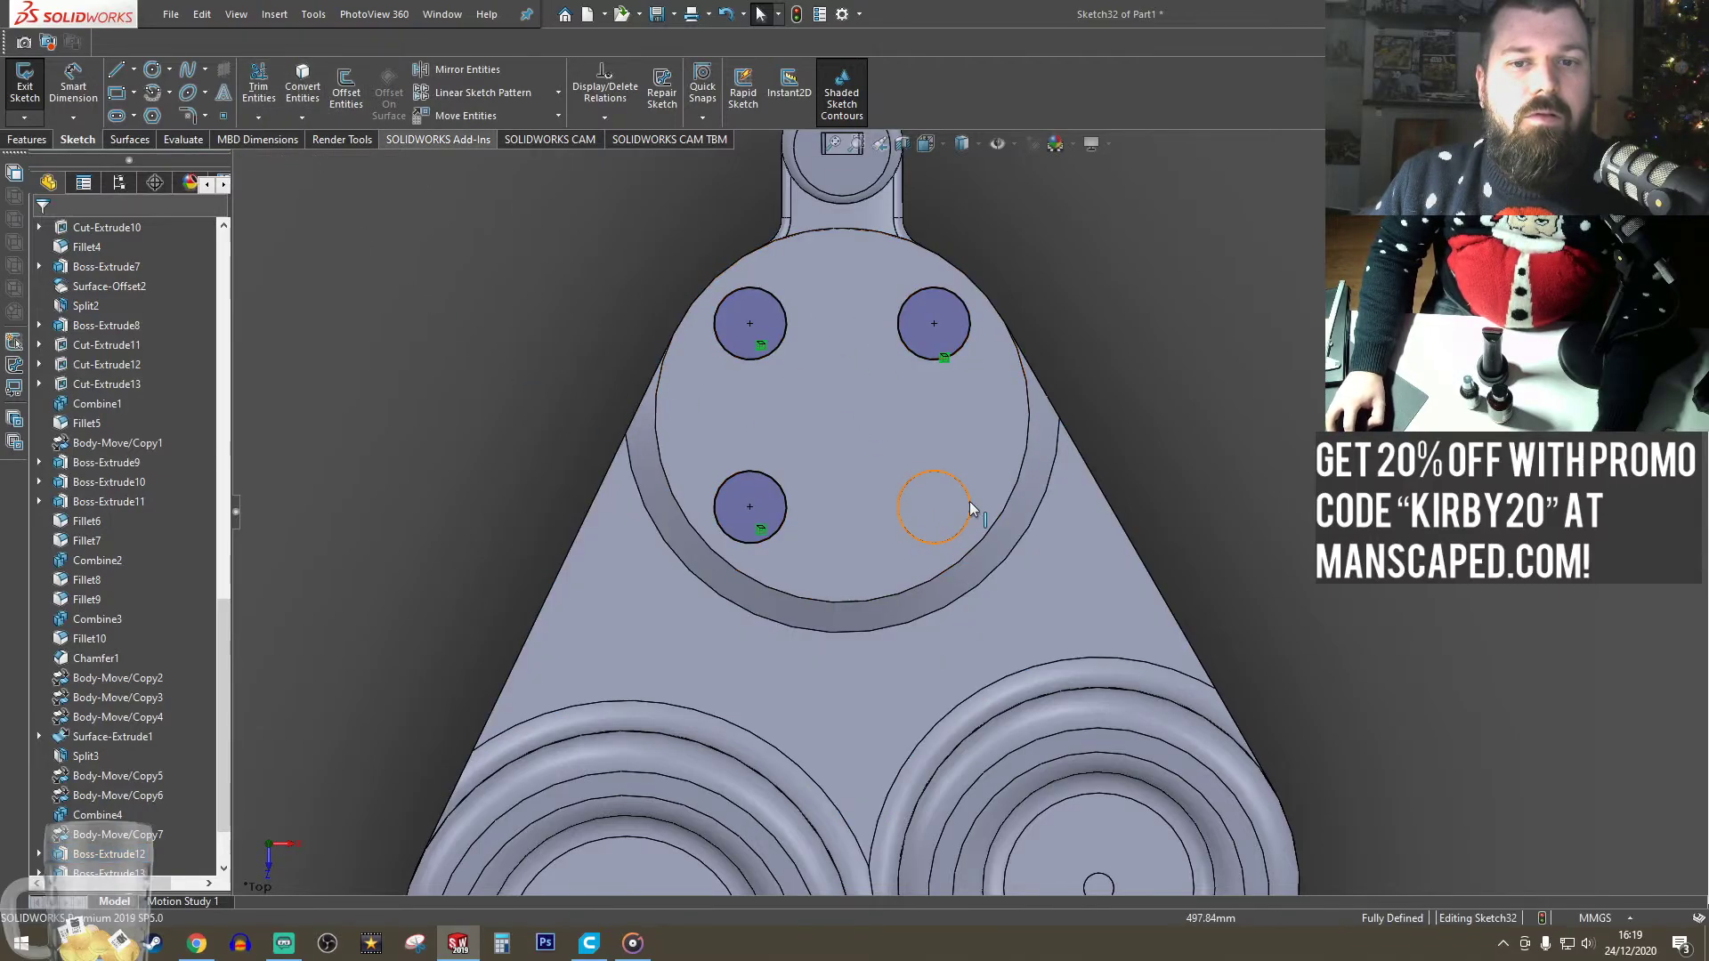
{"action": "left_click", "coordinate": [940, 509]}
{"action": "left_click", "coordinate": [303, 90]}
- Convert the small centre hole of each wheel into the same sketch
{"action": "scroll", "coordinate": [979, 748], "scroll_direction": "up", "scroll_amount": 5}
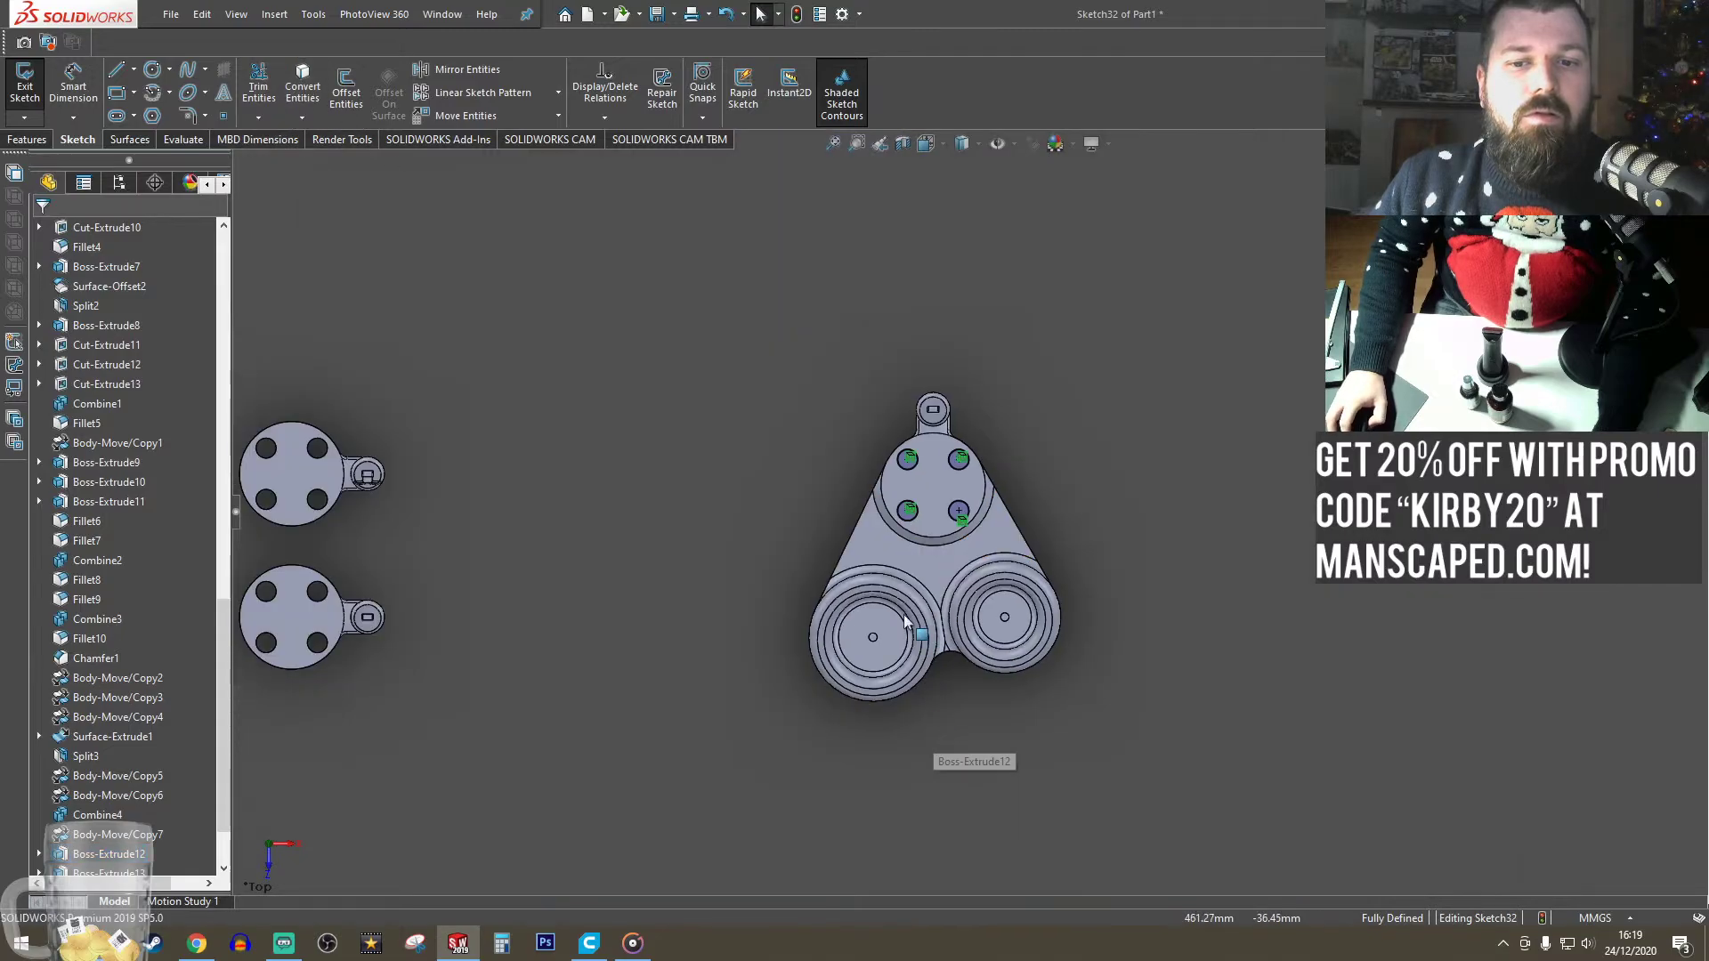
{"action": "scroll", "coordinate": [784, 459], "scroll_direction": "down", "scroll_amount": 8}
{"action": "left_click", "coordinate": [302, 90]}
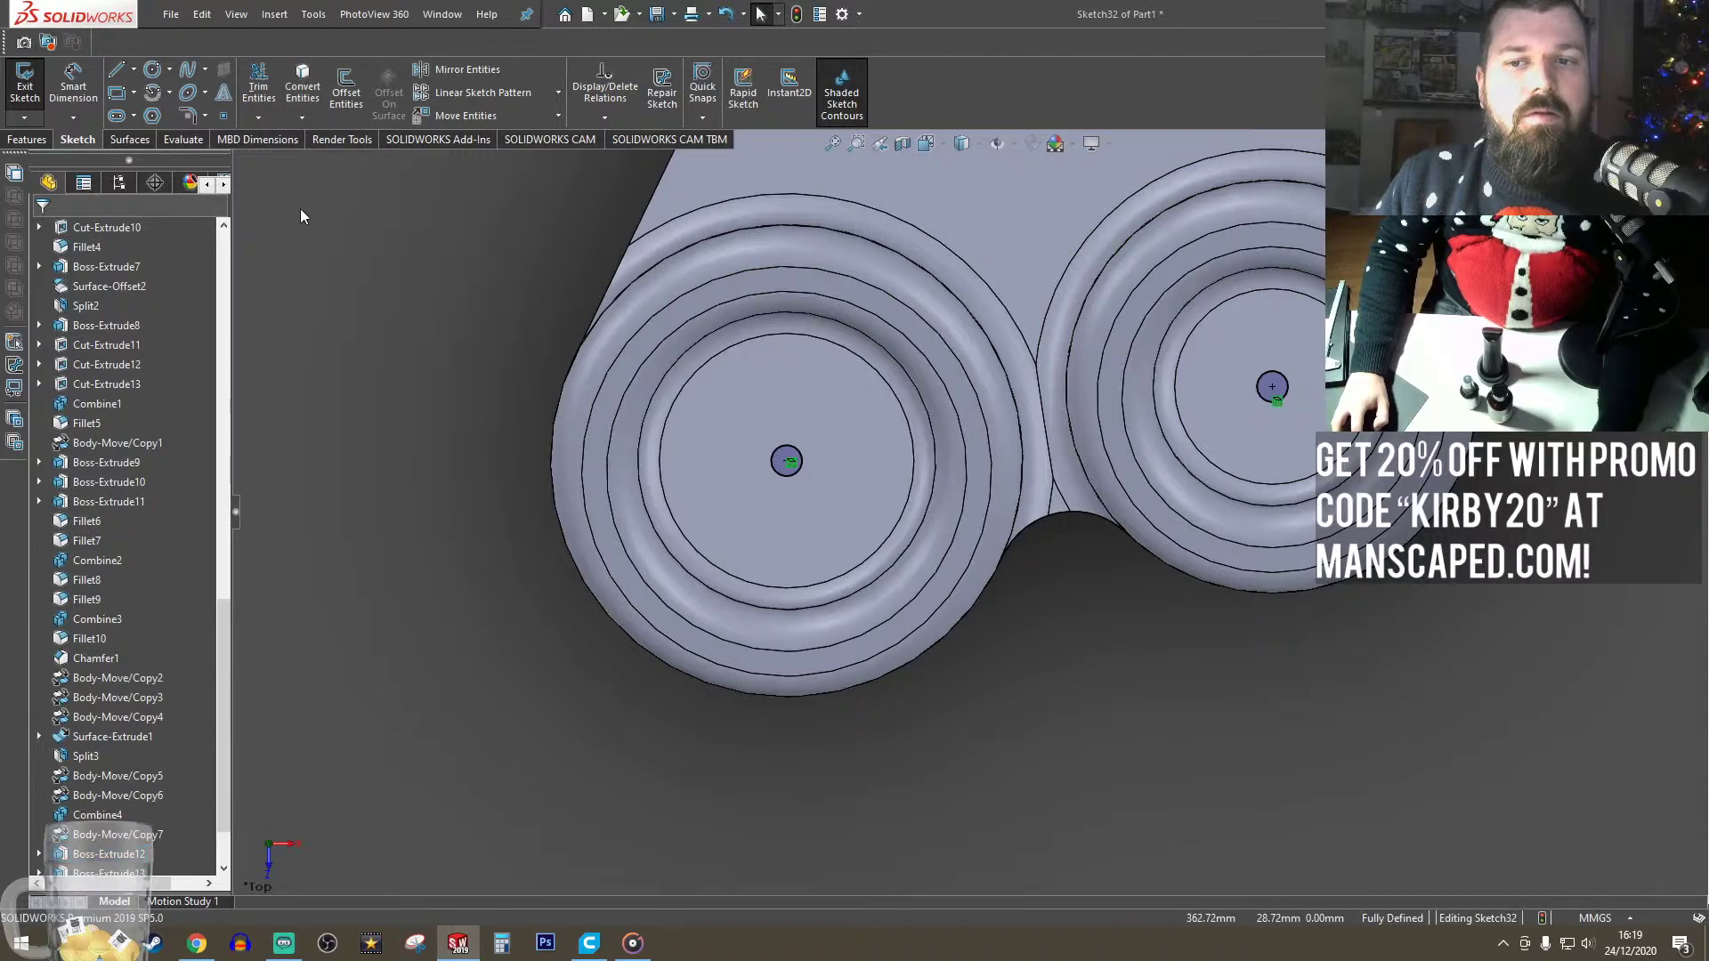
- Extrude-cut the six circles through the joined part, blind 60 mm in one direction and 53 mm in the other
{"action": "left_click", "coordinate": [26, 139]}
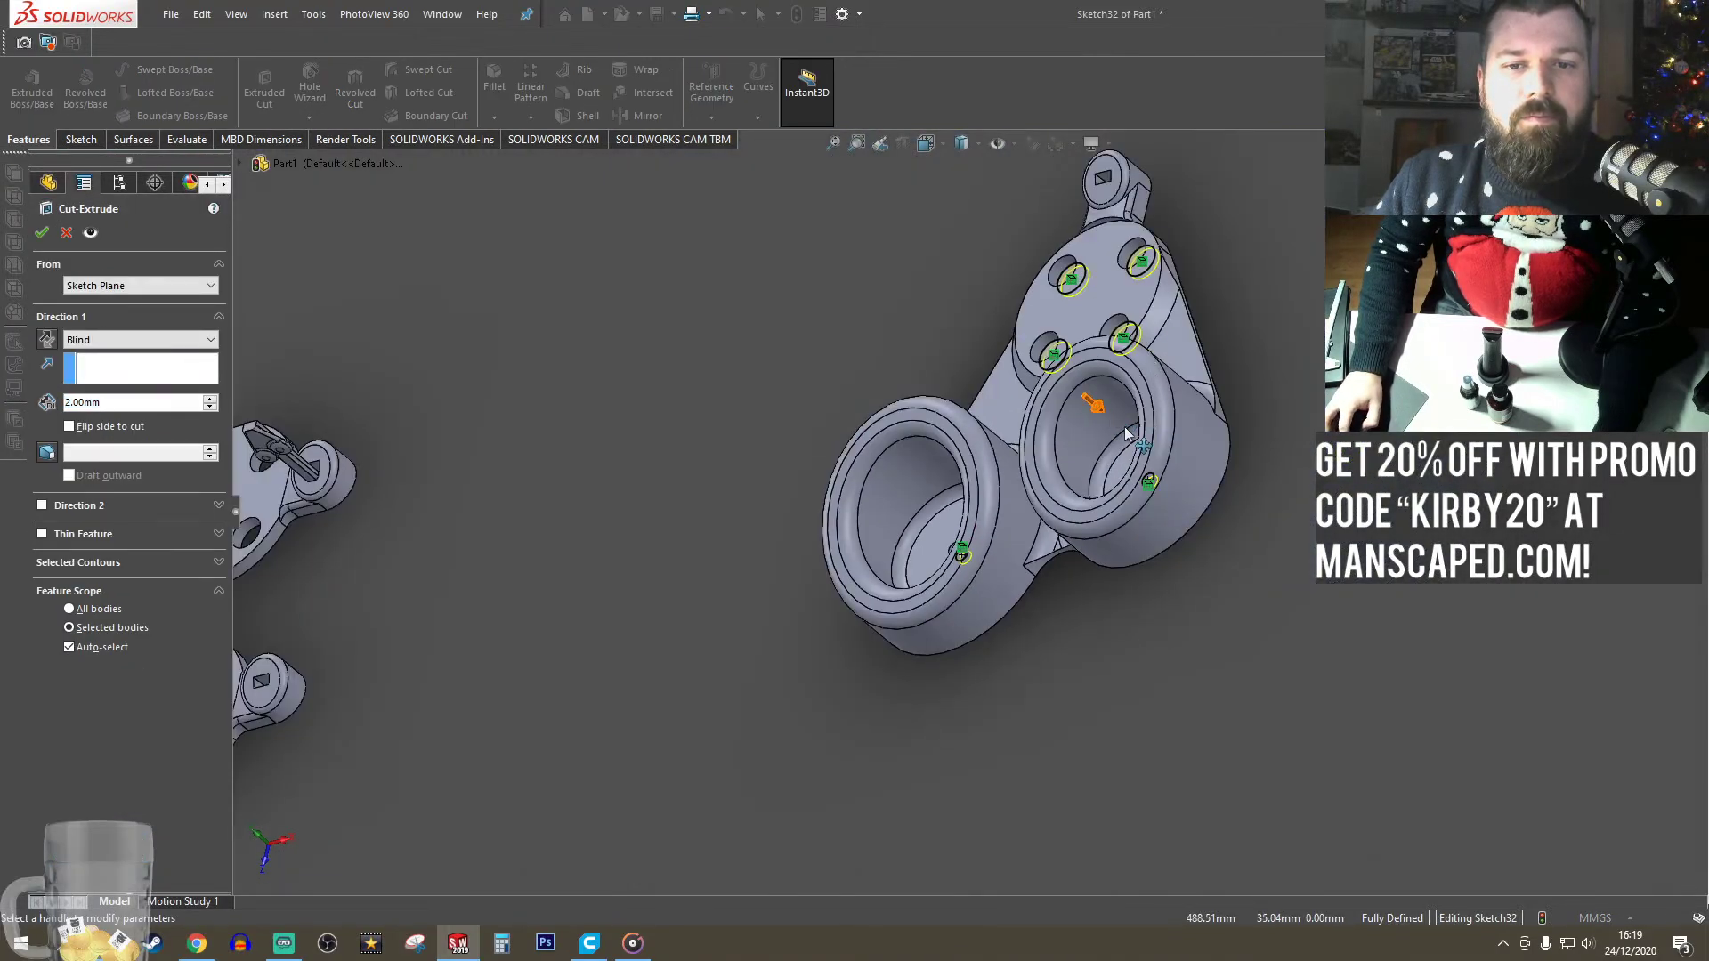
{"action": "left_click_drag", "start_coordinate": [1127, 433], "coordinate": [1111, 438]}
{"action": "left_click_drag", "start_coordinate": [1057, 377], "coordinate": [976, 307]}
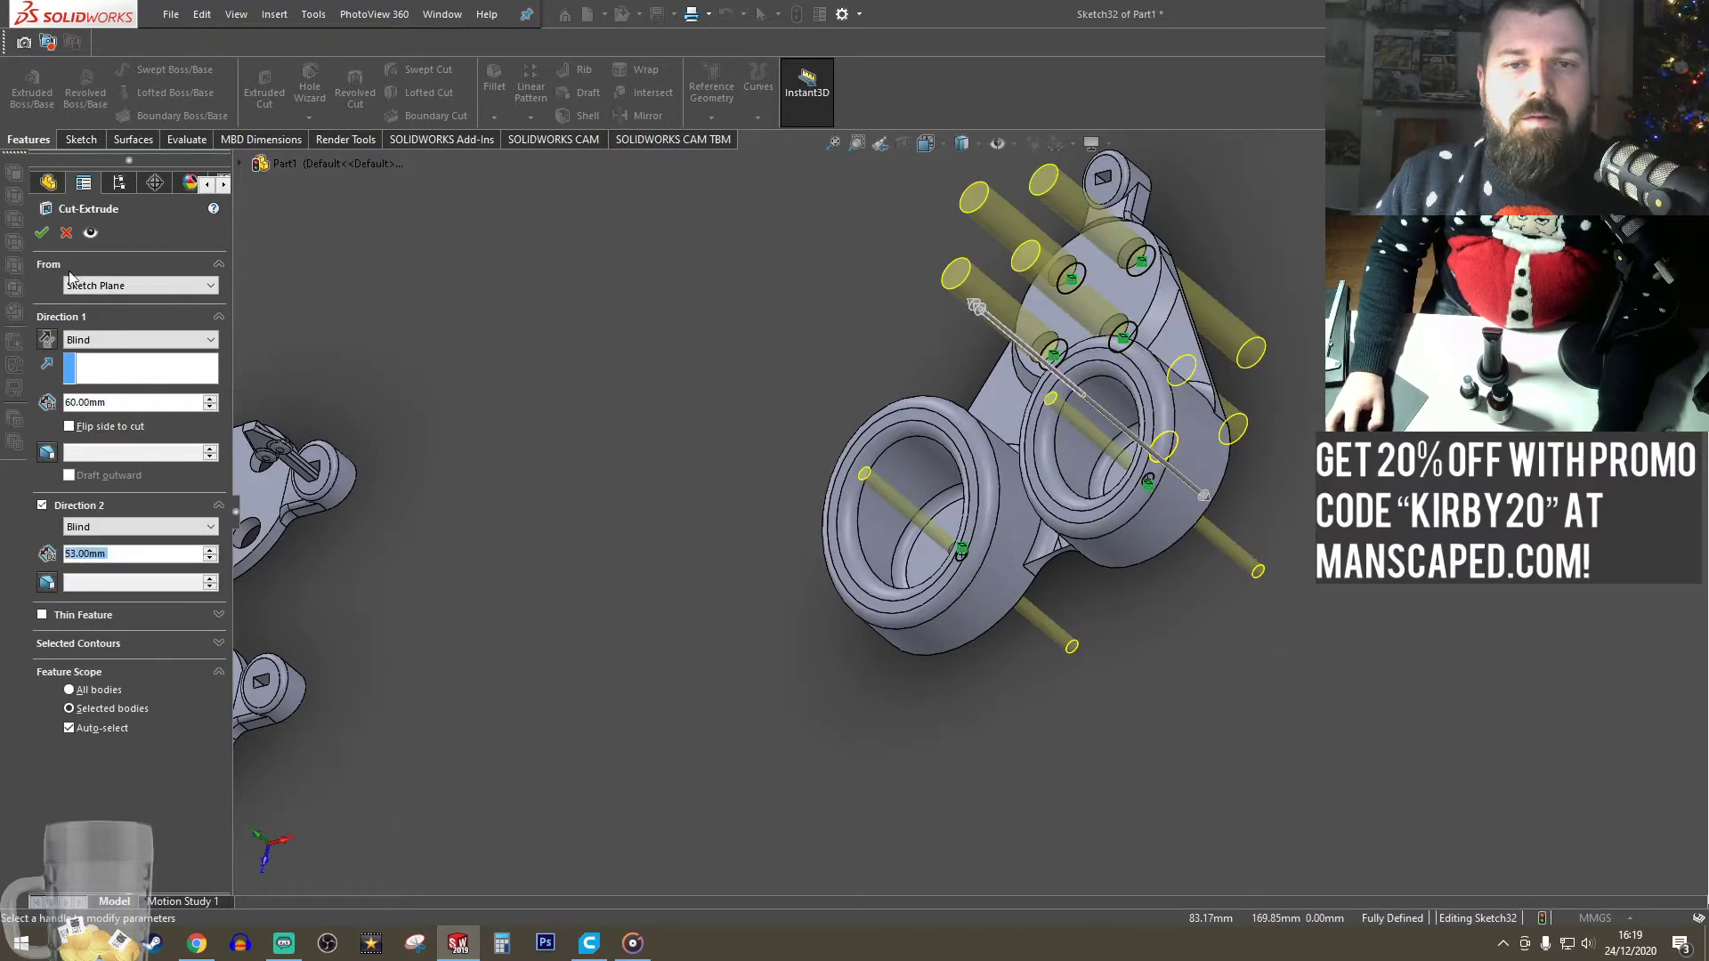
{"action": "left_click", "coordinate": [41, 233]}
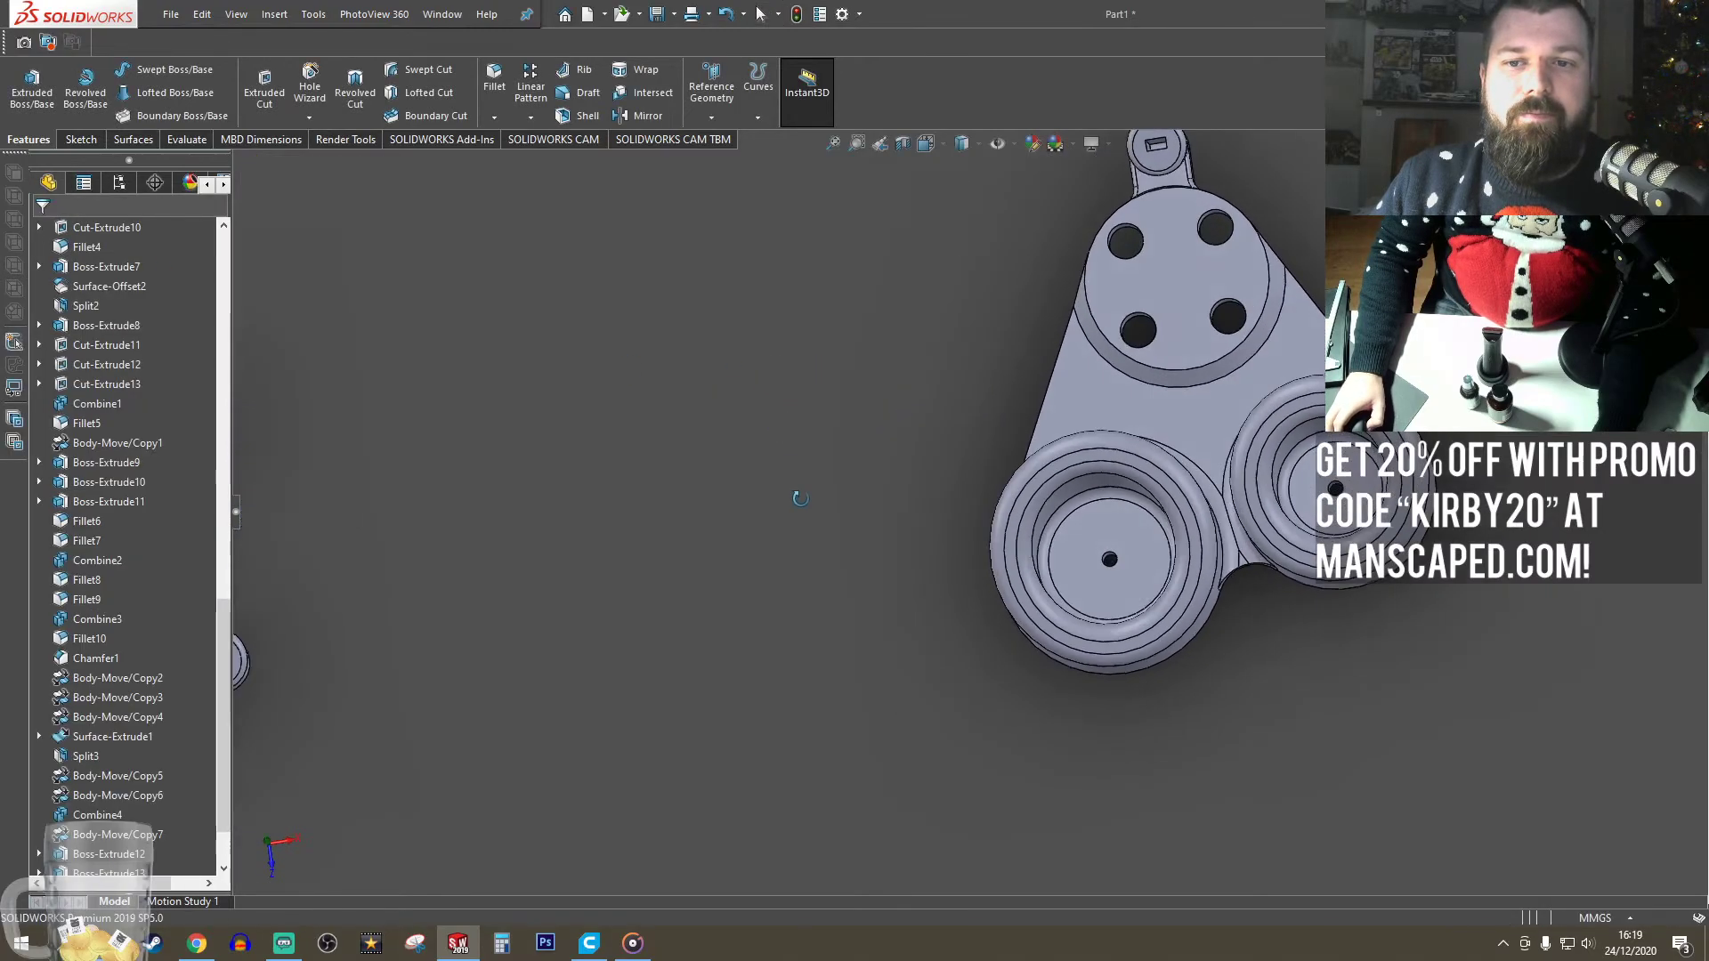
- Inspect the joined part's newly cut disc and wheel holes alongside the separate bodies
{"action": "scroll", "coordinate": [828, 509], "scroll_direction": "up", "scroll_amount": 4}
{"action": "scroll", "coordinate": [746, 559], "scroll_direction": "down", "scroll_amount": 5}
{"action": "scroll", "coordinate": [1051, 516], "scroll_direction": "up", "scroll_amount": 3}
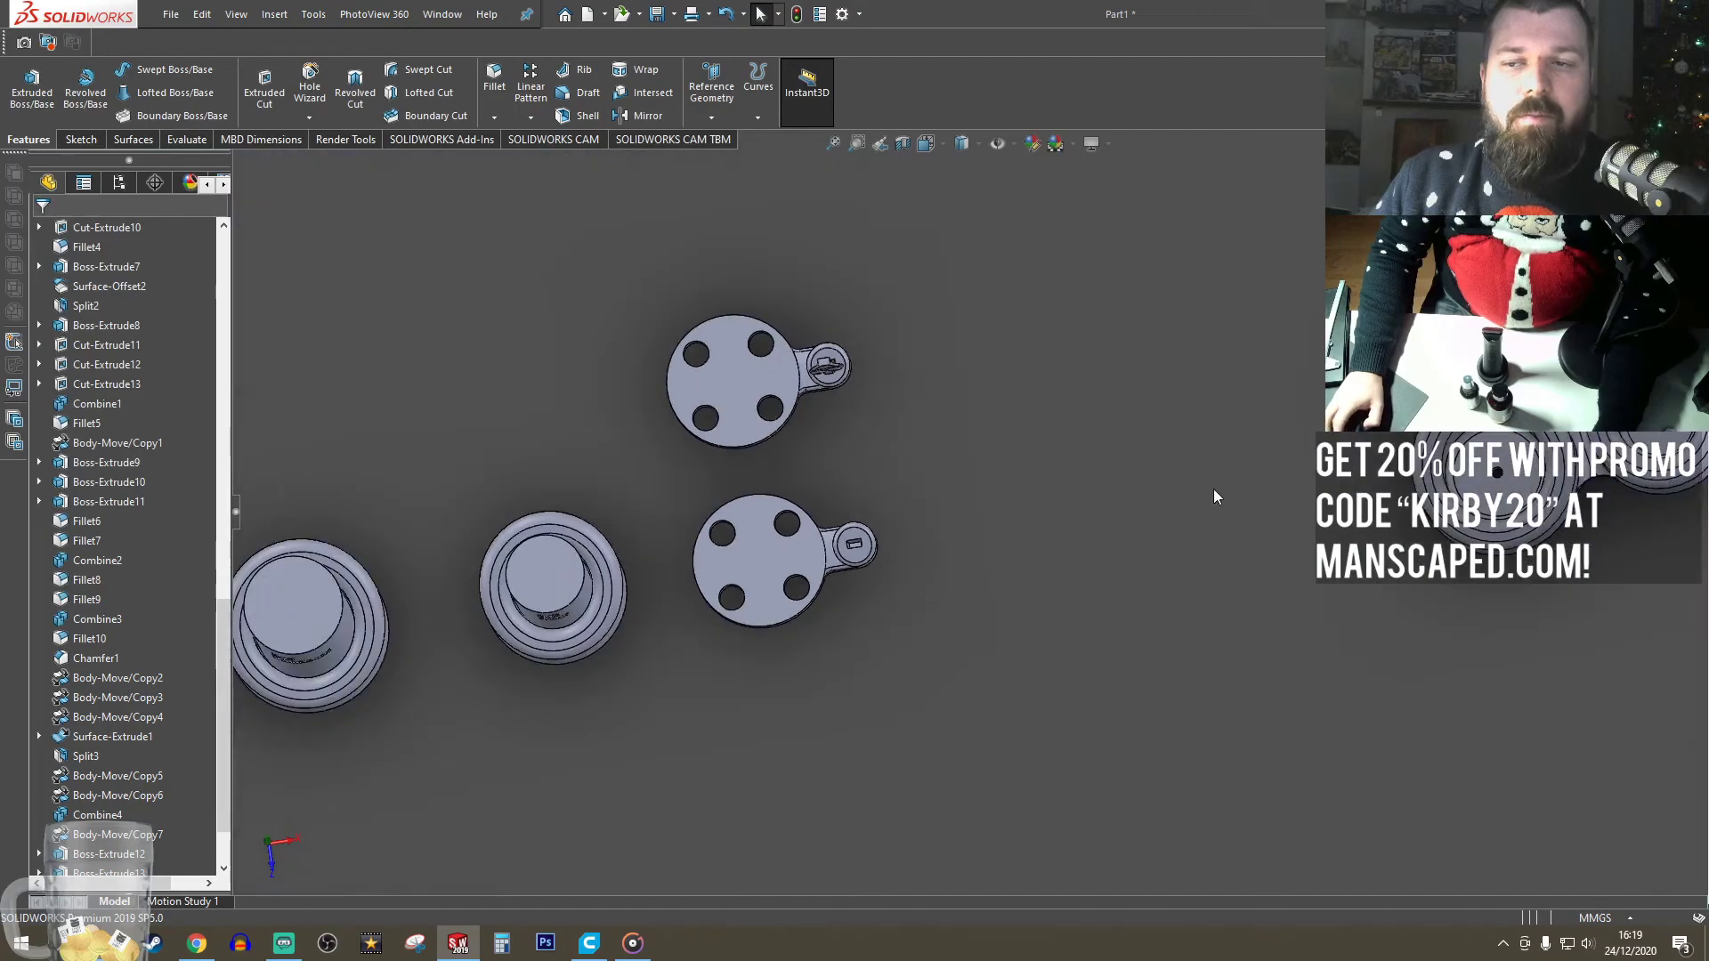
{"action": "scroll", "coordinate": [1214, 489], "scroll_direction": "up", "scroll_amount": 5}
{"action": "scroll", "coordinate": [1235, 413], "scroll_direction": "down", "scroll_amount": 7}
{"action": "middle_click_drag", "start_coordinate": [1157, 534], "coordinate": [862, 199]}
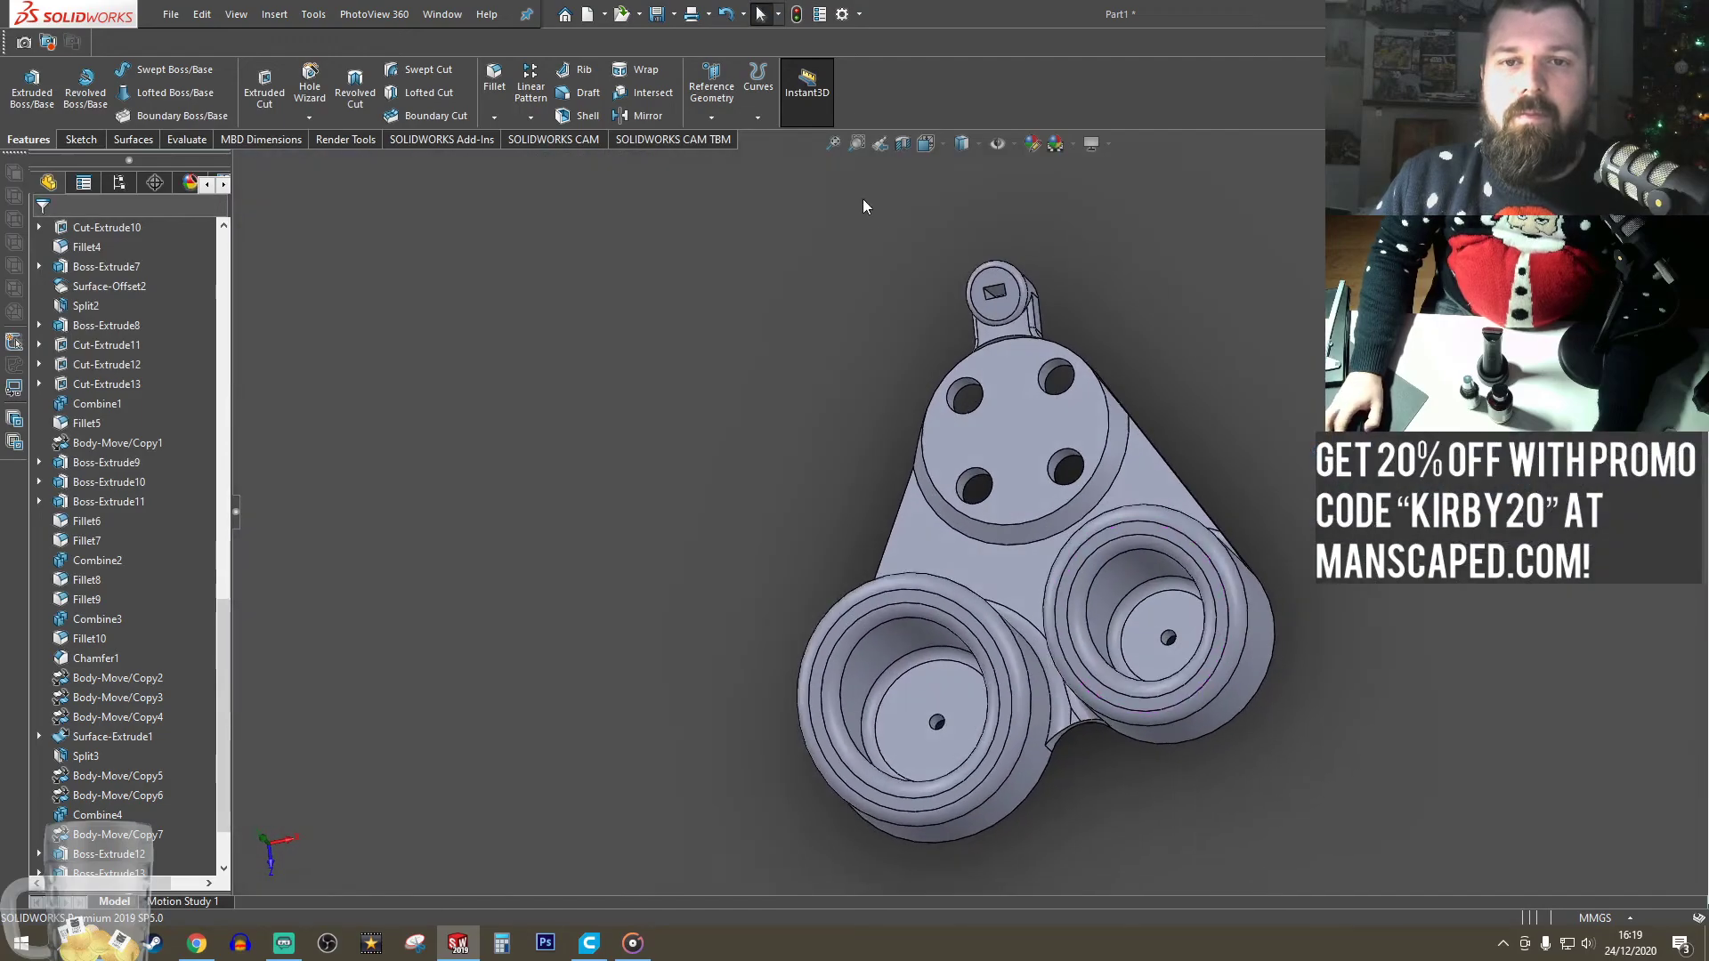
- Examine the separate four-hole plates, their lugs and the two wheels closely from the top view
{"action": "left_click", "coordinate": [932, 152]}
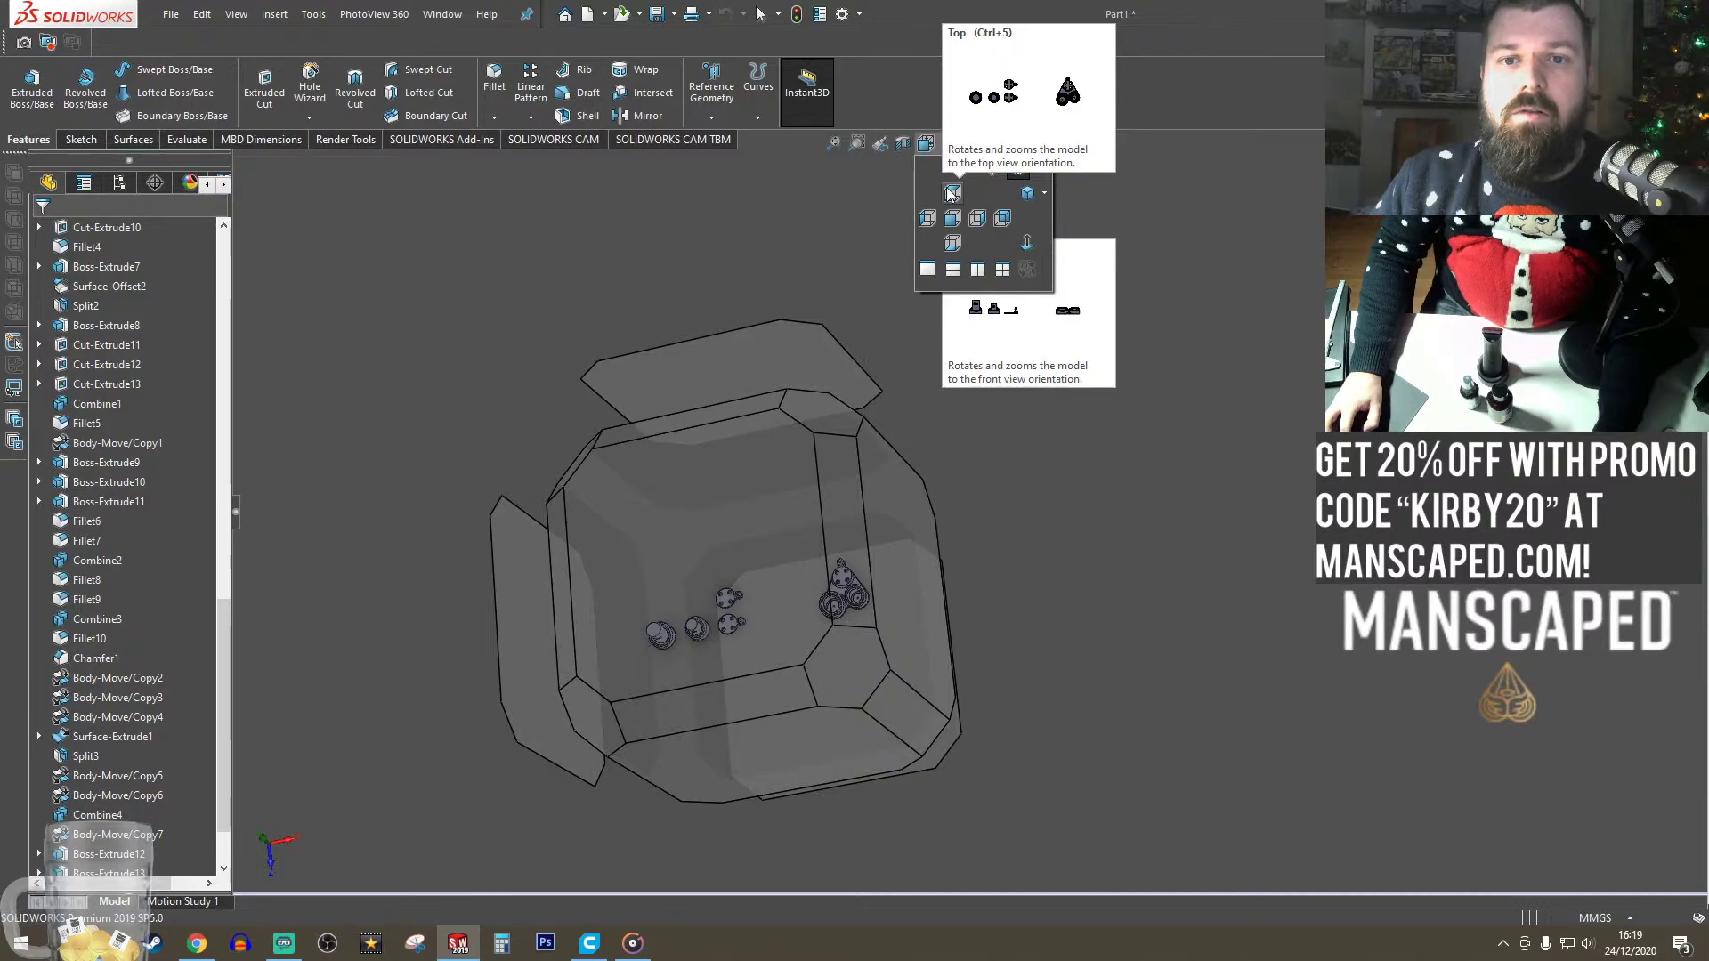
{"action": "left_click", "coordinate": [953, 193]}
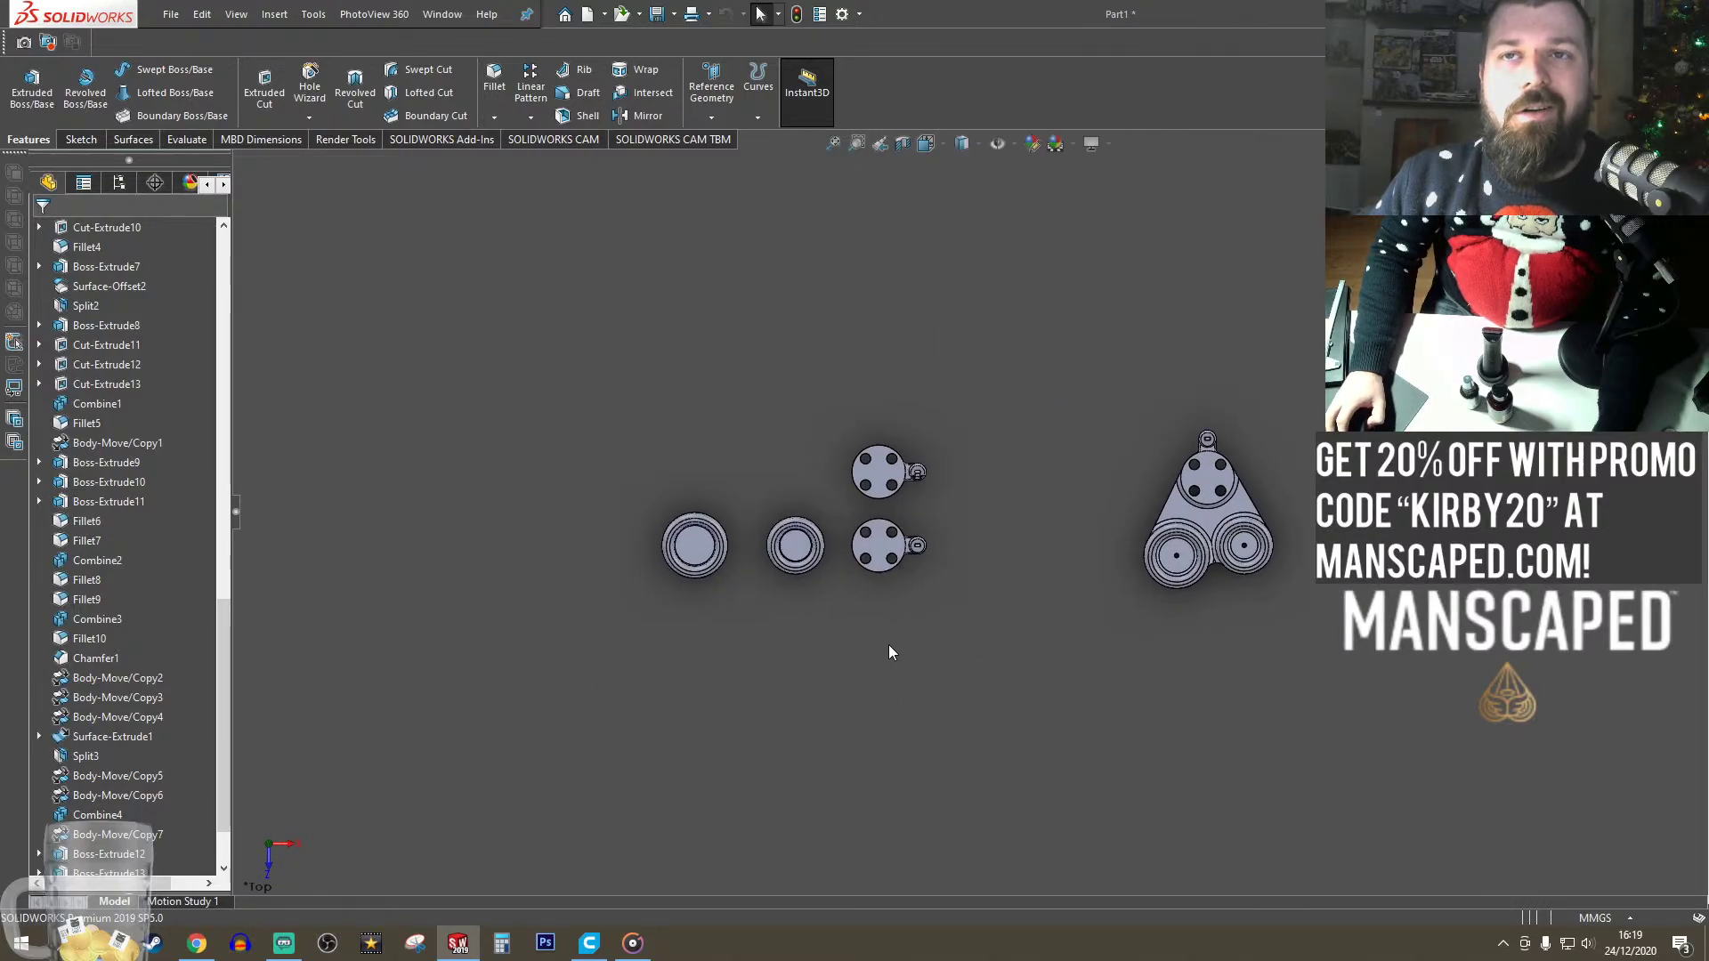
{"action": "scroll", "coordinate": [904, 502], "scroll_direction": "down", "scroll_amount": 10}
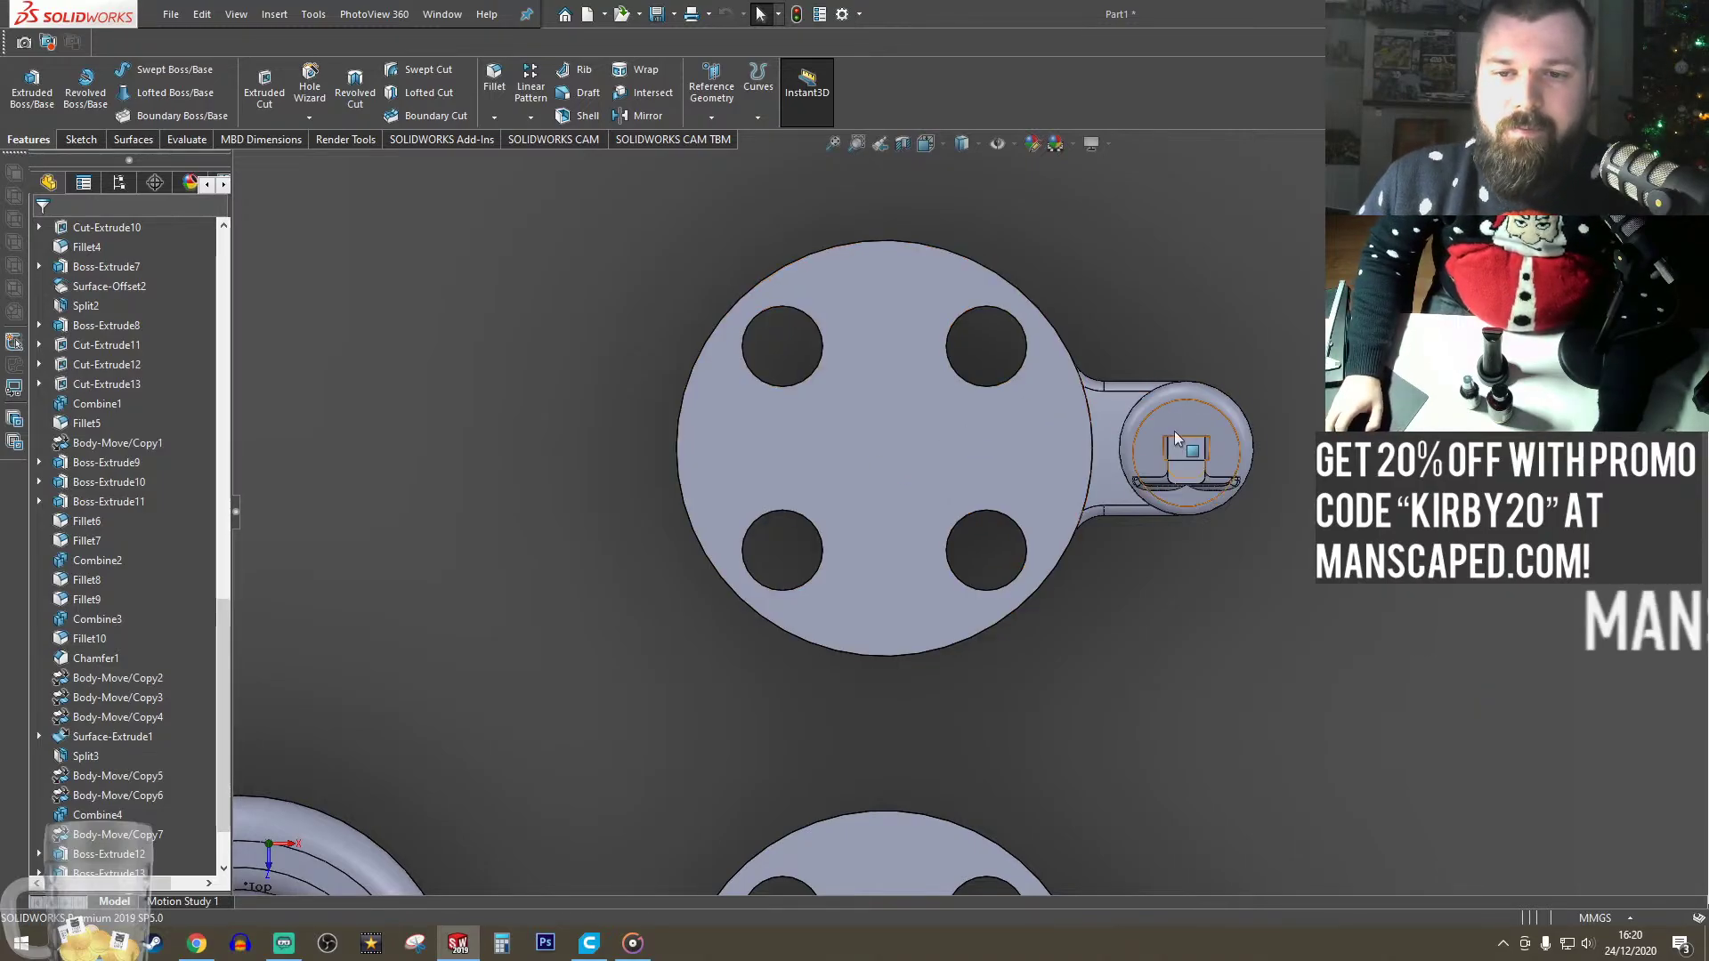
{"action": "scroll", "coordinate": [1174, 433], "scroll_direction": "up", "scroll_amount": 2}
{"action": "scroll", "coordinate": [1111, 447], "scroll_direction": "down", "scroll_amount": 4}
{"action": "scroll", "coordinate": [996, 741], "scroll_direction": "up", "scroll_amount": 3}
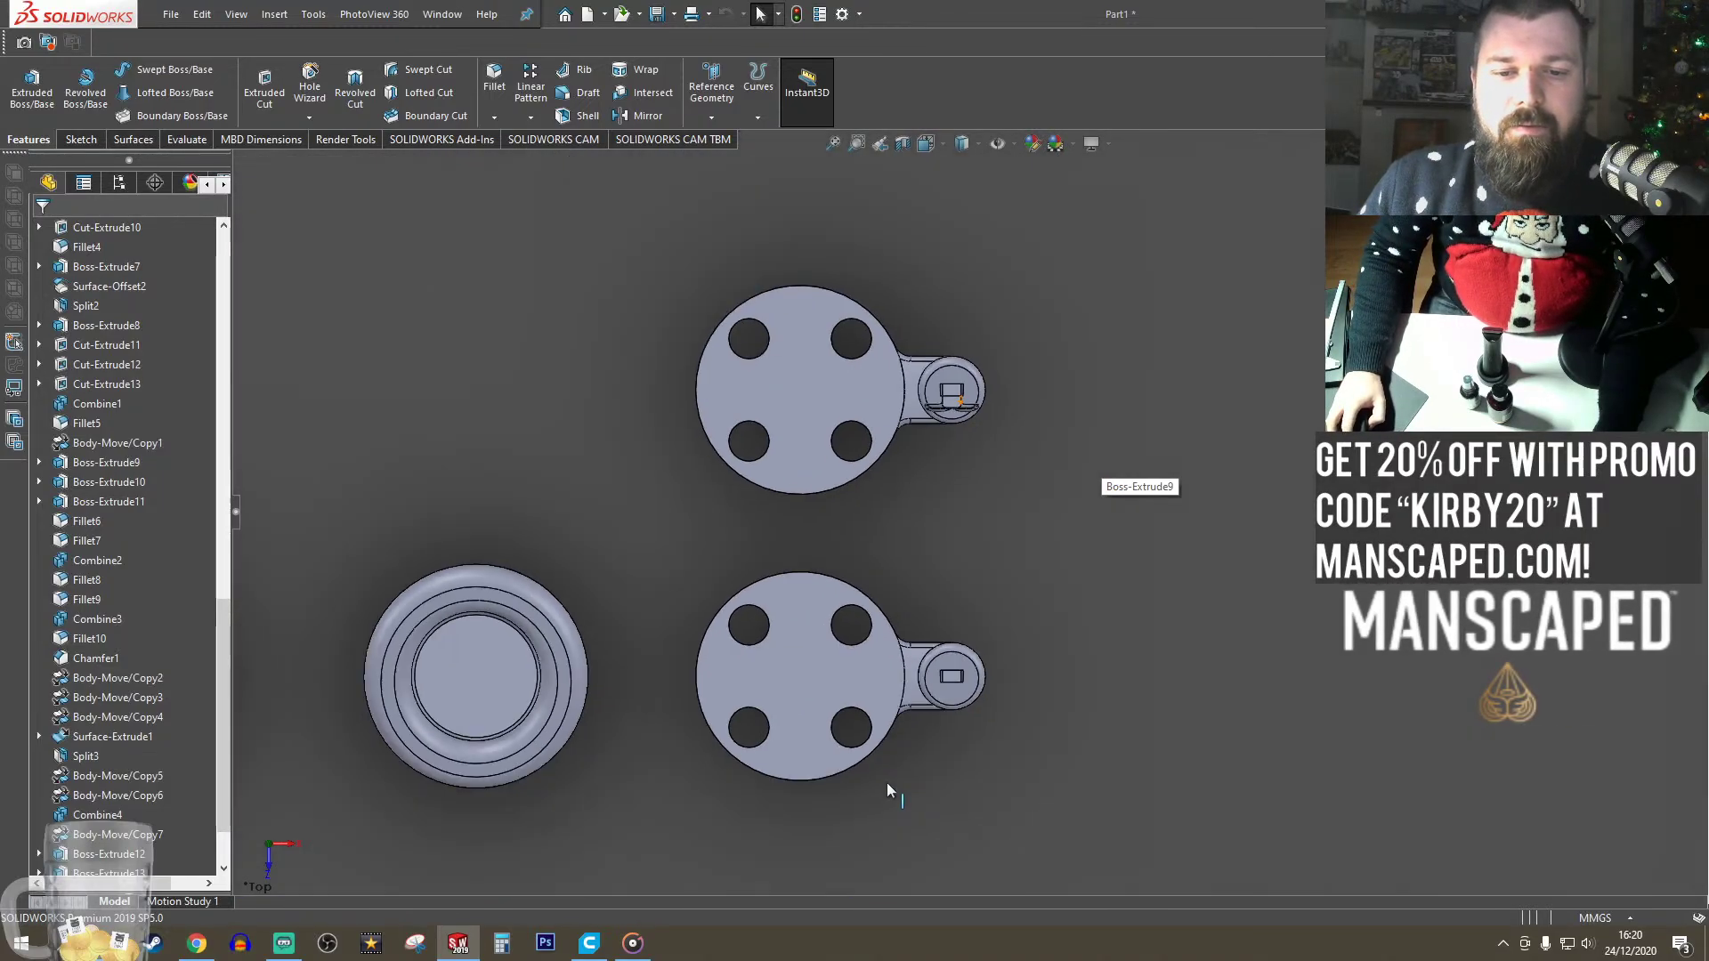
{"action": "scroll", "coordinate": [854, 618], "scroll_direction": "down", "scroll_amount": 4}
{"action": "scroll", "coordinate": [1066, 482], "scroll_direction": "up", "scroll_amount": 5}
{"action": "scroll", "coordinate": [1067, 482], "scroll_direction": "up", "scroll_amount": 3}
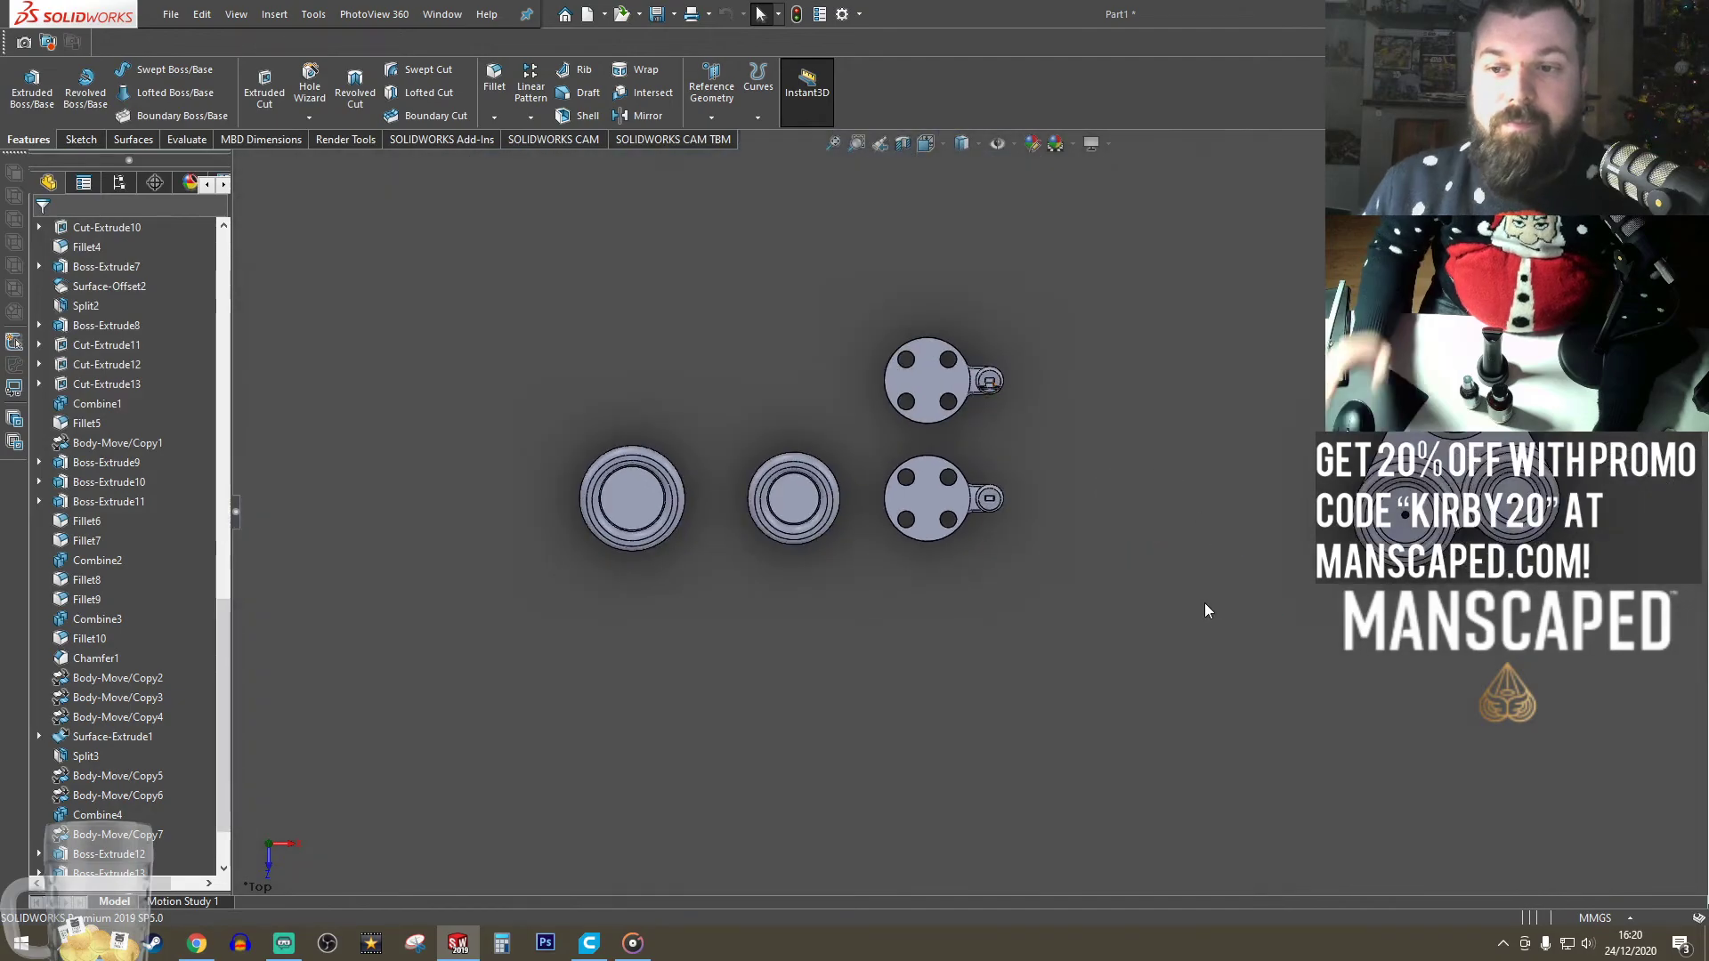
{"action": "scroll", "coordinate": [160, 676], "scroll_direction": "down", "scroll_amount": 2}
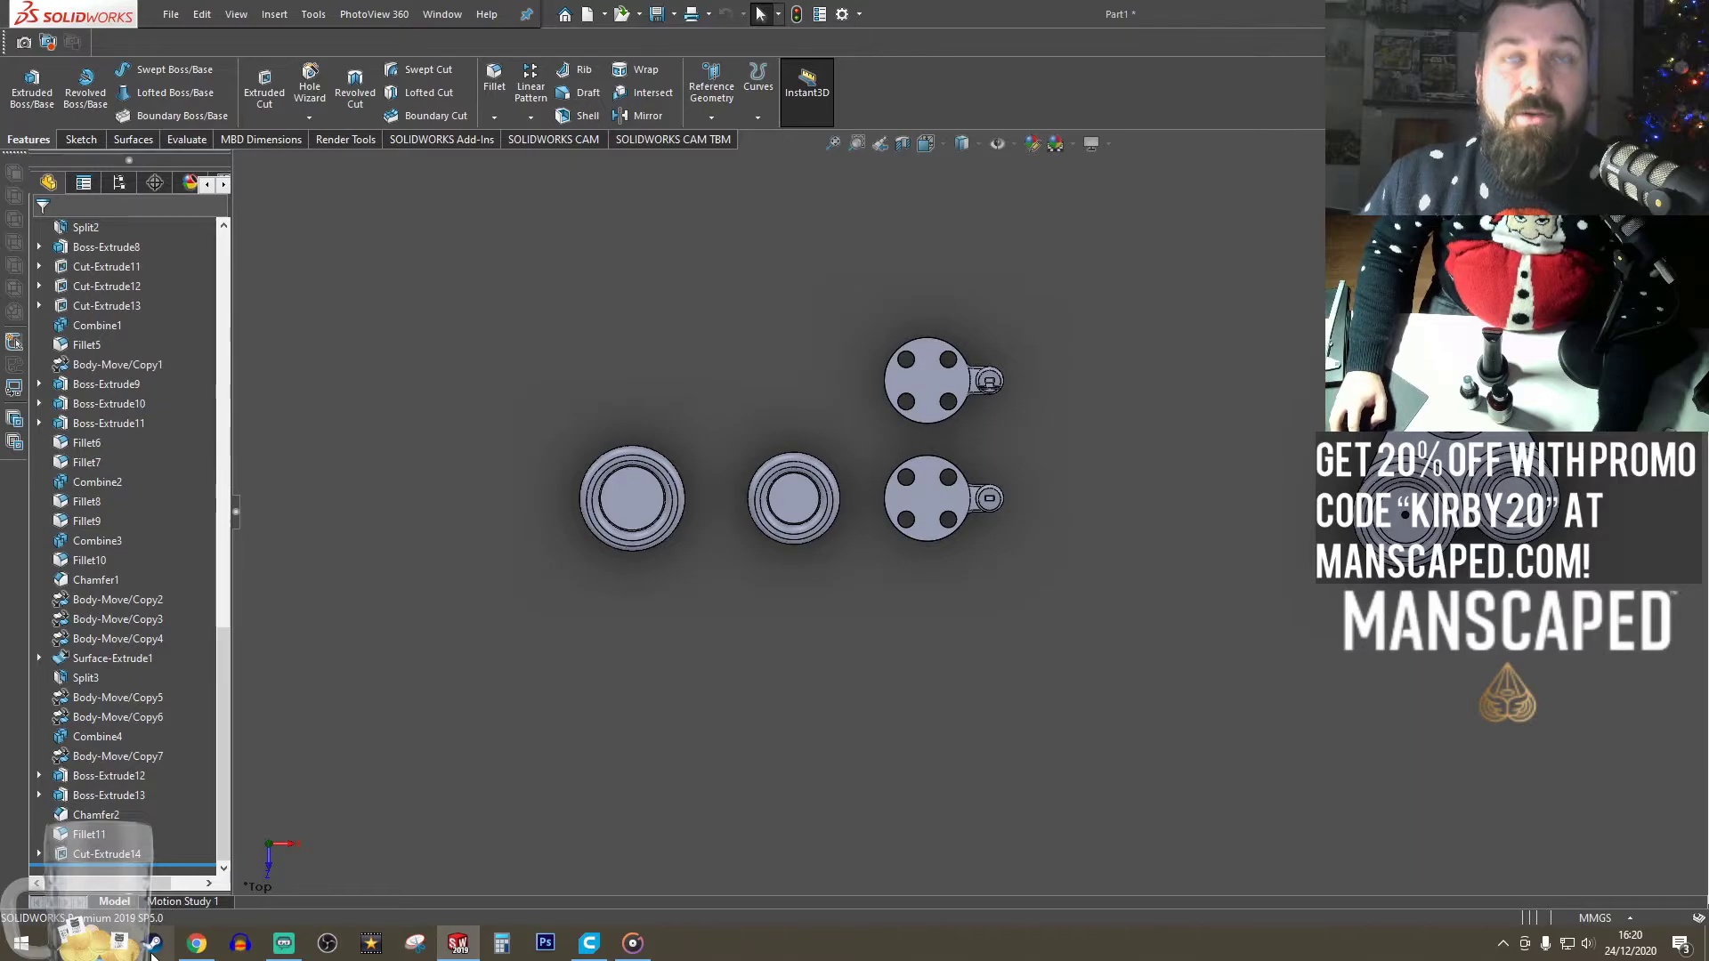
{"action": "scroll", "coordinate": [107, 864], "scroll_direction": "up", "scroll_amount": 11}
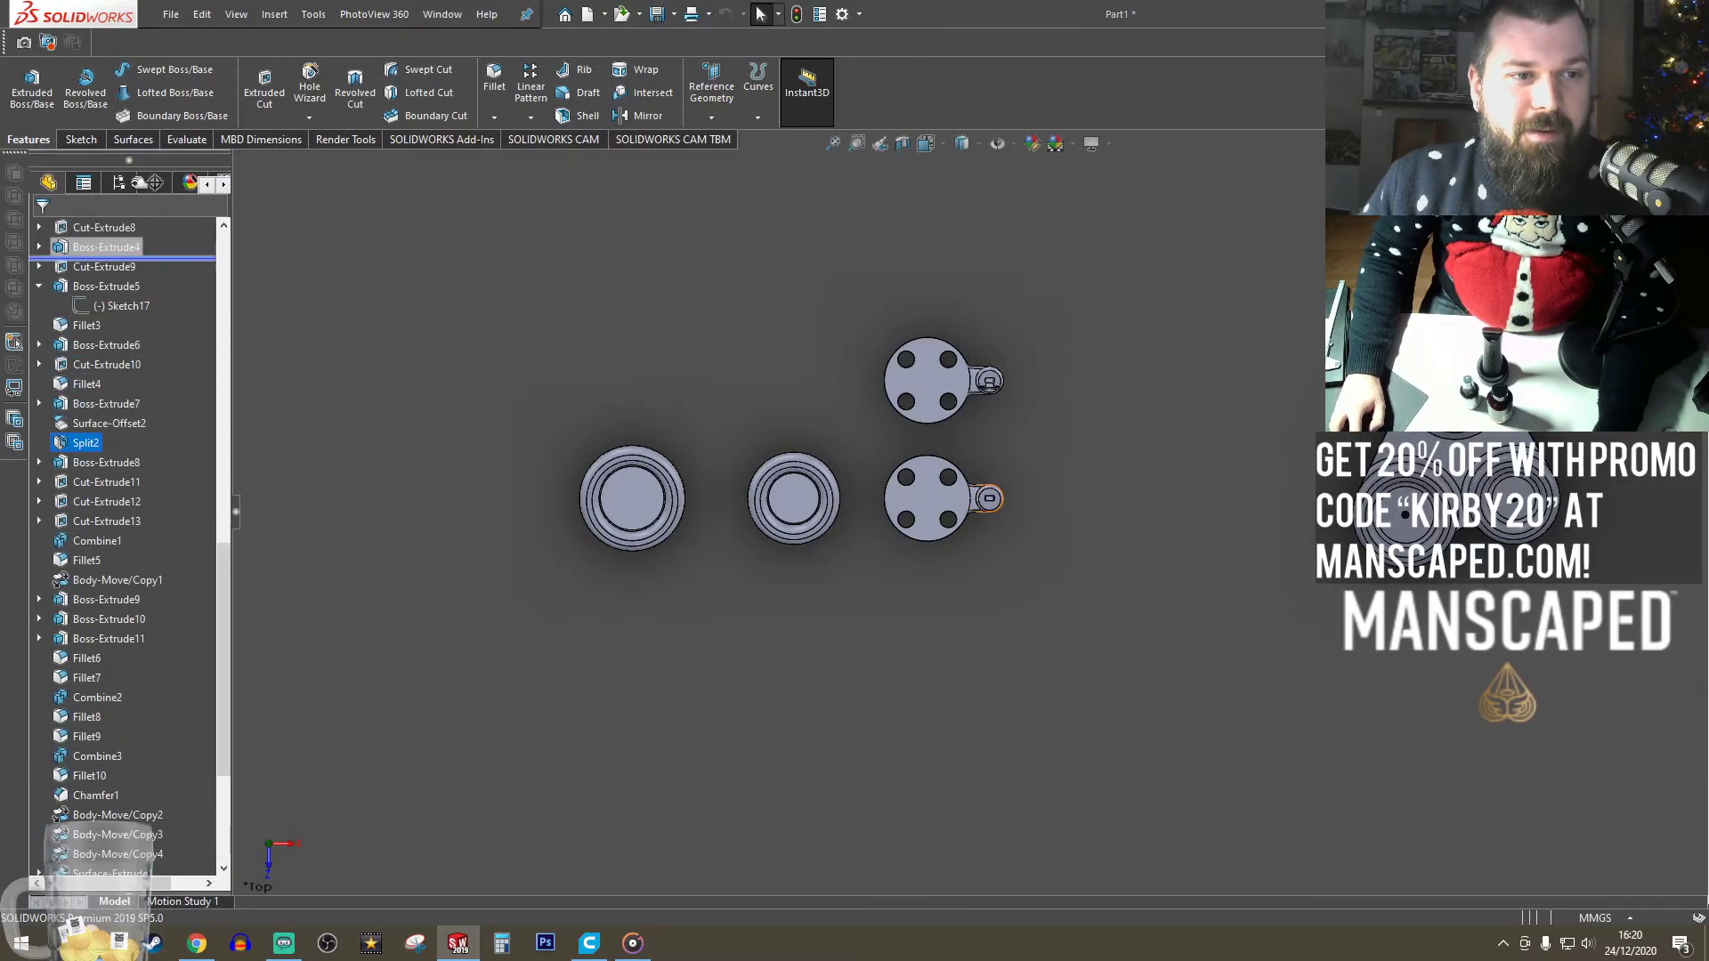
{"action": "left_click_drag", "start_coordinate": [192, 207], "coordinate": [206, 712]}
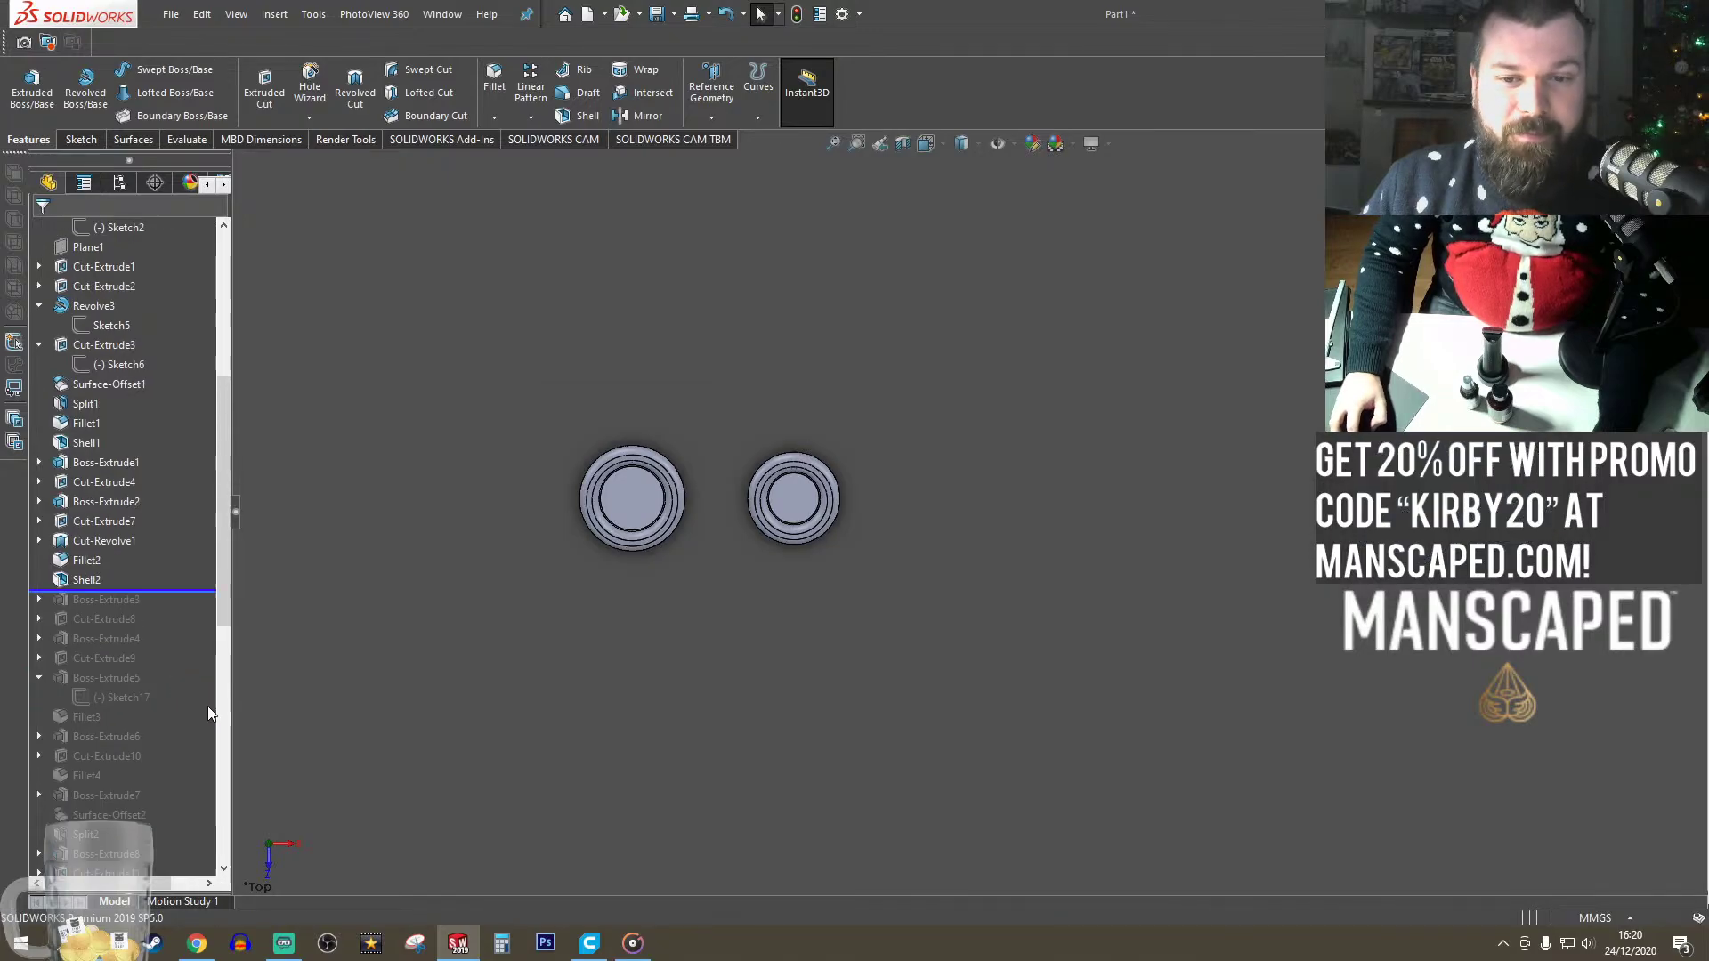
{"action": "left_click_drag", "start_coordinate": [192, 593], "coordinate": [197, 746]}
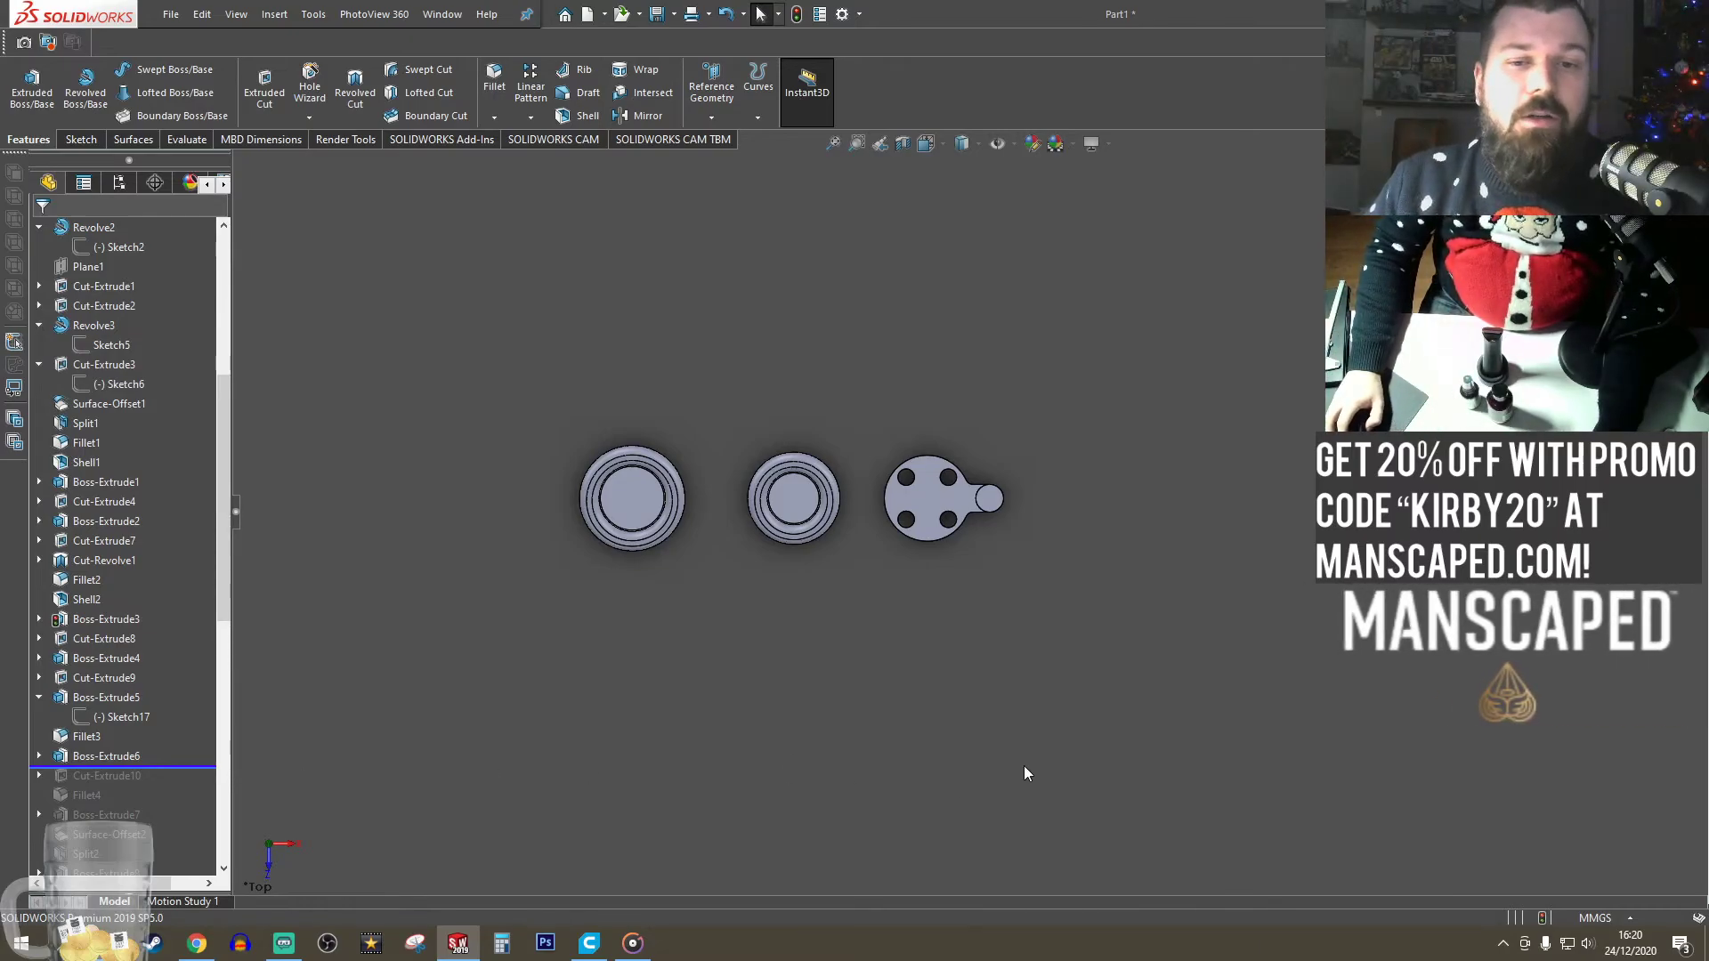
{"action": "scroll", "coordinate": [1019, 541], "scroll_direction": "down", "scroll_amount": 3}
{"action": "scroll", "coordinate": [133, 470], "scroll_direction": "down", "scroll_amount": 5}
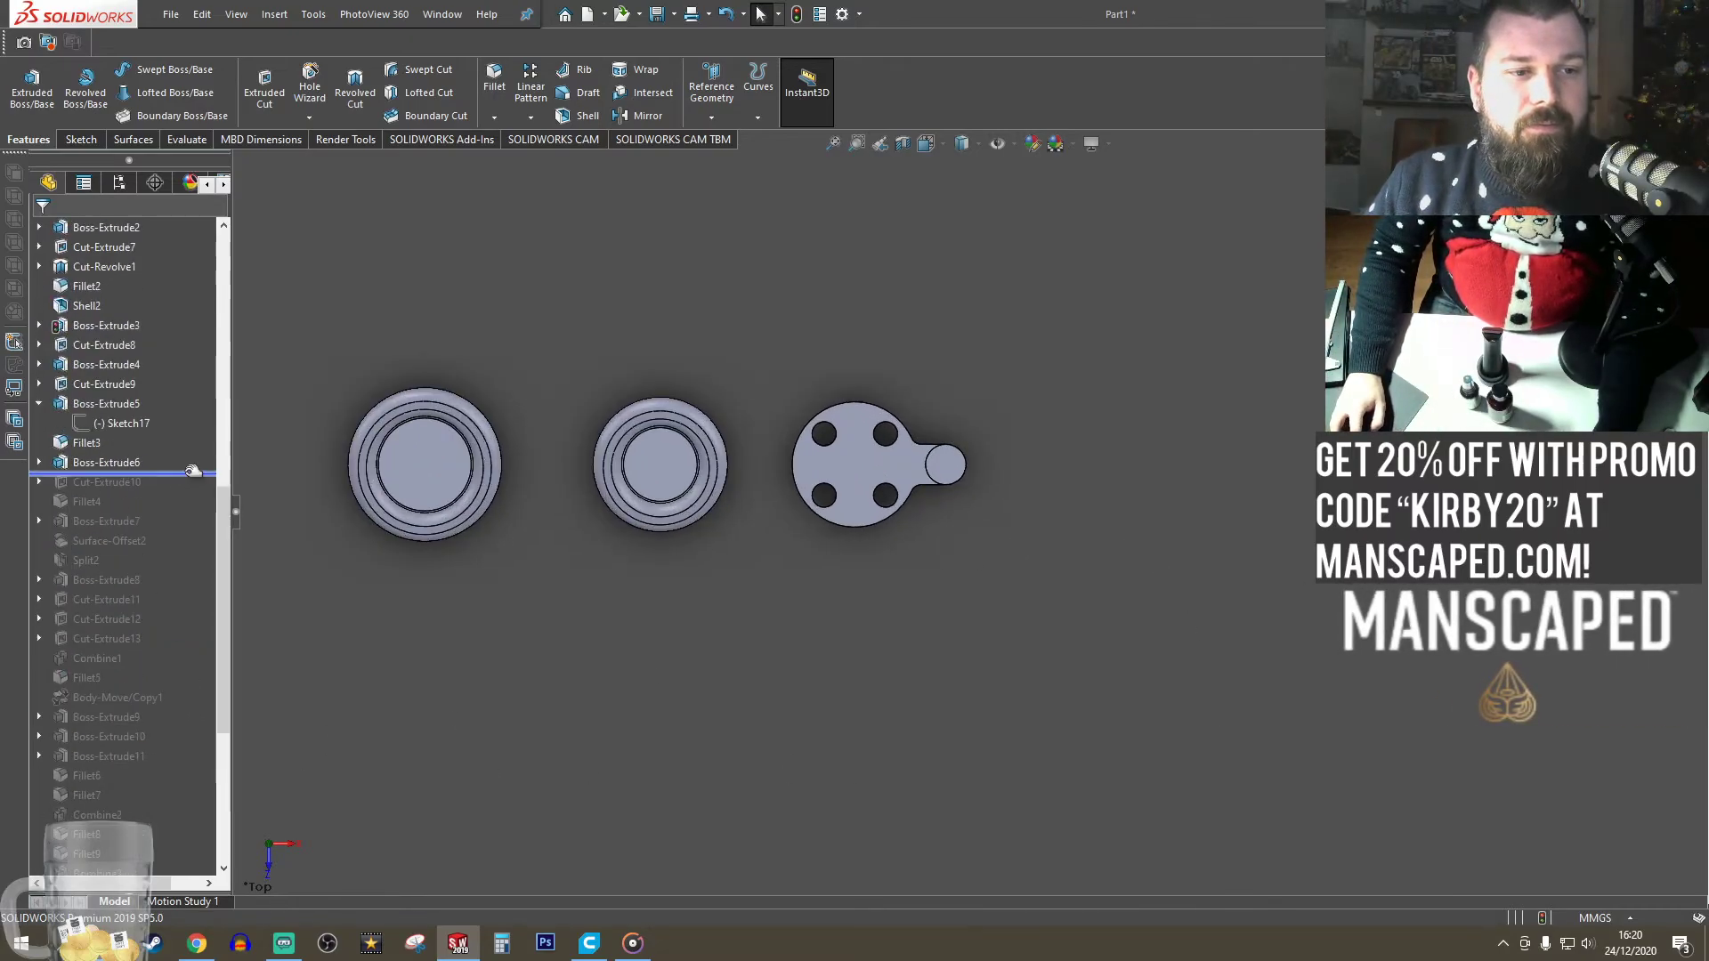
{"action": "left_click_drag", "start_coordinate": [193, 471], "coordinate": [192, 866]}
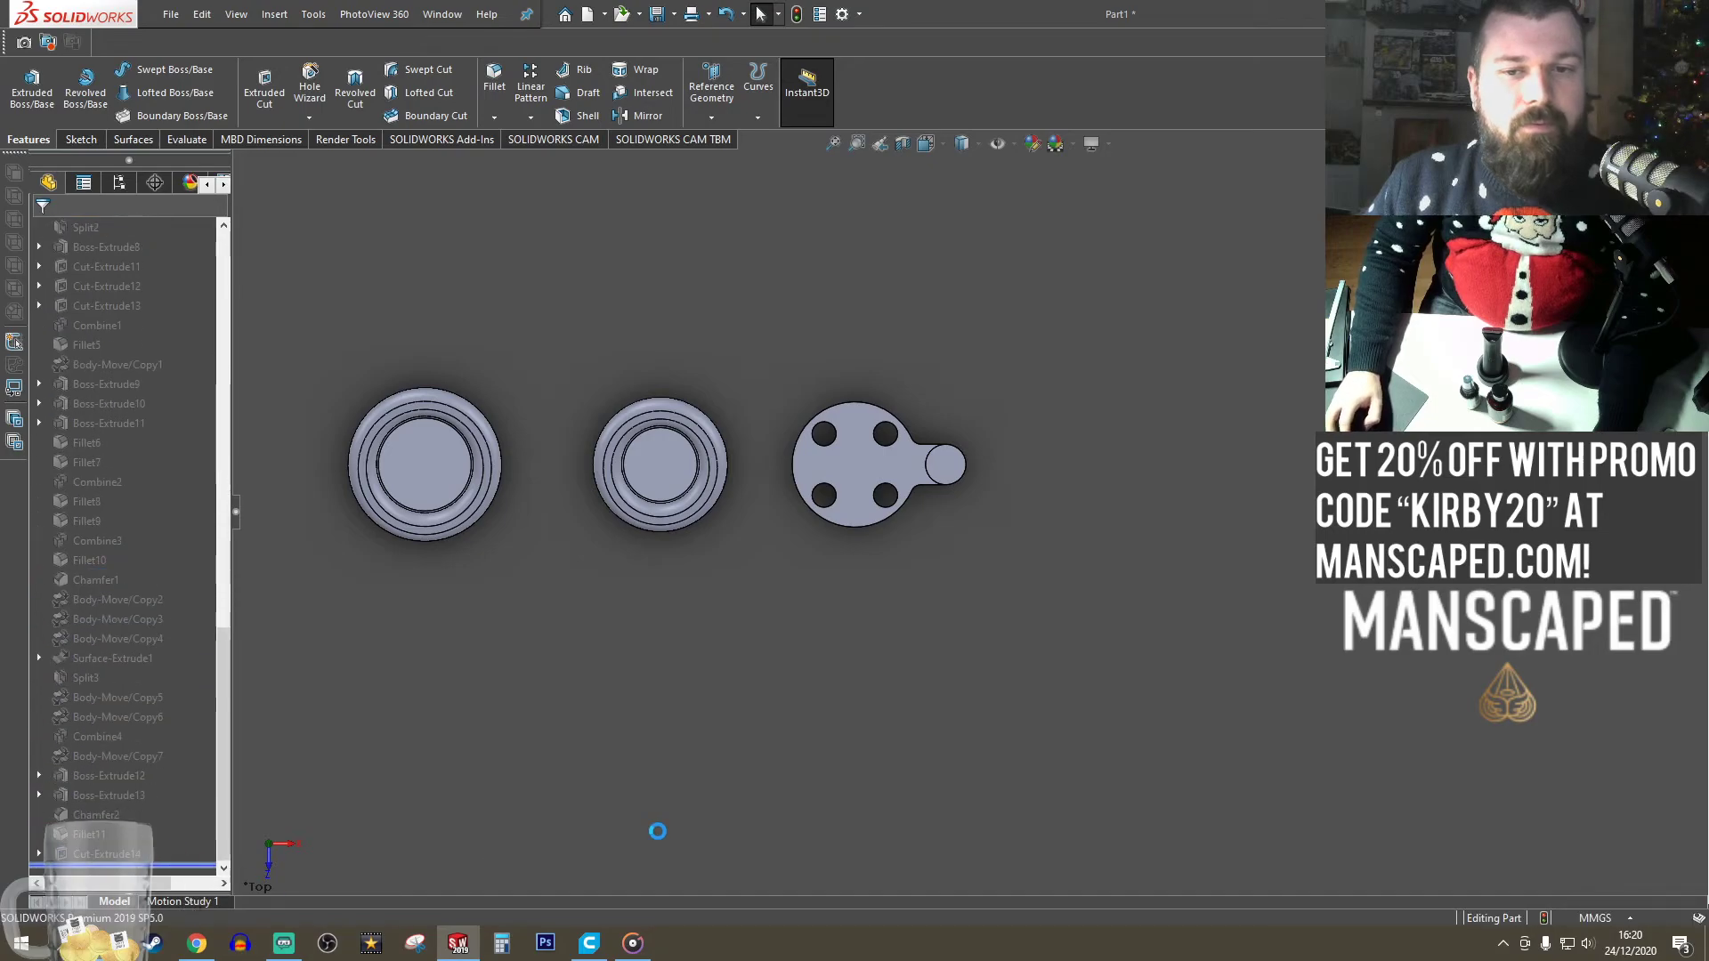
- Check which feature the floor face of the lug's rectangular slot belongs to
{"action": "scroll", "coordinate": [931, 498], "scroll_direction": "down", "scroll_amount": 6}
{"action": "left_click", "coordinate": [901, 514]}
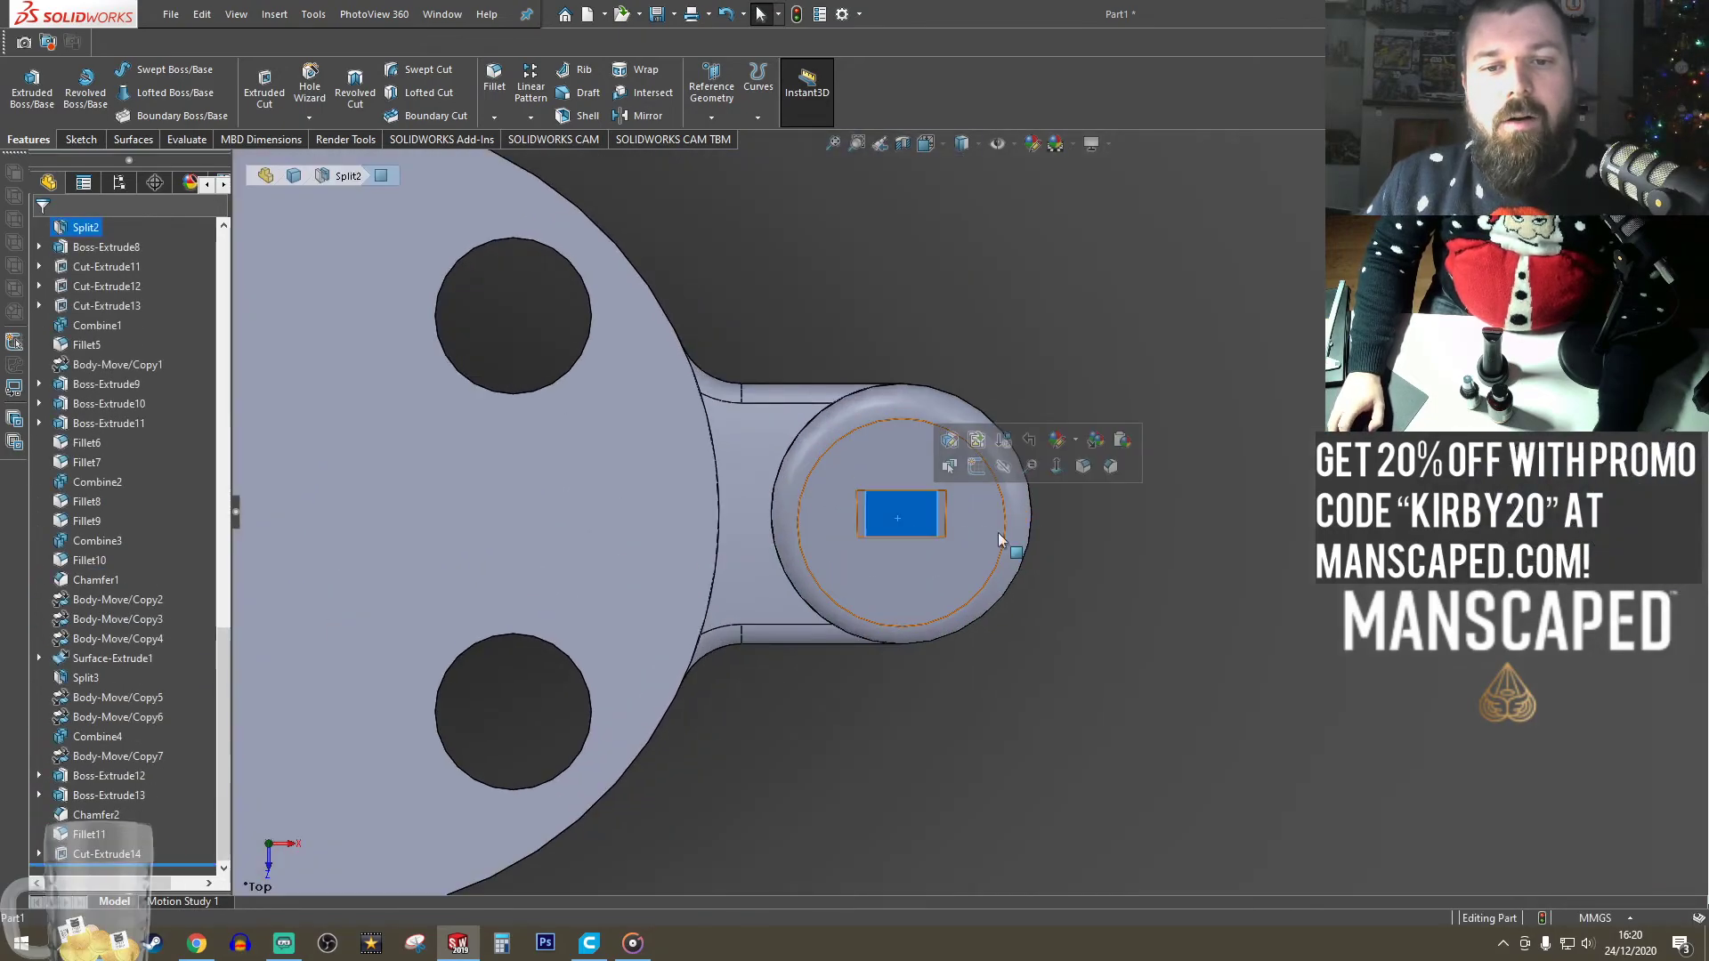
{"action": "scroll", "coordinate": [1002, 543], "scroll_direction": "up", "scroll_amount": 8}
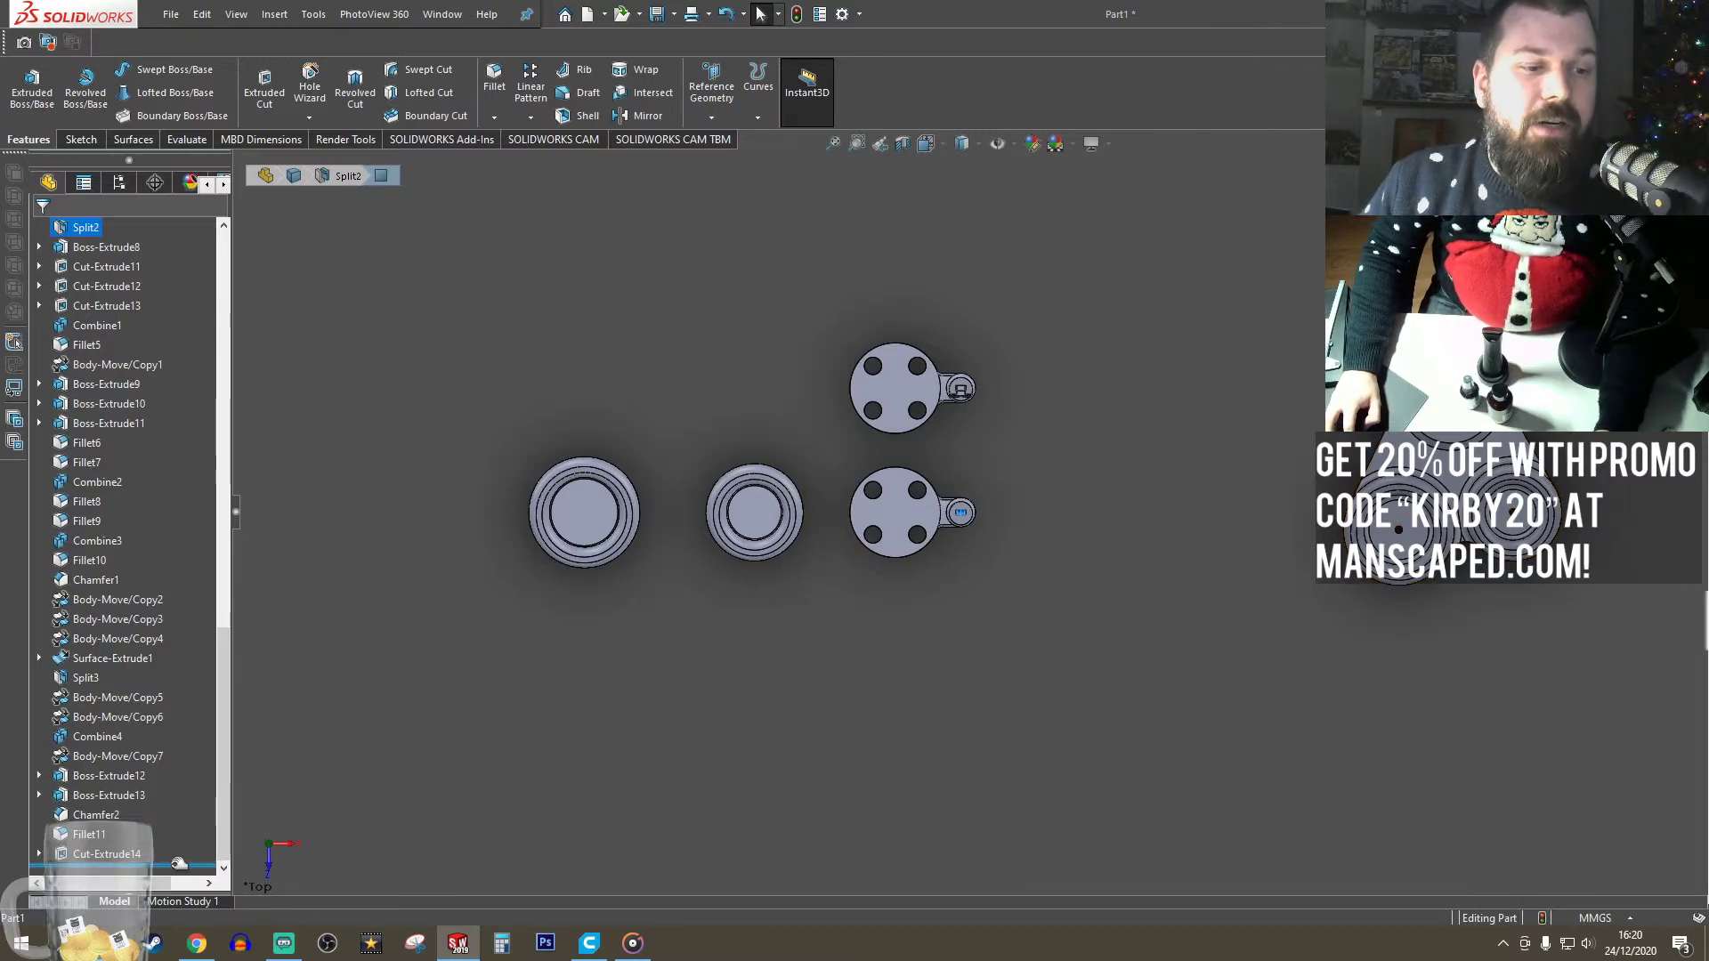
- Roll the model history back to directly after Fillet5, before the plate is copied by Body-Move/Copy1
{"action": "left_click_drag", "start_coordinate": [178, 863], "coordinate": [196, 356]}
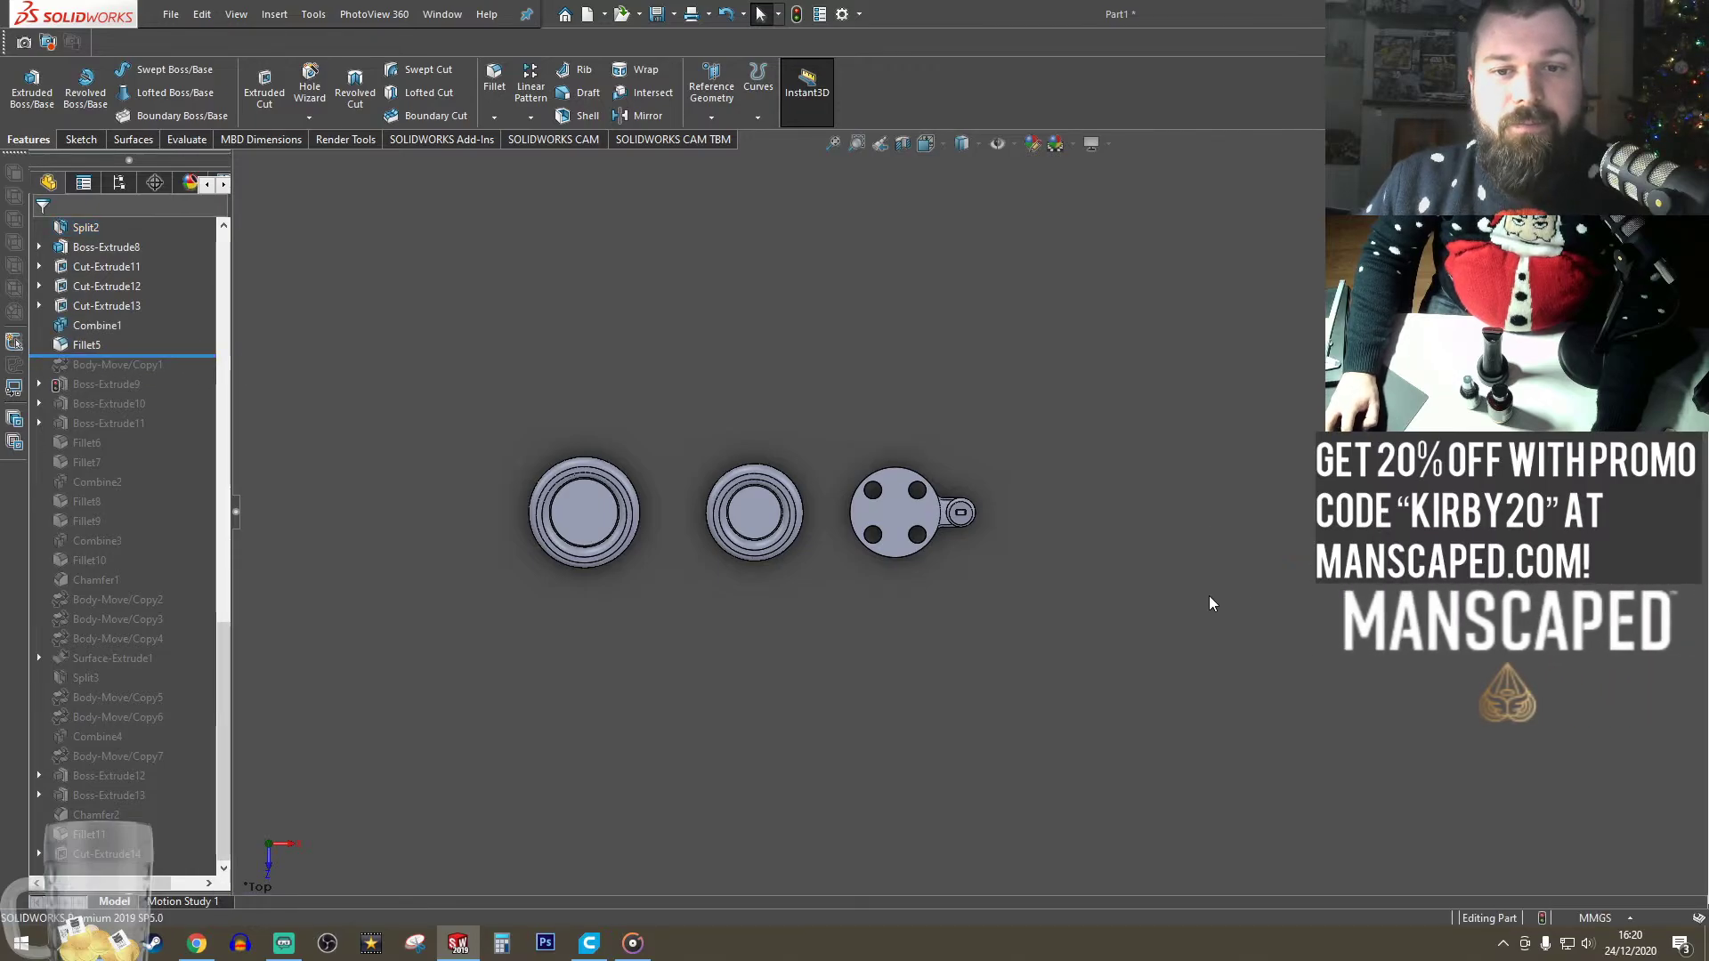
{"action": "scroll", "coordinate": [970, 529], "scroll_direction": "down", "scroll_amount": 3}
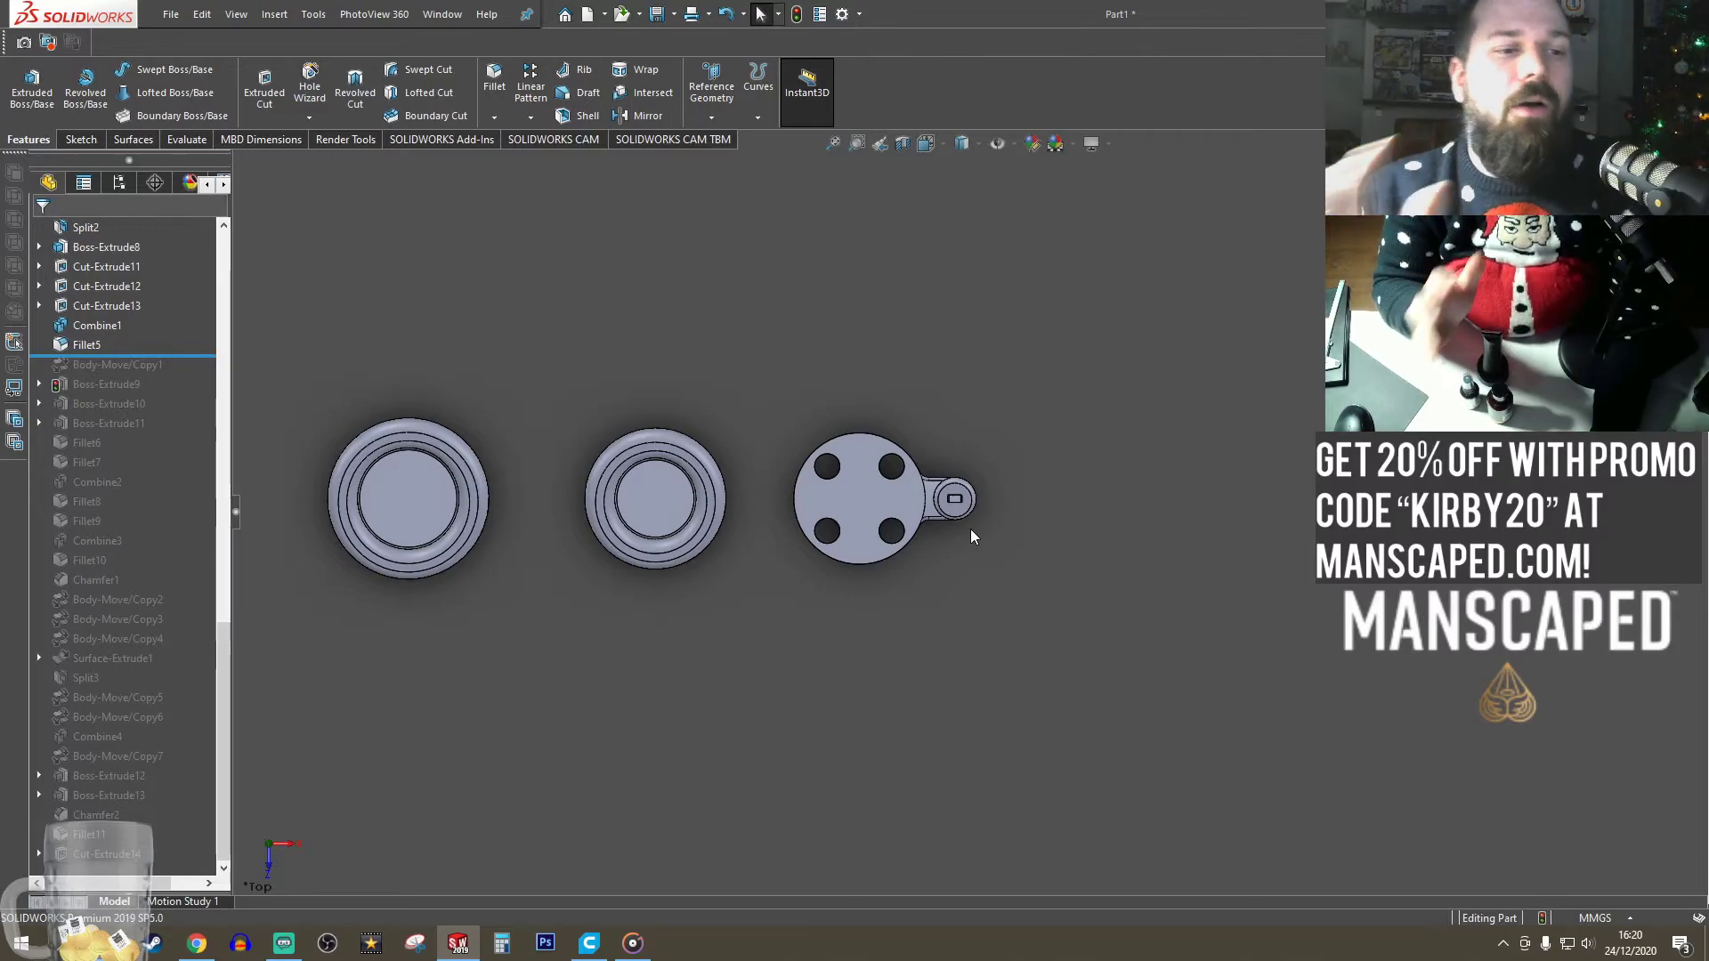
{"action": "left_click_drag", "start_coordinate": [214, 356], "coordinate": [213, 375]}
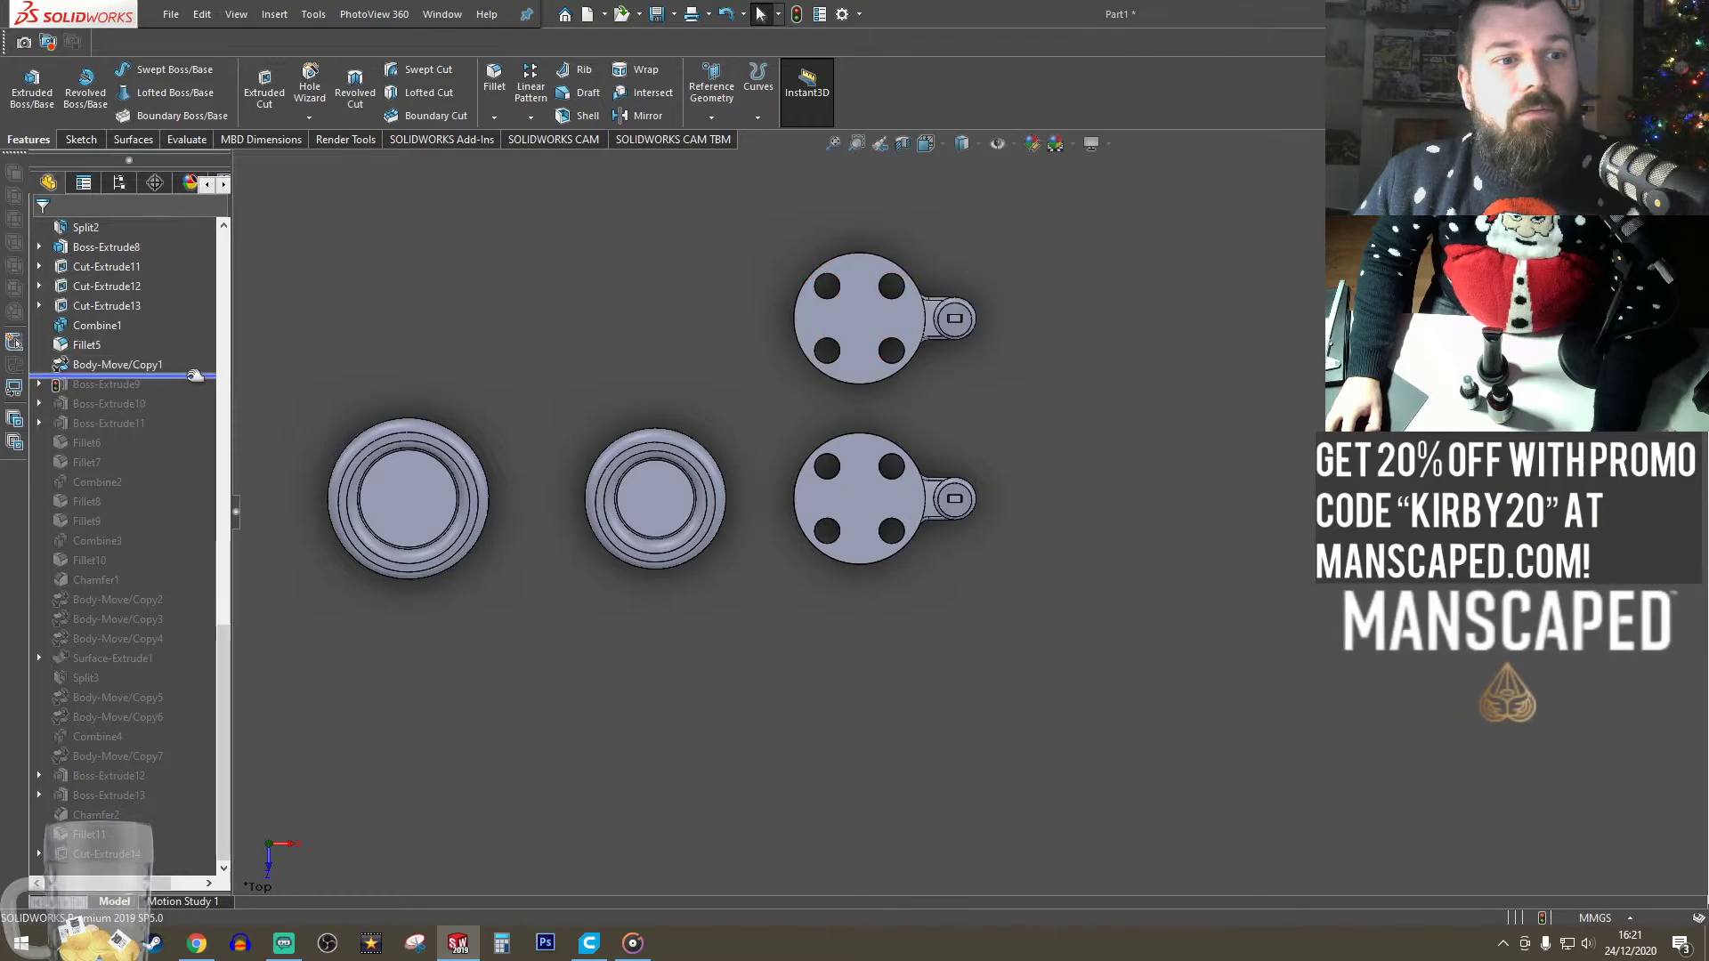
{"action": "left_click_drag", "start_coordinate": [192, 376], "coordinate": [190, 362]}
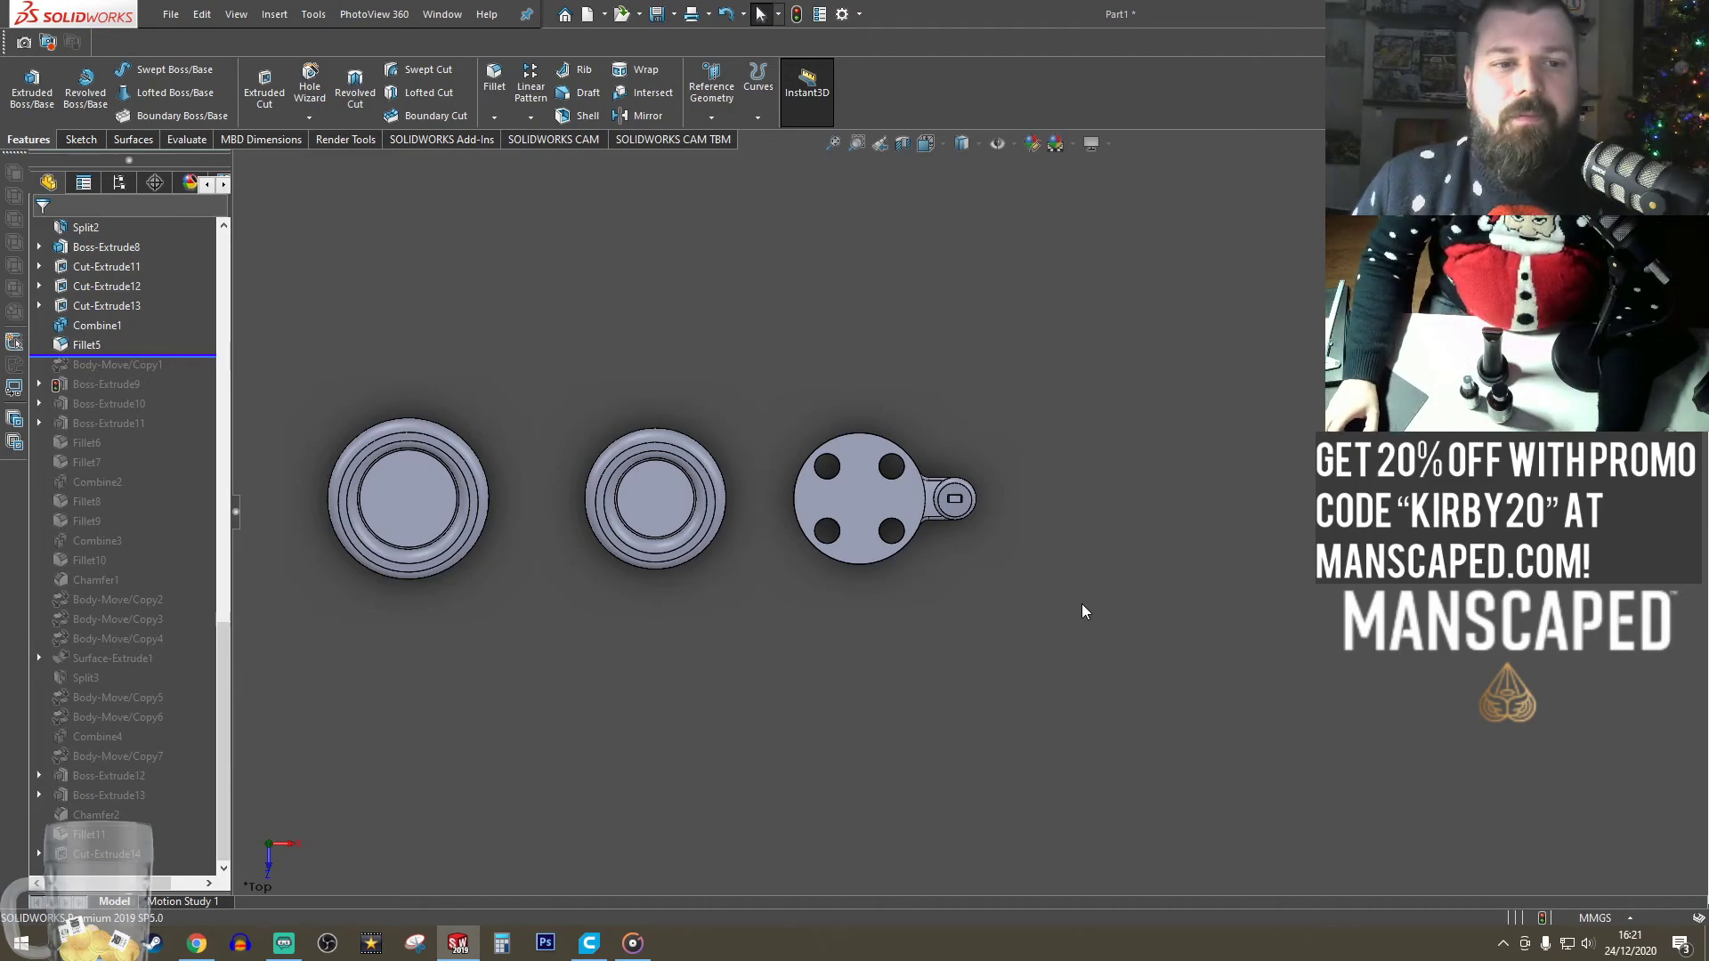
- Start a sketch on the floor face of the rectangular slot in the four-hole plate's lug
{"action": "middle_click_drag", "start_coordinate": [1084, 610], "coordinate": [486, 509]}
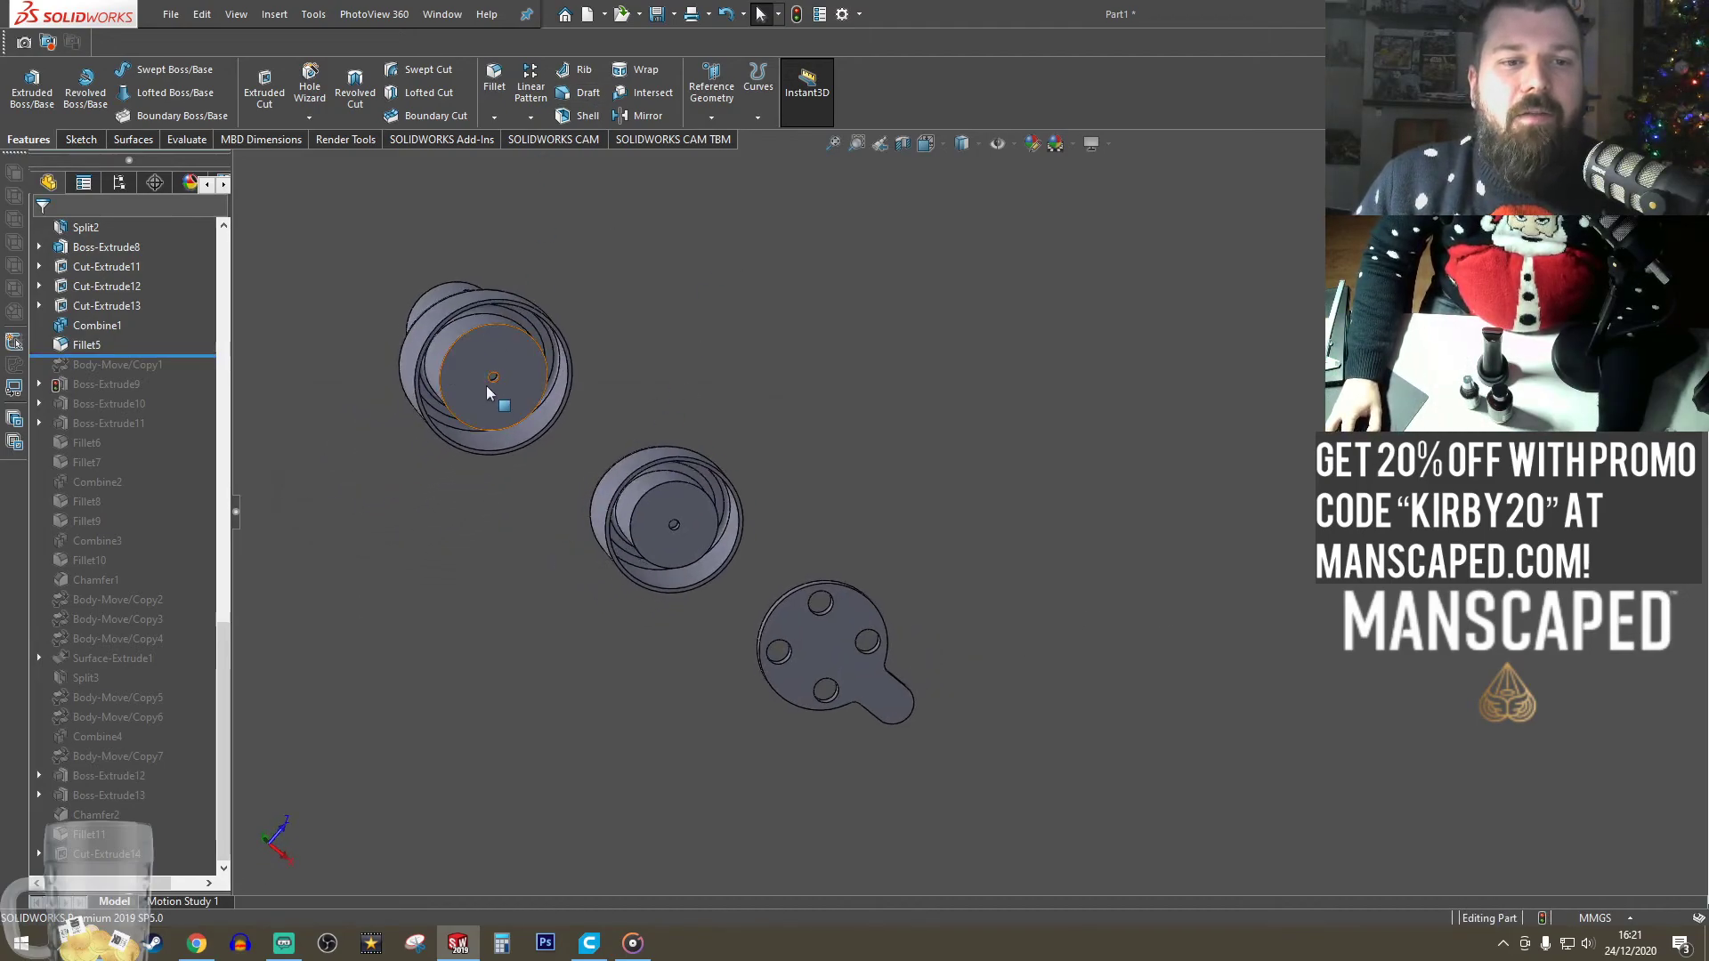
{"action": "middle_click_drag", "start_coordinate": [658, 536], "coordinate": [807, 645]}
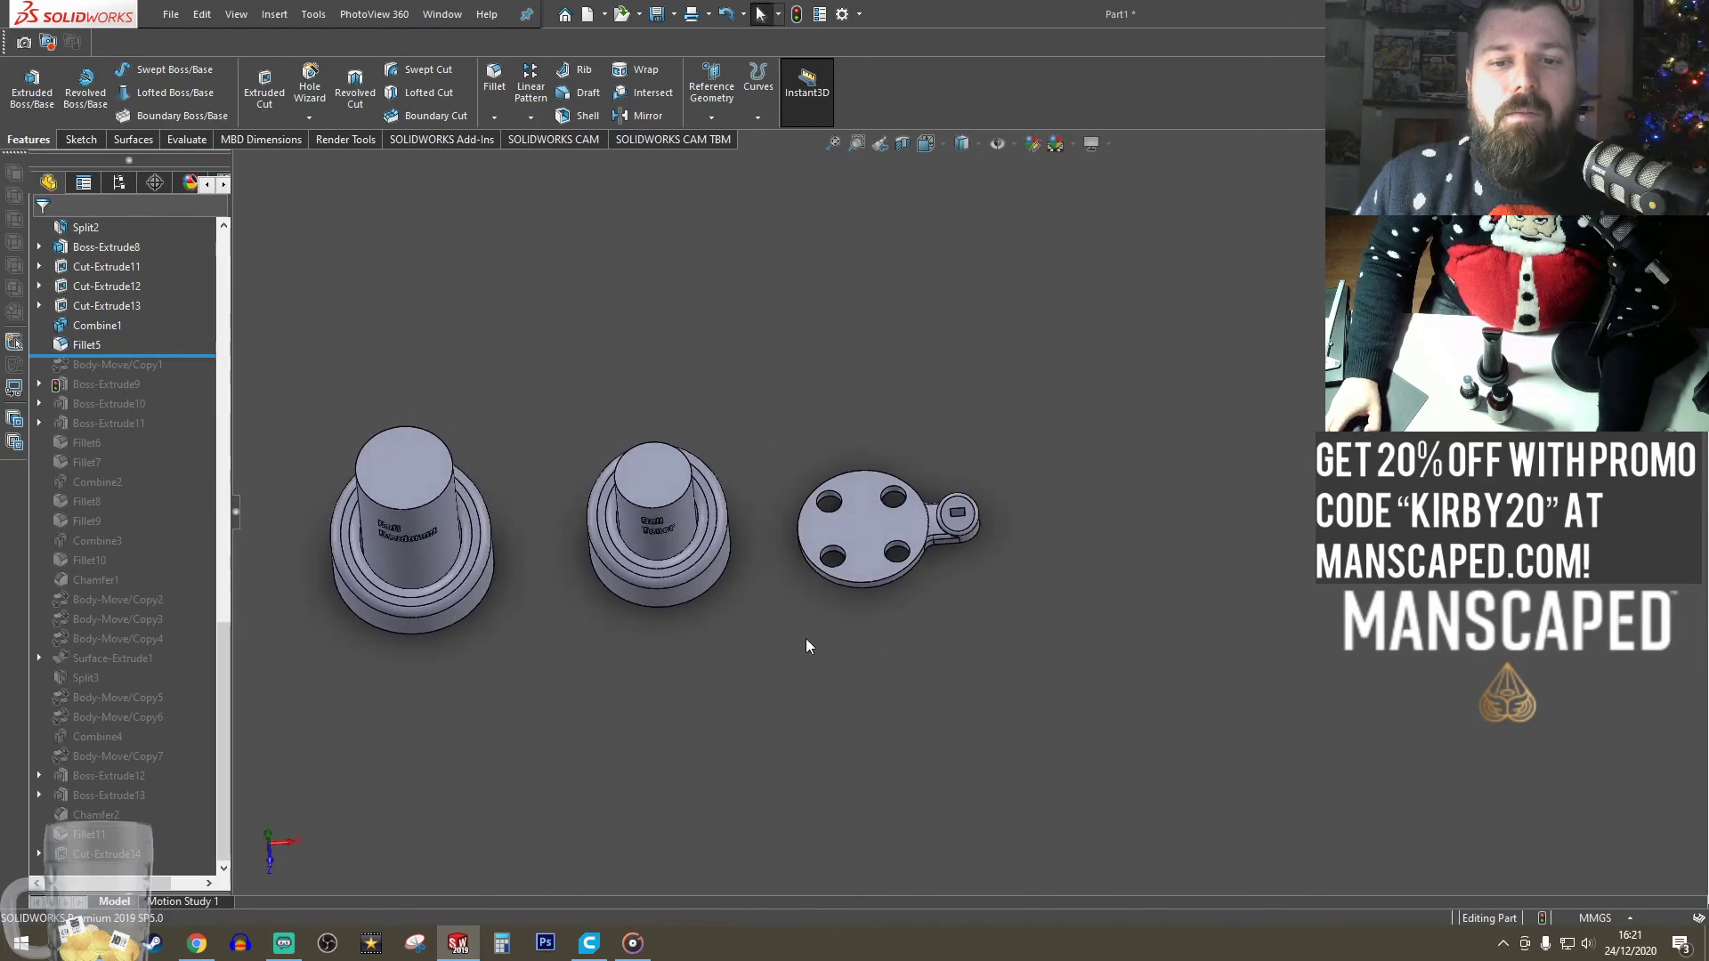
{"action": "left_click", "coordinate": [961, 144]}
{"action": "left_click", "coordinate": [943, 186]}
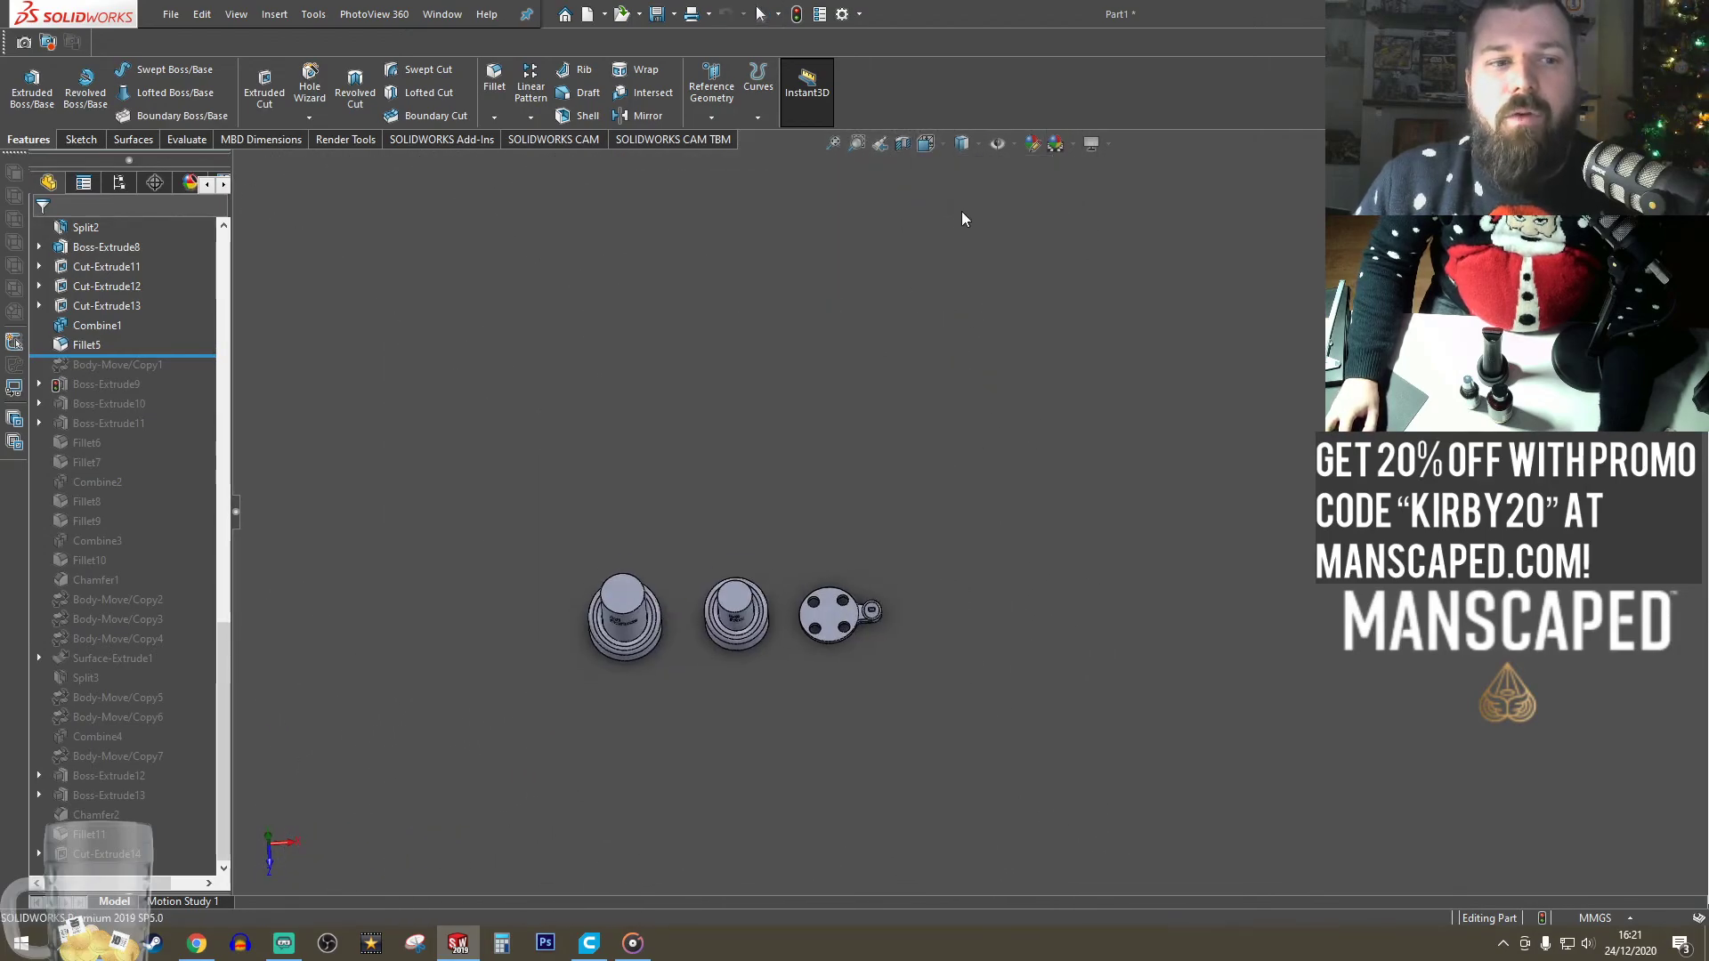
{"action": "scroll", "coordinate": [926, 552], "scroll_direction": "down", "scroll_amount": 10}
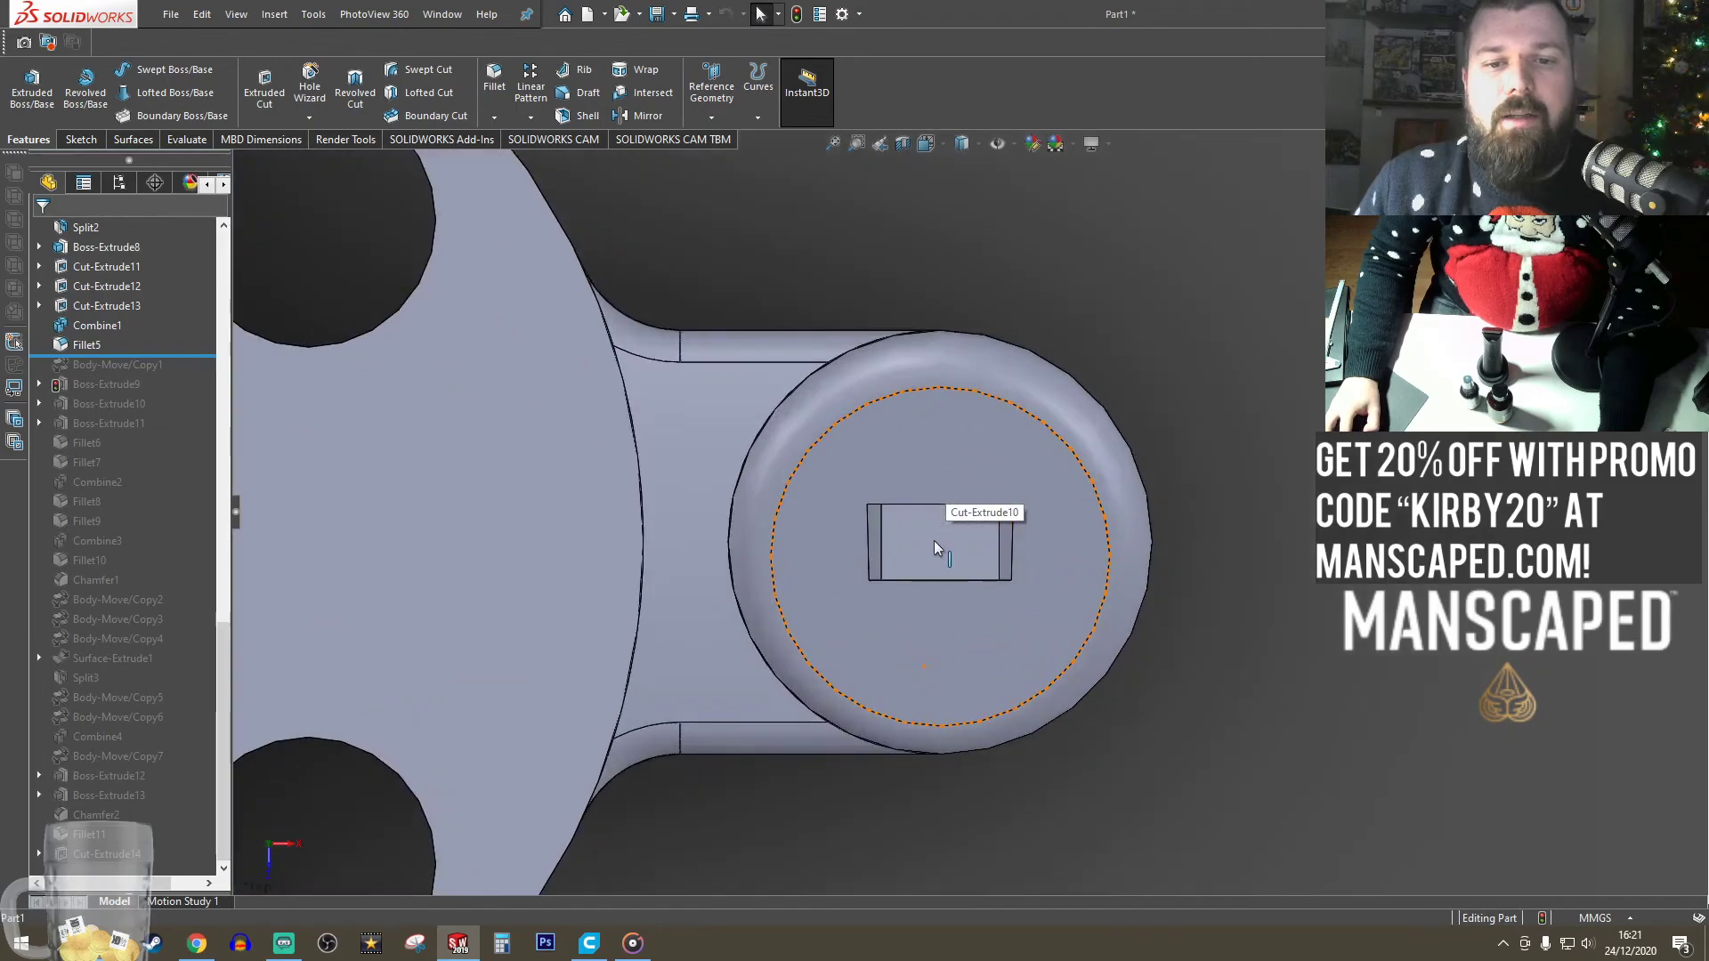
{"action": "left_click", "coordinate": [933, 541]}
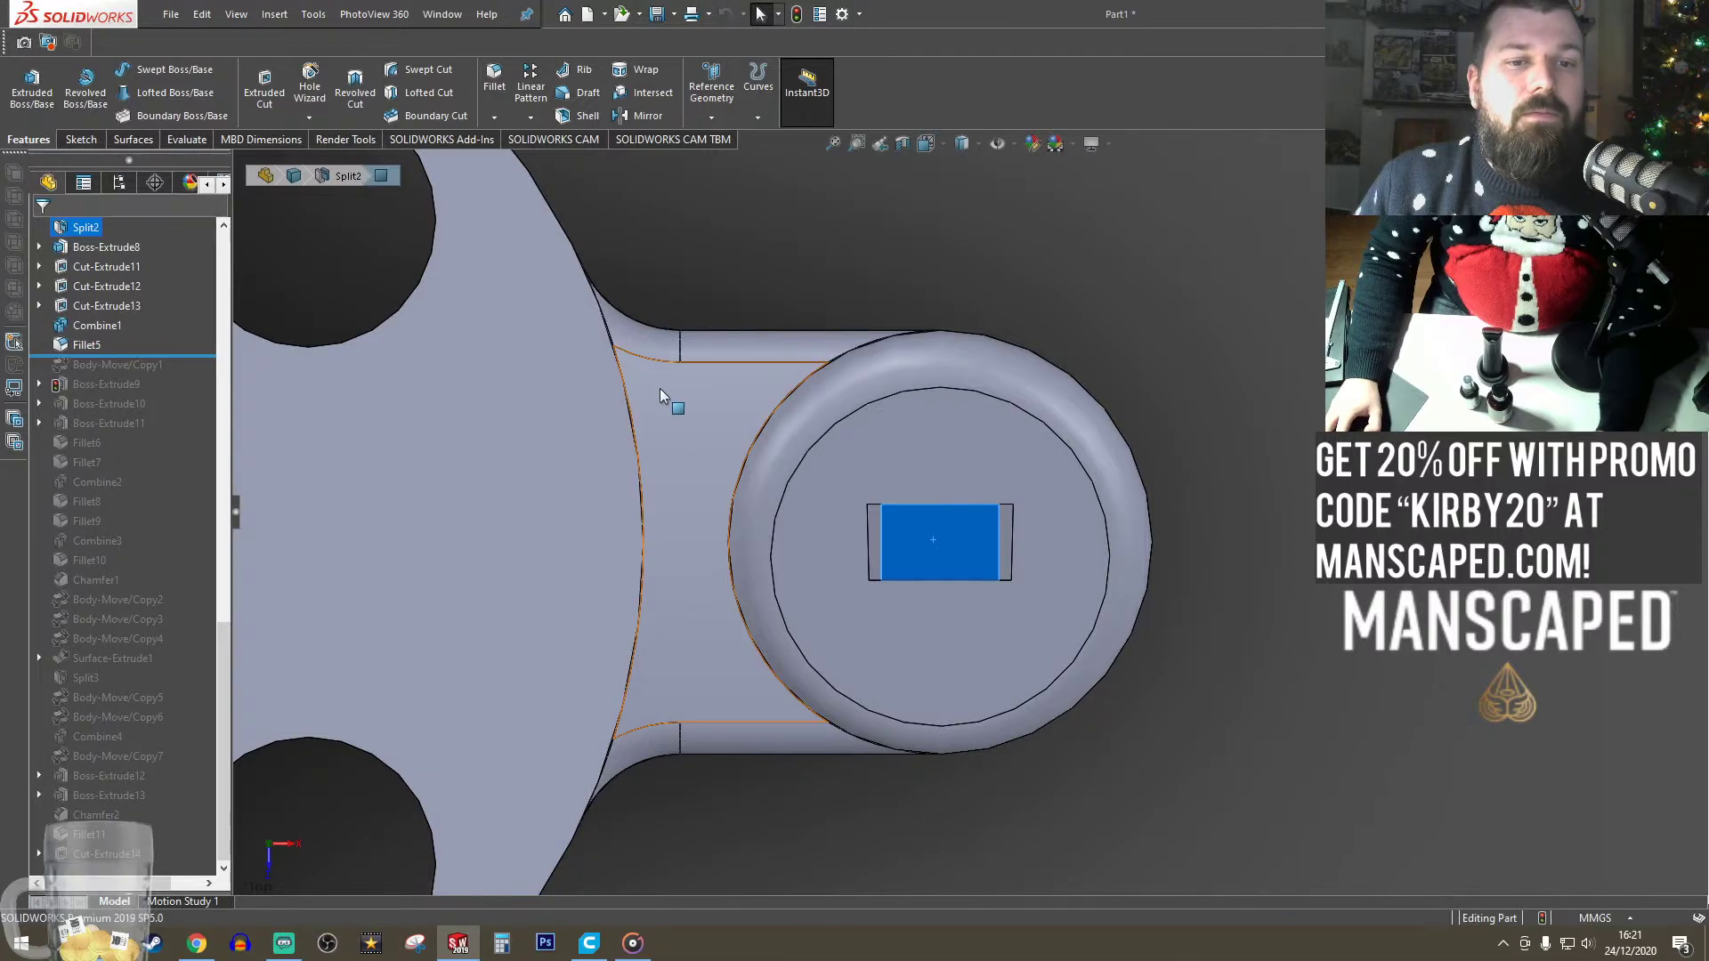
{"action": "scroll", "coordinate": [660, 389], "scroll_direction": "down", "scroll_amount": 5}
{"action": "scroll", "coordinate": [952, 461], "scroll_direction": "up", "scroll_amount": 4}
{"action": "scroll", "coordinate": [952, 462], "scroll_direction": "up", "scroll_amount": 10}
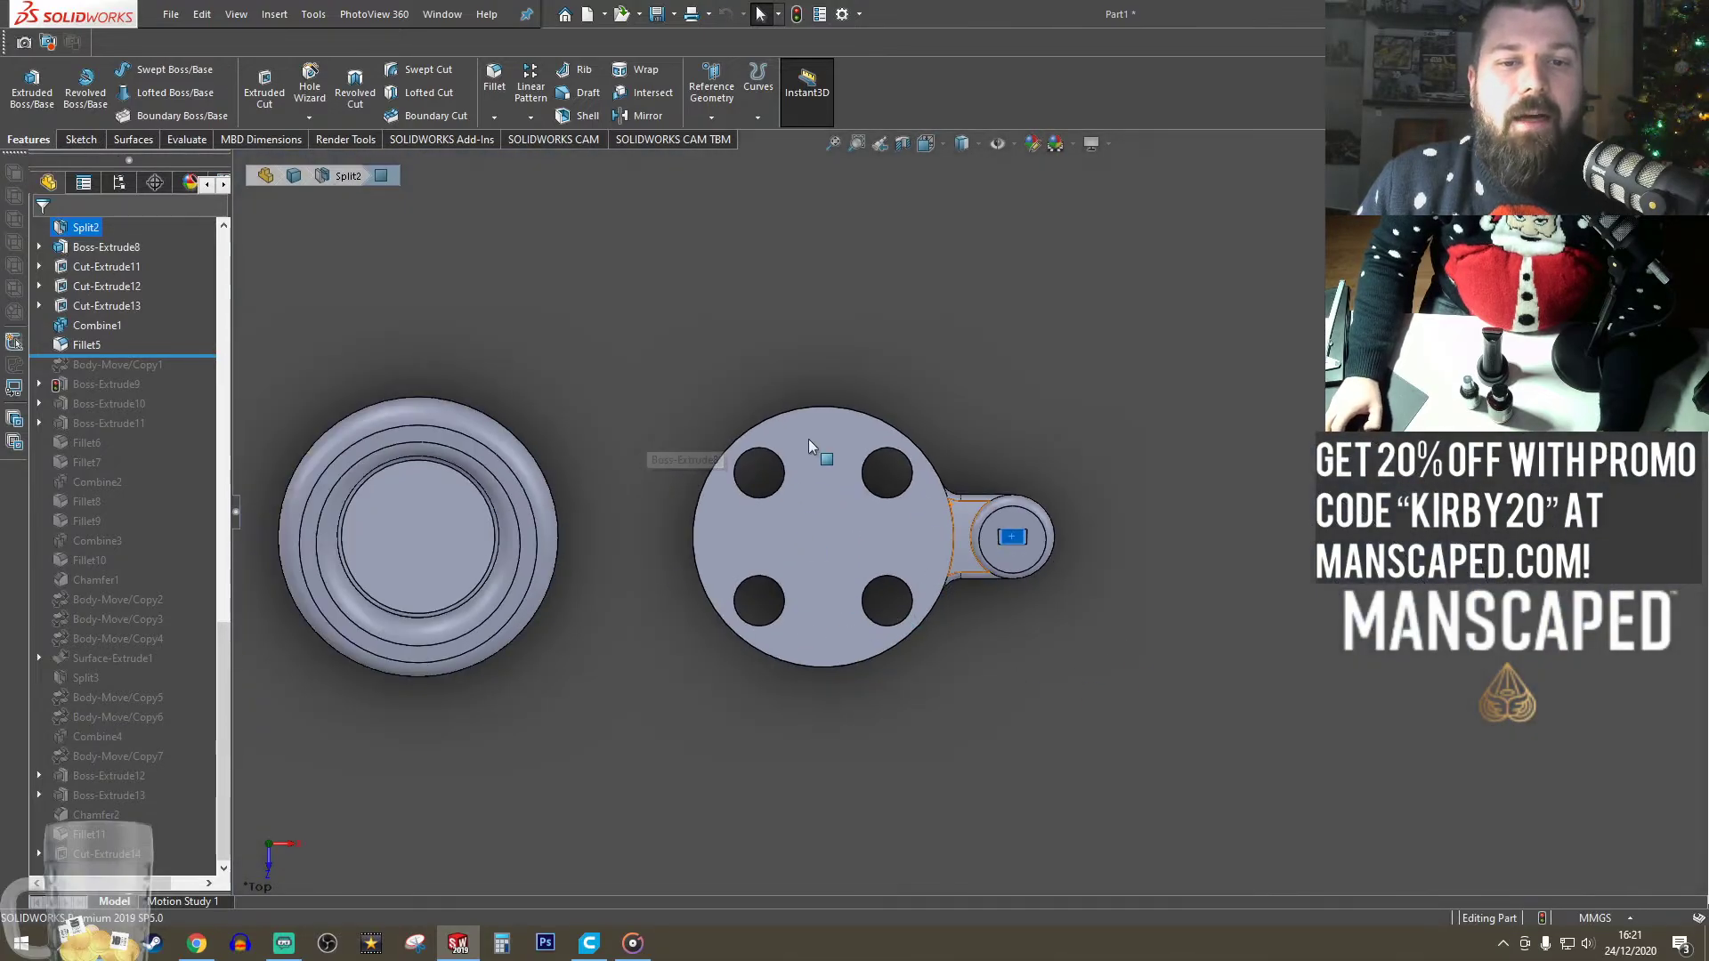
{"action": "left_click", "coordinate": [81, 139]}
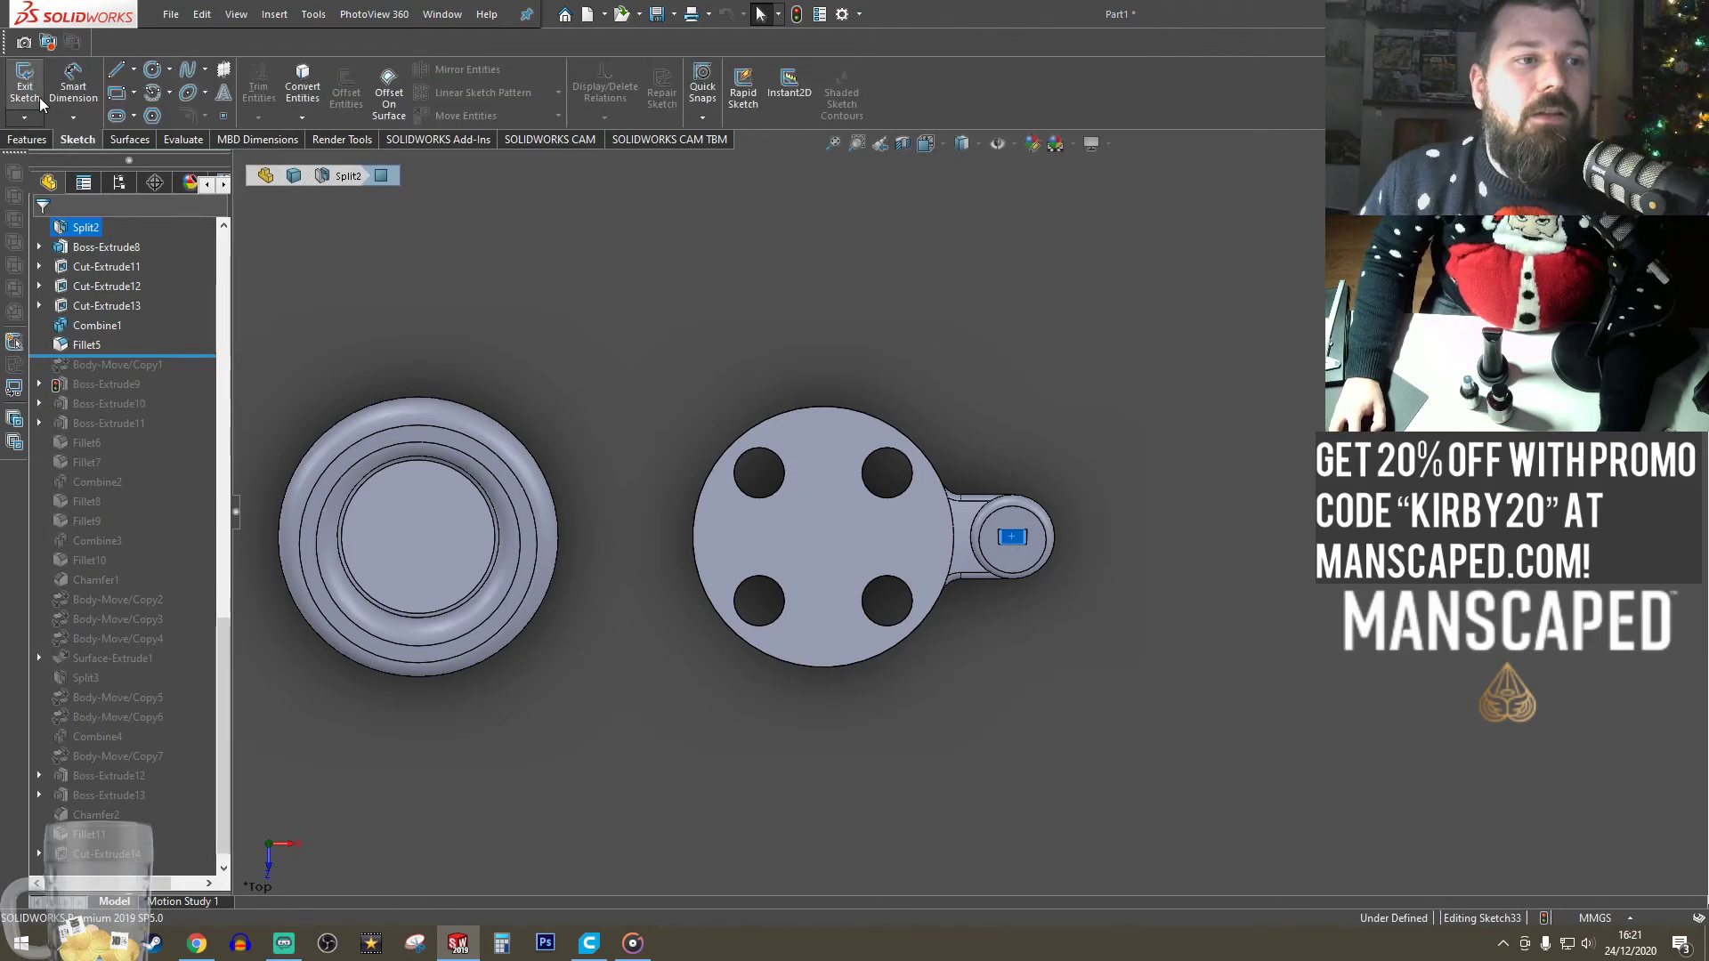
{"action": "left_click", "coordinate": [39, 98]}
- Draw a vertical construction centerline across the slot between the midpoints of its two long edges
{"action": "left_click", "coordinate": [152, 70]}
{"action": "scroll", "coordinate": [1019, 539], "scroll_direction": "down", "scroll_amount": 8}
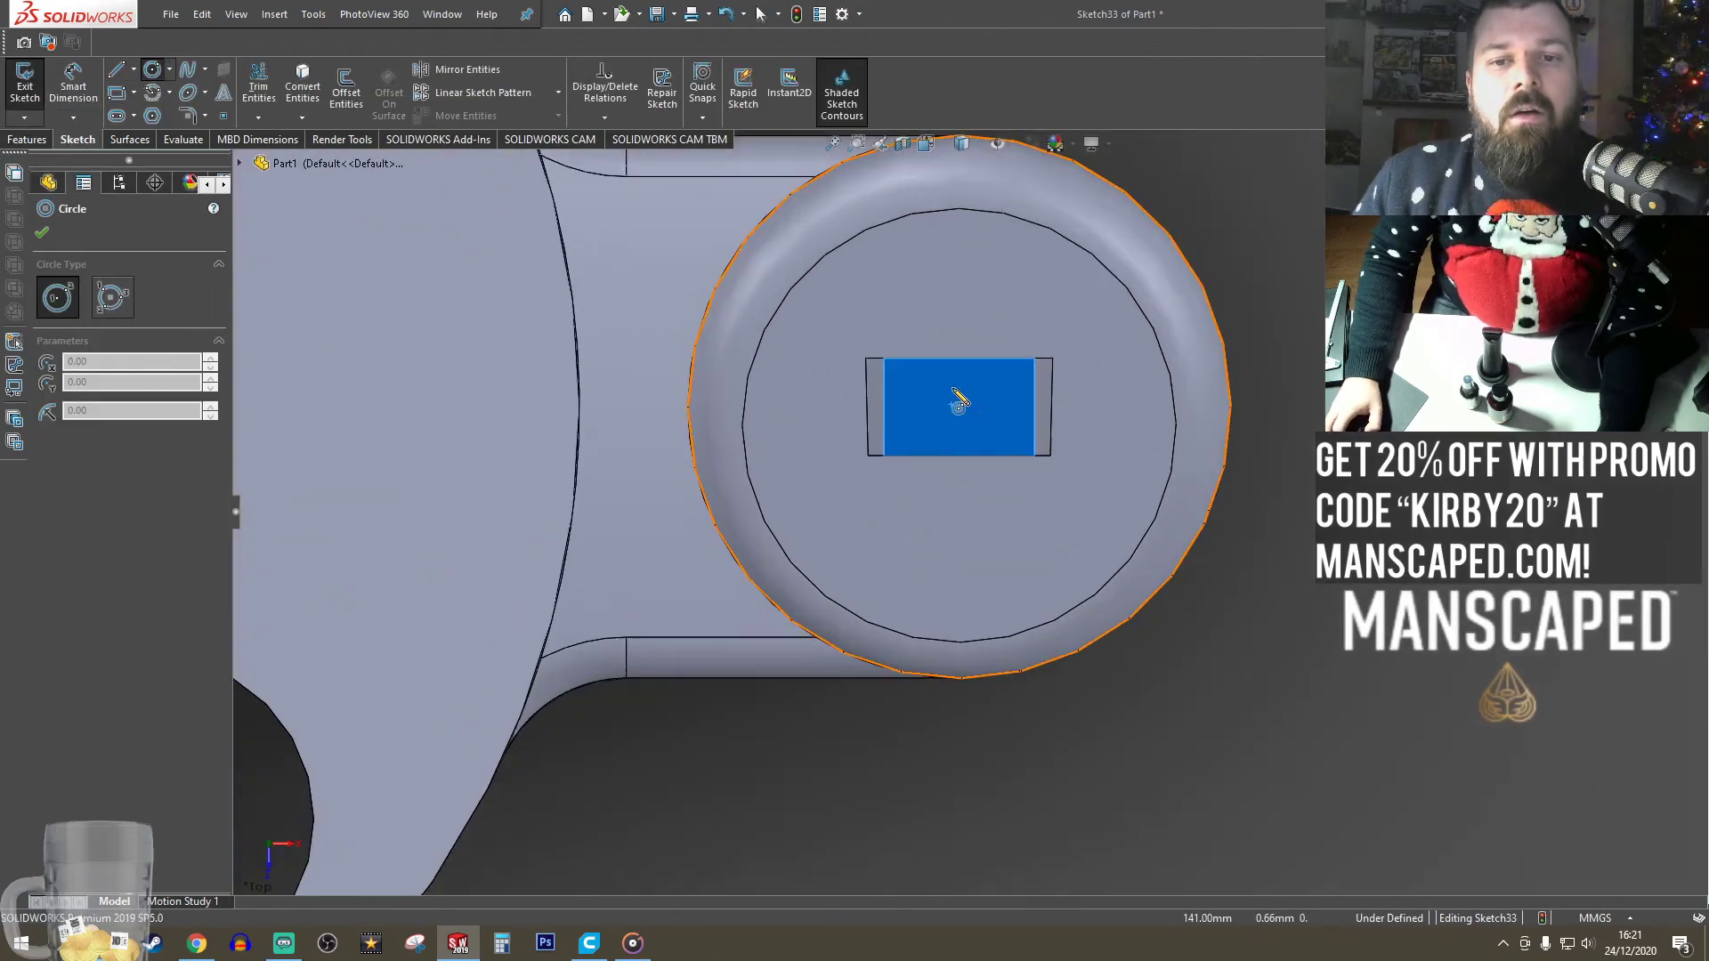
{"action": "left_click", "coordinate": [134, 70]}
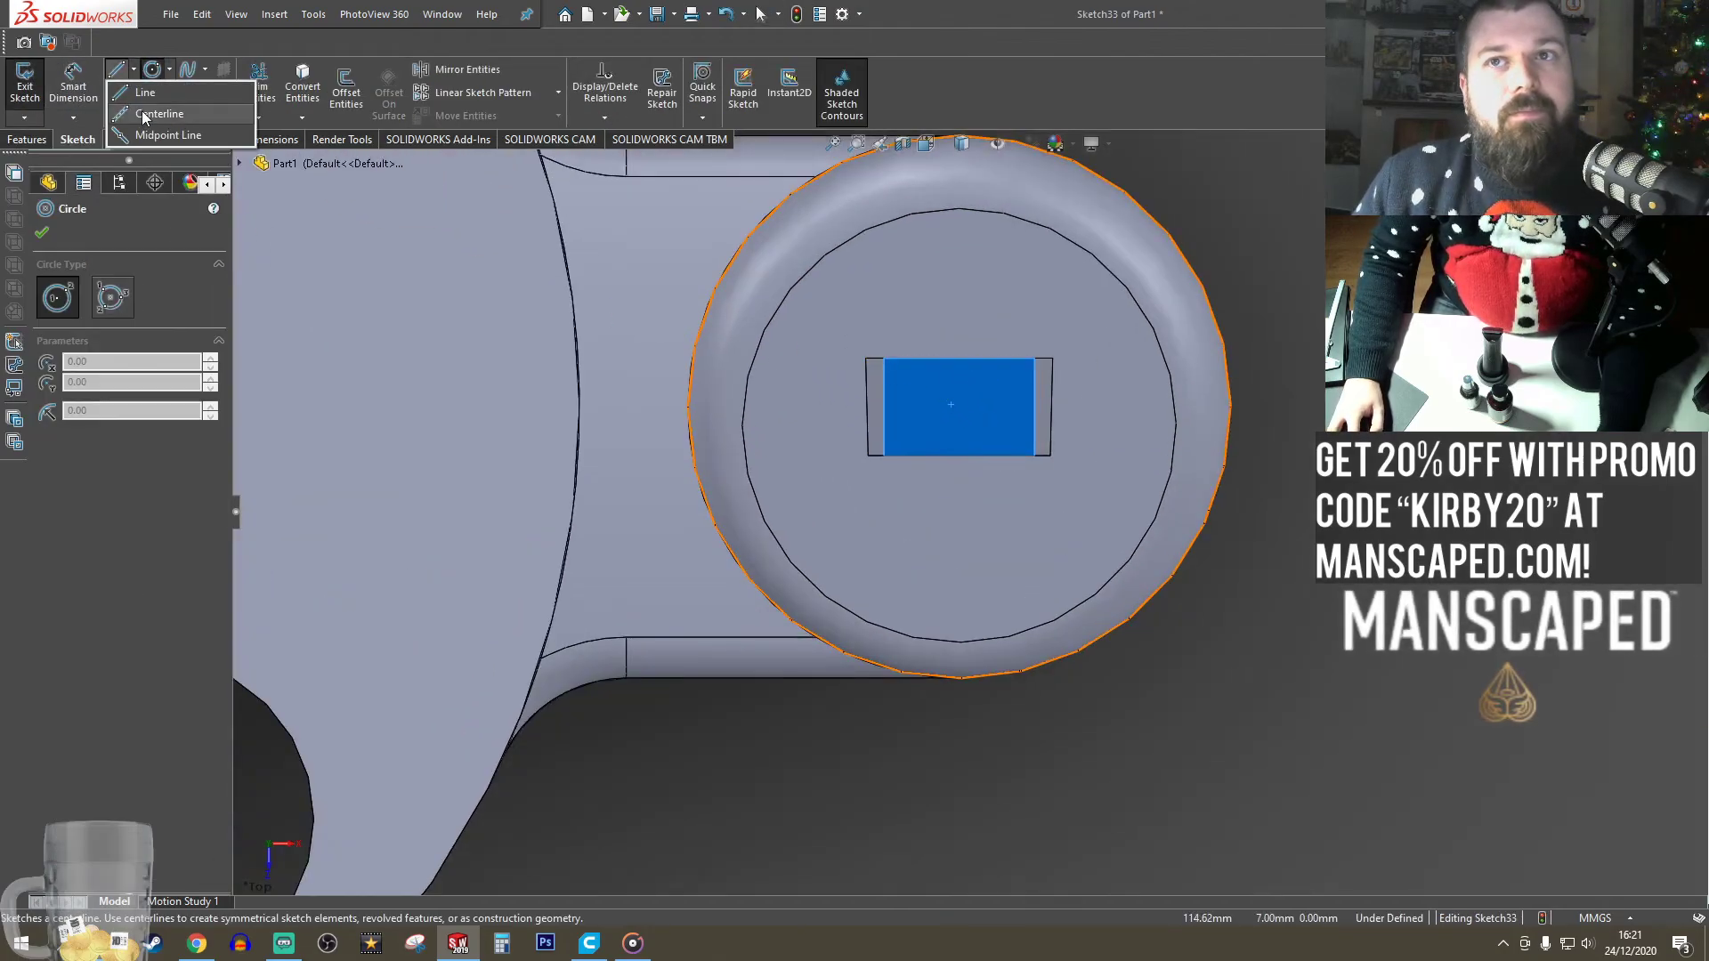
{"action": "left_click", "coordinate": [148, 115]}
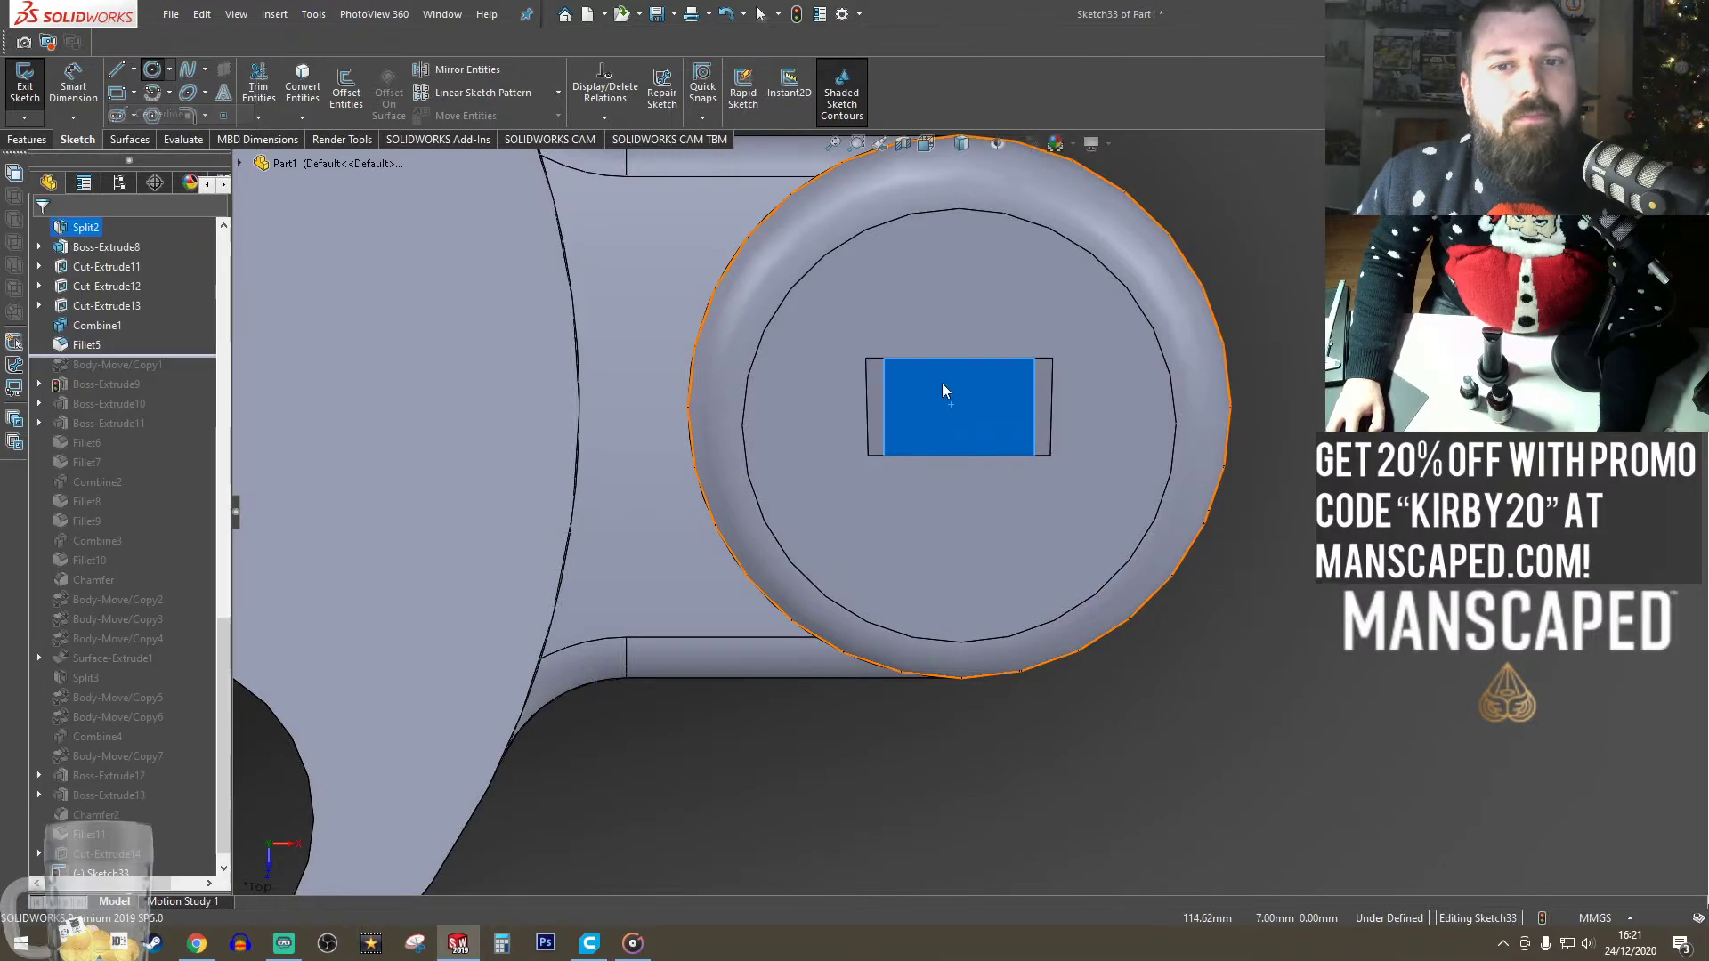
{"action": "left_click", "coordinate": [959, 357]}
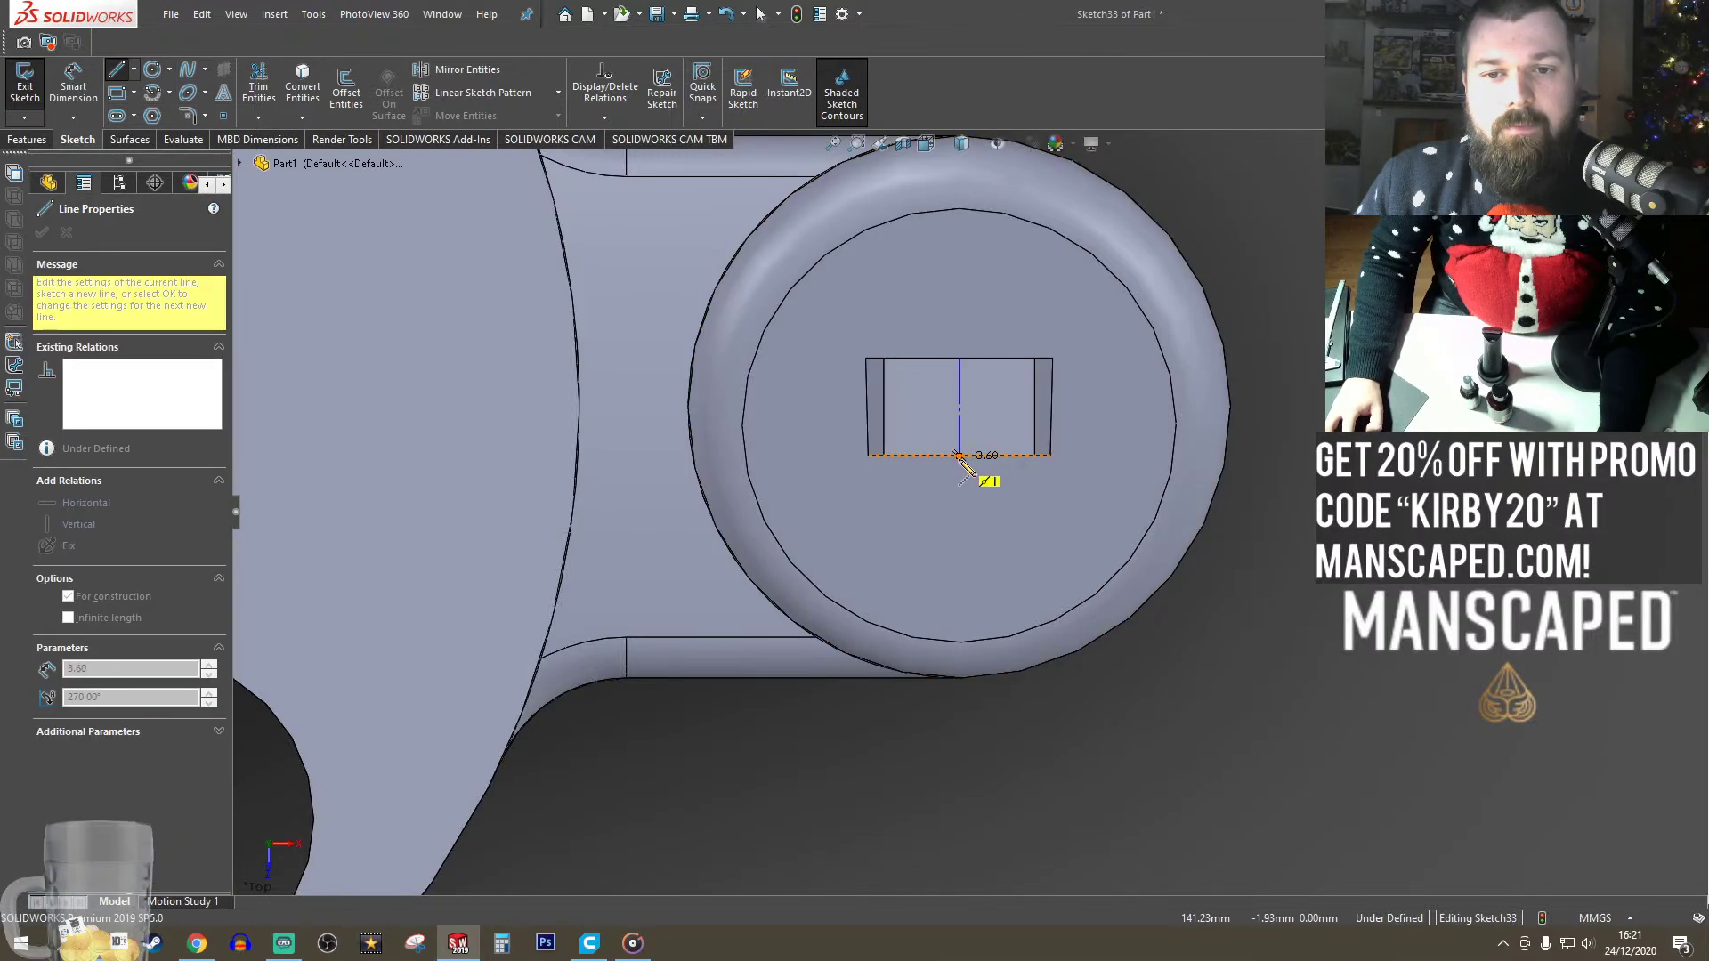
{"action": "left_click", "coordinate": [959, 456]}
- Draw a circle centred on the centerline's midpoint and dimension its diameter as 3 mm
{"action": "left_click", "coordinate": [152, 69]}
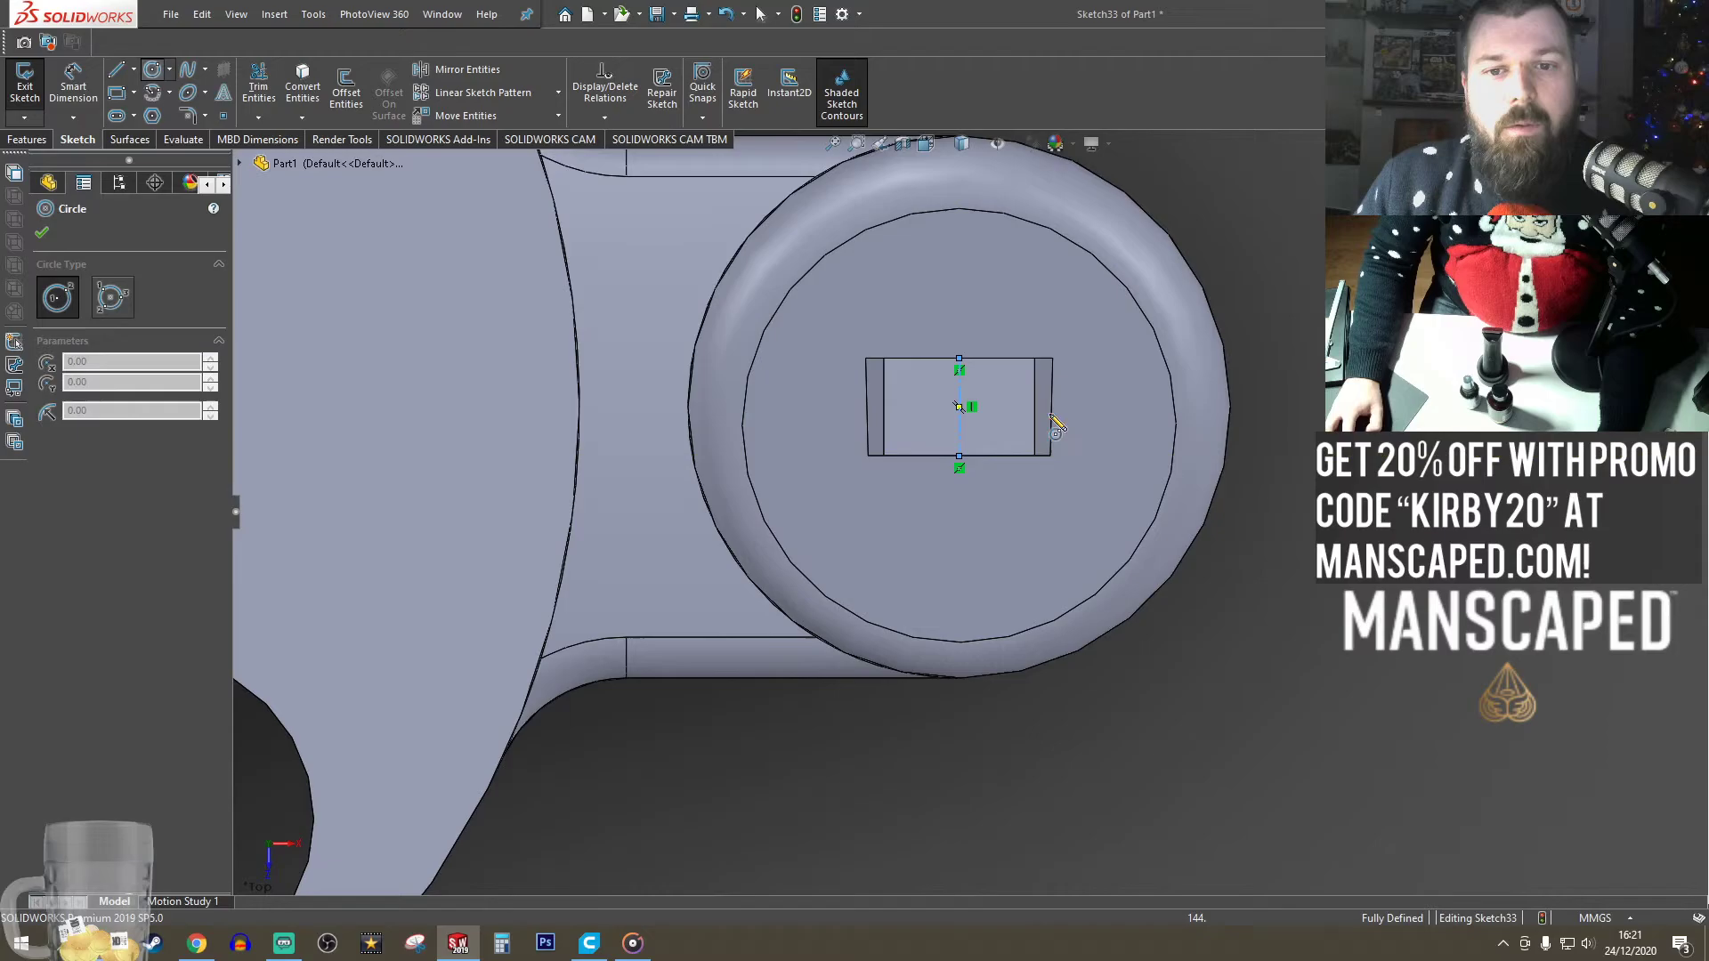
{"action": "left_click", "coordinate": [959, 407]}
{"action": "left_click", "coordinate": [973, 393]}
{"action": "key", "text": "Escape"}
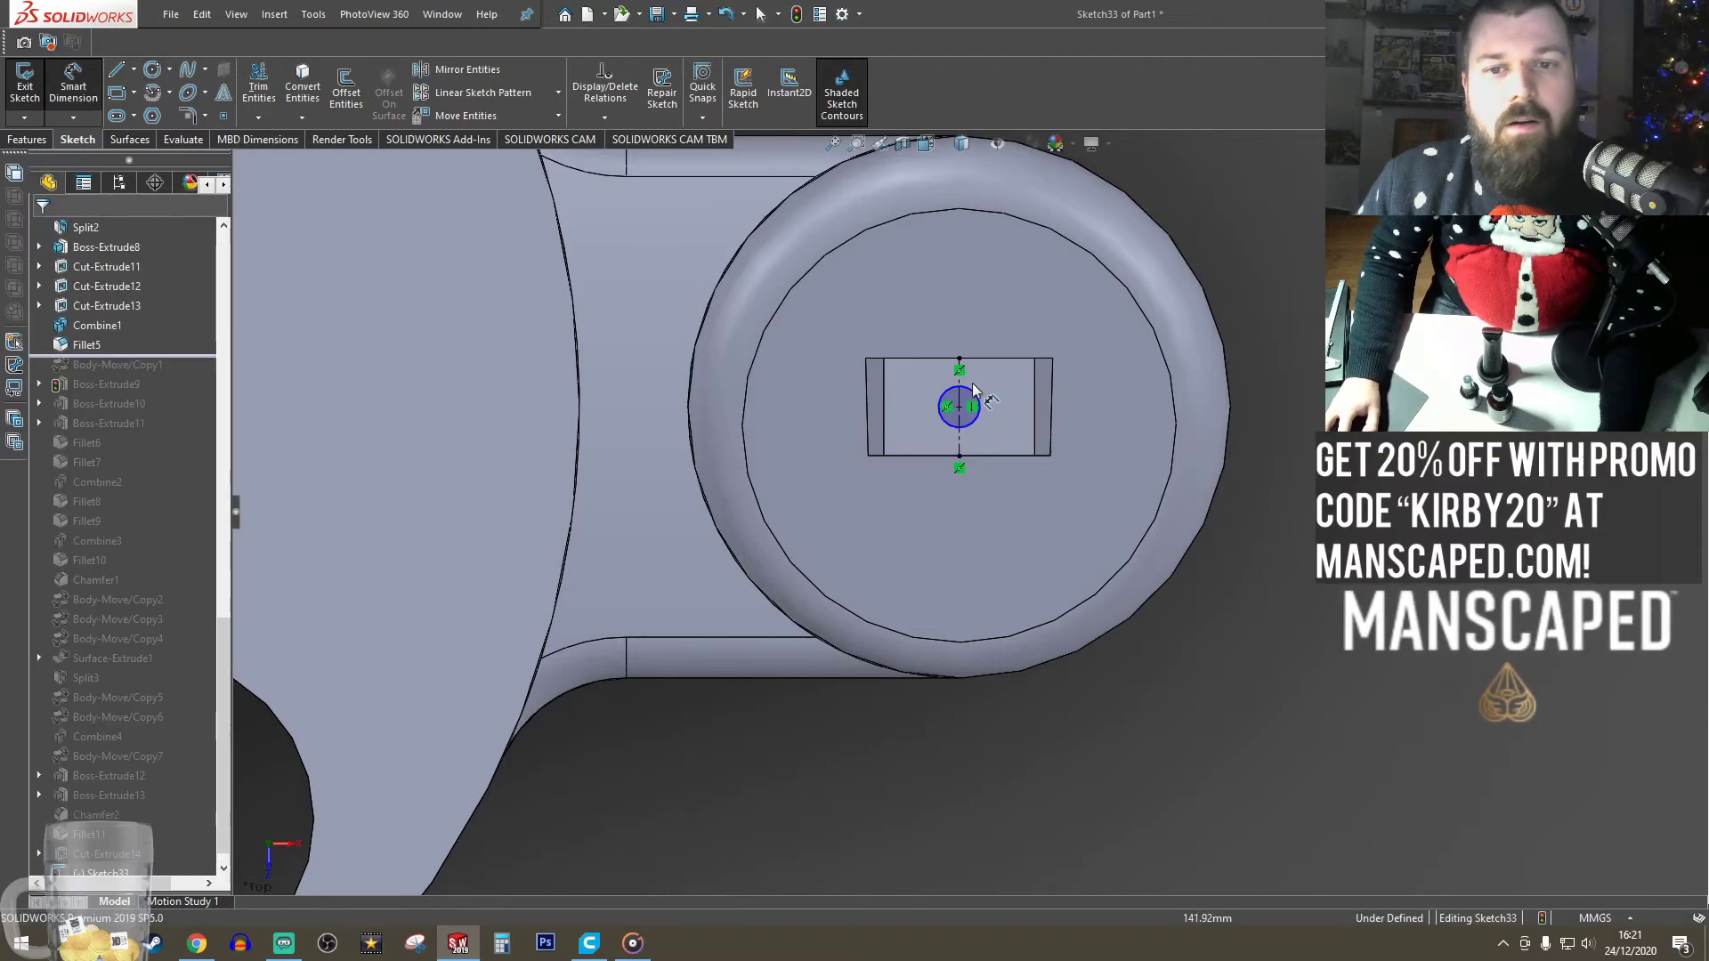
{"action": "left_click", "coordinate": [970, 388]}
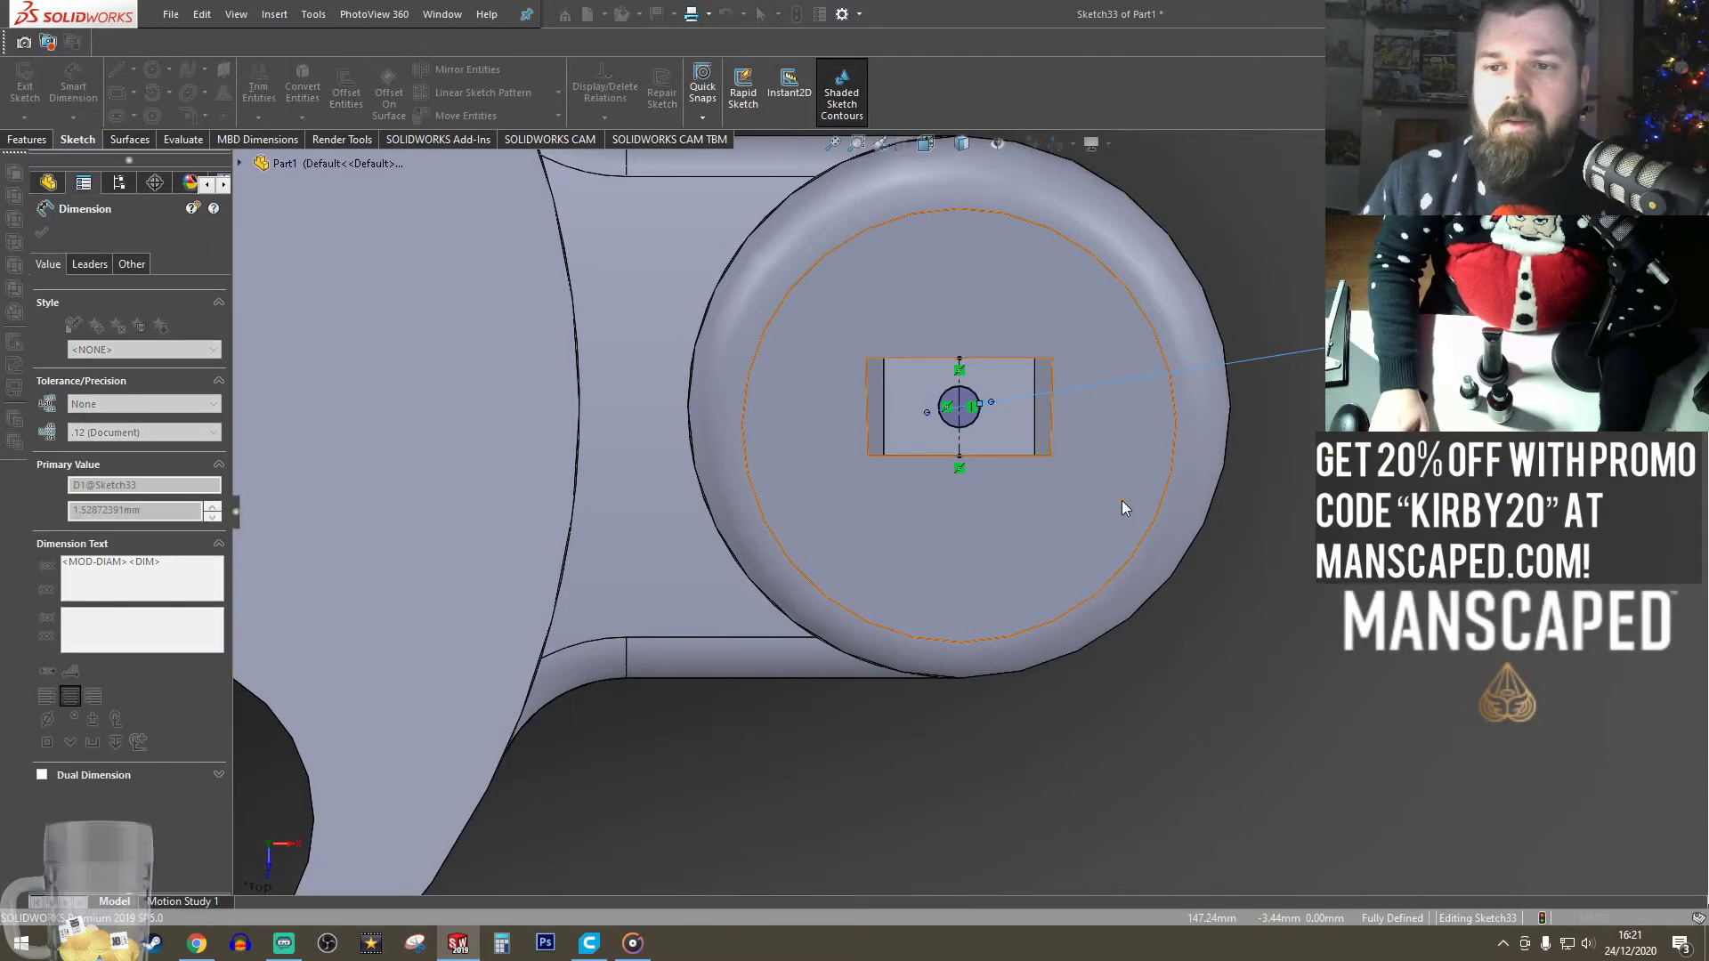
{"action": "type", "text": "3"}
{"action": "key", "text": "Return"}
- Extrude-cut the 3 mm circle through the lug, blind to a depth of 60 mm
{"action": "scroll", "coordinate": [1065, 488], "scroll_direction": "up", "scroll_amount": 3}
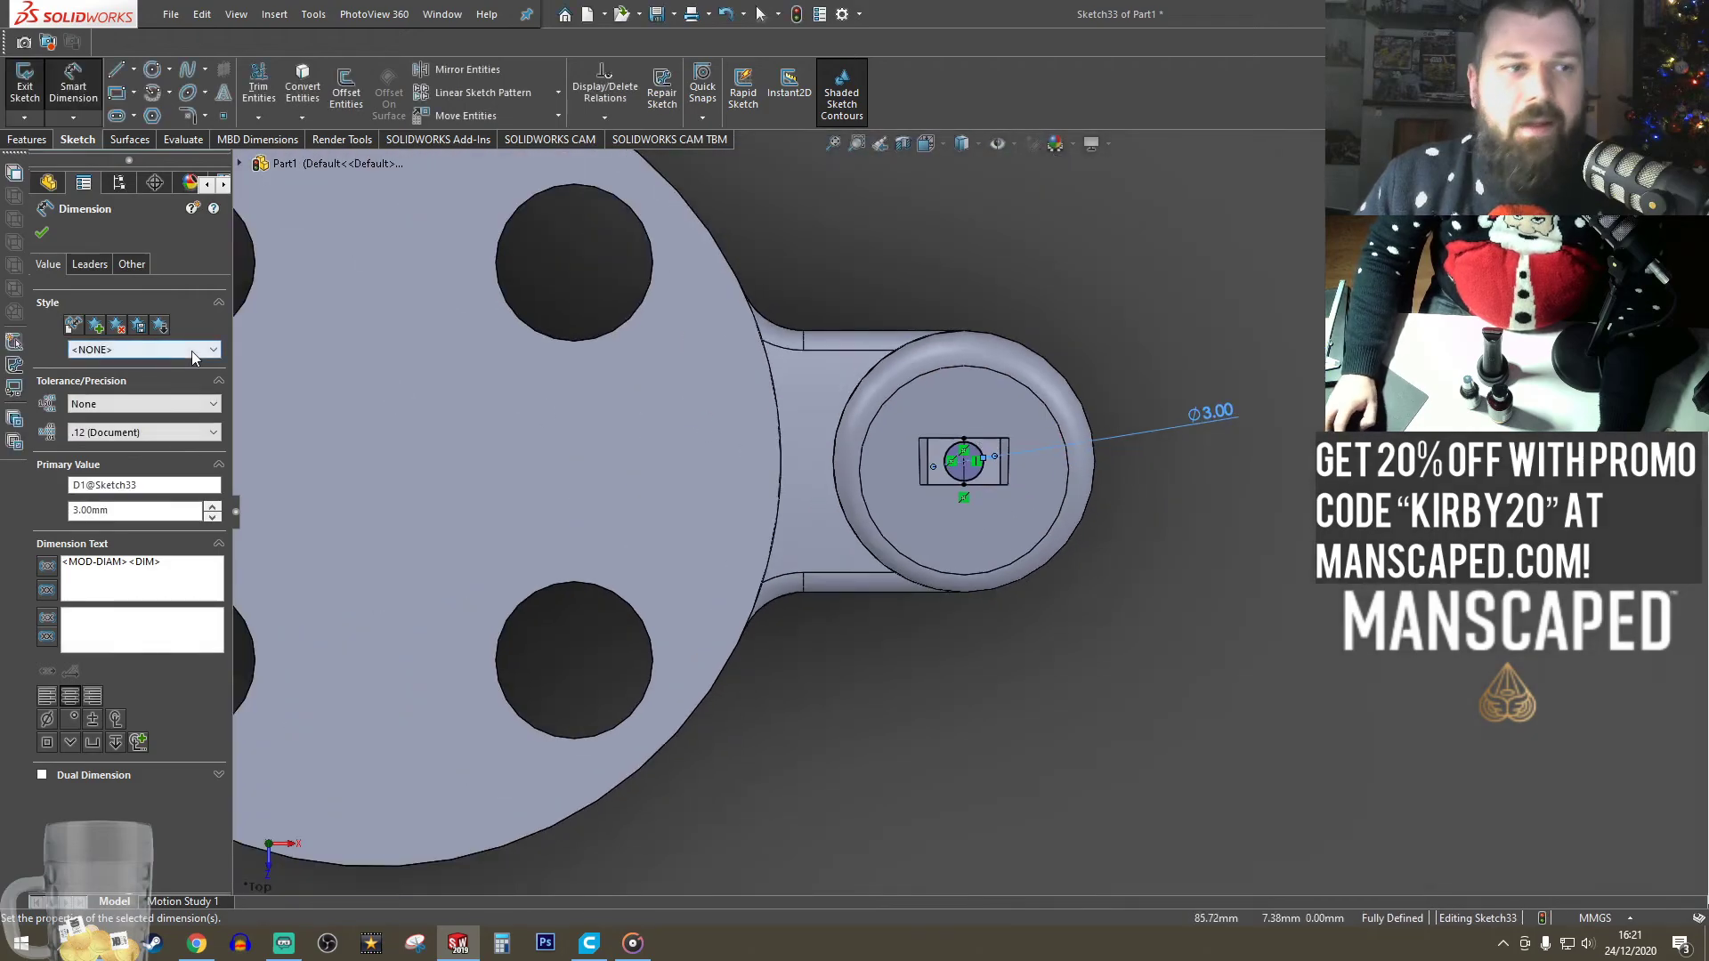
{"action": "left_click", "coordinate": [27, 140]}
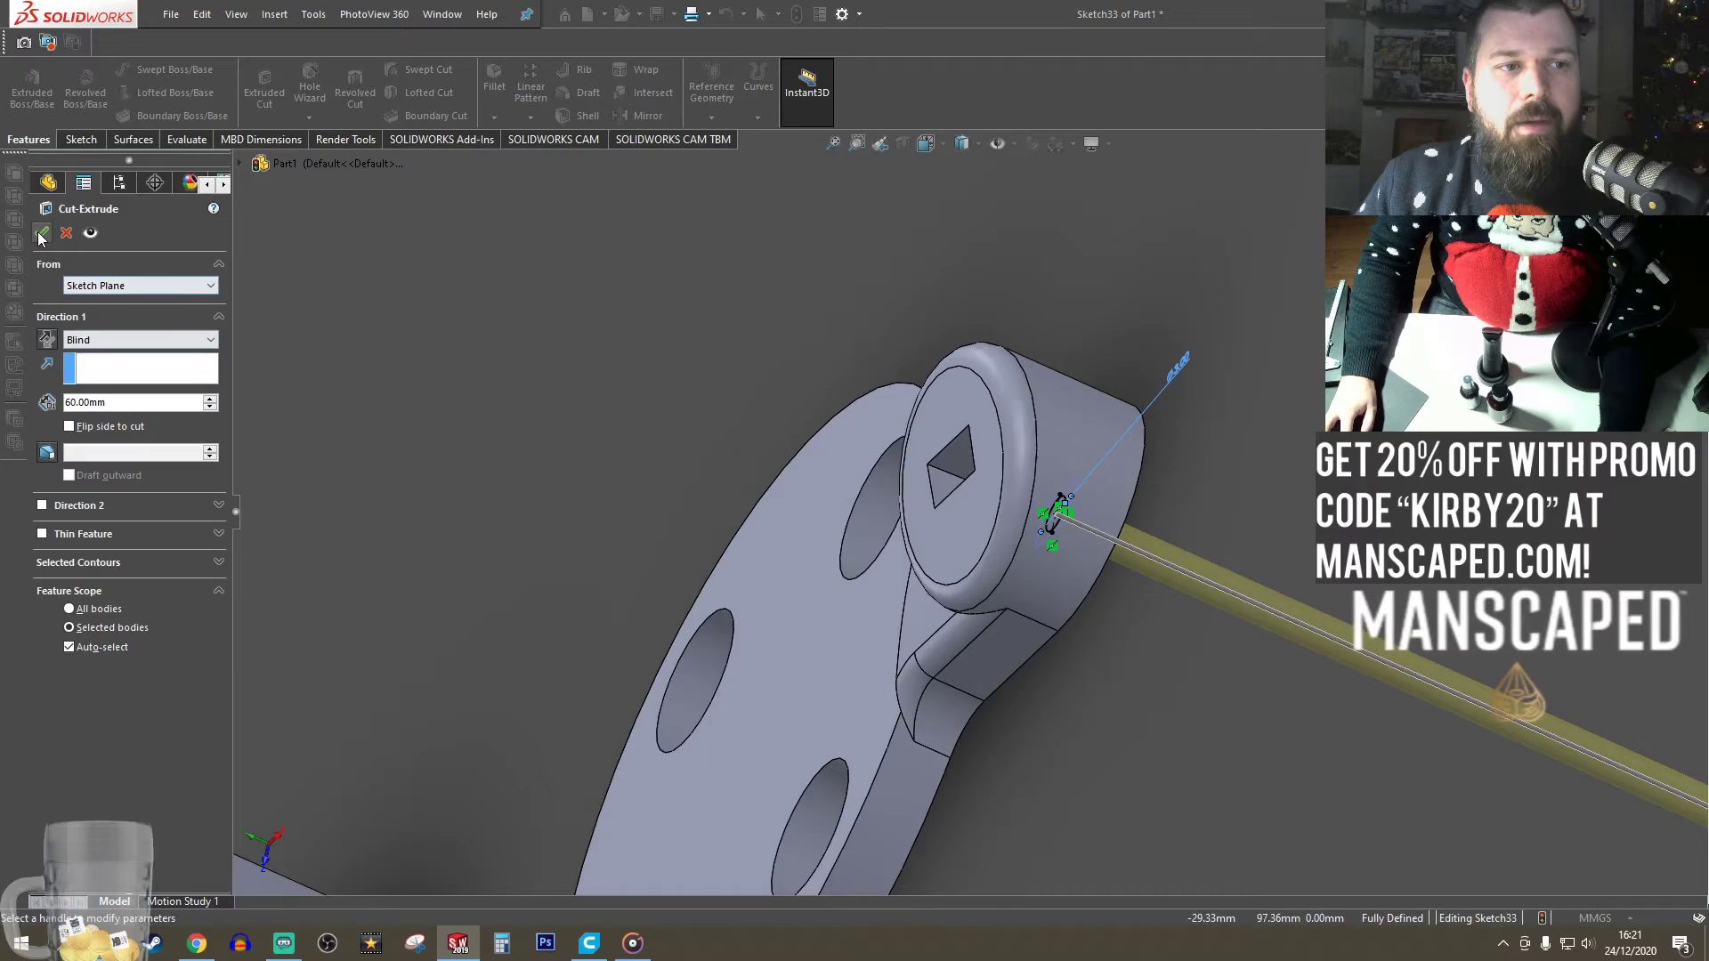
{"action": "left_click", "coordinate": [41, 233]}
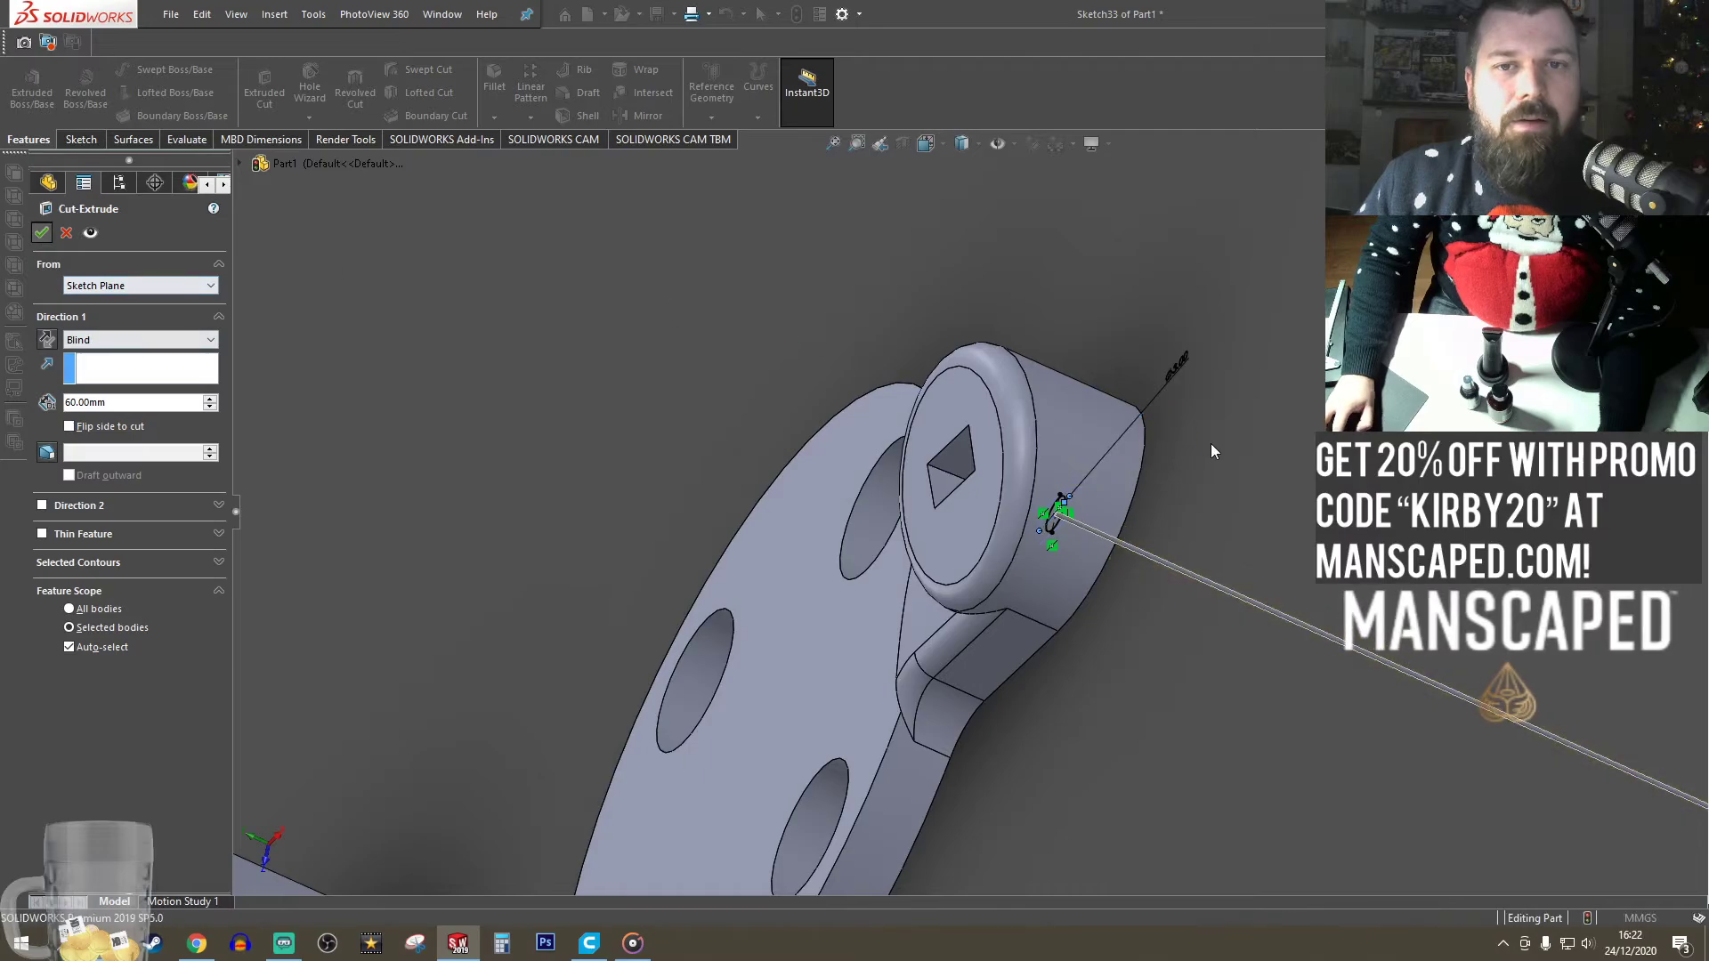
{"action": "left_click", "coordinate": [927, 143]}
{"action": "left_click", "coordinate": [952, 193]}
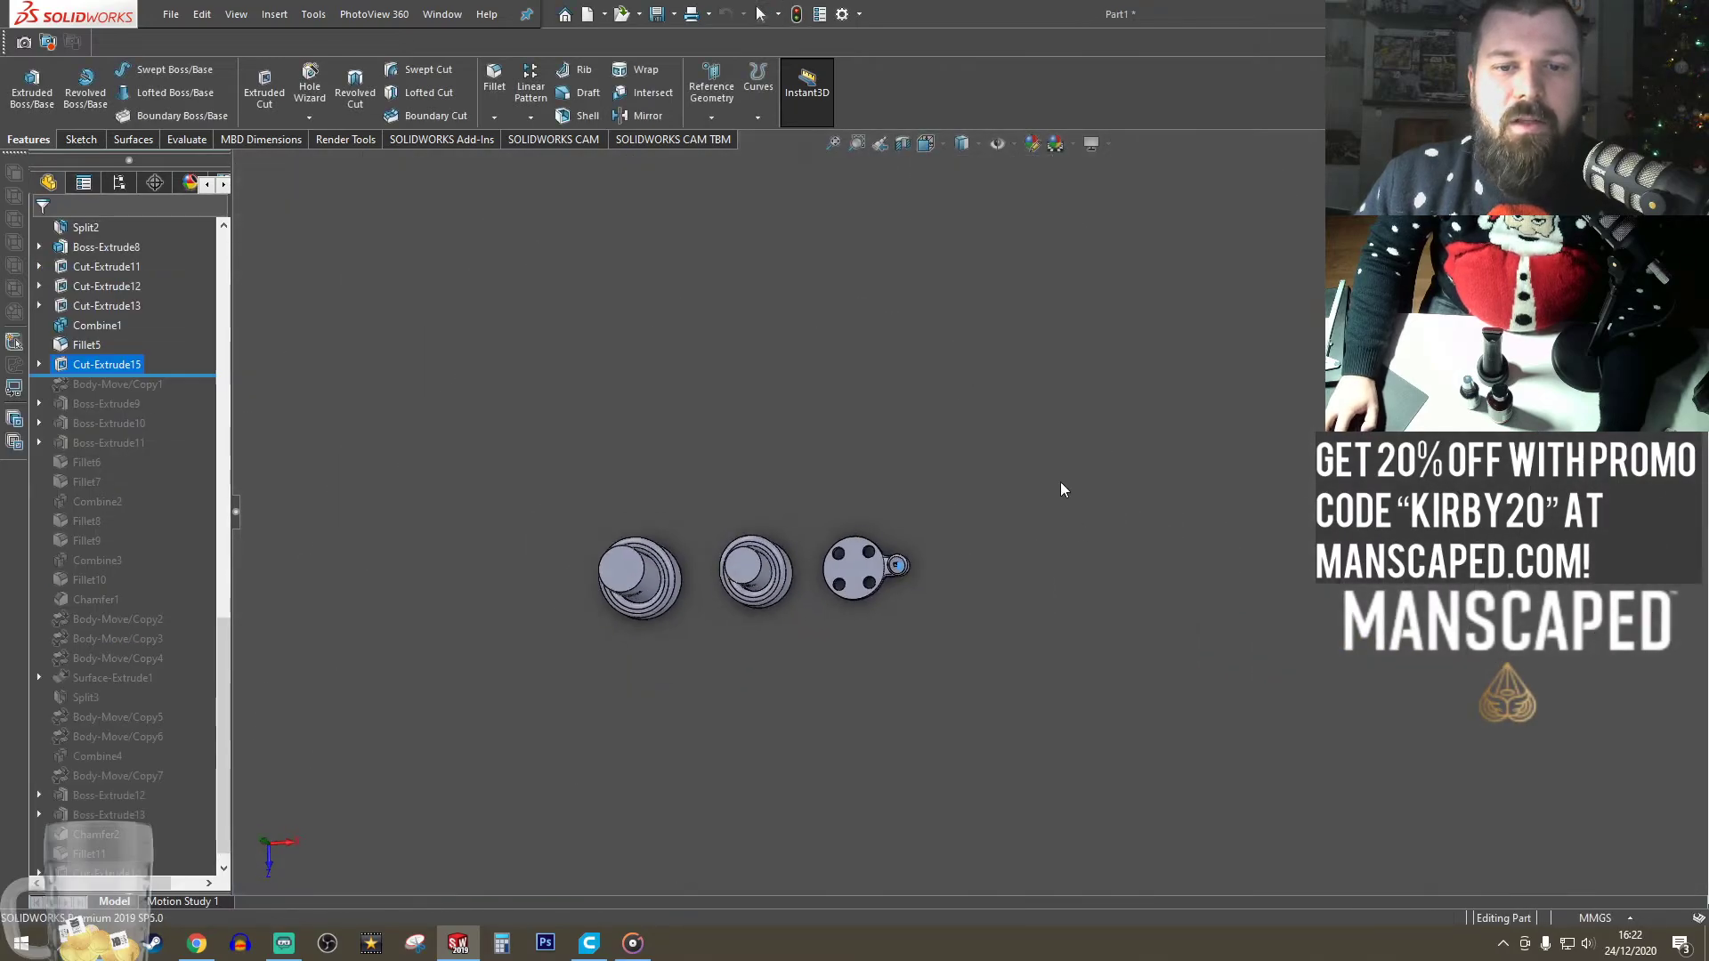
{"action": "scroll", "coordinate": [958, 466], "scroll_direction": "down", "scroll_amount": 3}
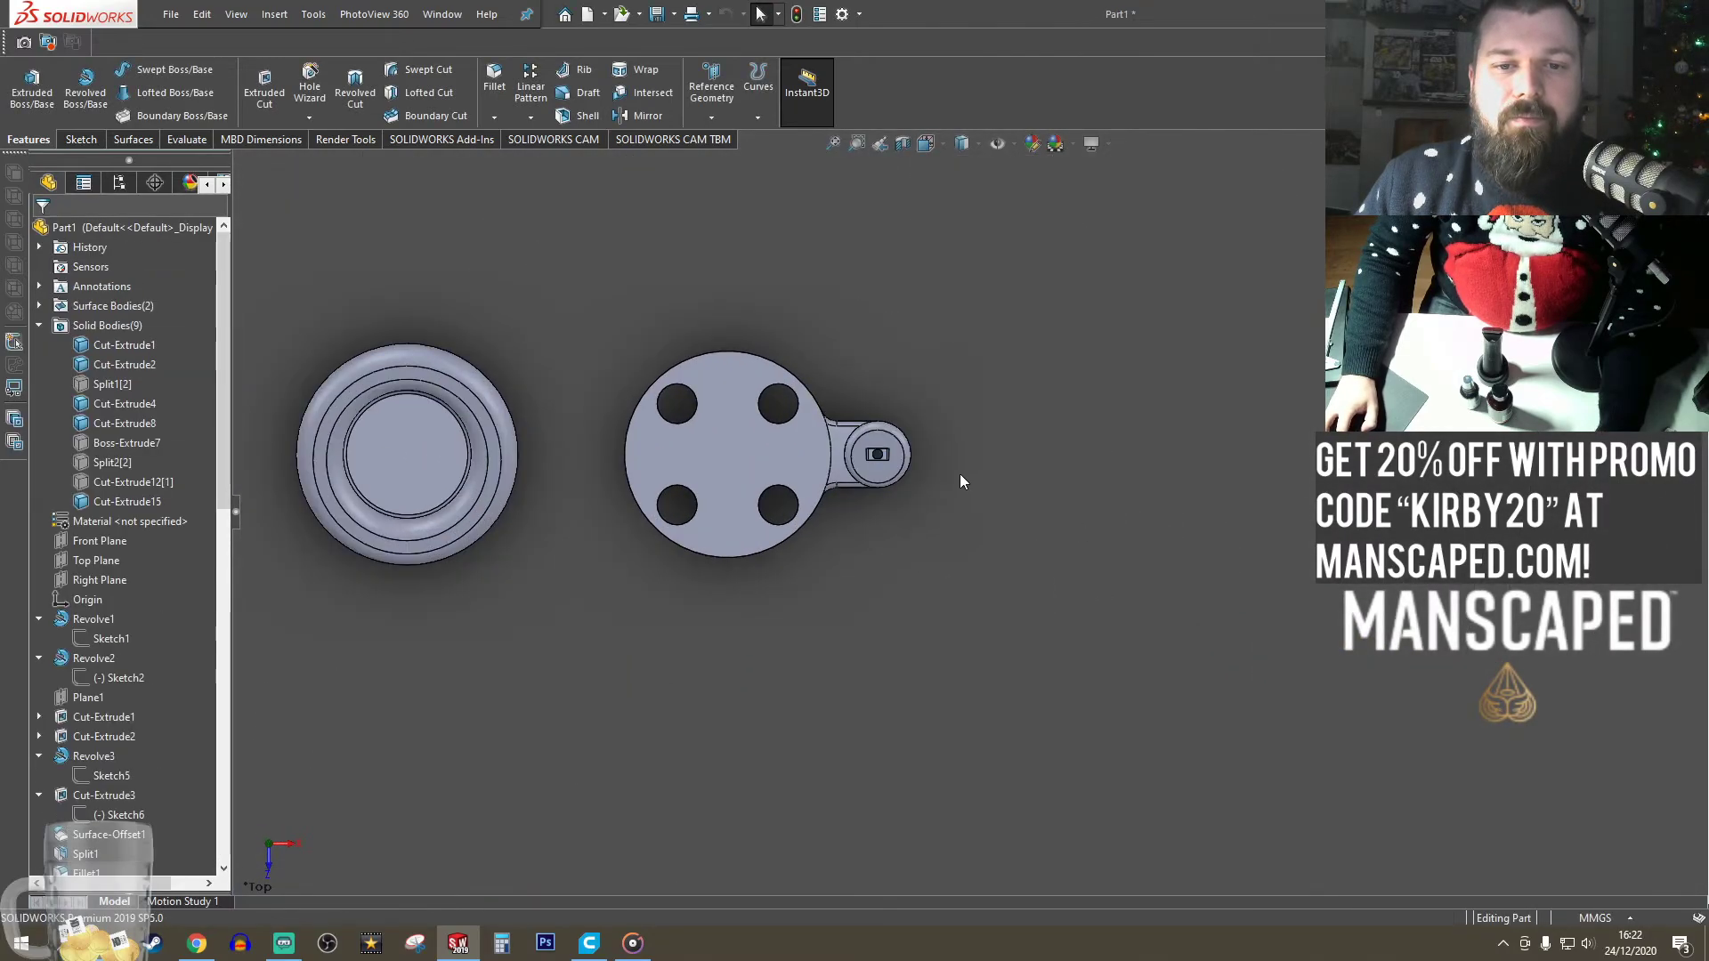
- Roll the model history forward to the end, past Cut-Extrude14
{"action": "scroll", "coordinate": [95, 637], "scroll_direction": "down", "scroll_amount": 15}
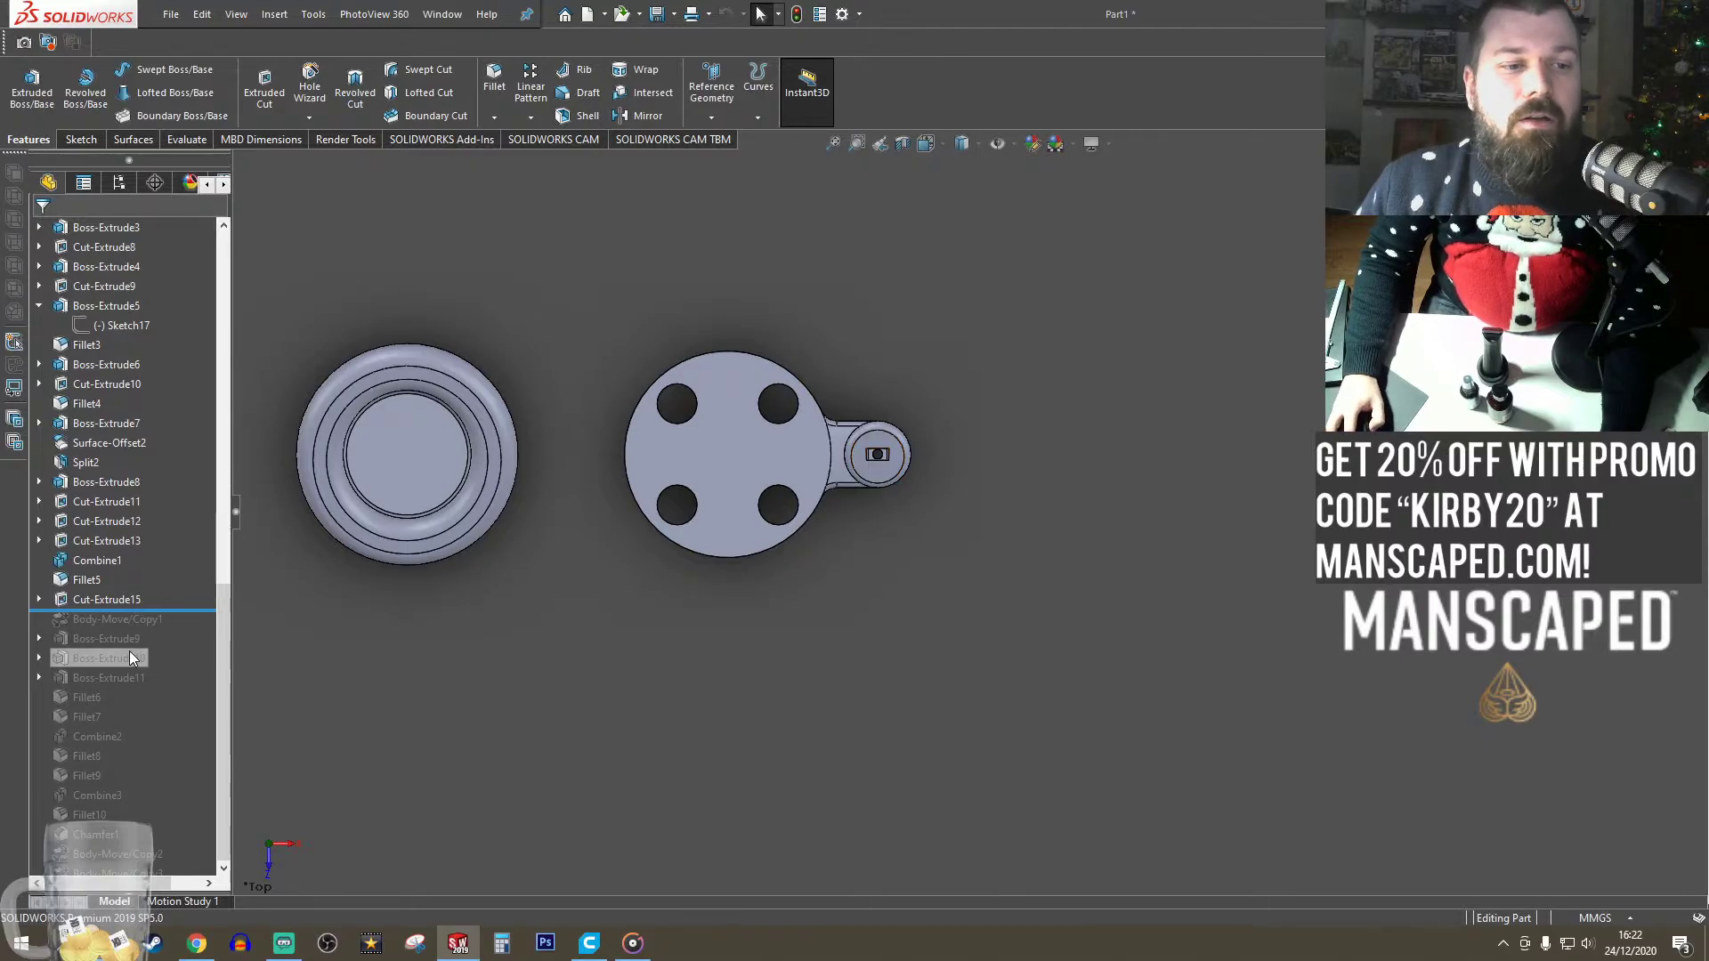
{"action": "left_click_drag", "start_coordinate": [210, 611], "coordinate": [194, 882]}
{"action": "left_click_drag", "start_coordinate": [287, 712], "coordinate": [222, 600]}
{"action": "scroll", "coordinate": [223, 600], "scroll_direction": "down", "scroll_amount": 4}
{"action": "scroll", "coordinate": [226, 589], "scroll_direction": "down", "scroll_amount": 1}
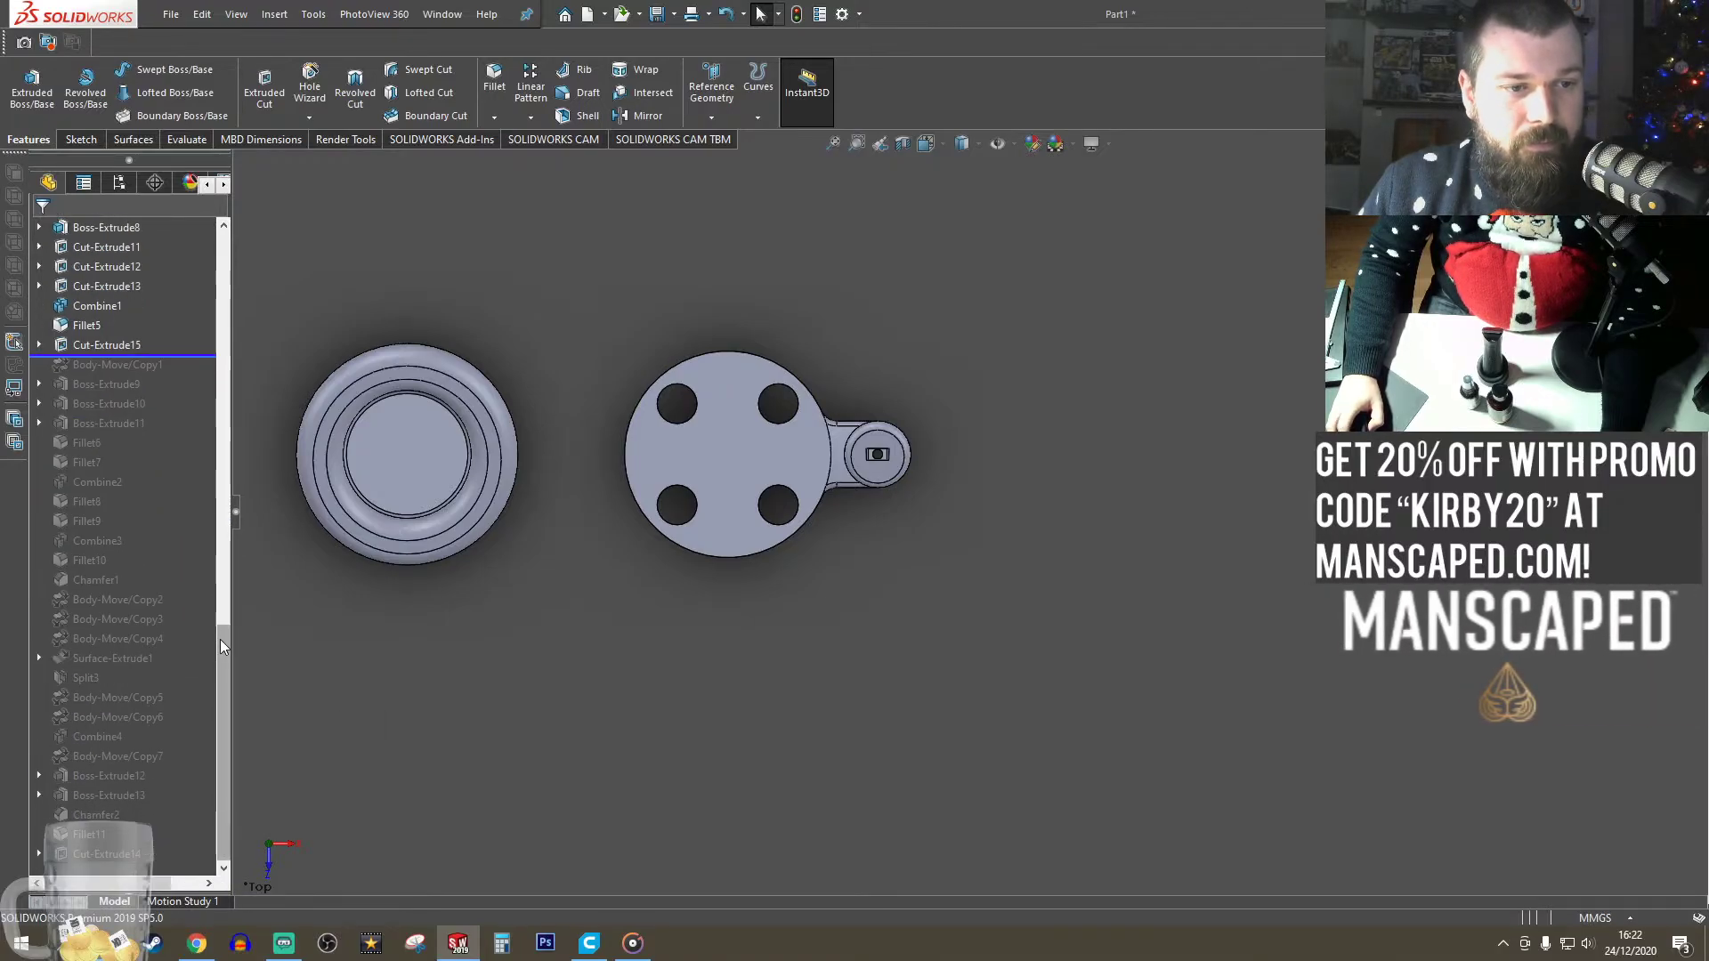
{"action": "left_click_drag", "start_coordinate": [203, 356], "coordinate": [220, 864]}
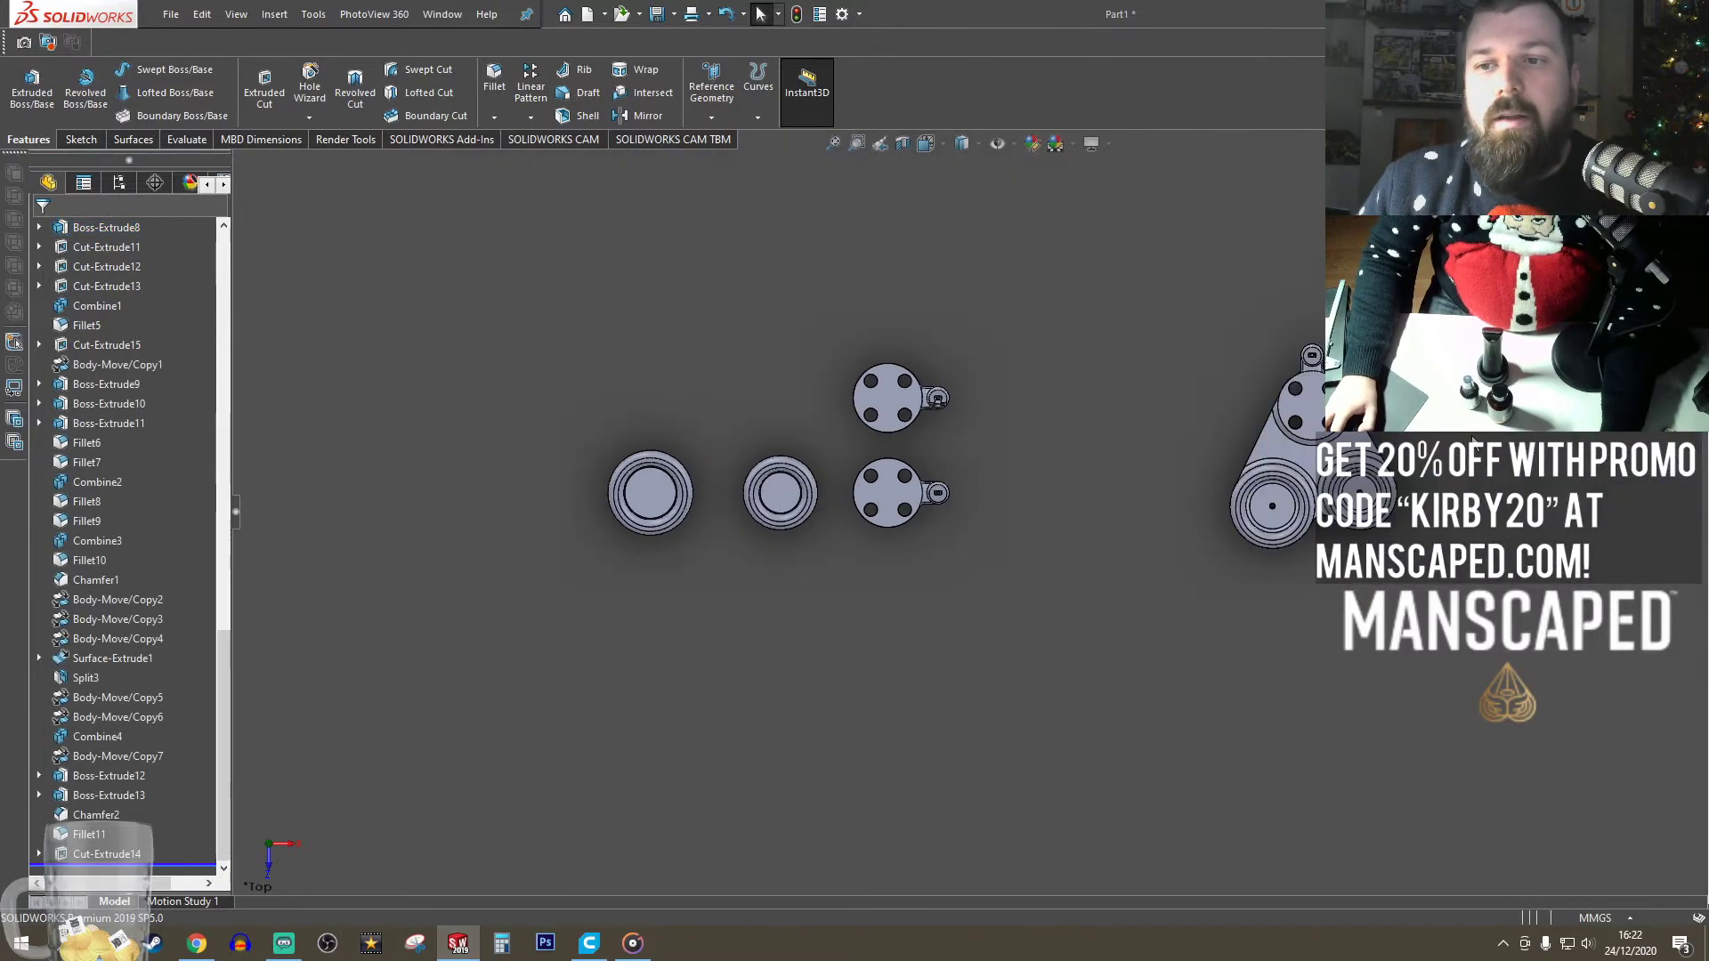
- Open the sketch of Cut-Extrude14, which holds the plate and wheel hole circles, for editing
{"action": "scroll", "coordinate": [1070, 478], "scroll_direction": "down", "scroll_amount": 10}
{"action": "scroll", "coordinate": [1070, 477], "scroll_direction": "up", "scroll_amount": 5}
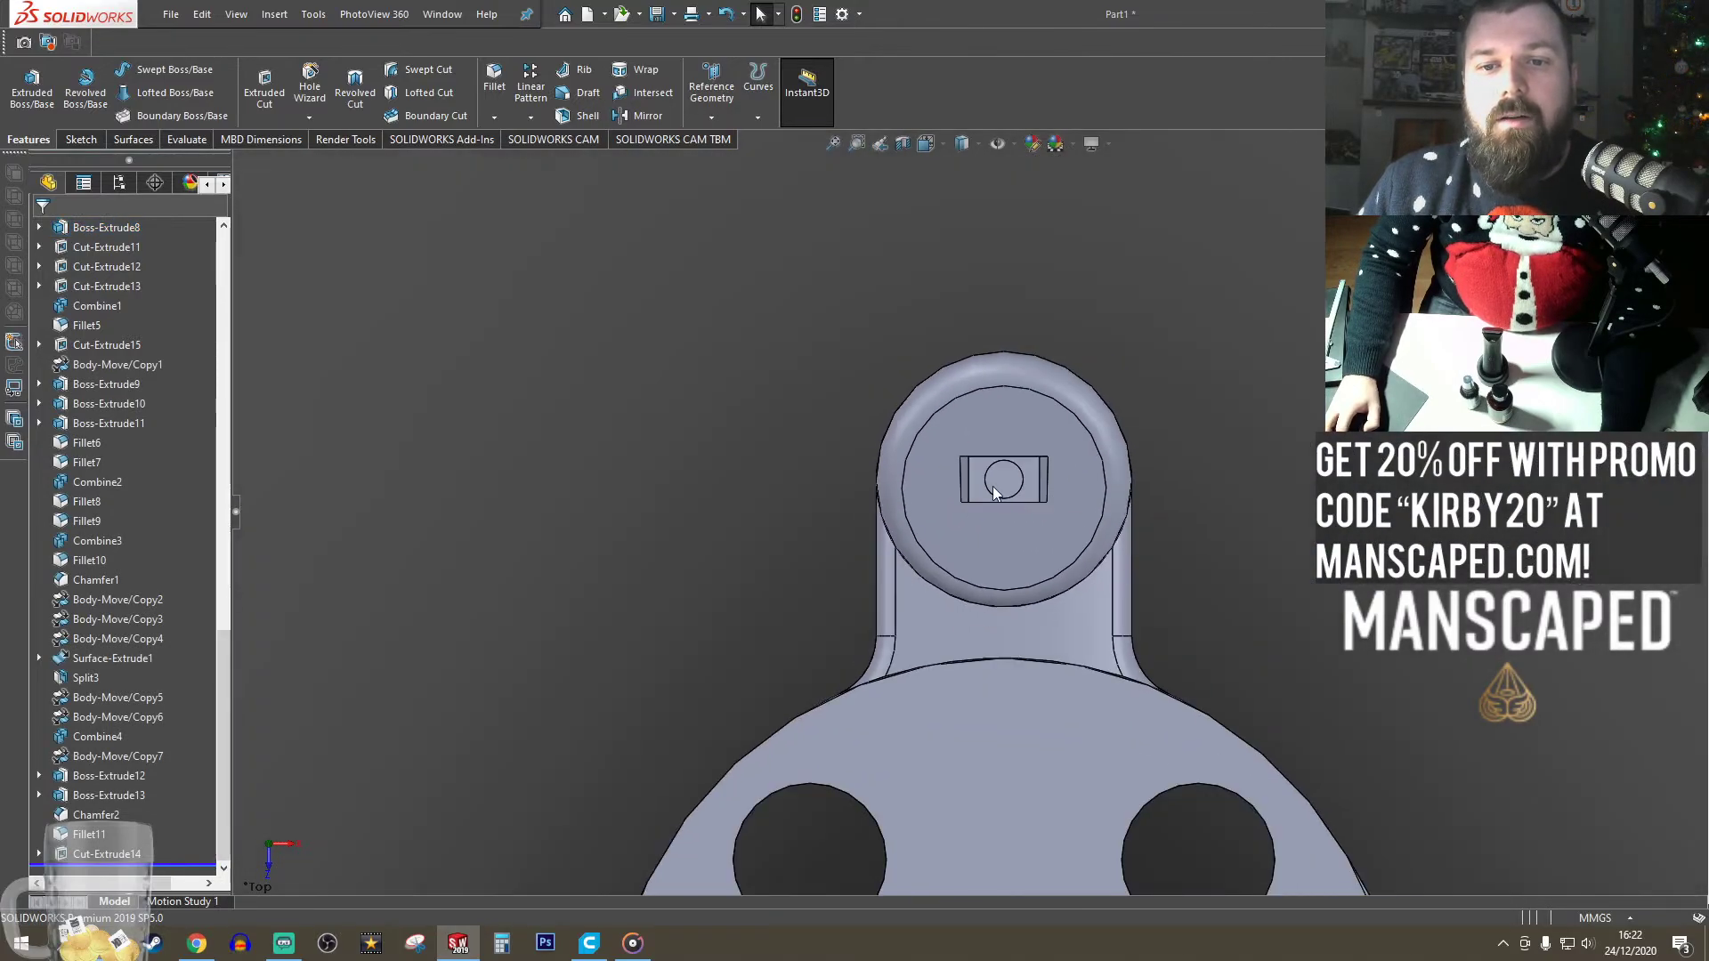
{"action": "scroll", "coordinate": [846, 756], "scroll_direction": "up", "scroll_amount": 3}
{"action": "left_click", "coordinate": [85, 851]}
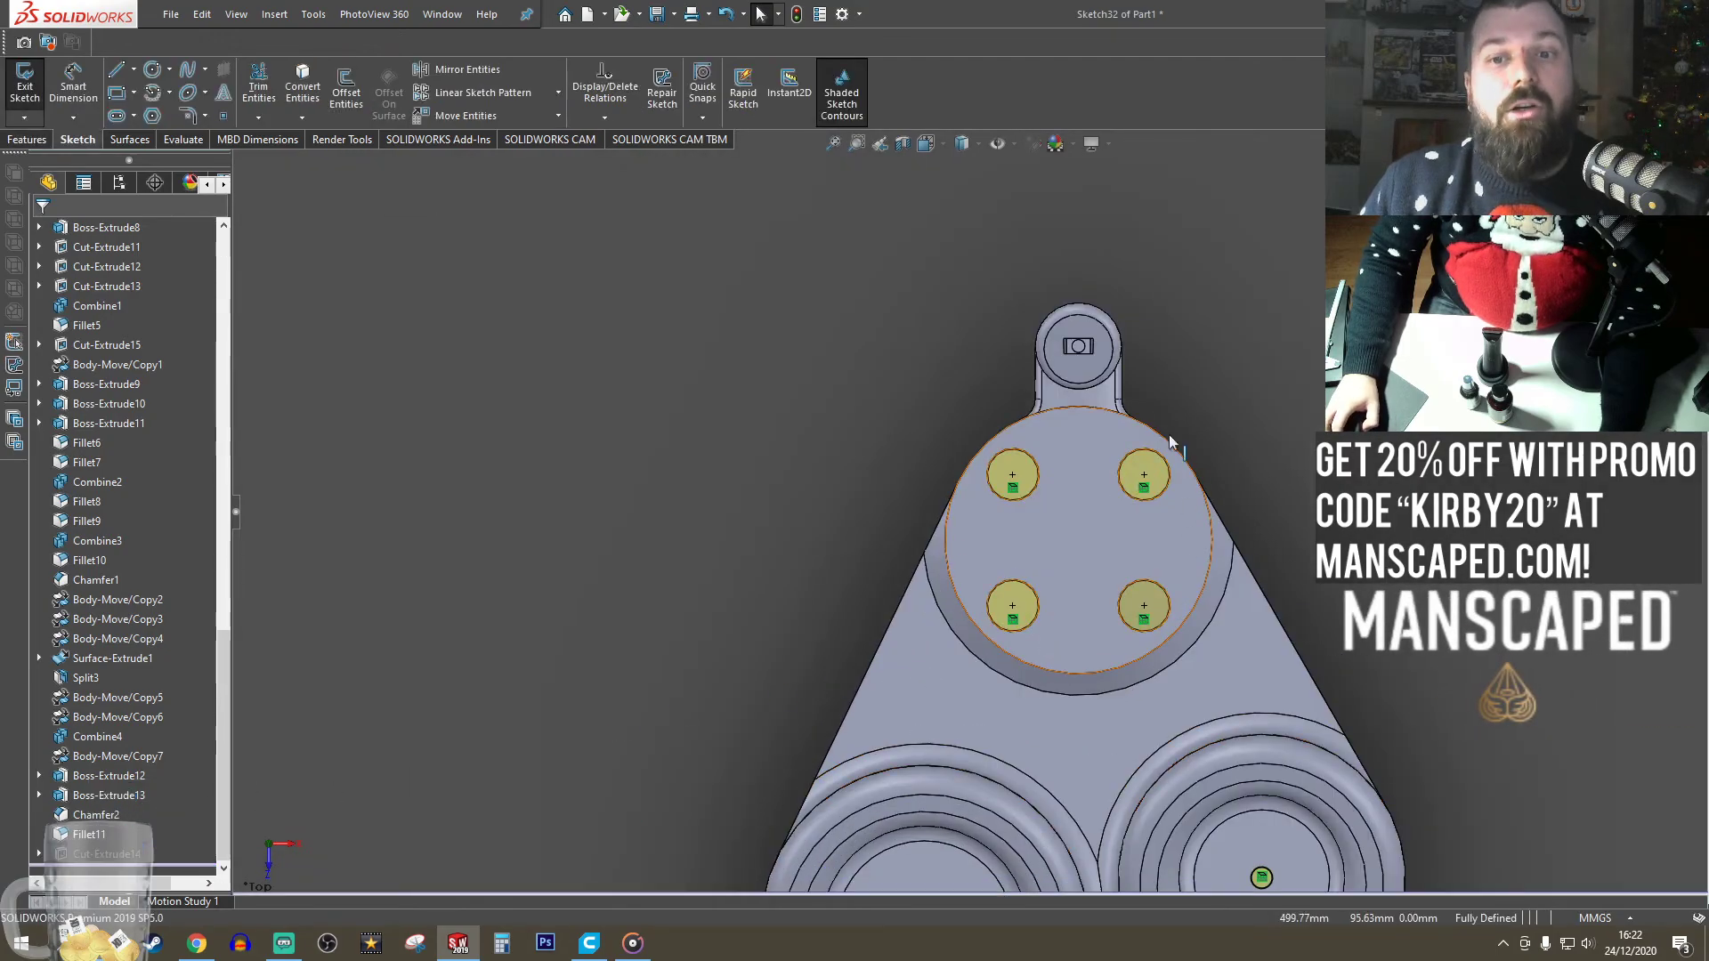
- Convert the 3 mm circular hole in the lug into the Cut-Extrude14 sketch and exit the sketch
{"action": "scroll", "coordinate": [1167, 435], "scroll_direction": "down", "scroll_amount": 6}
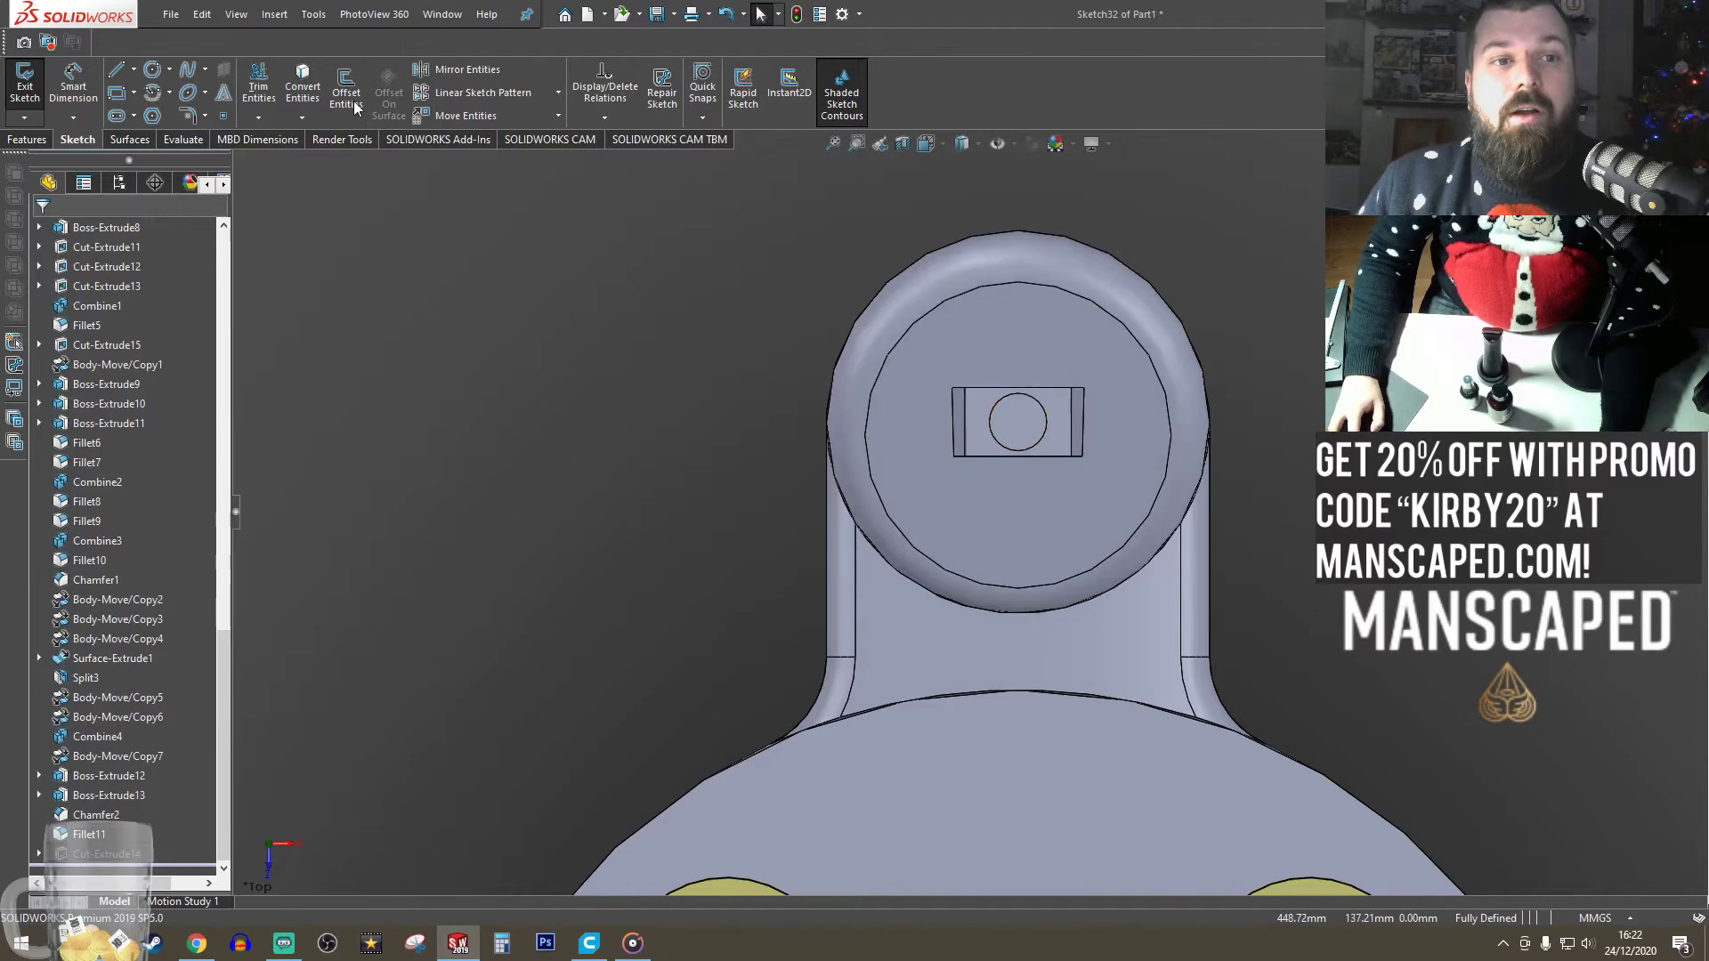
{"action": "left_click", "coordinate": [301, 89]}
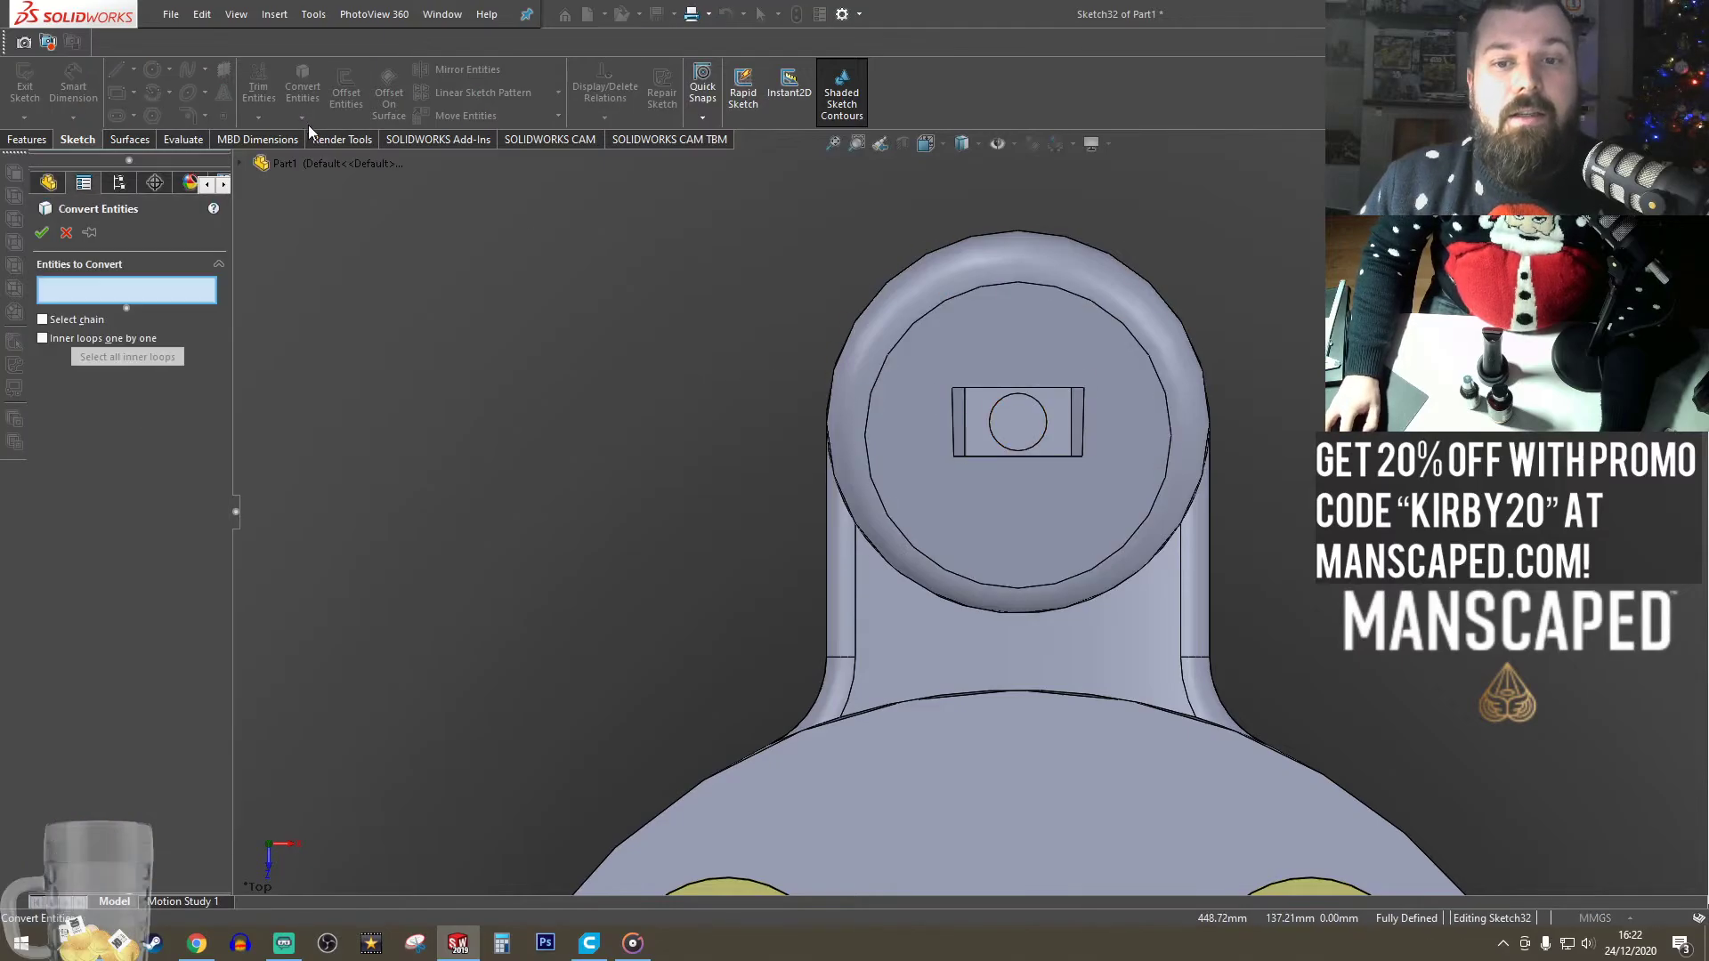
{"action": "left_click", "coordinate": [1021, 431]}
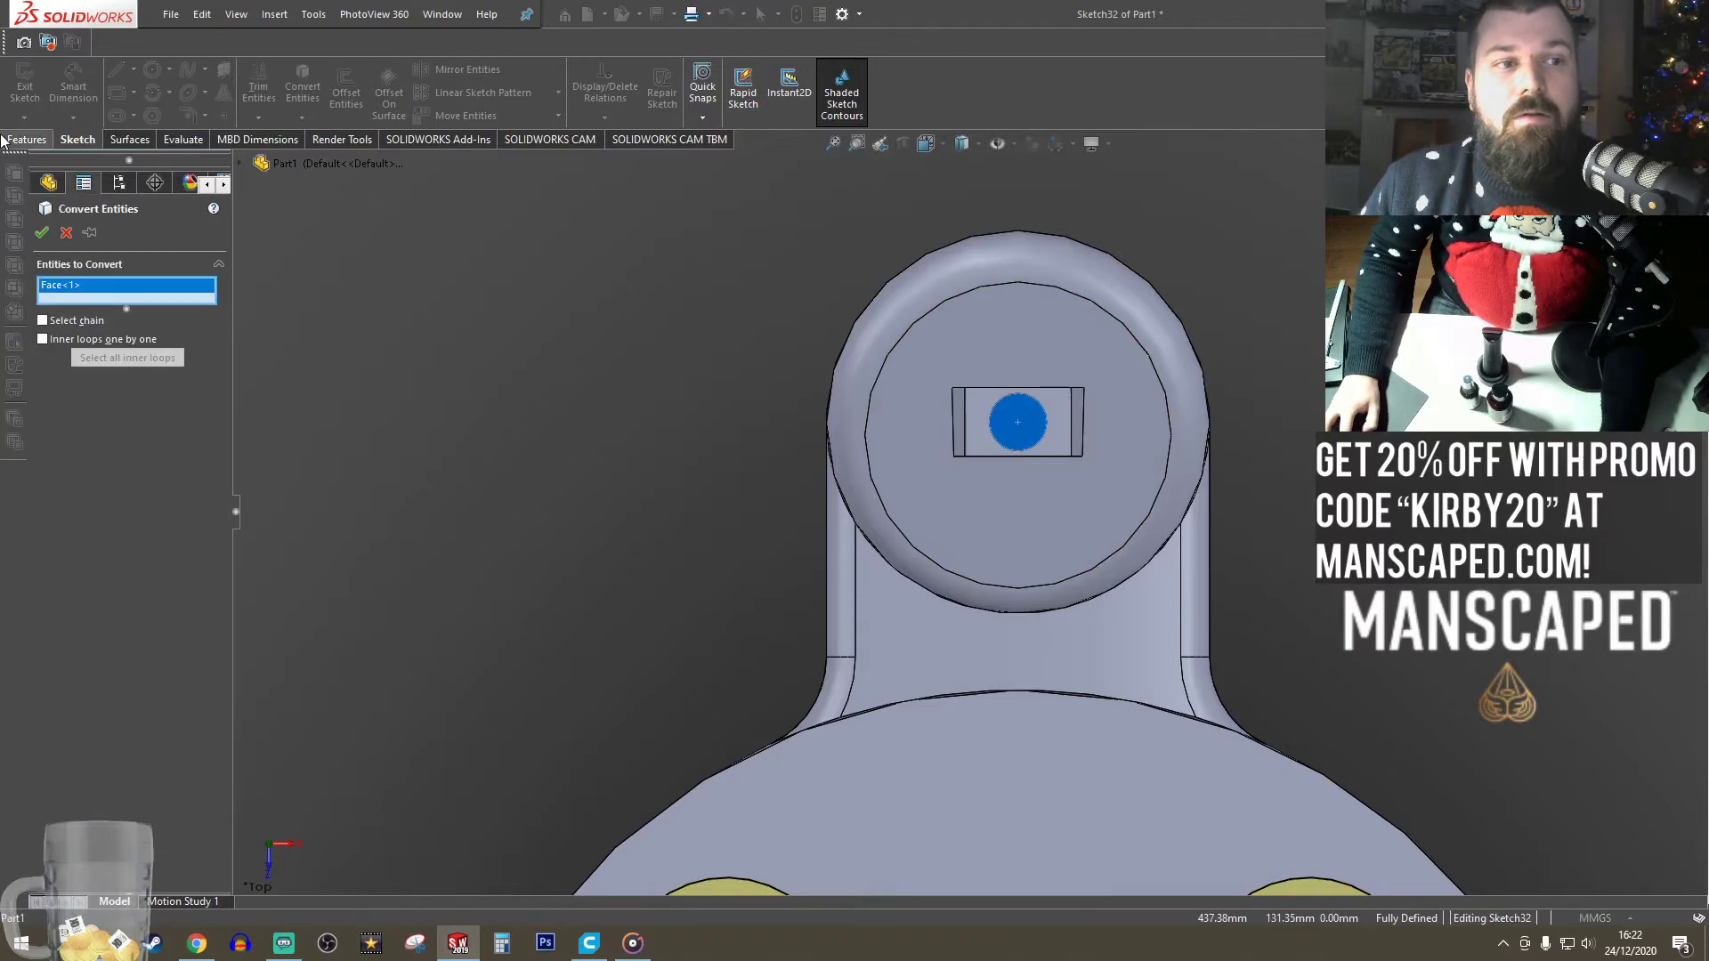
{"action": "left_click", "coordinate": [40, 239]}
{"action": "scroll", "coordinate": [484, 397], "scroll_direction": "up", "scroll_amount": 5}
{"action": "left_click", "coordinate": [24, 84]}
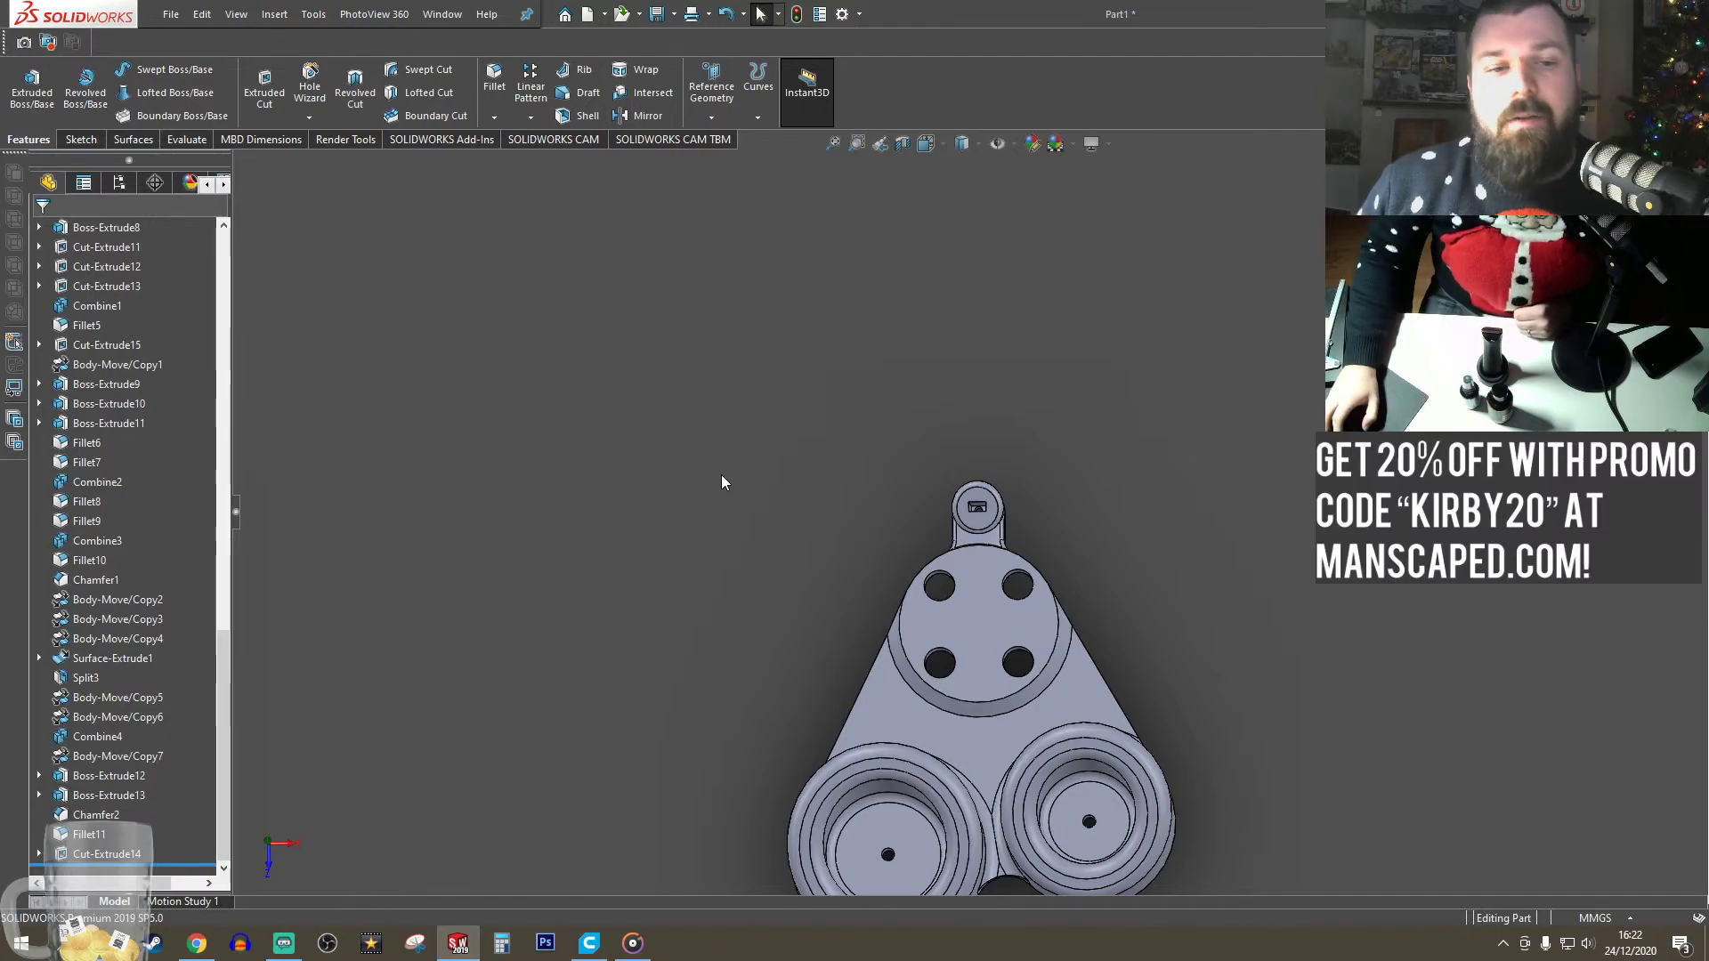
- Roll the model history back to just after Cut-Extrude15, before Body-Move/Copy1
{"action": "scroll", "coordinate": [723, 475], "scroll_direction": "up", "scroll_amount": 9}
{"action": "scroll", "coordinate": [609, 573], "scroll_direction": "down", "scroll_amount": 8}
{"action": "scroll", "coordinate": [1147, 597], "scroll_direction": "up", "scroll_amount": 4}
{"action": "scroll", "coordinate": [1175, 595], "scroll_direction": "up", "scroll_amount": 2}
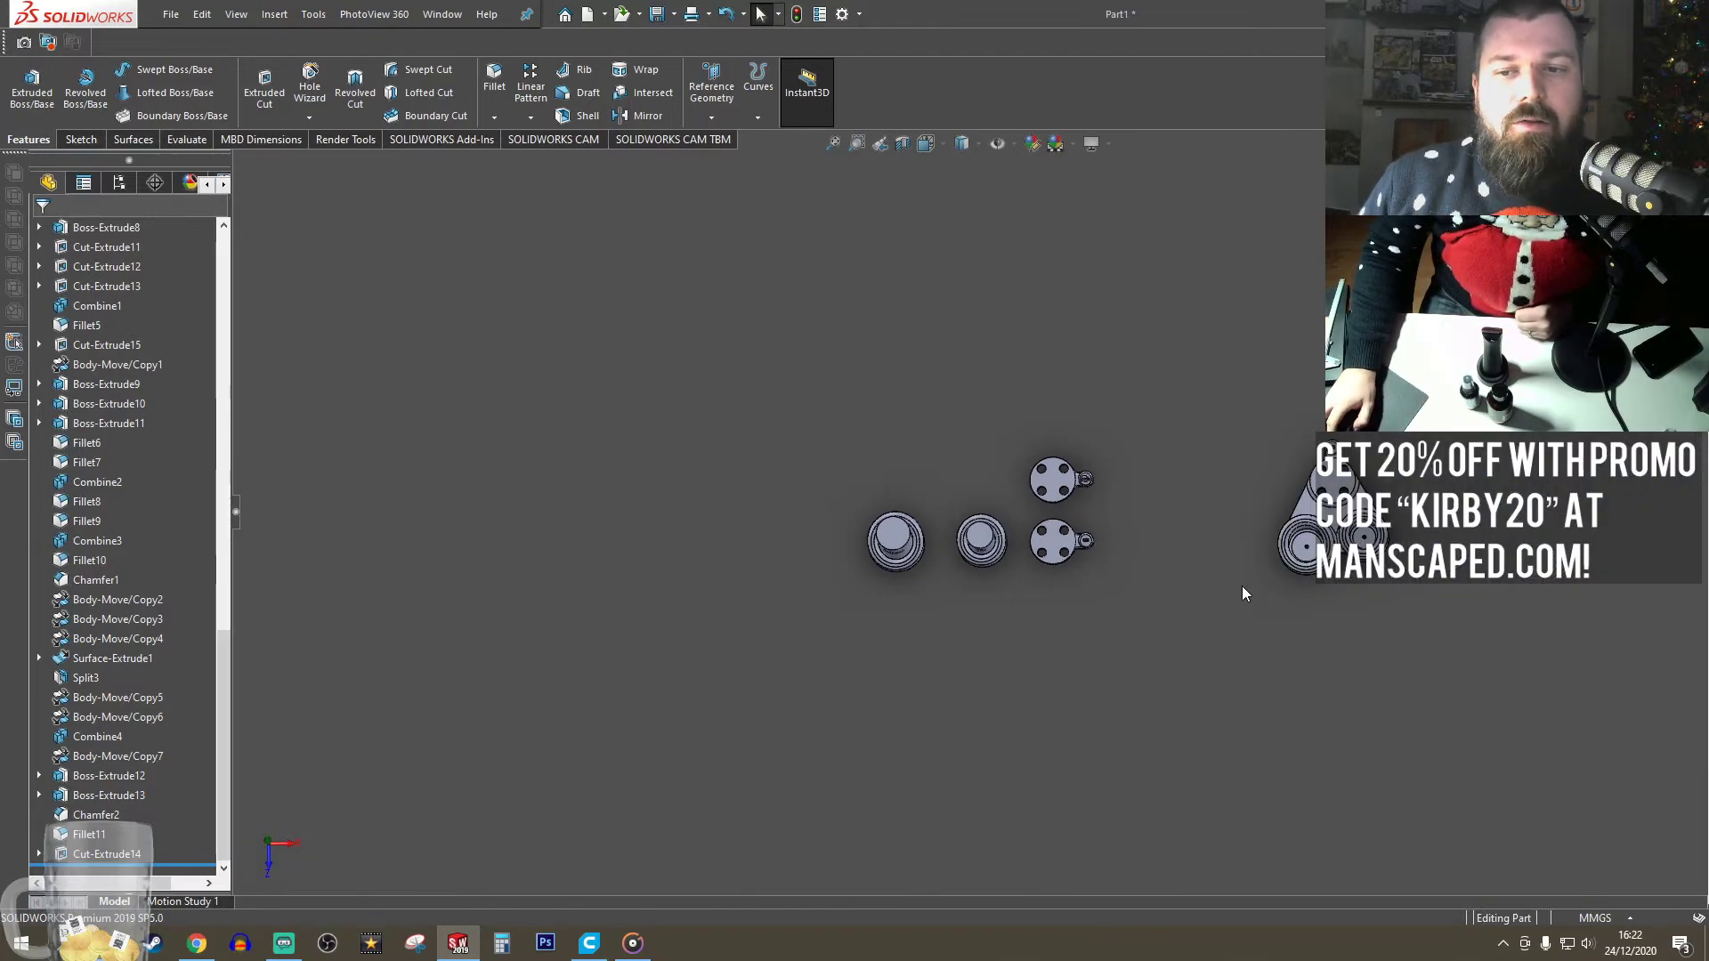
{"action": "scroll", "coordinate": [1259, 591], "scroll_direction": "down", "scroll_amount": 2}
{"action": "left_click_drag", "start_coordinate": [182, 862], "coordinate": [187, 358]}
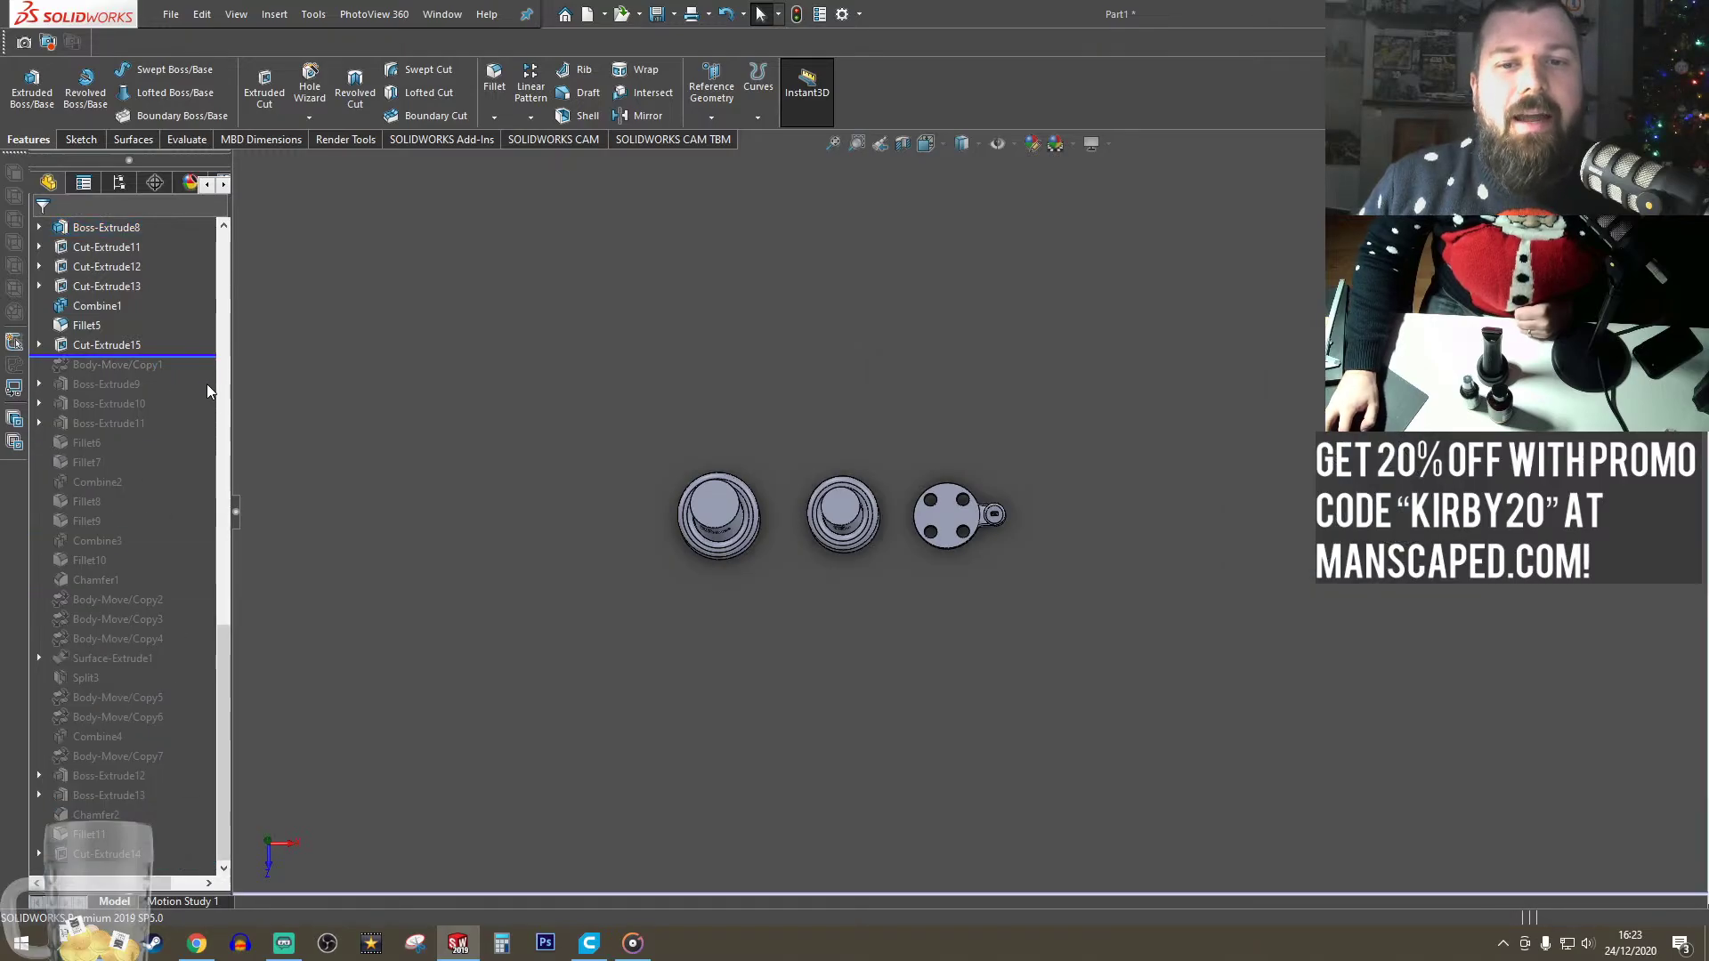
- Hide the two inner revolved bodies, Revolve2 and Revolve1, sitting inside the two wheels
{"action": "left_click", "coordinate": [714, 504]}
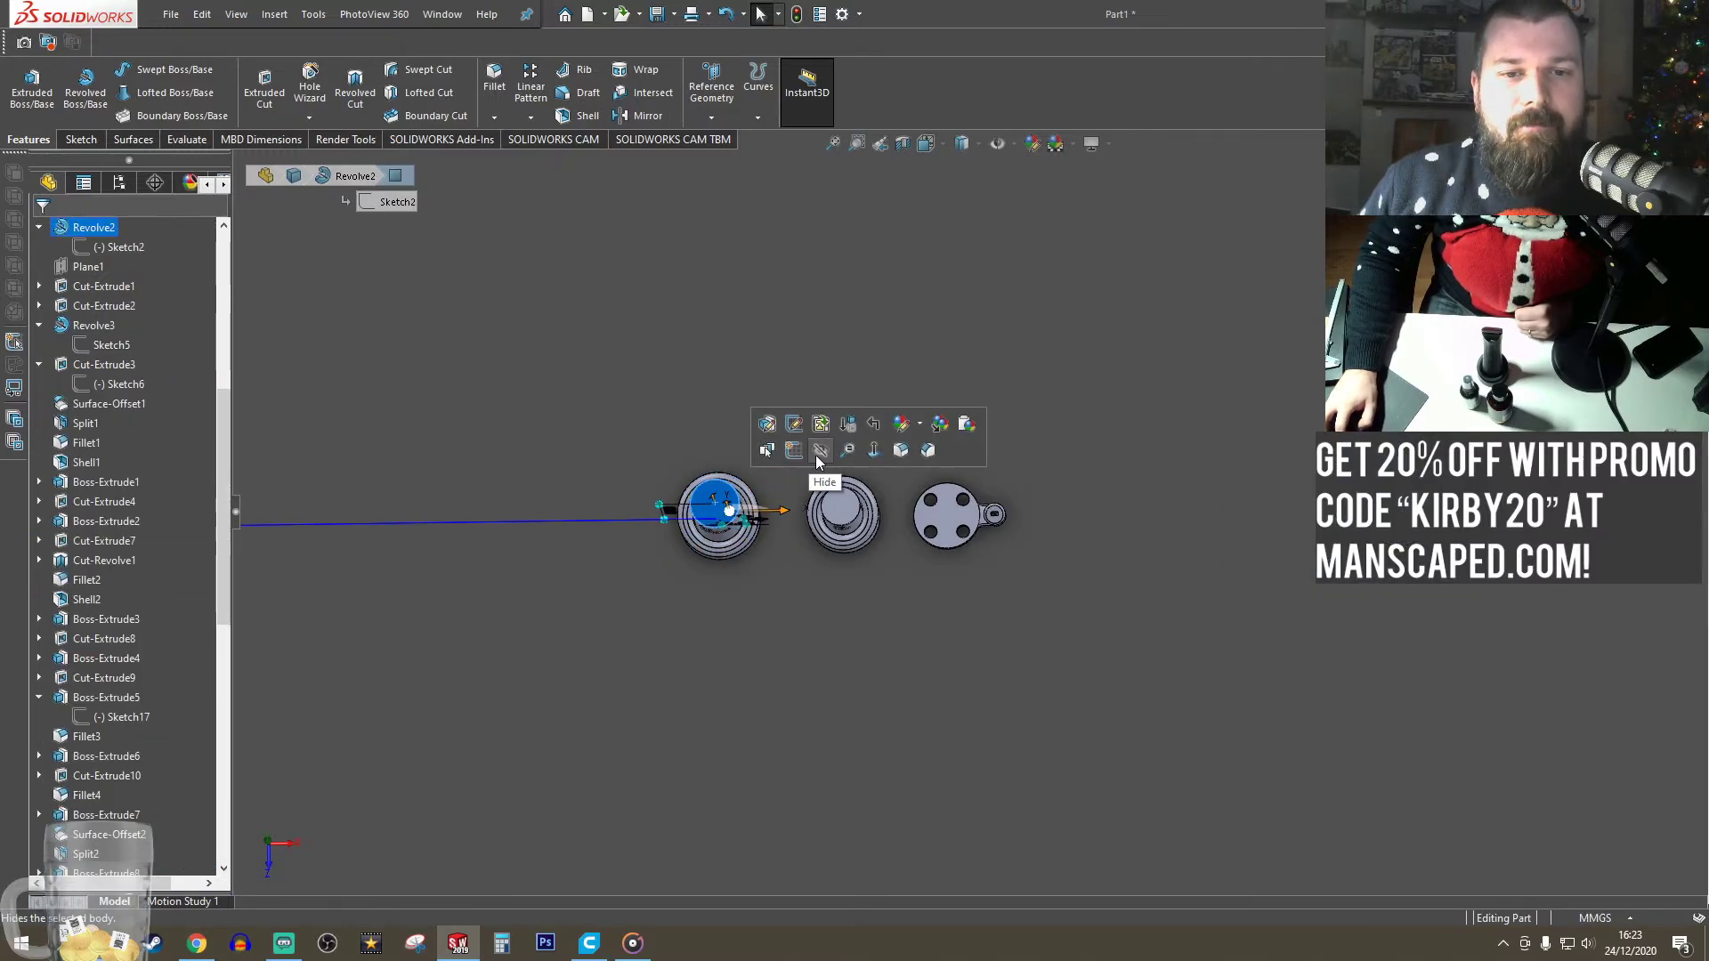
{"action": "left_click", "coordinate": [850, 506]}
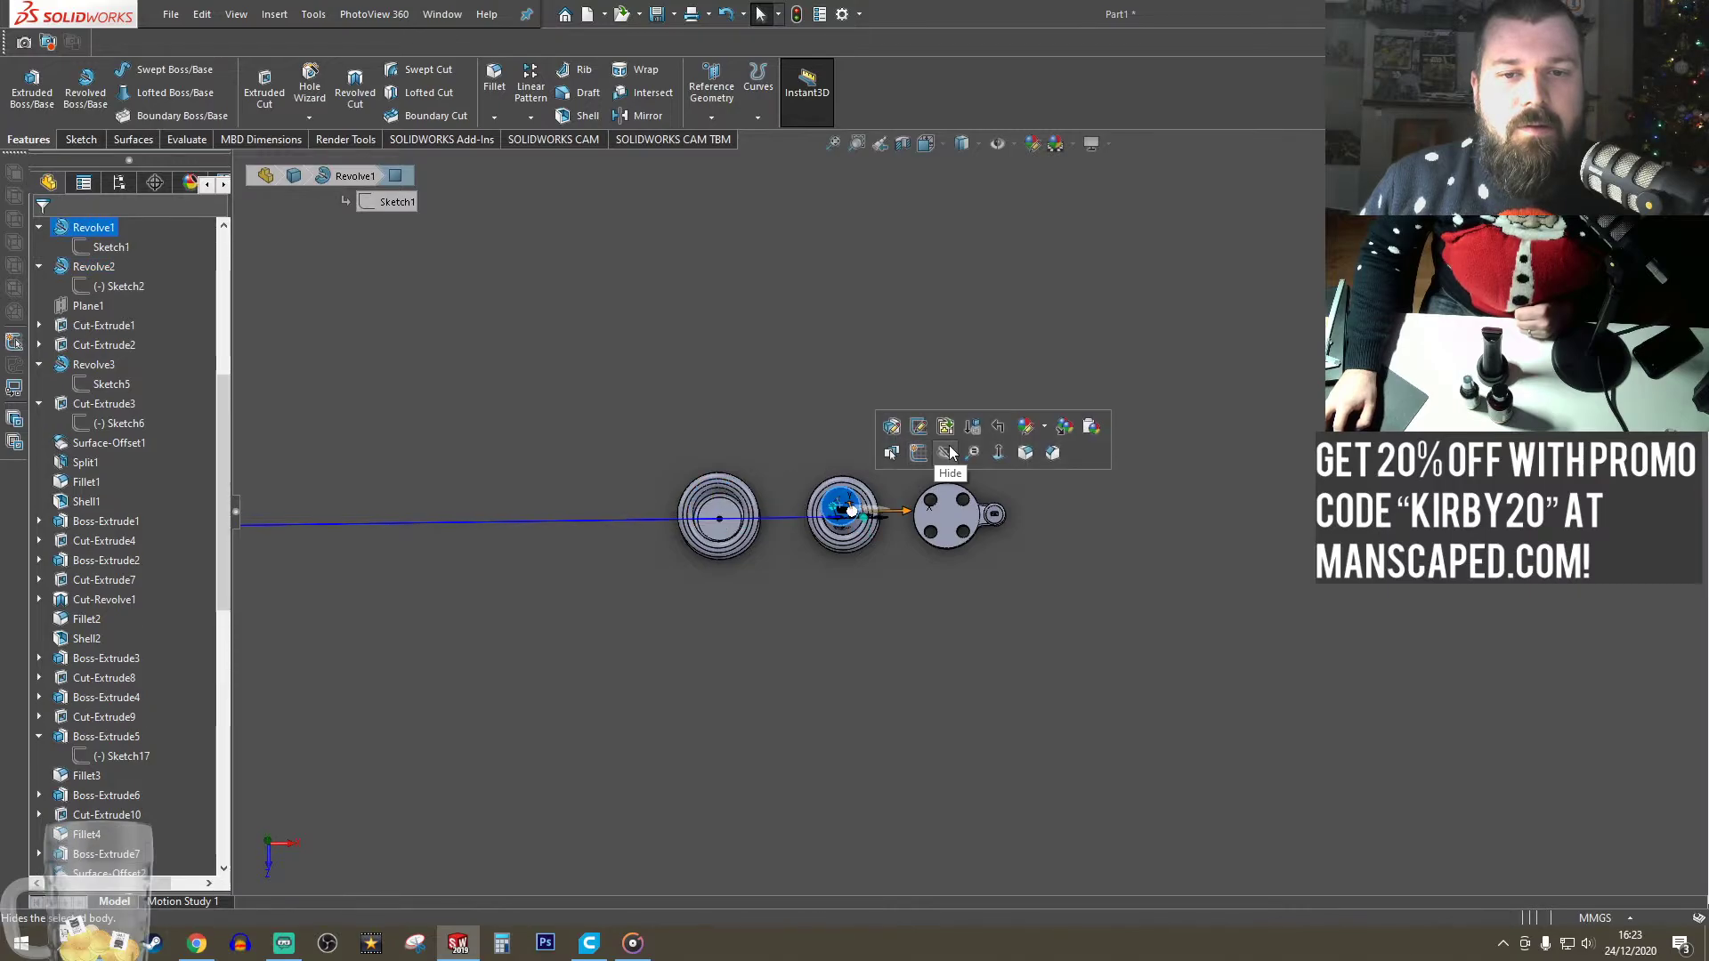
{"action": "scroll", "coordinate": [846, 527], "scroll_direction": "down", "scroll_amount": 4}
{"action": "left_click", "coordinate": [486, 365]}
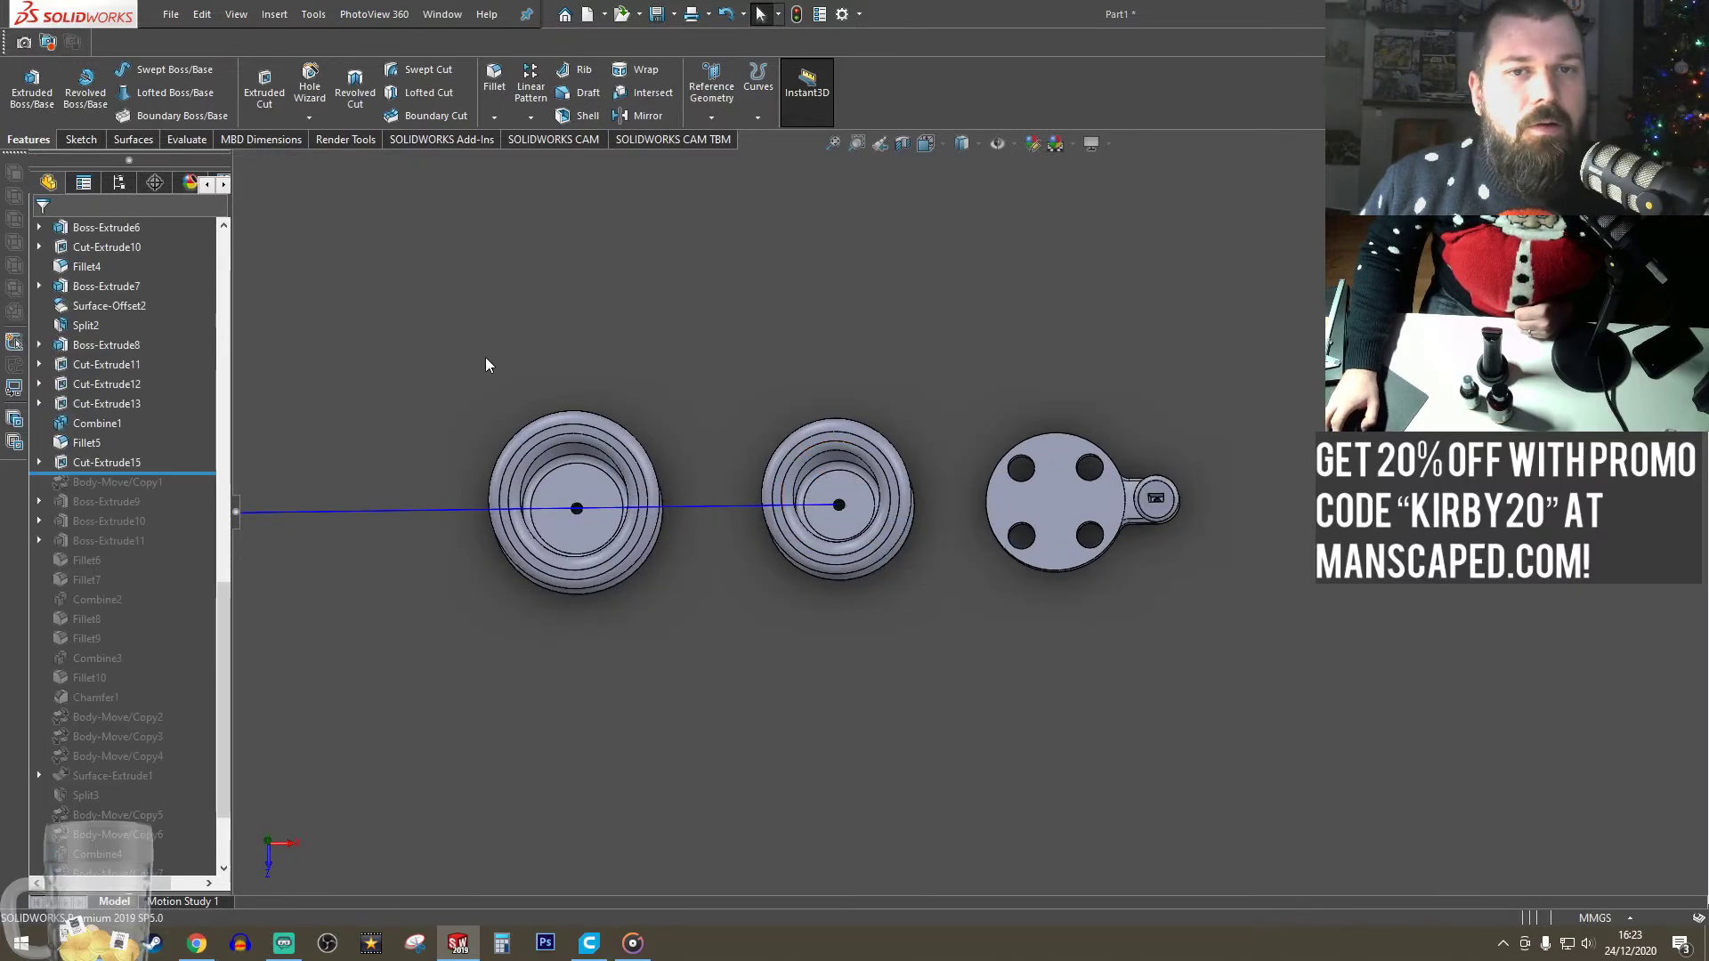
- Section the model through the Front Plane at 0 mm offset and view the smaller wheel's section from the front
{"action": "left_click", "coordinate": [901, 143]}
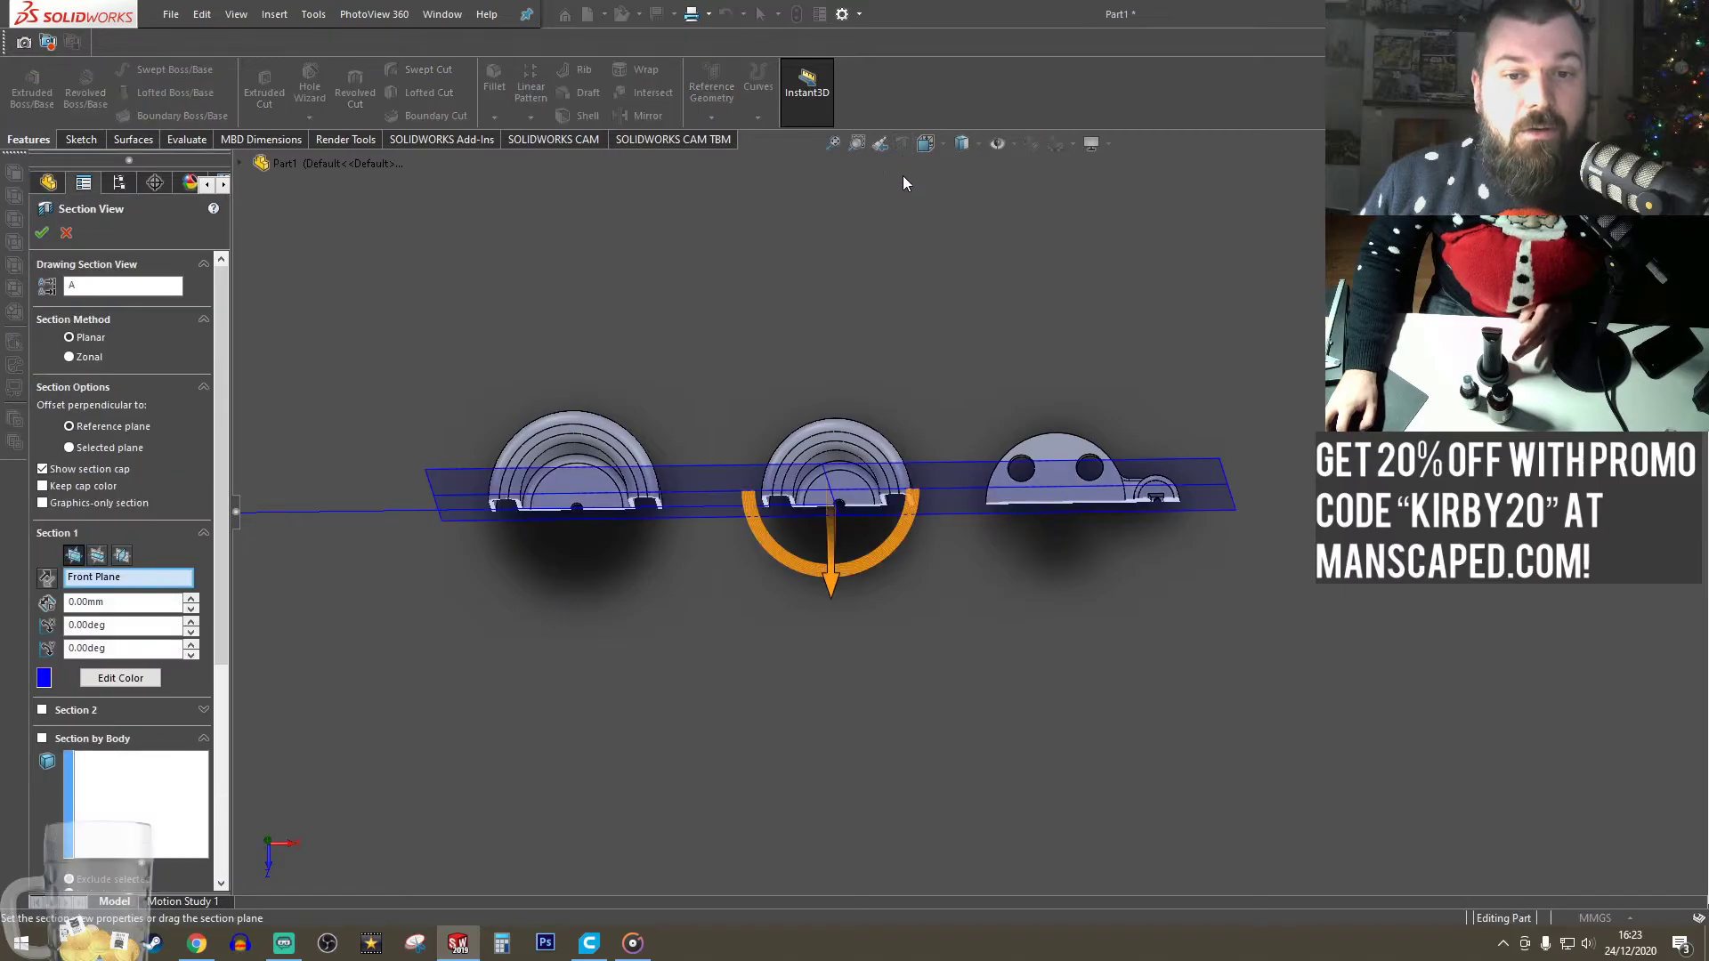
{"action": "left_click", "coordinate": [41, 235]}
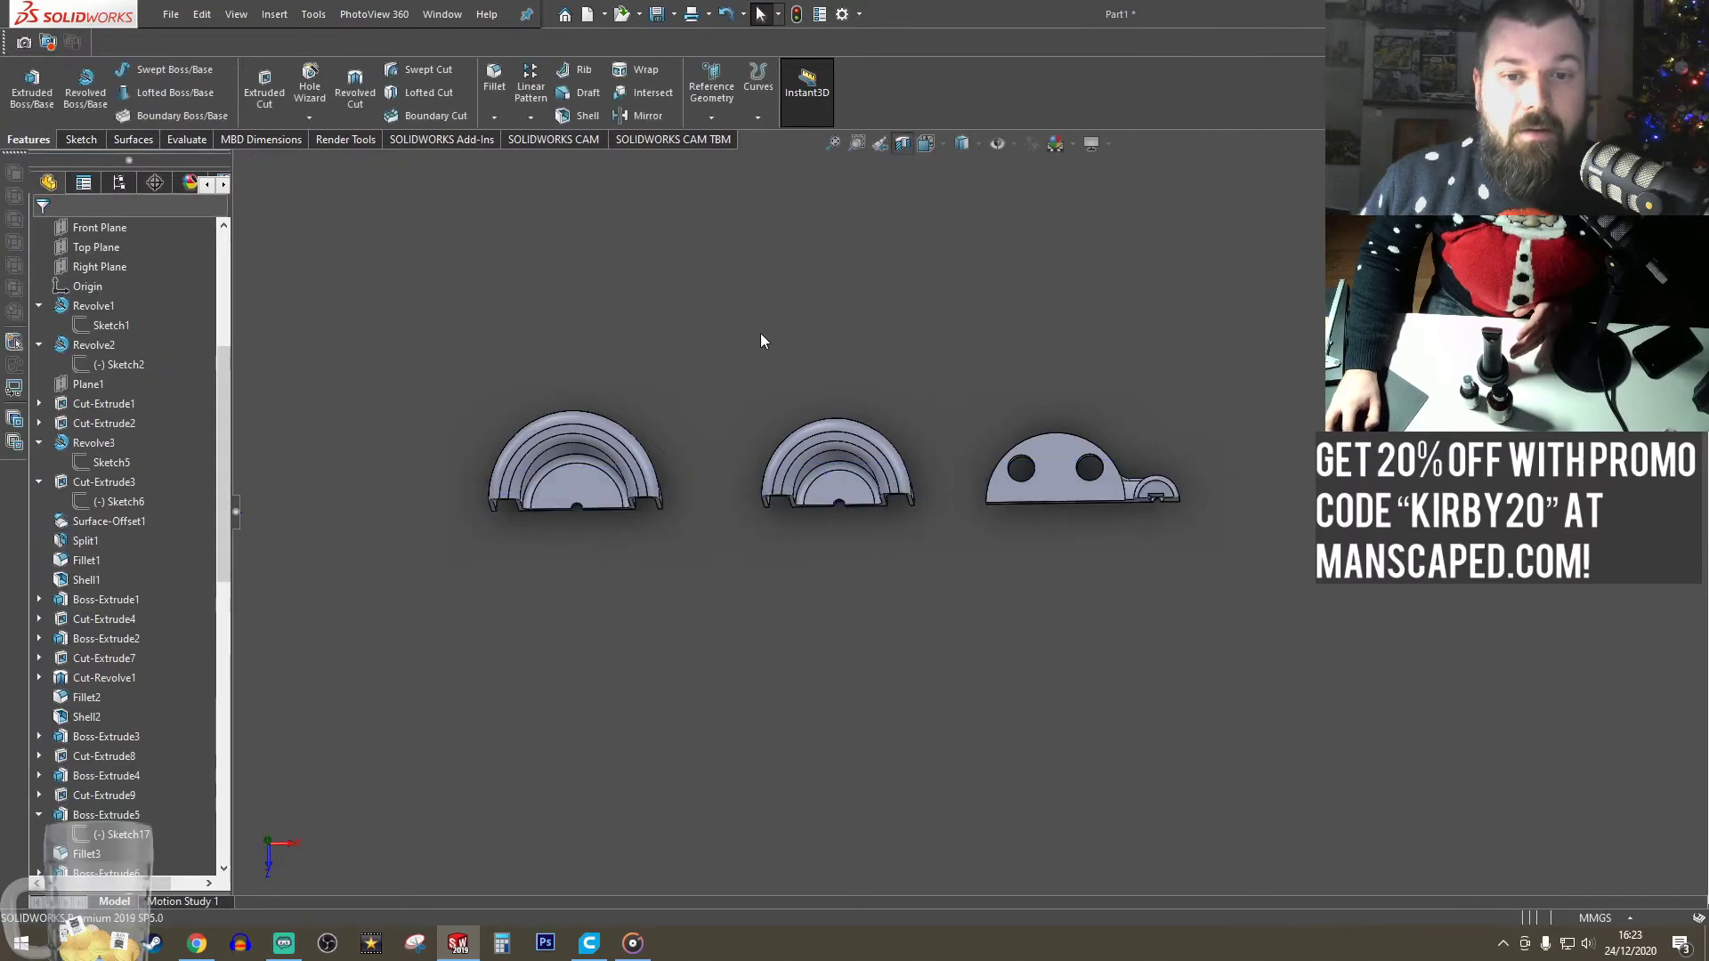
{"action": "left_click", "coordinate": [926, 143]}
{"action": "left_click", "coordinate": [950, 218]}
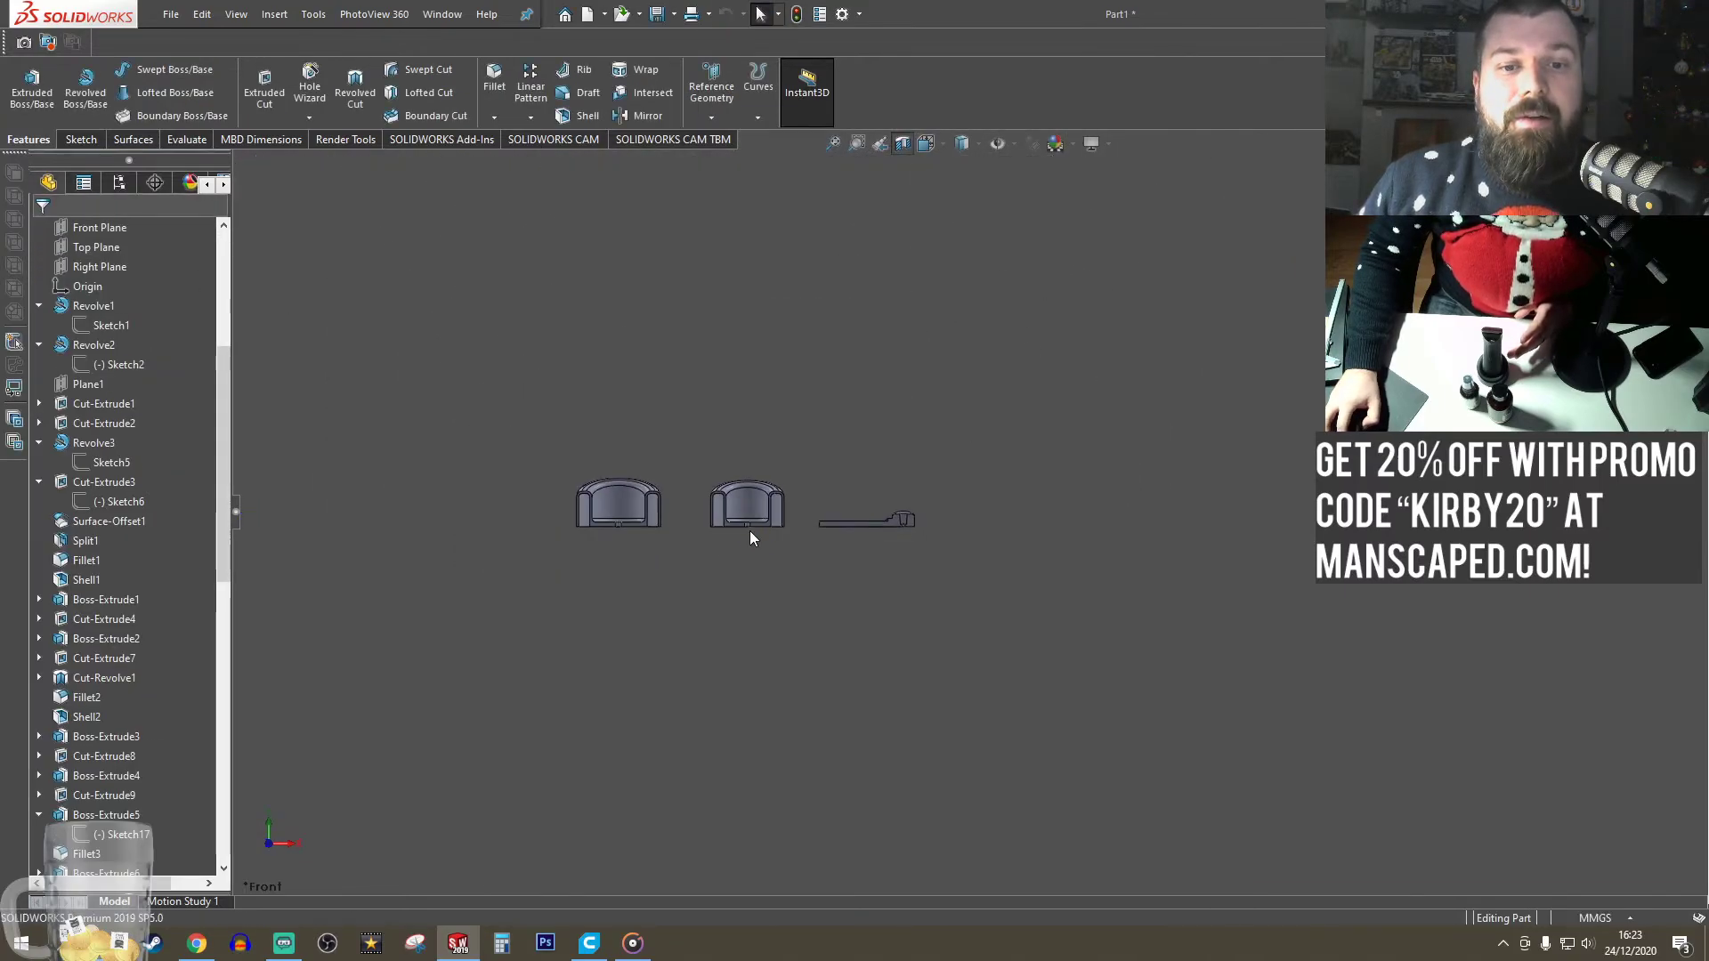
{"action": "scroll", "coordinate": [749, 530], "scroll_direction": "down", "scroll_amount": 8}
{"action": "scroll", "coordinate": [85, 435], "scroll_direction": "up", "scroll_amount": 5}
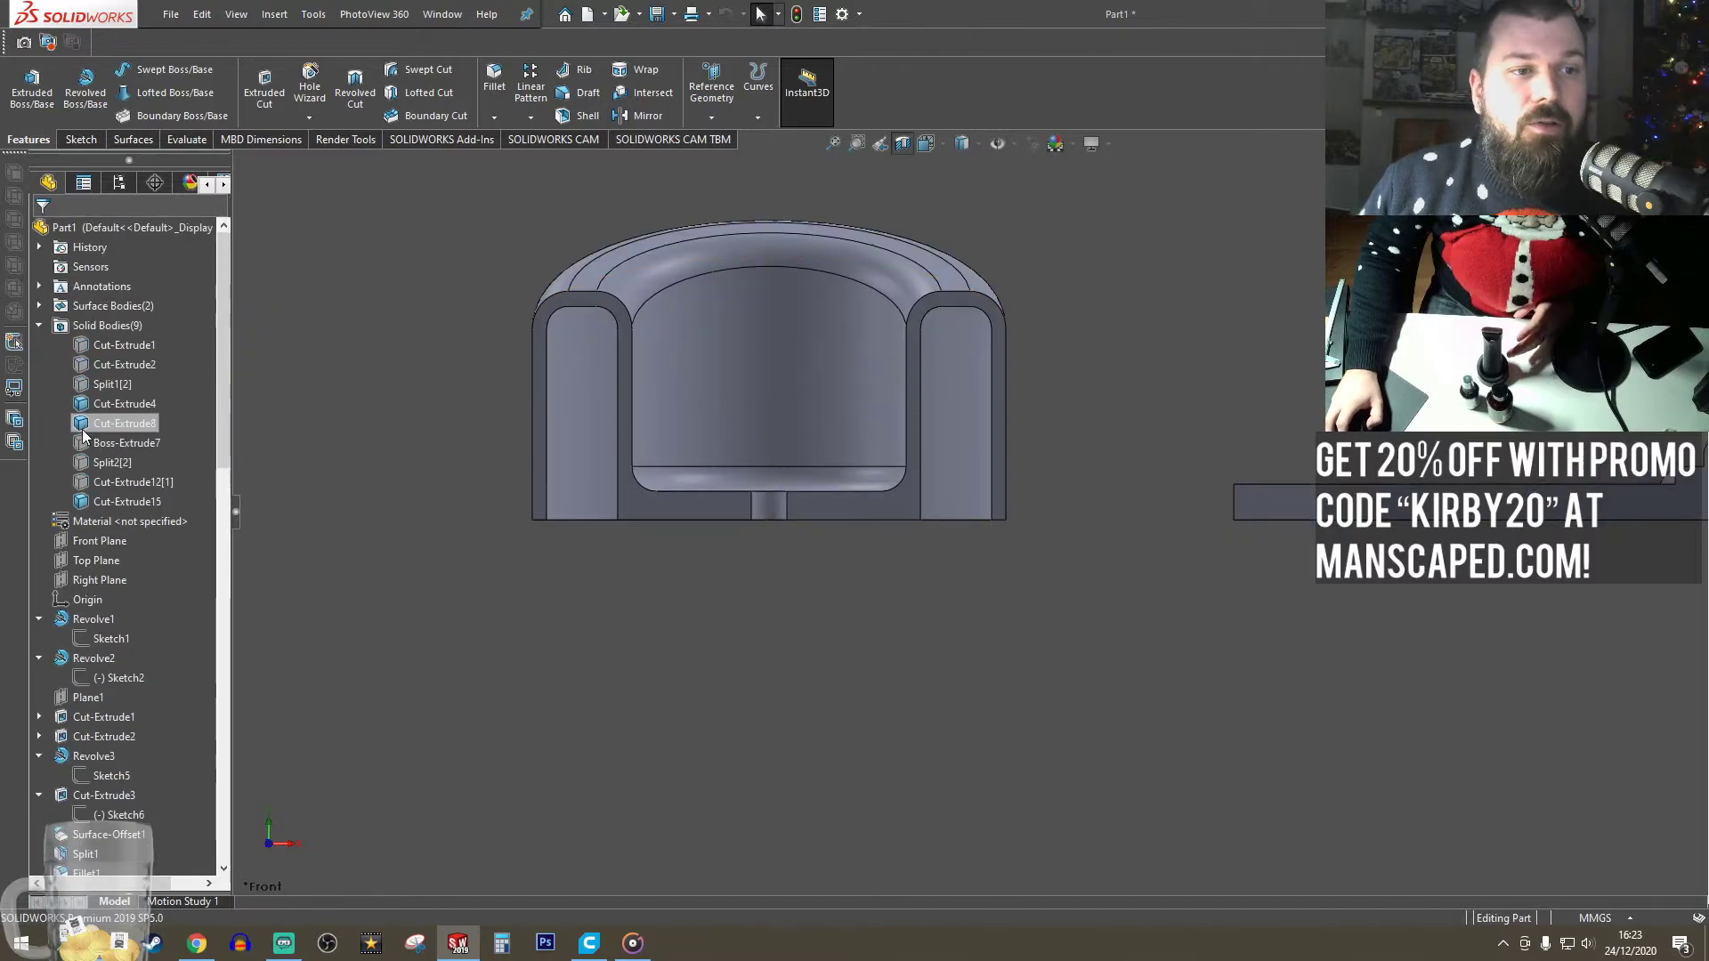
- Start a new sketch on the Front Plane for a profile at the smaller wheel's inner floor
{"action": "left_click", "coordinate": [98, 540]}
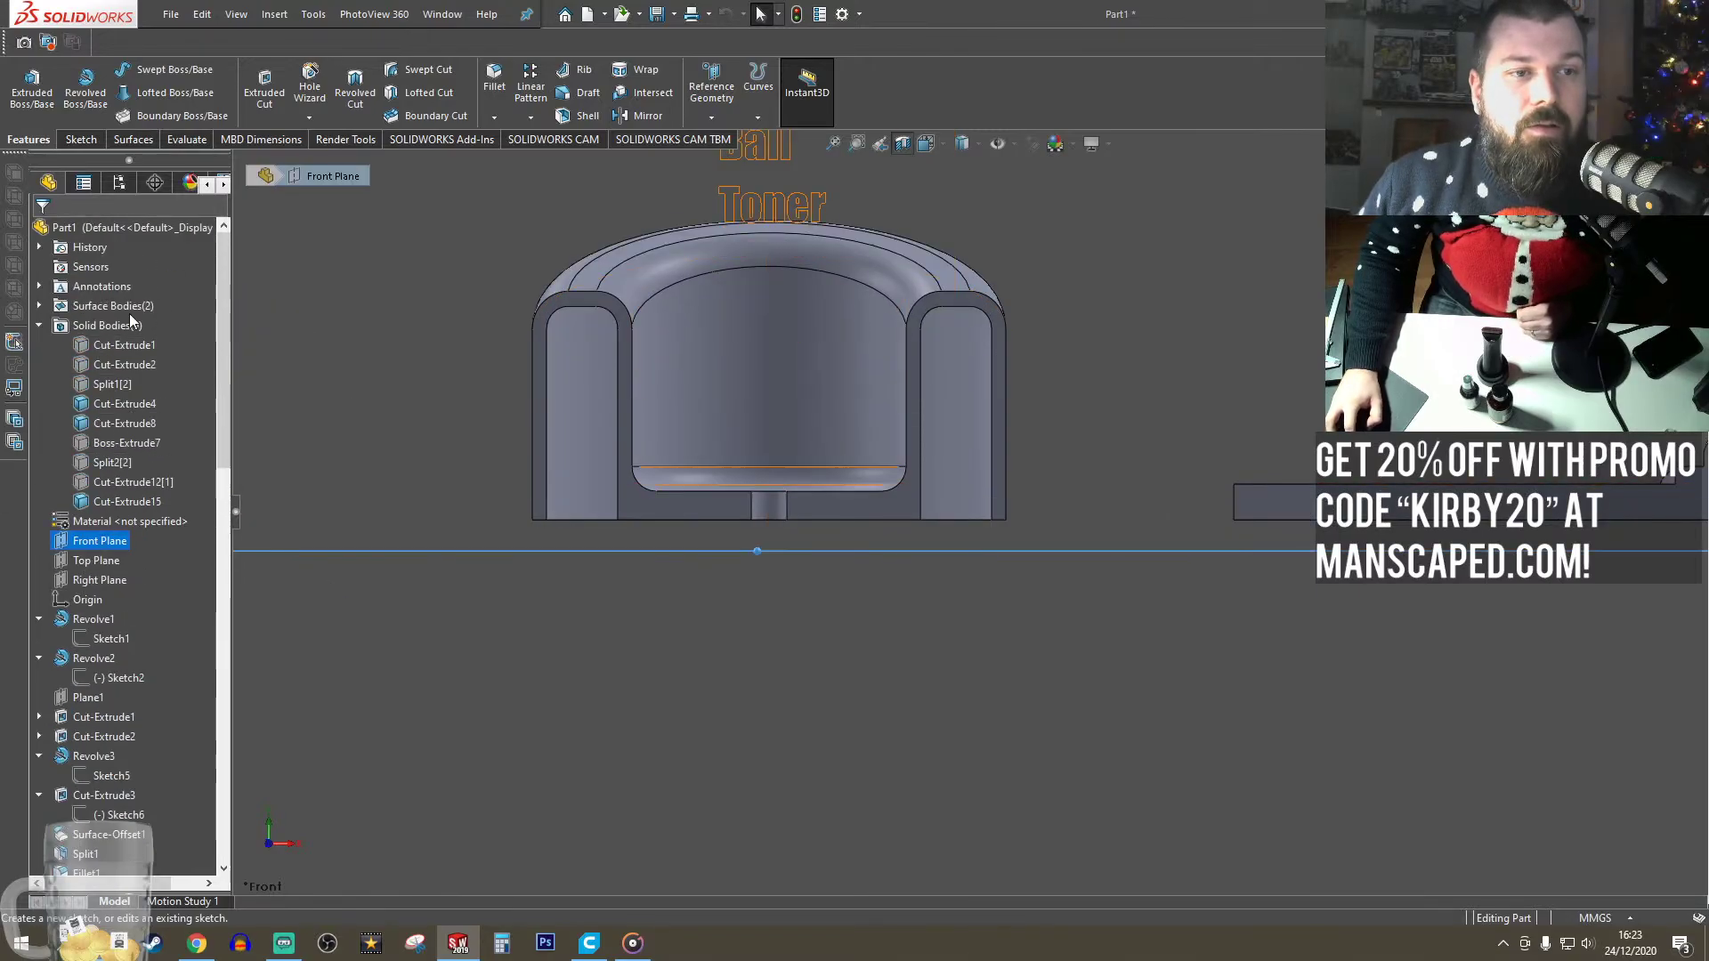
{"action": "left_click", "coordinate": [81, 139]}
{"action": "left_click", "coordinate": [28, 91]}
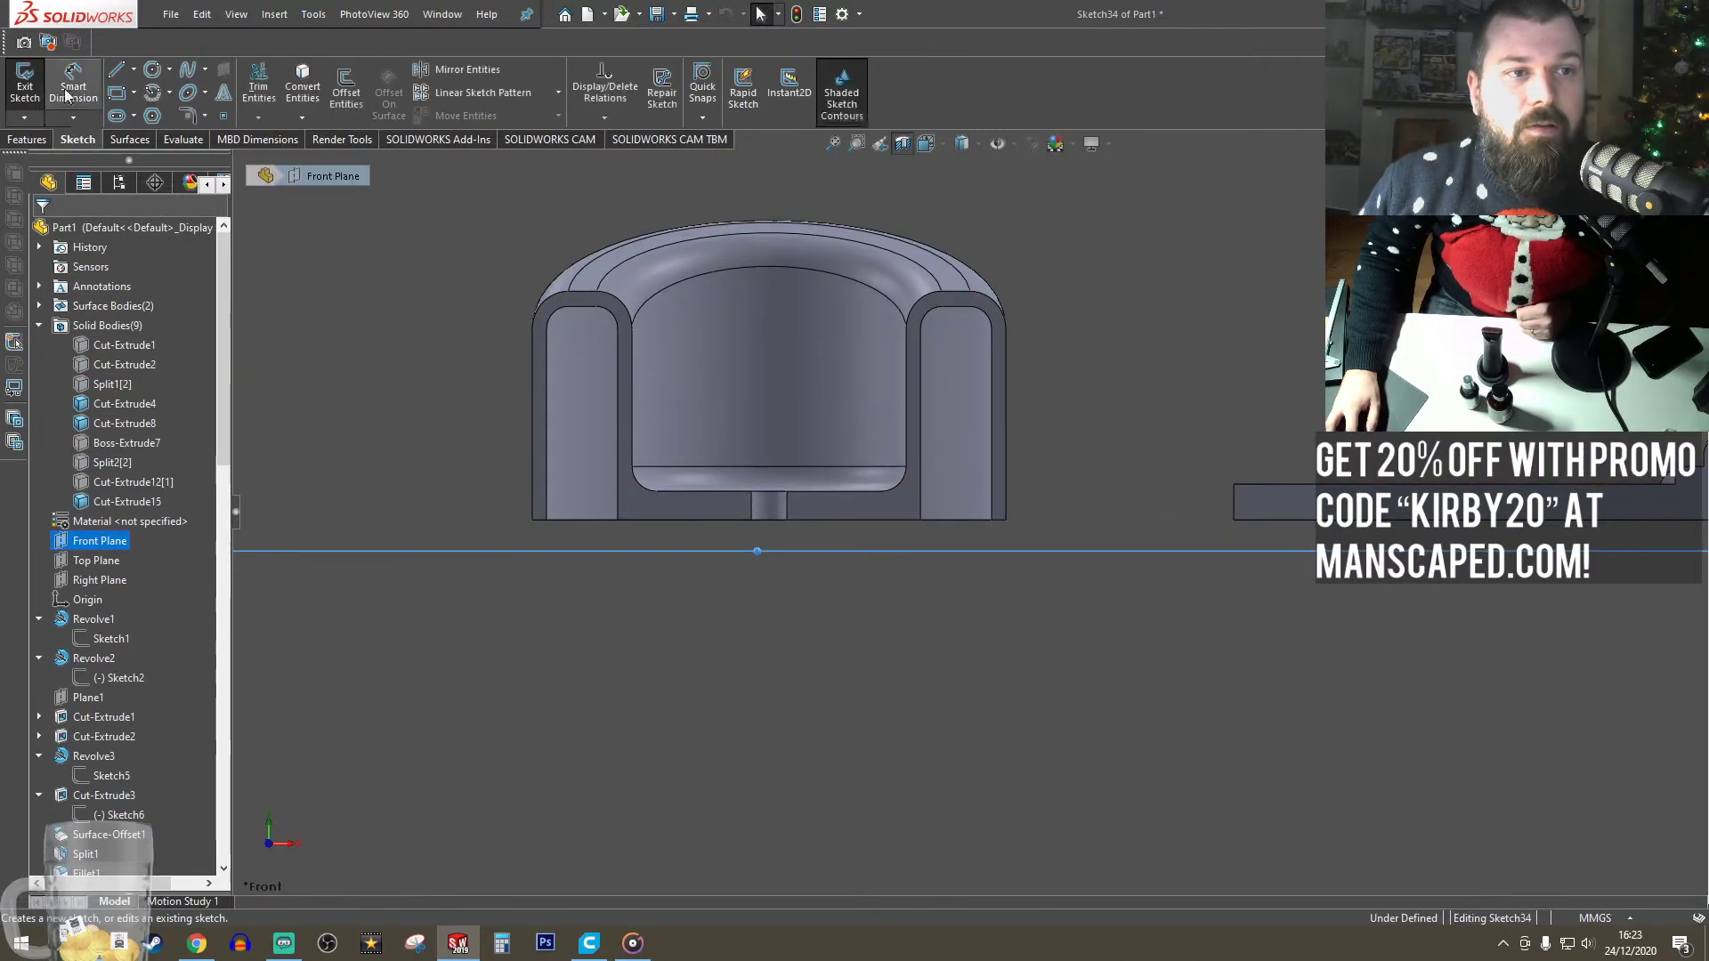
{"action": "left_click", "coordinate": [116, 78]}
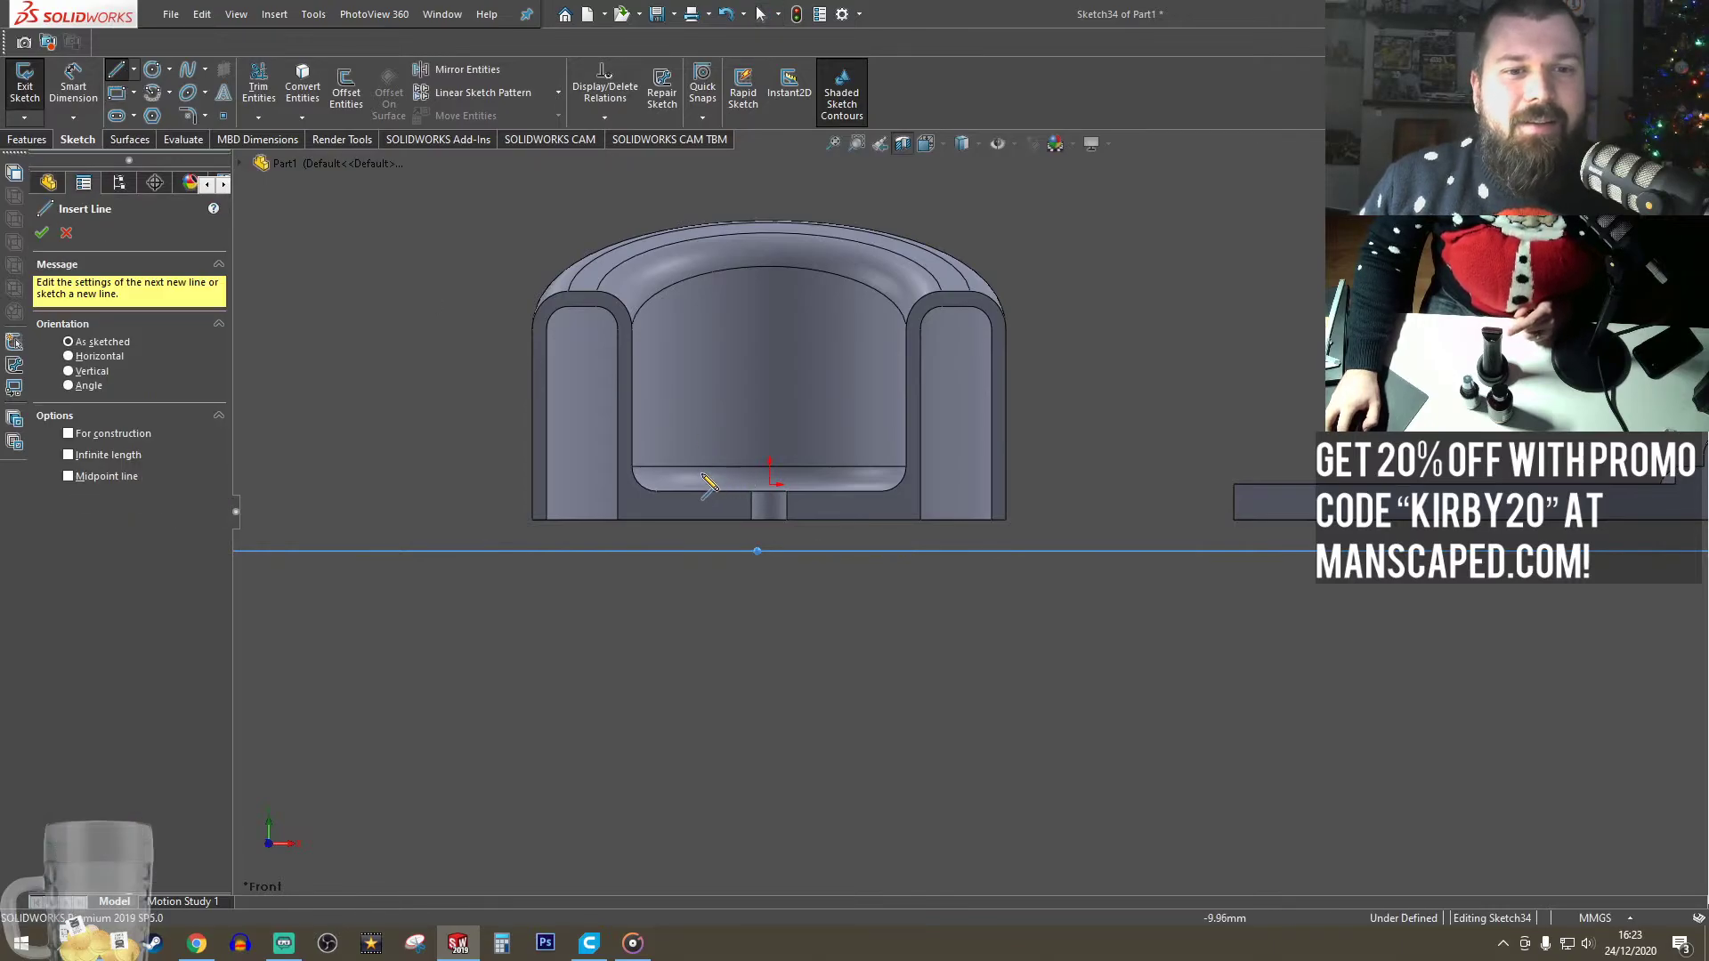
{"action": "scroll", "coordinate": [626, 471], "scroll_direction": "down", "scroll_amount": 5}
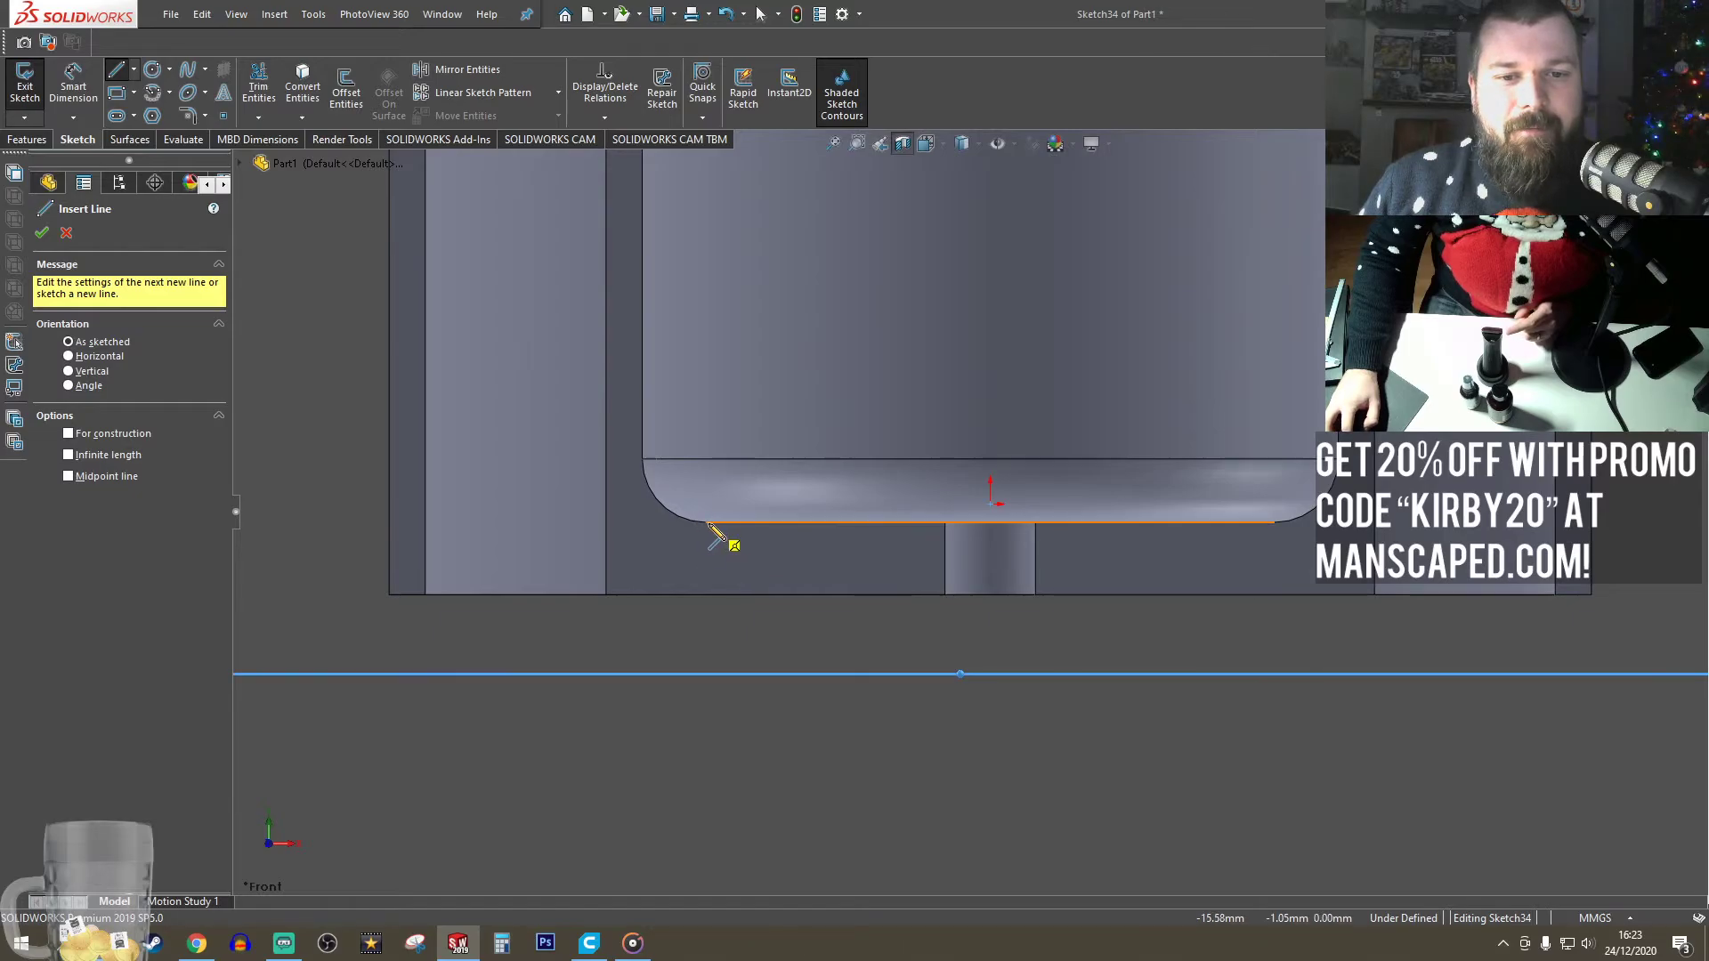
{"action": "left_click", "coordinate": [241, 165]}
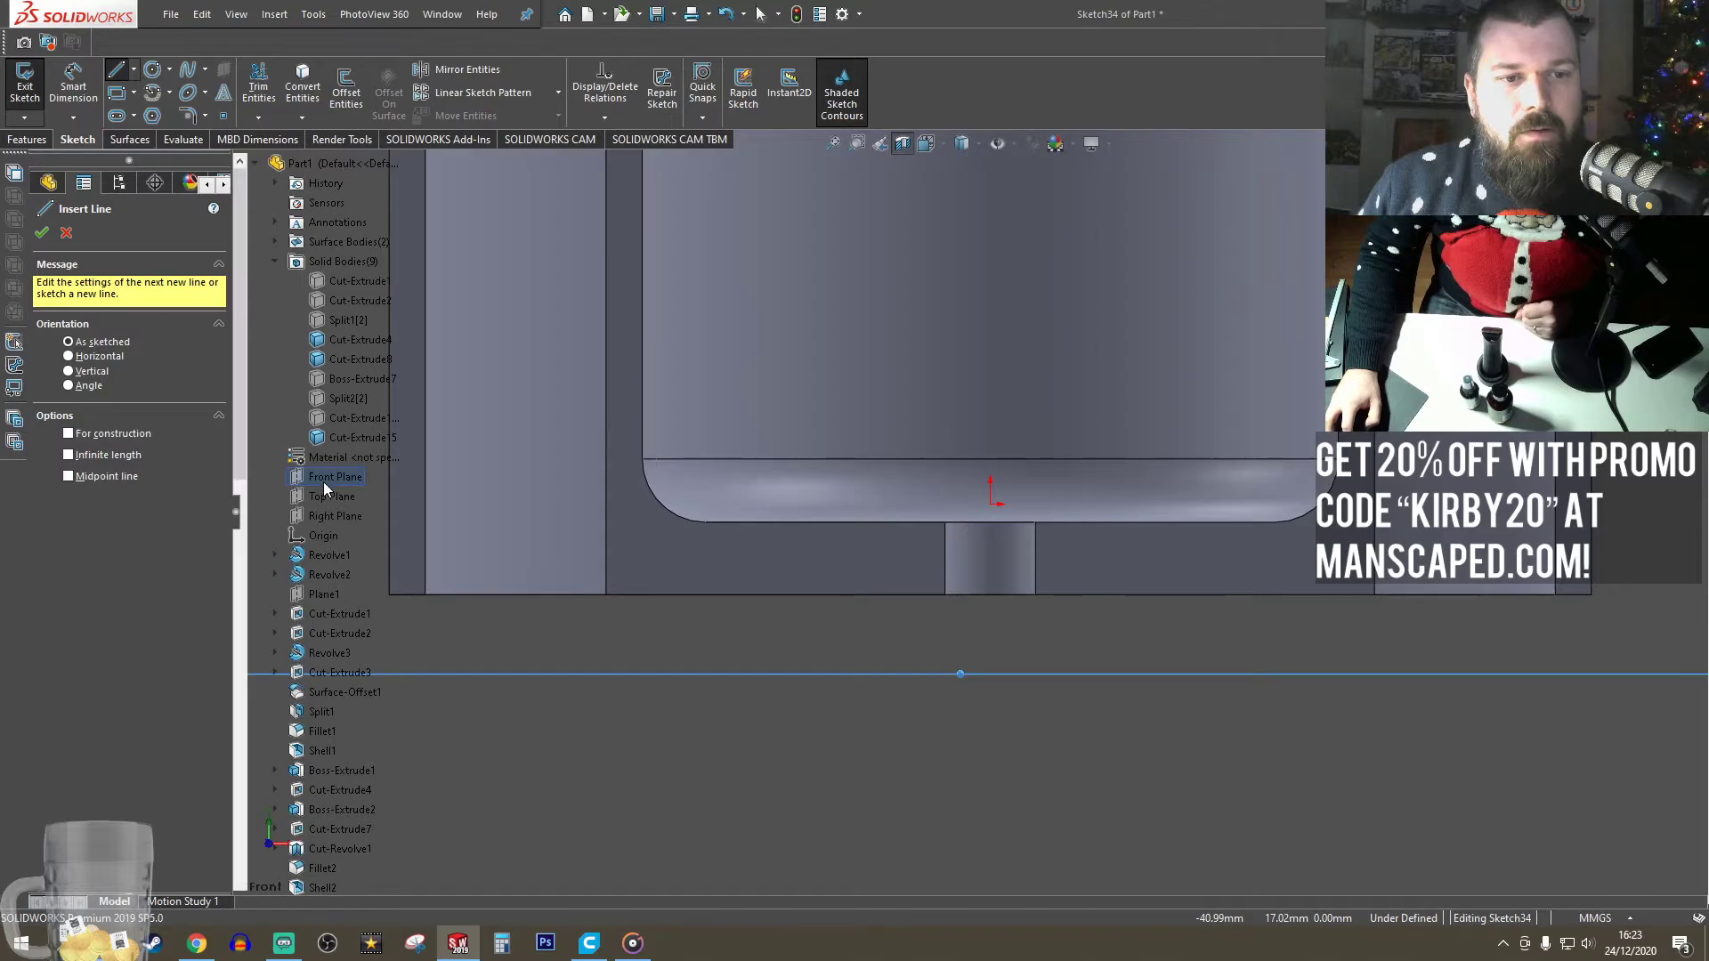
{"action": "key", "text": "Escape"}
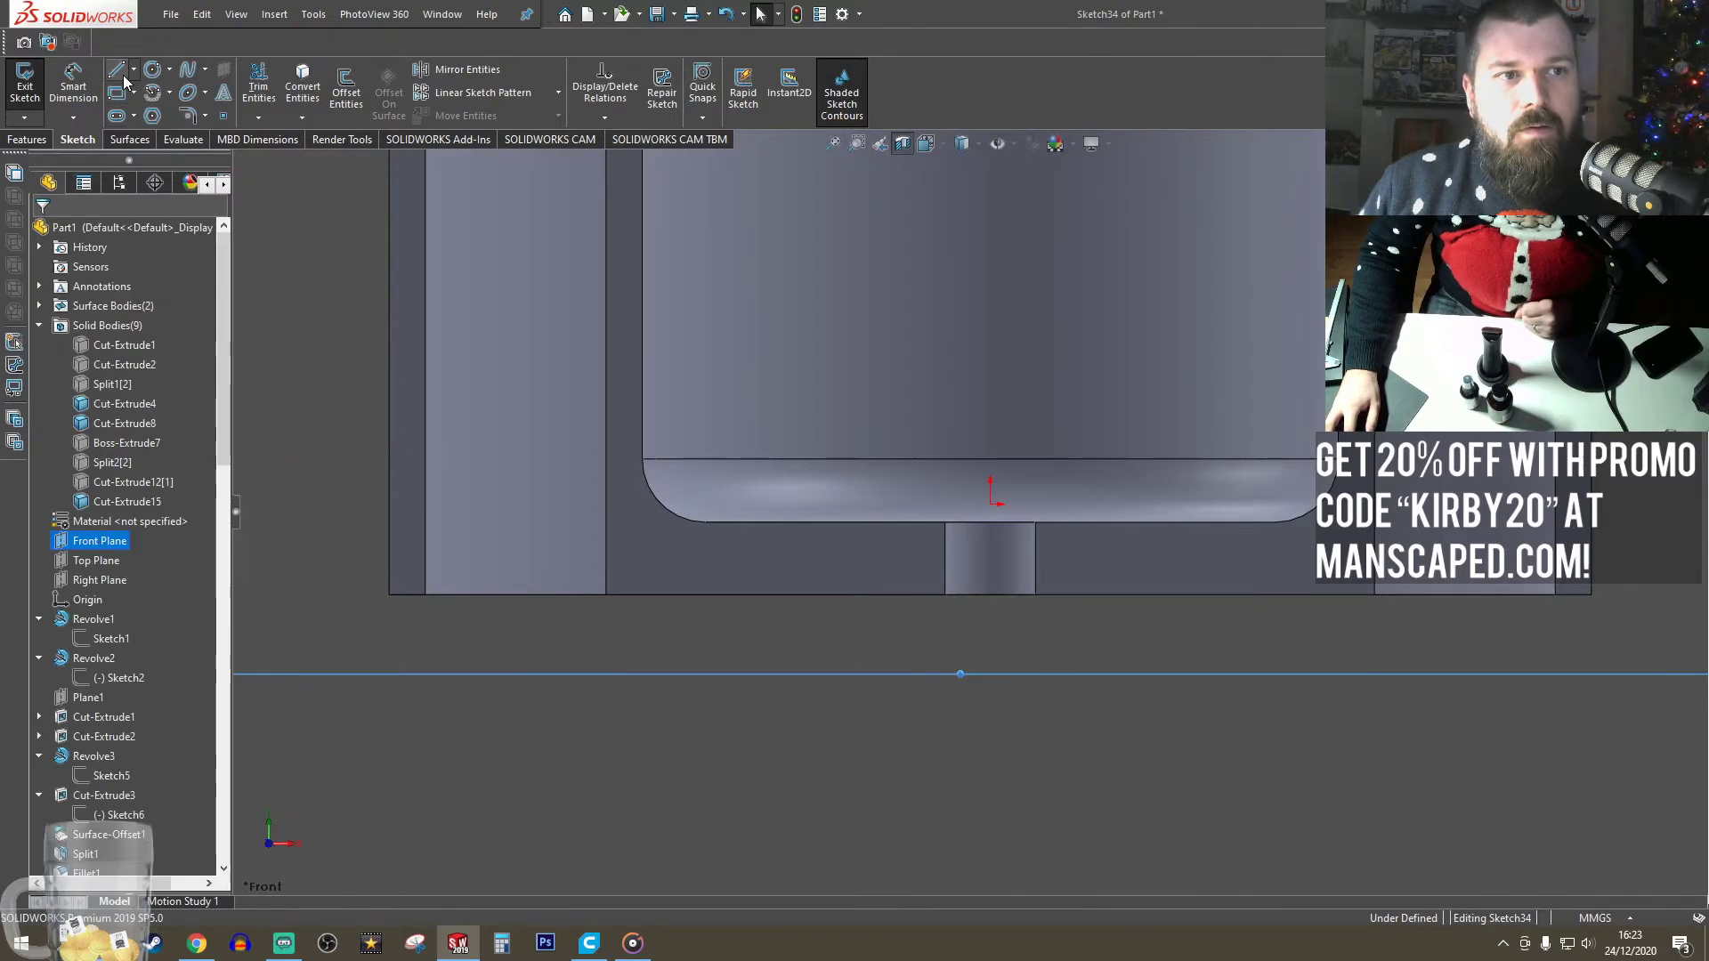
- Sketch a thin closed triangle about 16 mm long from the floor fillet's end to the hole's axis, tapering down towards the hole
{"action": "left_click", "coordinate": [116, 71]}
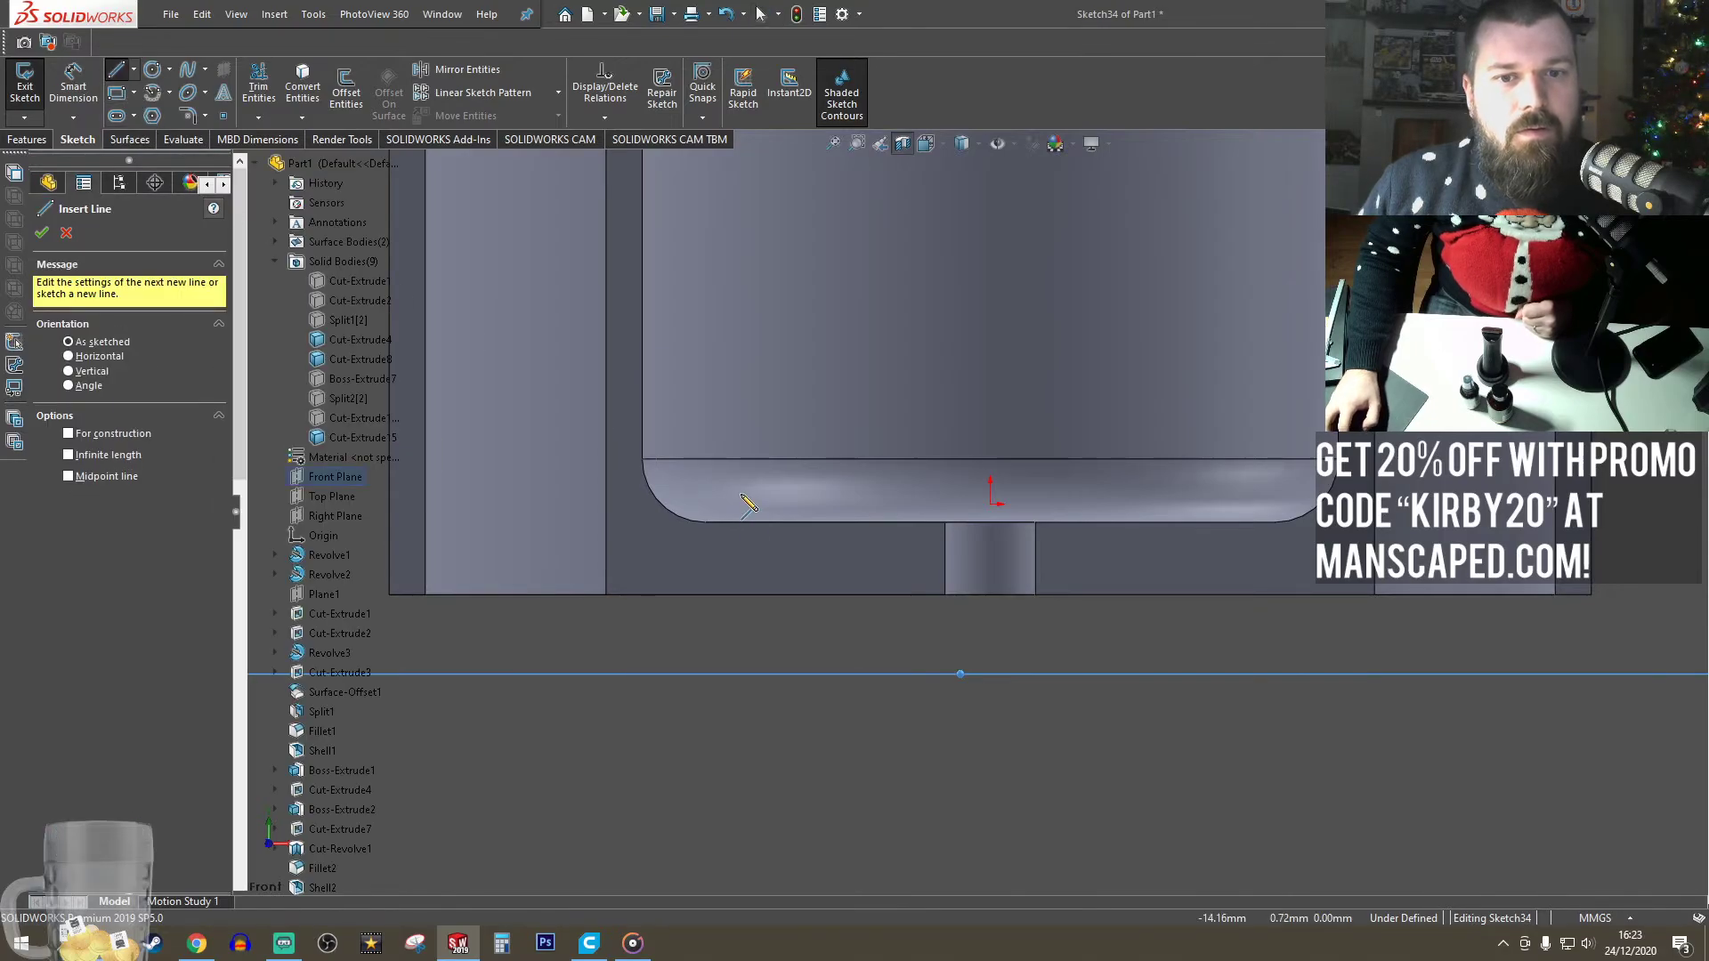
{"action": "left_click", "coordinate": [703, 522]}
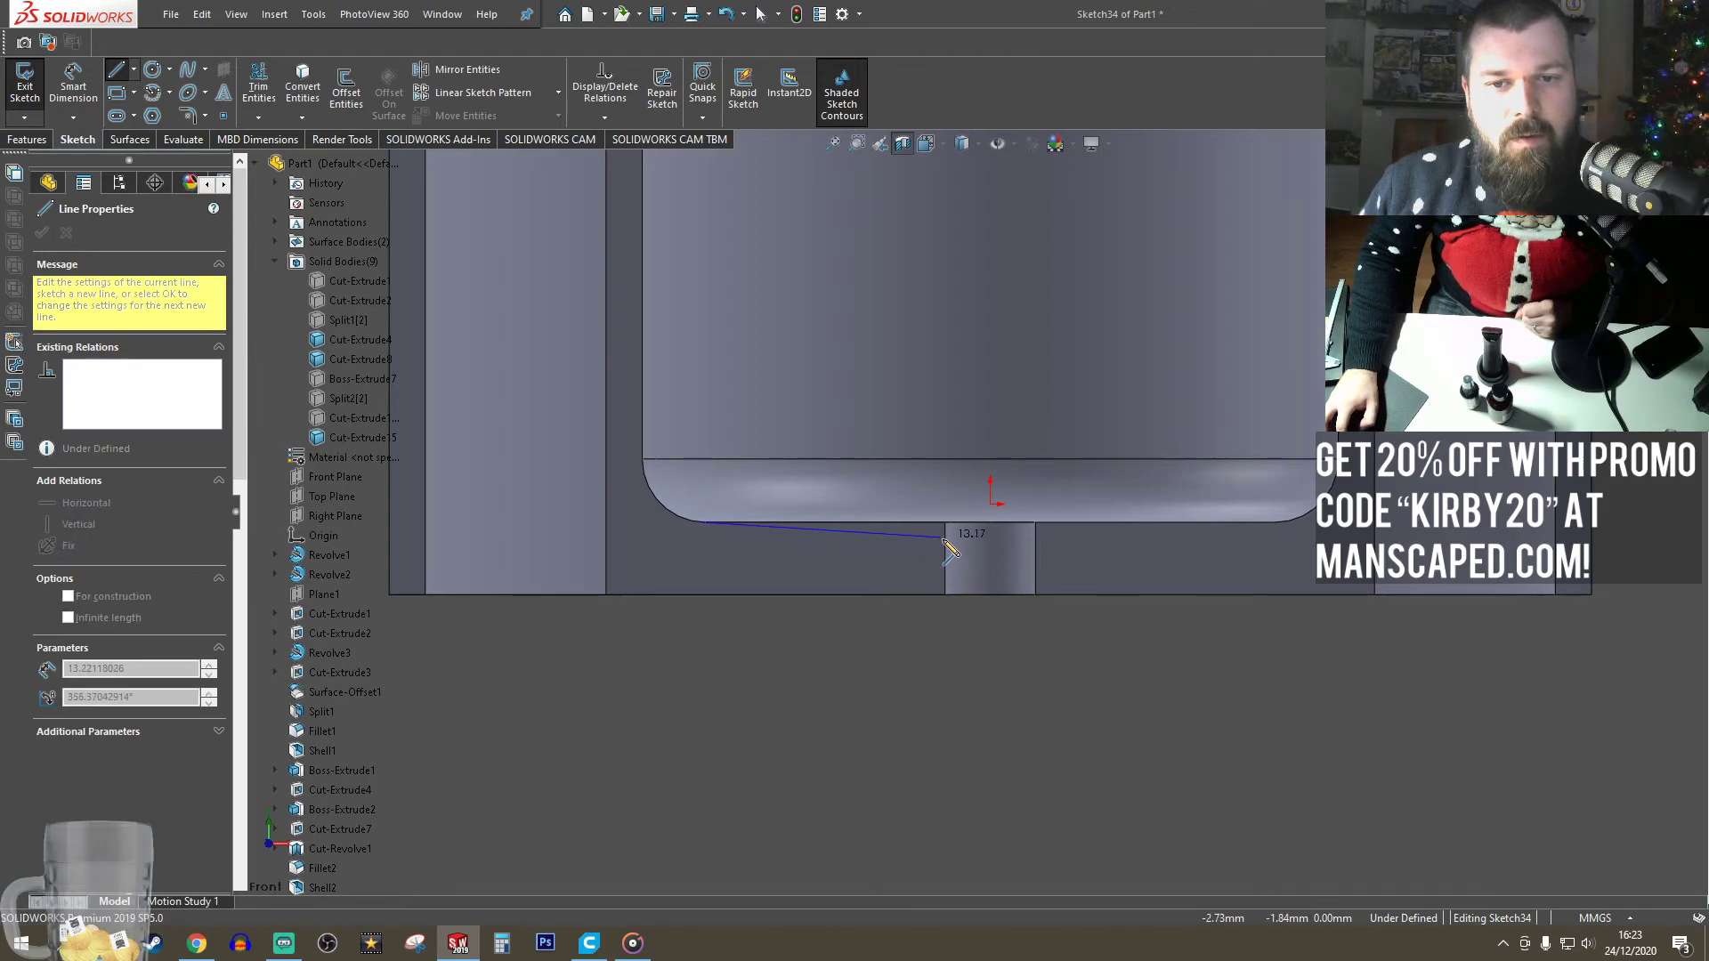
{"action": "left_click", "coordinate": [990, 543]}
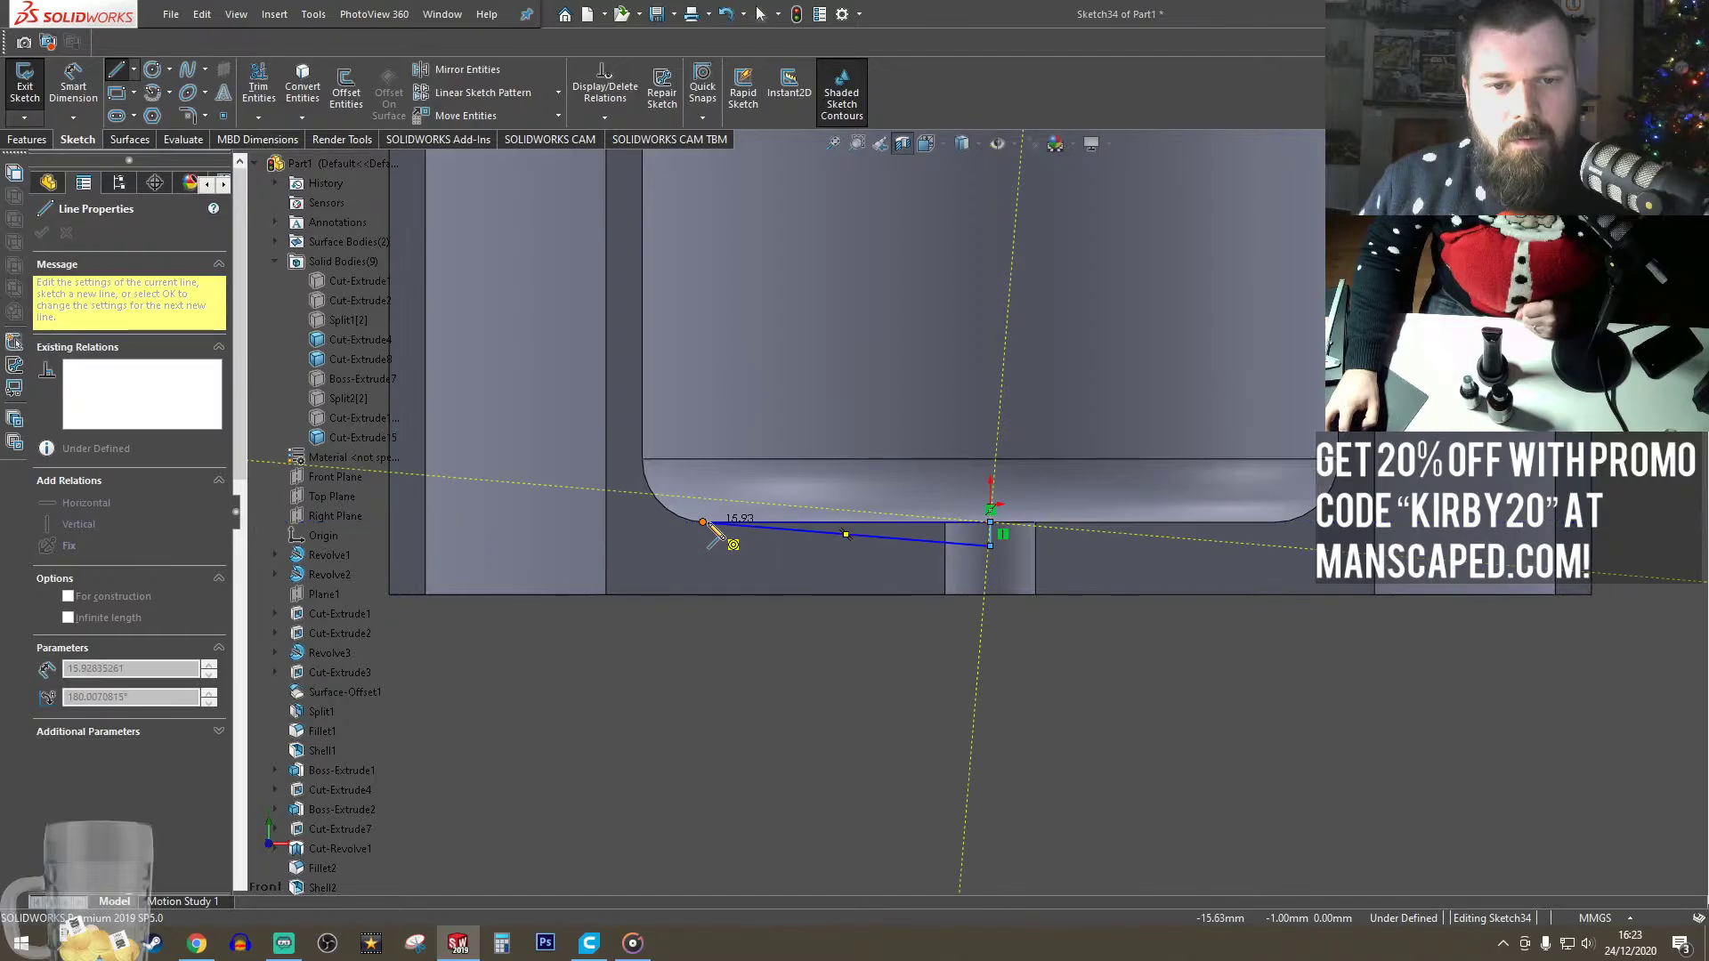
{"action": "left_click", "coordinate": [704, 523]}
{"action": "key", "text": "Escape"}
- Constrain the triangle's outer corner to the circular floor edge at the fillet with a Pierce relation
{"action": "middle_click_drag", "start_coordinate": [667, 504], "coordinate": [682, 559]}
{"action": "scroll", "coordinate": [858, 500], "scroll_direction": "down", "scroll_amount": 5}
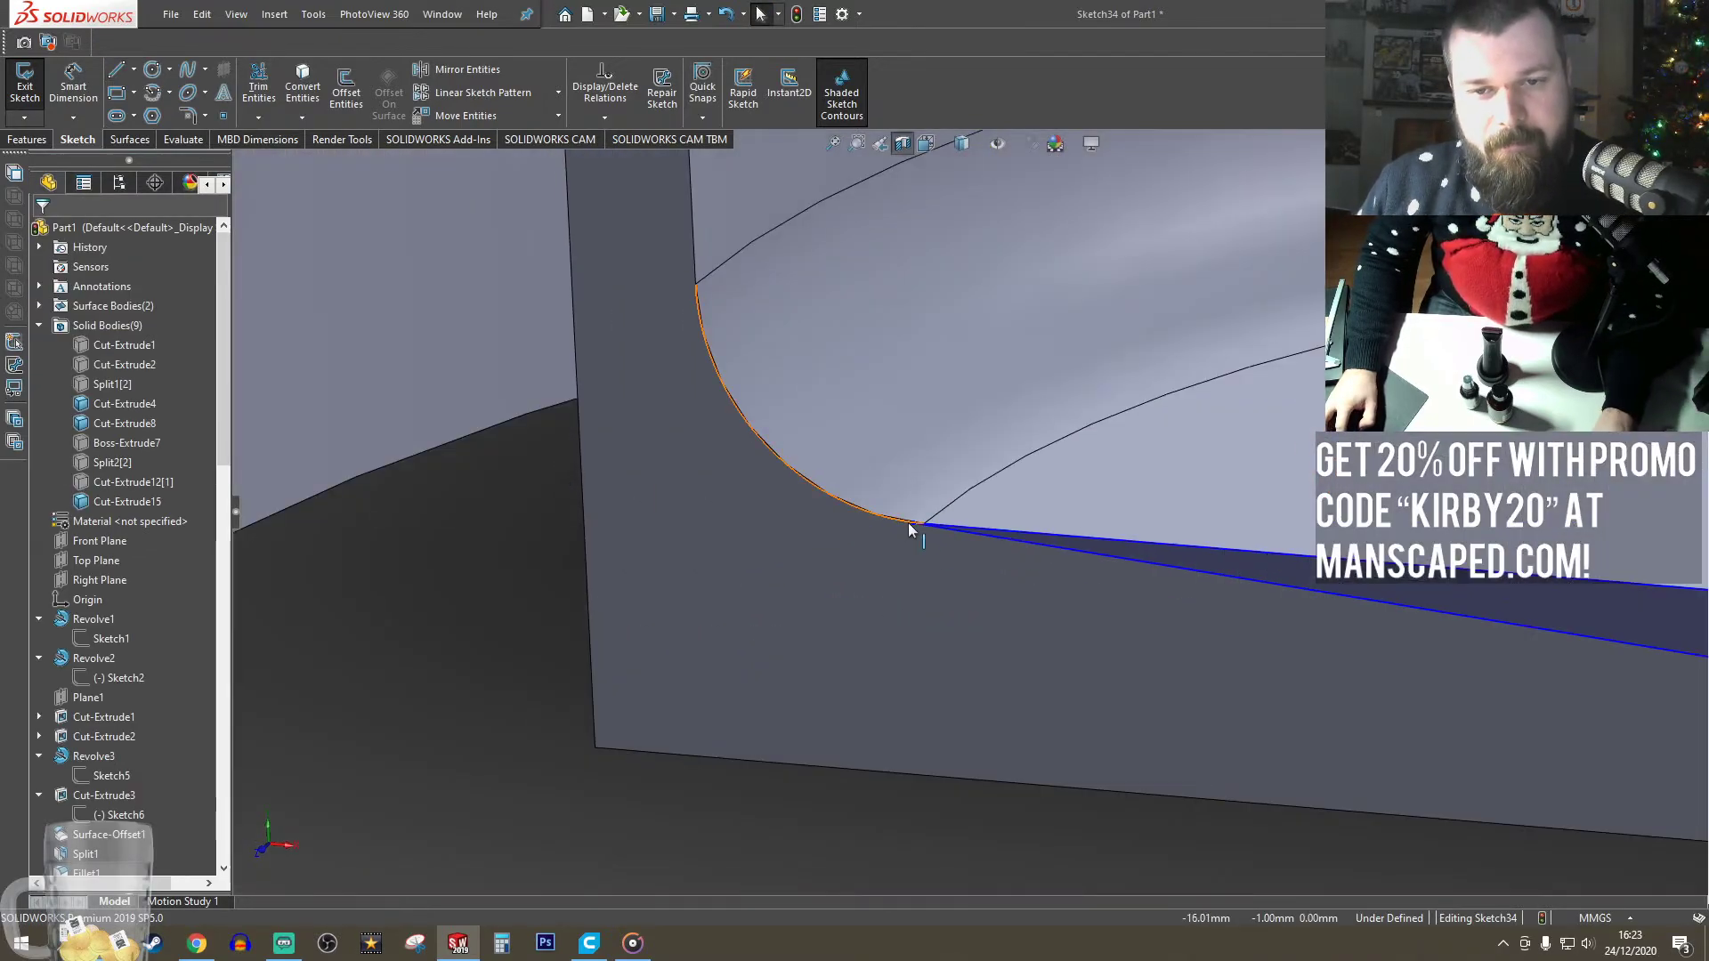
{"action": "mouse_move", "coordinate": [912, 527]}
{"action": "left_mouse_down"}
{"action": "mouse_move", "coordinate": [964, 545]}
{"action": "mouse_move", "coordinate": [926, 519]}
{"action": "mouse_move", "coordinate": [952, 534]}
{"action": "left_mouse_up"}
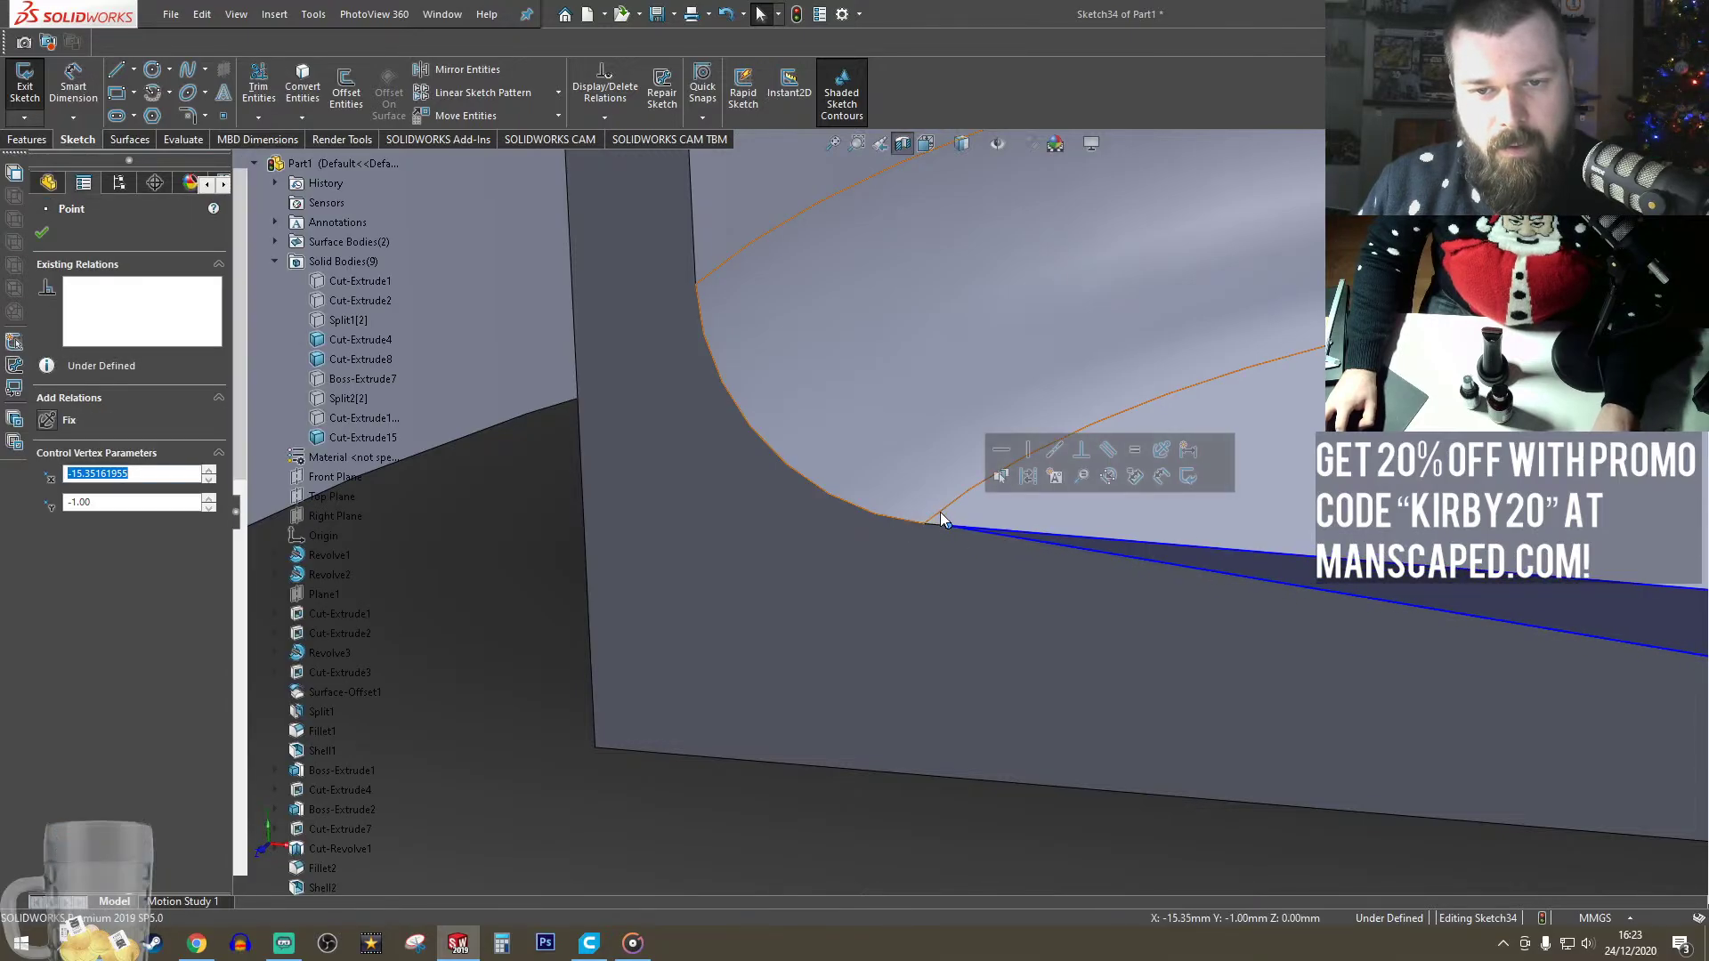
{"action": "left_click", "coordinate": [939, 515]}
{"action": "left_click", "coordinate": [947, 526], "text": "ctrl"}
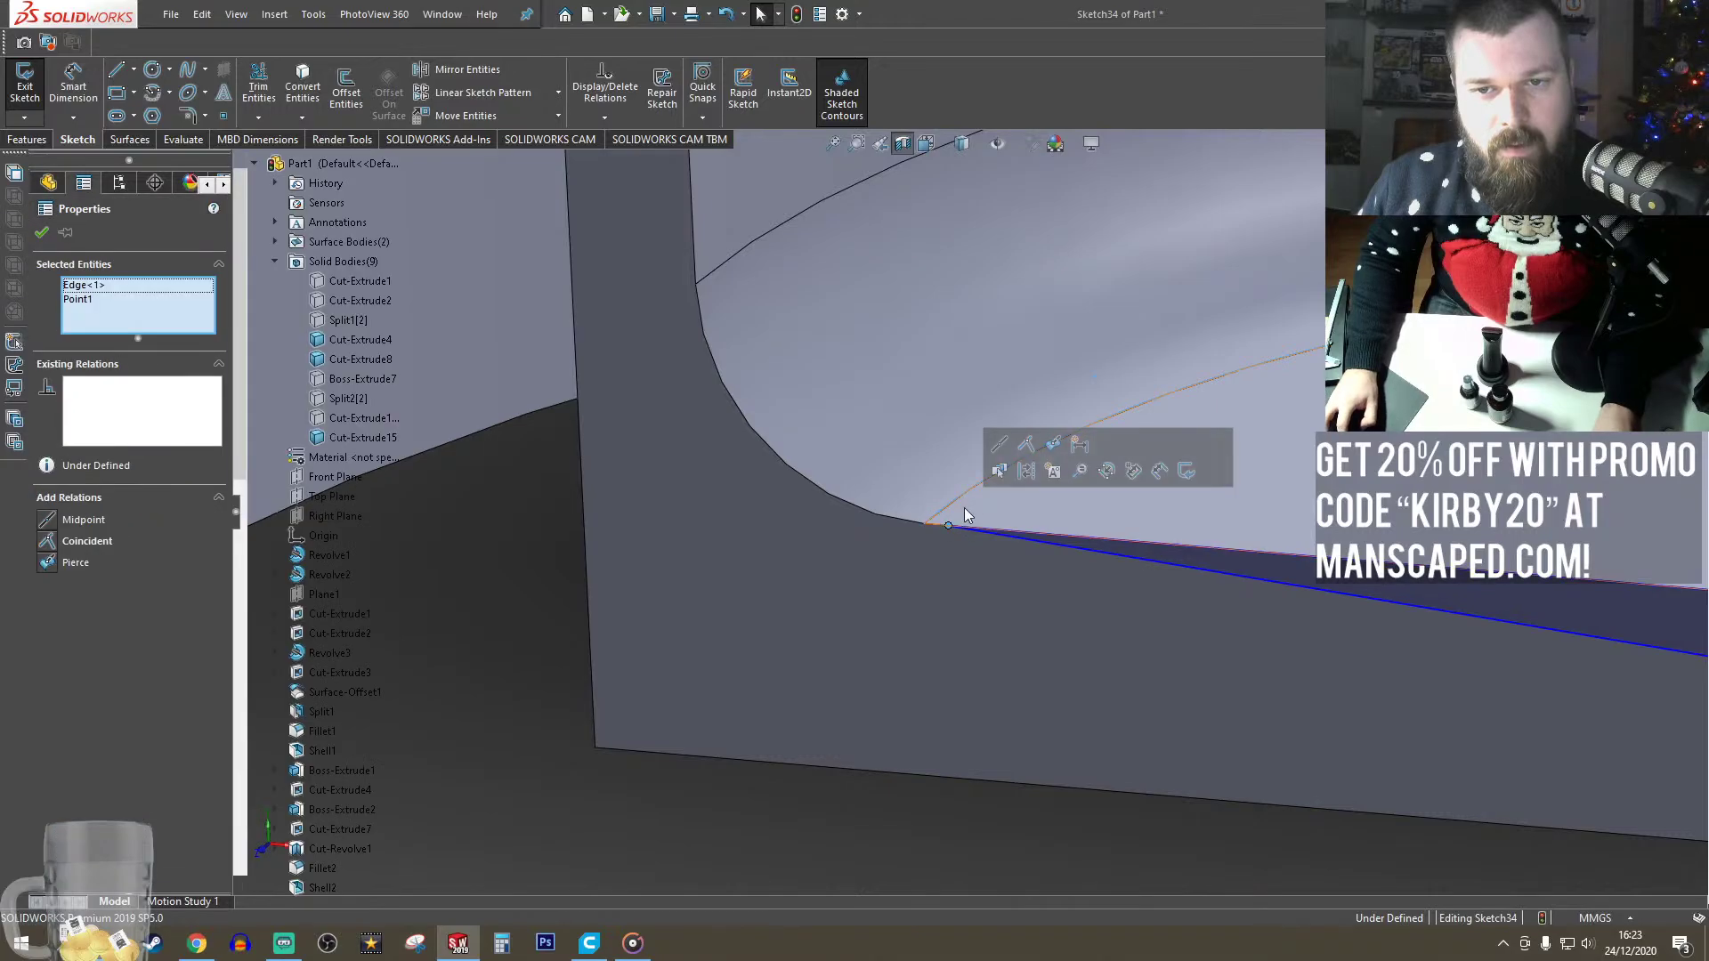
{"action": "left_click", "coordinate": [999, 455]}
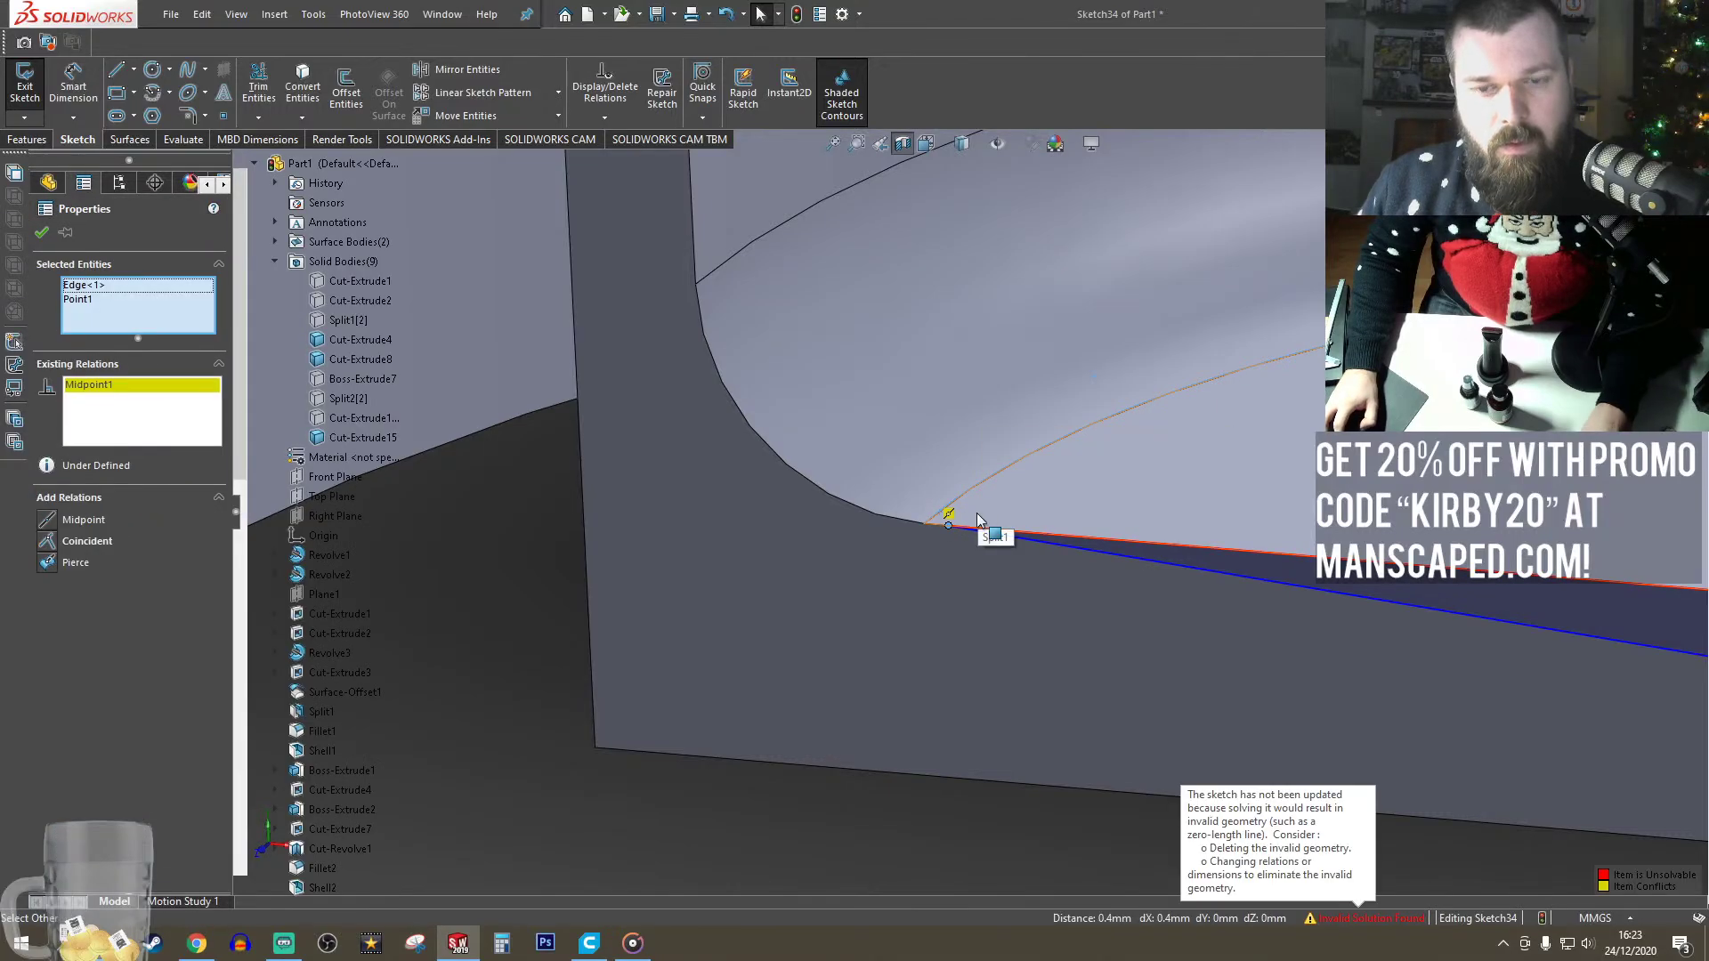
{"action": "key", "text": "ctrl+z"}
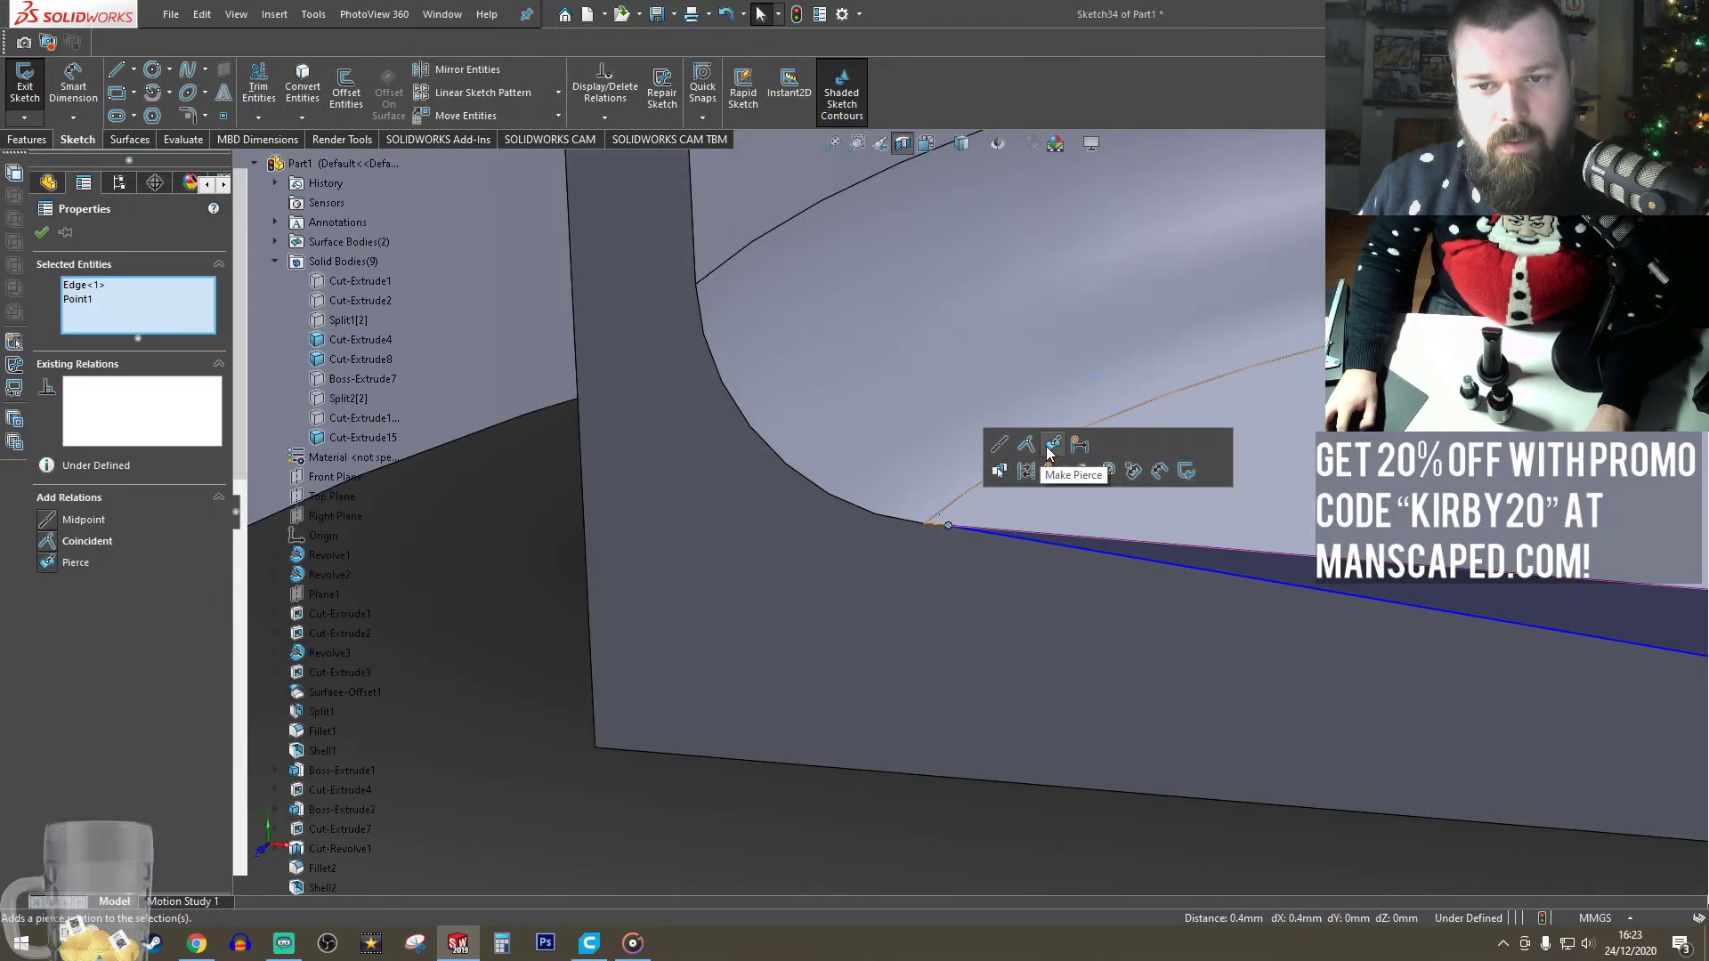
{"action": "left_click", "coordinate": [1048, 448]}
{"action": "left_click", "coordinate": [799, 795]}
{"action": "scroll", "coordinate": [1387, 655], "scroll_direction": "up", "scroll_amount": 7}
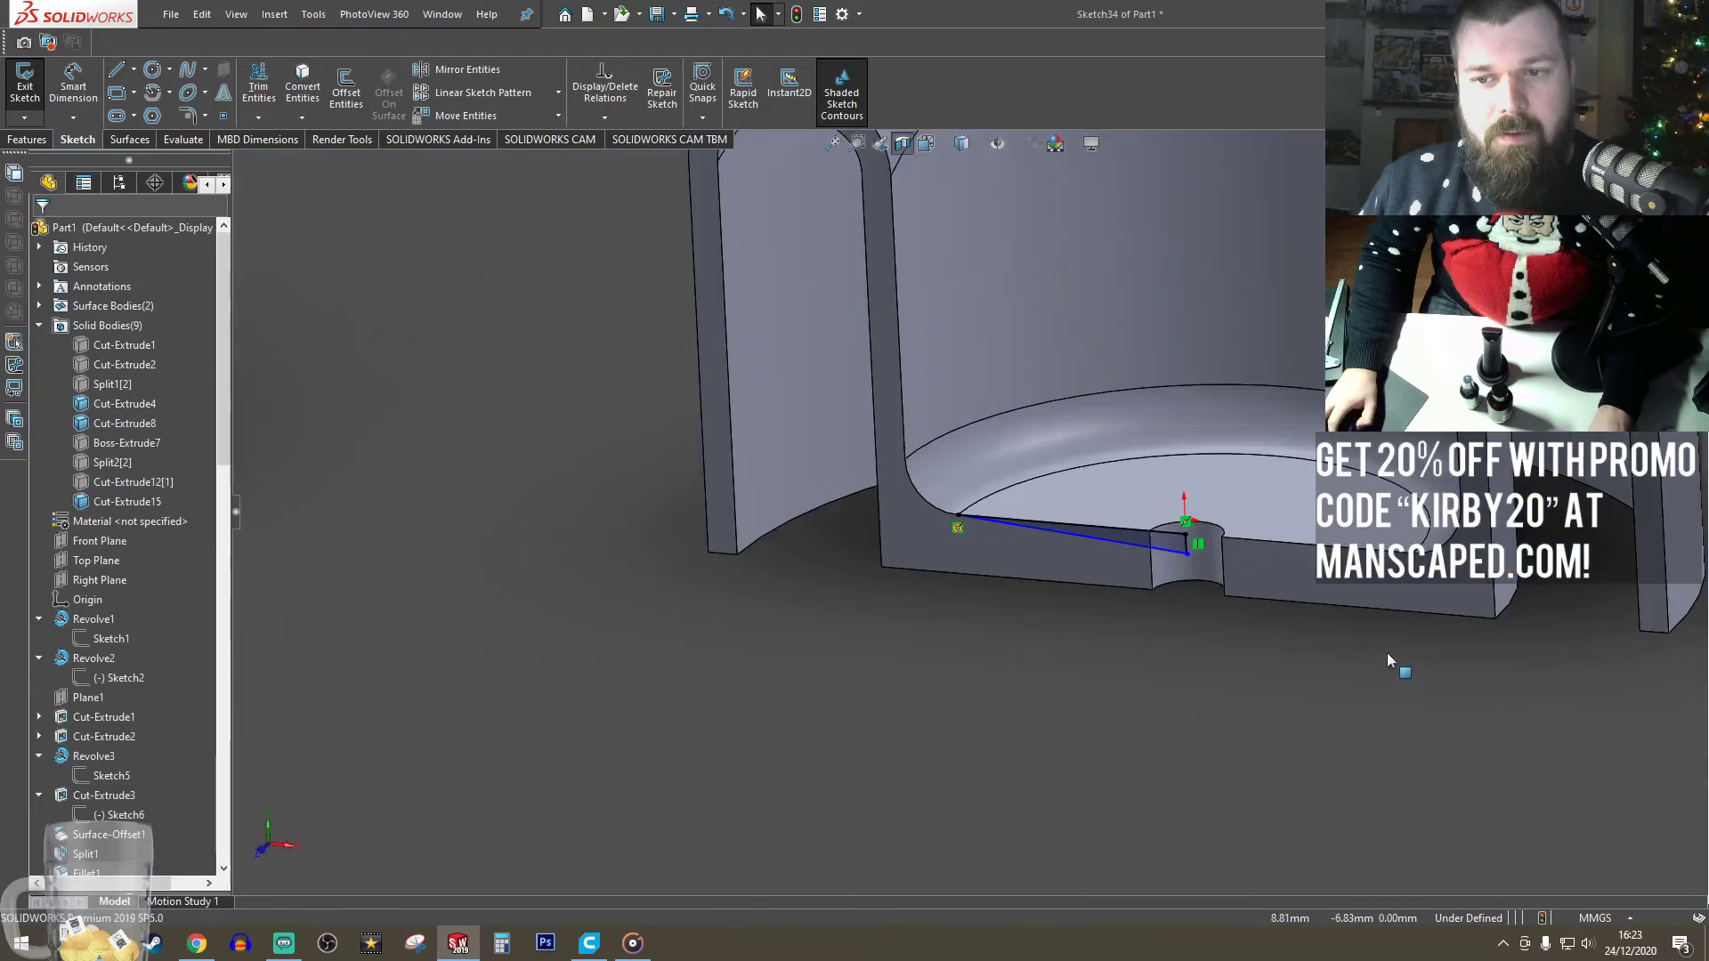
{"action": "scroll", "coordinate": [989, 535], "scroll_direction": "up", "scroll_amount": 2}
{"action": "scroll", "coordinate": [1066, 550], "scroll_direction": "down", "scroll_amount": 5}
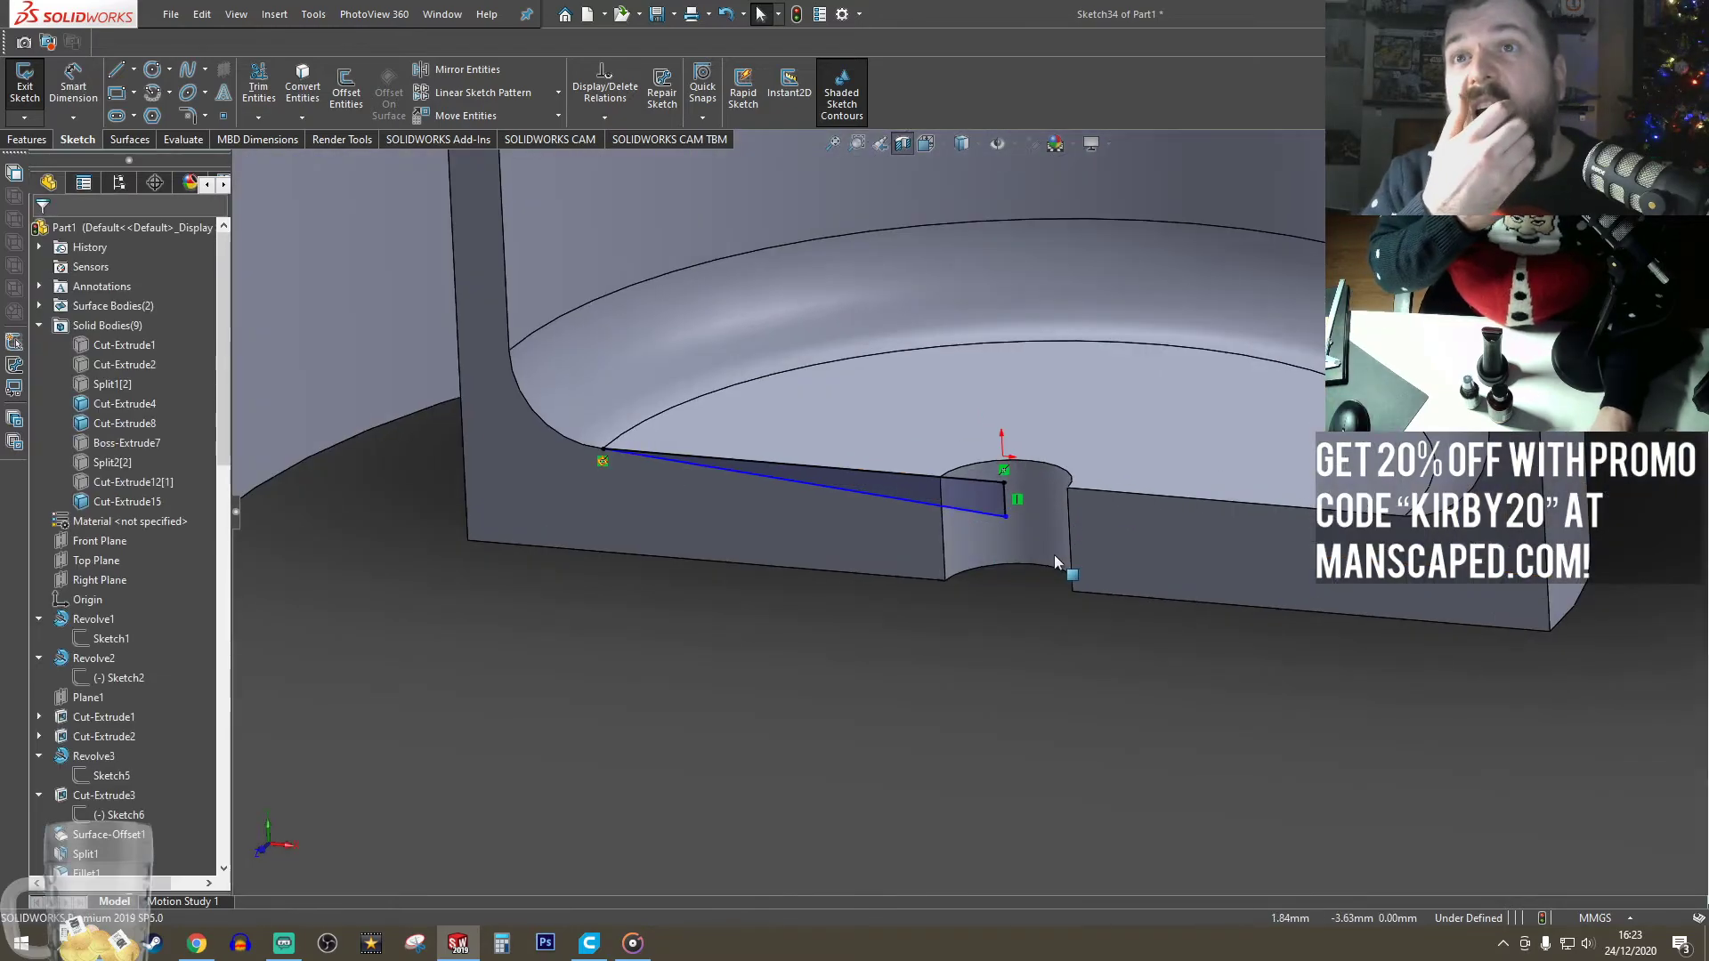
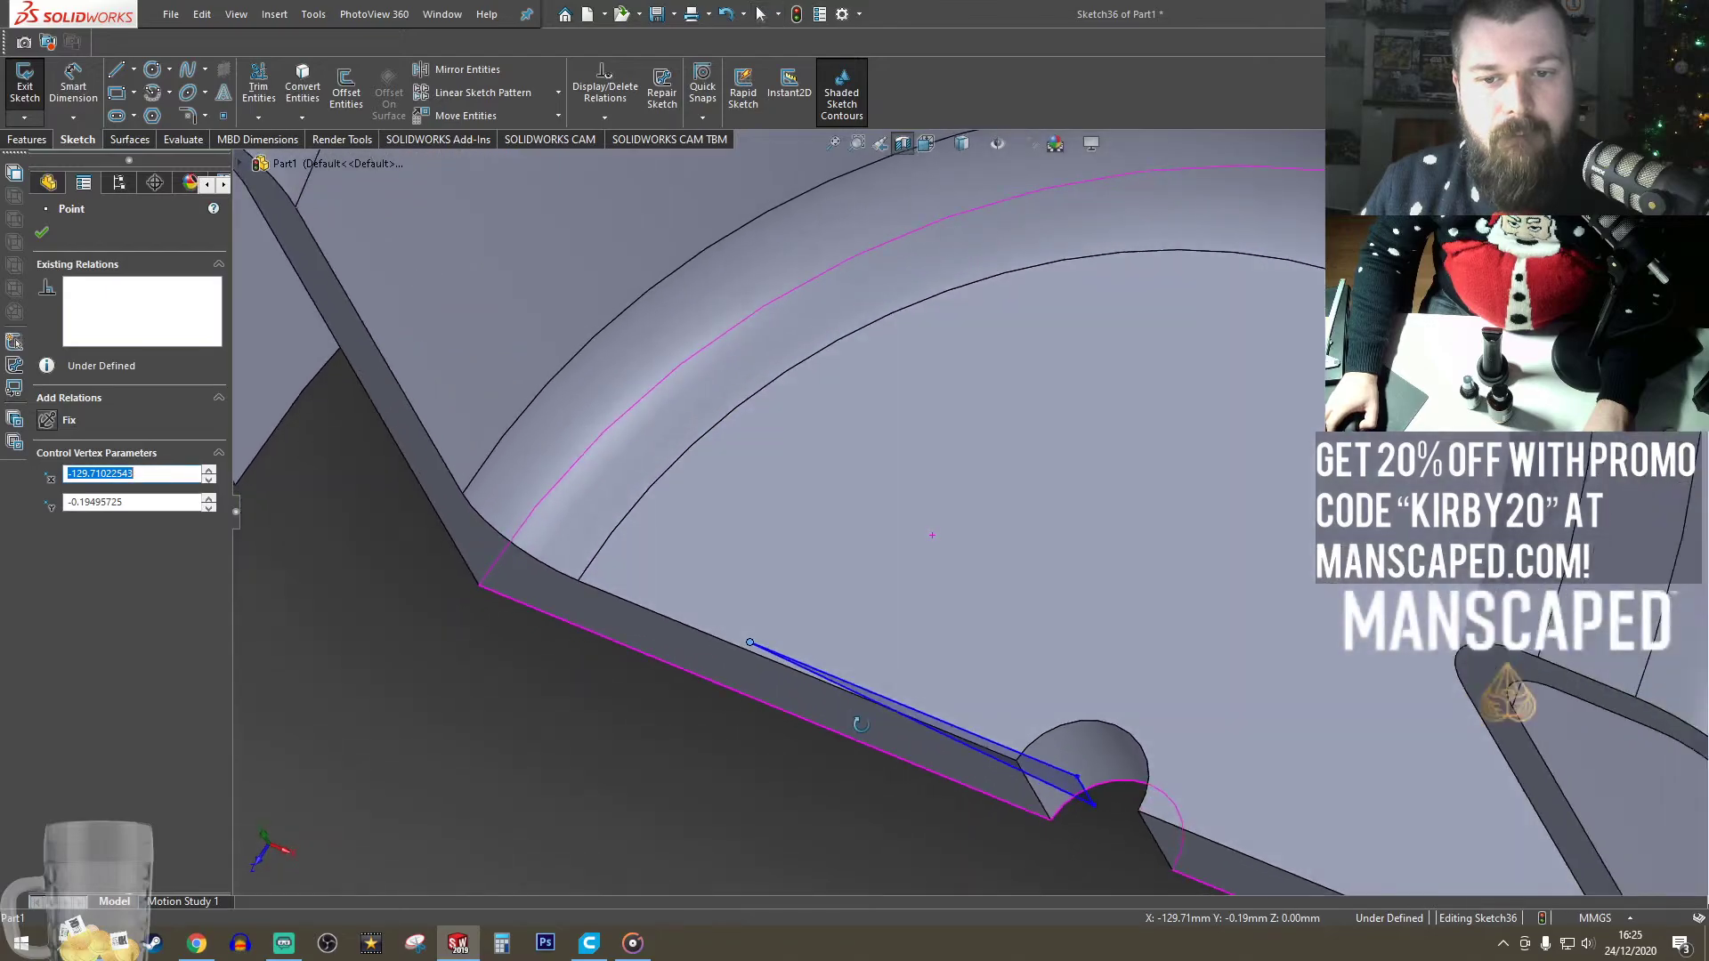
{"action": "left_click", "coordinate": [924, 144]}
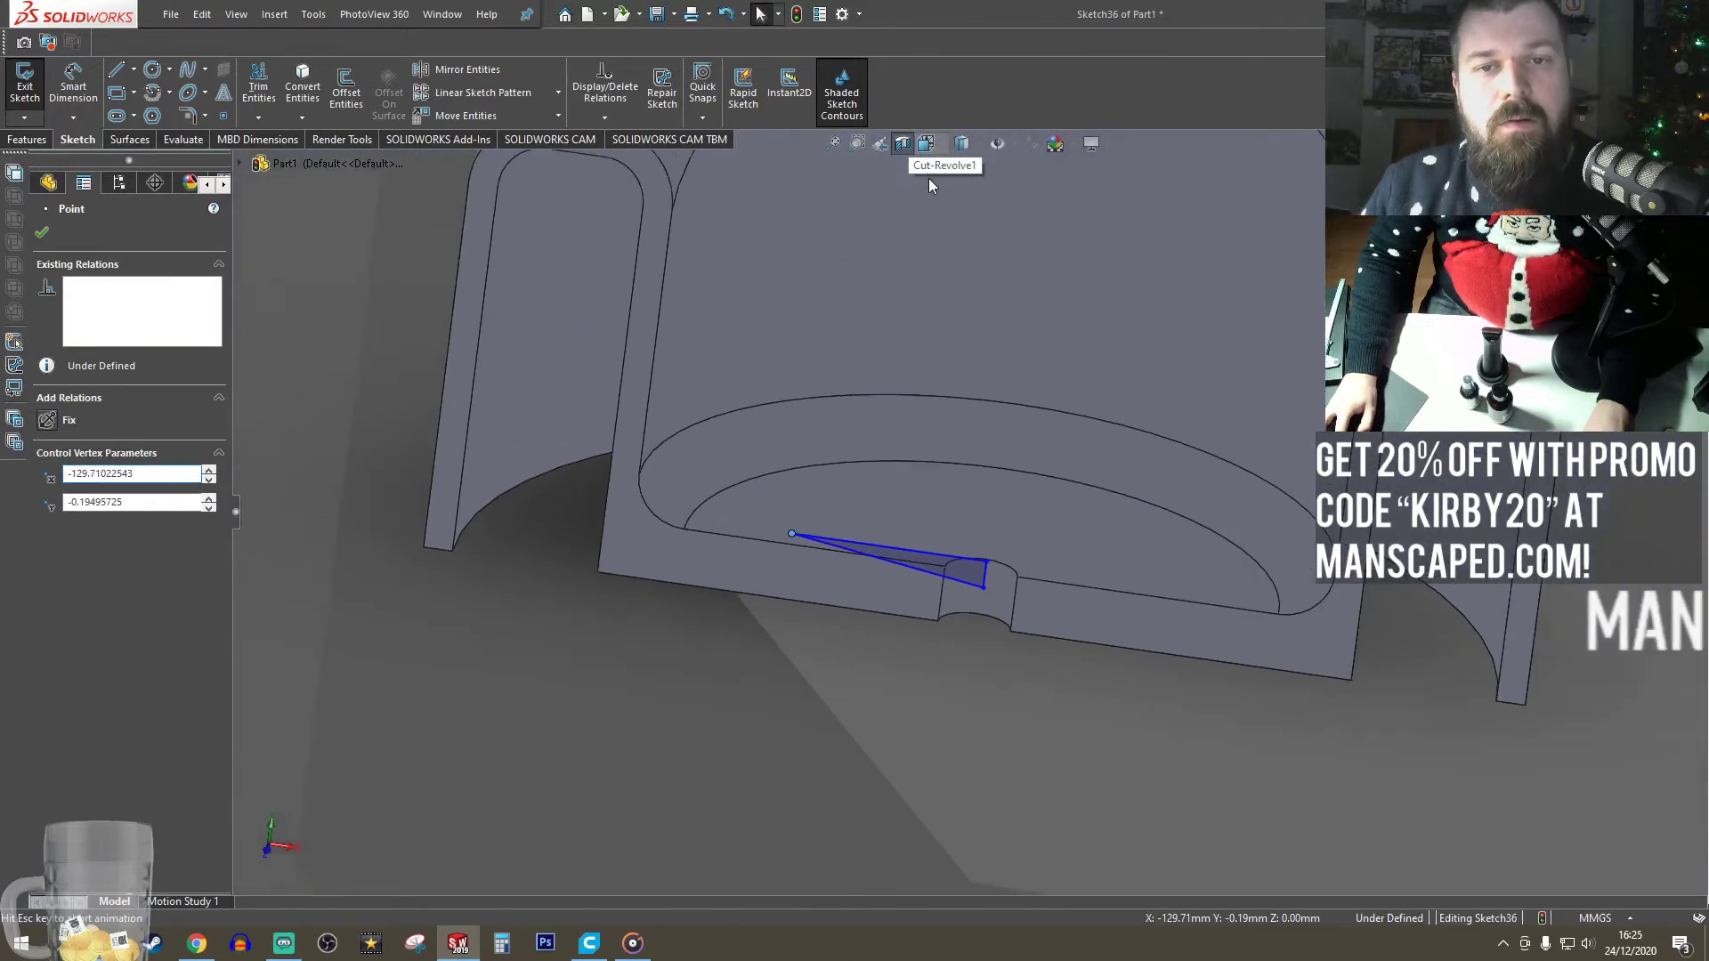
{"action": "left_click", "coordinate": [977, 240]}
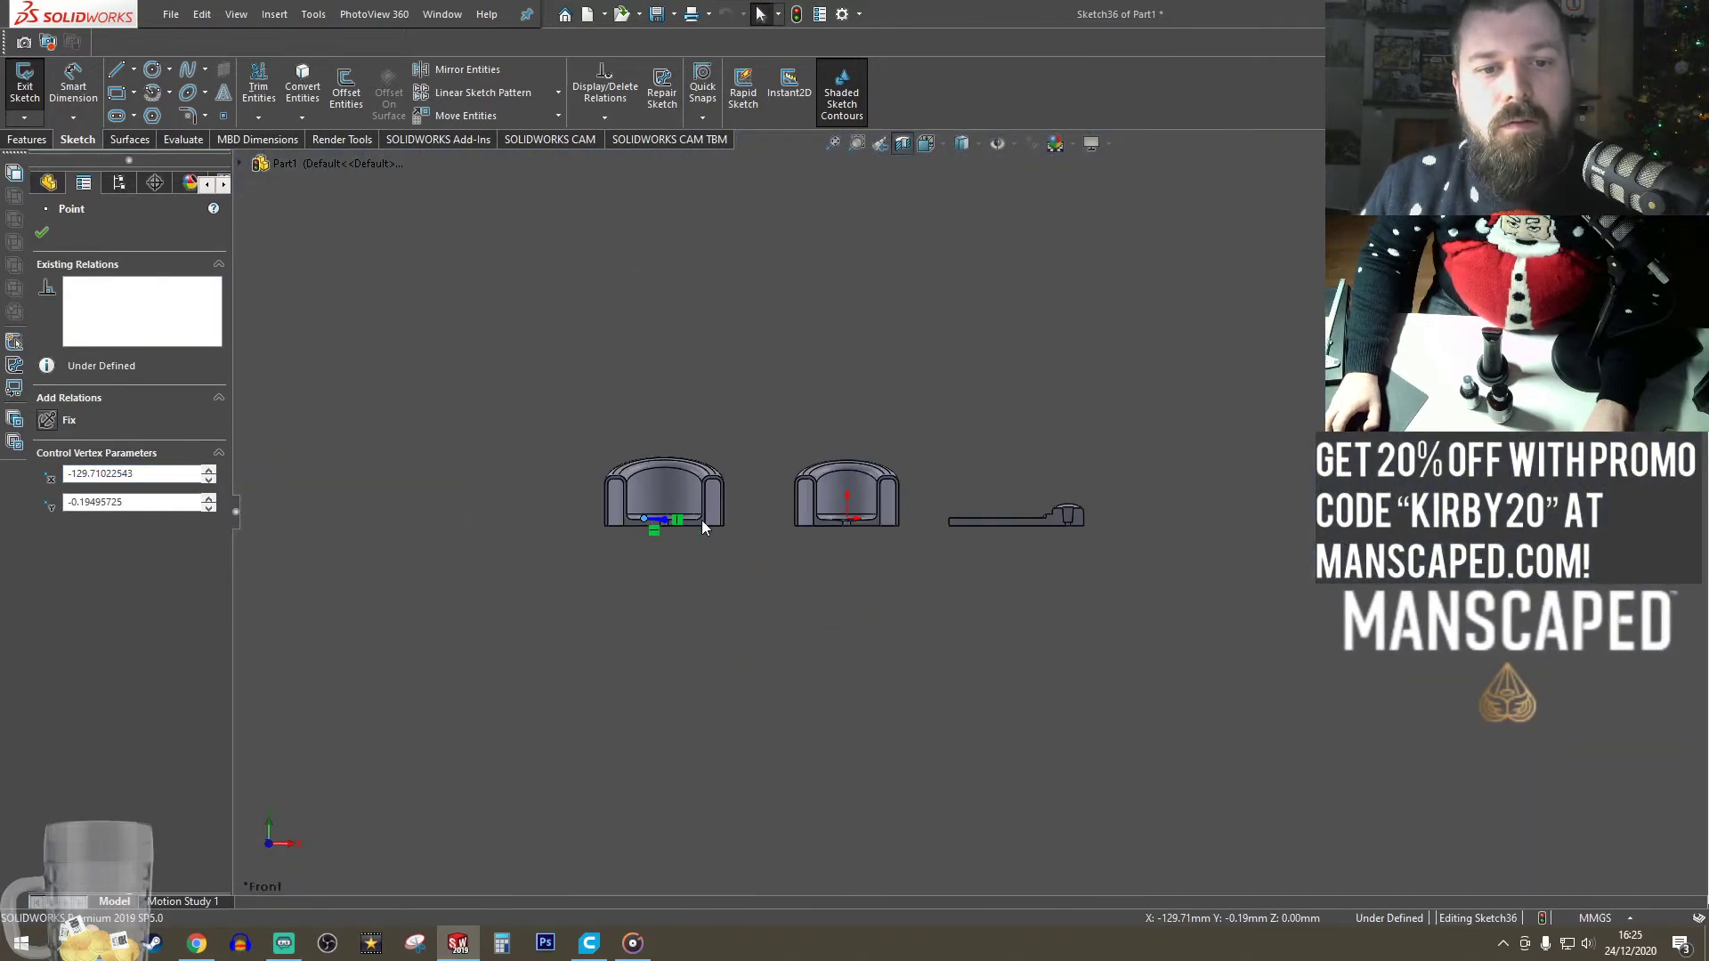
{"action": "scroll", "coordinate": [701, 520], "scroll_direction": "down", "scroll_amount": 8}
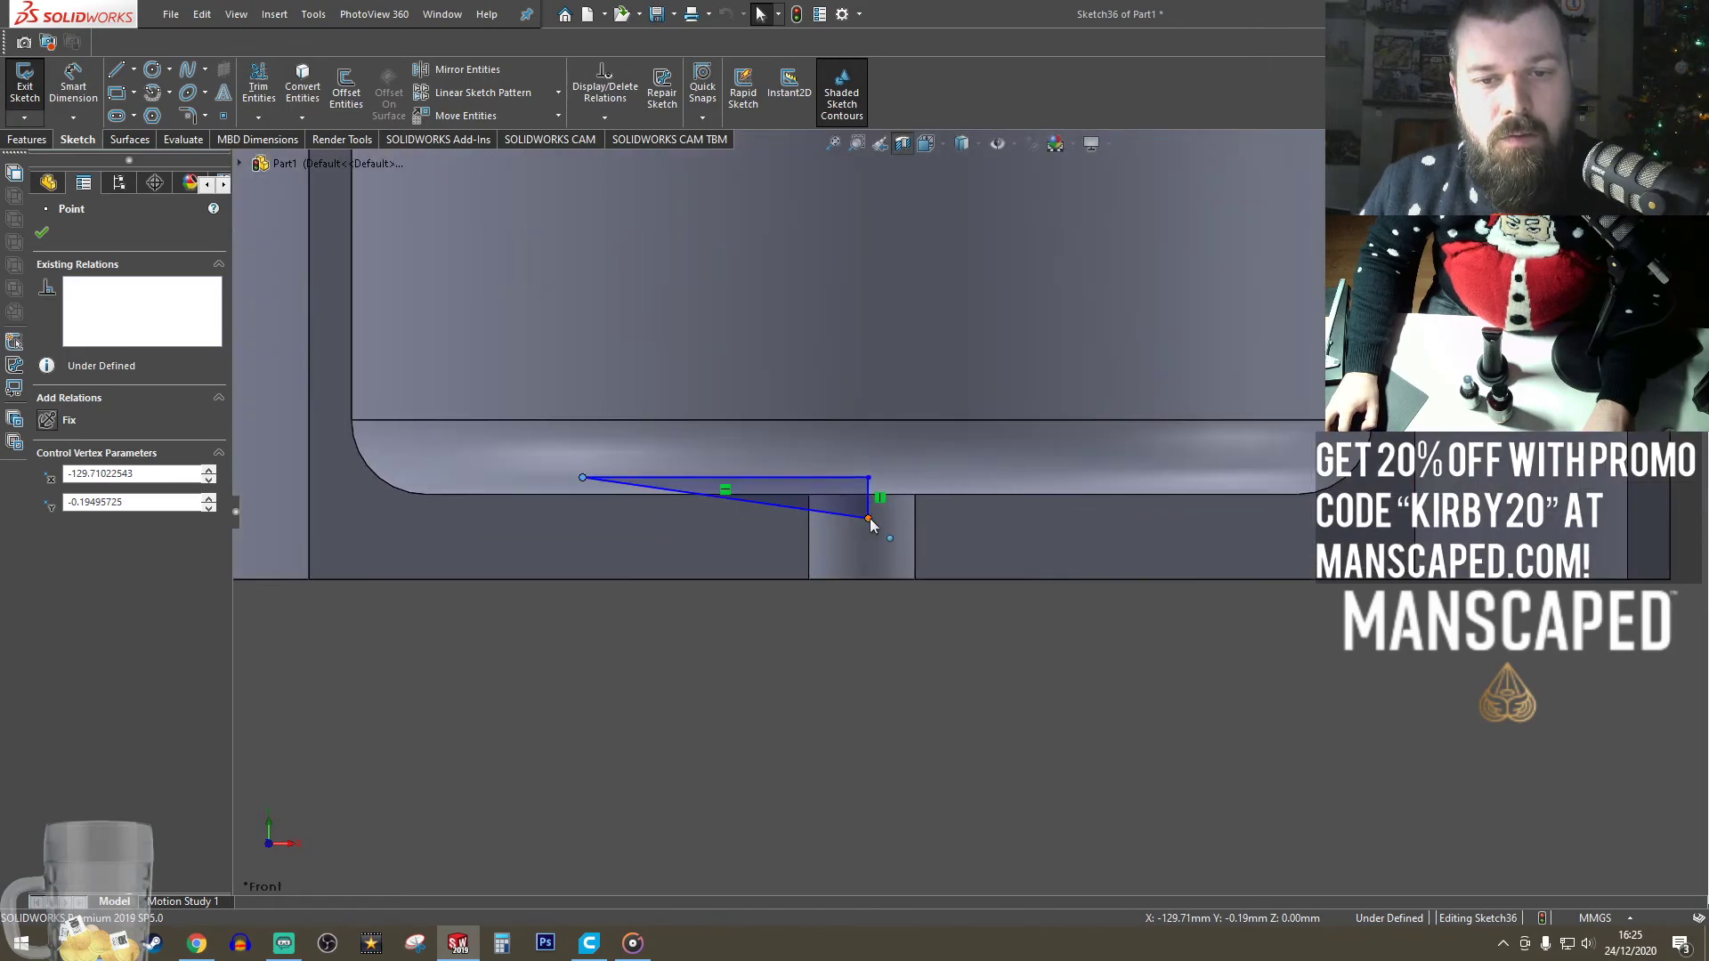
{"action": "left_click", "coordinate": [884, 540]}
{"action": "left_click", "coordinate": [869, 499], "text": "ctrl"}
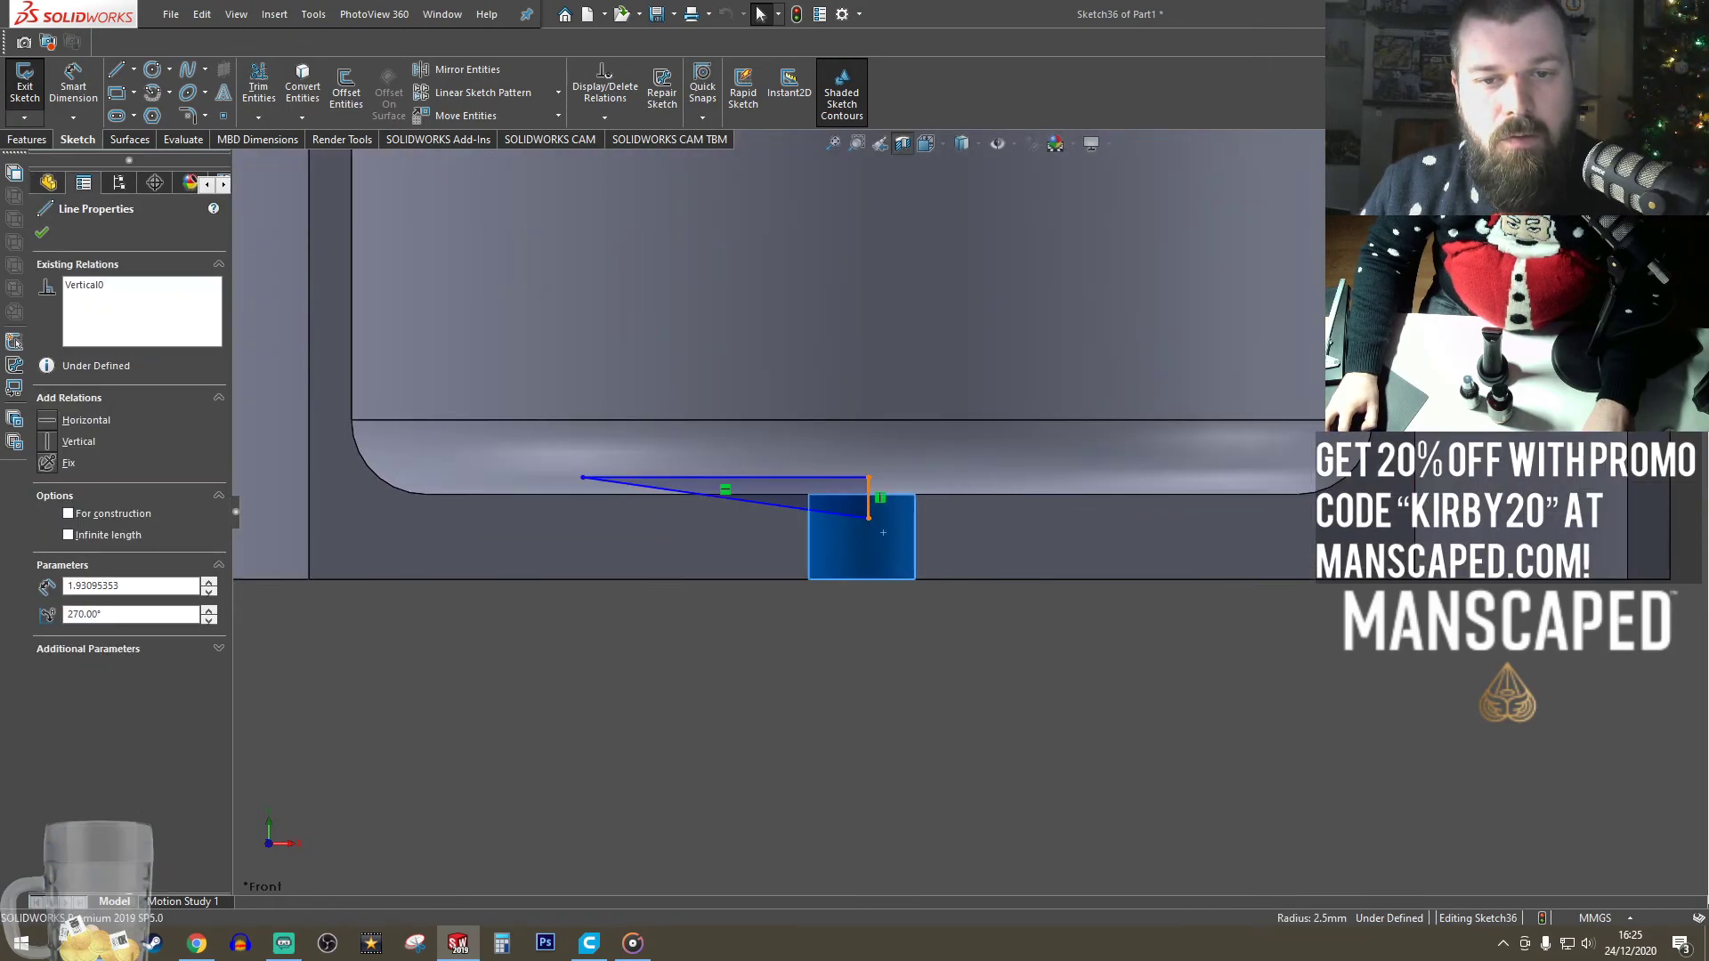
{"action": "key", "text": "Escape"}
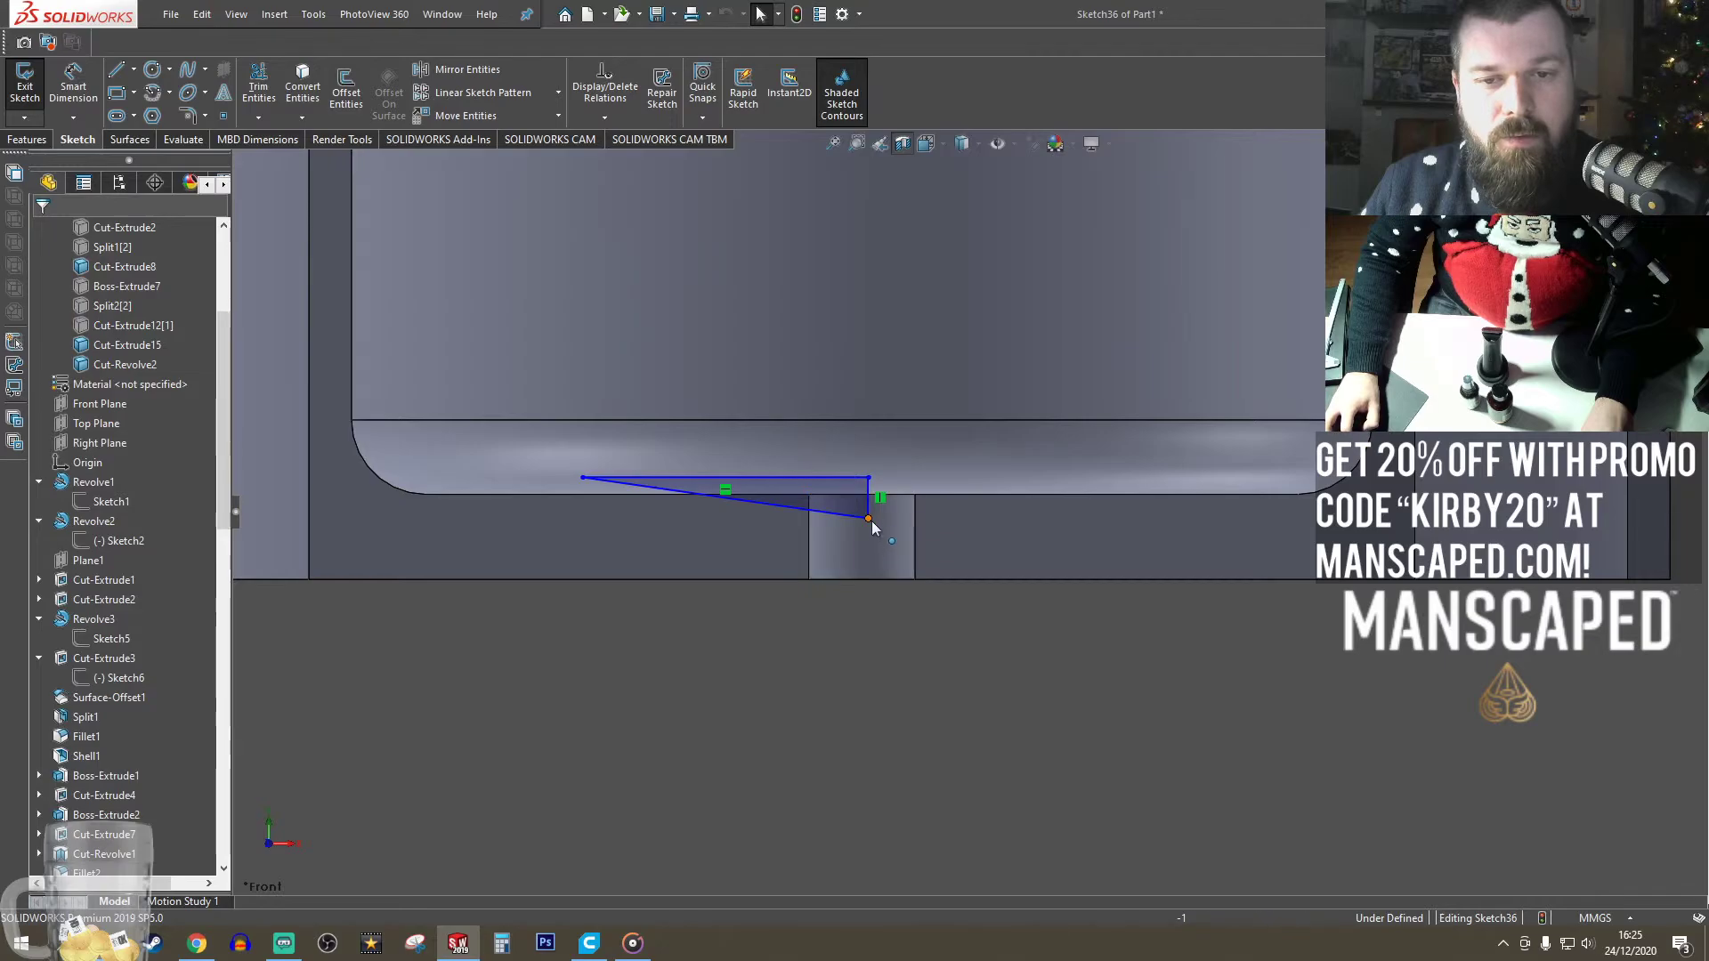
- Constrain the triangle's upper inner corner to the midpoint of the hole's top edge and pierce its outer corner to the circular floor edge
{"action": "left_click", "coordinate": [870, 520]}
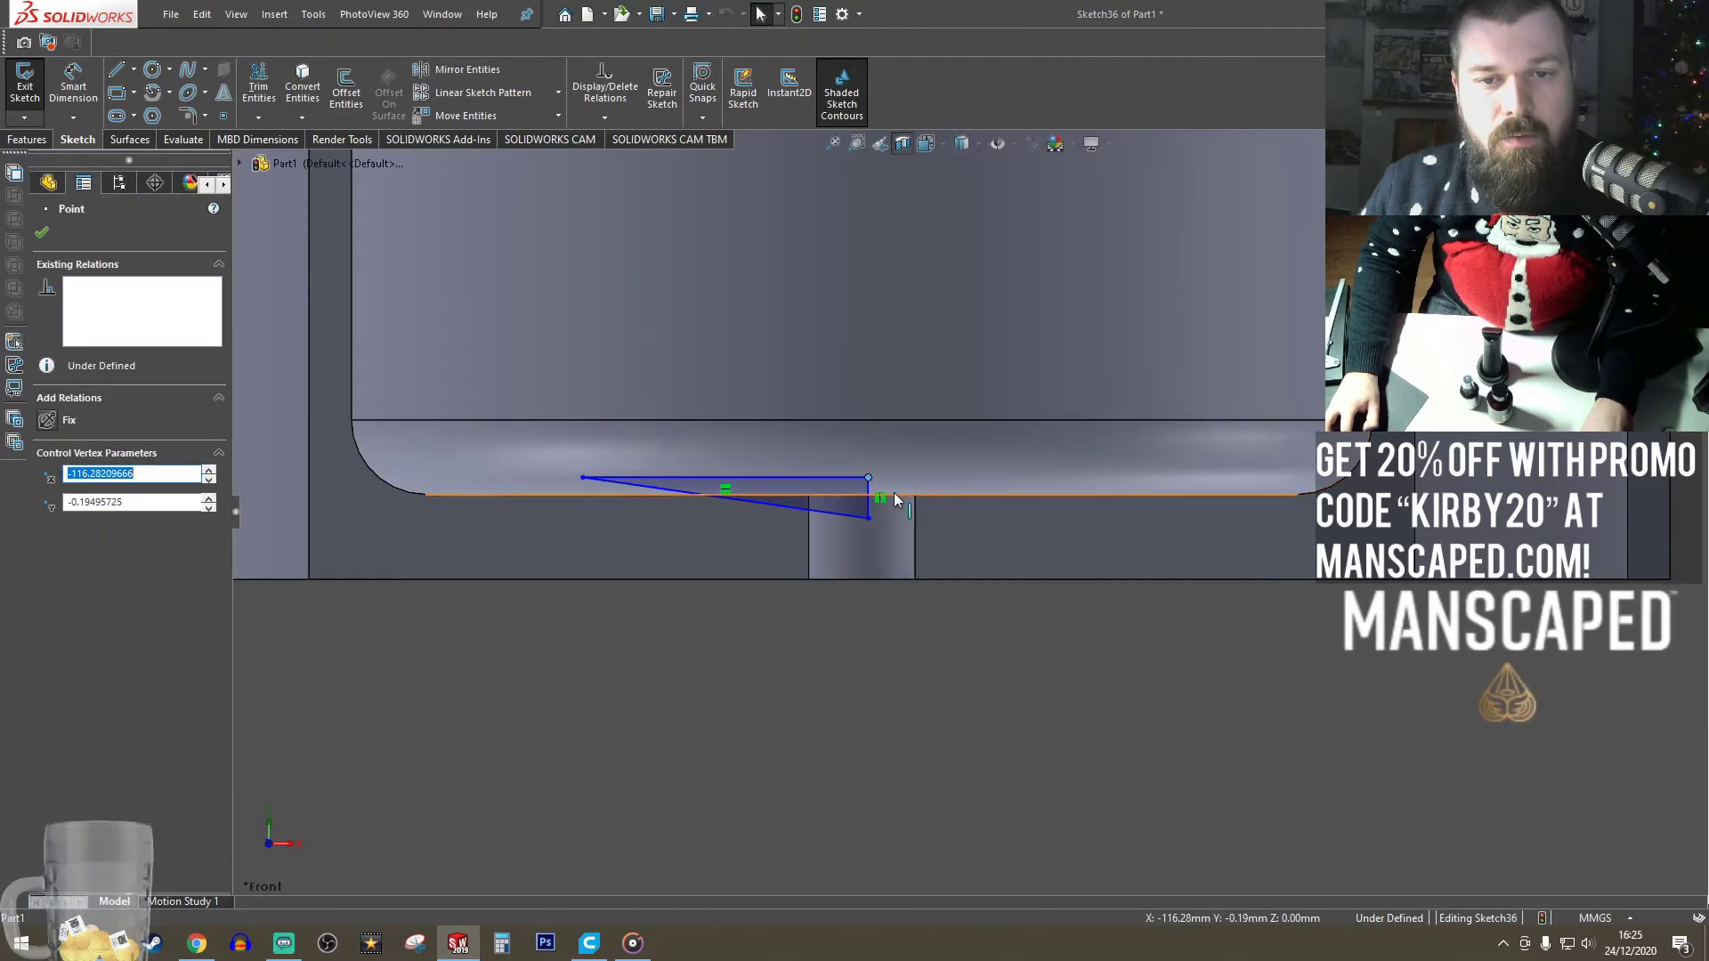
{"action": "middle_click_drag", "start_coordinate": [904, 495], "coordinate": [887, 643]}
{"action": "left_click", "coordinate": [887, 642], "text": "ctrl"}
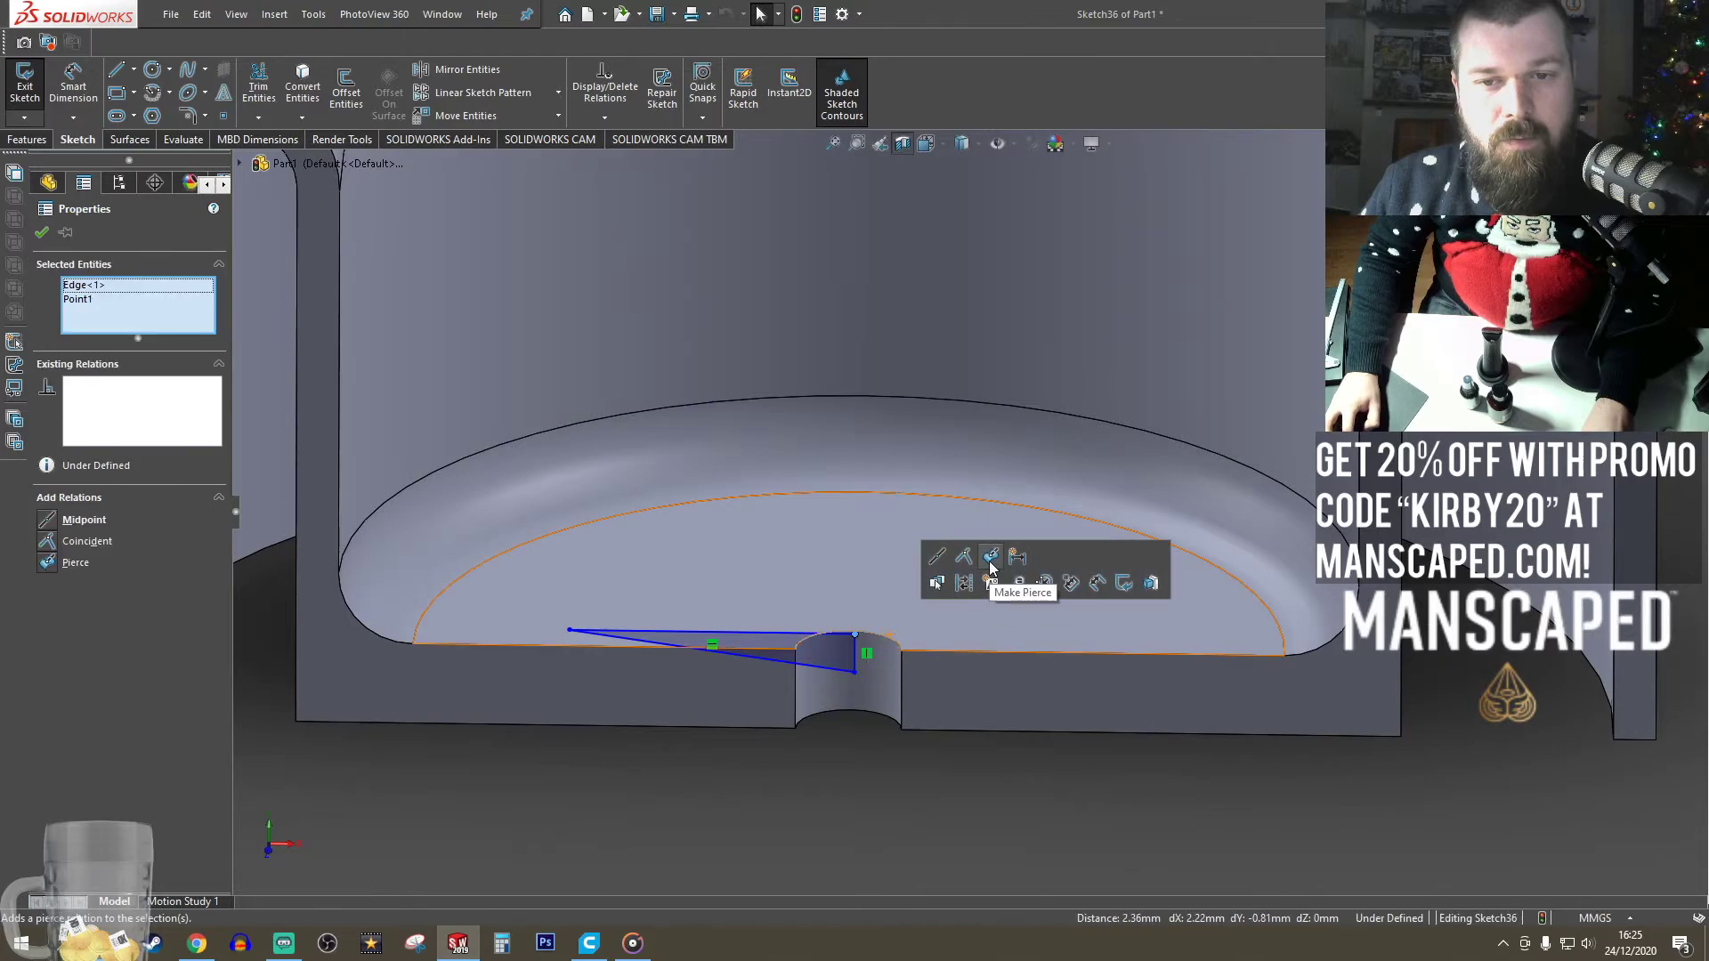
{"action": "left_click", "coordinate": [953, 564]}
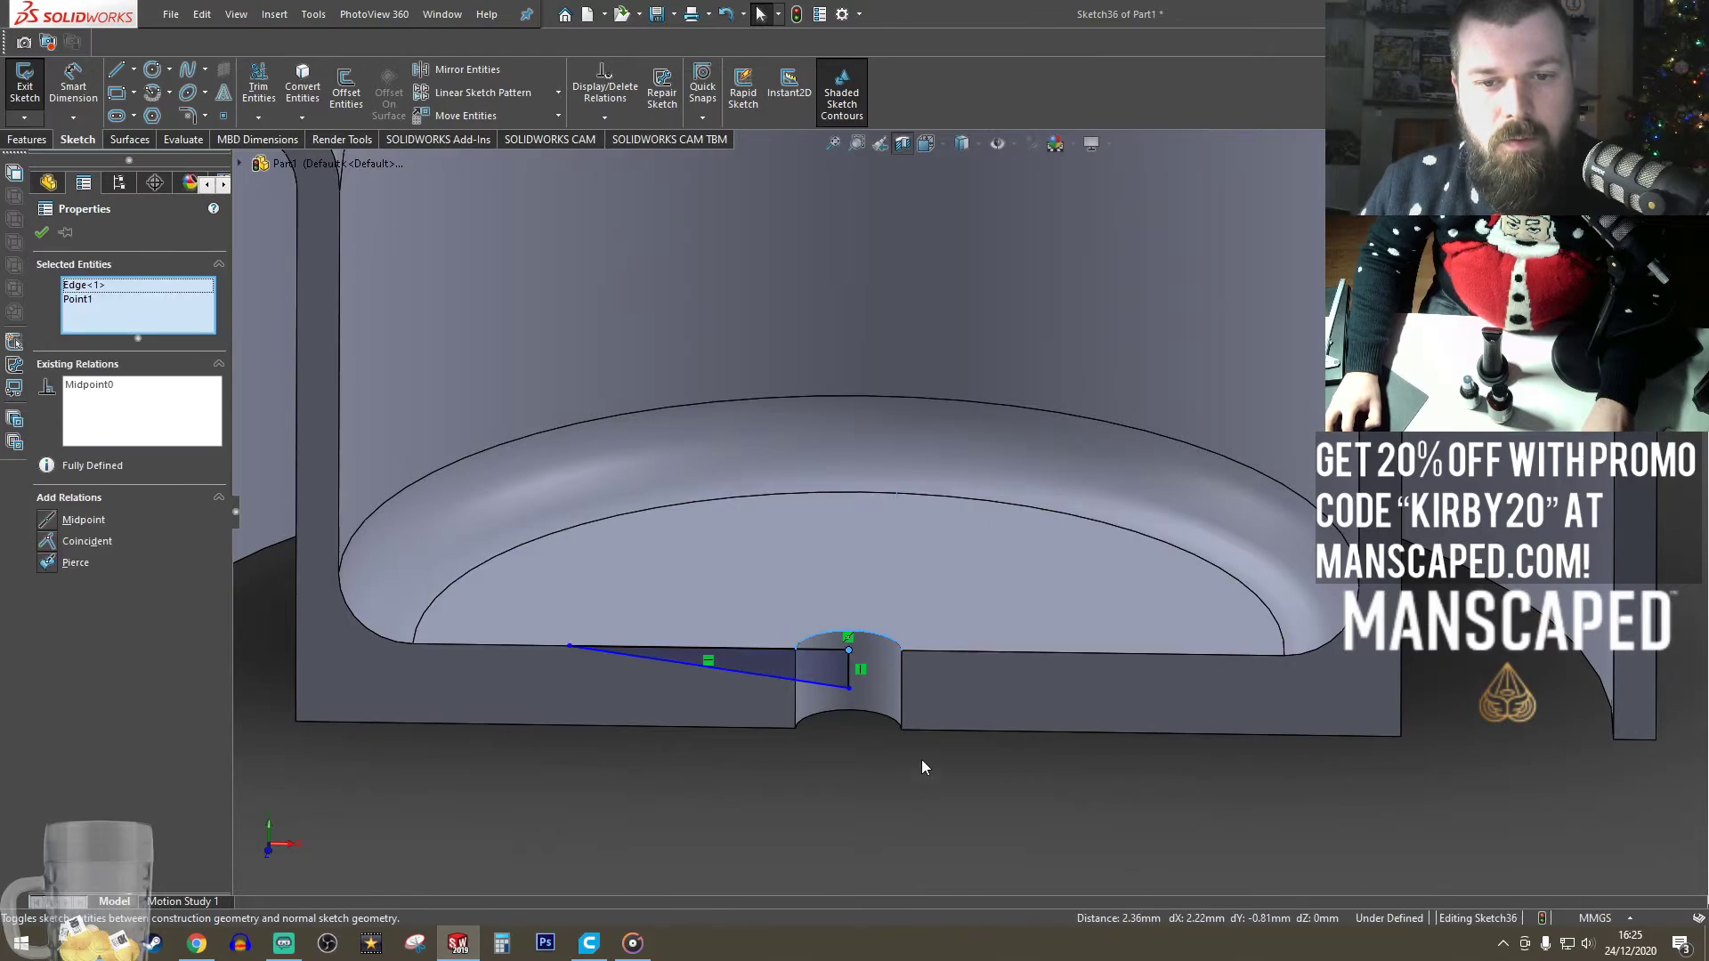
{"action": "left_click", "coordinate": [414, 636]}
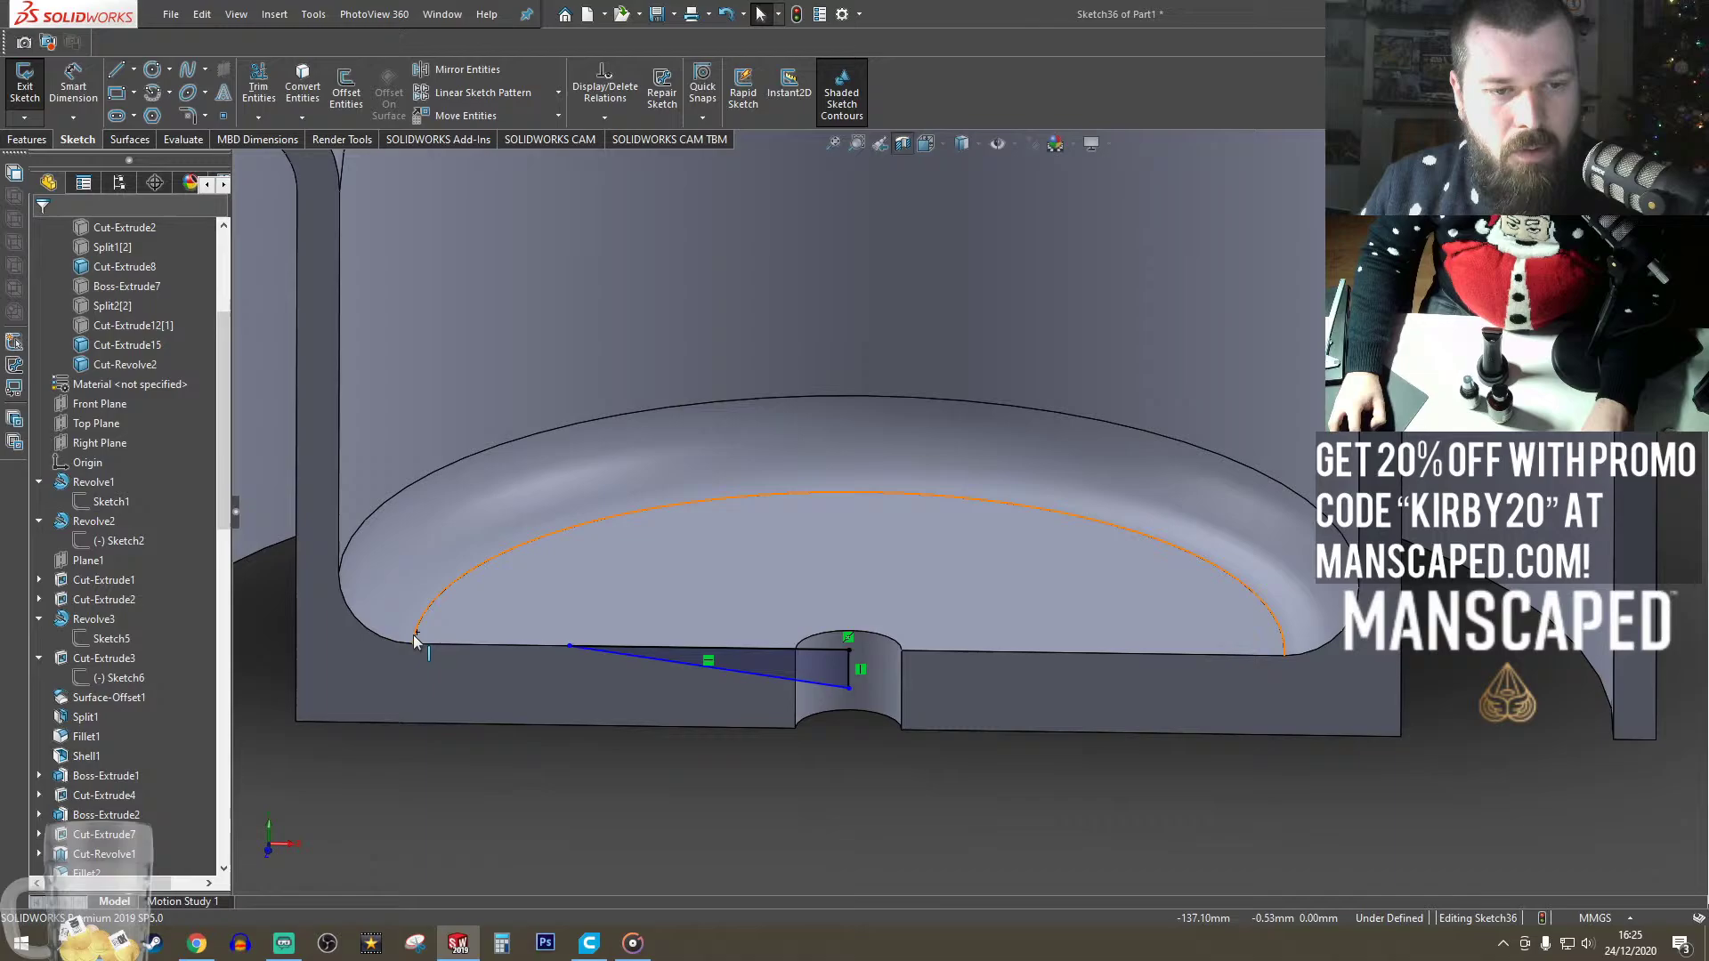
{"action": "left_click", "coordinate": [568, 644], "text": "ctrl"}
{"action": "left_click", "coordinate": [673, 565]}
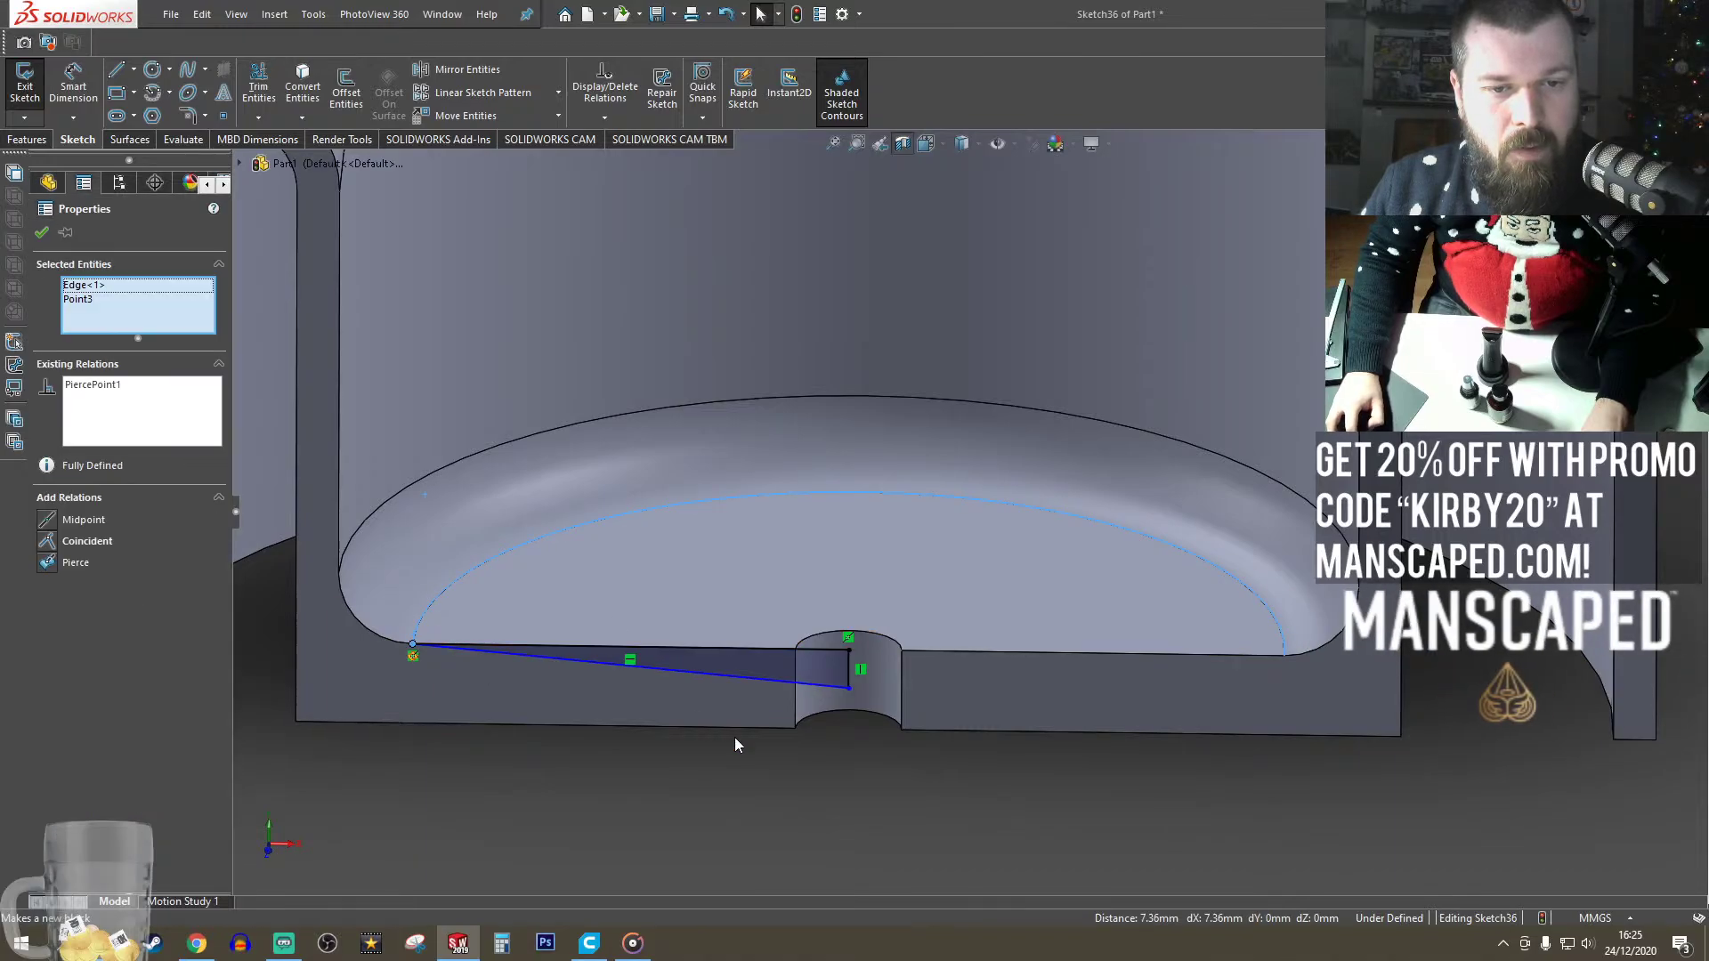
- Dimension the angle between the triangle's horizontal top line and its sloping line as 1°
{"action": "left_click", "coordinate": [832, 678]}
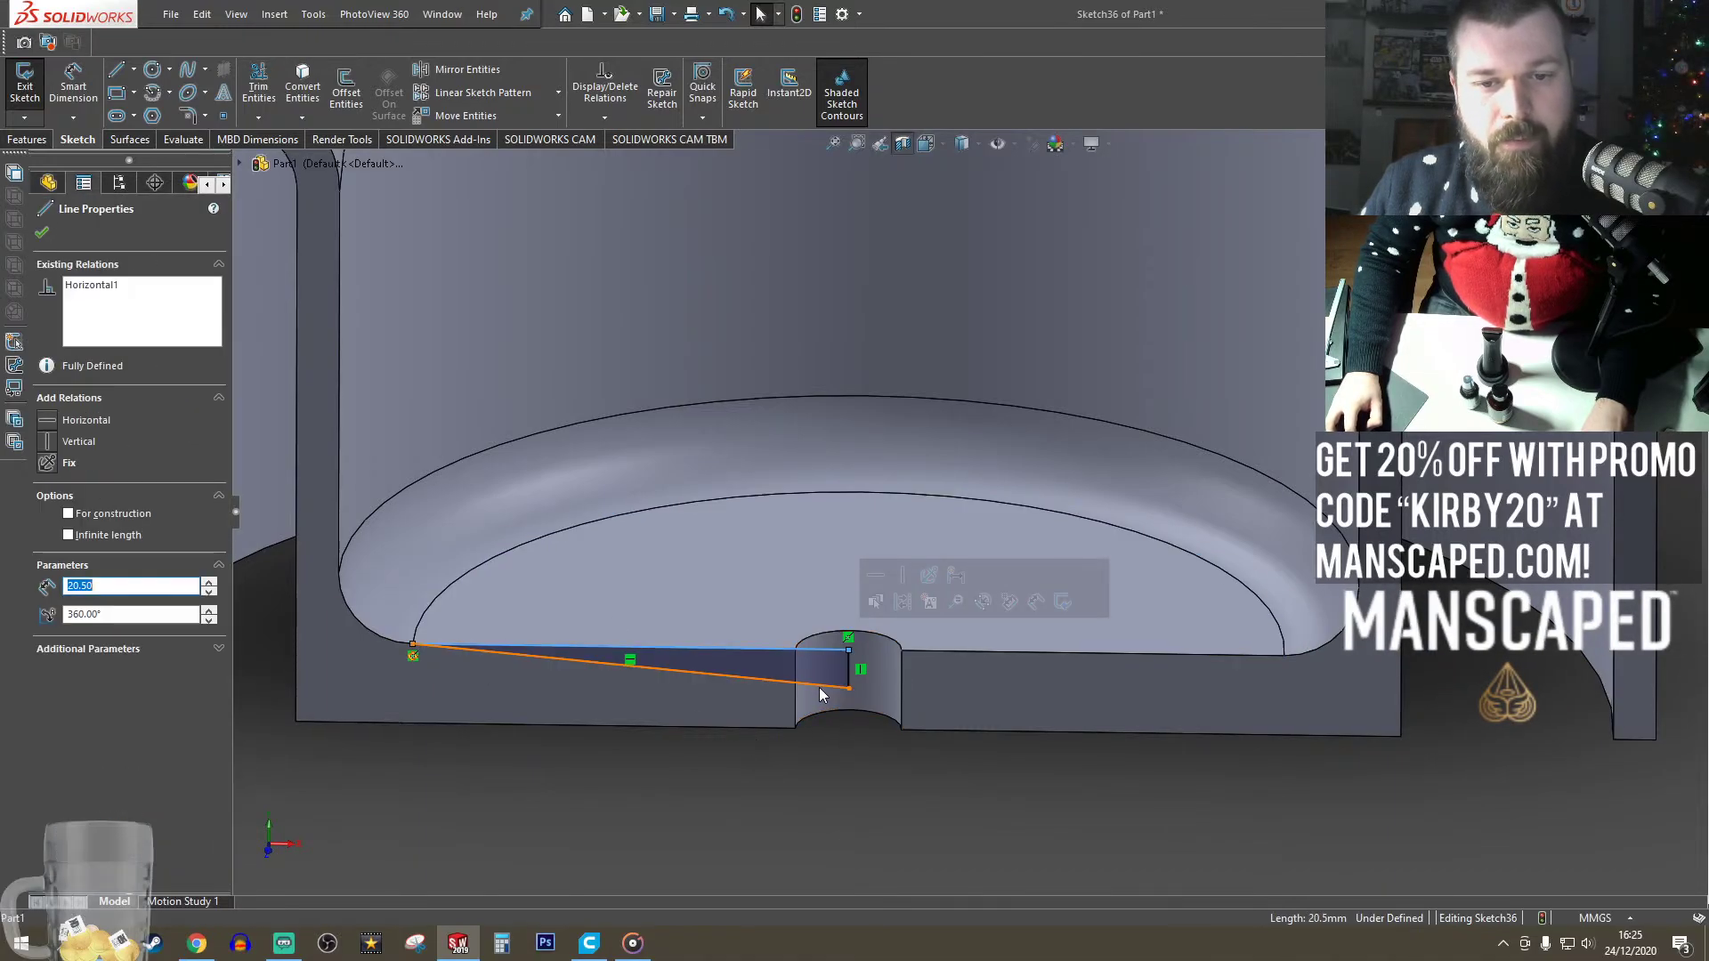
{"action": "key", "text": "Escape"}
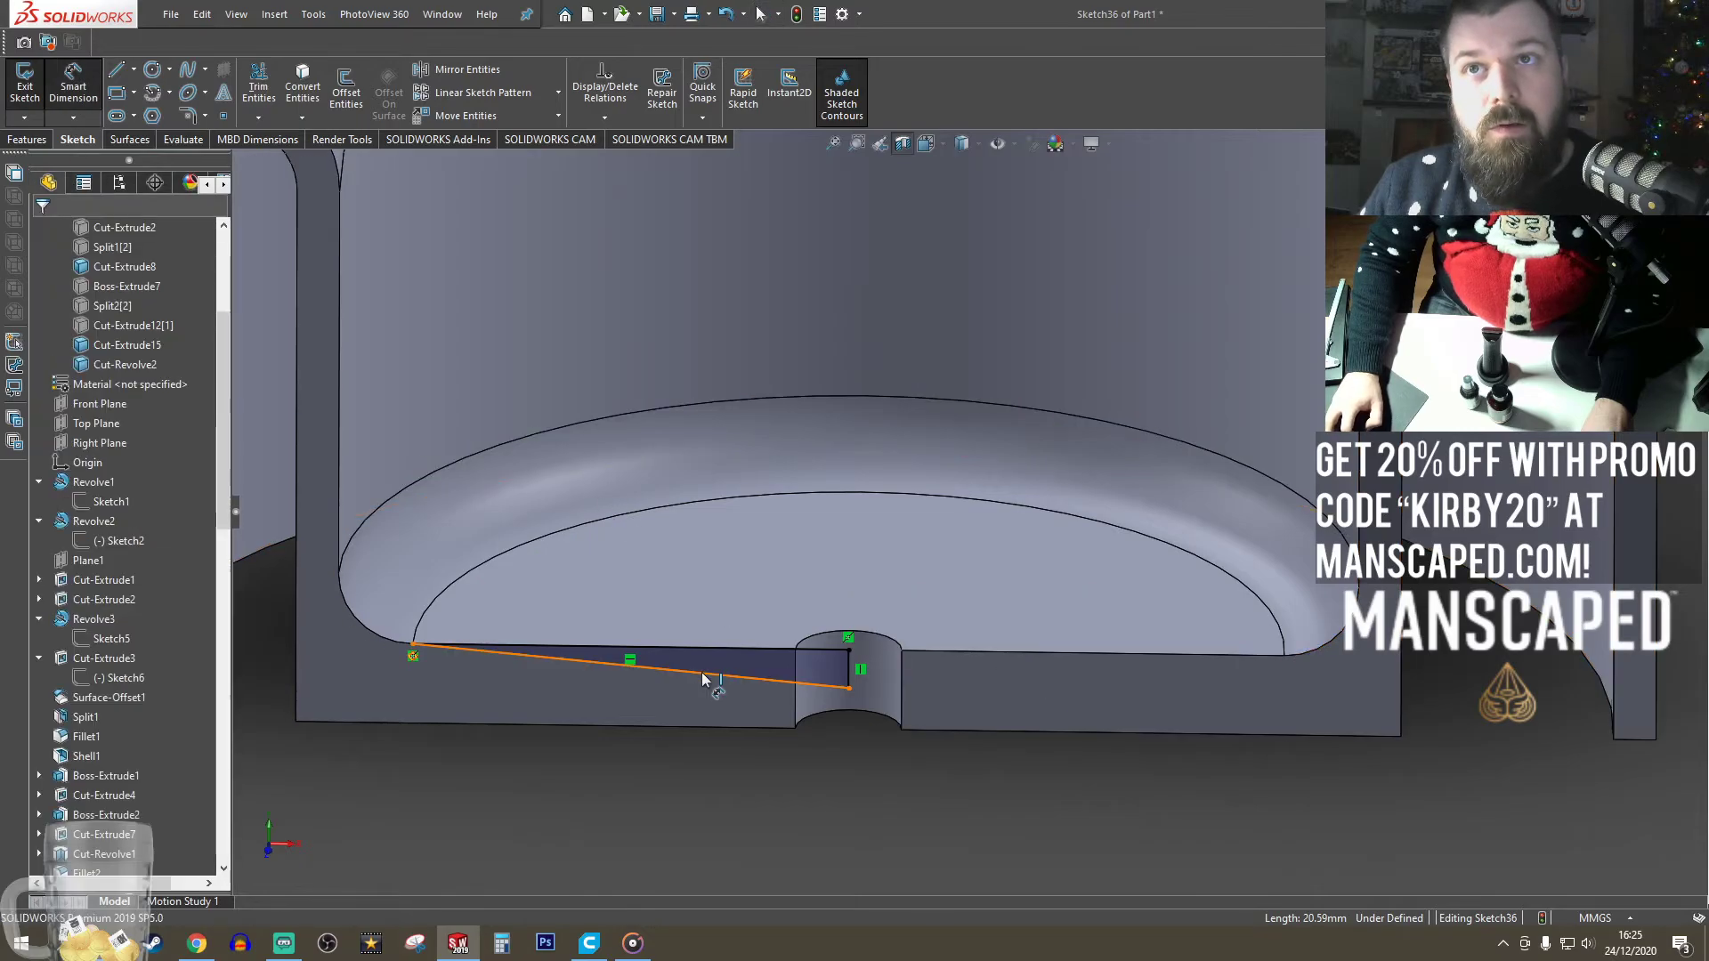
{"action": "left_click", "coordinate": [820, 650]}
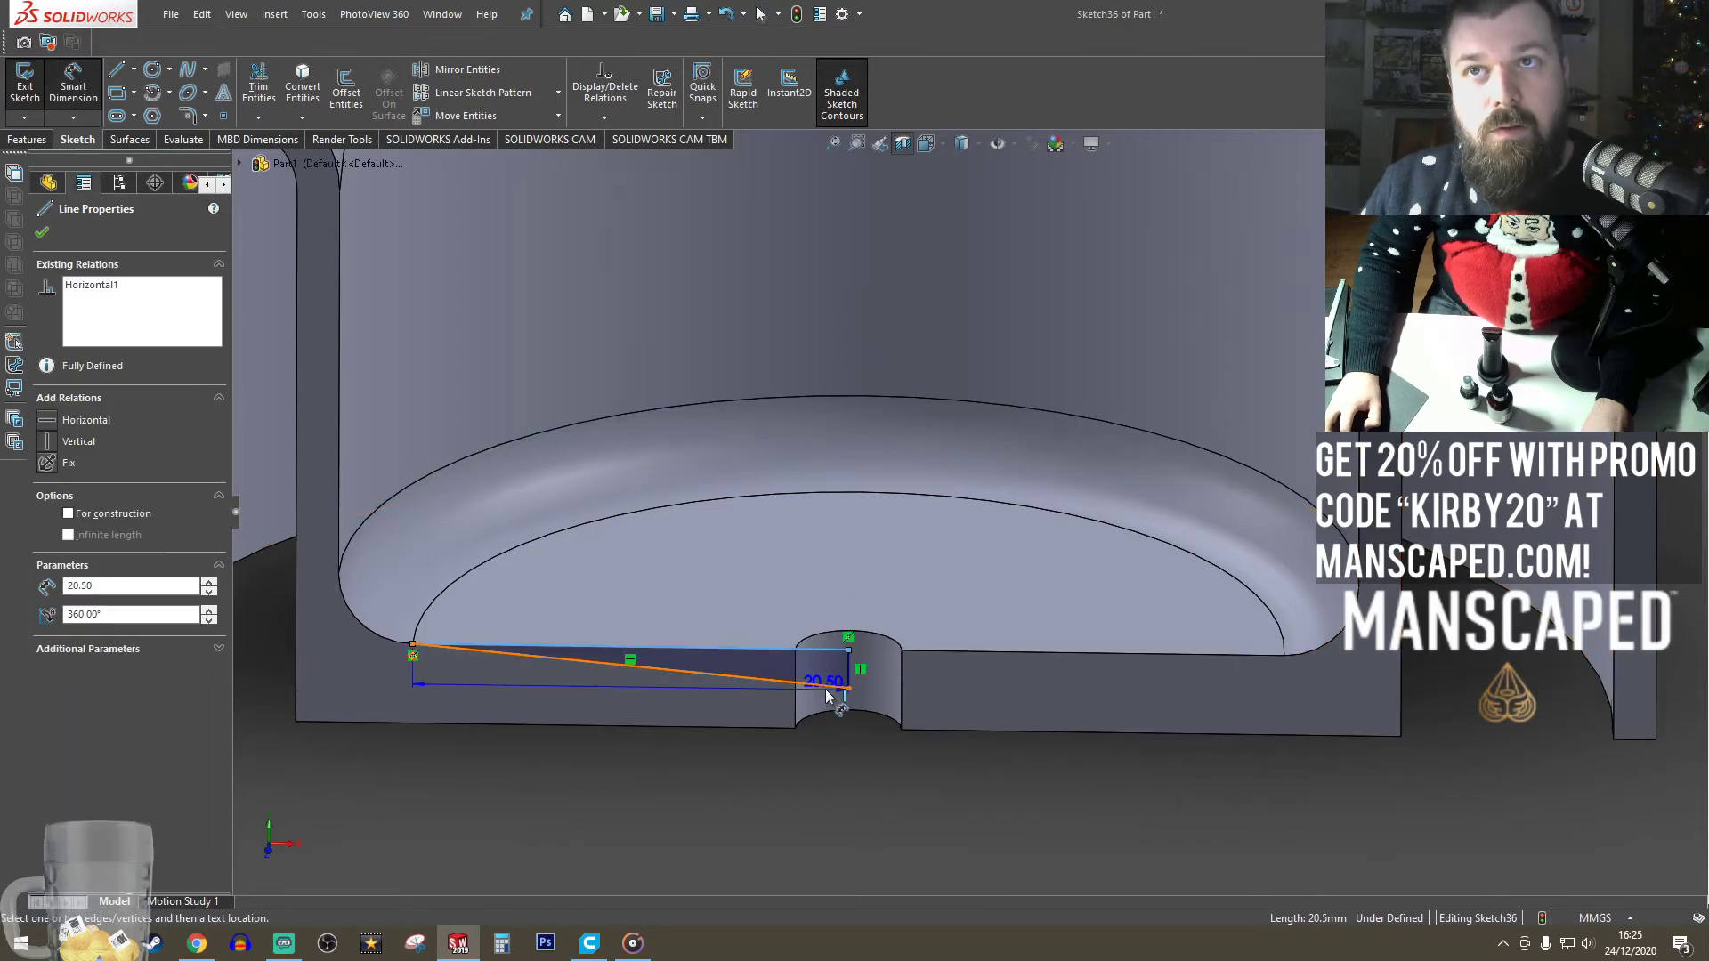
{"action": "left_click", "coordinate": [816, 686]}
{"action": "left_click", "coordinate": [943, 691]}
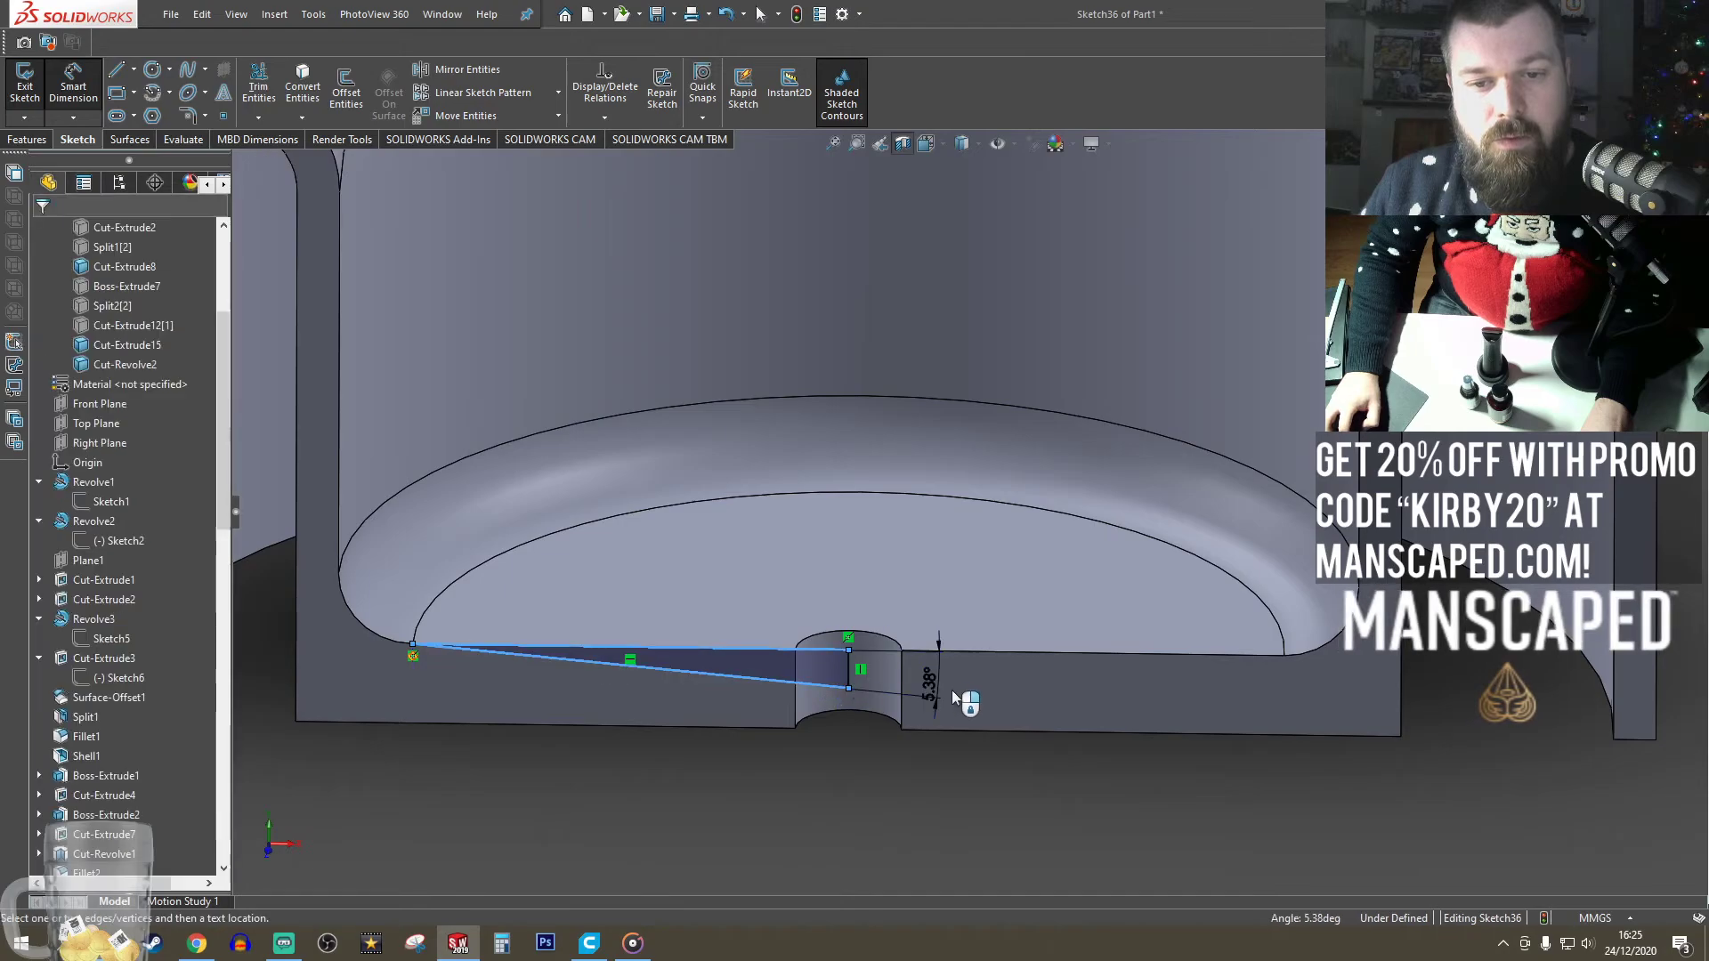
{"action": "type", "text": "1"}
{"action": "key", "text": "Return"}
{"action": "key", "text": "f"}
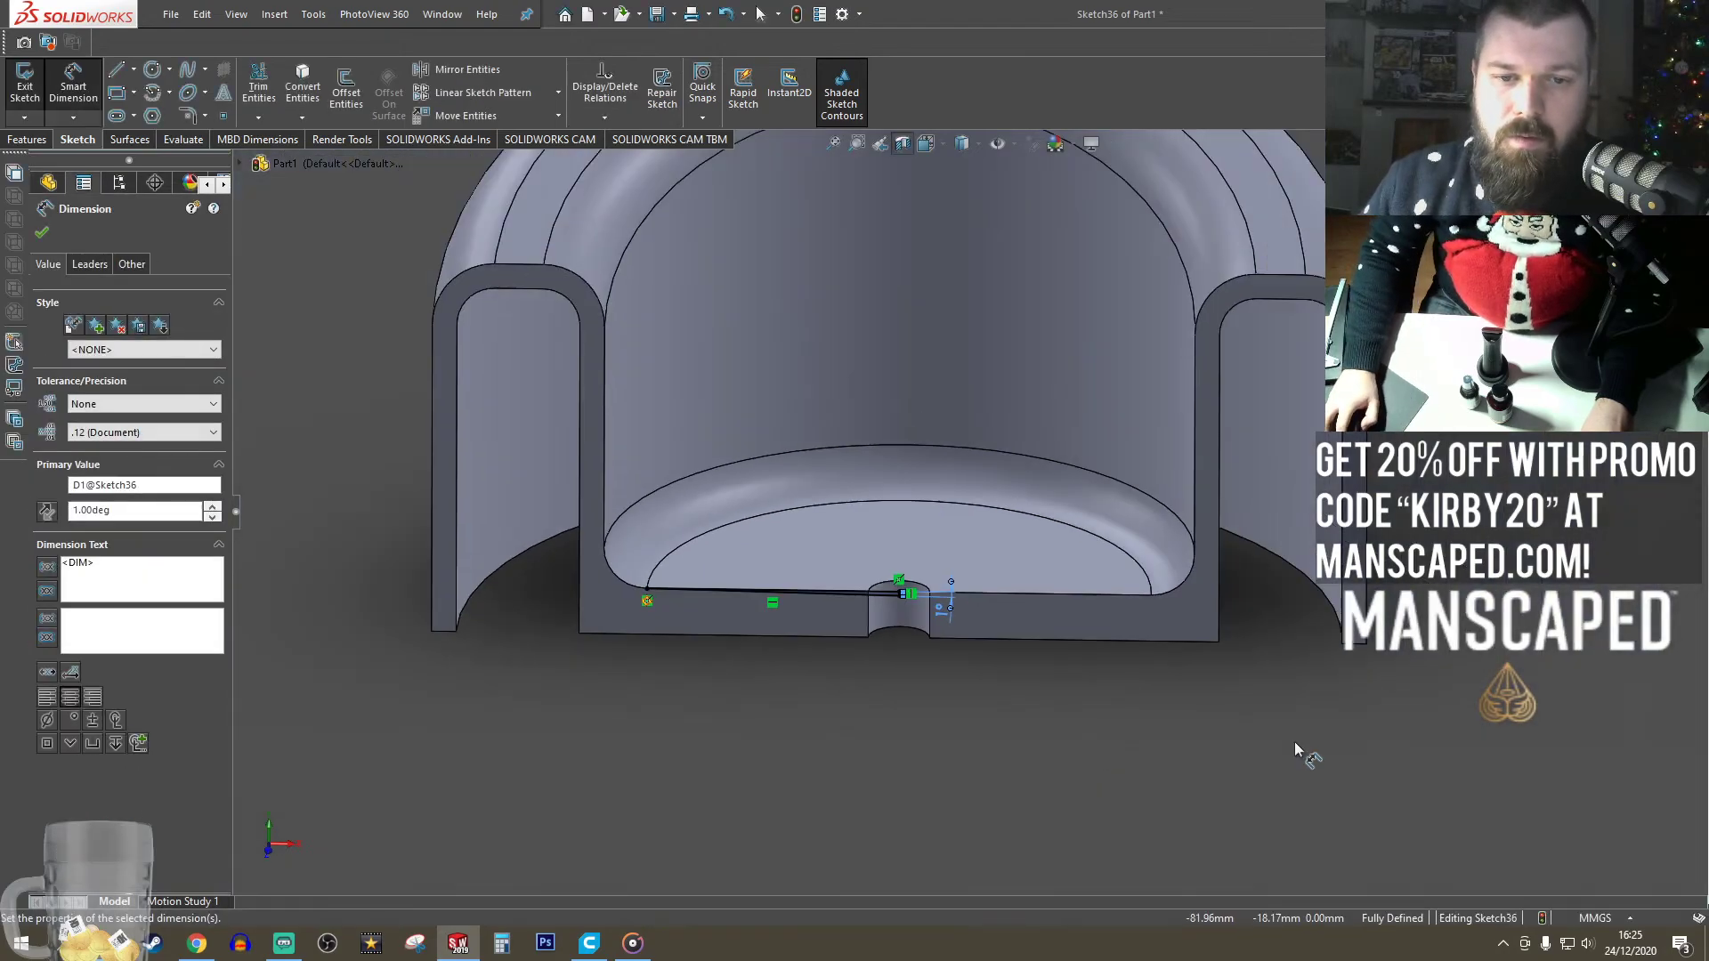
{"action": "scroll", "coordinate": [1493, 580], "scroll_direction": "up", "scroll_amount": 5}
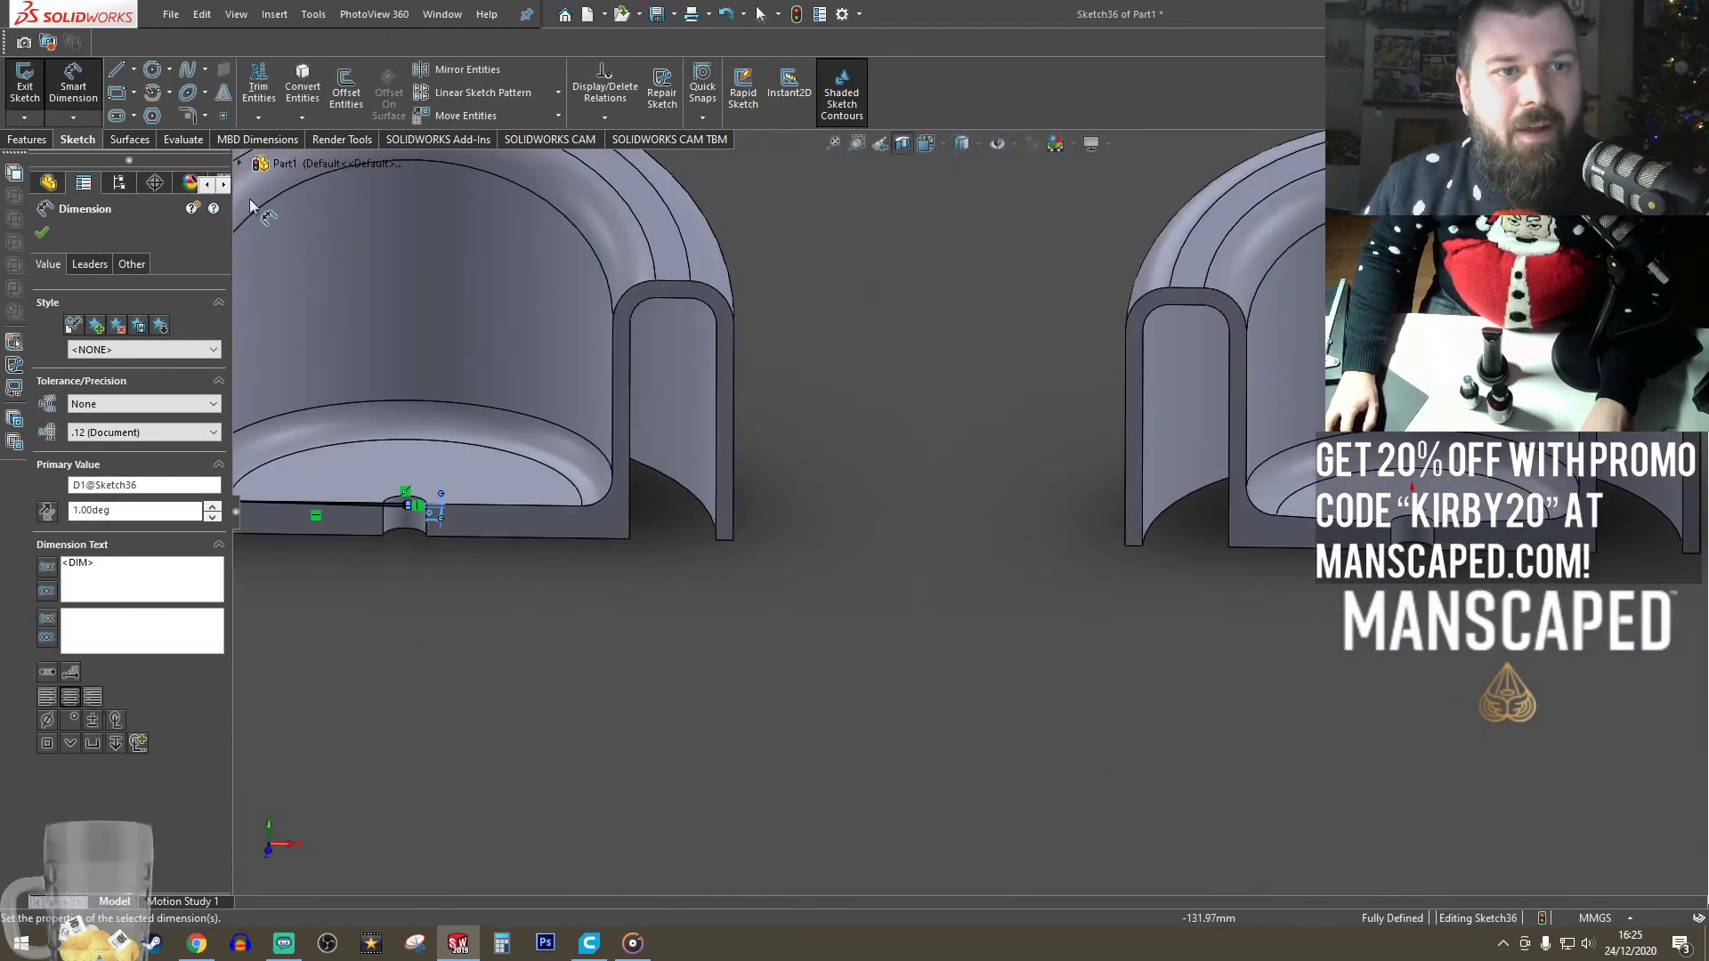
{"action": "left_click", "coordinate": [42, 234]}
- Locate the sketch of the earlier revolved cut, Sketch34, and set the current triangle's slope angle to 2°
{"action": "scroll", "coordinate": [114, 841], "scroll_direction": "down", "scroll_amount": 5}
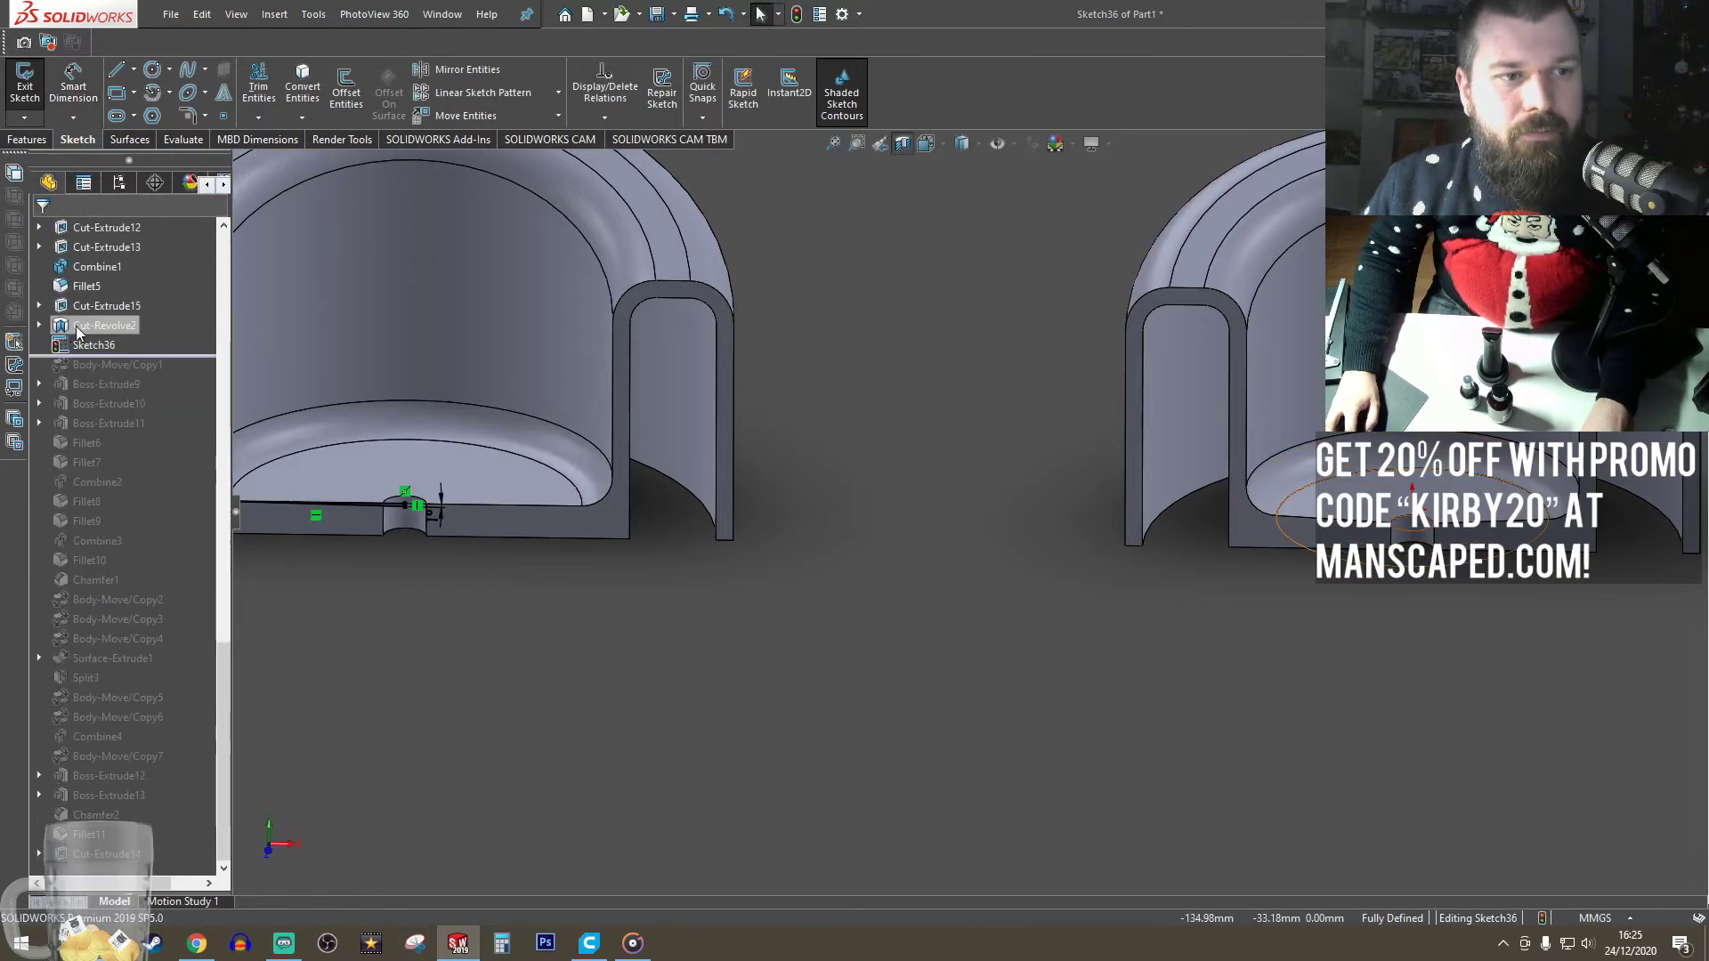
{"action": "left_click", "coordinate": [39, 326]}
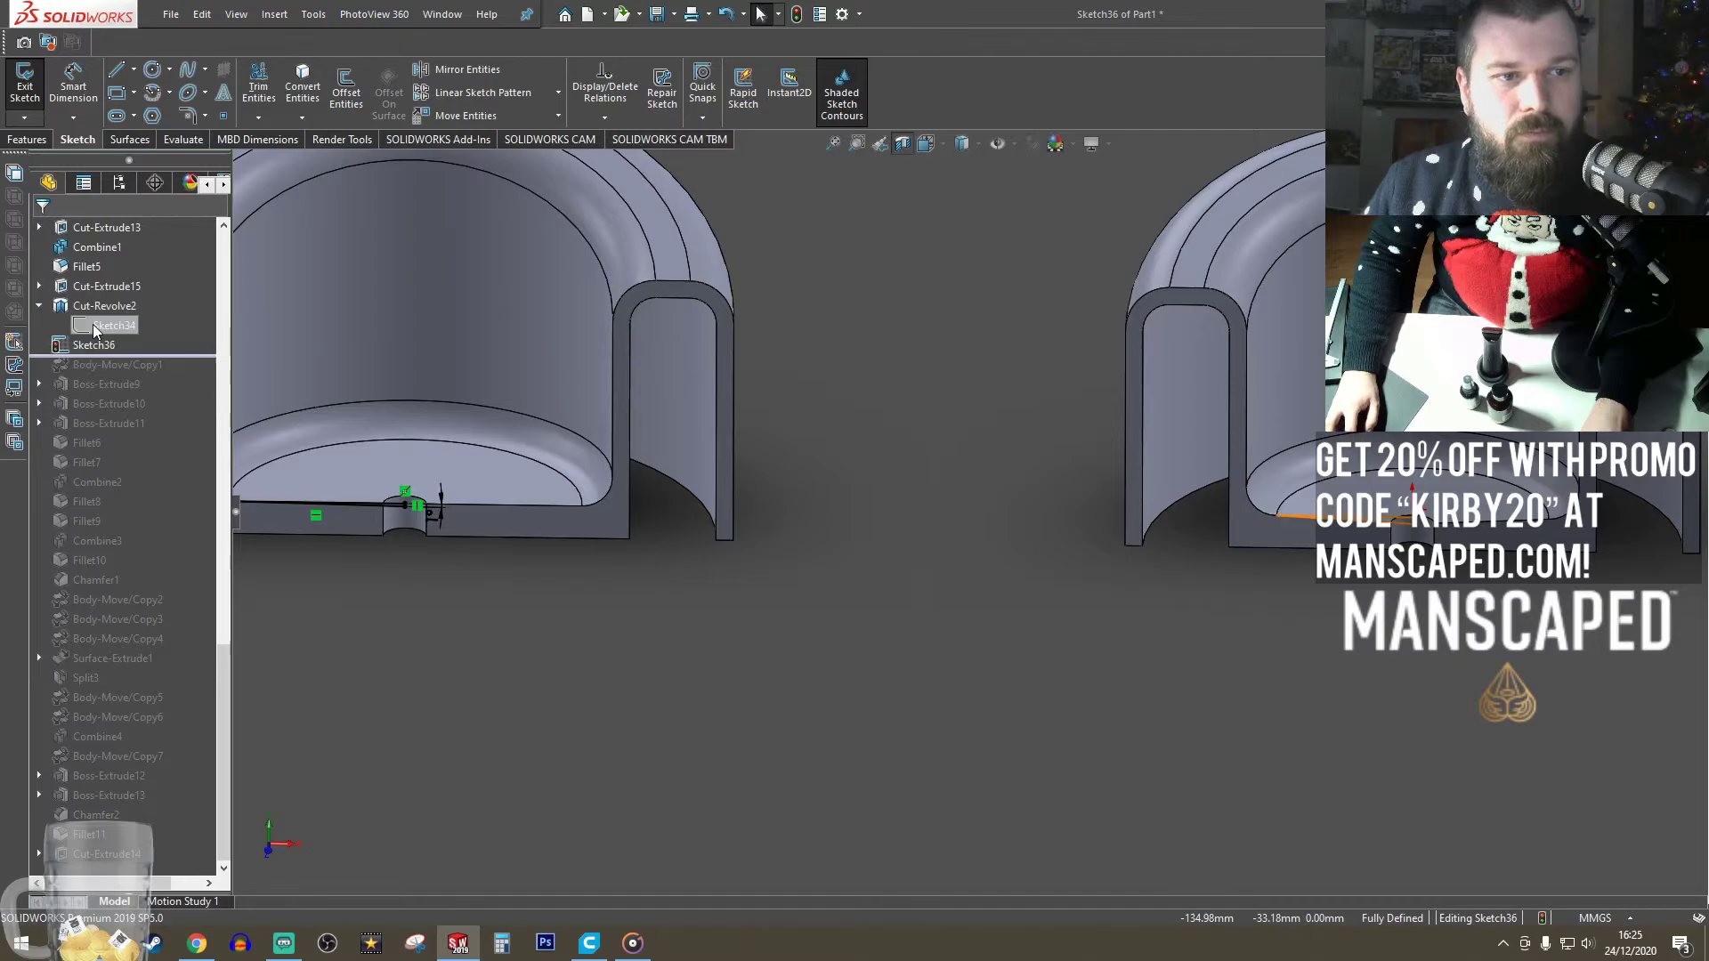
{"action": "left_click", "coordinate": [95, 327]}
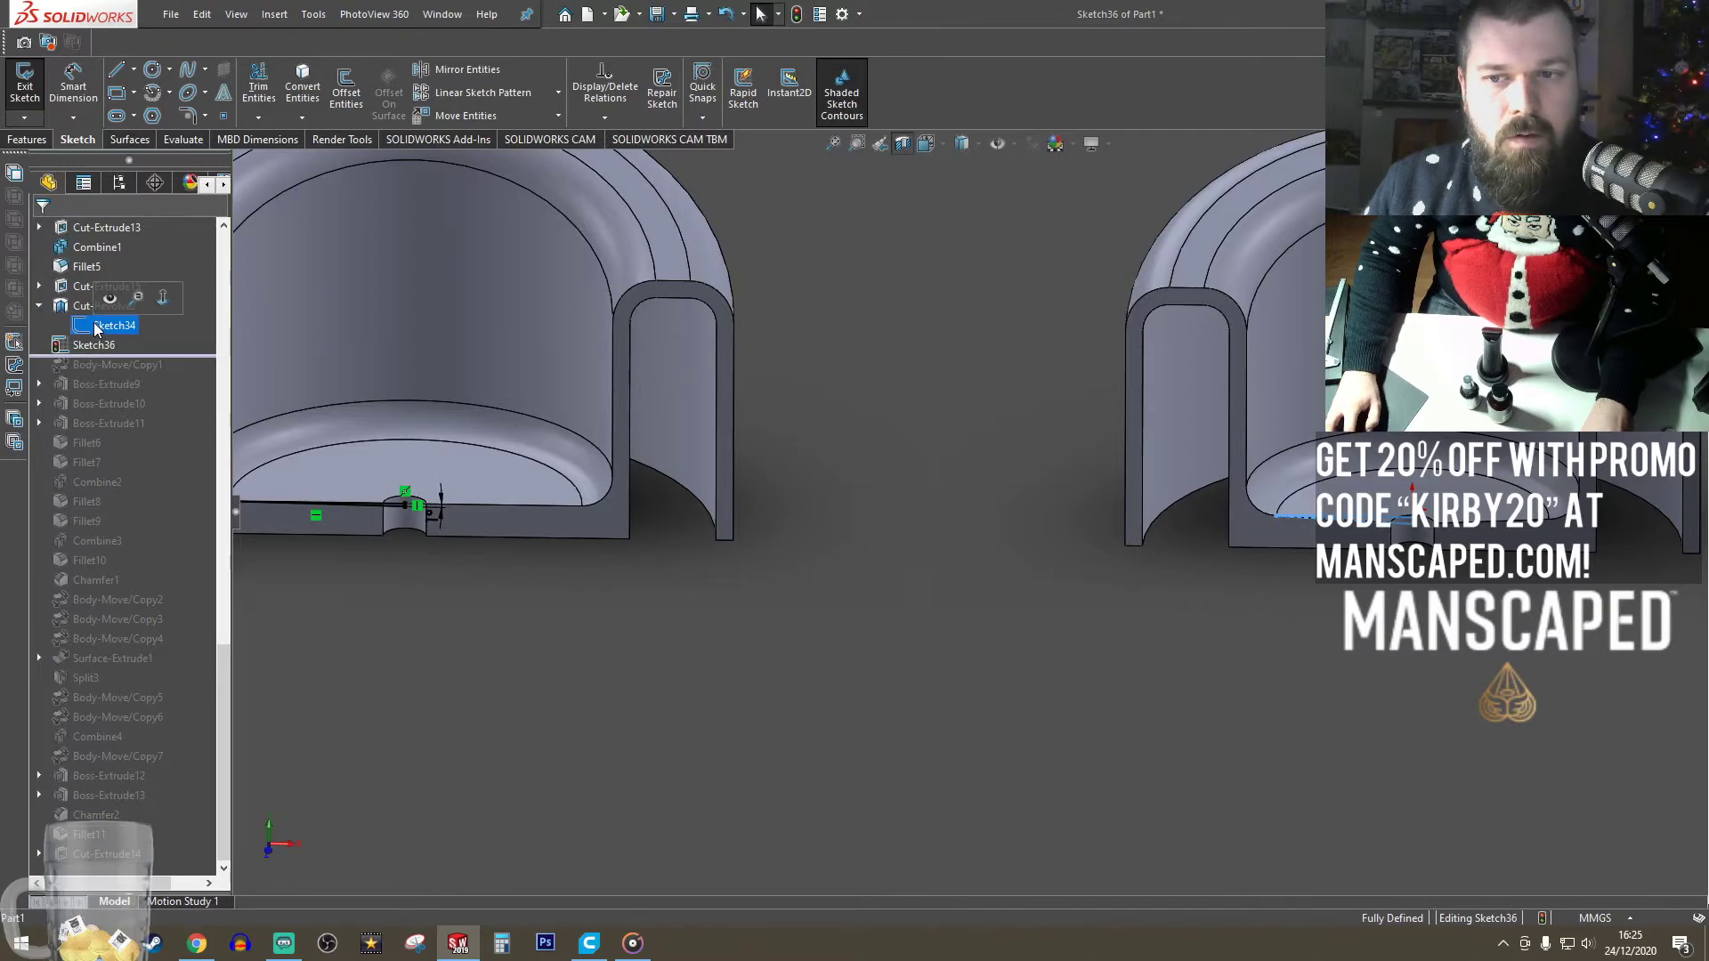
{"action": "left_click", "coordinate": [760, 669]}
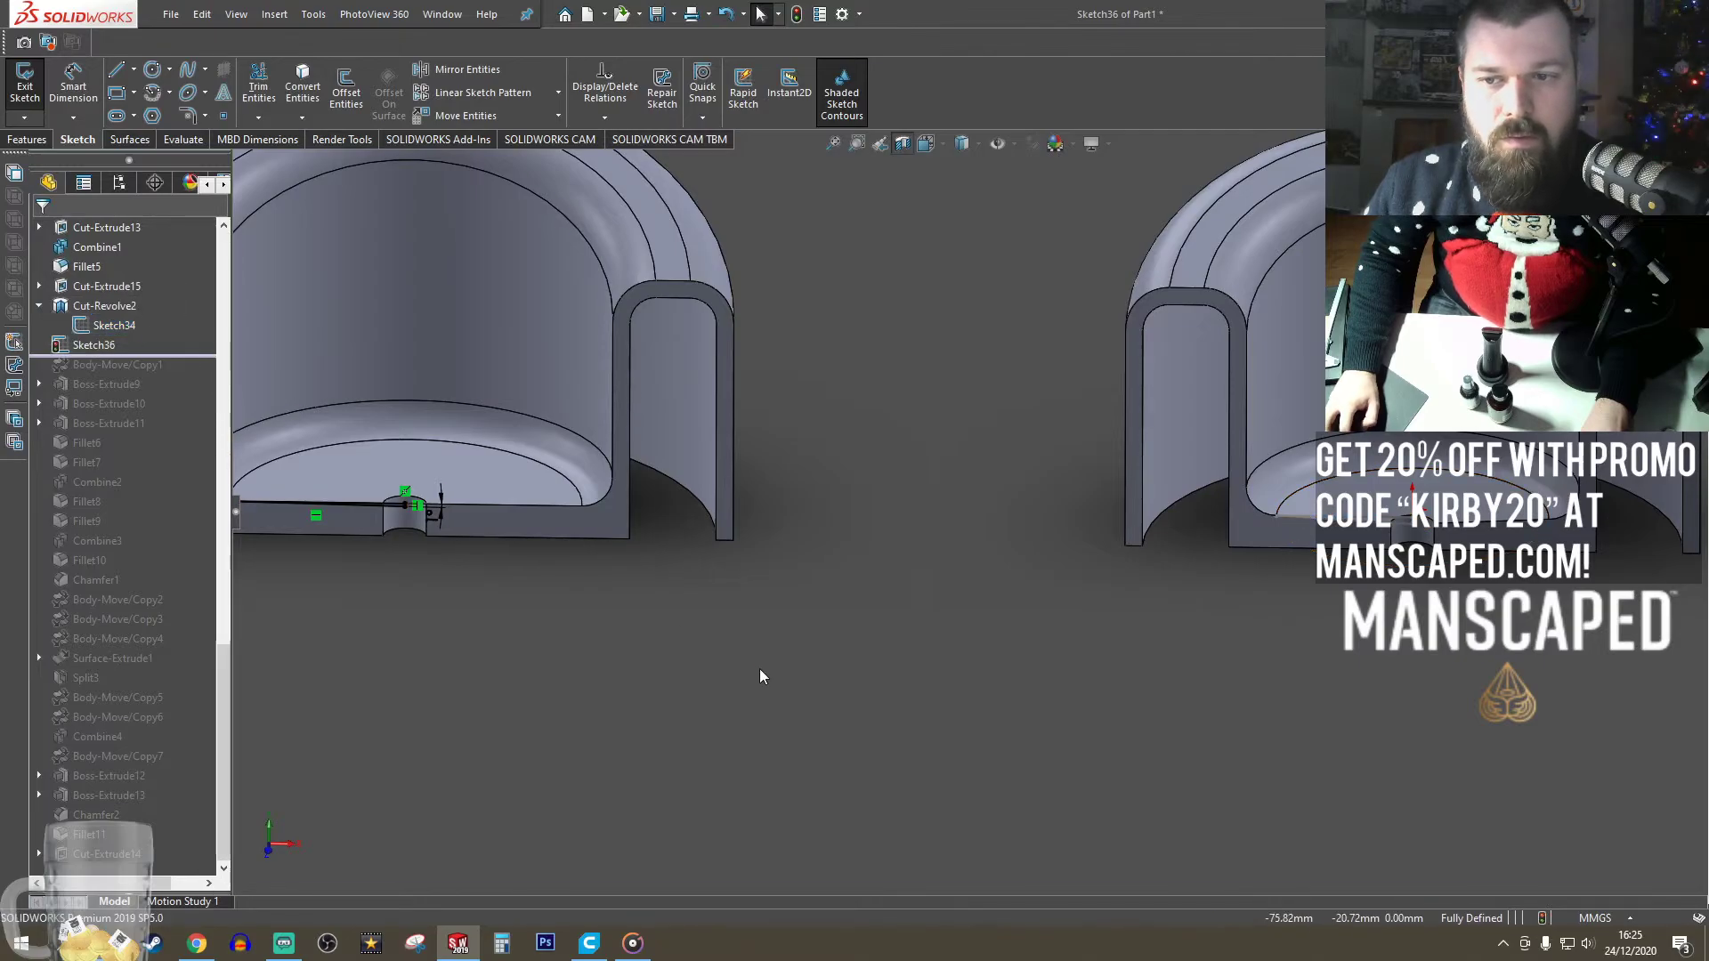
{"action": "double_click", "coordinate": [435, 516]}
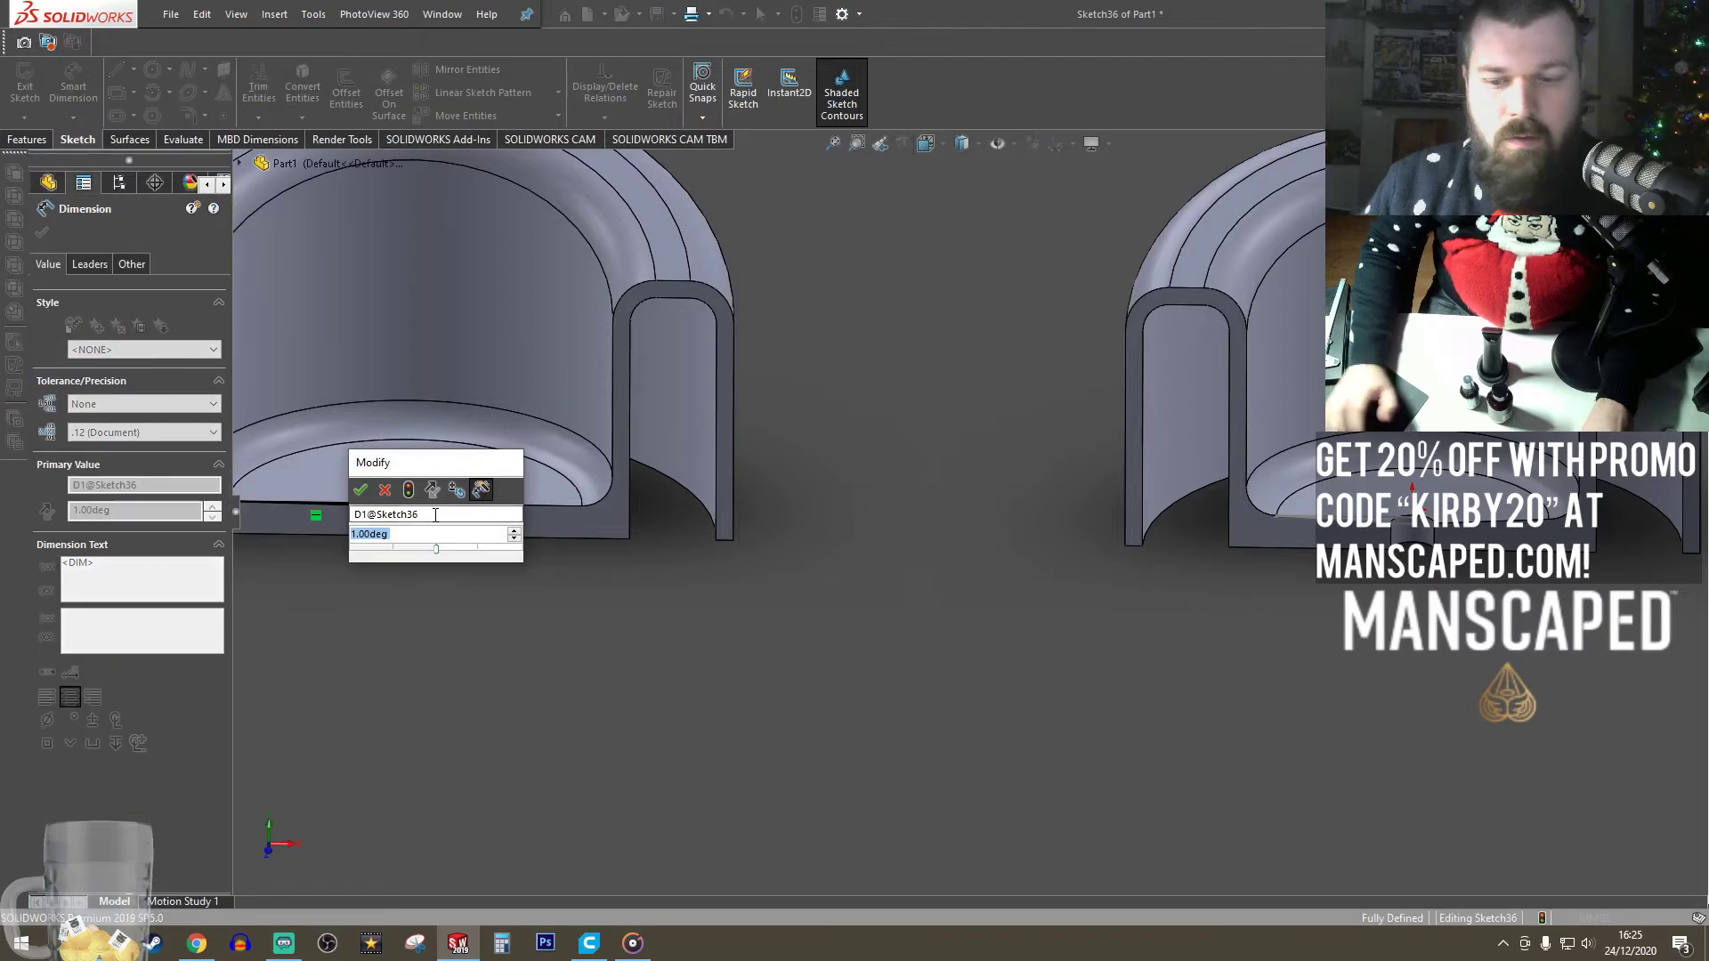
{"action": "key", "text": "Return"}
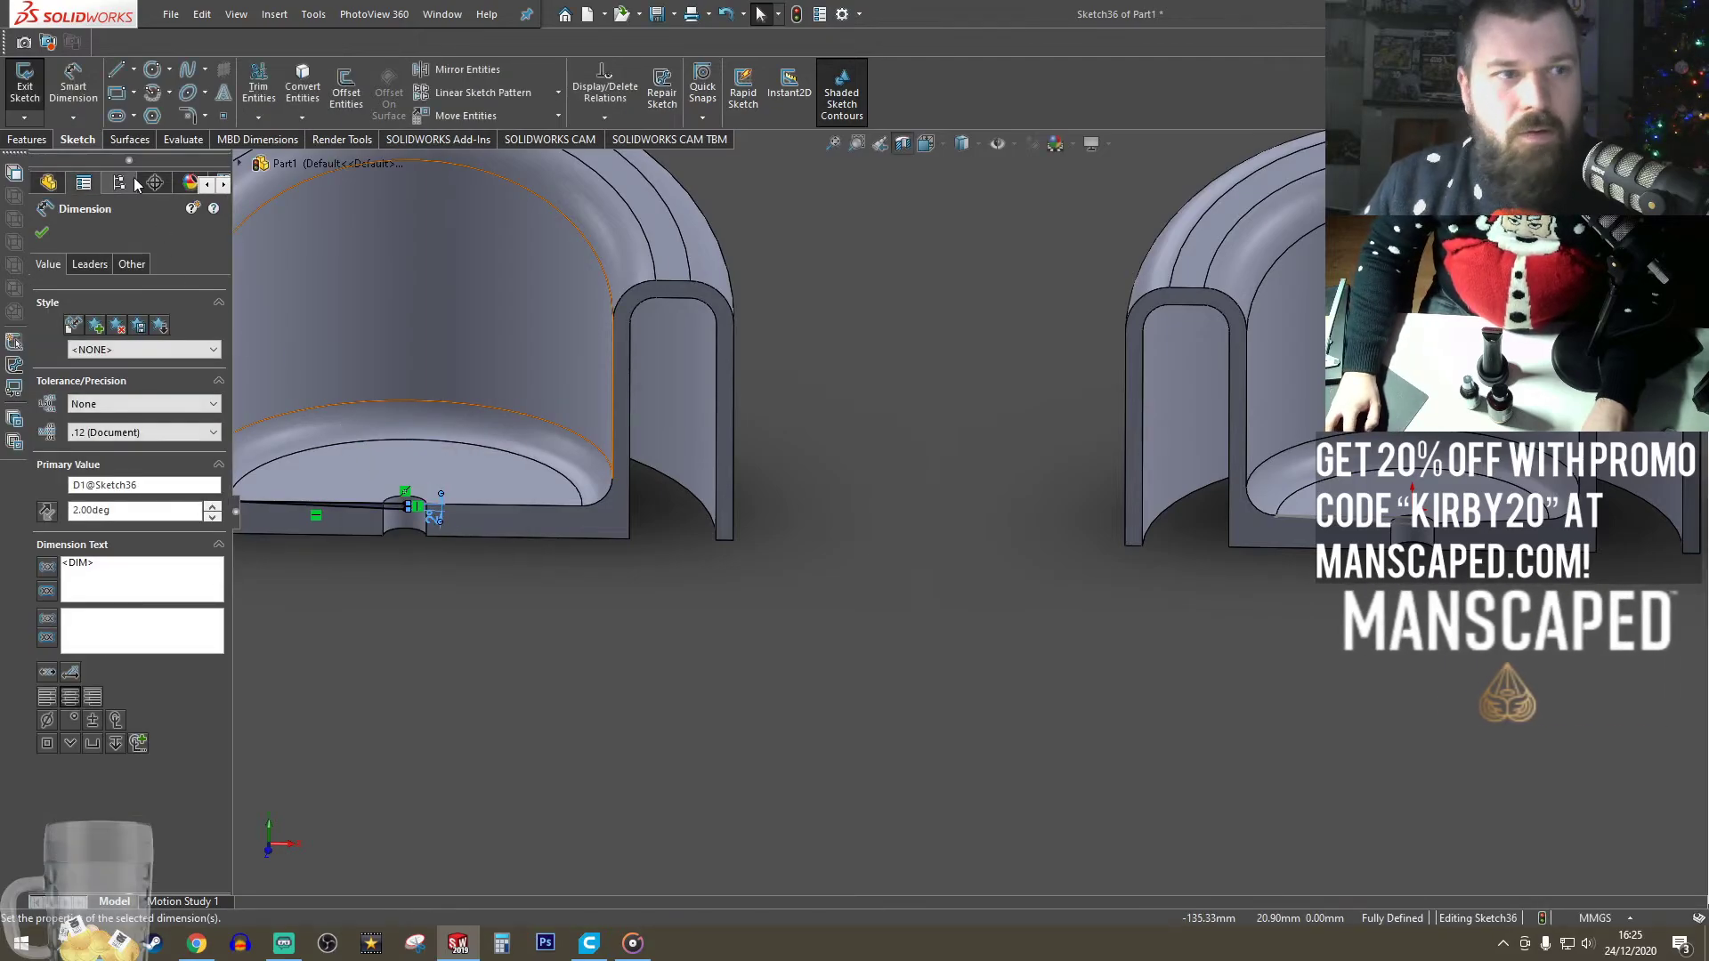
- Cut the smaller wheel's floor by revolving the triangle 360° about its short vertical line at the hole's centre
{"action": "left_click", "coordinate": [28, 140]}
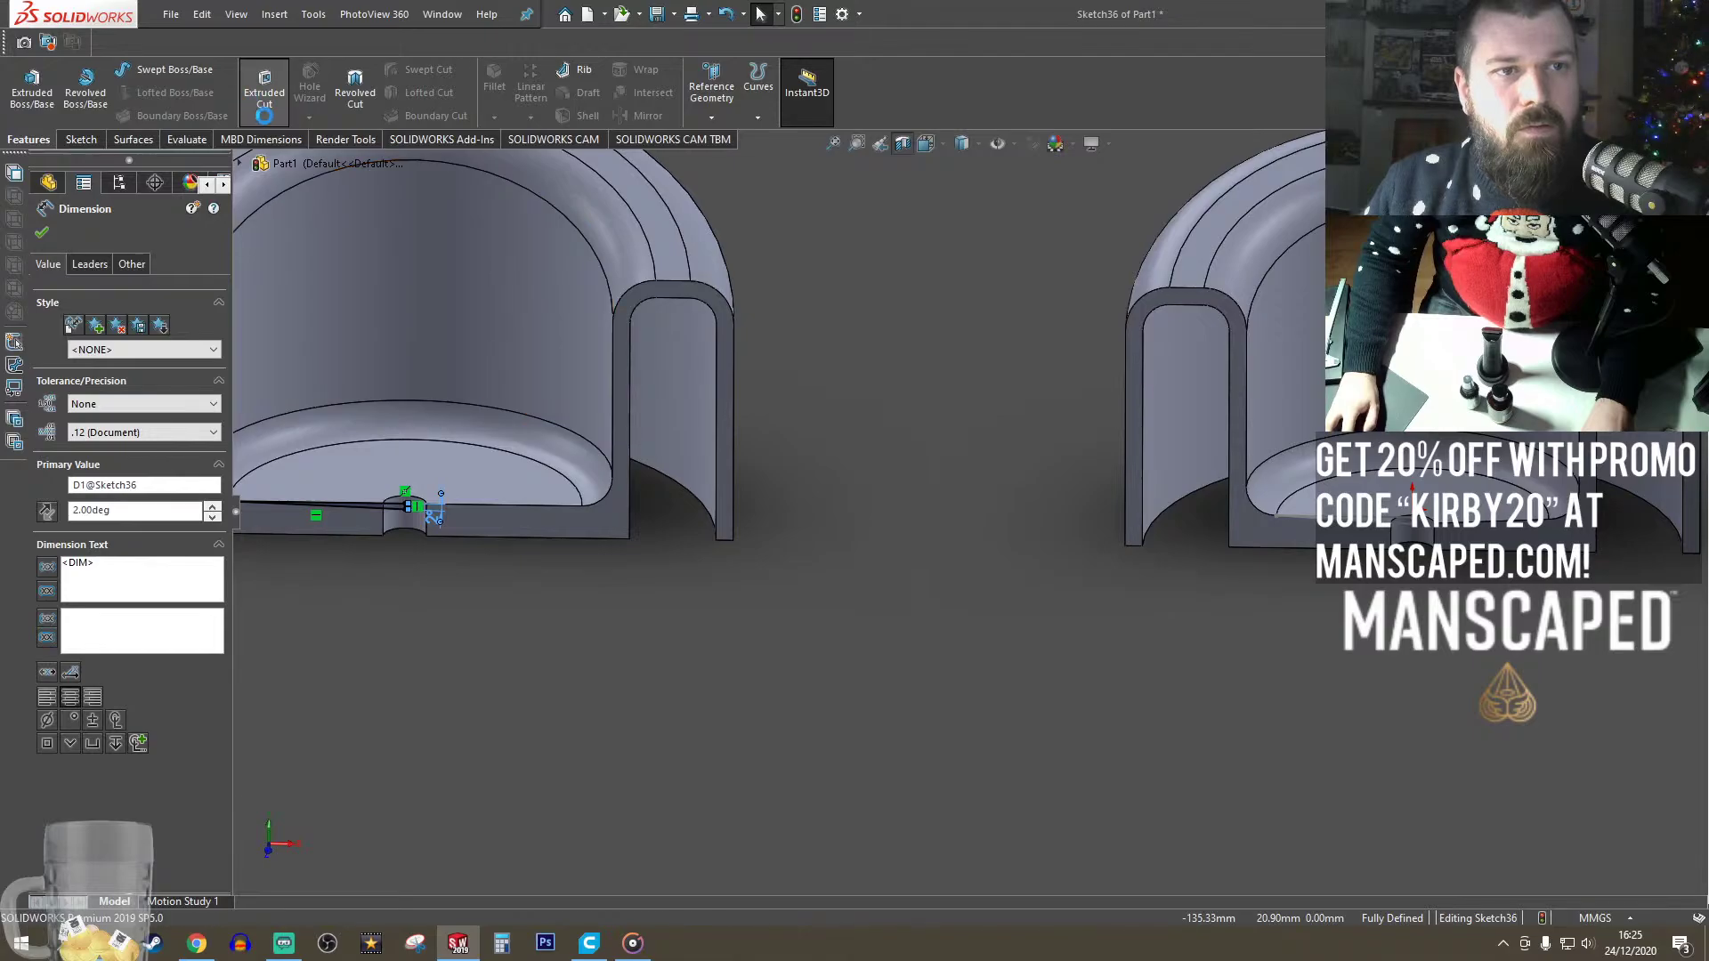
{"action": "left_click", "coordinate": [265, 92]}
{"action": "key", "text": "Escape"}
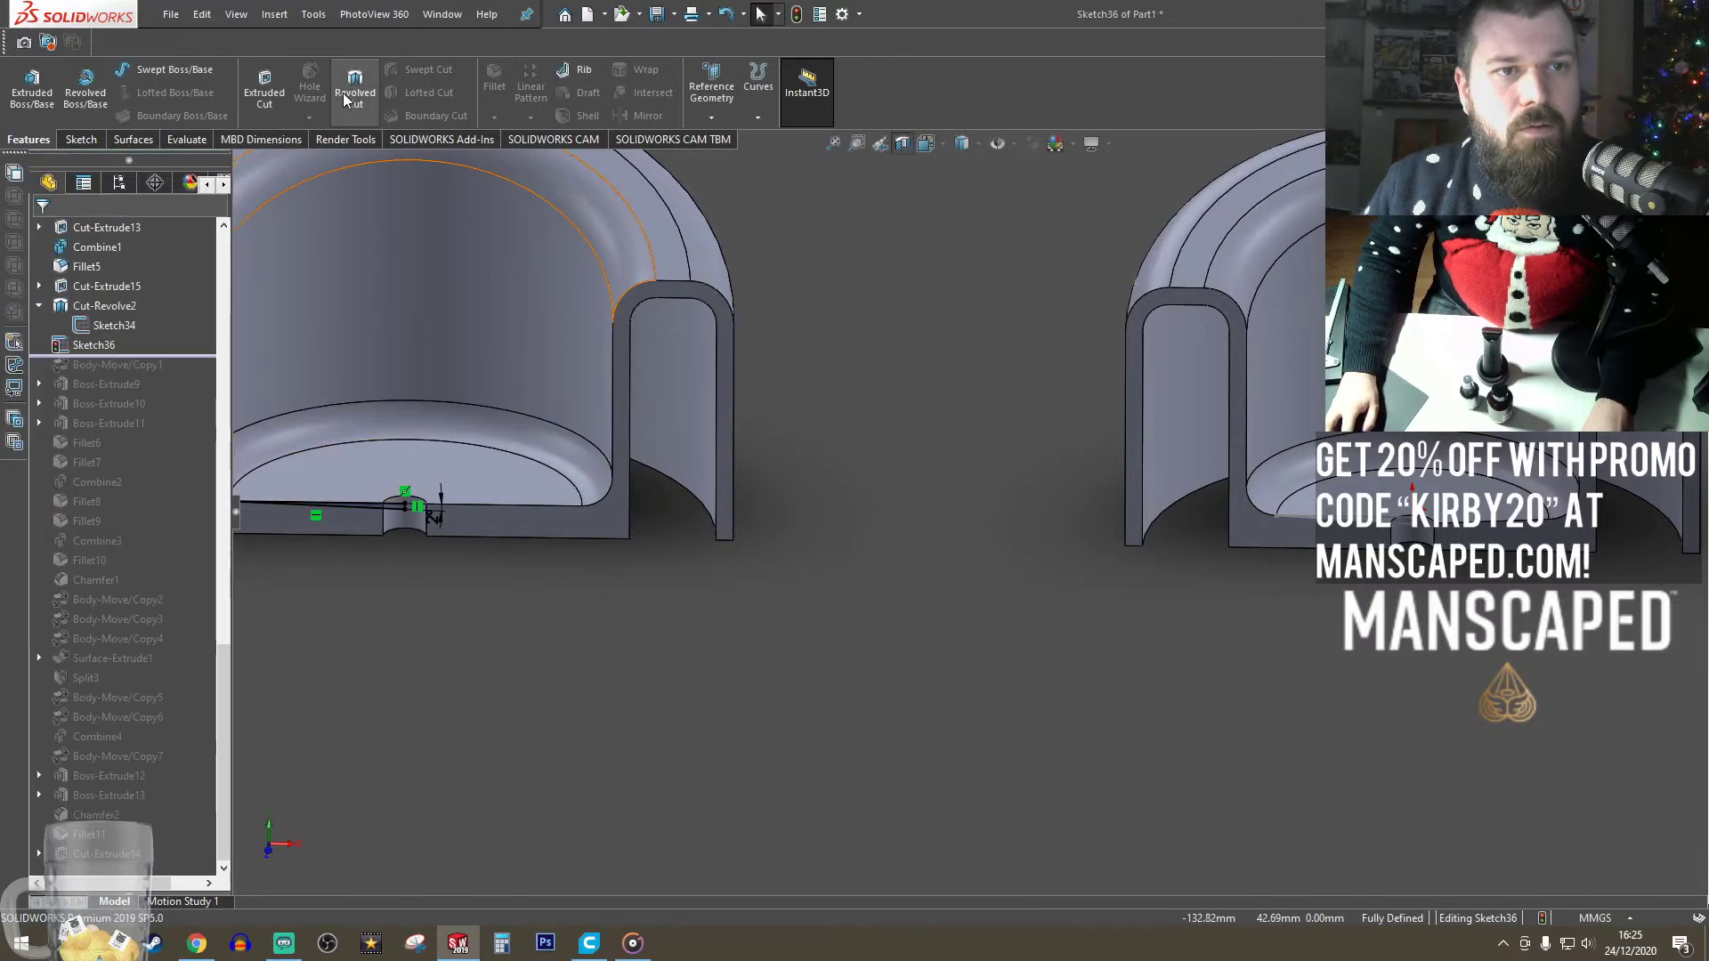
{"action": "left_click", "coordinate": [344, 93]}
{"action": "scroll", "coordinate": [699, 479], "scroll_direction": "down", "scroll_amount": 10}
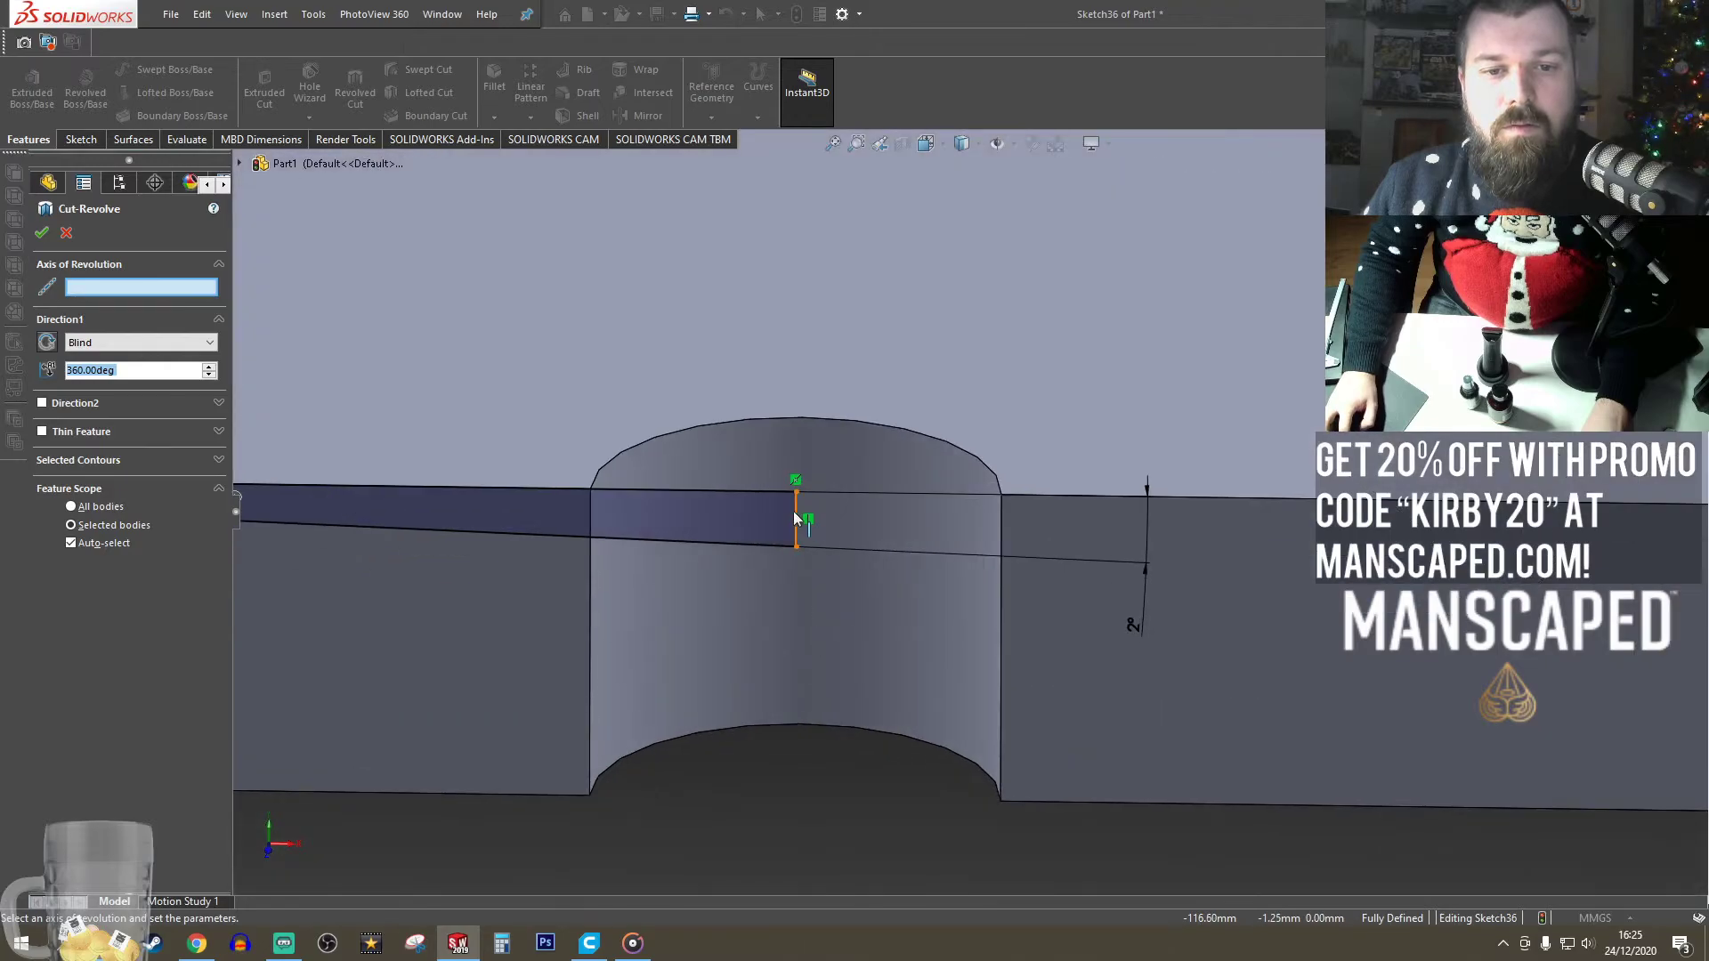
{"action": "left_click", "coordinate": [793, 511]}
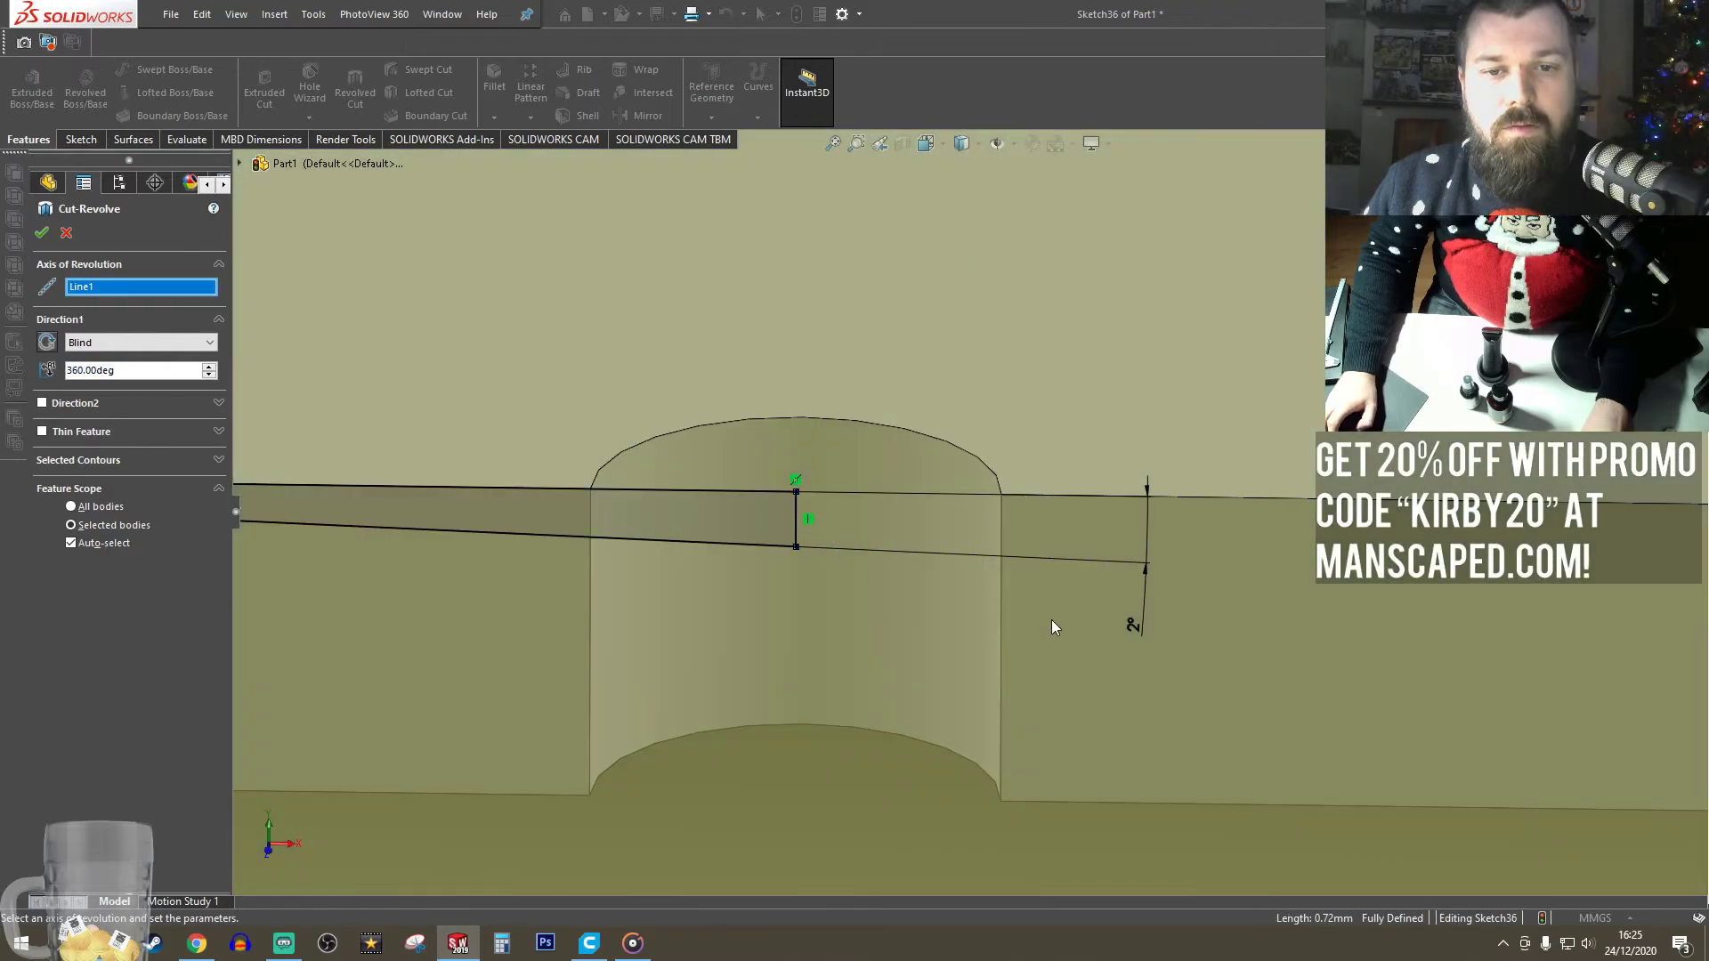
{"action": "scroll", "coordinate": [1041, 625], "scroll_direction": "up", "scroll_amount": 5}
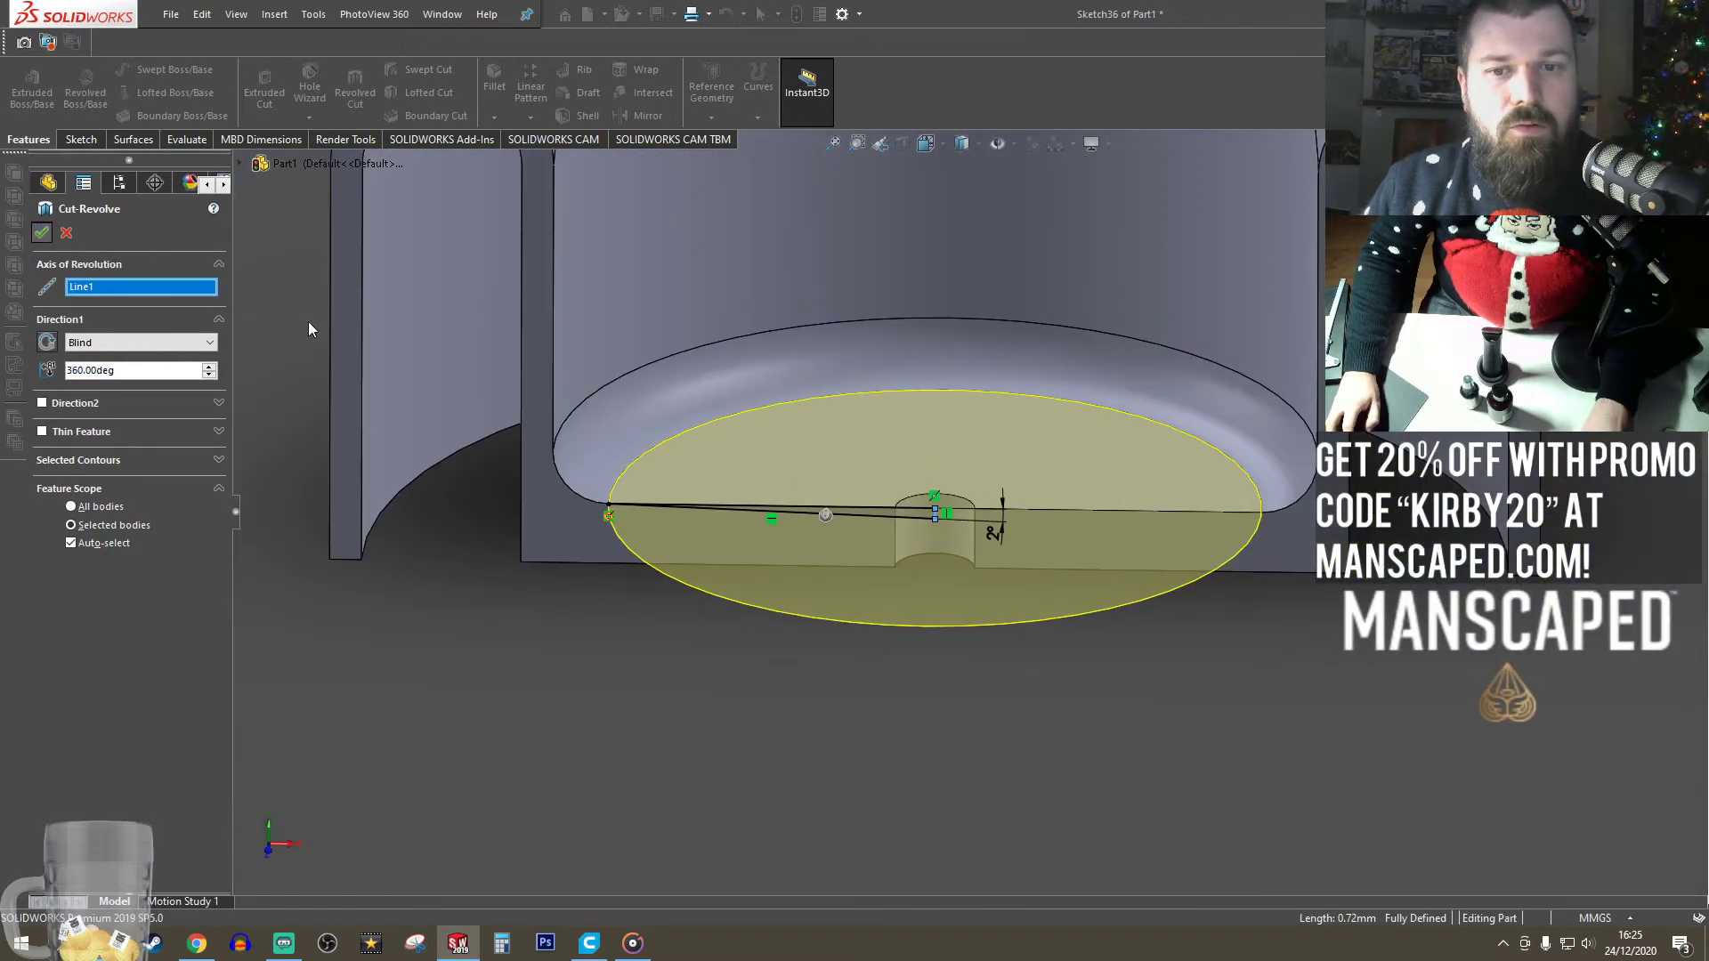
{"action": "left_click", "coordinate": [41, 234]}
{"action": "scroll", "coordinate": [1397, 727], "scroll_direction": "up", "scroll_amount": 5}
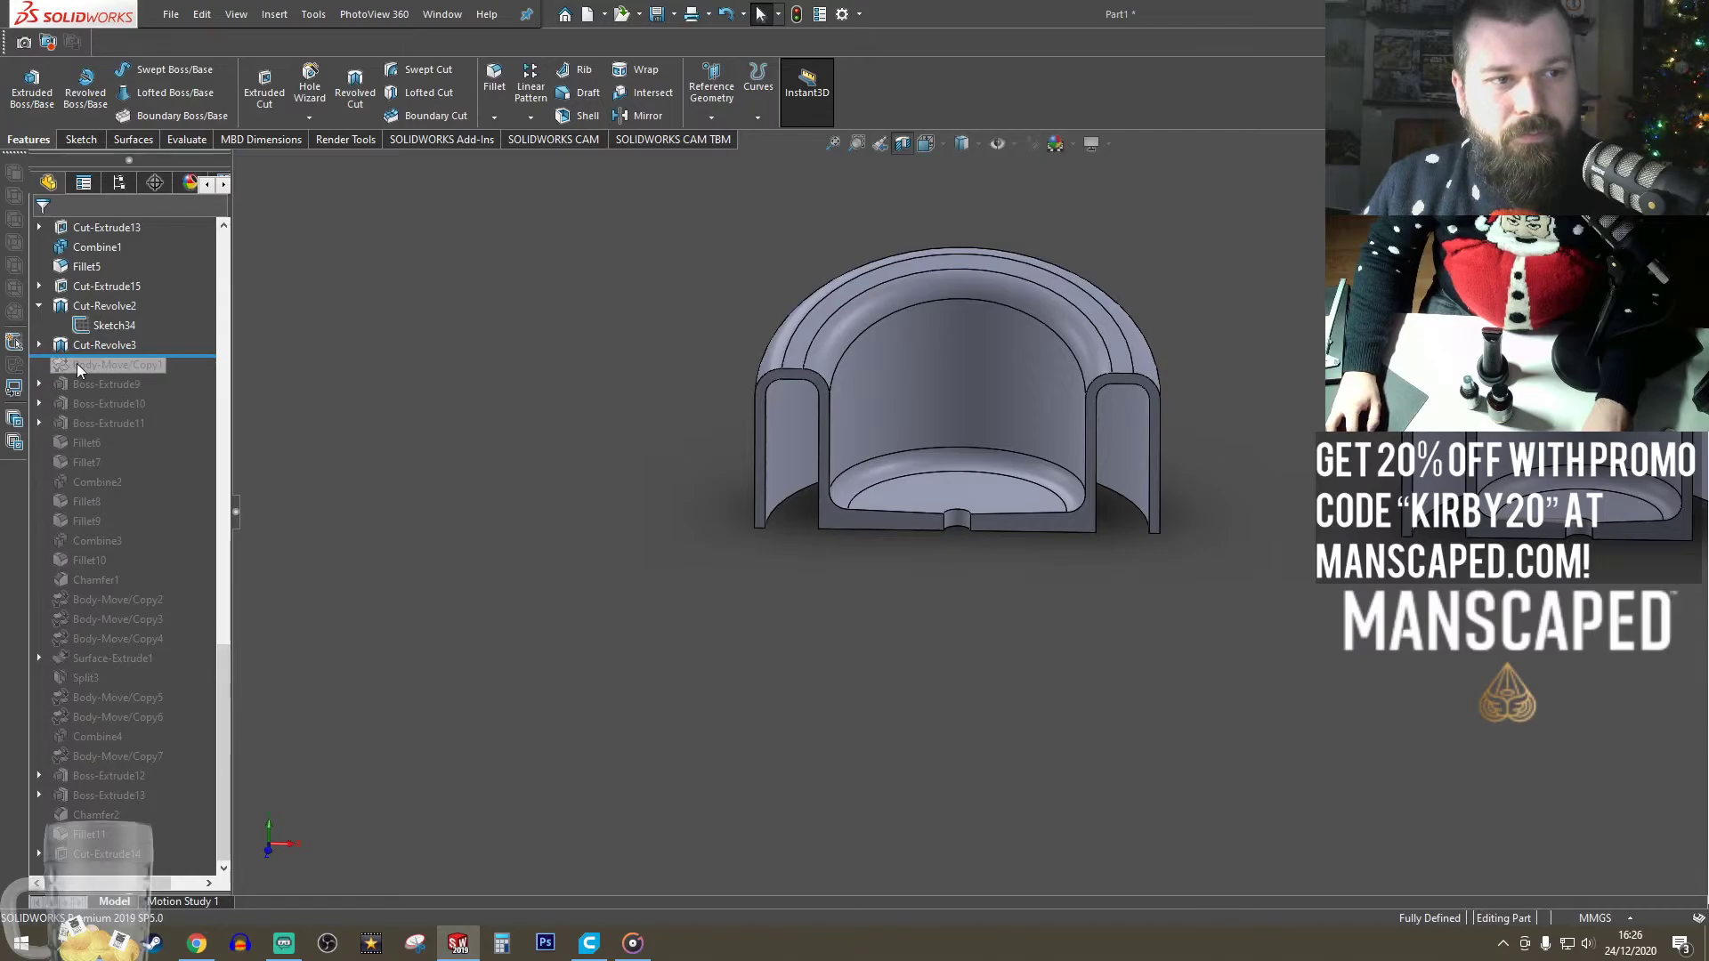
- Reopen the sketch of the smaller wheel's revolved cut and set the triangle's slope angle to 3°
{"action": "left_click", "coordinate": [90, 270]}
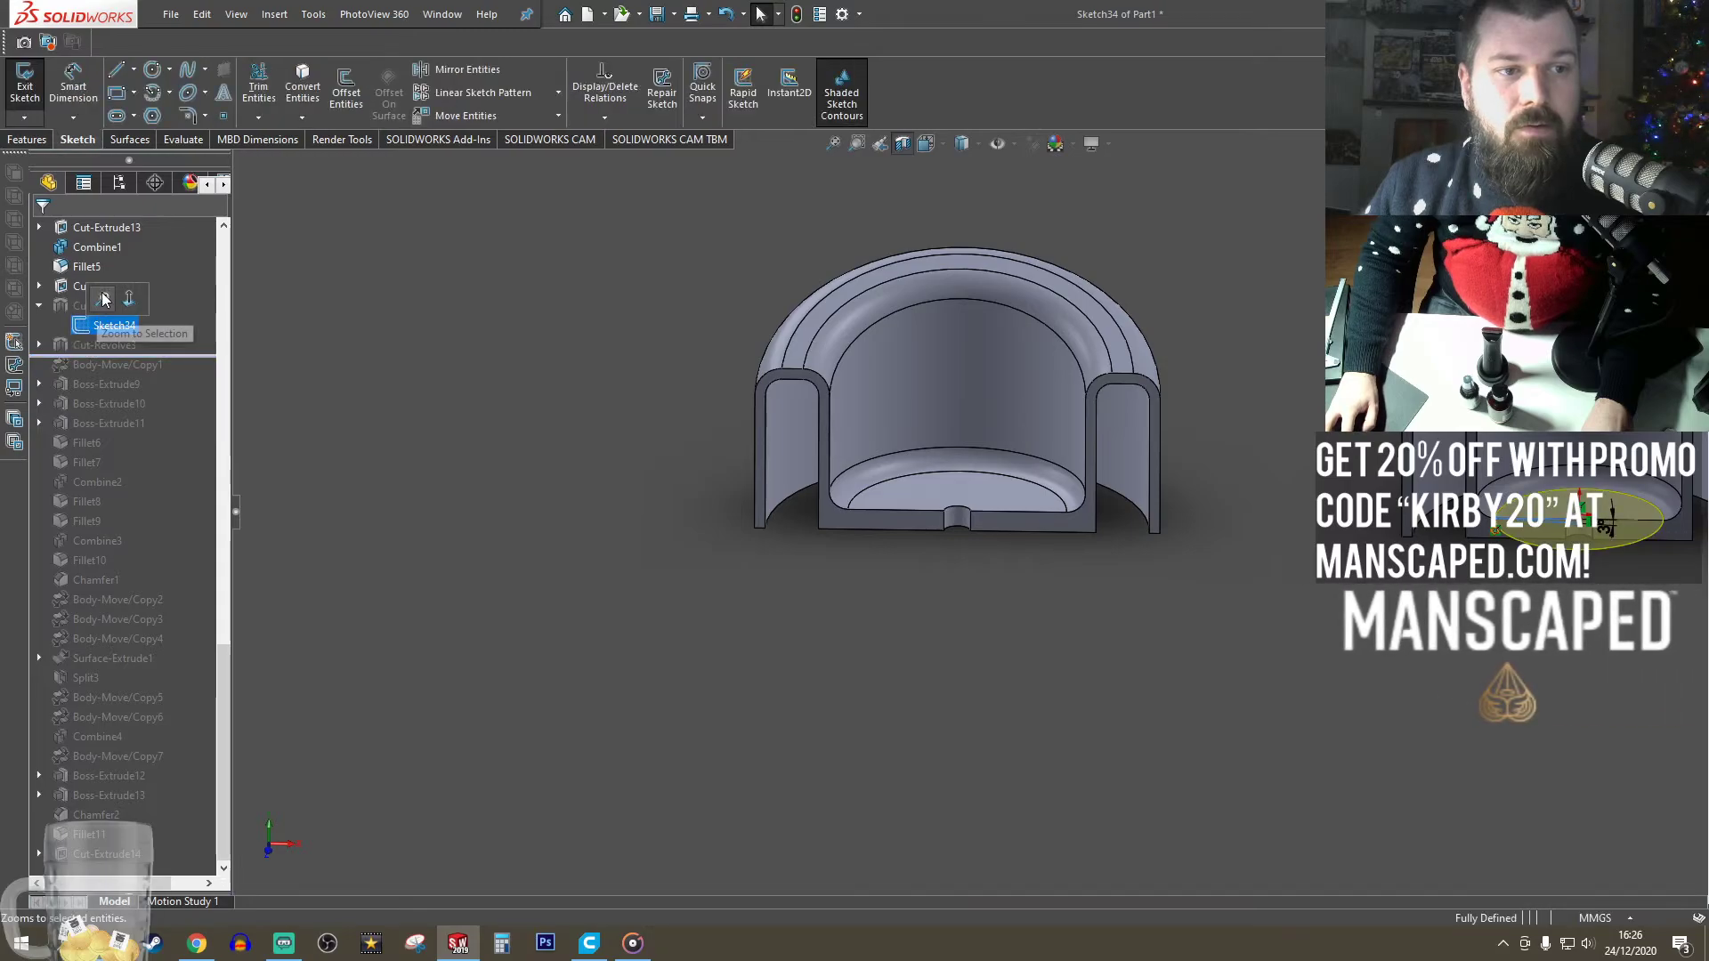
{"action": "left_click", "coordinate": [107, 326]}
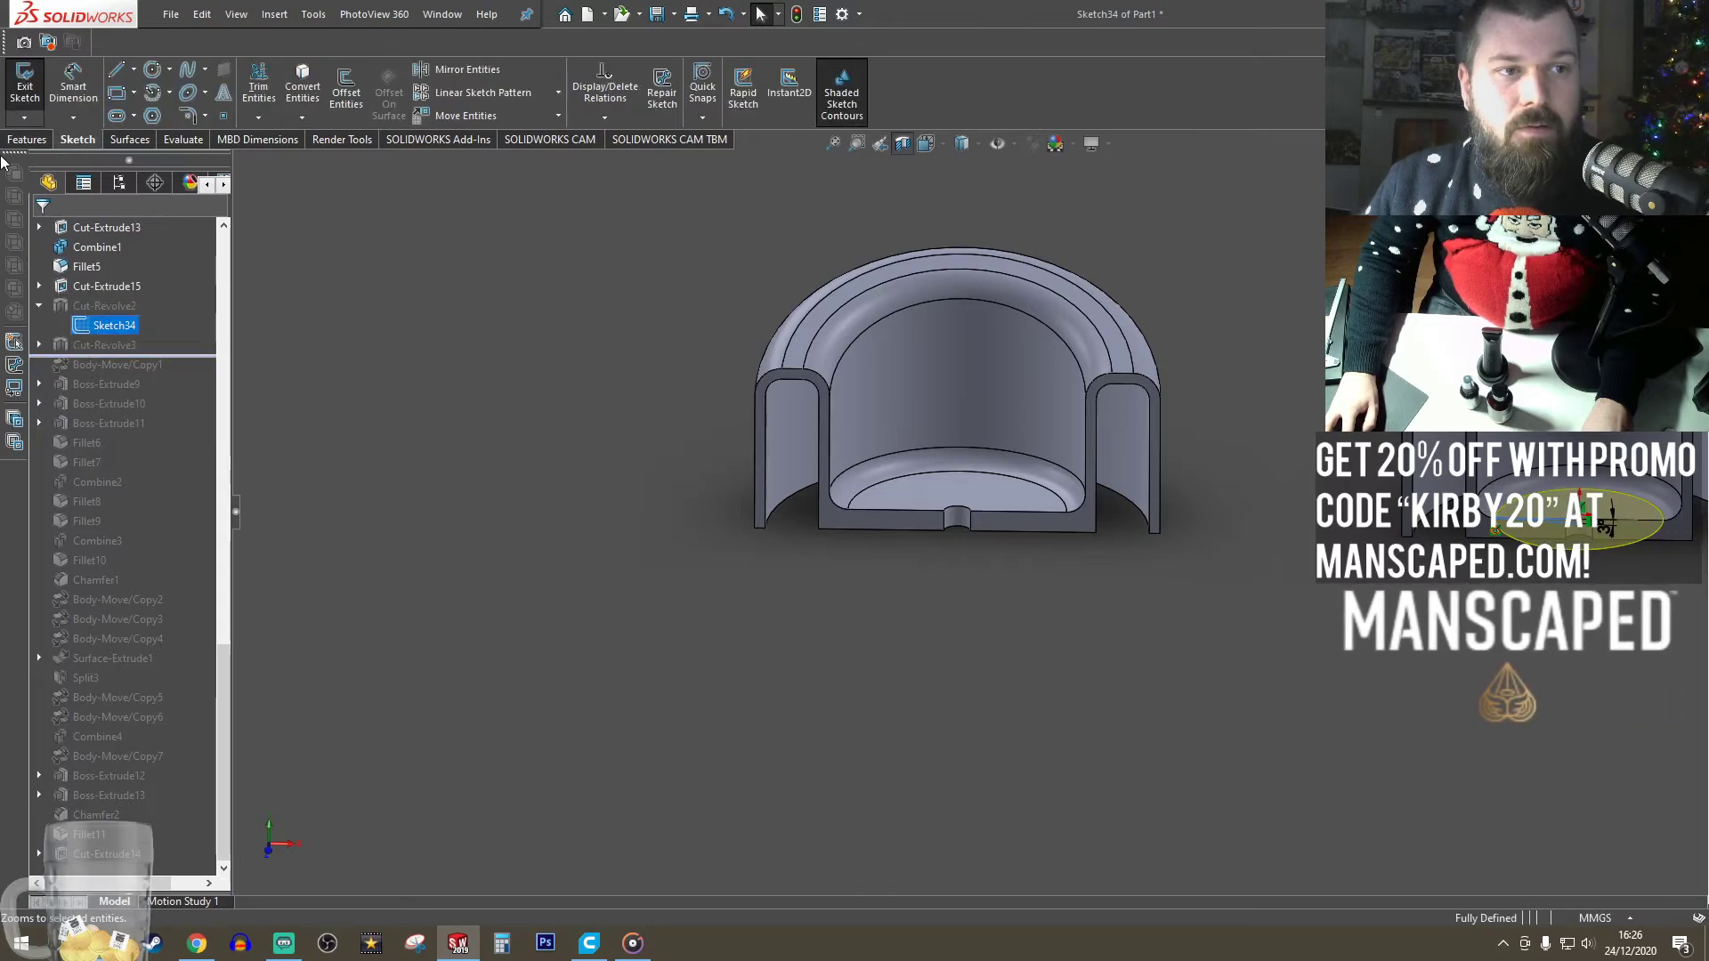
{"action": "left_click", "coordinate": [87, 345]}
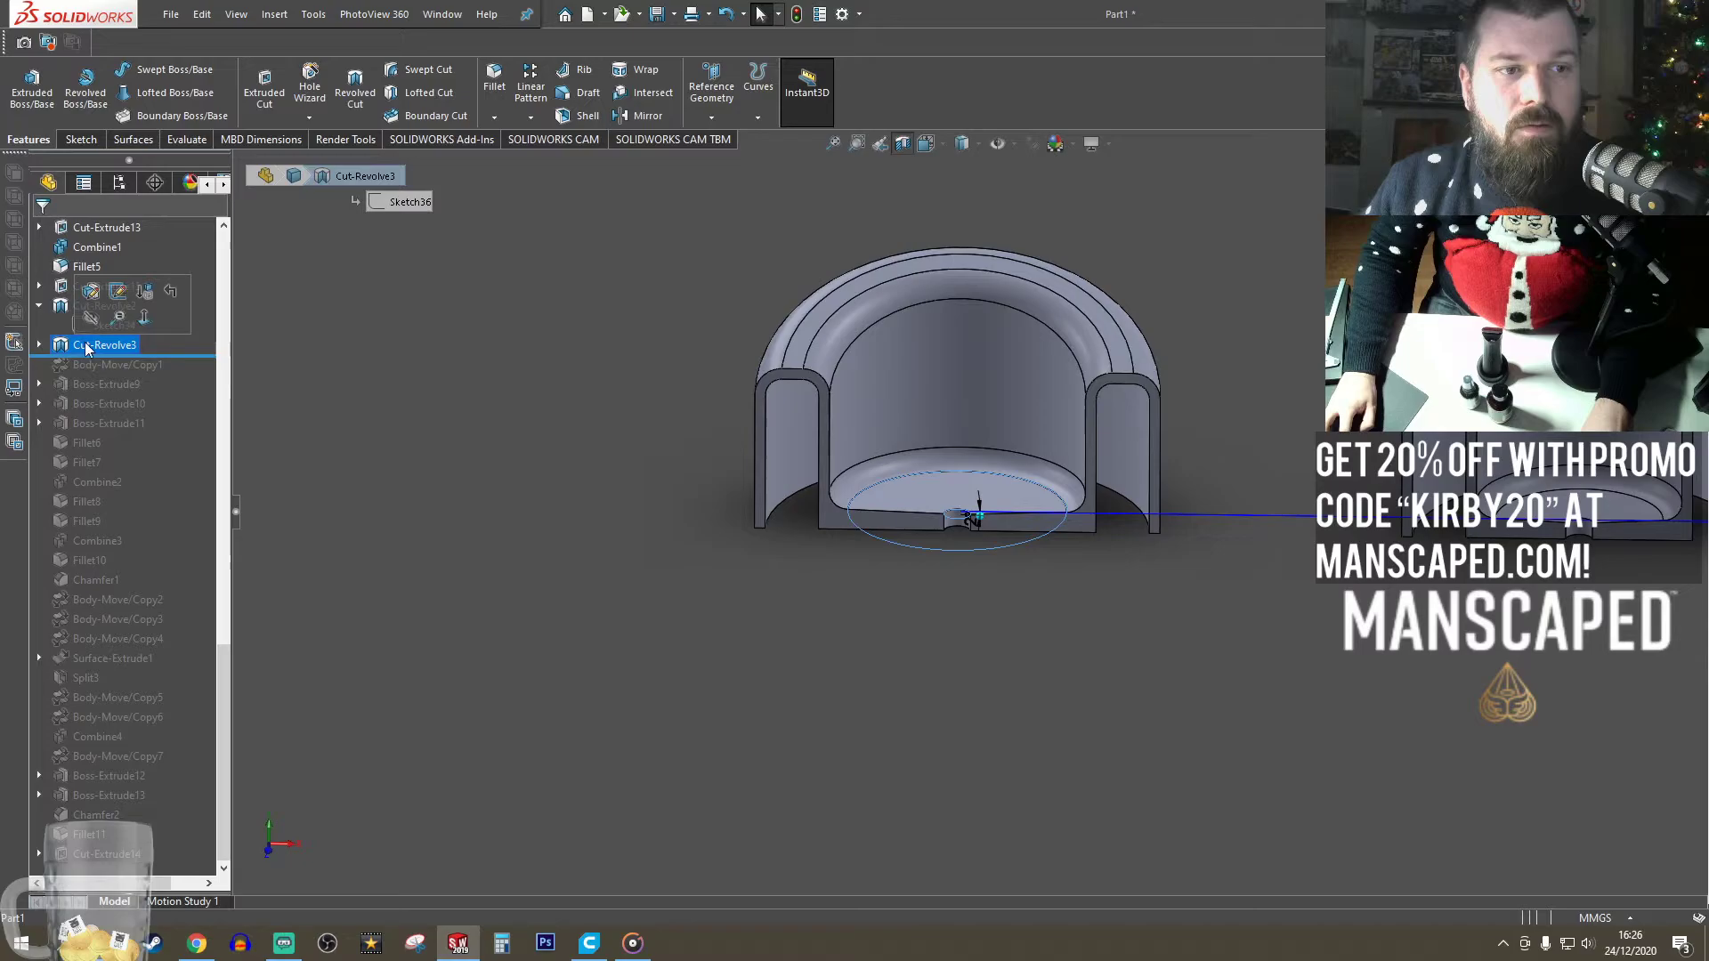
{"action": "left_click", "coordinate": [91, 291]}
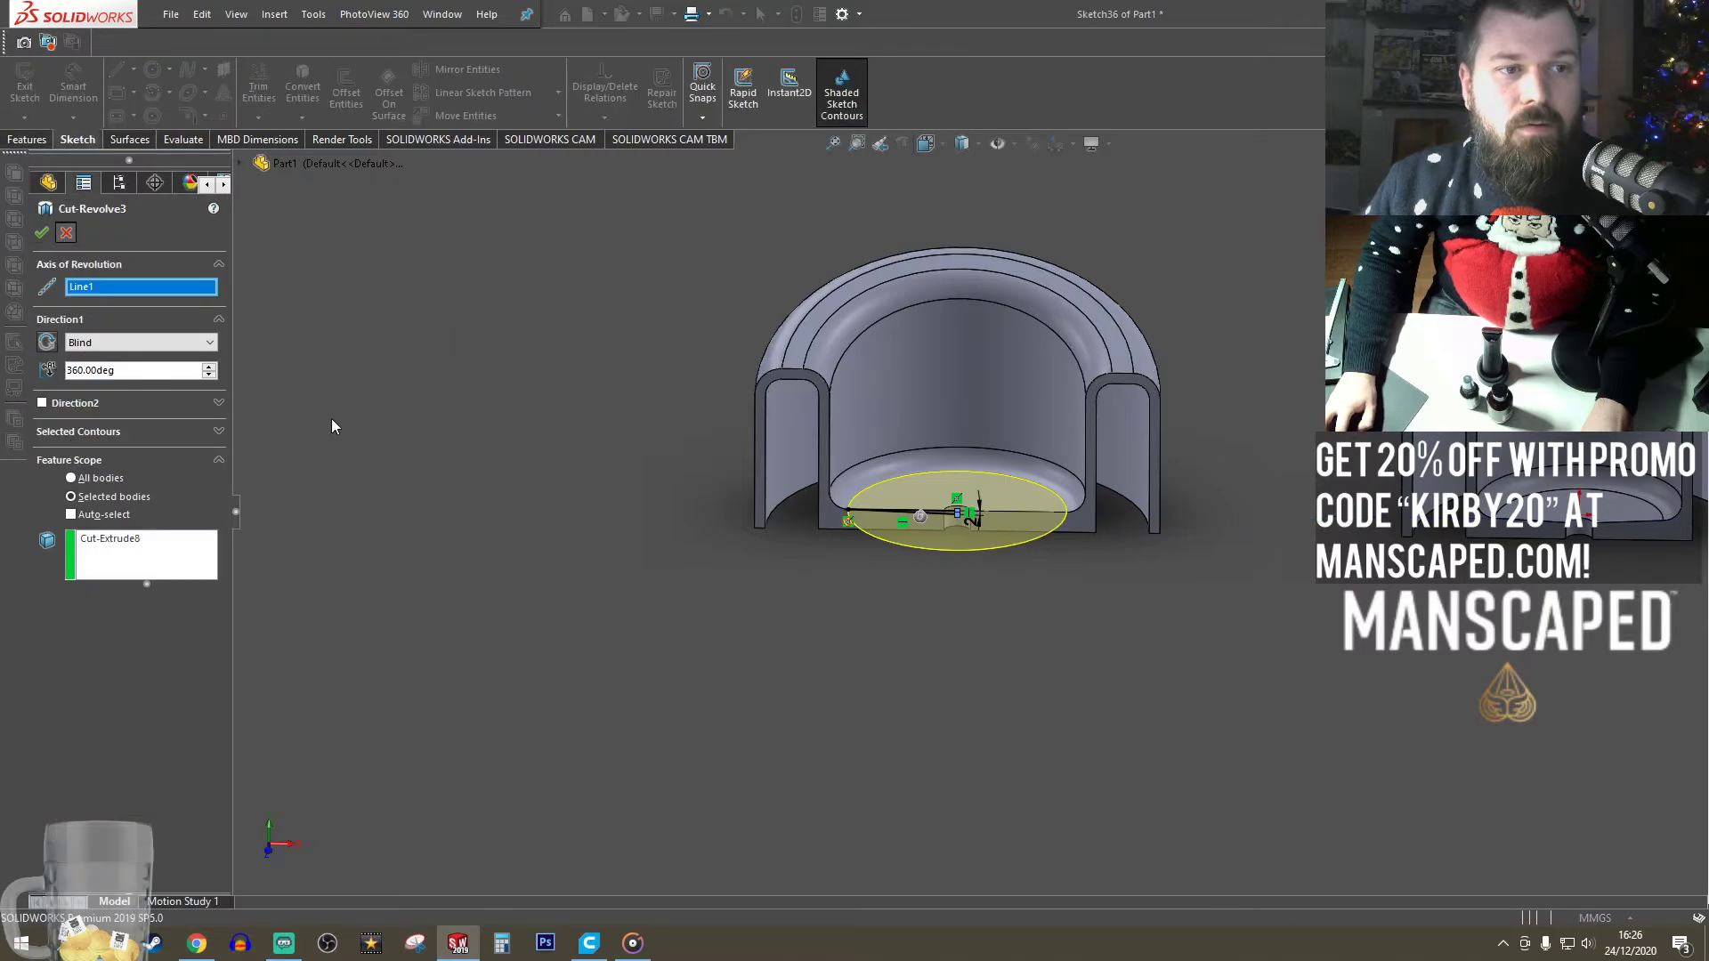
{"action": "scroll", "coordinate": [975, 492], "scroll_direction": "down", "scroll_amount": 2}
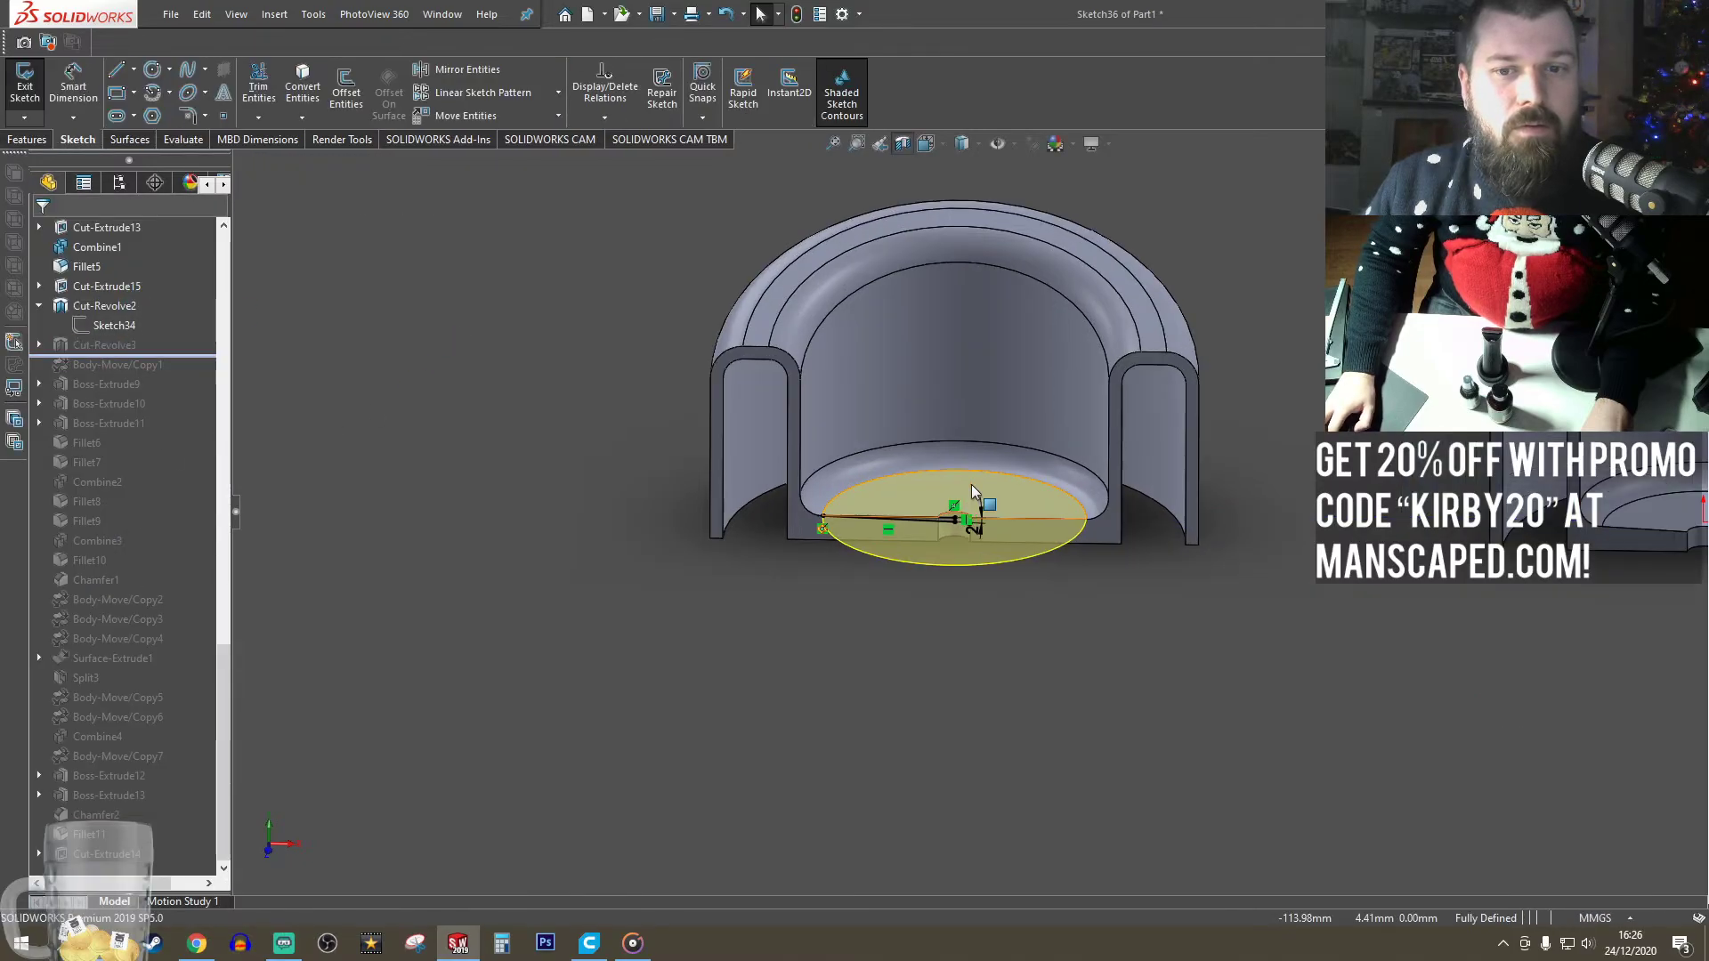
{"action": "scroll", "coordinate": [980, 538], "scroll_direction": "down", "scroll_amount": 3}
{"action": "double_click", "coordinate": [980, 536]}
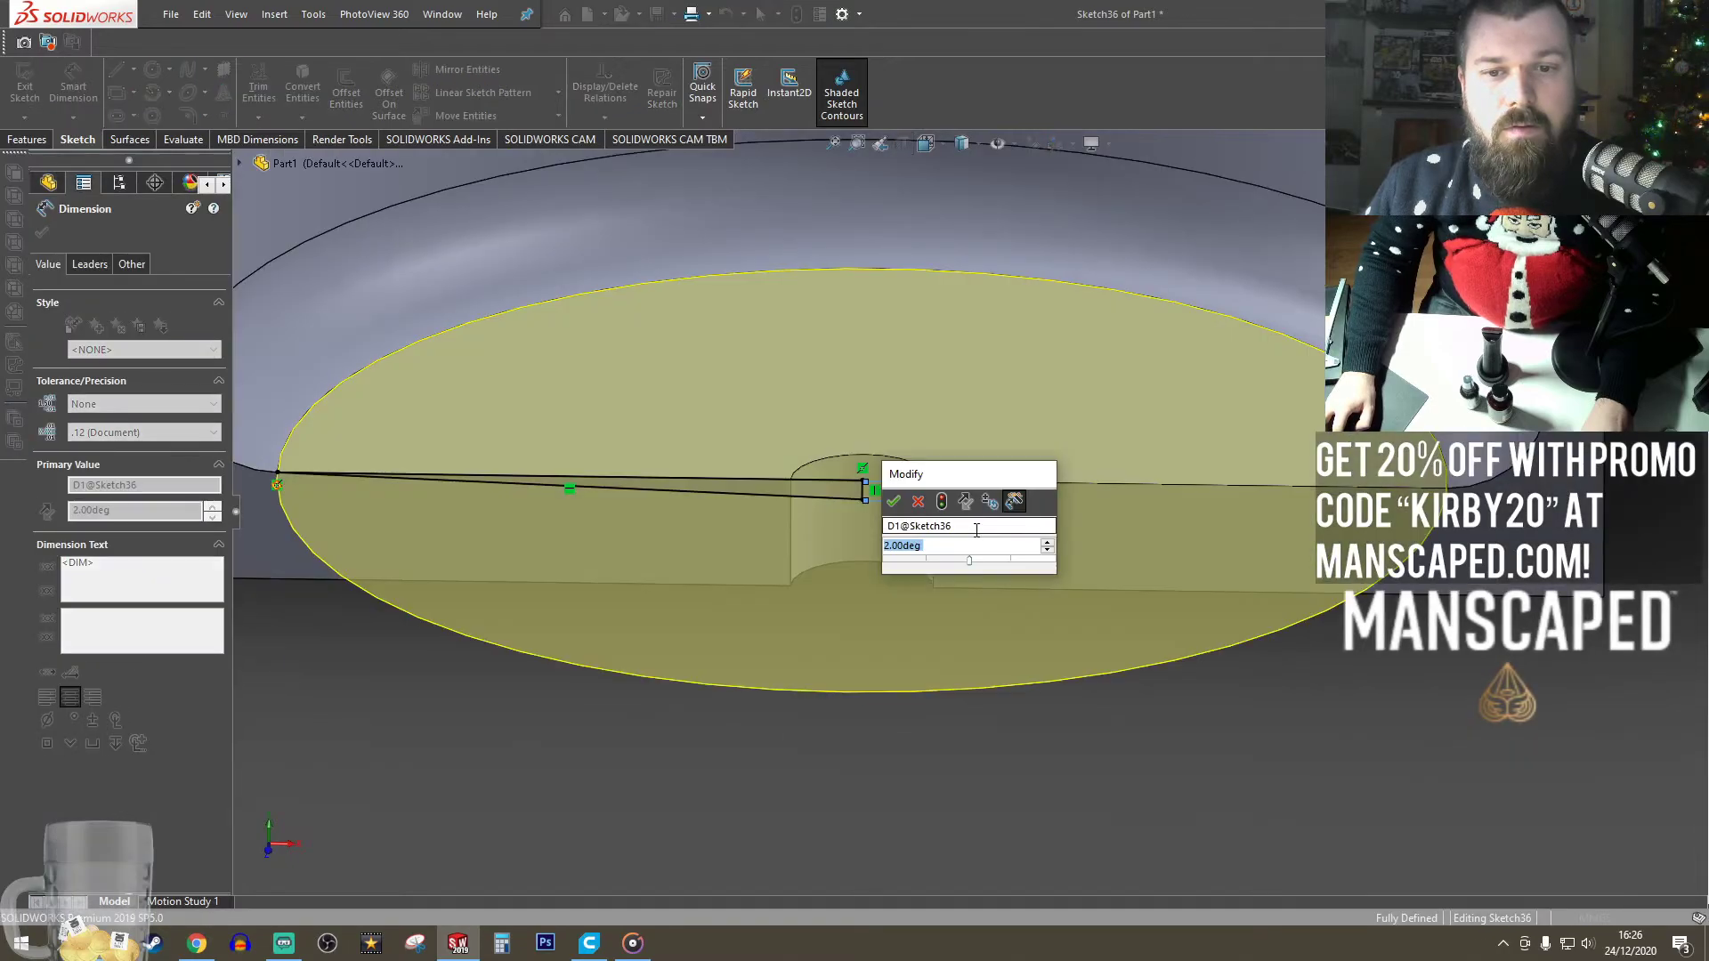
{"action": "type", "text": "3"}
{"action": "key", "text": "Return"}
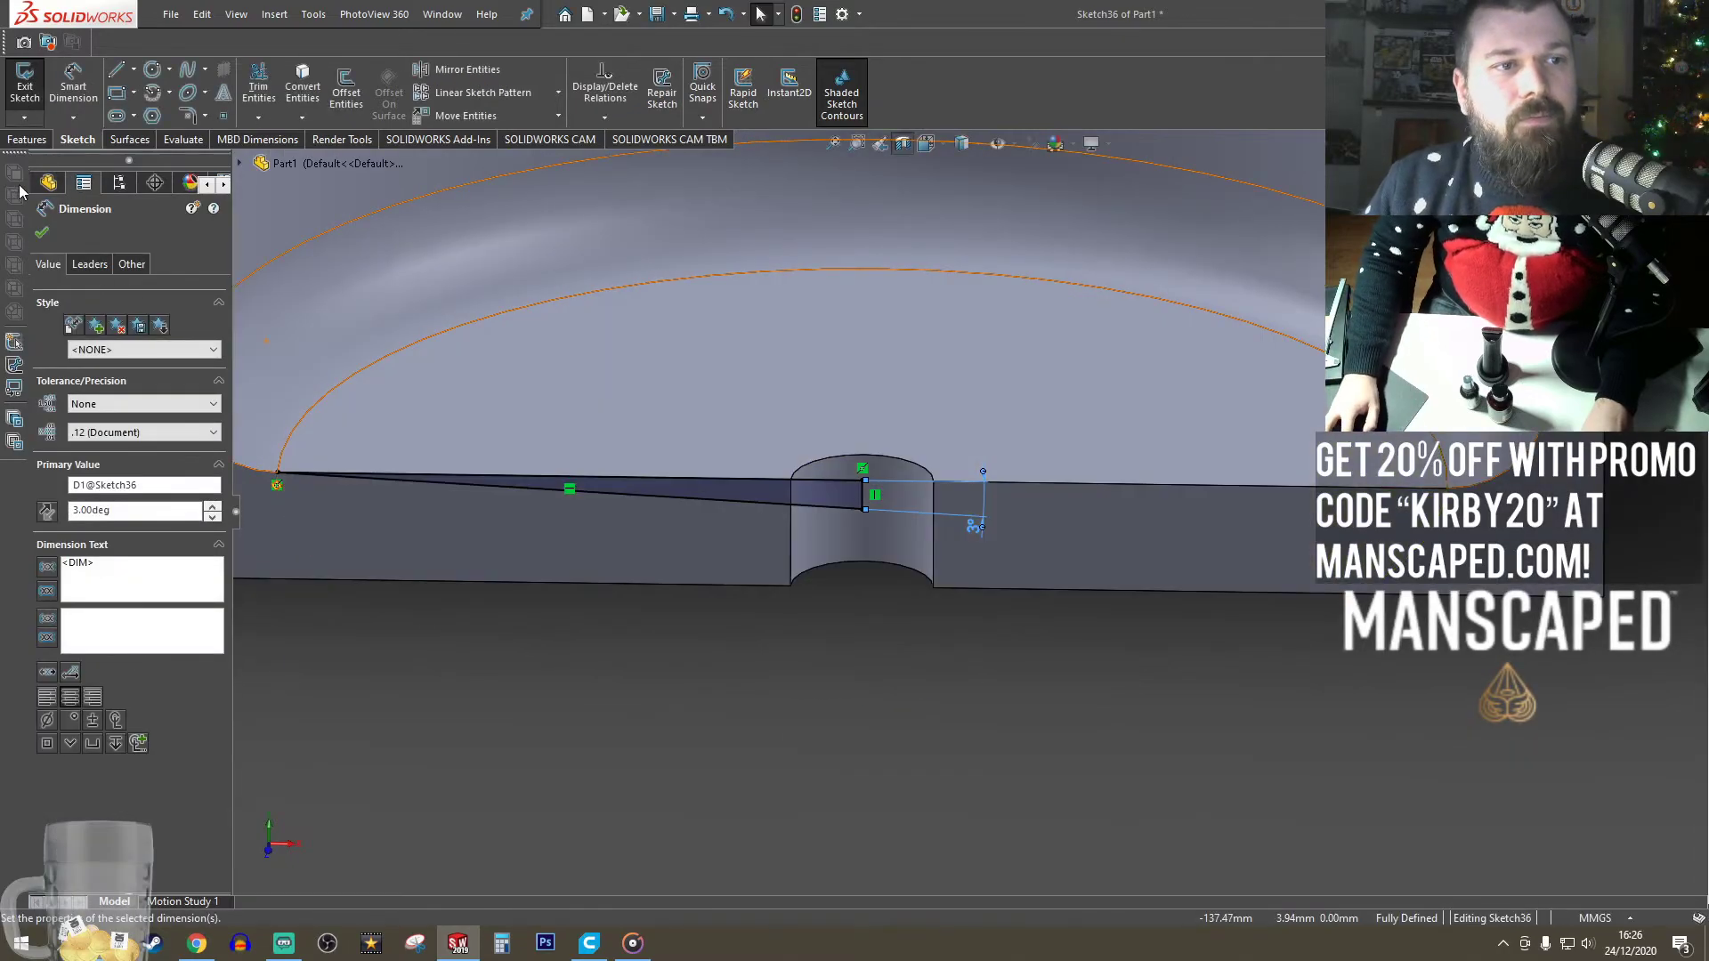
- Exit the smaller wheel's revolved-cut sketch to rebuild the floor, and turn off the section view
{"action": "left_click", "coordinate": [24, 89]}
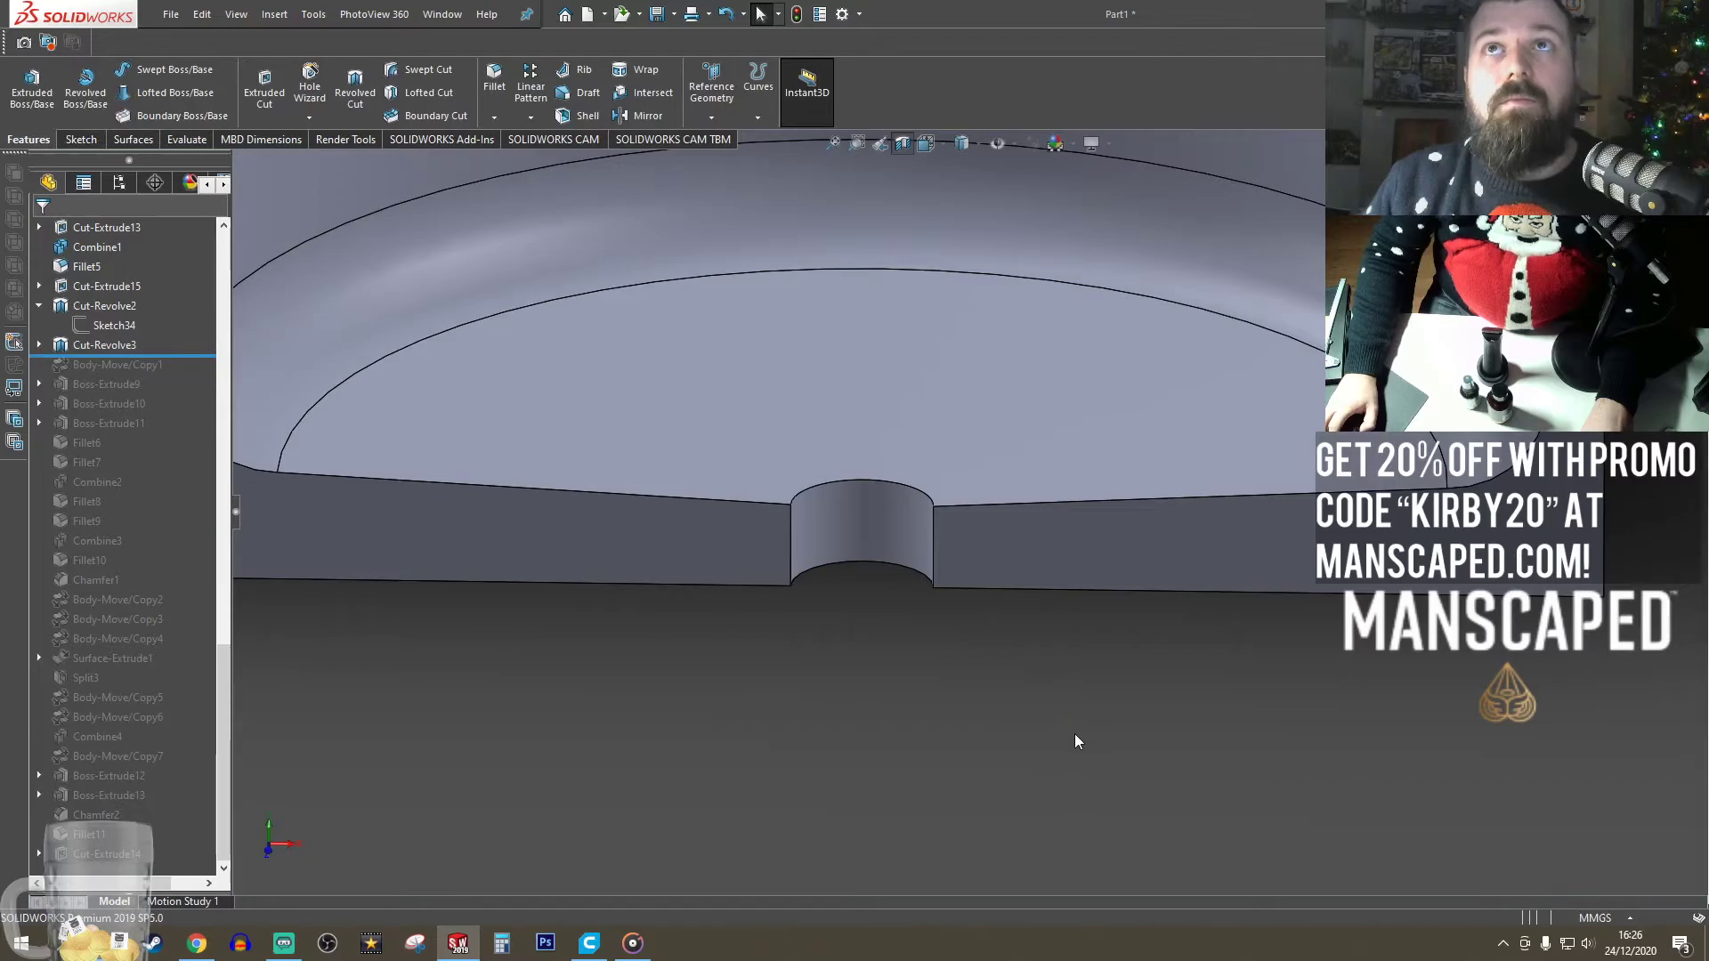
{"action": "scroll", "coordinate": [1075, 733], "scroll_direction": "up", "scroll_amount": 2}
{"action": "scroll", "coordinate": [1087, 691], "scroll_direction": "up", "scroll_amount": 5}
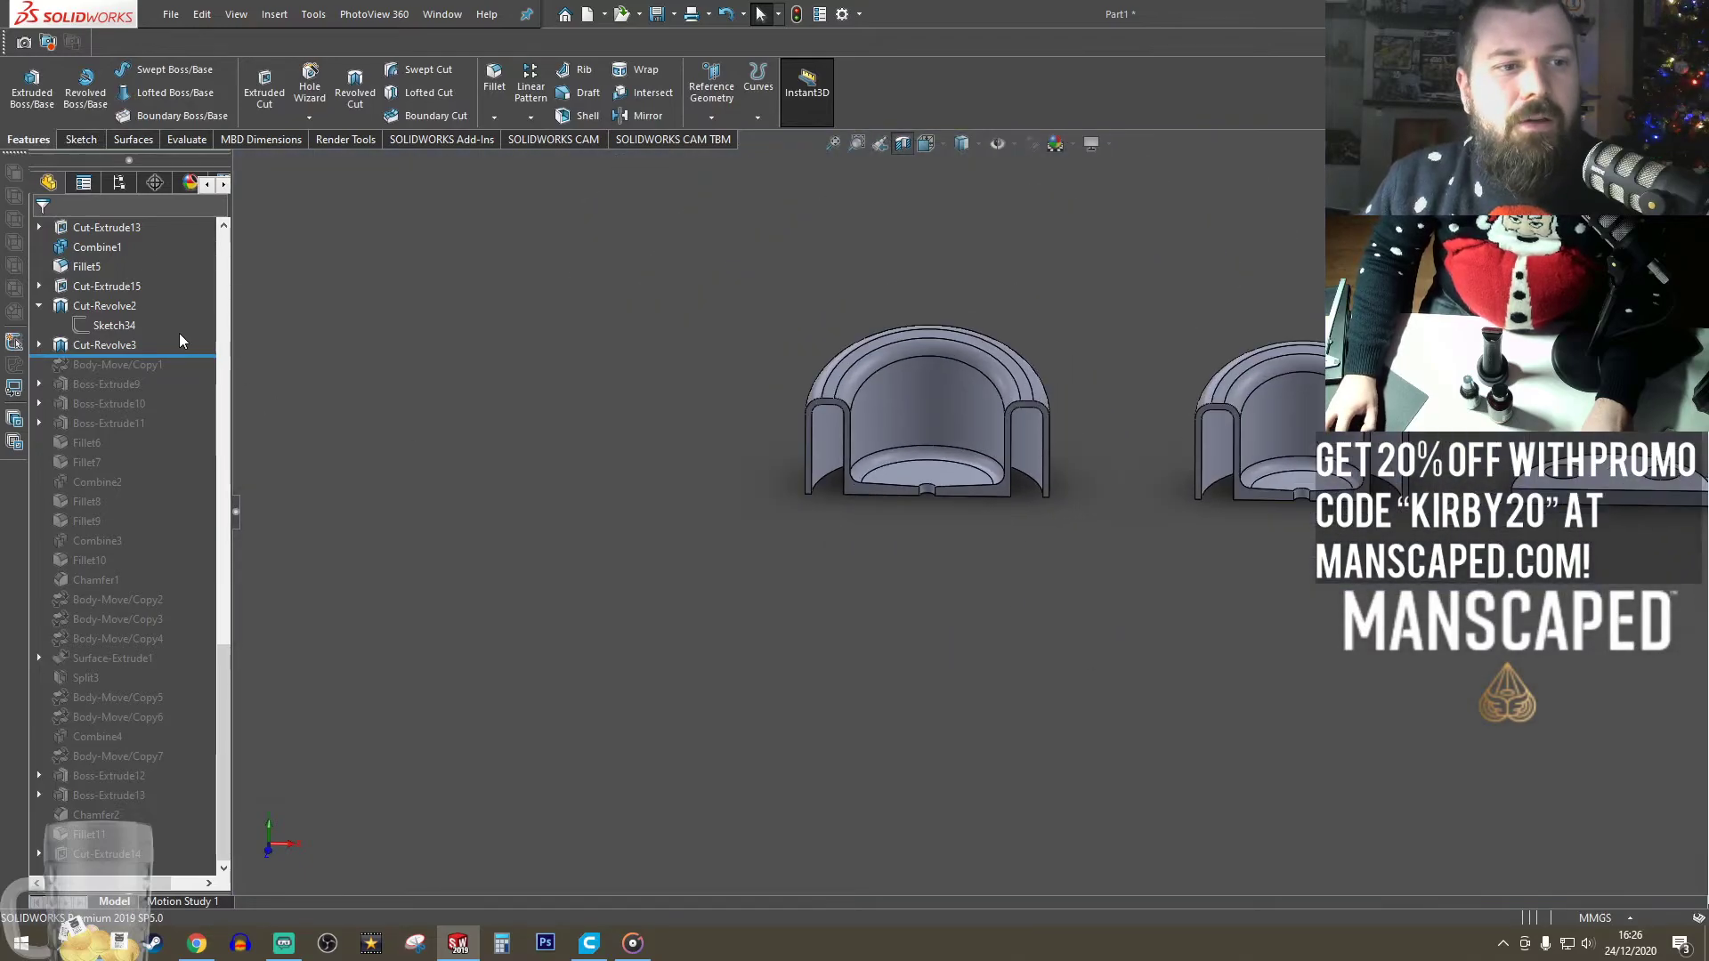
{"action": "mouse_move", "coordinate": [192, 358]}
{"action": "left_mouse_down"}
{"action": "mouse_move", "coordinate": [191, 431]}
{"action": "mouse_move", "coordinate": [179, 354]}
{"action": "left_mouse_up"}
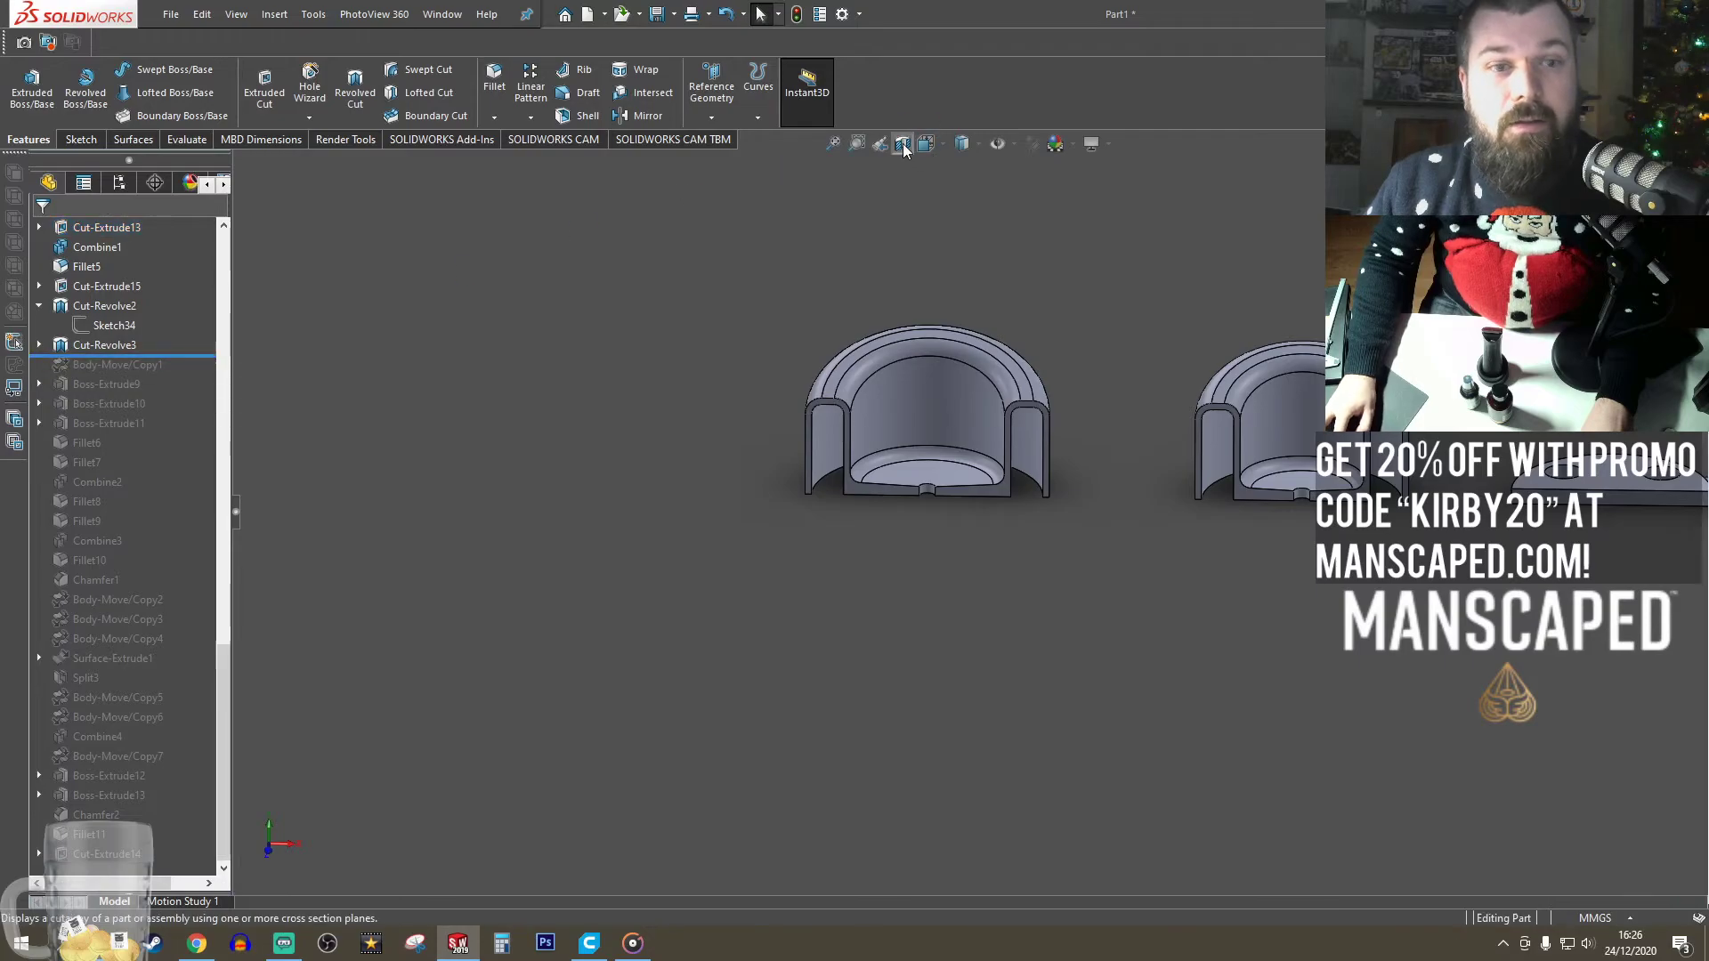
{"action": "middle_click_drag", "start_coordinate": [1050, 294], "coordinate": [1087, 534]}
{"action": "scroll", "coordinate": [1087, 534], "scroll_direction": "up", "scroll_amount": 3}
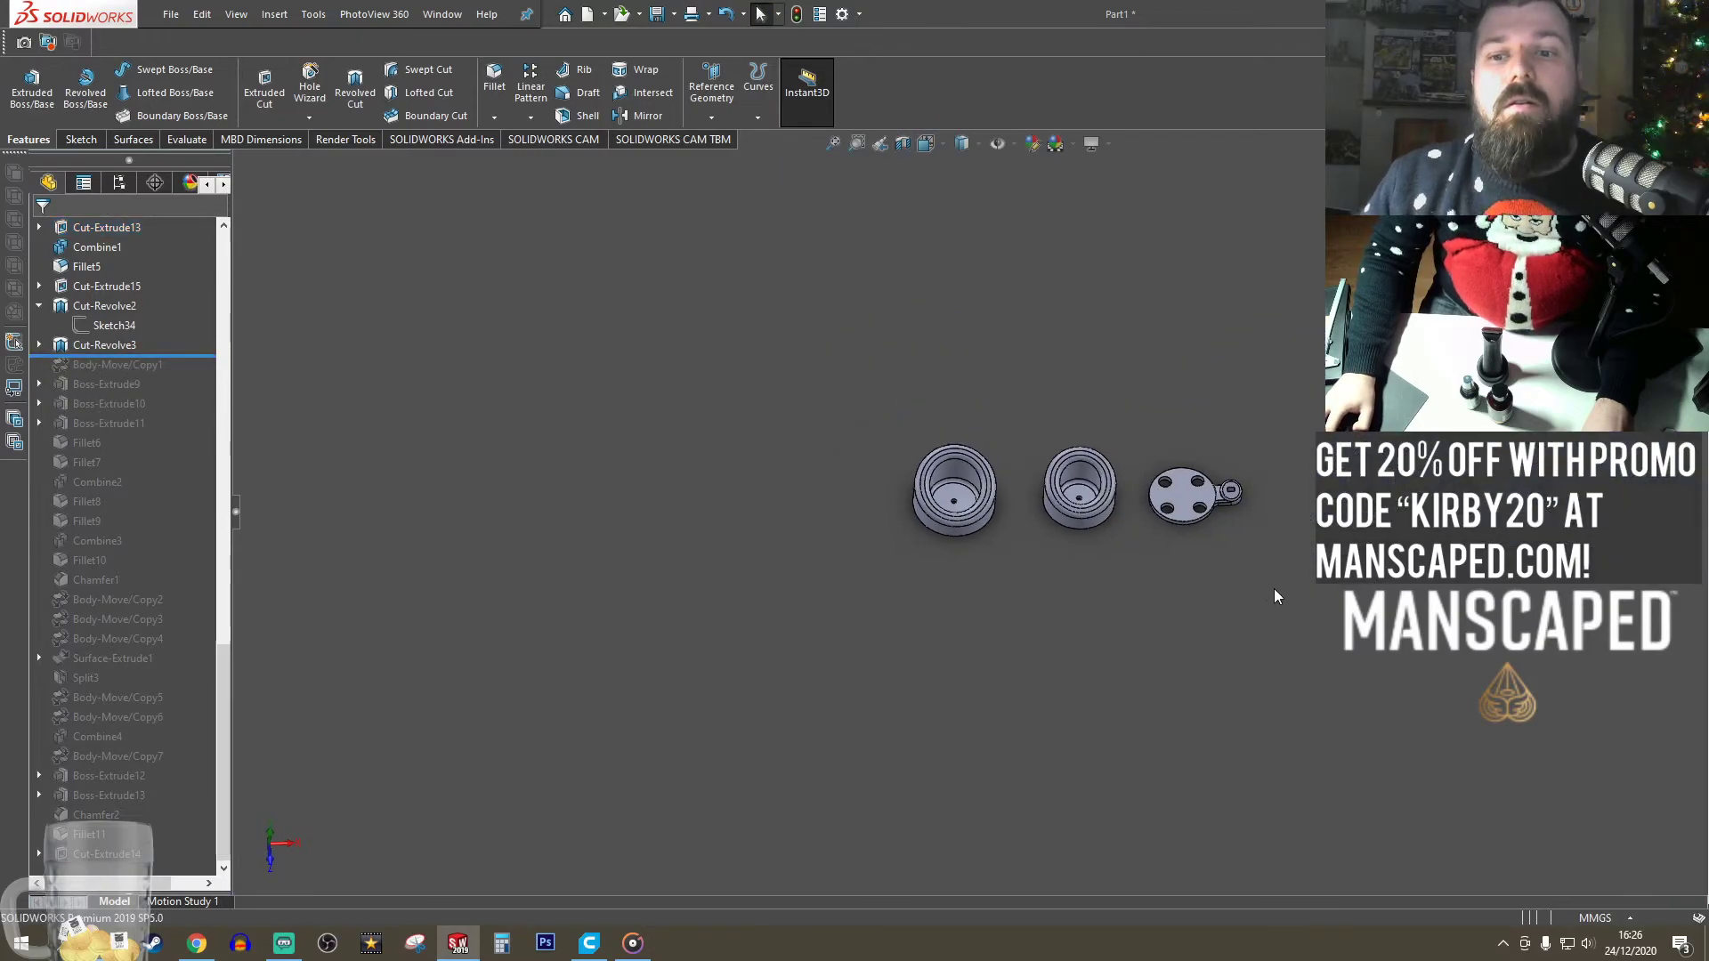
- Roll the feature history forward from Cut-Revolve3 to the end, past Cut-Extrude14
{"action": "middle_click_drag", "start_coordinate": [1171, 591], "coordinate": [1005, 547], "text": "ctrl"}
{"action": "left_click_drag", "start_coordinate": [182, 357], "coordinate": [194, 515]}
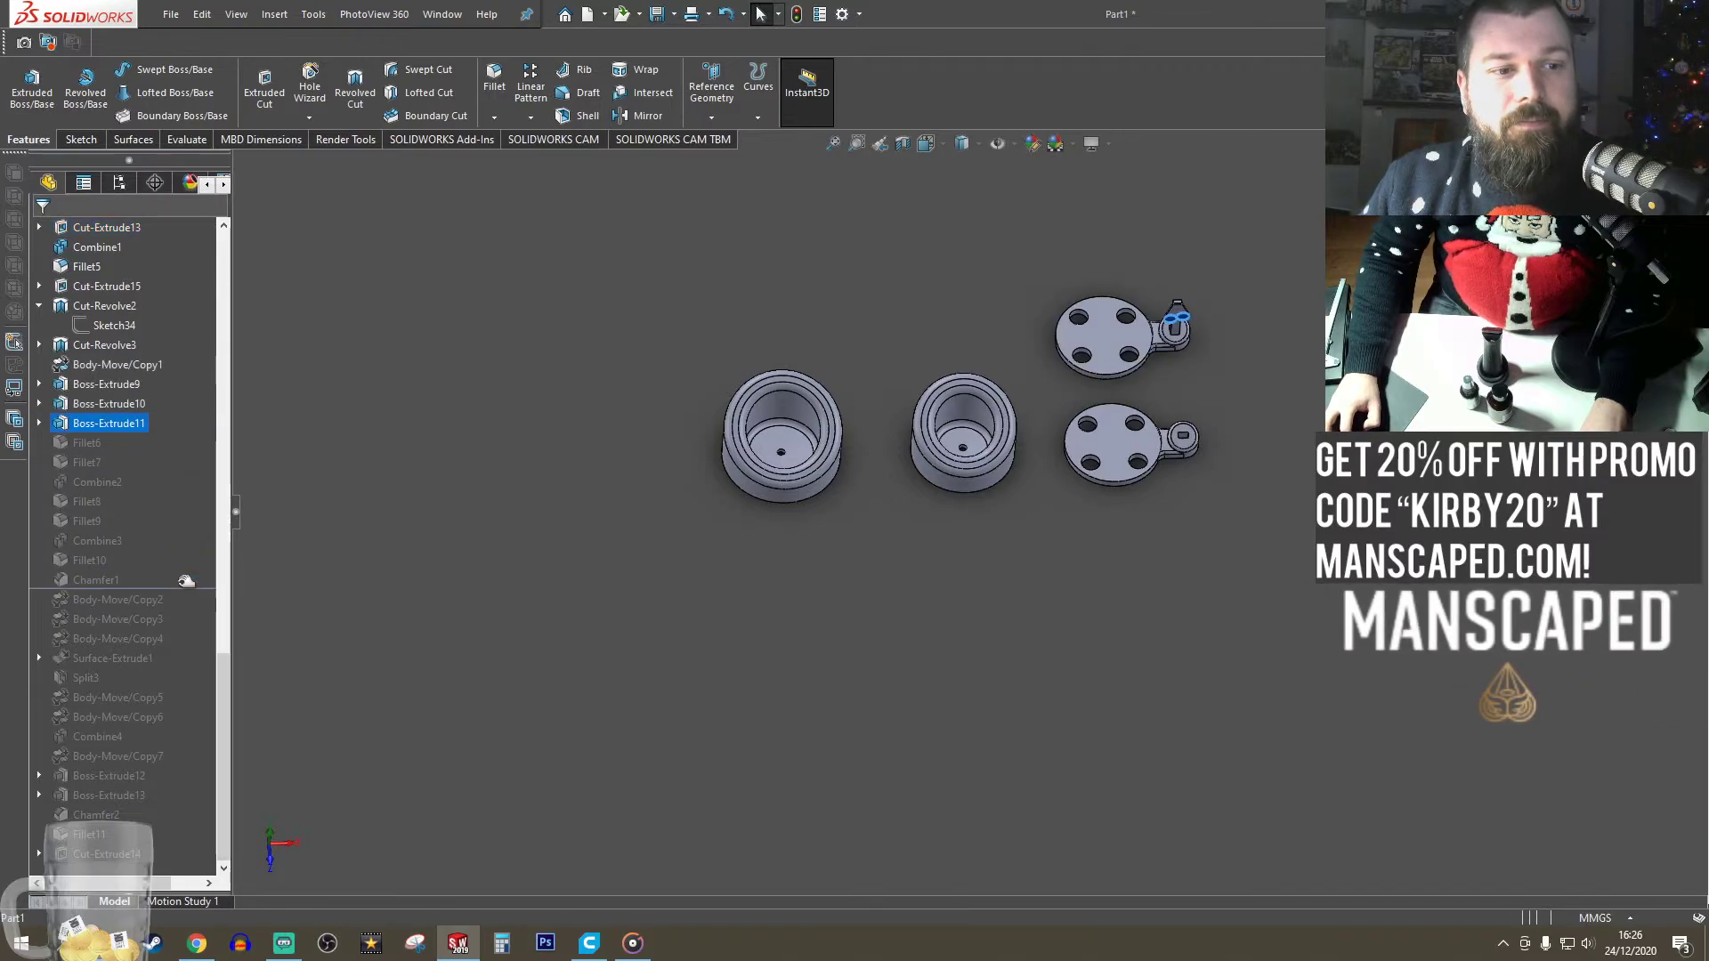
{"action": "left_click_drag", "start_coordinate": [186, 582], "coordinate": [216, 720]}
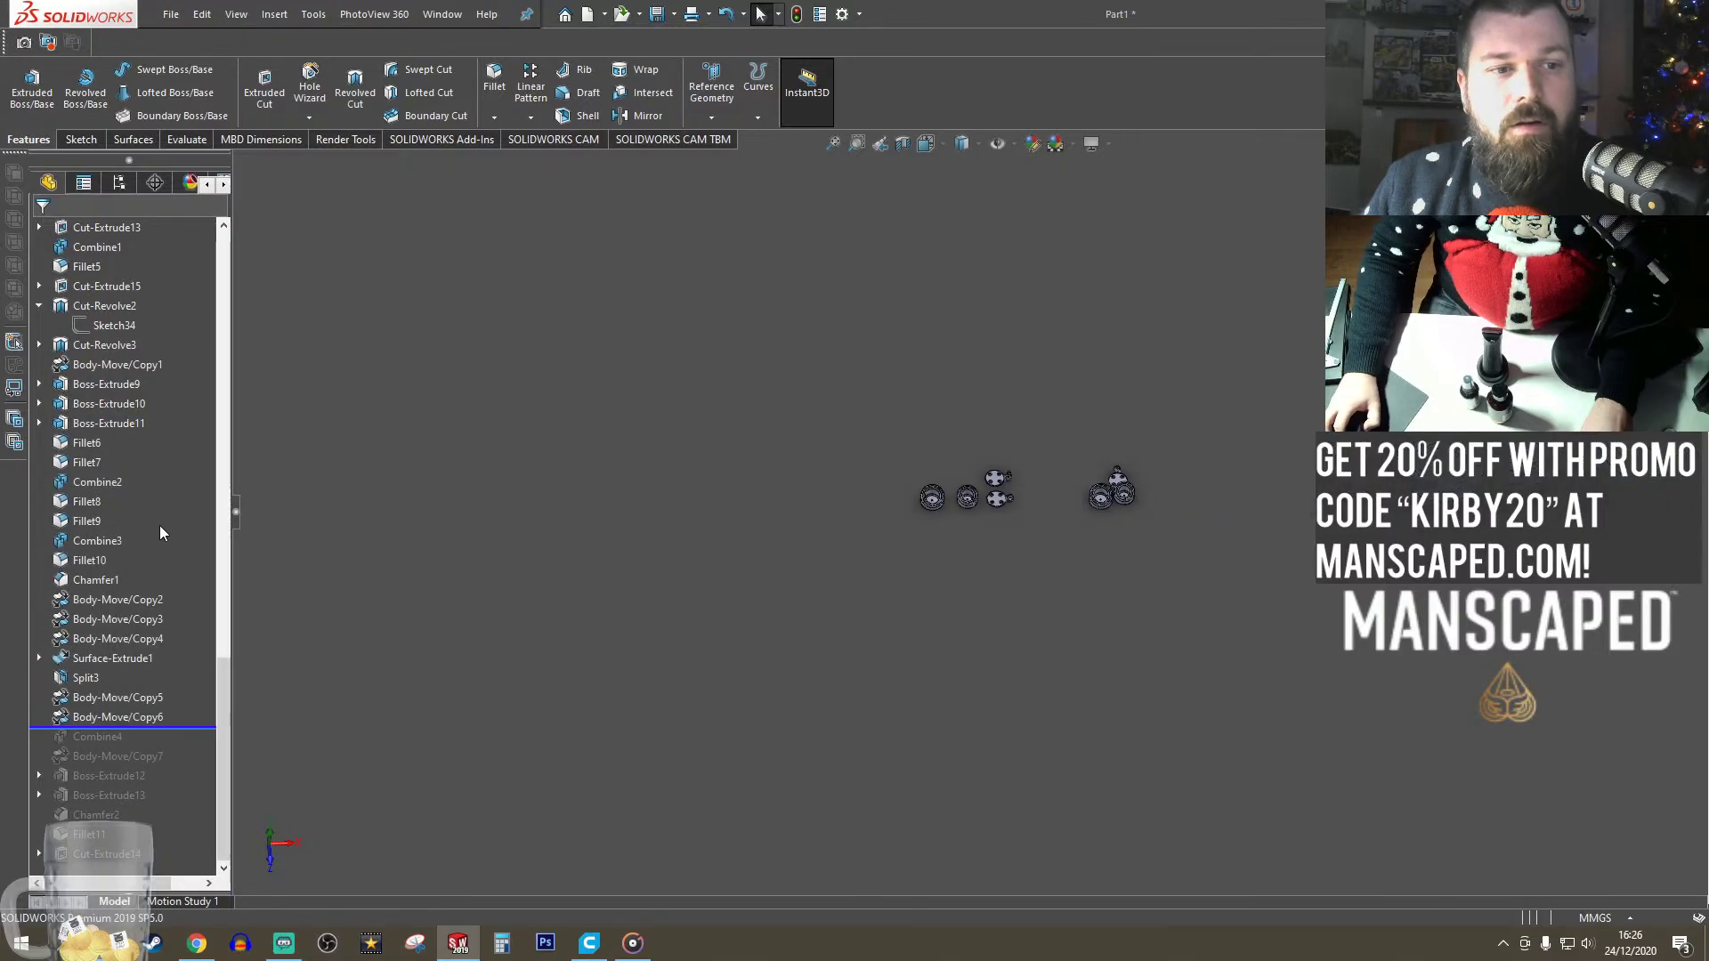
{"action": "scroll", "coordinate": [160, 527], "scroll_direction": "up", "scroll_amount": 11}
{"action": "scroll", "coordinate": [161, 534], "scroll_direction": "down", "scroll_amount": 11}
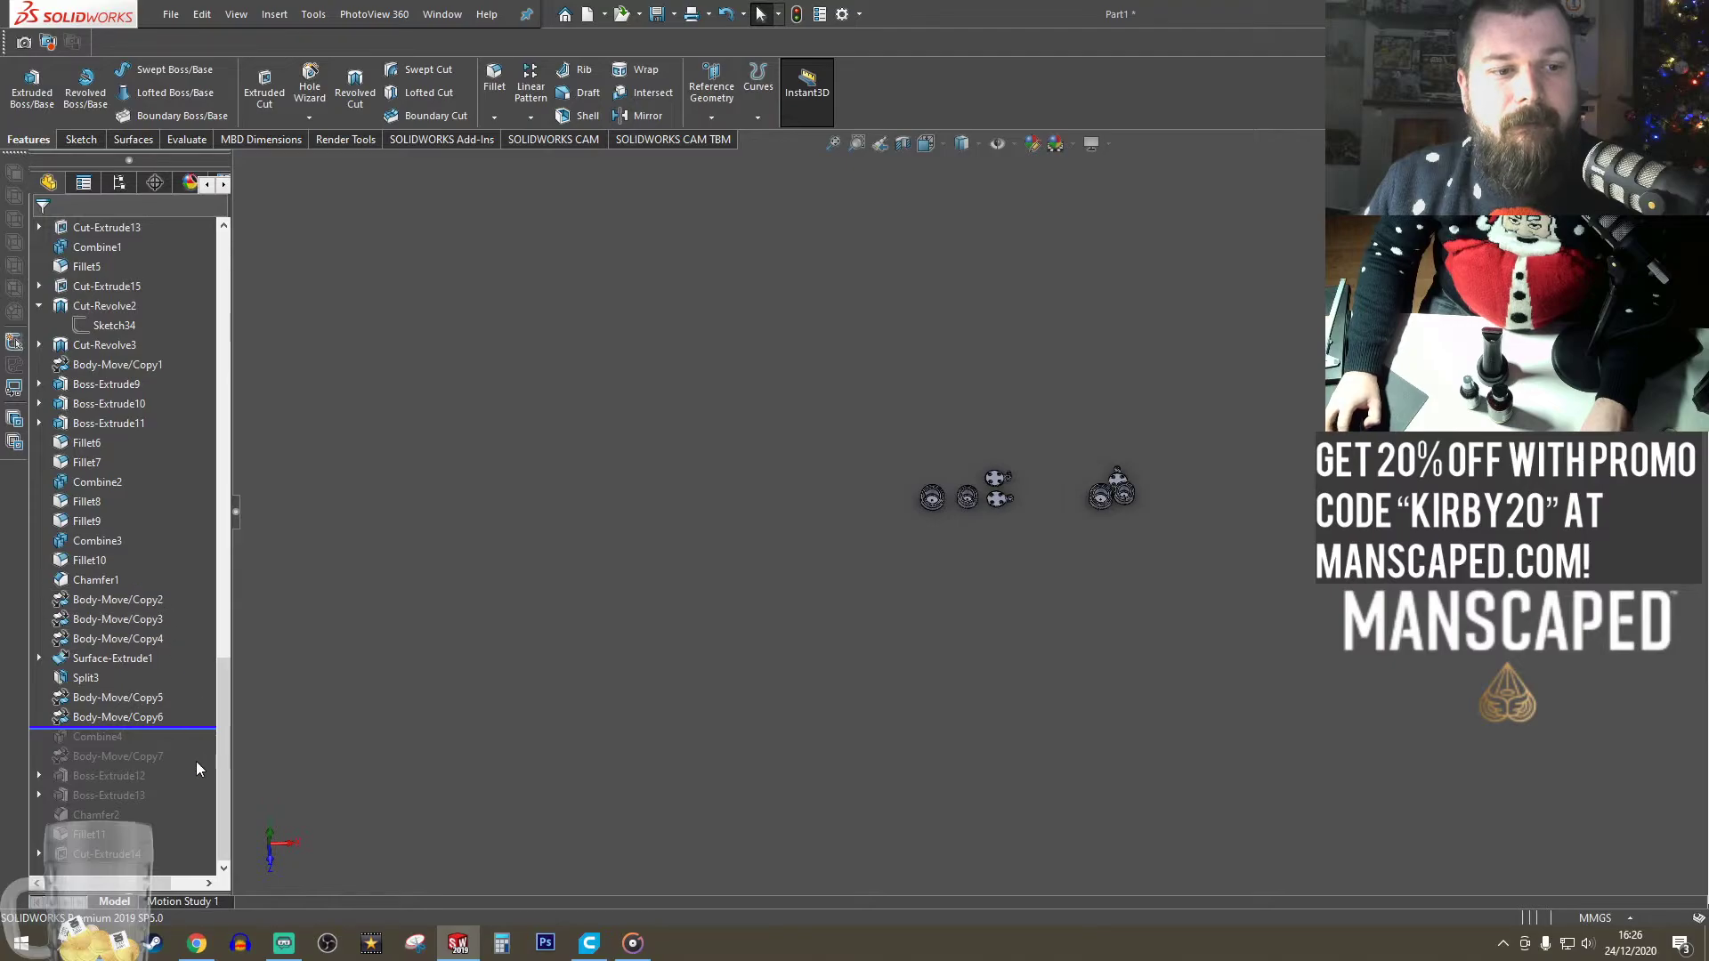
{"action": "left_click_drag", "start_coordinate": [195, 737], "coordinate": [200, 864]}
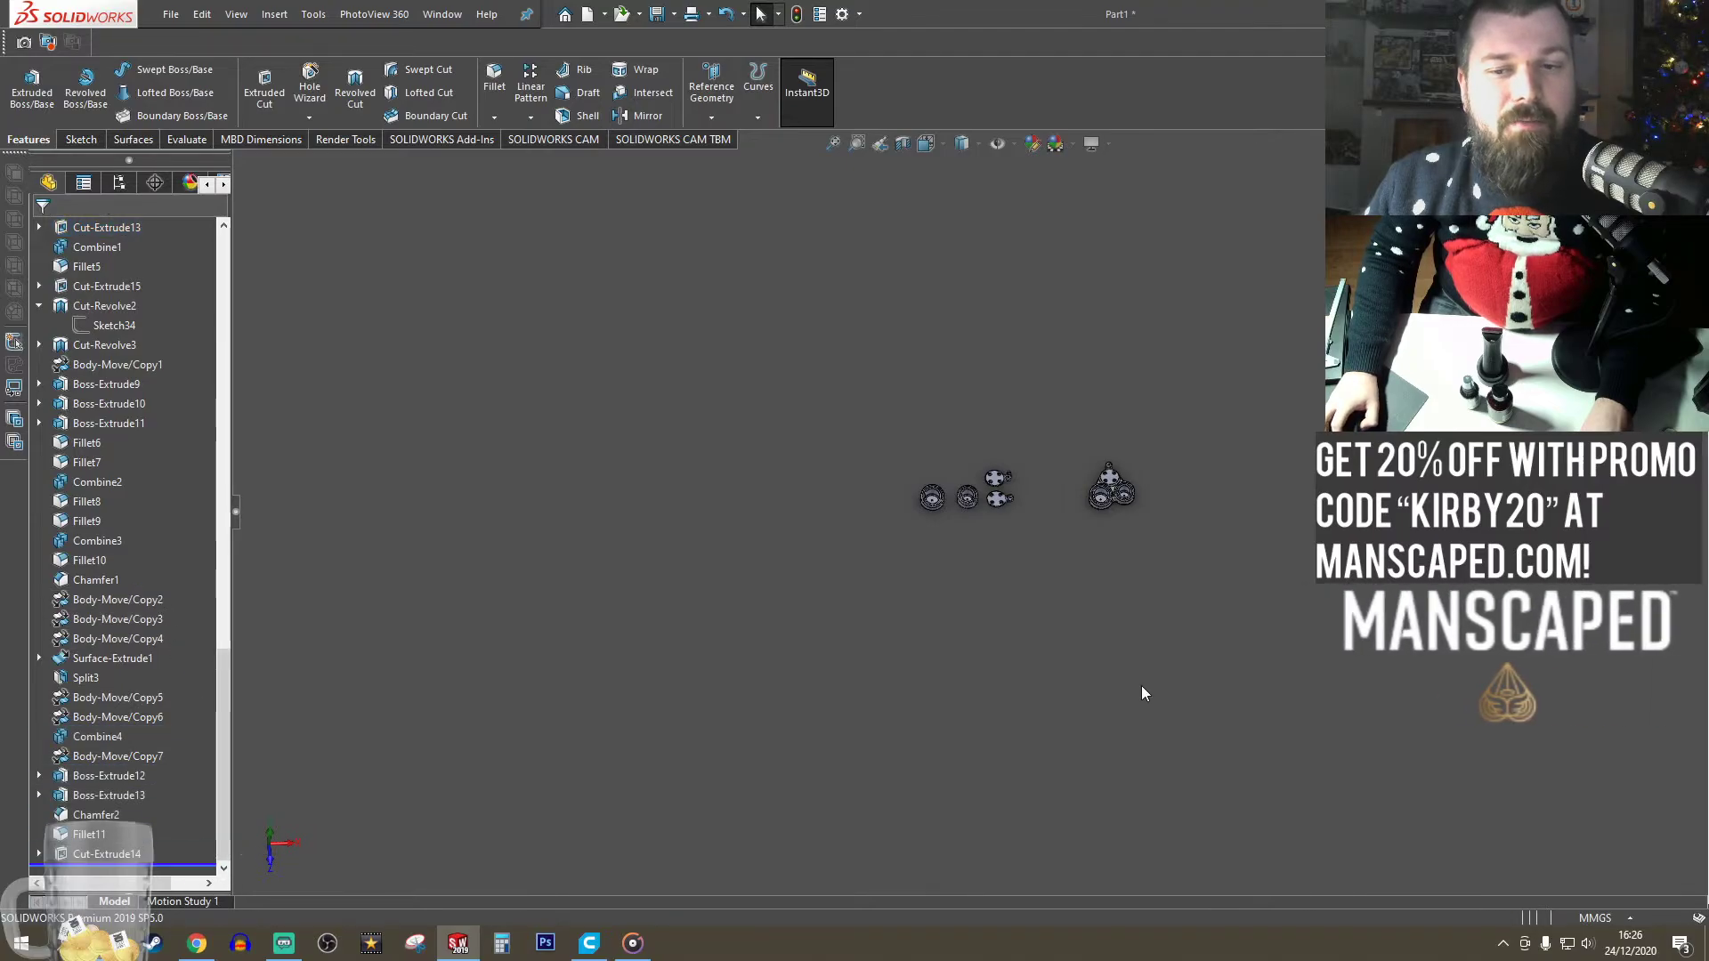
- Examine the rebuilt combined stand with its two wheels, and the separate plates with their lugs, from several angles
{"action": "scroll", "coordinate": [1088, 483], "scroll_direction": "down", "scroll_amount": 10}
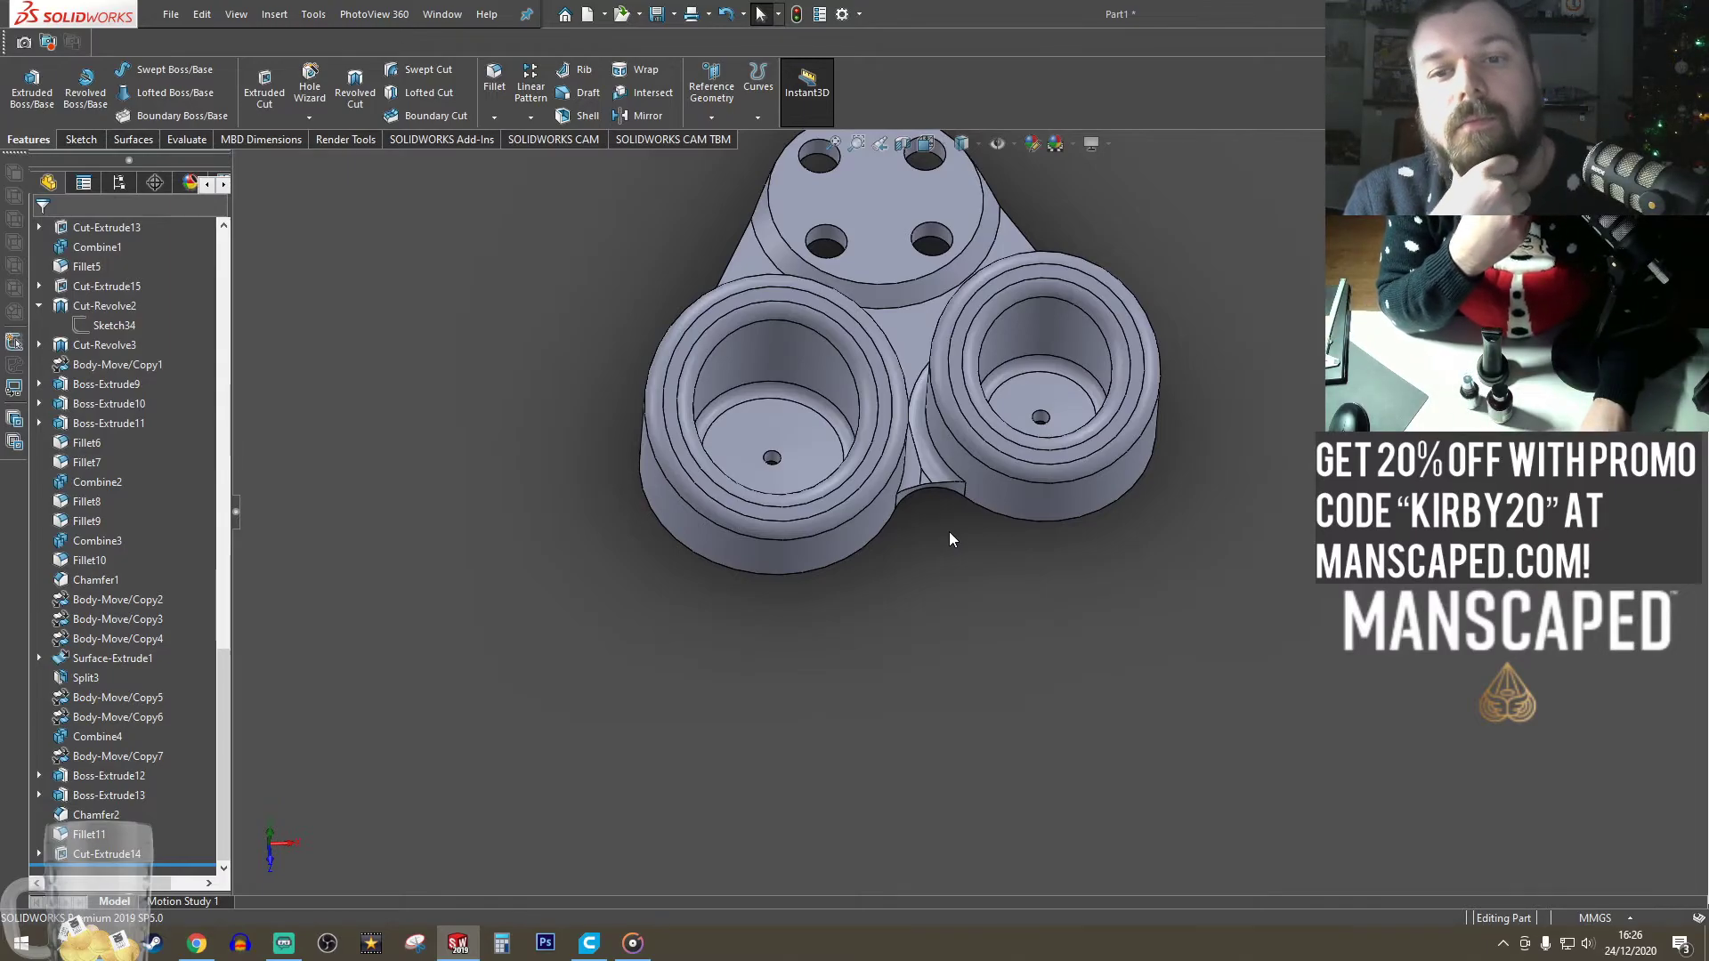
{"action": "middle_click_drag", "start_coordinate": [927, 509], "coordinate": [942, 160]}
{"action": "scroll", "coordinate": [943, 169], "scroll_direction": "up", "scroll_amount": 5}
{"action": "scroll", "coordinate": [921, 397], "scroll_direction": "down", "scroll_amount": 3}
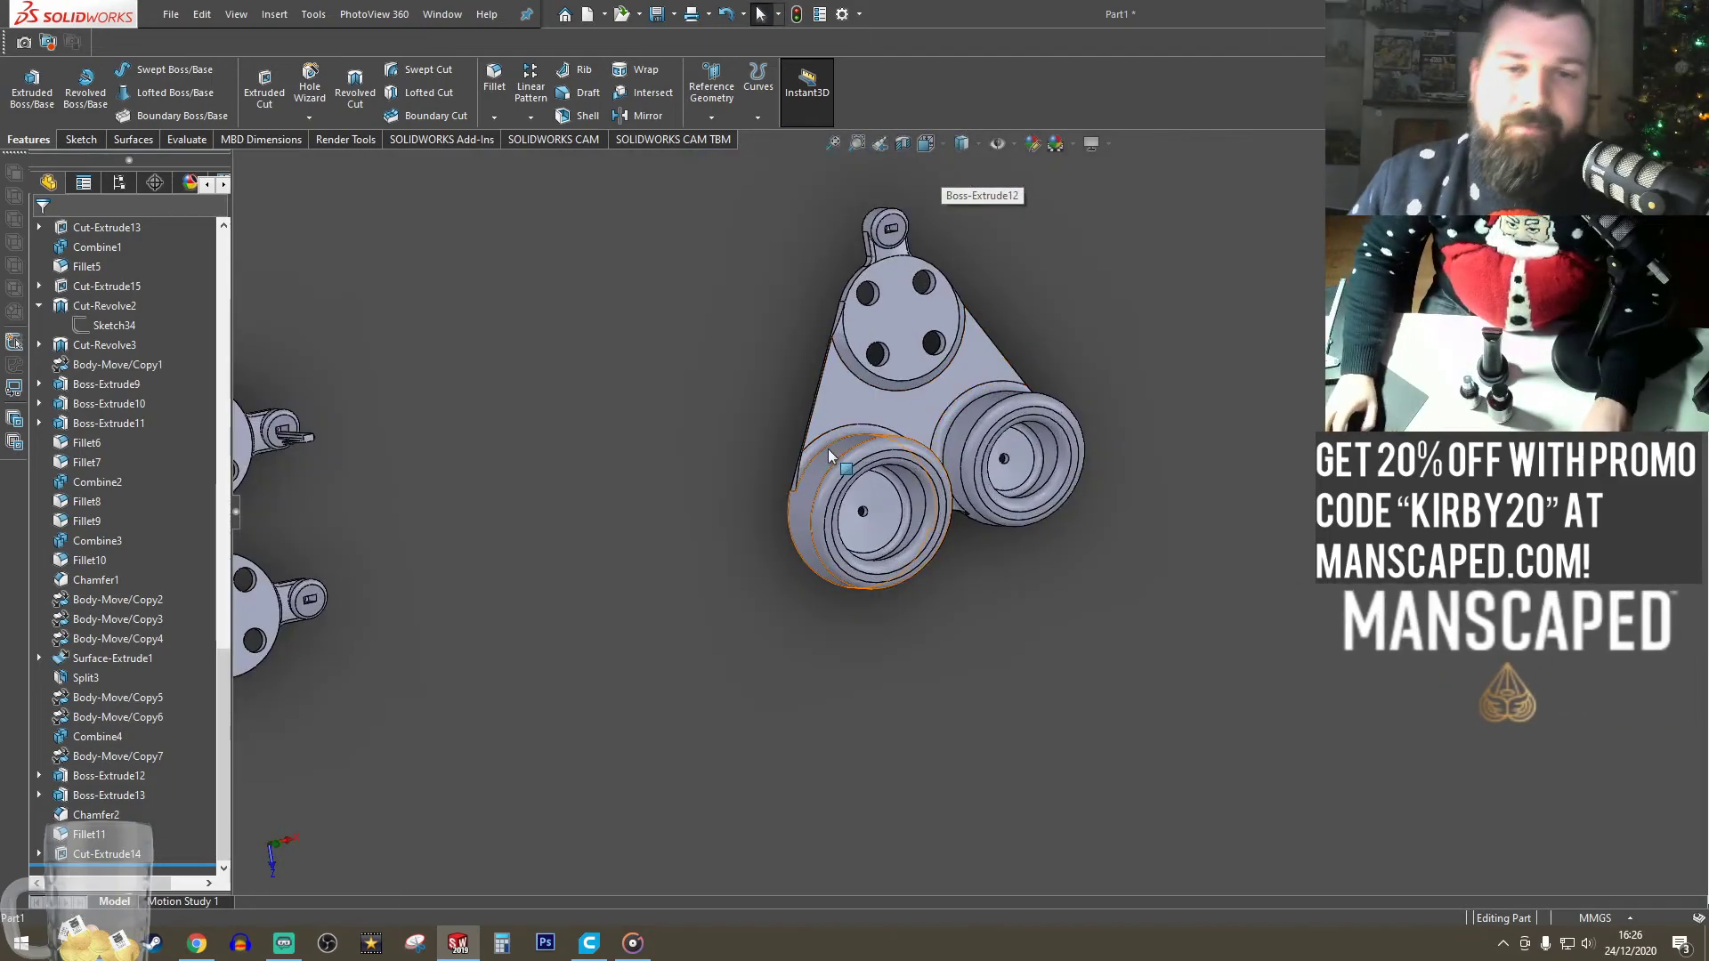
{"action": "scroll", "coordinate": [833, 445], "scroll_direction": "up", "scroll_amount": 2}
{"action": "middle_click_drag", "start_coordinate": [844, 442], "coordinate": [1008, 509]}
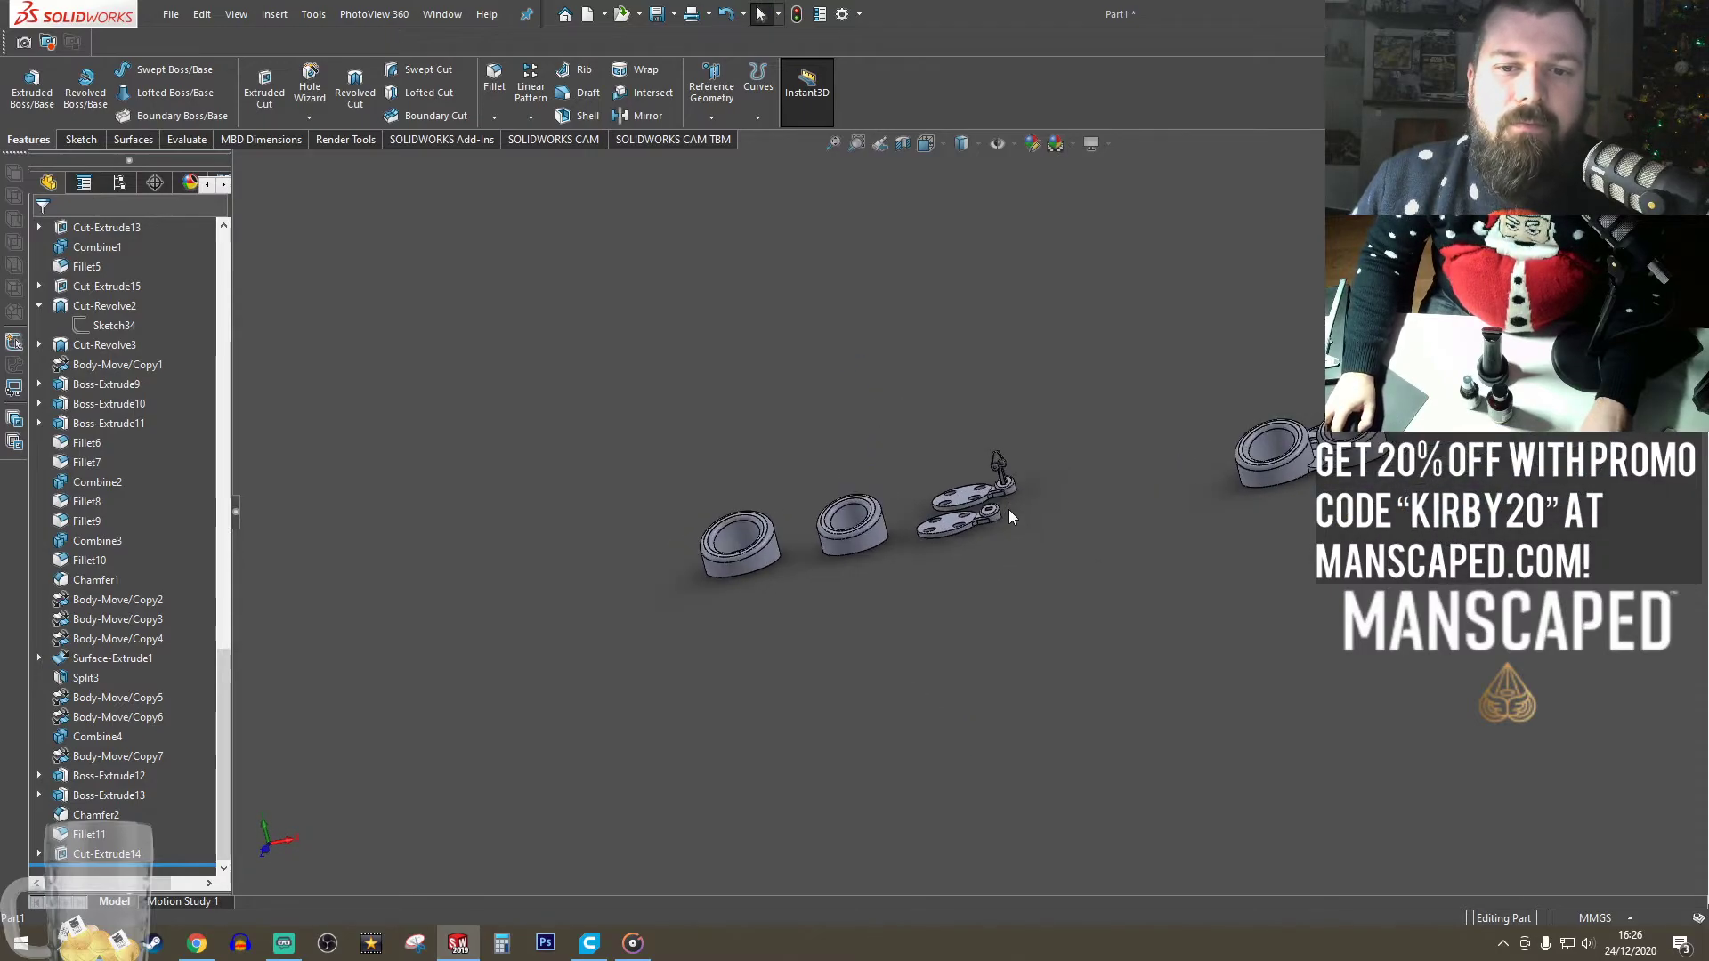
{"action": "scroll", "coordinate": [922, 504], "scroll_direction": "down", "scroll_amount": 3}
{"action": "scroll", "coordinate": [921, 503], "scroll_direction": "down", "scroll_amount": 6}
{"action": "middle_click_drag", "start_coordinate": [902, 515], "coordinate": [923, 579]}
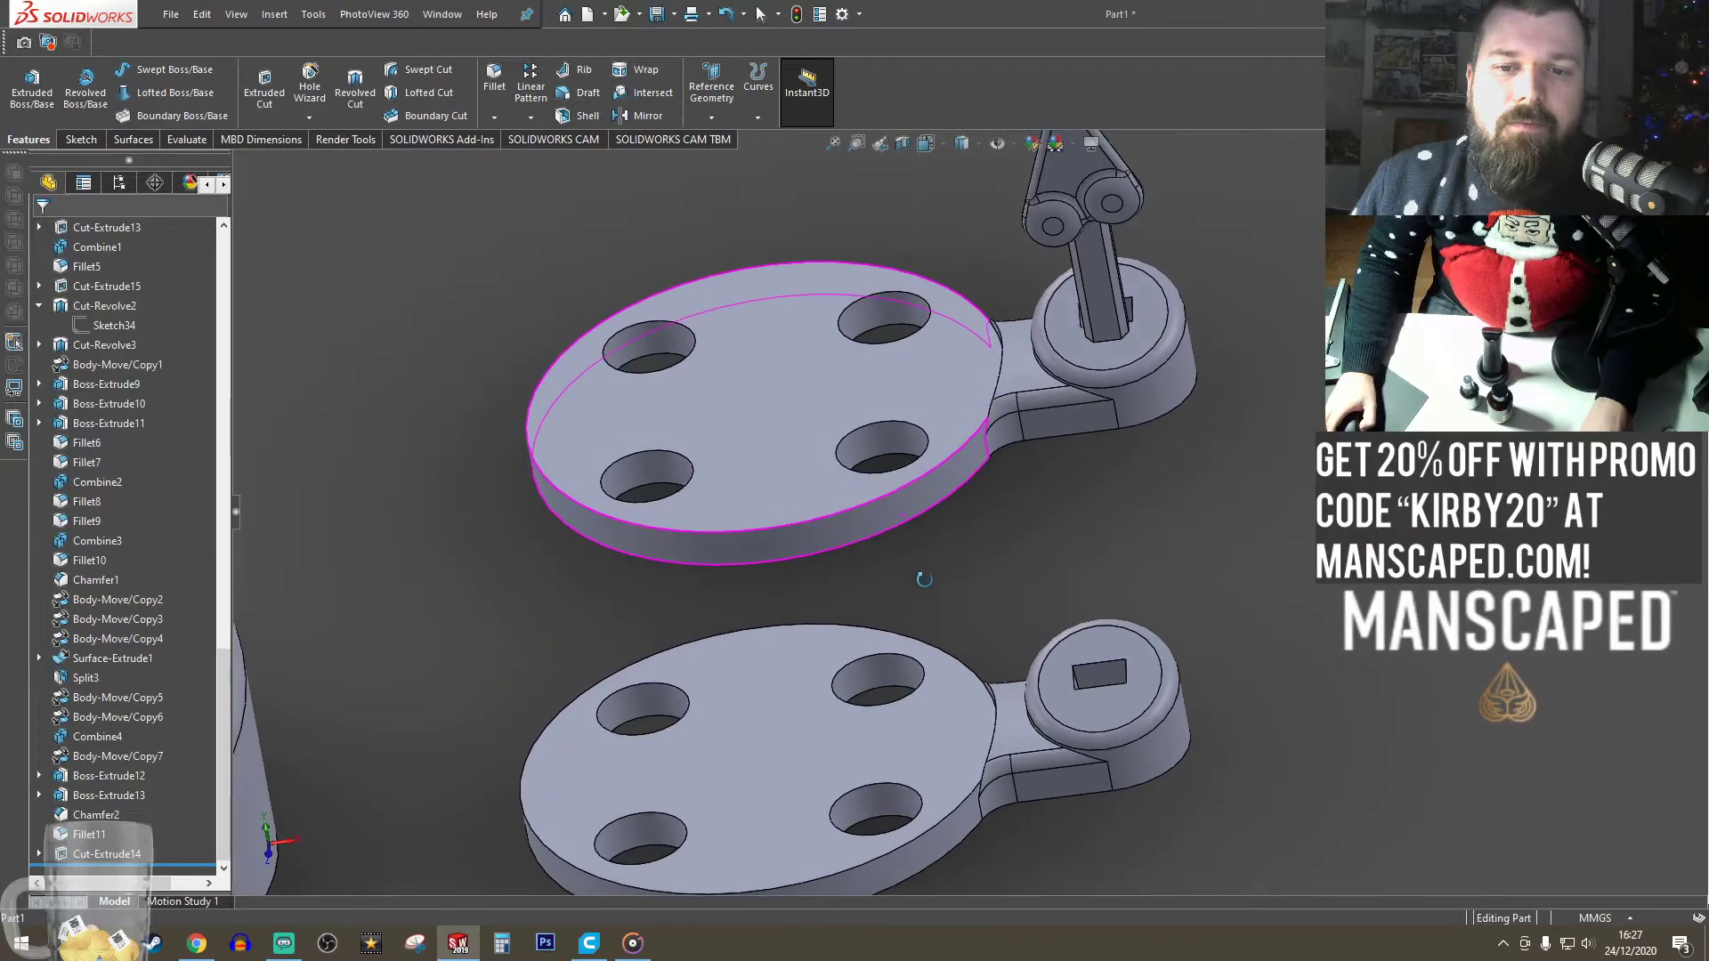
{"action": "scroll", "coordinate": [938, 610], "scroll_direction": "up", "scroll_amount": 4}
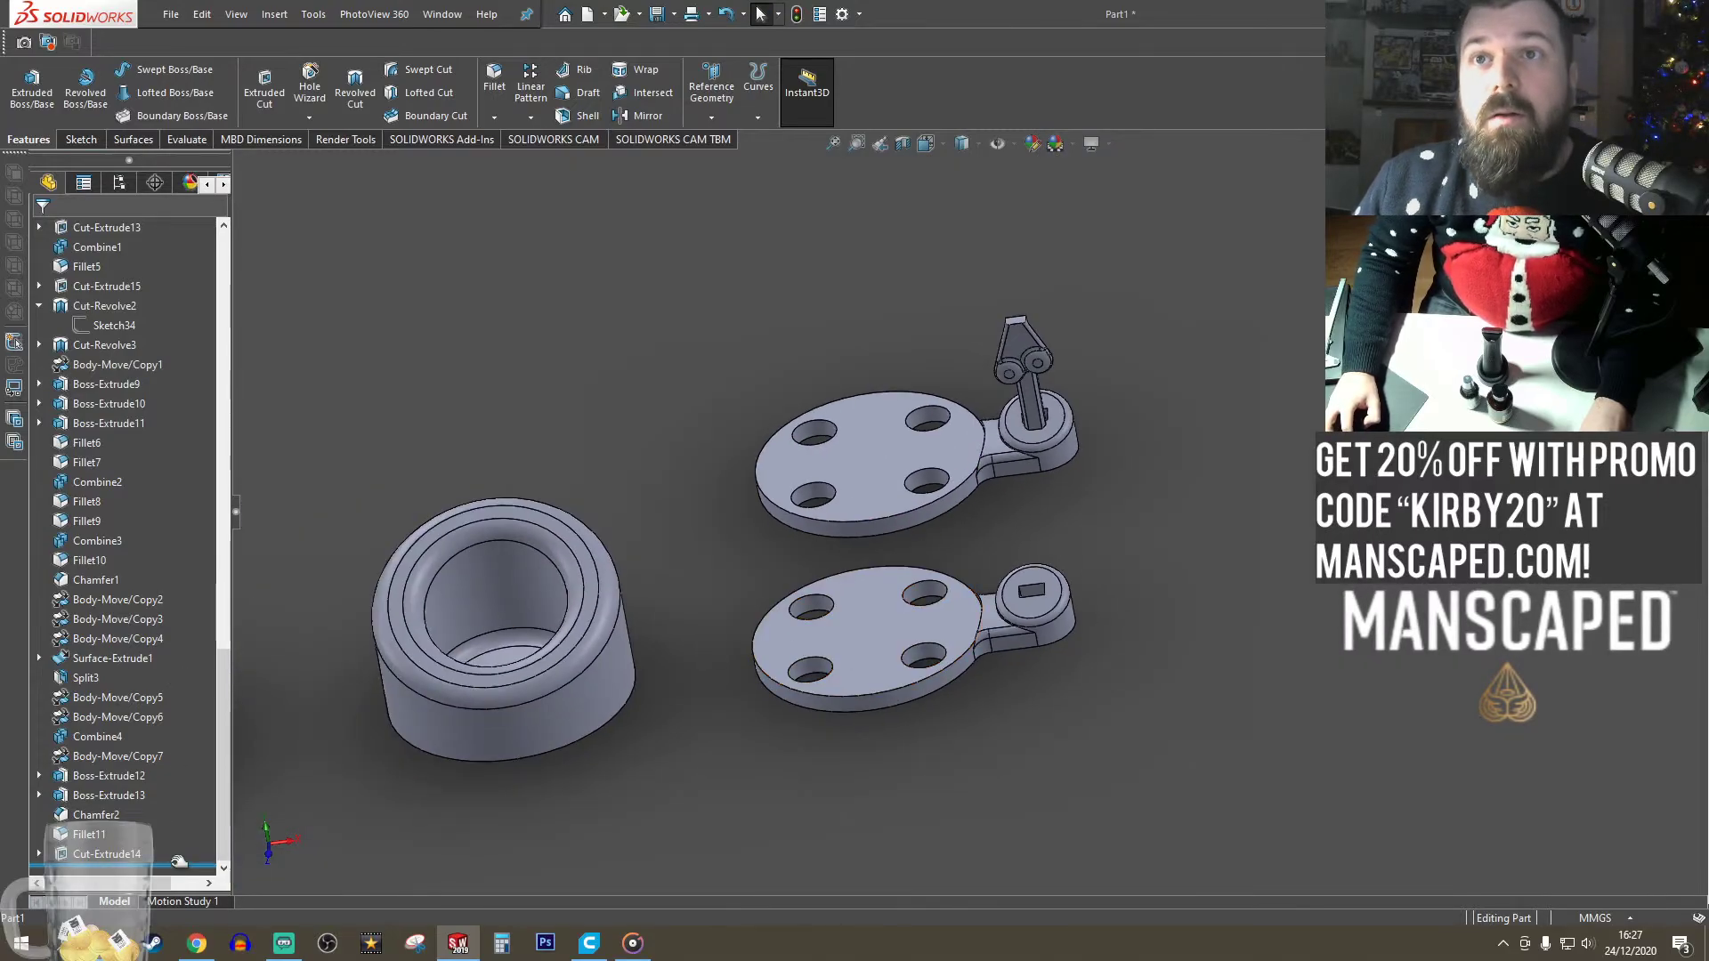
{"action": "mouse_move", "coordinate": [179, 861]}
{"action": "left_mouse_down"}
{"action": "mouse_move", "coordinate": [206, 599]}
{"action": "mouse_move", "coordinate": [178, 905]}
{"action": "mouse_move", "coordinate": [176, 865]}
{"action": "left_mouse_up"}
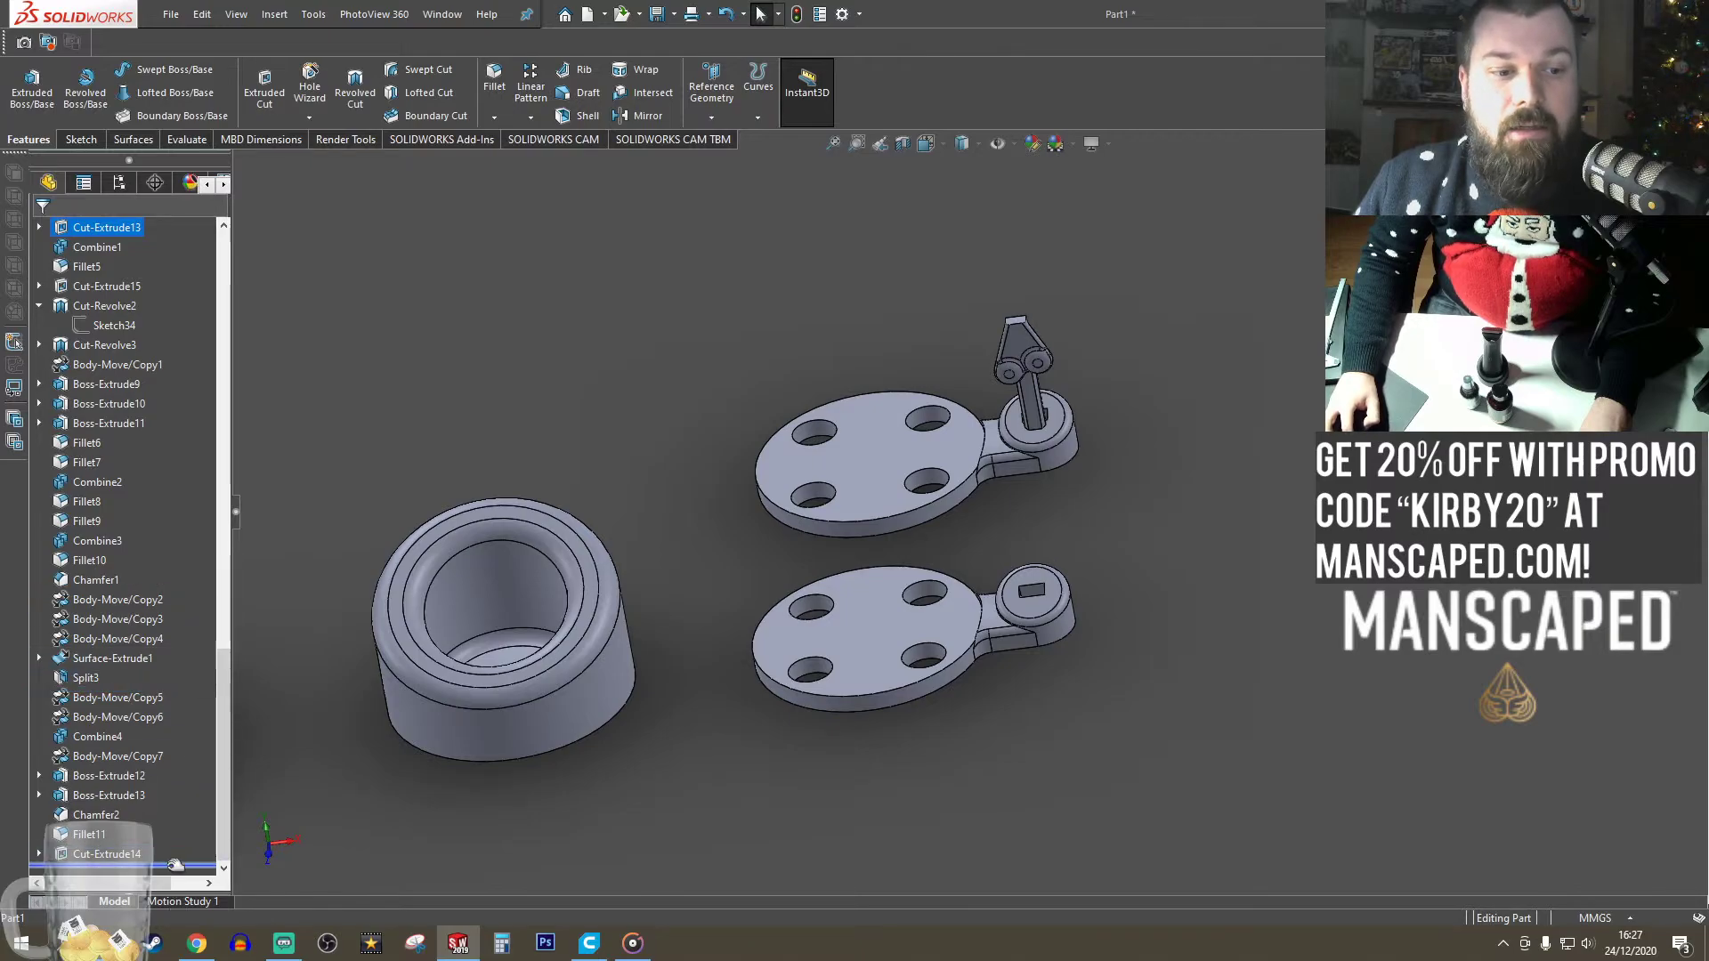
- Save the part under the new name stands.SLDPRT
{"action": "left_click", "coordinate": [675, 14]}
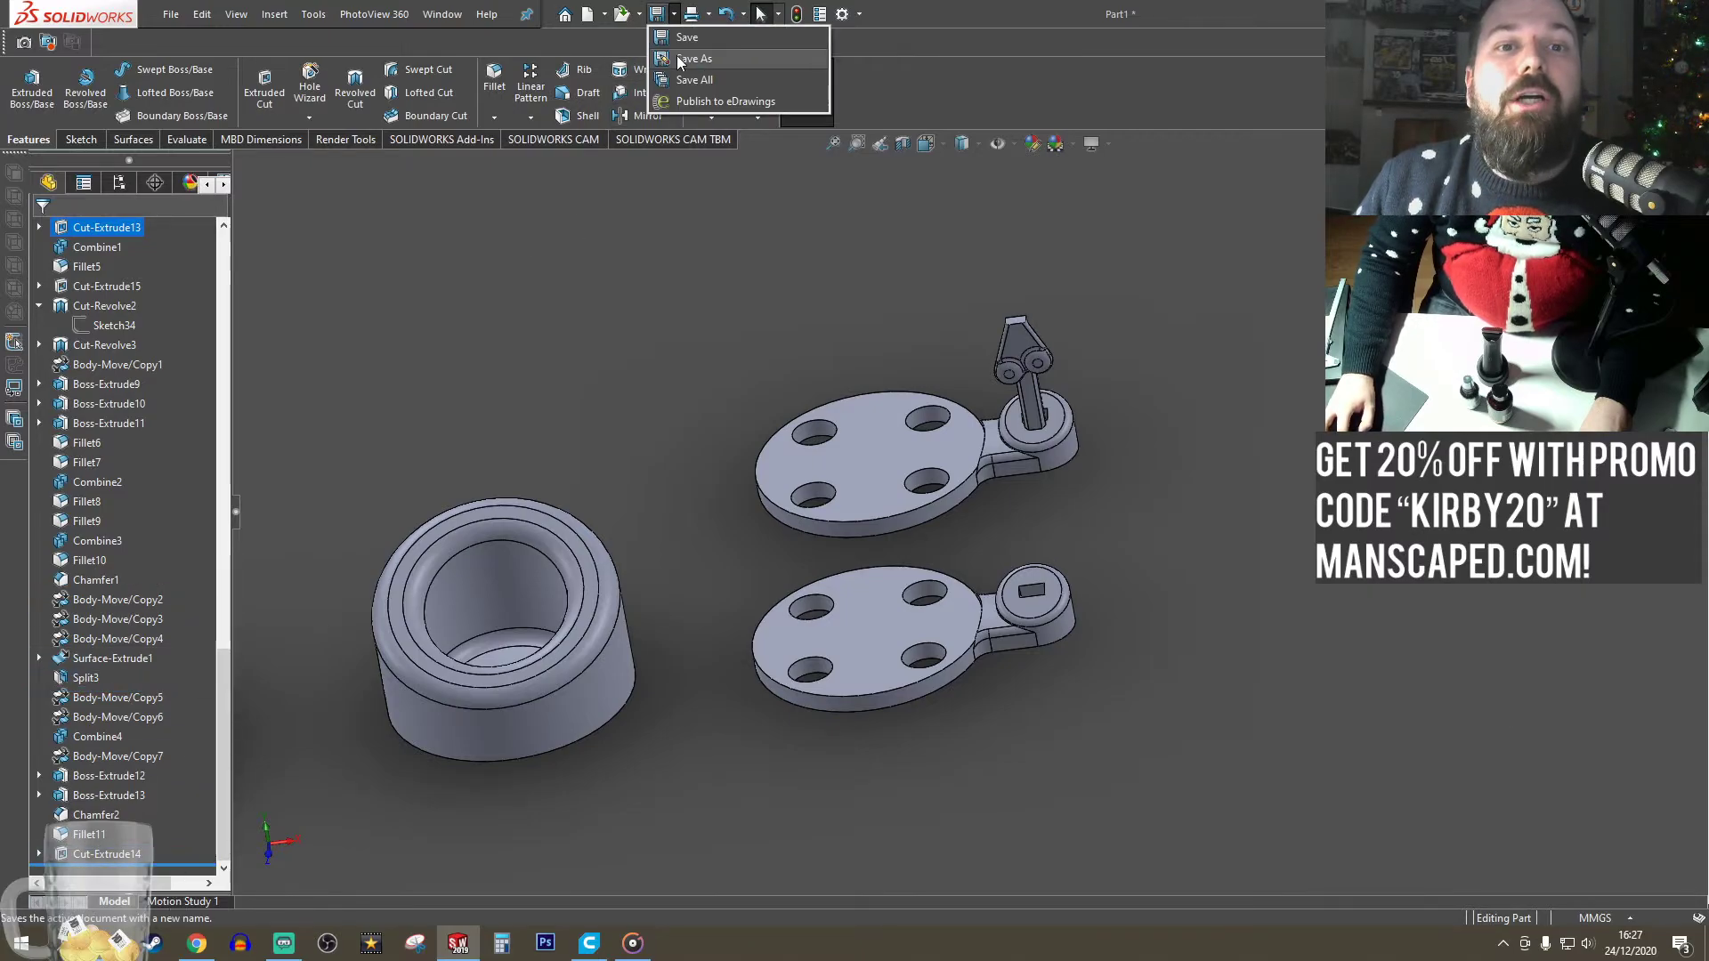
{"action": "left_click", "coordinate": [690, 60]}
{"action": "left_click", "coordinate": [767, 305]}
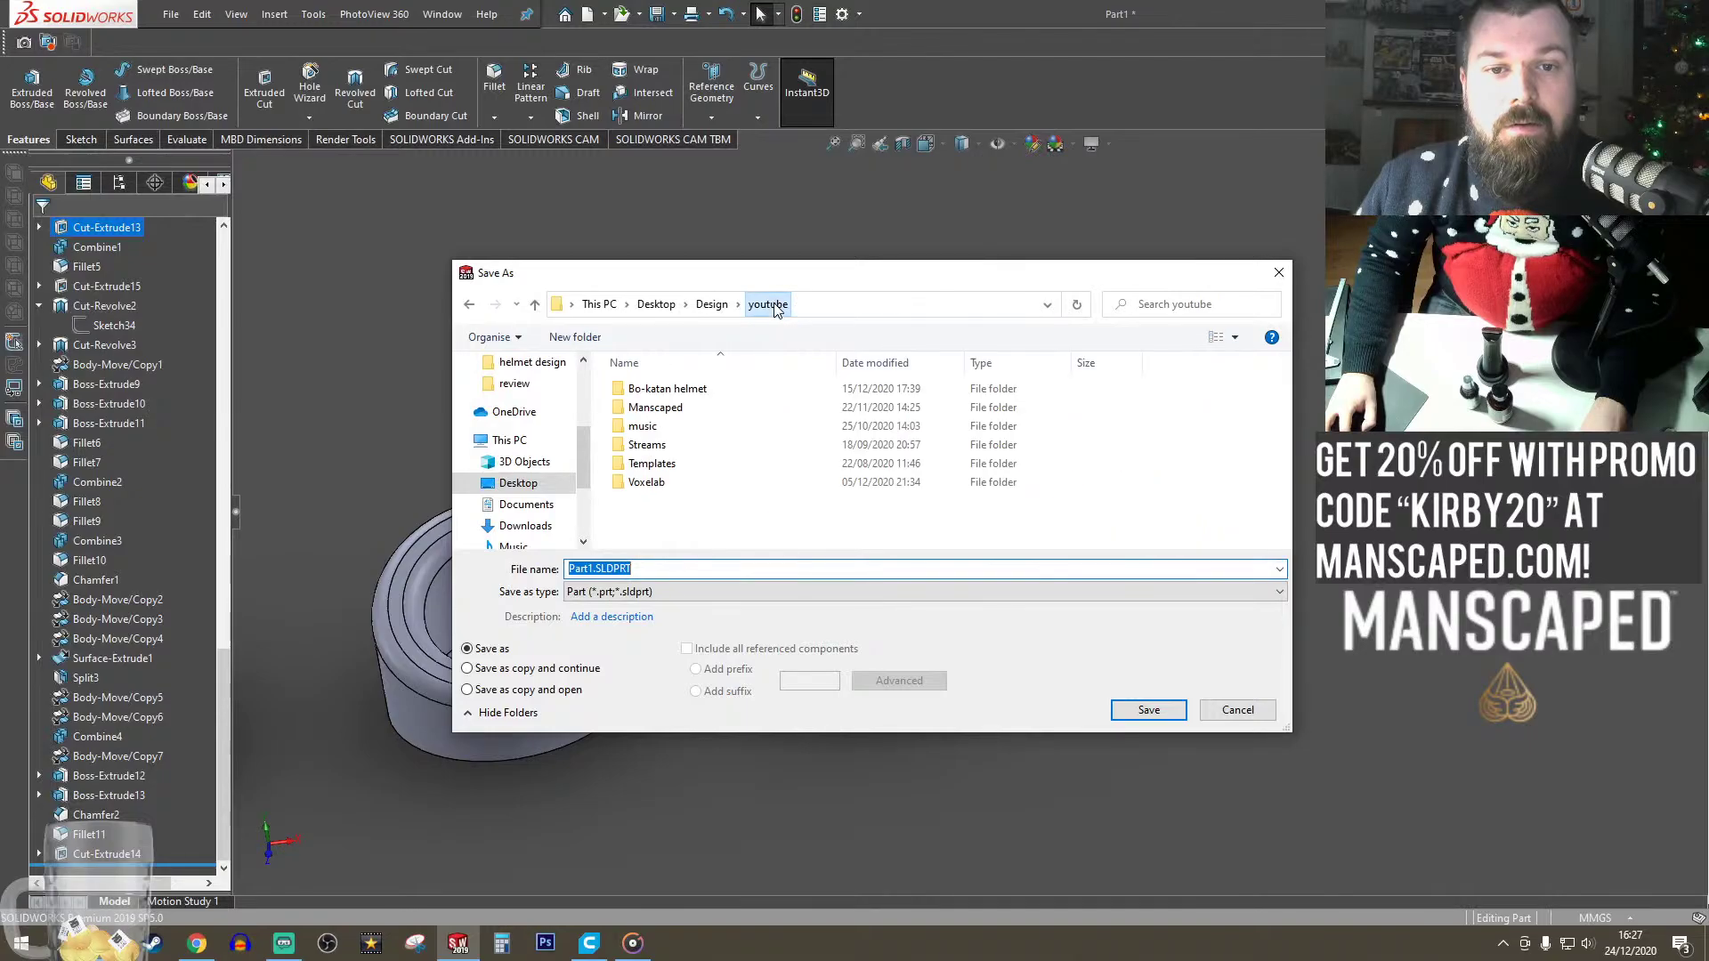
{"action": "left_click_drag", "start_coordinate": [857, 273], "coordinate": [862, 0]}
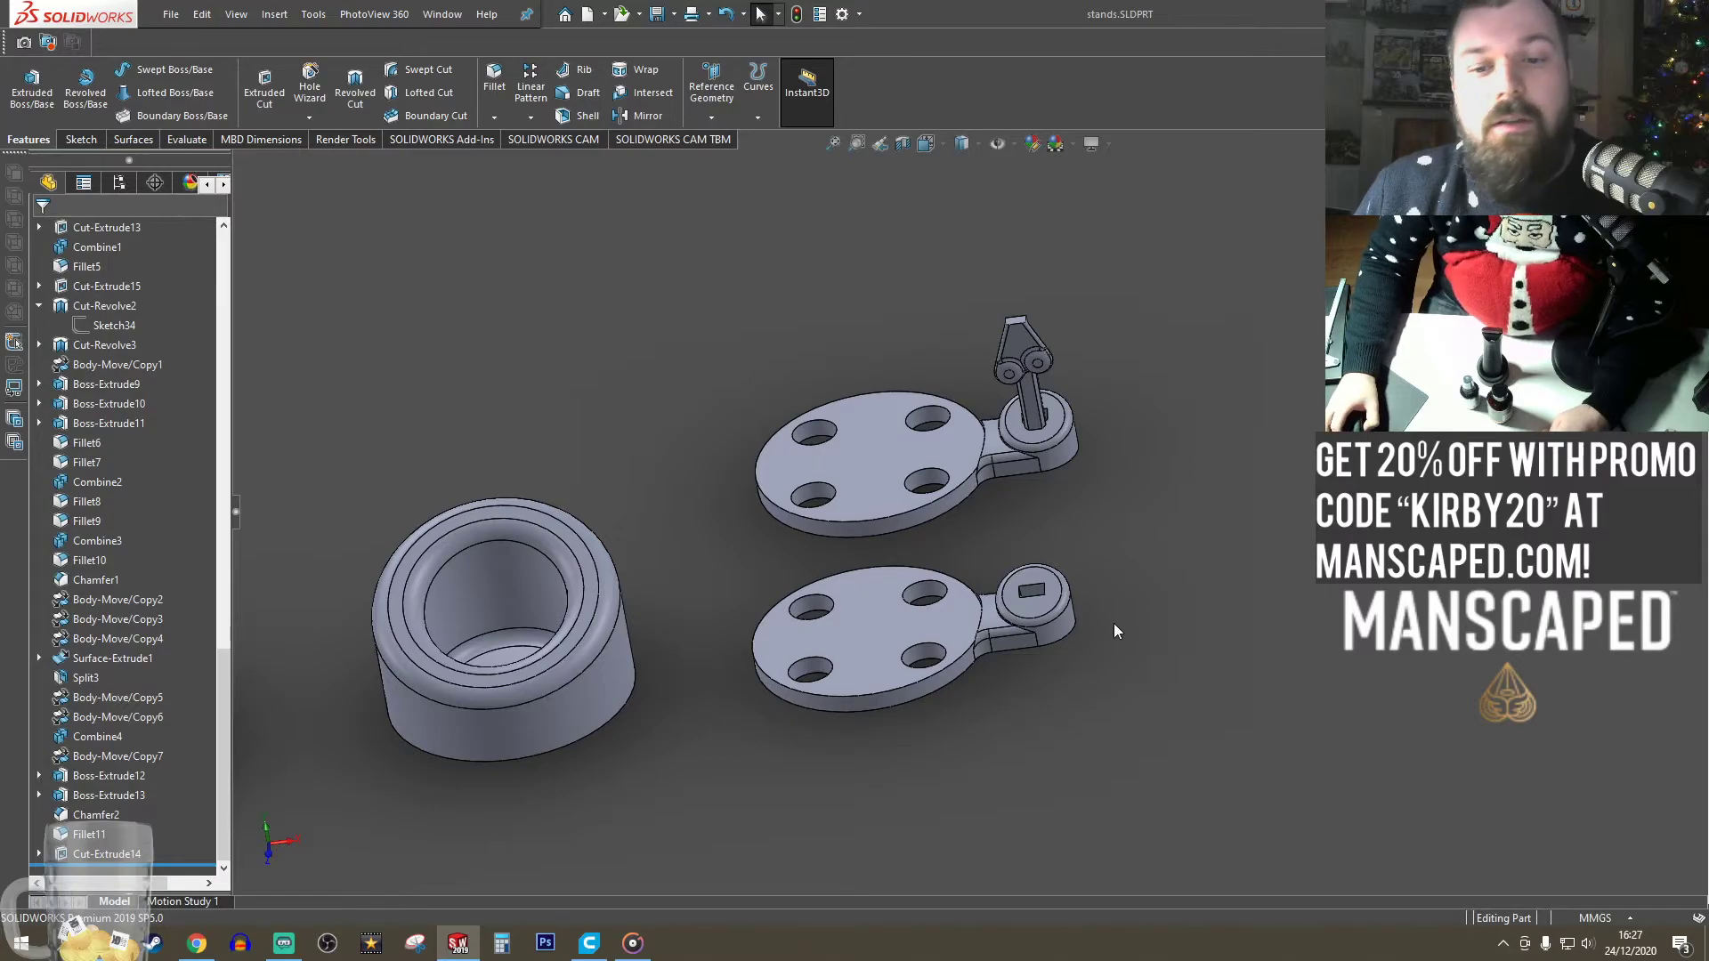
- Fillet the upper edge of the curved plate end between the two wheels with a 5 mm radius
{"action": "scroll", "coordinate": [1130, 650], "scroll_direction": "up", "scroll_amount": 5}
{"action": "middle_click_drag", "start_coordinate": [1184, 568], "coordinate": [1225, 629]}
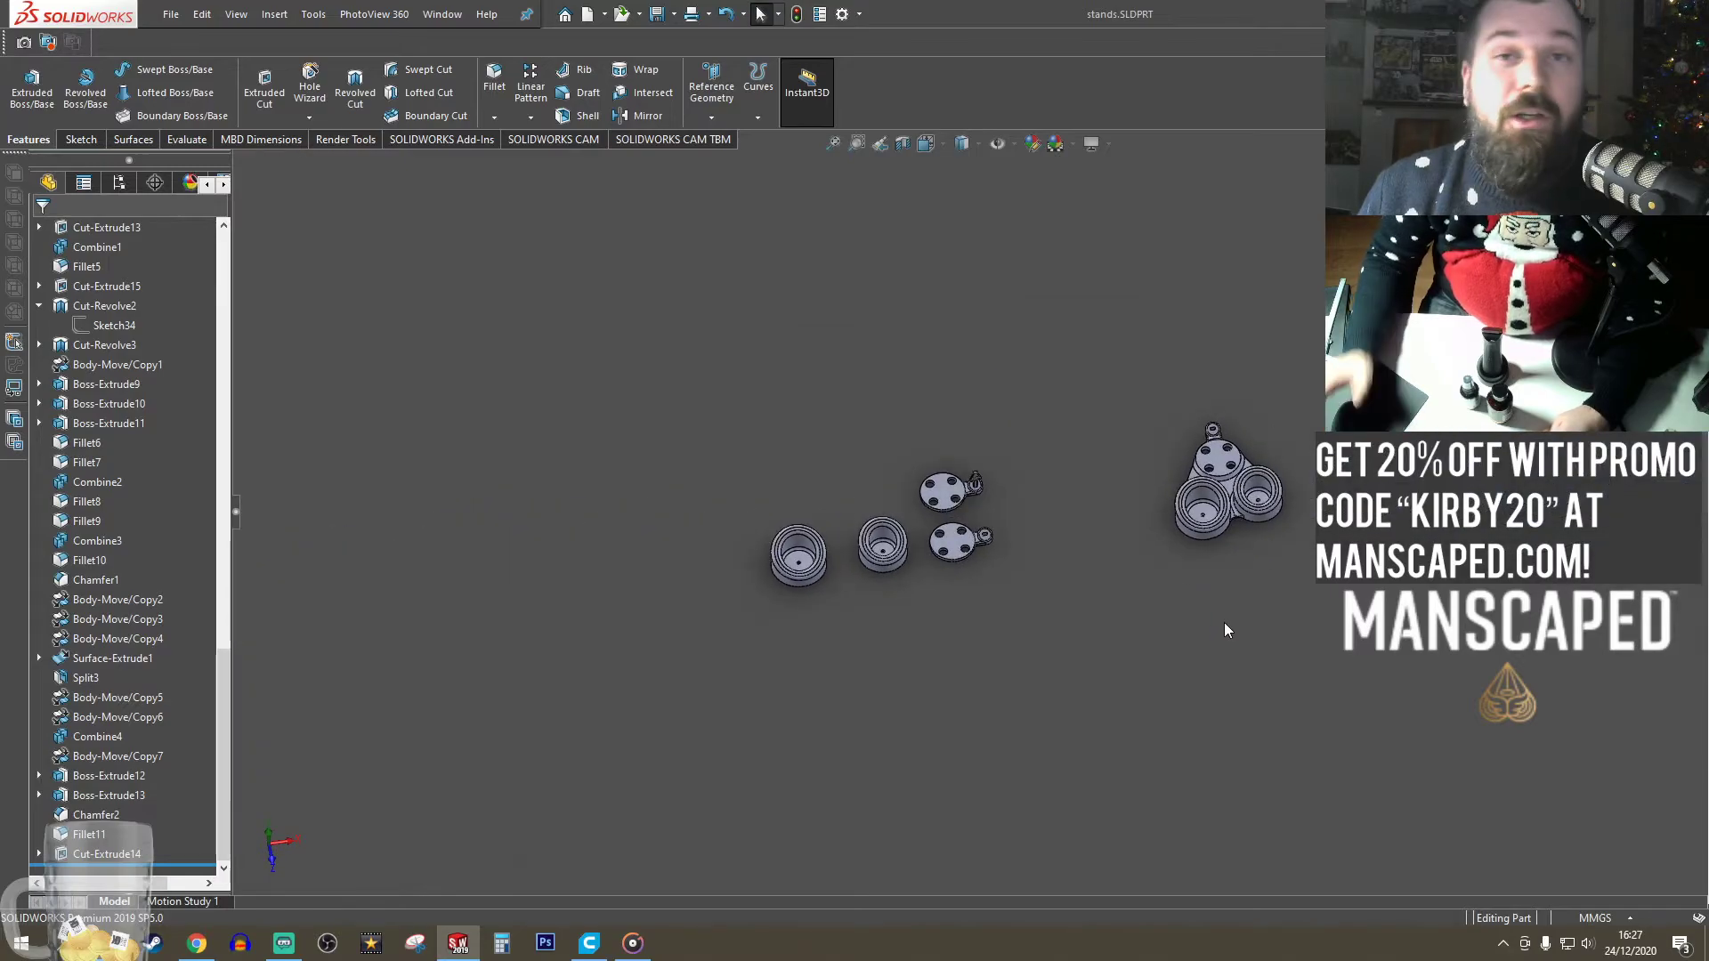
{"action": "scroll", "coordinate": [1202, 543], "scroll_direction": "up", "scroll_amount": 3}
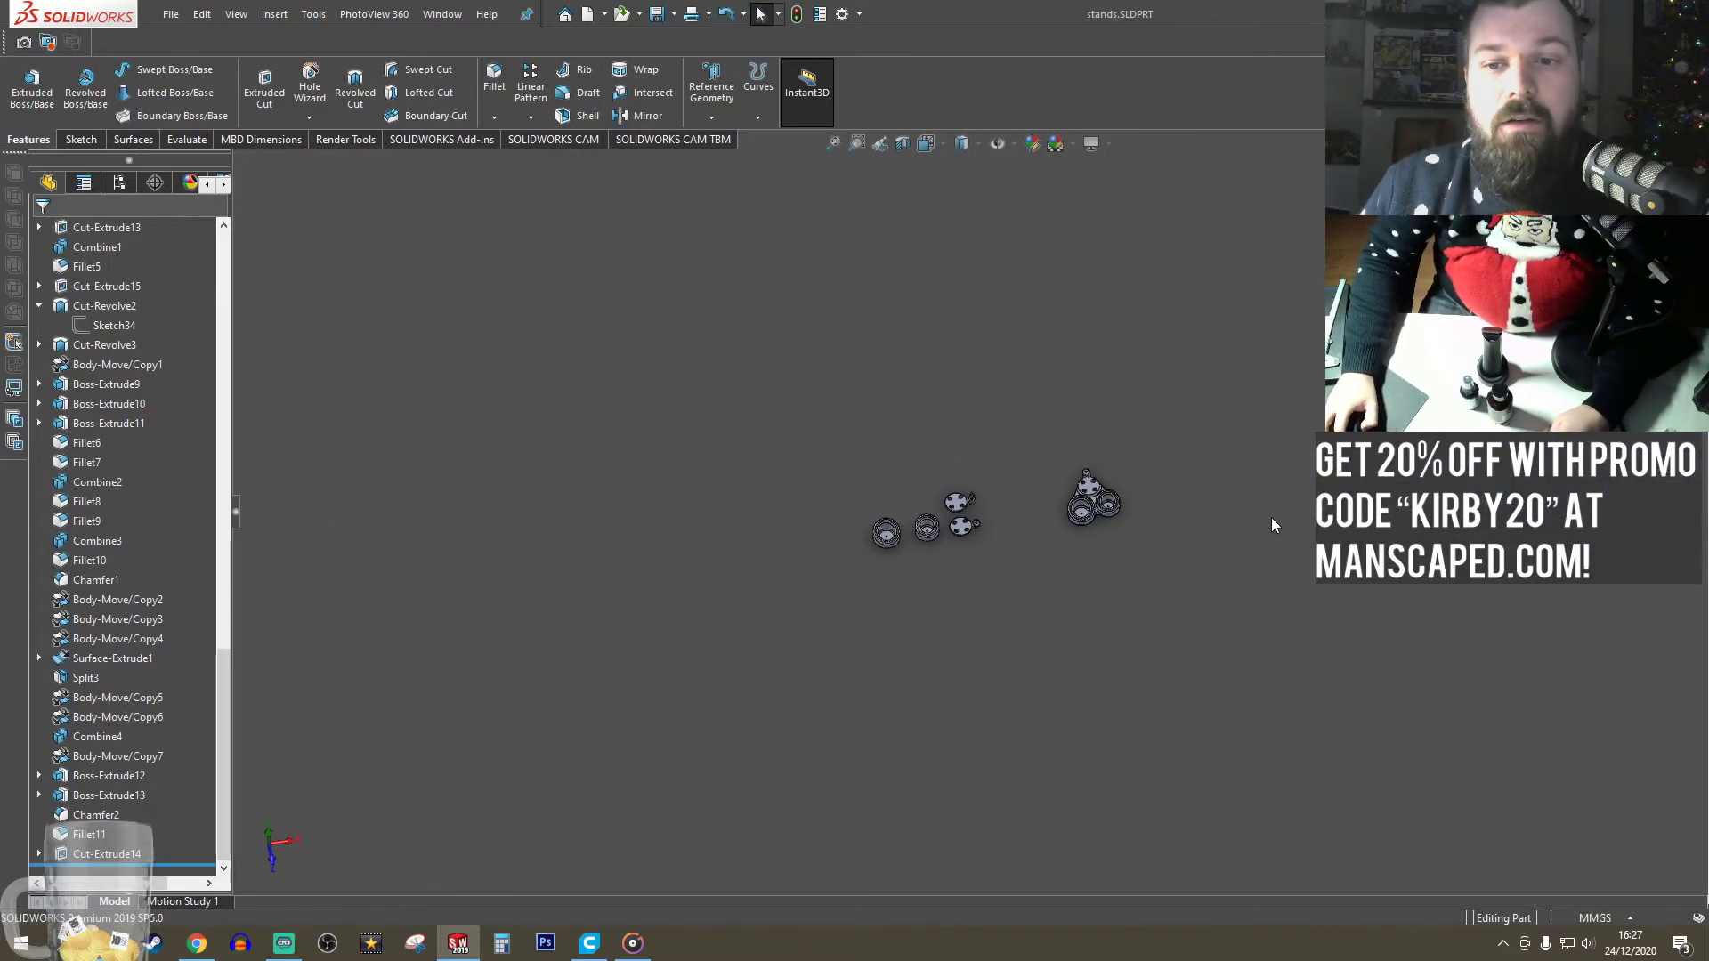
{"action": "scroll", "coordinate": [1012, 521], "scroll_direction": "down", "scroll_amount": 12}
{"action": "scroll", "coordinate": [945, 498], "scroll_direction": "down", "scroll_amount": 6}
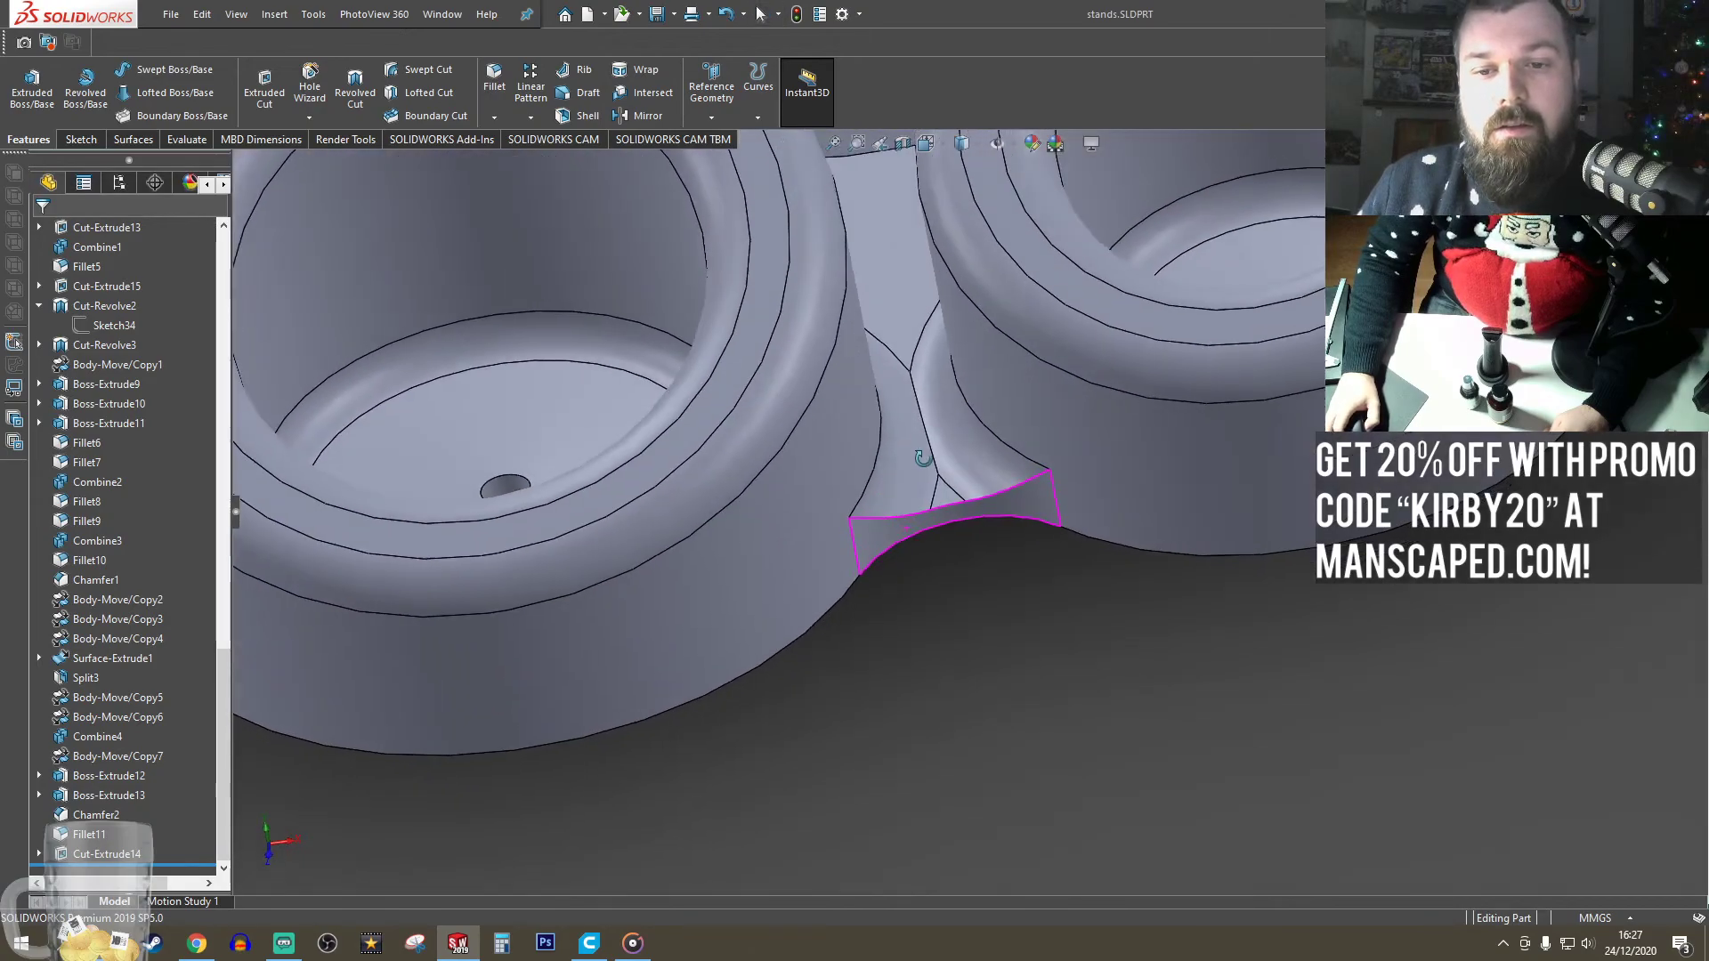
{"action": "left_click", "coordinate": [496, 80]}
{"action": "scroll", "coordinate": [972, 509], "scroll_direction": "down", "scroll_amount": 2}
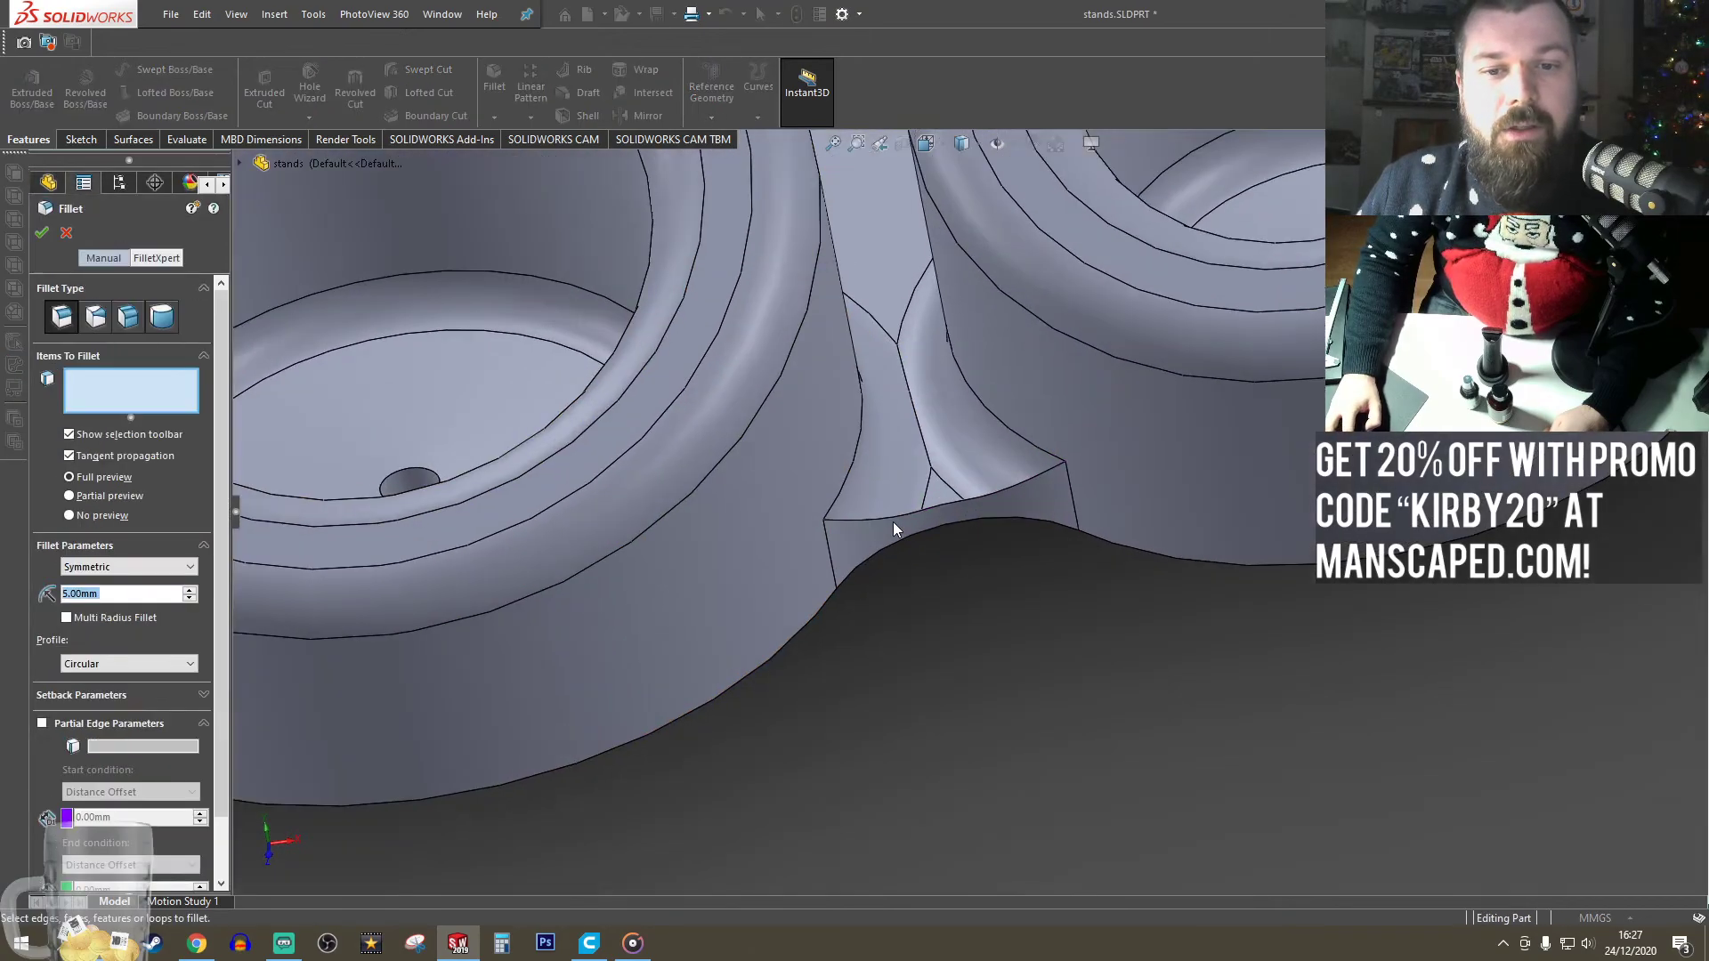
{"action": "left_click", "coordinate": [898, 520]}
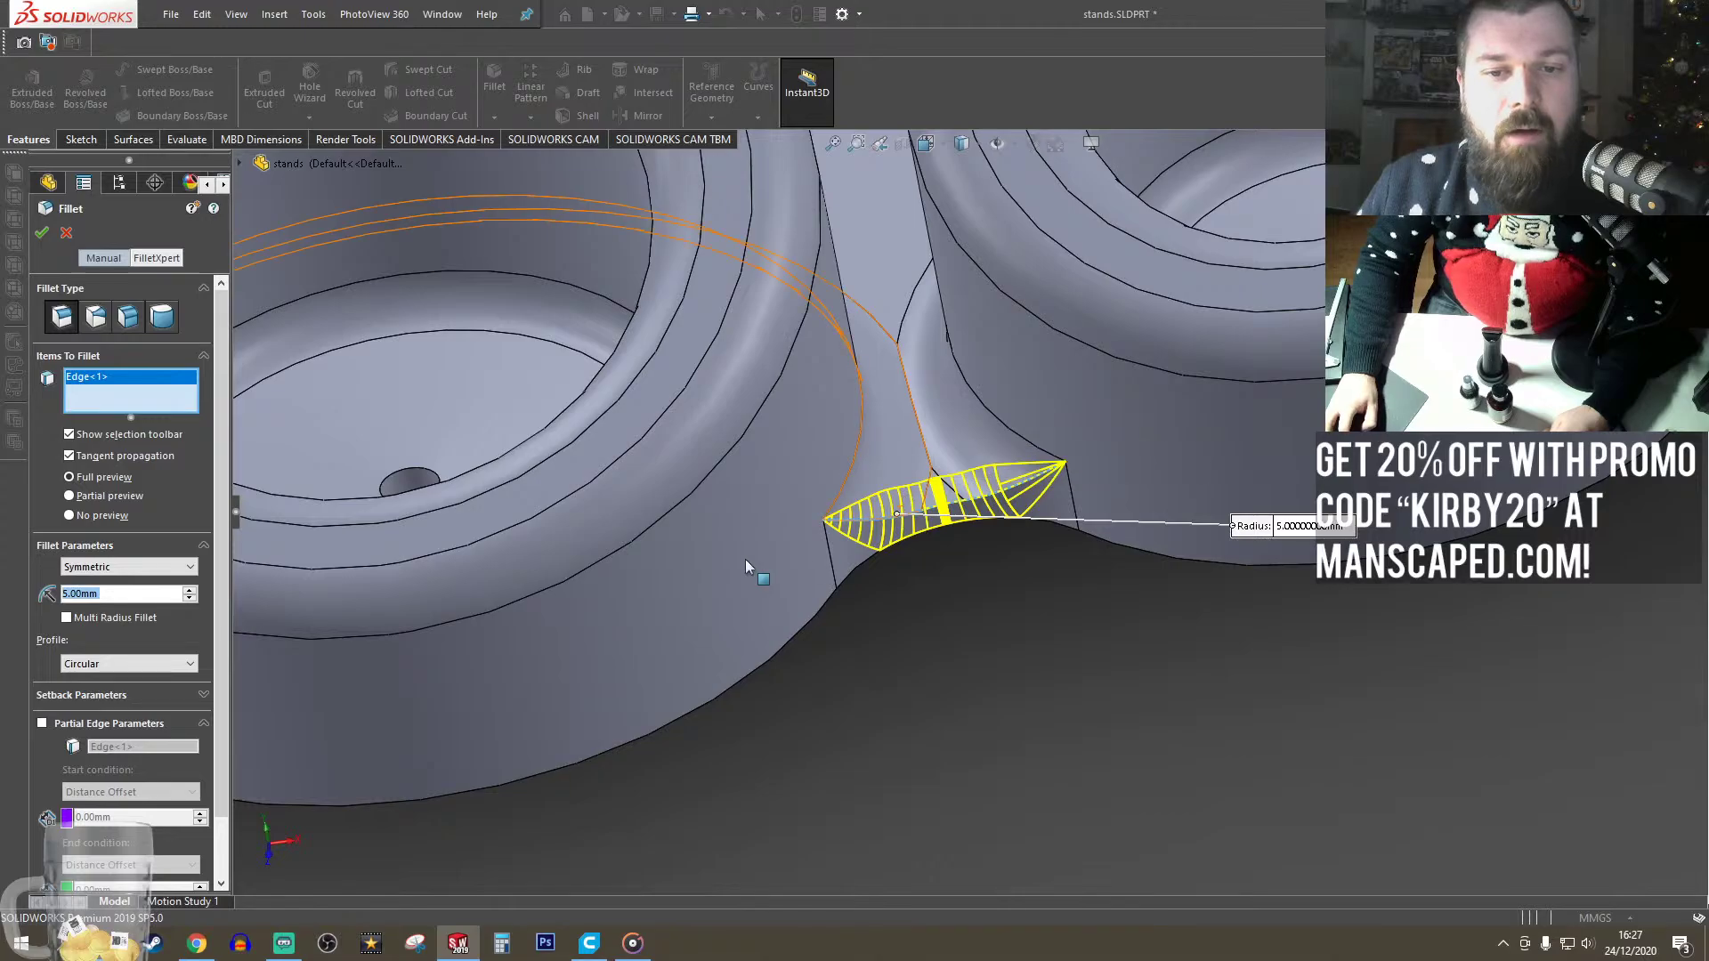
{"action": "key", "text": "Return"}
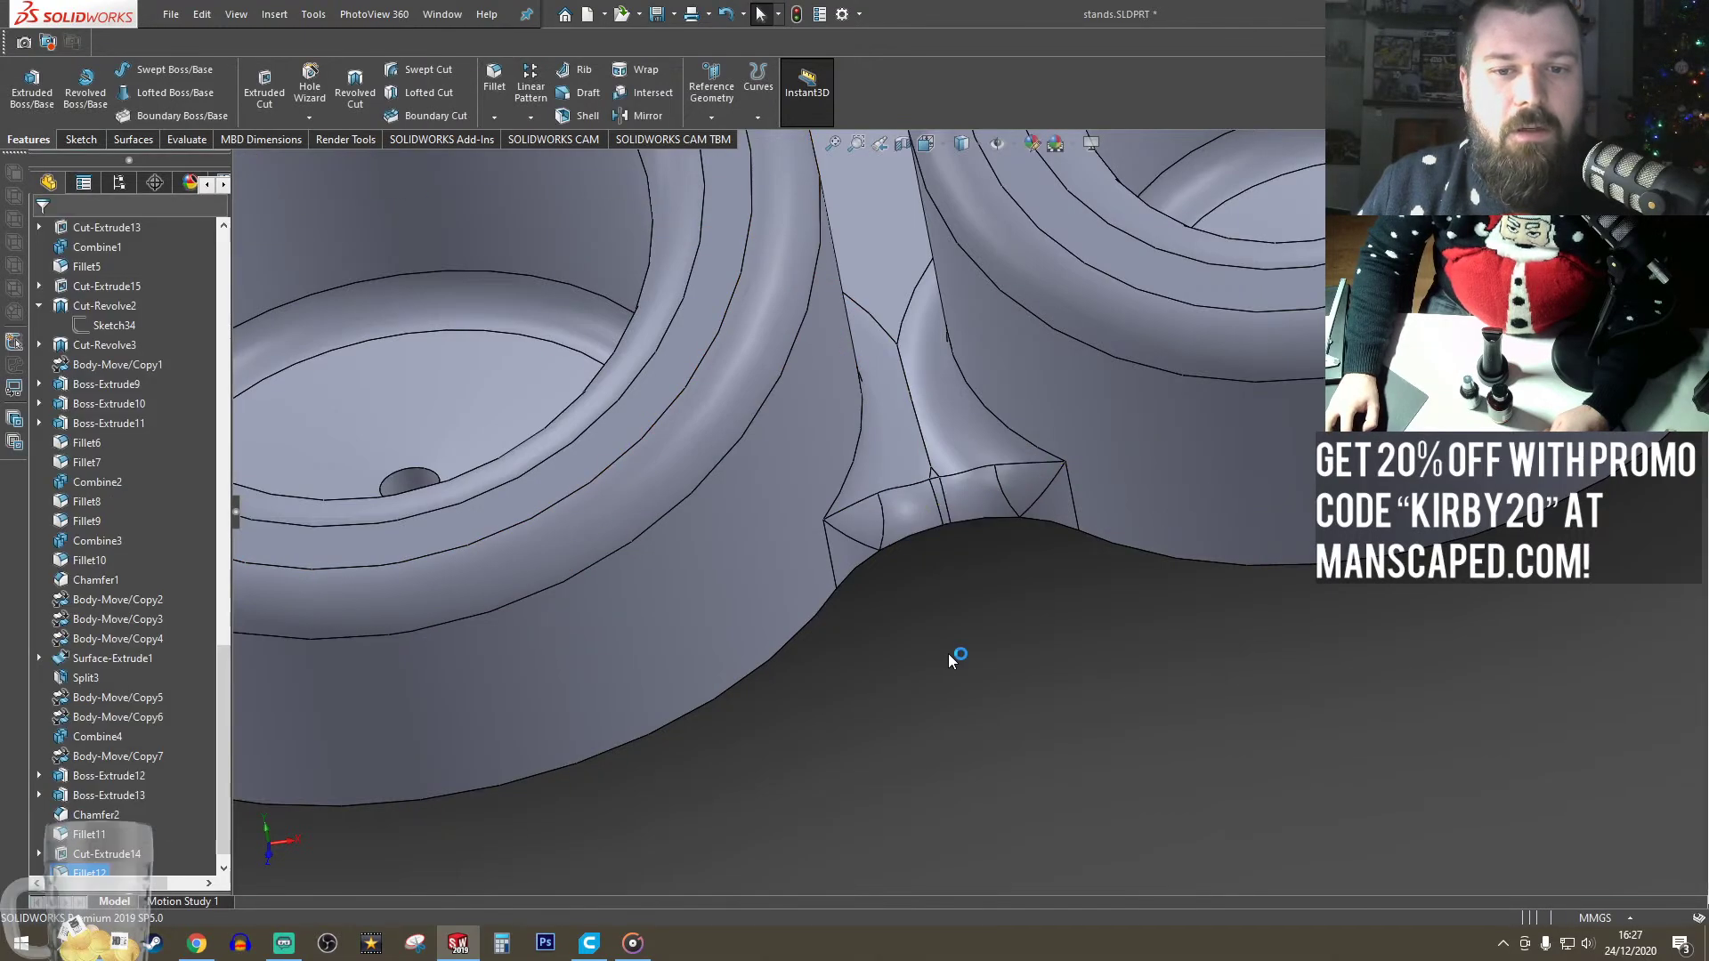
- Try a 2 mm, 45° chamfer on the upper side edges of the connecting plate beside both wheels
{"action": "mouse_move", "coordinate": [948, 654]}
{"action": "middle_mouse_down"}
{"action": "mouse_move", "coordinate": [911, 456]}
{"action": "mouse_move", "coordinate": [691, 614]}
{"action": "mouse_move", "coordinate": [1013, 699]}
{"action": "middle_mouse_up"}
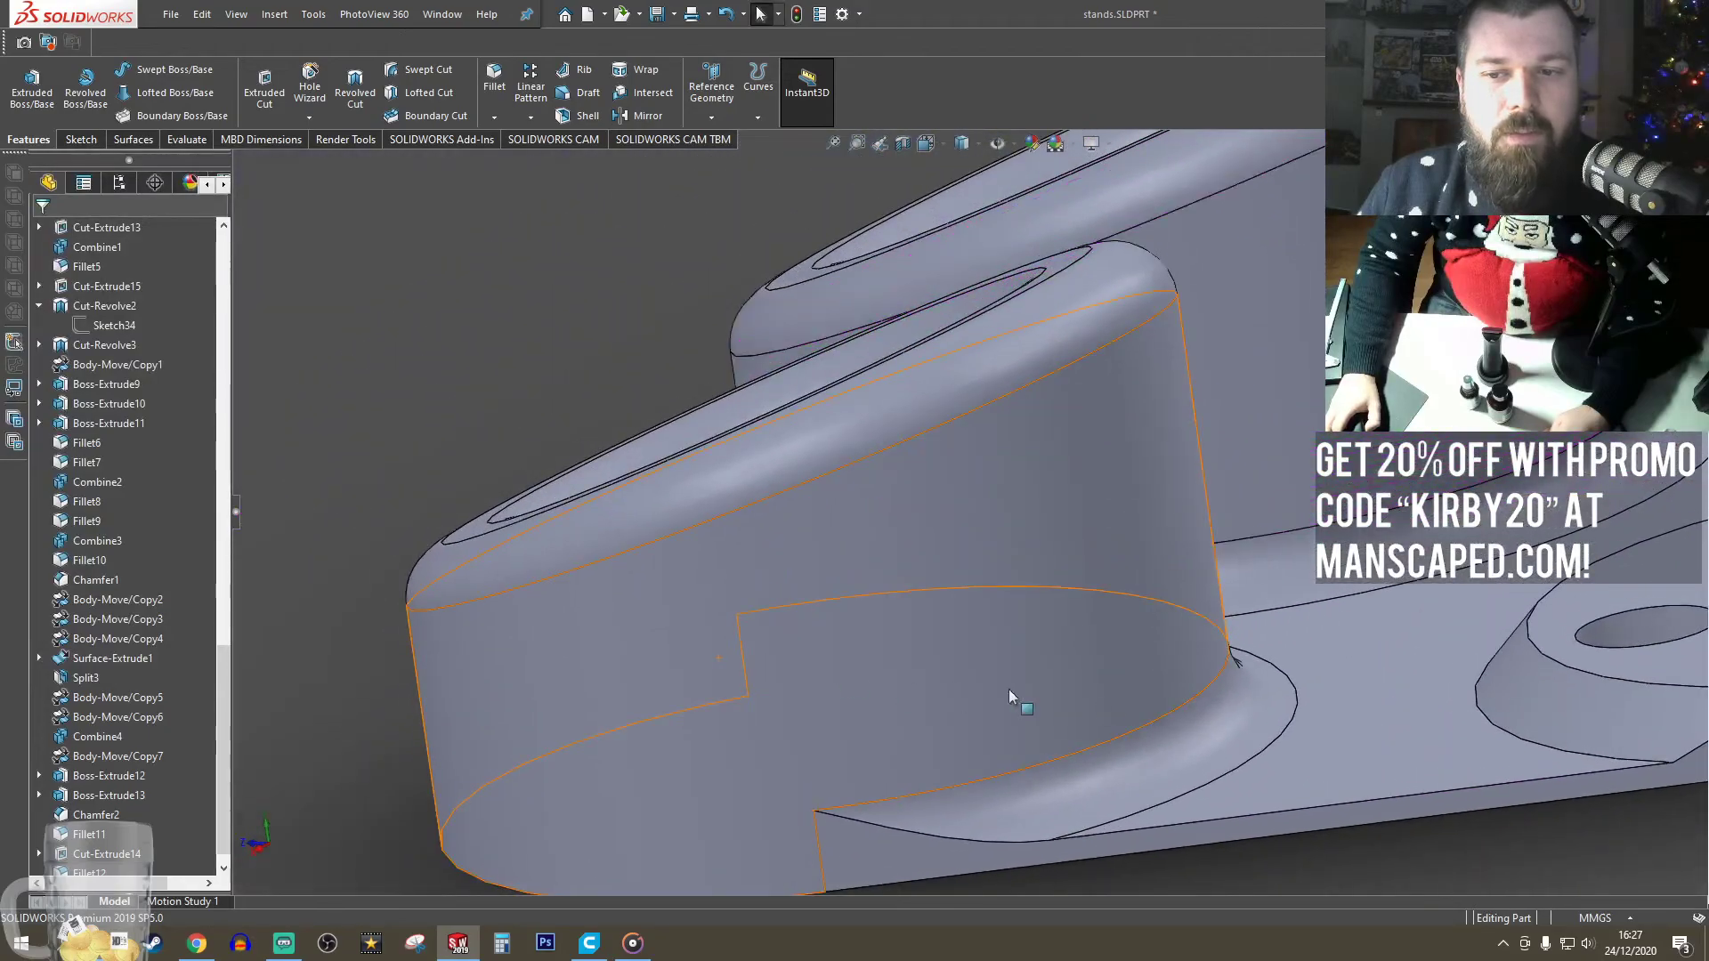
{"action": "scroll", "coordinate": [1015, 701], "scroll_direction": "up", "scroll_amount": 5}
{"action": "scroll", "coordinate": [1228, 688], "scroll_direction": "down", "scroll_amount": 3}
{"action": "left_click", "coordinate": [494, 116]}
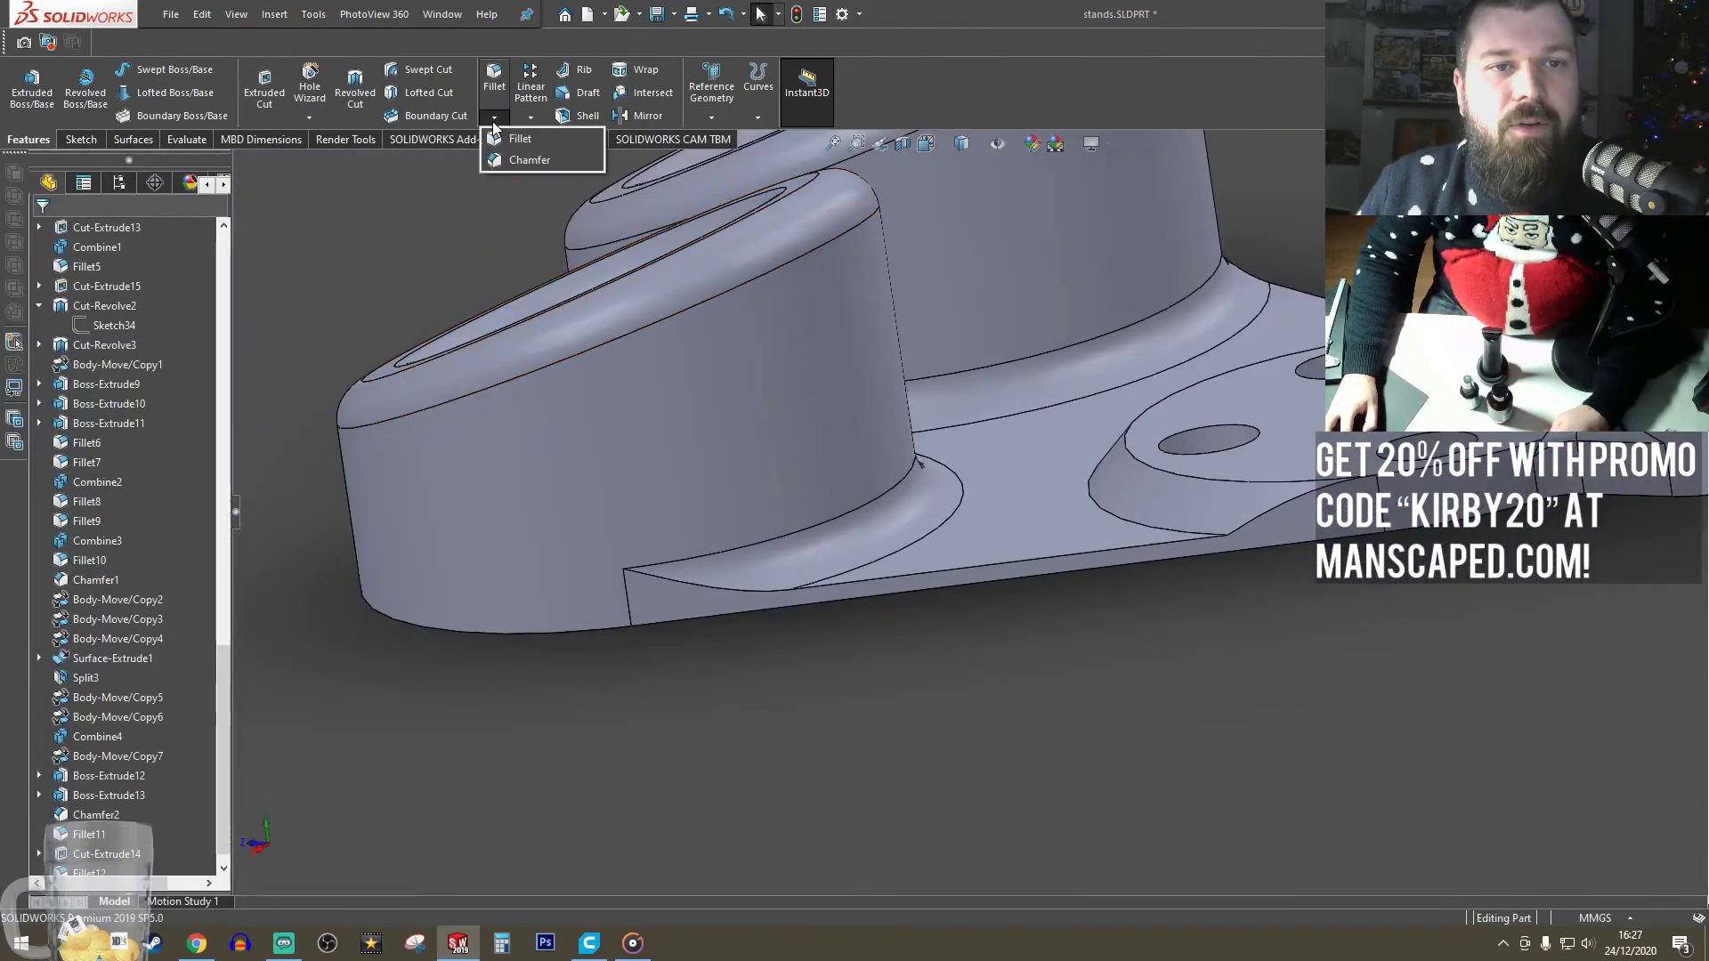
{"action": "left_click", "coordinate": [525, 163]}
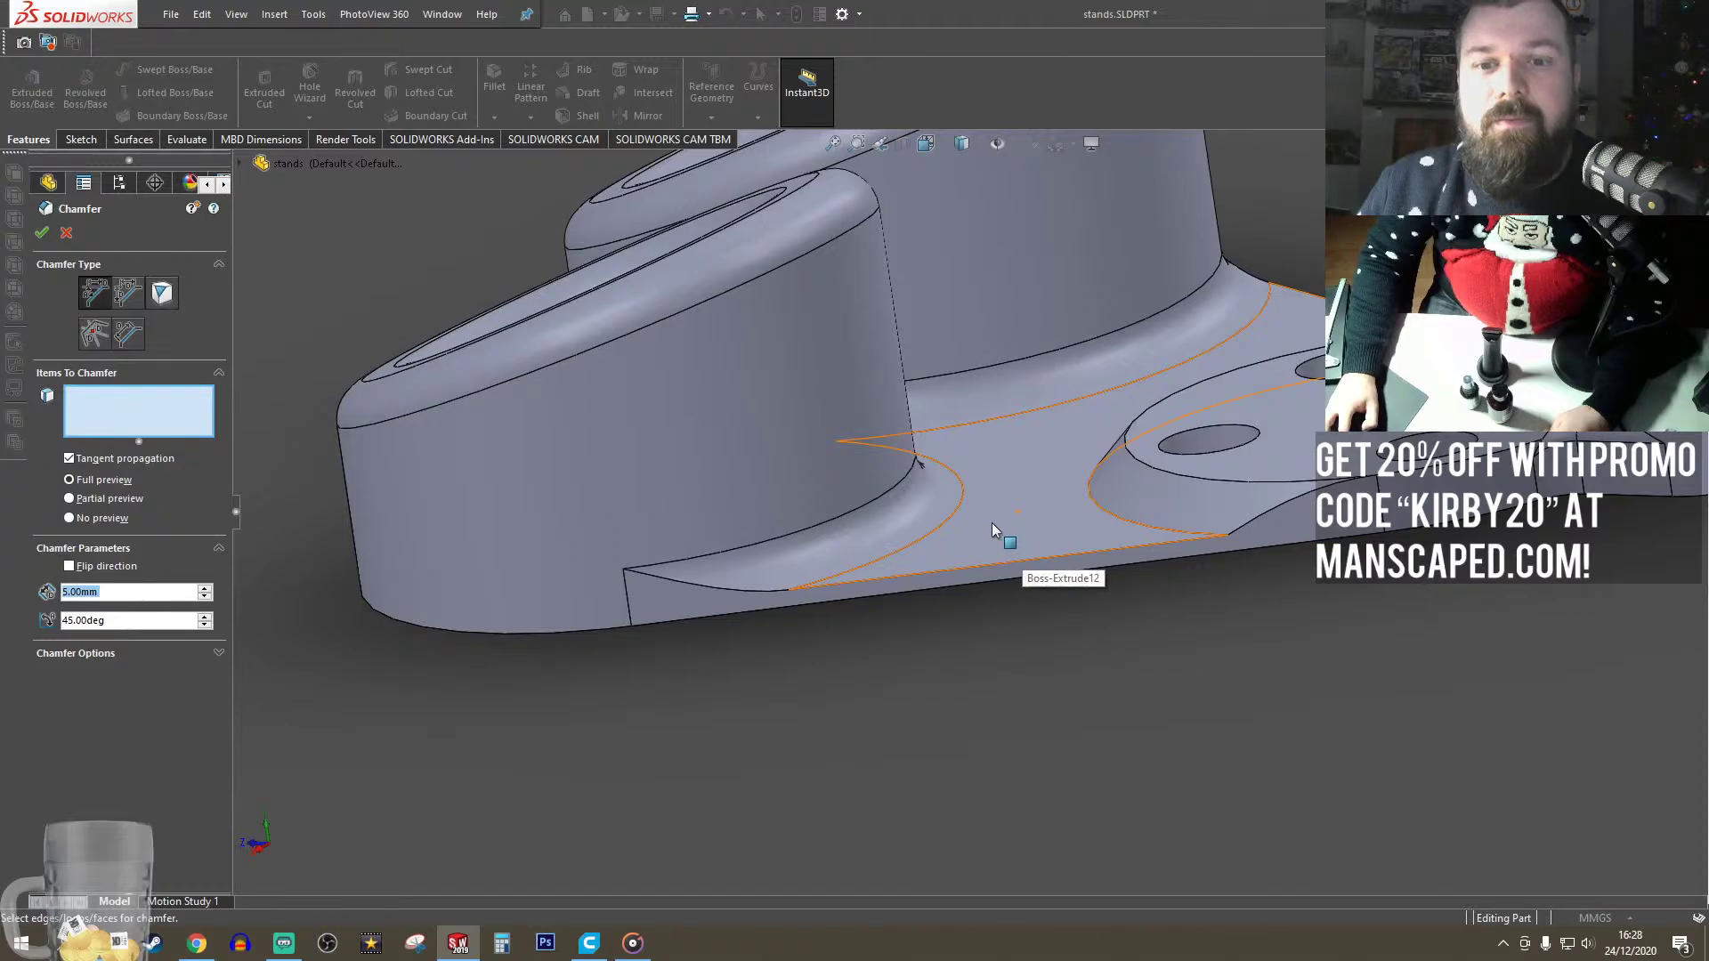
{"action": "left_click", "coordinate": [1008, 558]}
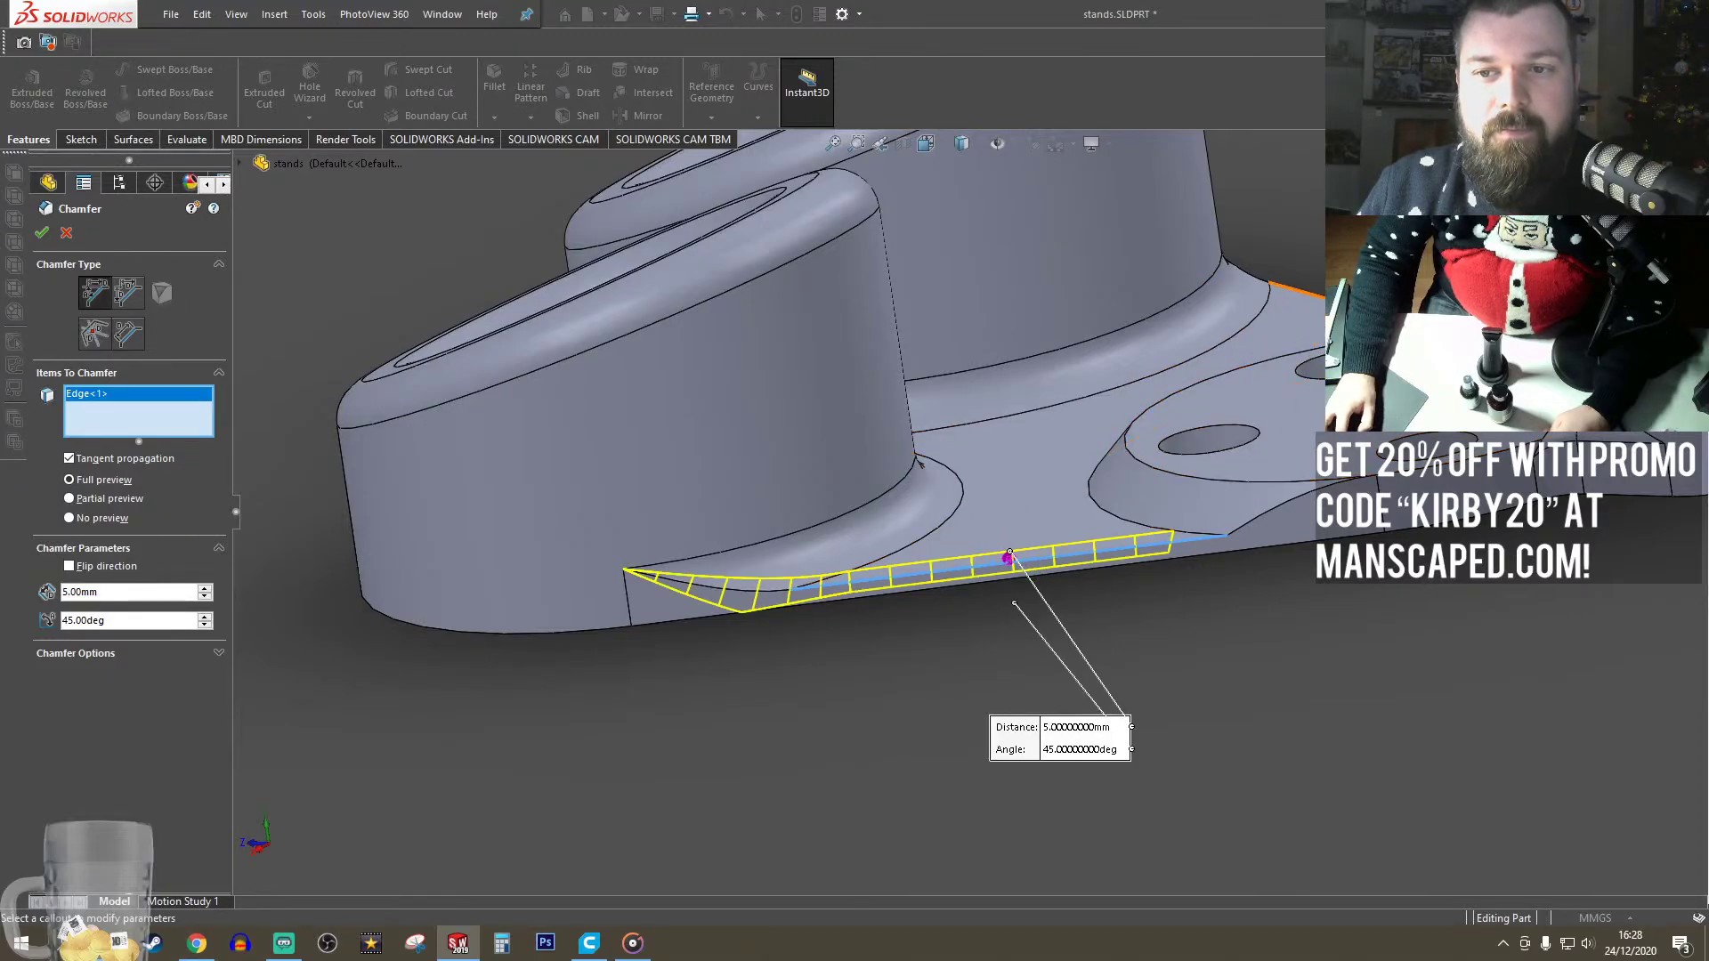
{"action": "left_click", "coordinate": [1377, 311]}
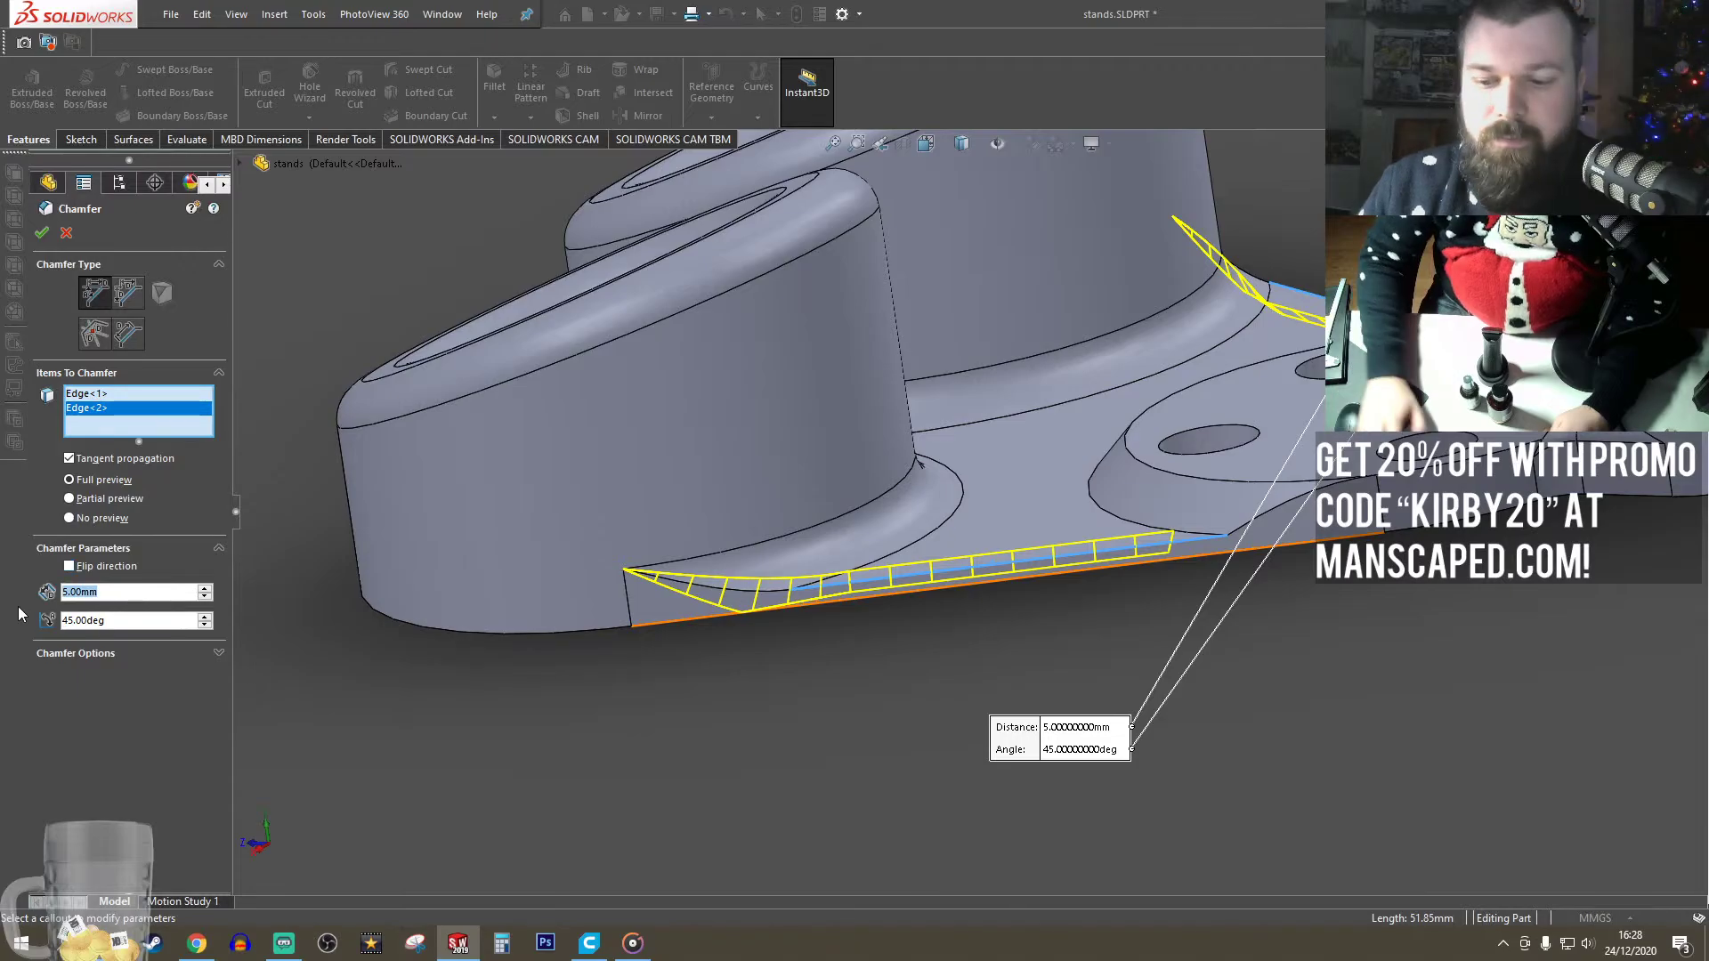
{"action": "type", "text": "2"}
{"action": "key", "text": "Return"}
{"action": "key", "text": "Return"}
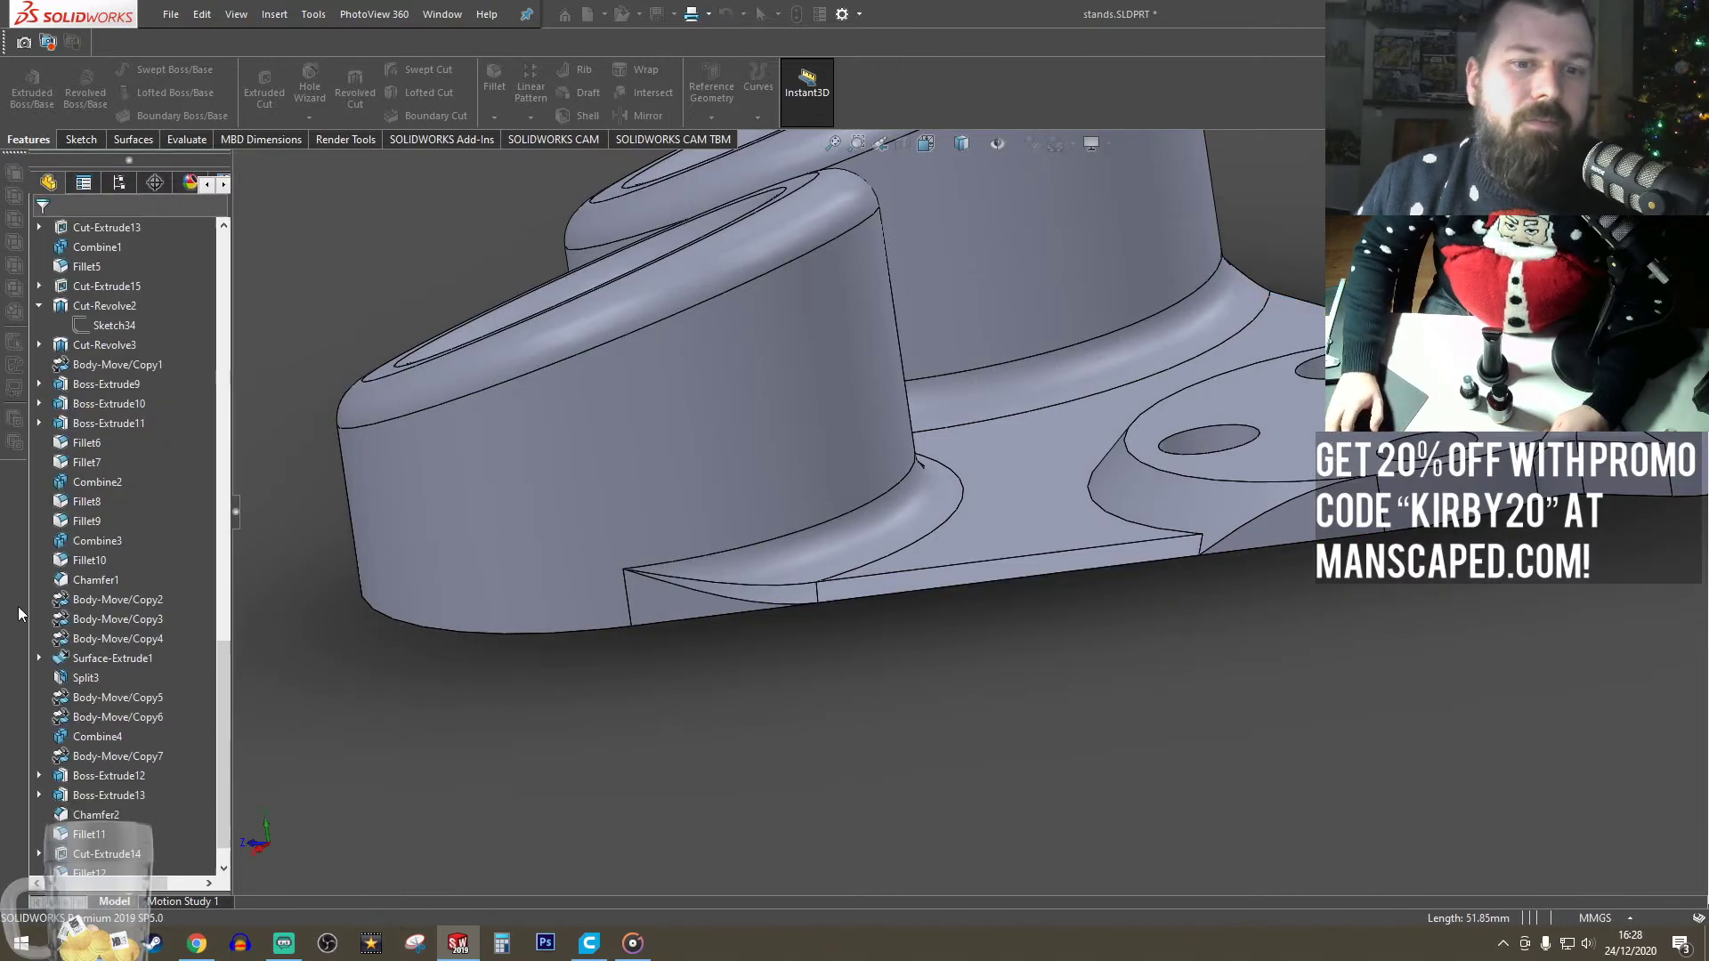
{"action": "mouse_move", "coordinate": [993, 577]}
{"action": "middle_mouse_down"}
{"action": "mouse_move", "coordinate": [1007, 493]}
{"action": "mouse_move", "coordinate": [1003, 545]}
{"action": "middle_mouse_up"}
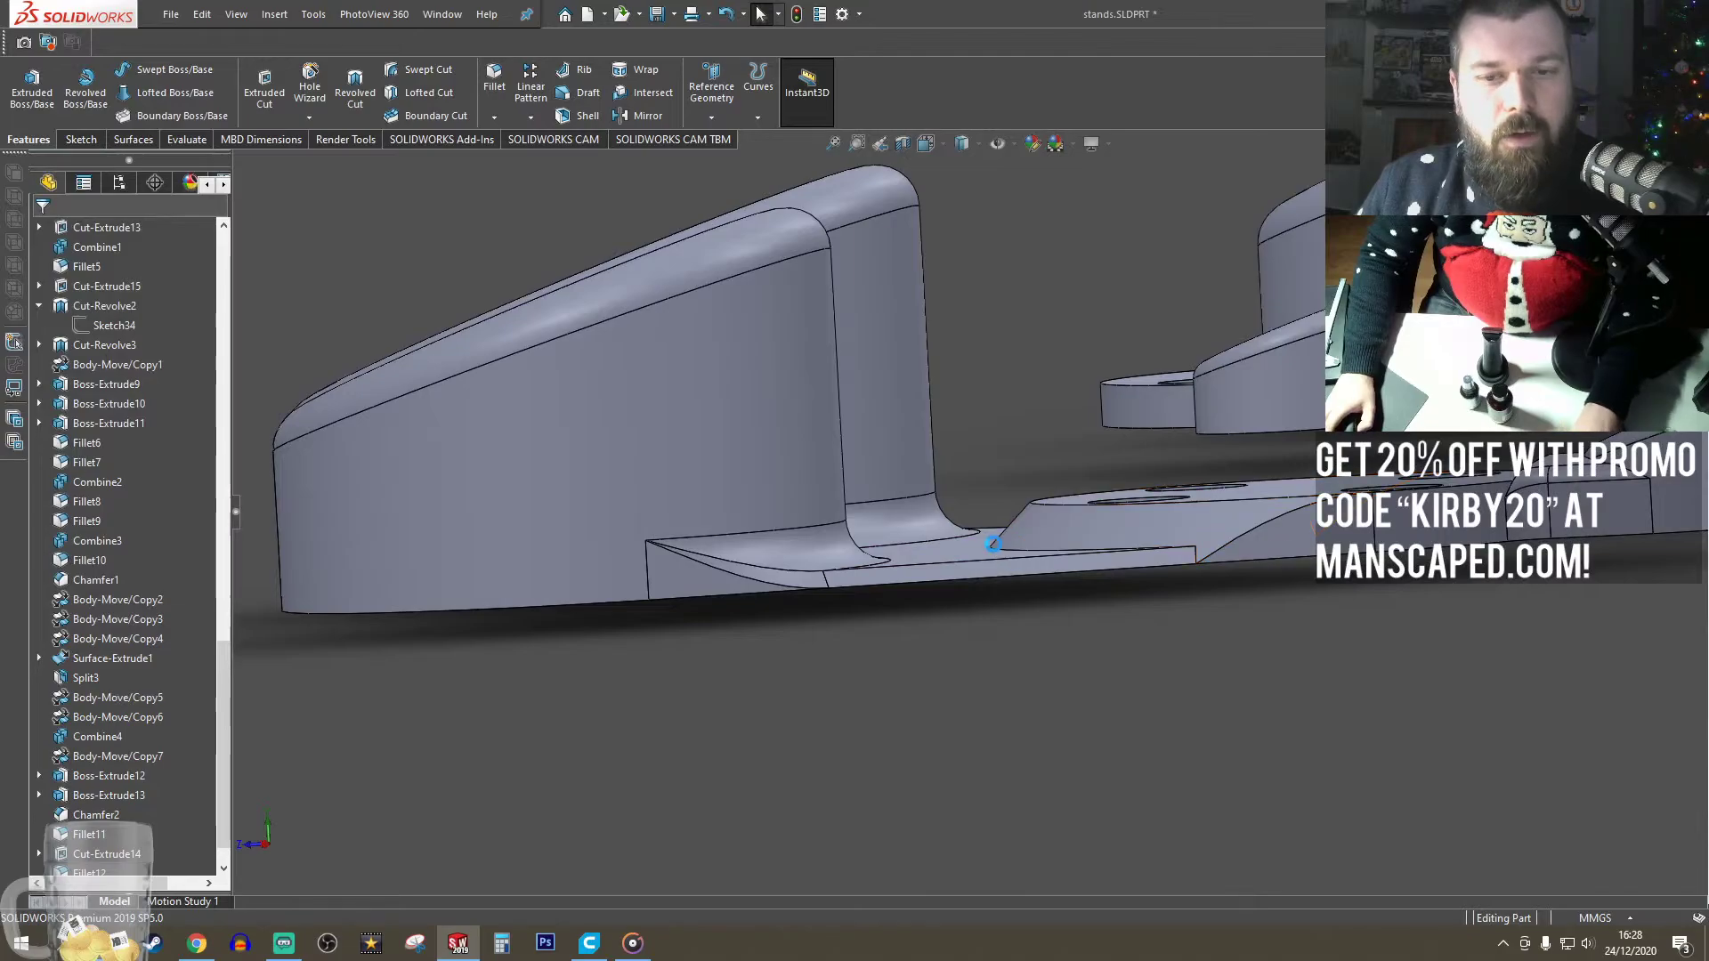
{"action": "middle_click_drag", "start_coordinate": [681, 654], "coordinate": [570, 757]}
{"action": "scroll", "coordinate": [89, 759], "scroll_direction": "down", "scroll_amount": 1}
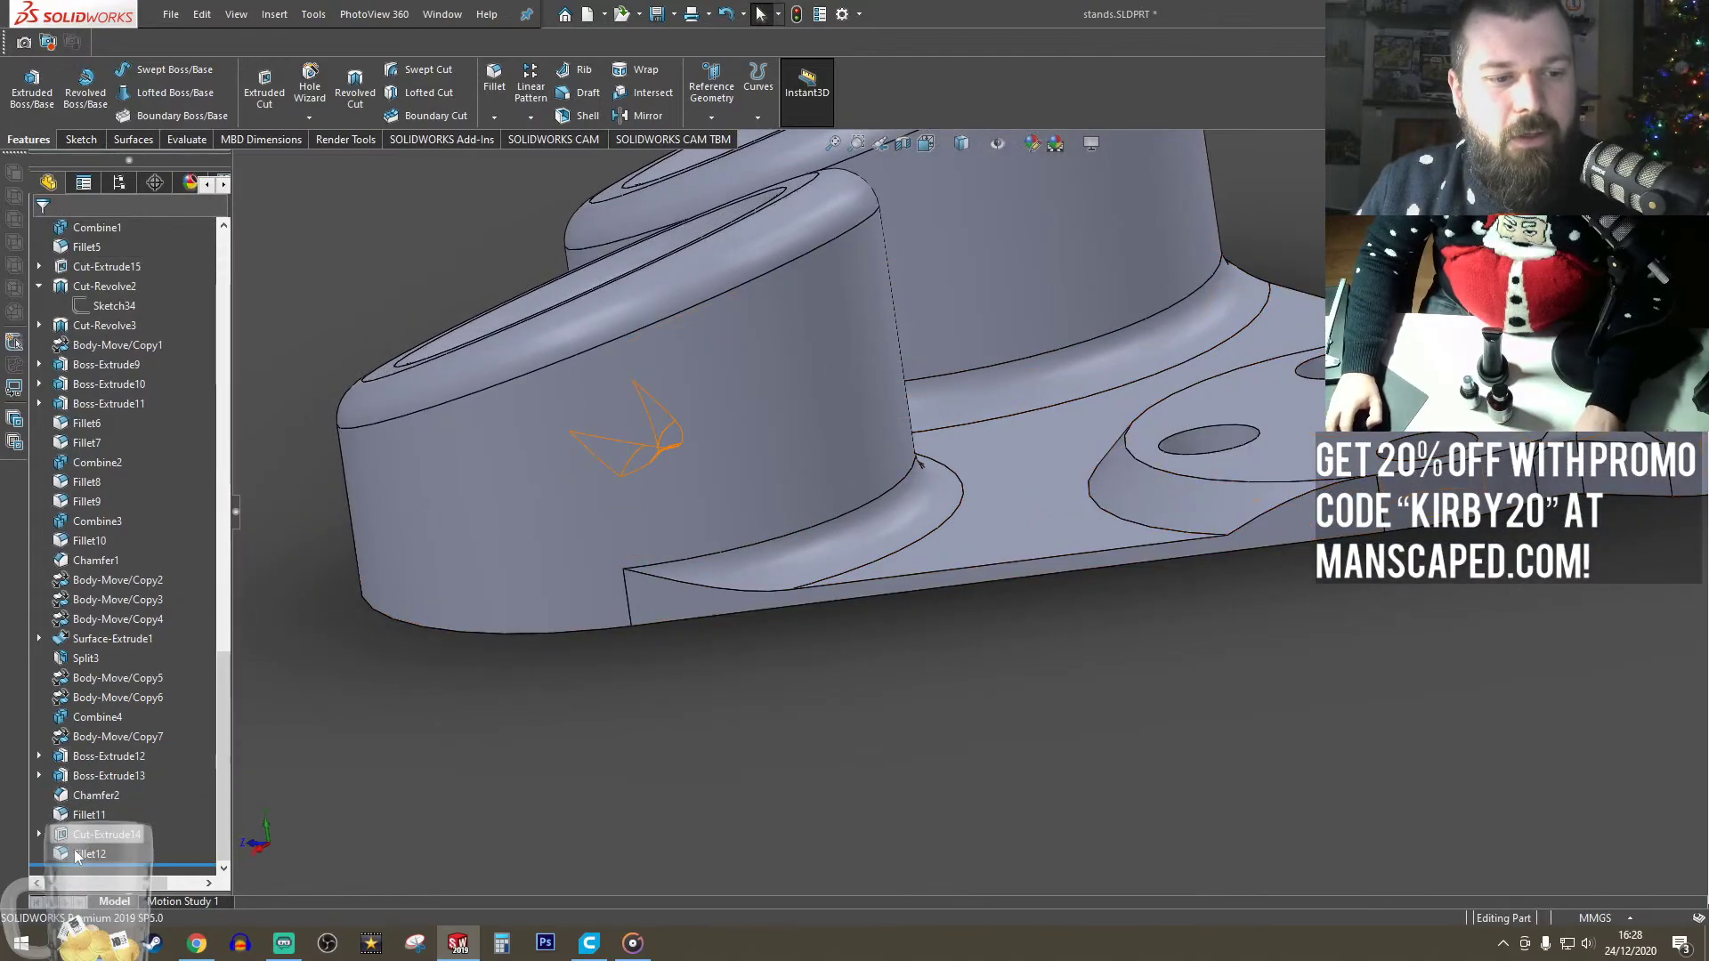
- Chamfer the upper side edges of the connecting plate beside both wheels with a 1 mm distance at 45°
{"action": "left_click", "coordinate": [499, 118]}
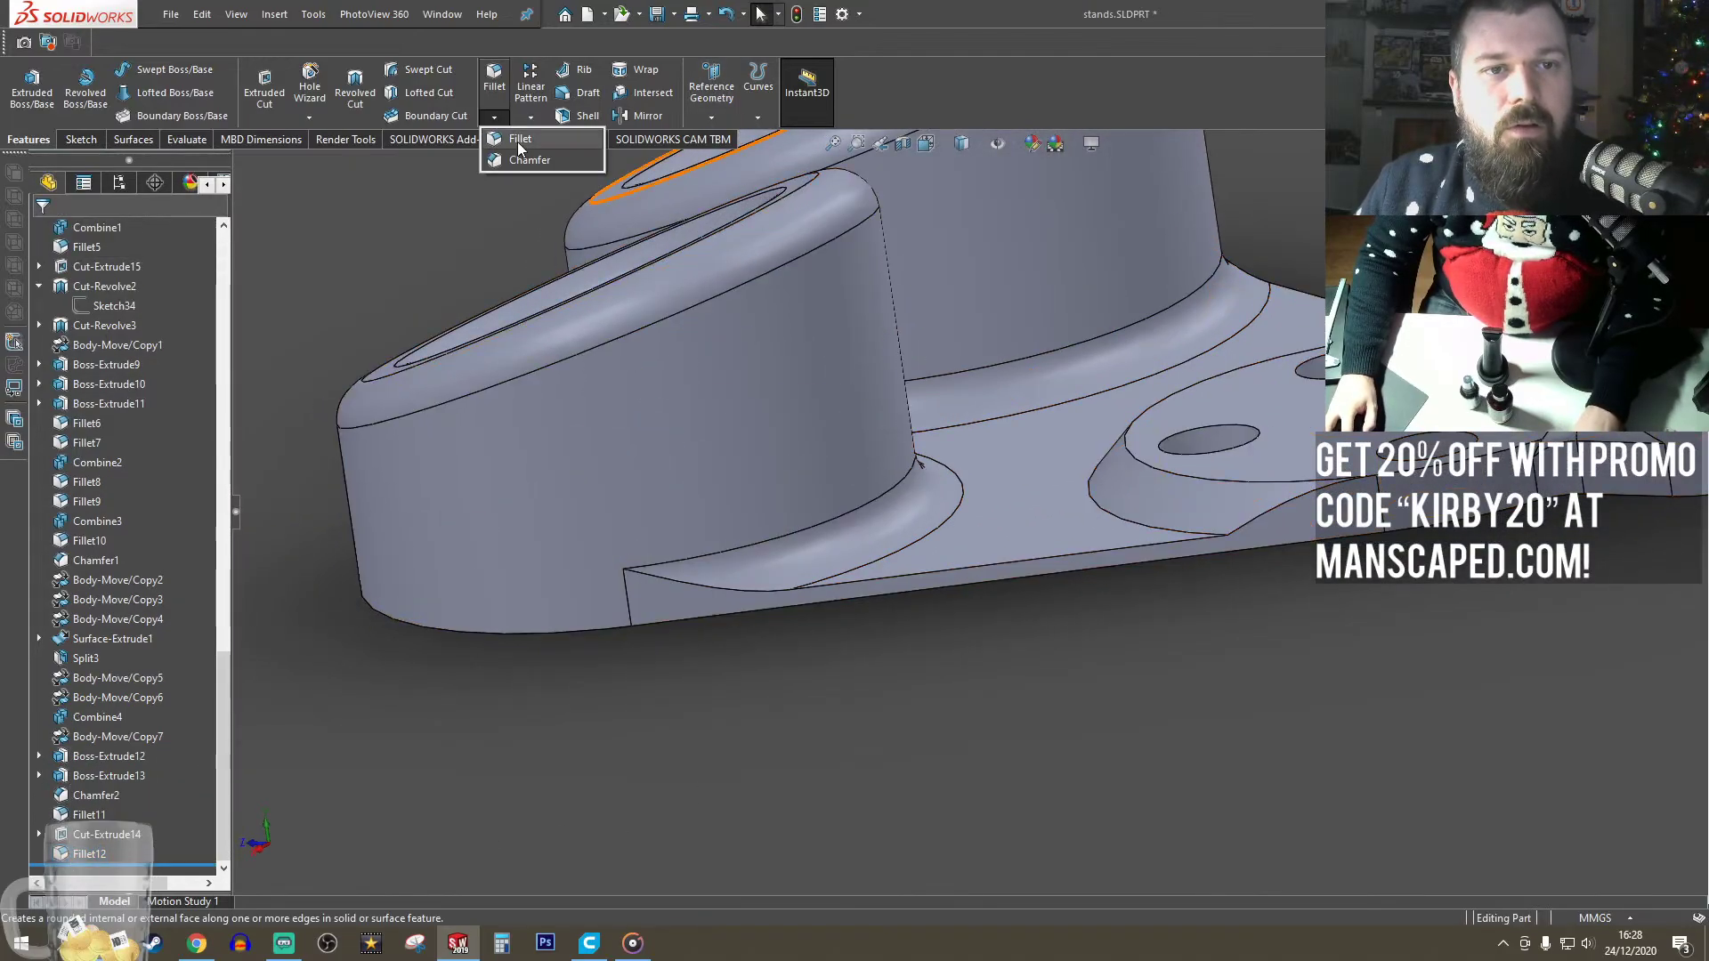
{"action": "left_click", "coordinate": [530, 160]}
{"action": "left_click", "coordinate": [1047, 568]}
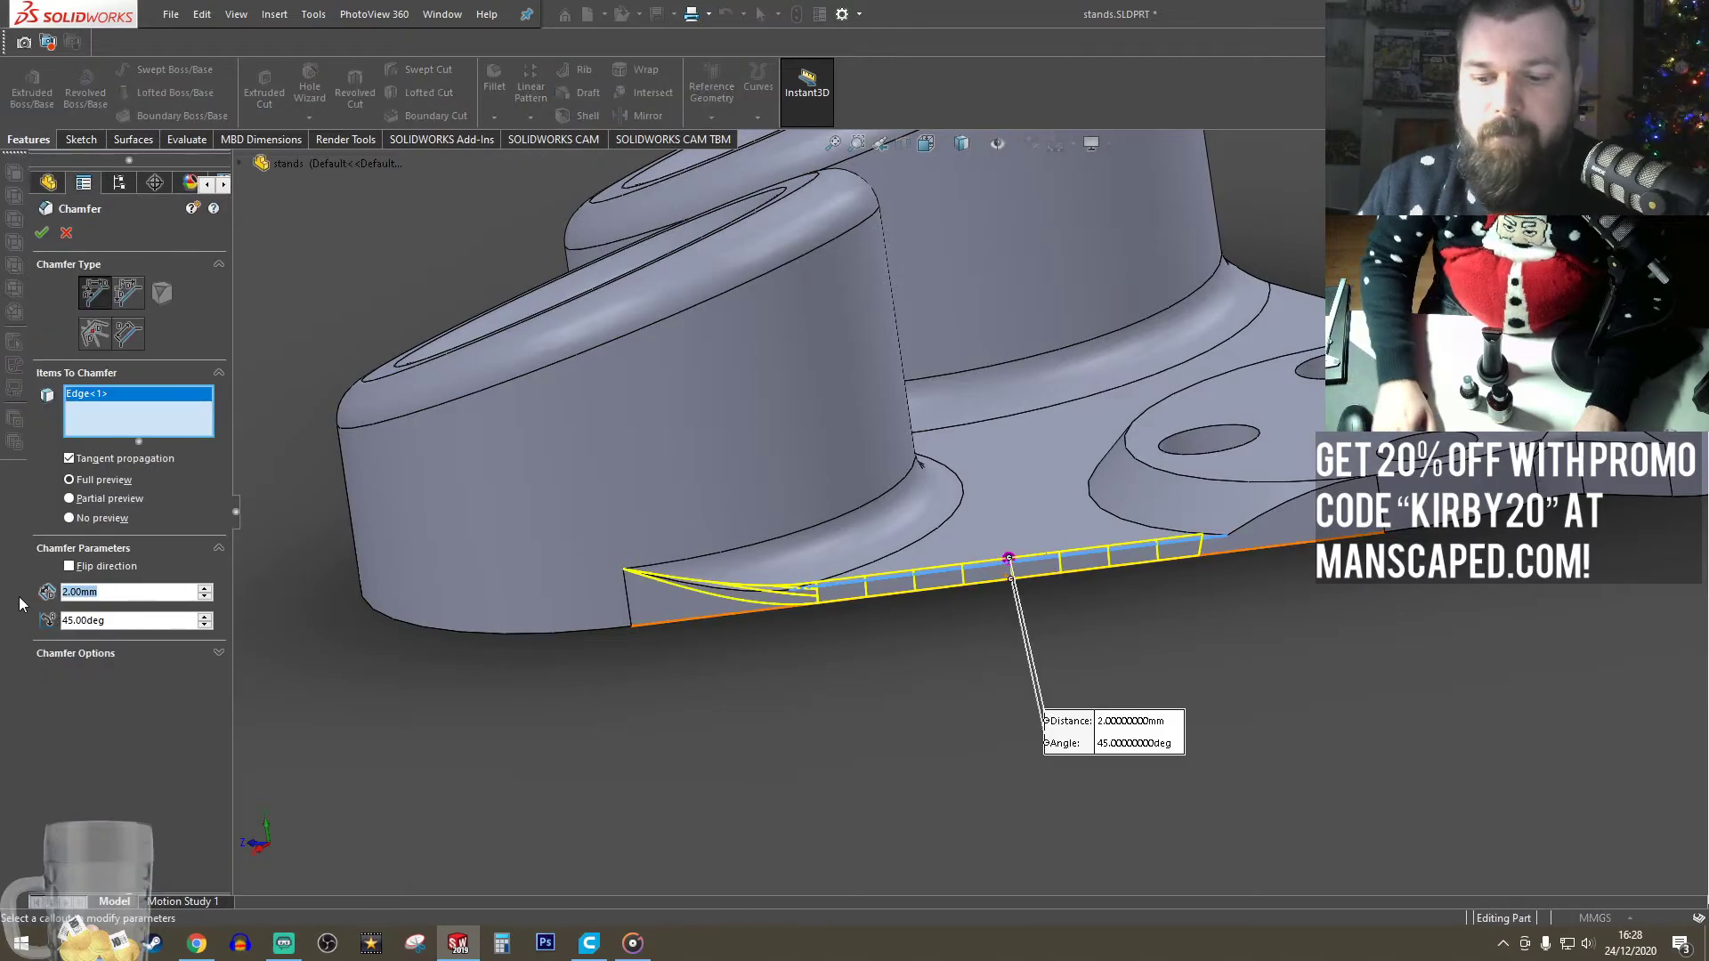
{"action": "type", "text": "1"}
{"action": "key", "text": "Return"}
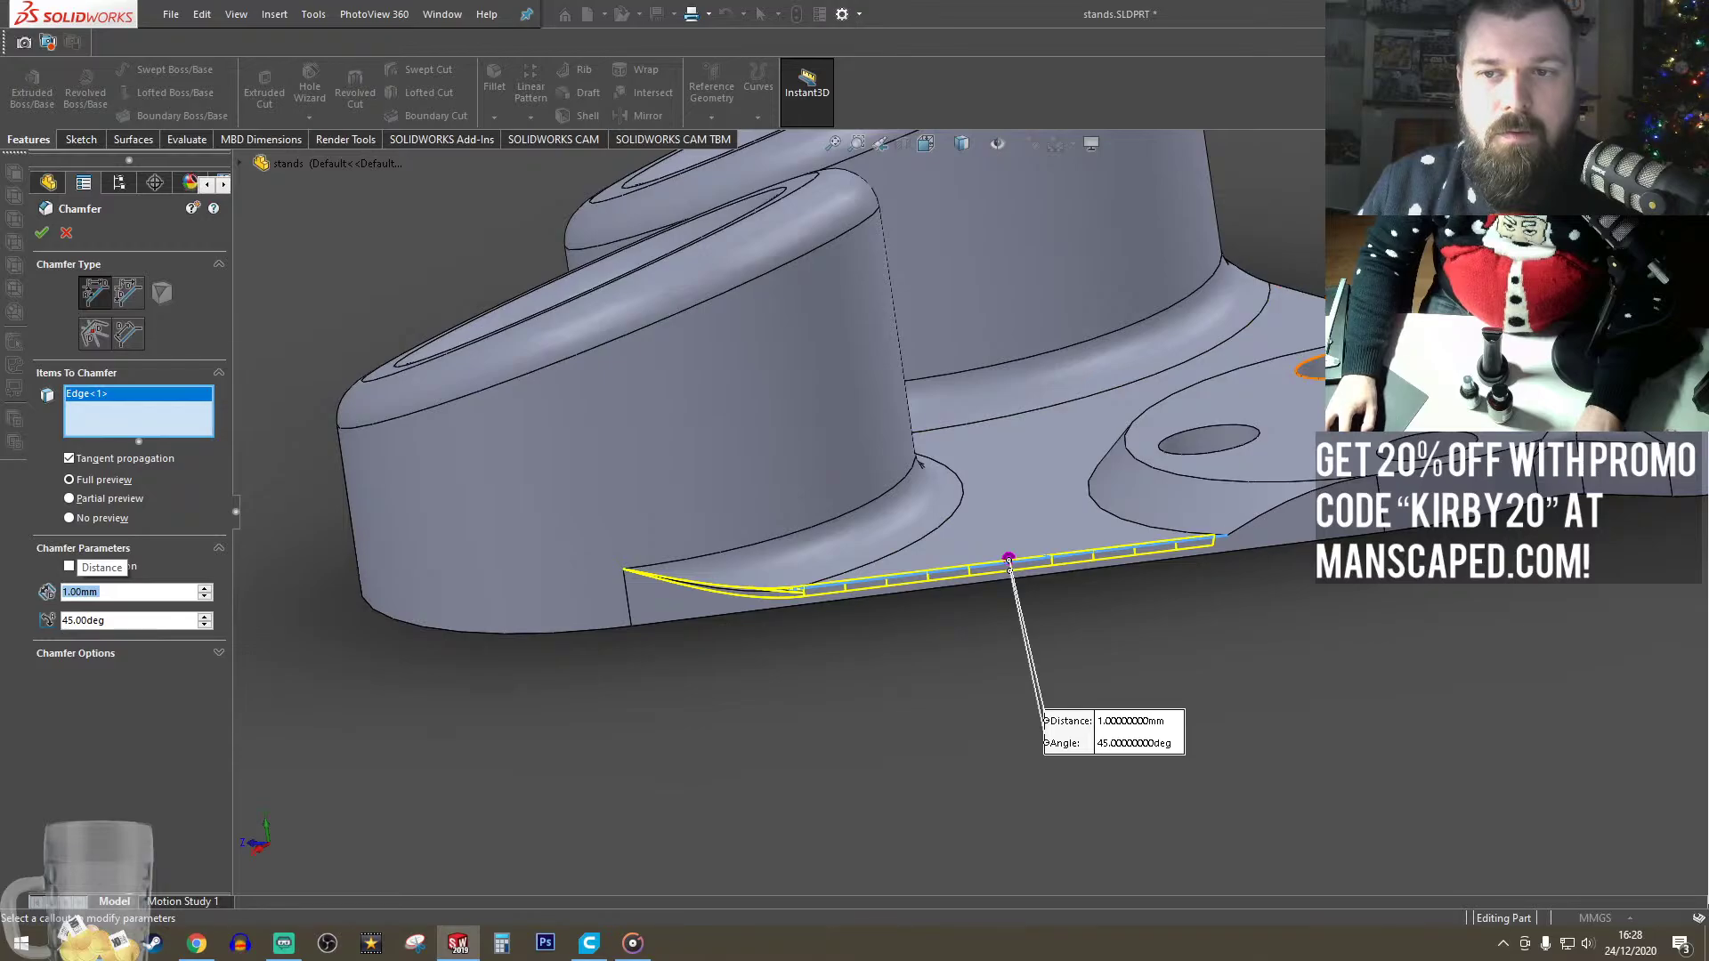
{"action": "left_click", "coordinate": [1318, 296]}
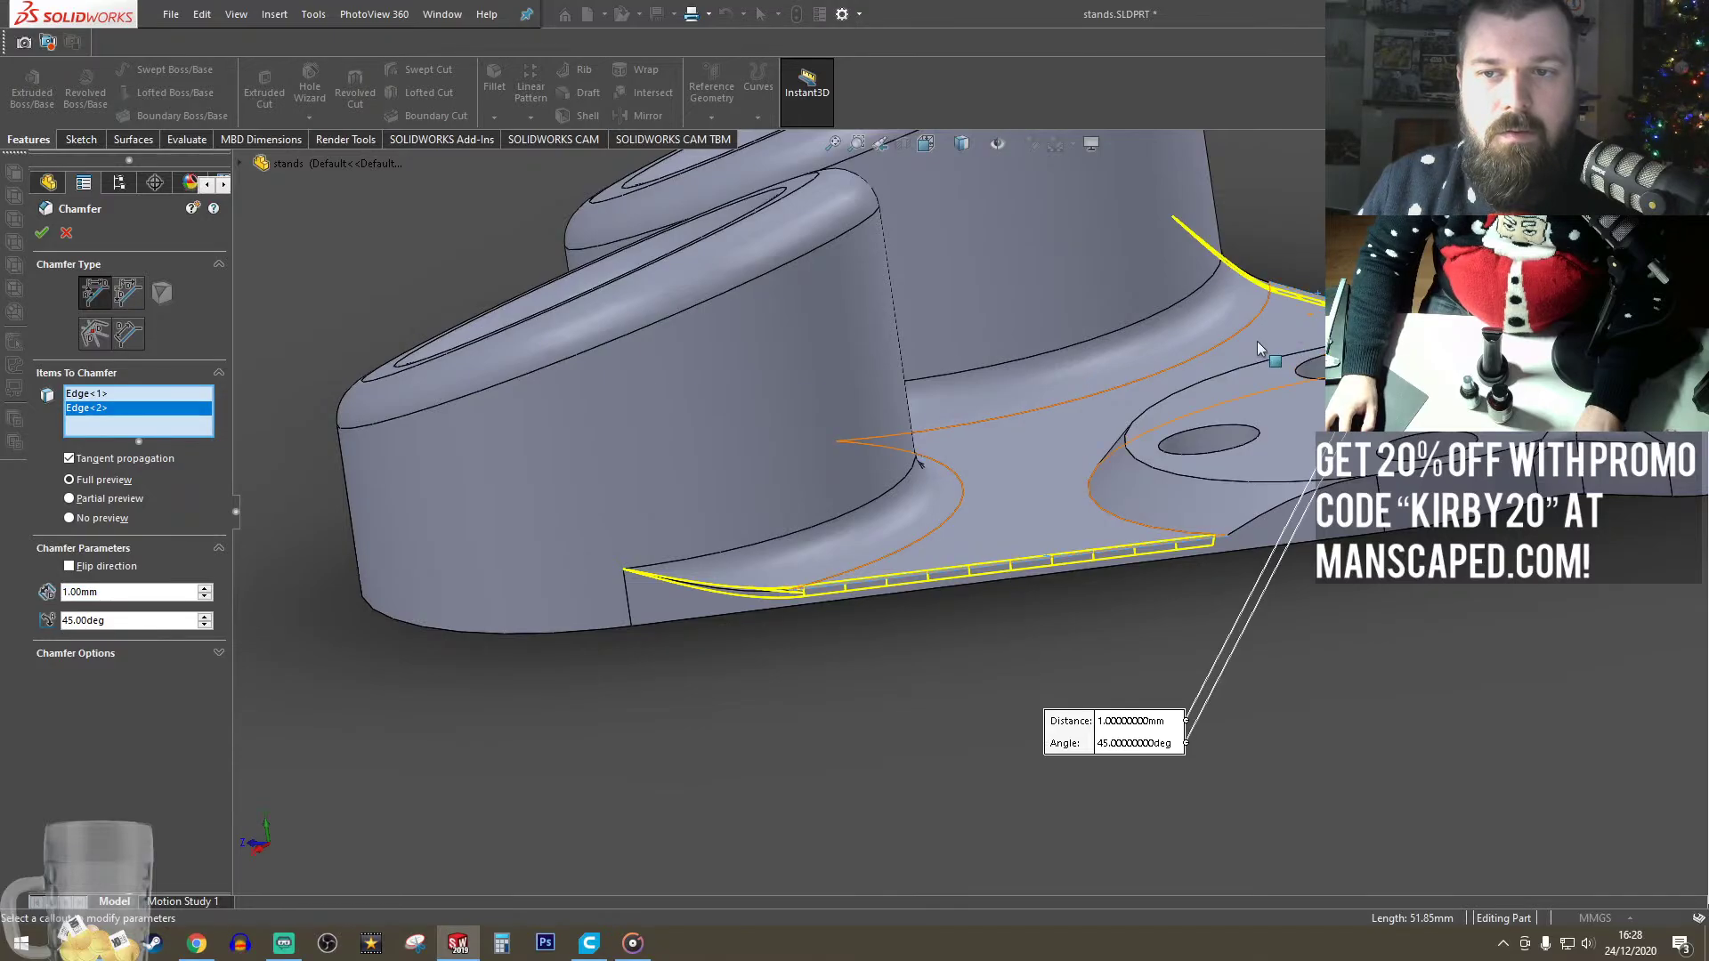
{"action": "left_click", "coordinate": [41, 233]}
- Fillet the crease where the two wheel base fillets meet, between the wheels, with a 1 mm radius
{"action": "middle_click_drag", "start_coordinate": [896, 595], "coordinate": [1135, 596]}
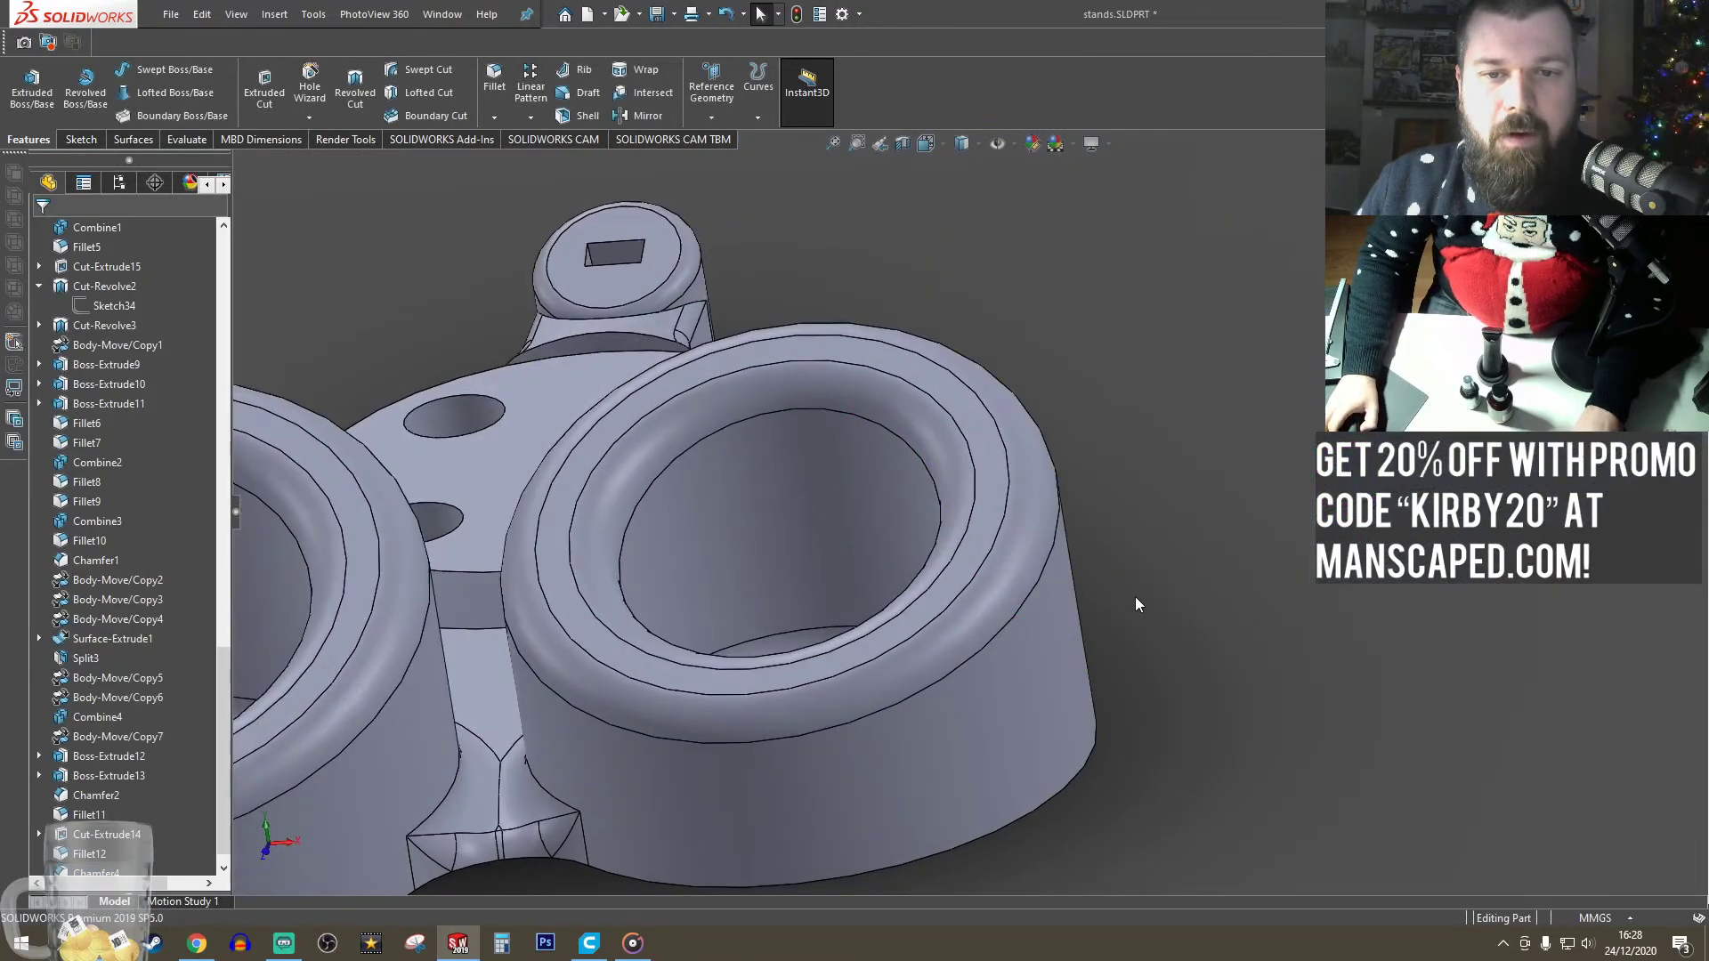
{"action": "scroll", "coordinate": [1086, 614], "scroll_direction": "up", "scroll_amount": 5}
{"action": "middle_click_drag", "start_coordinate": [795, 657], "coordinate": [829, 627]}
{"action": "scroll", "coordinate": [915, 587], "scroll_direction": "up", "scroll_amount": 3}
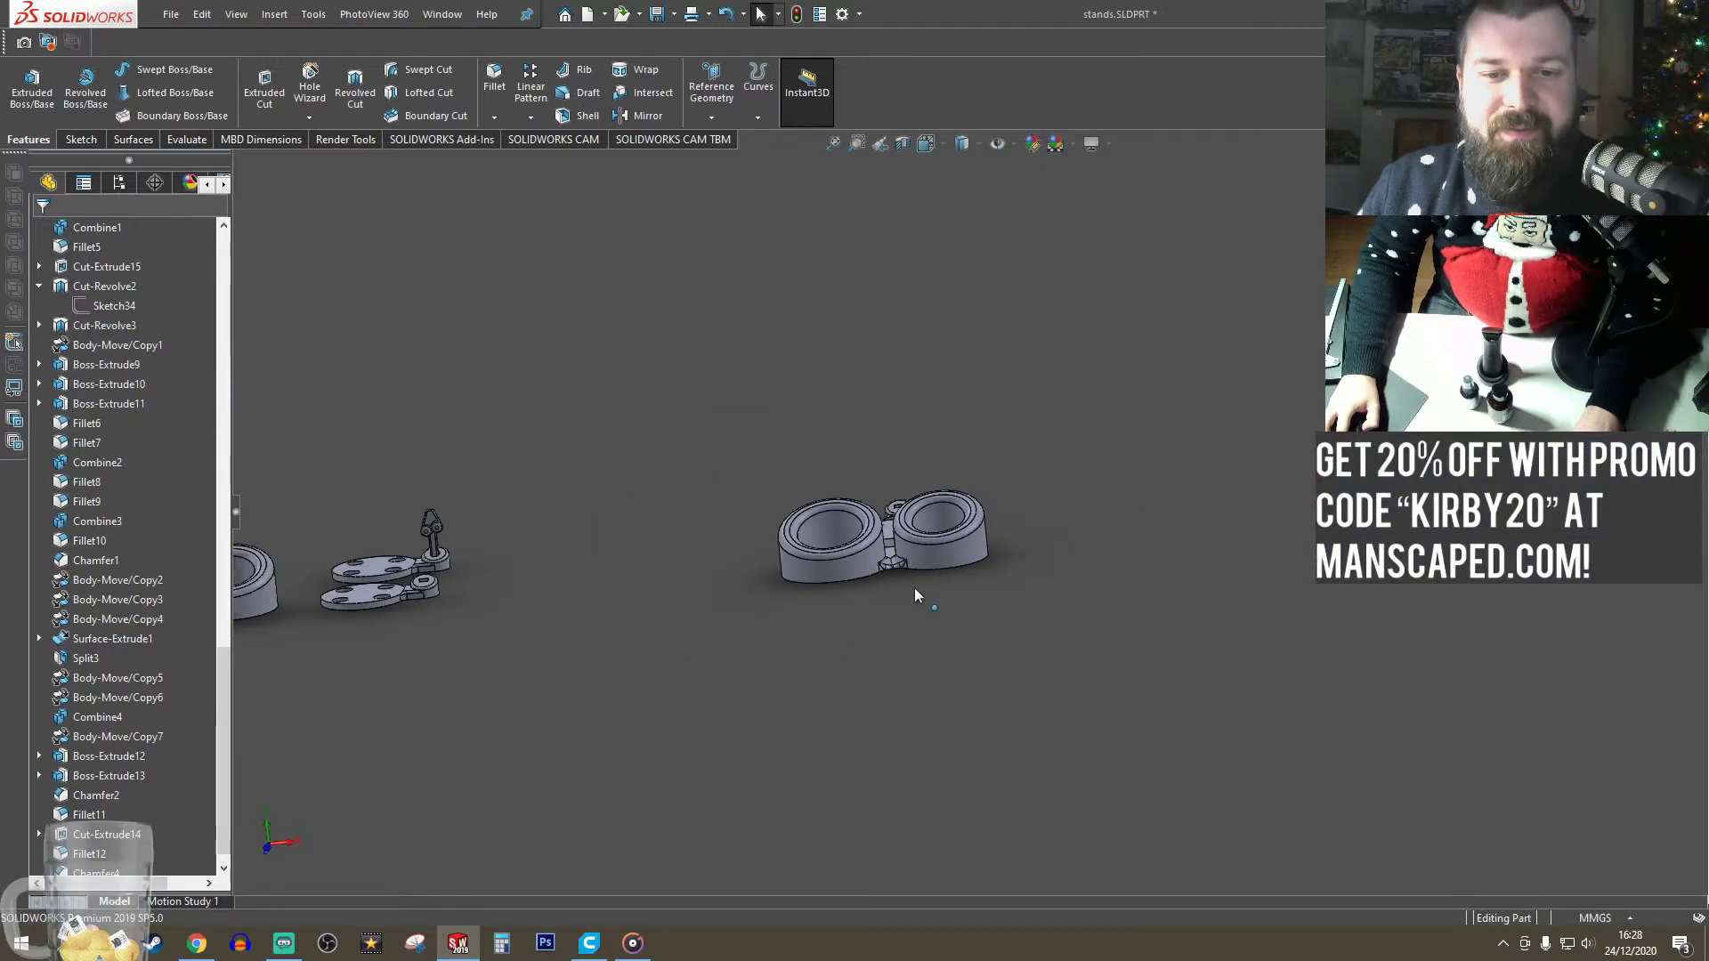
{"action": "scroll", "coordinate": [891, 570], "scroll_direction": "down", "scroll_amount": 10}
{"action": "scroll", "coordinate": [845, 481], "scroll_direction": "down", "scroll_amount": 1}
{"action": "mouse_move", "coordinate": [852, 488]}
{"action": "middle_mouse_down"}
{"action": "mouse_move", "coordinate": [881, 517]}
{"action": "mouse_move", "coordinate": [867, 514]}
{"action": "middle_mouse_up"}
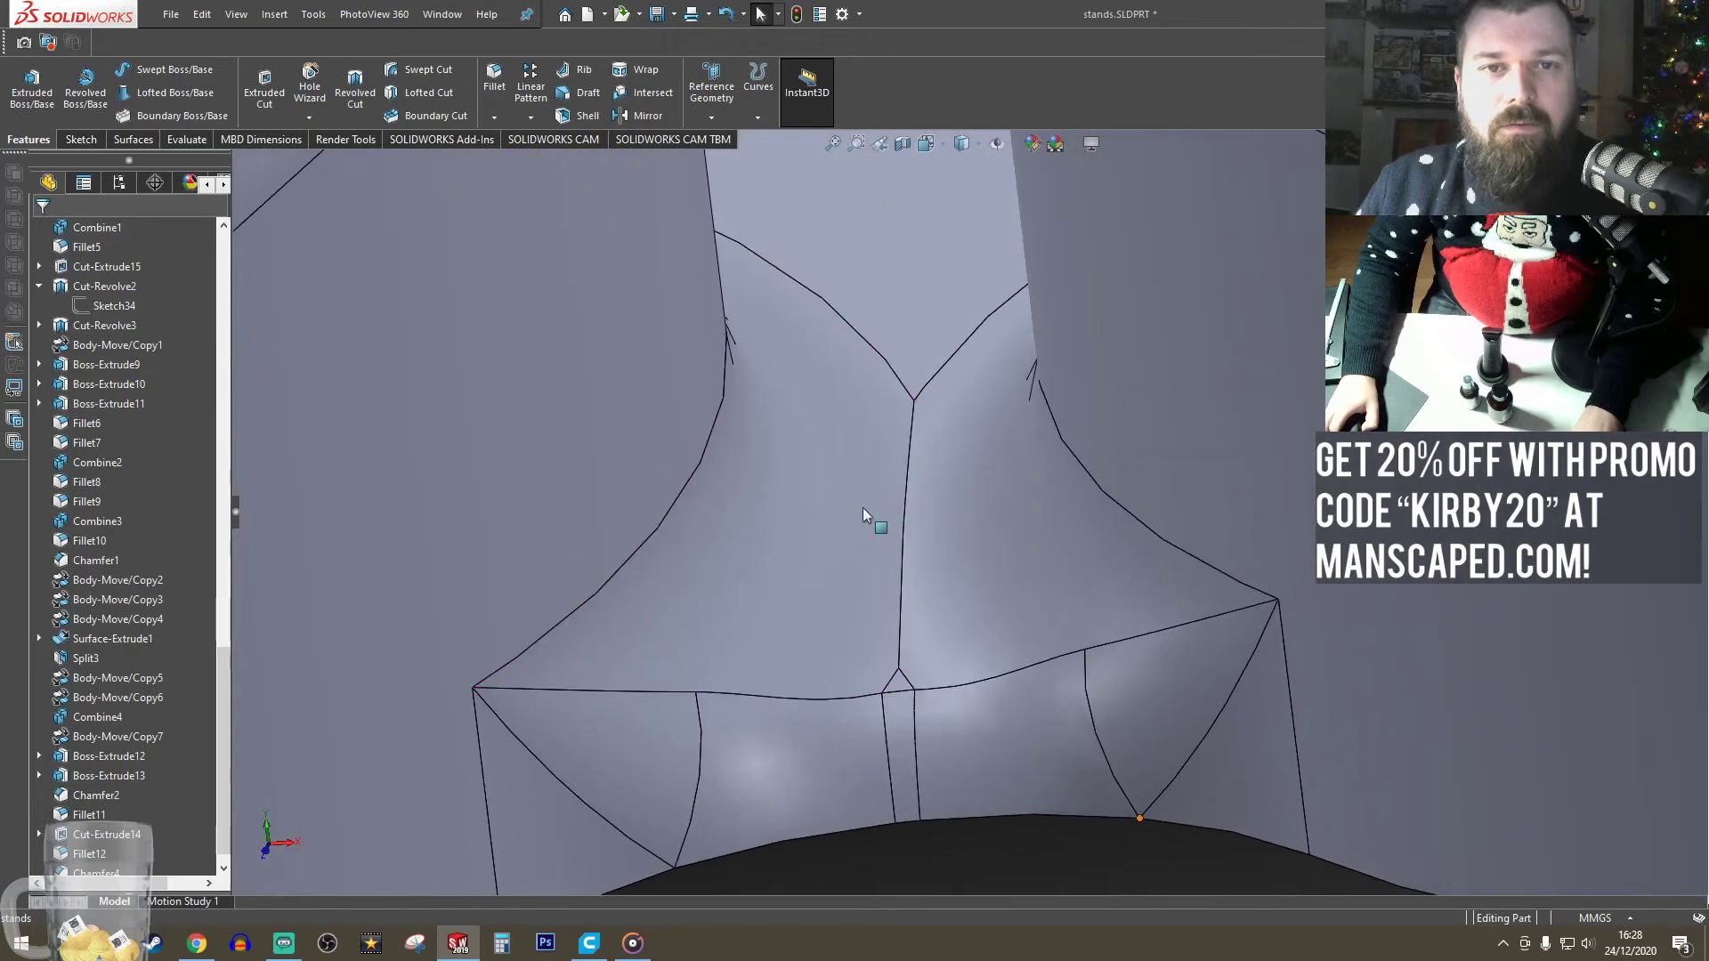
{"action": "left_click", "coordinate": [495, 80]}
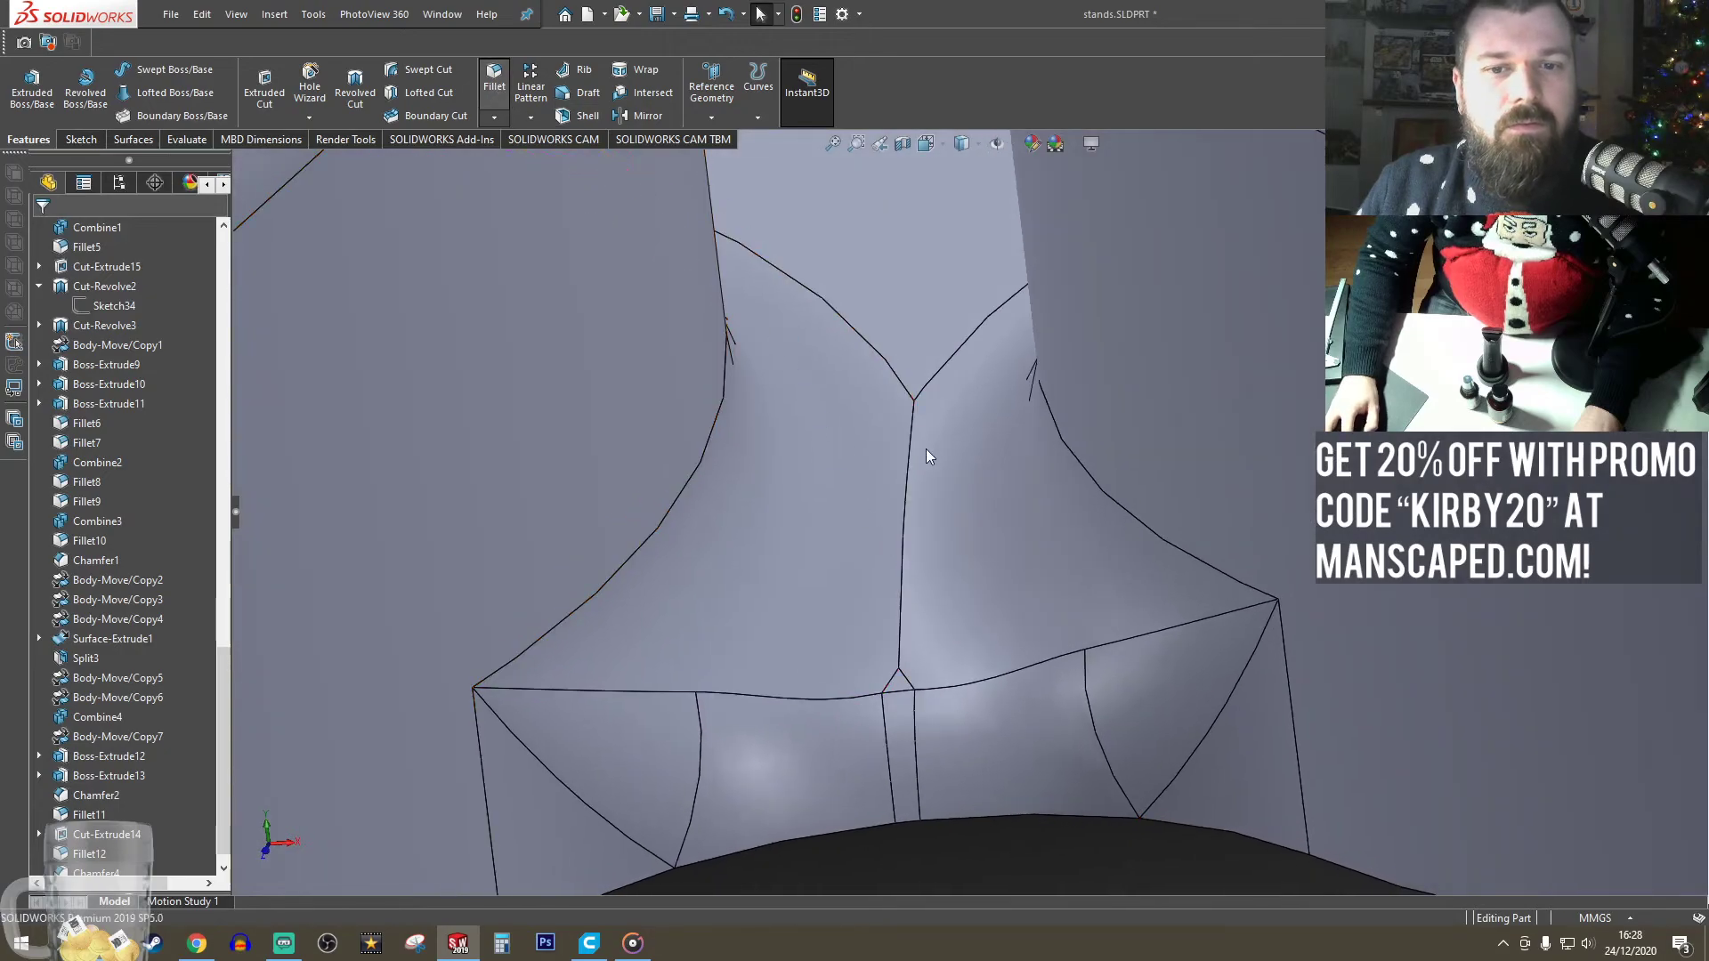
{"action": "left_click", "coordinate": [906, 511]}
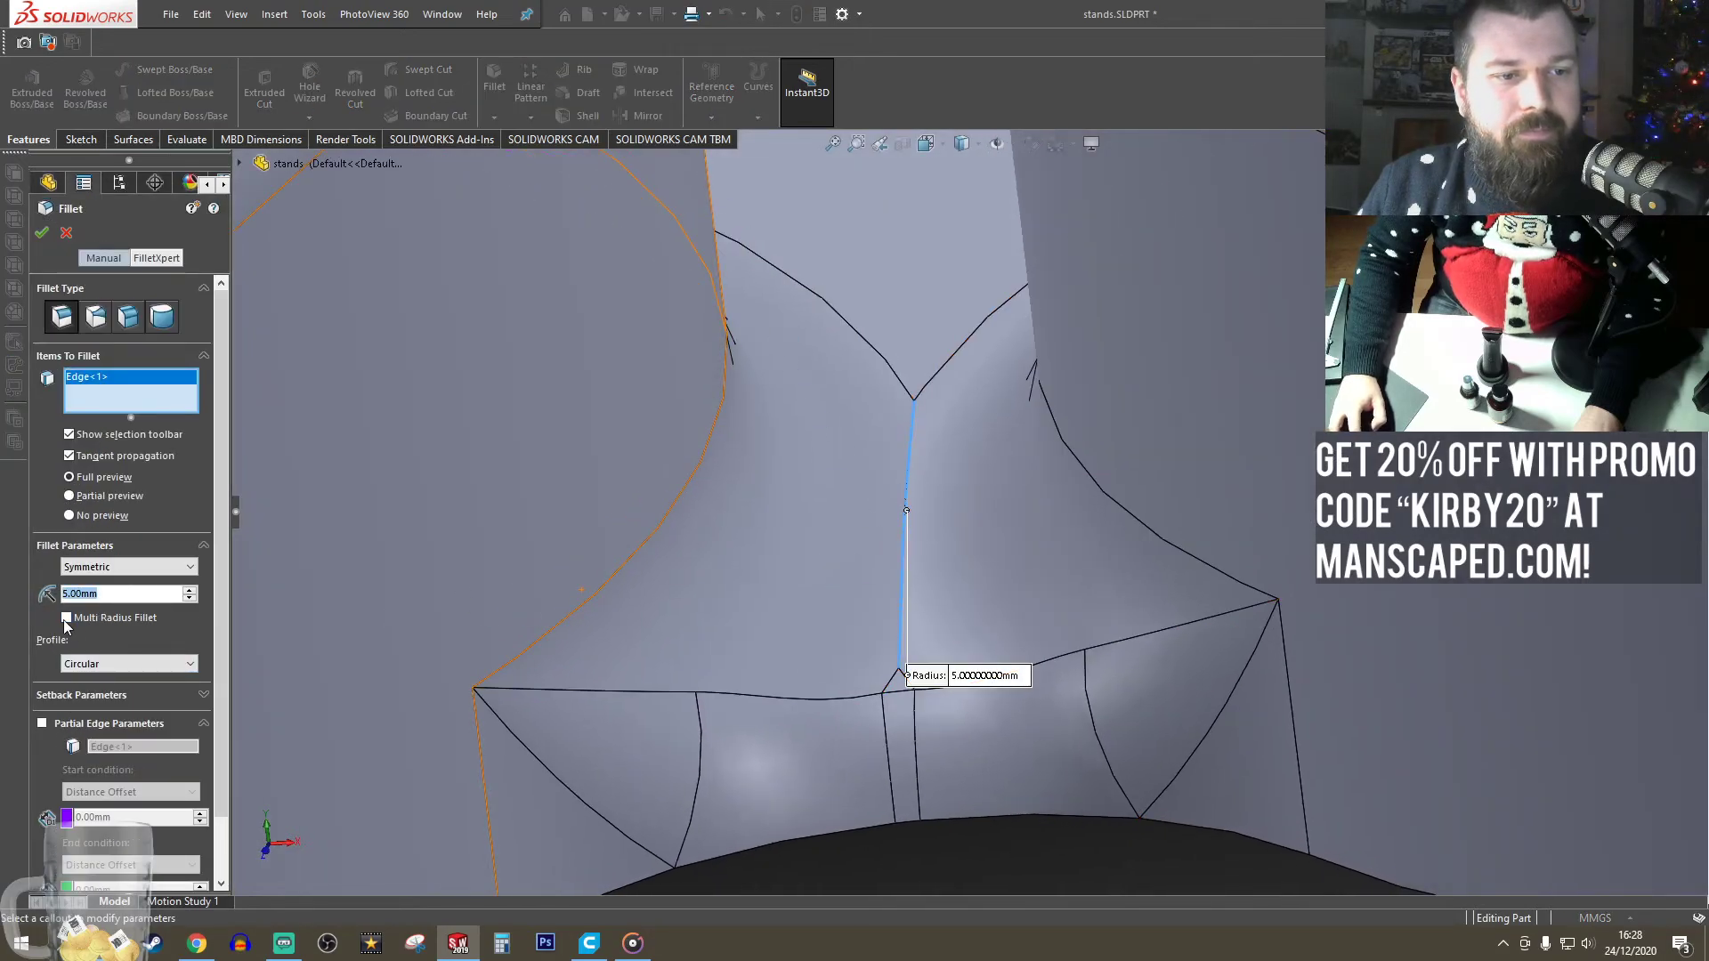
{"action": "type", "text": "1"}
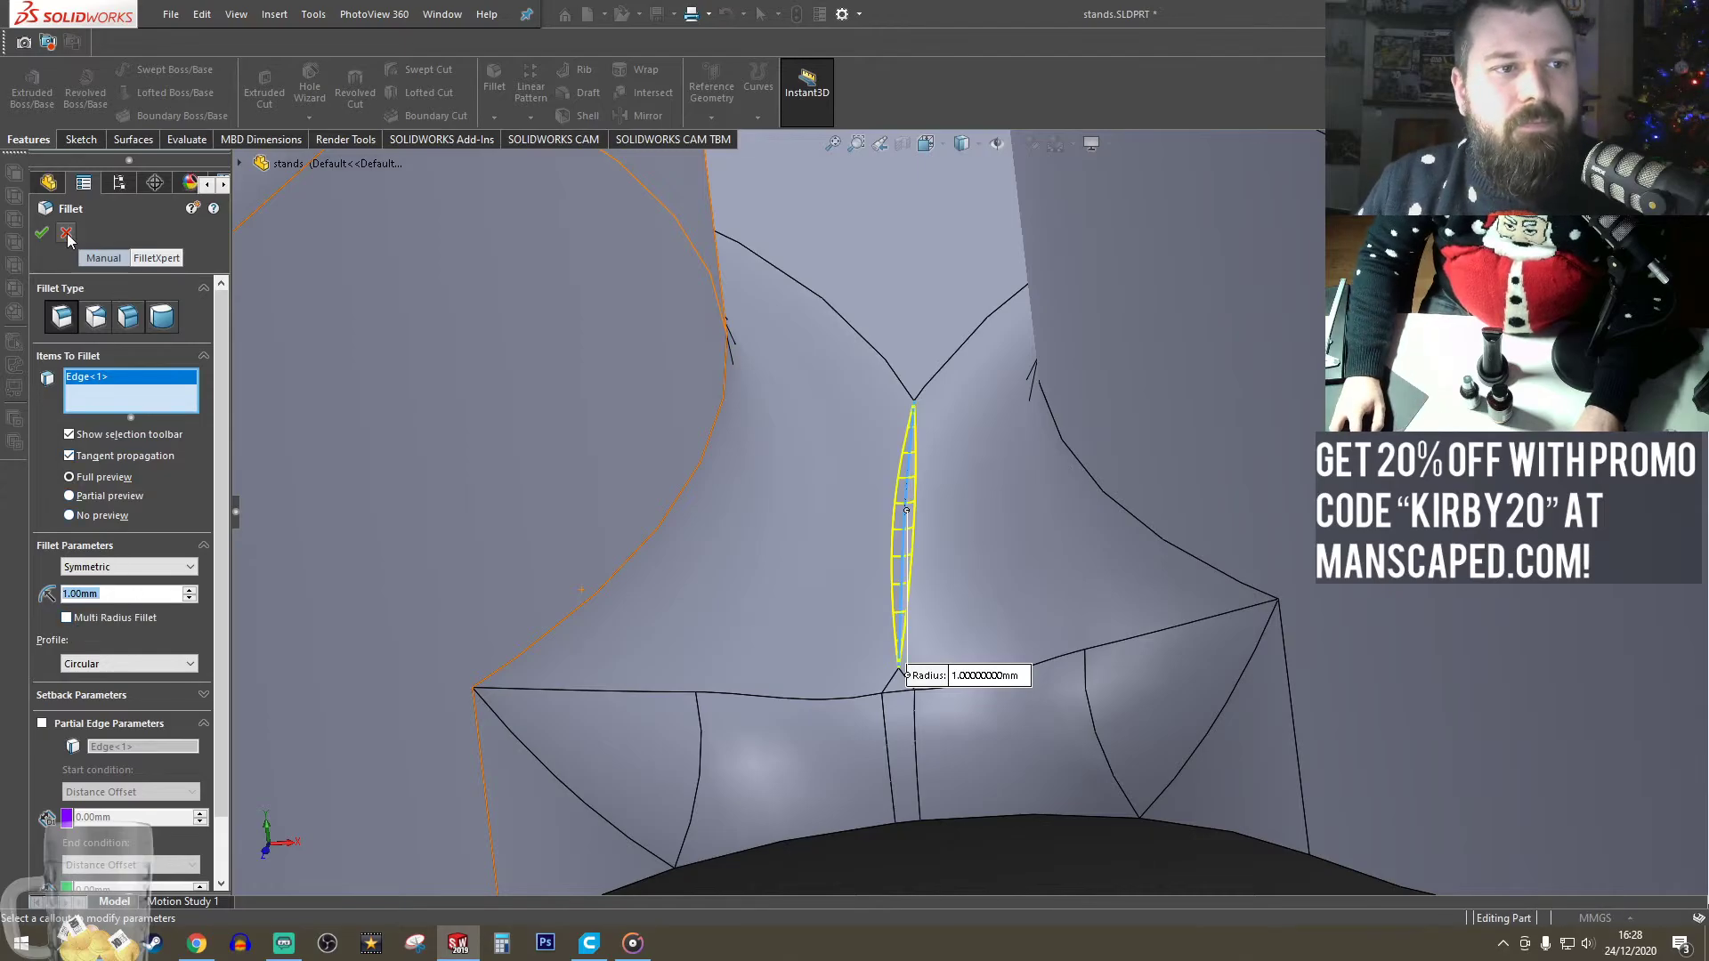
{"action": "left_click", "coordinate": [45, 234]}
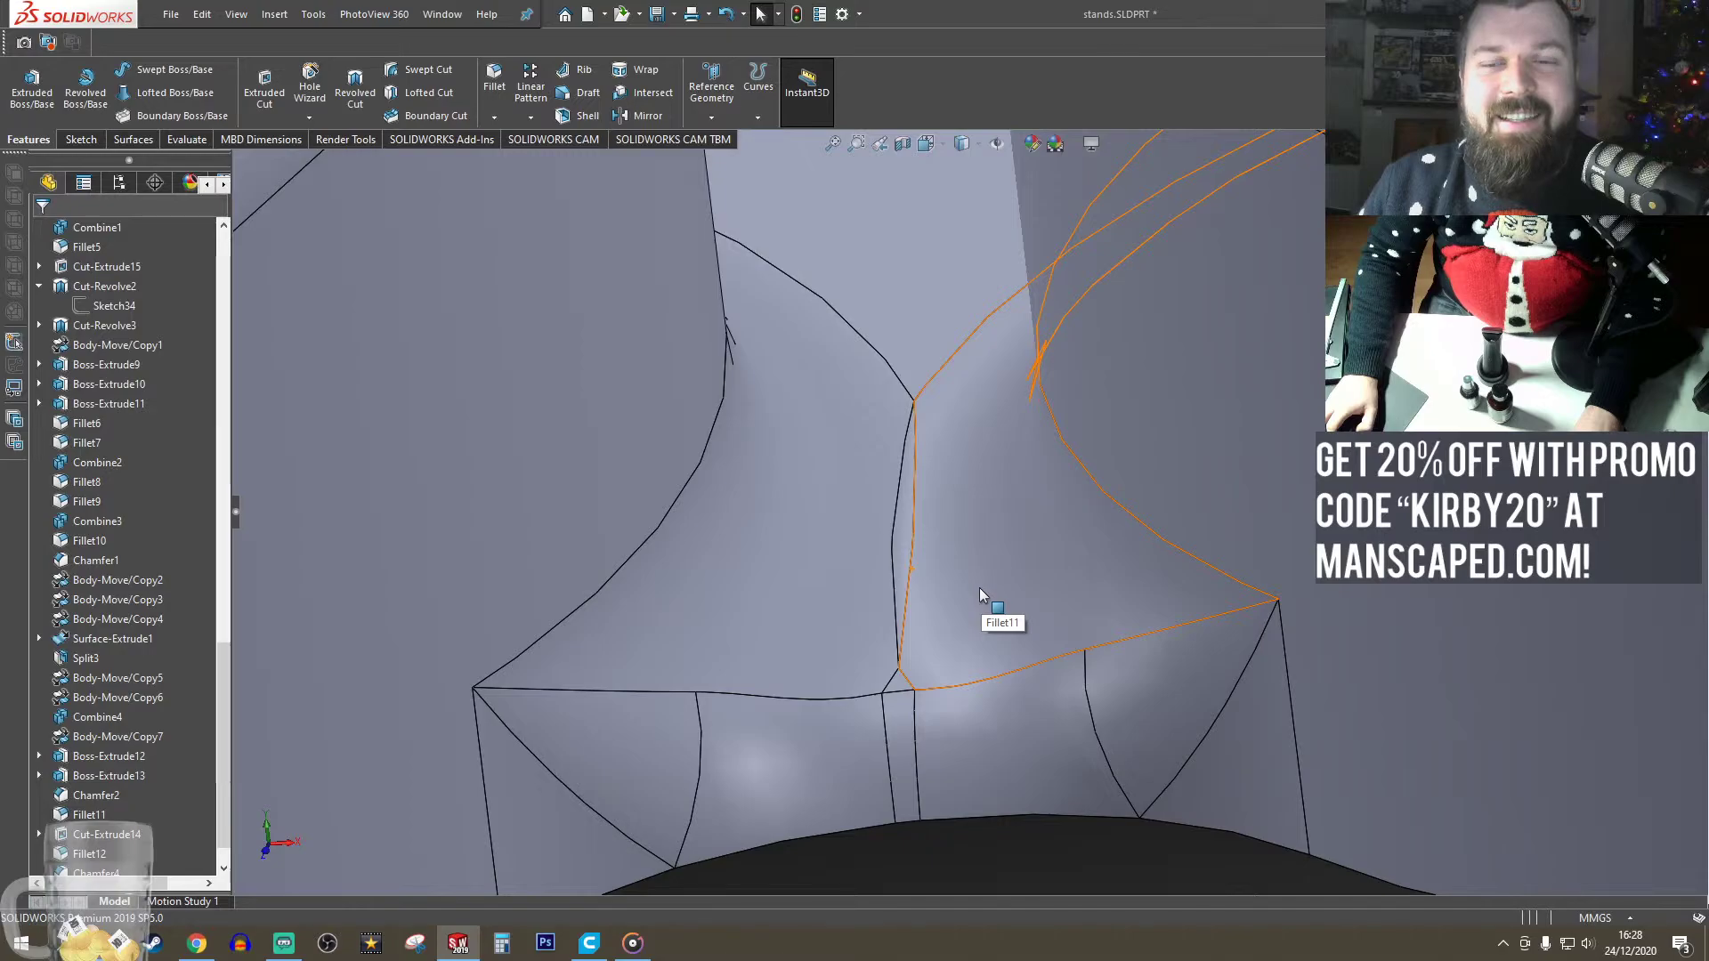
- Examine the finished combined stand from above and alongside the separate wheels and plates
{"action": "scroll", "coordinate": [979, 592], "scroll_direction": "up", "scroll_amount": 5}
{"action": "scroll", "coordinate": [992, 563], "scroll_direction": "up", "scroll_amount": 6}
{"action": "middle_click_drag", "start_coordinate": [887, 529], "coordinate": [908, 660]}
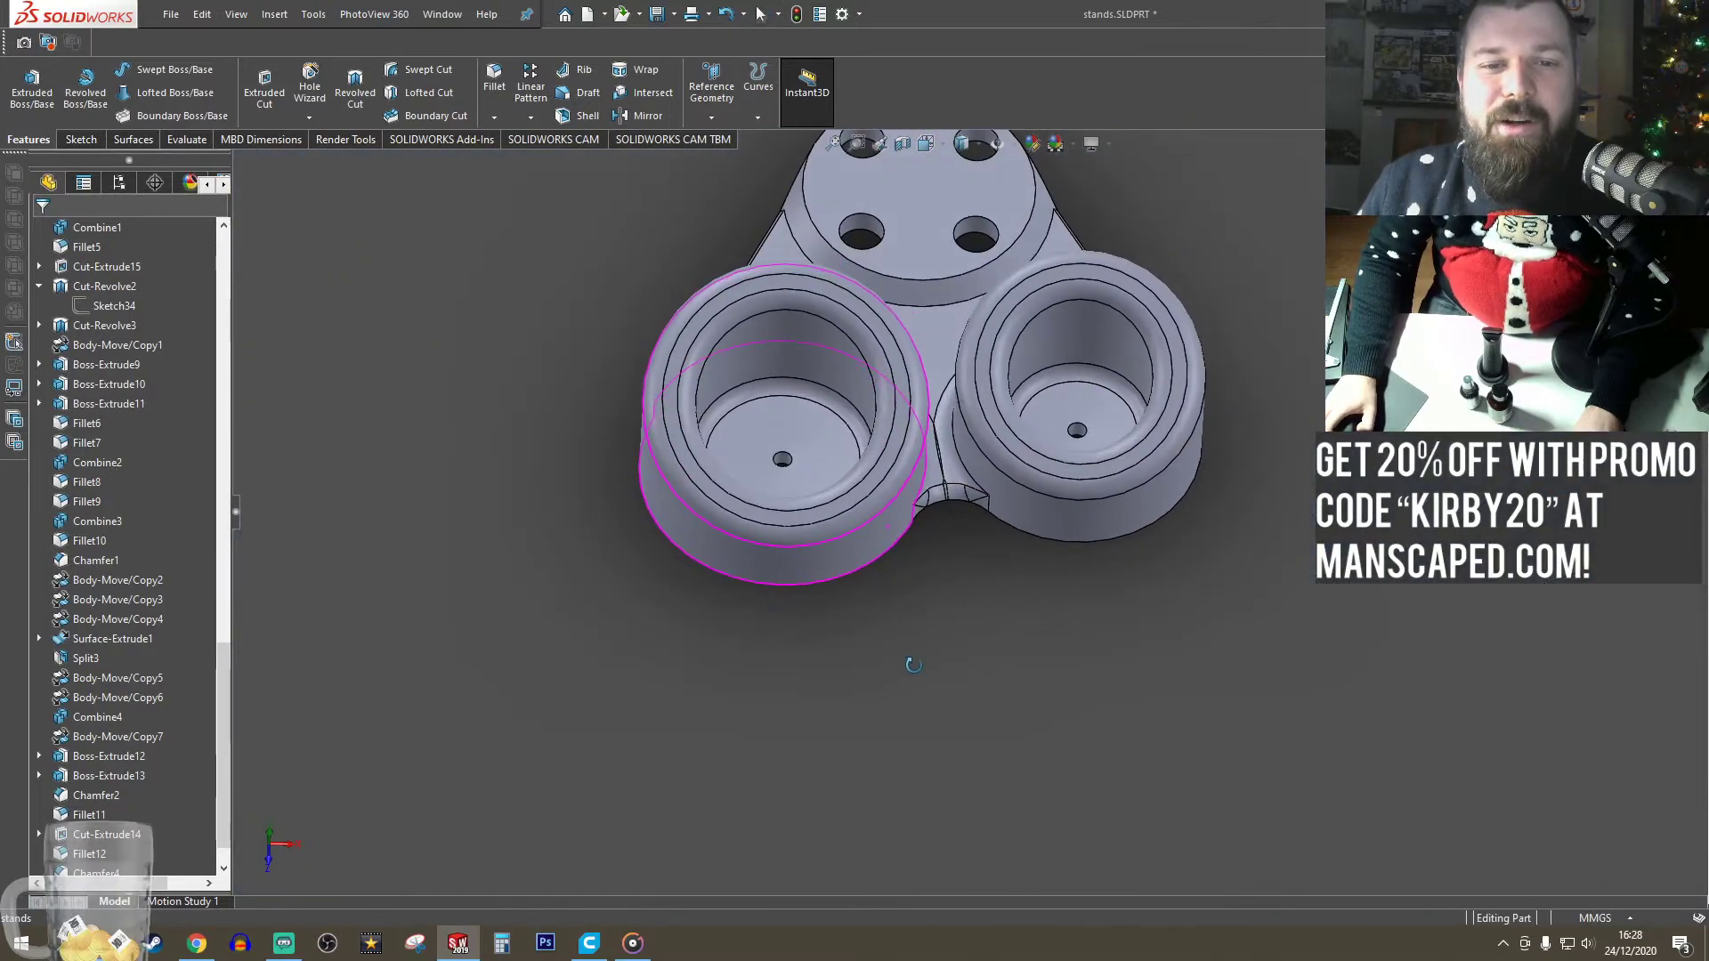
{"action": "scroll", "coordinate": [941, 591], "scroll_direction": "up", "scroll_amount": 8}
{"action": "middle_click_drag", "start_coordinate": [670, 605], "coordinate": [730, 543]}
{"action": "scroll", "coordinate": [756, 513], "scroll_direction": "up", "scroll_amount": 3}
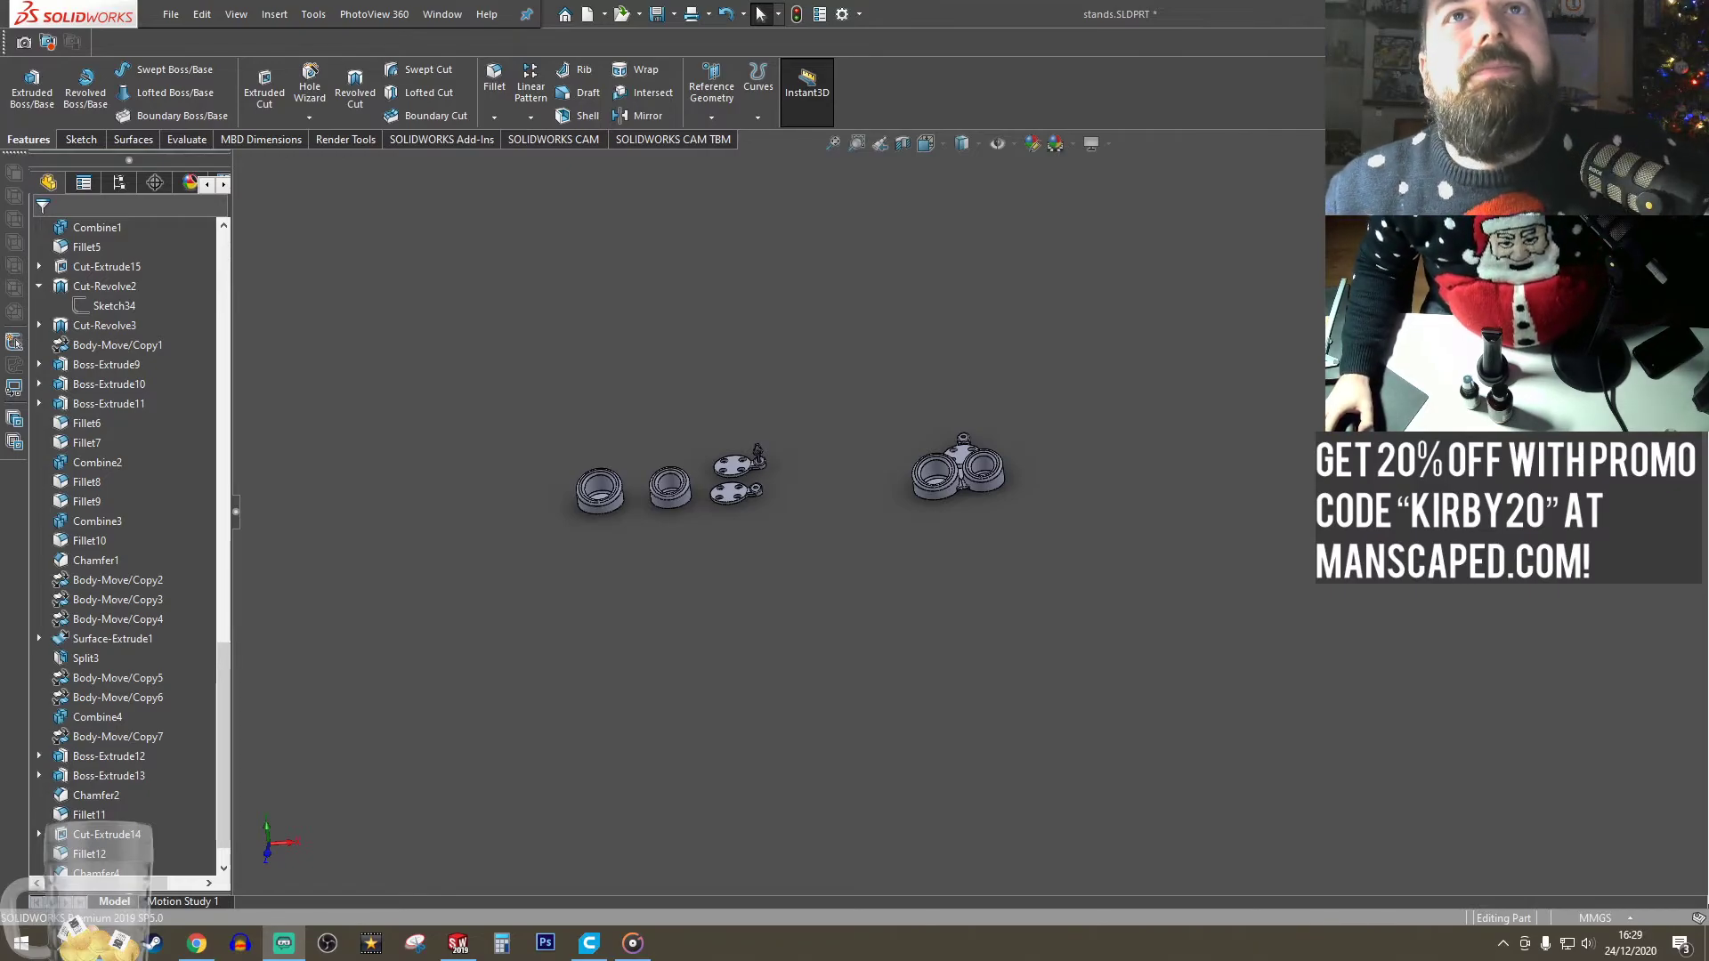
{"action": "scroll", "coordinate": [825, 460], "scroll_direction": "up", "scroll_amount": 3}
{"action": "scroll", "coordinate": [824, 463], "scroll_direction": "down", "scroll_amount": 6}
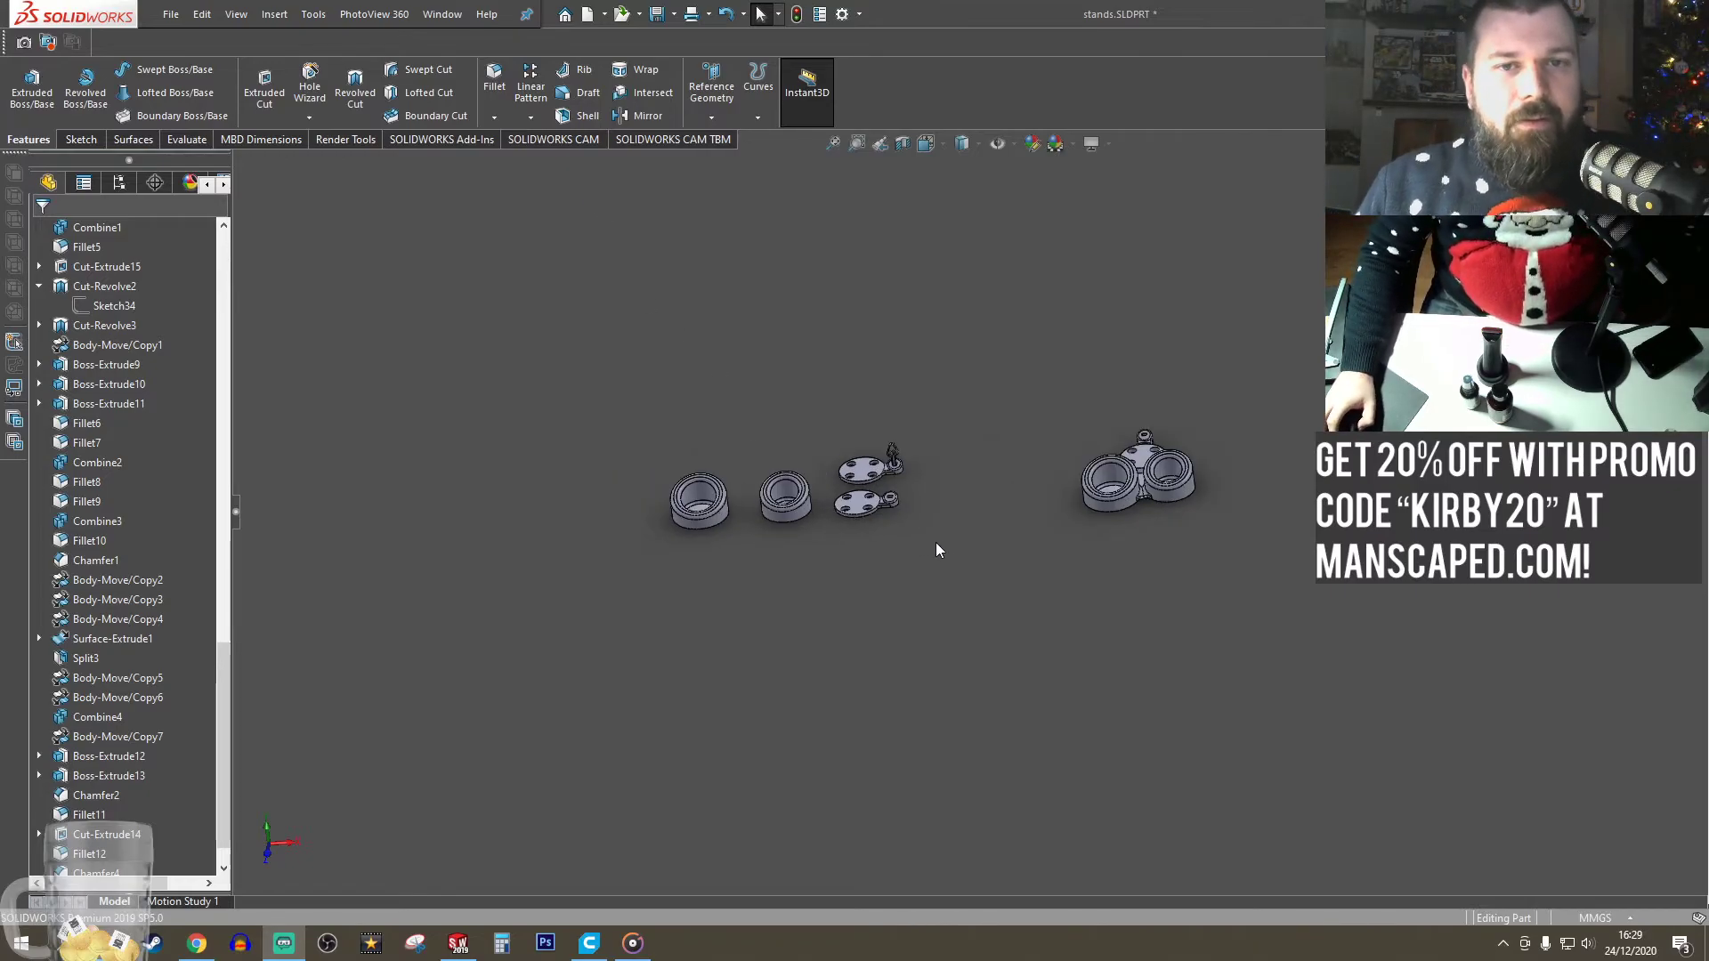
{"action": "scroll", "coordinate": [194, 445], "scroll_direction": "up", "scroll_amount": 4}
- Apply the black low gloss plastic appearance to the five visible solid bodies
{"action": "scroll", "coordinate": [119, 483], "scroll_direction": "up", "scroll_amount": 10}
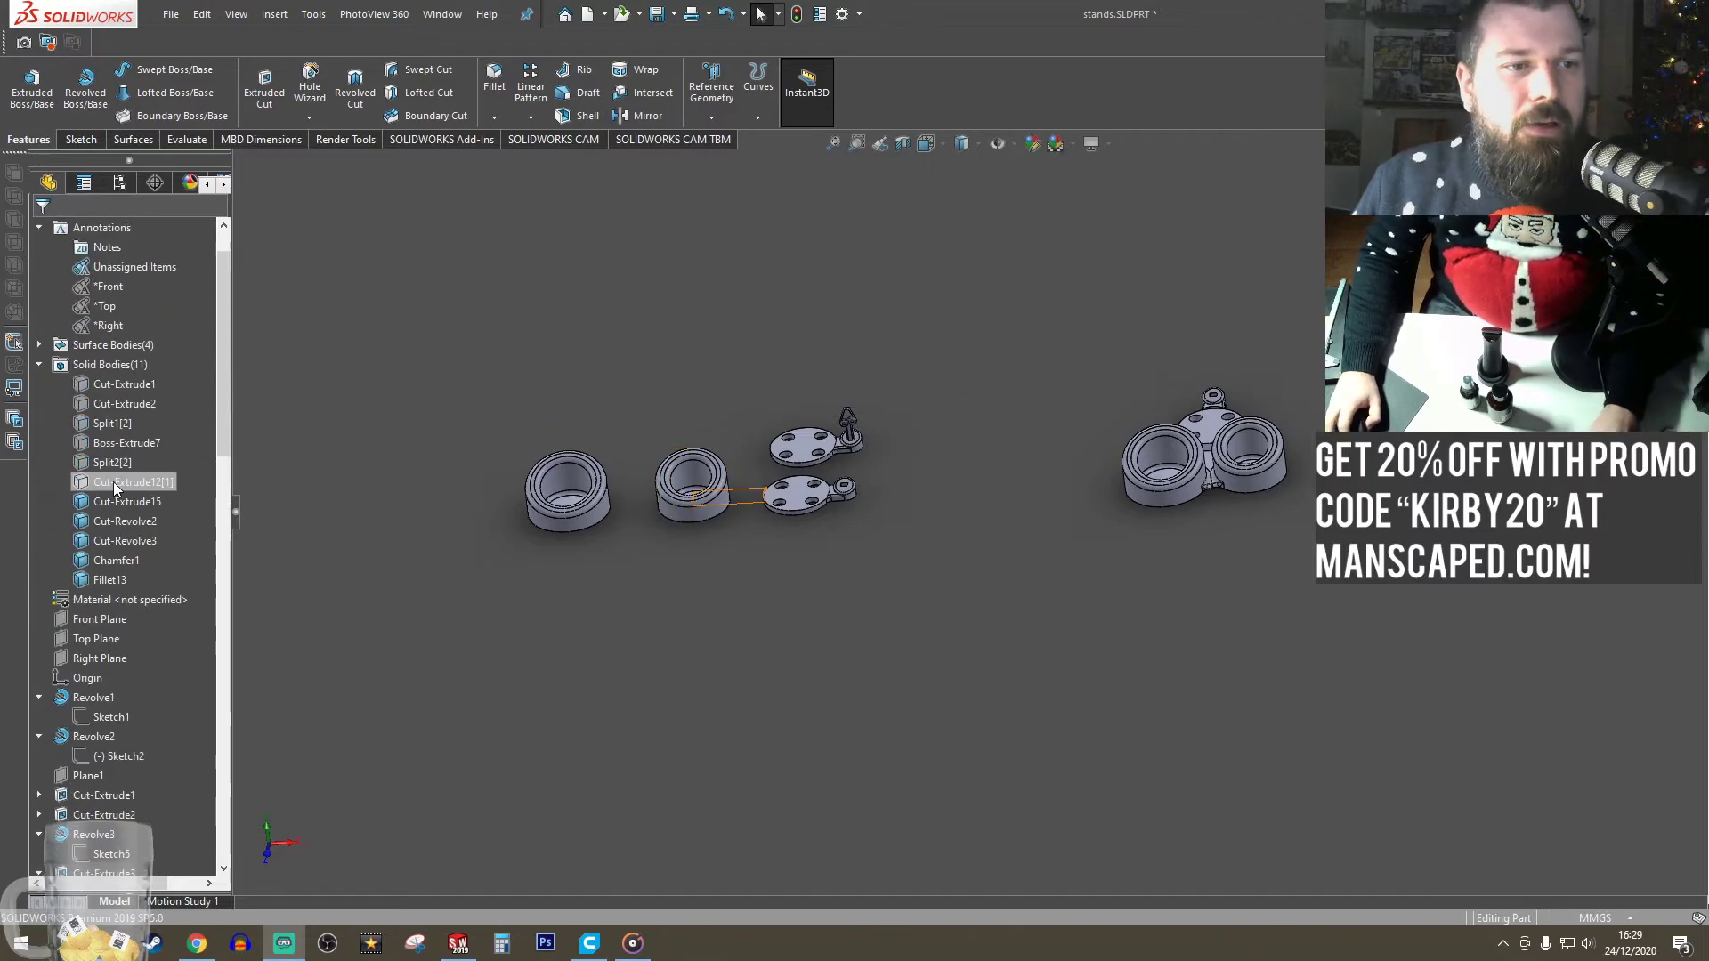
{"action": "left_click", "coordinate": [125, 559]}
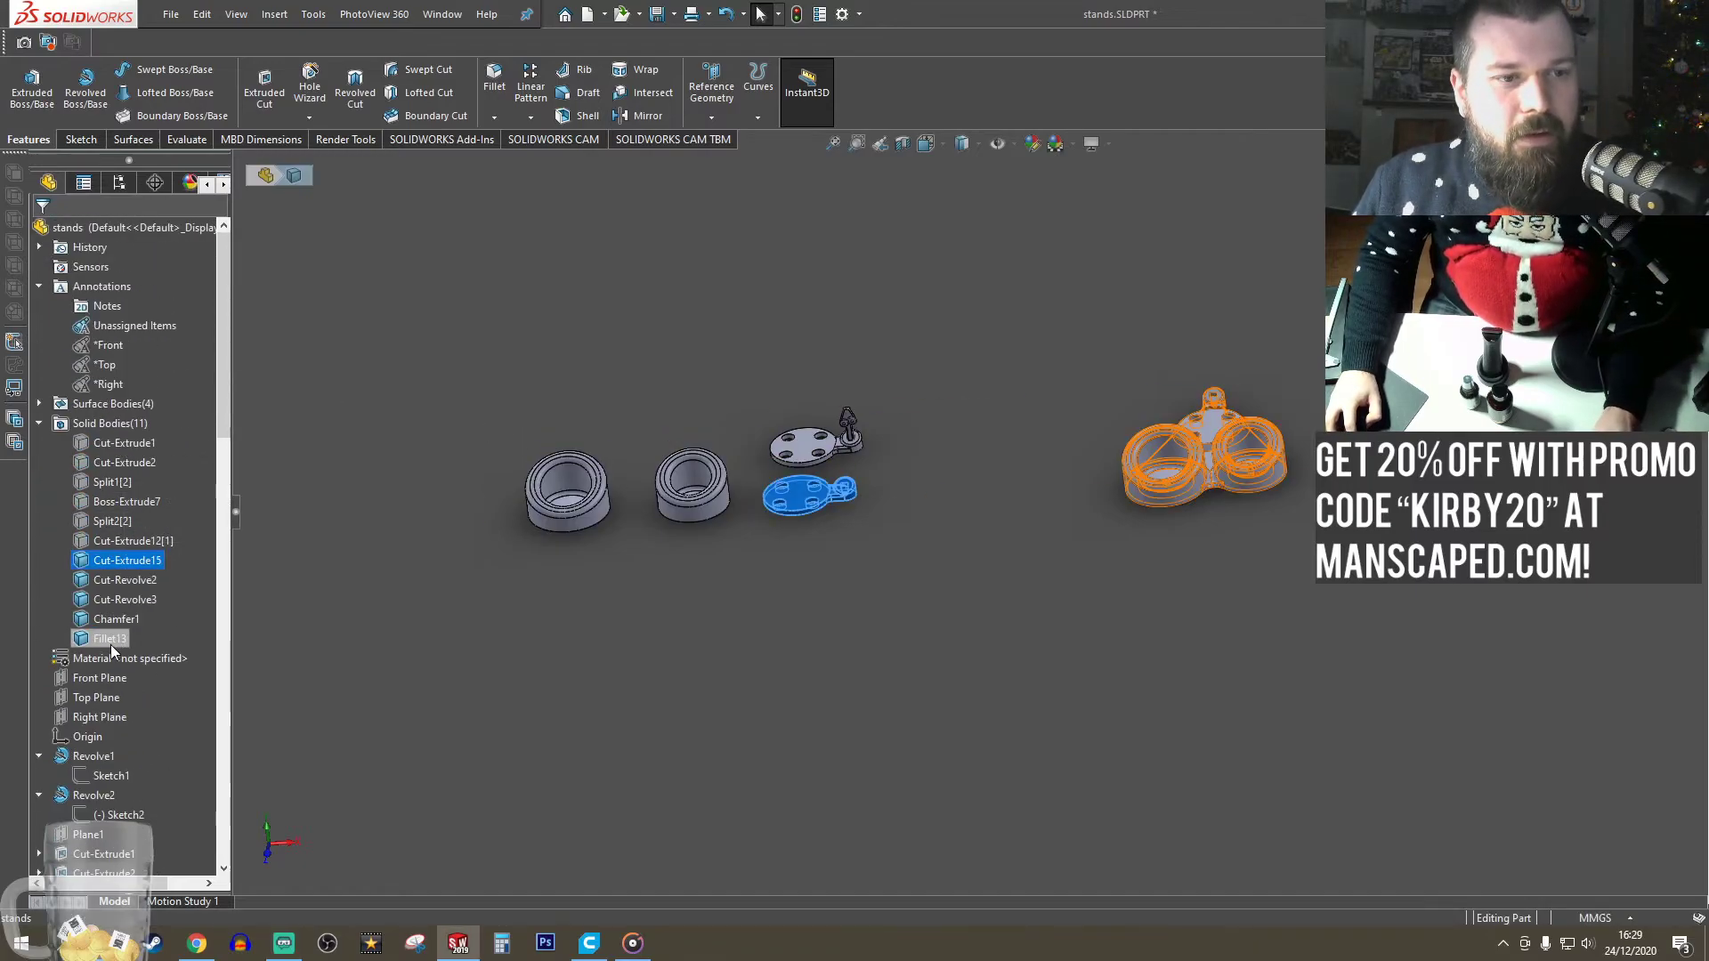
{"action": "left_click", "coordinate": [110, 639], "text": "shift"}
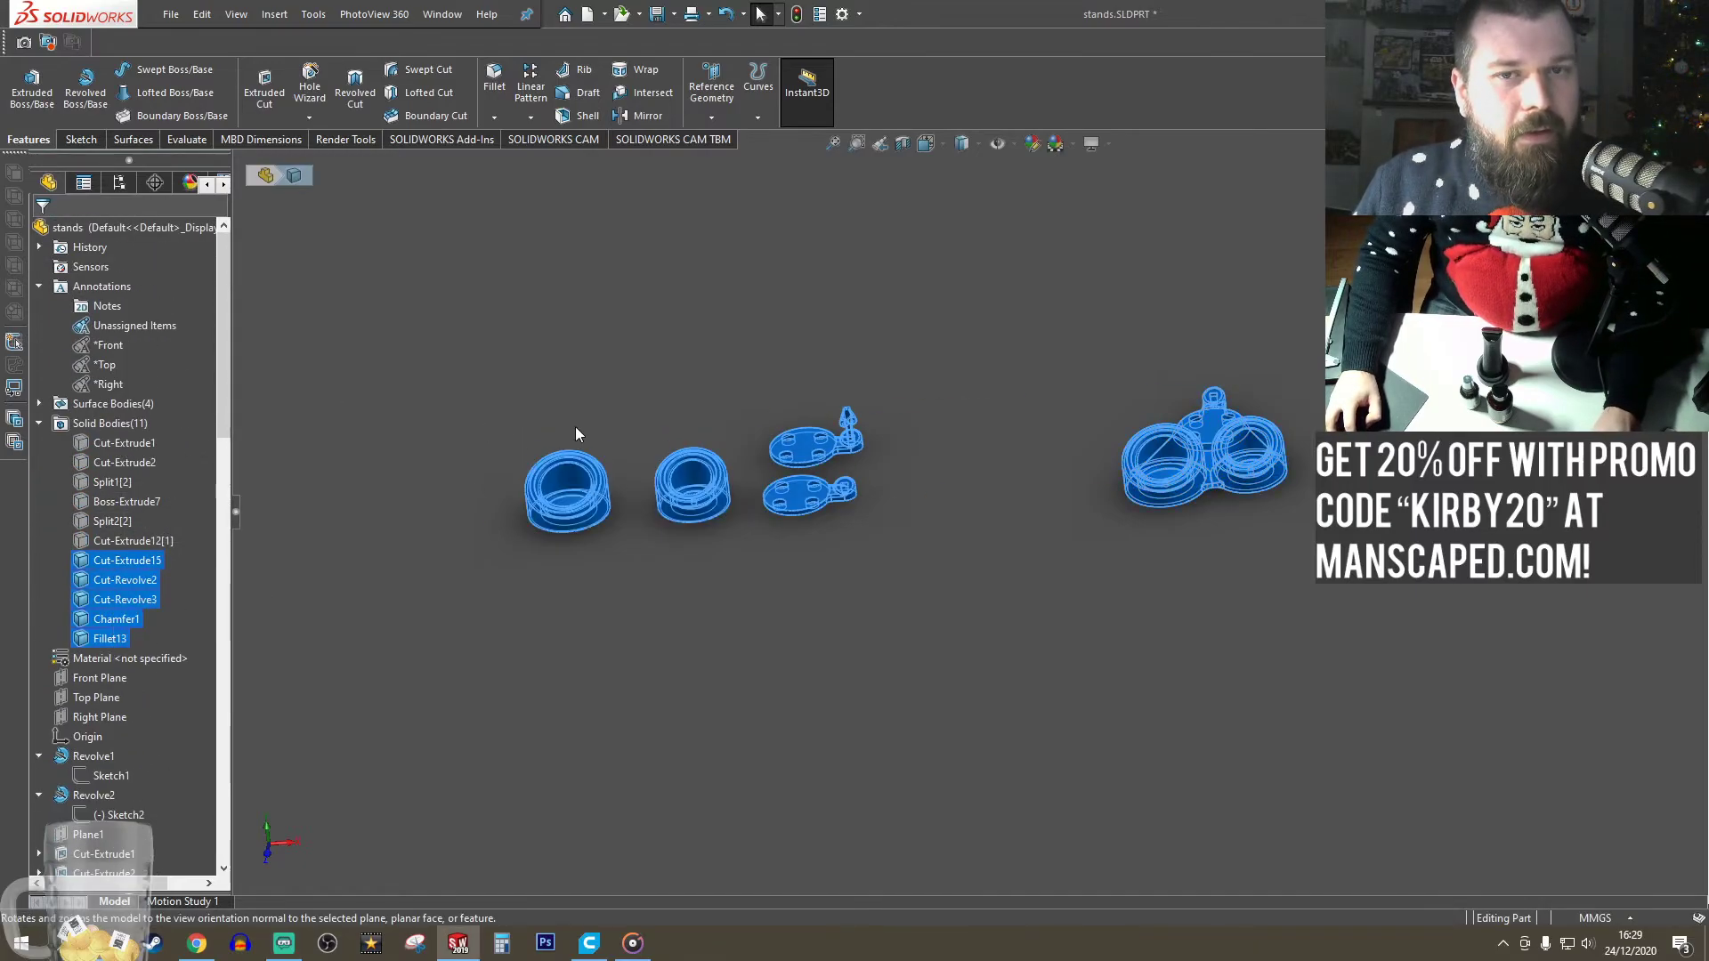
{"action": "left_click", "coordinate": [1035, 150]}
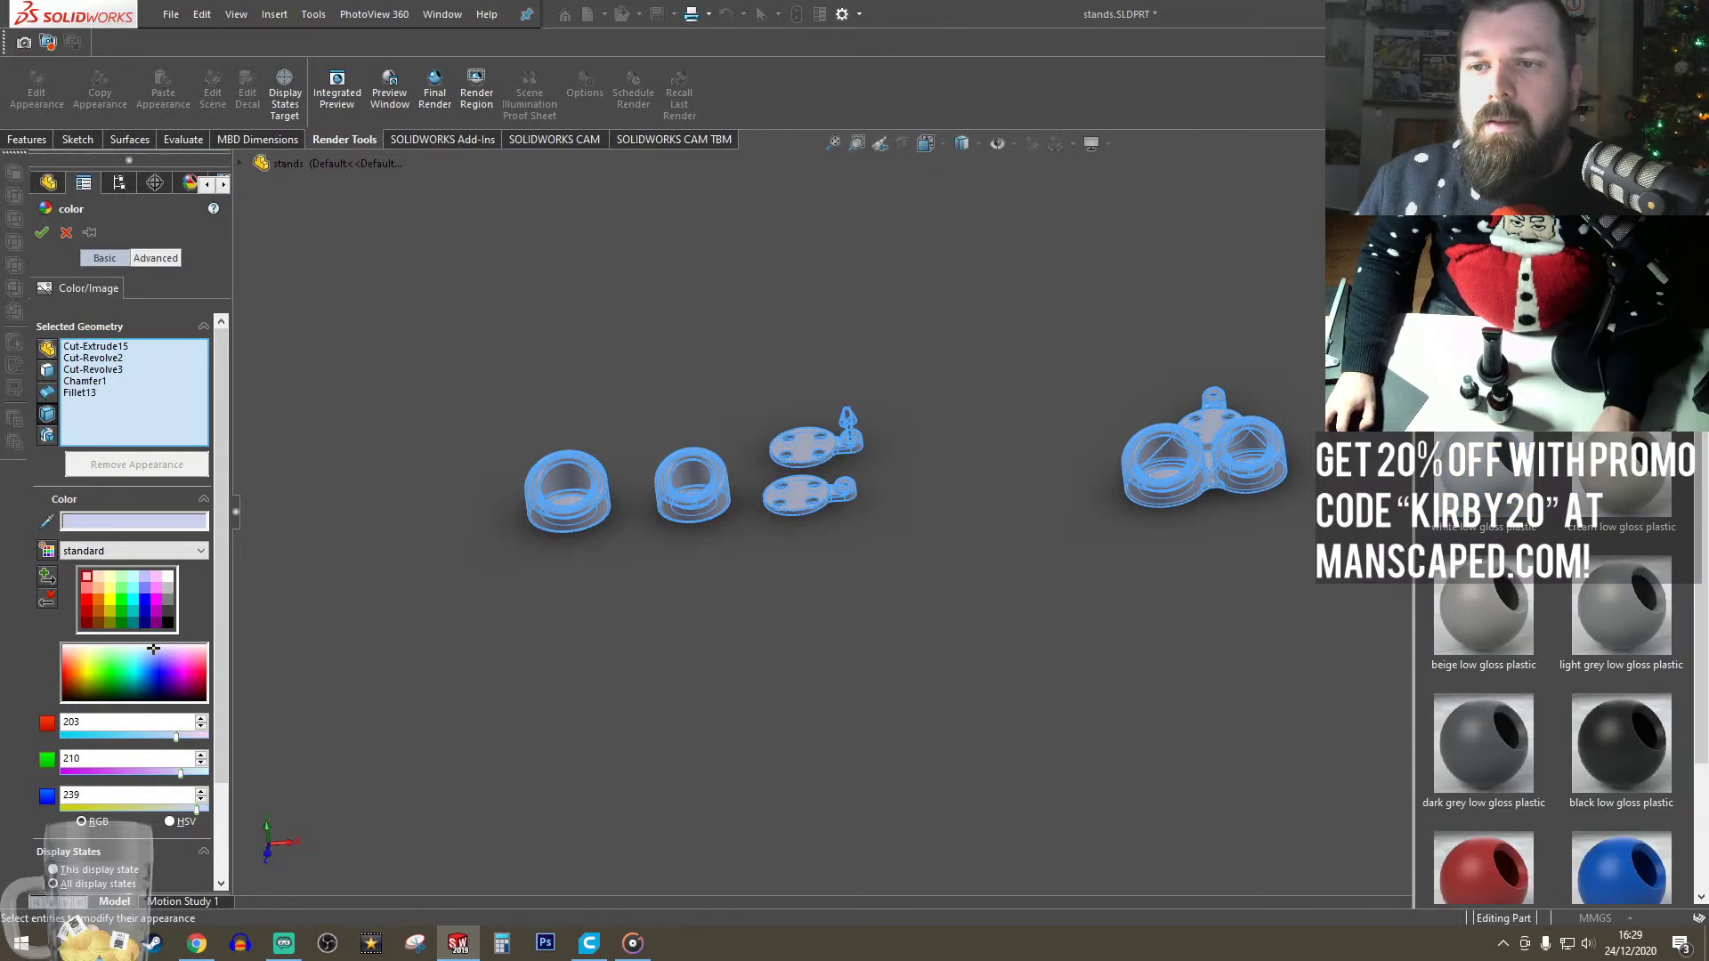
{"action": "left_click", "coordinate": [1645, 767]}
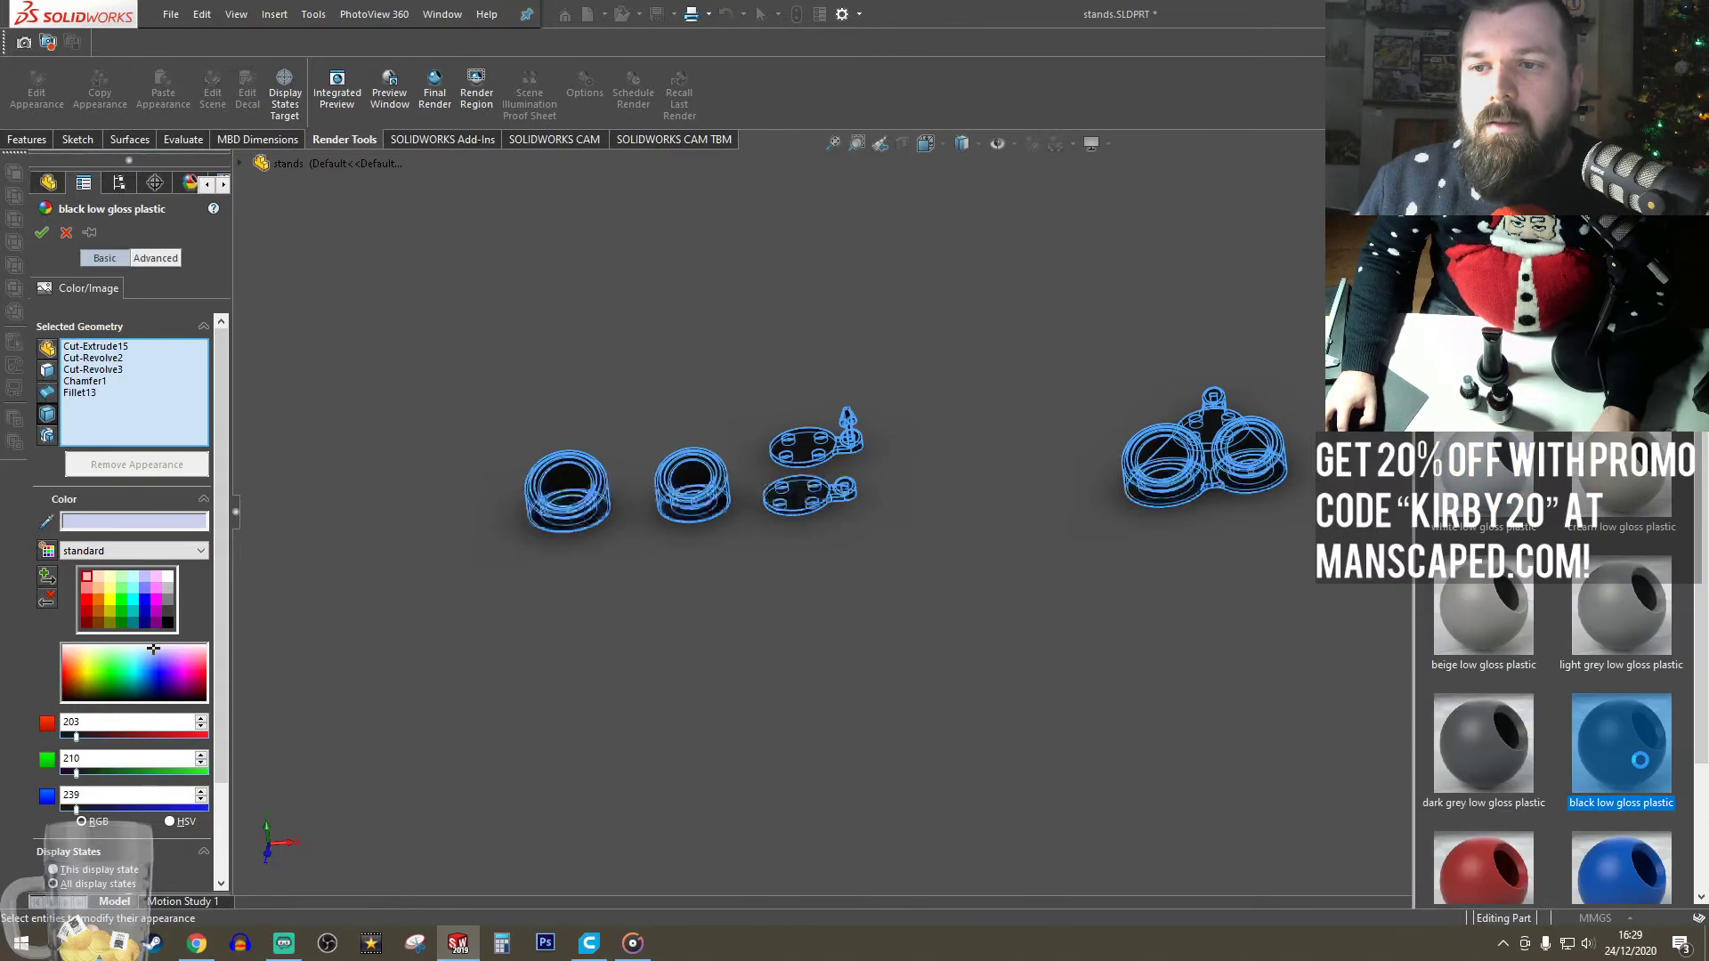
{"action": "left_click", "coordinate": [41, 235]}
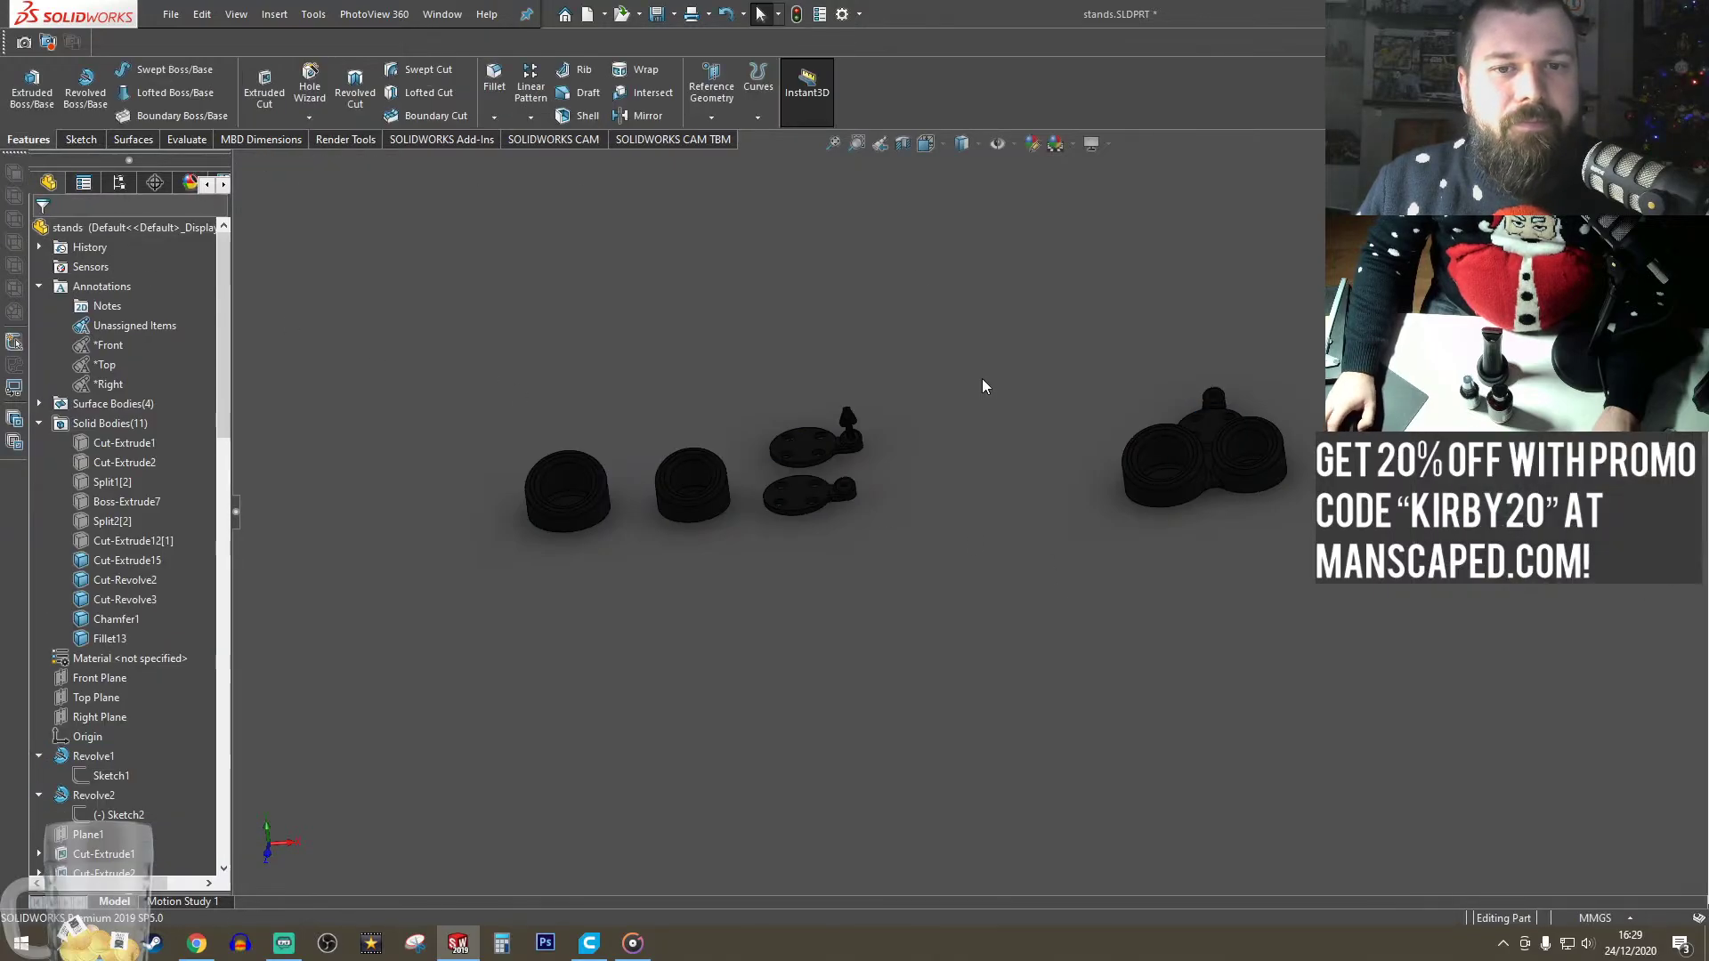
- Move the combined stand body about -229 mm along X, towards the separate wheels and plates
{"action": "middle_click_drag", "start_coordinate": [984, 385], "coordinate": [969, 471]}
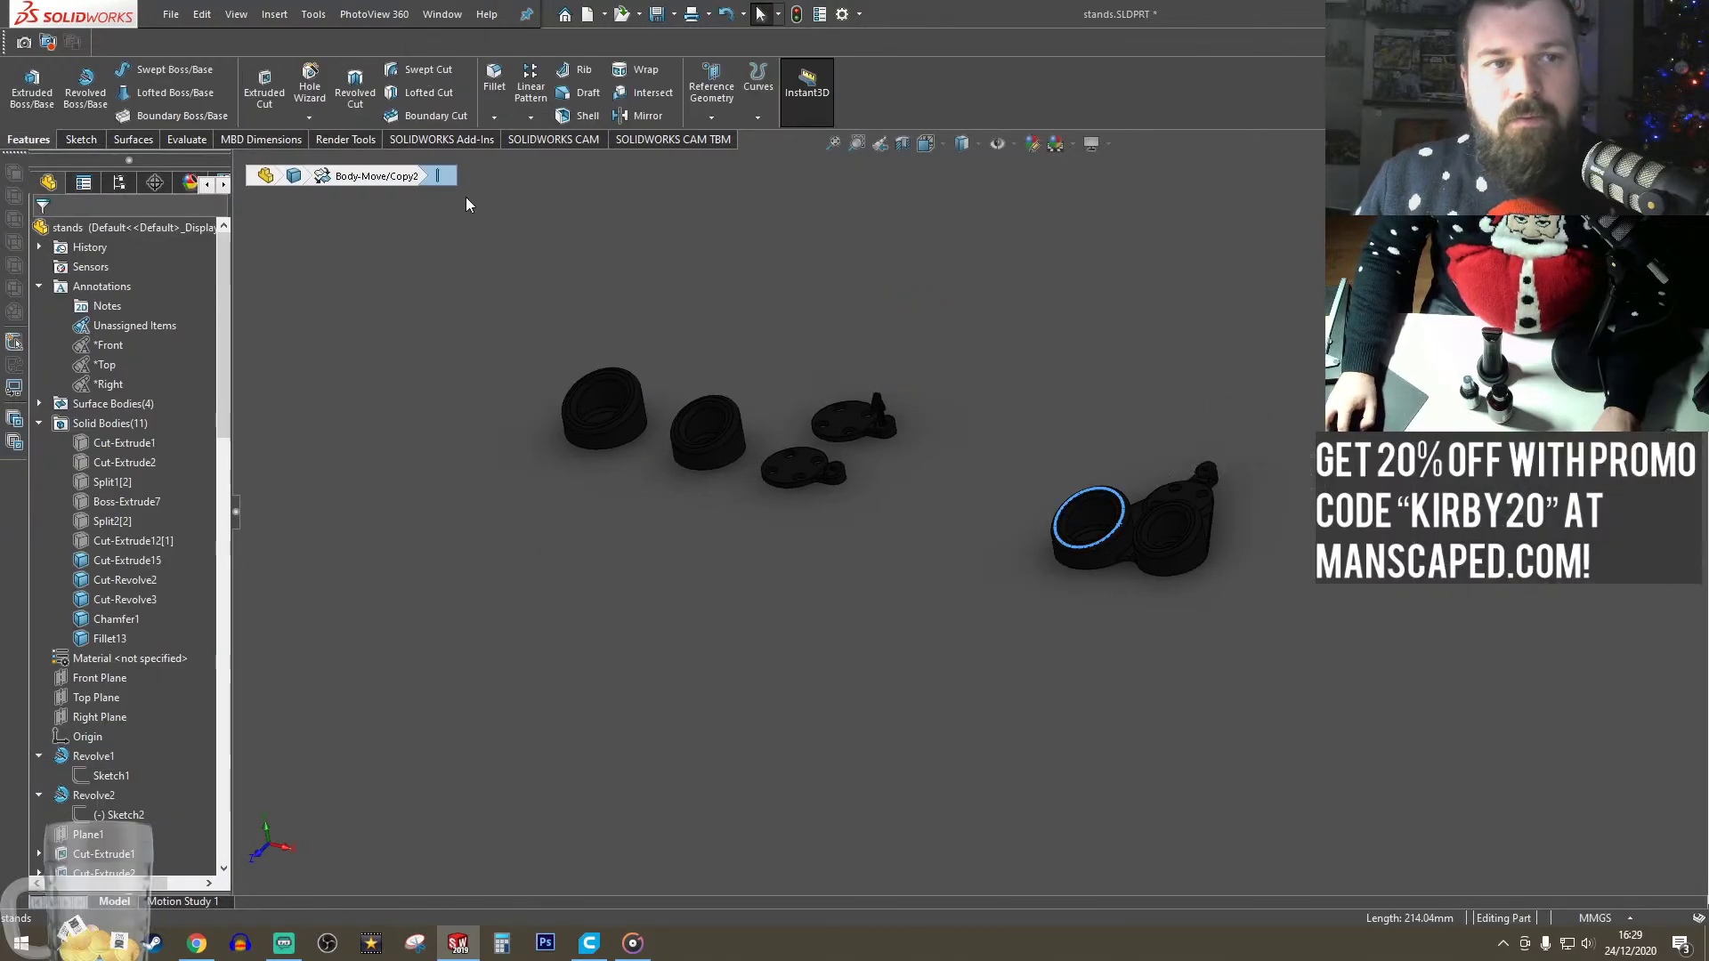
{"action": "left_click", "coordinate": [275, 15]}
{"action": "mouse_move", "coordinate": [325, 89]}
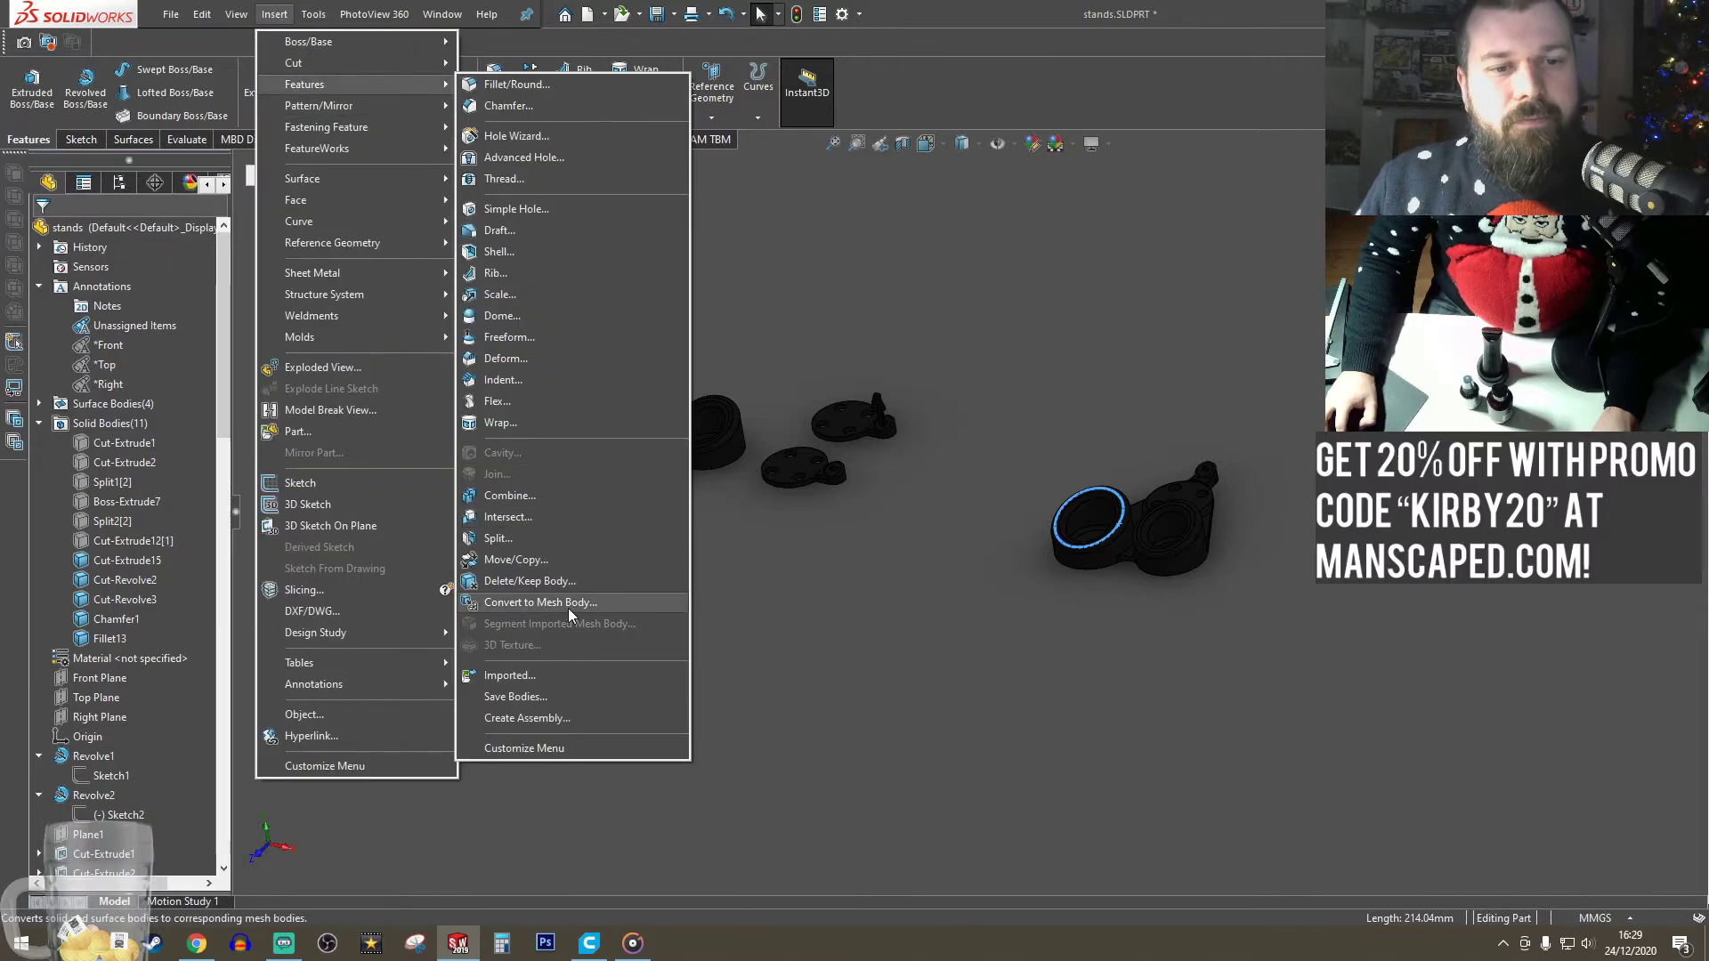
{"action": "left_click", "coordinate": [534, 564]}
{"action": "left_click", "coordinate": [1144, 531]}
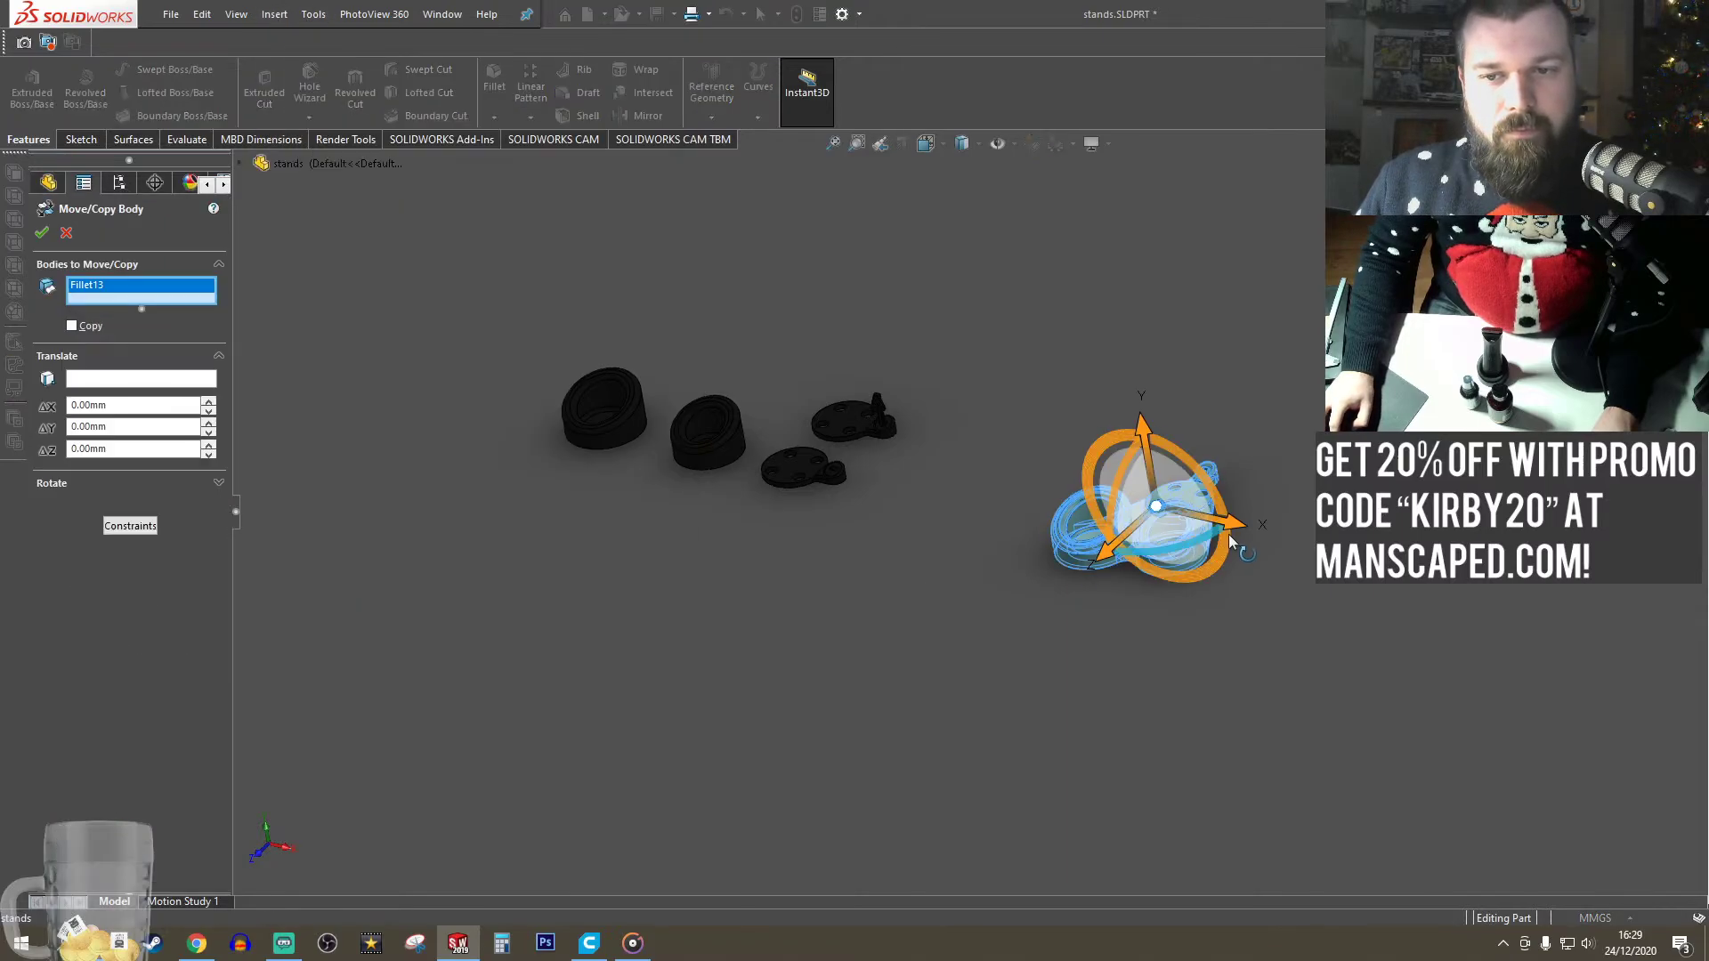
{"action": "left_click_drag", "start_coordinate": [1198, 526], "coordinate": [1025, 481]}
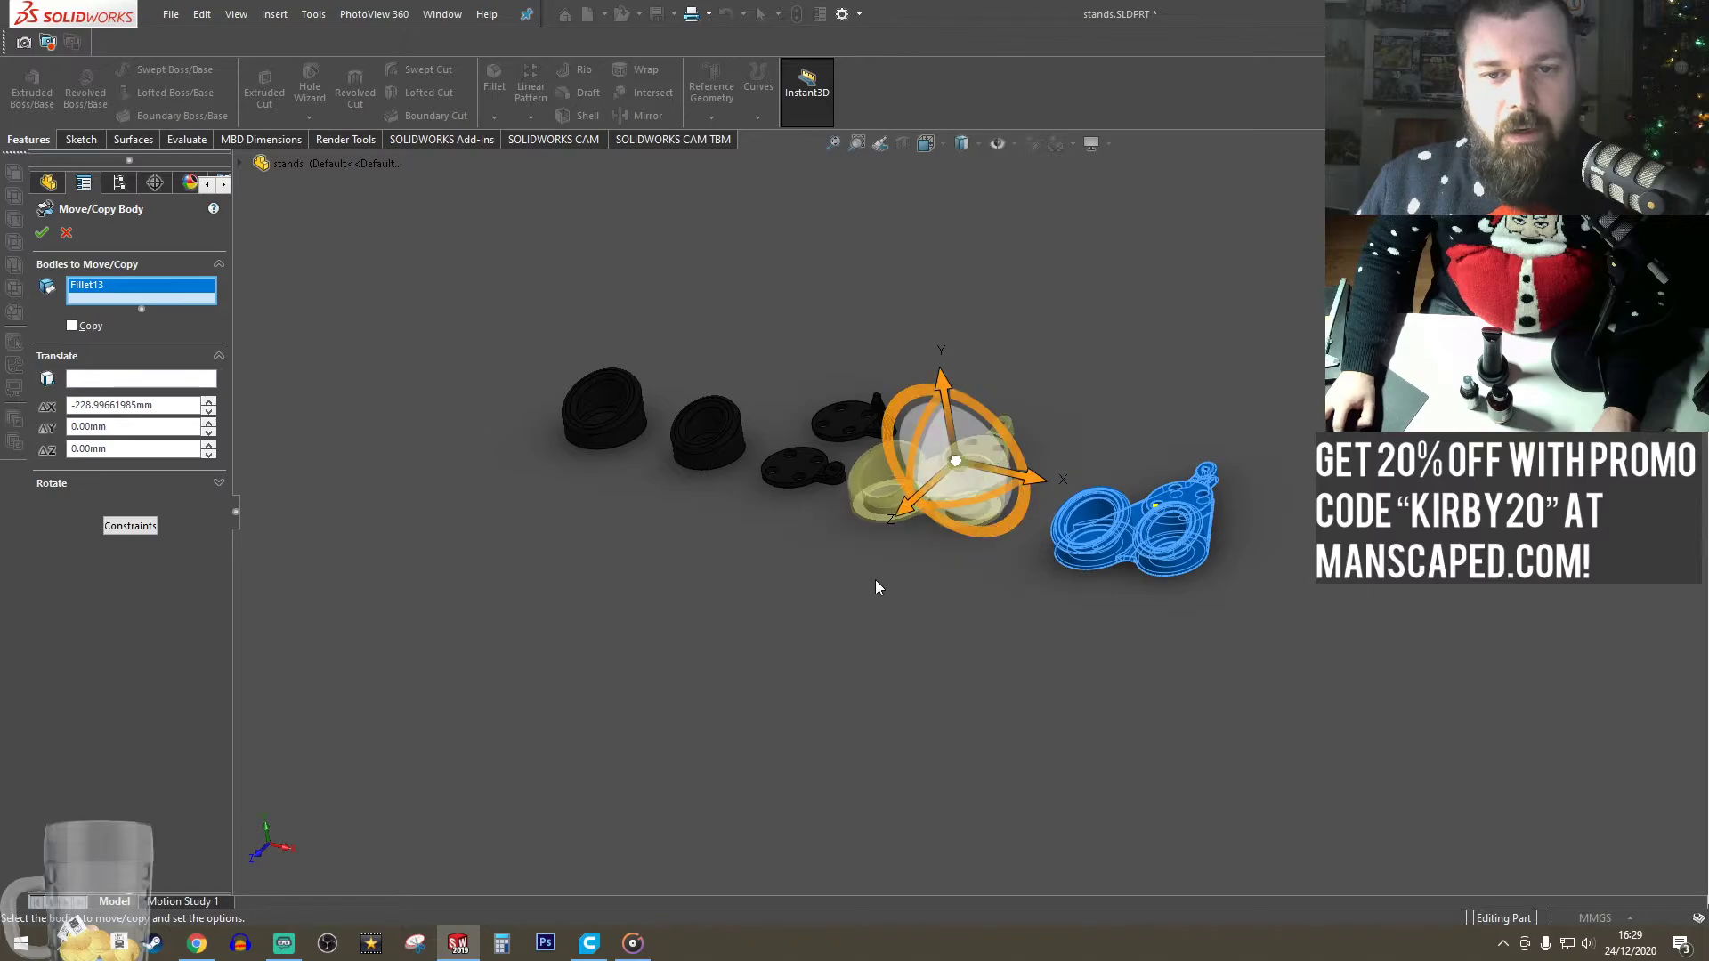
{"action": "left_click", "coordinate": [42, 232]}
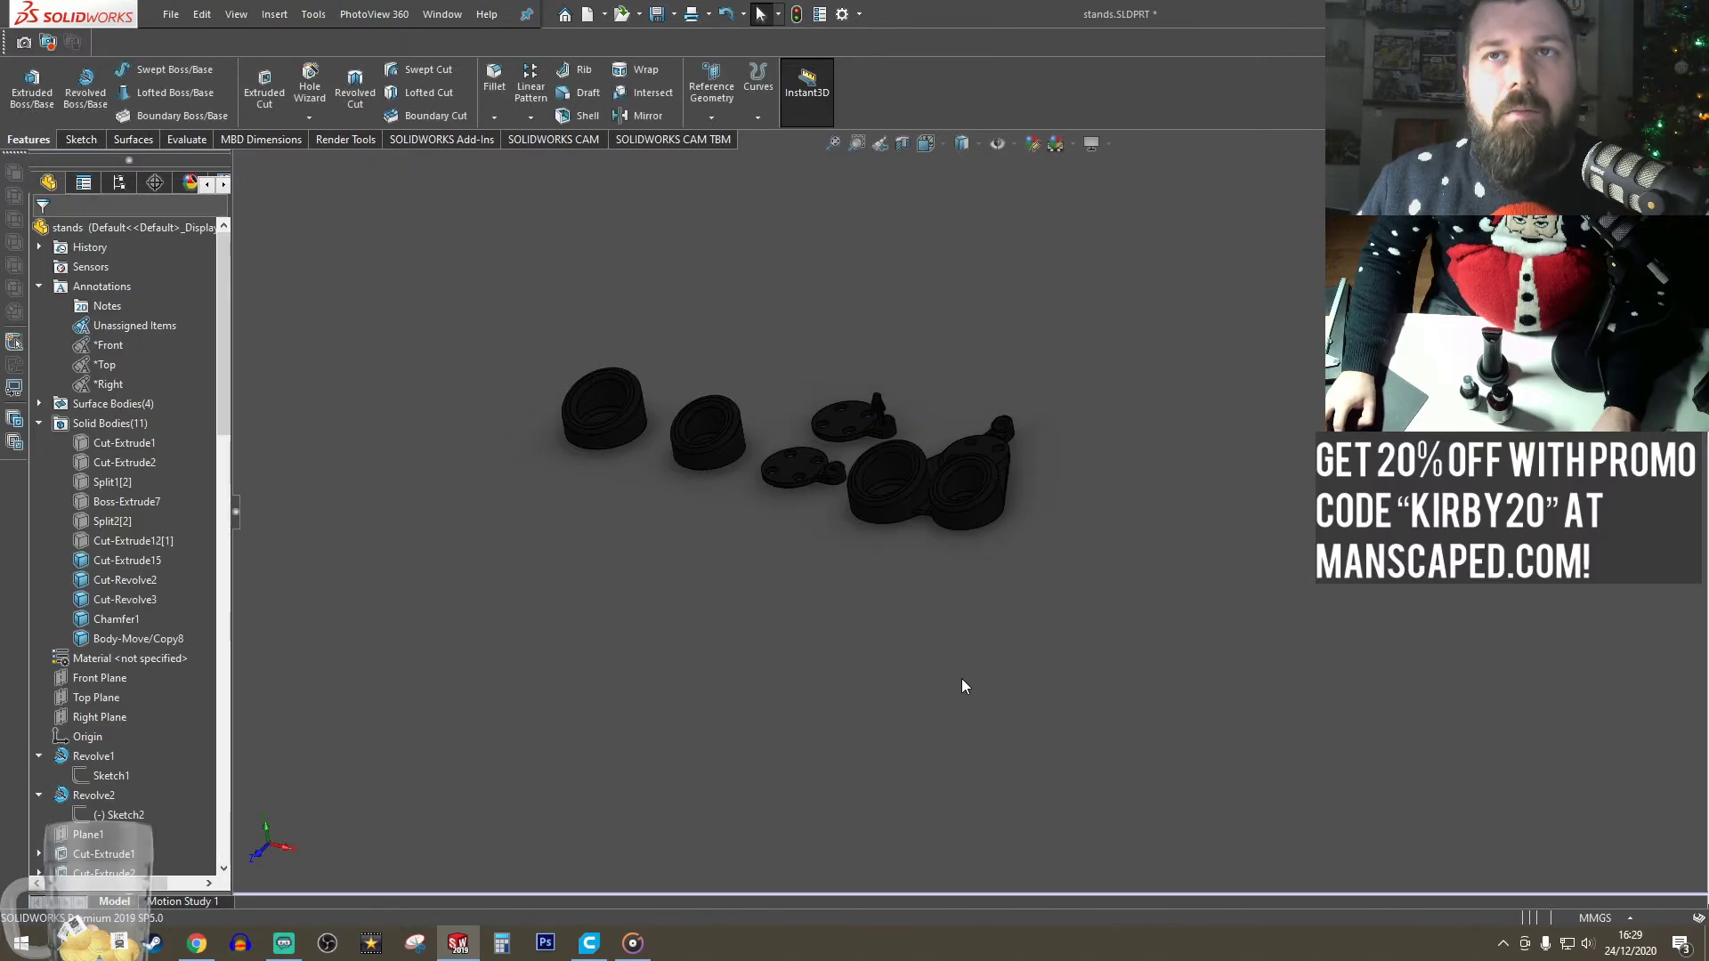
- Examine the regrouped black parts together from several angles and distances
{"action": "middle_click_drag", "start_coordinate": [1024, 632], "coordinate": [696, 501]}
{"action": "scroll", "coordinate": [938, 455], "scroll_direction": "up", "scroll_amount": 1}
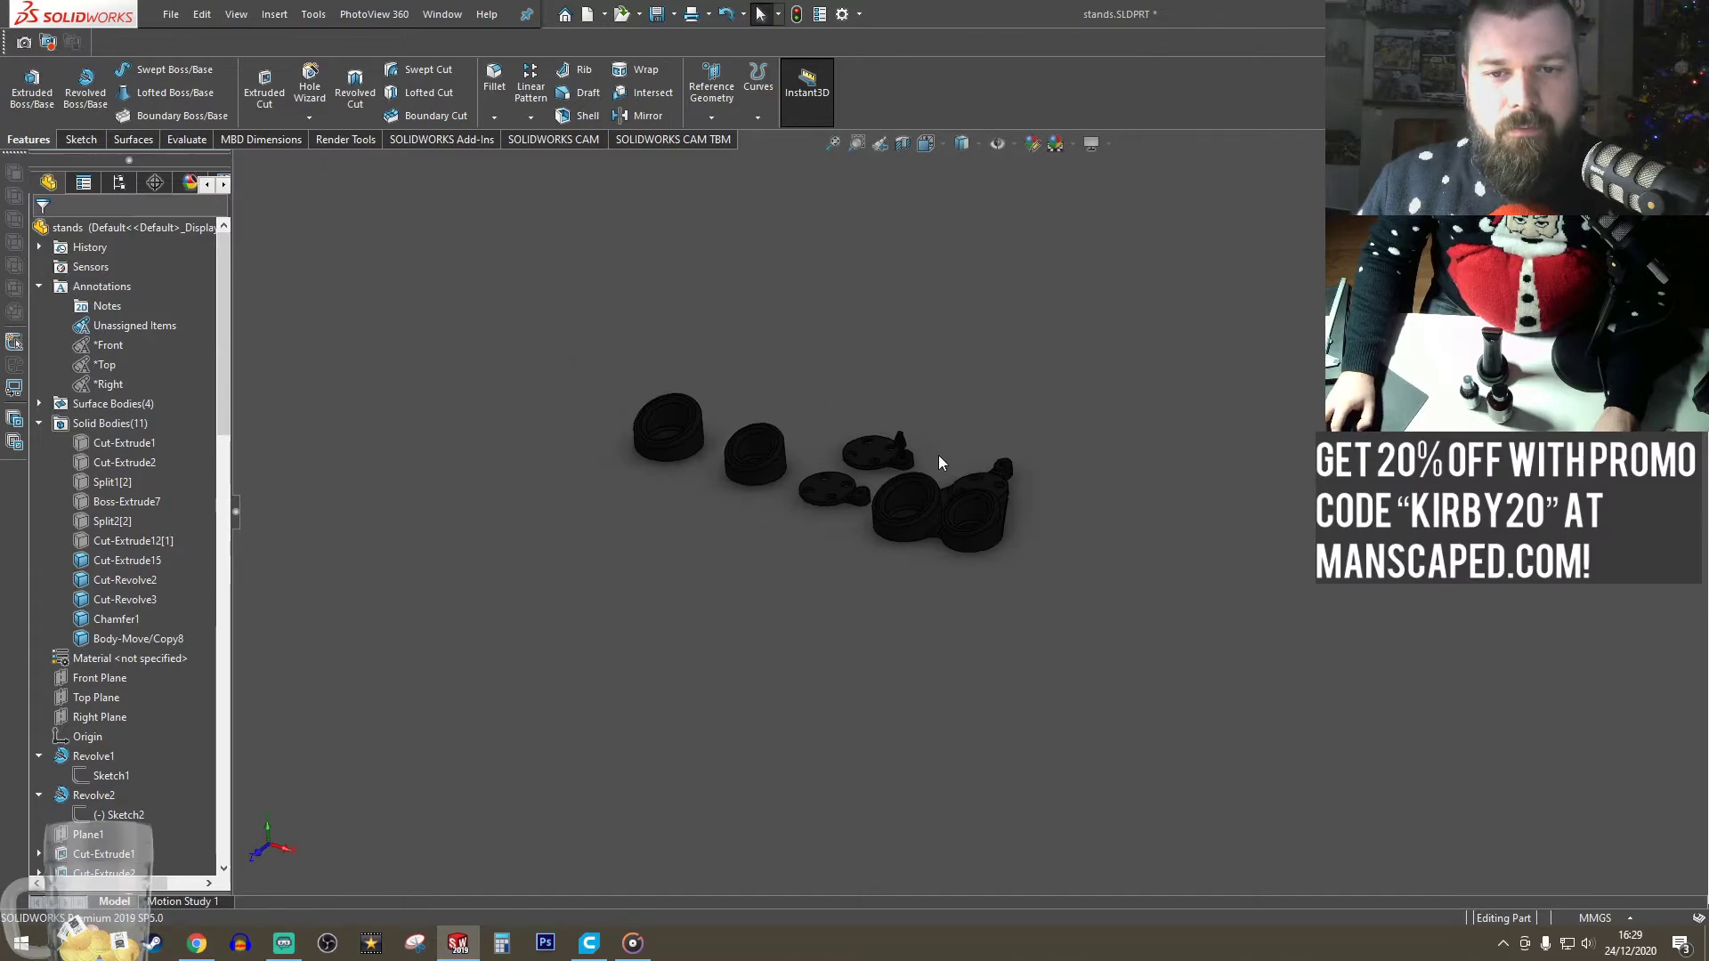
{"action": "scroll", "coordinate": [935, 463], "scroll_direction": "down", "scroll_amount": 3}
{"action": "mouse_move", "coordinate": [831, 587]}
{"action": "middle_mouse_down"}
{"action": "mouse_move", "coordinate": [803, 580]}
{"action": "mouse_move", "coordinate": [805, 605]}
{"action": "middle_mouse_up"}
{"action": "scroll", "coordinate": [863, 561], "scroll_direction": "up", "scroll_amount": 3}
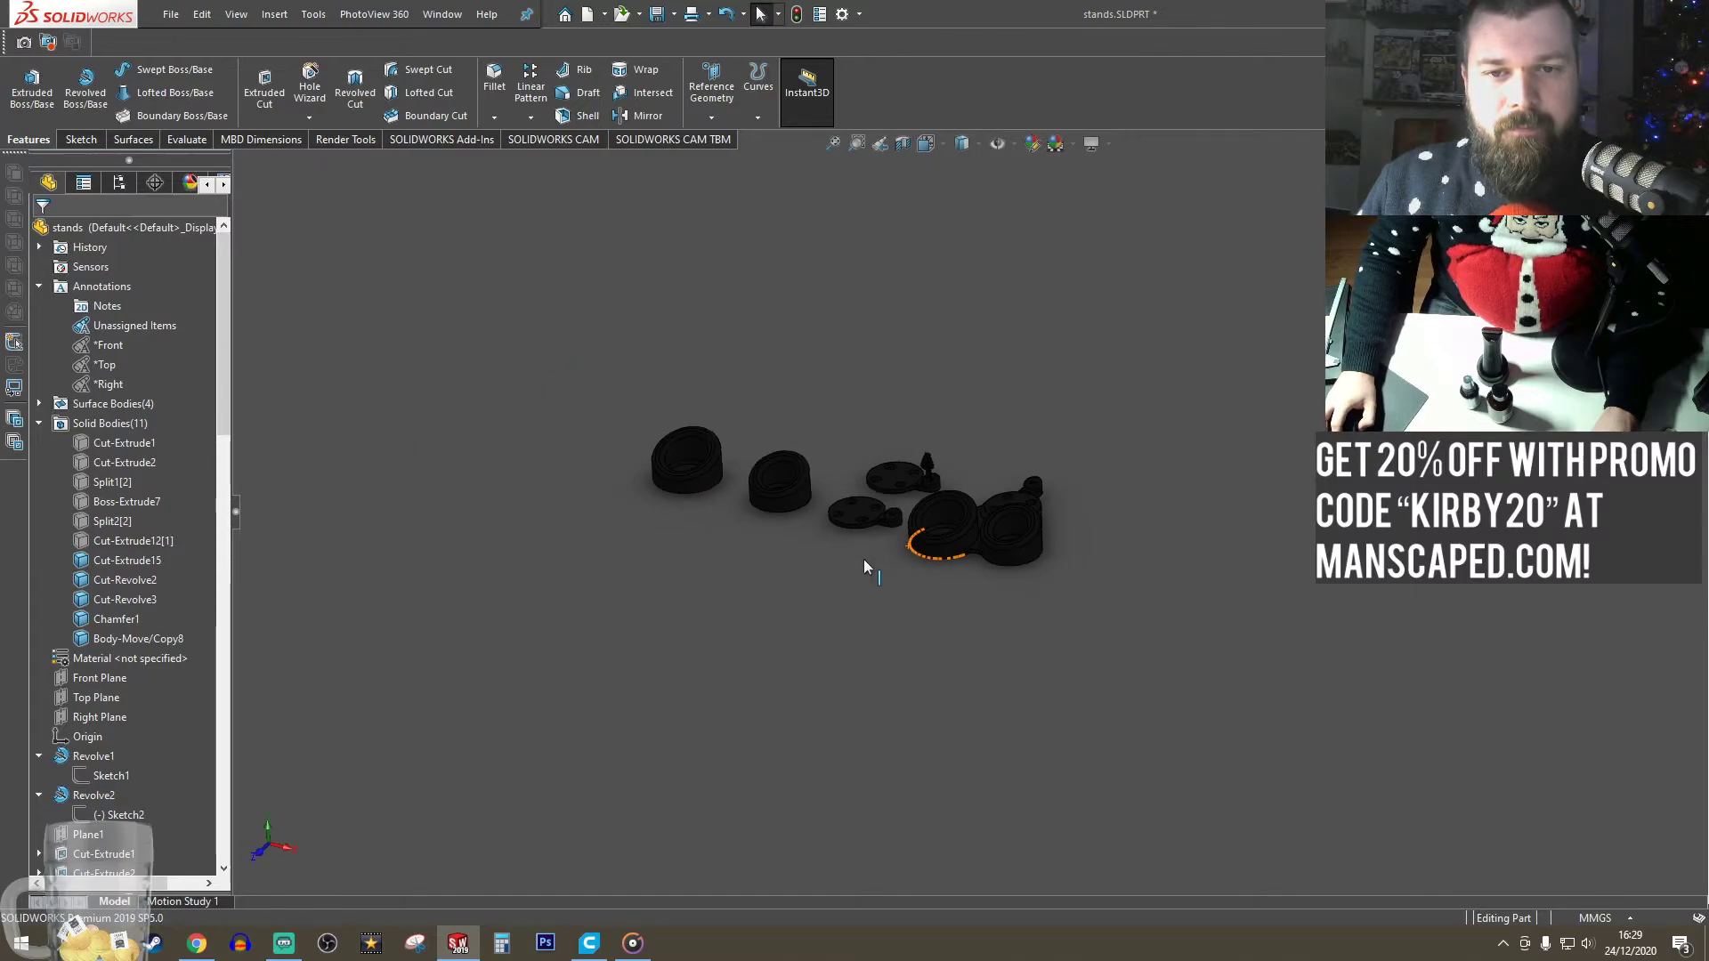
{"action": "scroll", "coordinate": [870, 508], "scroll_direction": "down", "scroll_amount": 3}
{"action": "scroll", "coordinate": [863, 461], "scroll_direction": "up", "scroll_amount": 2}
{"action": "scroll", "coordinate": [795, 436], "scroll_direction": "down", "scroll_amount": 4}
{"action": "scroll", "coordinate": [1063, 610], "scroll_direction": "up", "scroll_amount": 1}
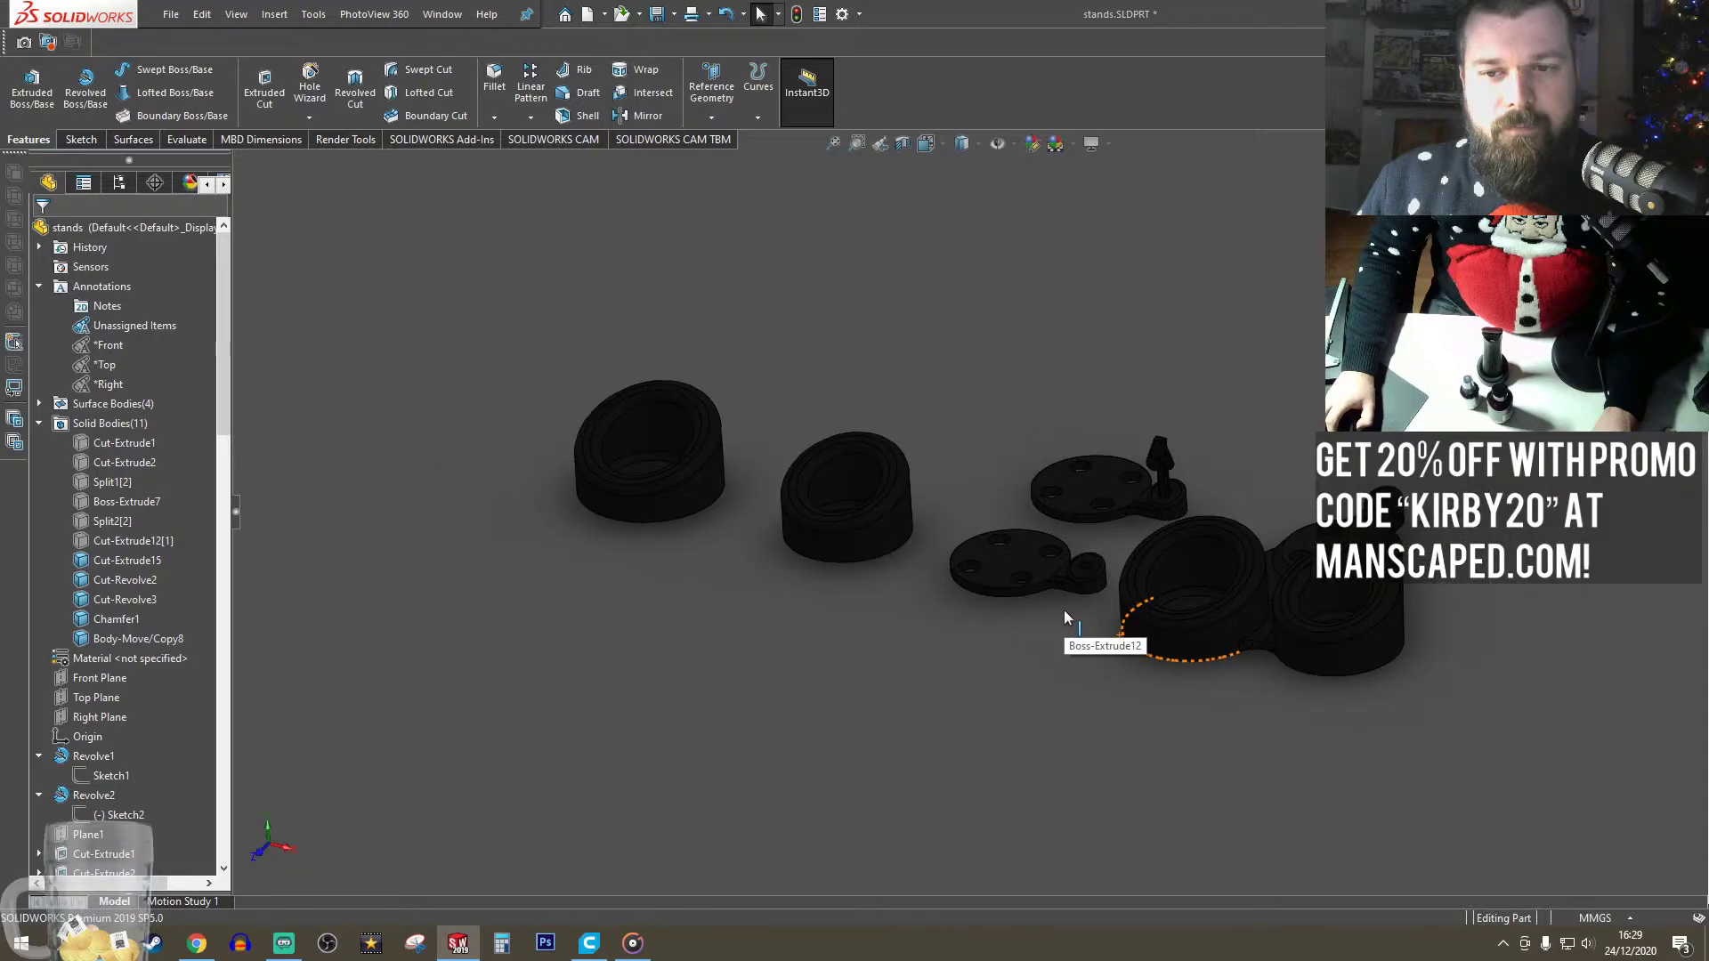
- Render the parts in an enlarged PhotoView 360 preview window and inspect them from another side
{"action": "left_click", "coordinate": [344, 141]}
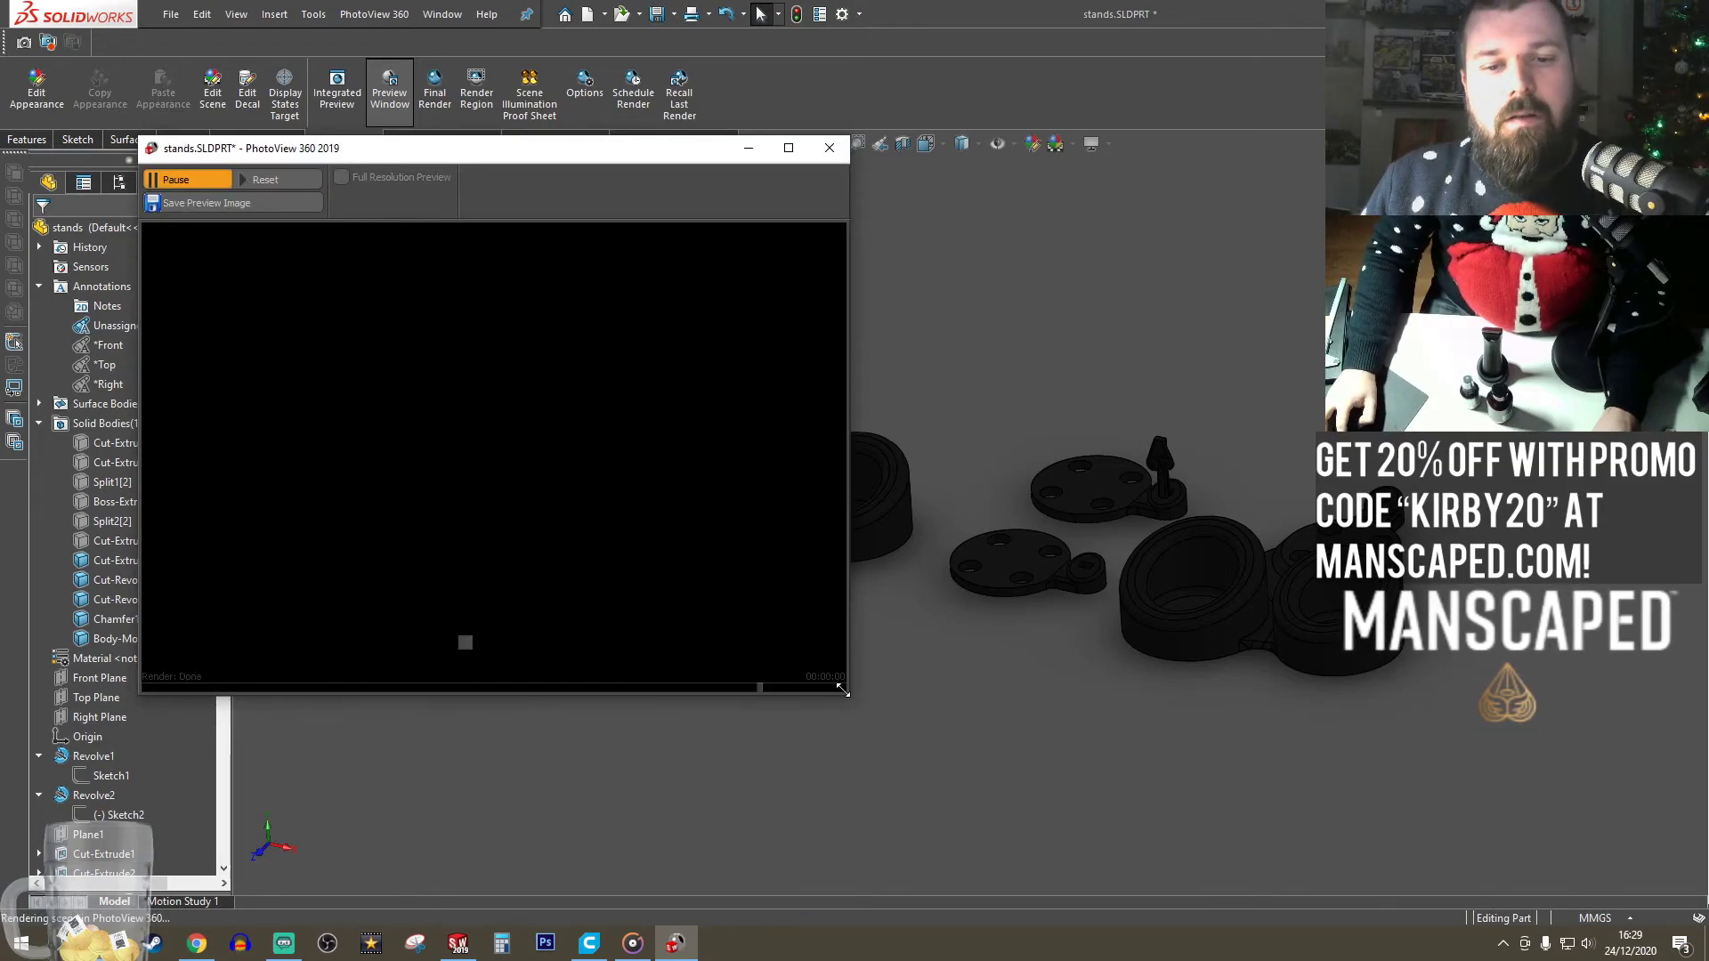
{"action": "left_click_drag", "start_coordinate": [1229, 865], "coordinate": [1245, 888]}
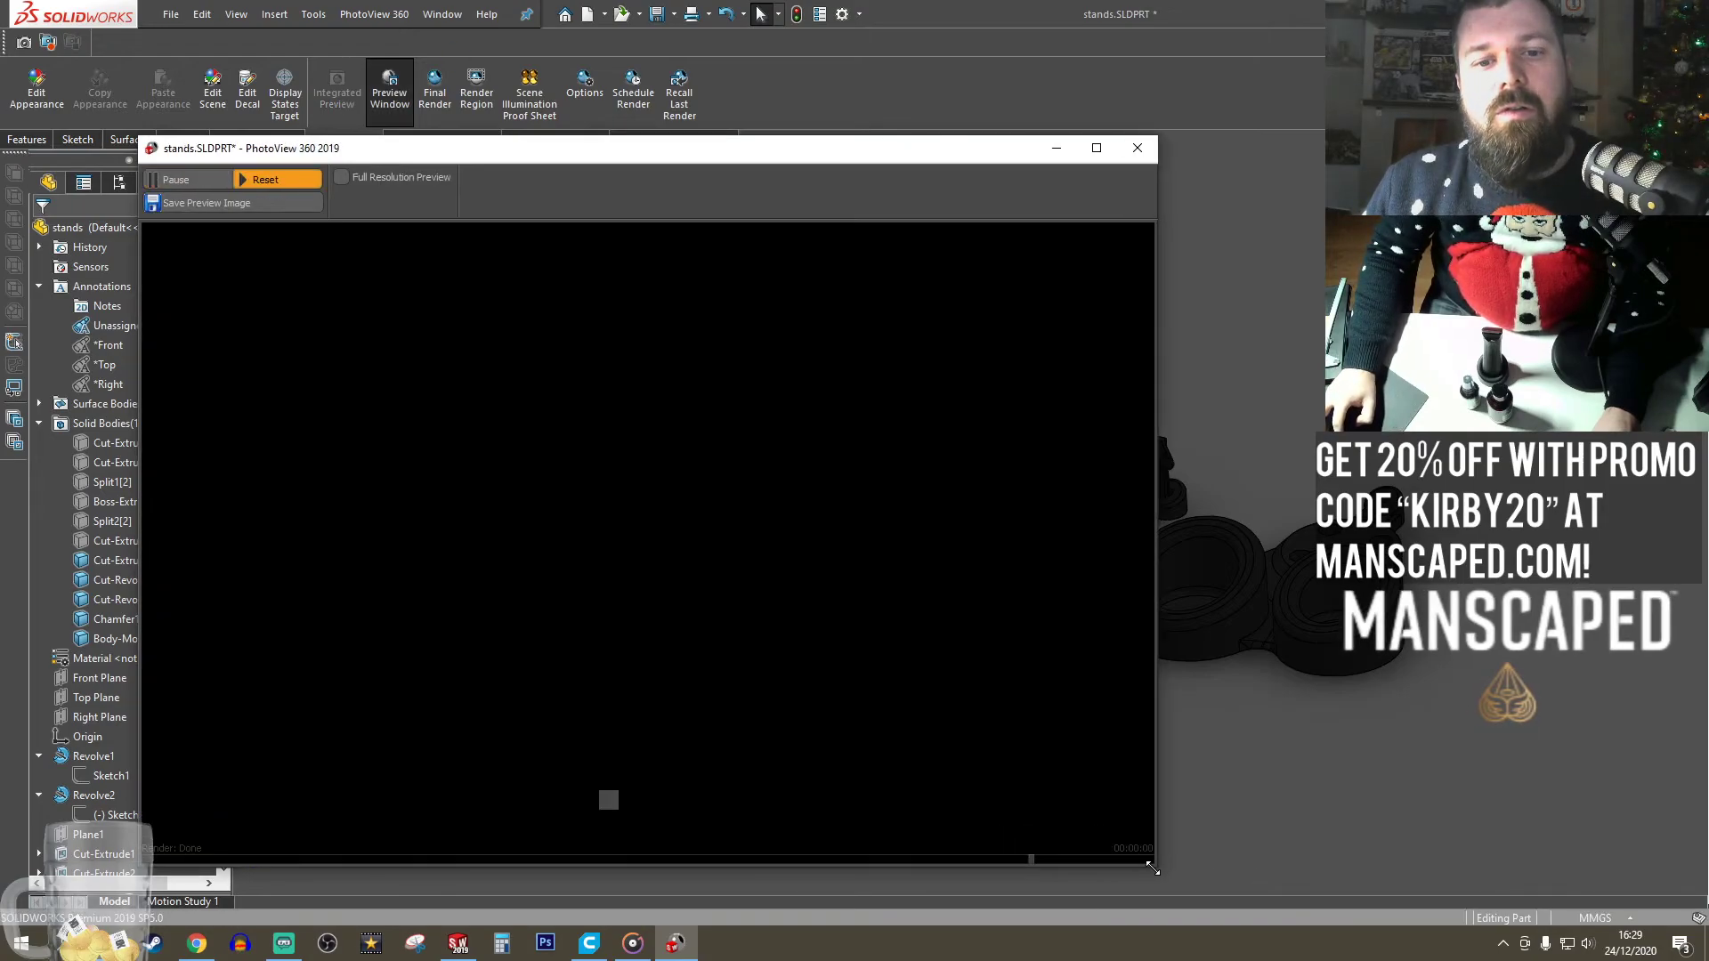
{"action": "left_click_drag", "start_coordinate": [813, 148], "coordinate": [723, 85]}
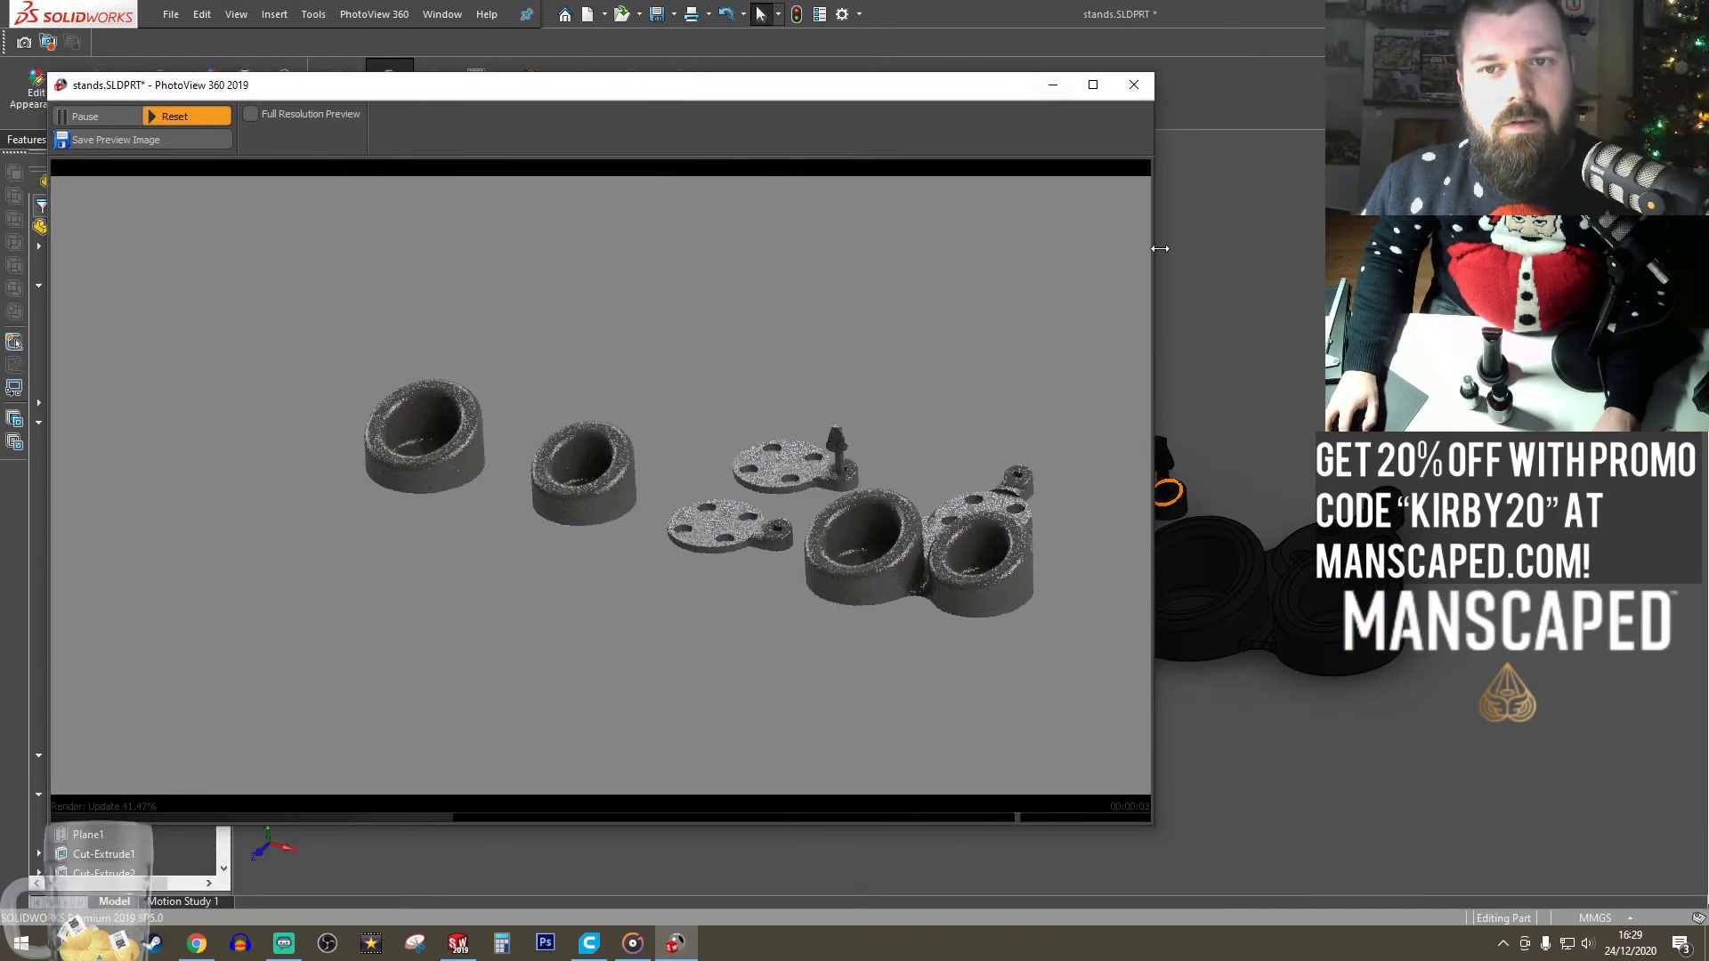
{"action": "middle_click_drag", "start_coordinate": [1319, 676], "coordinate": [1207, 527]}
{"action": "scroll", "coordinate": [1166, 508], "scroll_direction": "down", "scroll_amount": 4}
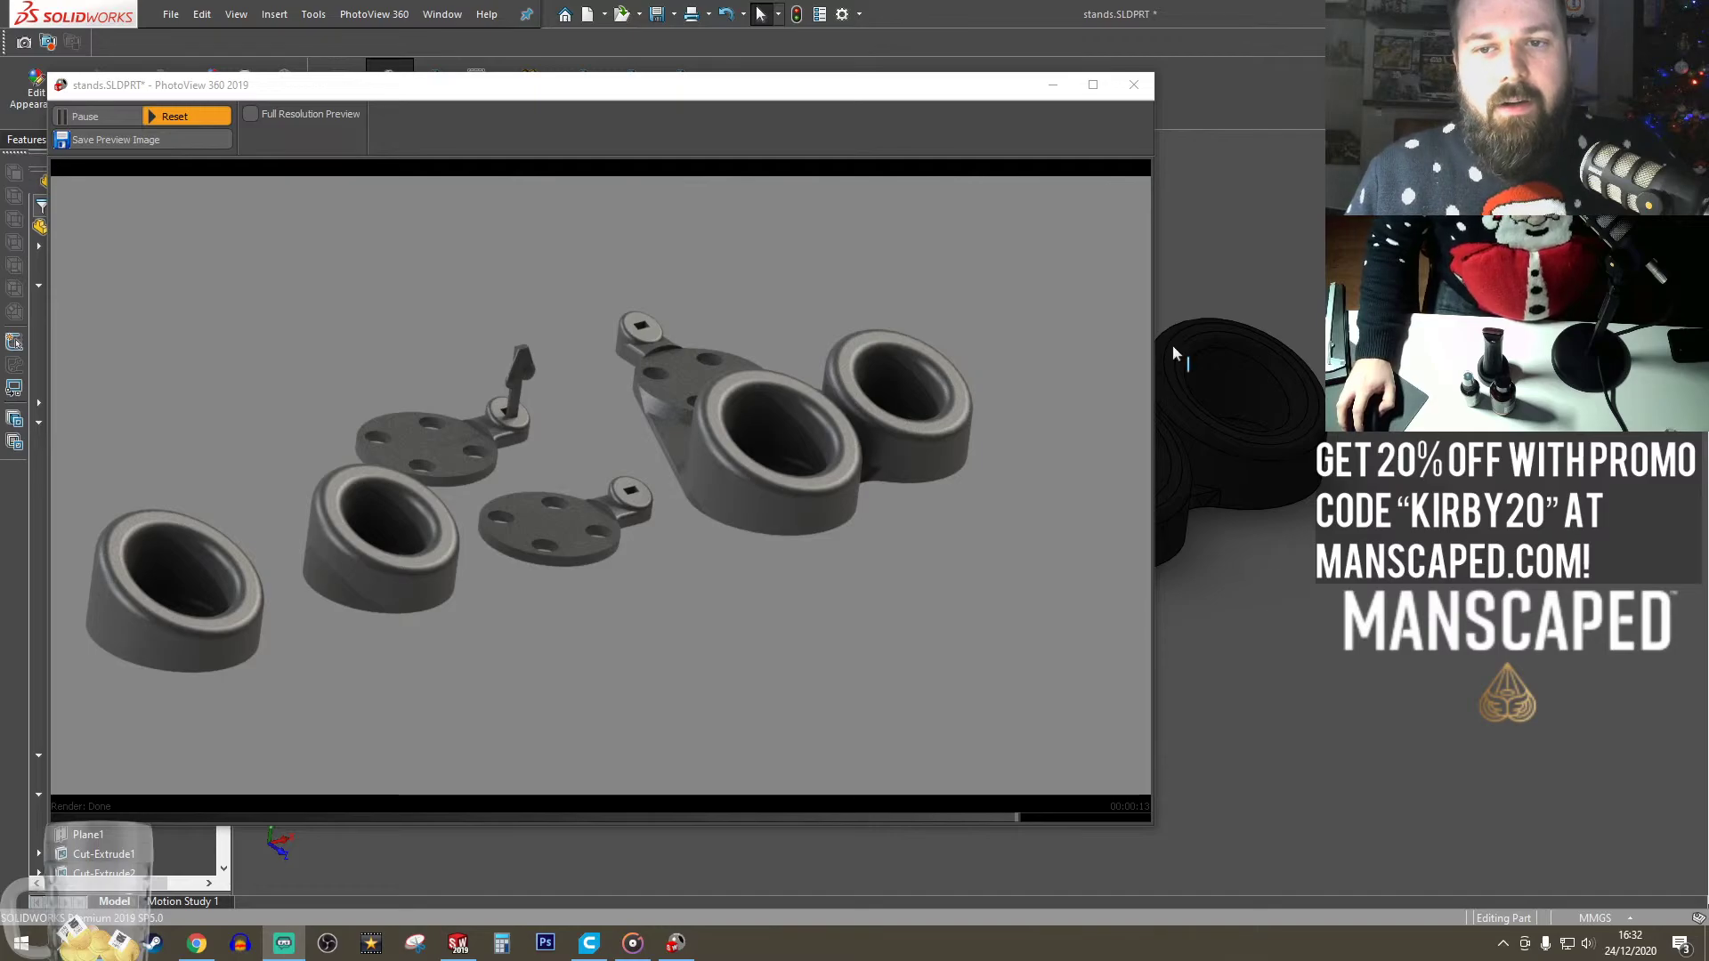
- View all the parts from farther away in the render preview and close the preview window
{"action": "left_click_drag", "start_coordinate": [910, 96], "coordinate": [1304, 92]}
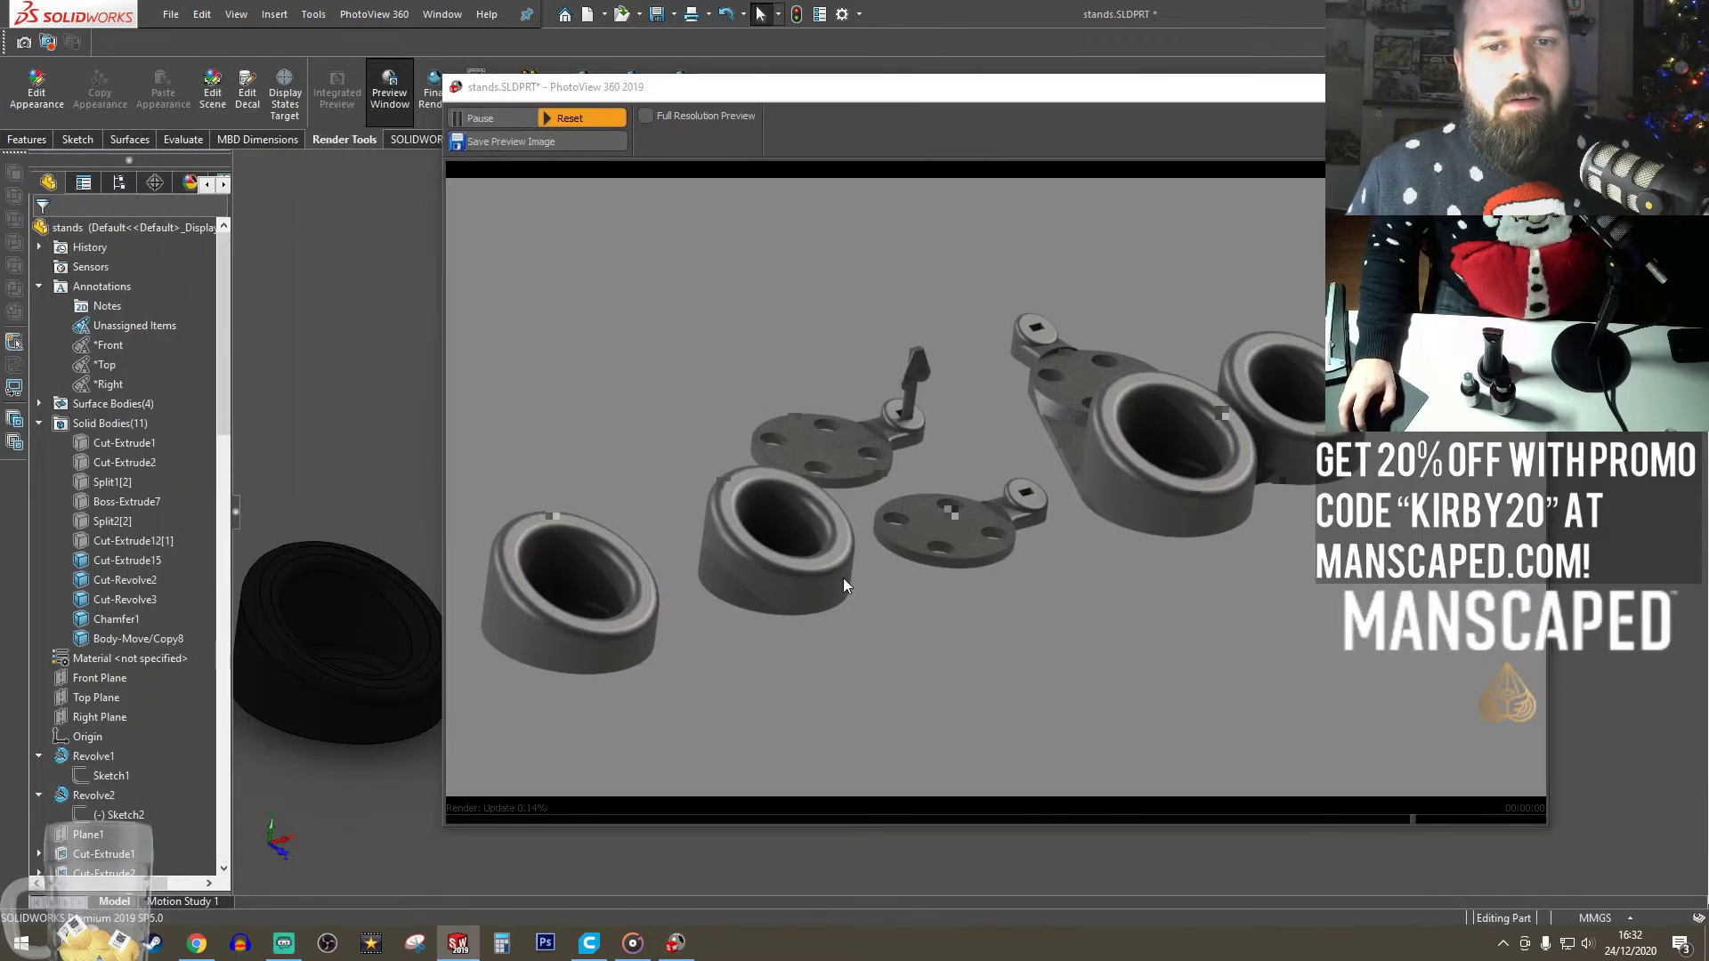
{"action": "scroll", "coordinate": [398, 499], "scroll_direction": "up", "scroll_amount": 3}
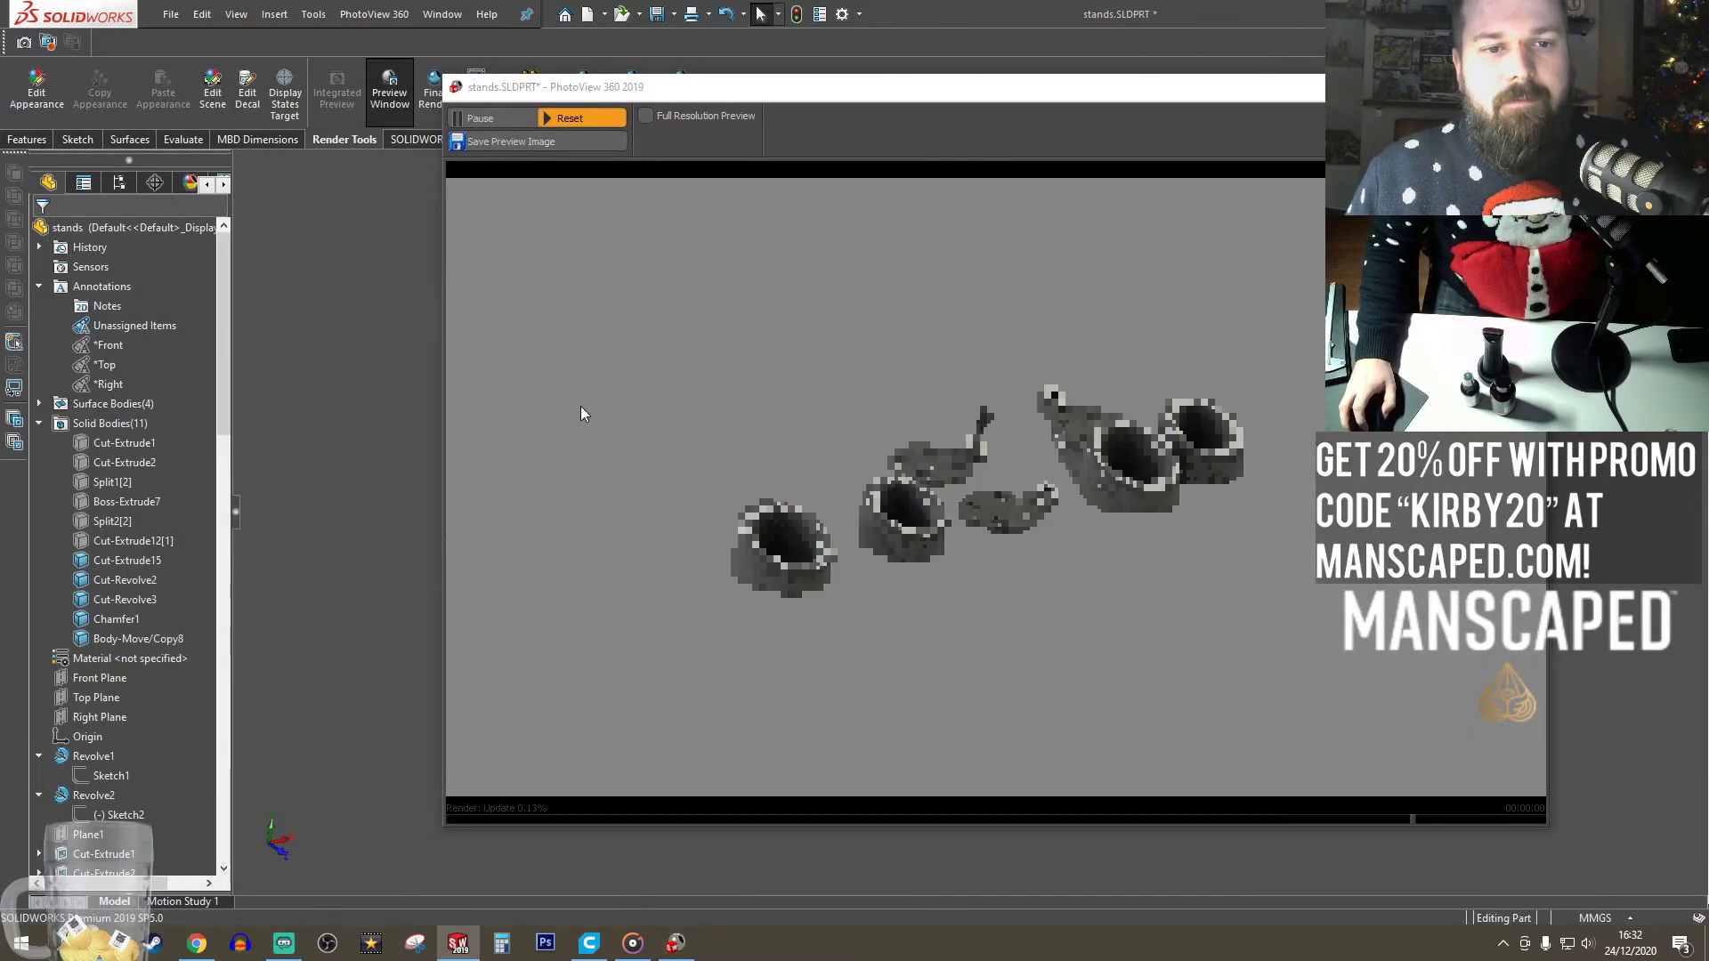
{"action": "left_click_drag", "start_coordinate": [1006, 94], "coordinate": [644, 126]}
{"action": "left_click", "coordinate": [1083, 120]}
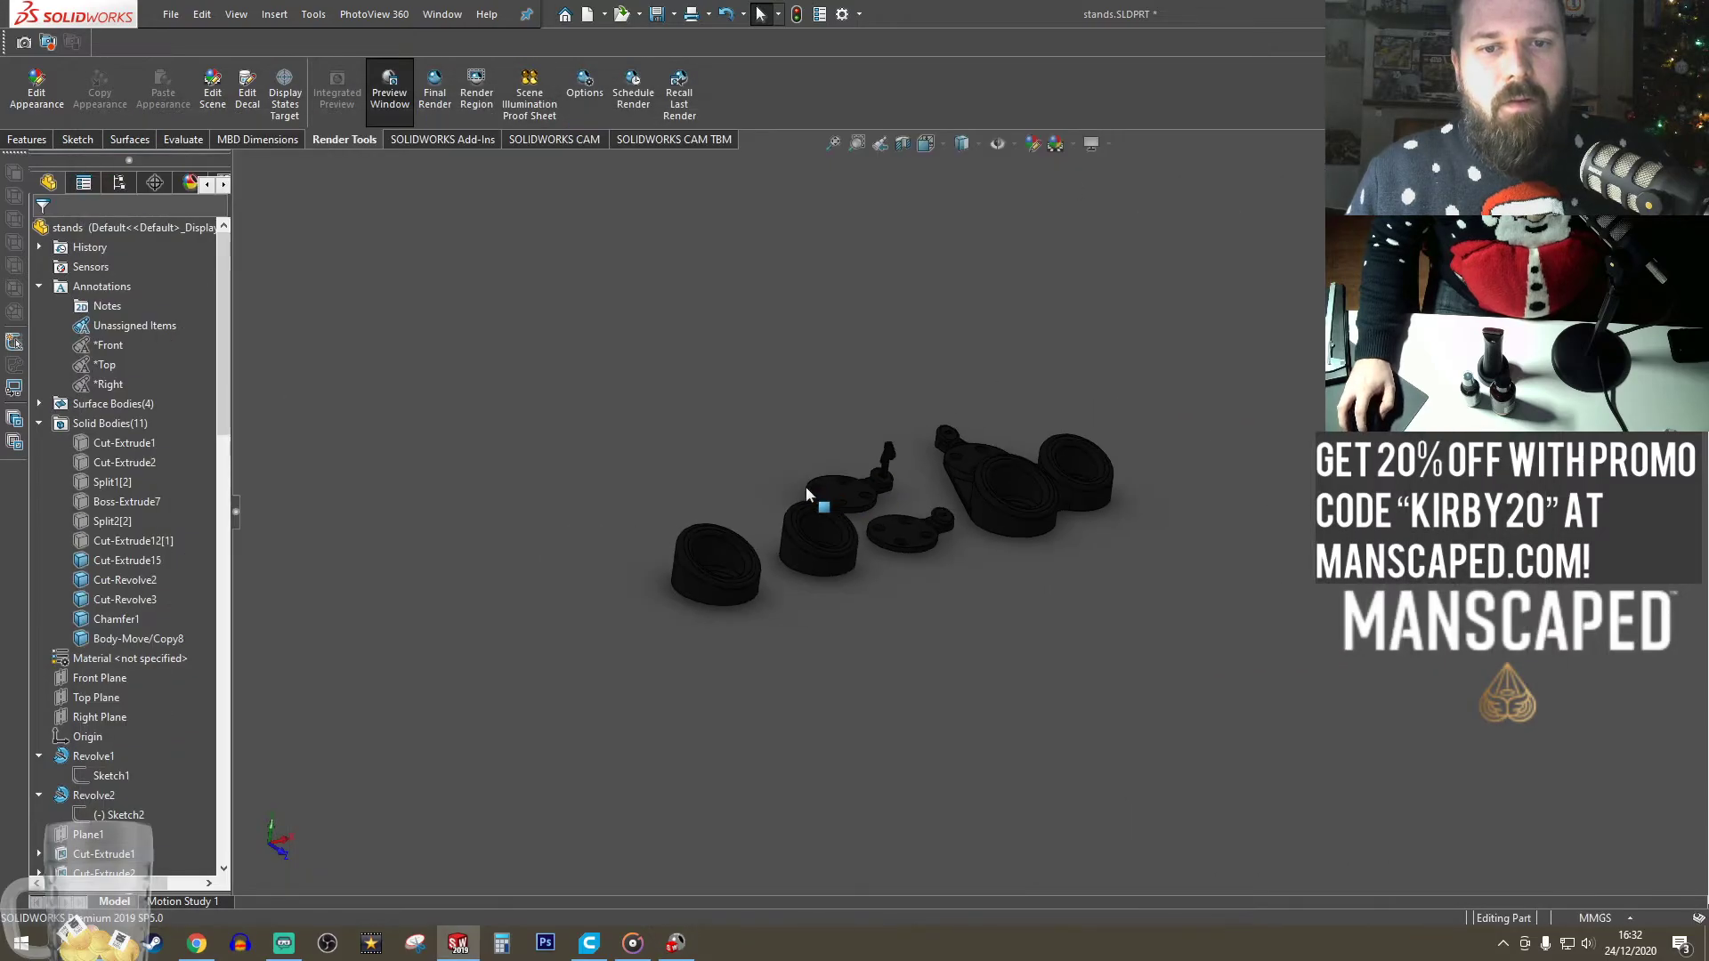
- Render the arrow-tipped square post and its round socket in a PhotoView 360 preview window and inspect them up close
{"action": "scroll", "coordinate": [898, 497], "scroll_direction": "down", "scroll_amount": 6}
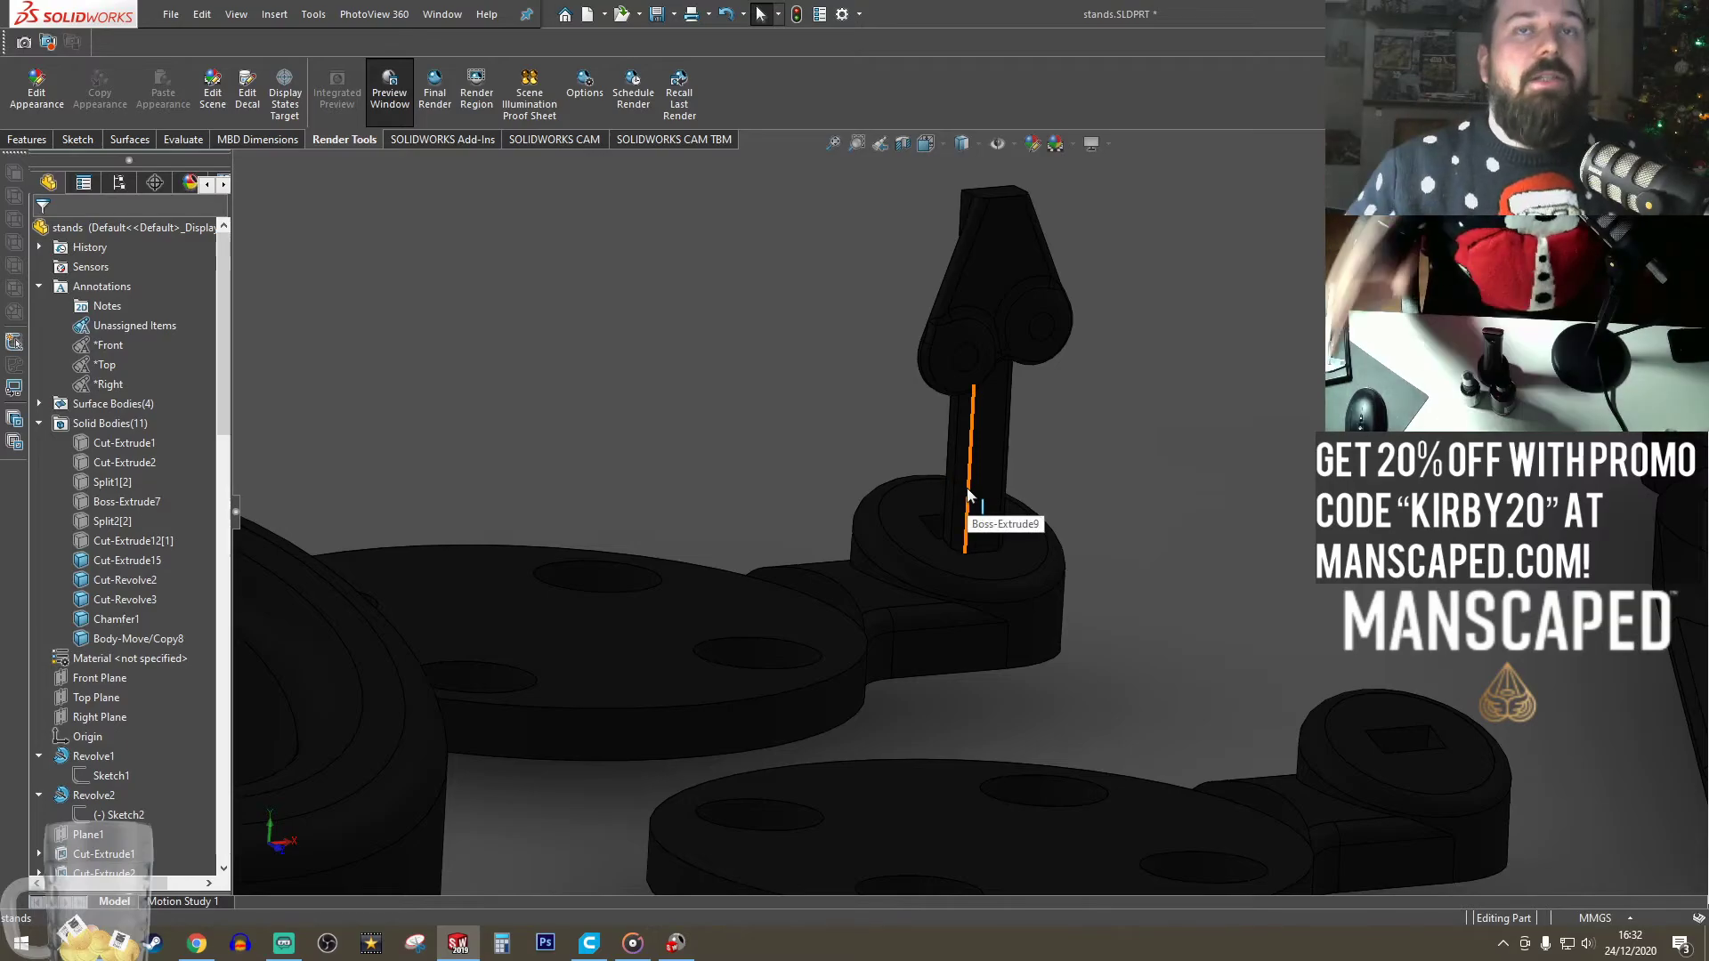
{"action": "scroll", "coordinate": [974, 431], "scroll_direction": "up", "scroll_amount": 2}
{"action": "scroll", "coordinate": [975, 431], "scroll_direction": "down", "scroll_amount": 3}
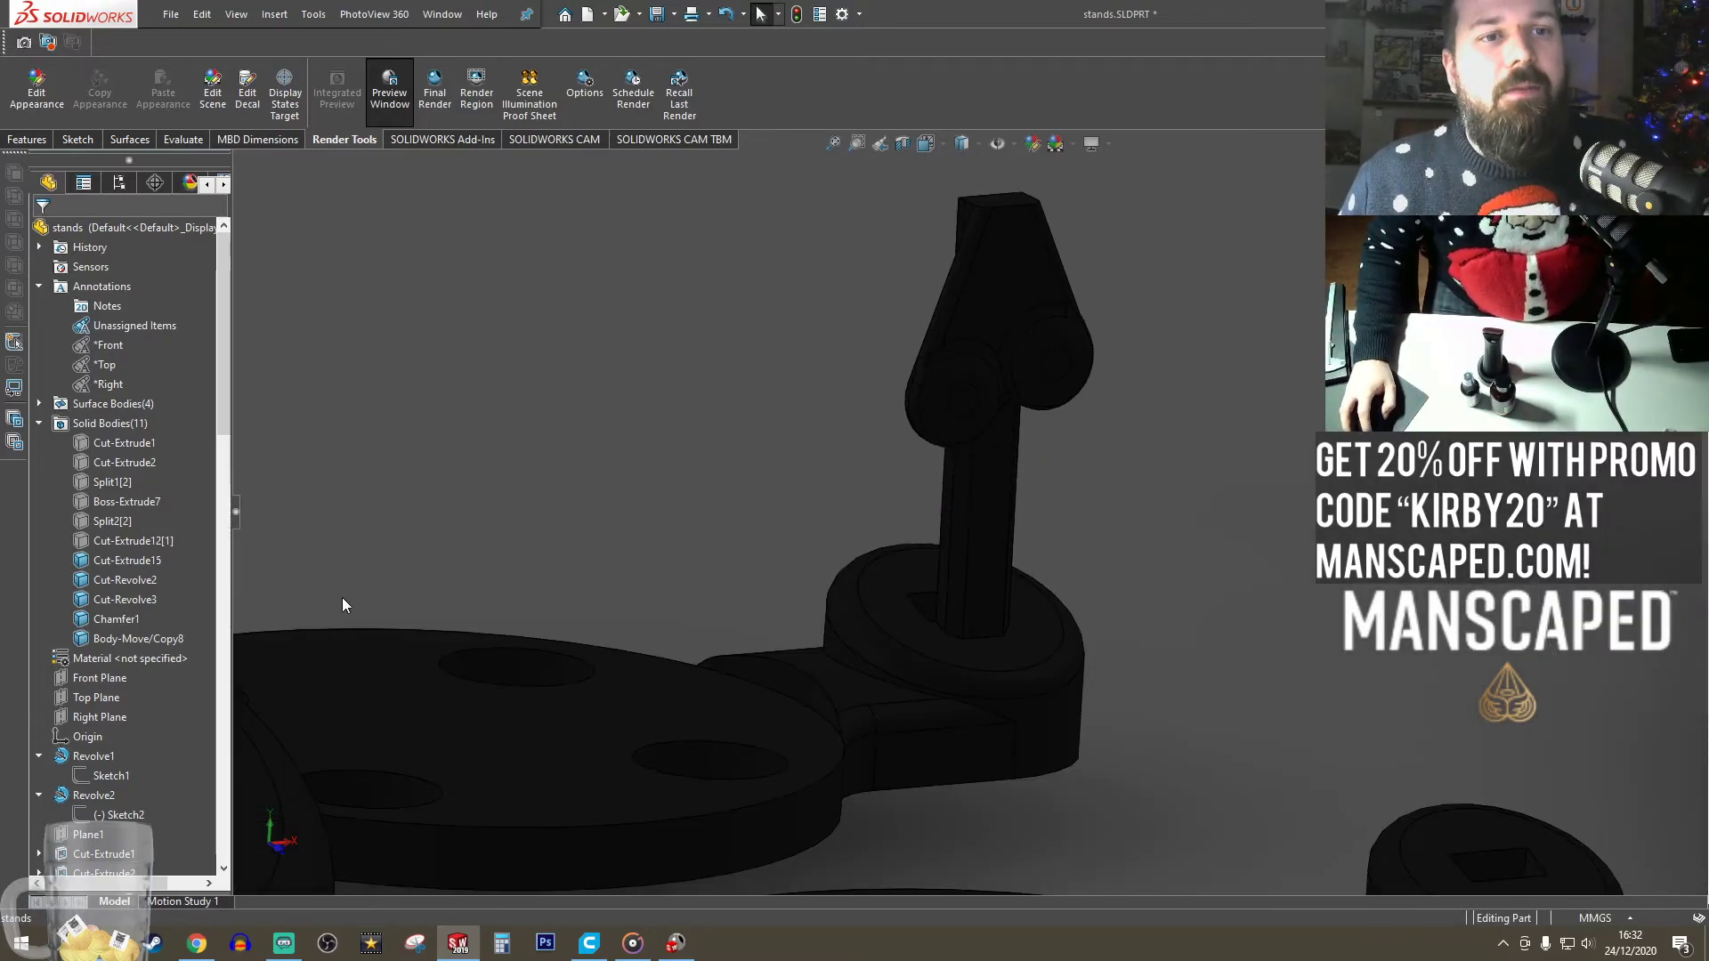
{"action": "left_click", "coordinate": [398, 102]}
{"action": "left_click", "coordinate": [398, 101]}
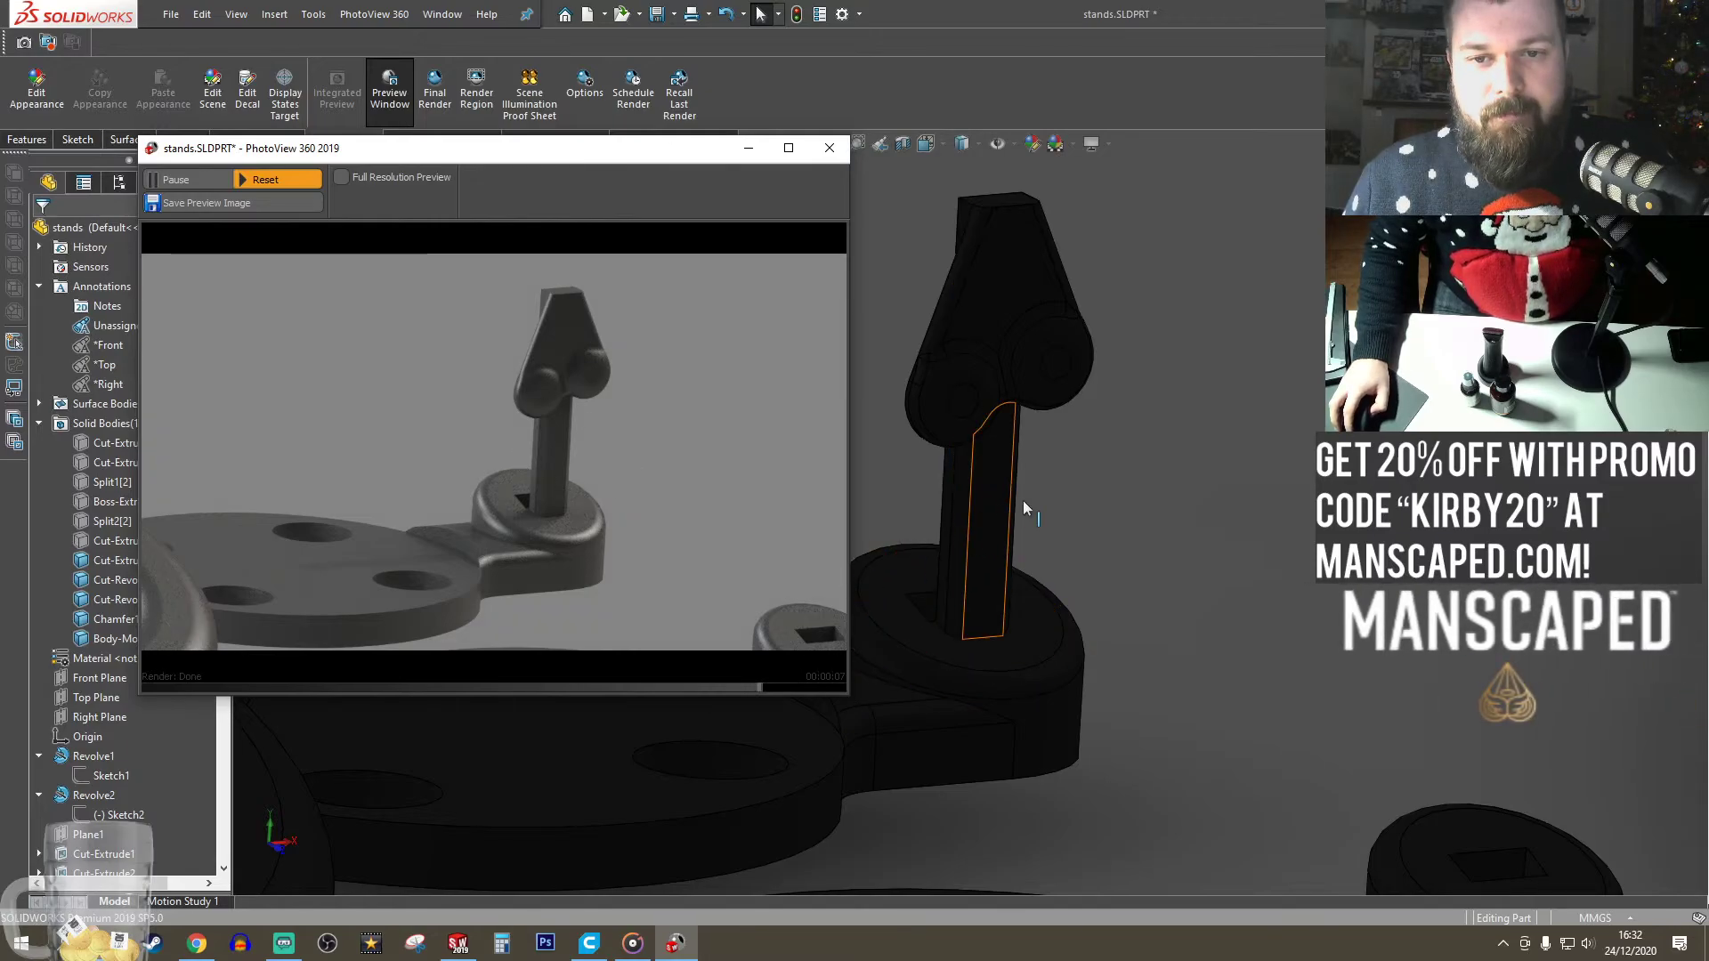
{"action": "scroll", "coordinate": [1023, 508], "scroll_direction": "down", "scroll_amount": 5}
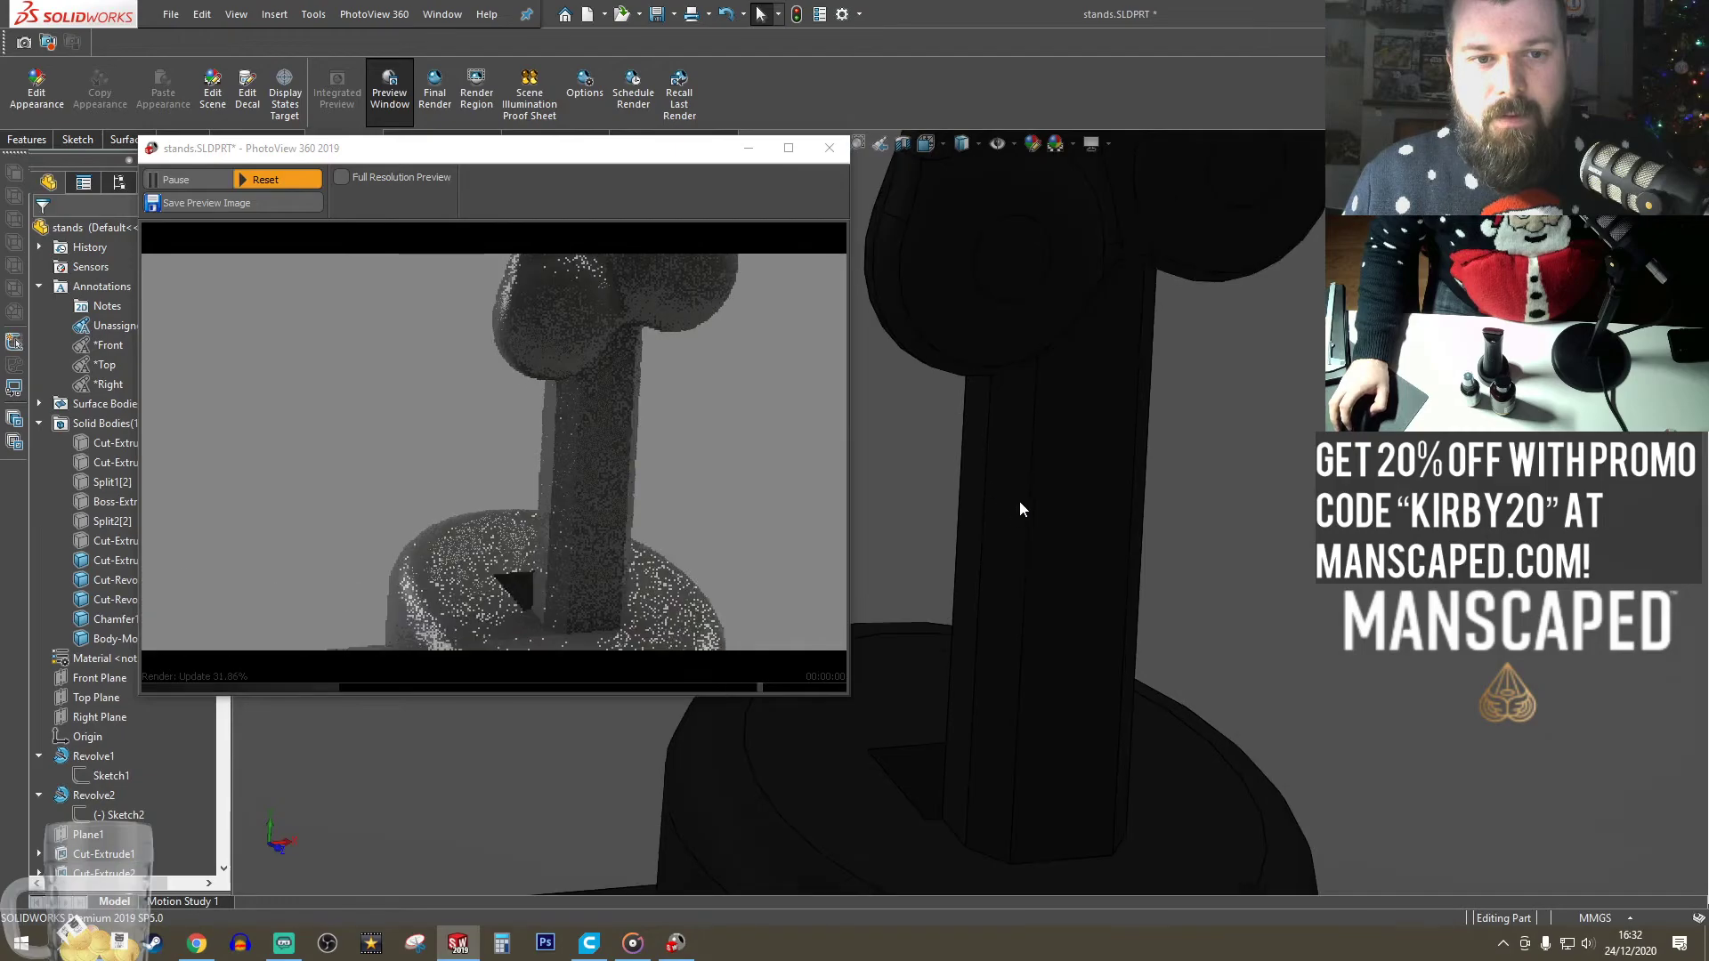
{"action": "scroll", "coordinate": [1021, 525], "scroll_direction": "down", "scroll_amount": 5}
{"action": "mouse_move", "coordinate": [1030, 538]}
{"action": "middle_mouse_down"}
{"action": "mouse_move", "coordinate": [1023, 405]}
{"action": "mouse_move", "coordinate": [1019, 477]}
{"action": "middle_mouse_up"}
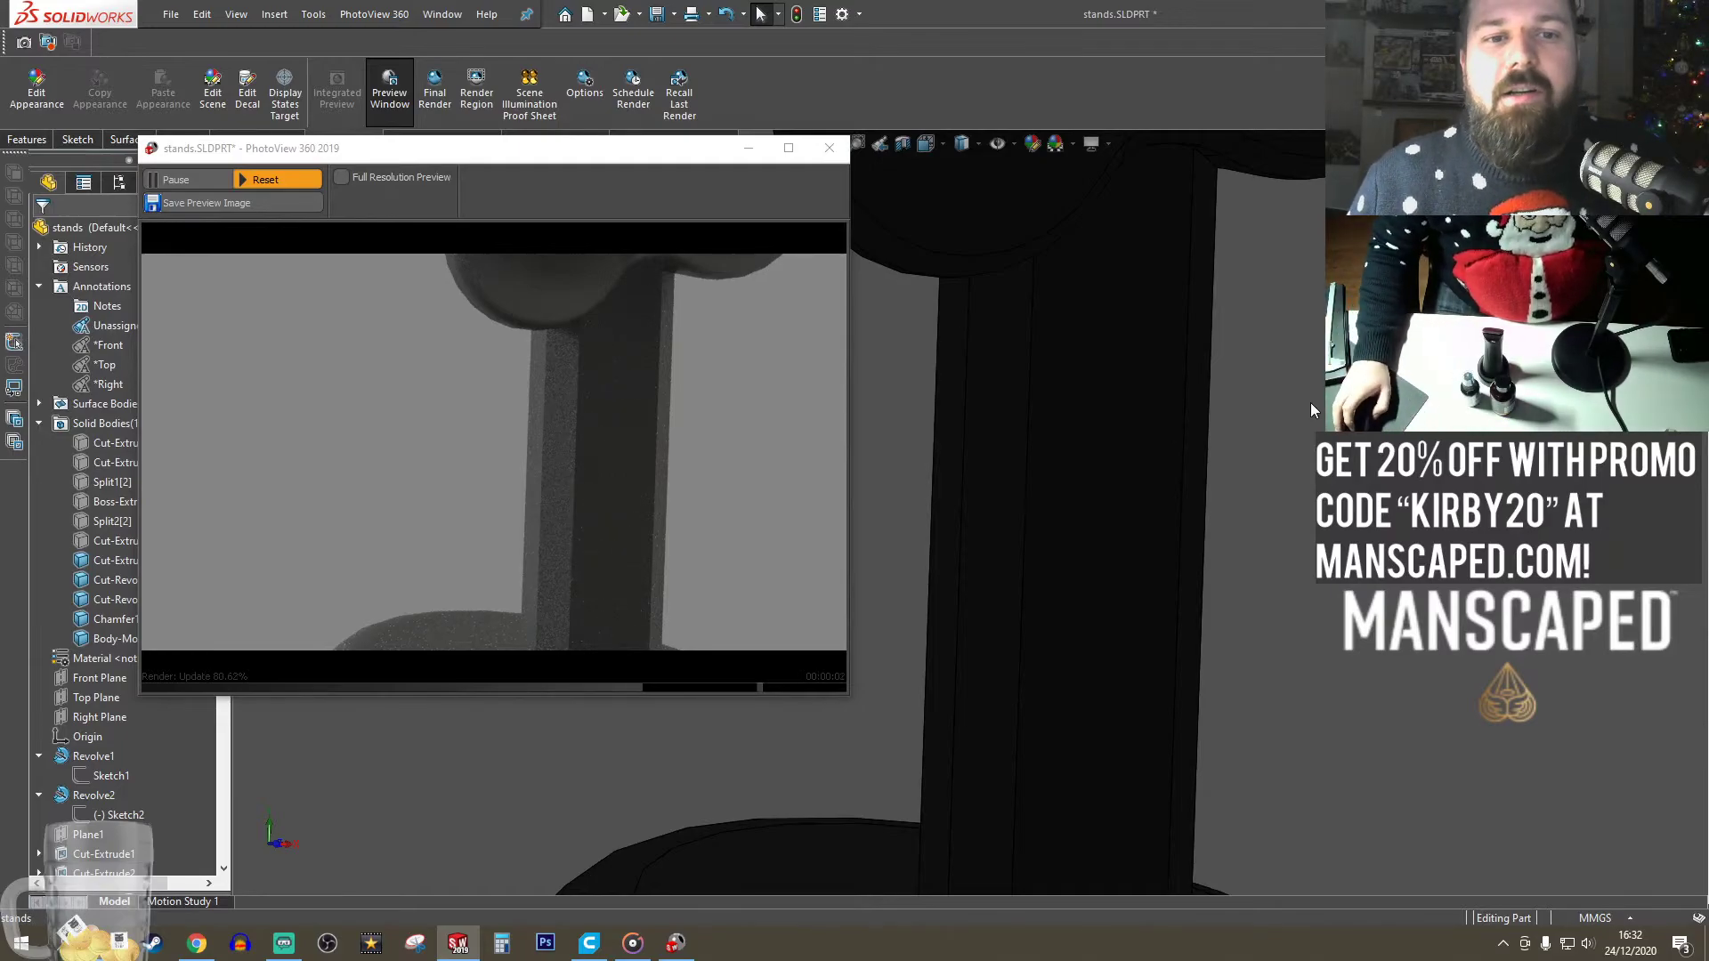
- Examine the combined stand's two wheels and the blended edges of its connecting plate in the render preview
{"action": "scroll", "coordinate": [1199, 393], "scroll_direction": "up", "scroll_amount": 8}
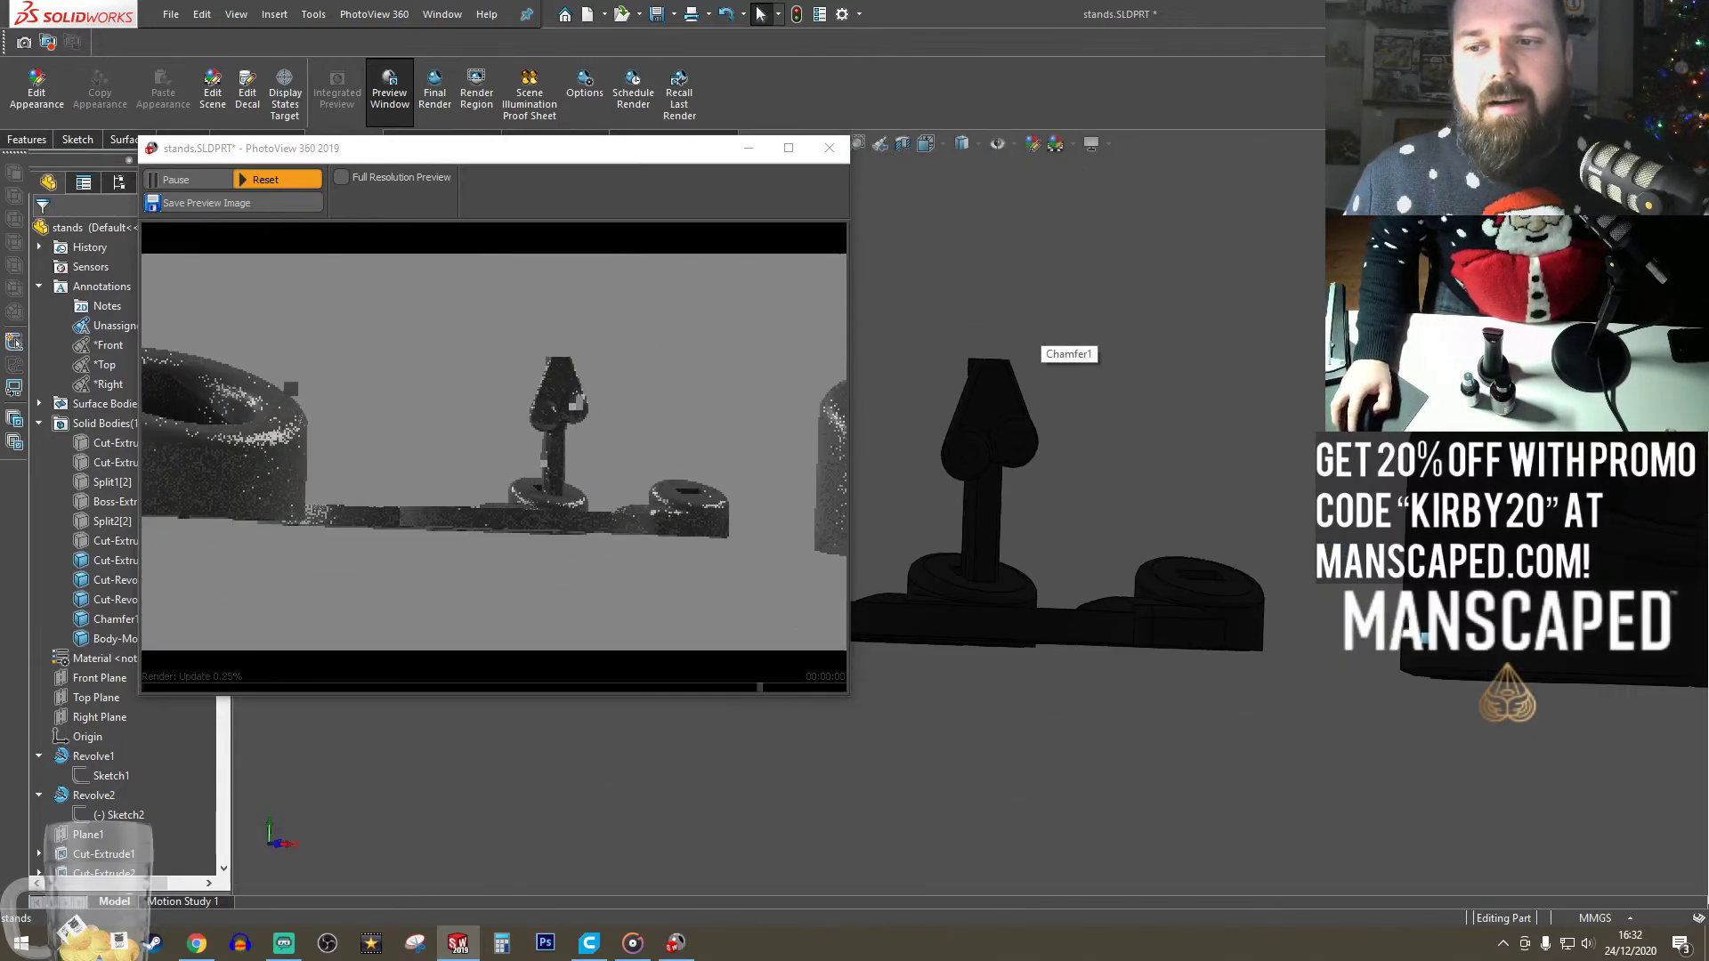
{"action": "middle_click_drag", "start_coordinate": [1409, 622], "coordinate": [945, 640]}
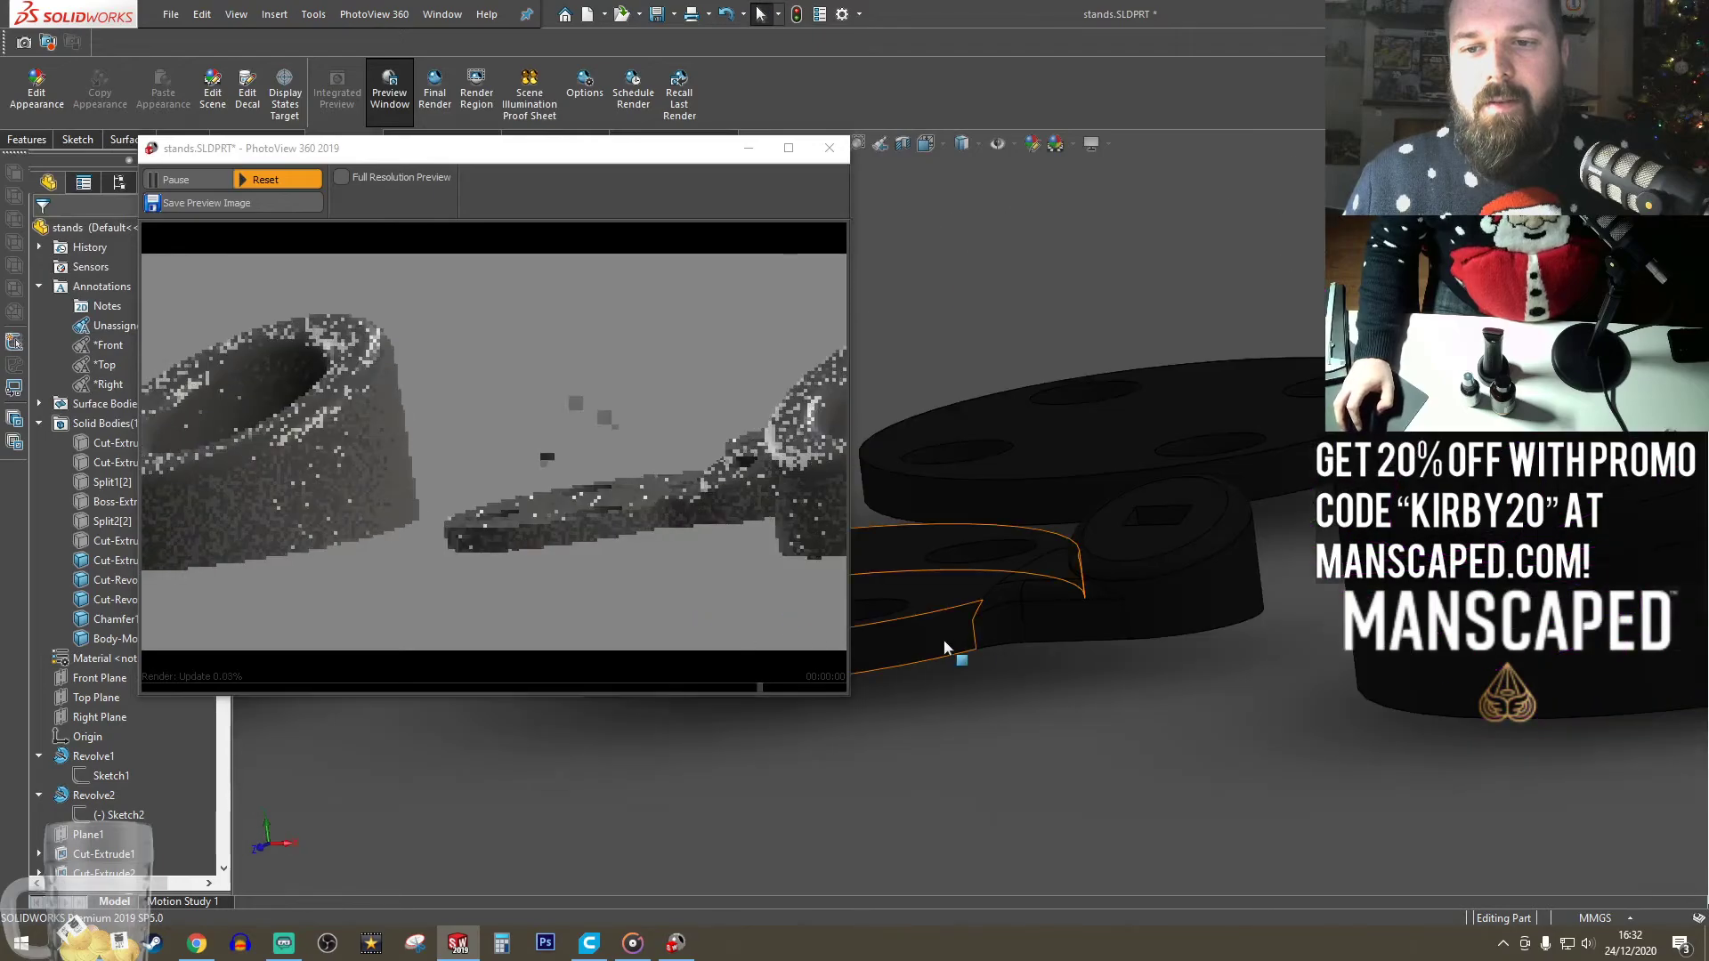
{"action": "scroll", "coordinate": [1230, 600], "scroll_direction": "up", "scroll_amount": 7}
{"action": "scroll", "coordinate": [1296, 462], "scroll_direction": "down", "scroll_amount": 4}
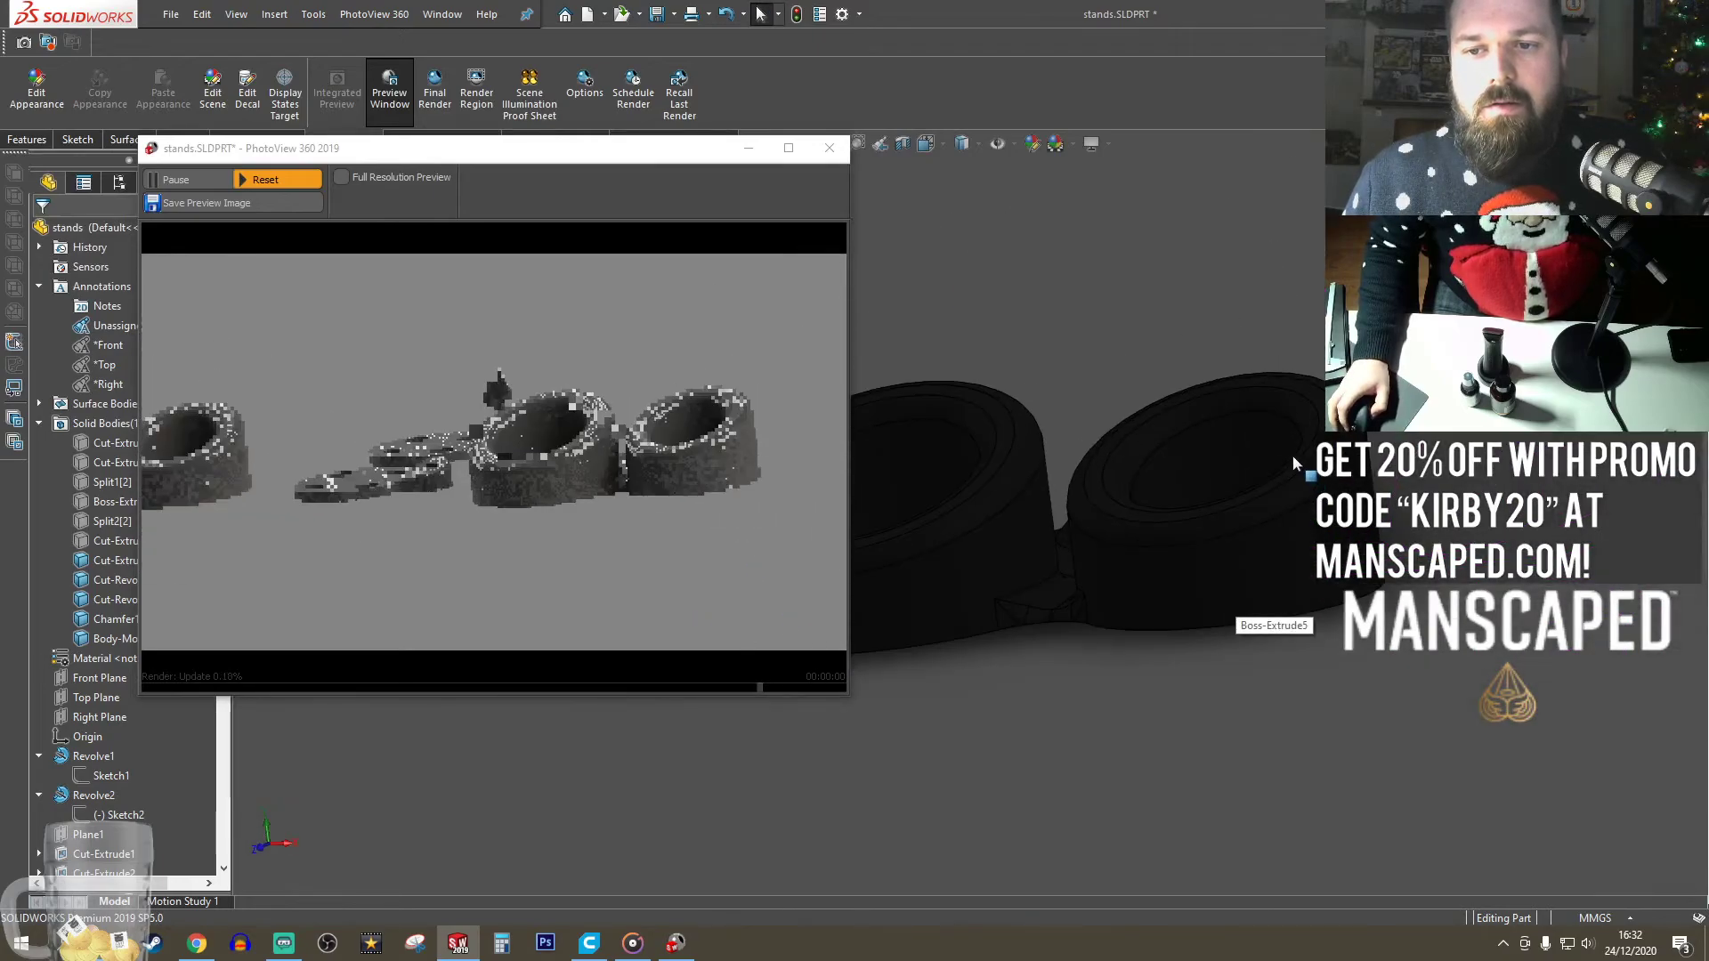
{"action": "middle_click_drag", "start_coordinate": [1292, 456], "coordinate": [1263, 486]}
{"action": "scroll", "coordinate": [1088, 500], "scroll_direction": "down", "scroll_amount": 4}
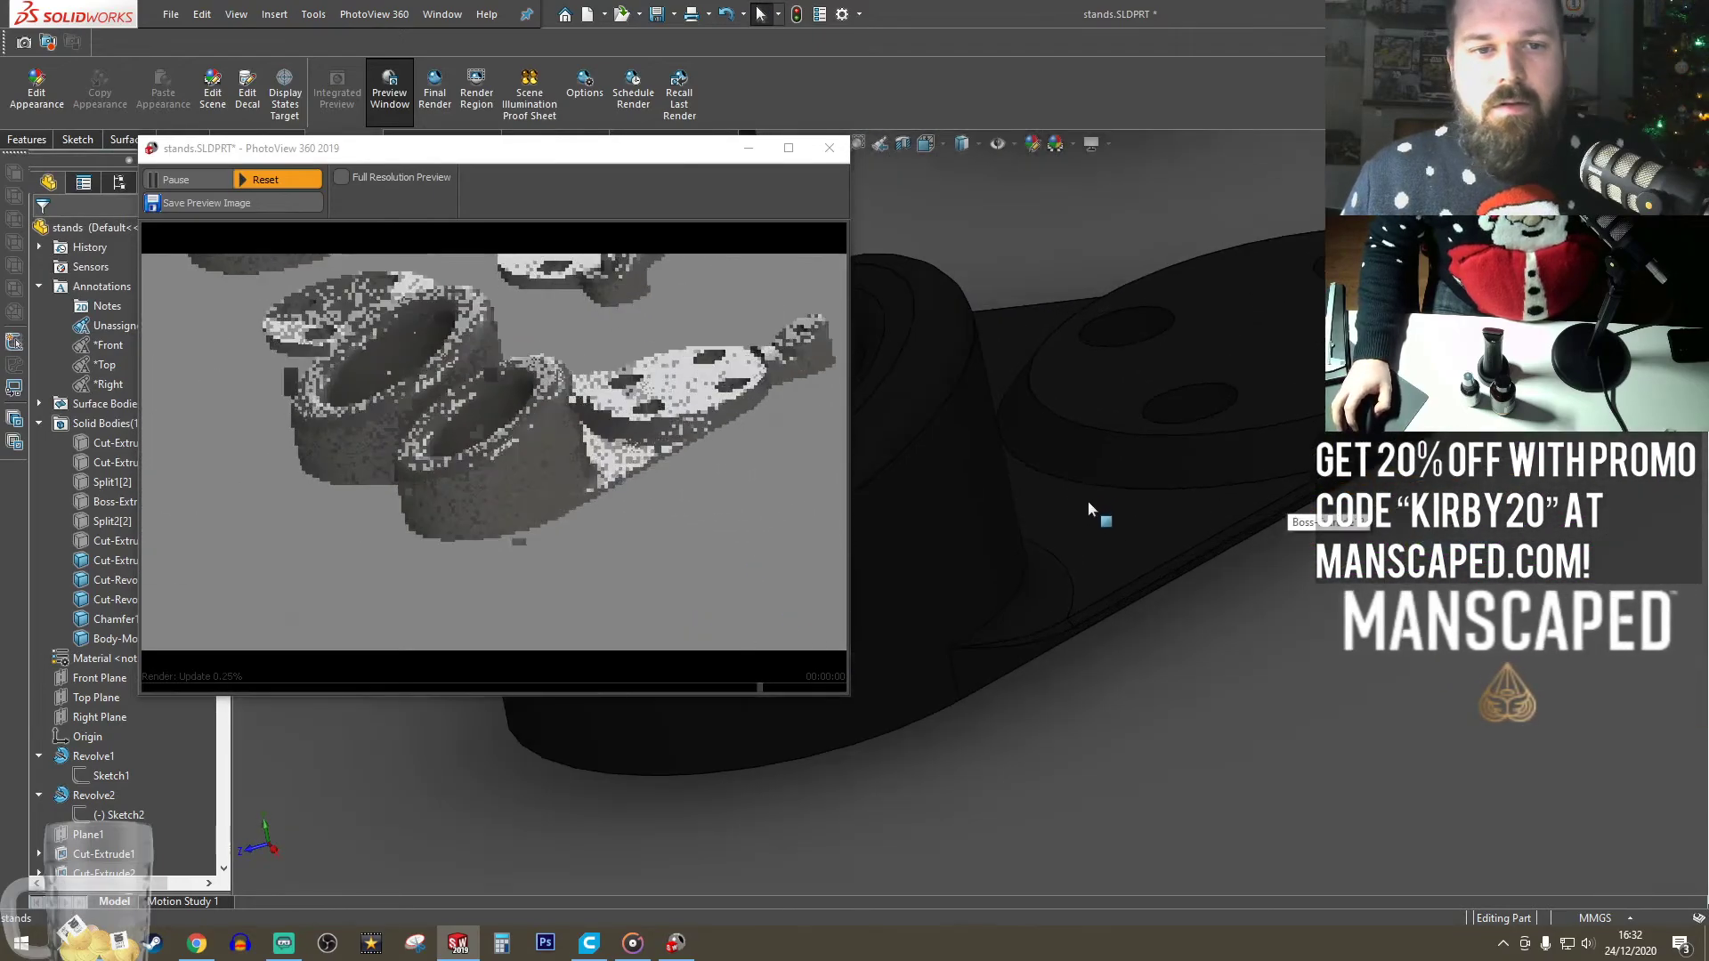
{"action": "scroll", "coordinate": [1079, 633], "scroll_direction": "down", "scroll_amount": 6}
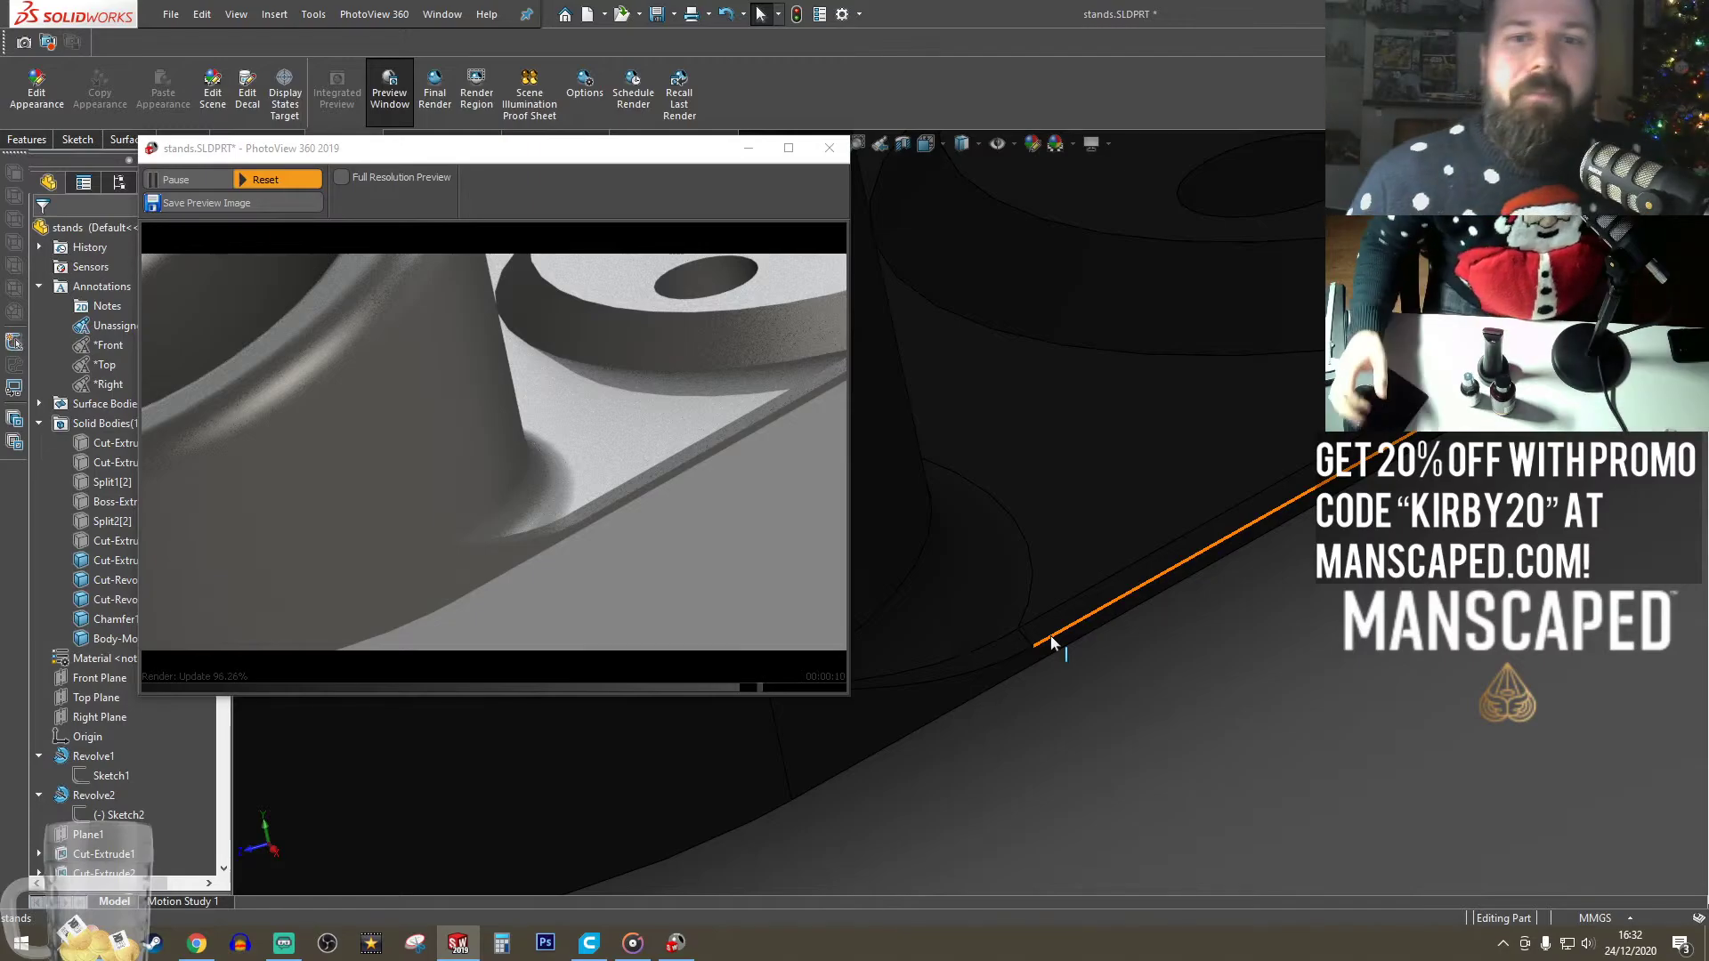
- View all the parts together in an enlarged render preview and close the preview window
{"action": "scroll", "coordinate": [1097, 538], "scroll_direction": "up", "scroll_amount": 5}
{"action": "scroll", "coordinate": [1137, 481], "scroll_direction": "up", "scroll_amount": 2}
{"action": "middle_click_drag", "start_coordinate": [1084, 530], "coordinate": [1126, 496]}
{"action": "scroll", "coordinate": [1128, 499], "scroll_direction": "up", "scroll_amount": 5}
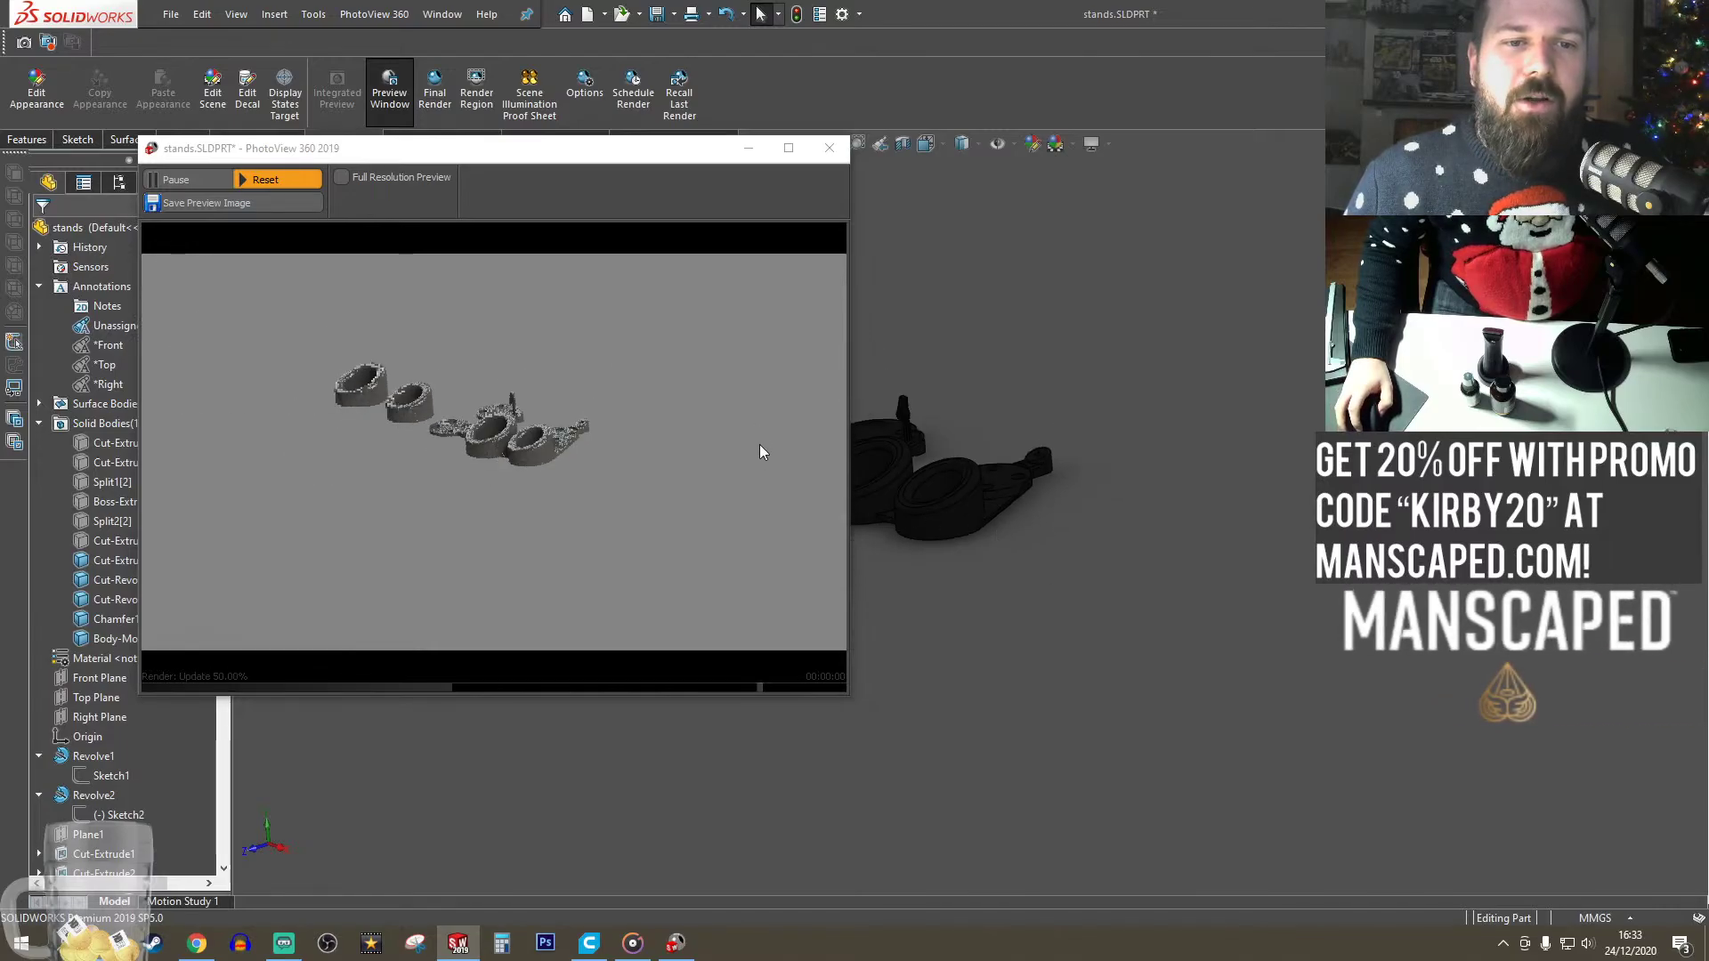
{"action": "scroll", "coordinate": [940, 491], "scroll_direction": "down", "scroll_amount": 2}
{"action": "scroll", "coordinate": [899, 452], "scroll_direction": "down", "scroll_amount": 5}
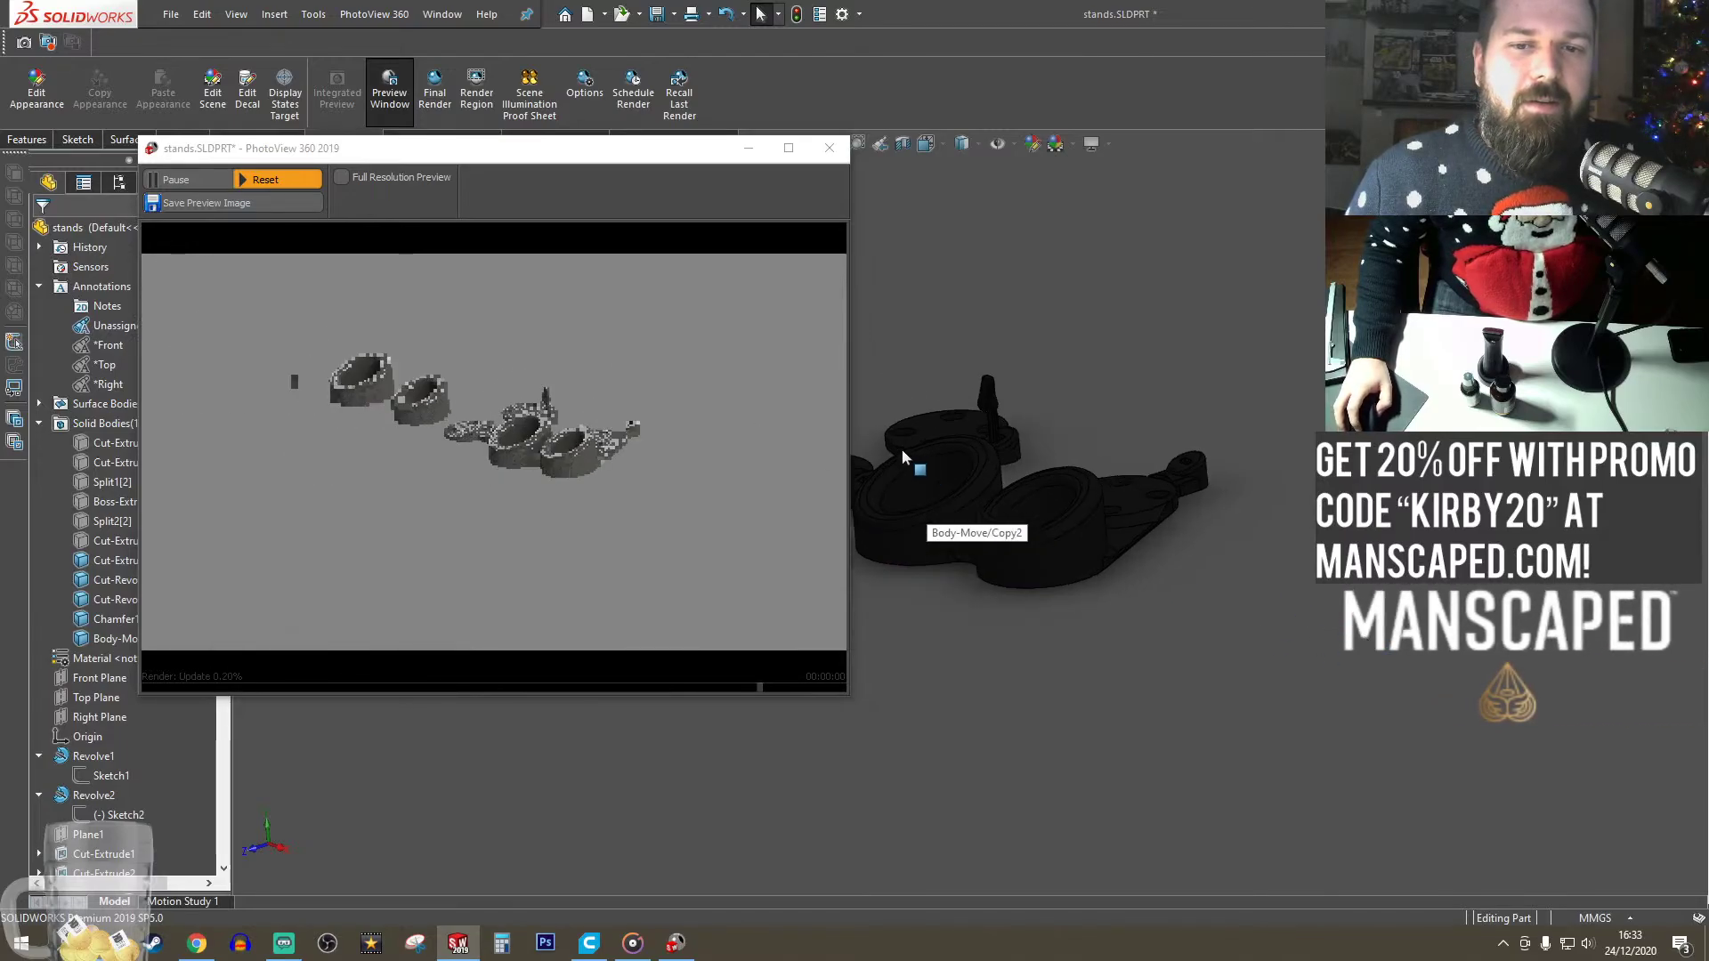
{"action": "scroll", "coordinate": [890, 445], "scroll_direction": "up", "scroll_amount": 3}
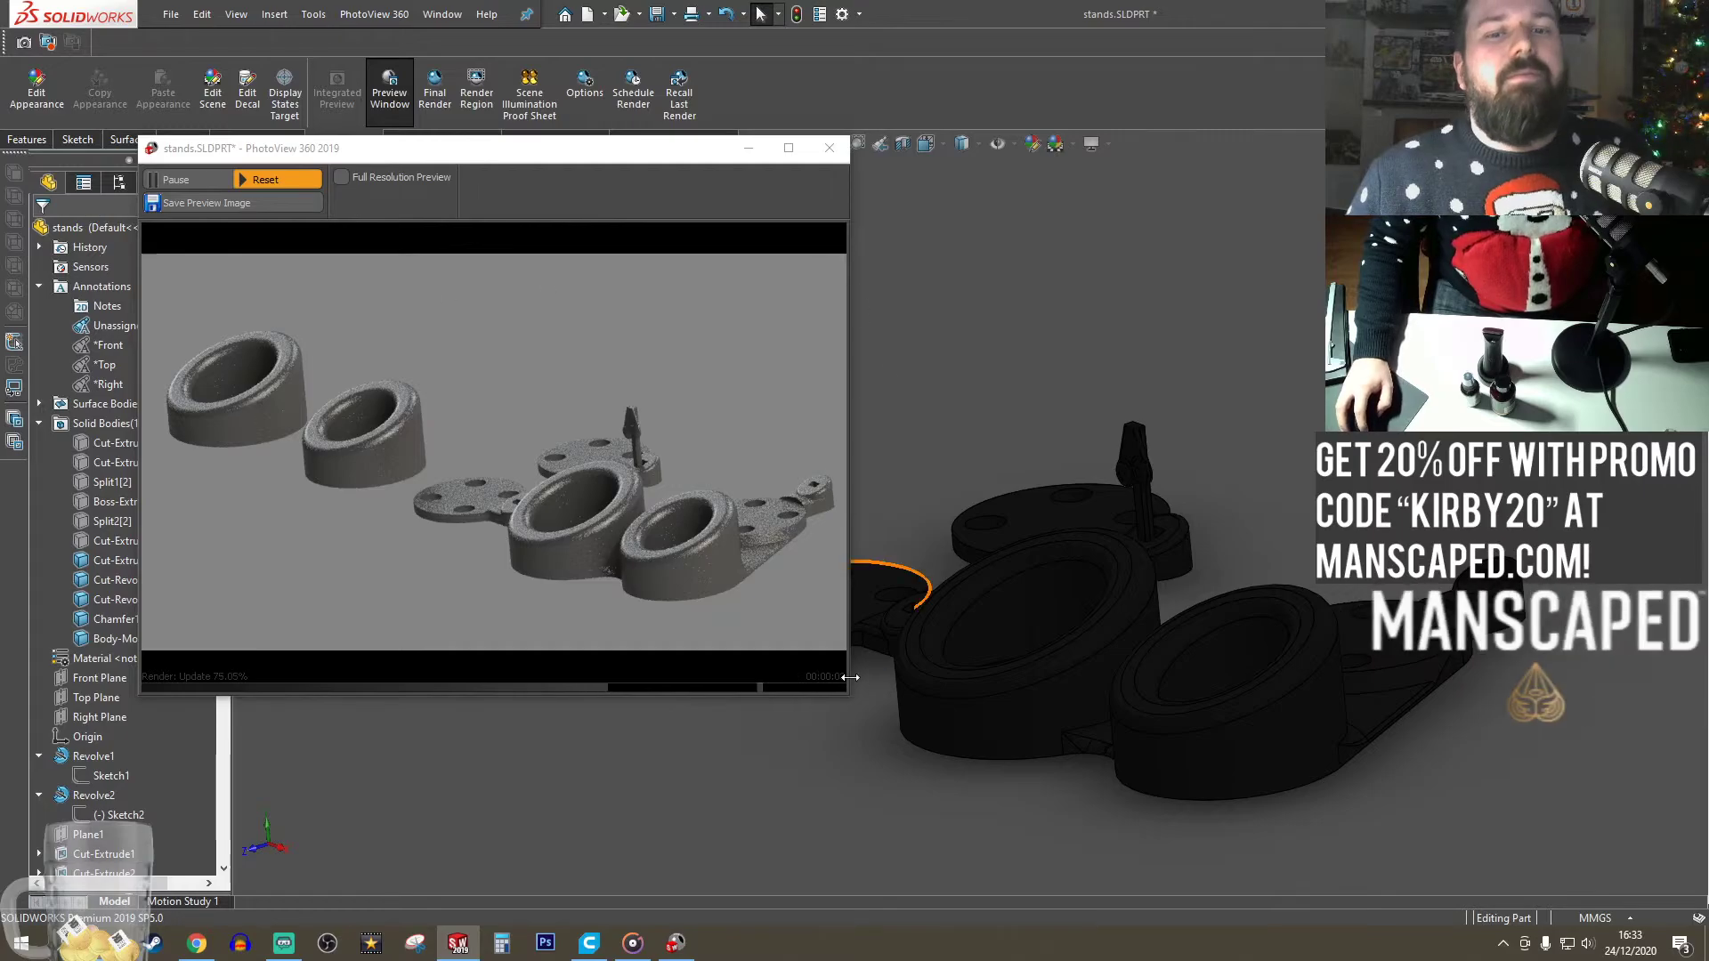
{"action": "left_click", "coordinate": [788, 147]}
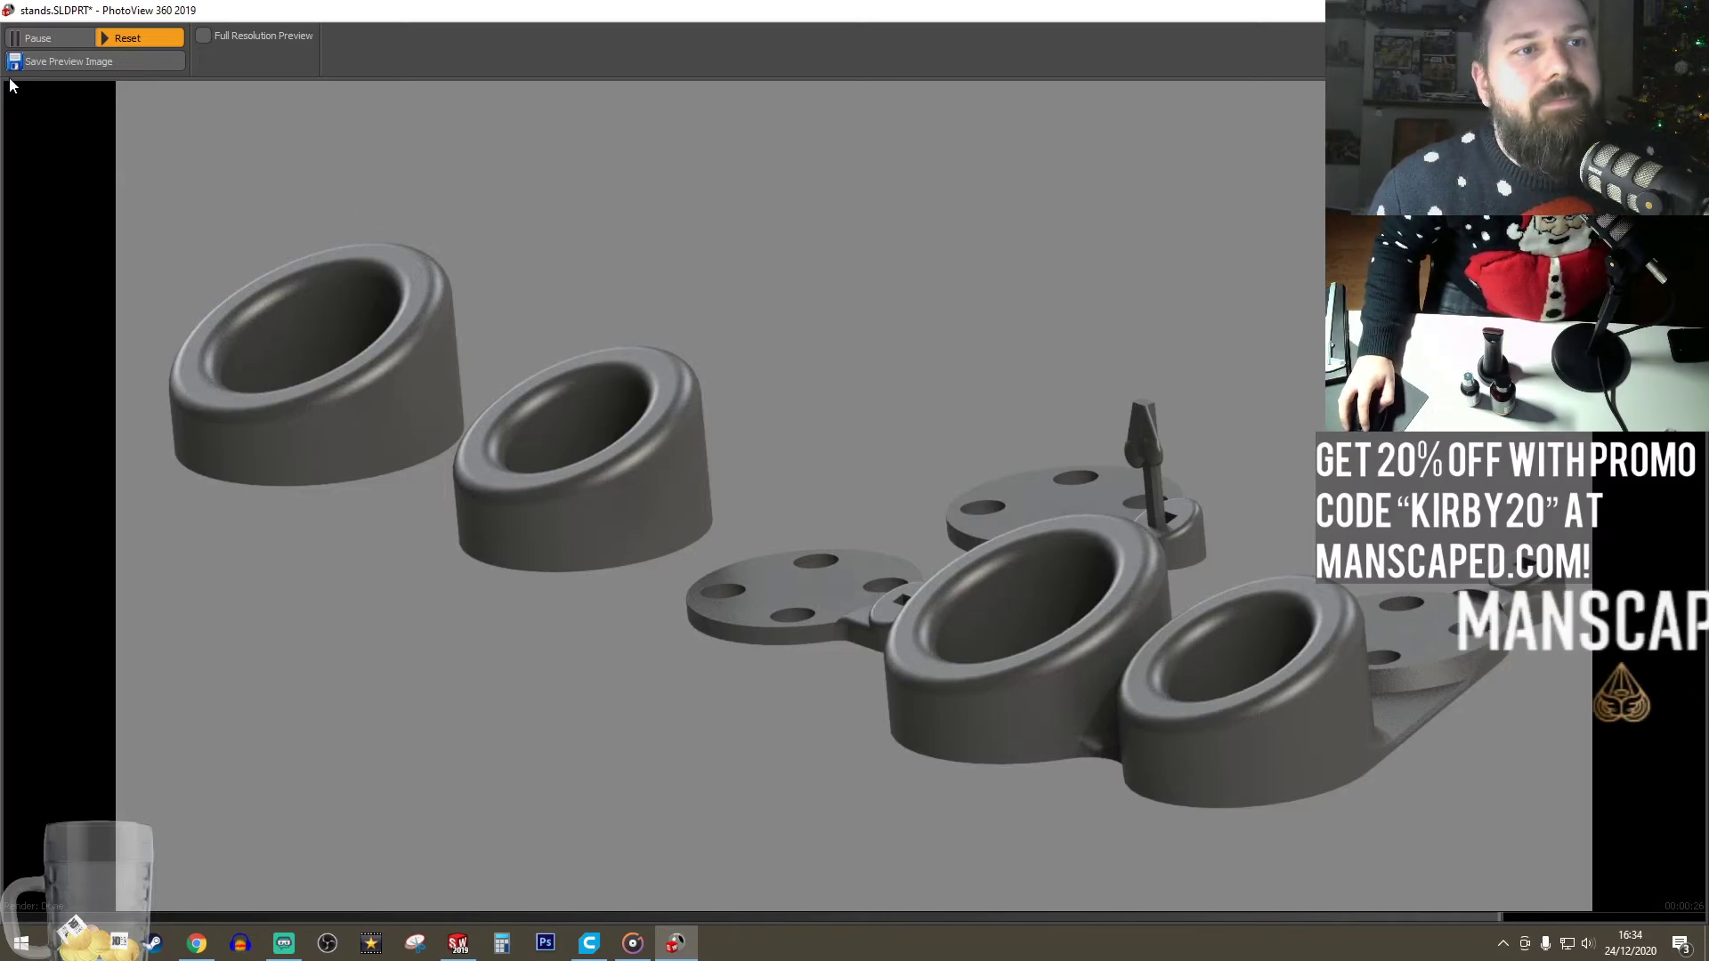
{"action": "left_click", "coordinate": [87, 64]}
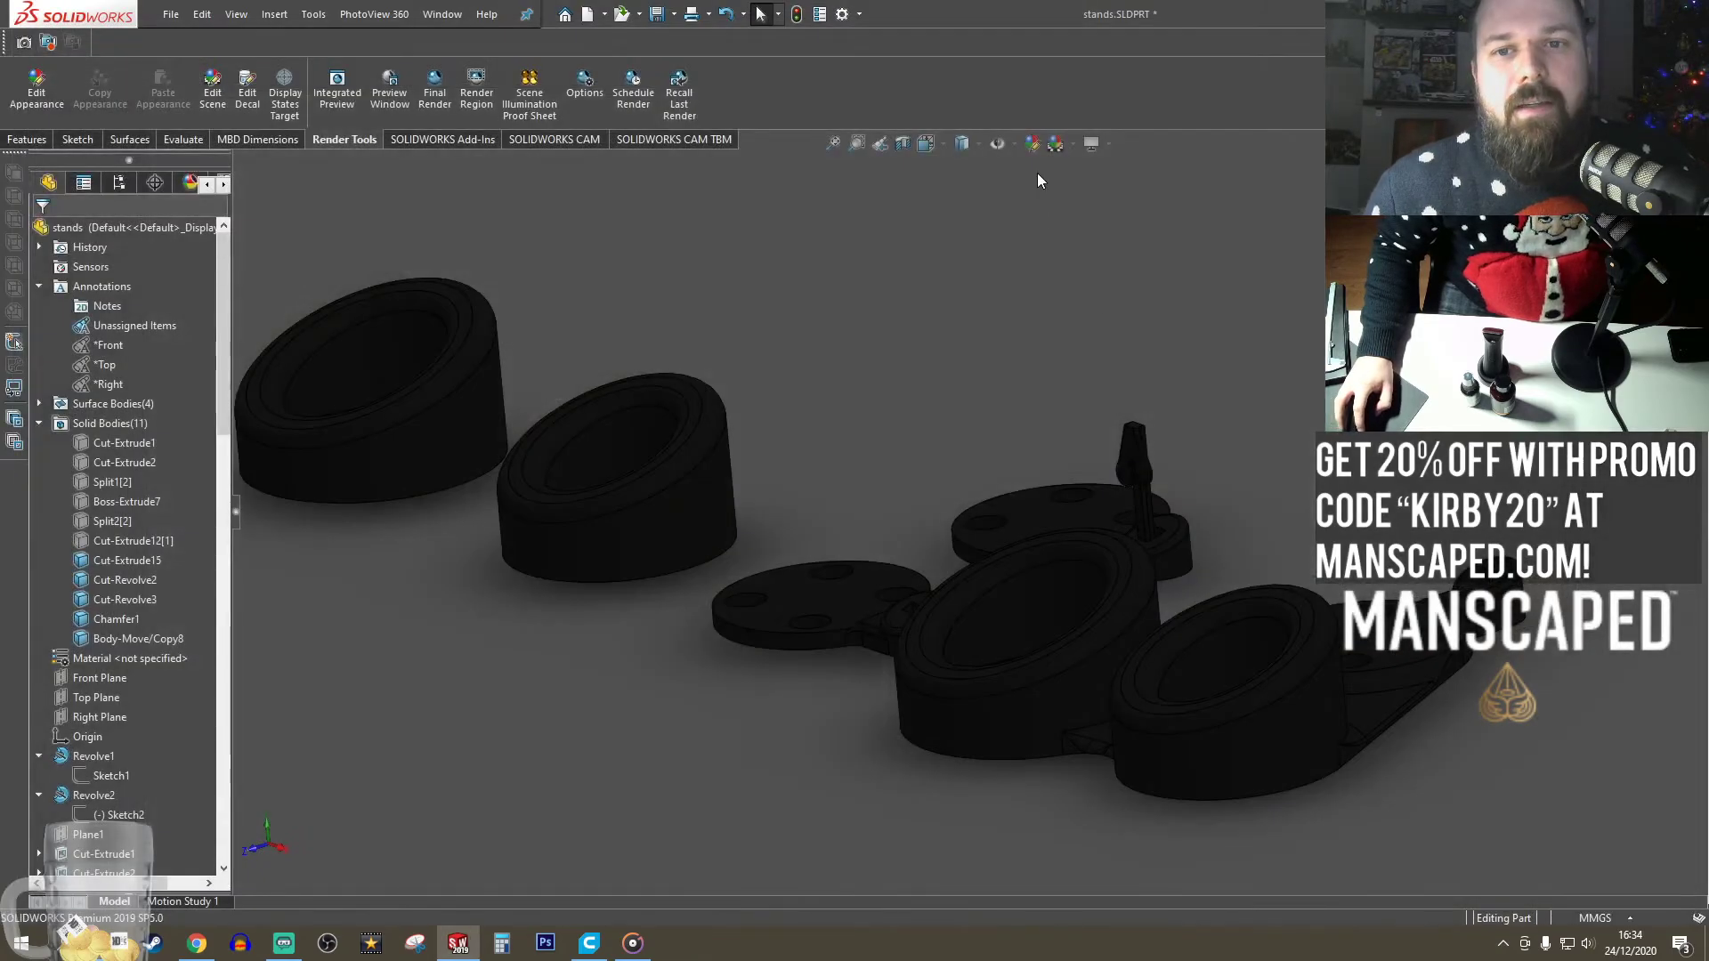
- Turn on perspective display and check a render preview of all the parts from a lower viewing angle
{"action": "left_click", "coordinate": [1110, 145]}
{"action": "left_click", "coordinate": [1123, 210]}
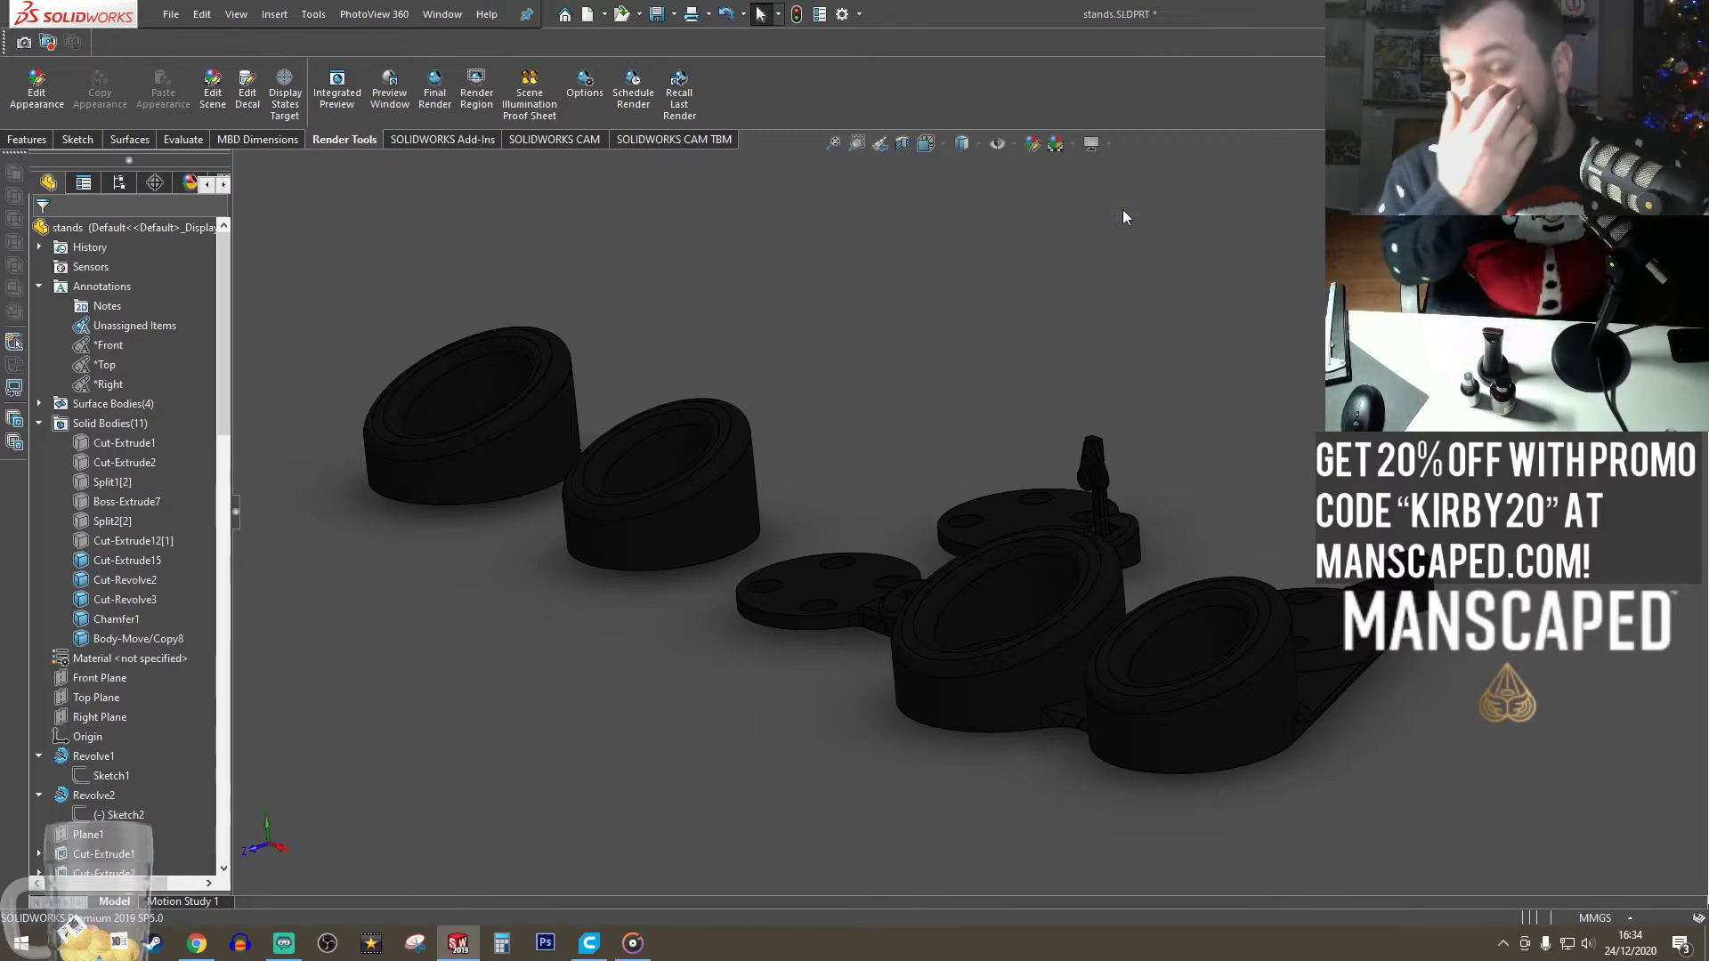
{"action": "scroll", "coordinate": [737, 590], "scroll_direction": "up", "scroll_amount": 2}
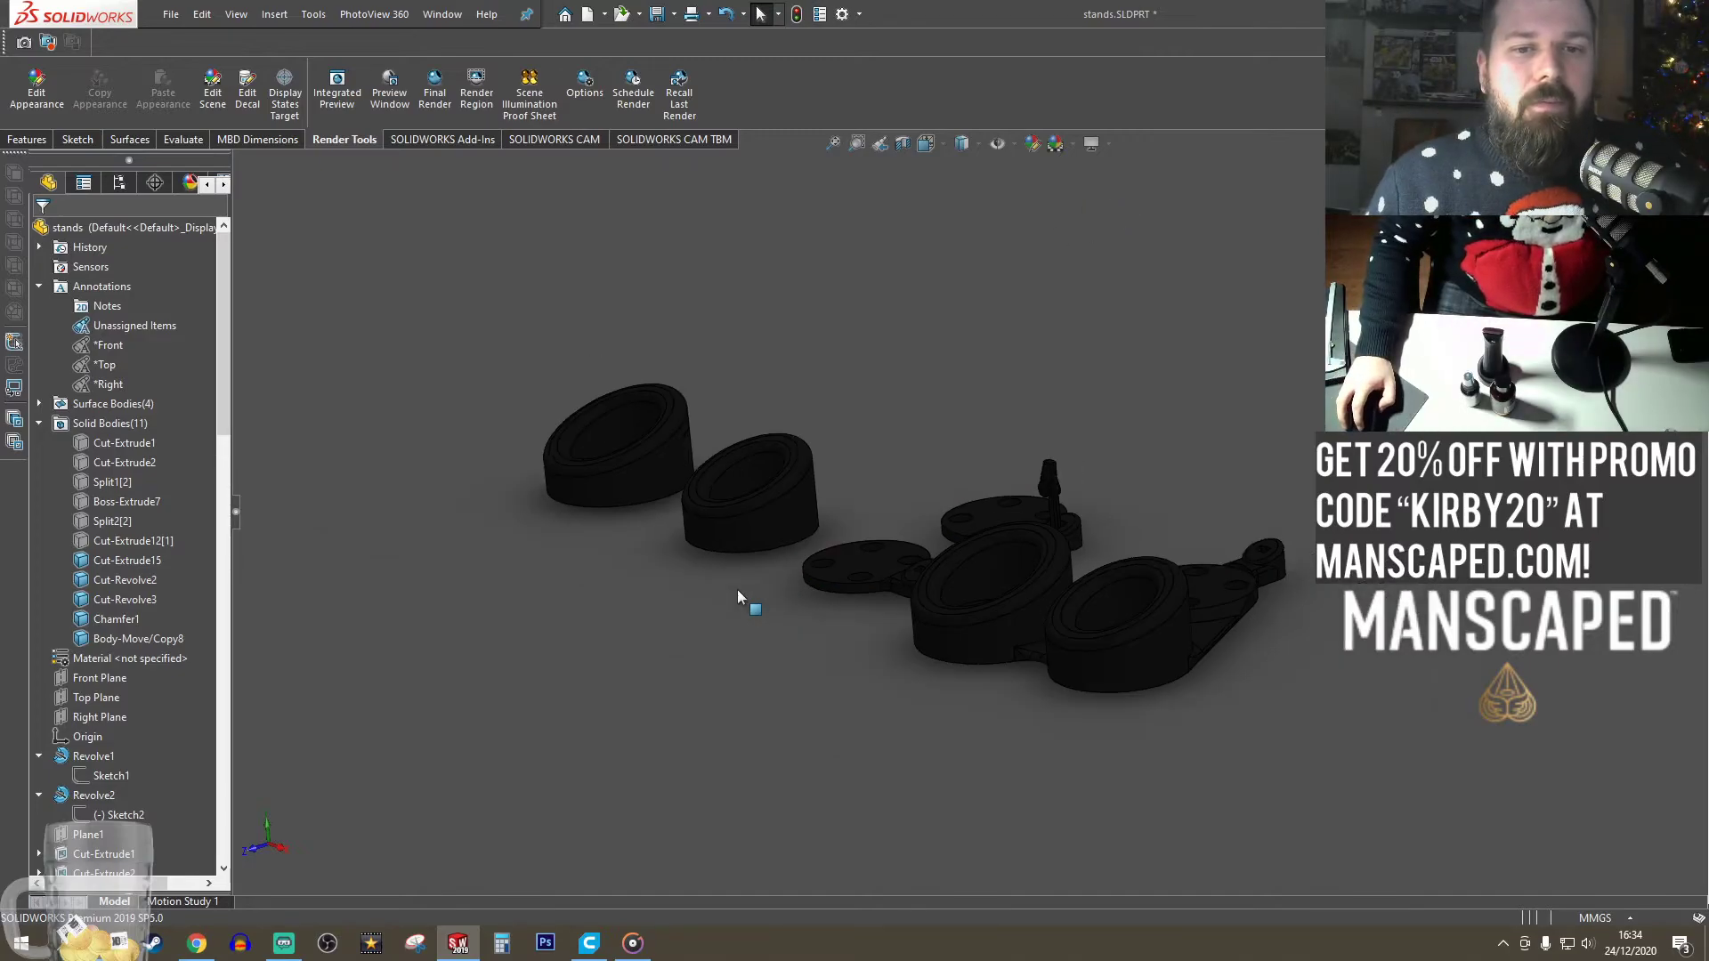
{"action": "scroll", "coordinate": [757, 579], "scroll_direction": "down", "scroll_amount": 3}
{"action": "scroll", "coordinate": [1124, 560], "scroll_direction": "up", "scroll_amount": 1}
{"action": "scroll", "coordinate": [1124, 568], "scroll_direction": "down", "scroll_amount": 2}
{"action": "mouse_move", "coordinate": [1021, 546]}
{"action": "middle_mouse_down"}
{"action": "mouse_move", "coordinate": [1026, 481]}
{"action": "mouse_move", "coordinate": [1048, 510]}
{"action": "mouse_move", "coordinate": [1033, 531]}
{"action": "middle_mouse_up"}
{"action": "scroll", "coordinate": [883, 607], "scroll_direction": "up", "scroll_amount": 2}
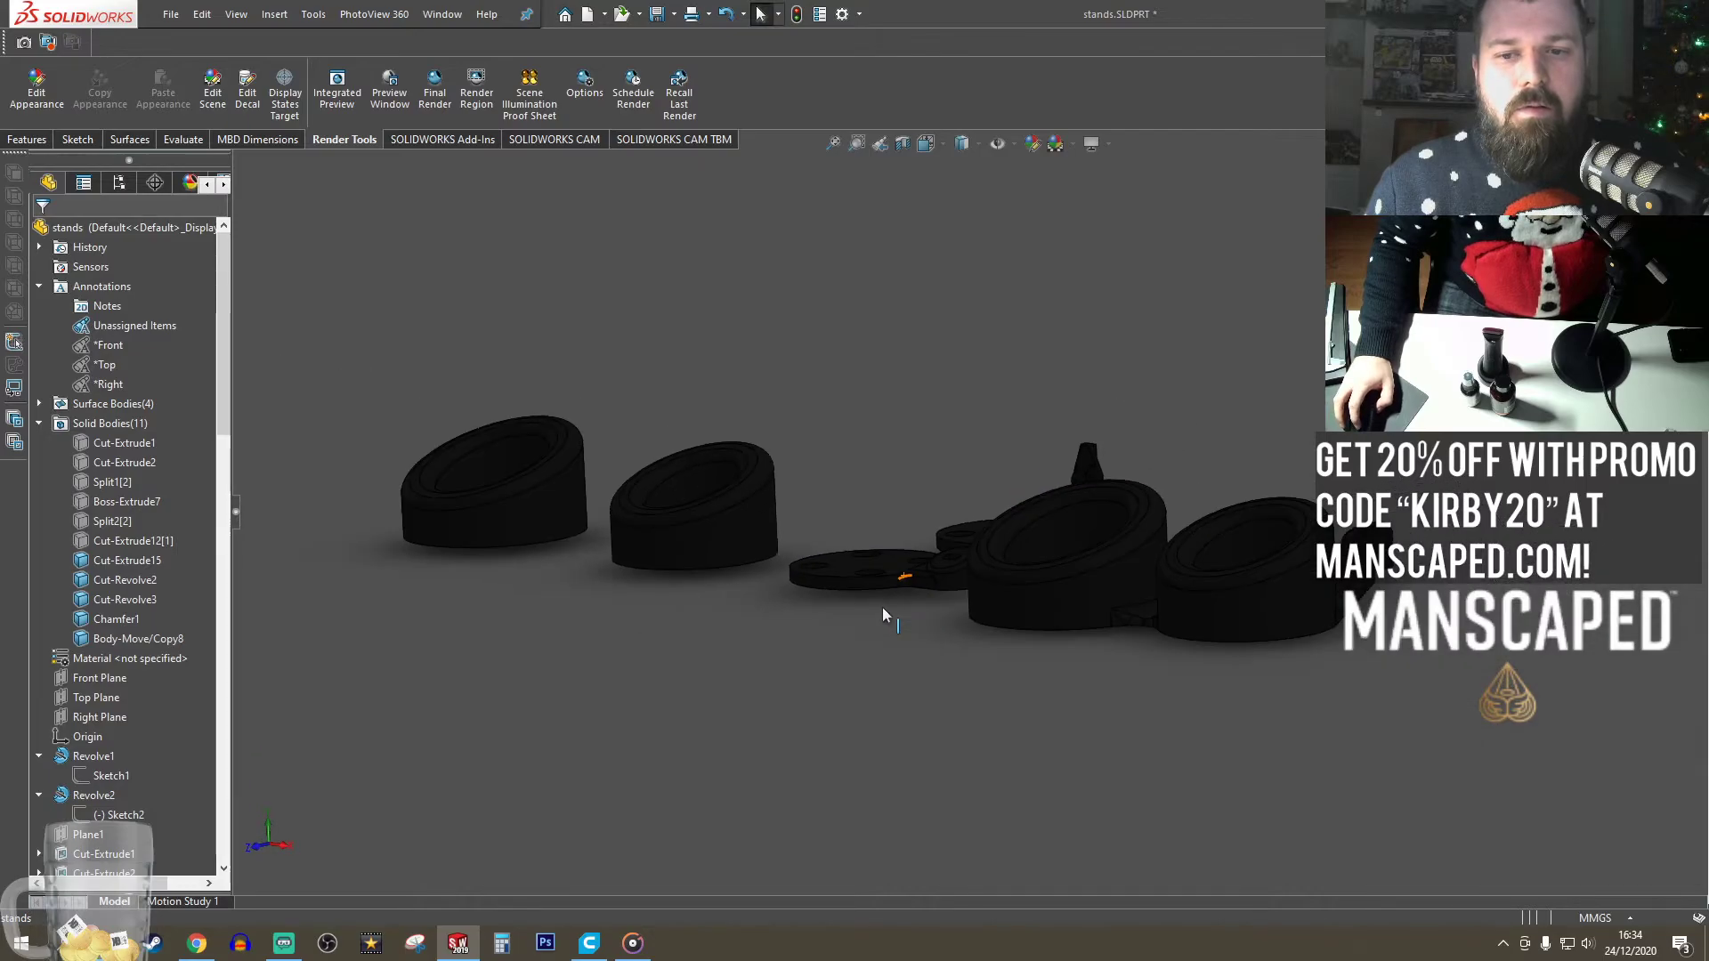
{"action": "scroll", "coordinate": [844, 564], "scroll_direction": "down", "scroll_amount": 1}
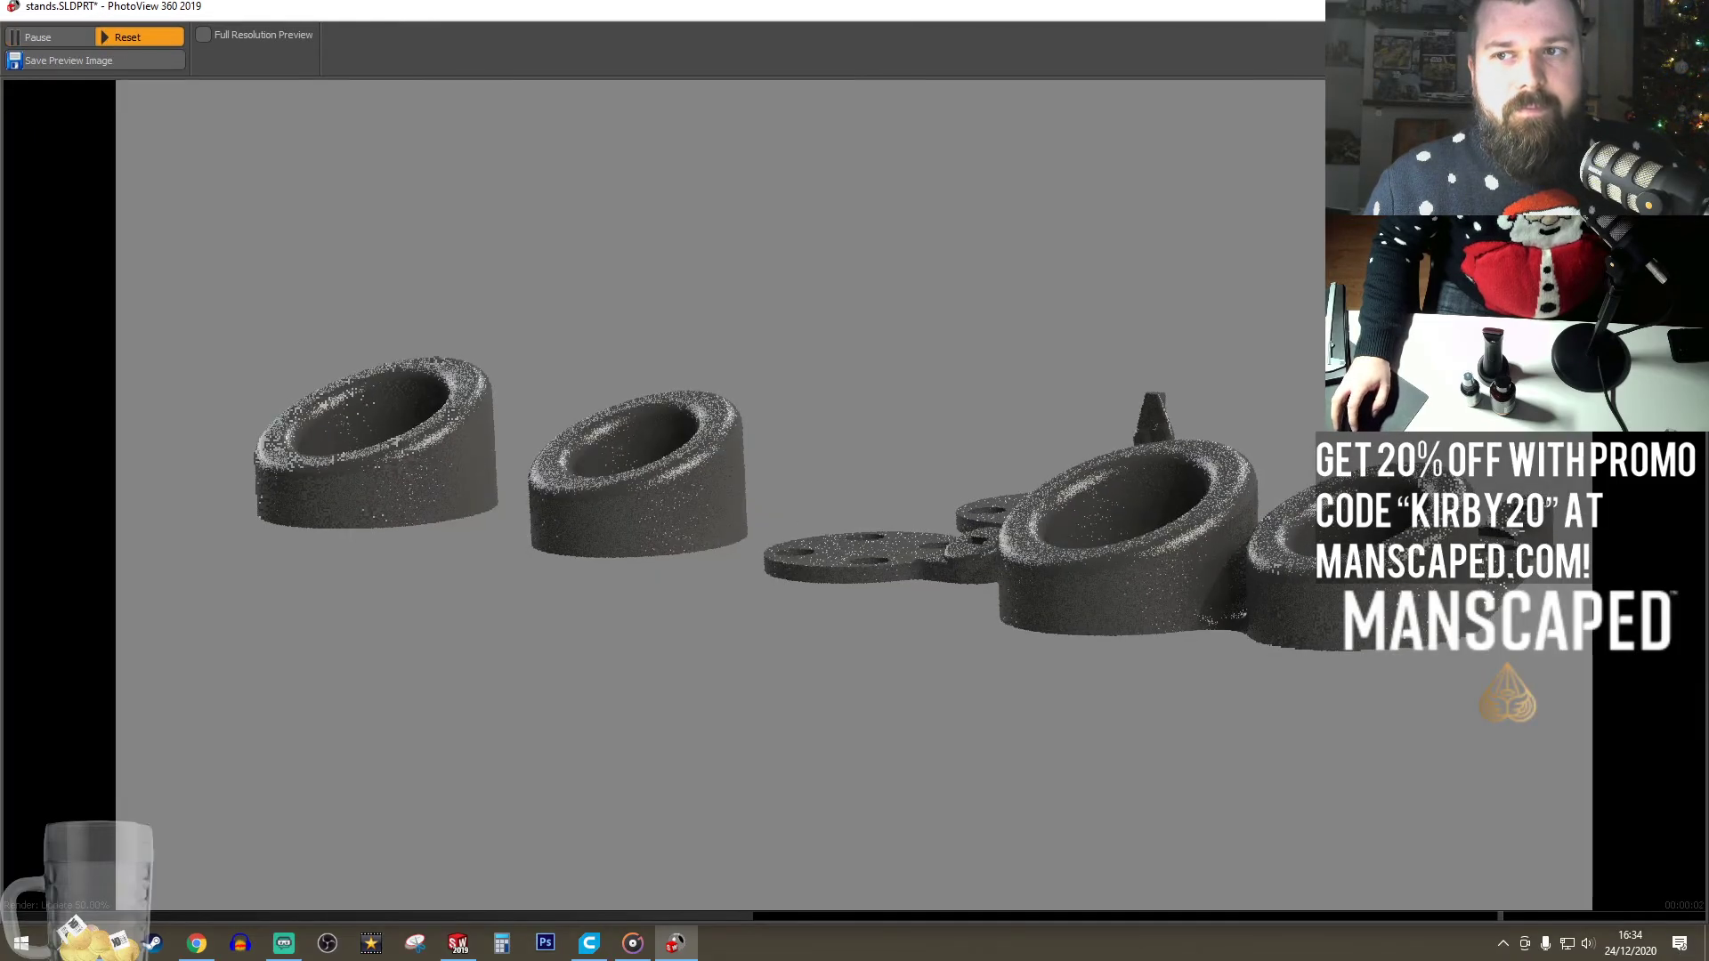
{"action": "left_click", "coordinate": [1689, 10]}
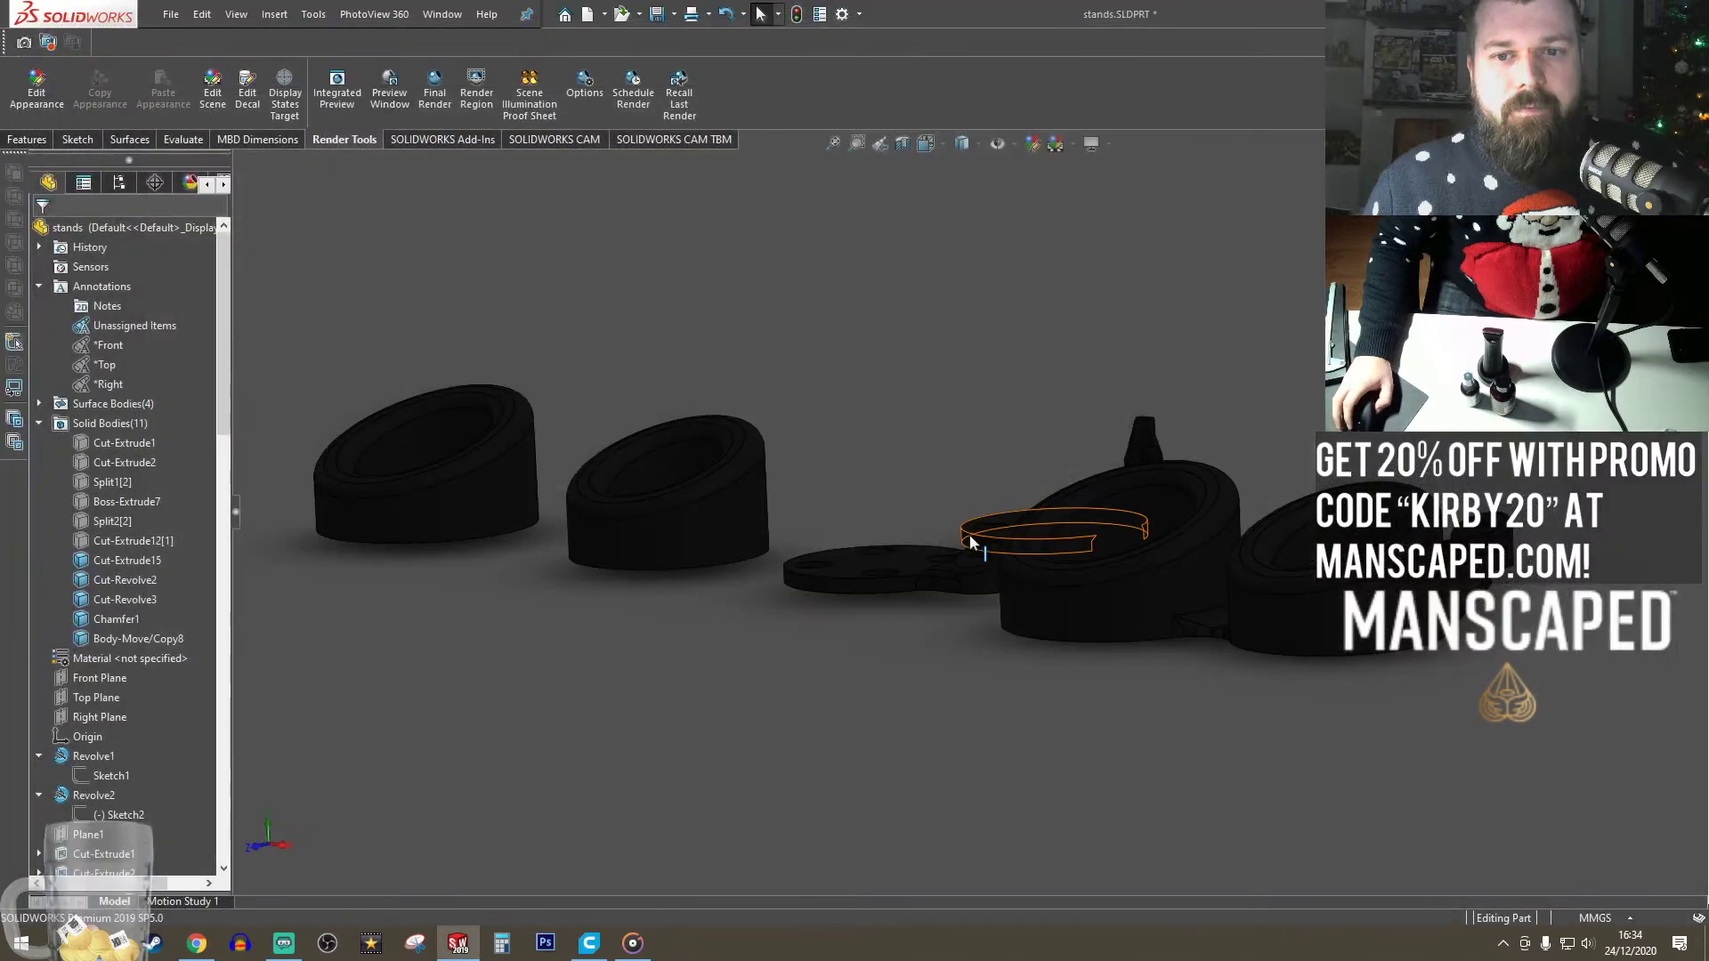
- Render a preview of the parts from a higher angle on the other side and close it
{"action": "middle_click_drag", "start_coordinate": [973, 542], "coordinate": [1198, 553]}
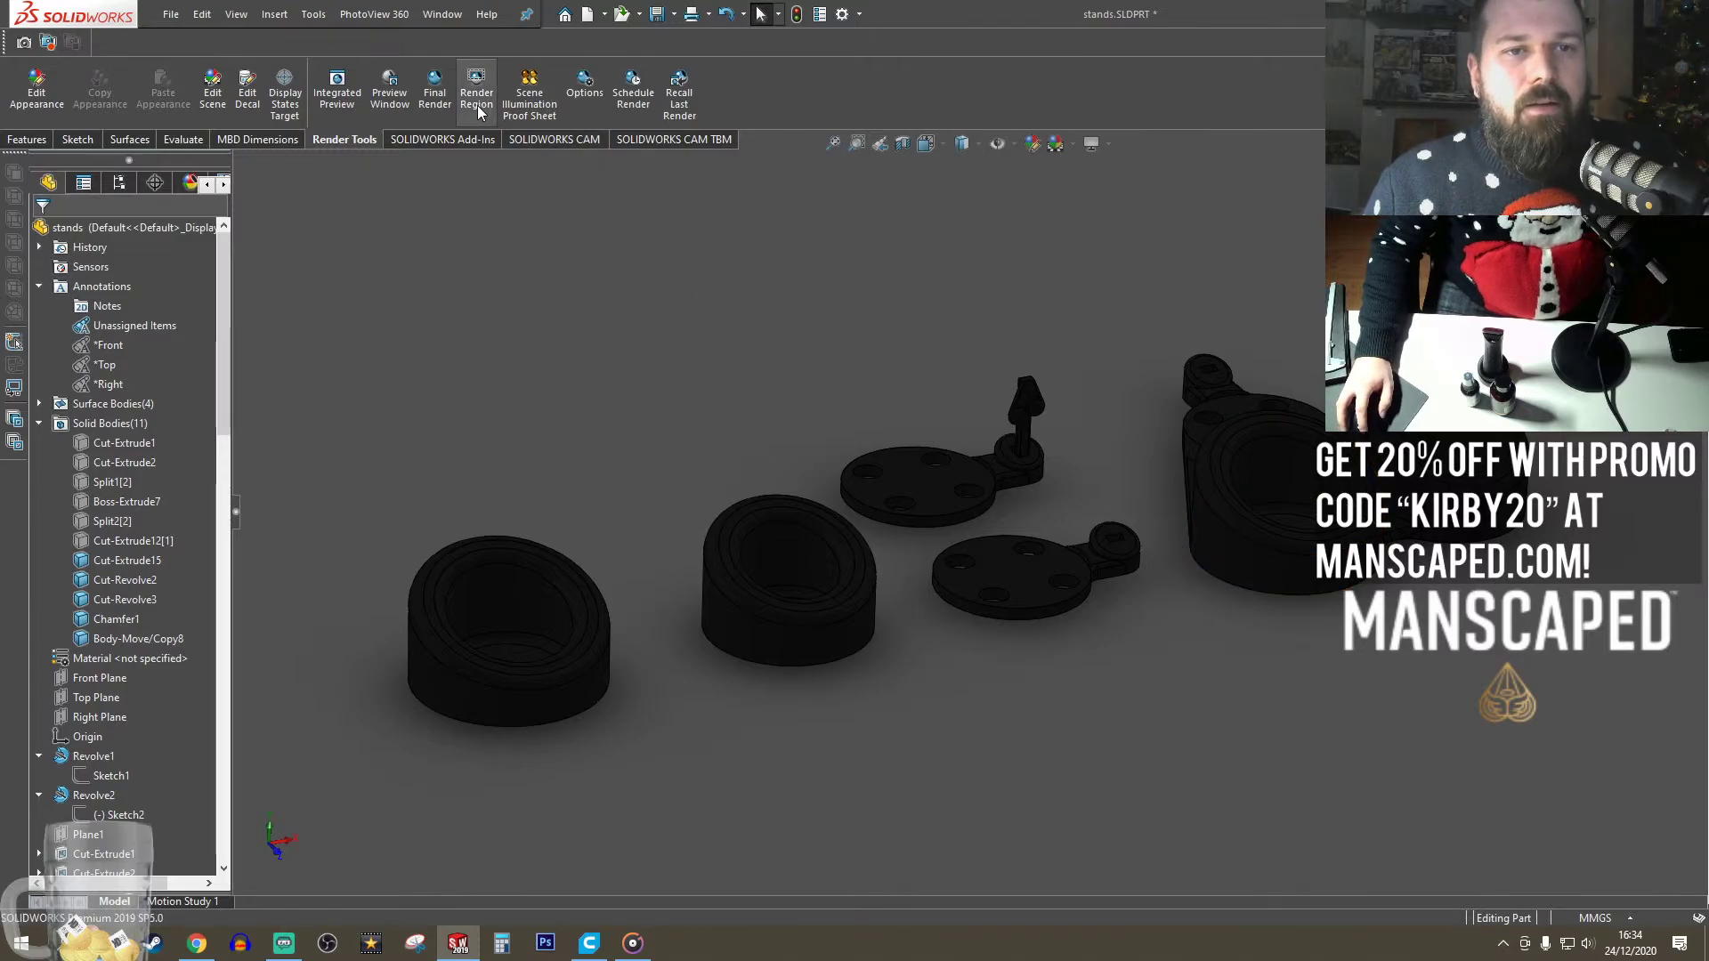
{"action": "left_click", "coordinate": [389, 85]}
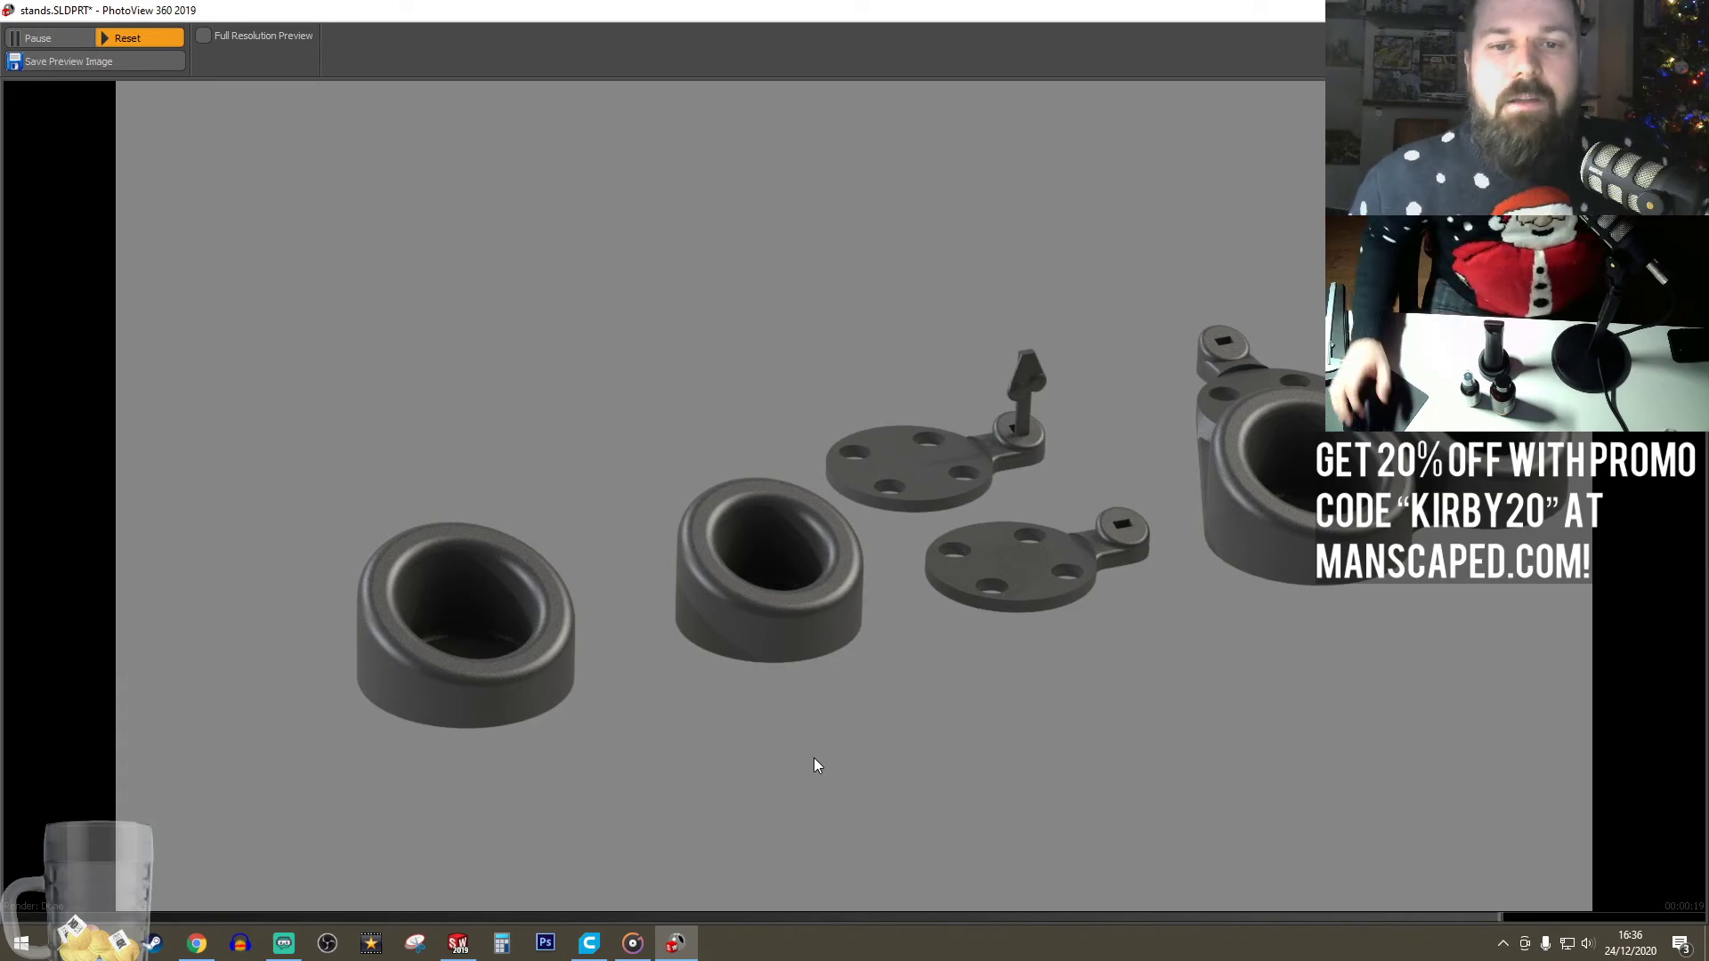
{"action": "key", "text": "alt+F4"}
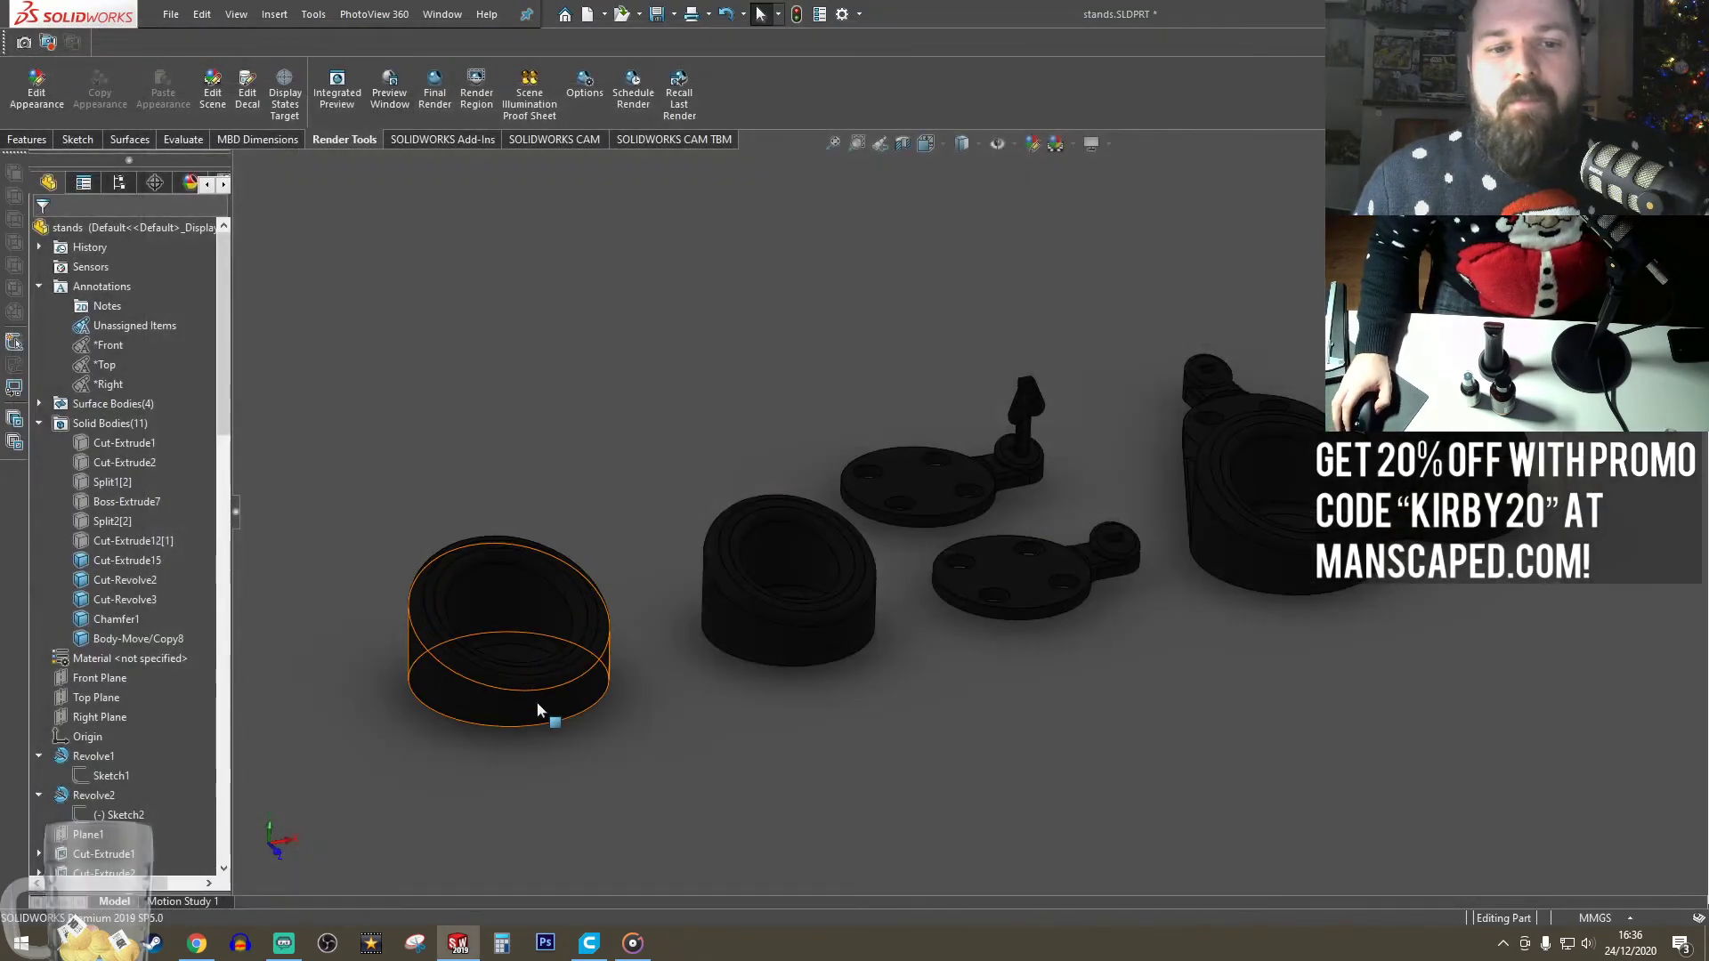
- Remove the black low gloss plastic appearance from all the parts
{"action": "middle_click_drag", "start_coordinate": [546, 710], "coordinate": [717, 402]}
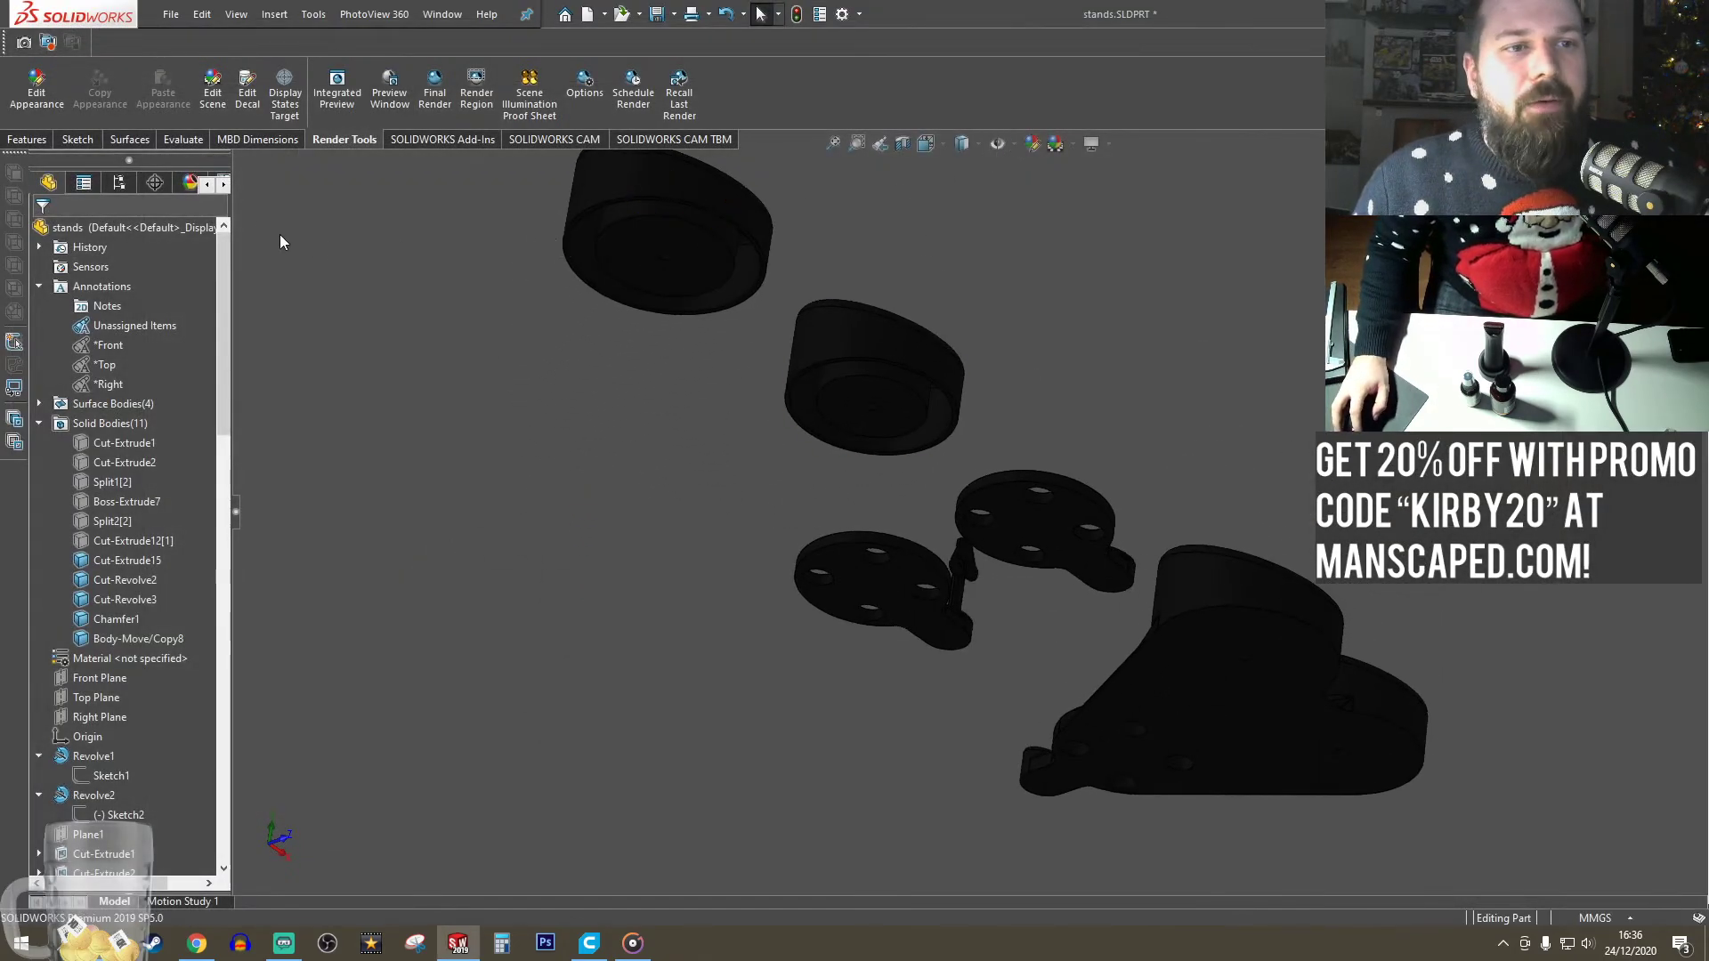
{"action": "left_click", "coordinate": [190, 183]}
{"action": "left_click", "coordinate": [80, 289]}
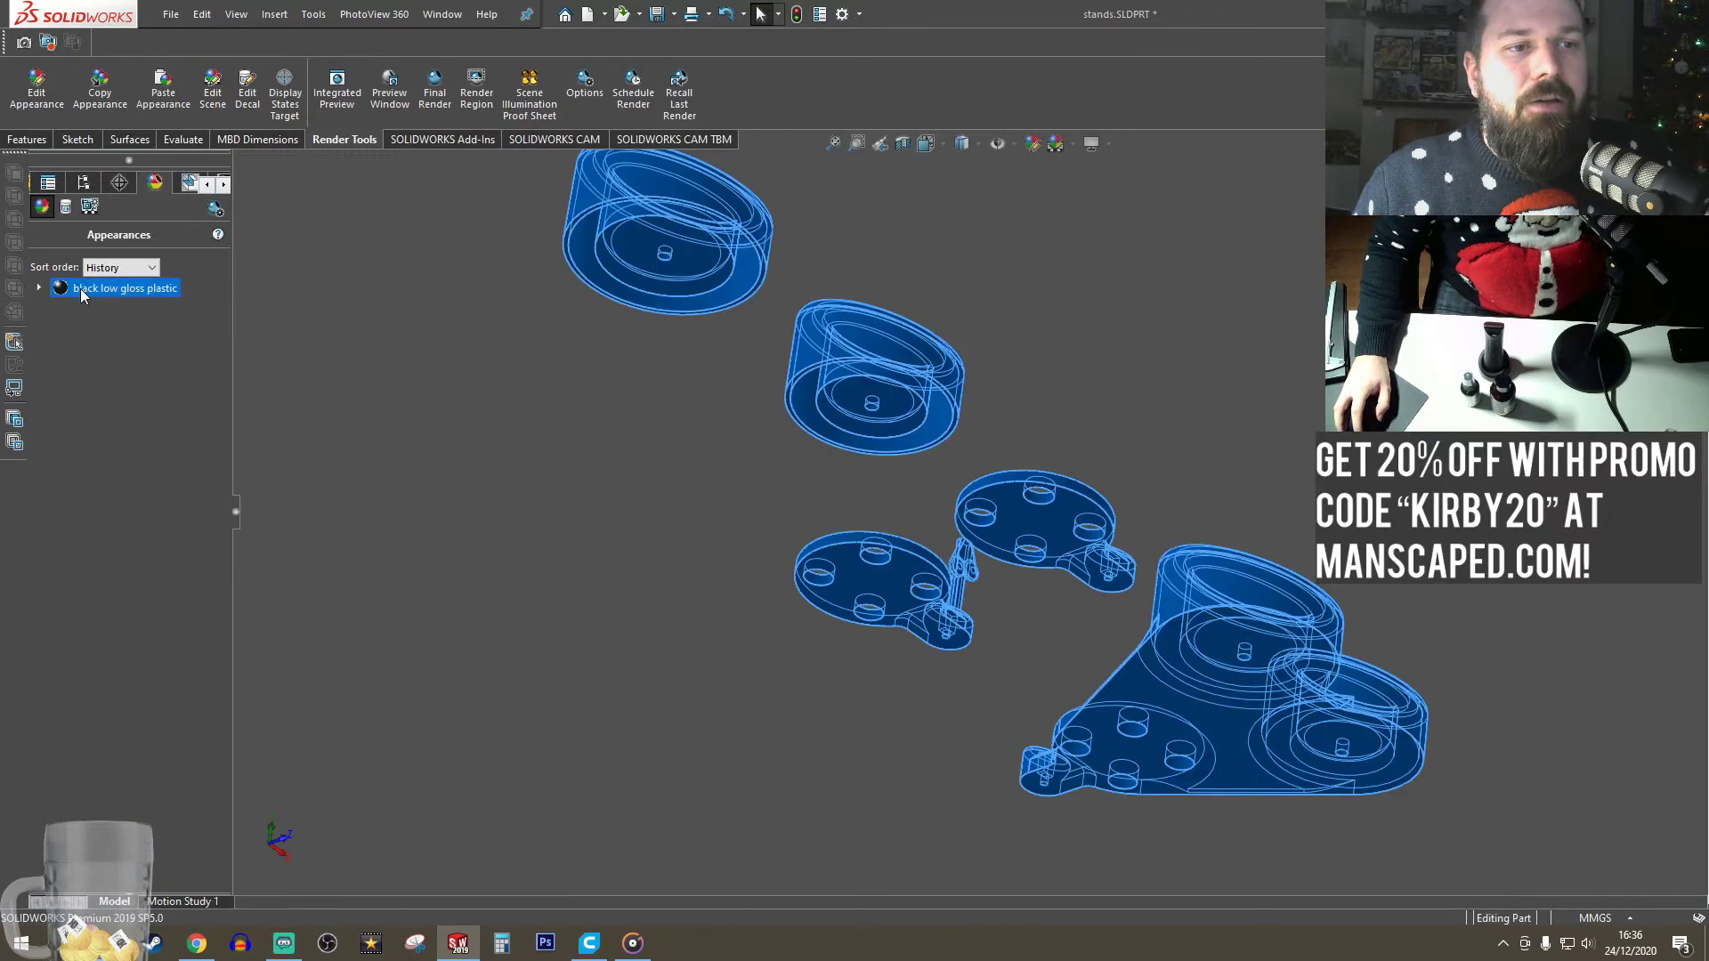
{"action": "right_click", "coordinate": [80, 289]}
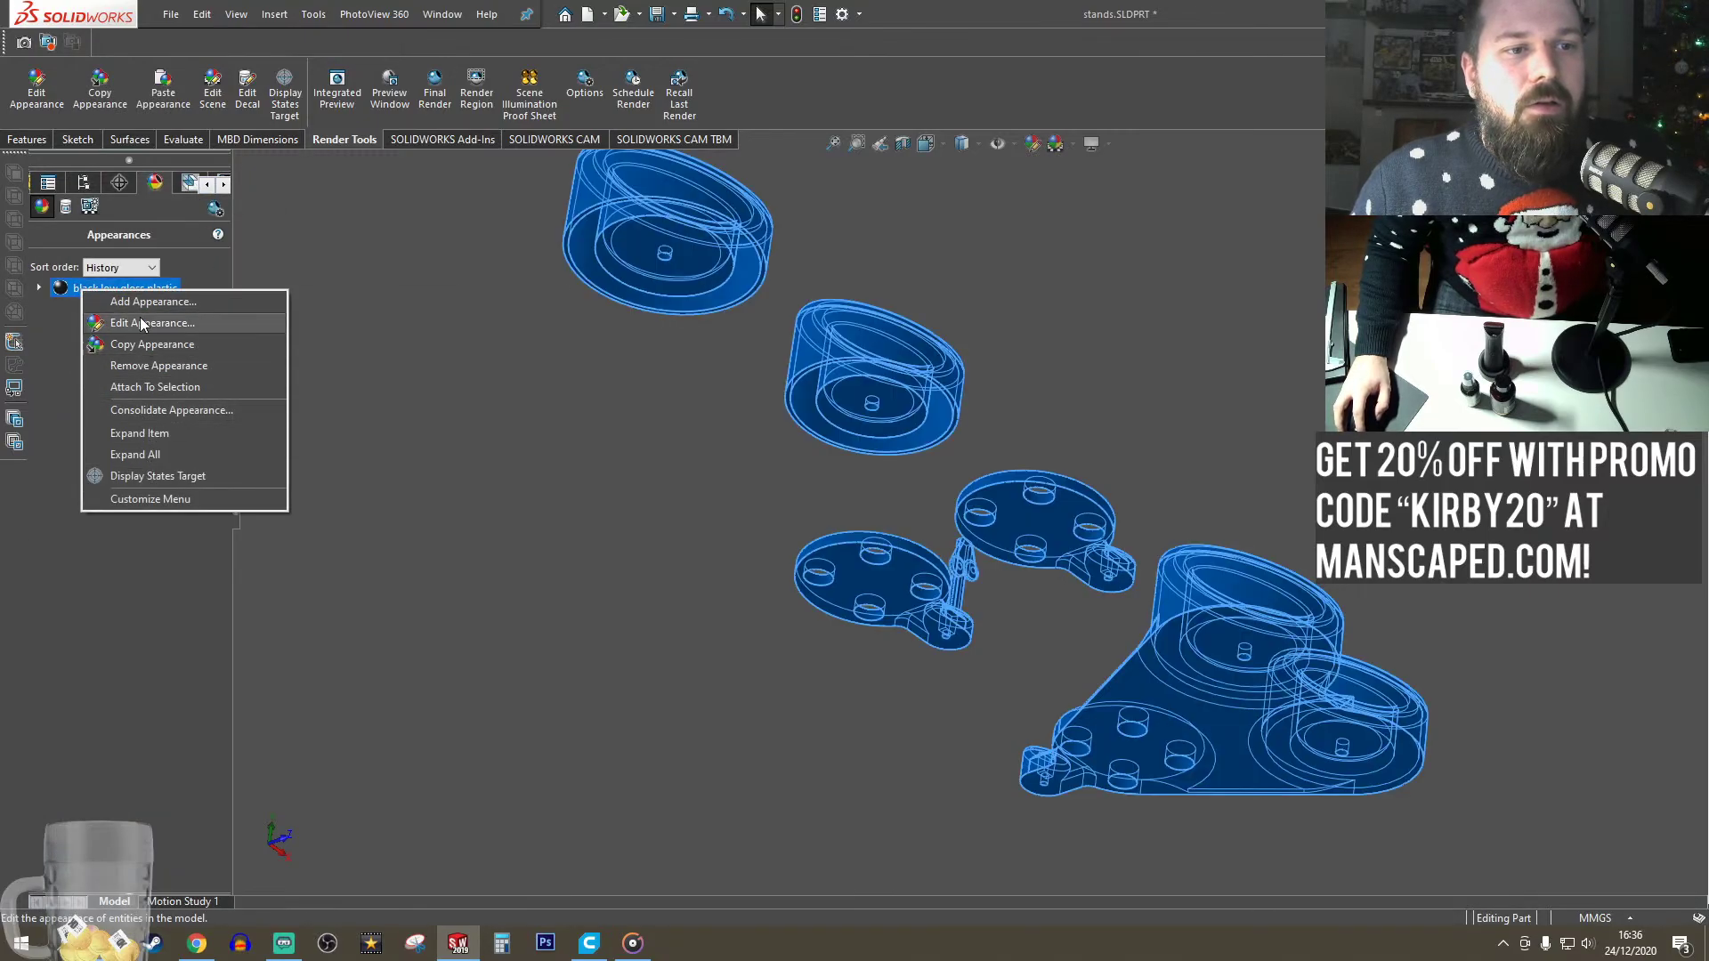
{"action": "left_click", "coordinate": [137, 365]}
- Examine the parts in their default grey appearance from below and above at several distances
{"action": "scroll", "coordinate": [787, 442], "scroll_direction": "down", "scroll_amount": 4}
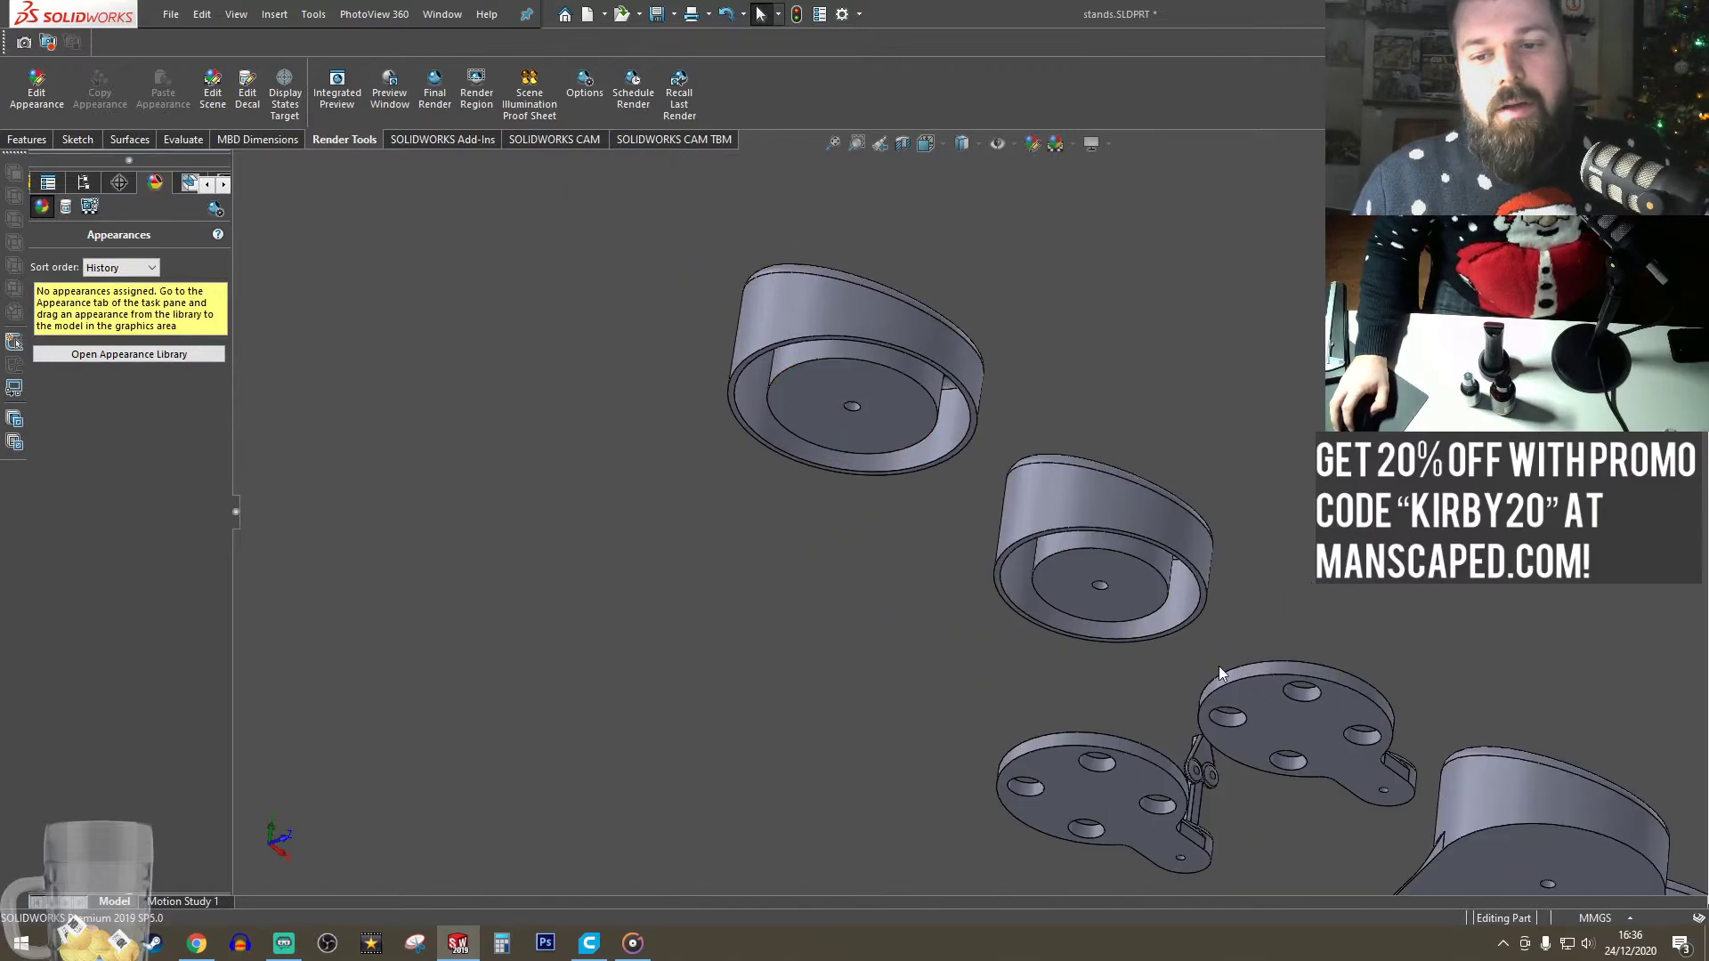
{"action": "scroll", "coordinate": [1215, 677], "scroll_direction": "up", "scroll_amount": 4}
{"action": "scroll", "coordinate": [1202, 726], "scroll_direction": "down", "scroll_amount": 3}
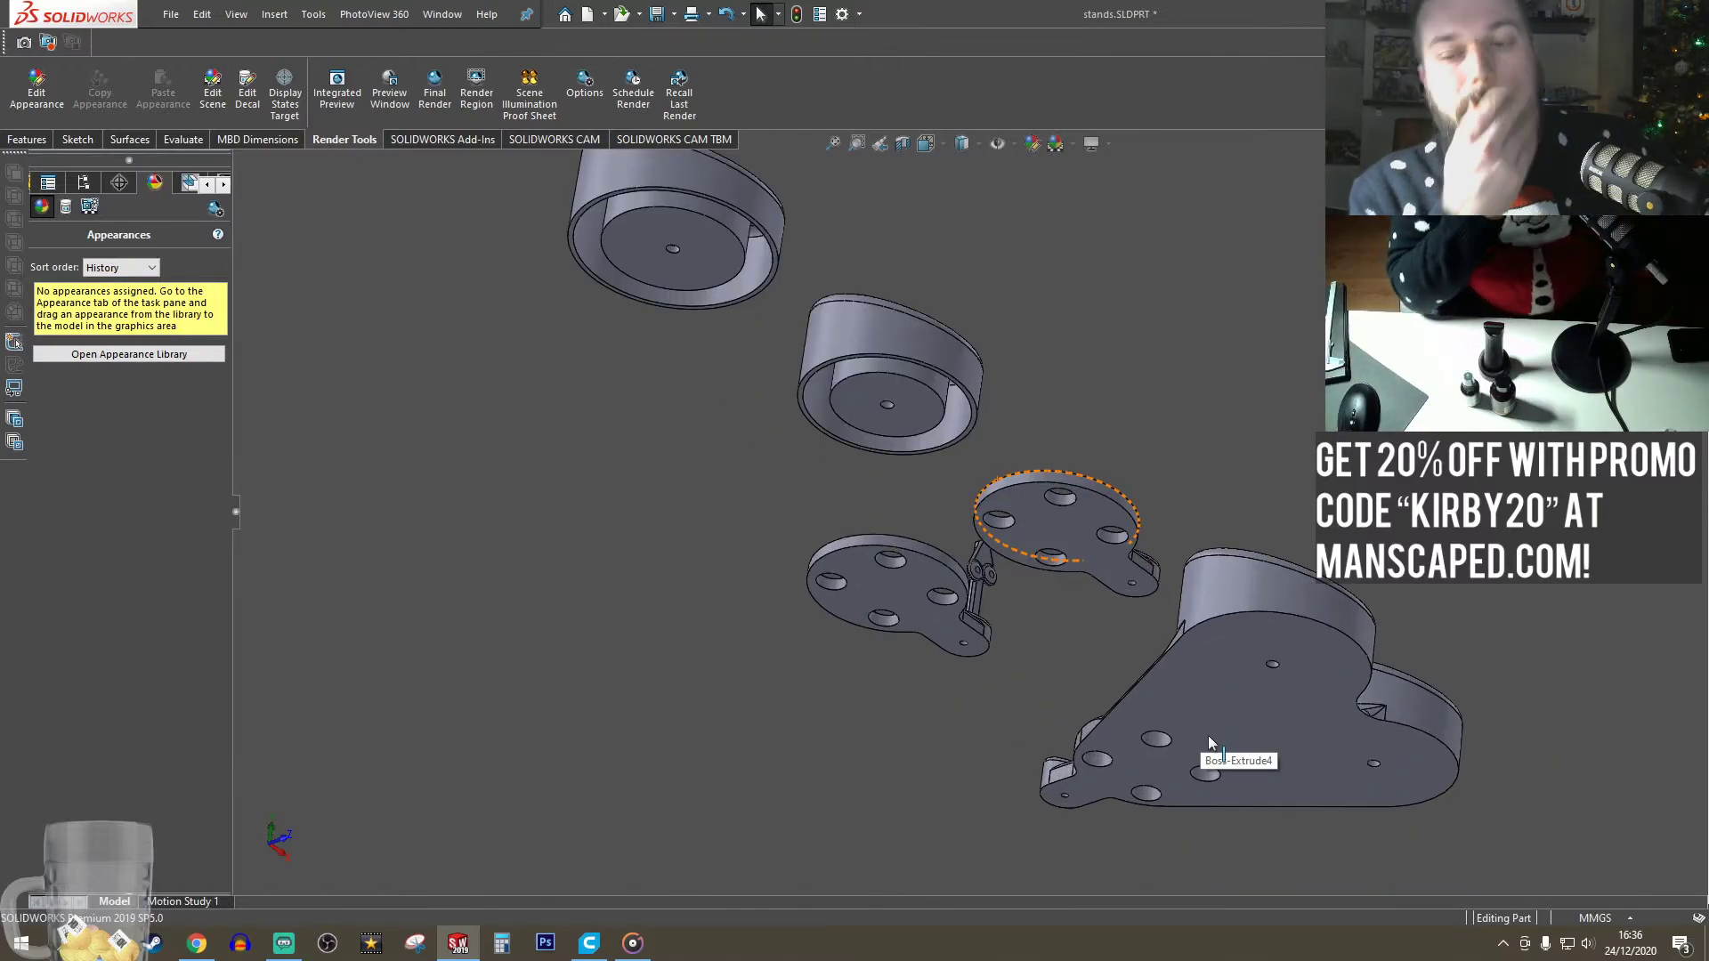
{"action": "middle_click_drag", "start_coordinate": [1029, 732], "coordinate": [928, 717]}
{"action": "scroll", "coordinate": [1197, 713], "scroll_direction": "up", "scroll_amount": 3}
{"action": "scroll", "coordinate": [1203, 712], "scroll_direction": "down", "scroll_amount": 3}
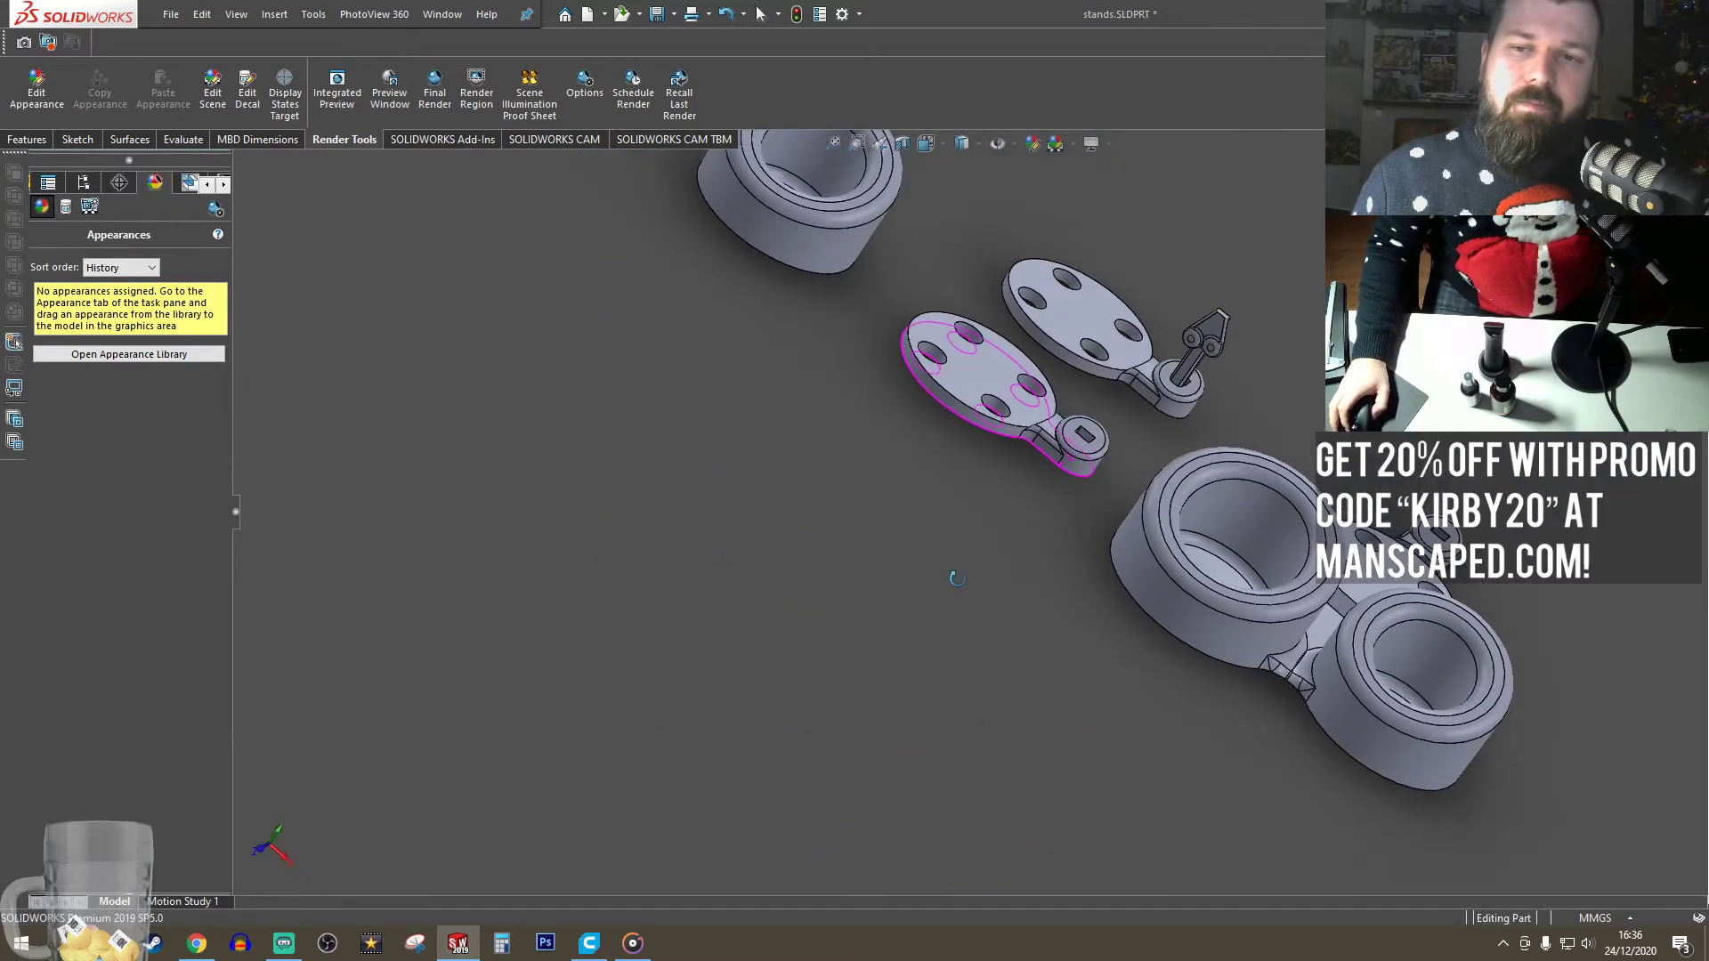
{"action": "scroll", "coordinate": [928, 717], "scroll_direction": "up", "scroll_amount": 5}
{"action": "scroll", "coordinate": [1003, 482], "scroll_direction": "down", "scroll_amount": 2}
{"action": "mouse_move", "coordinate": [1004, 482]}
{"action": "middle_mouse_down"}
{"action": "mouse_move", "coordinate": [1053, 451]}
{"action": "mouse_move", "coordinate": [1003, 484]}
{"action": "mouse_move", "coordinate": [1033, 466]}
{"action": "middle_mouse_up"}
{"action": "scroll", "coordinate": [1033, 465], "scroll_direction": "up", "scroll_amount": 3}
{"action": "scroll", "coordinate": [1014, 472], "scroll_direction": "down", "scroll_amount": 3}
{"action": "scroll", "coordinate": [982, 493], "scroll_direction": "down", "scroll_amount": 2}
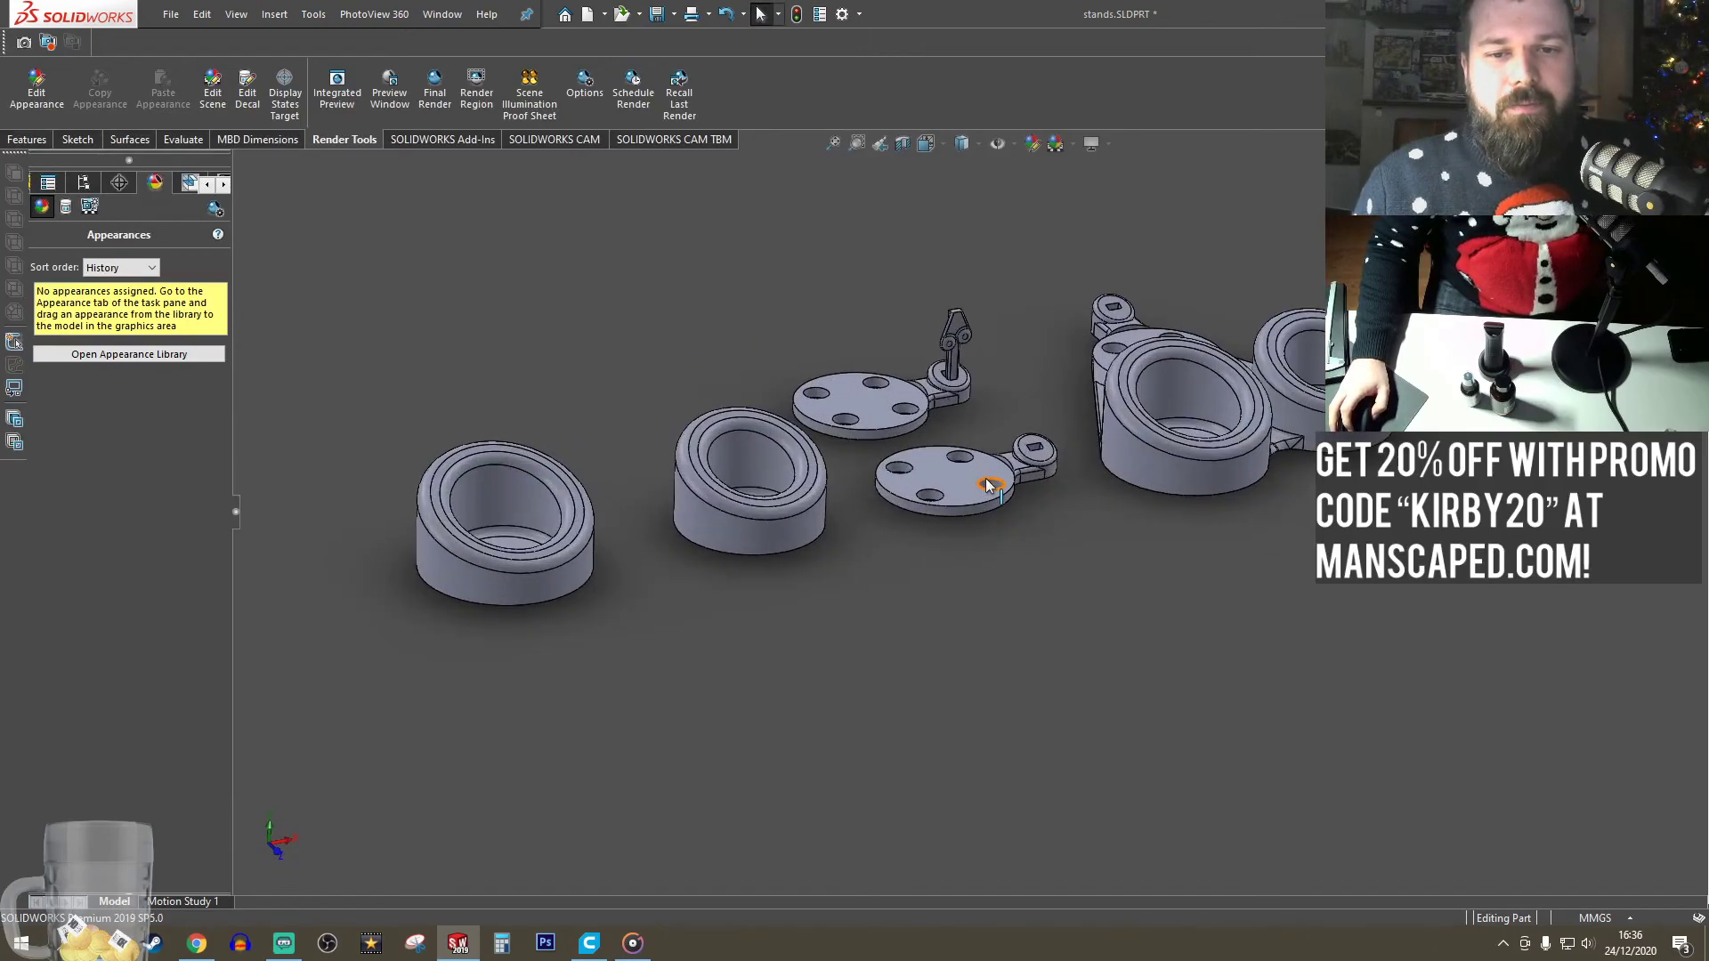
{"action": "scroll", "coordinate": [989, 481], "scroll_direction": "up", "scroll_amount": 2}
{"action": "scroll", "coordinate": [995, 407], "scroll_direction": "down", "scroll_amount": 2}
{"action": "scroll", "coordinate": [795, 485], "scroll_direction": "down", "scroll_amount": 1}
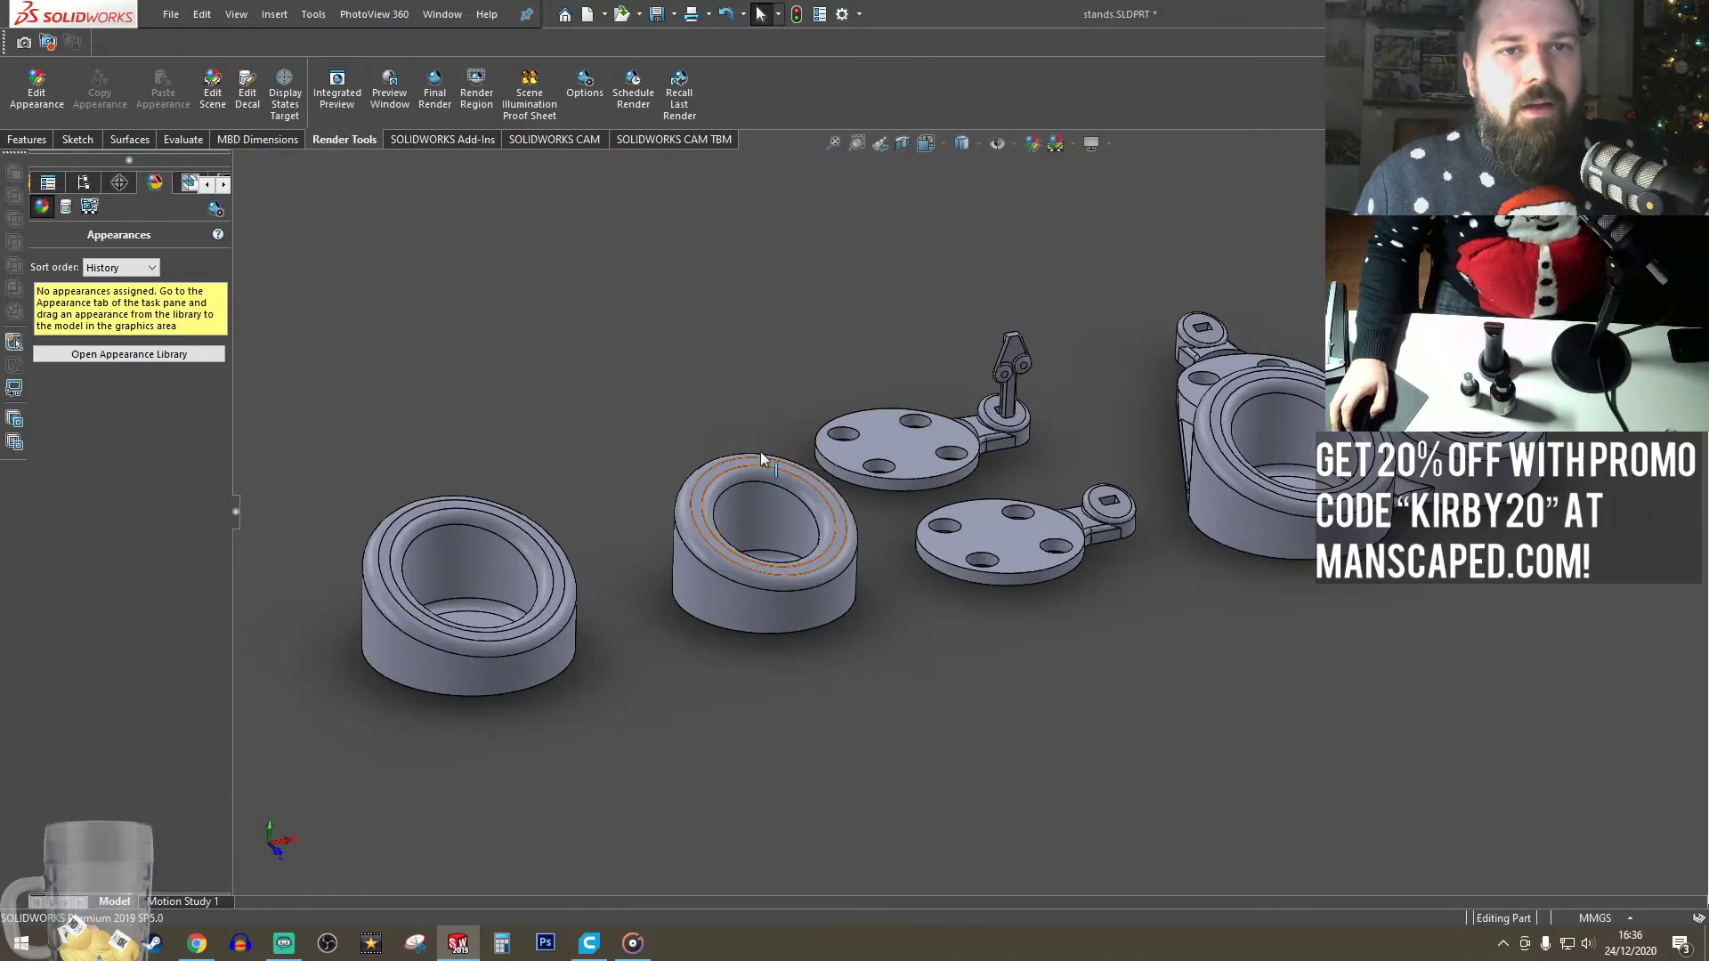
{"action": "middle_click_drag", "start_coordinate": [919, 388], "coordinate": [1011, 462]}
{"action": "scroll", "coordinate": [994, 481], "scroll_direction": "up", "scroll_amount": 1}
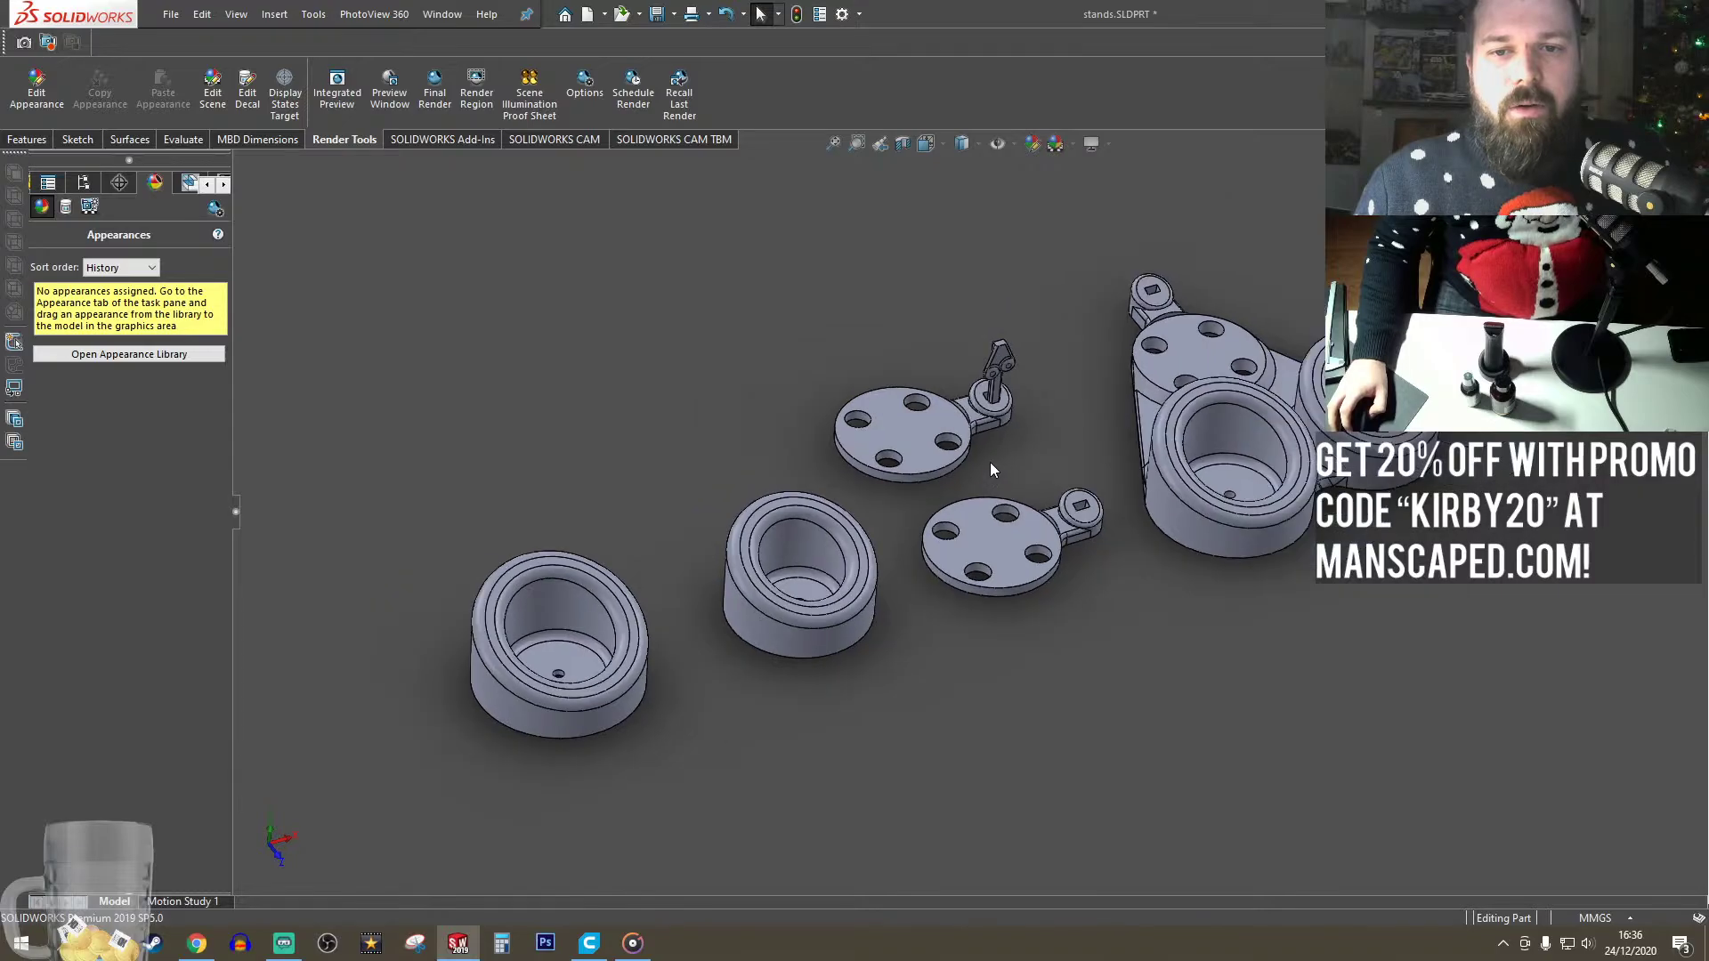
- Render a preview of the parts without the assigned appearance and close the preview window
{"action": "left_click", "coordinate": [390, 94]}
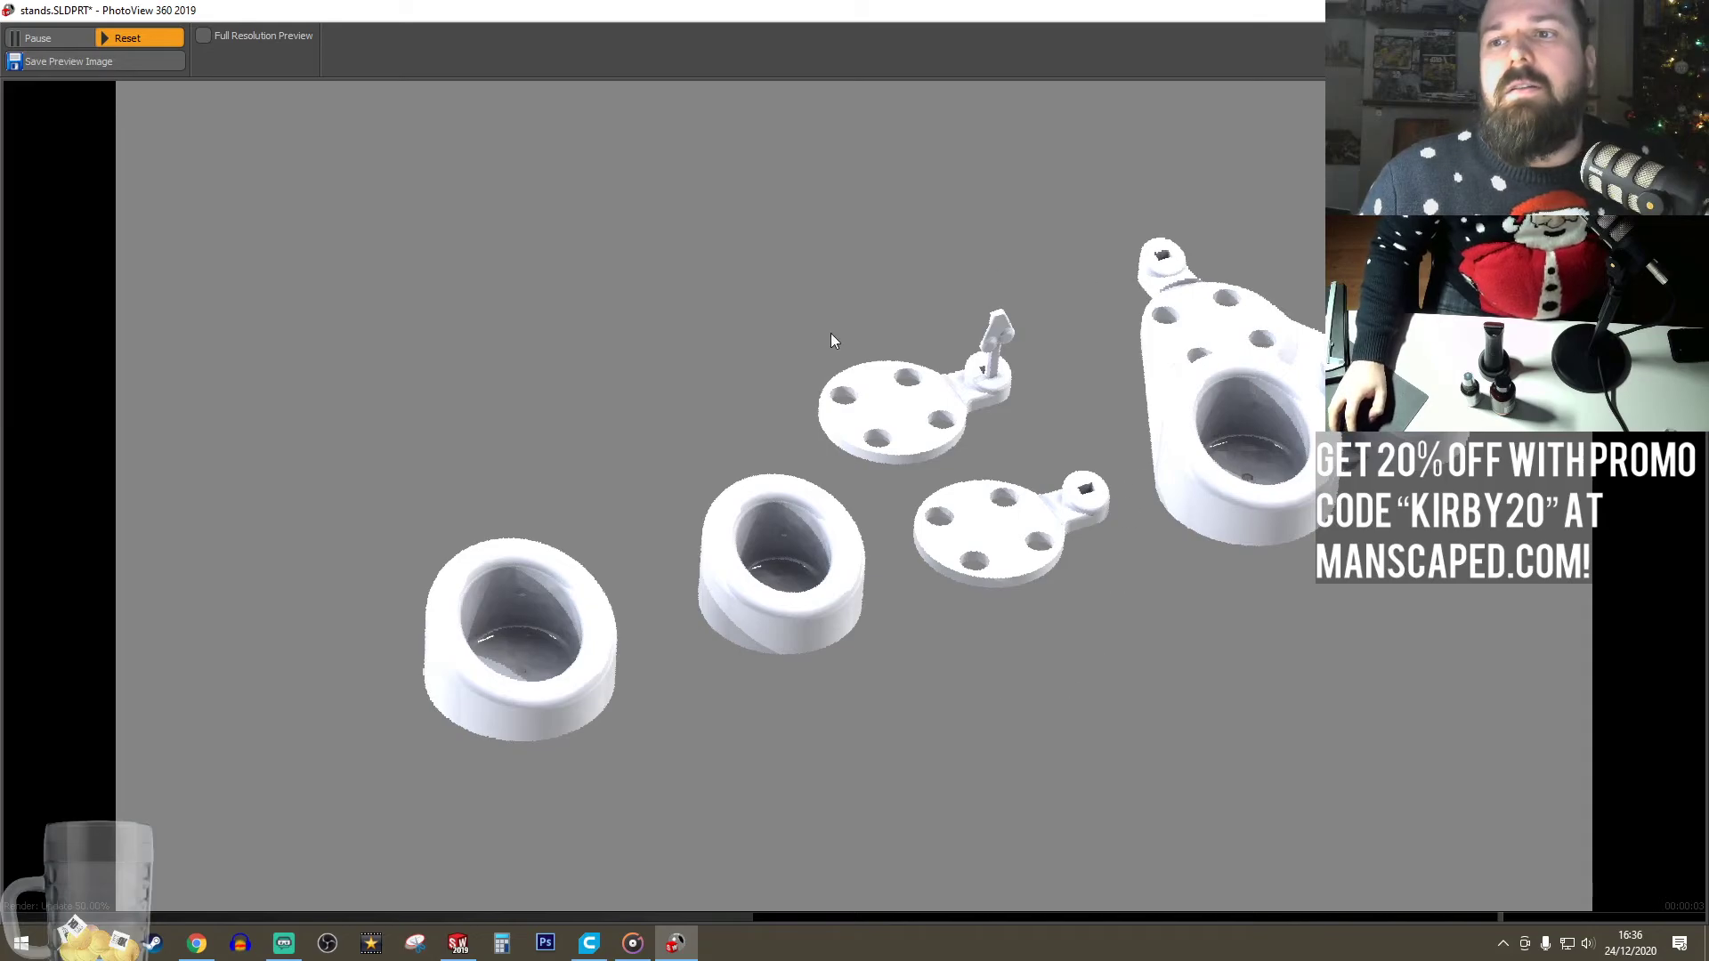
{"action": "left_click", "coordinate": [1688, 10]}
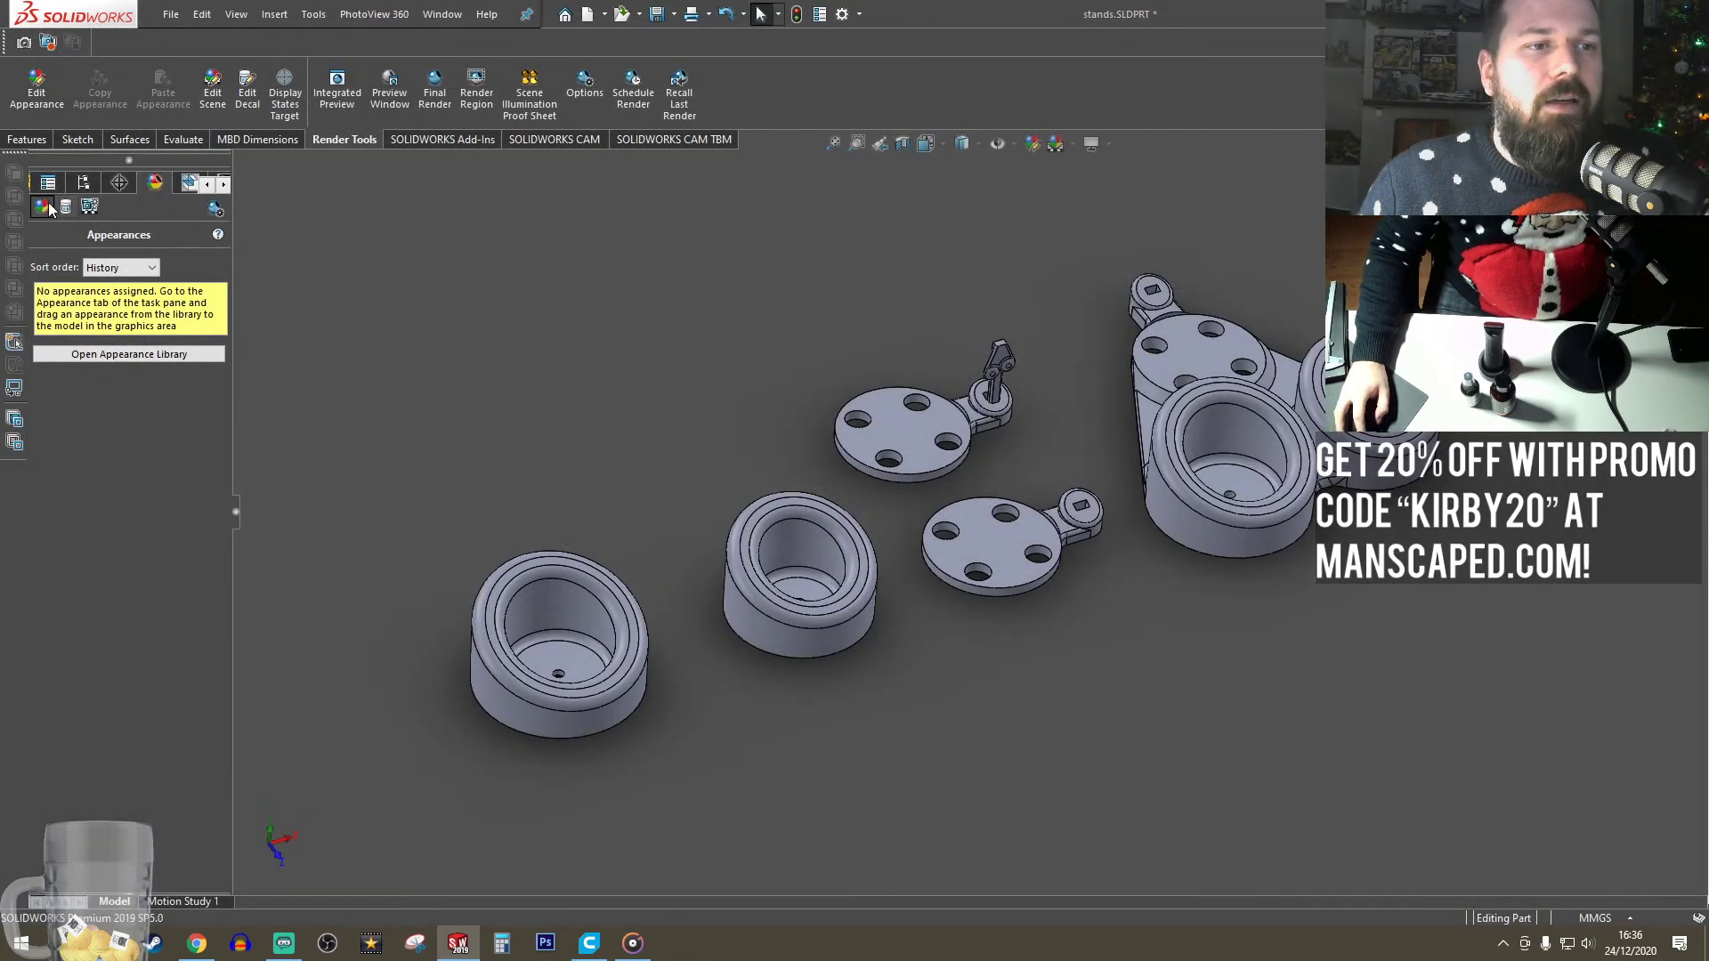
{"action": "left_click", "coordinate": [206, 185]}
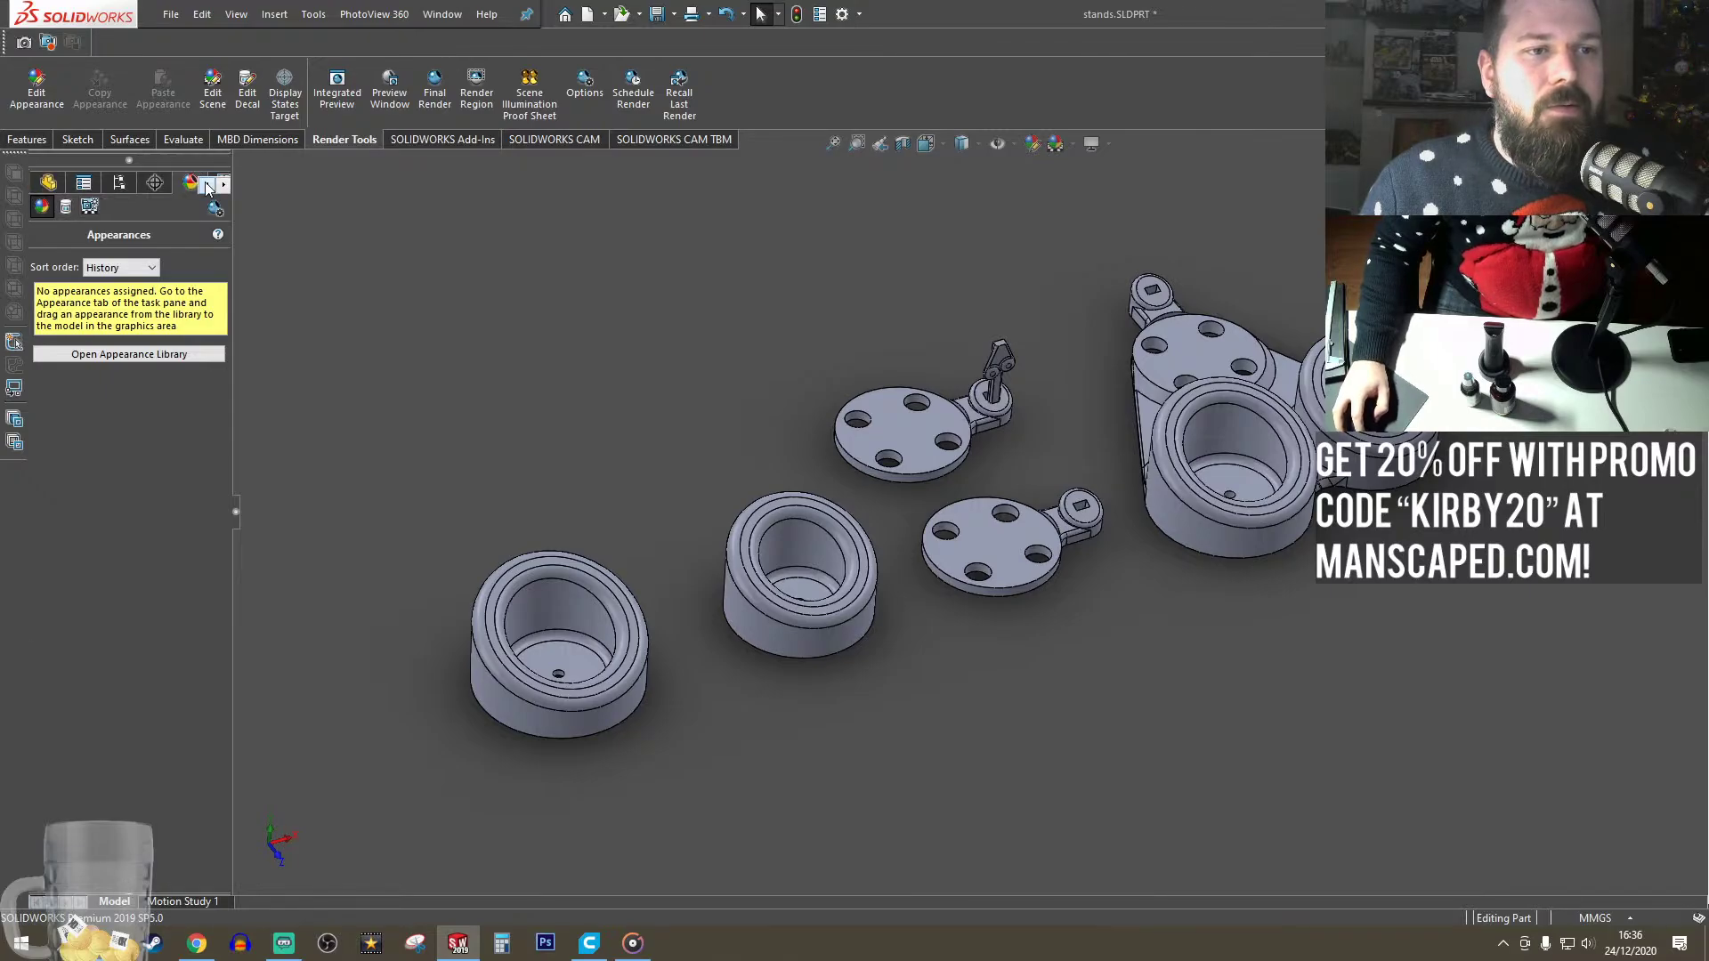
- Apply the black low gloss plastic appearance to the five solid bodies from Cut-Extrude15 through Body-Move/Copy8
{"action": "left_click", "coordinate": [48, 183]}
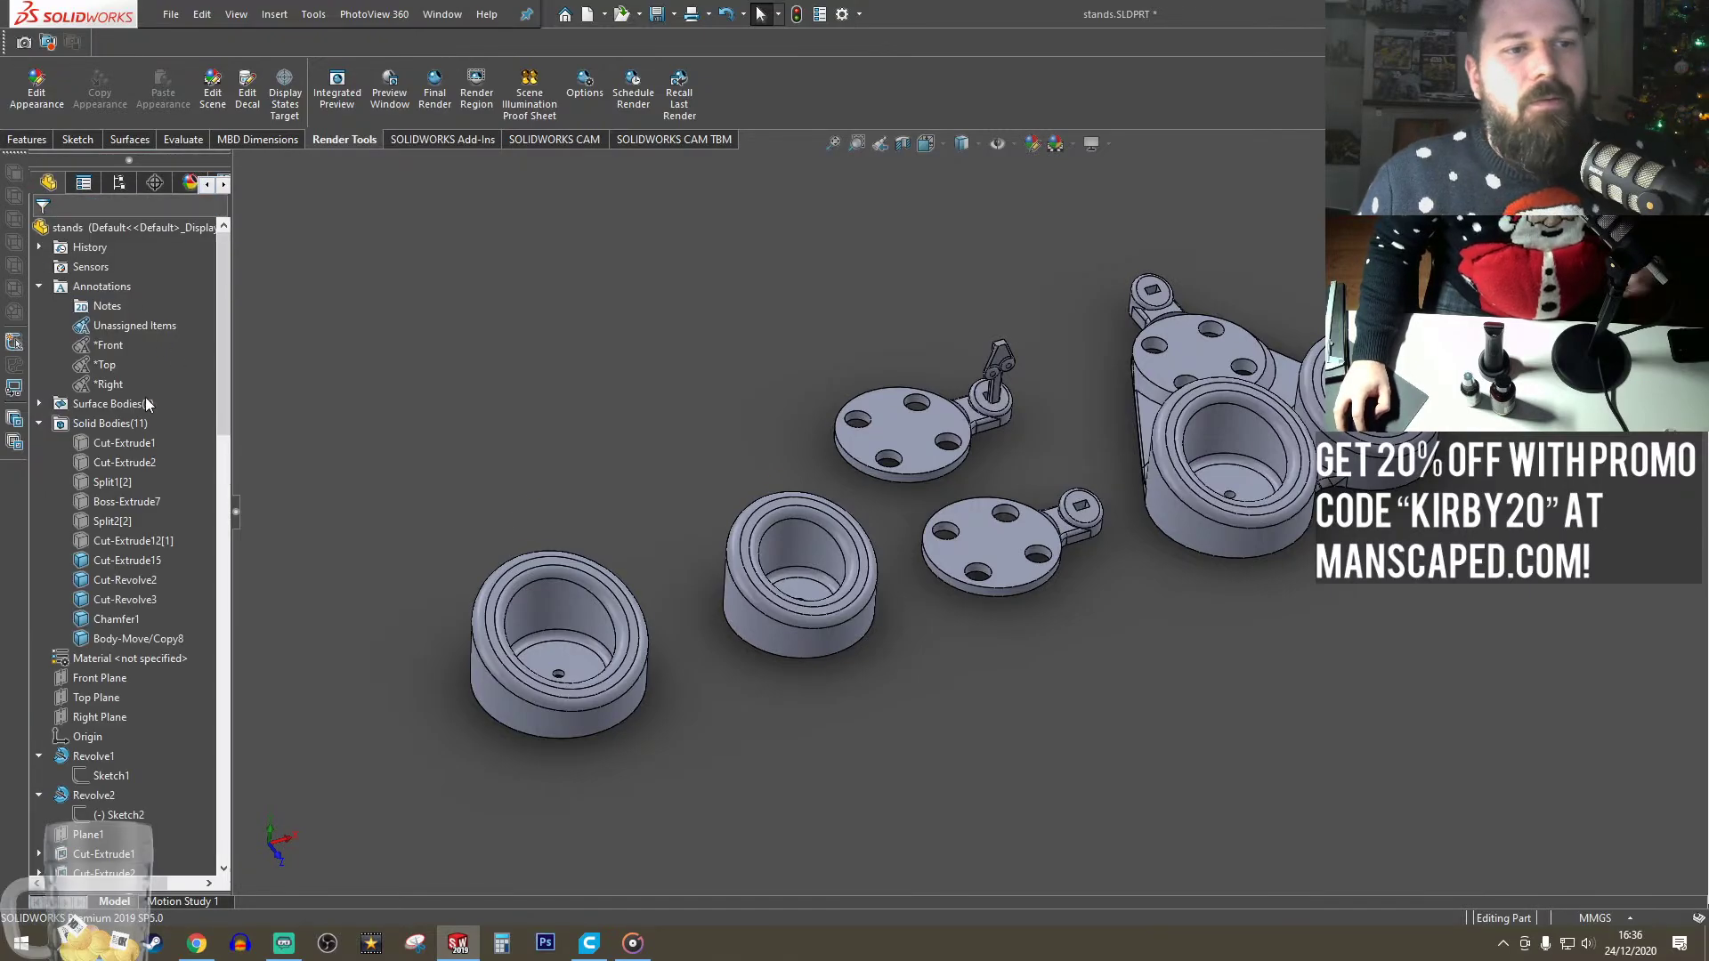
{"action": "left_click", "coordinate": [126, 560]}
{"action": "left_click", "coordinate": [135, 638], "text": "shift"}
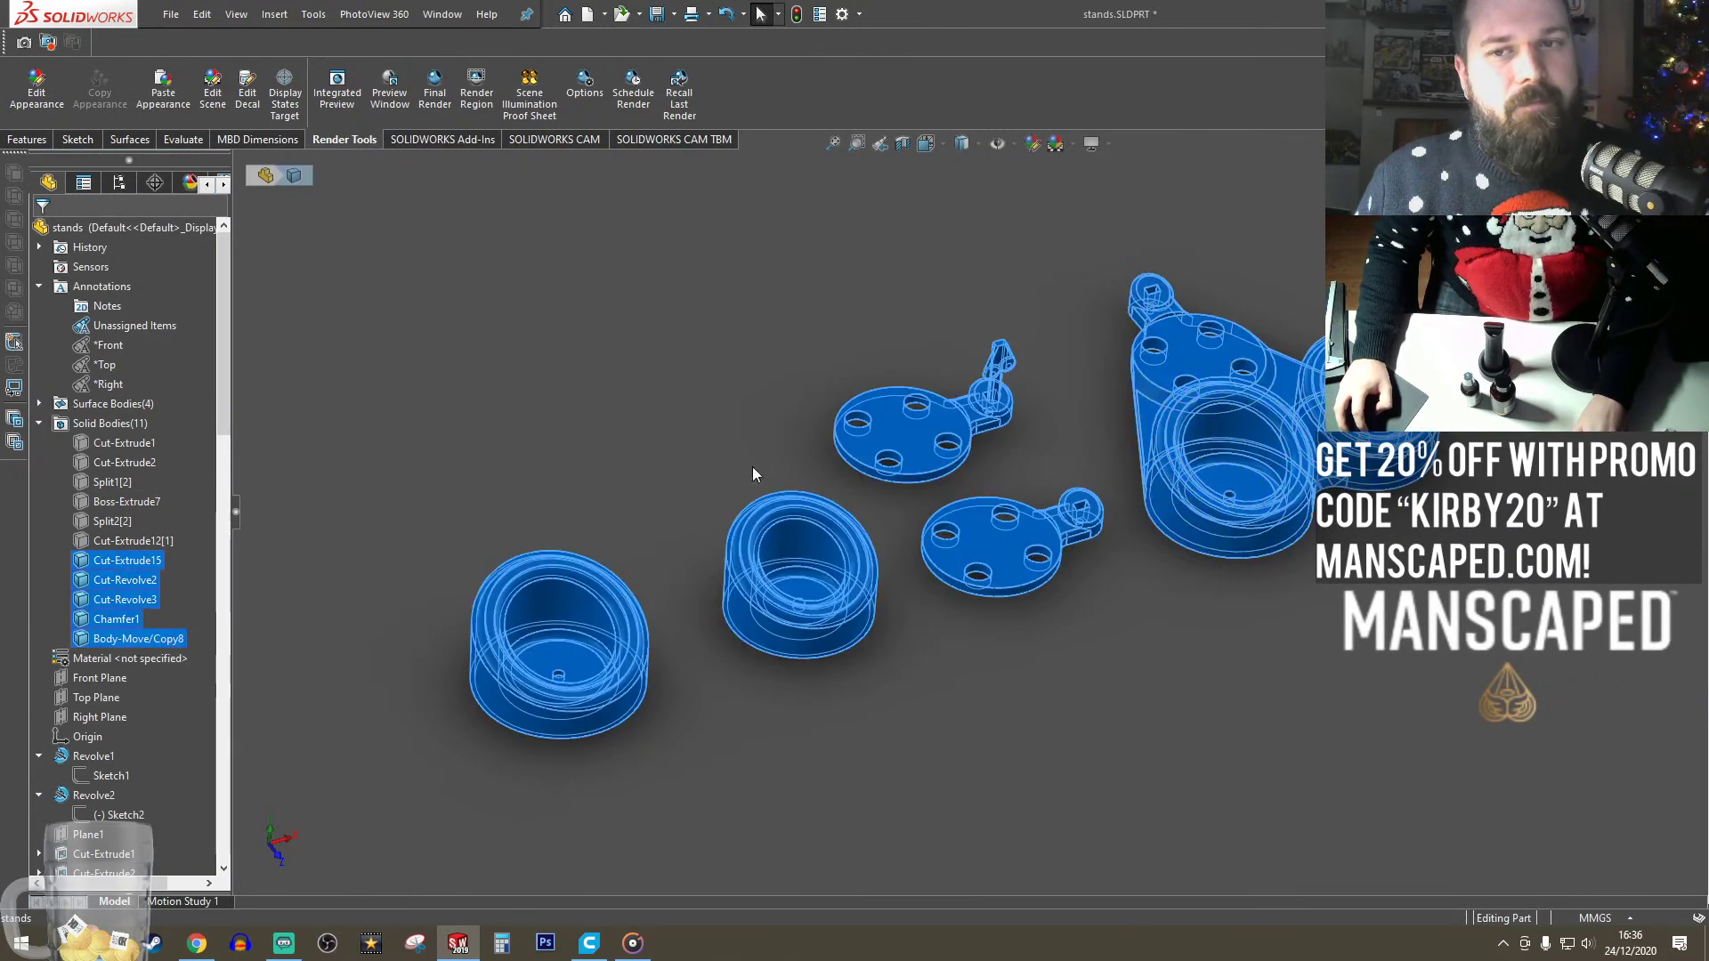
{"action": "left_click", "coordinate": [1032, 144]}
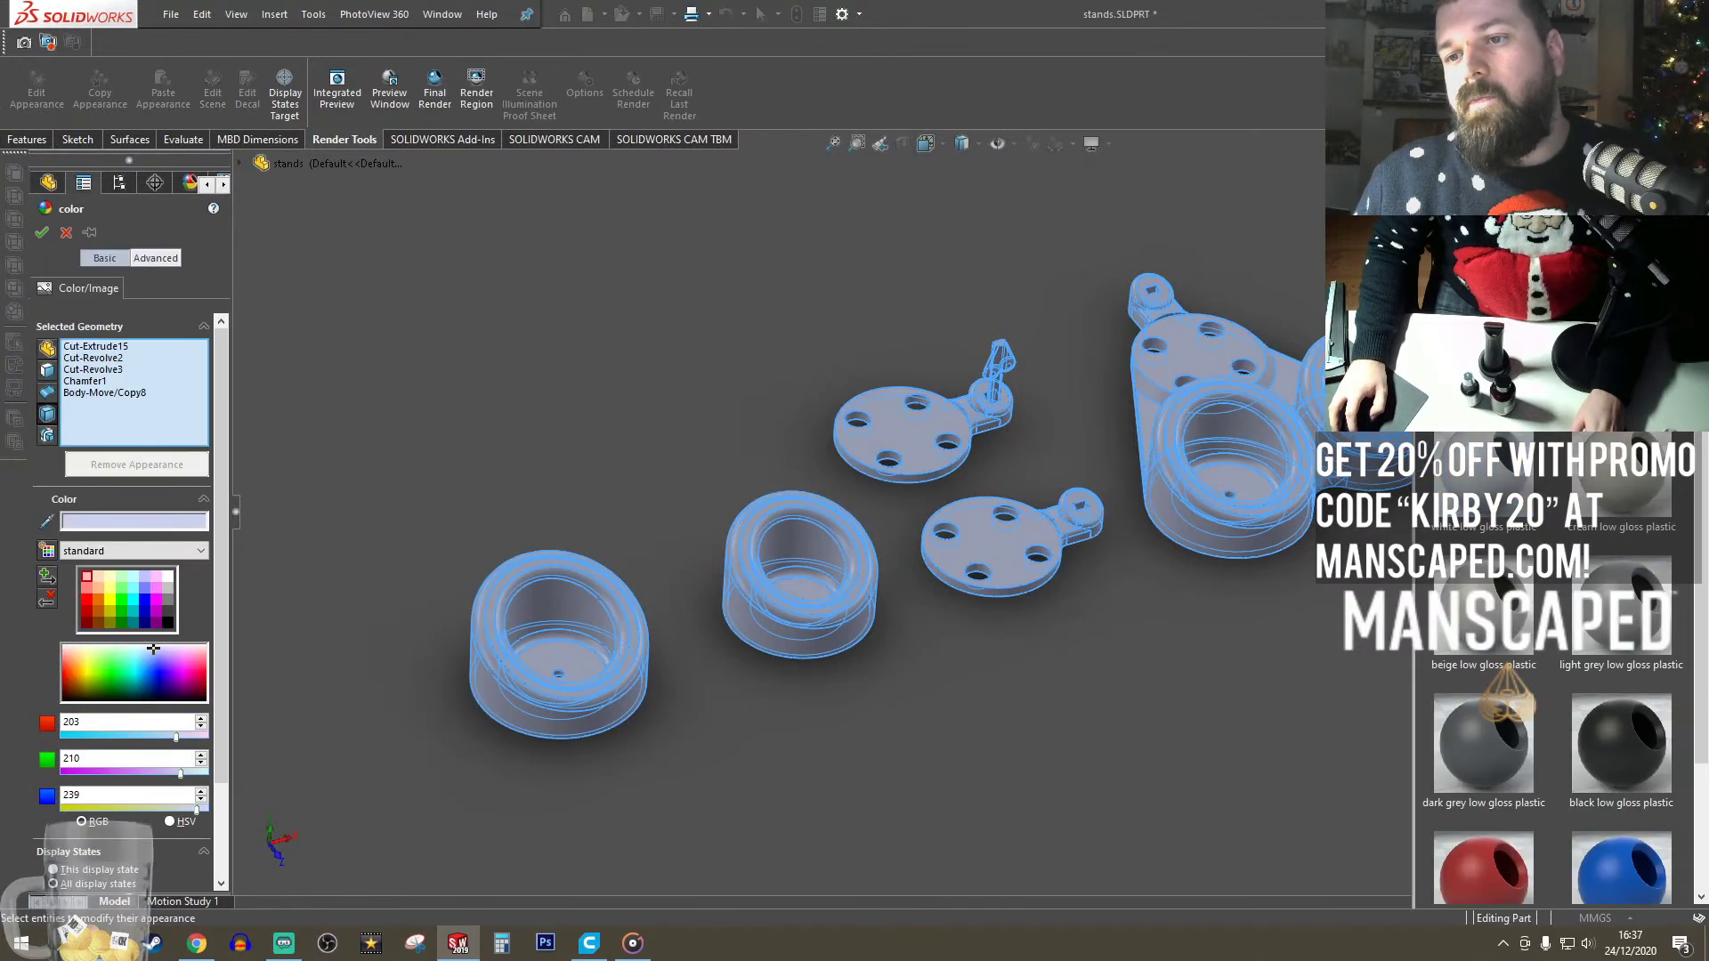
{"action": "left_click", "coordinate": [1621, 743]}
{"action": "left_click", "coordinate": [41, 232]}
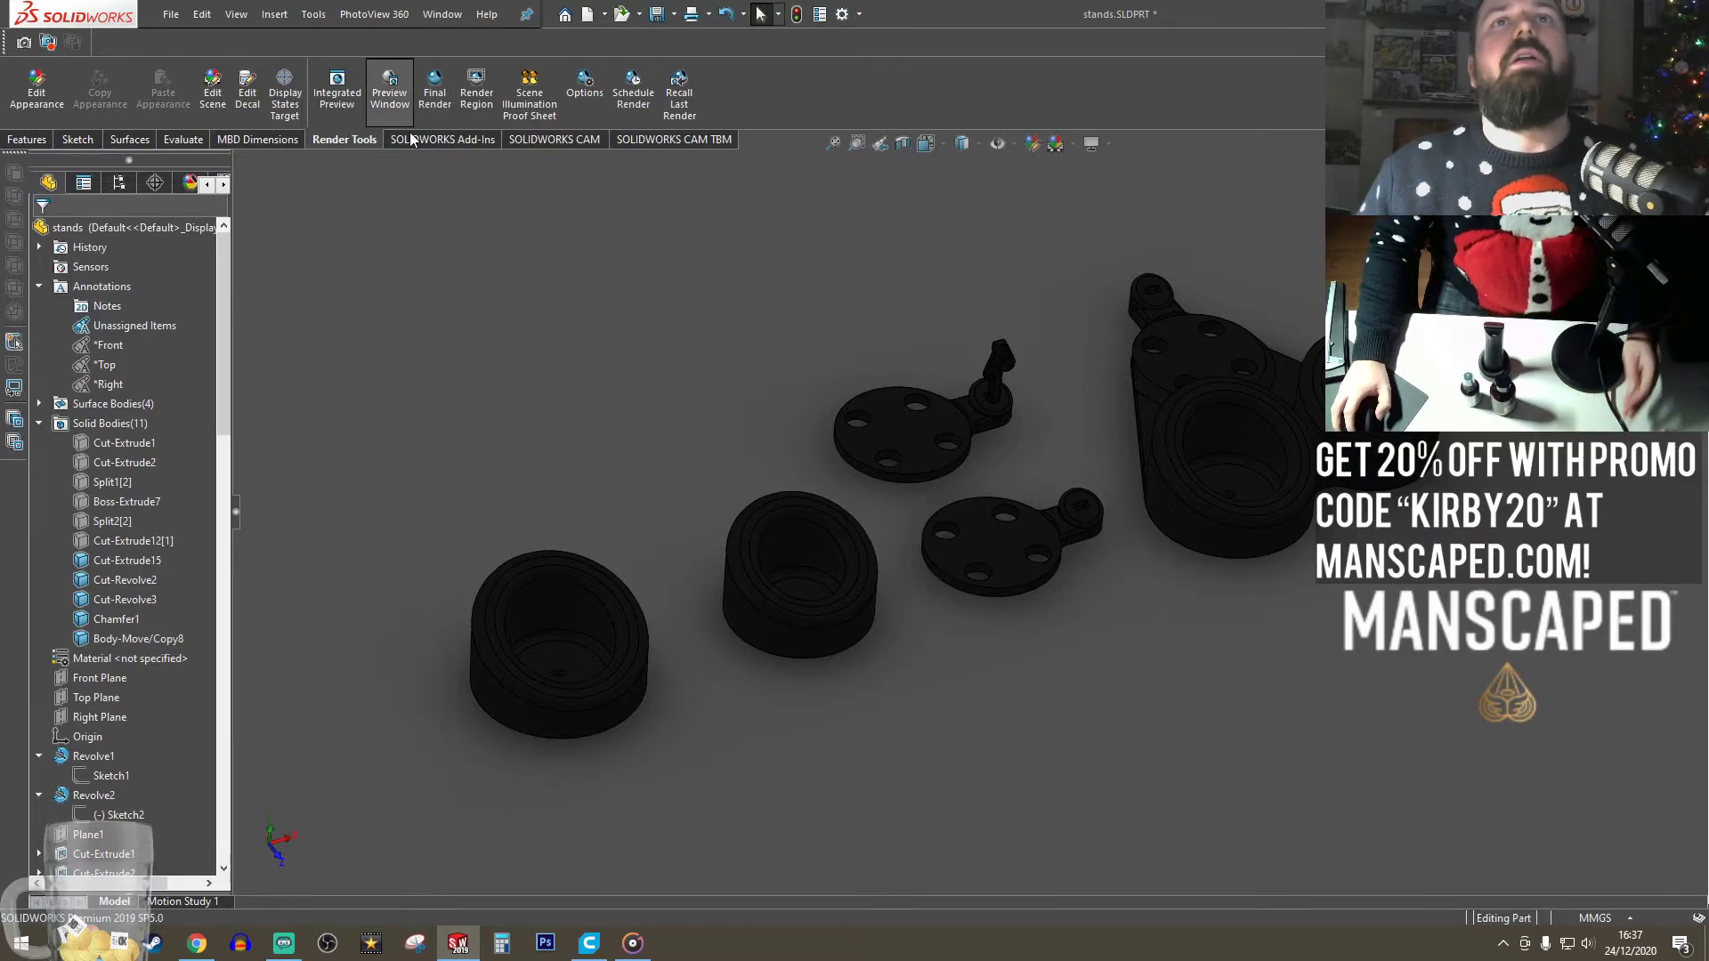
- Render a preview of the black plastic parts and start saving the preview image as a PNG file
{"action": "left_click", "coordinate": [392, 107]}
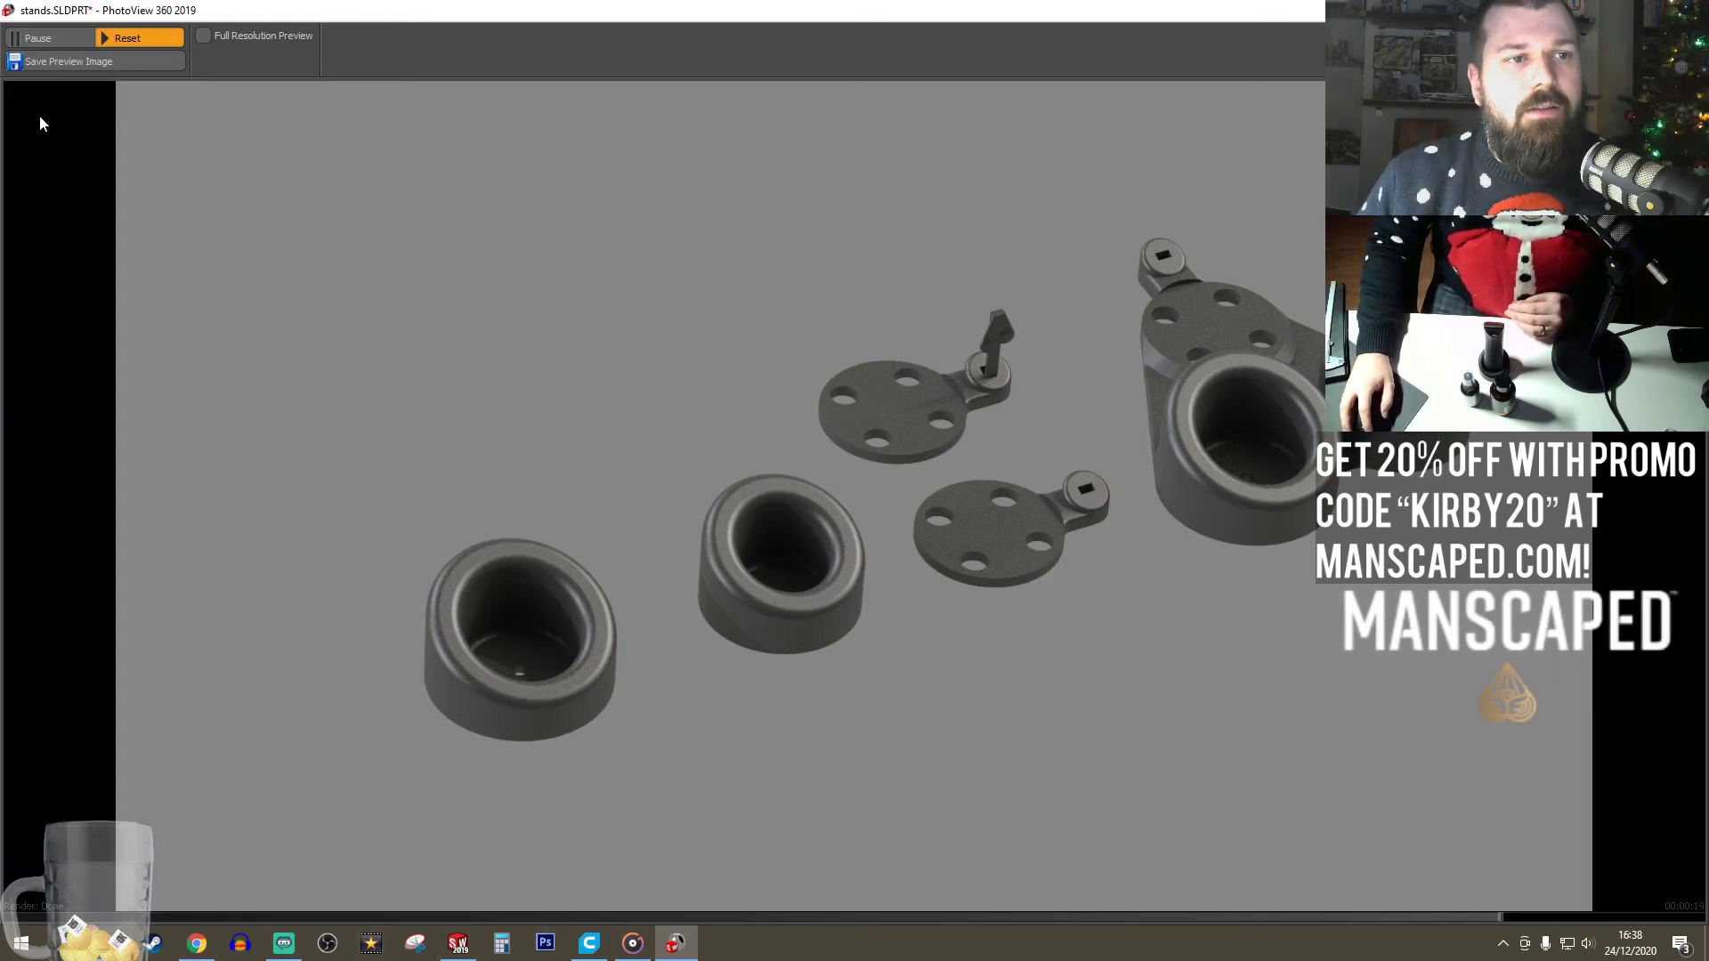
{"action": "left_click", "coordinate": [53, 62]}
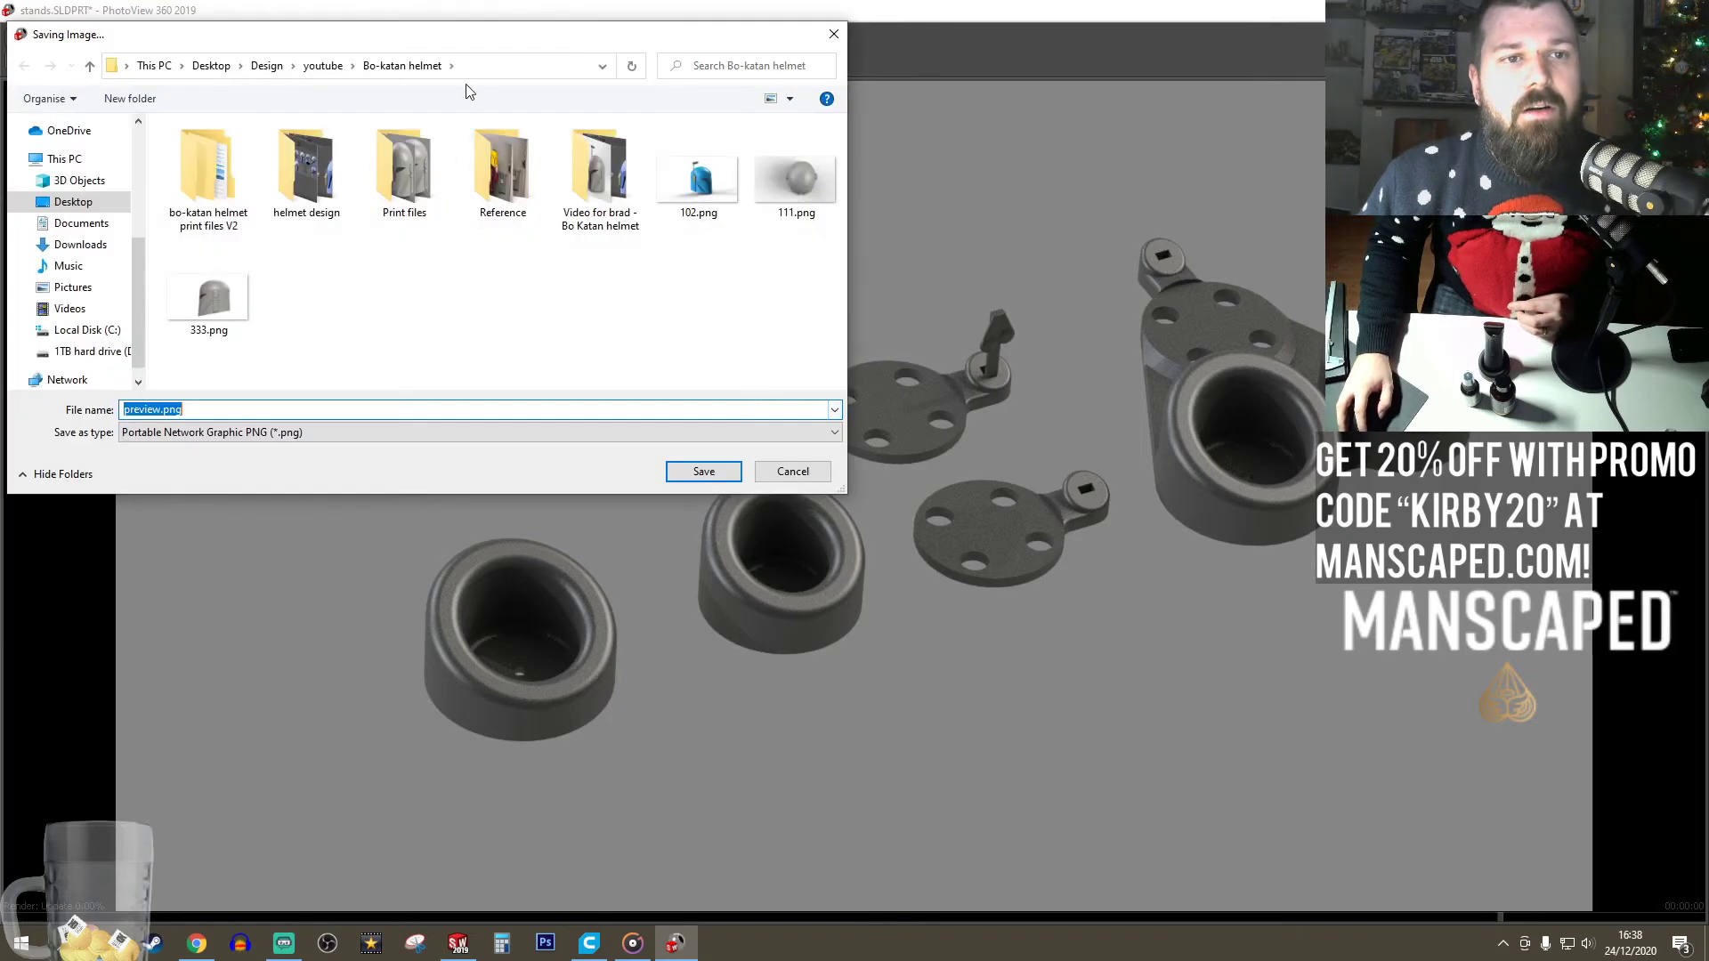
{"action": "left_click_drag", "start_coordinate": [579, 7], "coordinate": [846, 0]}
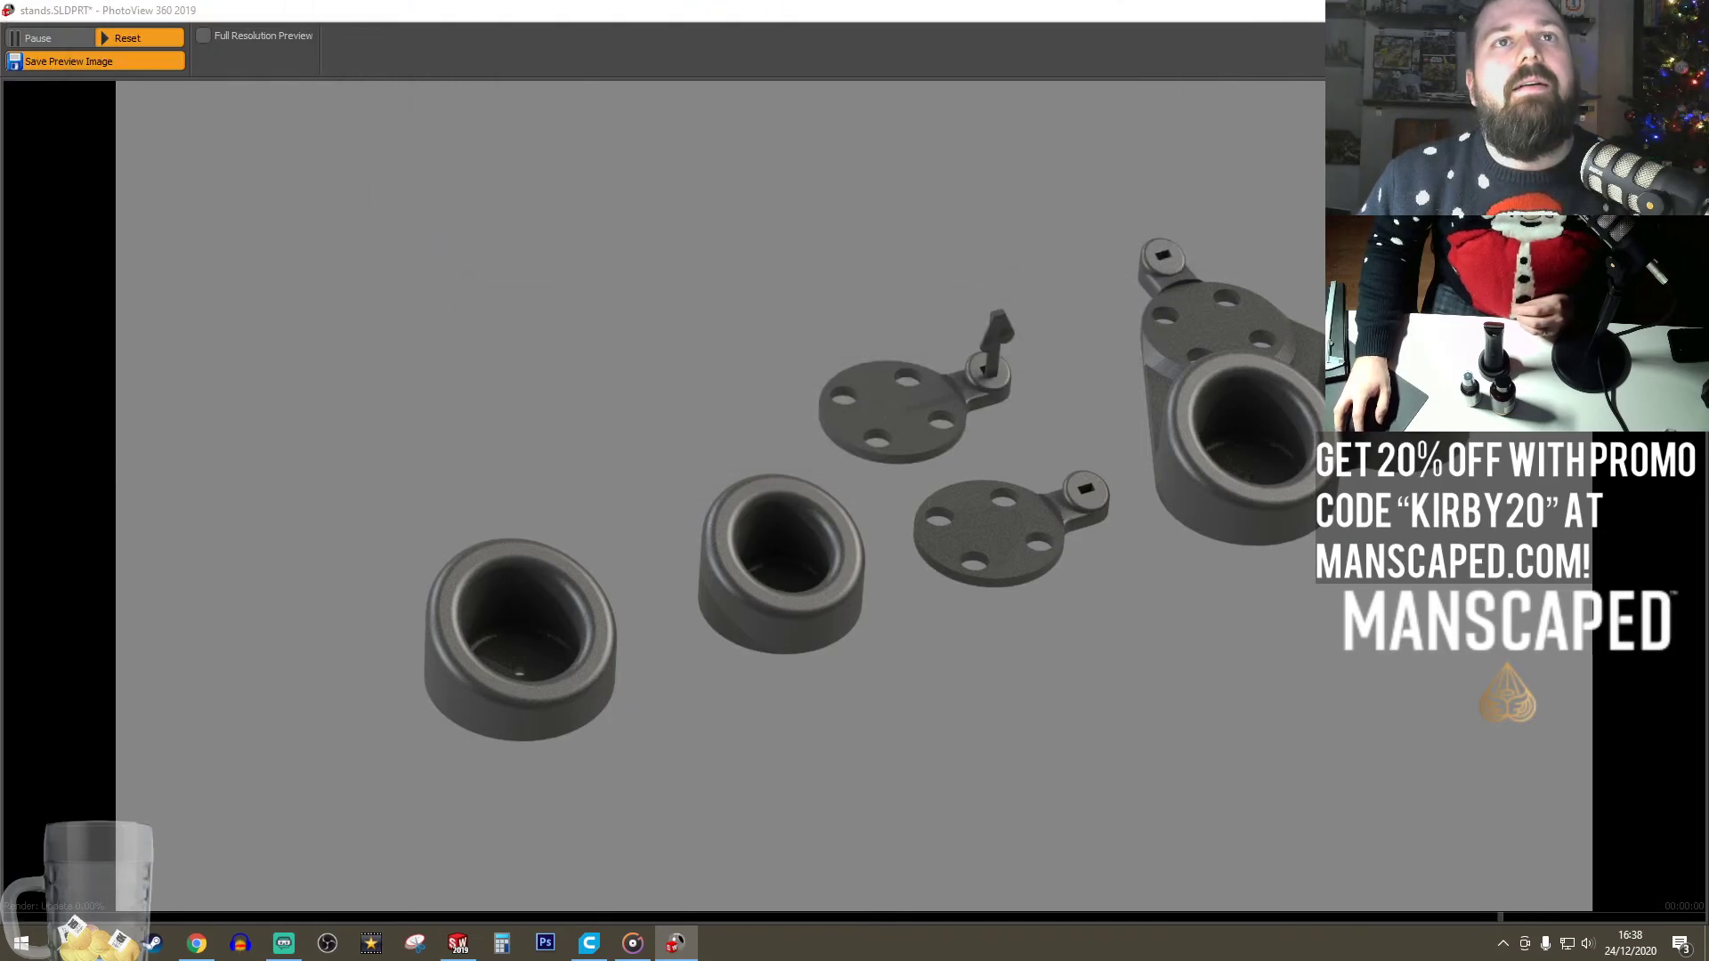